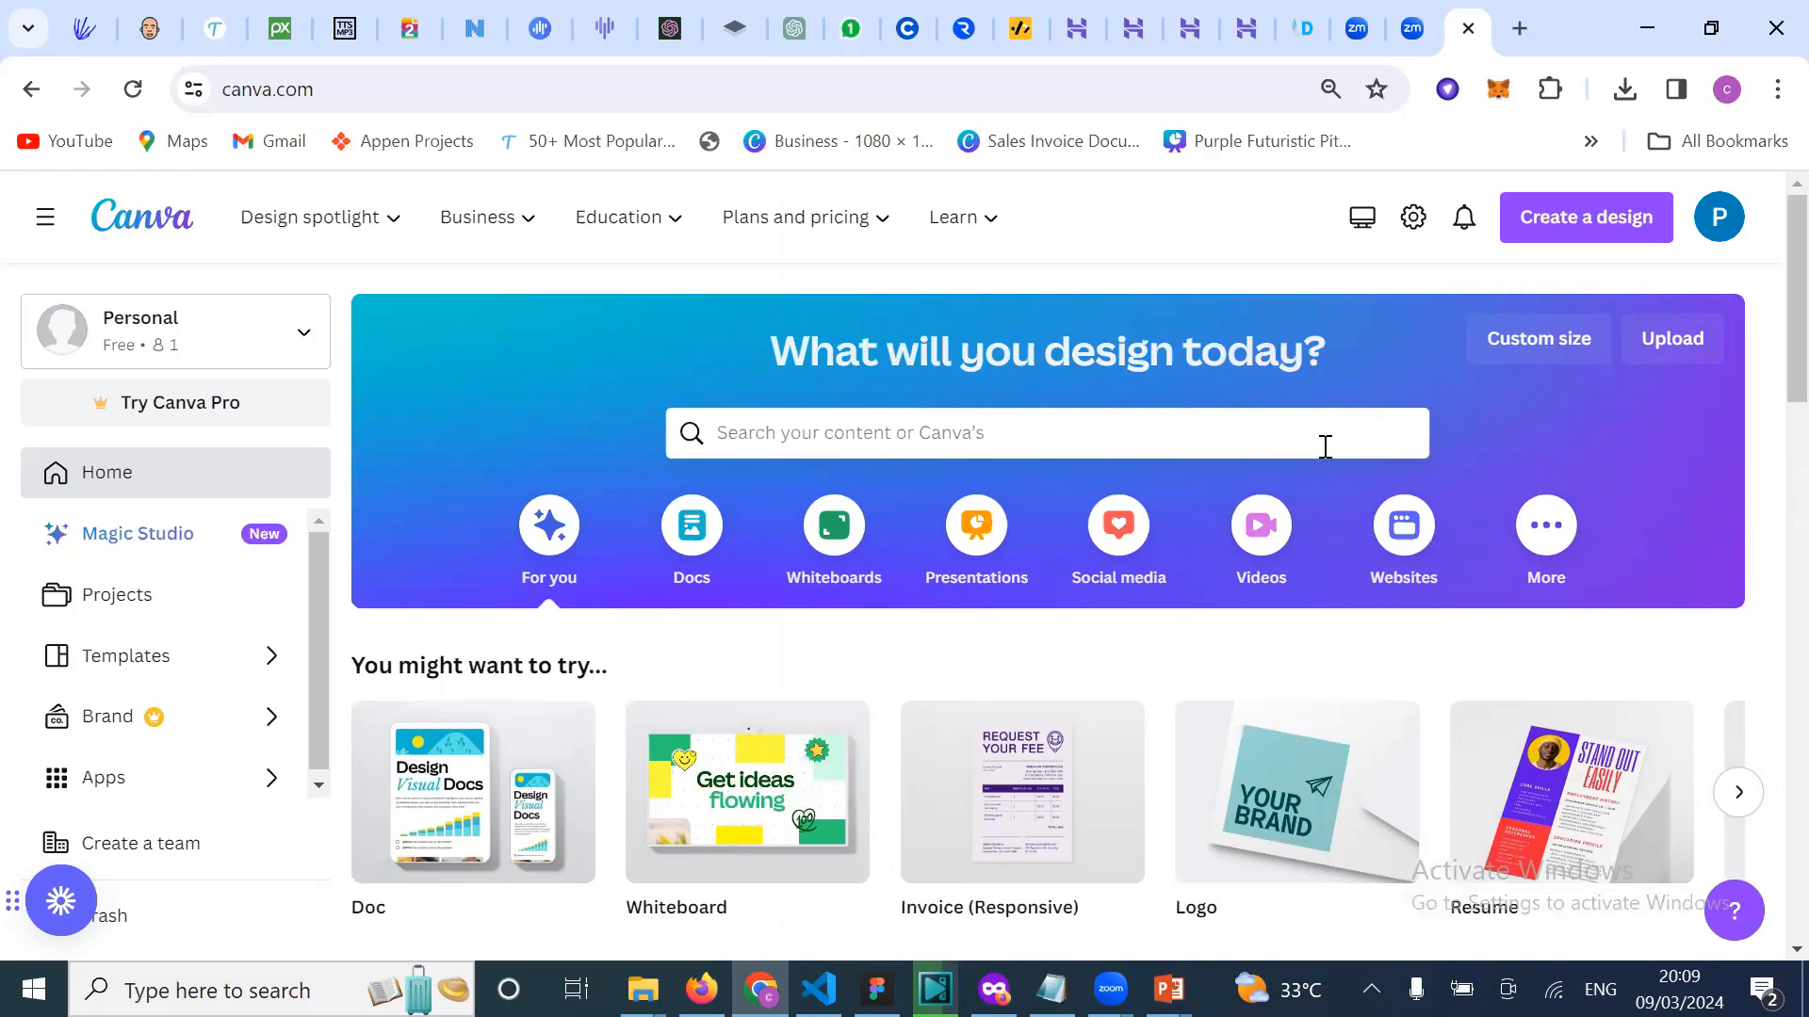
Step: Browse the home page designs and preview, then close, the White Gold Simple Business Invoice
click(1215, 419)
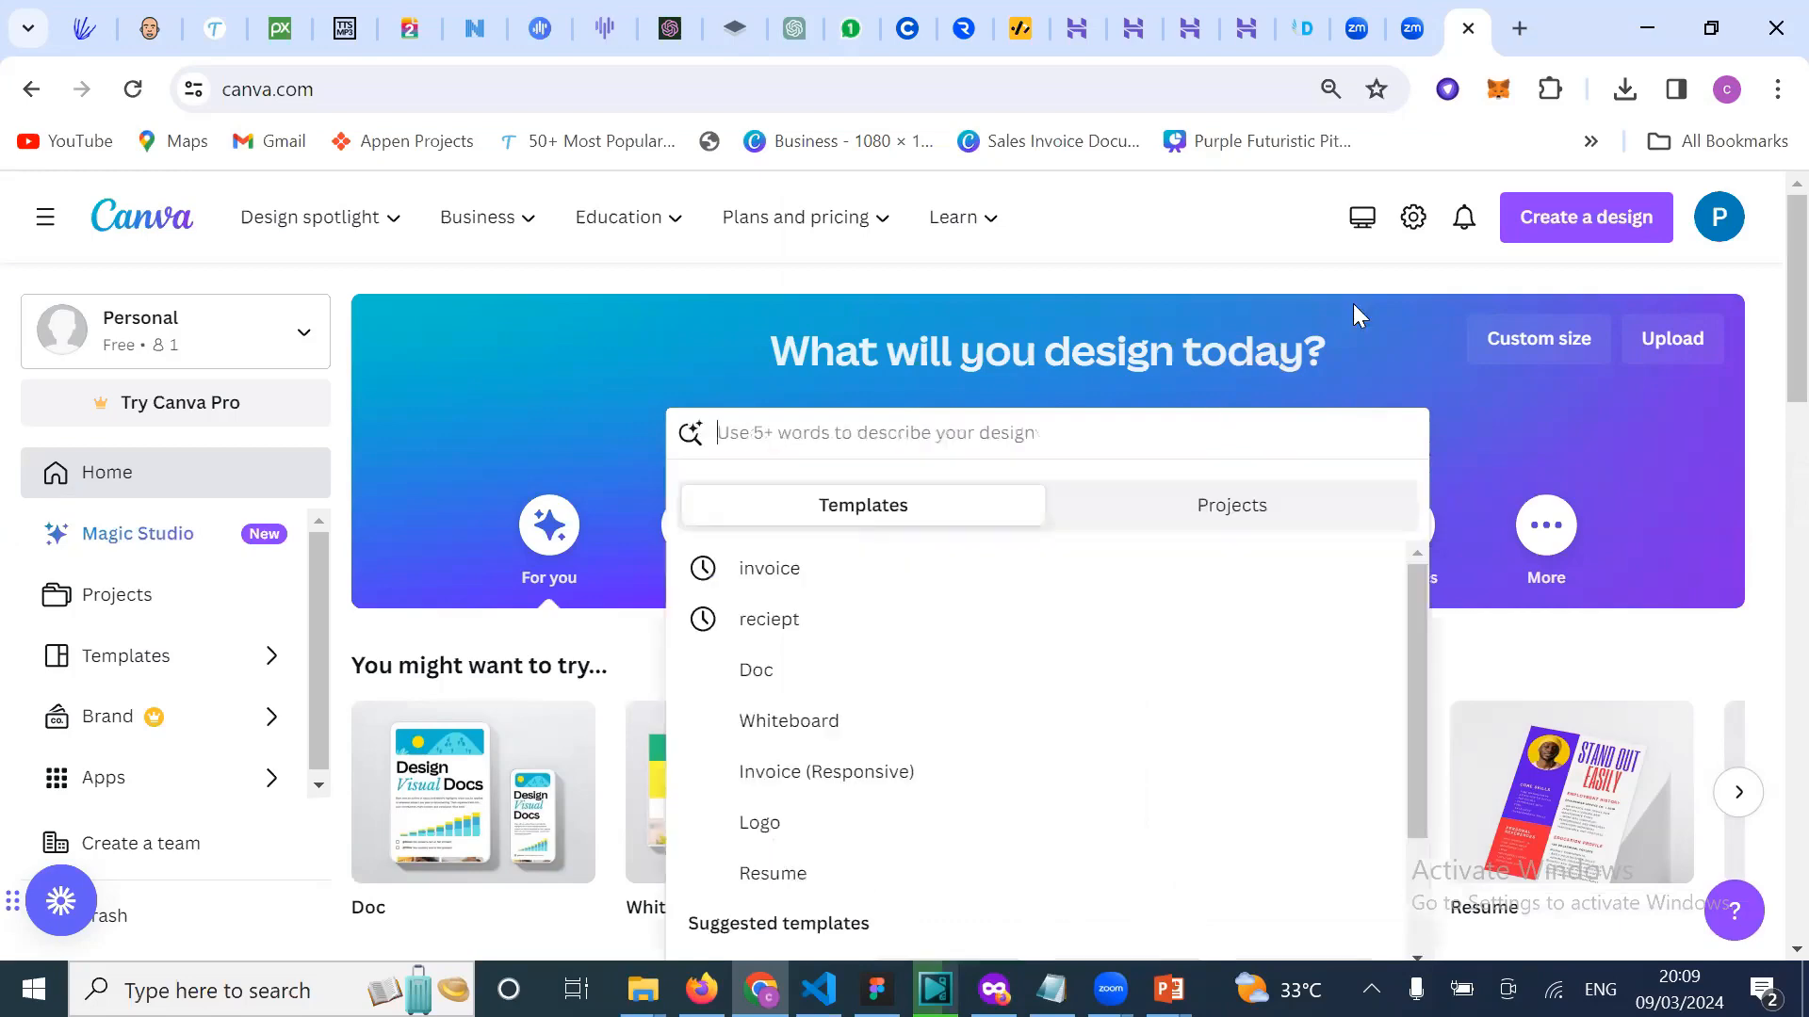
click(1353, 303)
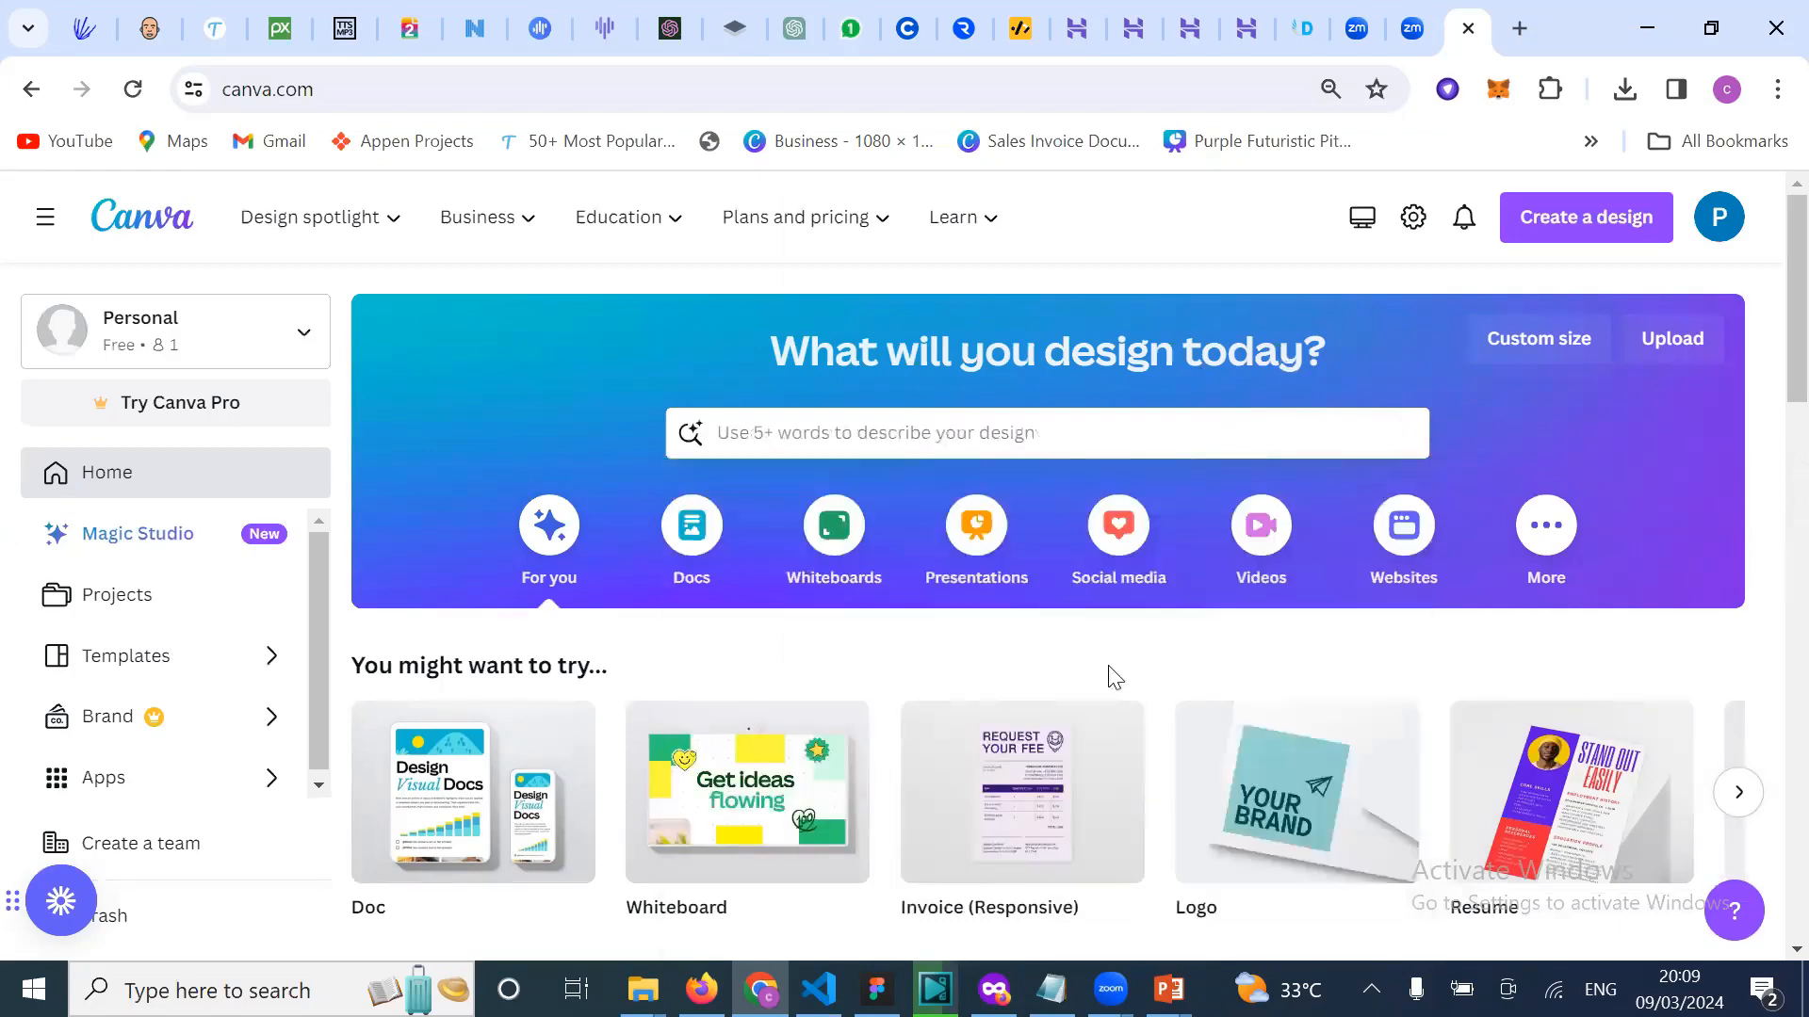
scroll(1114, 676, down, 2)
scroll(1110, 678, up, 2)
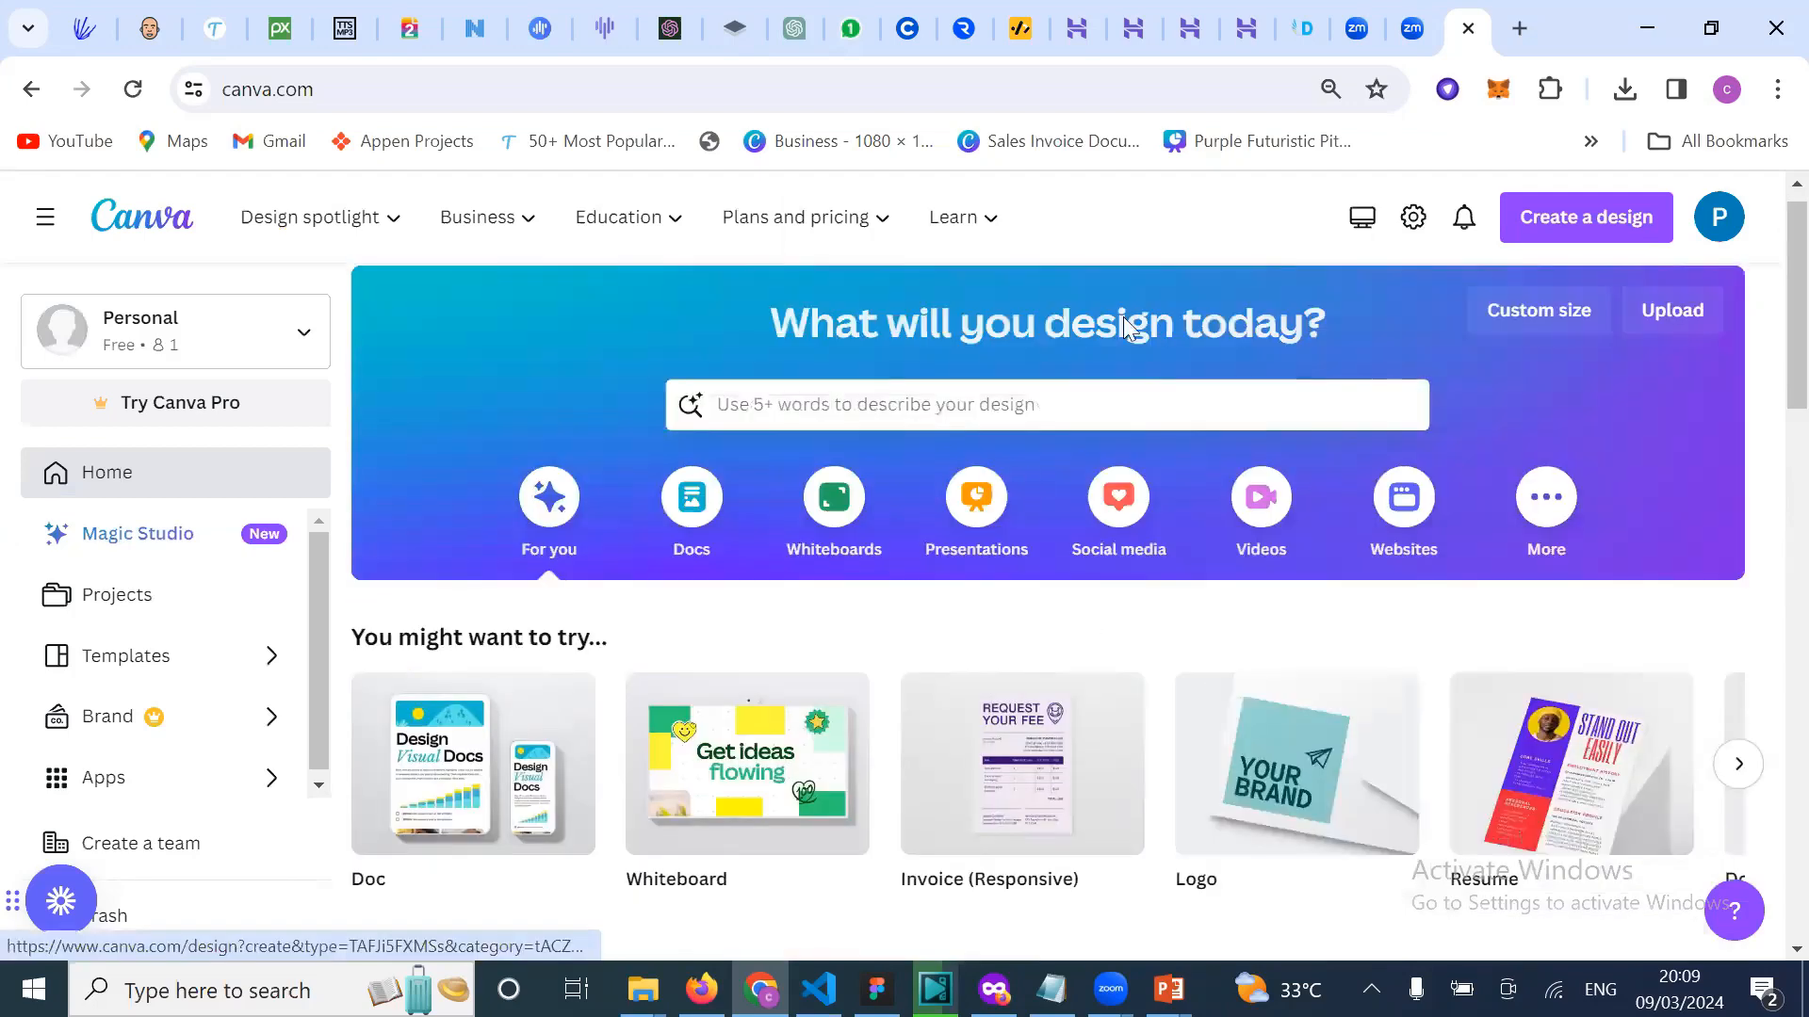
scroll(1200, 433, down, 4)
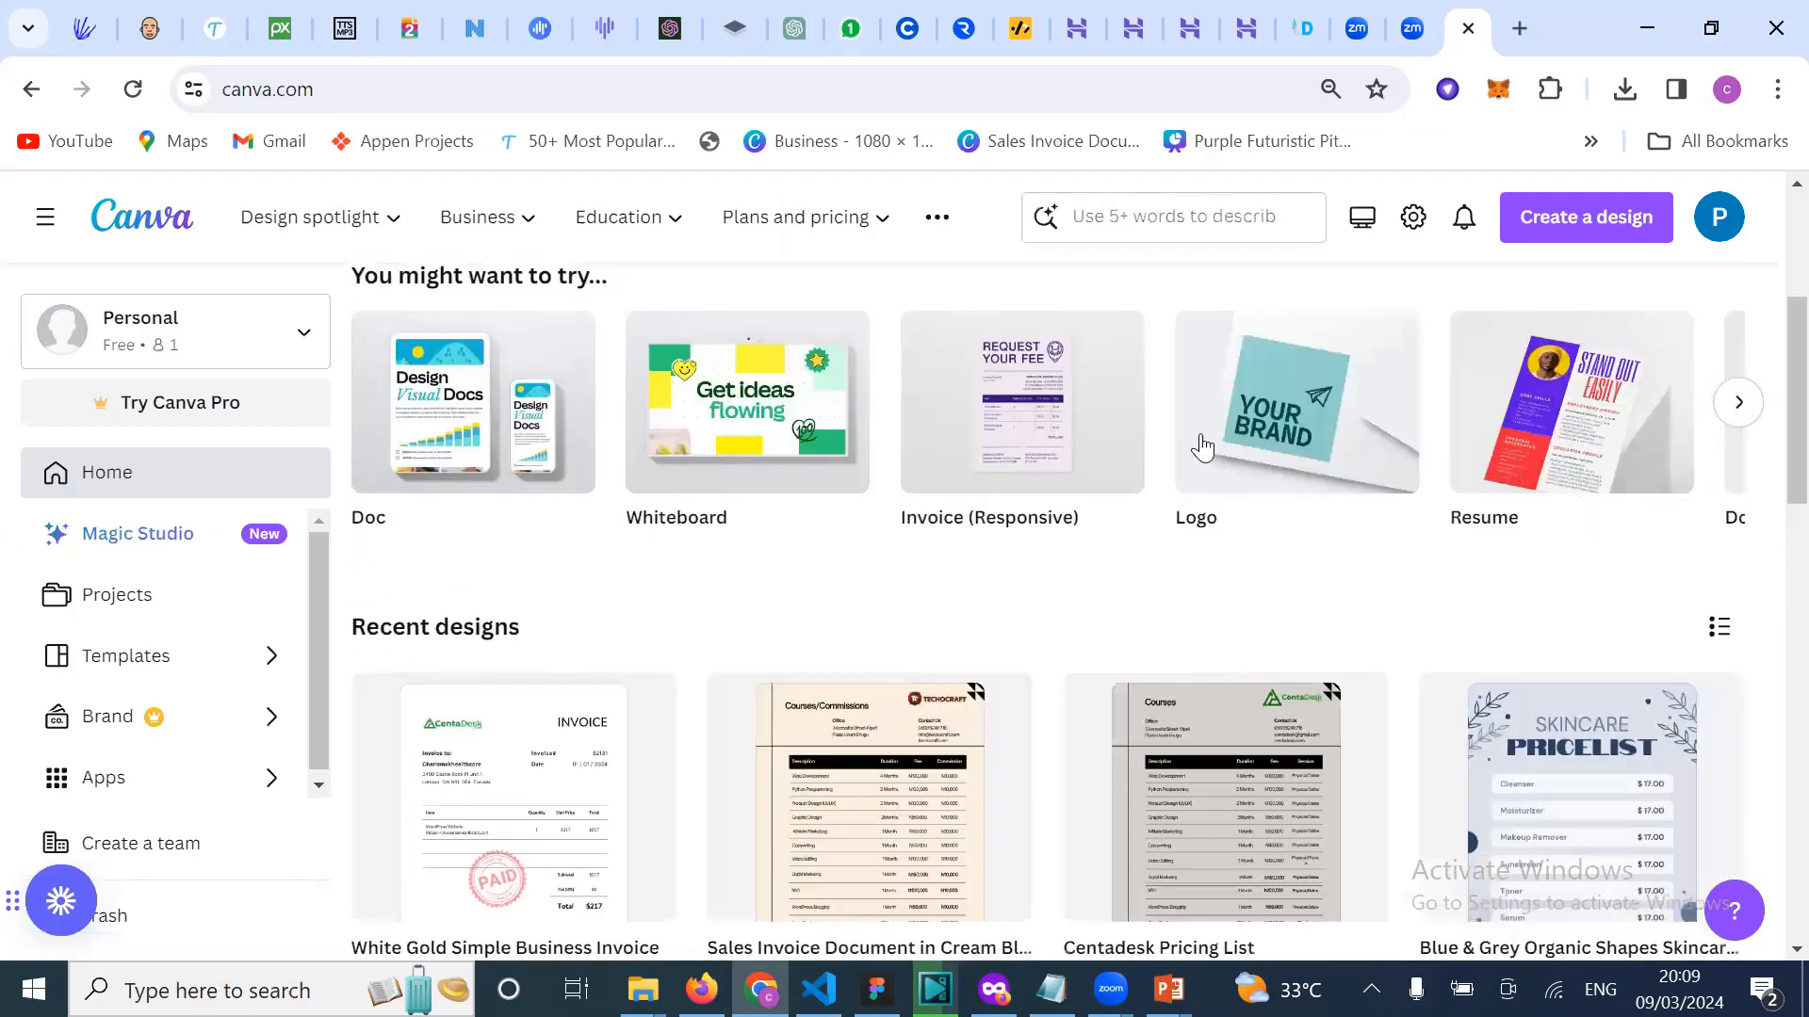
scroll(1201, 447, down, 1)
scroll(1203, 445, down, 1)
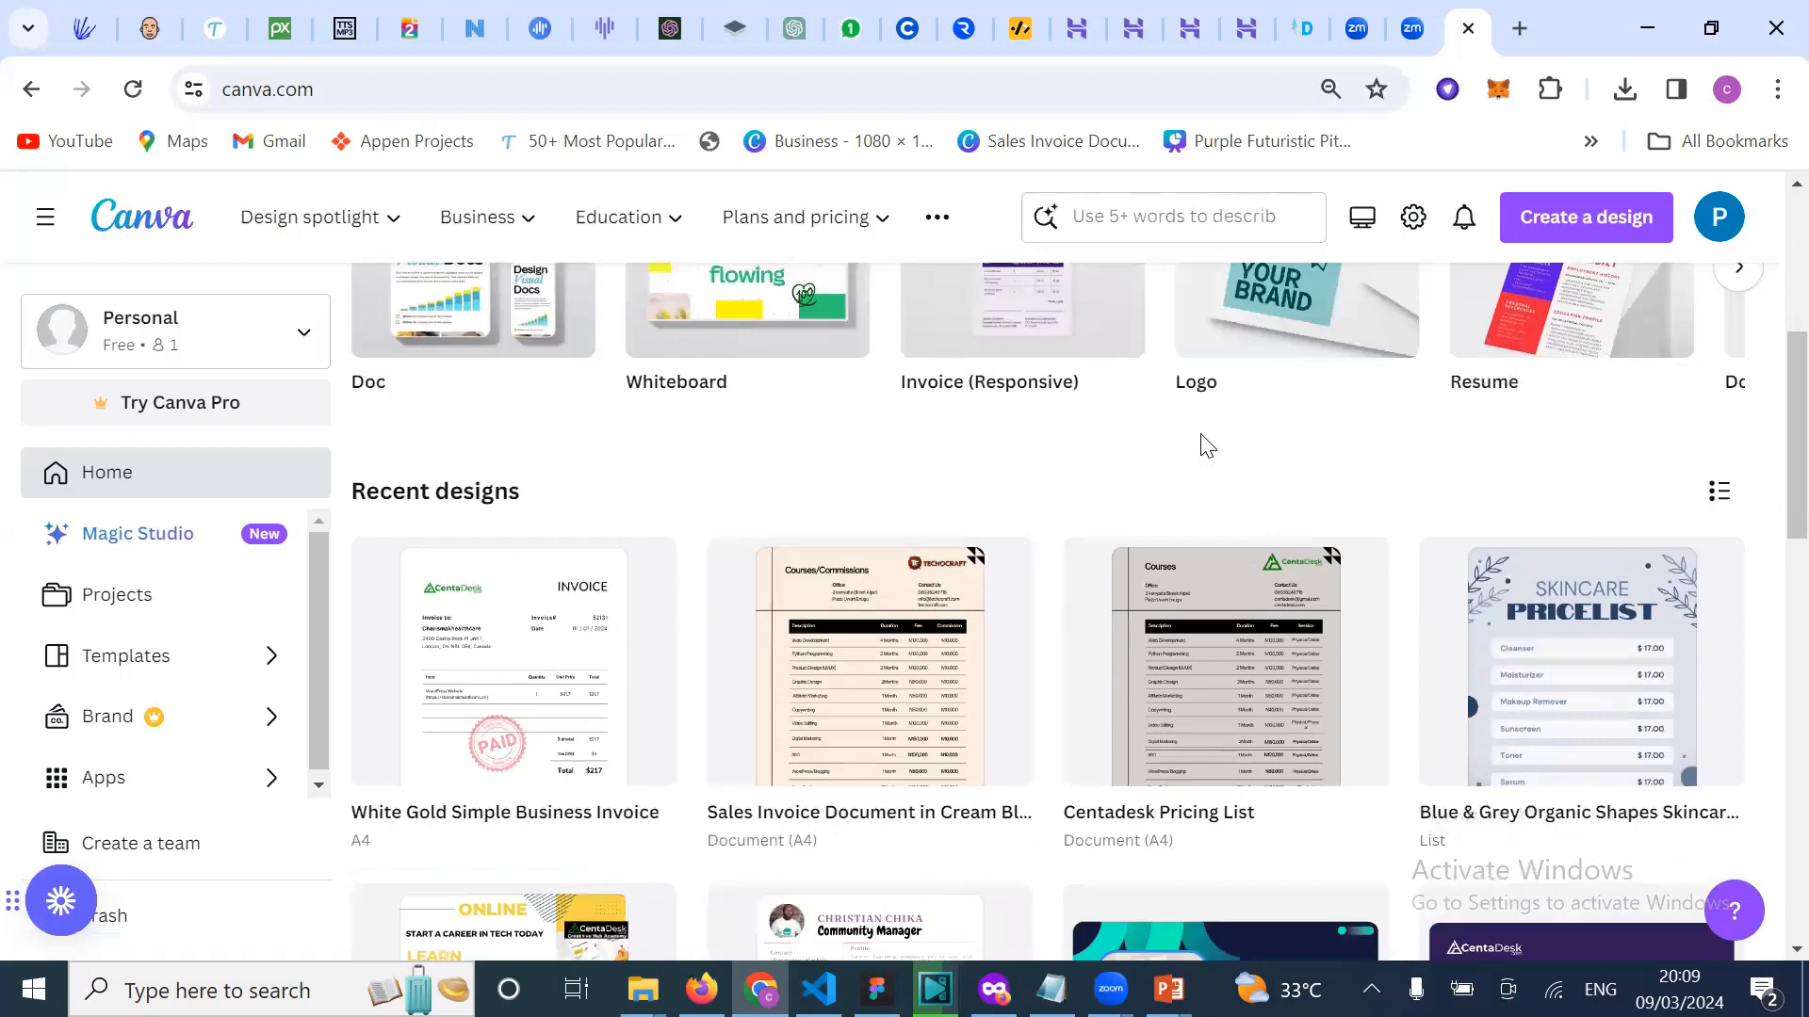
scroll(1203, 447, down, 3)
scroll(535, 466, up, 1)
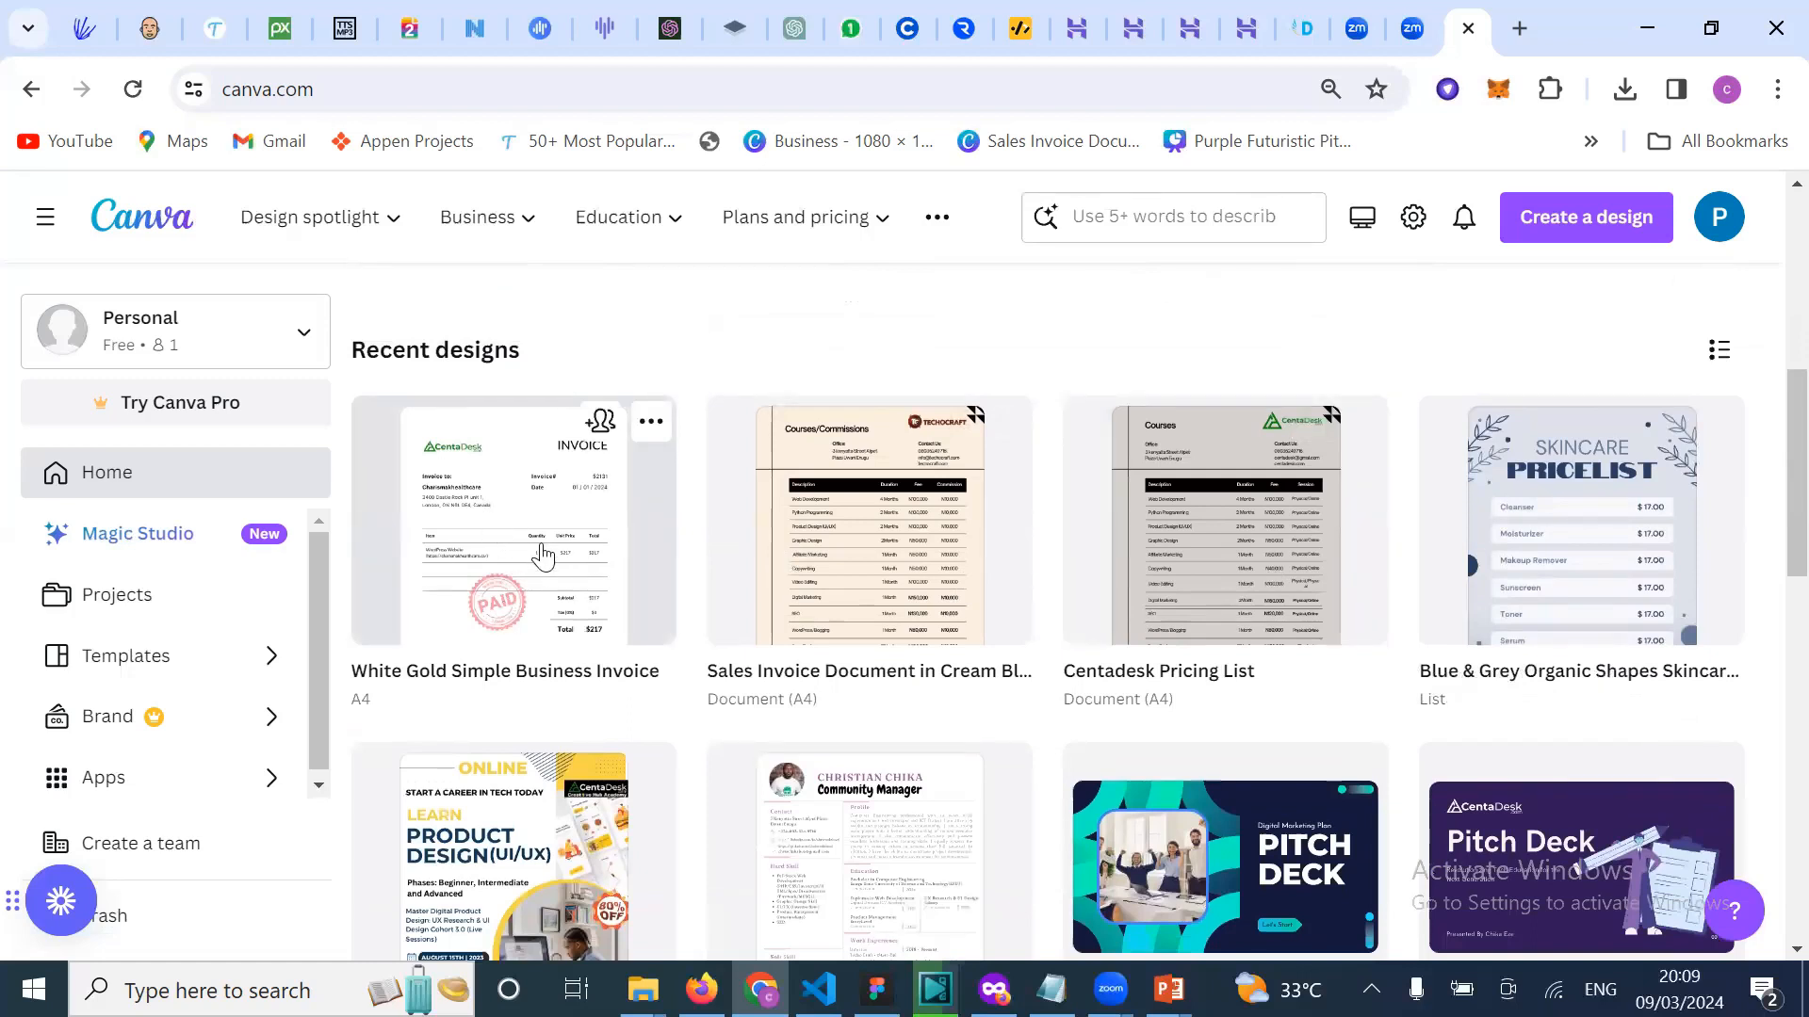
scroll(545, 557, down, 1)
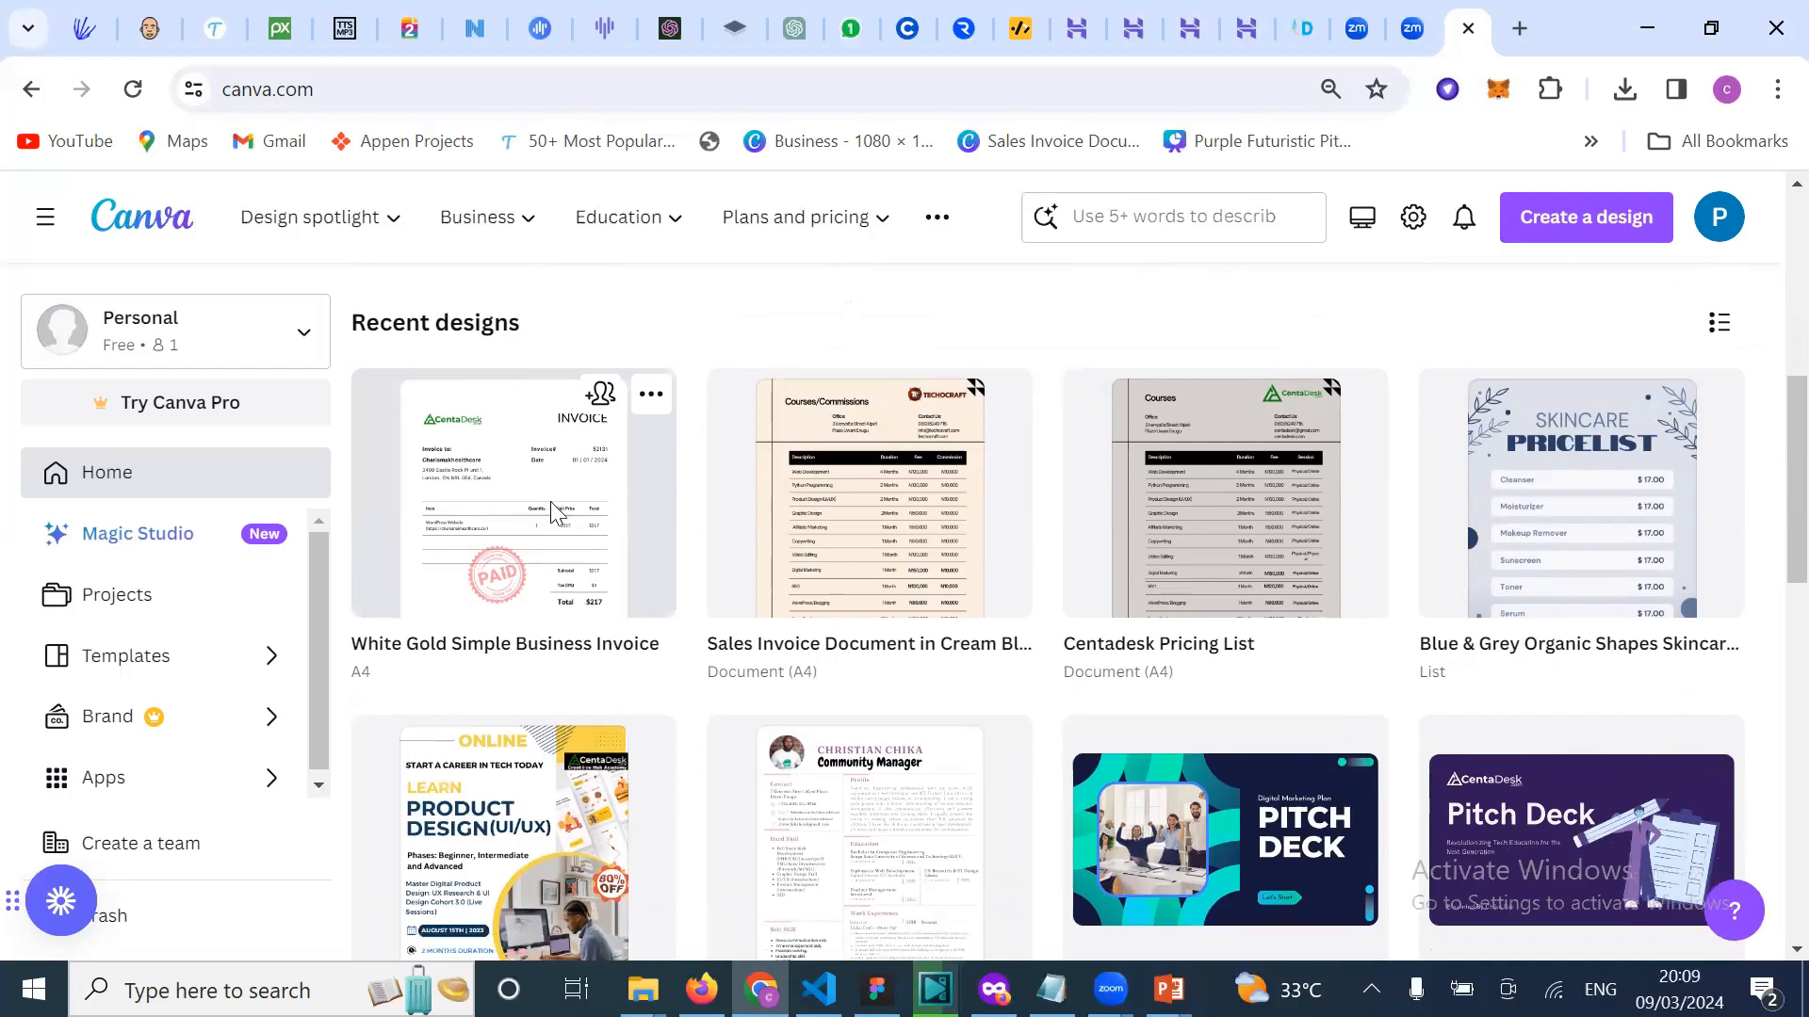
click(1059, 497)
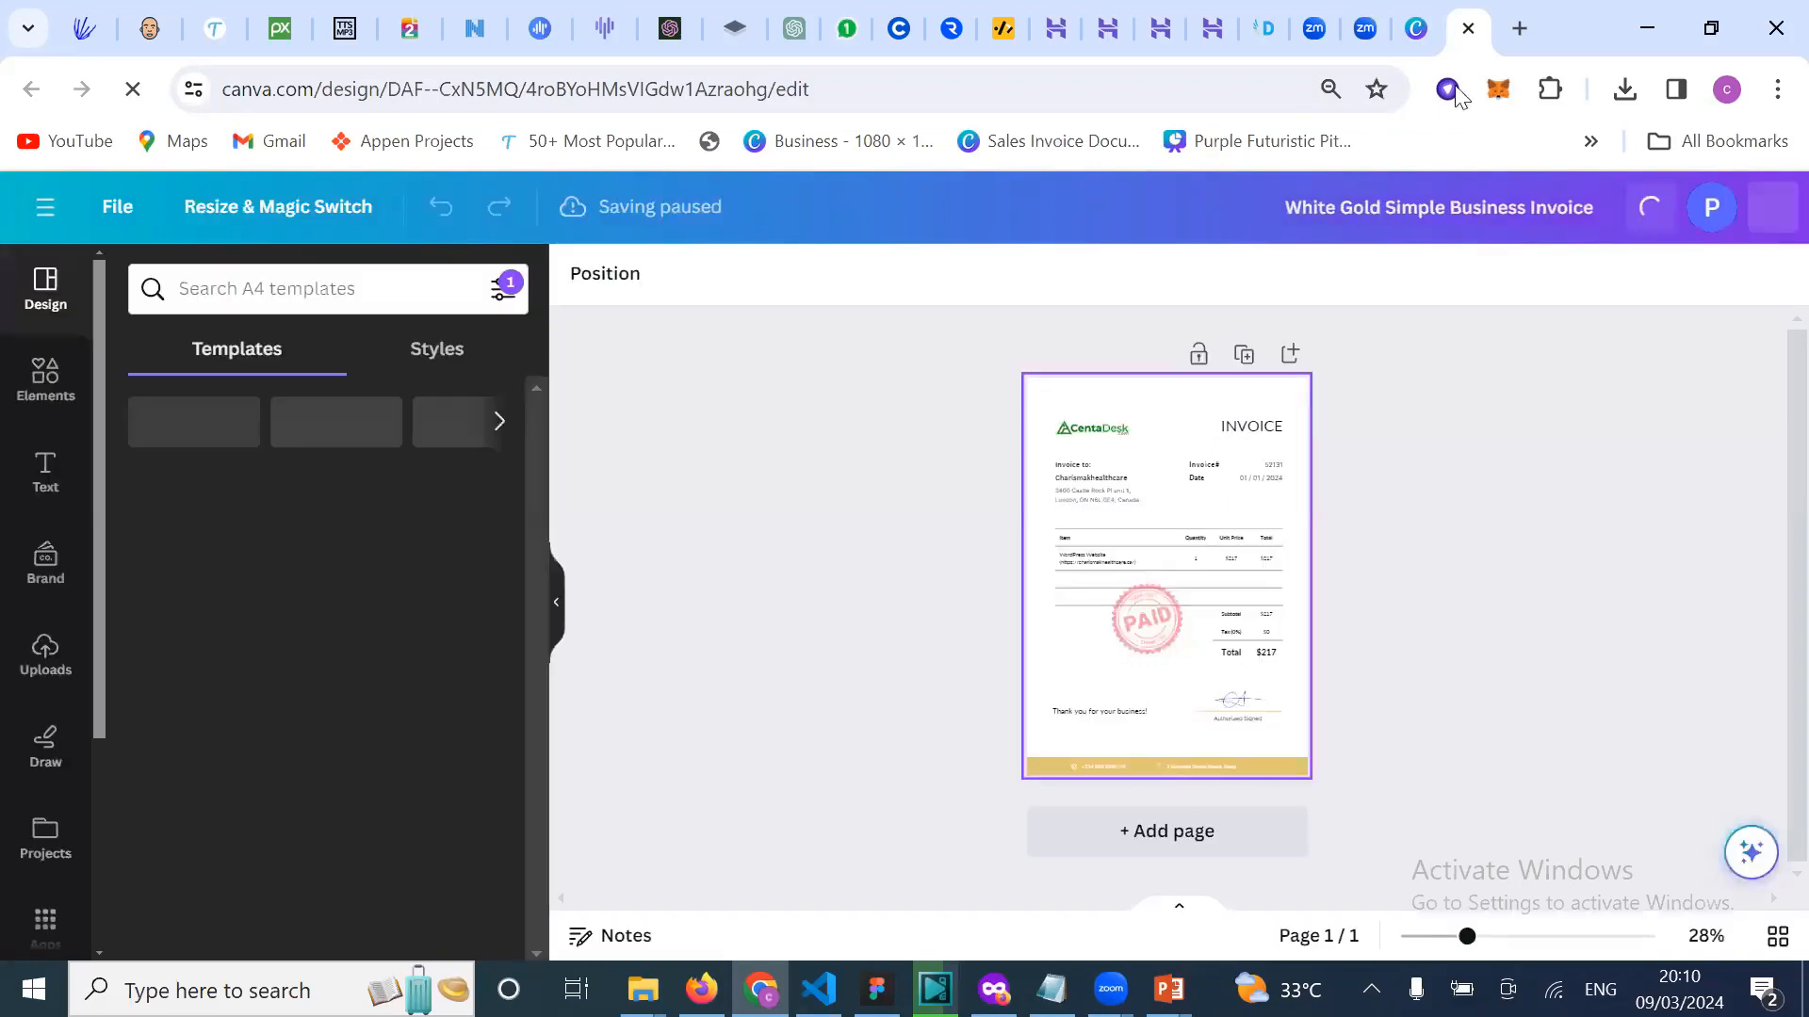
click(1468, 28)
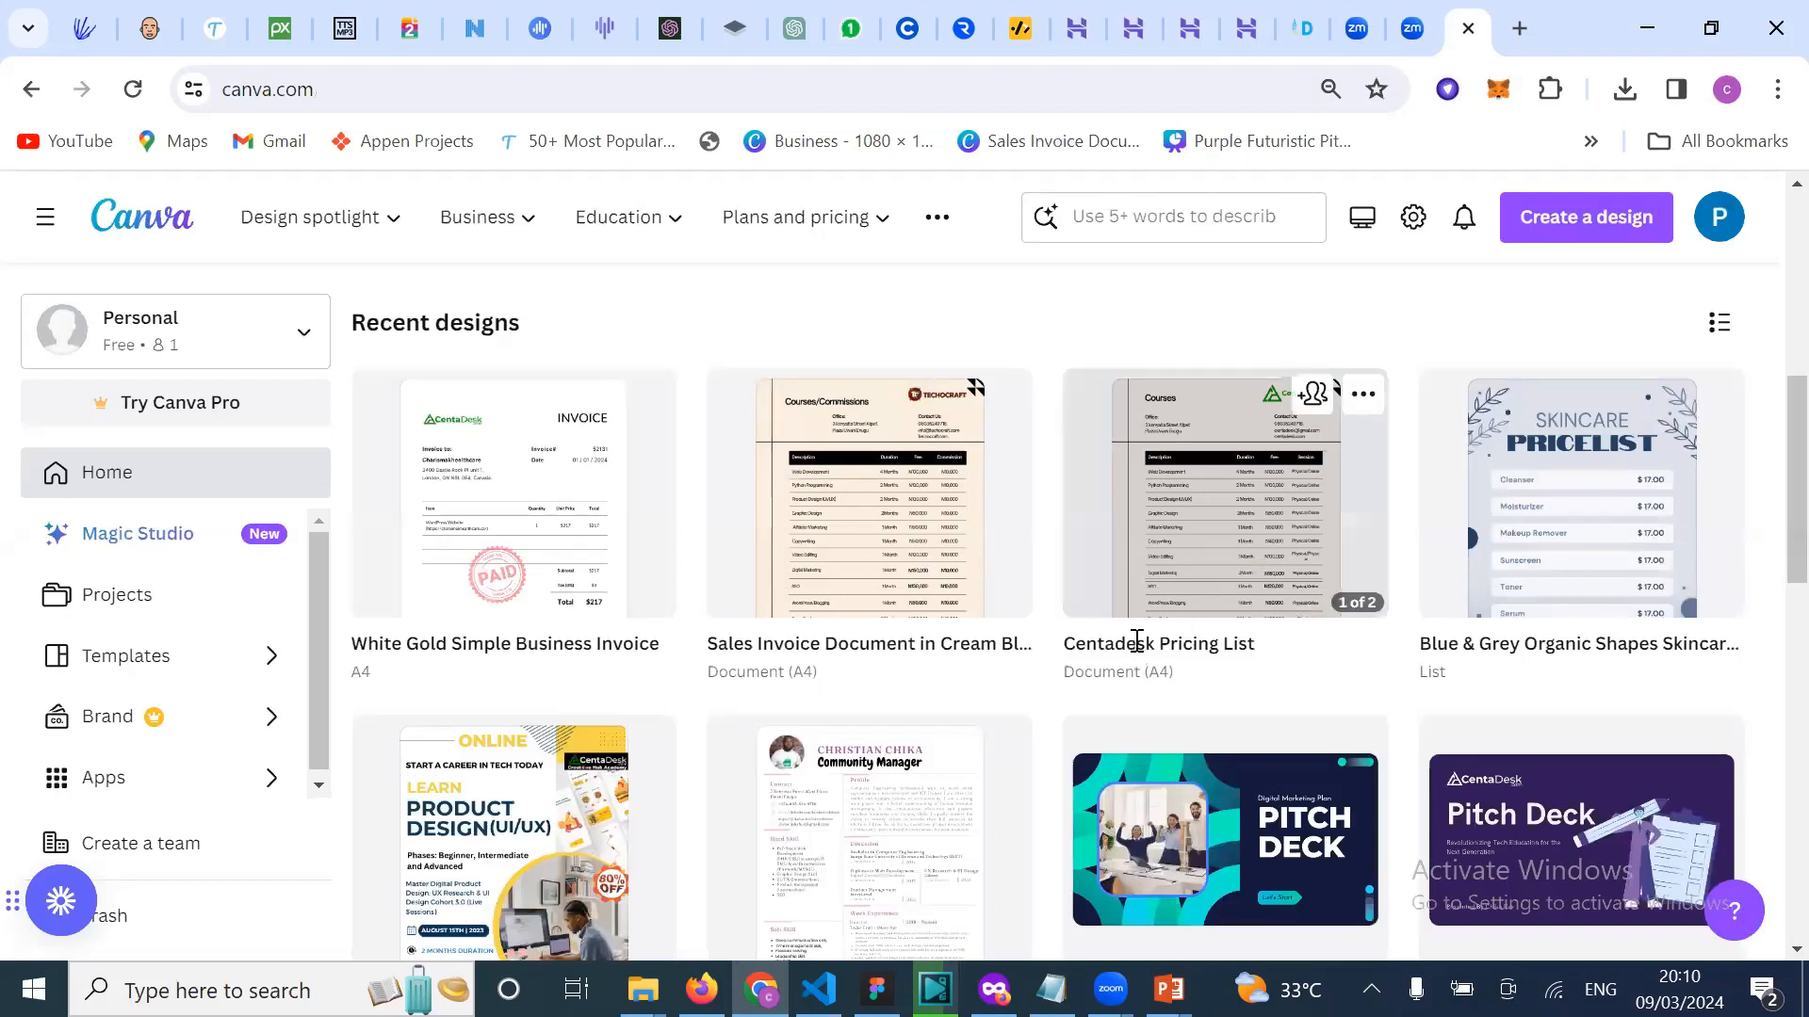
Step: Scroll further down the designs and open the Yellow Modern Business Name Portrait Company Id card
scroll(1137, 650, down, 1)
scroll(1137, 650, down, 1)
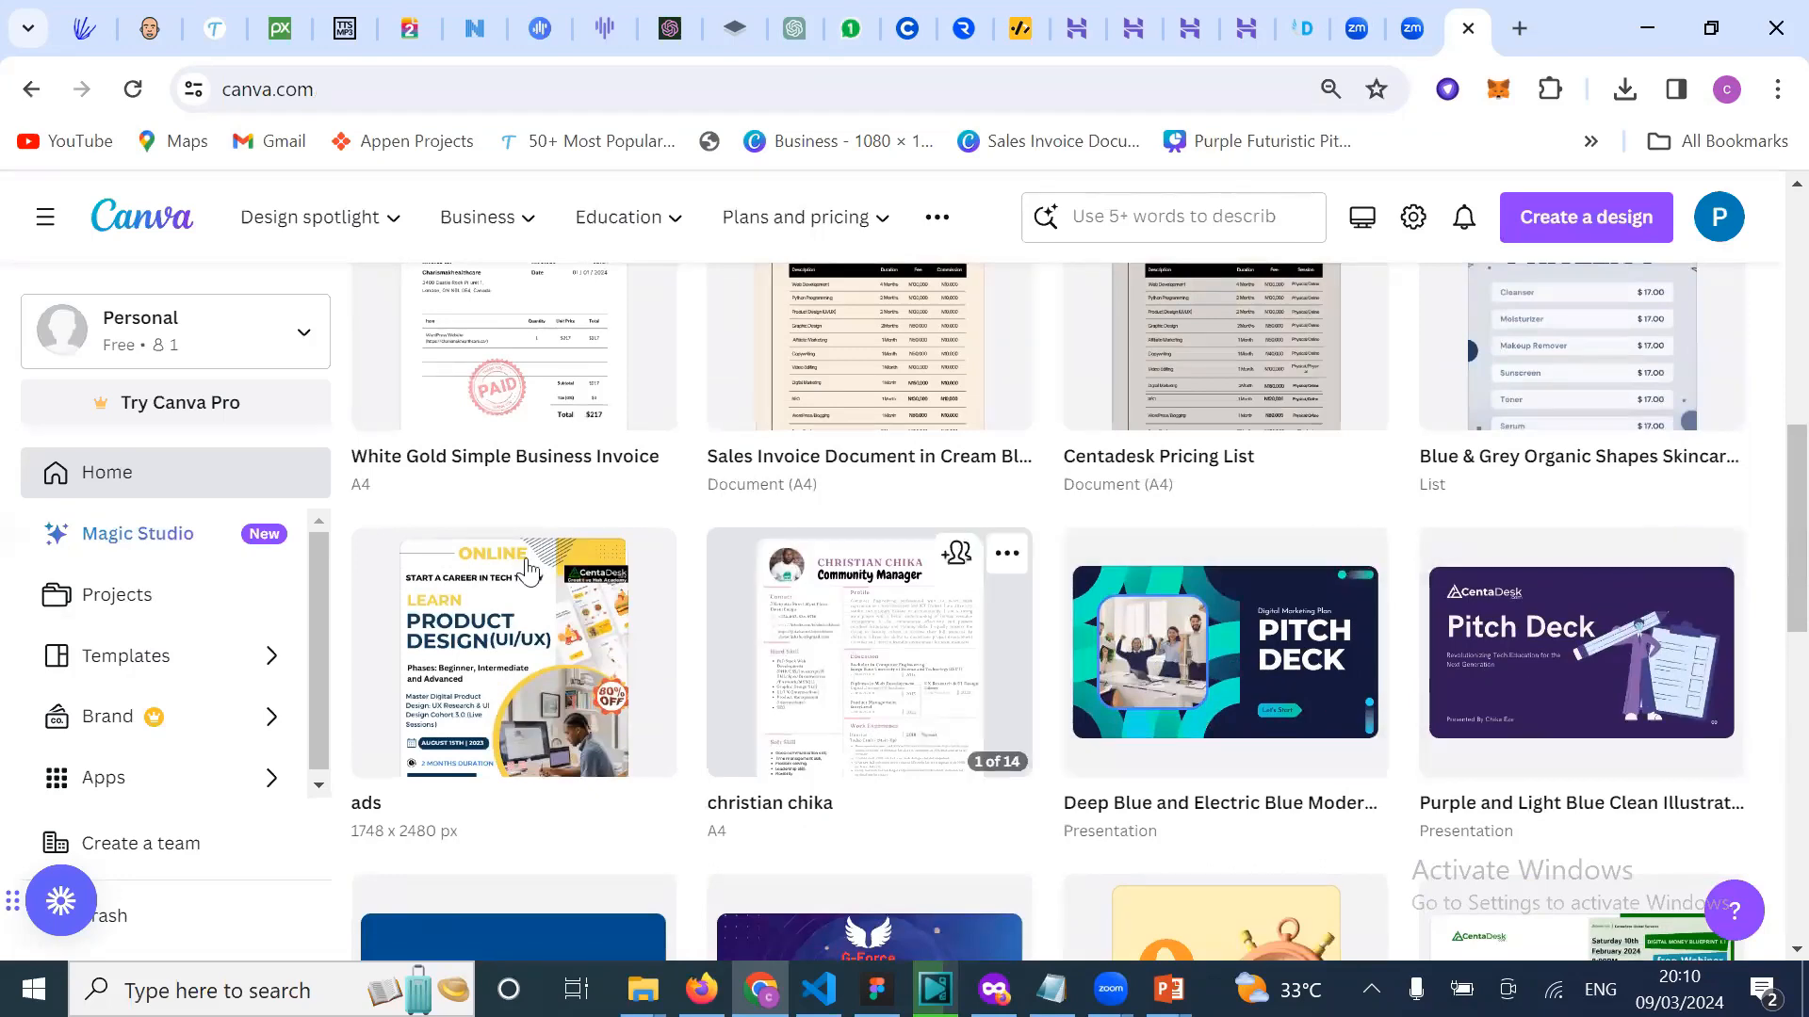
scroll(528, 570, down, 1)
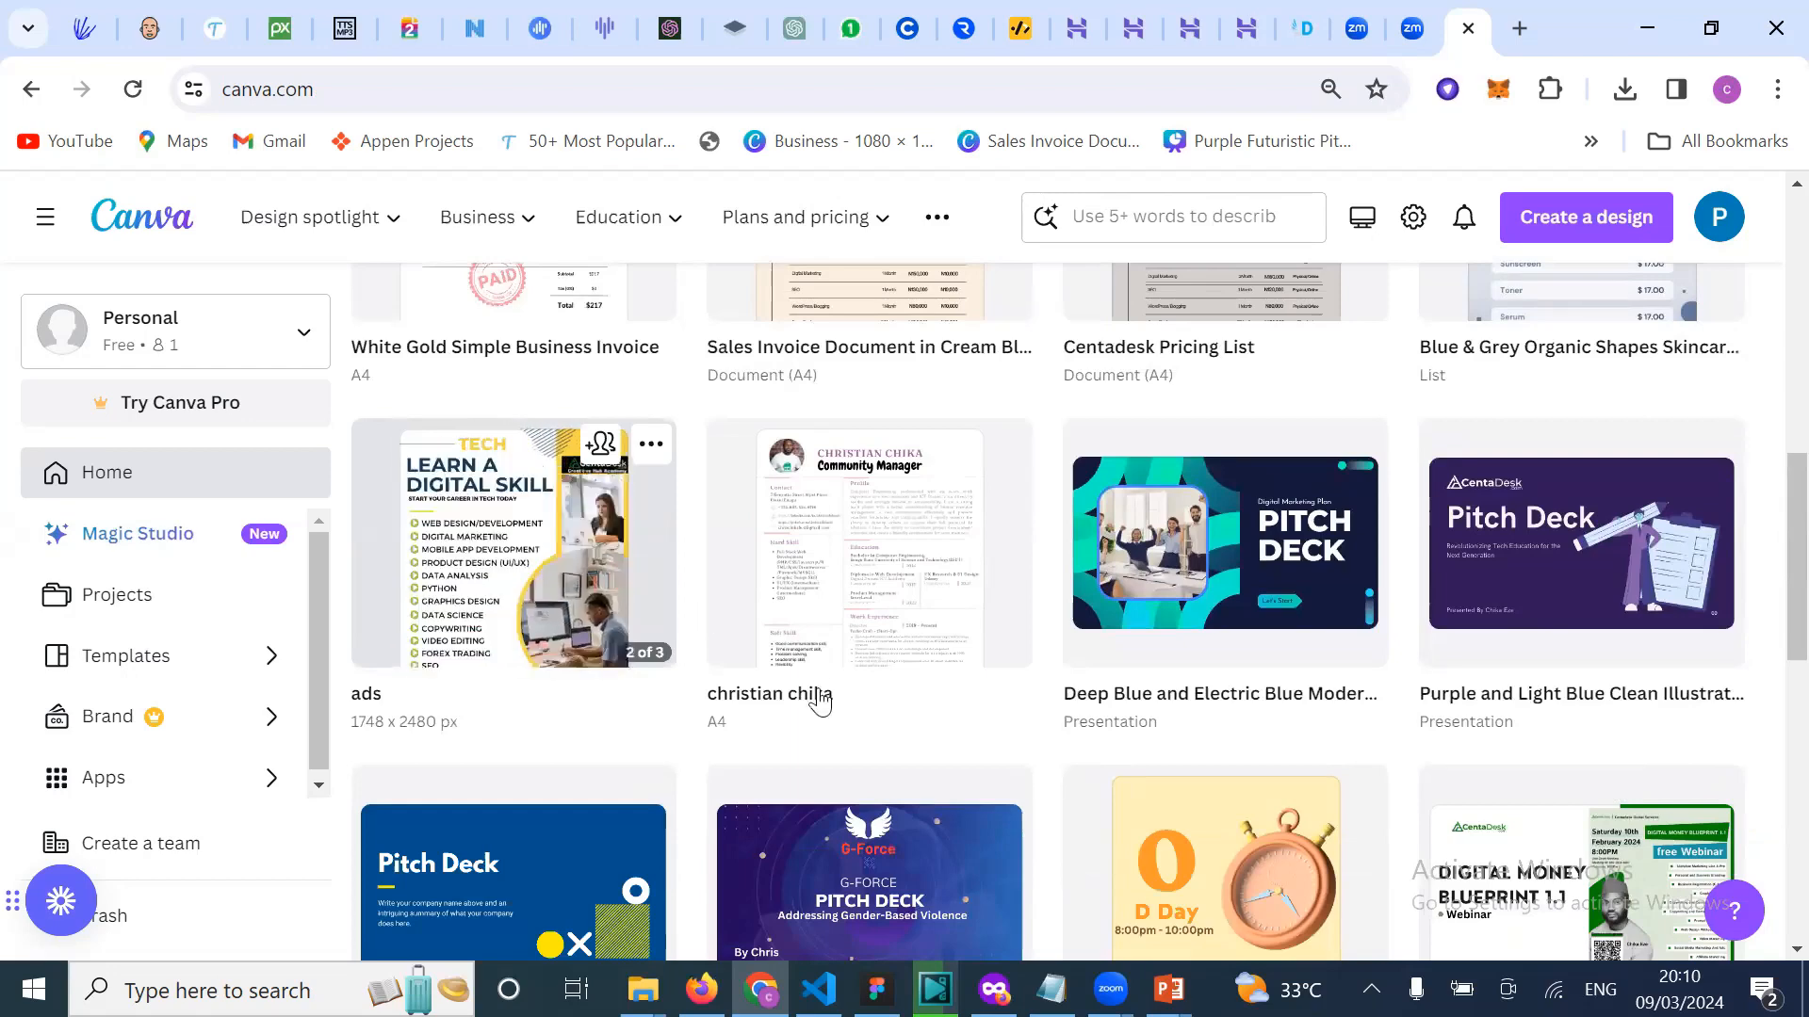
scroll(933, 674, down, 3)
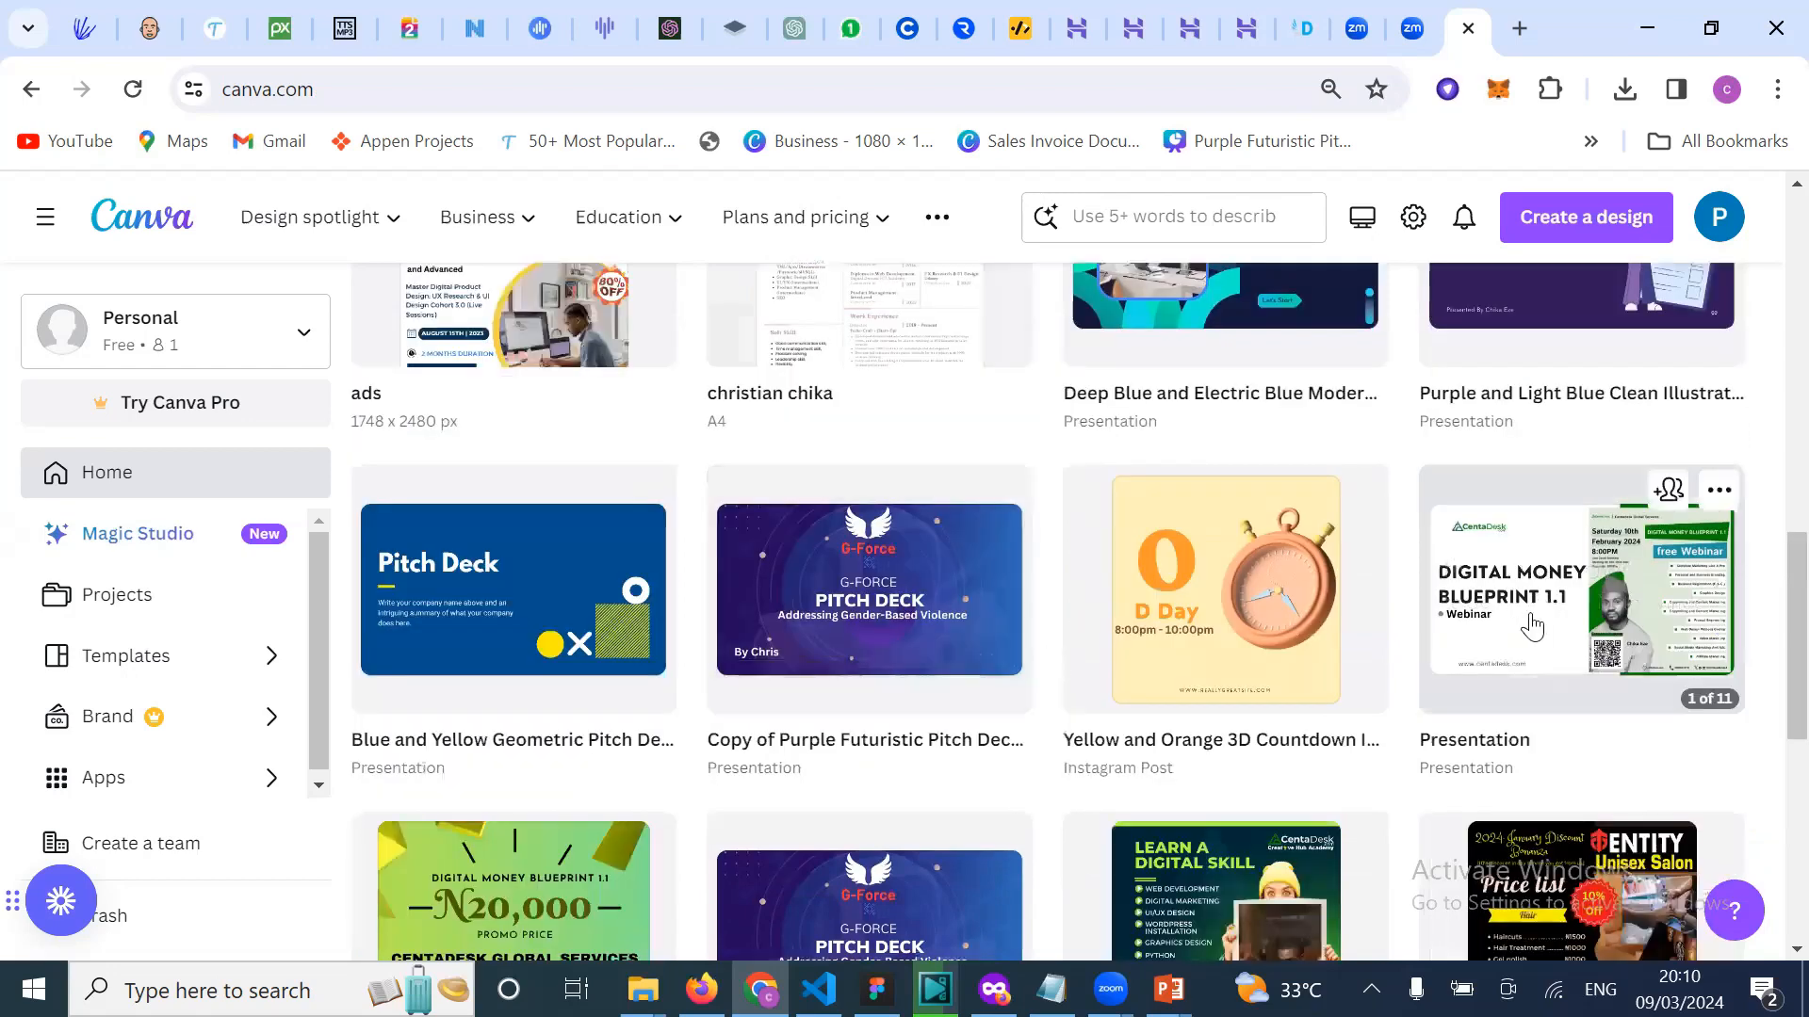
scroll(1533, 640, down, 1)
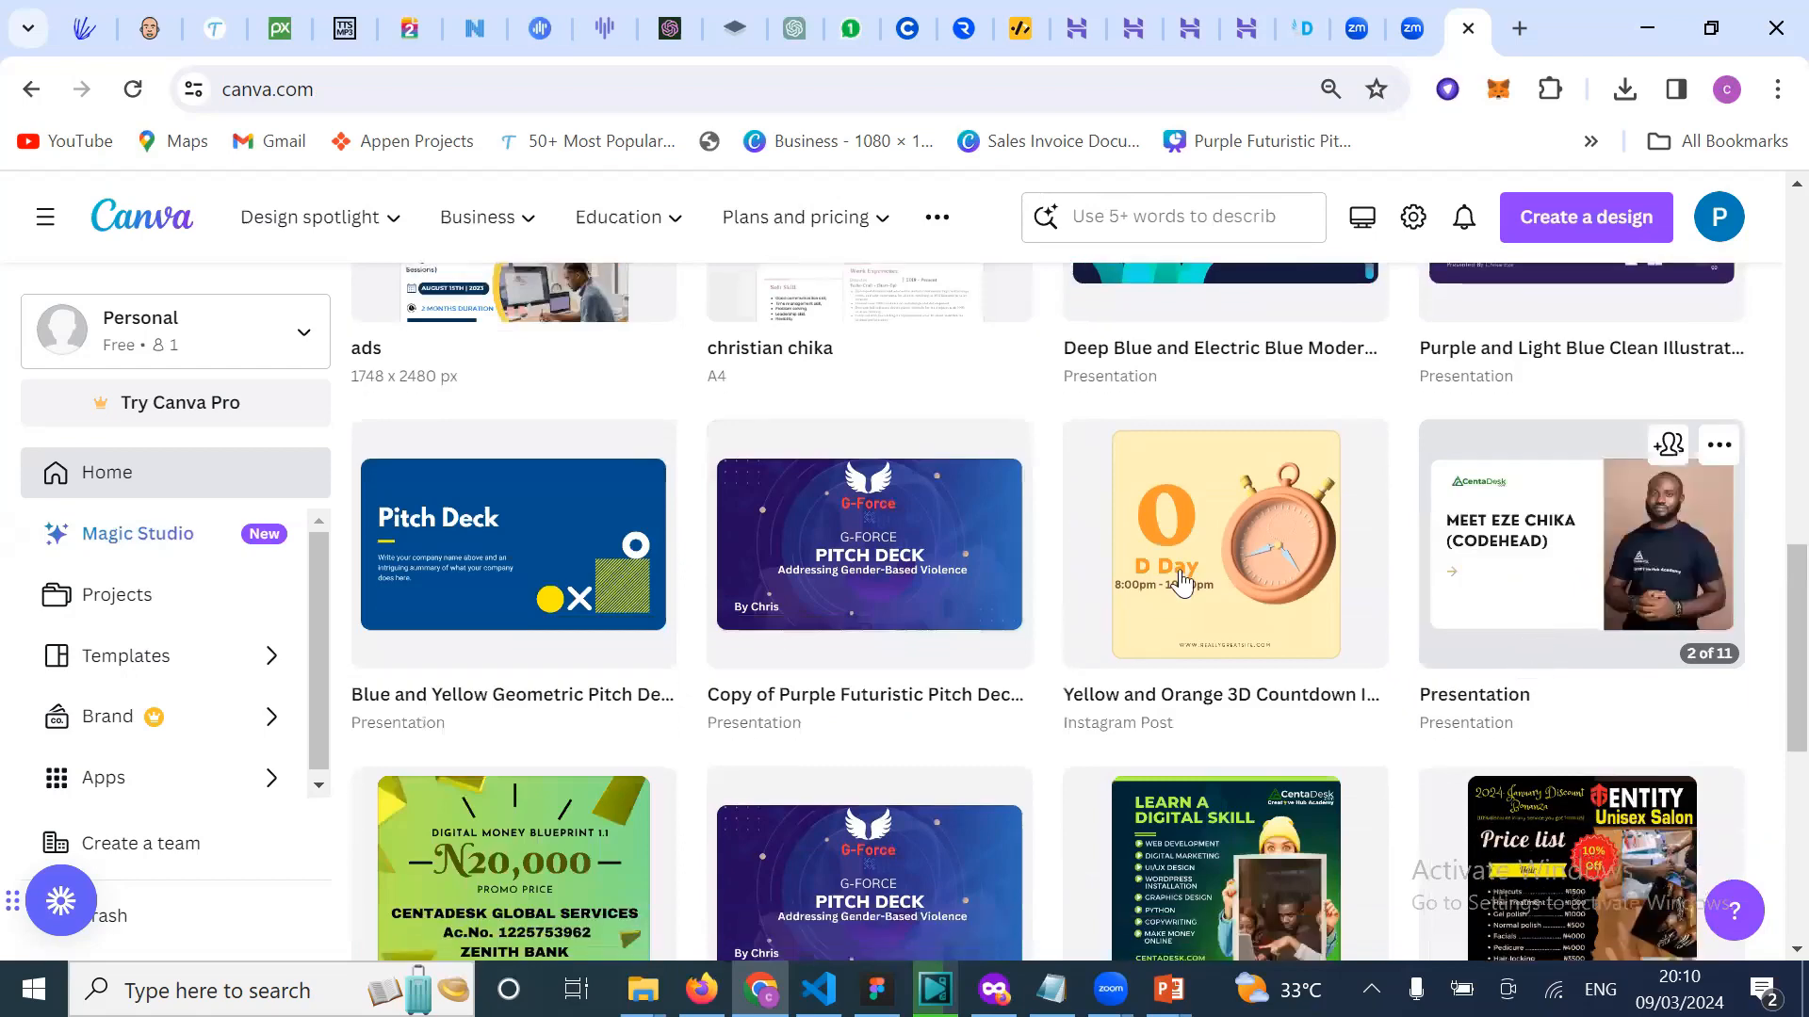
scroll(1225, 650, down, 3)
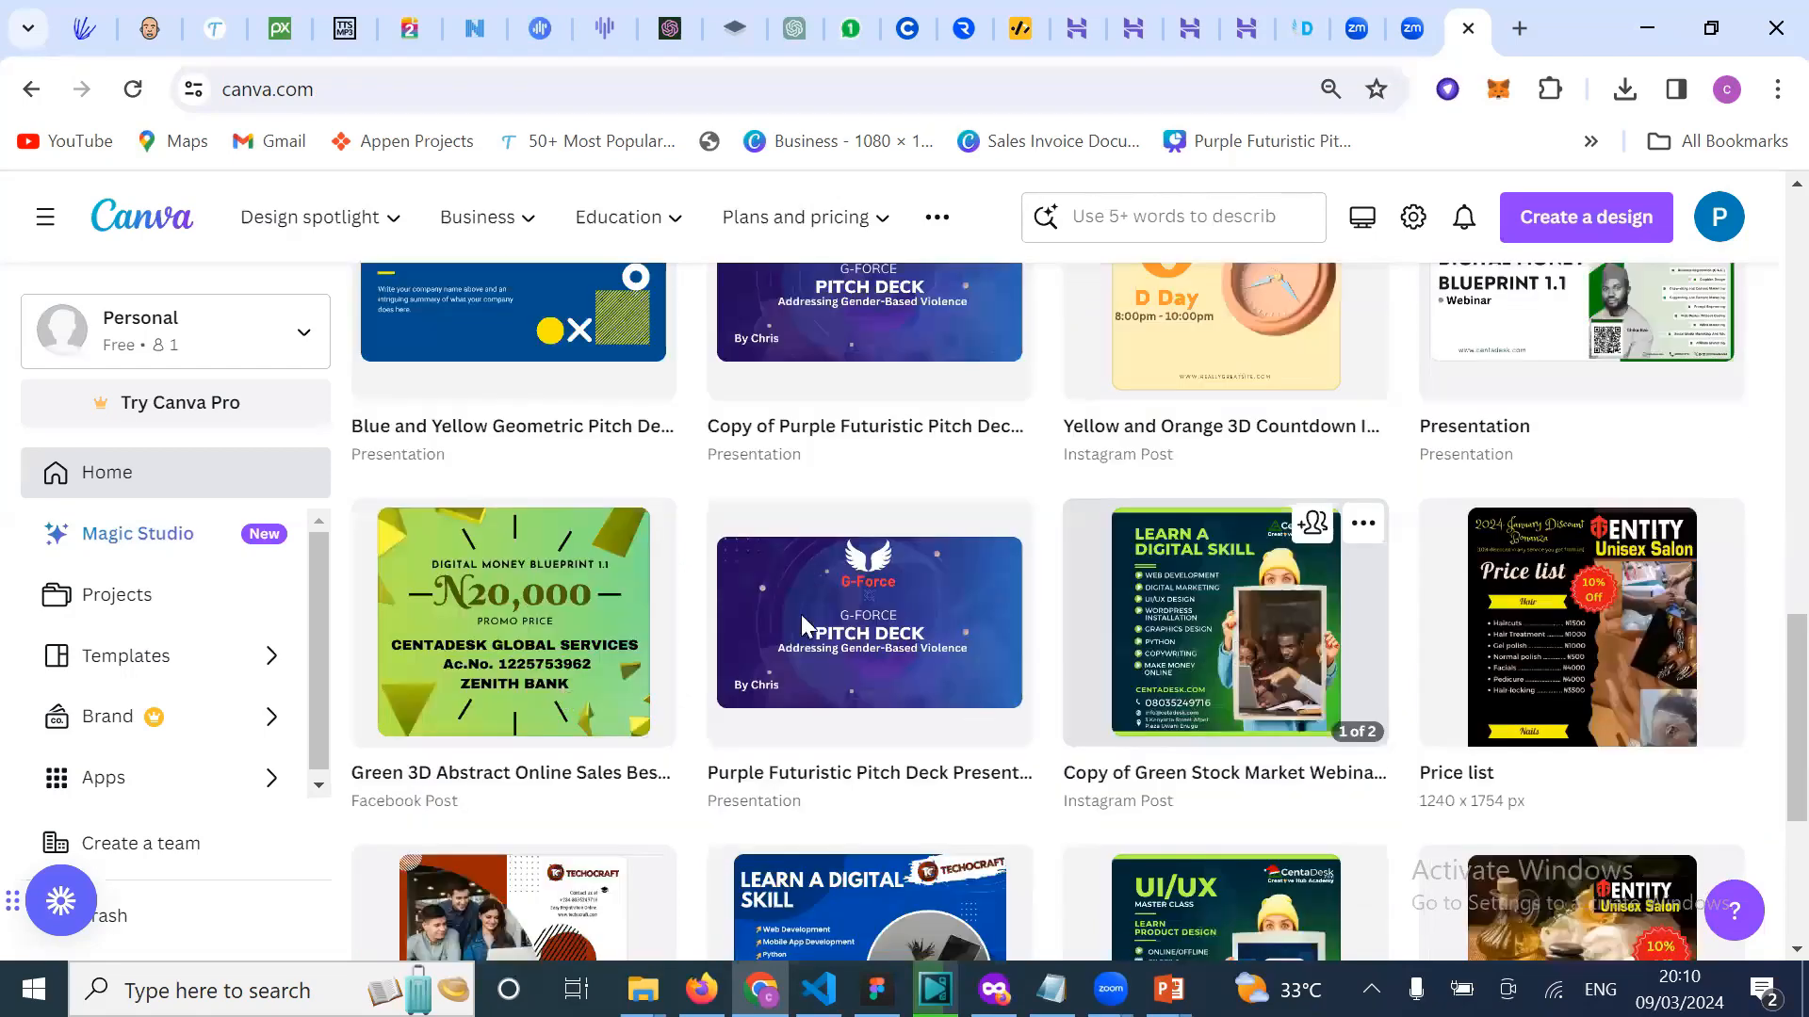
scroll(1145, 749, down, 2)
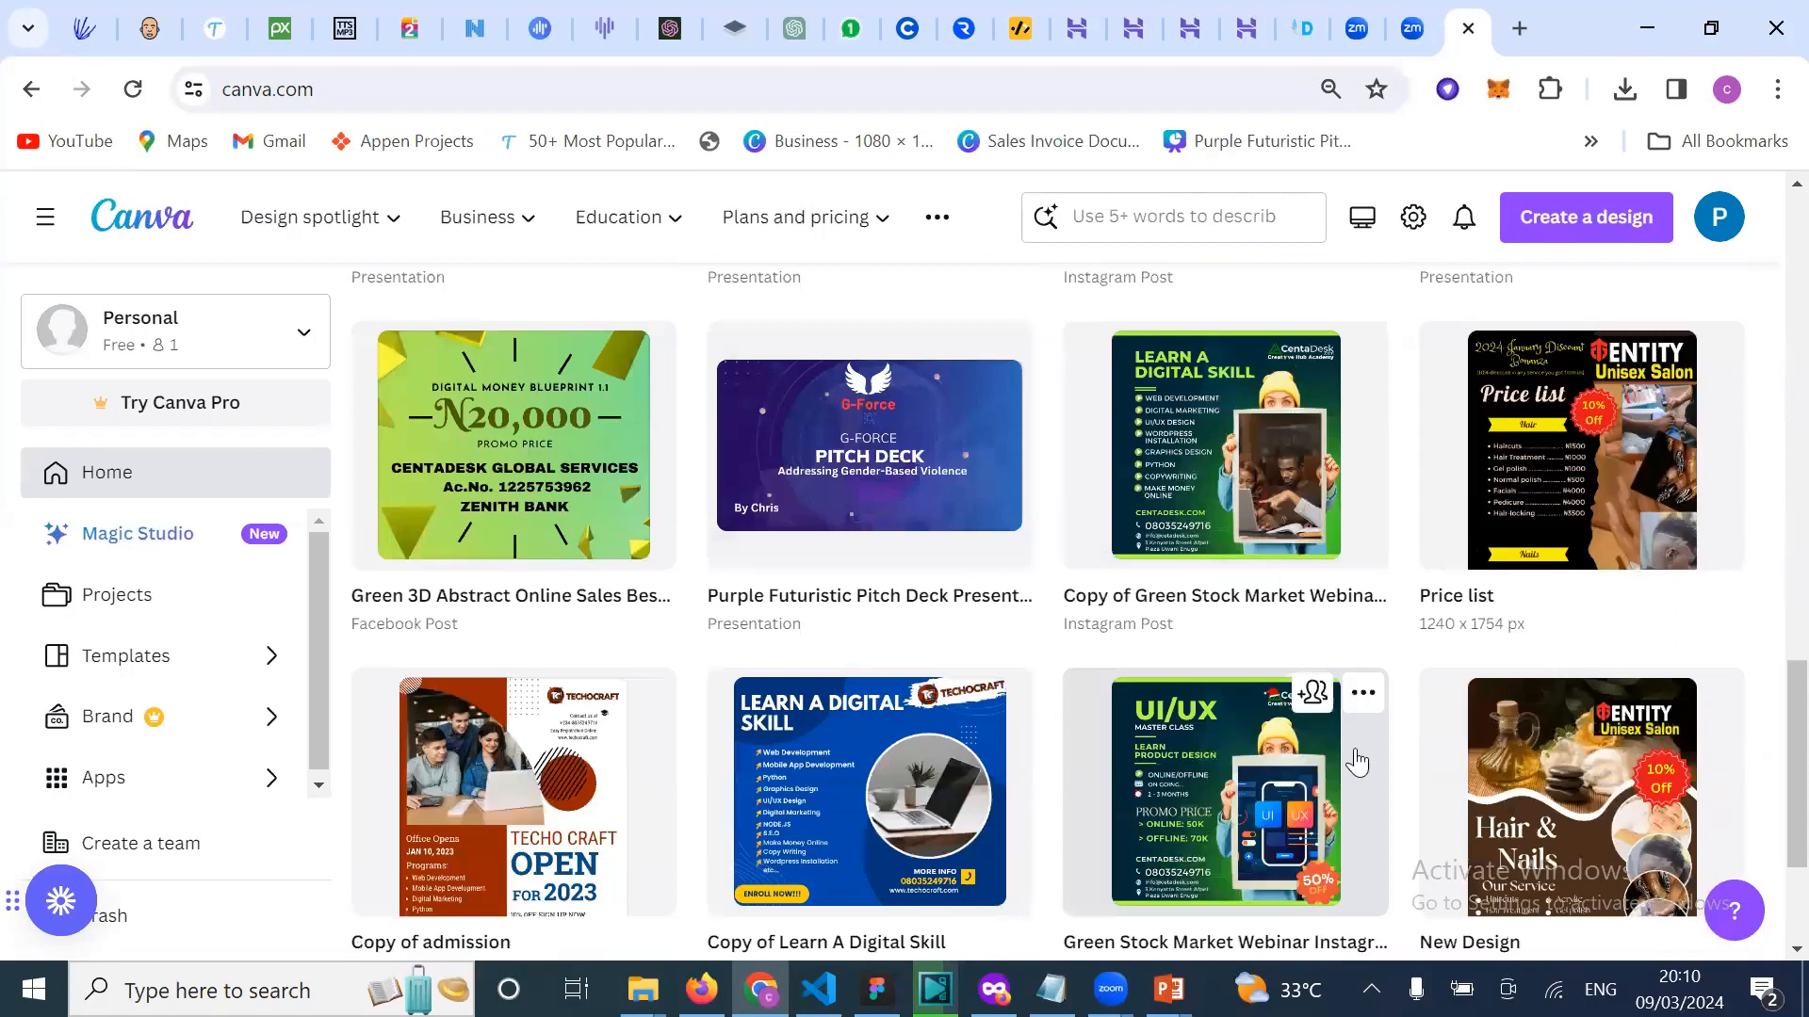
scroll(664, 680, down, 2)
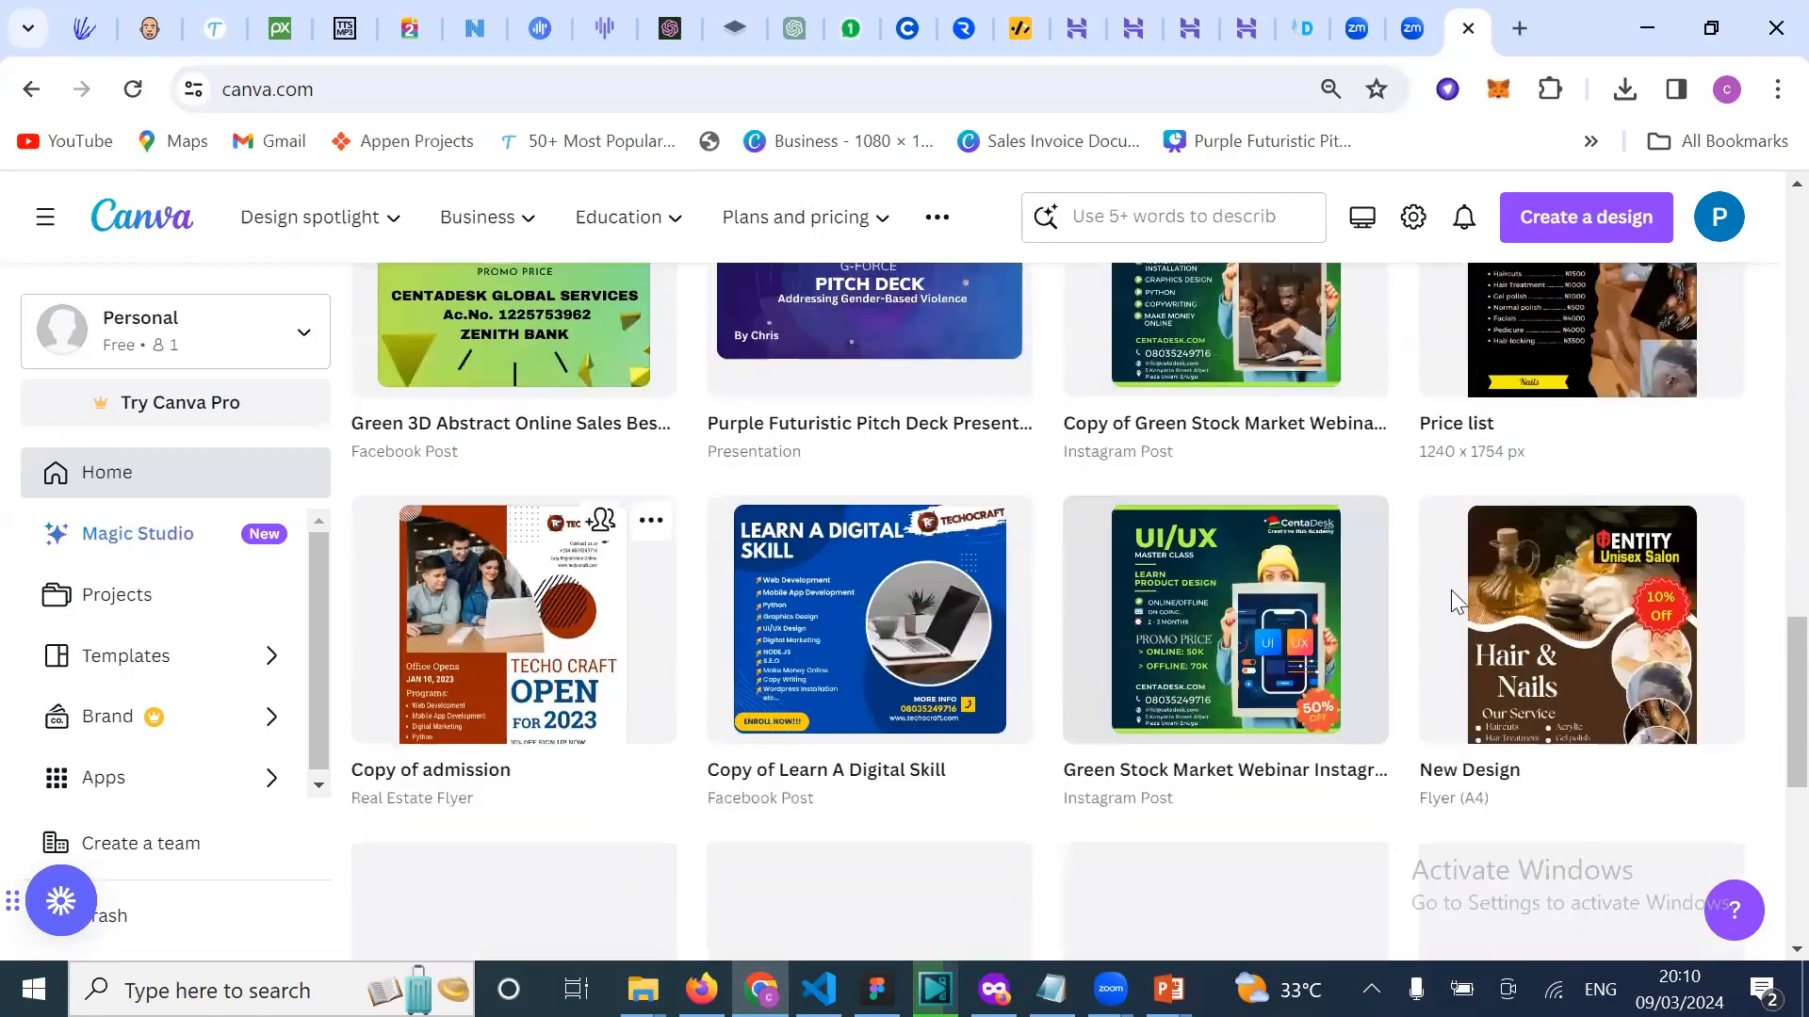
scroll(1451, 594, down, 2)
scroll(1263, 678, down, 3)
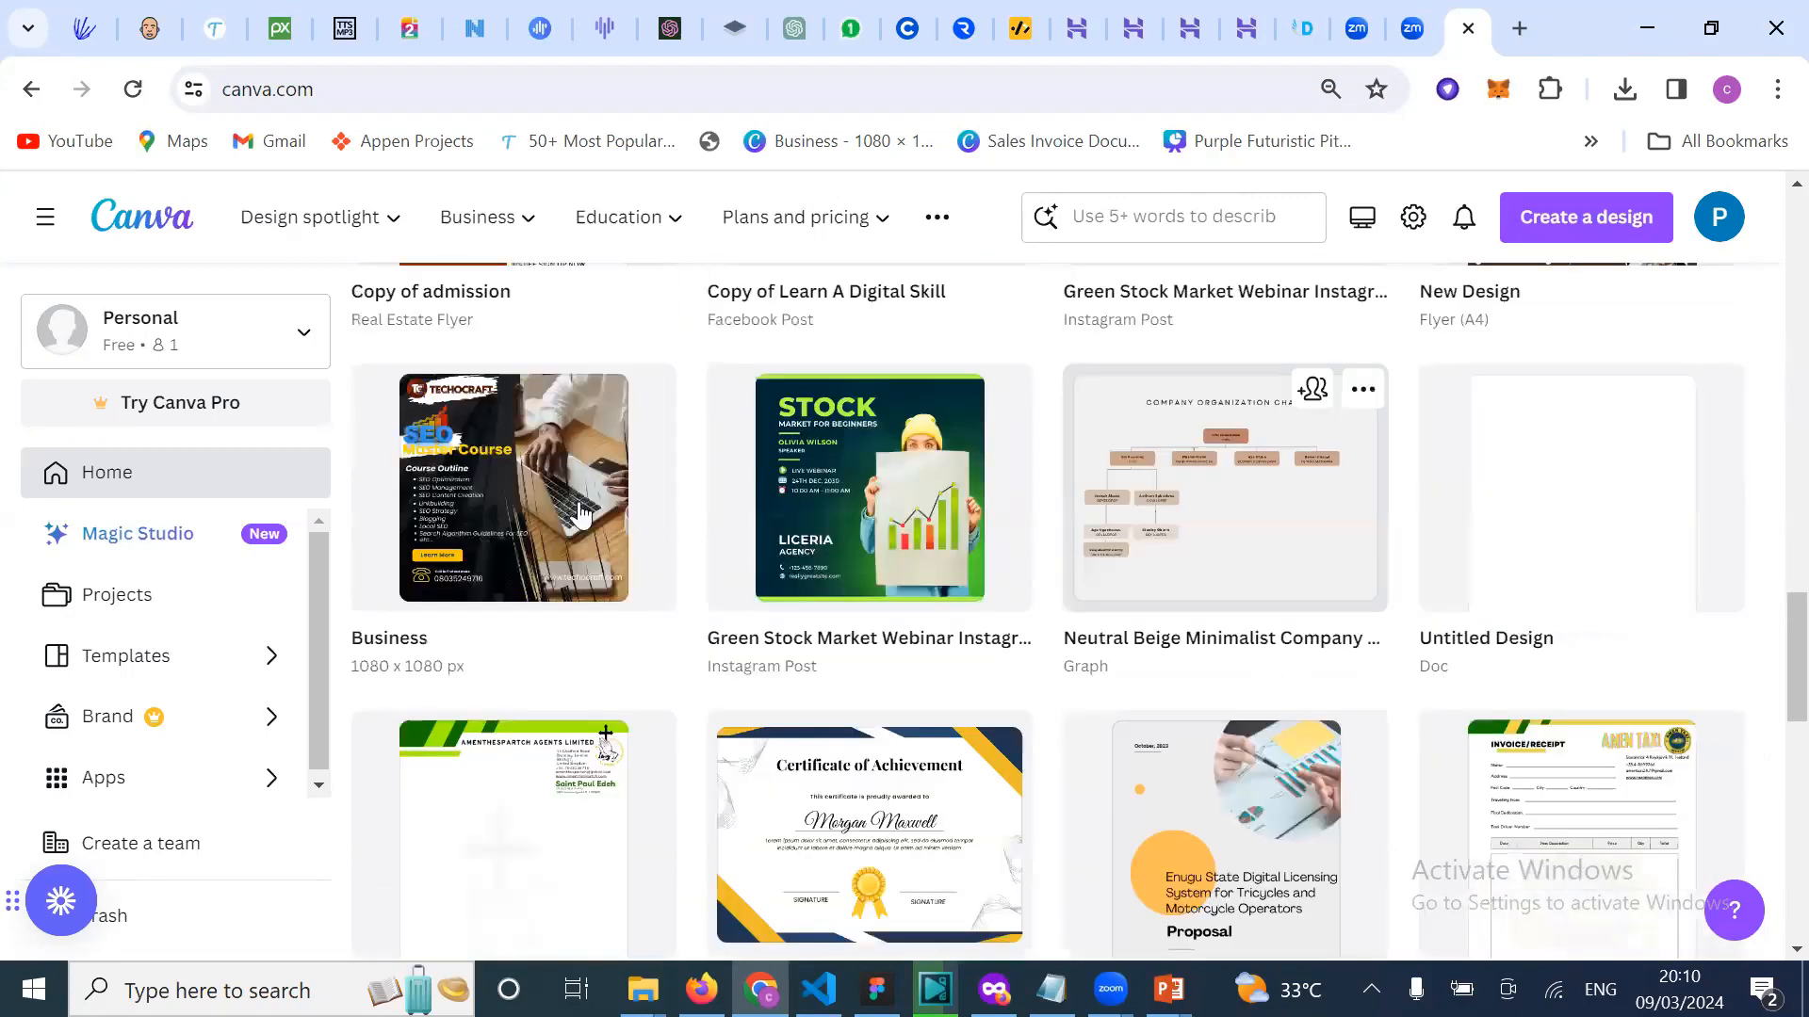
scroll(579, 514, down, 1)
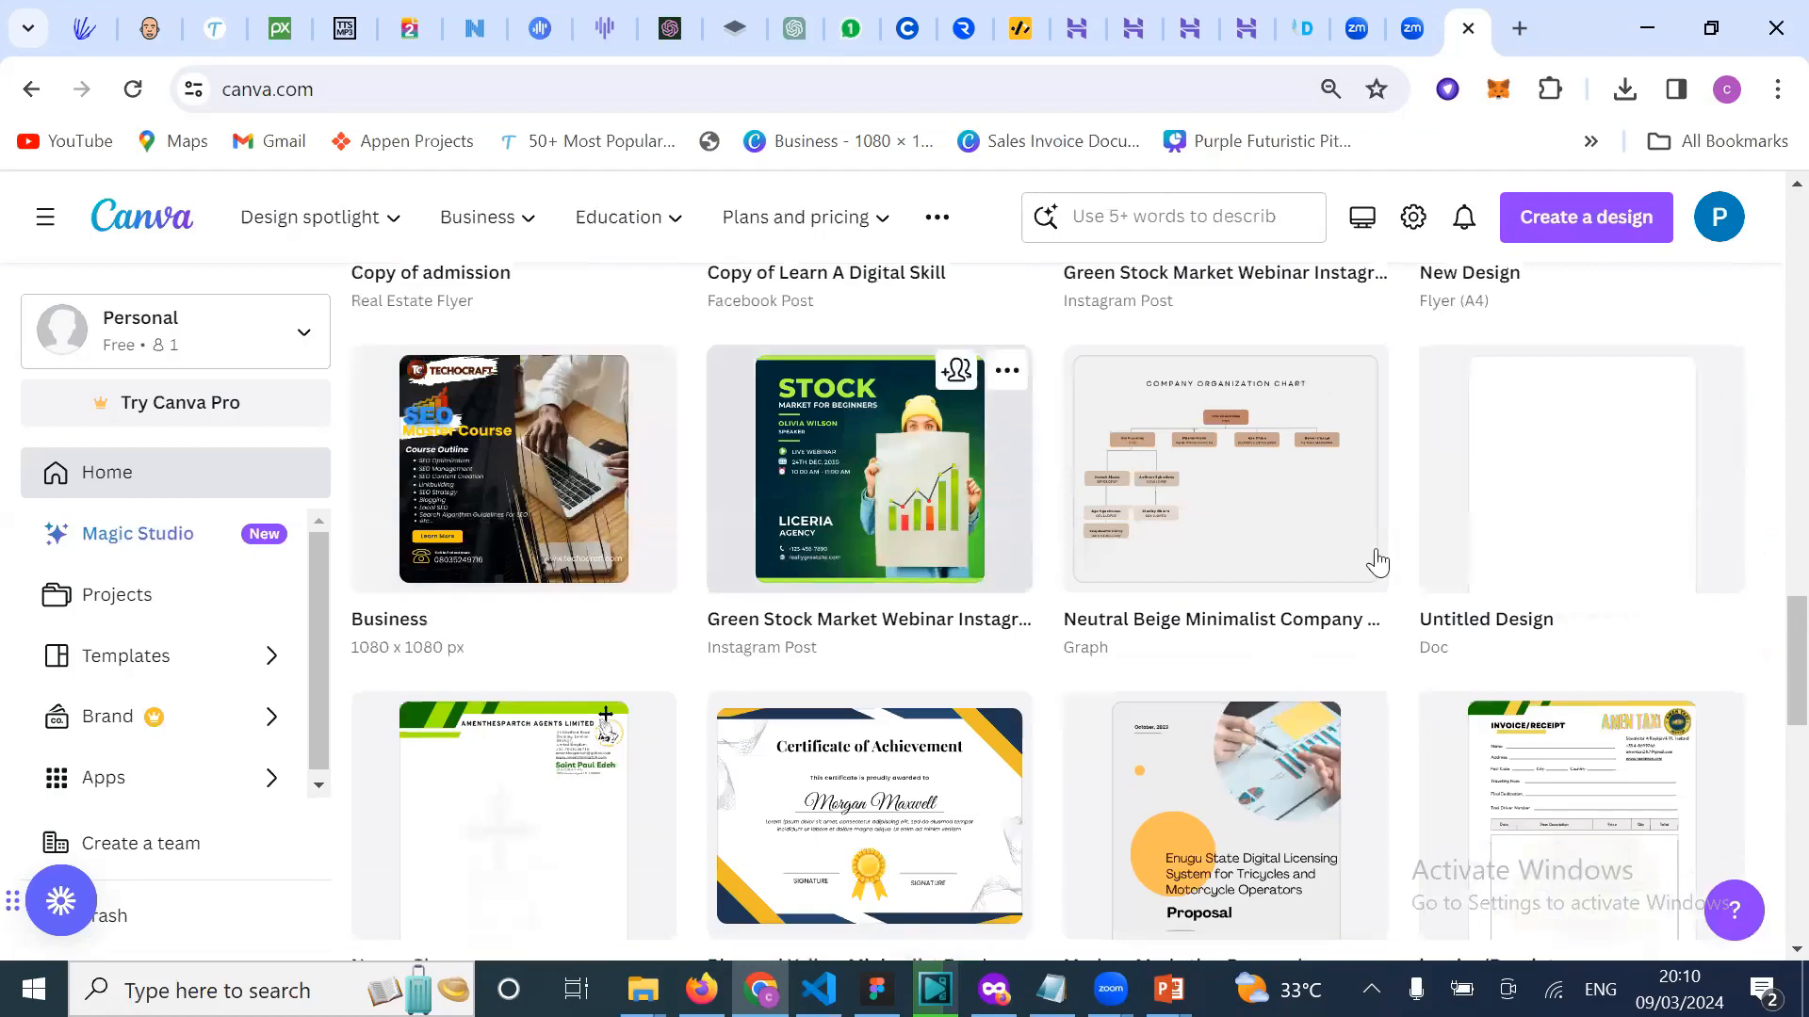
scroll(1377, 562, down, 2)
scroll(1501, 755, down, 2)
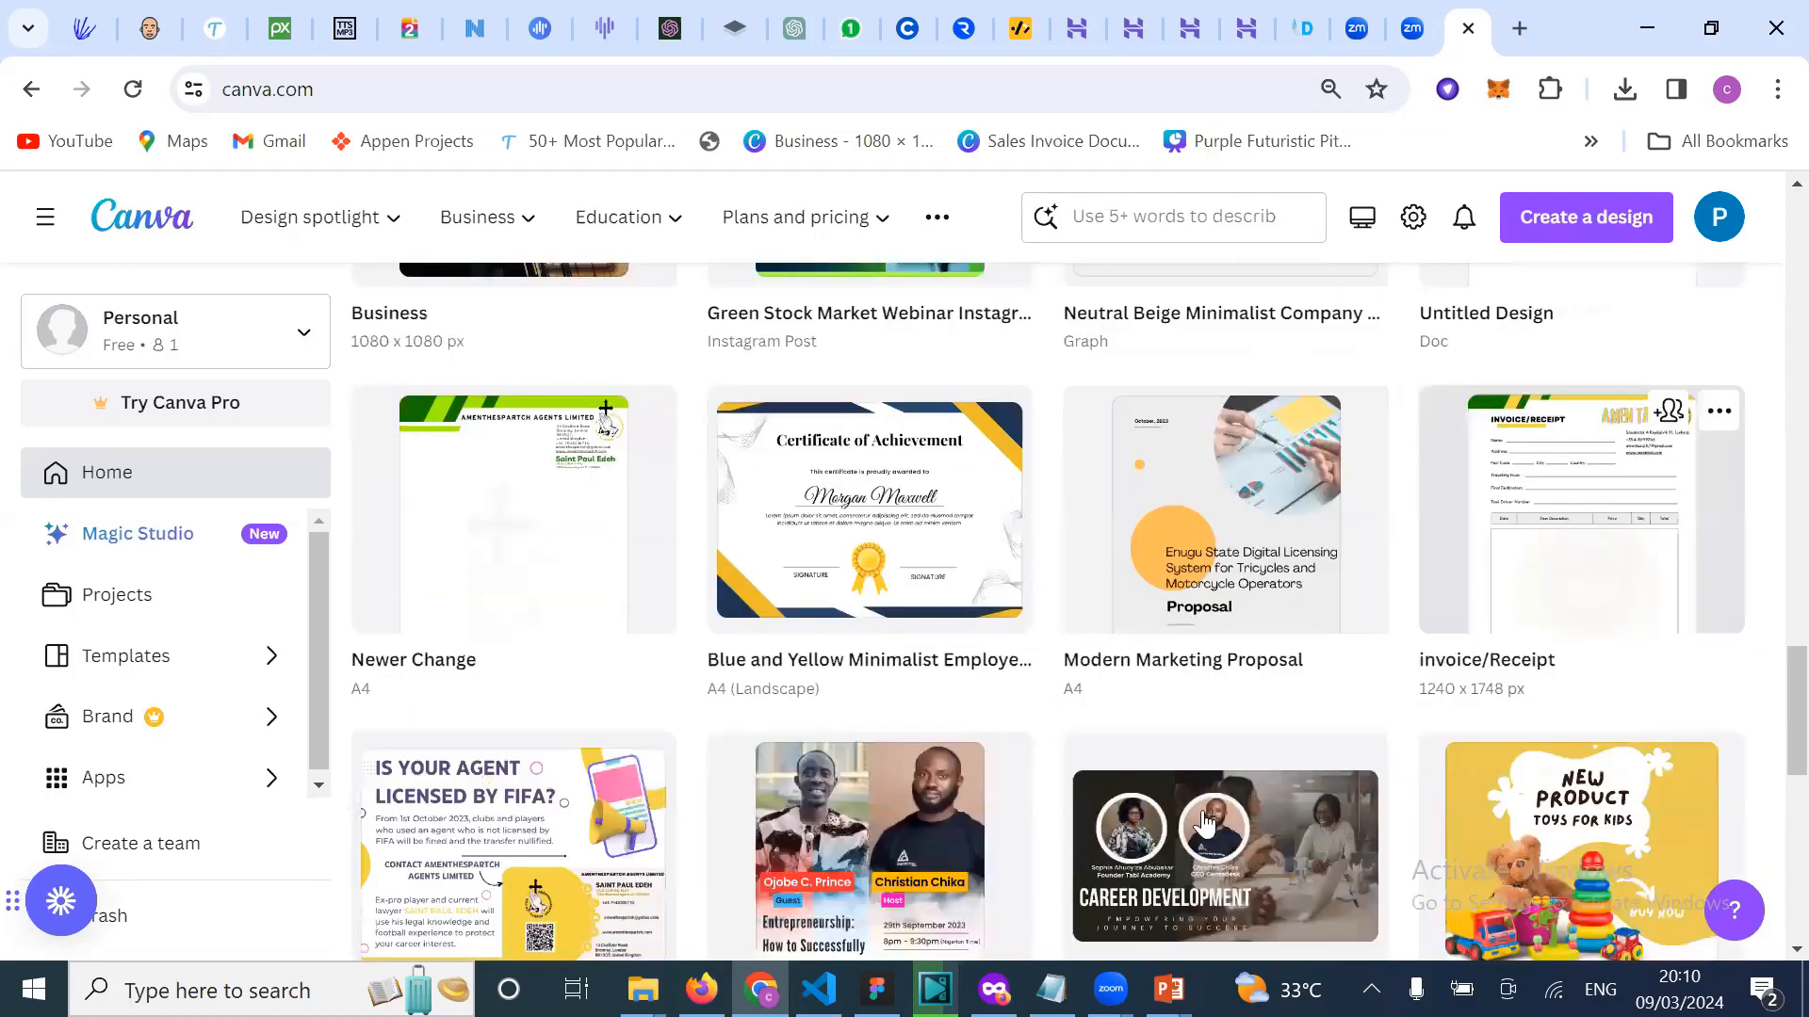
scroll(1205, 825, down, 1)
scroll(888, 576, down, 3)
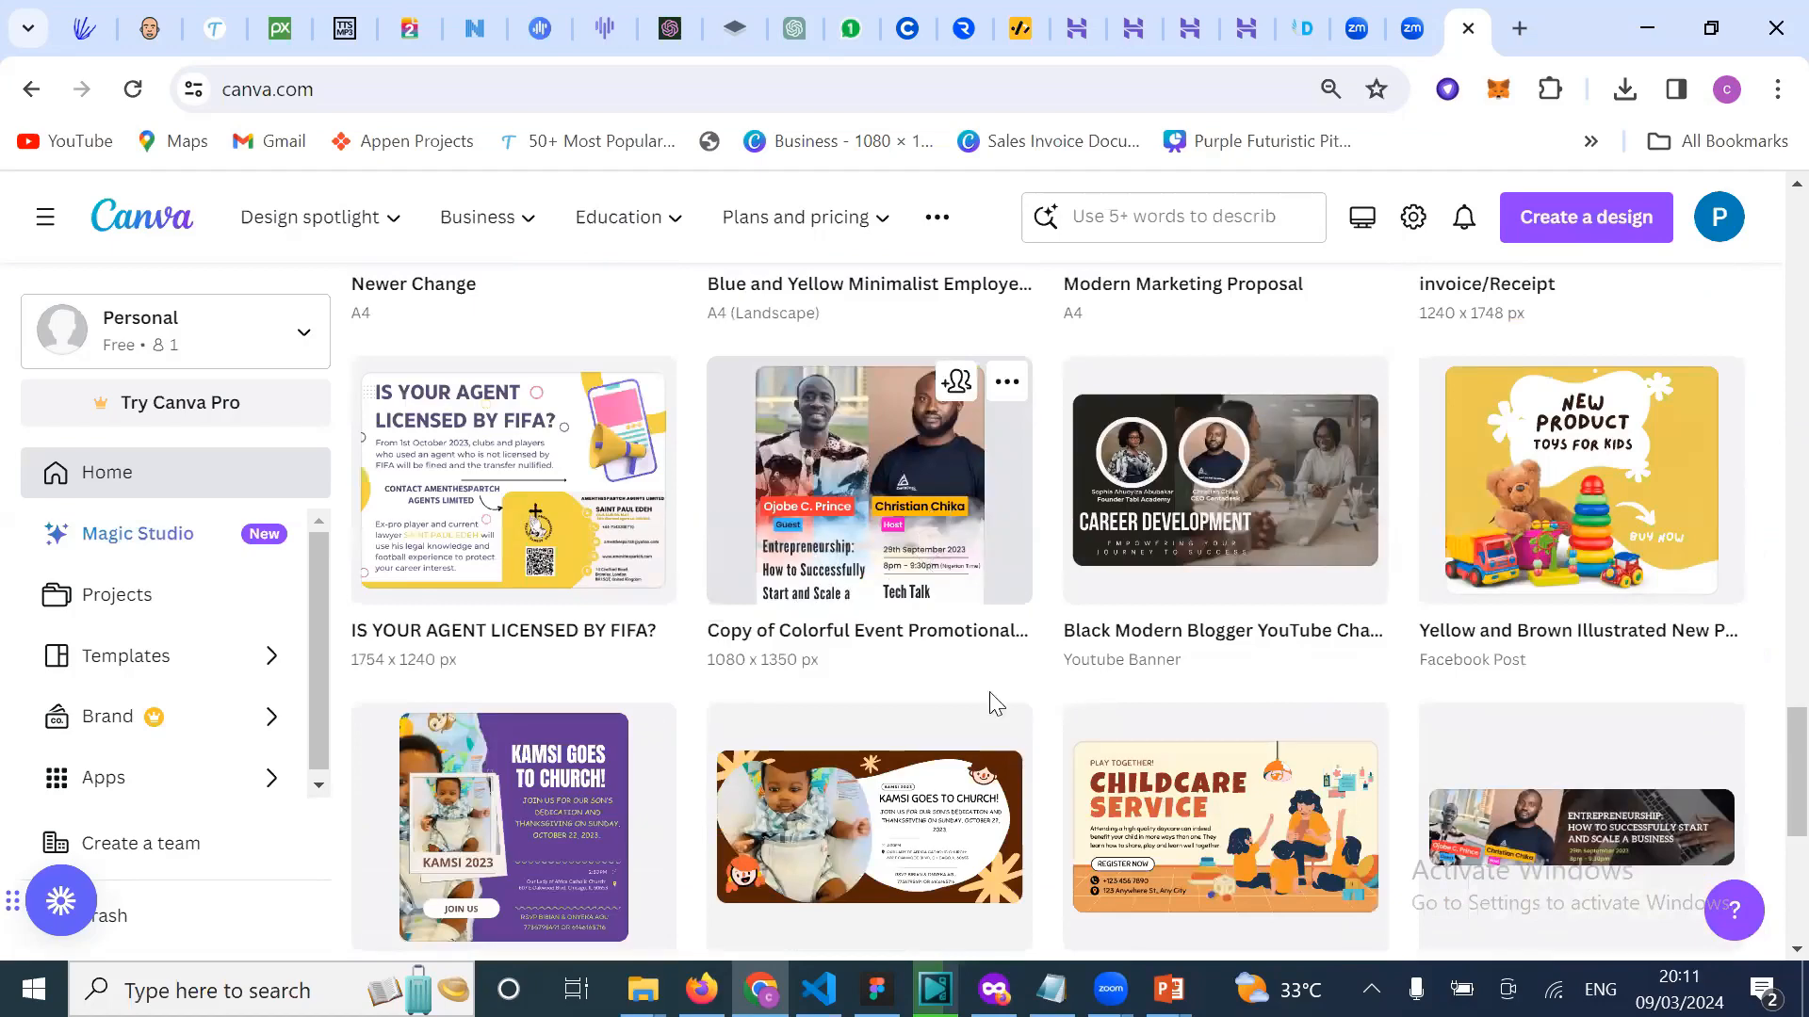
scroll(982, 759, down, 4)
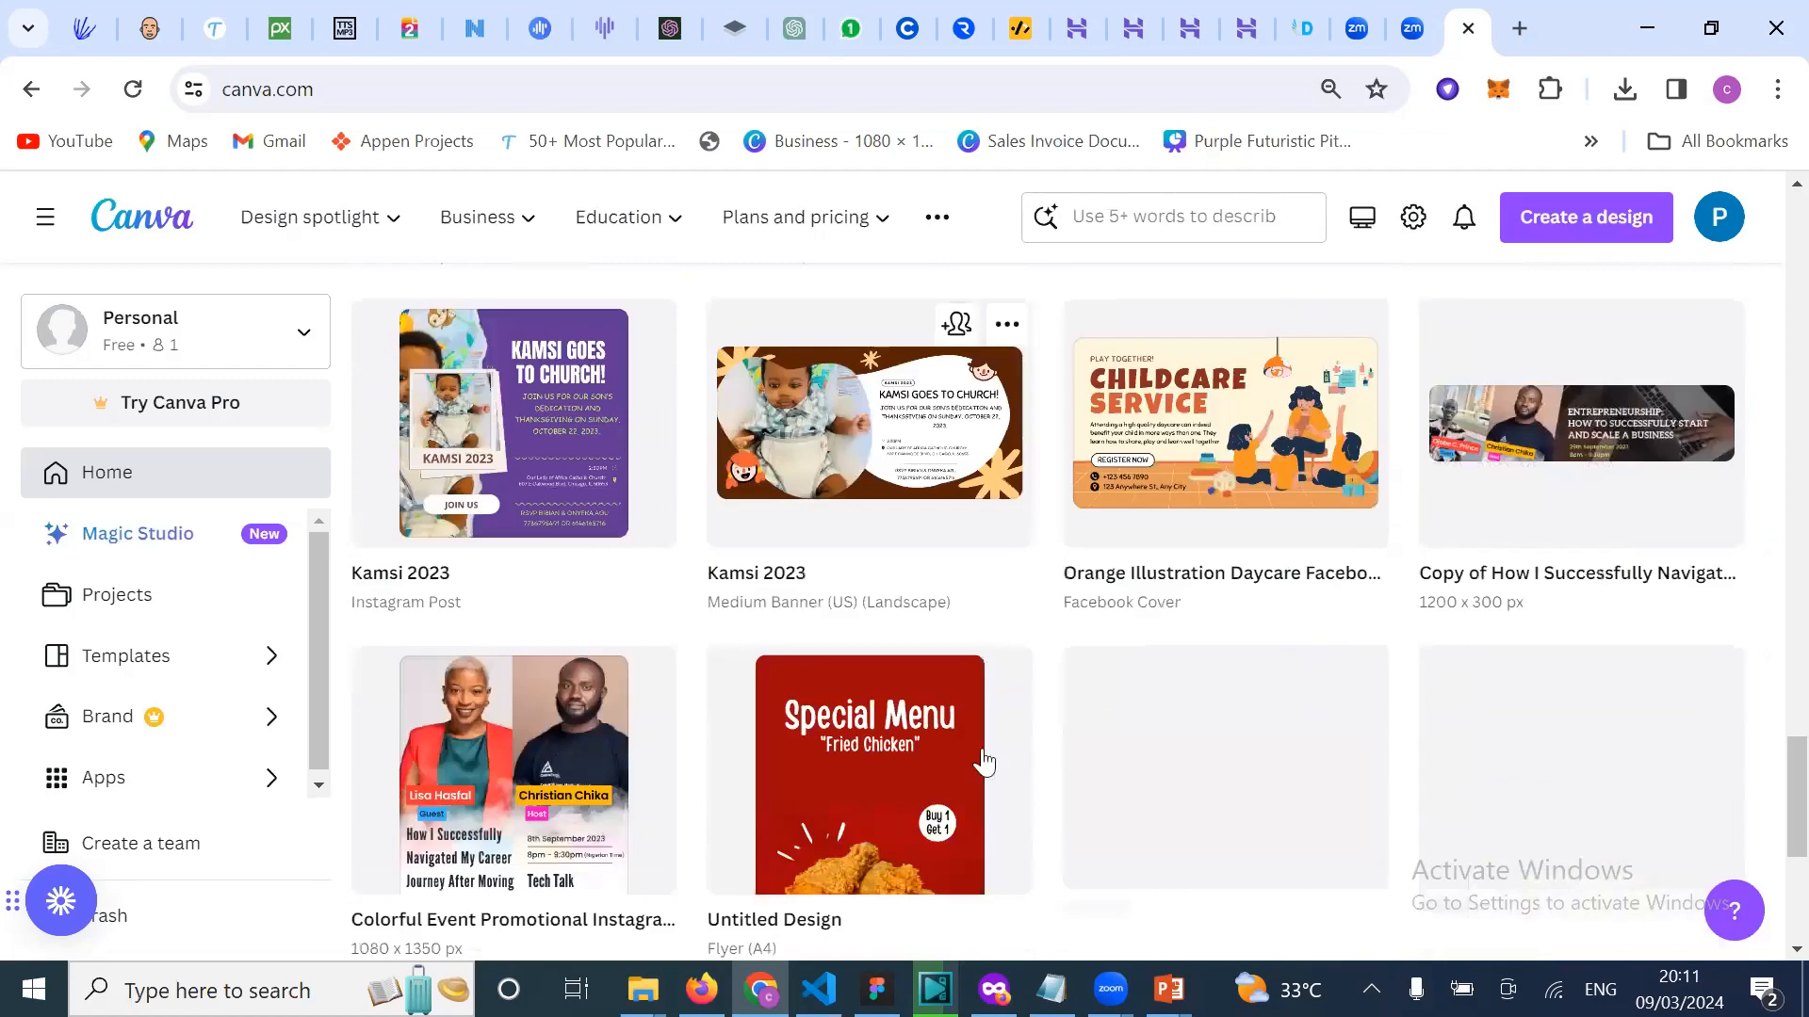
scroll(982, 760, down, 3)
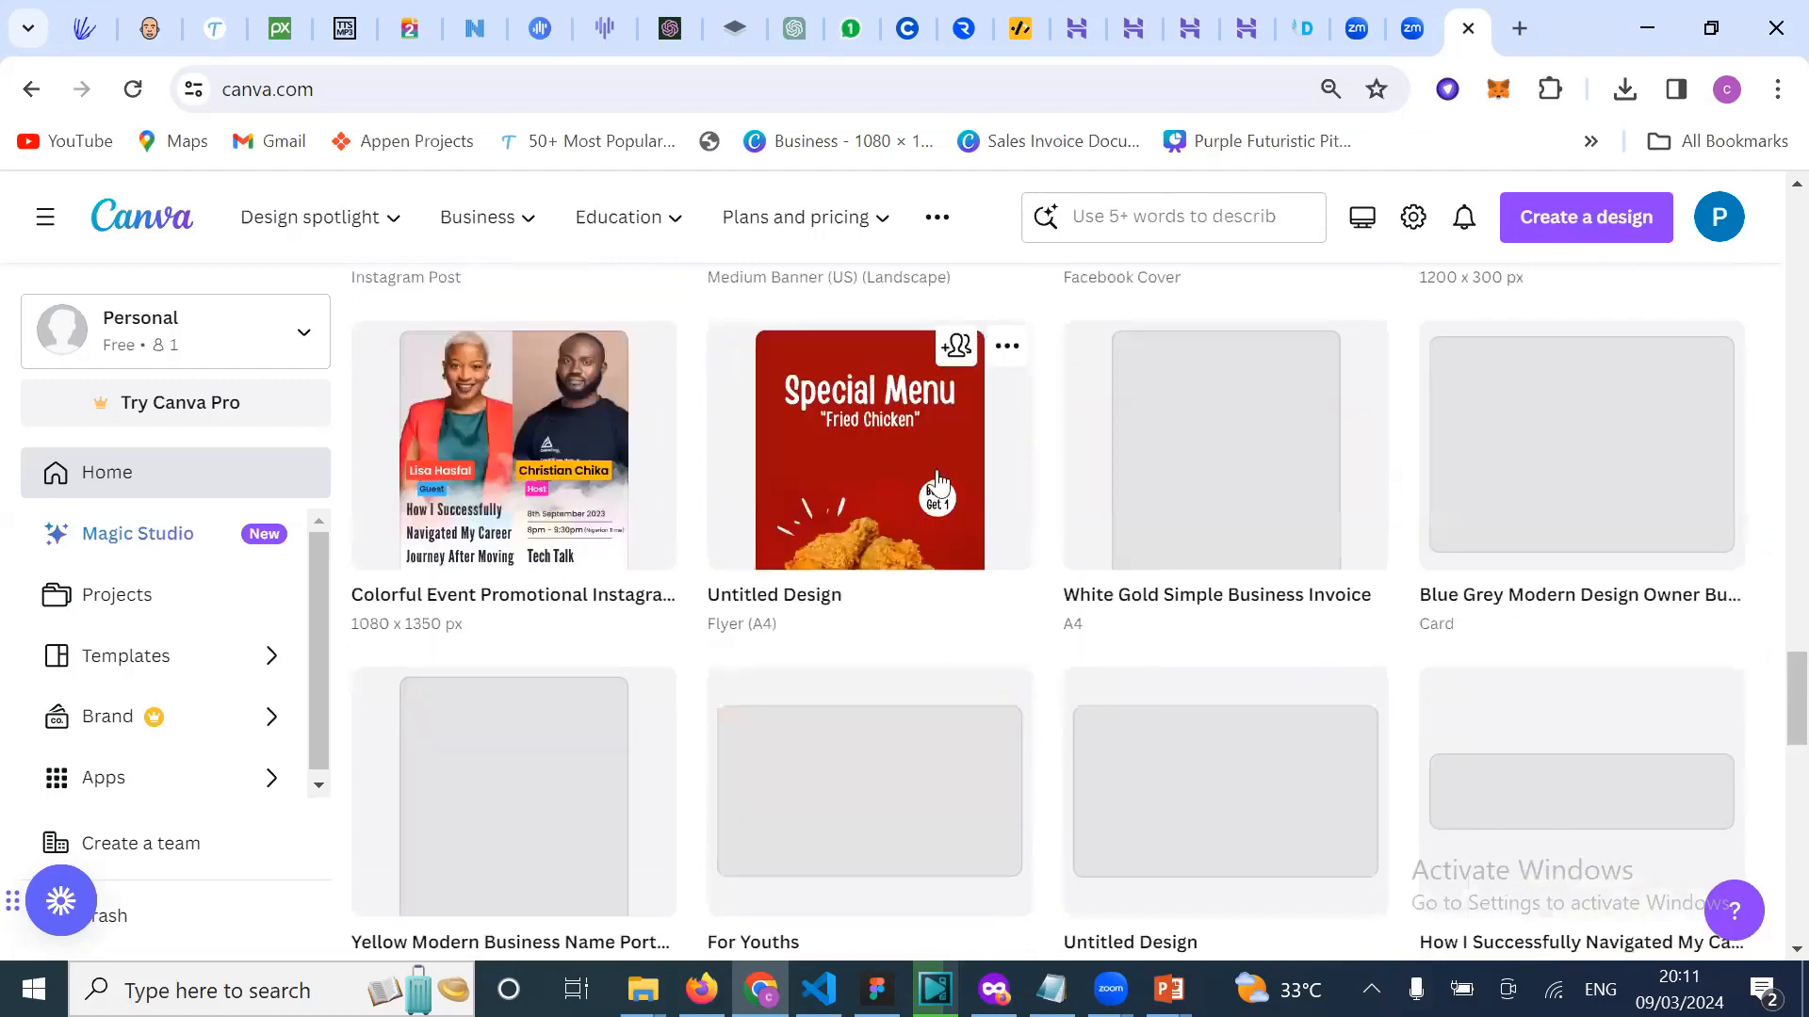
scroll(938, 481, up, 3)
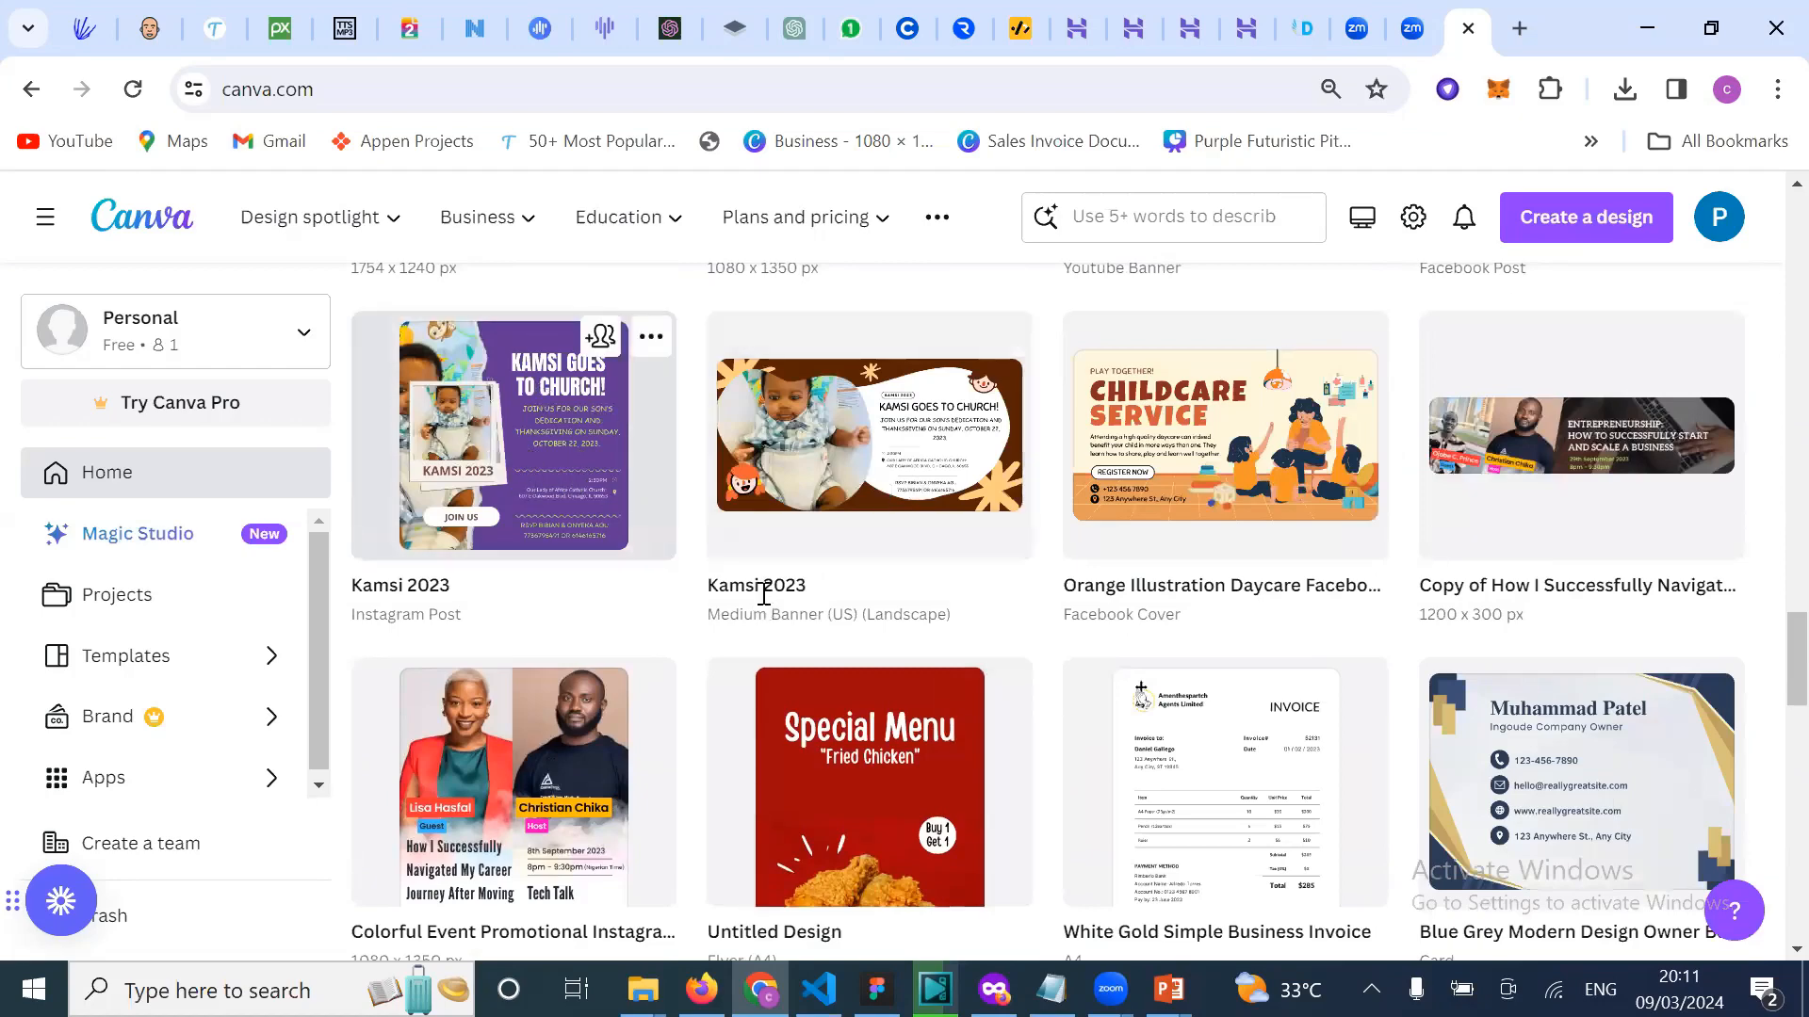
scroll(876, 528, down, 4)
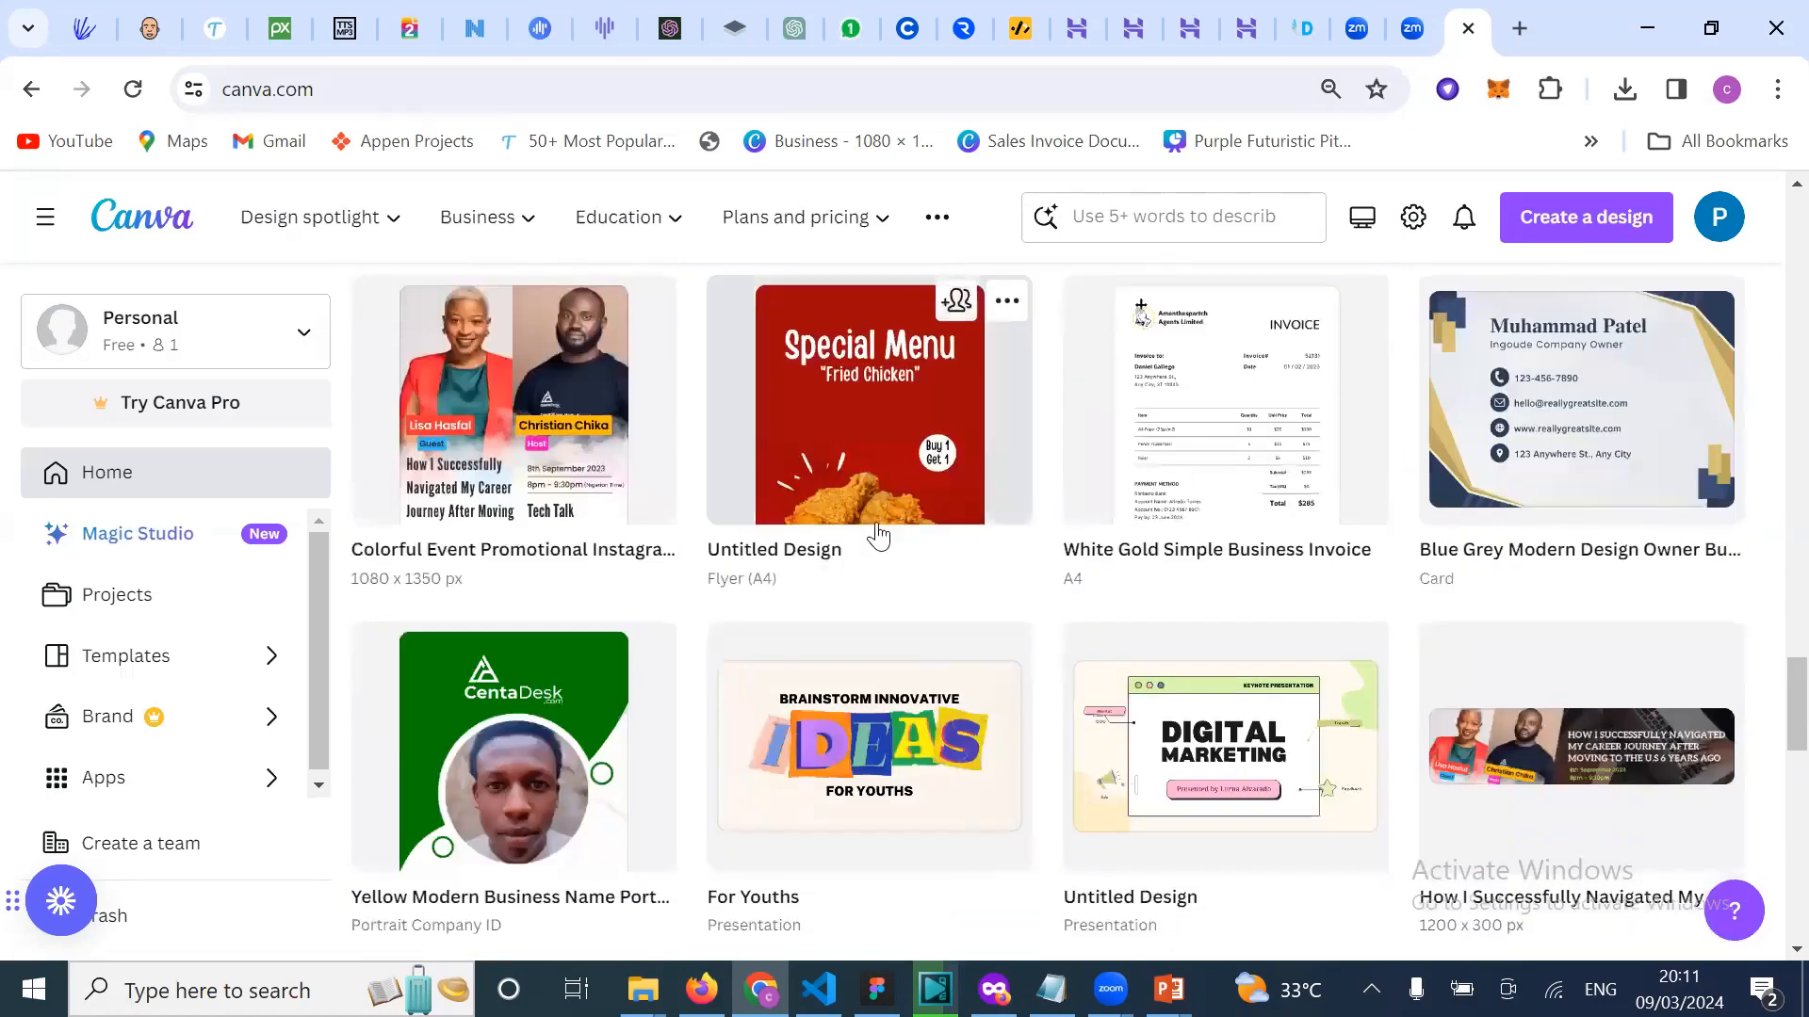
scroll(878, 536, down, 1)
scroll(729, 697, down, 1)
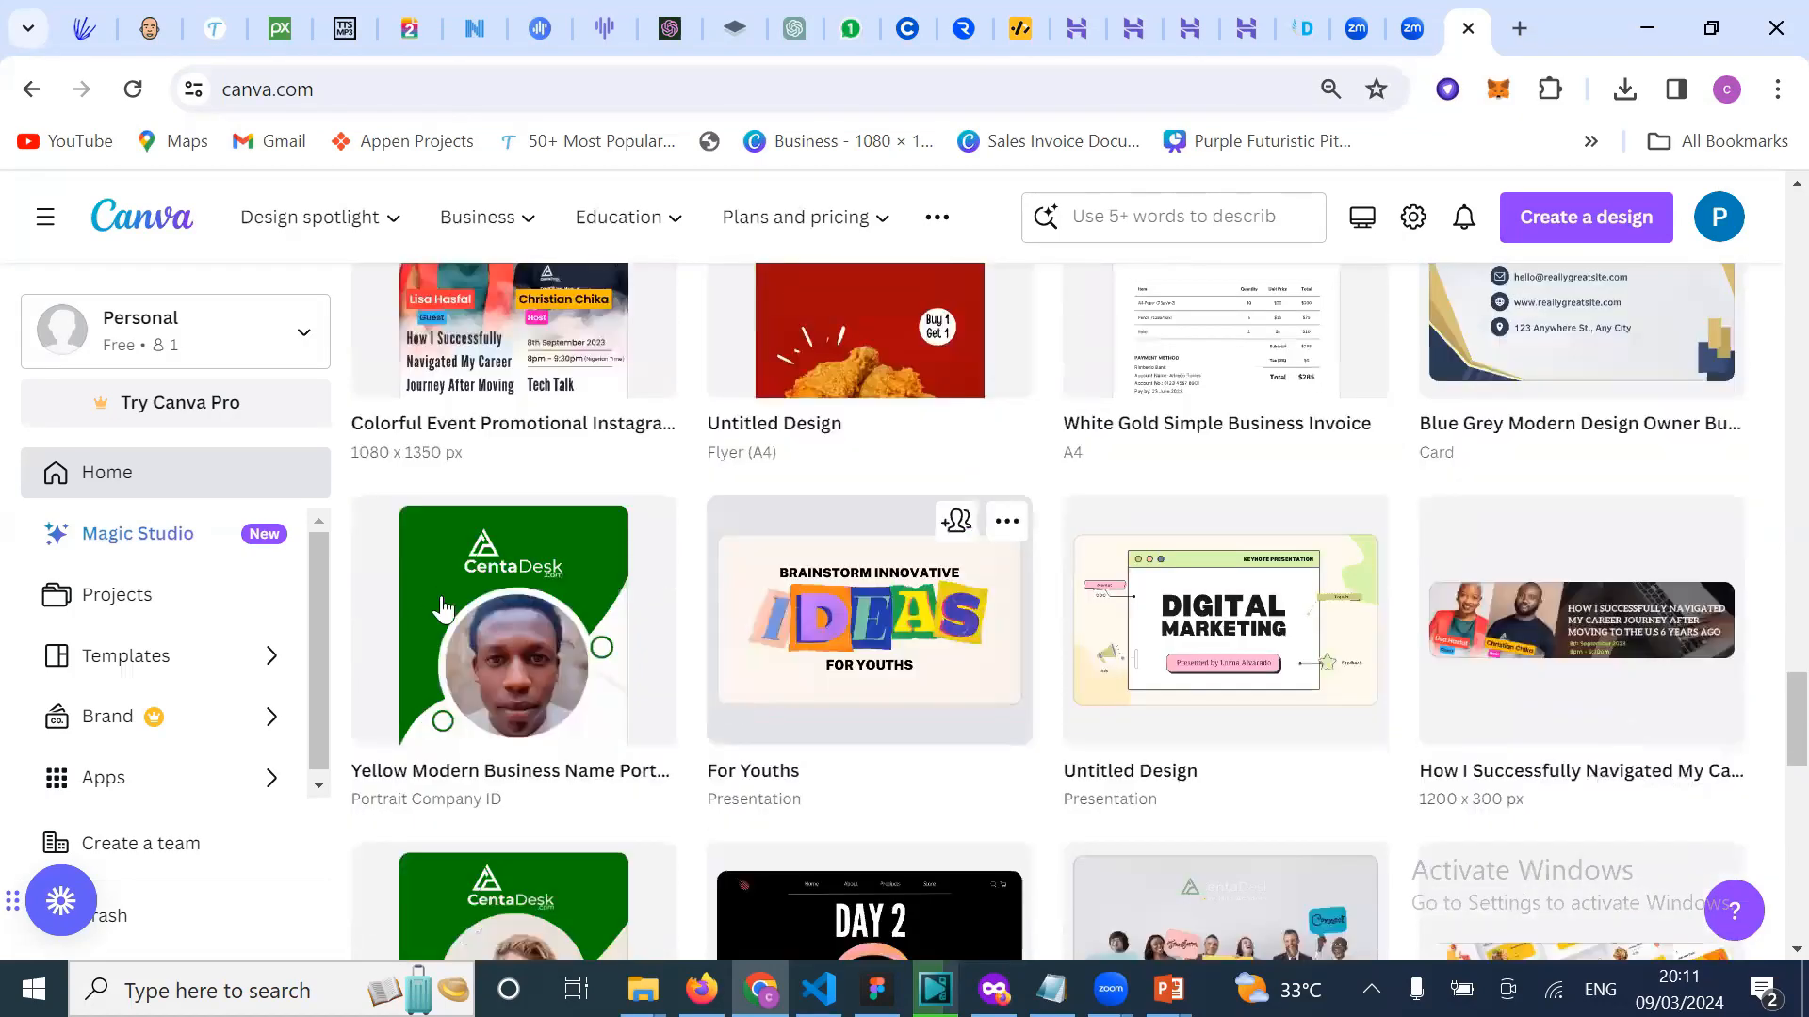
scroll(584, 636, down, 1)
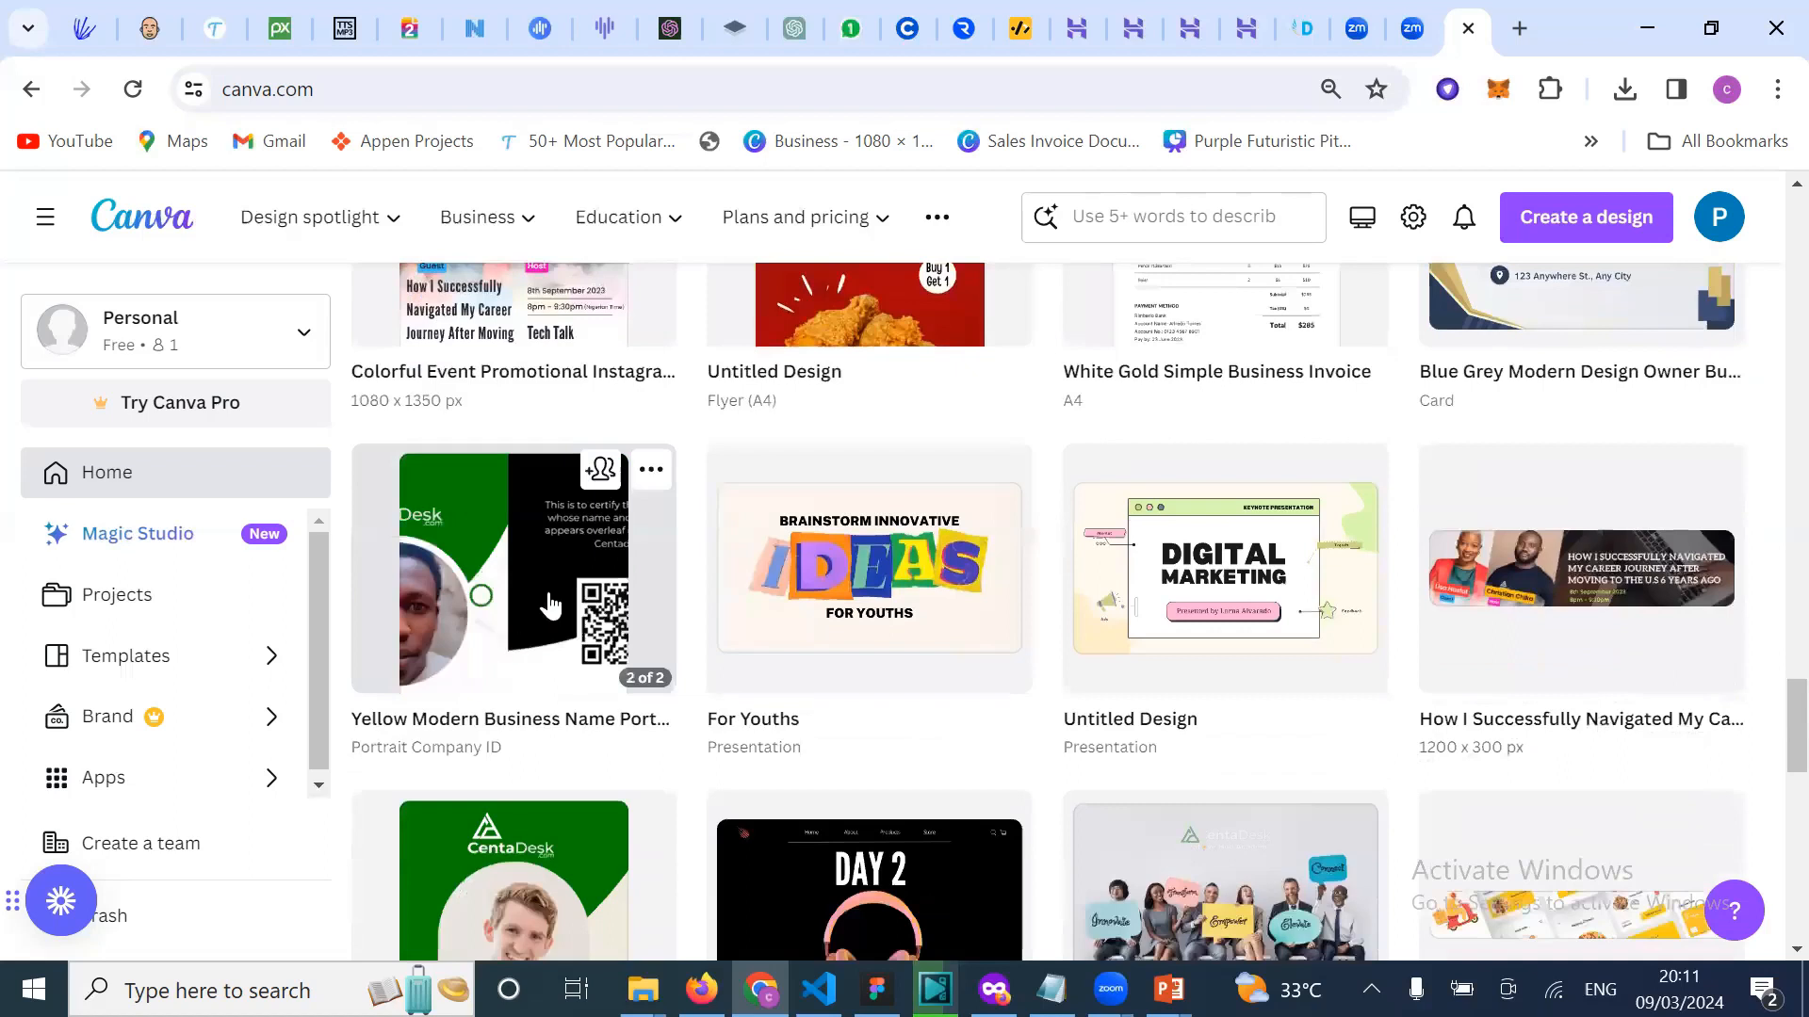
click(548, 592)
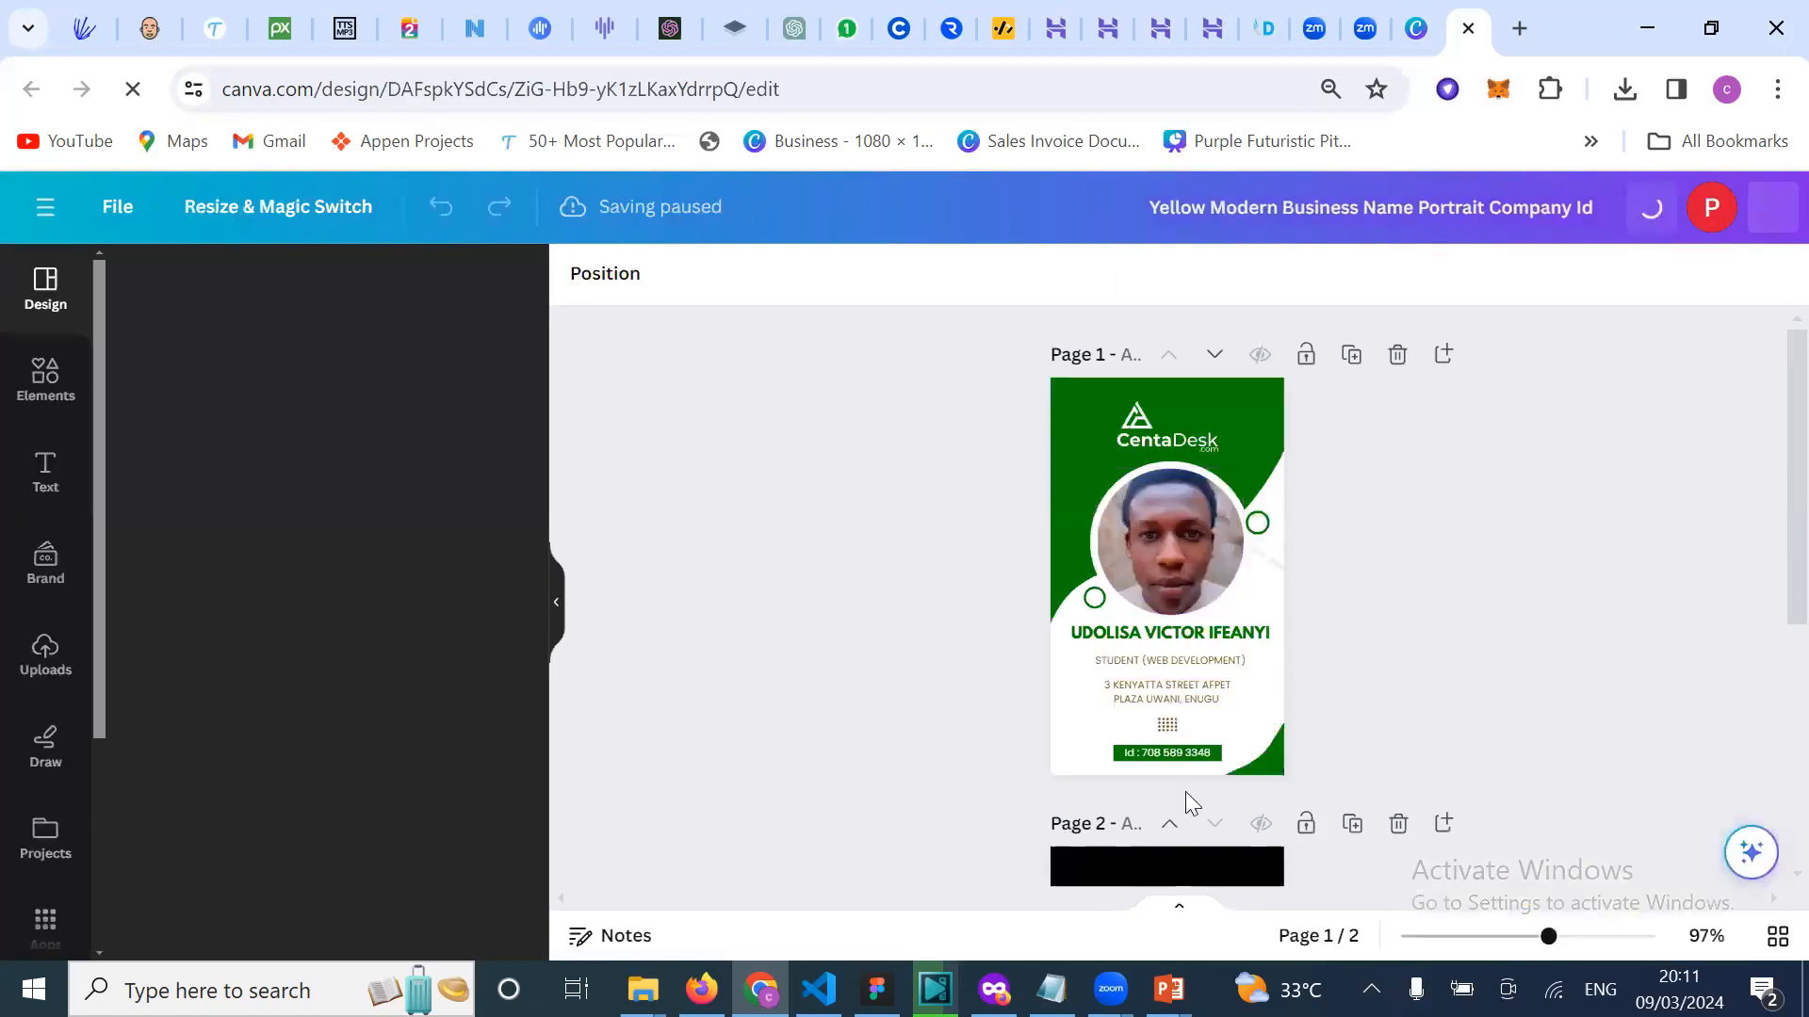
Step: Look through both ID card pages and return to the Canva Home tab
scroll(1237, 841, down, 3)
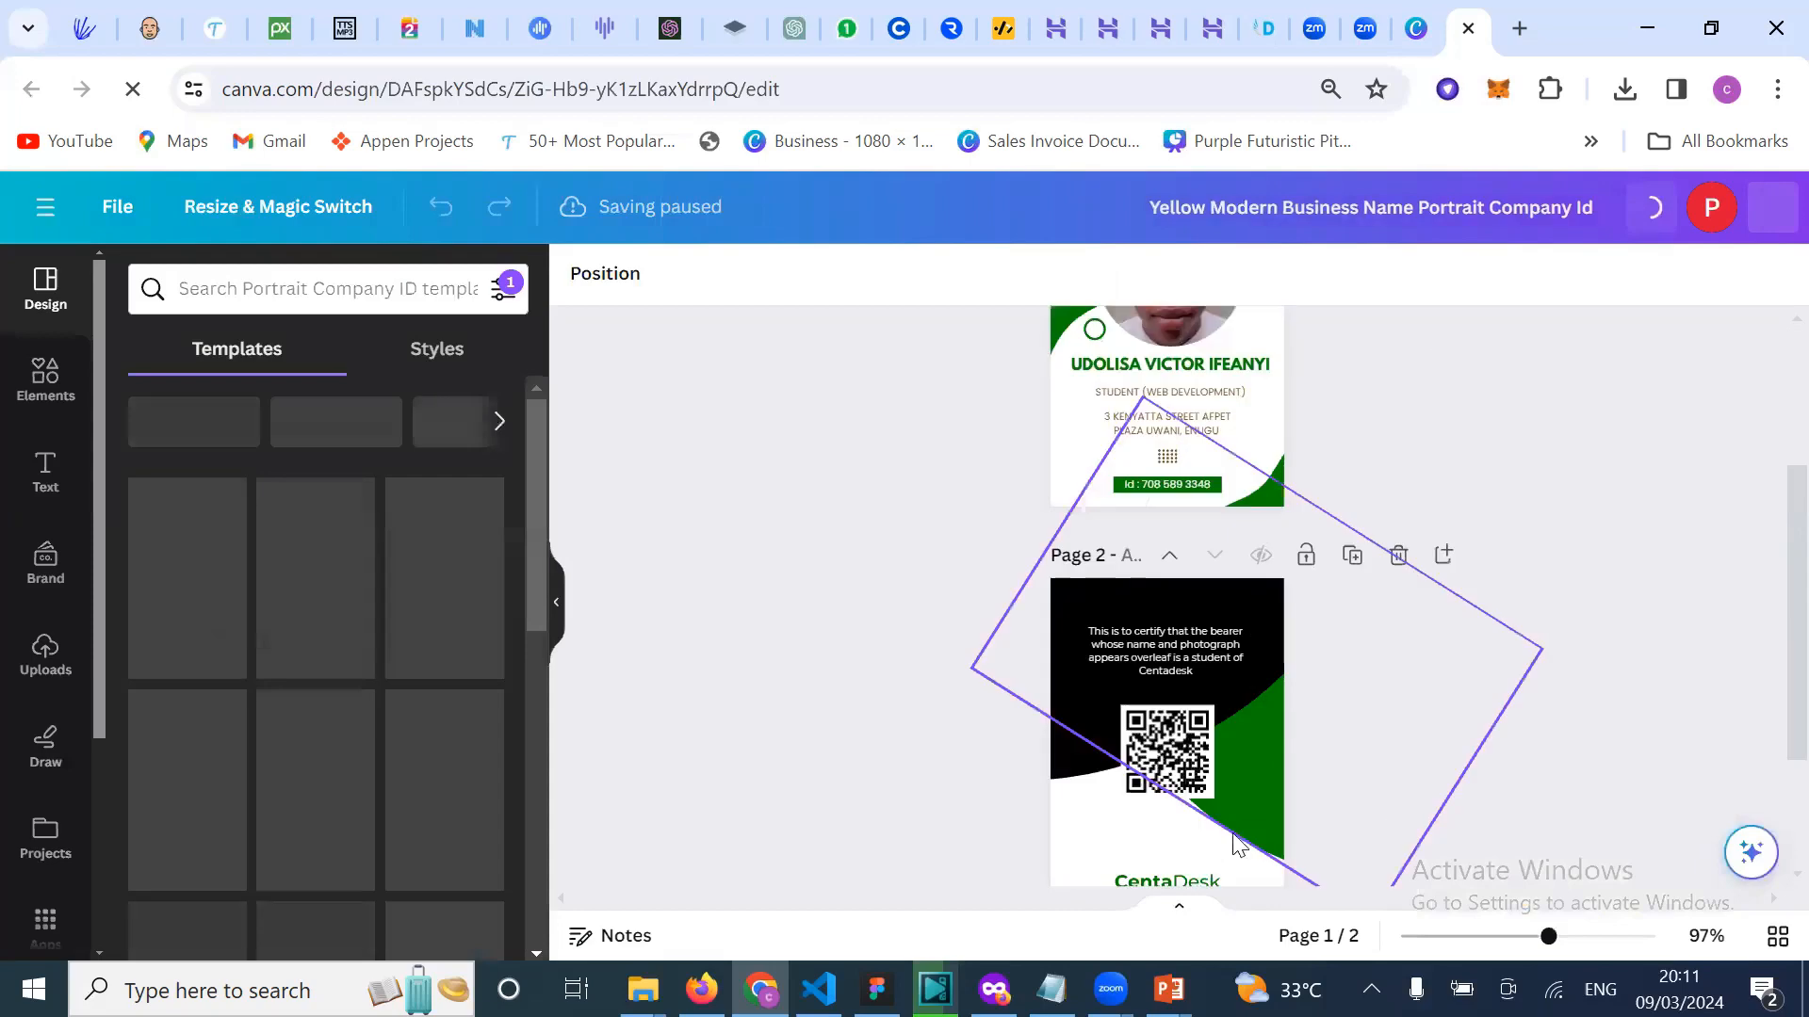
scroll(1235, 476, down, 2)
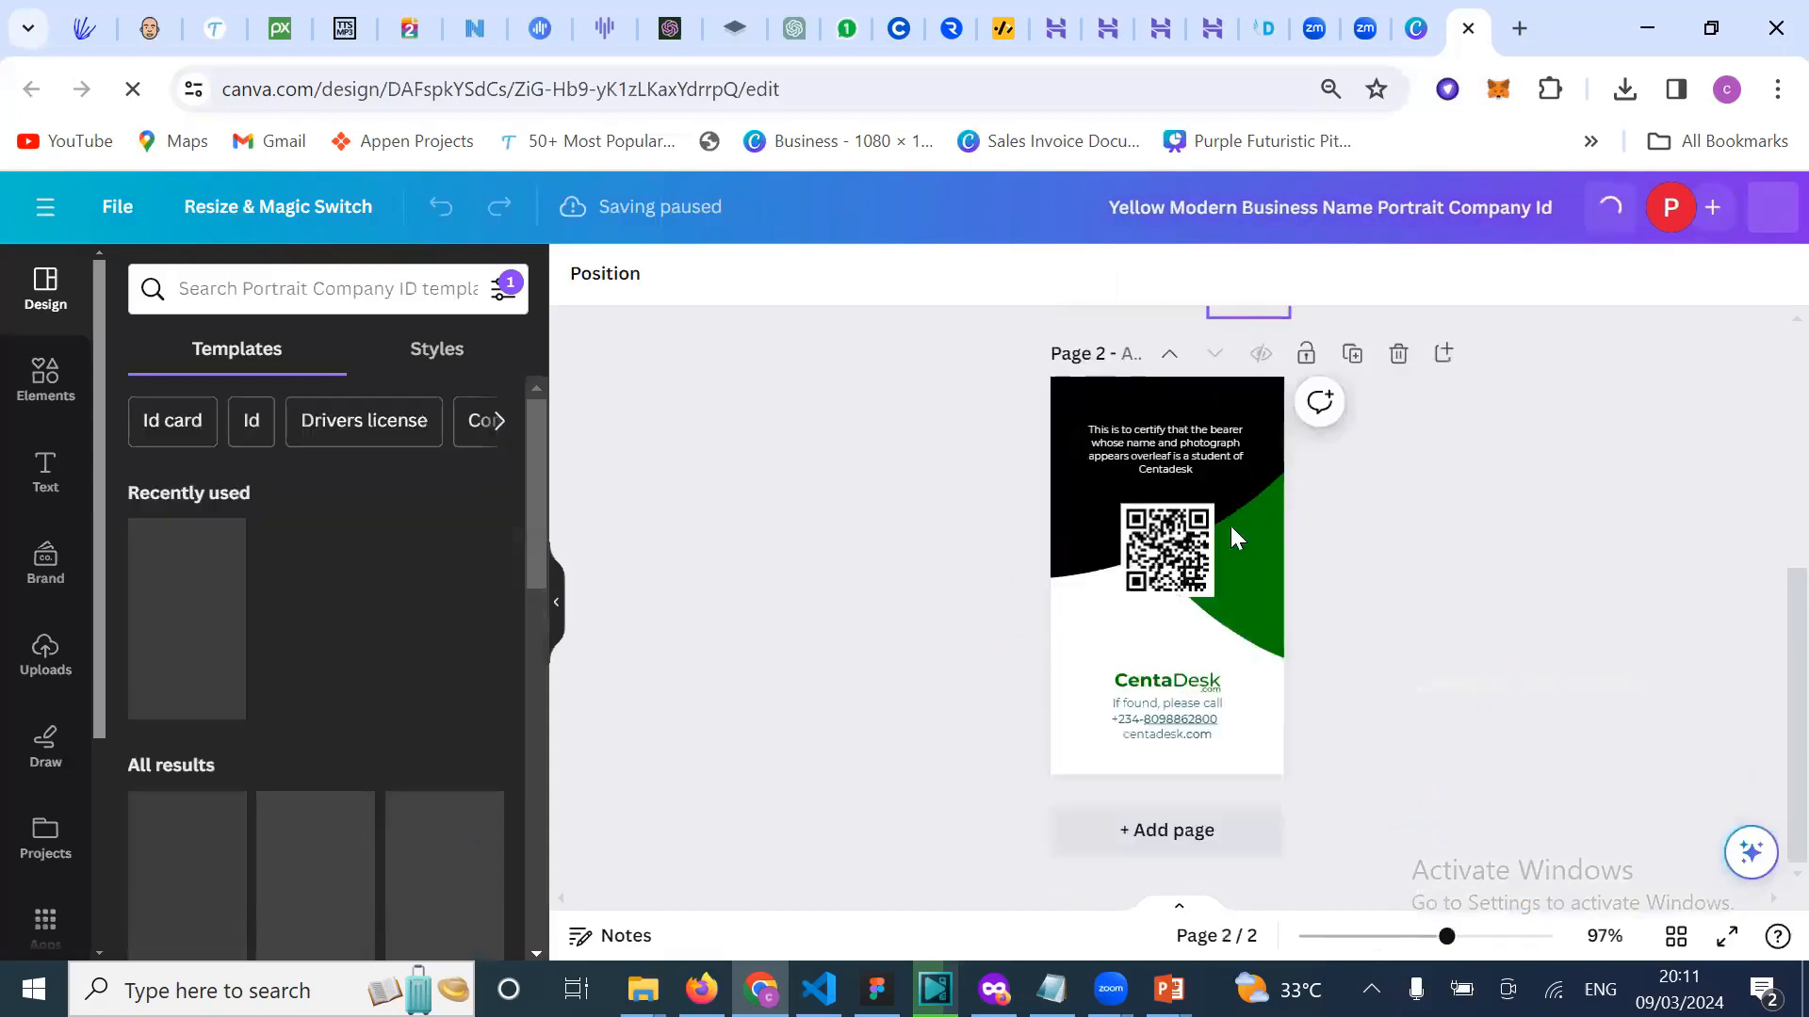
scroll(1231, 526, up, 2)
scroll(1258, 762, up, 2)
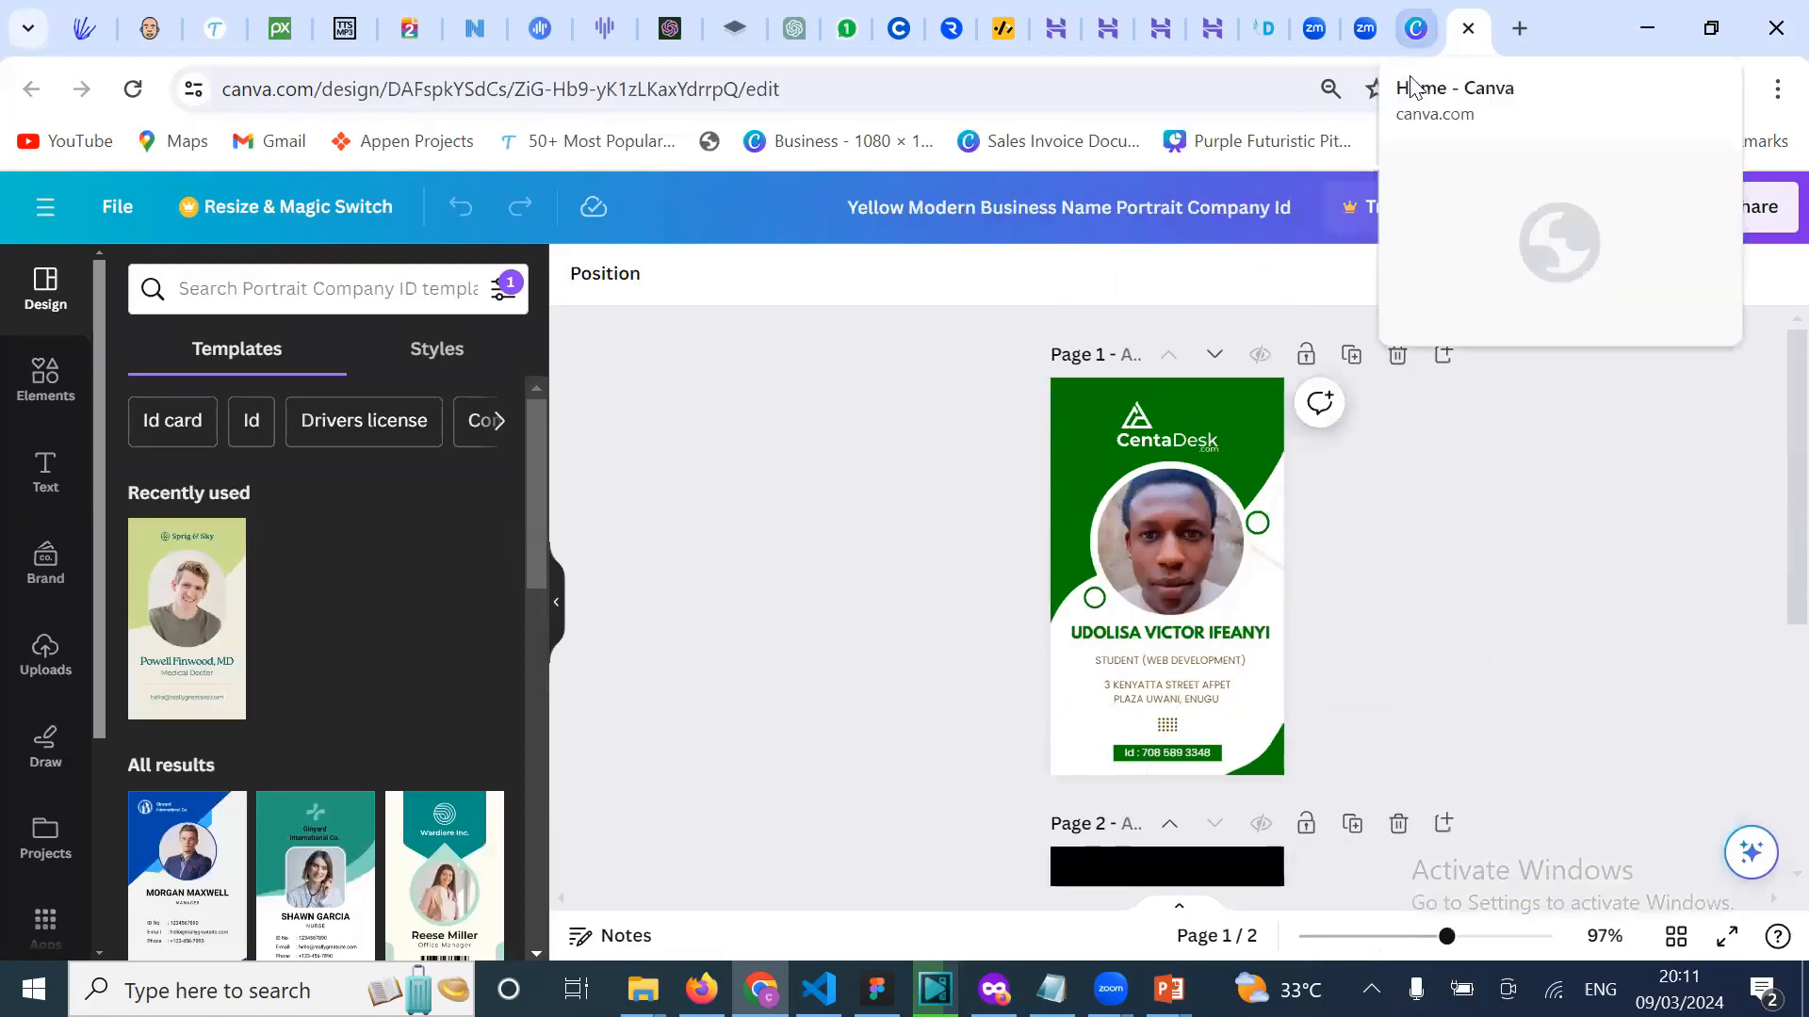
click(1413, 28)
Step: Scroll the recent designs down to the row with 'Life is a journey' and the Modern Online Business Conference flyer
scroll(1197, 761, down, 3)
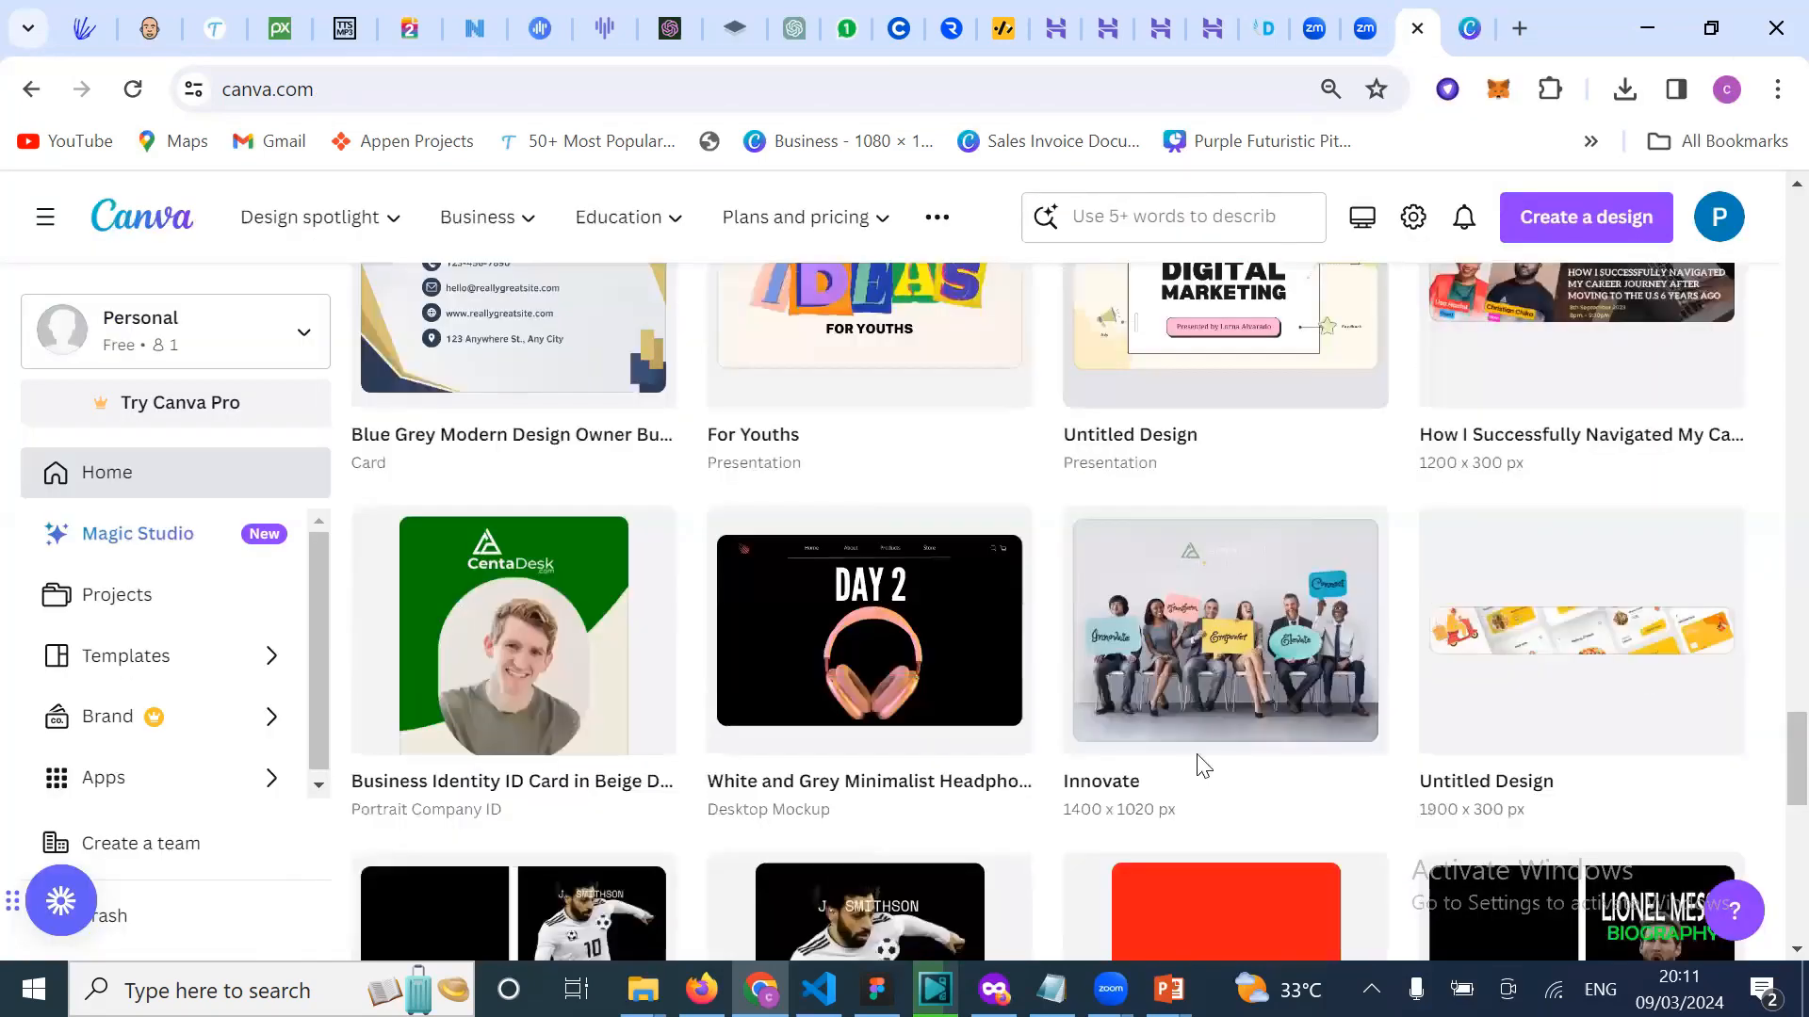
scroll(1201, 765, down, 2)
scroll(1201, 765, down, 3)
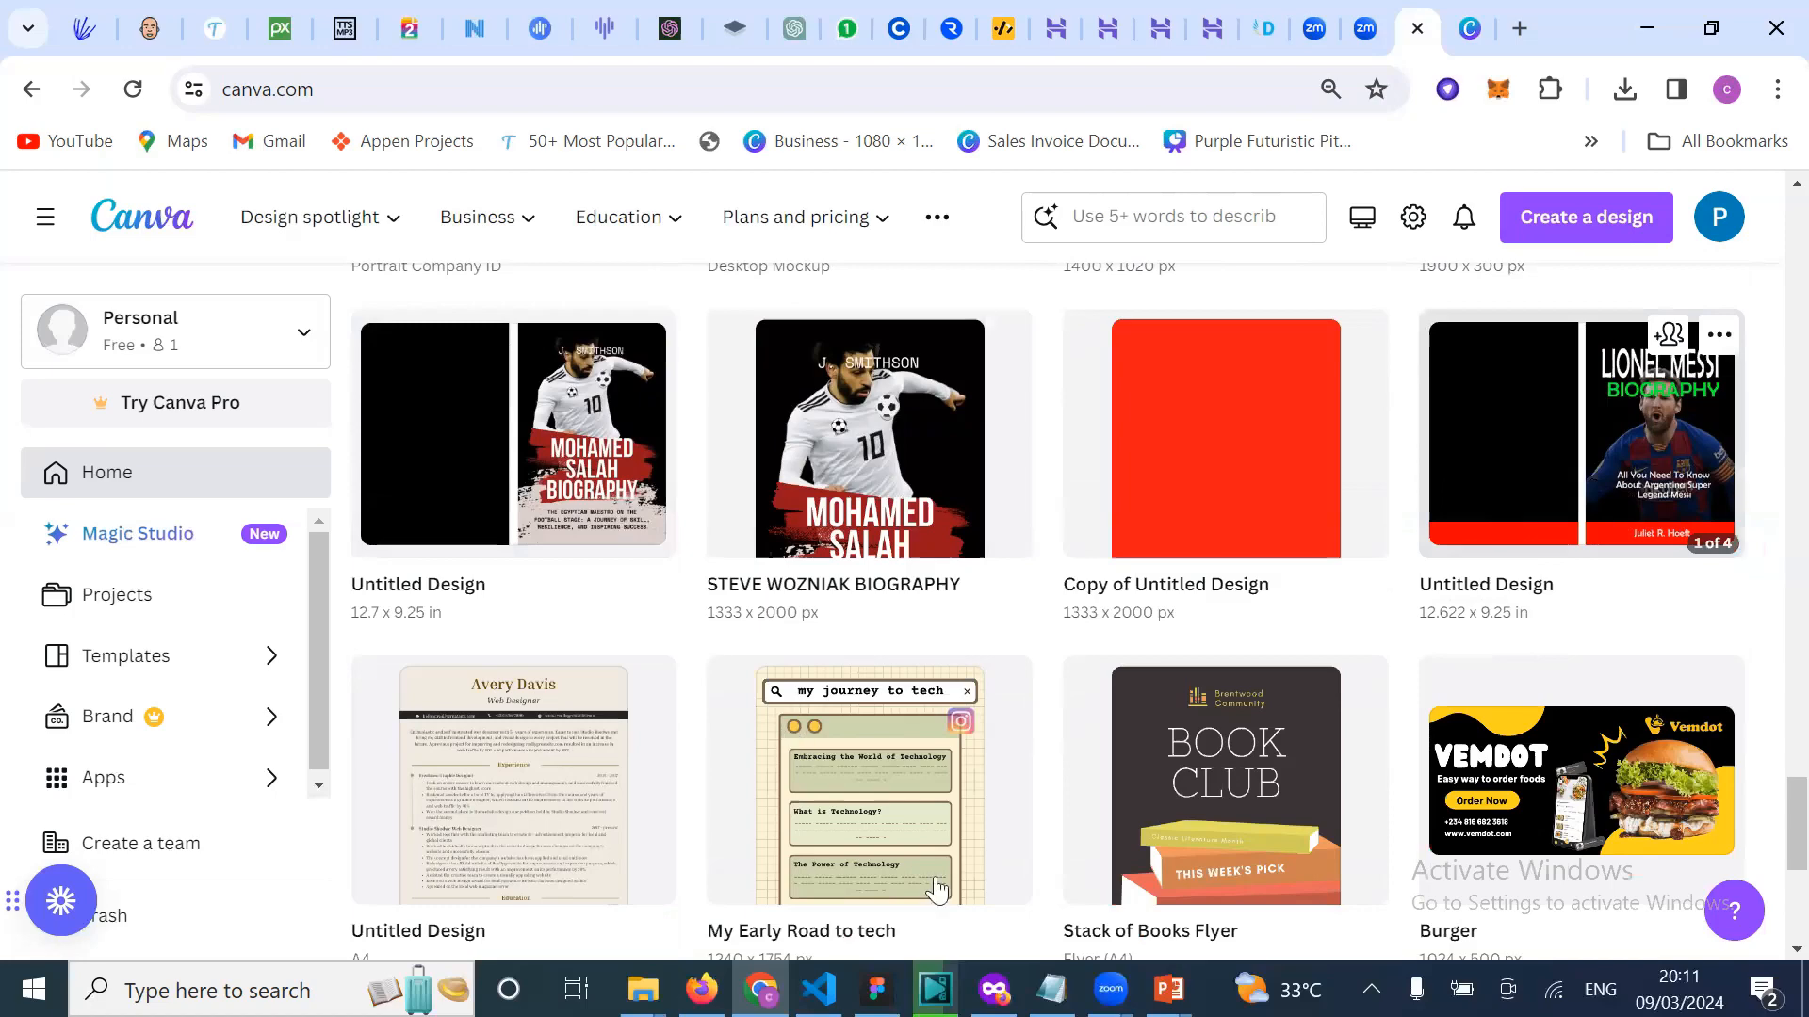
scroll(835, 478, down, 2)
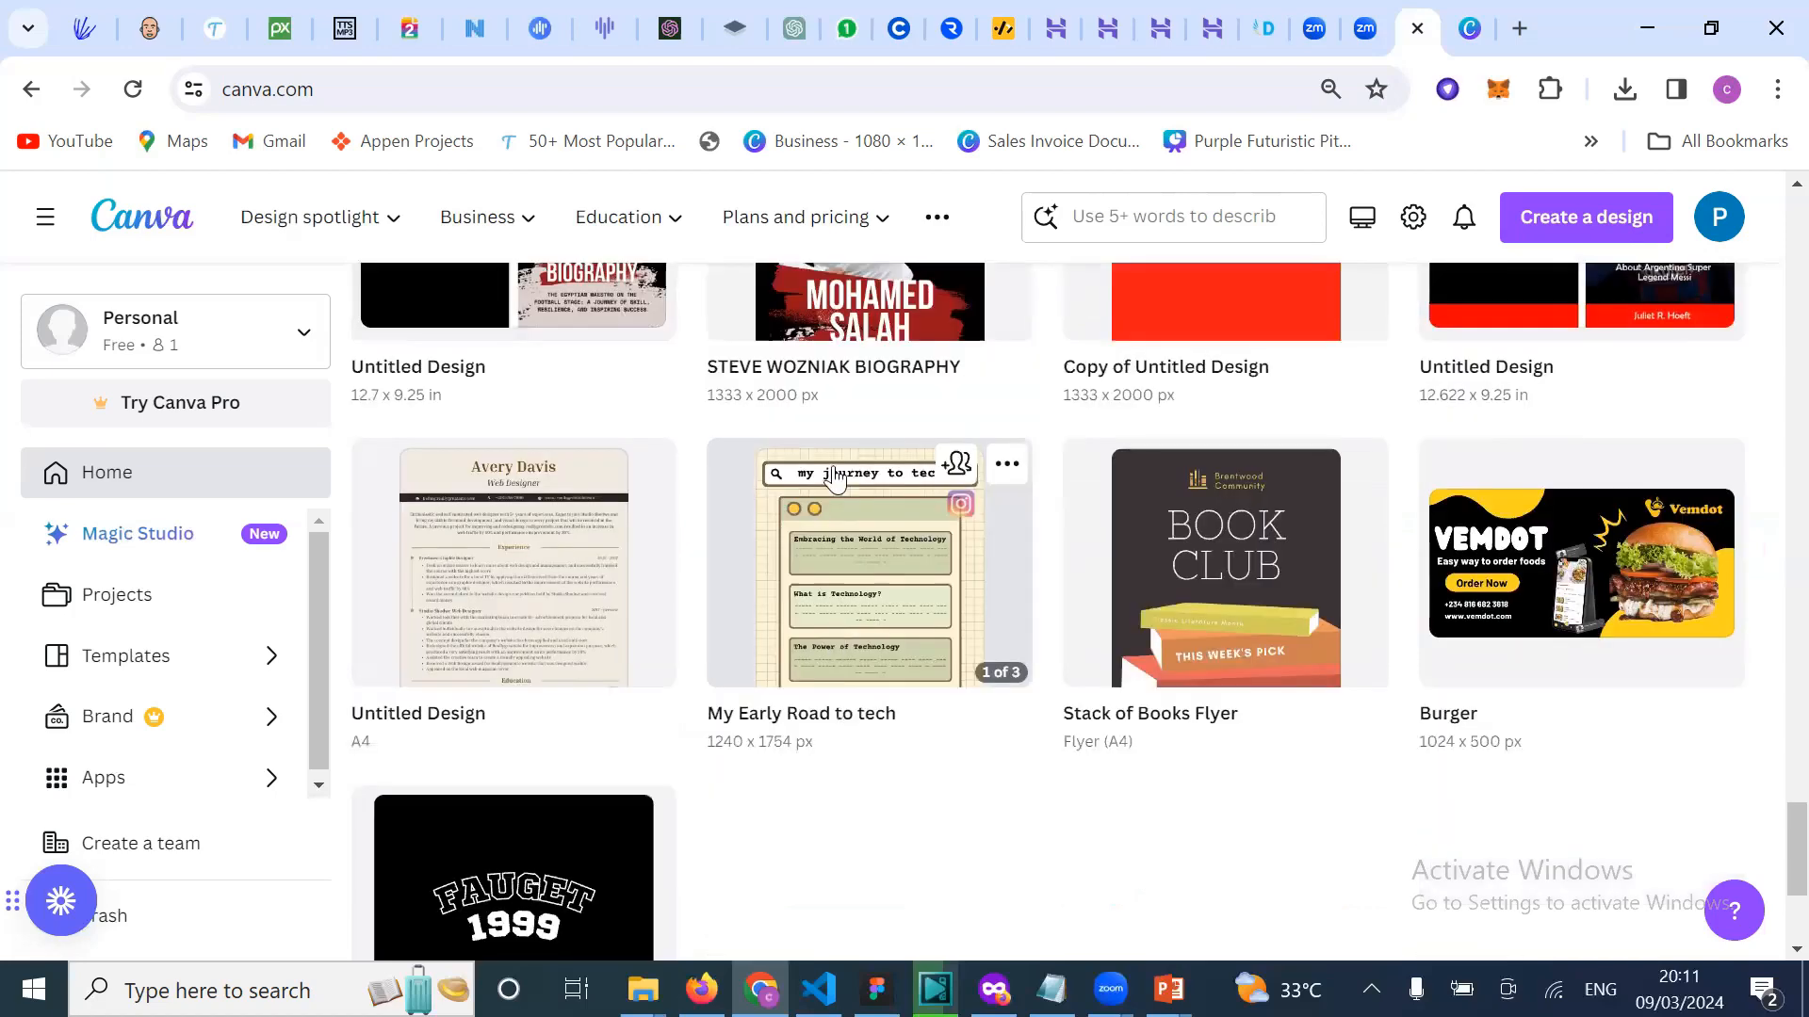
scroll(834, 479, up, 2)
scroll(965, 634, down, 4)
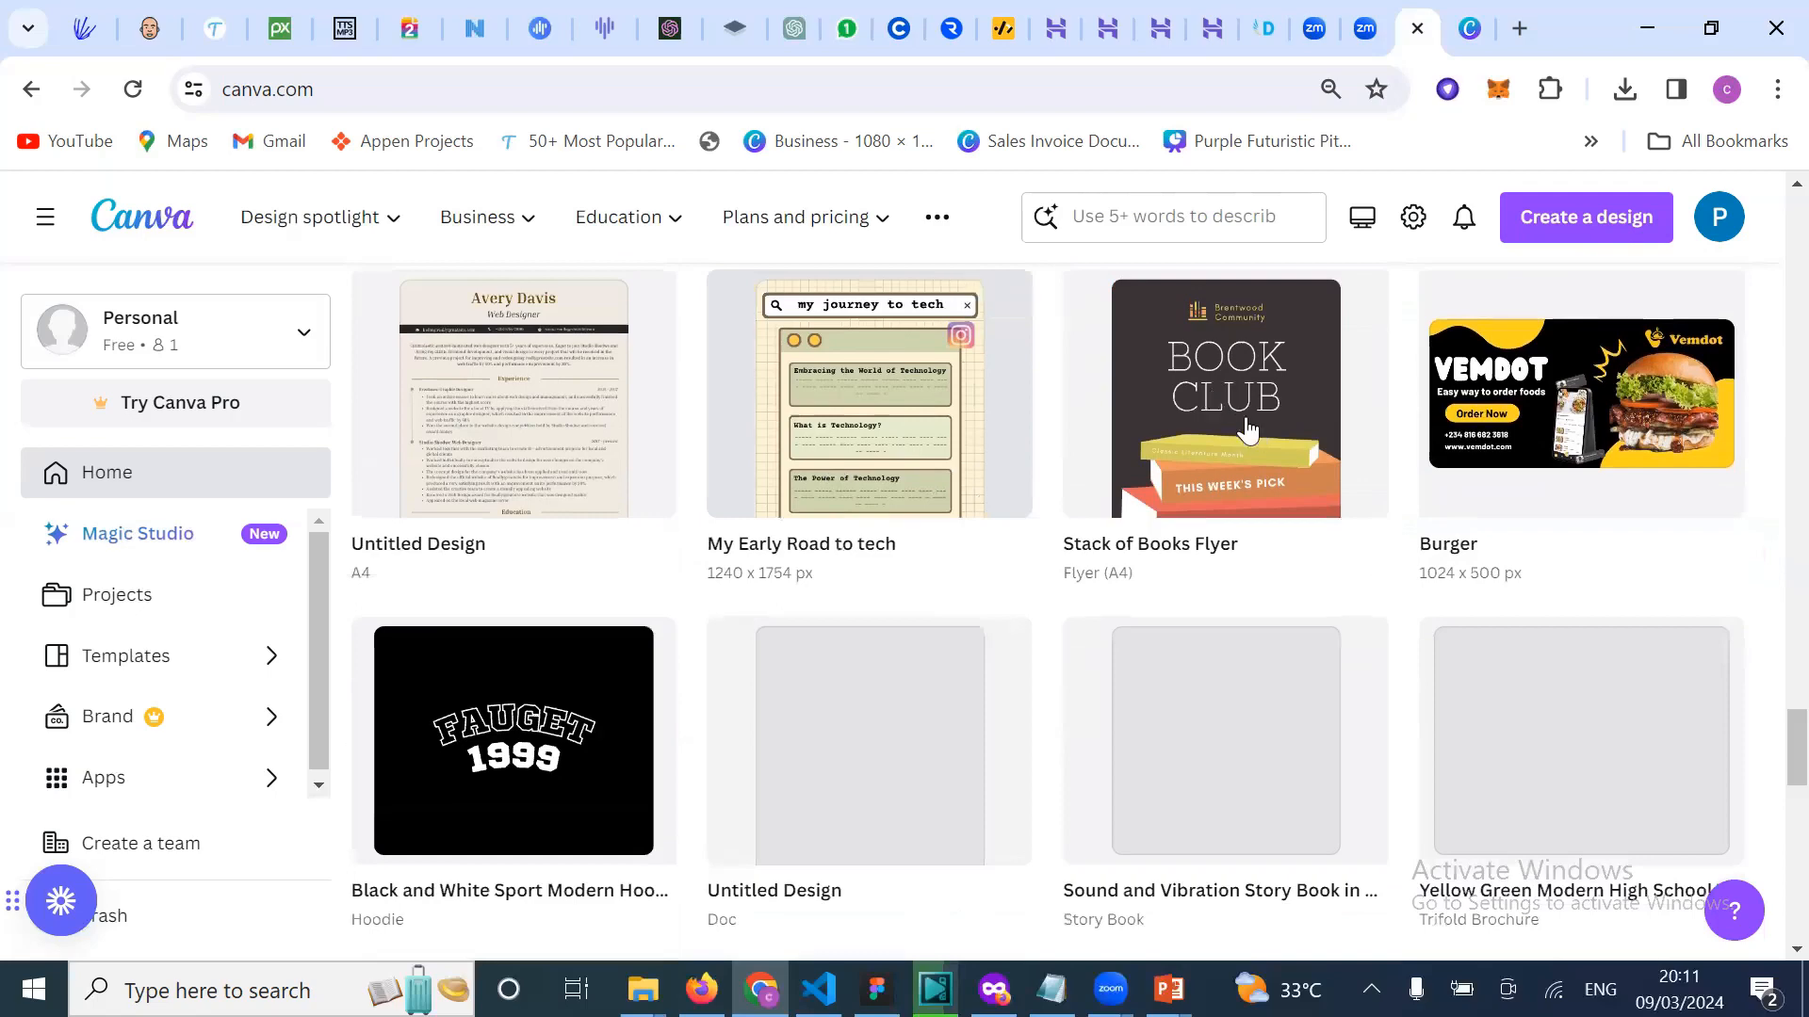
scroll(902, 643, down, 2)
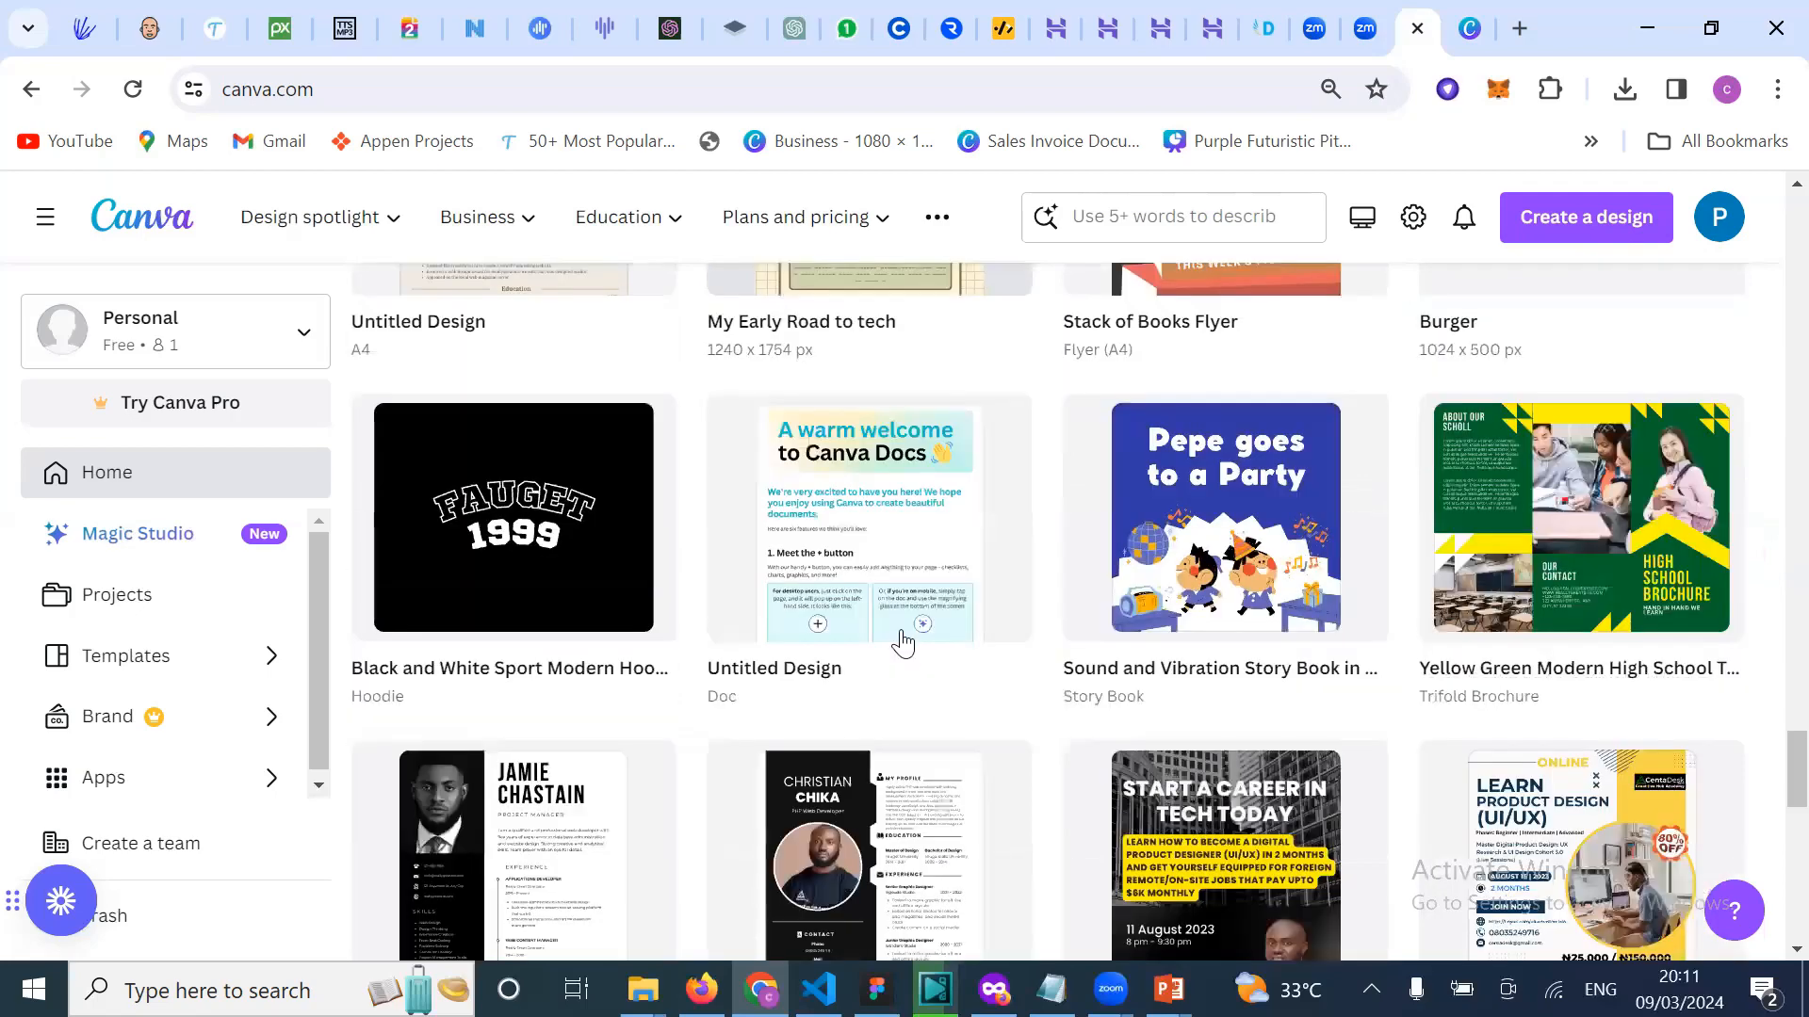
scroll(902, 643, down, 2)
scroll(1096, 933, down, 3)
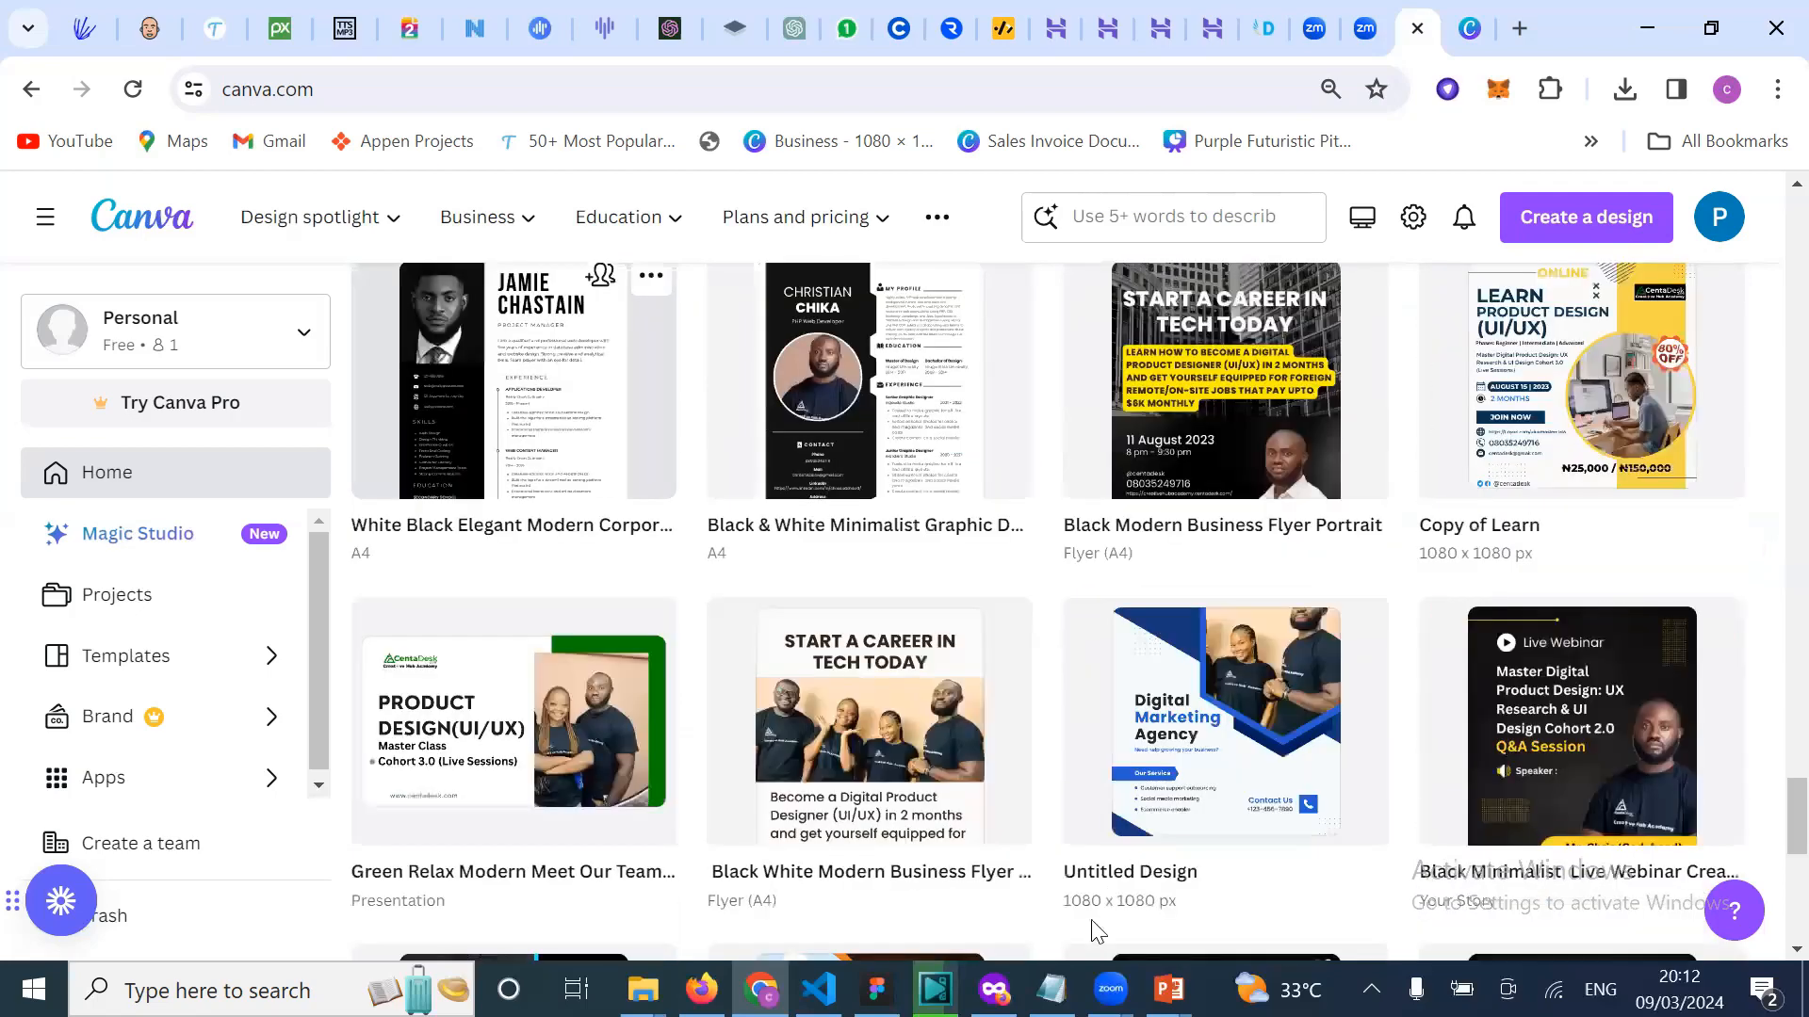
scroll(1096, 932, down, 1)
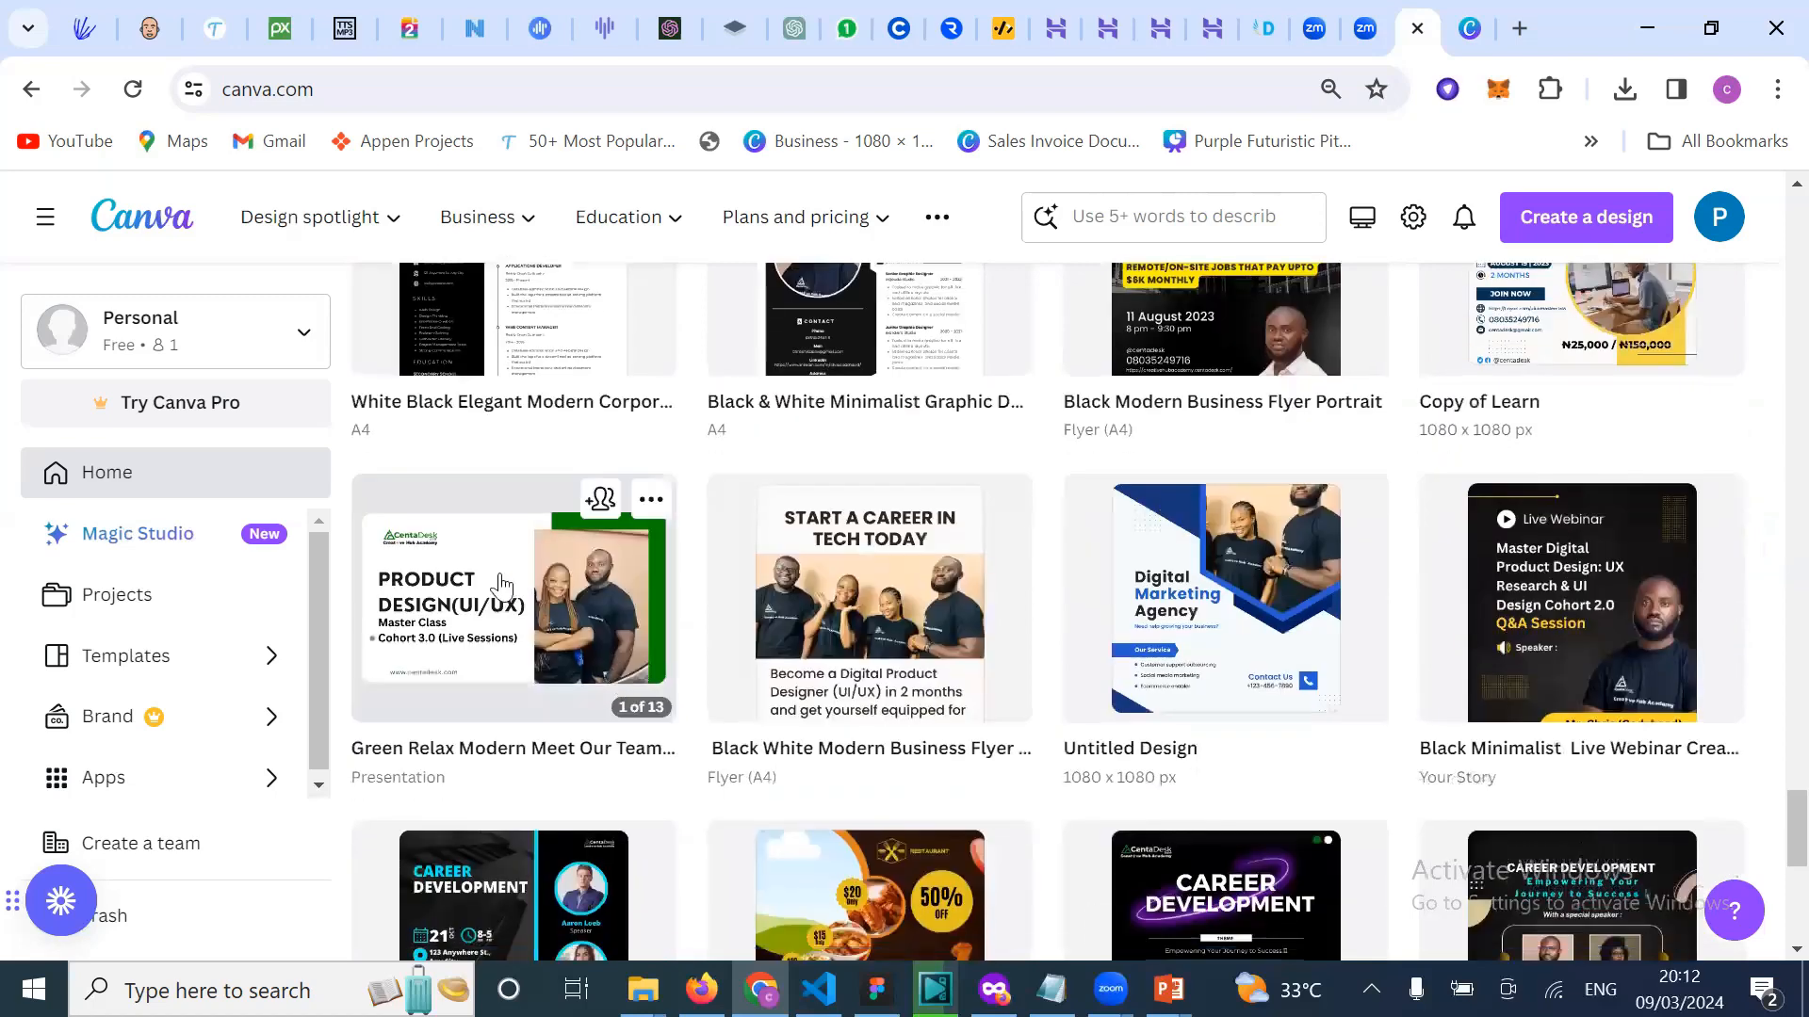
scroll(555, 471, down, 1)
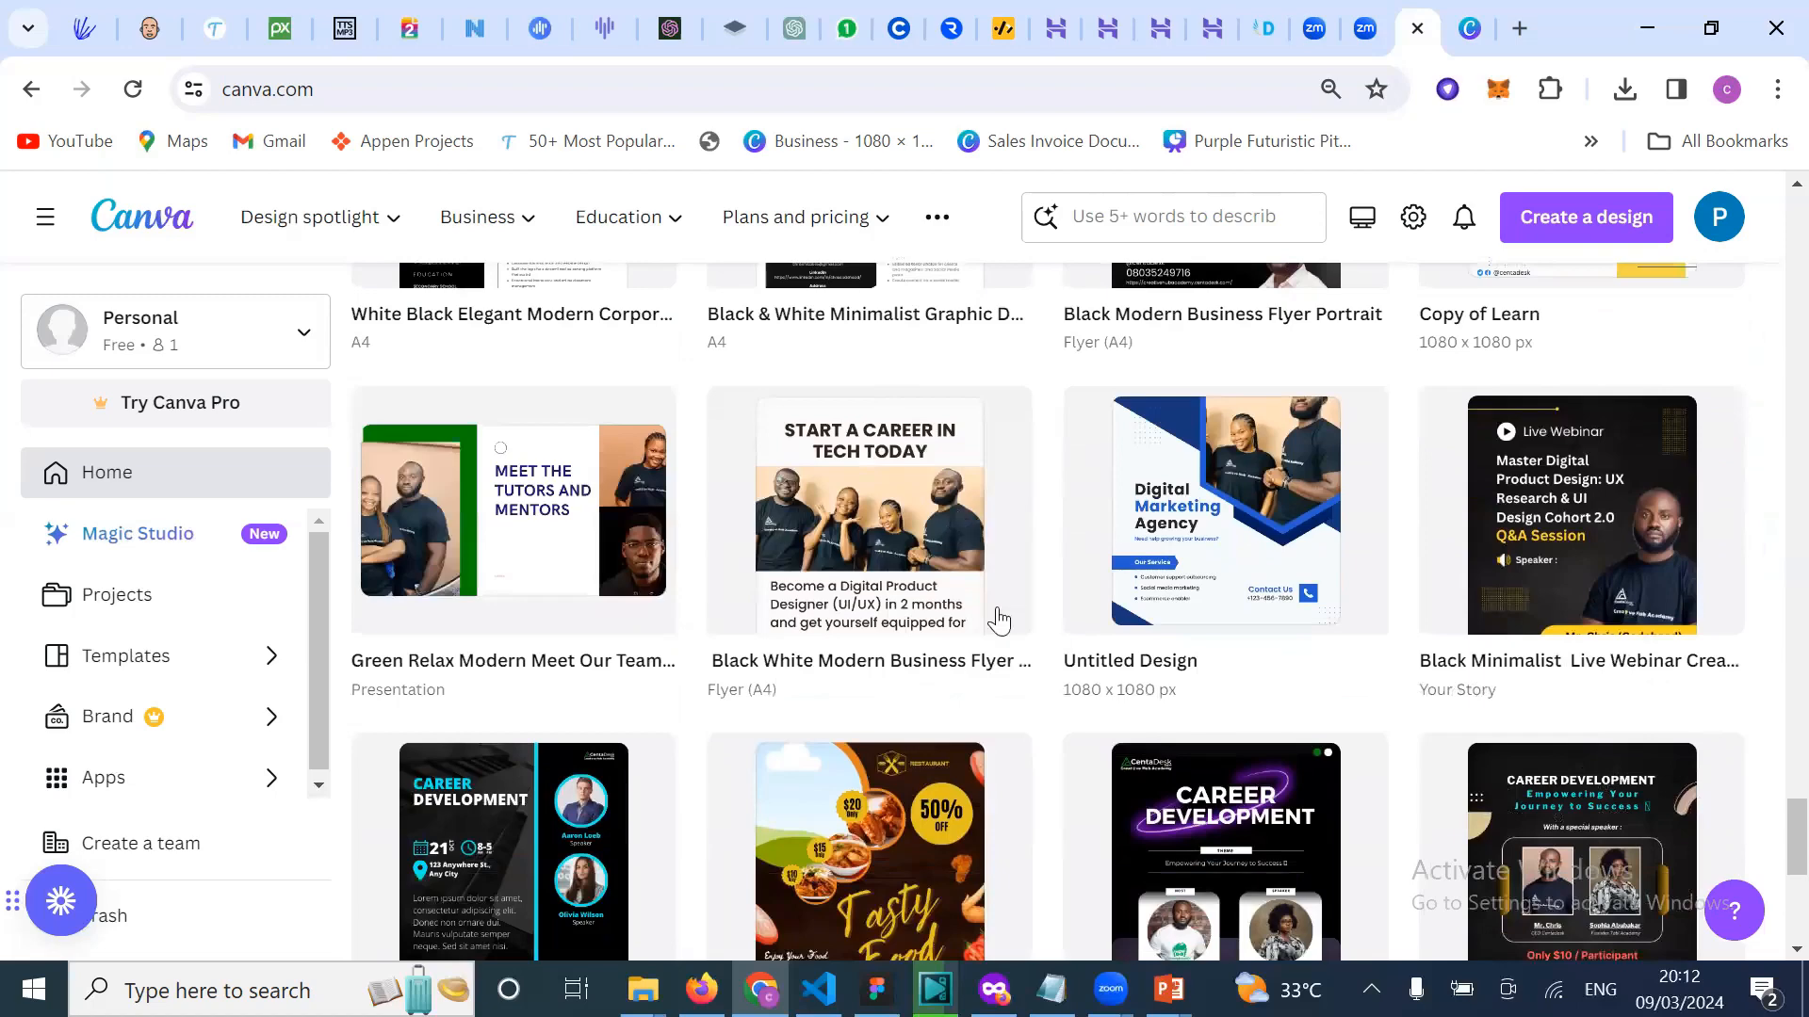
scroll(998, 619, down, 1)
scroll(1446, 751, down, 1)
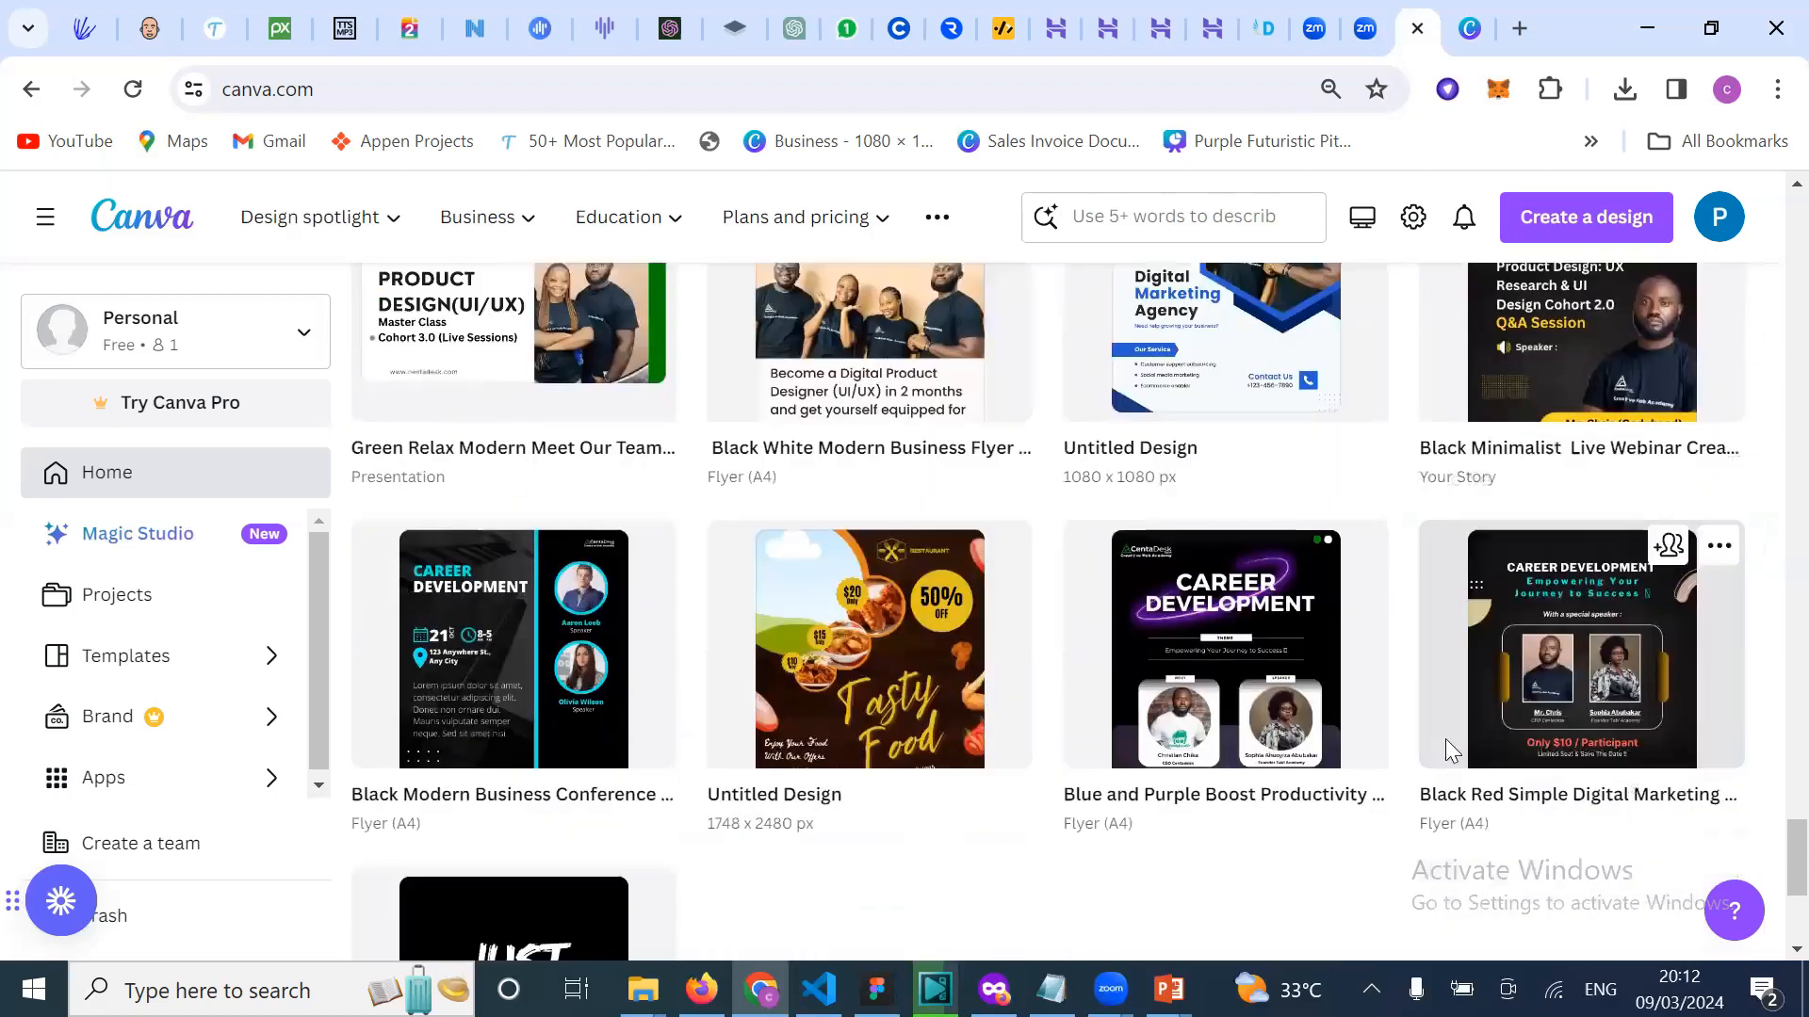
scroll(1446, 741, down, 2)
scroll(1319, 806, down, 1)
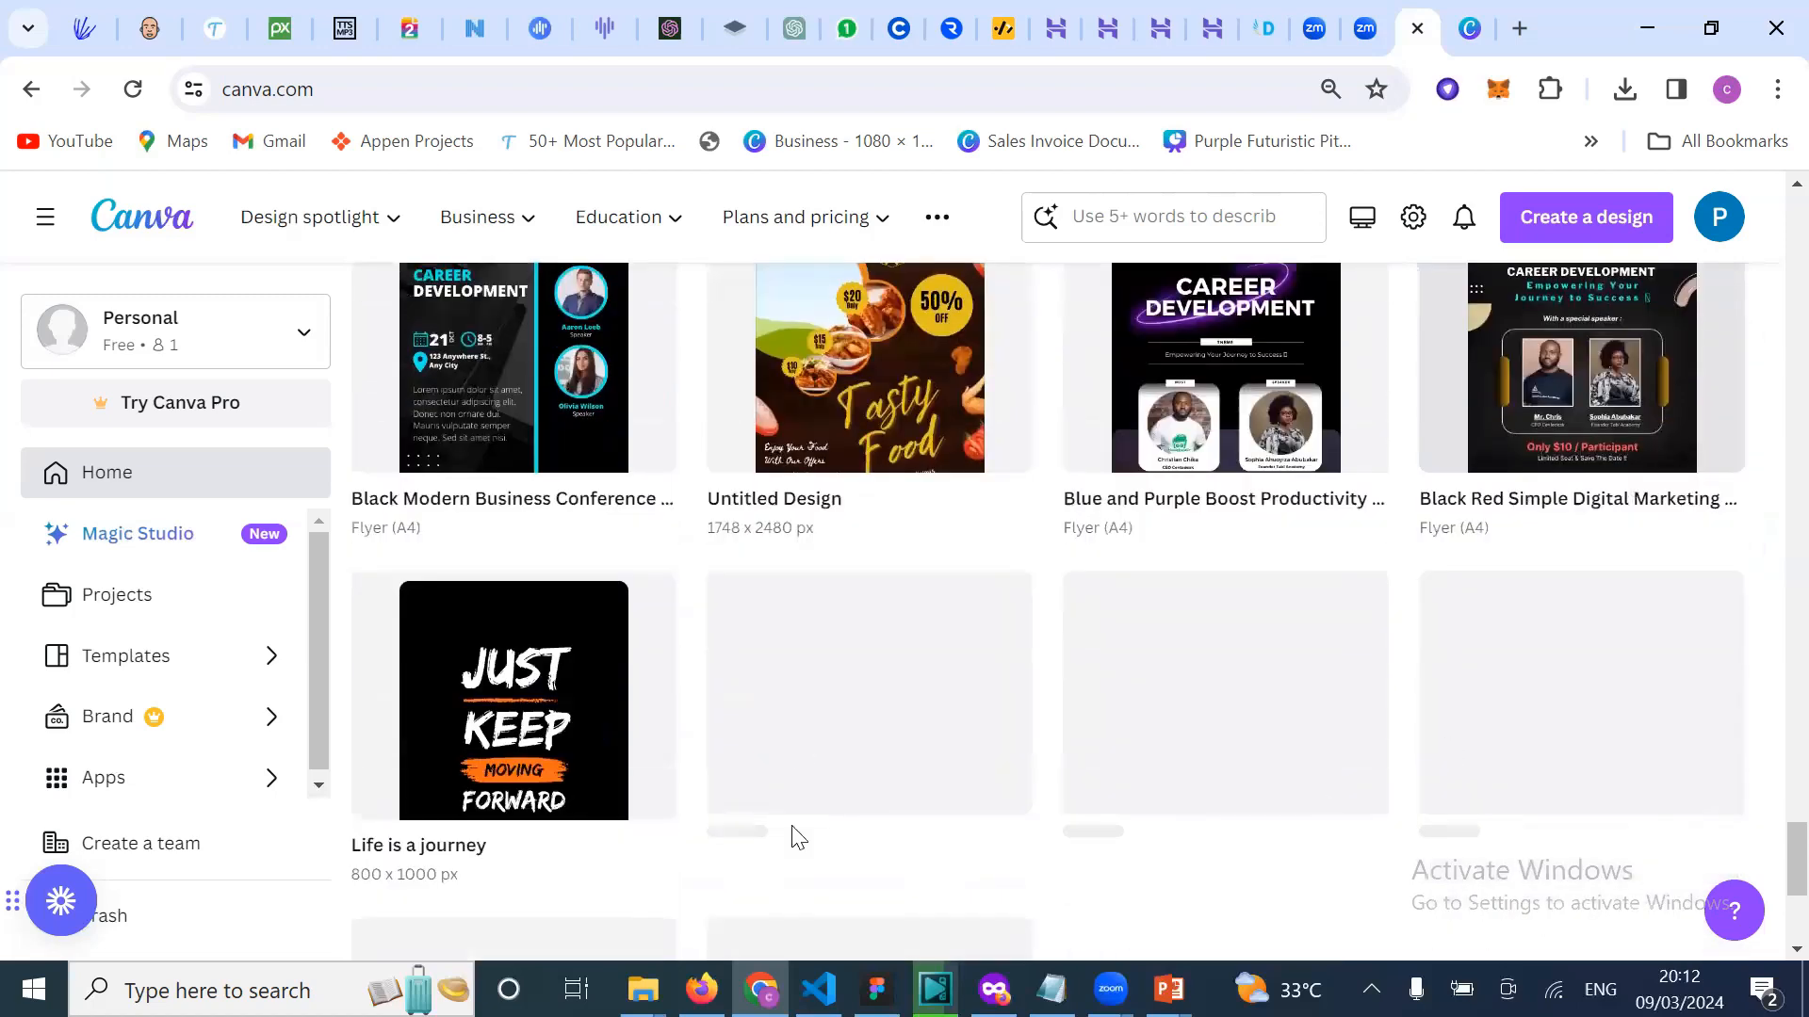
scroll(794, 836, down, 1)
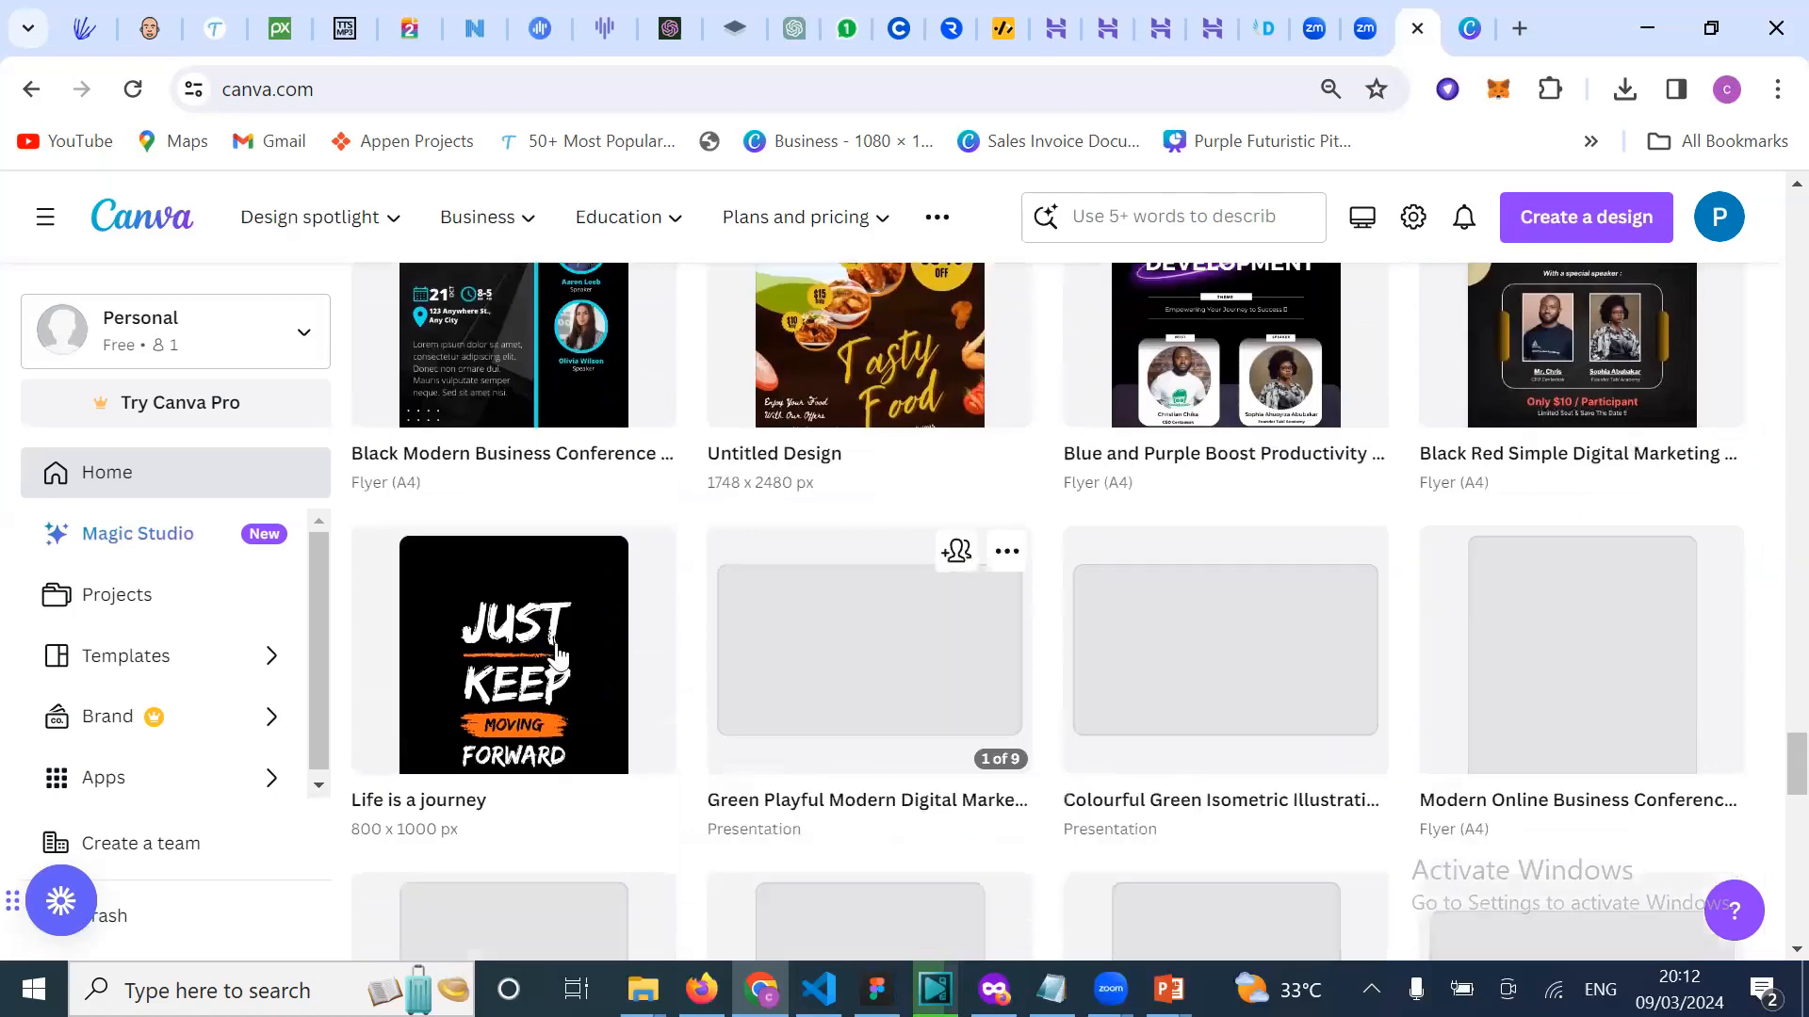
scroll(556, 651, down, 1)
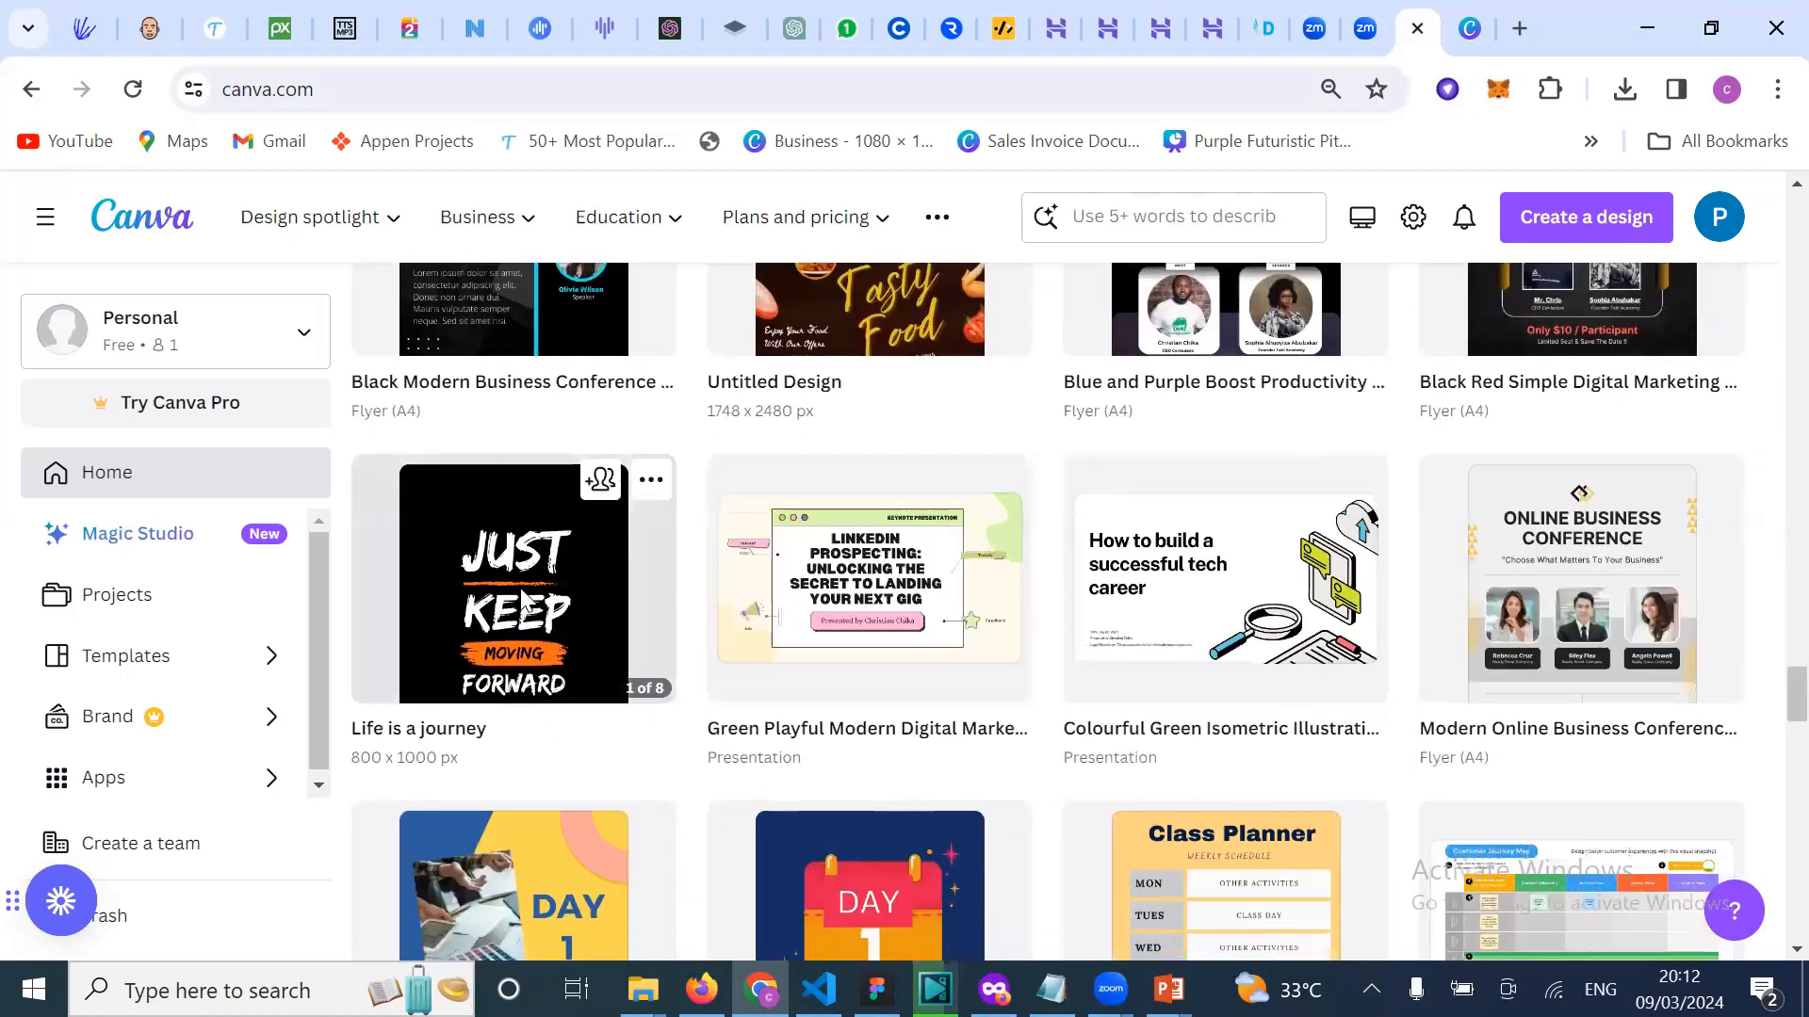
Step: Open the 'Life is a journey' design and scroll through its eight pages
click(522, 603)
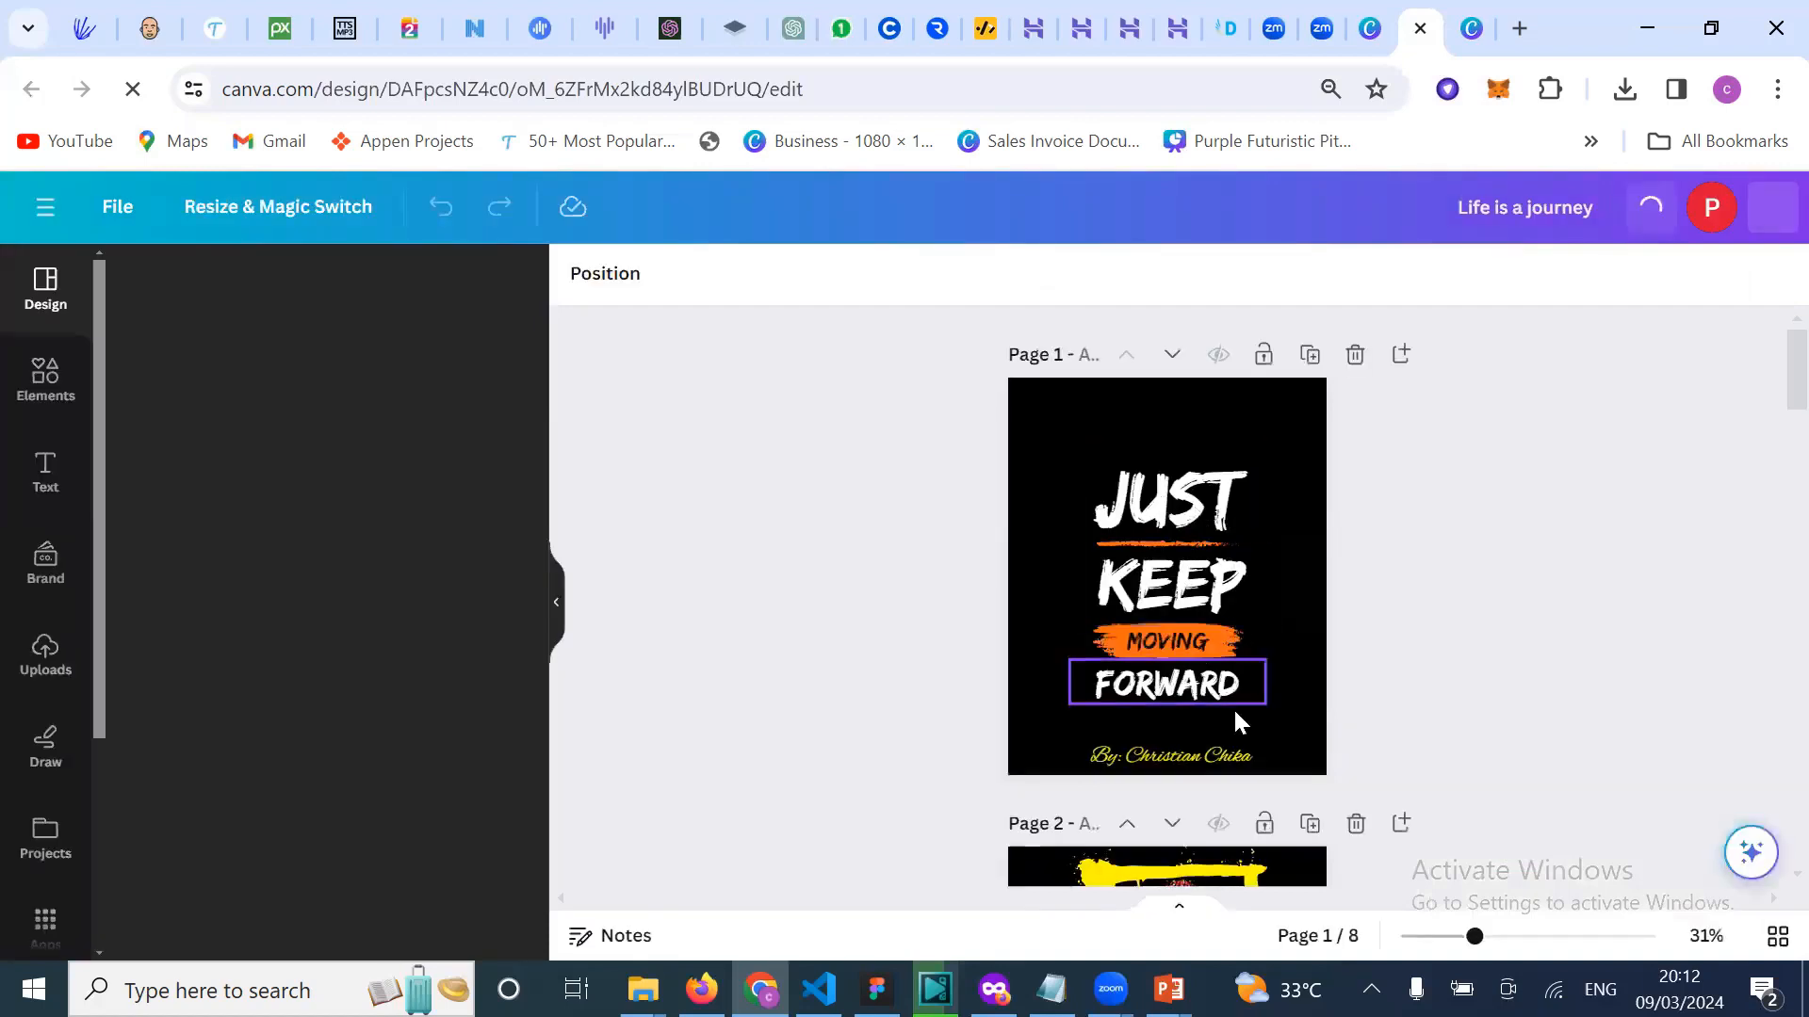
scroll(1234, 716, down, 3)
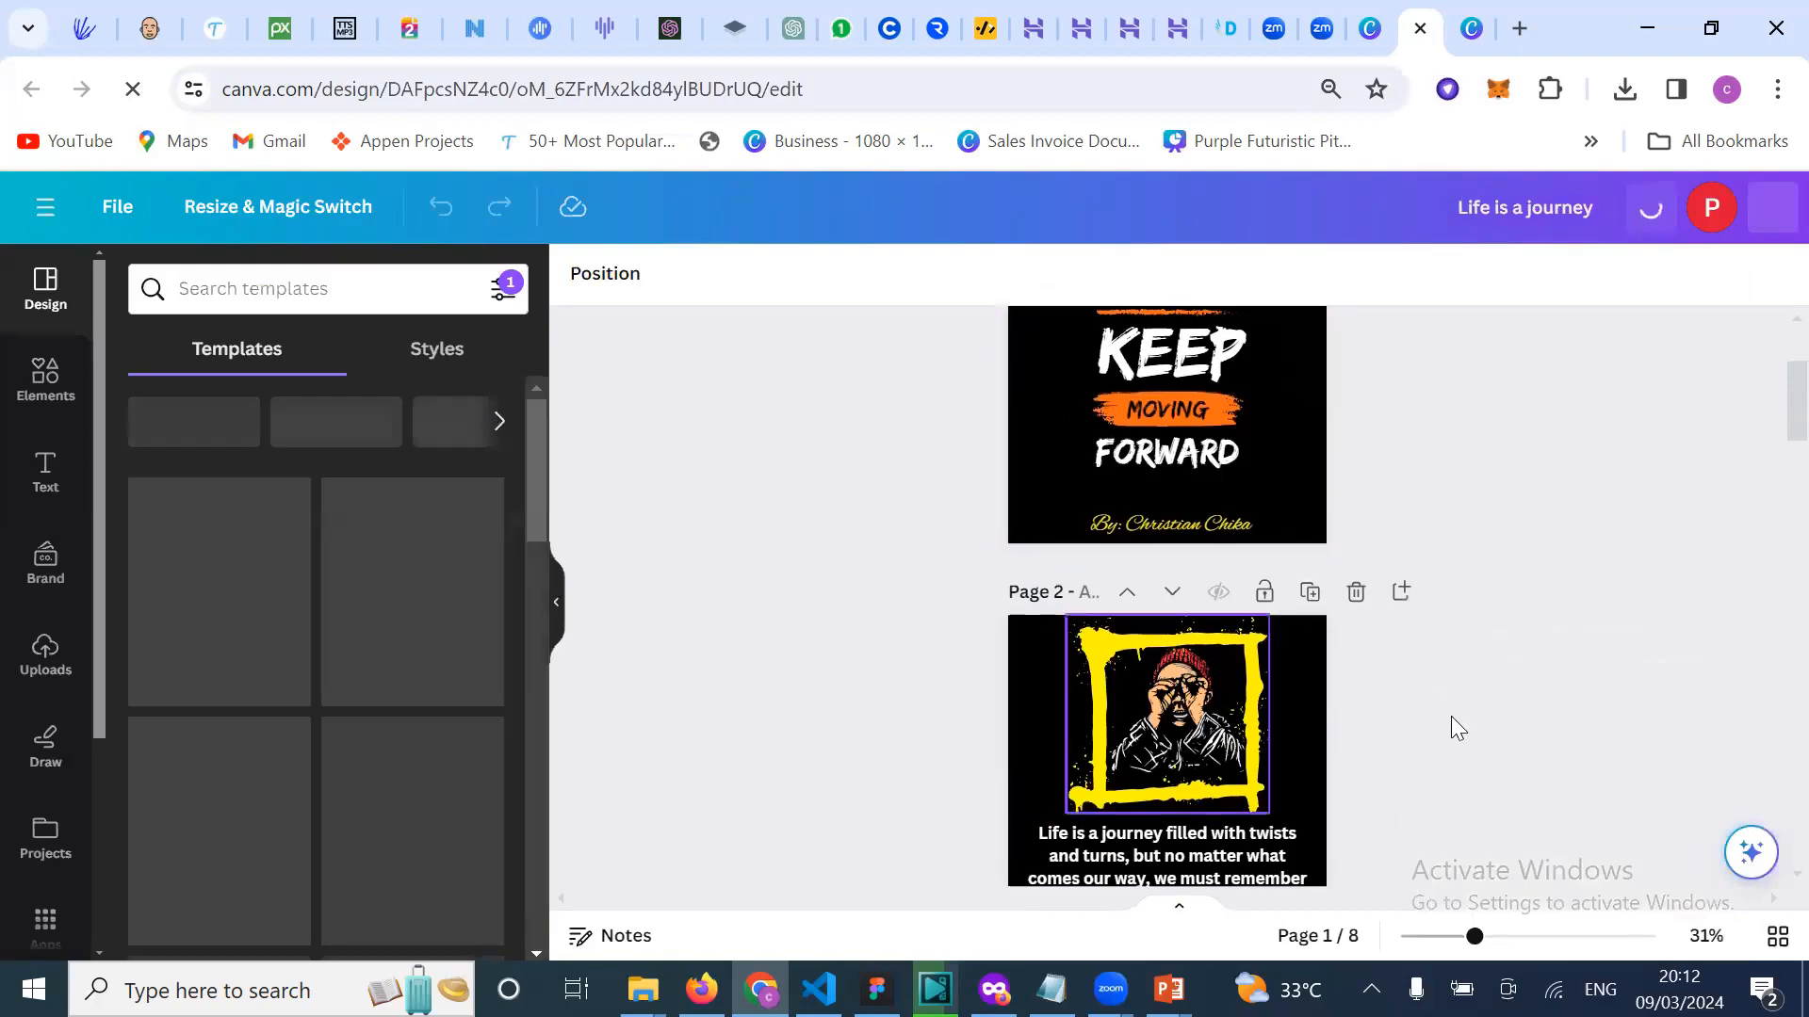
scroll(1206, 659, down, 3)
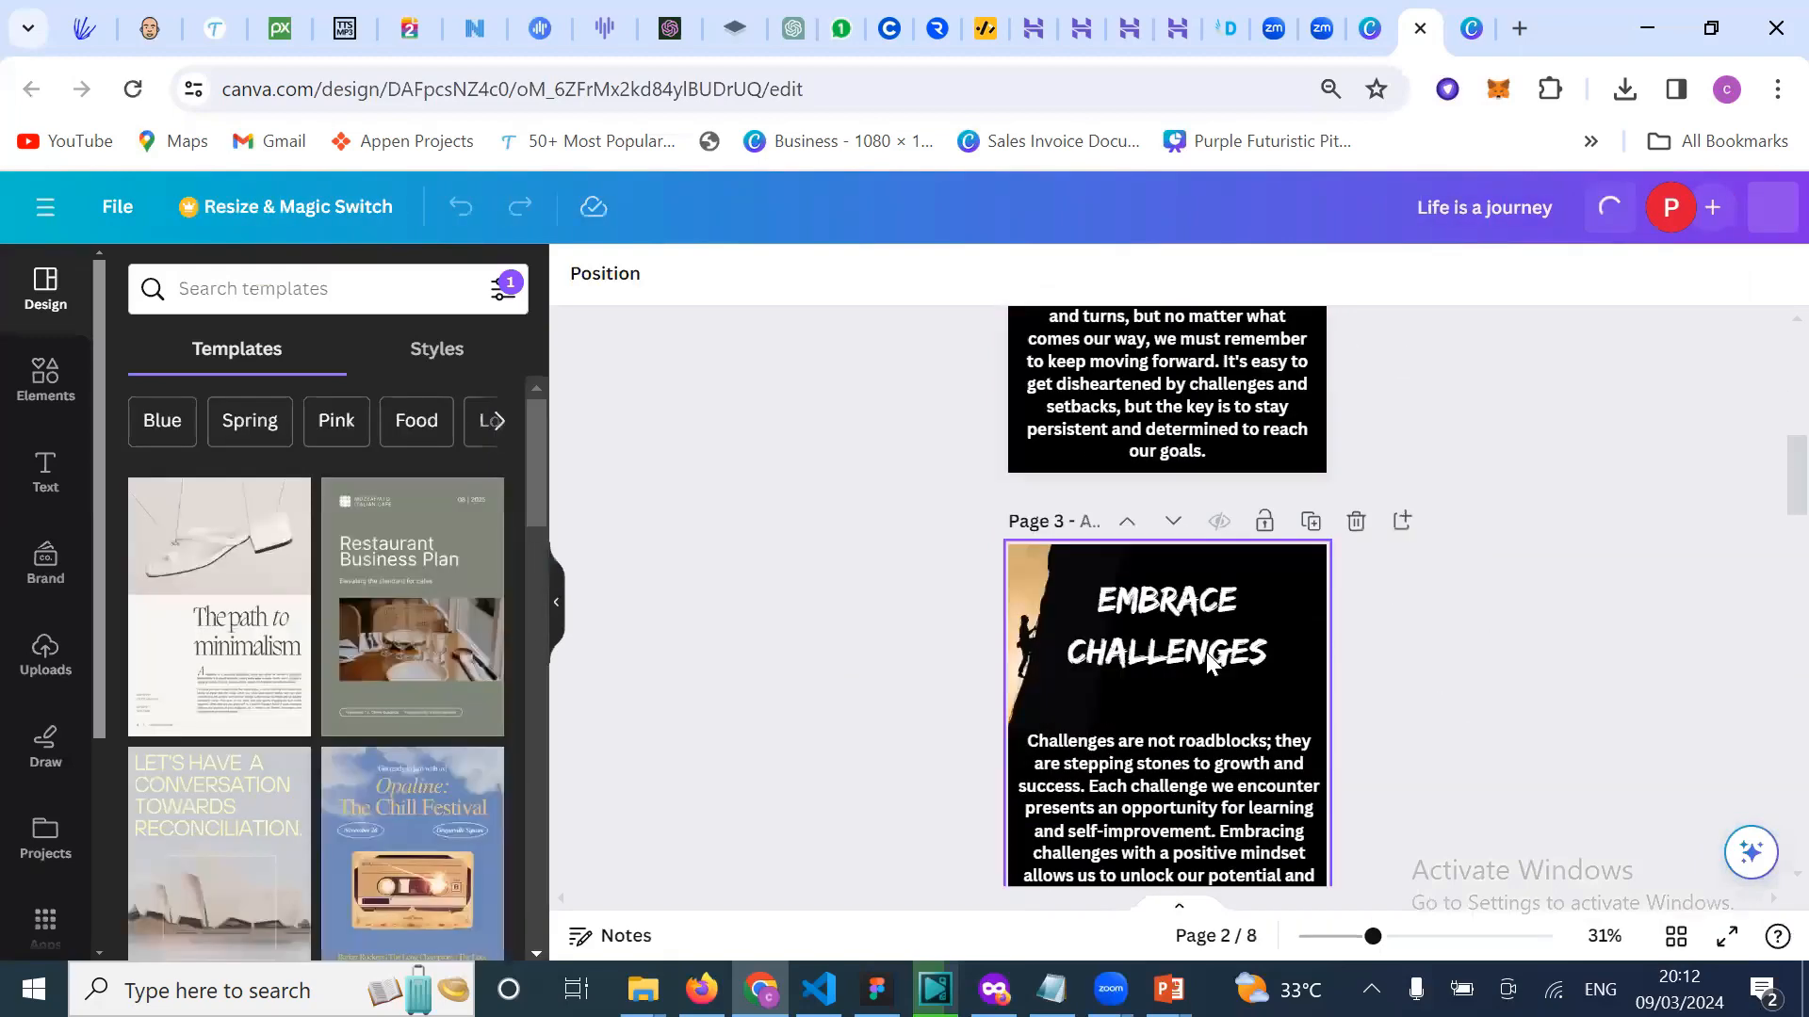
scroll(1206, 652, down, 1)
scroll(1206, 652, down, 3)
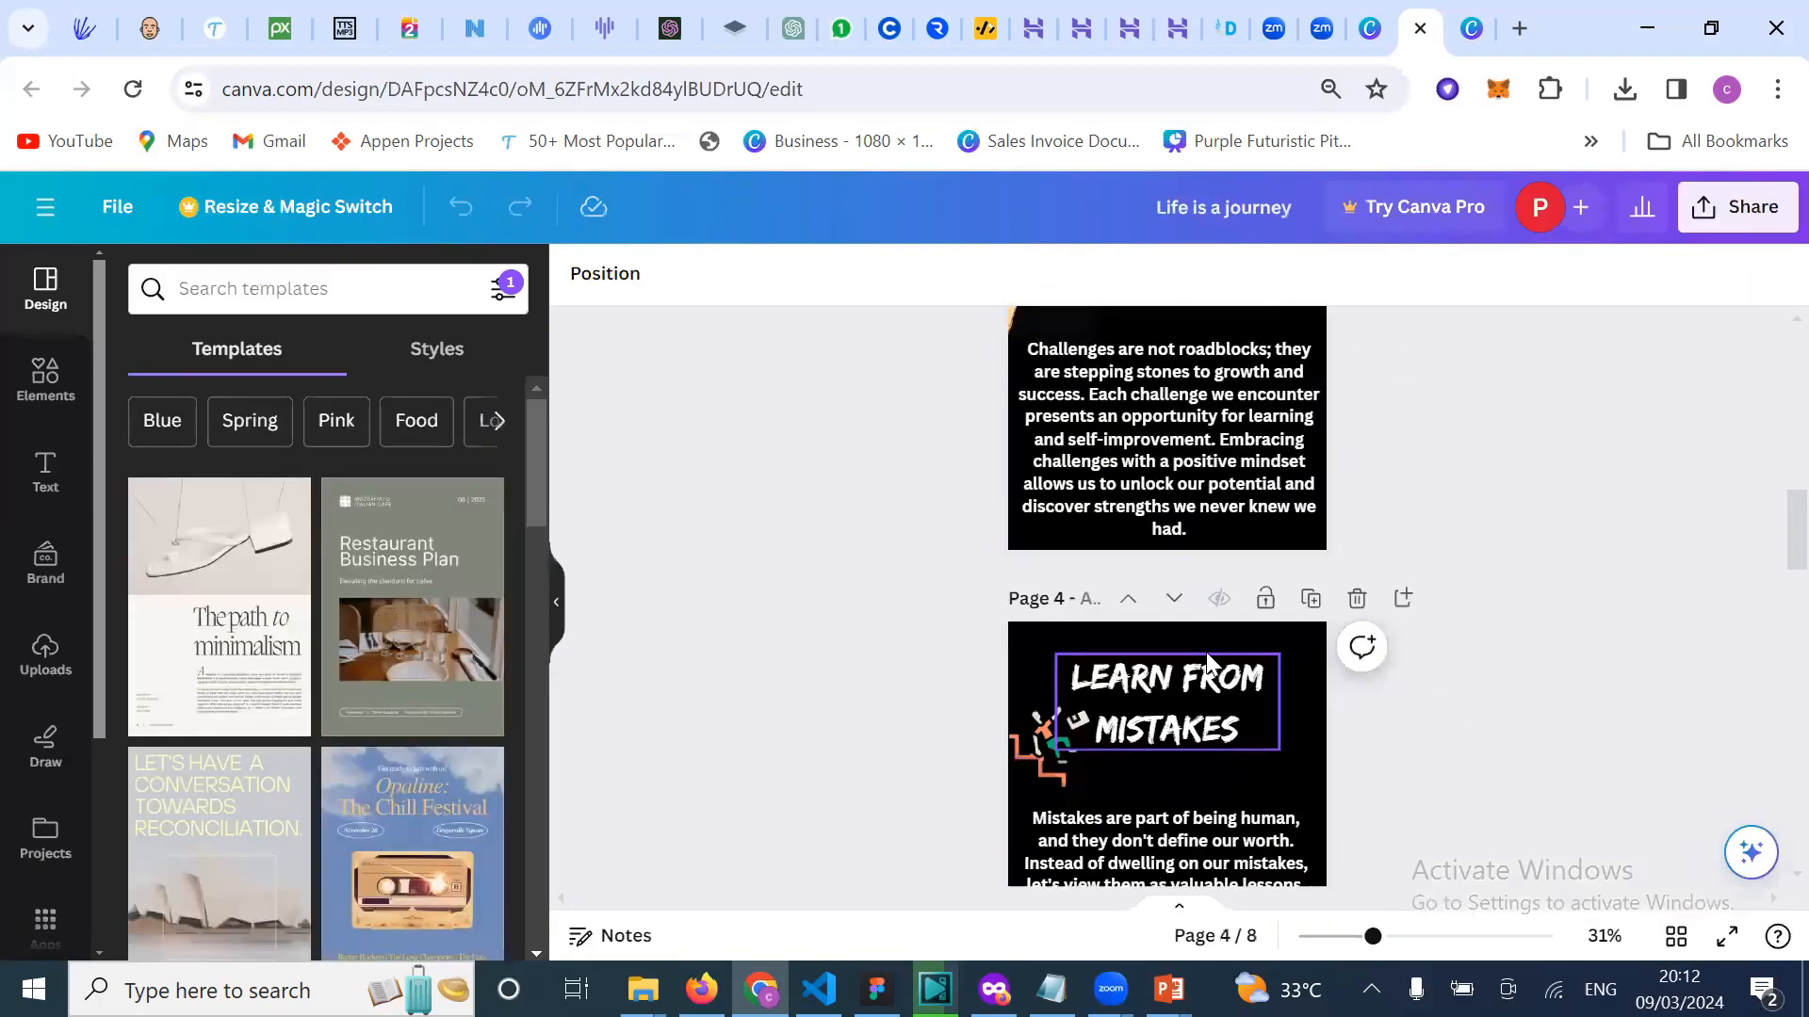
scroll(1206, 652, down, 1)
scroll(1206, 652, down, 5)
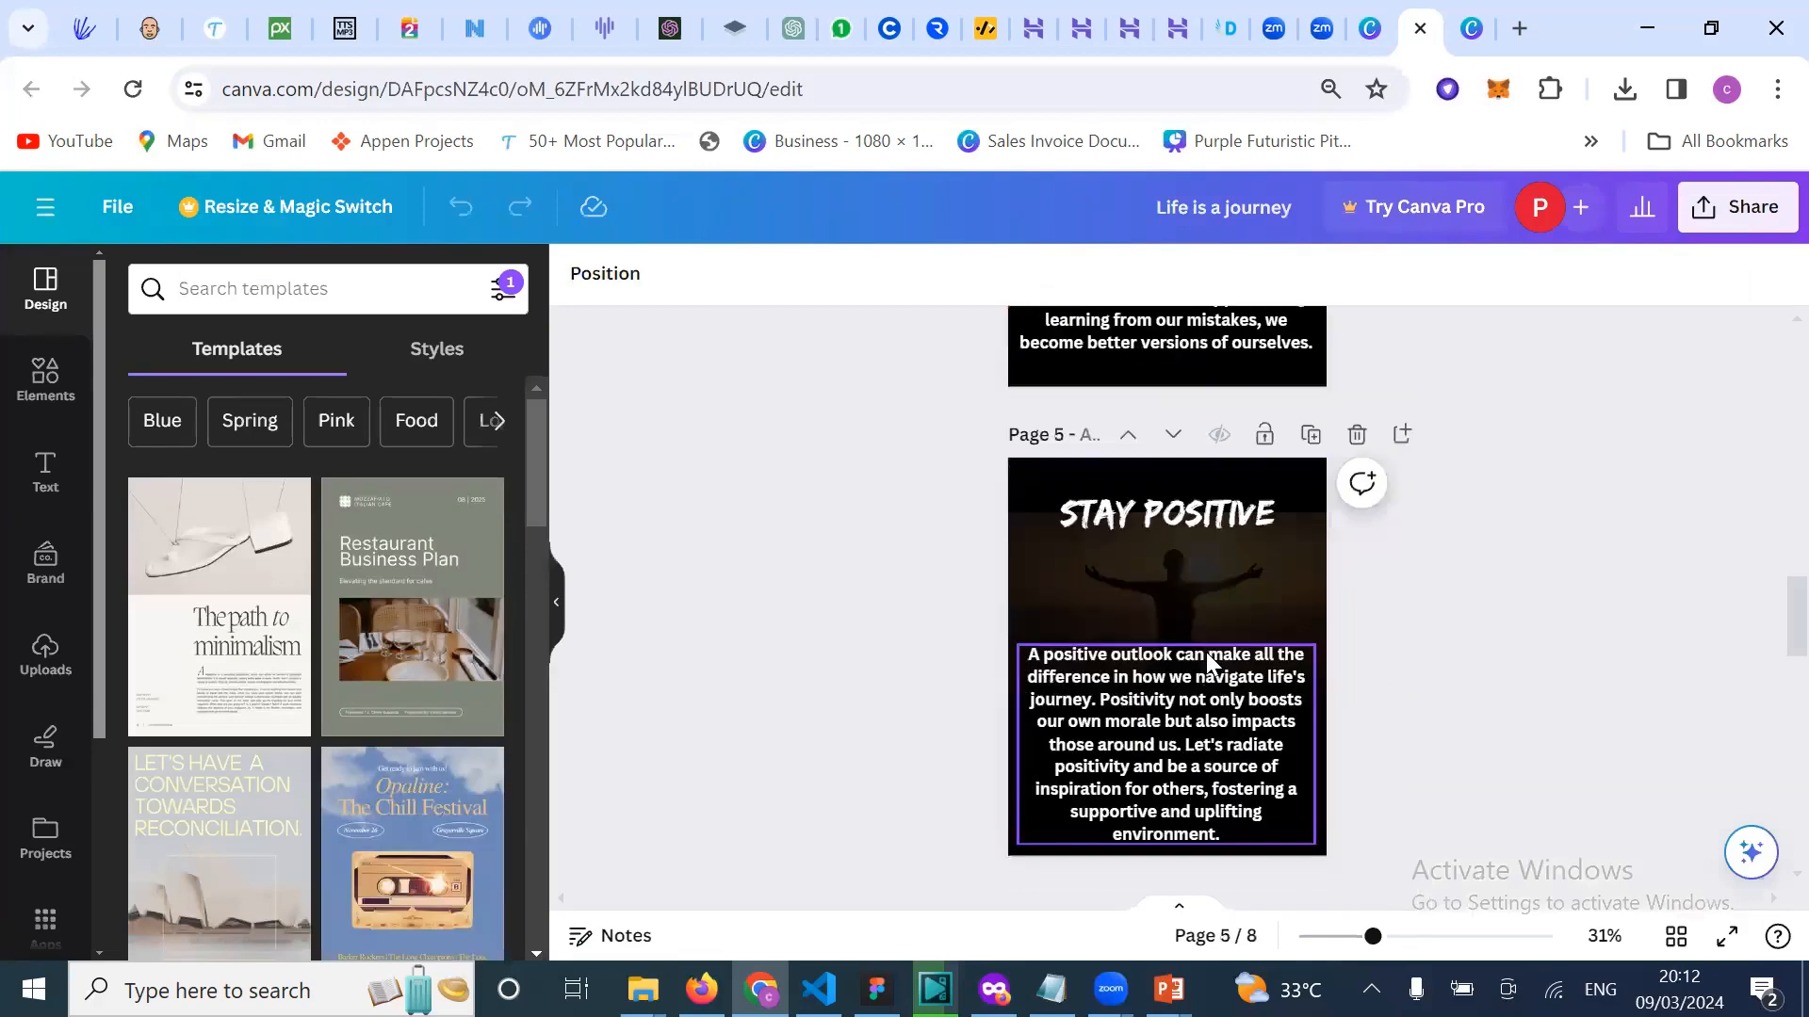
scroll(1208, 660, down, 4)
scroll(1208, 662, down, 3)
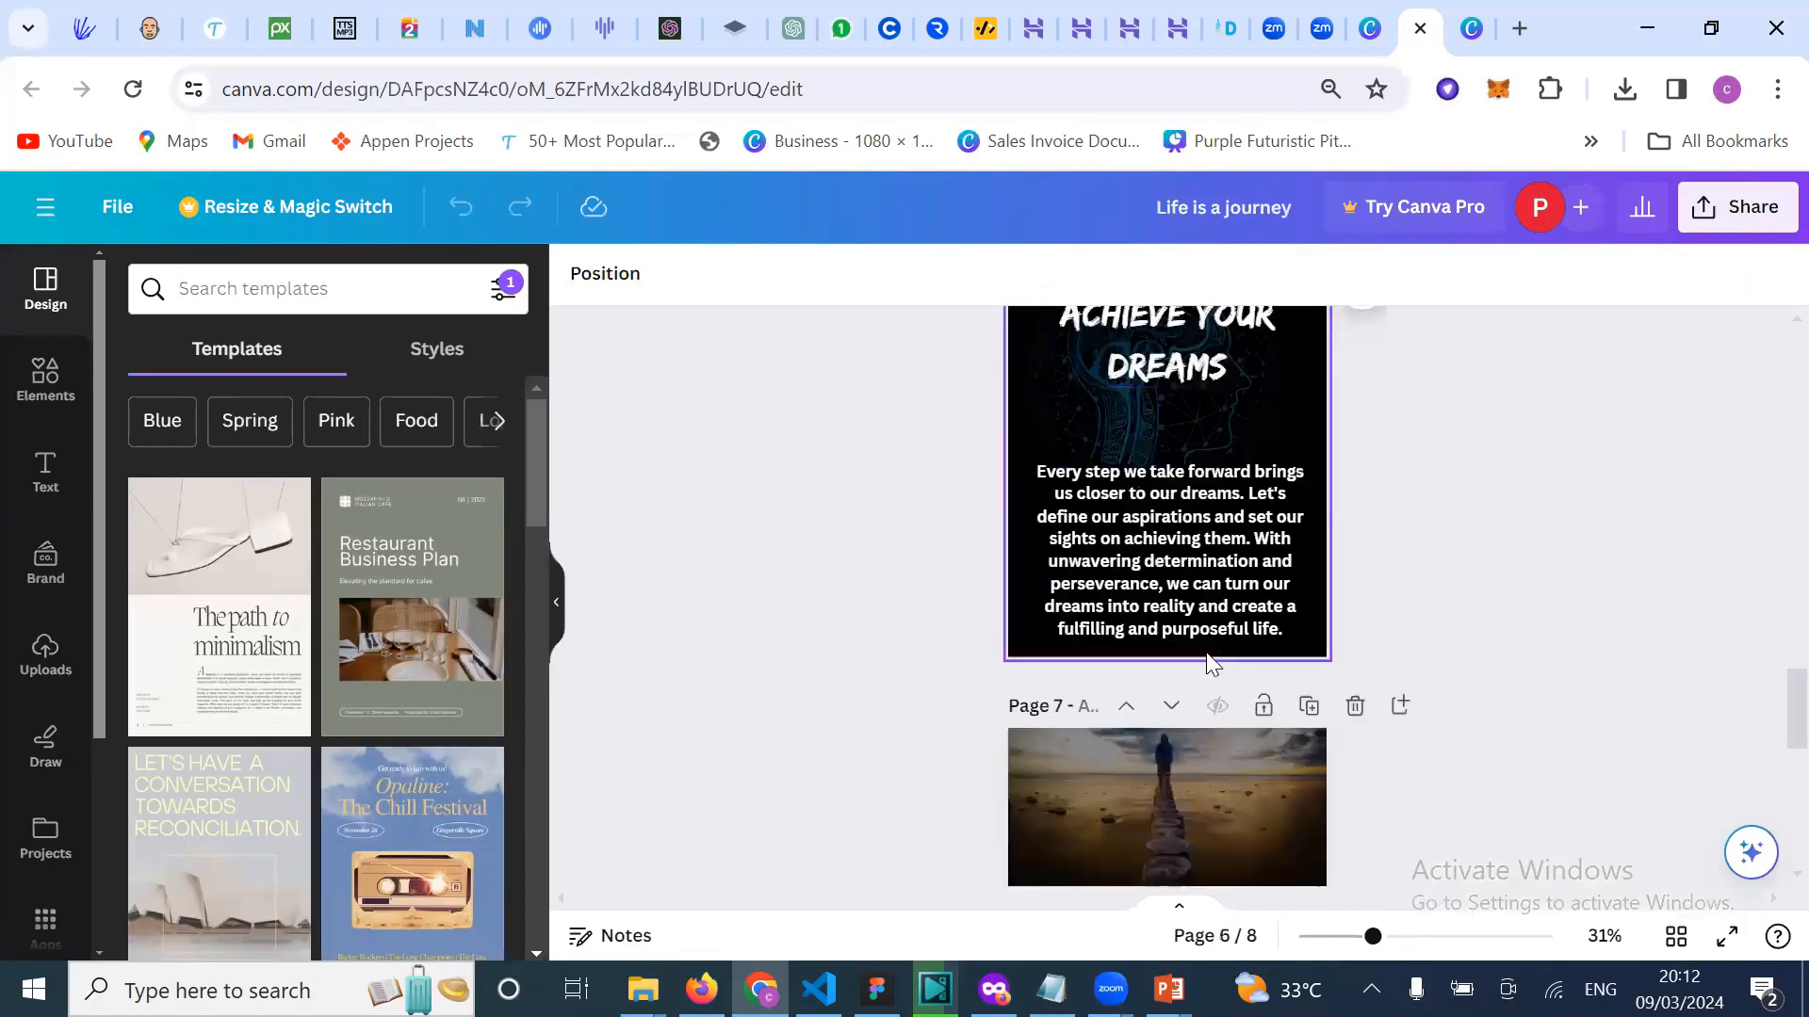
scroll(1209, 662, down, 4)
scroll(1208, 661, down, 4)
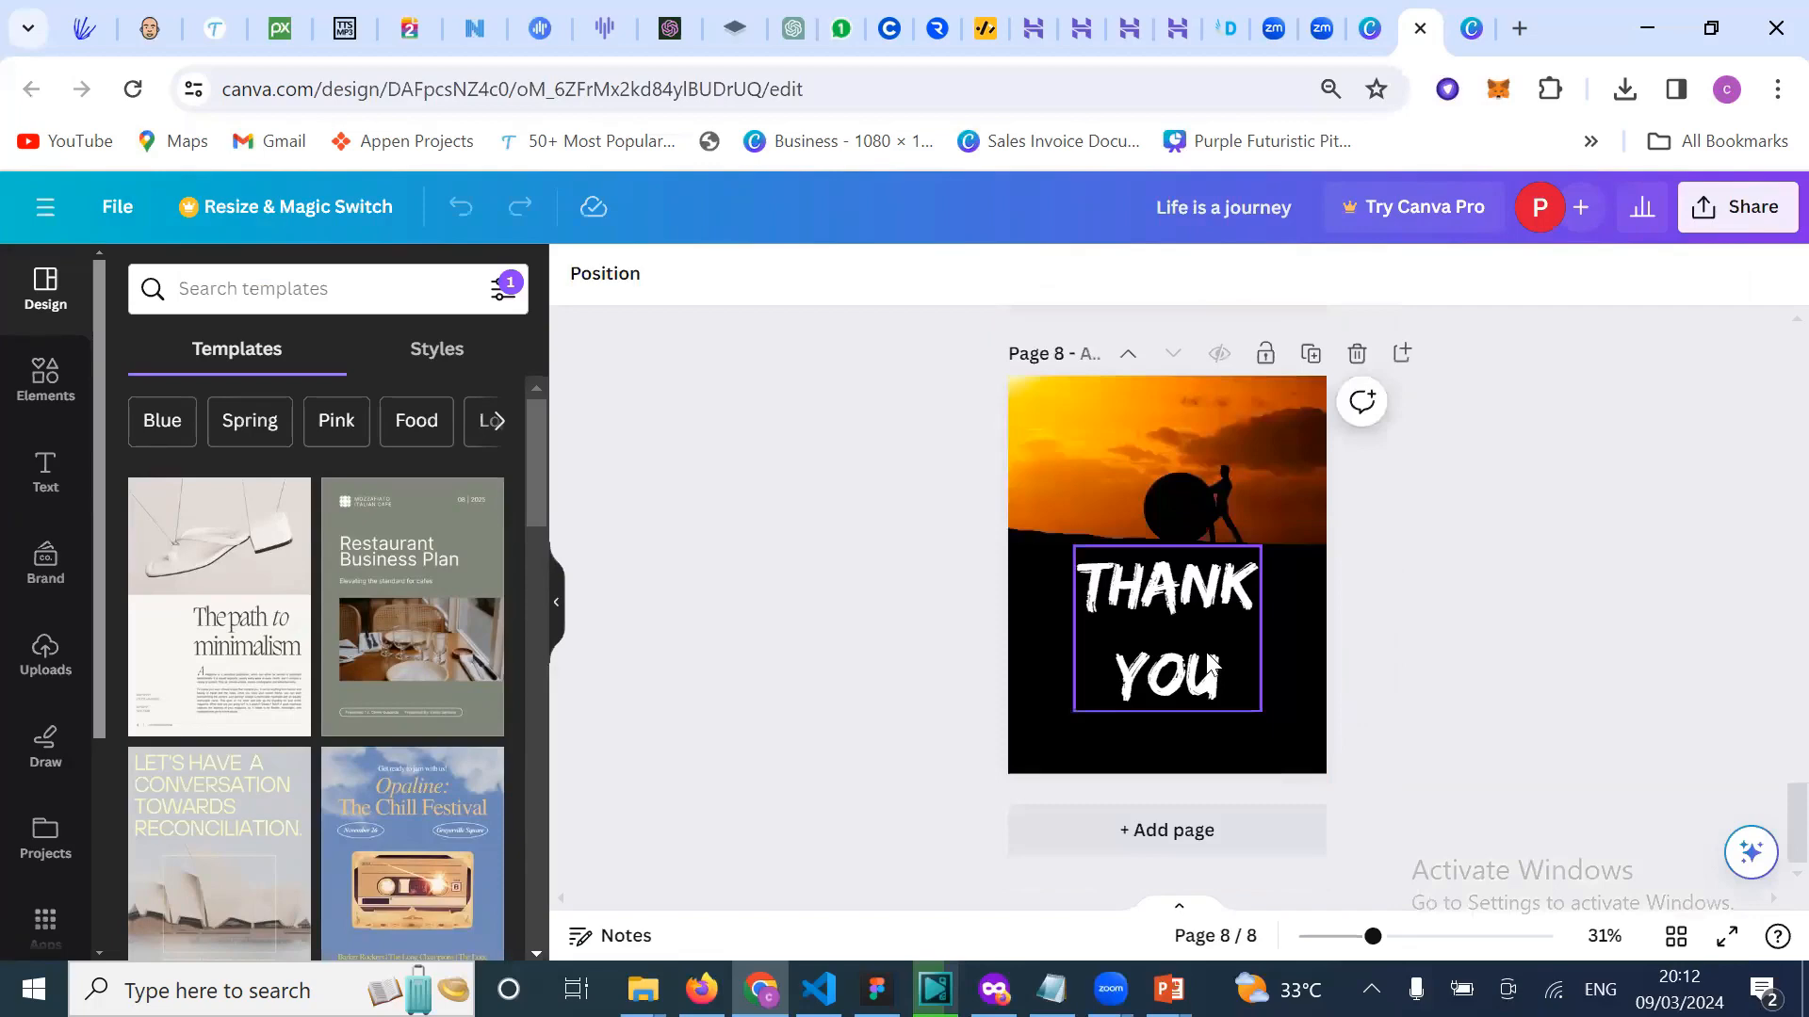
Step: Scroll back to the first page and close the extra design tabs, including the ID card
scroll(1142, 609, up, 2)
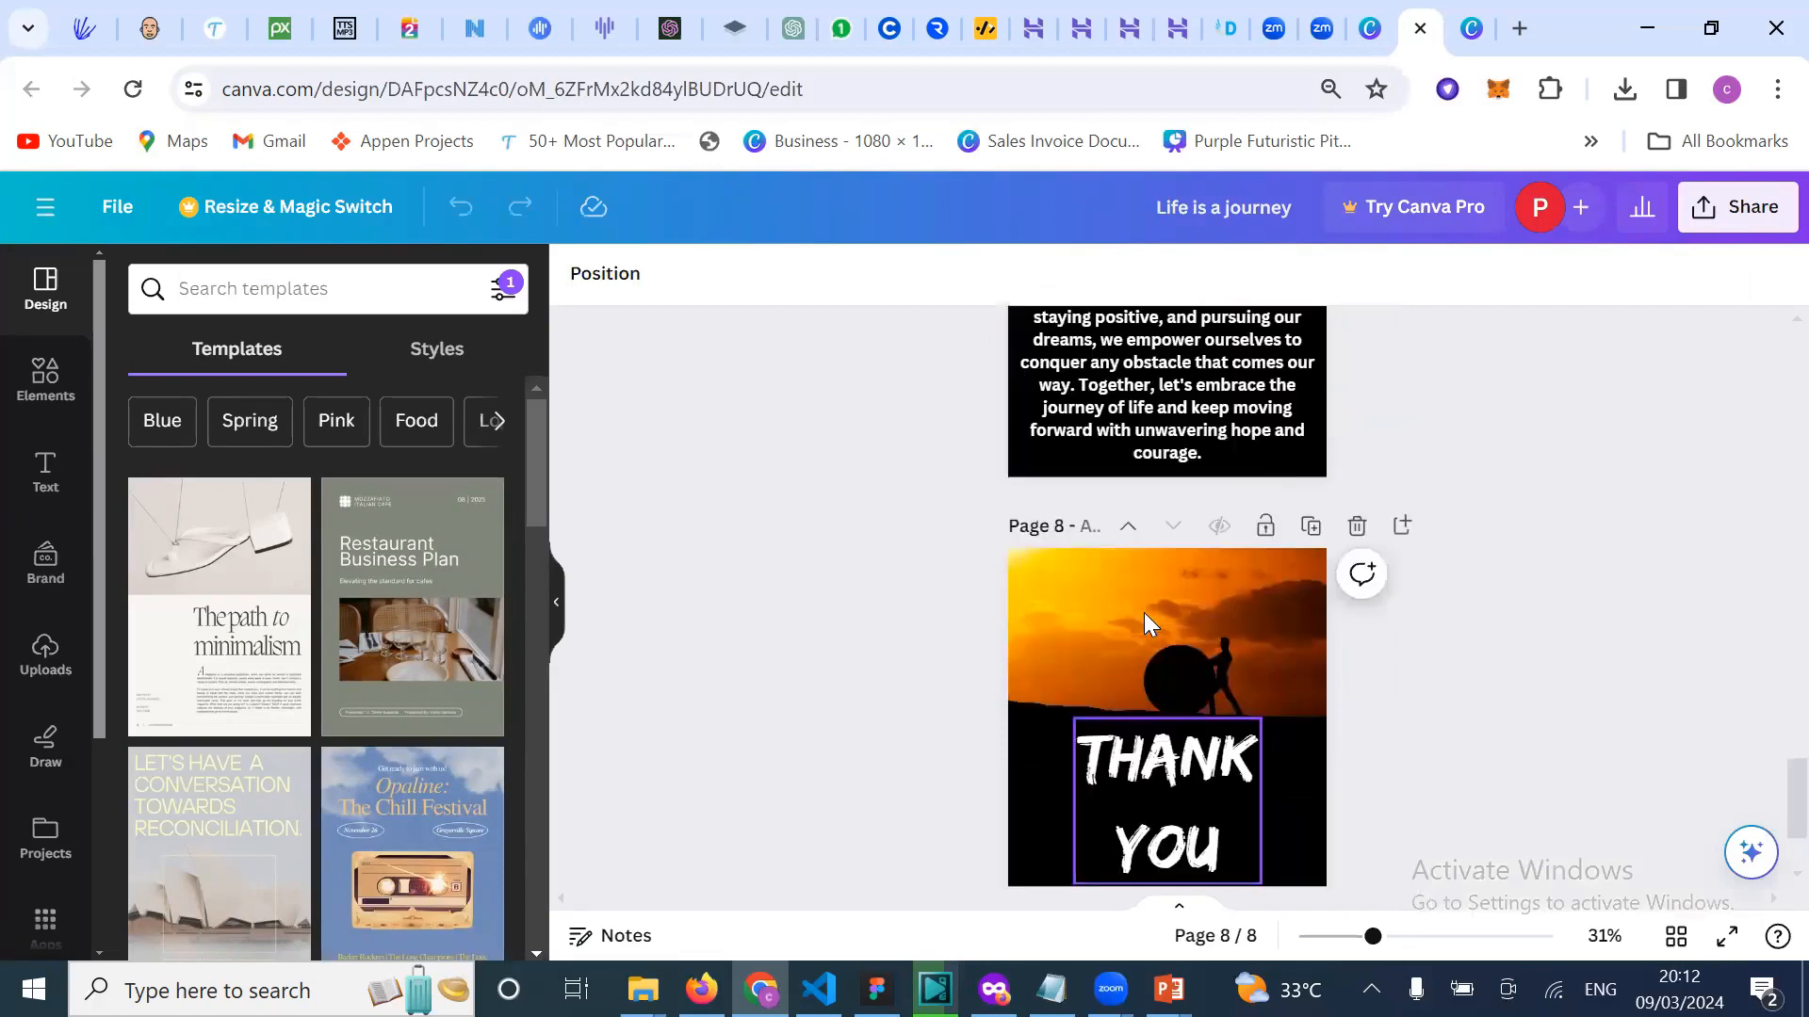
scroll(1143, 613, up, 6)
scroll(1146, 622, up, 10)
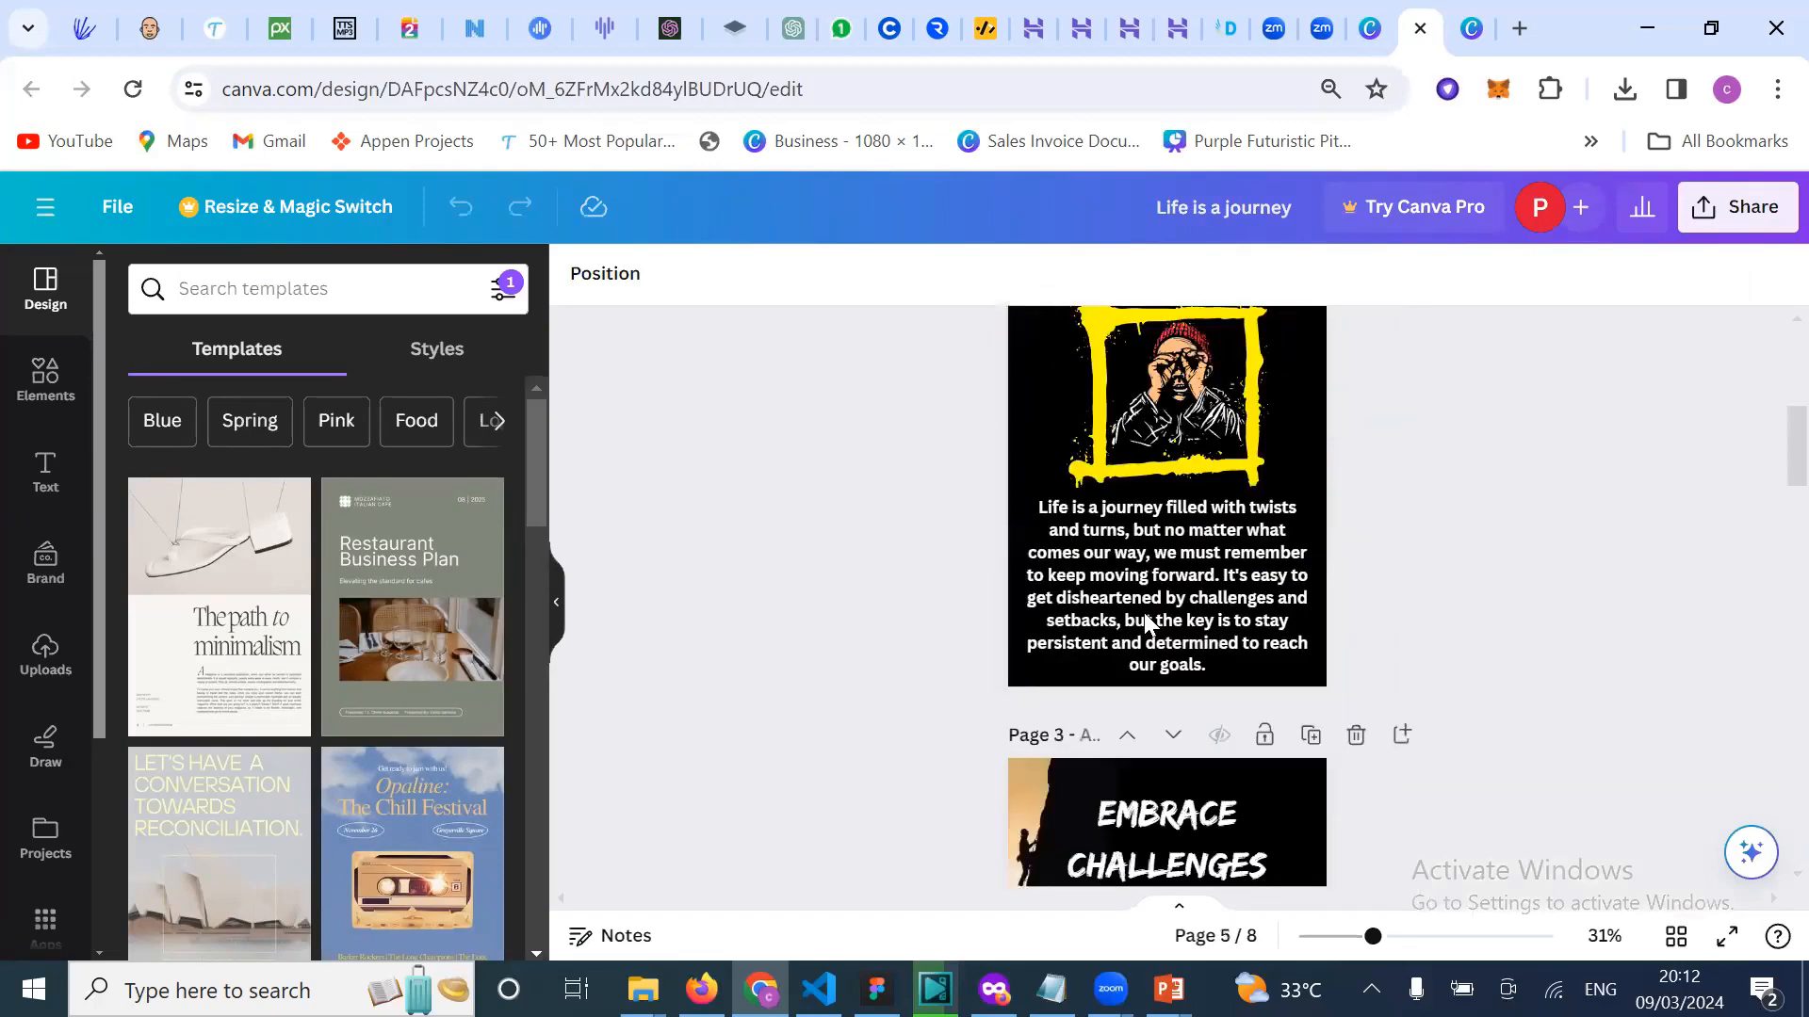
scroll(1145, 621, up, 6)
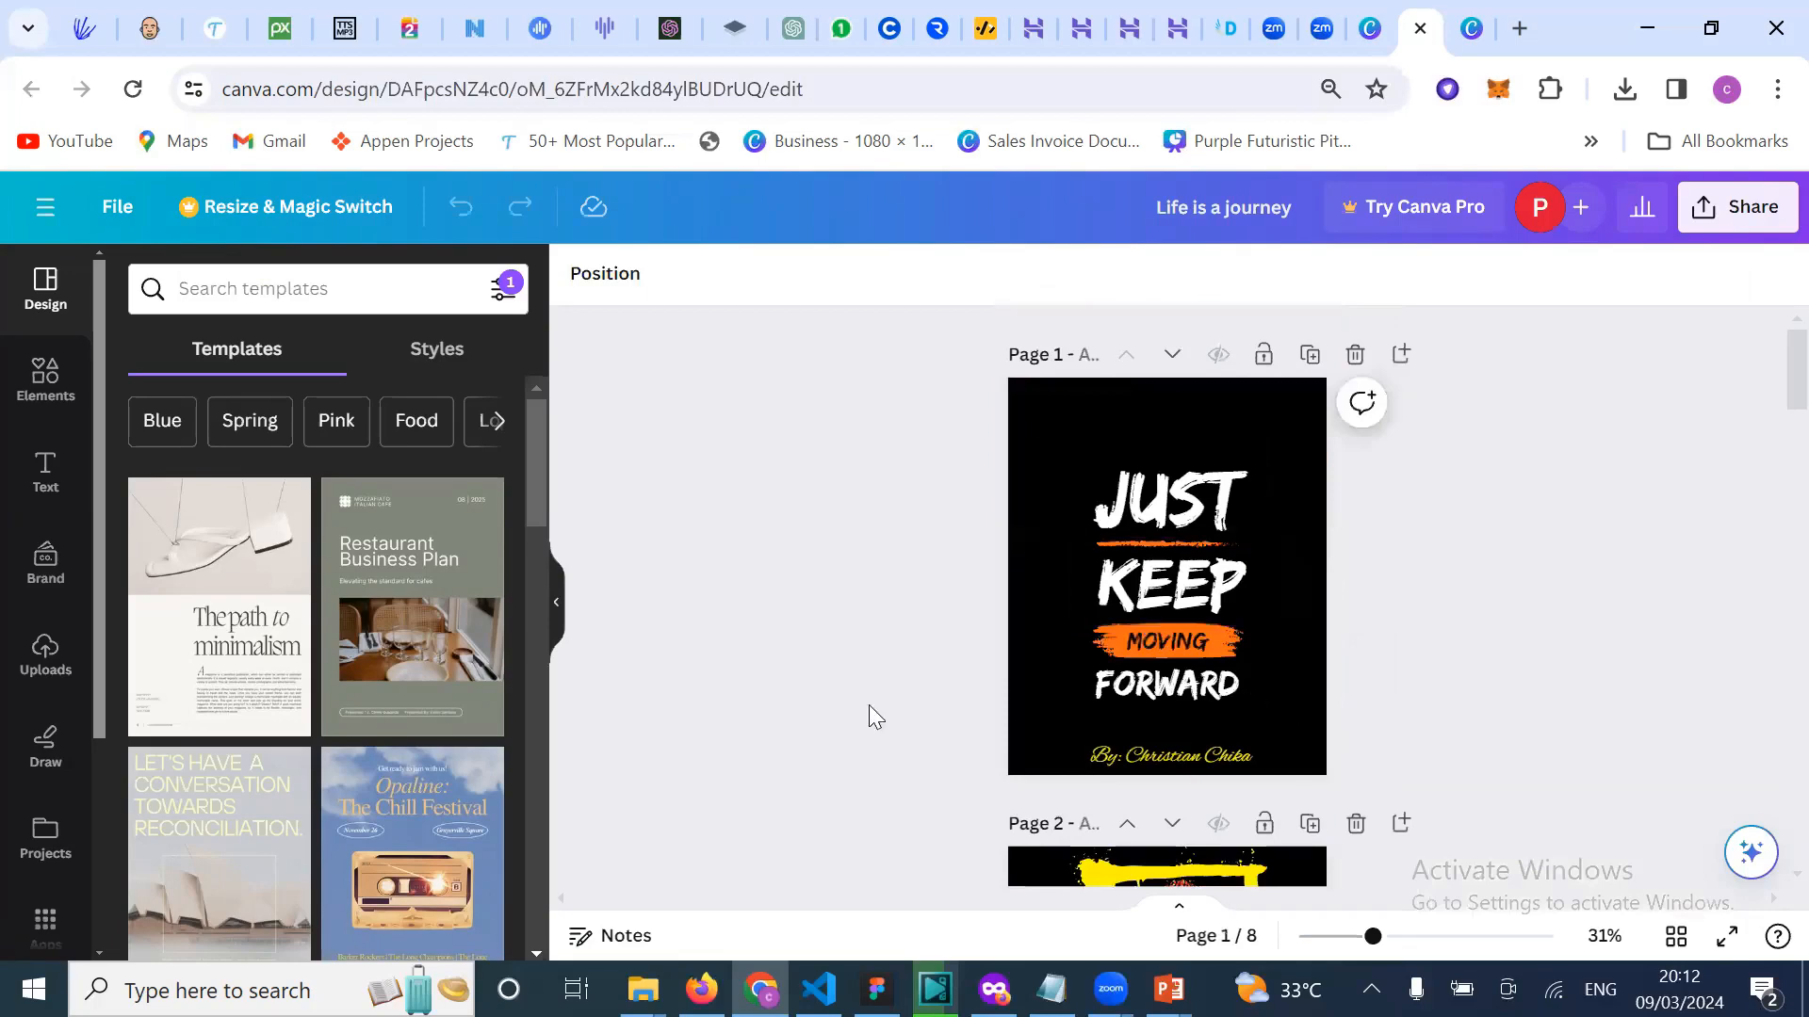
click(1425, 40)
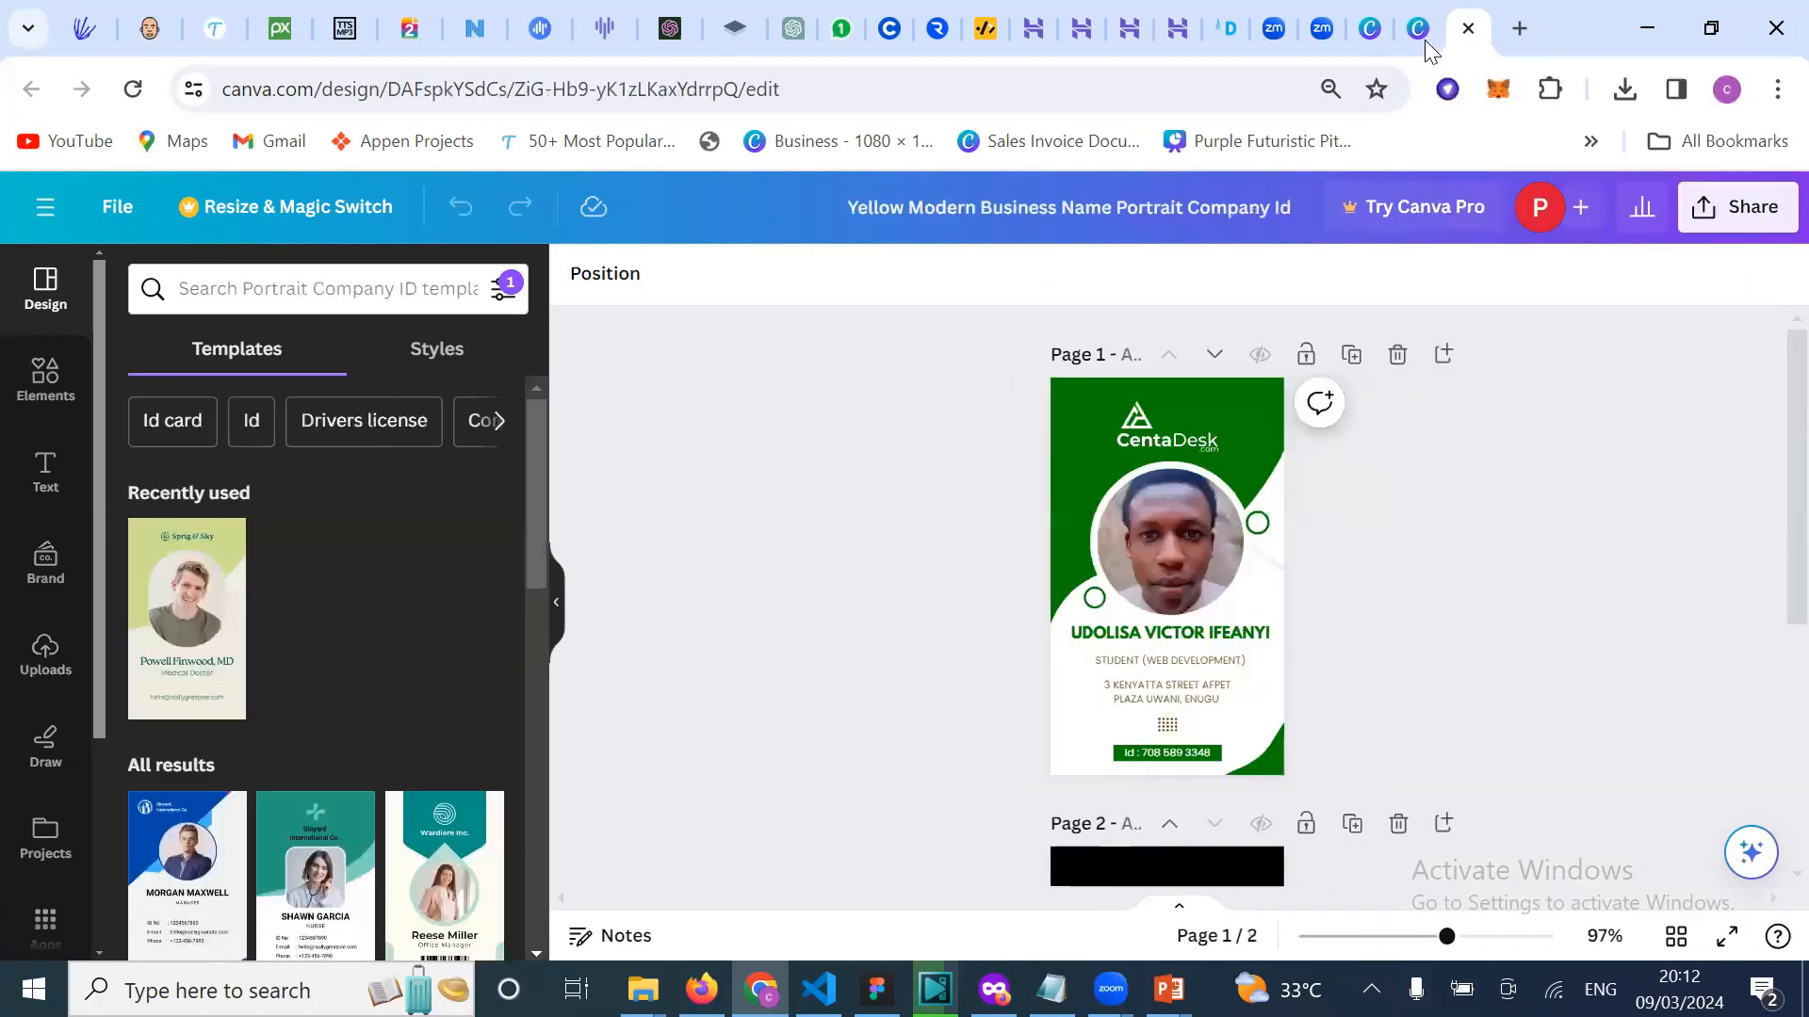
click(1425, 42)
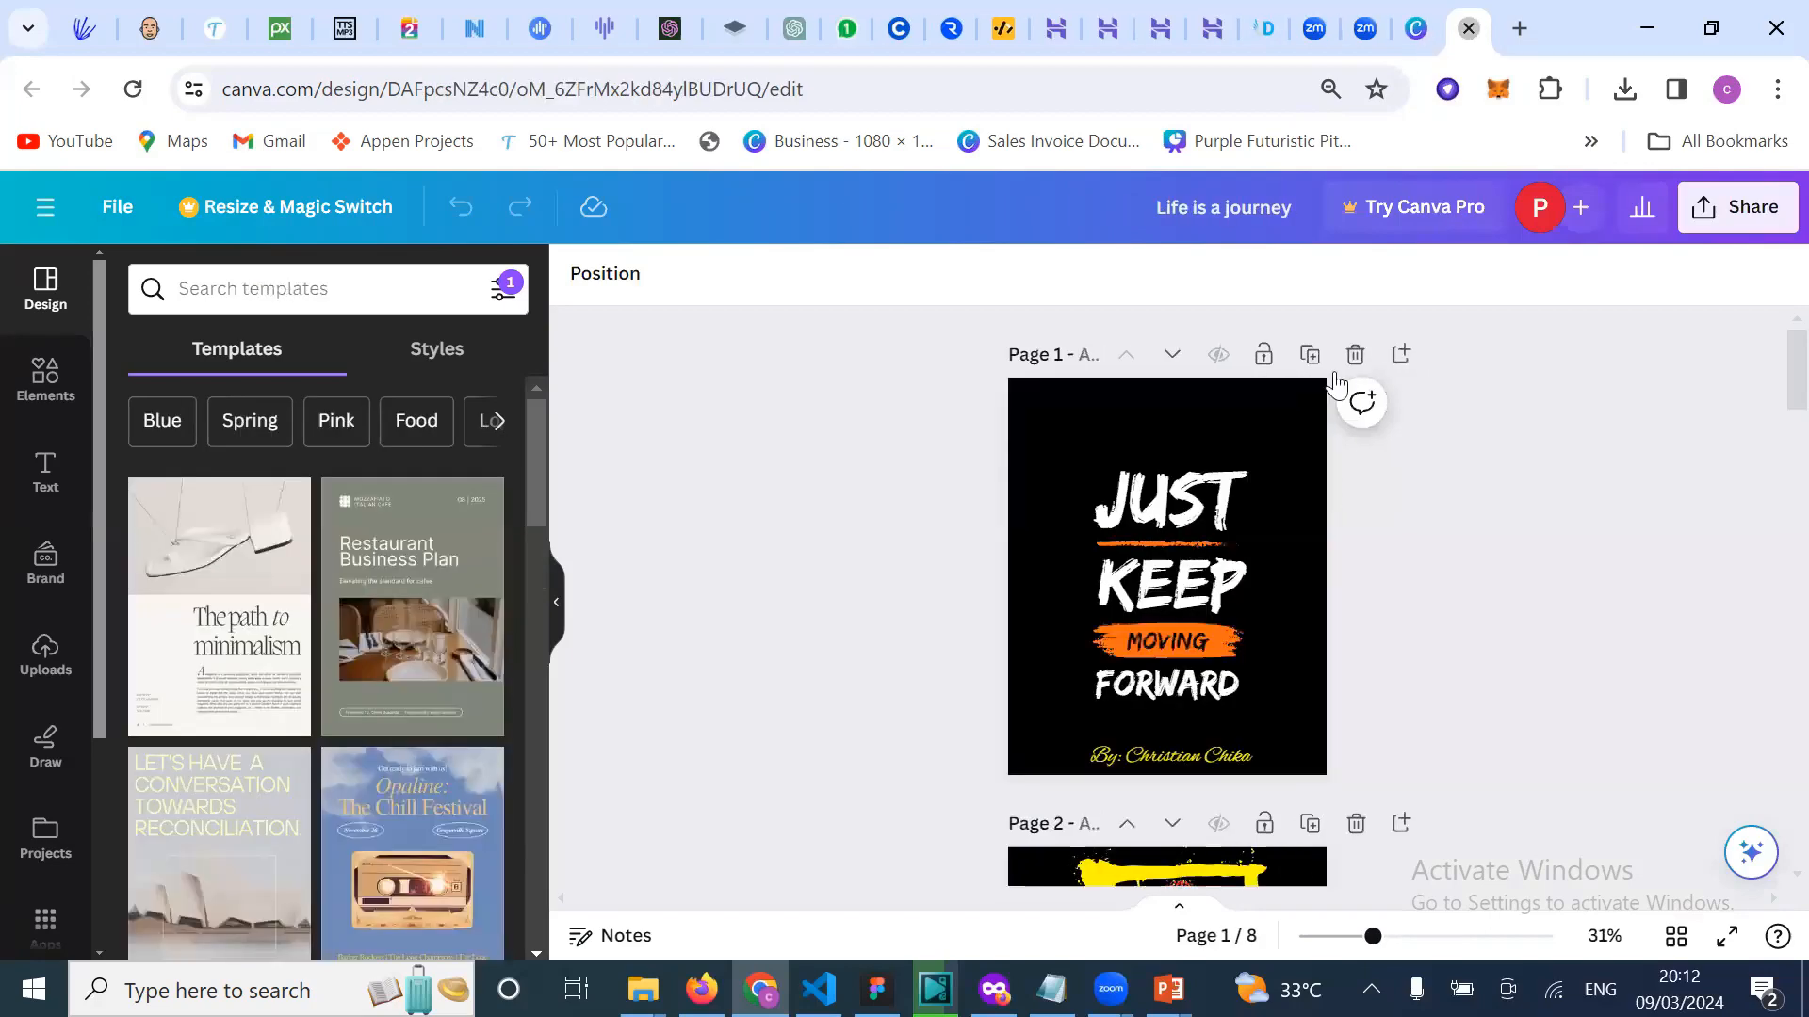
click(1425, 45)
scroll(1166, 790, down, 8)
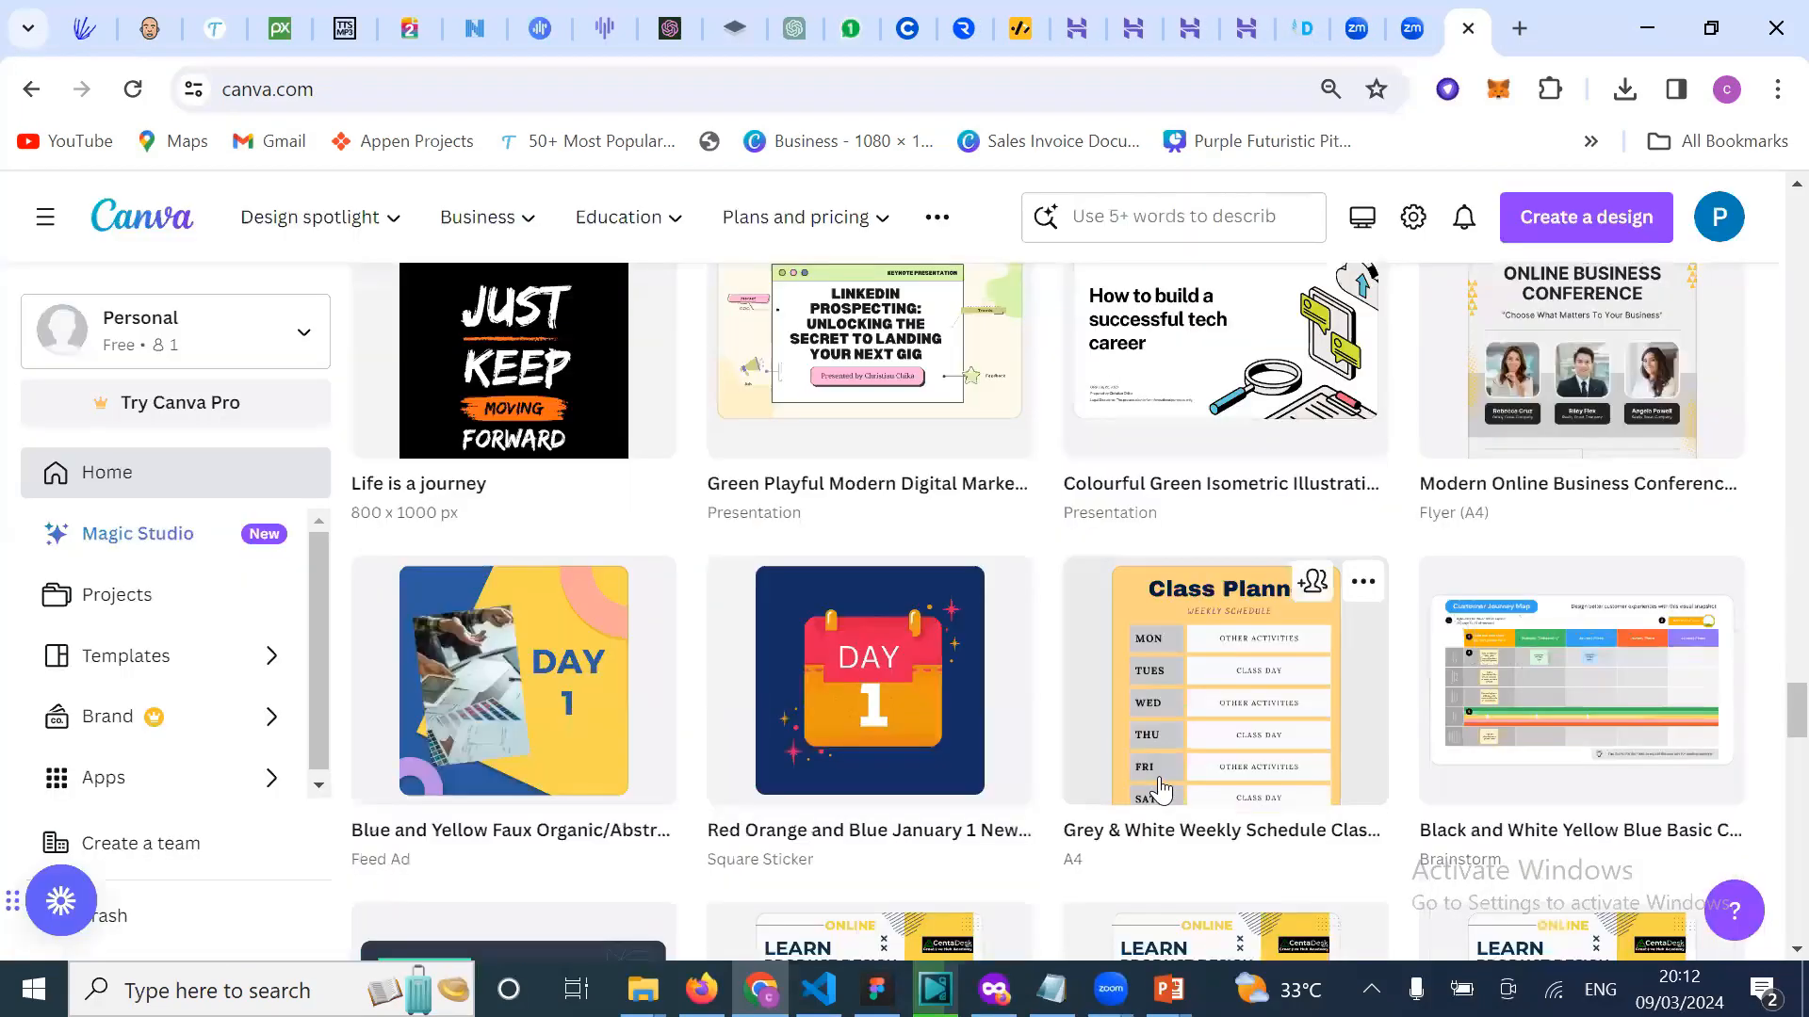
scroll(1160, 789, down, 1)
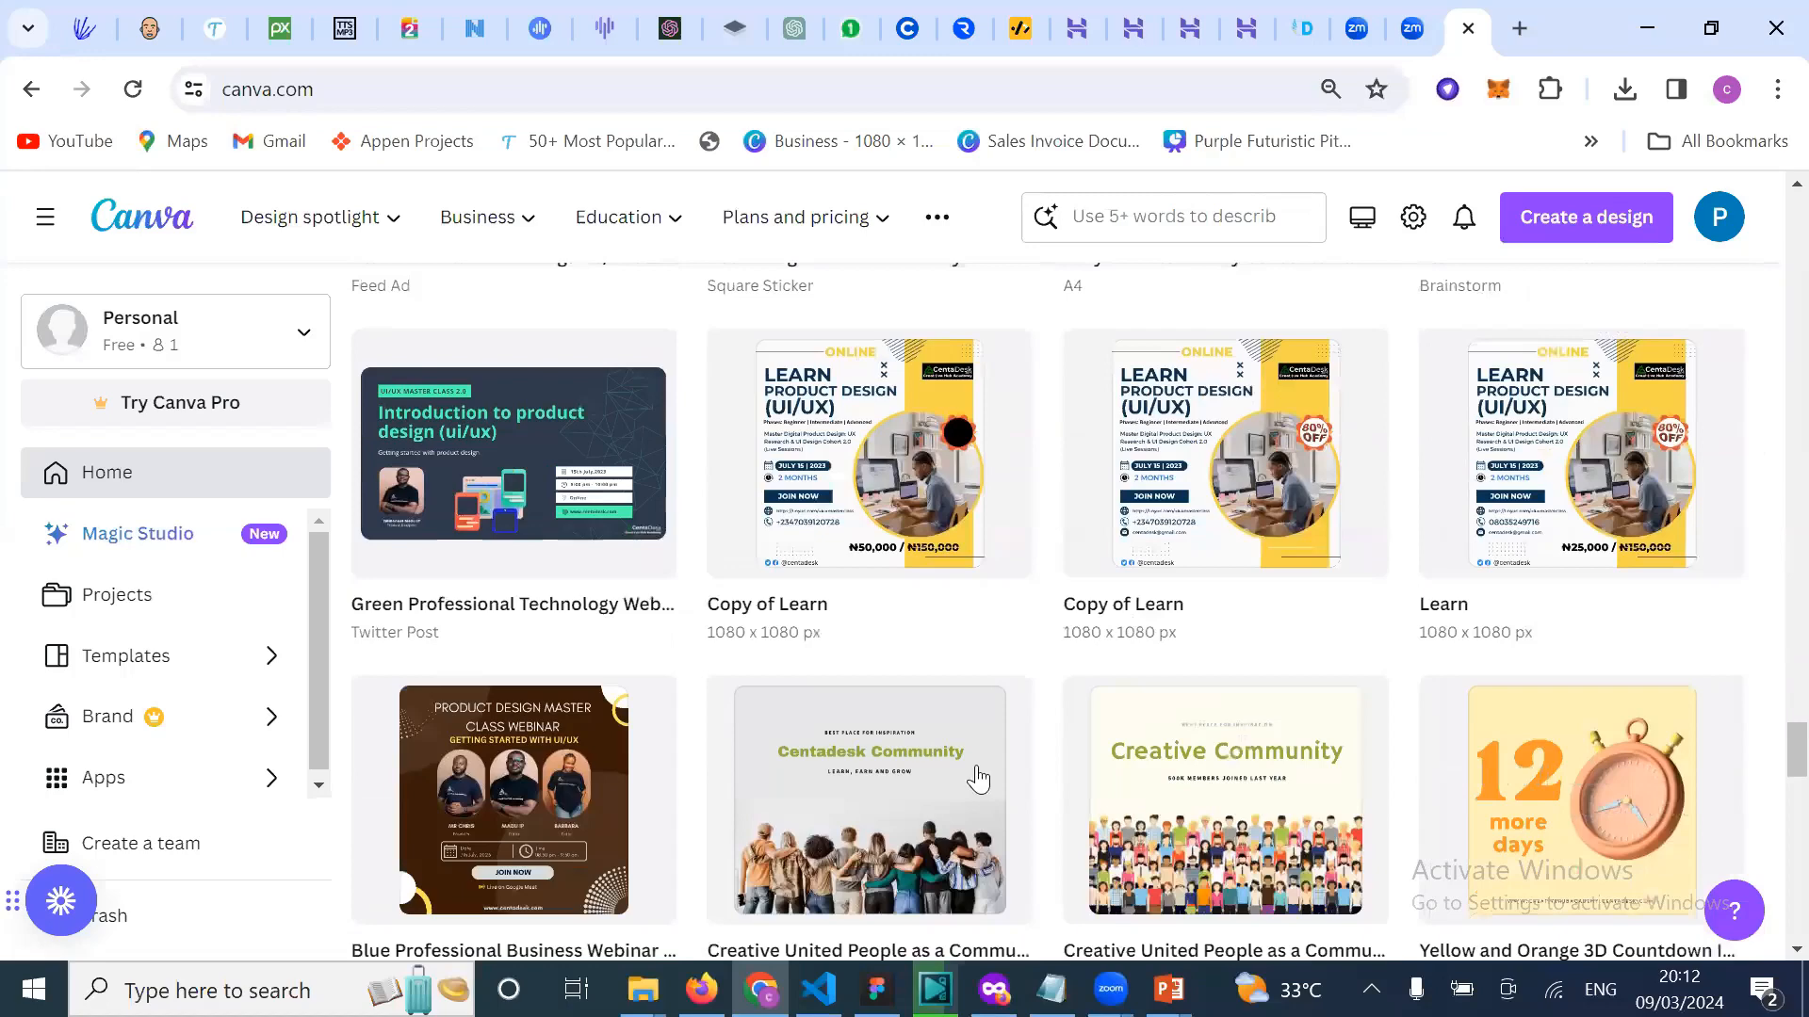
scroll(981, 594, down, 3)
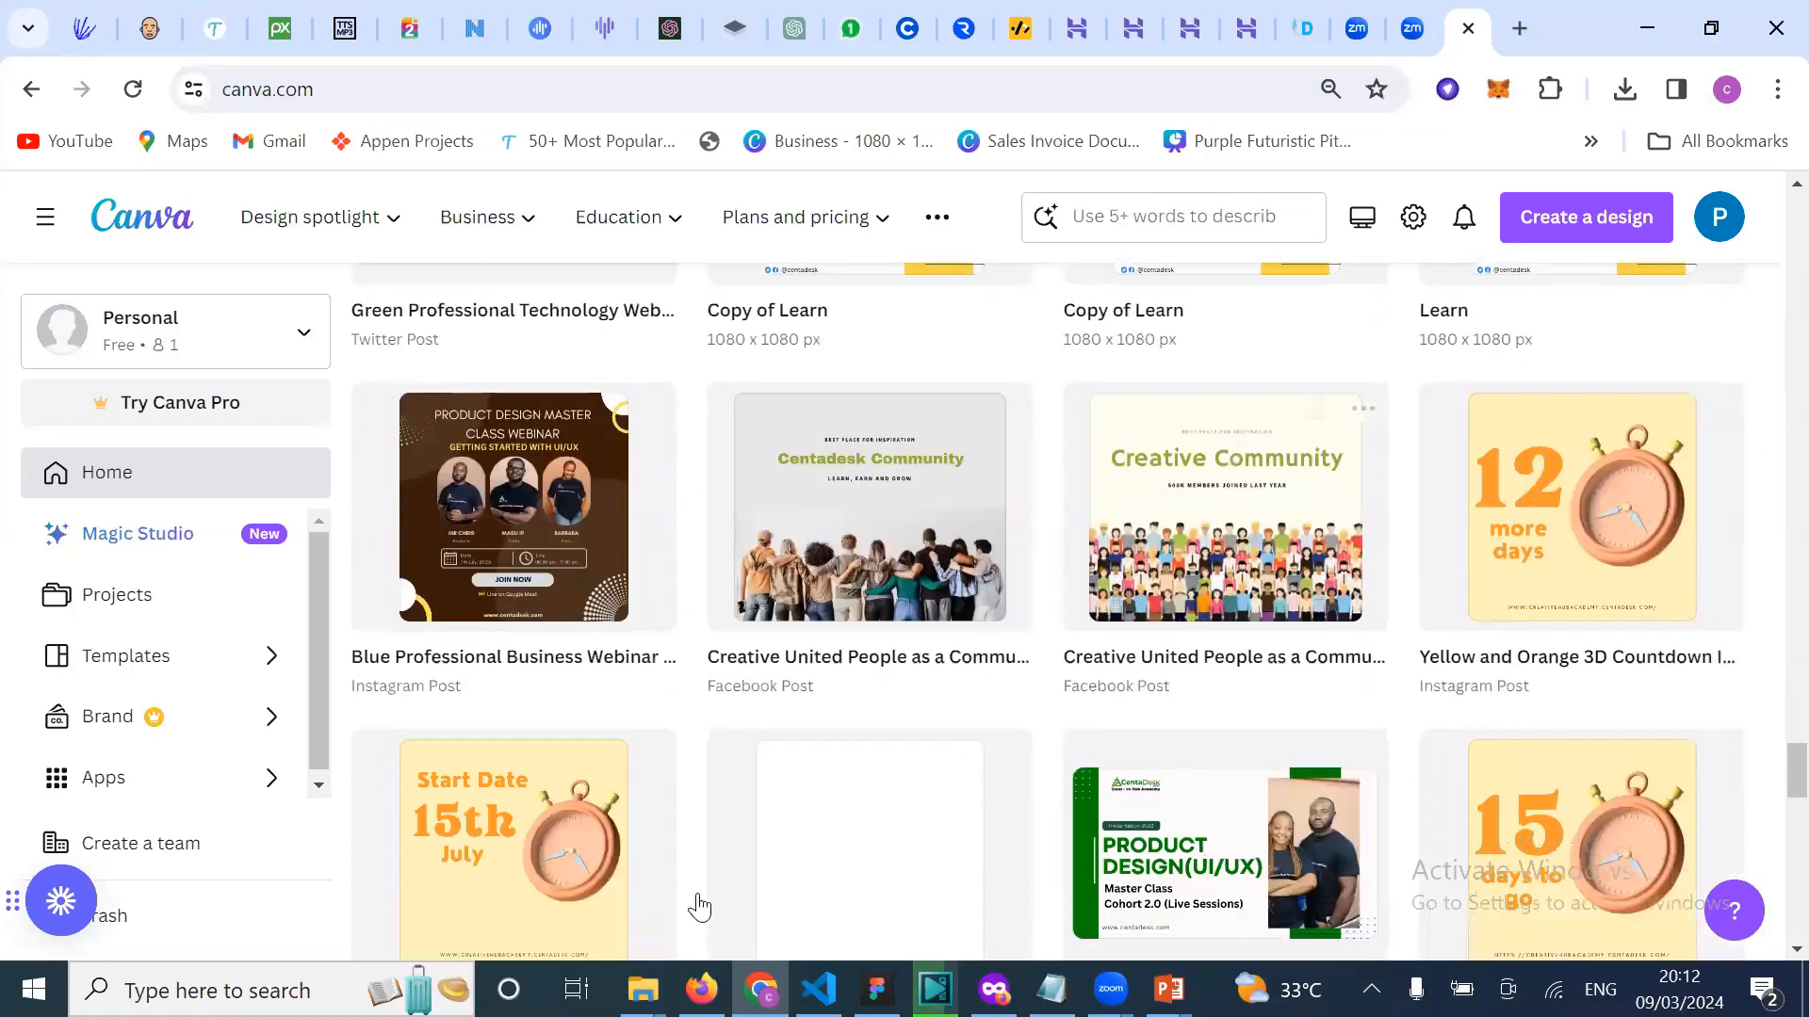
scroll(653, 650, down, 6)
scroll(923, 549, down, 3)
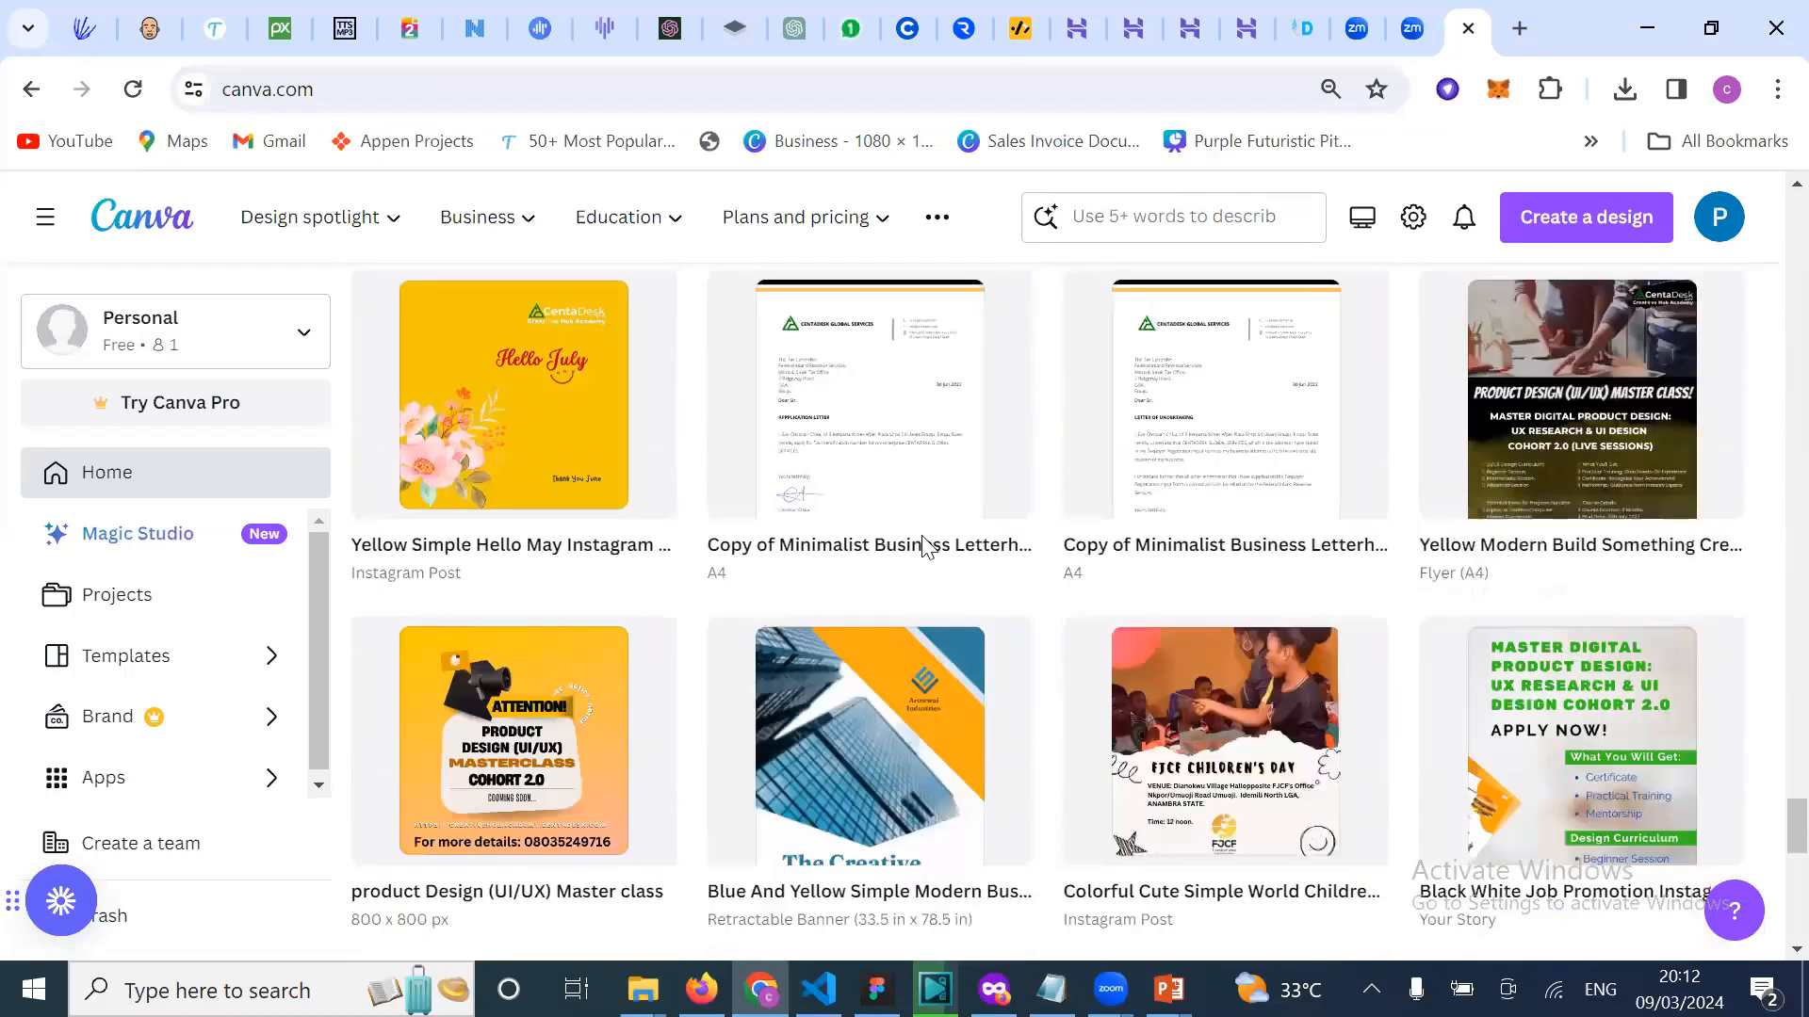
scroll(923, 550, down, 3)
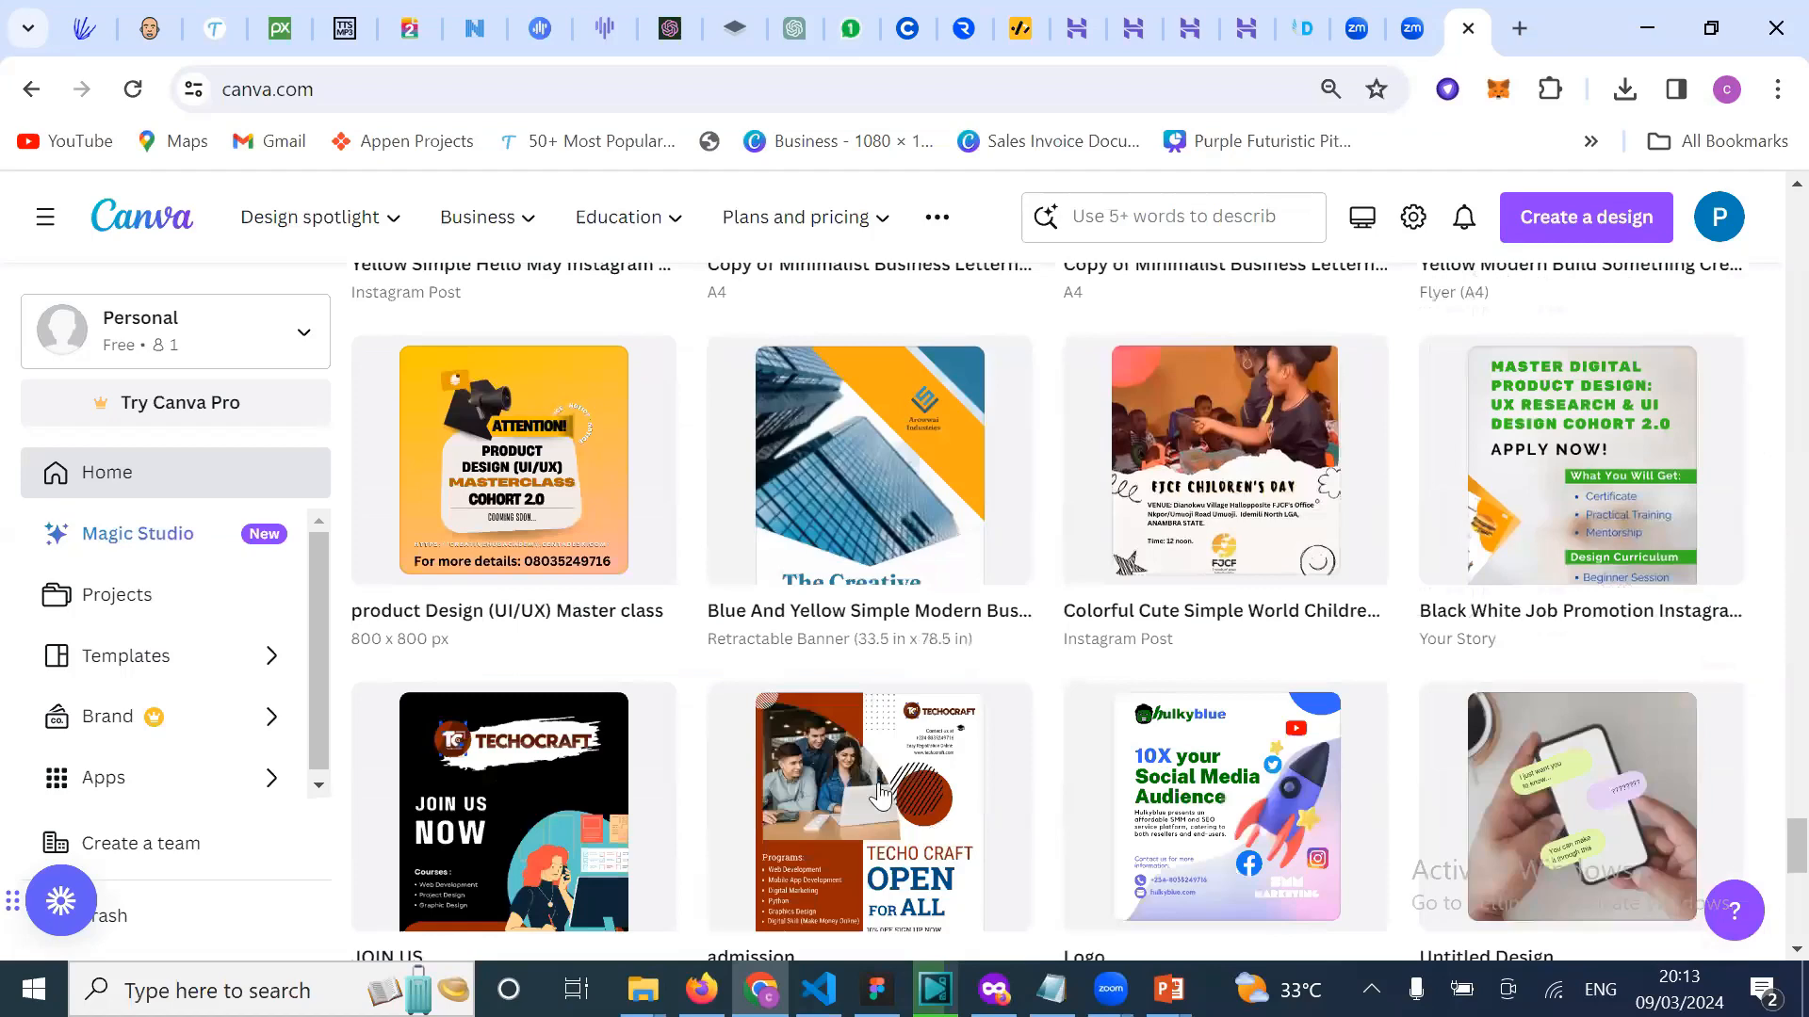
scroll(881, 794, down, 5)
scroll(881, 796, down, 1)
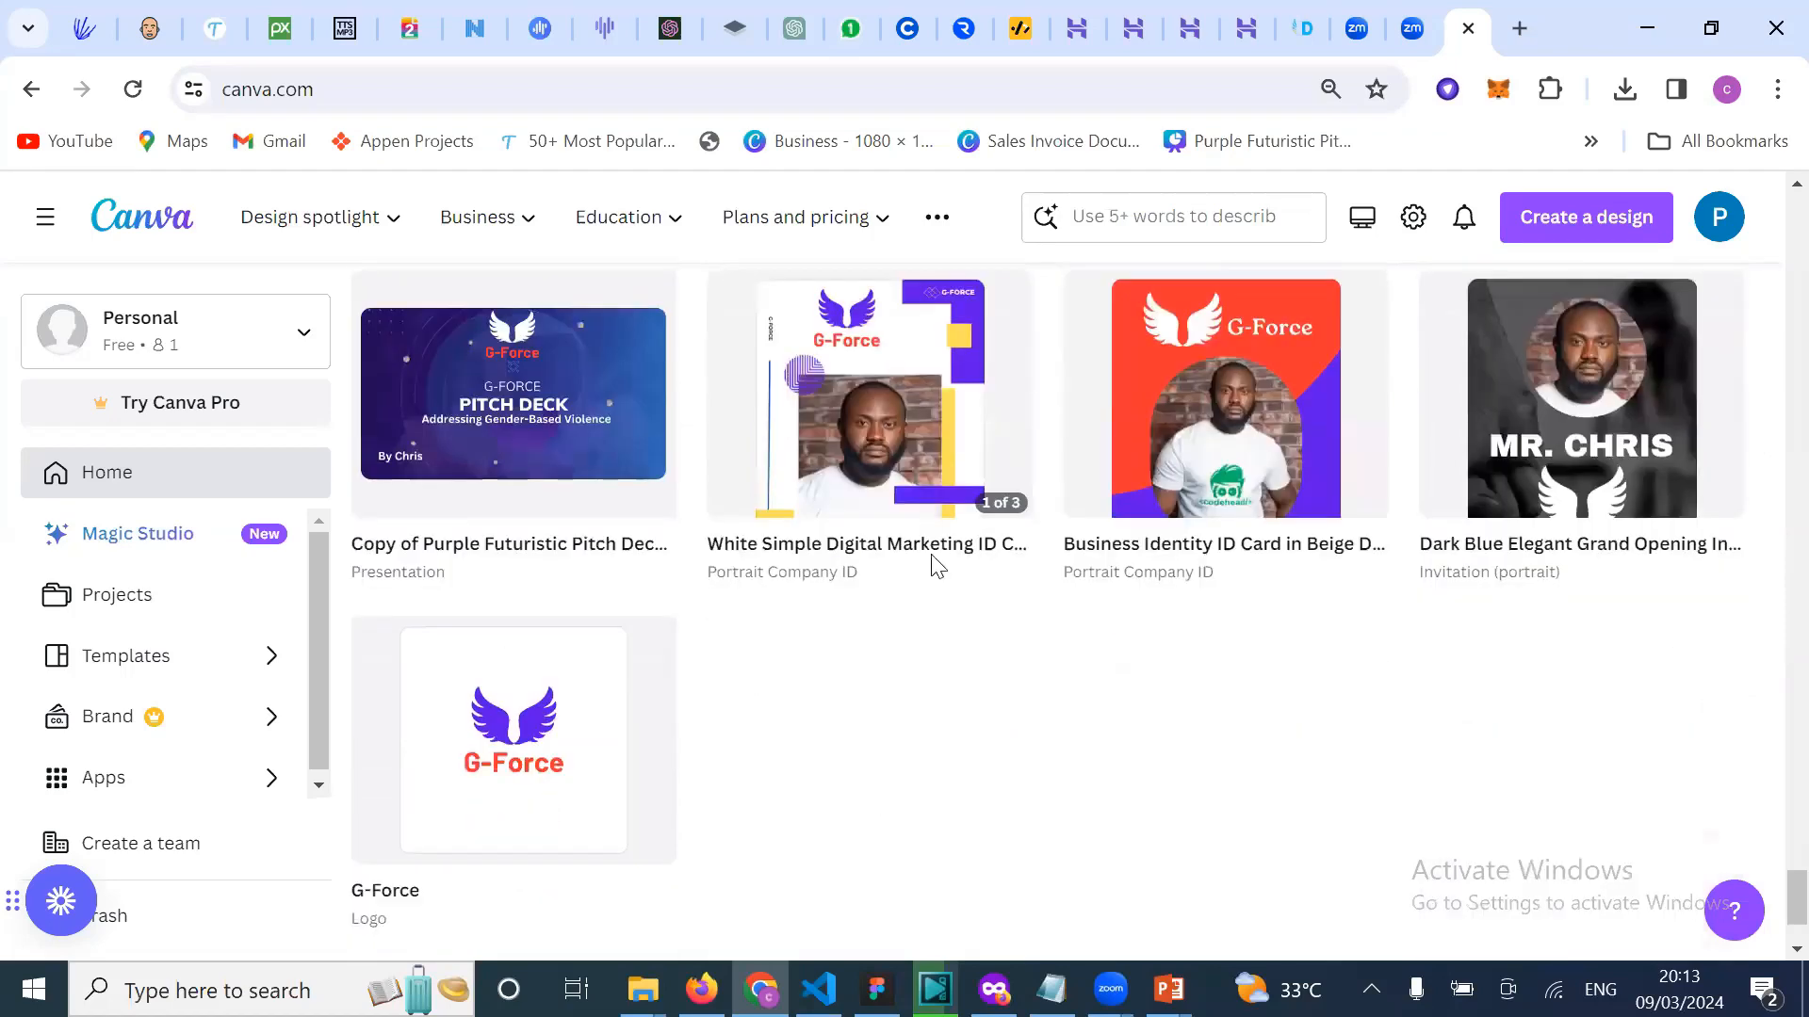
scroll(935, 565, up, 3)
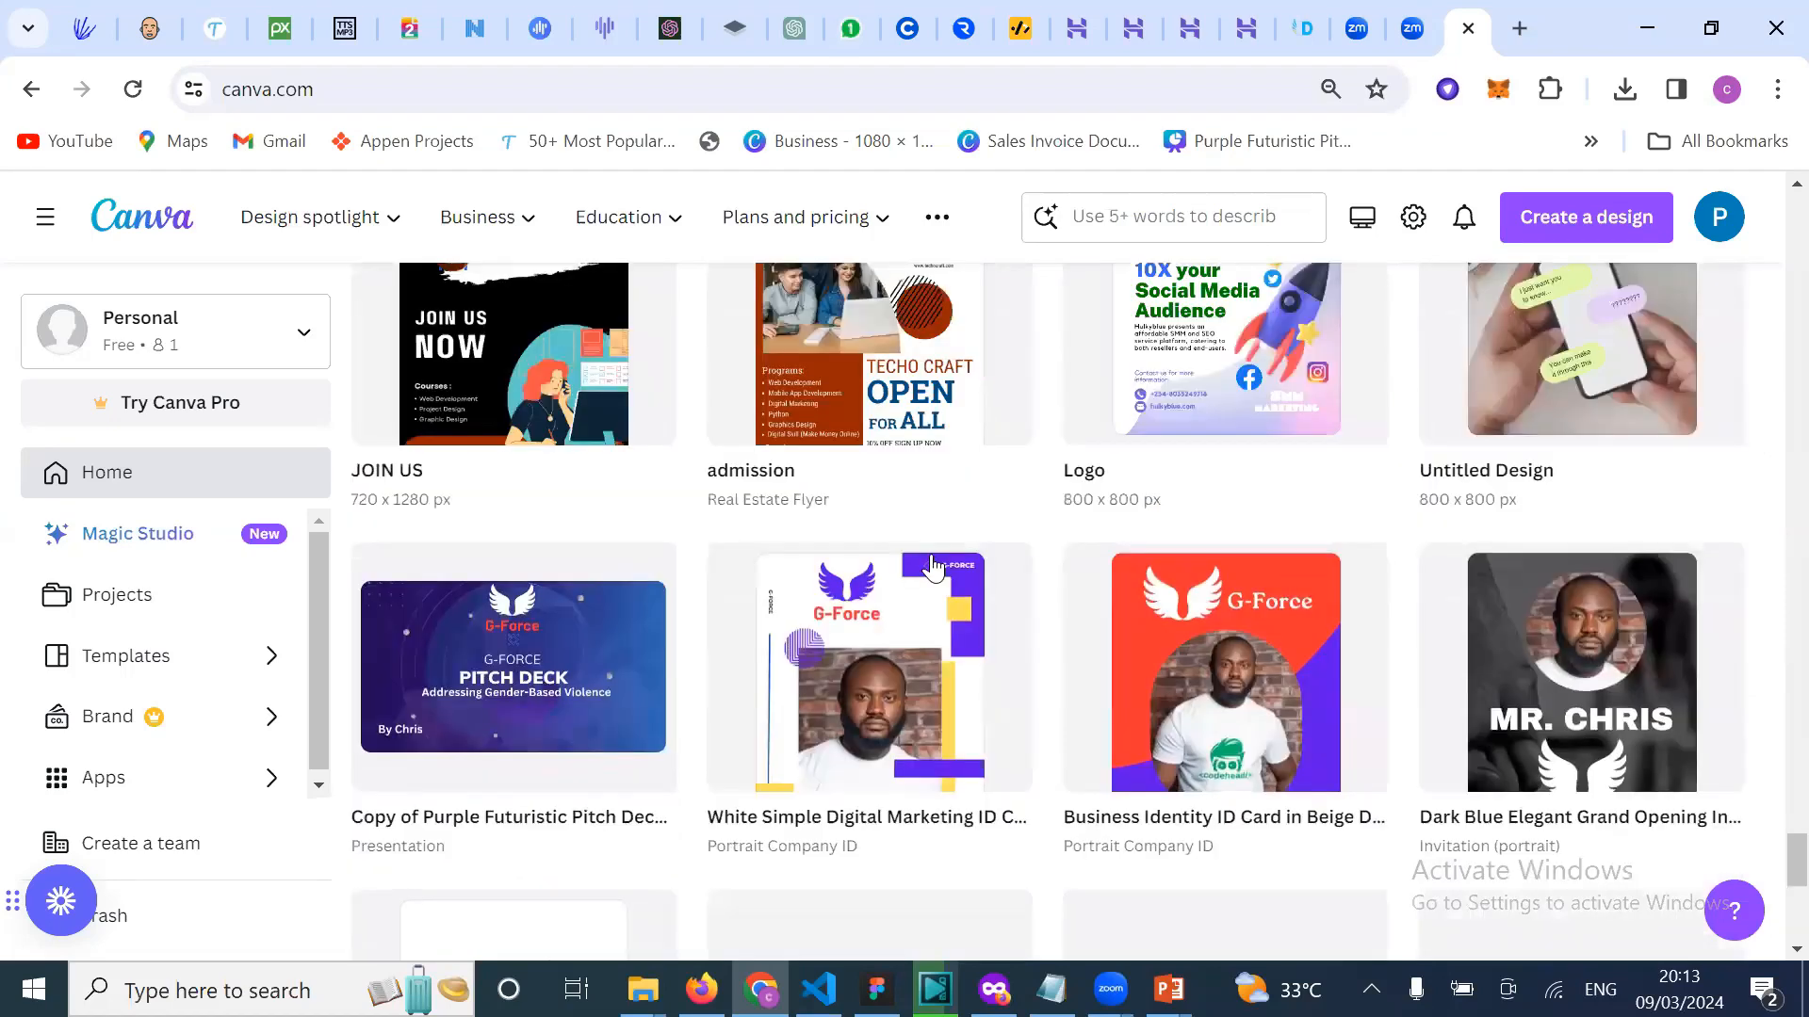
scroll(932, 565, down, 5)
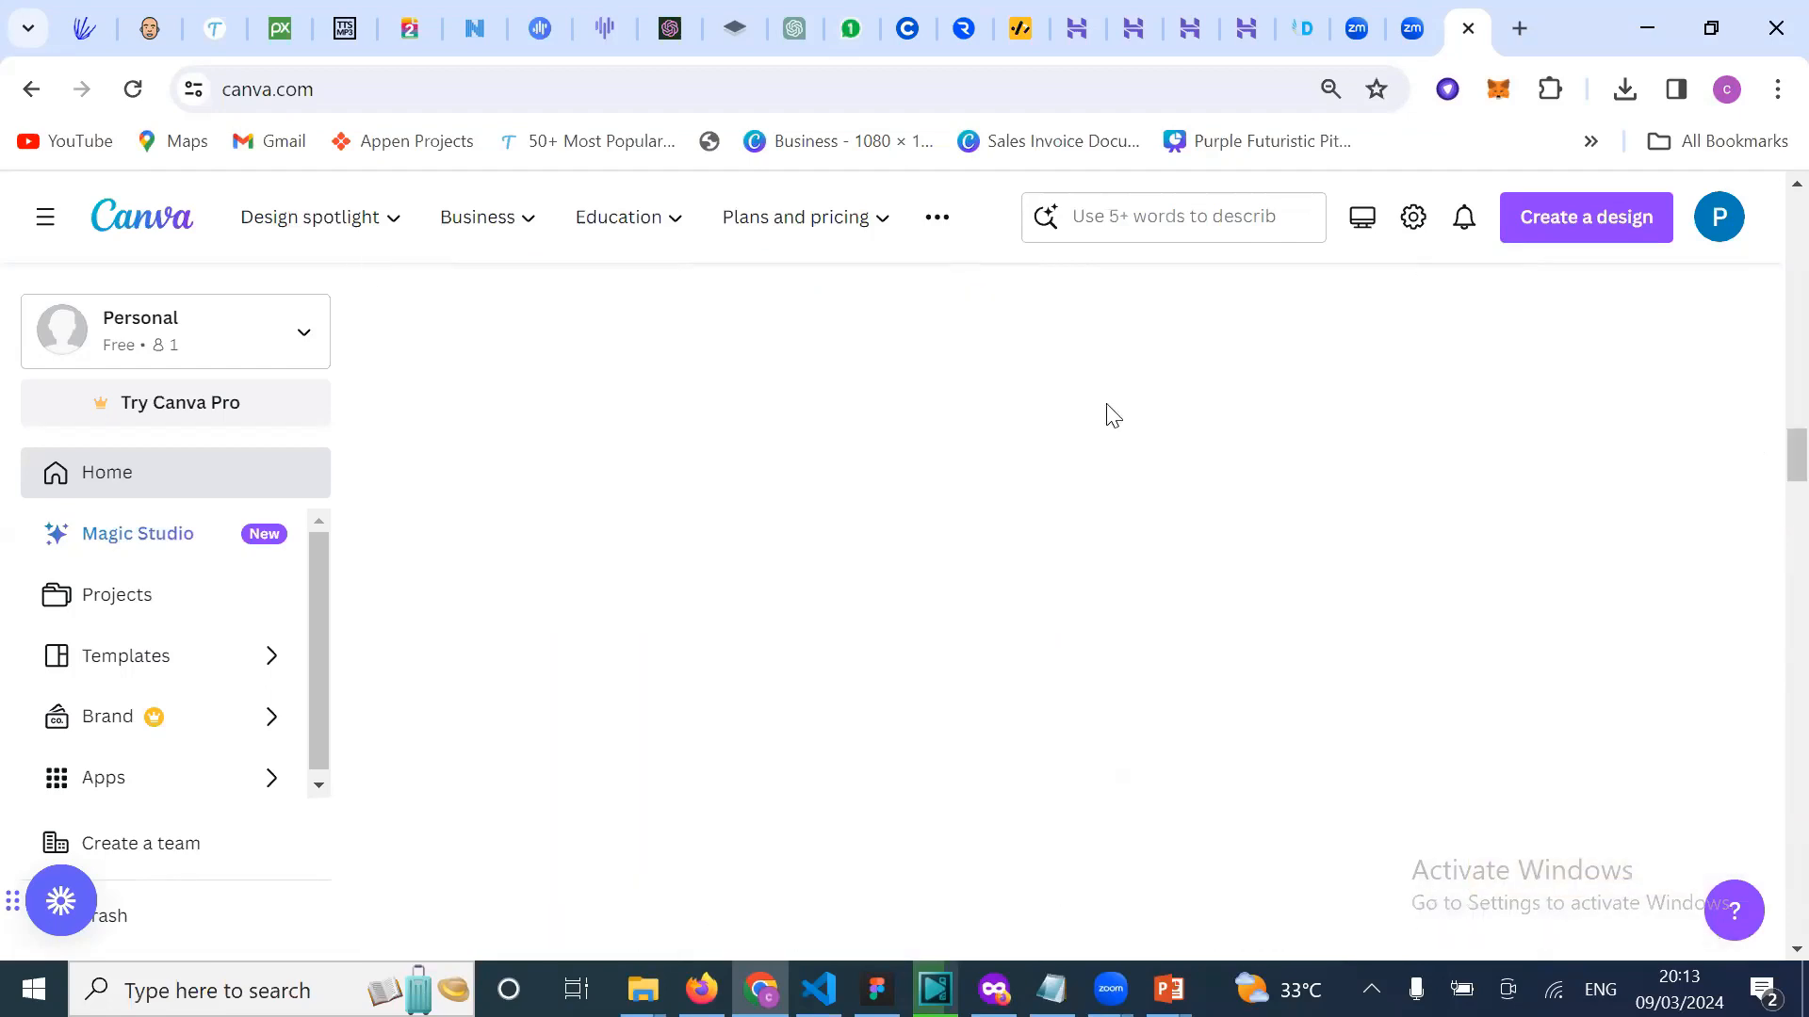
scroll(1674, 370, up, 10)
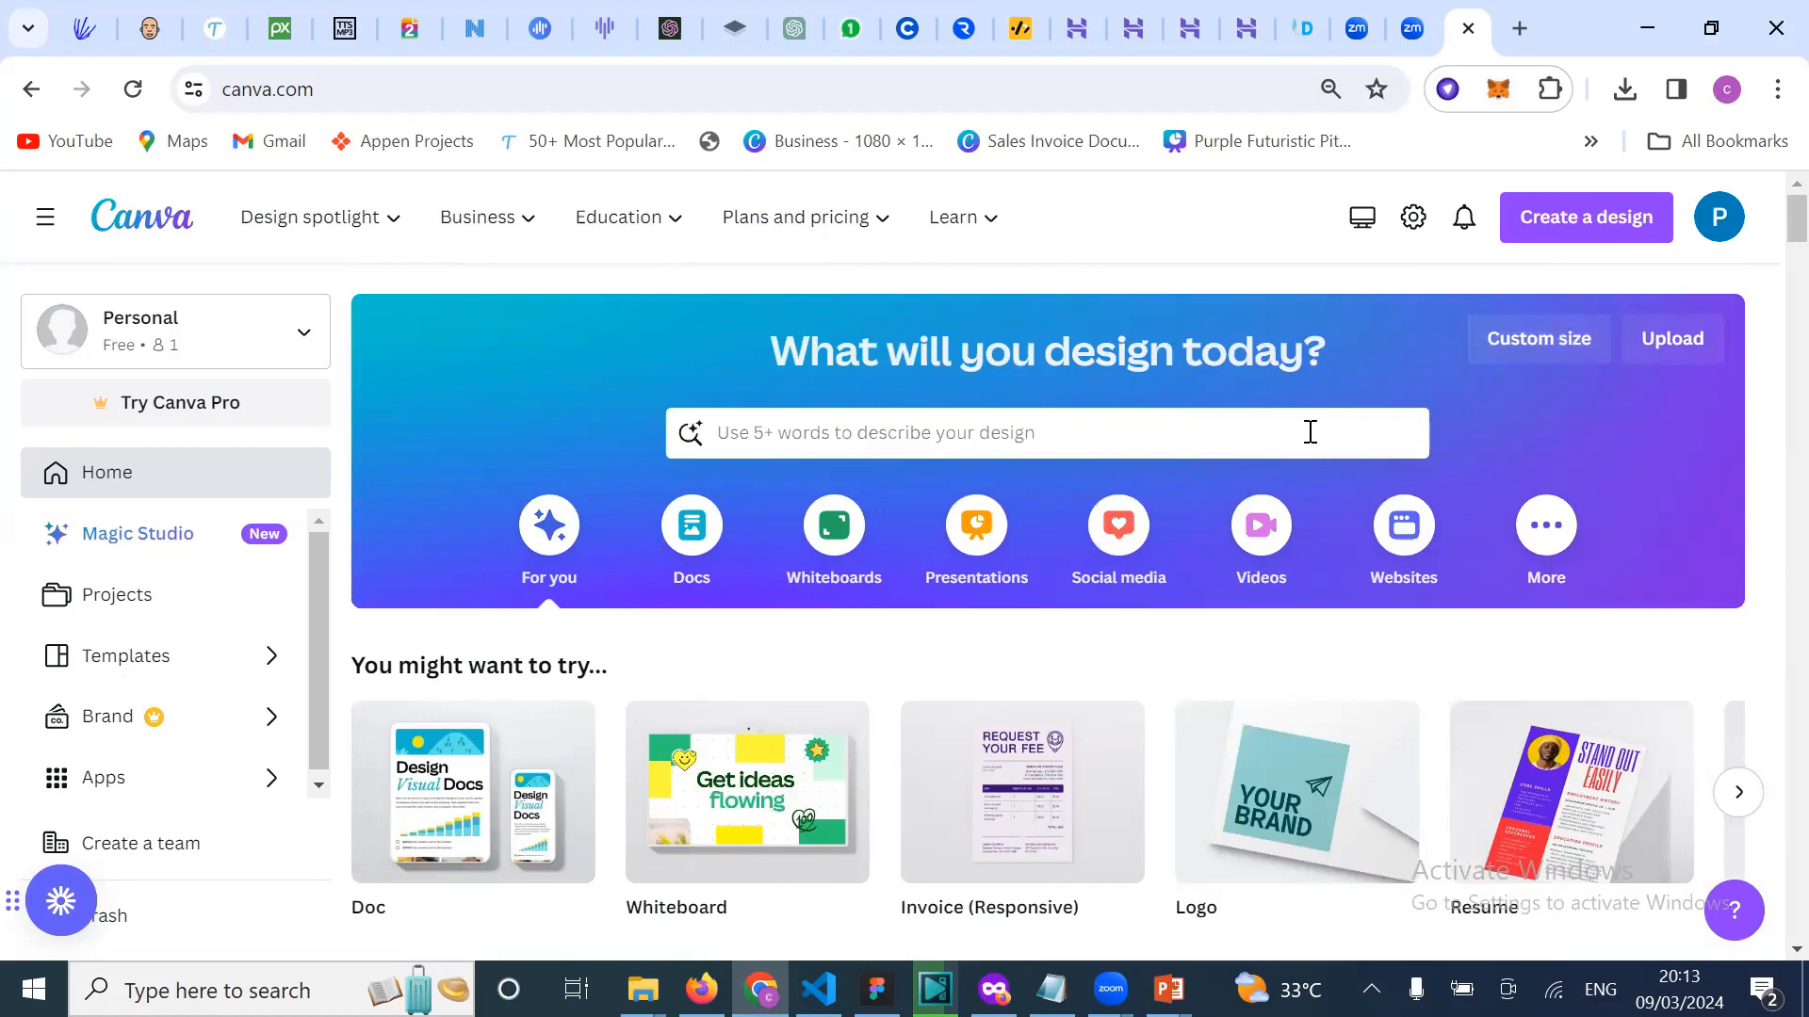
Step: Open the Custom size width and height settings, then start a new browser tab
click(1538, 341)
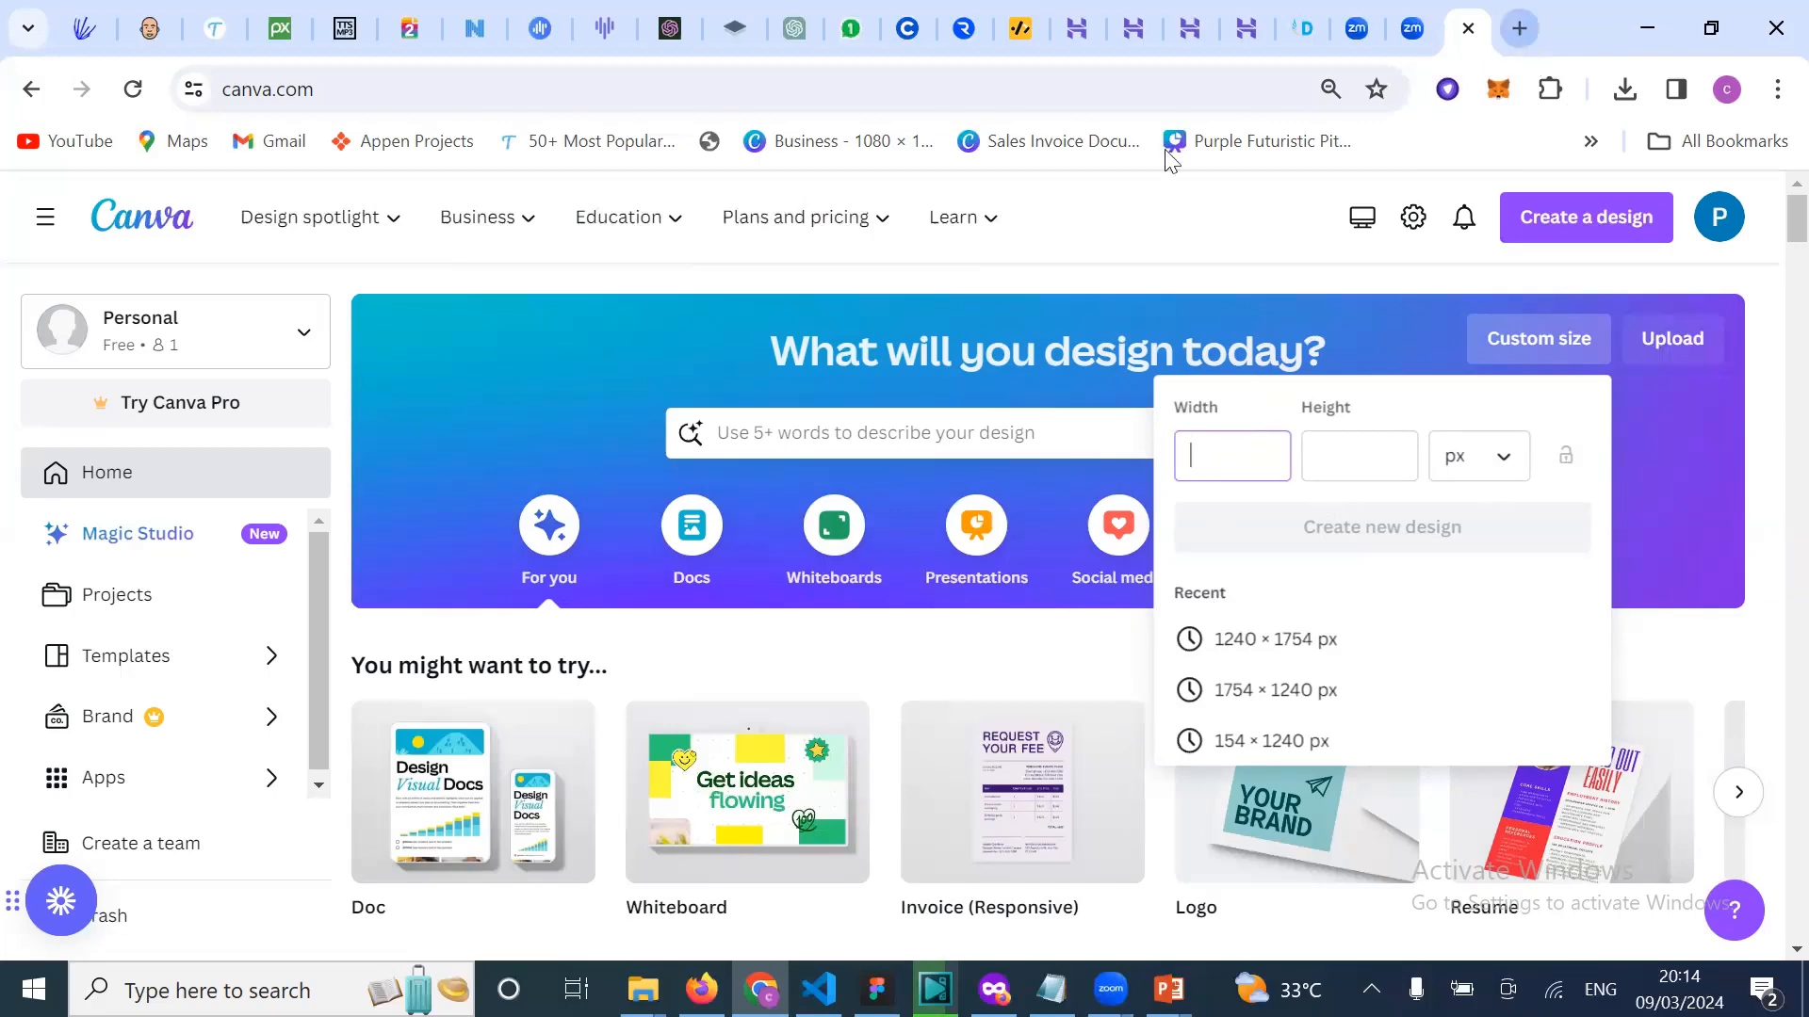
key(ctrl+t)
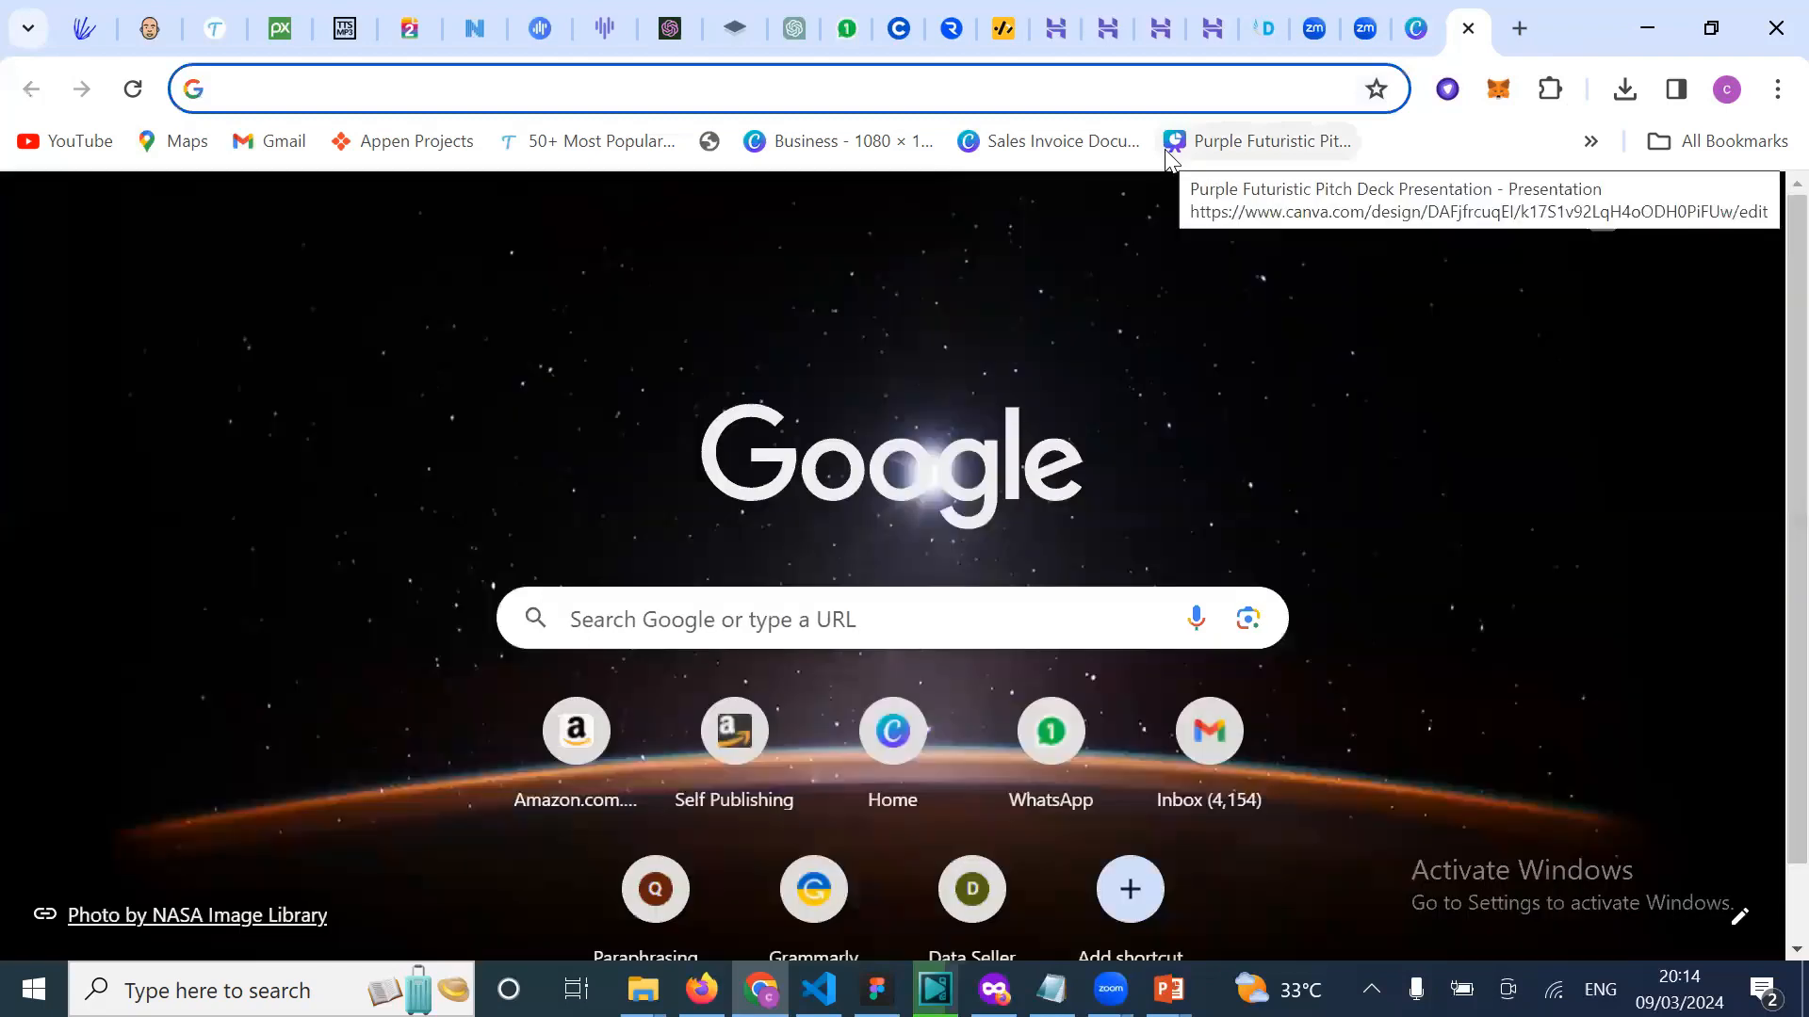
Step: Search Google for the pixel size of A4 paper and select the 2480 width value
text(what is)
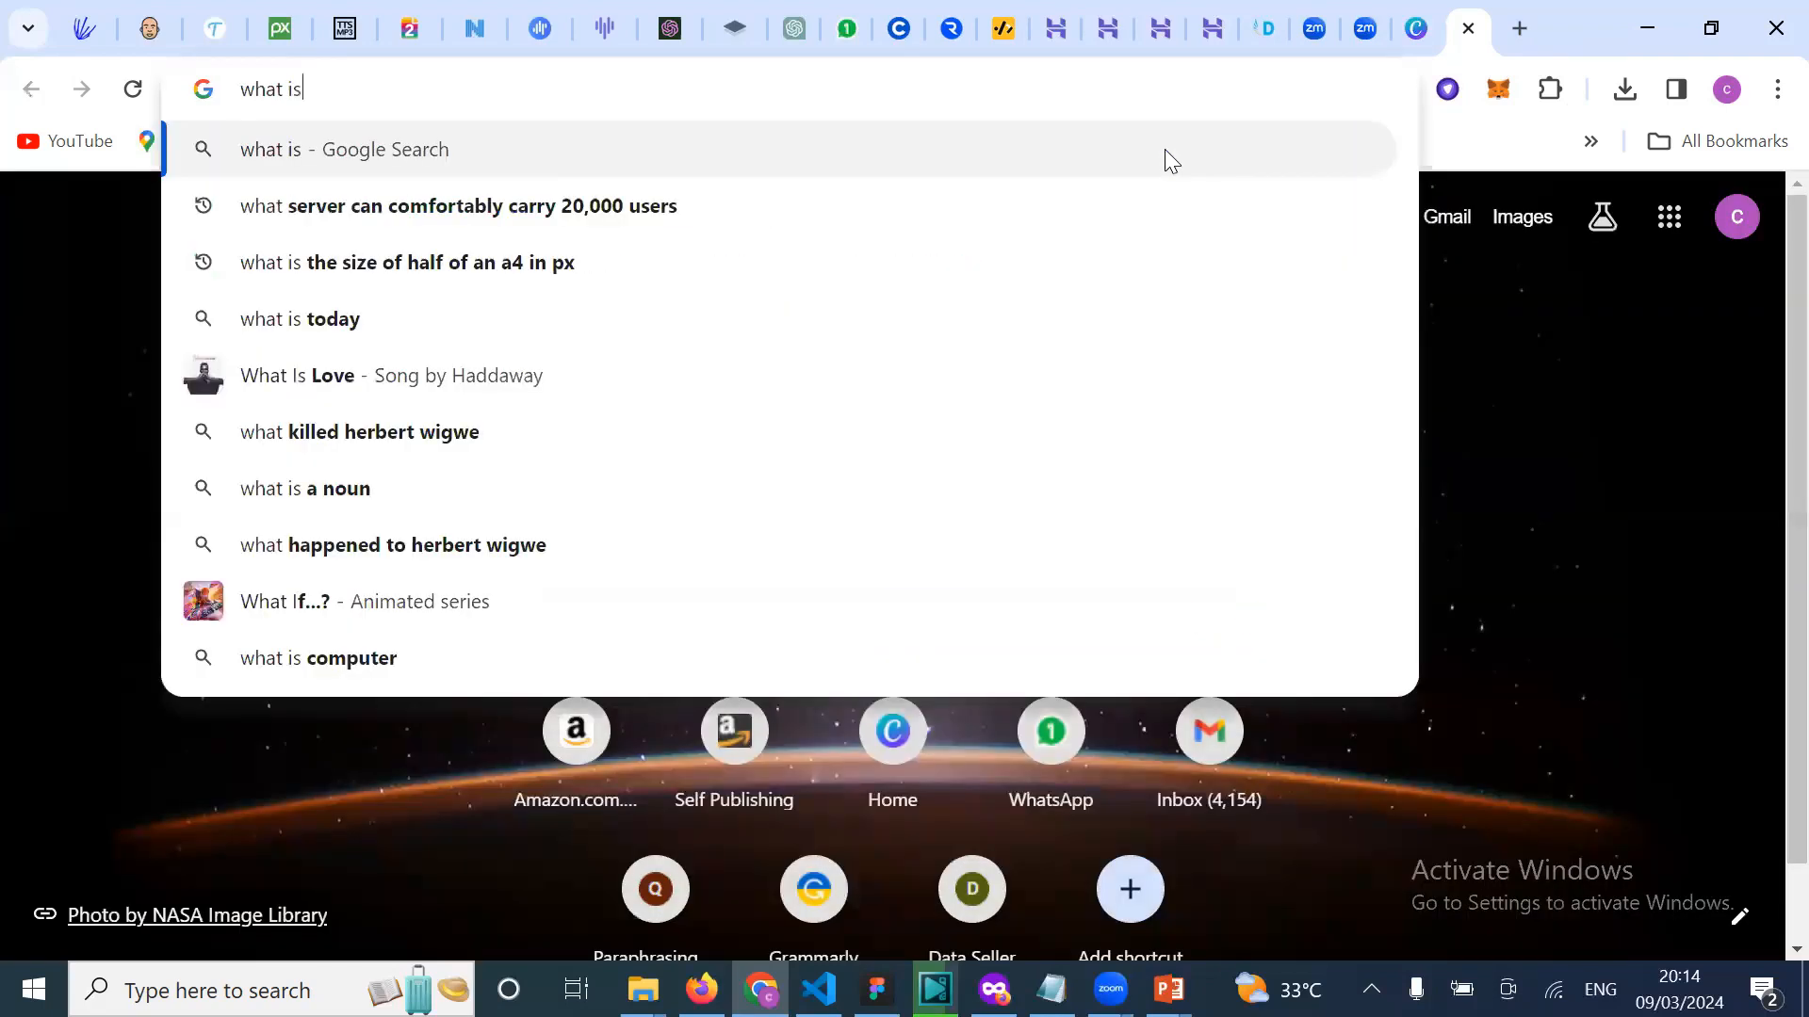
text( the si)
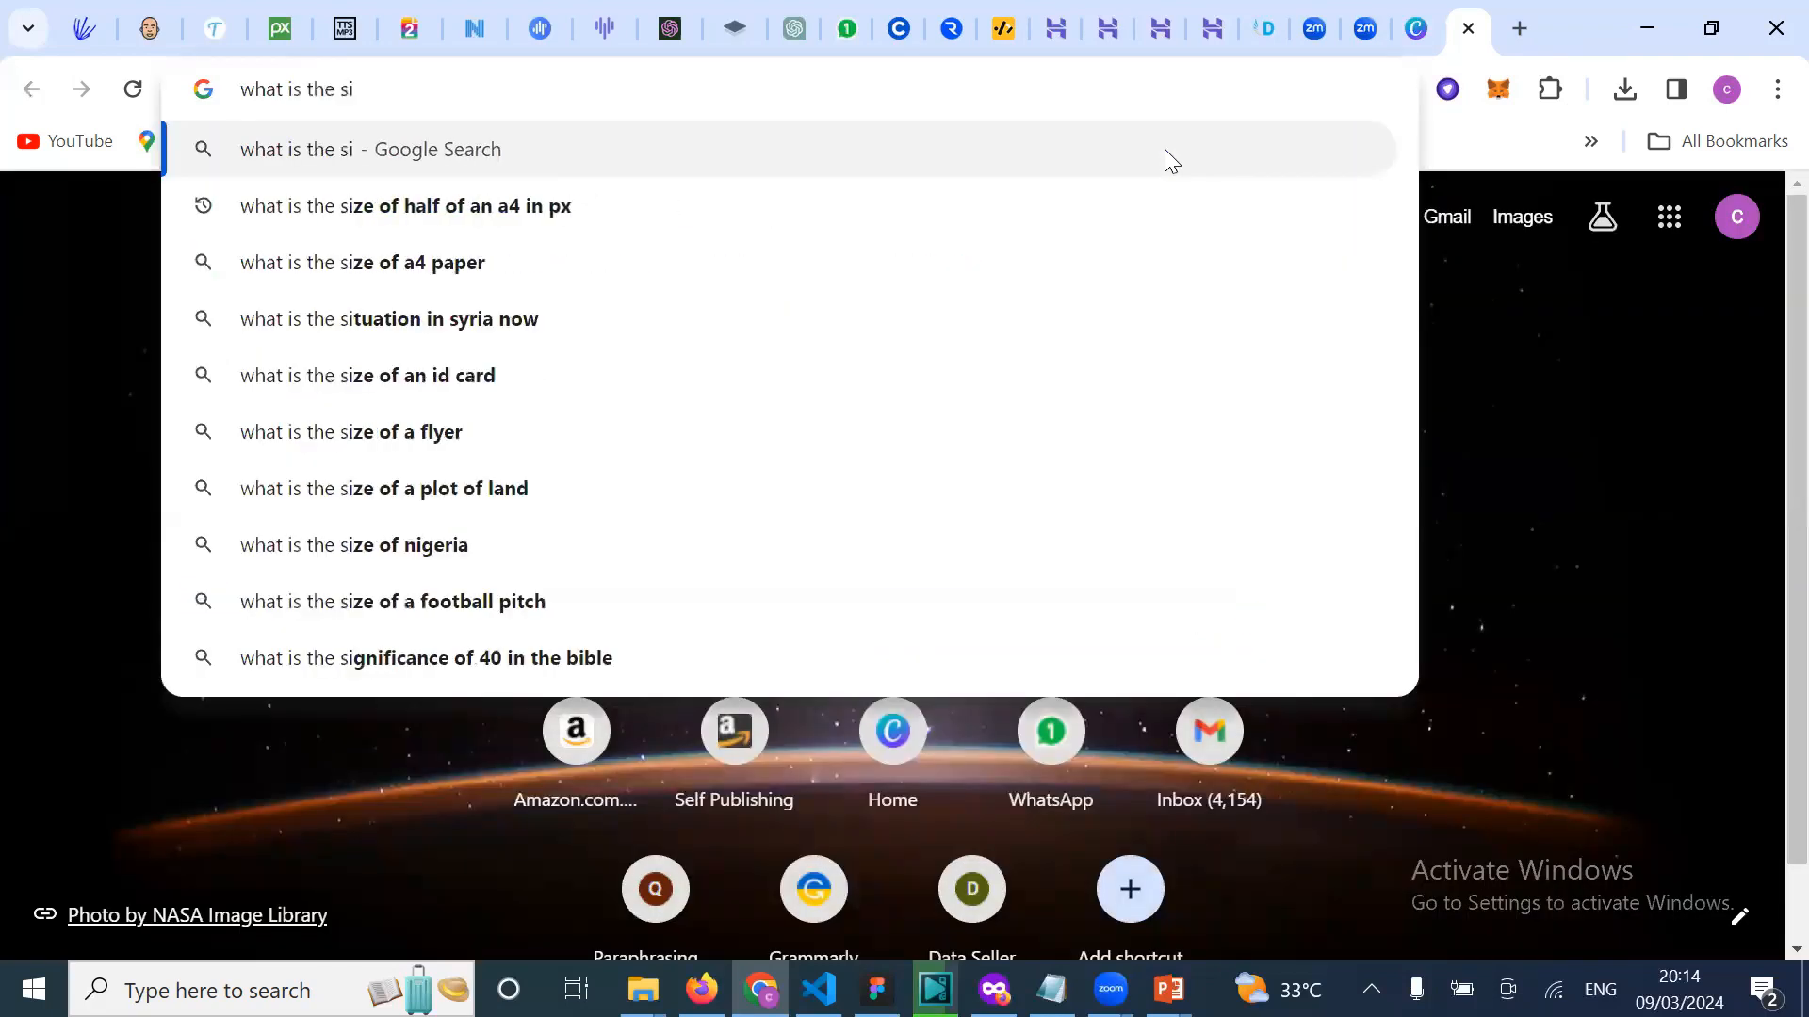
text(ze )
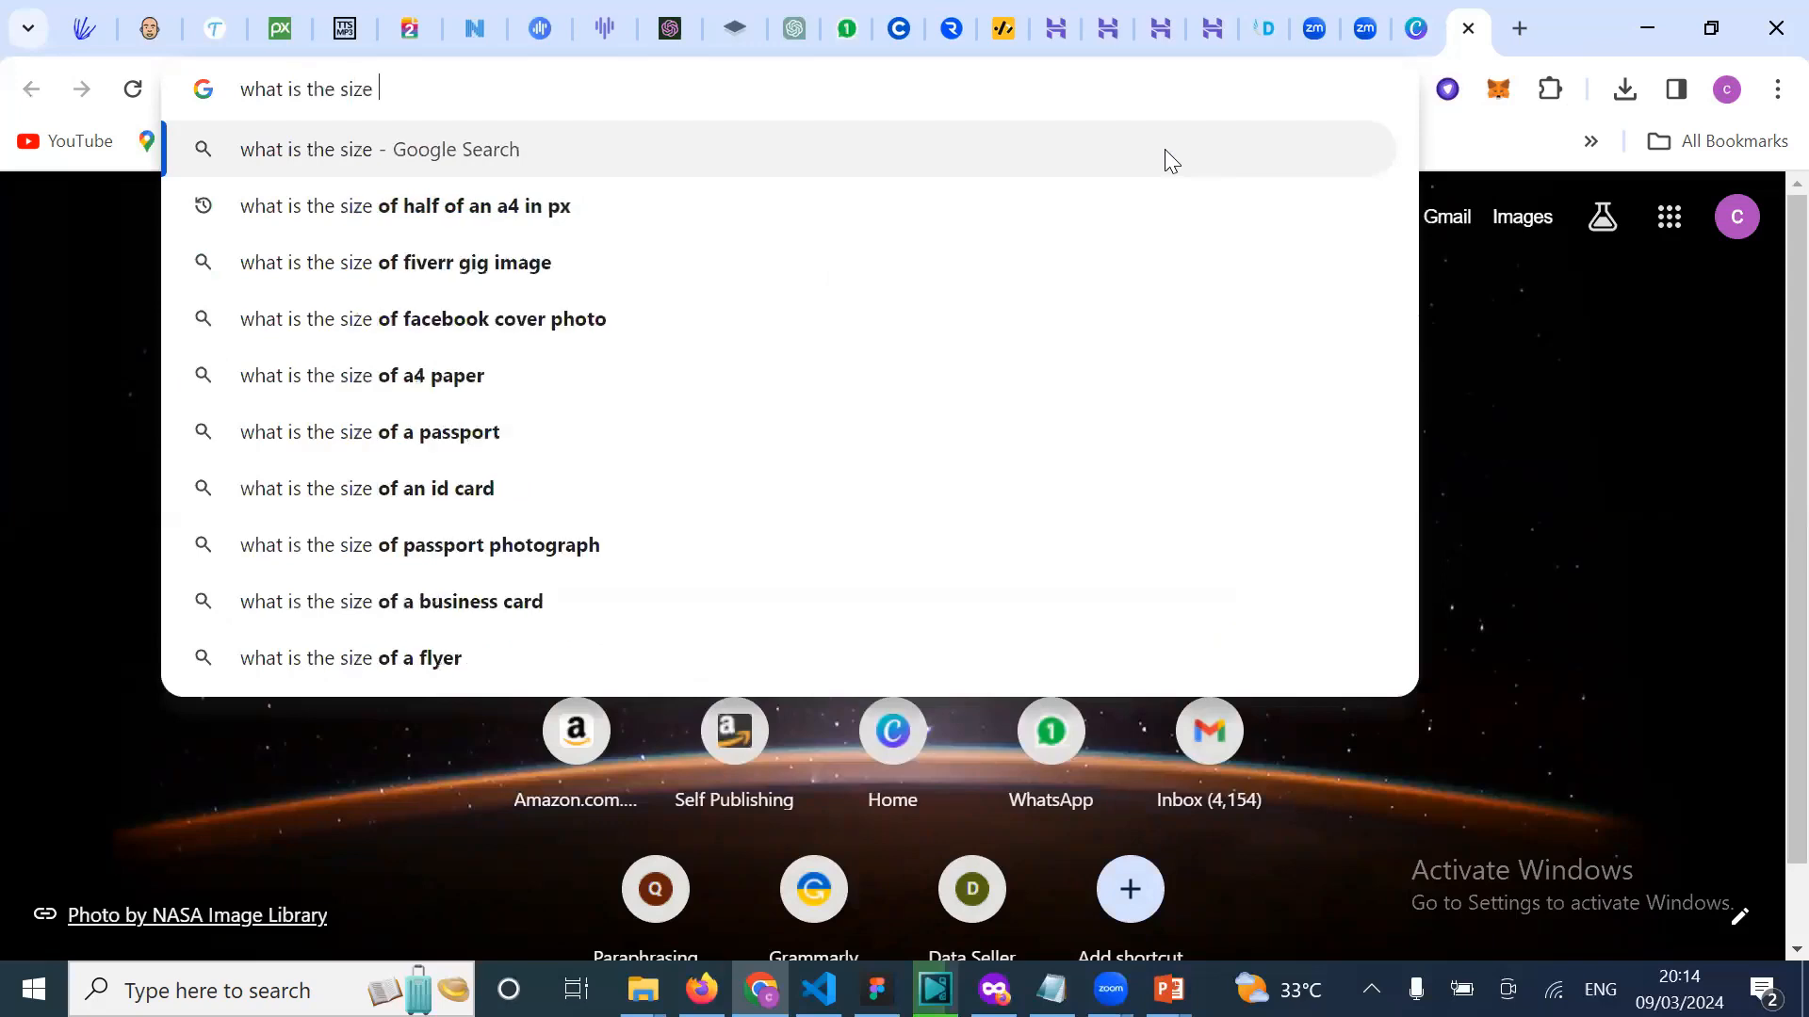
text(in p)
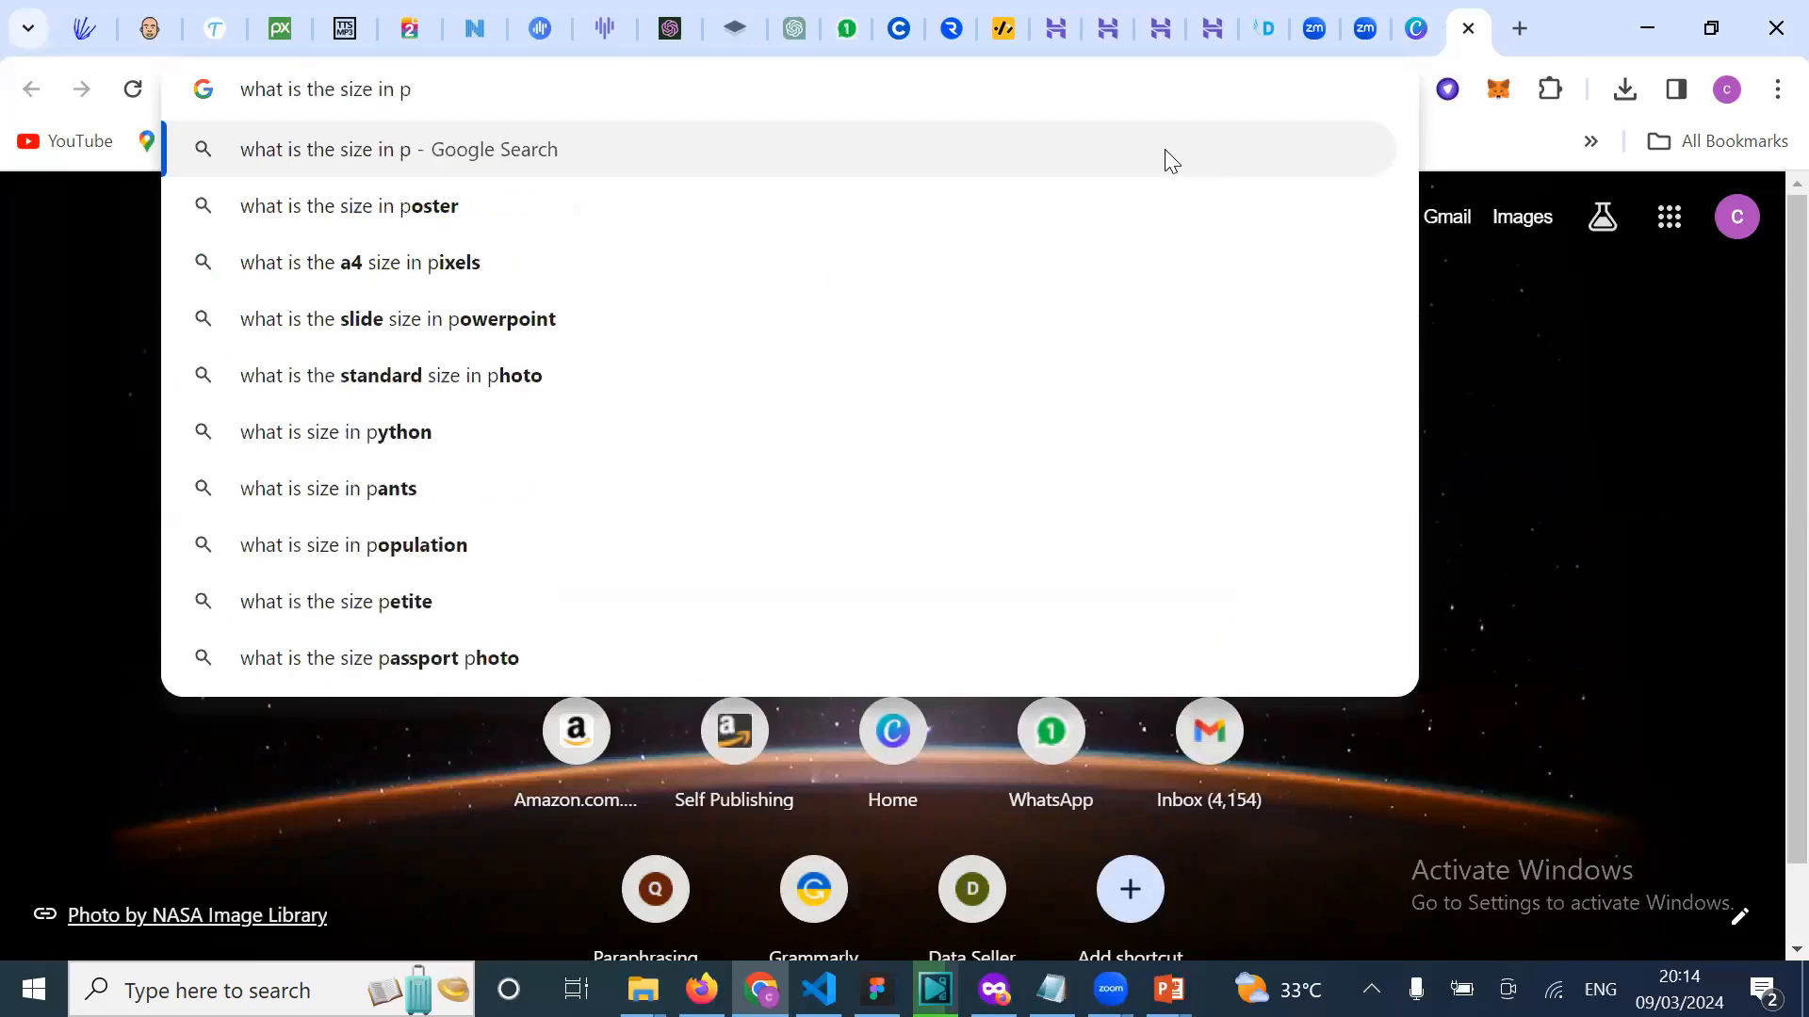
text(ixel )
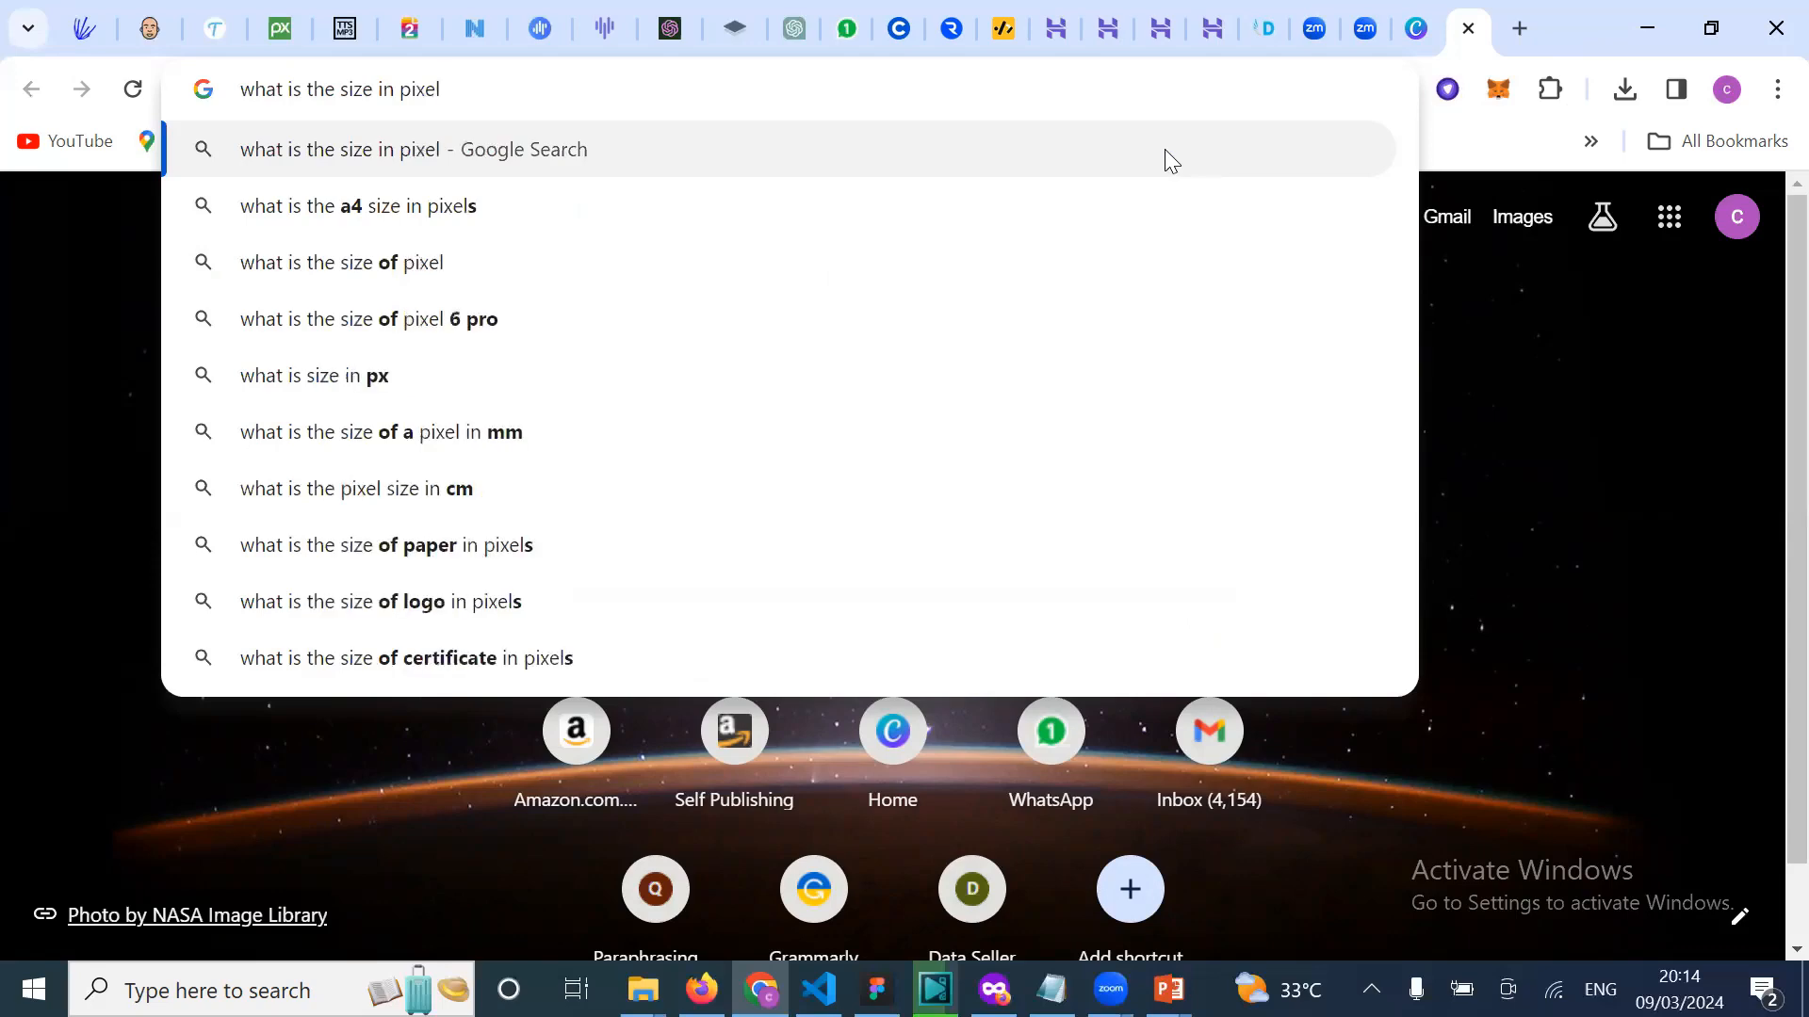
text(of)
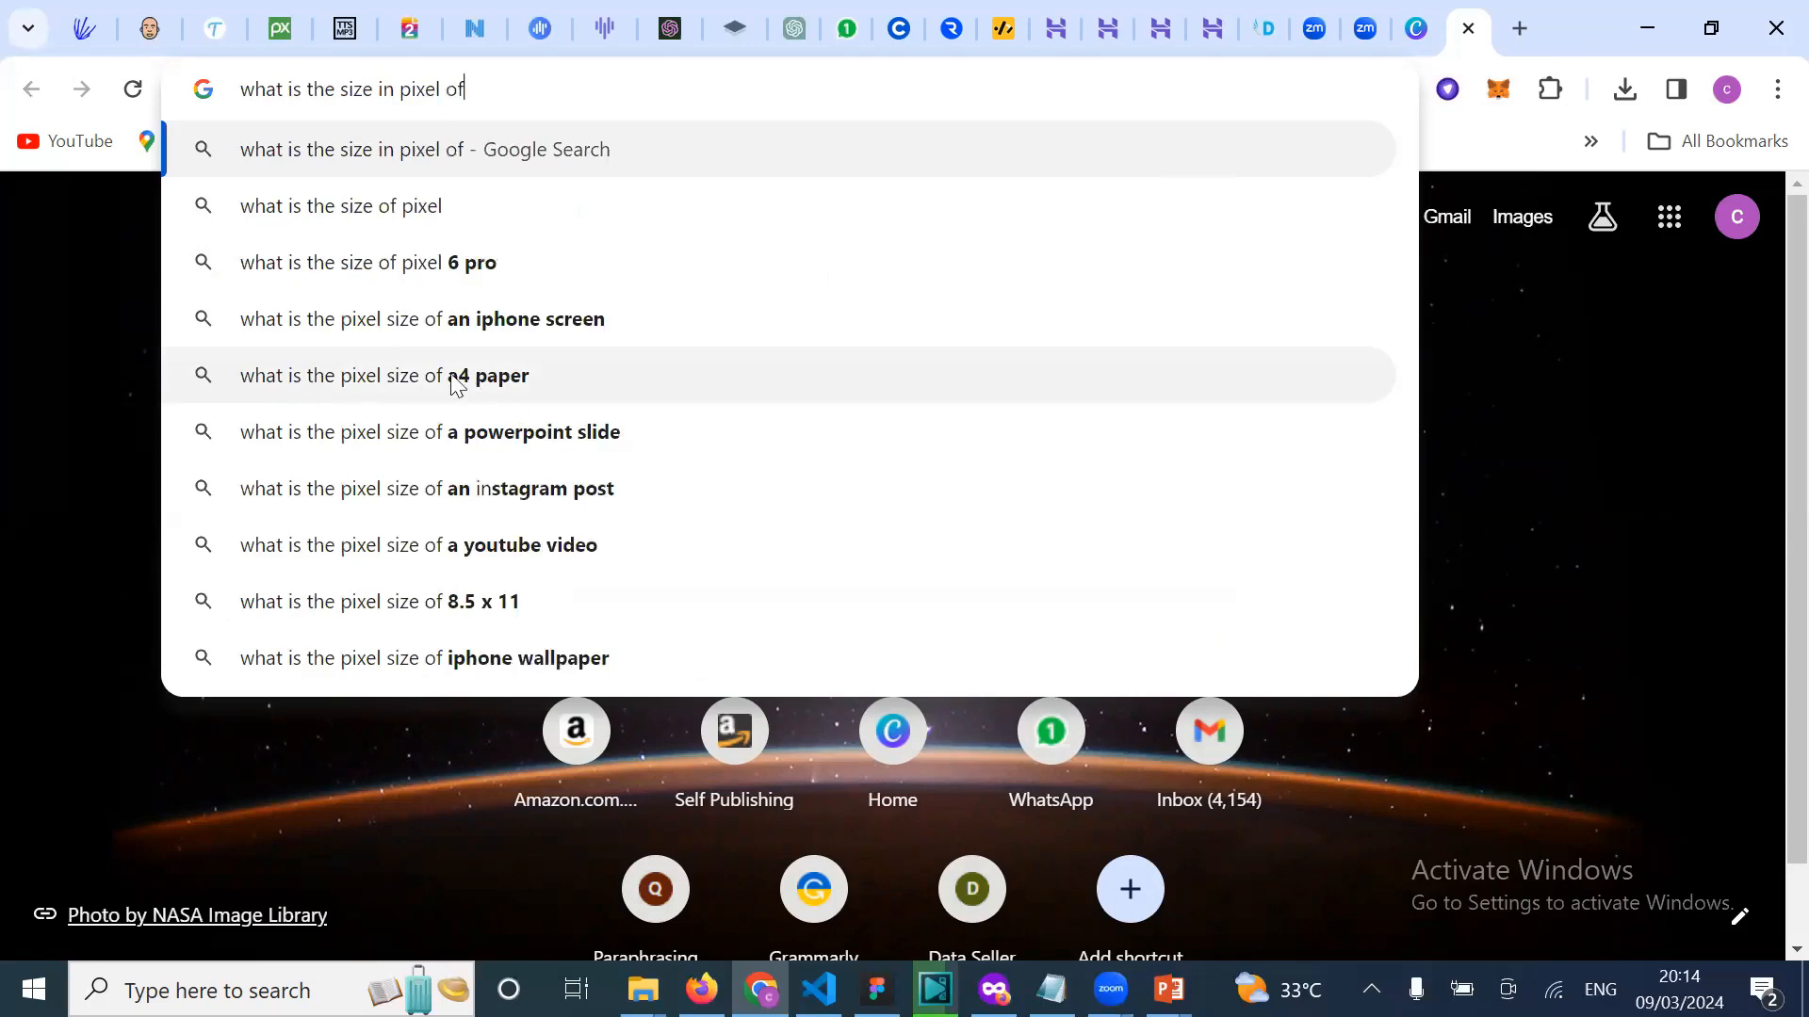
click(493, 375)
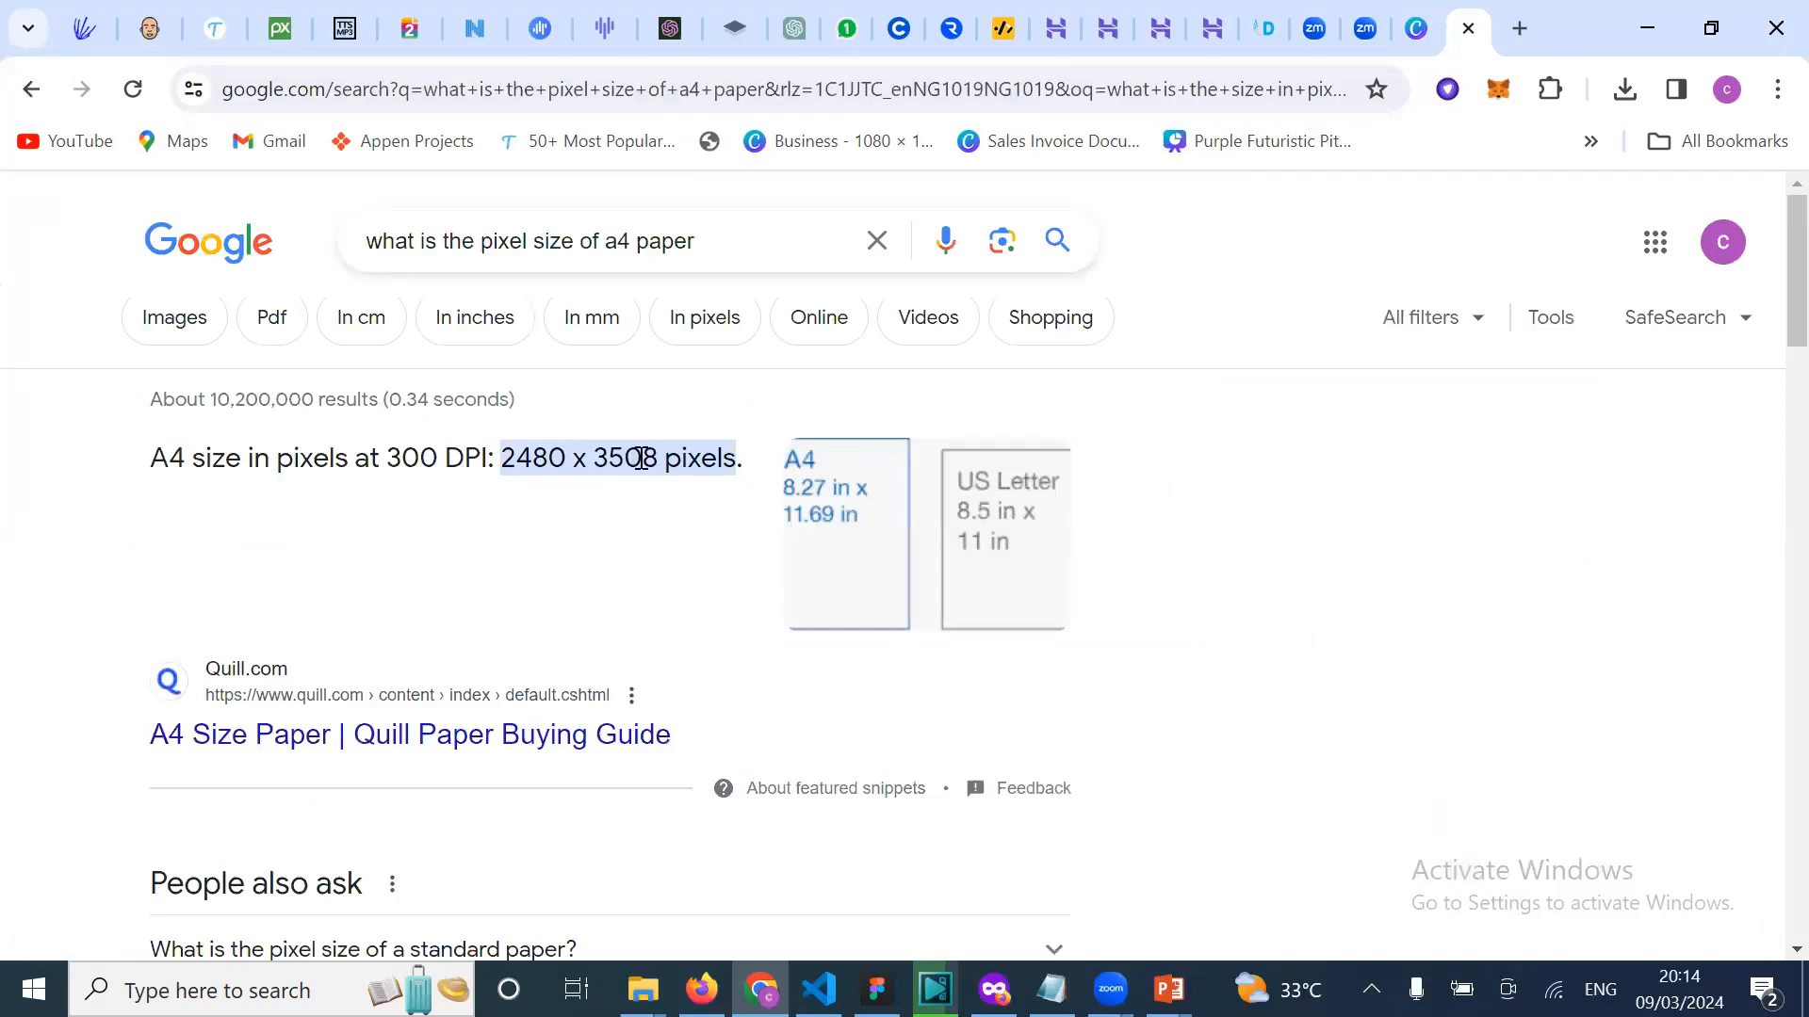
double_click(530, 459)
key(ctrl+c)
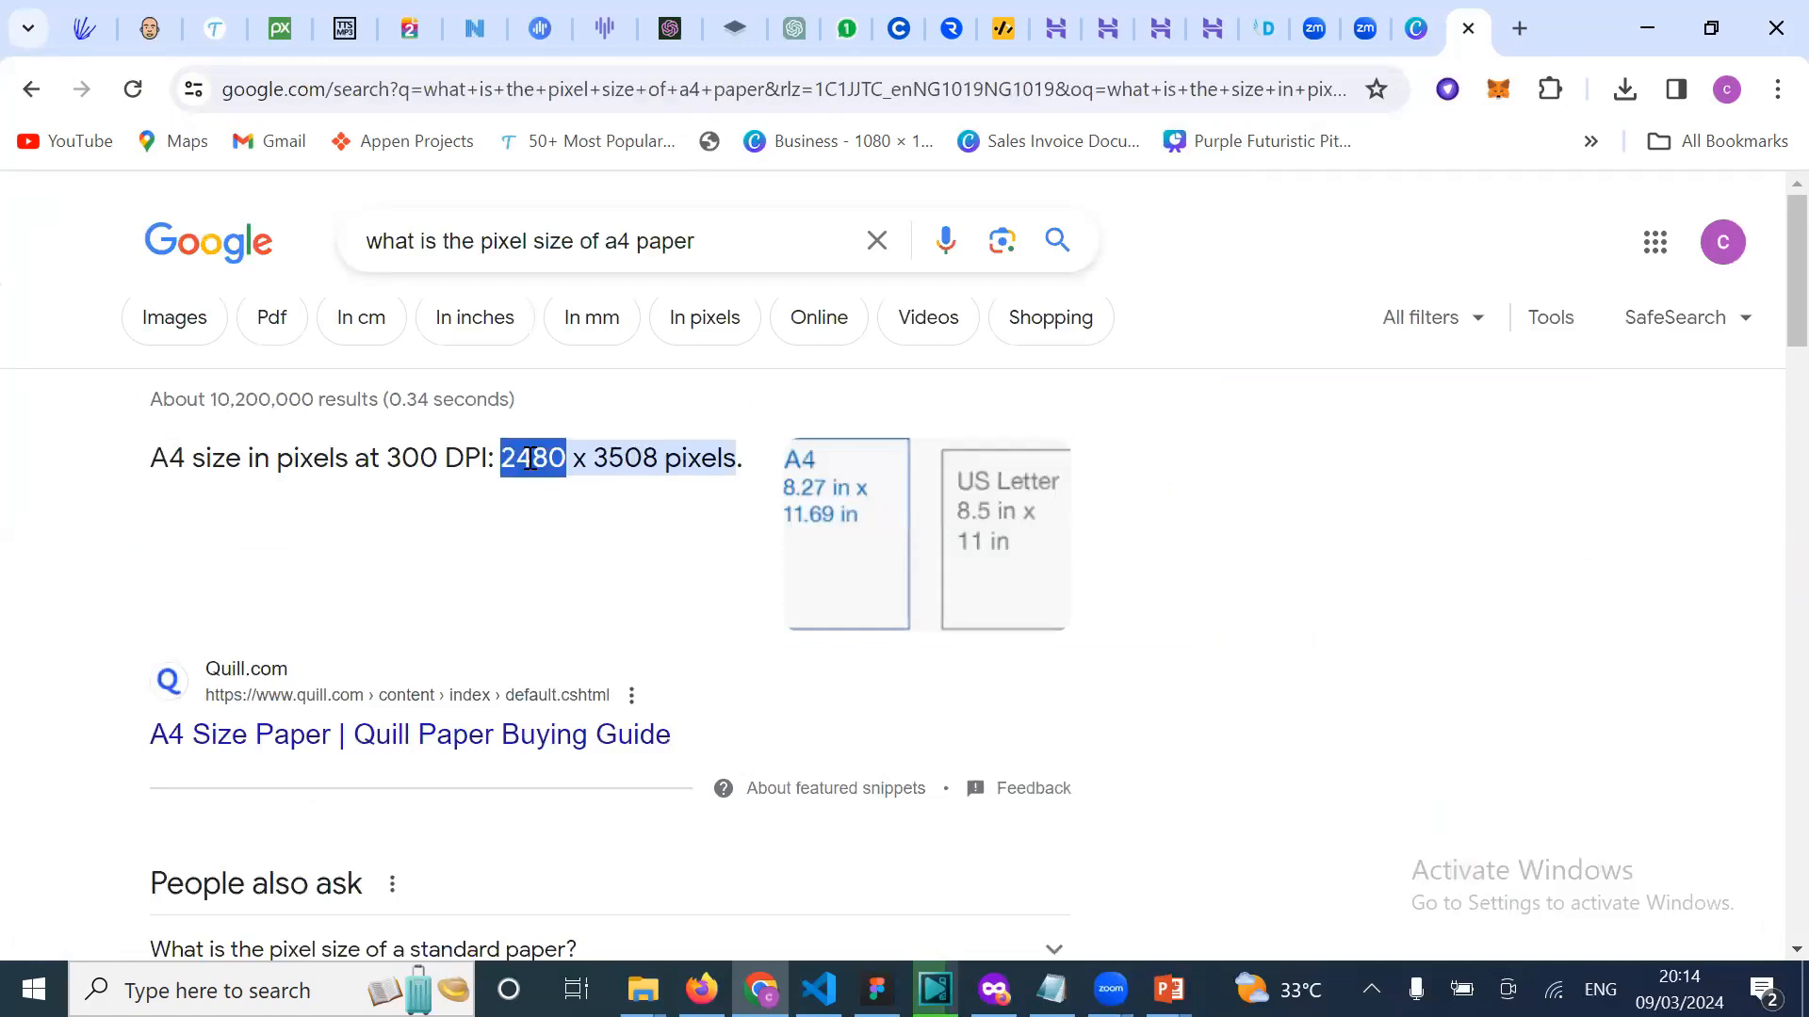
Step: Set the custom size to 2480 × 3508 px and create the new design
click(1416, 30)
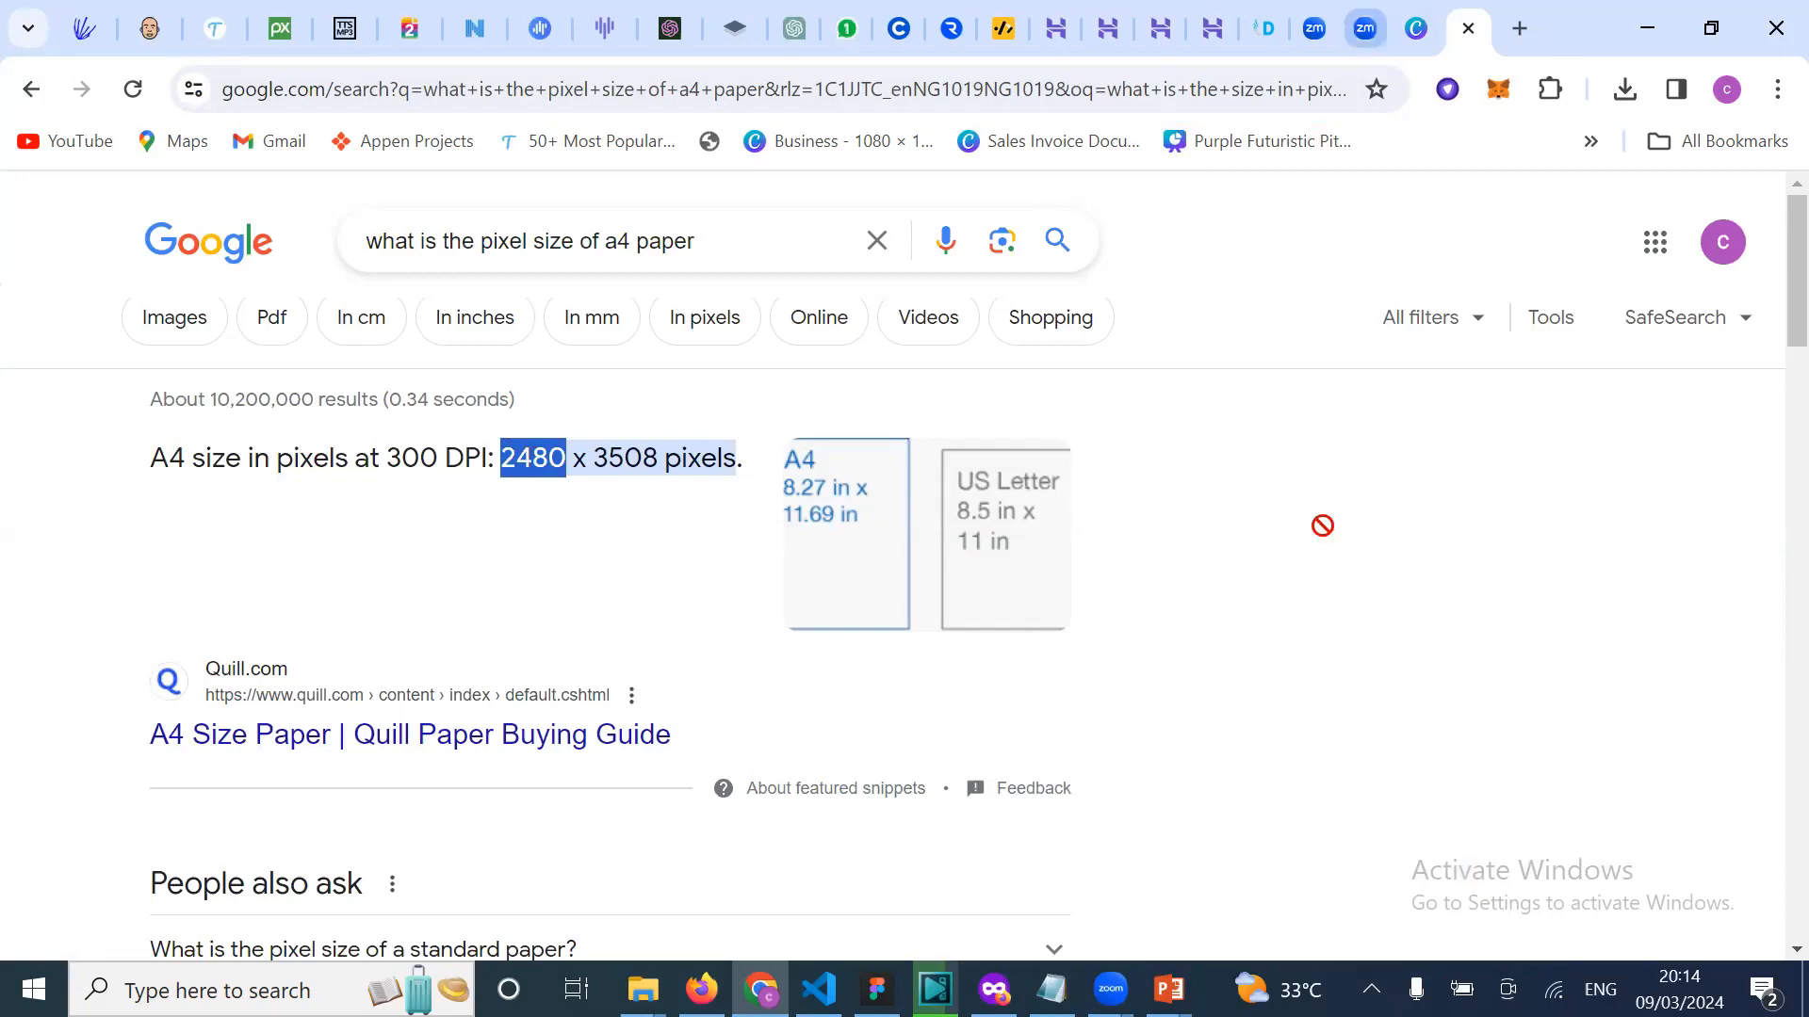
key(ctrl+v)
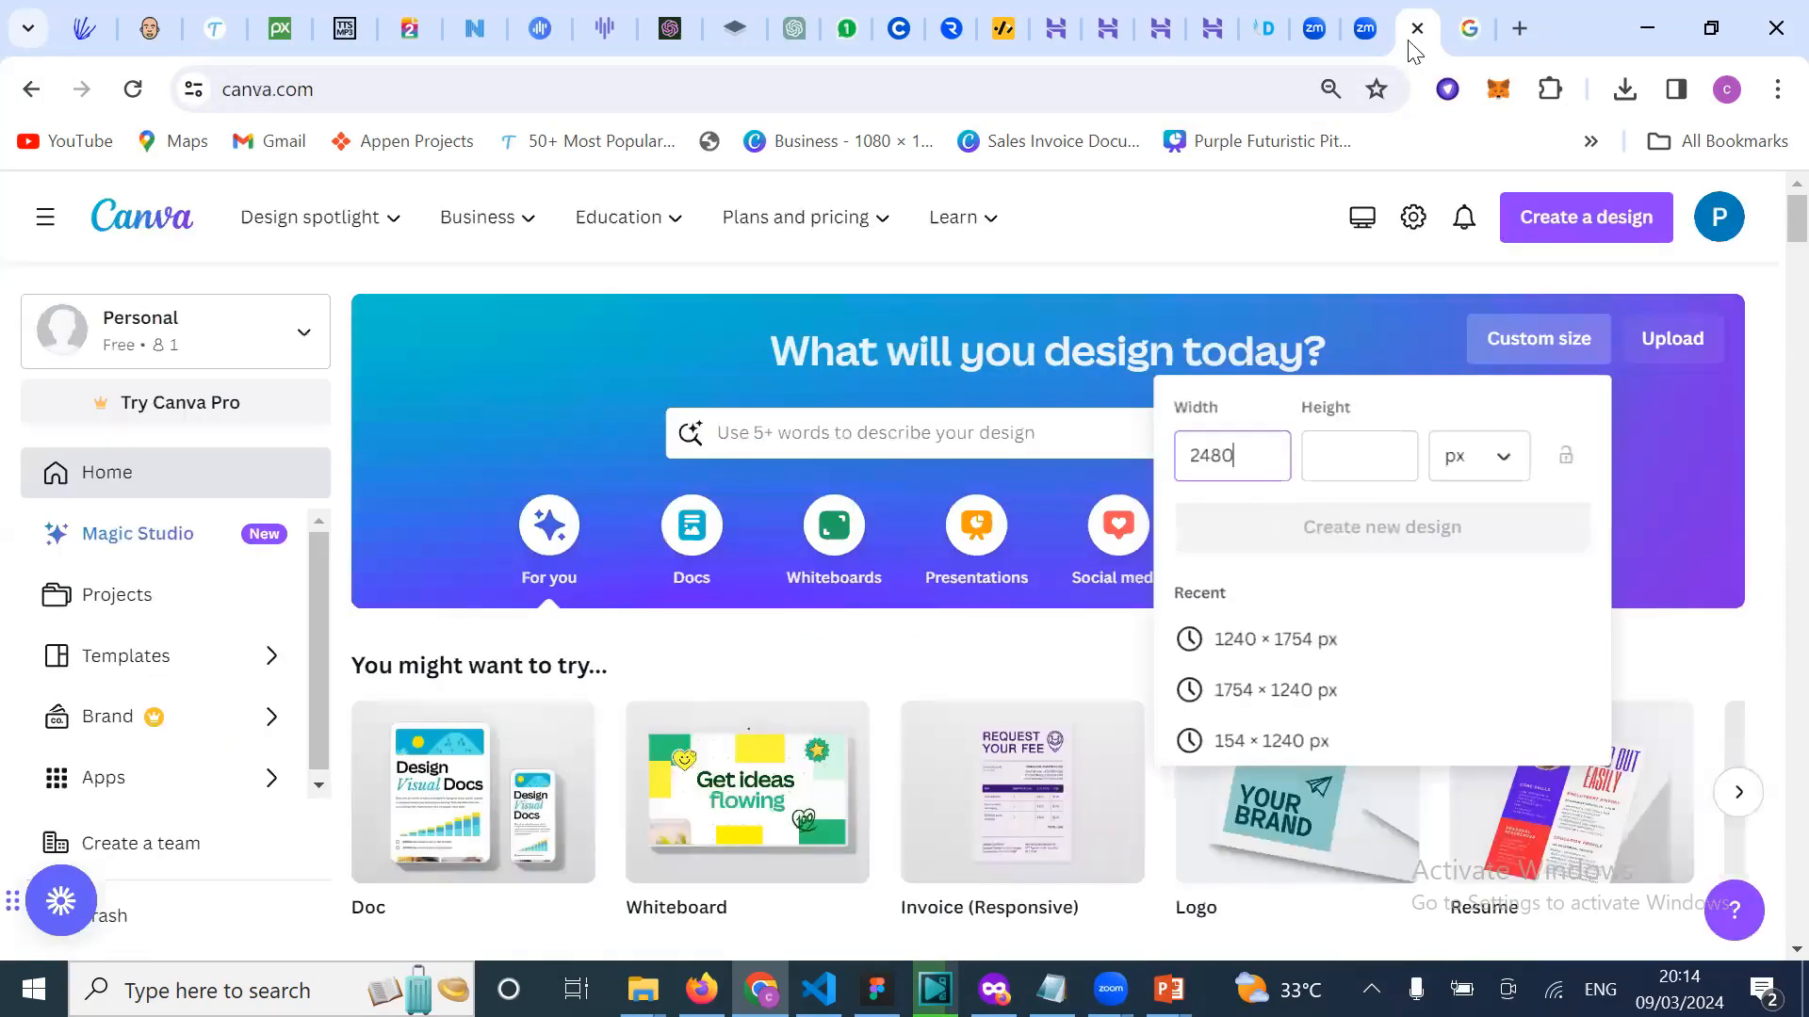
key(ctrl+Tab)
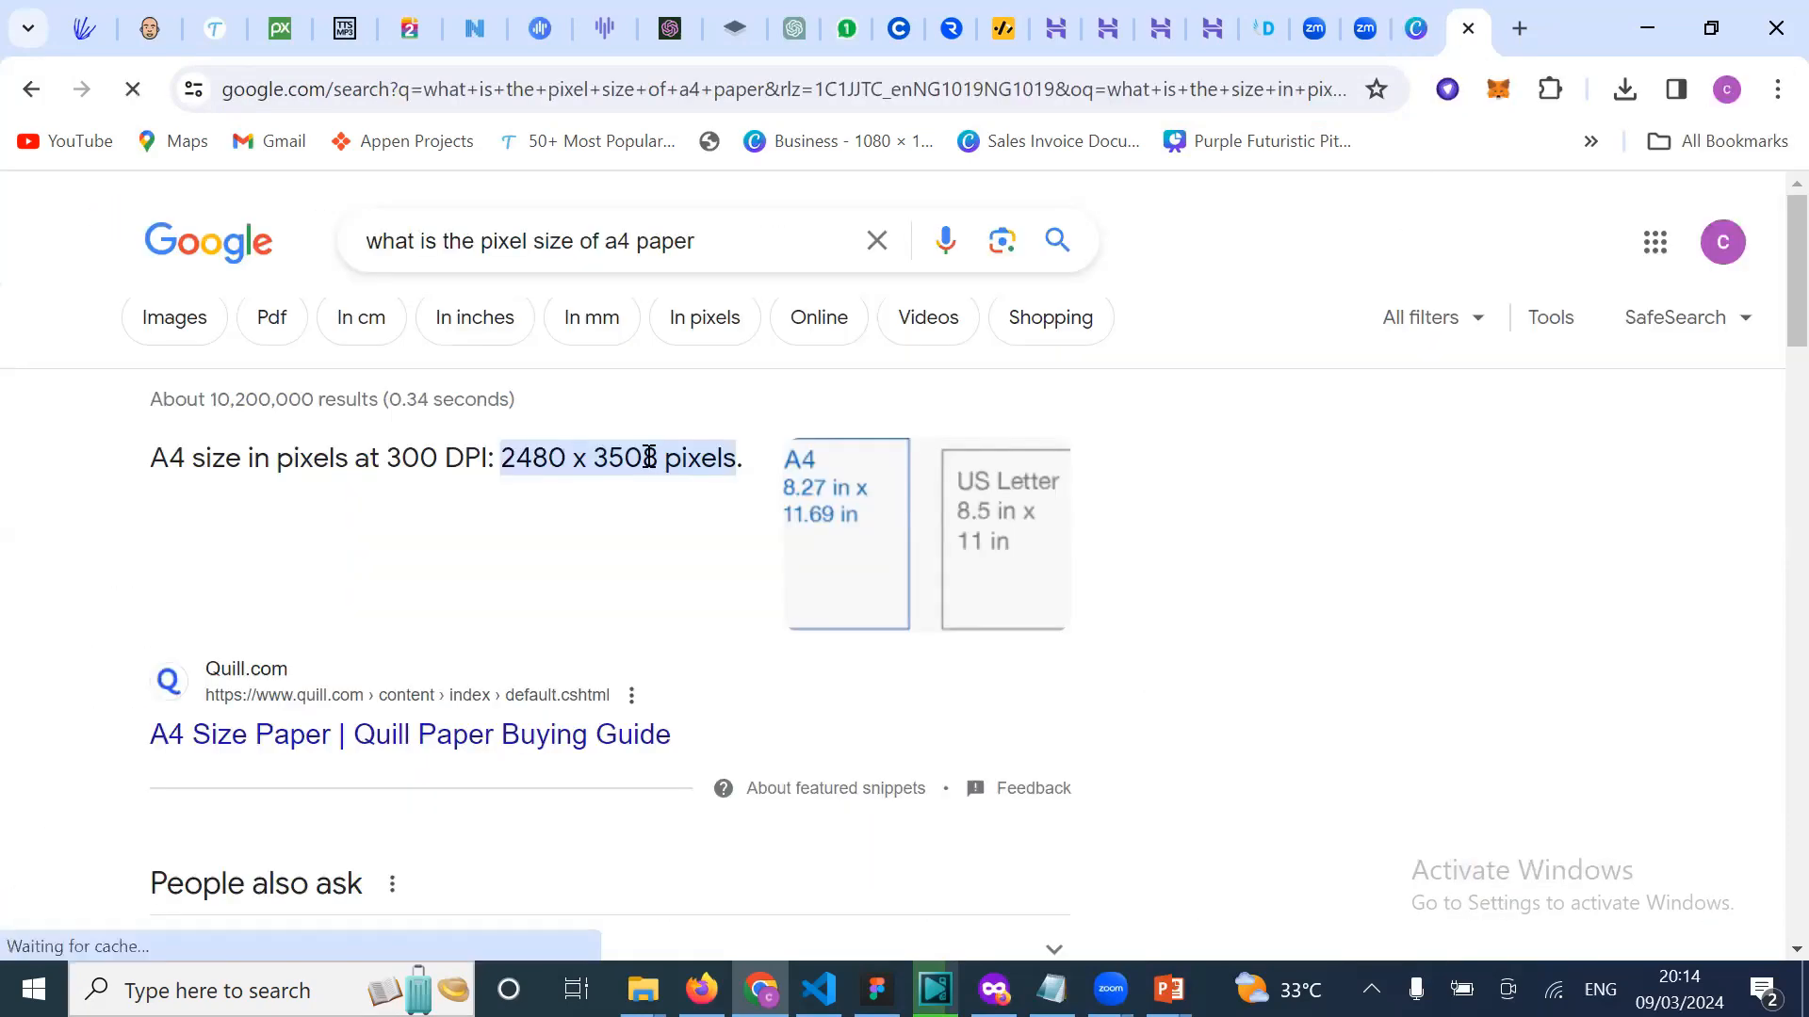
double_click(649, 456)
key(ctrl+c)
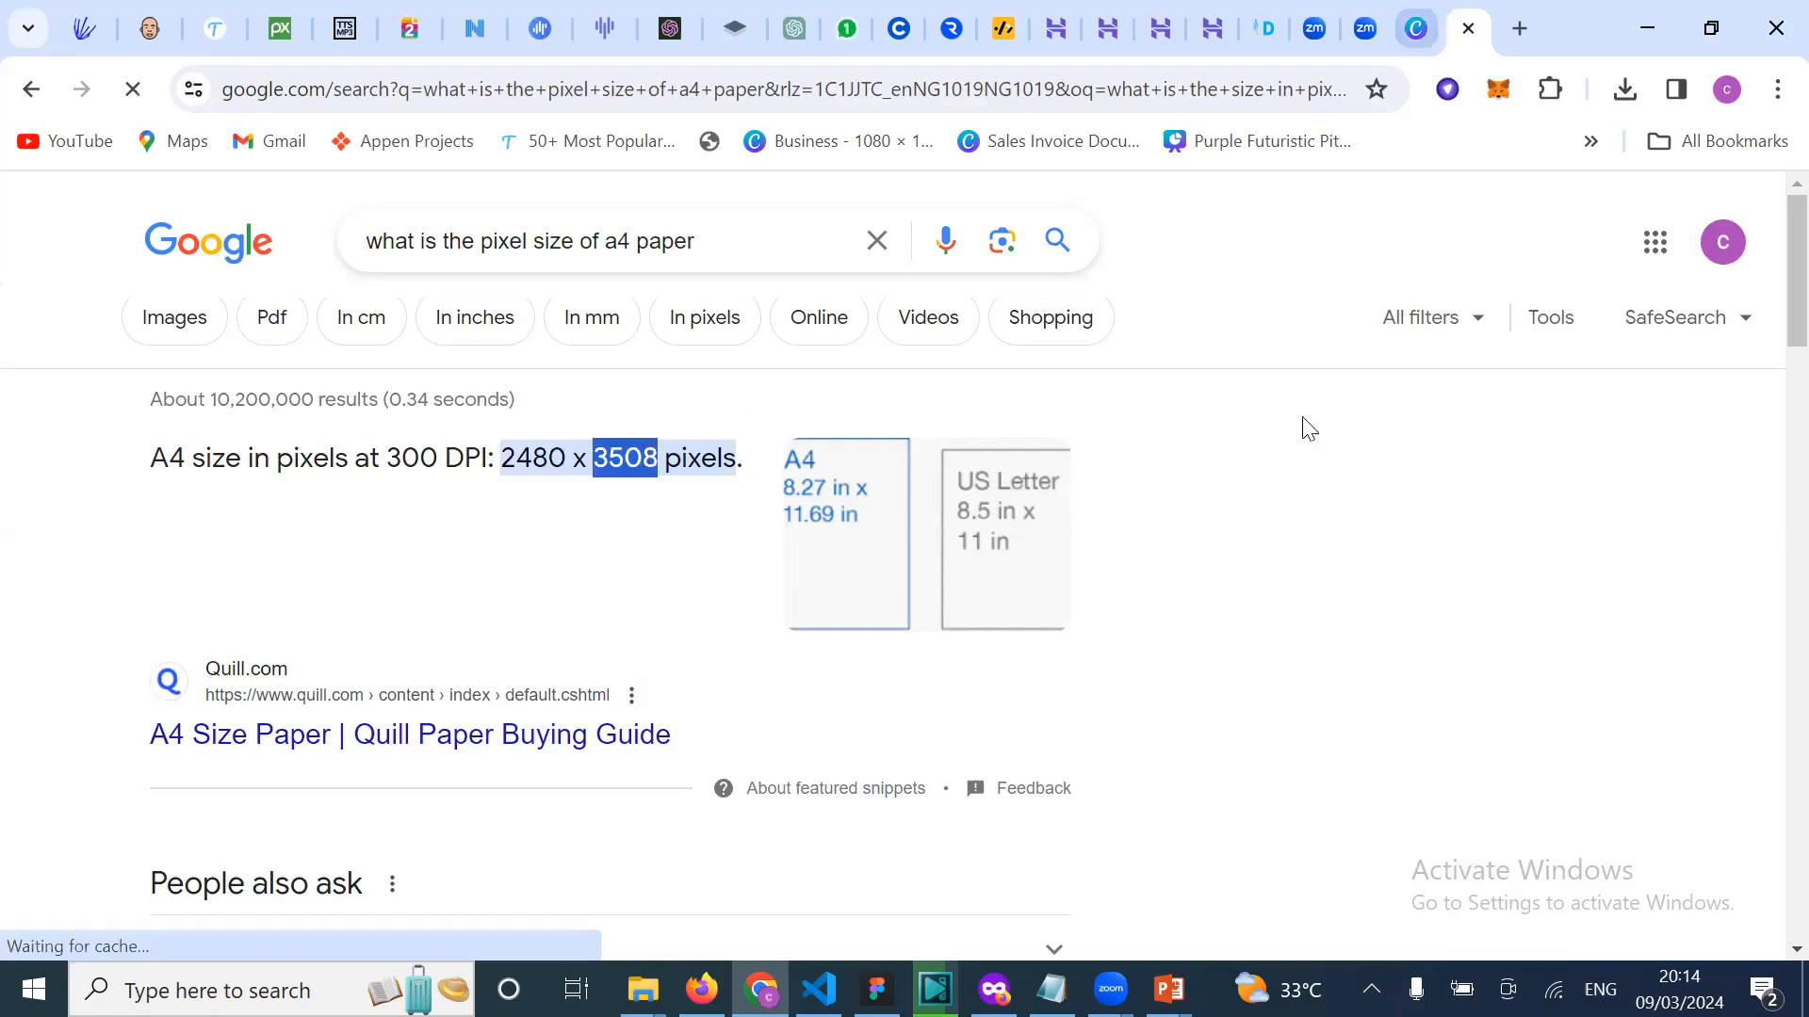
key(ctrl+shift+Tab)
click(1347, 444)
key(ctrl+v)
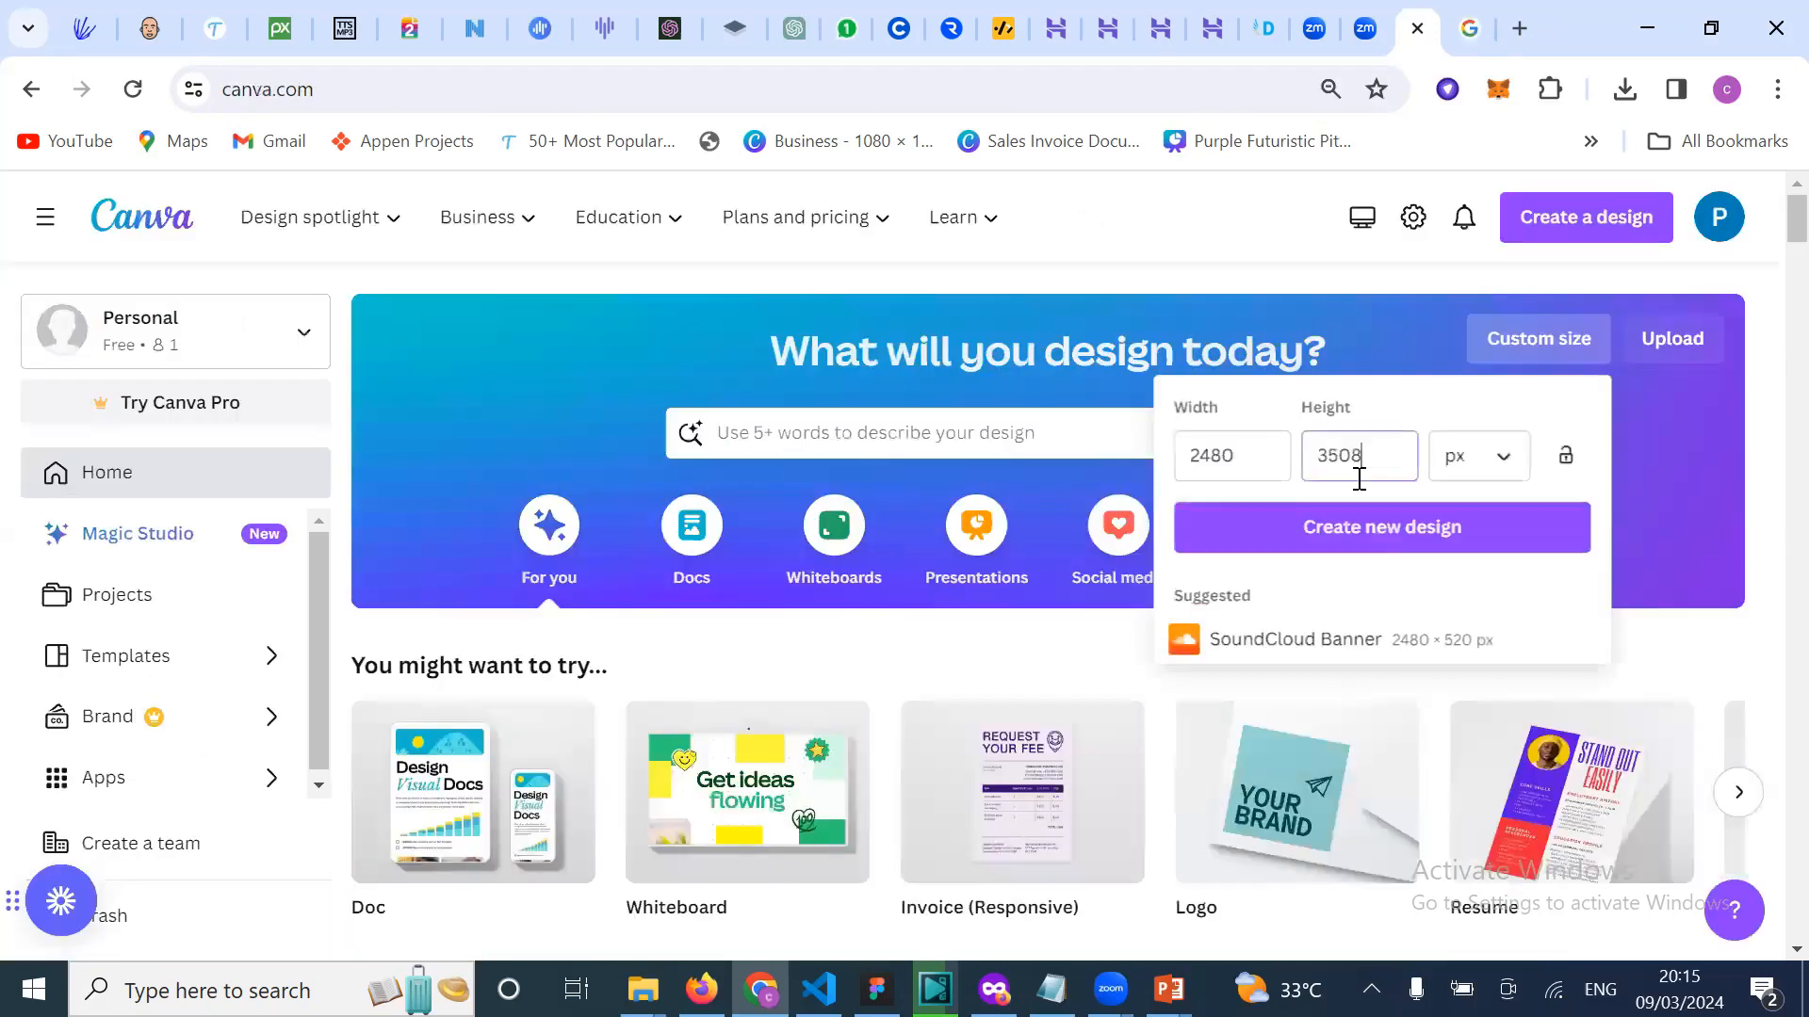
click(1370, 529)
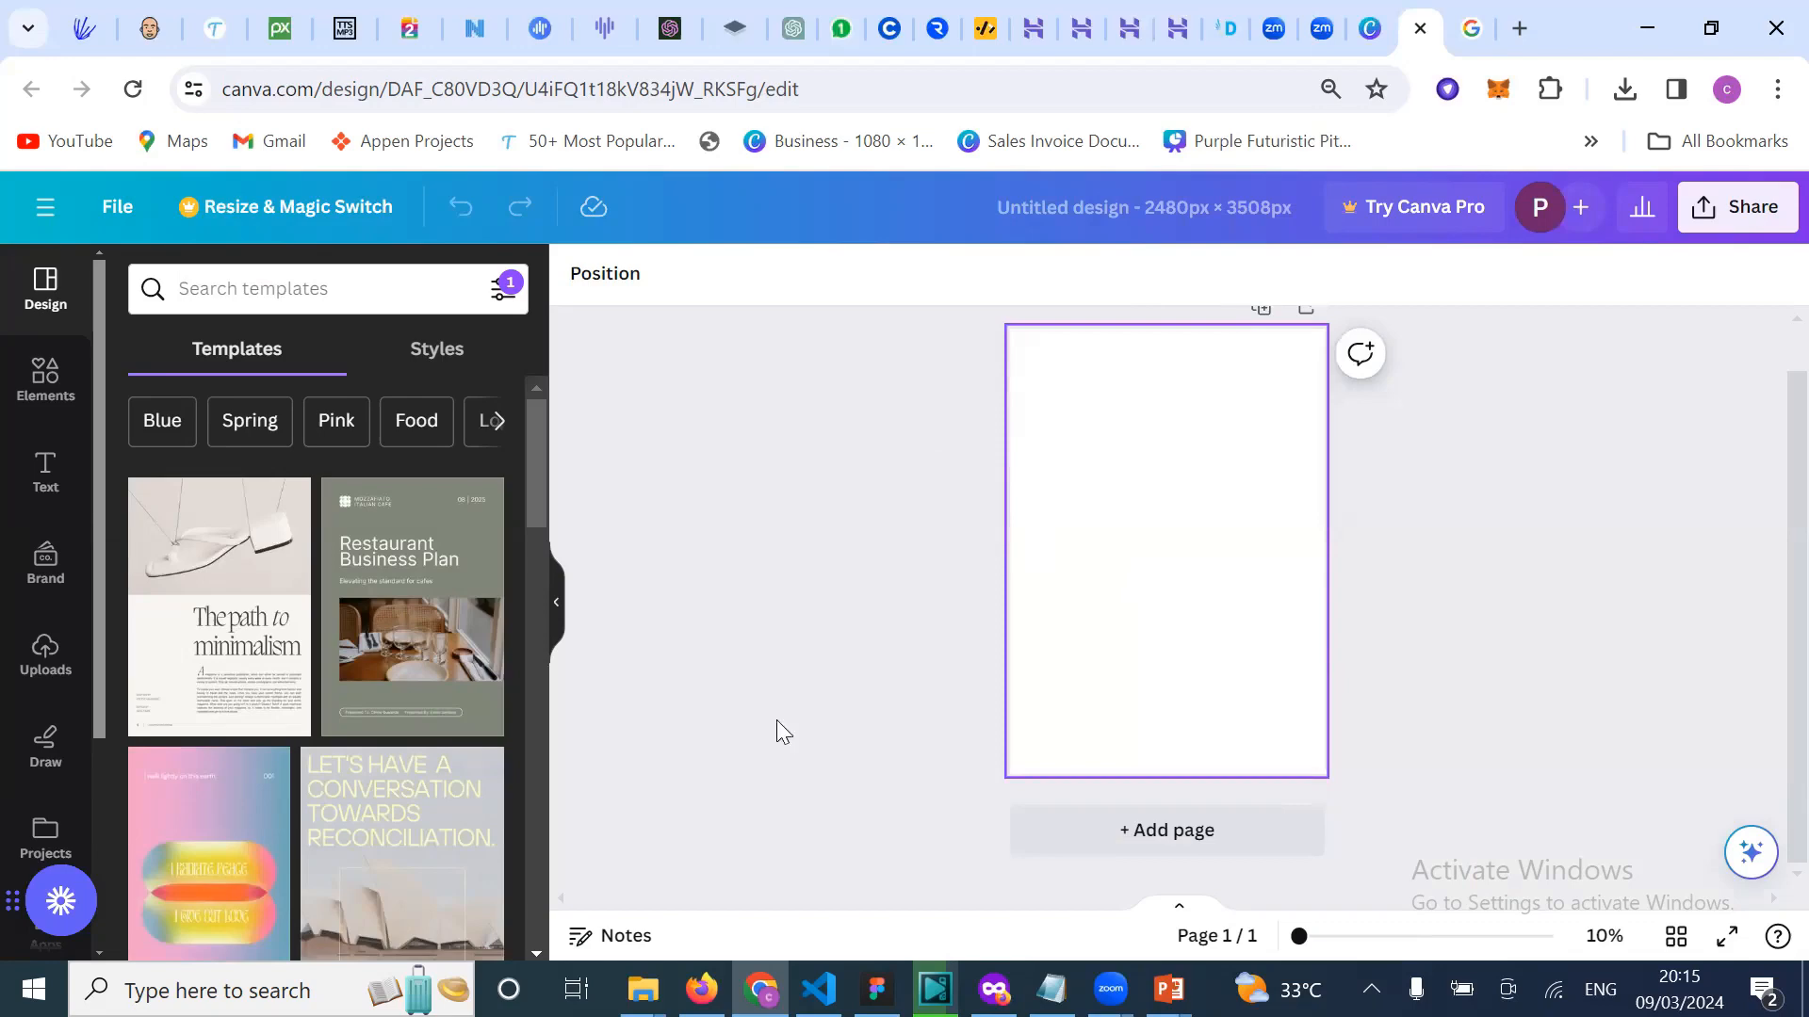
Step: Return to the Canva home page and dismiss the leftover custom size settings
scroll(776, 720, up, 1)
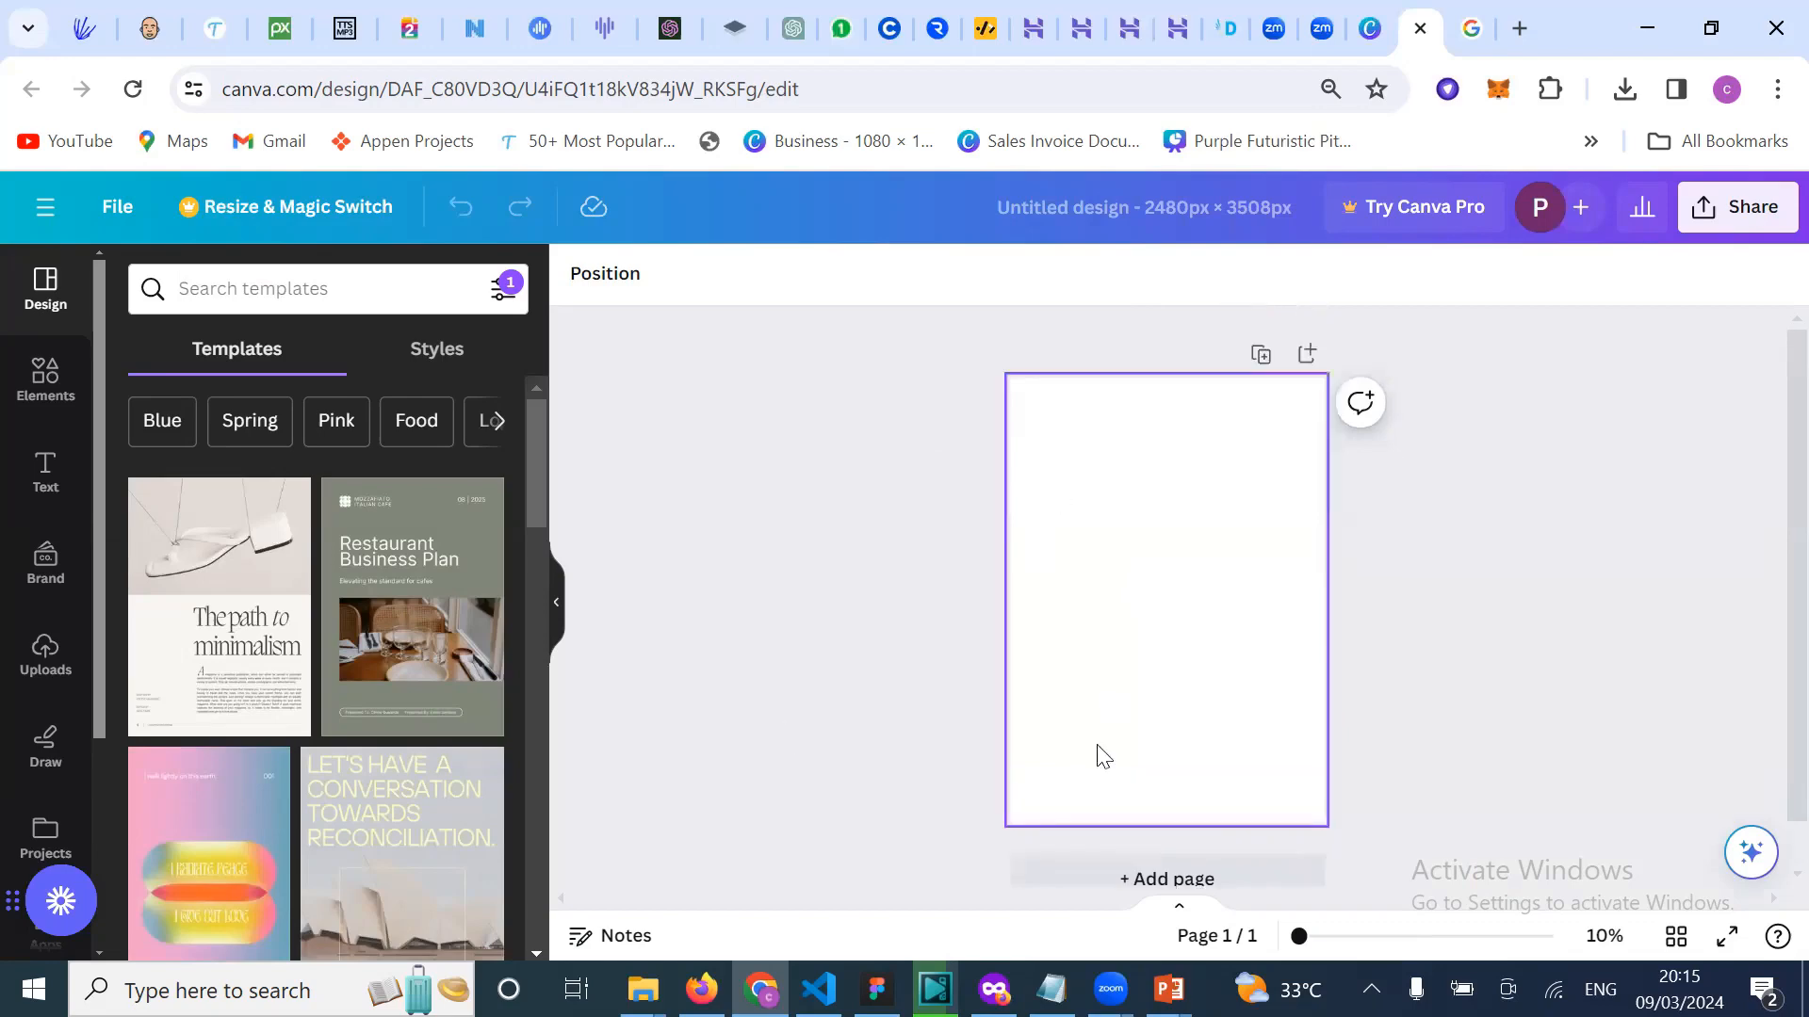
click(1364, 51)
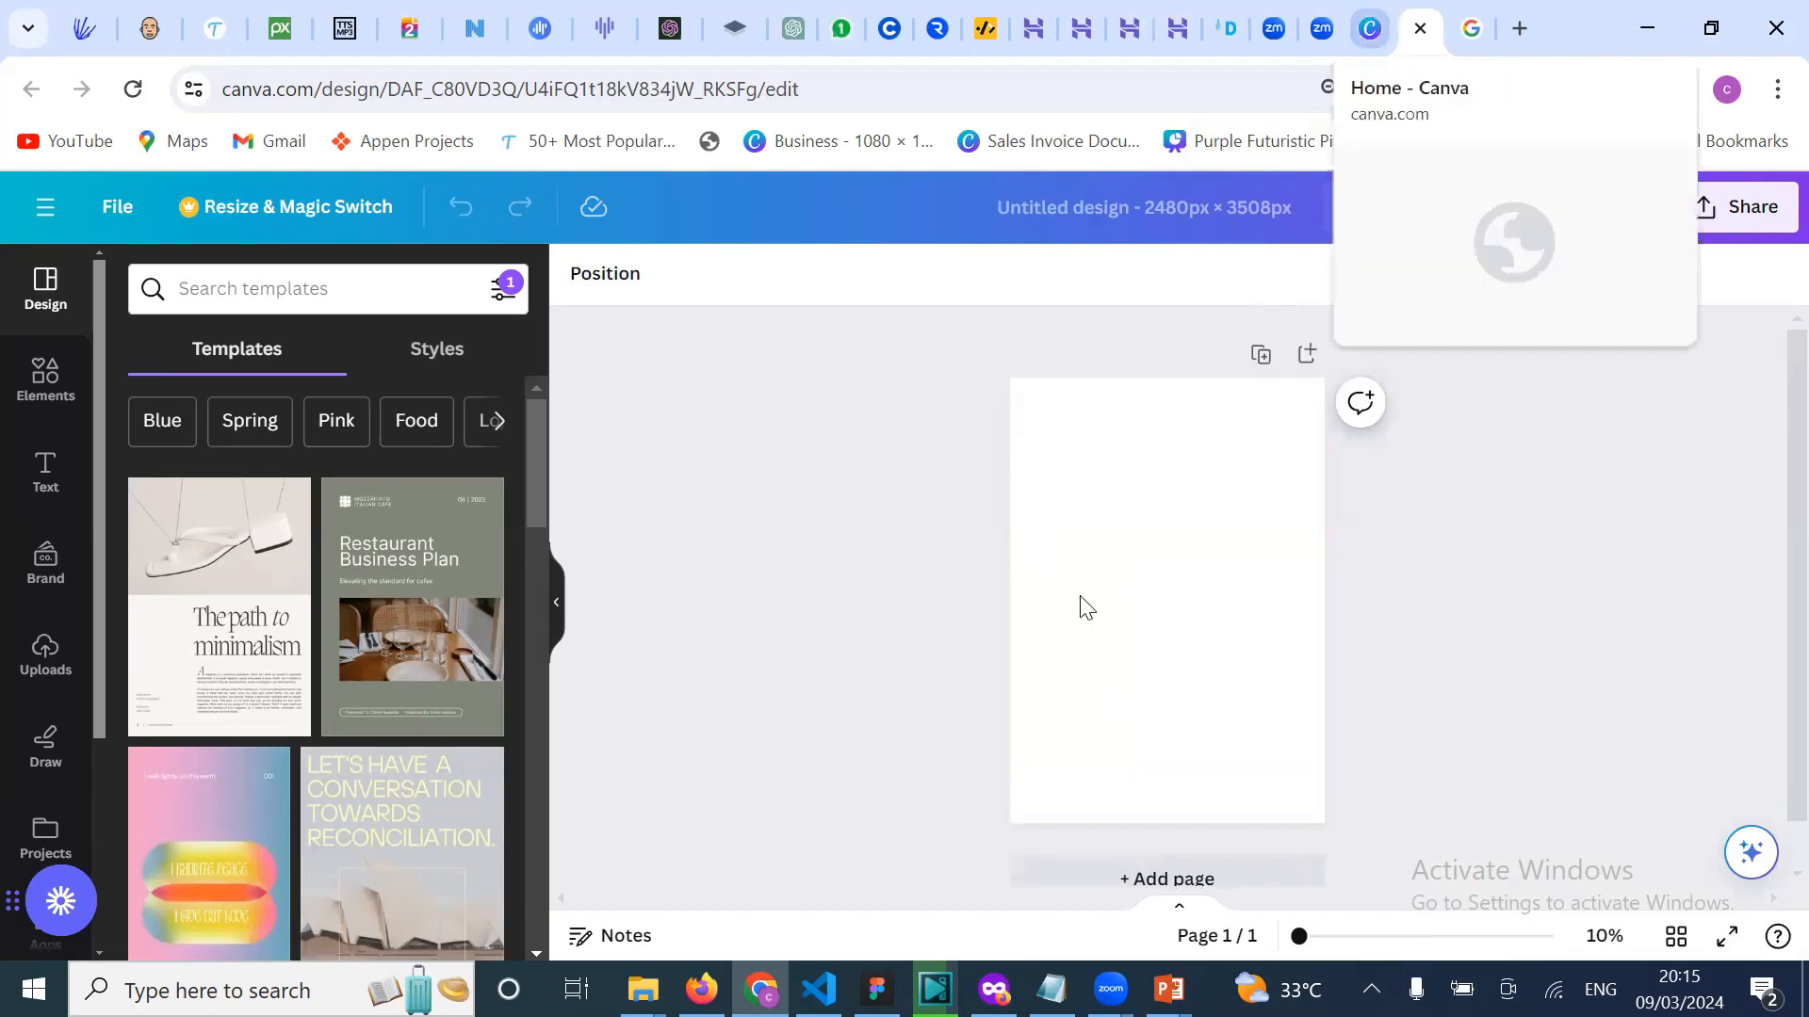
click(1021, 346)
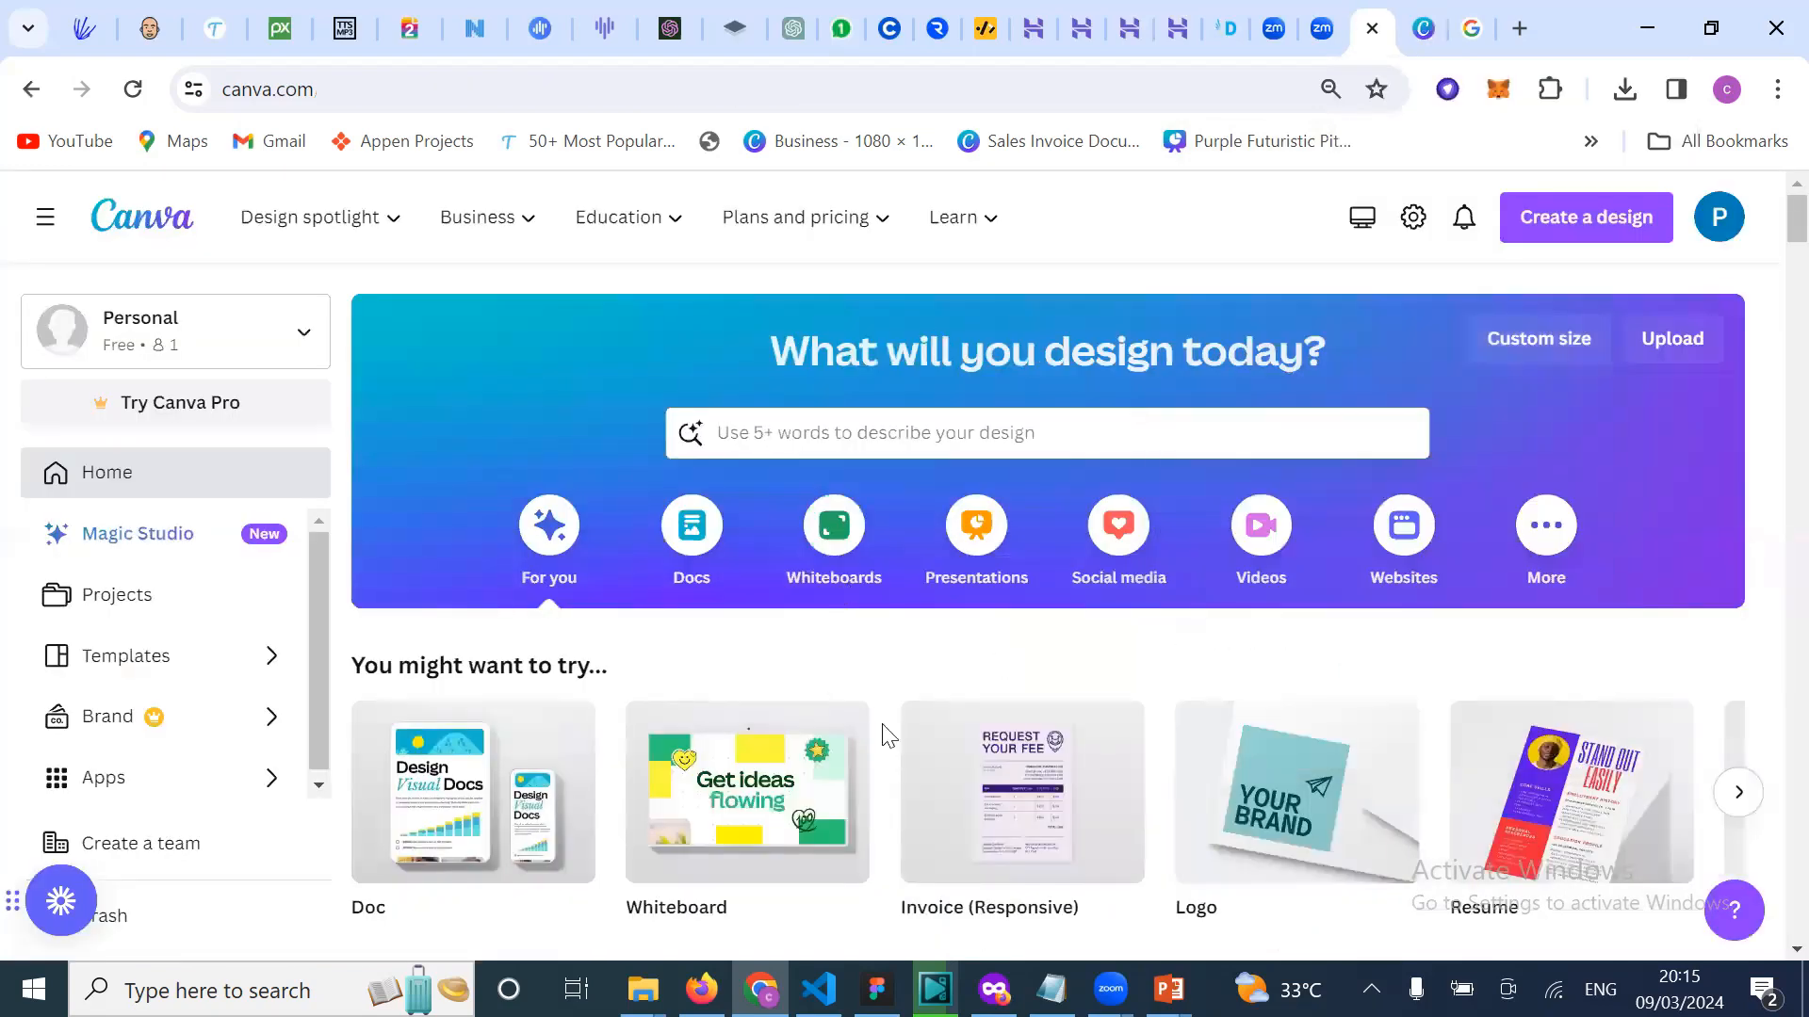
scroll(860, 791, down, 1)
scroll(856, 772, up, 1)
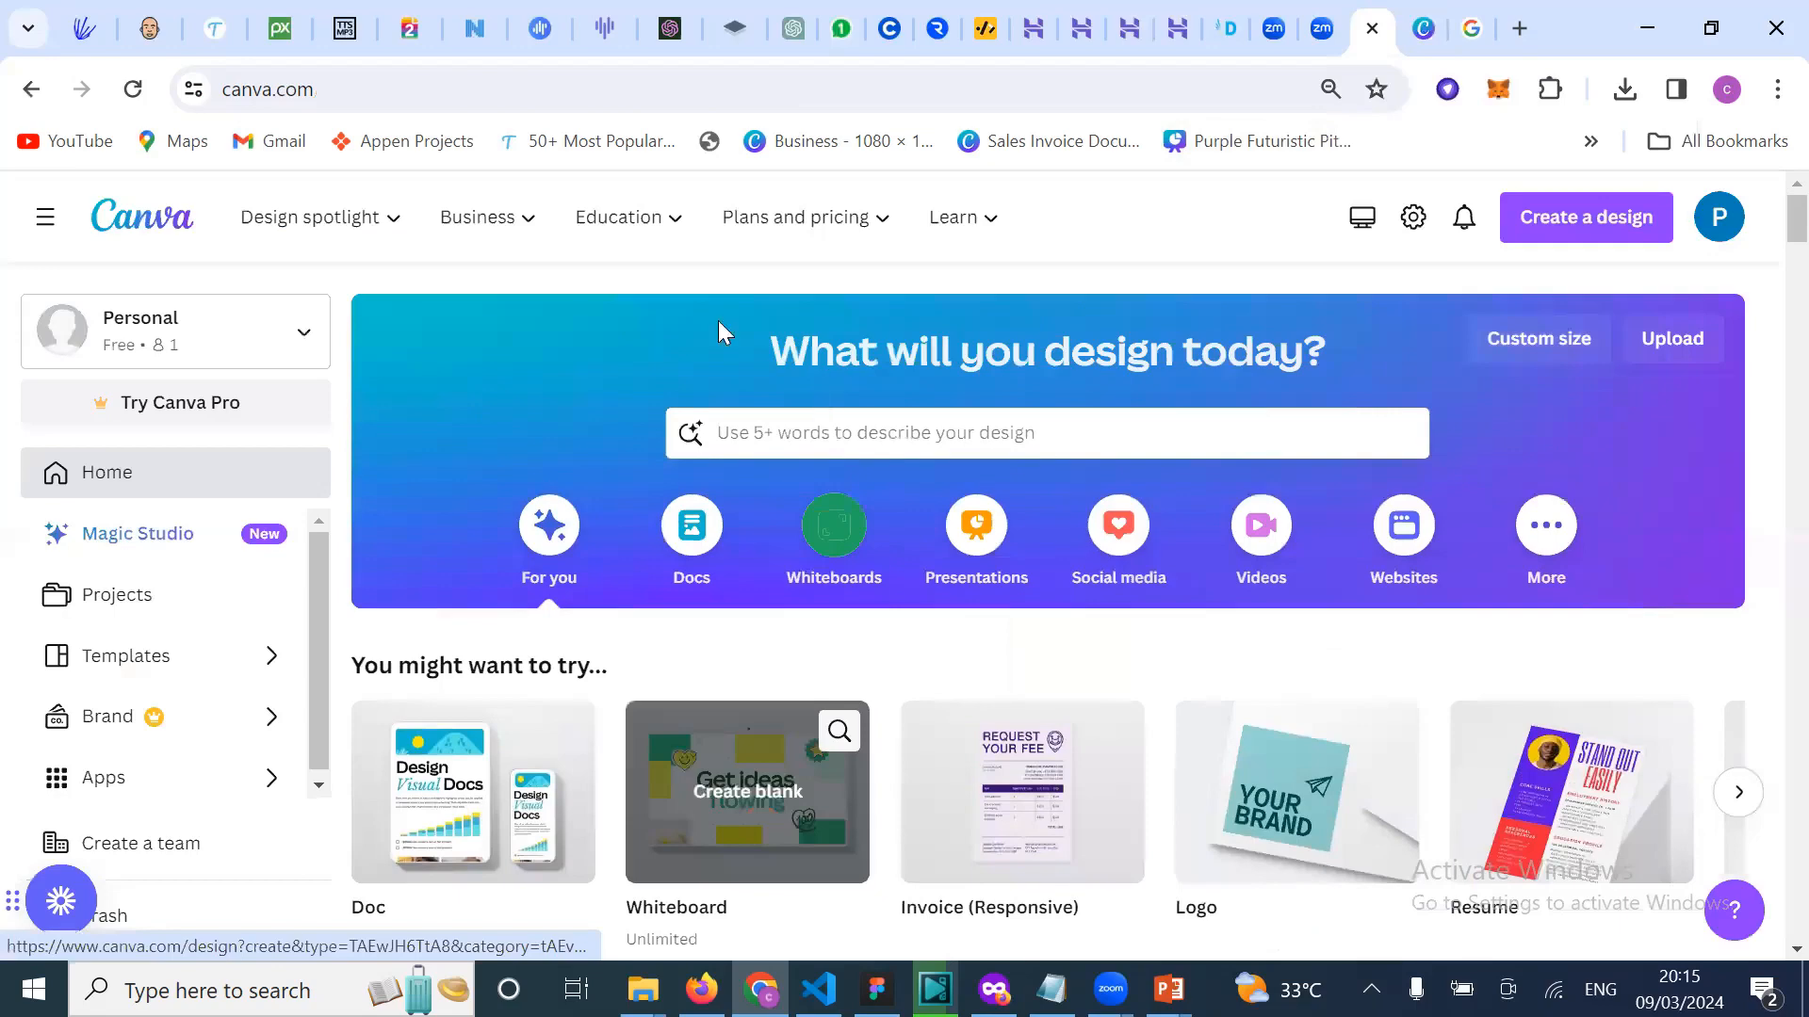
click(516, 231)
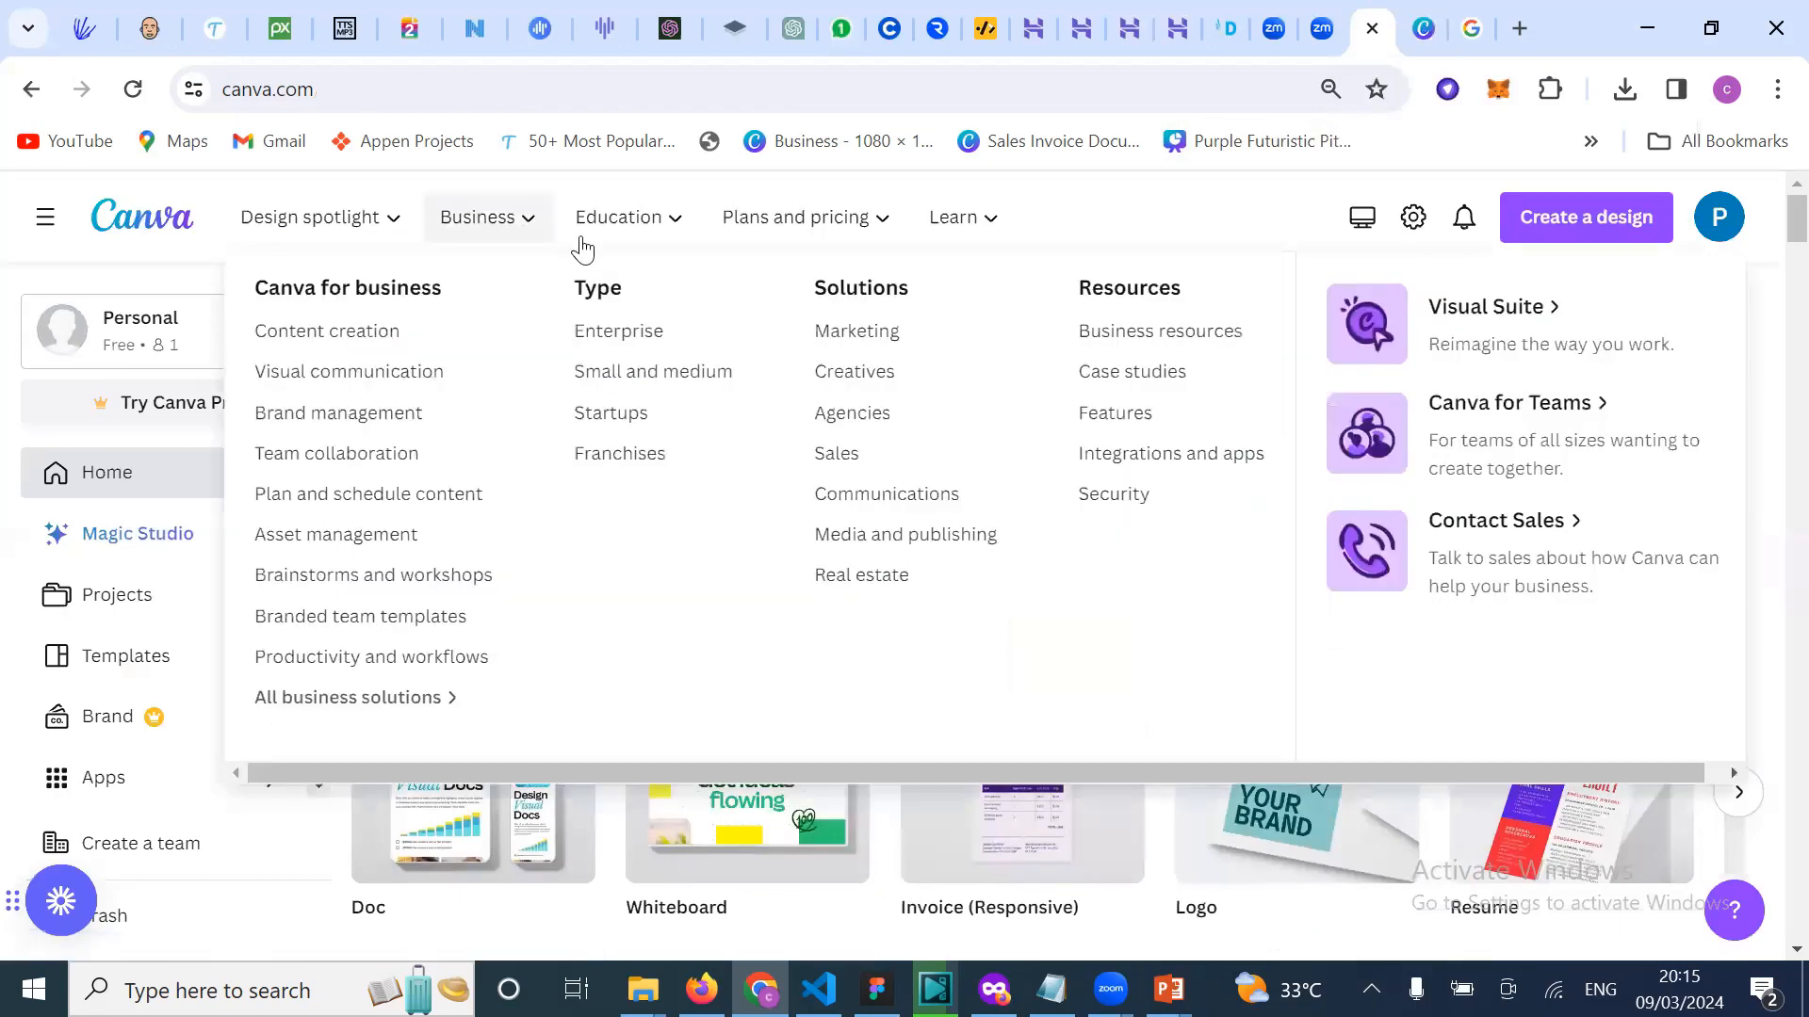
click(744, 228)
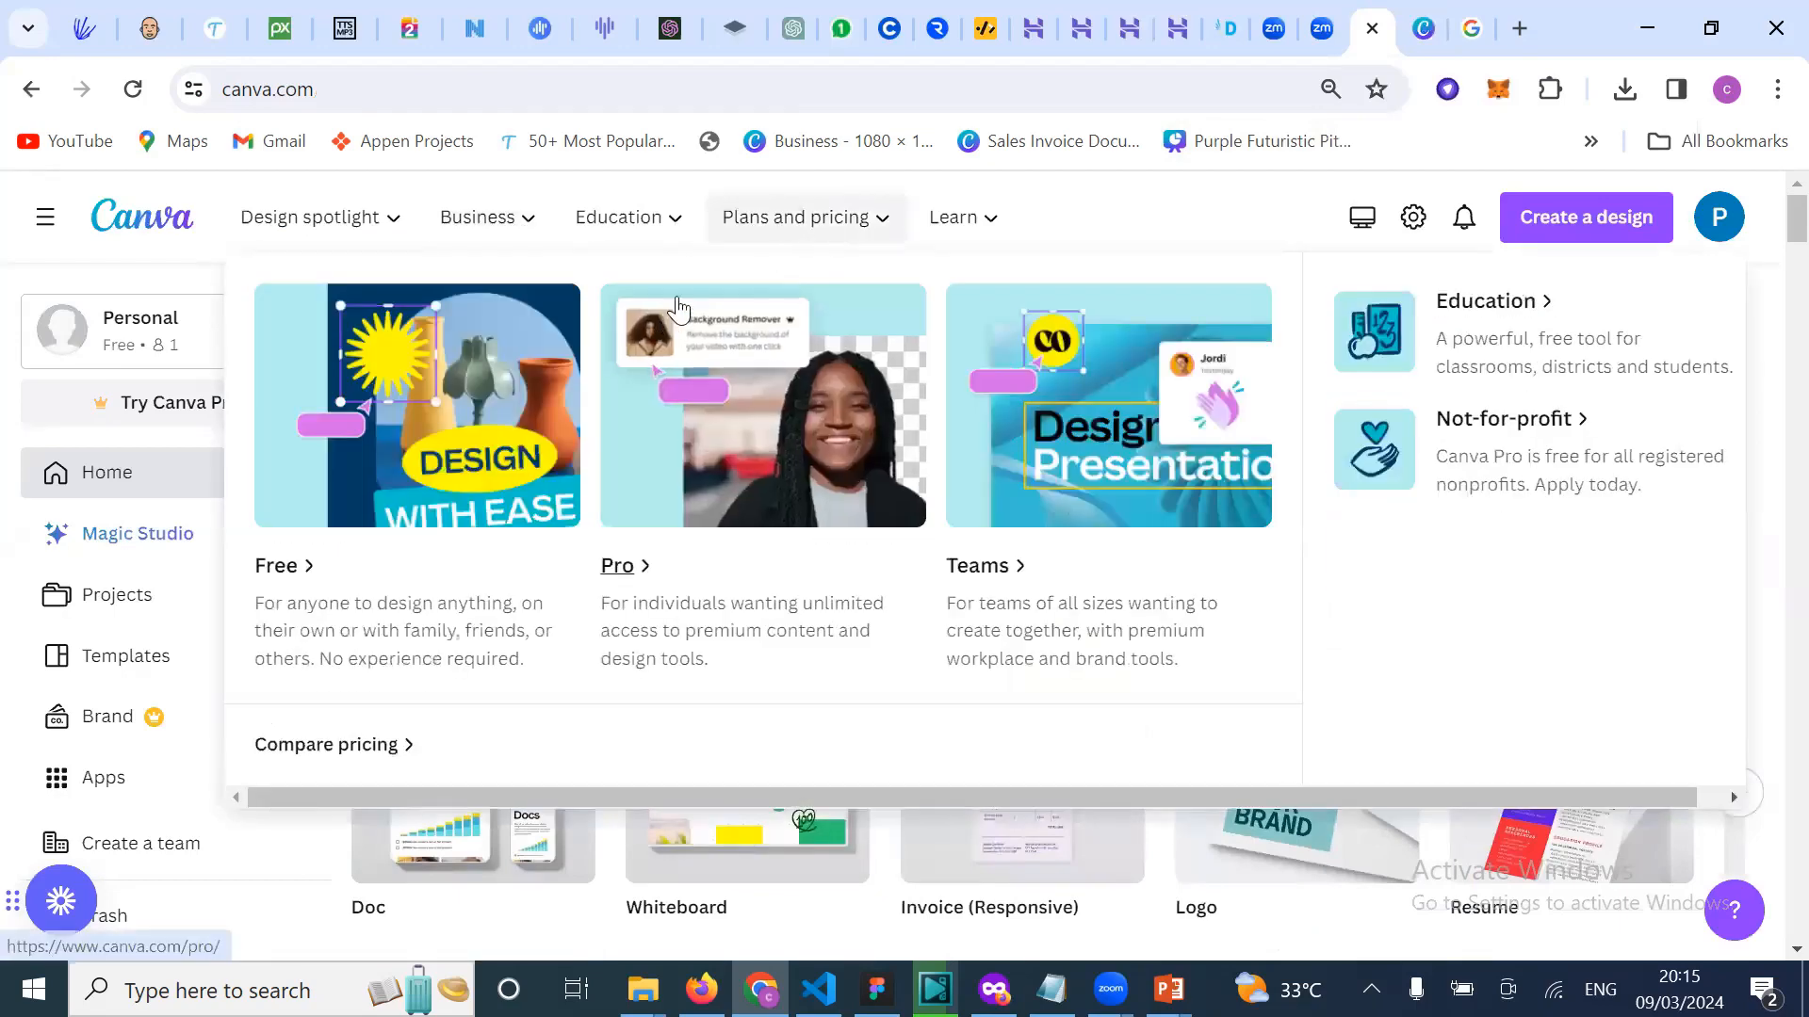
click(1535, 529)
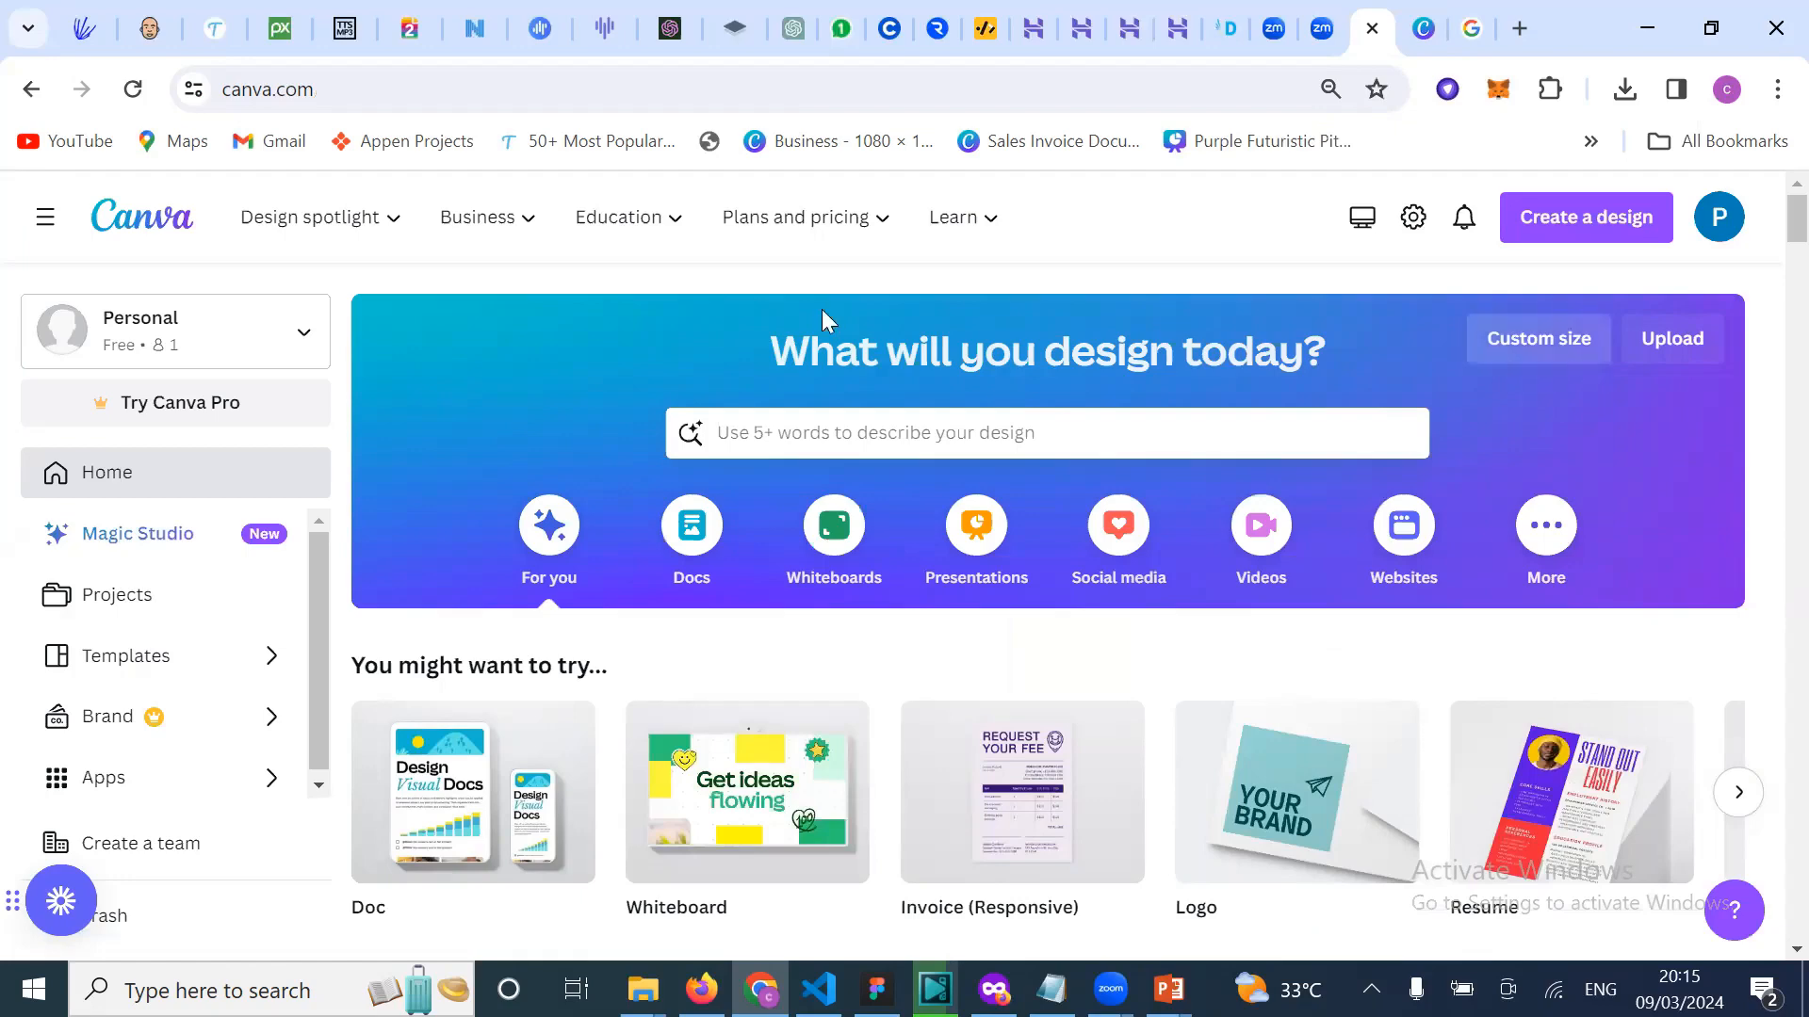
click(521, 226)
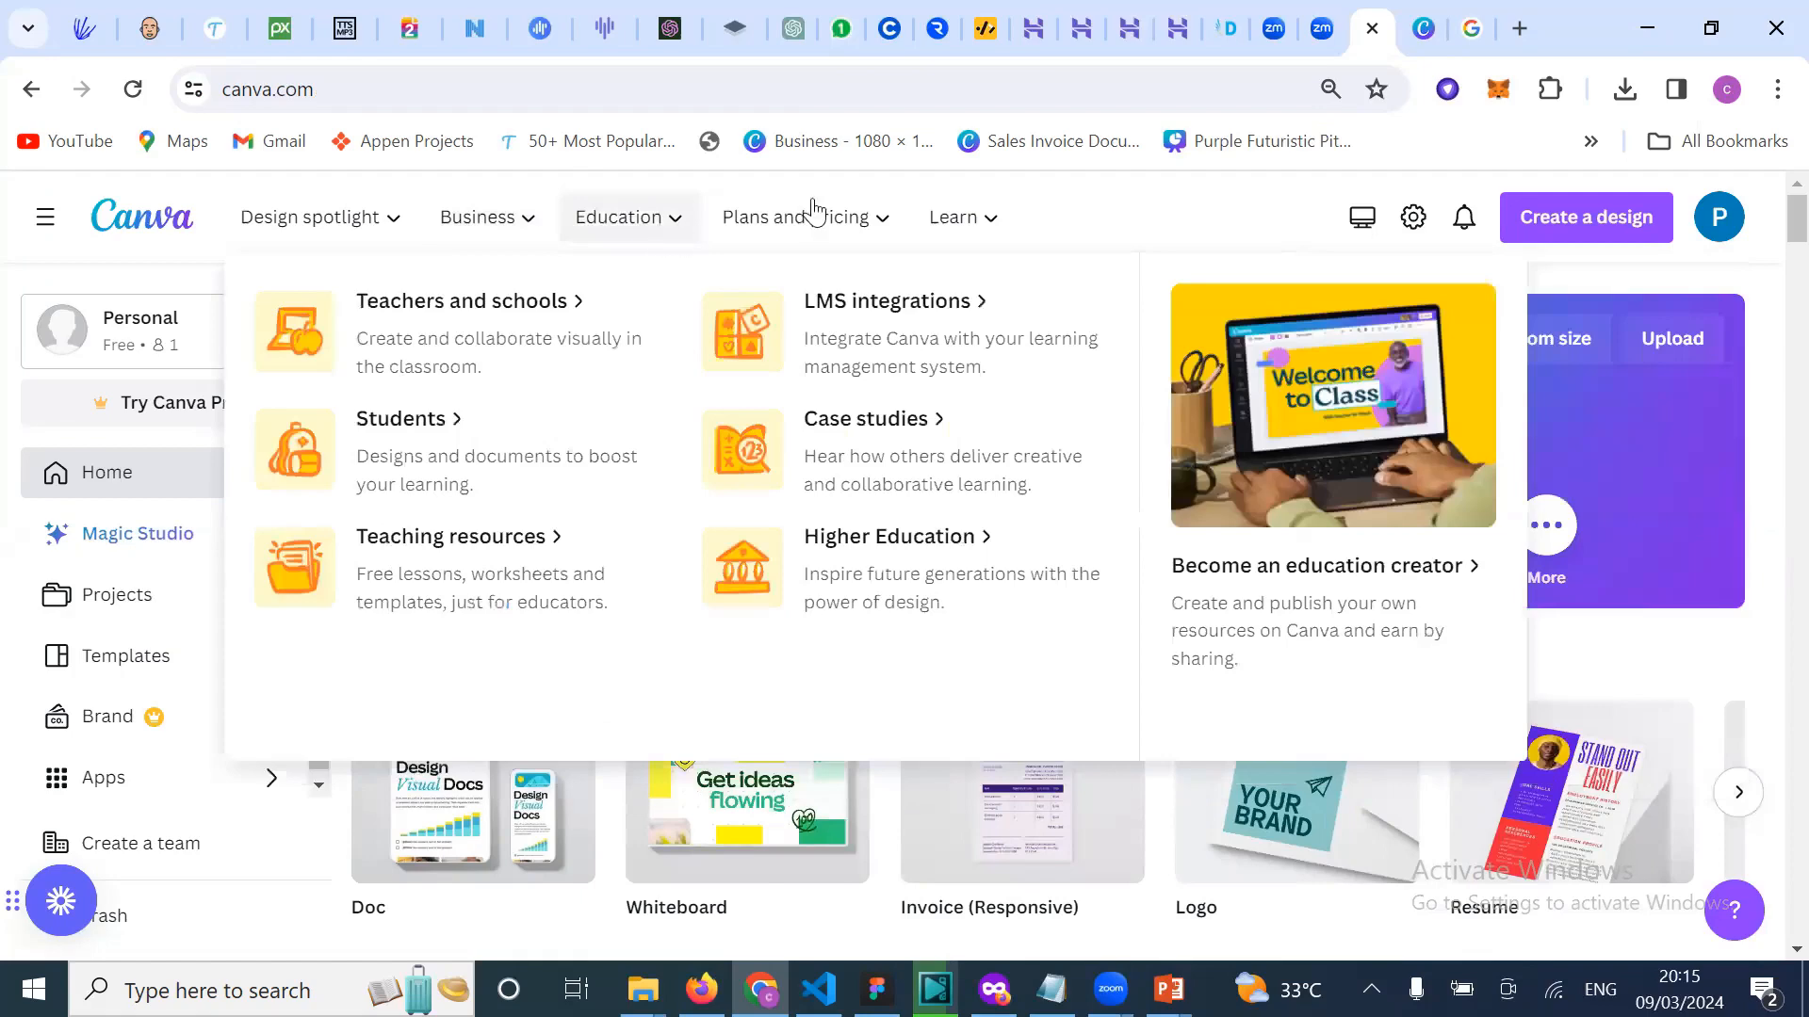
mouse_move(475, 220)
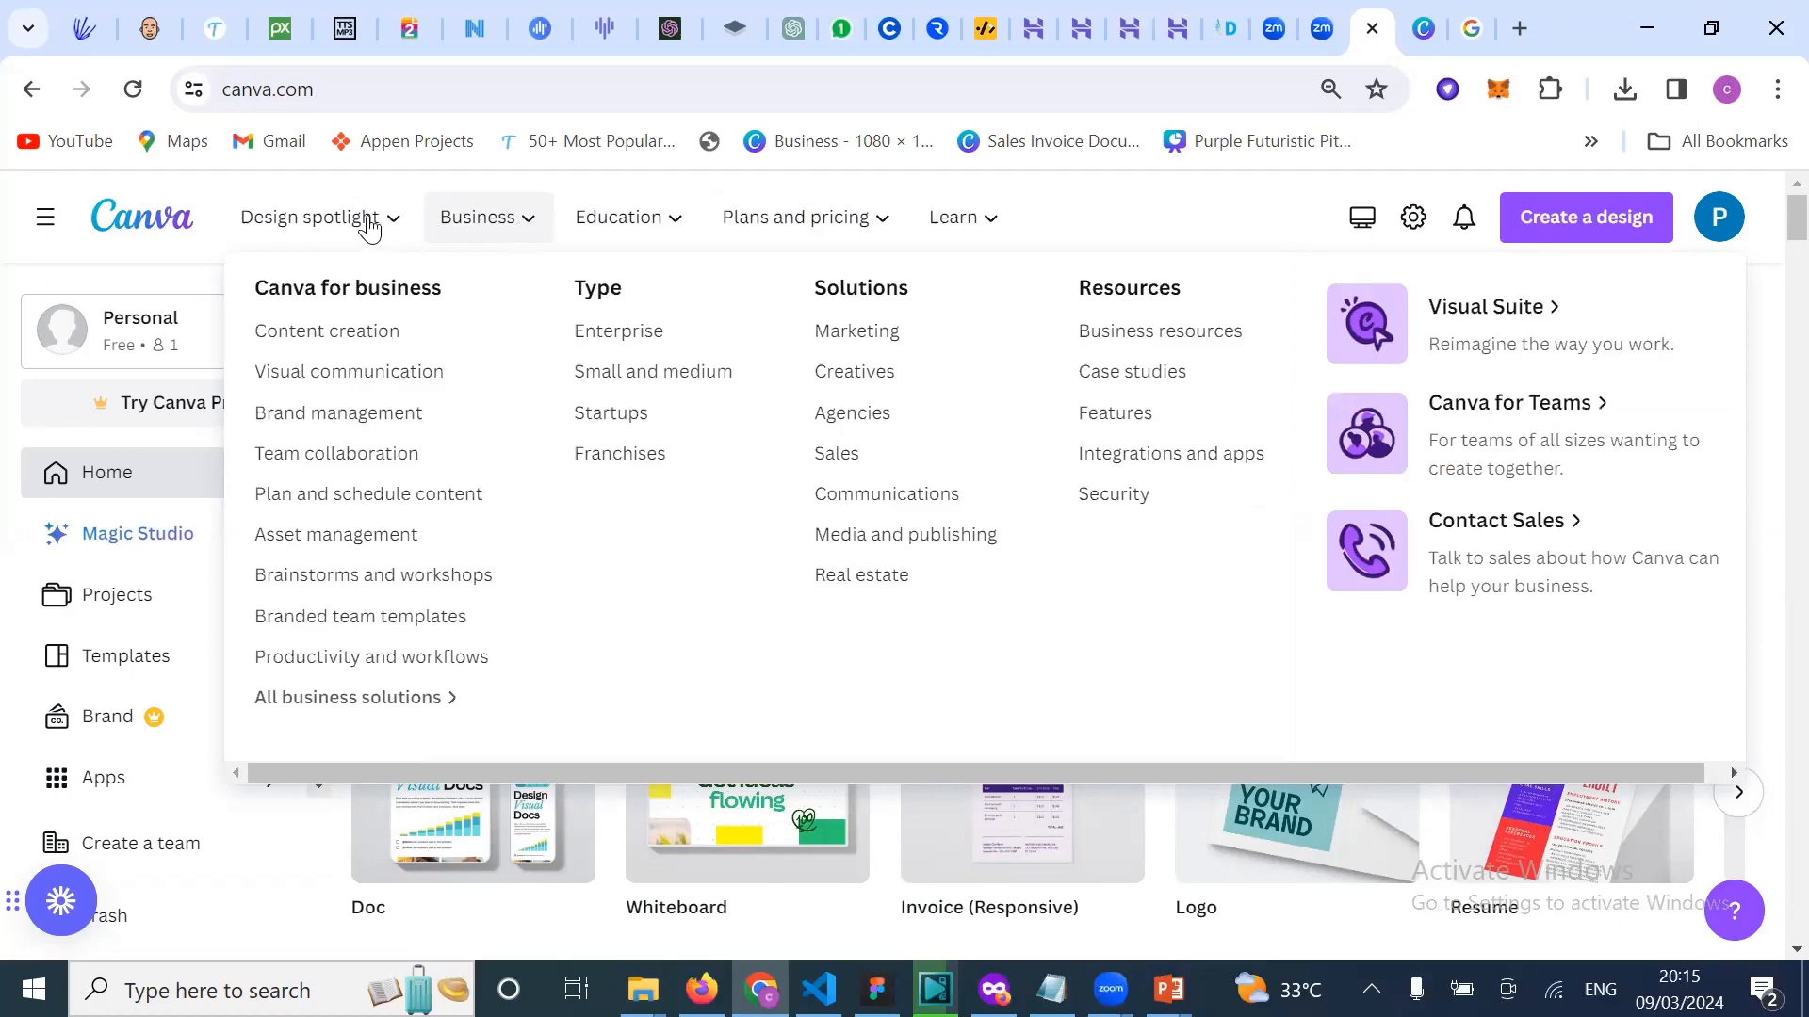
mouse_move(369, 229)
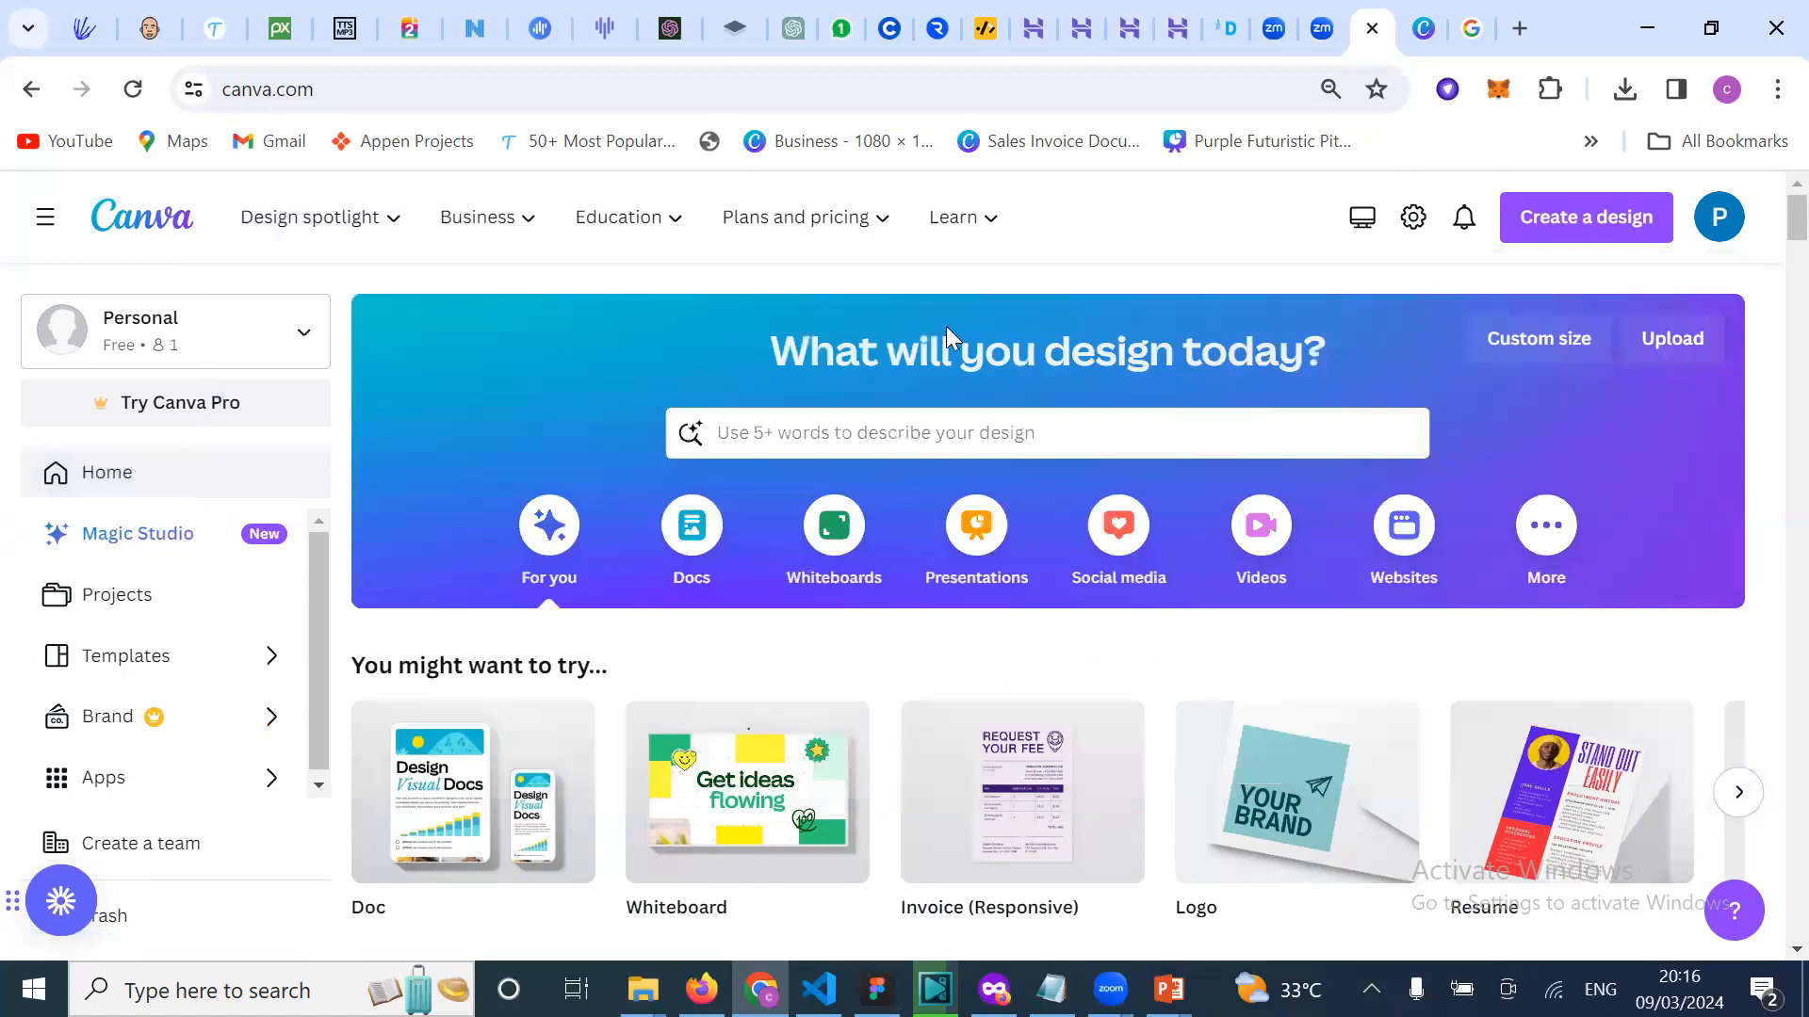
Step: Open Canva's logo templates page and return to its 'Design professional logos instantly' banner
mouse_move(863, 226)
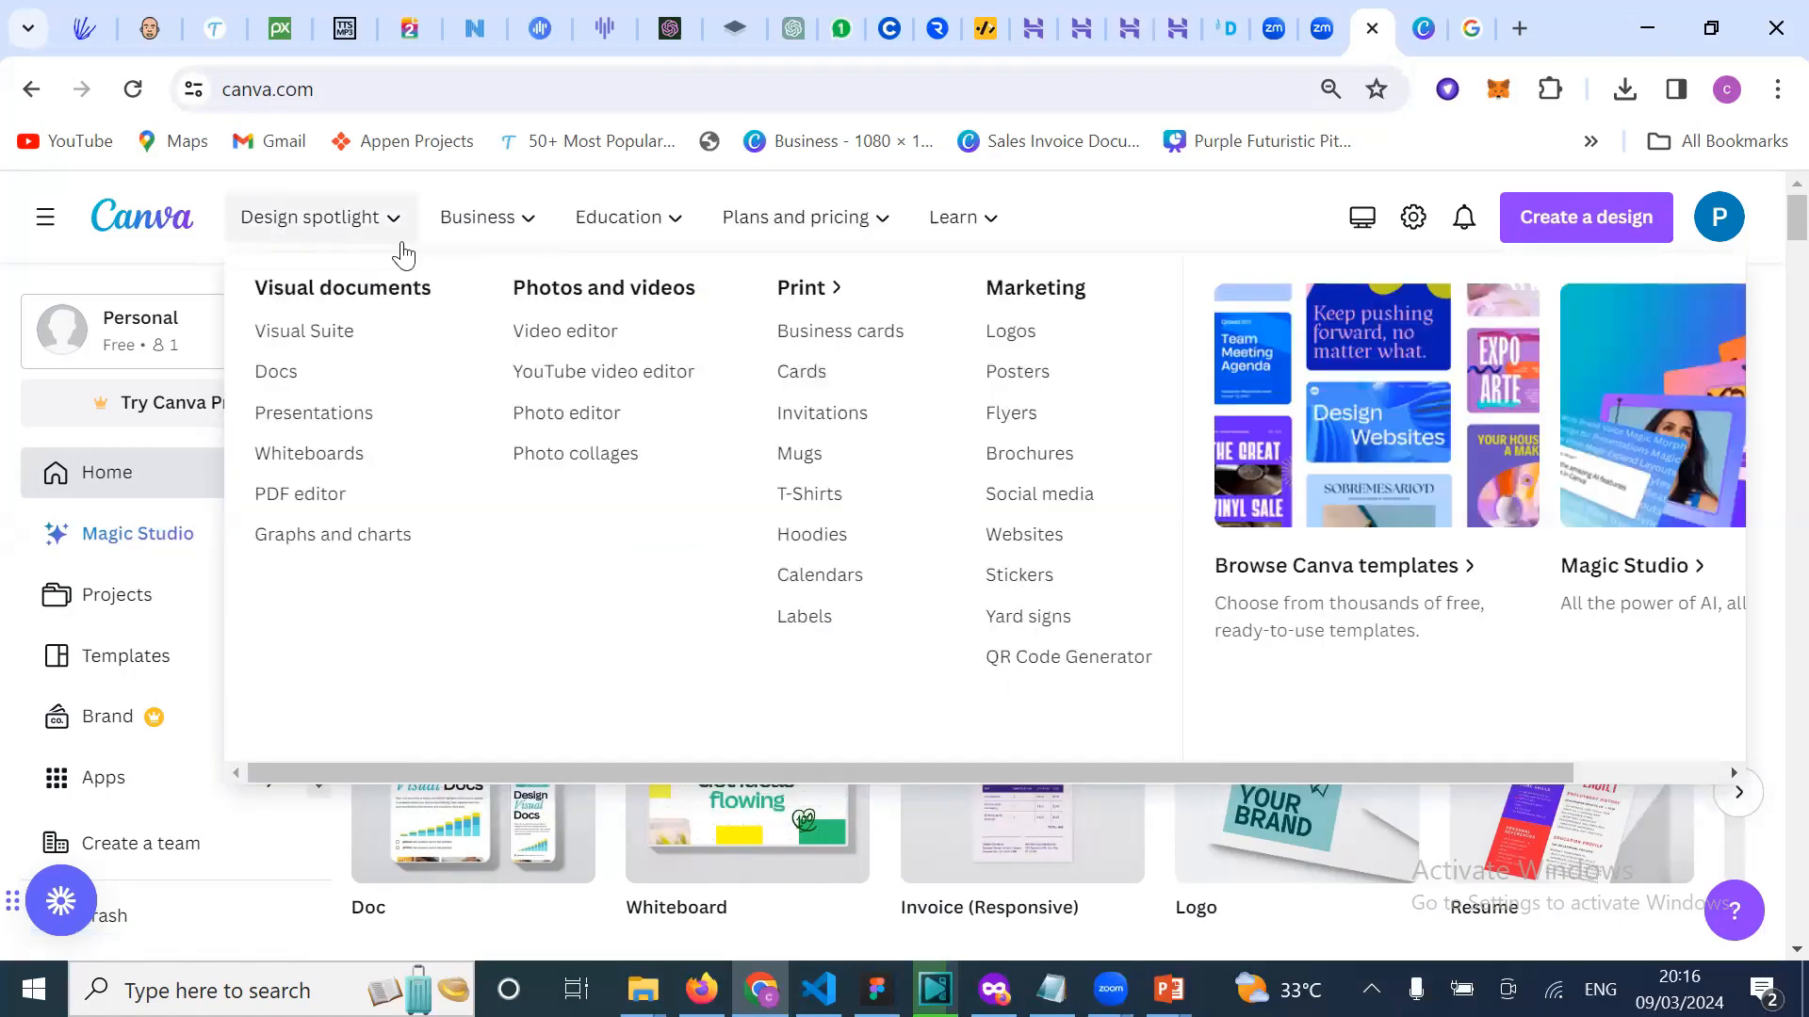
click(1030, 334)
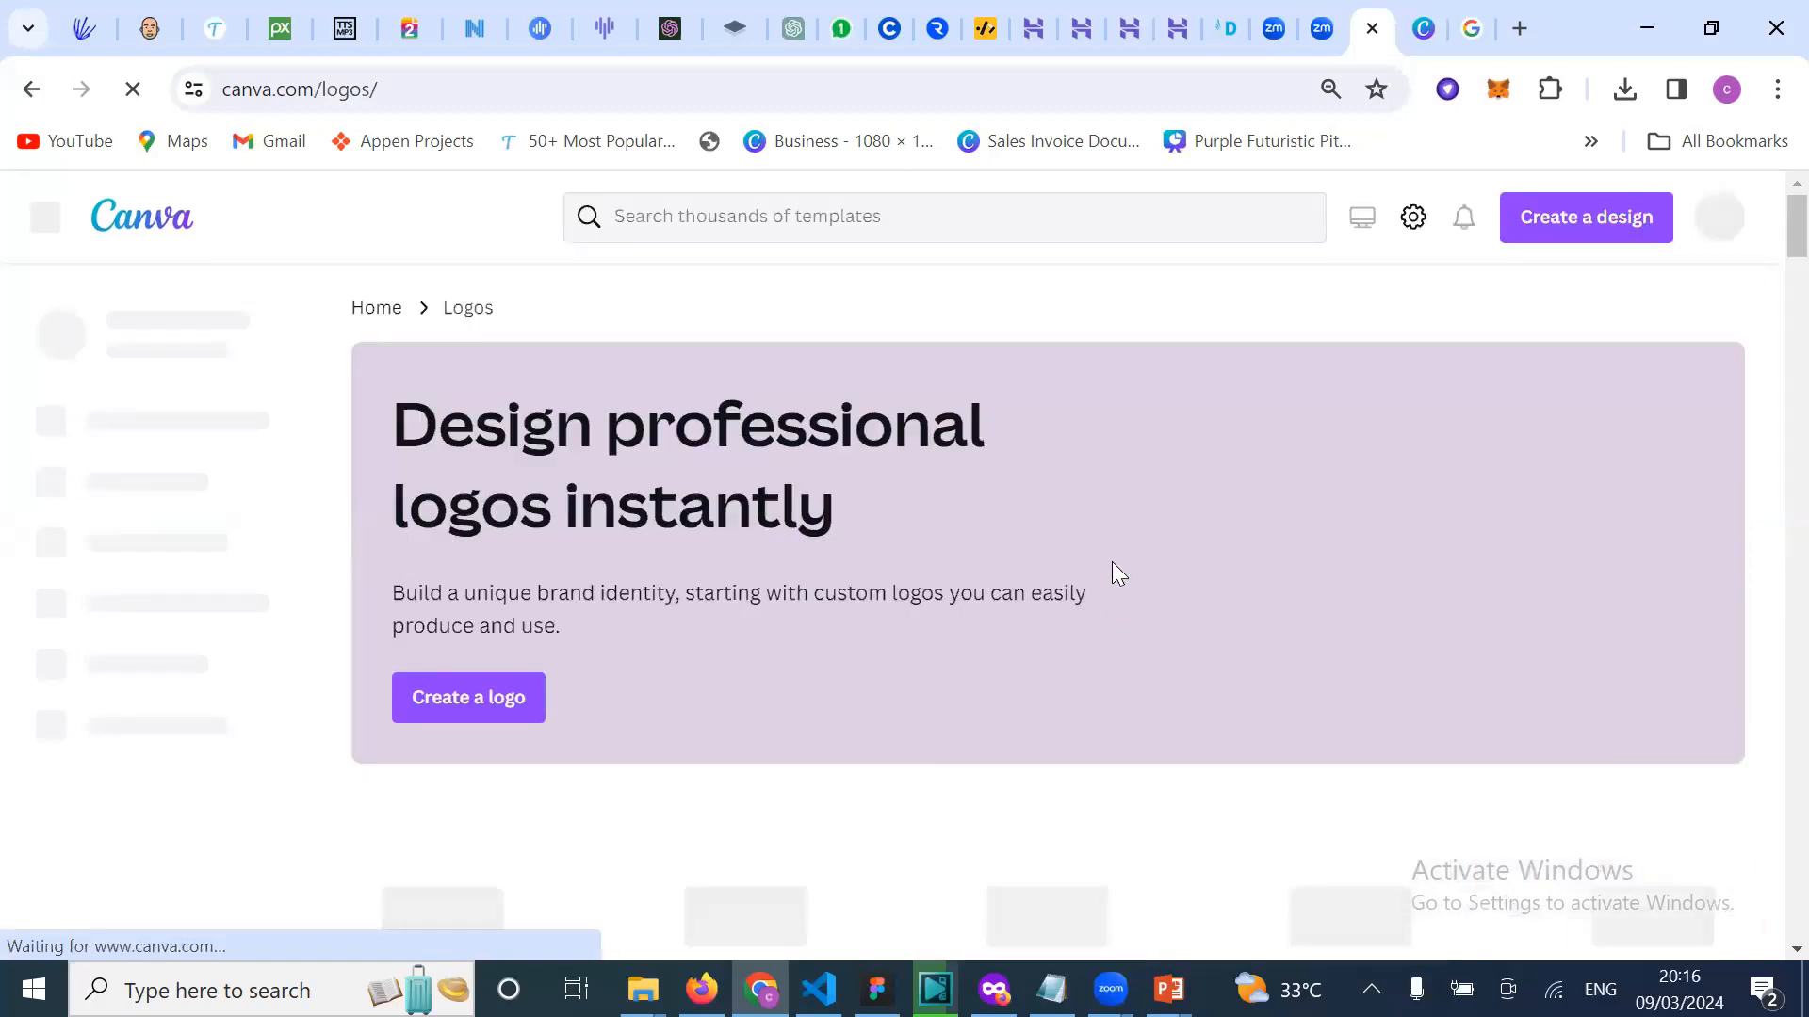
scroll(1112, 564, down, 3)
scroll(1115, 572, down, 1)
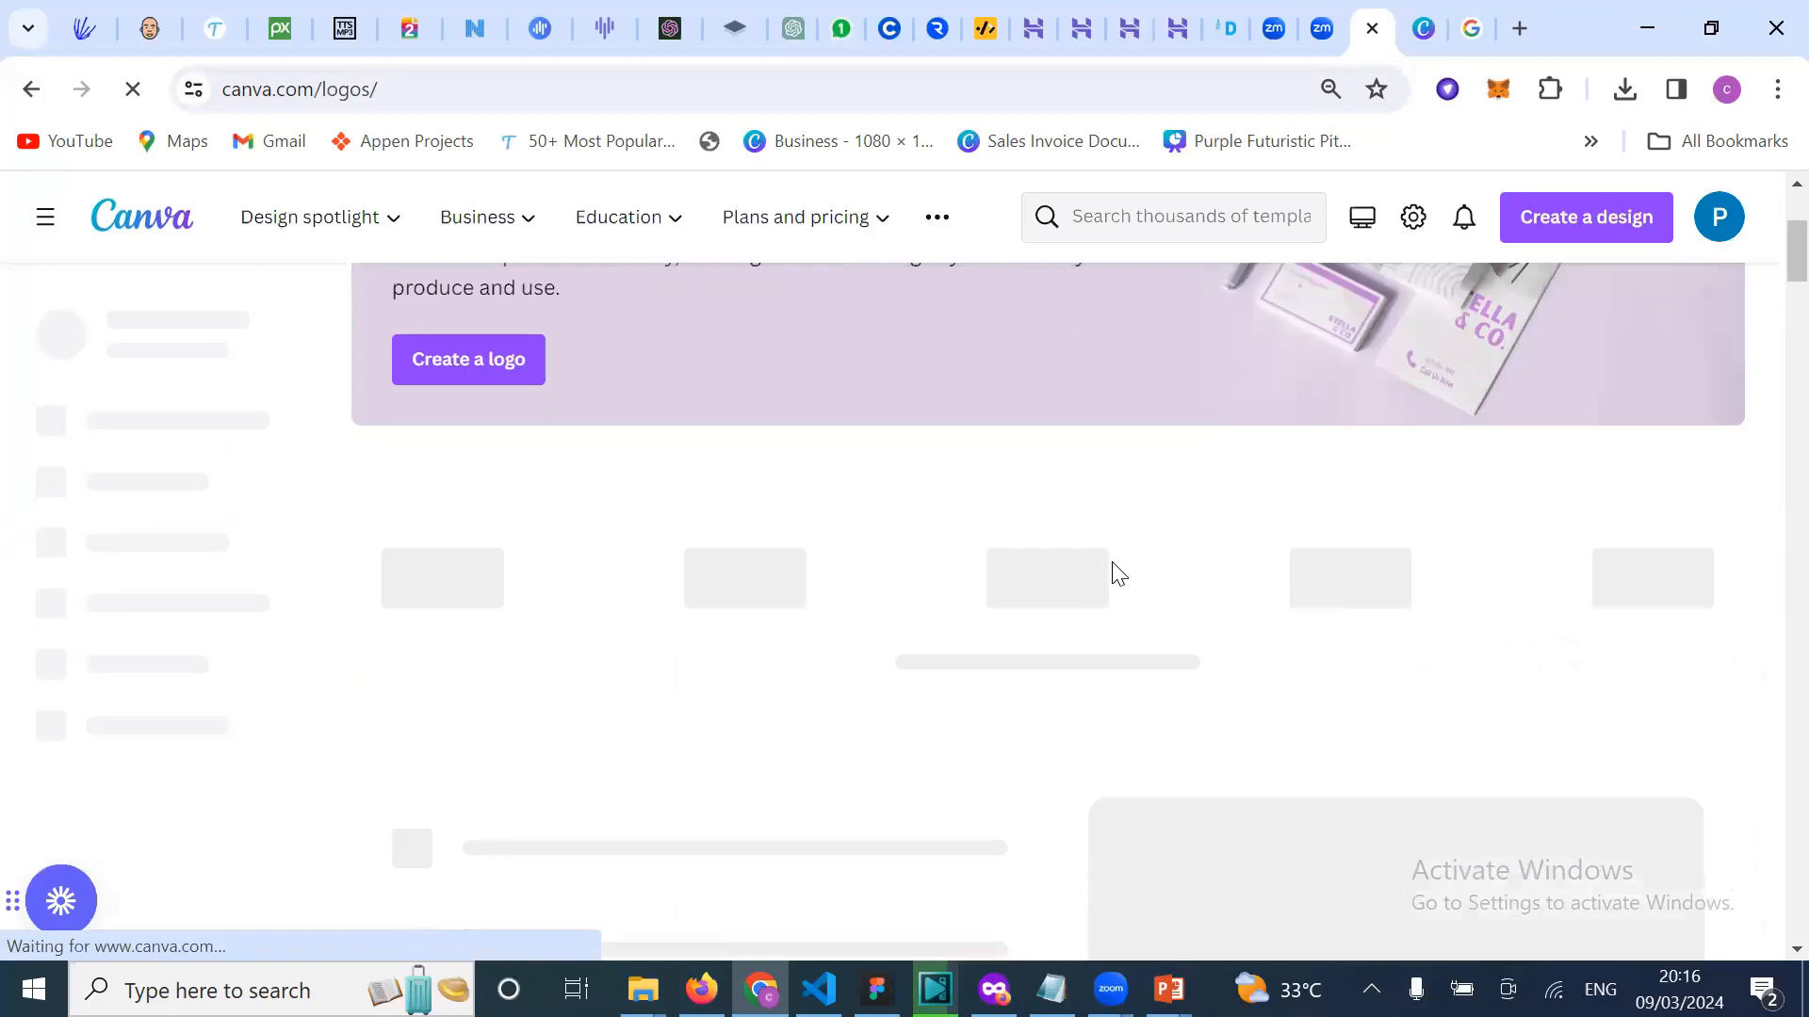
scroll(1113, 564, up, 2)
scroll(1111, 572, down, 1)
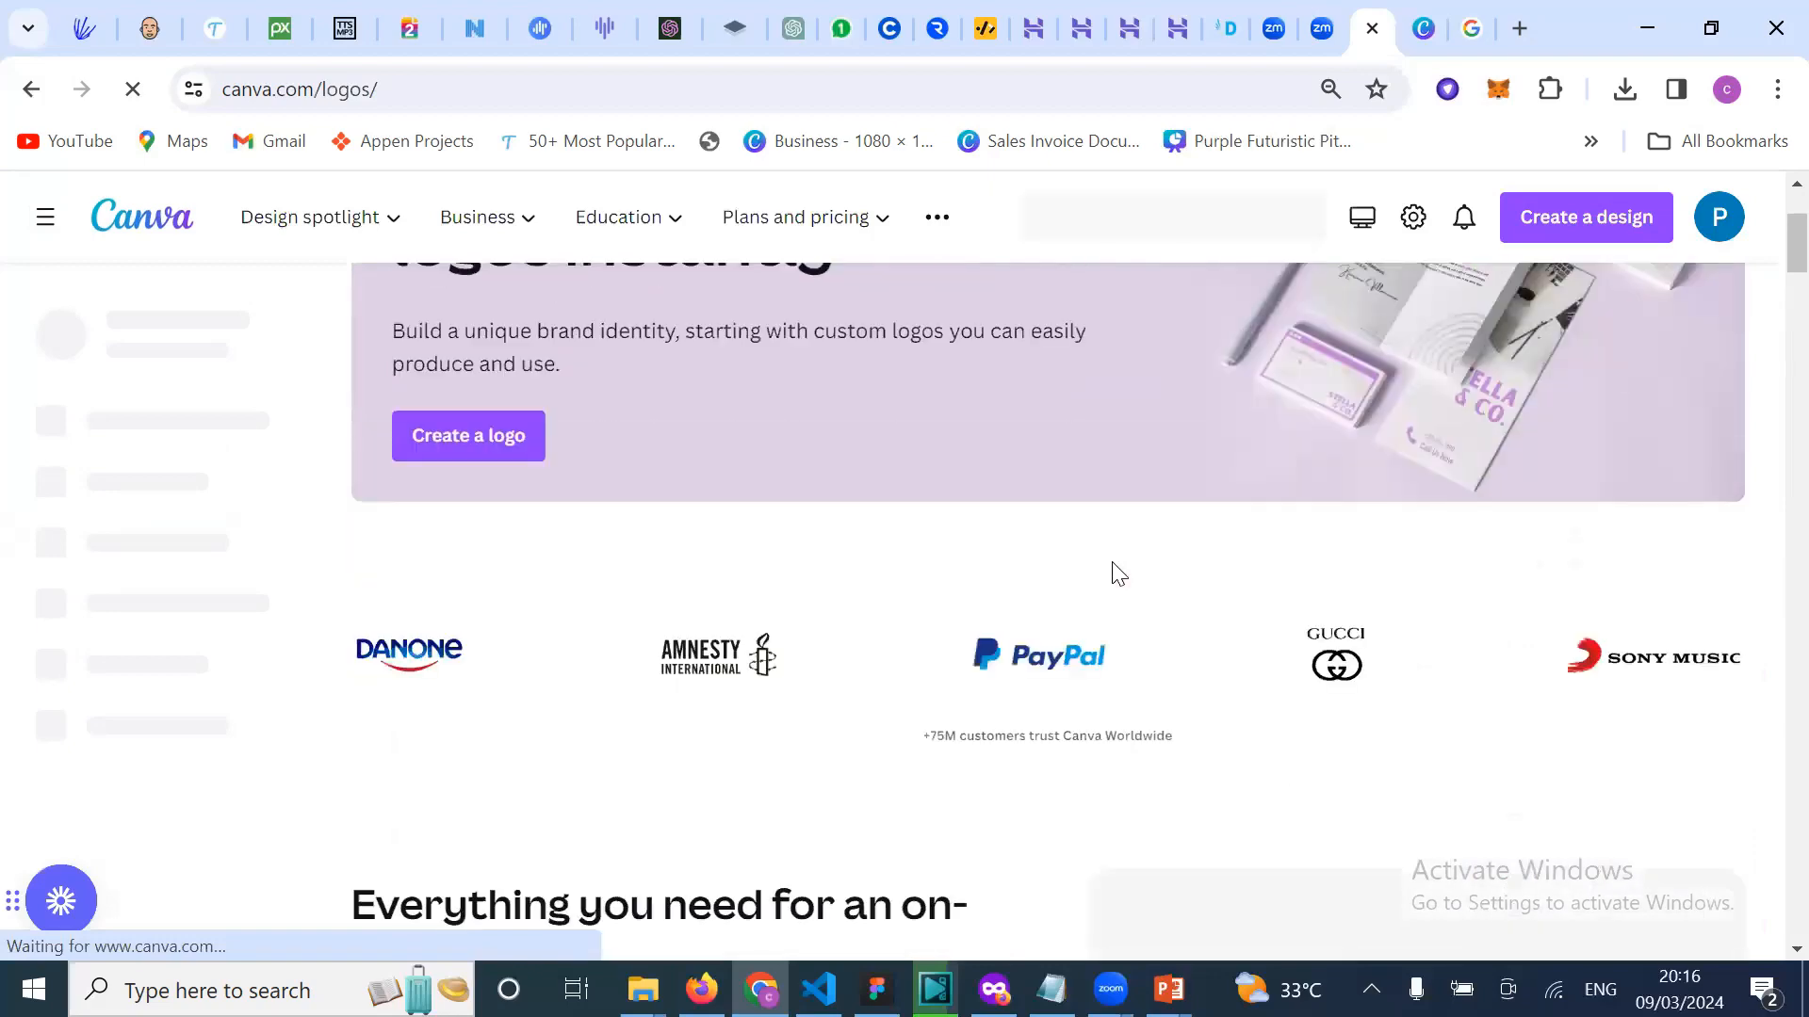
scroll(1115, 573, down, 4)
scroll(1112, 562, up, 5)
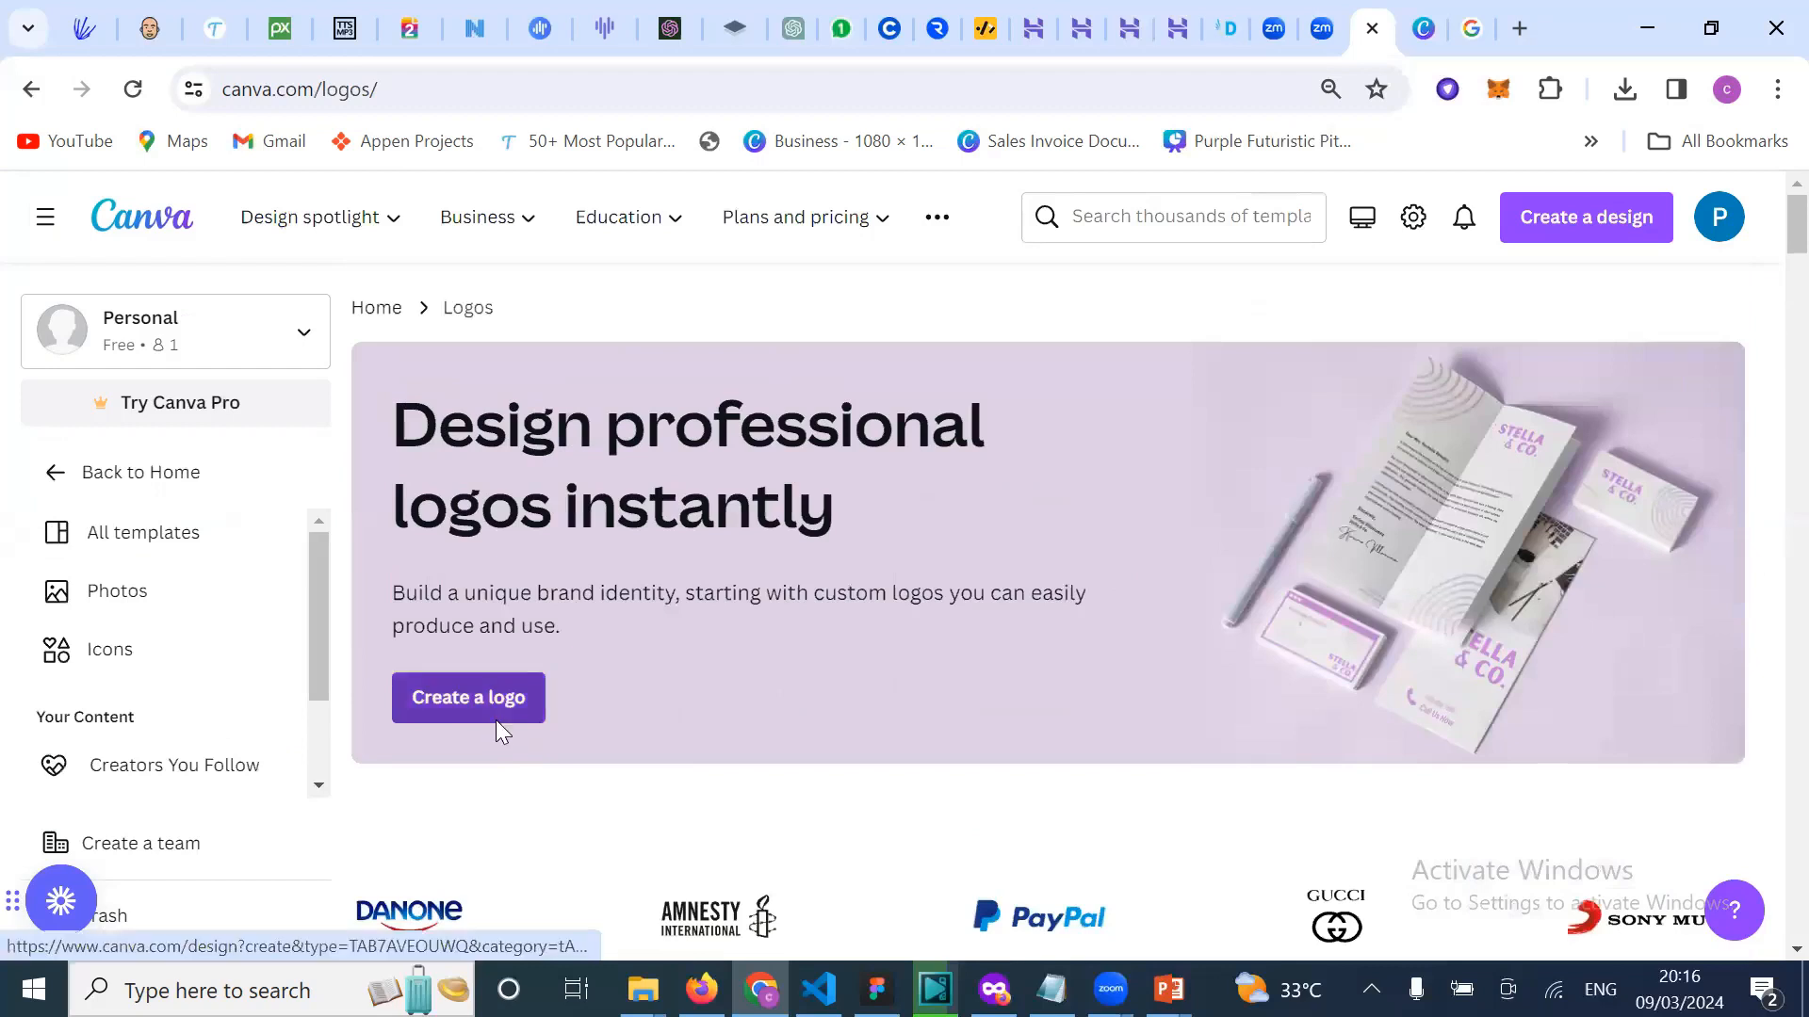
Step: Start a blank square logo with Create a logo and browse the Logo templates panel
click(497, 722)
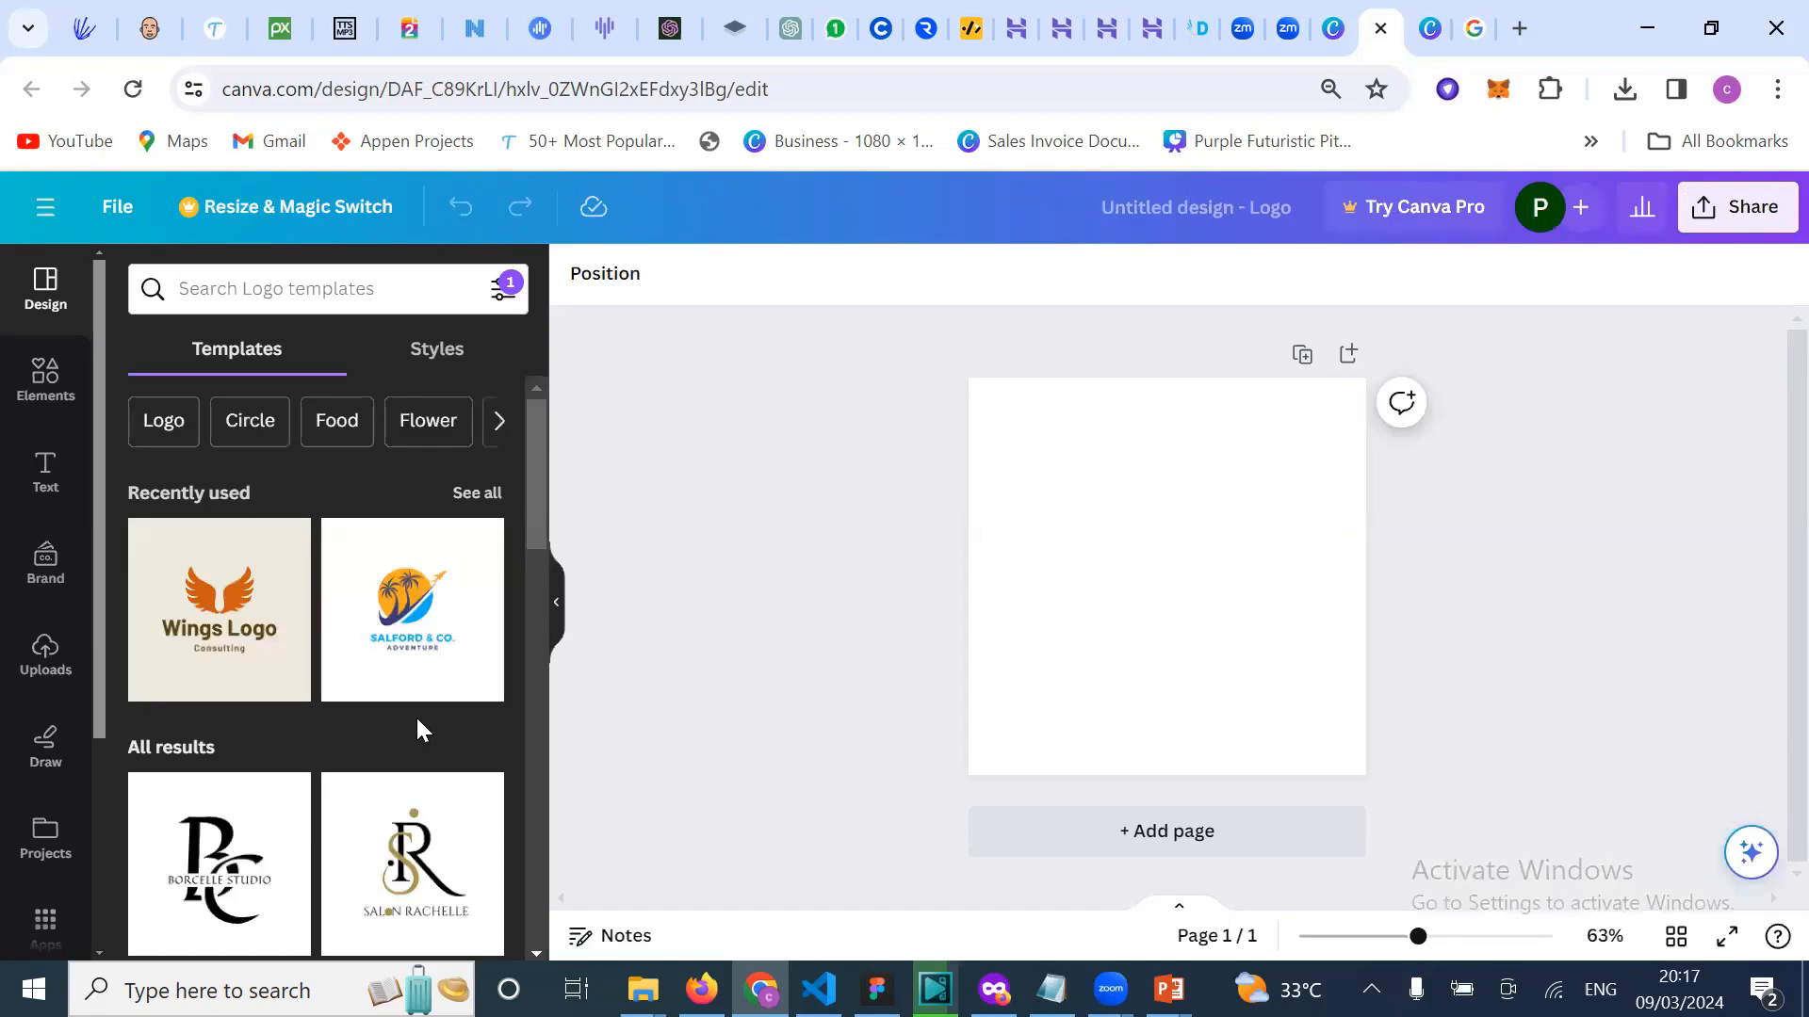
scroll(415, 715, down, 2)
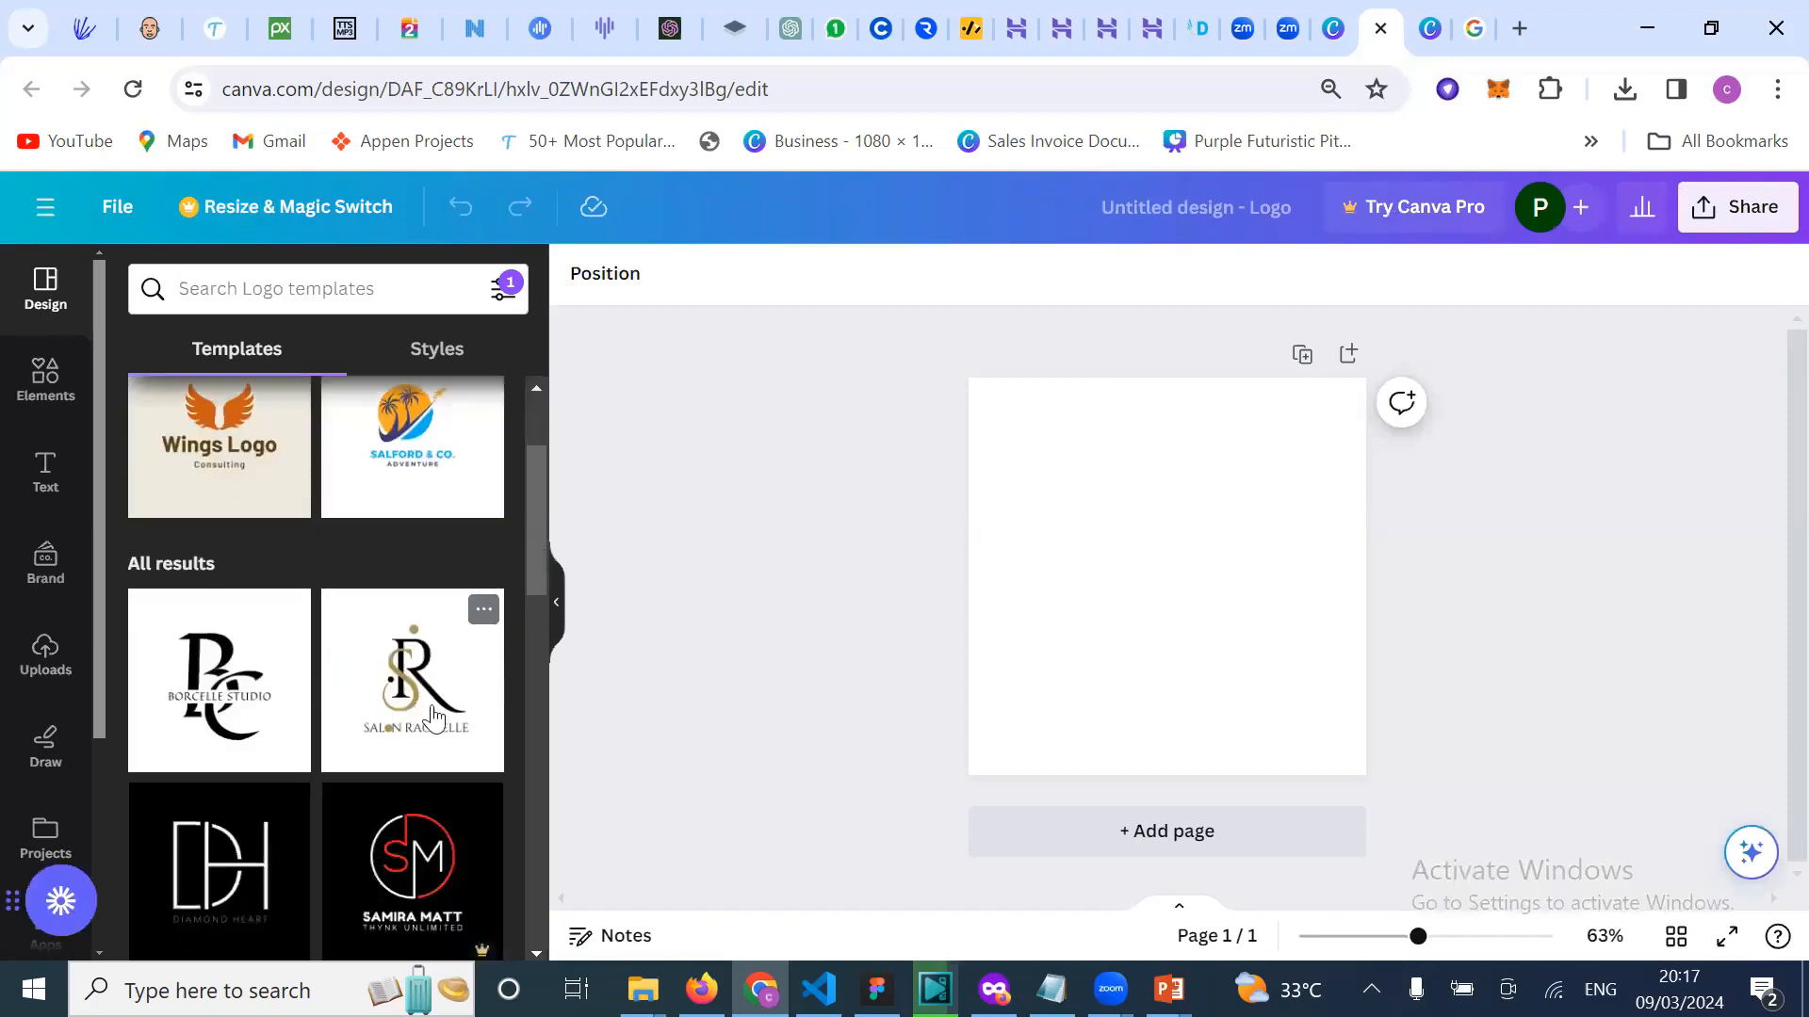
scroll(396, 715, down, 2)
scroll(379, 872, down, 2)
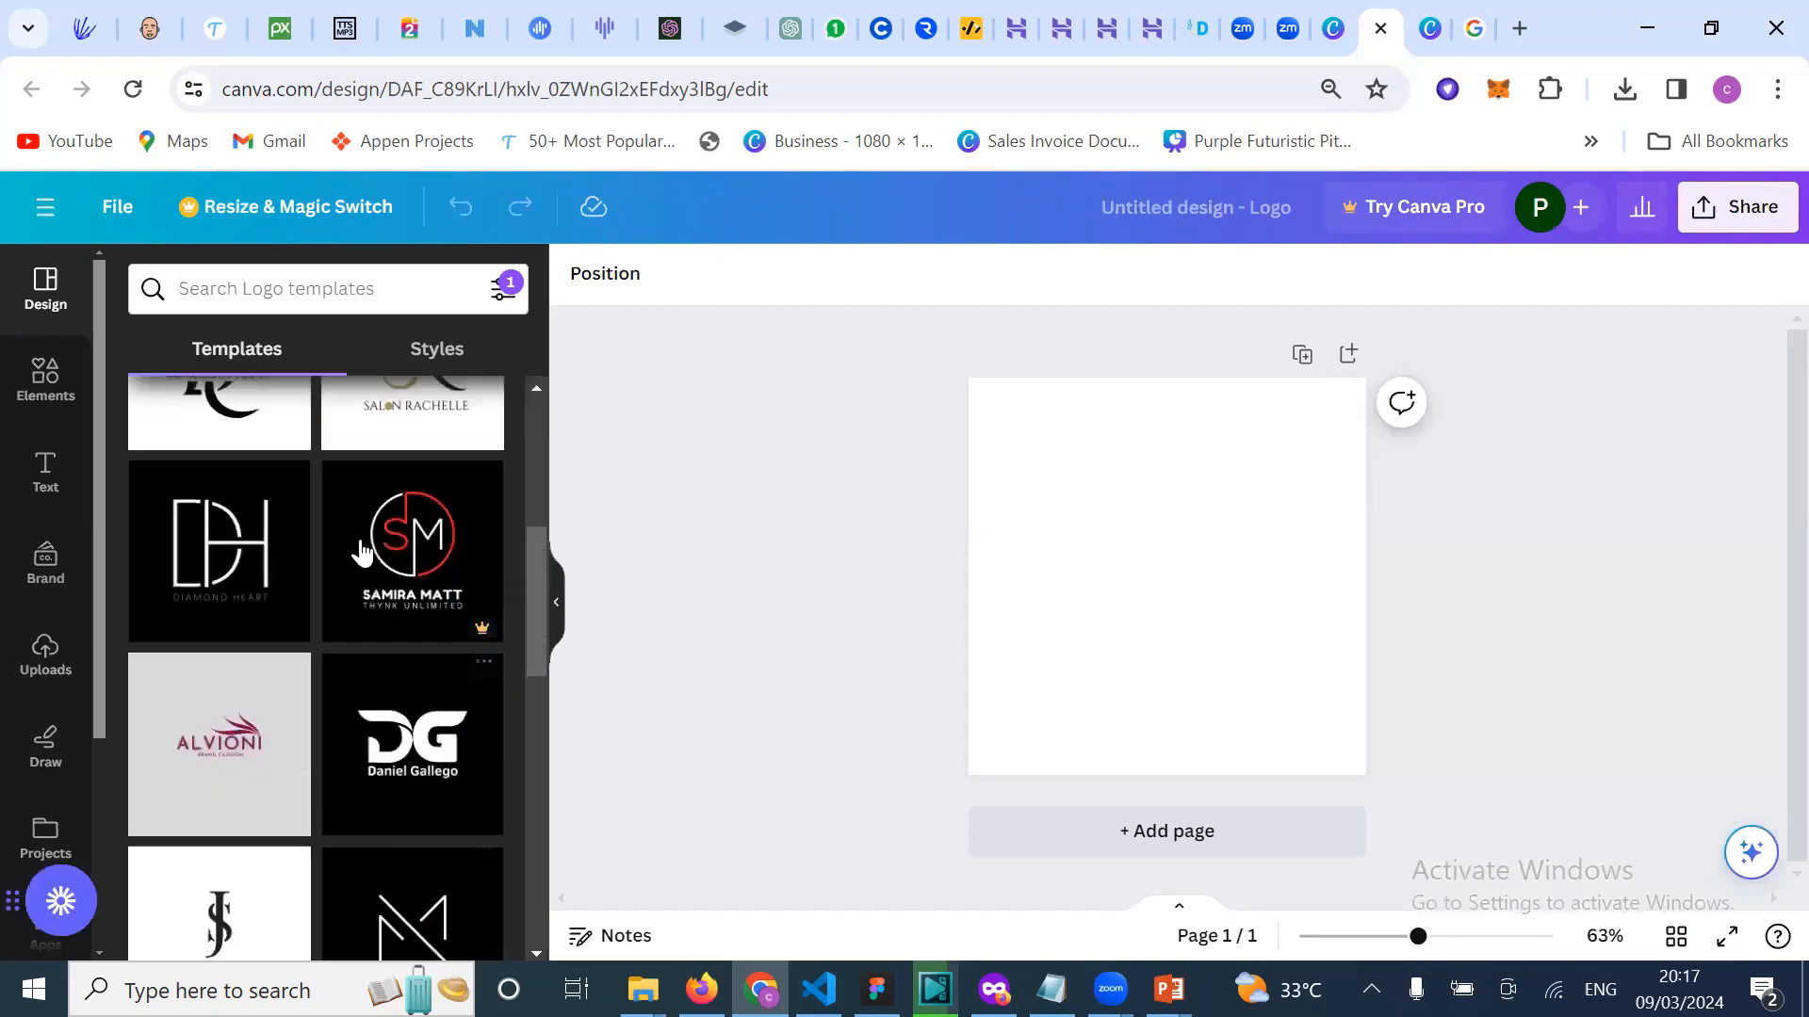
scroll(368, 575, down, 2)
scroll(415, 820, down, 2)
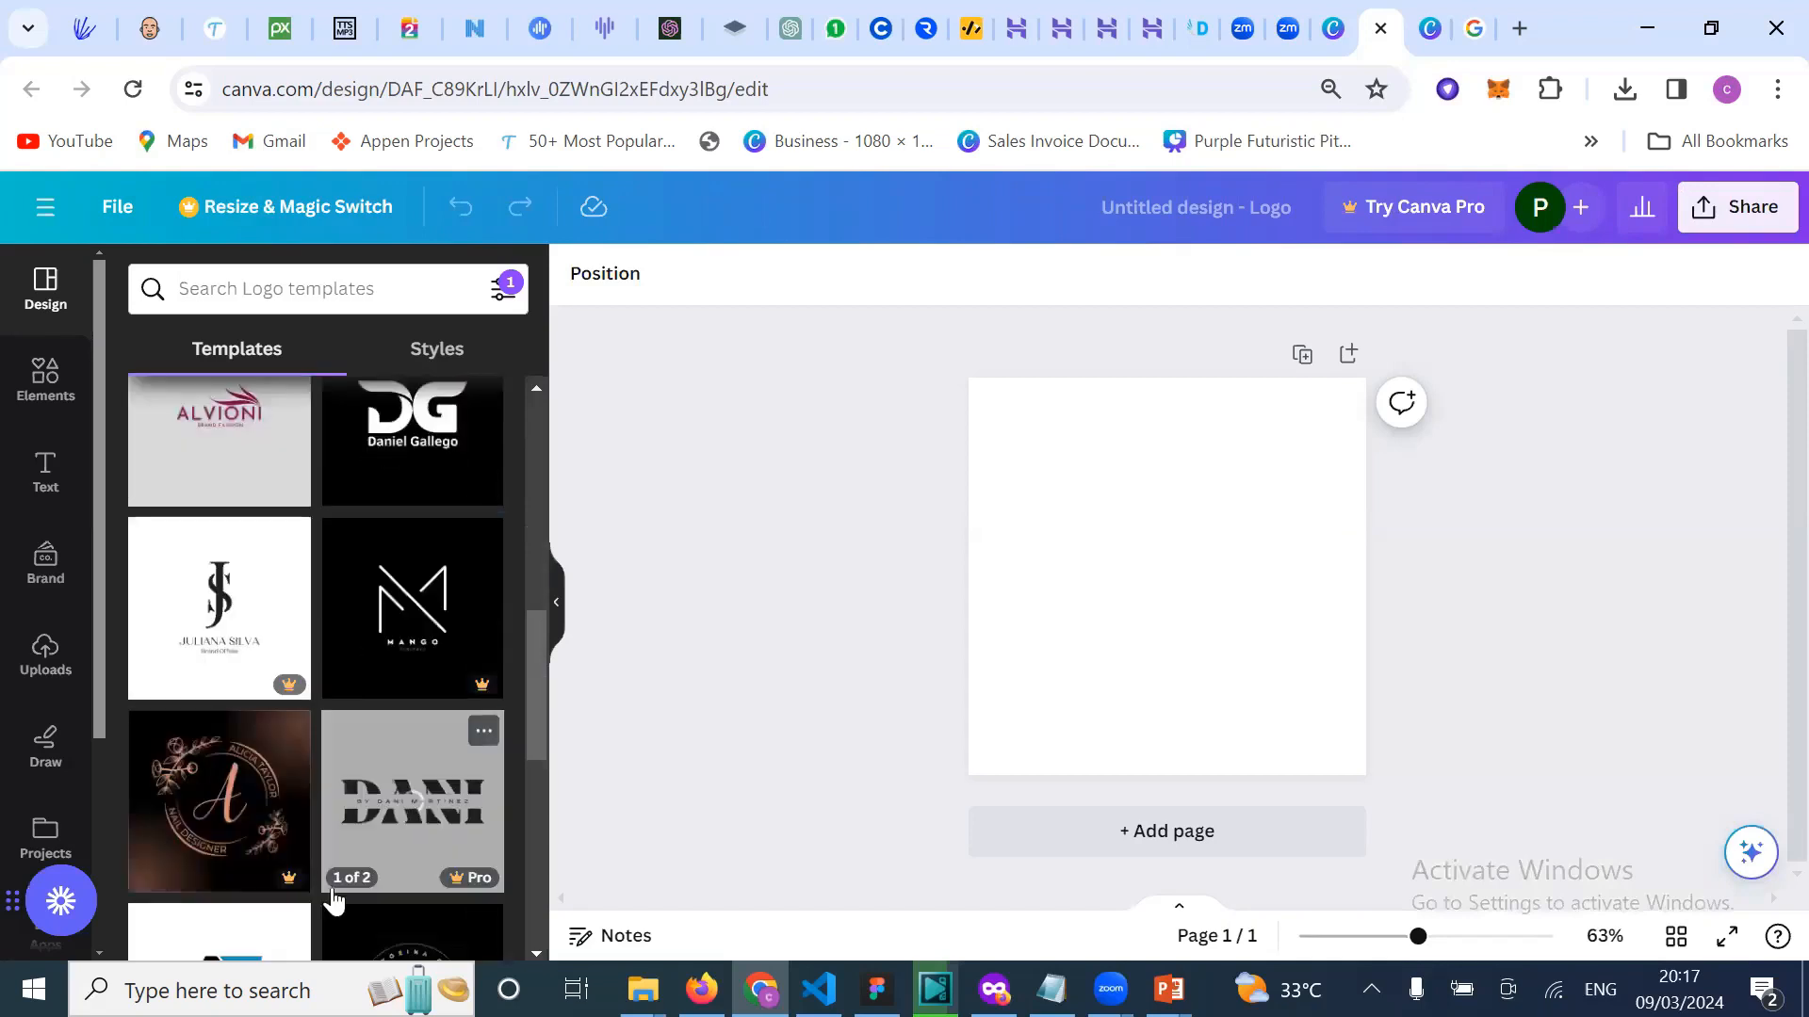
scroll(308, 741, down, 2)
scroll(306, 741, up, 10)
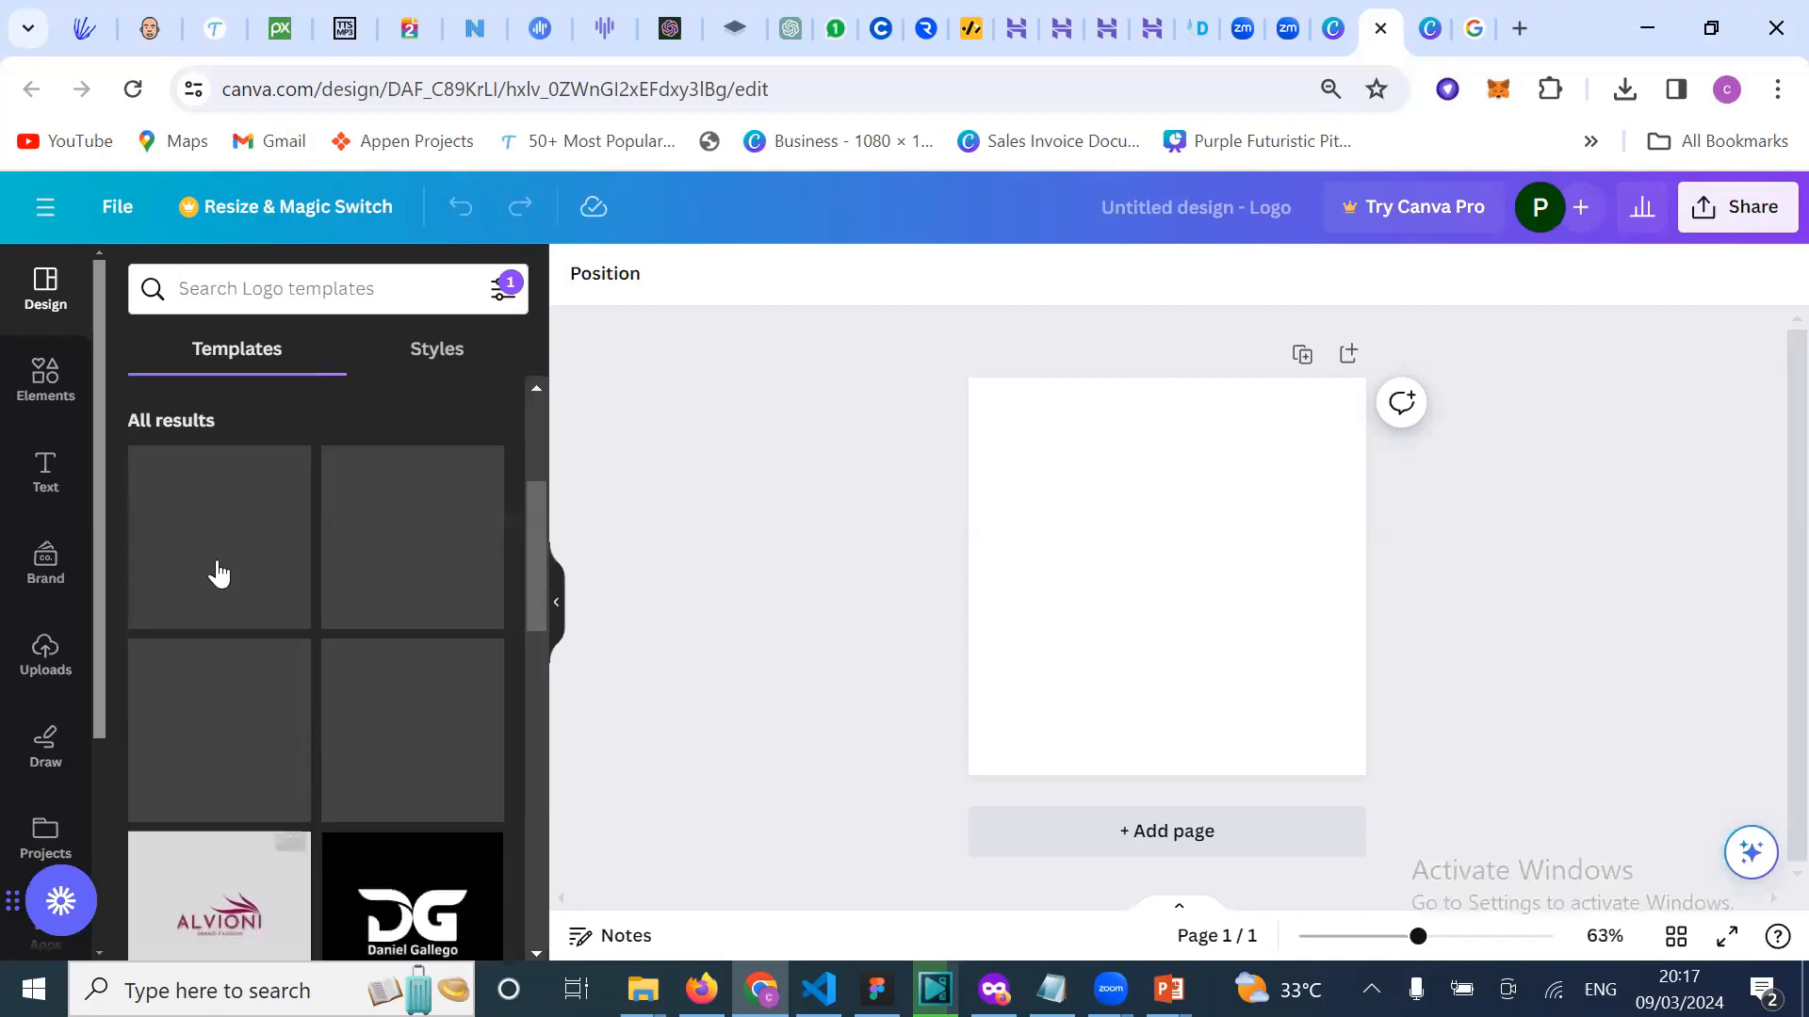
scroll(214, 573, up, 3)
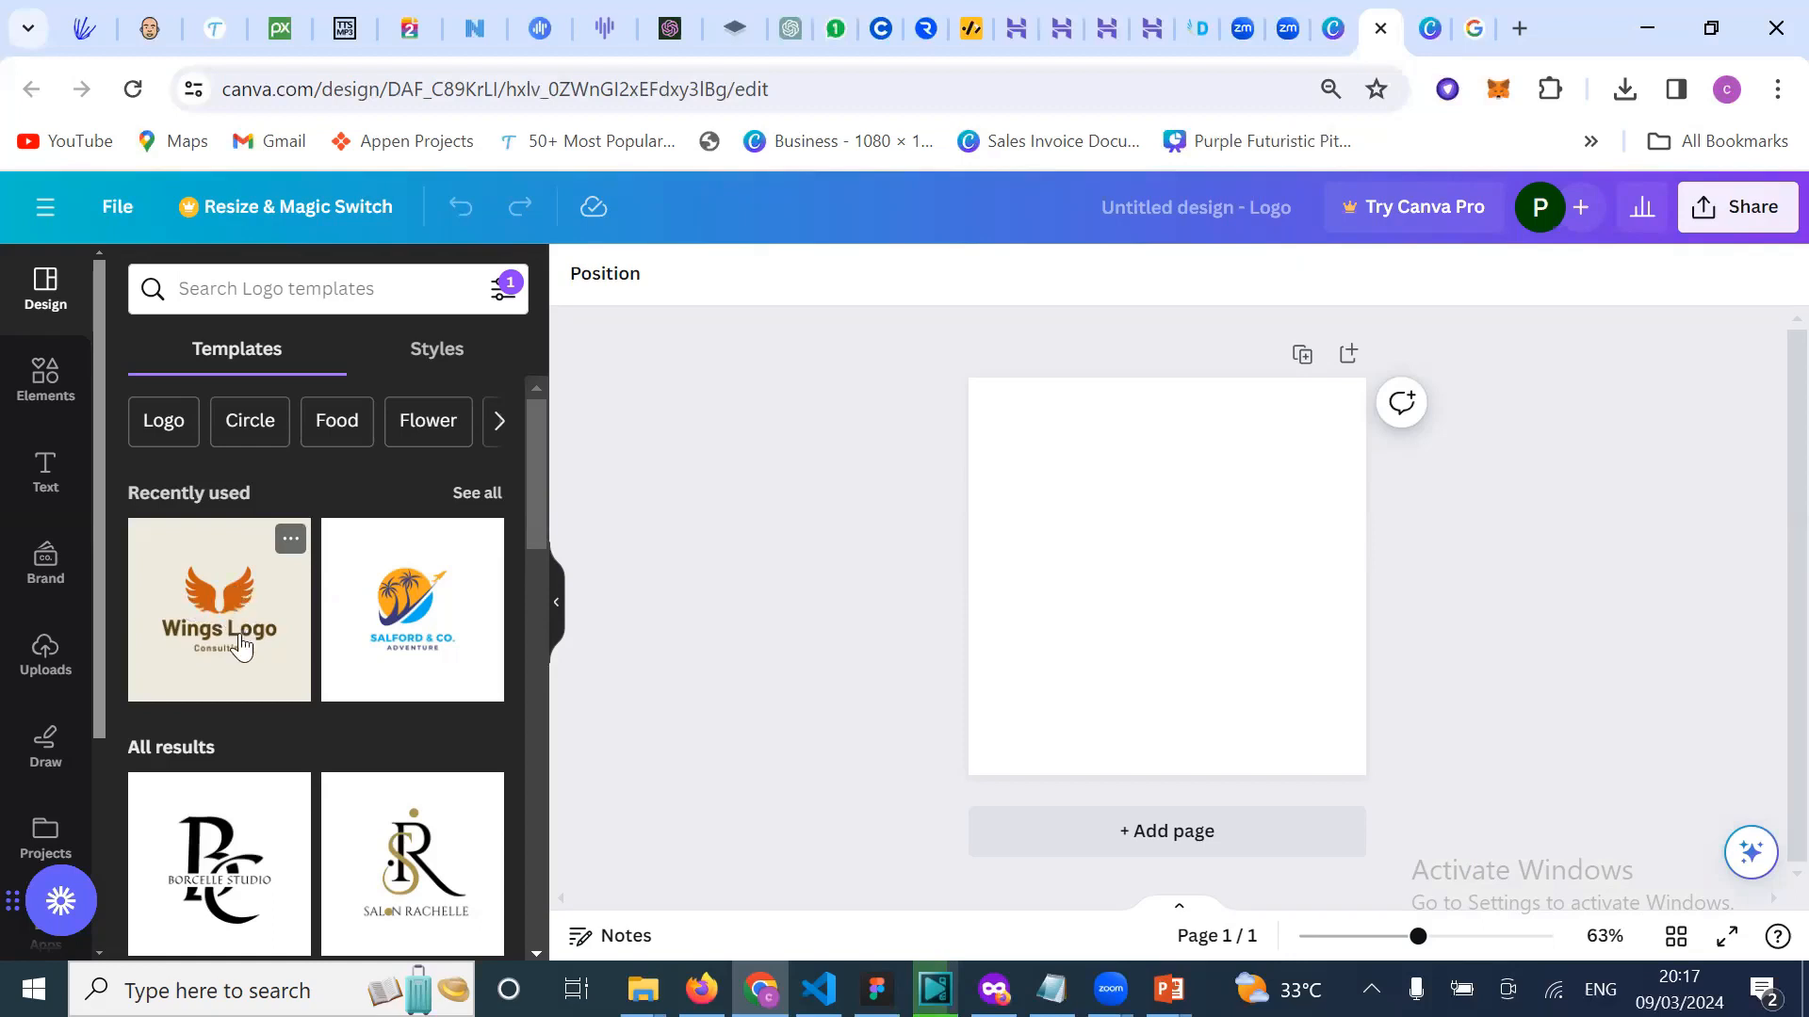
scroll(241, 644, down, 1)
scroll(347, 528, down, 1)
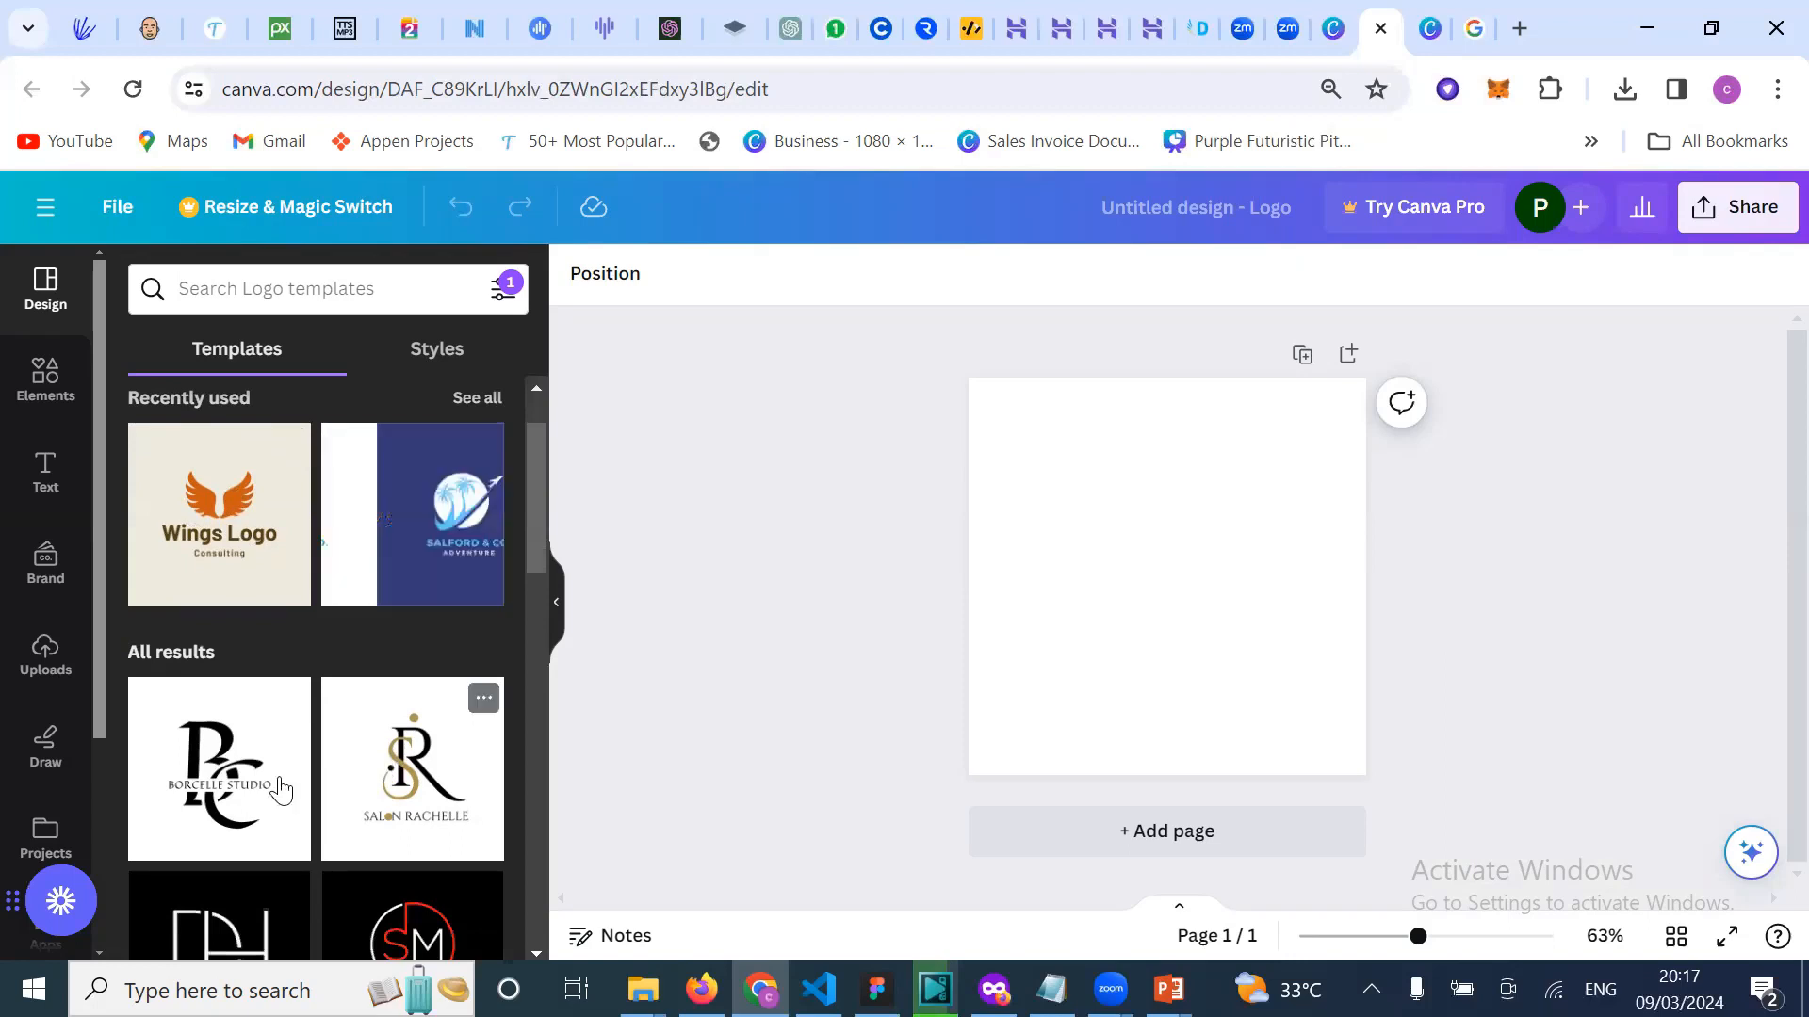
scroll(187, 603, down, 2)
scroll(227, 685, down, 1)
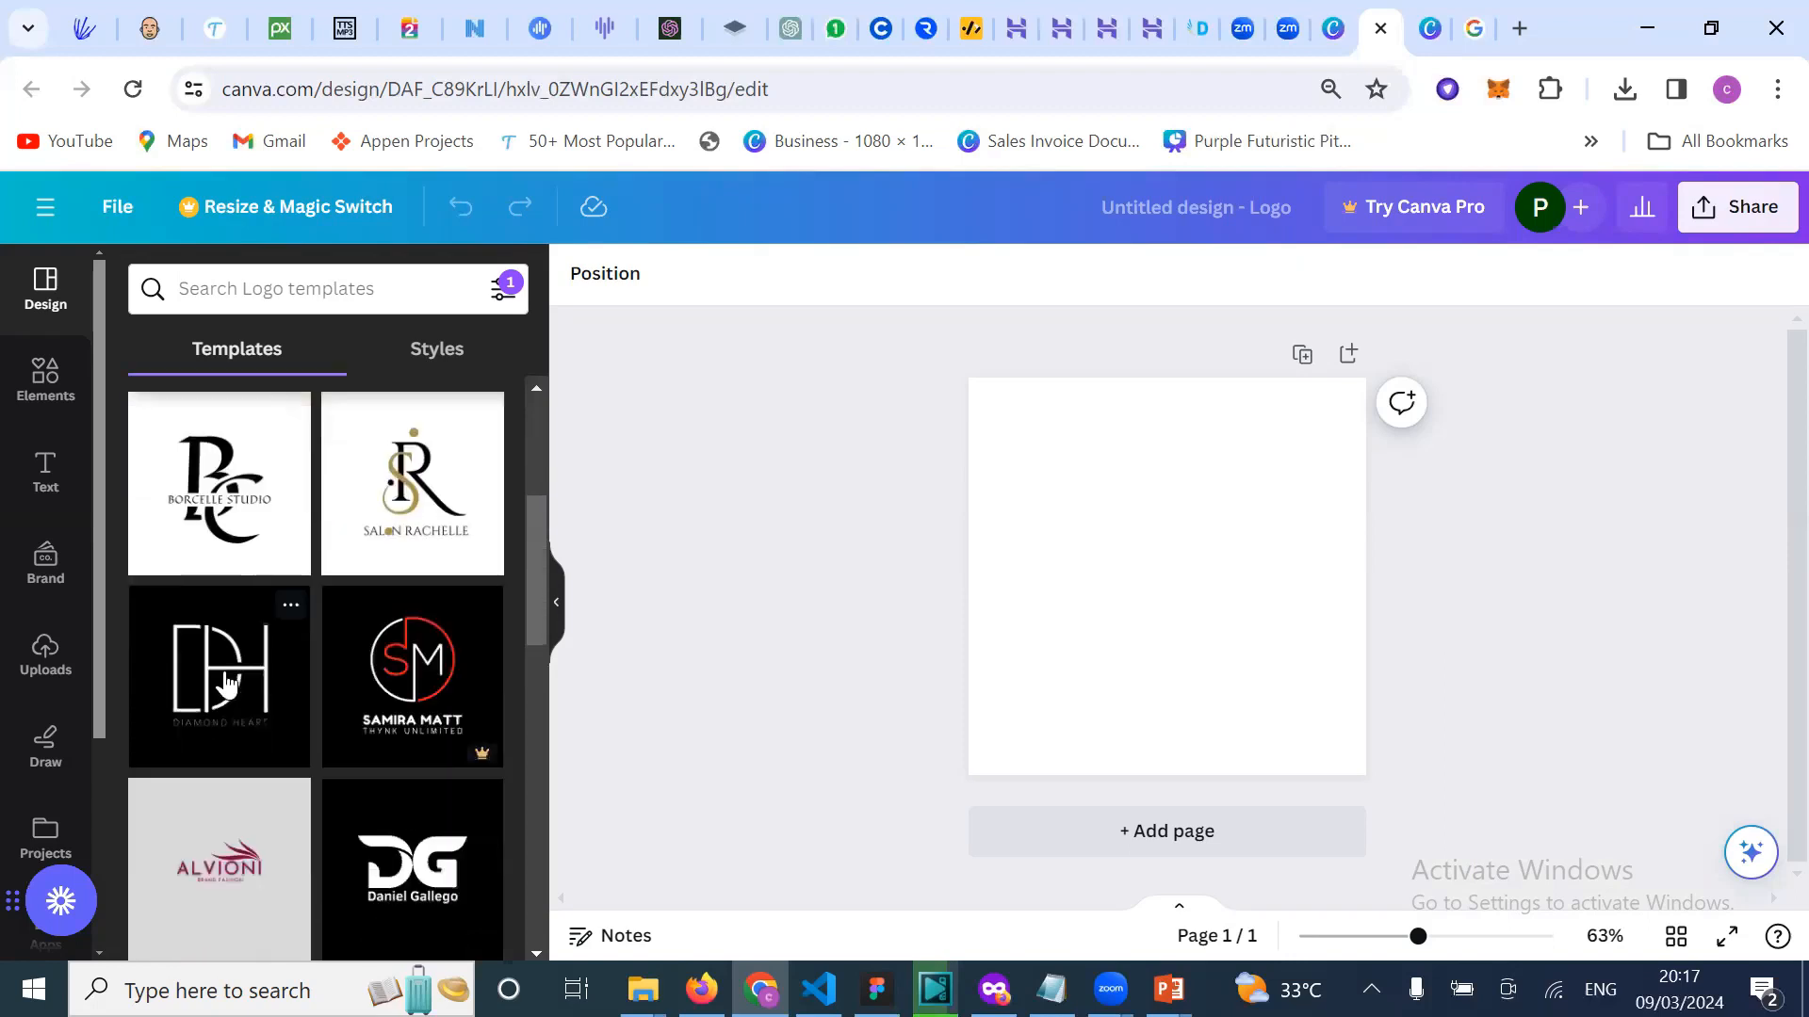
scroll(273, 787, down, 1)
scroll(226, 836, down, 1)
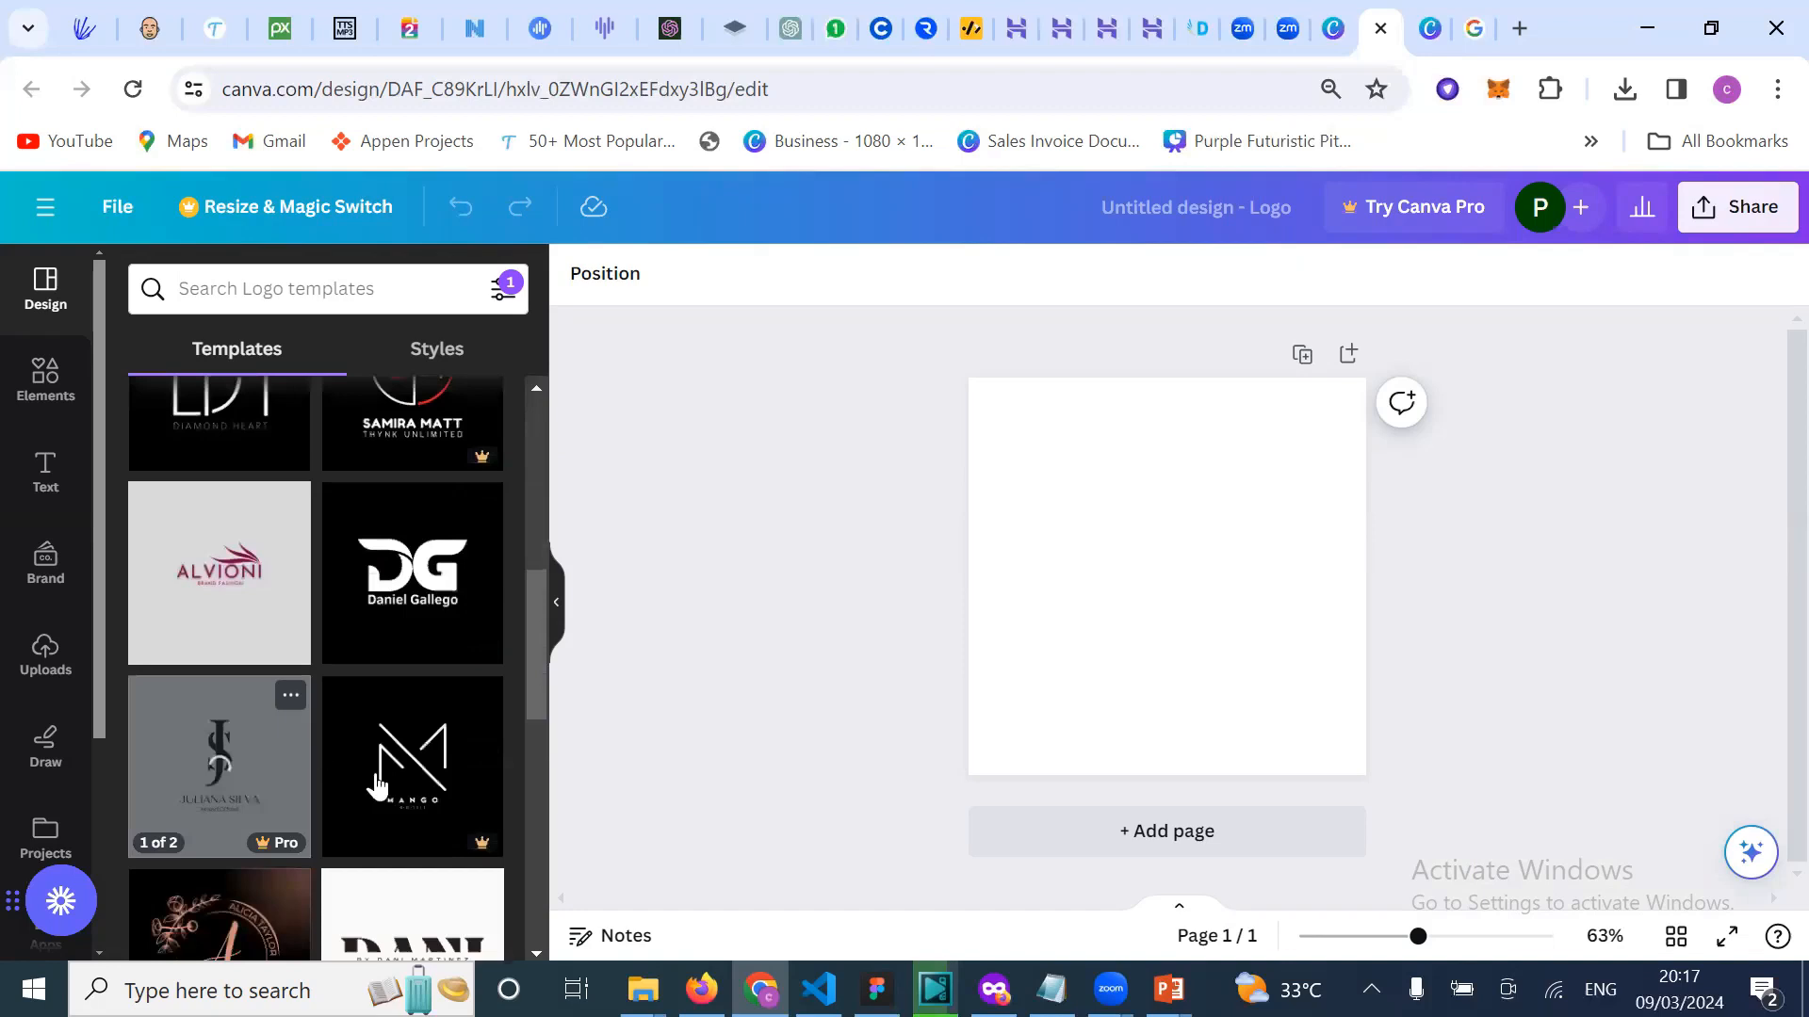
scroll(249, 754, down, 1)
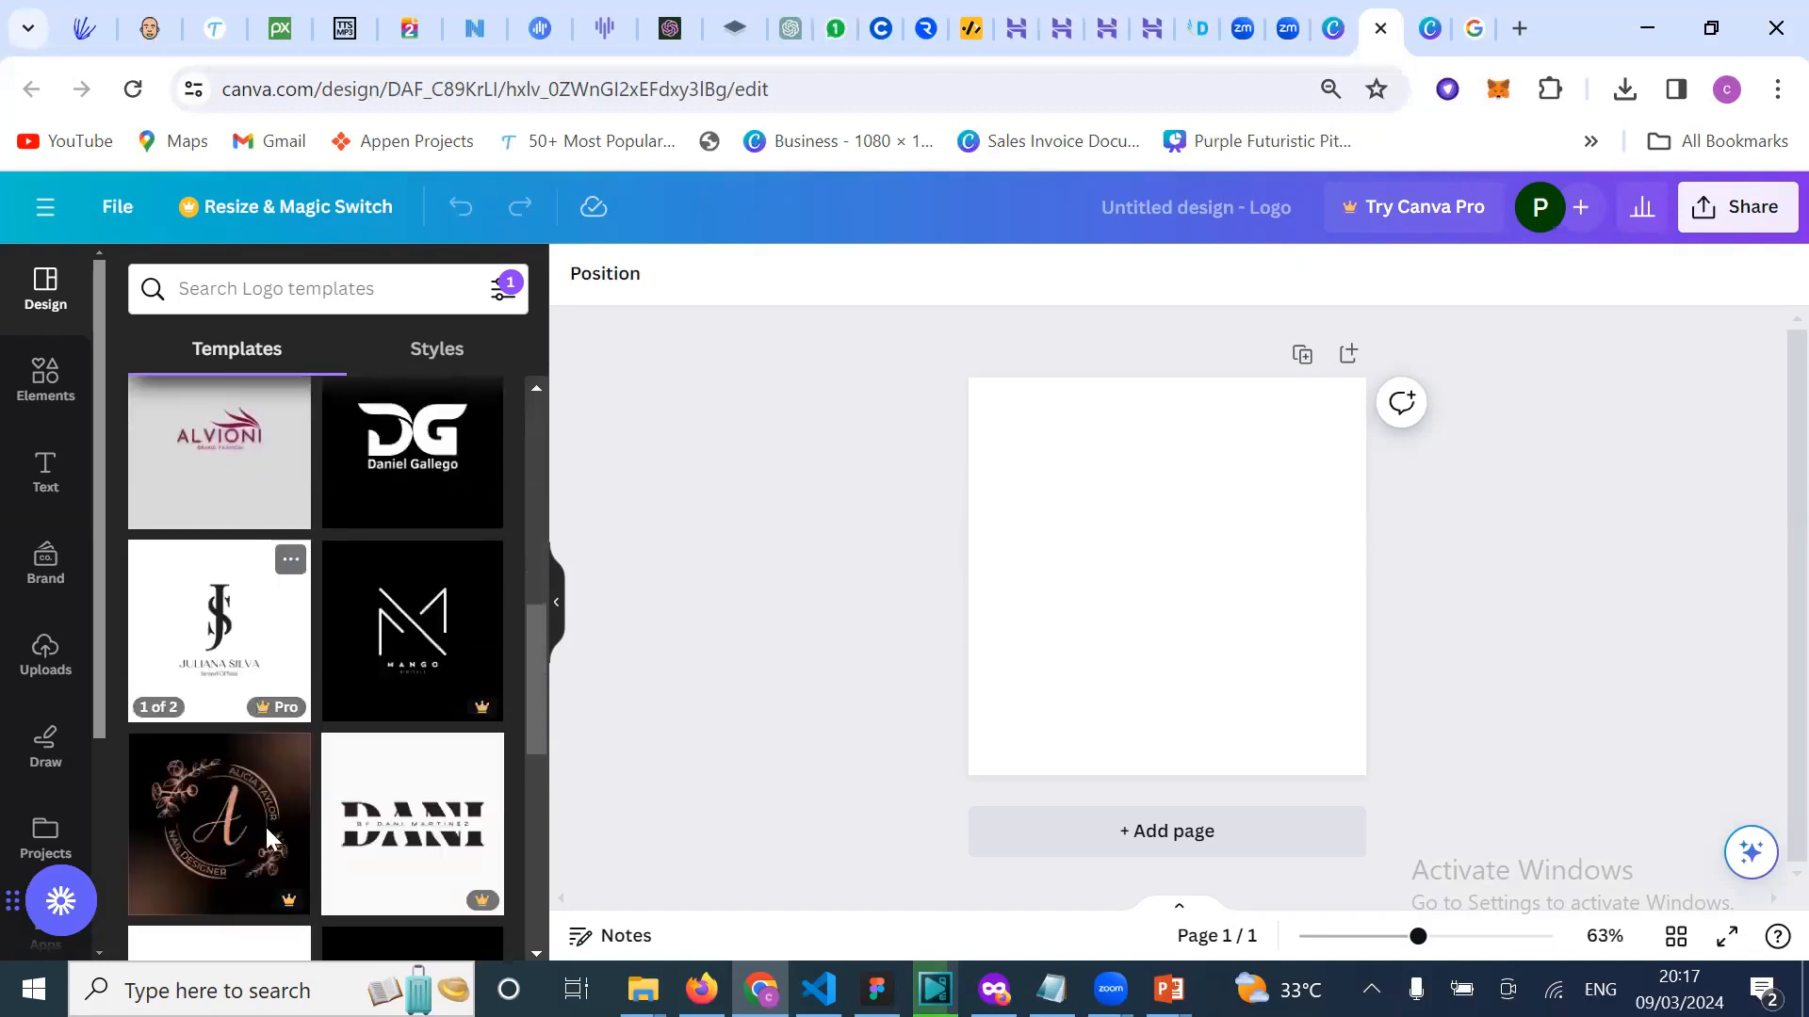
scroll(266, 827, down, 1)
scroll(235, 885, down, 1)
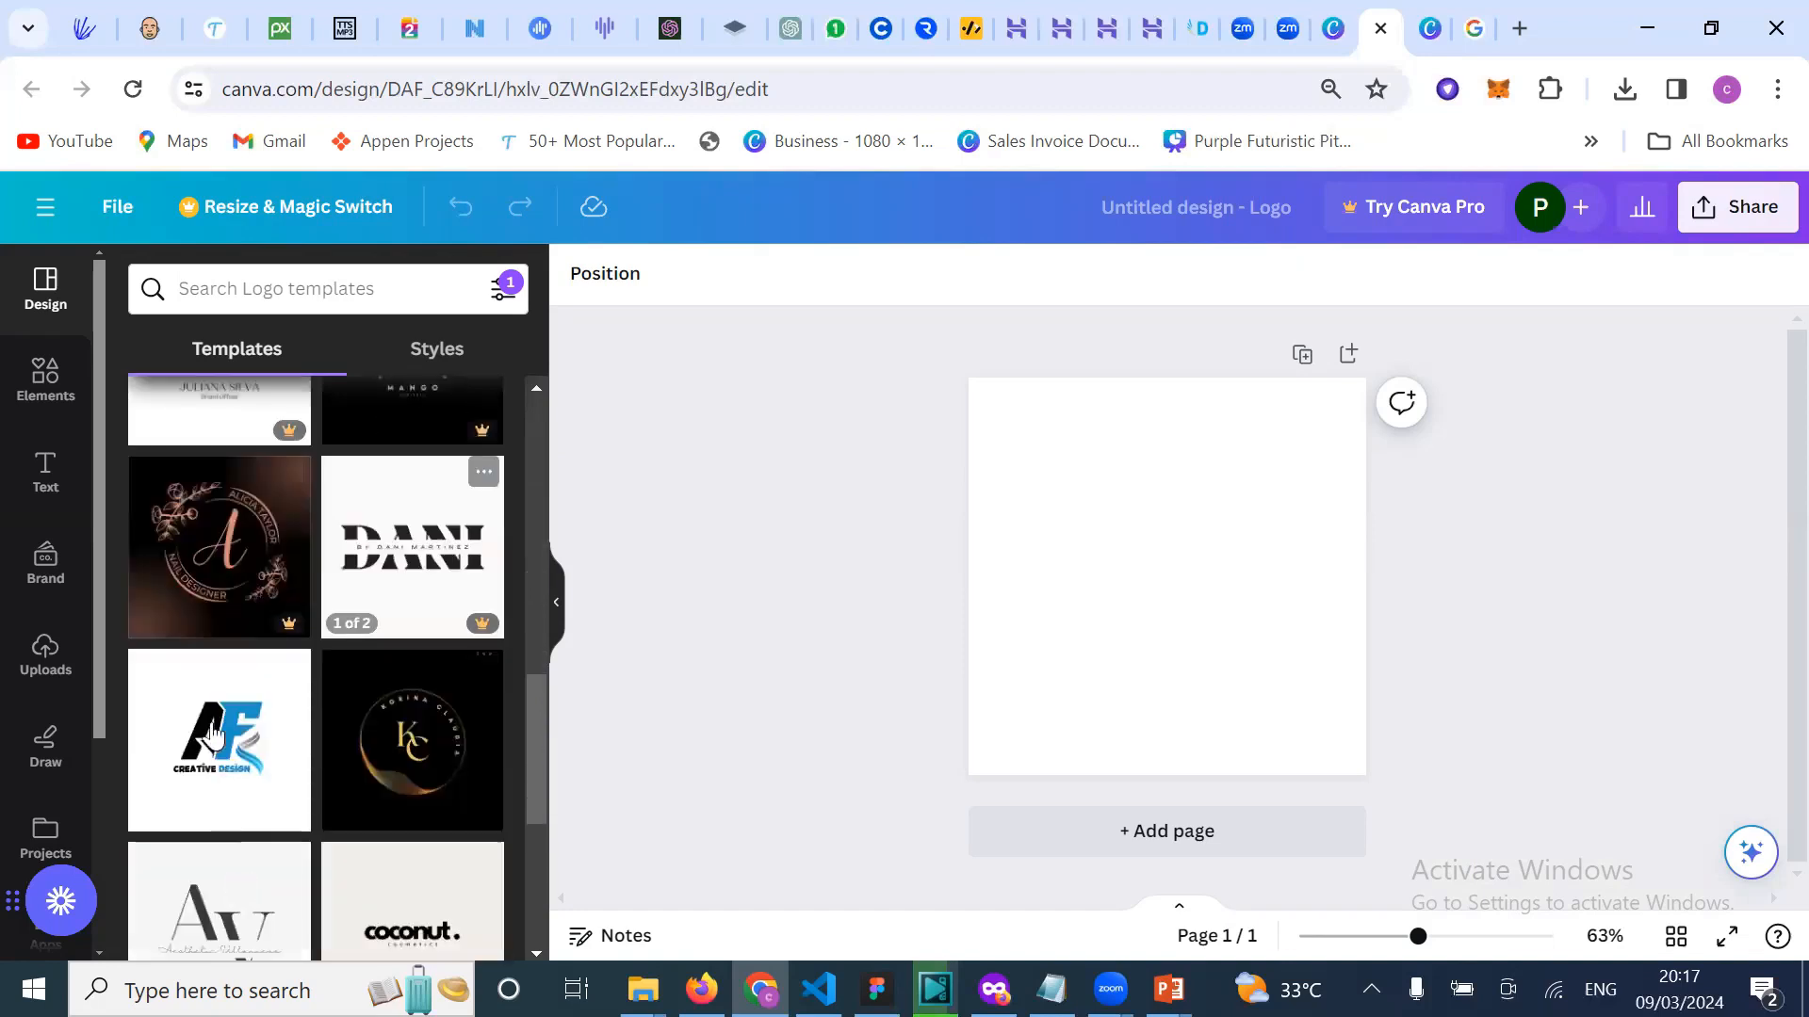
scroll(282, 754, down, 2)
scroll(345, 767, down, 1)
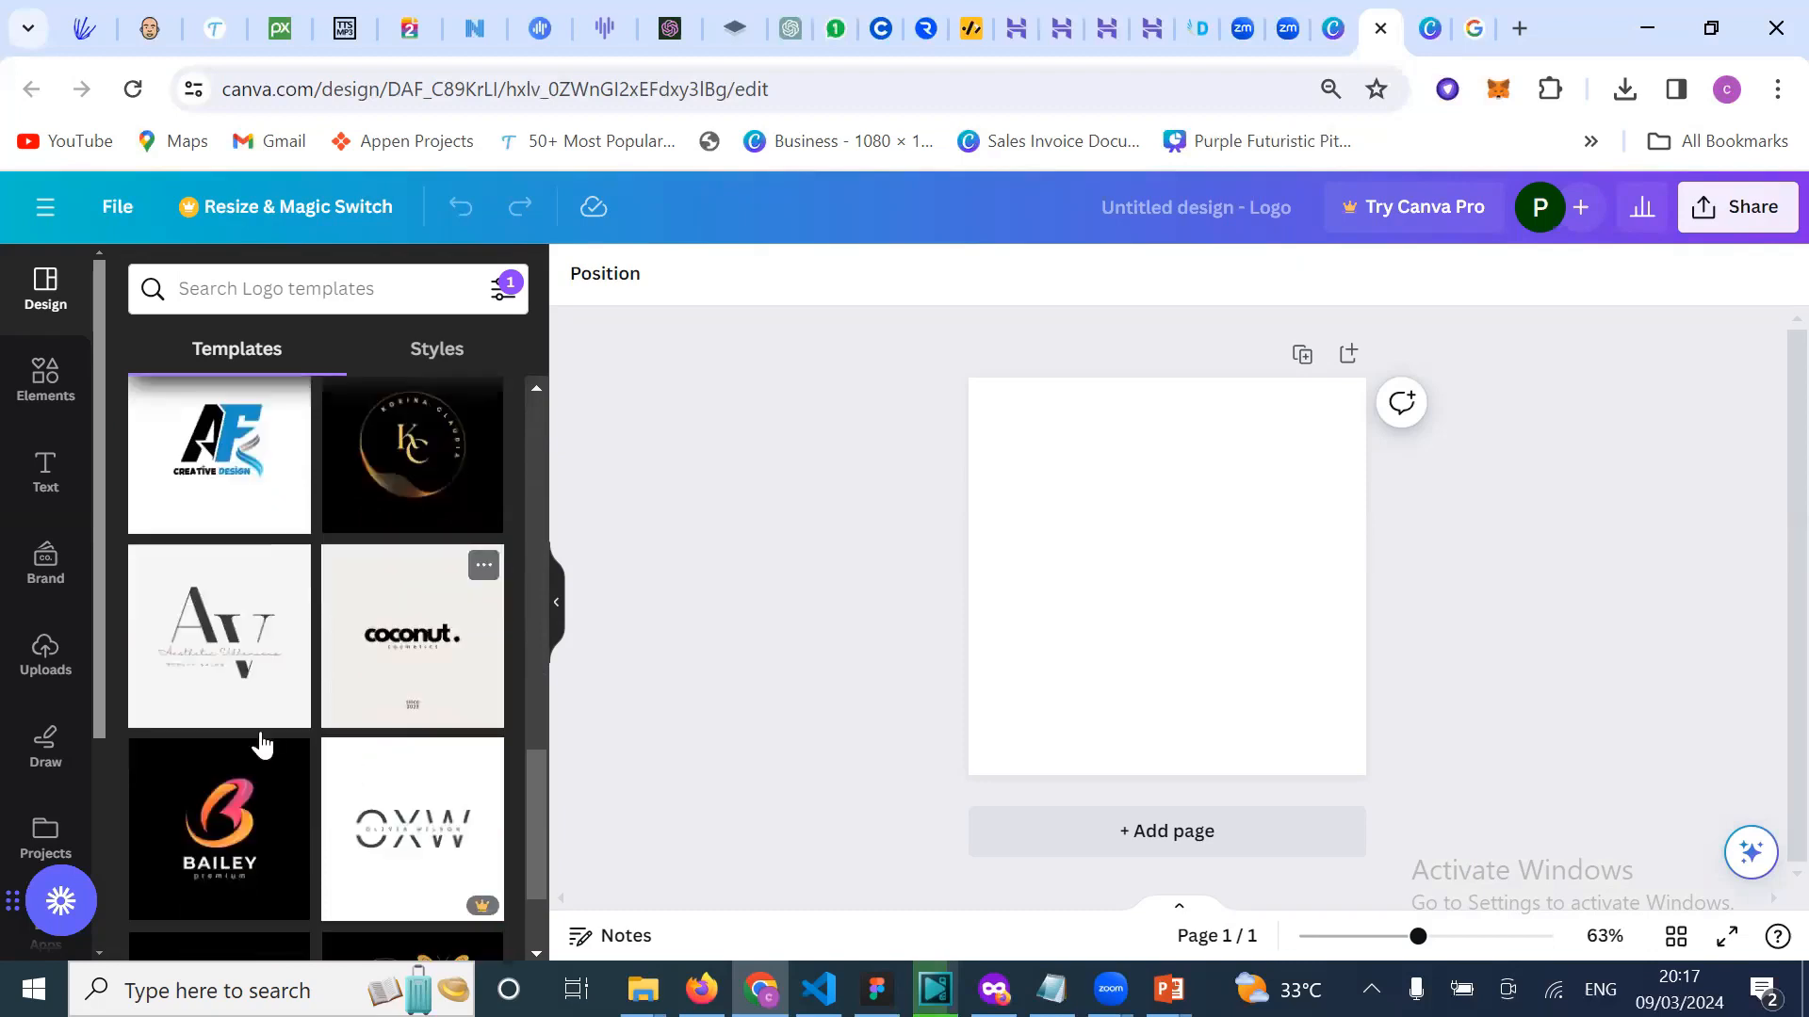
scroll(447, 843, down, 1)
scroll(447, 841, down, 2)
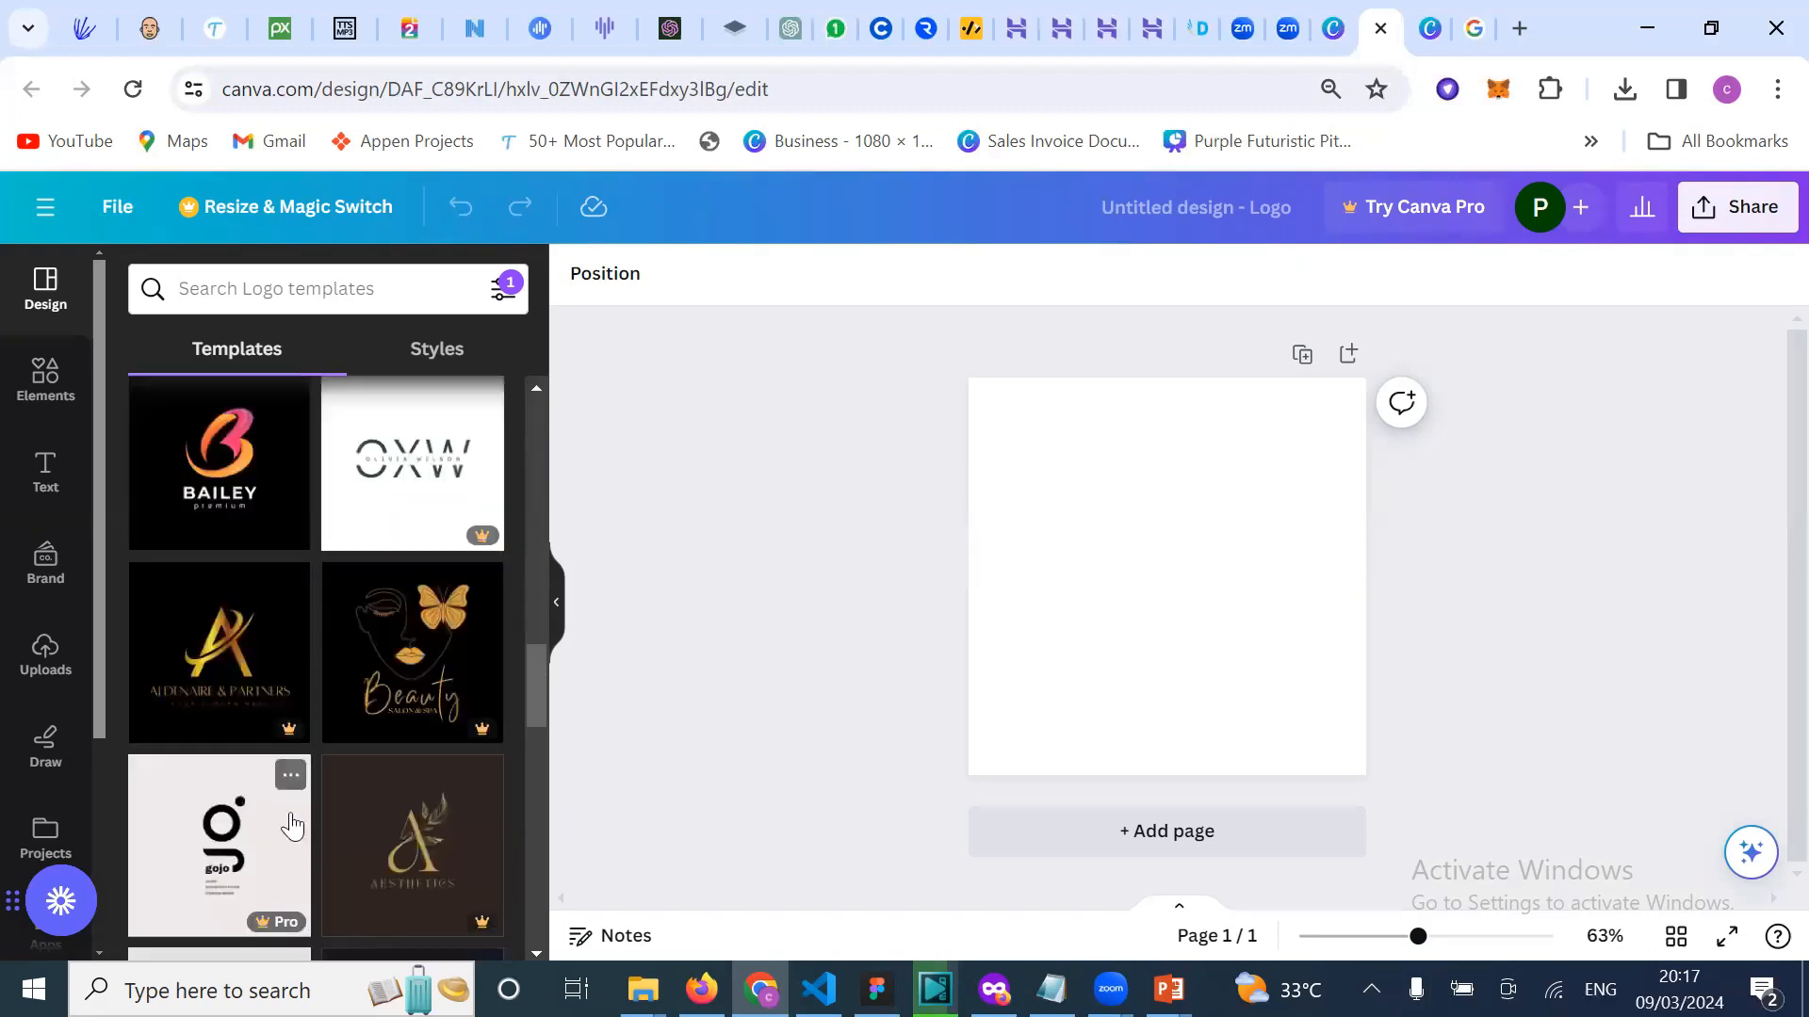
scroll(377, 812, down, 2)
scroll(427, 808, down, 3)
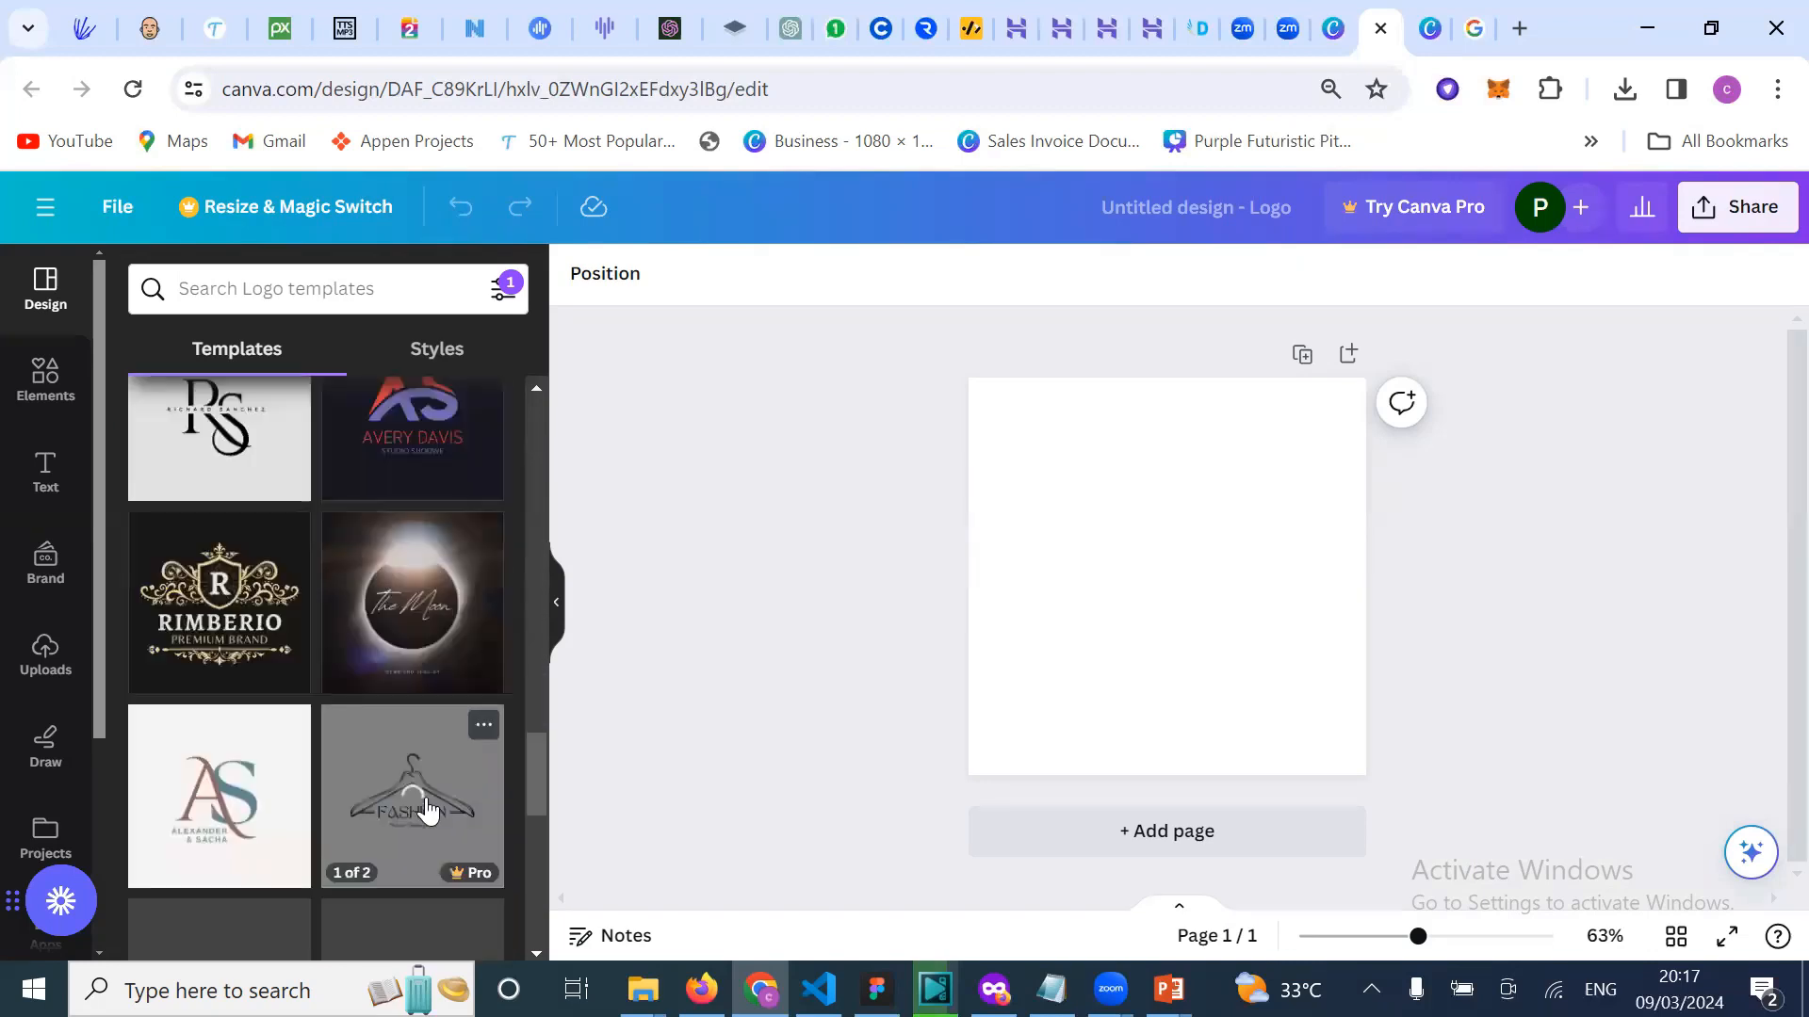
scroll(427, 808, down, 1)
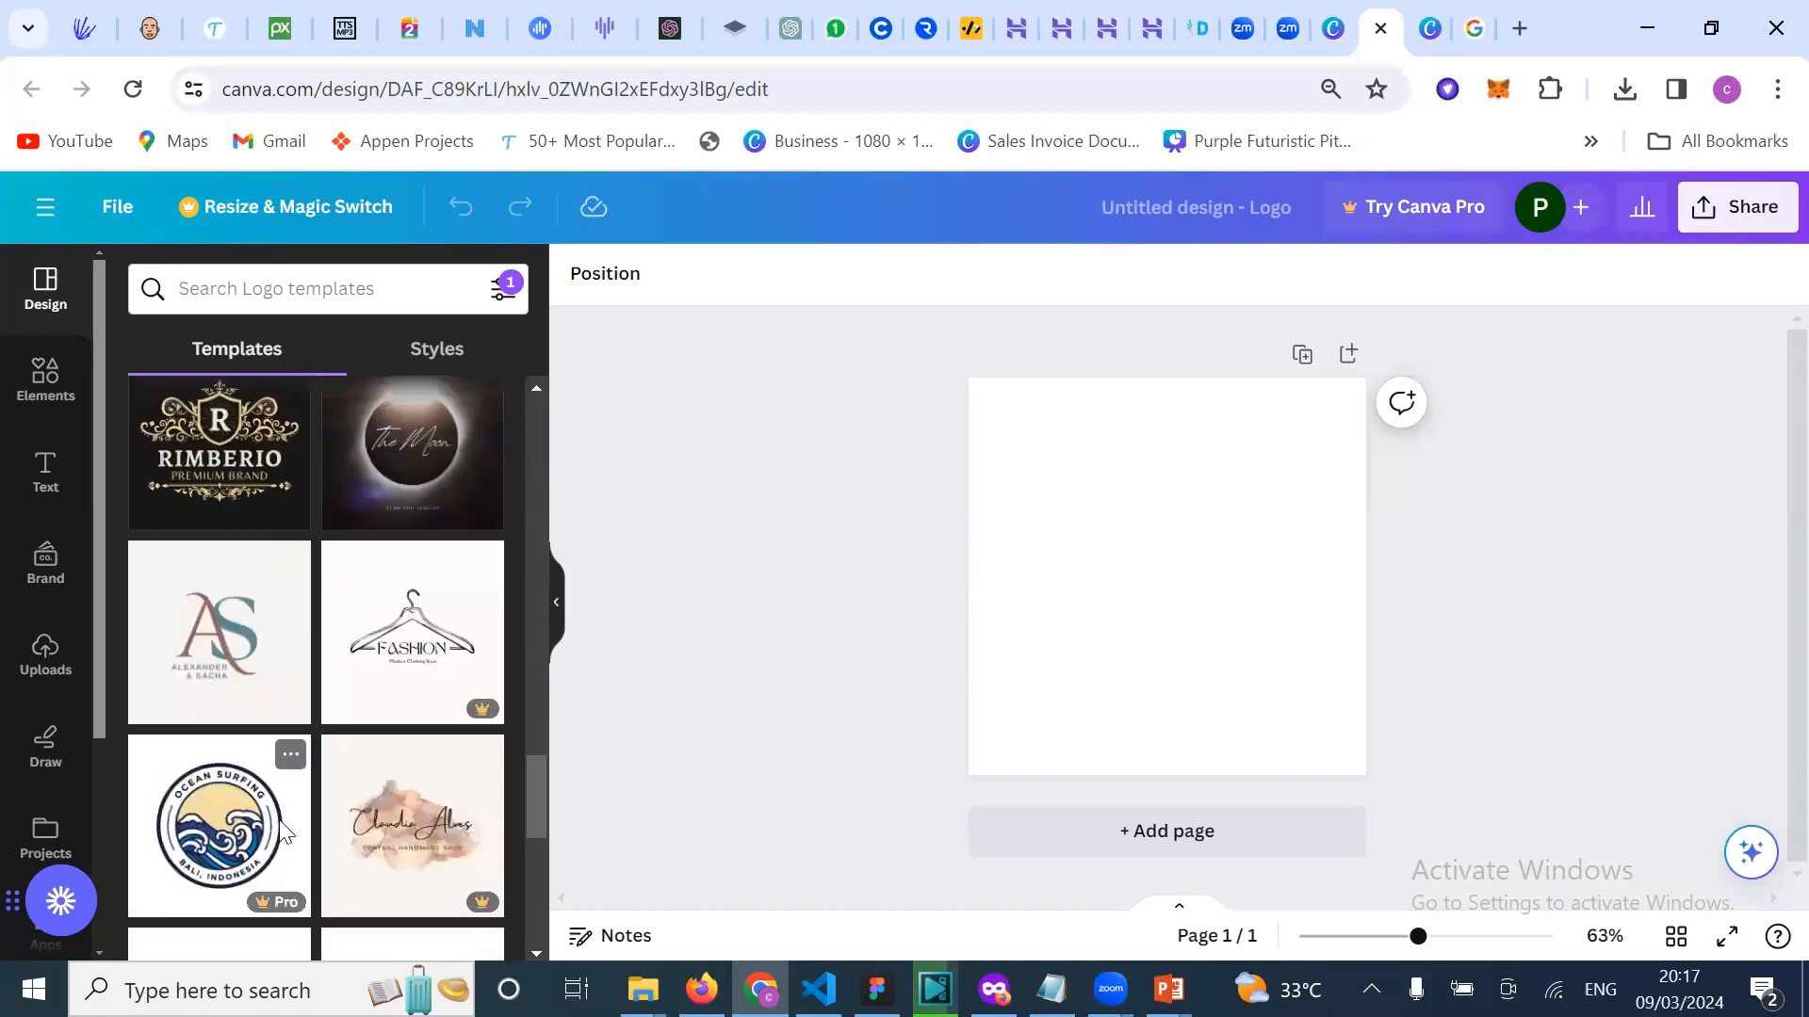
scroll(407, 735, down, 2)
scroll(407, 736, down, 2)
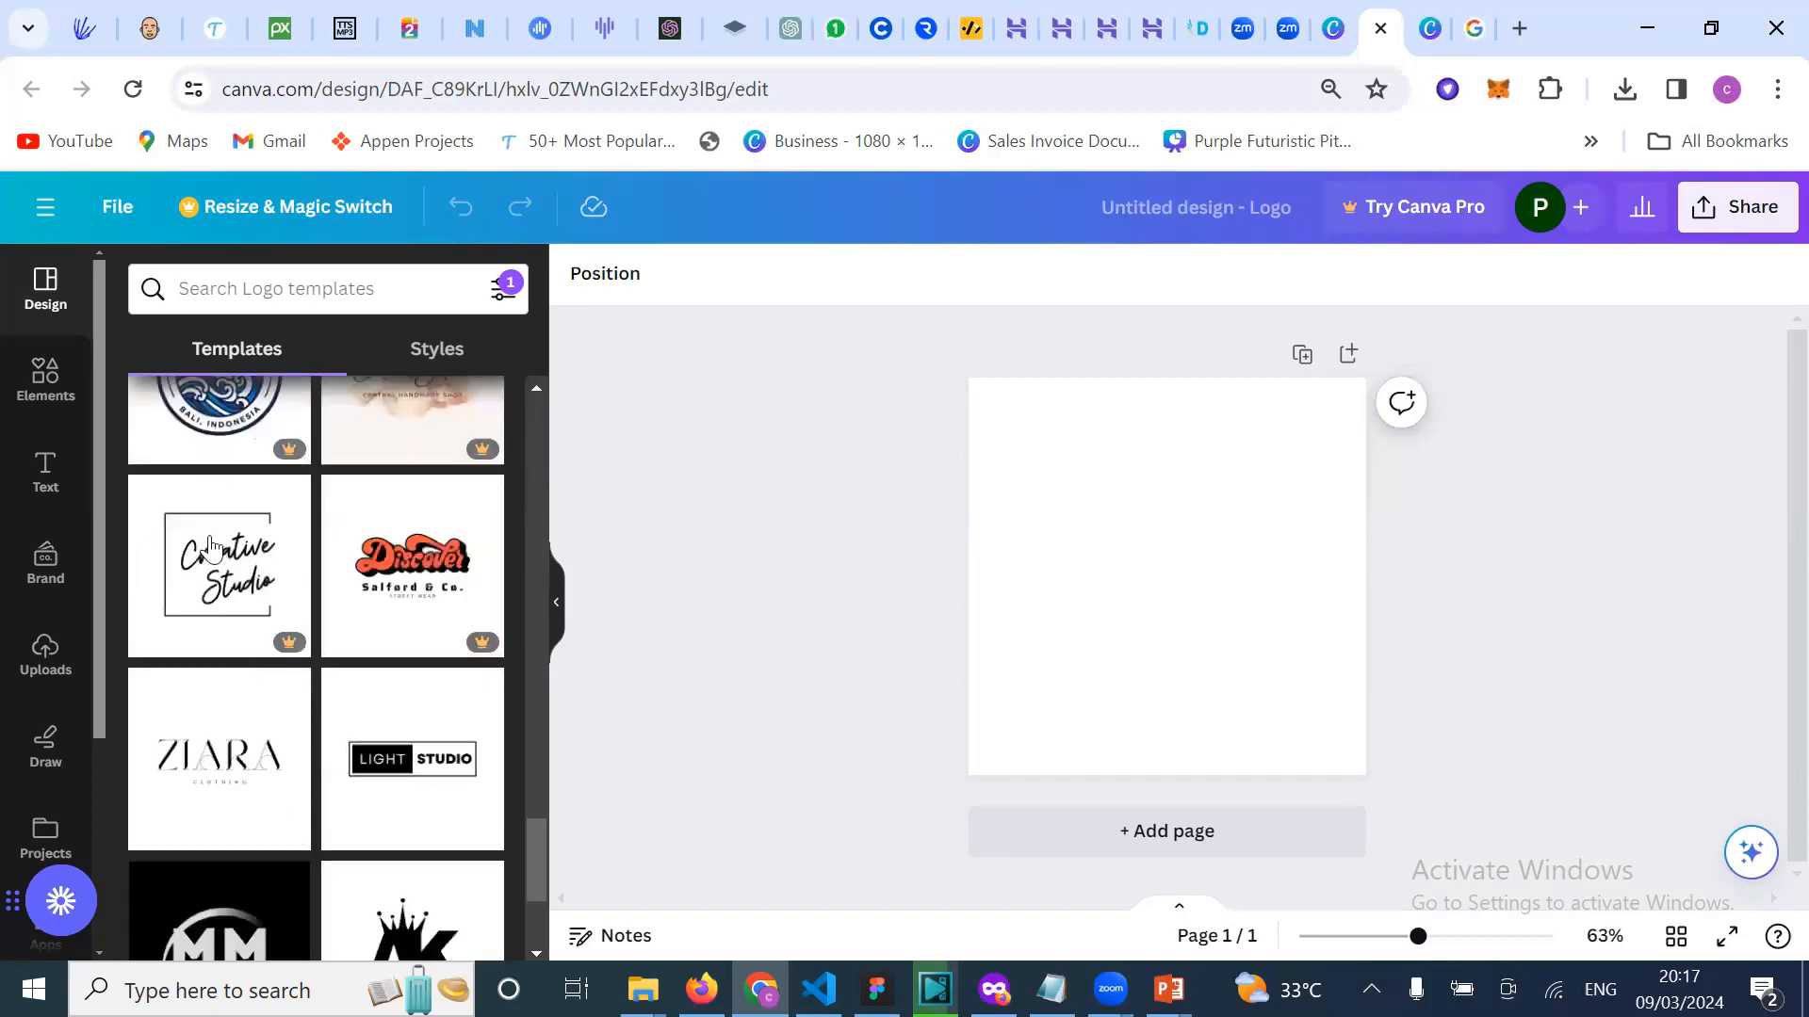
scroll(254, 716, down, 1)
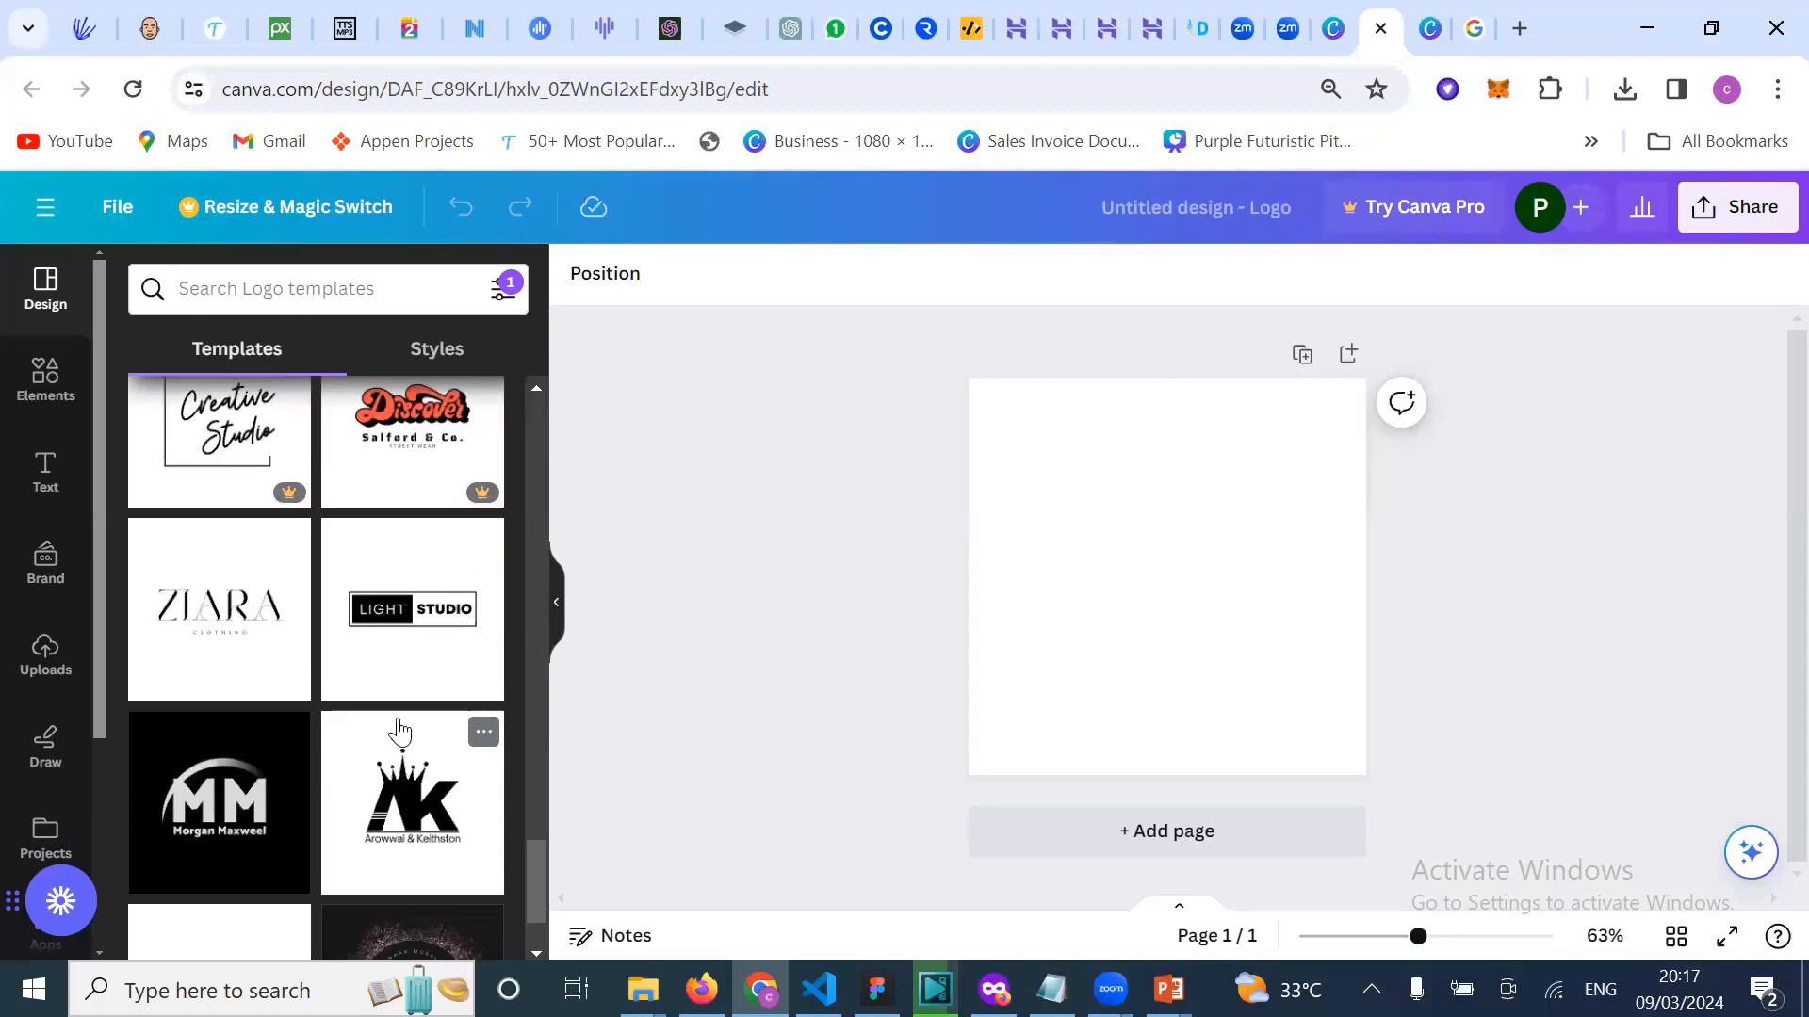
scroll(305, 678, down, 1)
scroll(300, 735, down, 1)
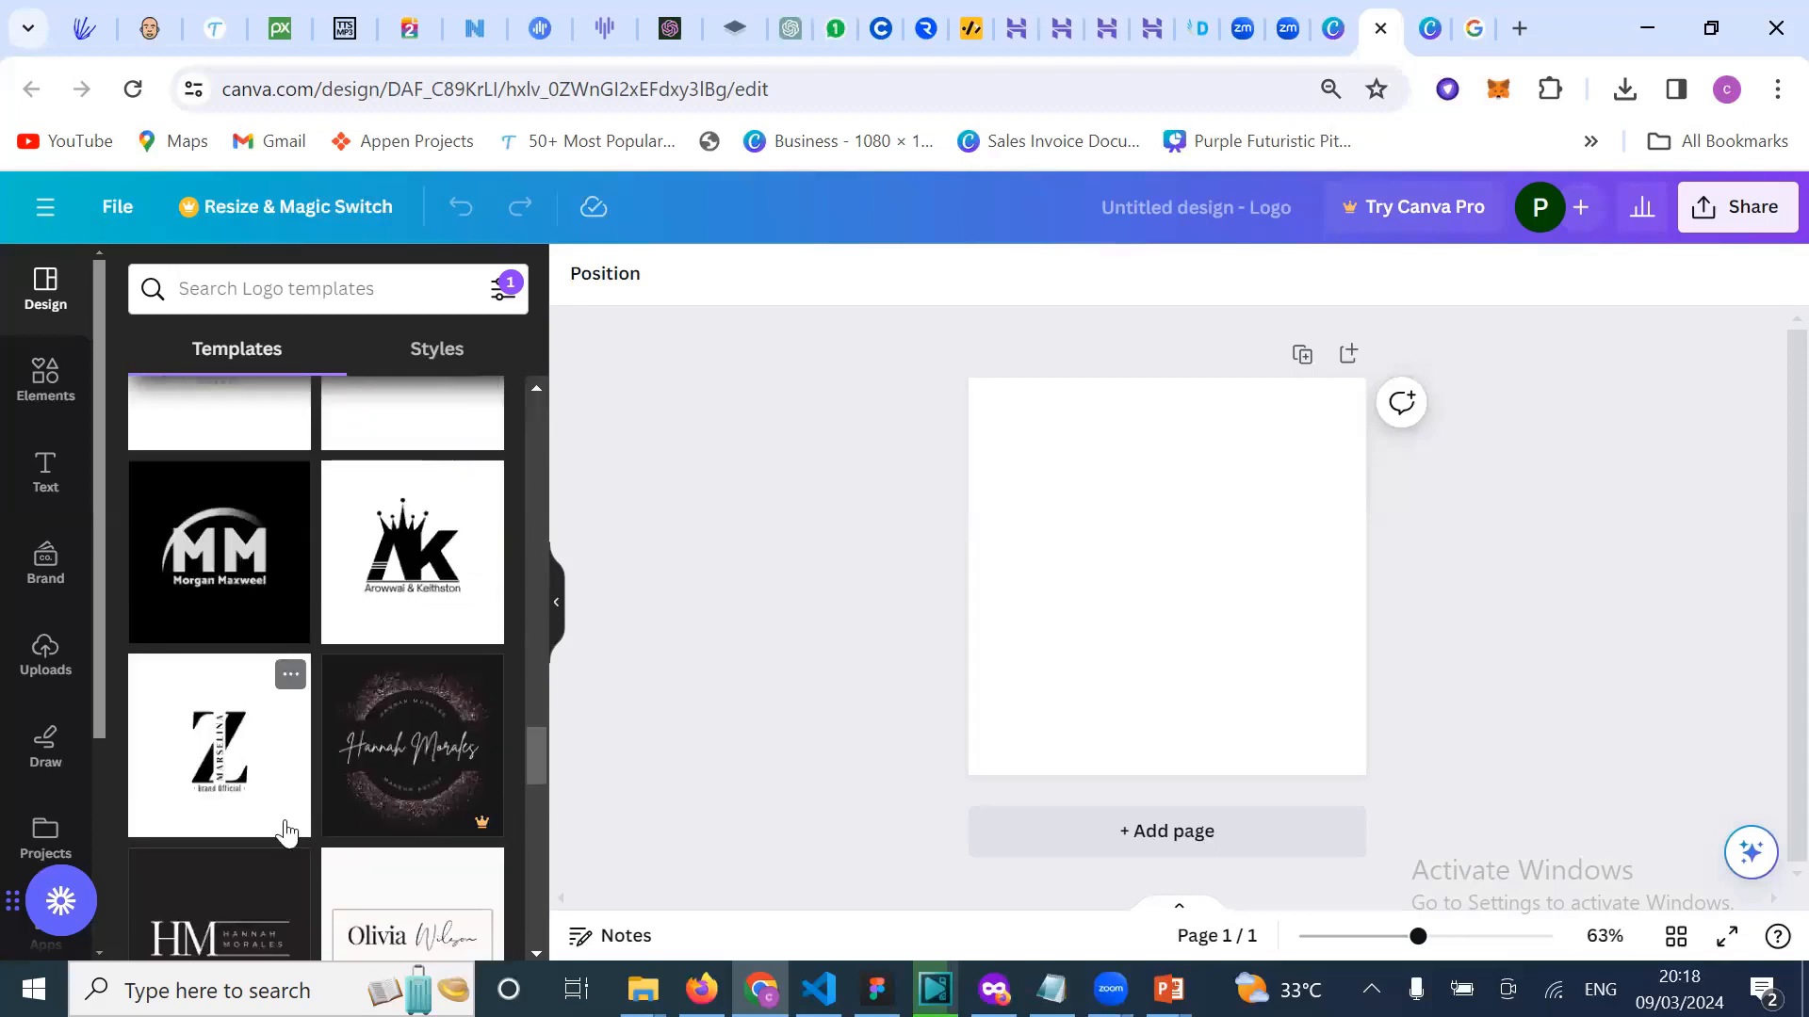
scroll(283, 810, down, 1)
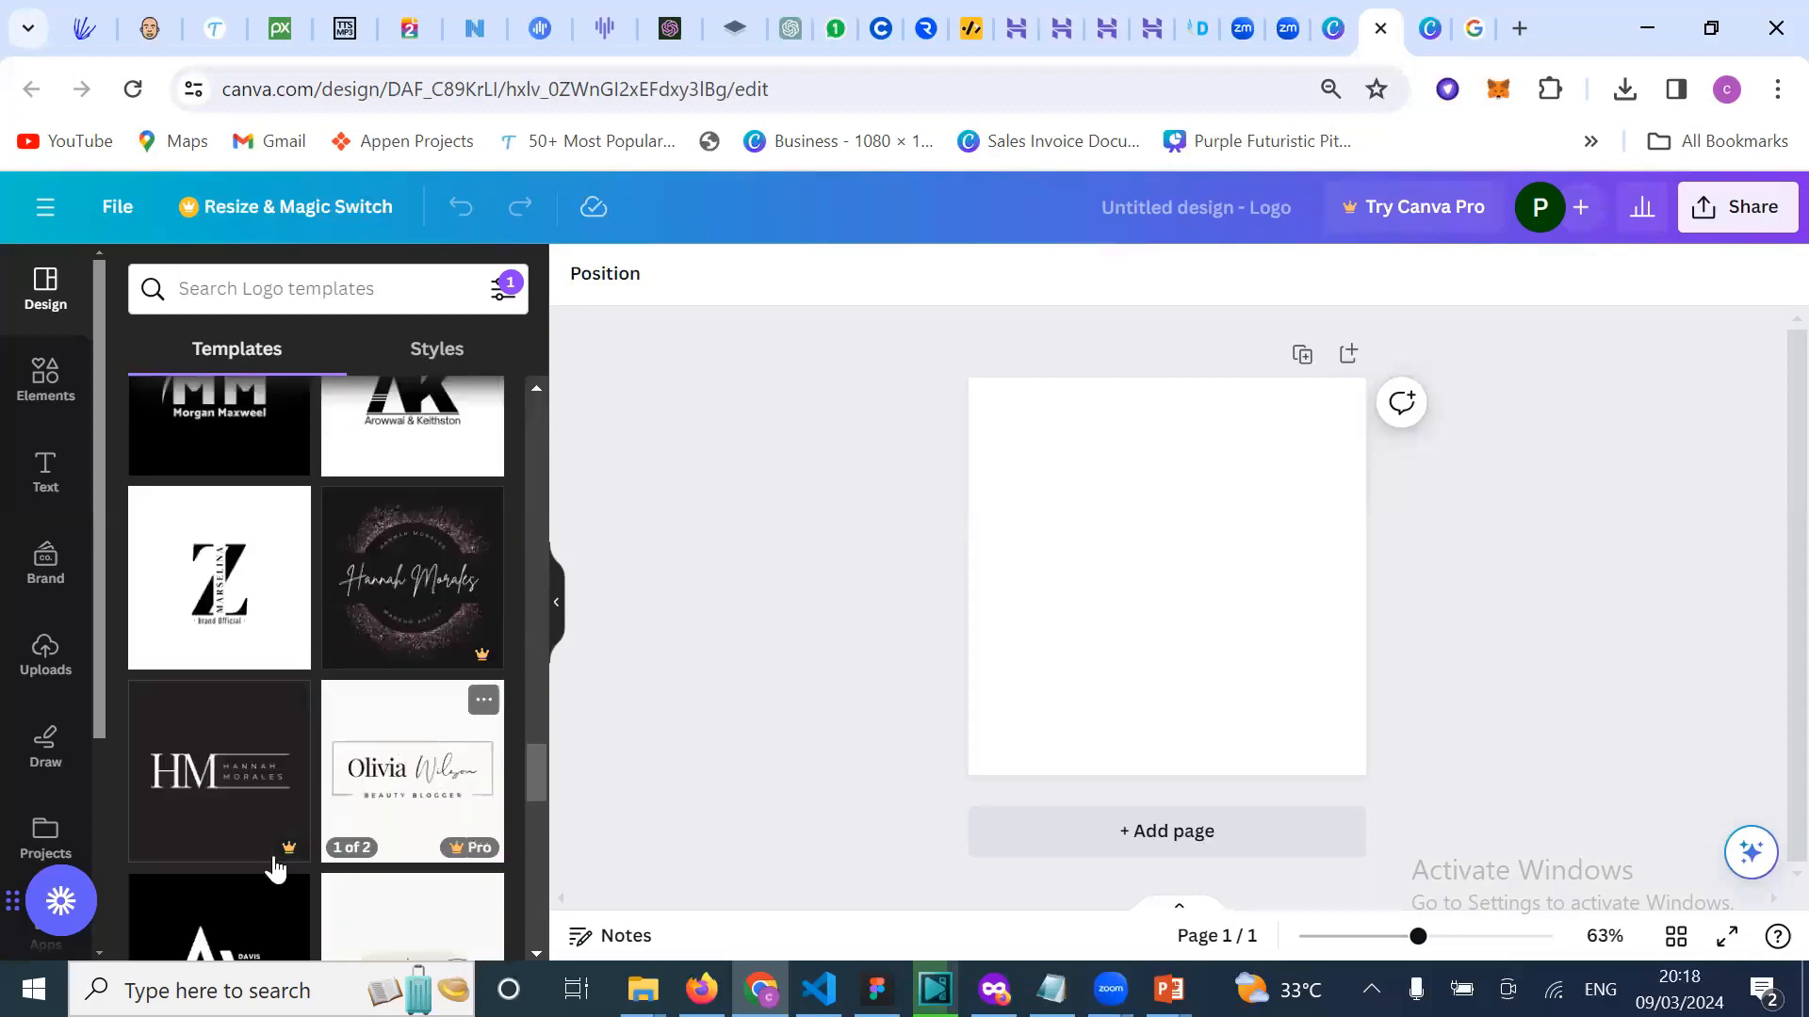
scroll(274, 860, down, 2)
scroll(347, 812, down, 1)
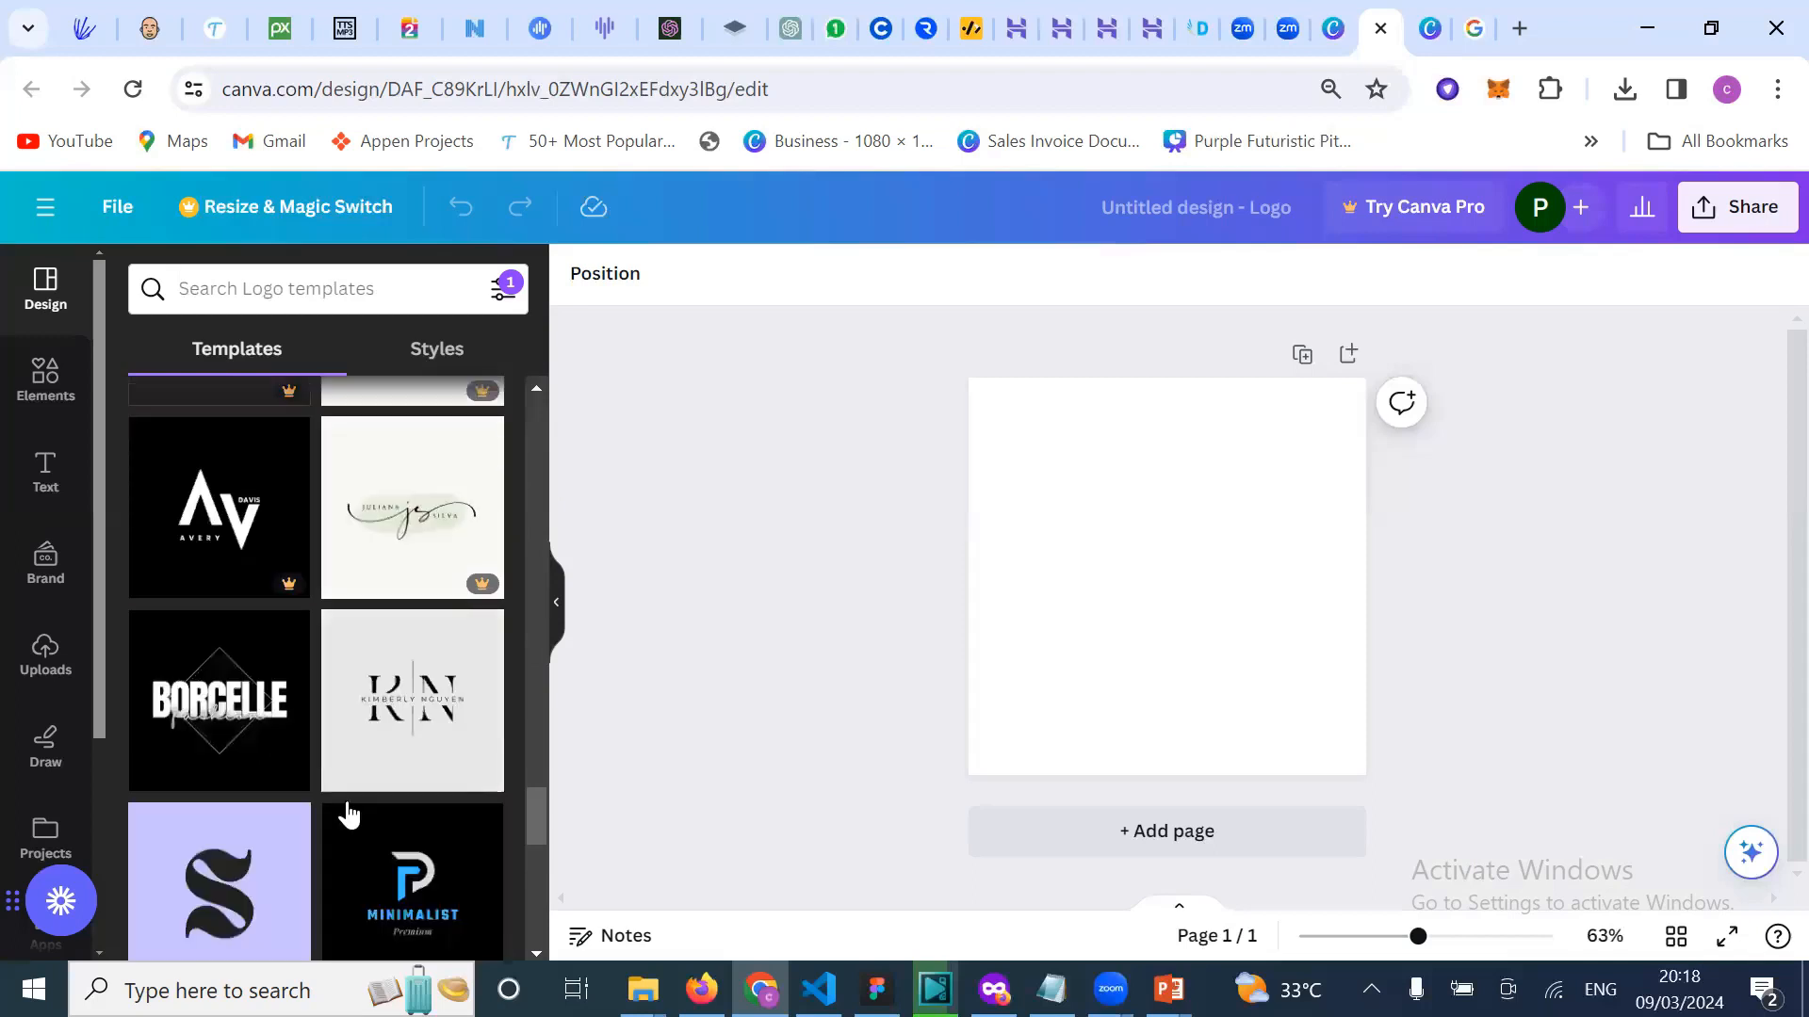
scroll(330, 839, down, 2)
scroll(323, 775, down, 2)
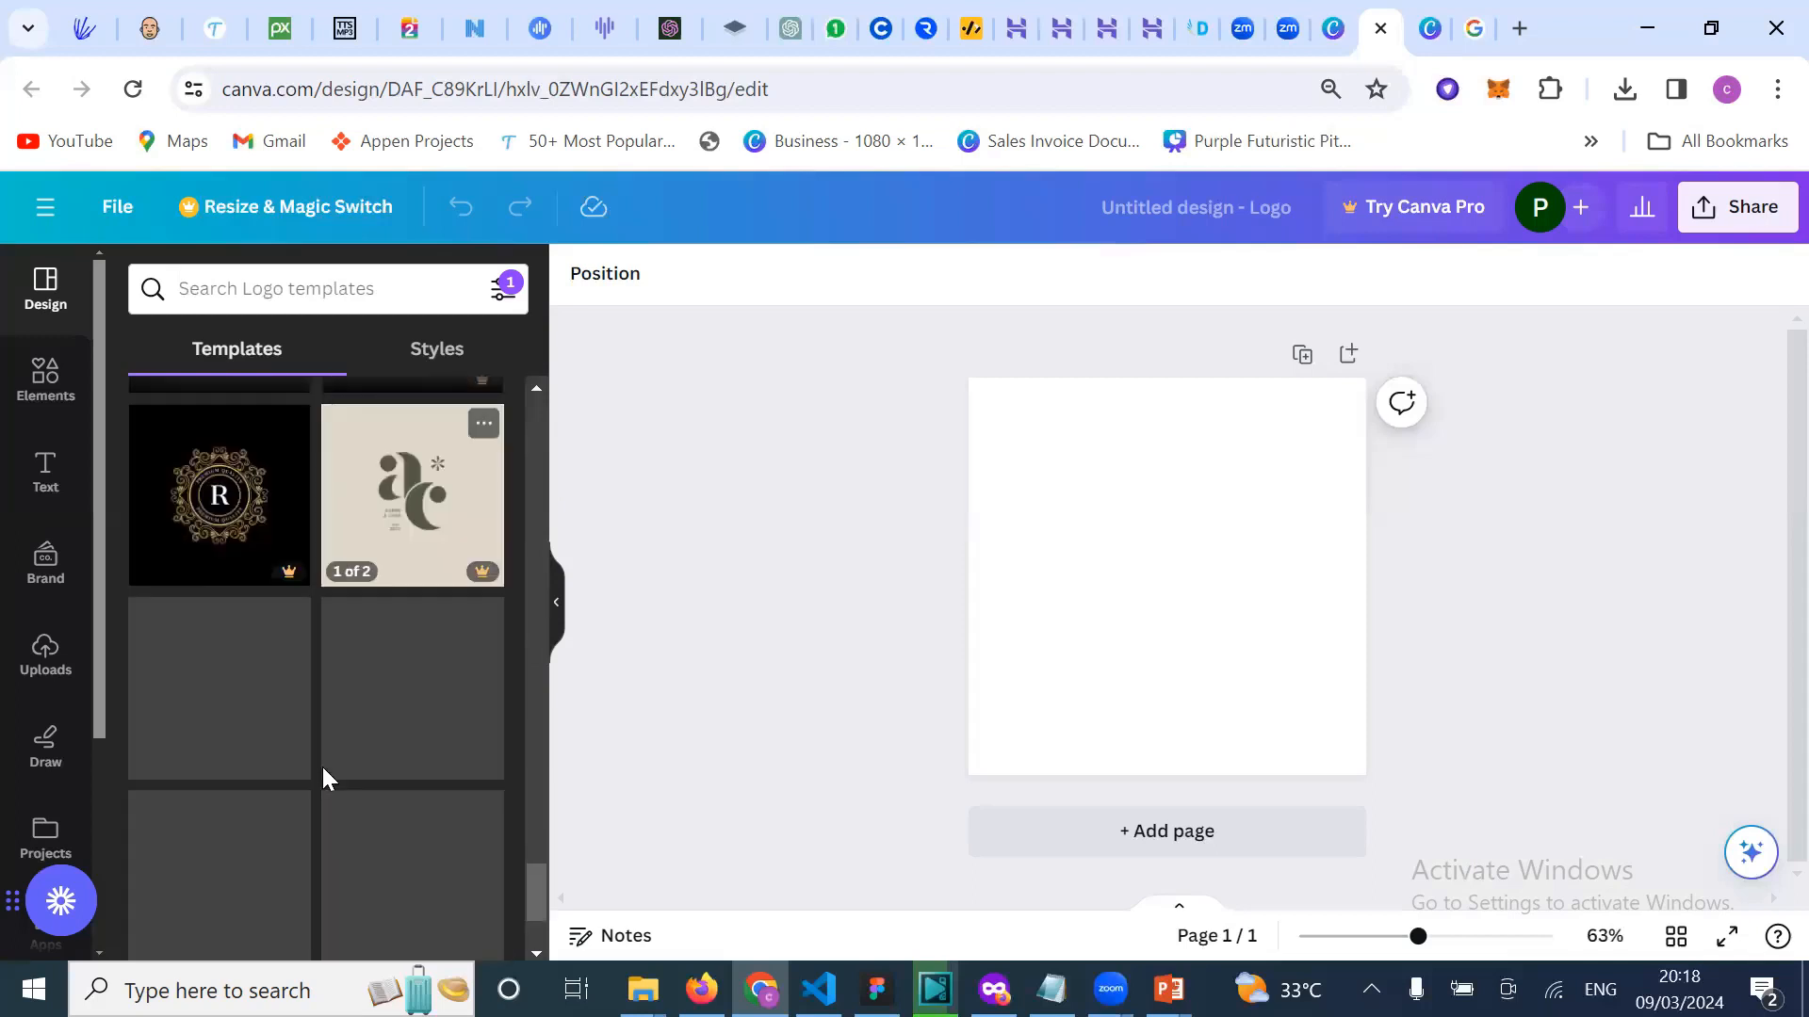
scroll(316, 737, down, 2)
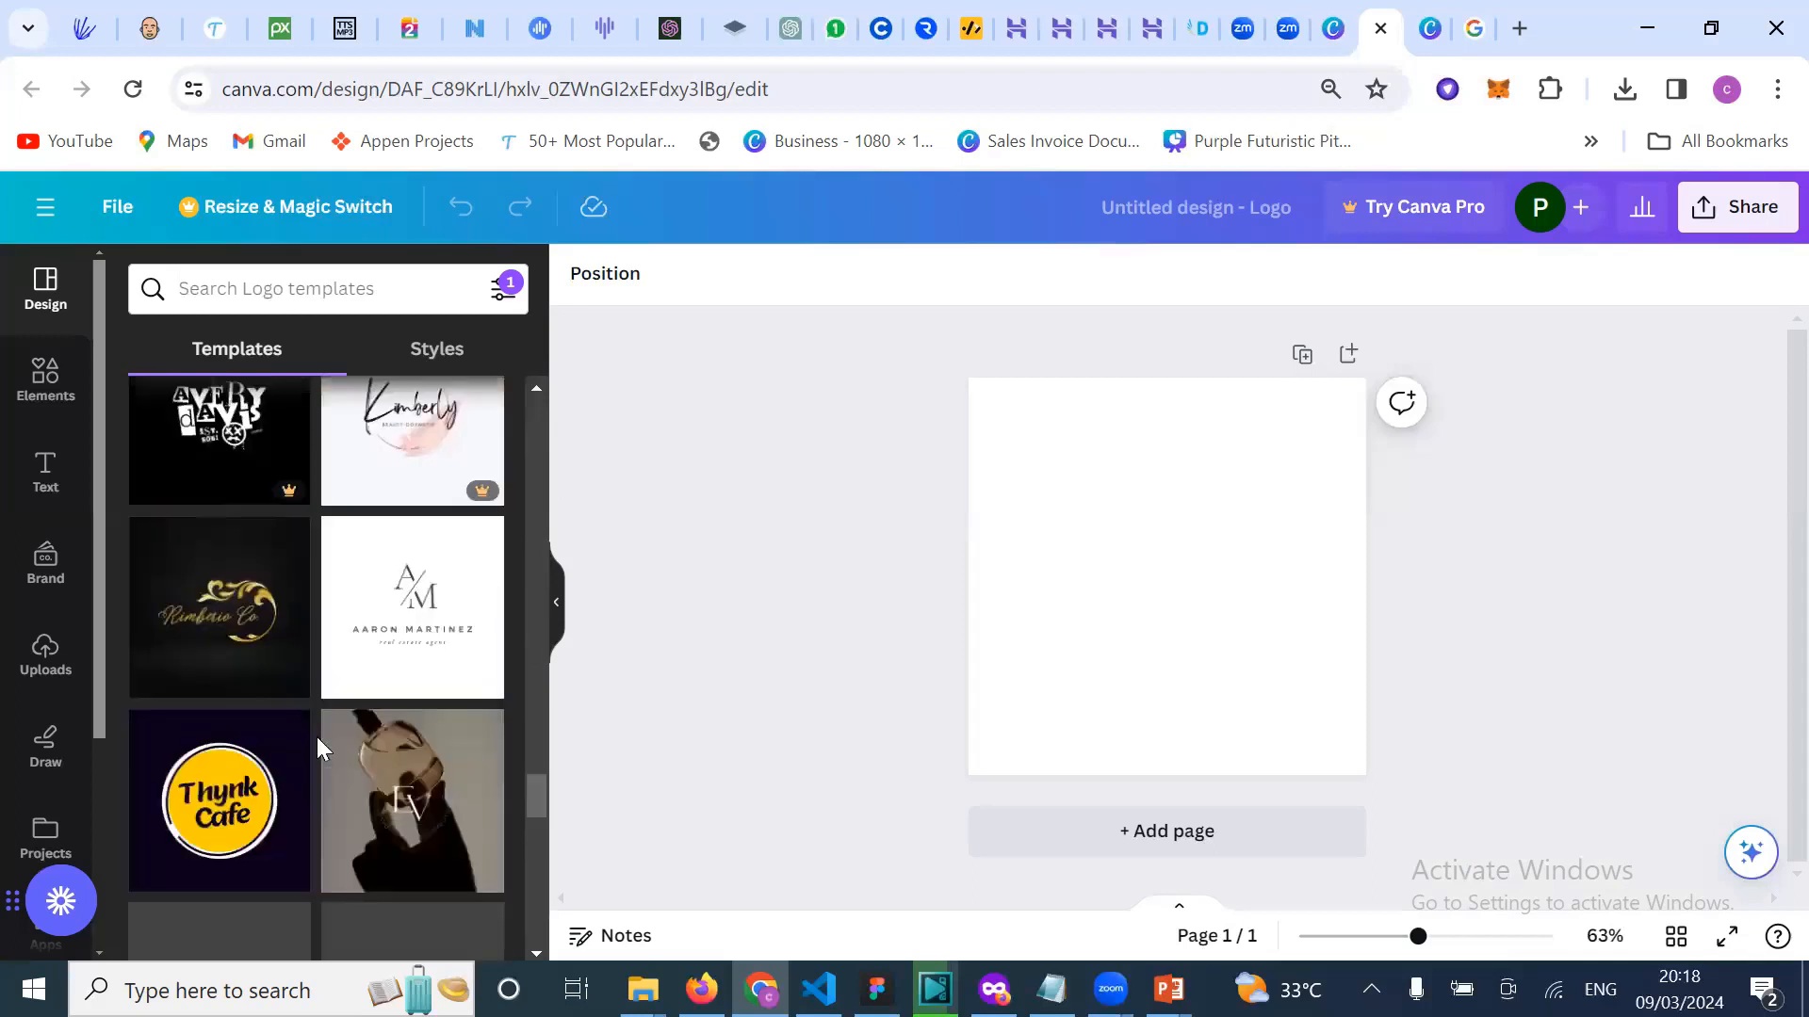
scroll(330, 810, down, 1)
scroll(337, 843, down, 2)
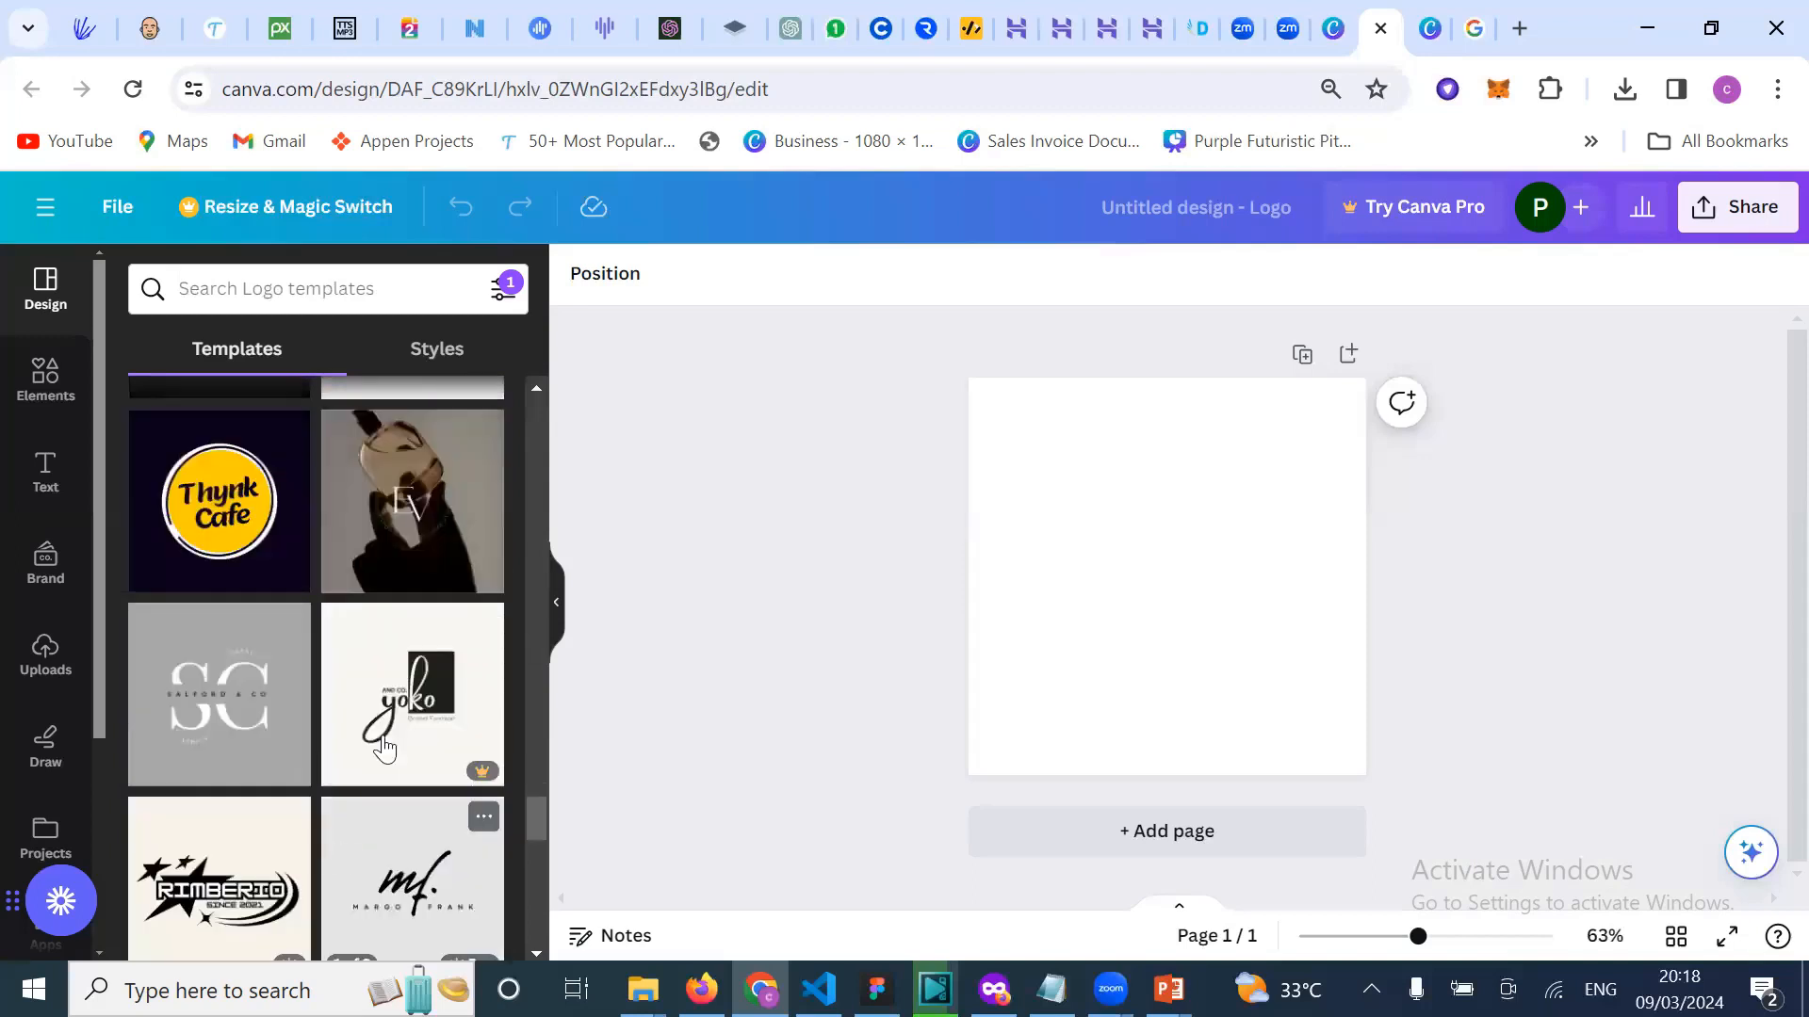
scroll(382, 746, down, 2)
scroll(380, 819, down, 3)
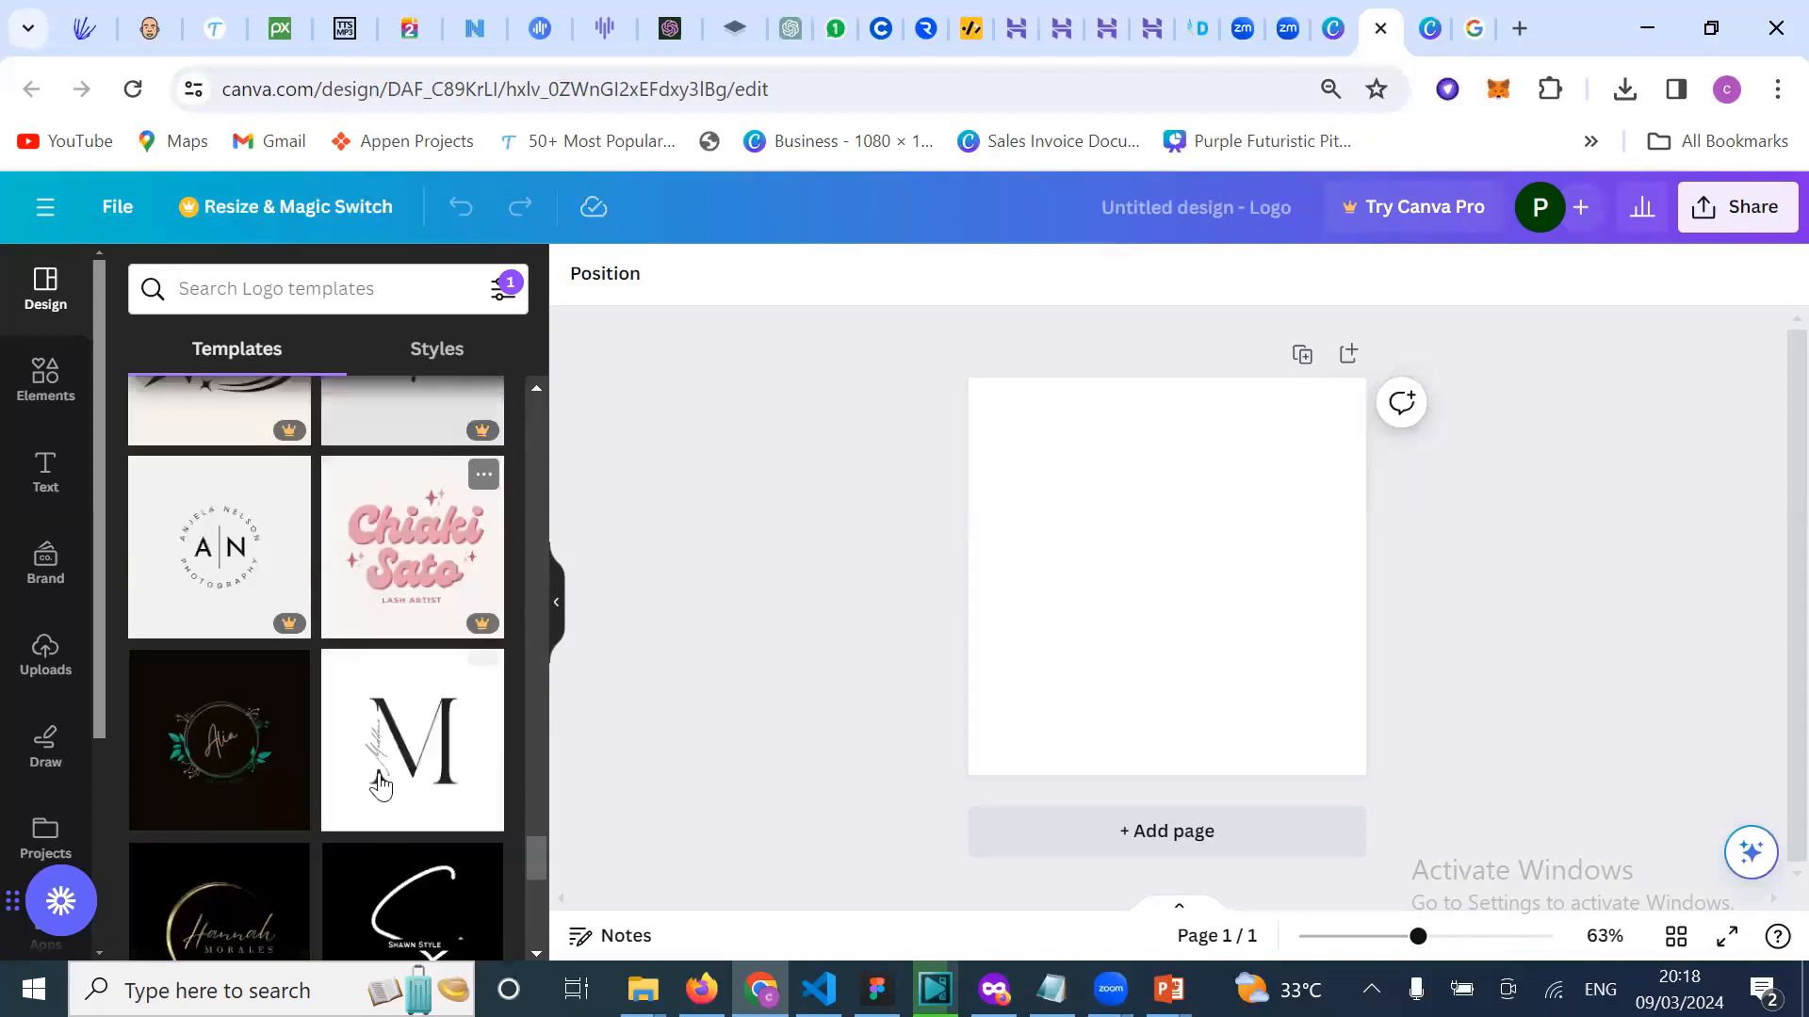
scroll(380, 780, down, 3)
scroll(358, 744, down, 1)
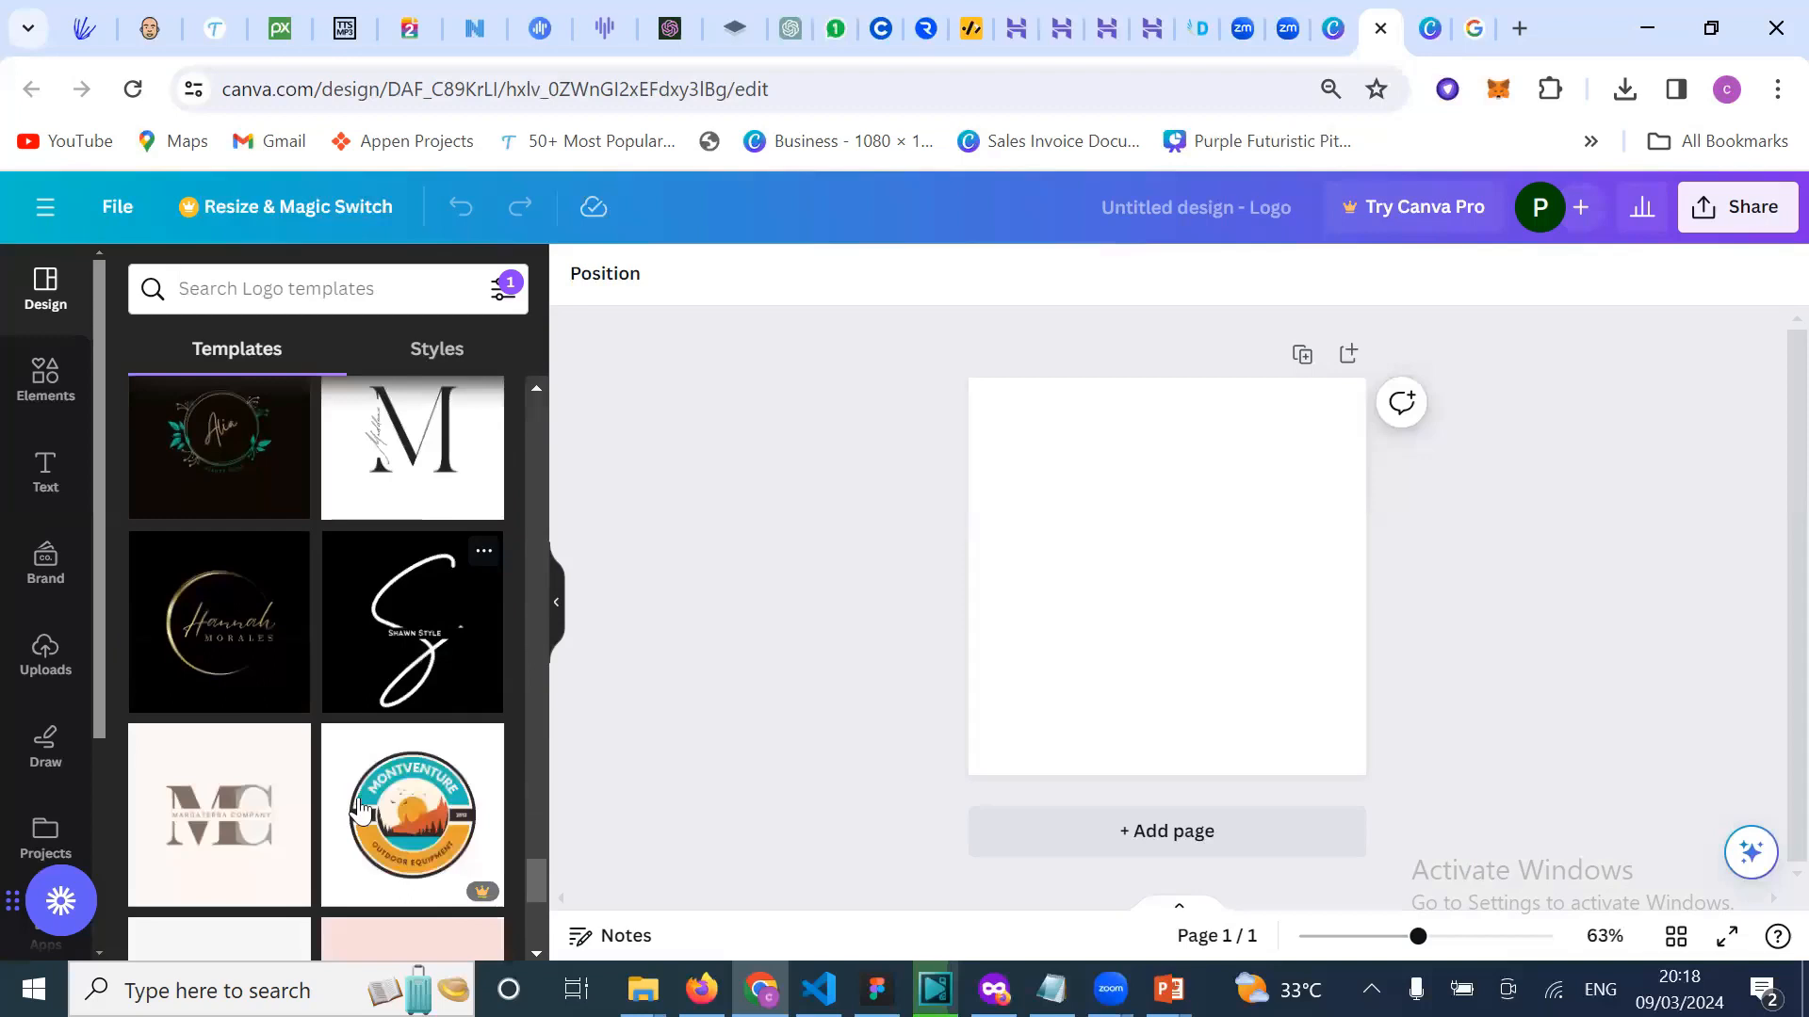
scroll(359, 808, down, 2)
scroll(359, 809, down, 2)
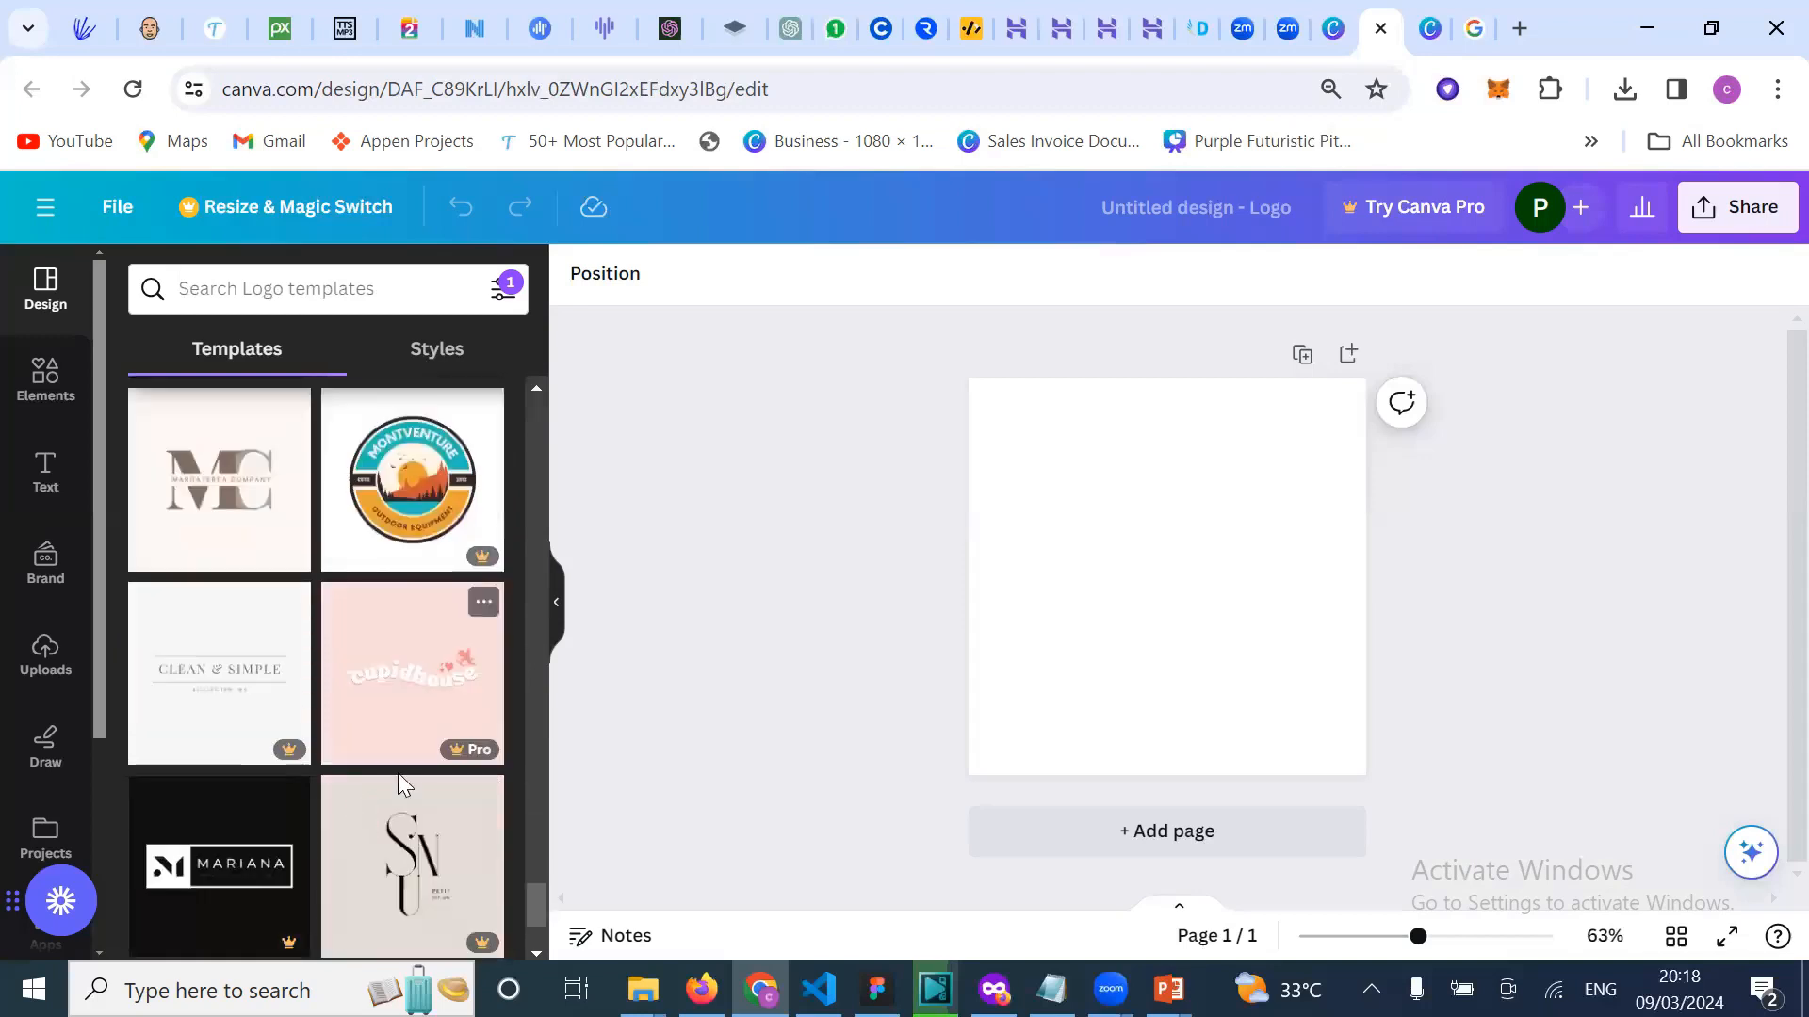
scroll(399, 776, down, 1)
scroll(419, 918, down, 1)
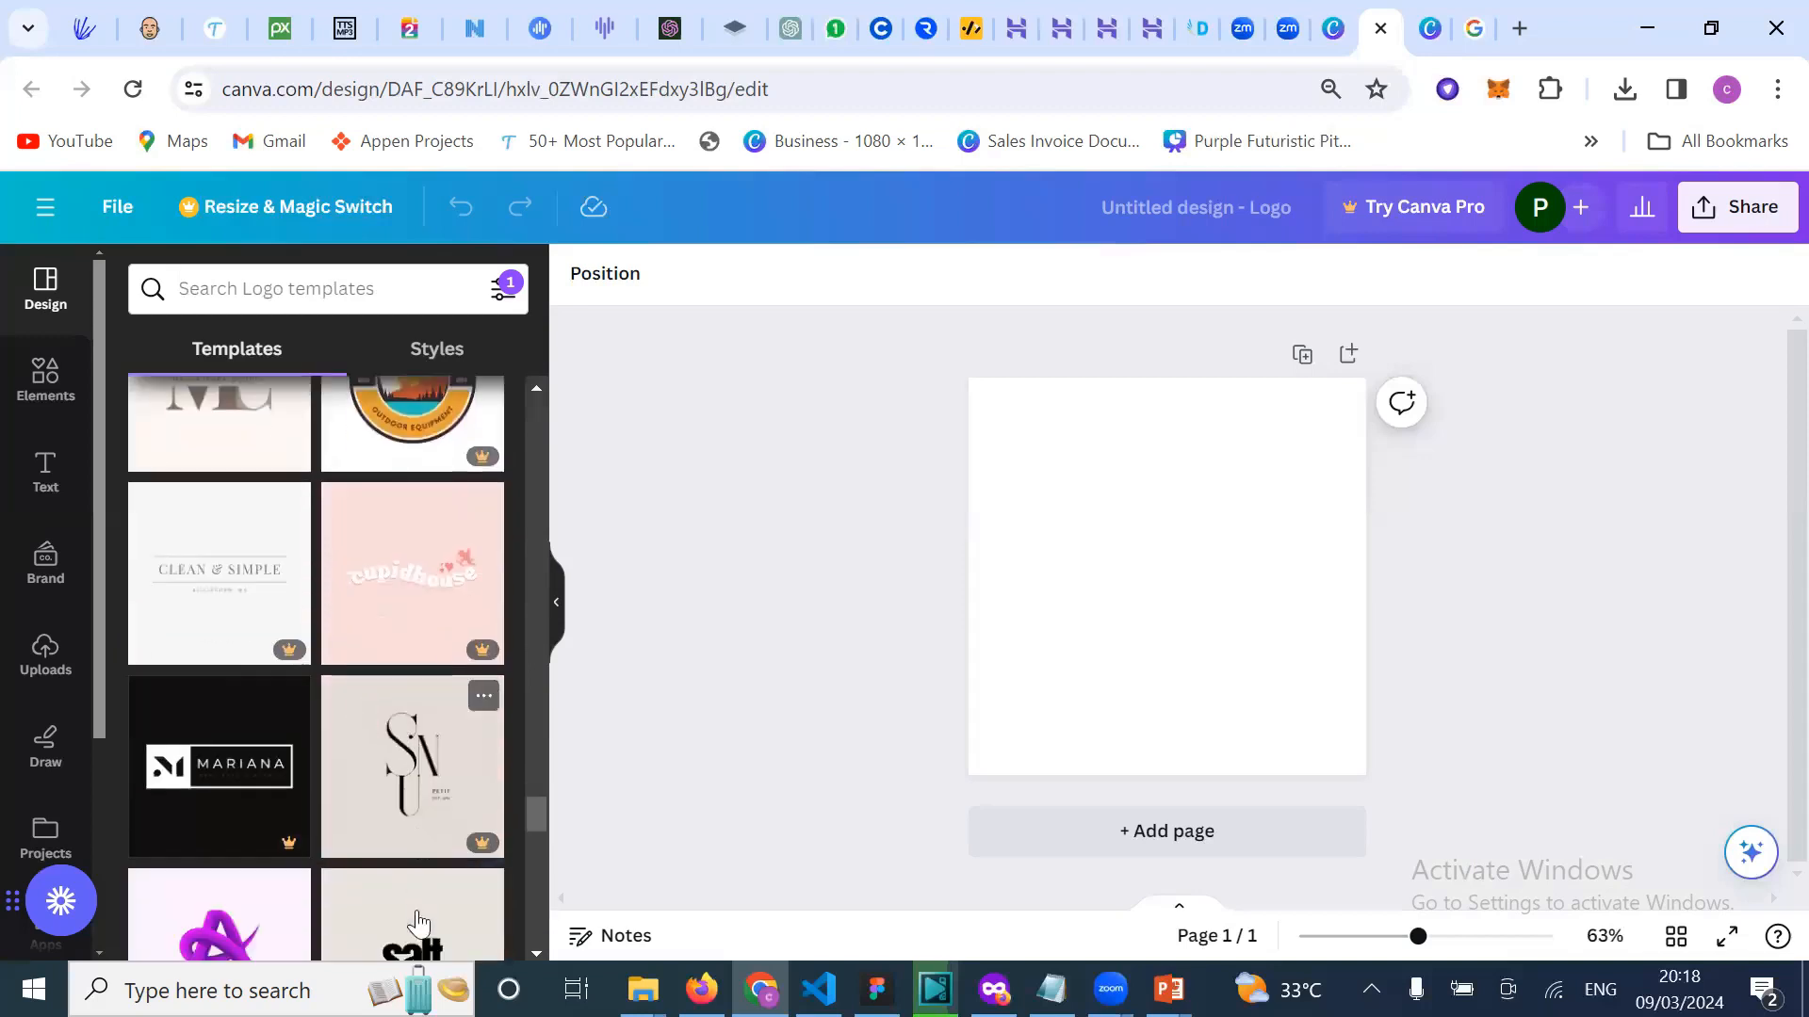
scroll(397, 780, down, 2)
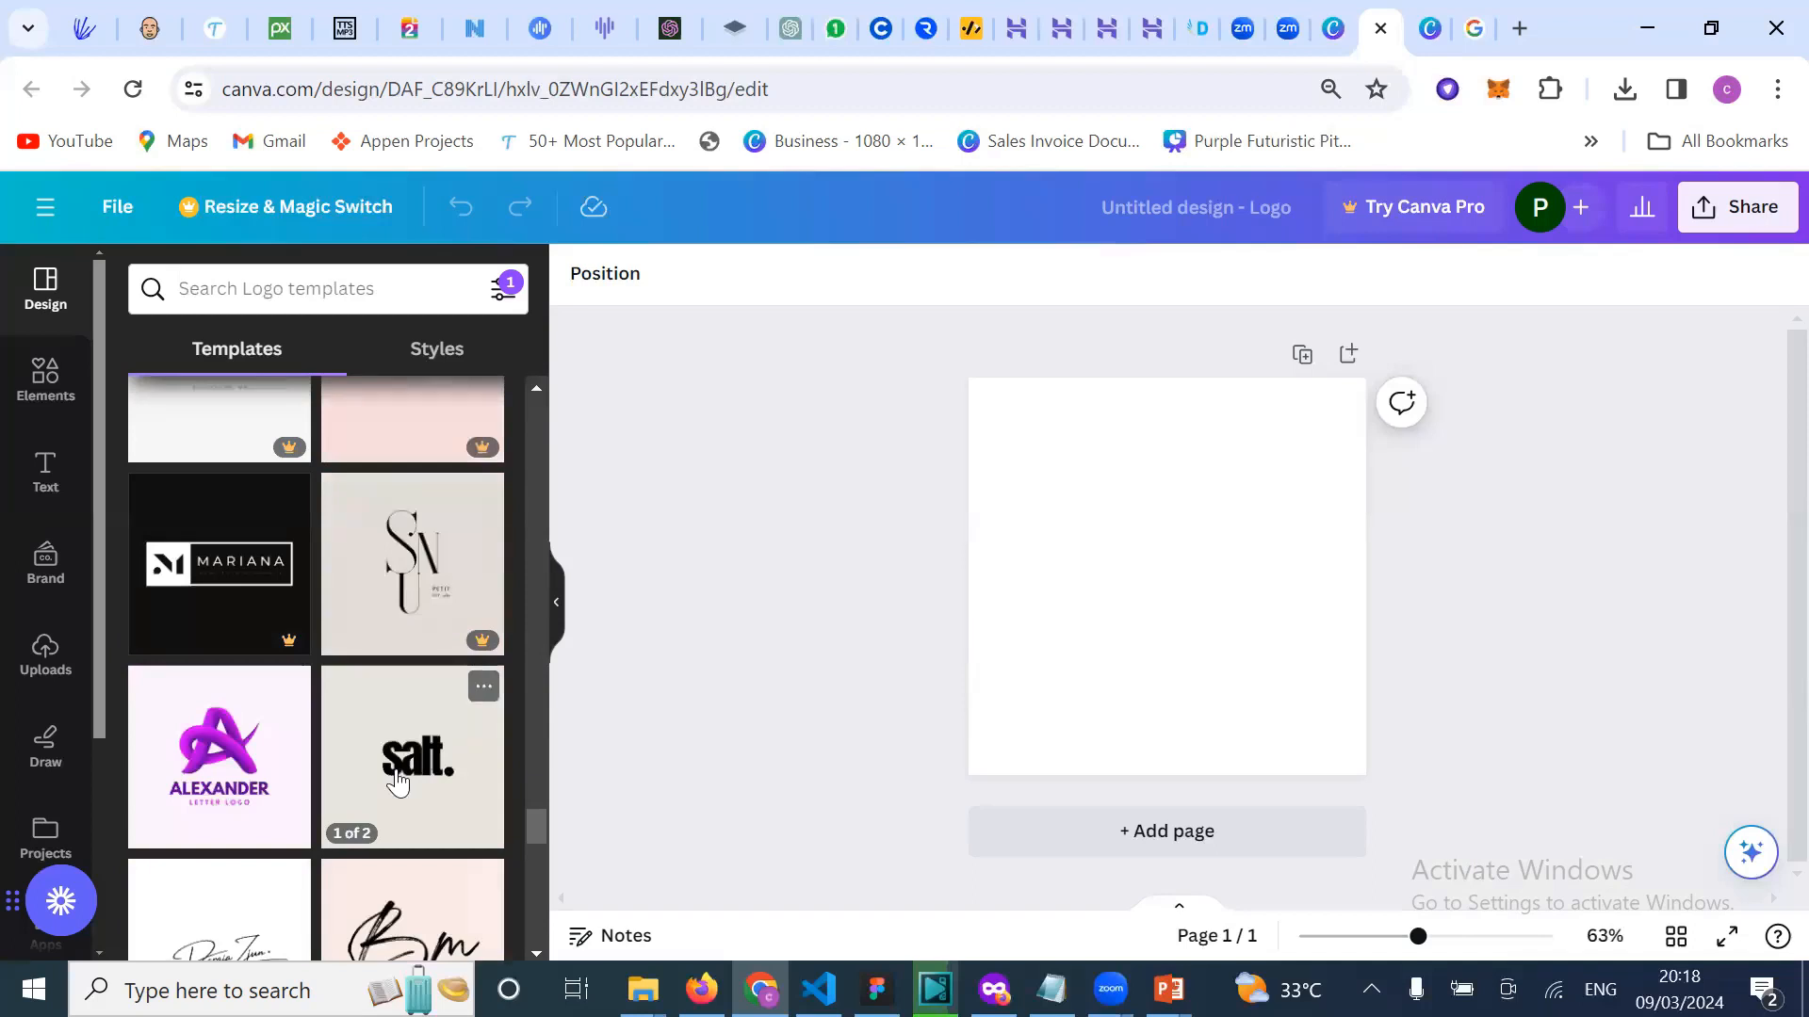
scroll(398, 782, down, 2)
scroll(381, 727, down, 1)
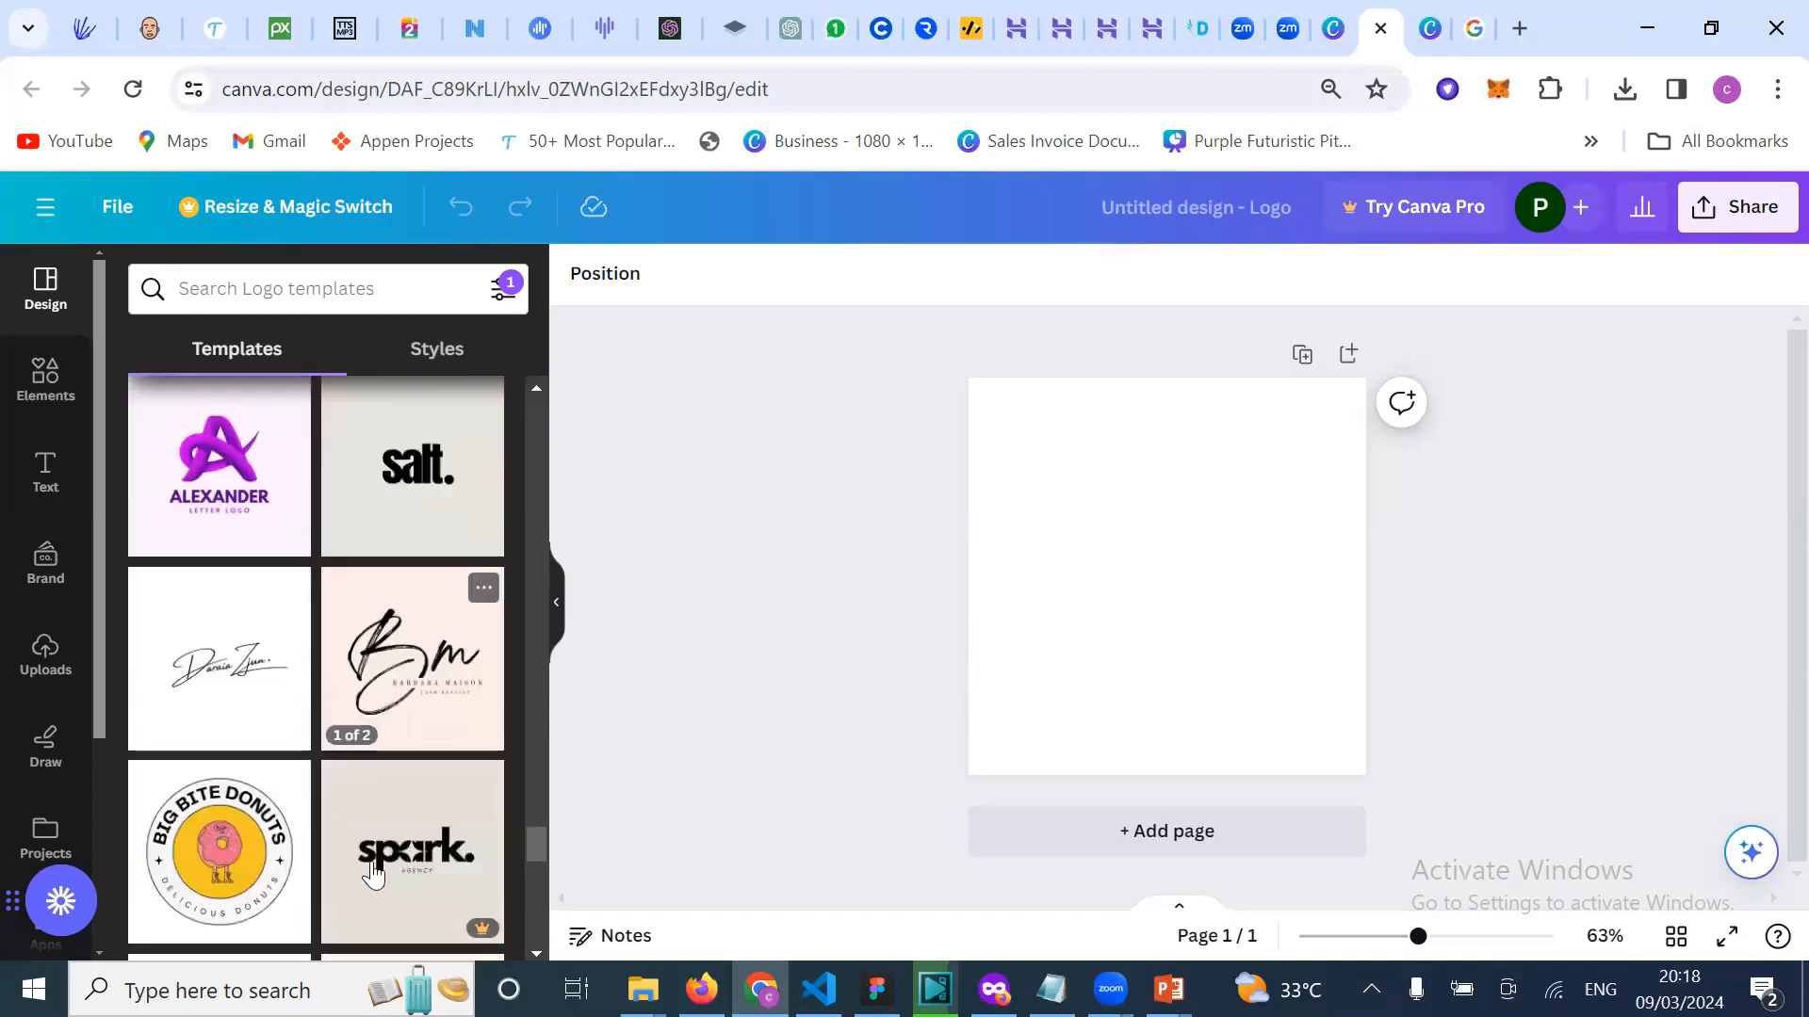
scroll(373, 874, down, 2)
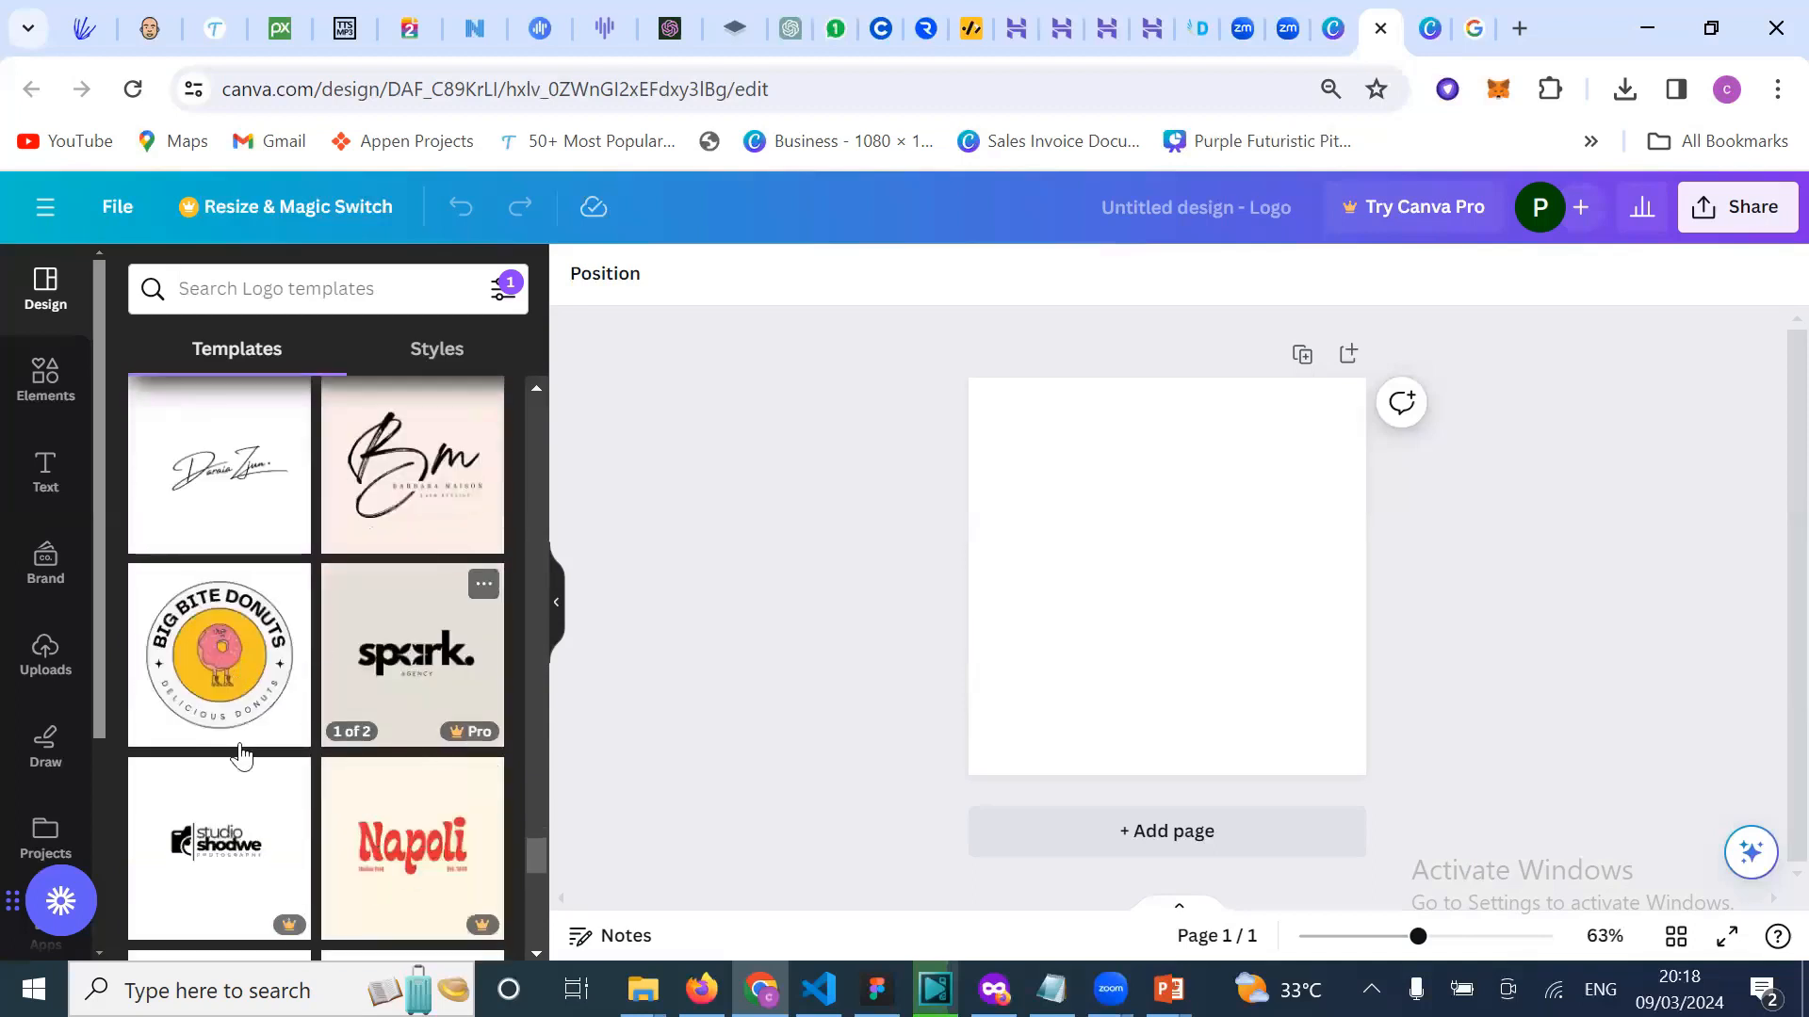
scroll(273, 782, down, 2)
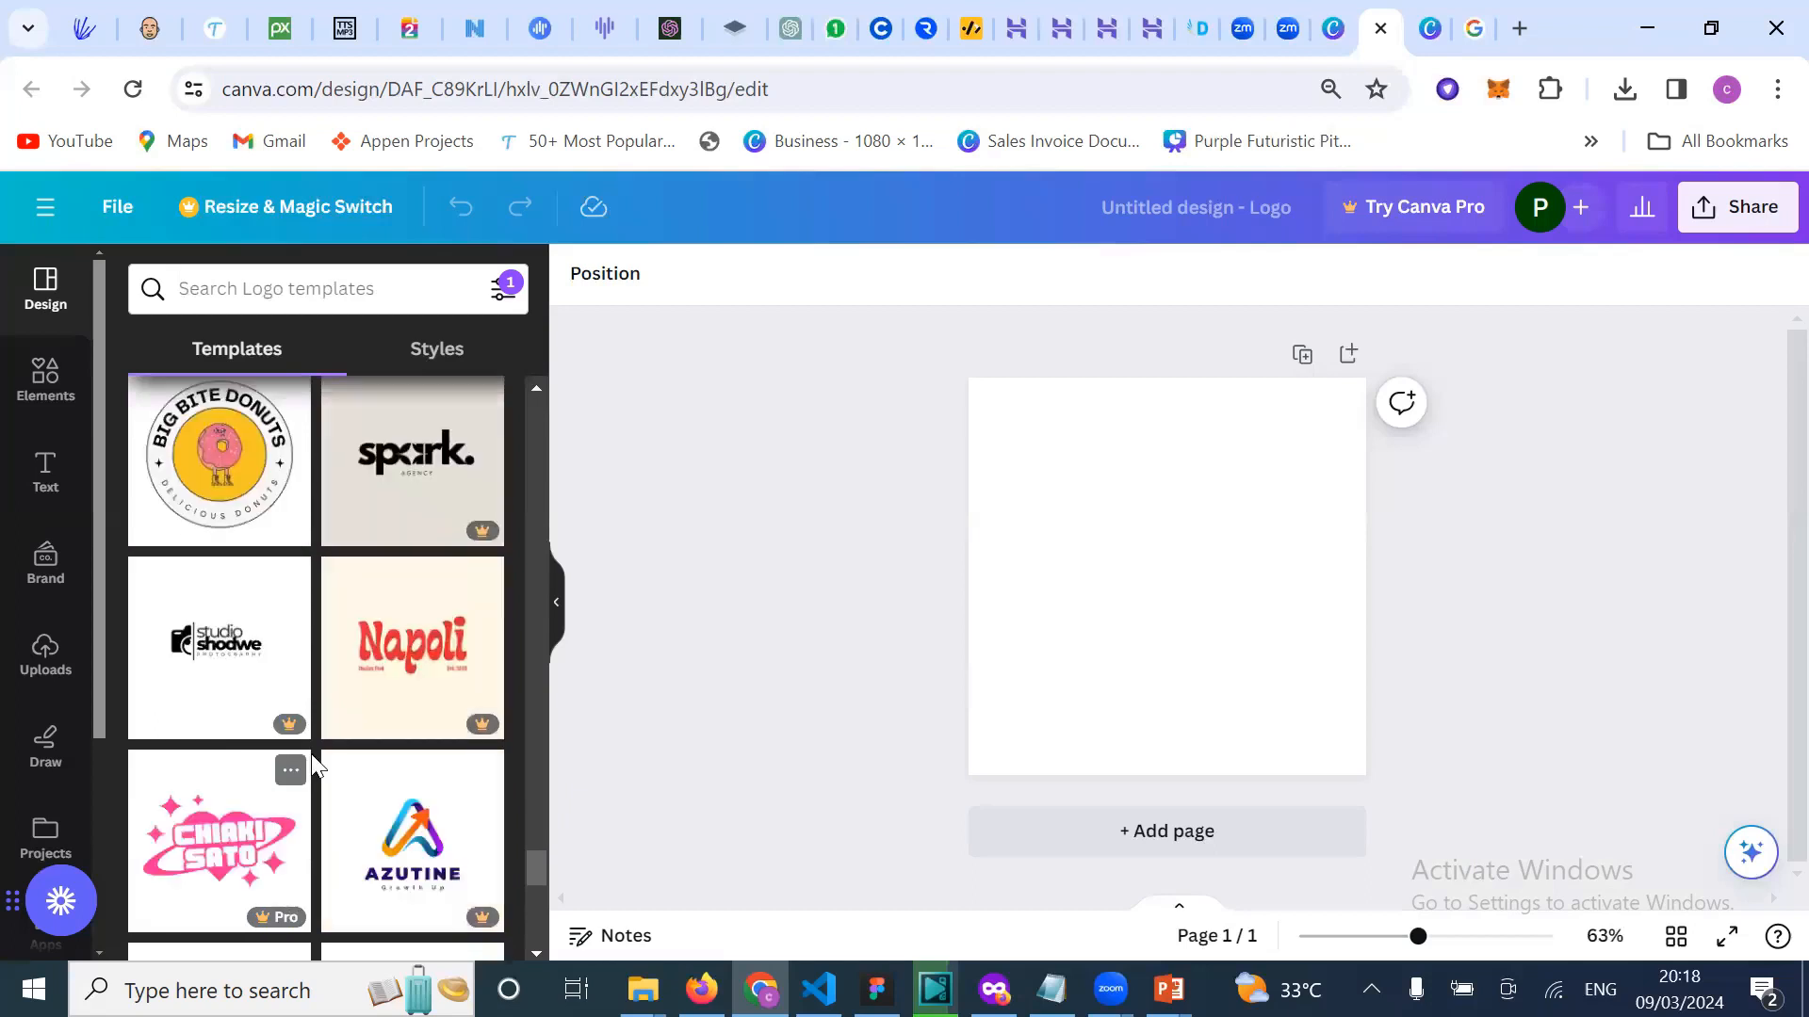
scroll(310, 745, down, 1)
scroll(330, 754, down, 1)
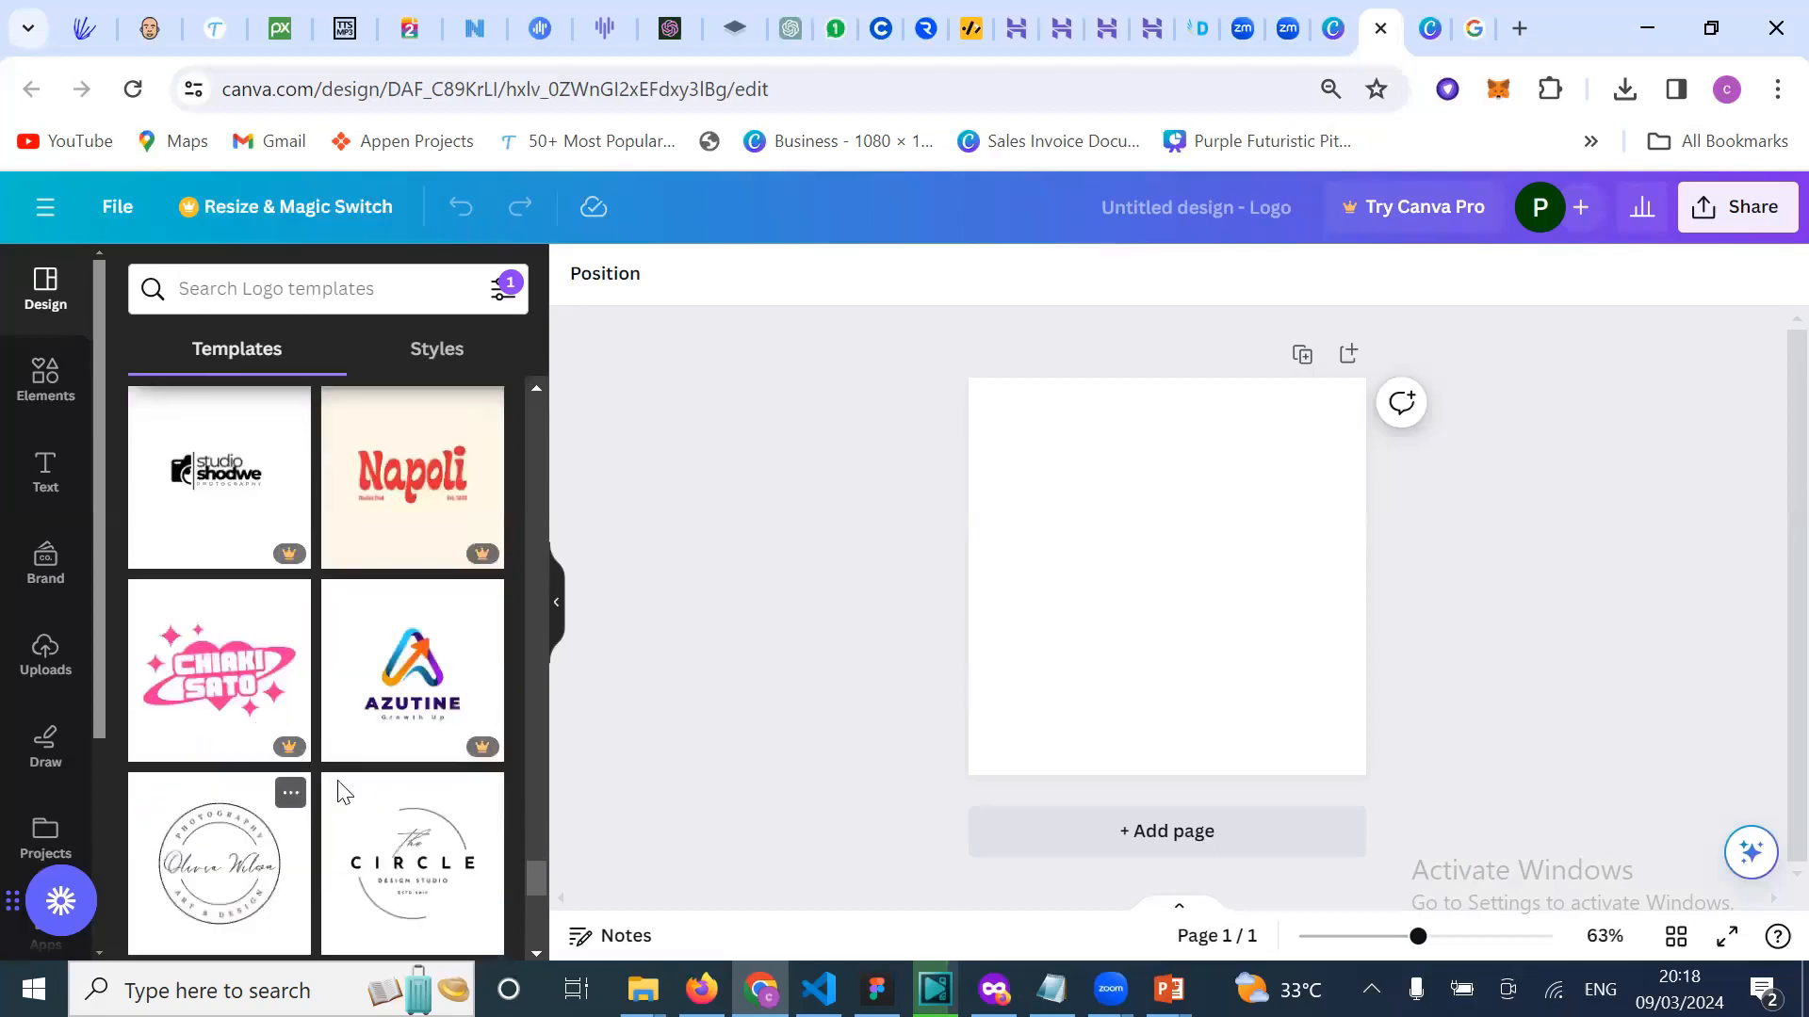
scroll(368, 773, down, 2)
scroll(358, 767, down, 1)
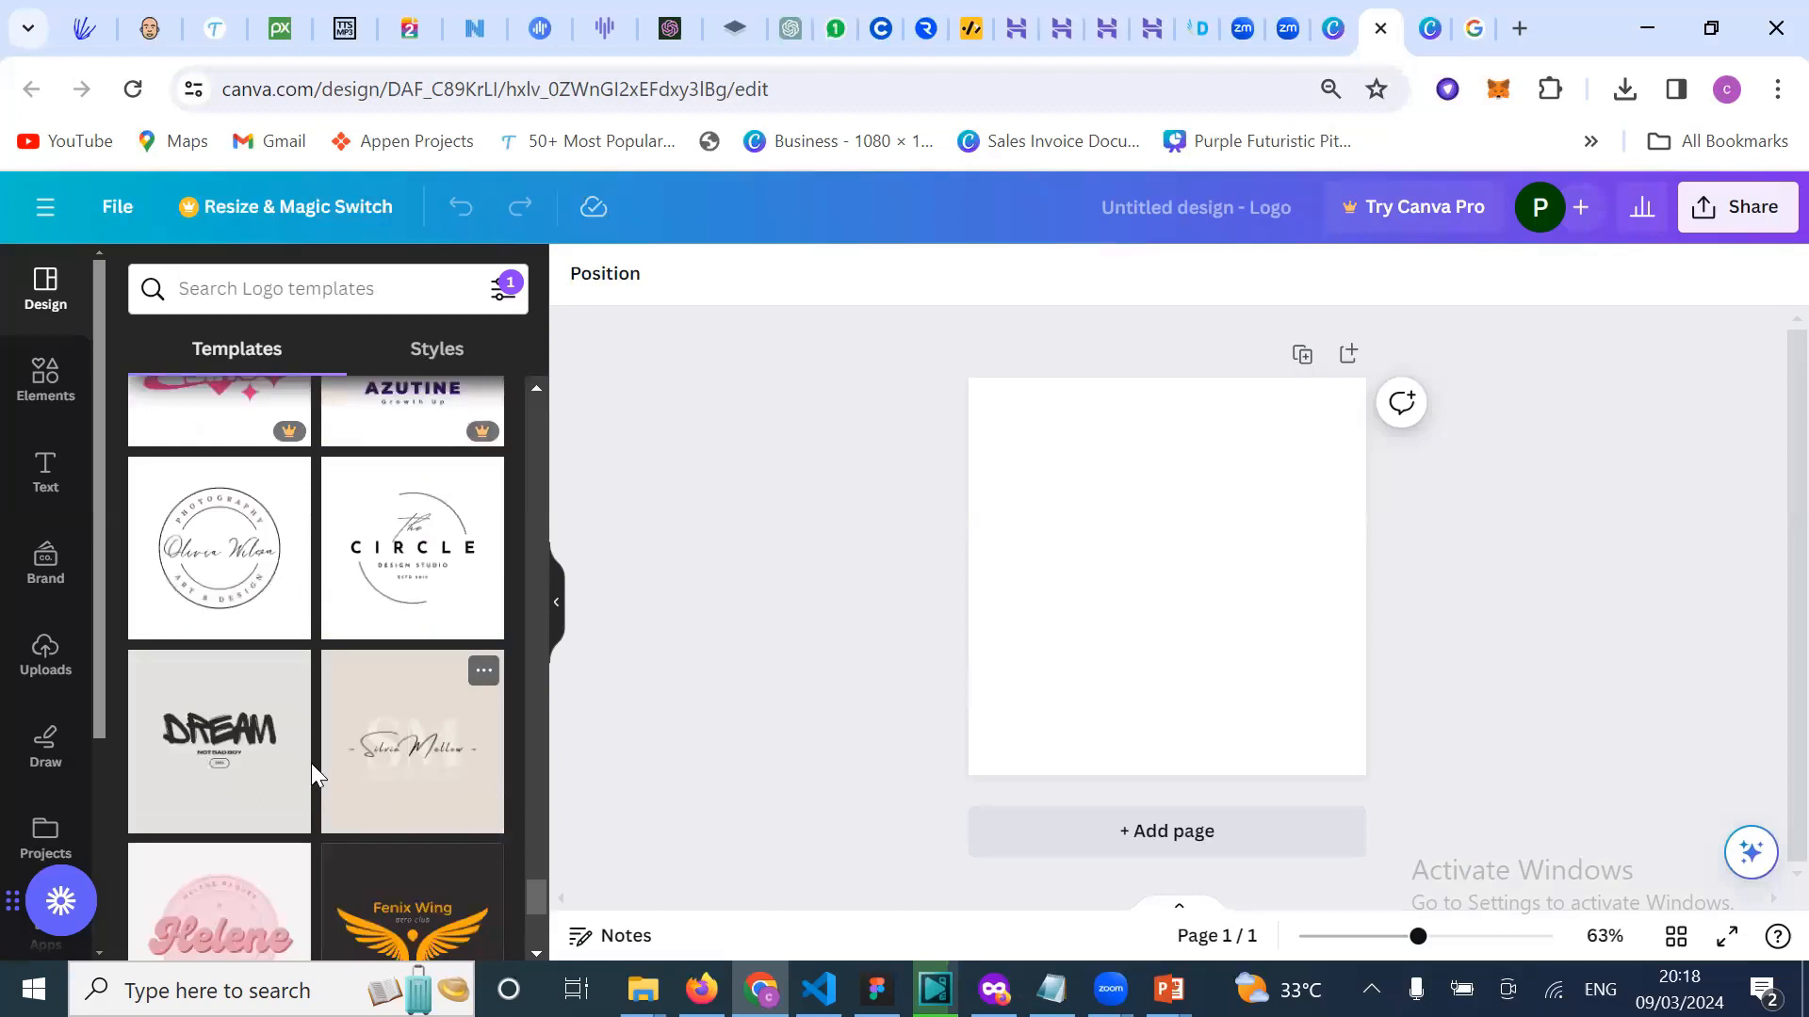
scroll(311, 763, down, 2)
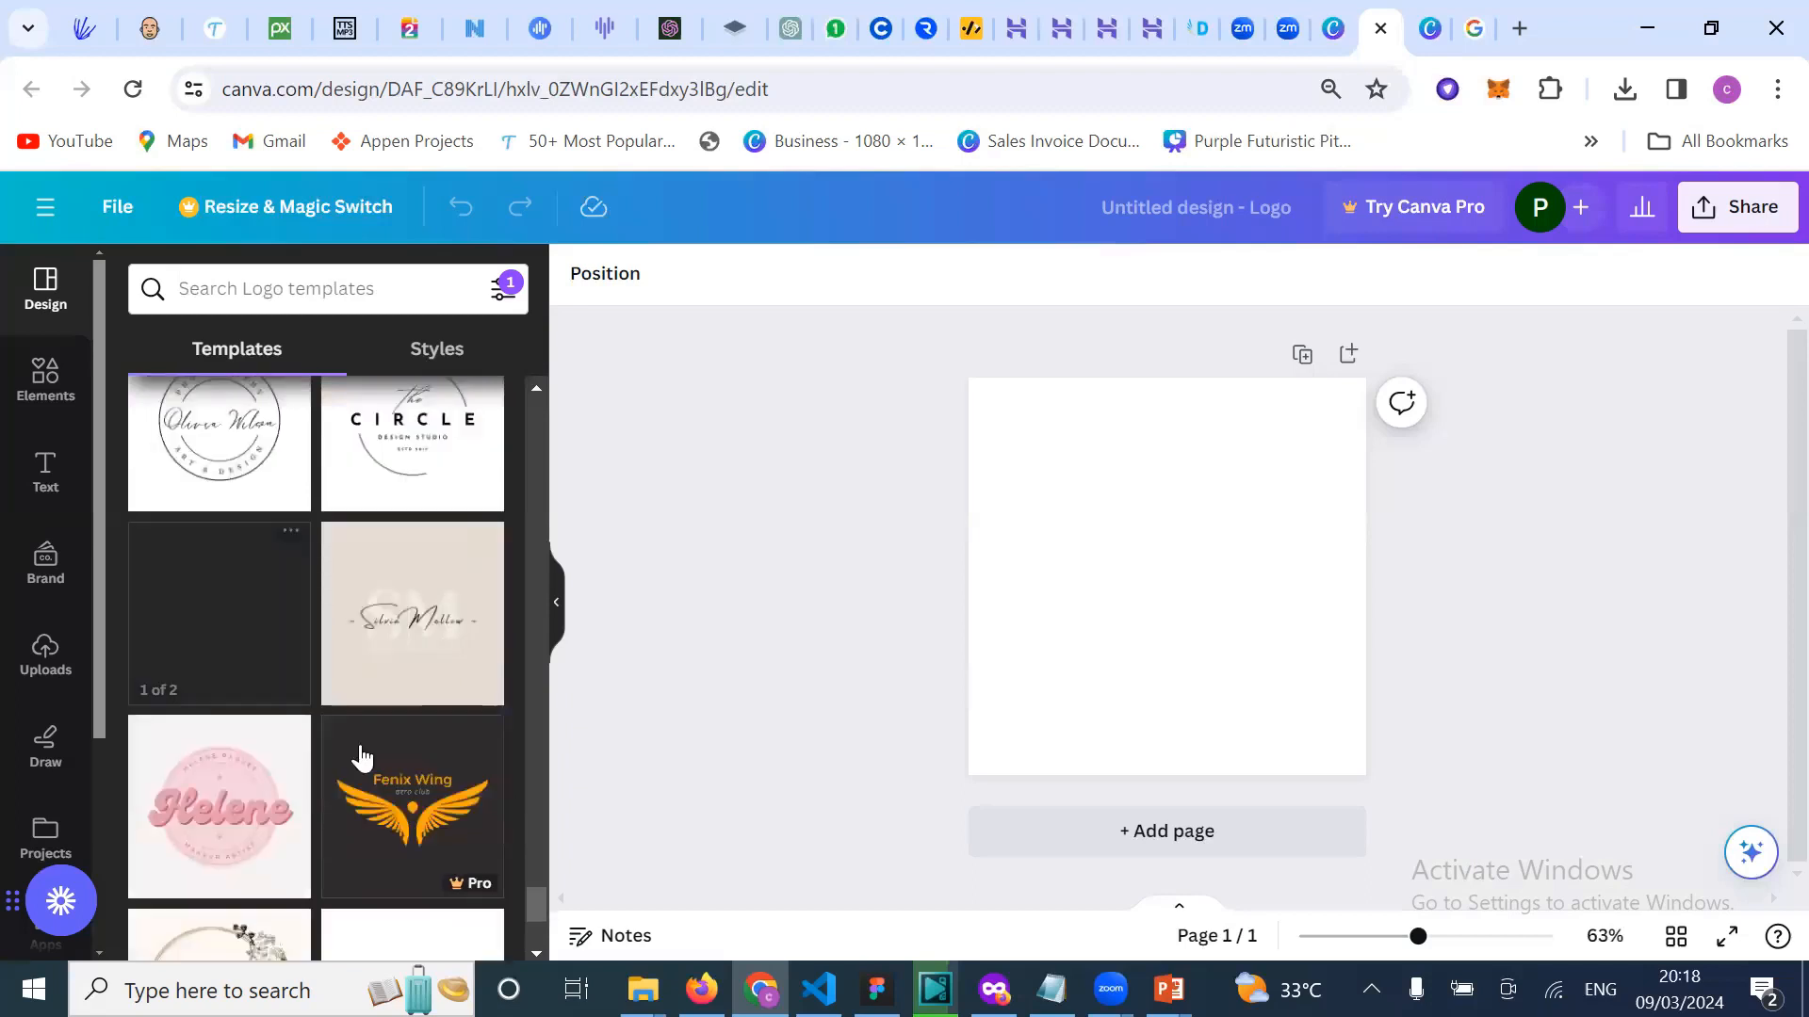
scroll(361, 757, down, 1)
scroll(421, 853, down, 1)
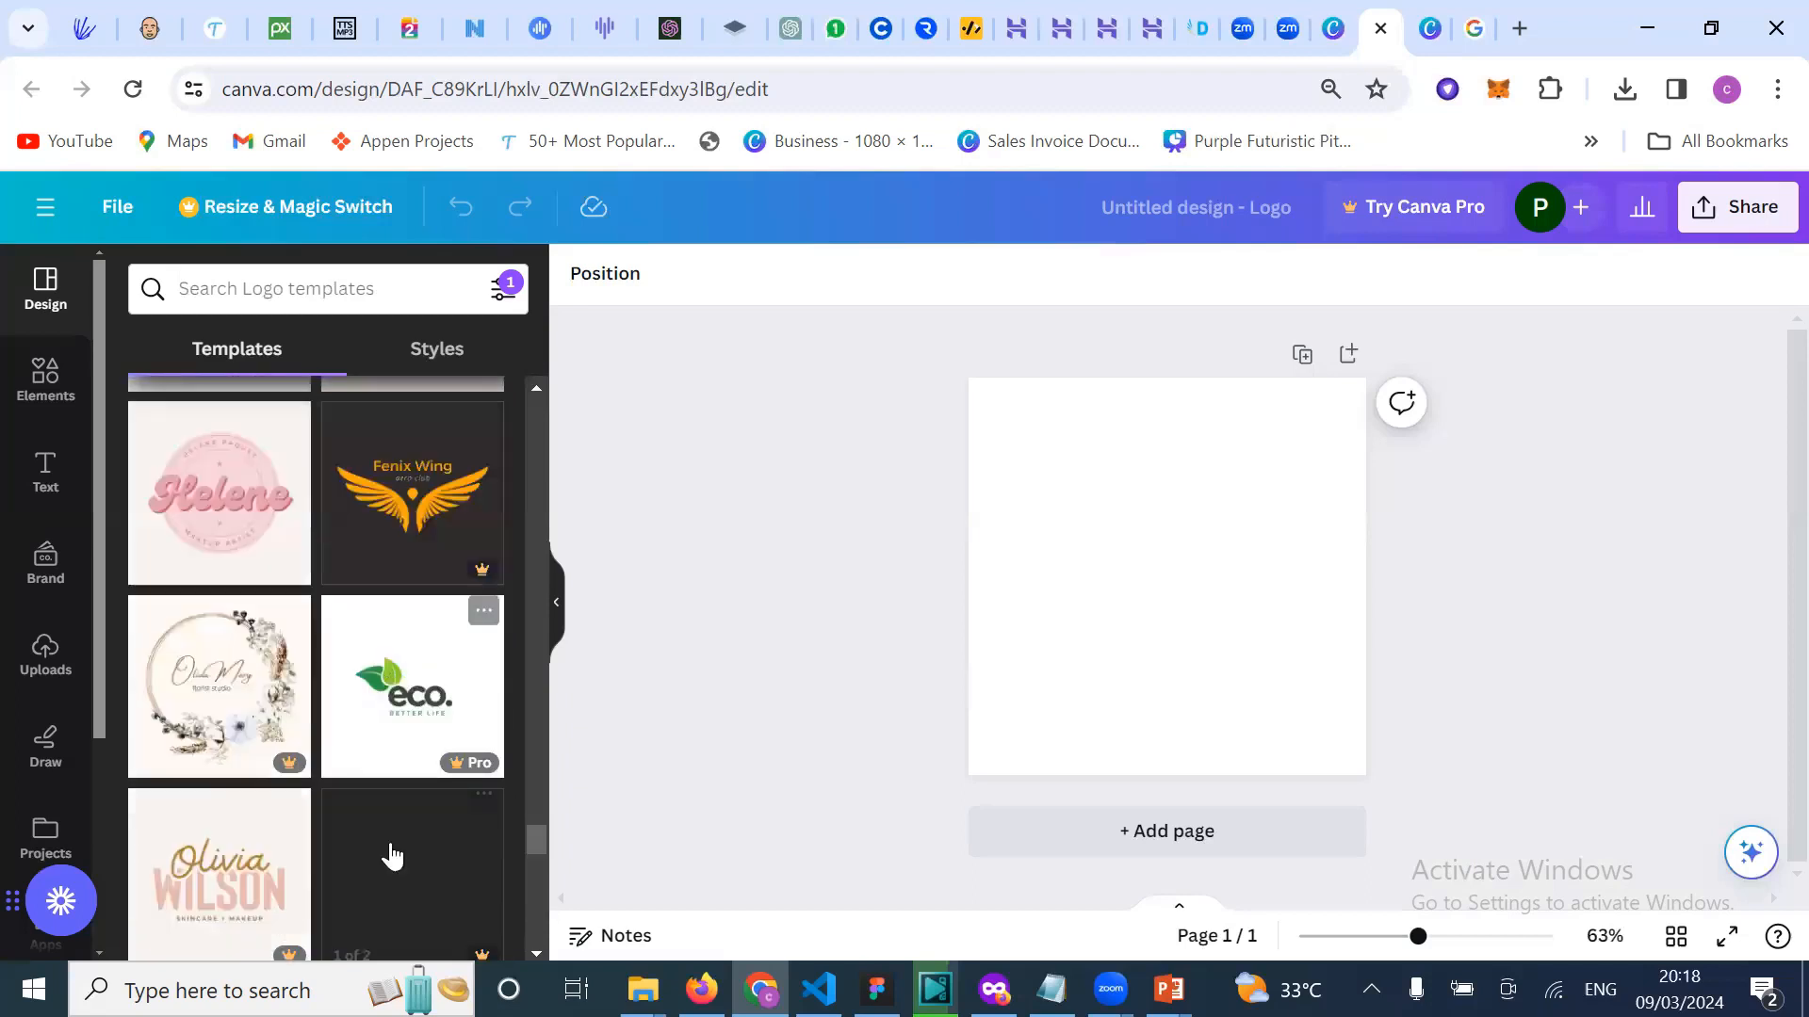
scroll(345, 823, down, 2)
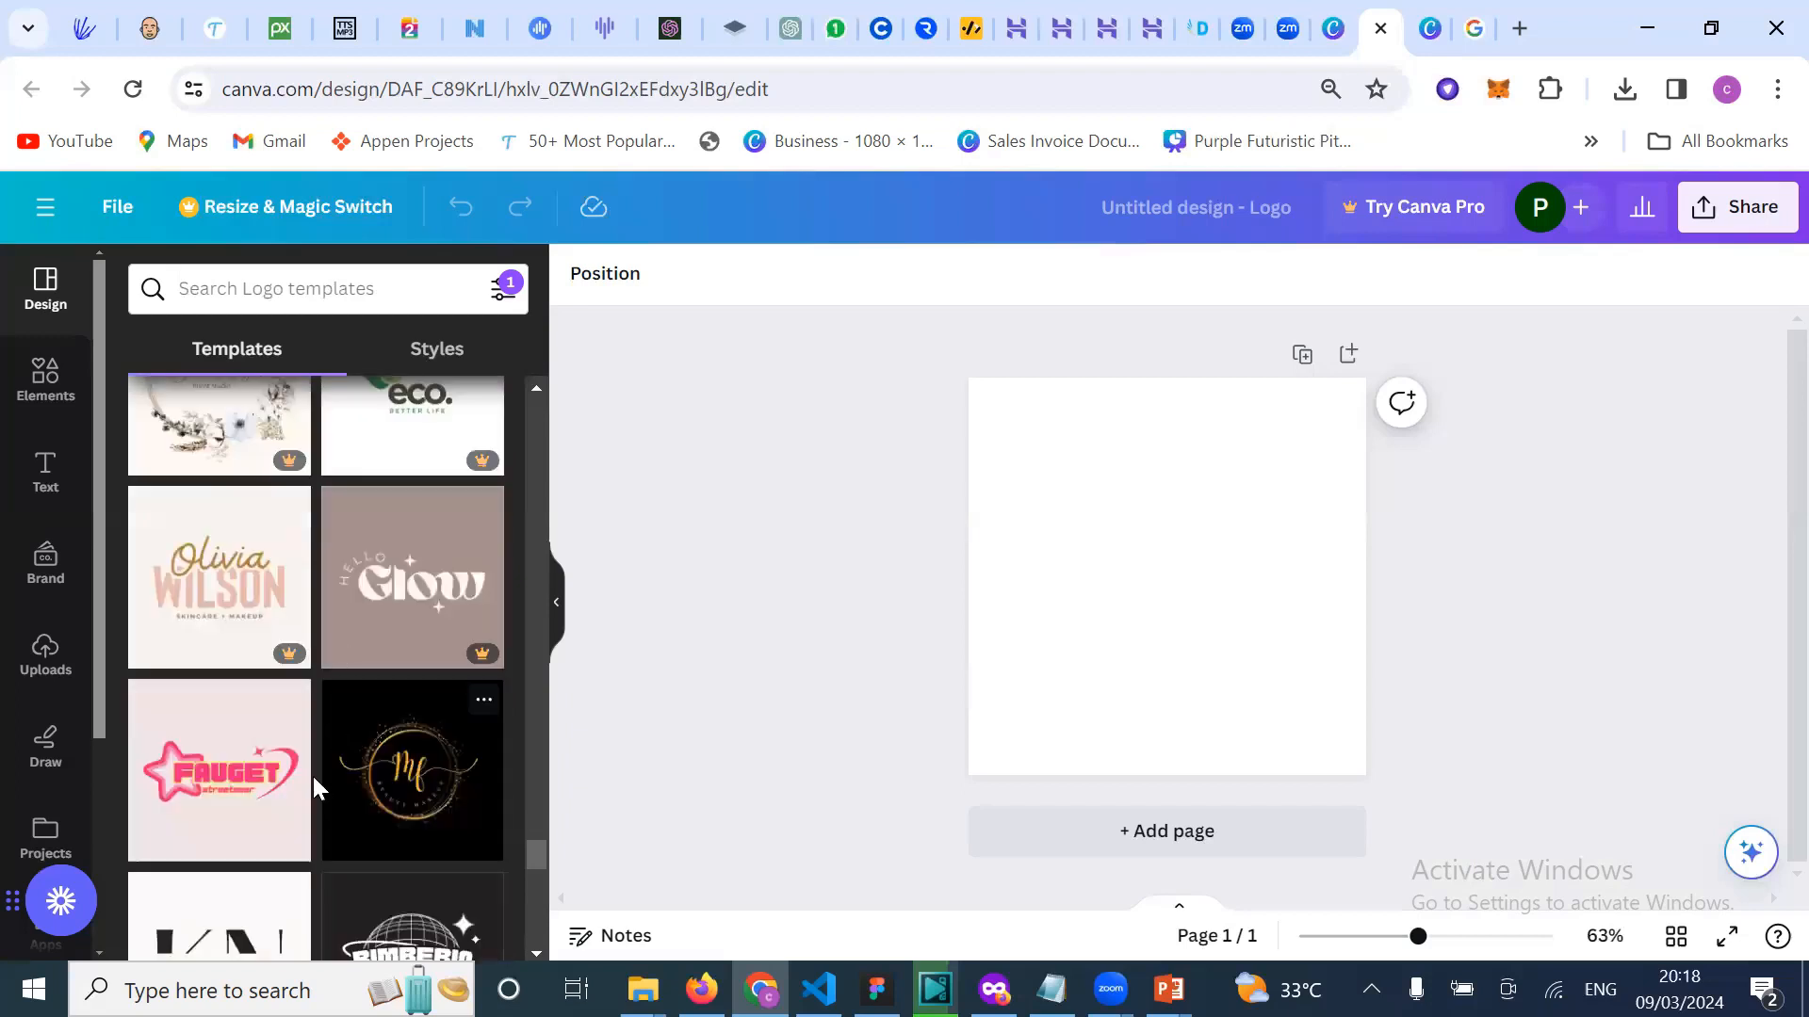
scroll(275, 851, down, 1)
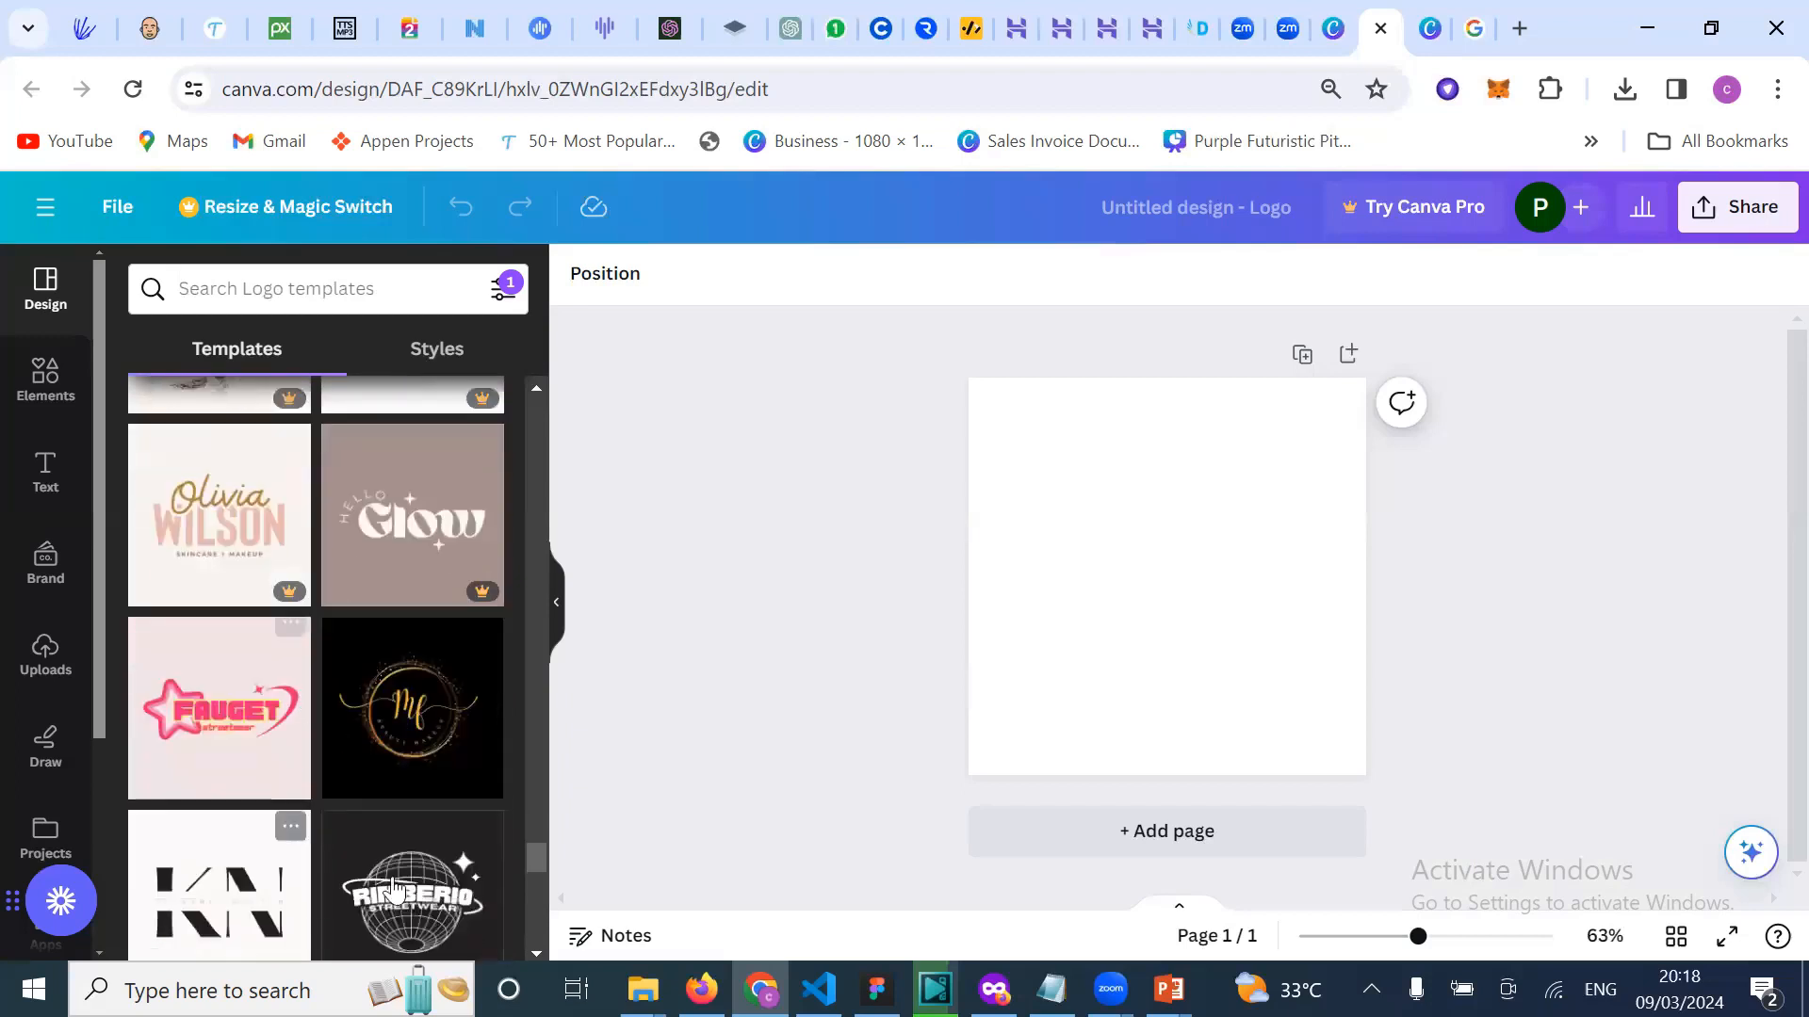
scroll(393, 890, down, 1)
scroll(392, 676, down, 1)
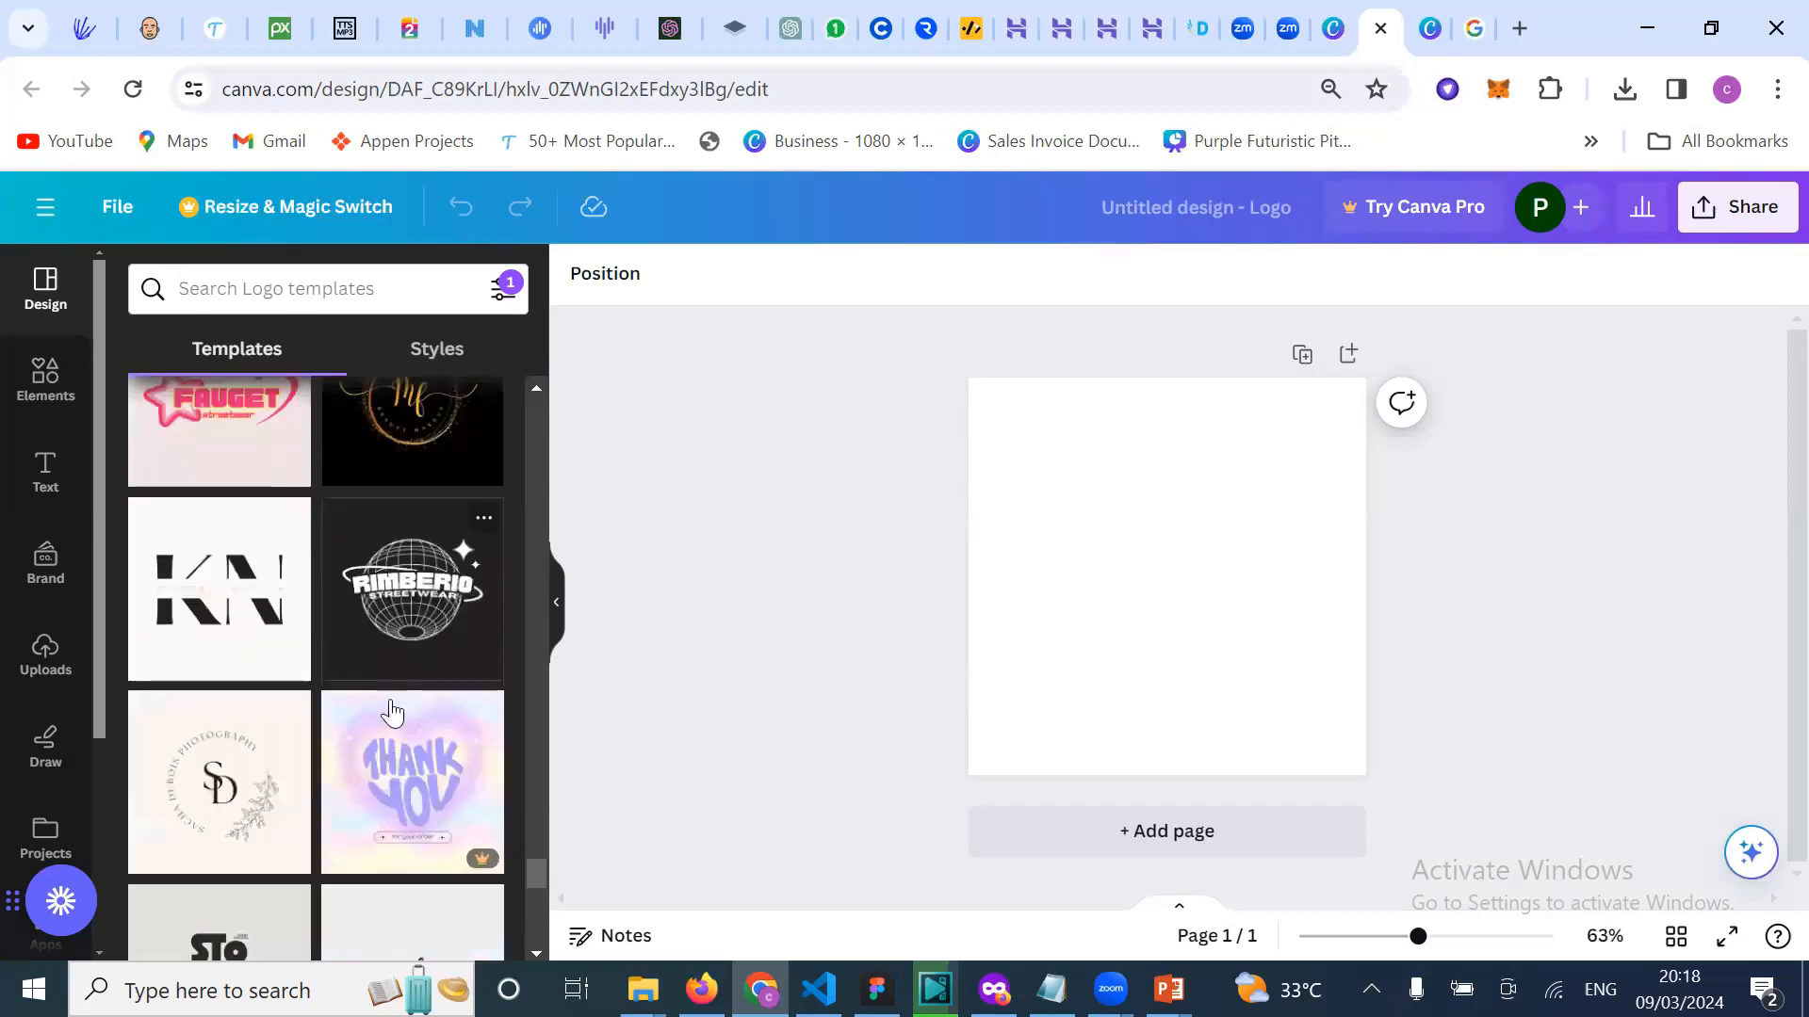
scroll(395, 721, down, 1)
scroll(384, 804, down, 2)
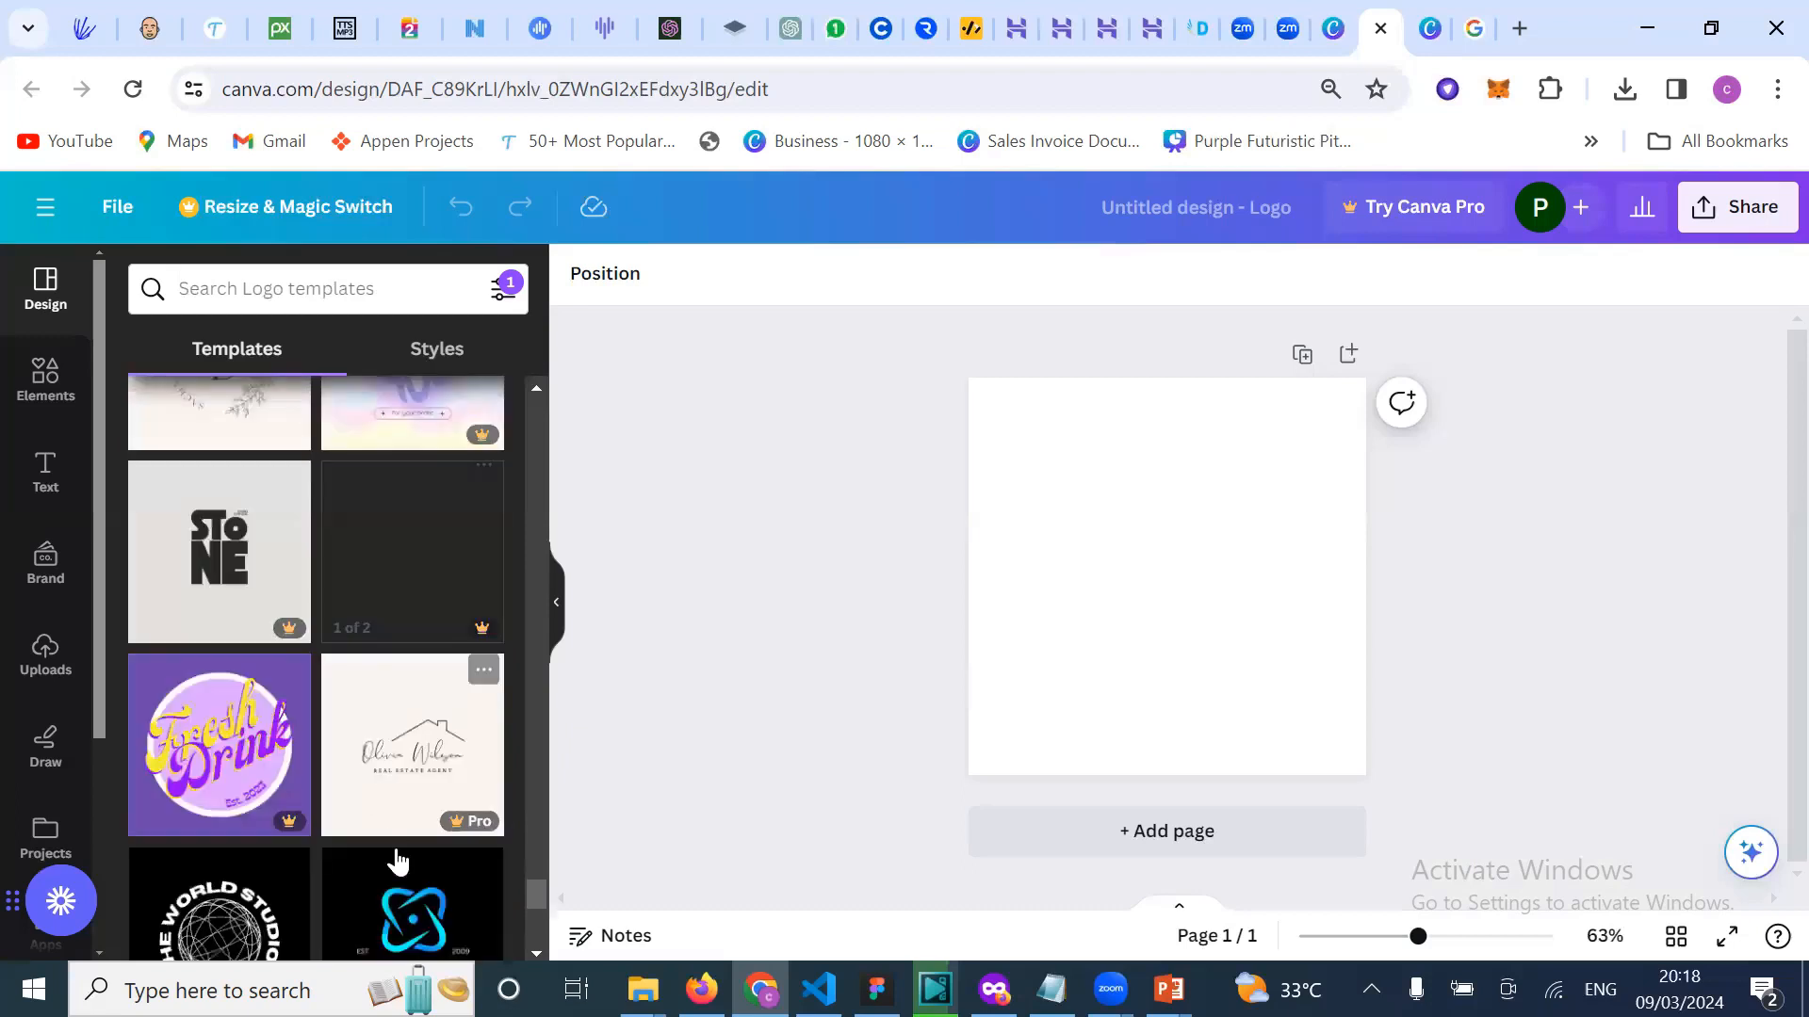
scroll(395, 862, down, 2)
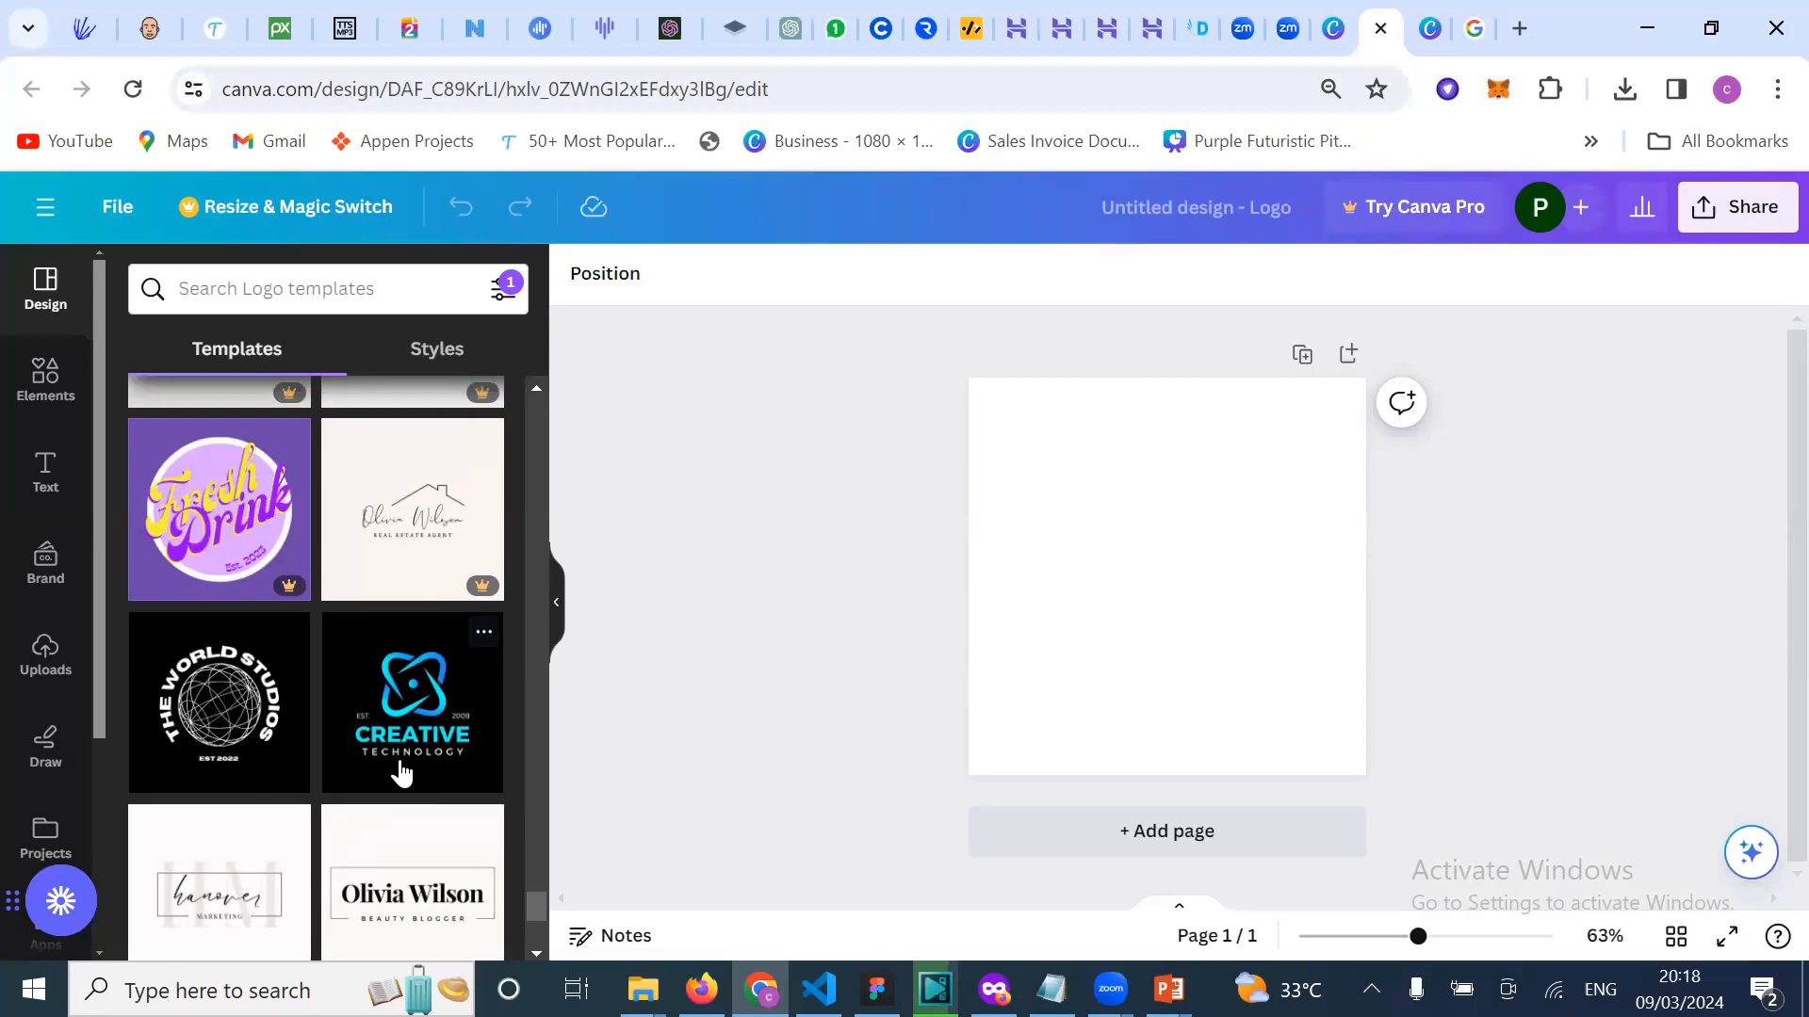
scroll(403, 675, down, 1)
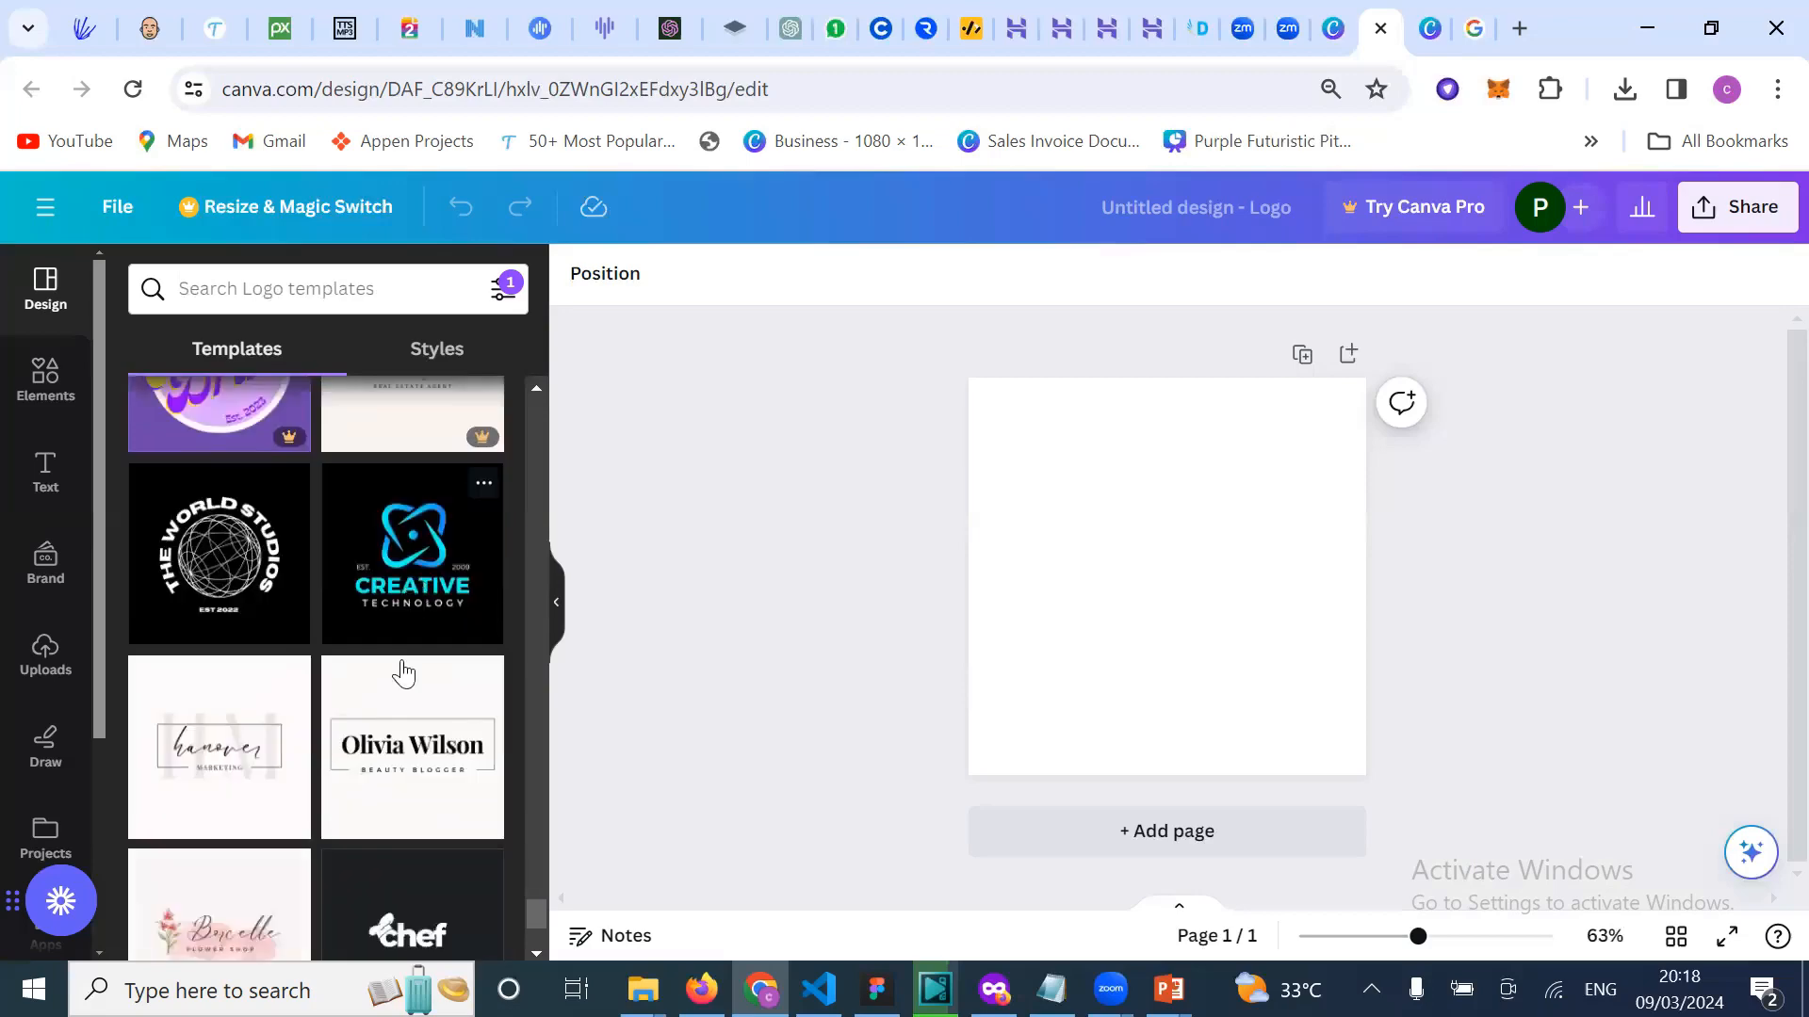
Step: Apply the Modern Creative Technology Logo template and browse the 'More like this' list
click(416, 577)
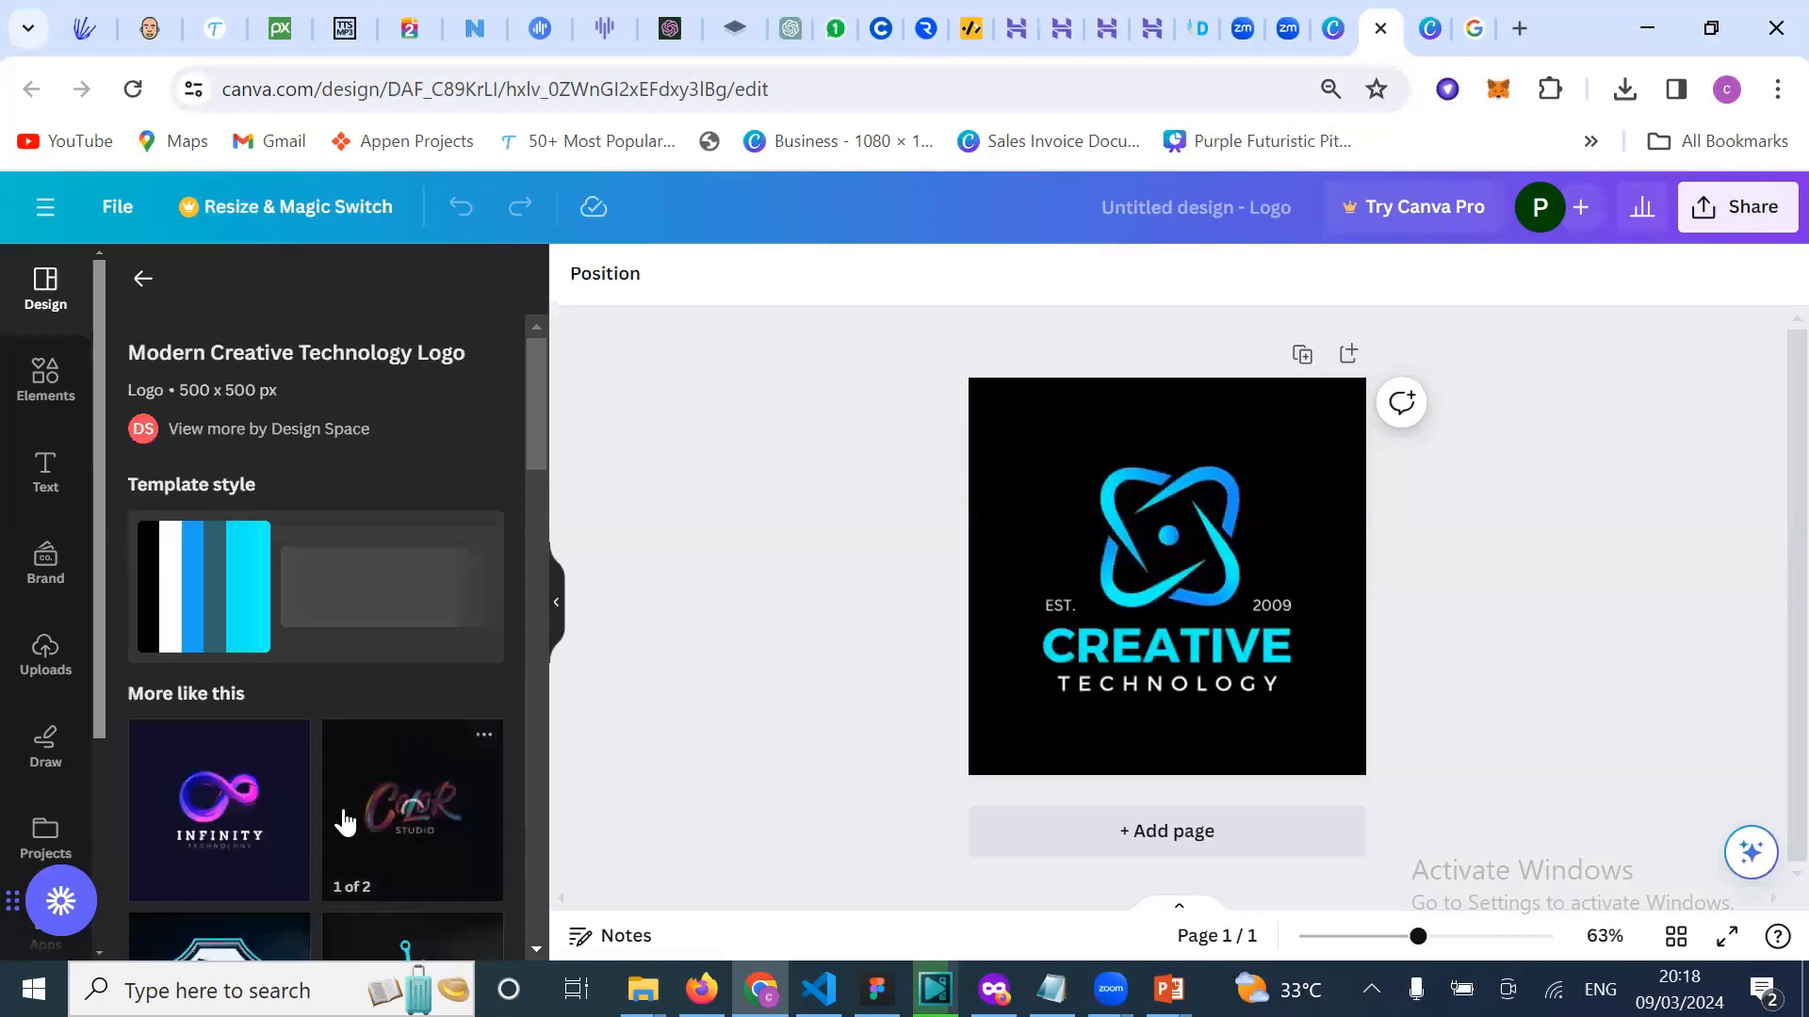
scroll(377, 706, down, 2)
scroll(356, 716, down, 2)
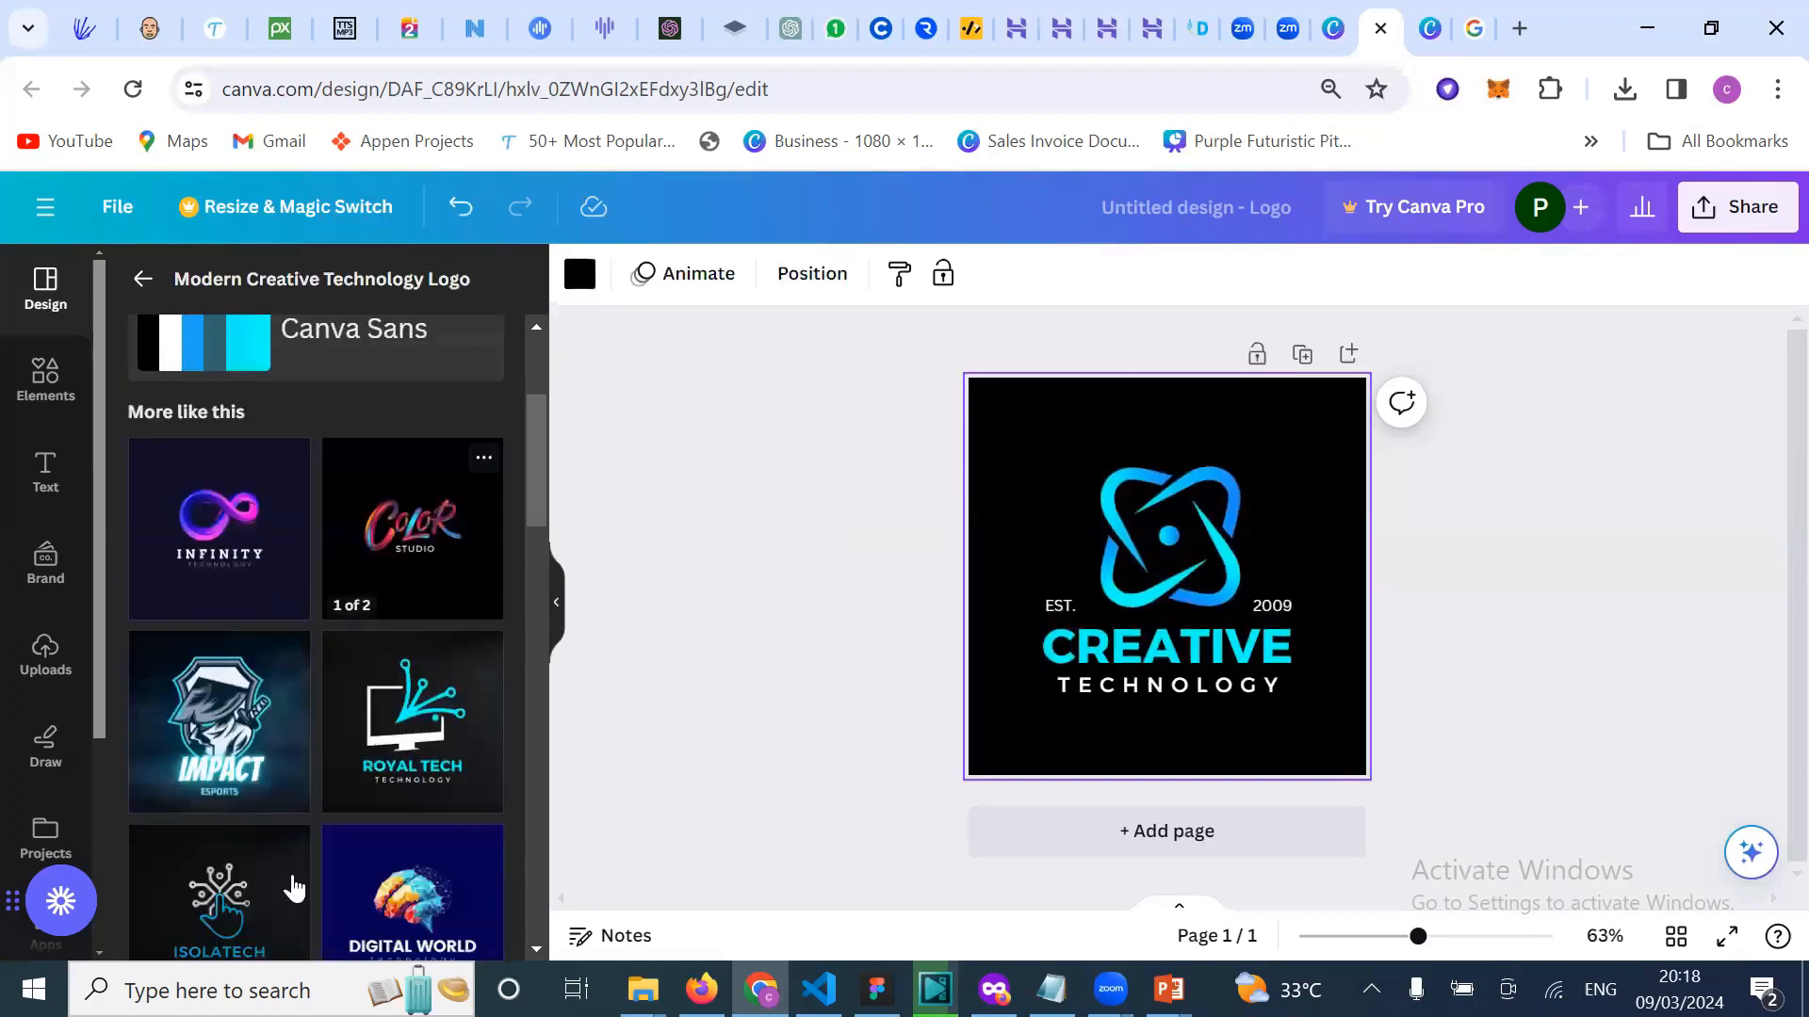
scroll(293, 887, down, 1)
scroll(282, 803, down, 1)
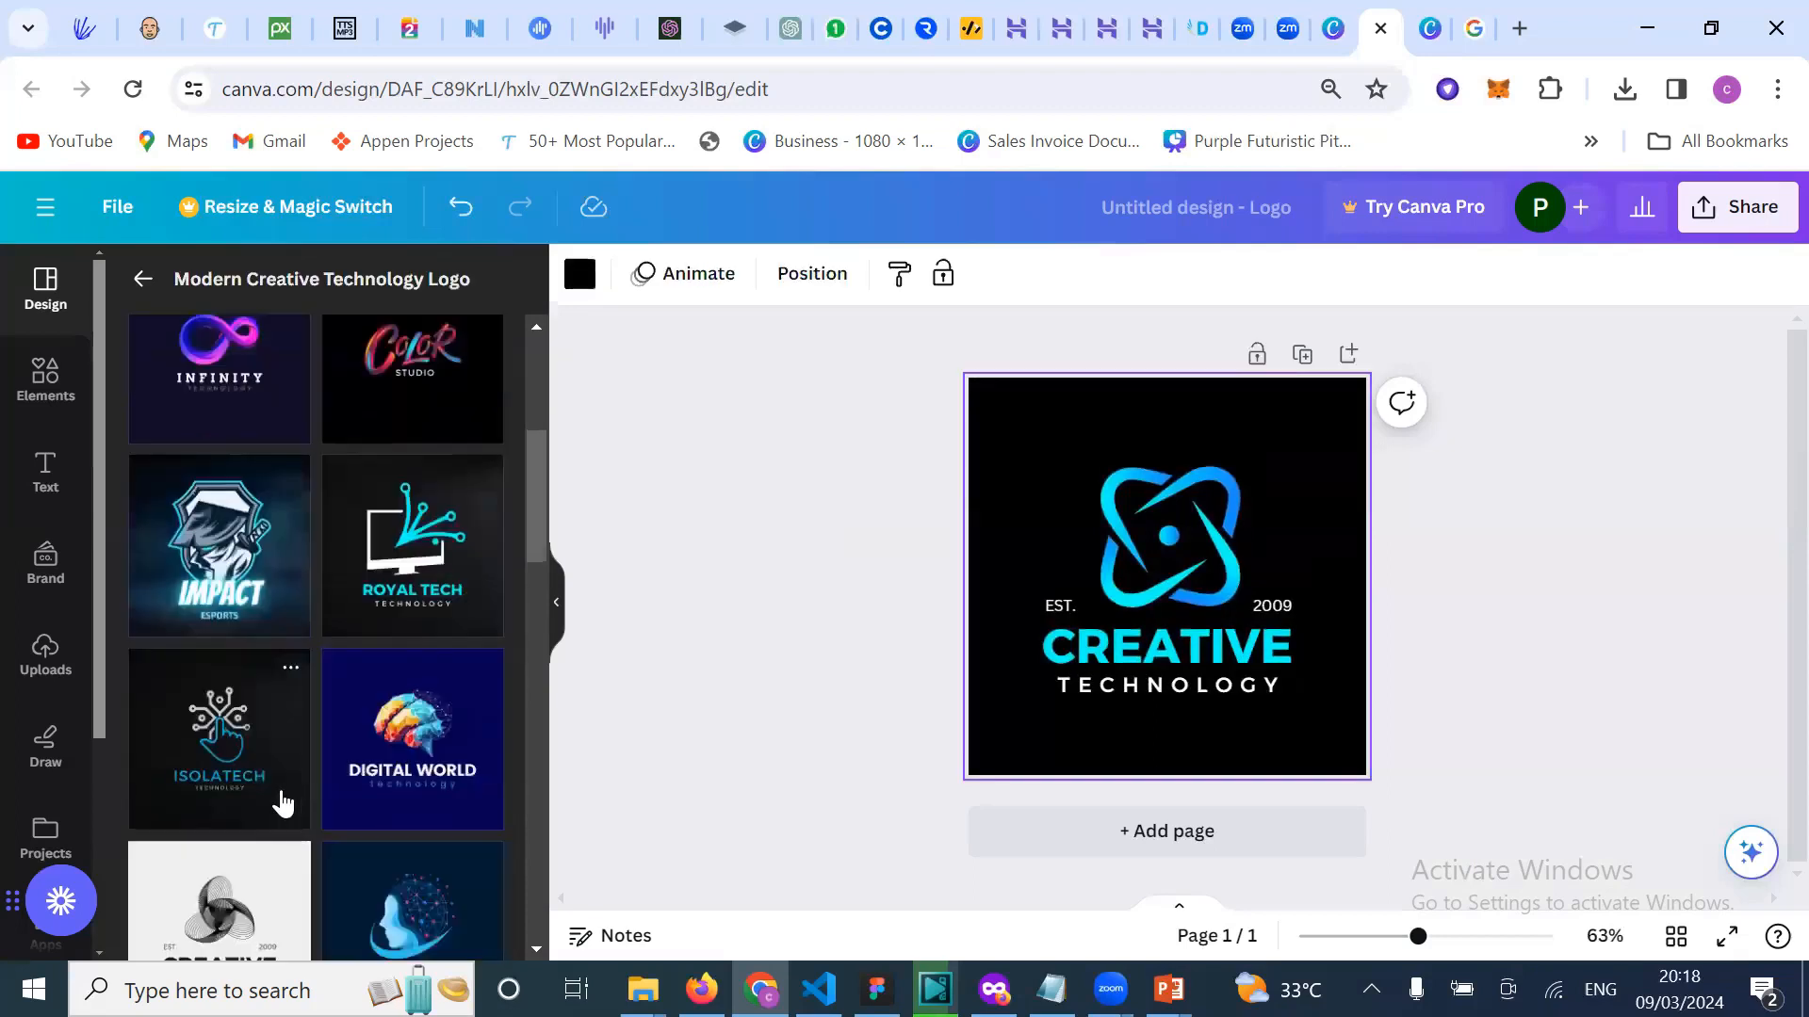
scroll(311, 805, down, 2)
scroll(408, 755, down, 2)
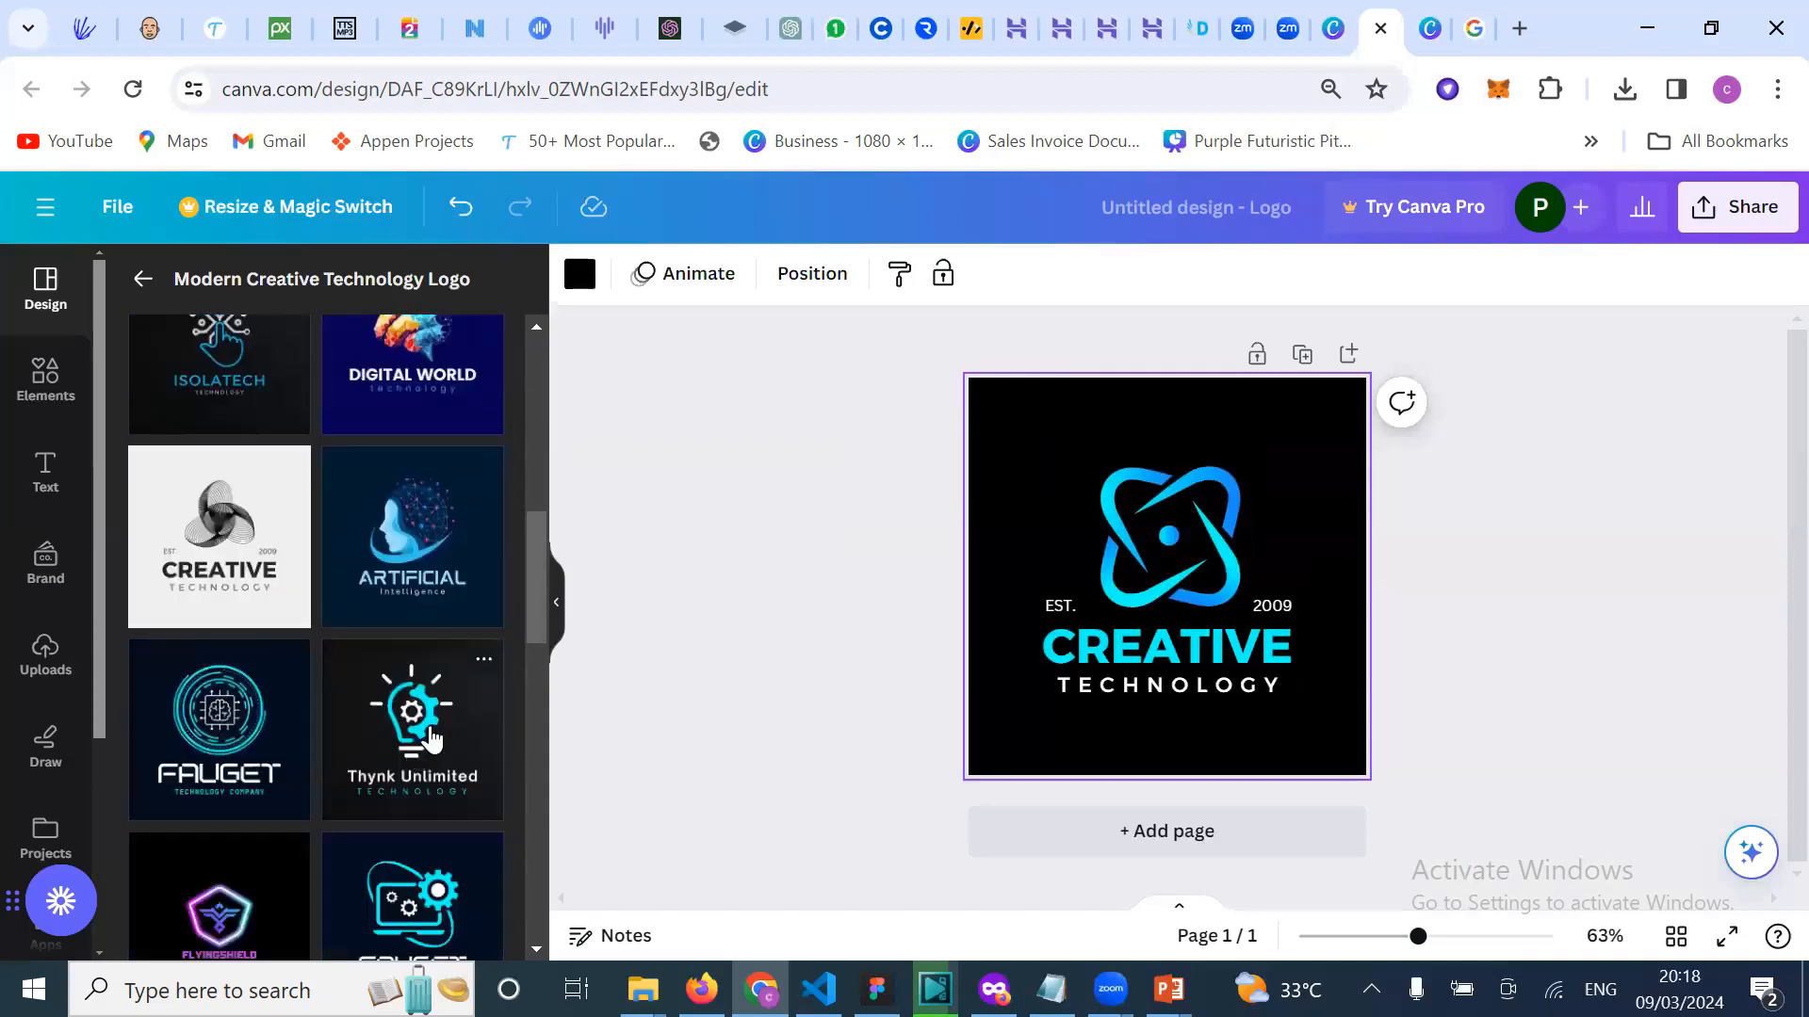
scroll(432, 736, down, 2)
scroll(373, 798, down, 2)
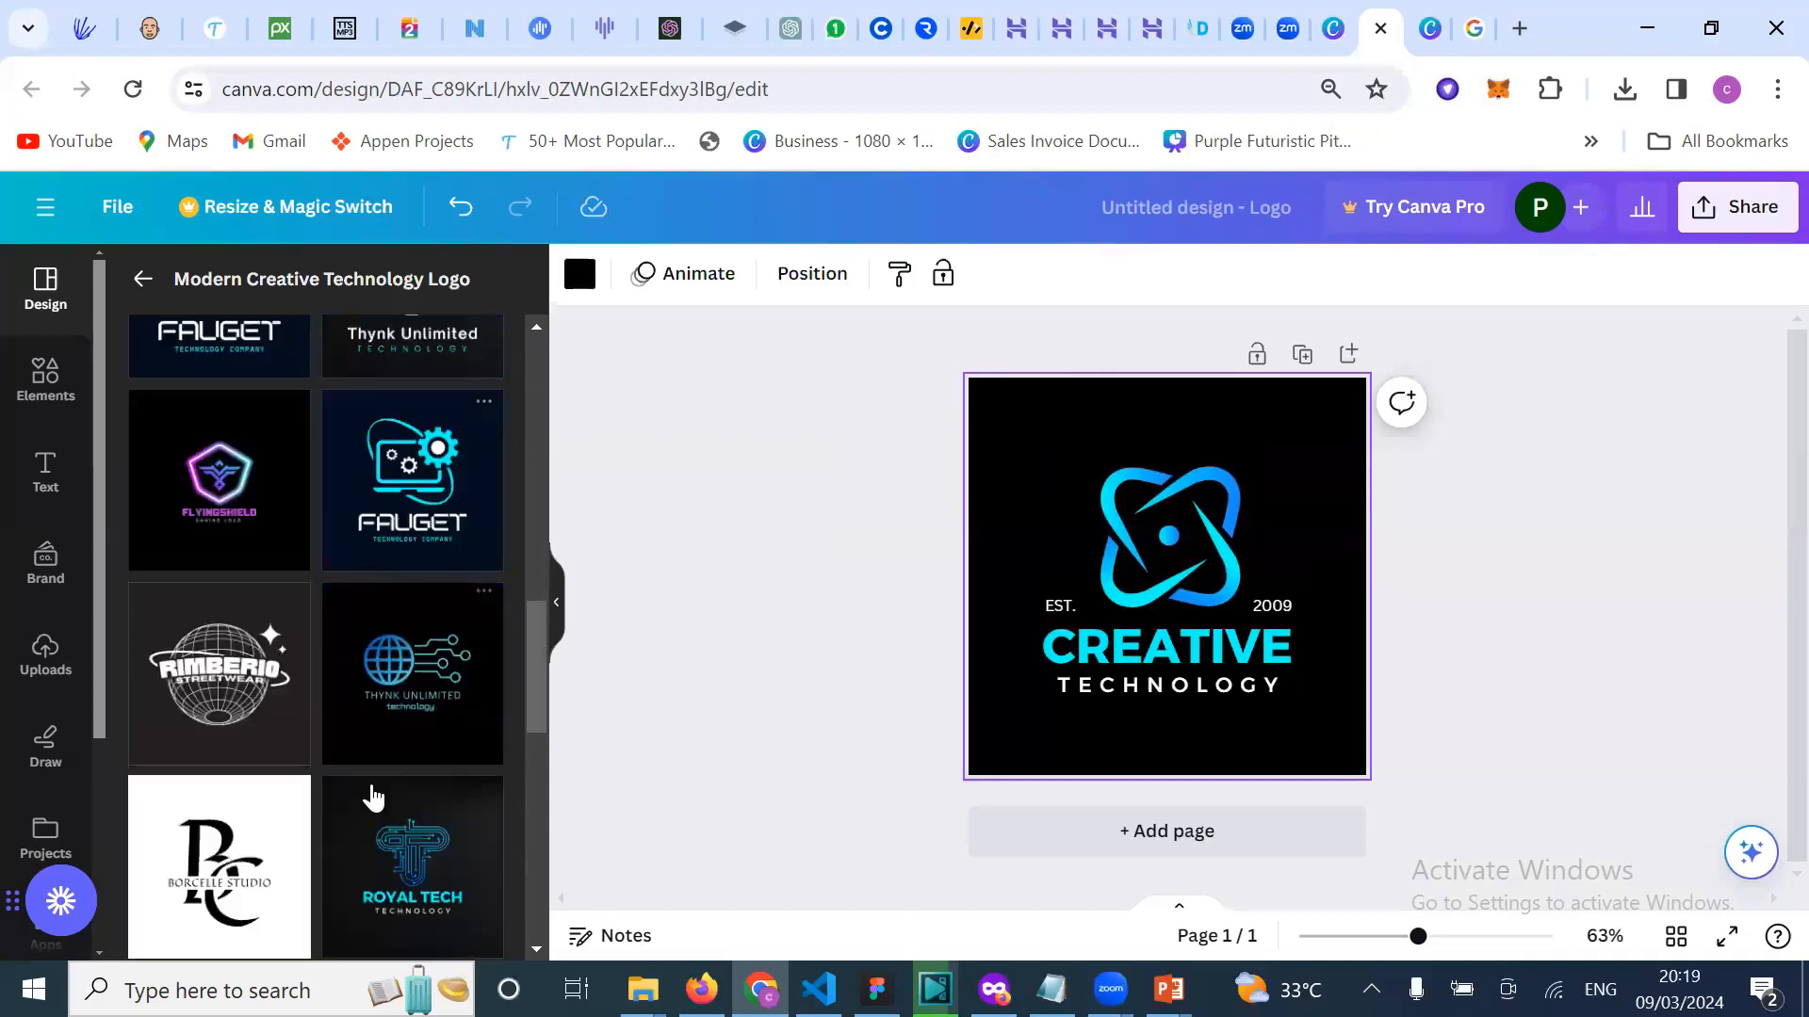
scroll(373, 798, down, 3)
scroll(373, 798, down, 2)
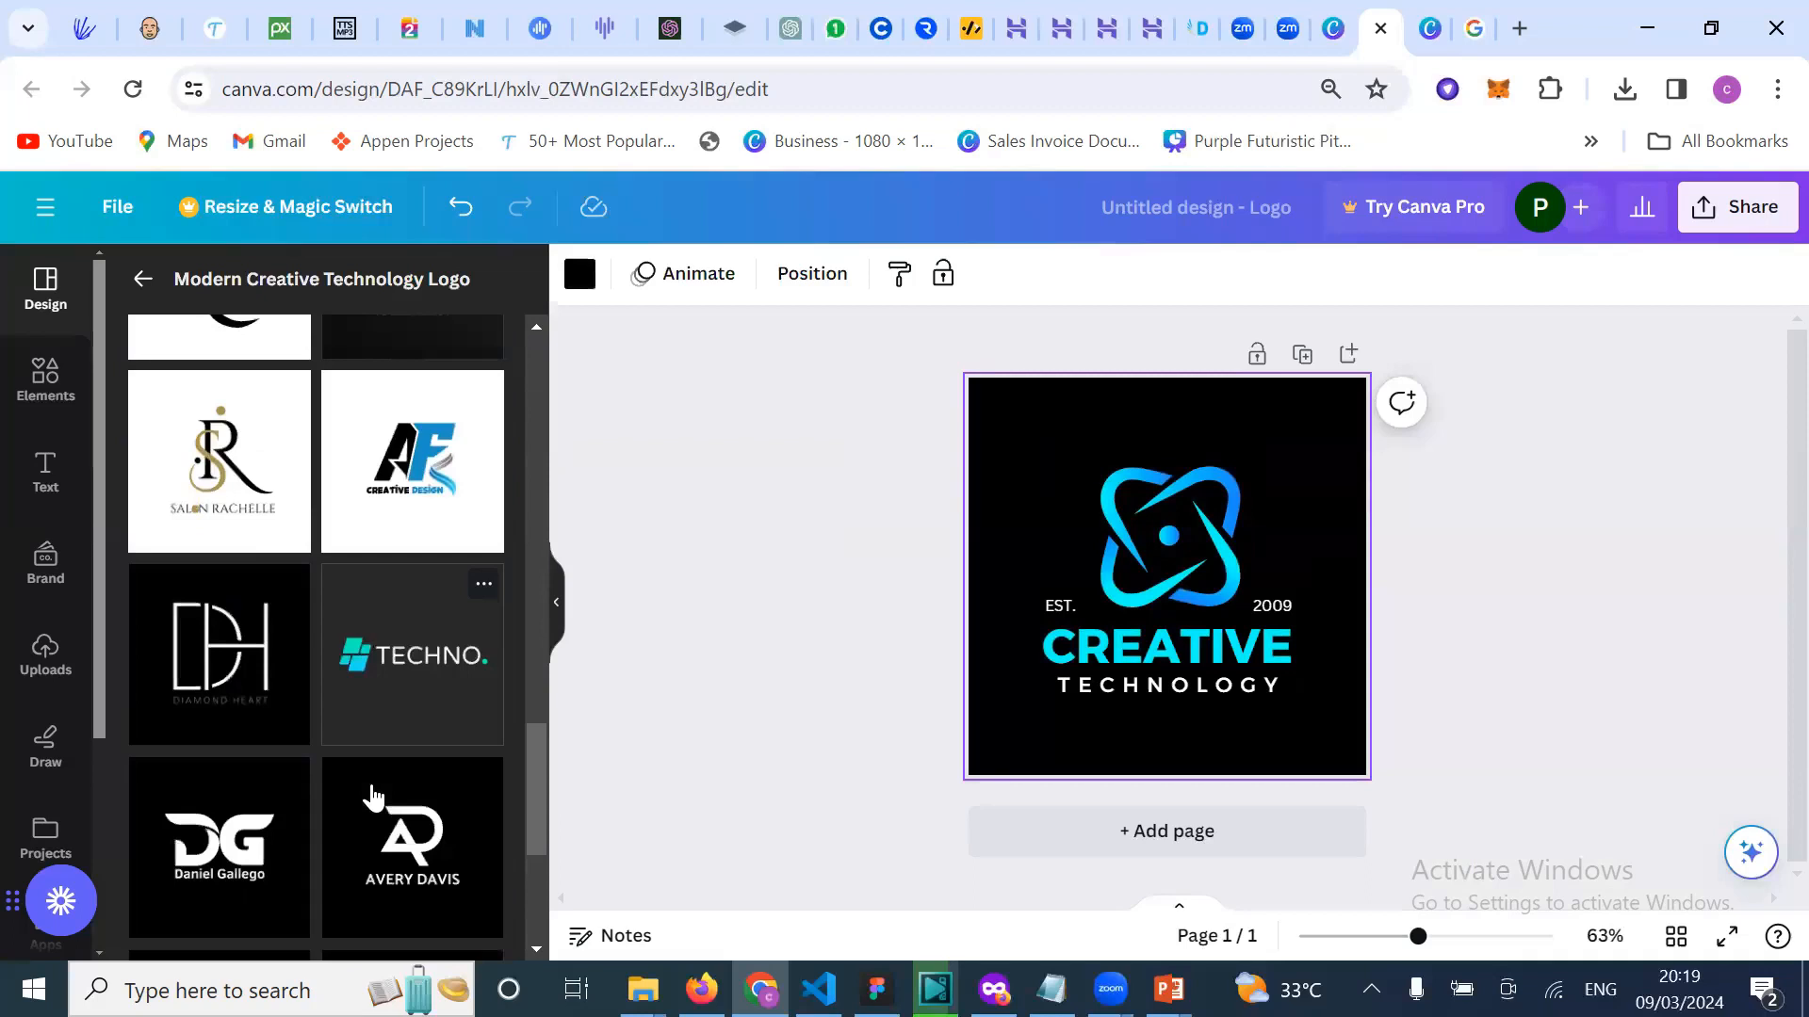
scroll(371, 792, down, 4)
scroll(373, 796, up, 15)
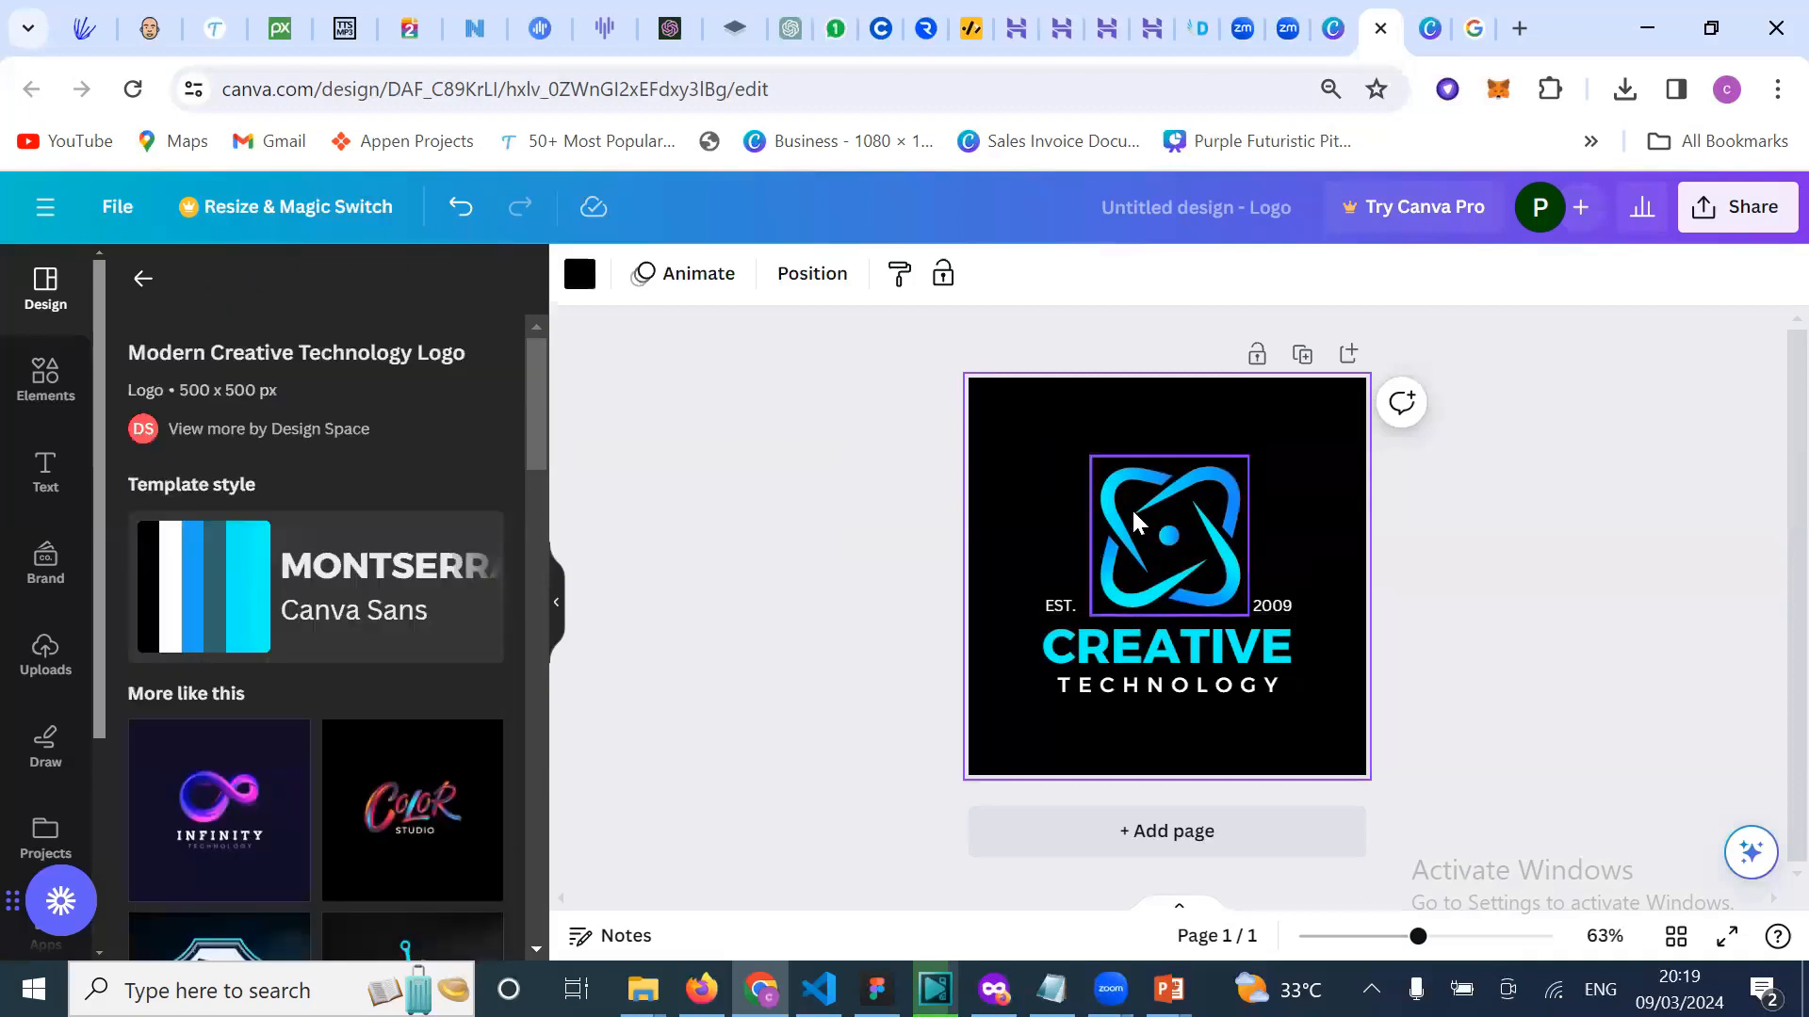
click(1130, 507)
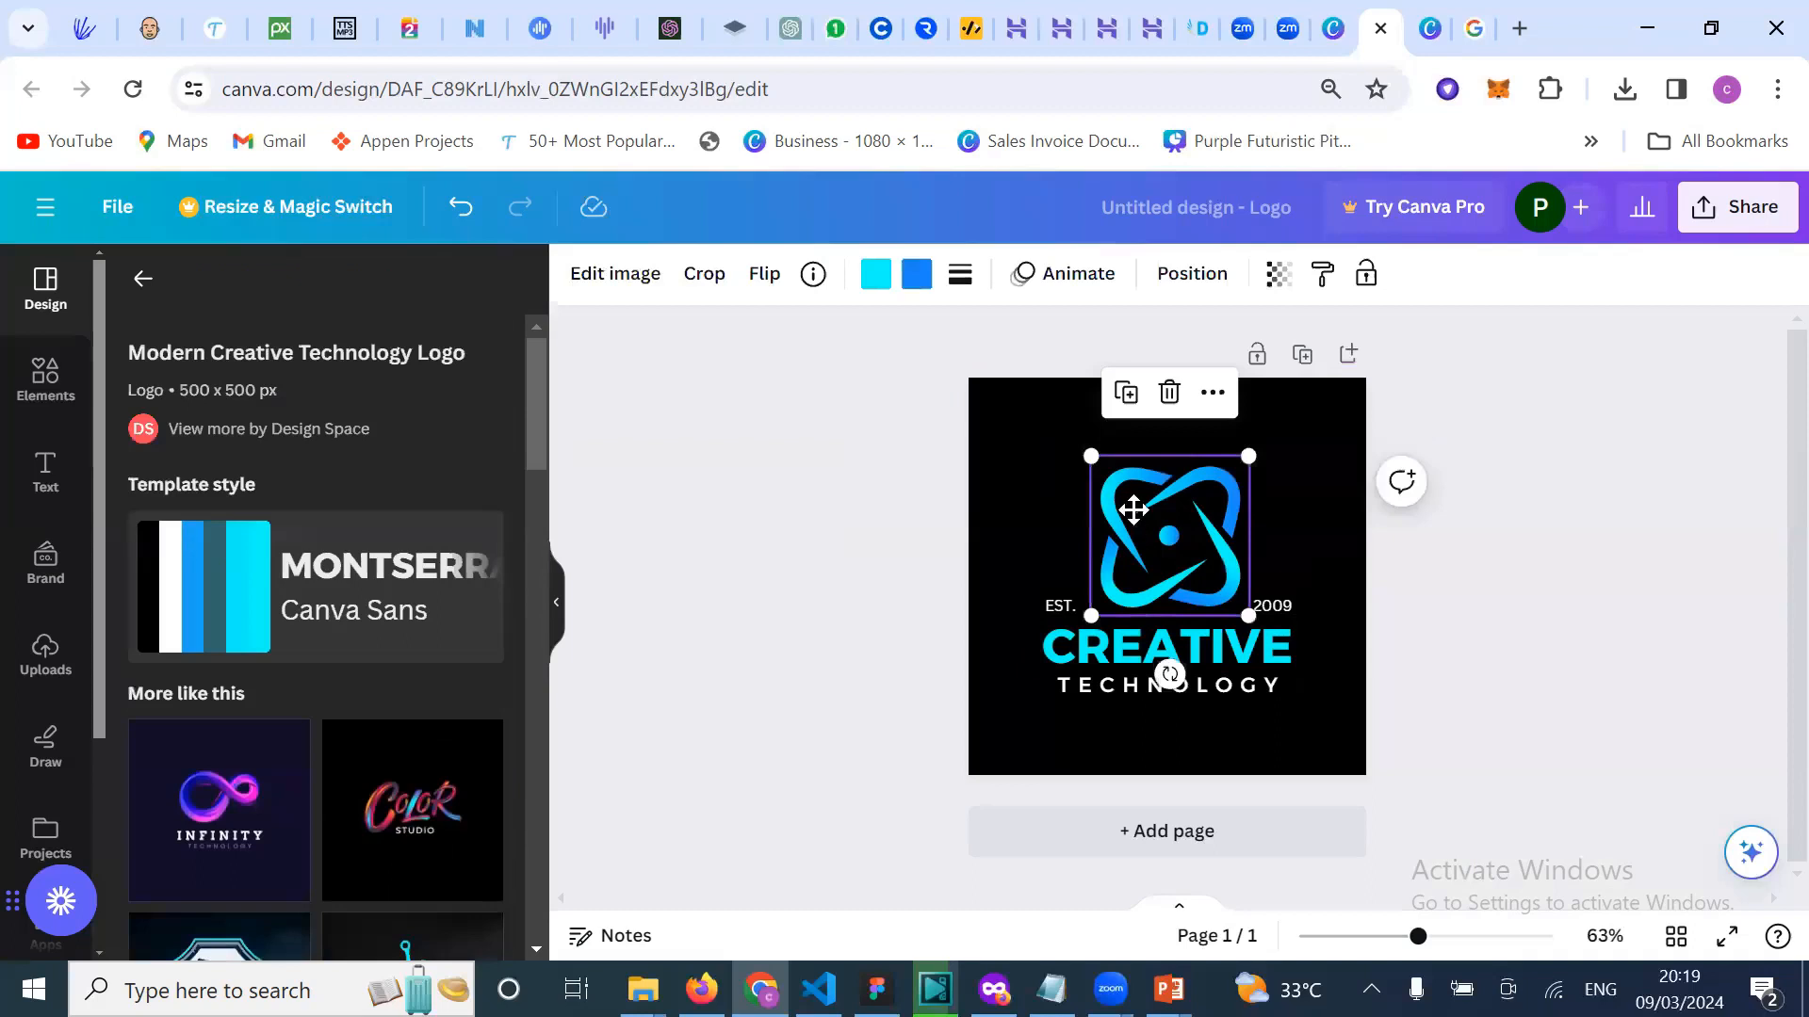
double_click(1133, 509)
drag(1515, 553, 1194, 587)
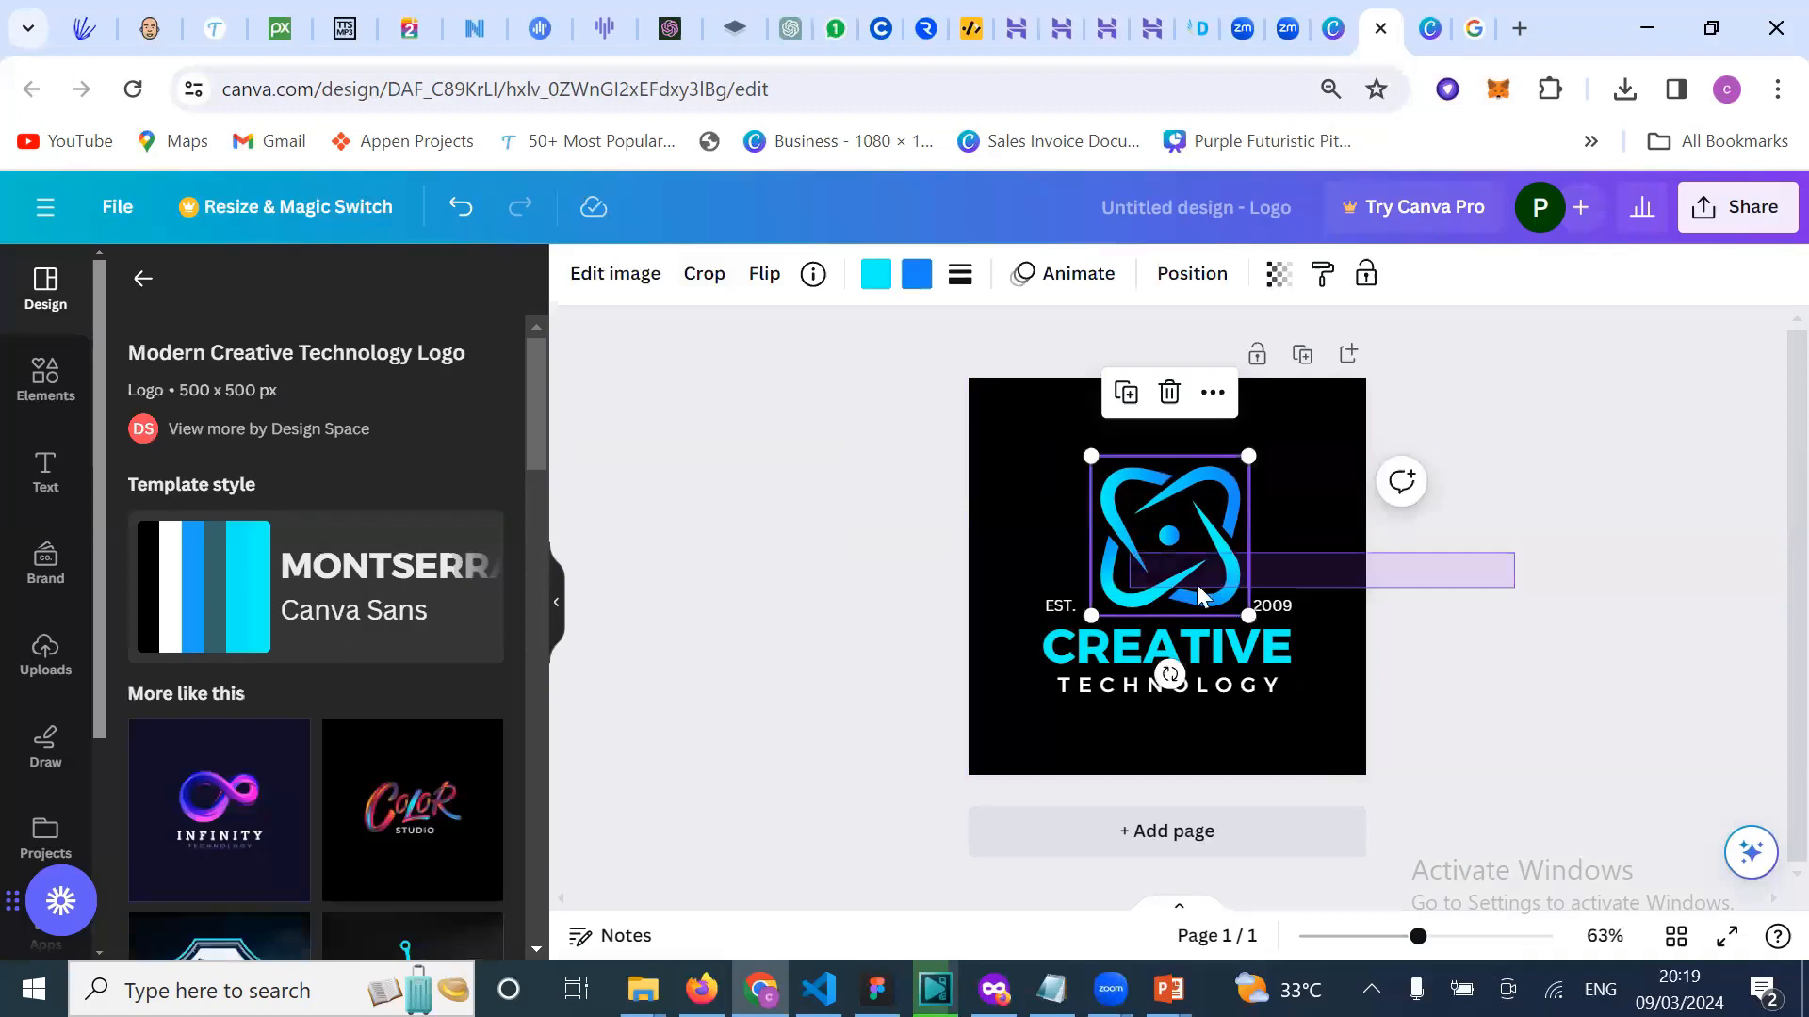
click(1070, 618)
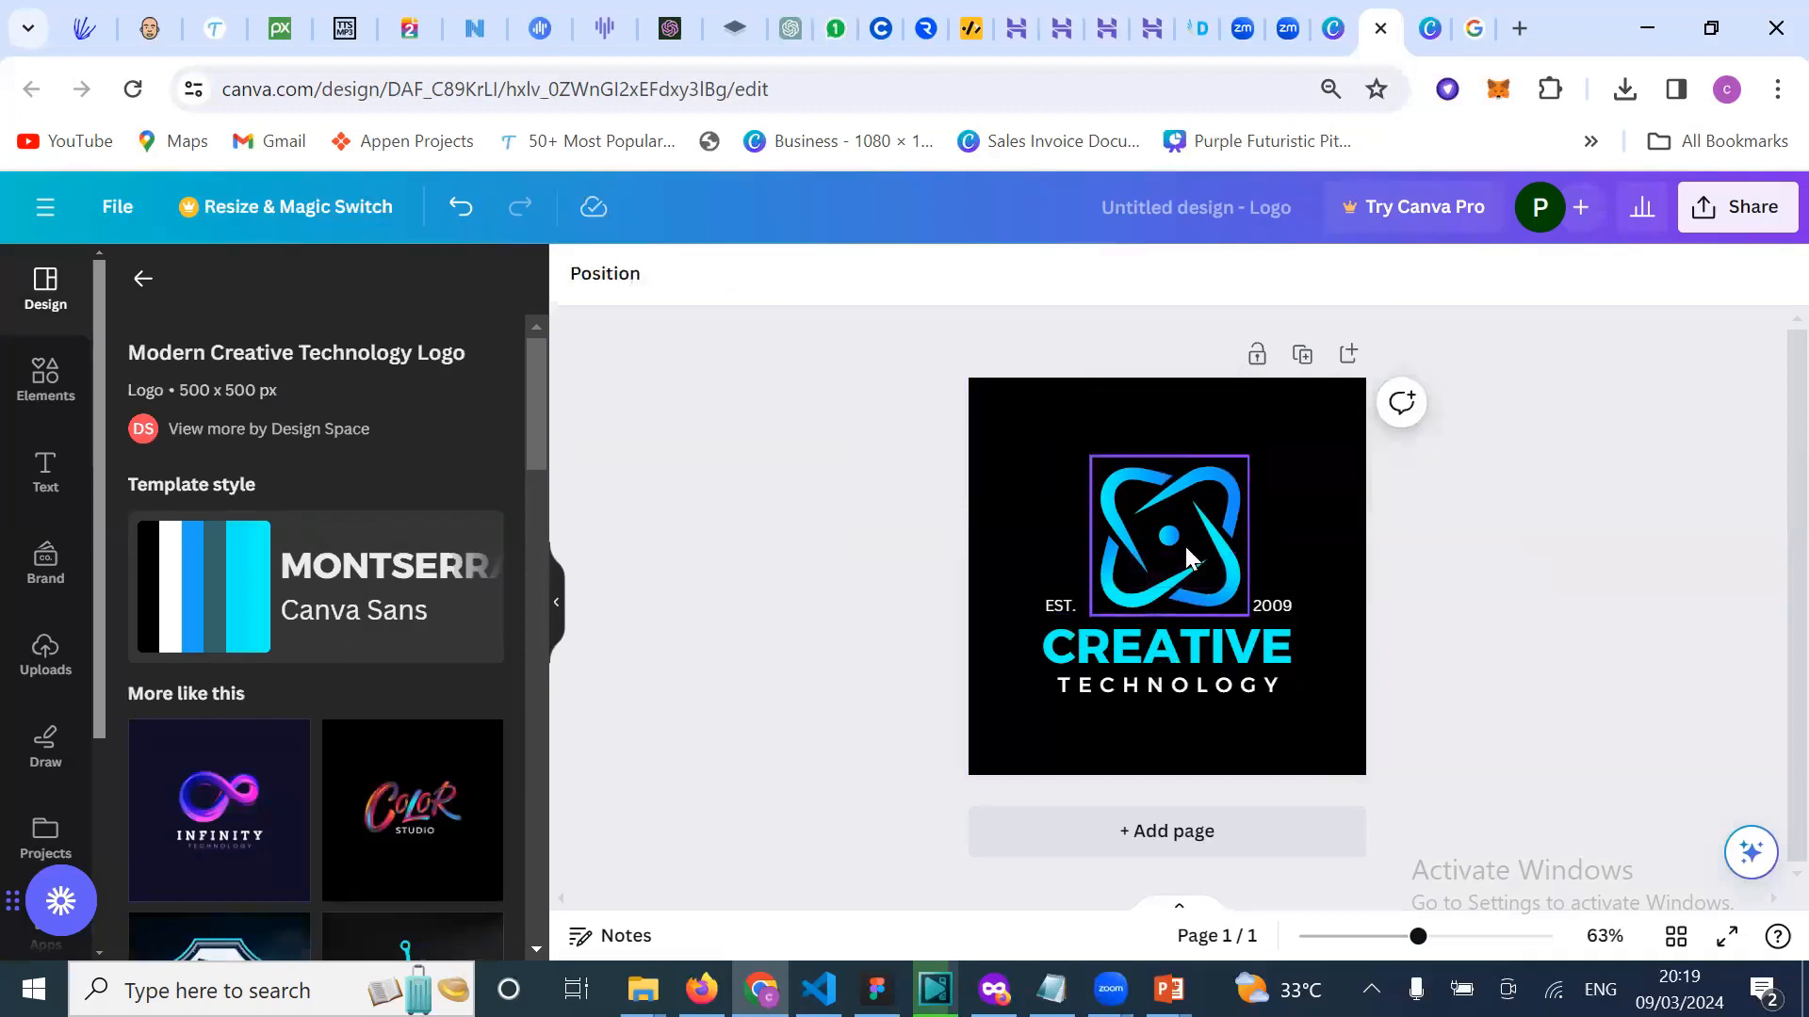
click(1215, 545)
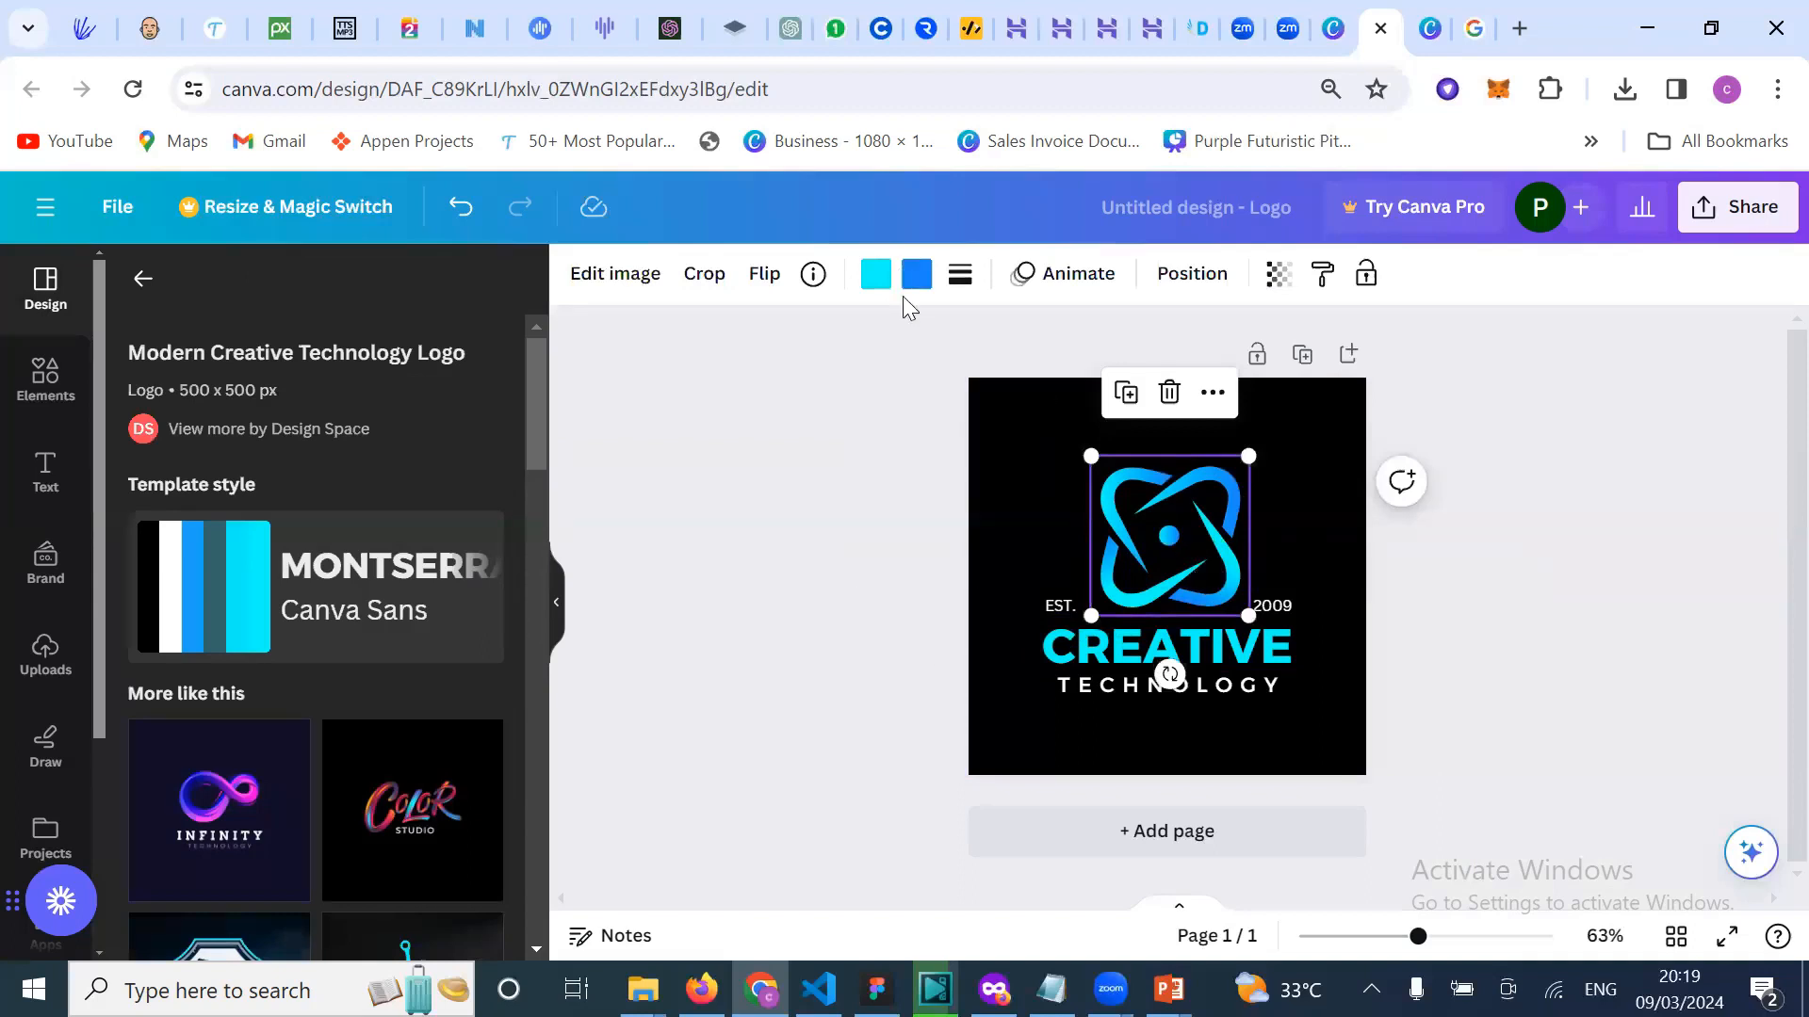
Step: Make the logo page background white
click(653, 301)
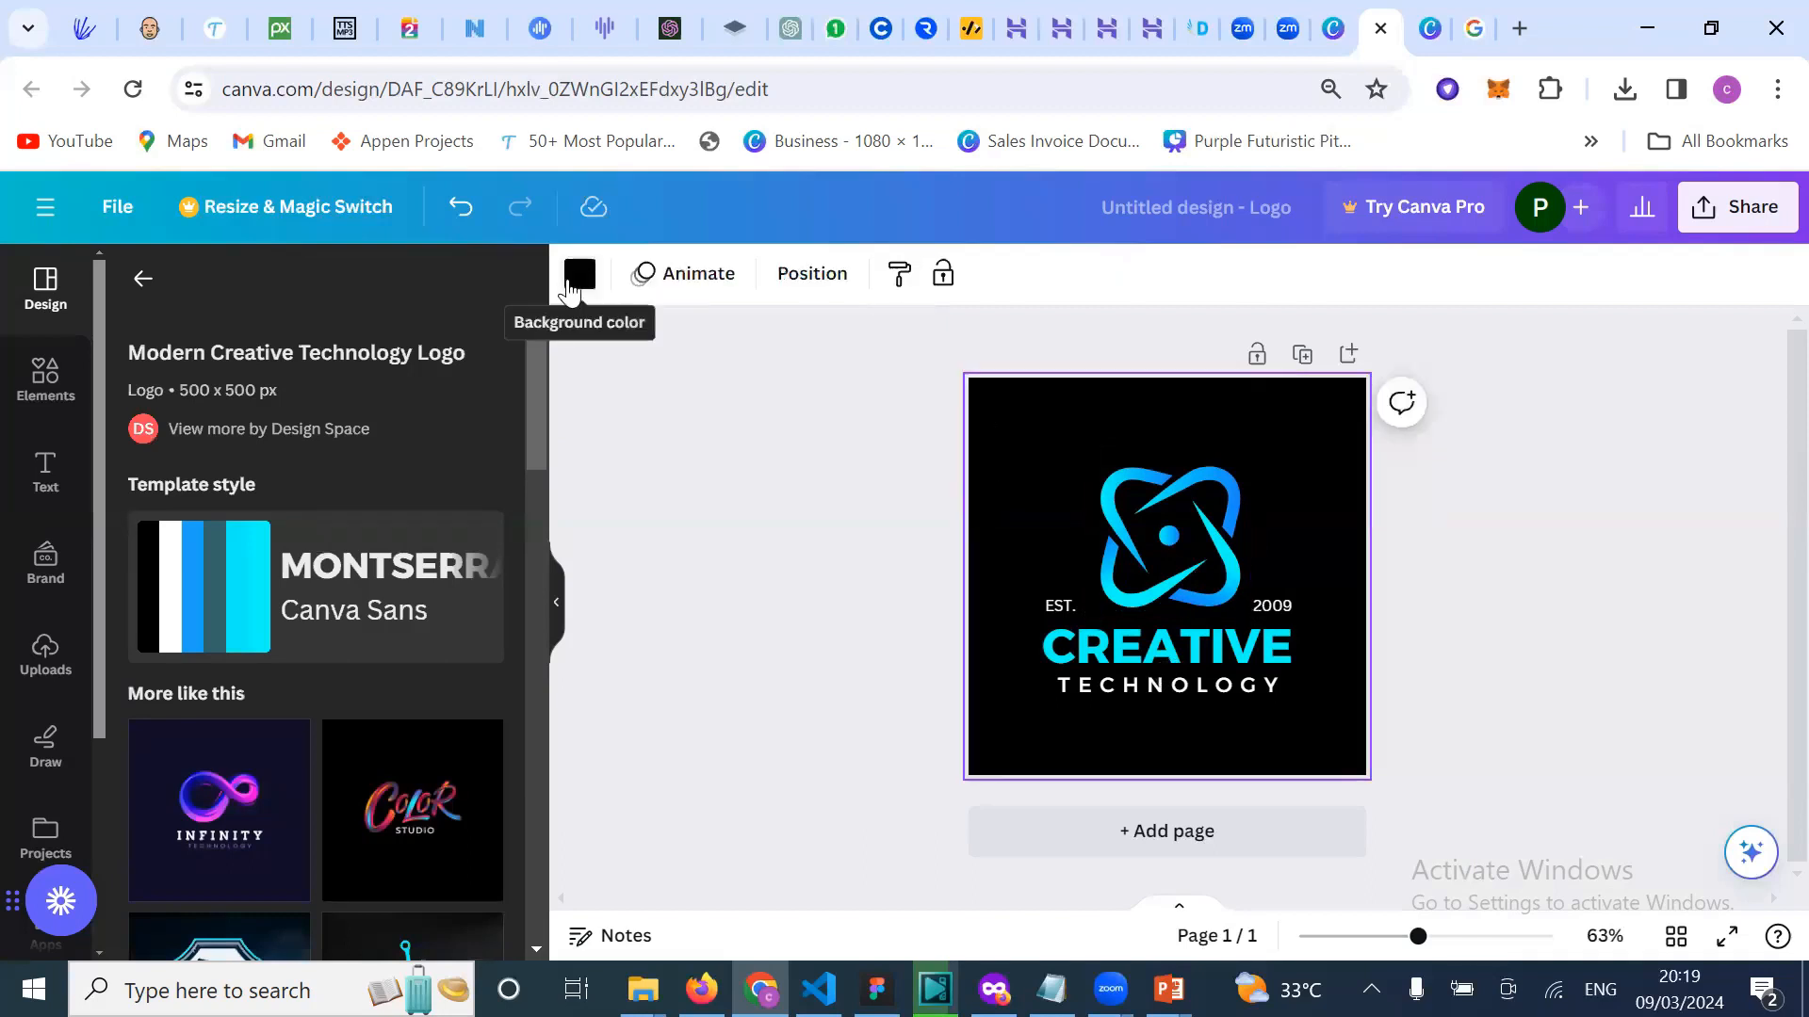
click(578, 275)
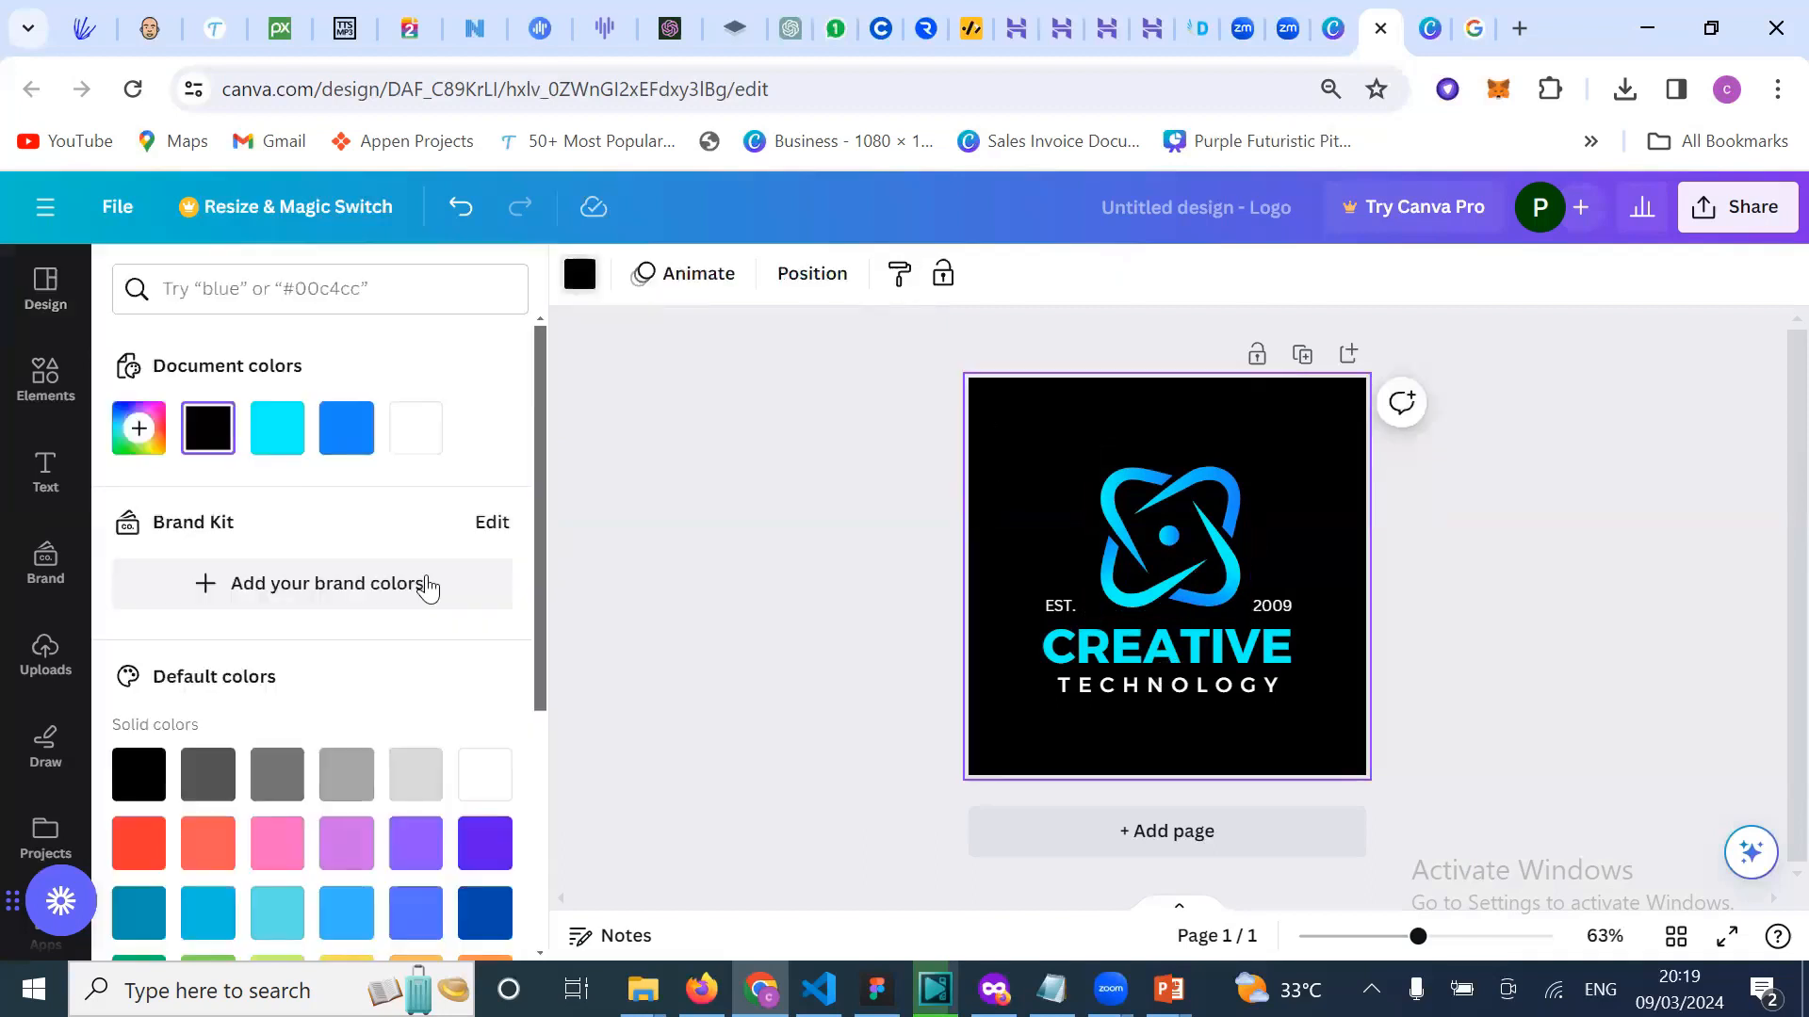
click(418, 433)
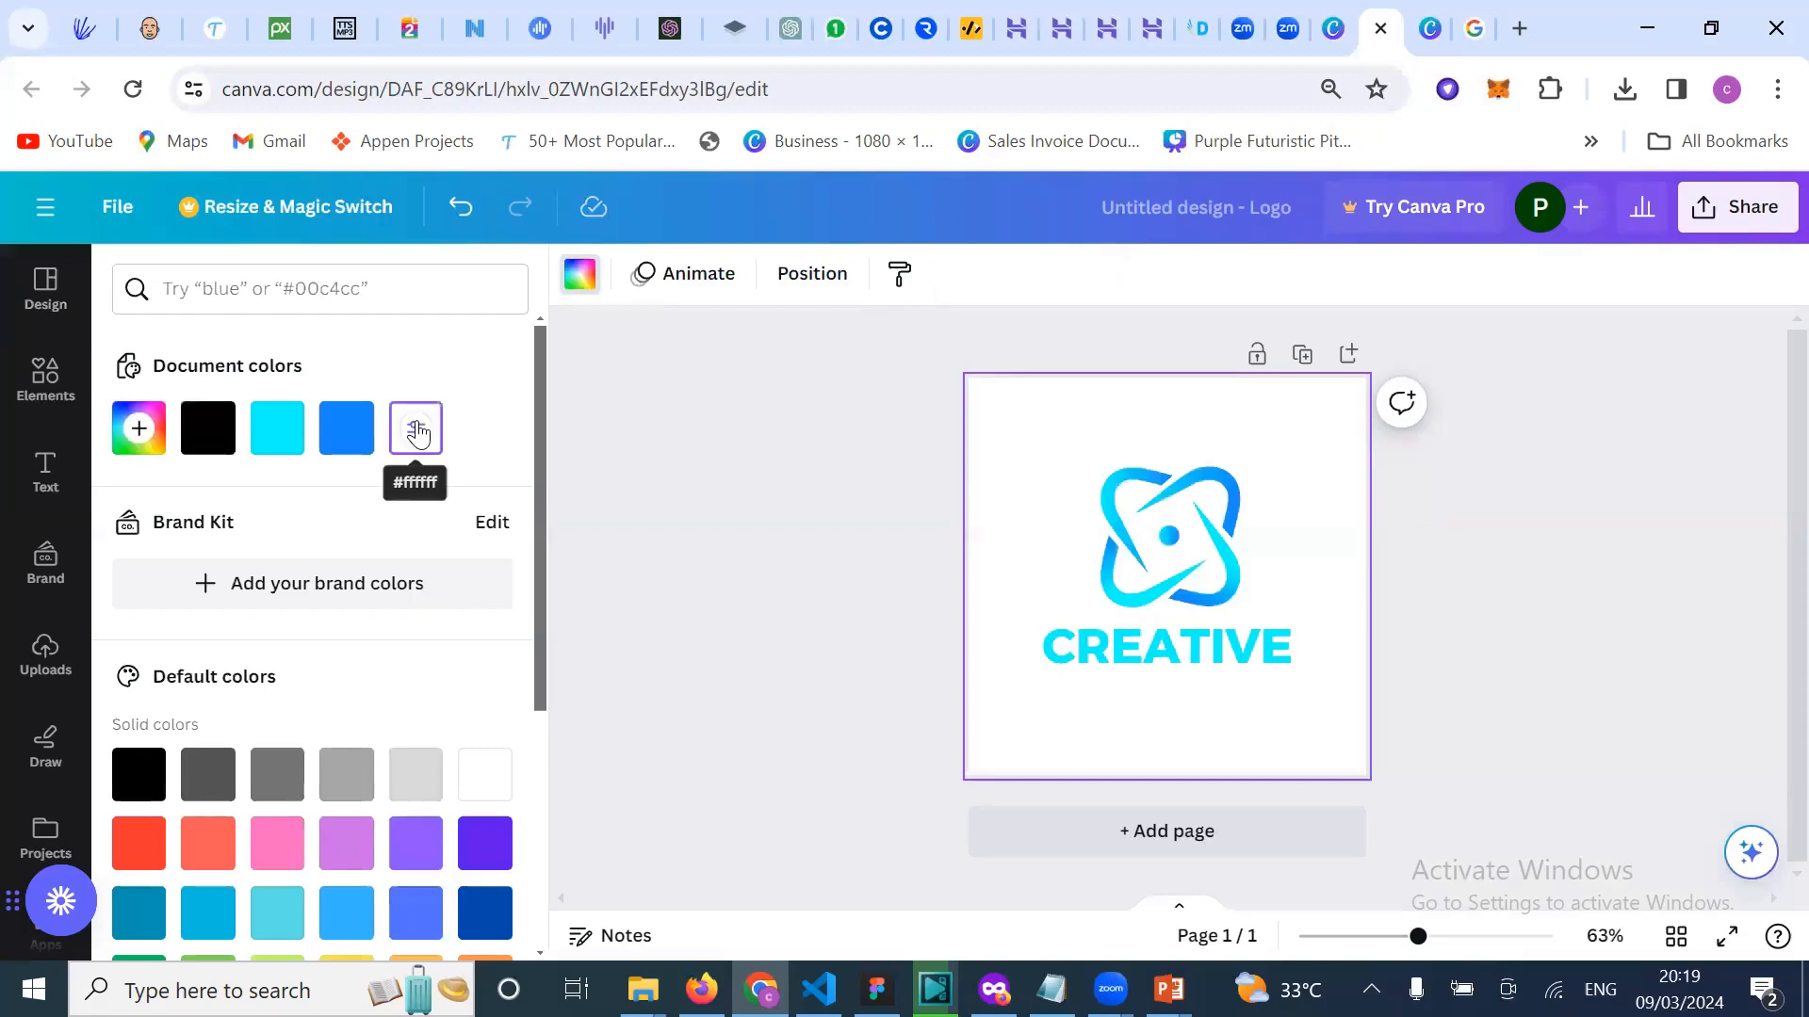
Step: Recolour the atom icon, turning its blue parts black and darker parts dark blue
click(886, 292)
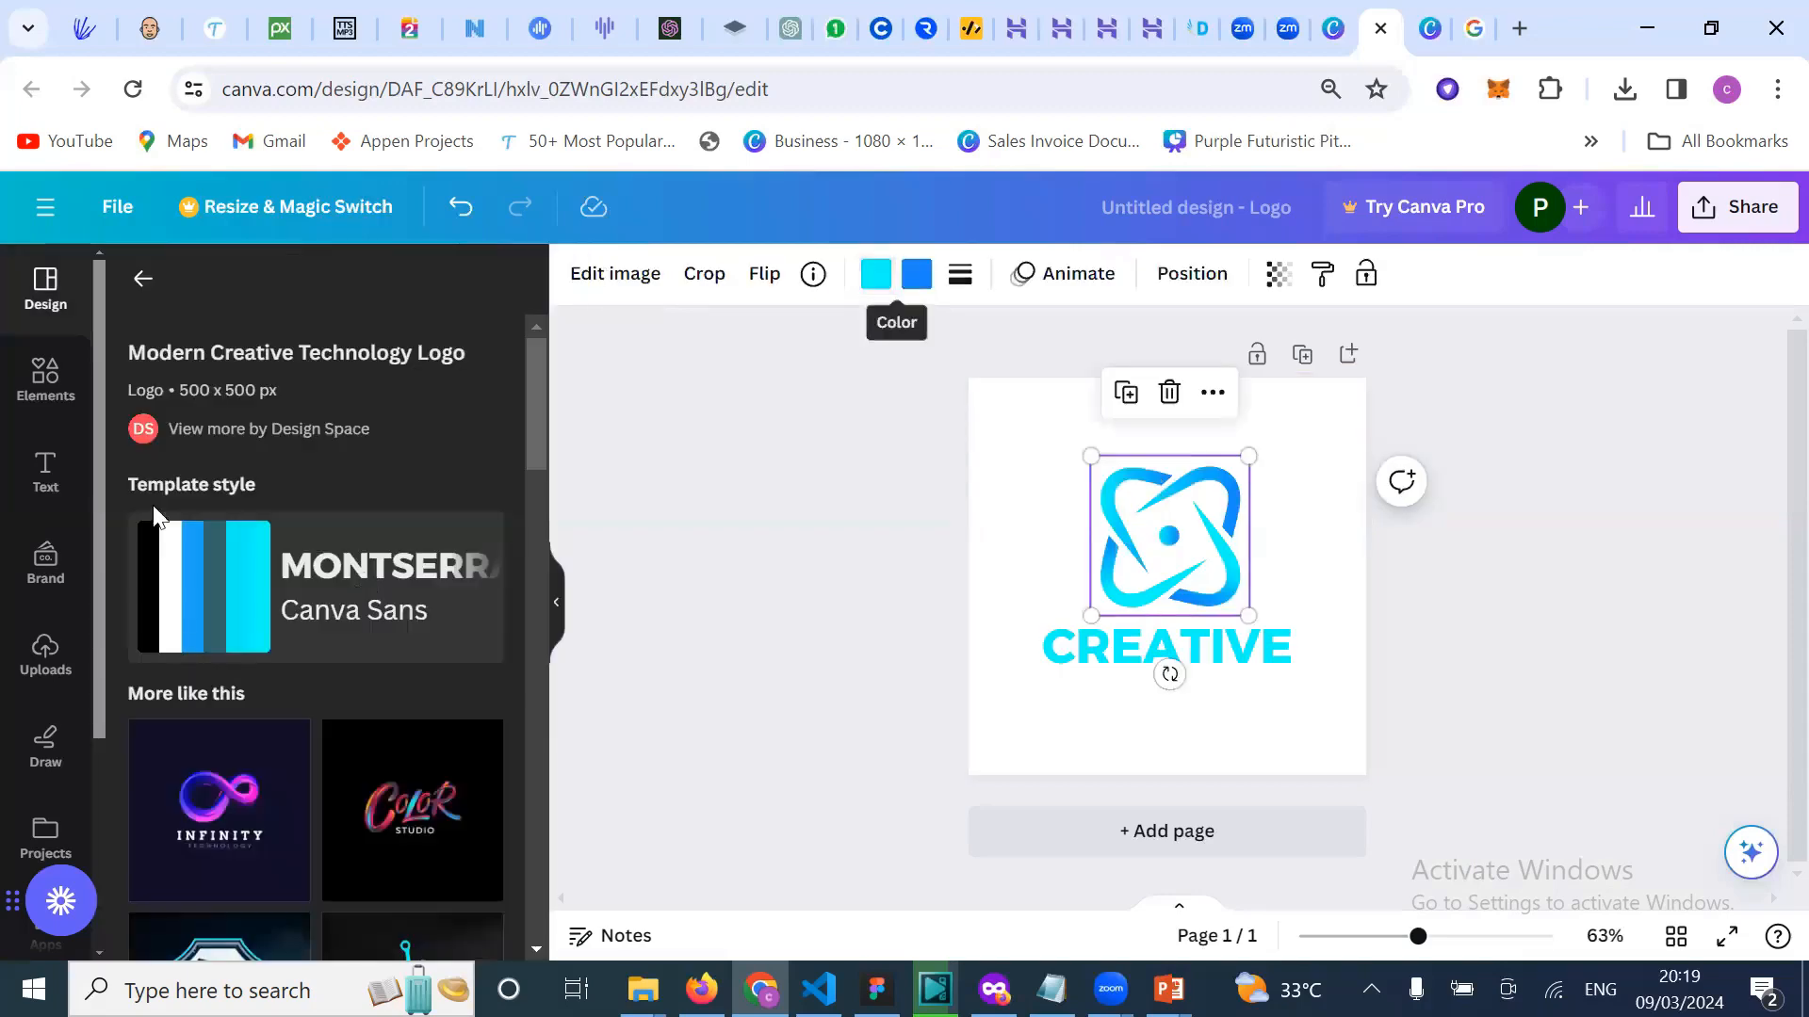
scroll(244, 678, down, 2)
scroll(245, 678, up, 2)
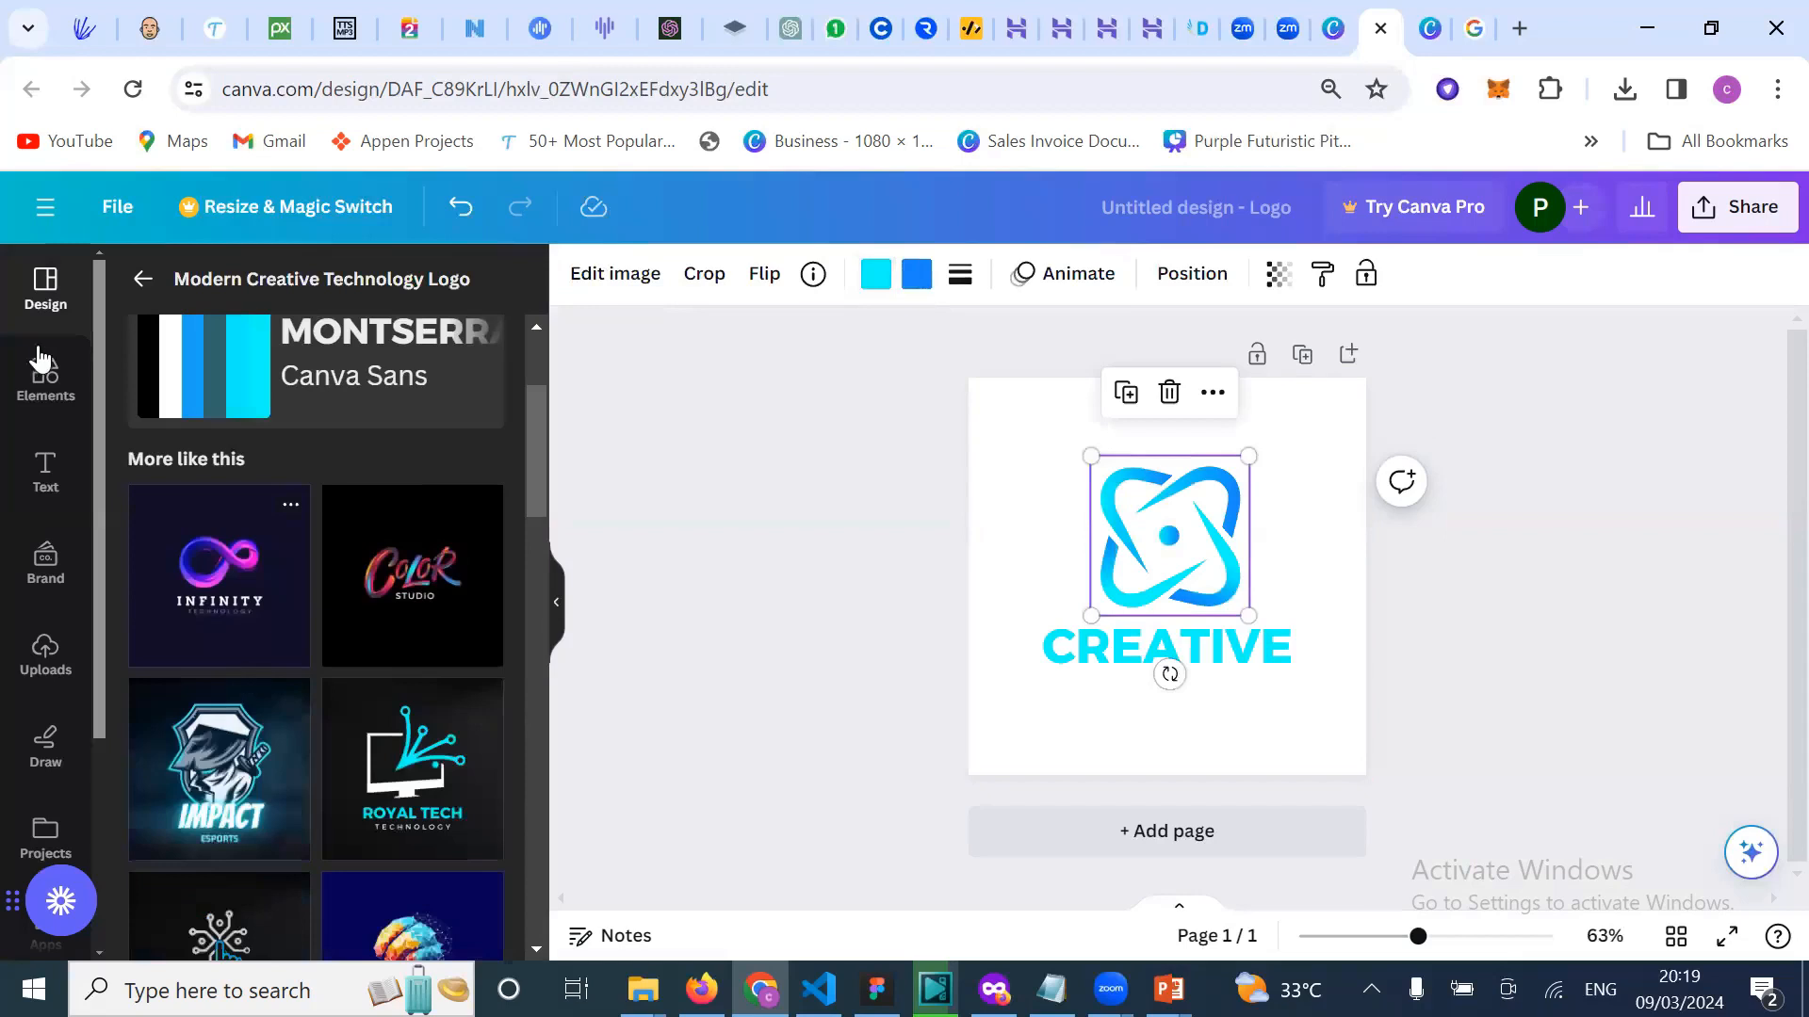
click(56, 443)
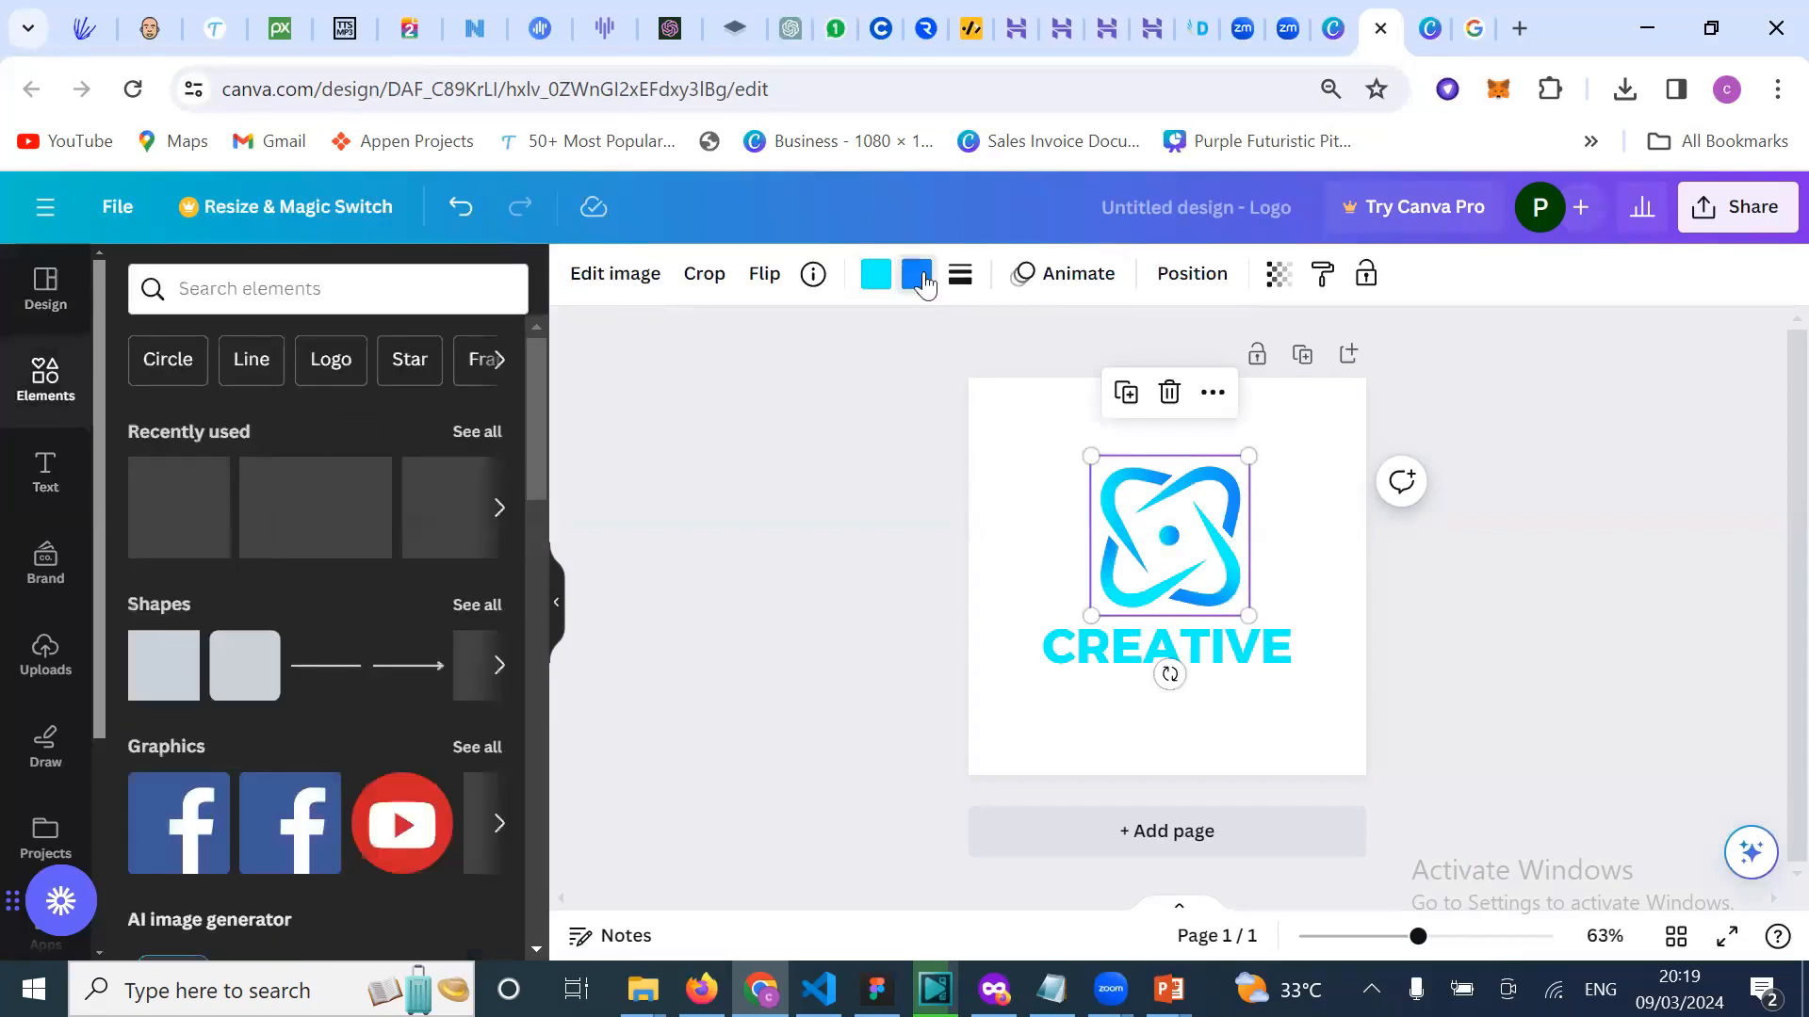
click(919, 276)
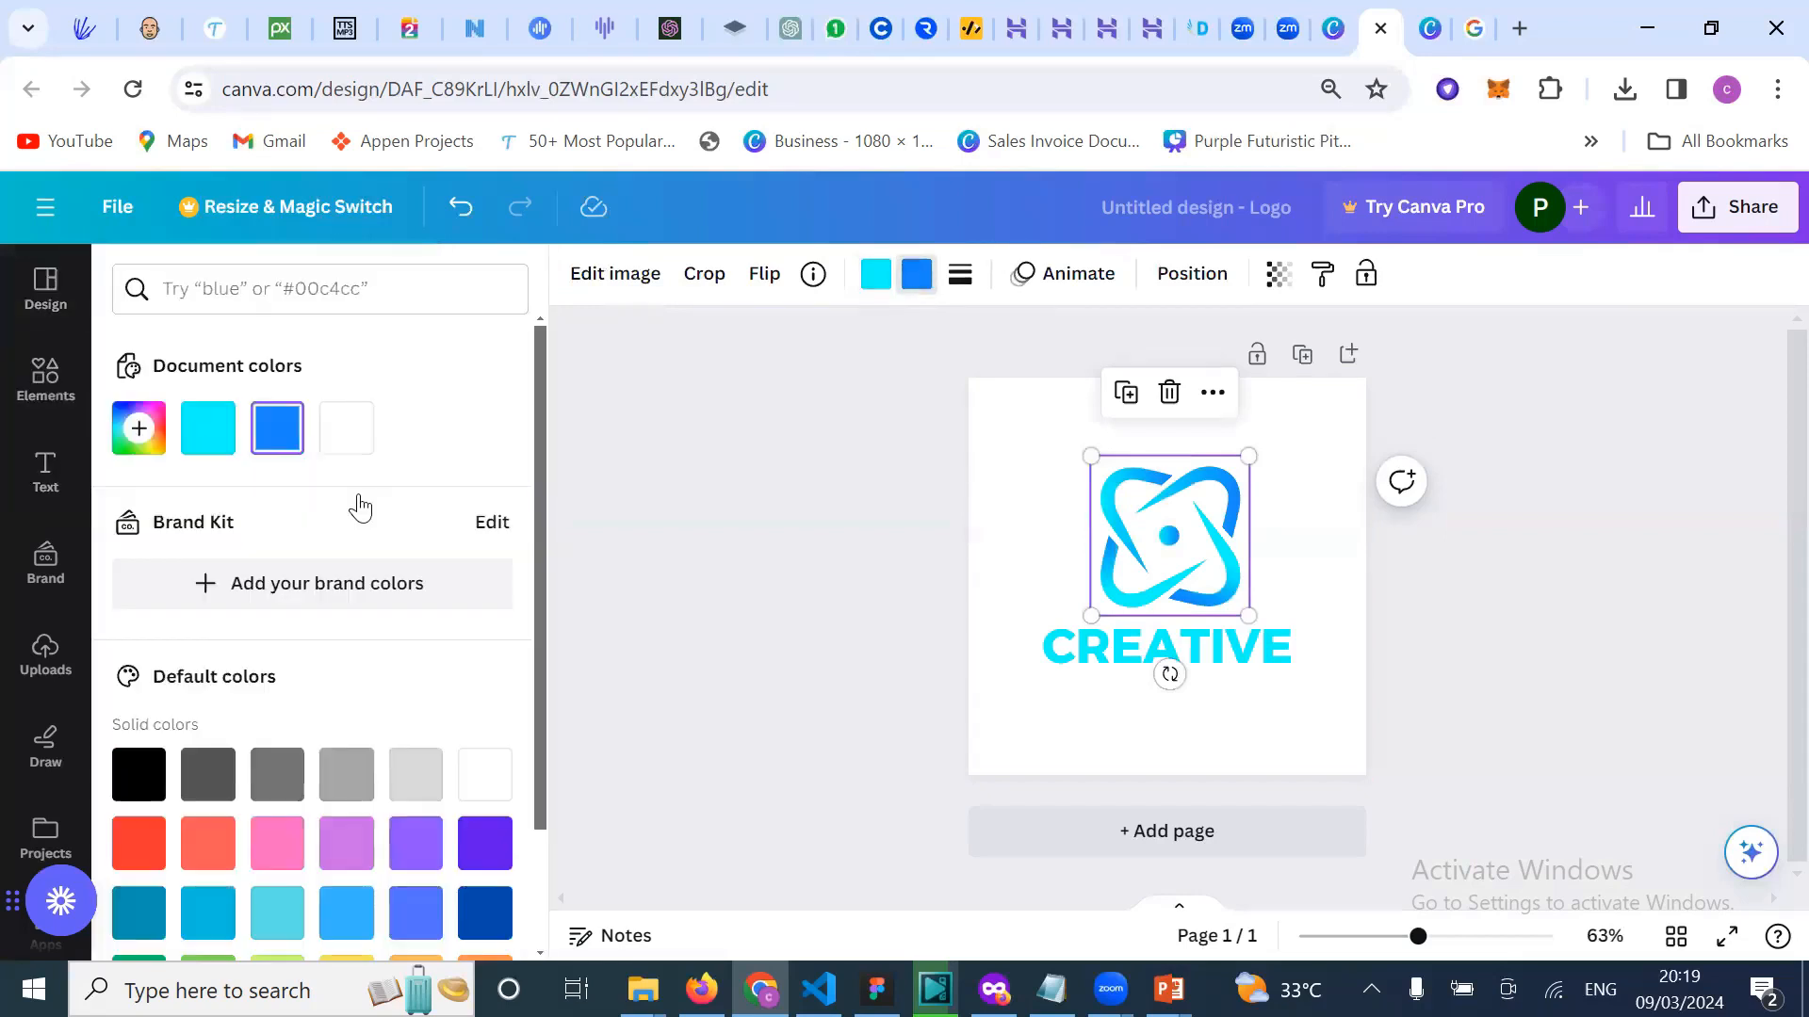
click(139, 775)
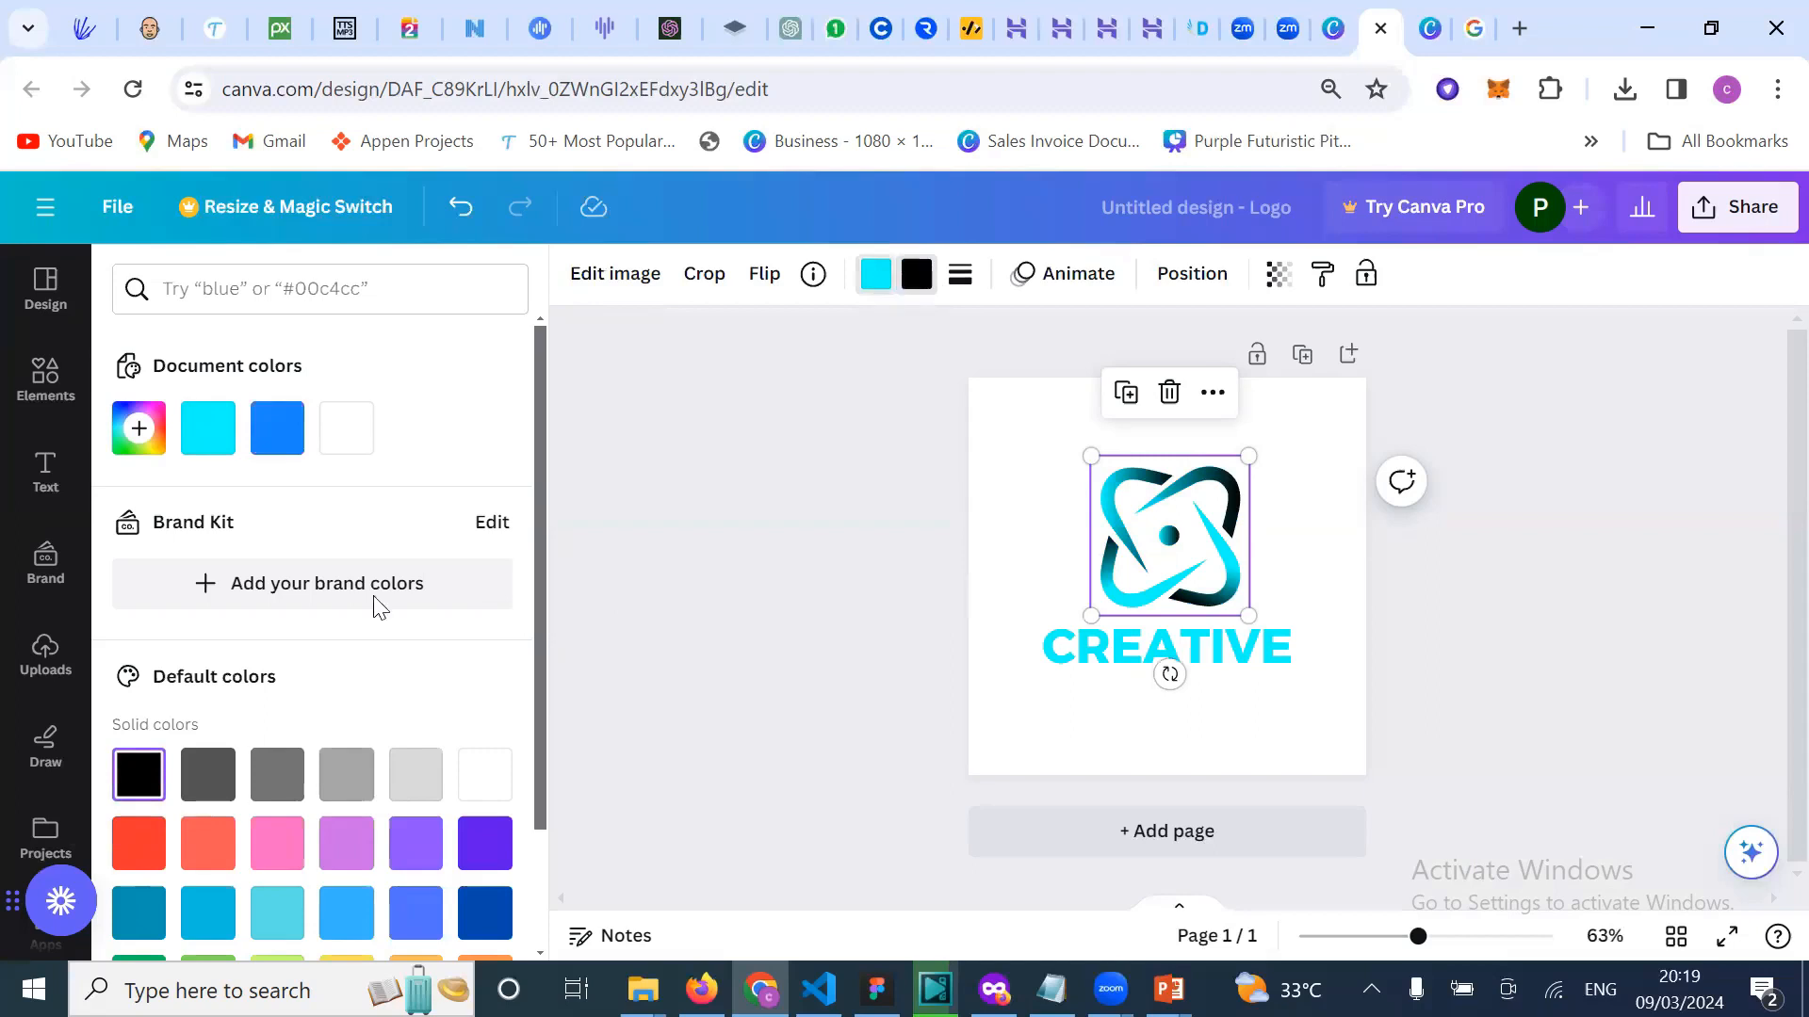
scroll(329, 853, down, 2)
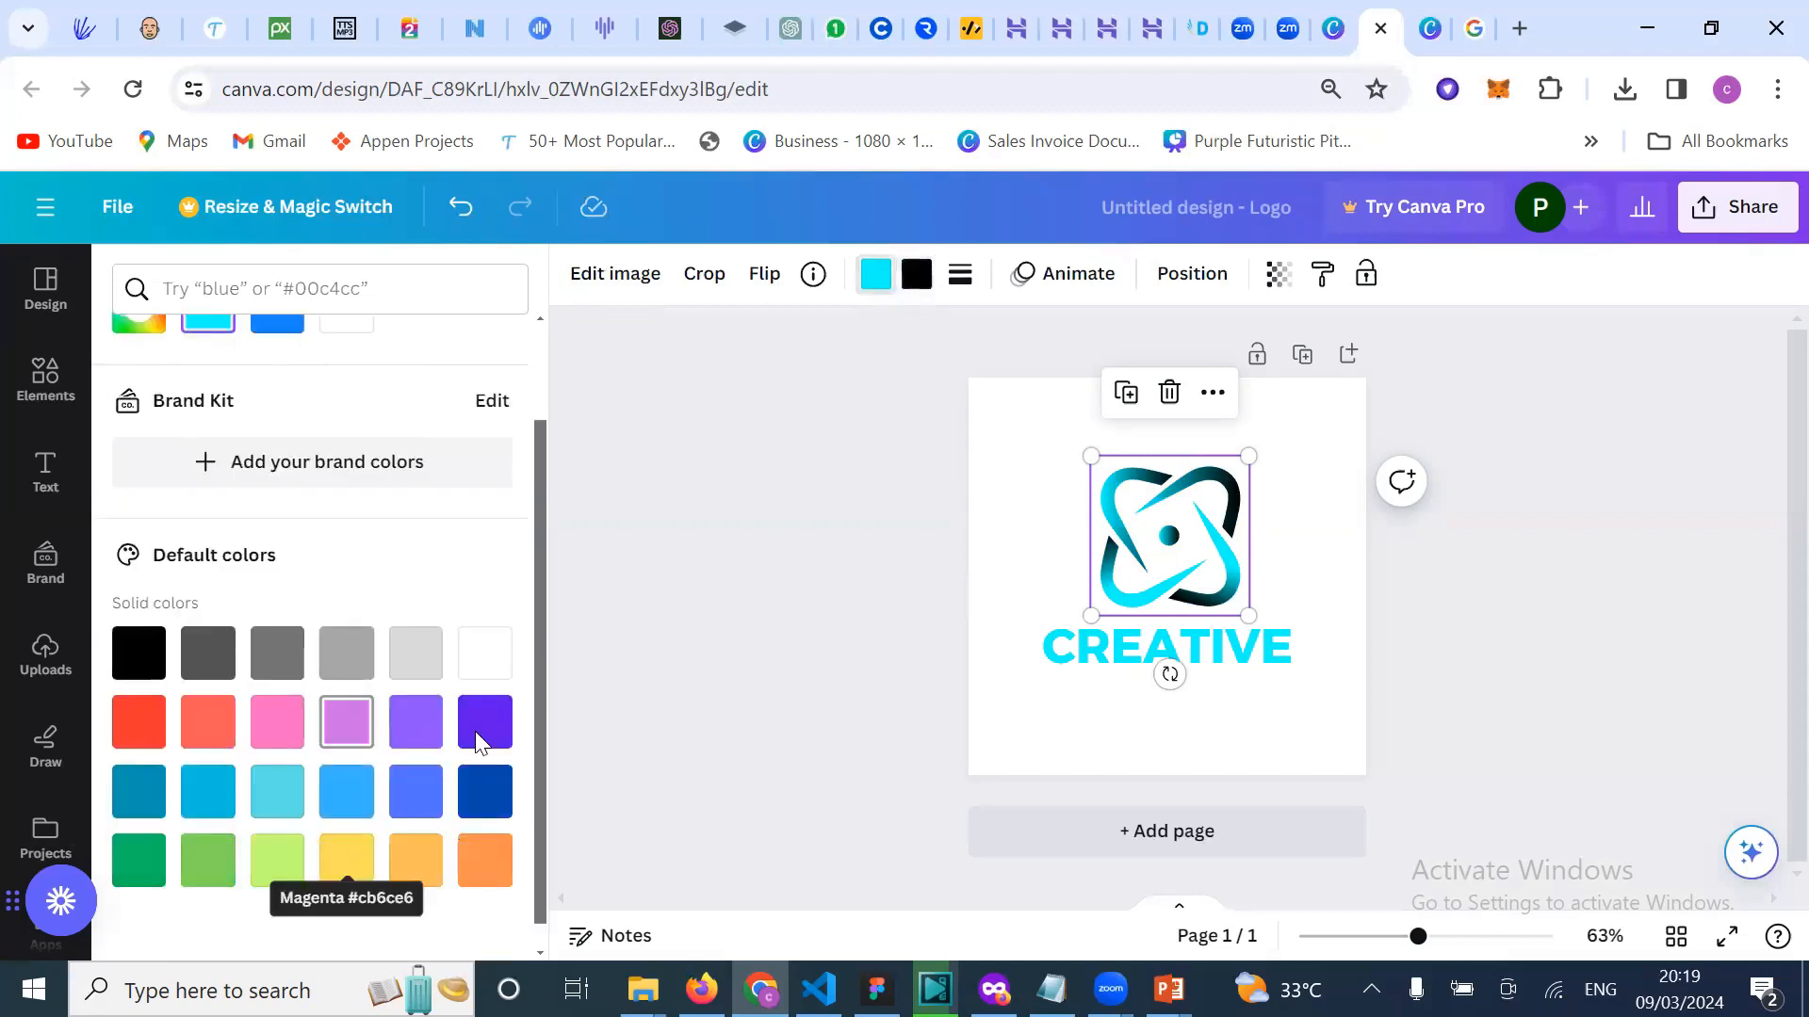
scroll(481, 753, down, 1)
click(484, 764)
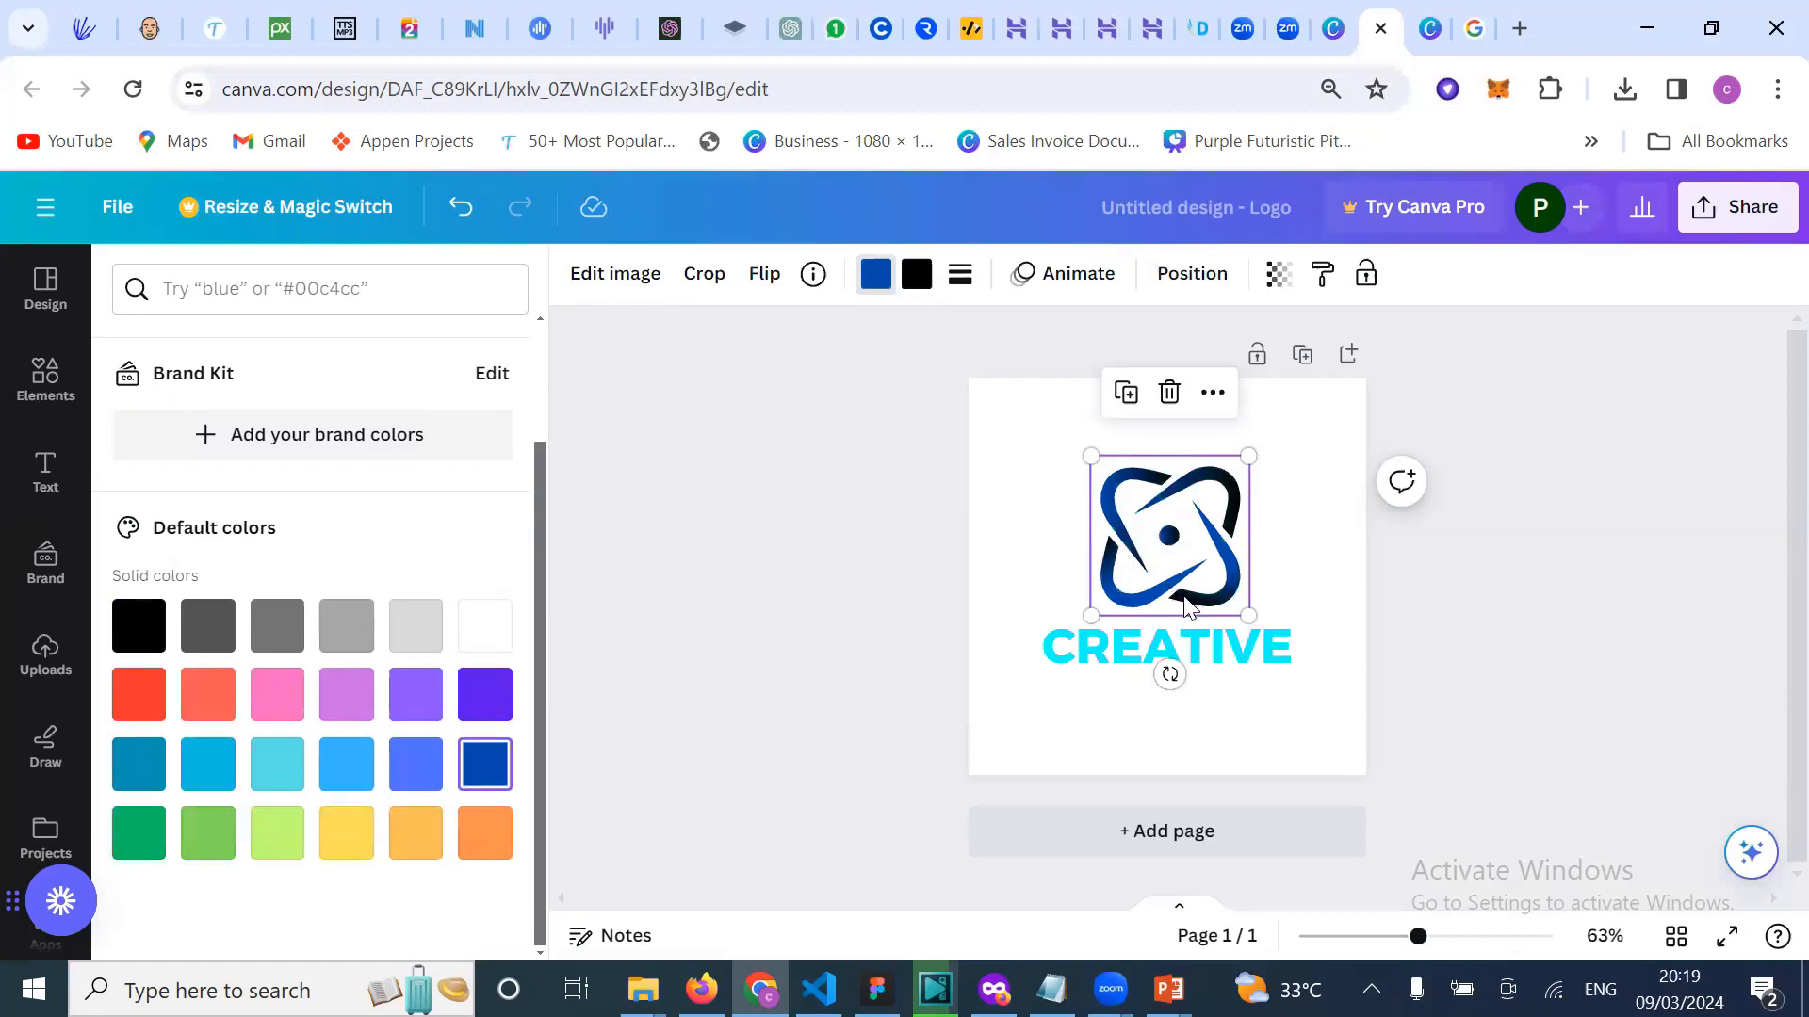
click(861, 623)
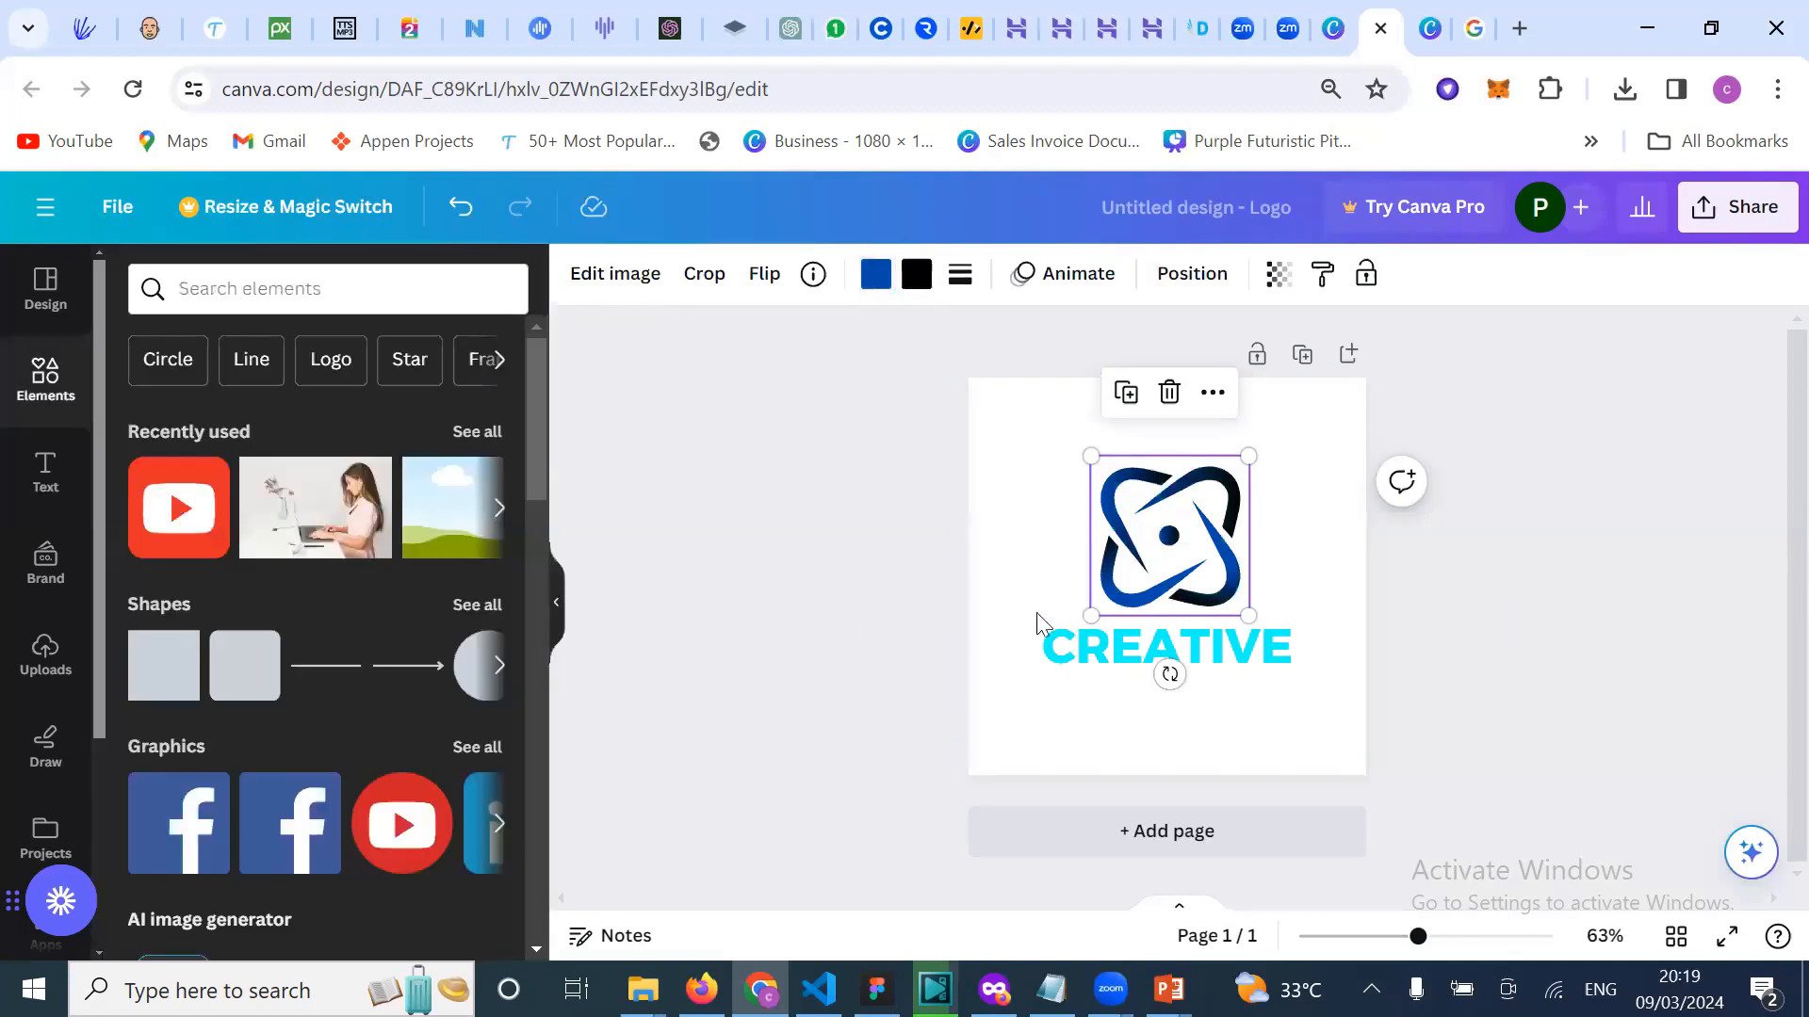
click(1093, 629)
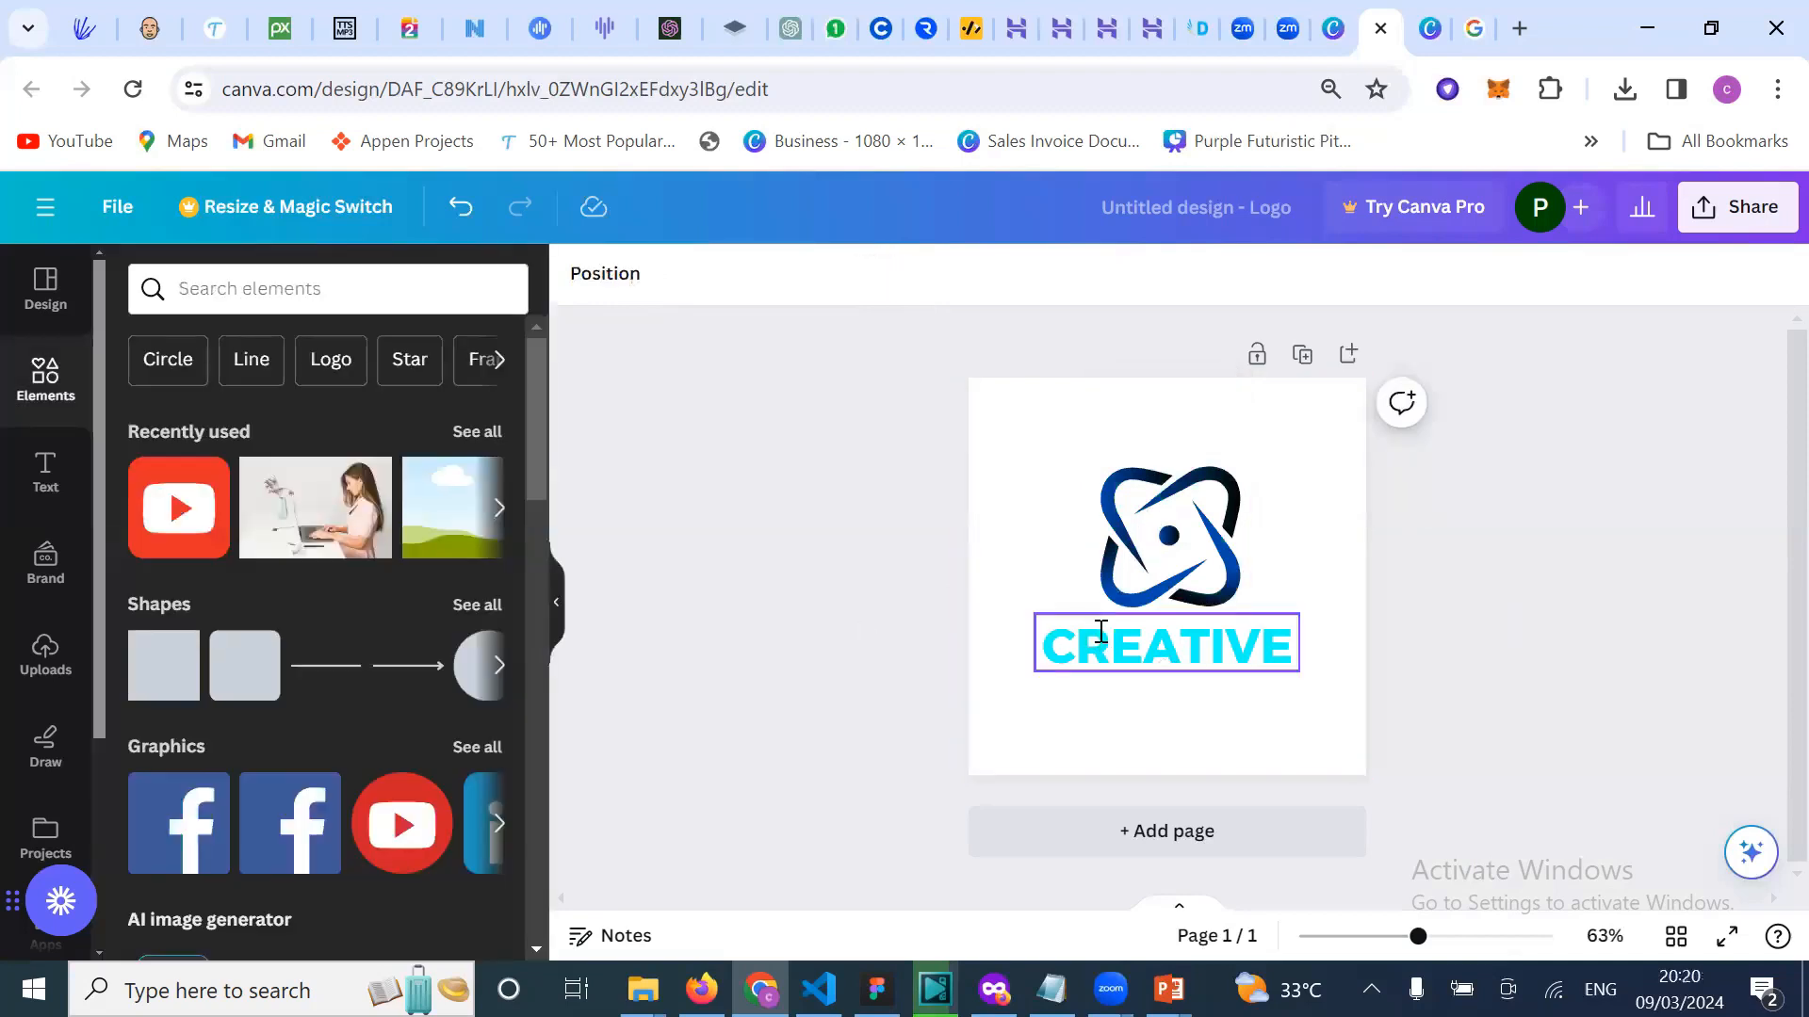
double_click(1100, 631)
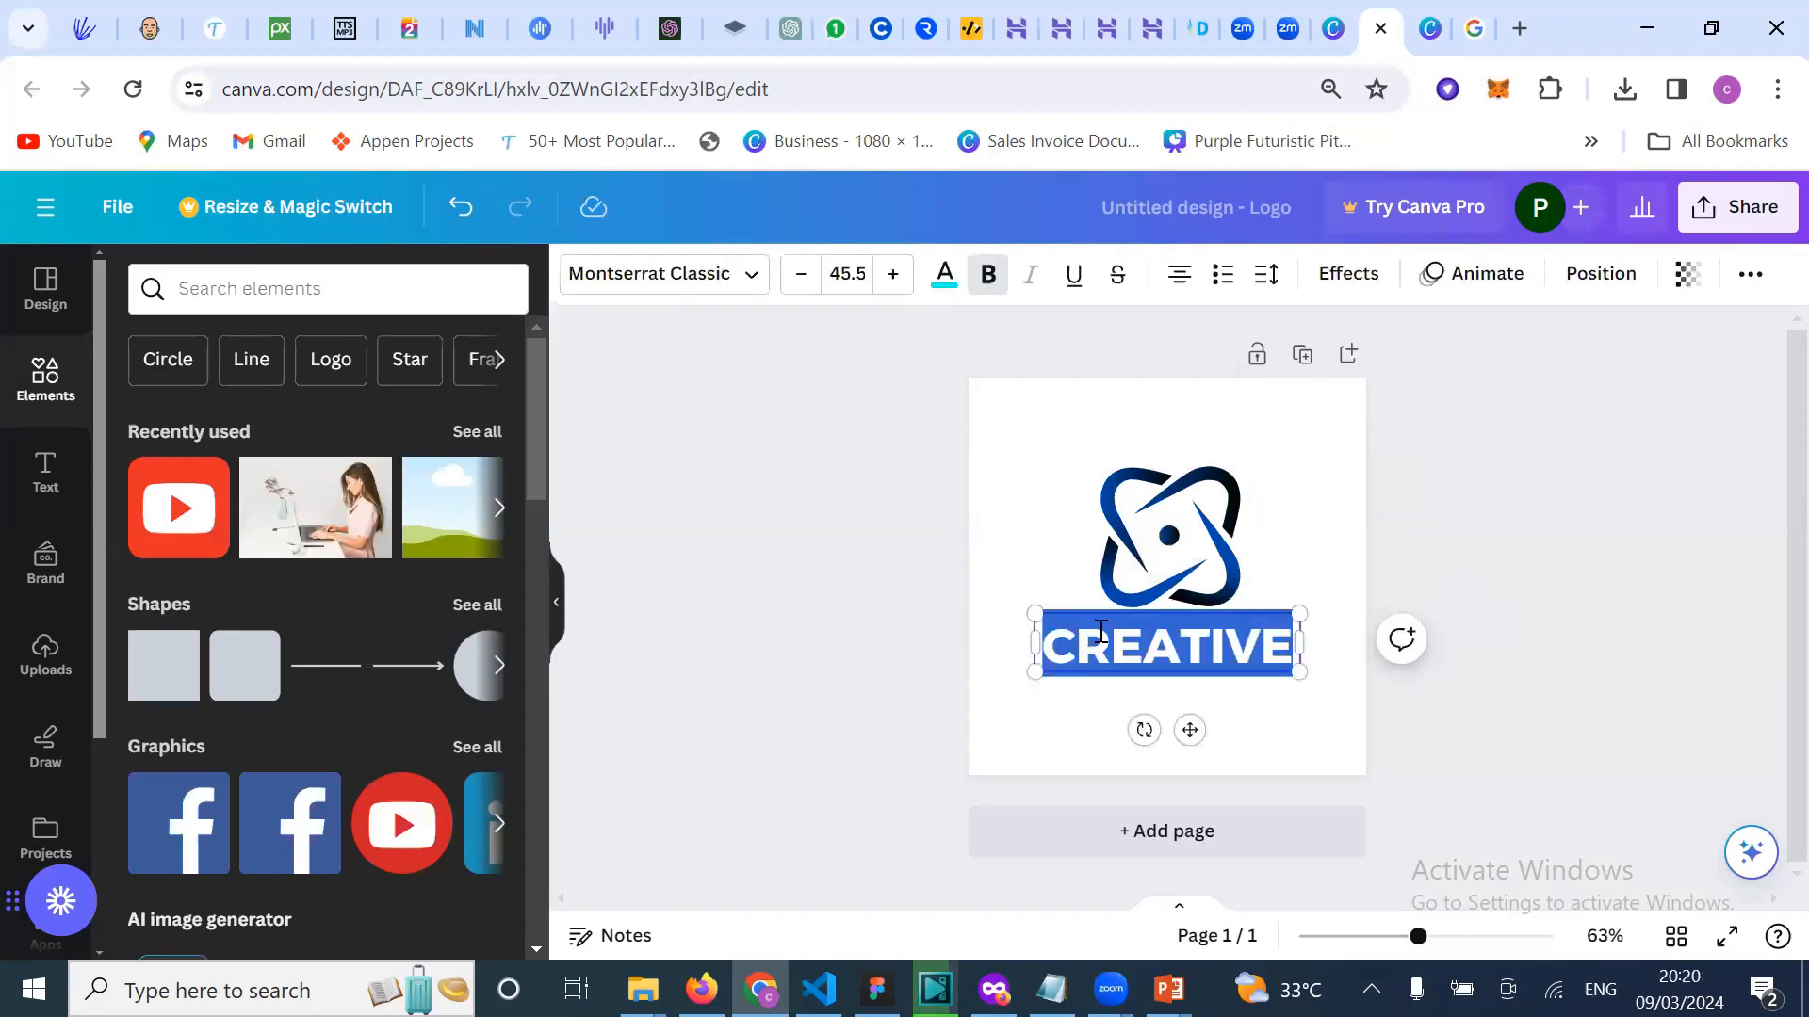
key(BackSpace)
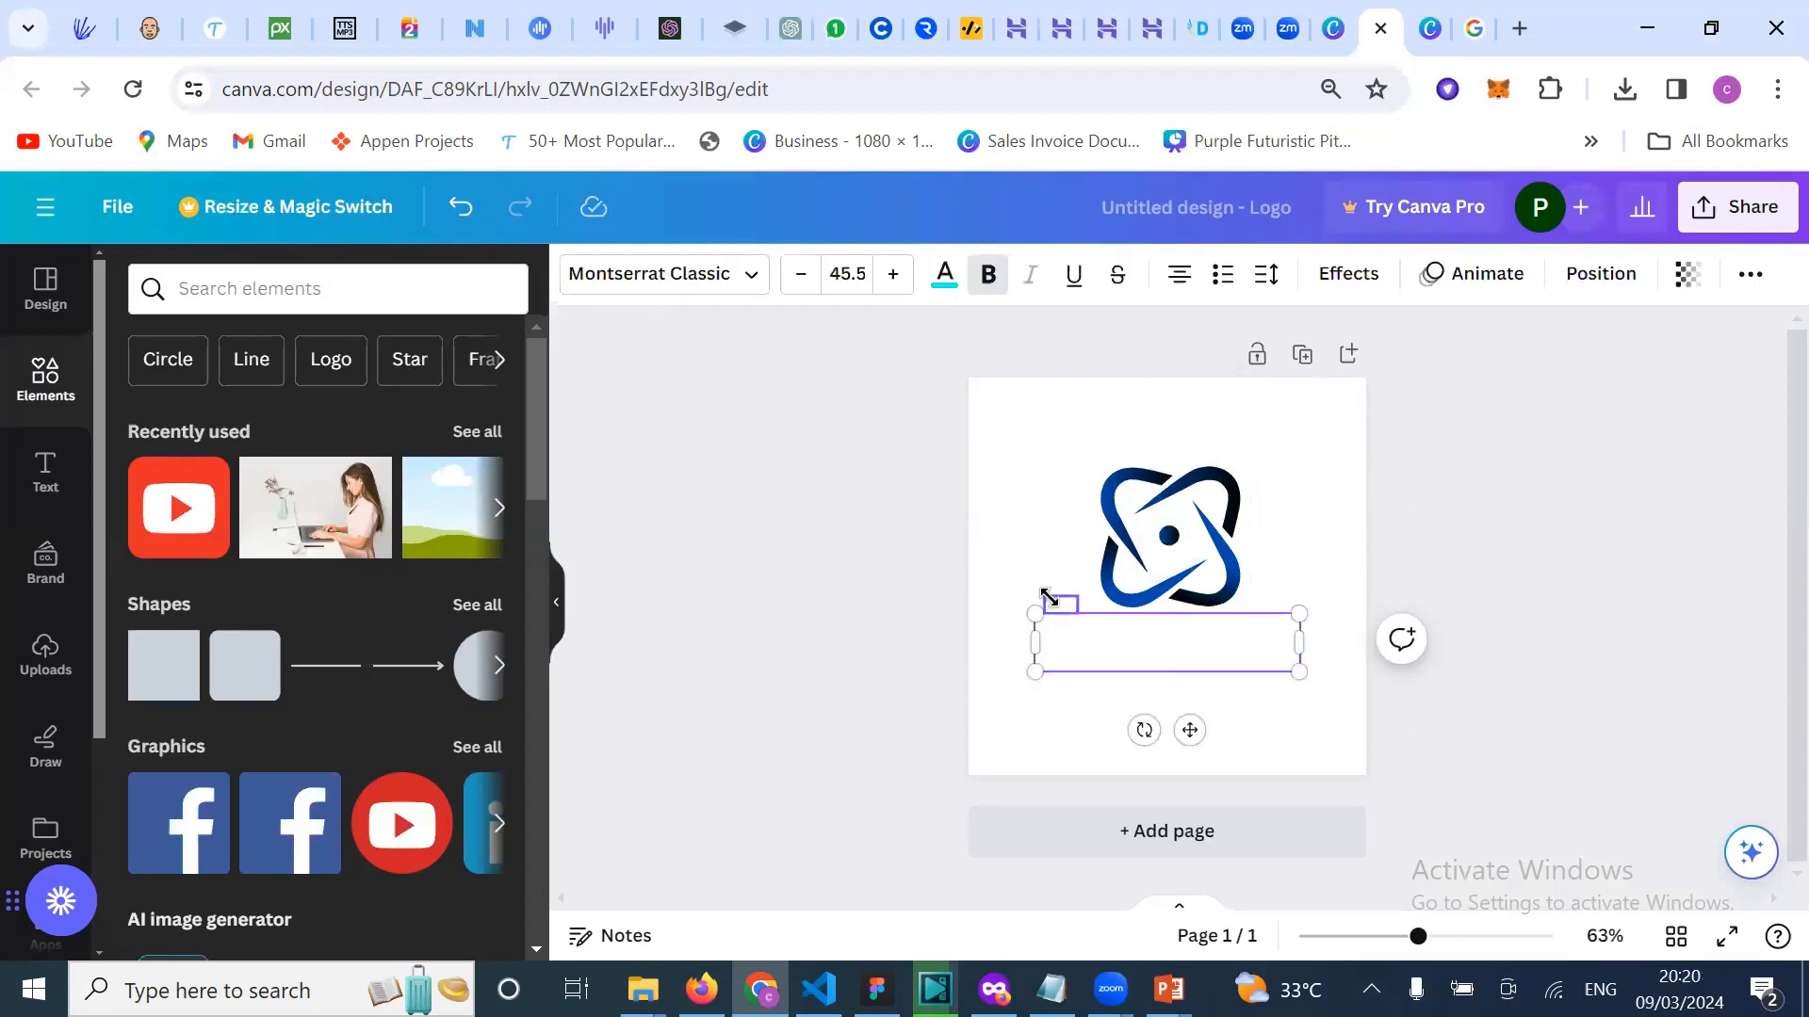
click(1267, 599)
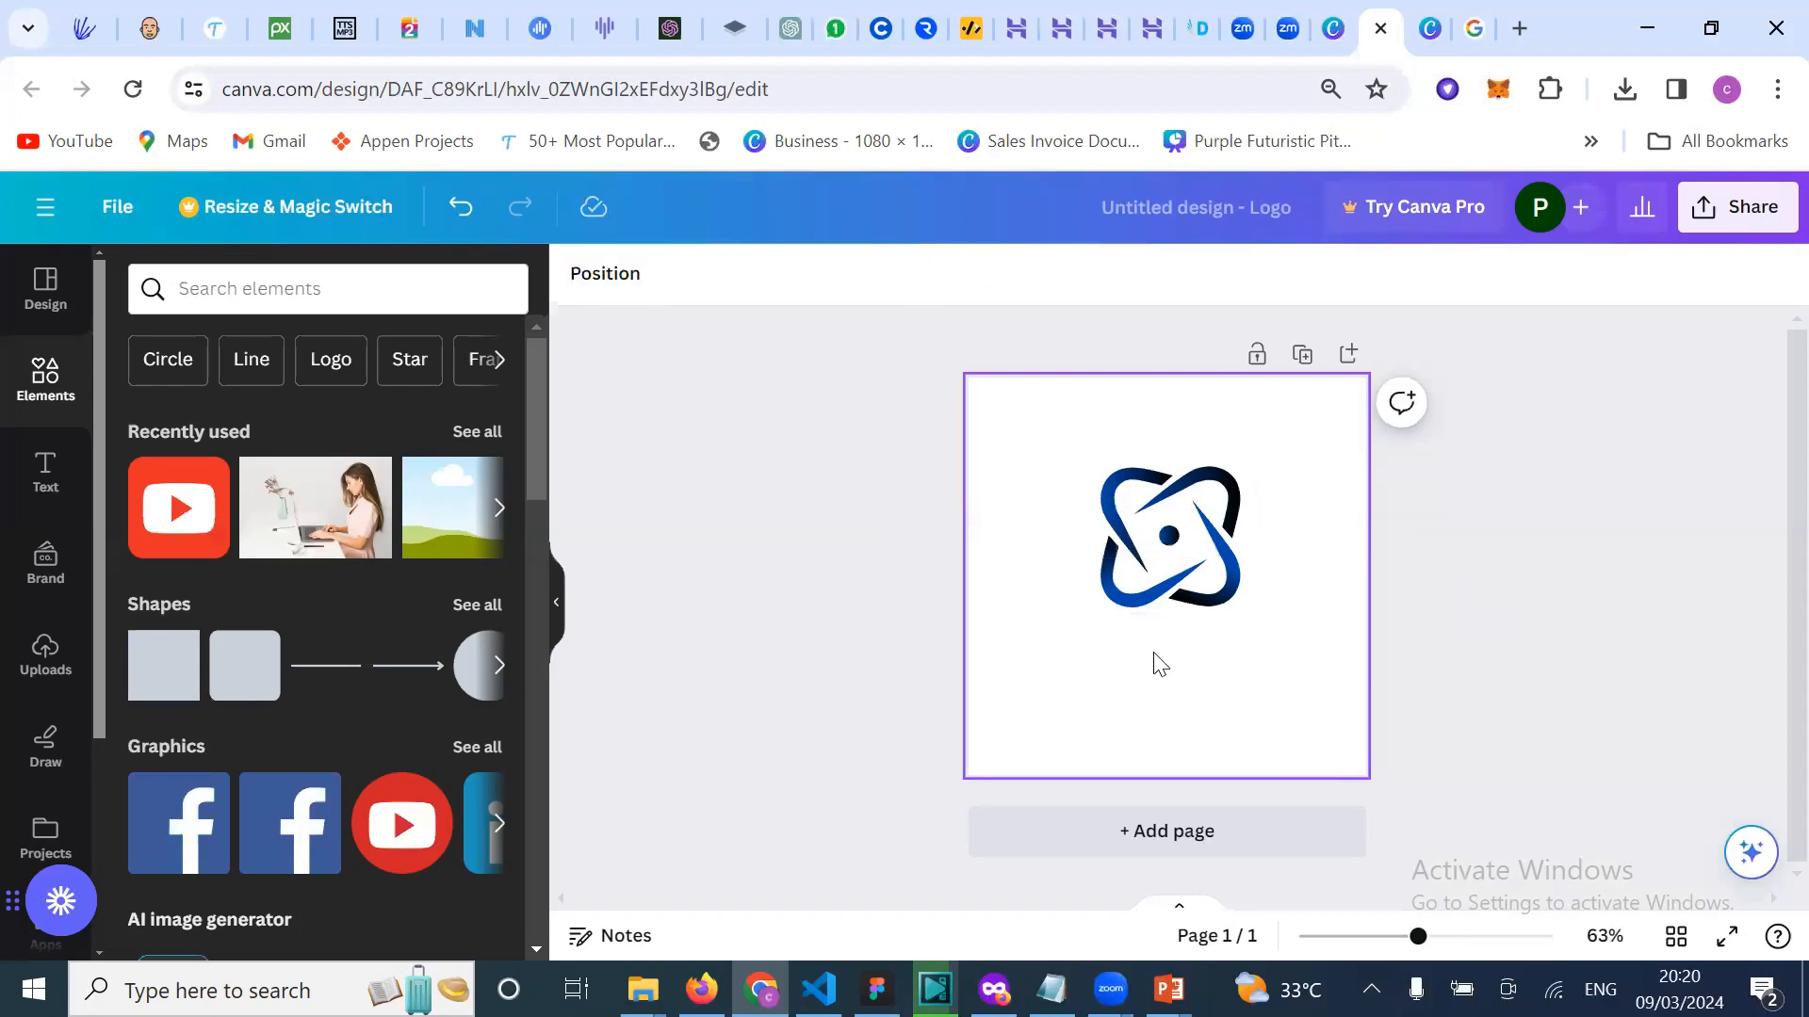
click(1005, 433)
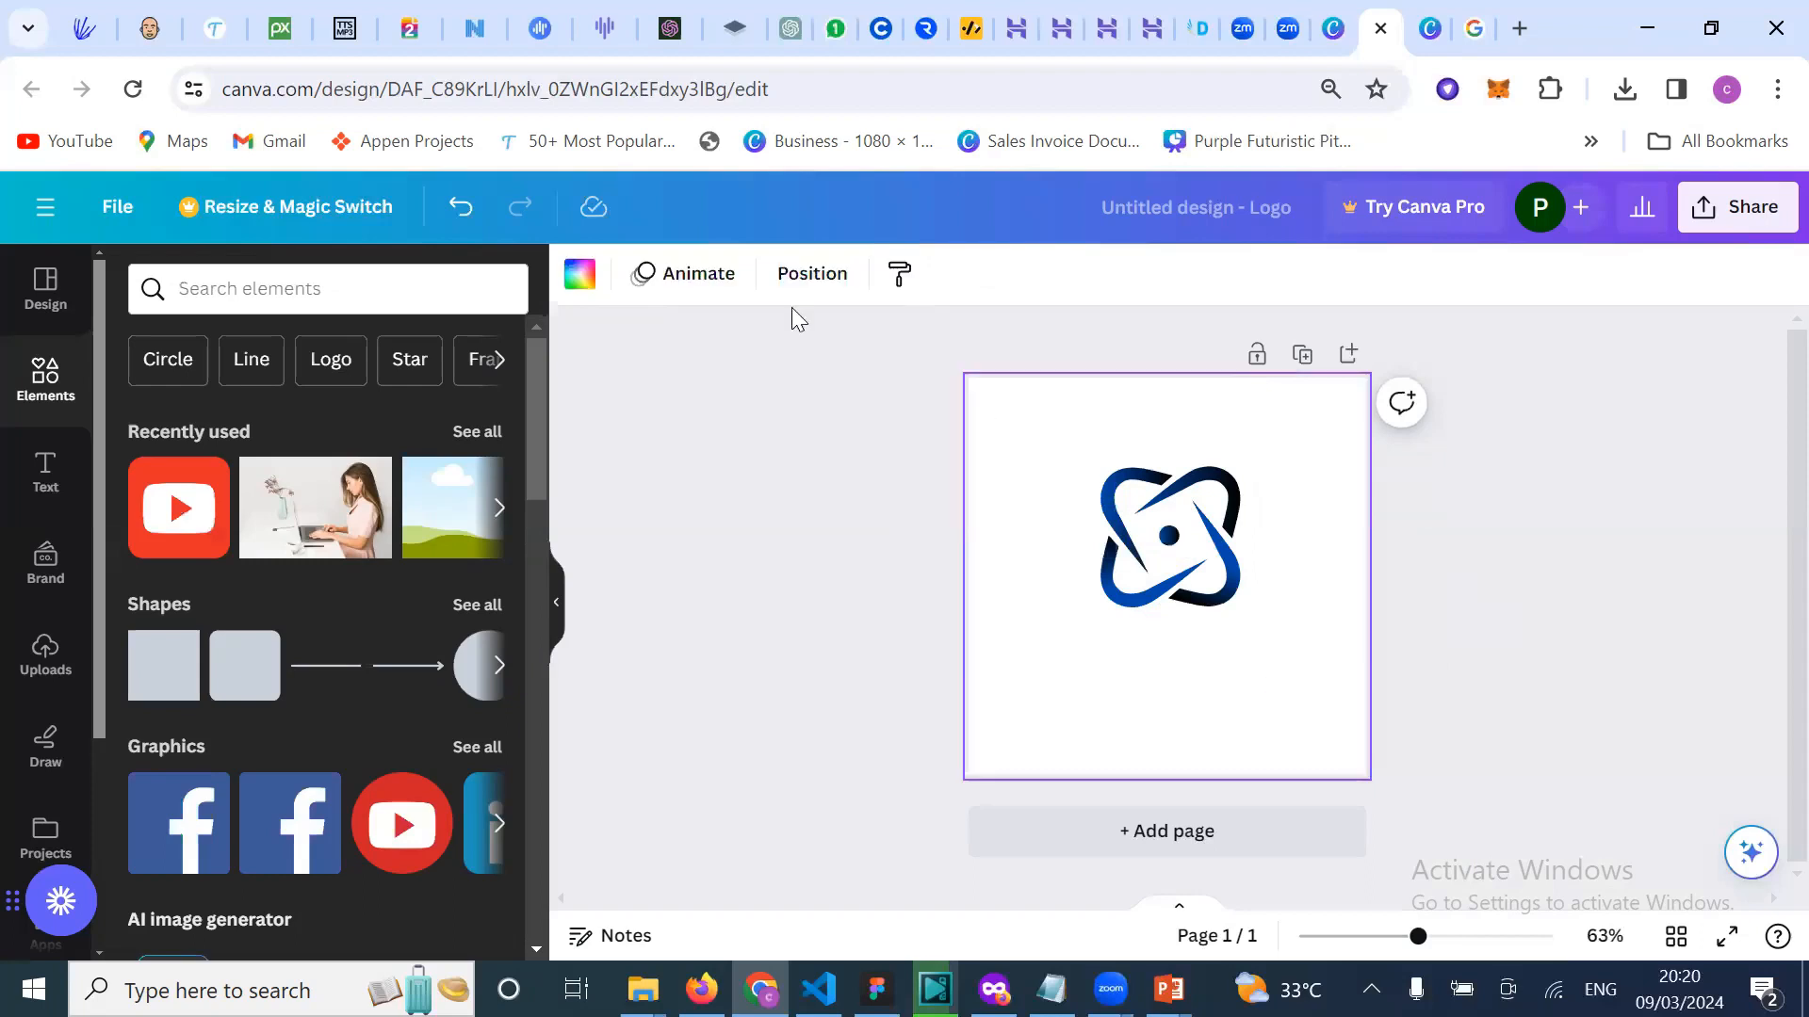
click(581, 281)
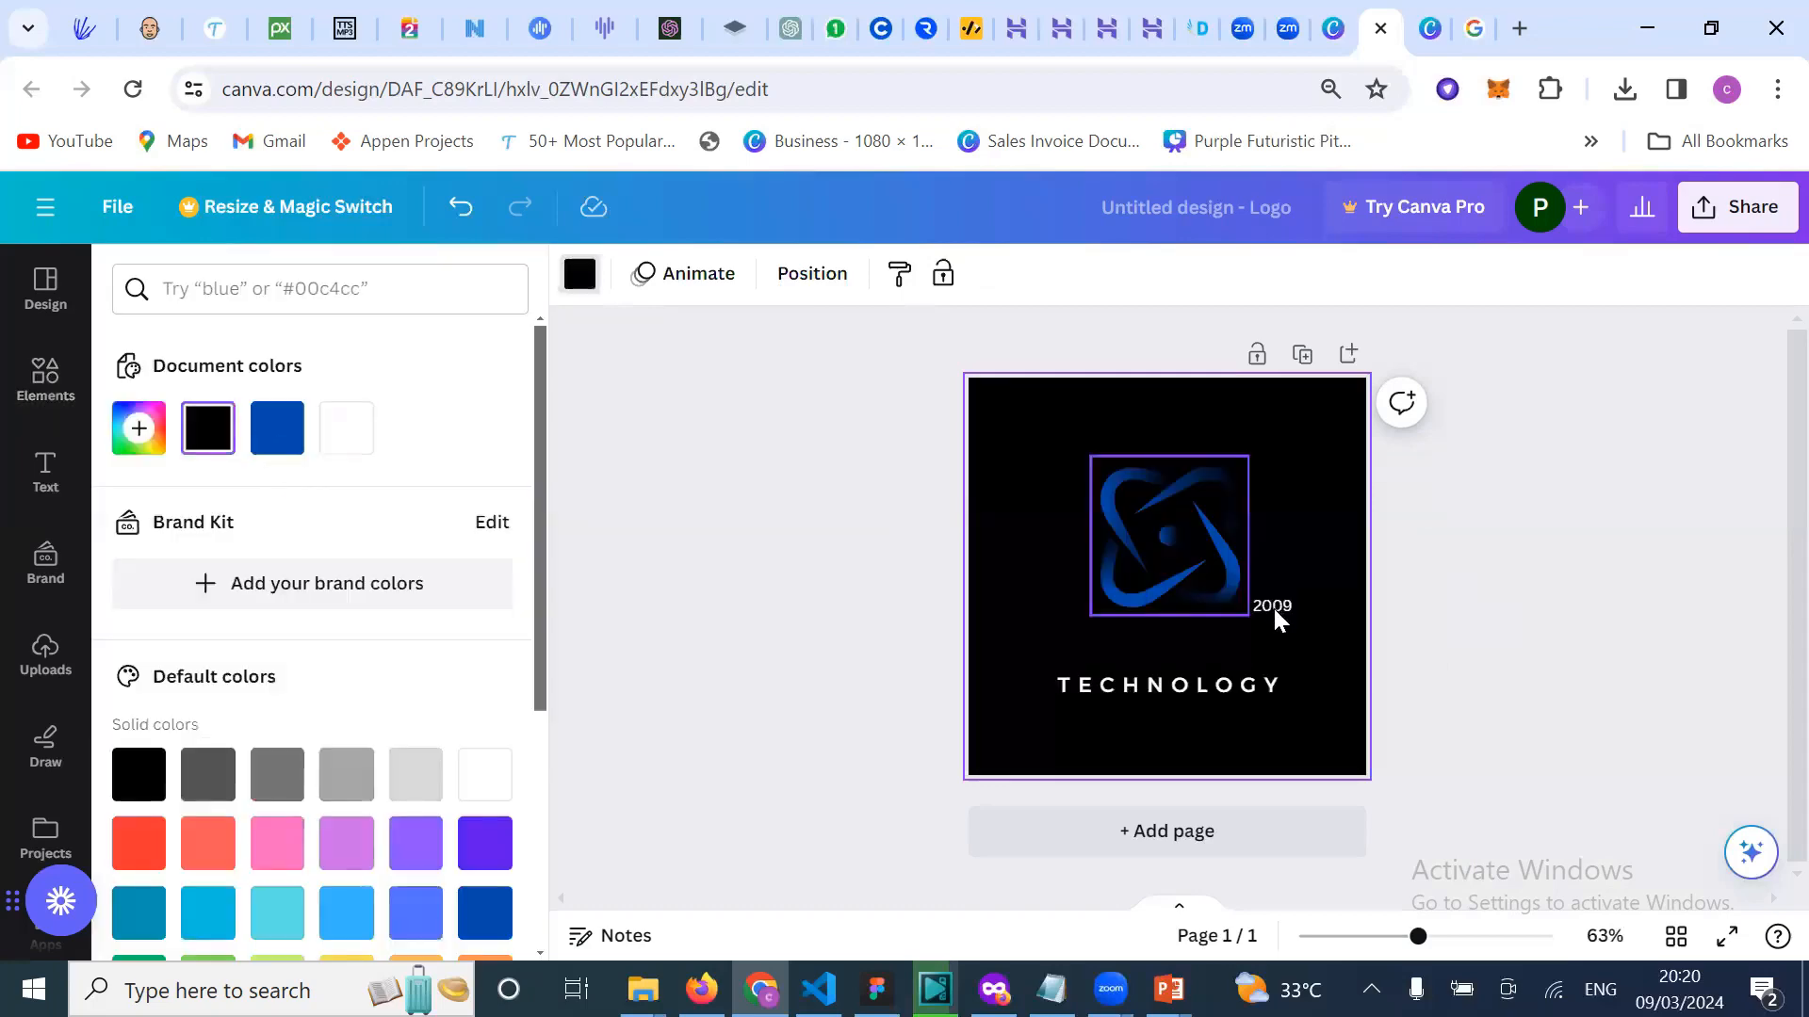
click(1274, 609)
key(Delete)
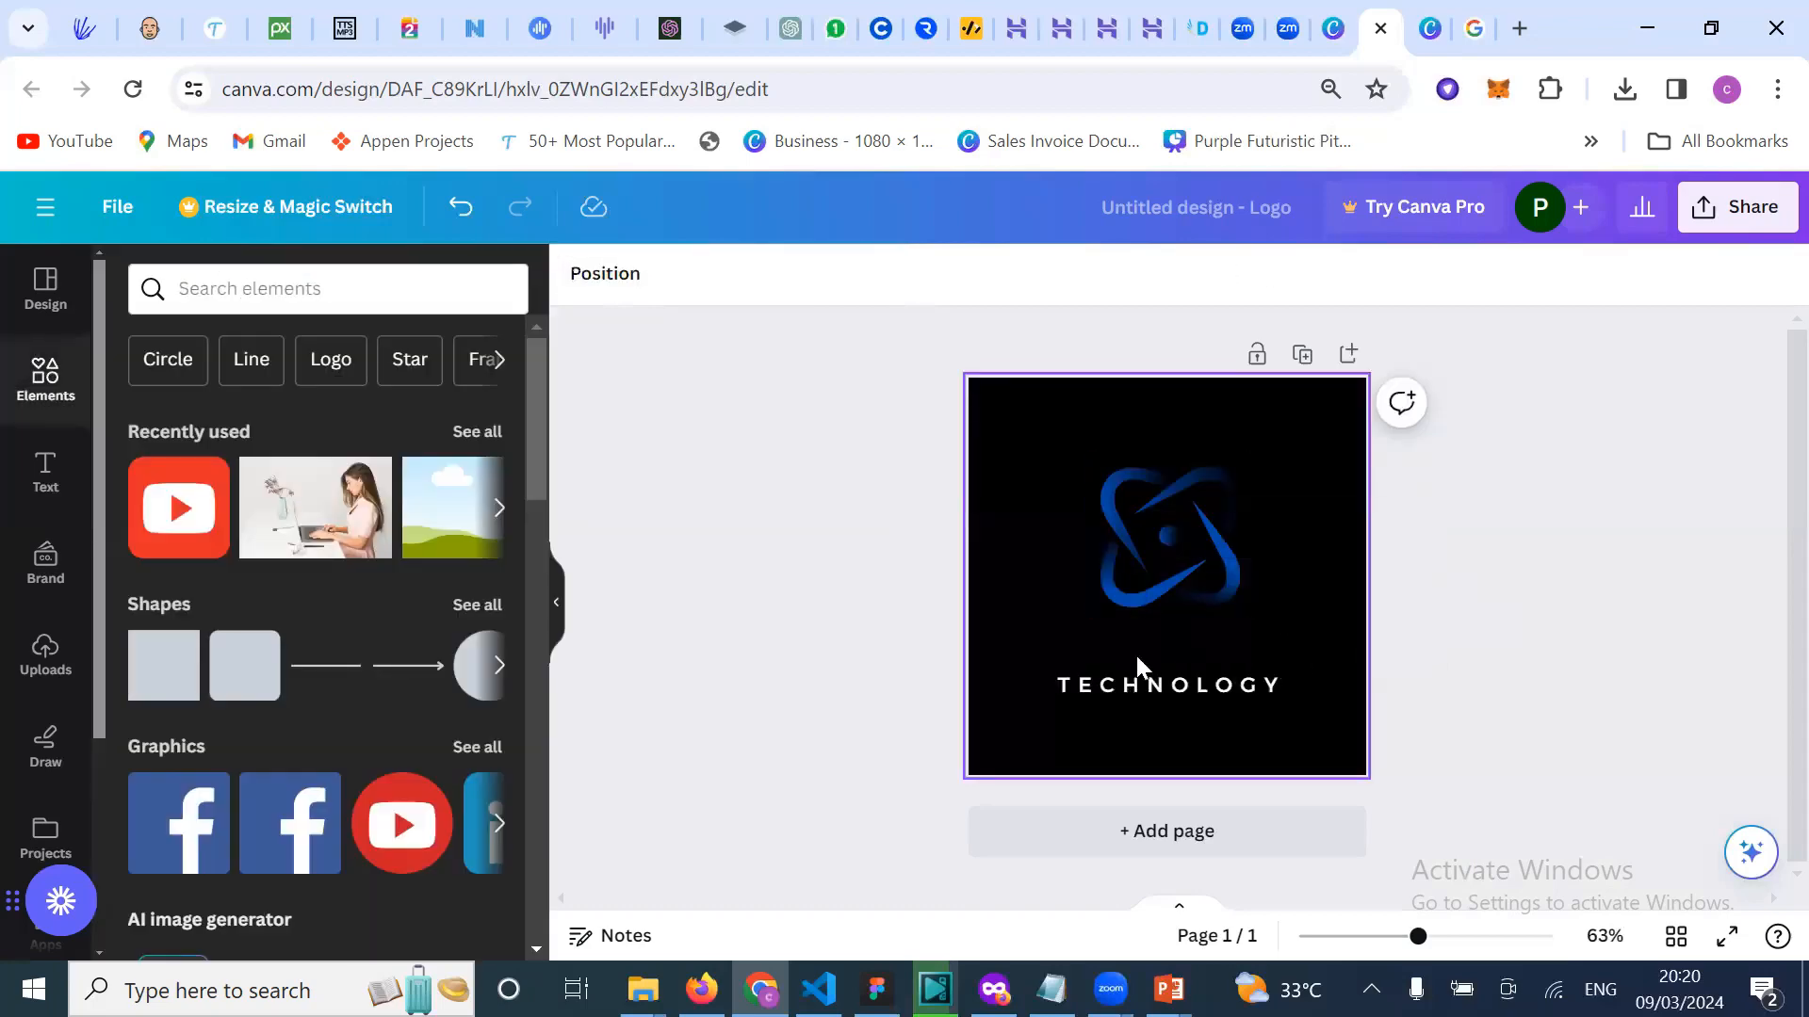
click(1101, 643)
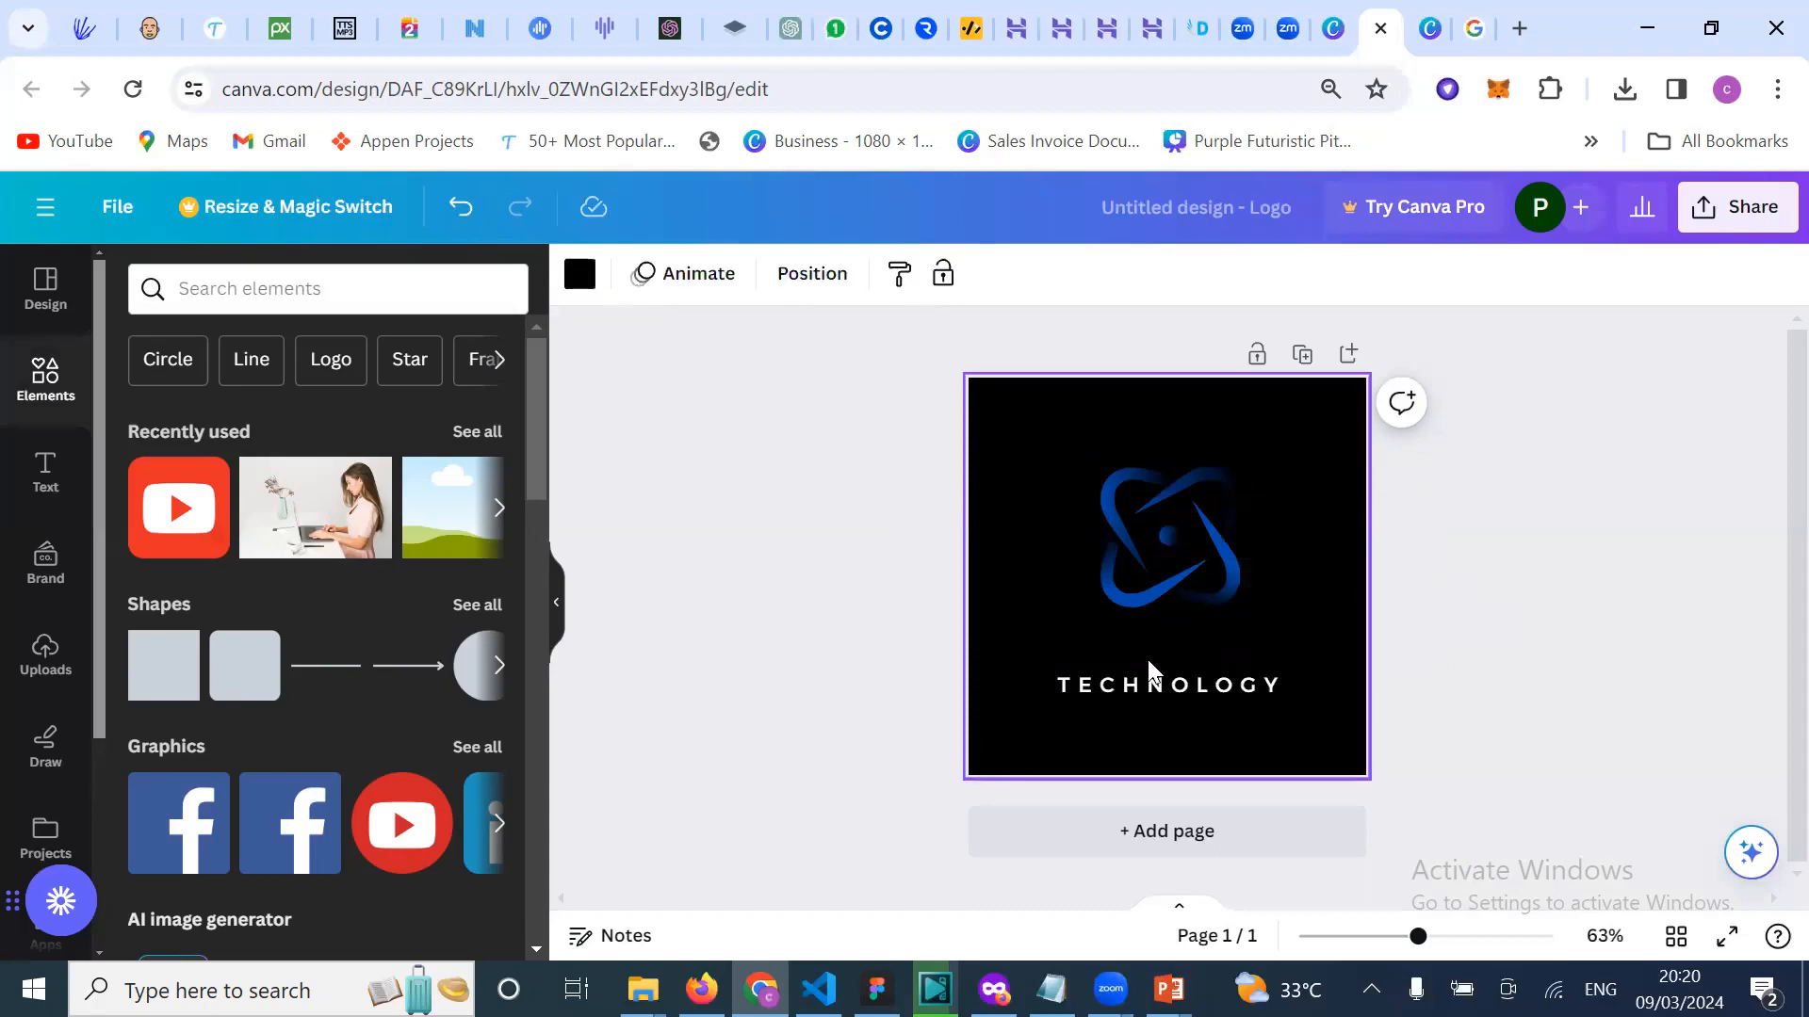
key(ctrl+z)
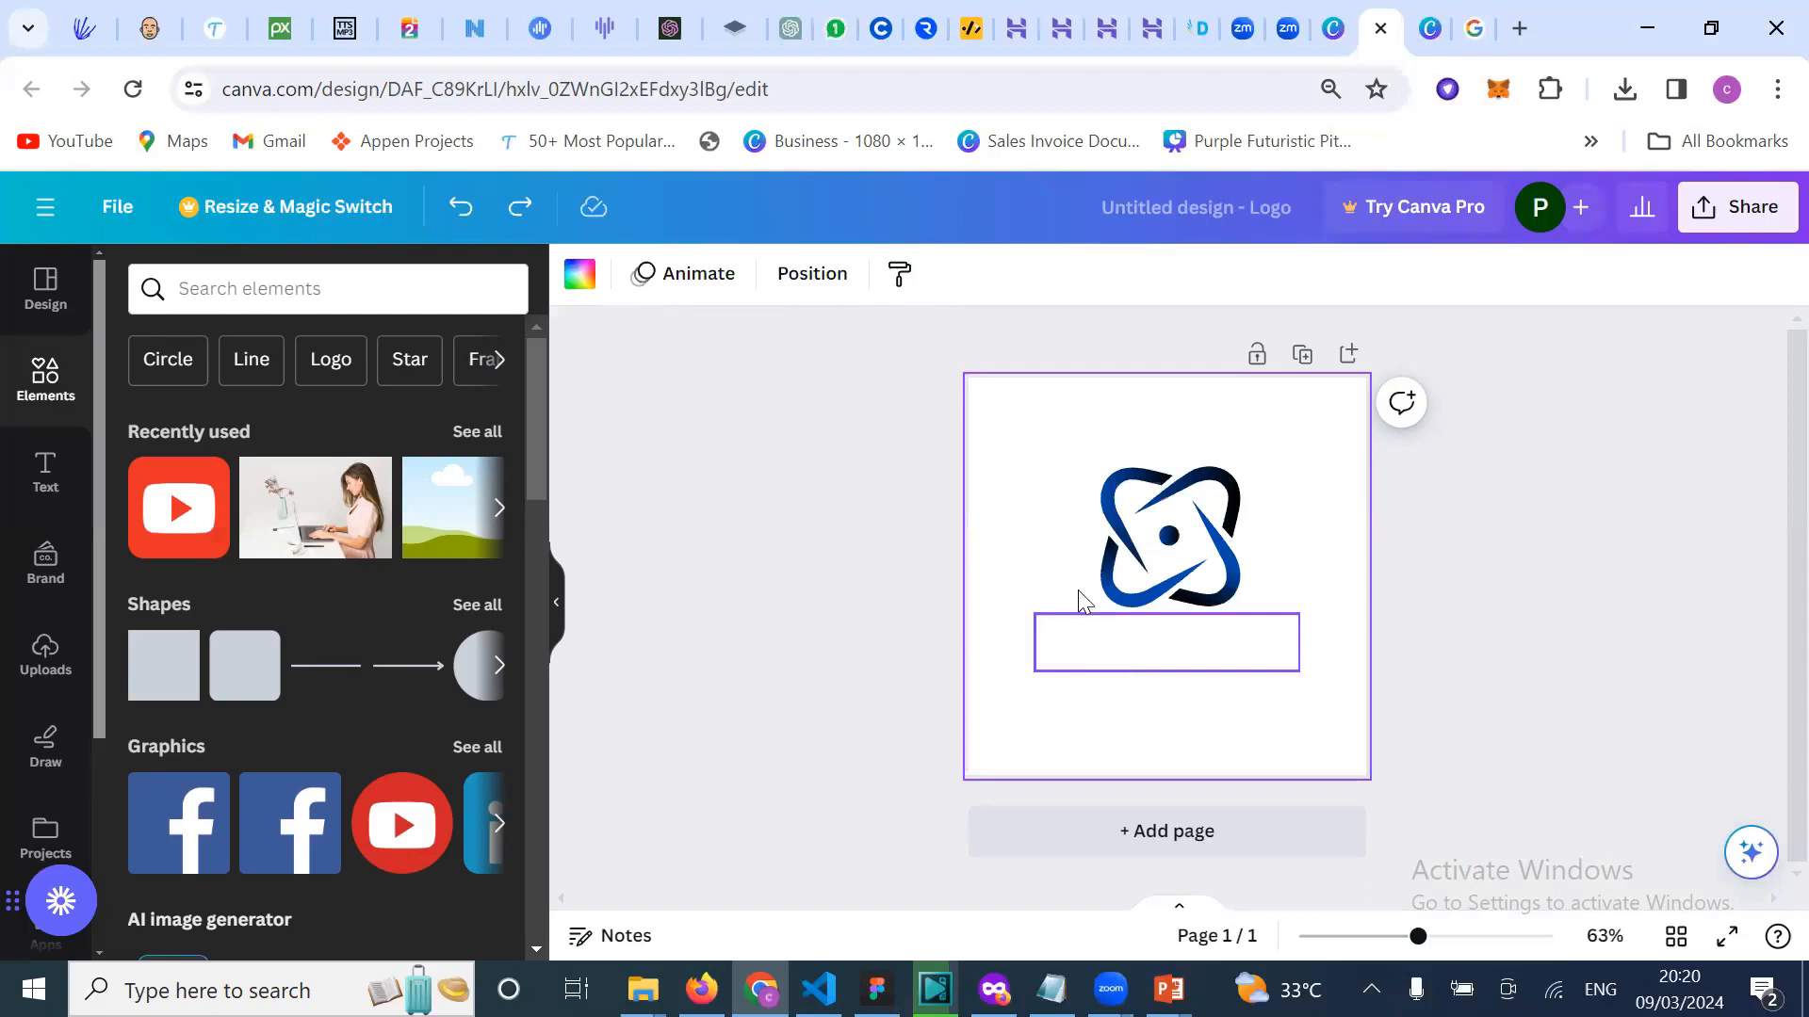
click(808, 437)
click(1008, 560)
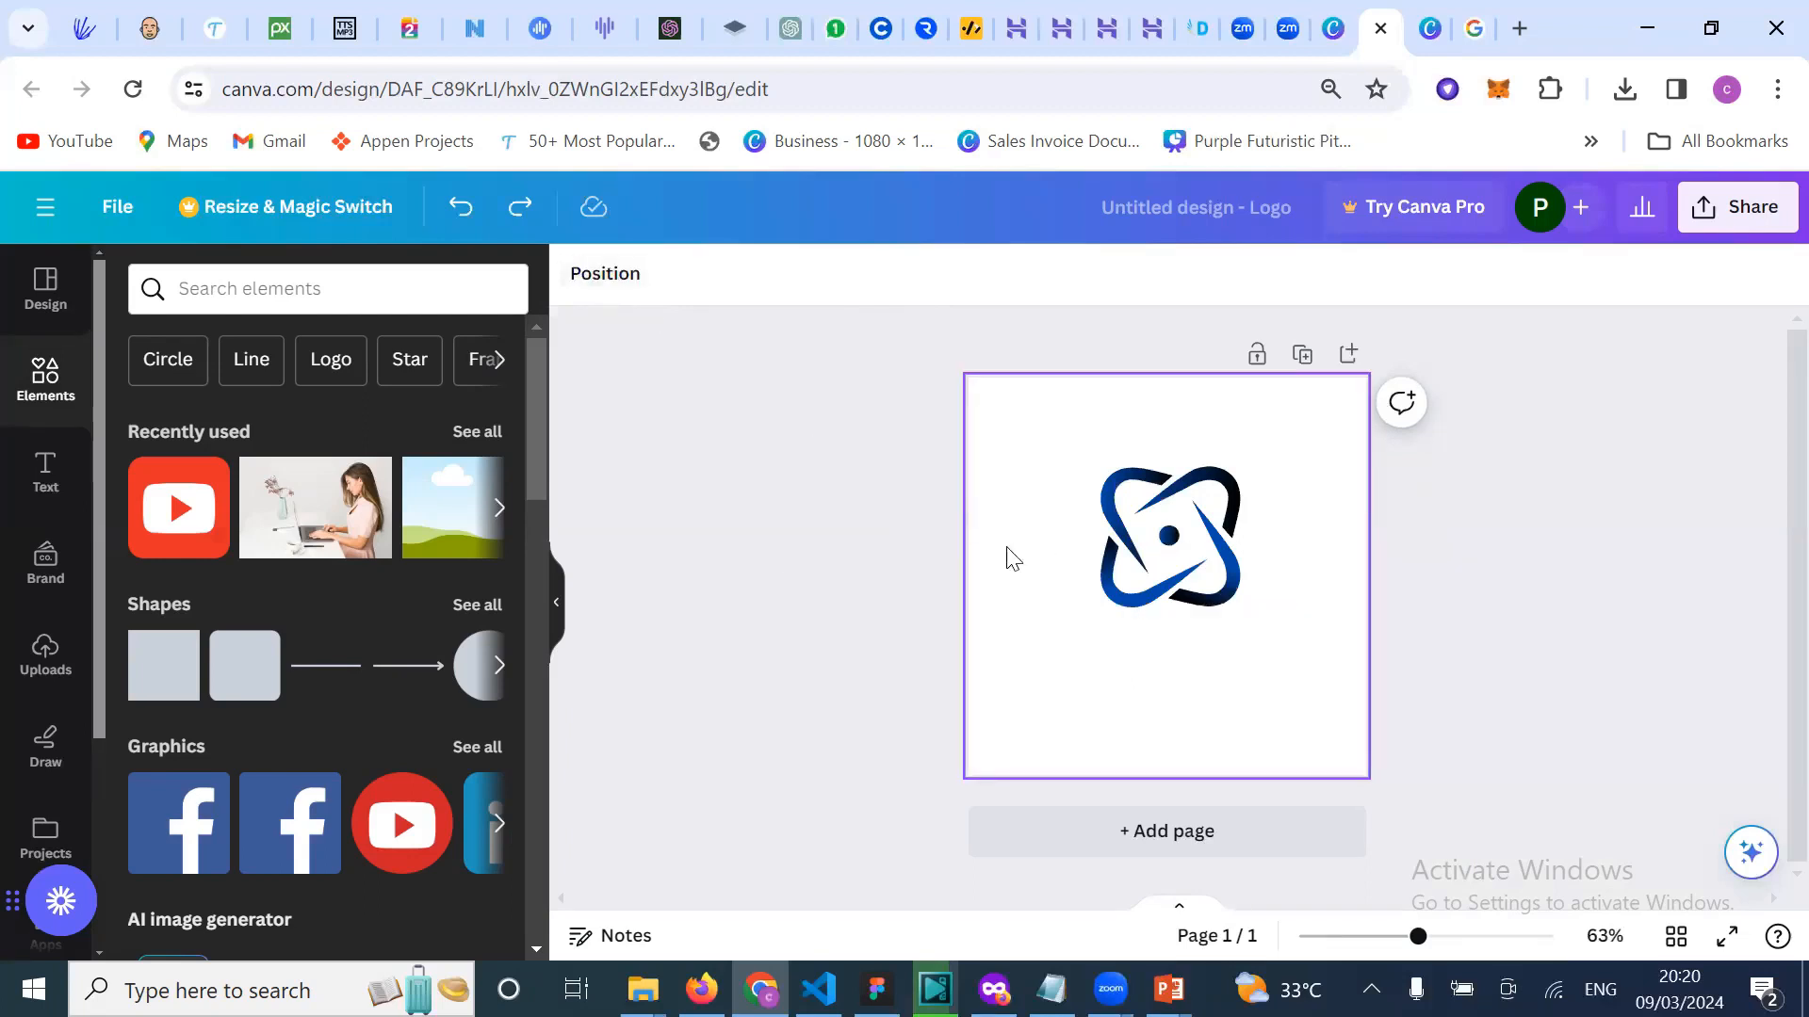
click(580, 273)
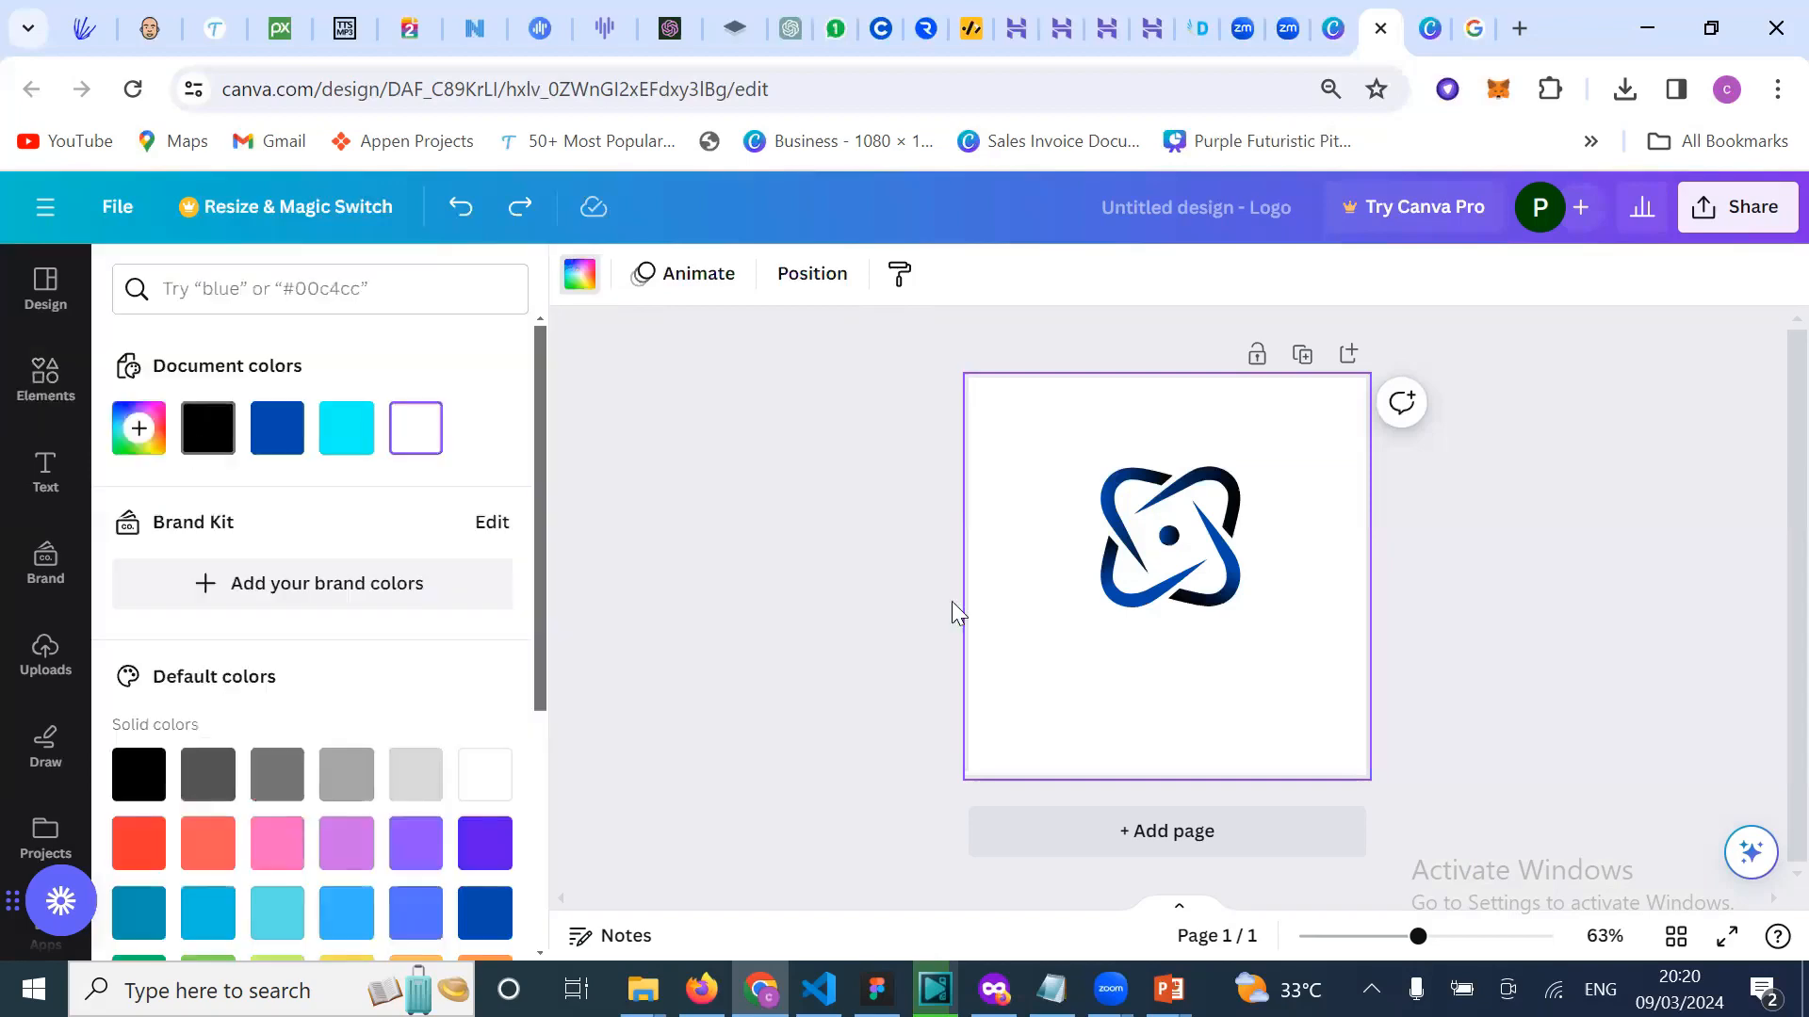
key(ctrl+y)
click(1166, 650)
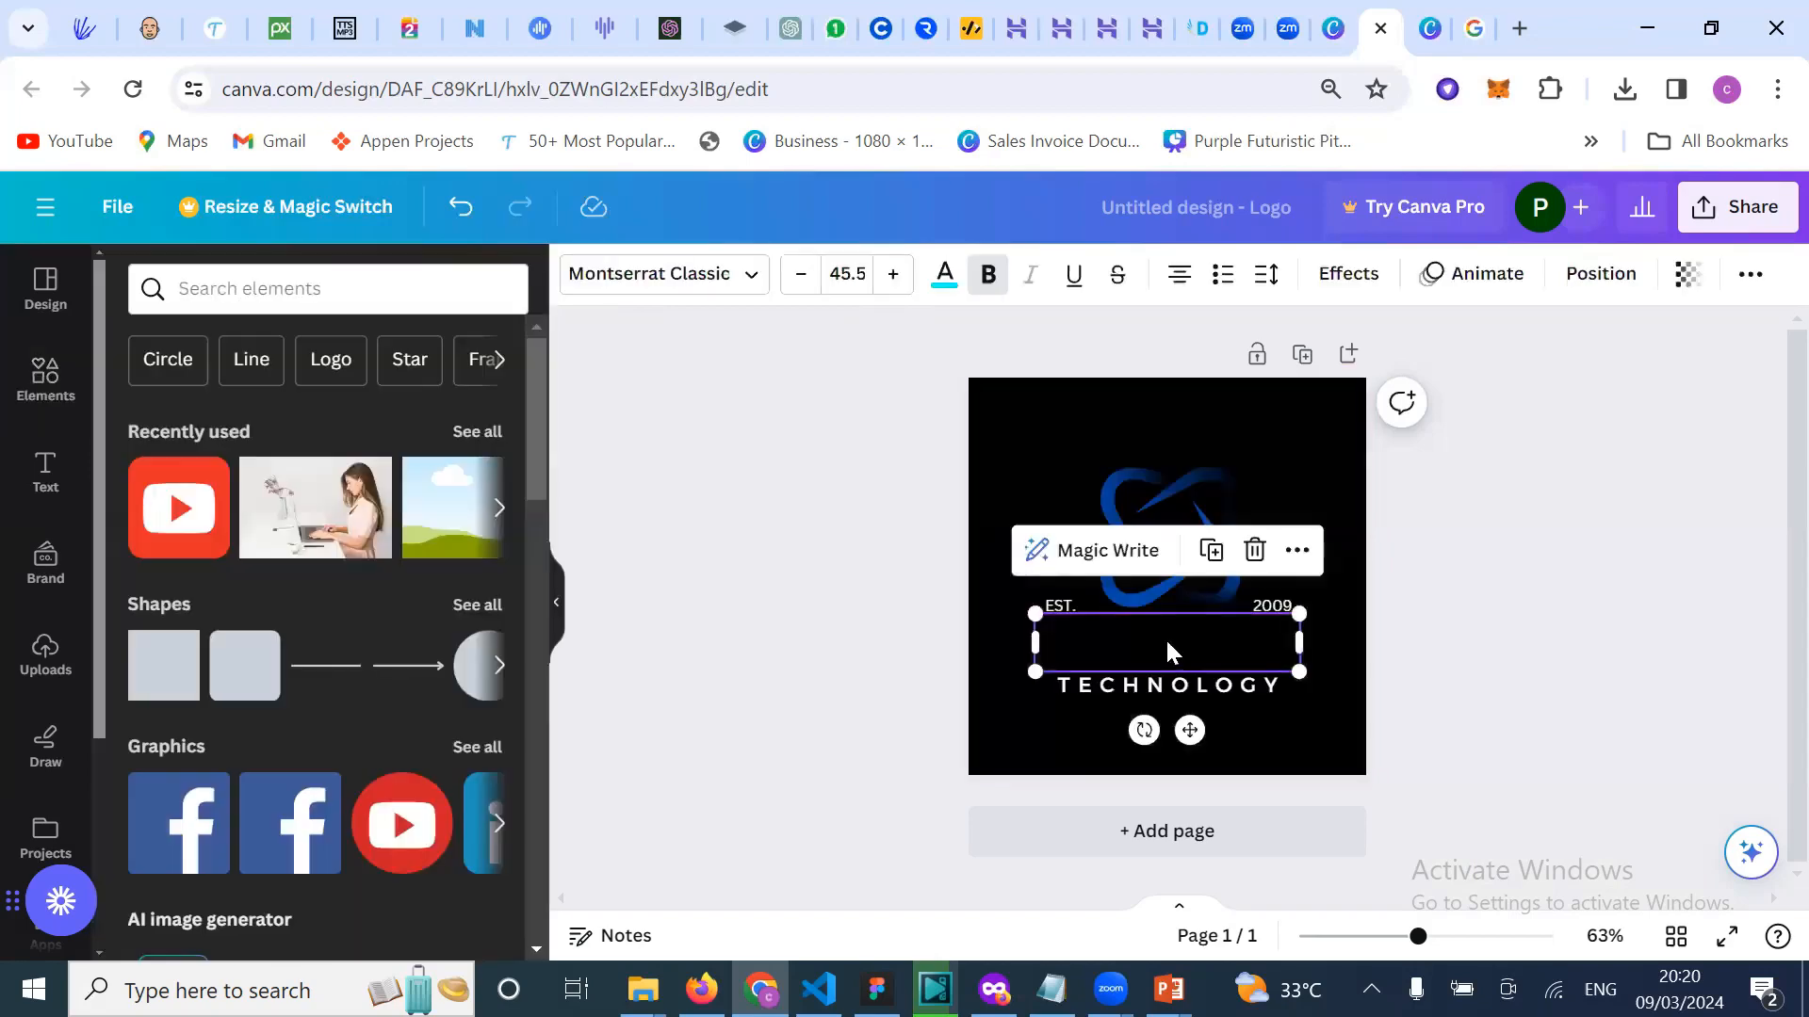
click(945, 276)
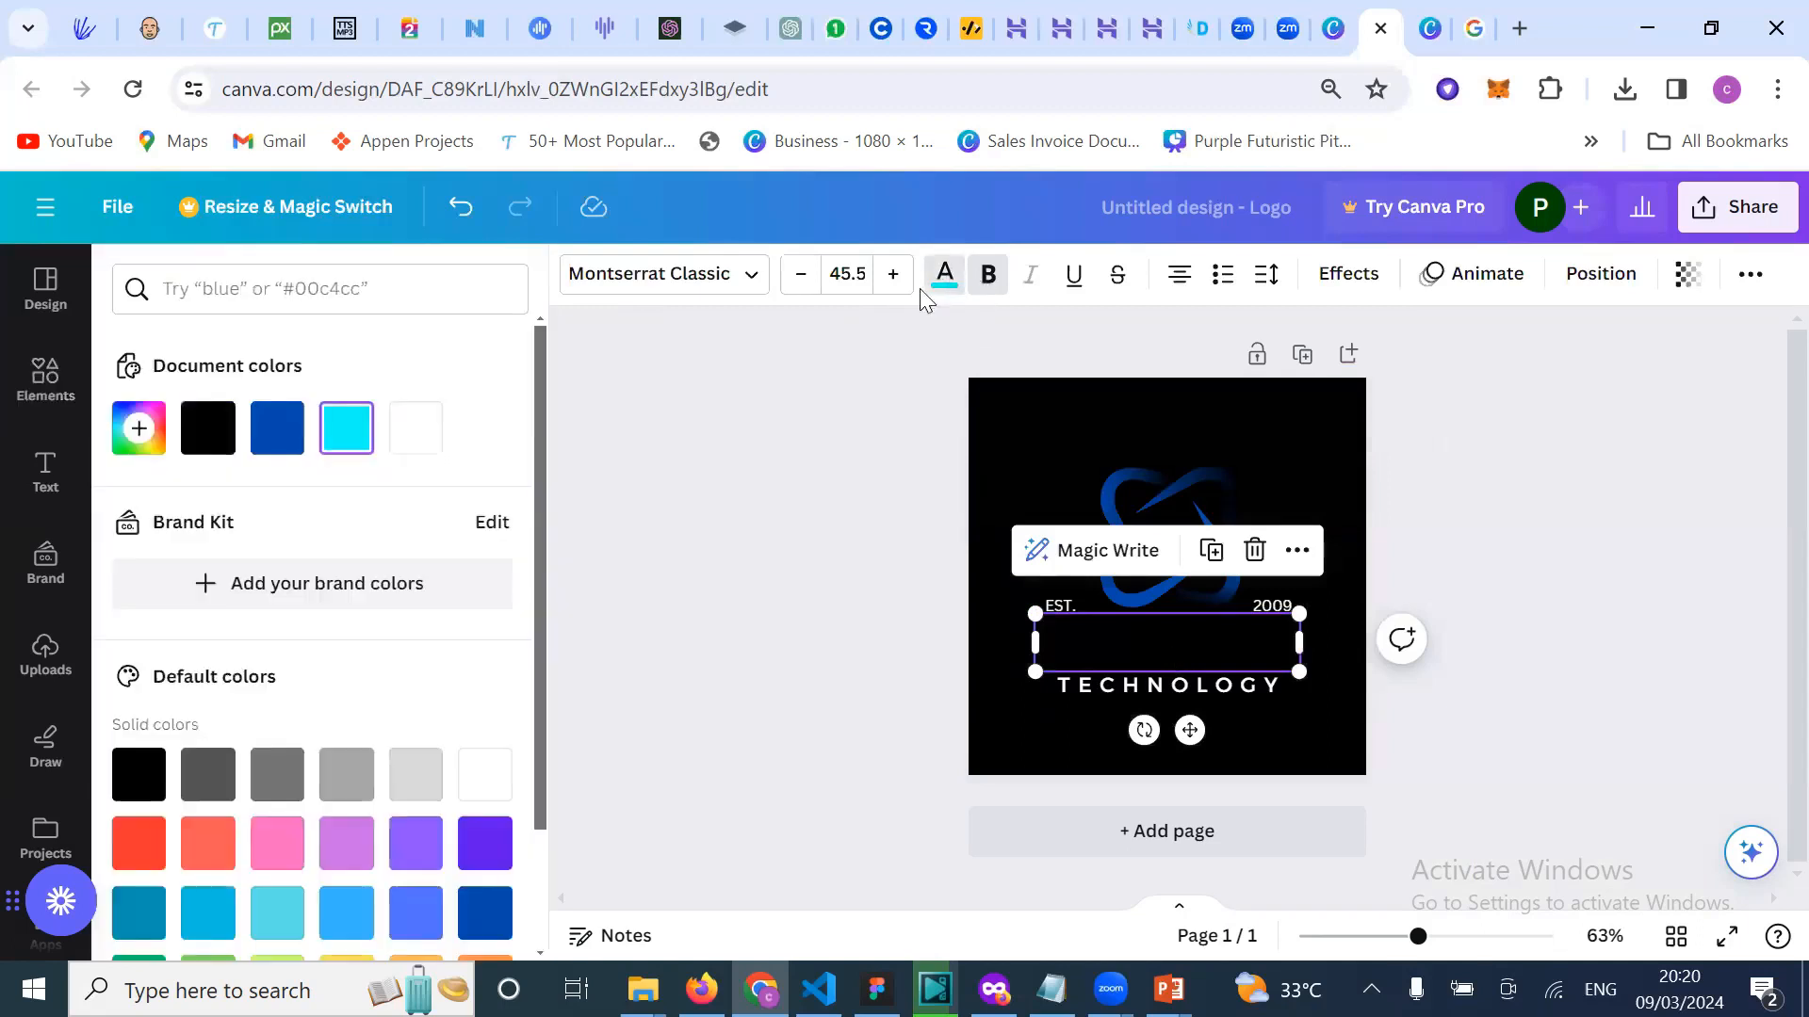
click(221, 453)
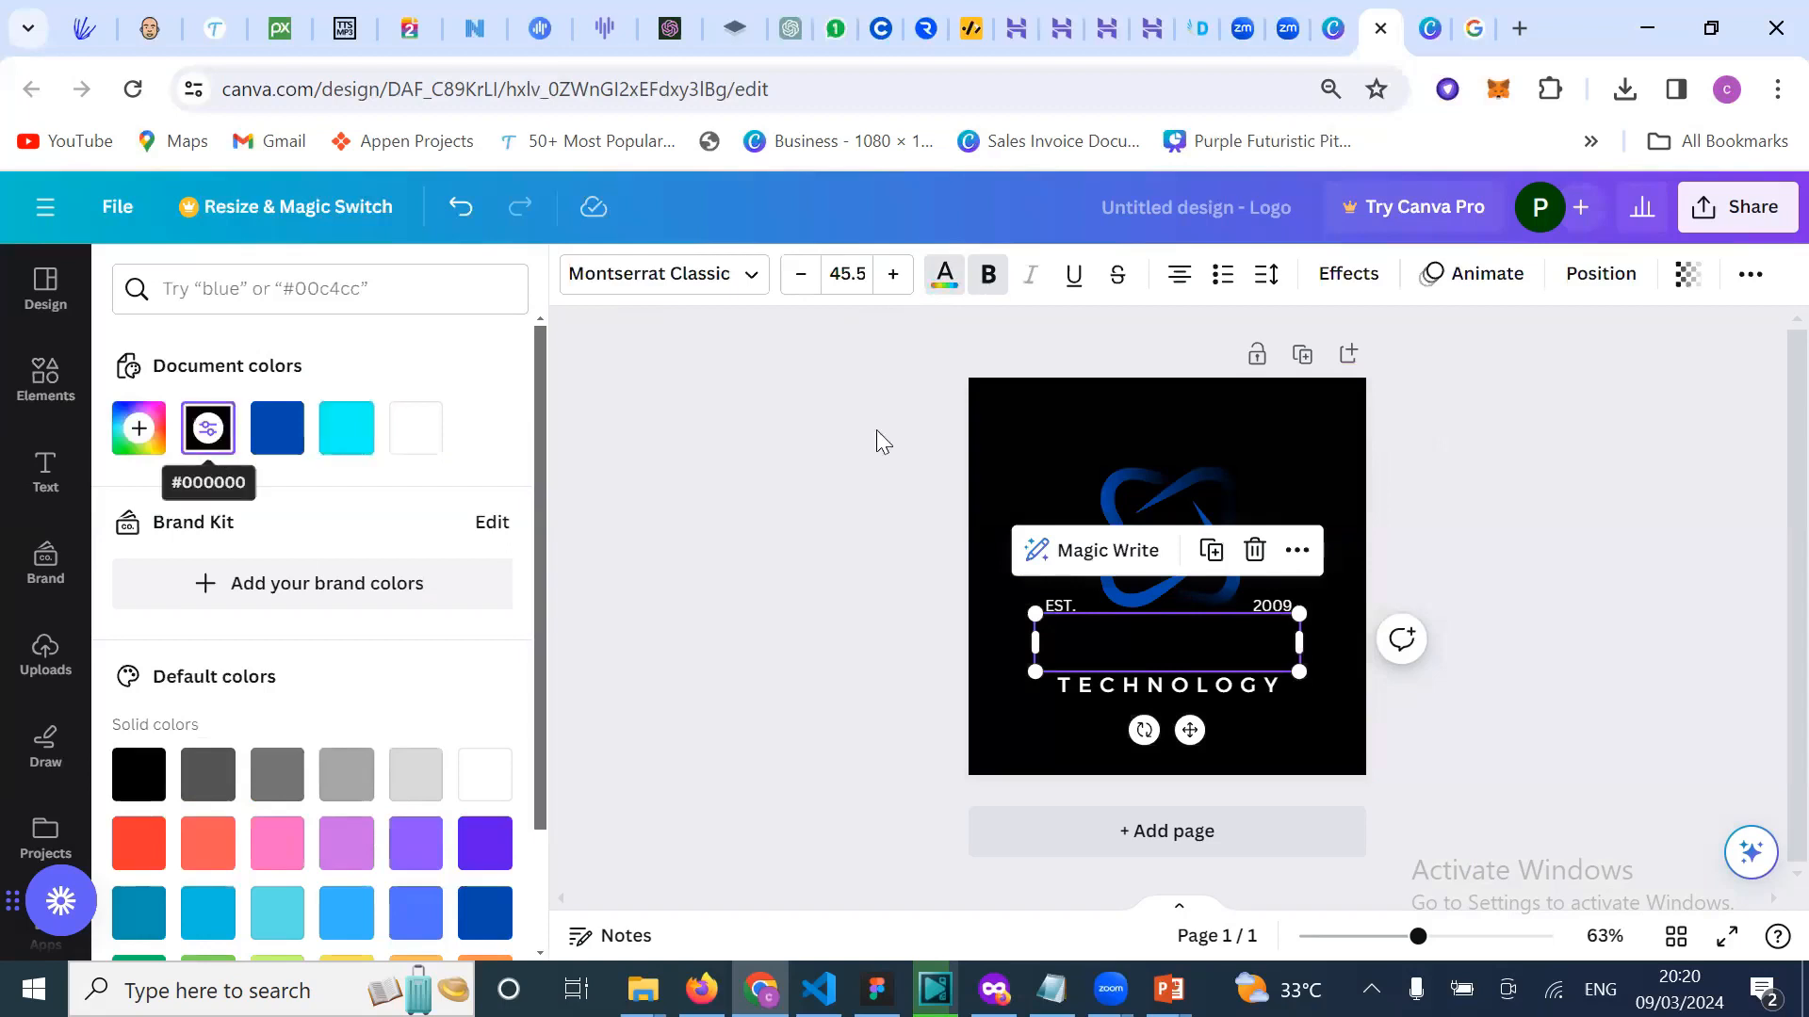
click(1044, 443)
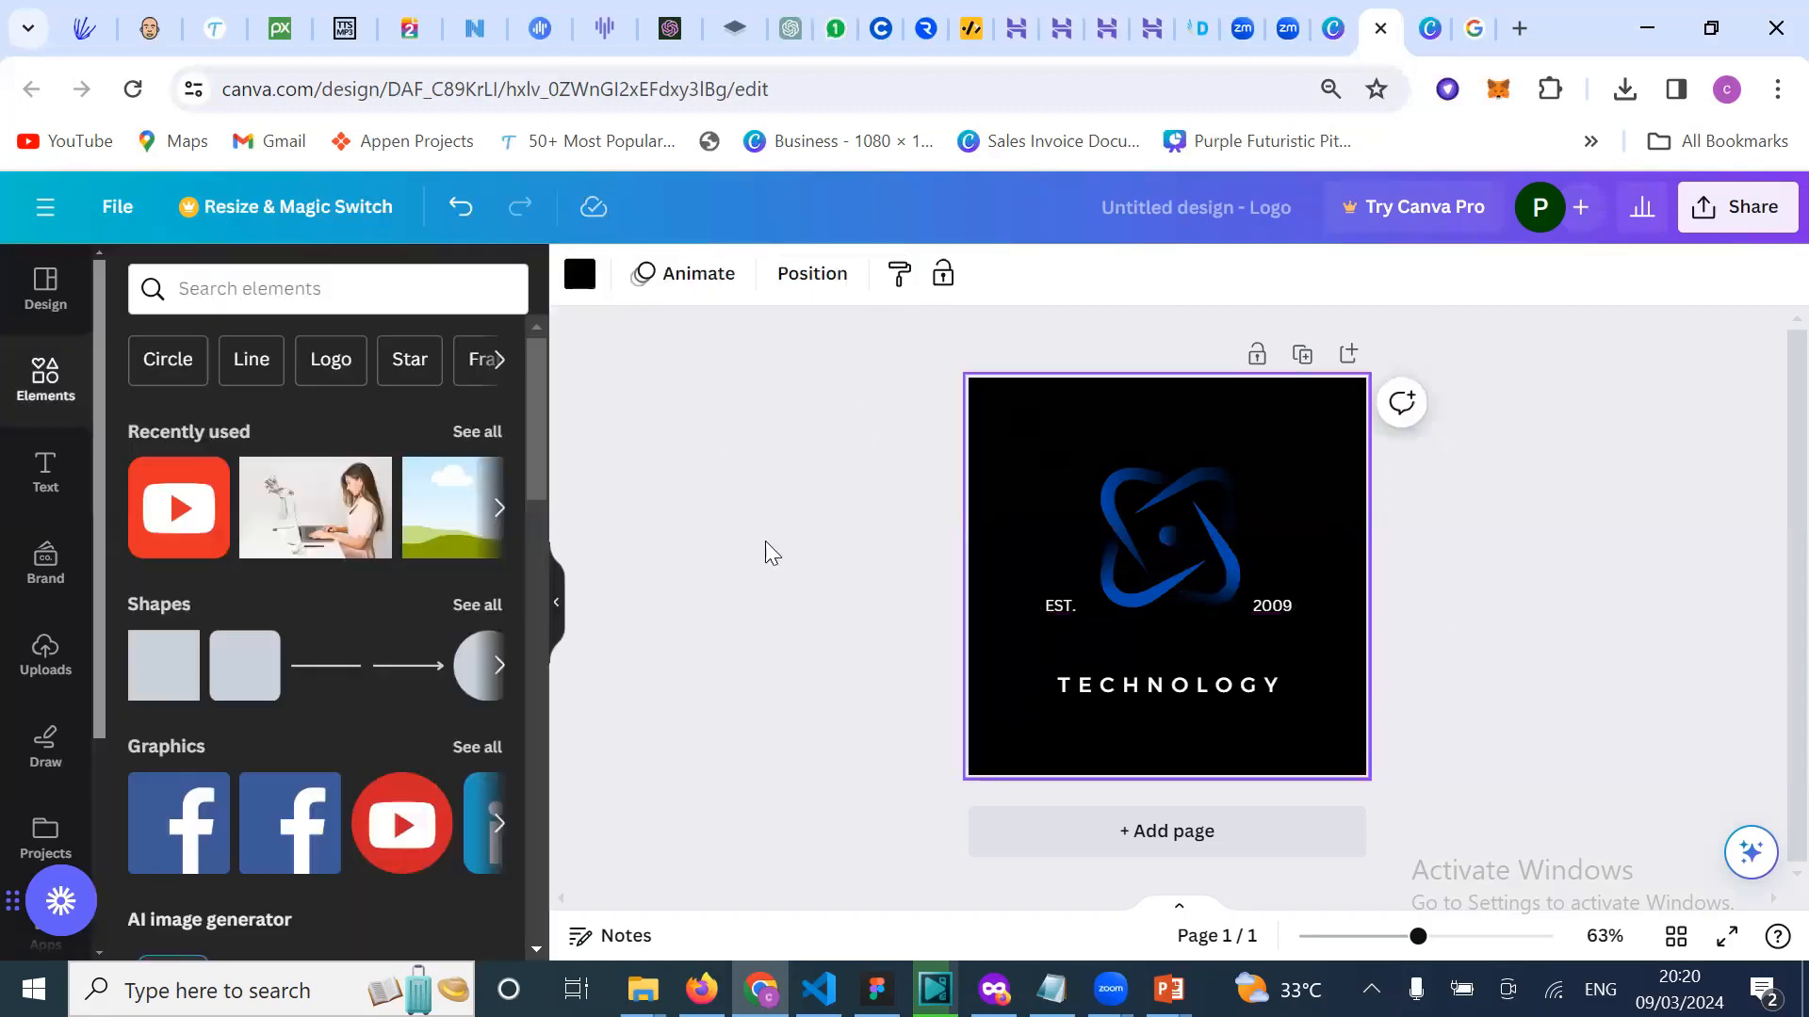
click(1135, 627)
click(1135, 633)
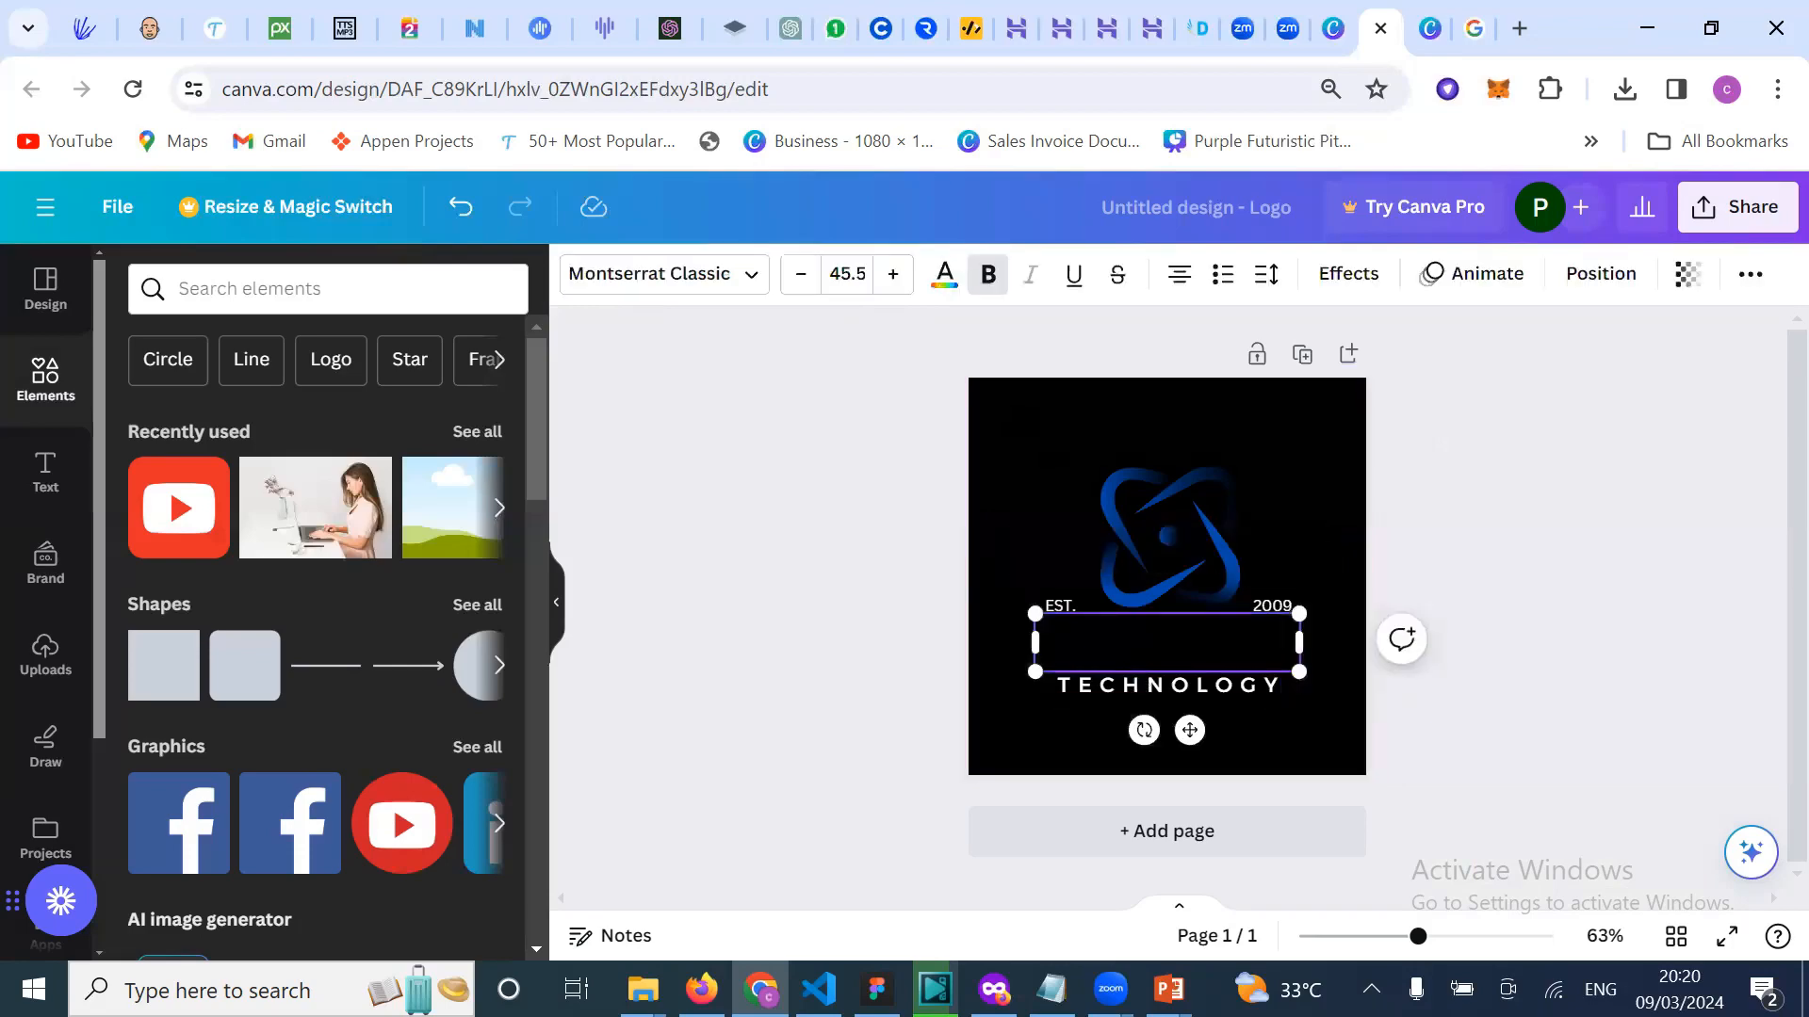
click(1045, 428)
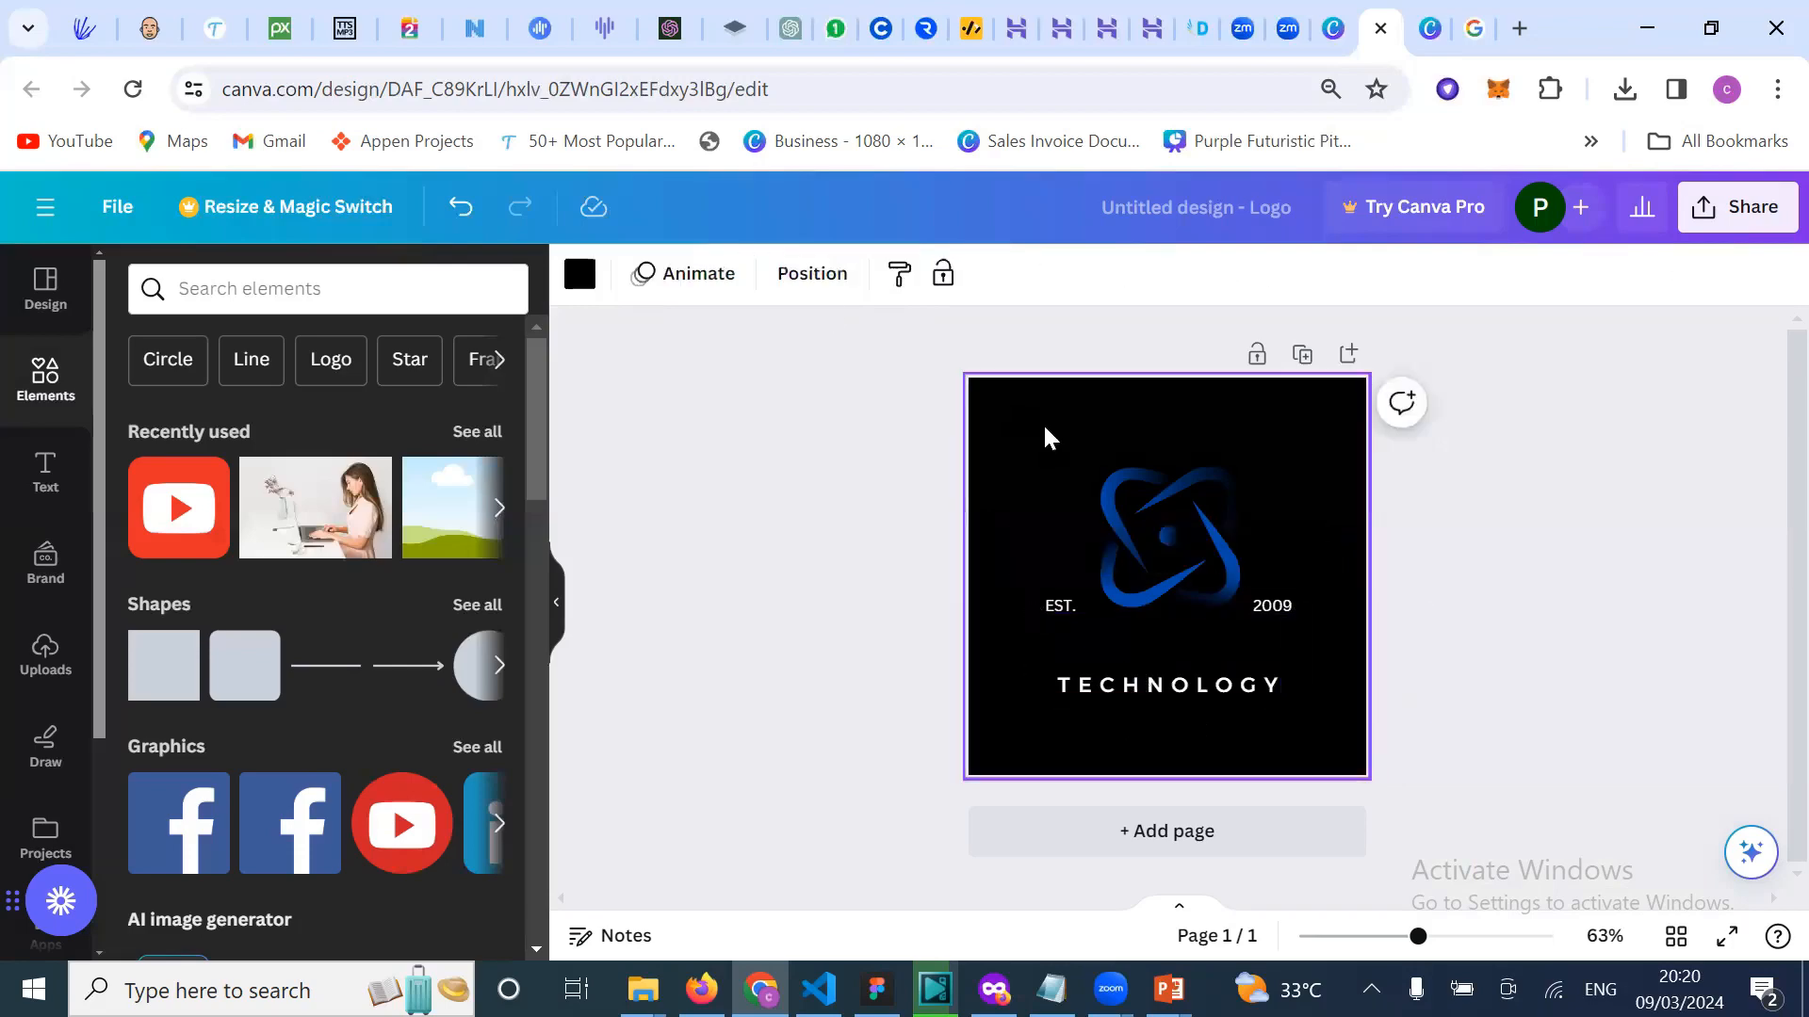
click(579, 274)
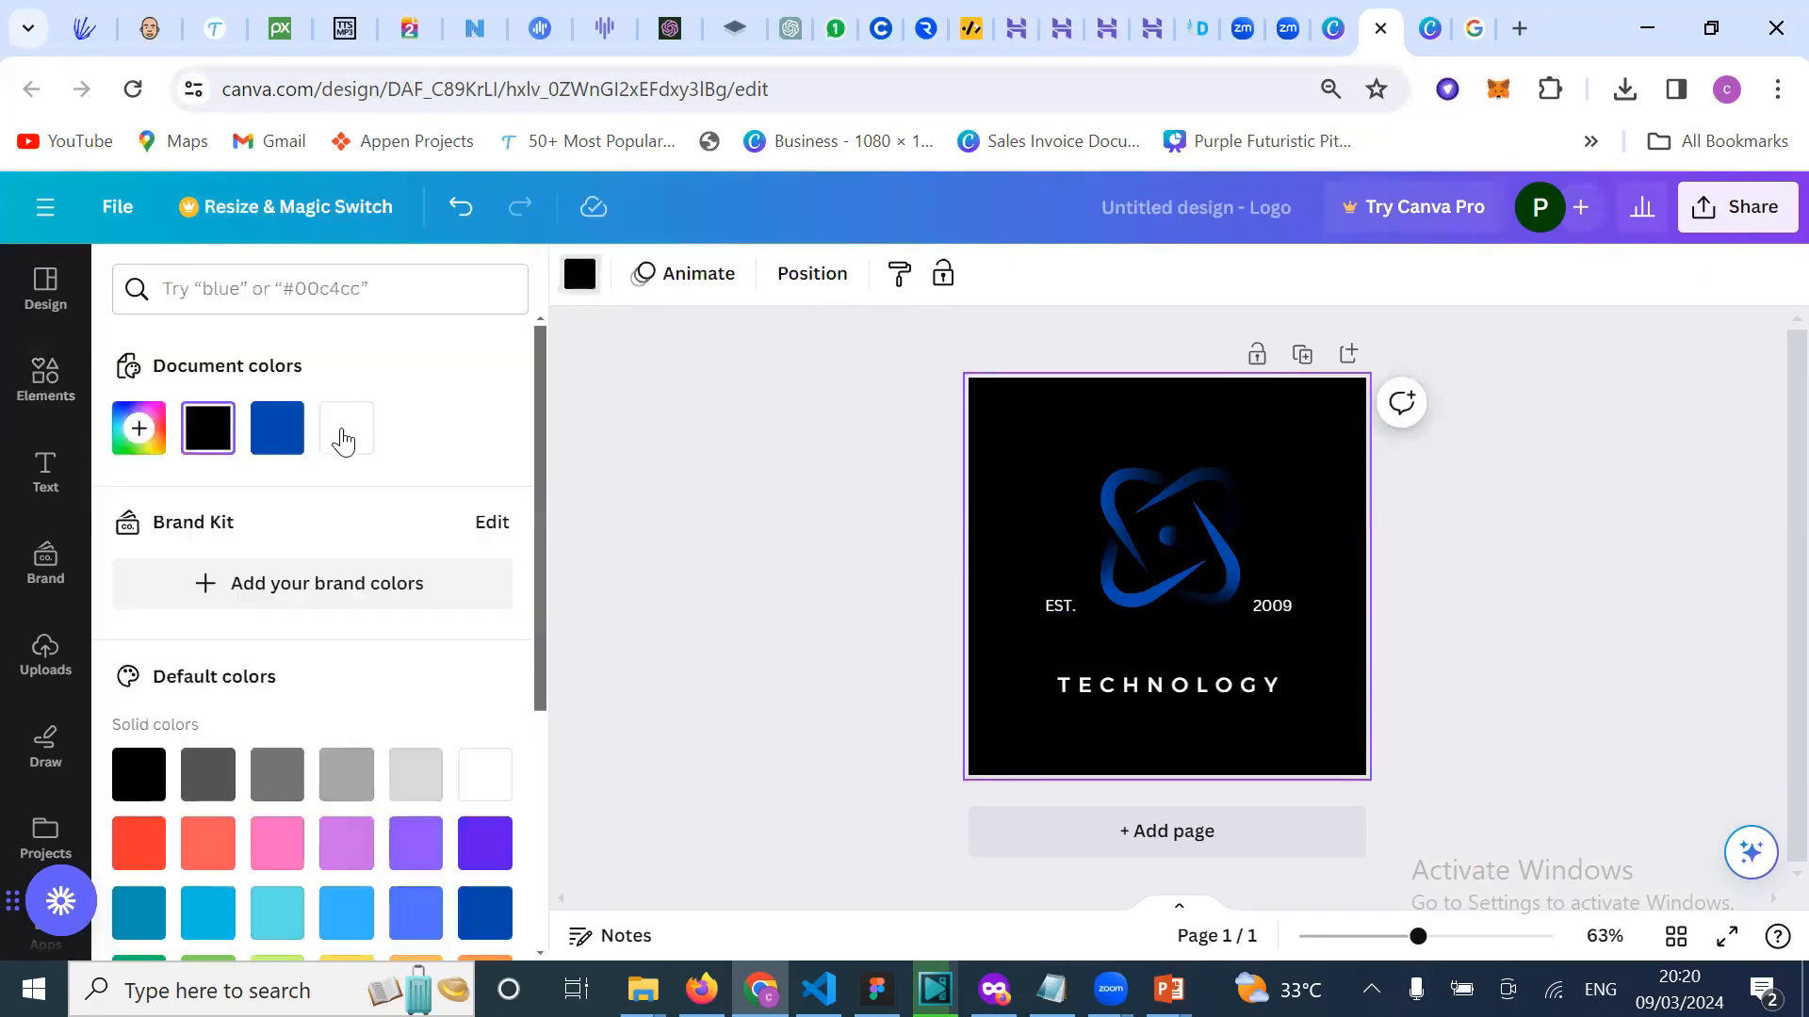
click(345, 428)
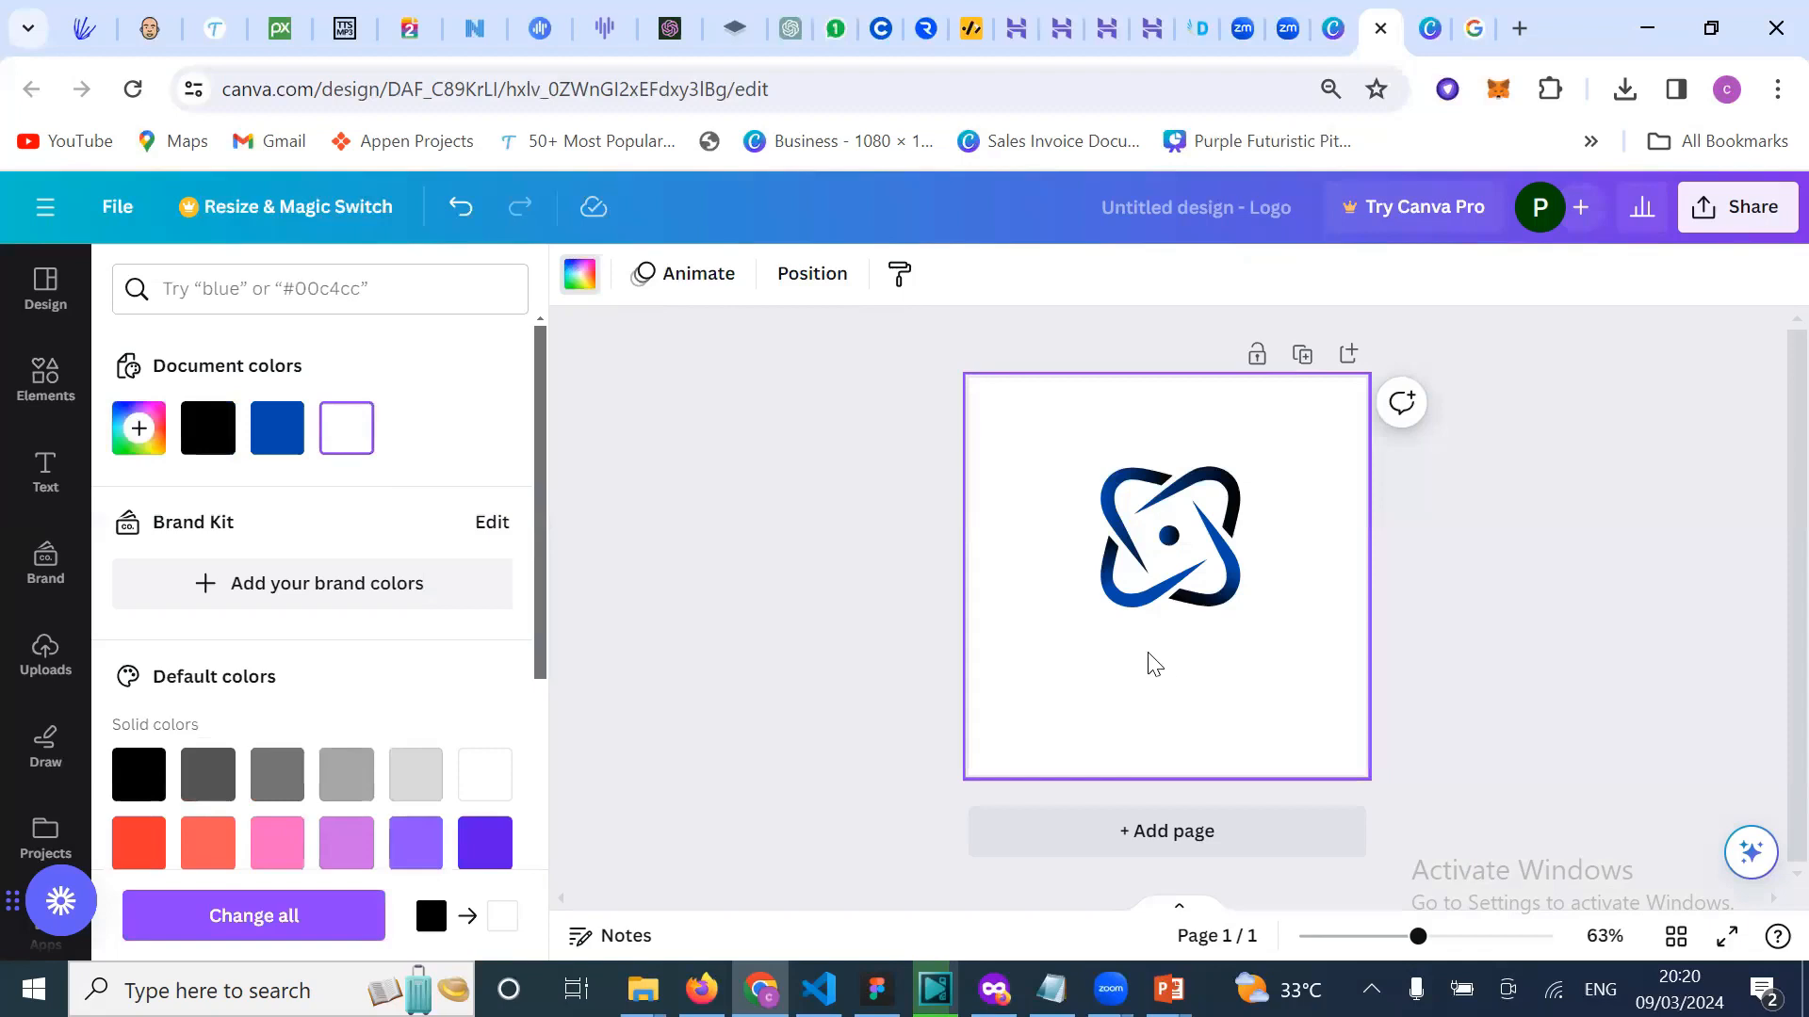
key(ctrl+z)
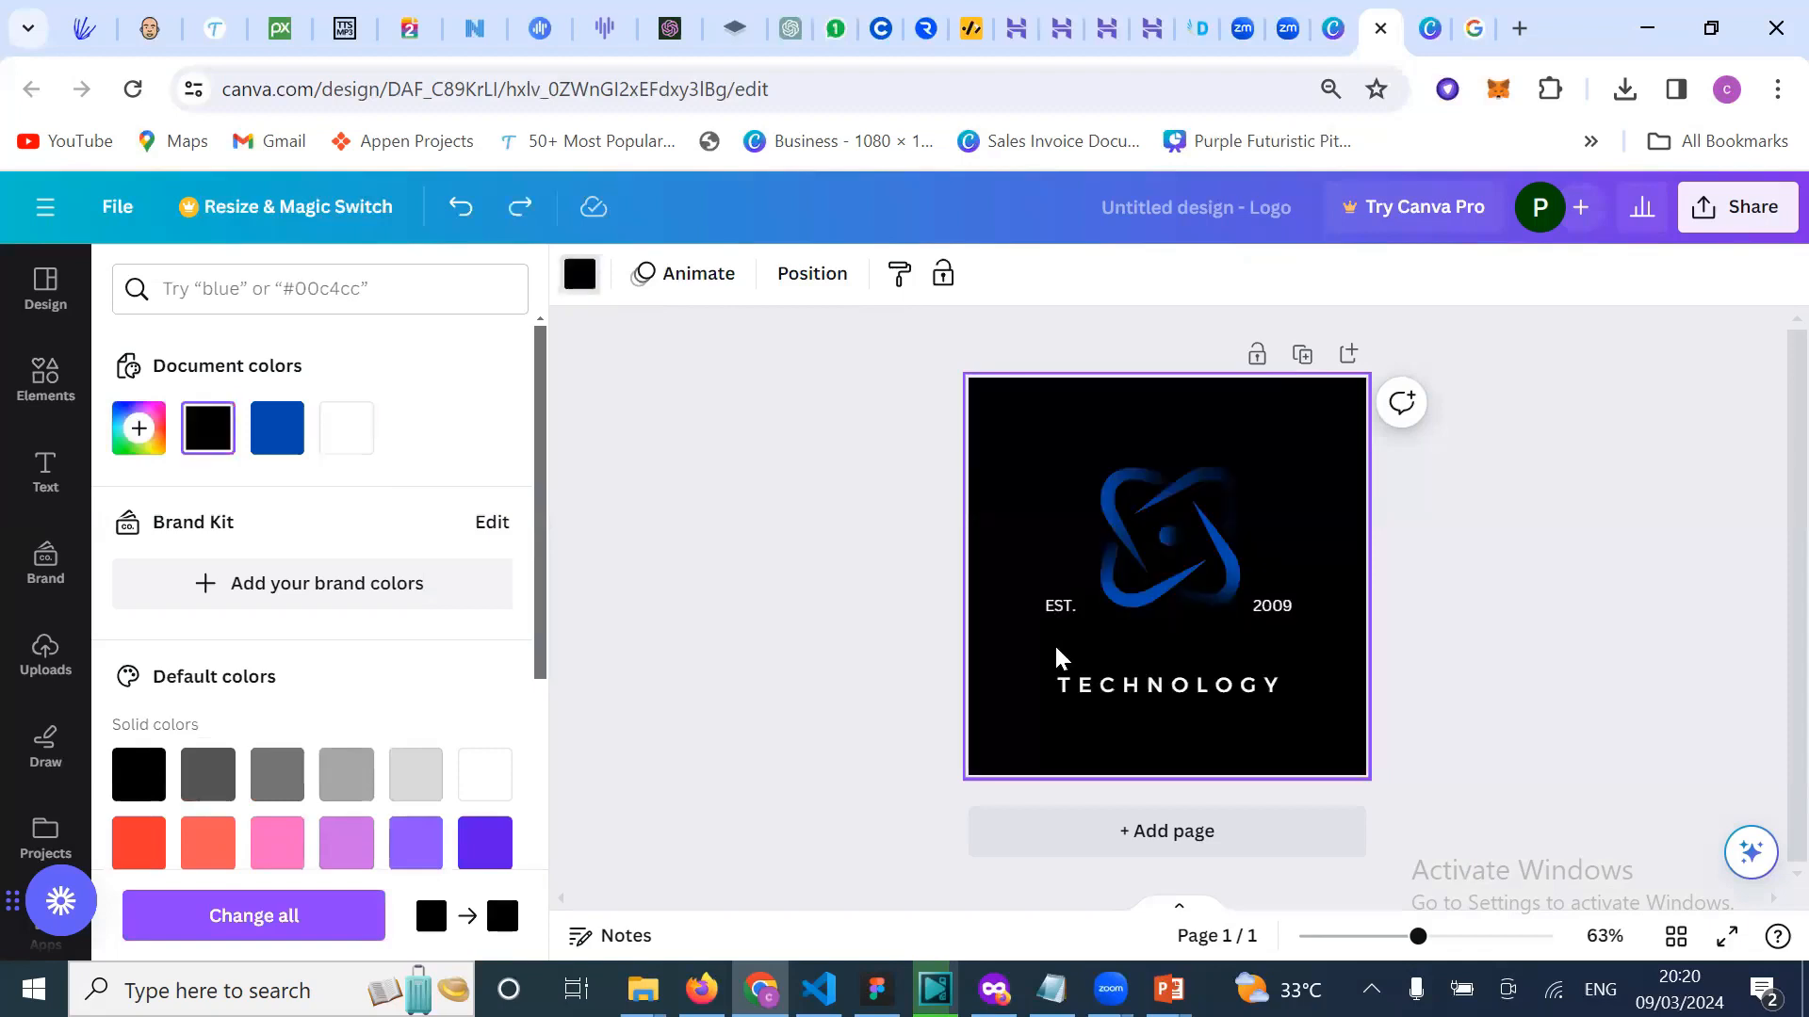
key(ctrl+z)
key(ctrl+z)
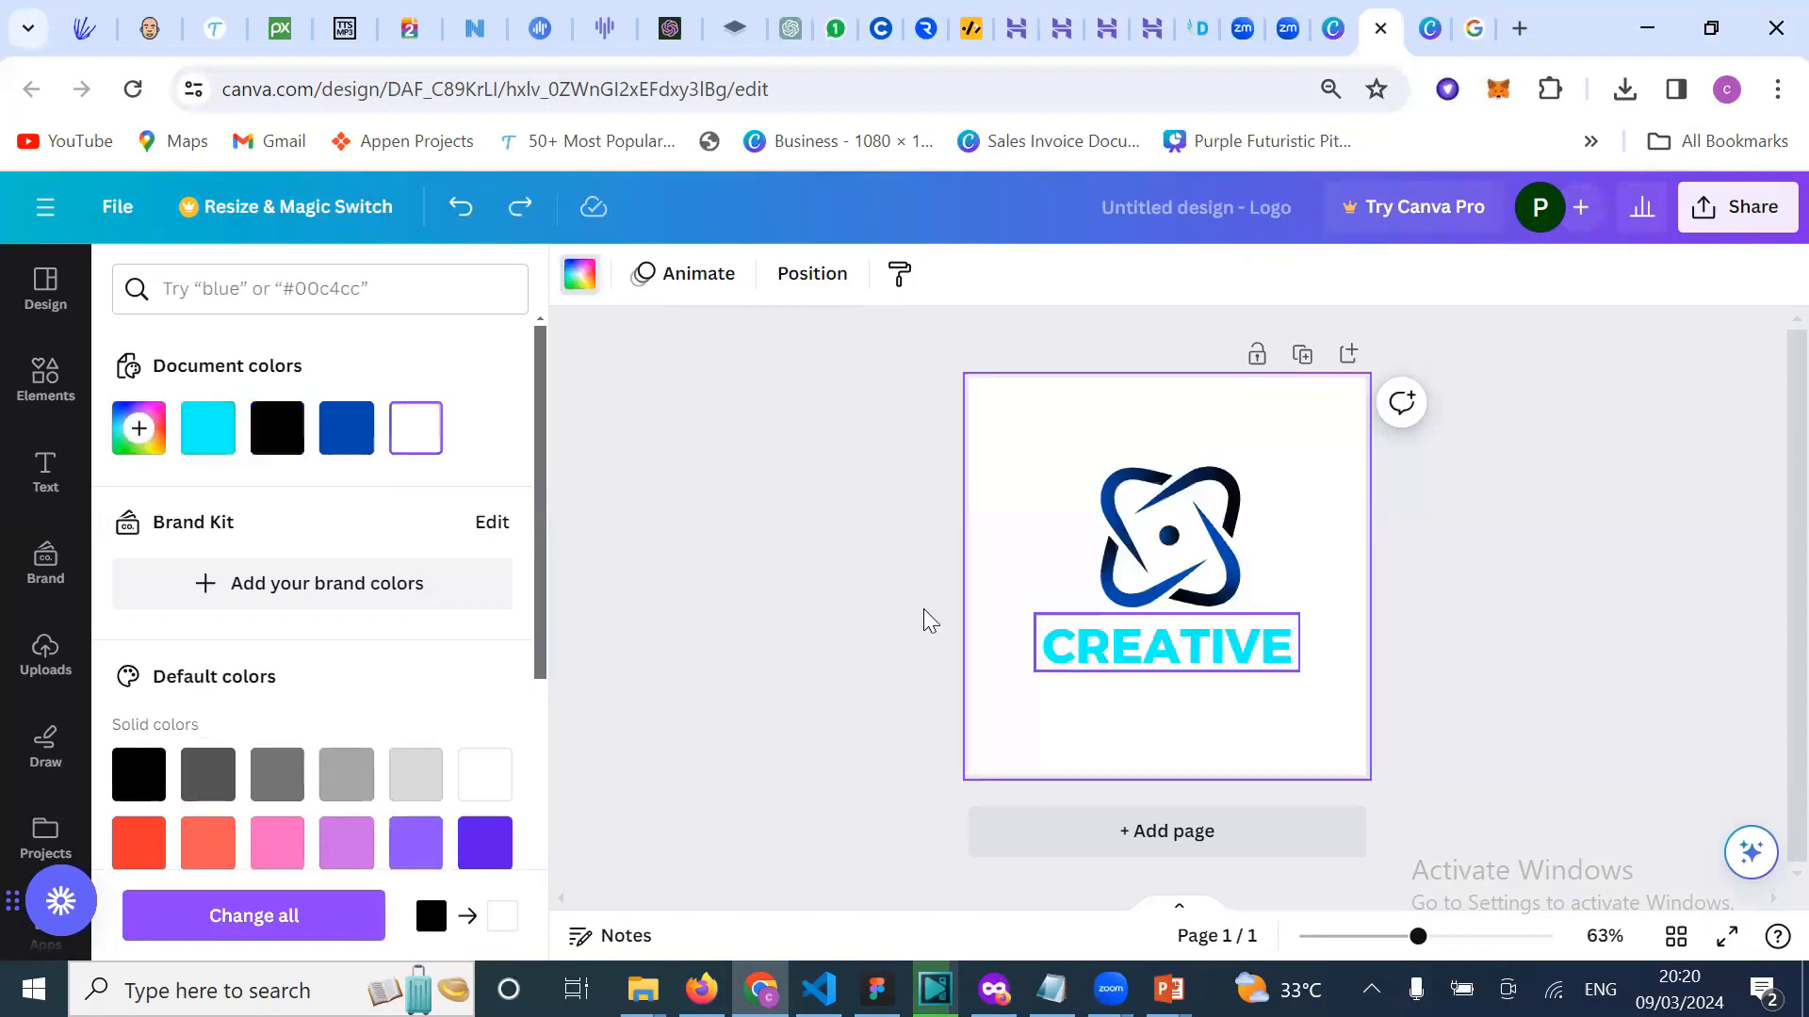
Step: Make the CREATIVE text black using the black document colour
click(1053, 595)
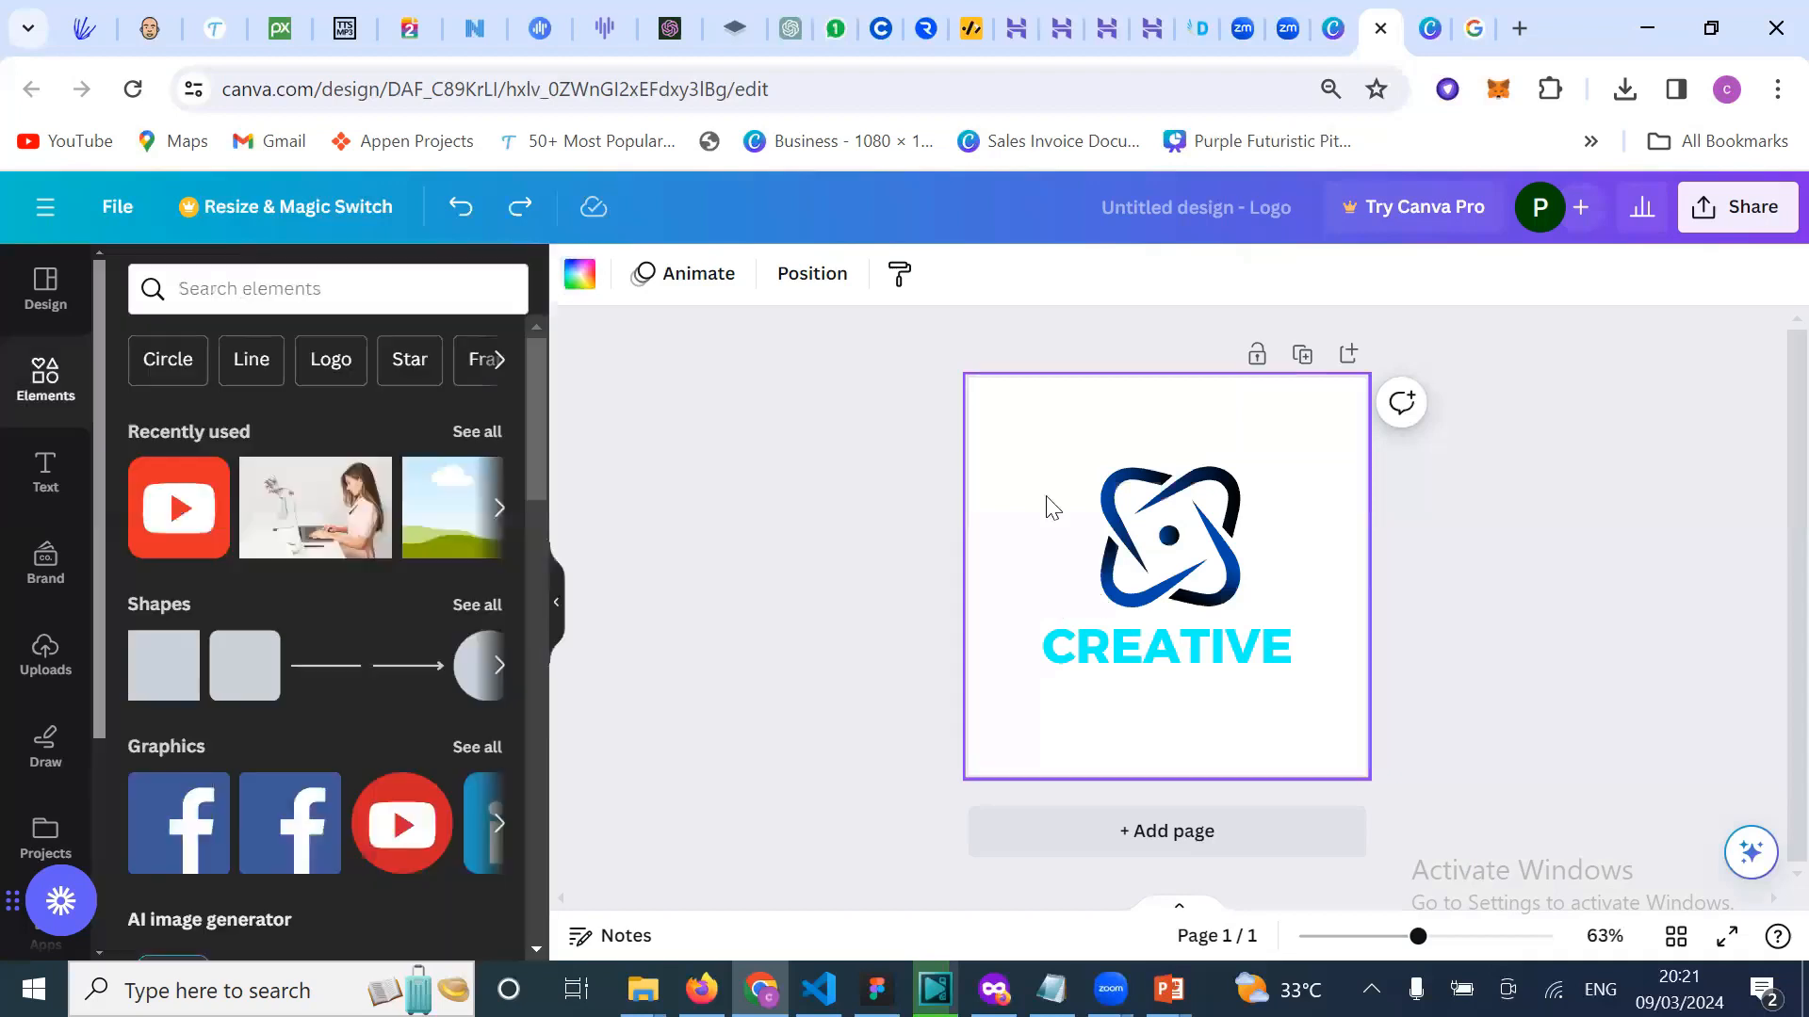
click(1128, 648)
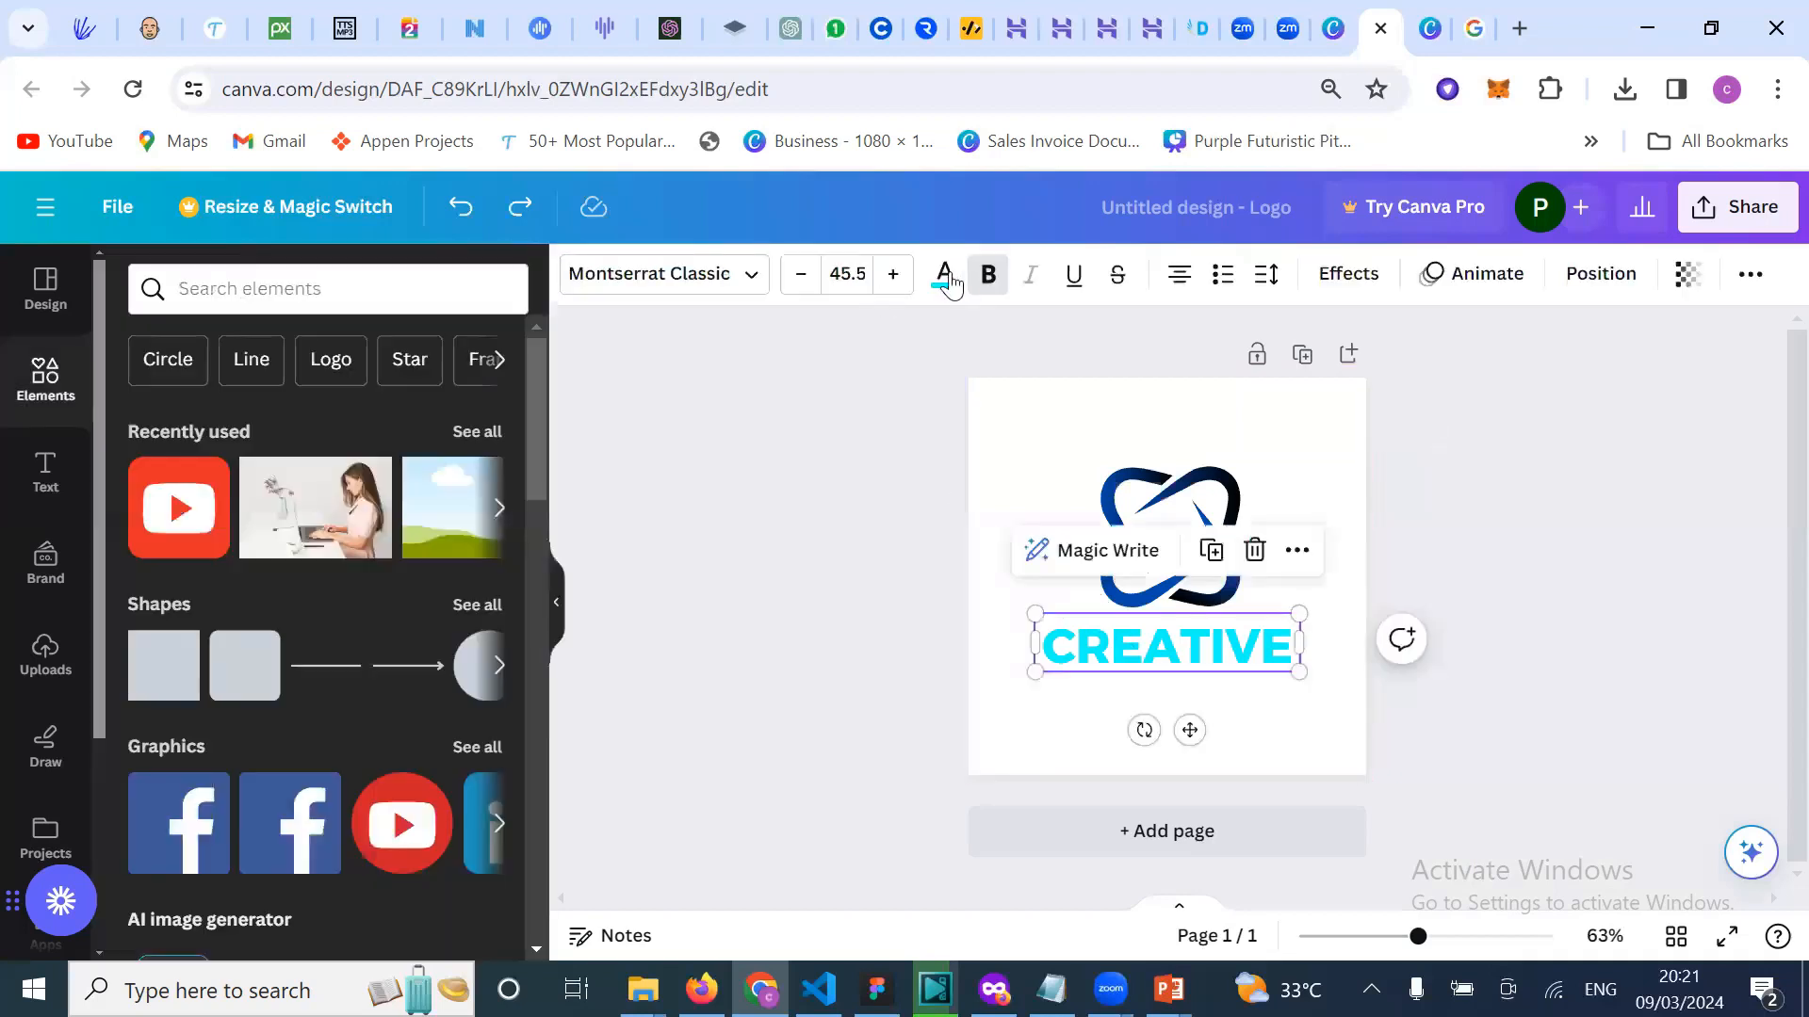
click(945, 277)
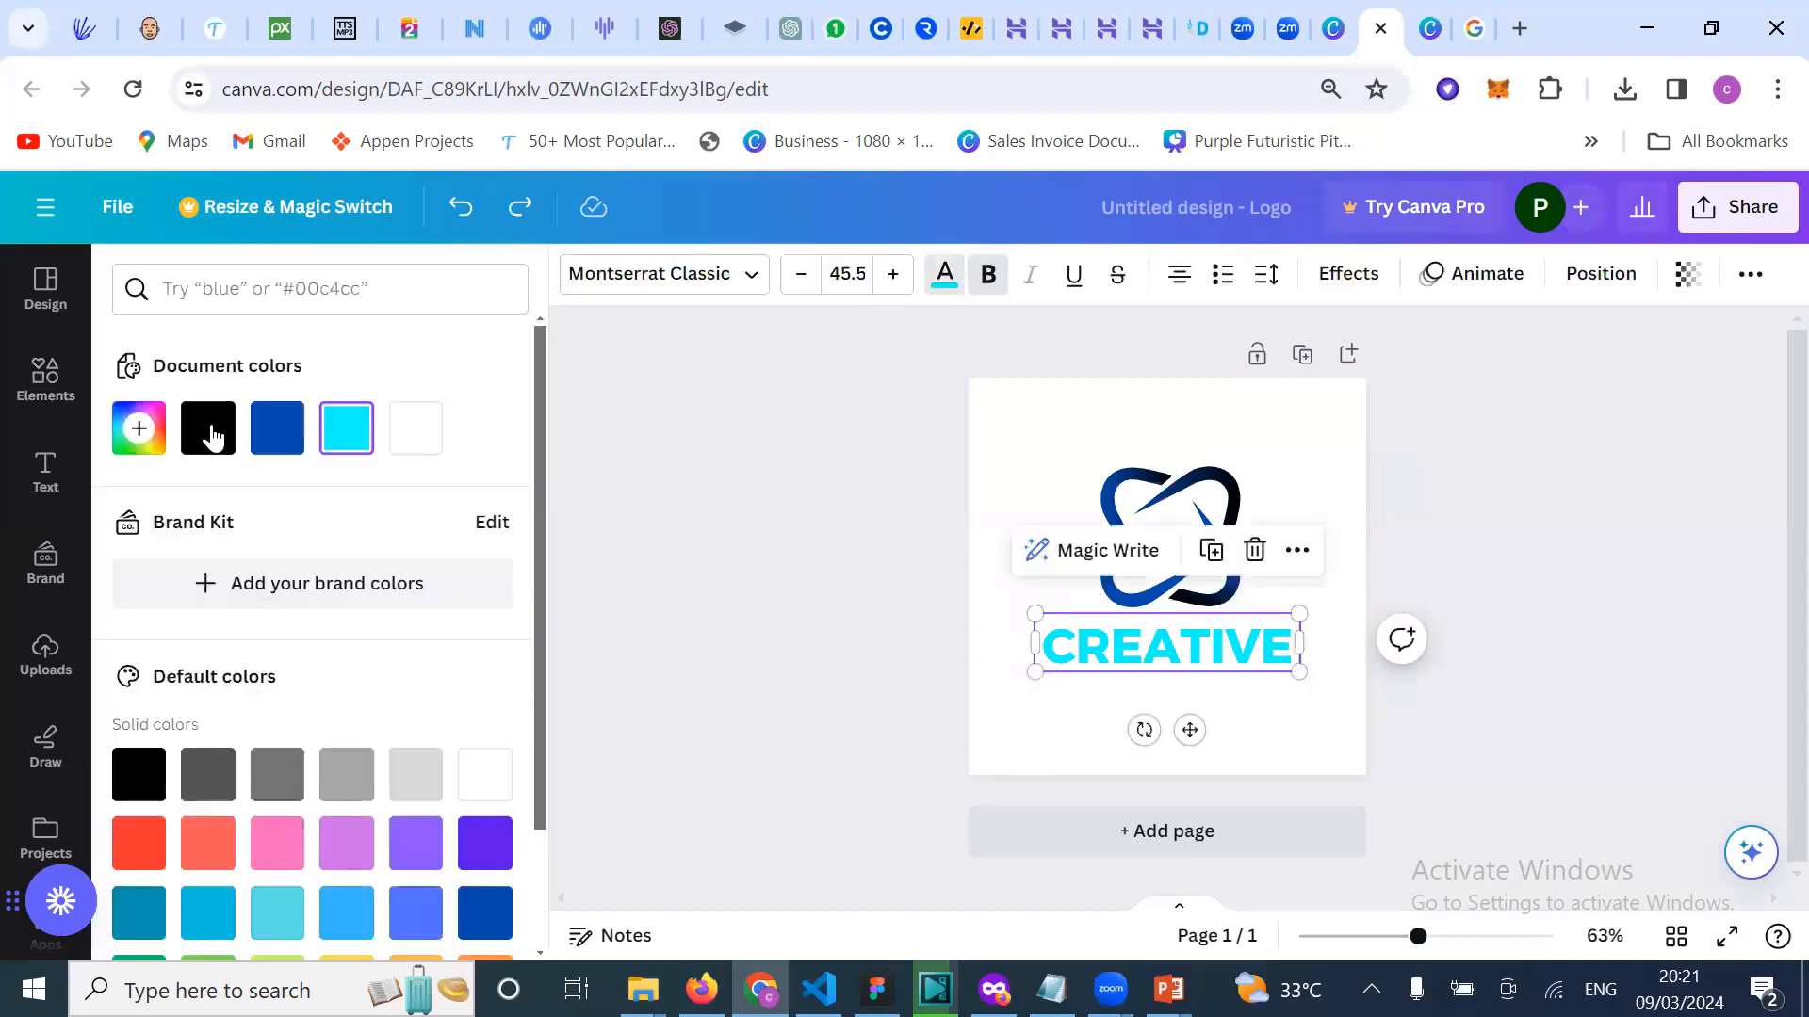
click(211, 435)
key(Escape)
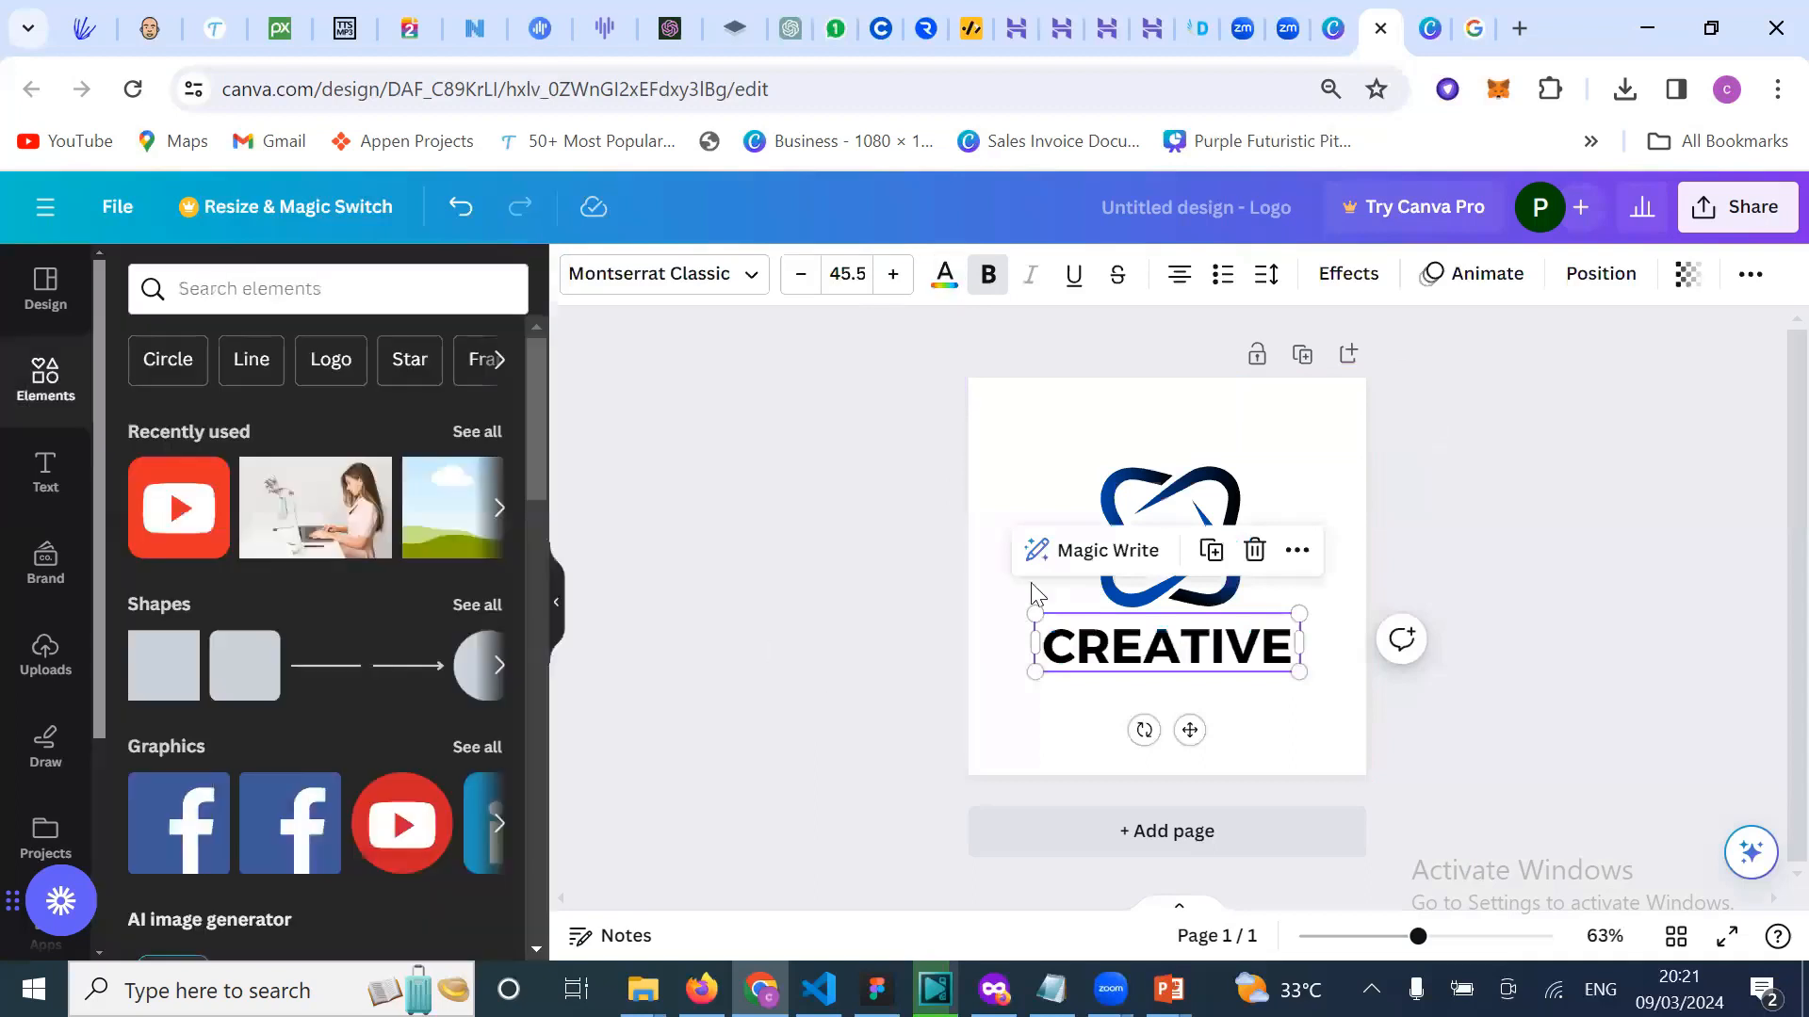
Step: Delete the two small leftover text boxes above CREATIVE's left and right ends
click(1114, 606)
click(1045, 605)
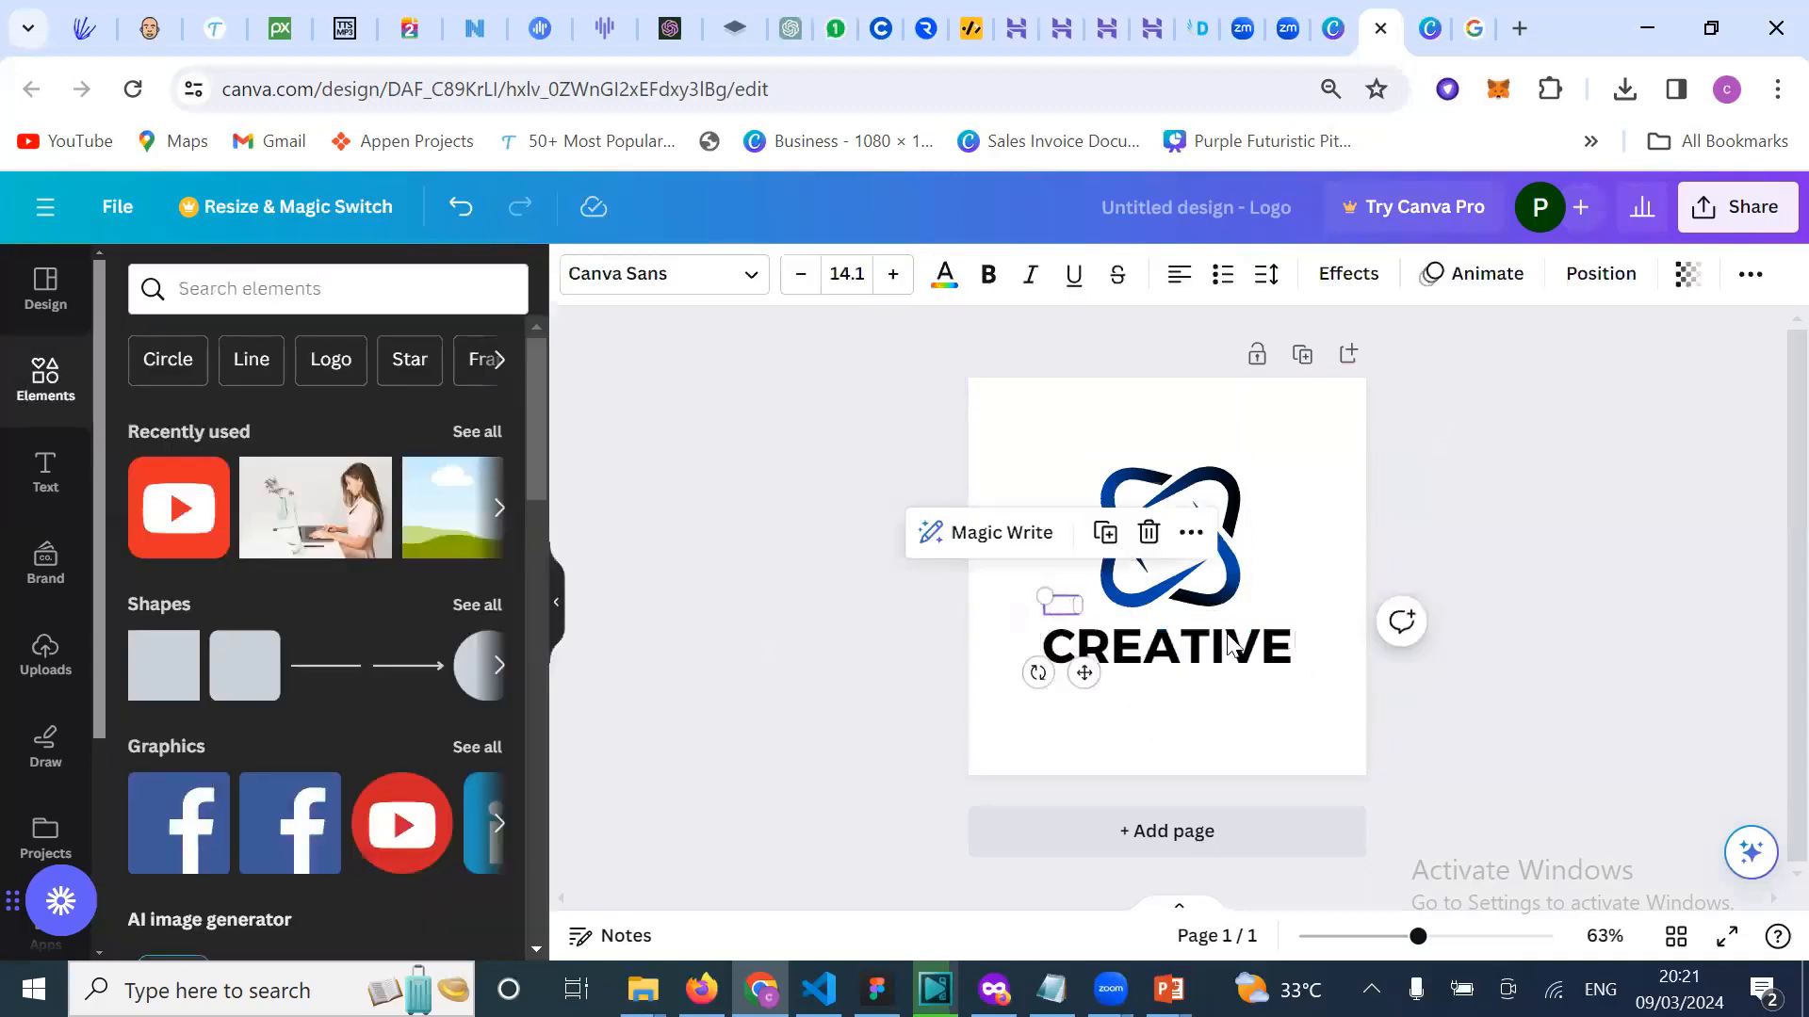
key(Delete)
click(1272, 605)
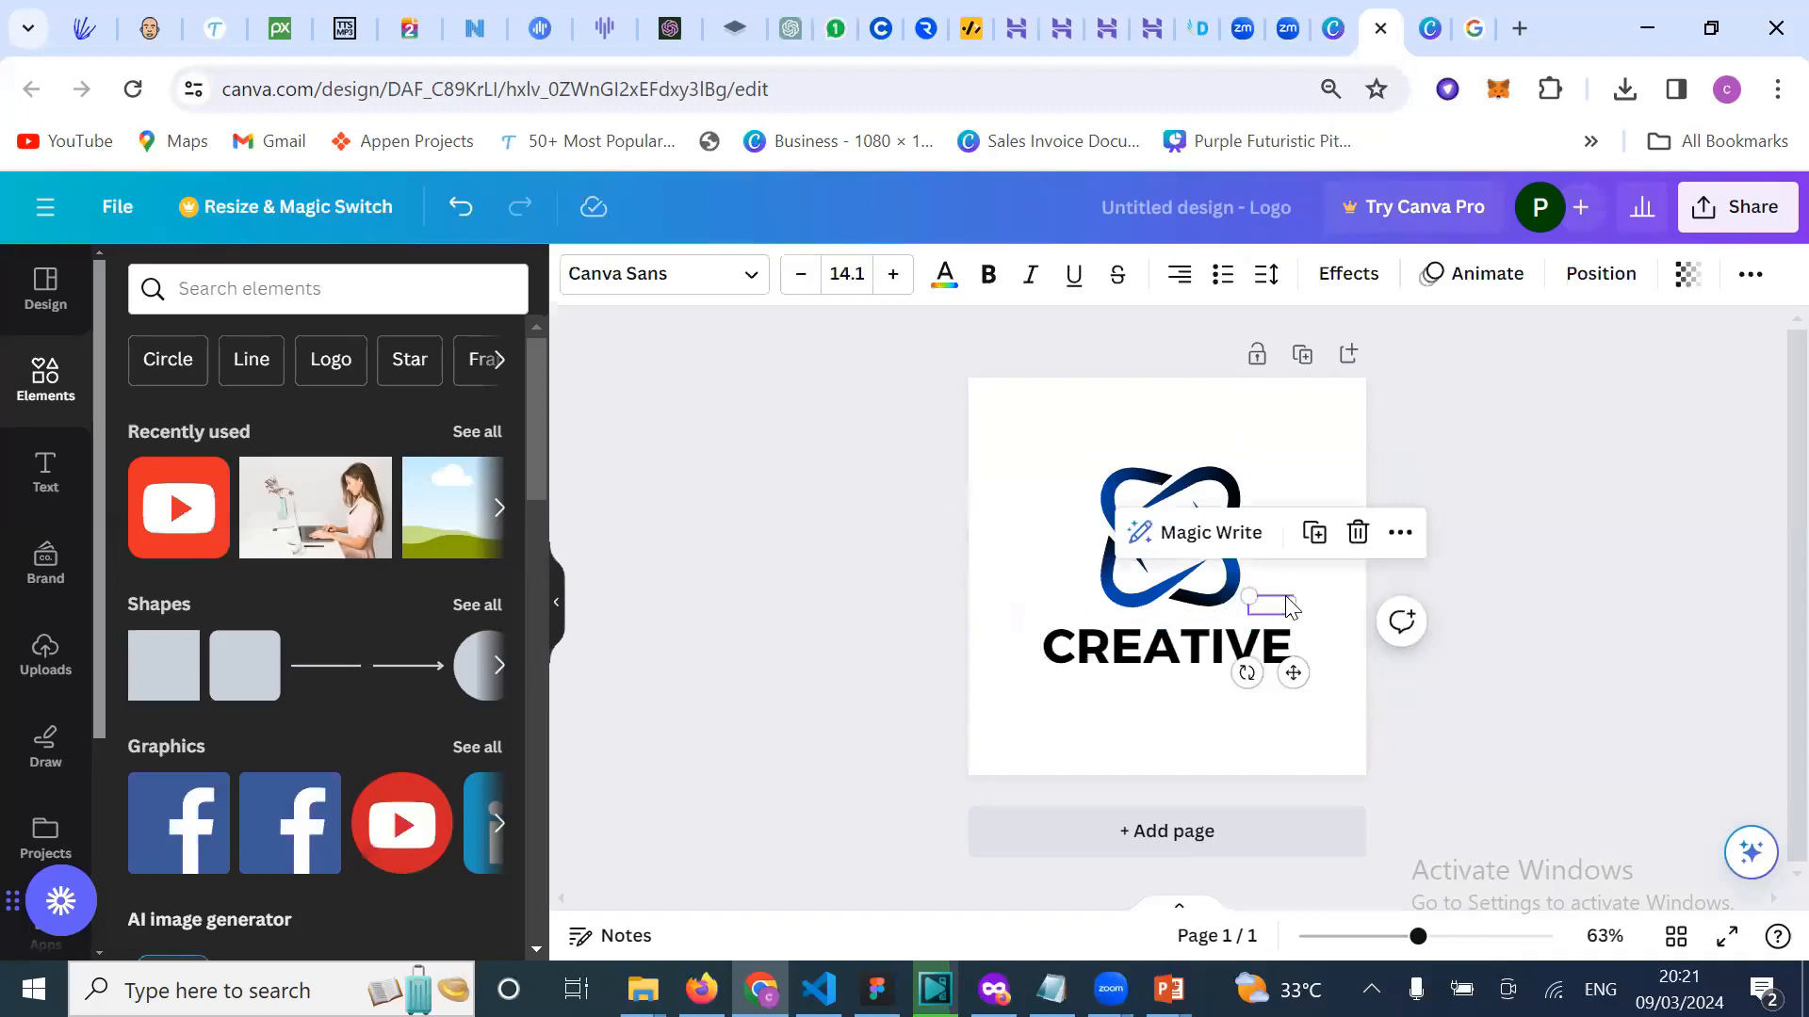
key(Delete)
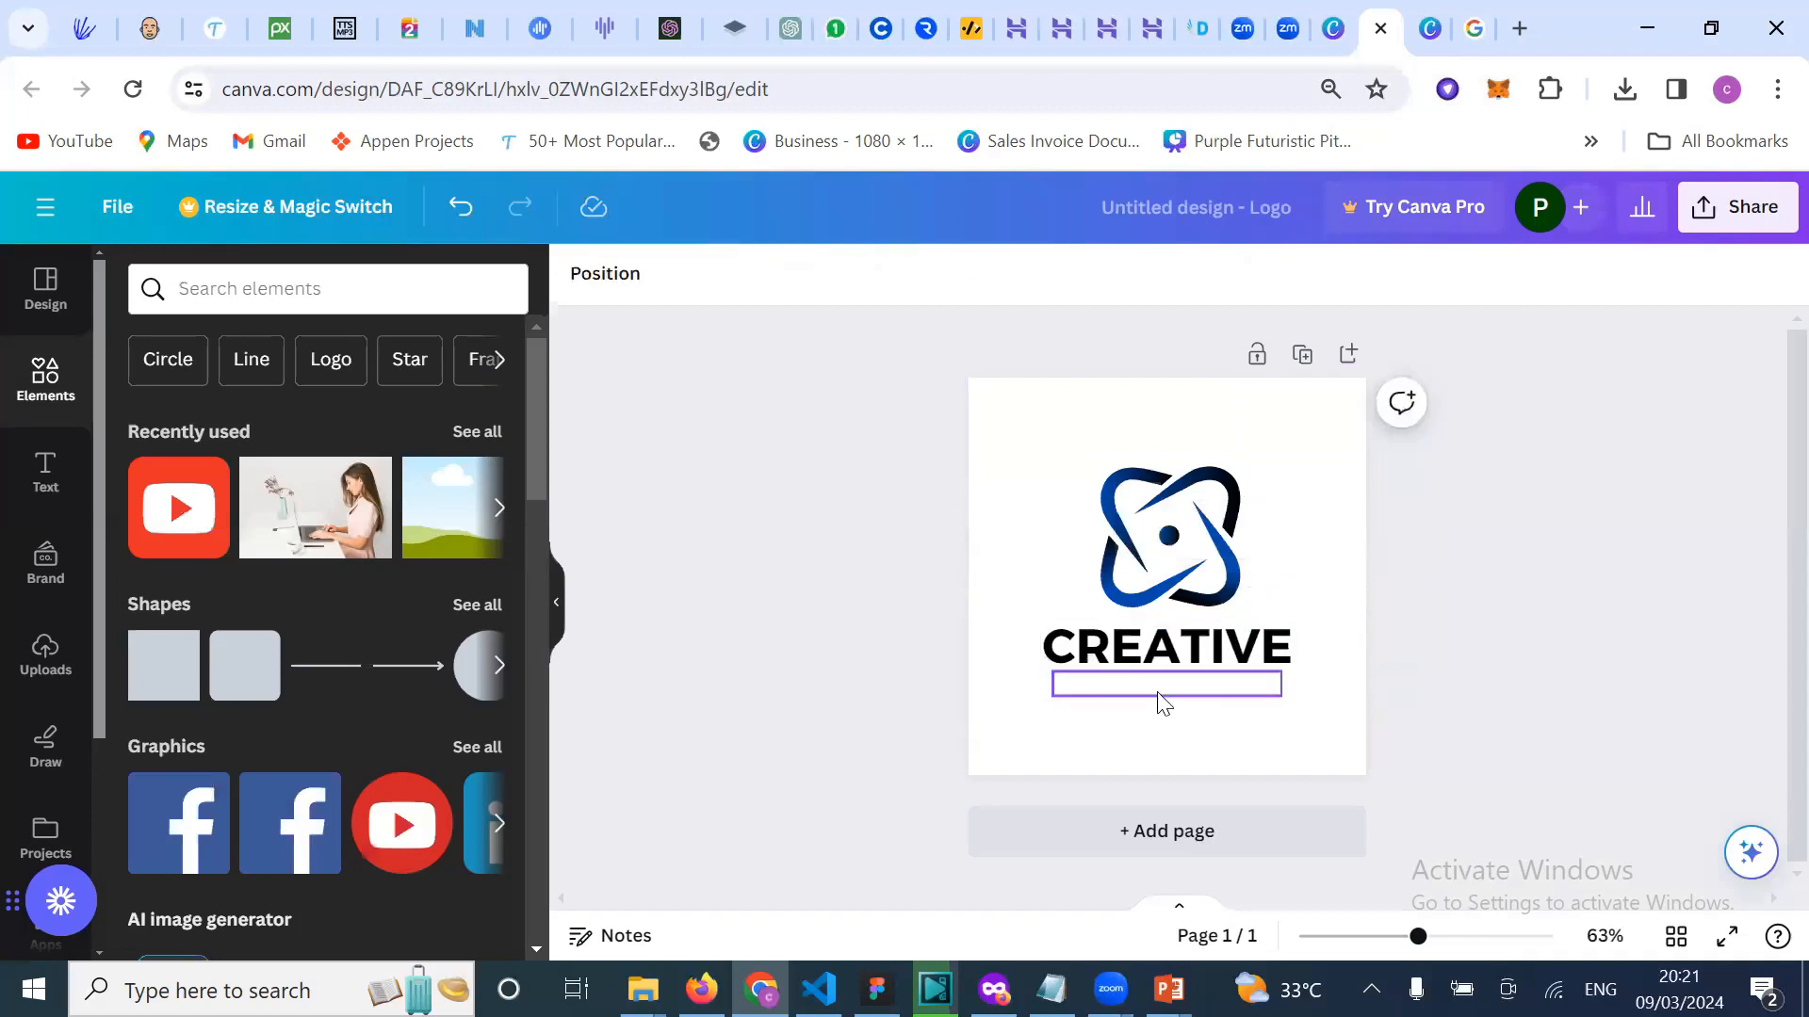
Step: Colour the TECHNOLOGY tagline under CREATIVE black
click(1161, 701)
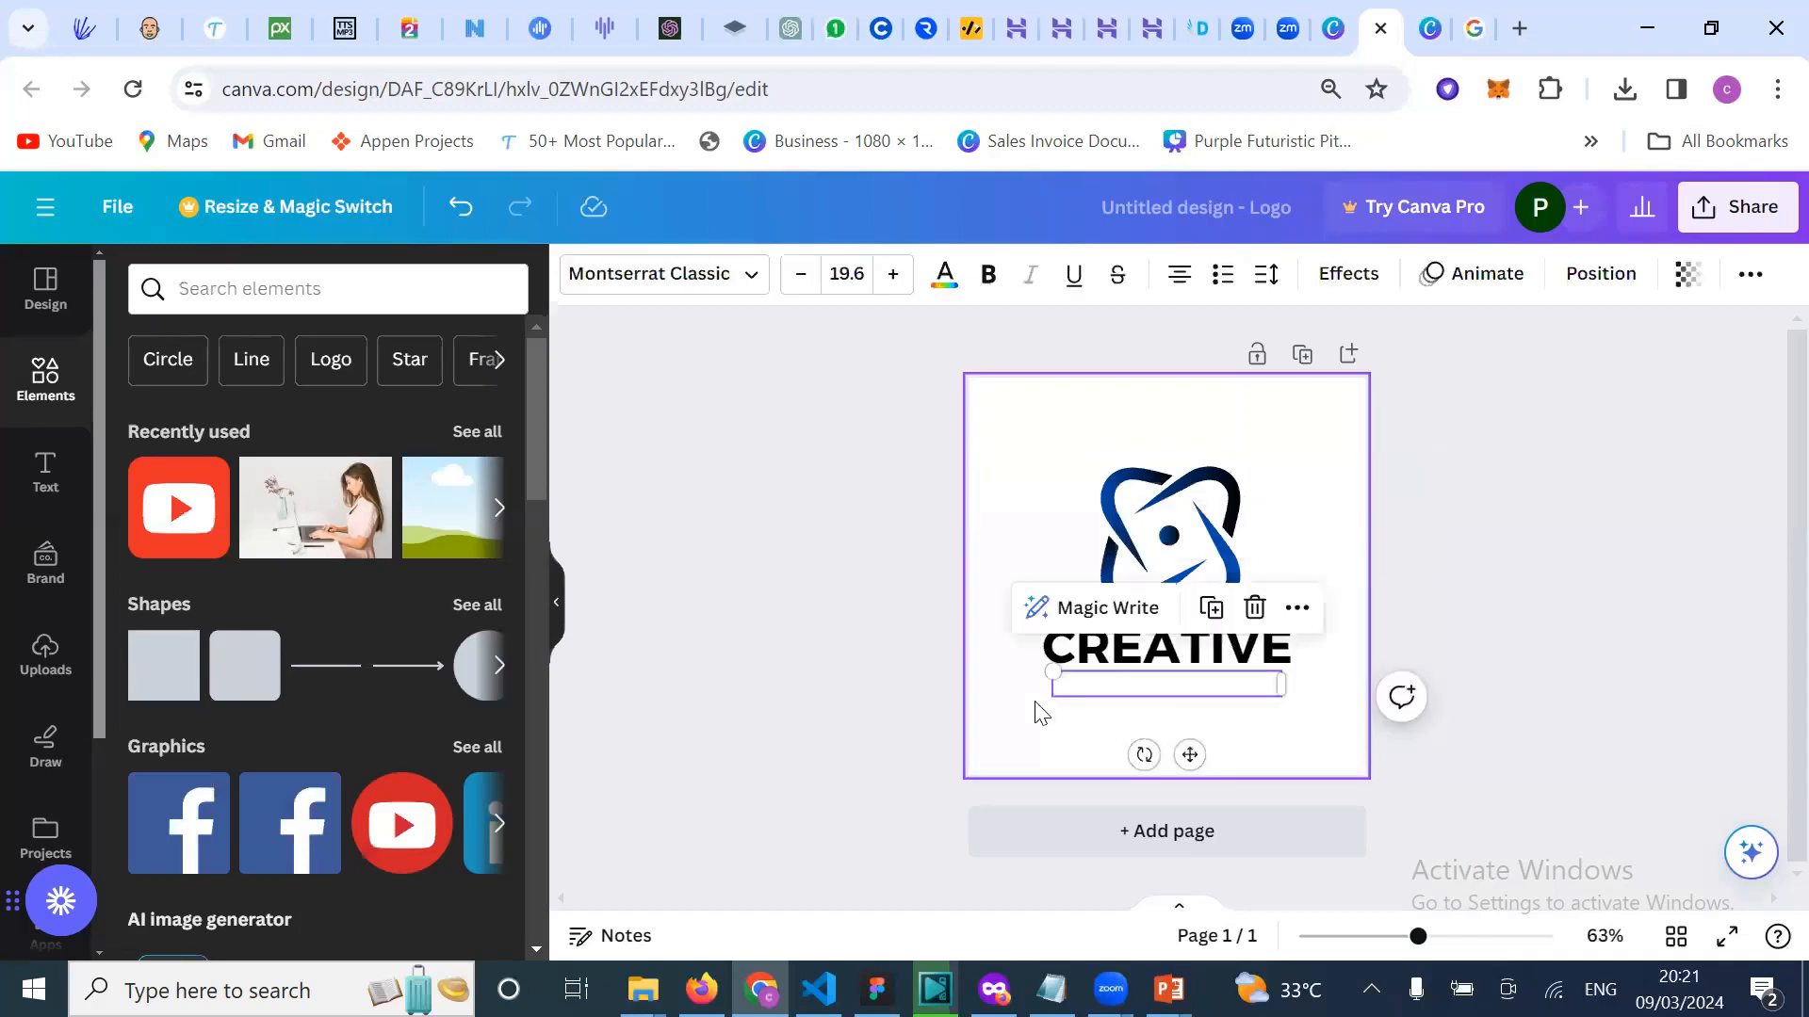
click(943, 275)
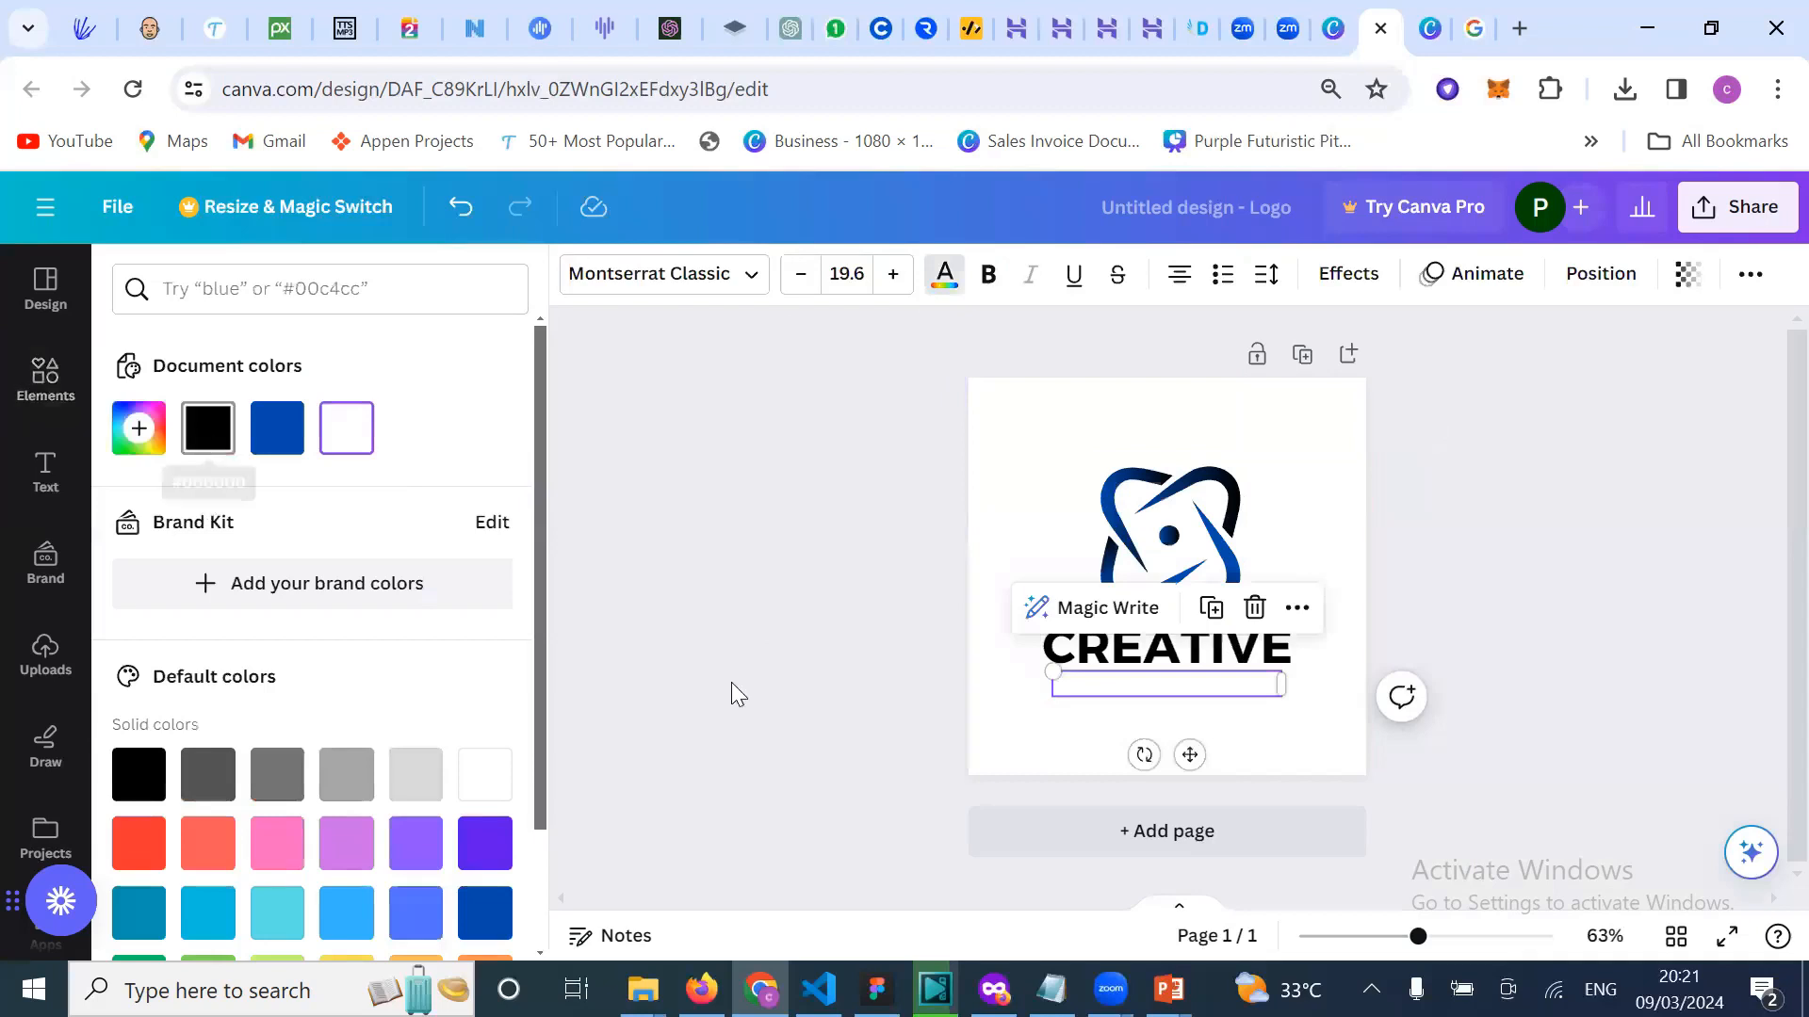
click(1062, 477)
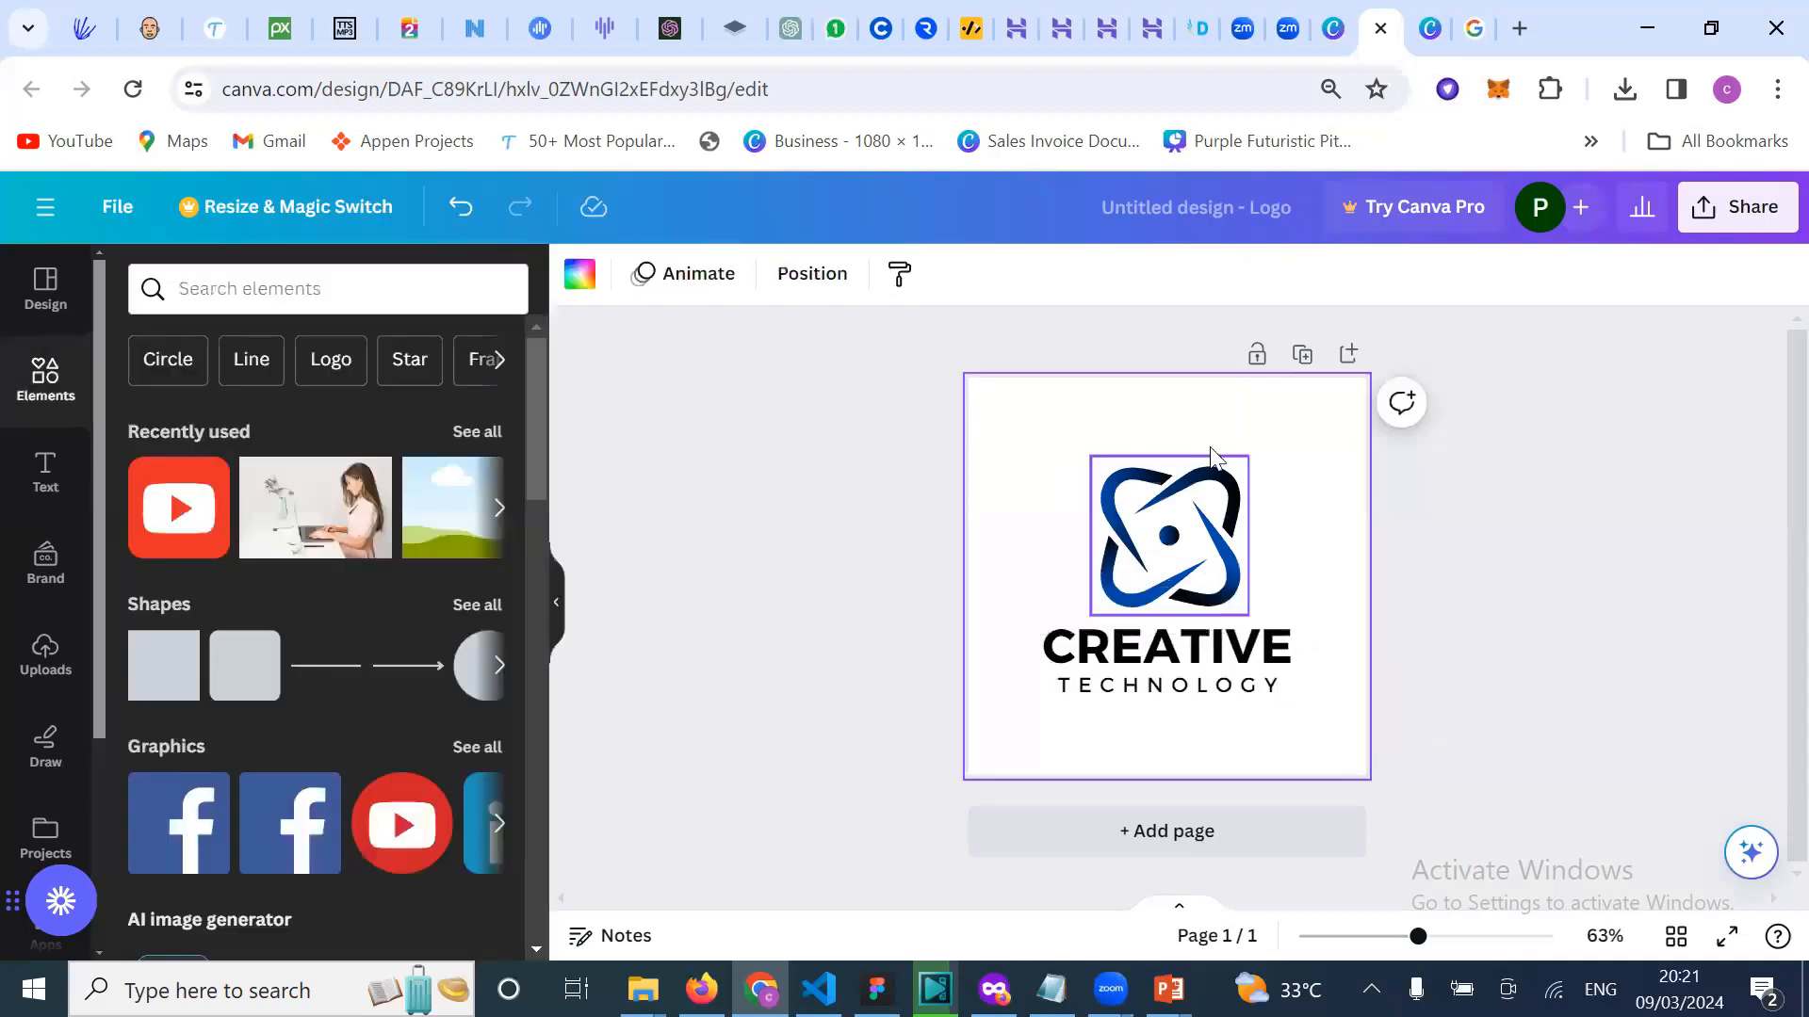
click(1158, 650)
click(1155, 644)
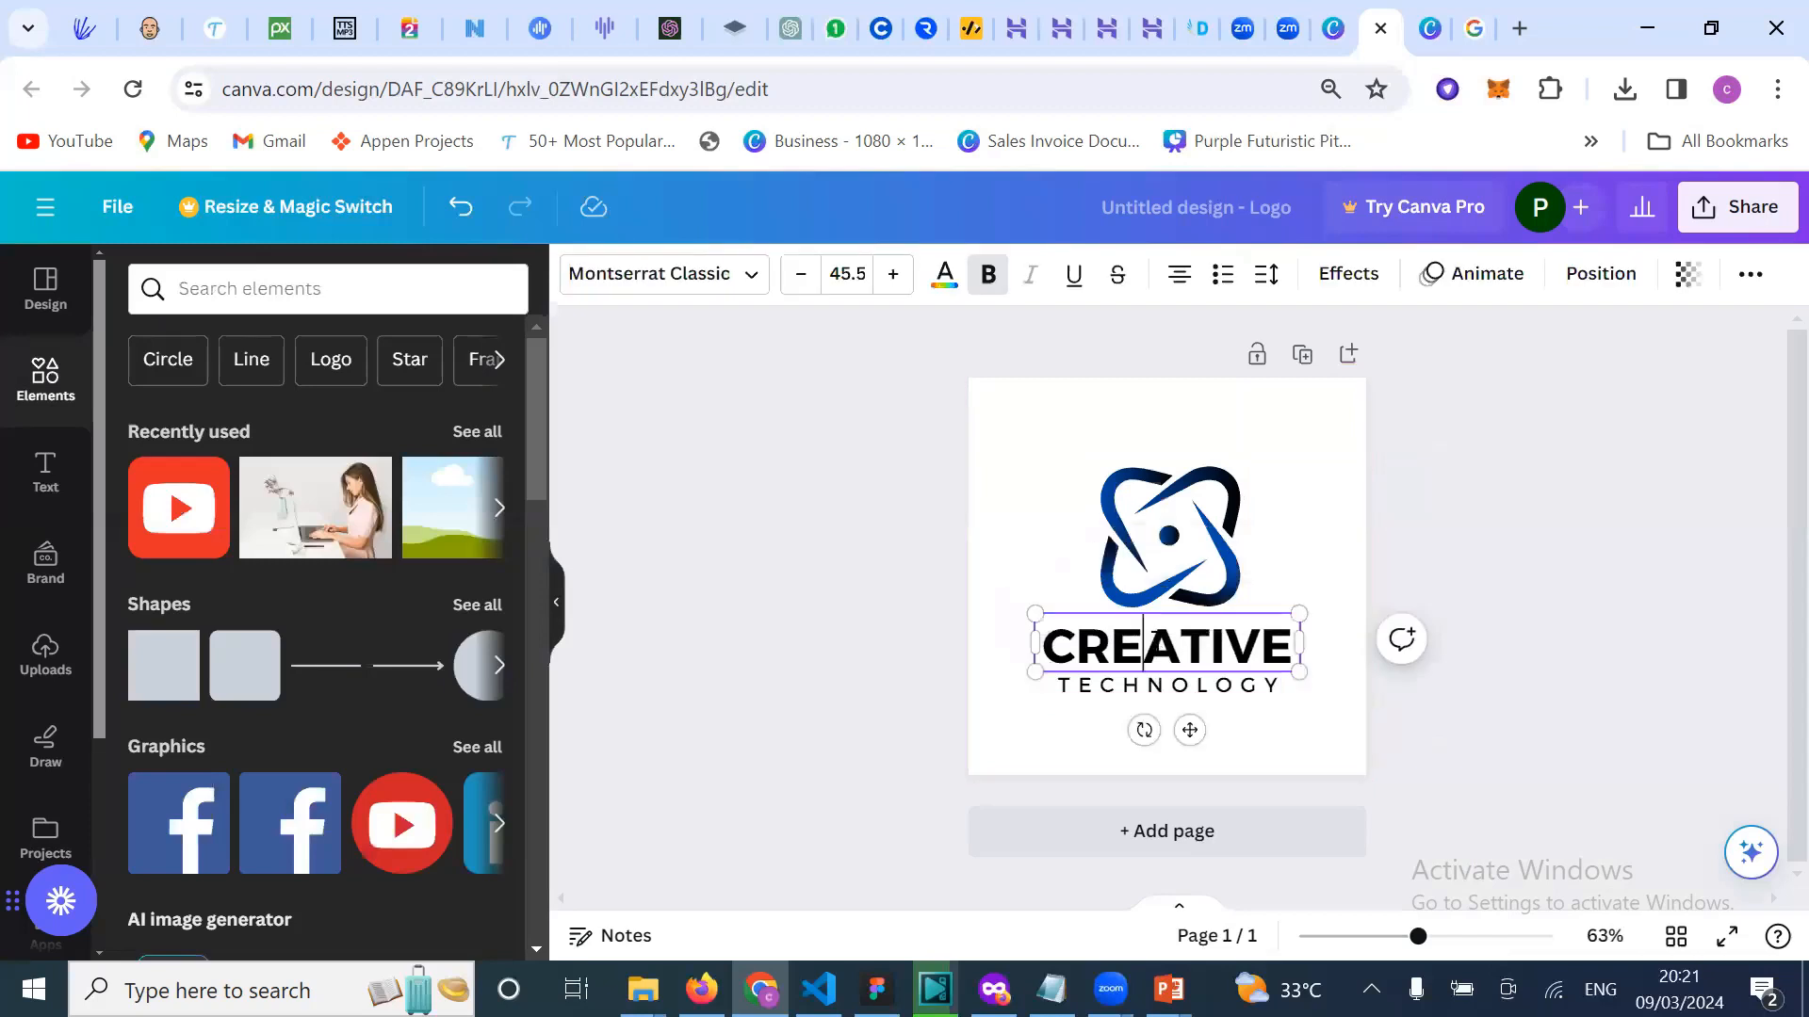
Step: Replace the word CREATIVE with BULKBUY
double_click(1157, 645)
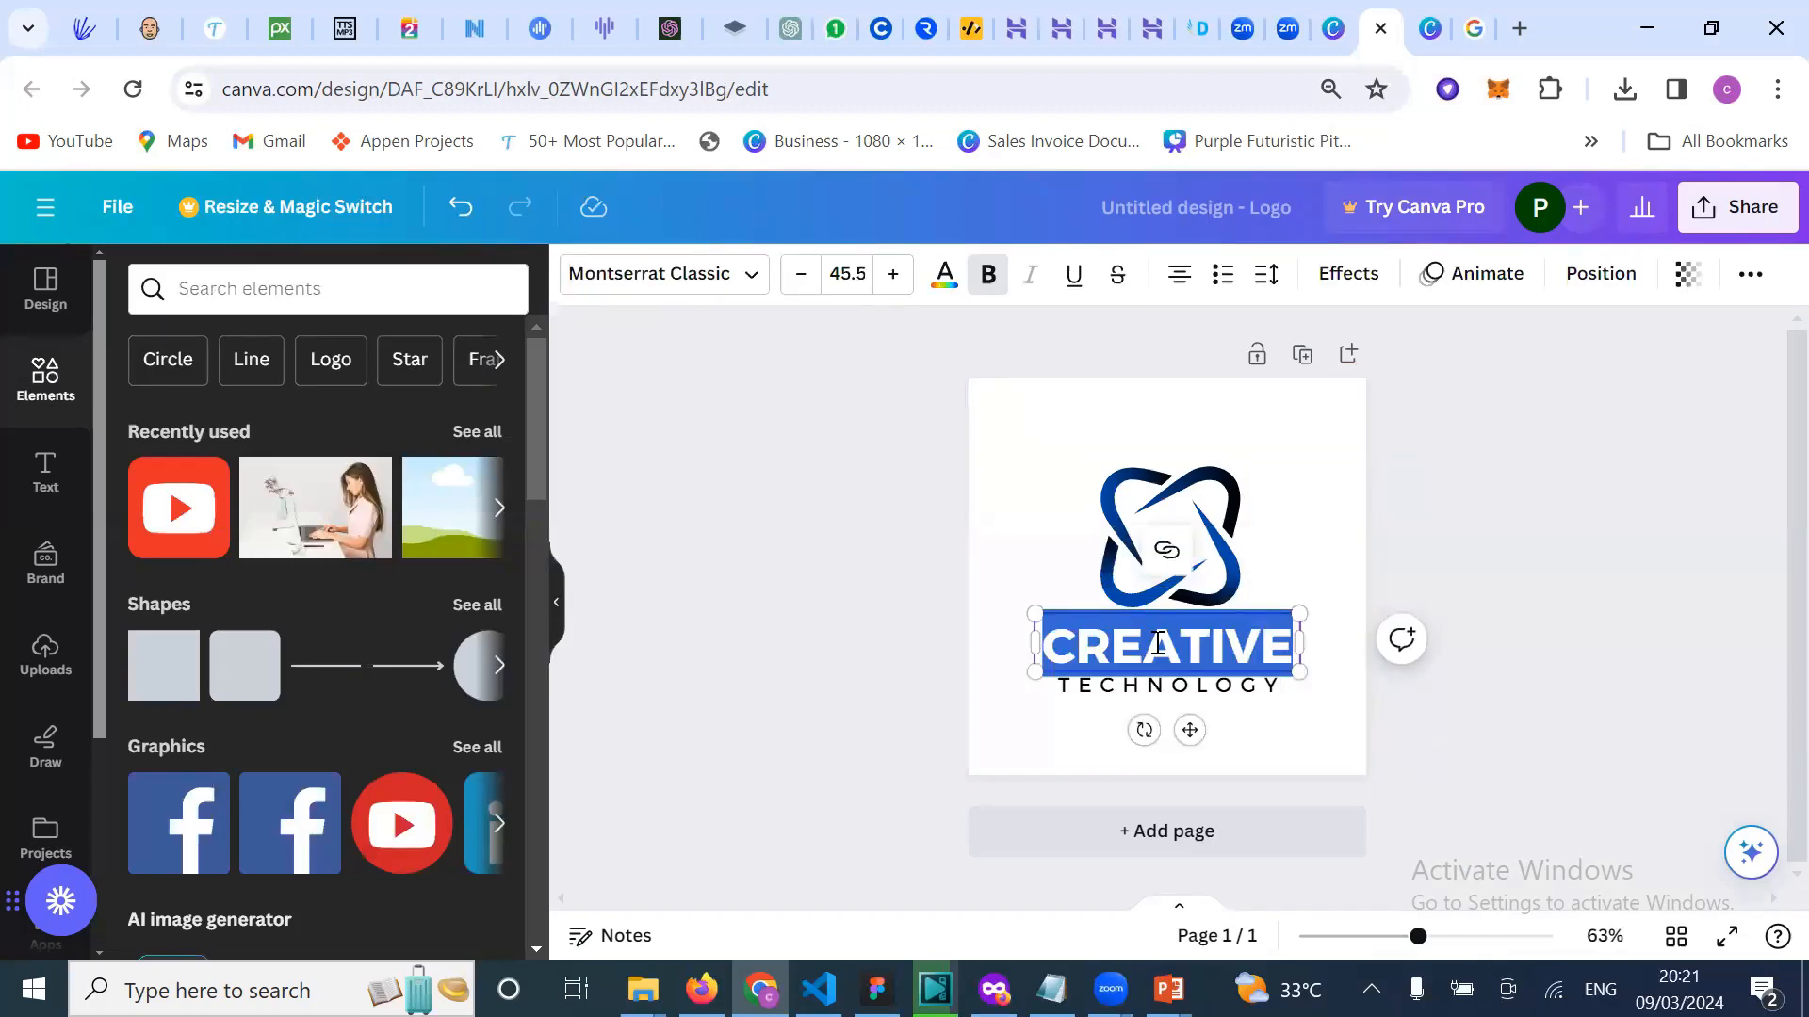
key(BackSpace)
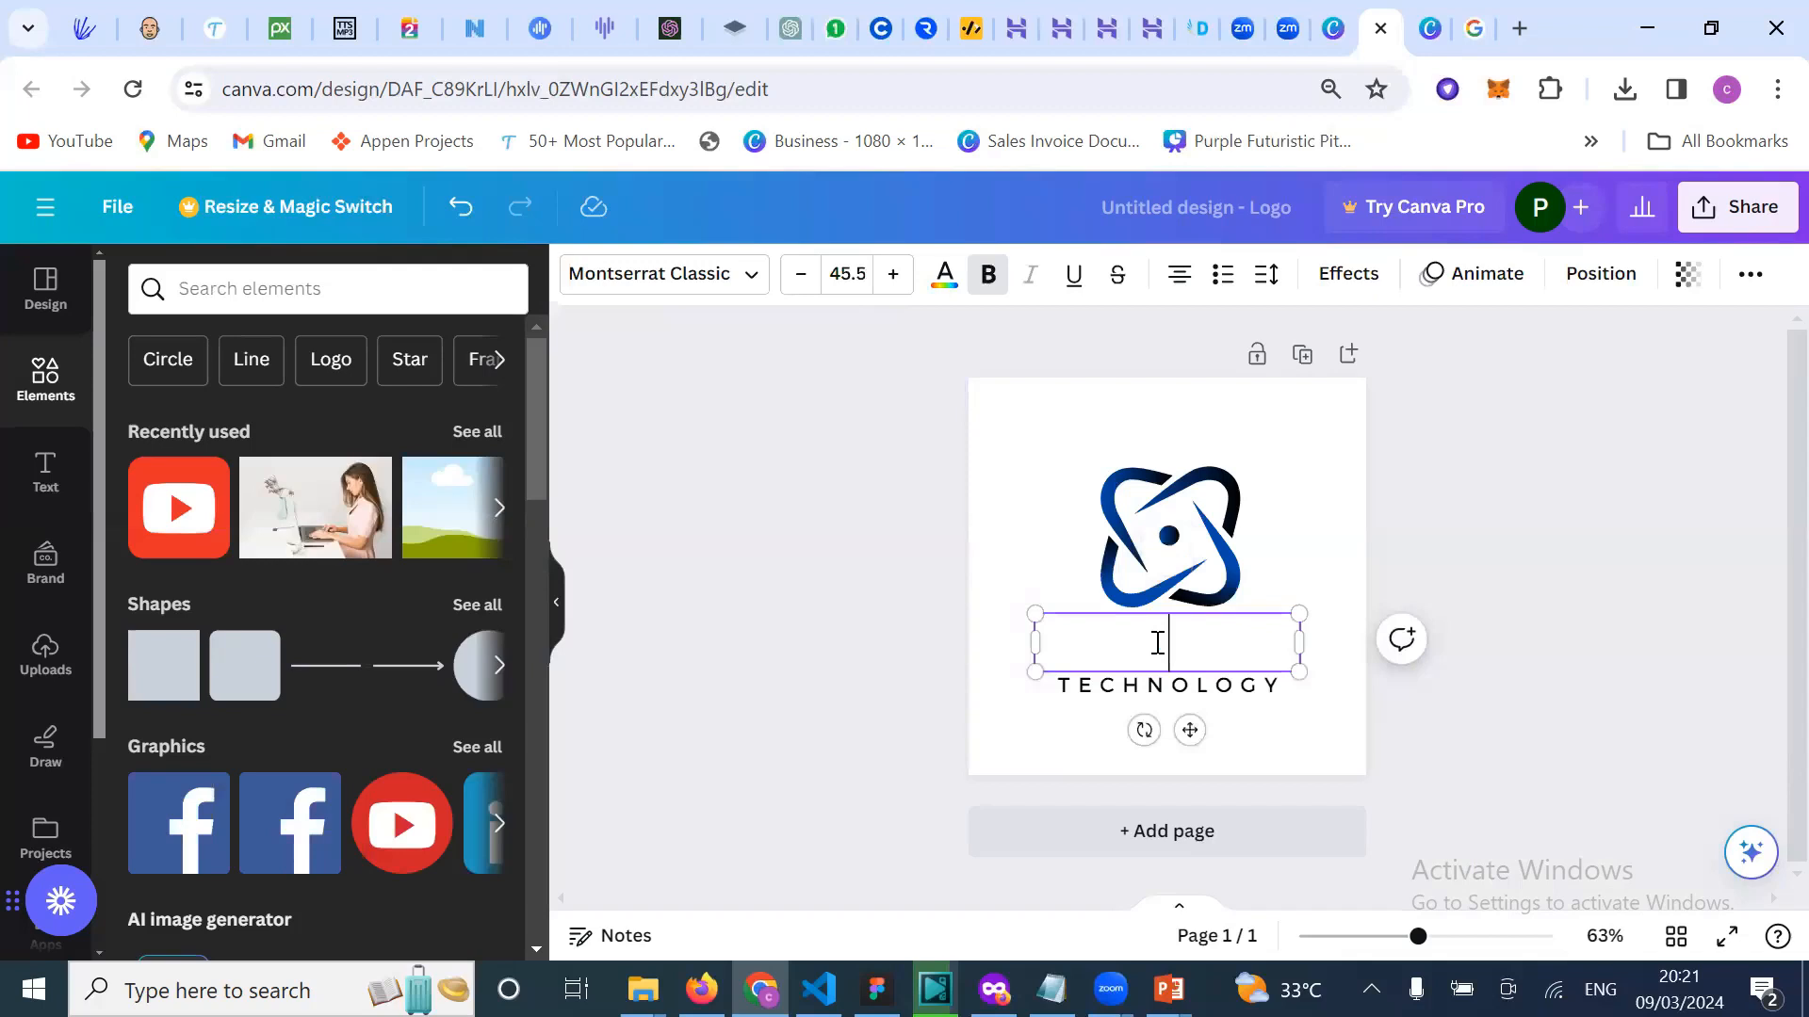
text(BUY)
click(1110, 634)
text(BU)
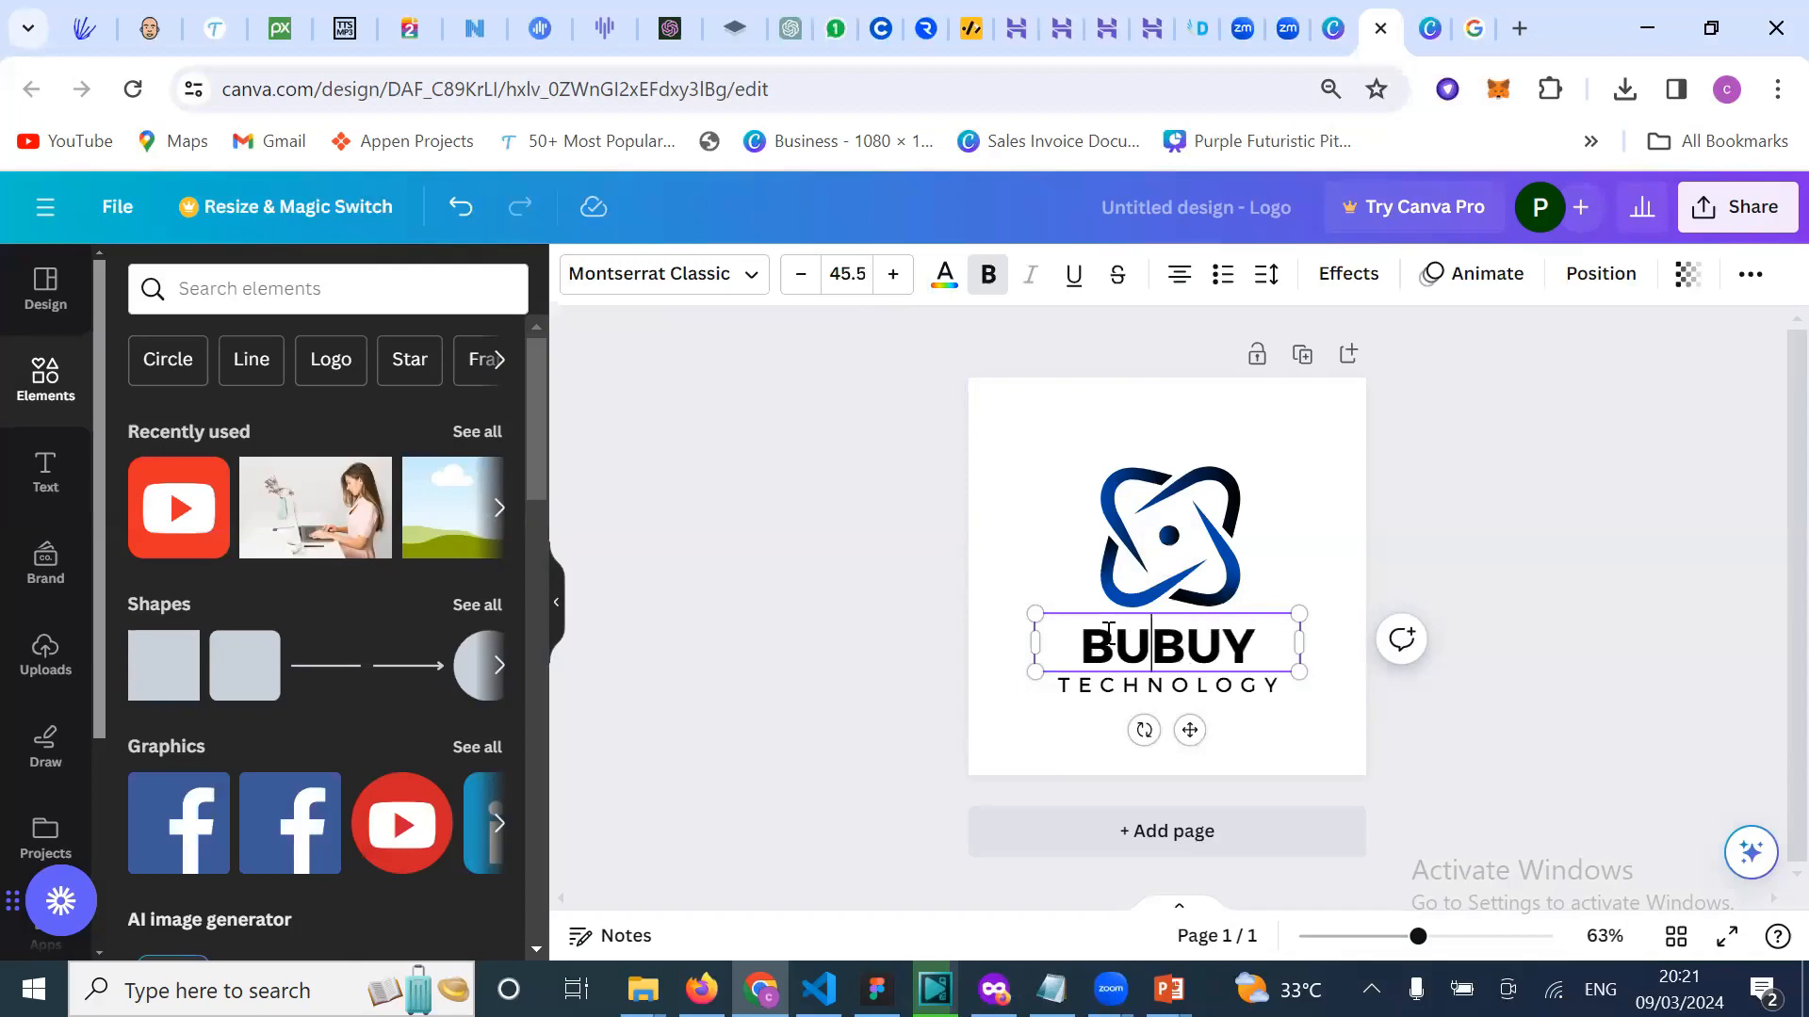
text(LK)
click(1484, 595)
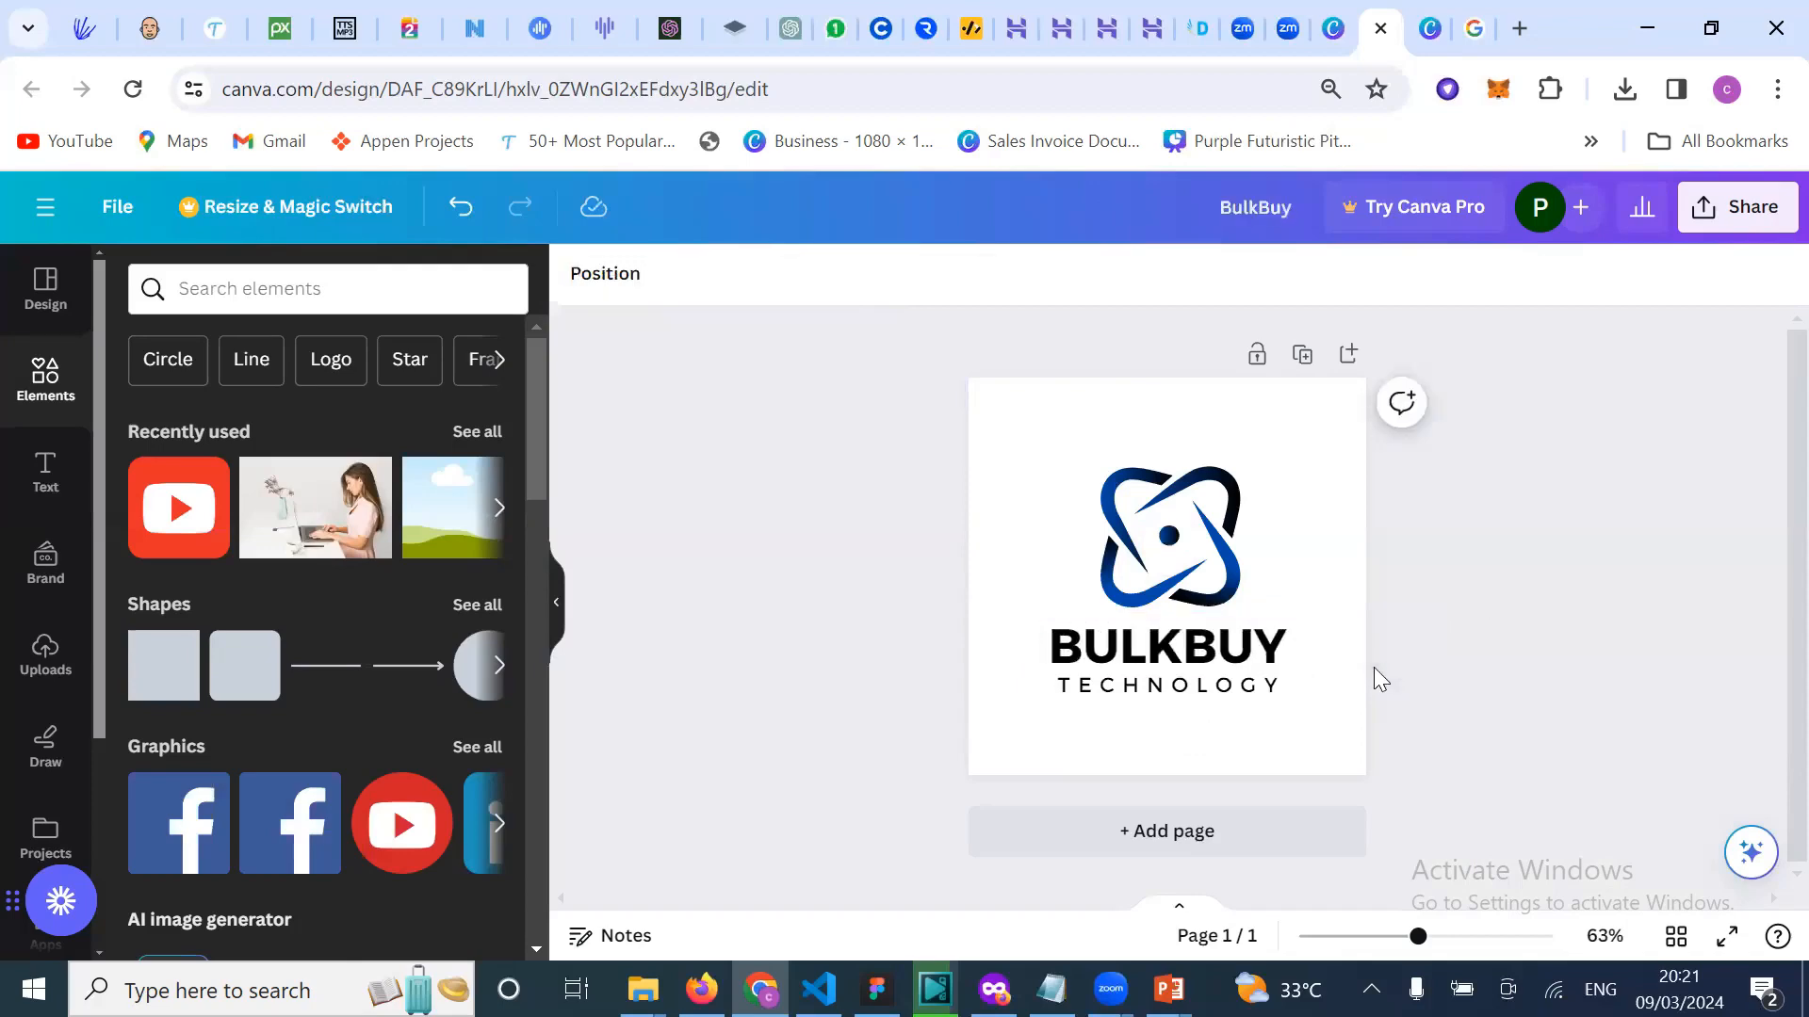
Step: Delete the TECHNOLOGY tagline beneath BULKBUY
click(1243, 702)
click(1508, 617)
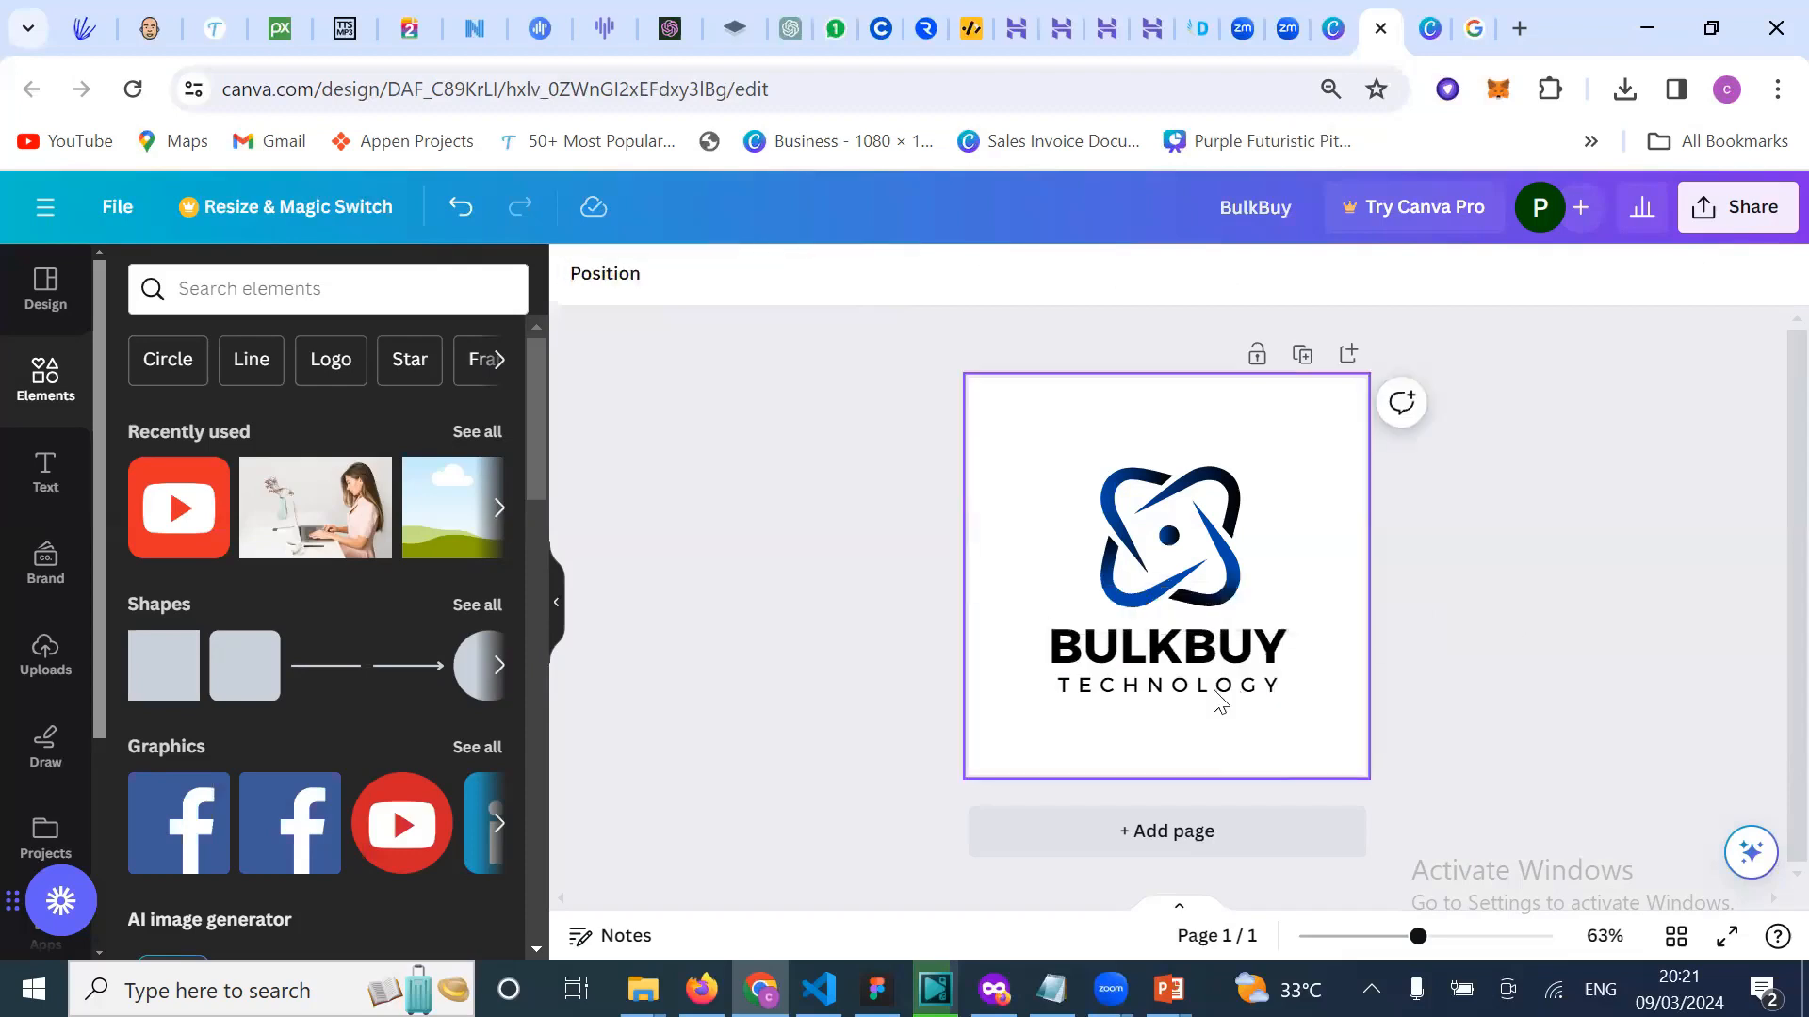
click(1221, 700)
key(Delete)
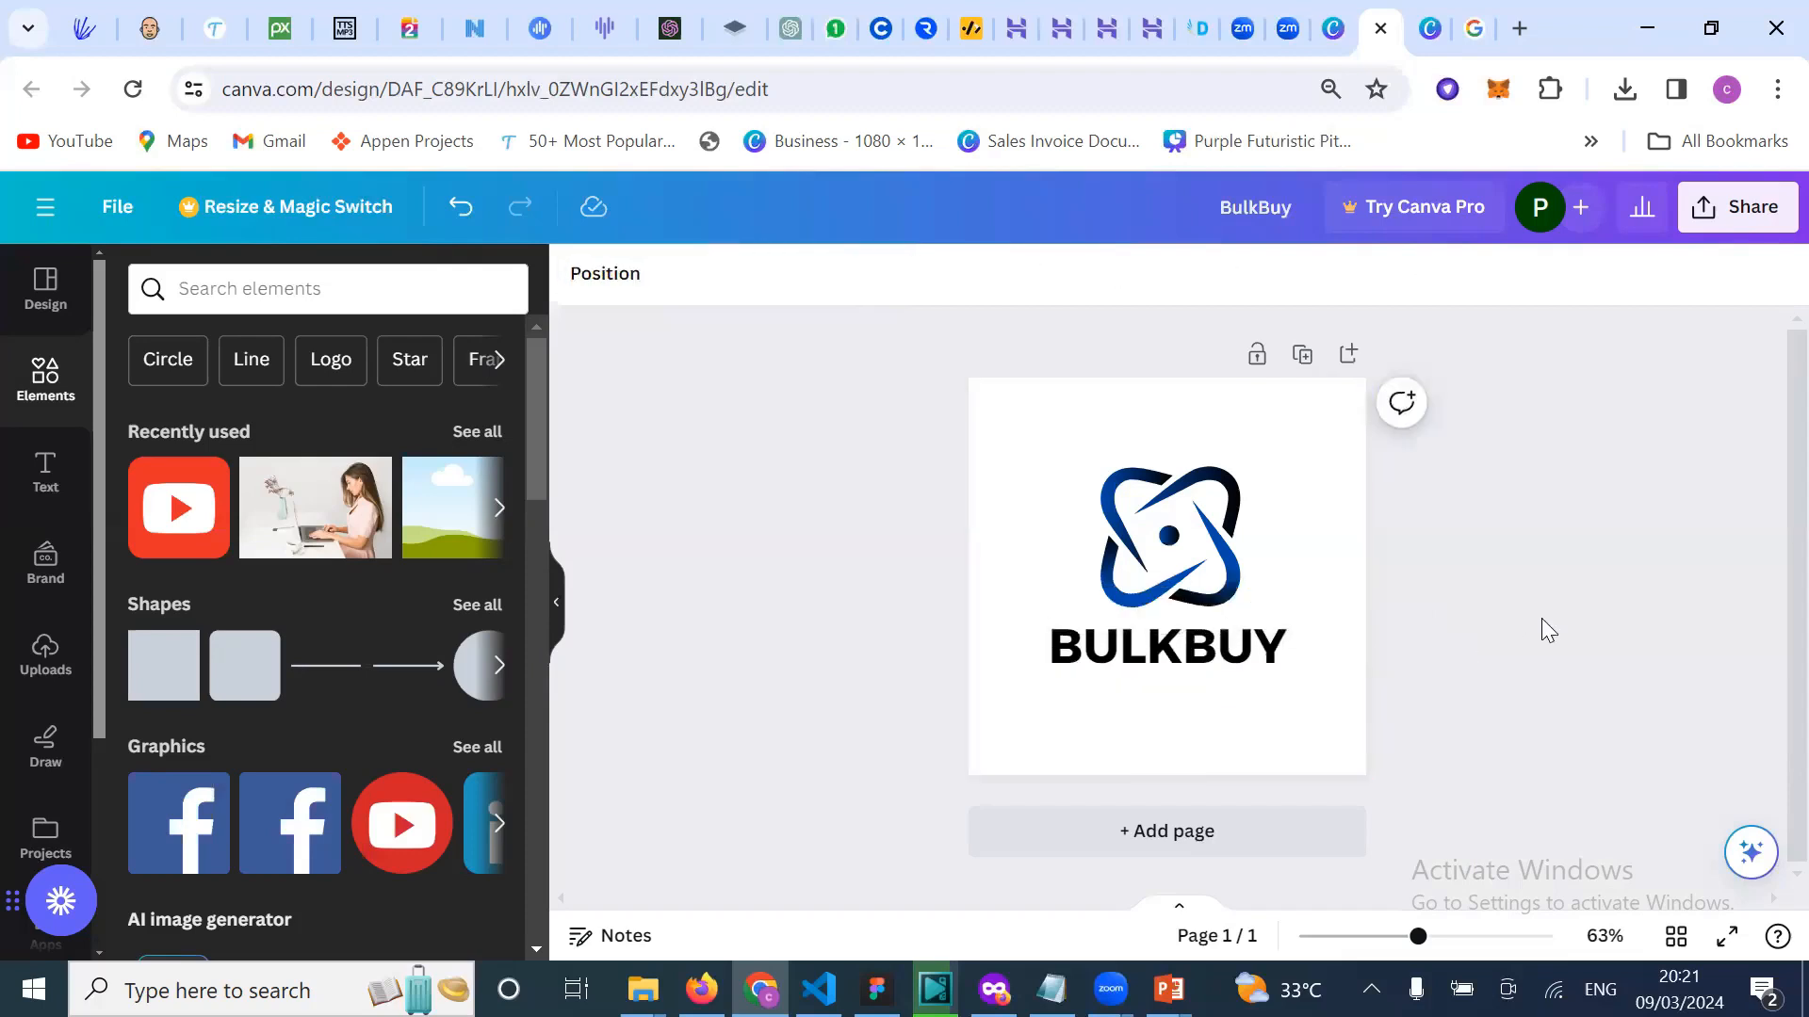
click(1261, 655)
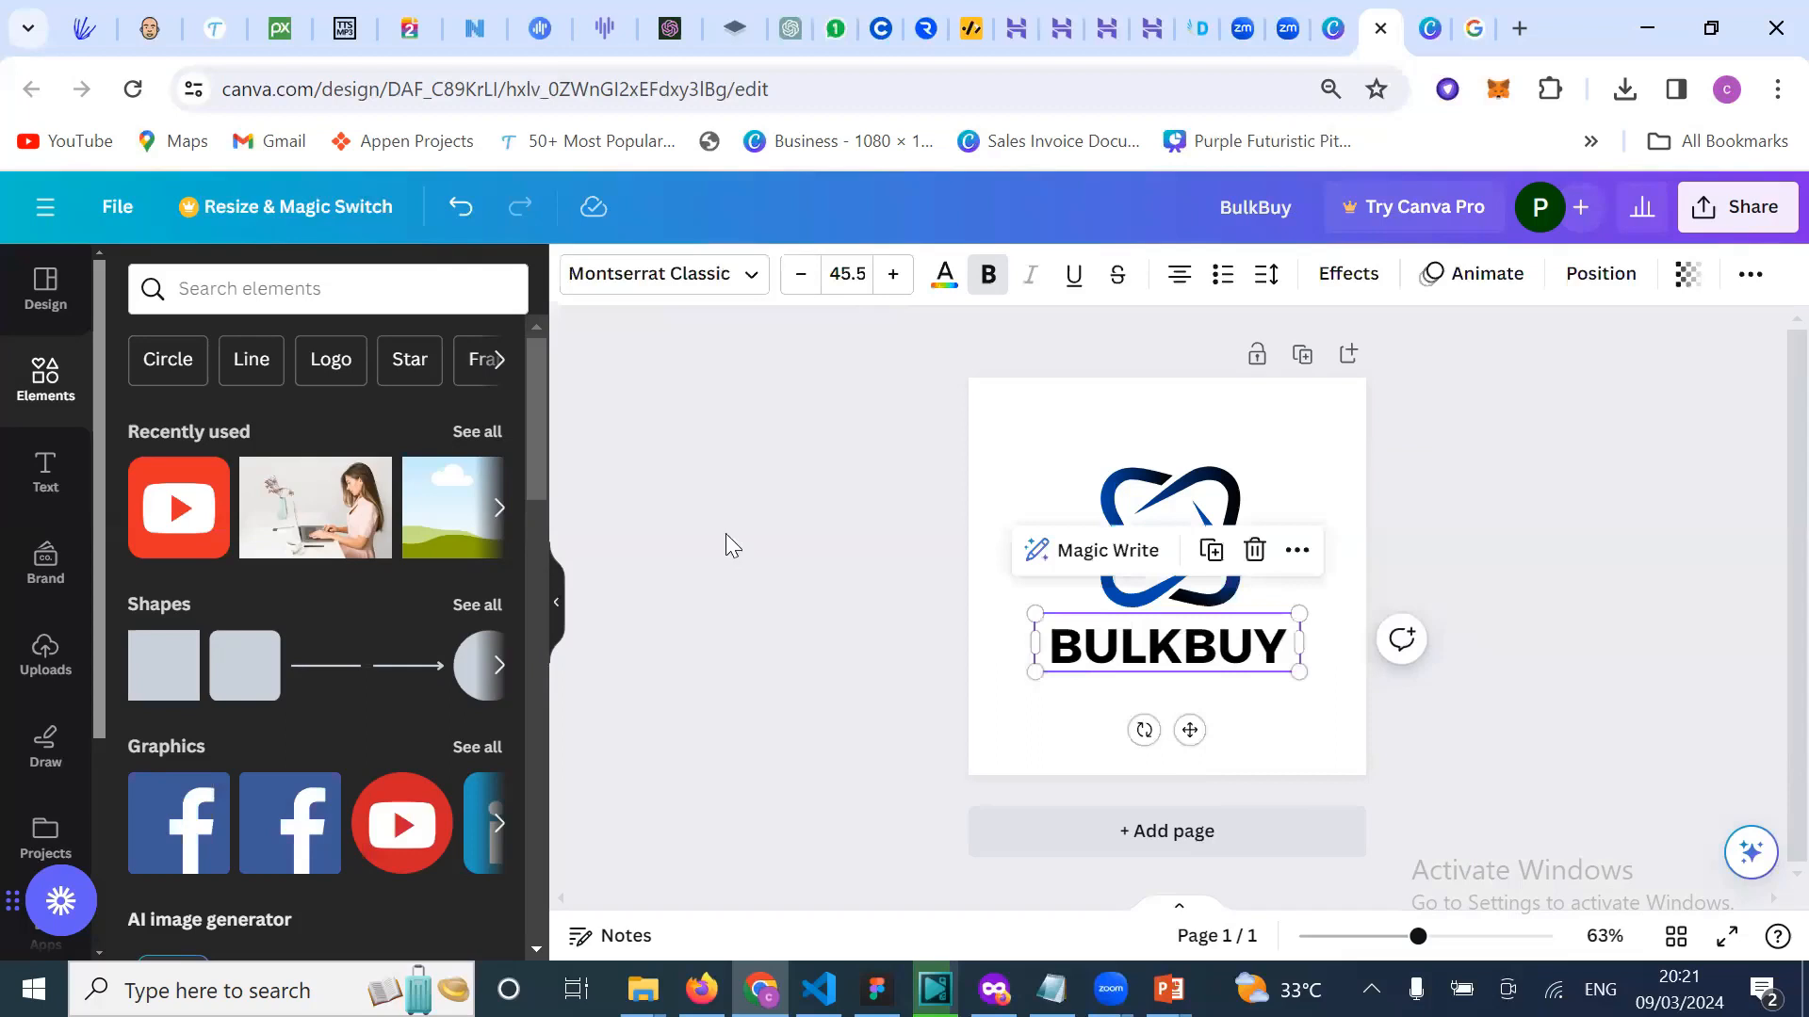
click(745, 292)
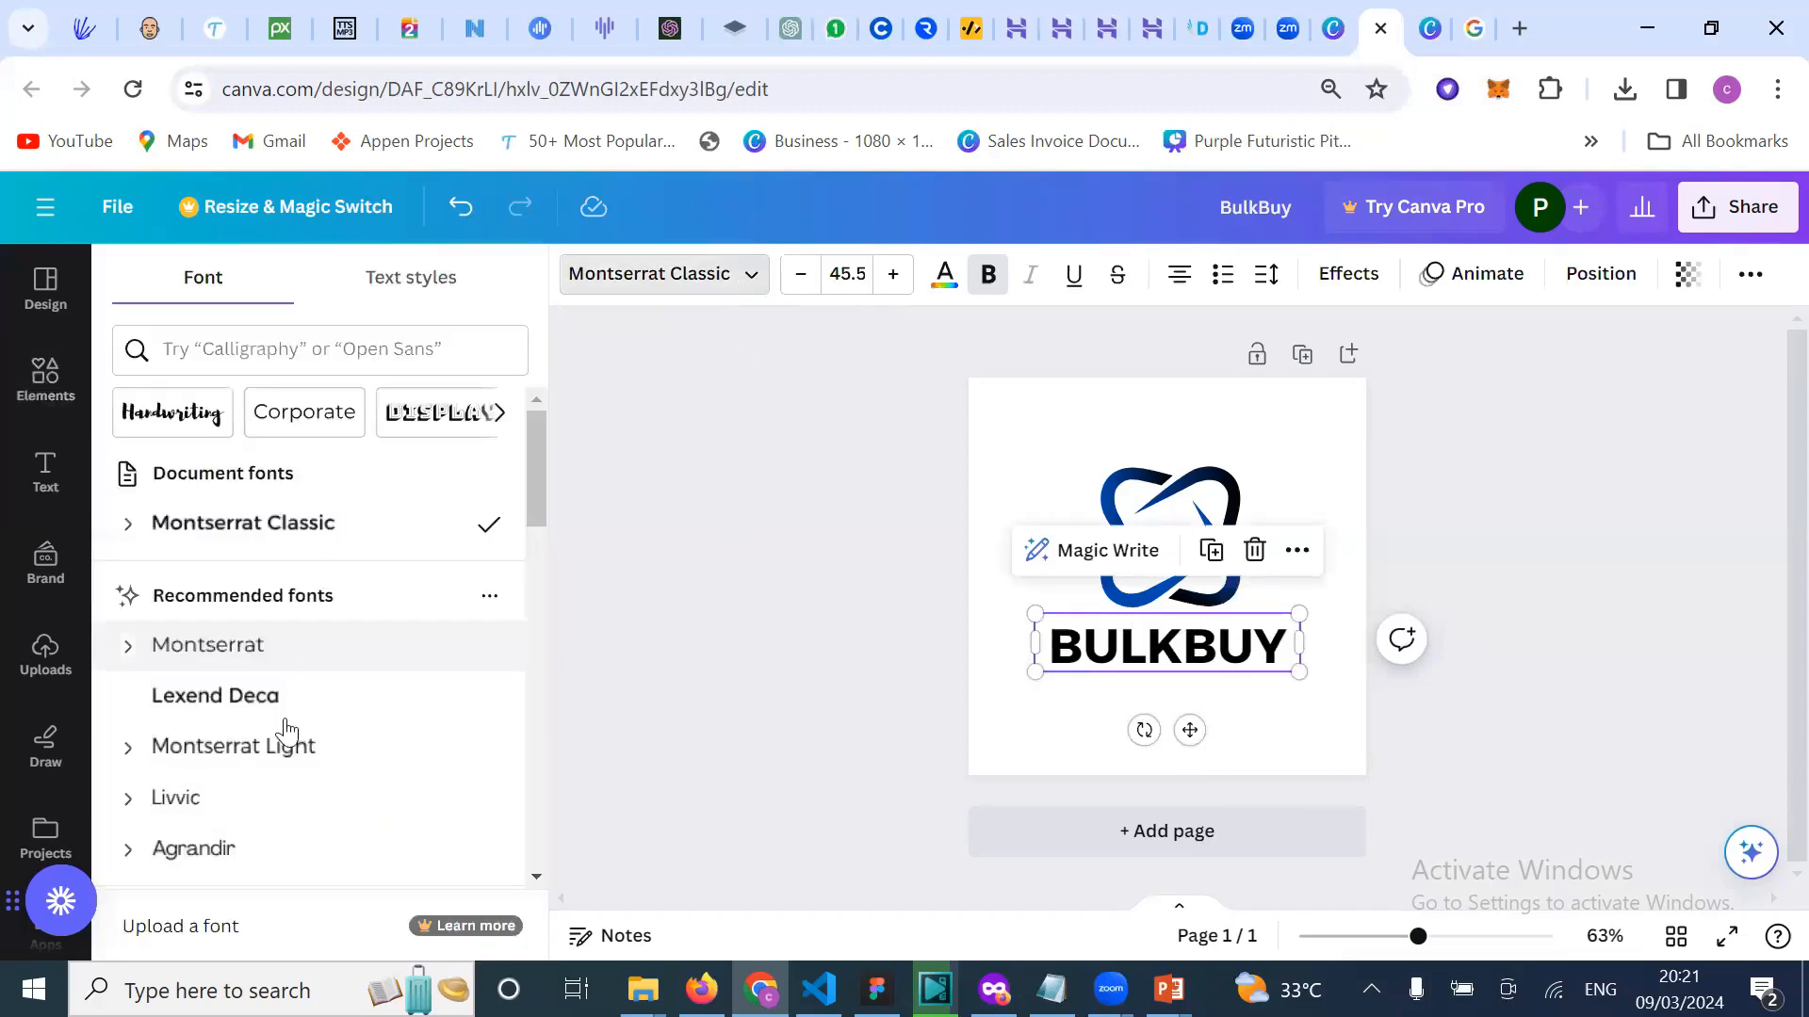
scroll(291, 625, down, 2)
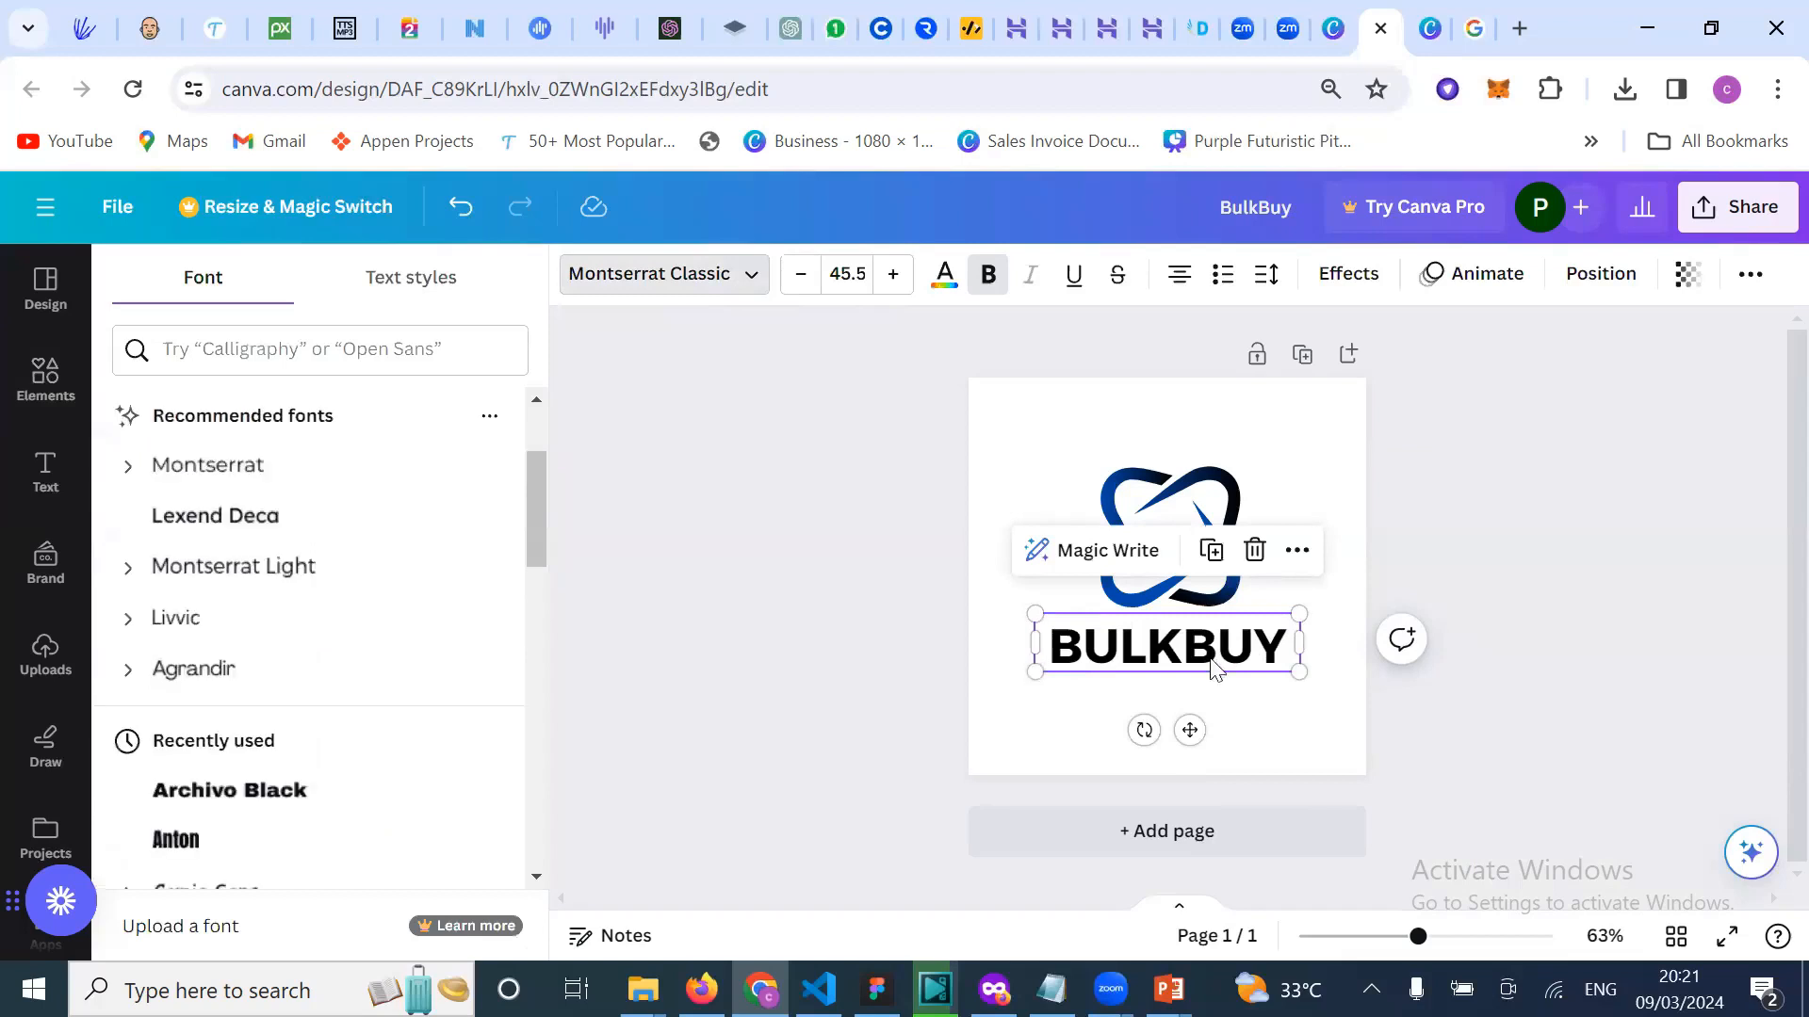
scroll(242, 853, down, 3)
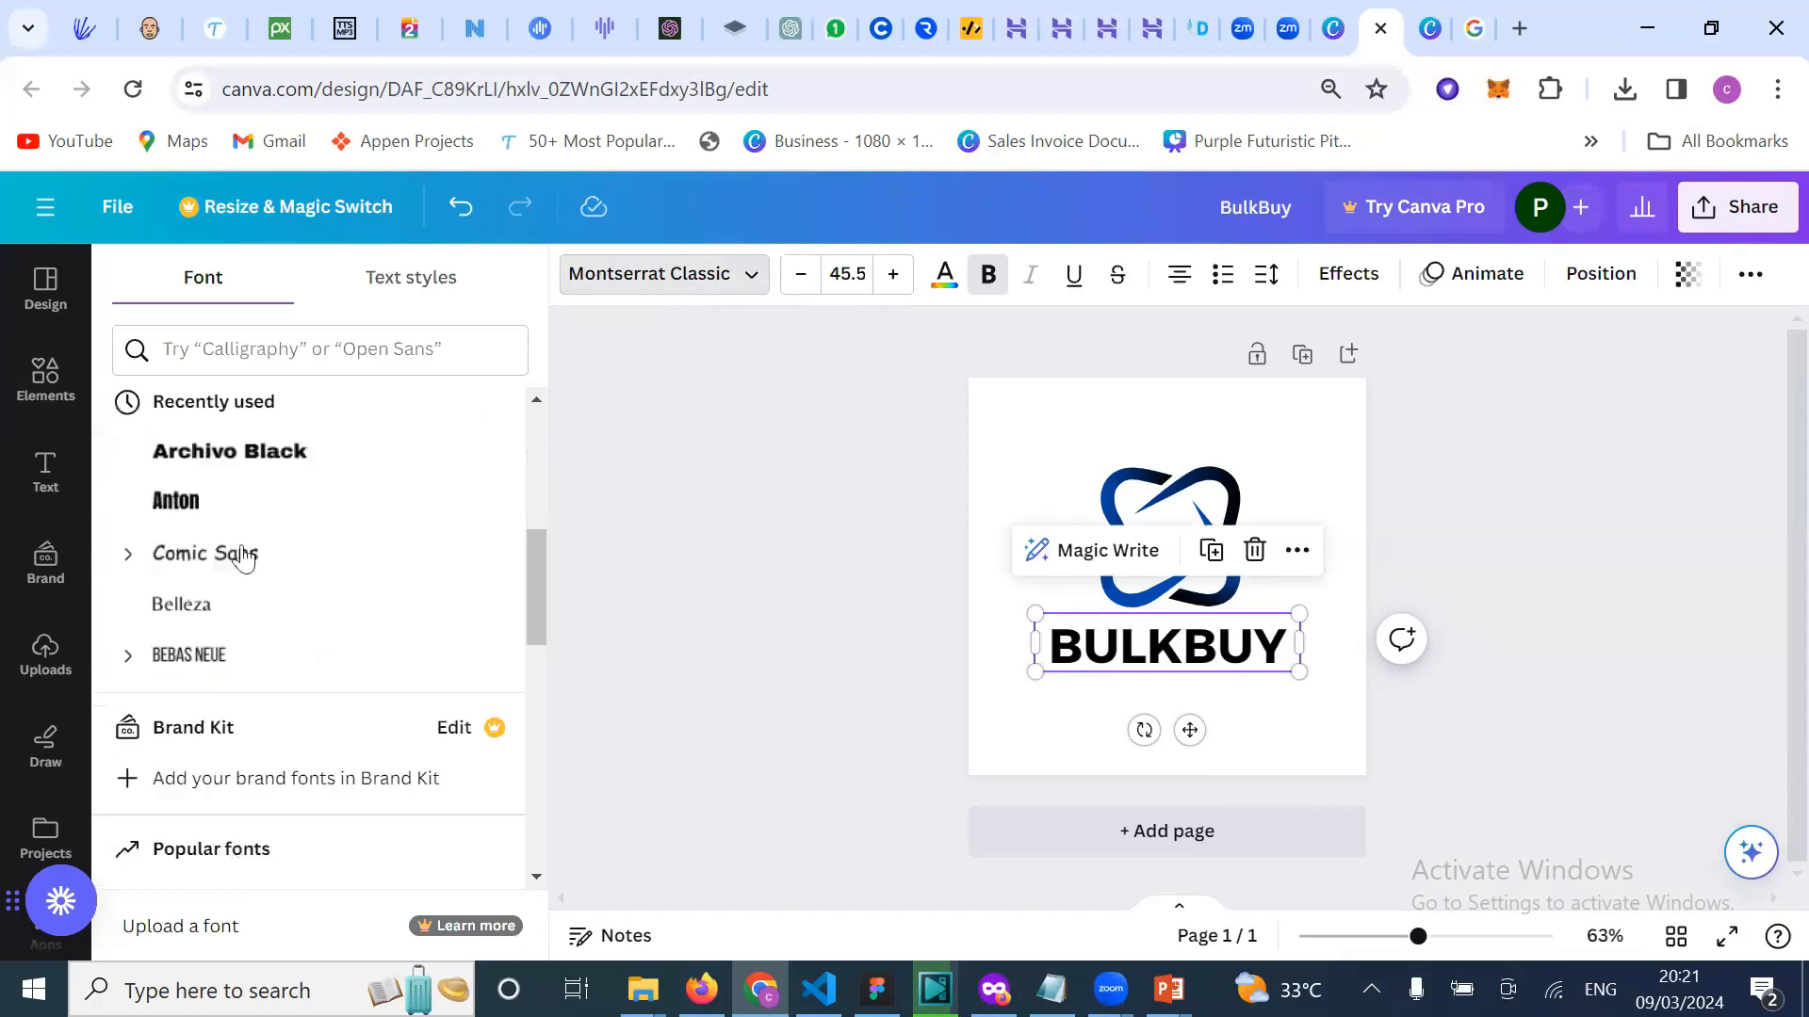
scroll(383, 476, up, 5)
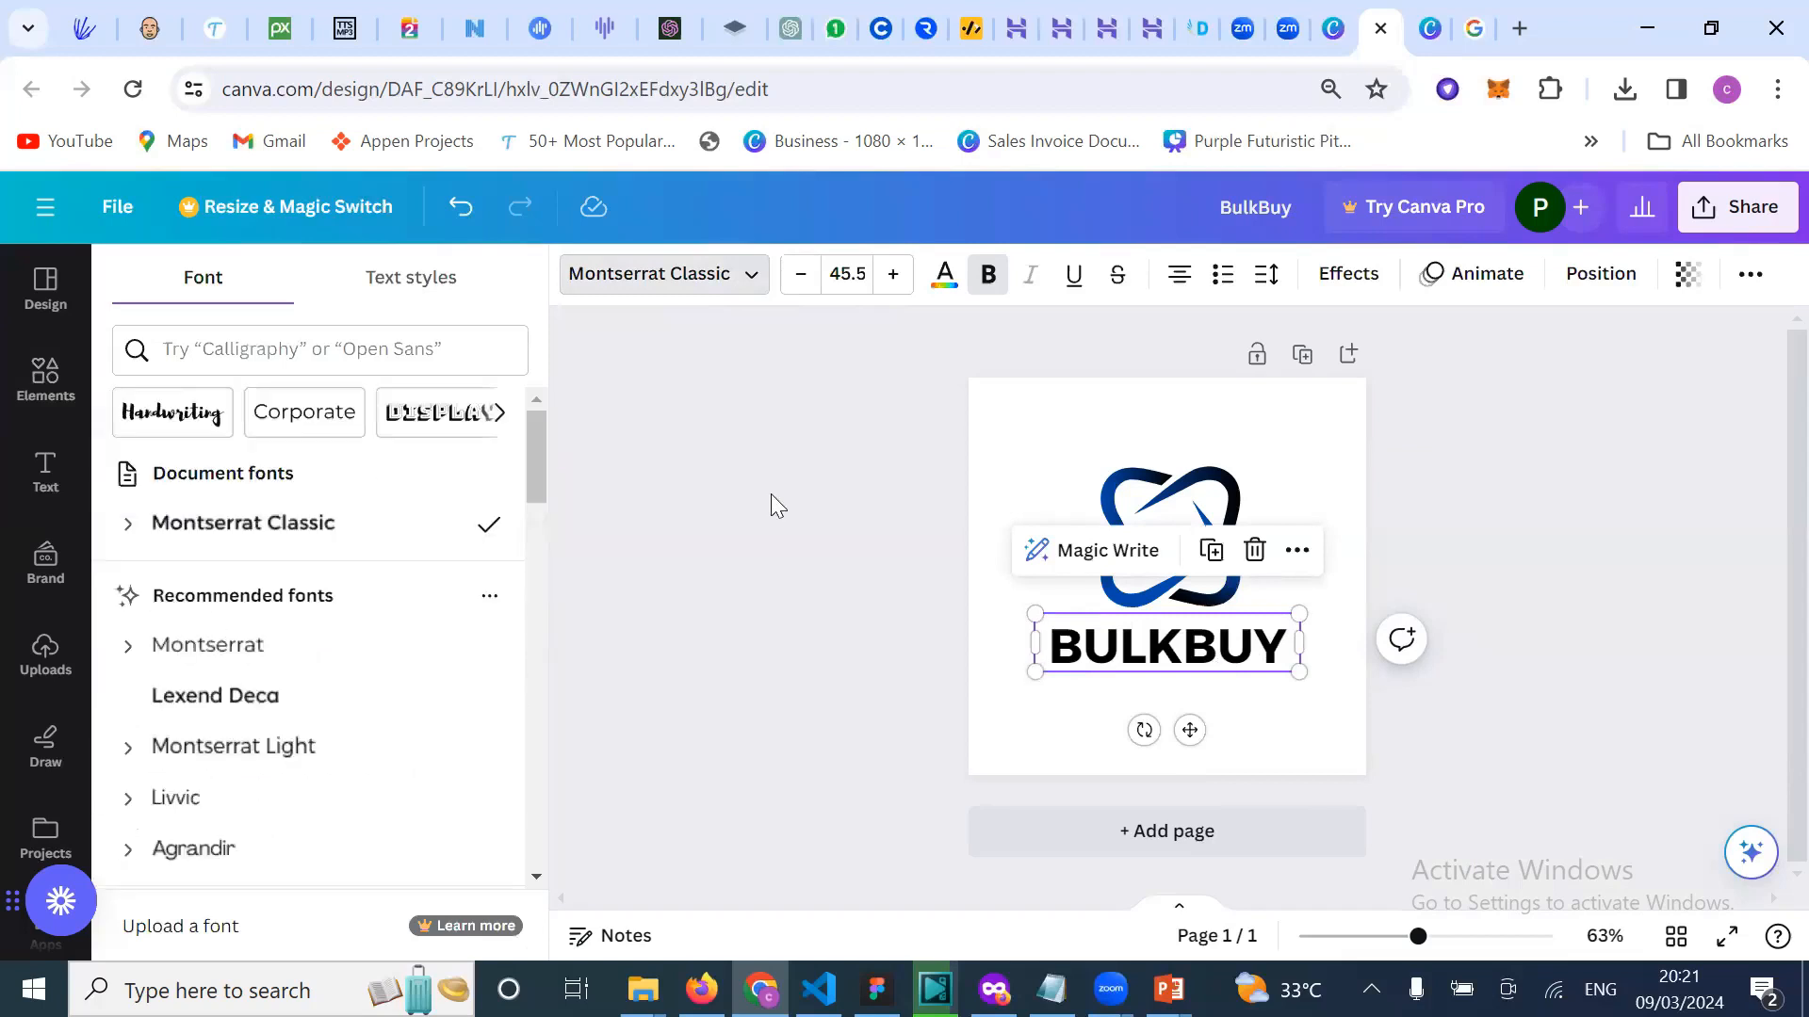
click(813, 513)
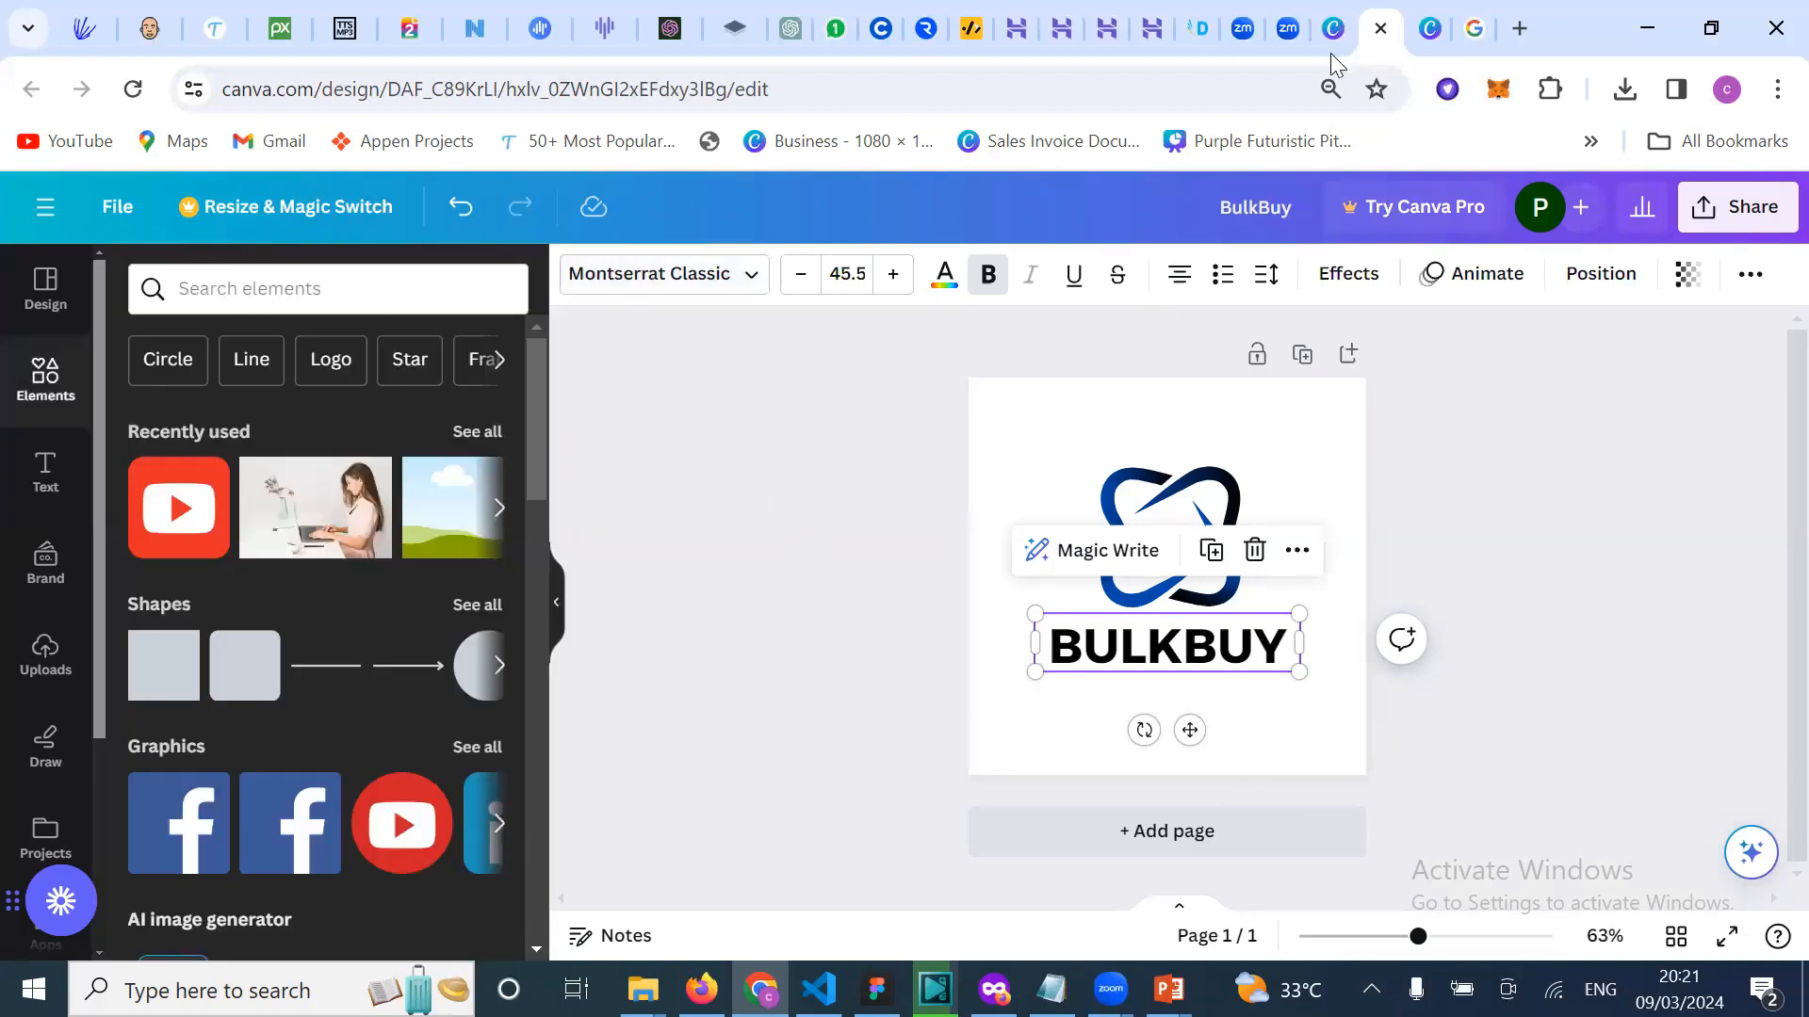
click(1344, 383)
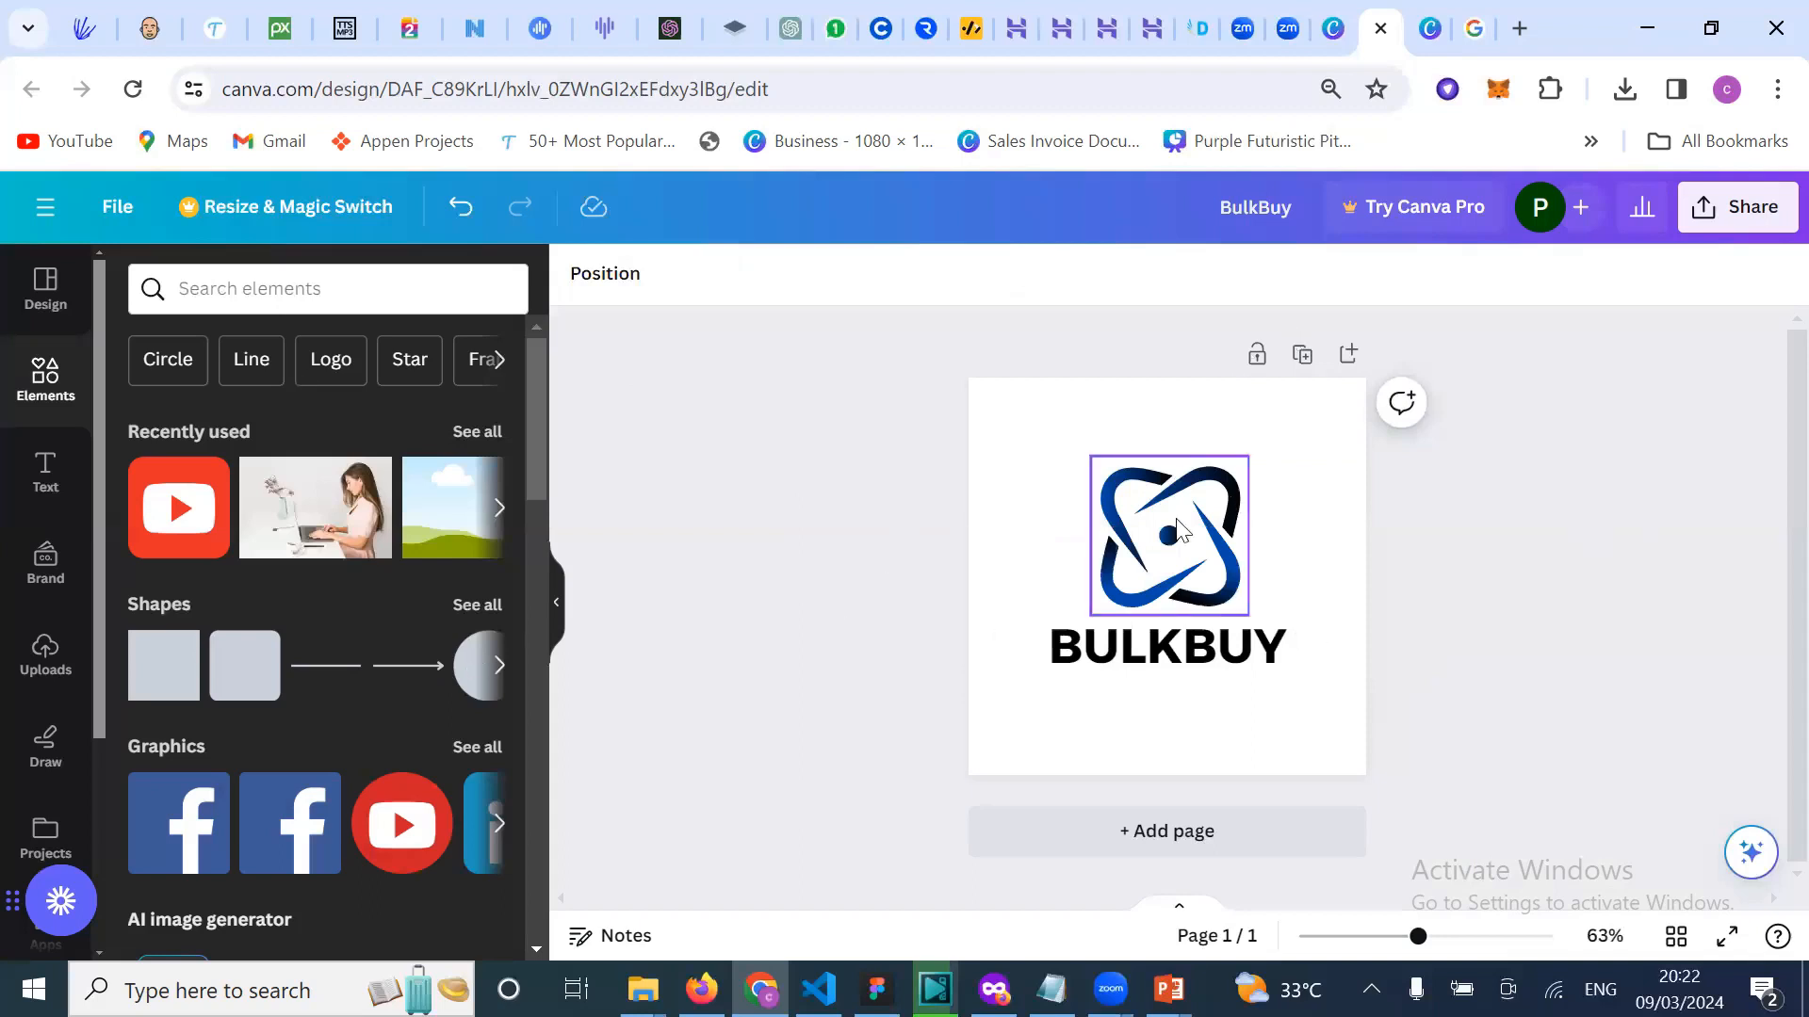
Step: From the canva.com/logos page, go to Posters and start a new poster via Design and print Posters
click(1355, 55)
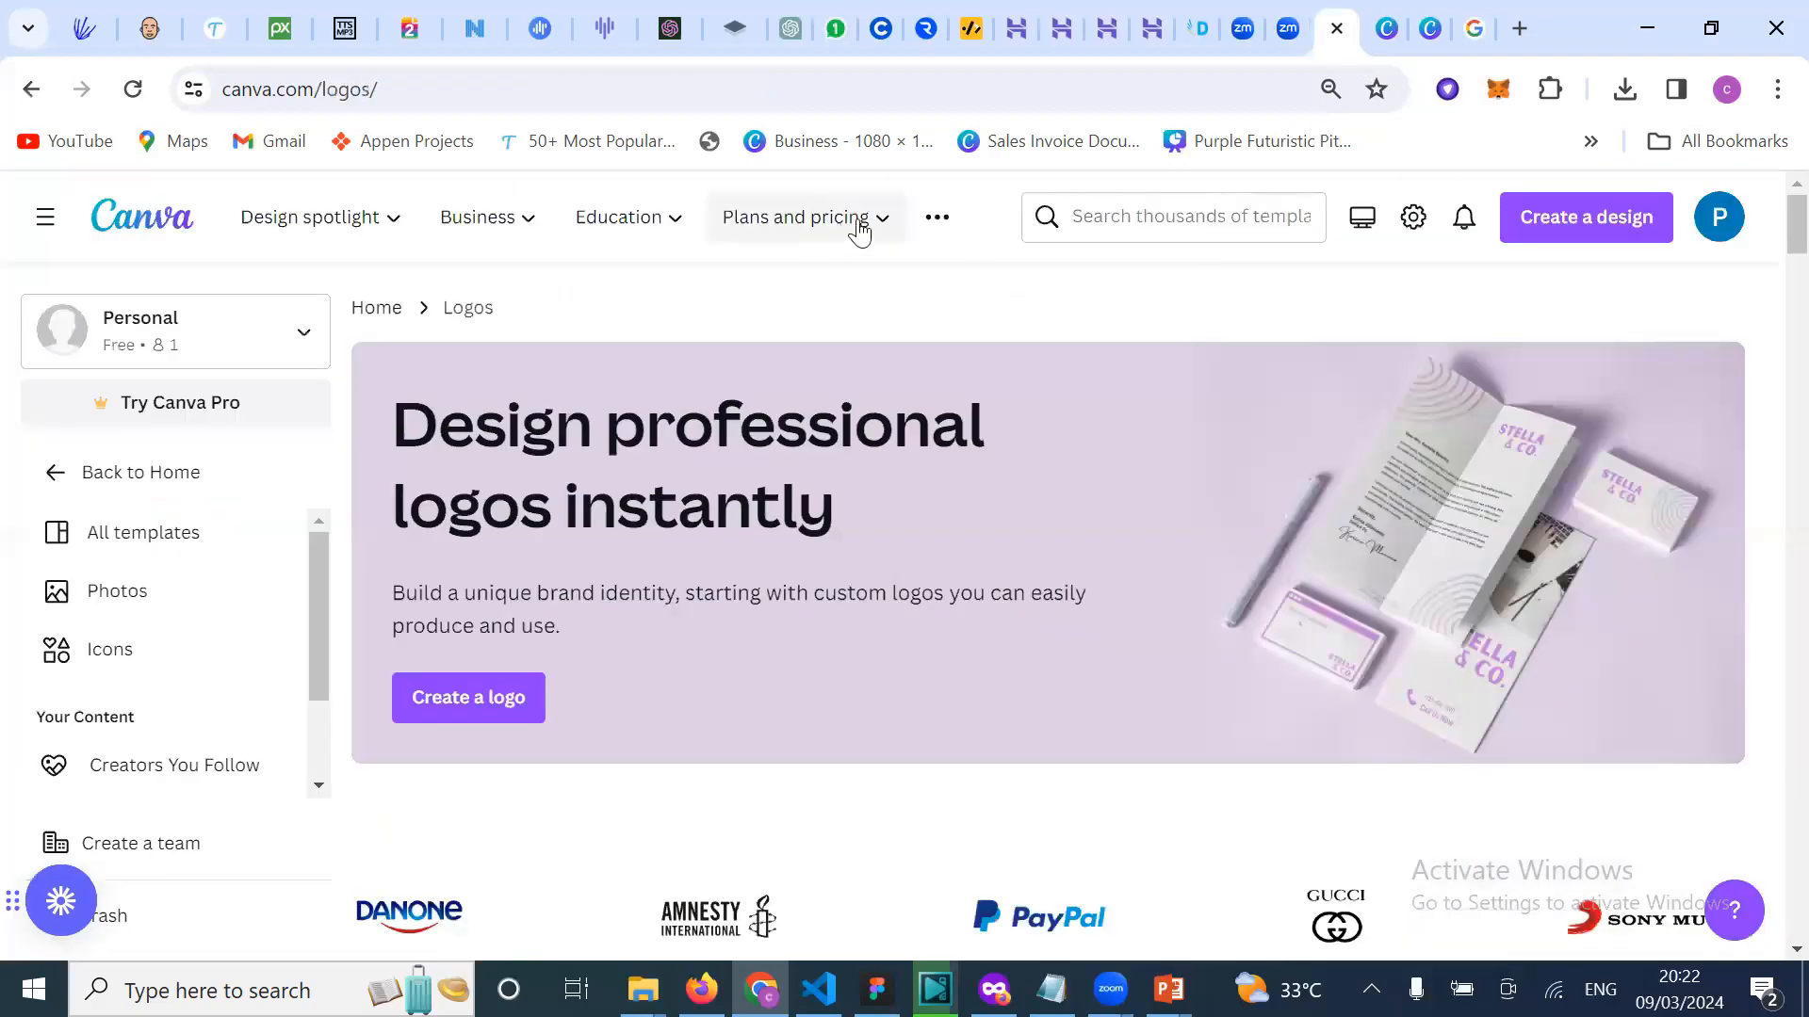
click(471, 221)
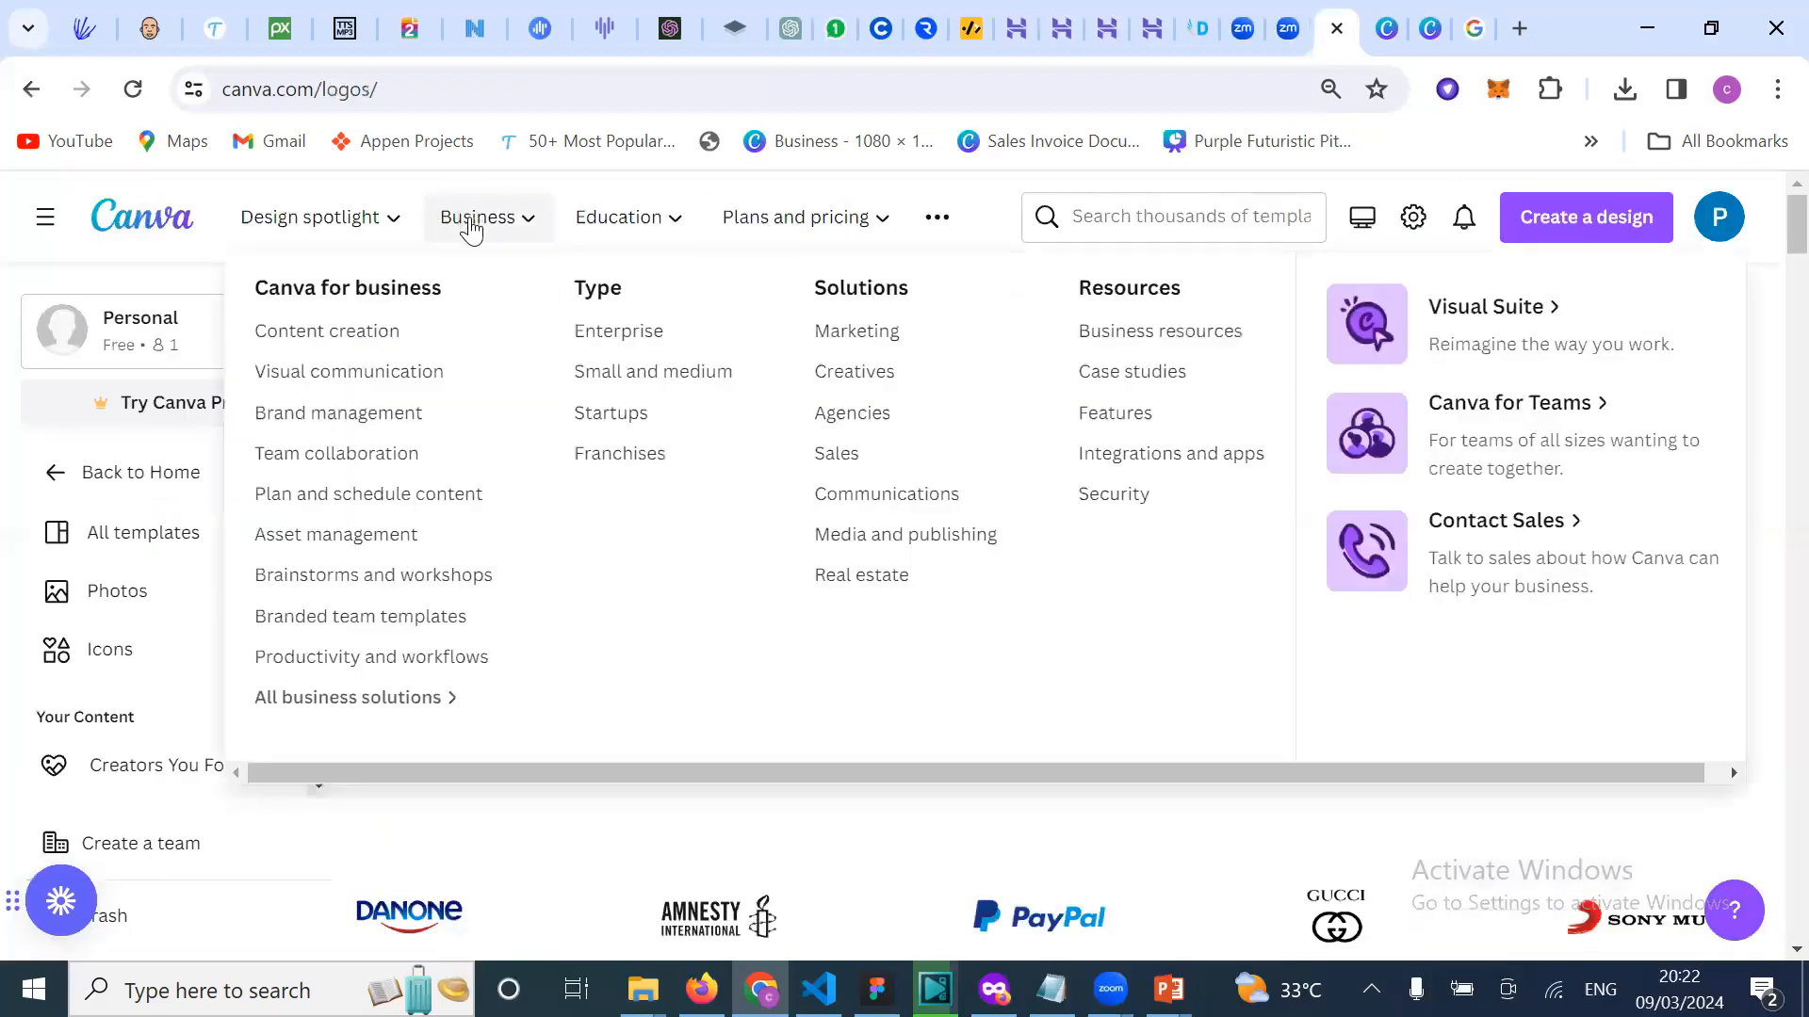
click(318, 236)
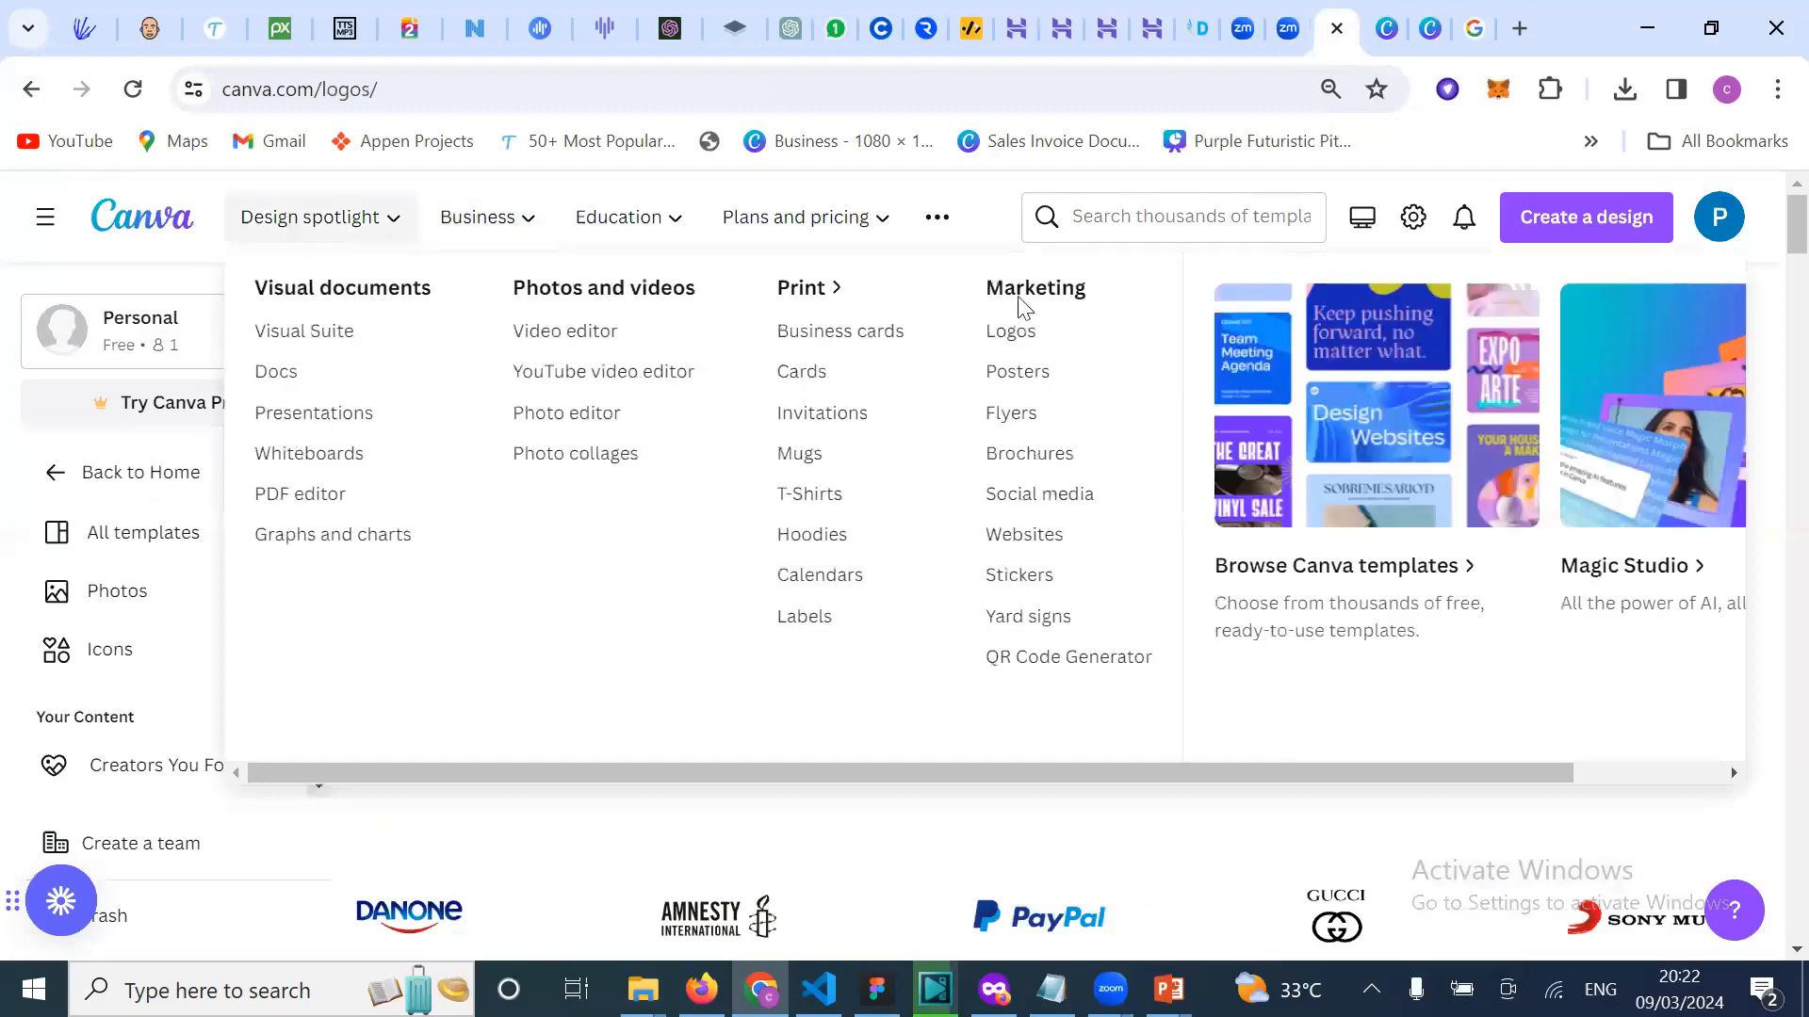
mouse_move(330, 219)
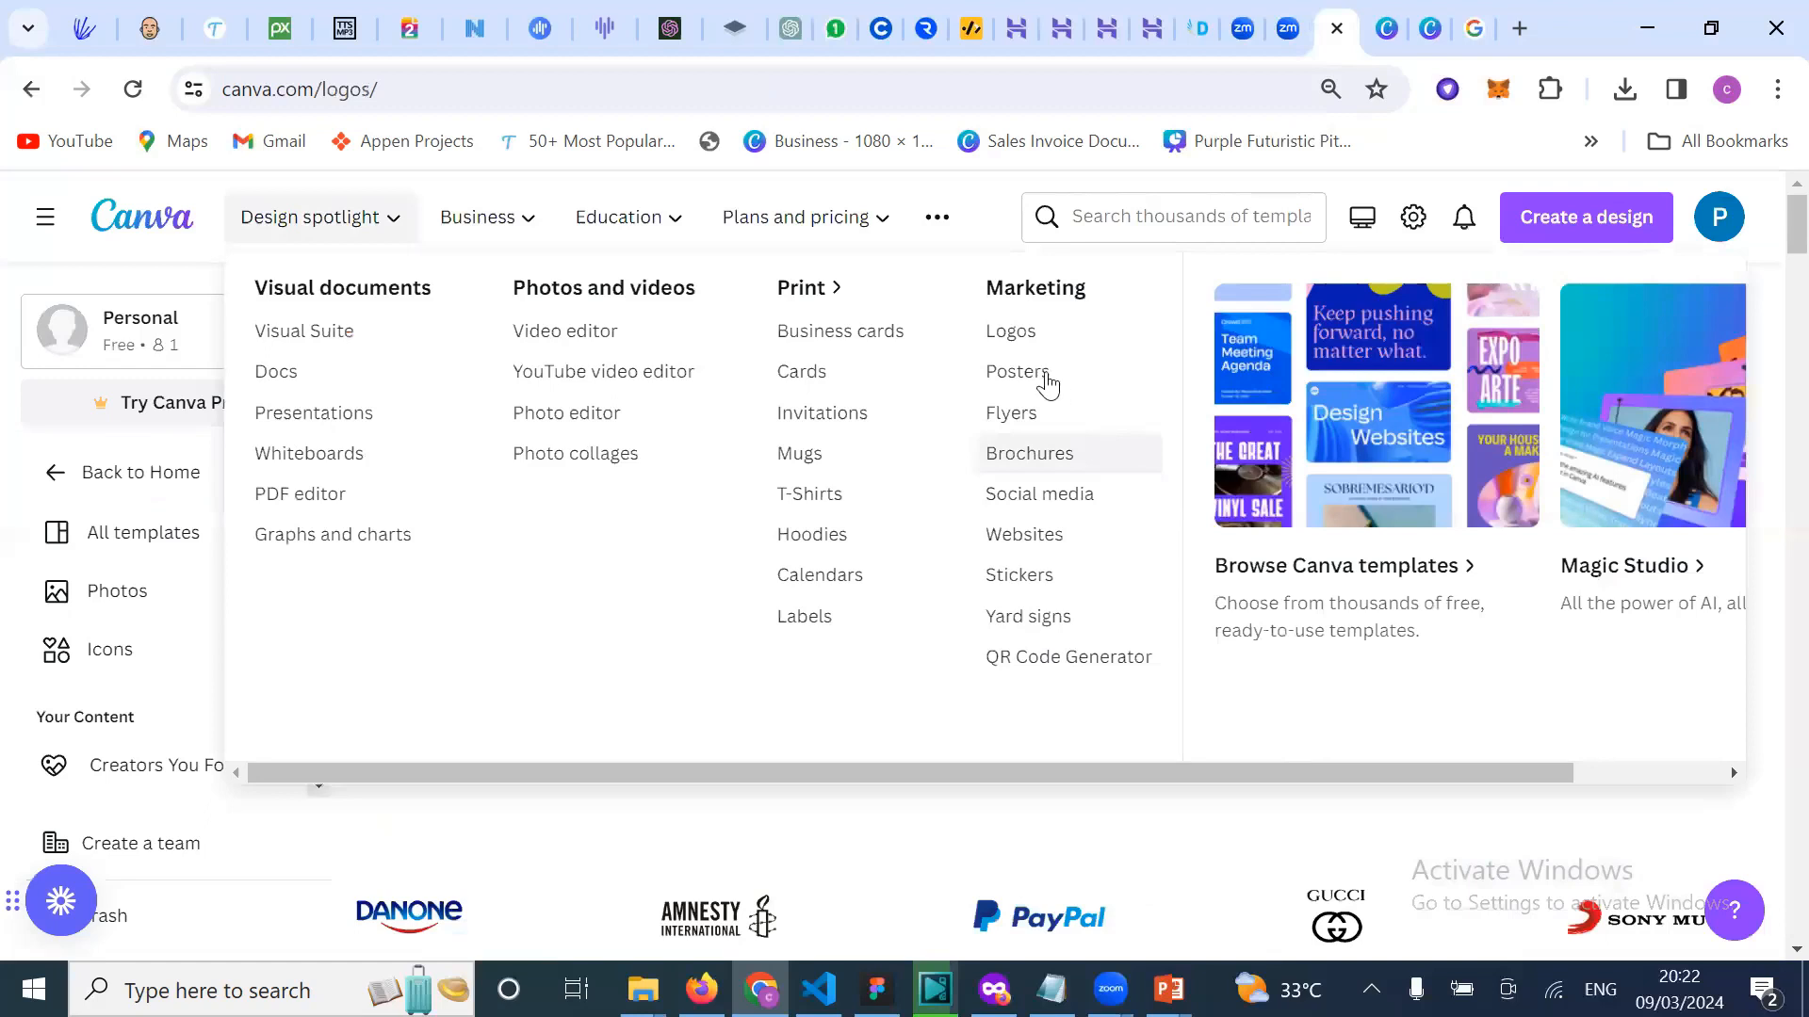
click(1017, 372)
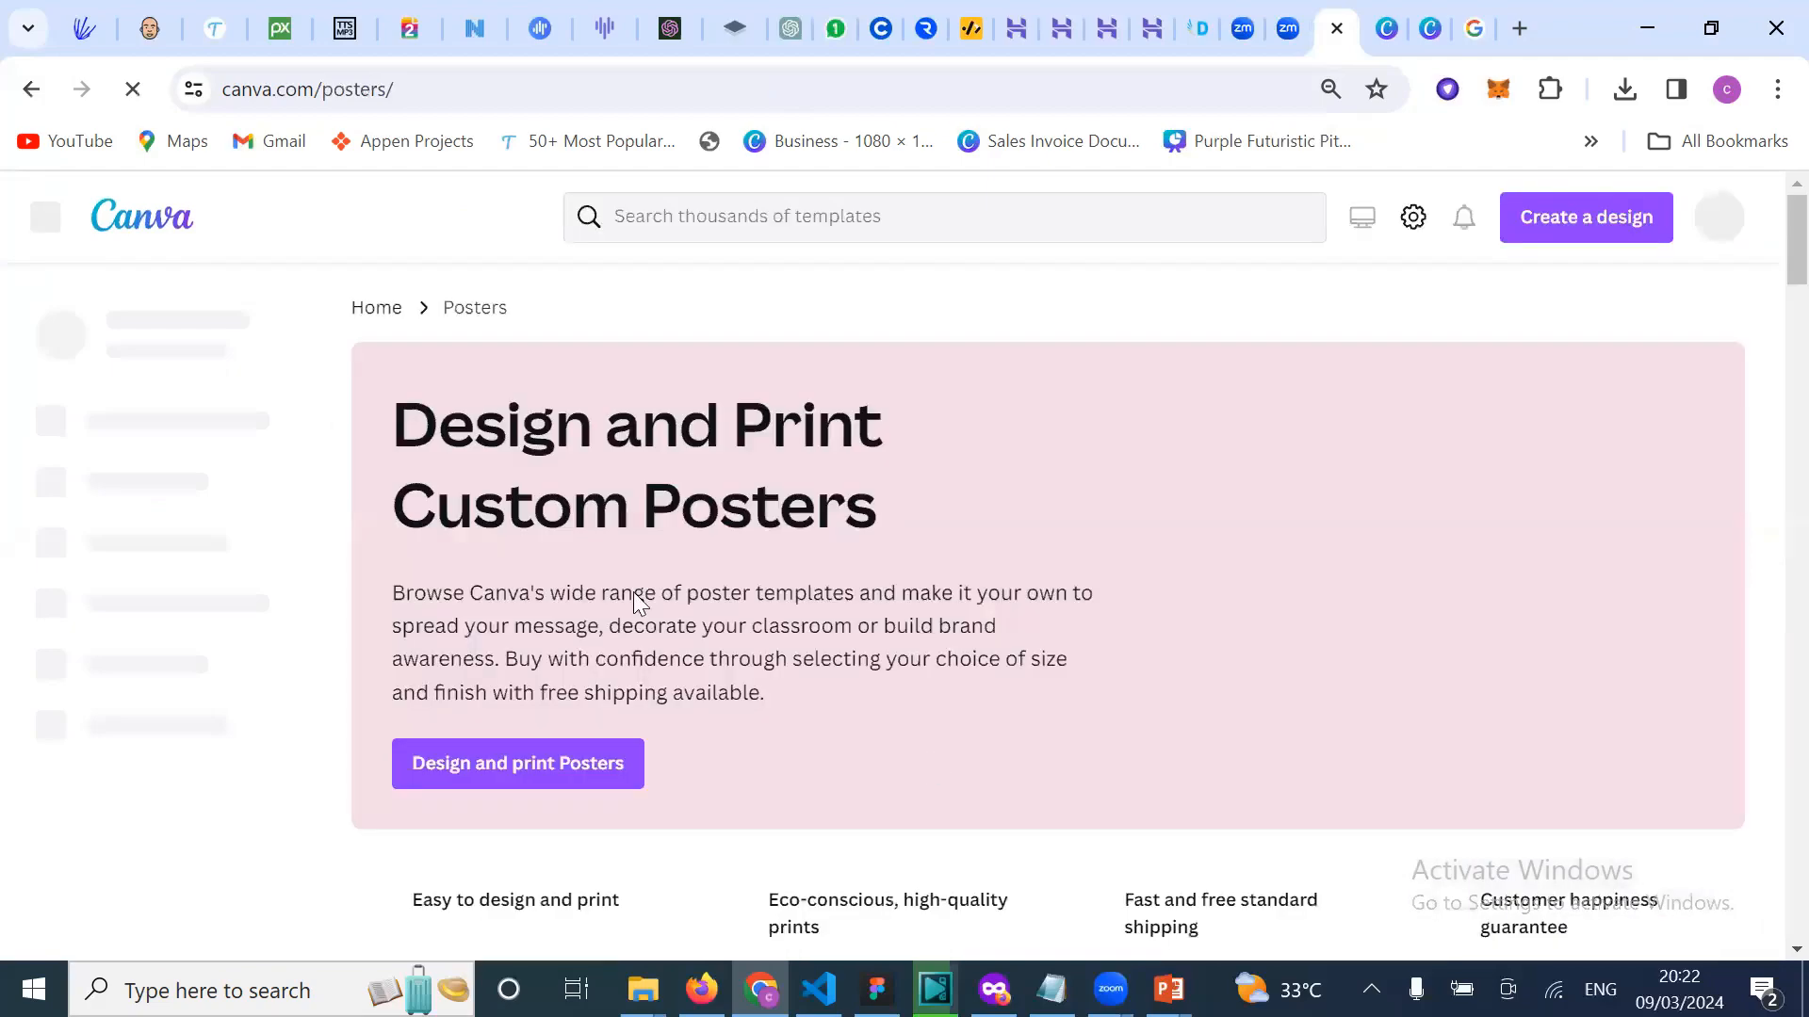
scroll(565, 490, down, 3)
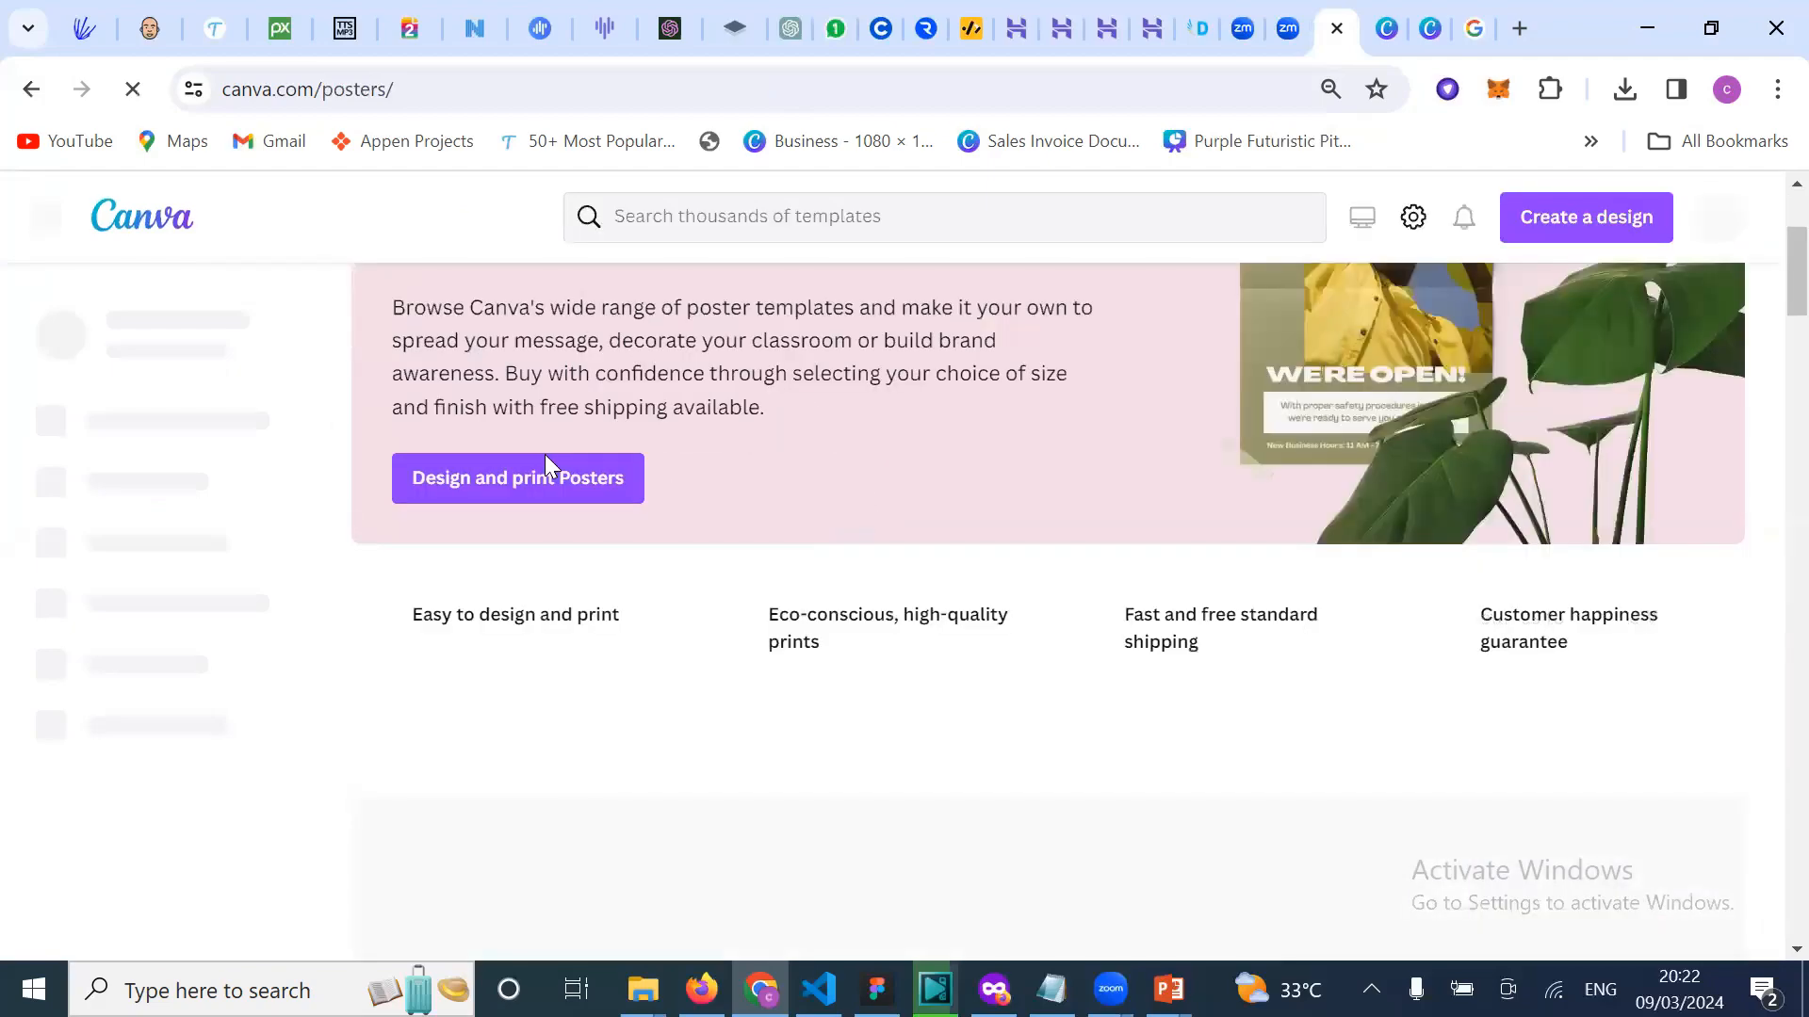
click(592, 477)
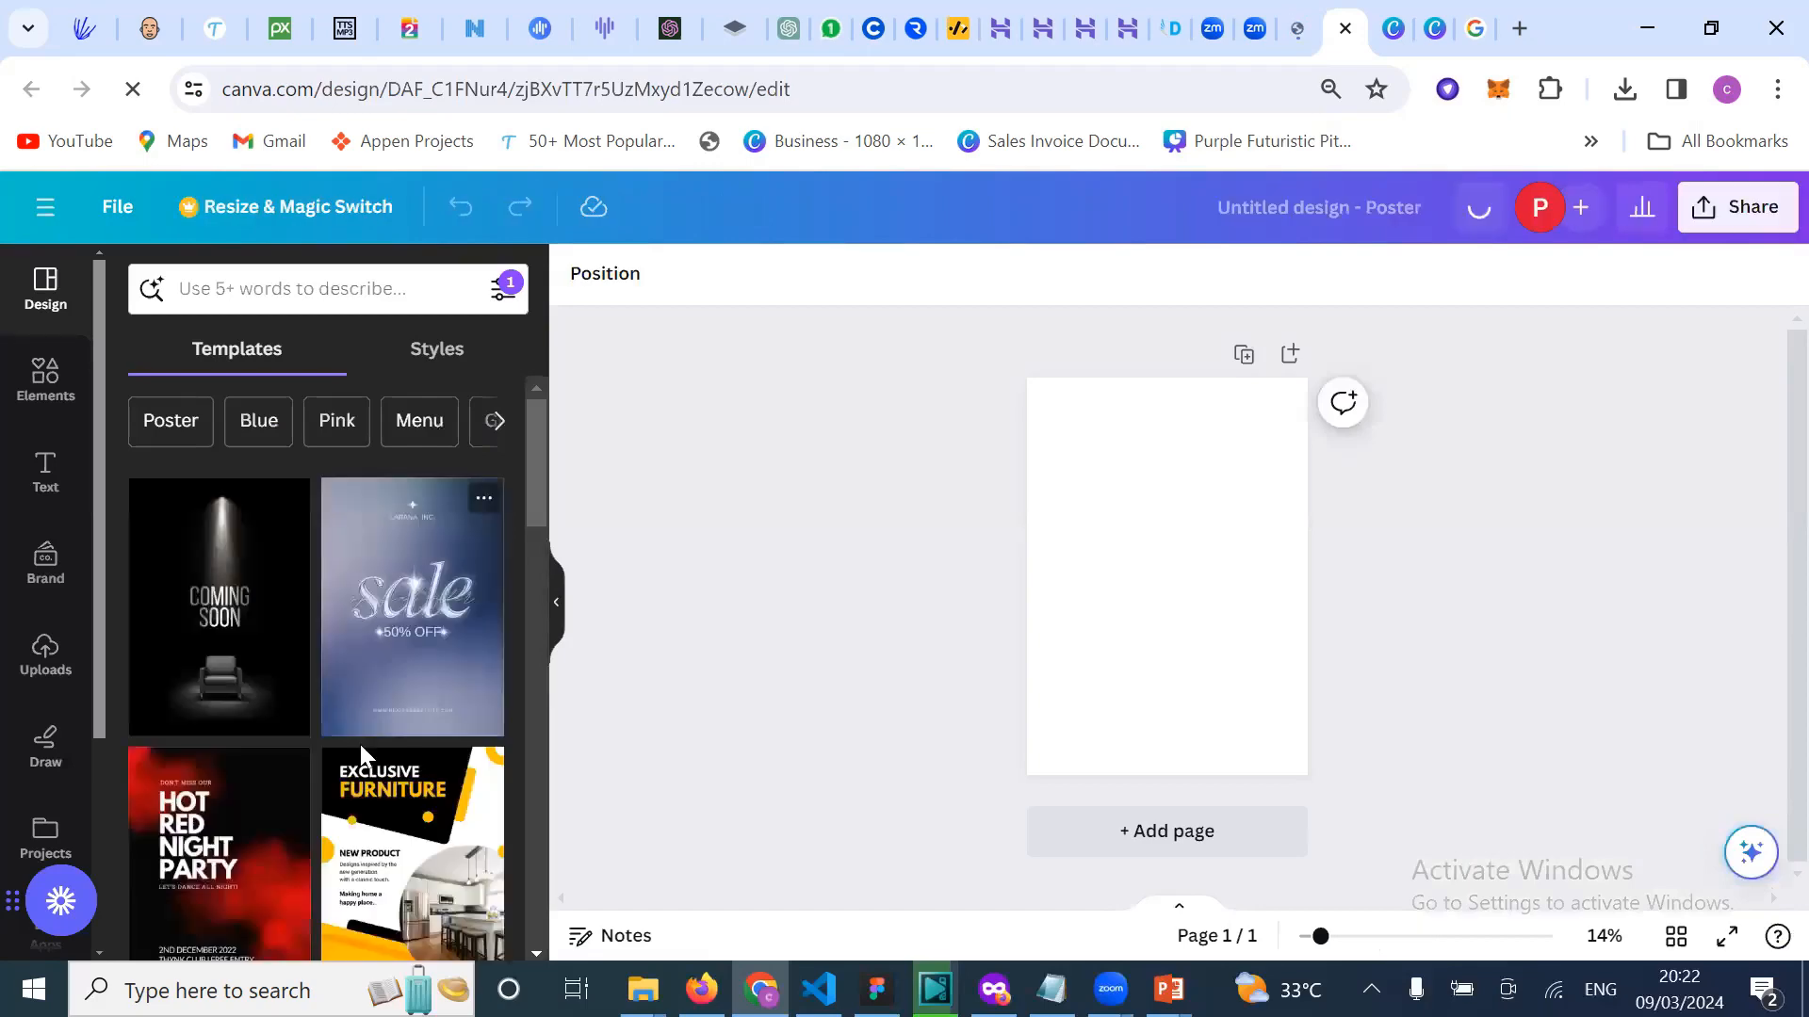
Step: Scroll through the poster templates like We Are Hiring, Attention and Coming Soon
scroll(387, 673, down, 1)
scroll(321, 713, down, 1)
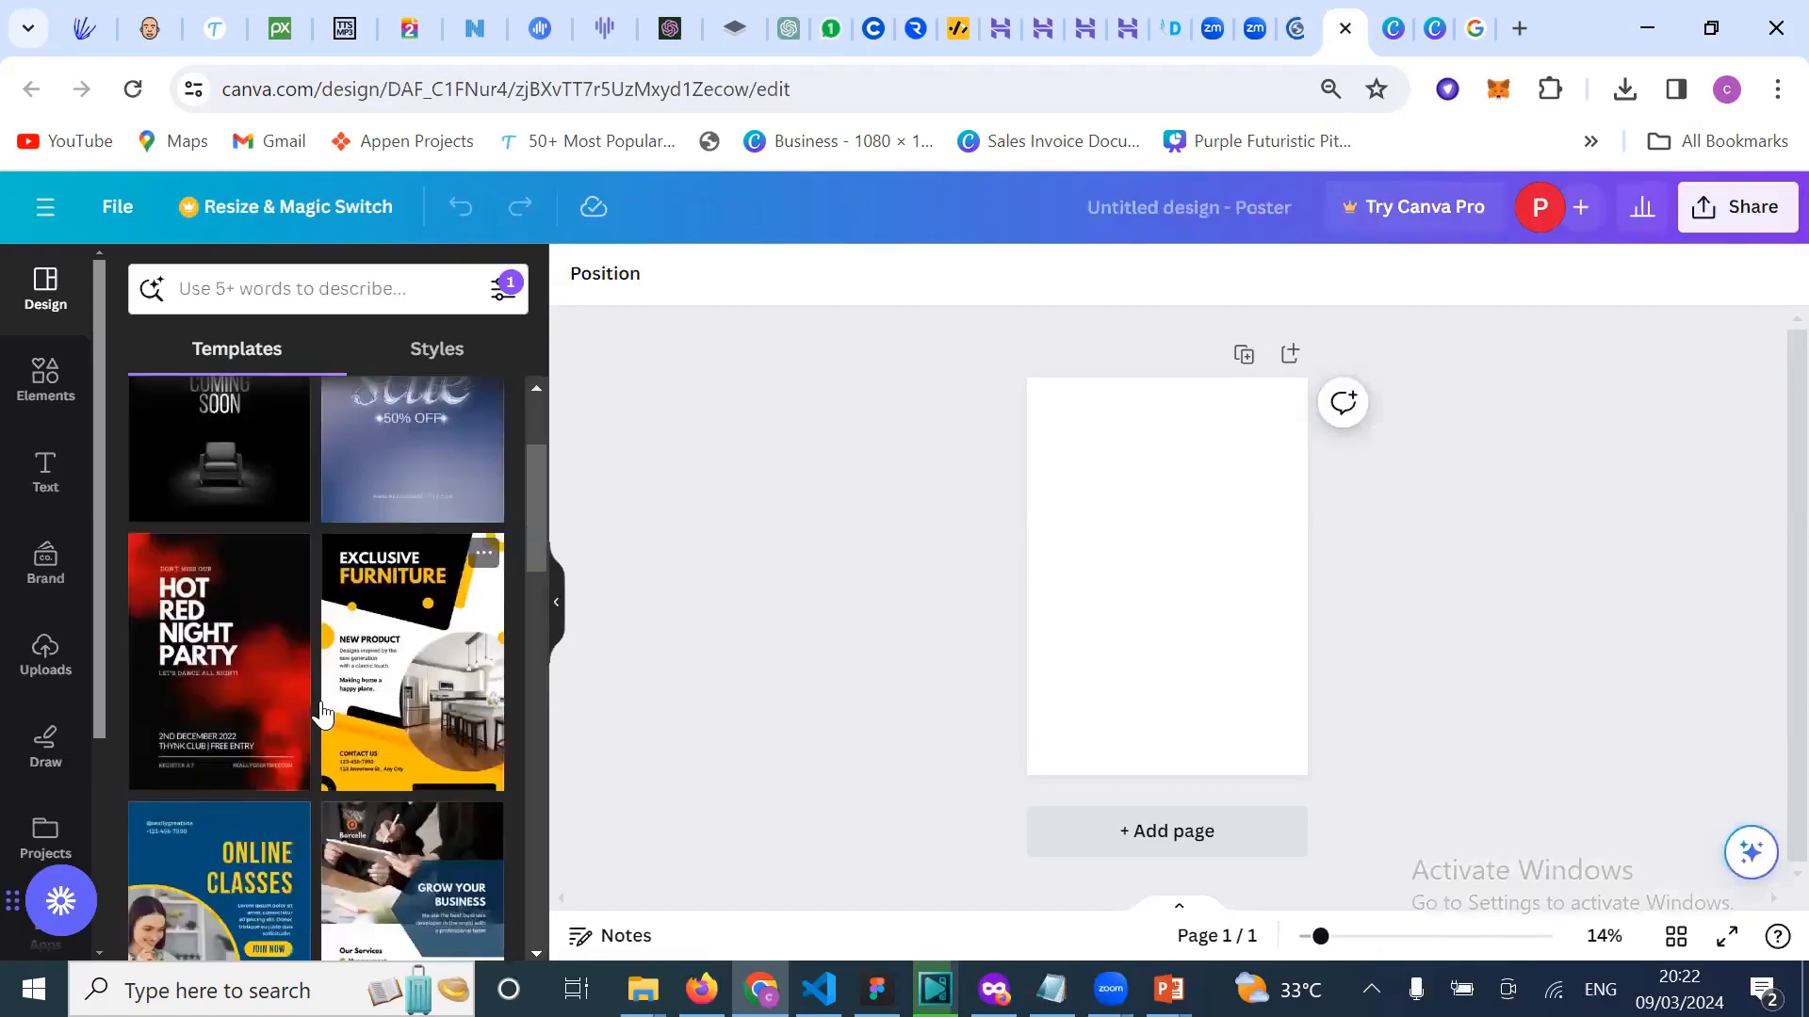
scroll(316, 754, down, 2)
scroll(306, 818, down, 4)
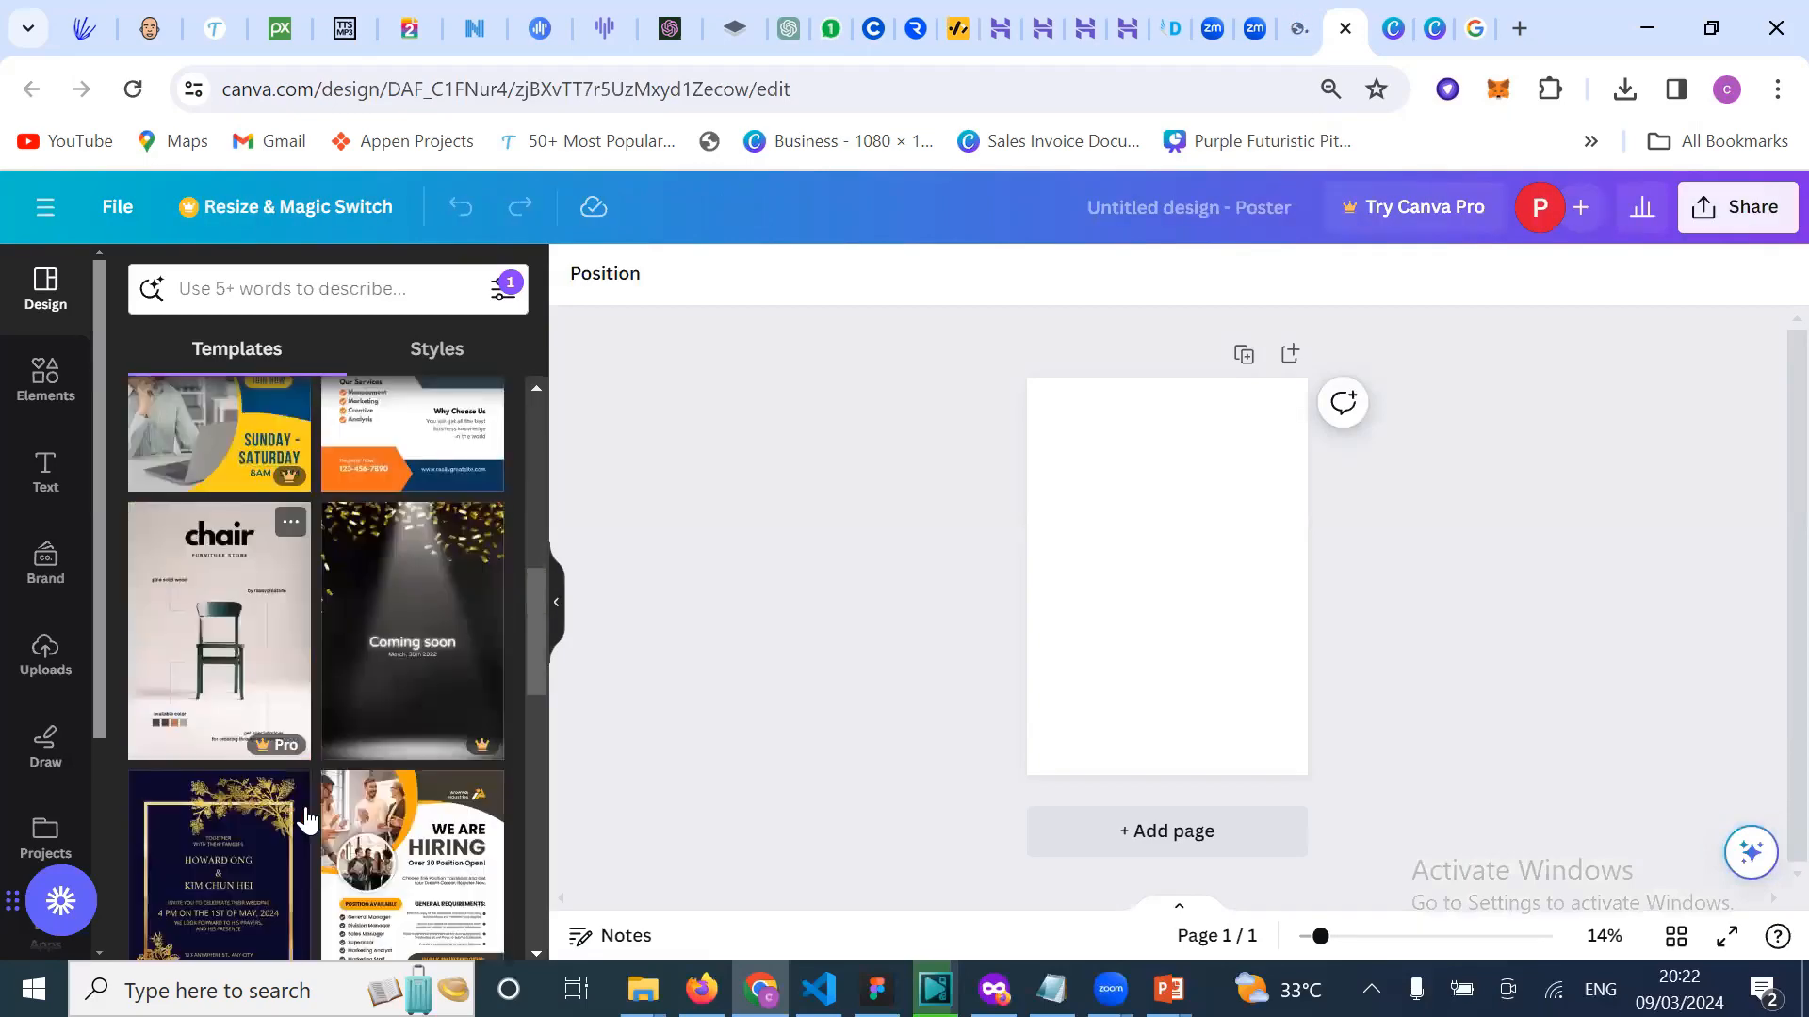
scroll(303, 819, down, 2)
scroll(334, 787, down, 1)
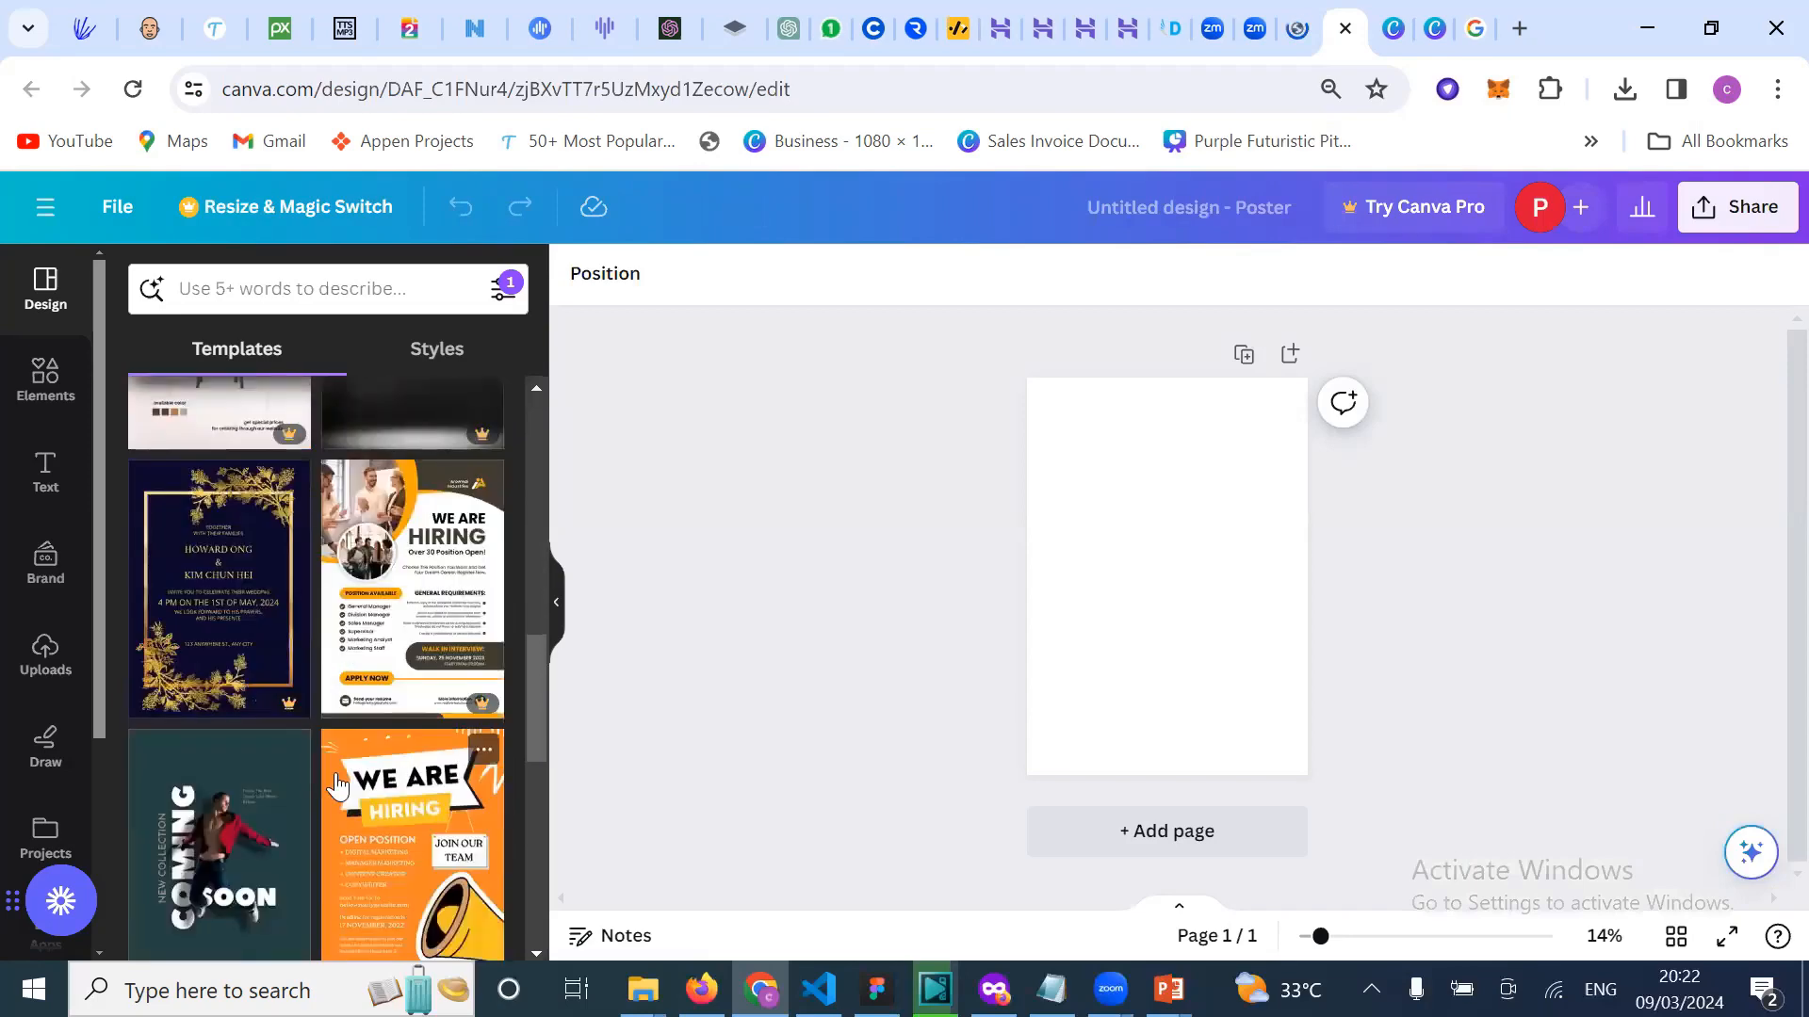
scroll(337, 785, down, 3)
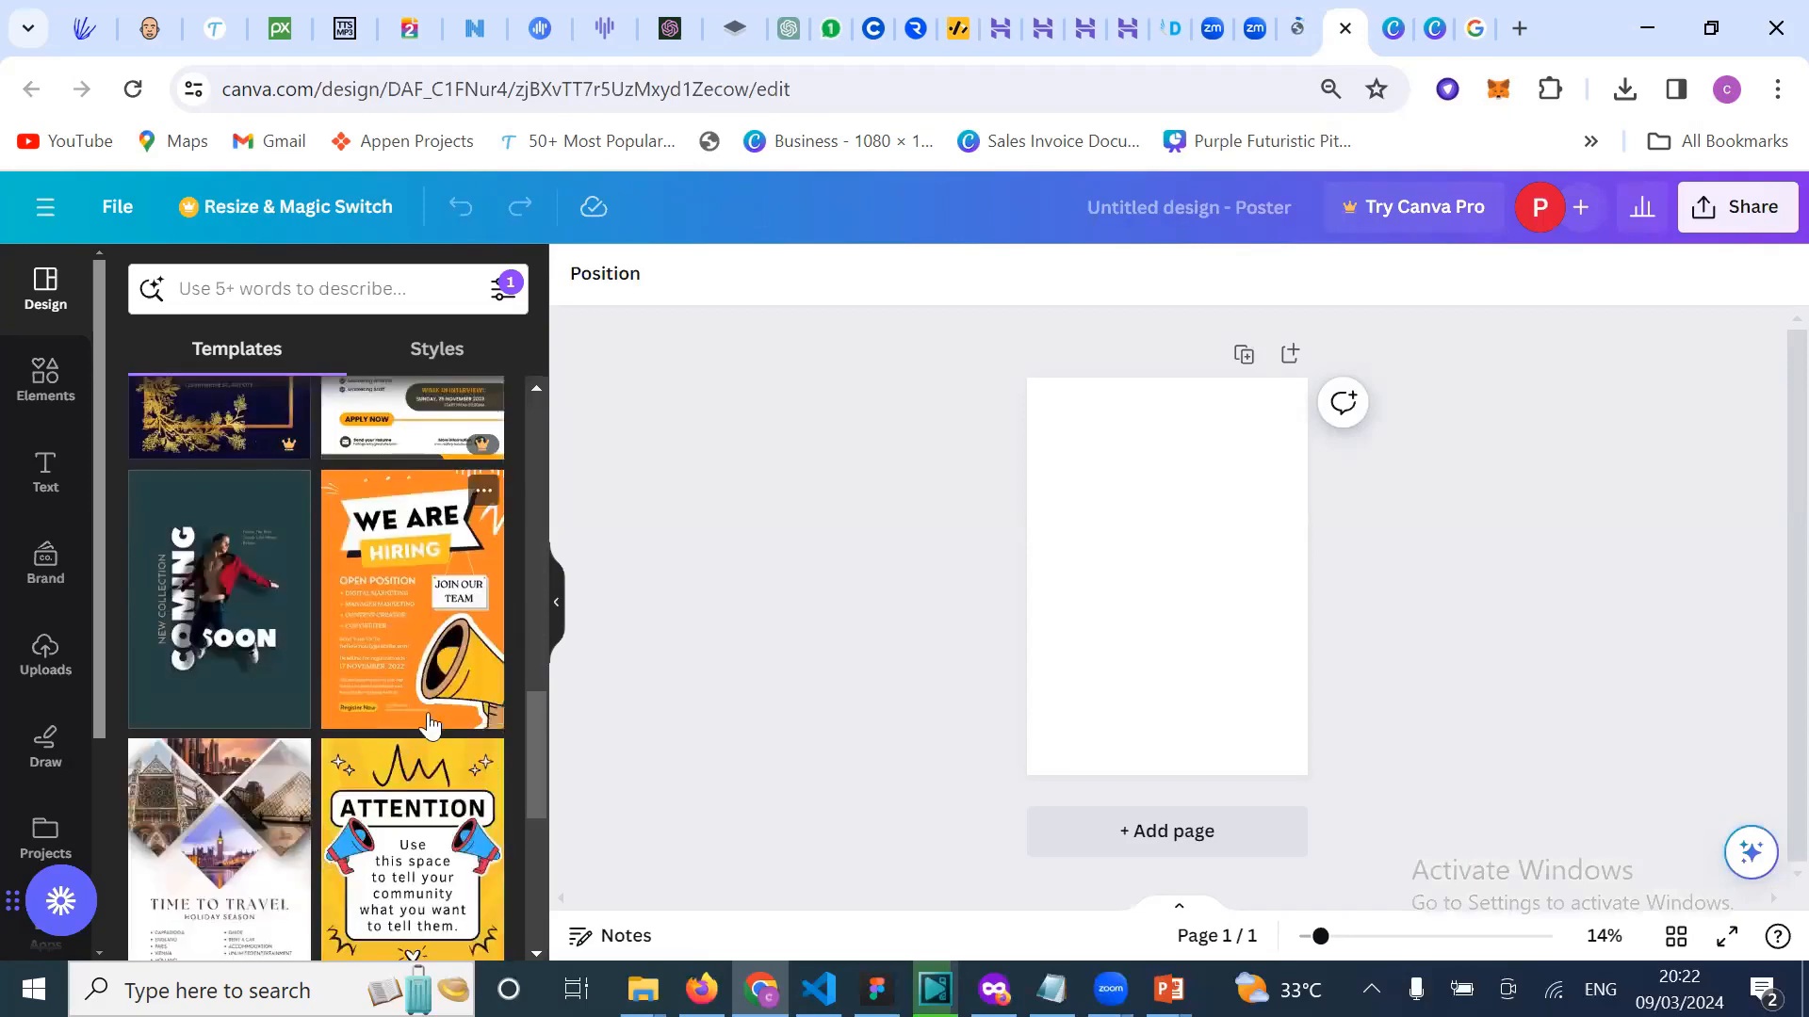
scroll(429, 730, down, 1)
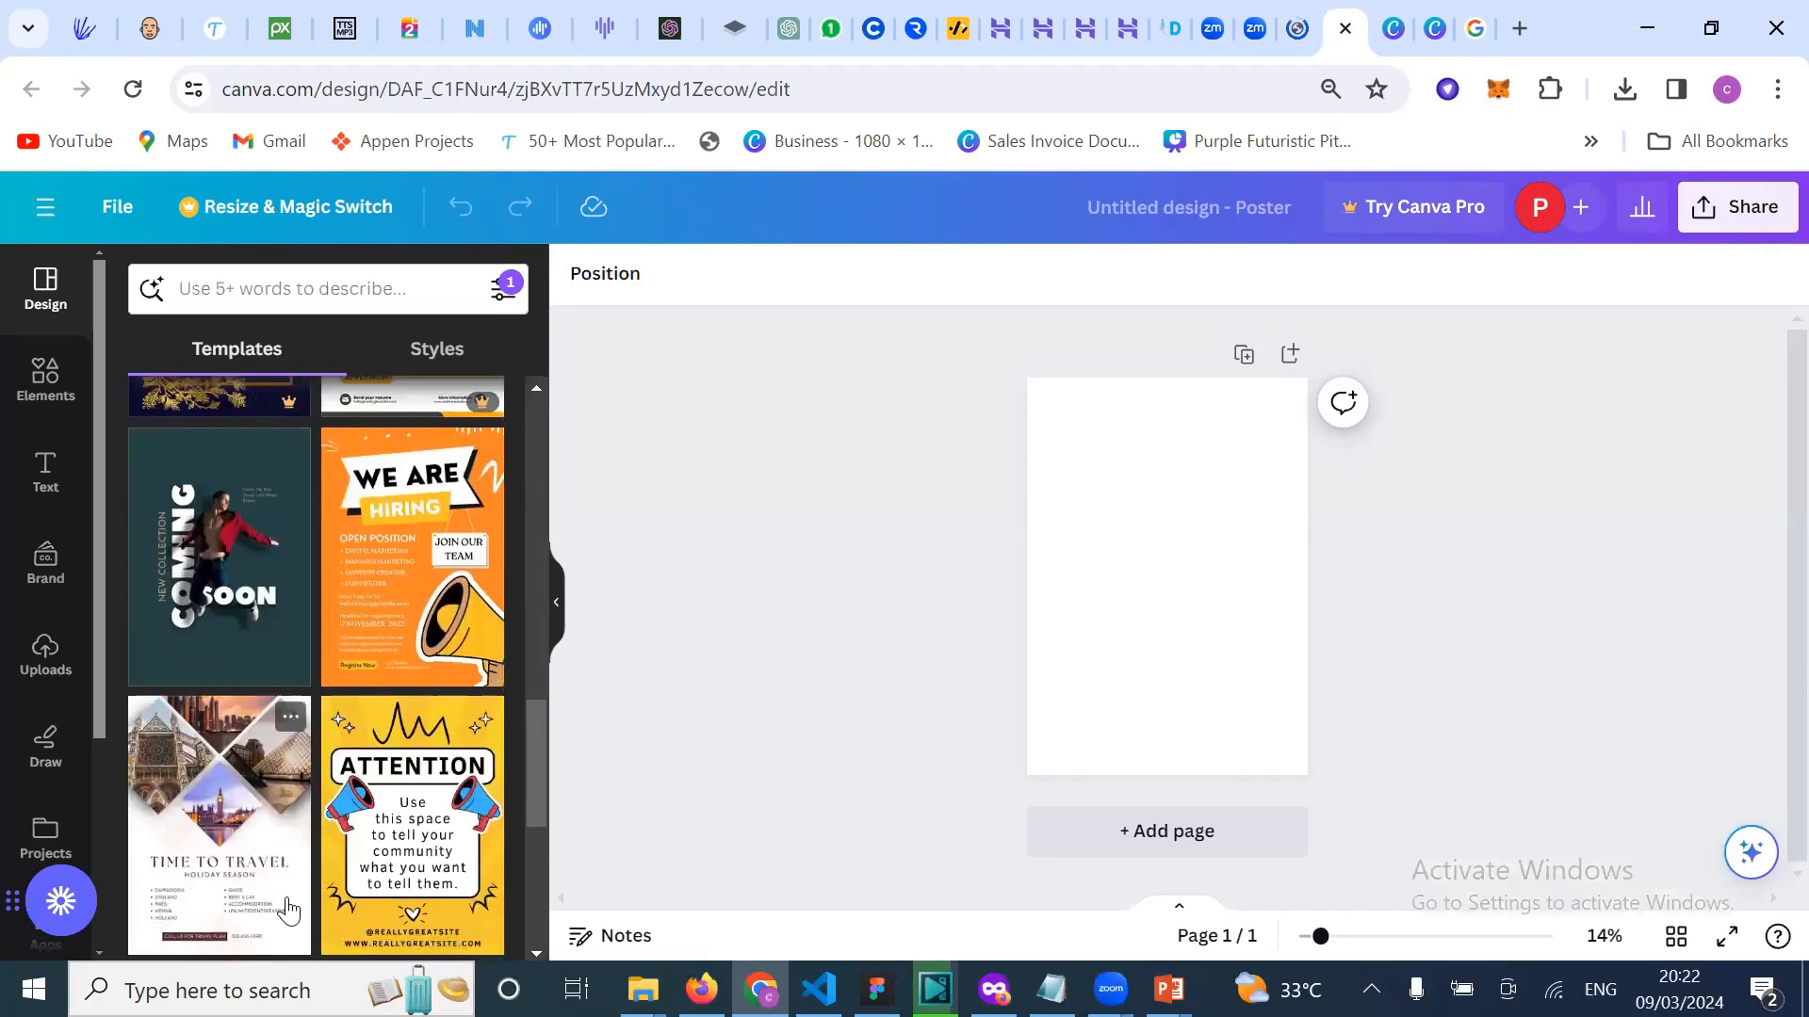
scroll(283, 876, down, 1)
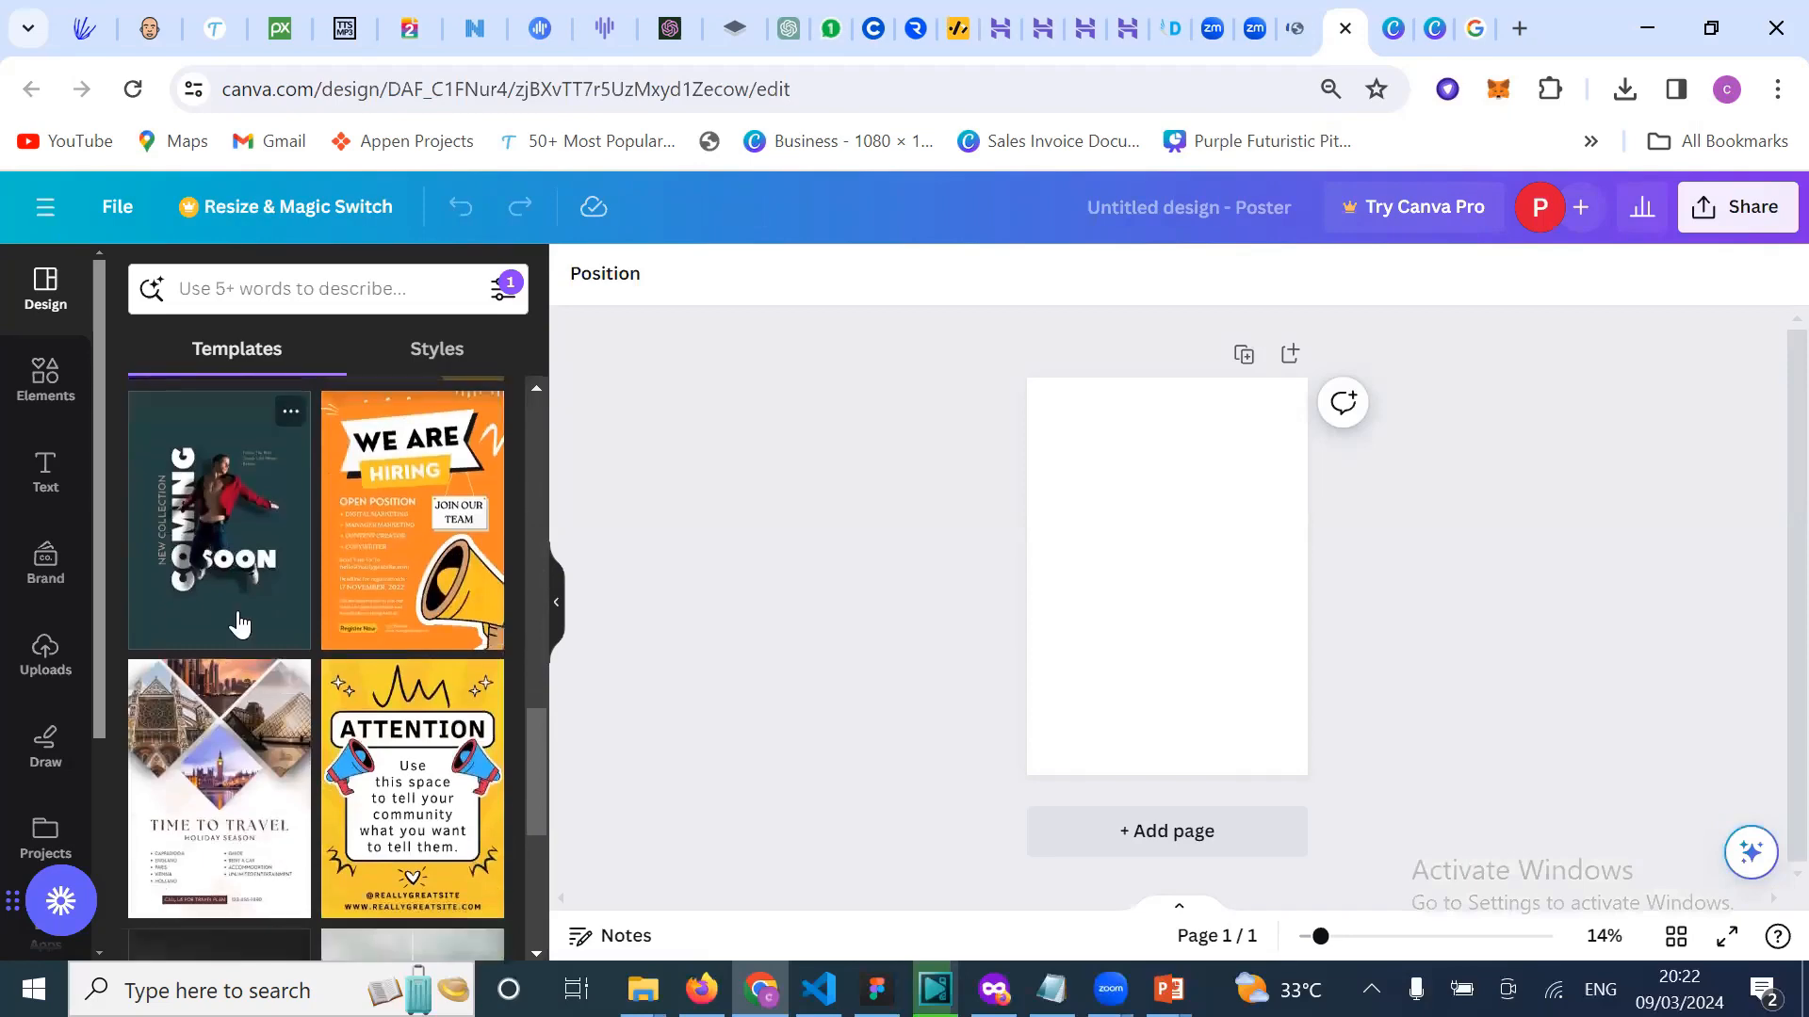
scroll(239, 624, up, 2)
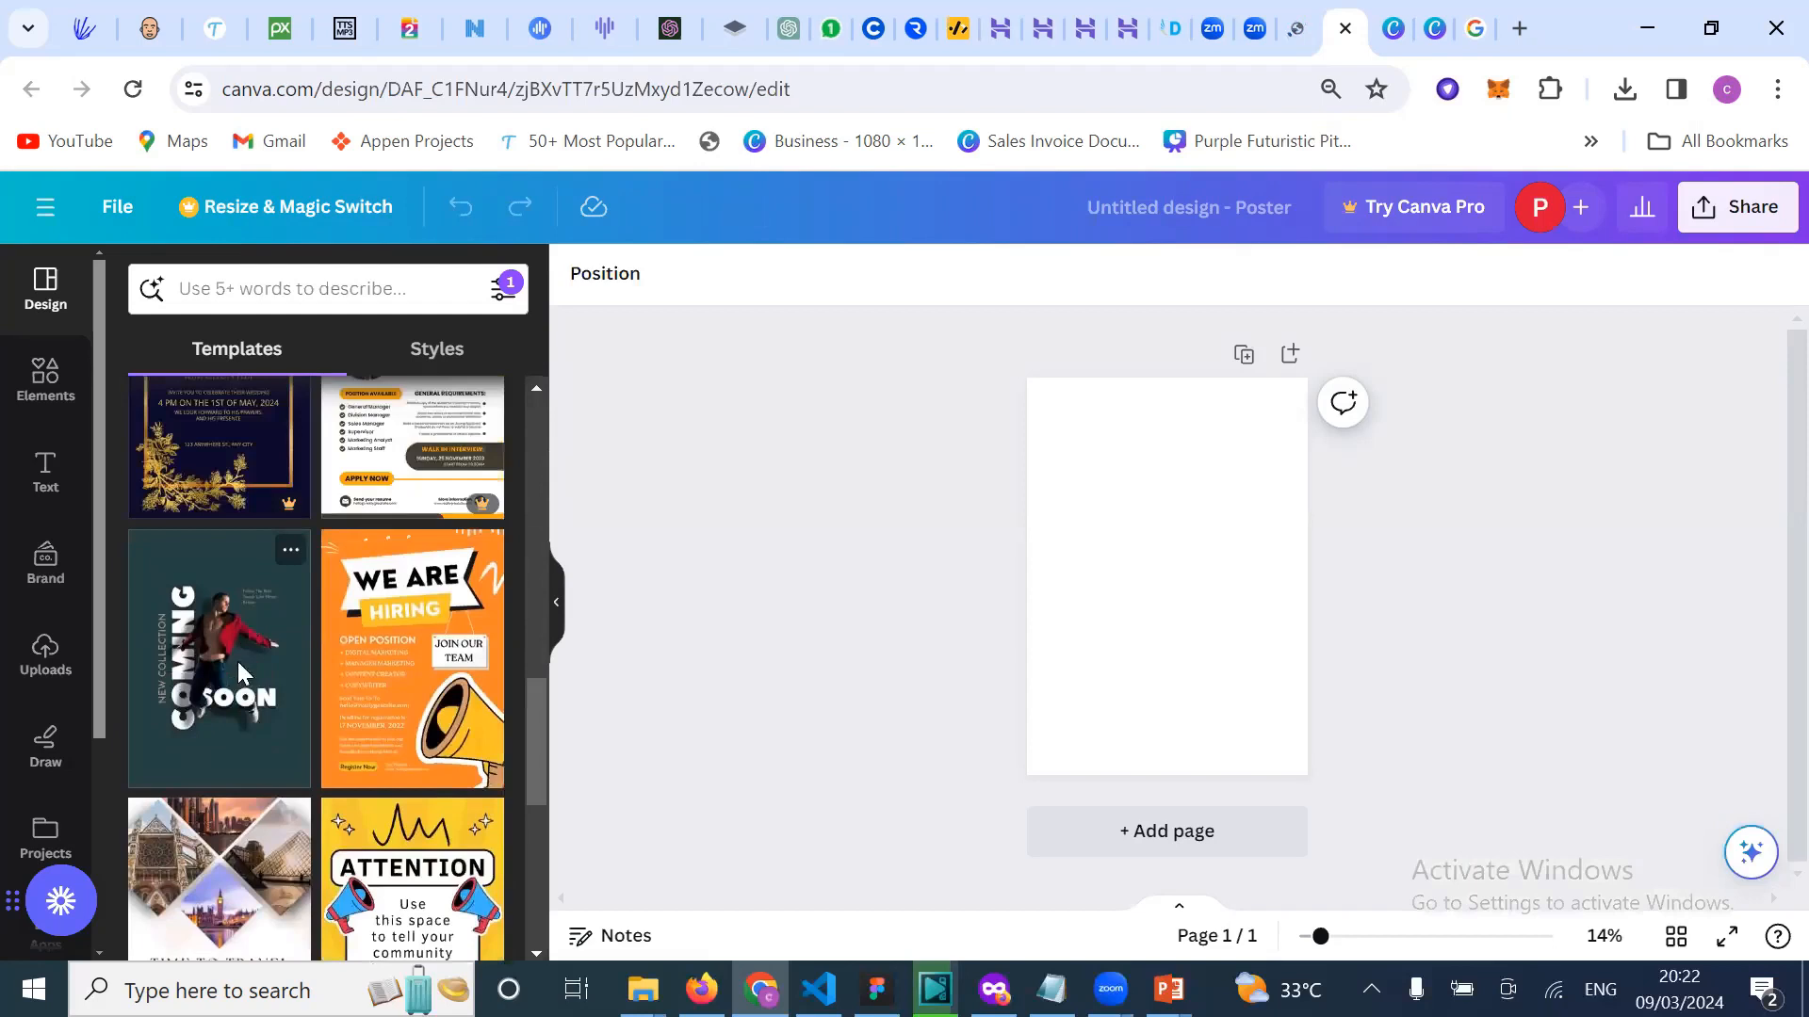
click(238, 661)
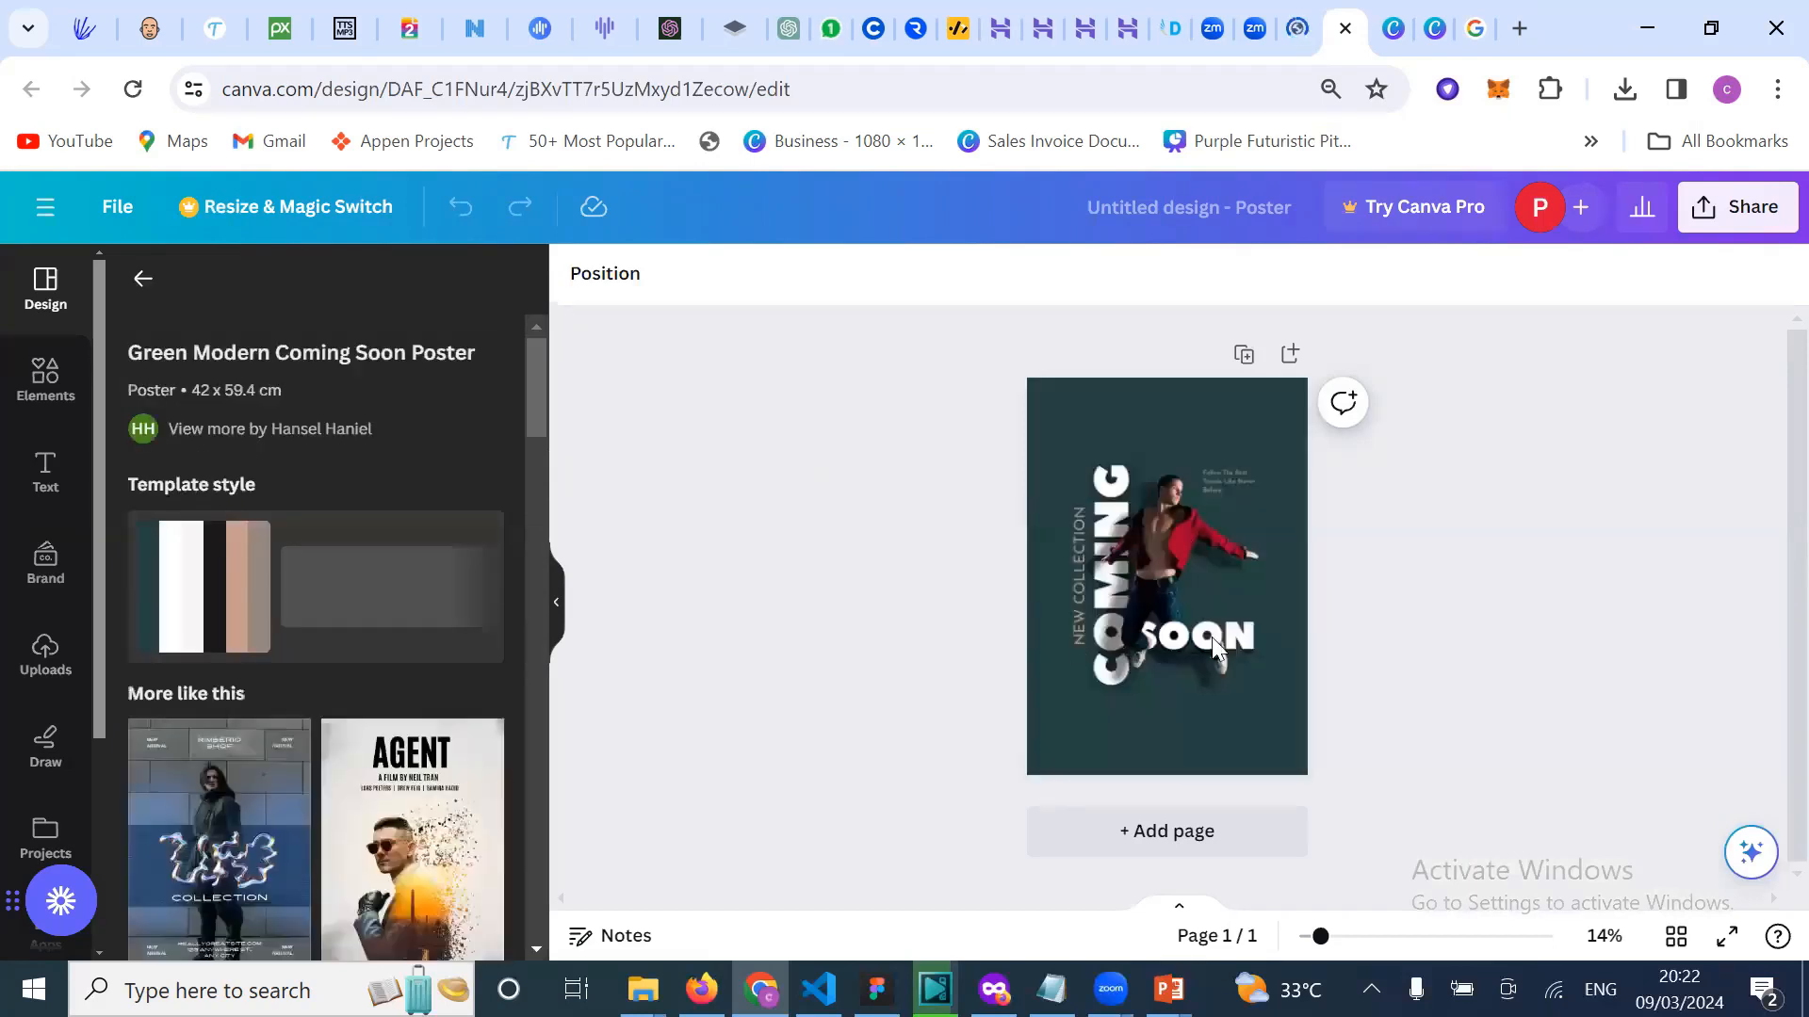
click(1135, 706)
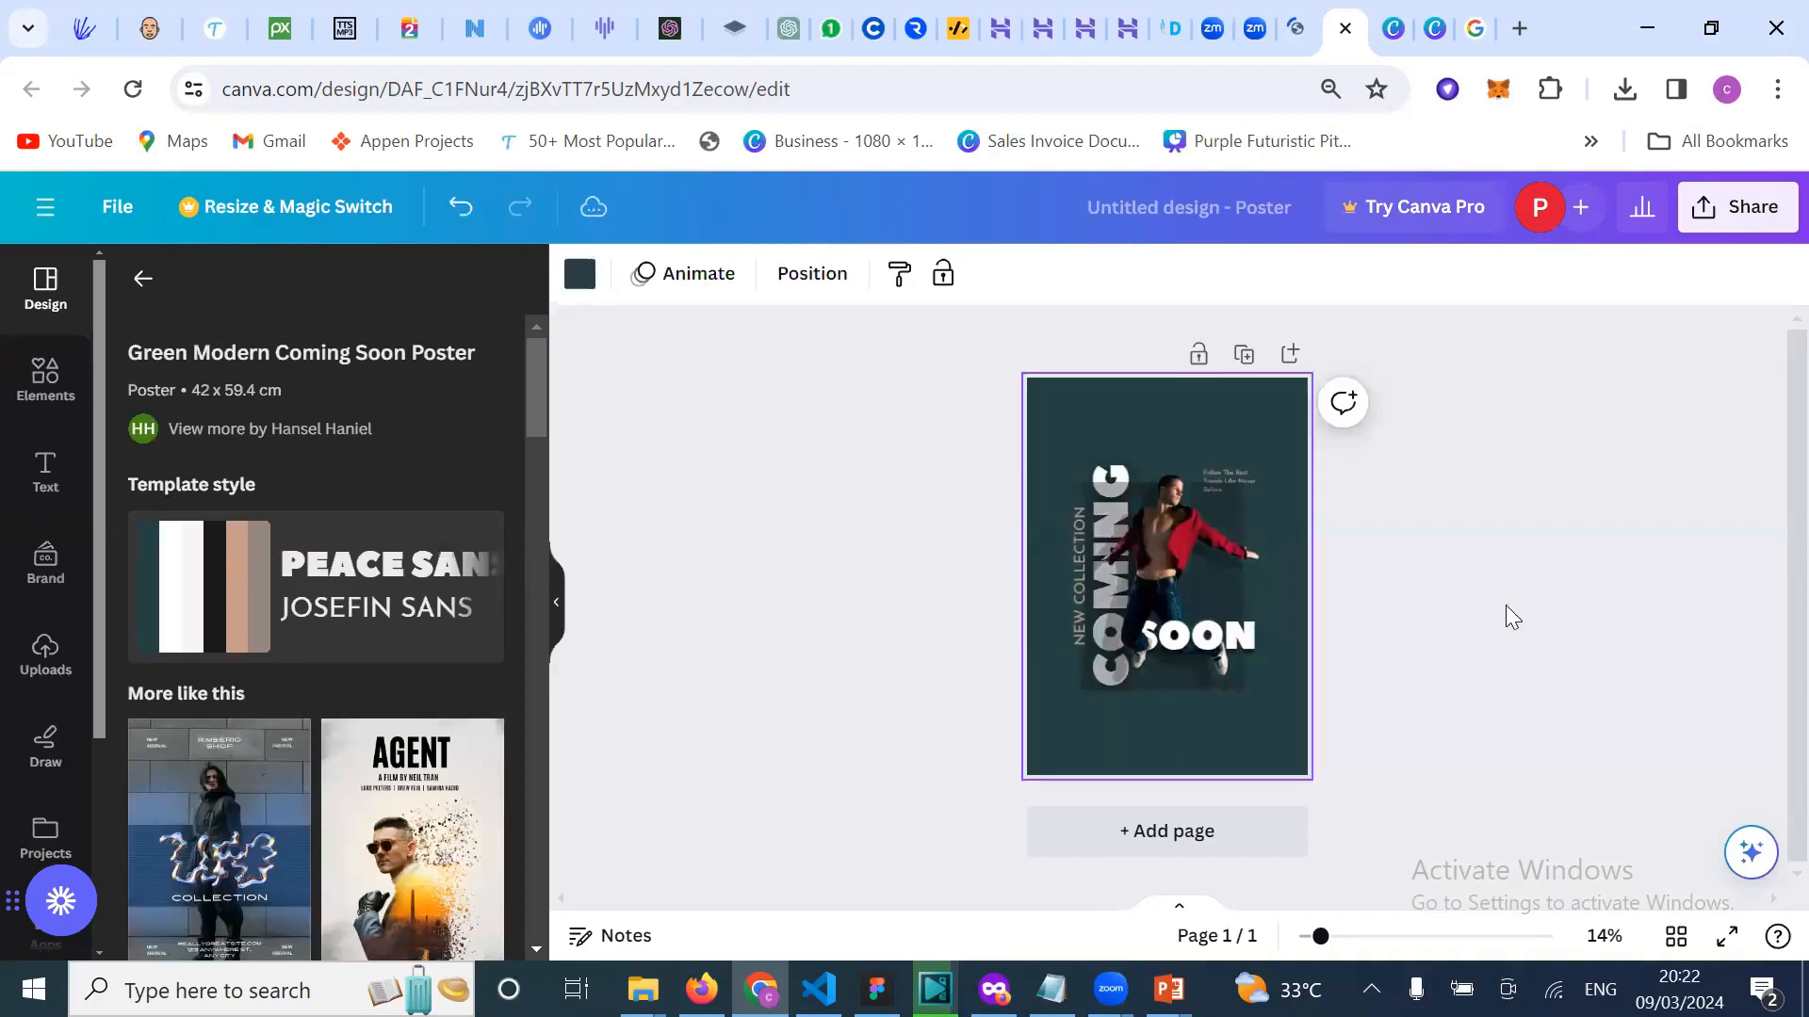
click(1257, 641)
scroll(1254, 639, up, 3)
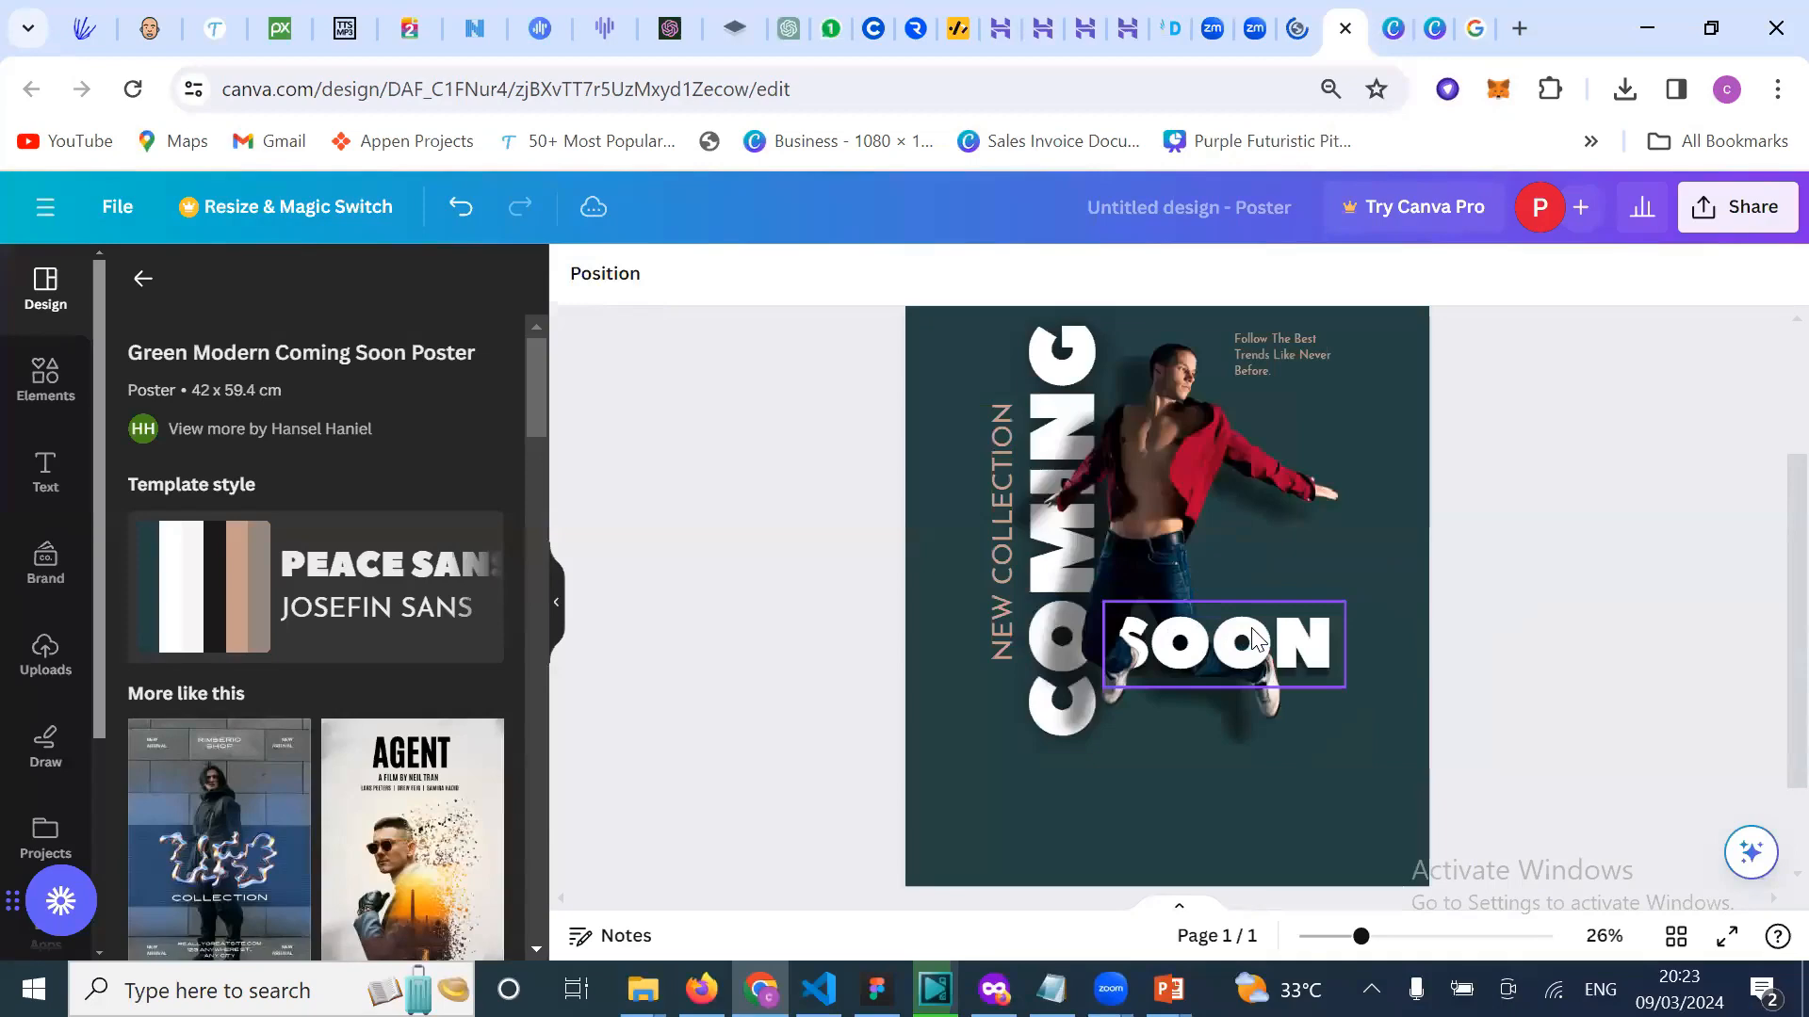
scroll(1253, 640, up, 2)
scroll(1251, 624, up, 2)
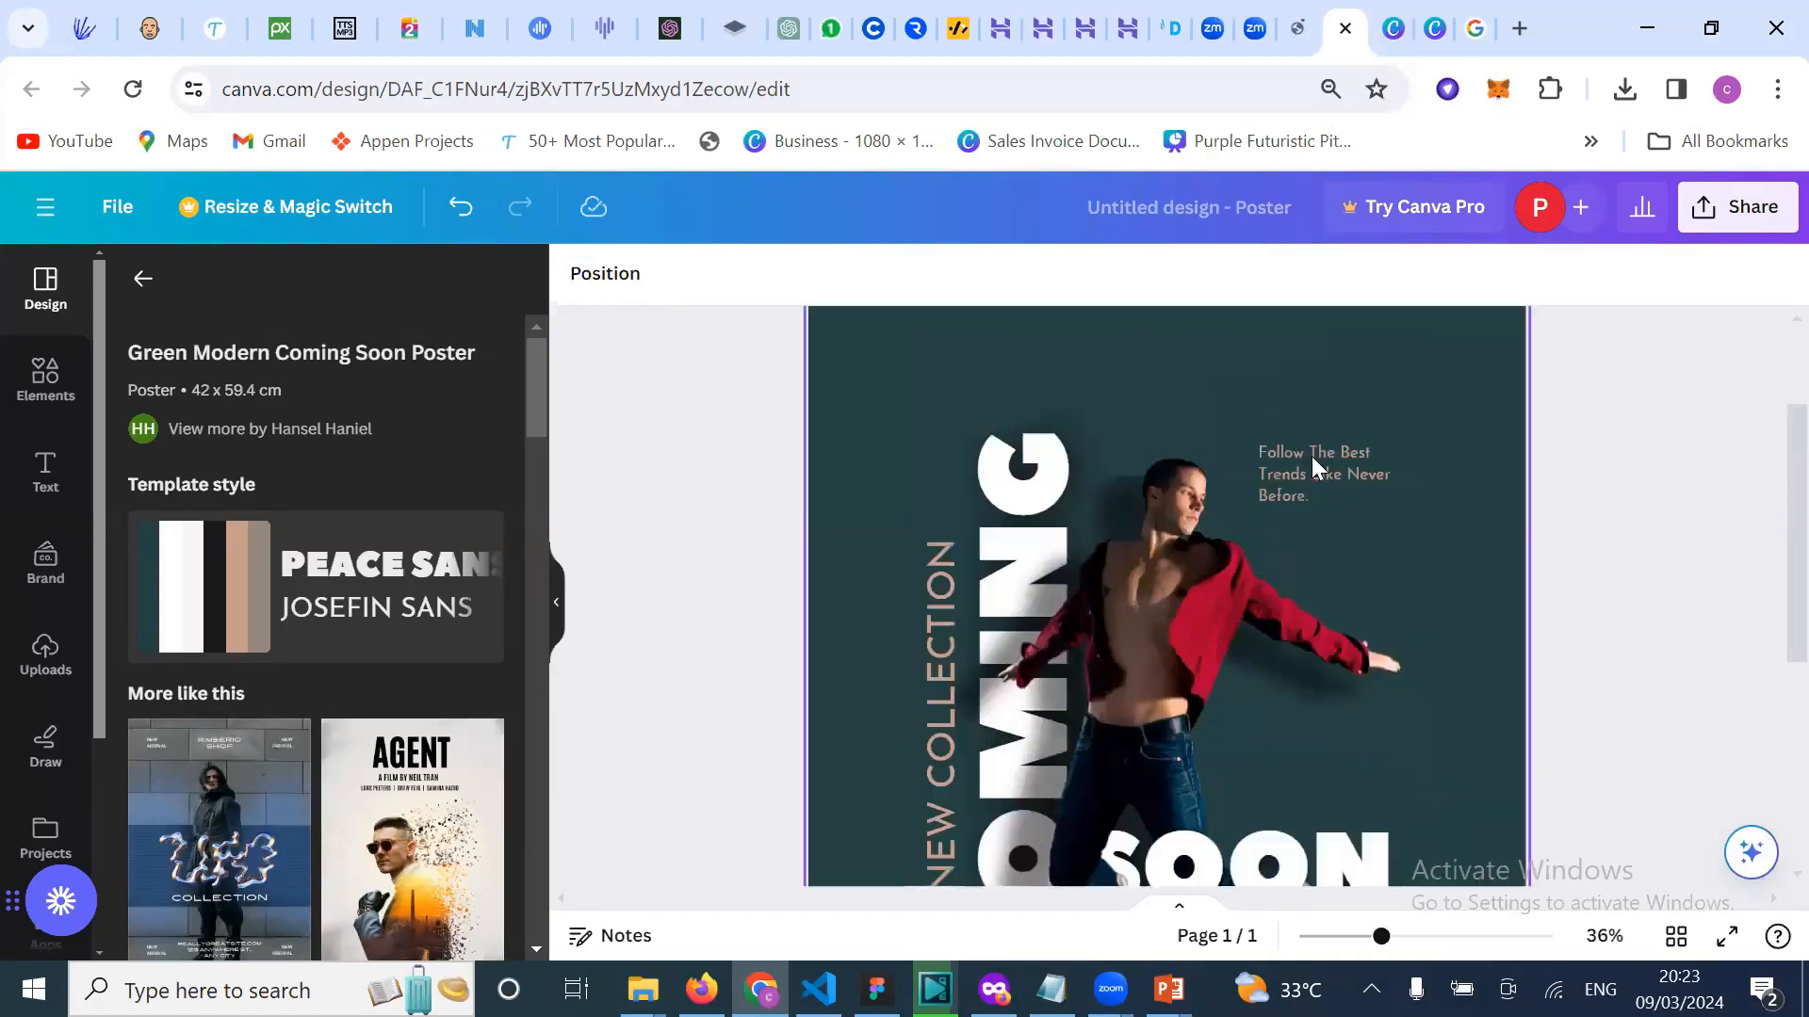
scroll(932, 692, down, 1)
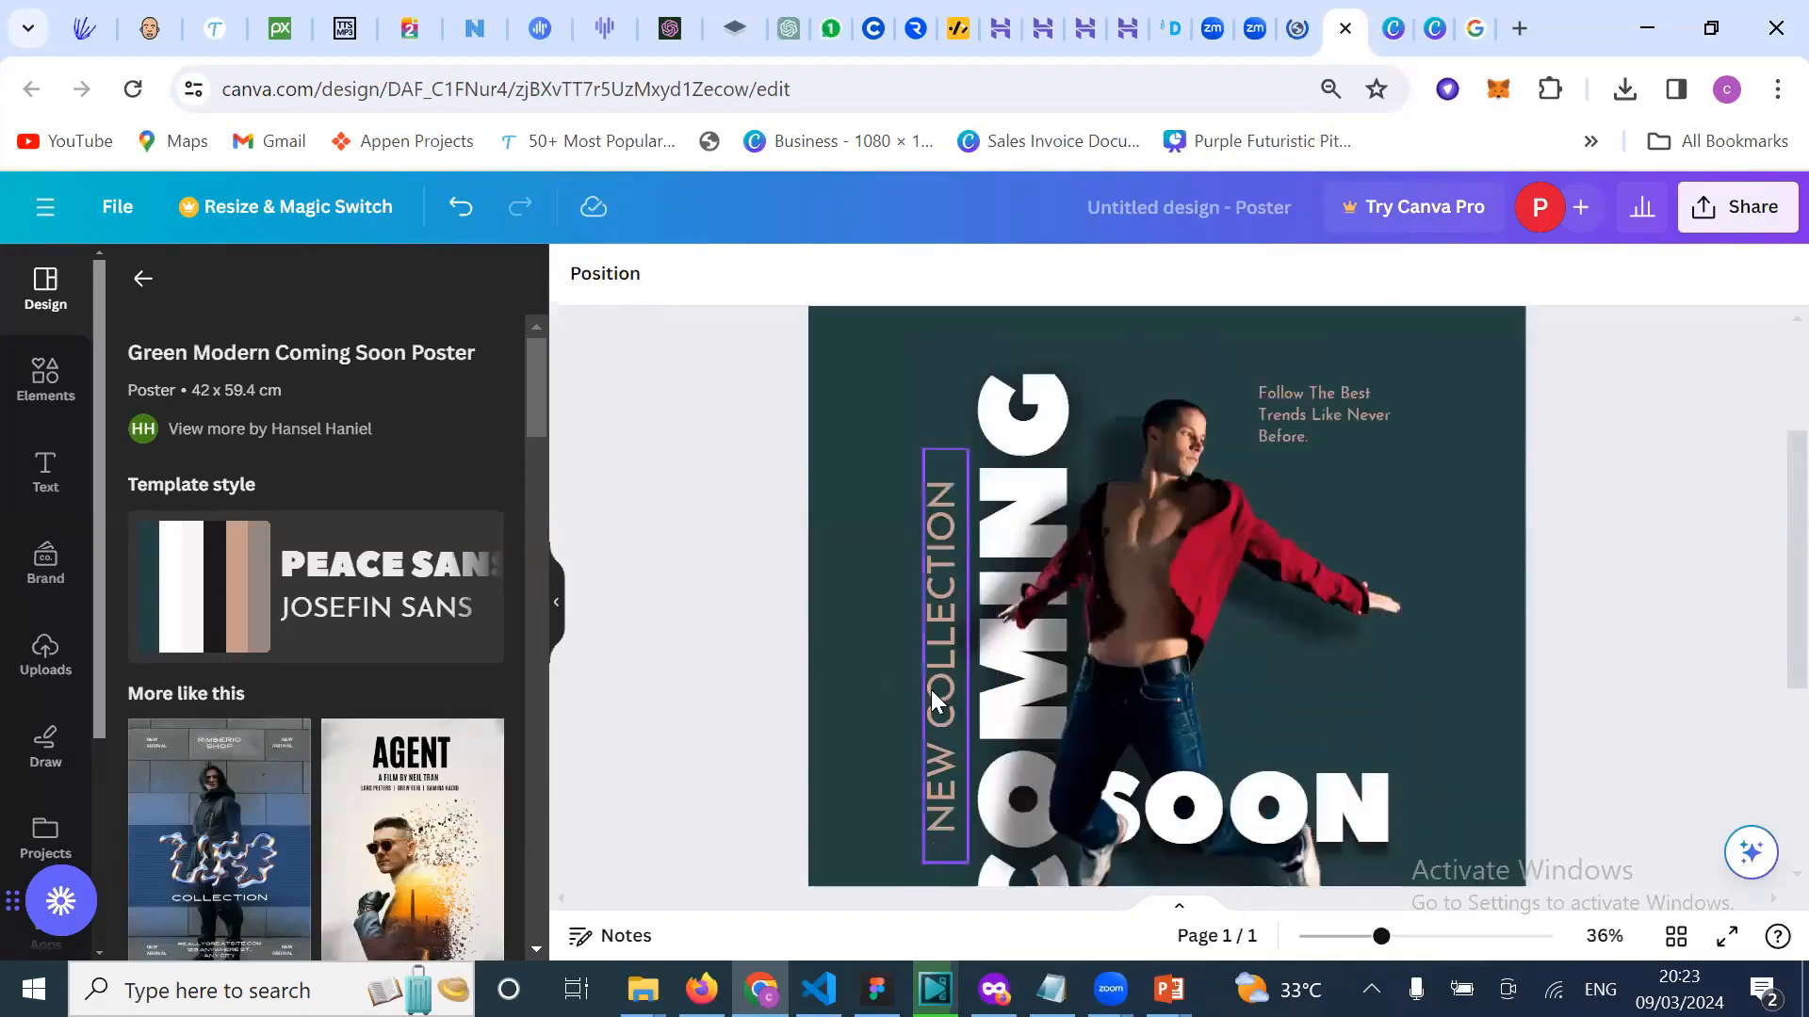
scroll(937, 559, down, 3)
scroll(1180, 553, up, 3)
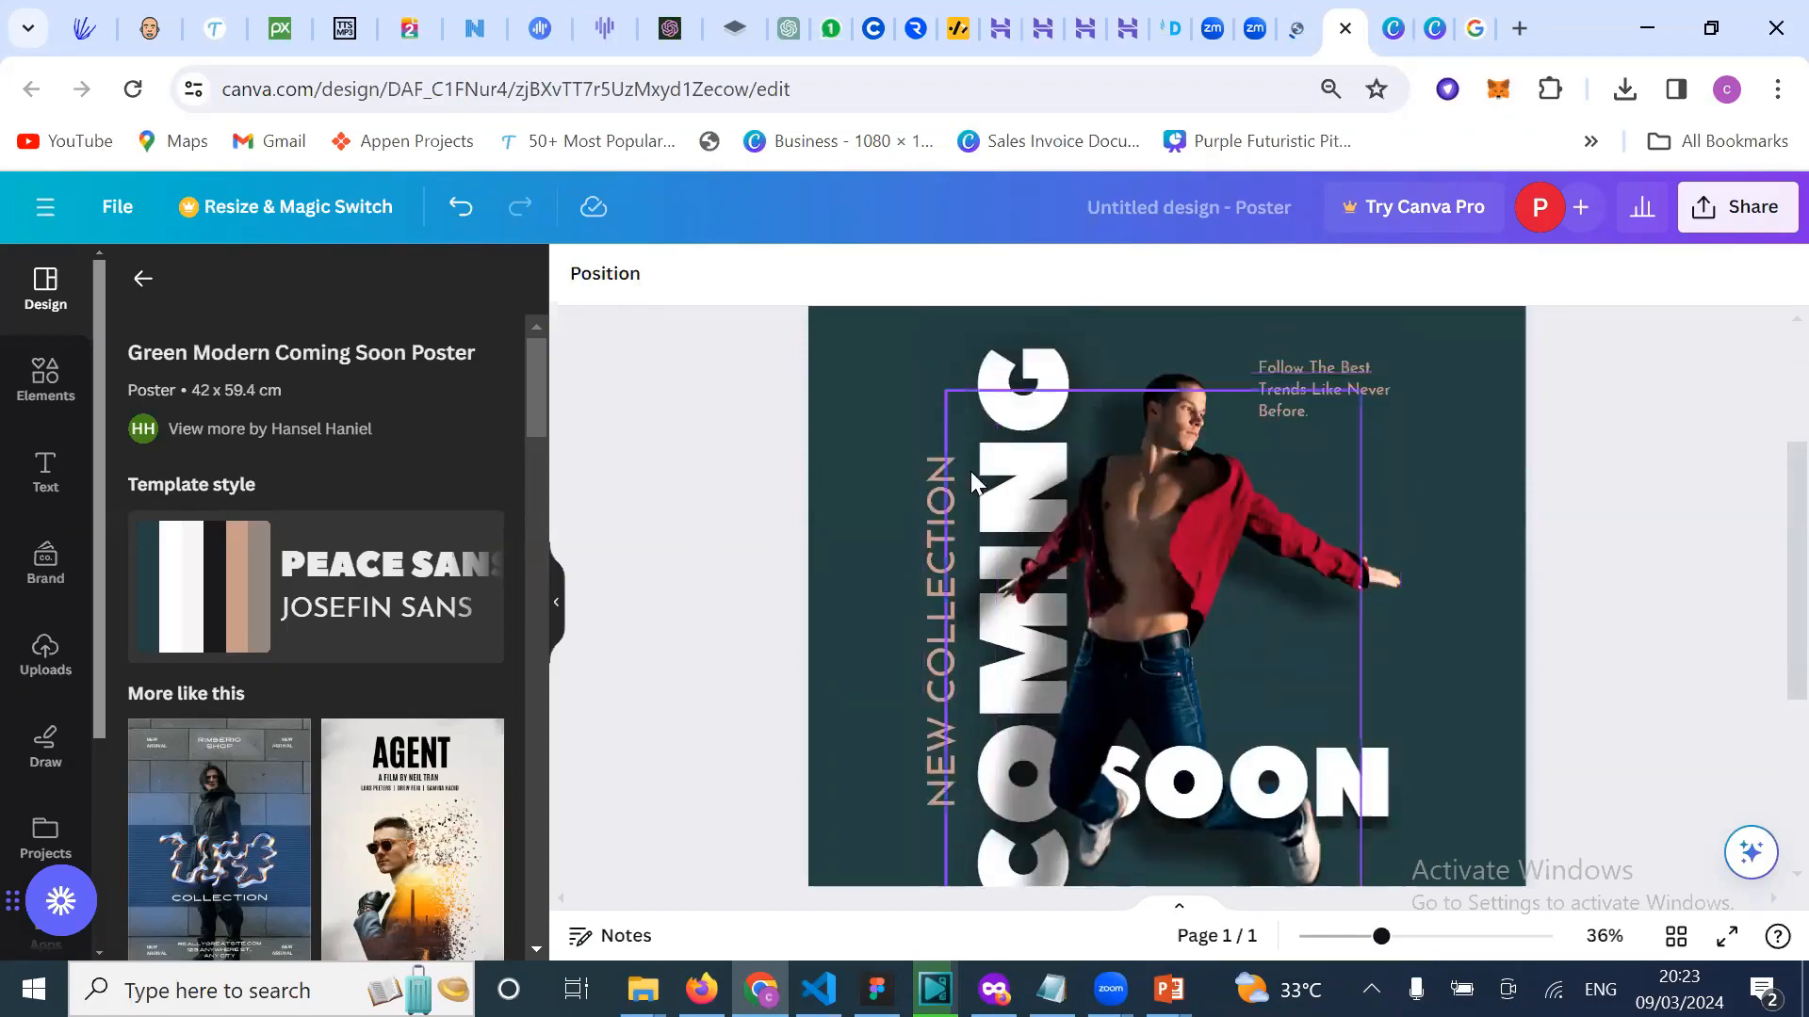
scroll(1455, 452, up, 1)
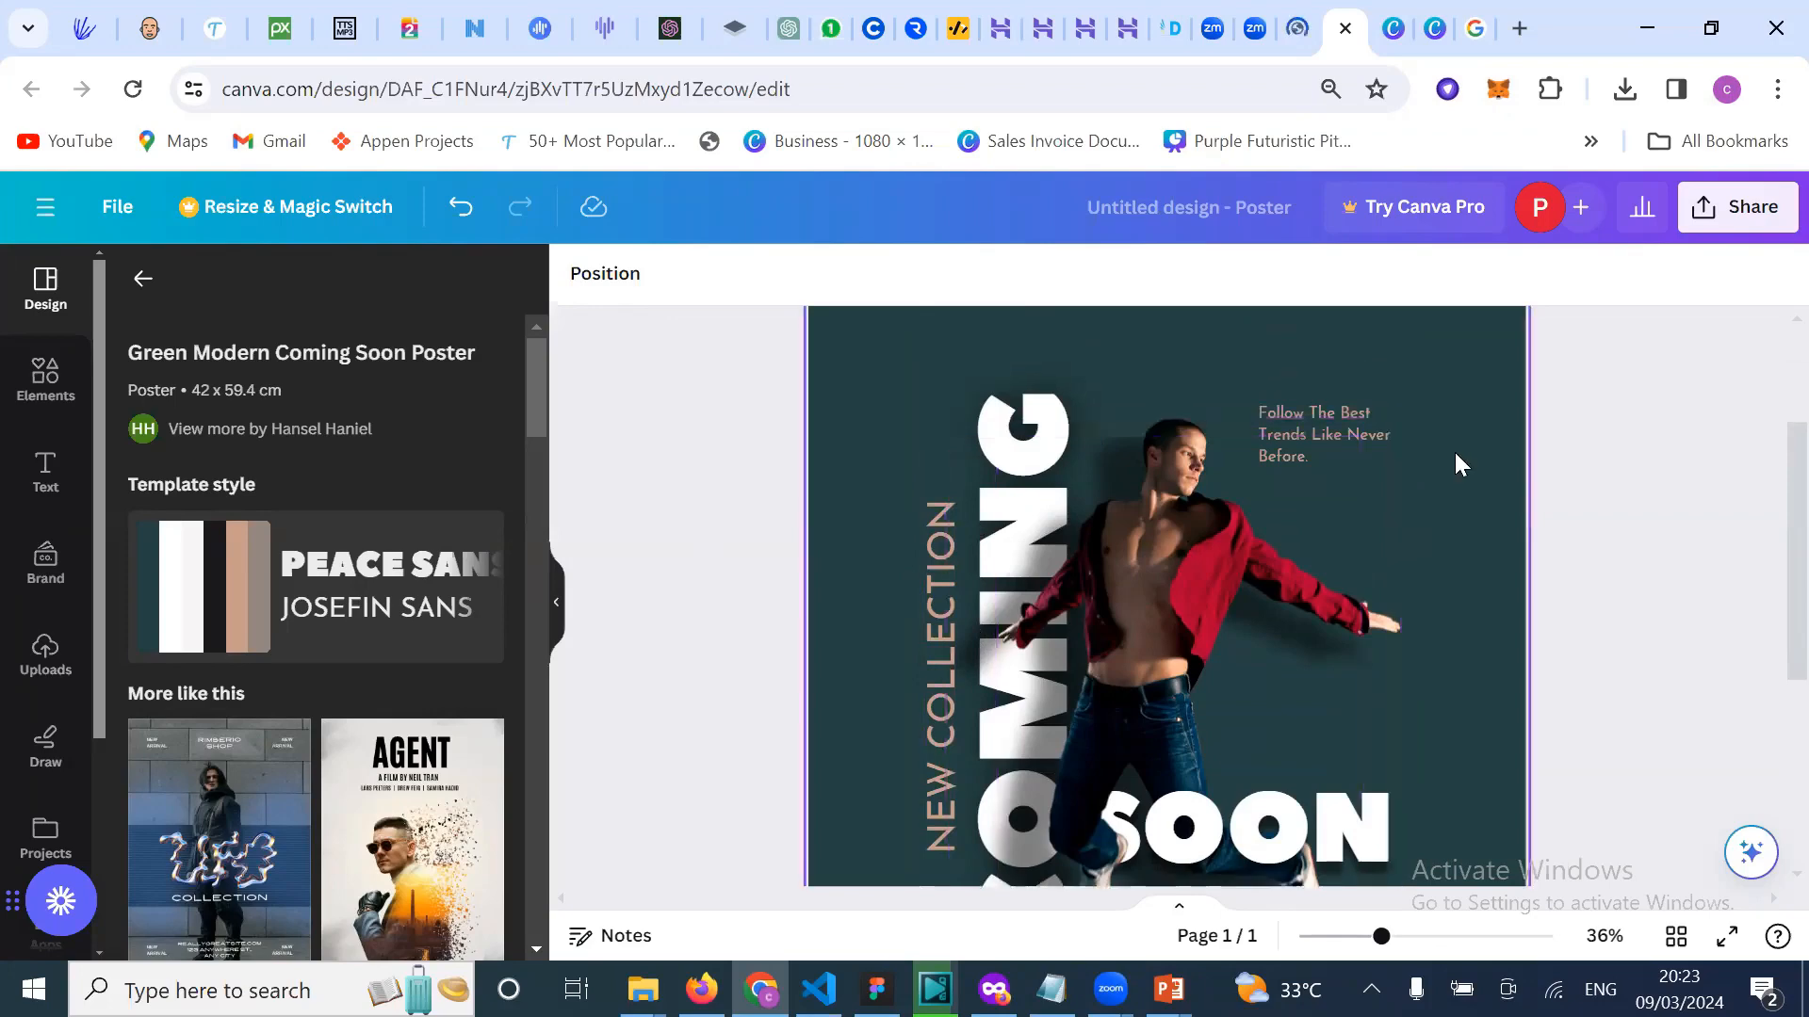
scroll(1454, 452, down, 2)
scroll(1454, 463, down, 1)
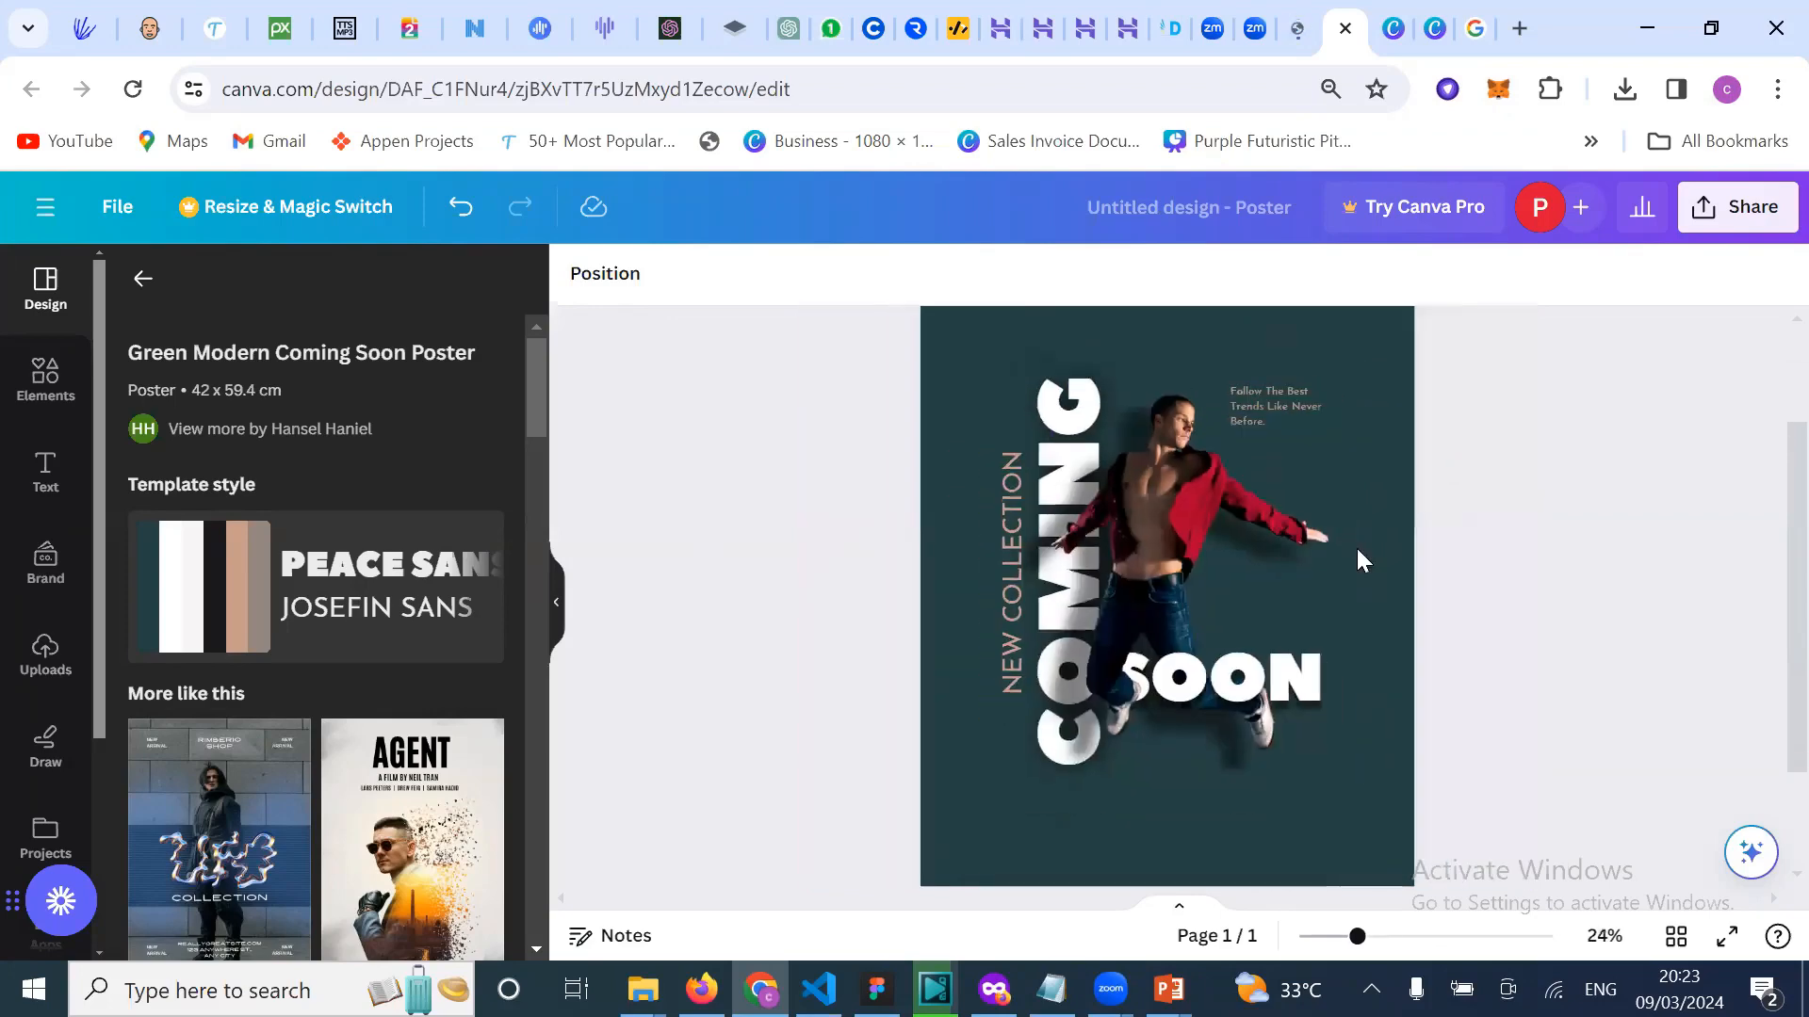
scroll(1357, 560, down, 2)
scroll(1357, 560, up, 5)
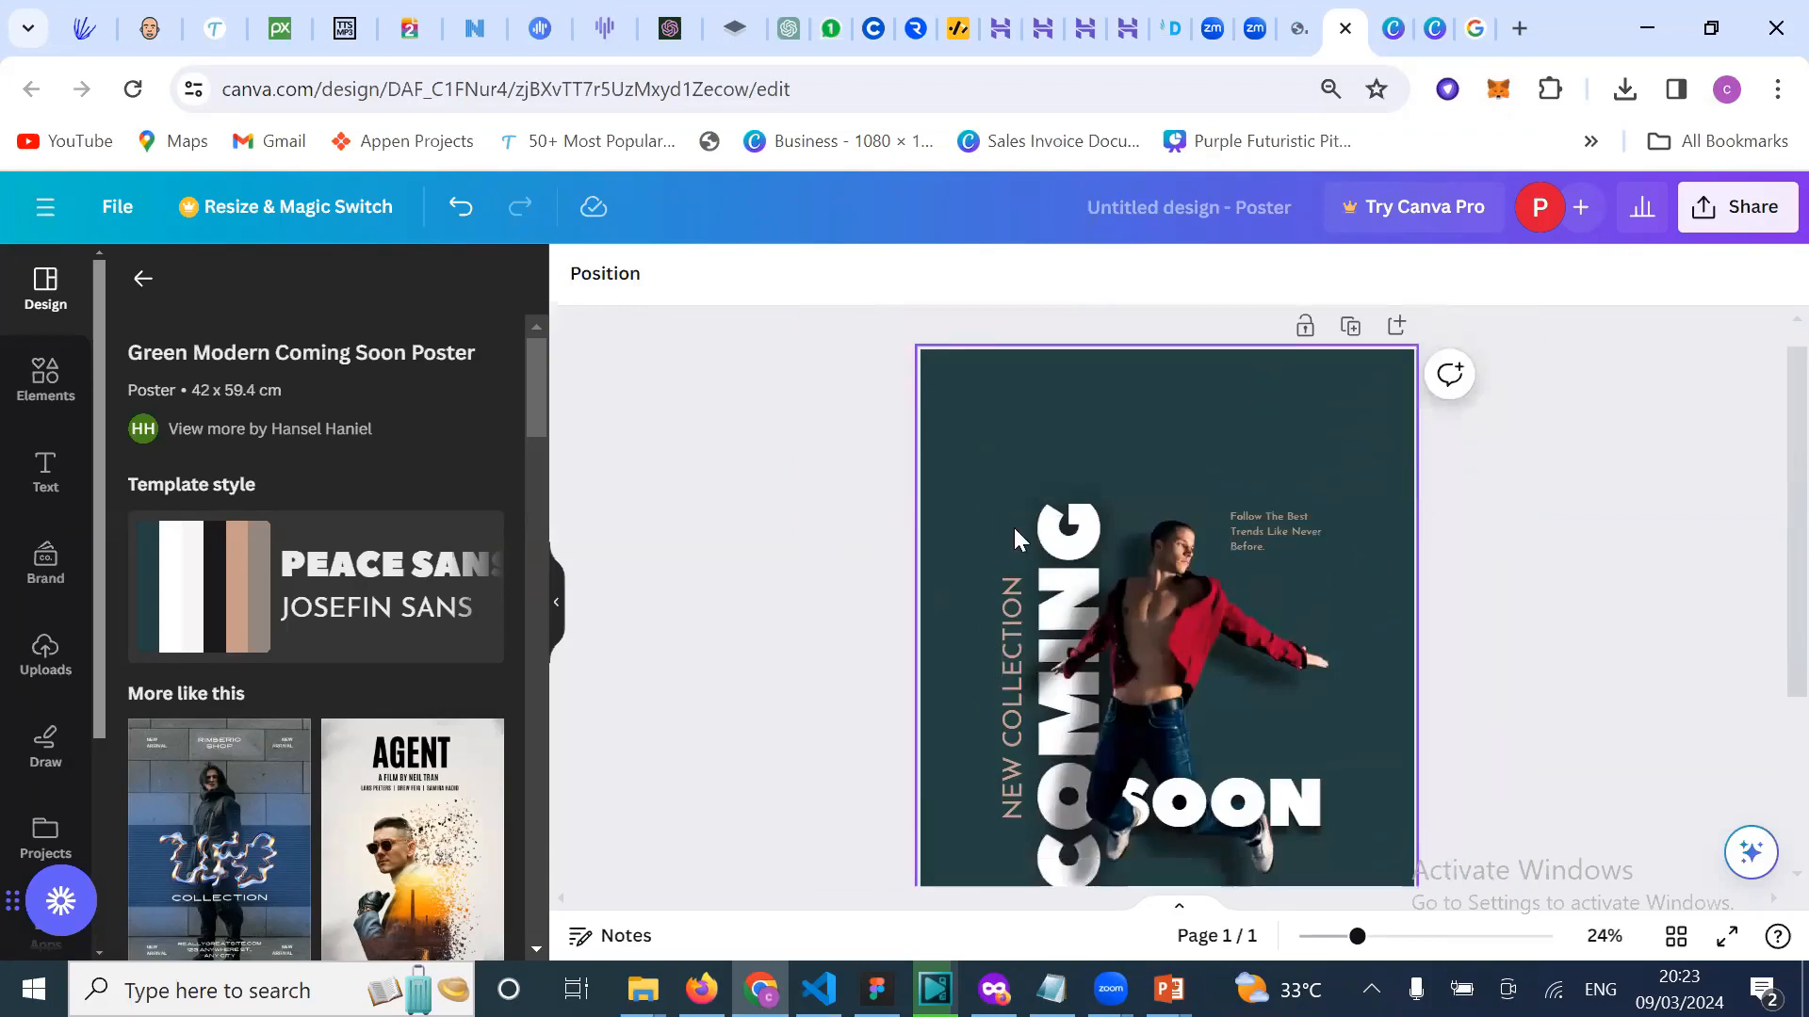
scroll(1037, 444, down, 3)
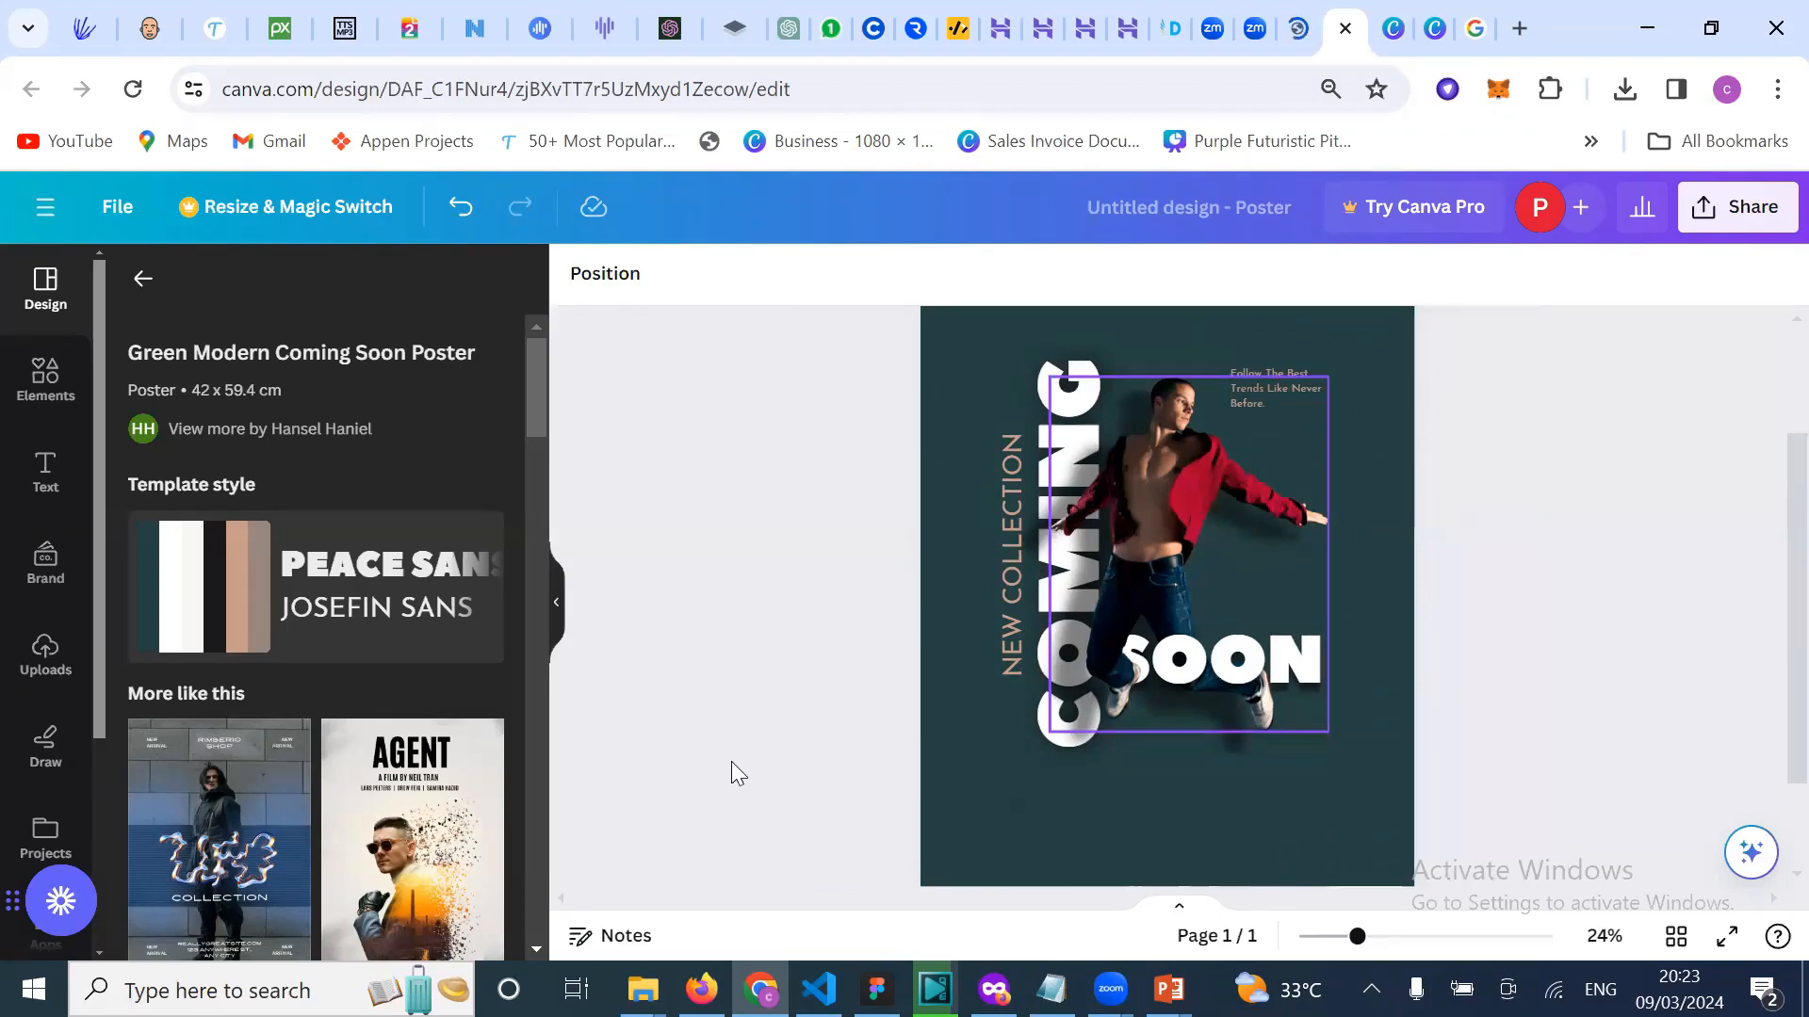
scroll(735, 773, down, 1)
scroll(419, 789, down, 2)
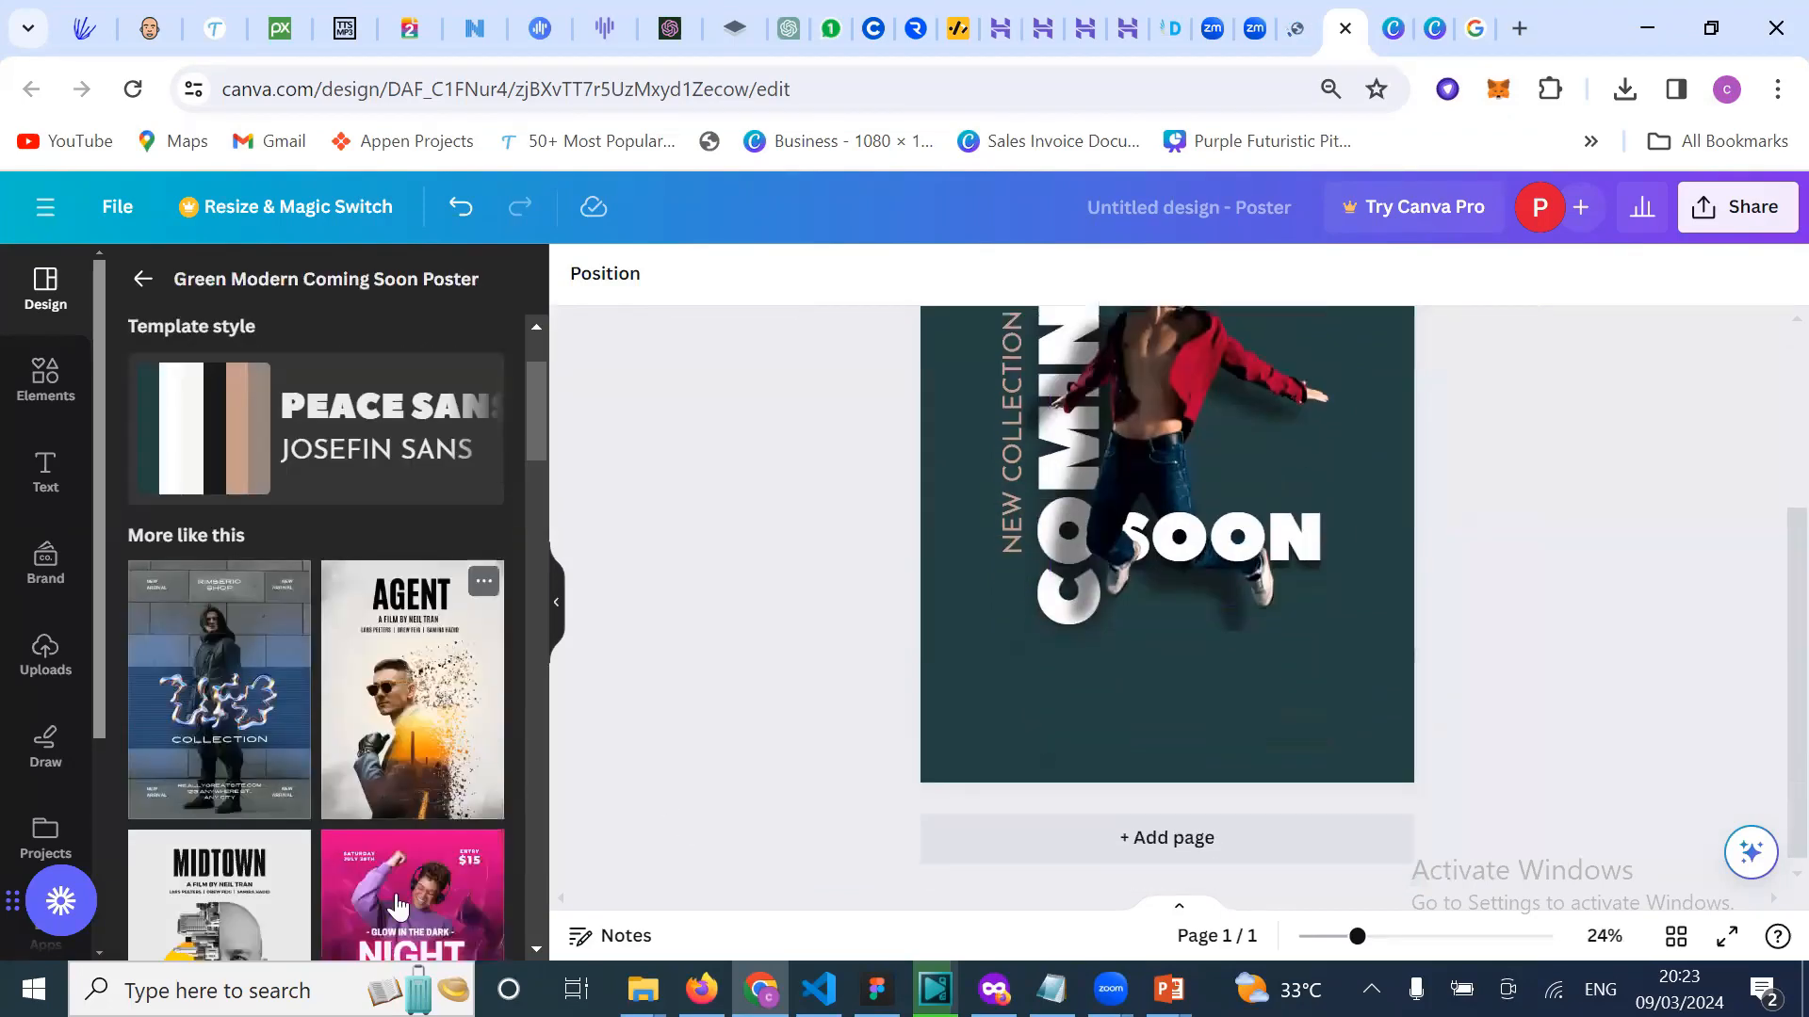
scroll(398, 907, down, 3)
scroll(441, 561, down, 2)
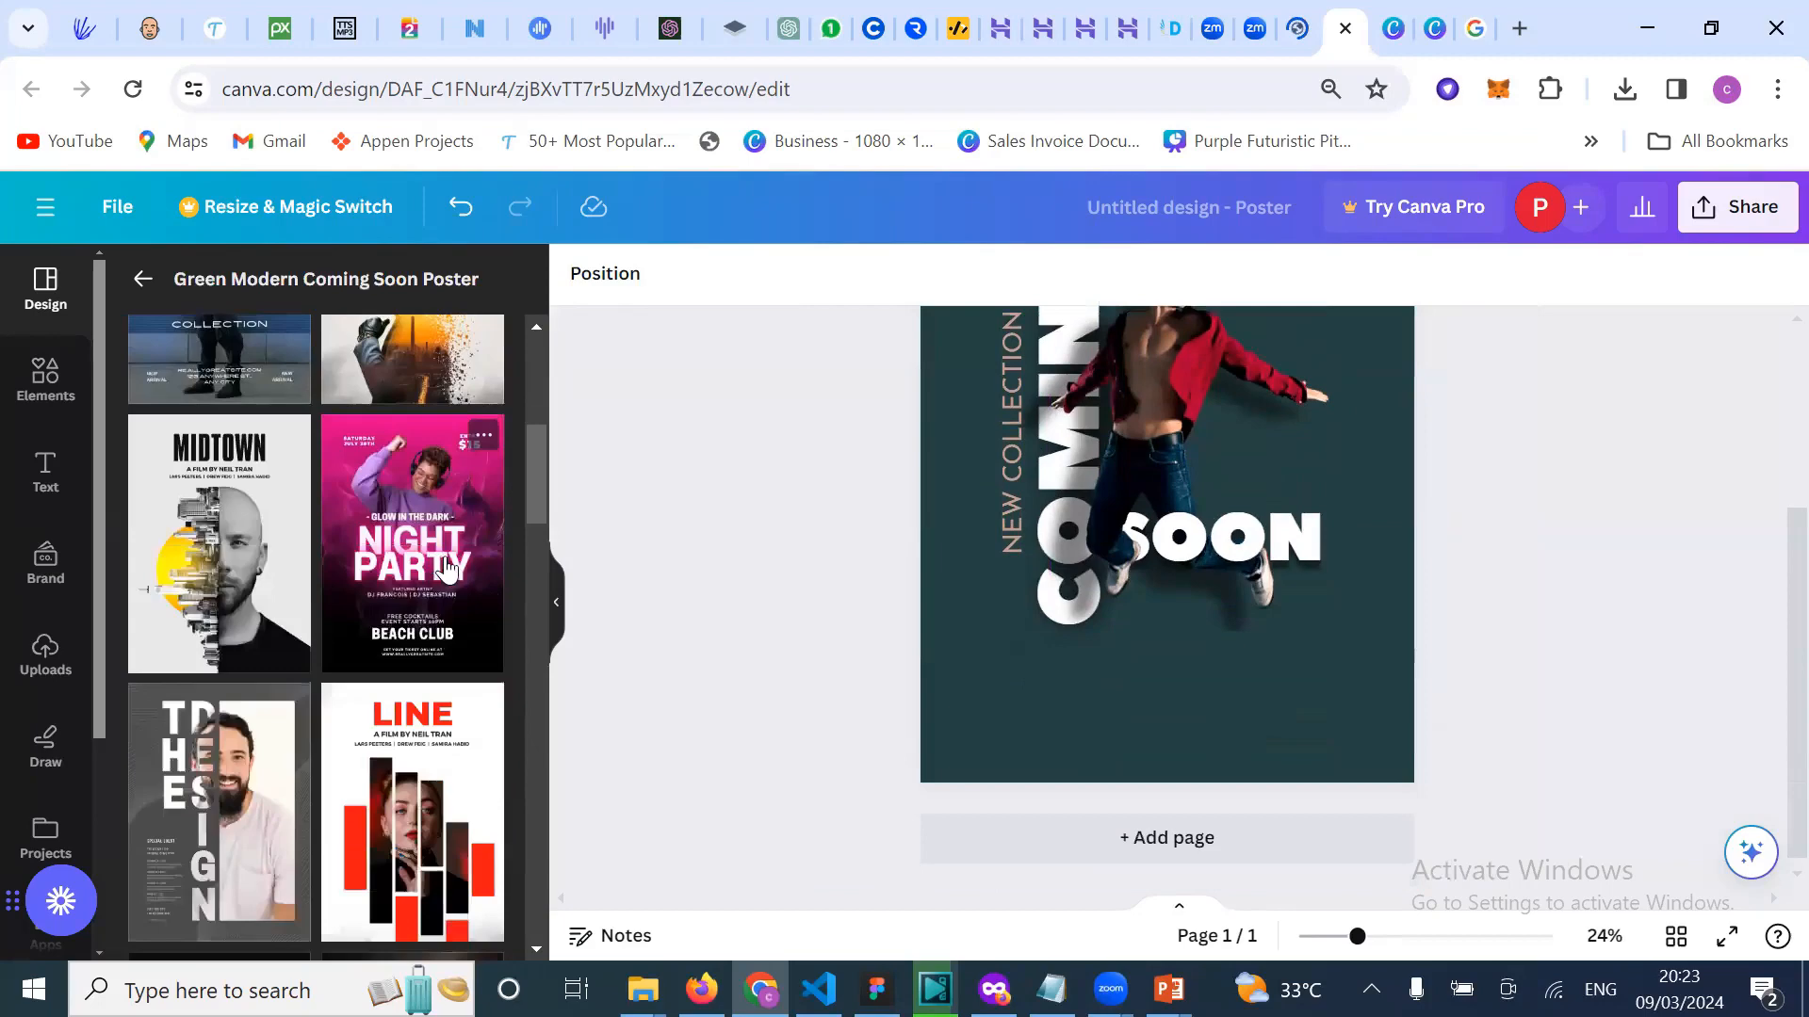
Step: Apply the pink Night Party club template to the poster and inspect its dancer photo
click(446, 569)
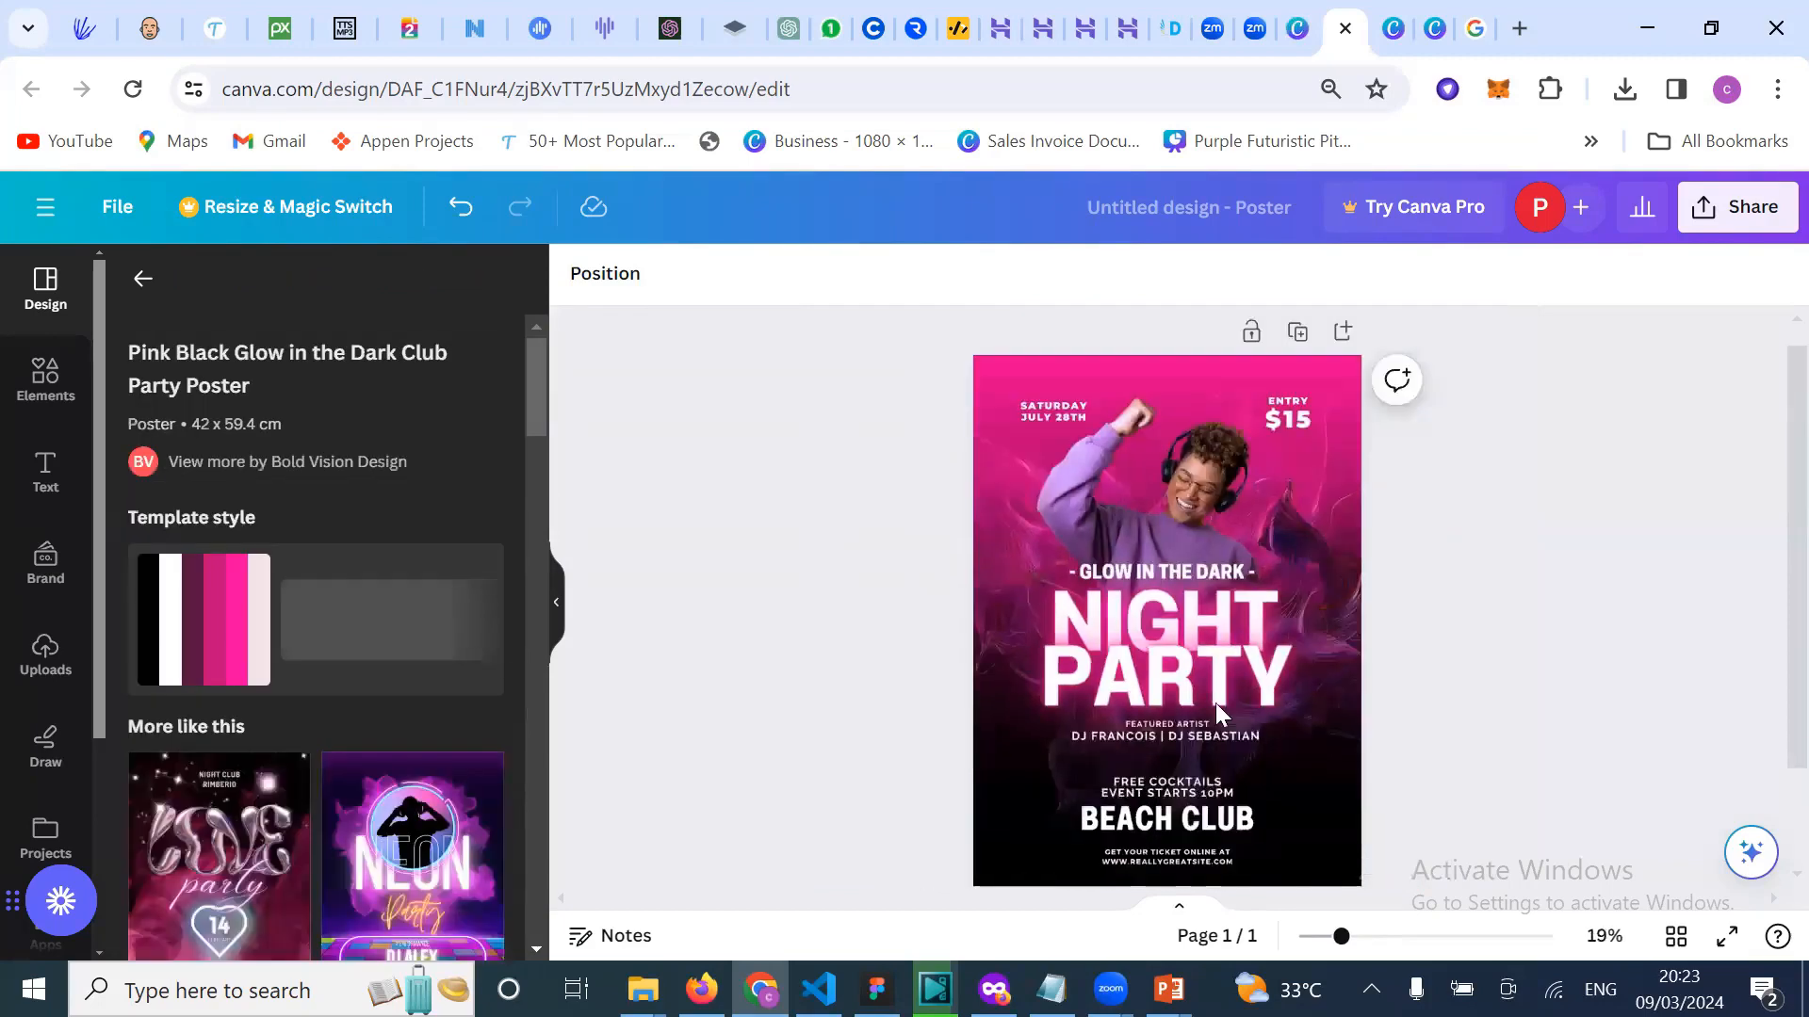
scroll(1215, 702, down, 1)
click(968, 678)
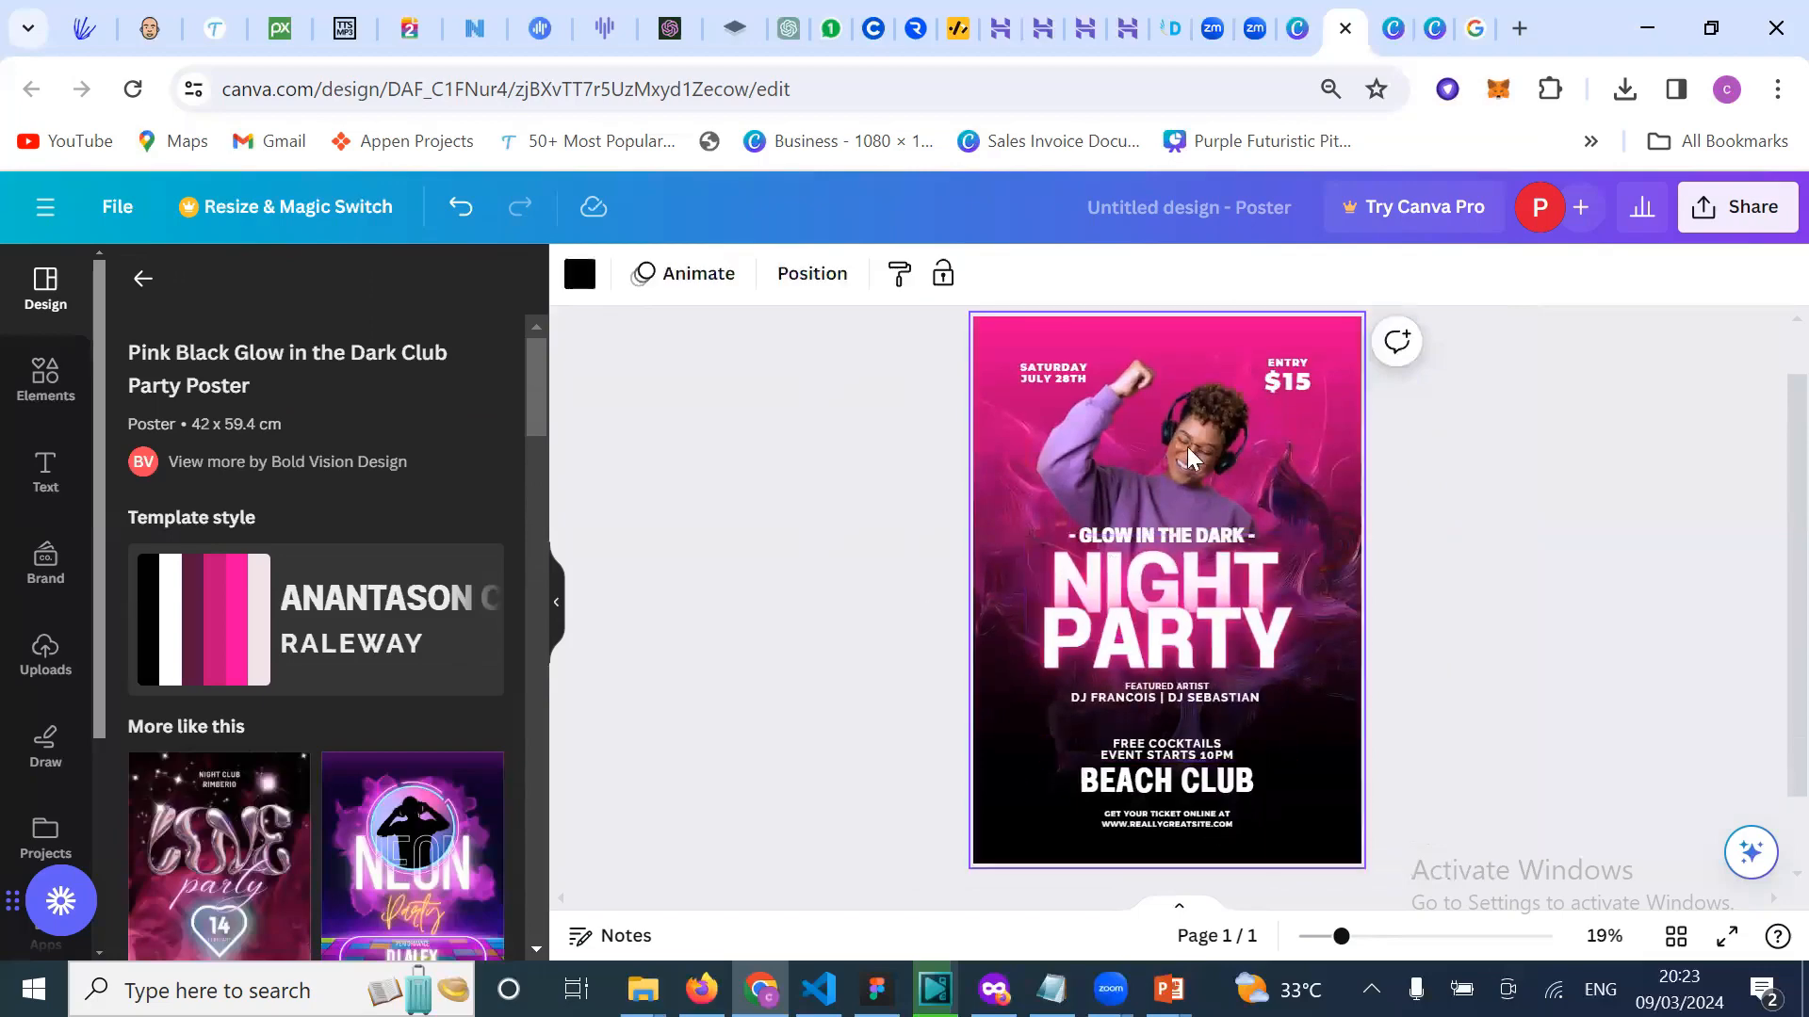
click(1187, 411)
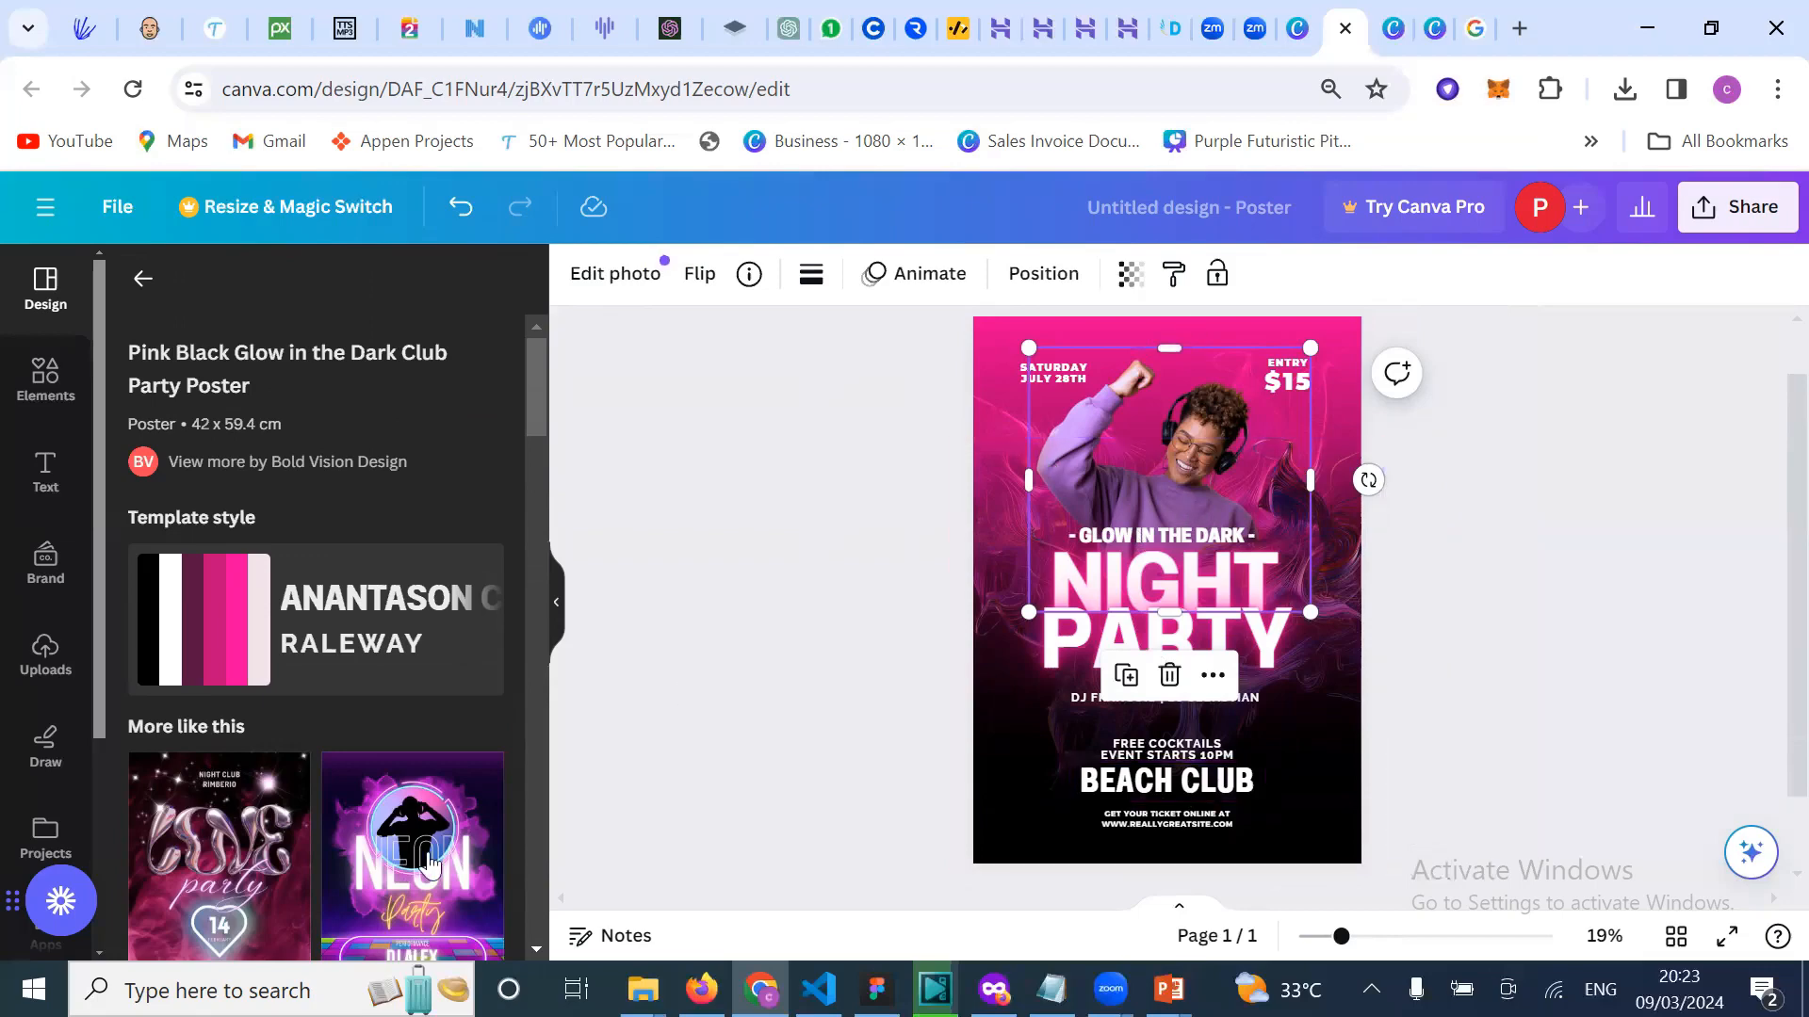
scroll(429, 862, down, 5)
scroll(408, 750, down, 3)
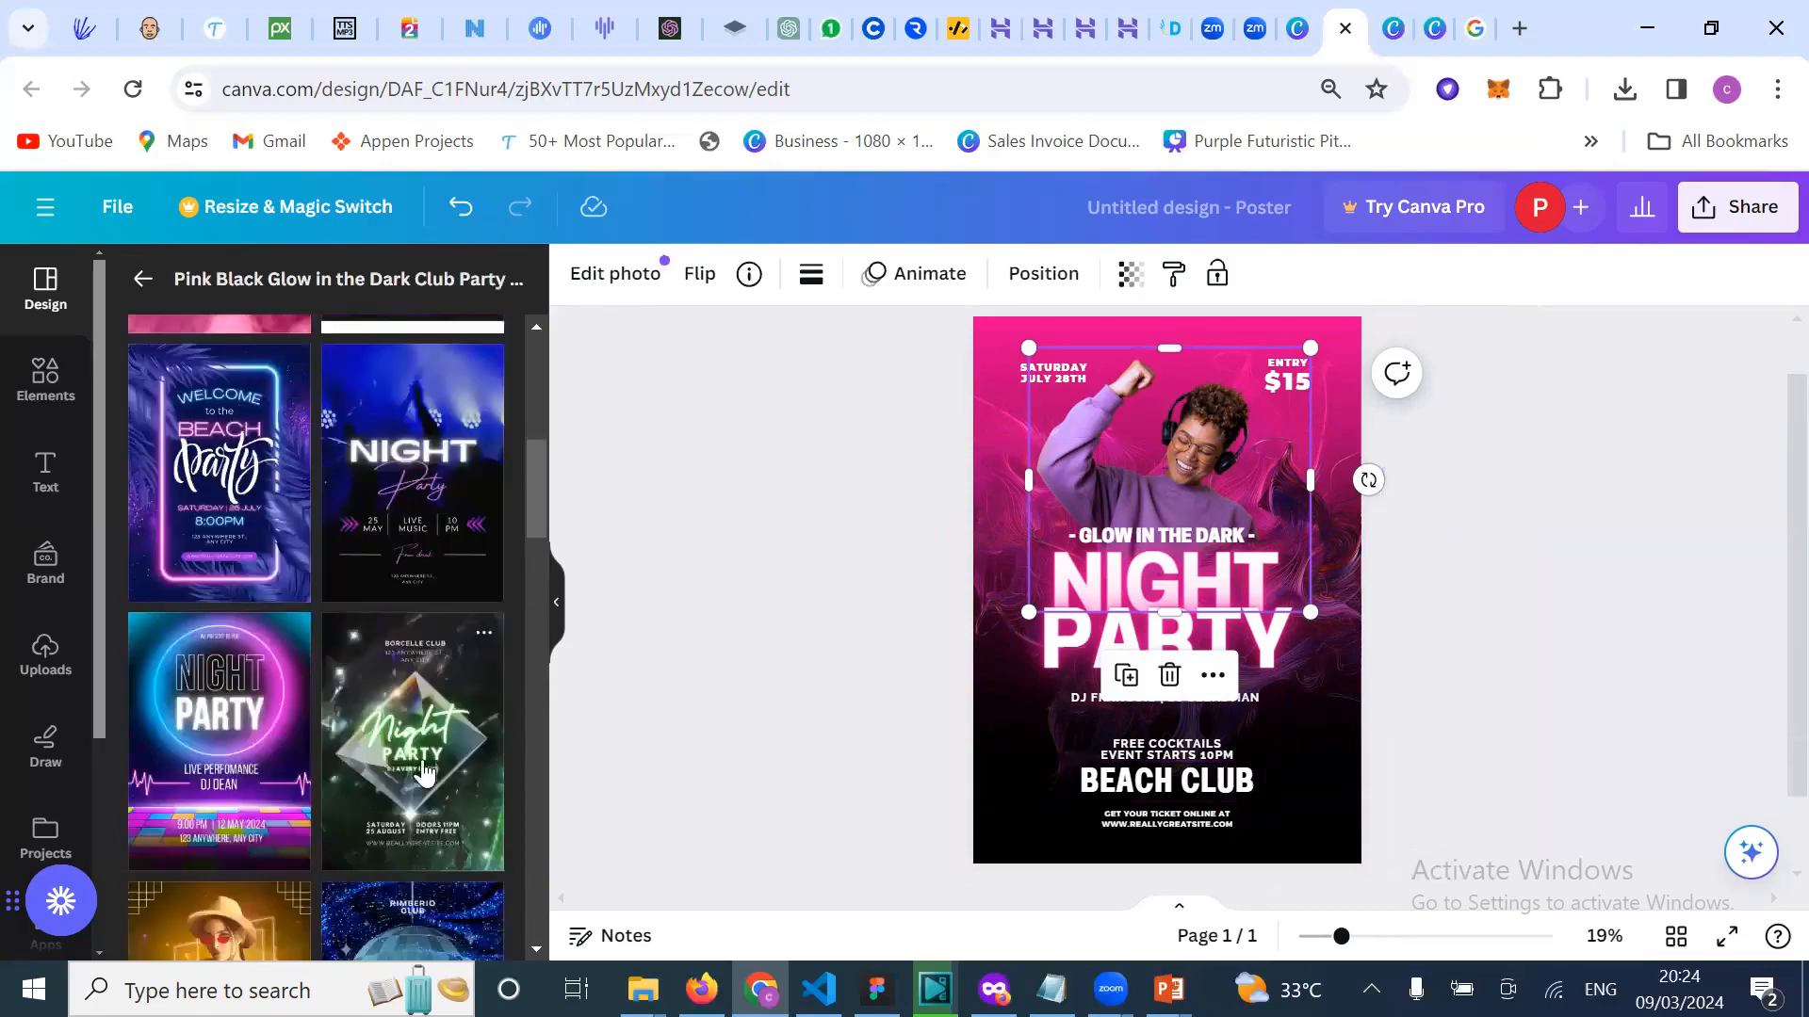
scroll(424, 770, down, 3)
scroll(408, 829, down, 2)
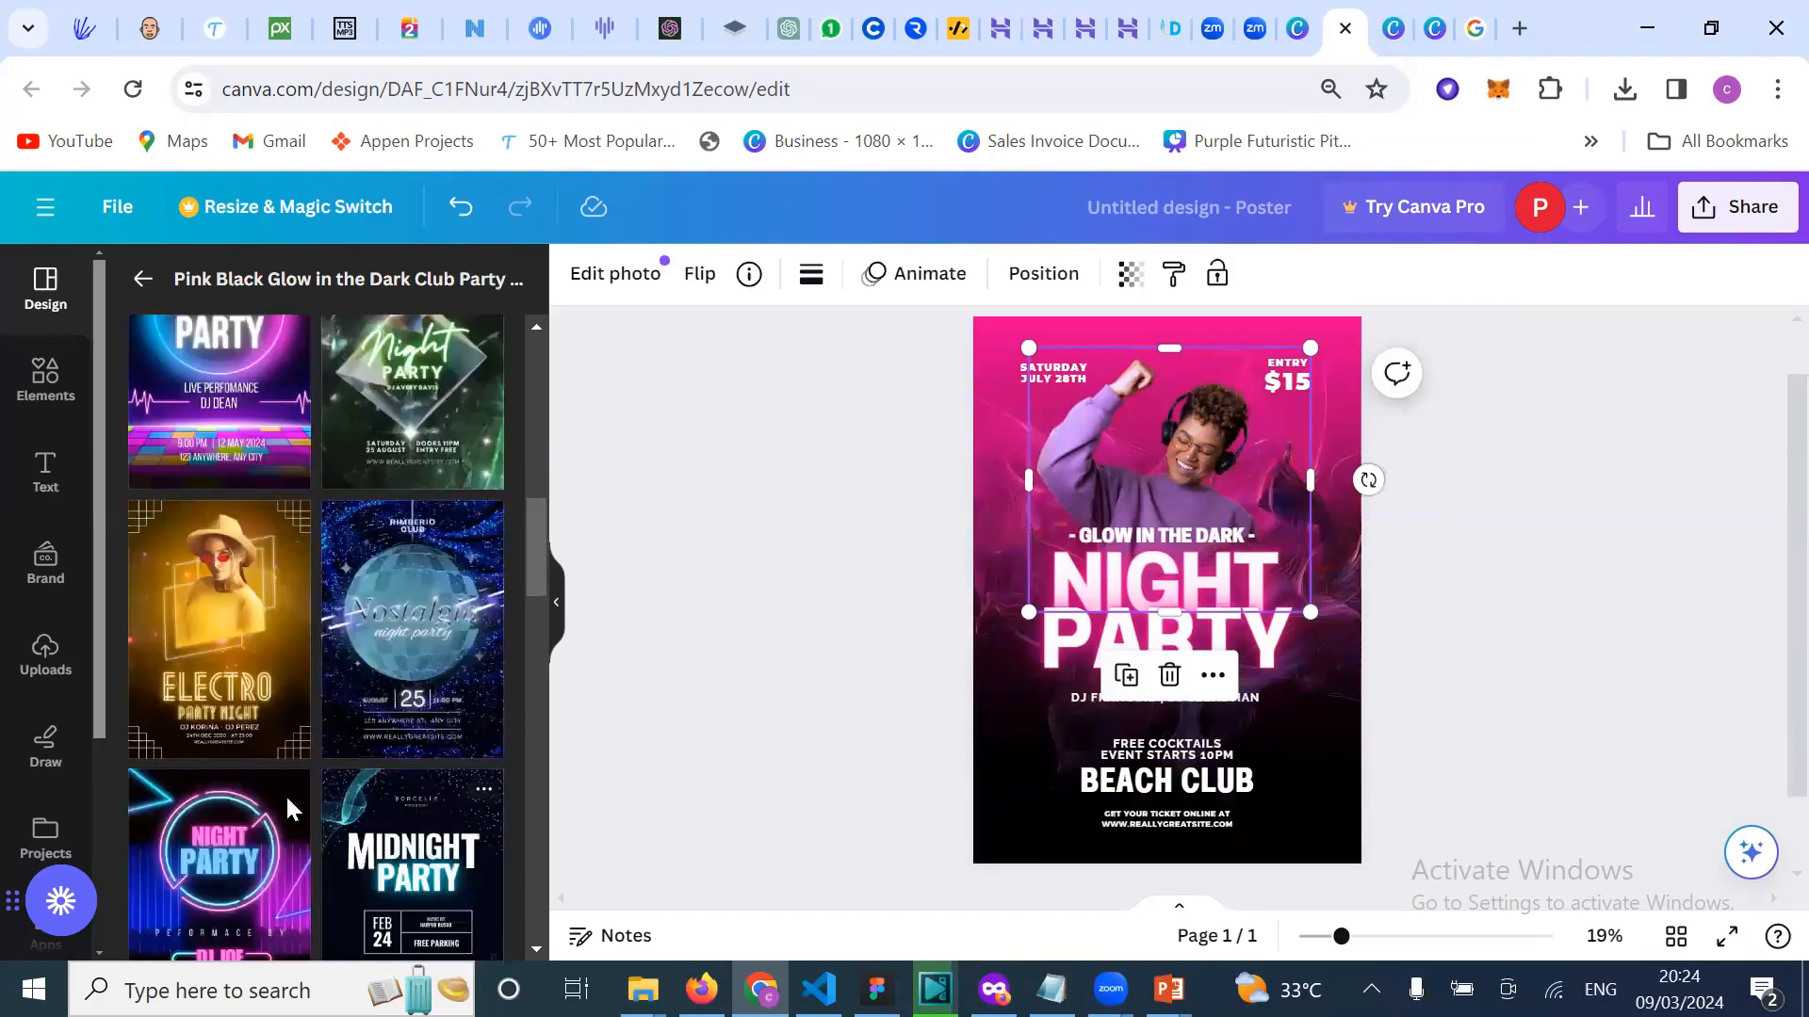
scroll(283, 791, down, 4)
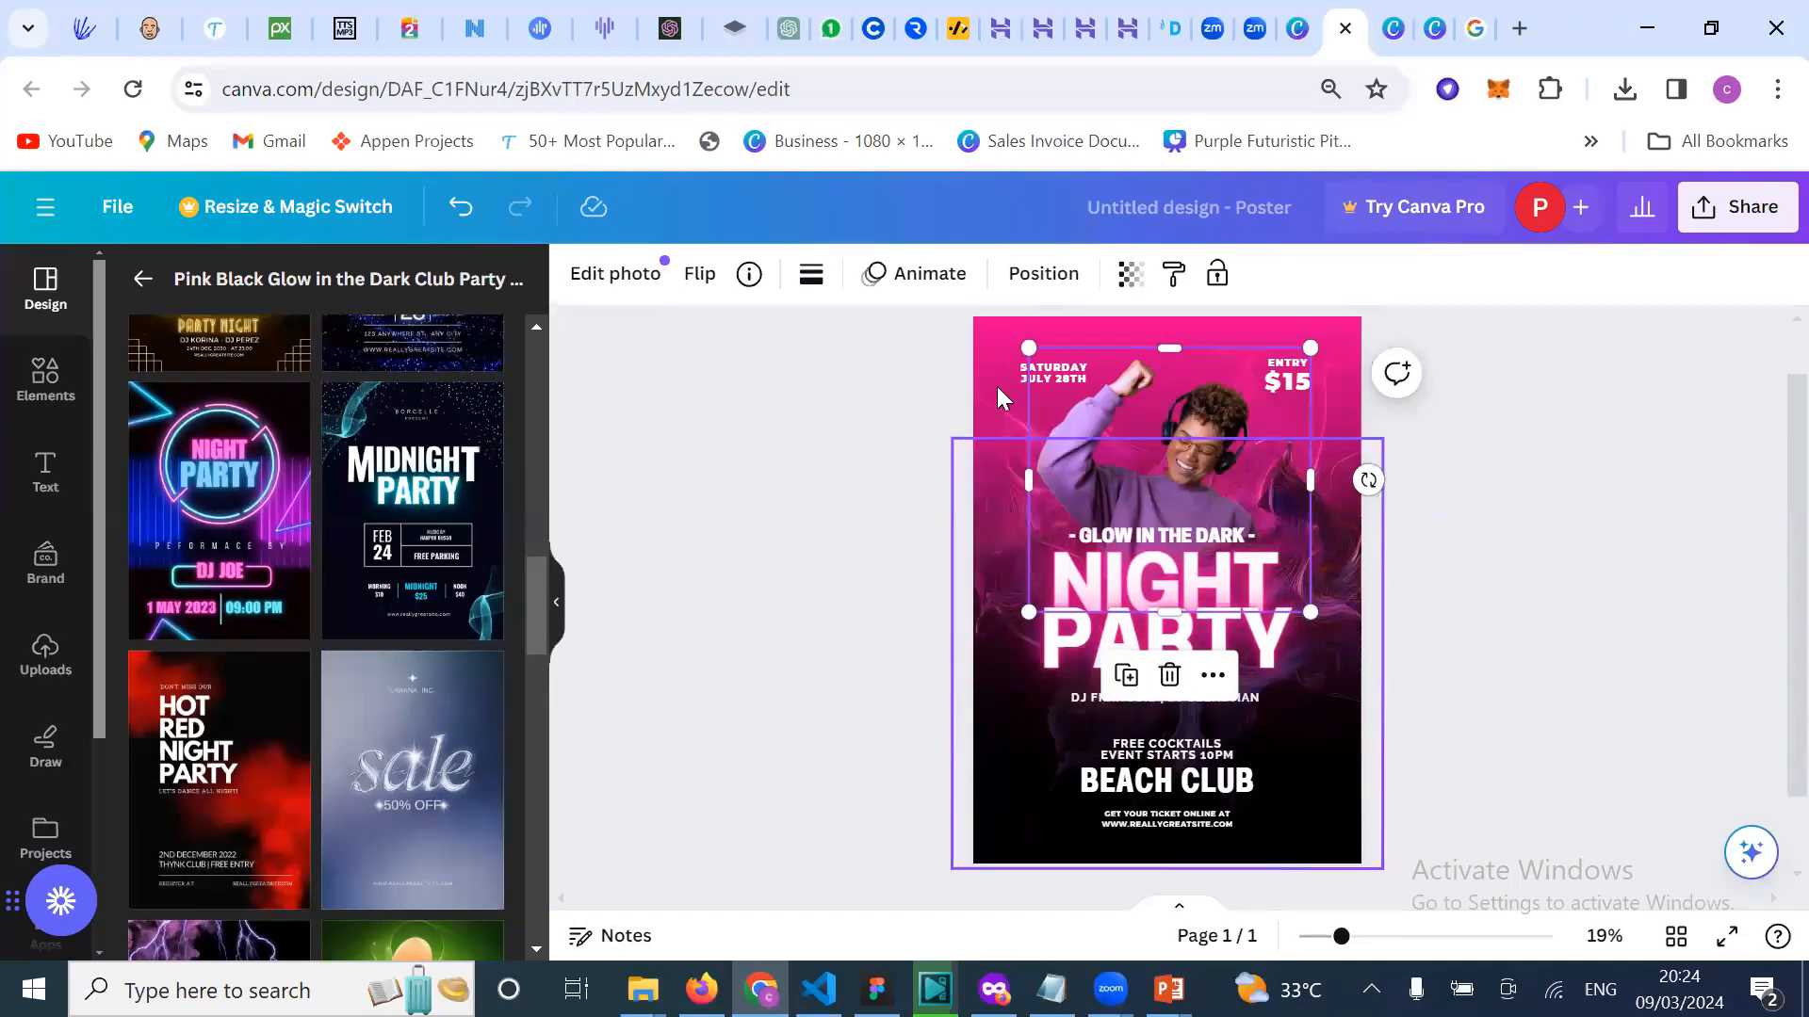
scroll(689, 682, up, 1)
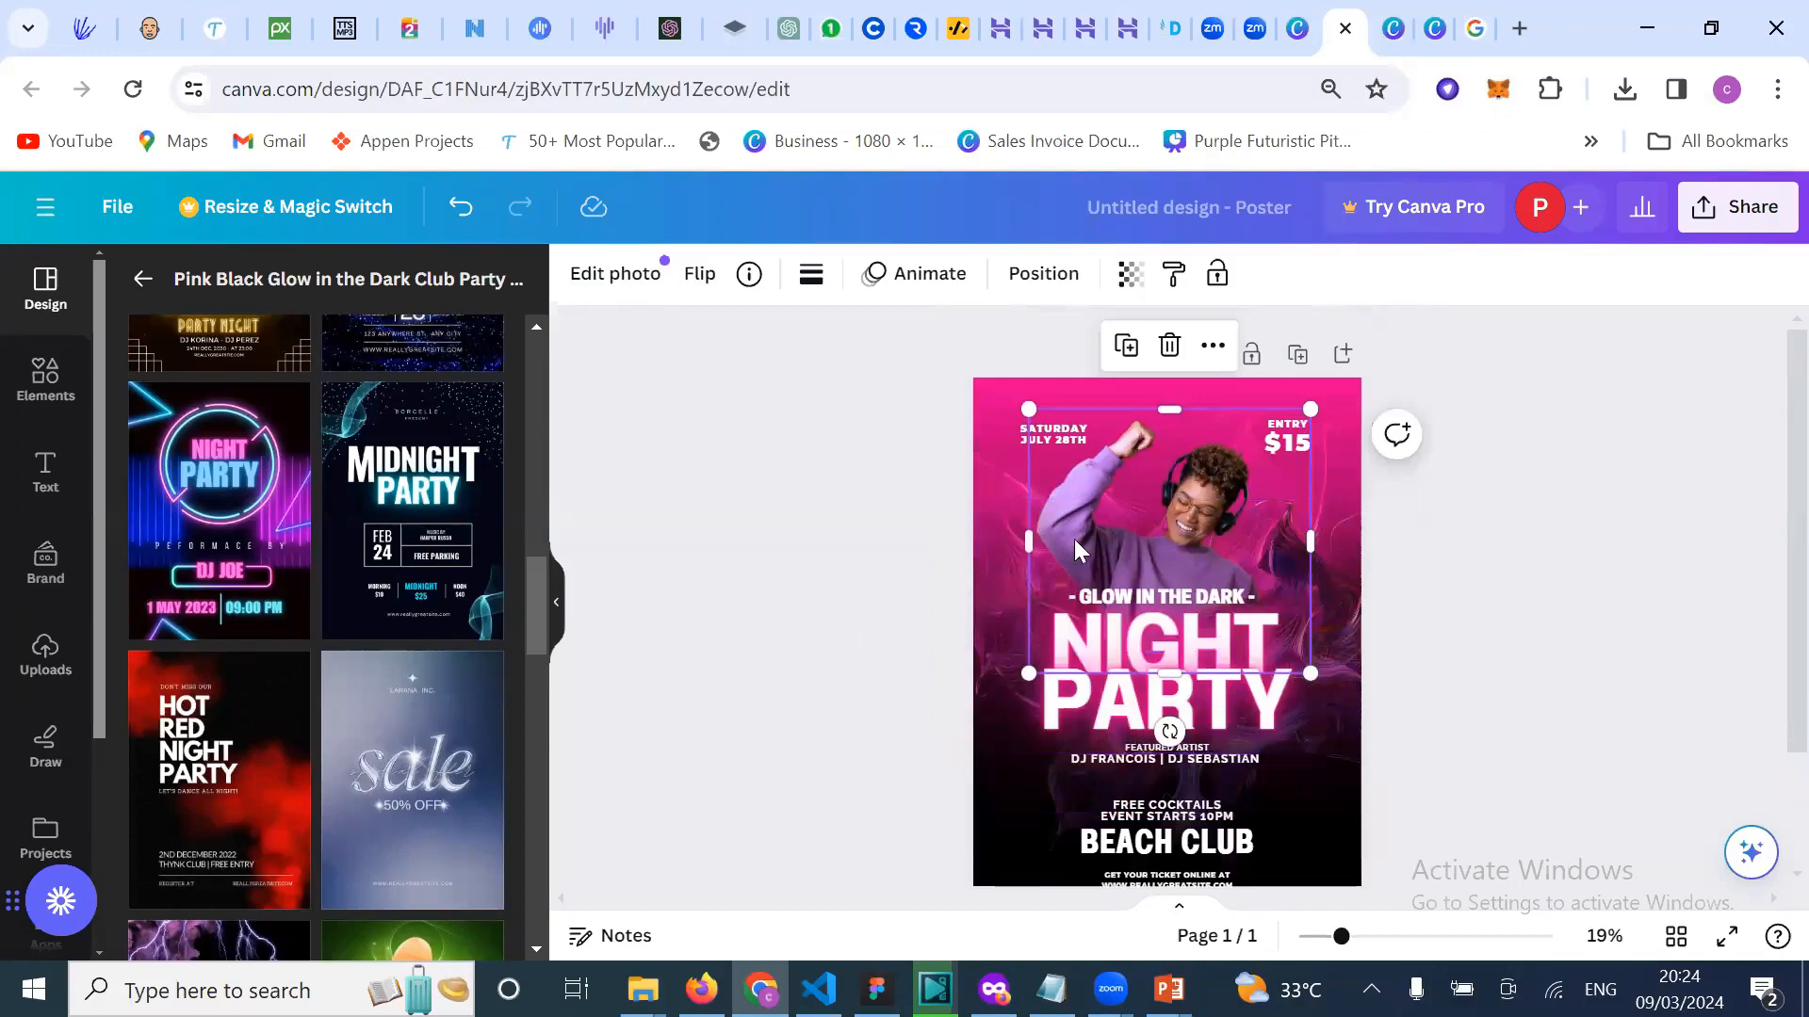
click(765, 531)
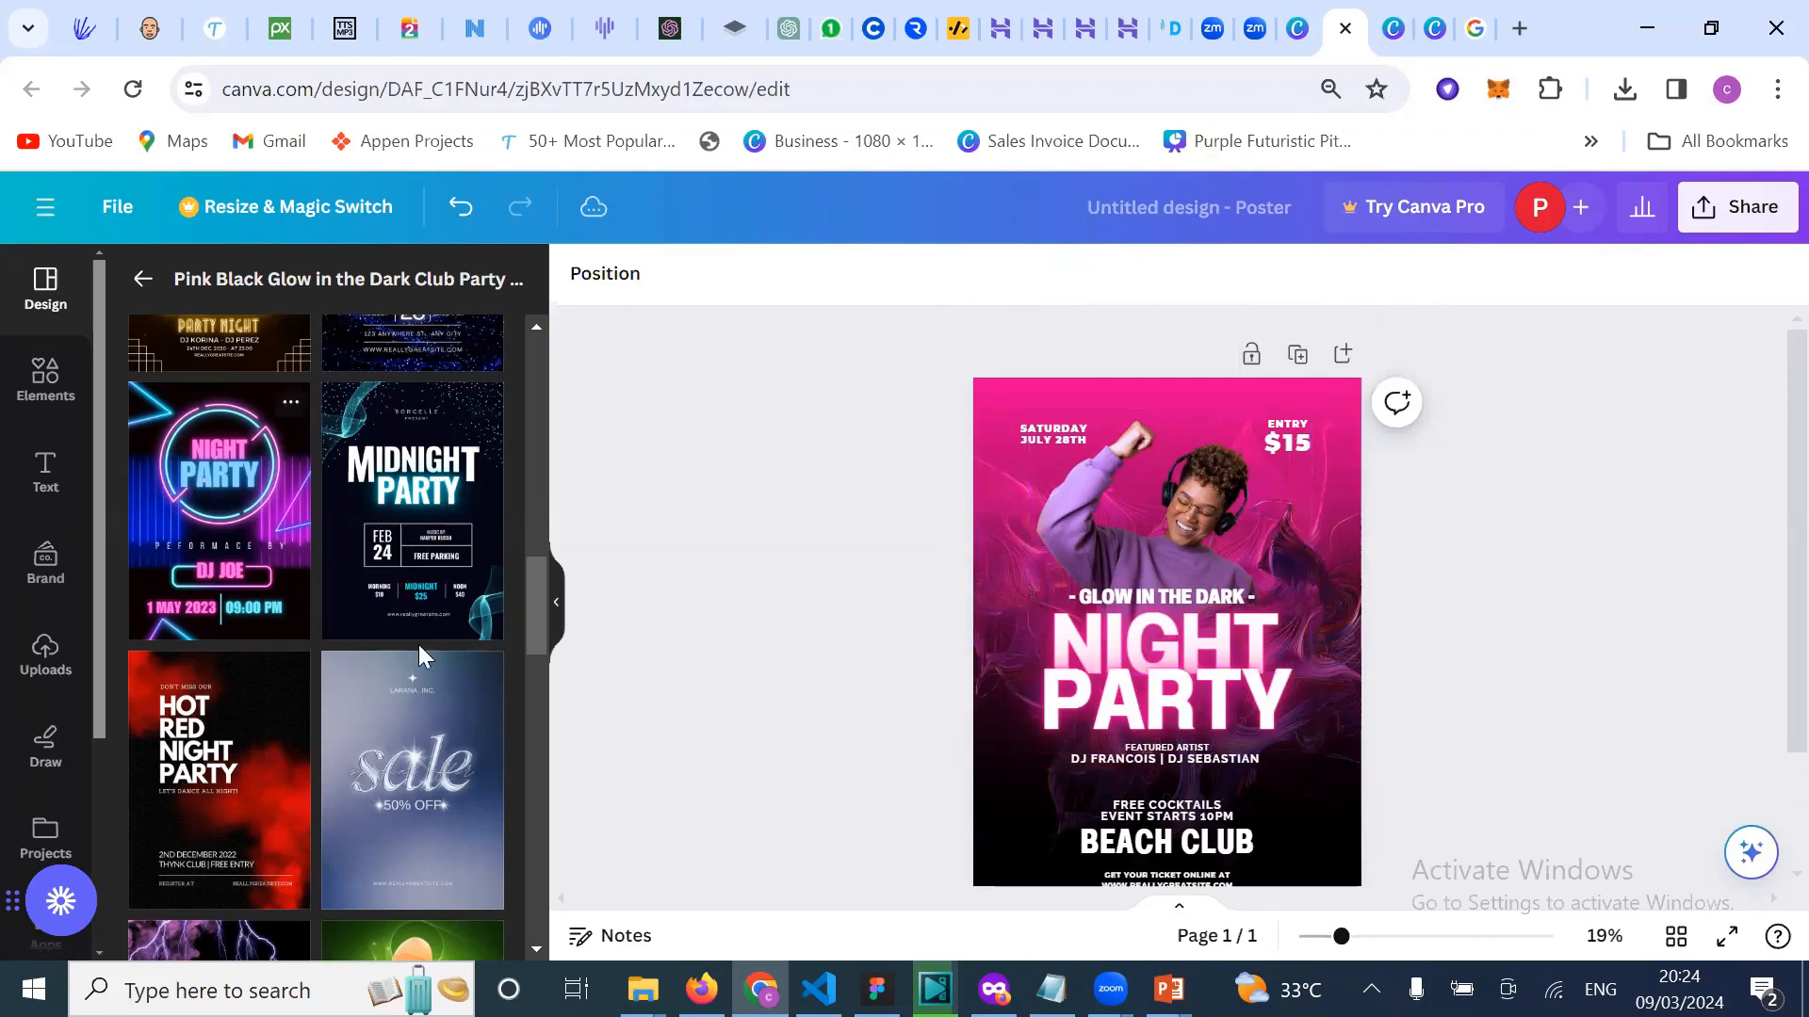
Step: Browse the More like this templates similar to the Night Party design
scroll(418, 645, down, 3)
scroll(522, 630, down, 2)
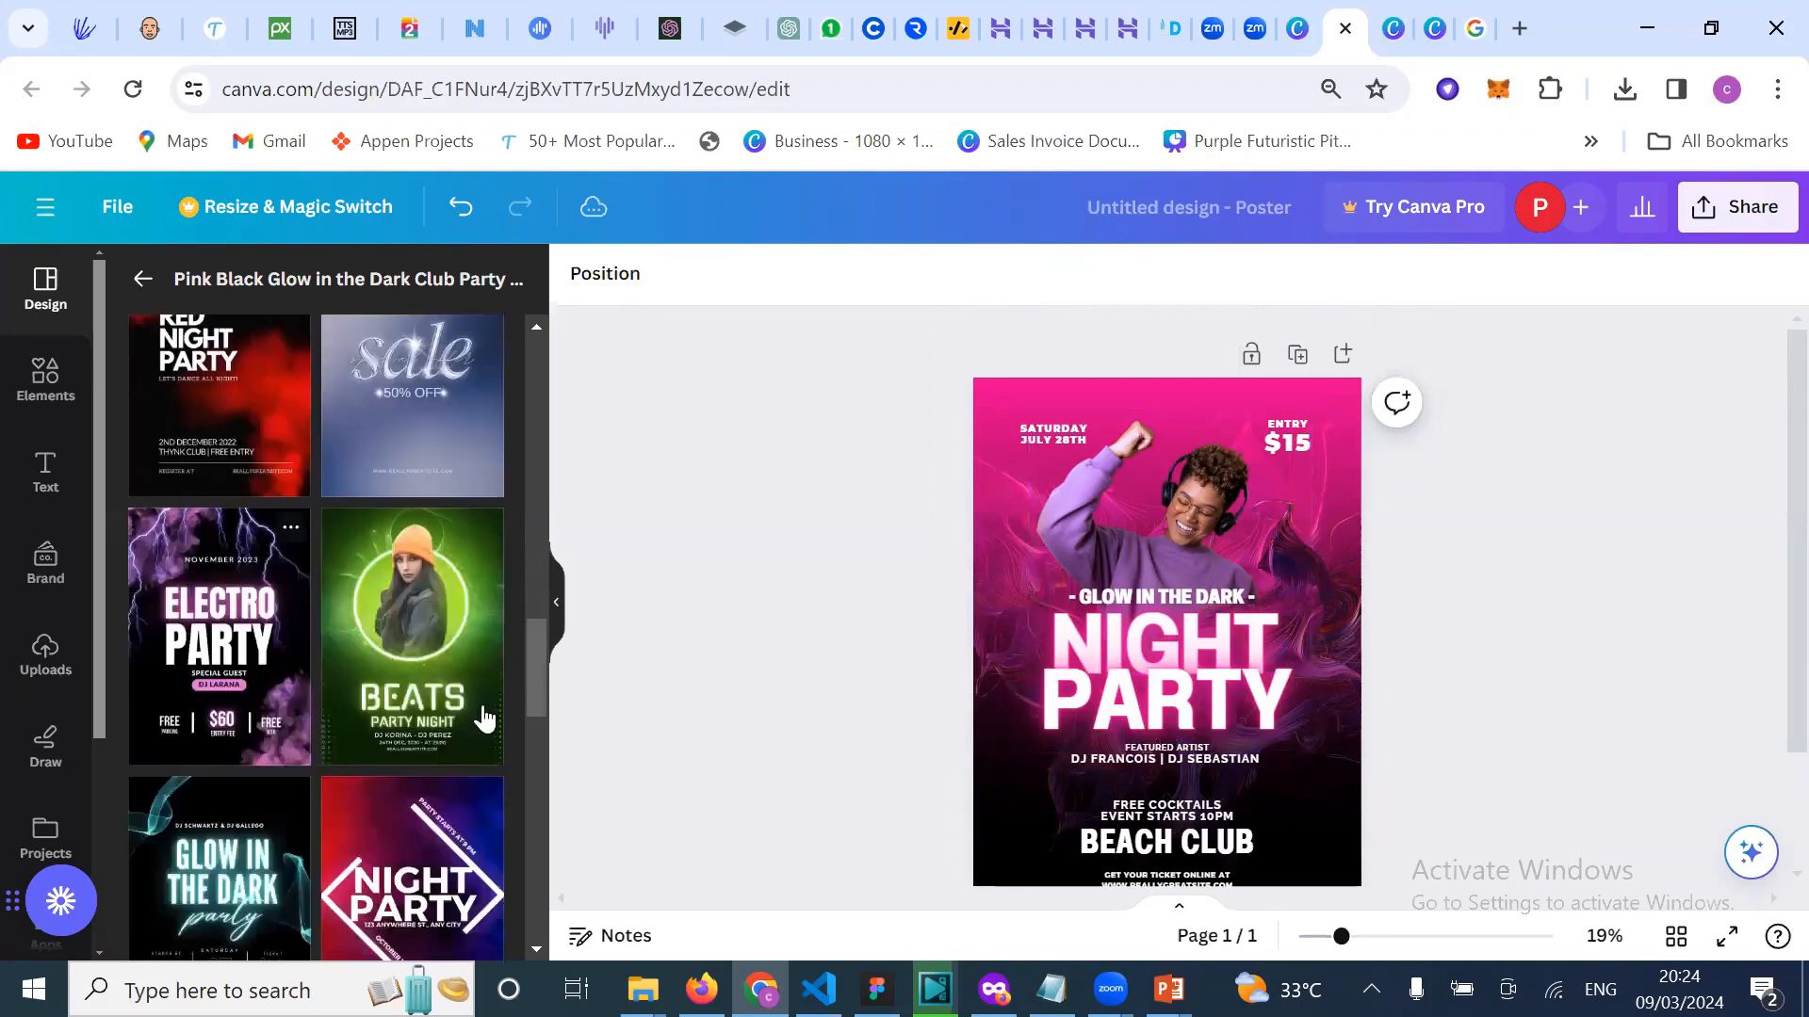
scroll(484, 719, down, 2)
scroll(385, 845, down, 3)
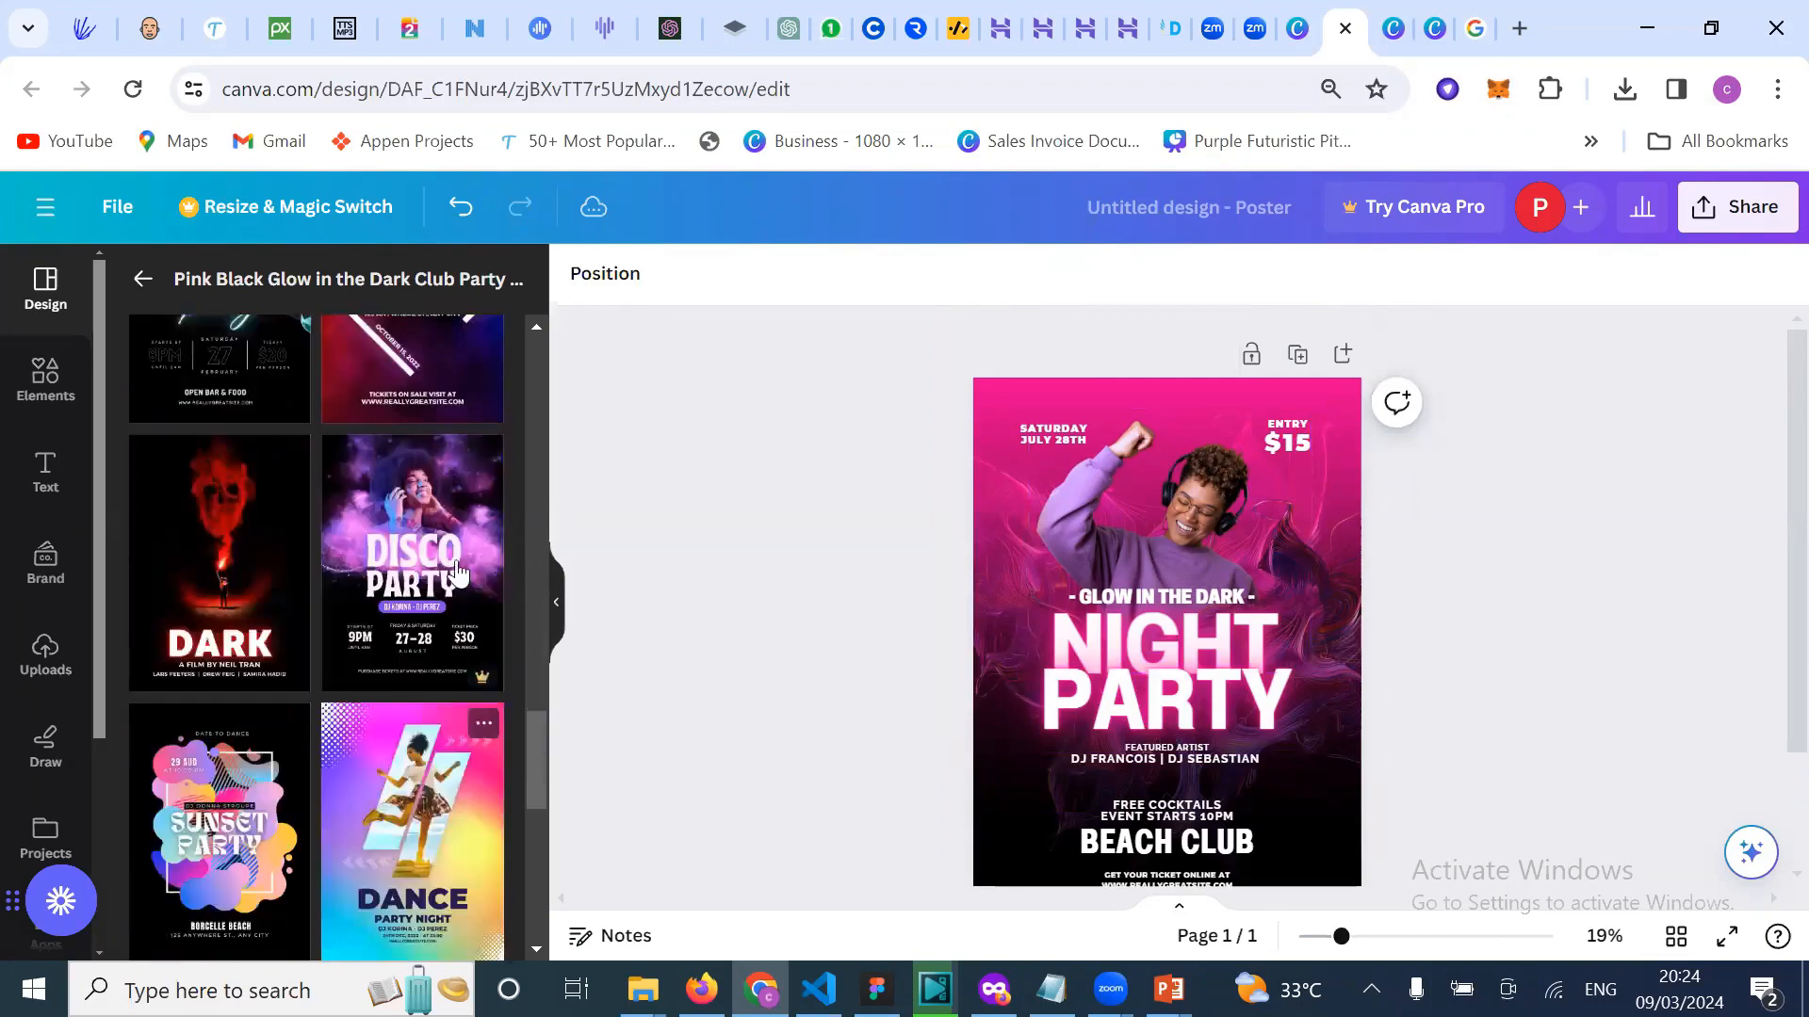
scroll(334, 758, down, 3)
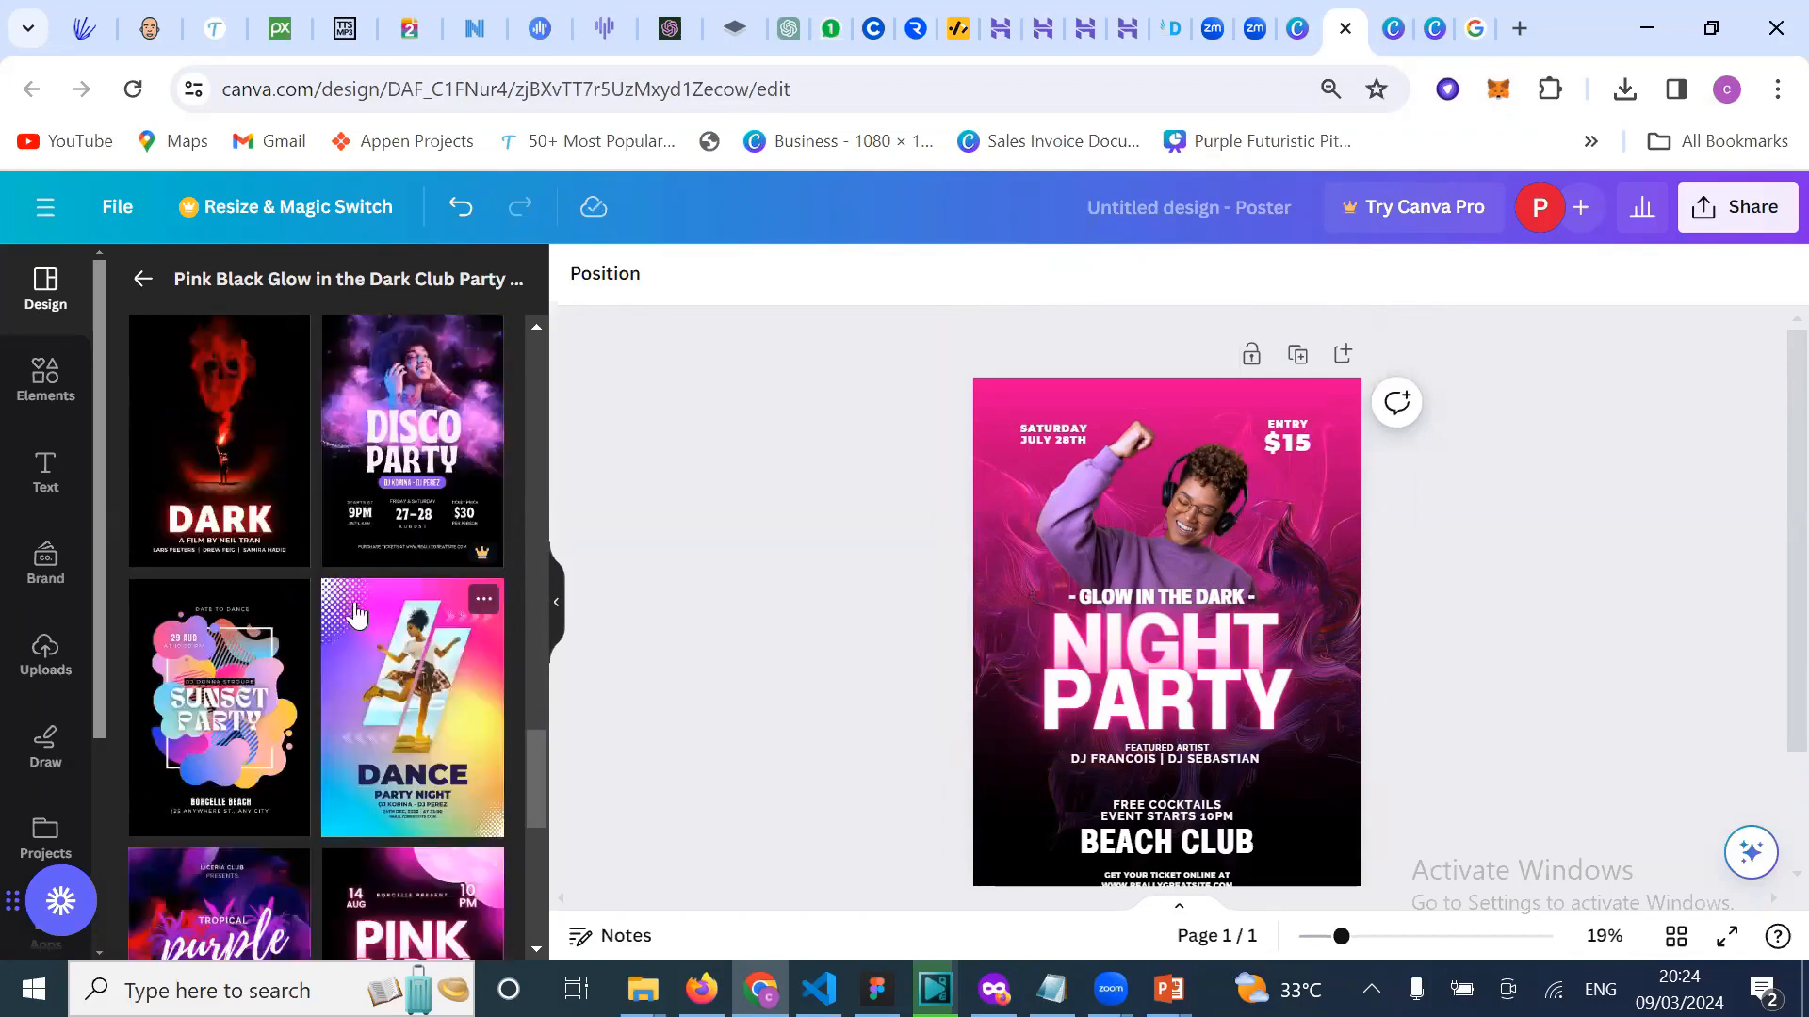
scroll(295, 818, down, 1)
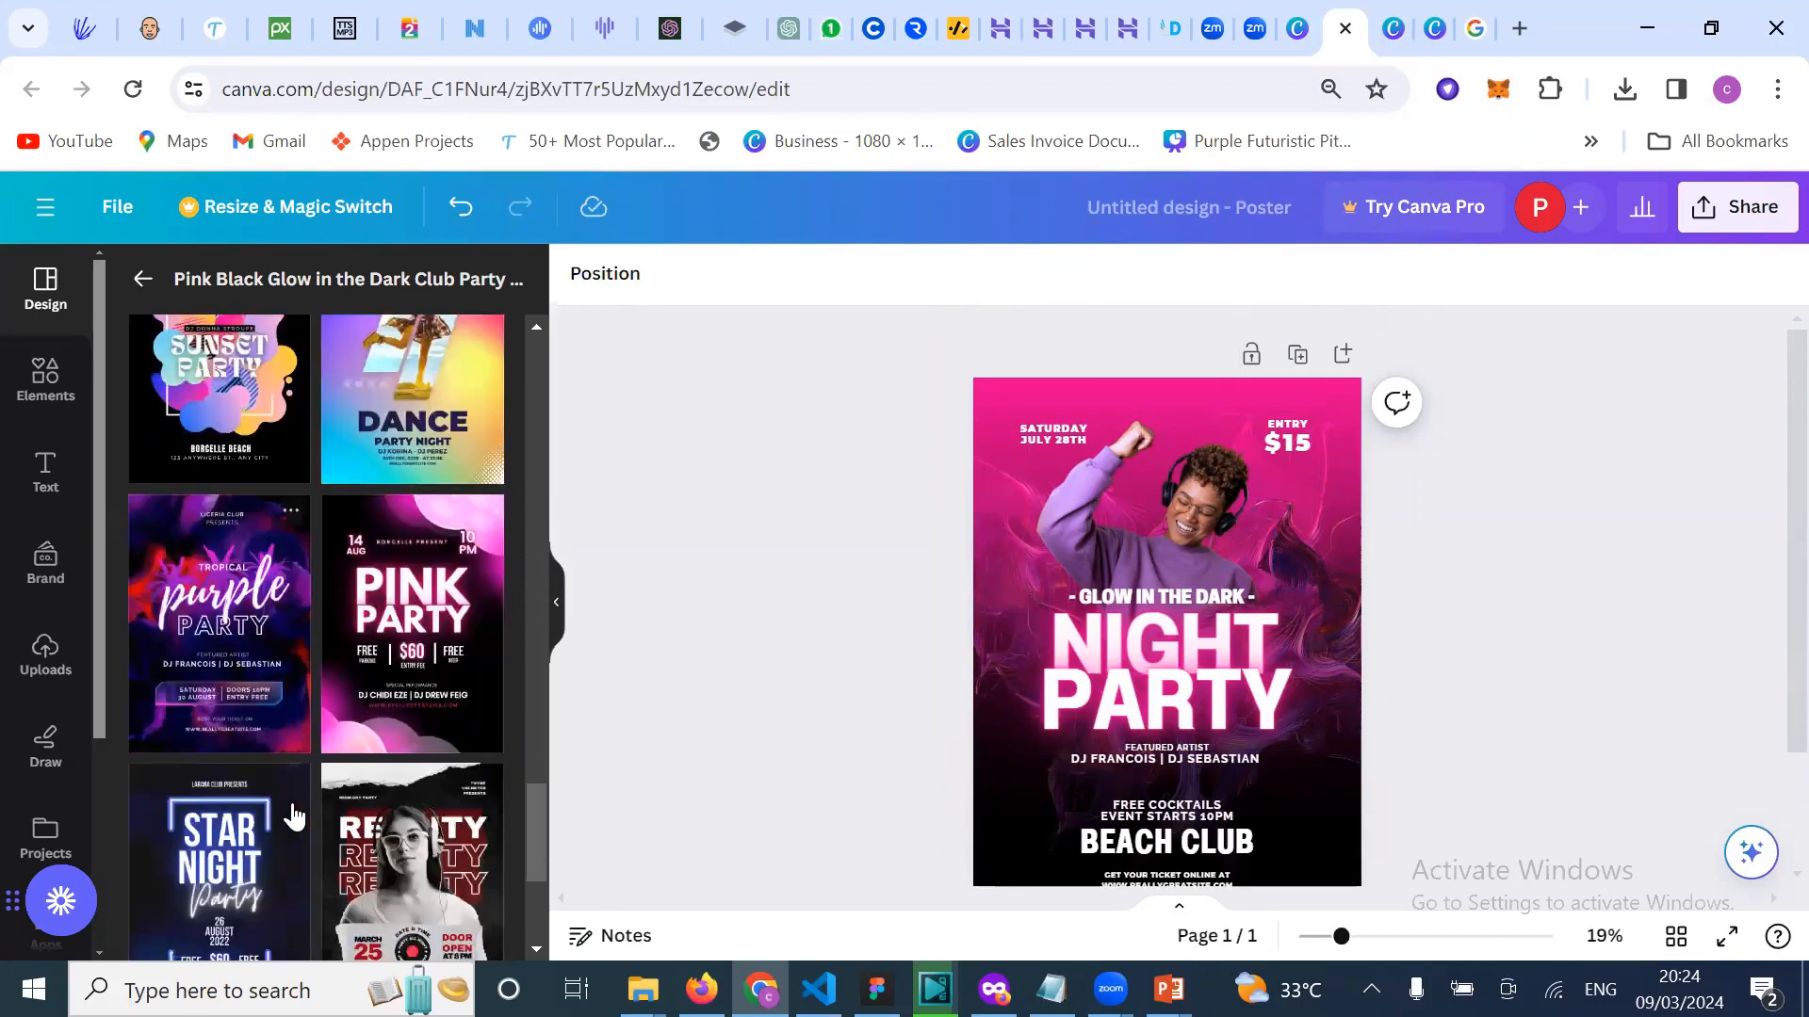
scroll(393, 875, down, 3)
scroll(303, 621, down, 1)
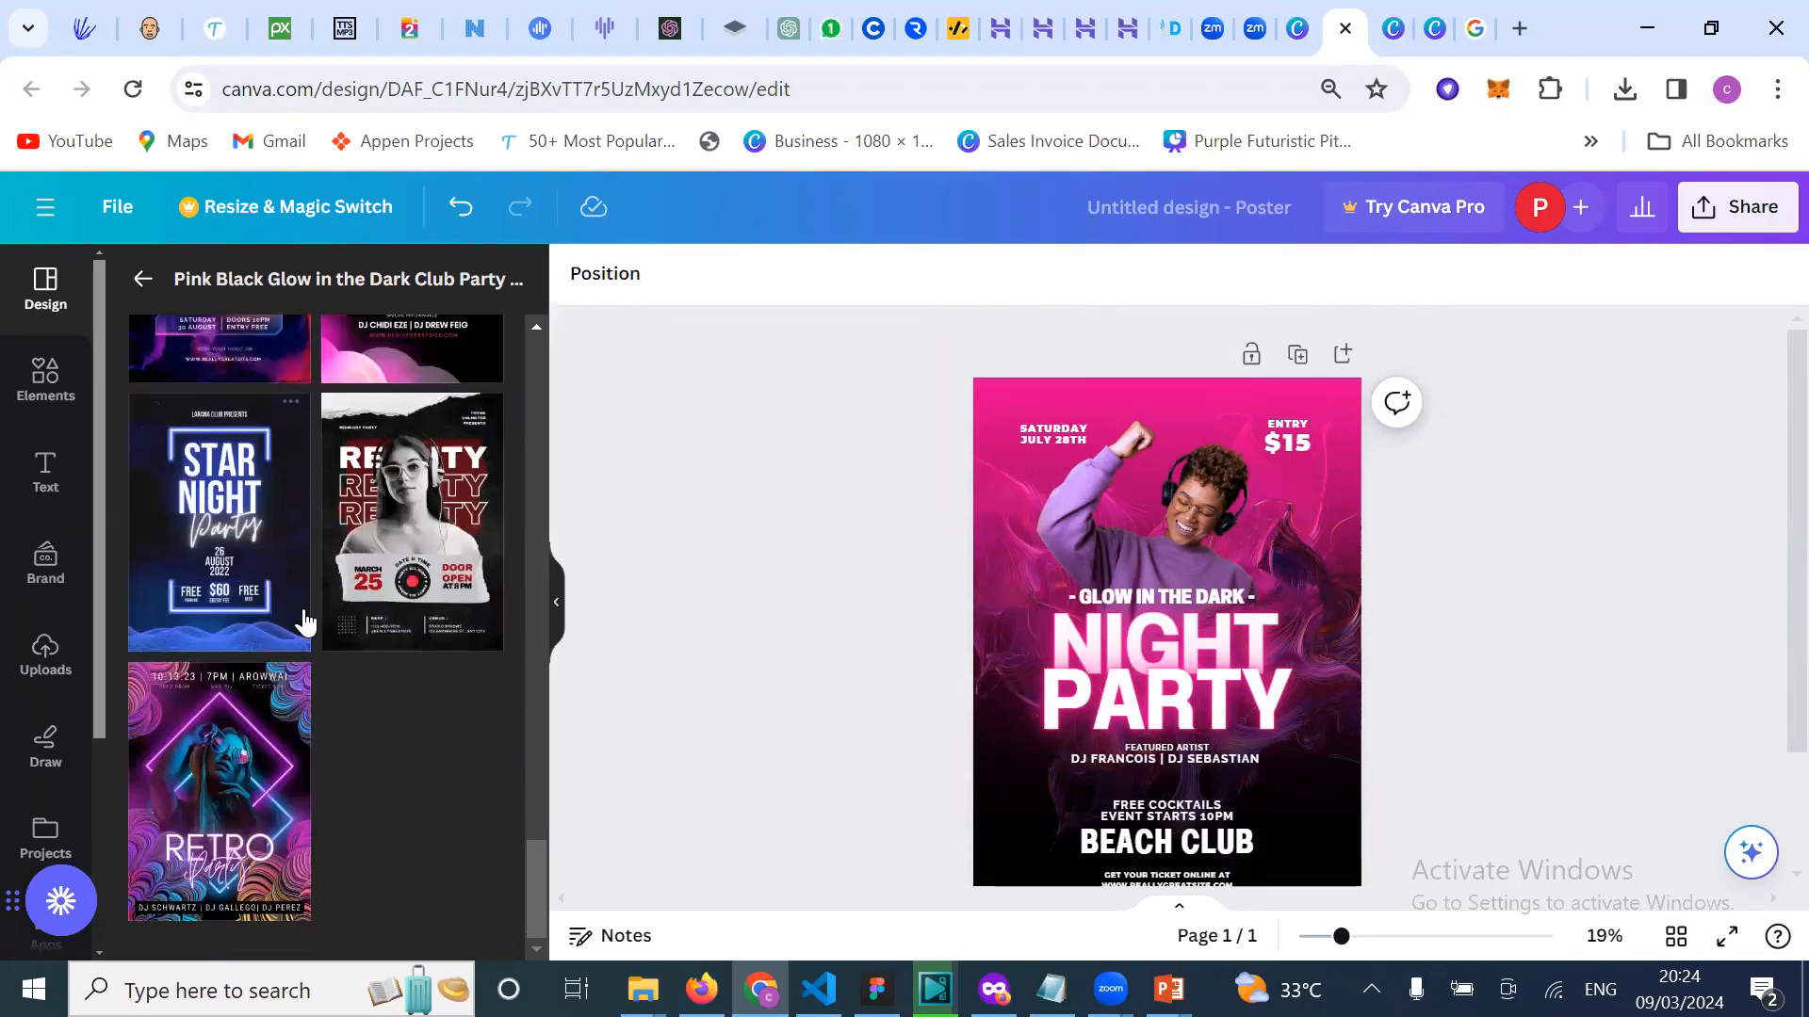
scroll(303, 617, up, 5)
scroll(308, 434, up, 5)
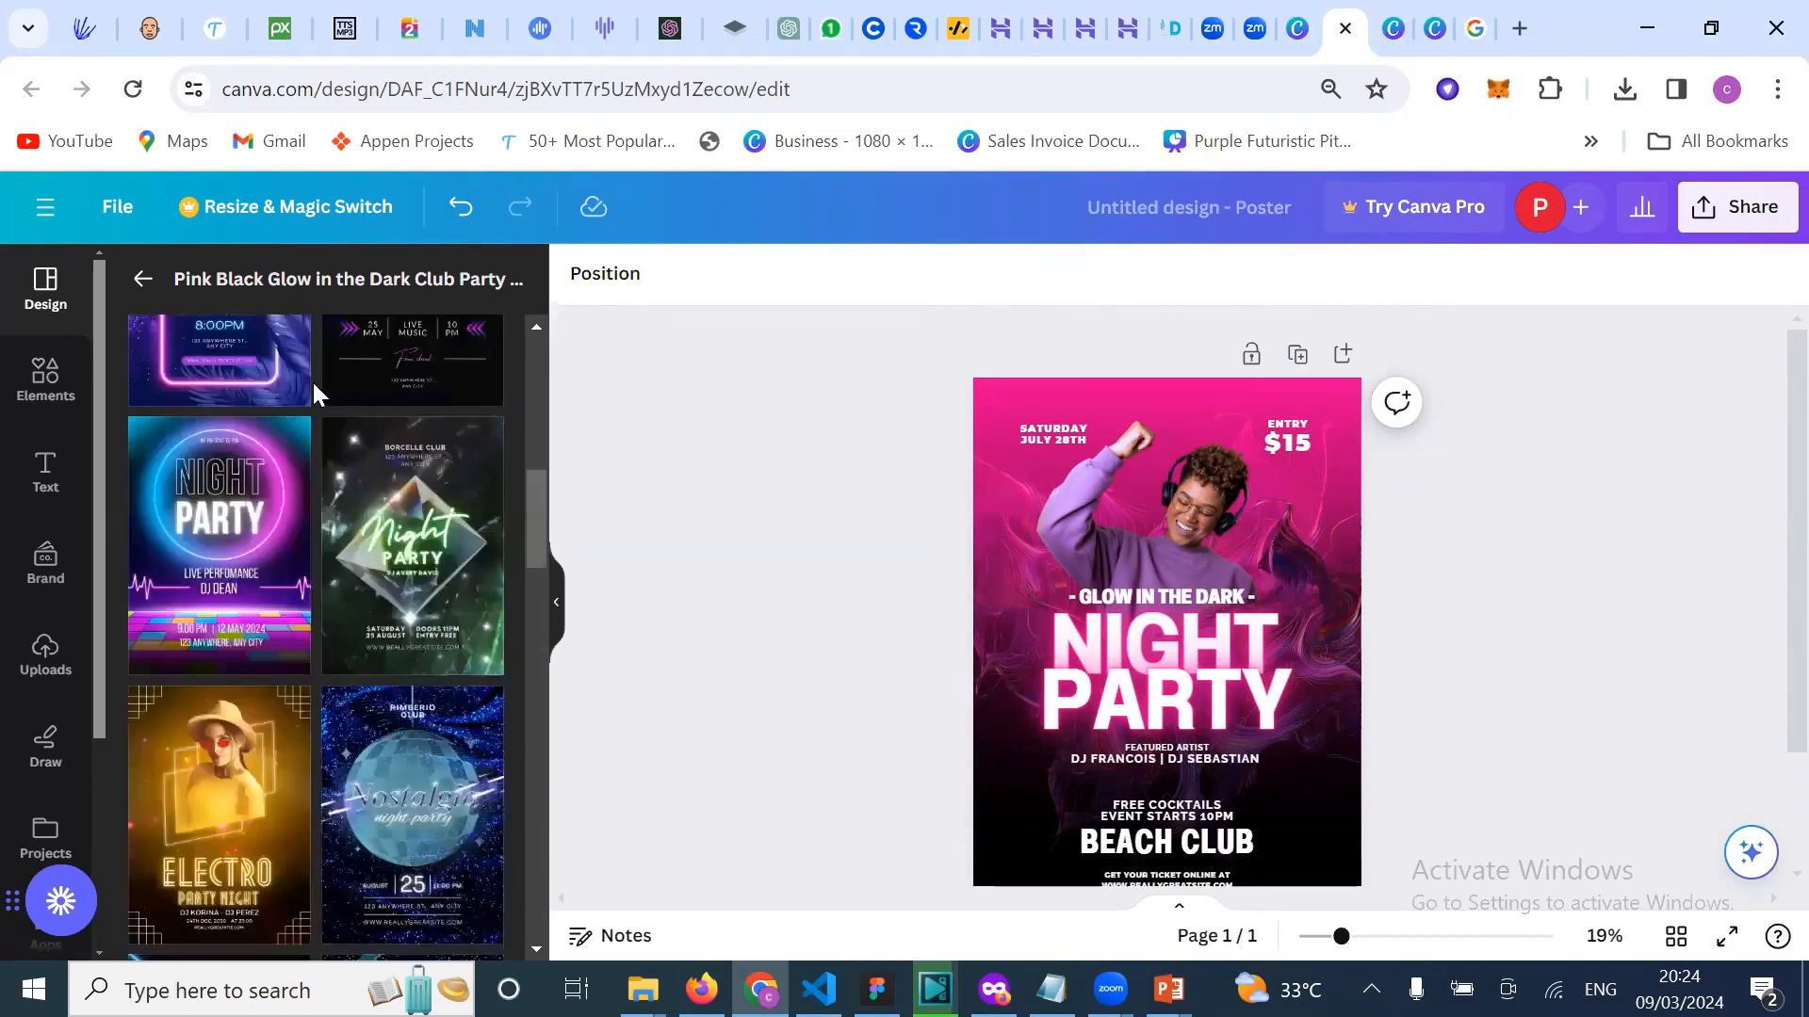
scroll(313, 381, up, 3)
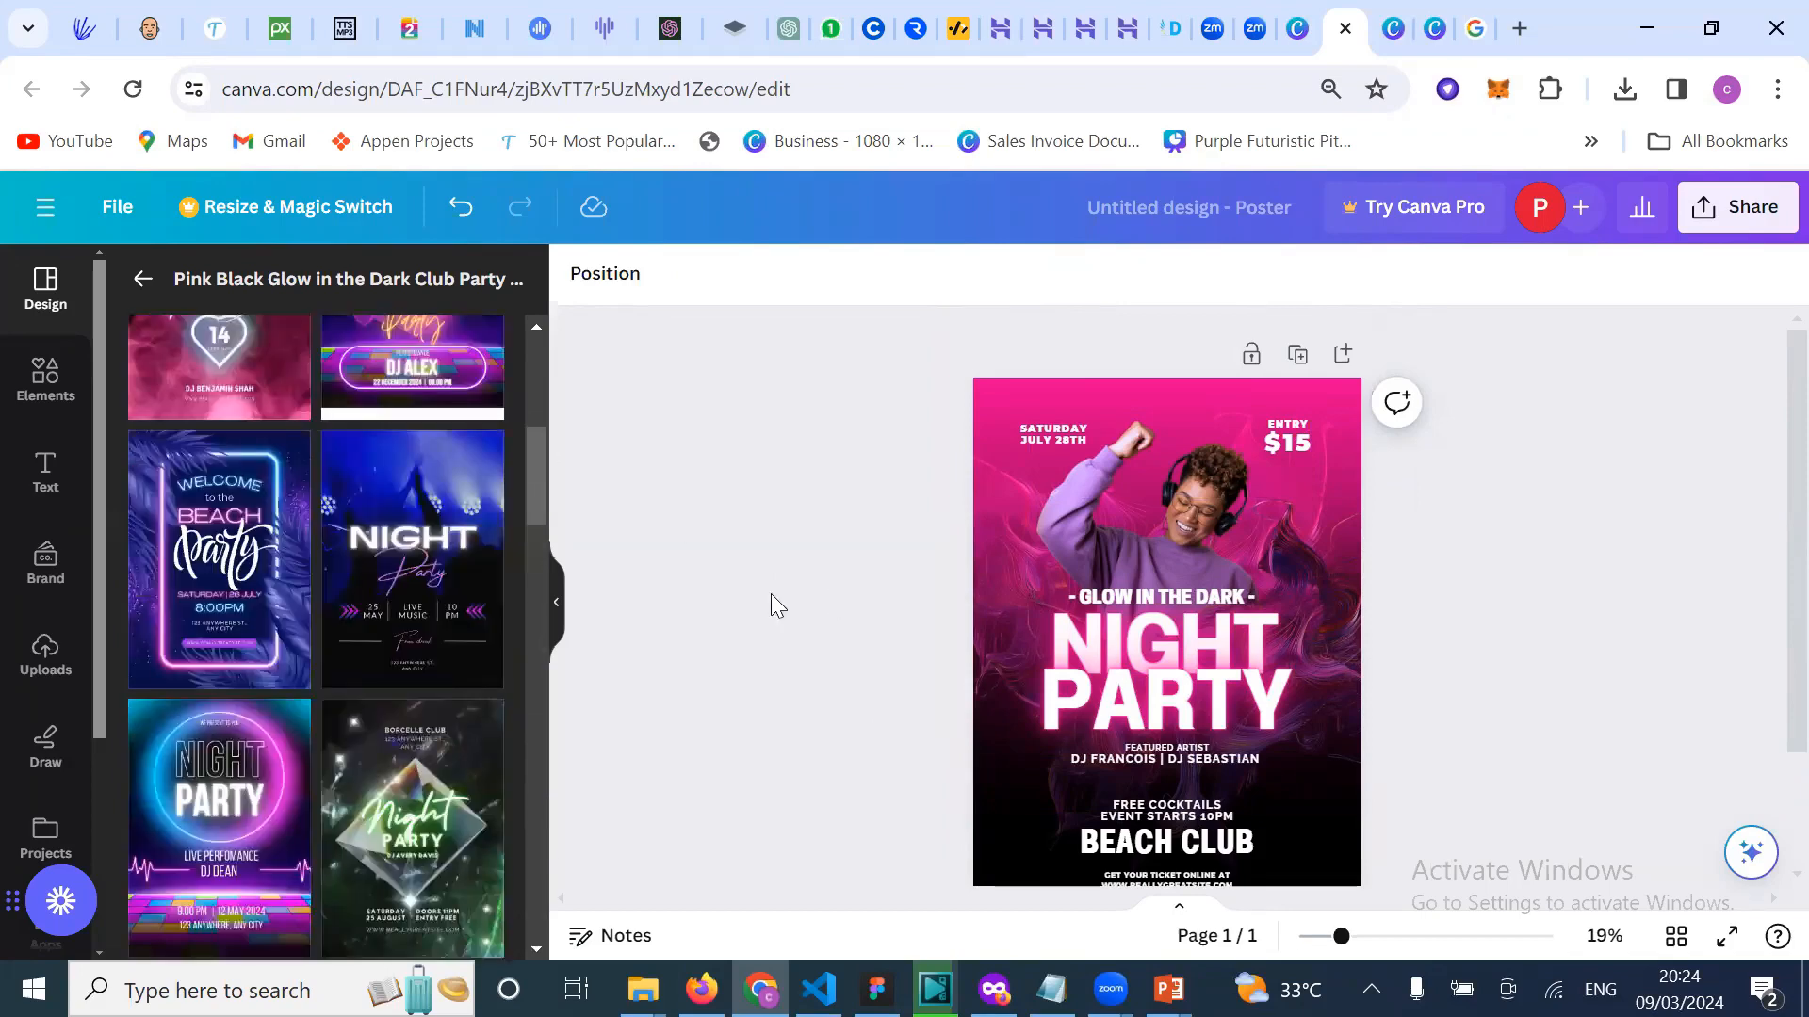
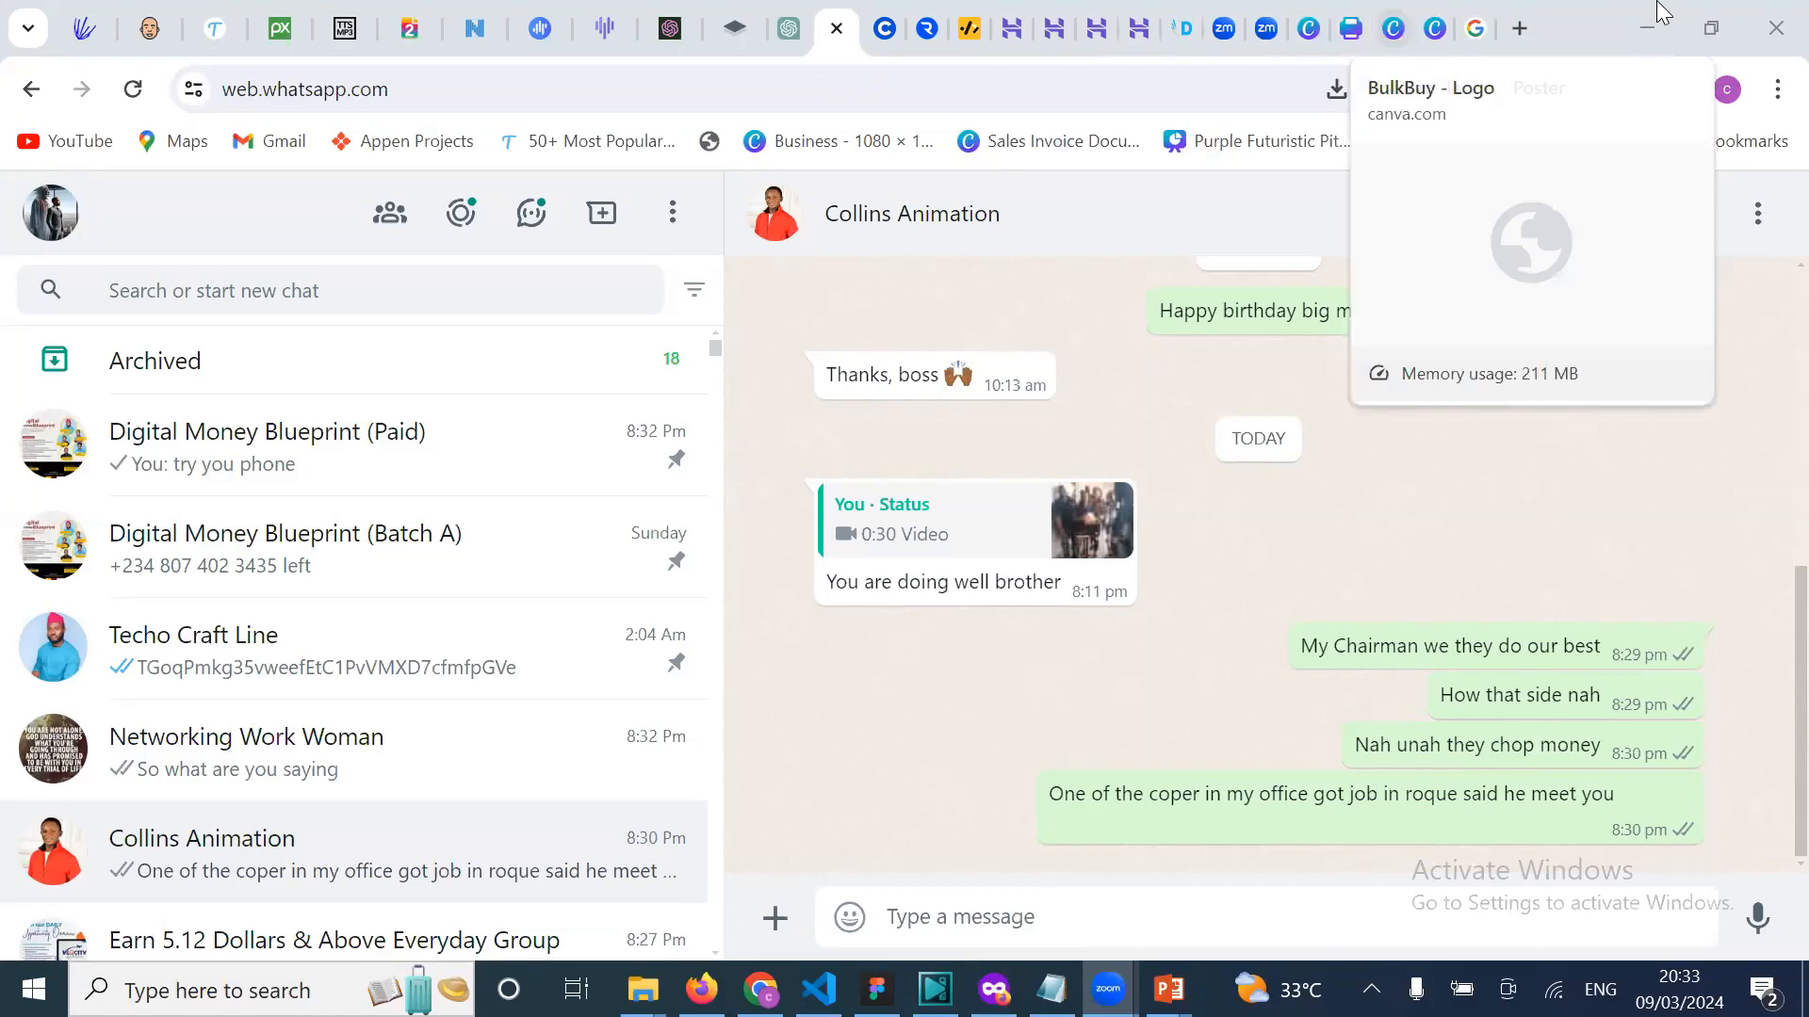
Step: Switch to the Canva BulkBuy logo design tab
click(1394, 28)
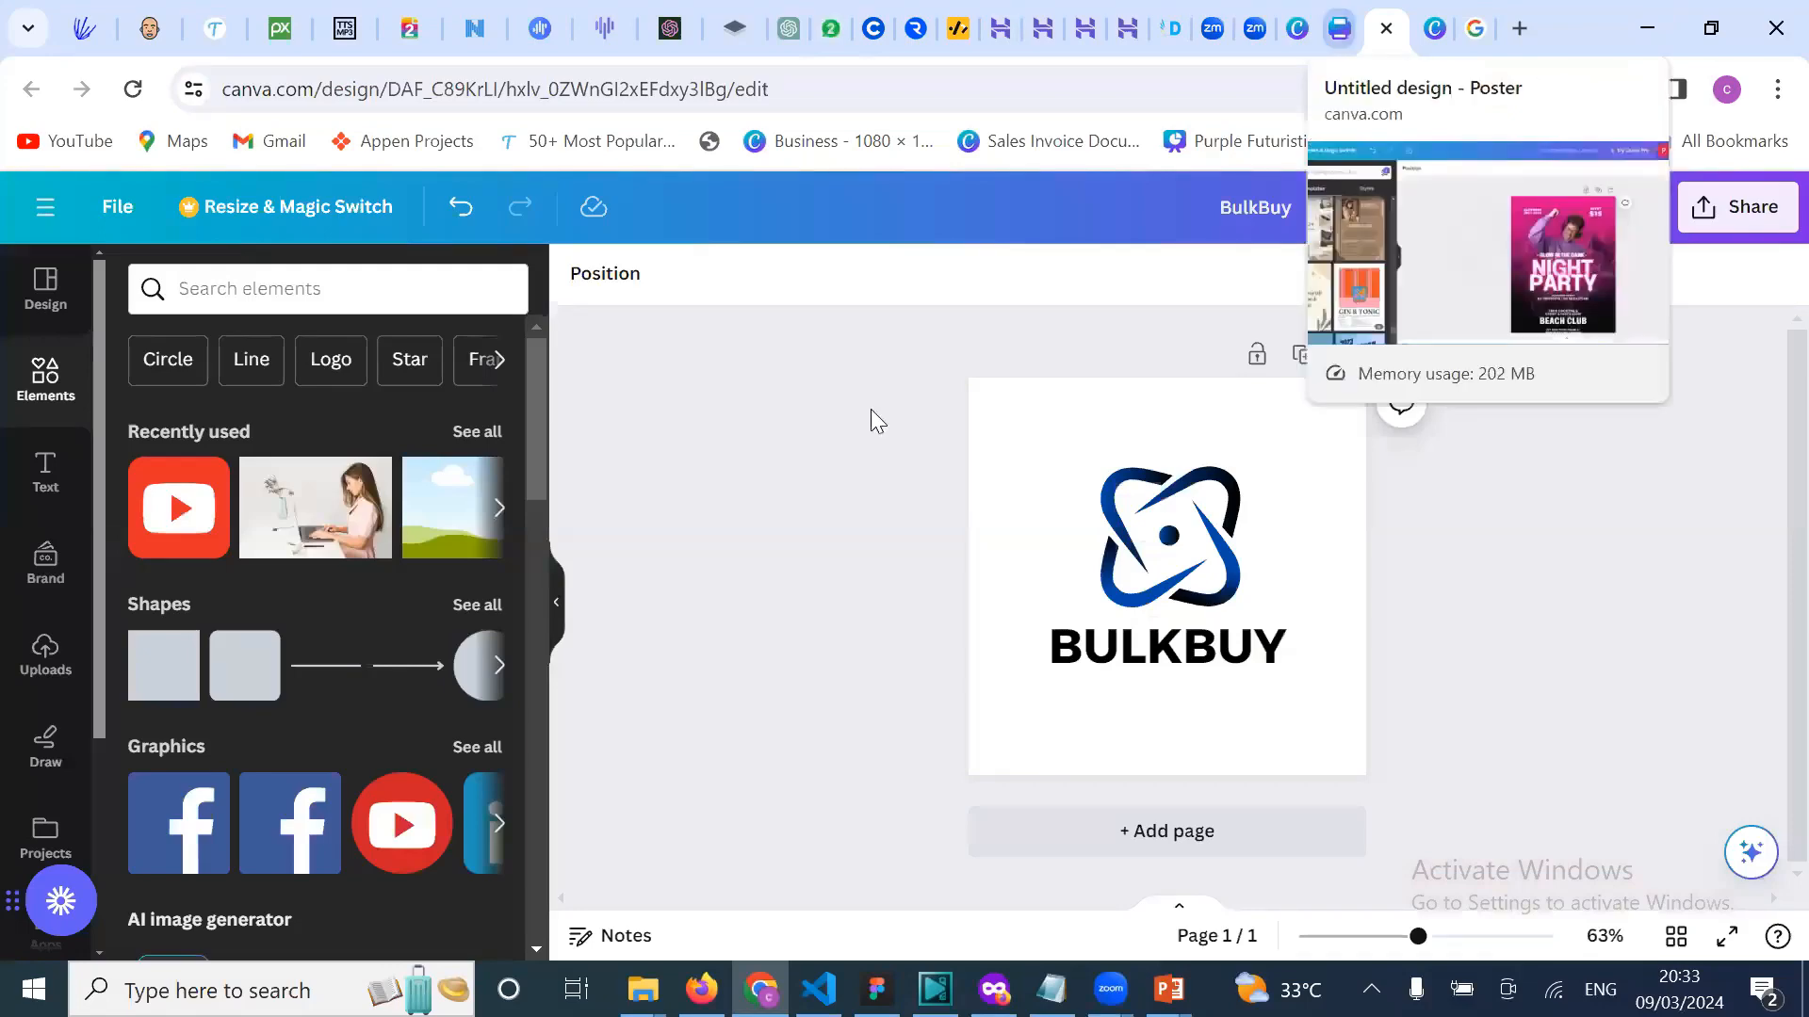
click(1339, 28)
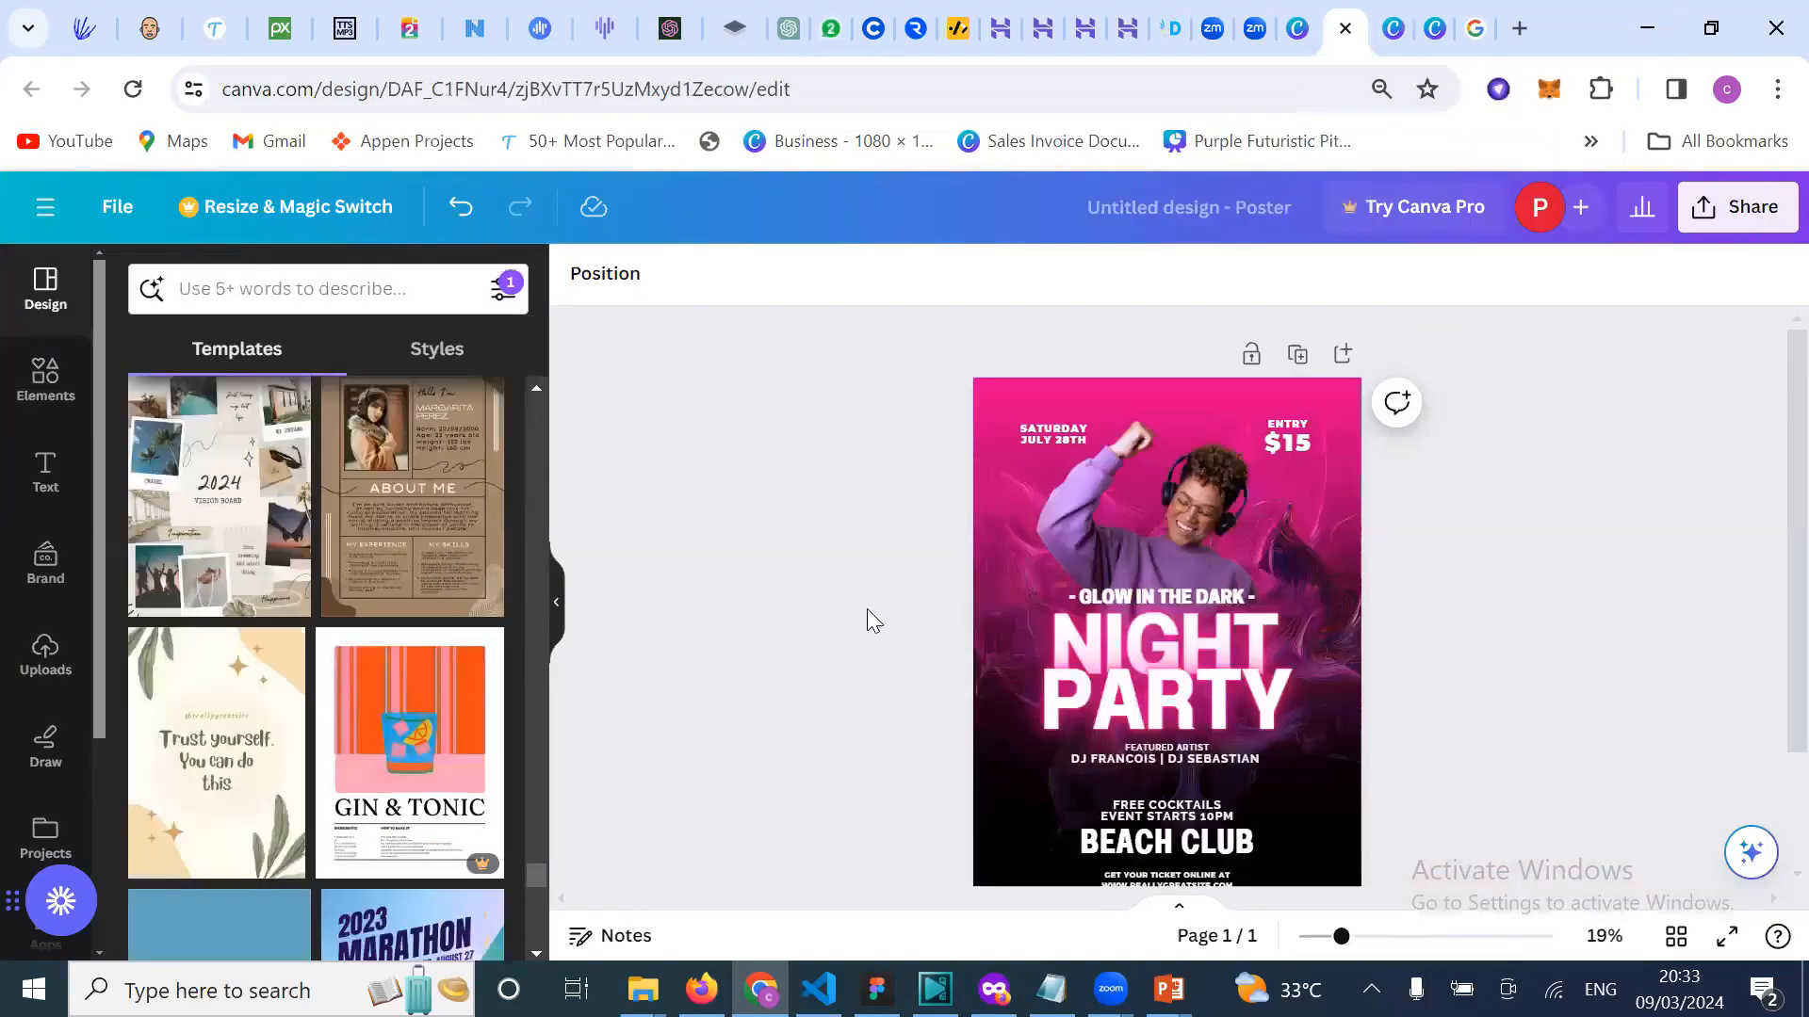
scroll(361, 744, down, 5)
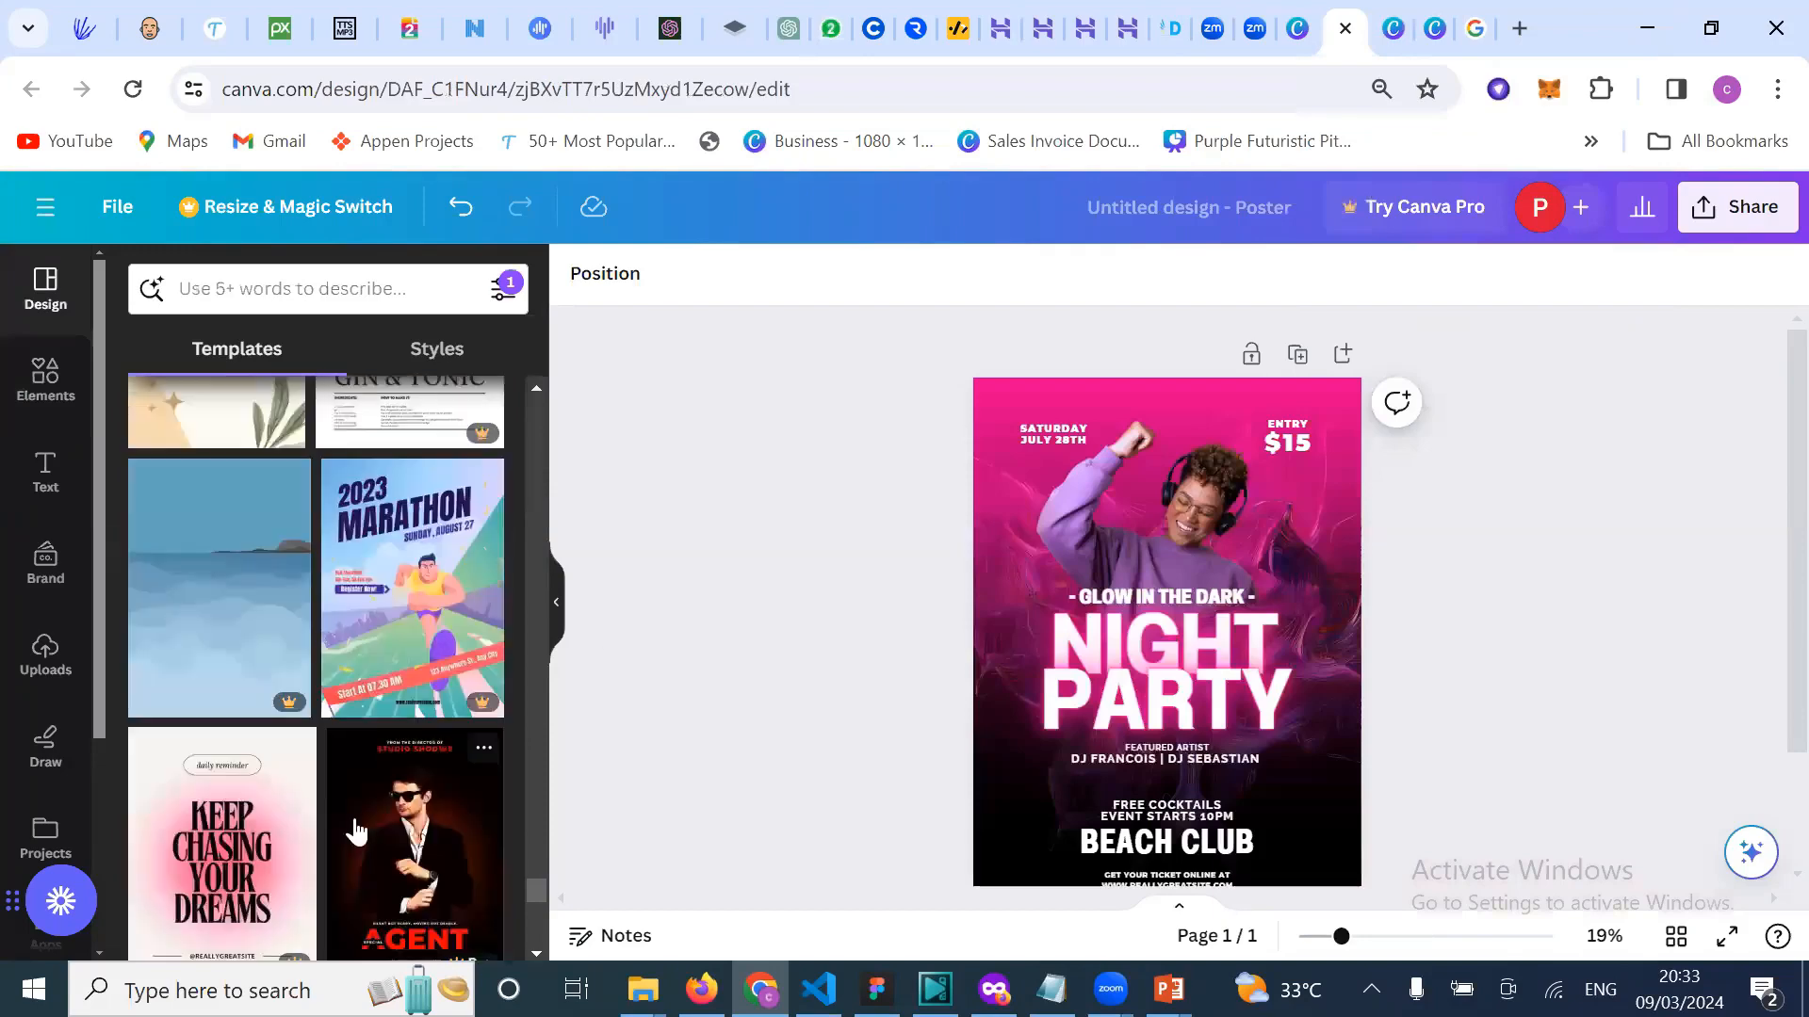
scroll(356, 838, down, 2)
scroll(242, 747, down, 3)
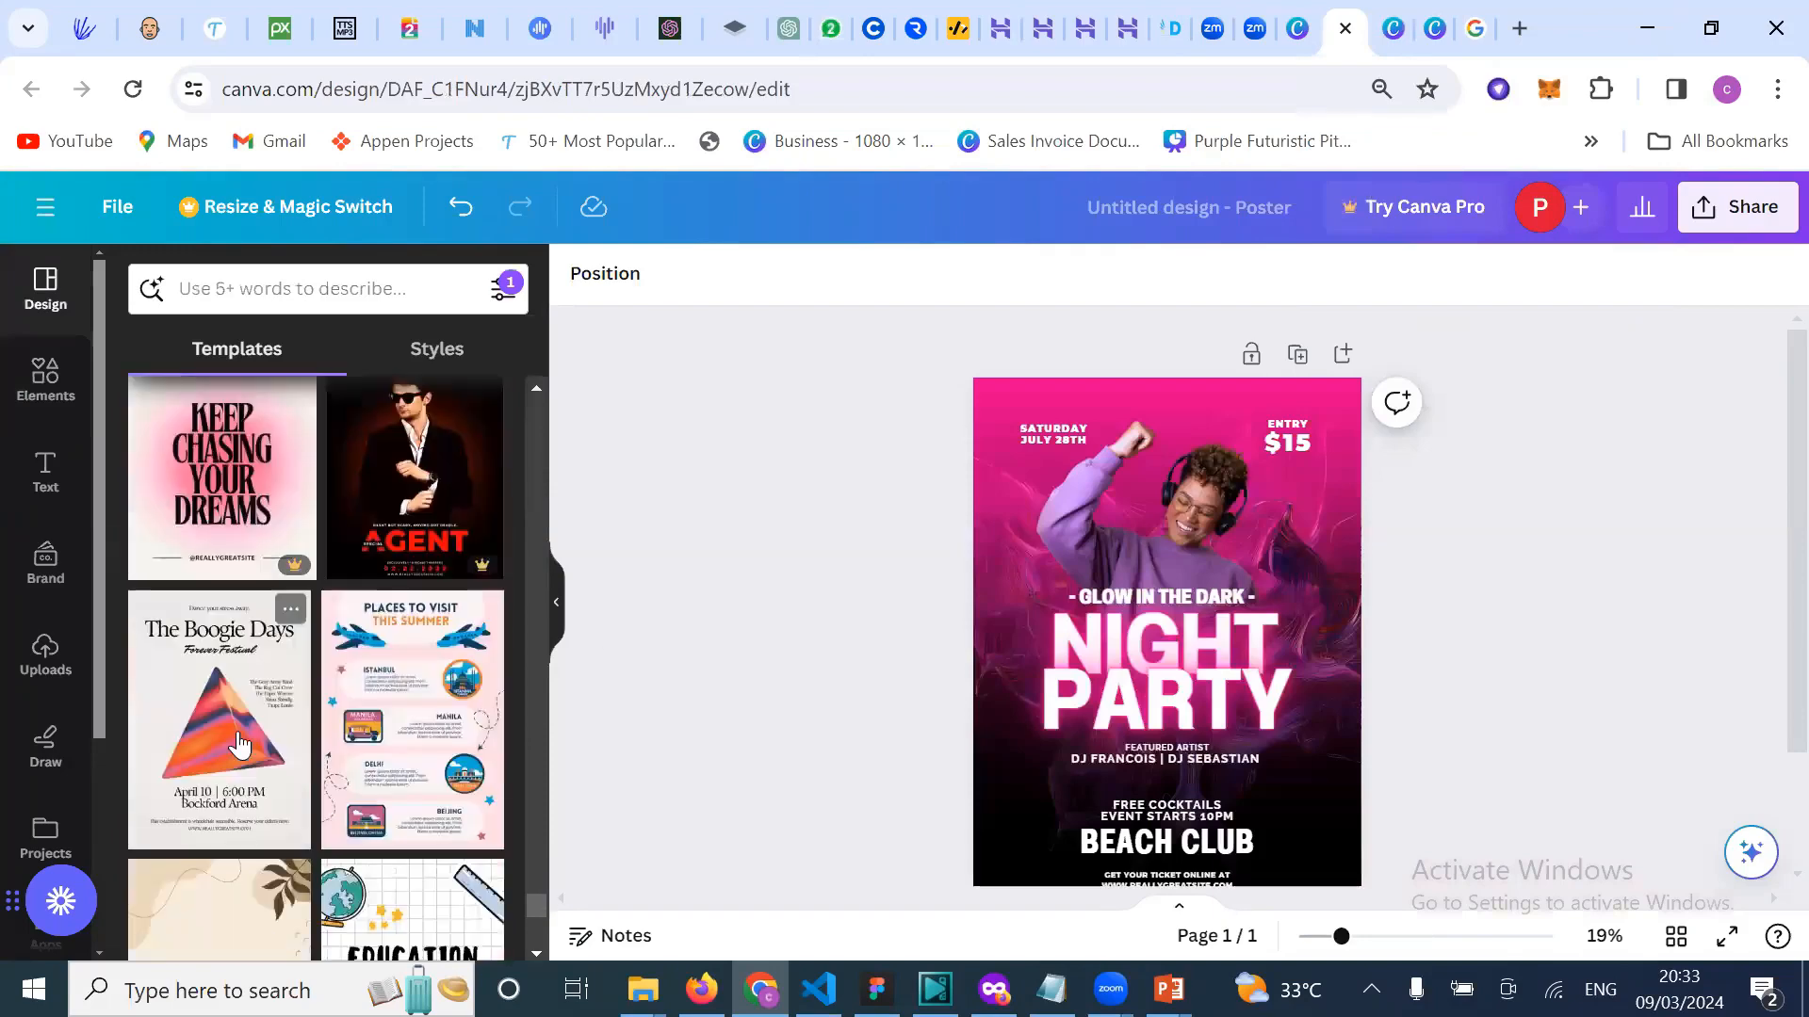
scroll(375, 810, down, 4)
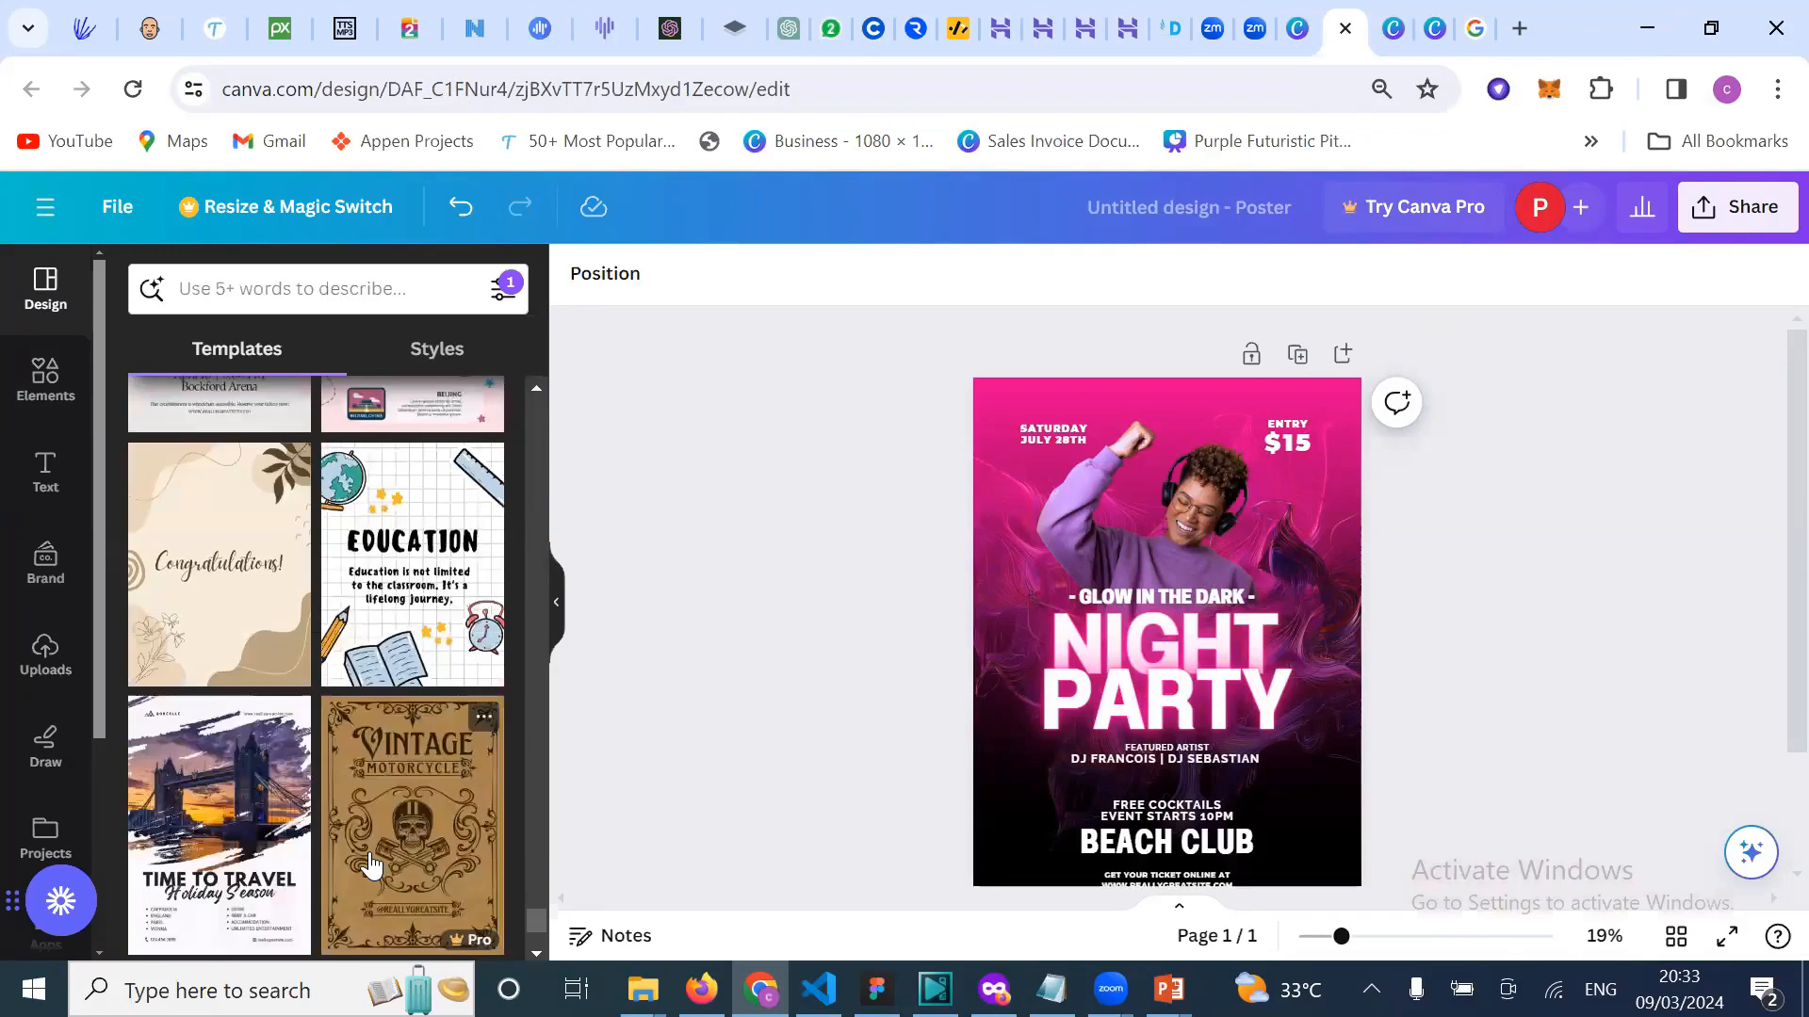
scroll(370, 864, down, 5)
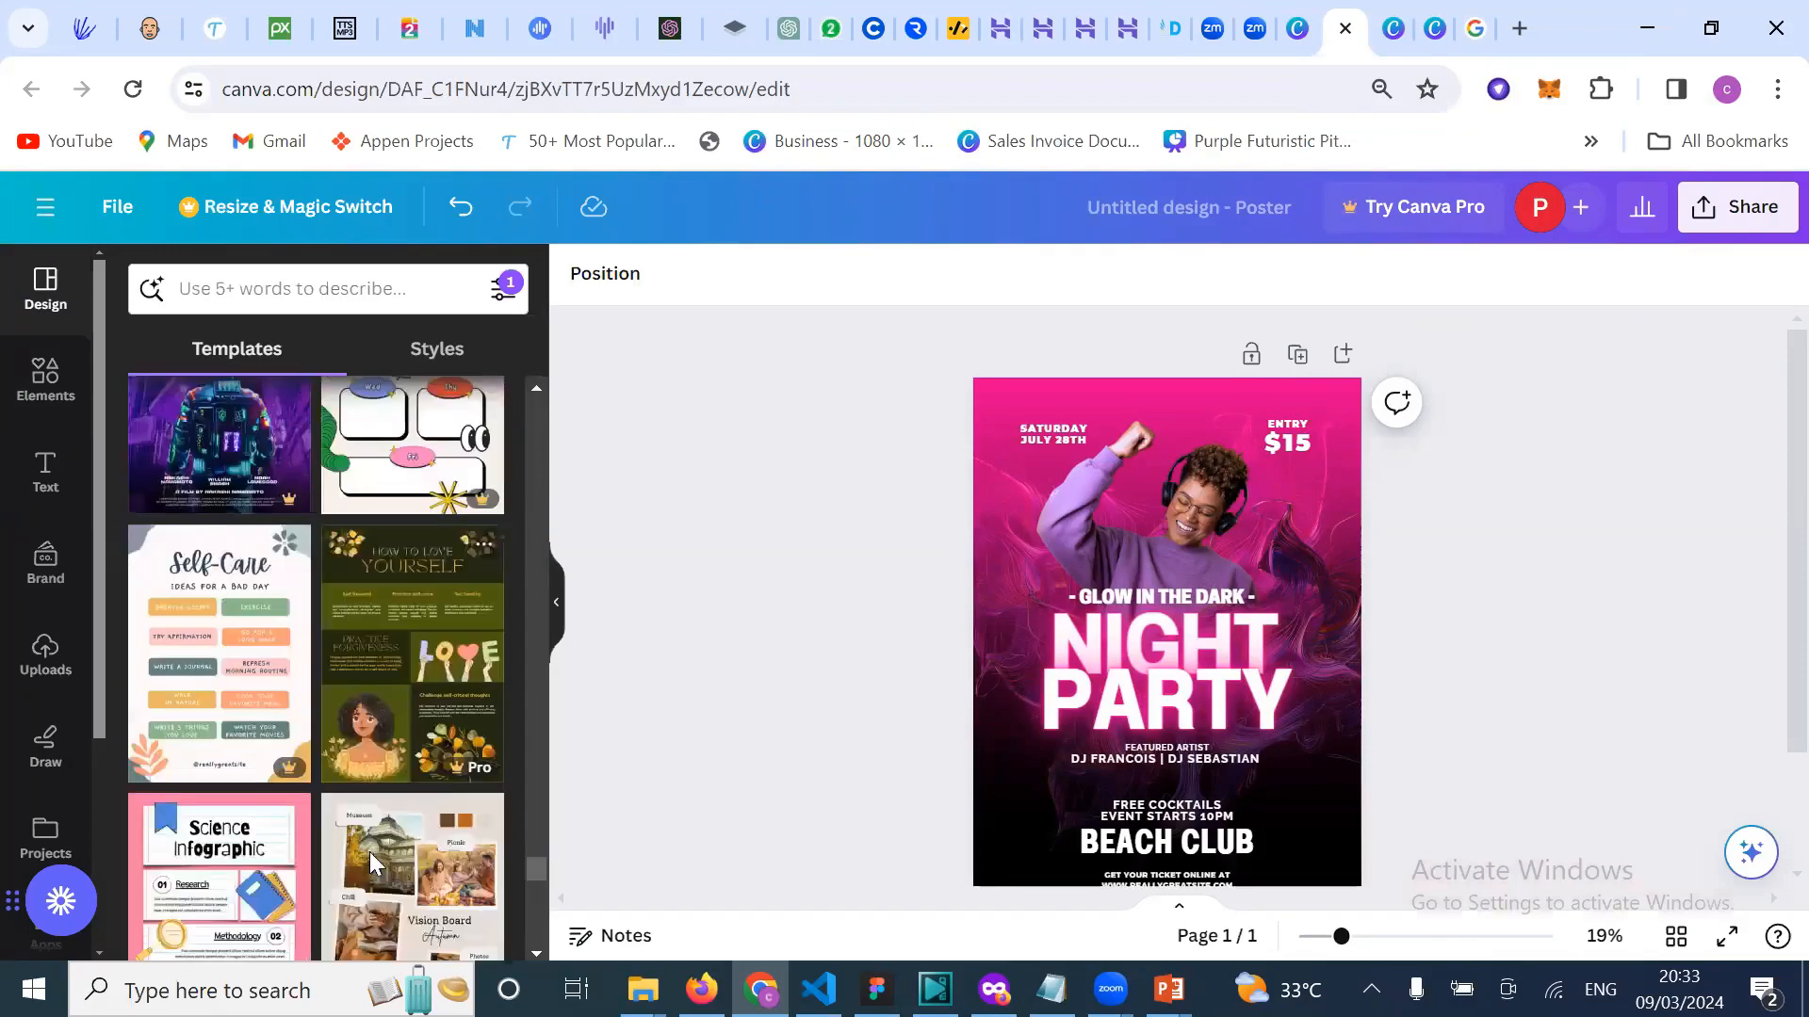
scroll(372, 851, down, 5)
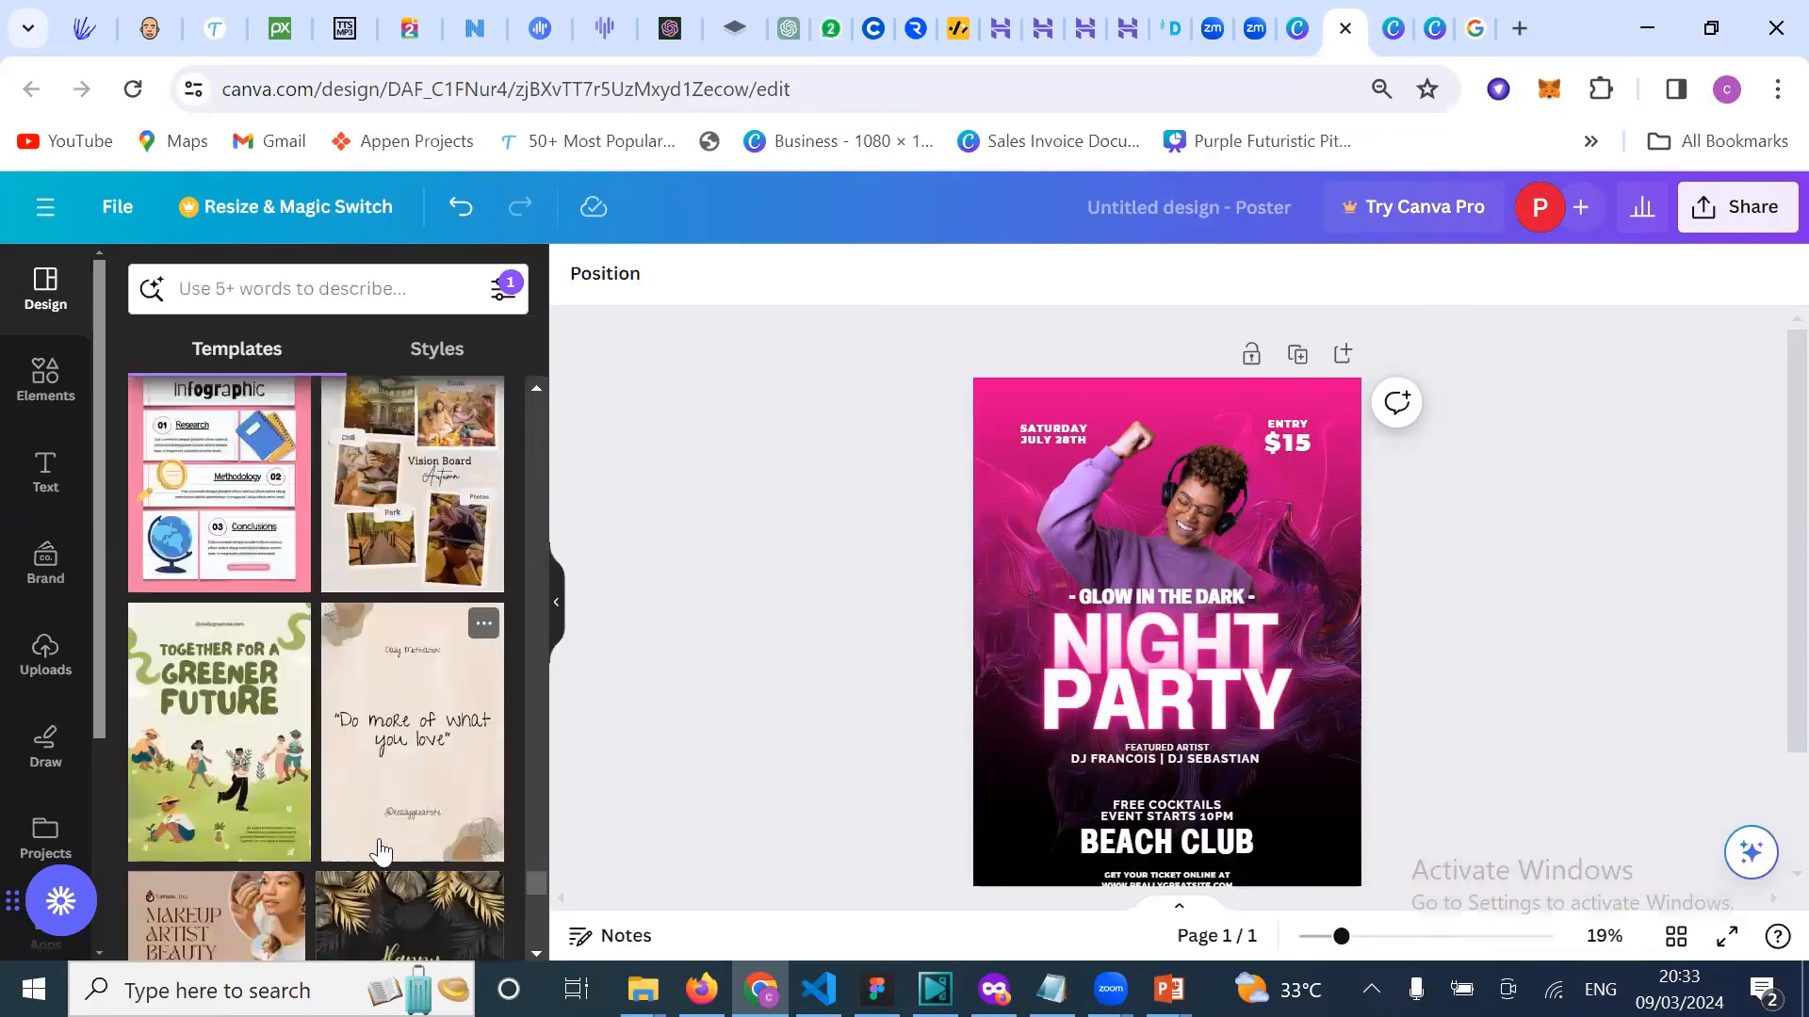
scroll(380, 853, down, 3)
scroll(387, 820, down, 1)
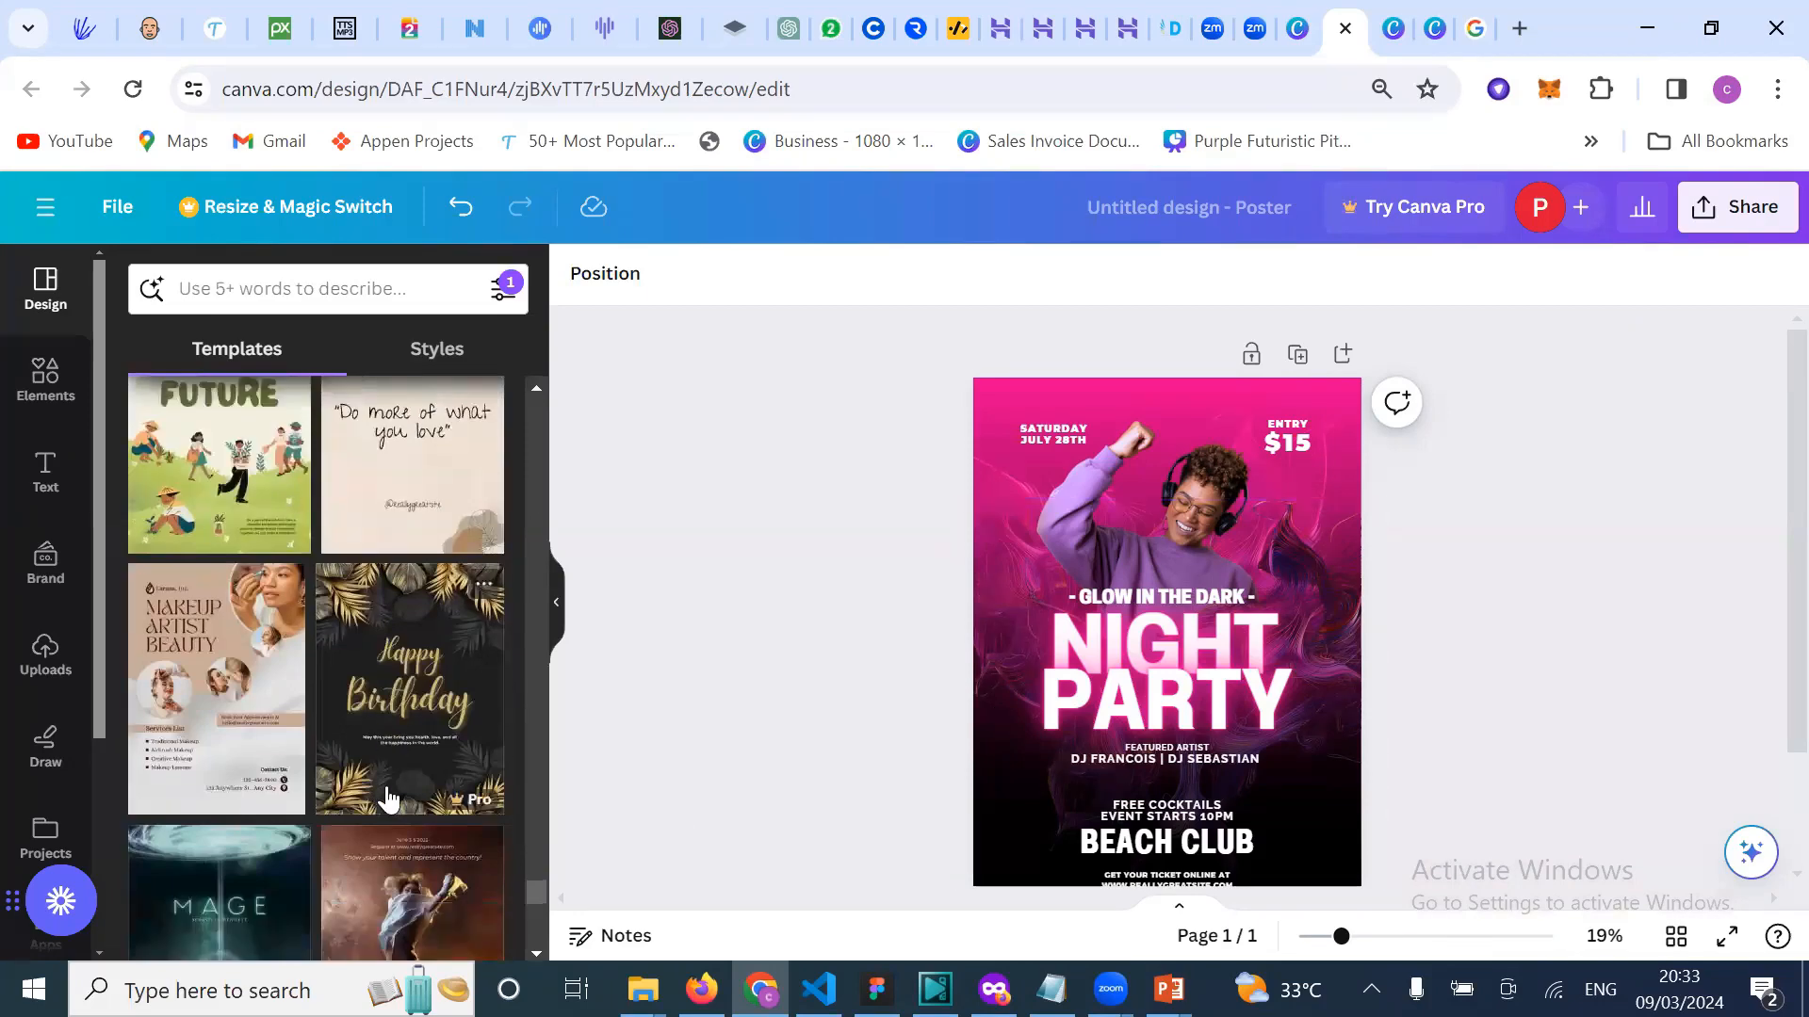
scroll(386, 799, down, 3)
scroll(274, 612, down, 2)
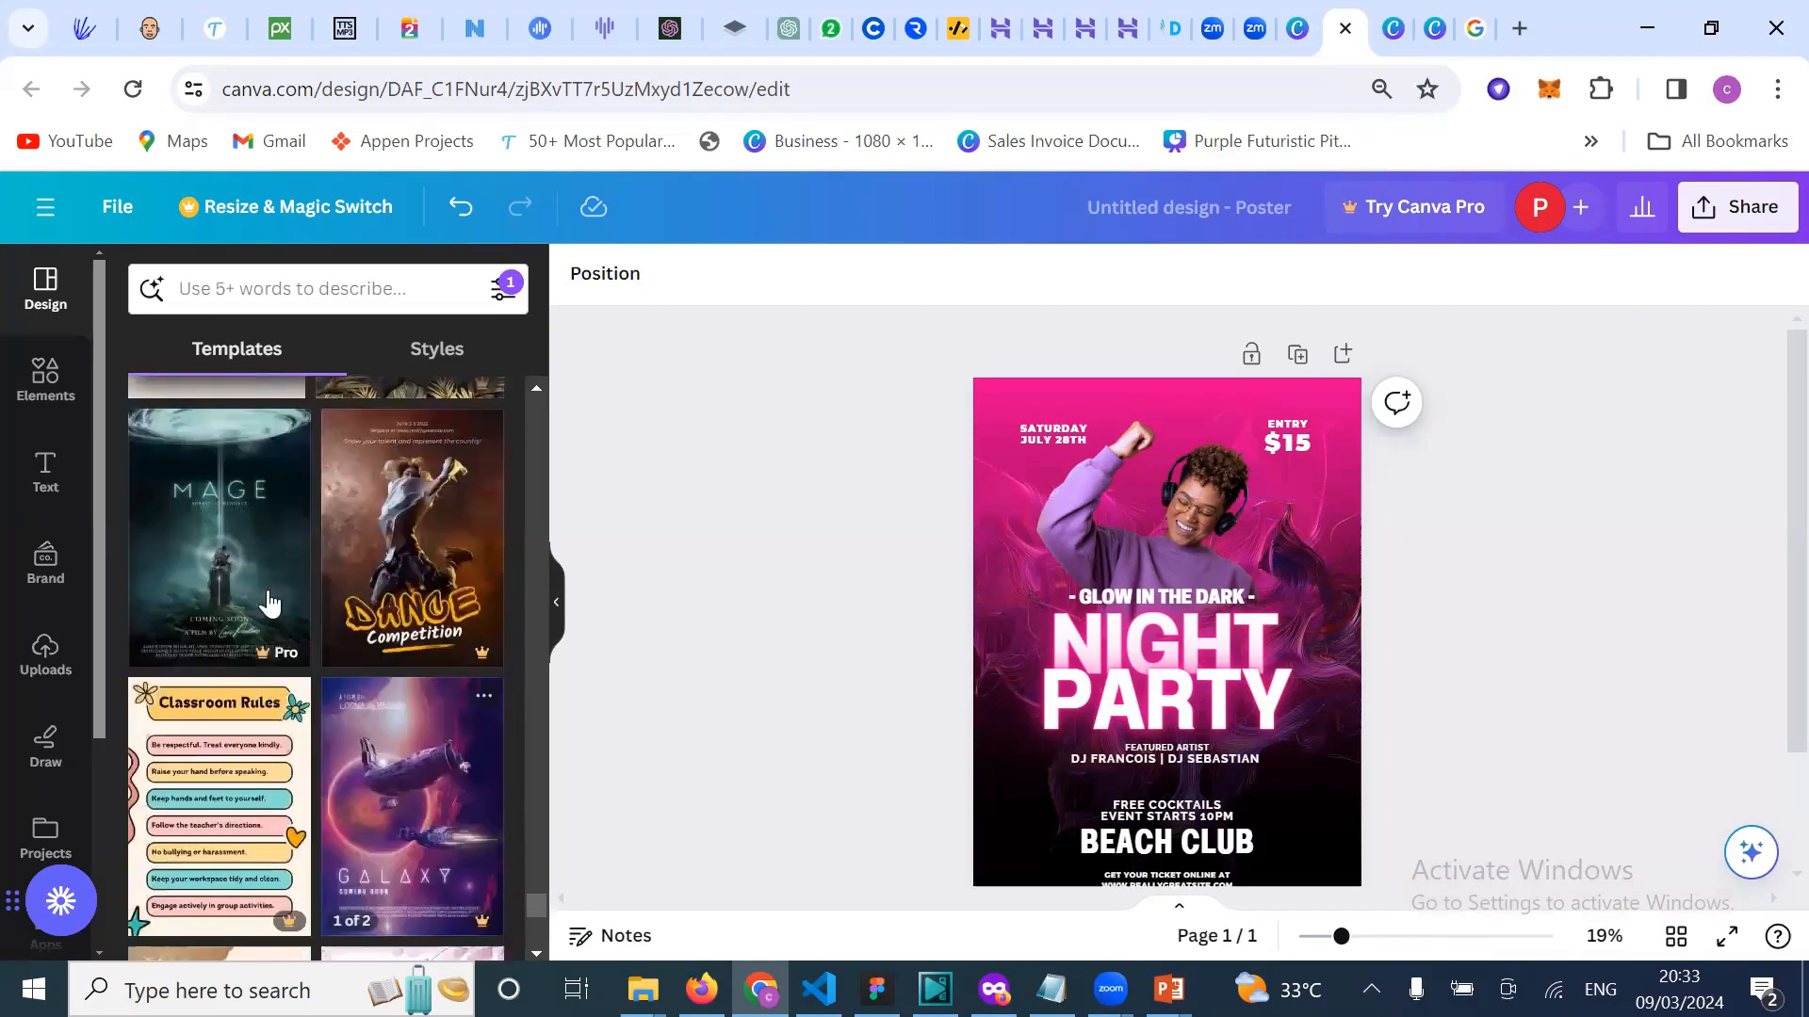
scroll(283, 660, down, 6)
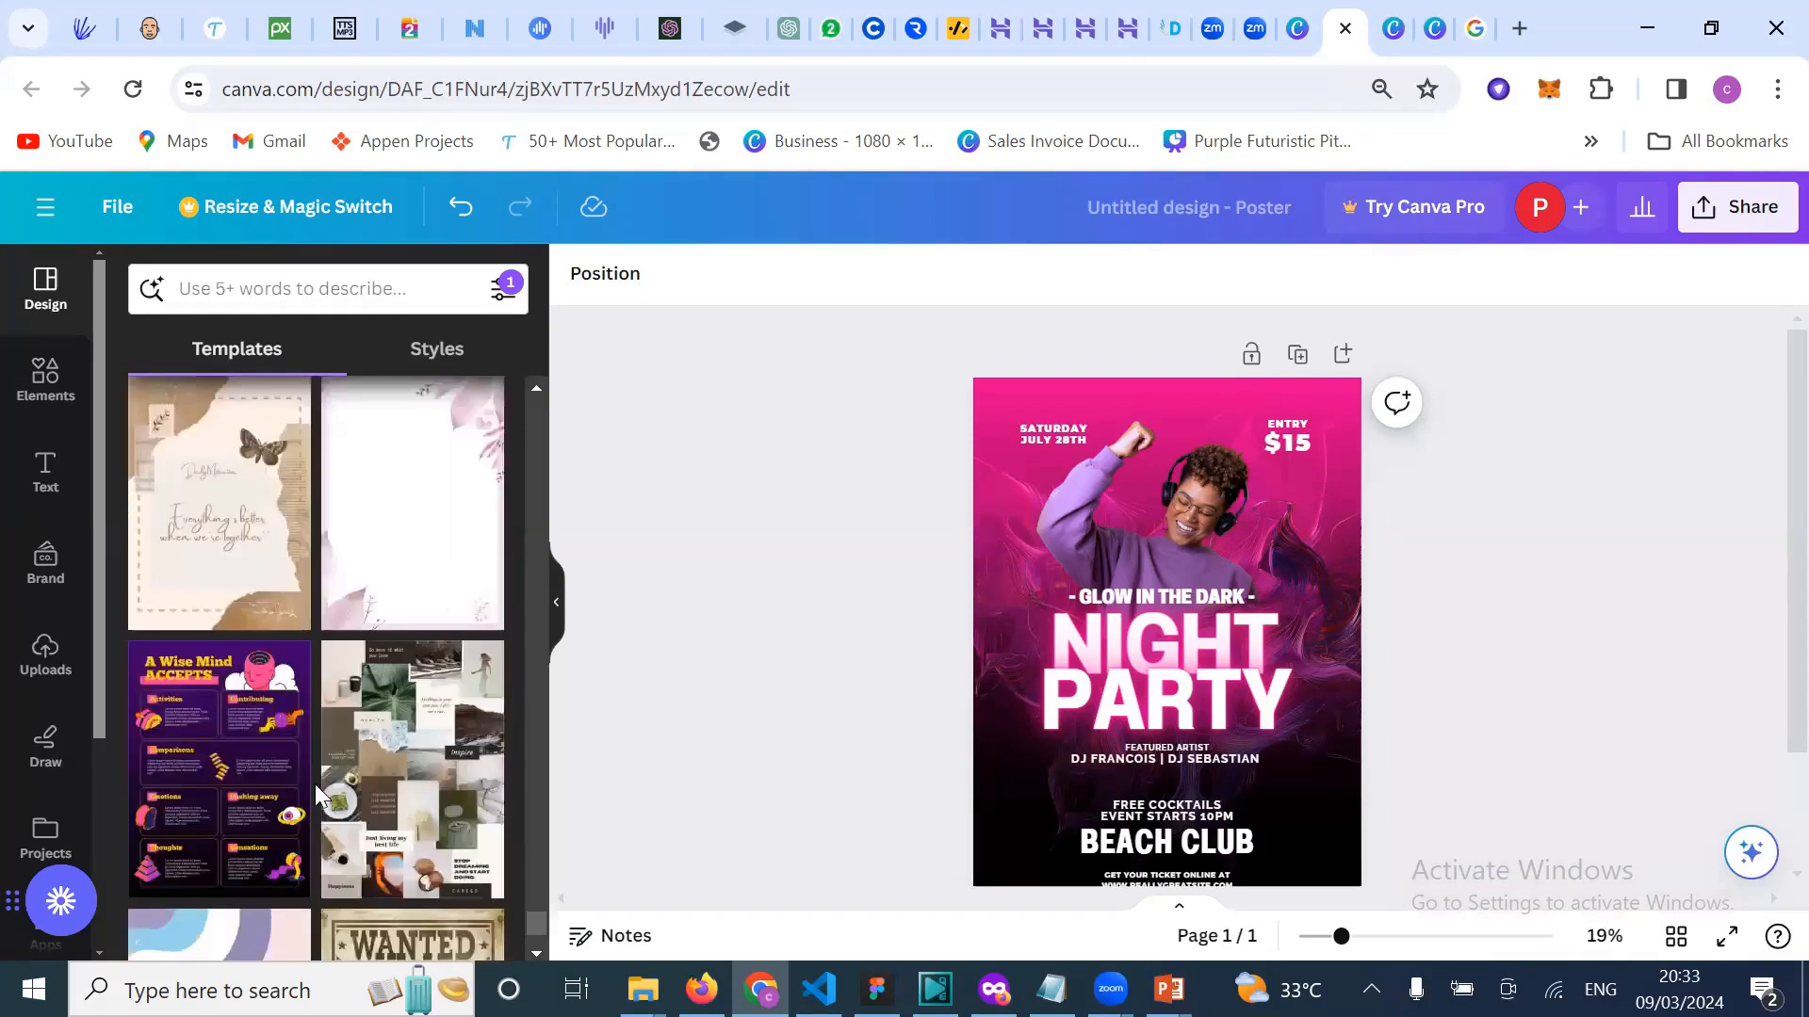
scroll(320, 796, down, 3)
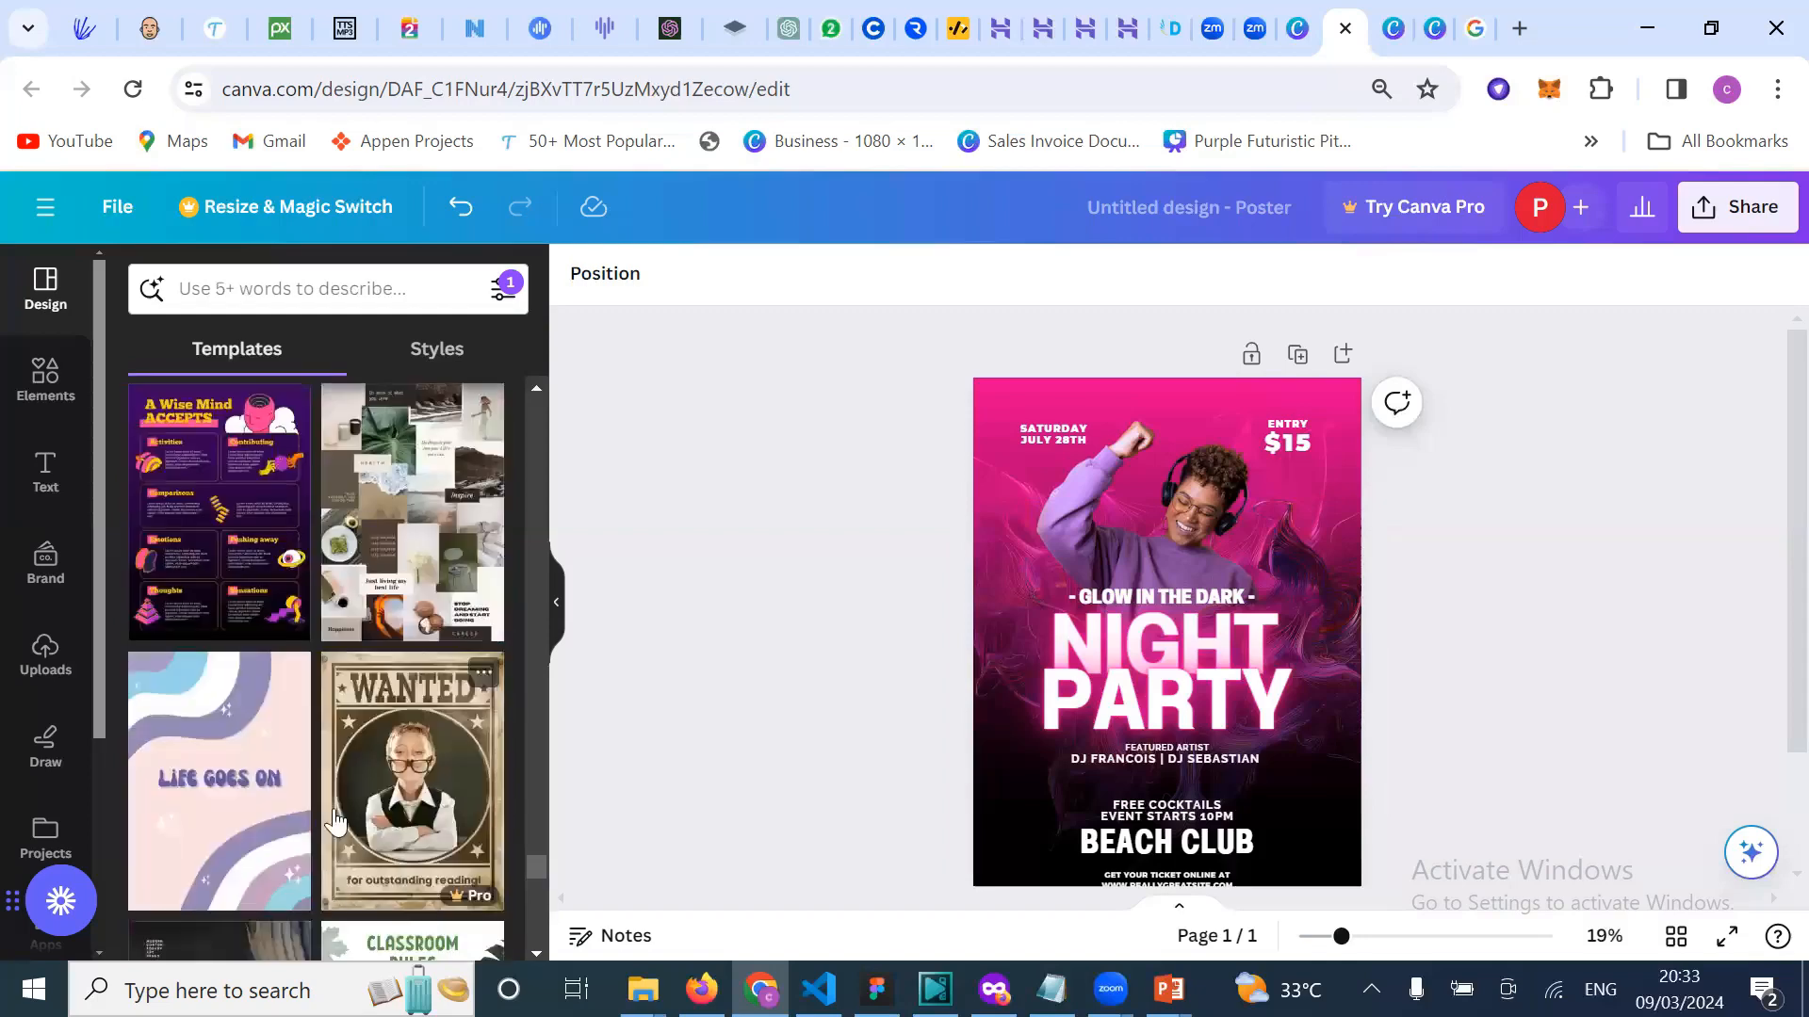
scroll(334, 821, down, 3)
scroll(333, 815, down, 5)
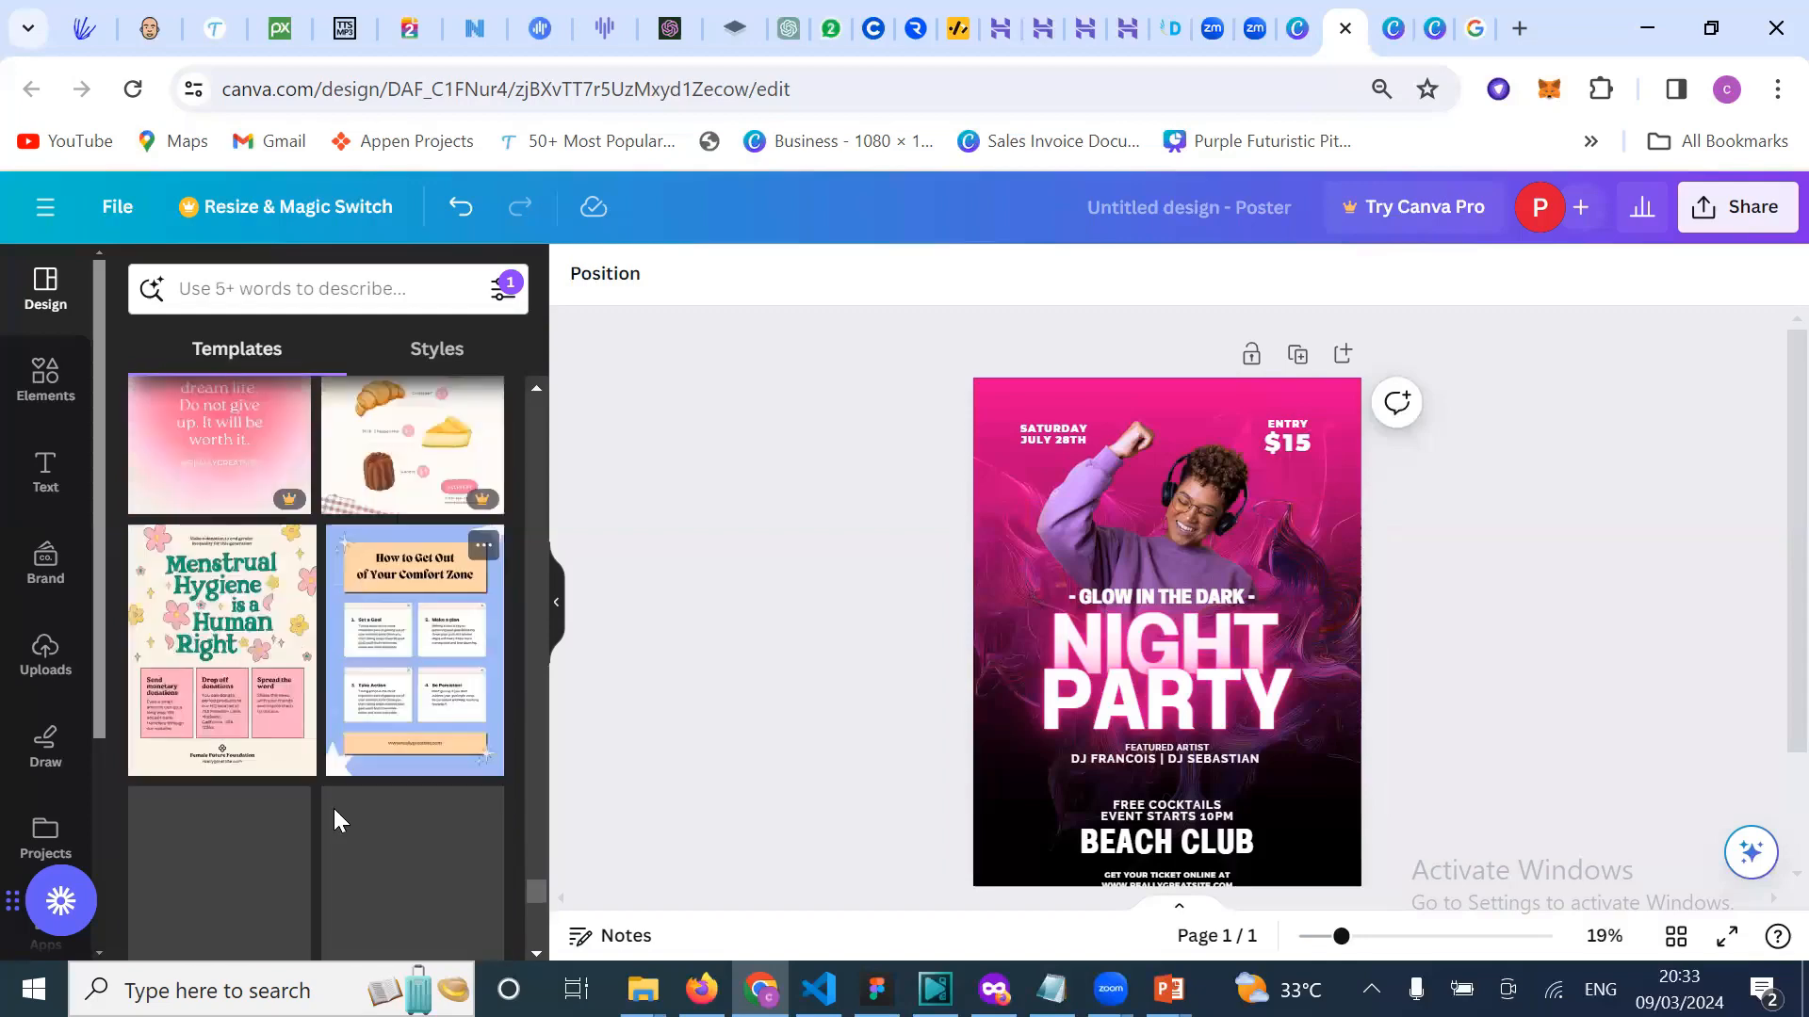
scroll(313, 663, down, 5)
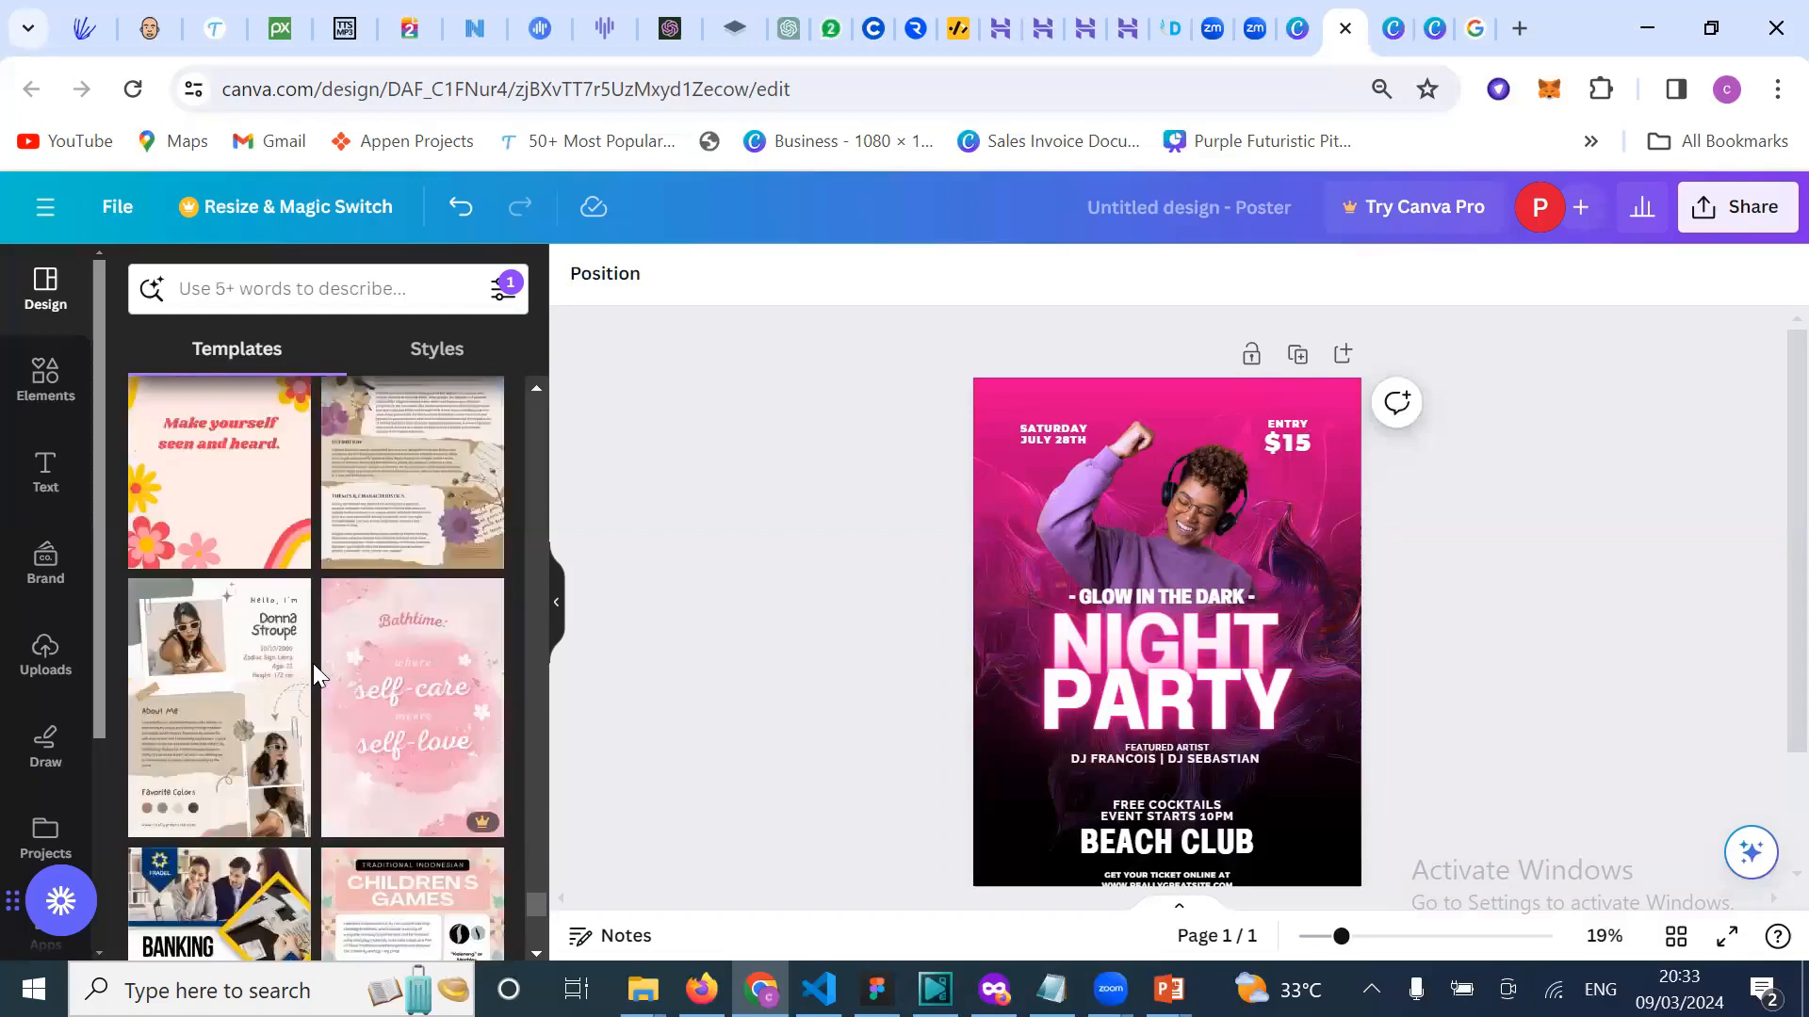
scroll(245, 663, down, 3)
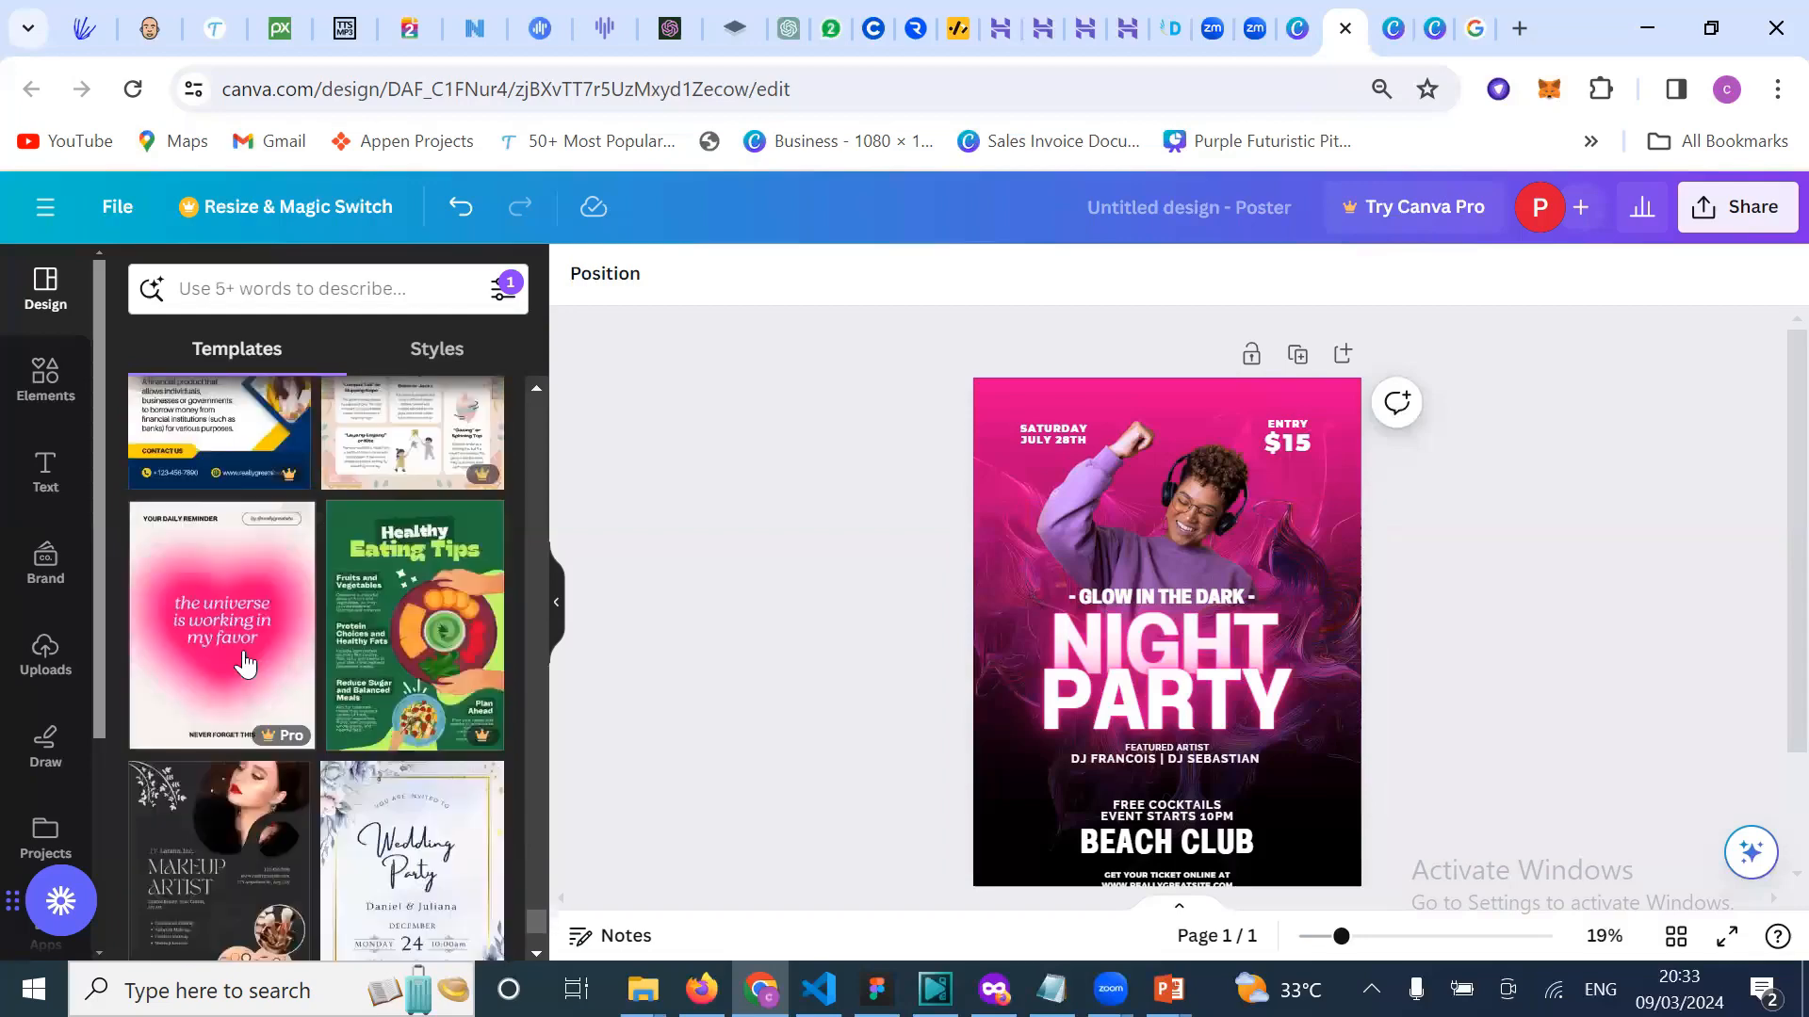
scroll(283, 839, down, 4)
scroll(359, 781, down, 2)
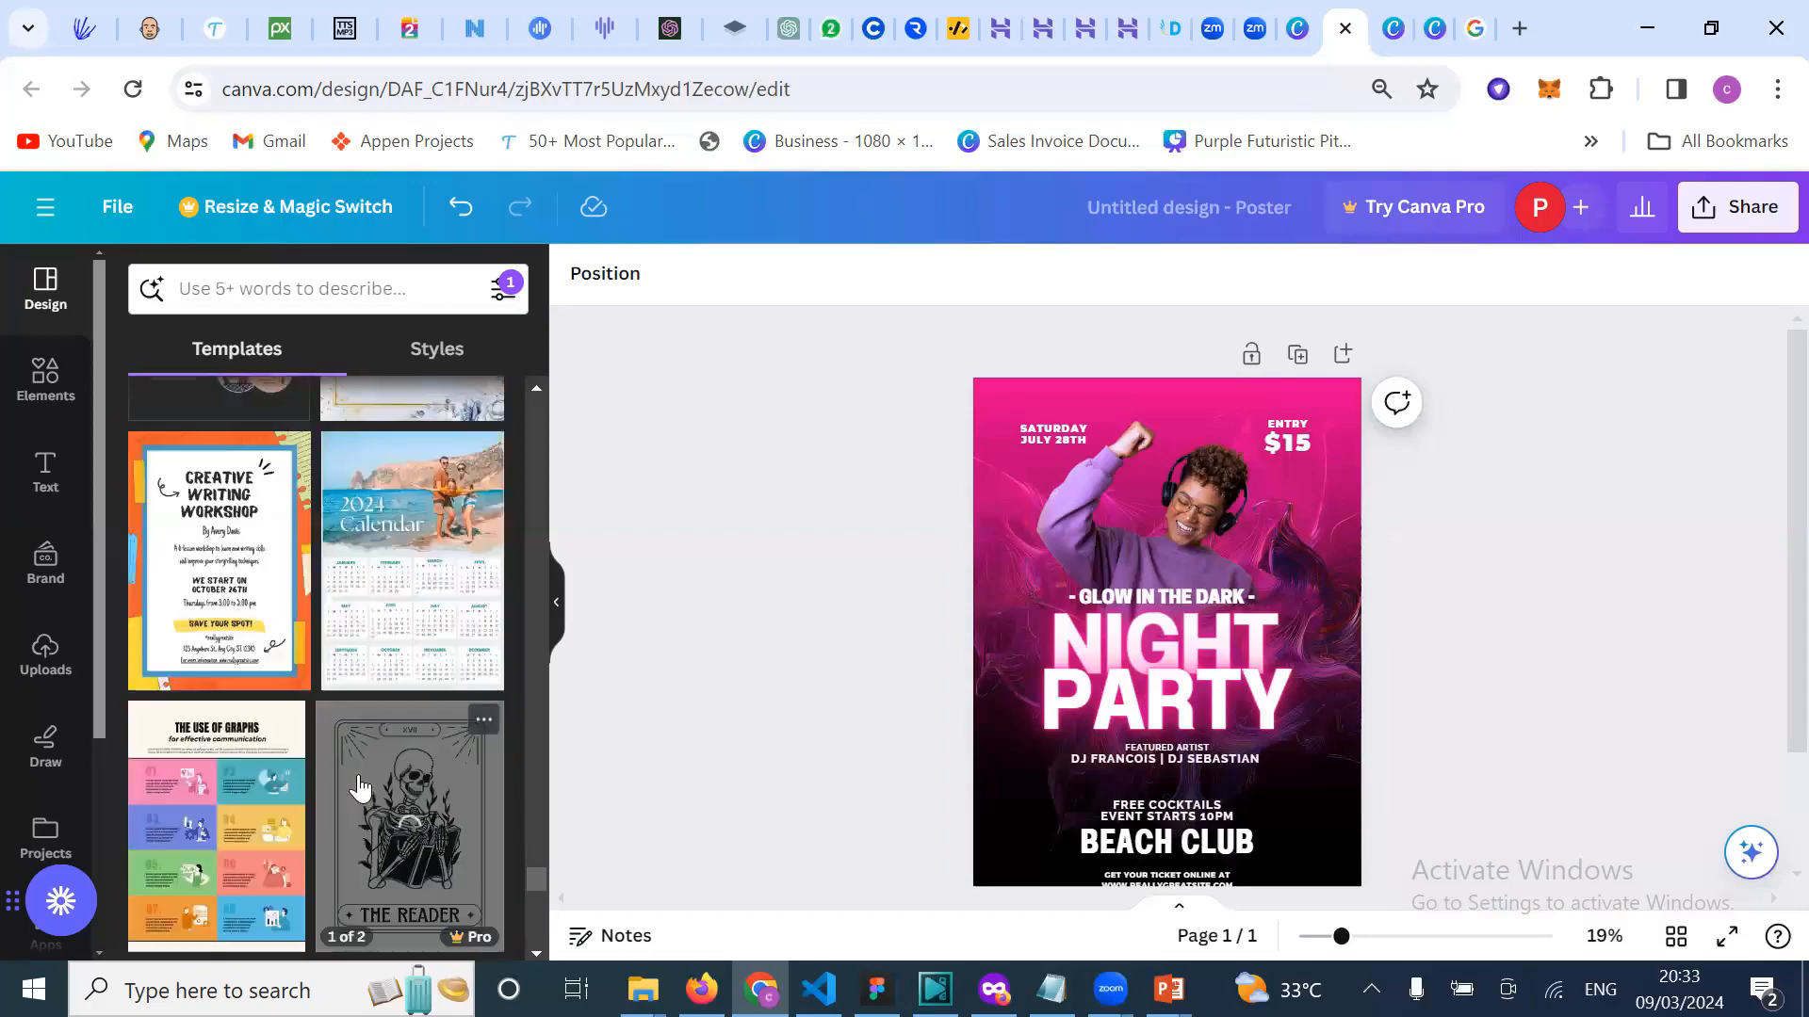
scroll(359, 788, down, 8)
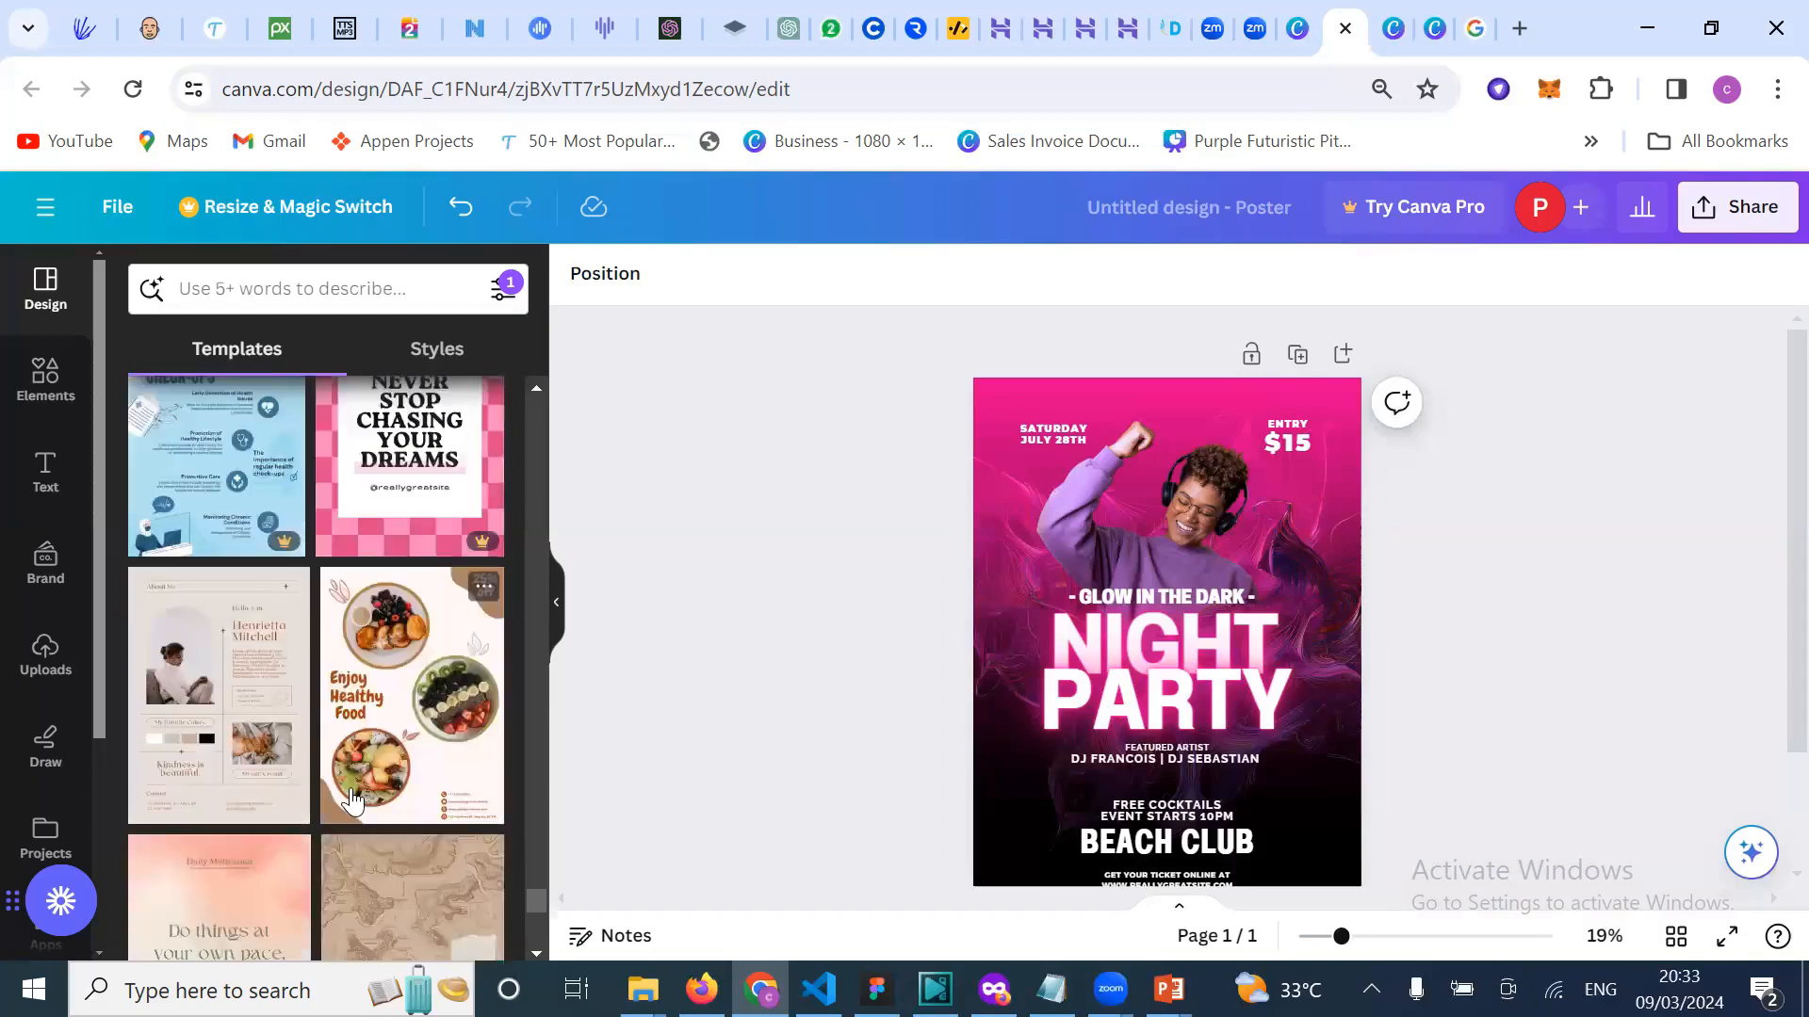
scroll(354, 807, down, 5)
scroll(354, 806, down, 4)
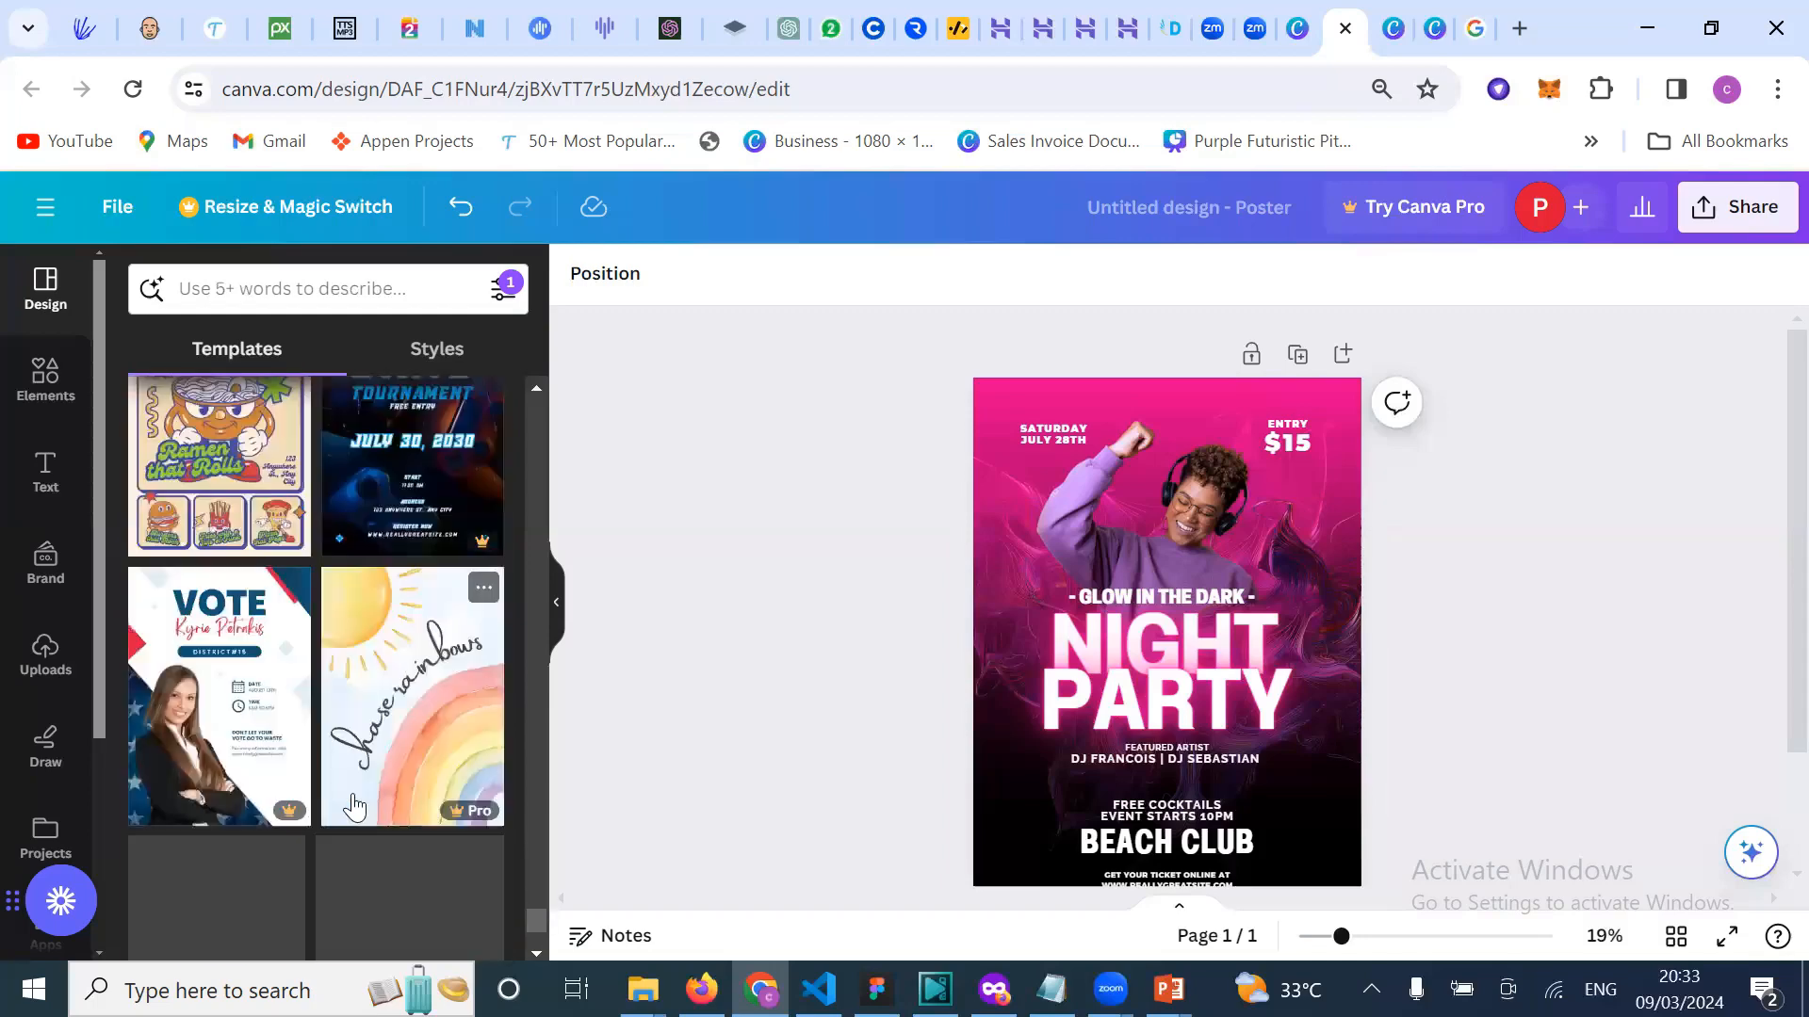
scroll(352, 793, down, 4)
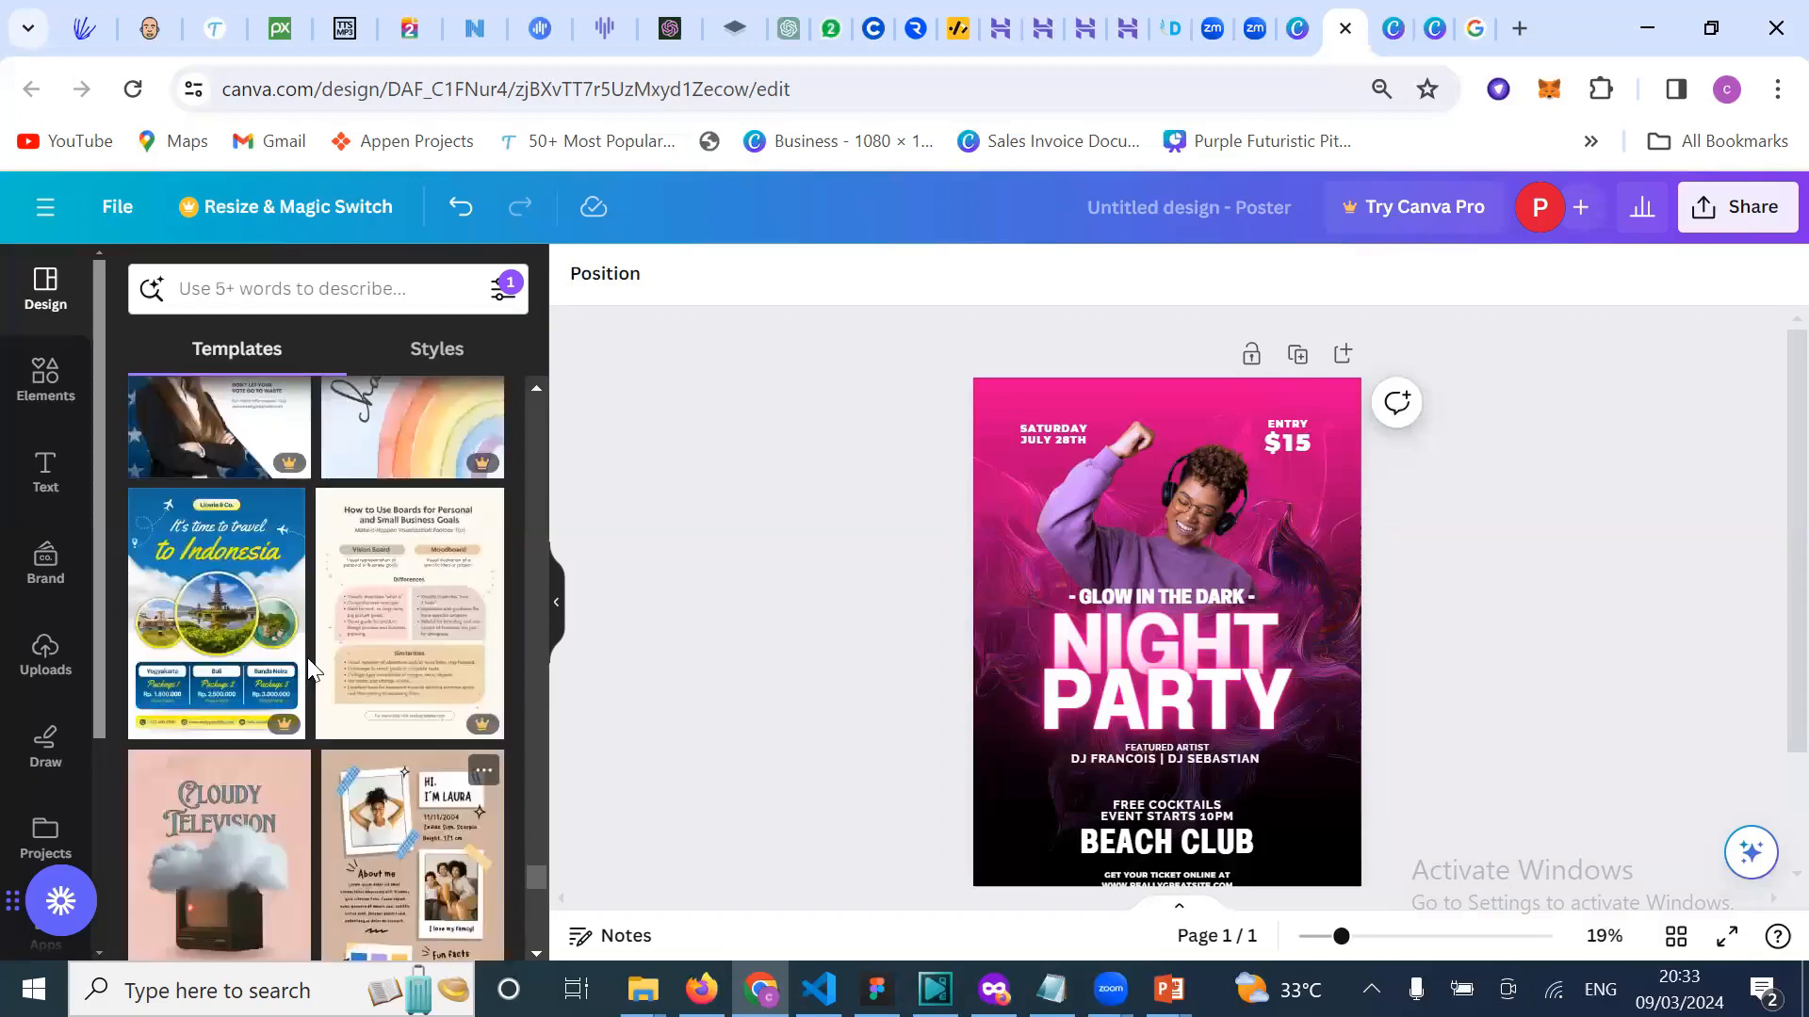
scroll(375, 881, down, 3)
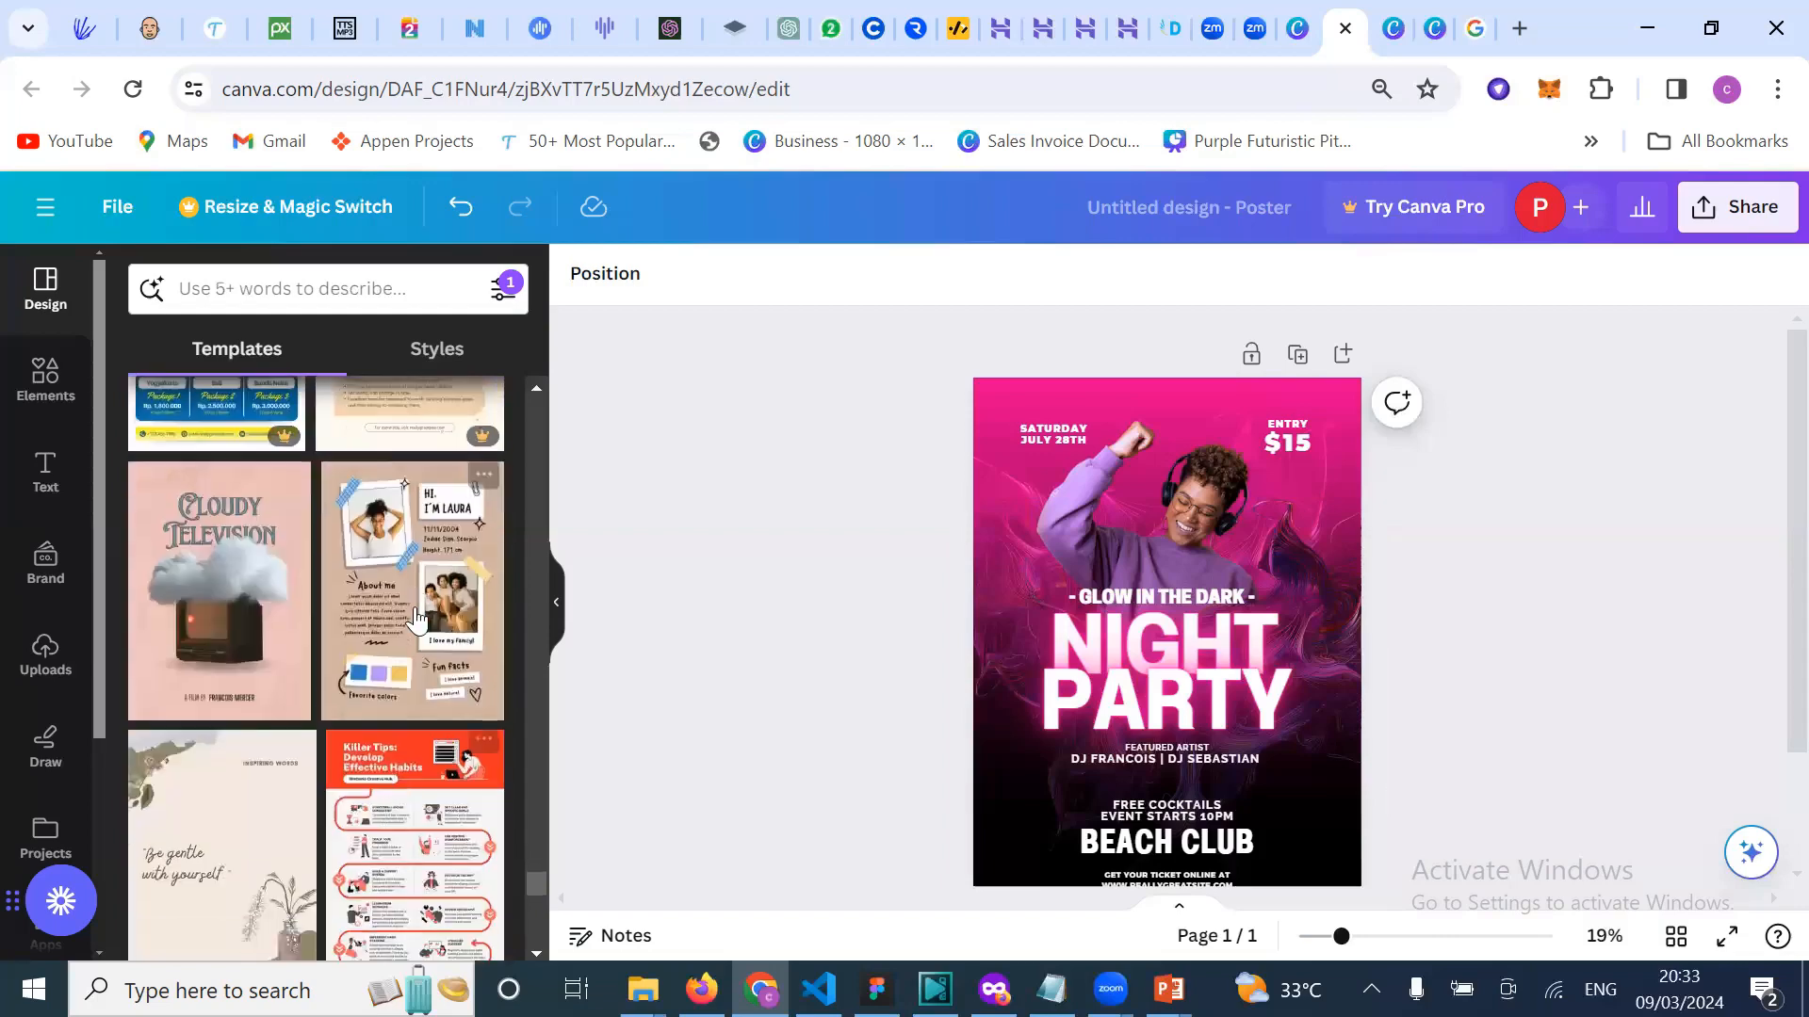
scroll(375, 881, down, 8)
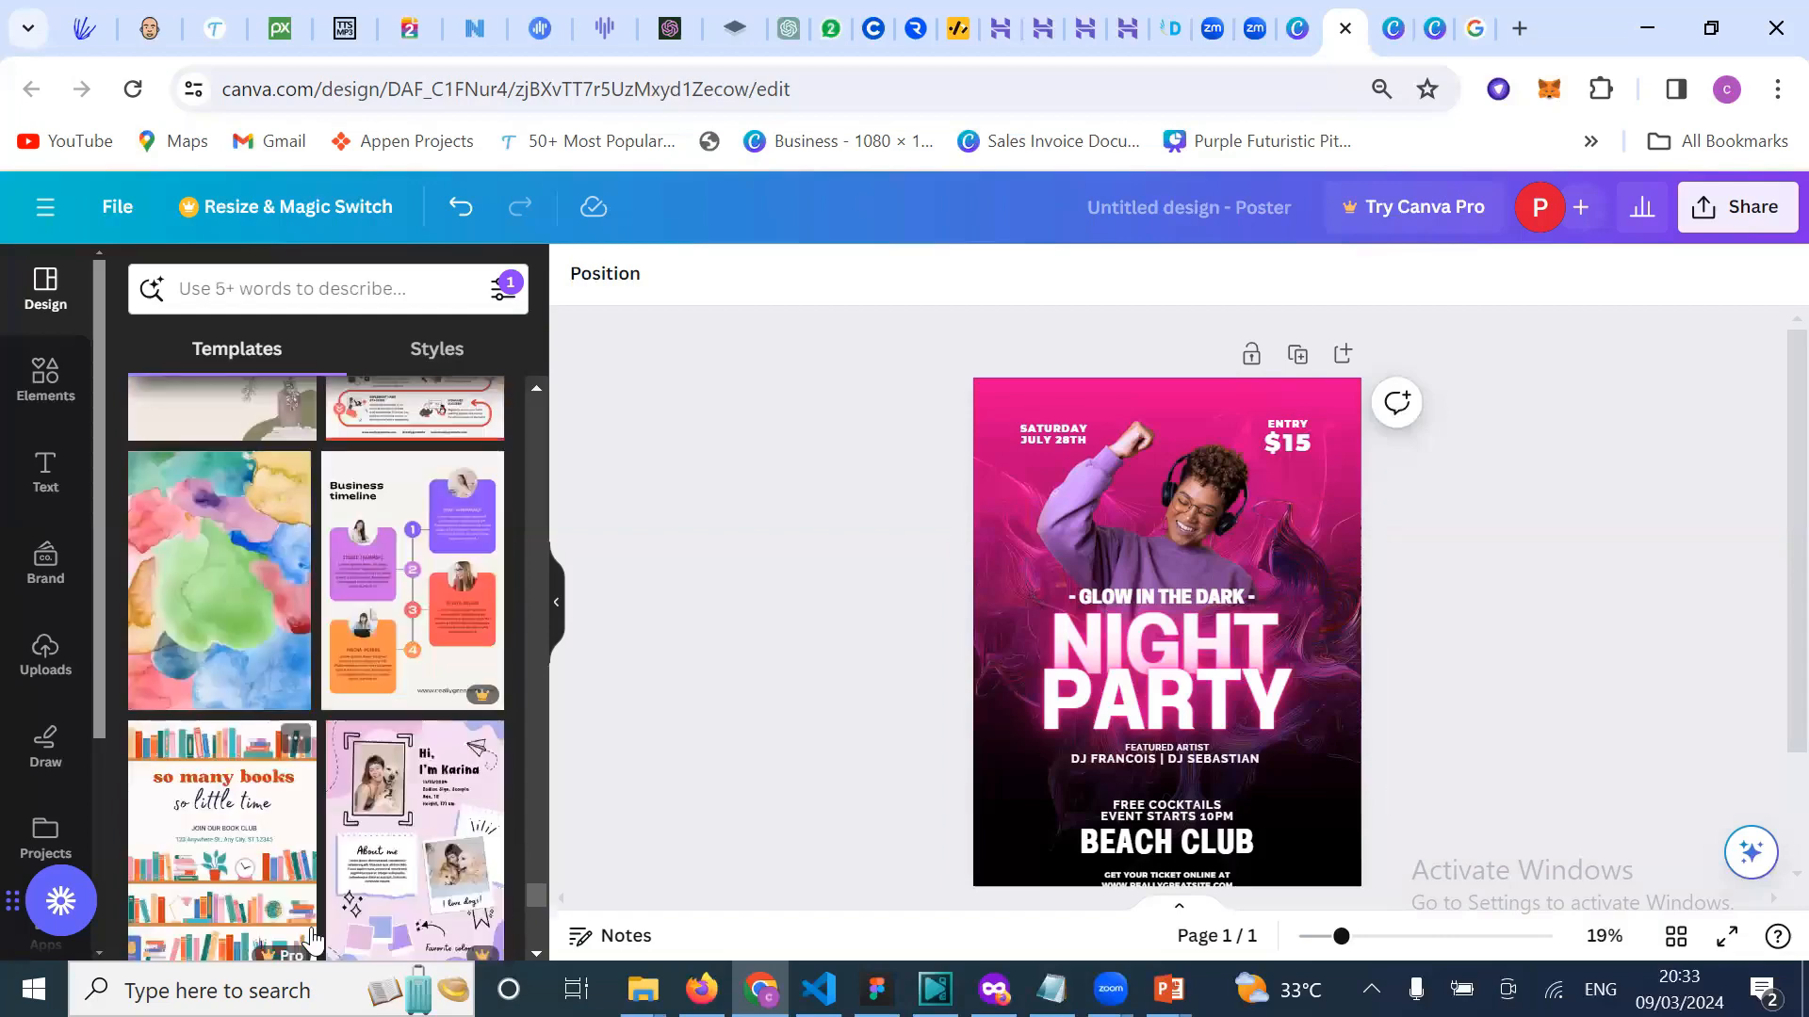
scroll(310, 927, down, 5)
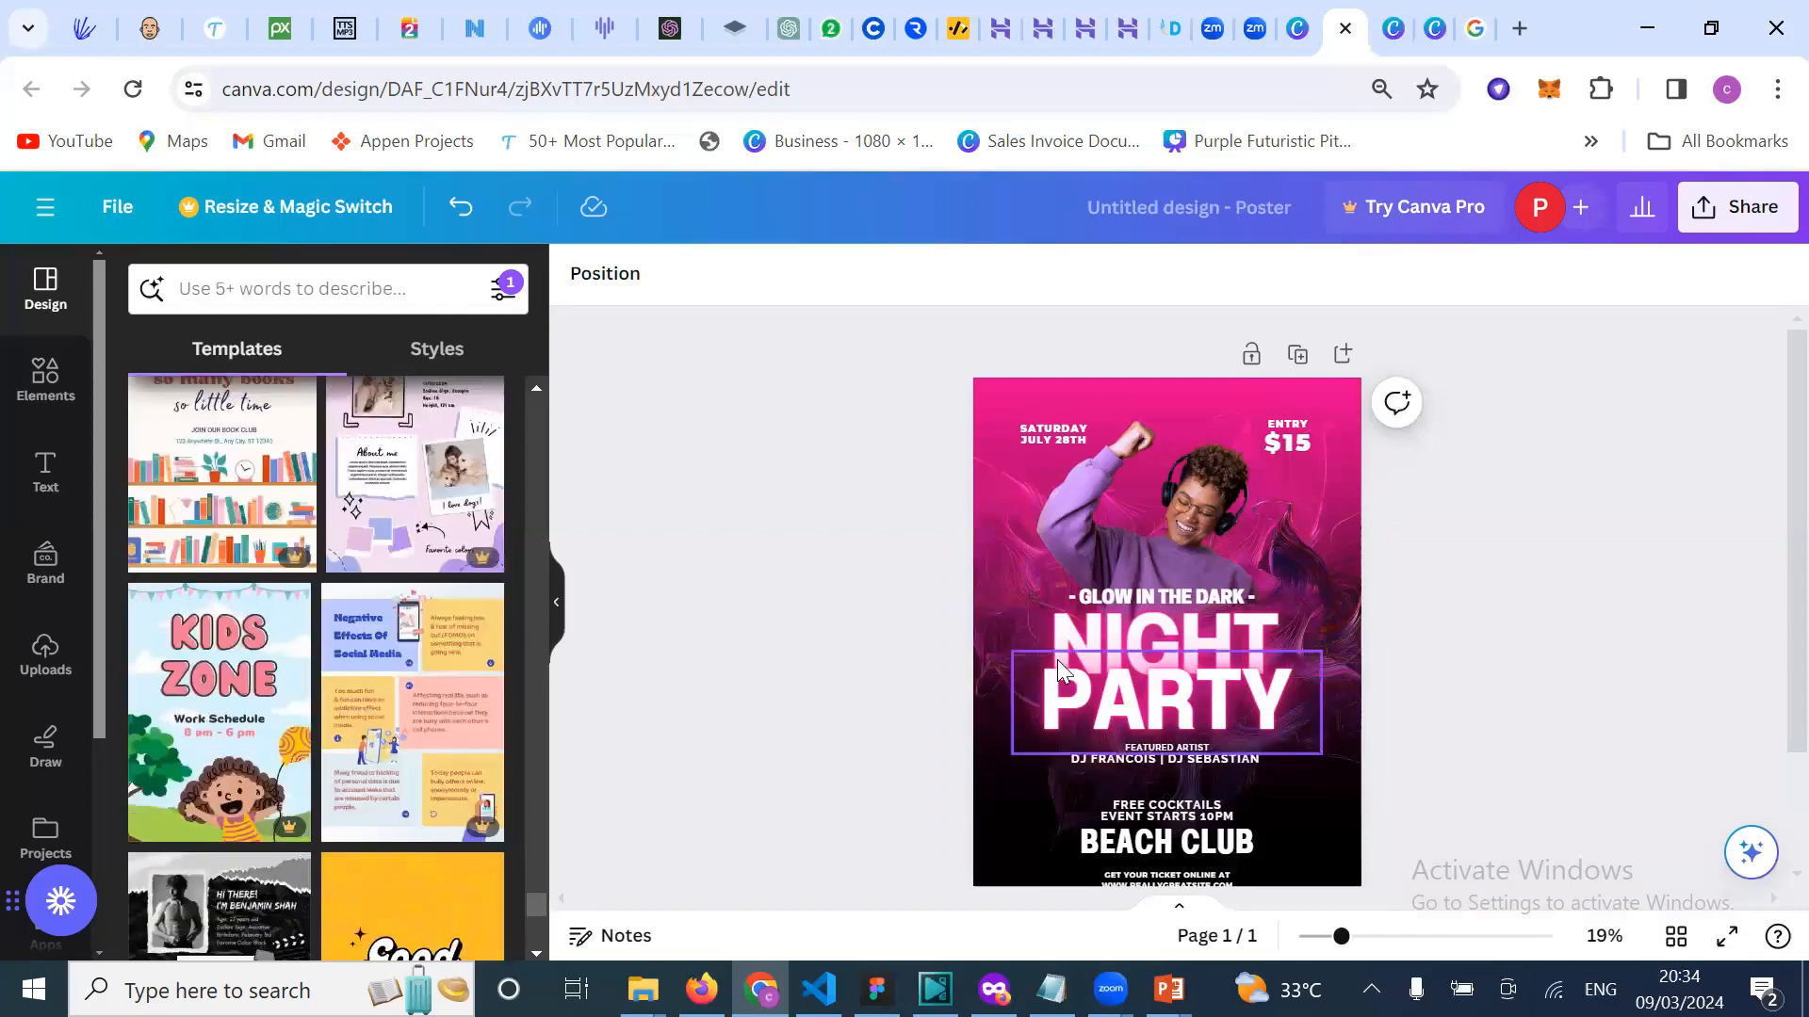
scroll(1057, 659, down, 1)
scroll(1055, 708, up, 1)
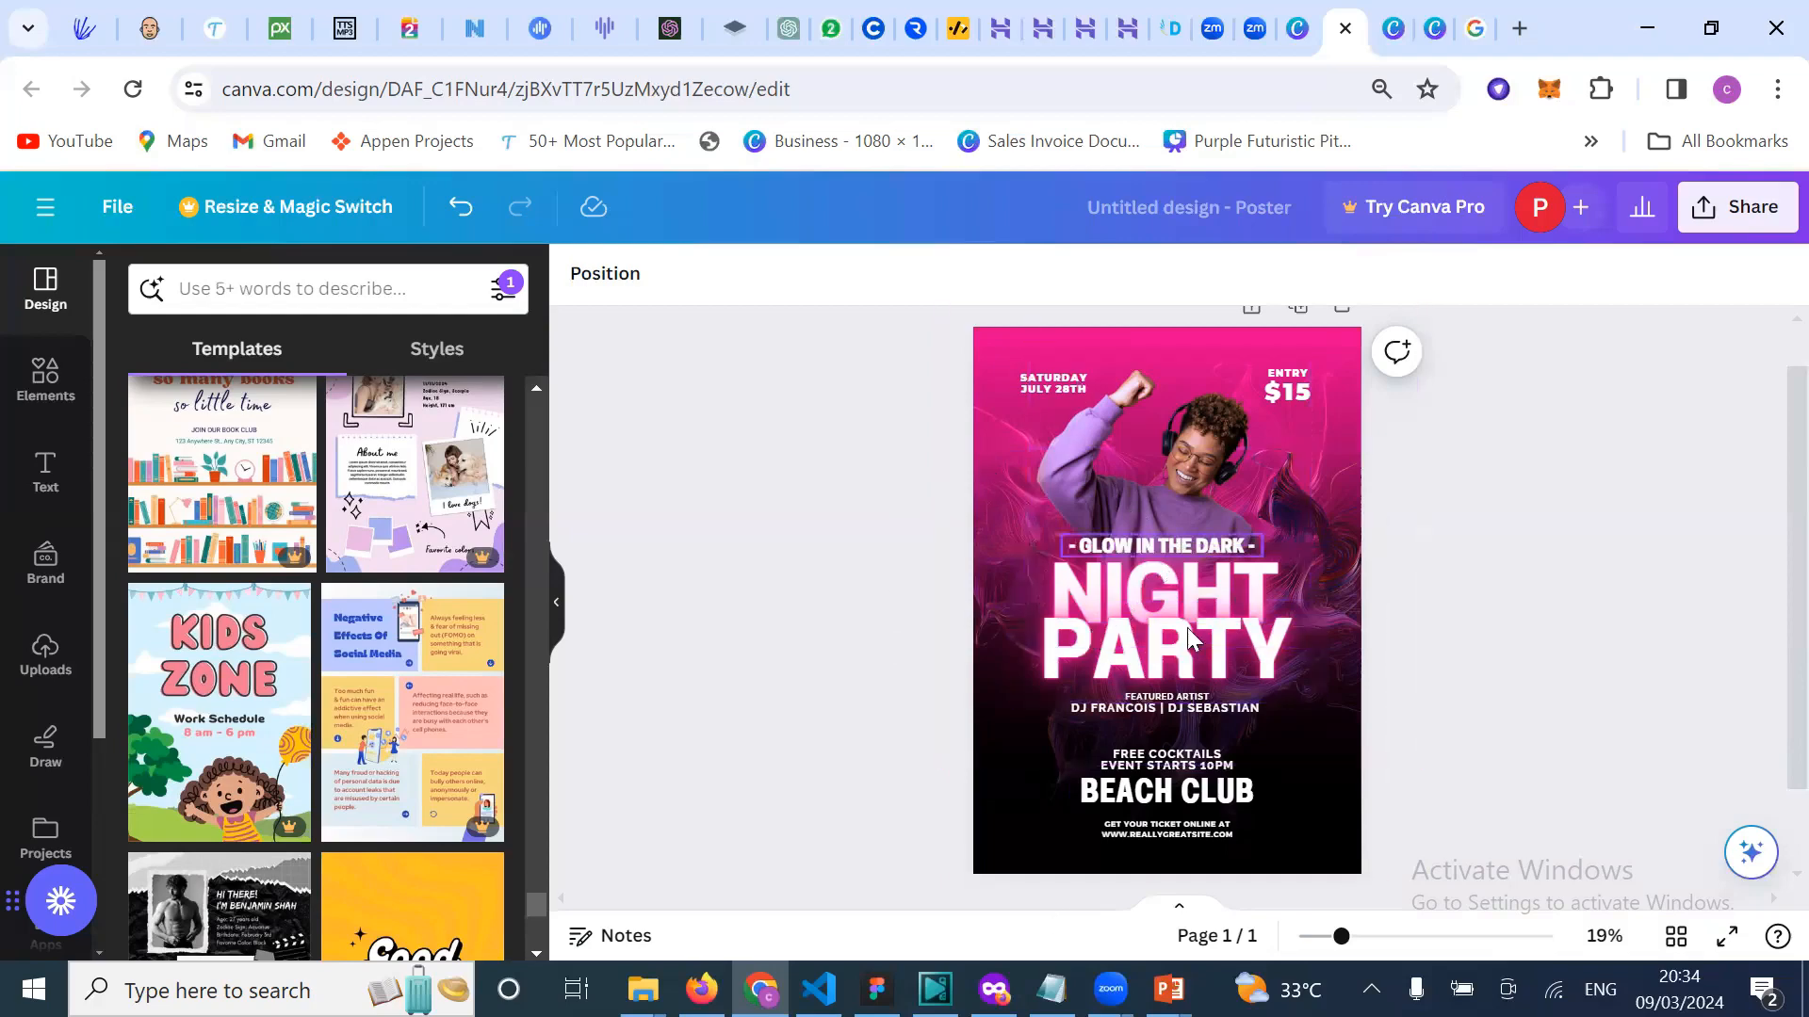
Step: Browse the Templates panel, then bring up the canva.com Posters page at its top
scroll(354, 826, down, 5)
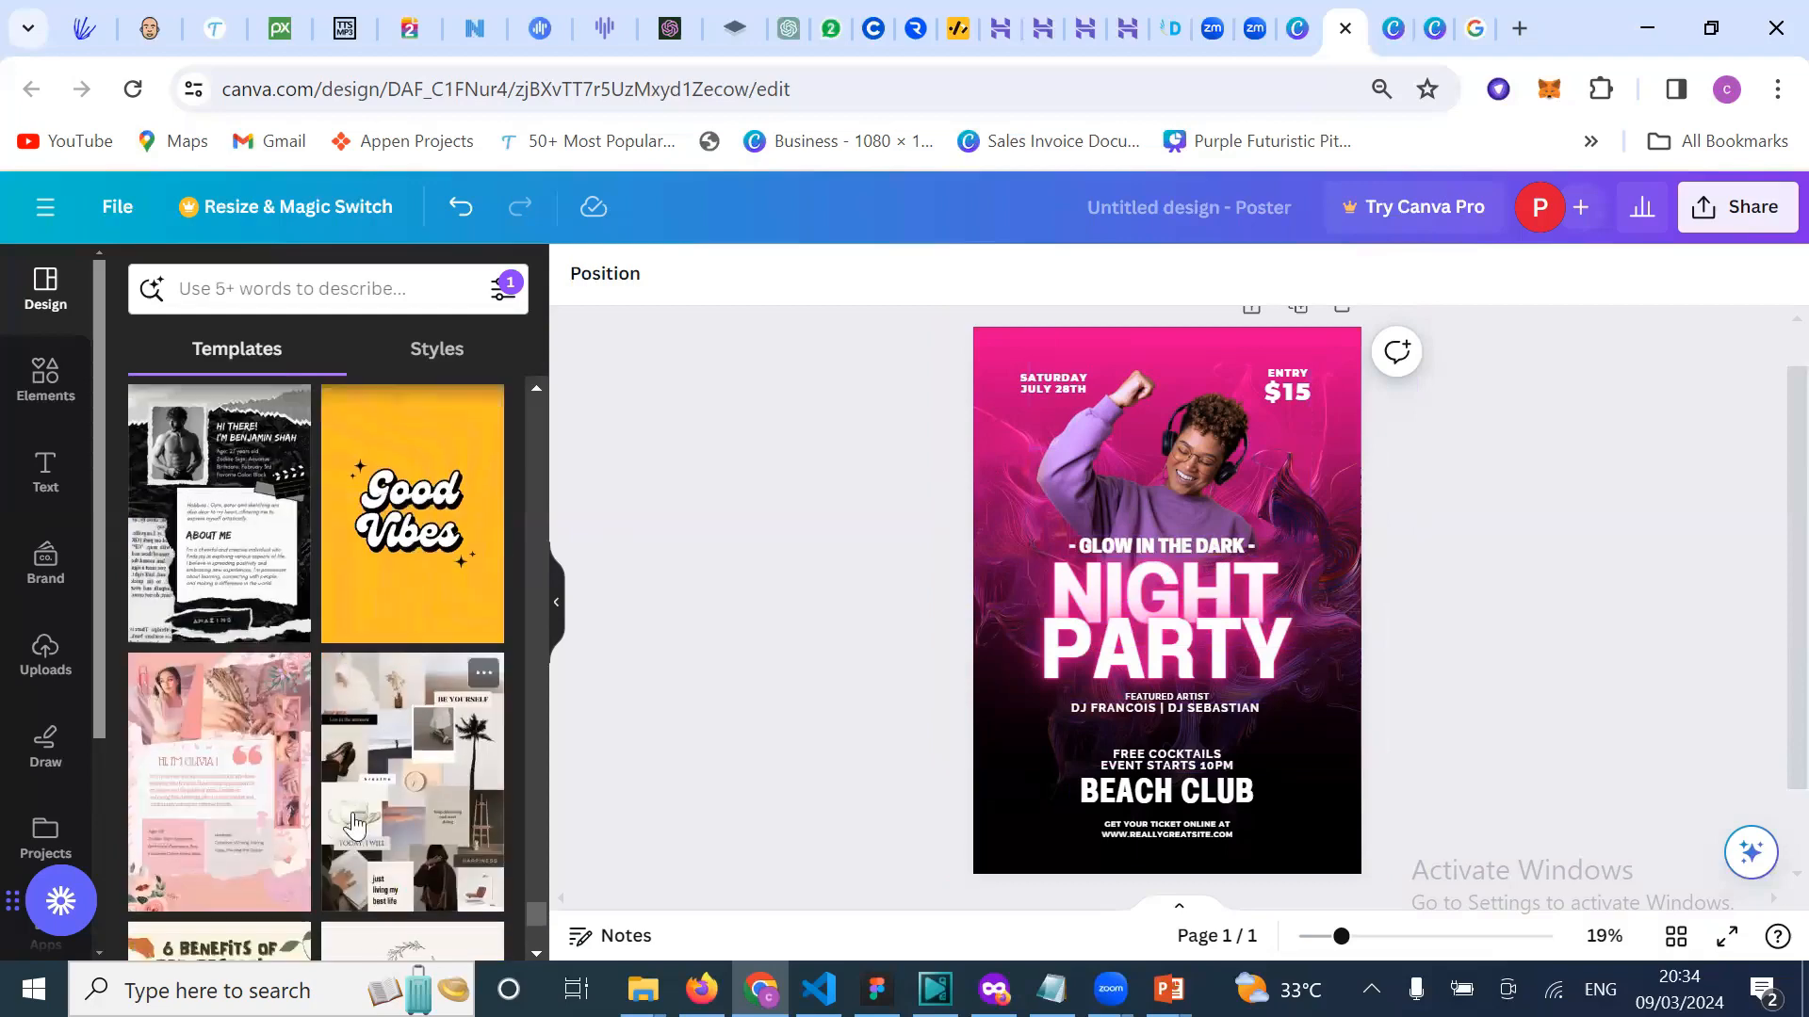
scroll(356, 838, down, 10)
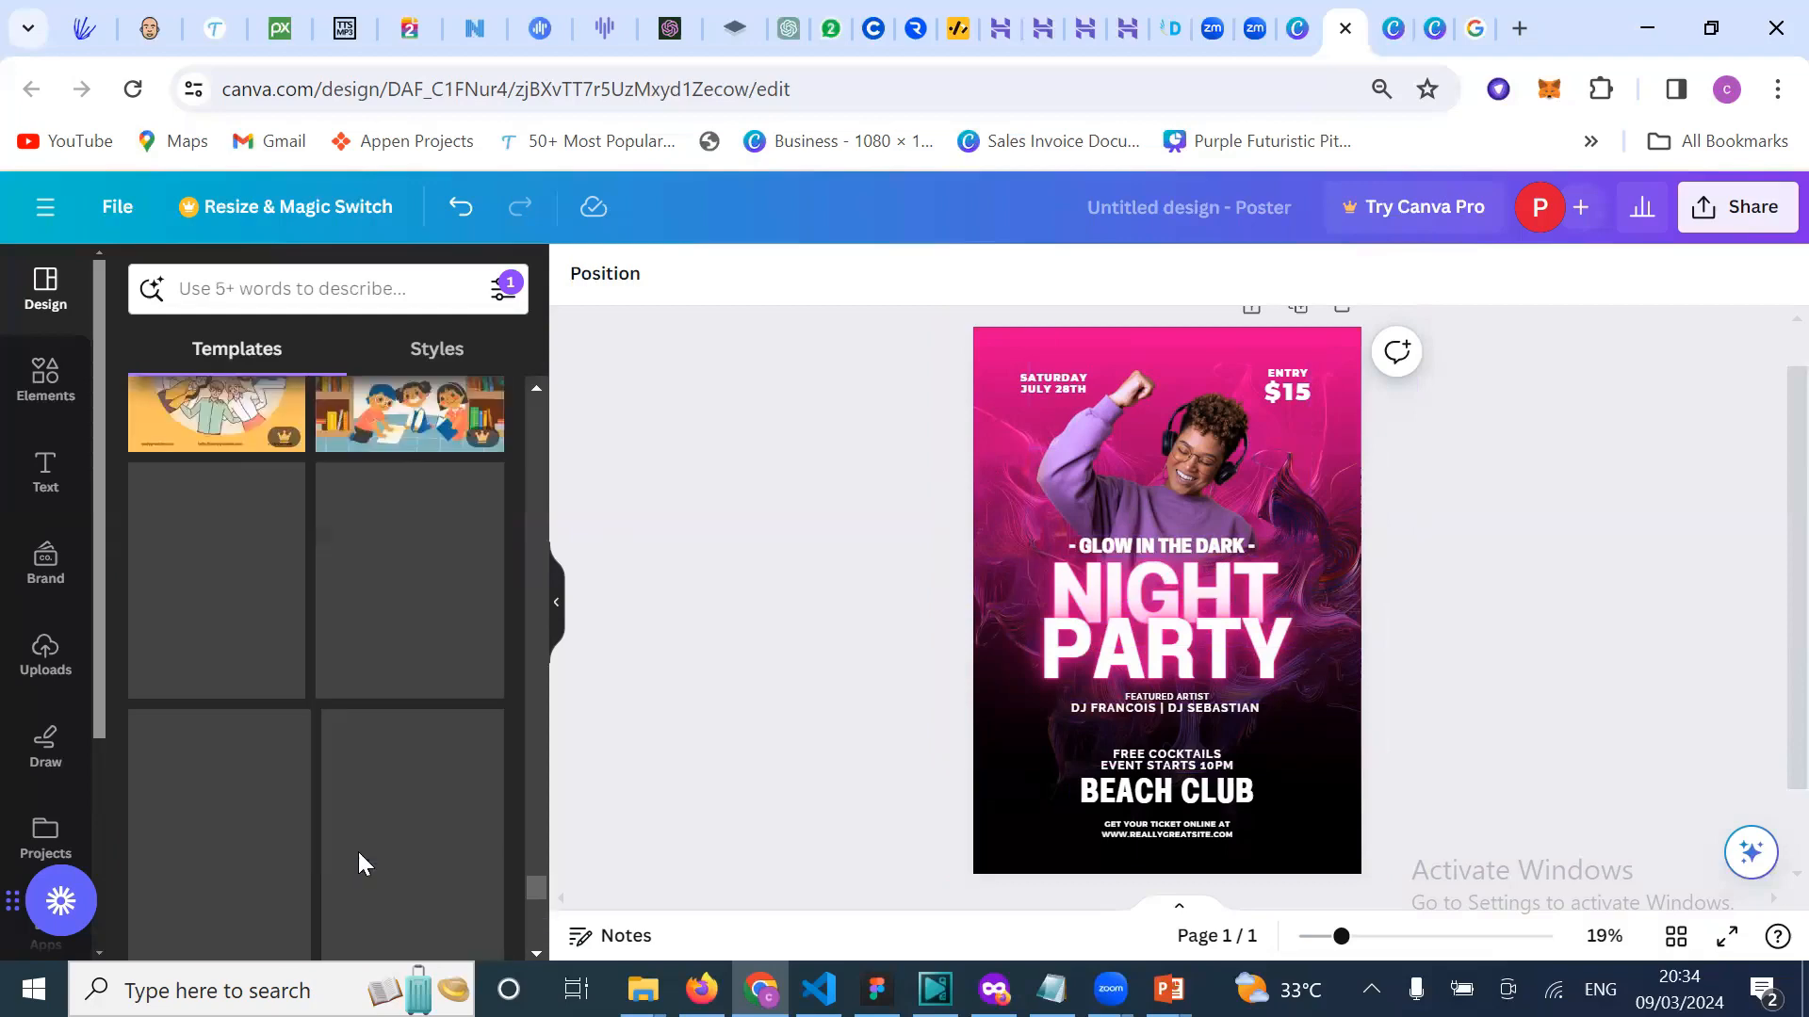
scroll(358, 852, down, 2)
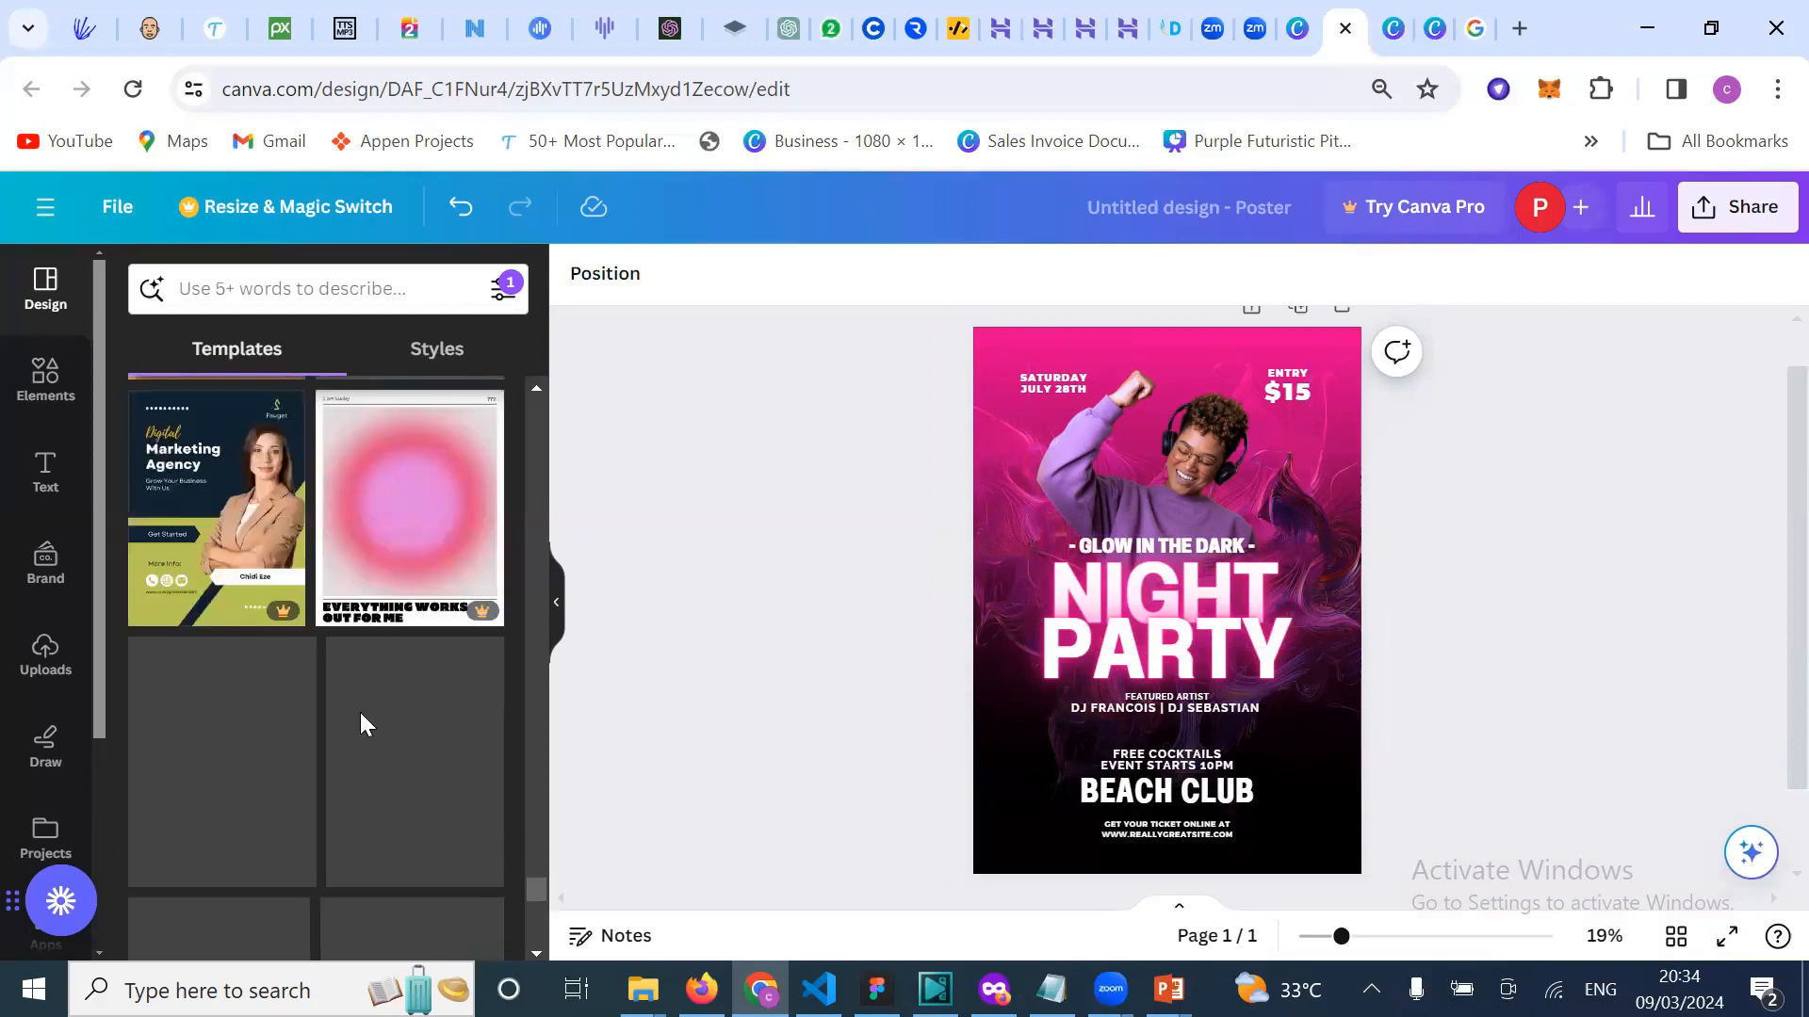
scroll(362, 702, down, 5)
scroll(366, 685, down, 4)
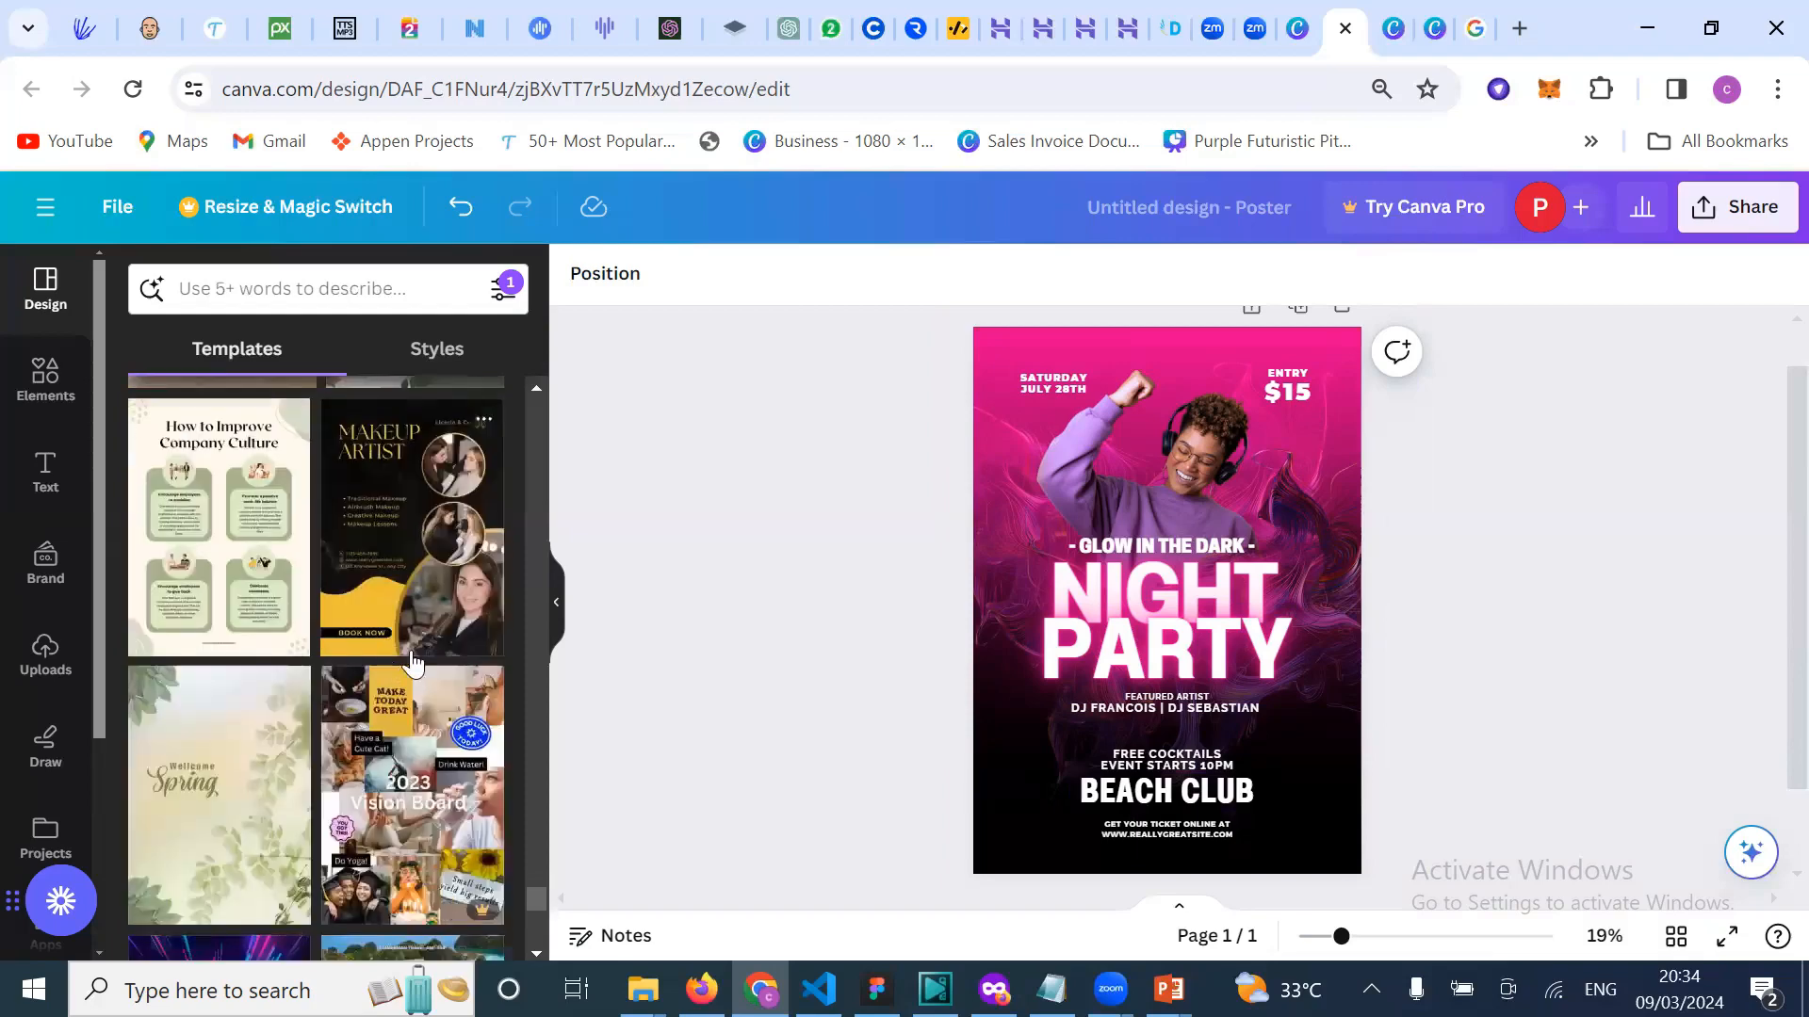
scroll(413, 664, down, 10)
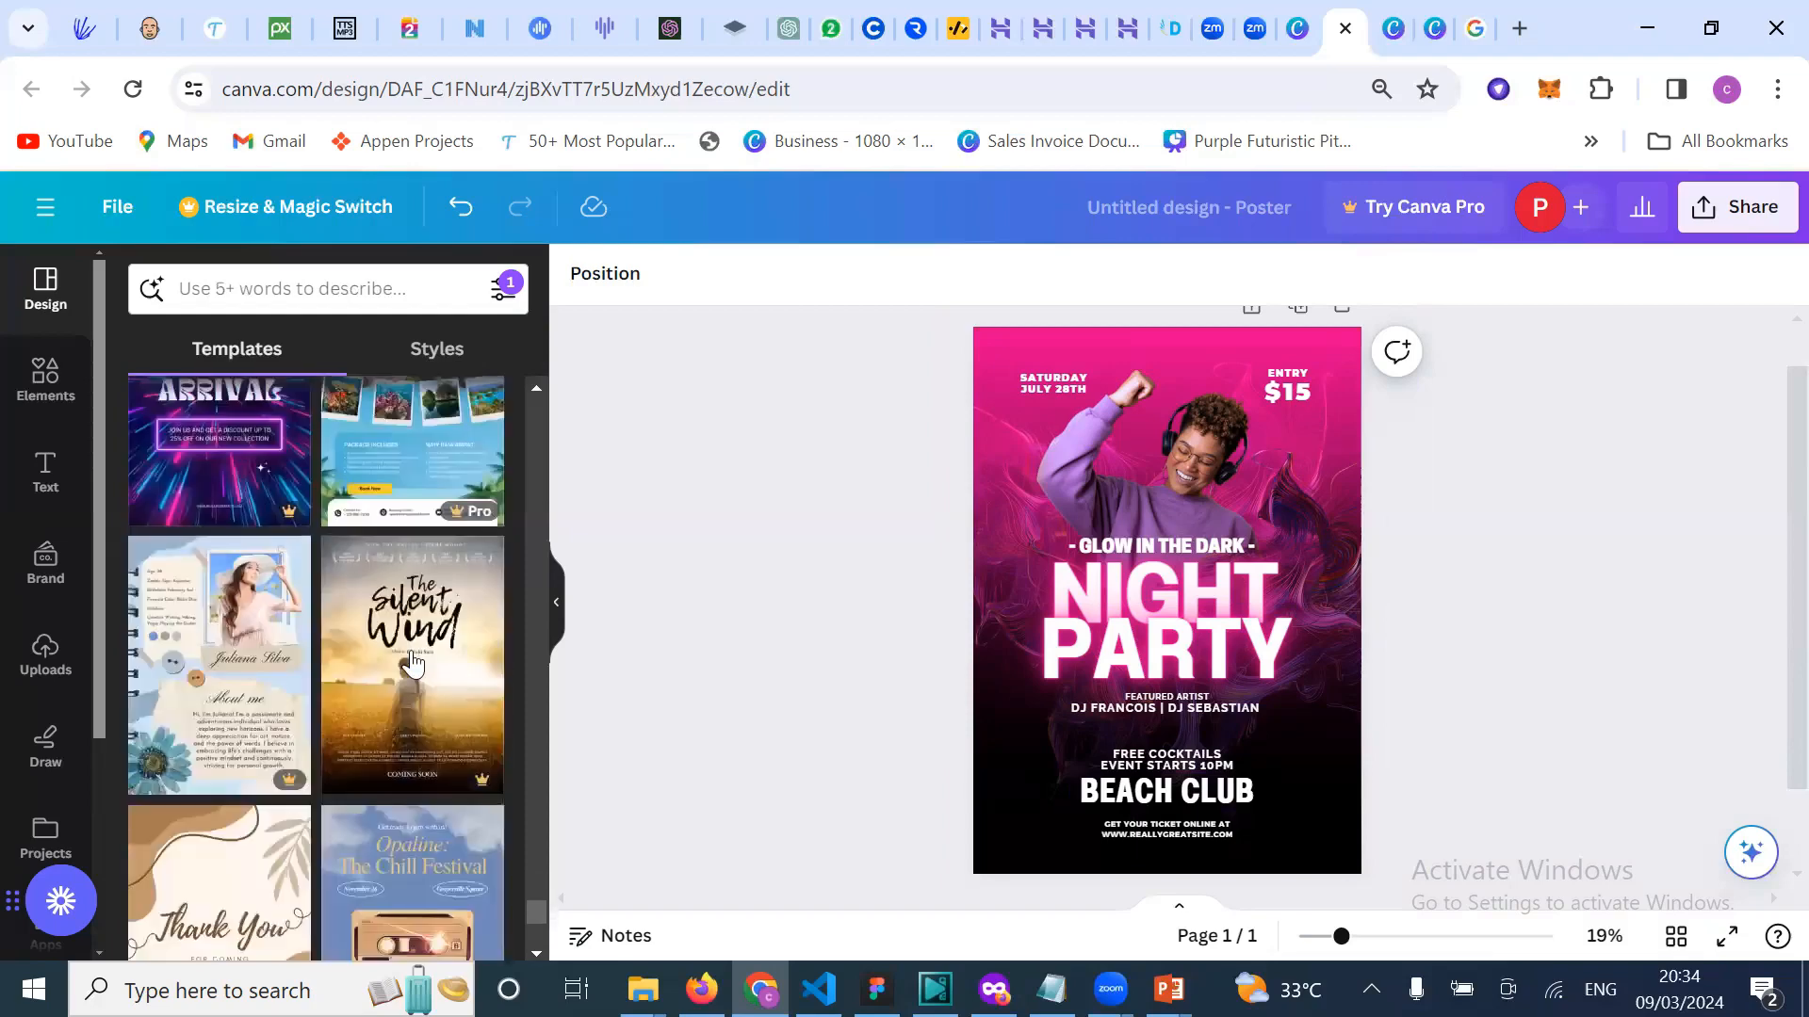
scroll(426, 780, down, 6)
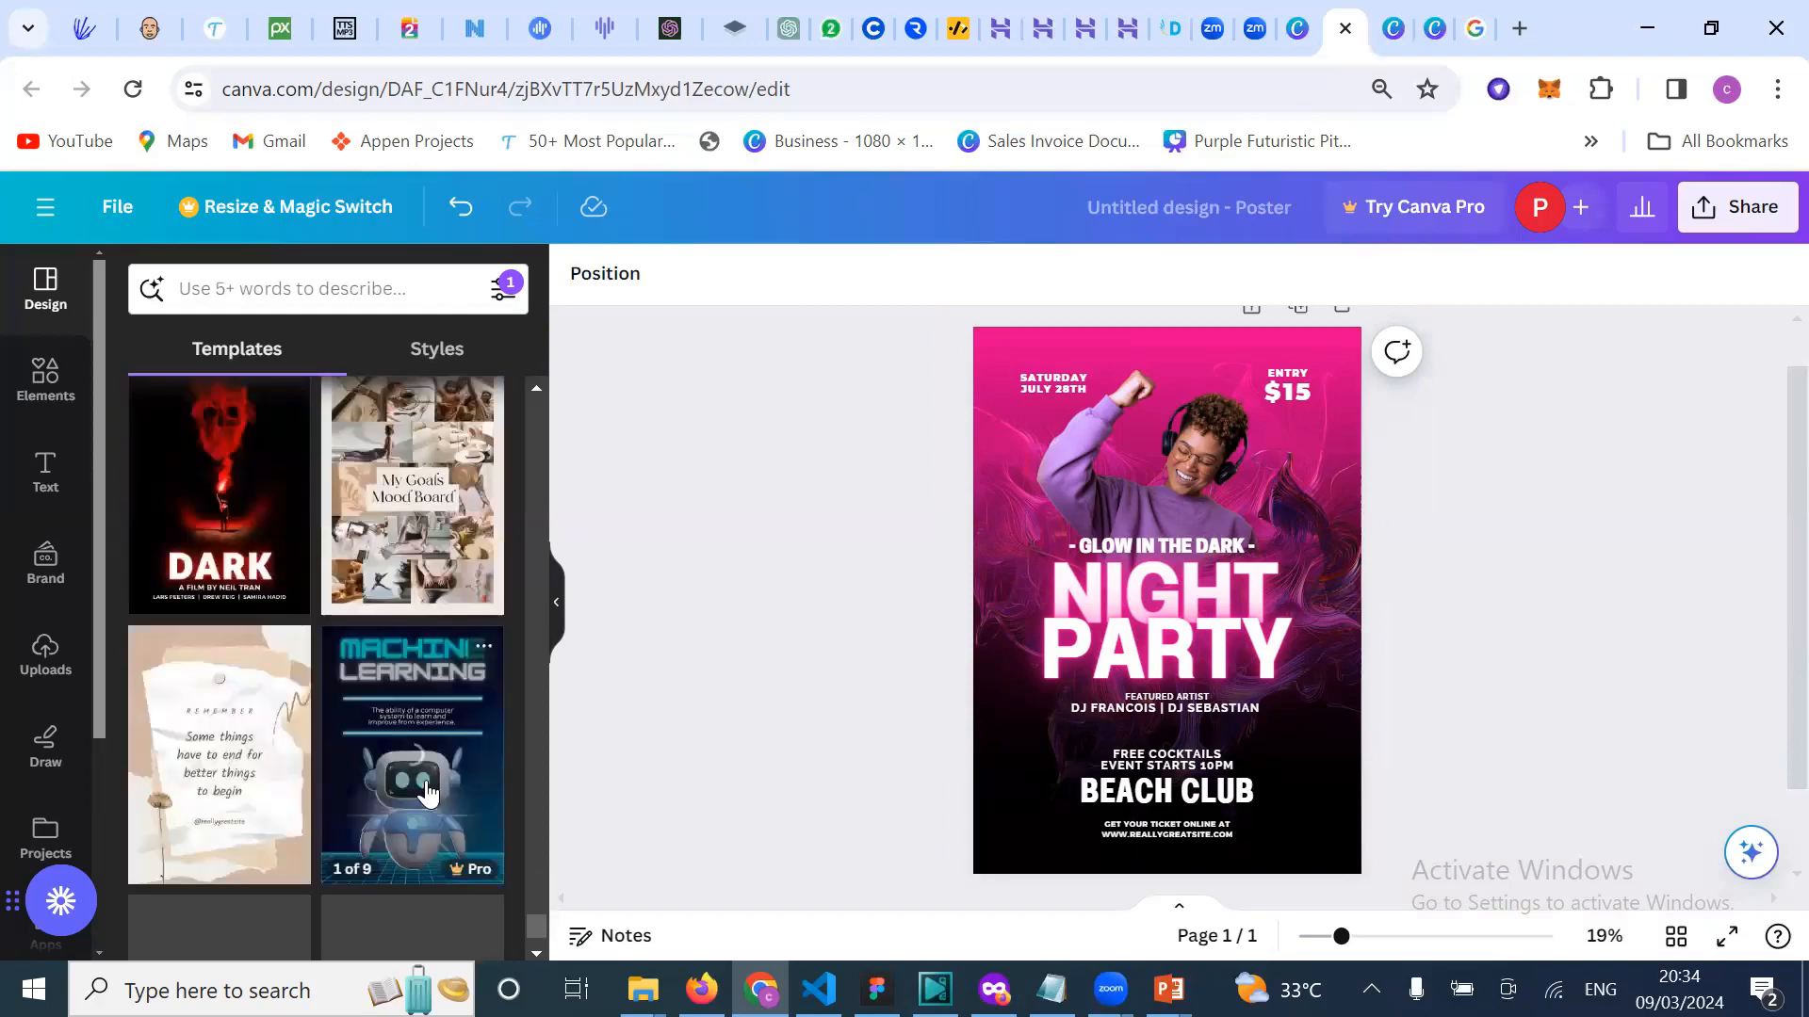
scroll(426, 780, down, 1)
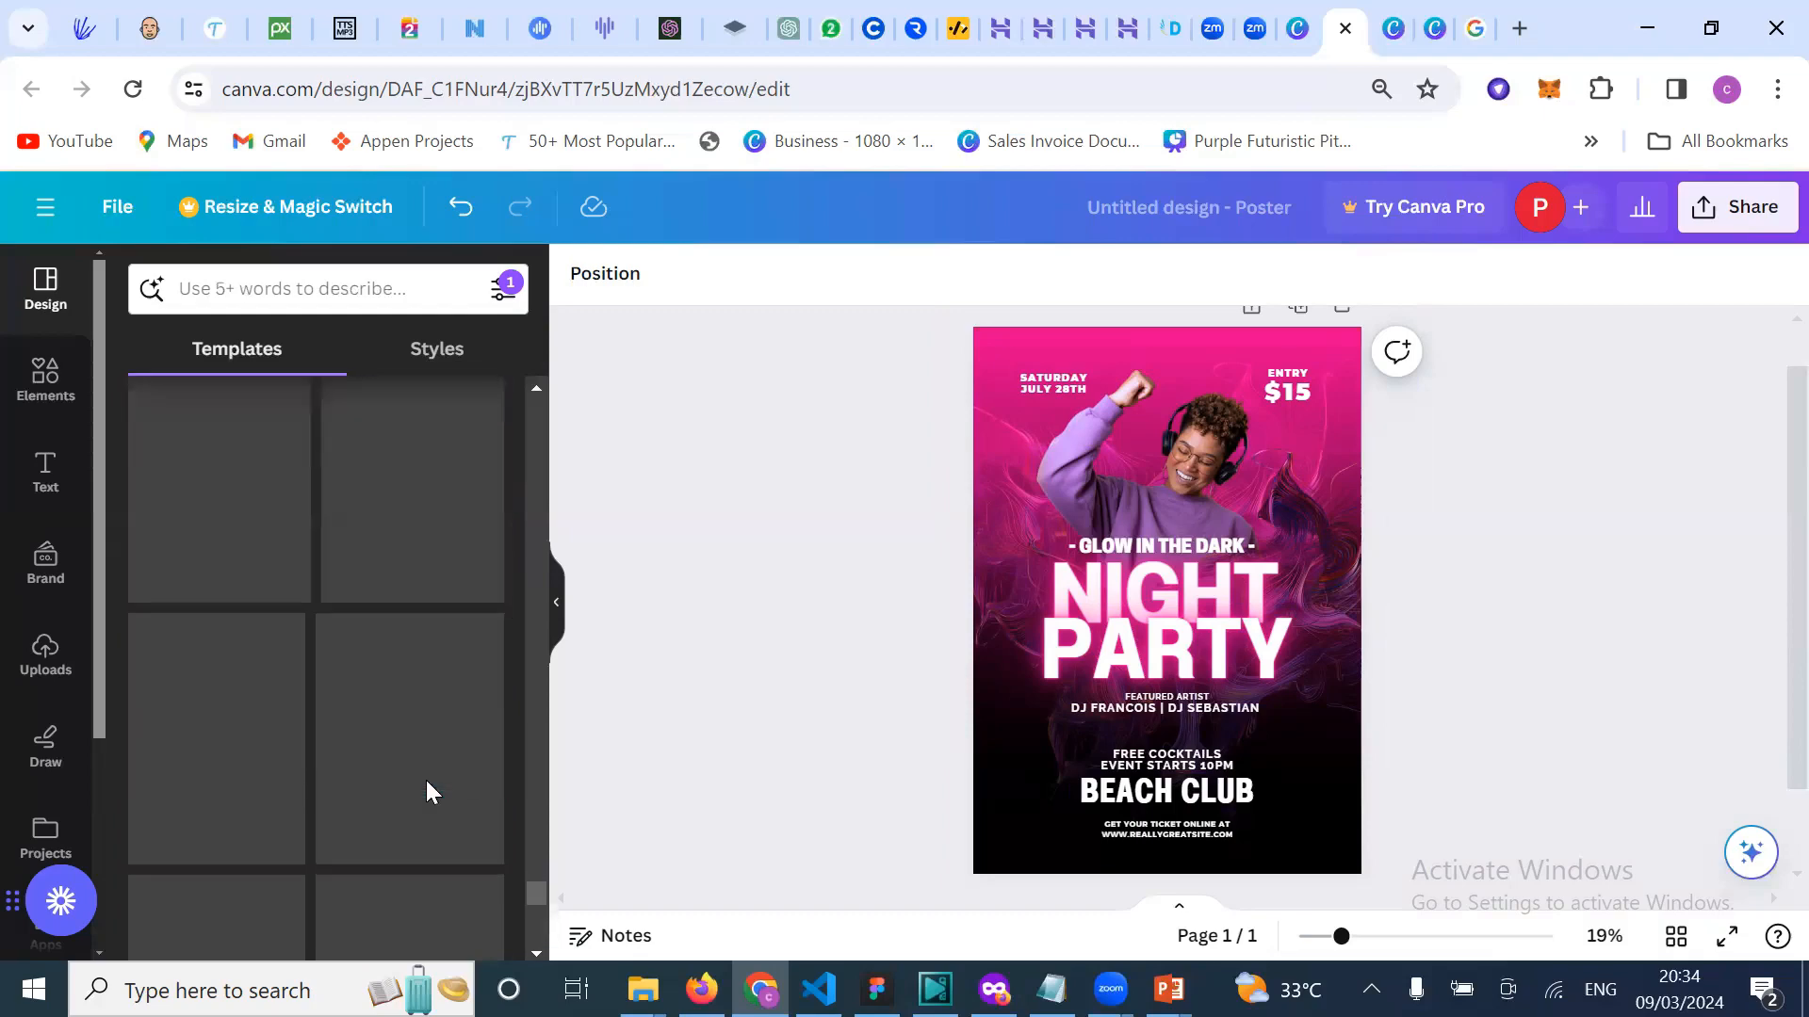
scroll(426, 780, down, 2)
scroll(425, 780, down, 8)
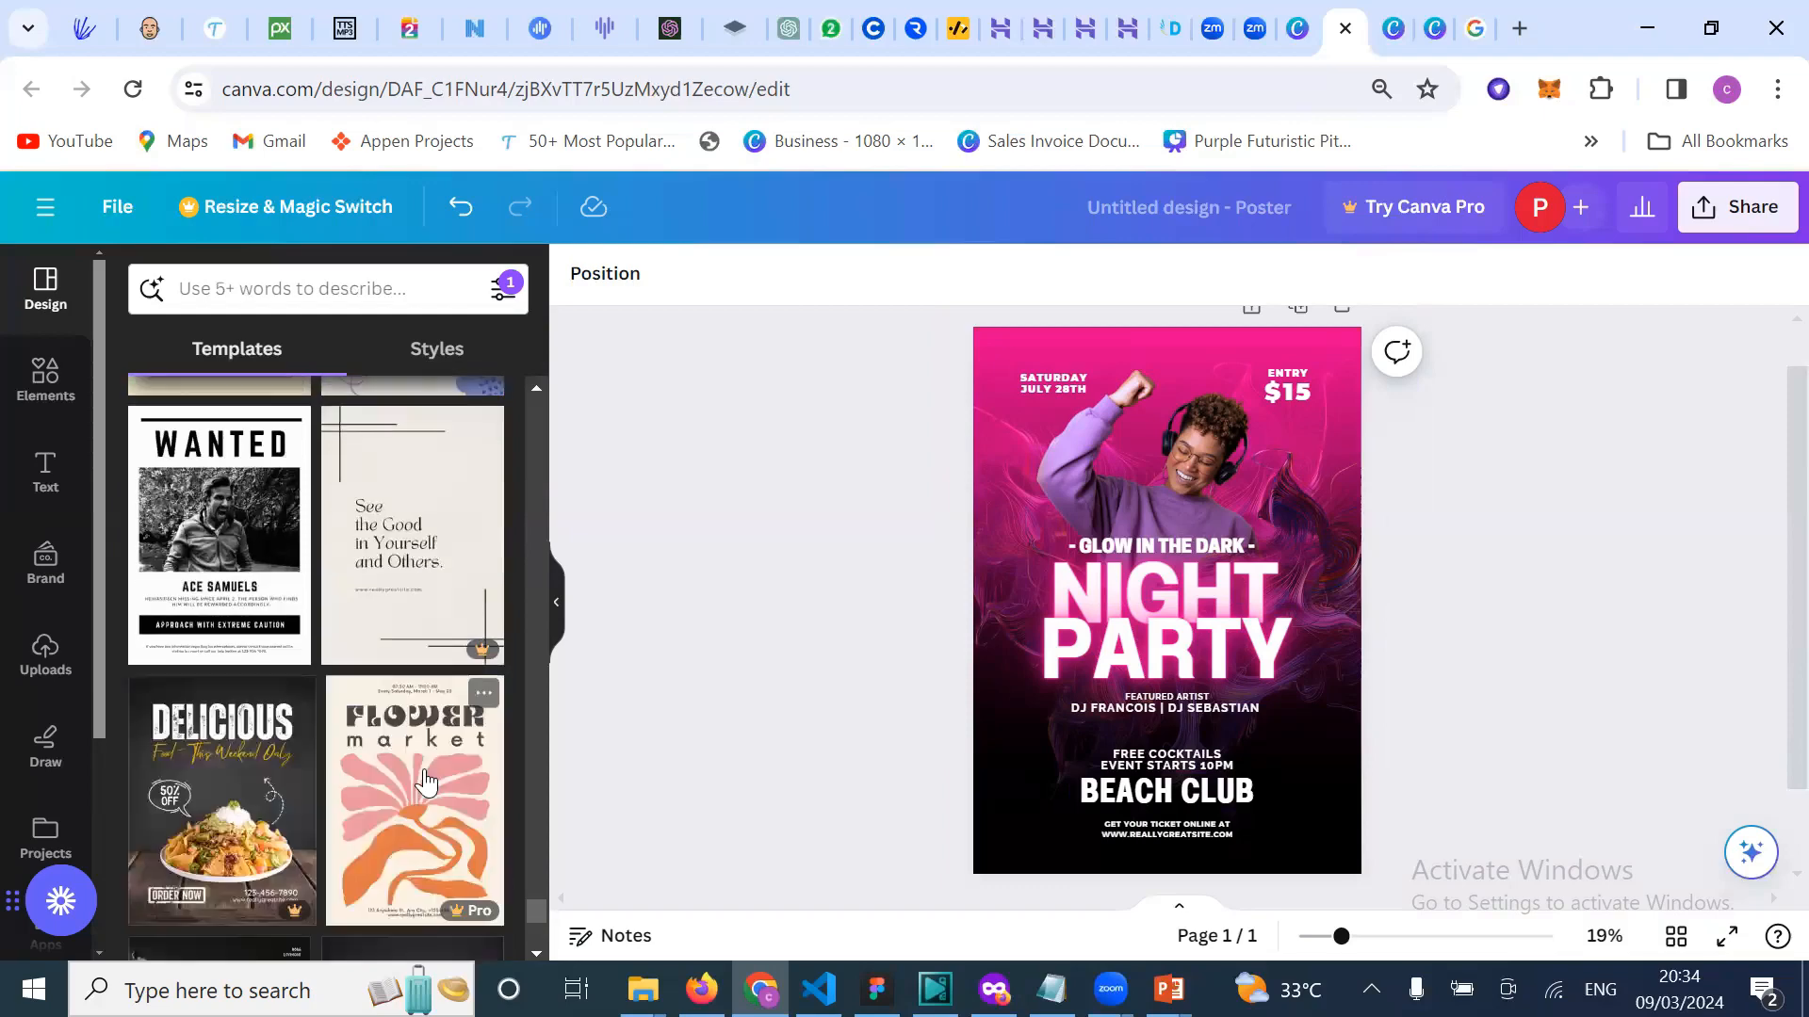
scroll(426, 780, down, 4)
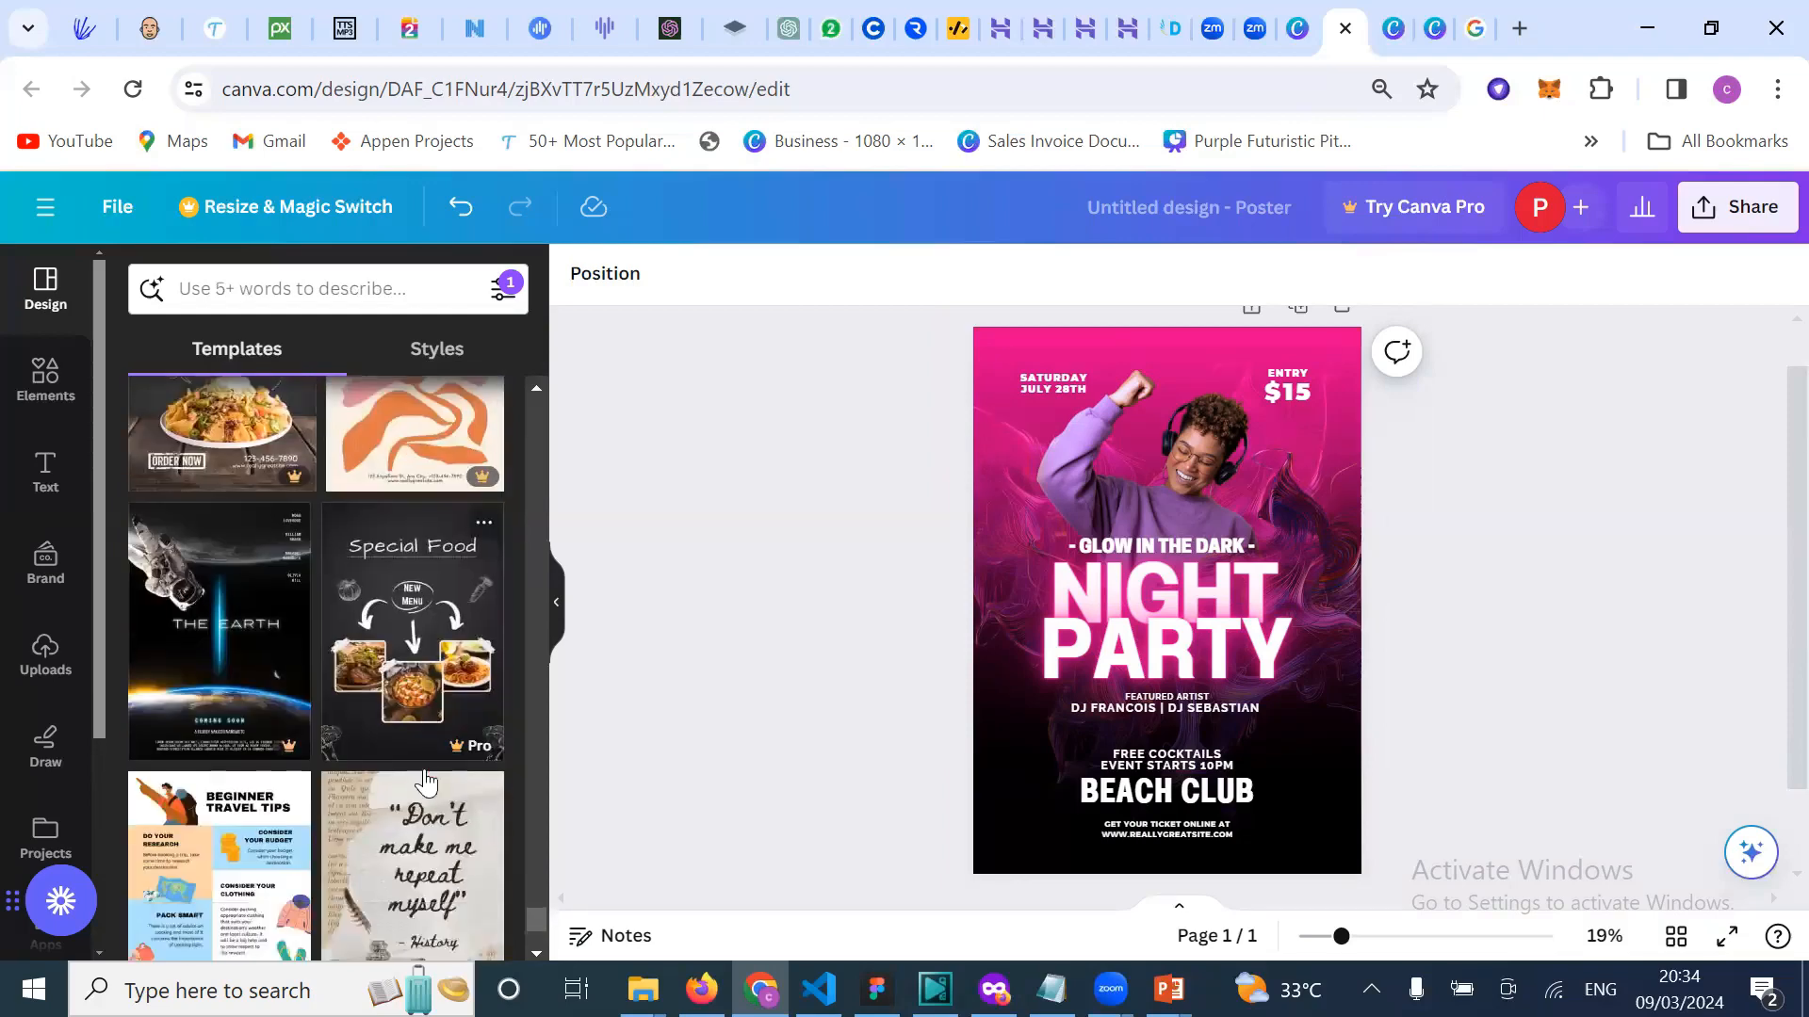
scroll(426, 780, down, 4)
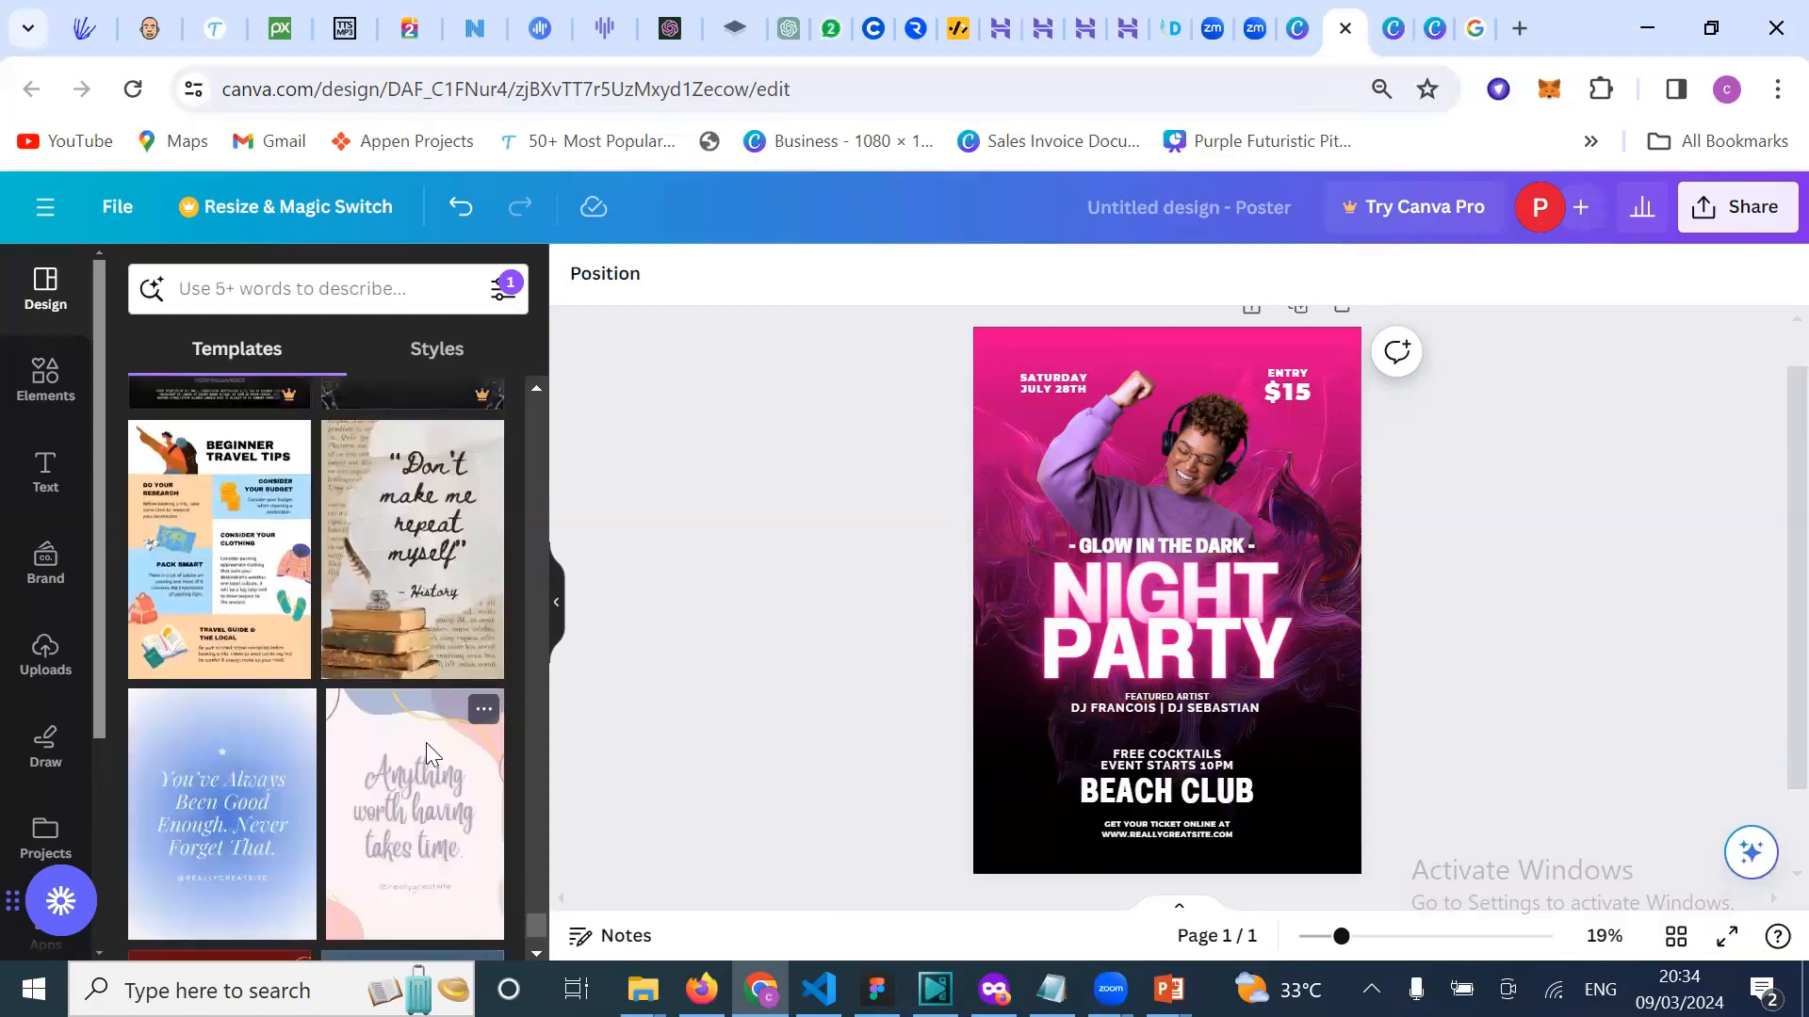
scroll(416, 852, down, 3)
scroll(417, 857, down, 5)
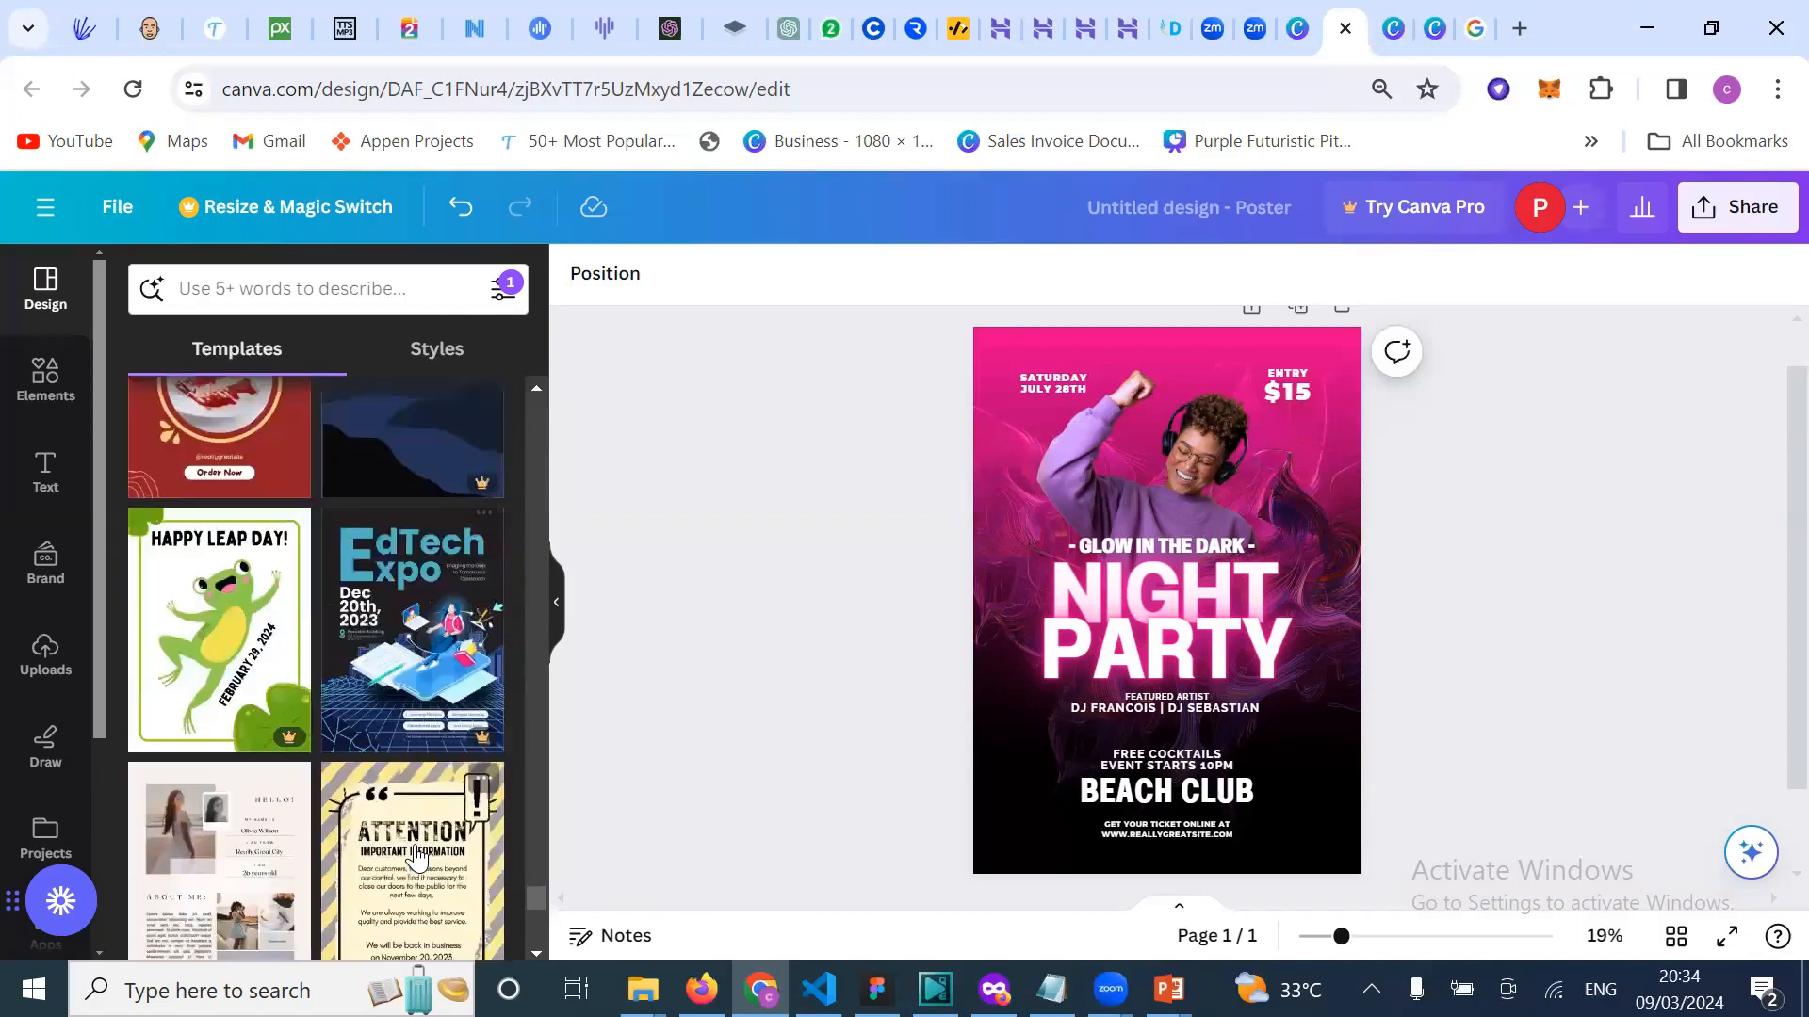
scroll(416, 857, down, 5)
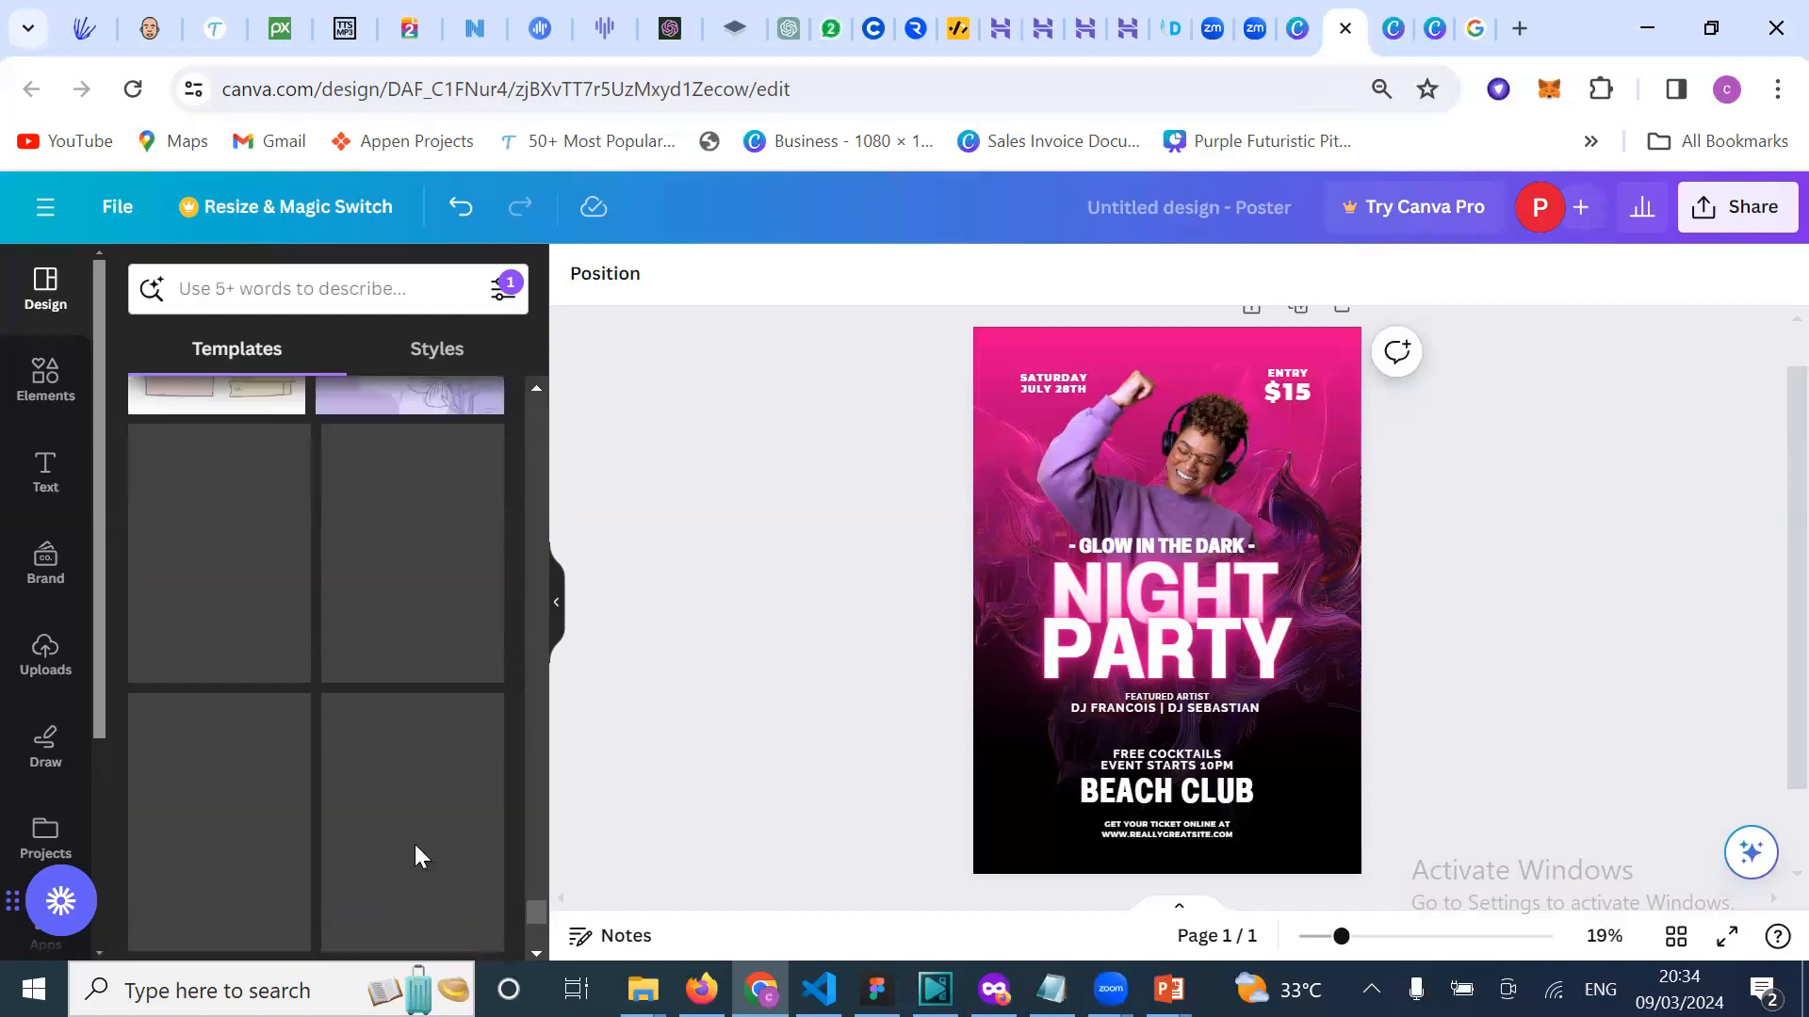
scroll(394, 778, down, 3)
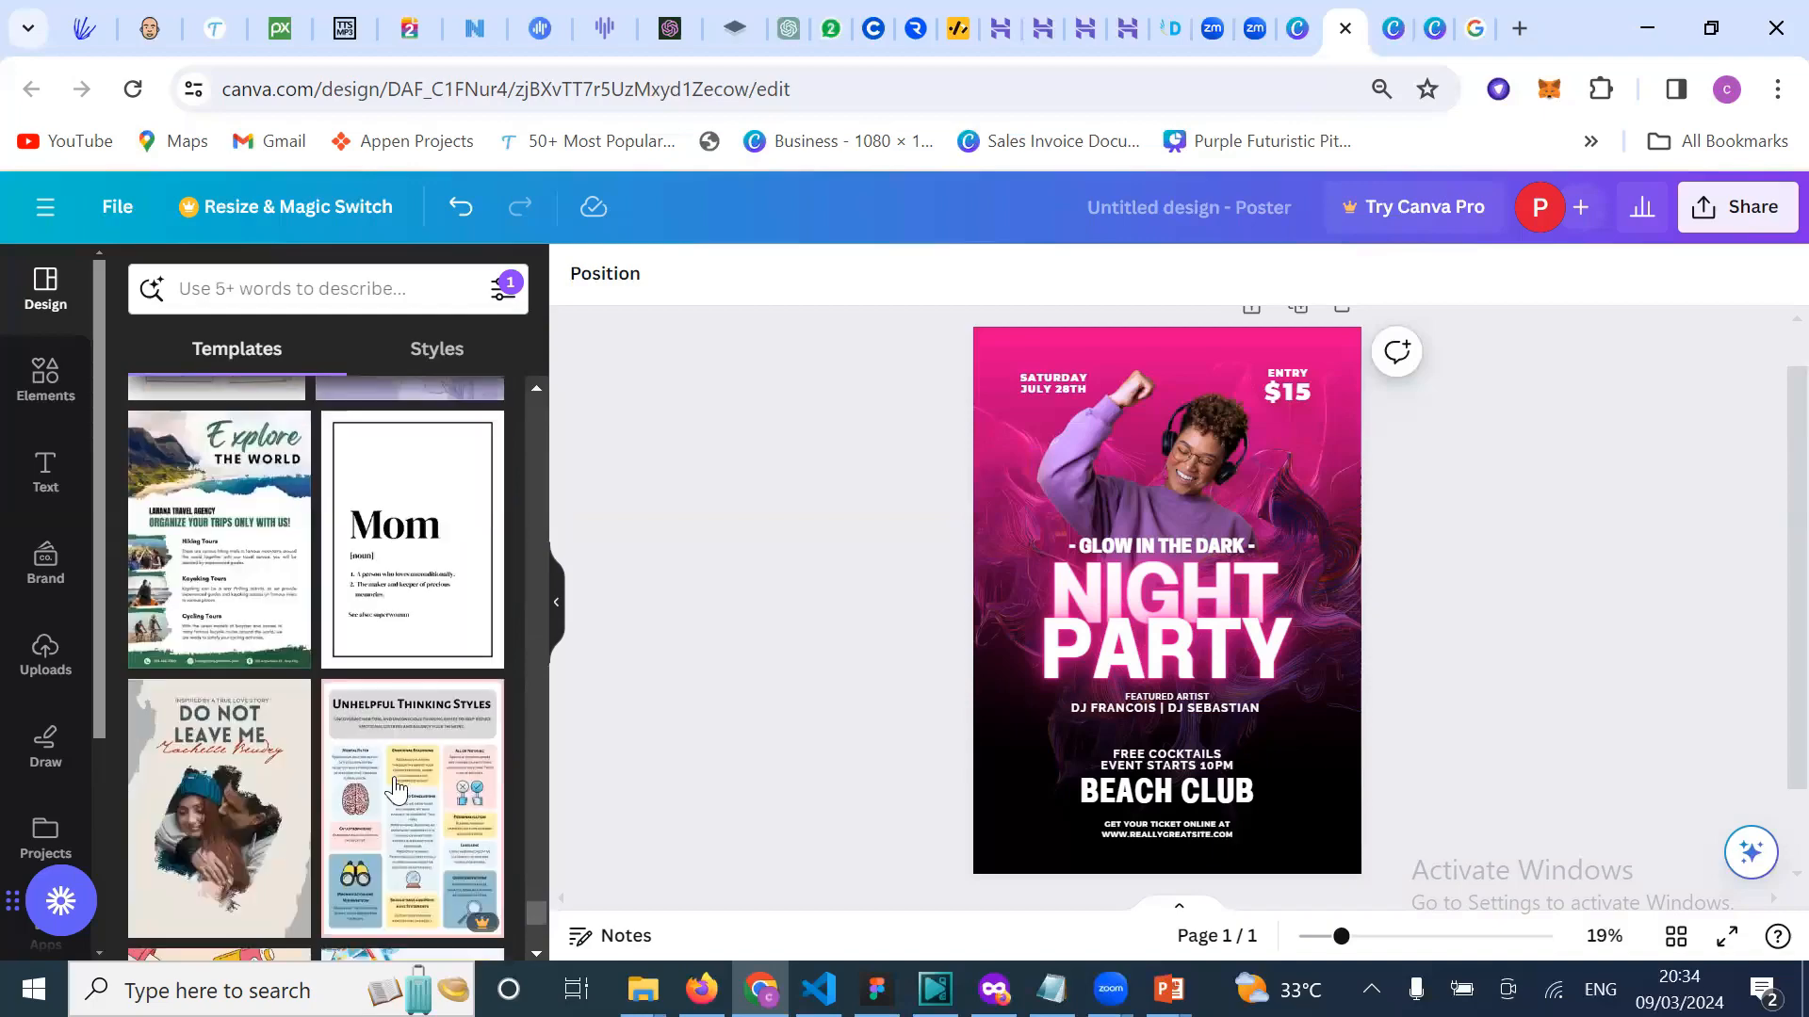
scroll(394, 790, down, 4)
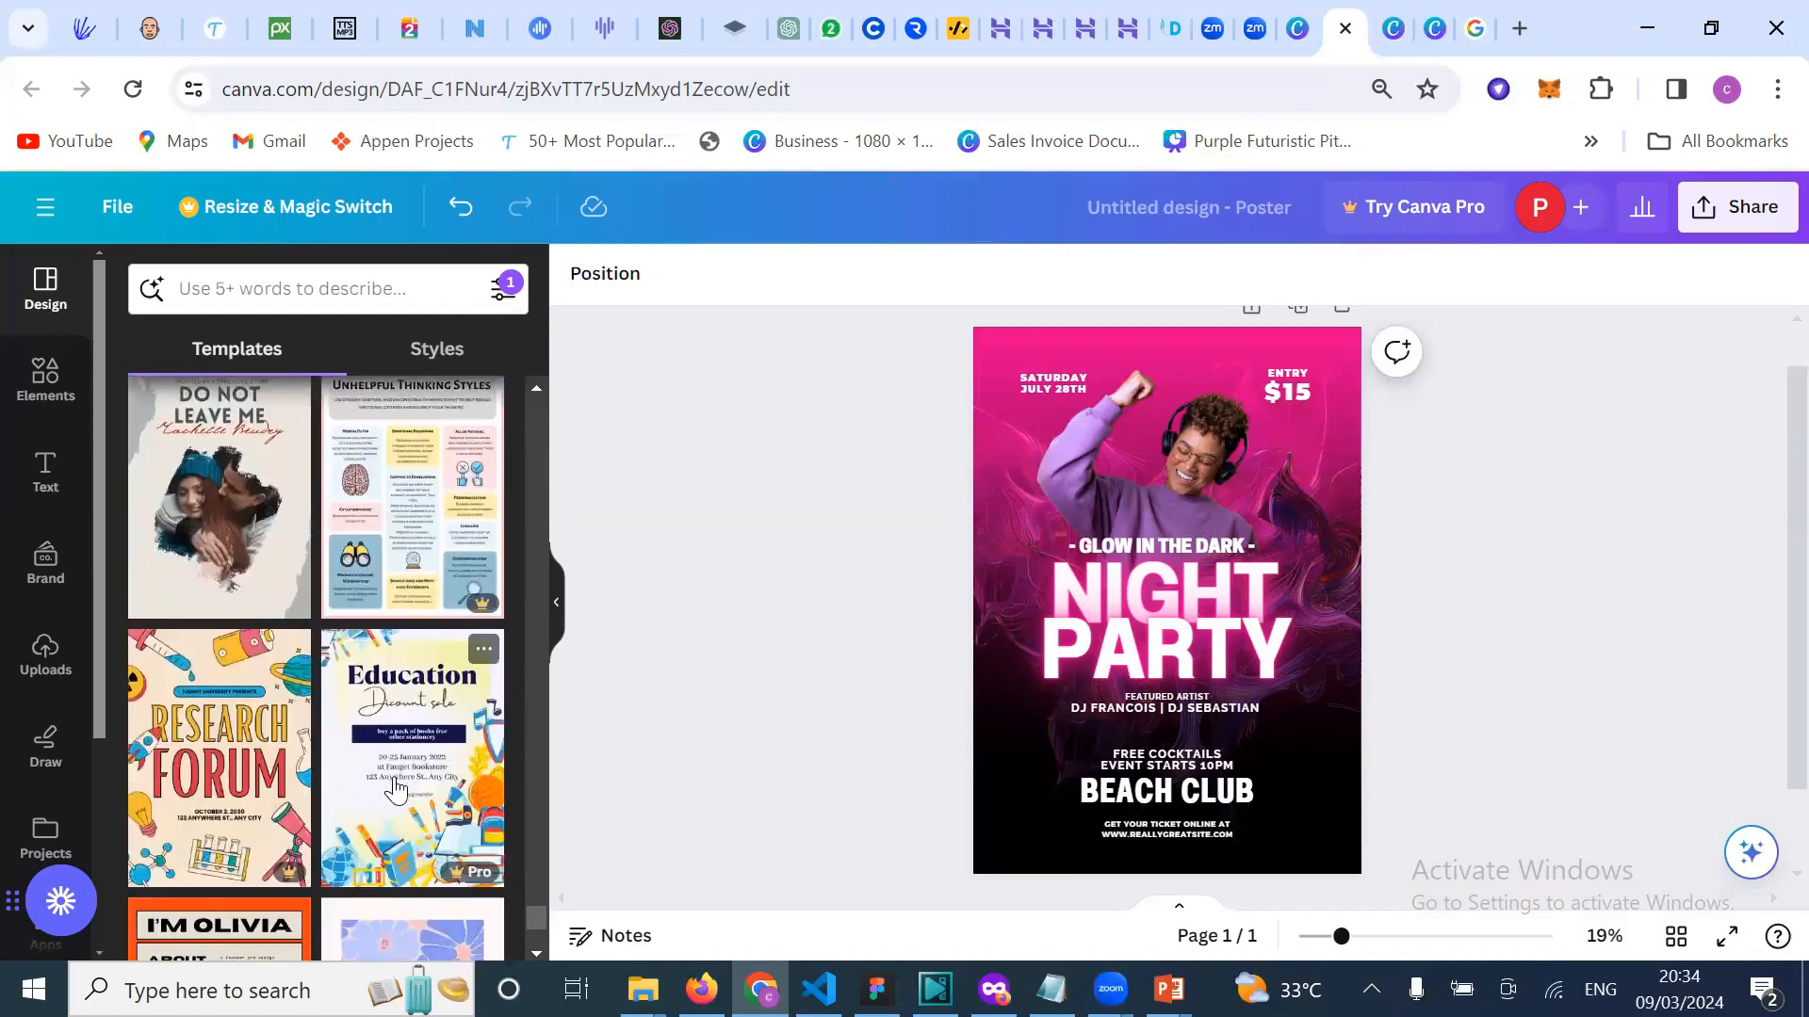
scroll(393, 789, down, 1)
scroll(396, 617, down, 3)
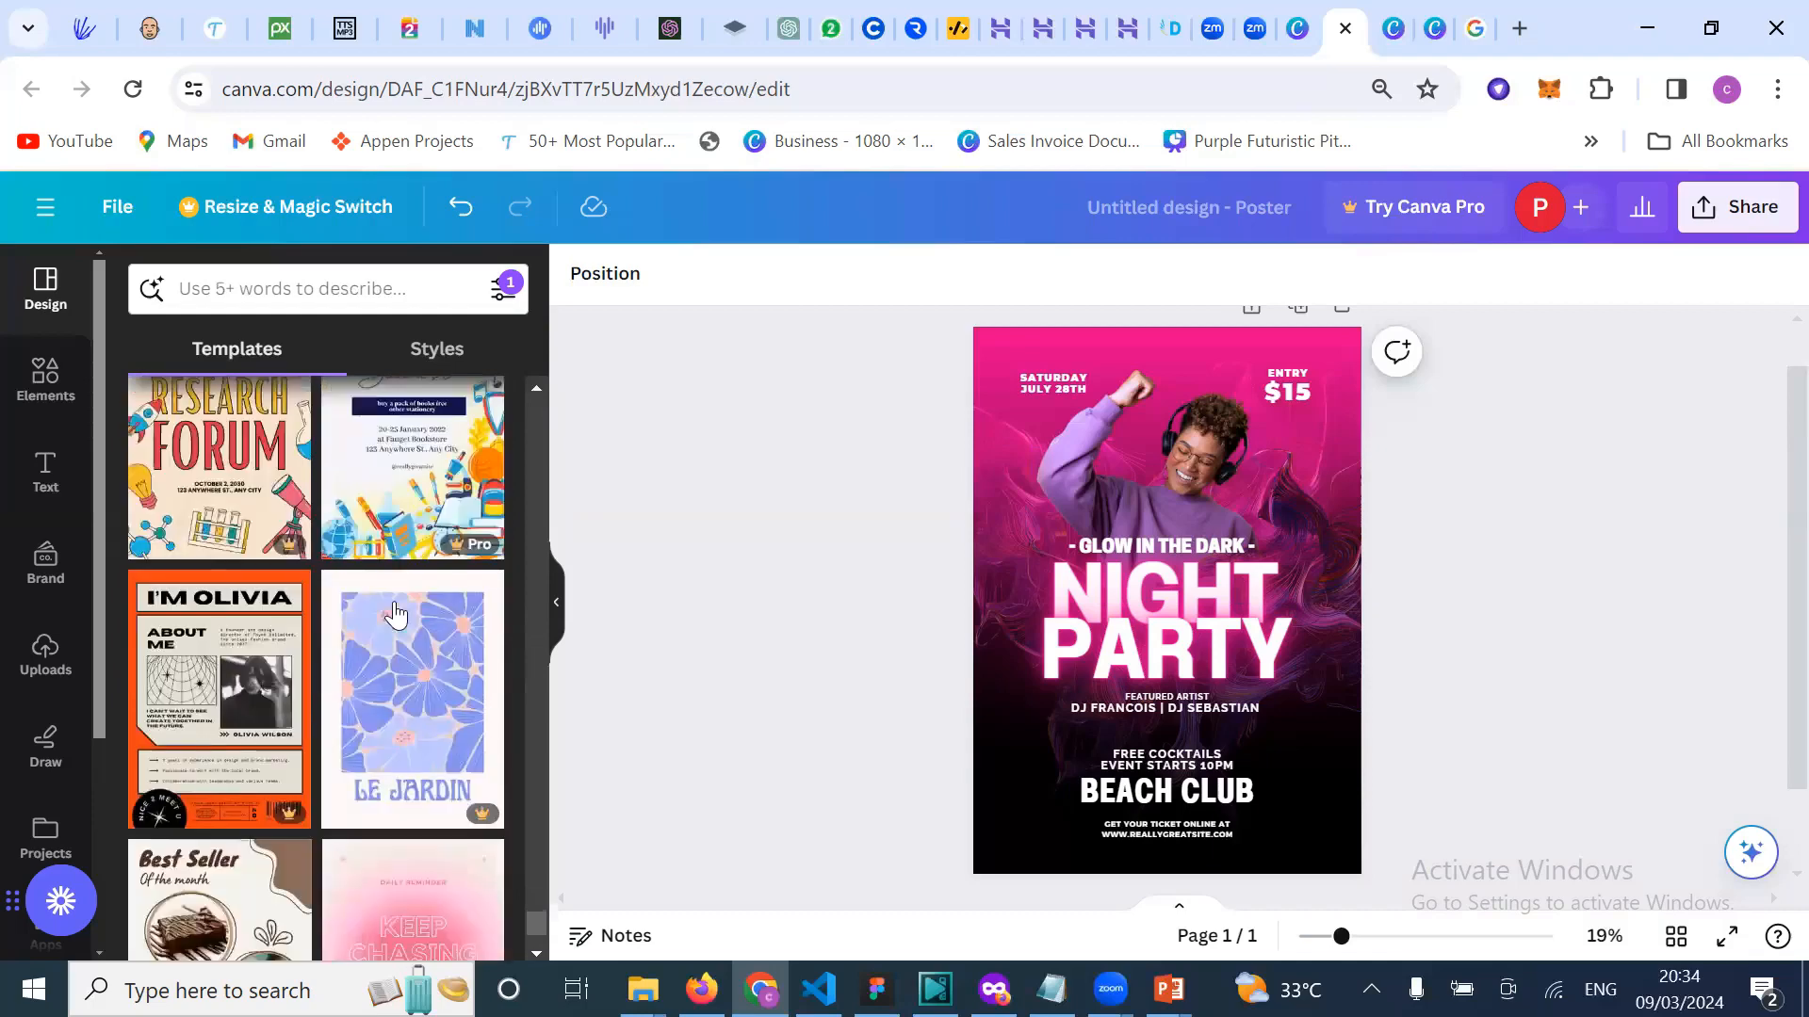
scroll(396, 617, down, 7)
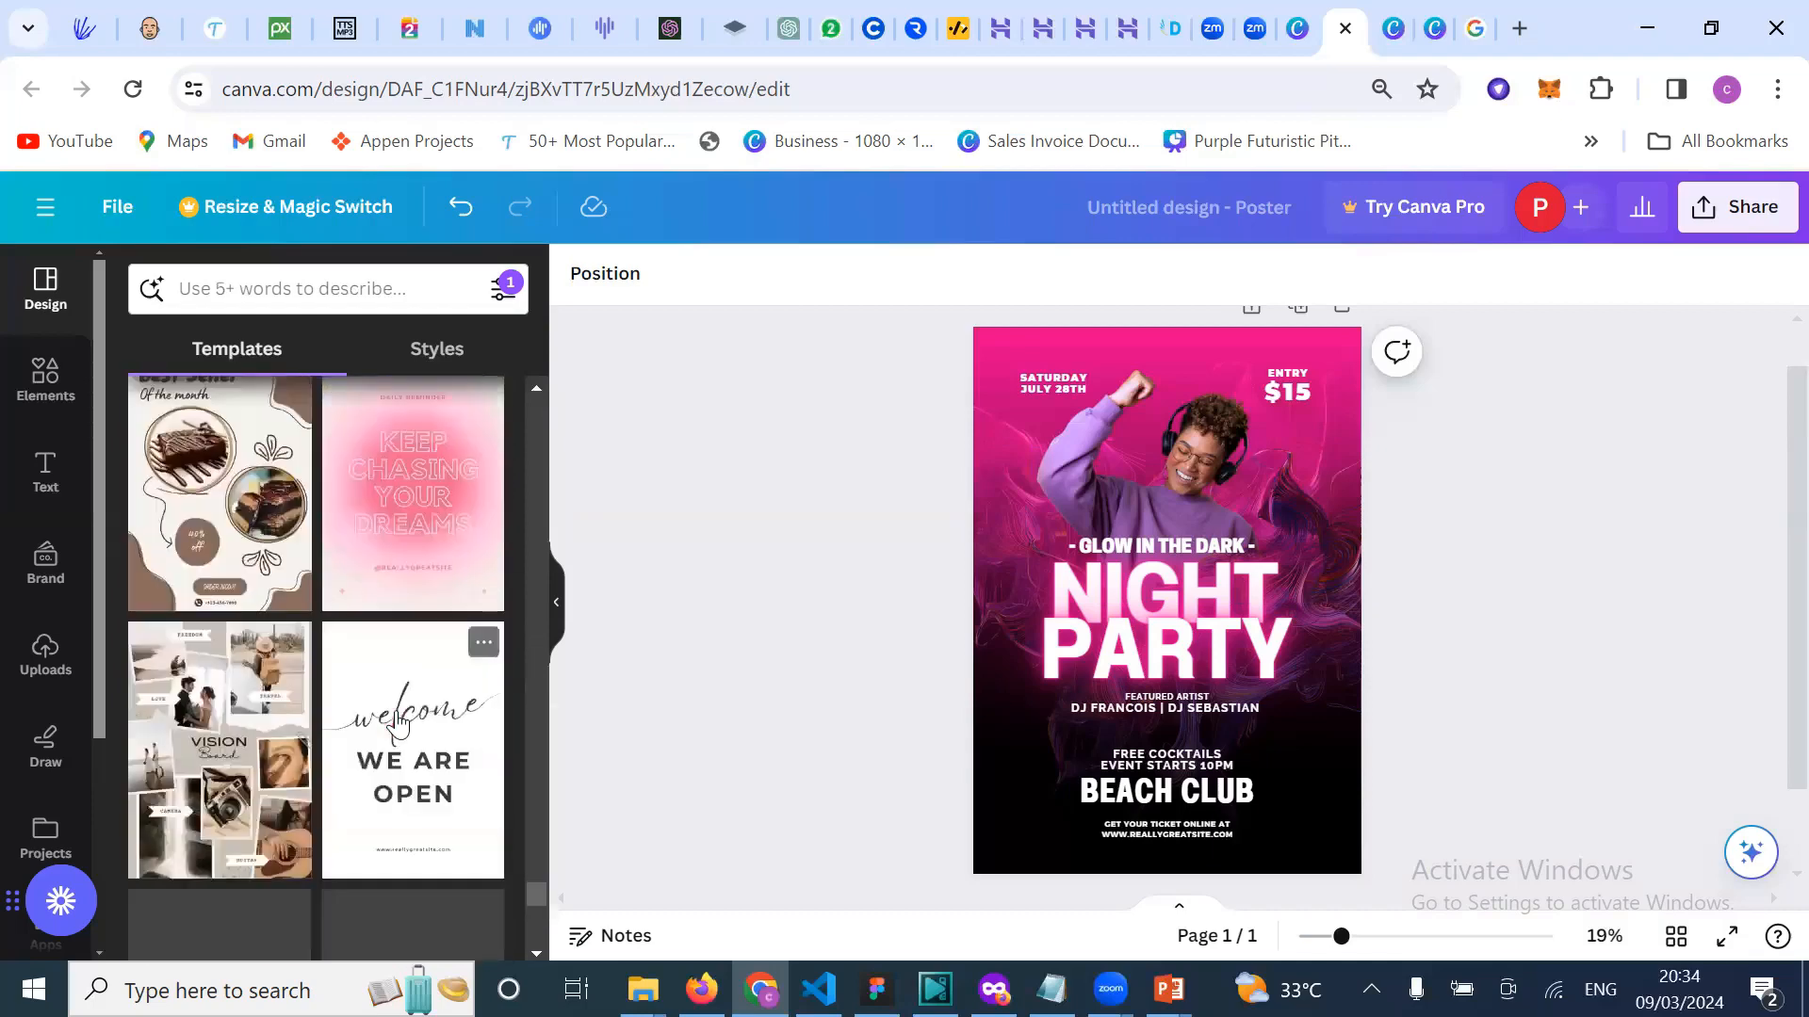
scroll(395, 722, down, 1)
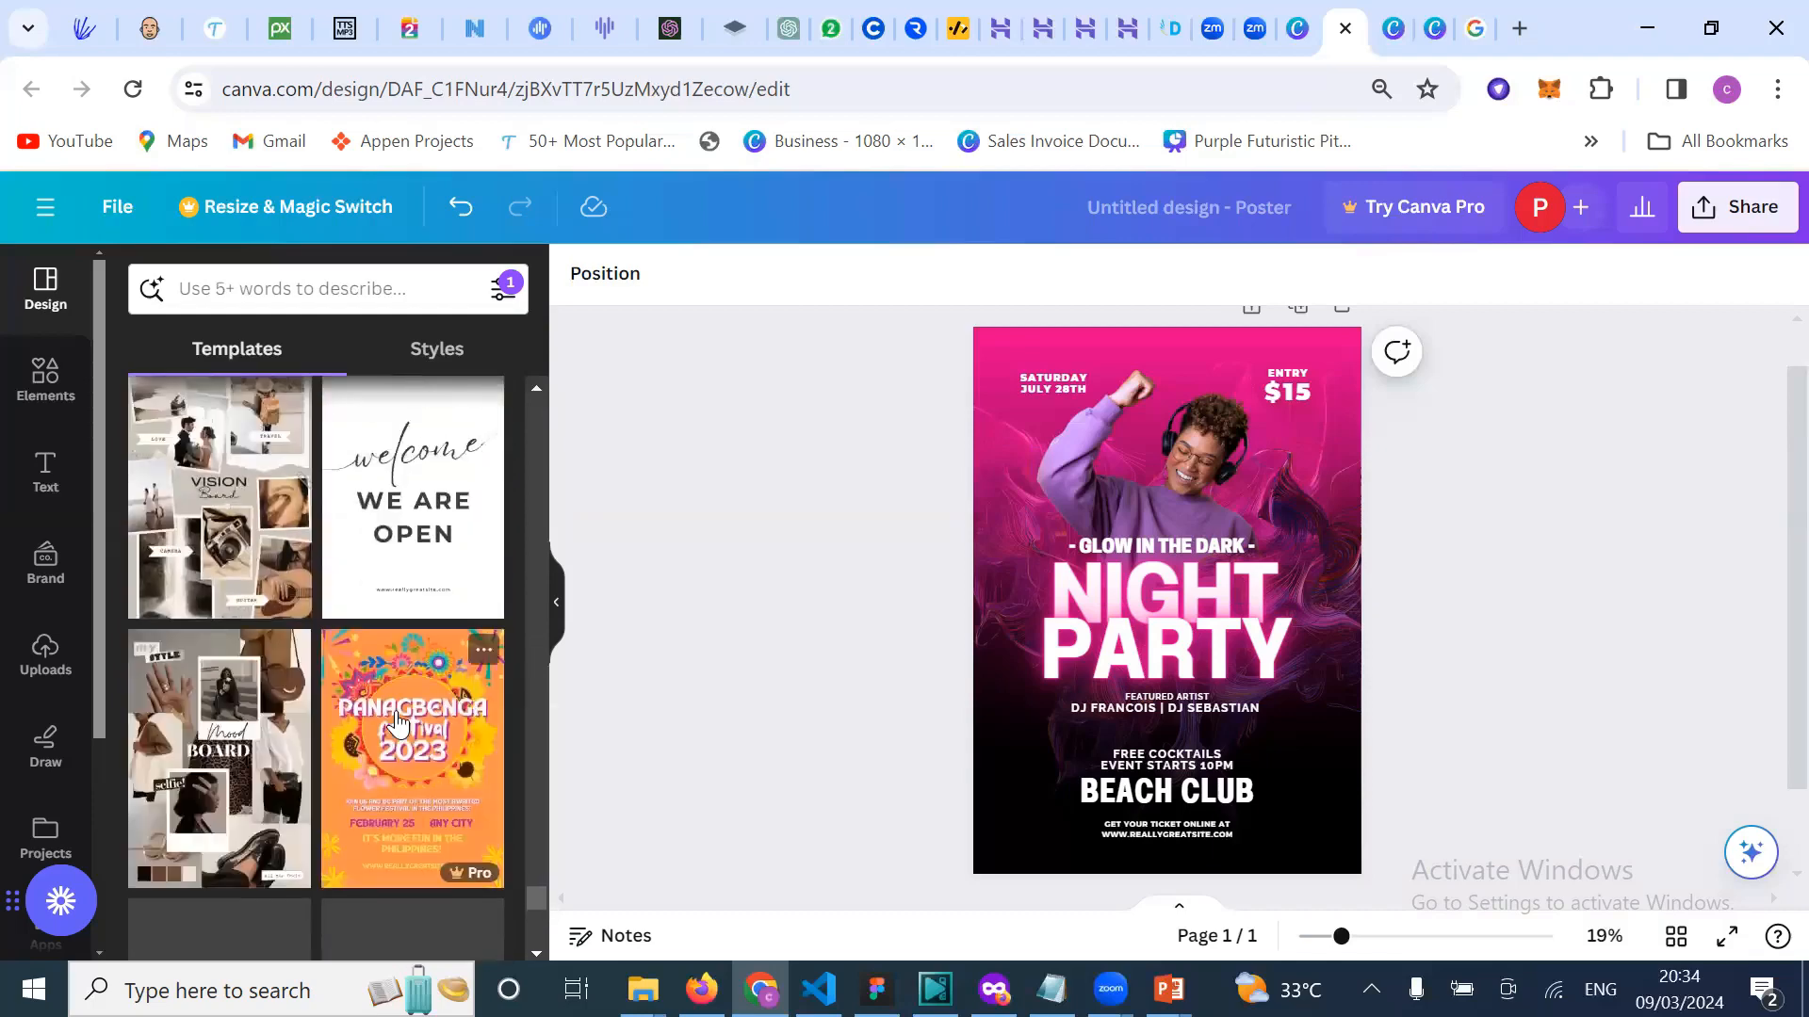
scroll(395, 721, down, 2)
scroll(396, 718, down, 4)
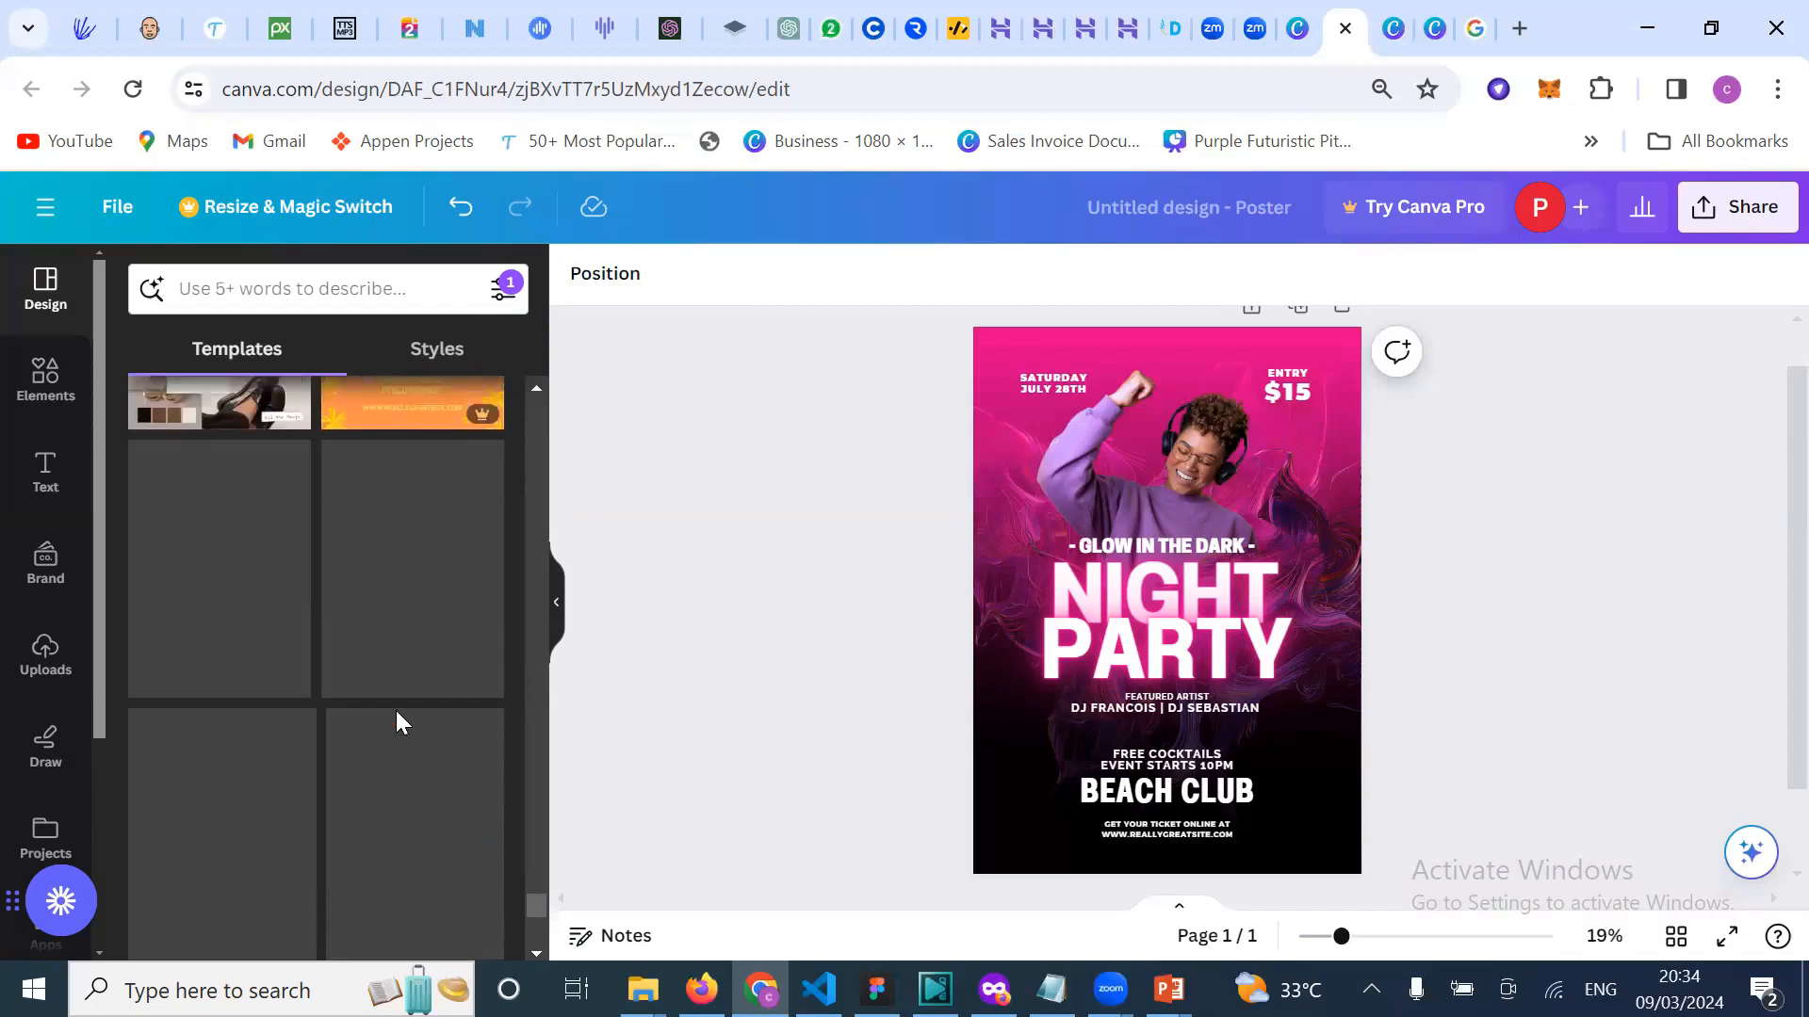
scroll(396, 713, up, 1)
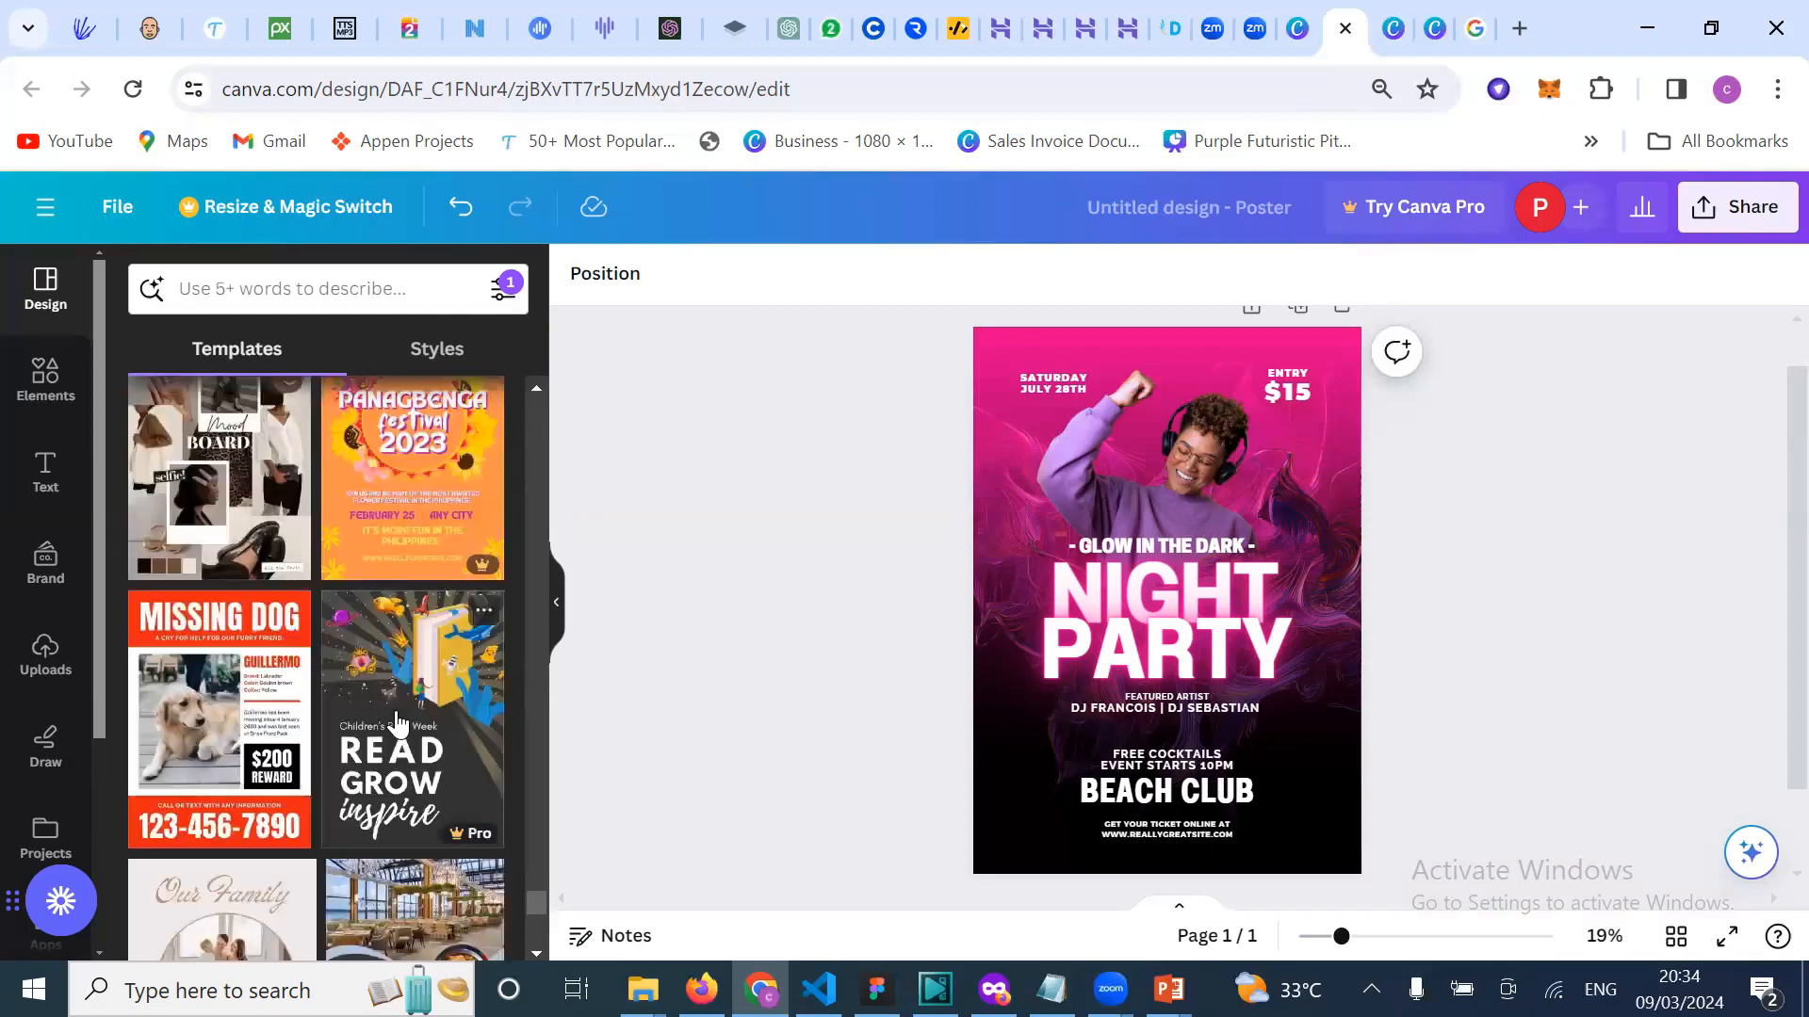
scroll(397, 721, down, 5)
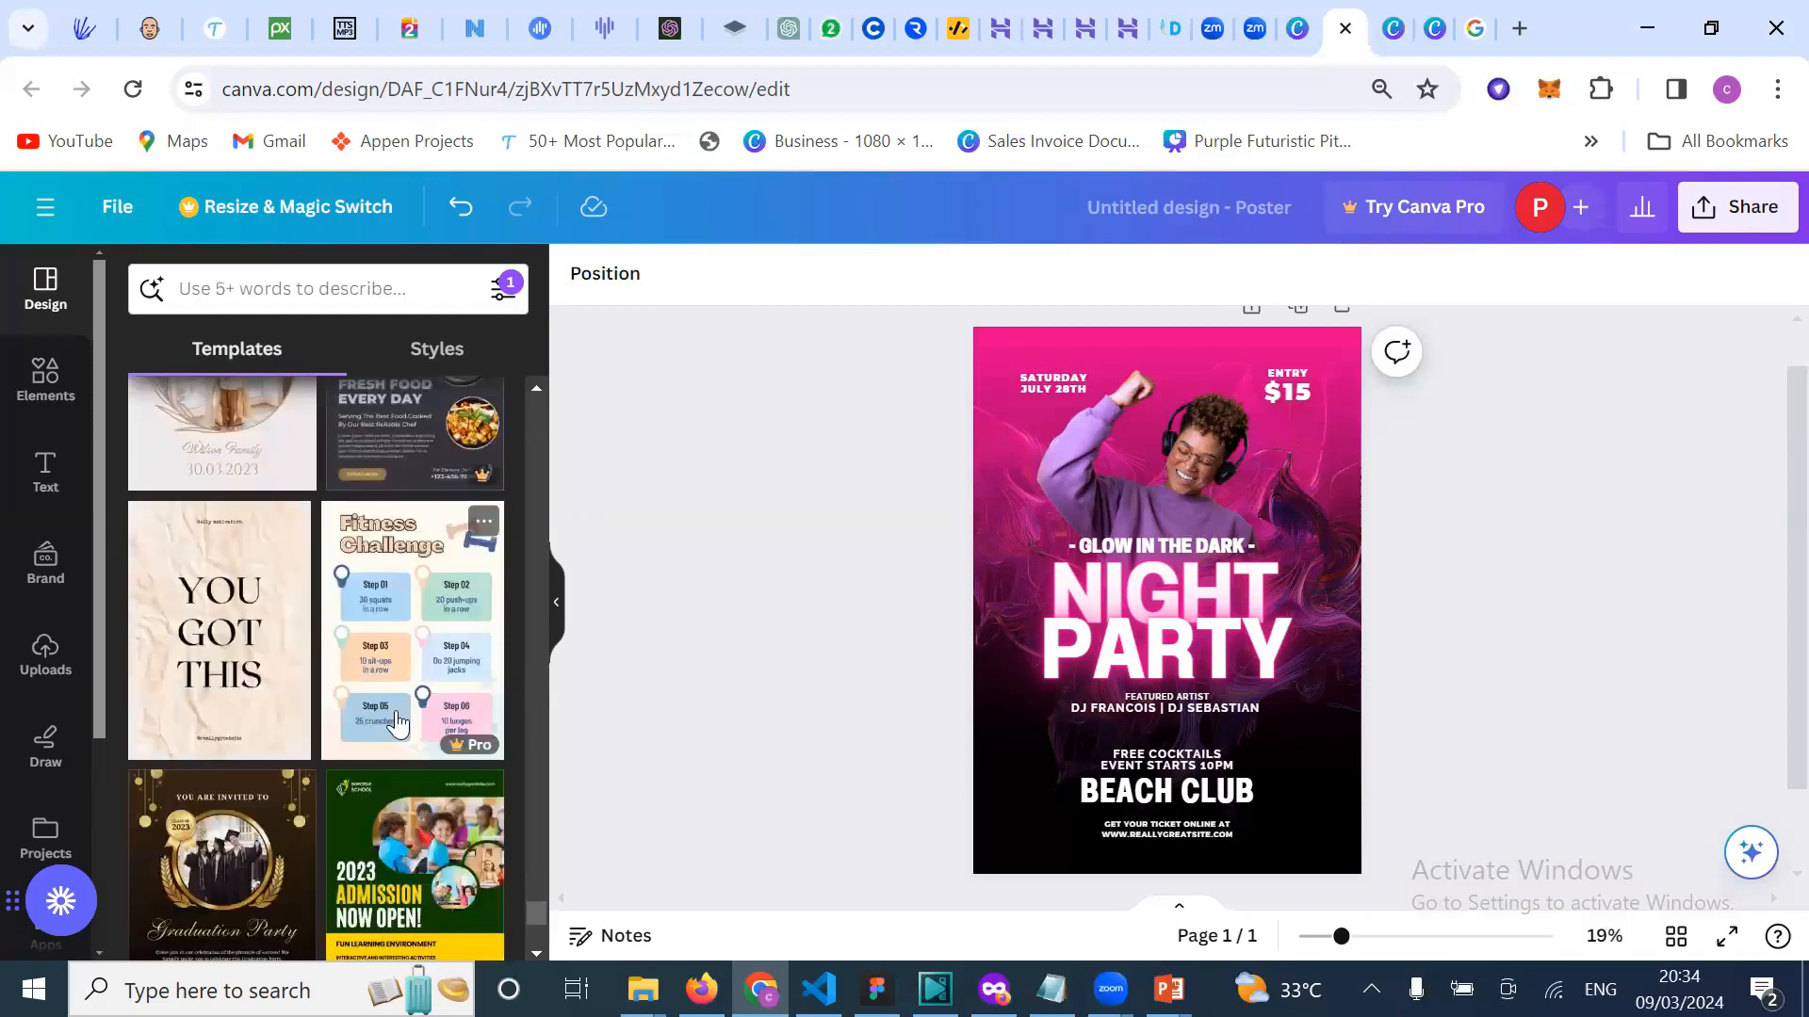
scroll(433, 796, down, 3)
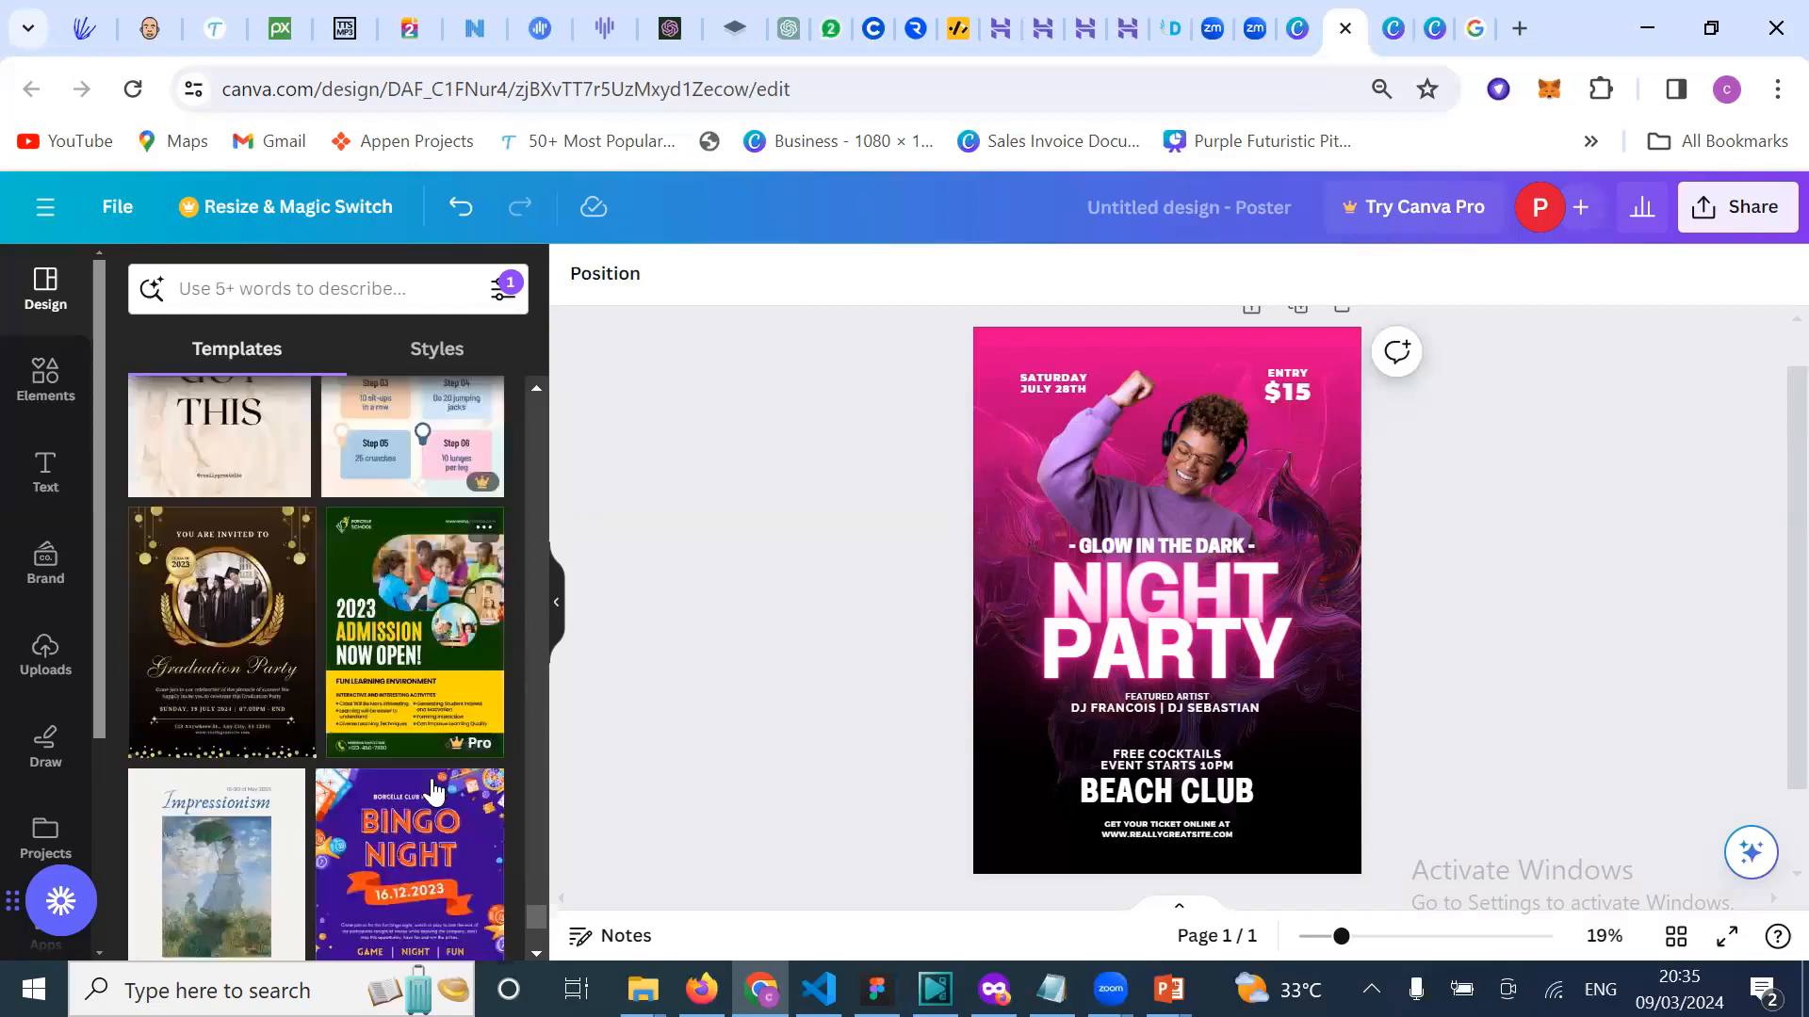
scroll(446, 820, down, 6)
scroll(446, 791, down, 4)
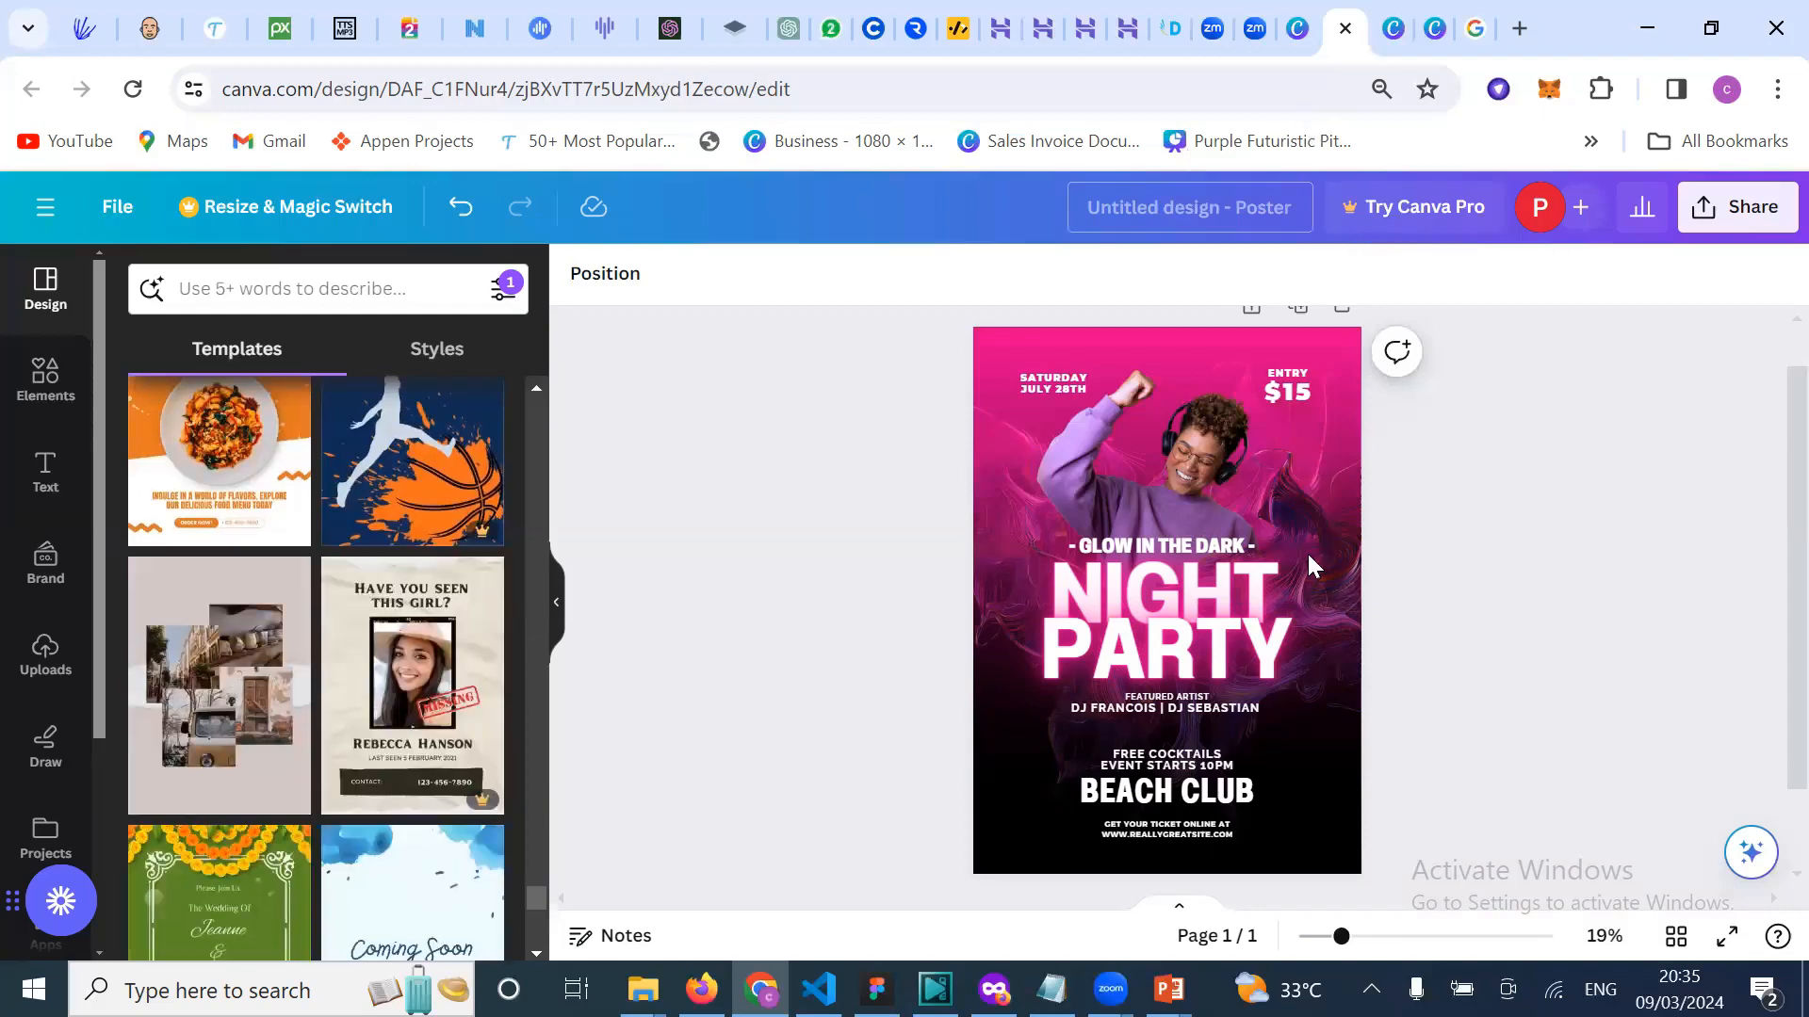
click(1298, 30)
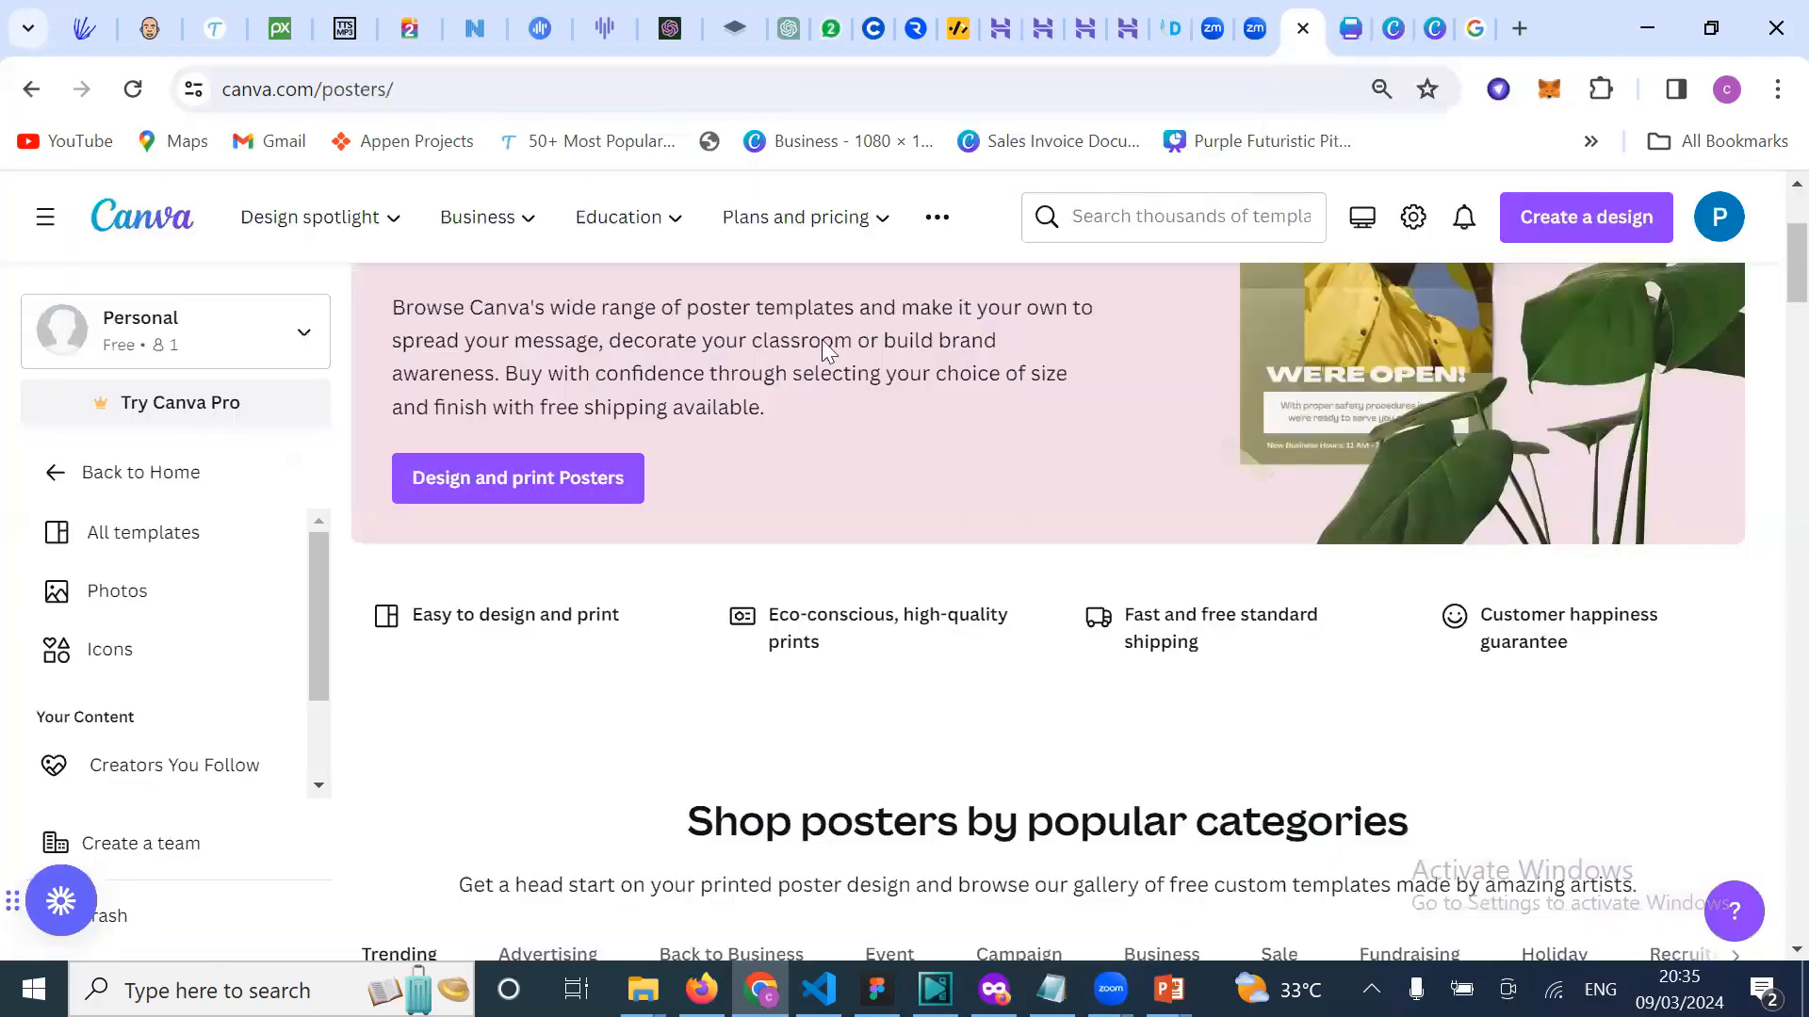
scroll(571, 290, up, 3)
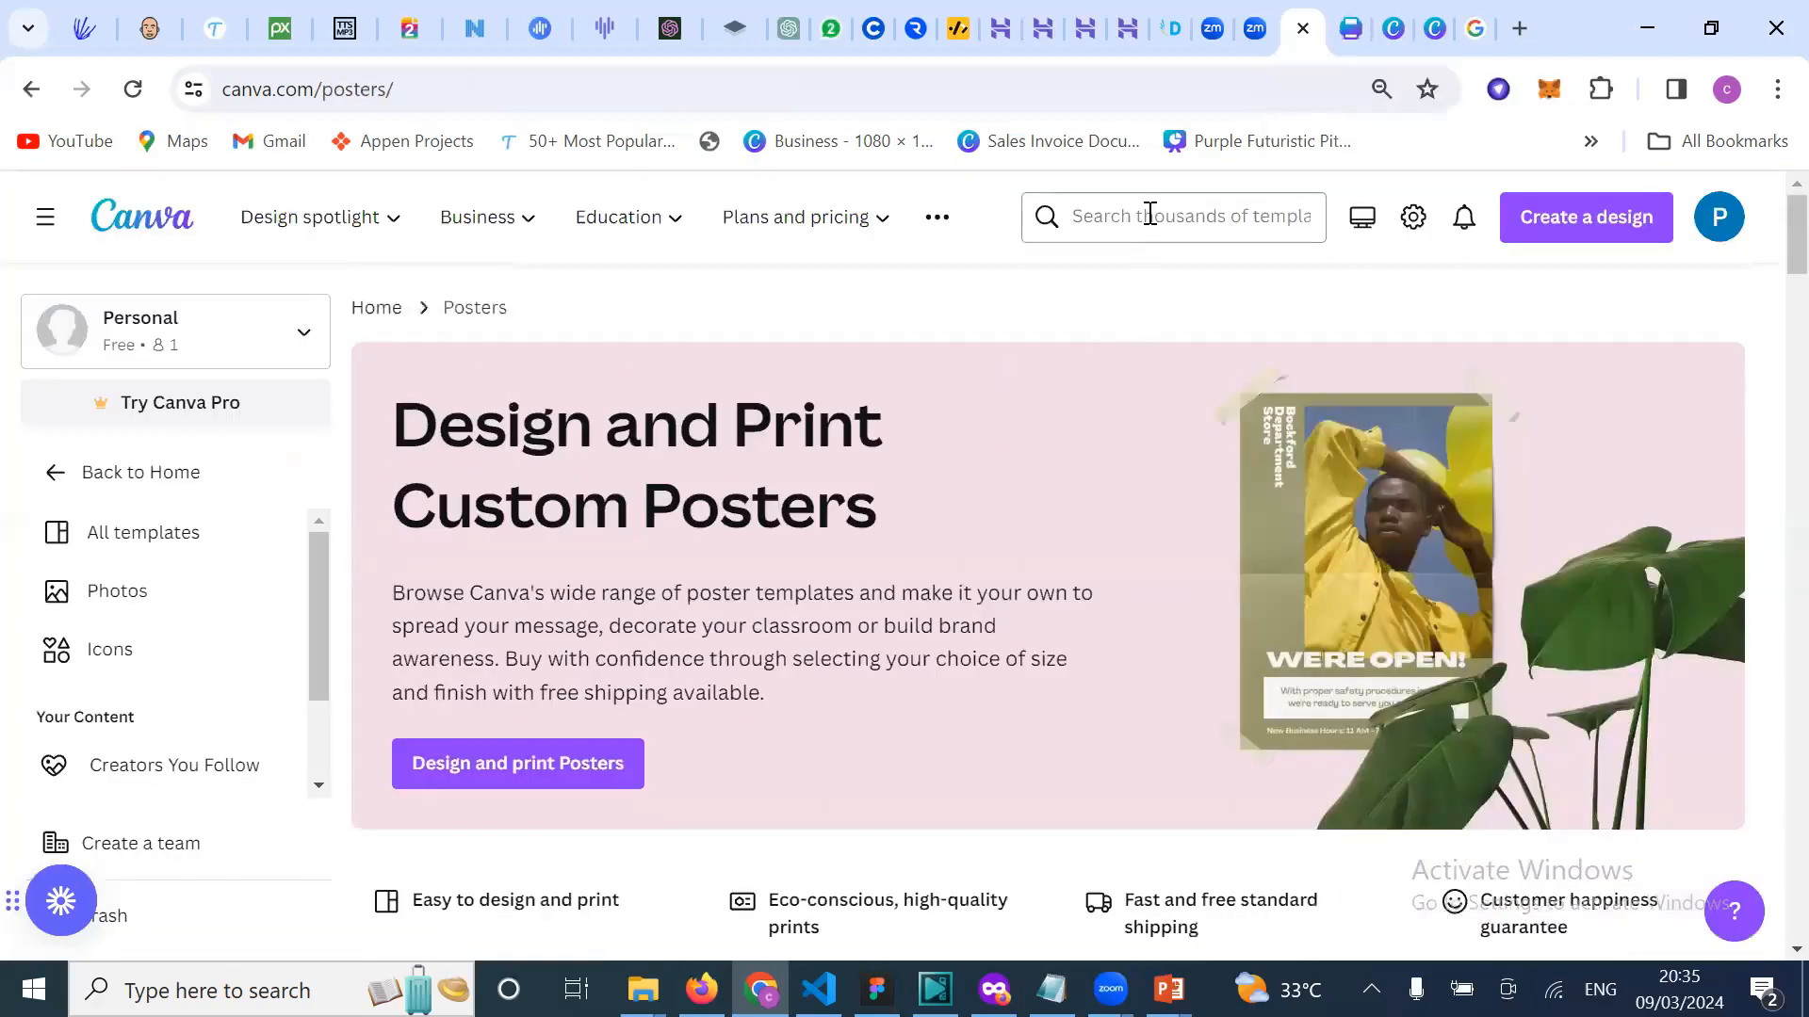
Step: Search Canva's template library for 'resume'
click(1149, 215)
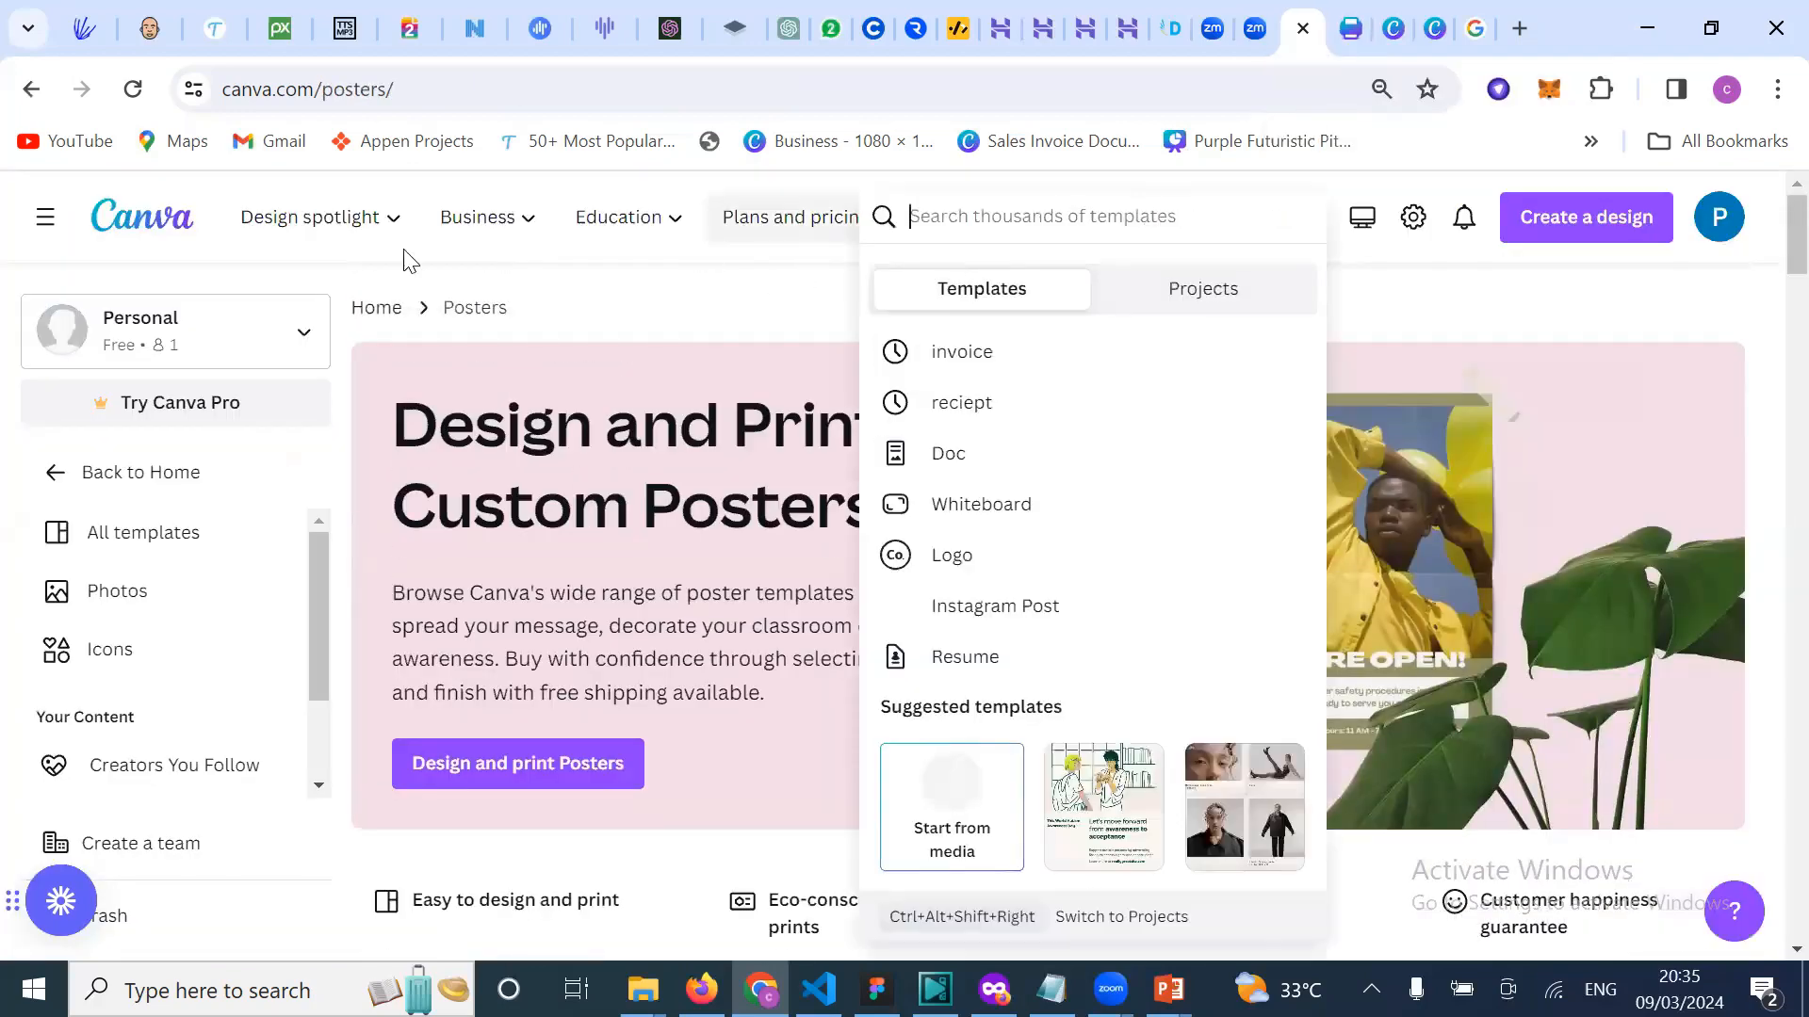
mouse_move(332, 240)
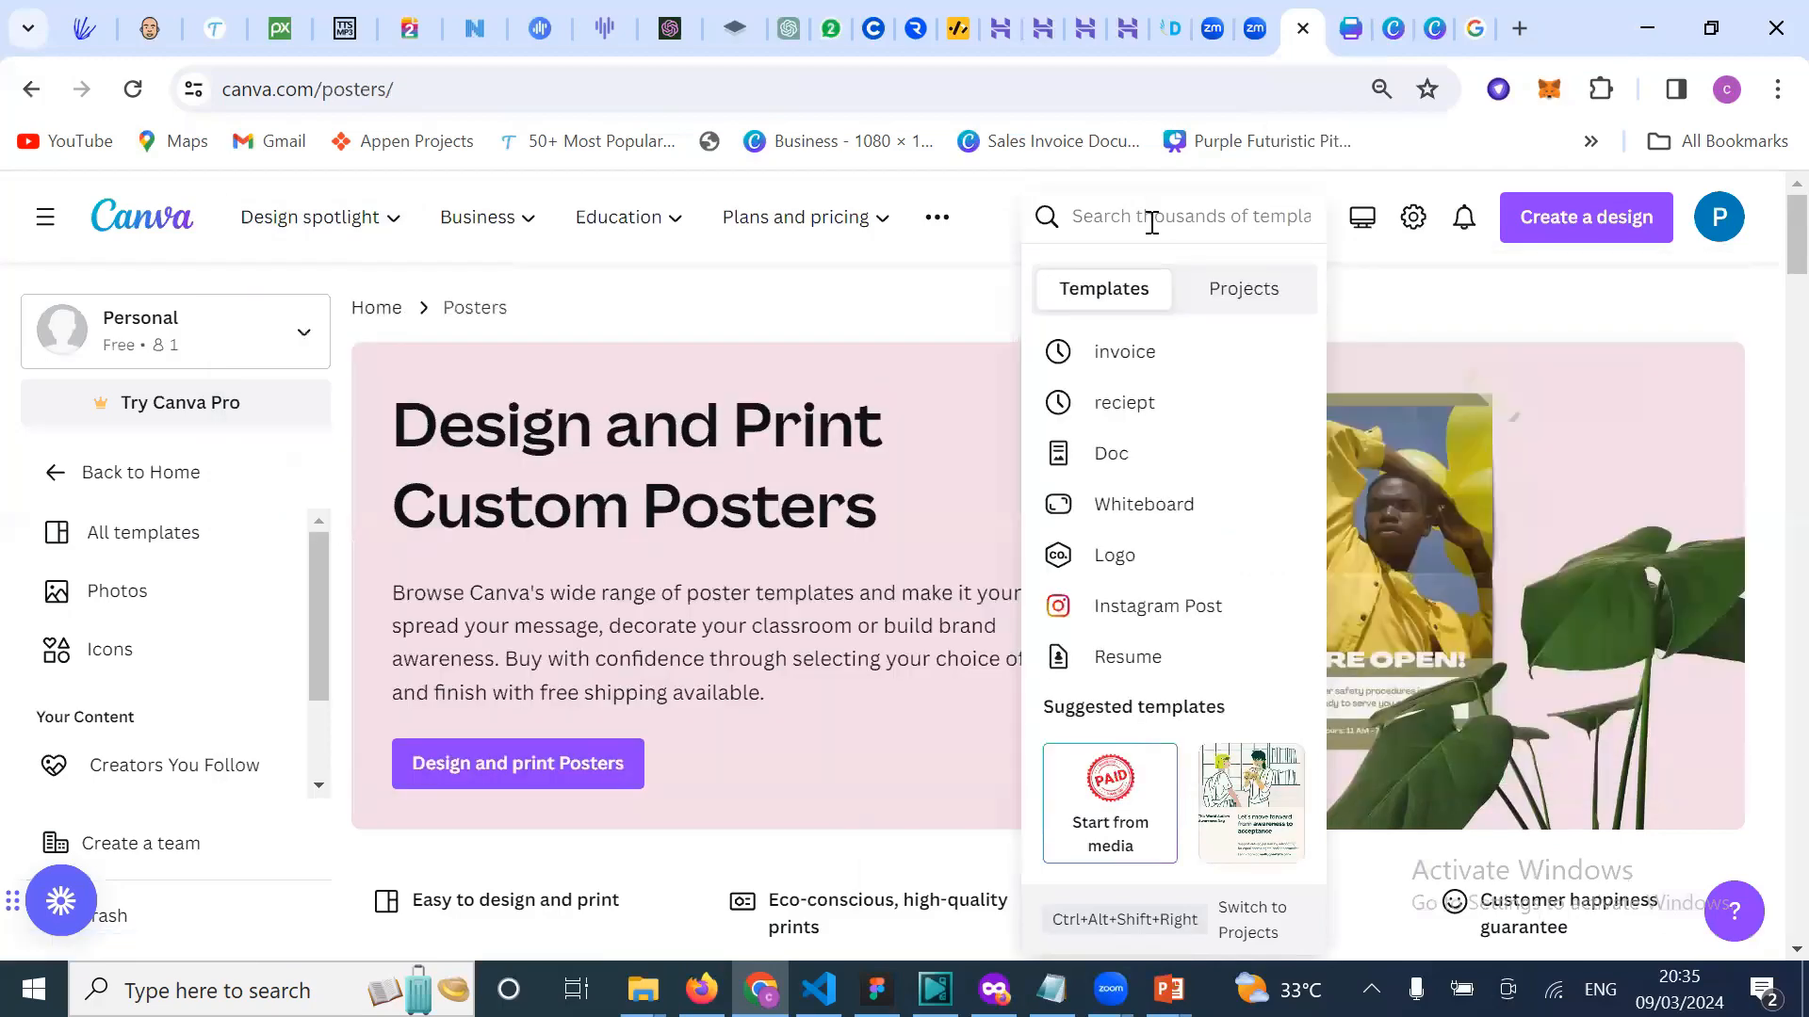
click(1150, 222)
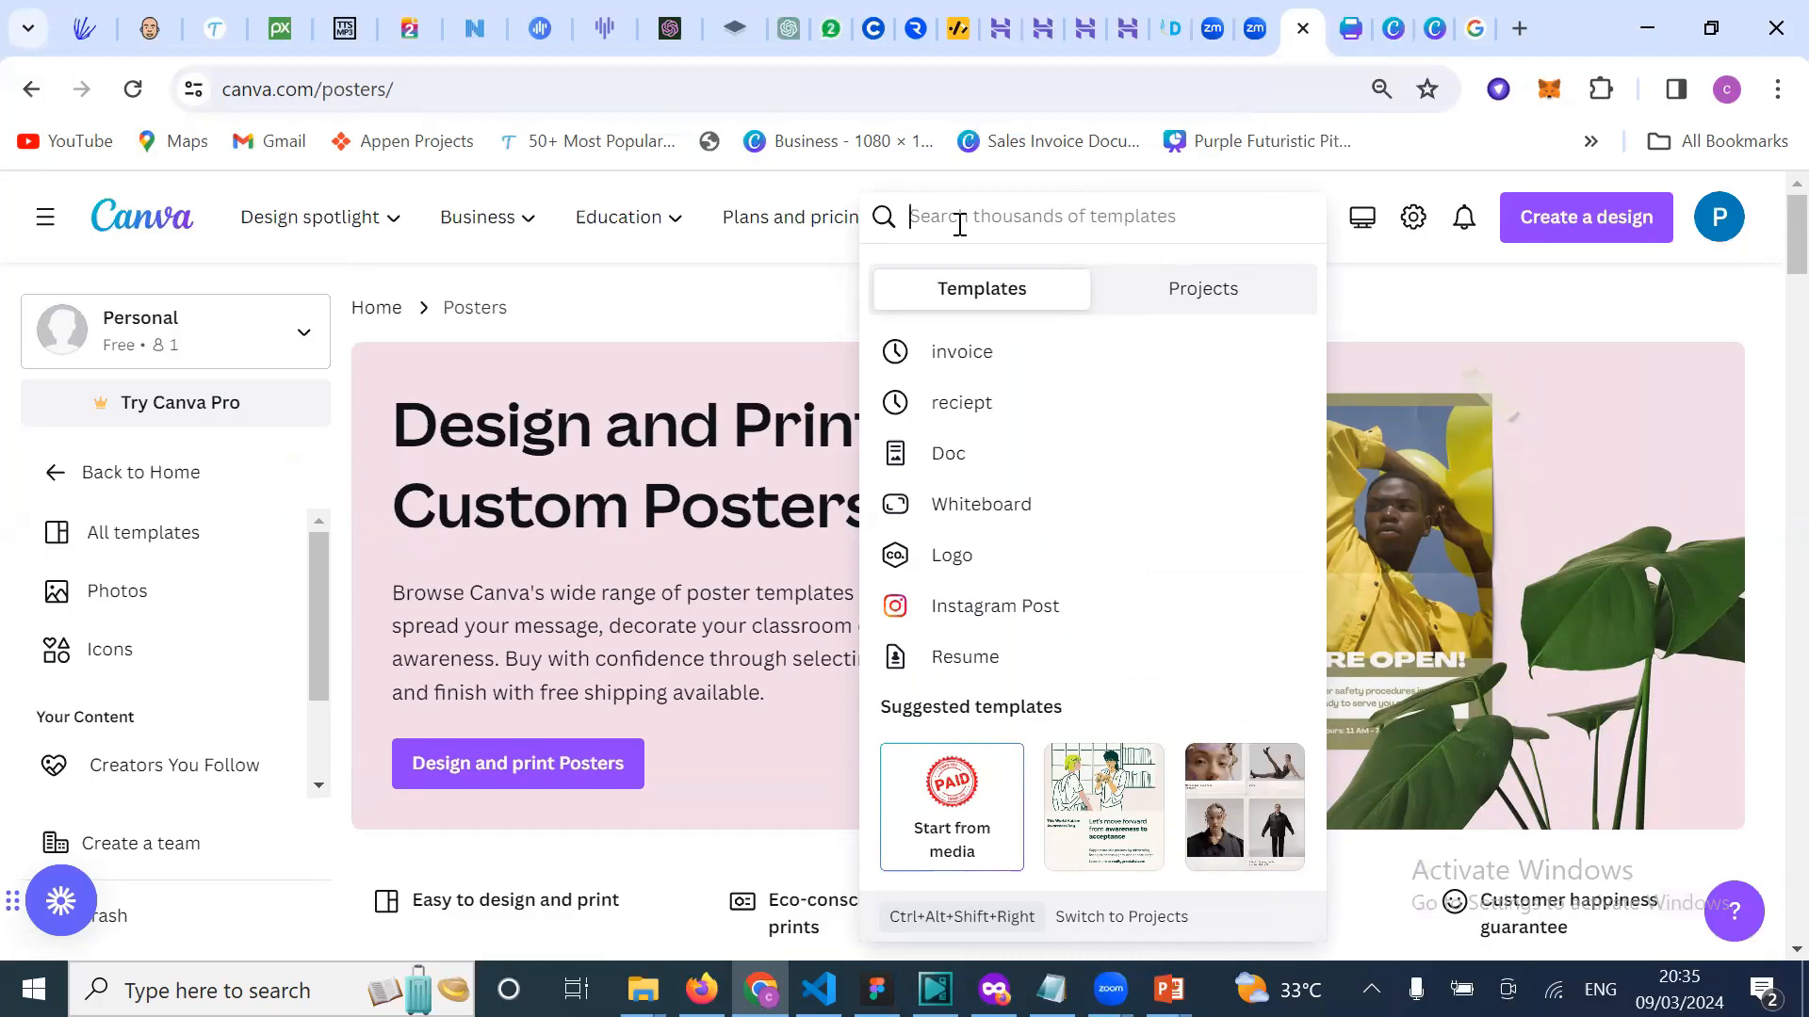
text(resume)
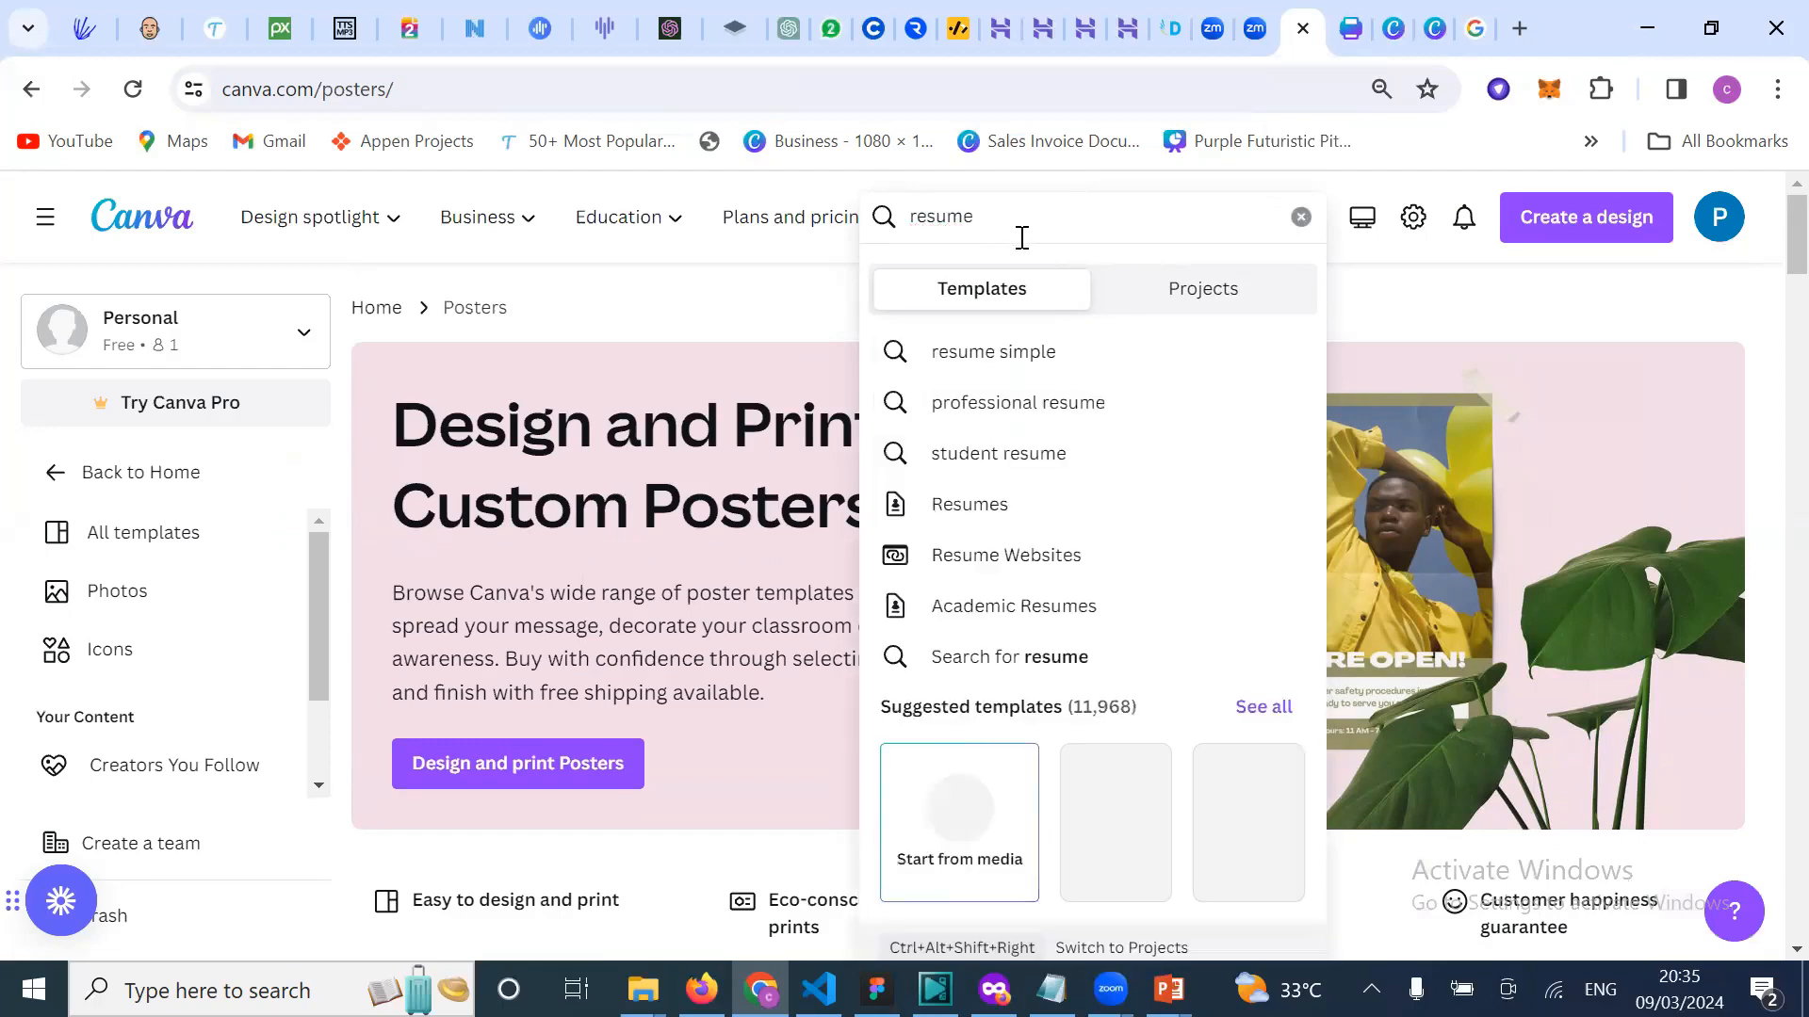
key(Return)
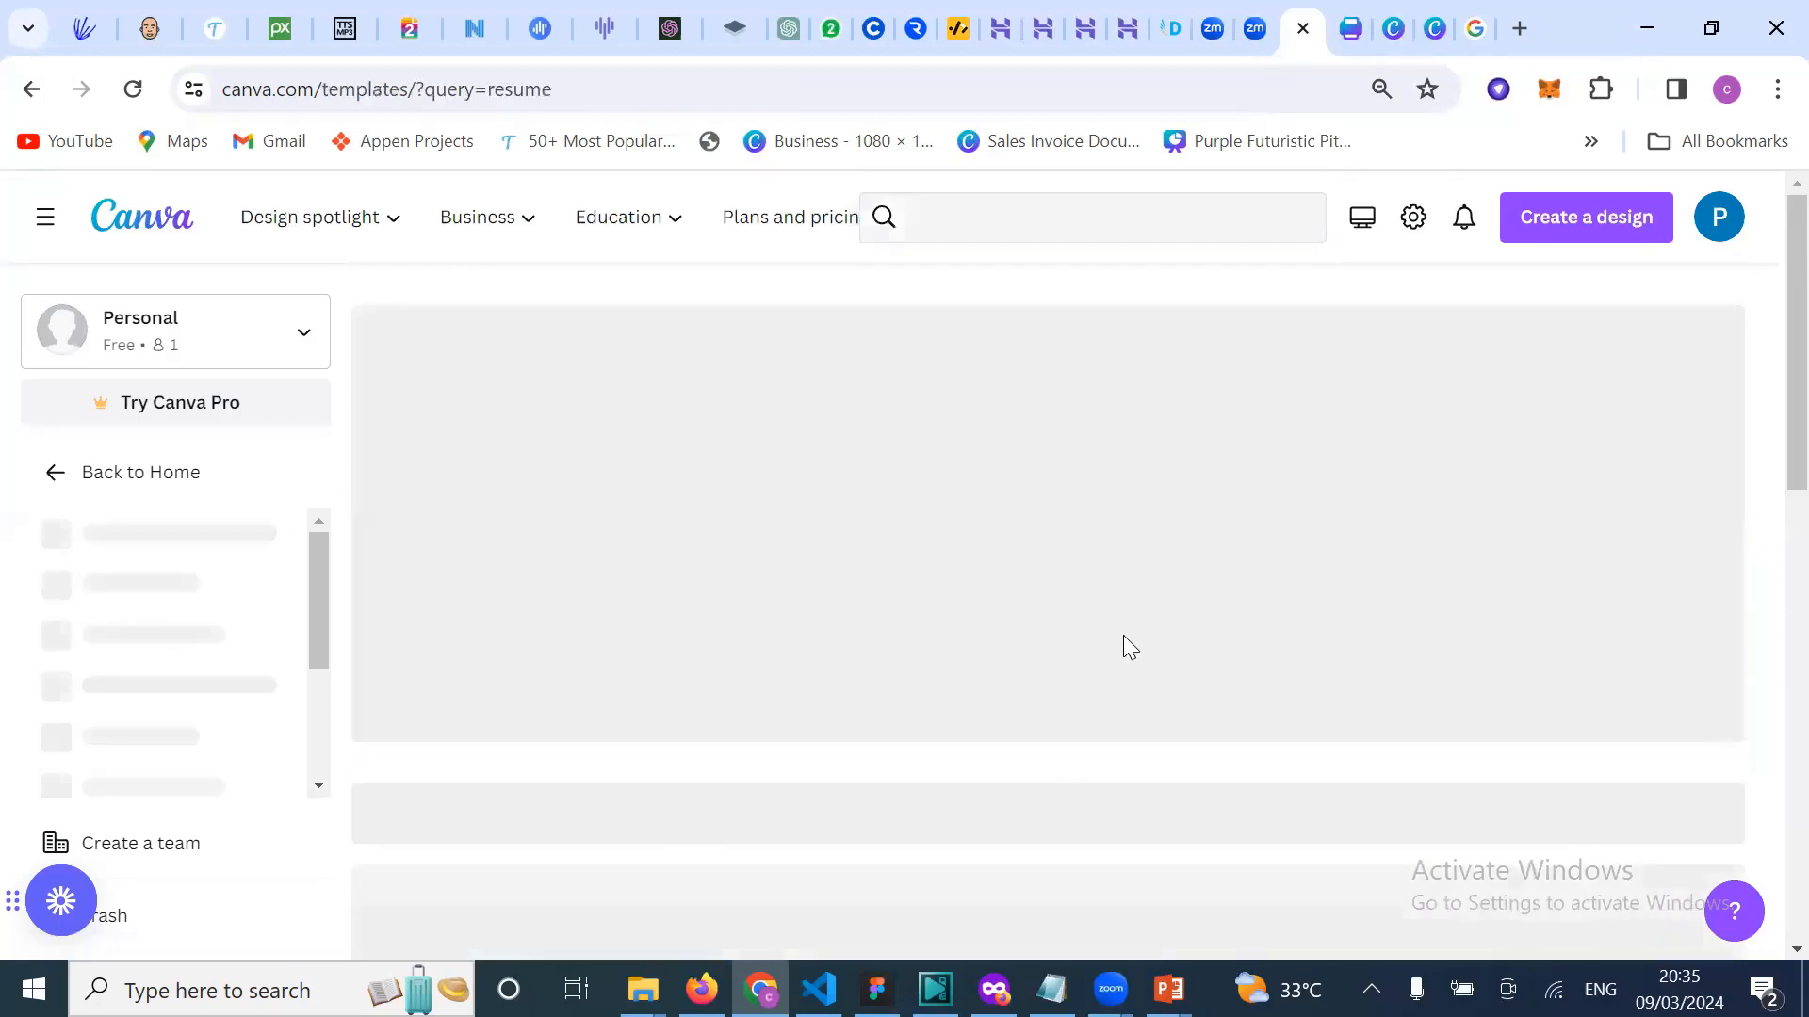
Step: Browse the resume results, such as Gray Simple Profile and White Gold Elegant
scroll(1106, 635, down, 2)
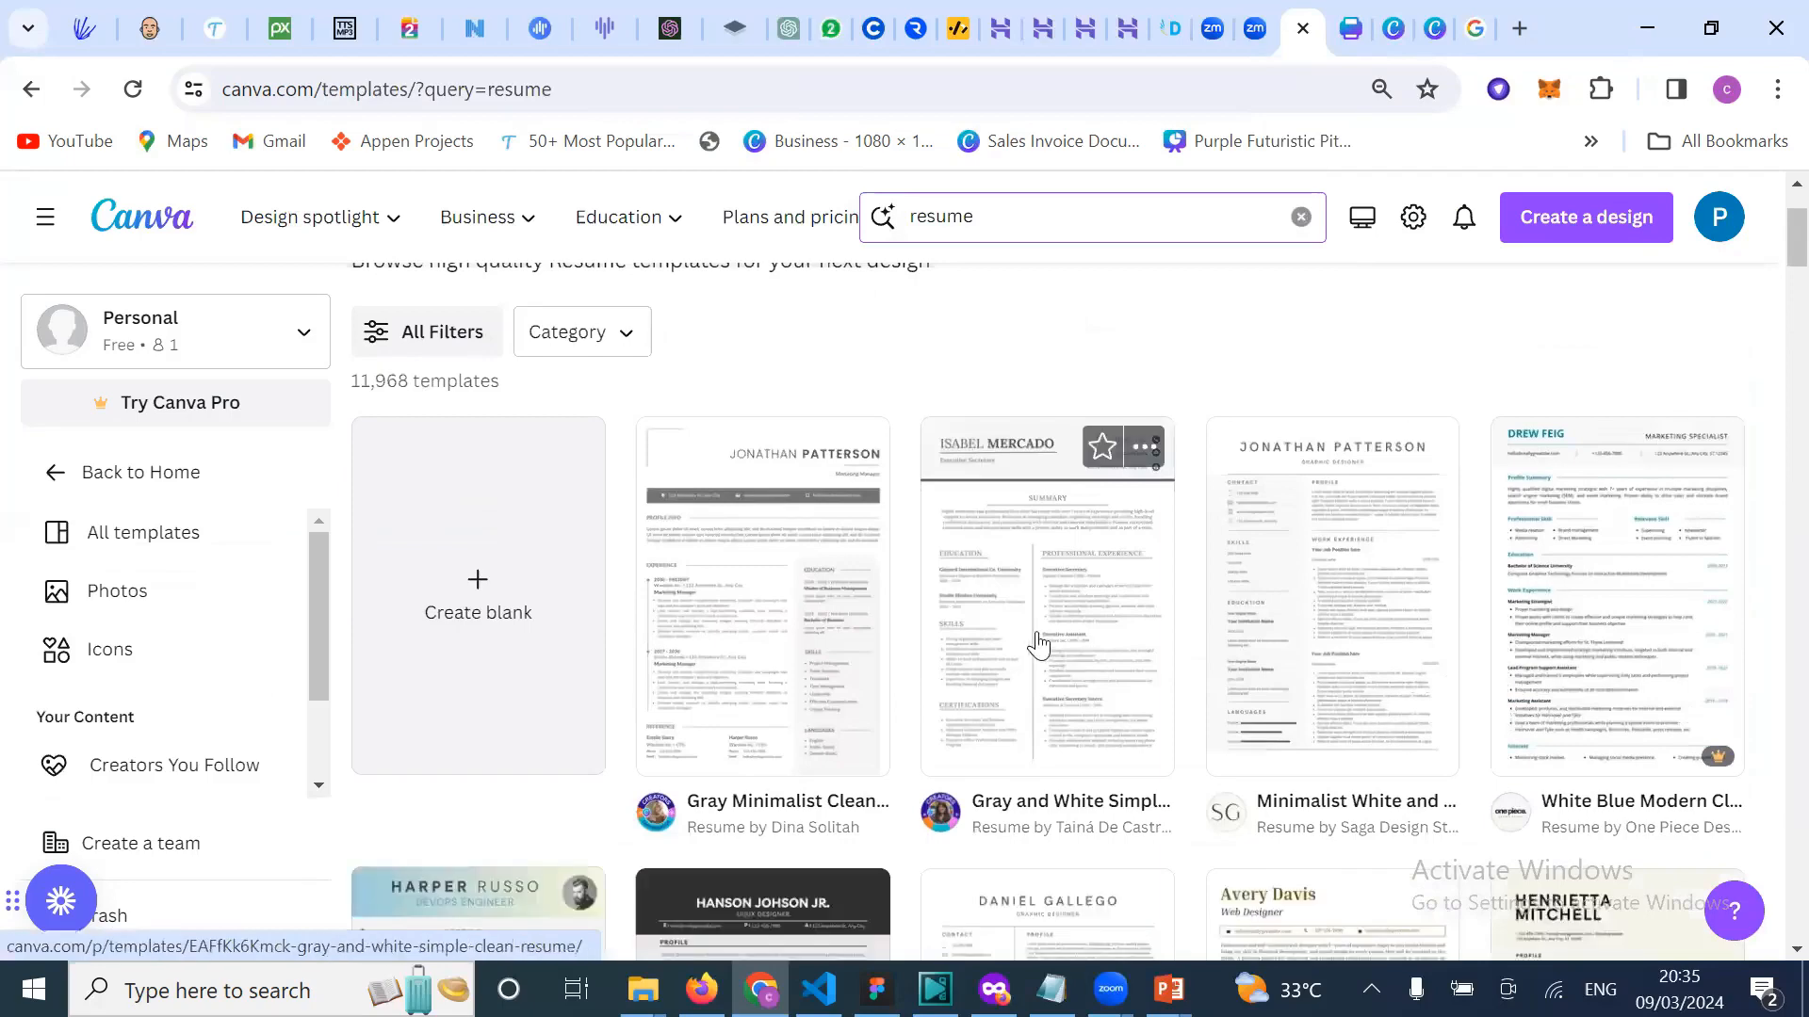
scroll(754, 622, down, 3)
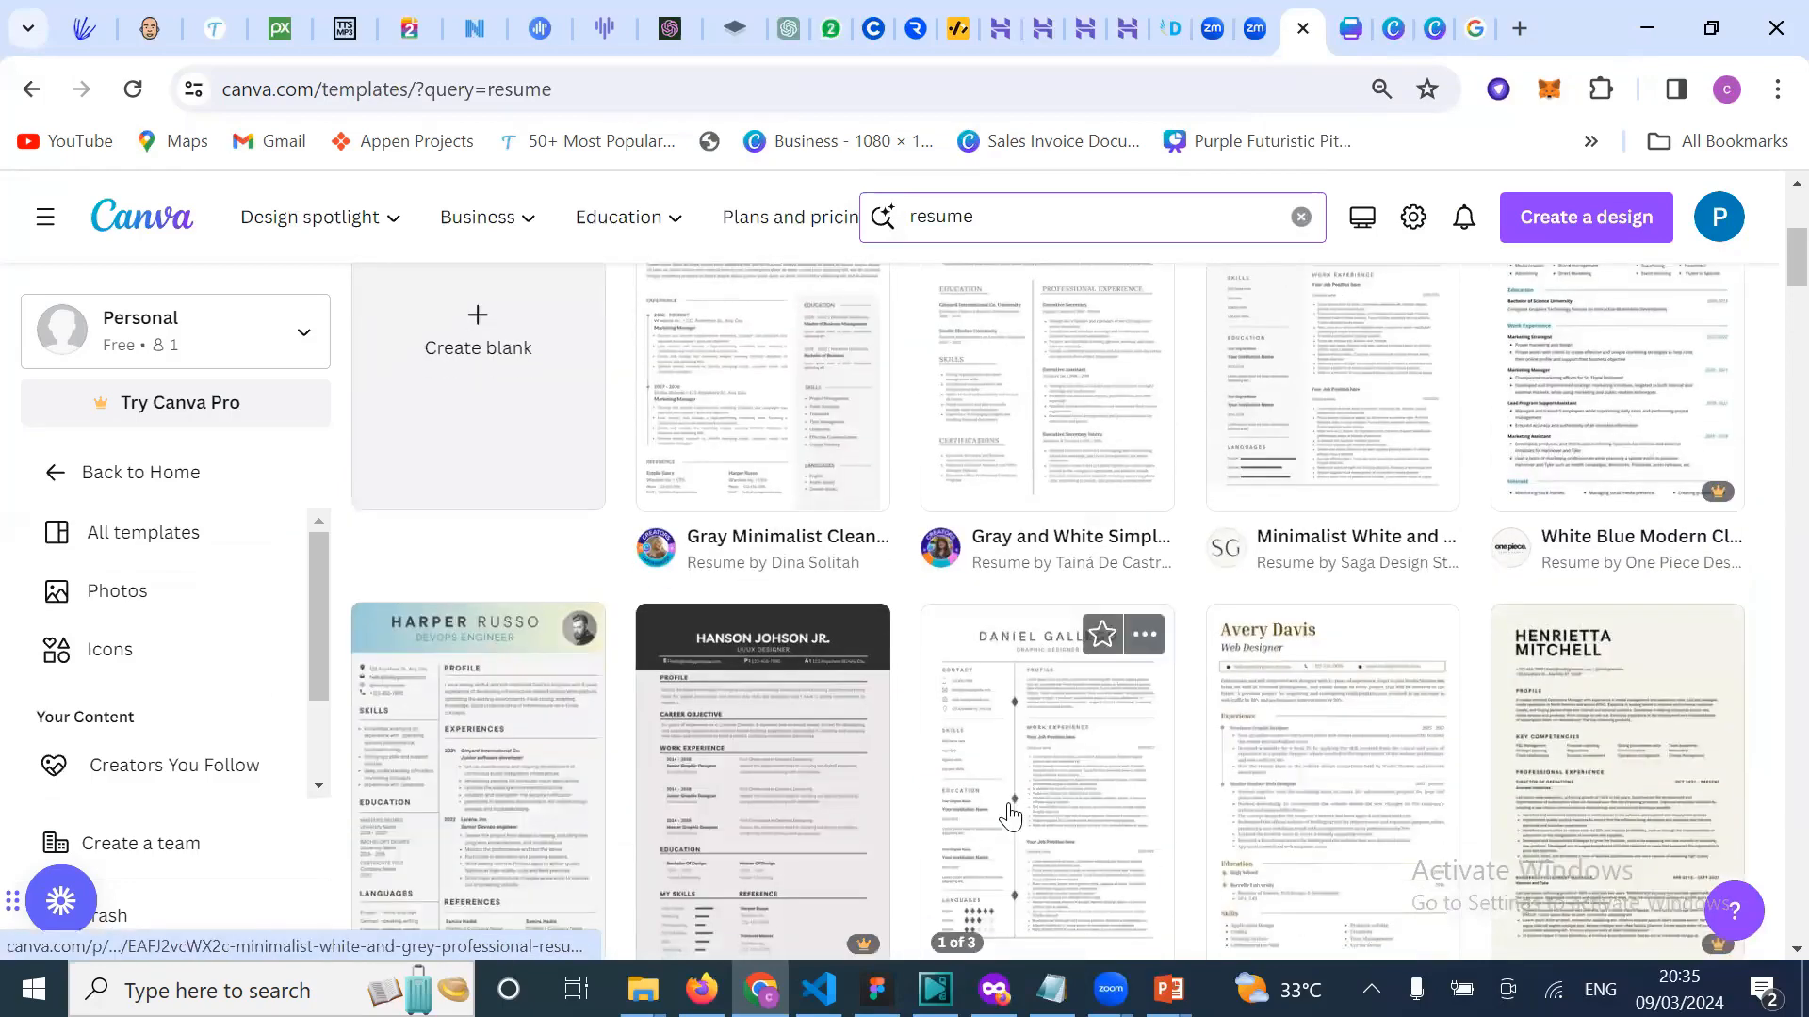
scroll(1284, 695, down, 4)
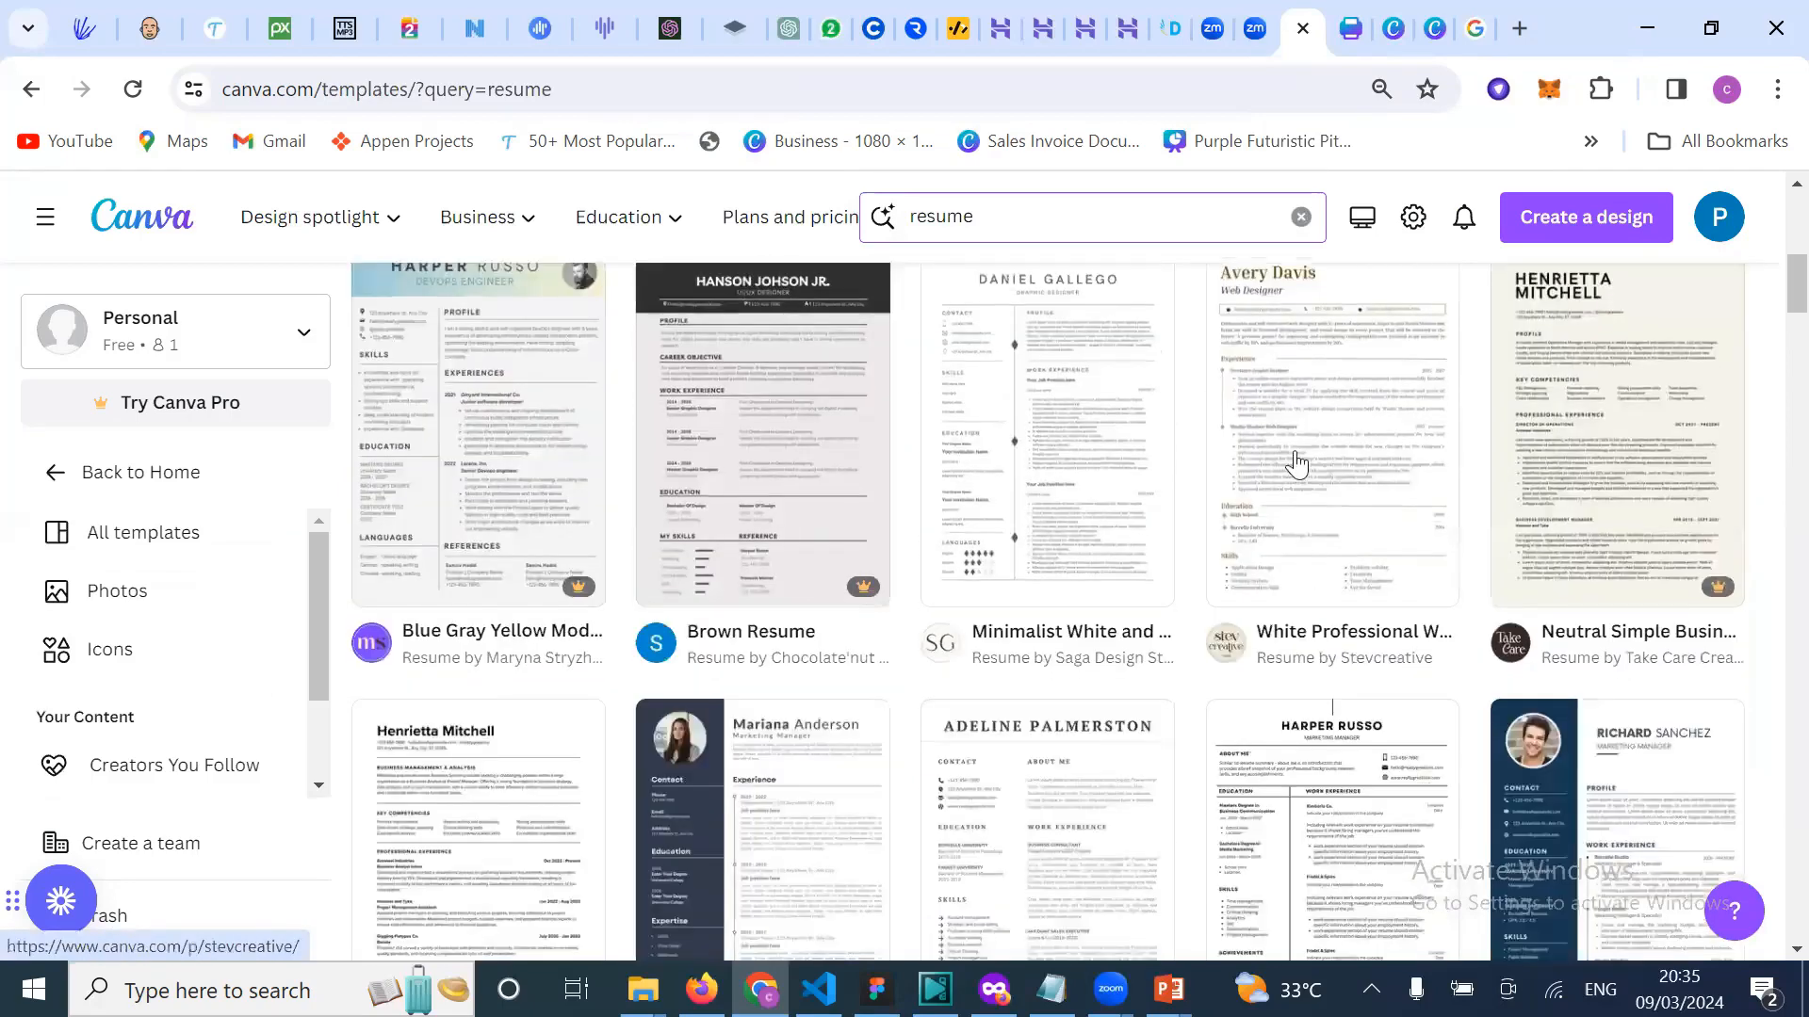
scroll(1295, 462, down, 5)
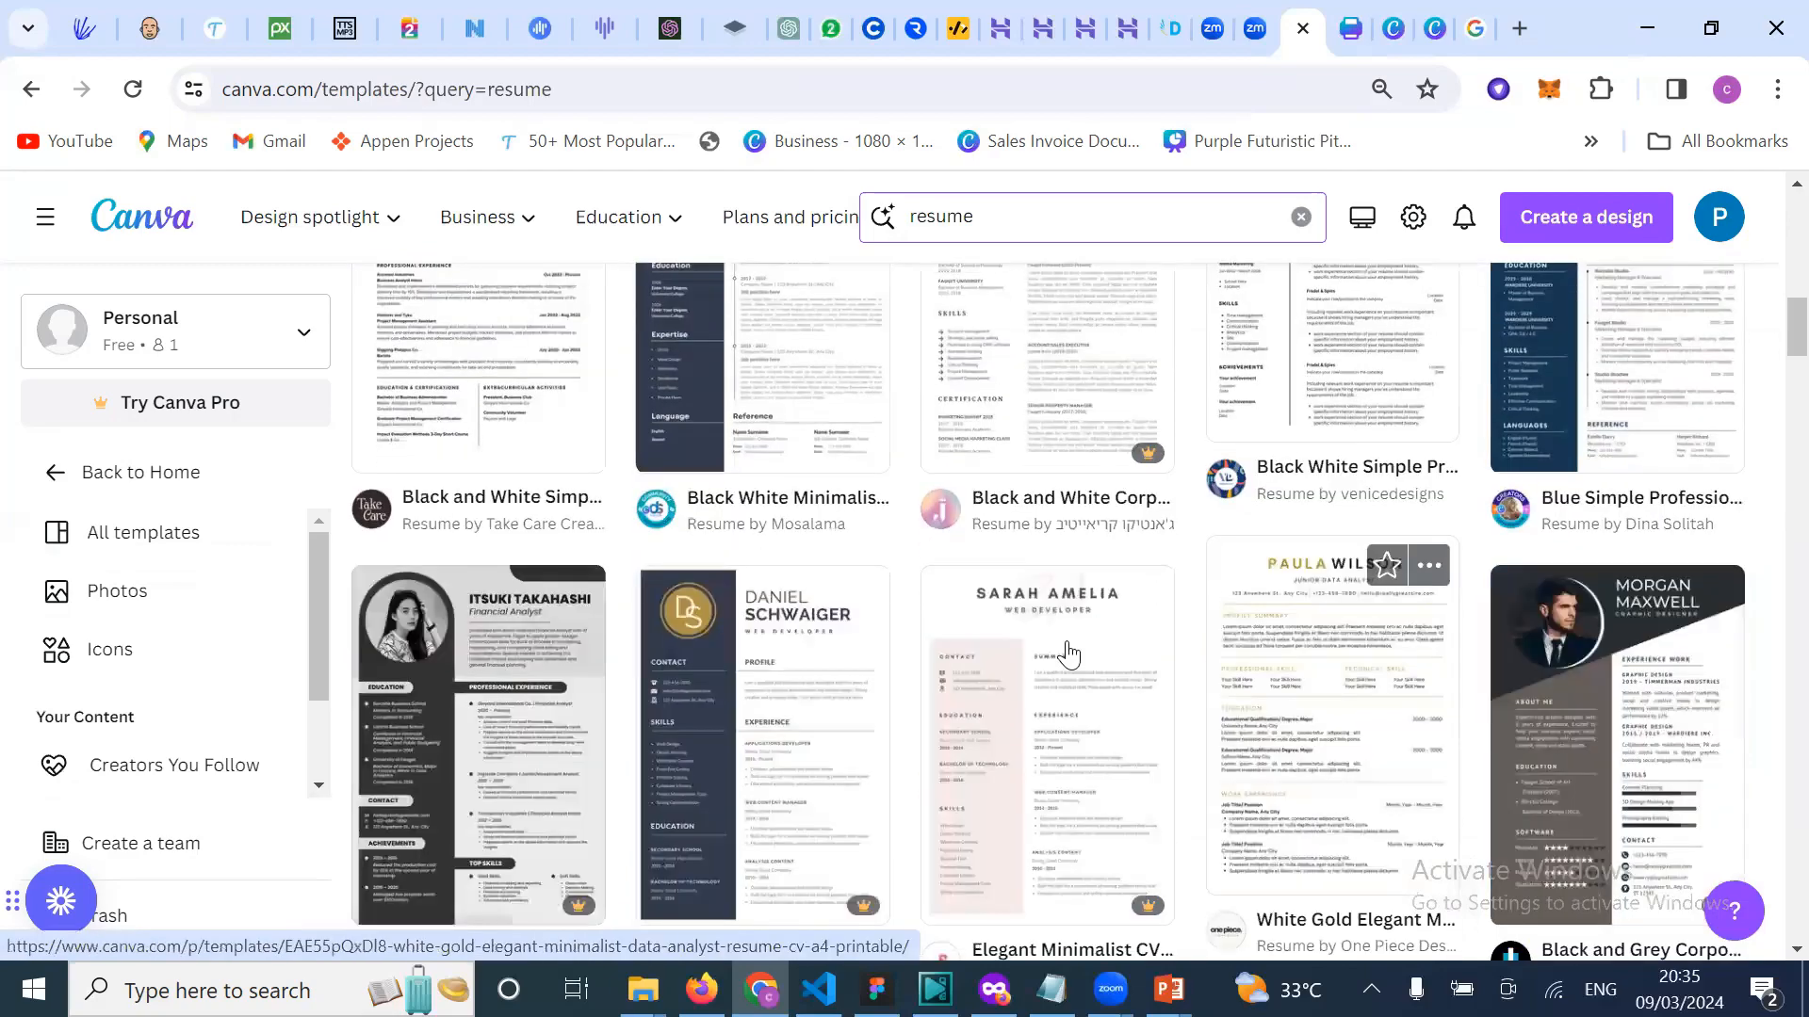
scroll(1070, 741, down, 1)
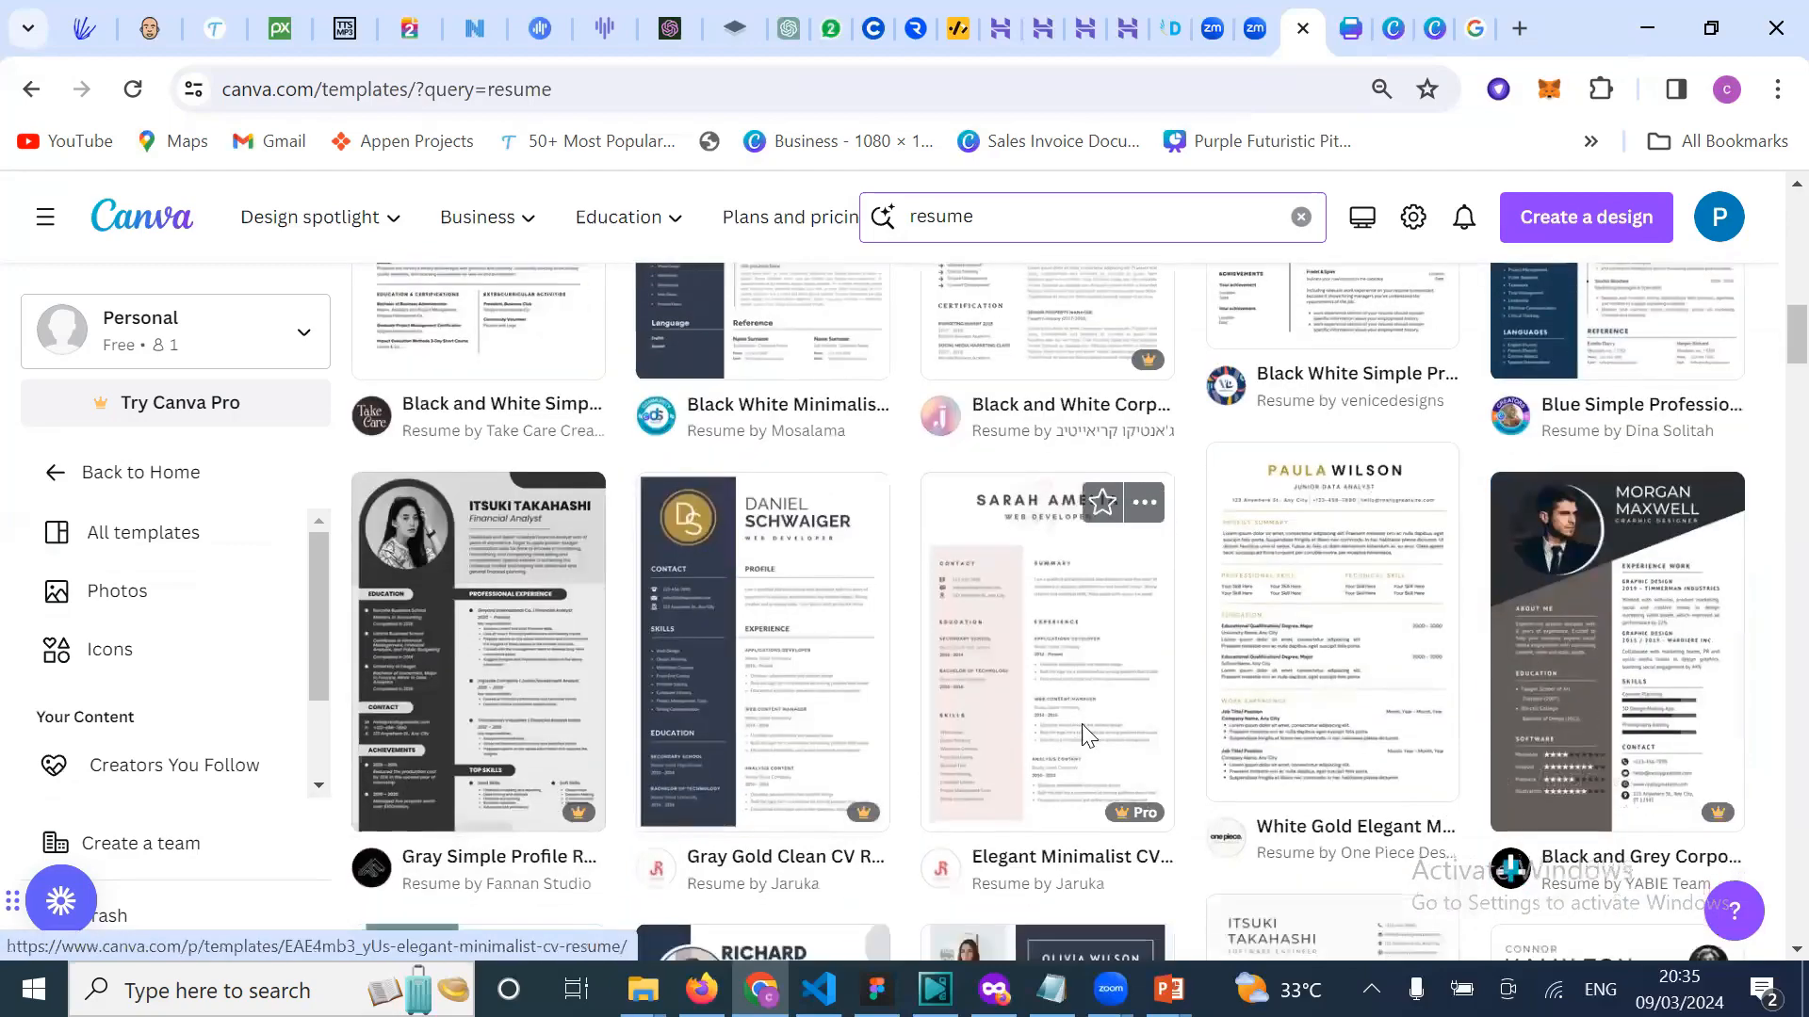
scroll(1083, 739, down, 3)
scroll(1225, 753, down, 2)
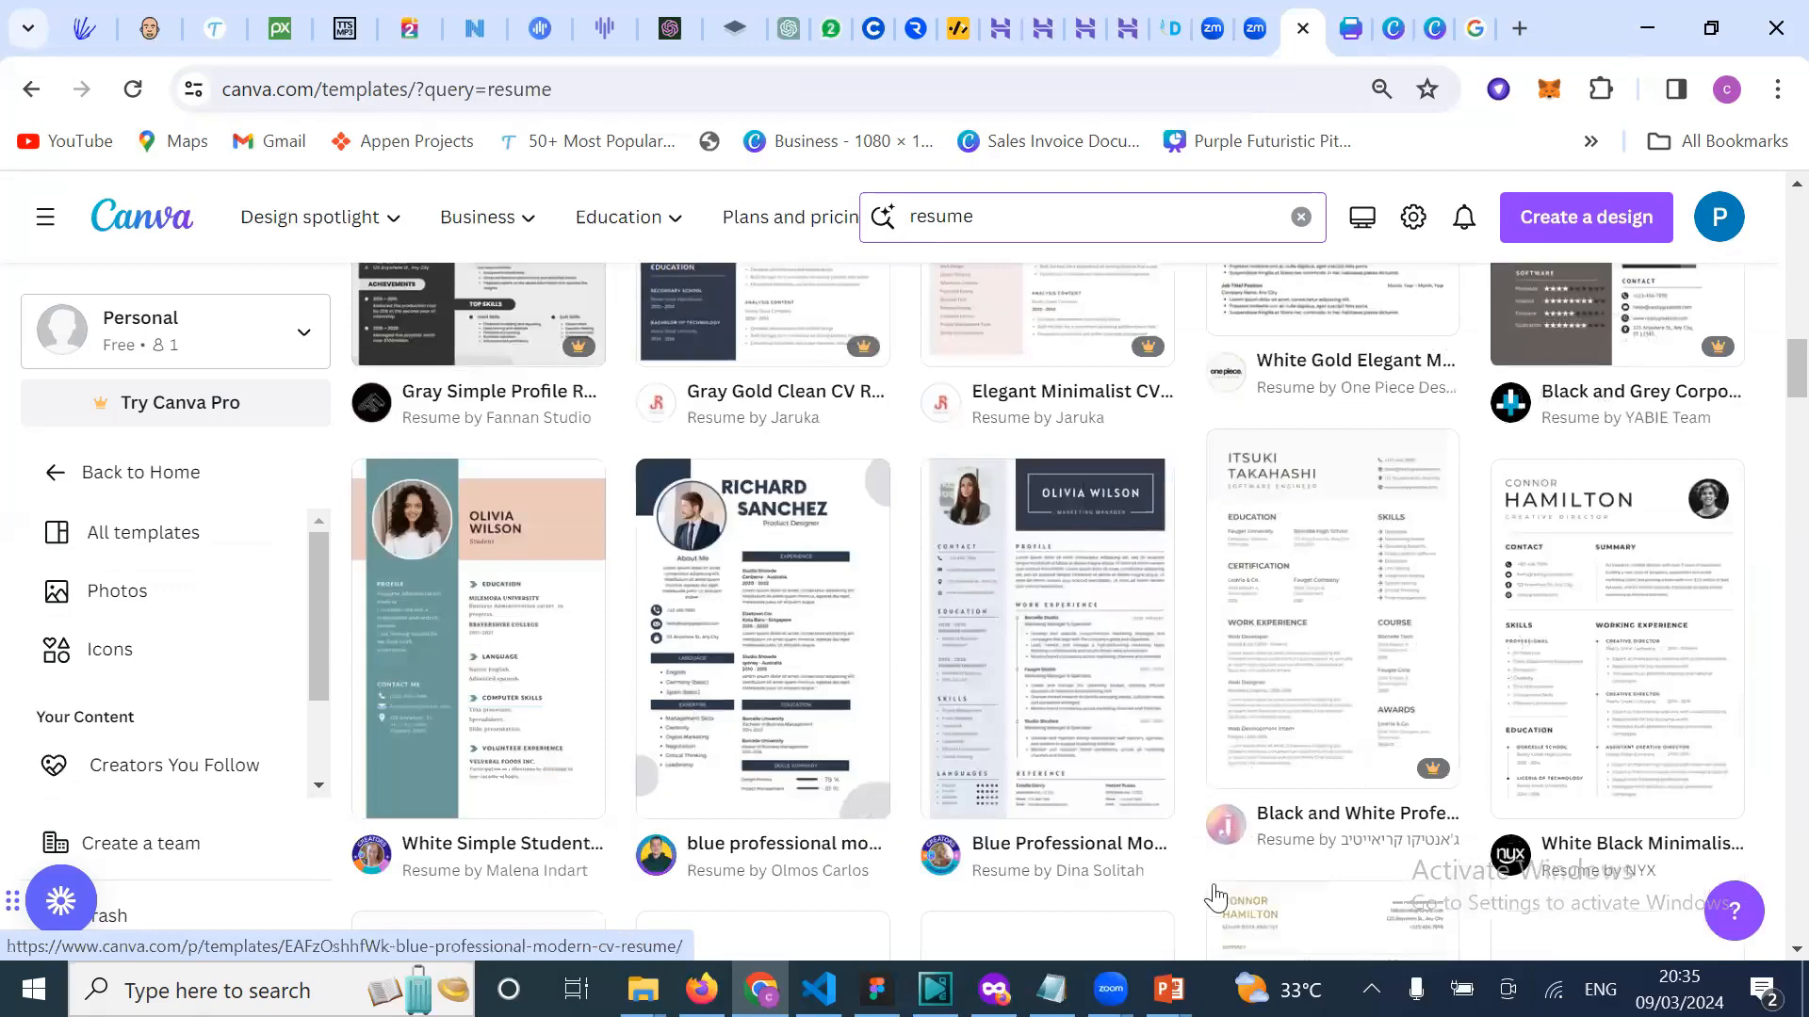
scroll(1213, 895, down, 1)
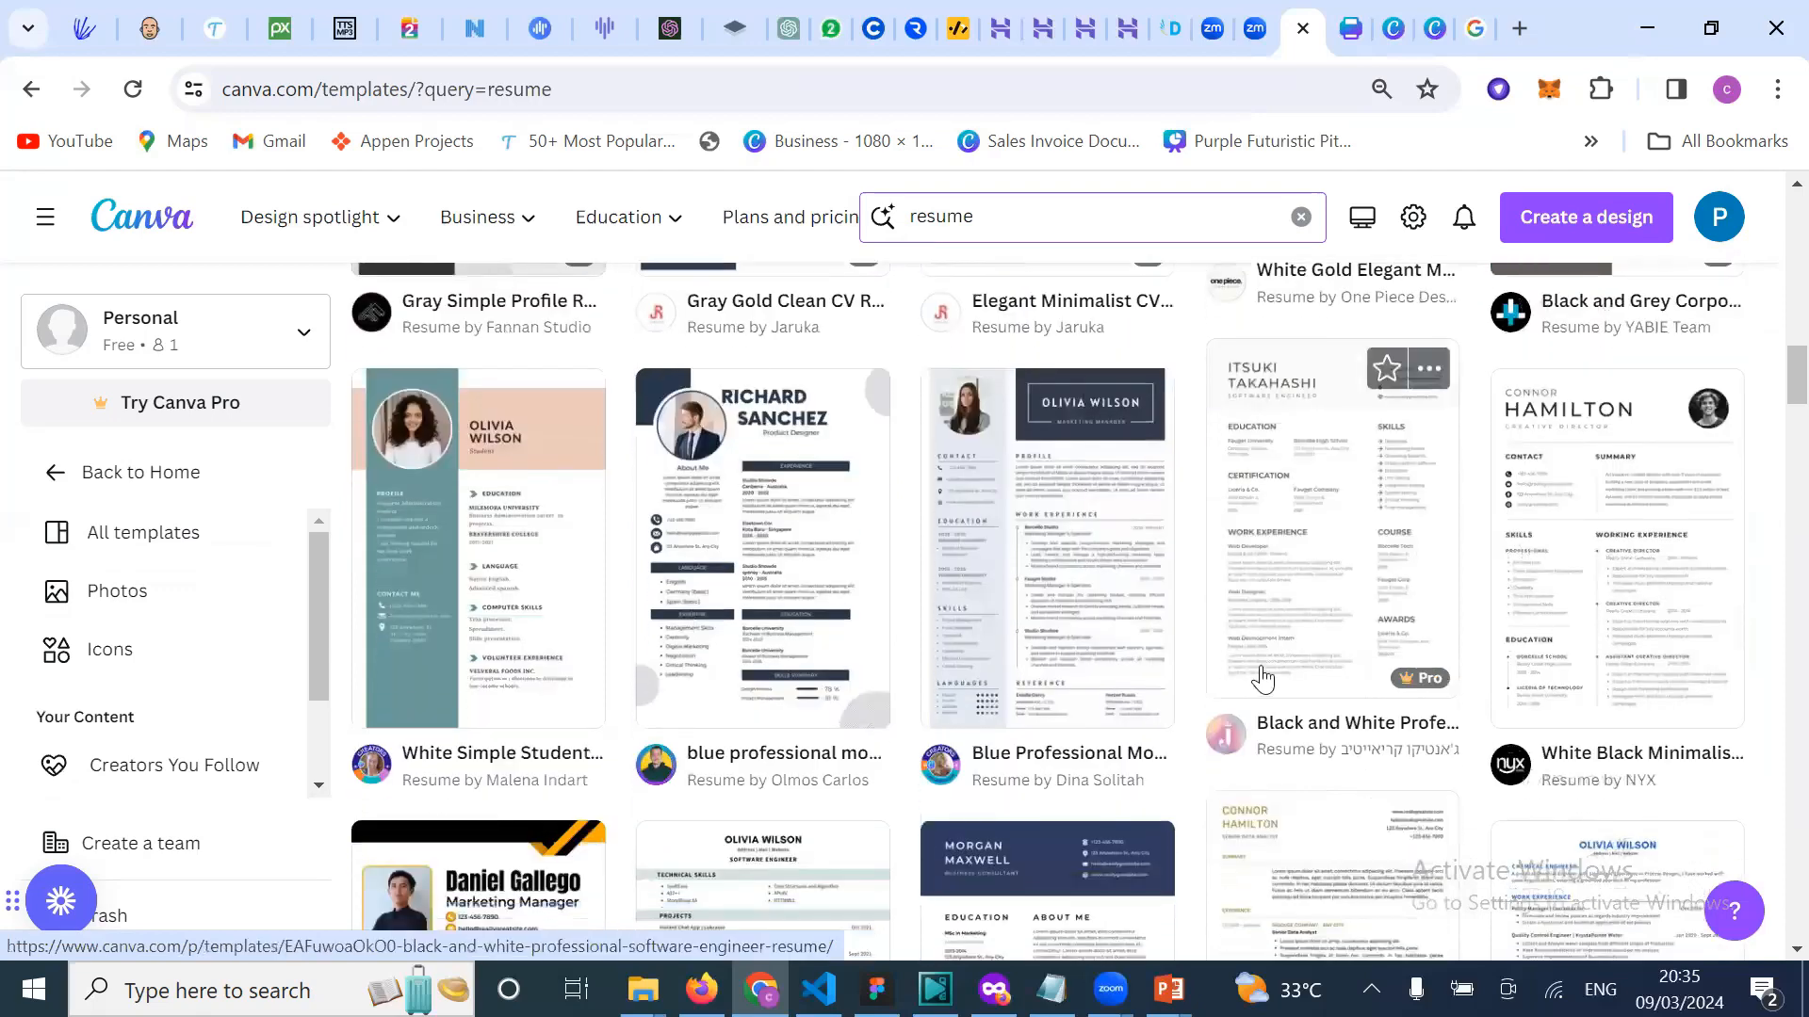
scroll(1234, 669, down, 3)
scroll(1230, 653, down, 2)
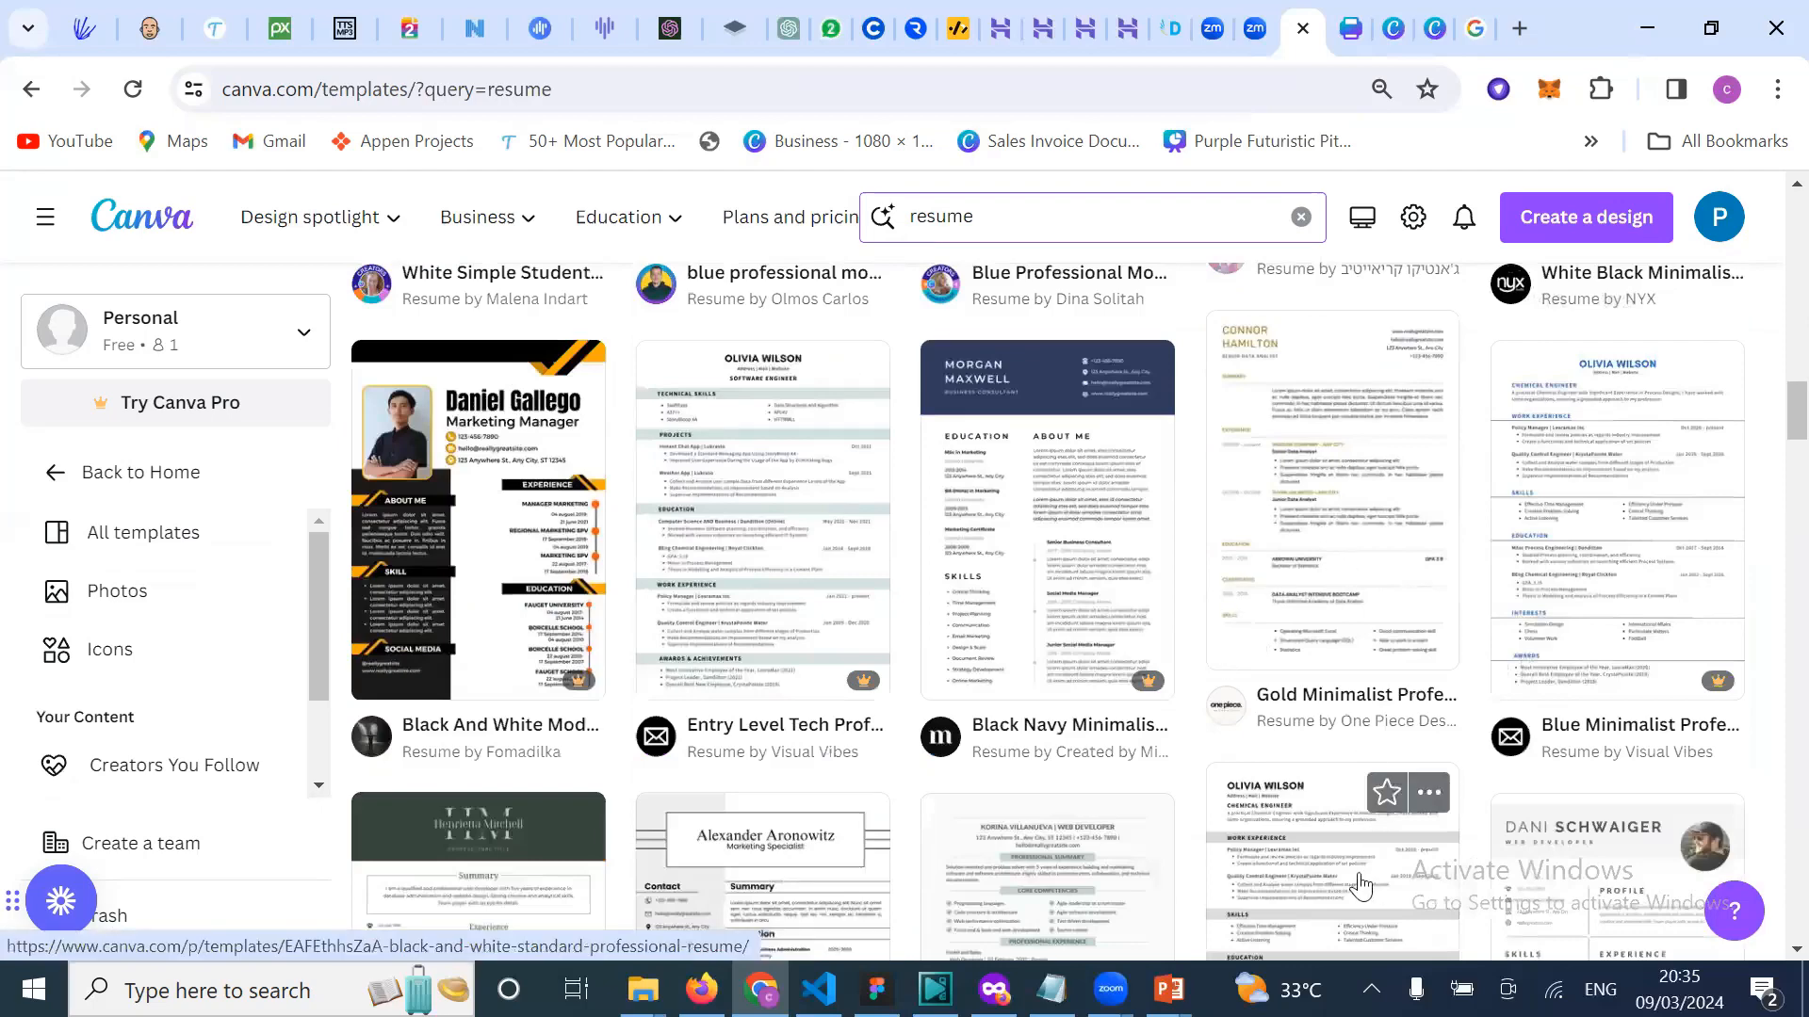
scroll(1379, 778, down, 3)
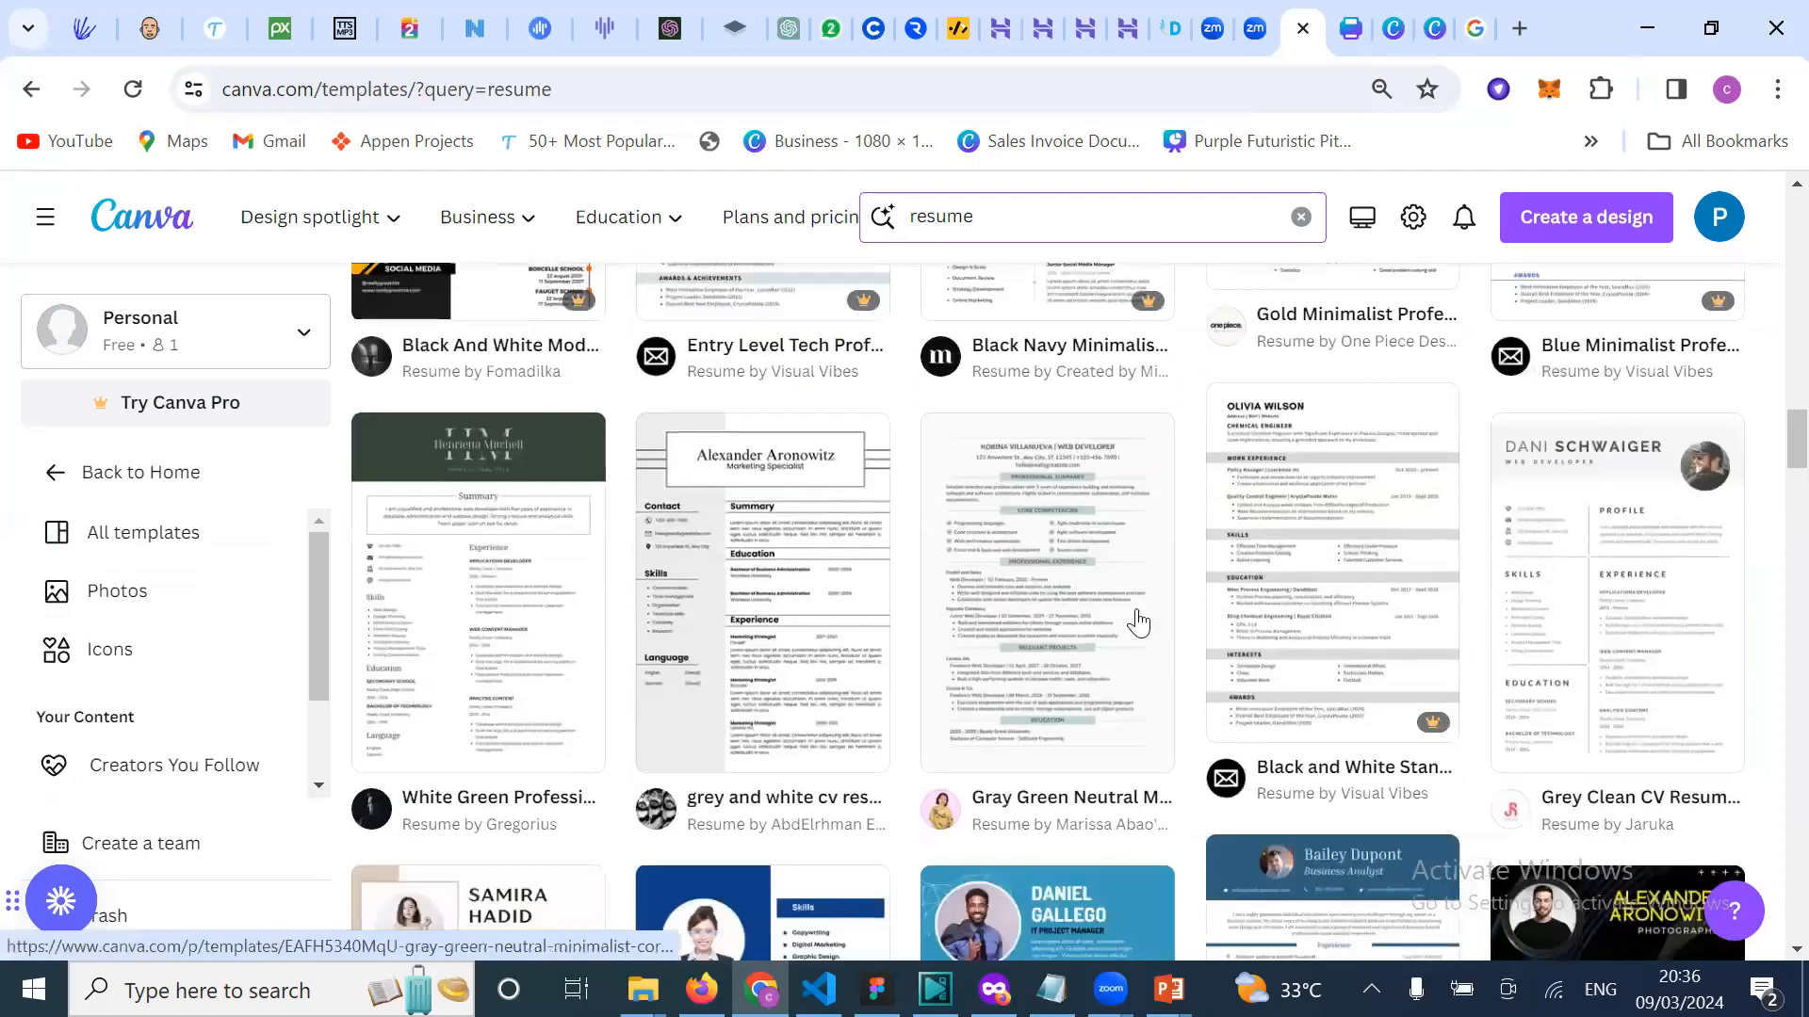
scroll(1138, 619, down, 4)
scroll(1138, 619, up, 2)
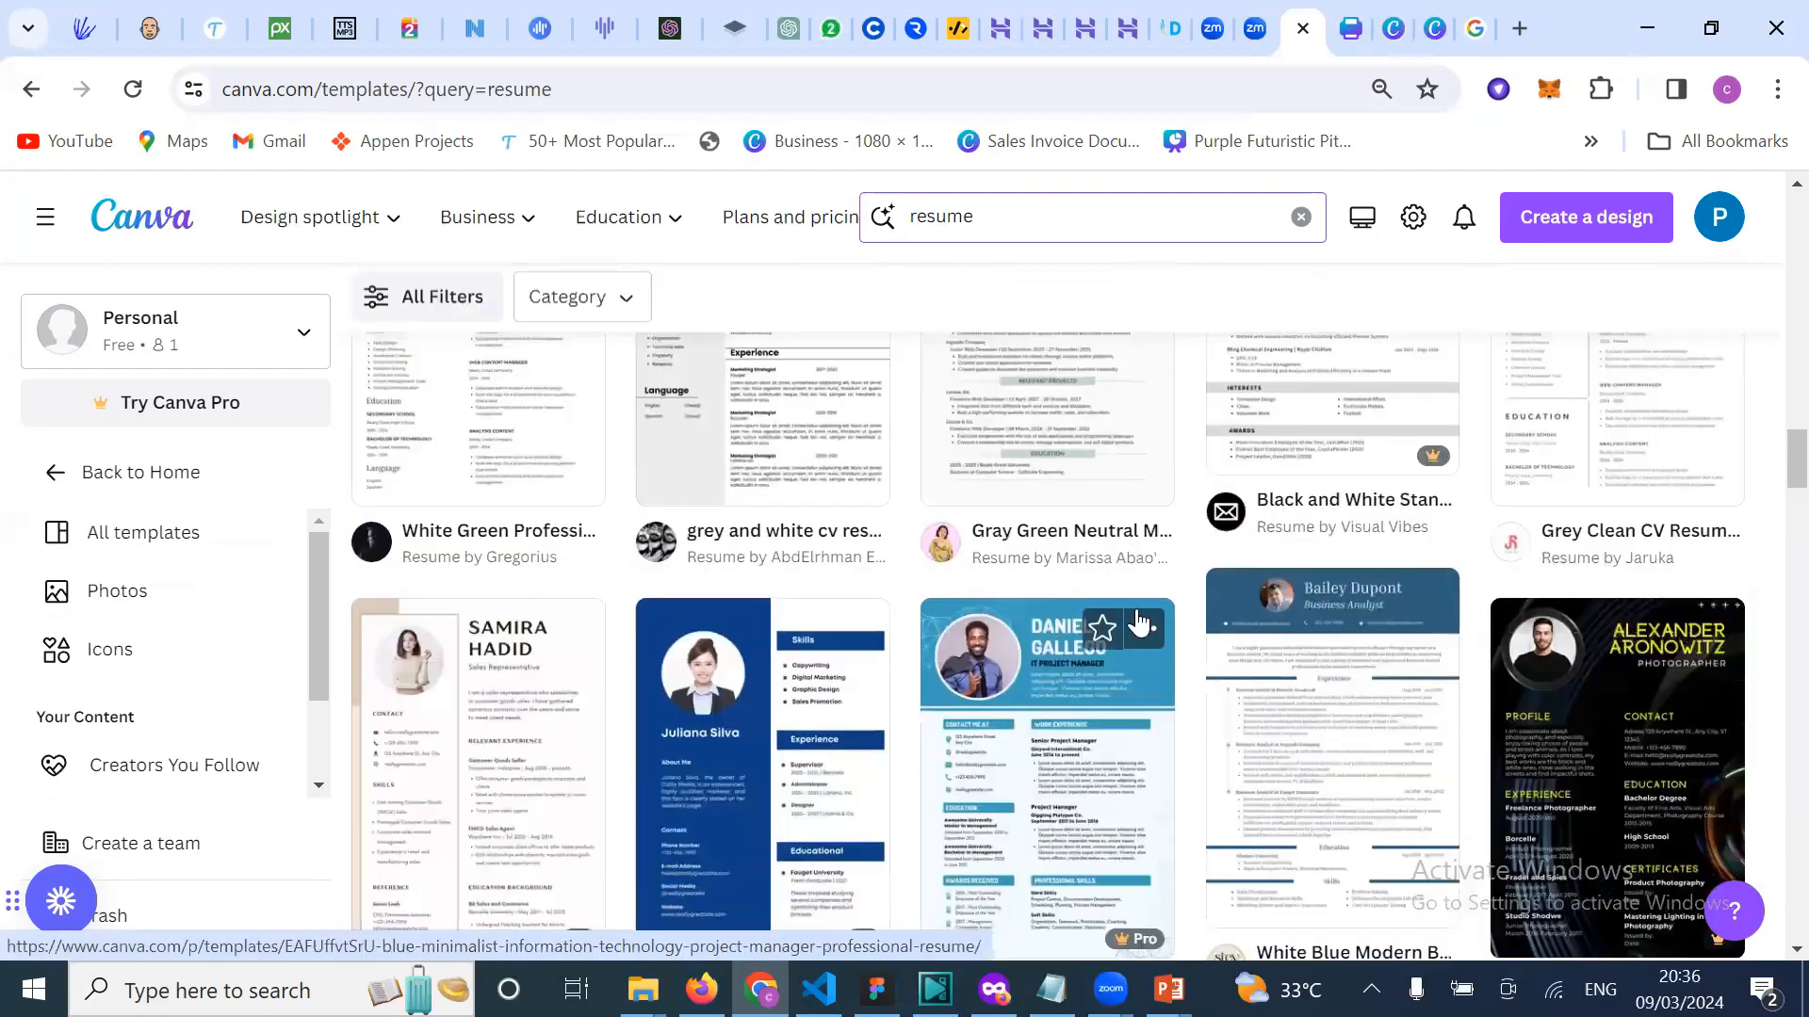
scroll(1137, 619, up, 3)
scroll(1320, 747, up, 4)
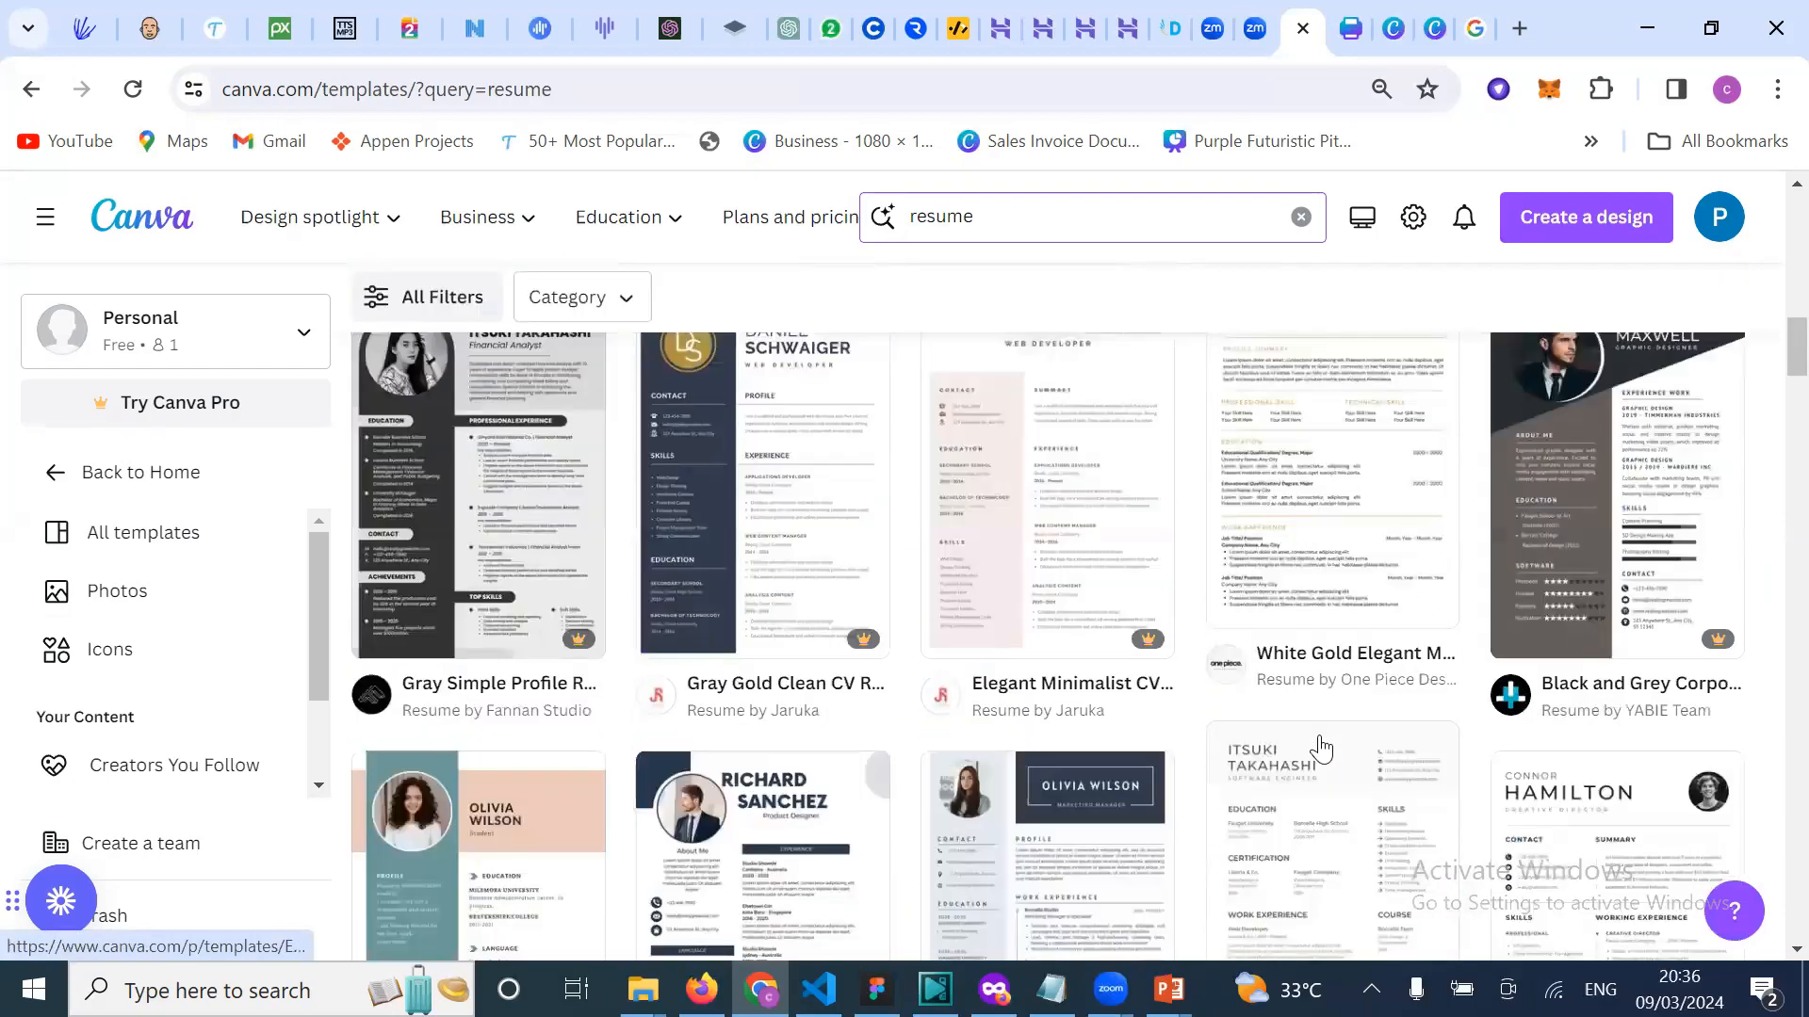
scroll(1300, 688, up, 2)
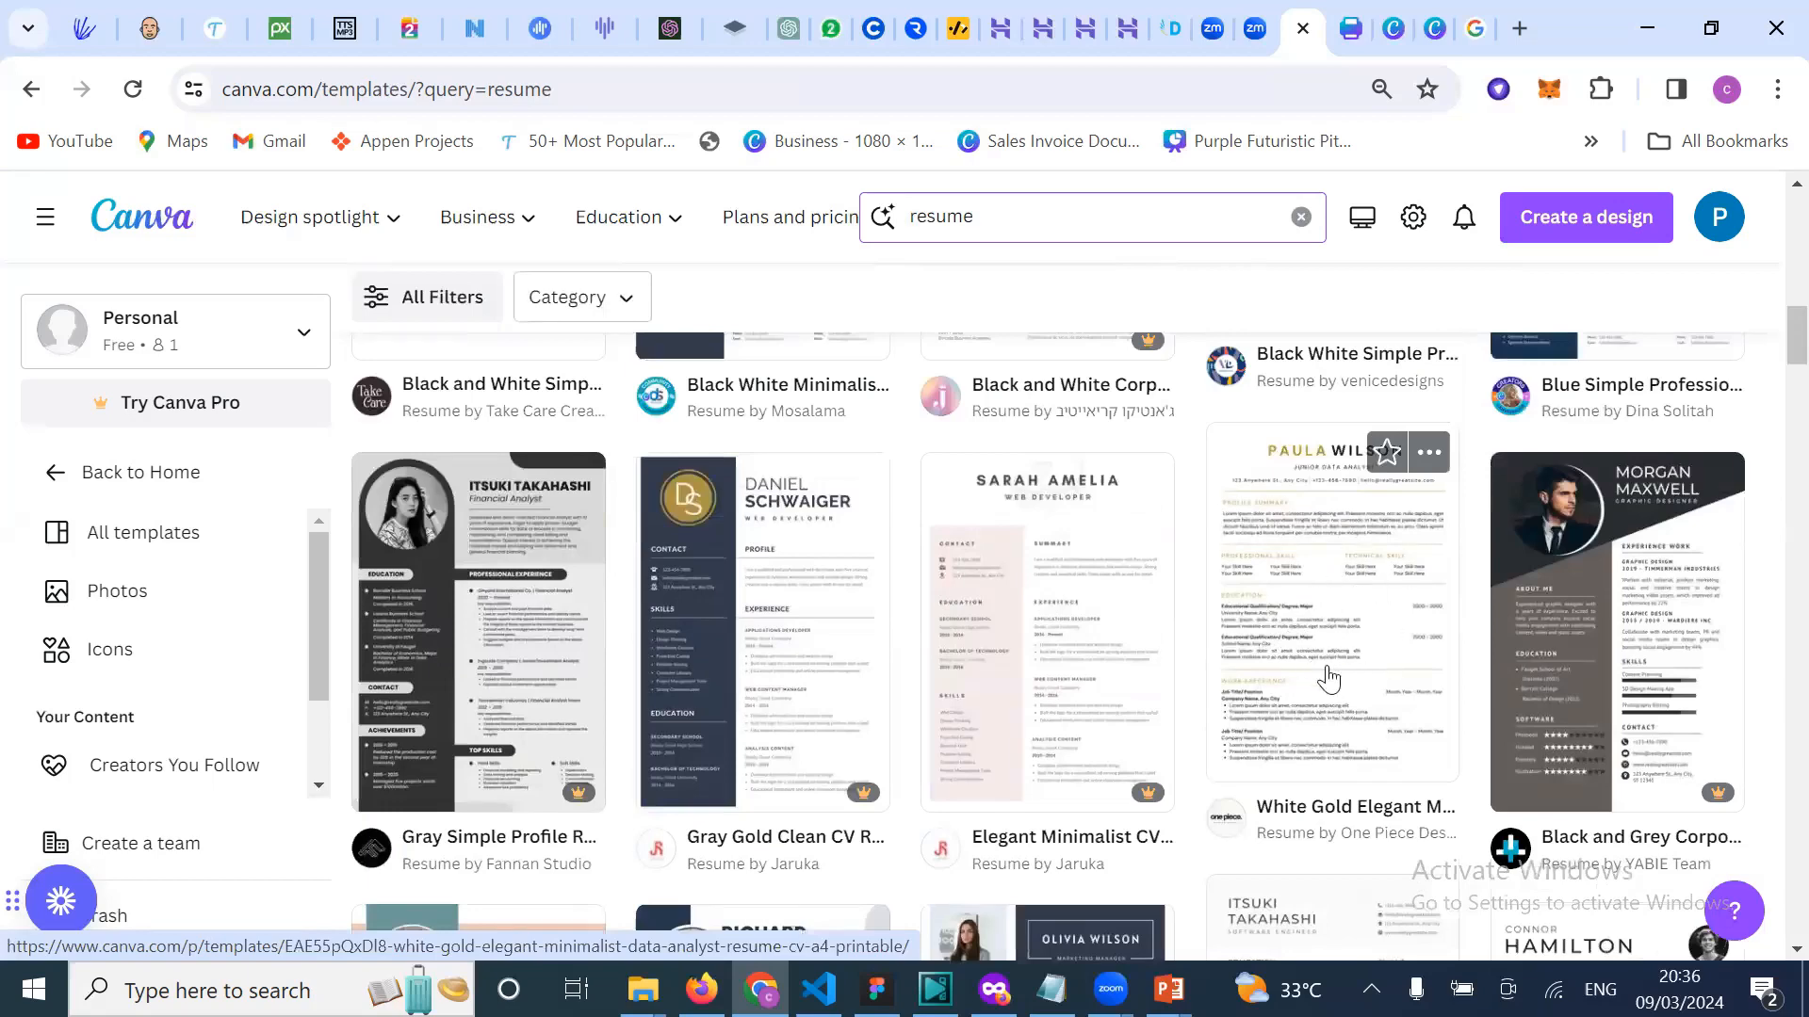
scroll(1329, 678, down, 1)
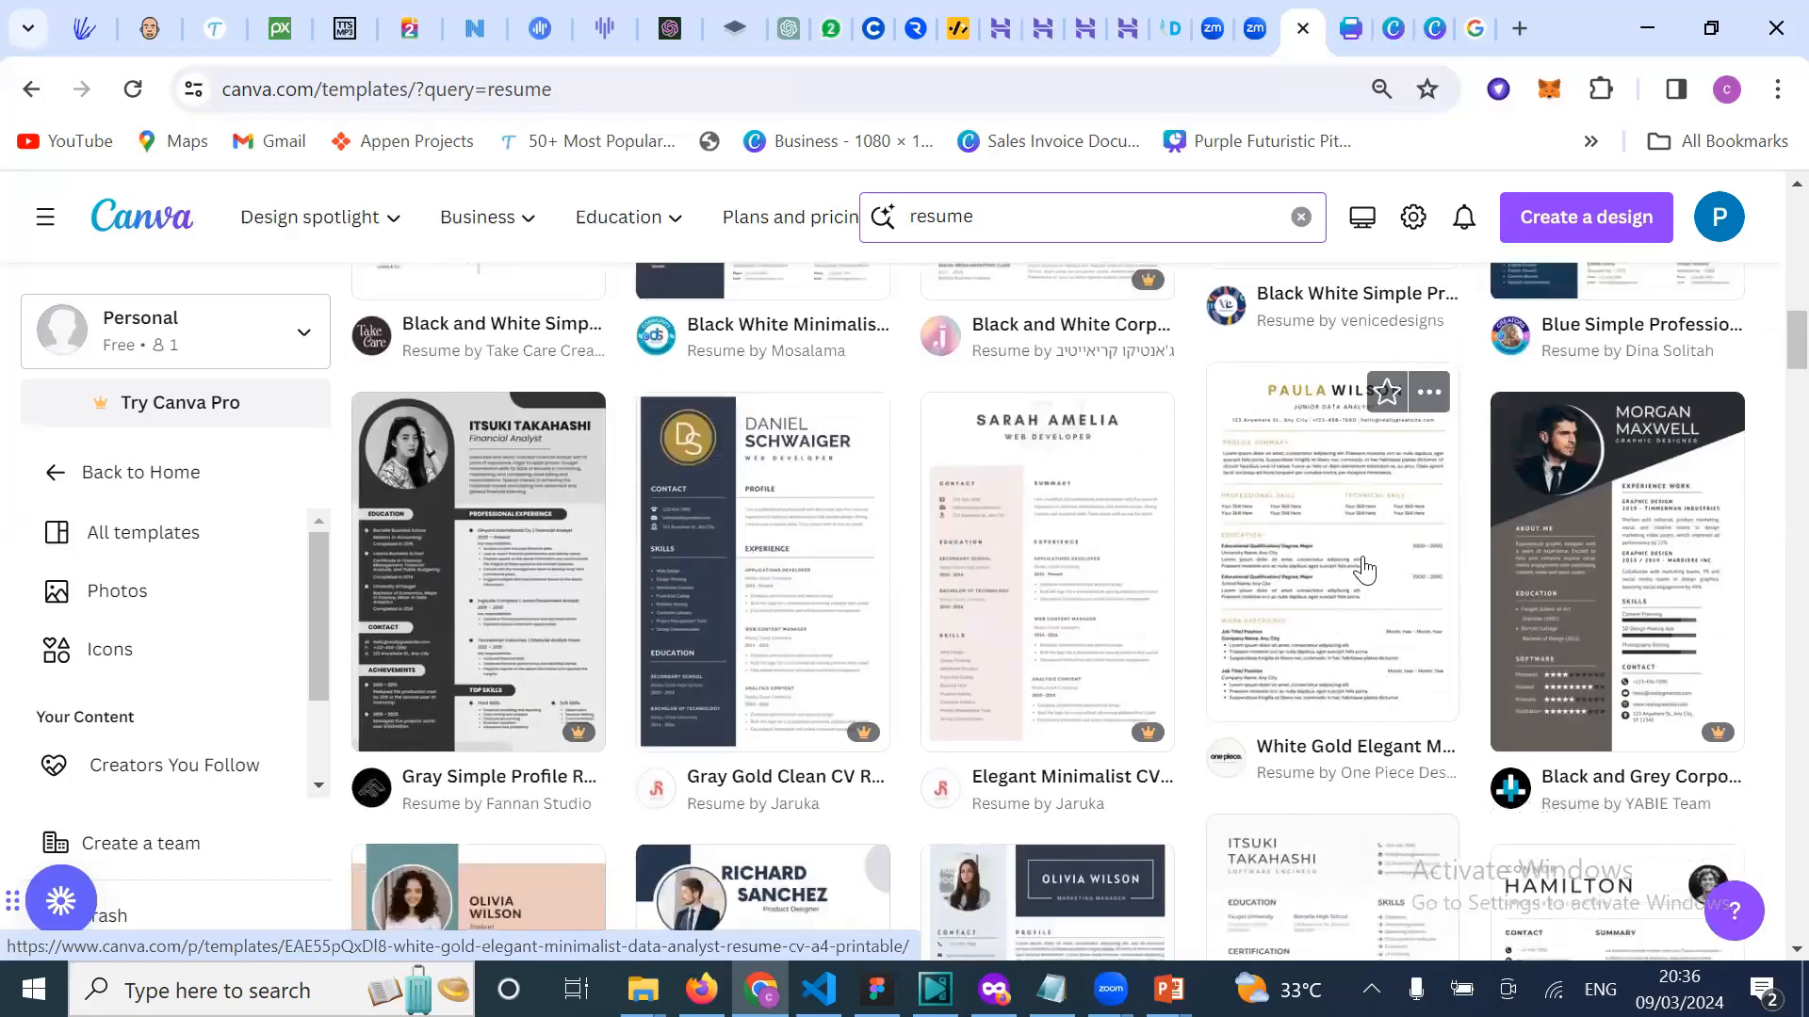
scroll(1324, 545, up, 2)
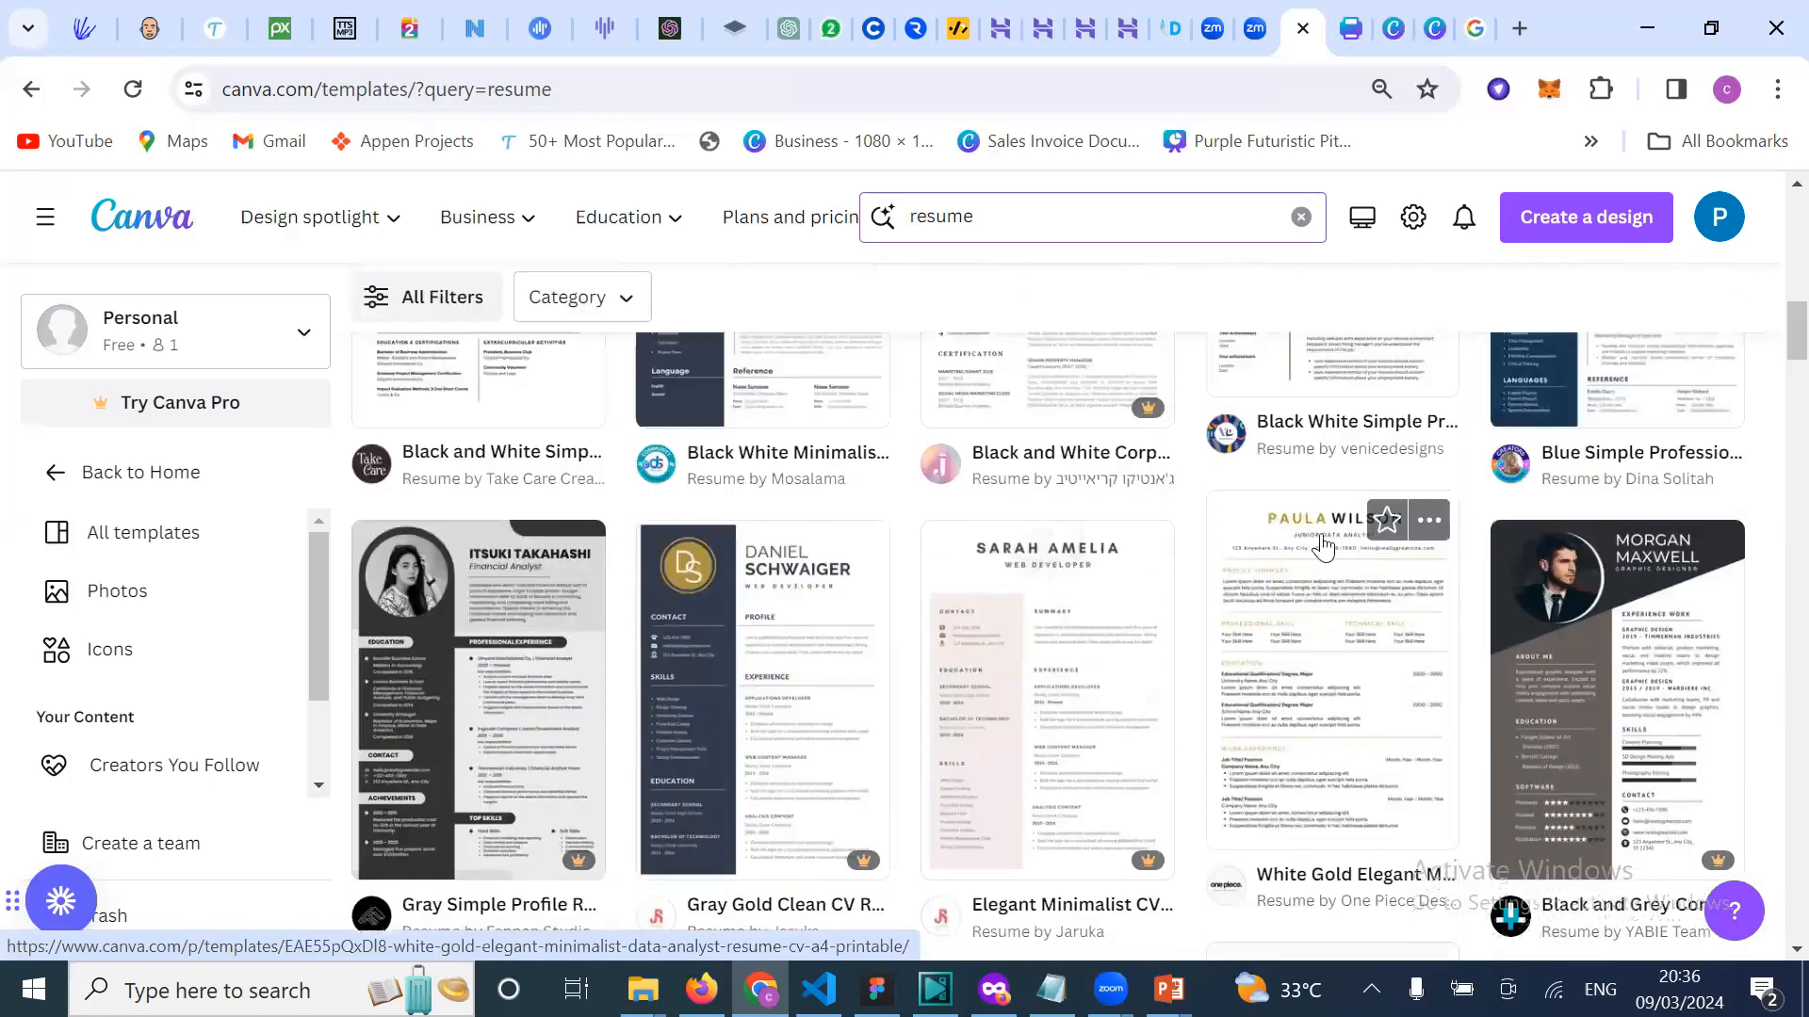
Step: Start a new design from the White Gold Elegant Minimalist Data Analyst Resume template
click(1380, 718)
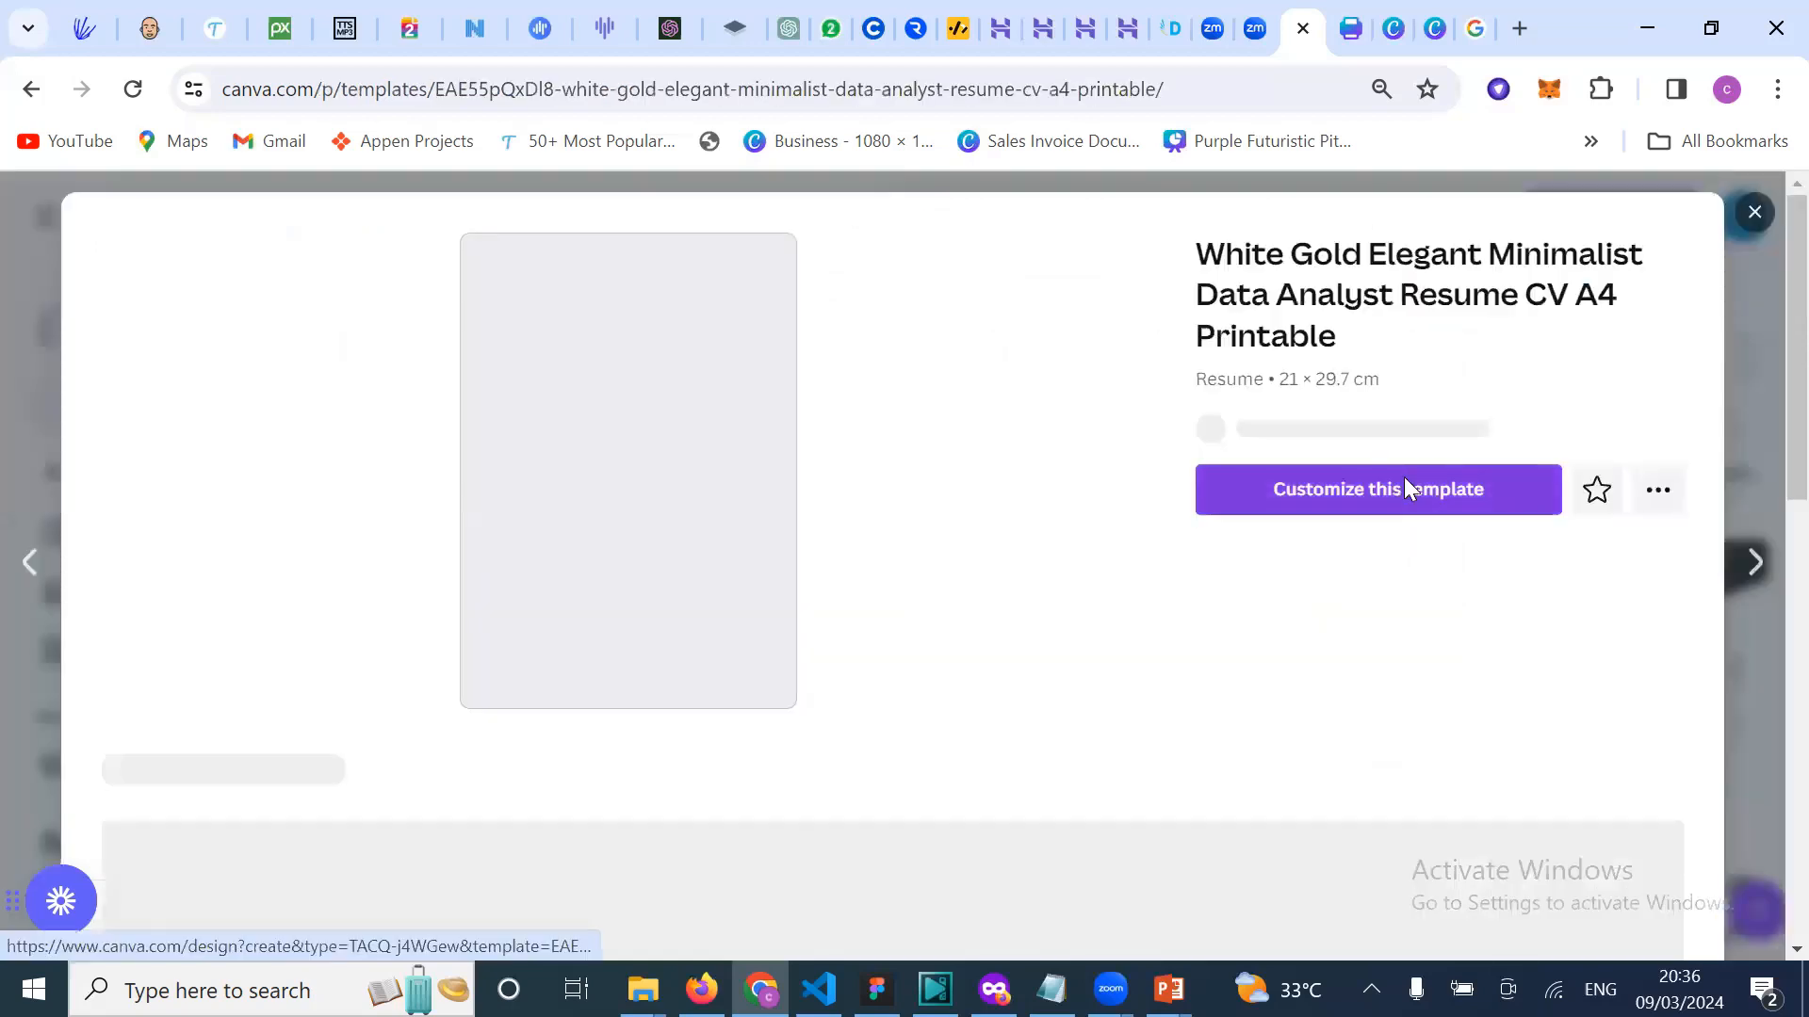
click(1402, 514)
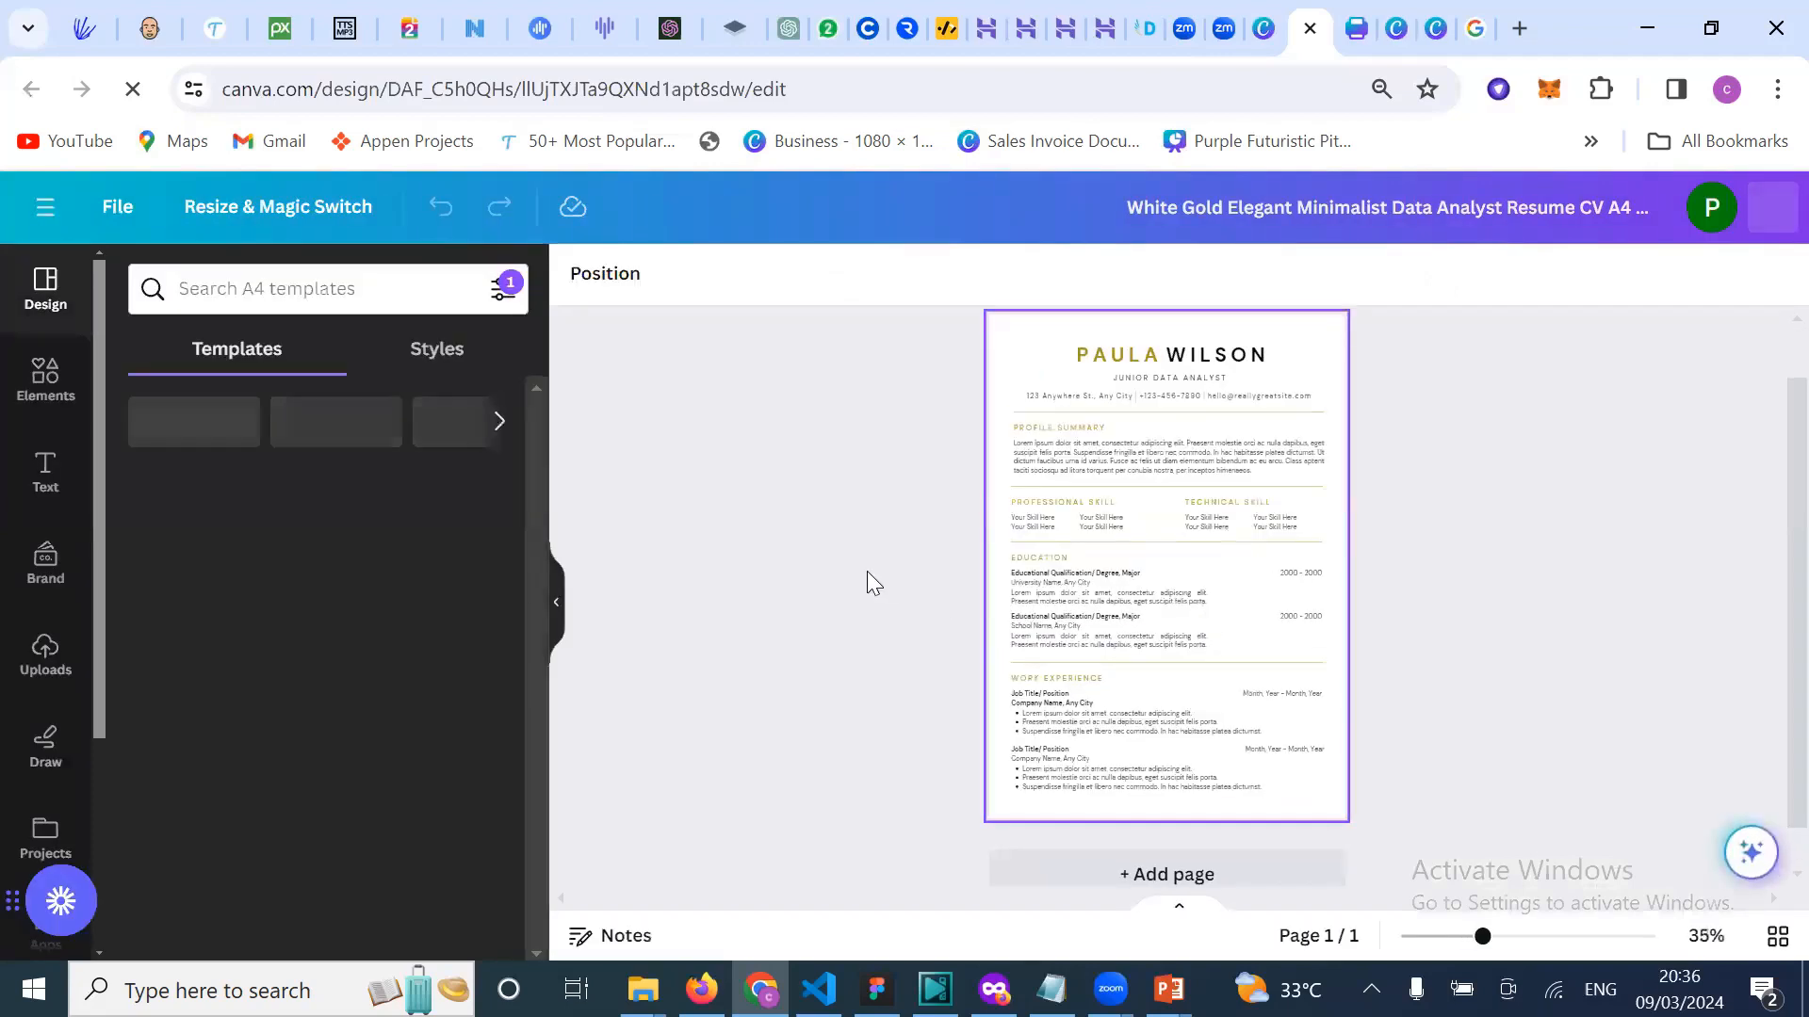
scroll(1155, 630, up, 2)
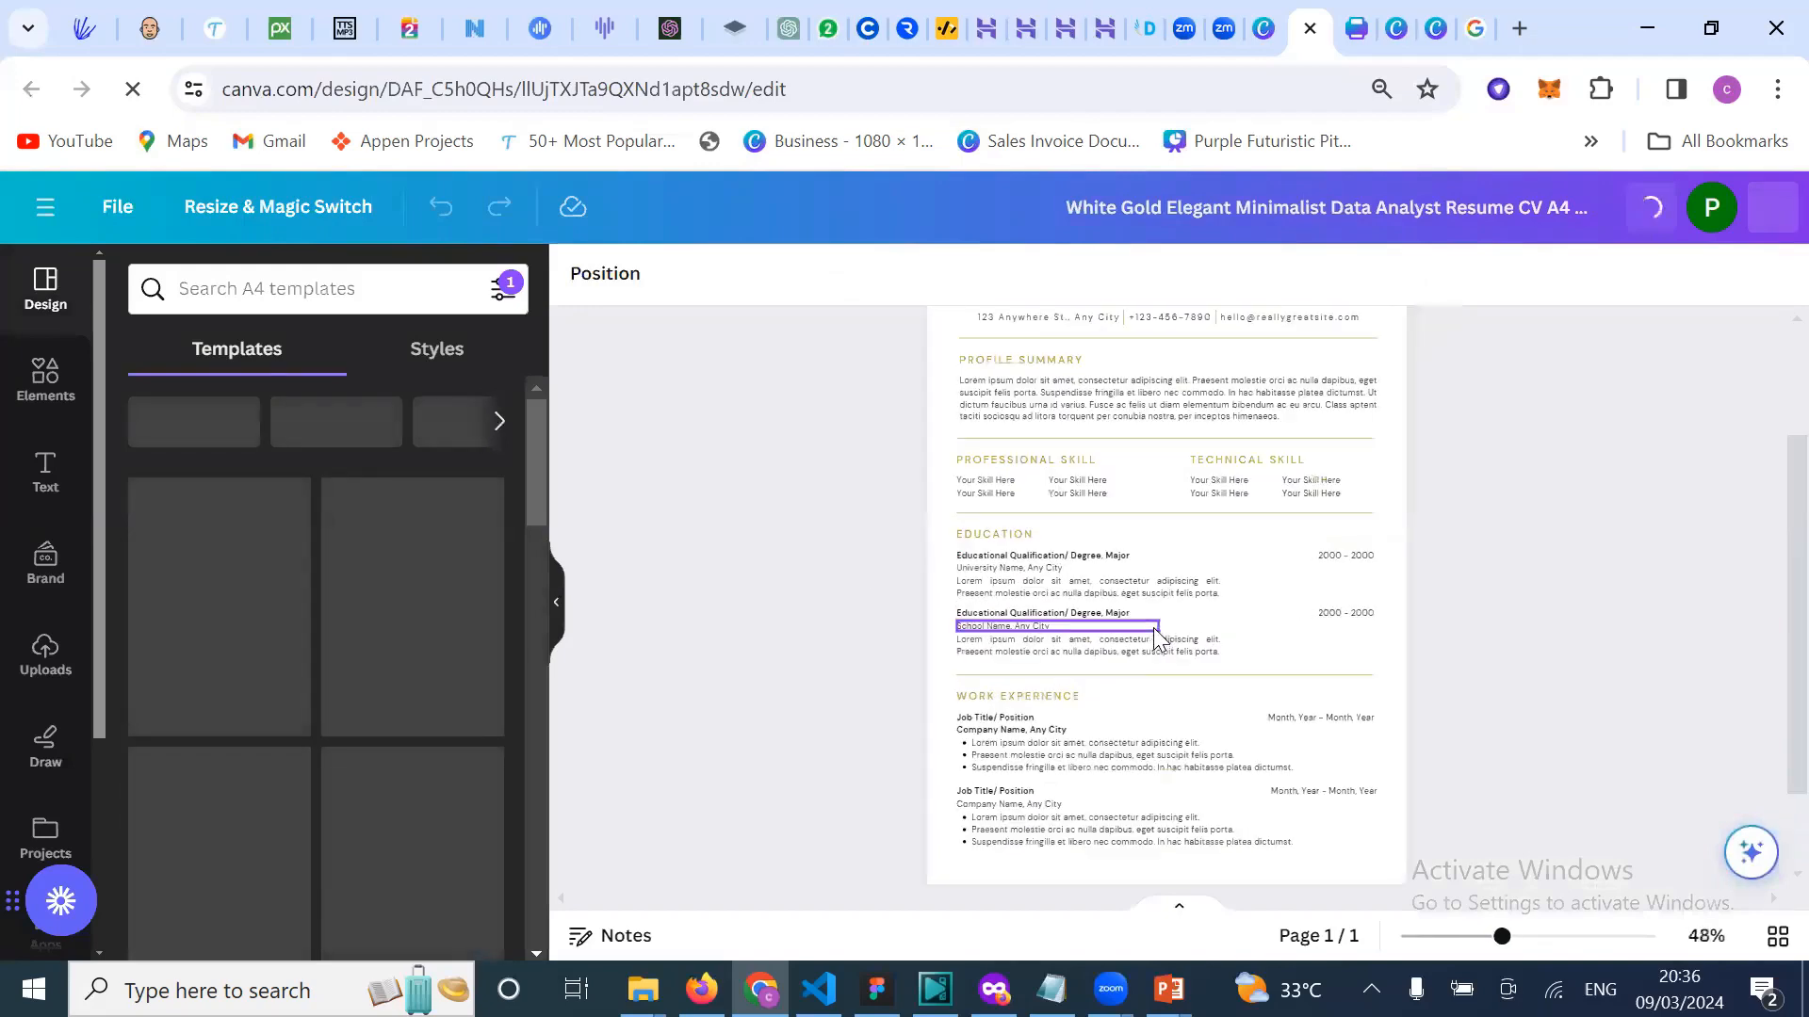
scroll(1155, 629, up, 1)
scroll(1155, 629, up, 4)
scroll(1154, 629, up, 2)
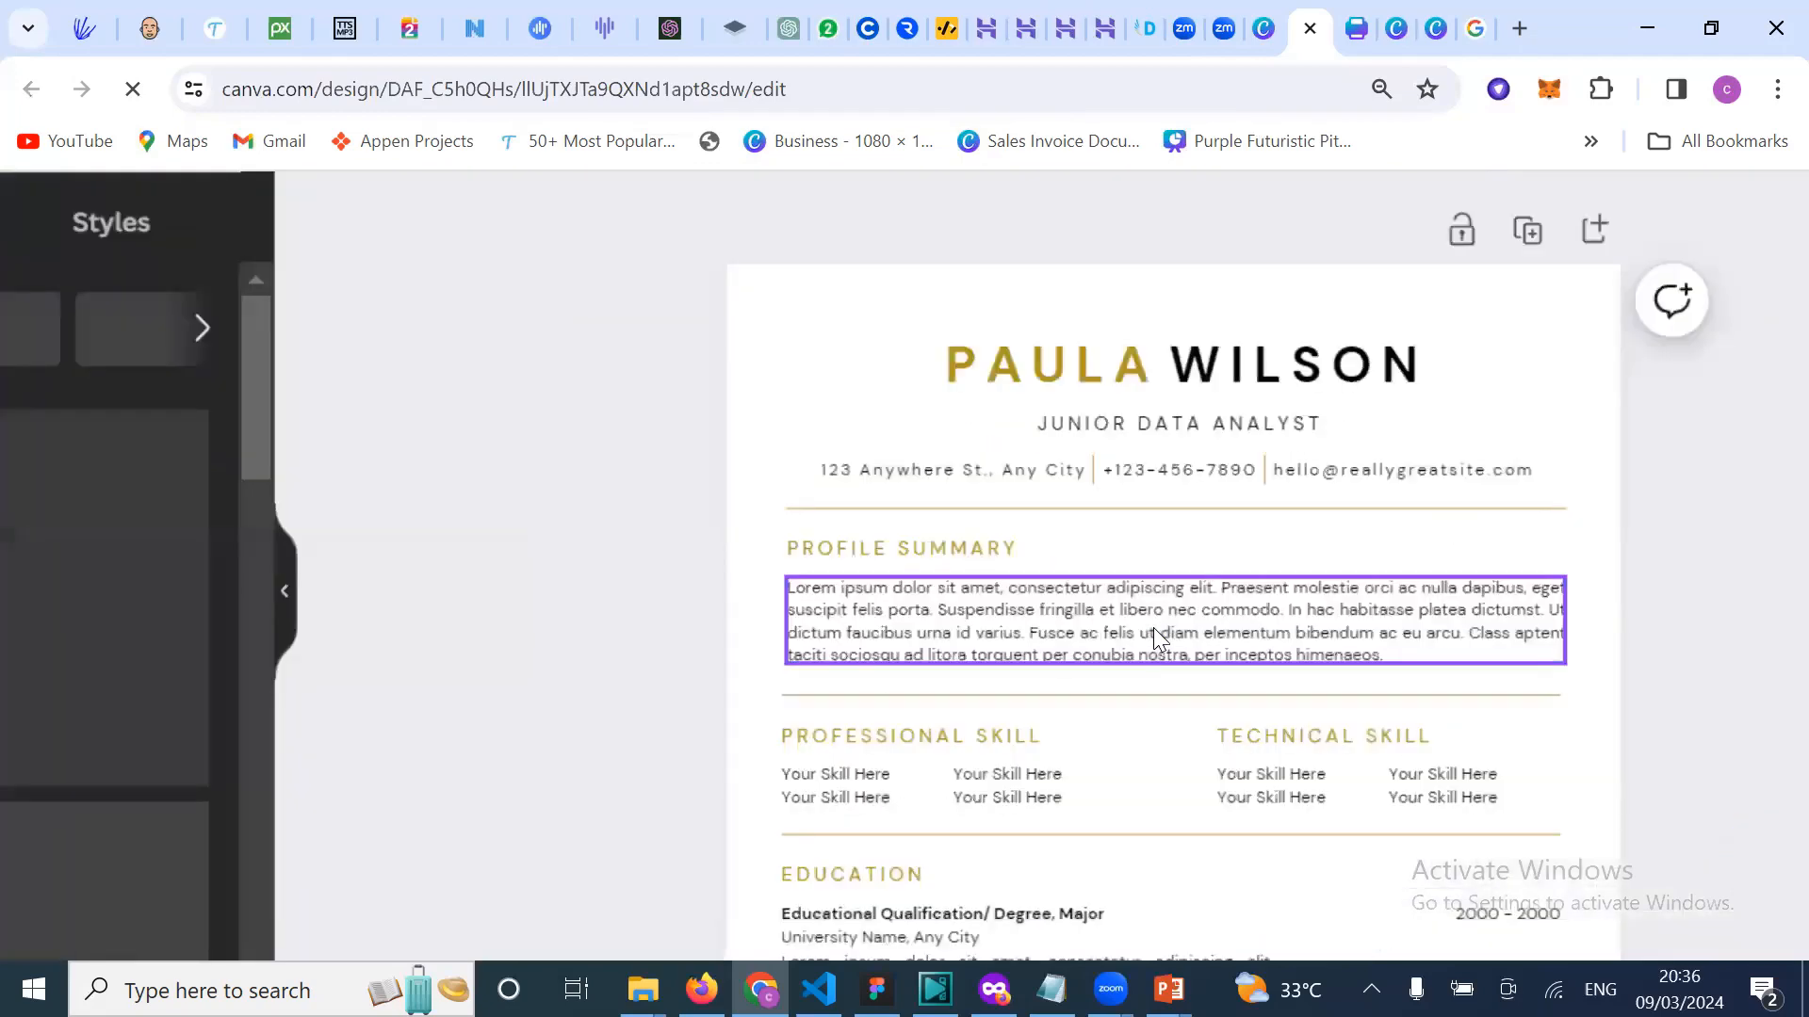
scroll(1154, 628, up, 2)
scroll(1157, 638, down, 3)
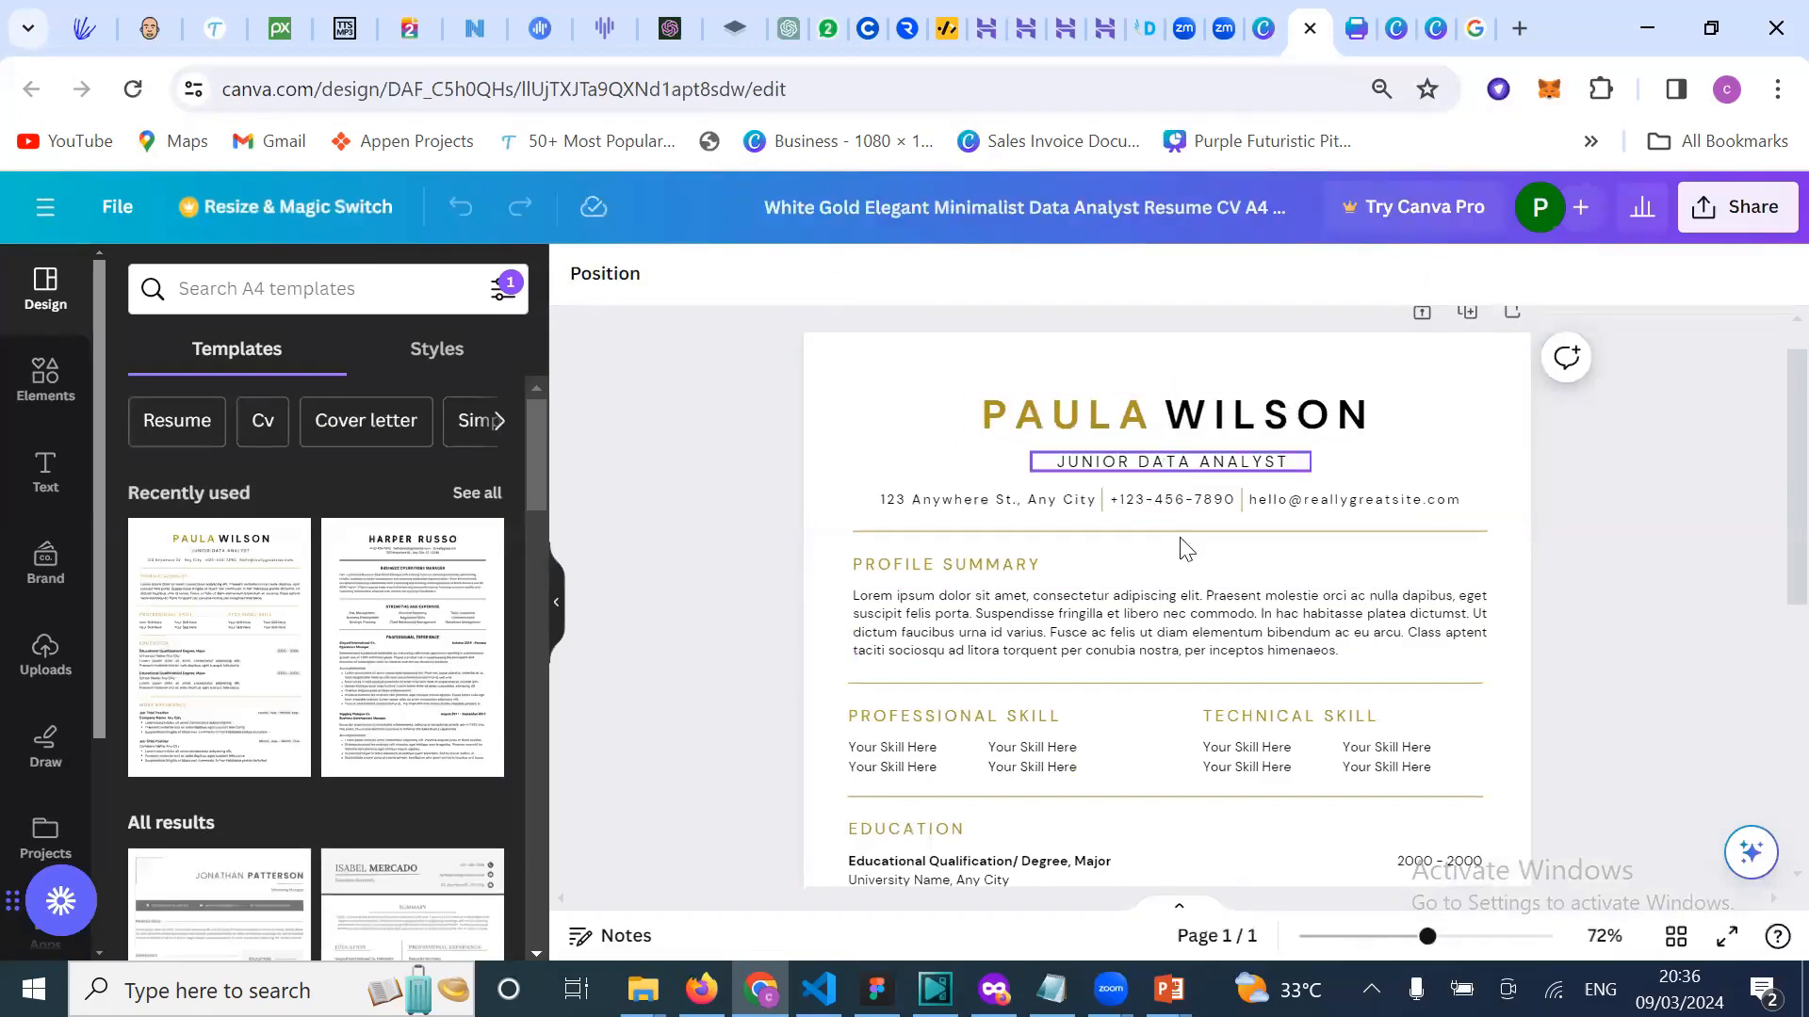
scroll(1171, 640, down, 2)
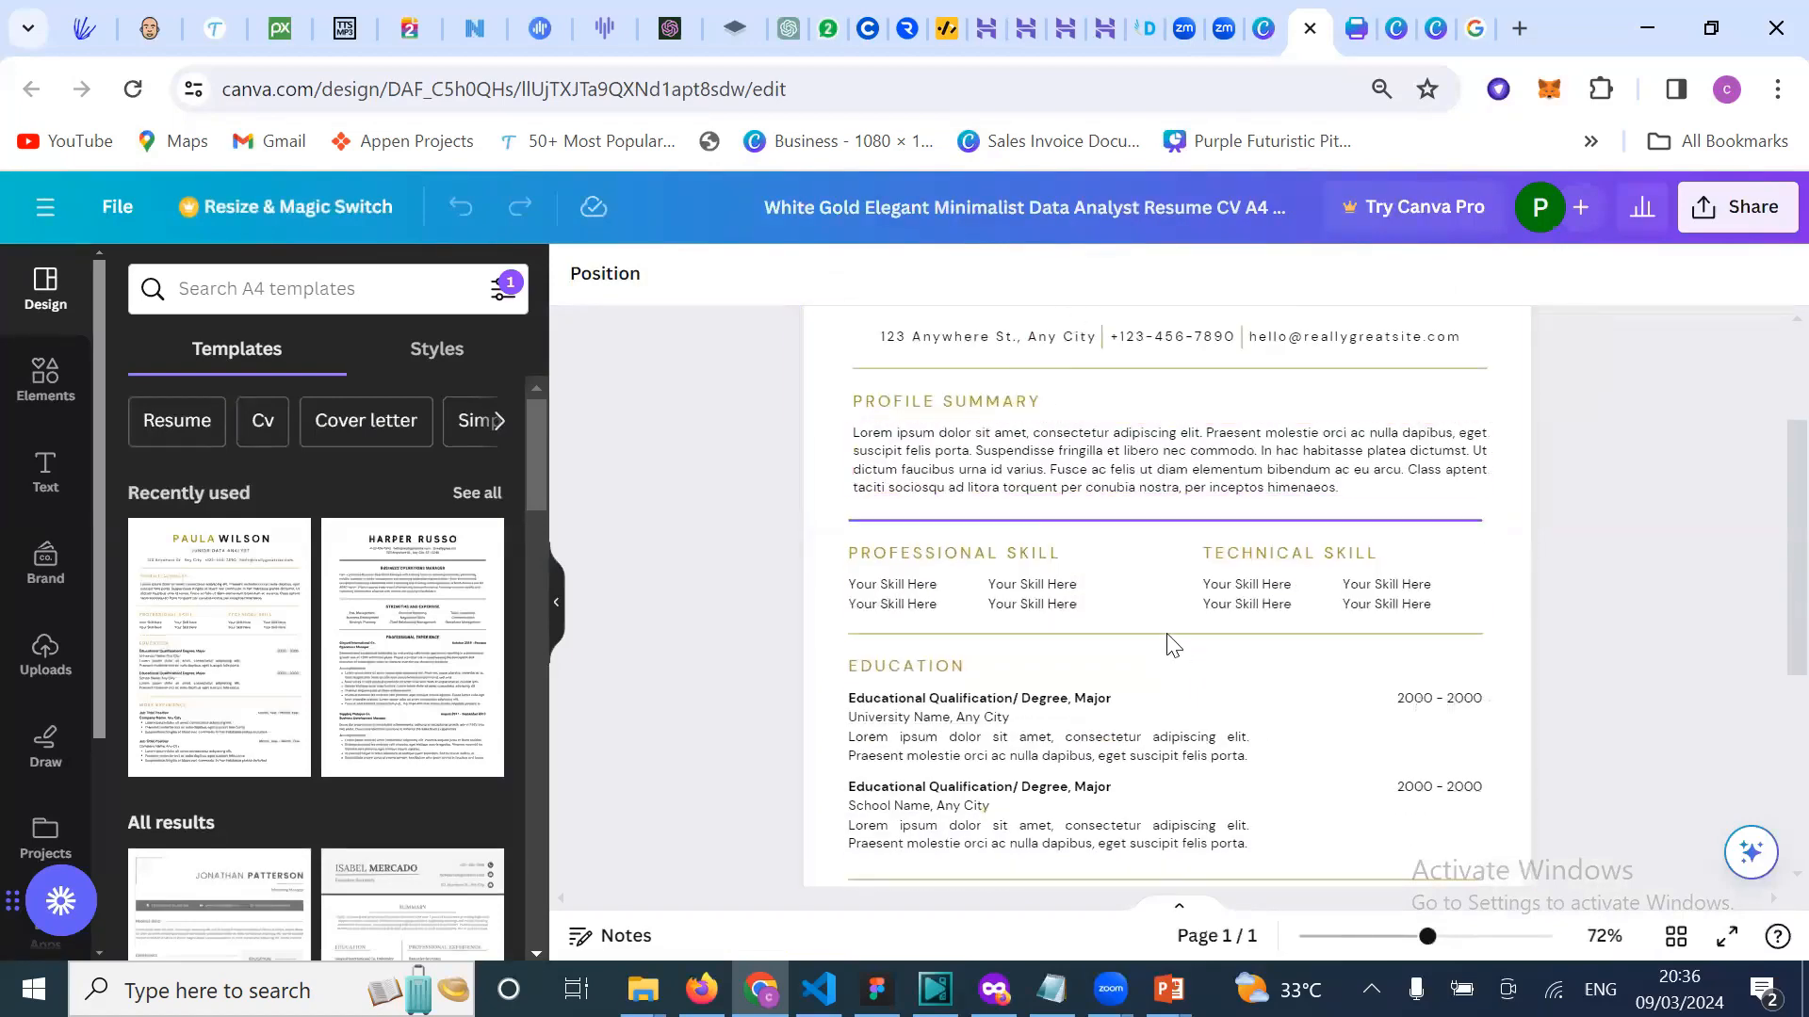
scroll(1235, 653, down, 5)
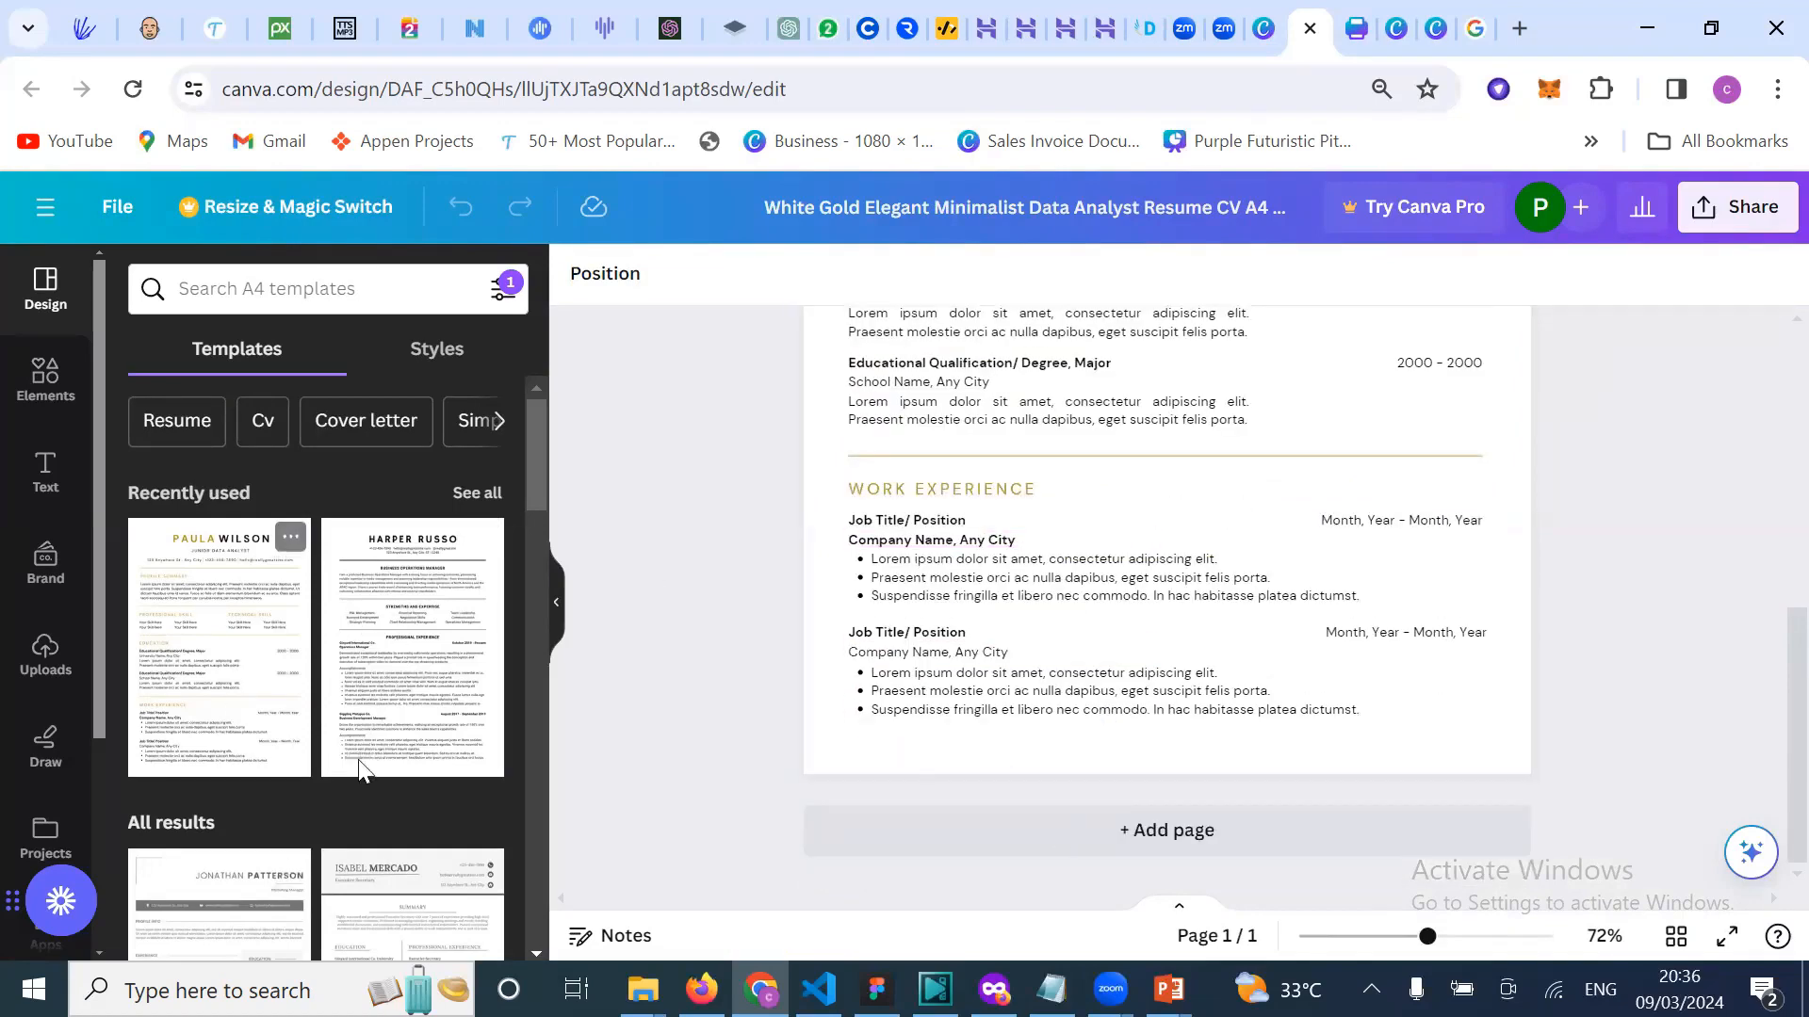
Step: View the Black and White Corporate Resume template details, then return to the resume design
click(417, 683)
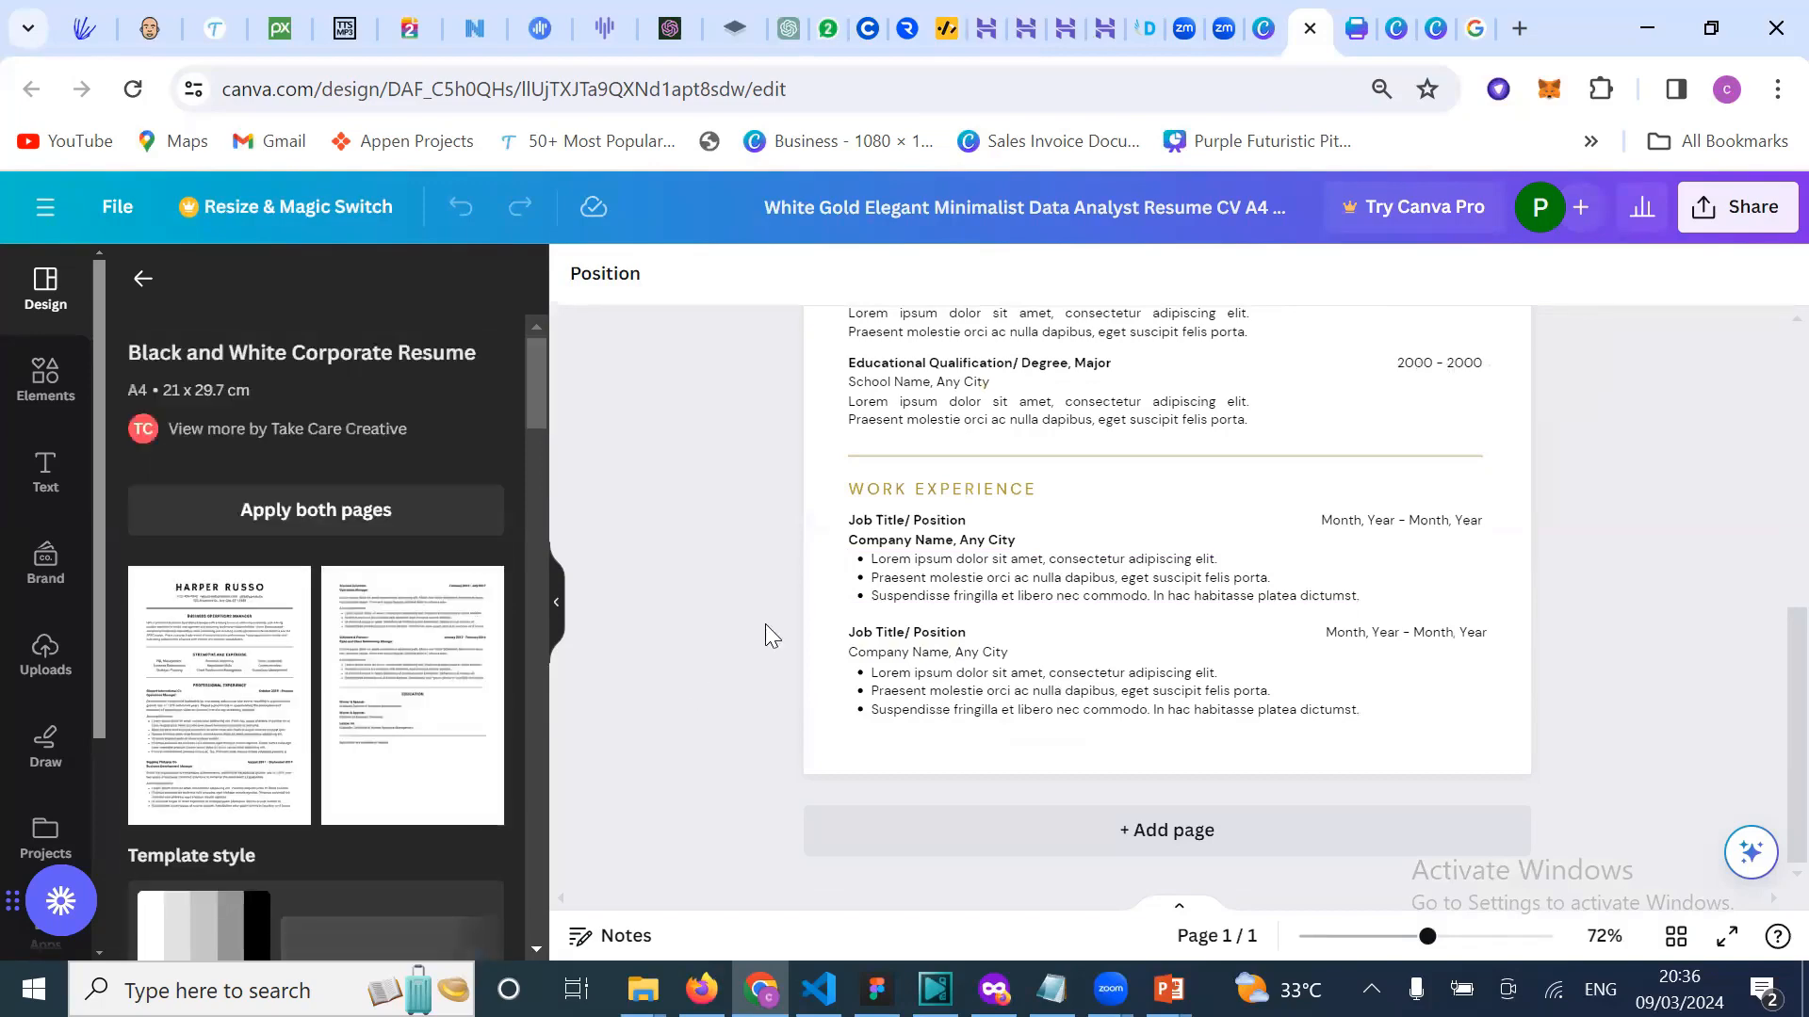
scroll(767, 567, down, 5)
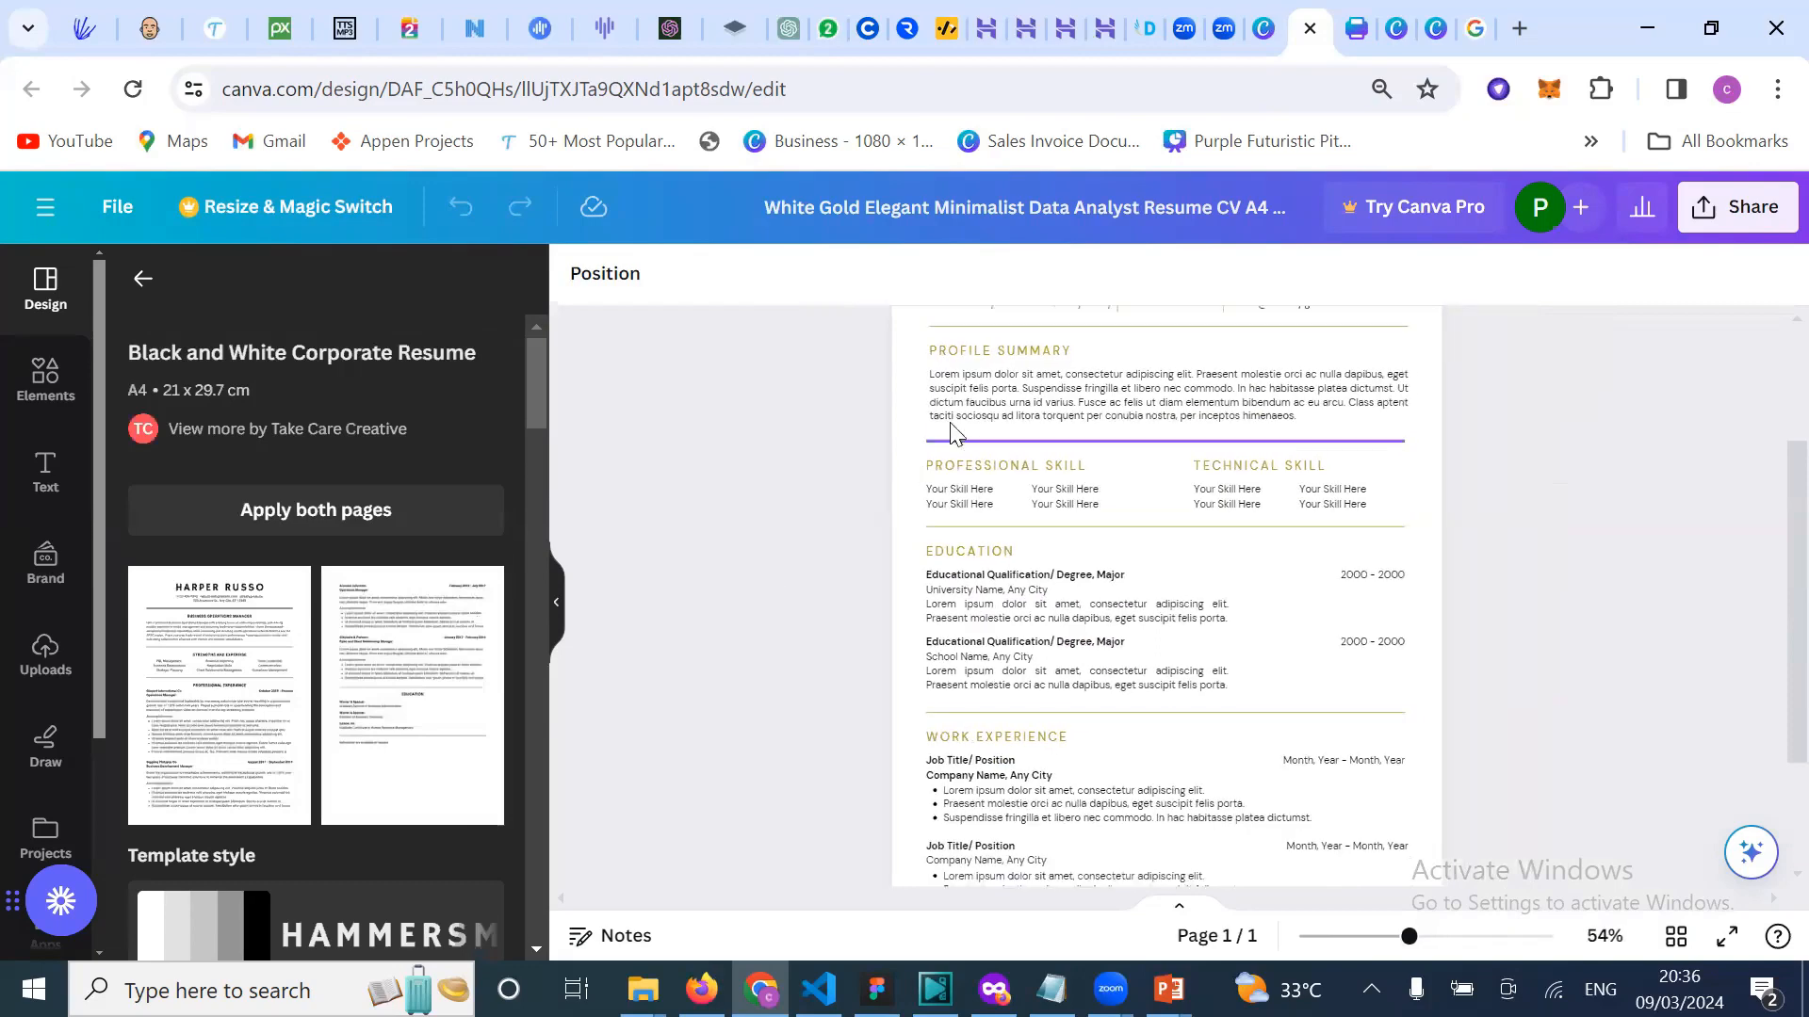
click(1264, 29)
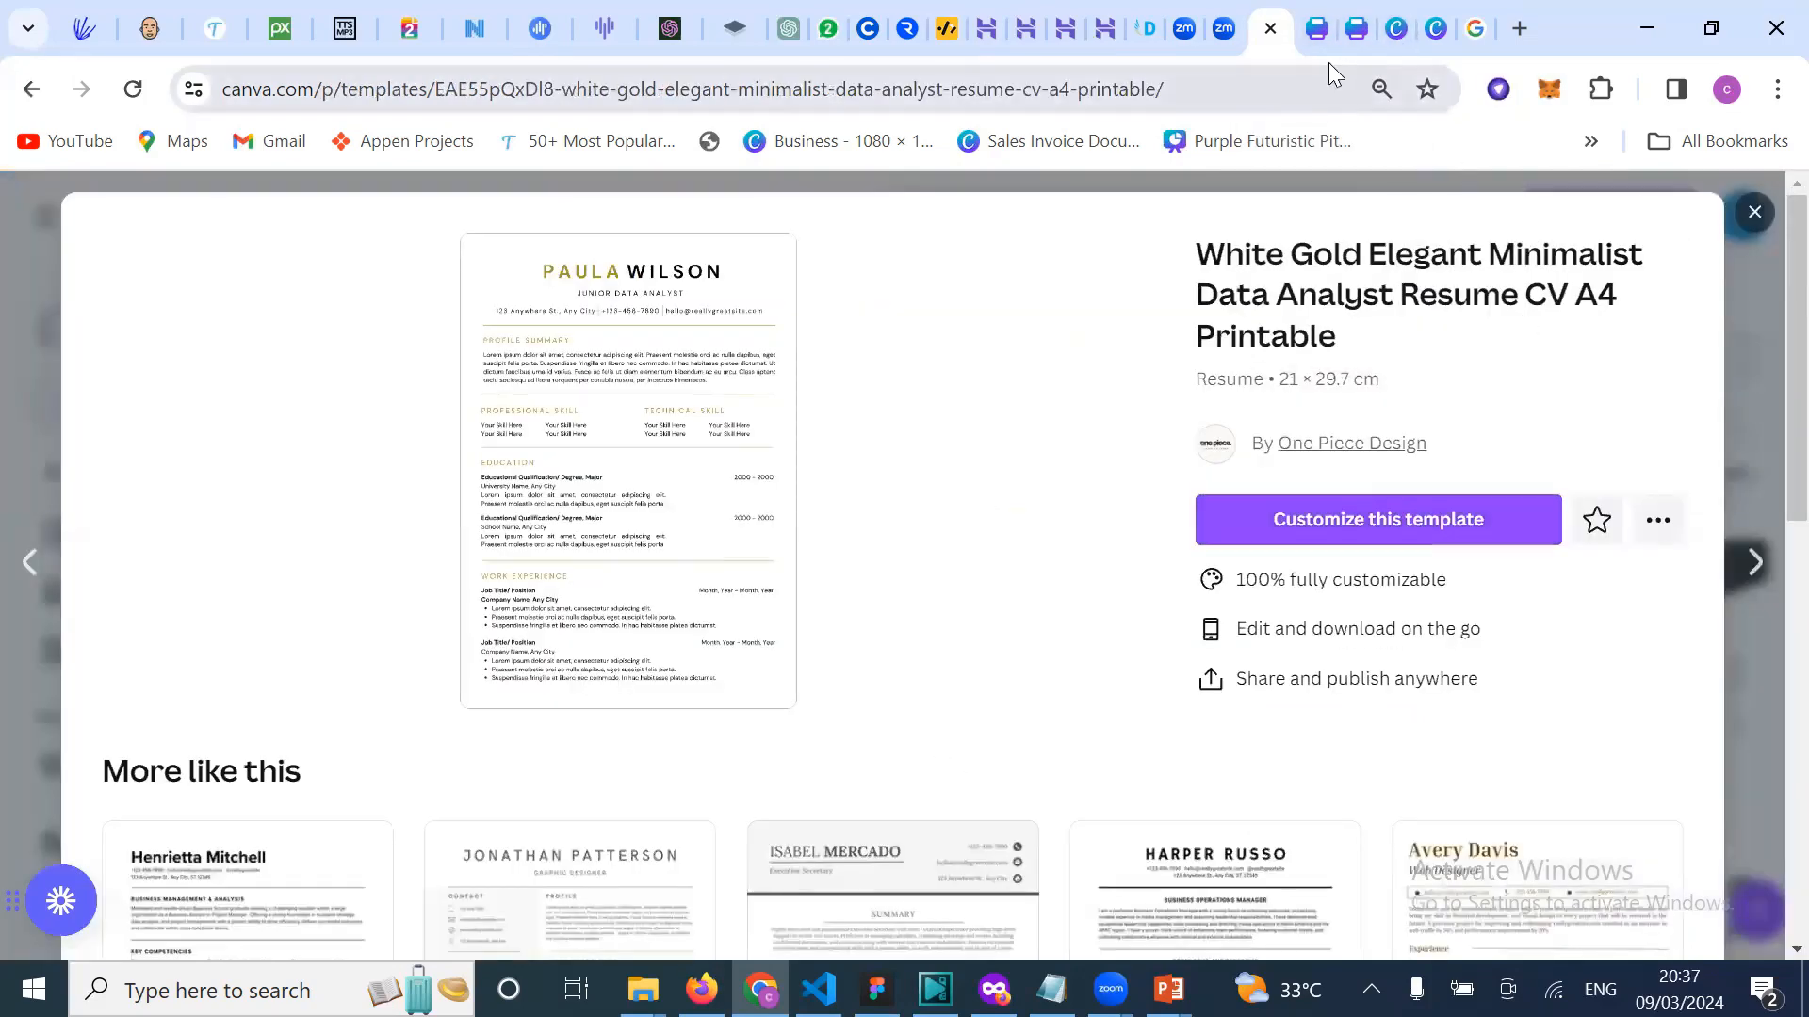
click(1314, 38)
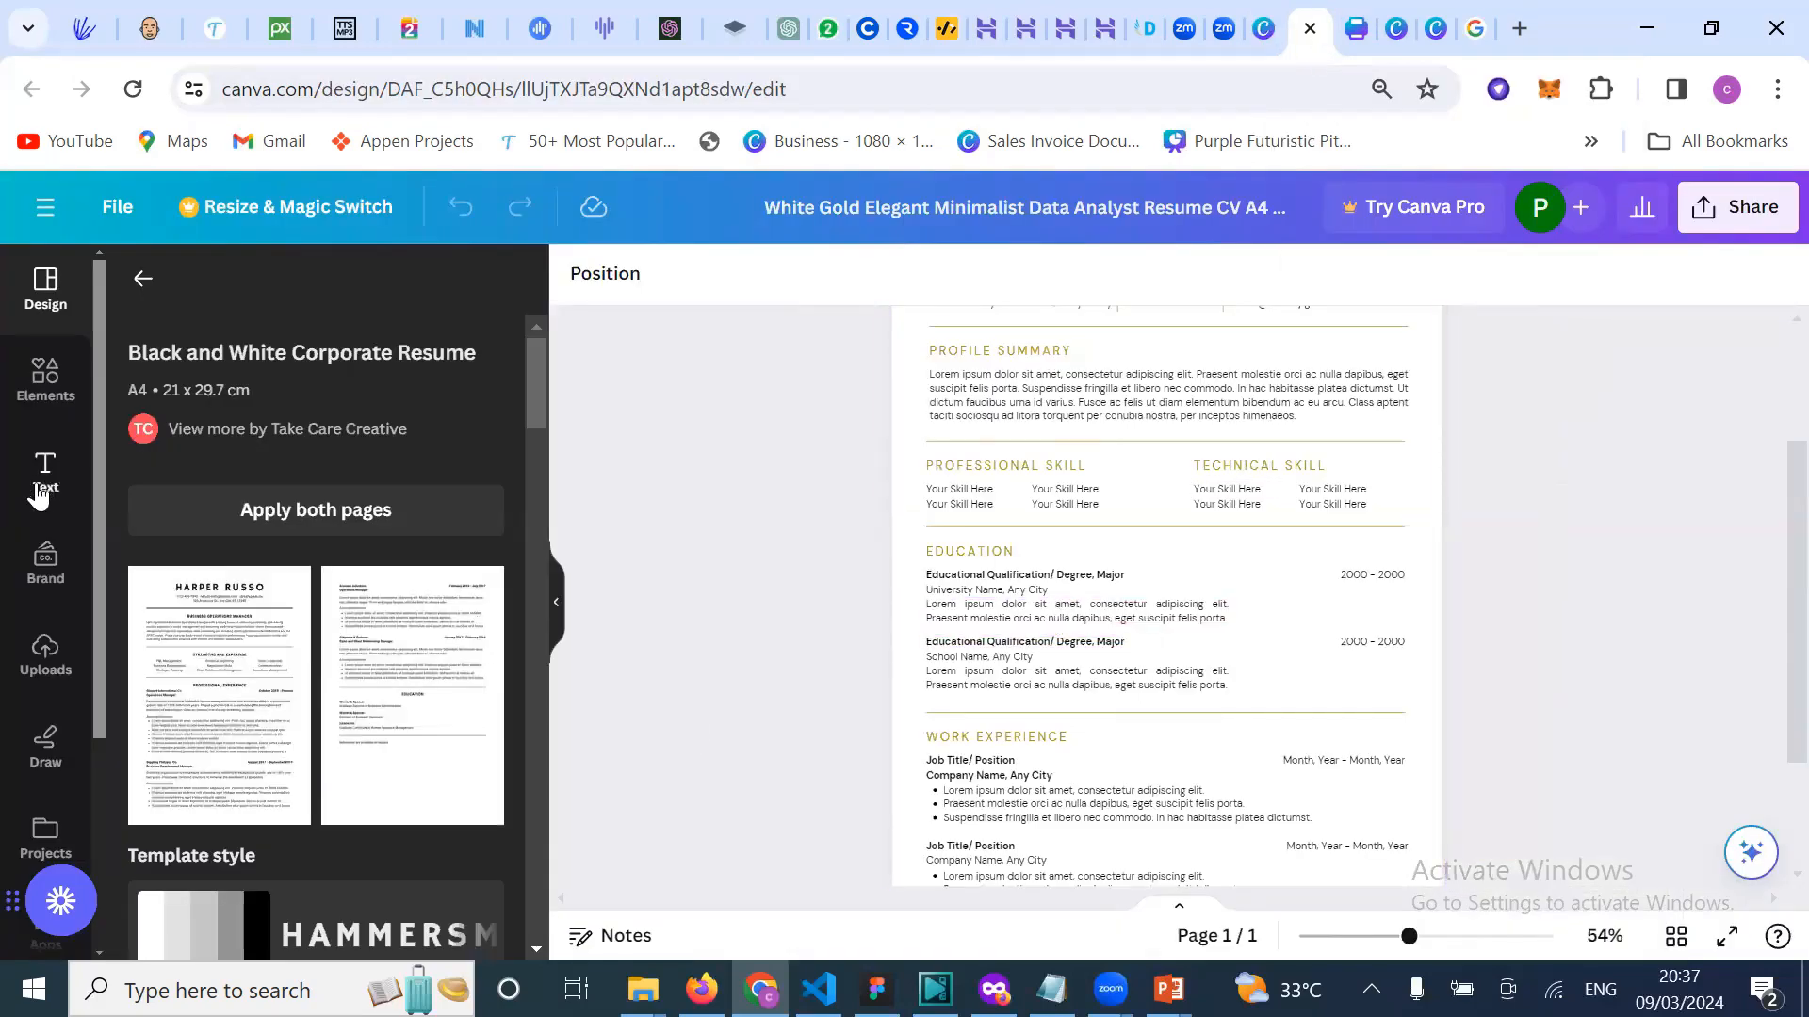
Step: Replace the placeholder first name PAULA in the header with the applicant's first name
double_click(1040, 612)
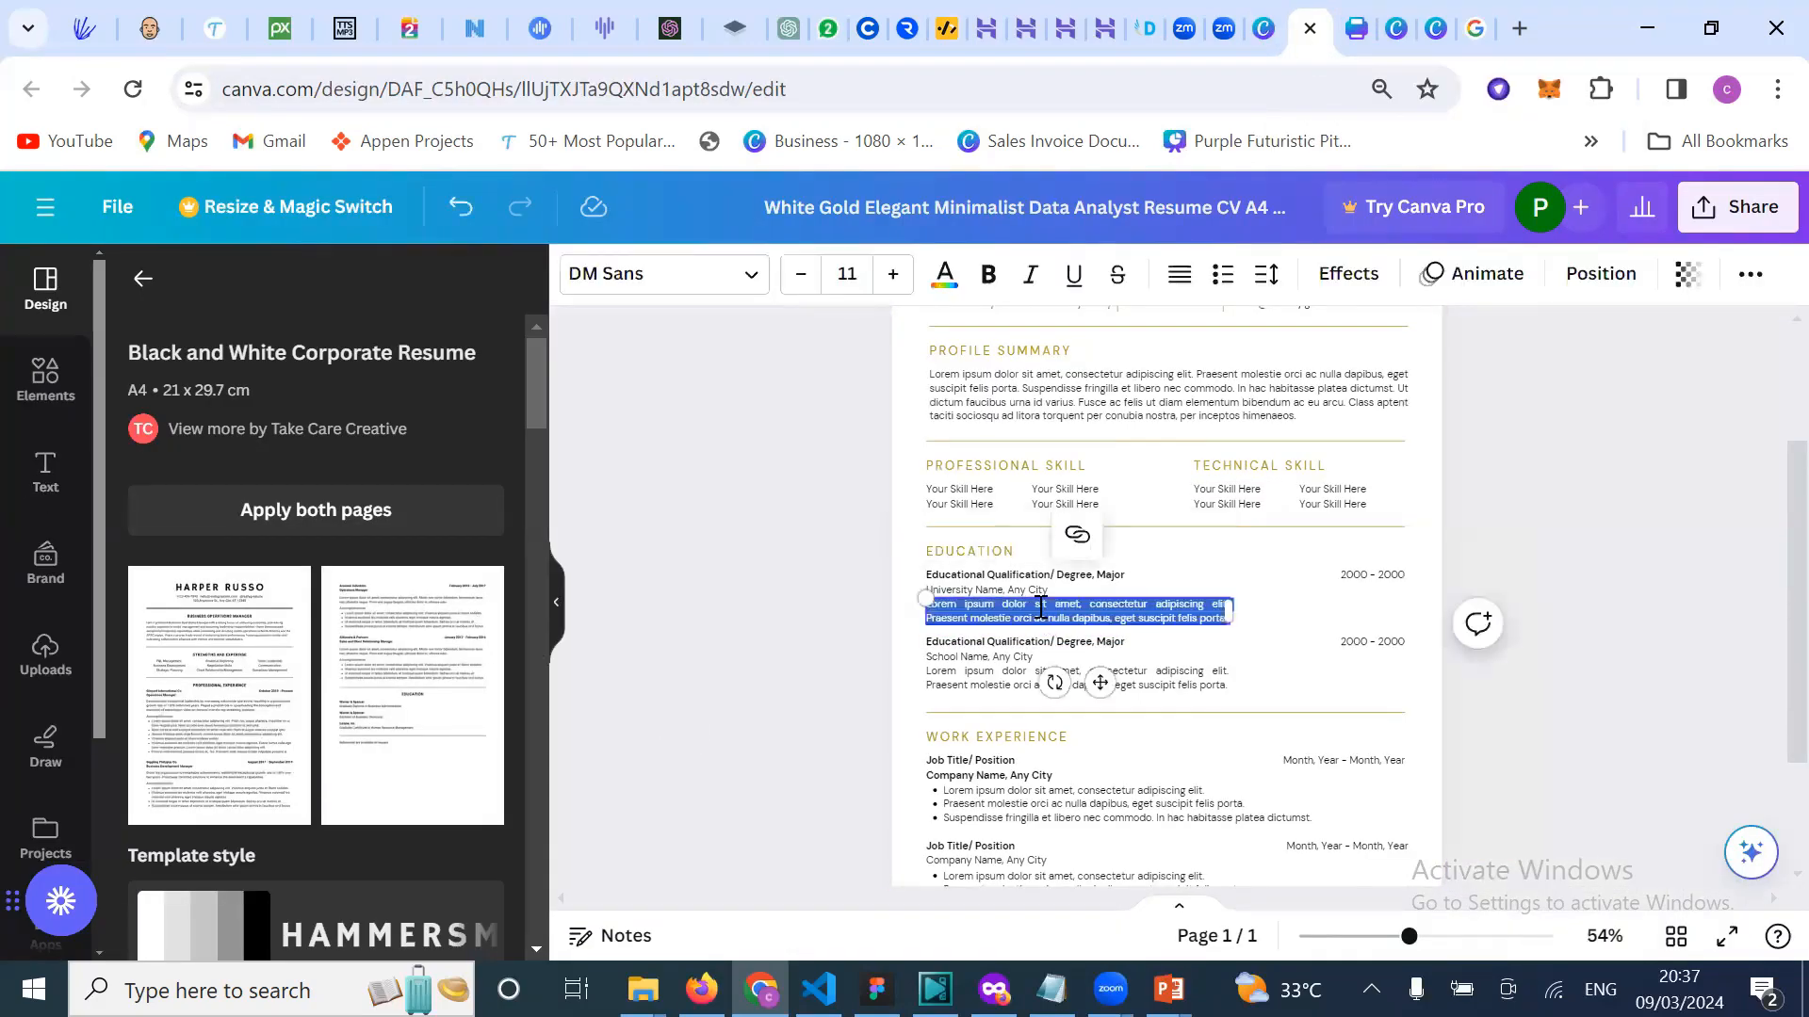
click(1040, 608)
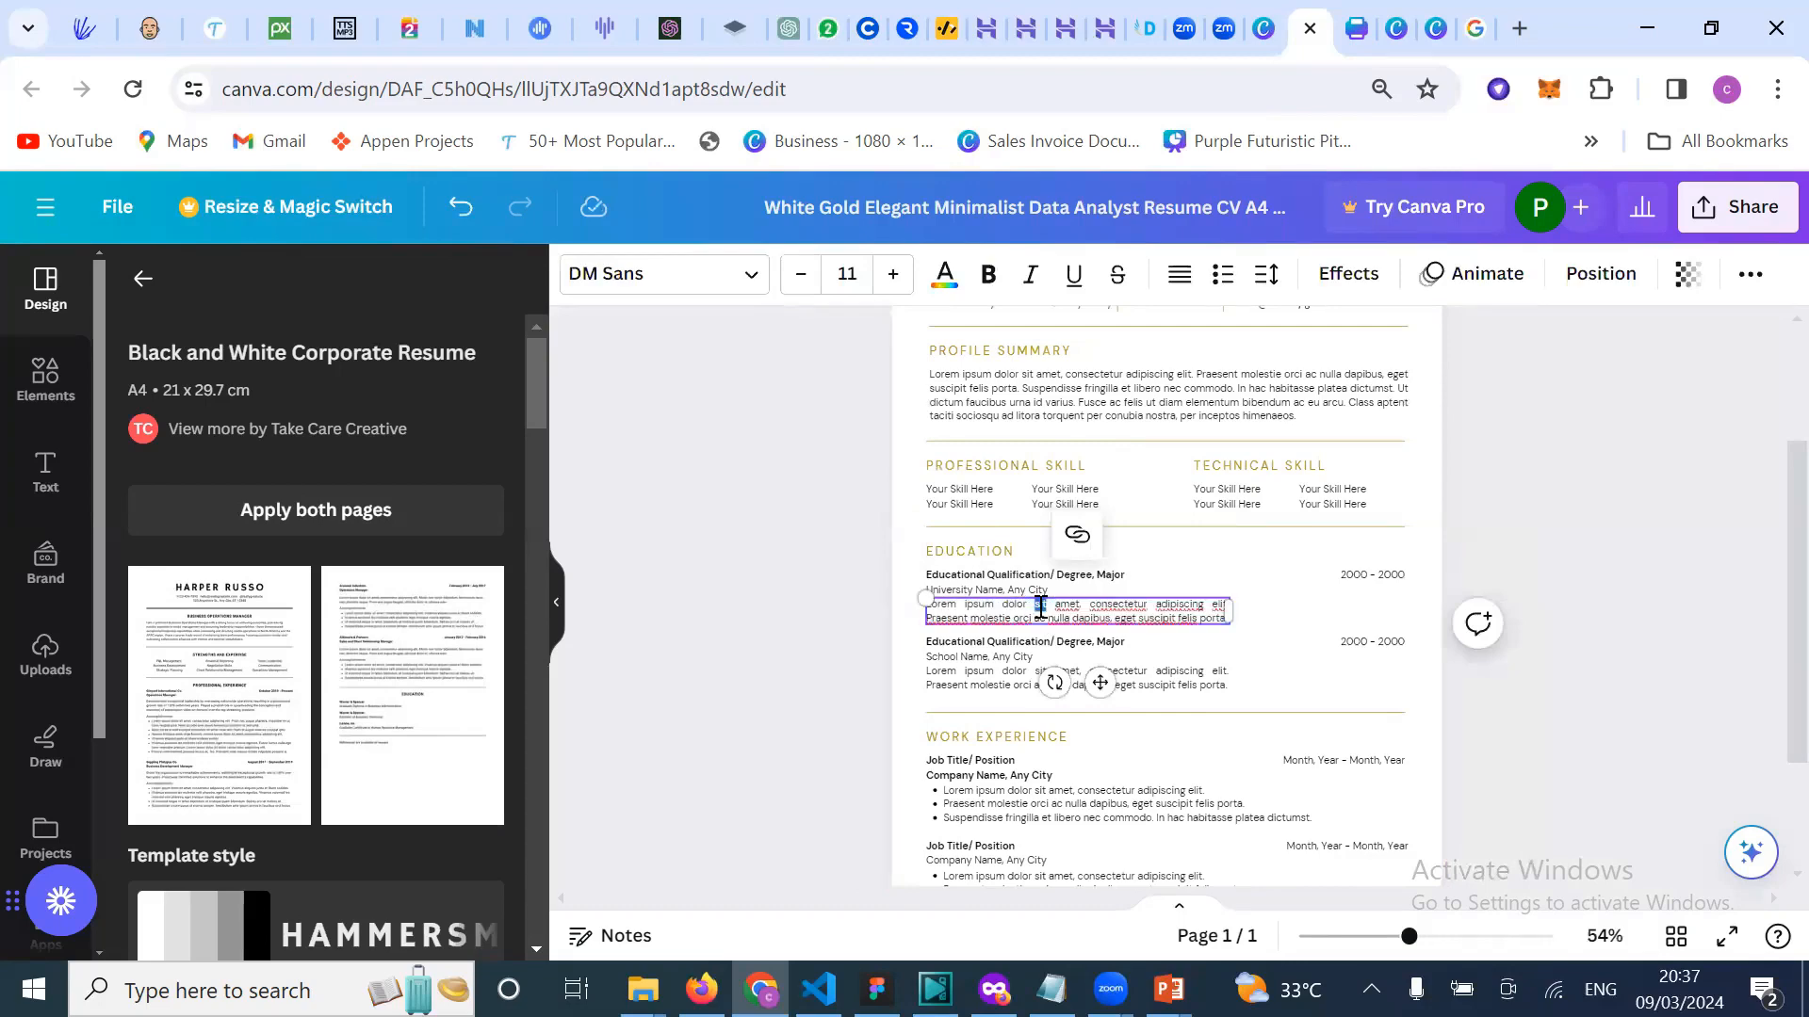
click(1045, 626)
ctrl+scroll(1016, 617, up, 5)
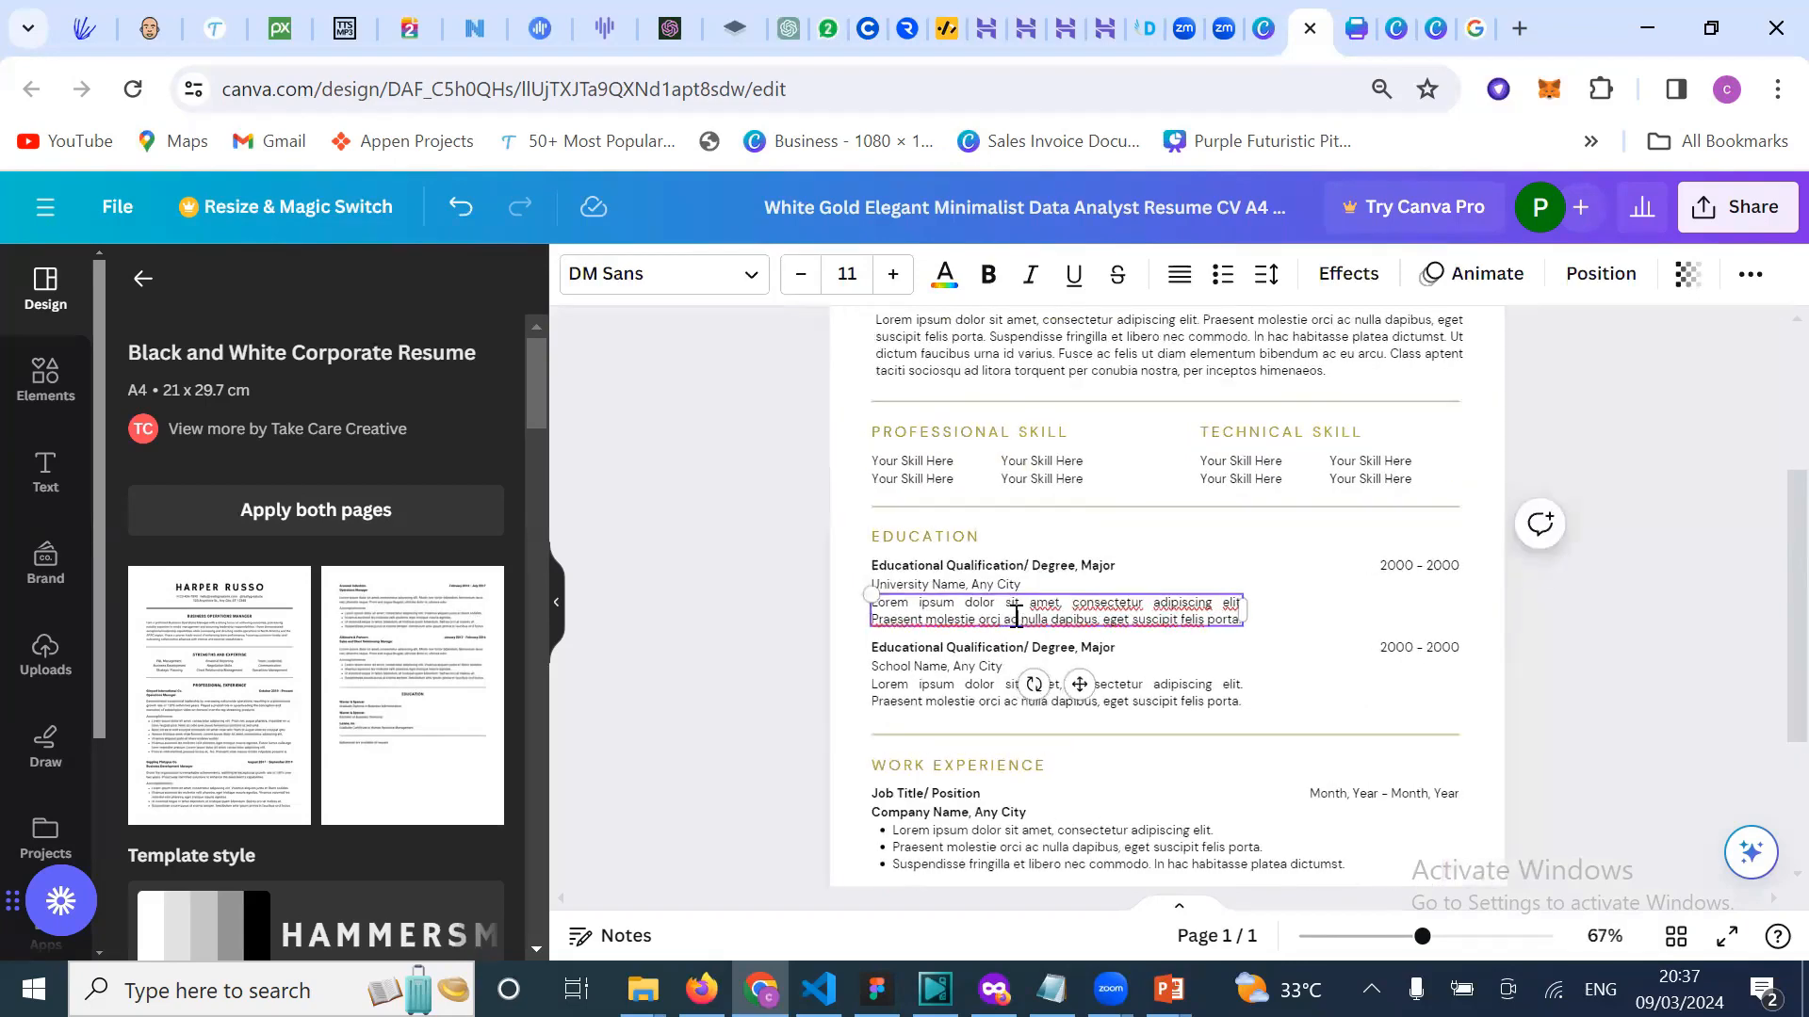
scroll(1012, 621, up, 5)
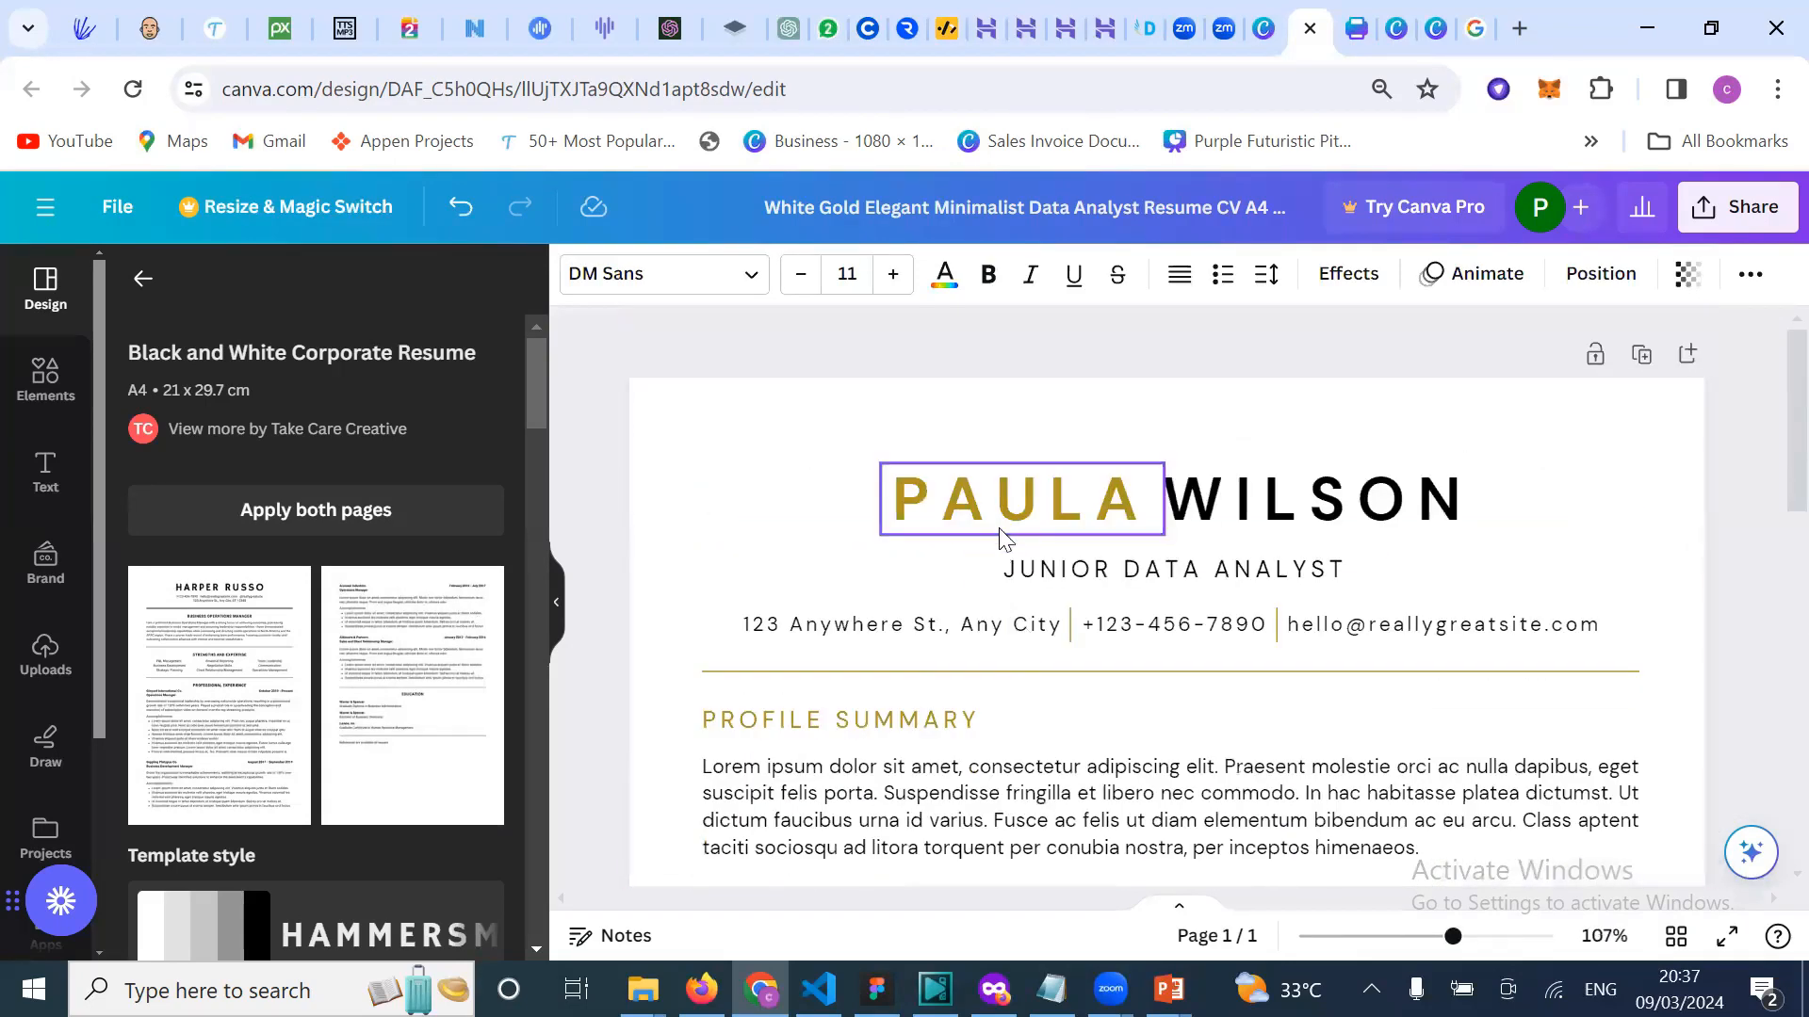
click(1028, 520)
click(1029, 519)
click(1030, 517)
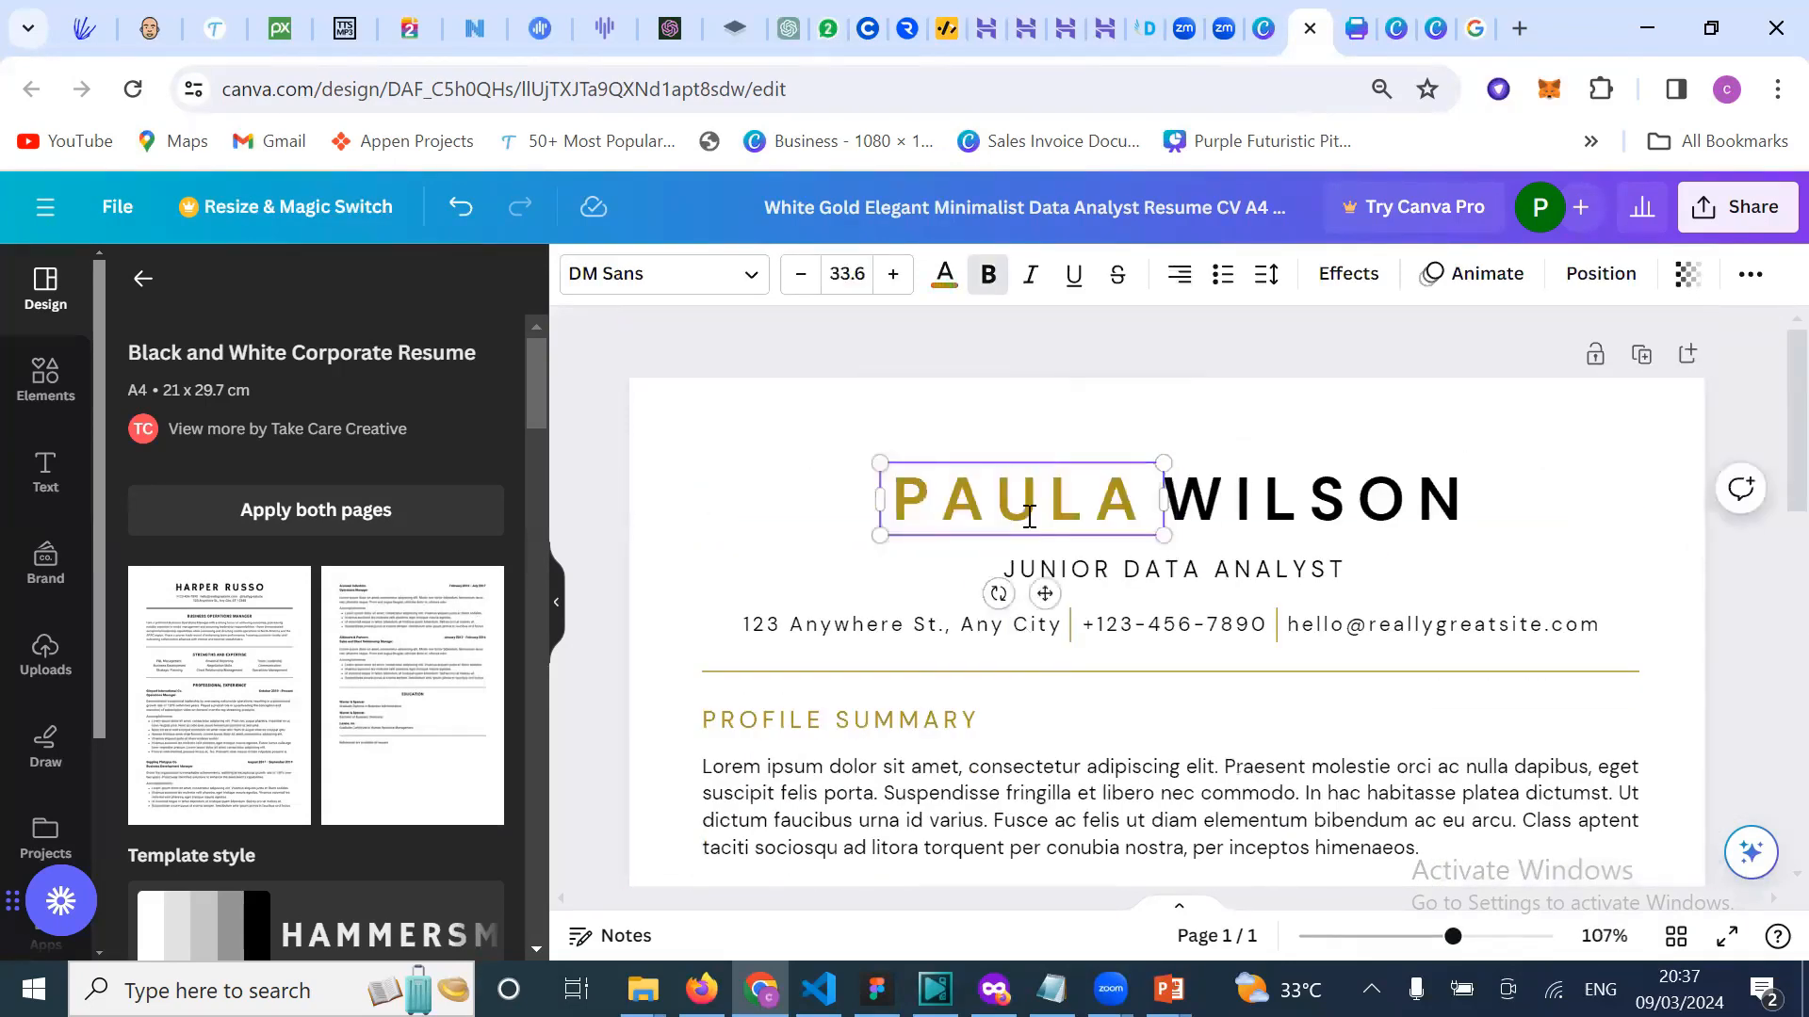
double_click(1036, 511)
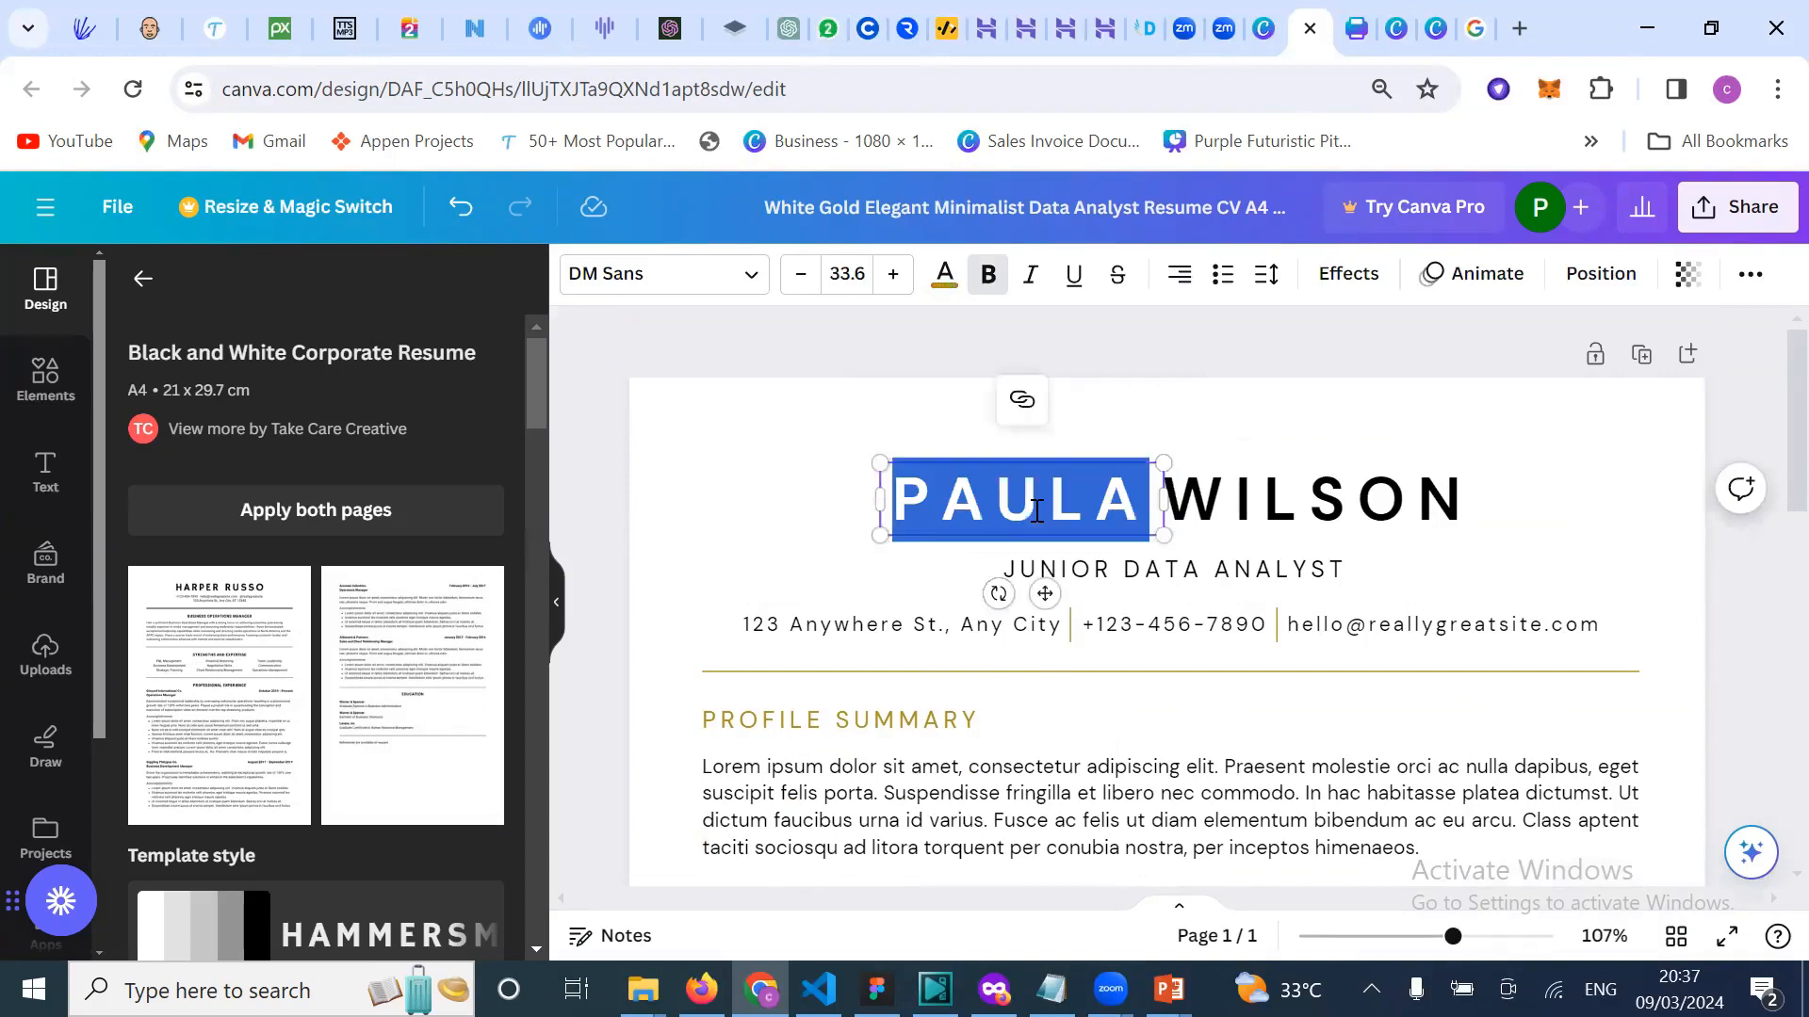
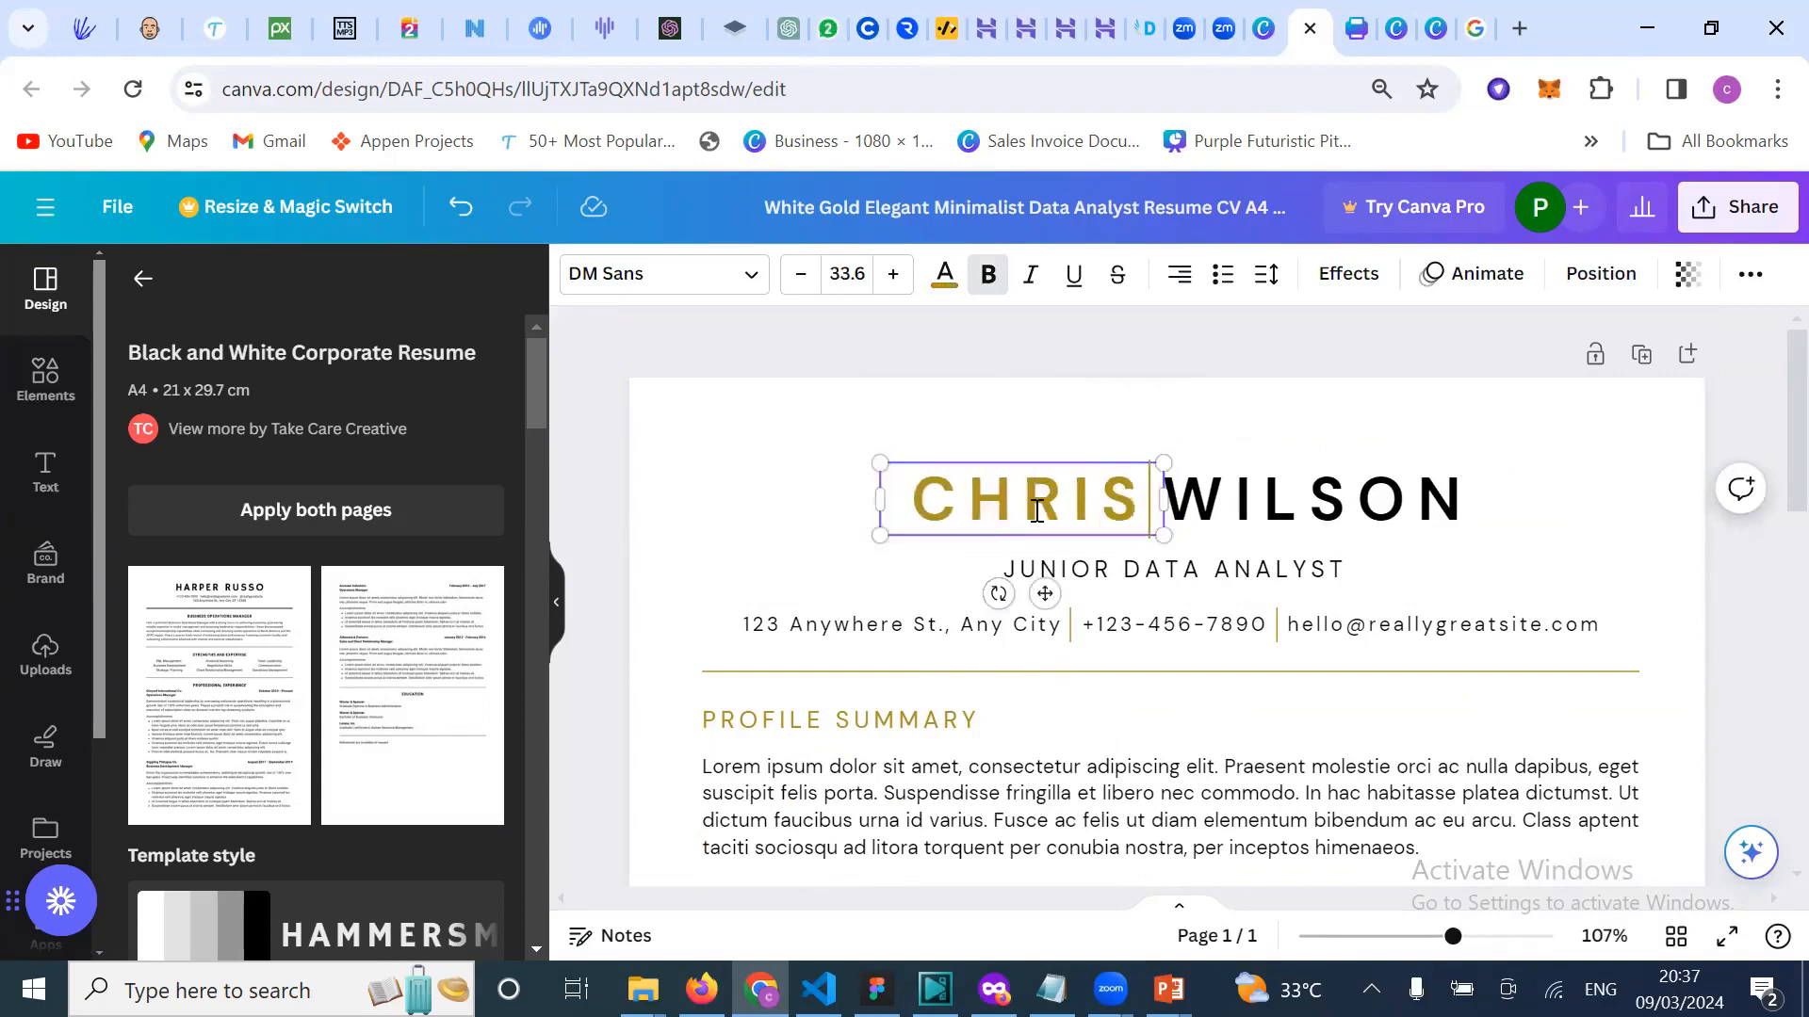
Step: Replace the placeholder surname WILSON with the applicant's surname and deselect
click(1300, 506)
double_click(1300, 506)
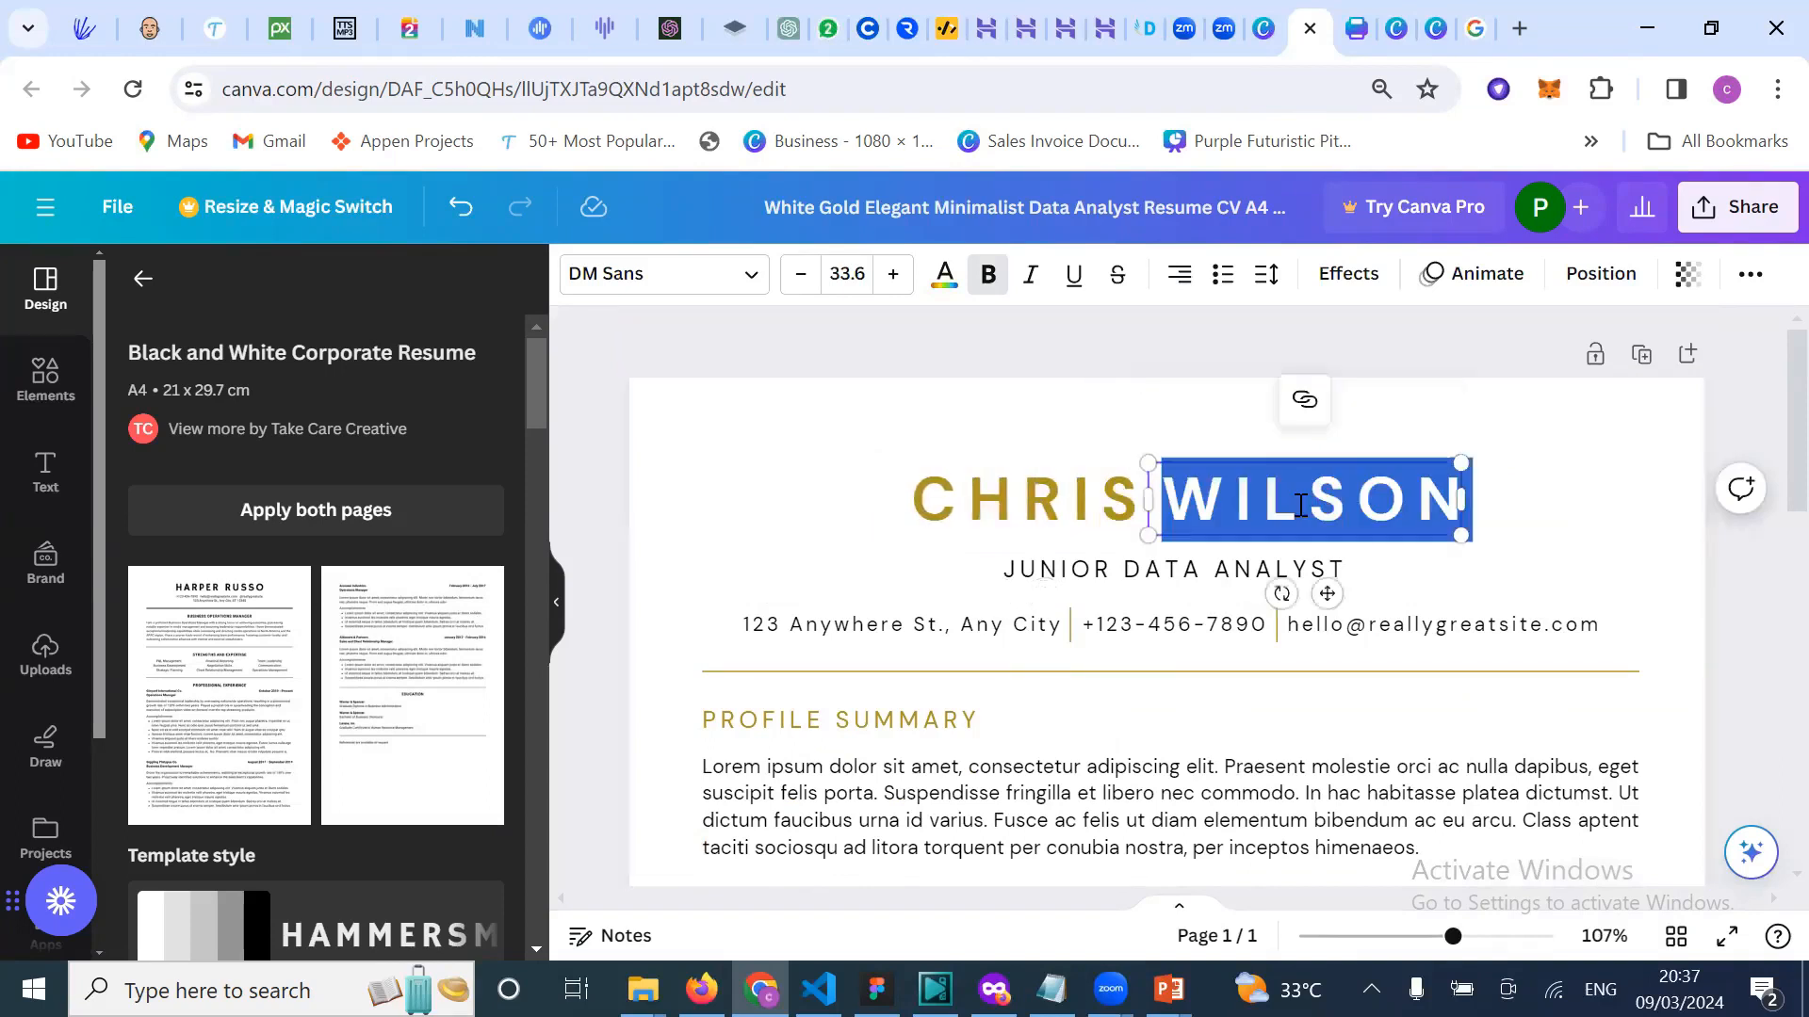
click(1299, 505)
double_click(1300, 506)
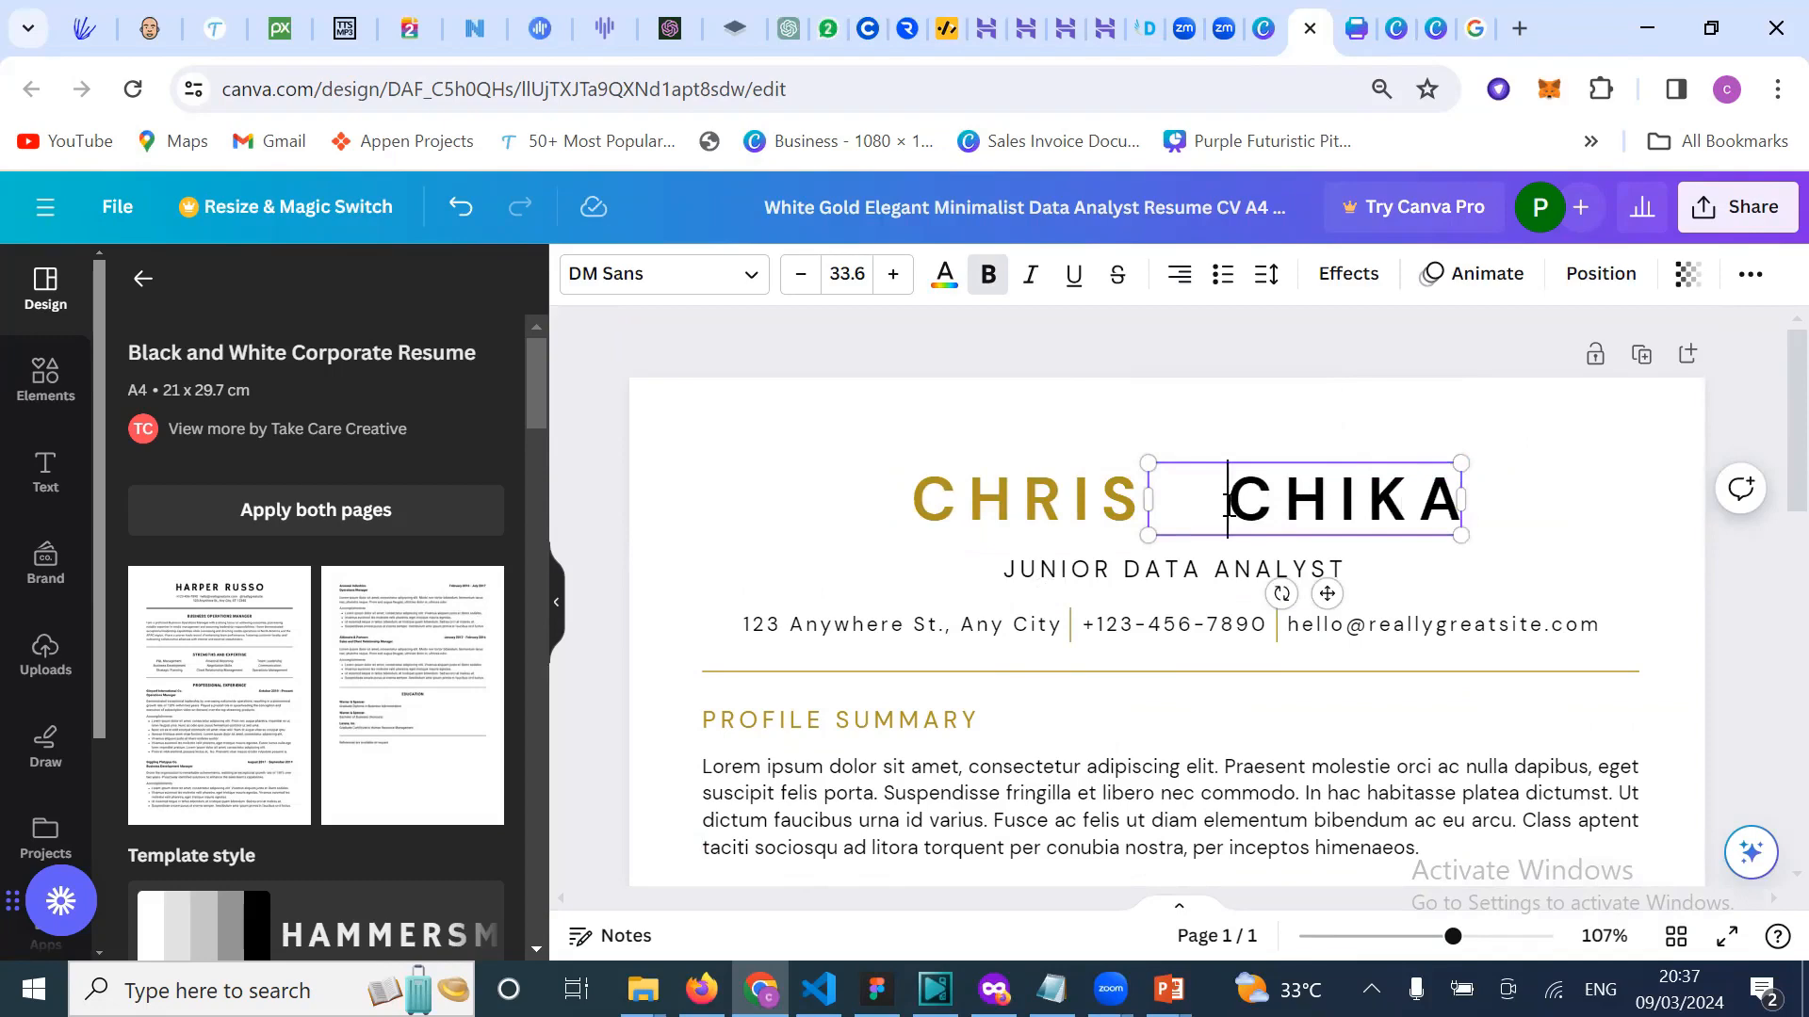
click(1617, 527)
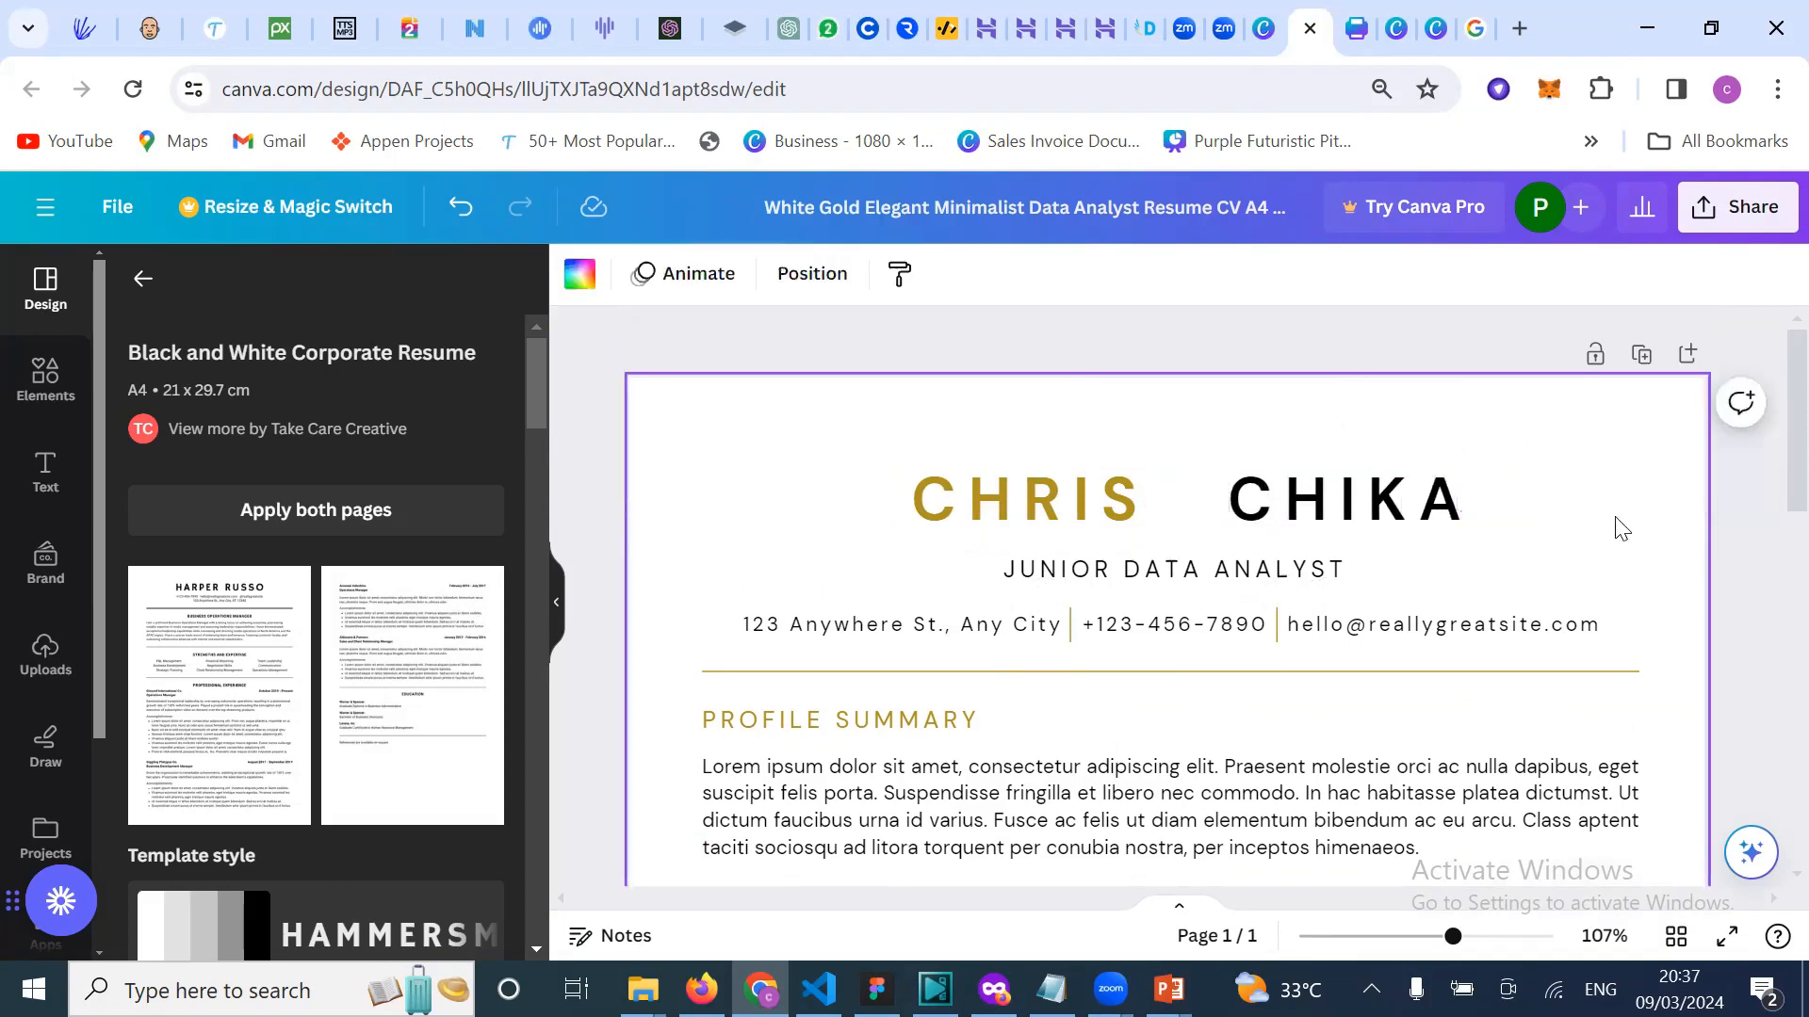
Step: Go to the blank untitled design and browse the Text panel's styles
click(1433, 37)
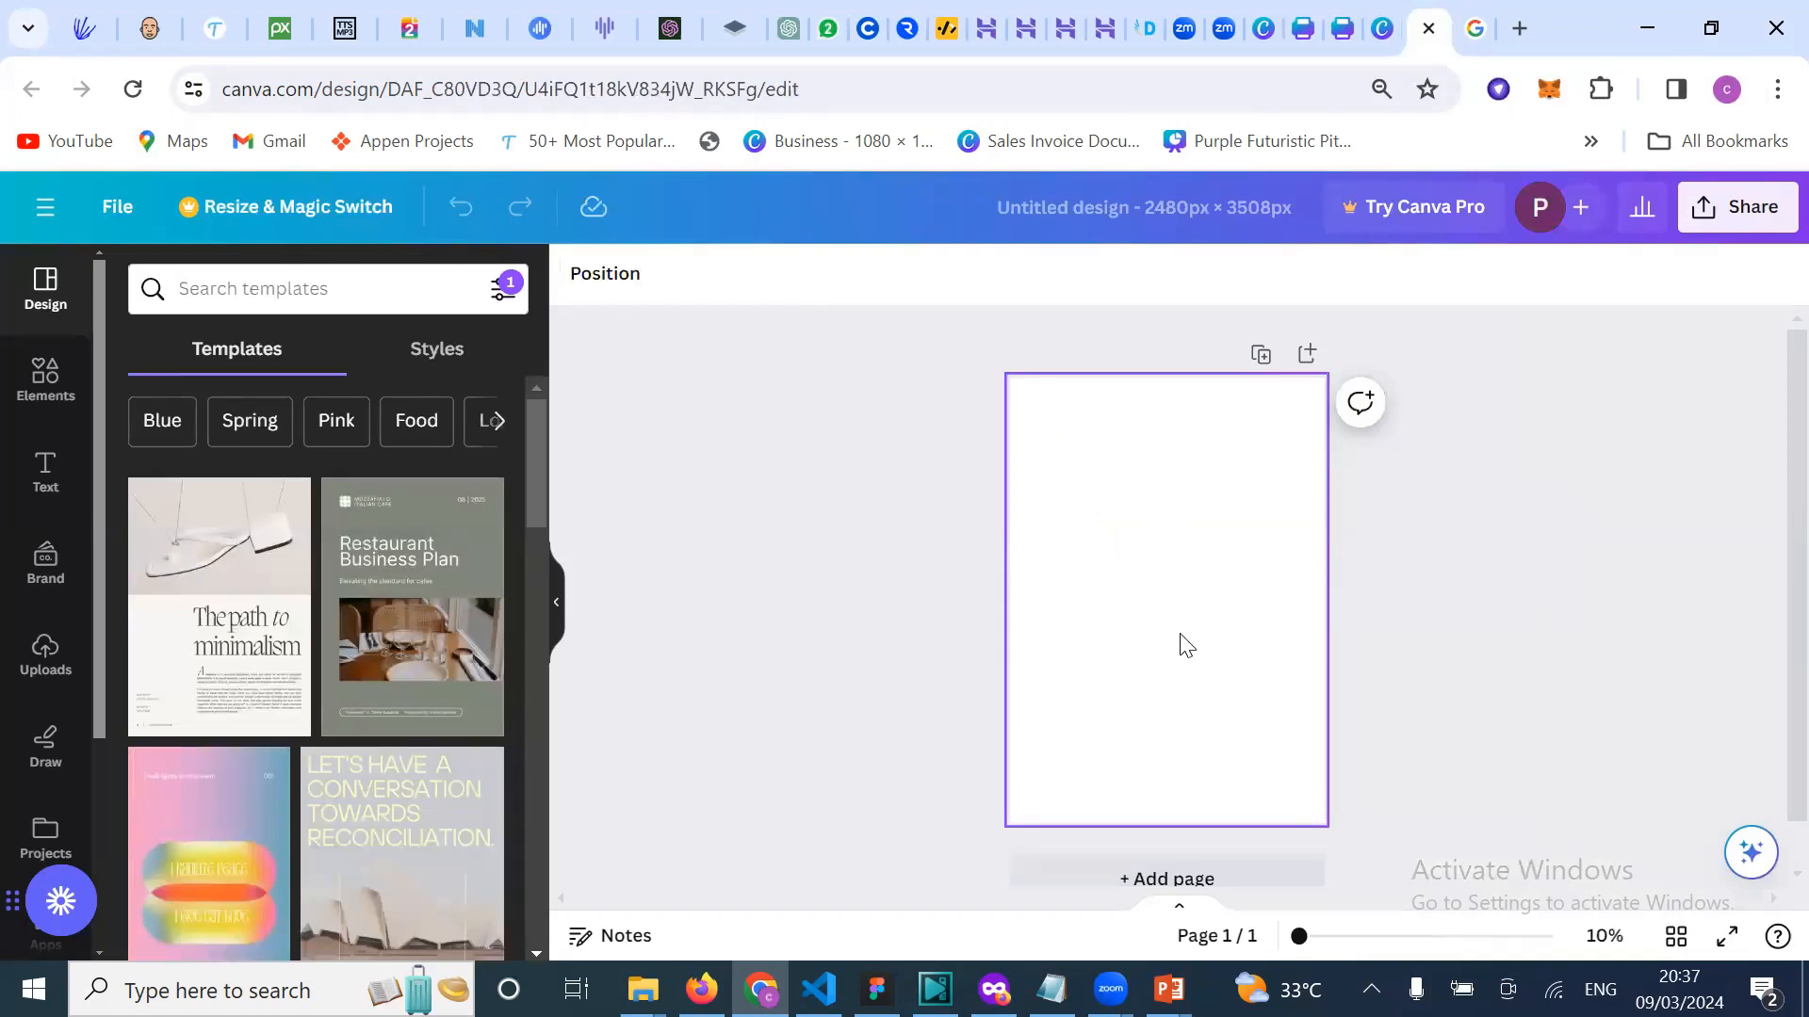
click(45, 475)
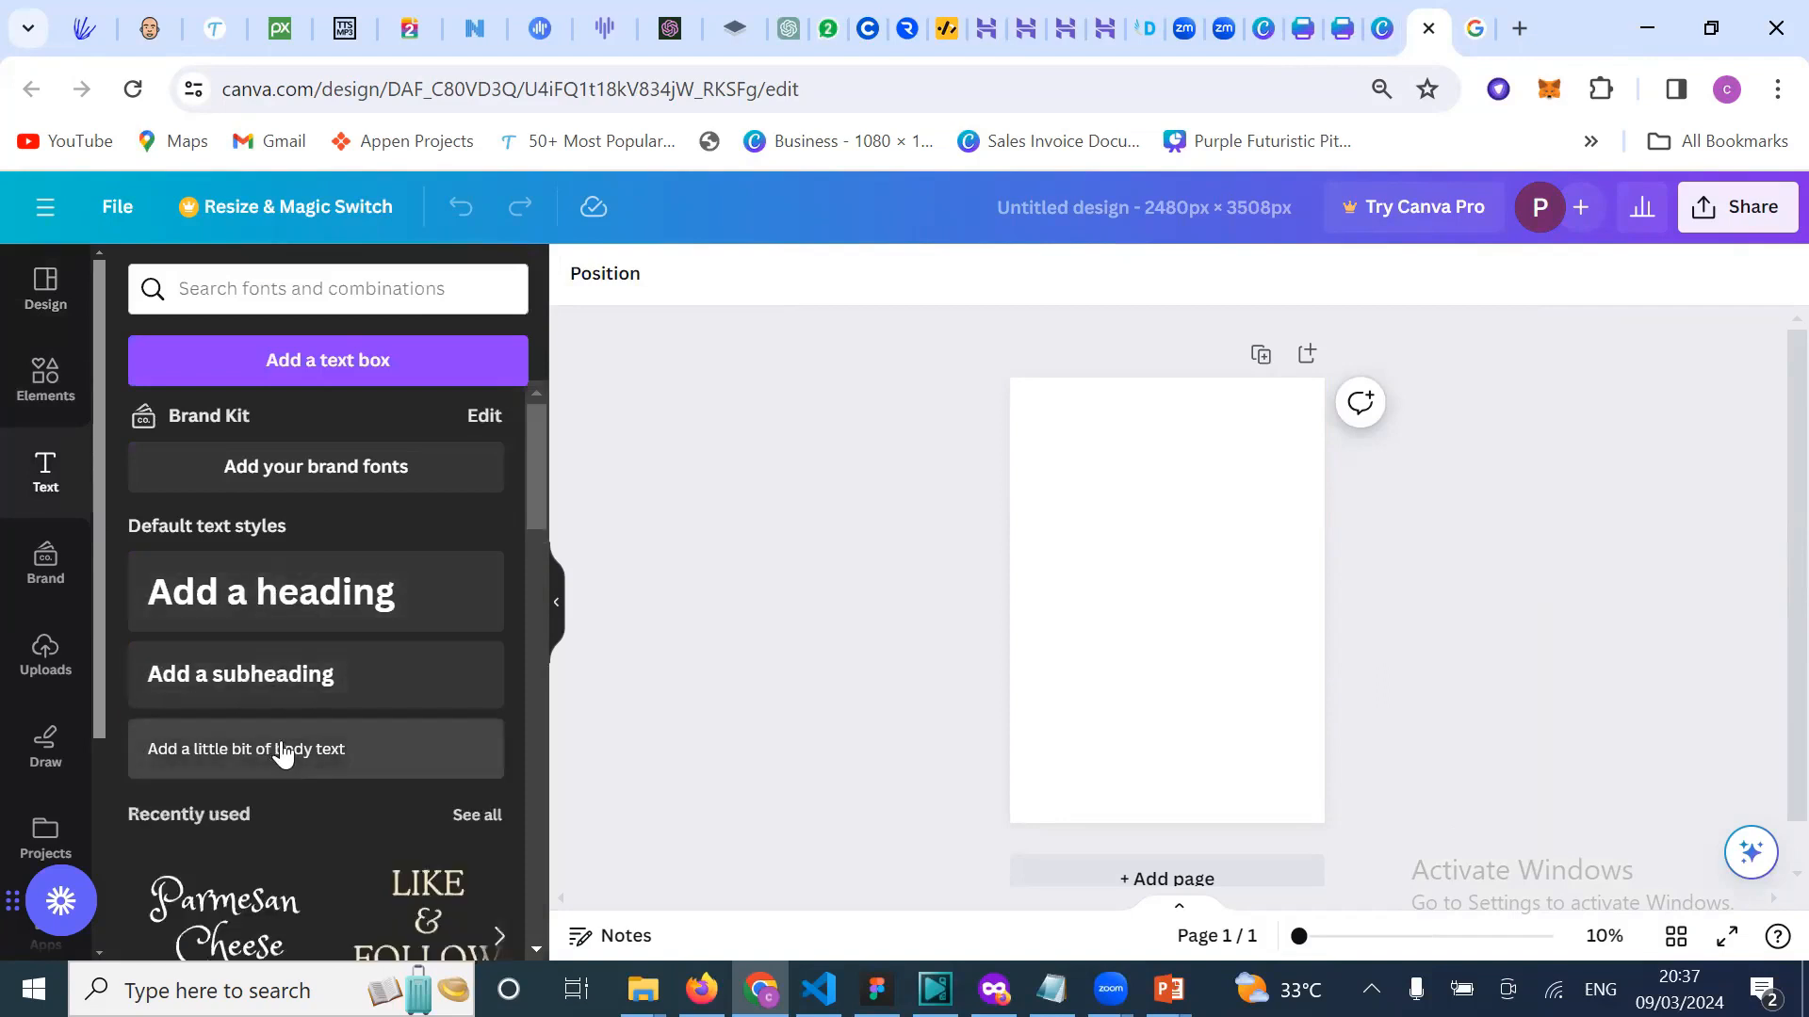
scroll(275, 750, down, 3)
scroll(267, 766, down, 10)
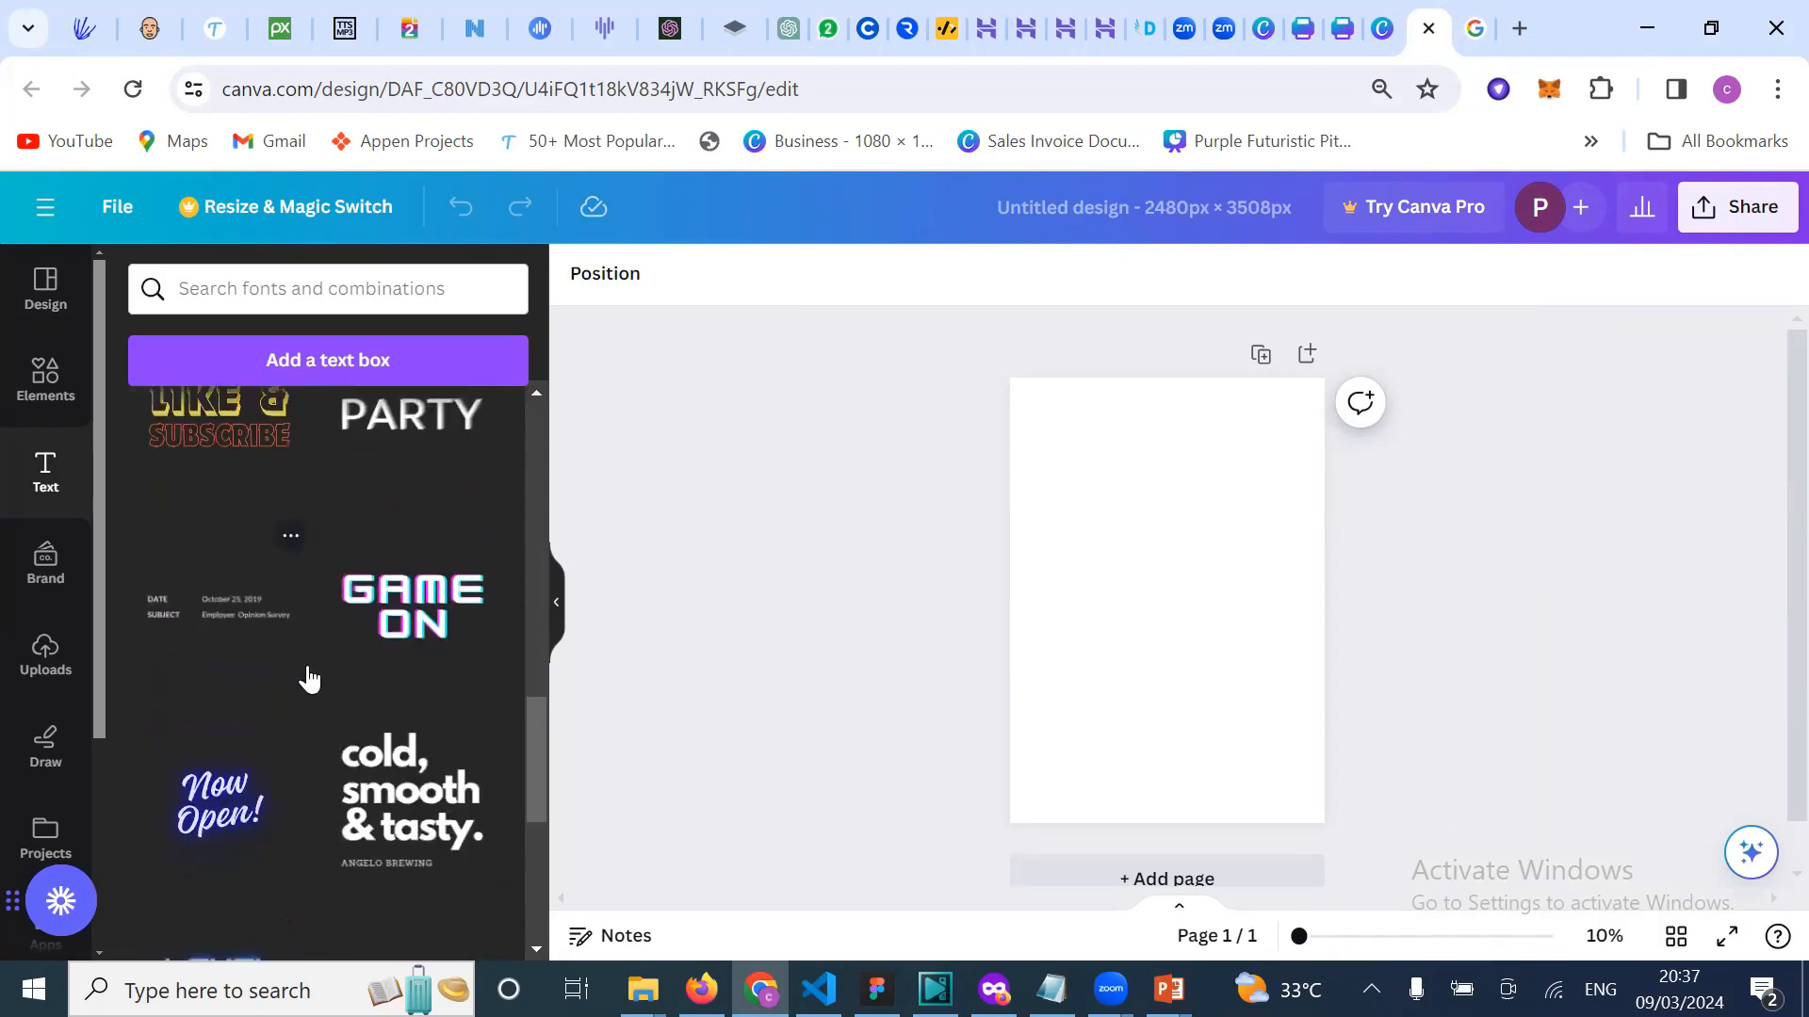
scroll(324, 675, down, 3)
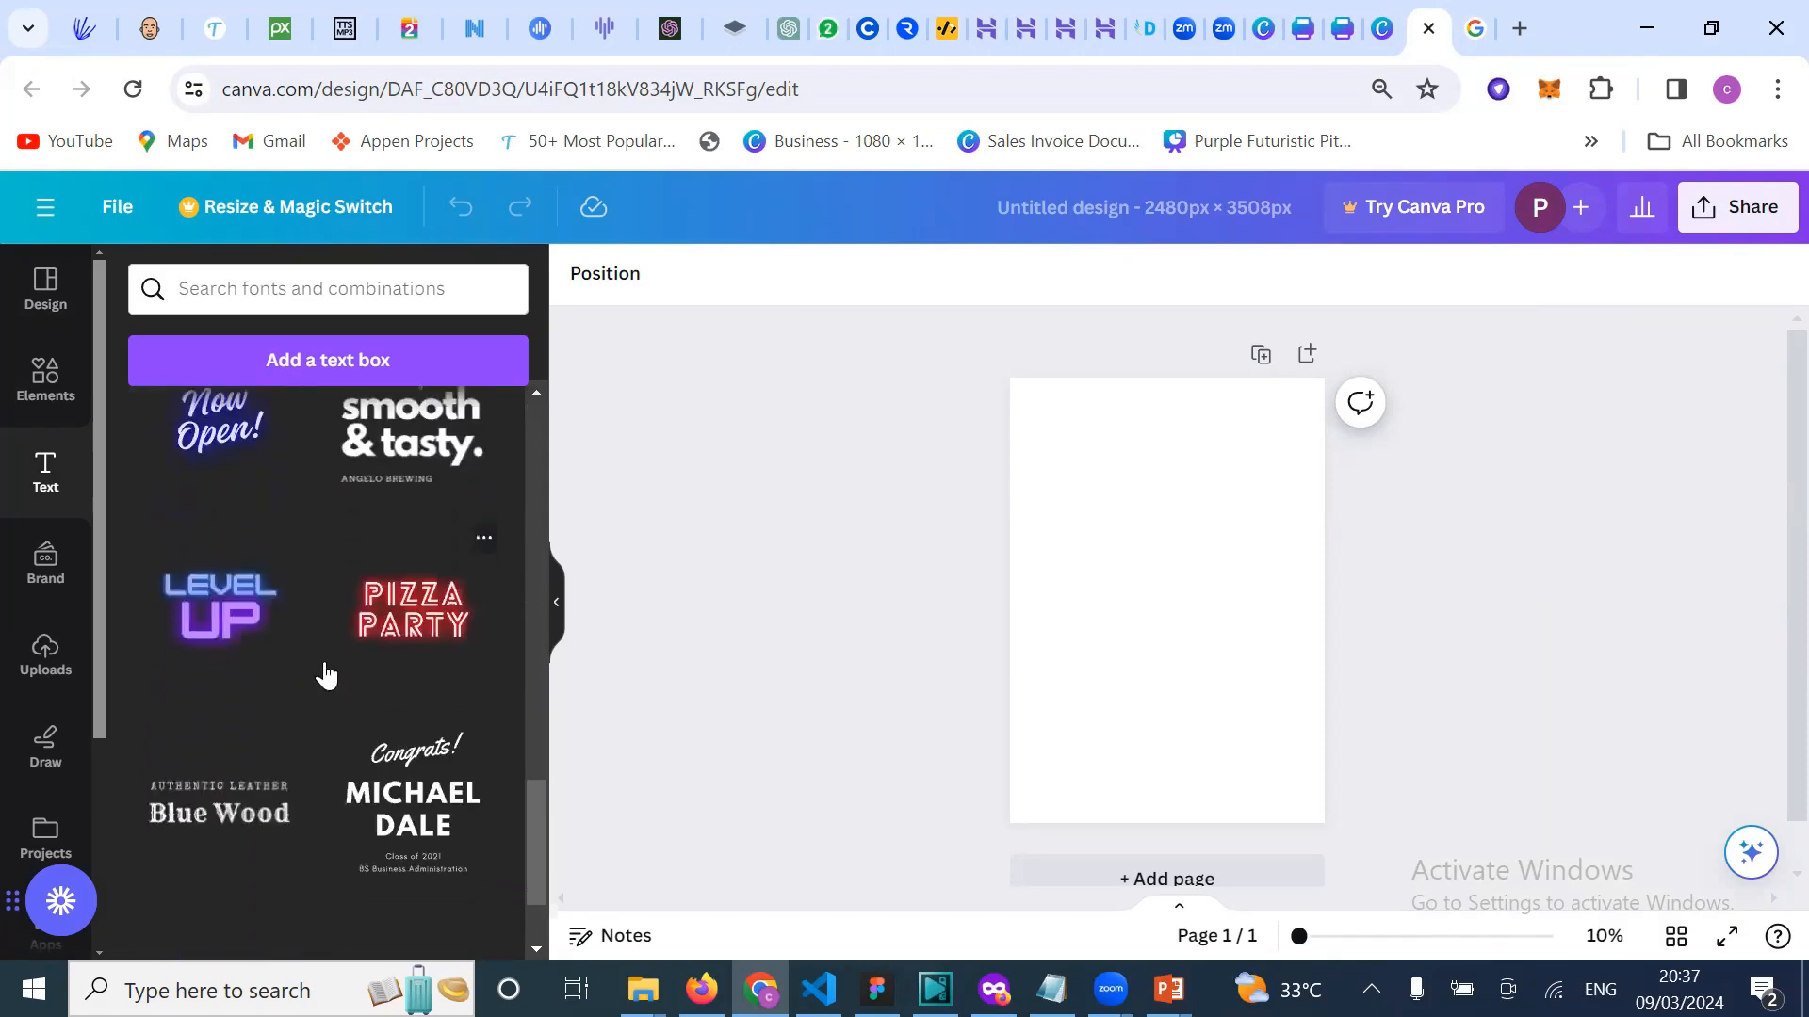
scroll(324, 674, up, 8)
scroll(316, 621, up, 1)
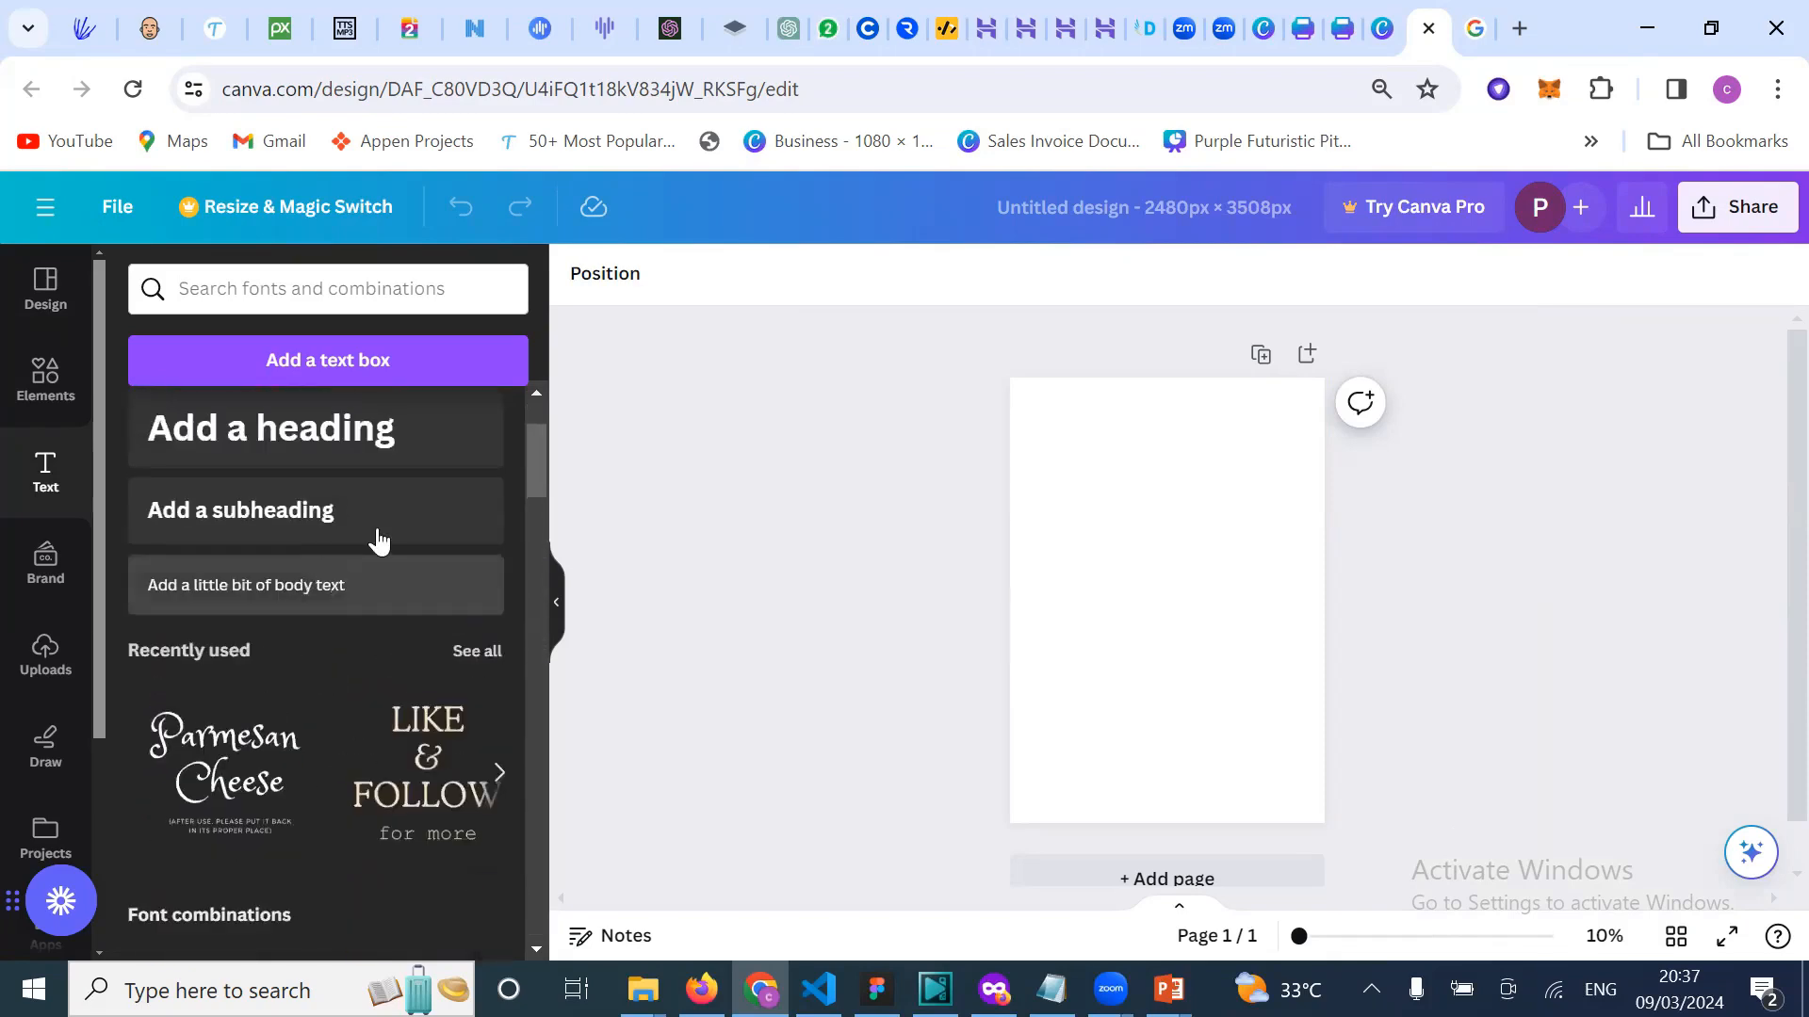
scroll(376, 537, up, 2)
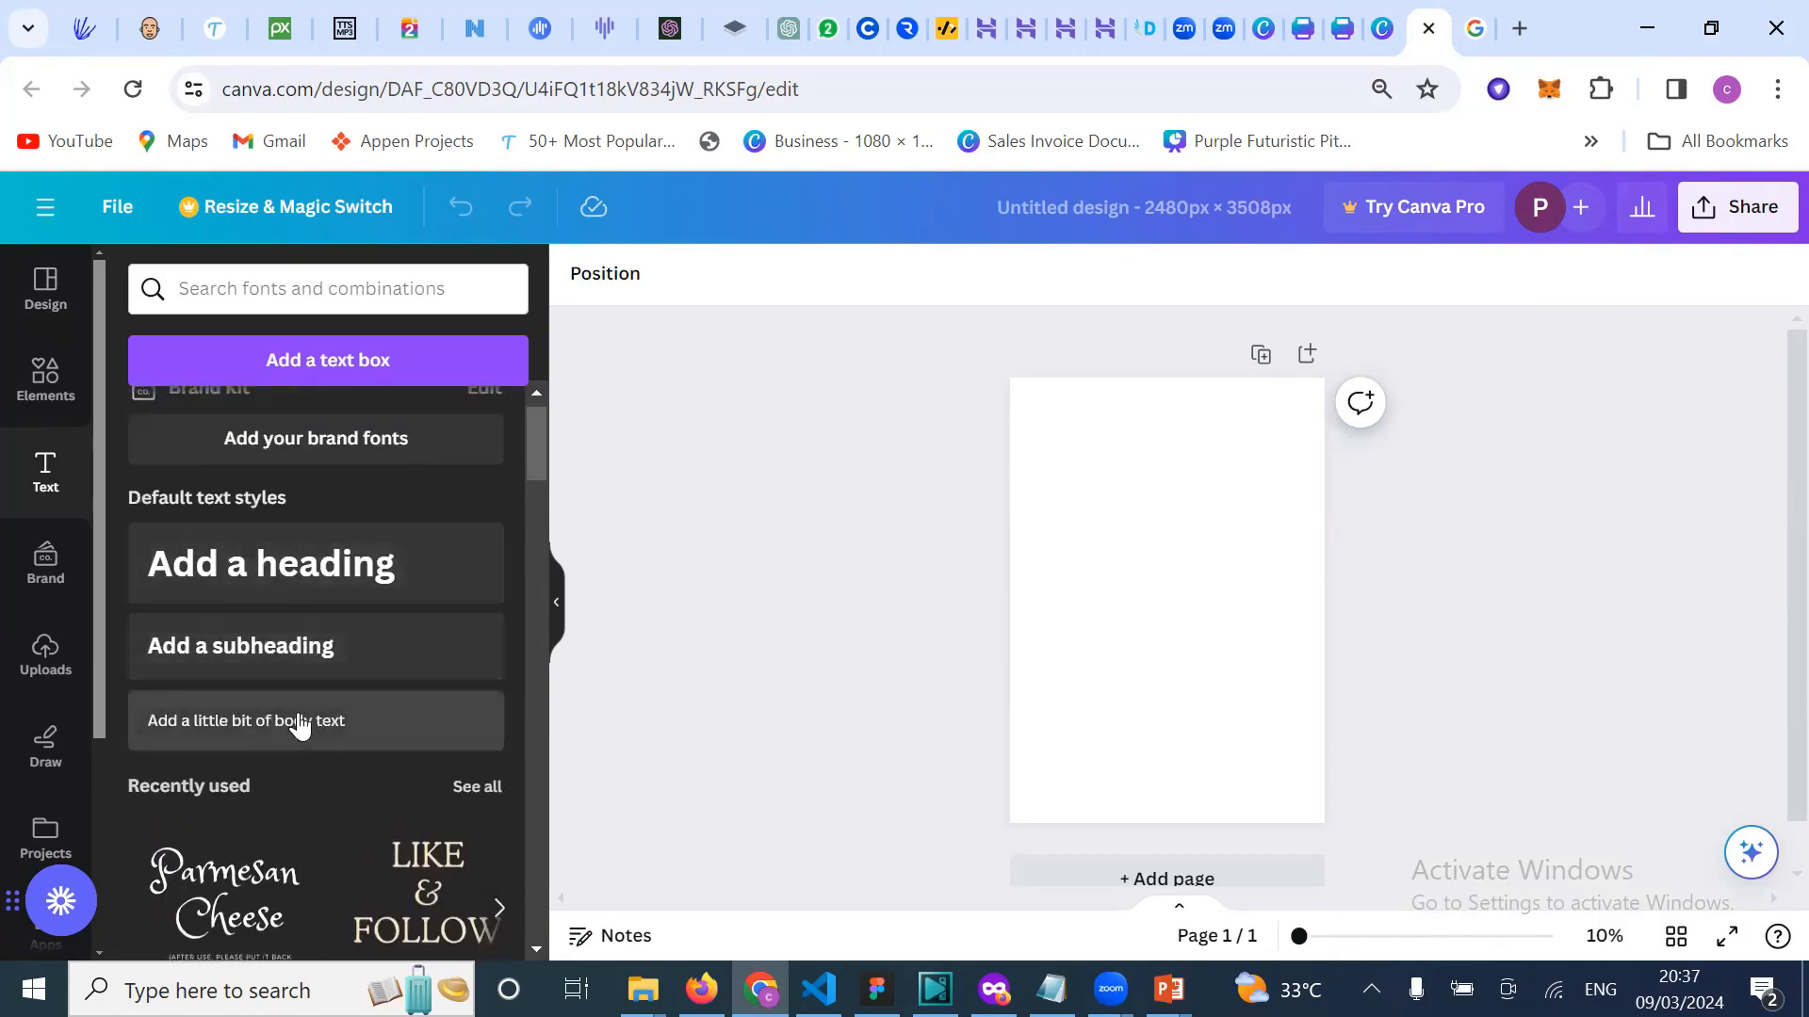
Step: Add a bold heading reading 'Welcome to design class' at the top of the page
click(300, 565)
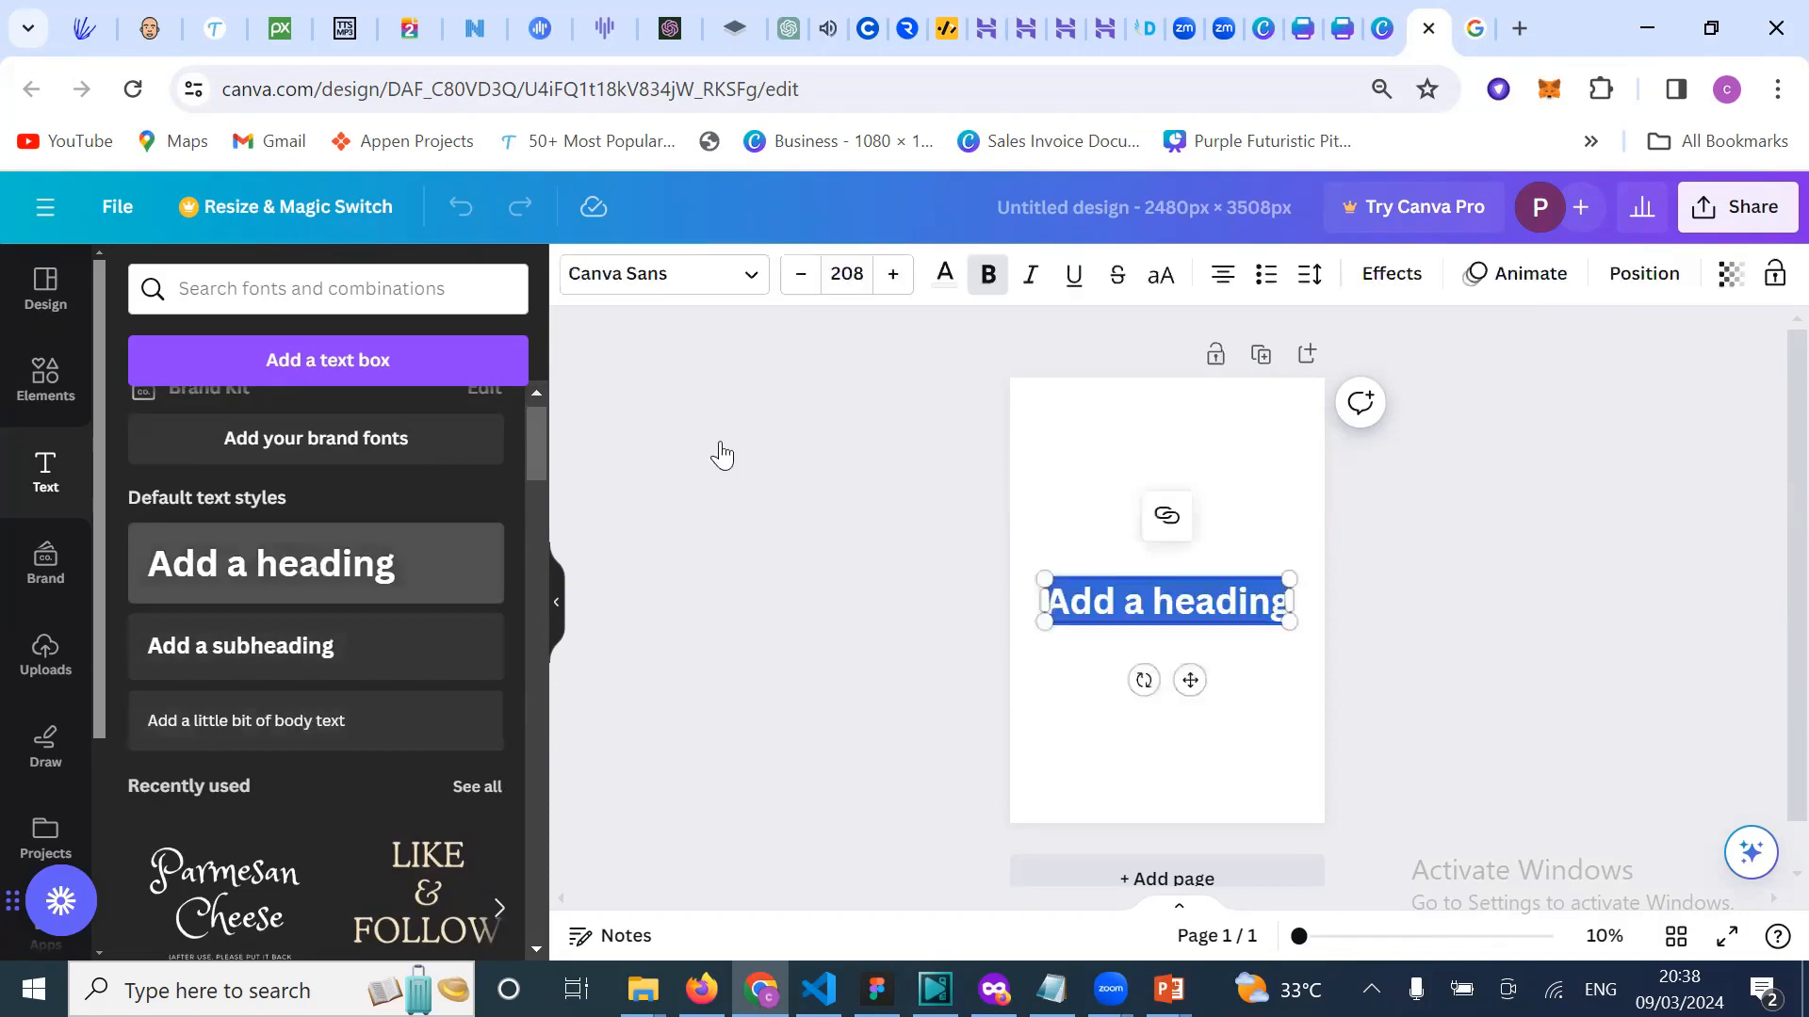
click(1175, 603)
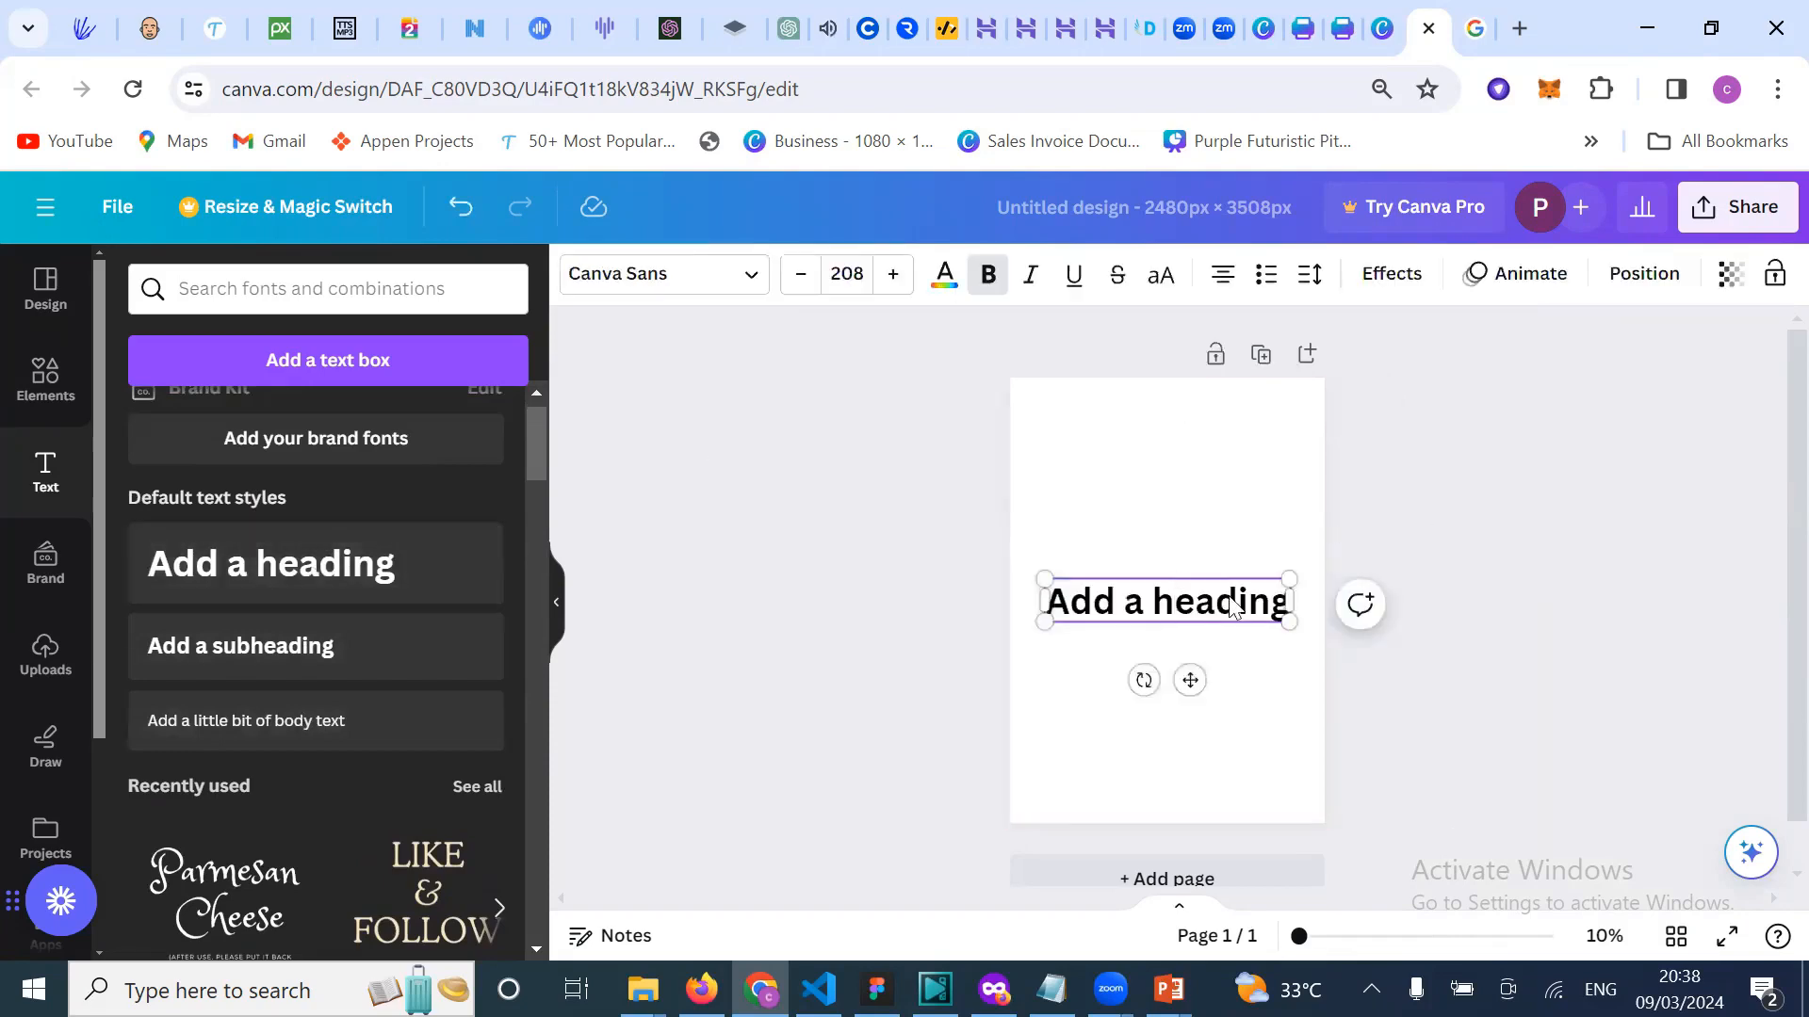
drag(1413, 507, 1165, 419)
click(1172, 601)
click(1166, 415)
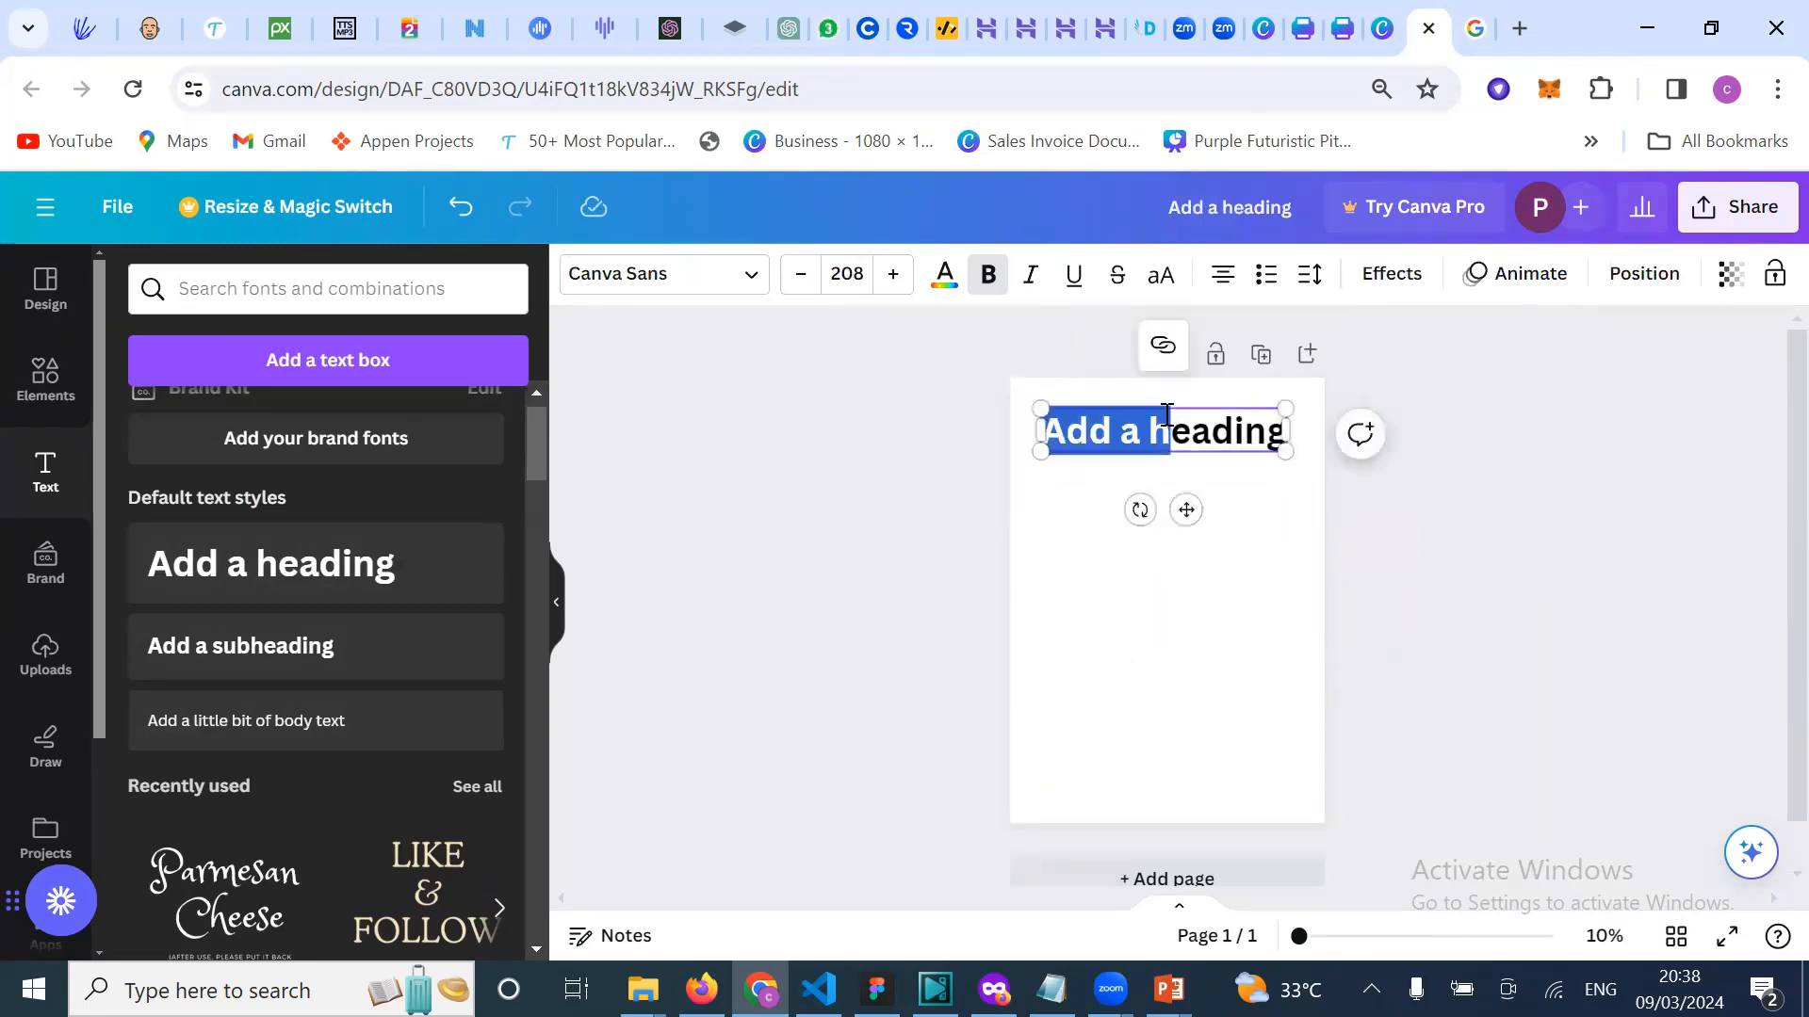
text(W)
double_click(1166, 415)
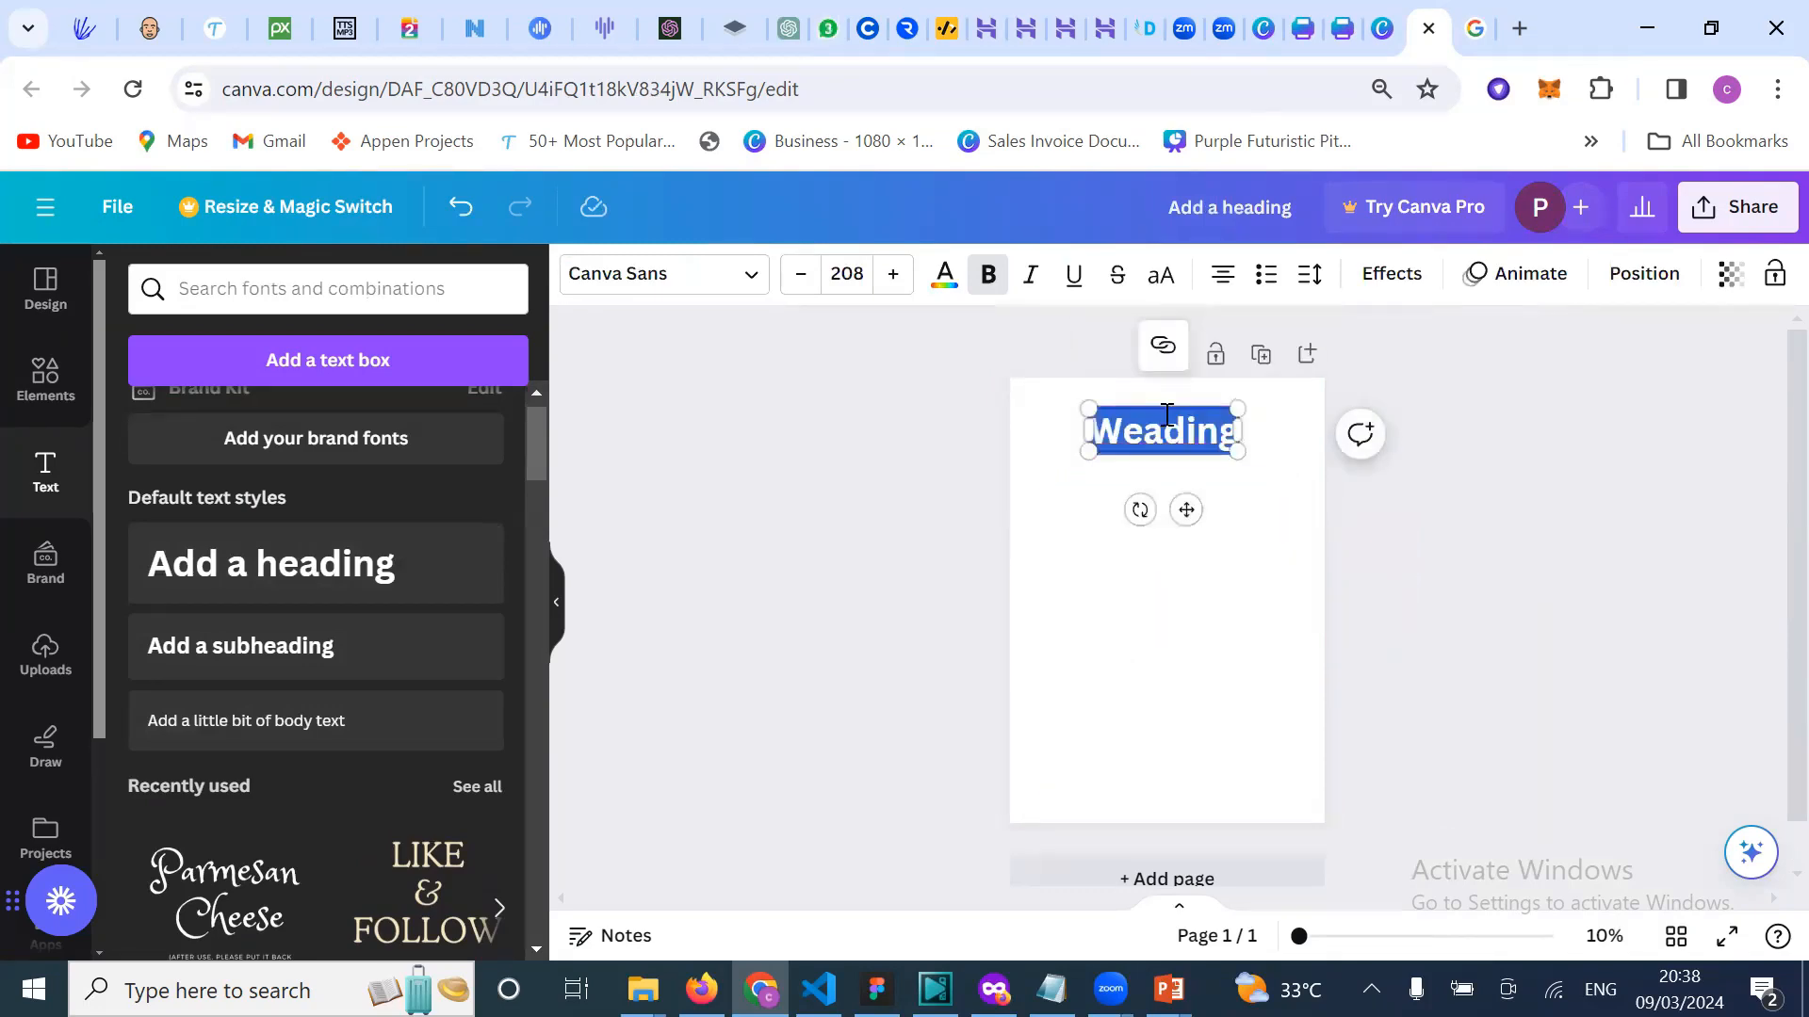
text(Welco)
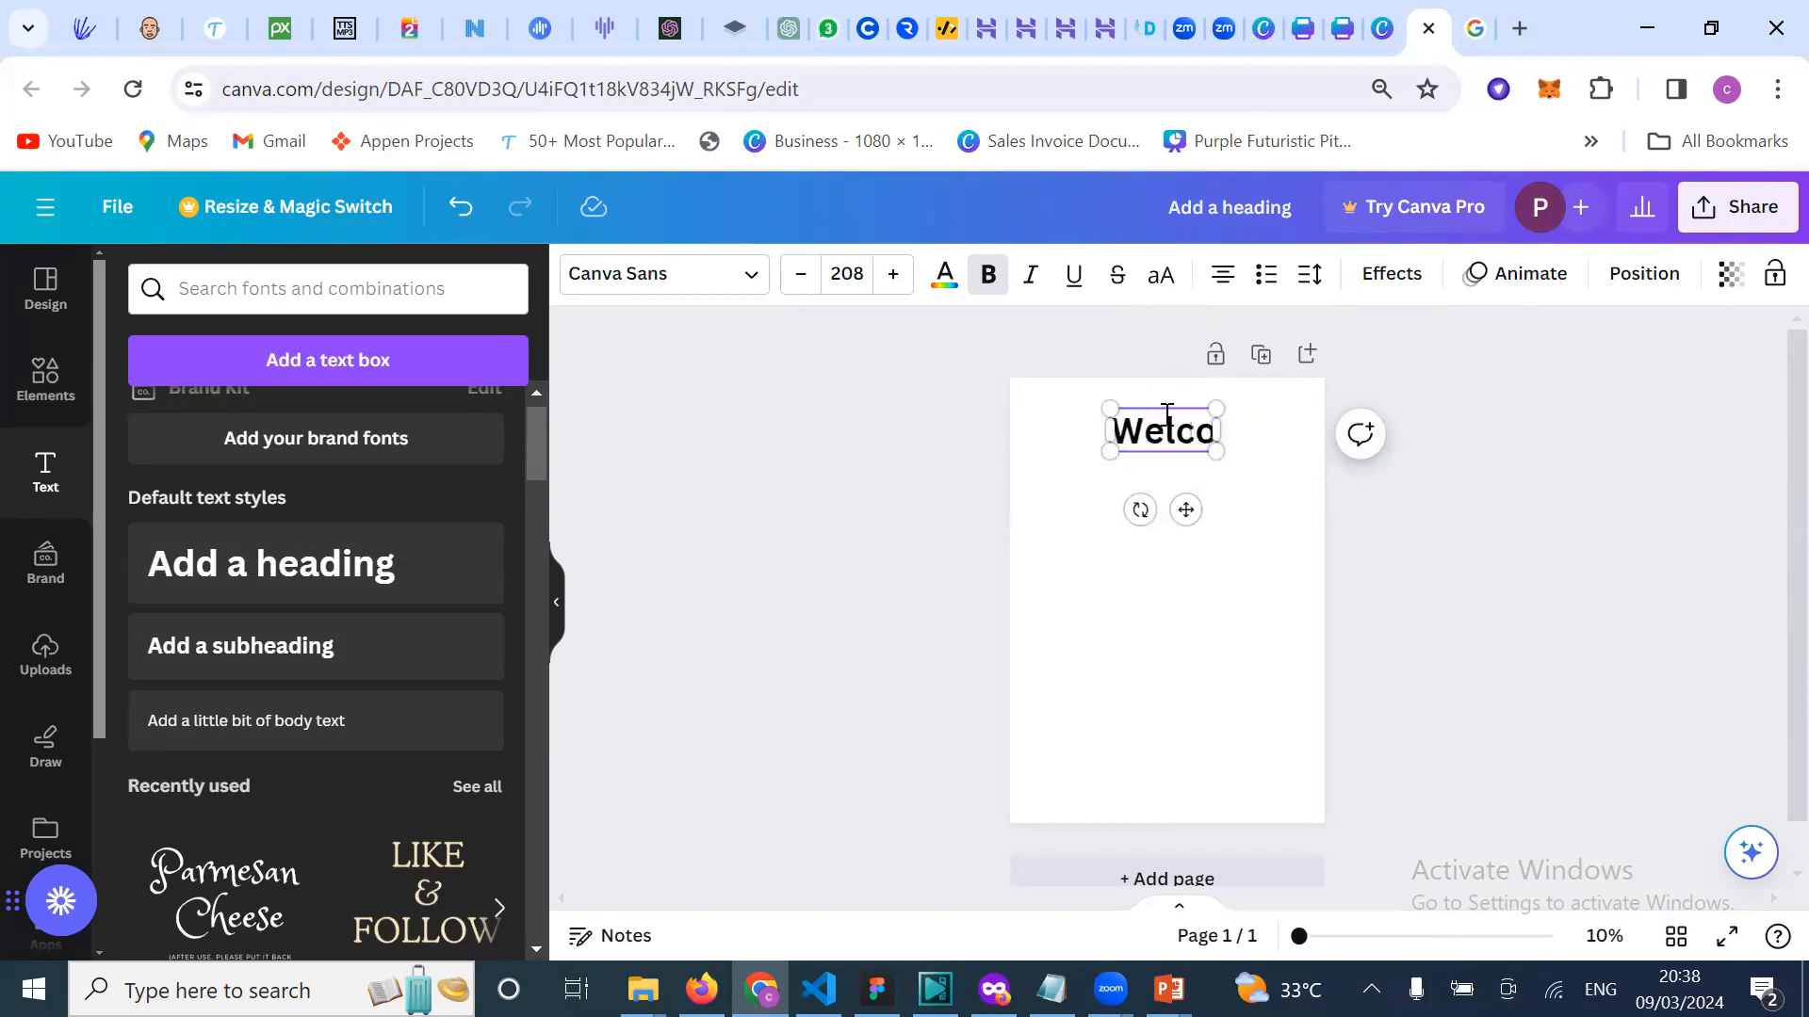
text(me to t)
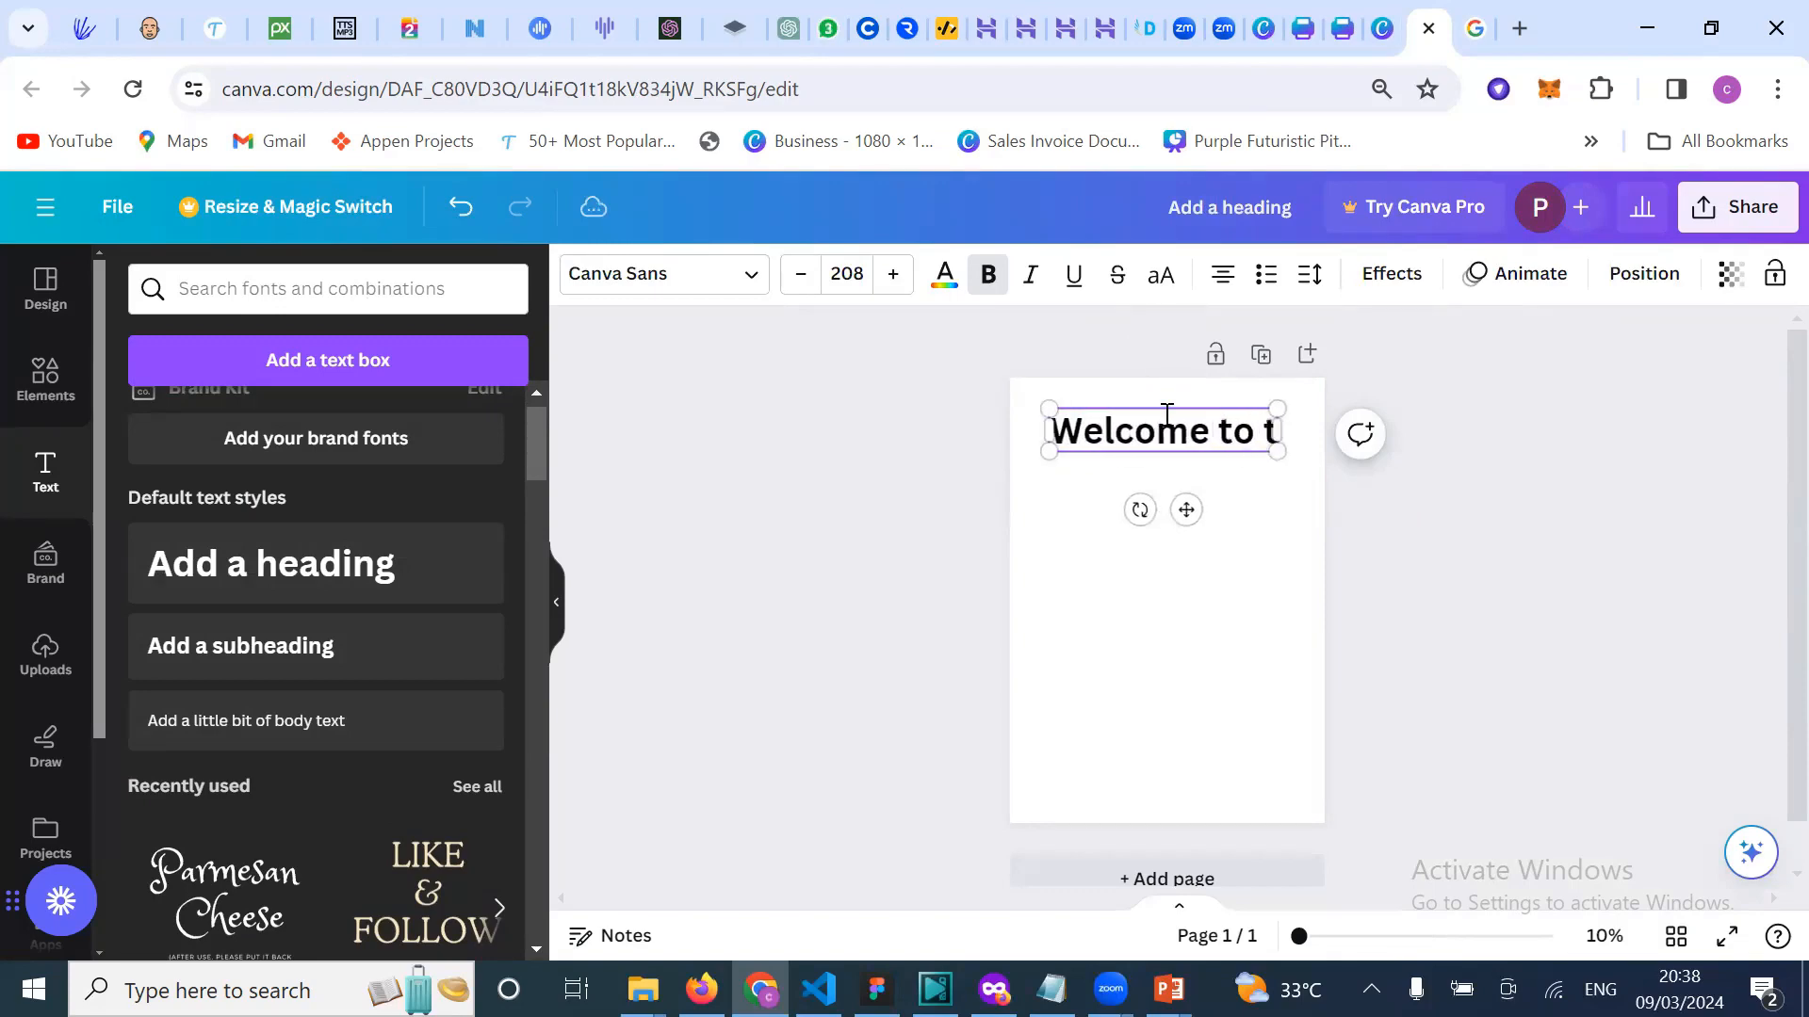
key(BackSpace)
text(desi)
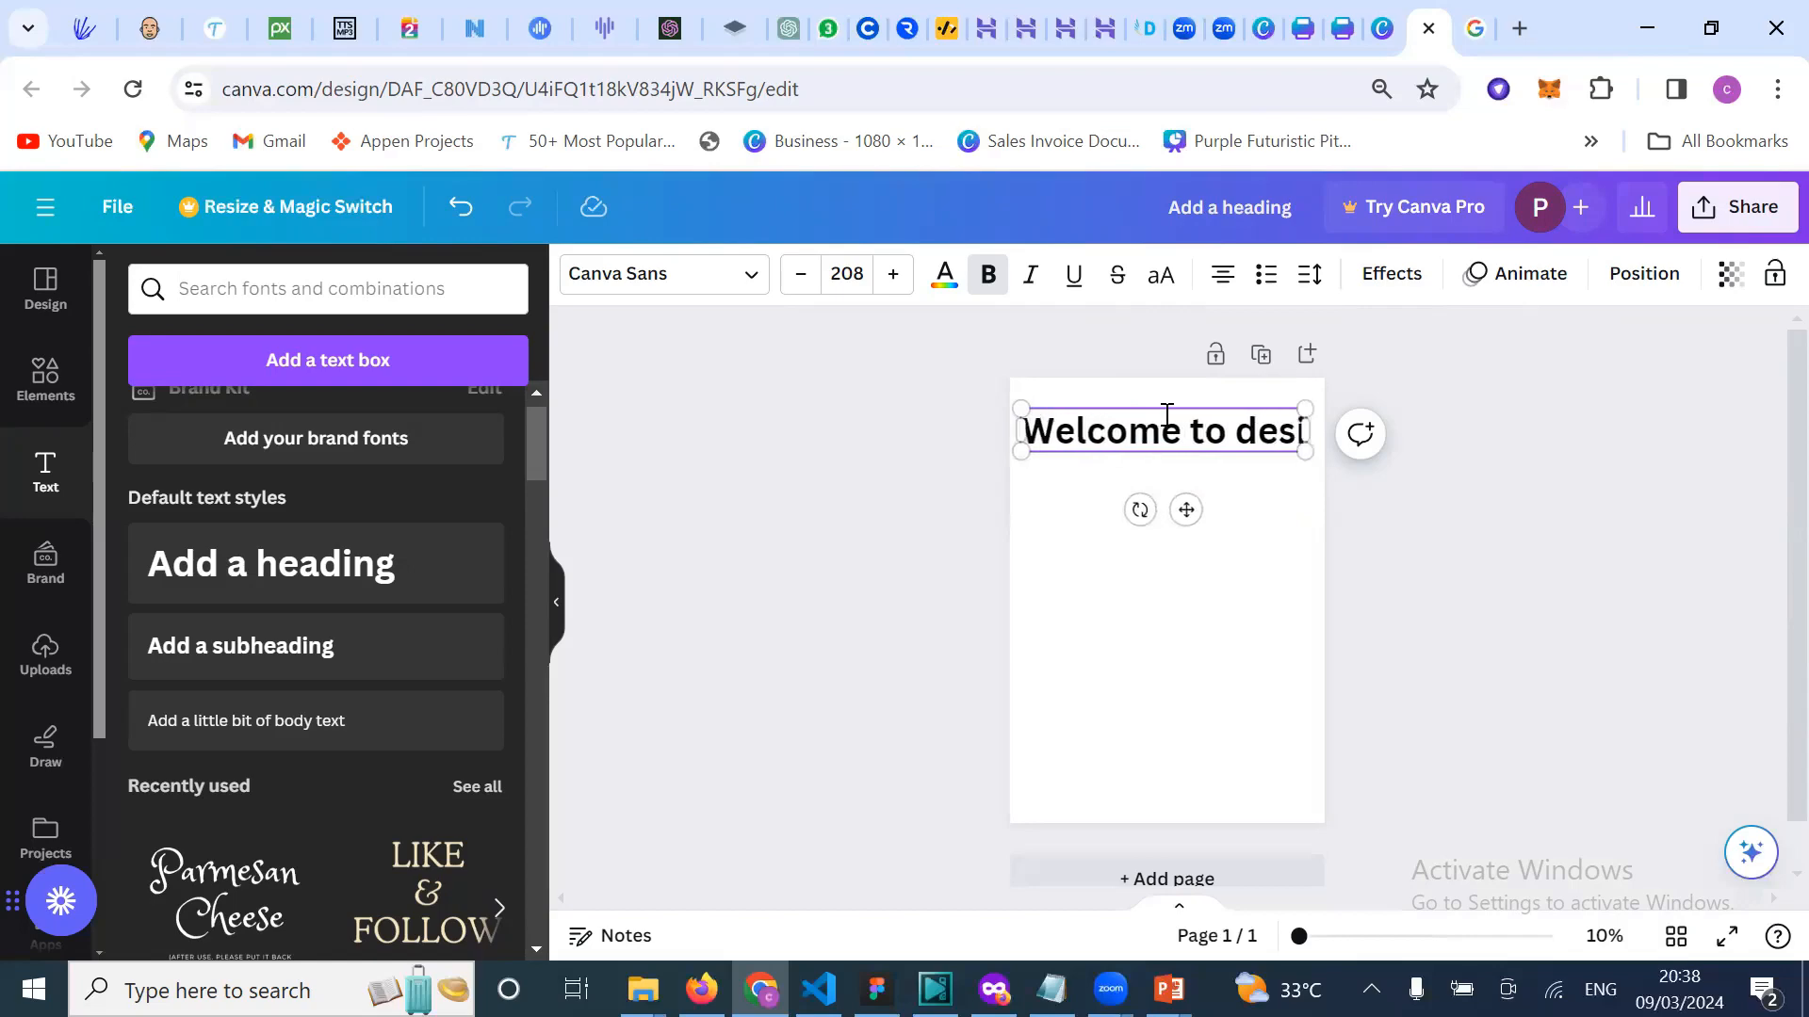
text(gn class)
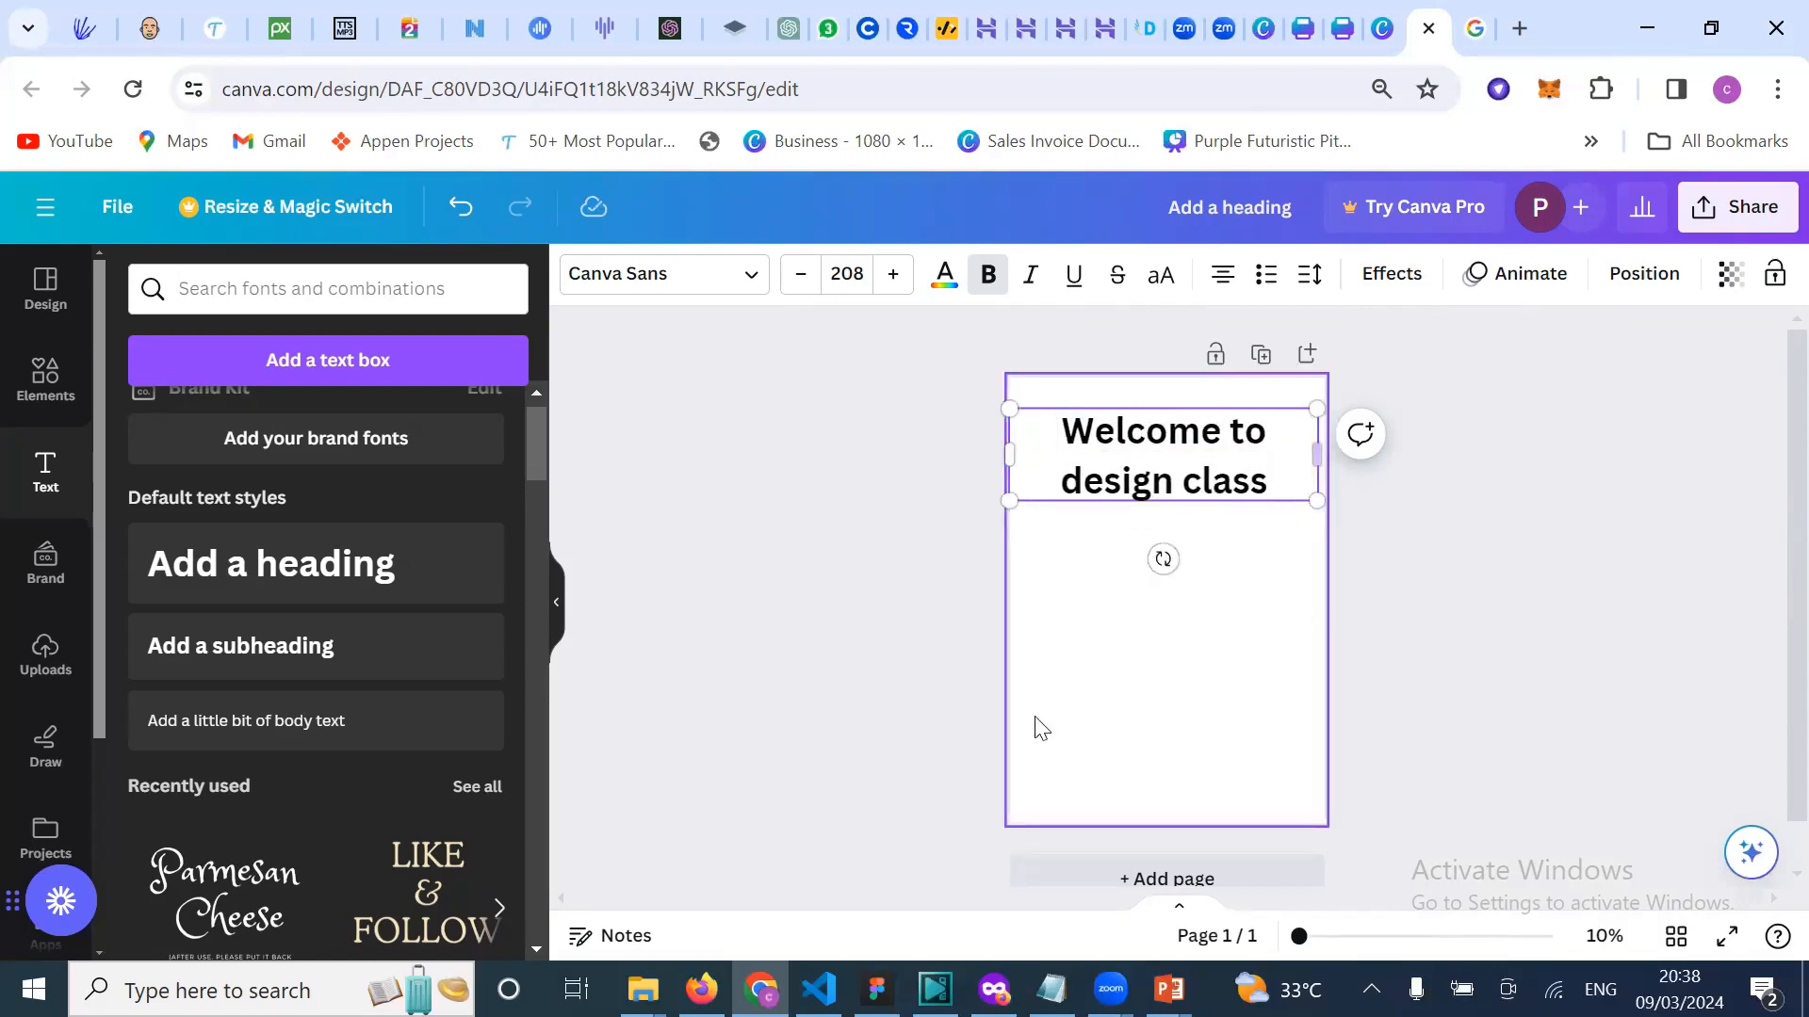
click(887, 712)
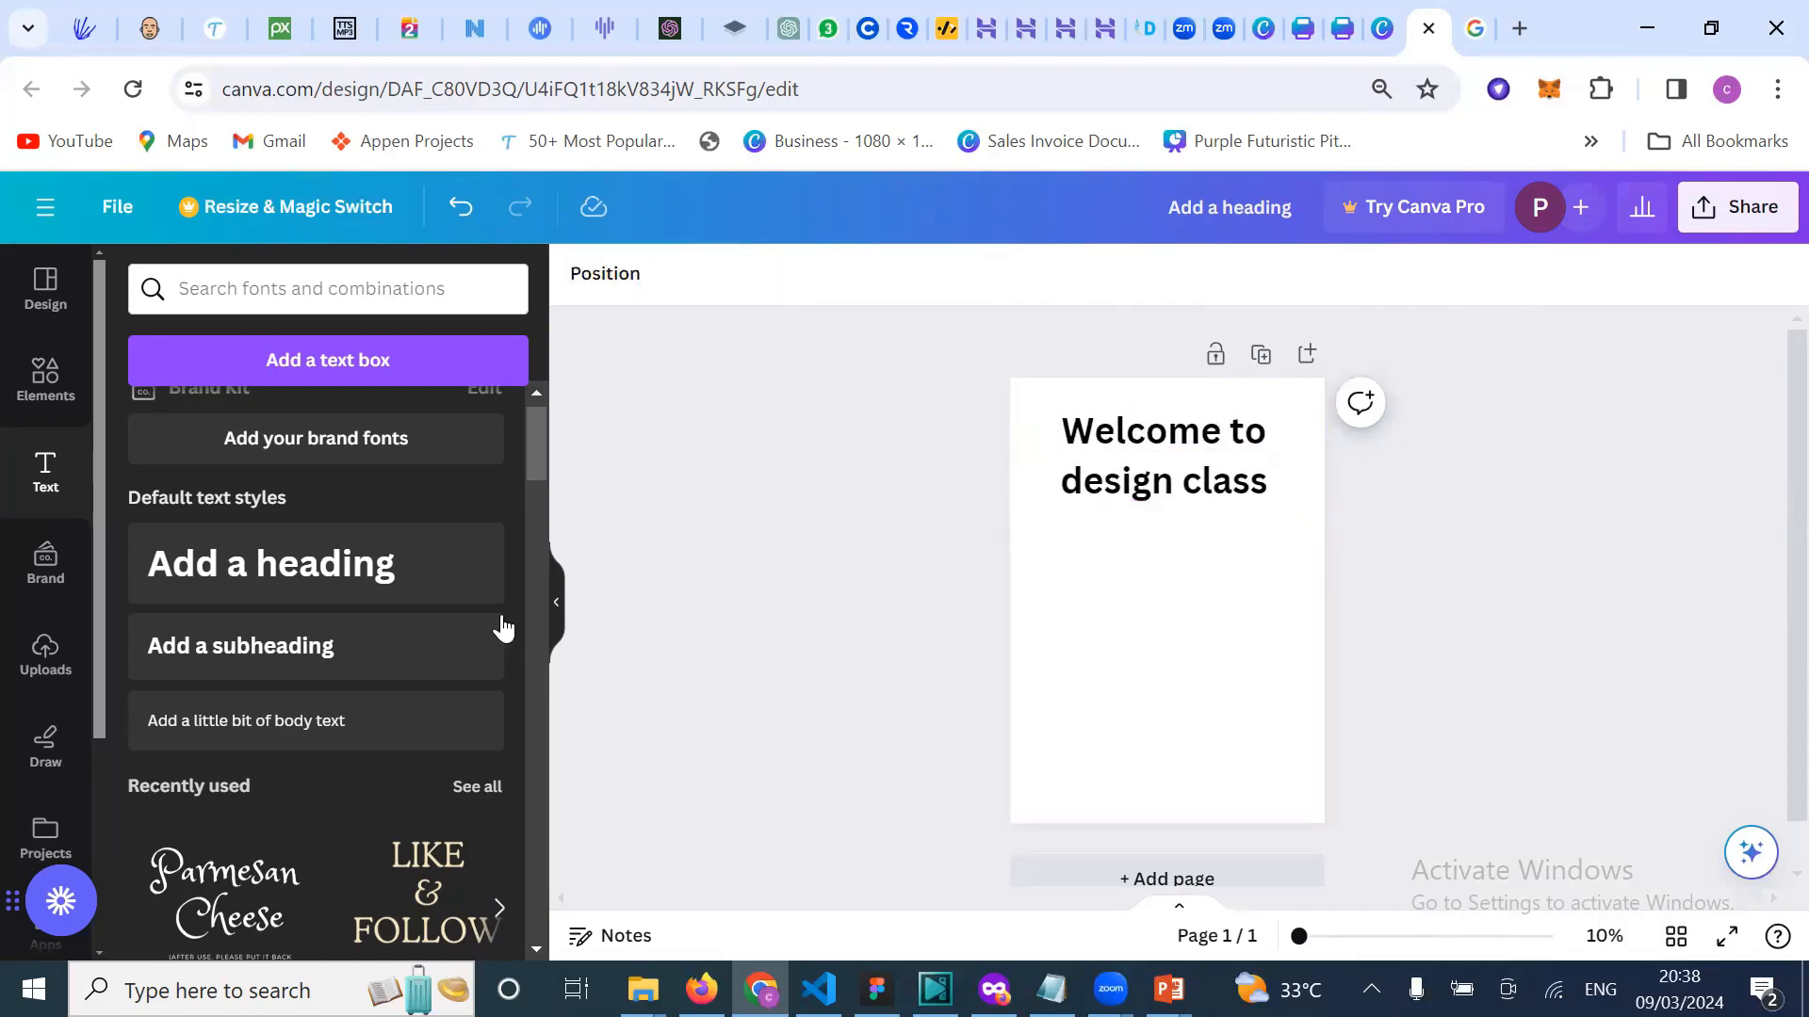
Step: Add a subheading reading 'Hope you are enjoying the class', correcting the typos
click(333, 650)
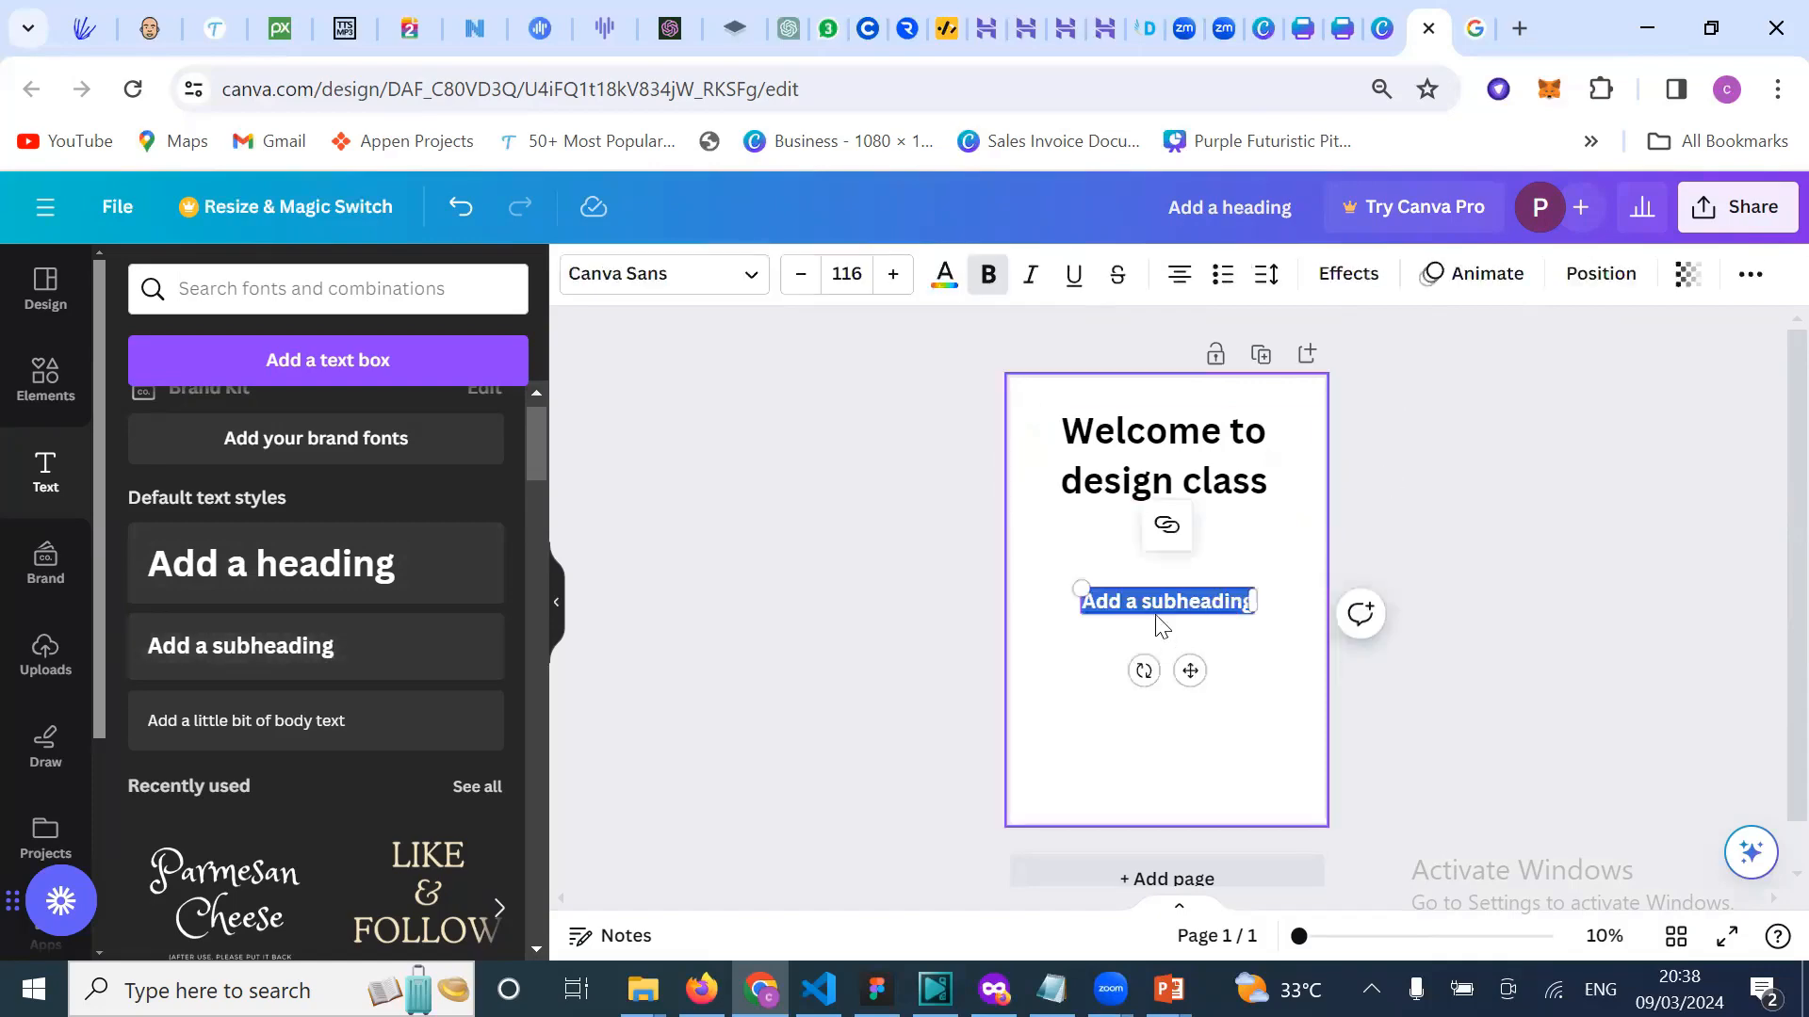
text(Hop)
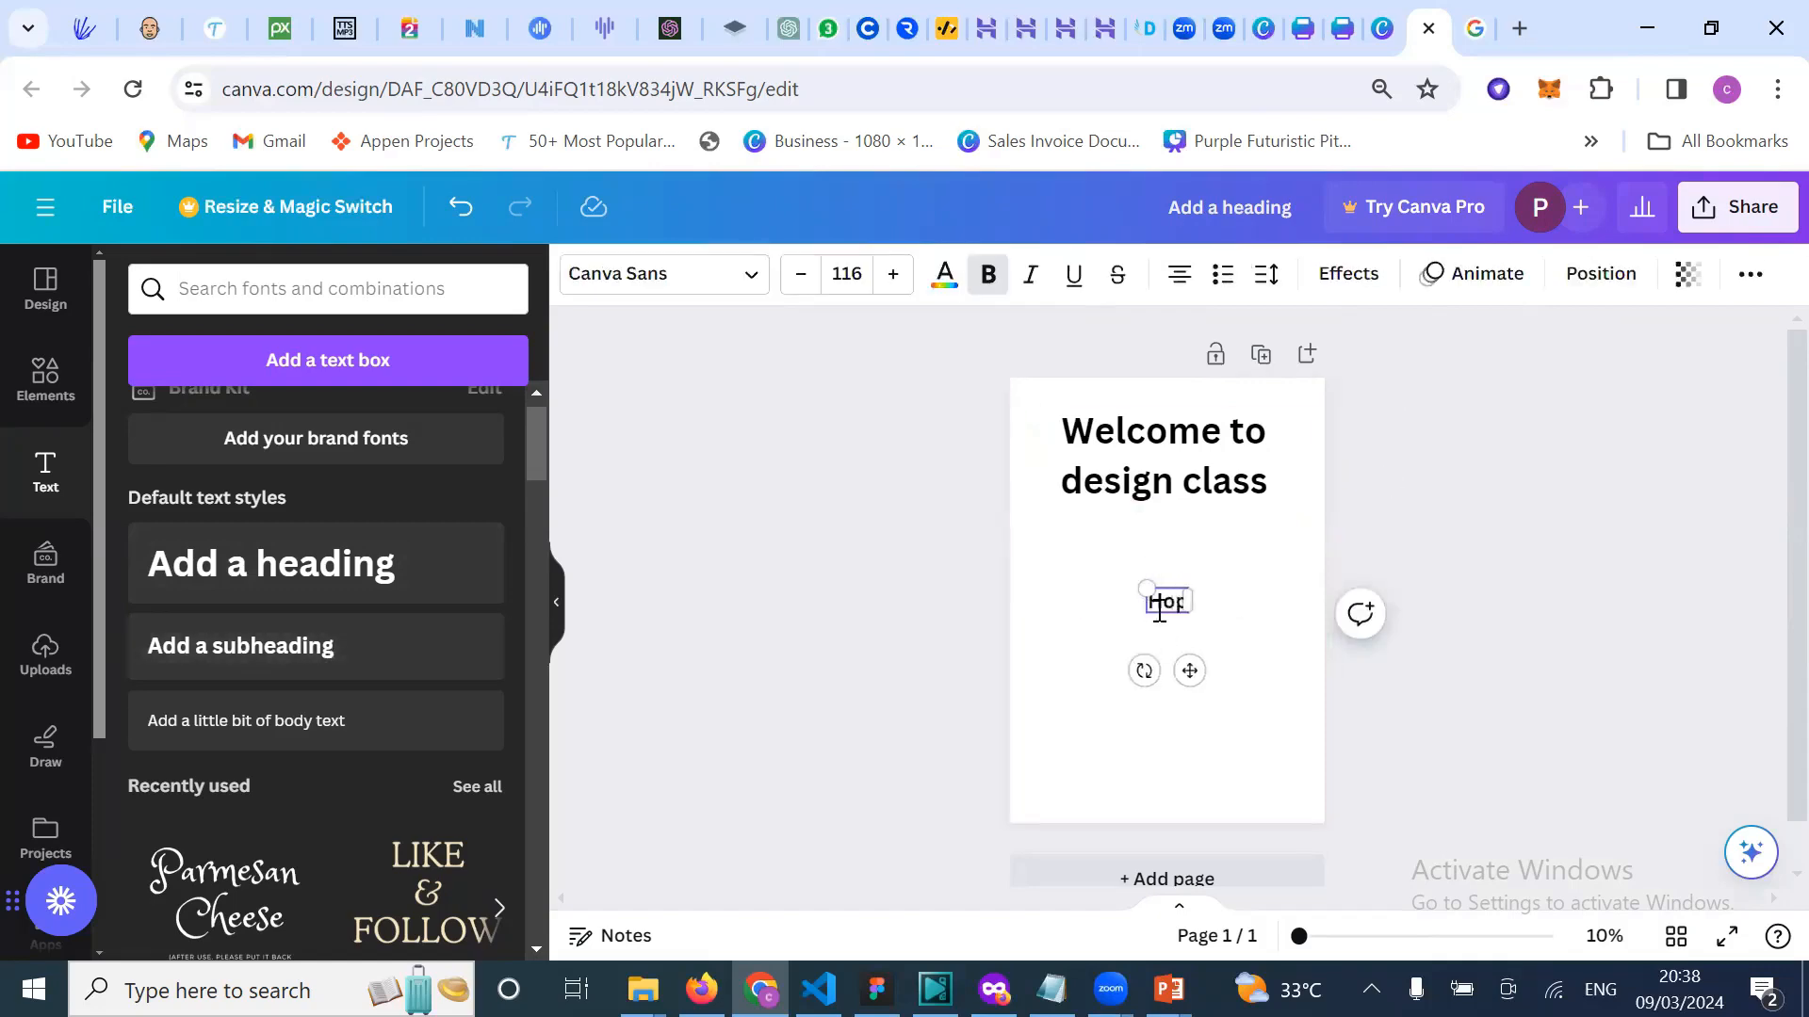
text(e you ar)
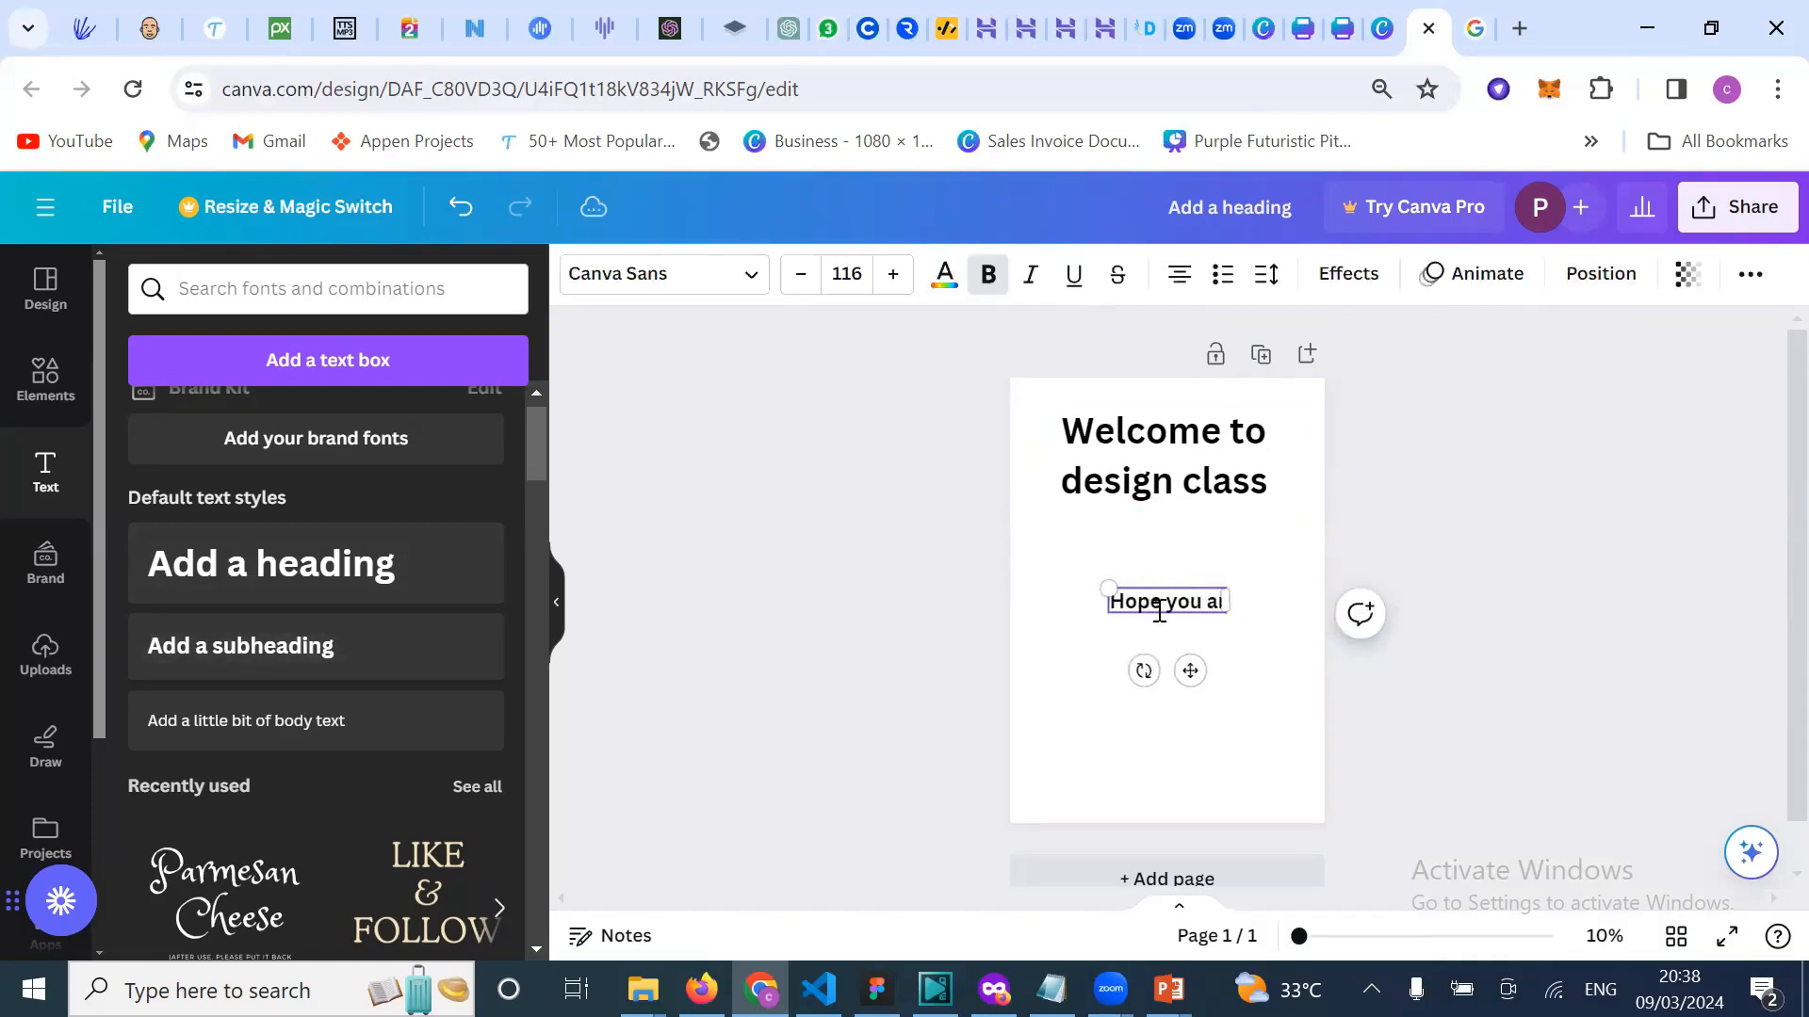
text(e enjoin)
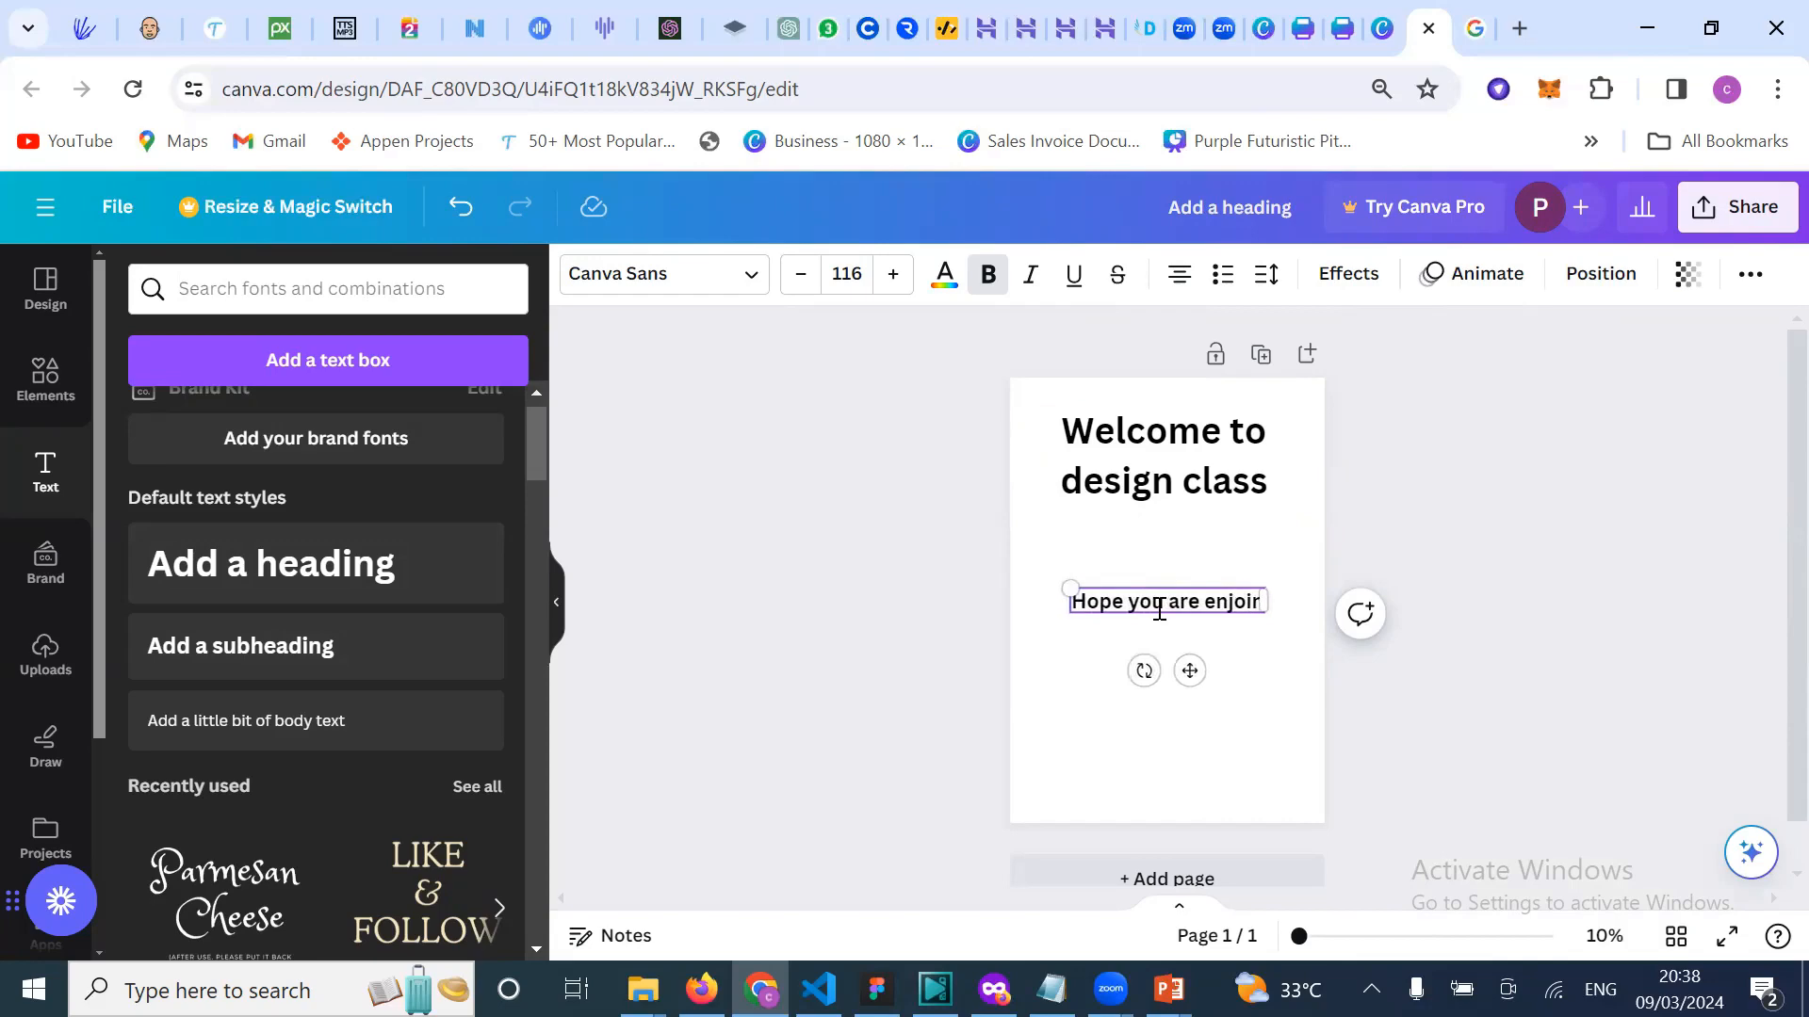
key(BackSpace)
key(BackSpace)
text(i)
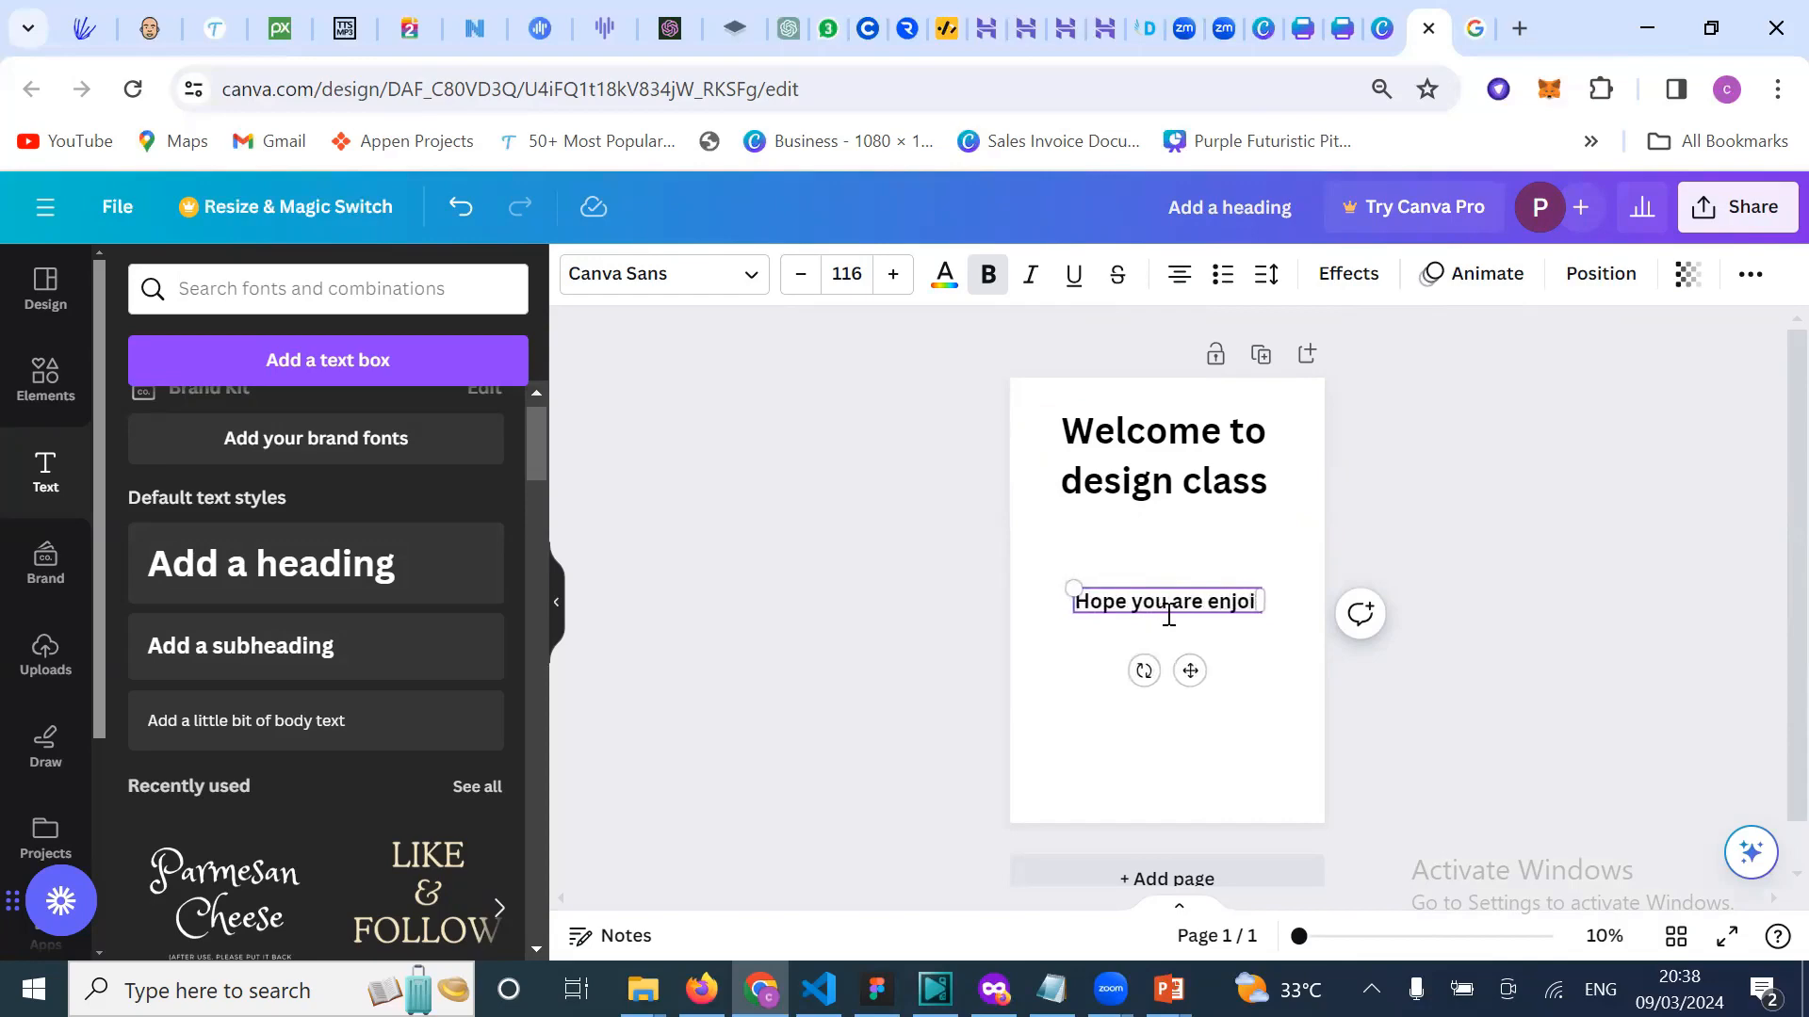
text(ining the class)
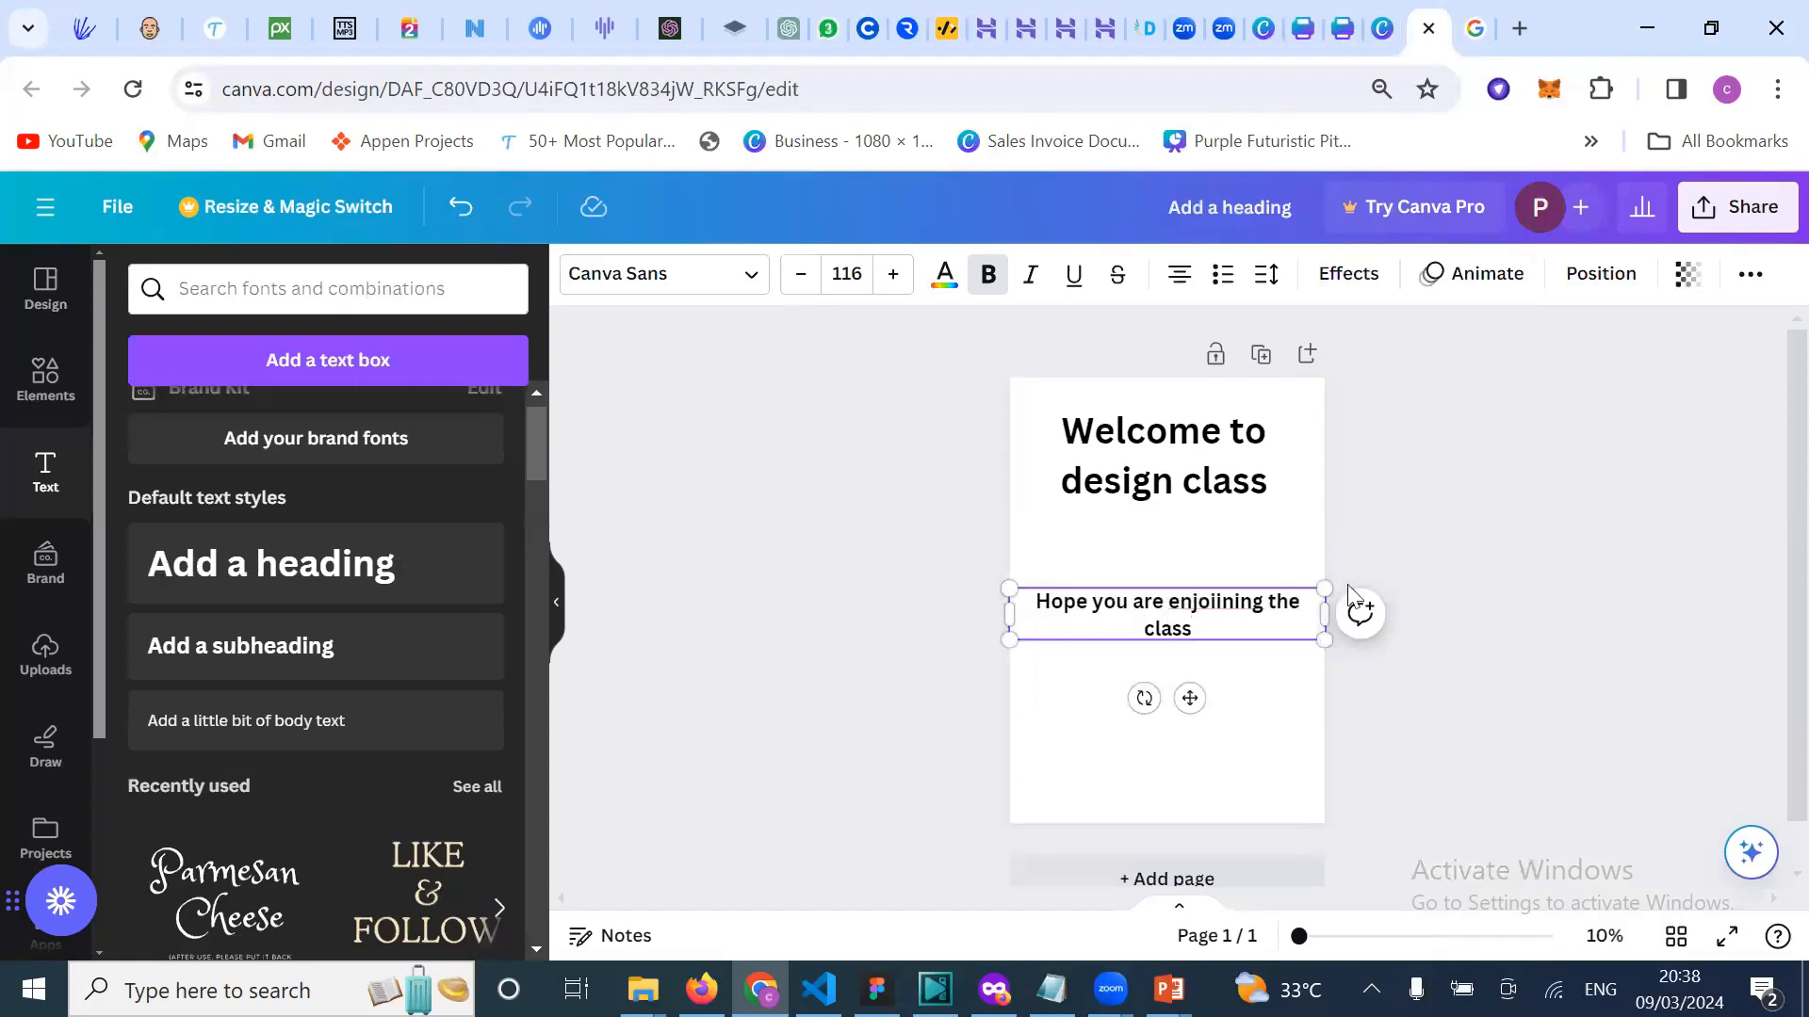
drag(1197, 603, 1206, 602)
click(1216, 603)
key(BackSpace)
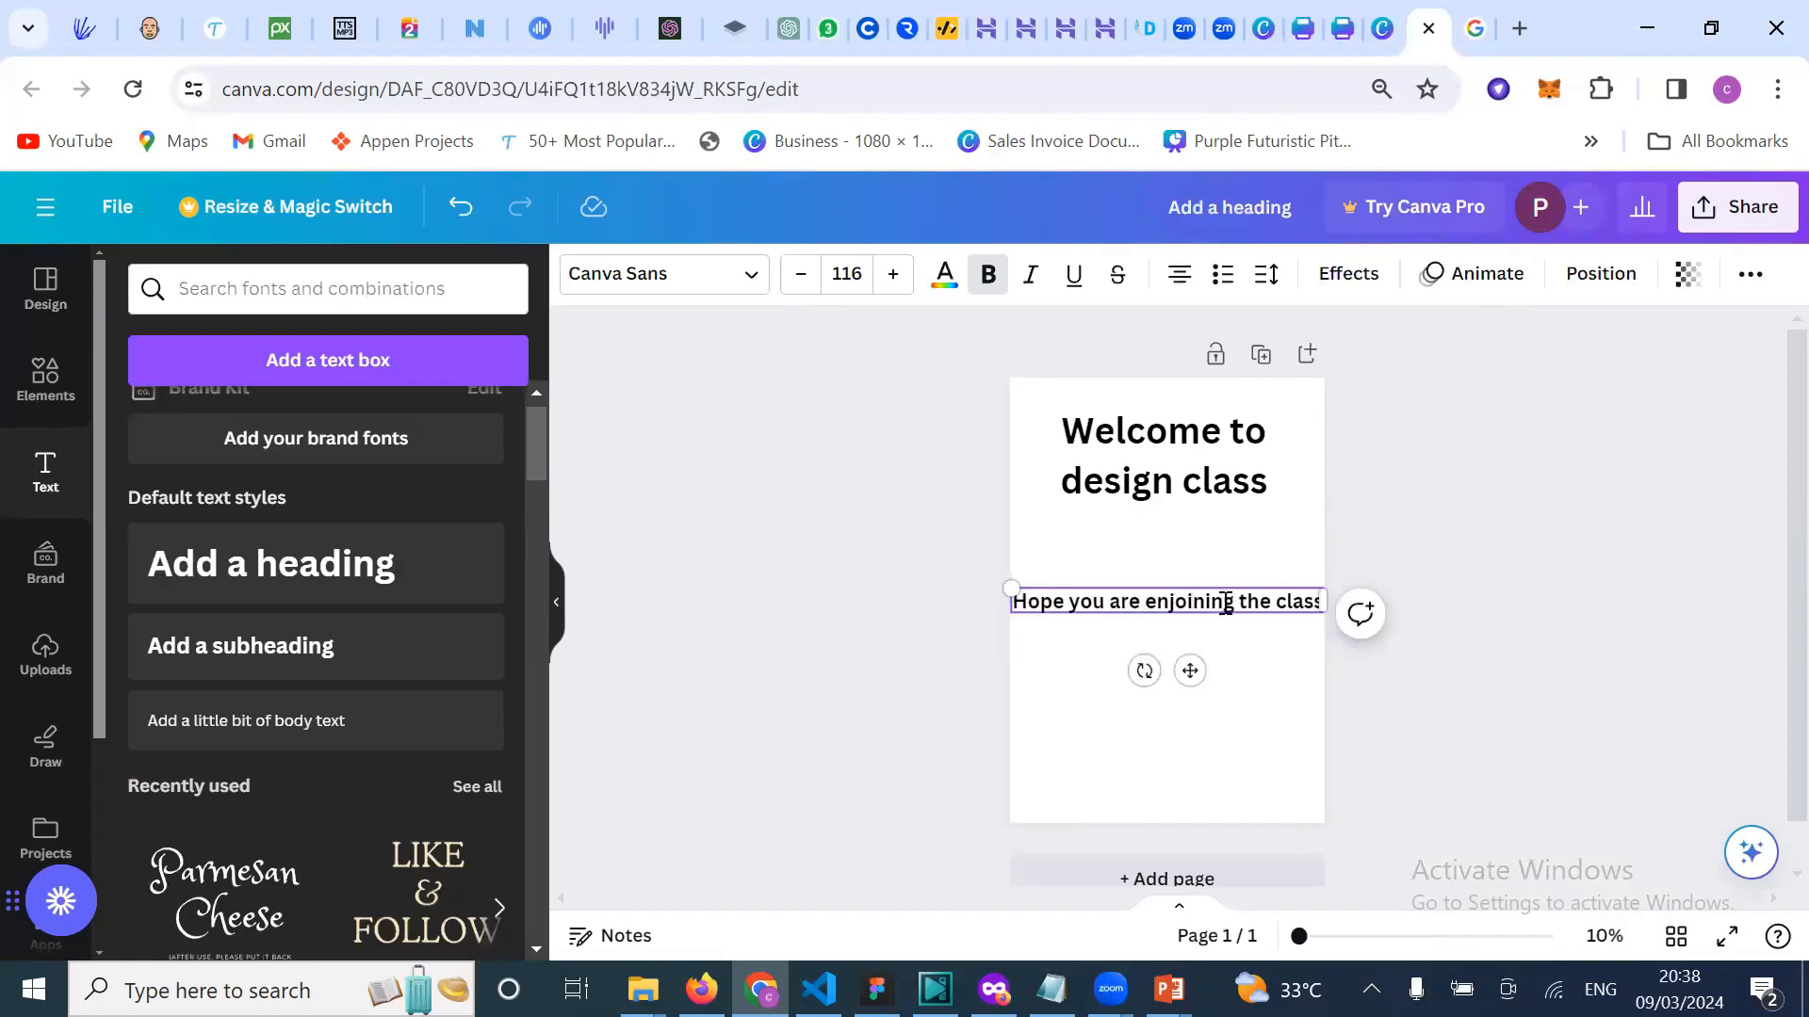
key(BackSpace)
text(y)
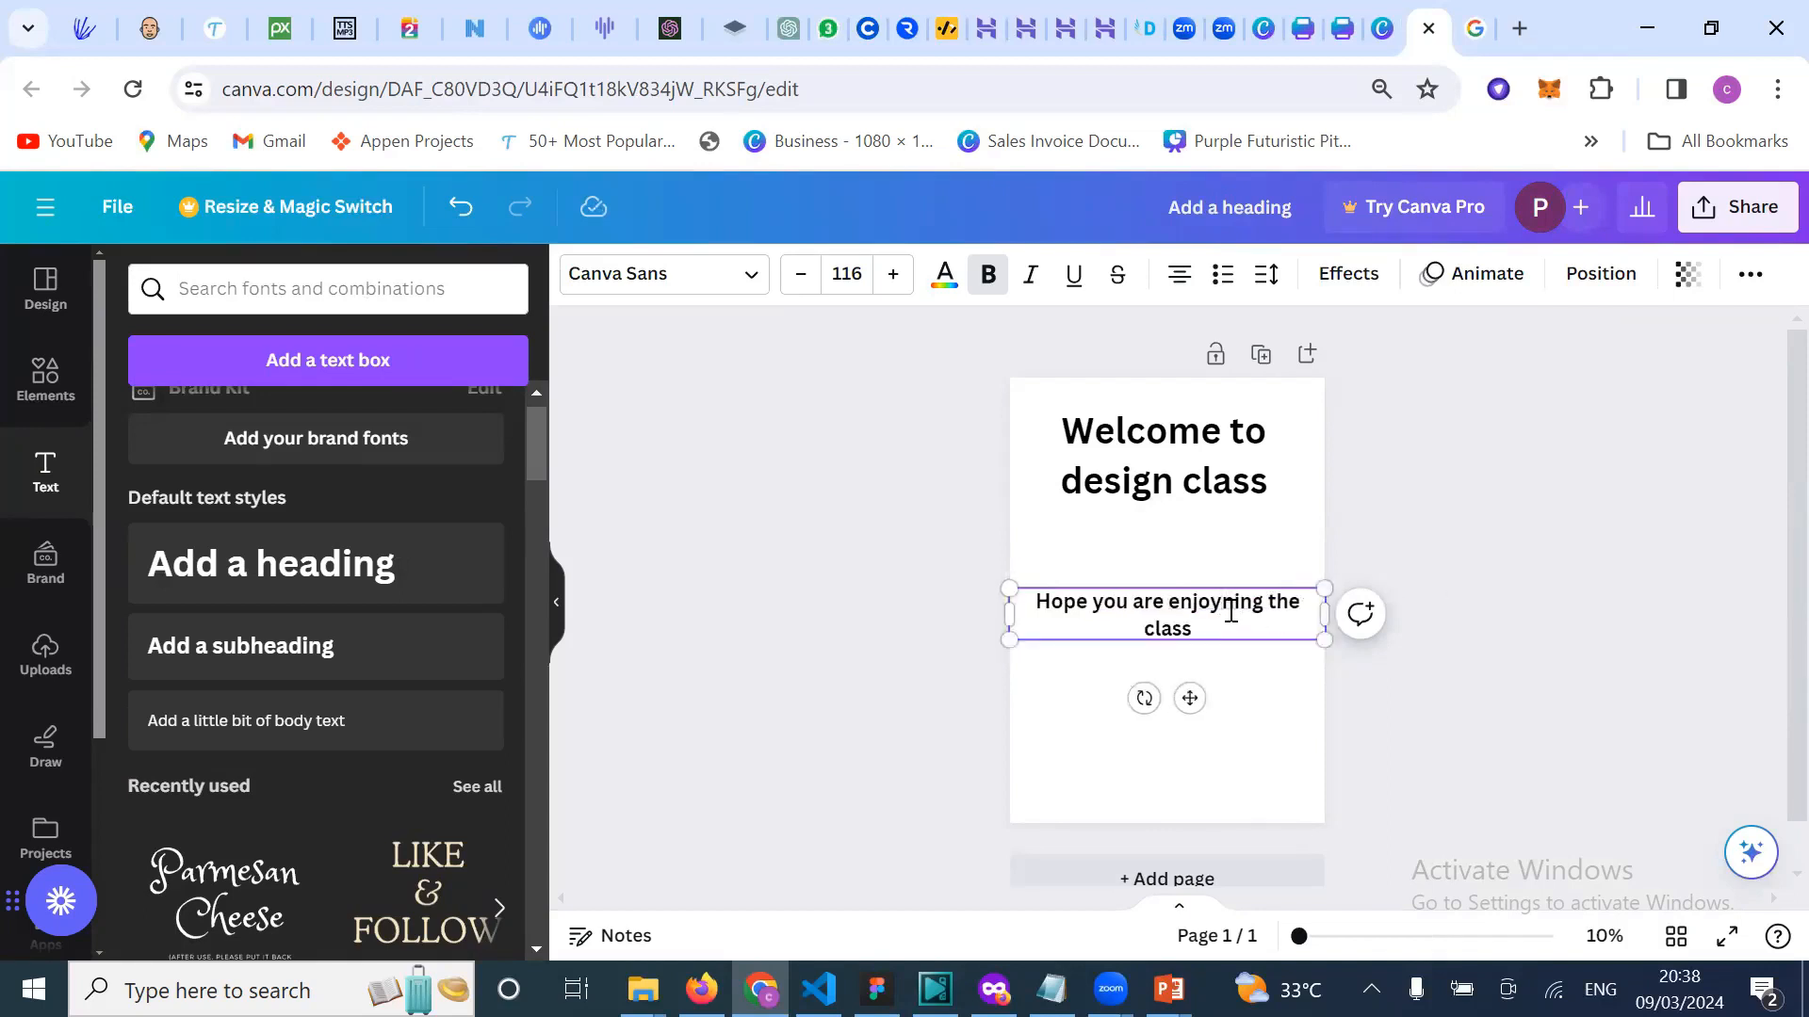
key(Delete)
Step: Narrow the subheading to wrap onto two lines and centre it on the page
click(1499, 561)
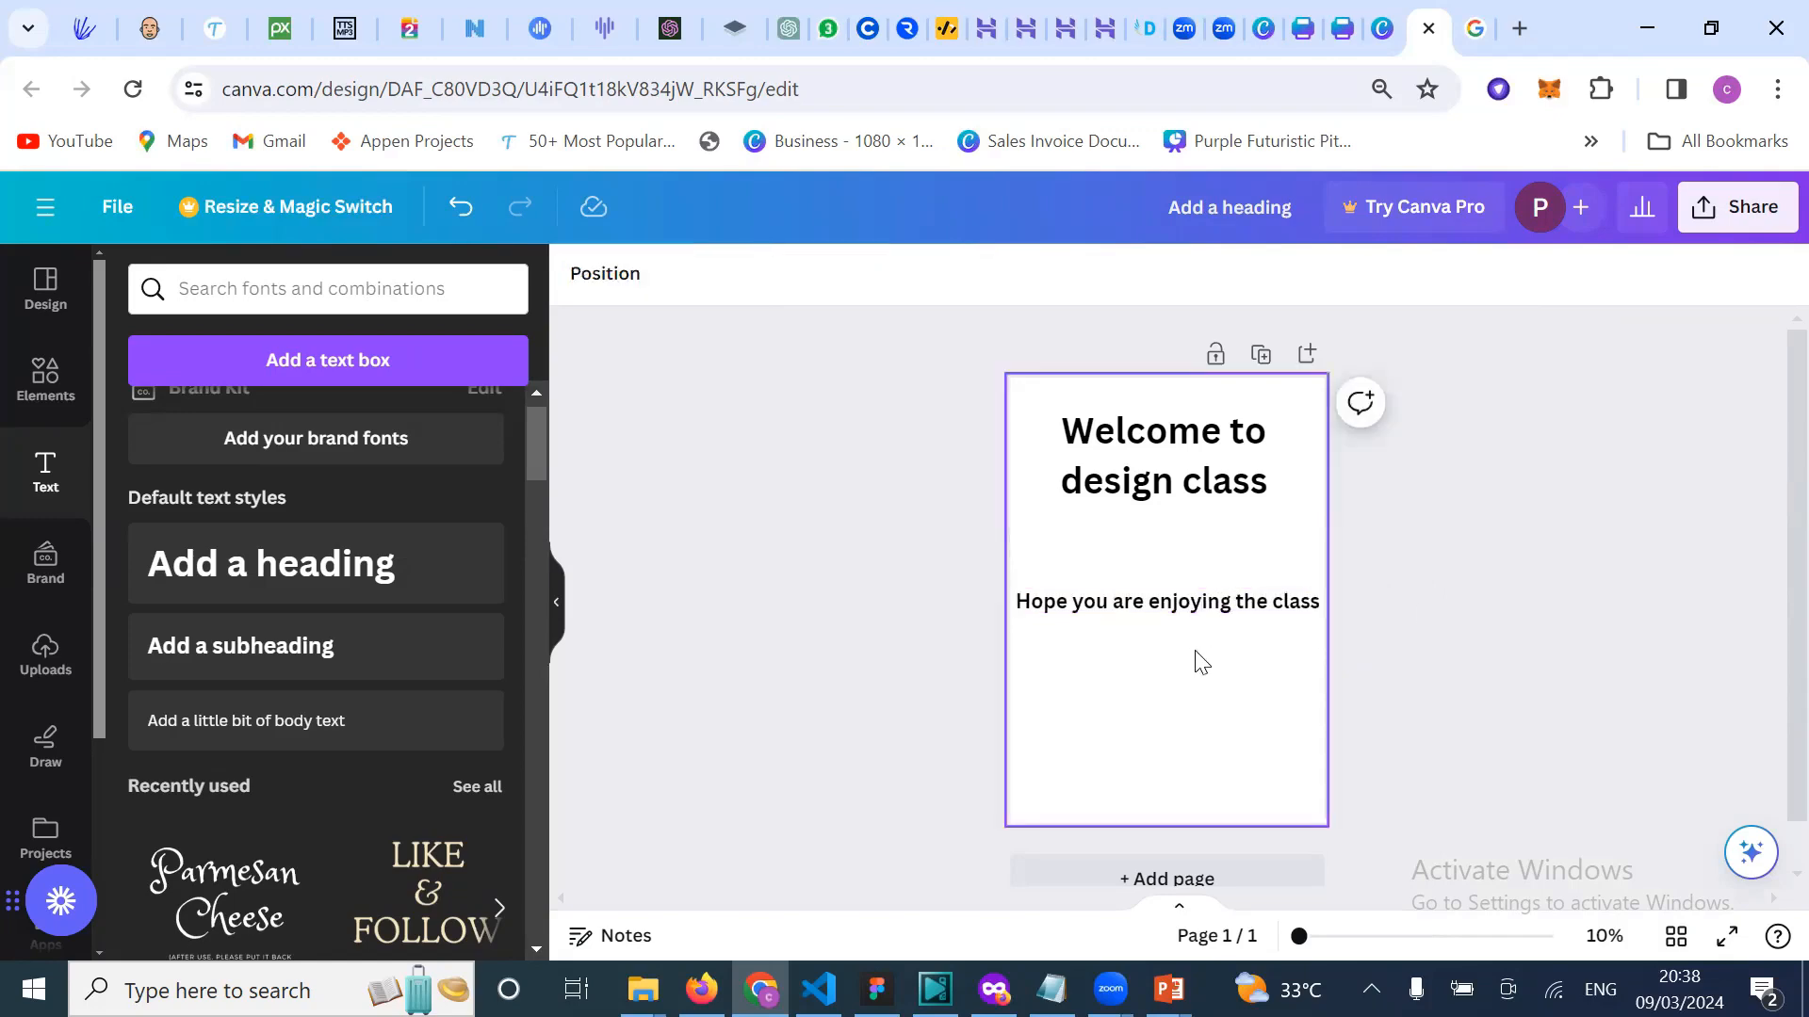
click(1031, 608)
drag(1011, 597, 1144, 546)
click(1572, 551)
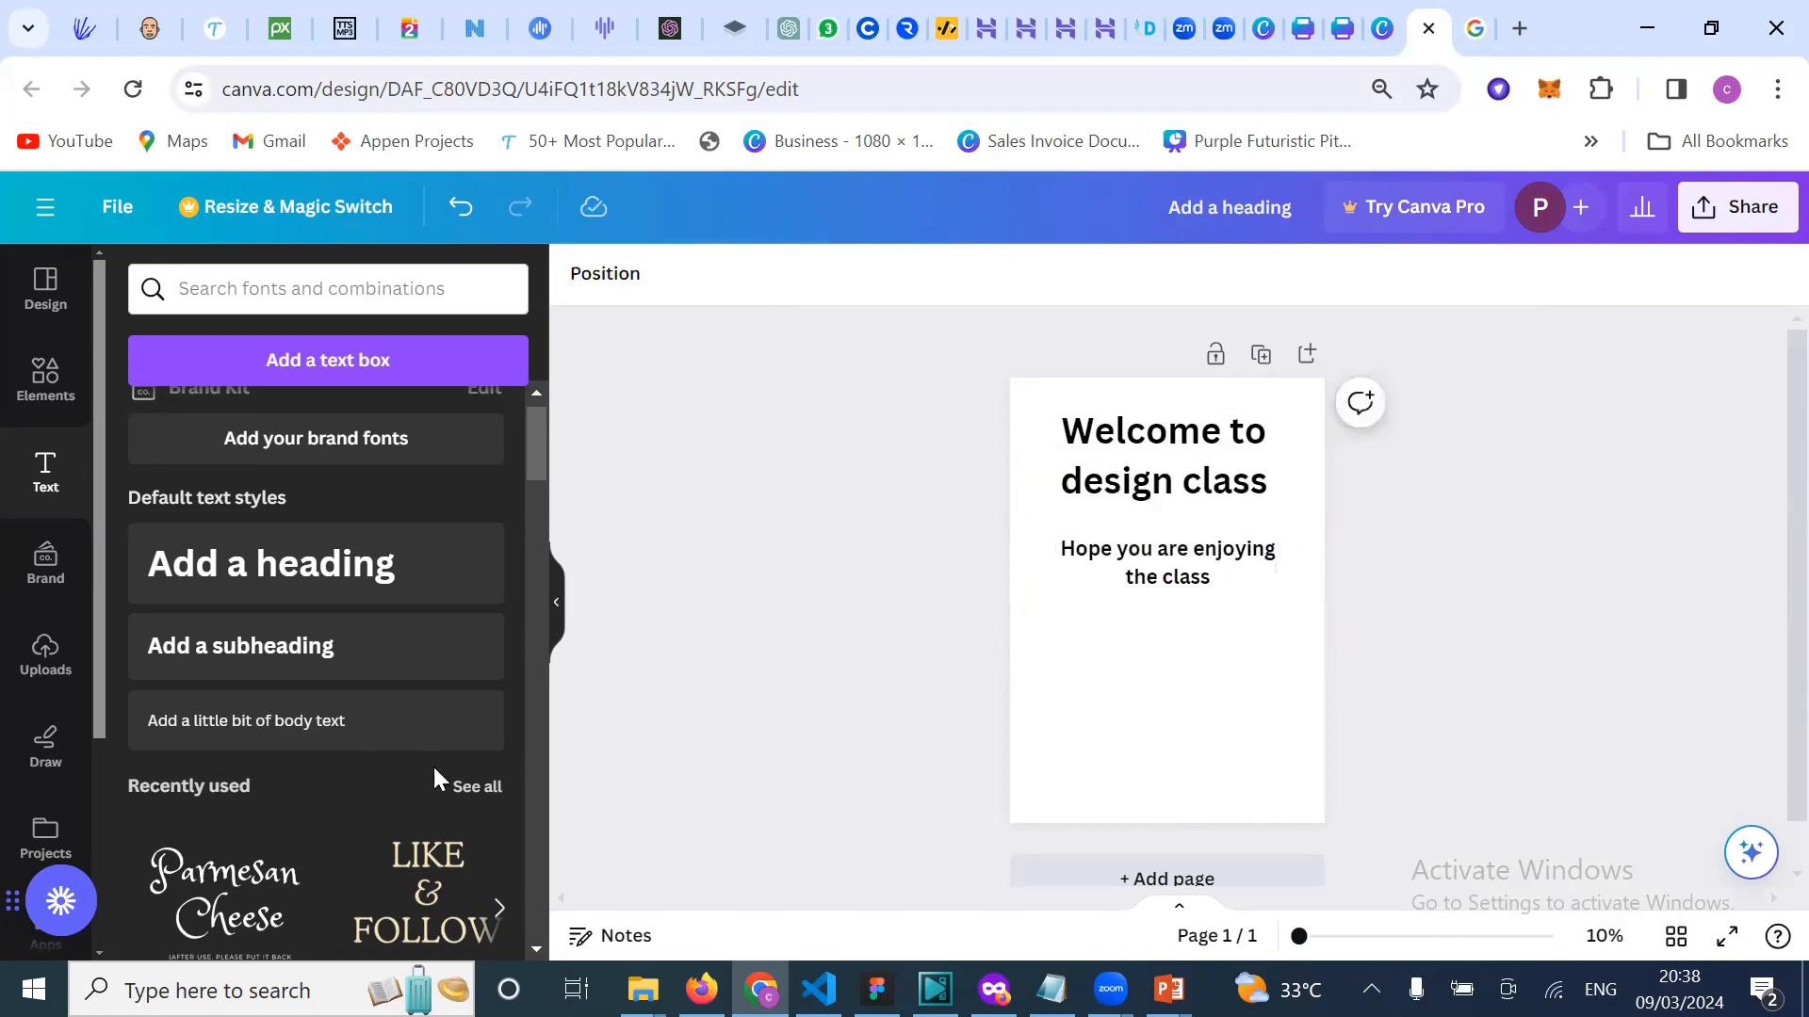
Step: Add a body-text box, and copy the Adobe snippet on A4 resolution from Google
click(339, 731)
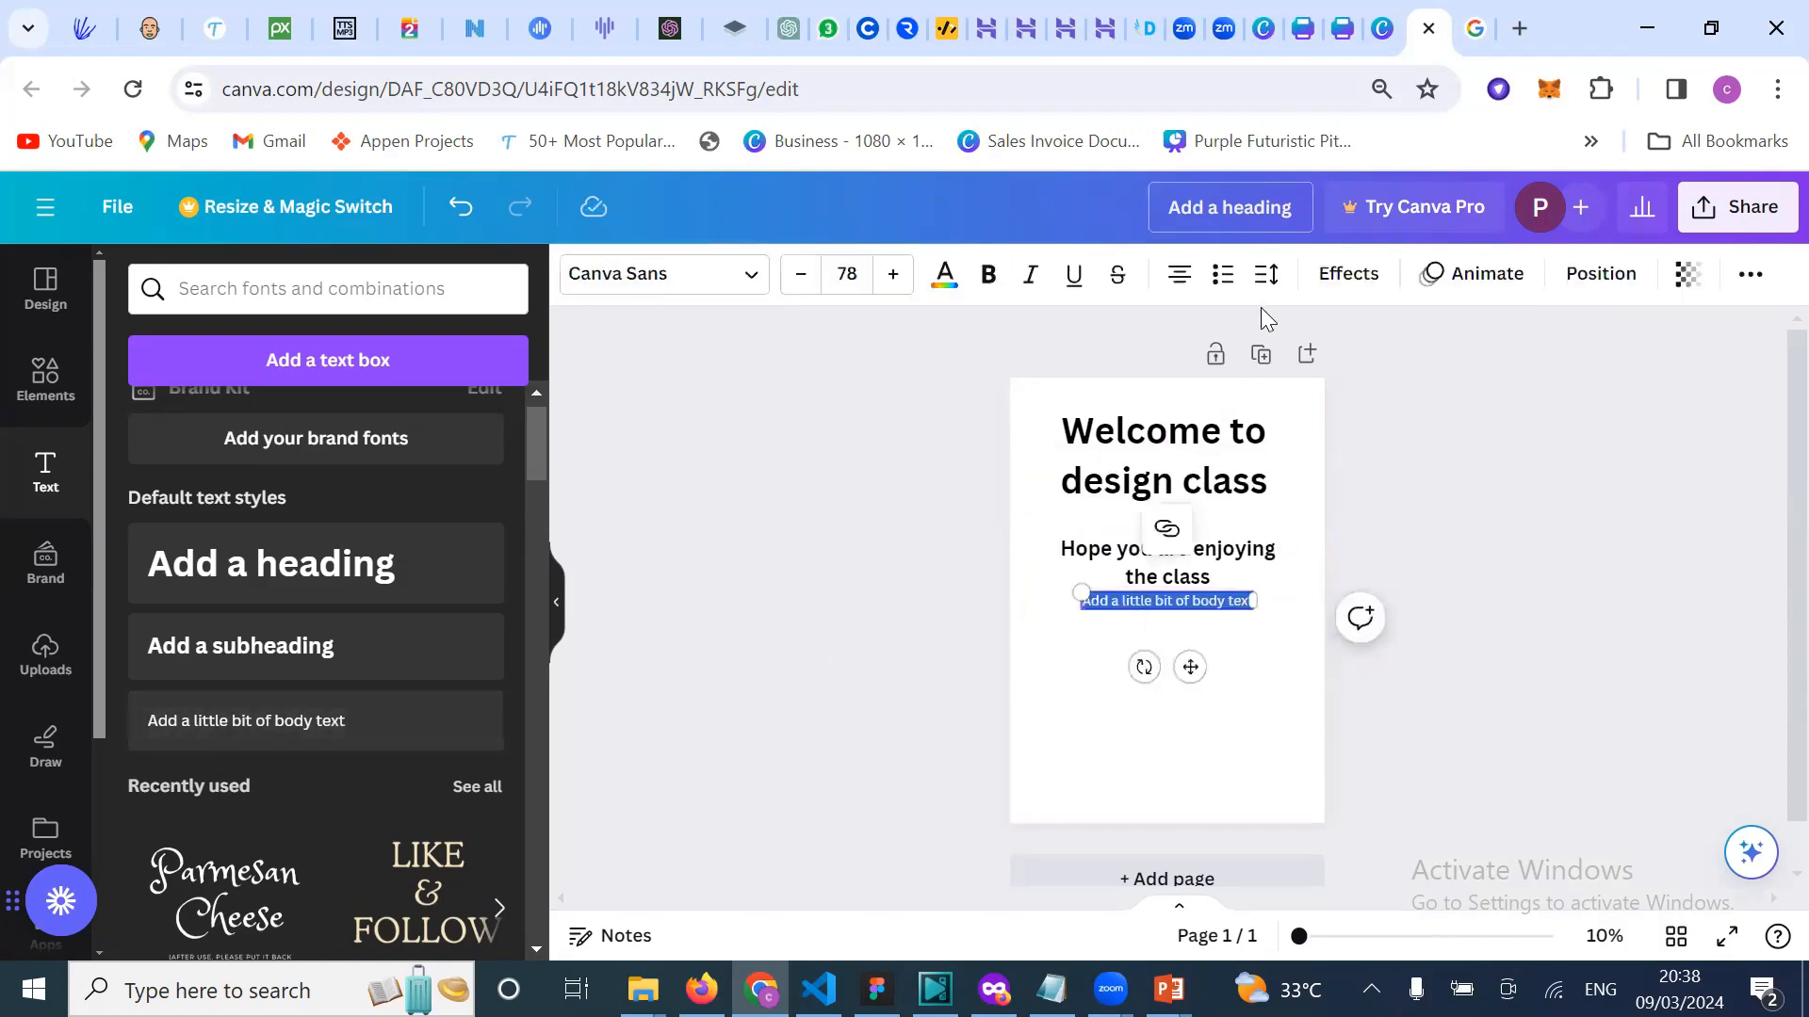
key(ctrl+Tab)
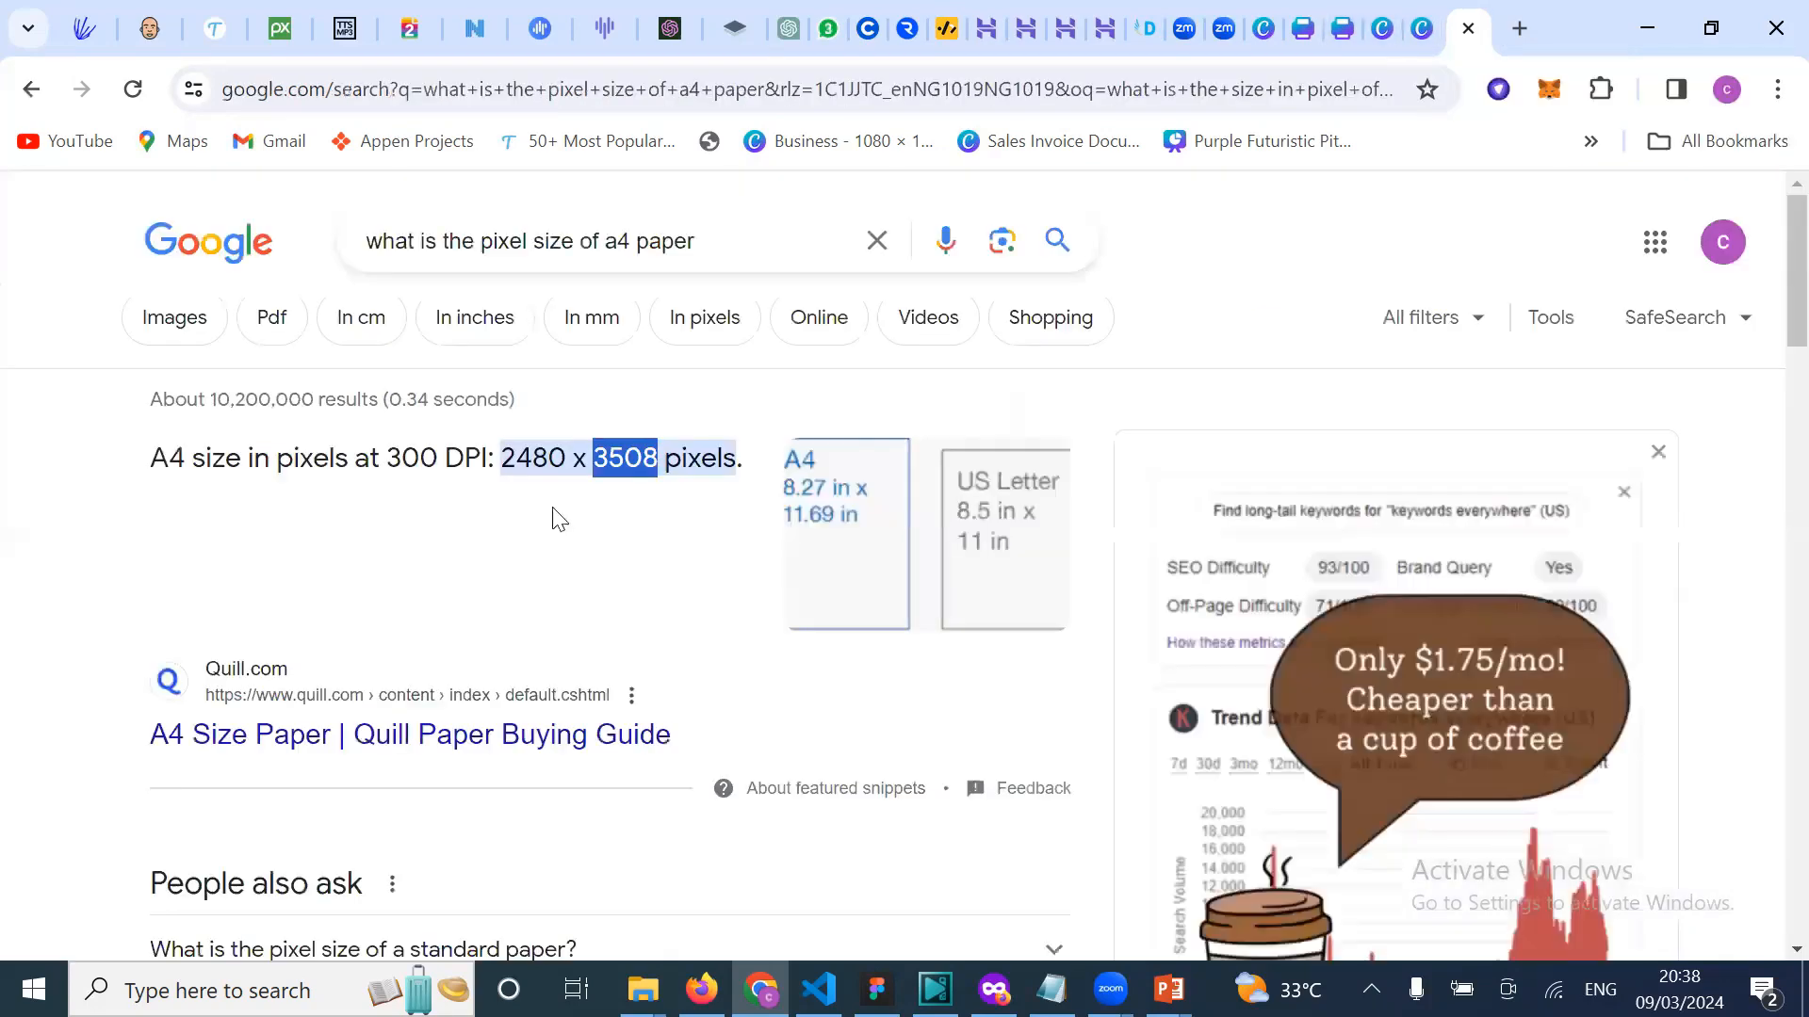
scroll(541, 735, down, 6)
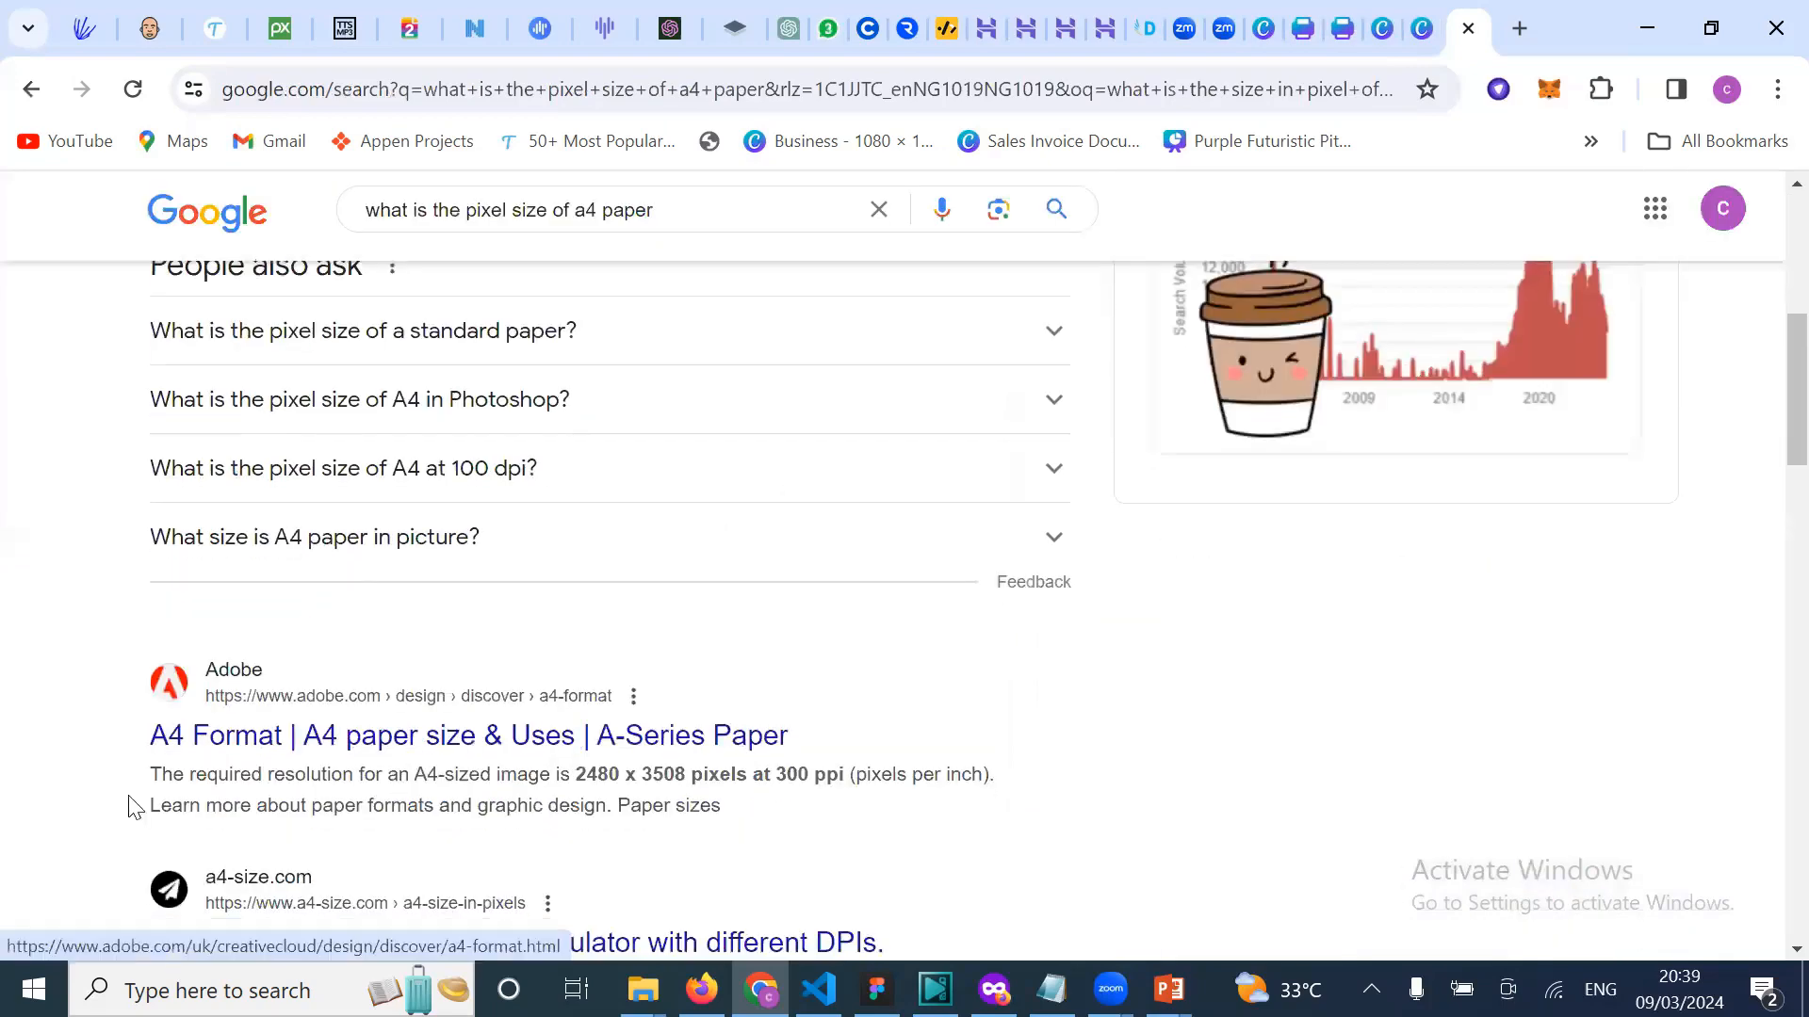
drag(143, 794, 721, 812)
key(ctrl+c)
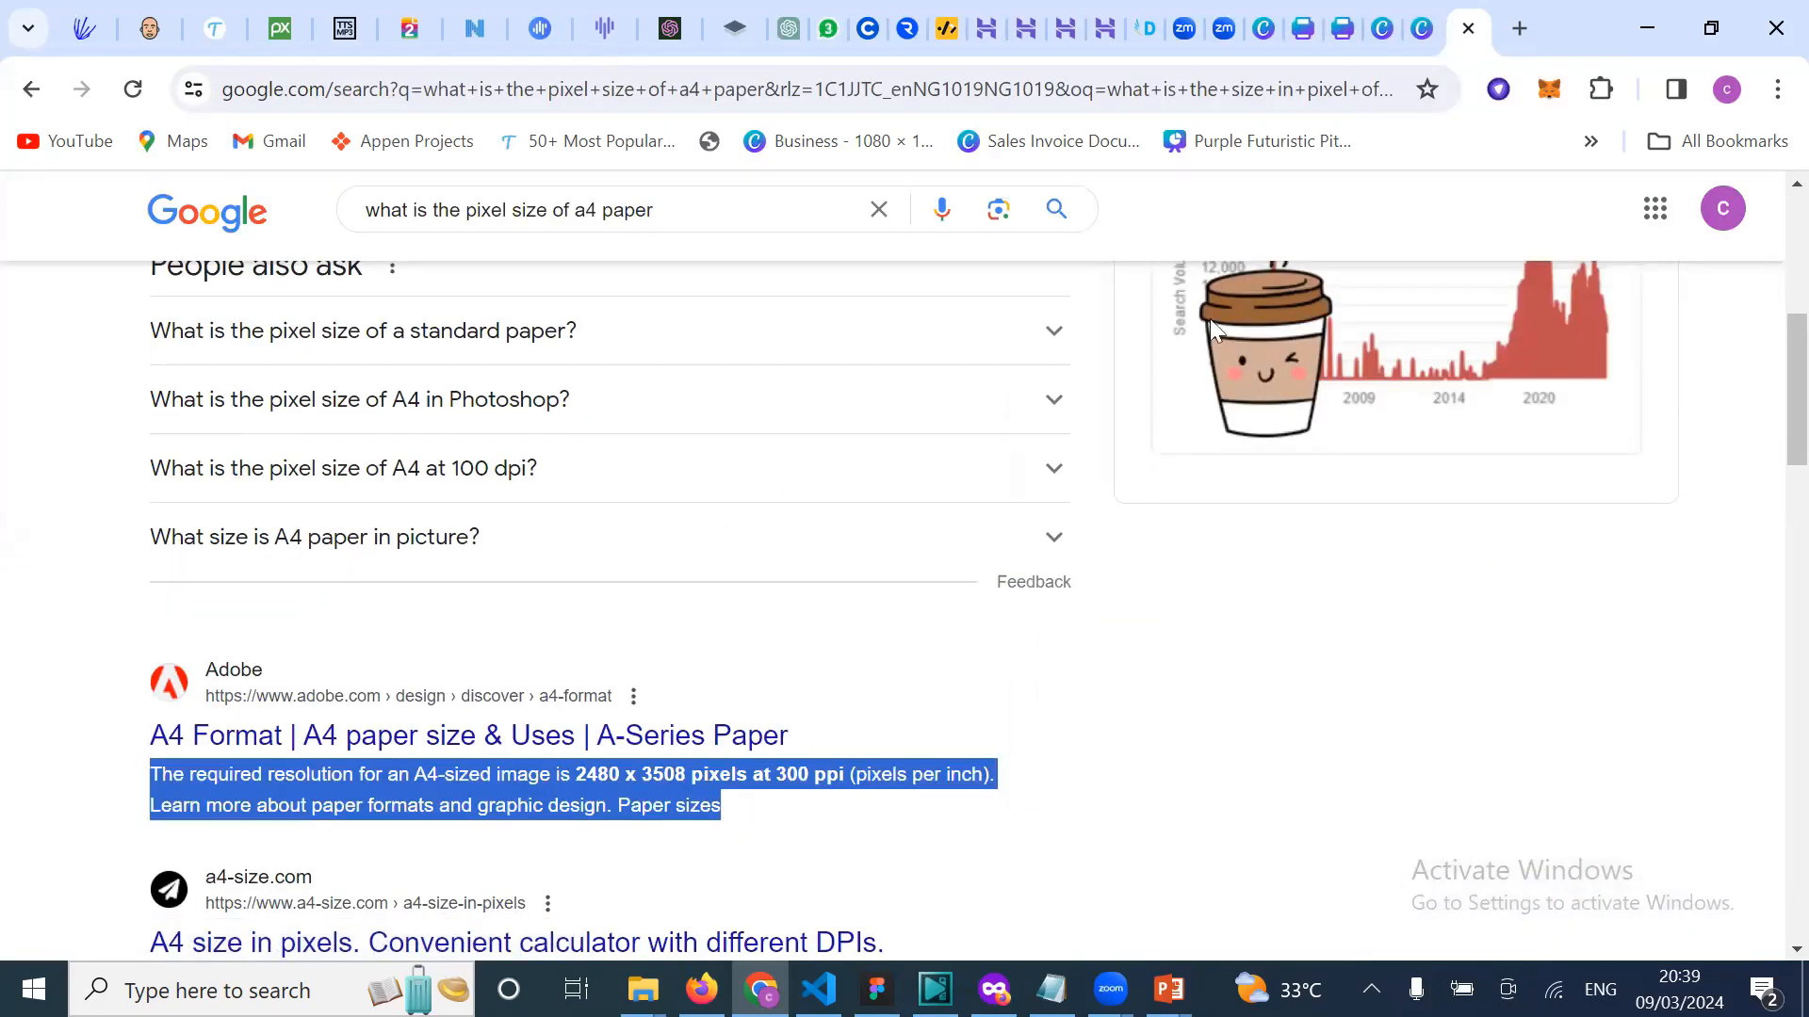
click(1438, 43)
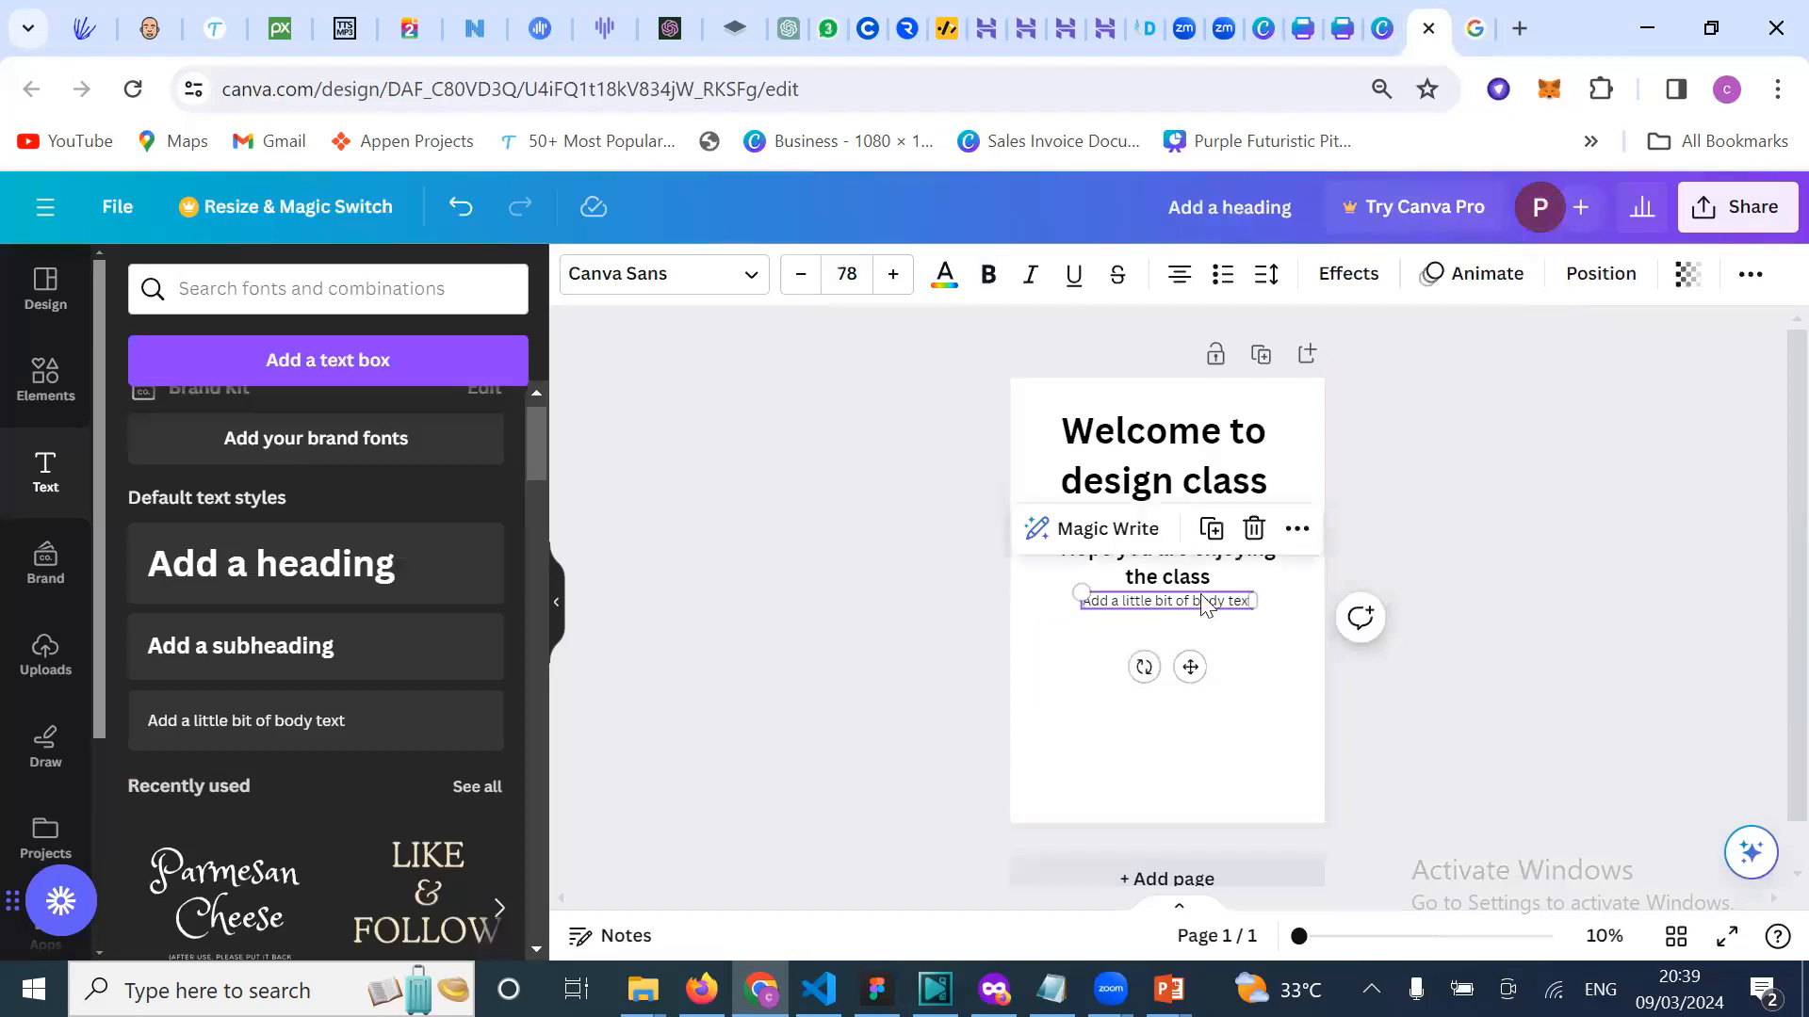
Step: Replace the body text with the pasted A4 resolution snippet, narrowed and centred on the page
key(ctrl+a)
key(ctrl+v)
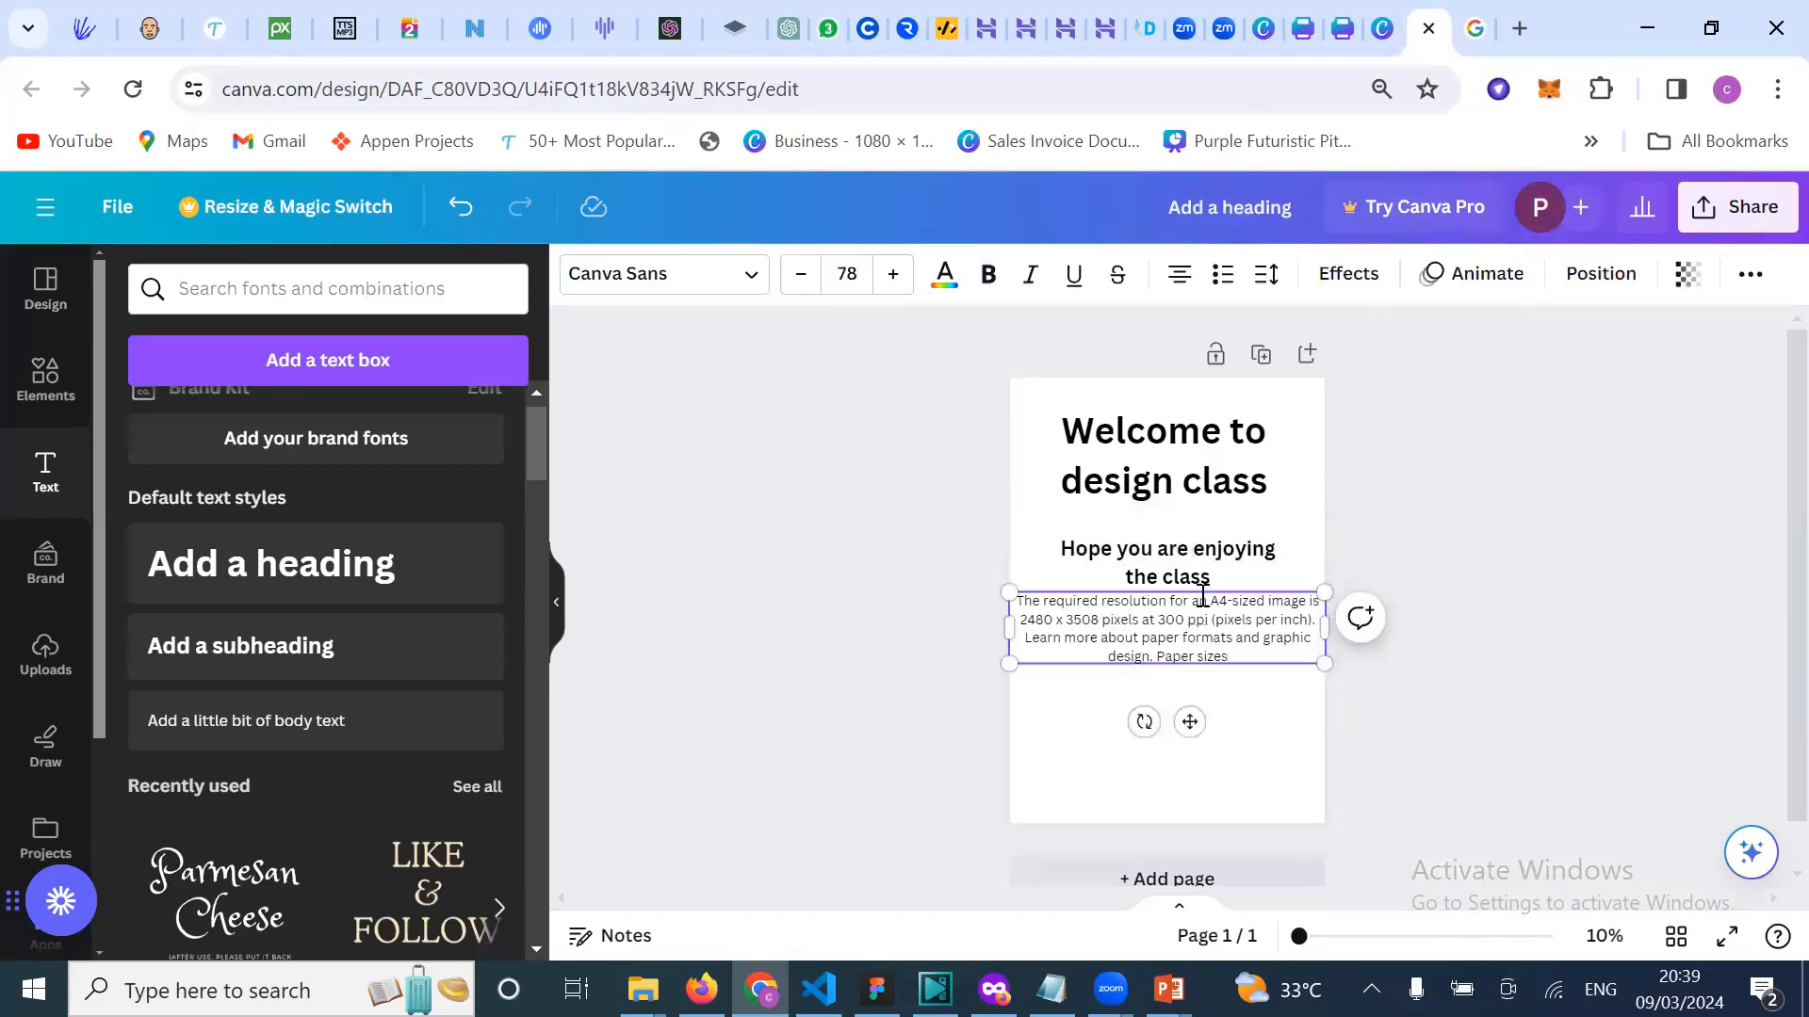
drag(1319, 639, 1260, 639)
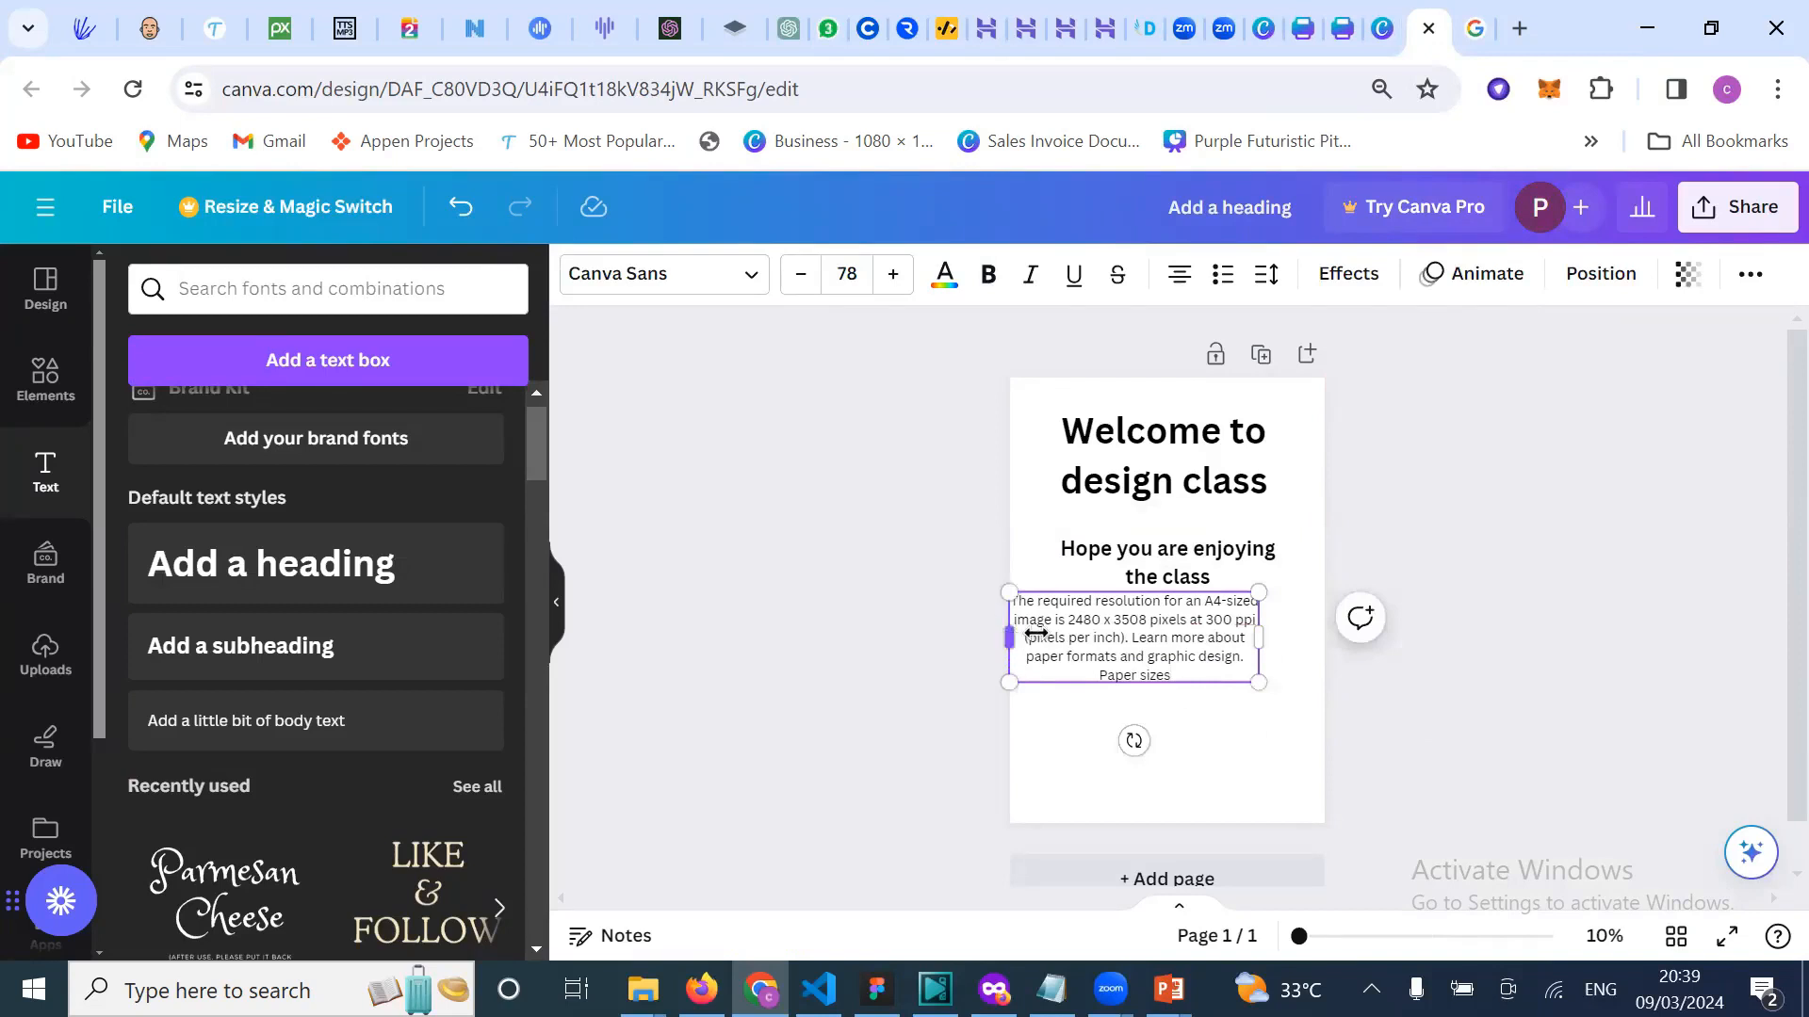
drag(1035, 633, 1050, 638)
drag(1188, 643, 1202, 674)
click(1494, 575)
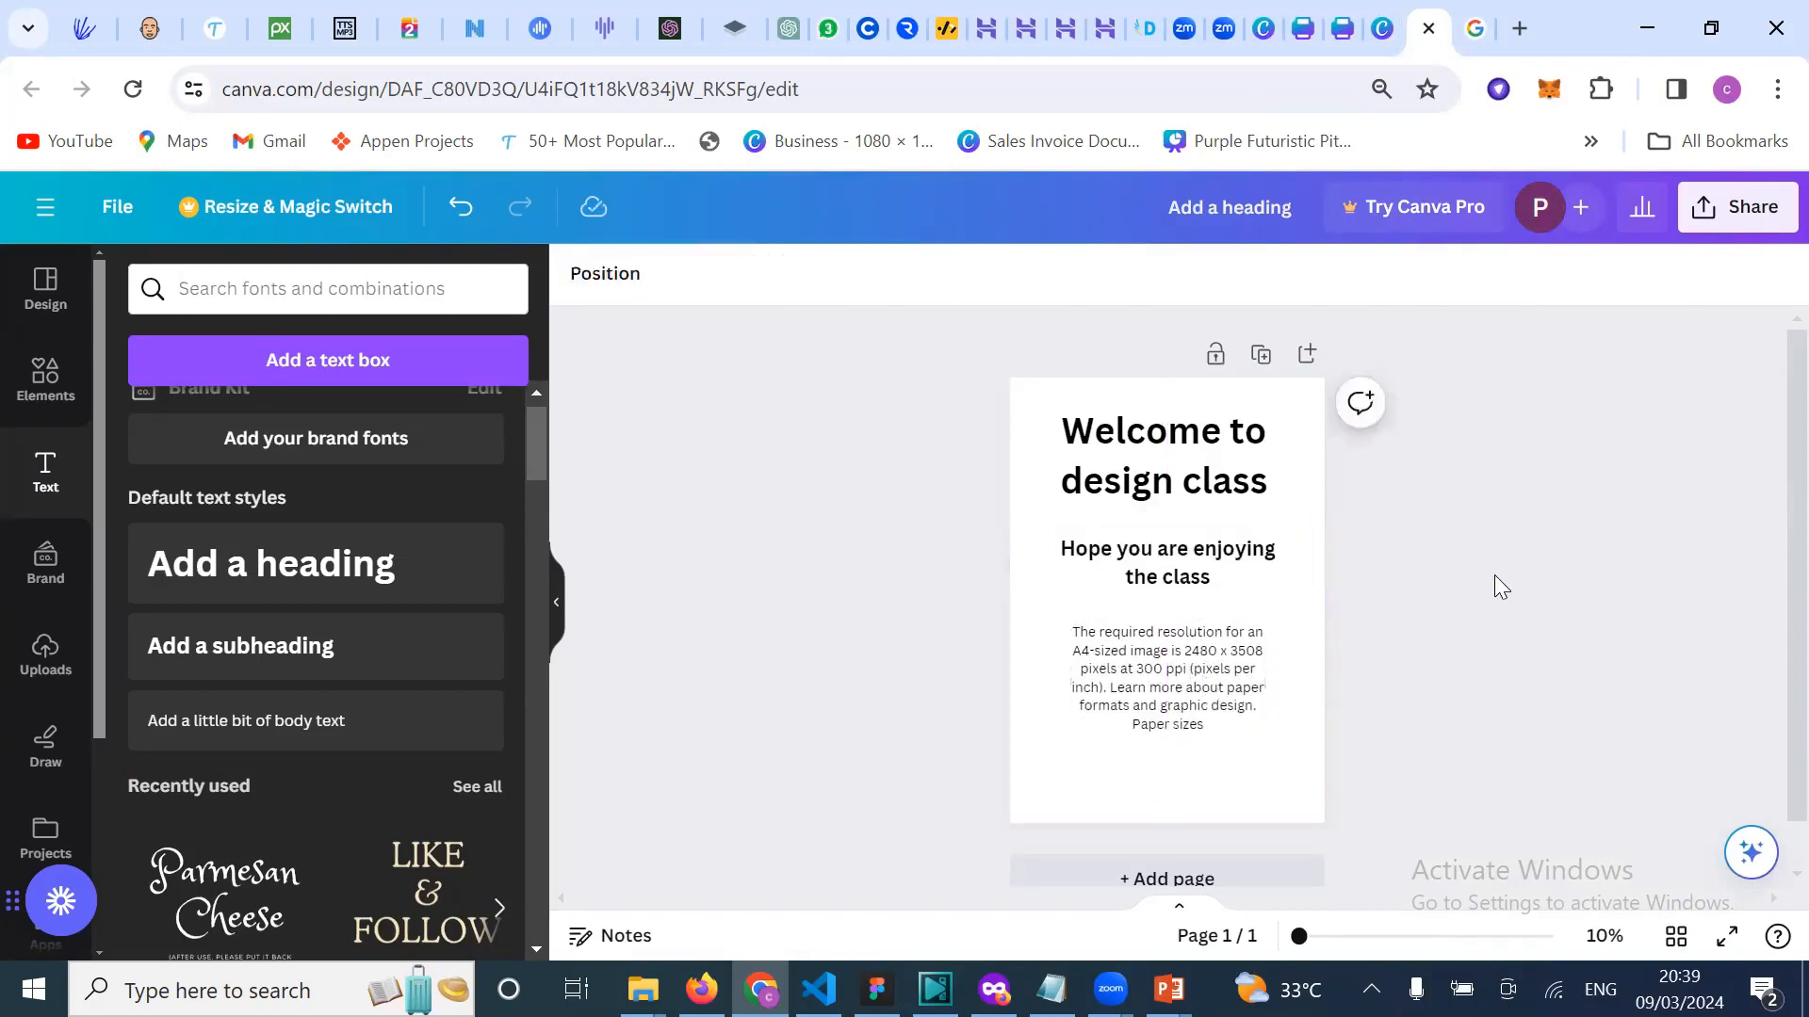
Step: Make the page background grey
click(1032, 403)
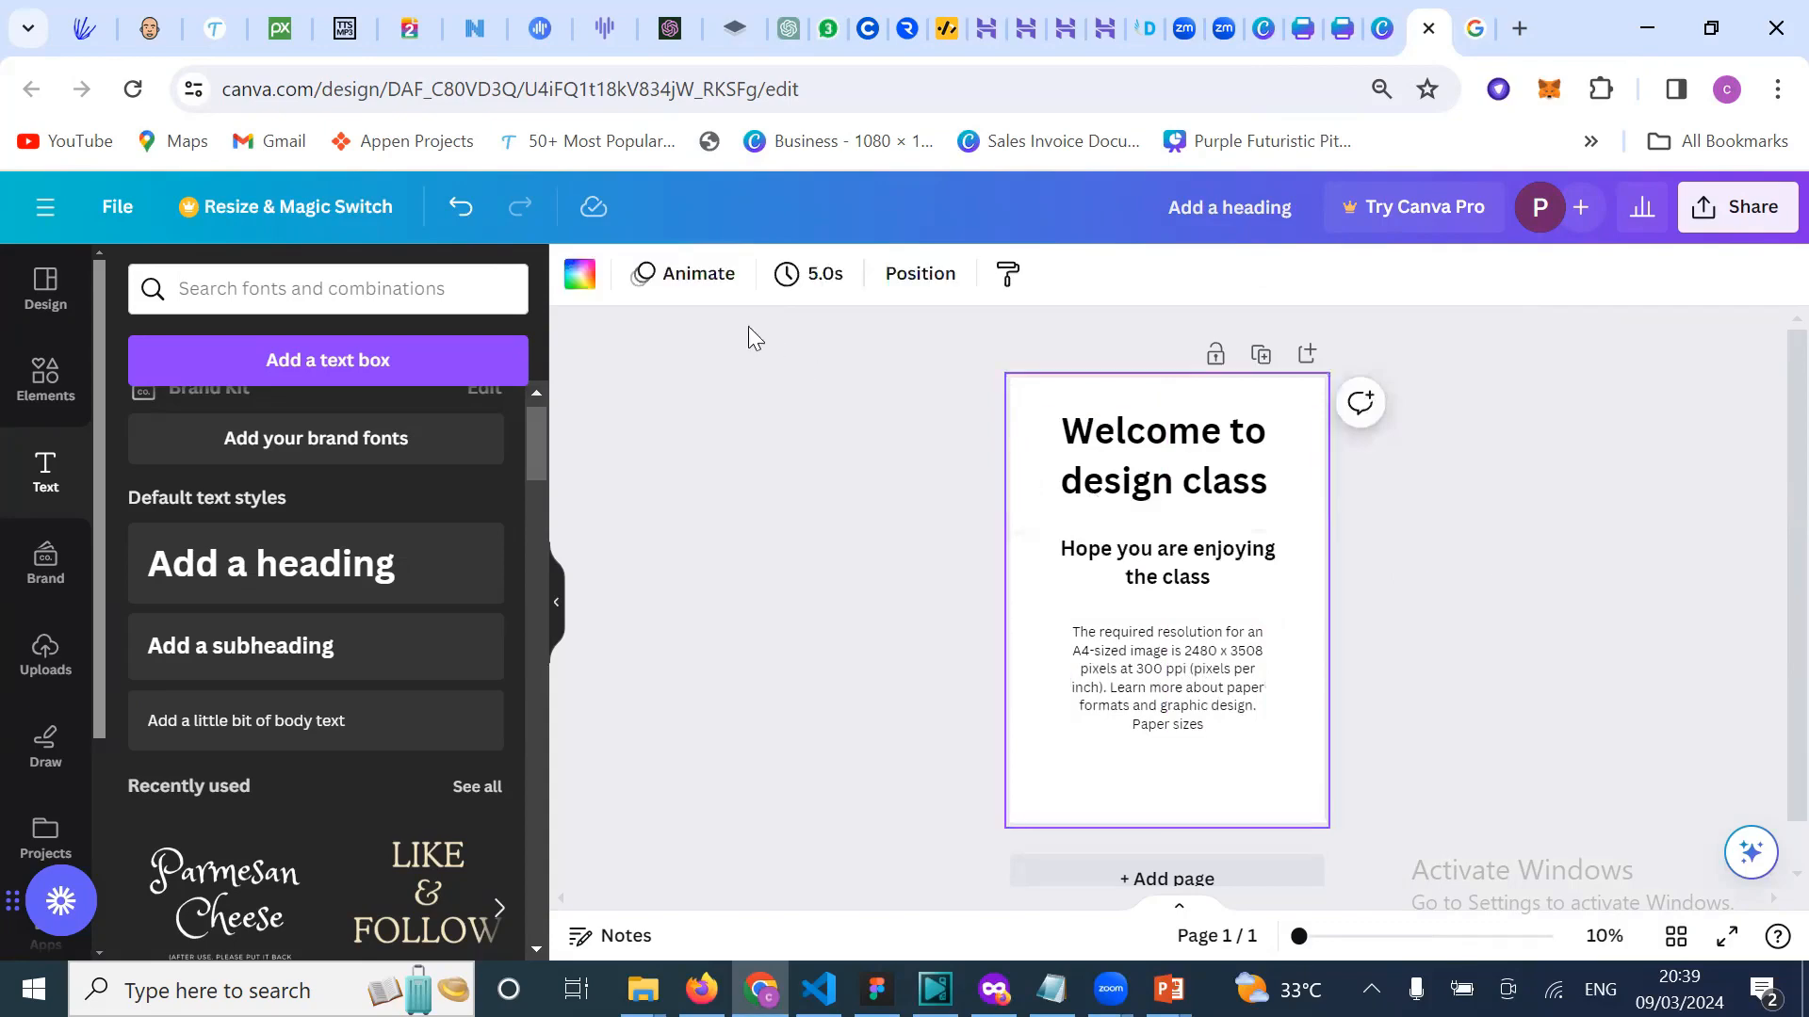
click(577, 278)
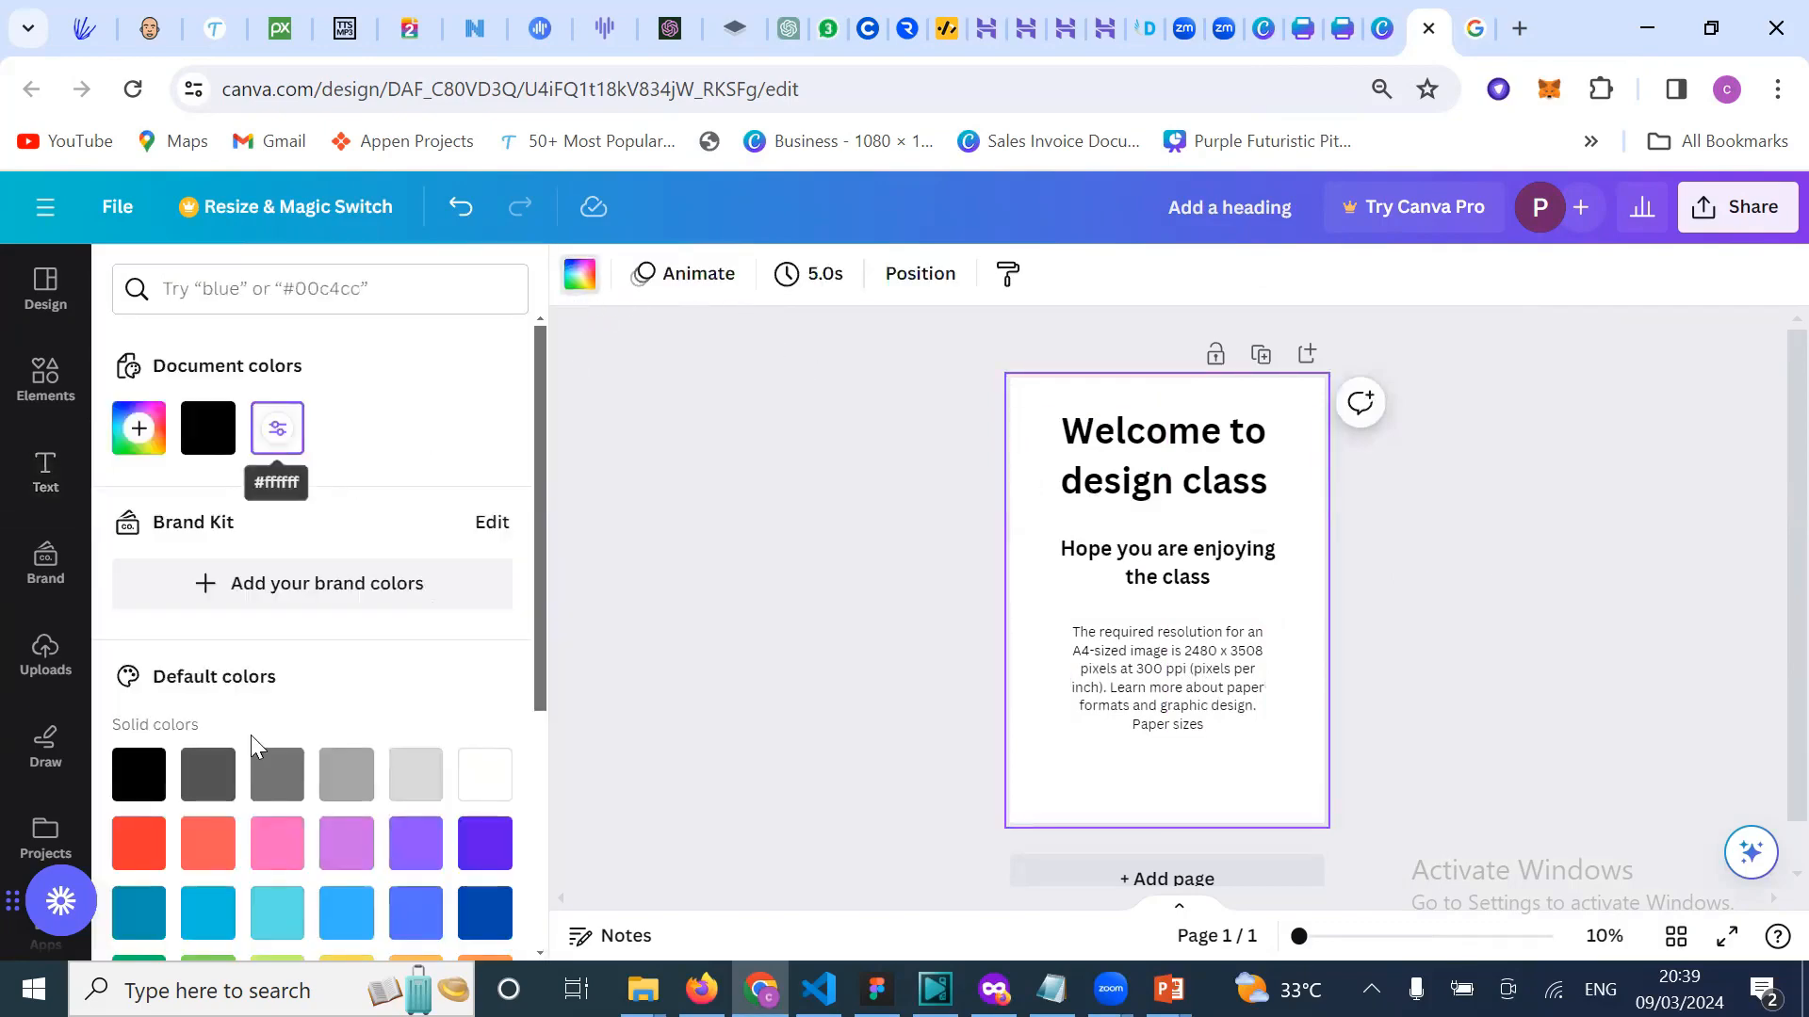
click(275, 776)
click(940, 598)
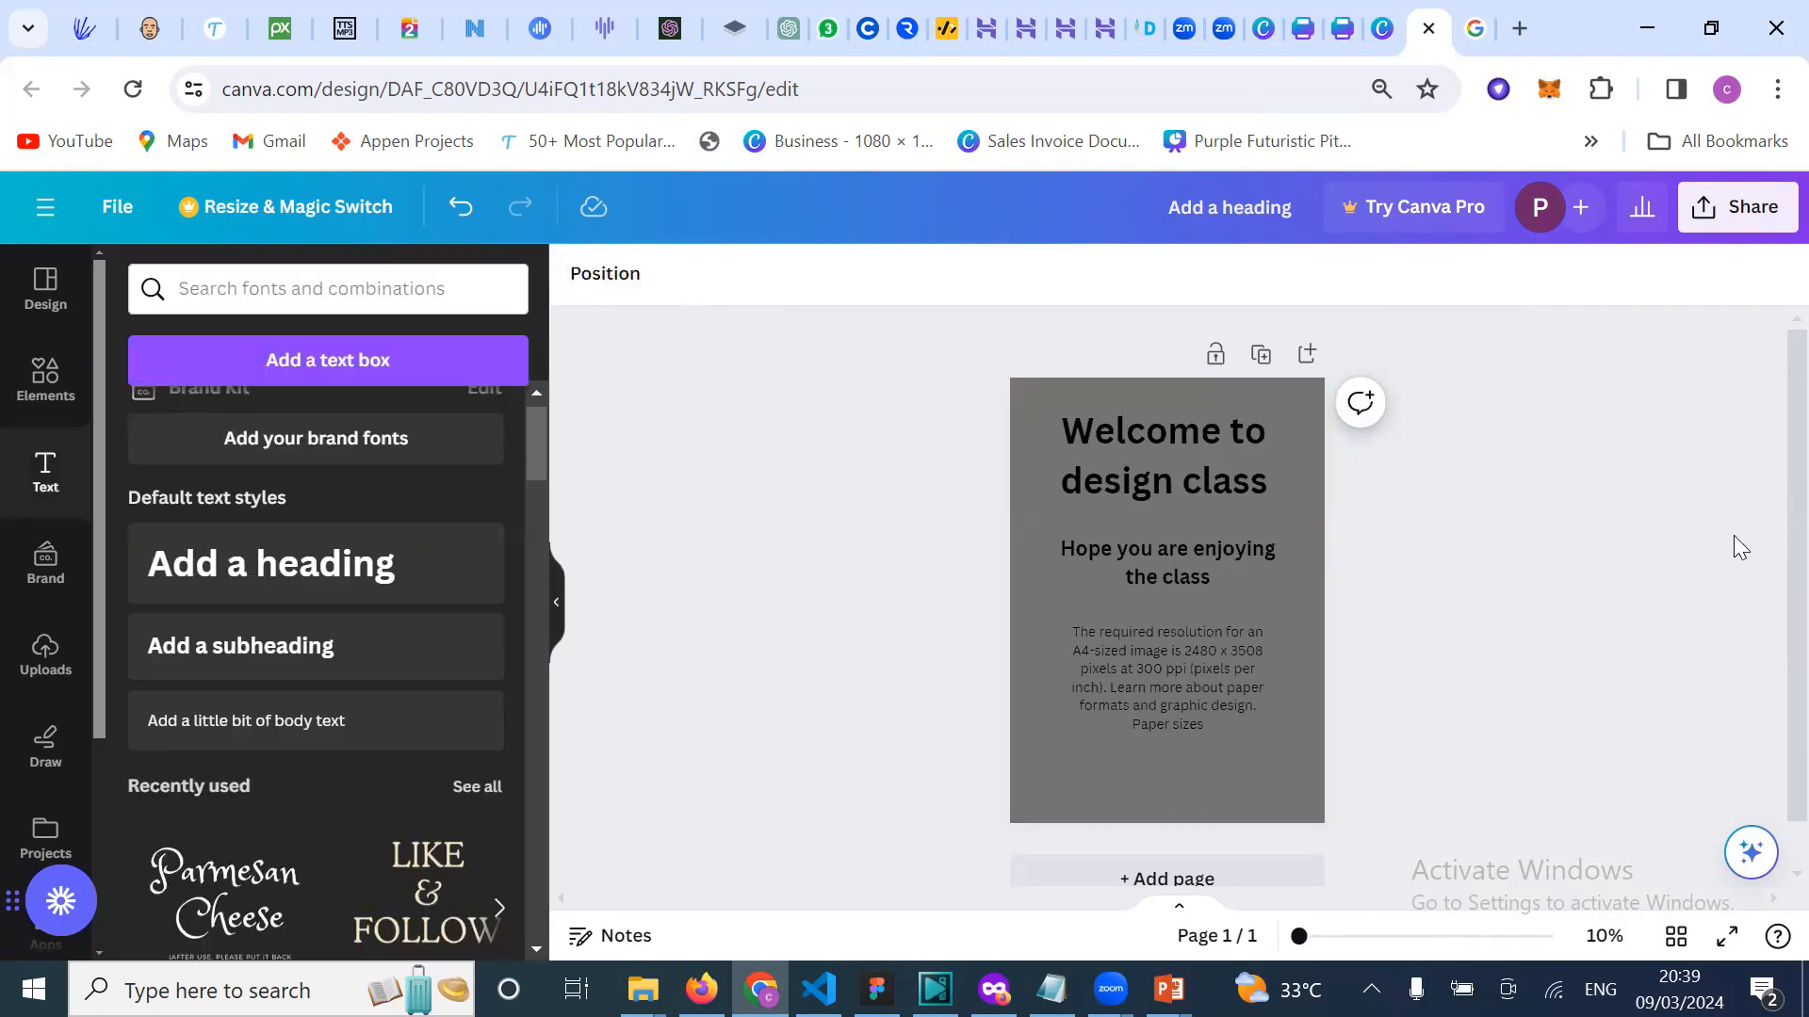
Step: Return to the tab showing the White Gold resume template preview
scroll(1456, 597, down, 1)
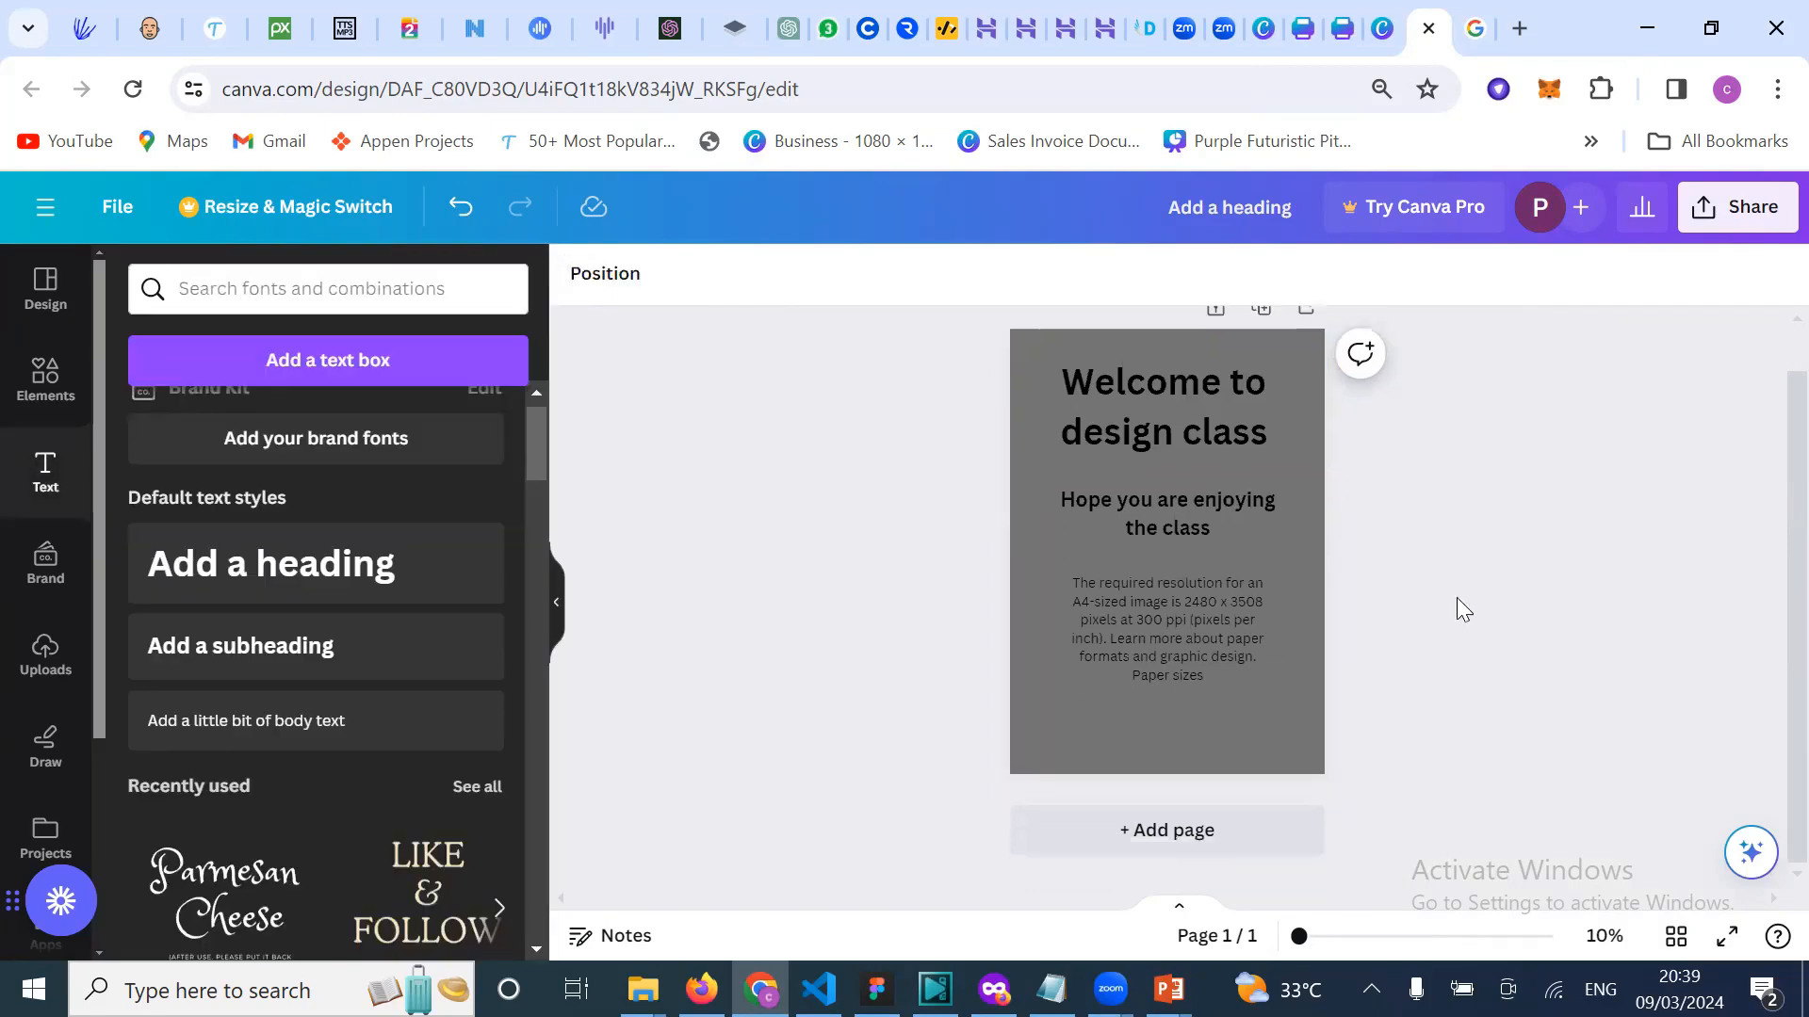
scroll(1456, 598, up, 1)
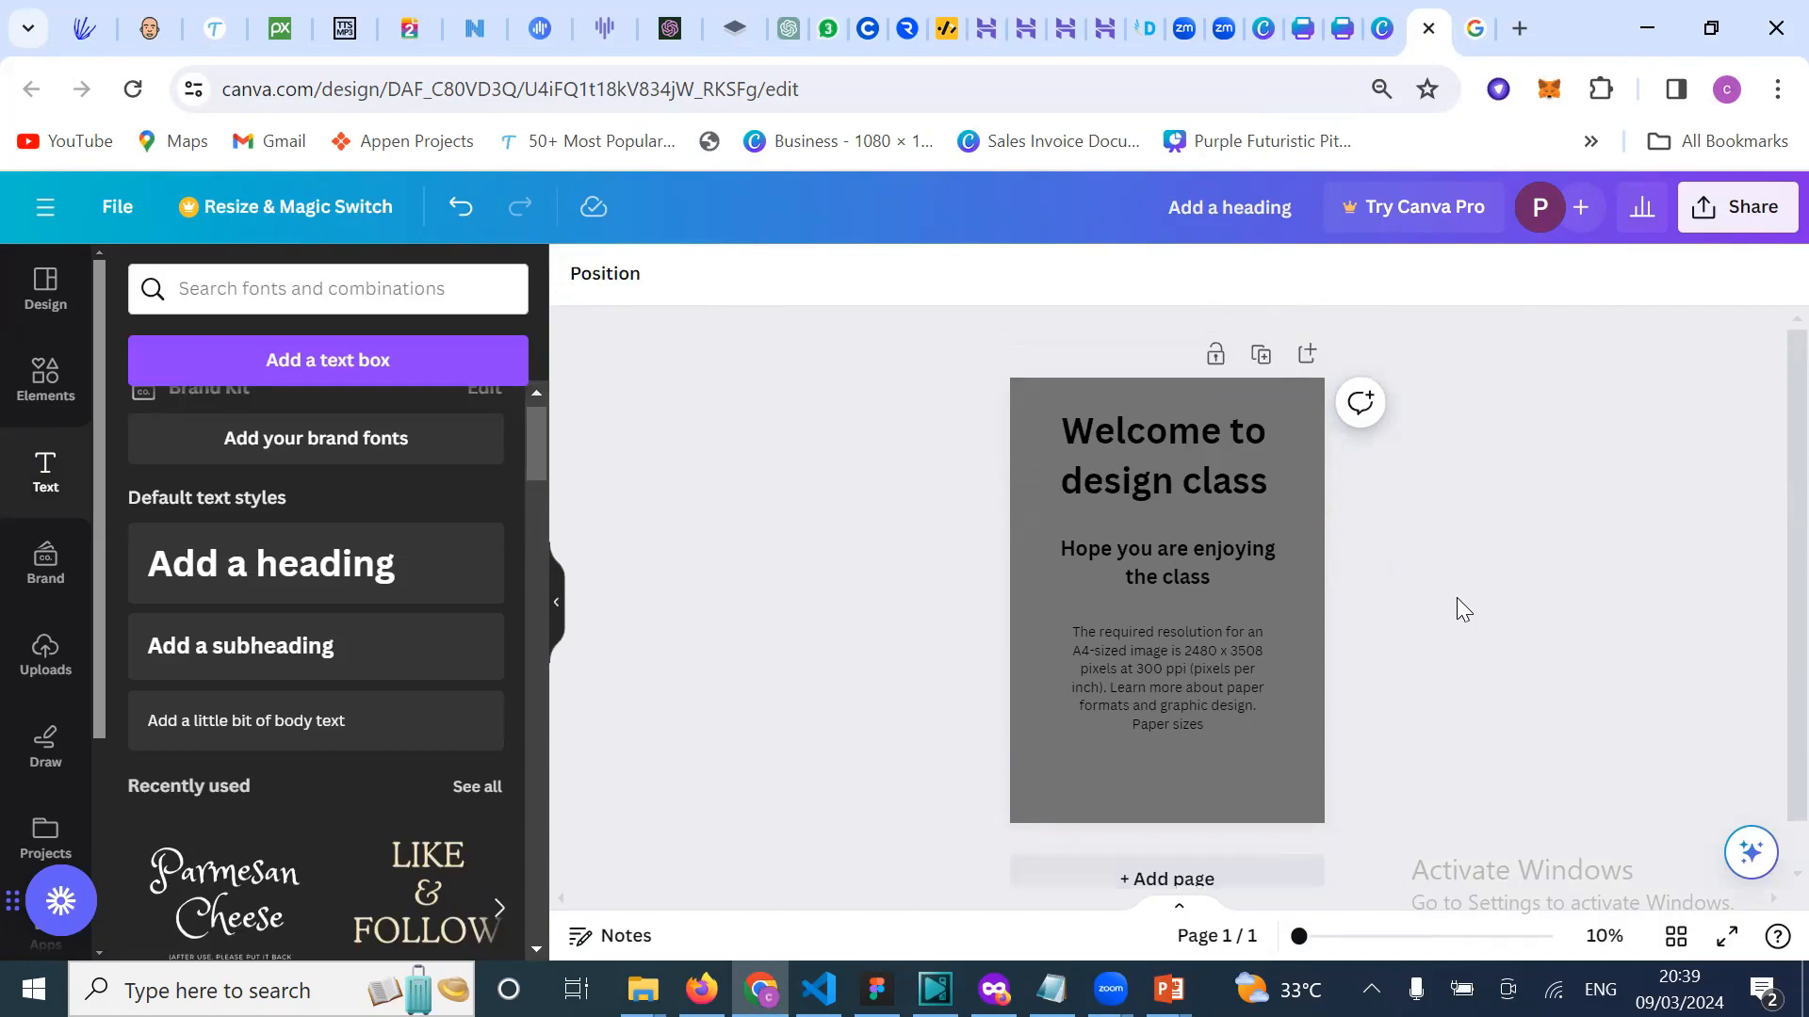
click(1263, 28)
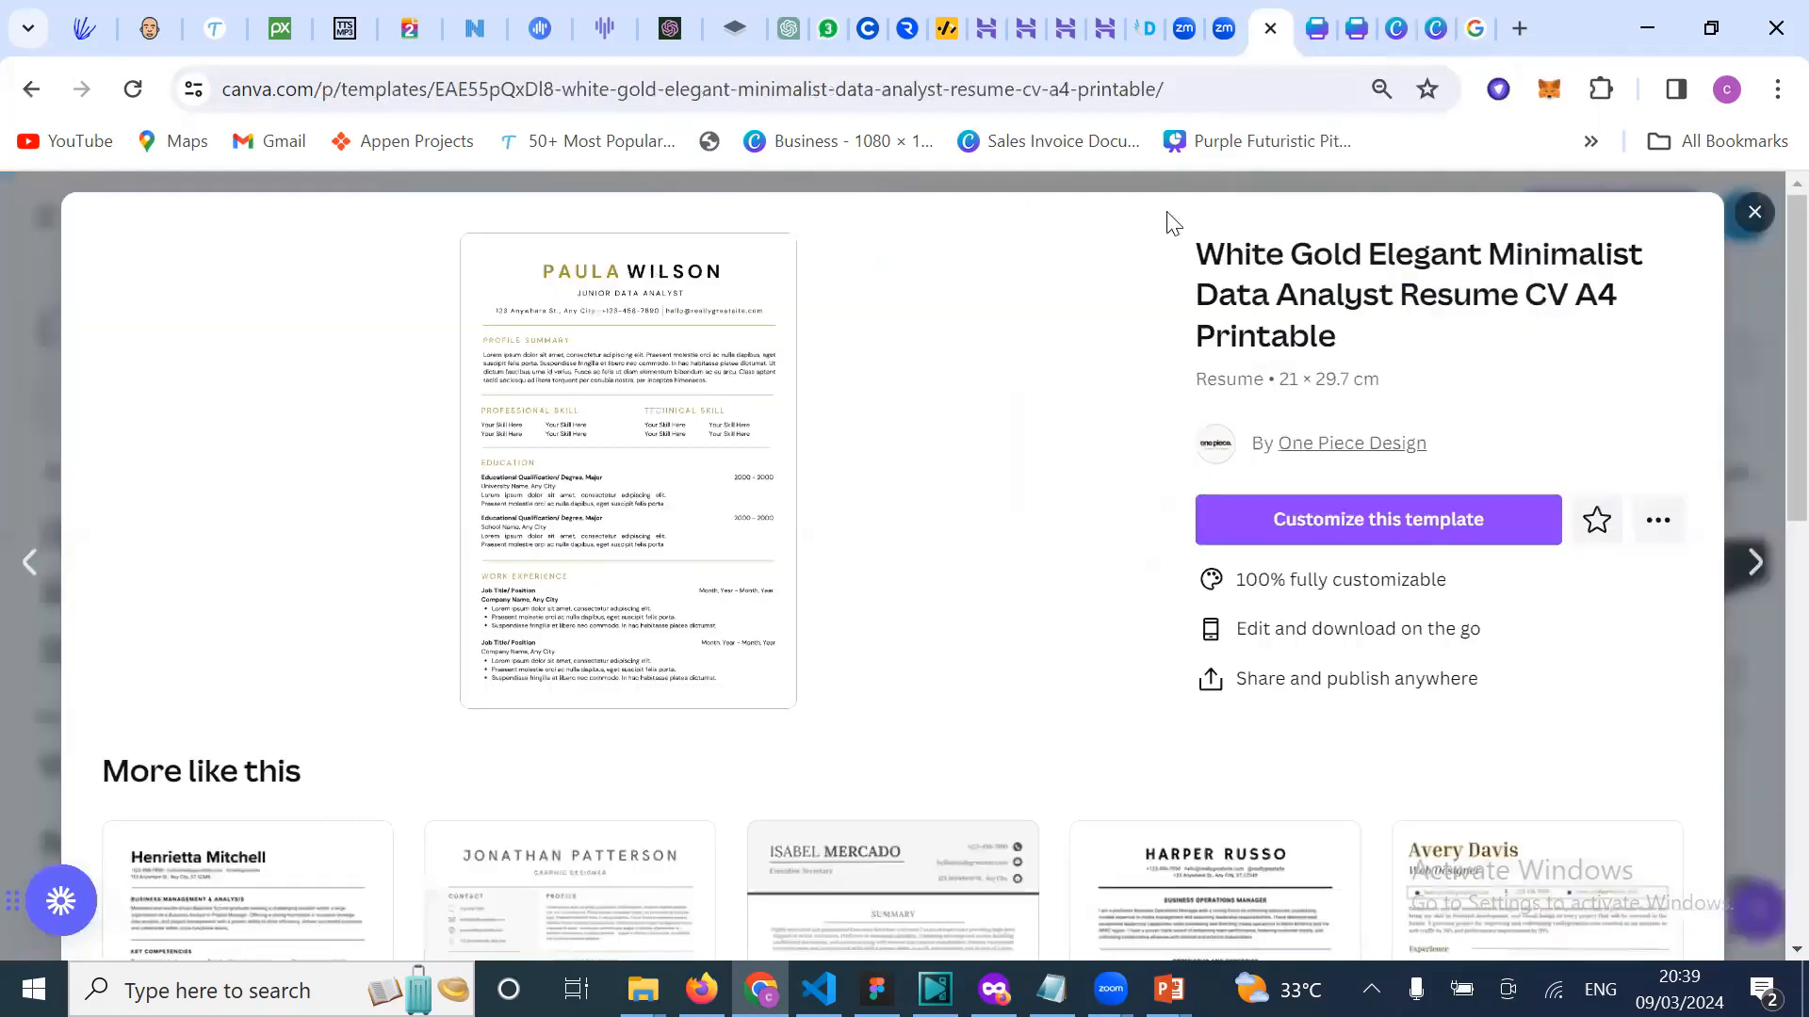
Step: Close the resume preview and search templates for 'presentation' instead of 'resume'
click(1752, 218)
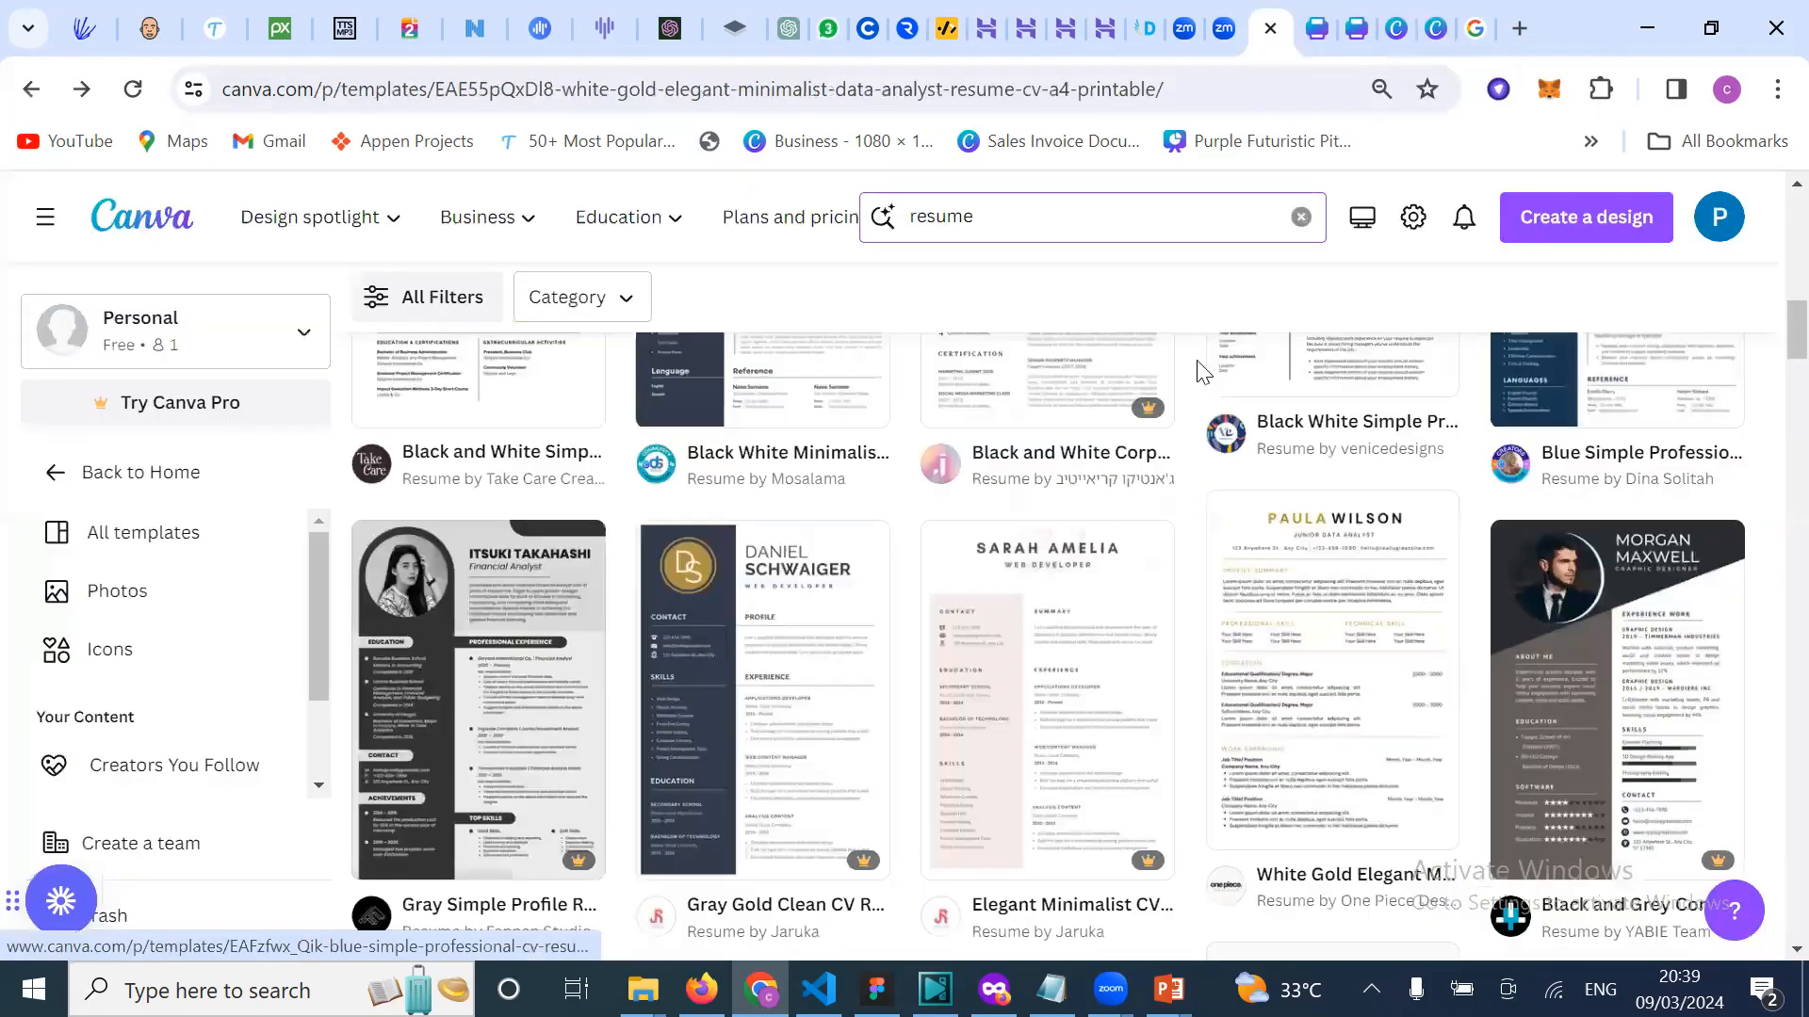
click(1007, 216)
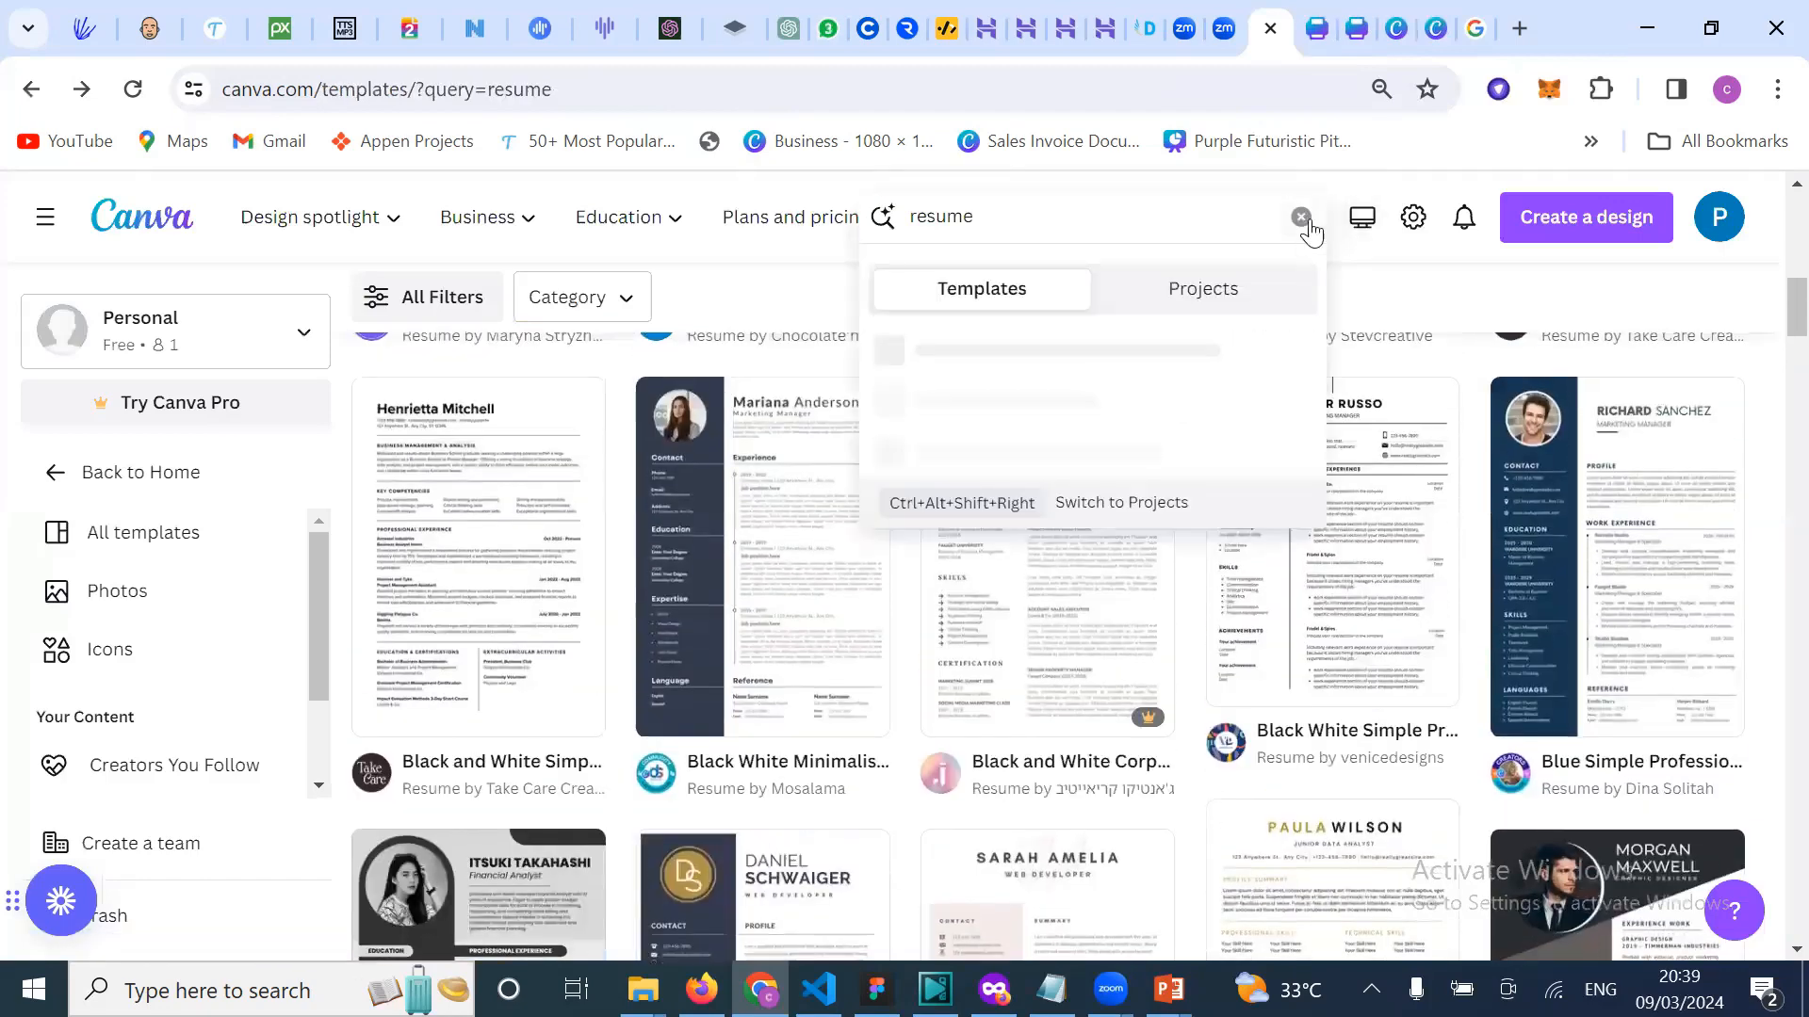
click(1301, 216)
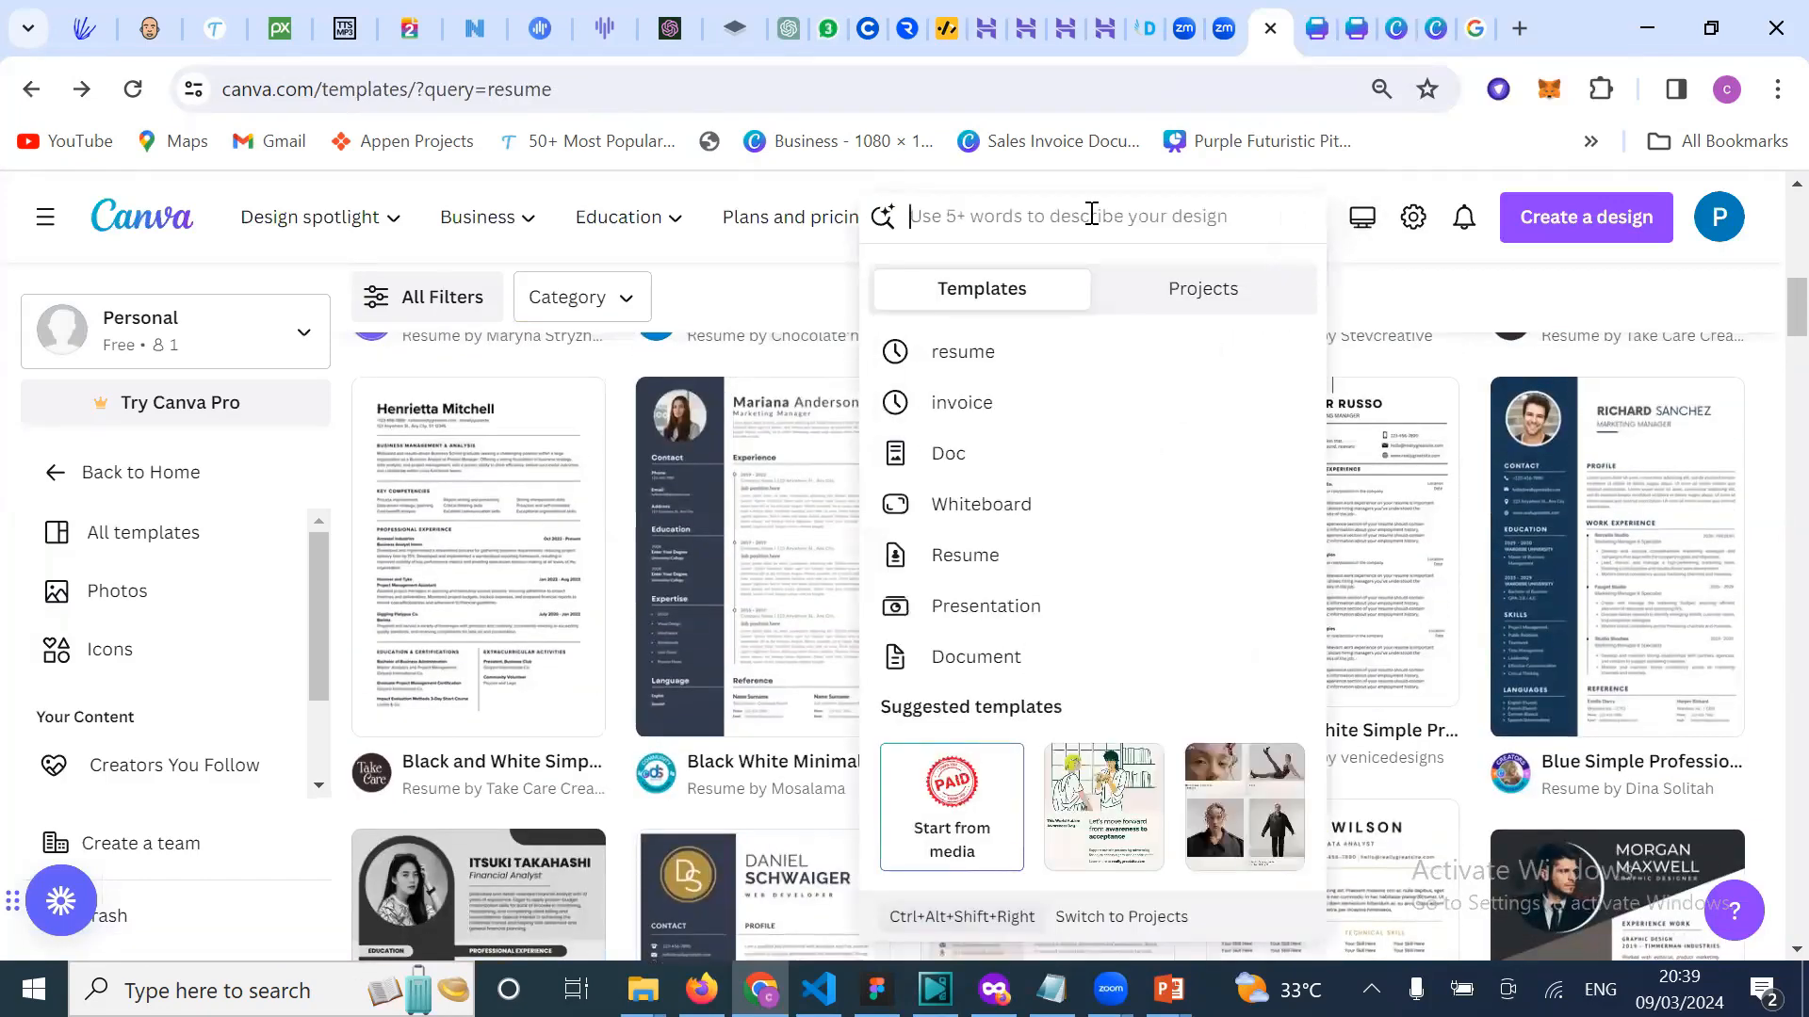
text(pre)
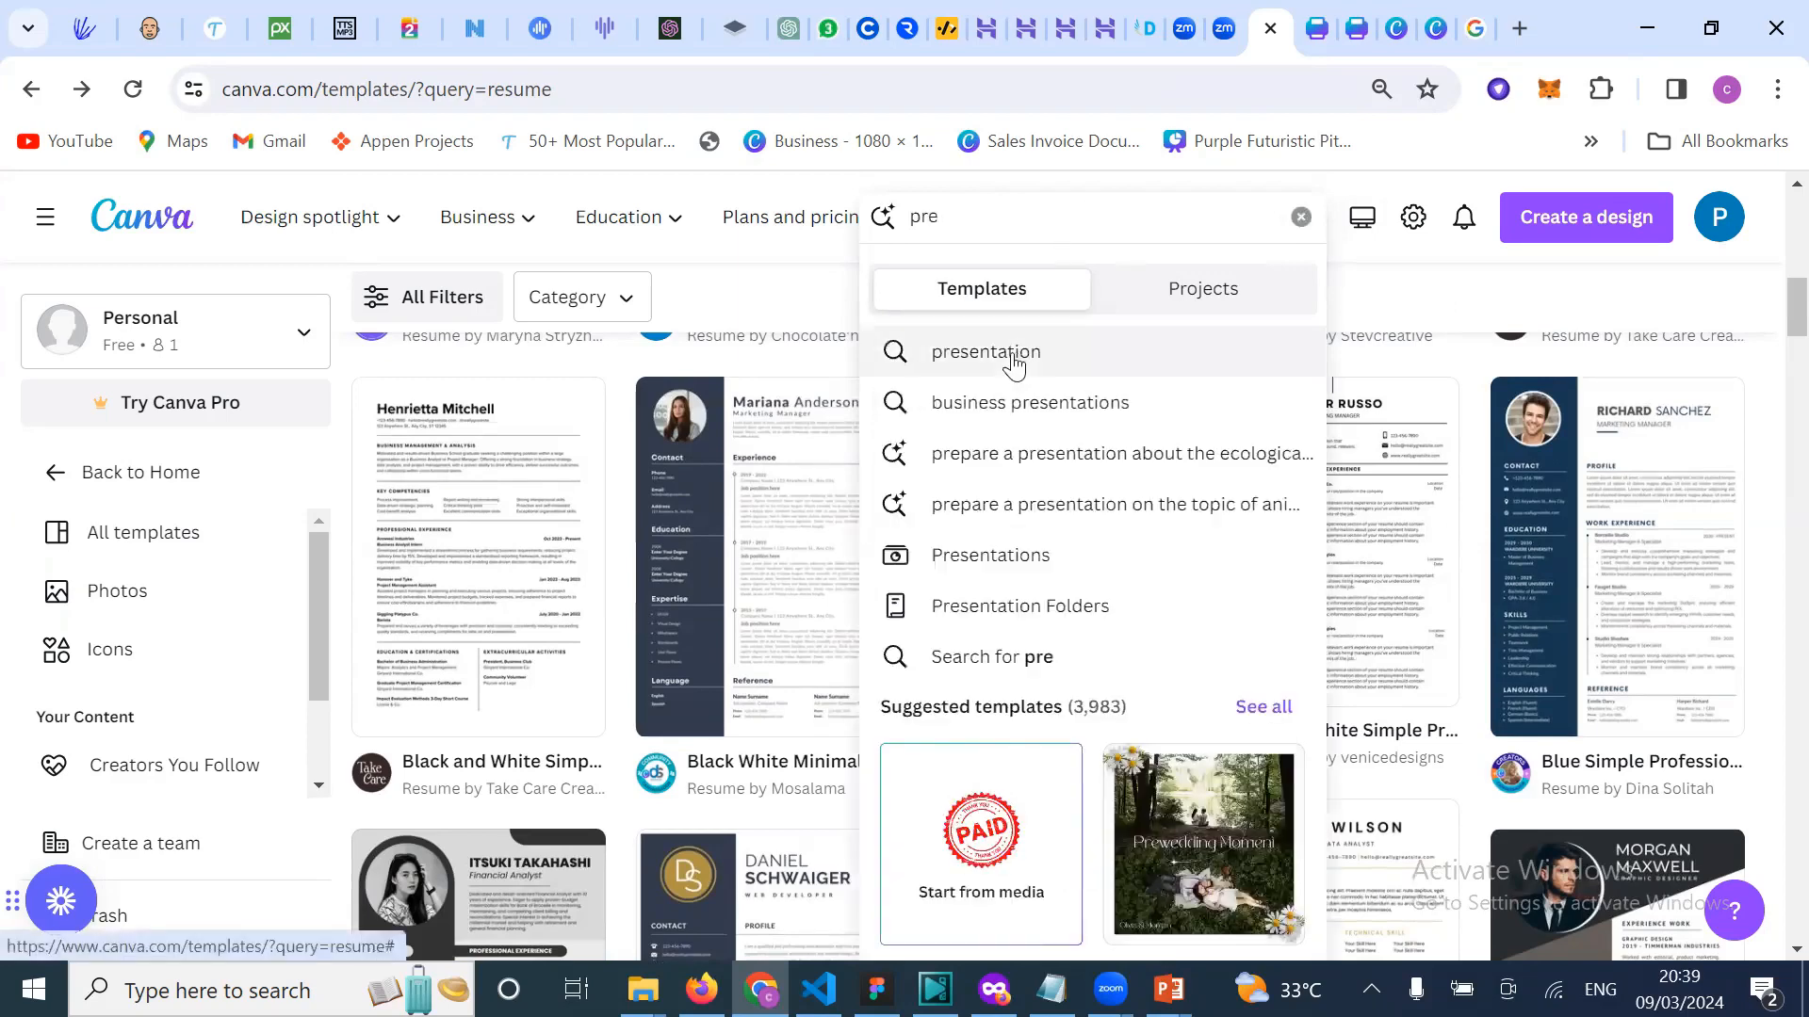
click(1014, 361)
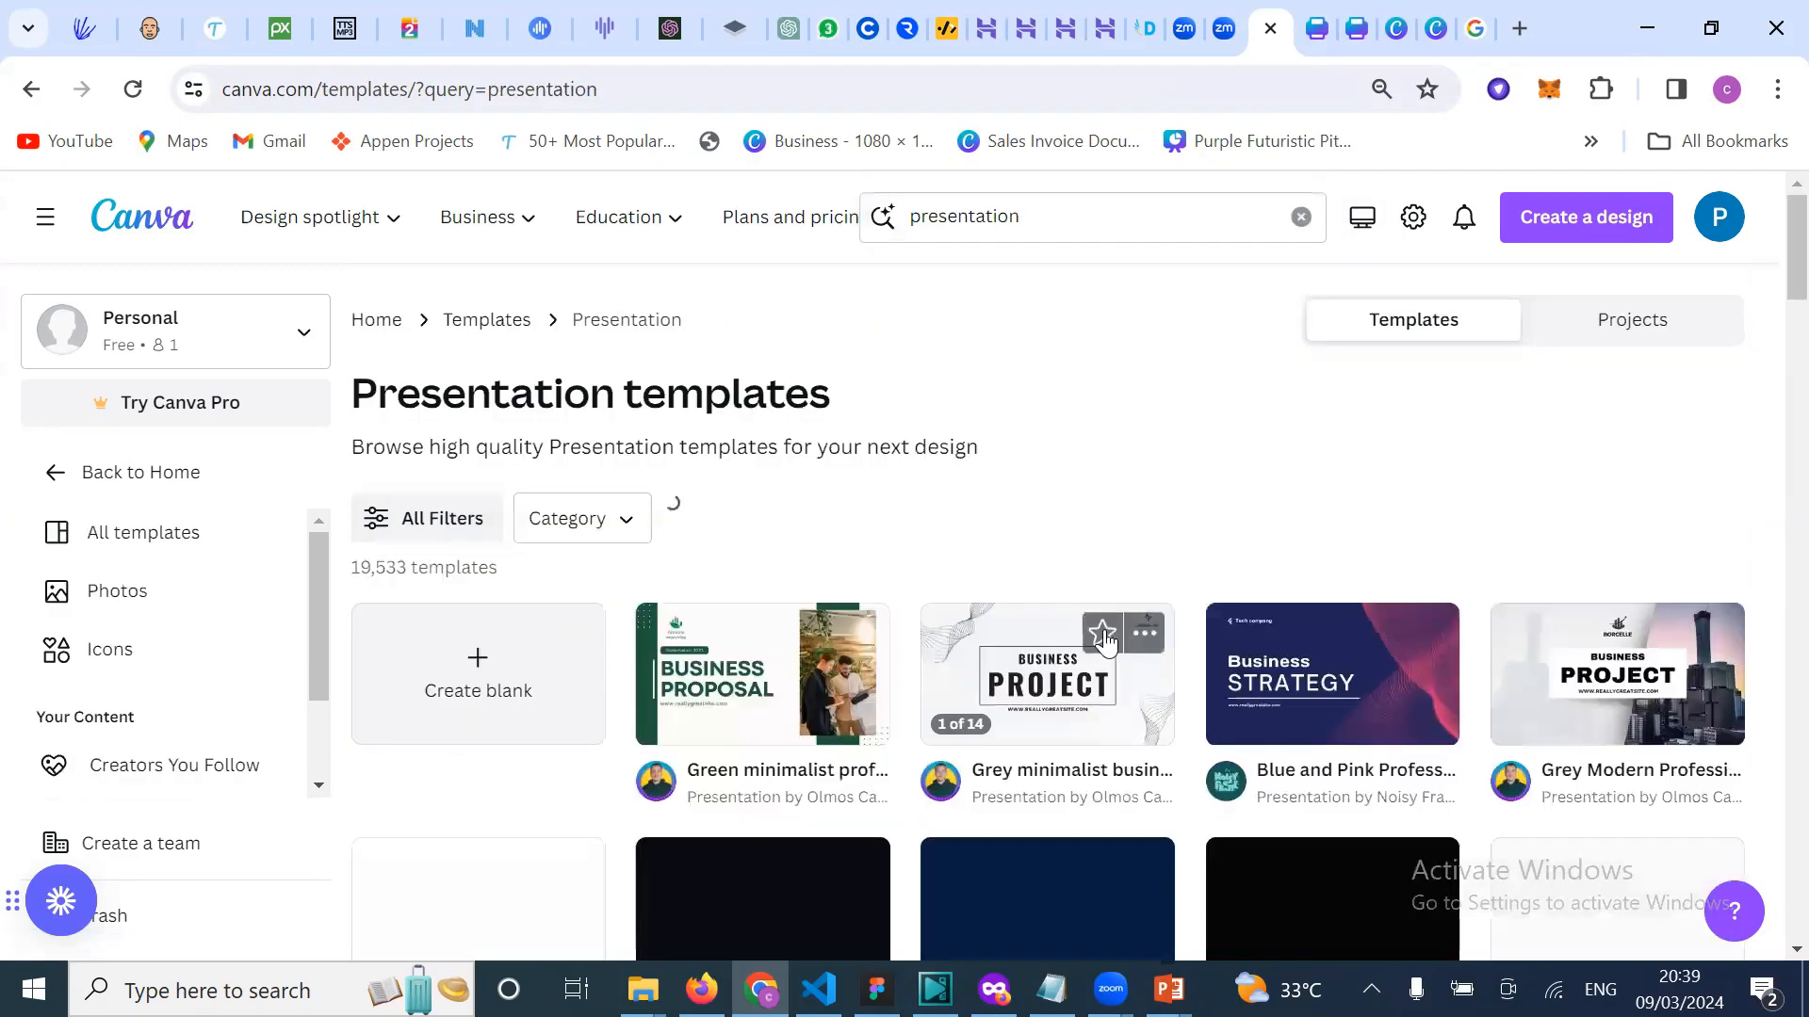
Step: Browse the presentation results and open the White and Orange Simple Portfolio template
scroll(977, 464, down, 4)
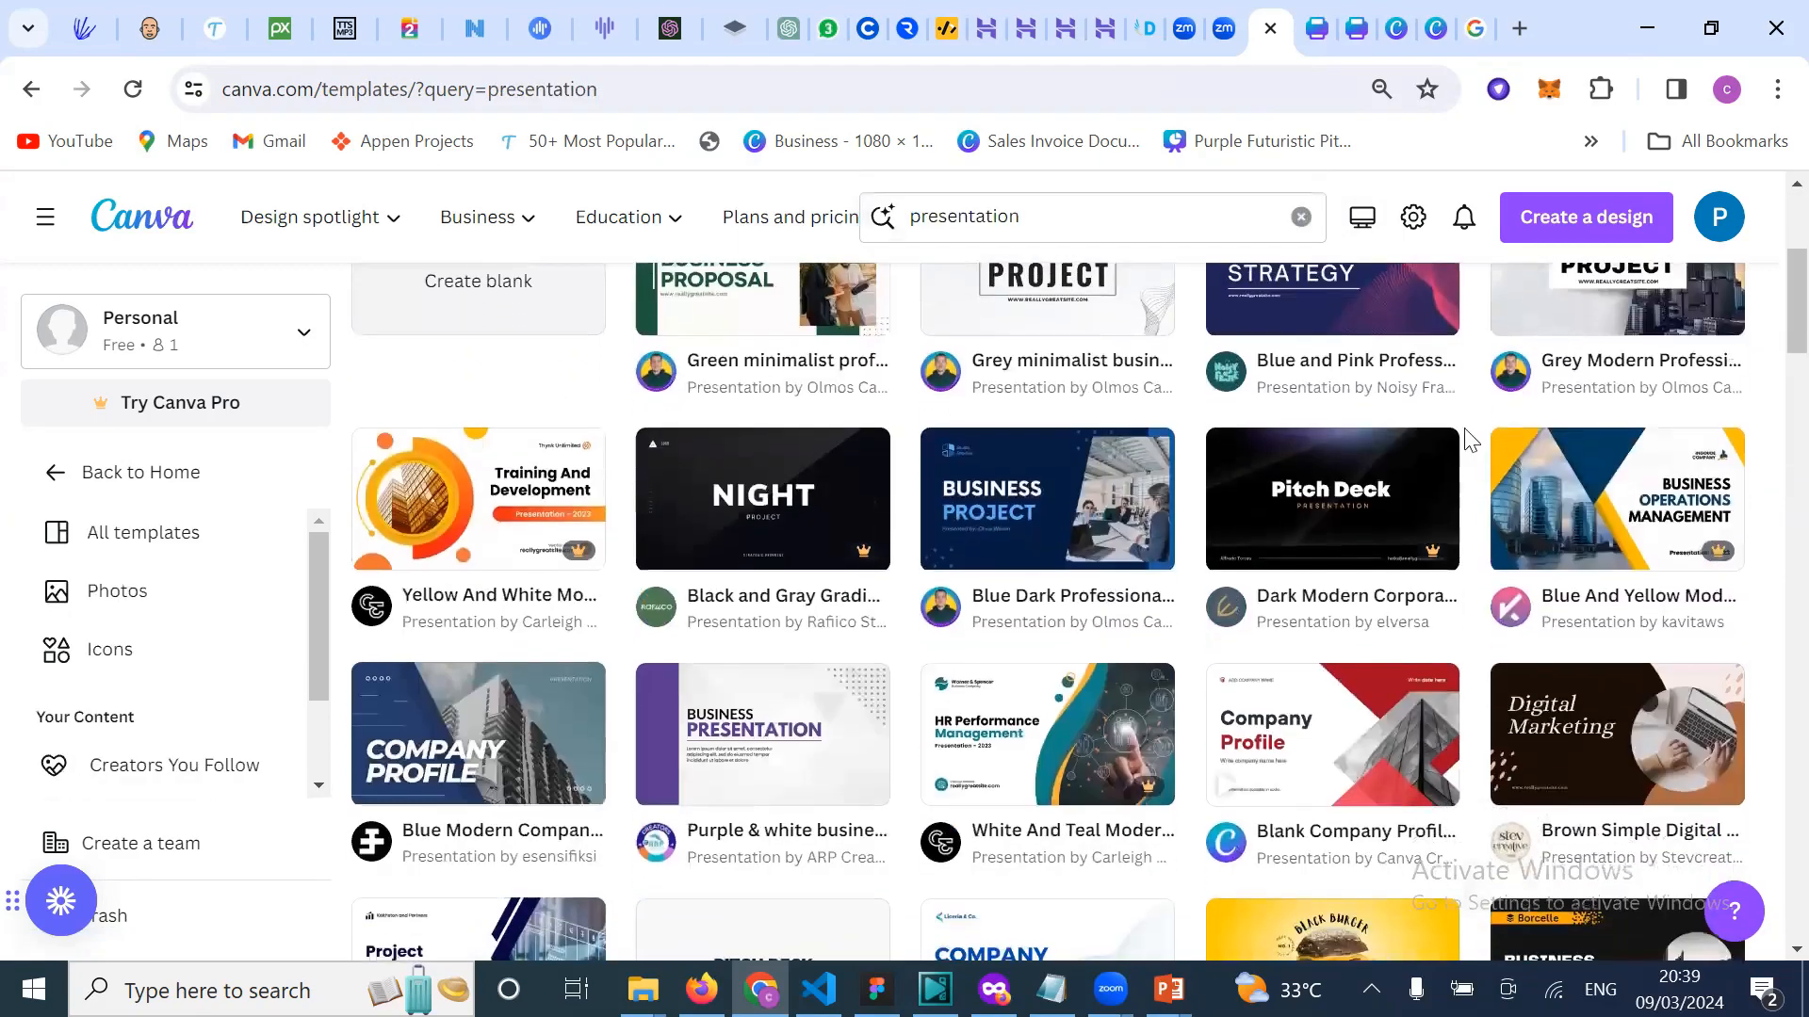
scroll(1192, 759, down, 2)
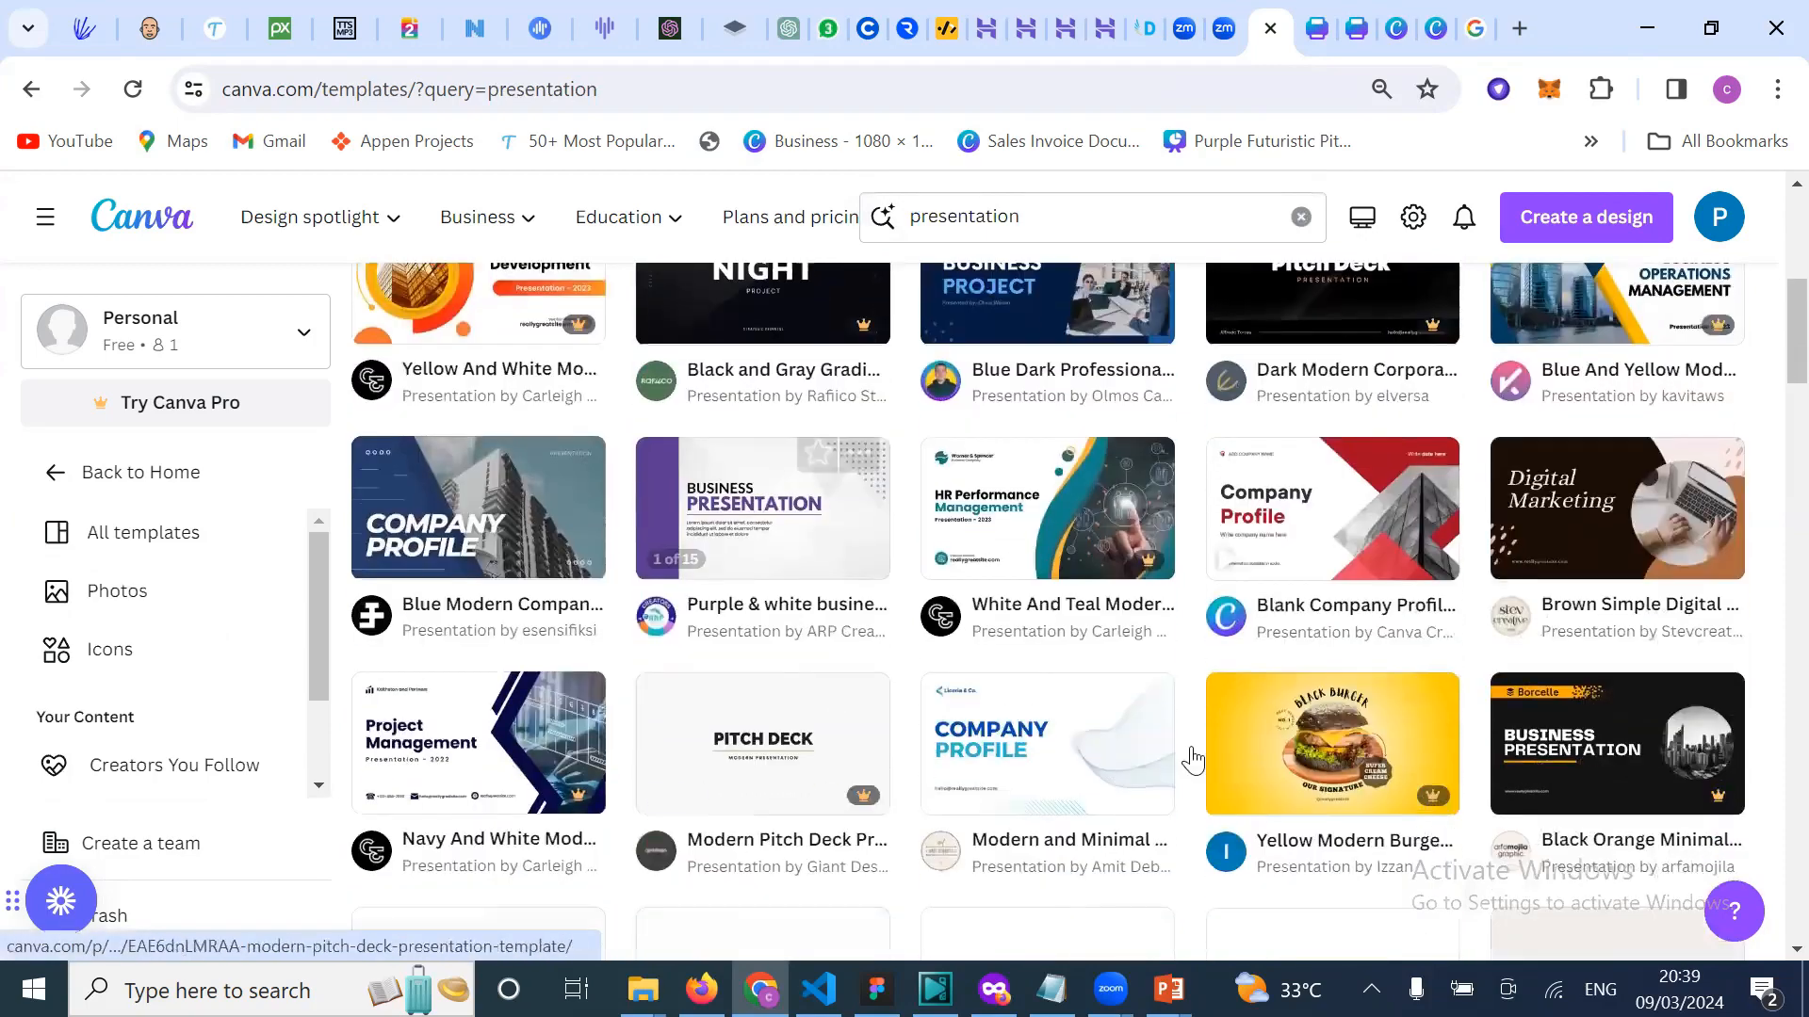
scroll(1362, 773, down, 2)
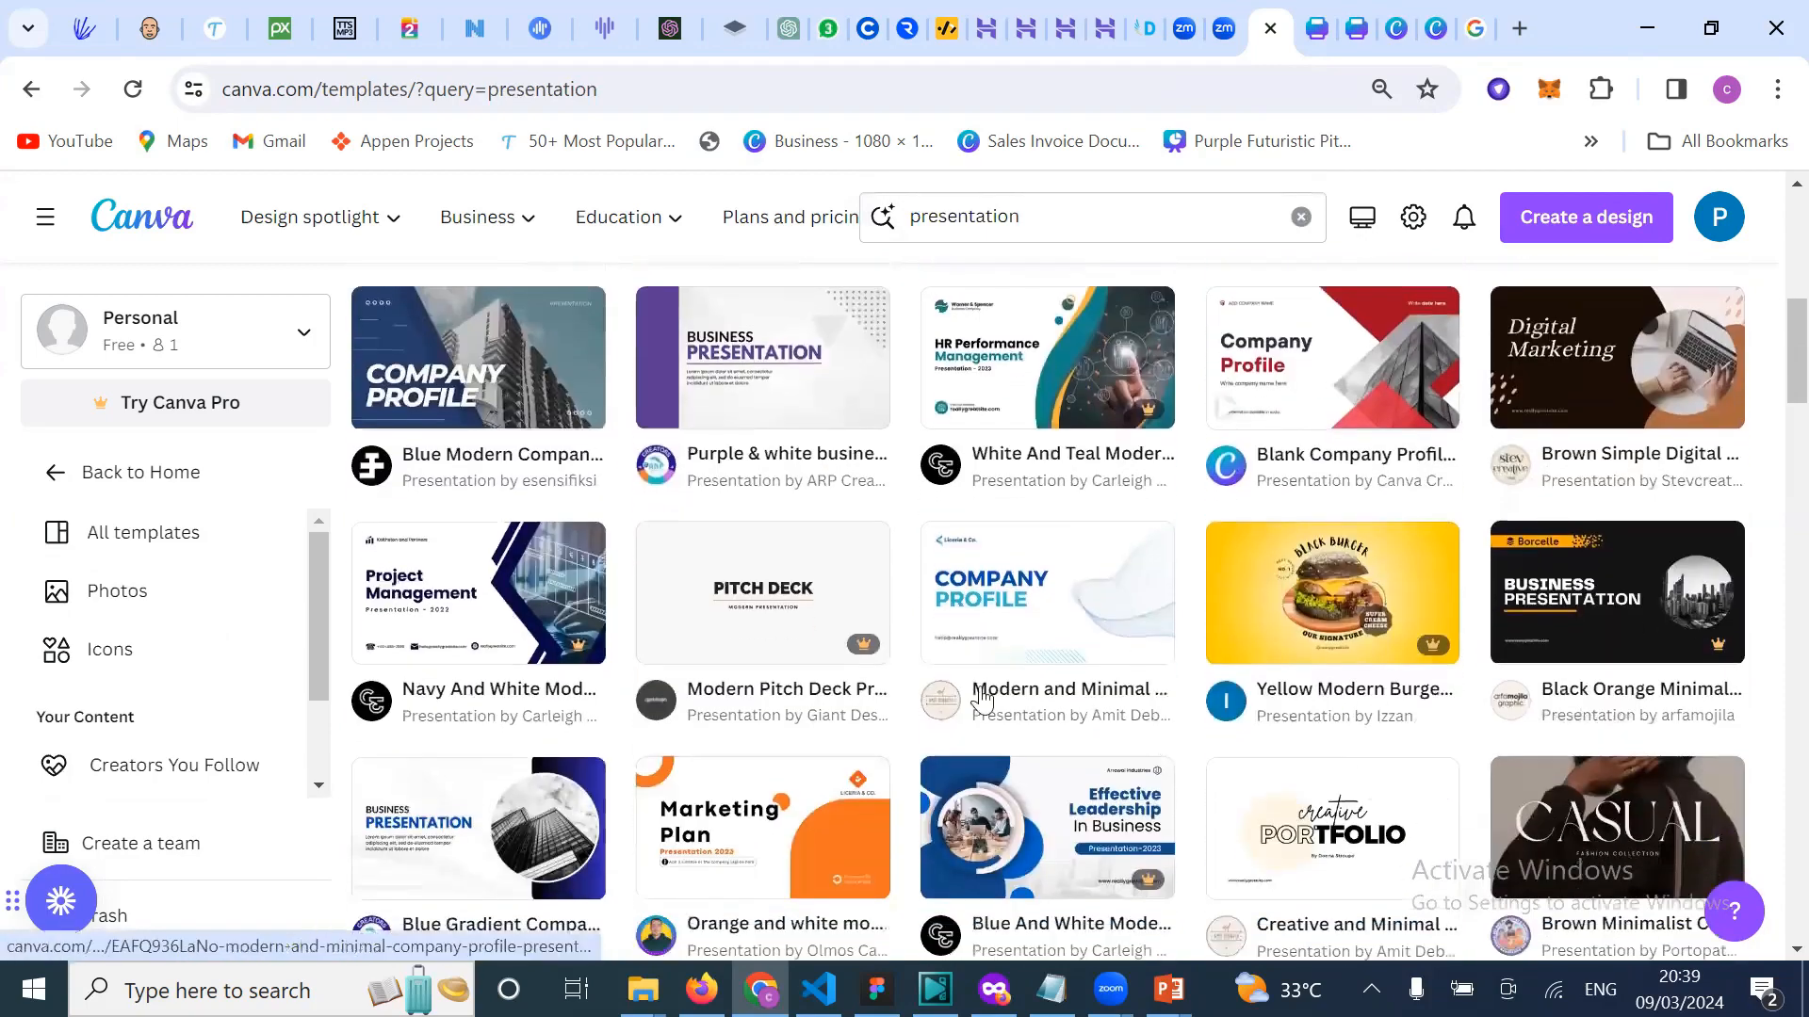
scroll(1224, 767, down, 2)
scroll(1121, 772, down, 1)
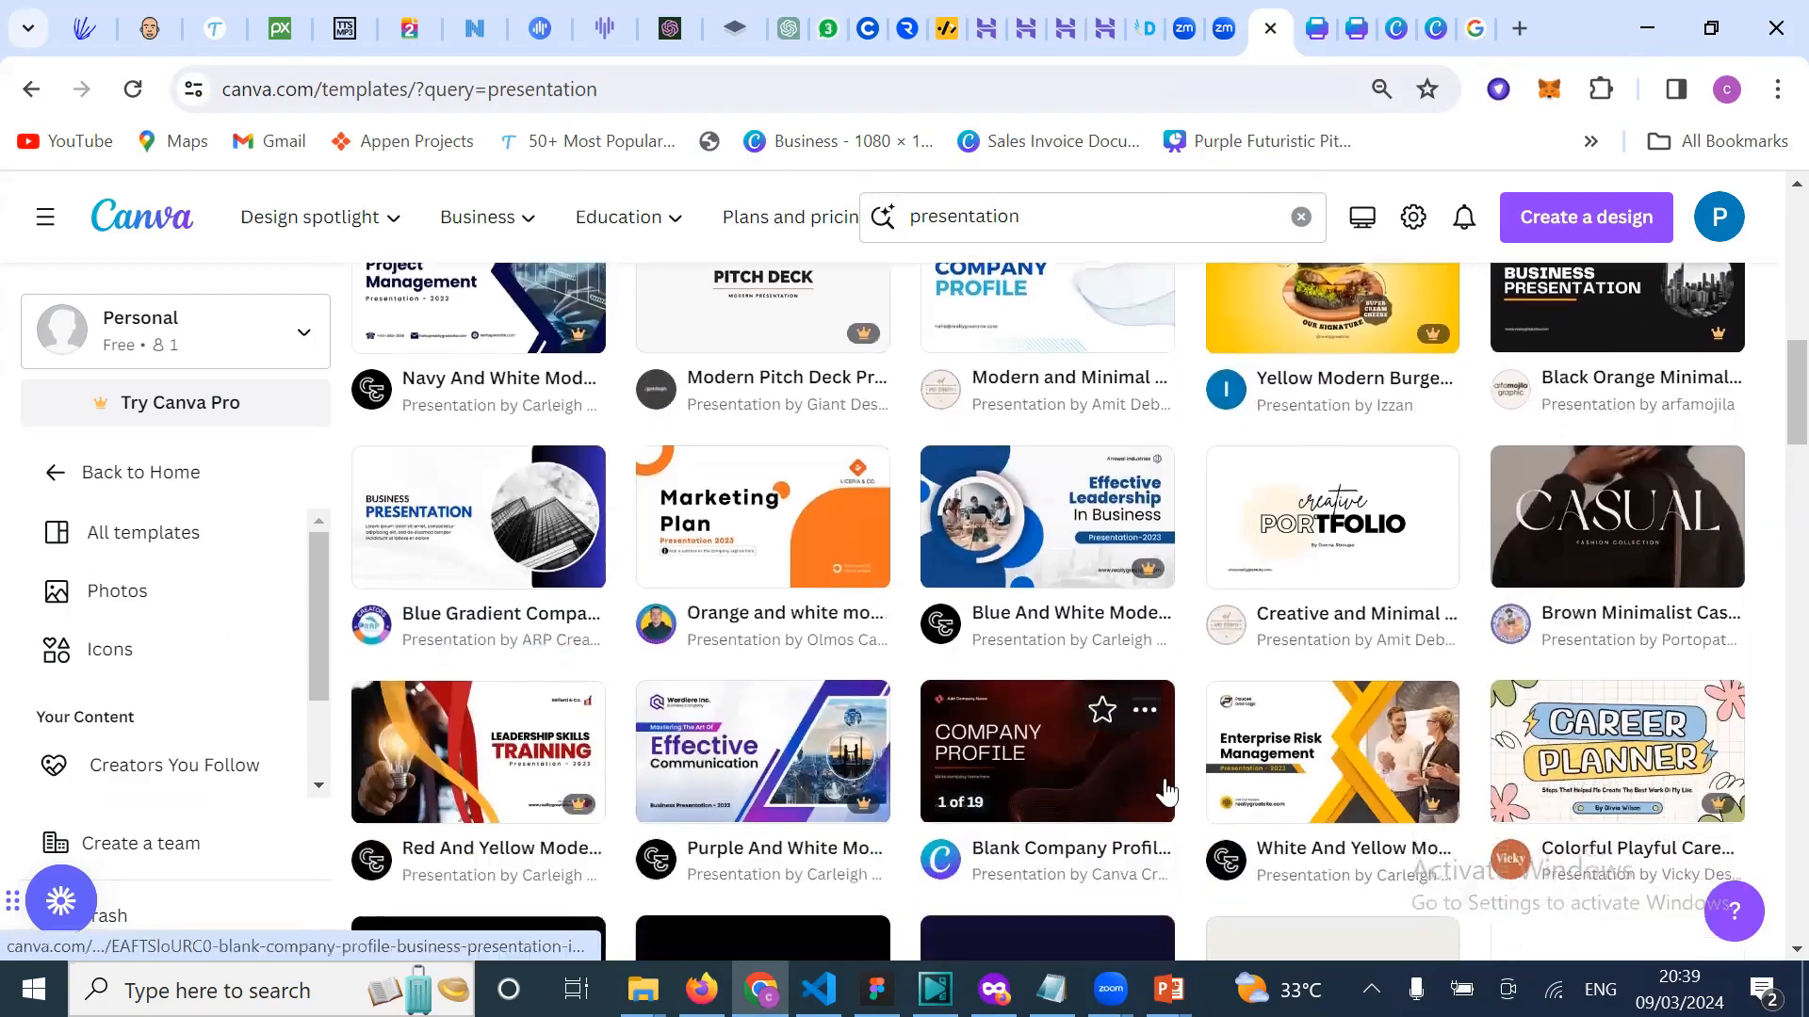
scroll(1095, 801, down, 2)
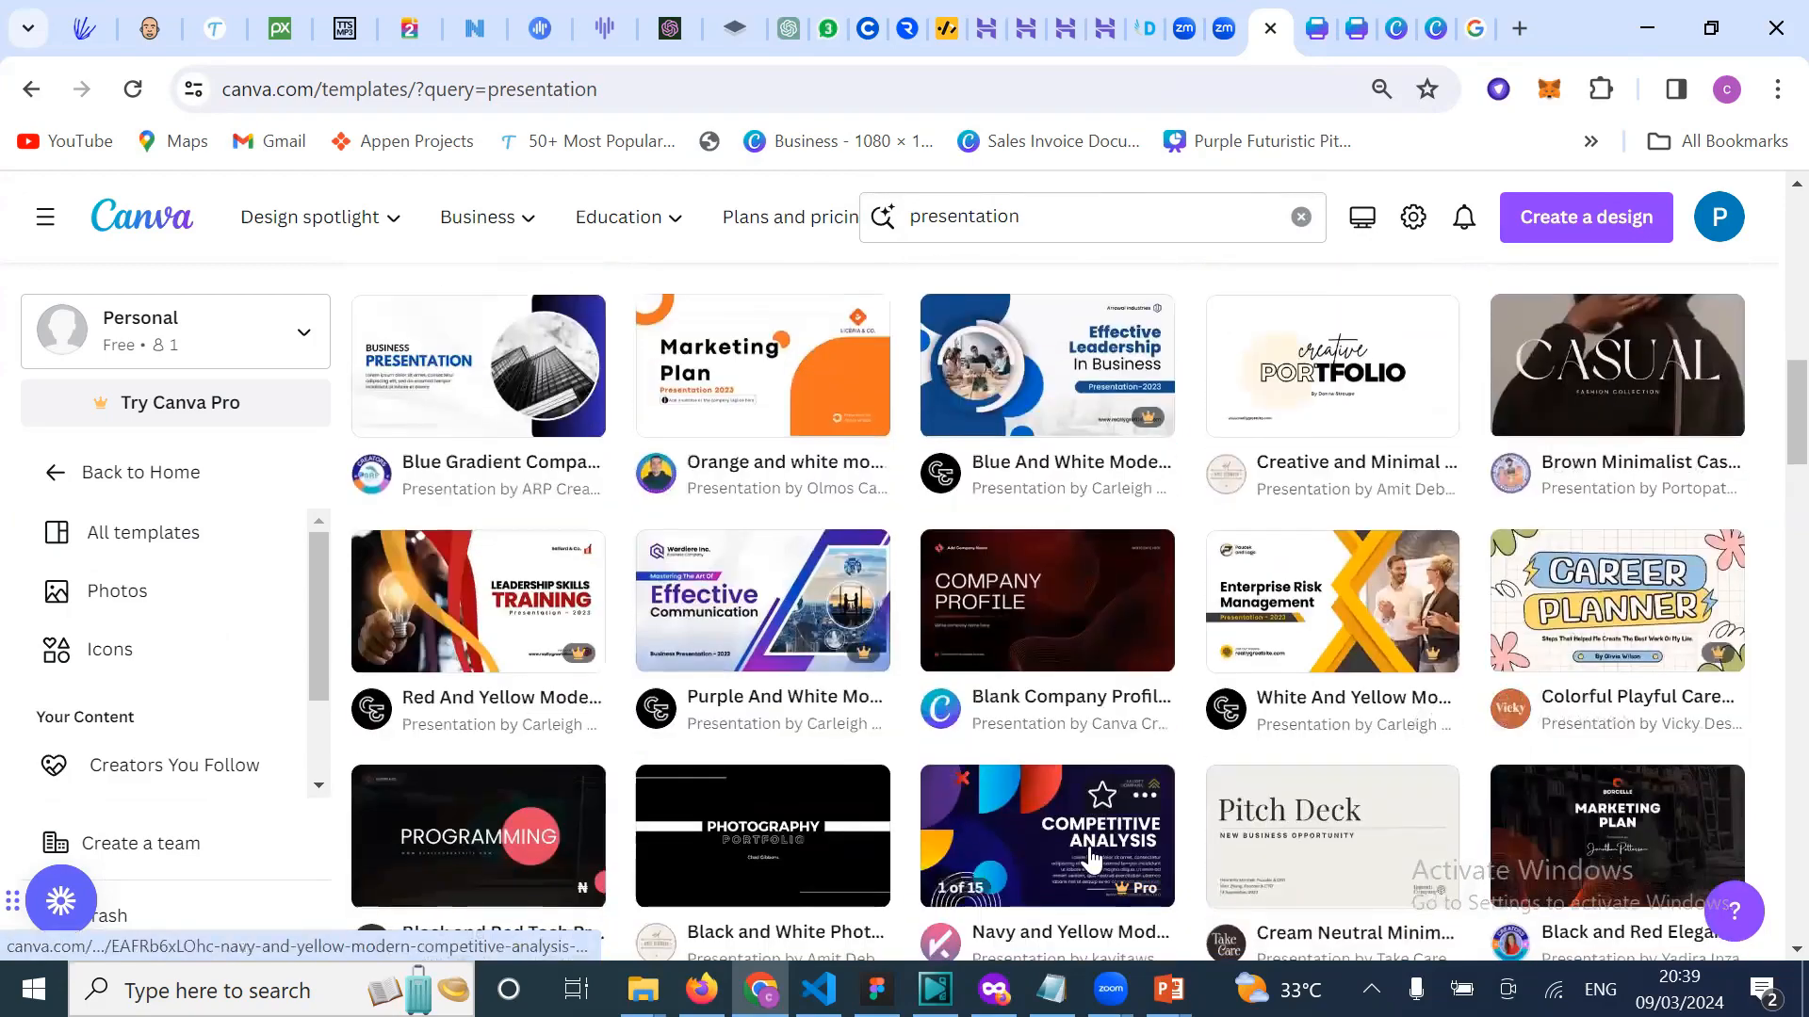
scroll(1091, 829, down, 3)
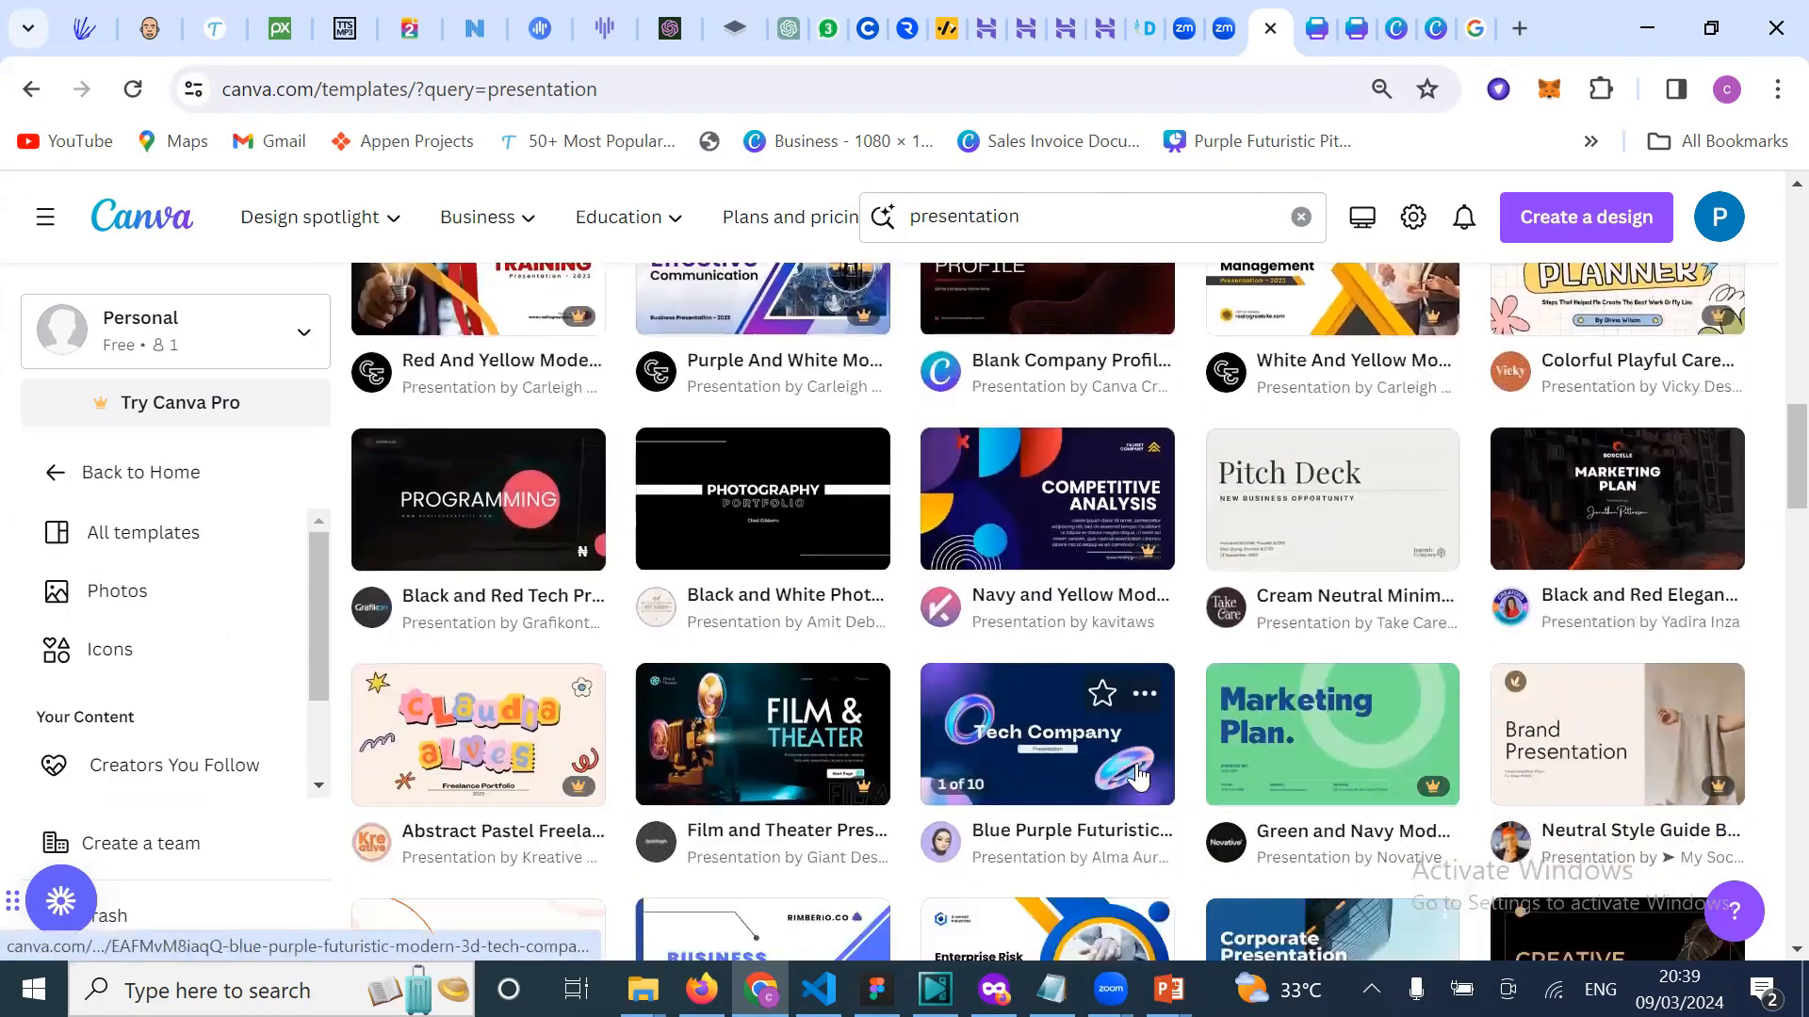
scroll(1121, 829, down, 2)
scroll(1121, 857, down, 1)
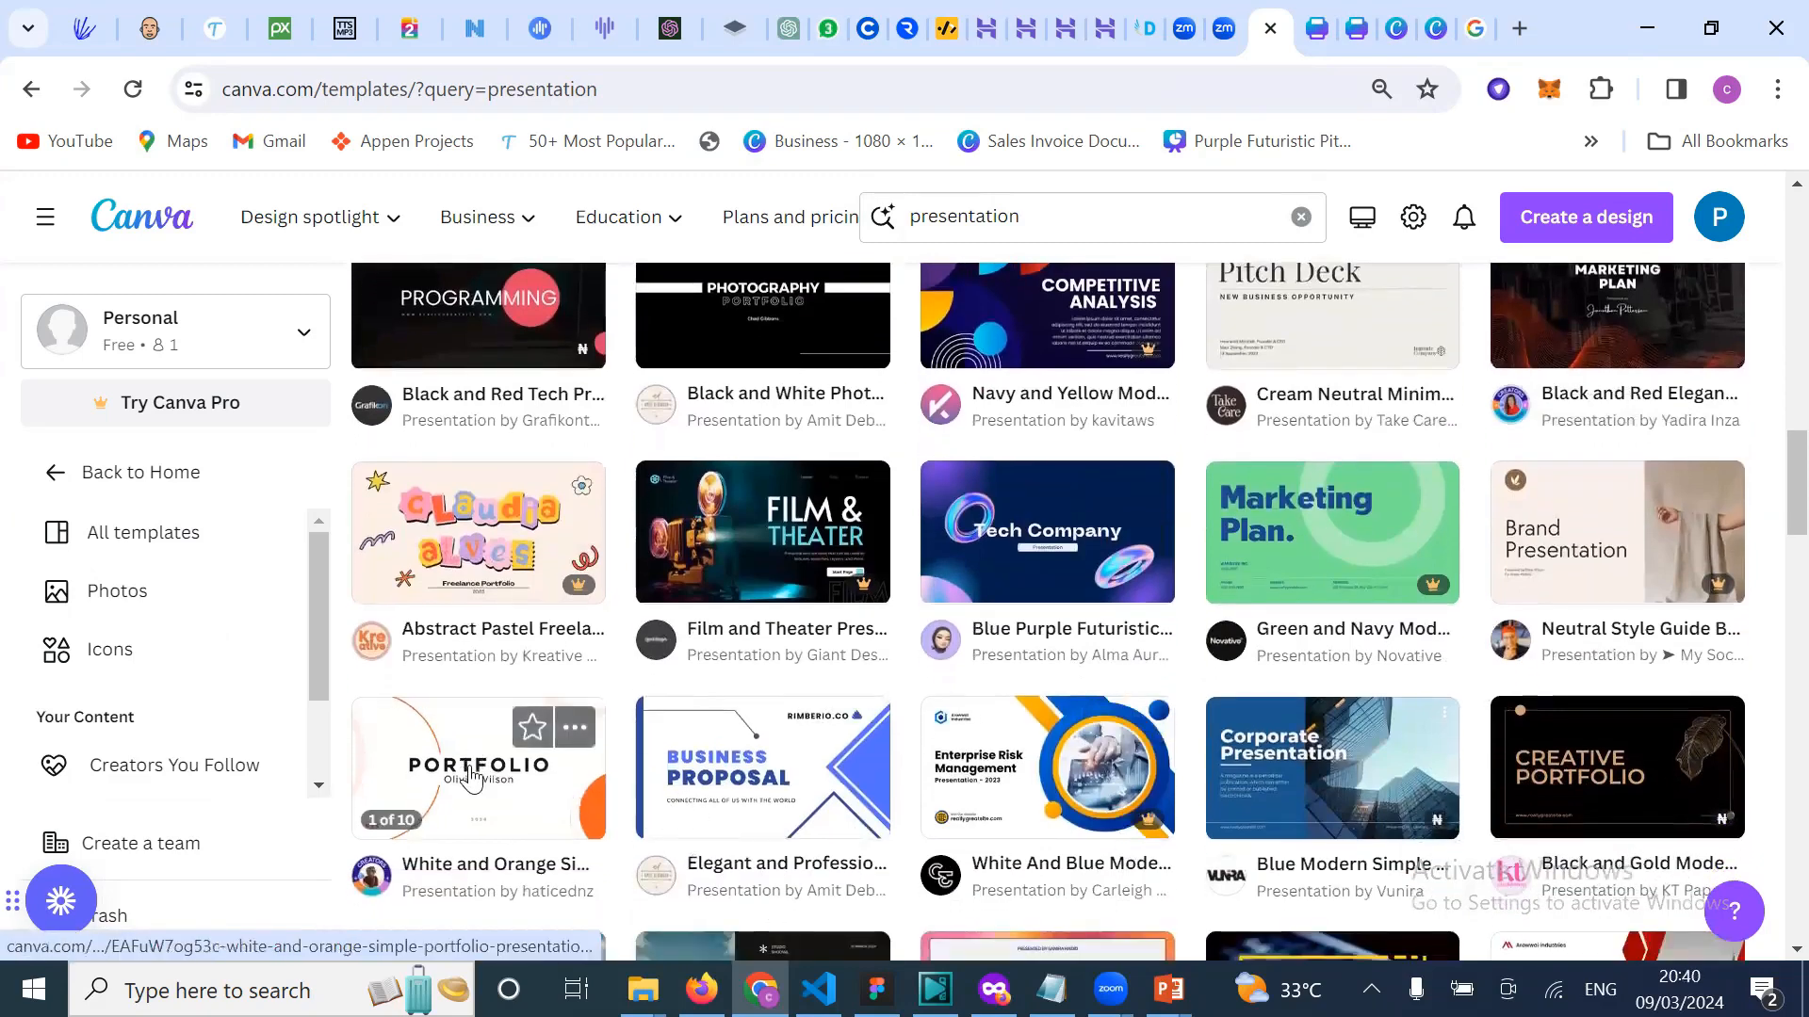
click(471, 767)
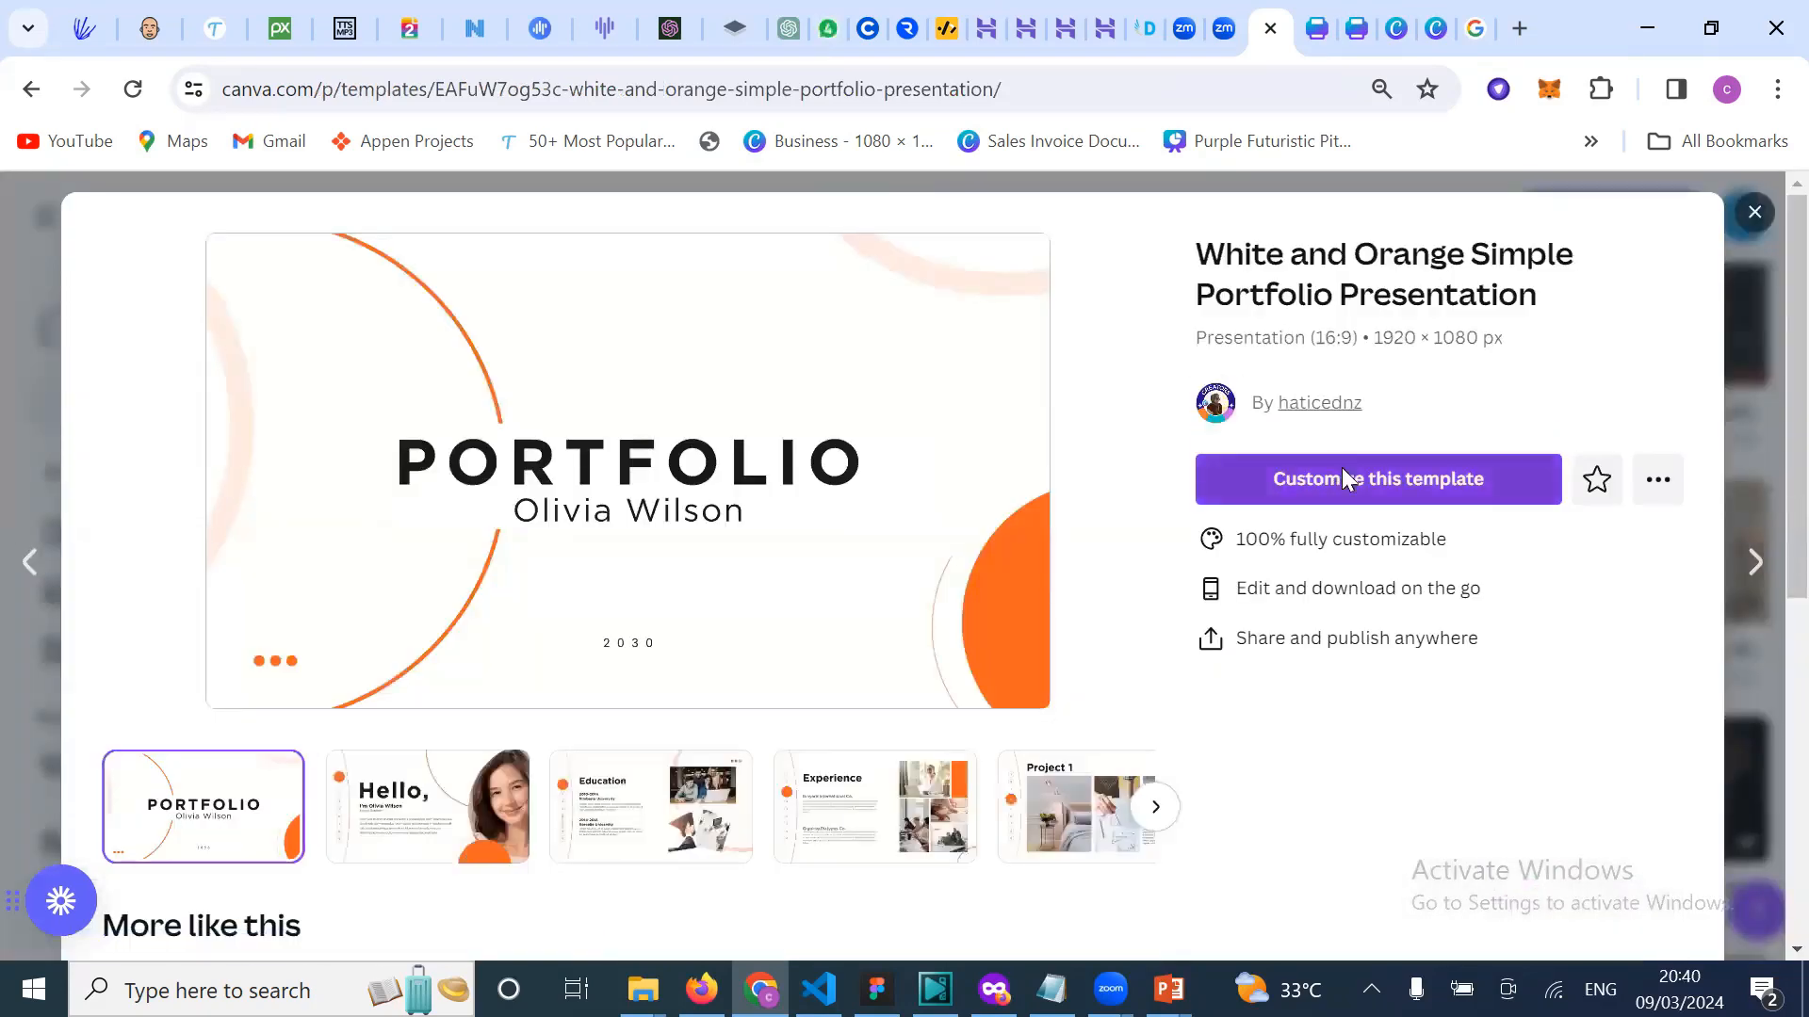
Step: Customize the White and Orange Simple Portfolio template into a new editable design
click(1342, 479)
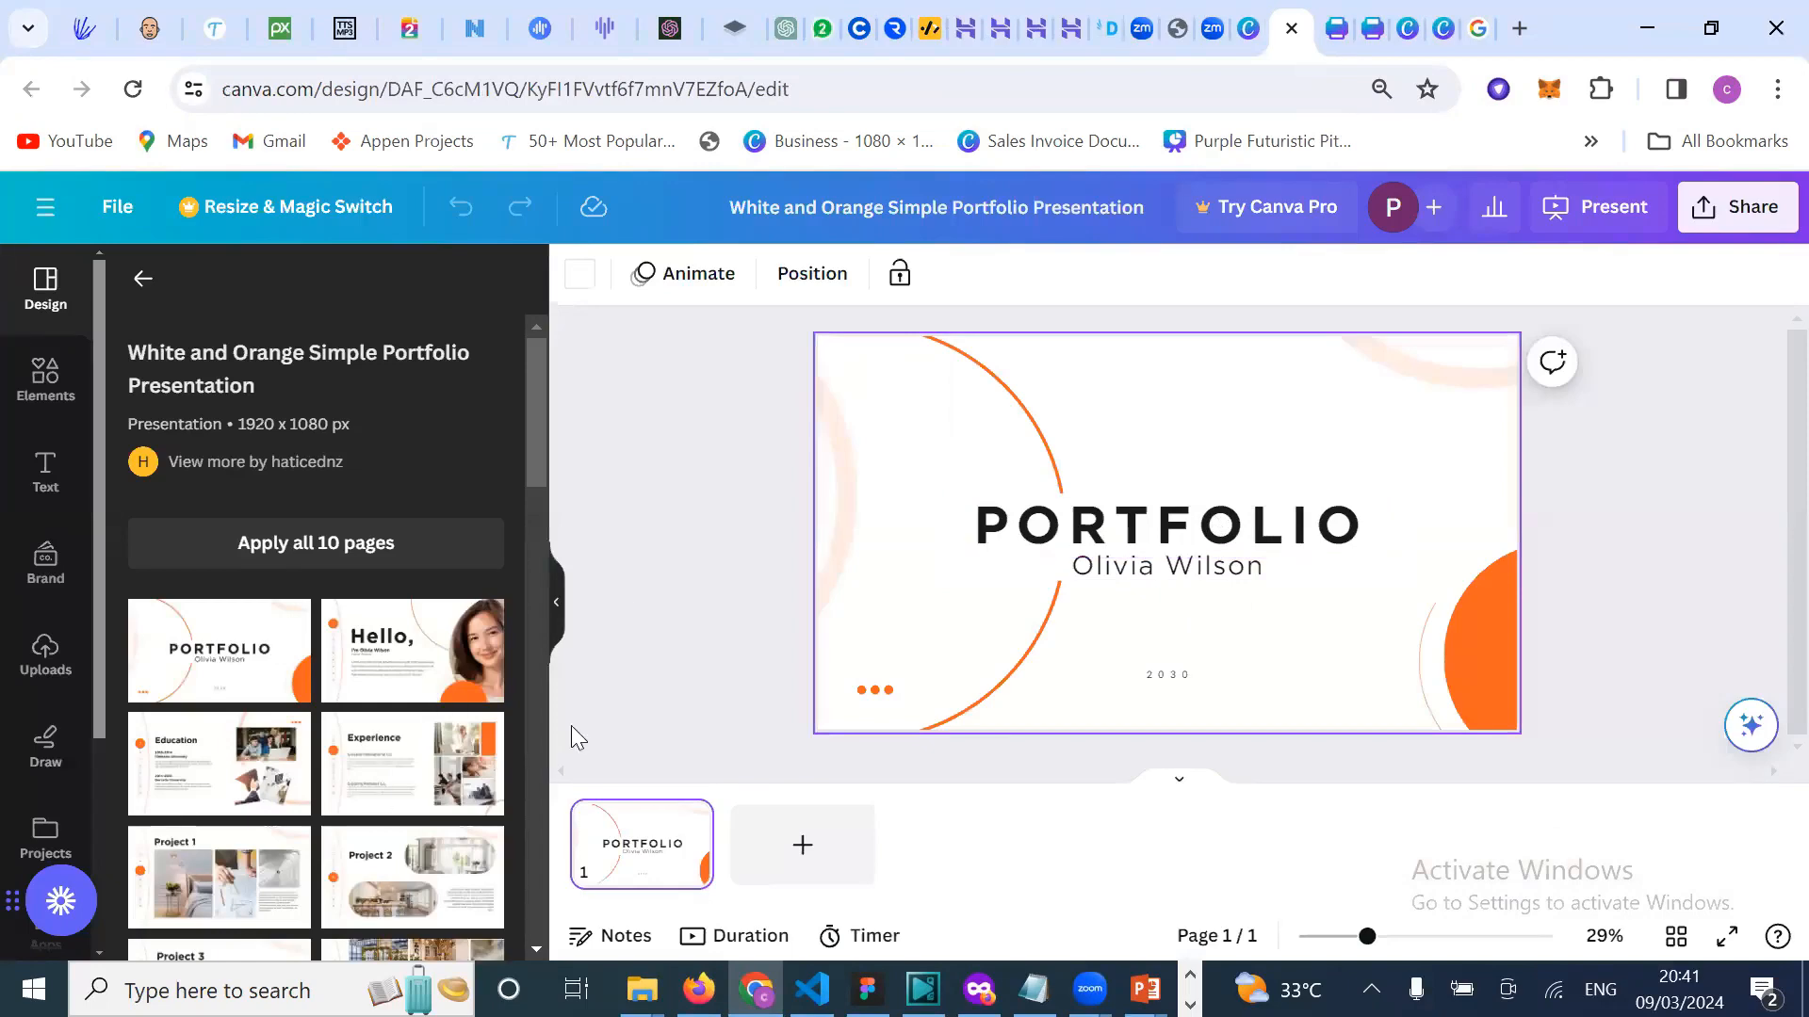
scroll(400, 817, down, 5)
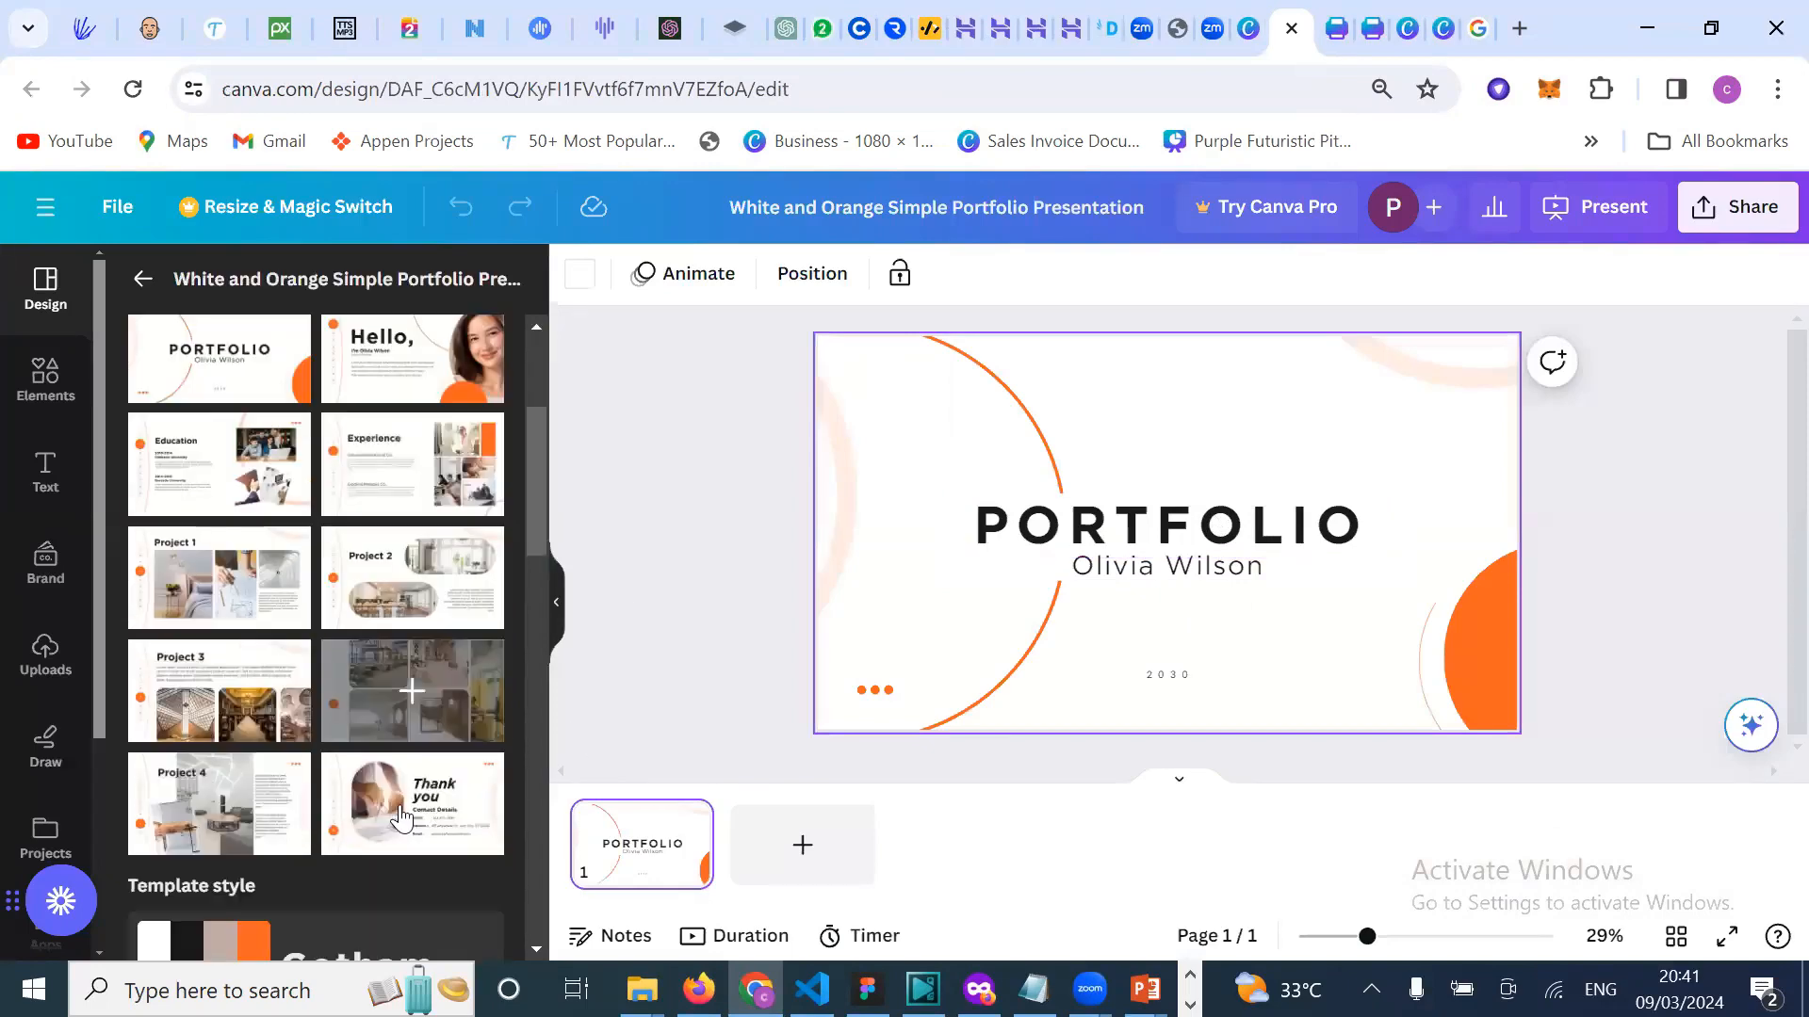
scroll(399, 744, down, 1)
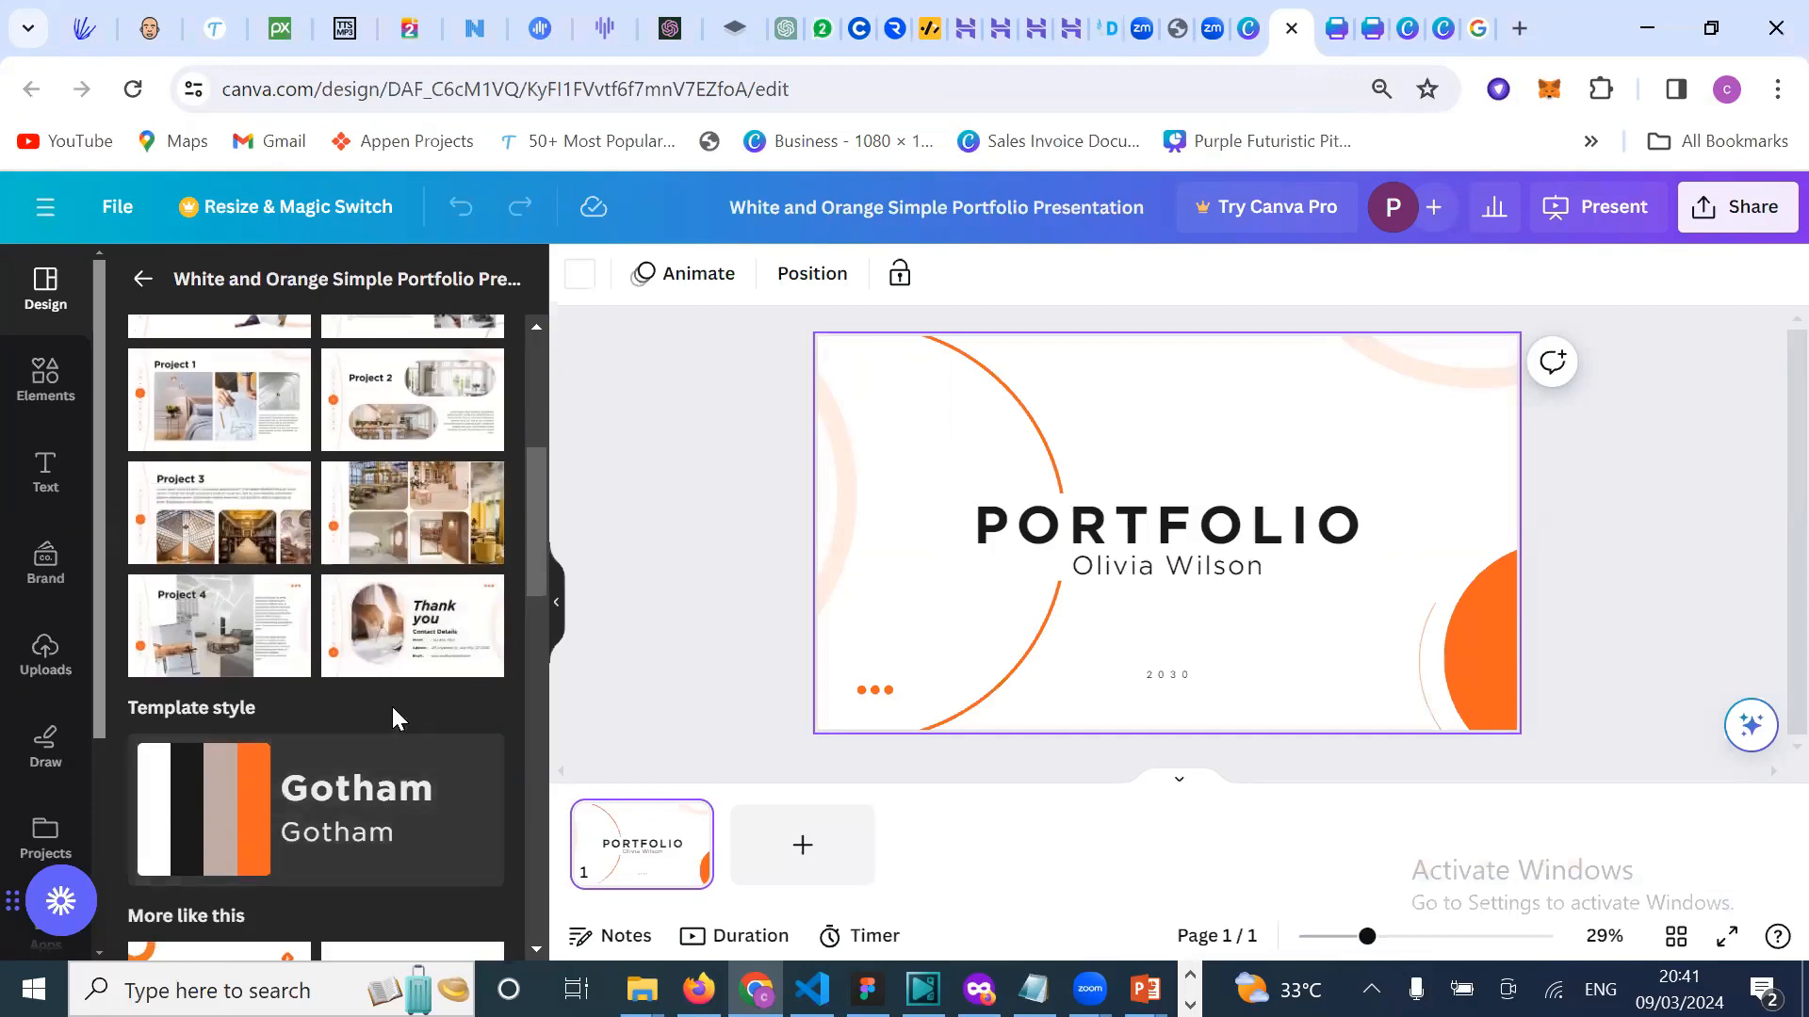
scroll(393, 709, up, 2)
scroll(393, 719, up, 3)
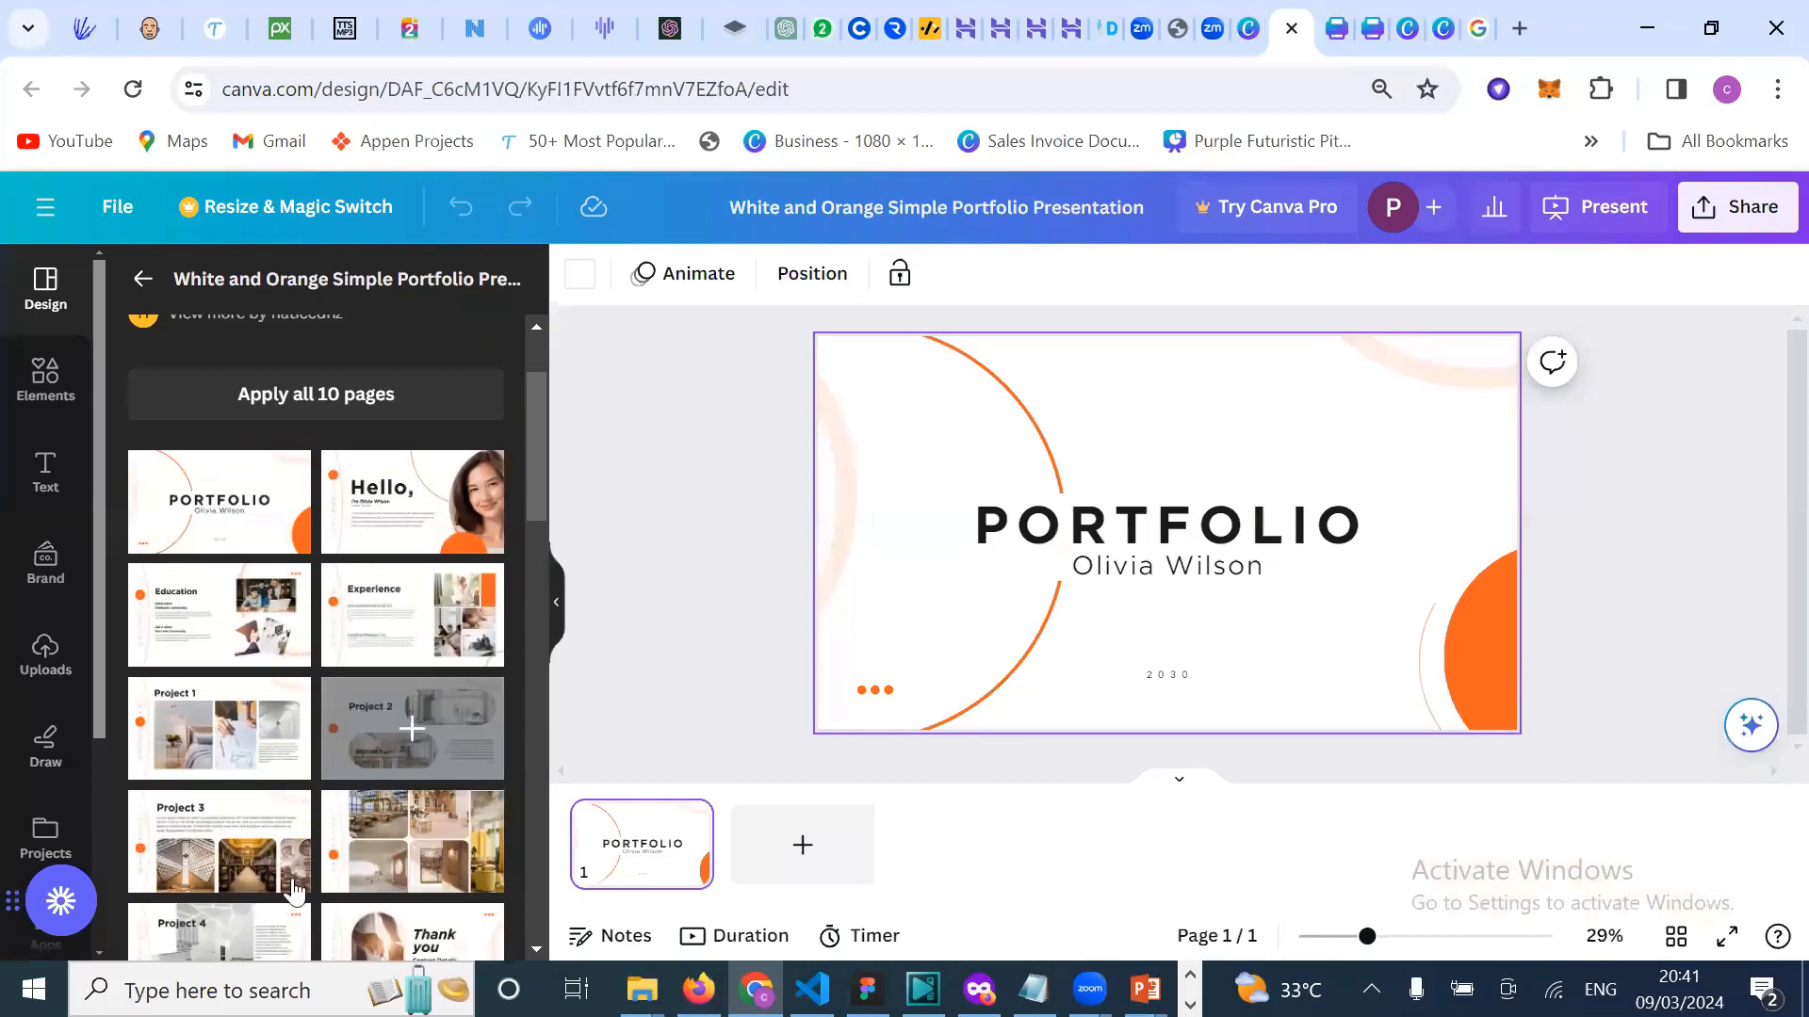
scroll(312, 802, down, 1)
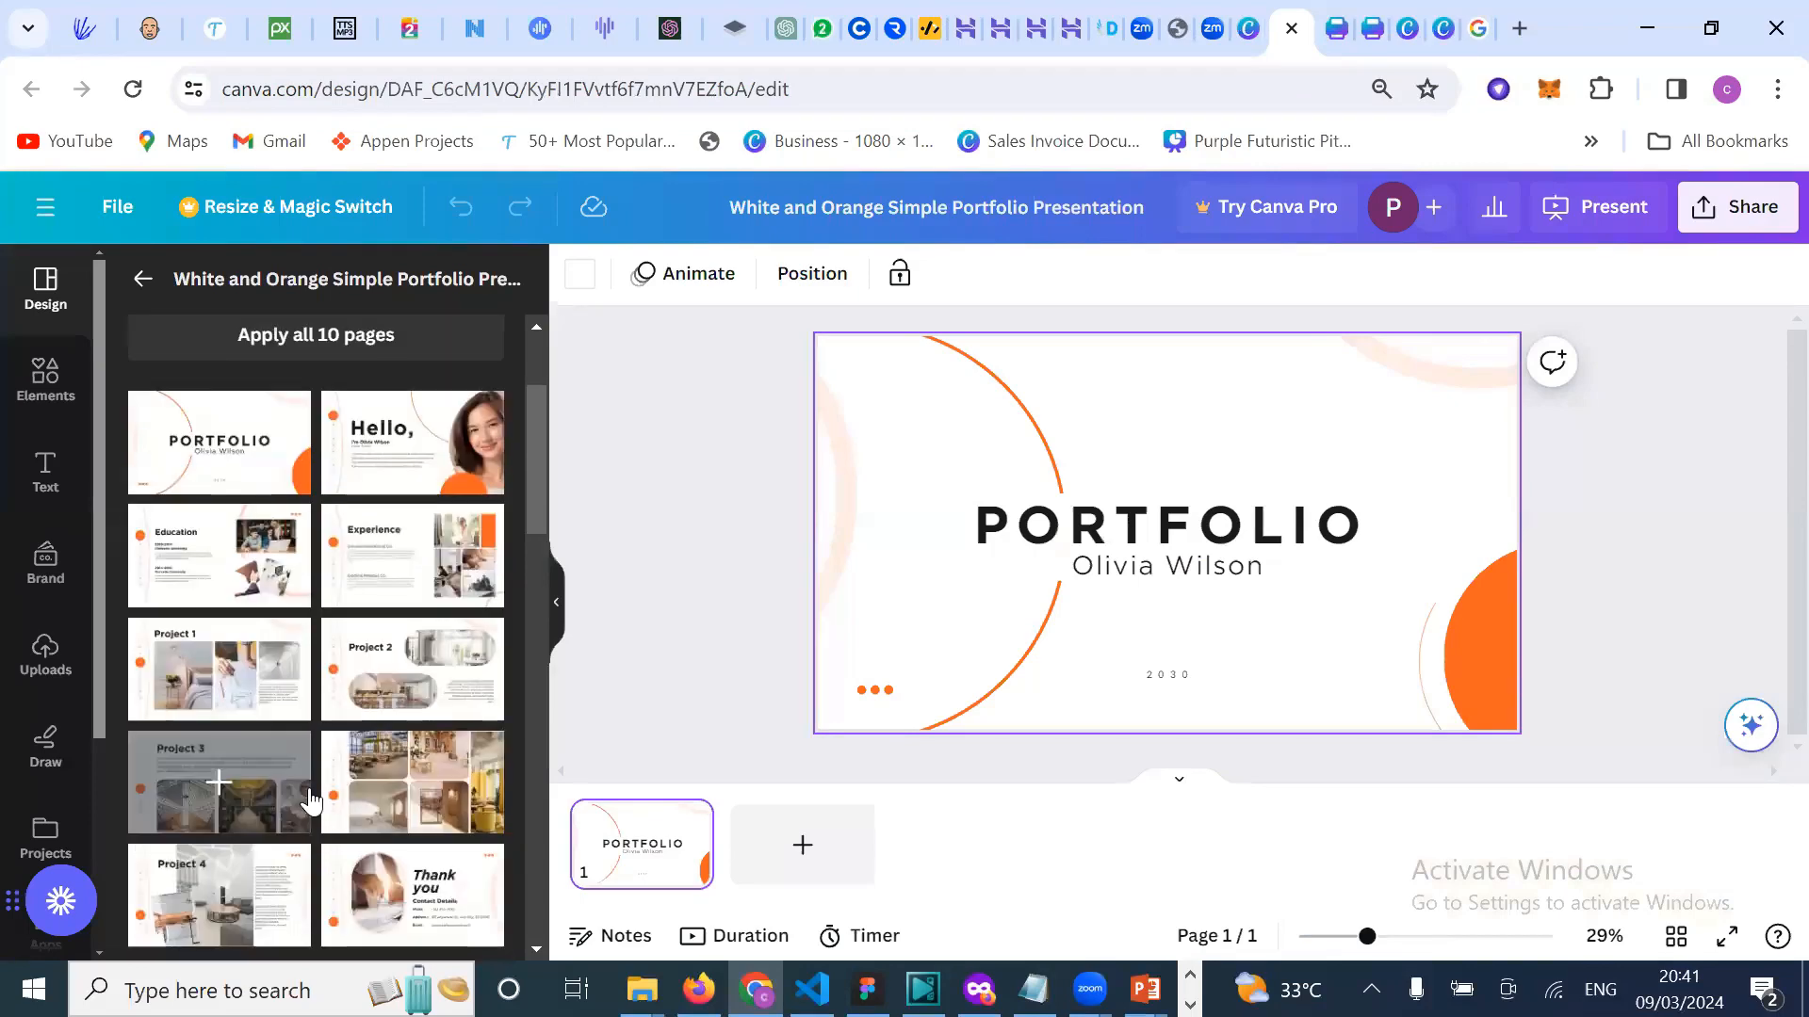
scroll(310, 791, up, 1)
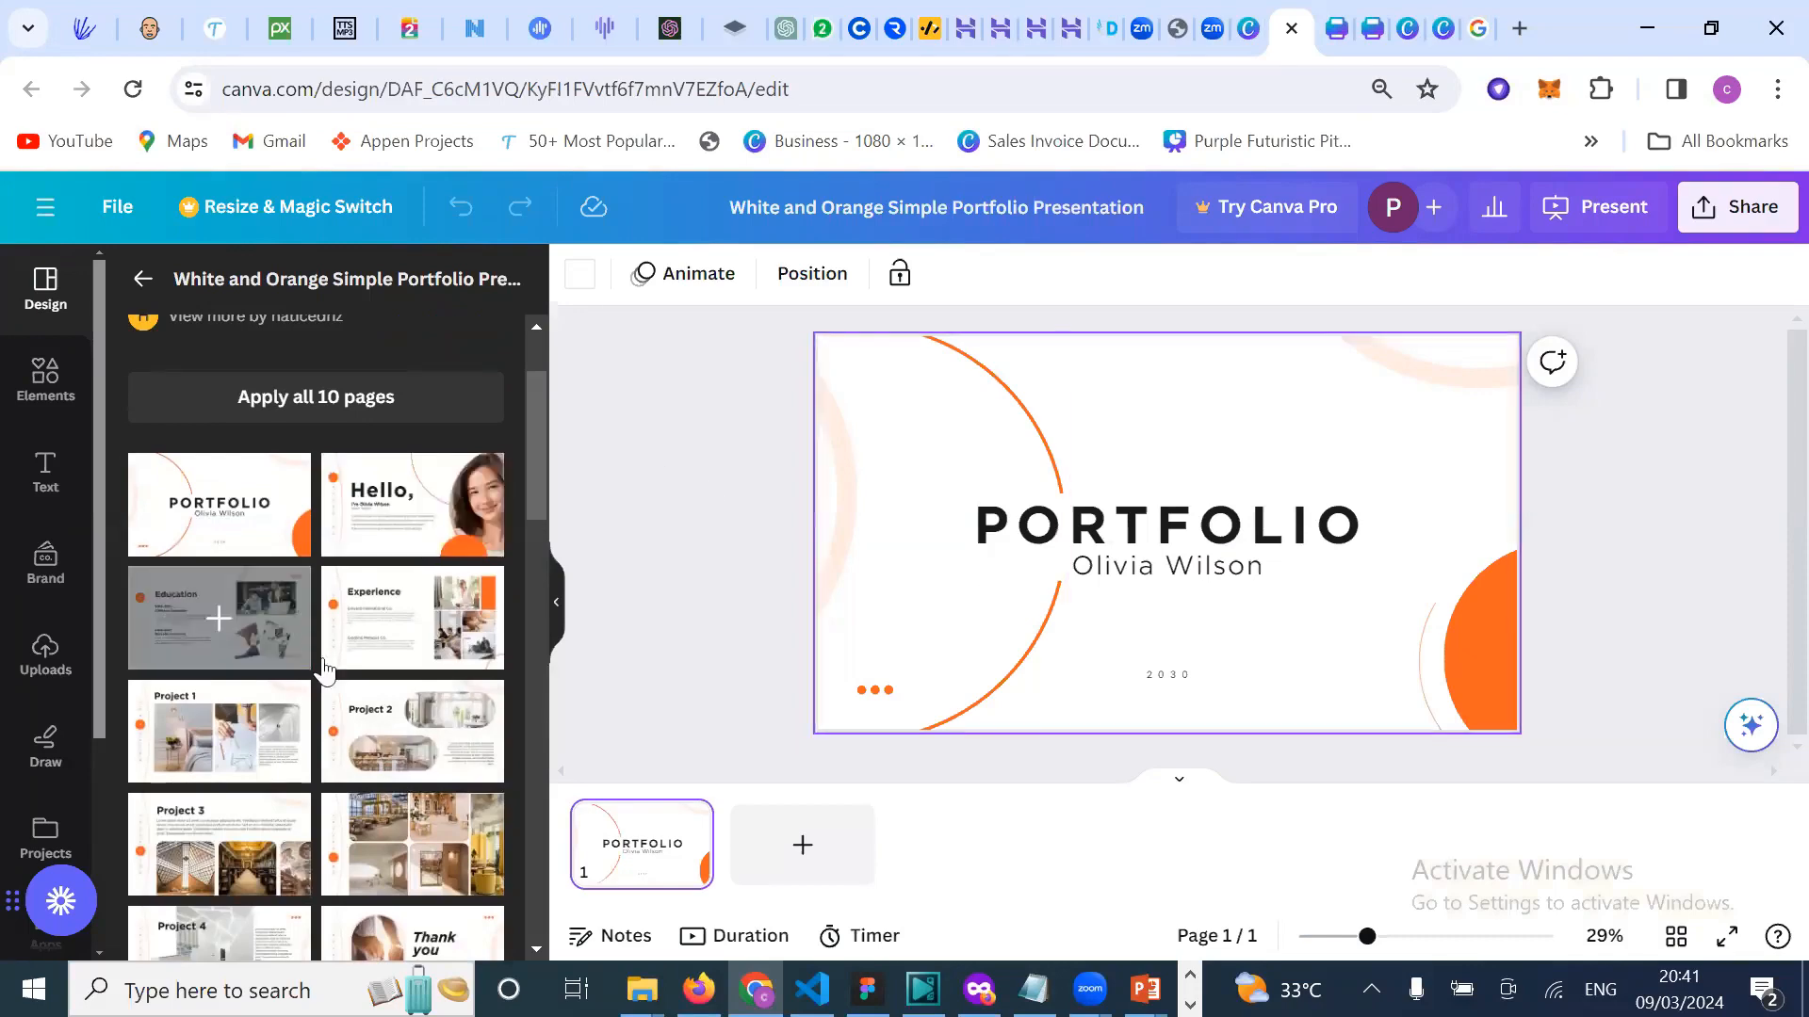
scroll(306, 626, down, 1)
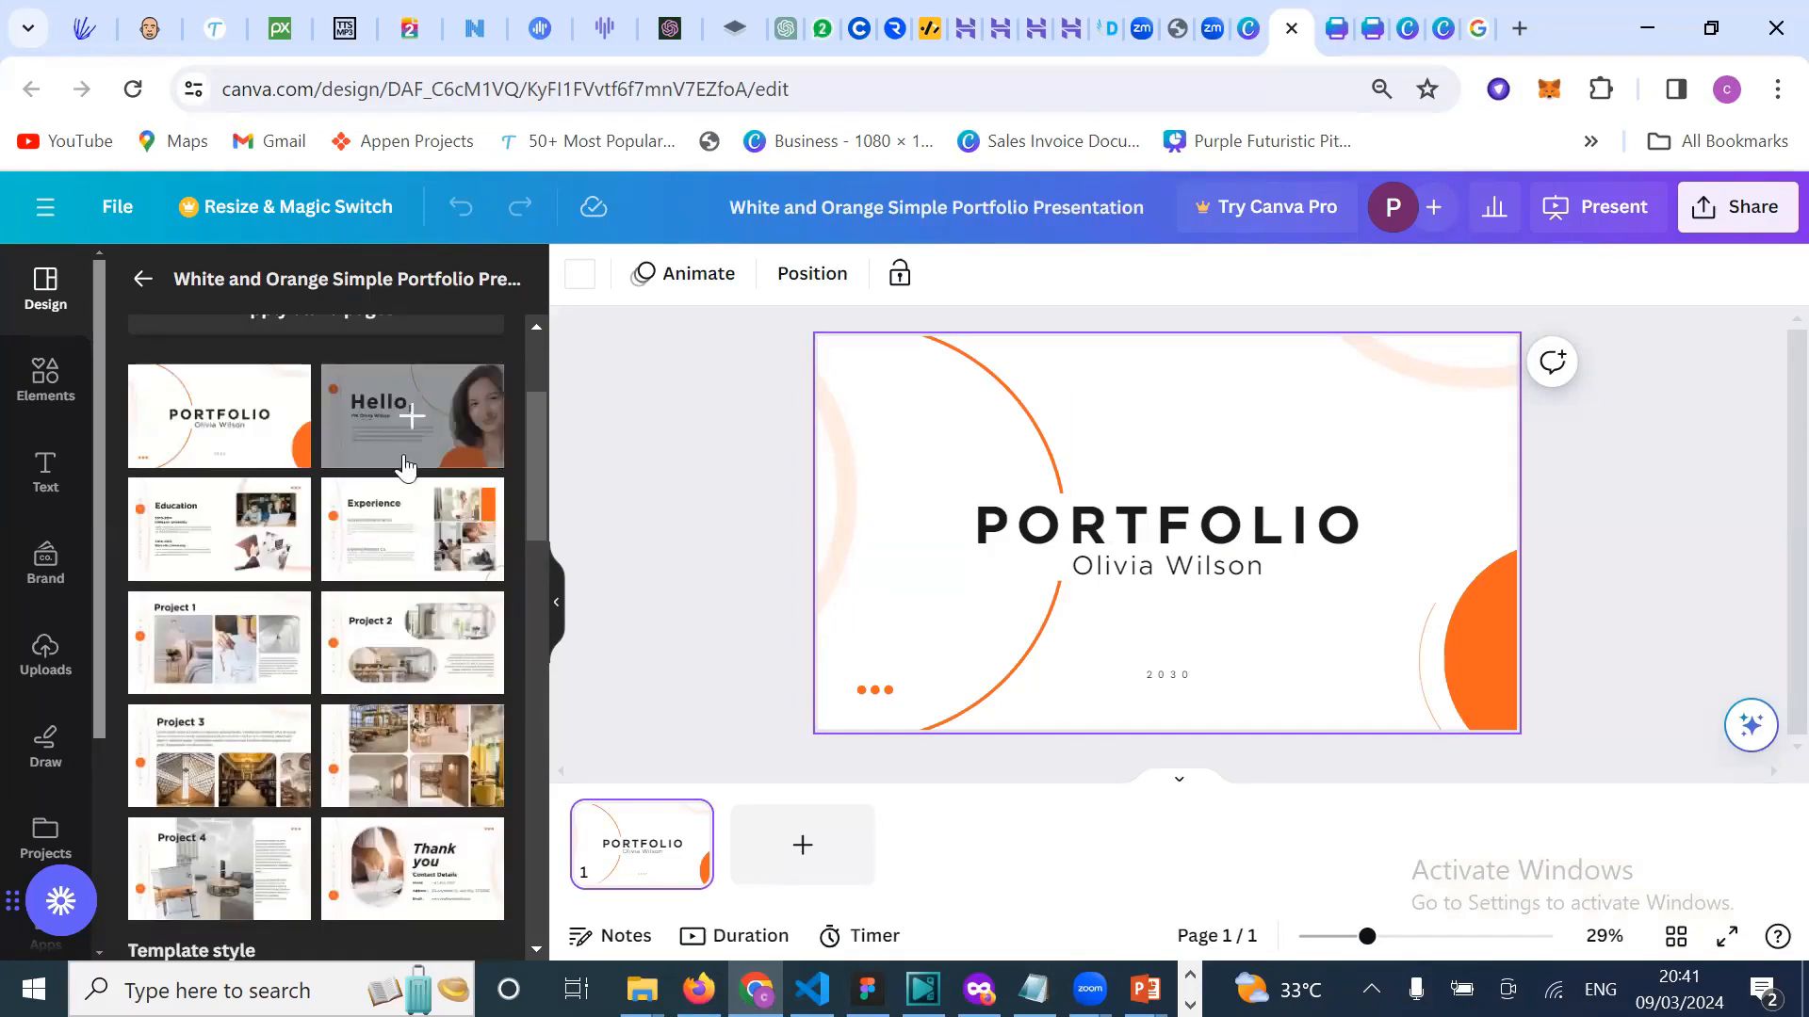
scroll(407, 669, down, 1)
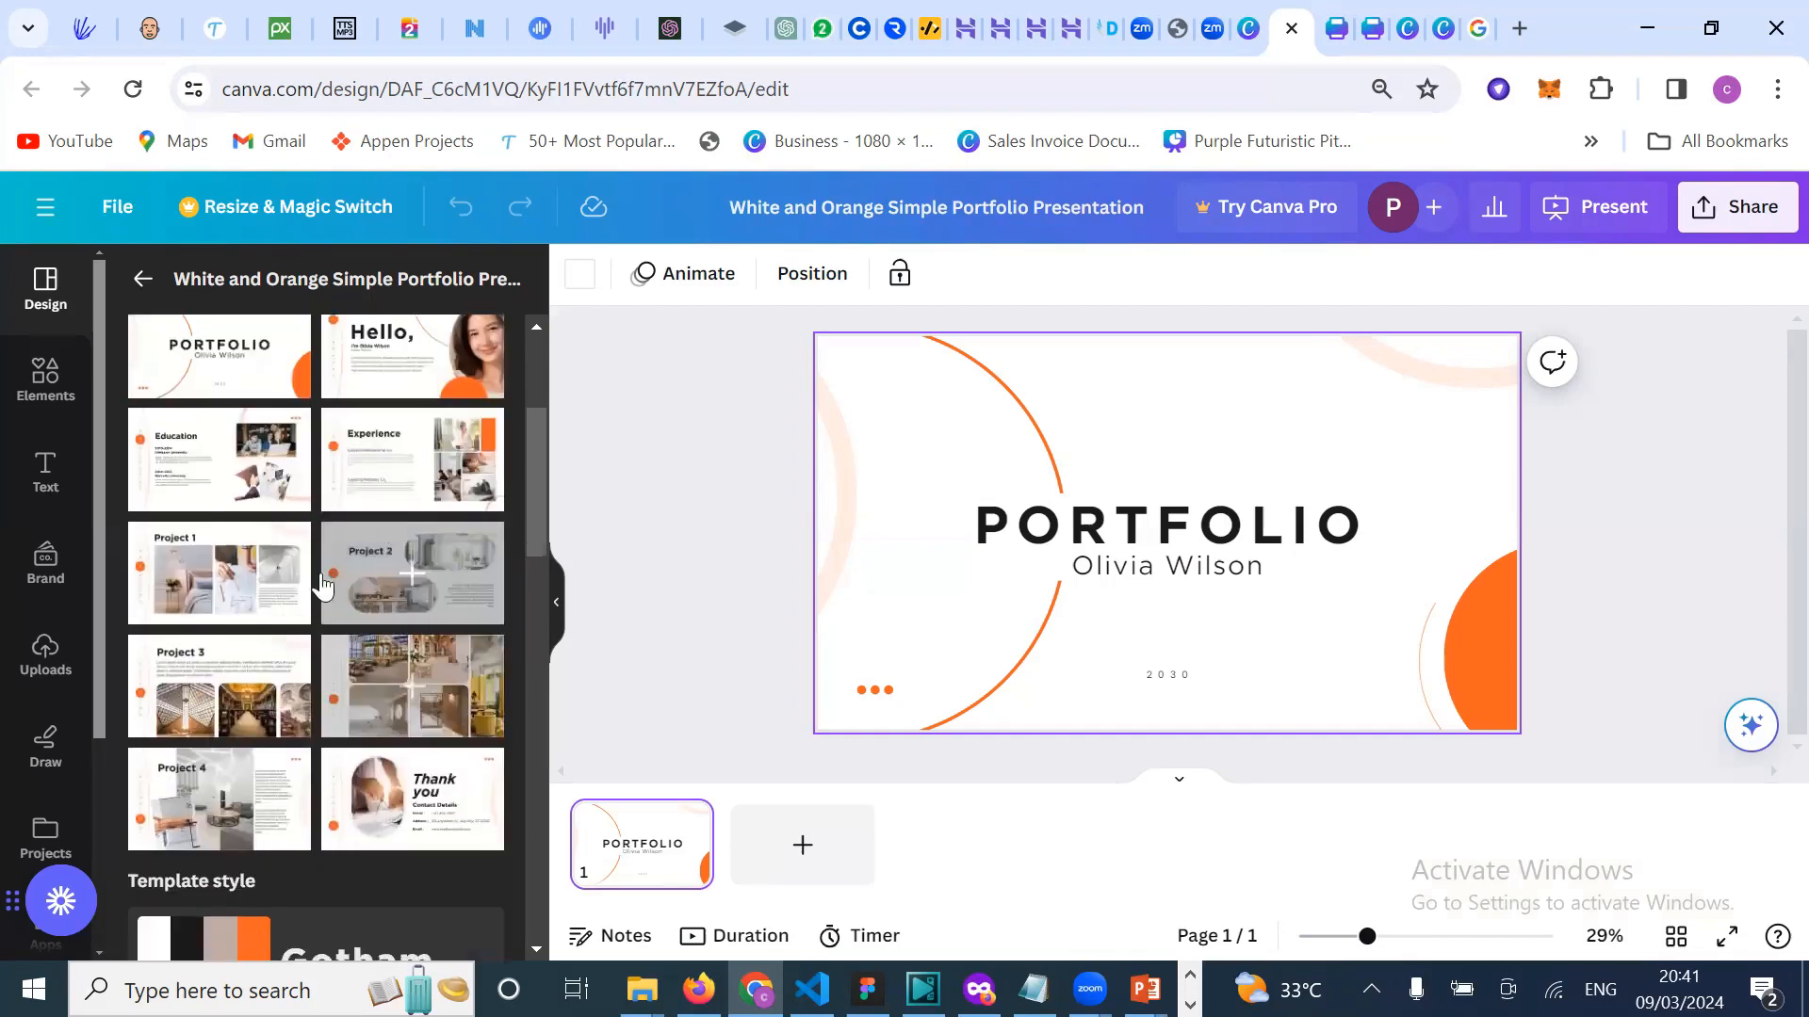
scroll(419, 579, up, 3)
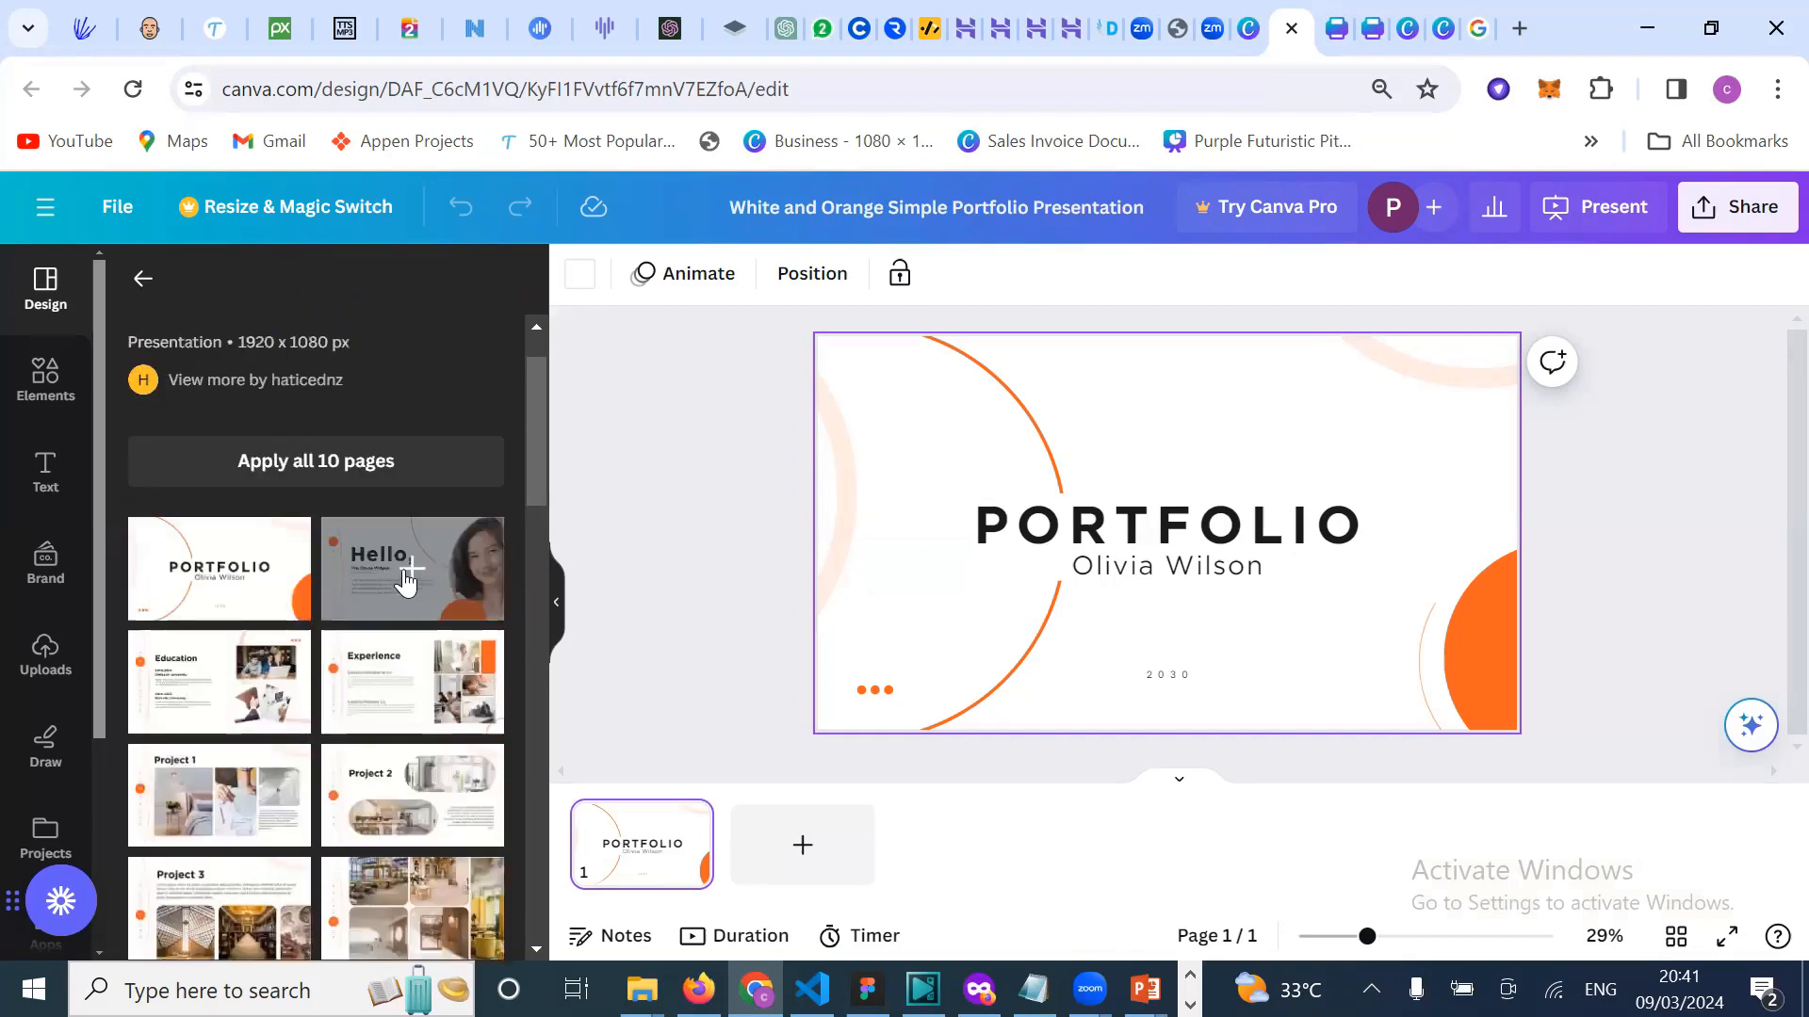
Step: Make page 1 the Portfolio cover and add page 2 with the Hello slide layout
click(407, 579)
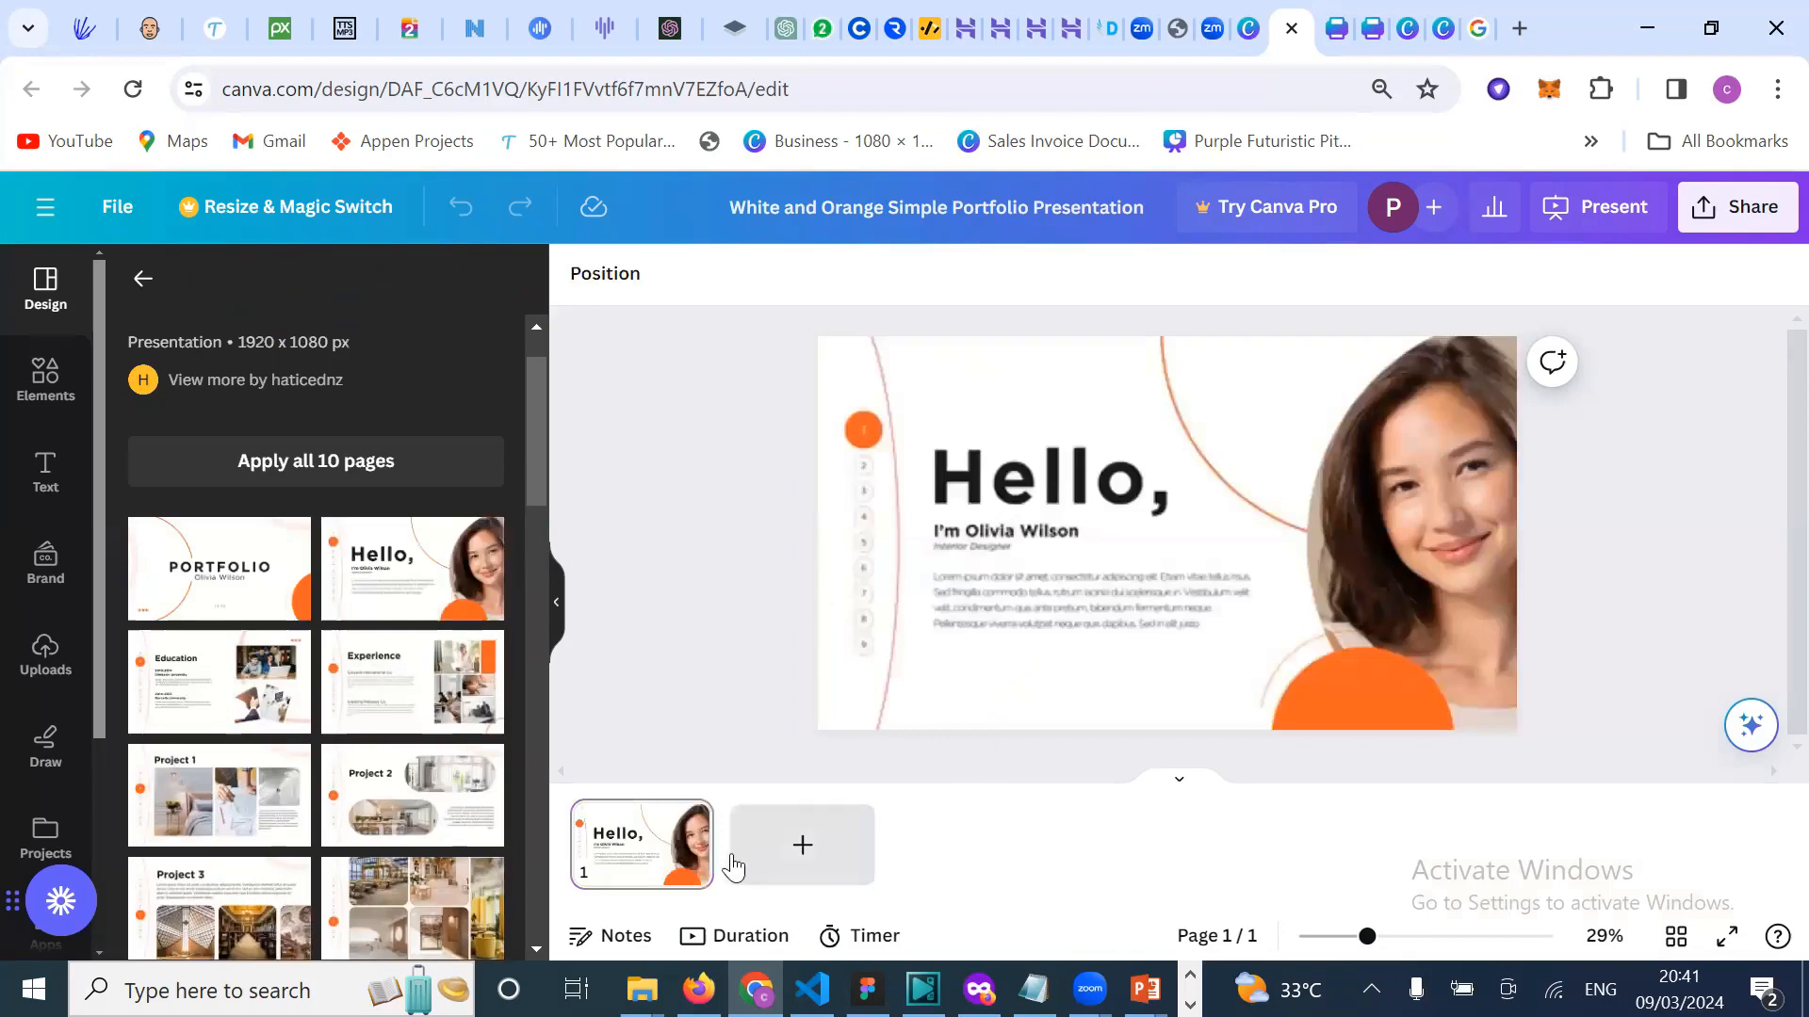
click(250, 584)
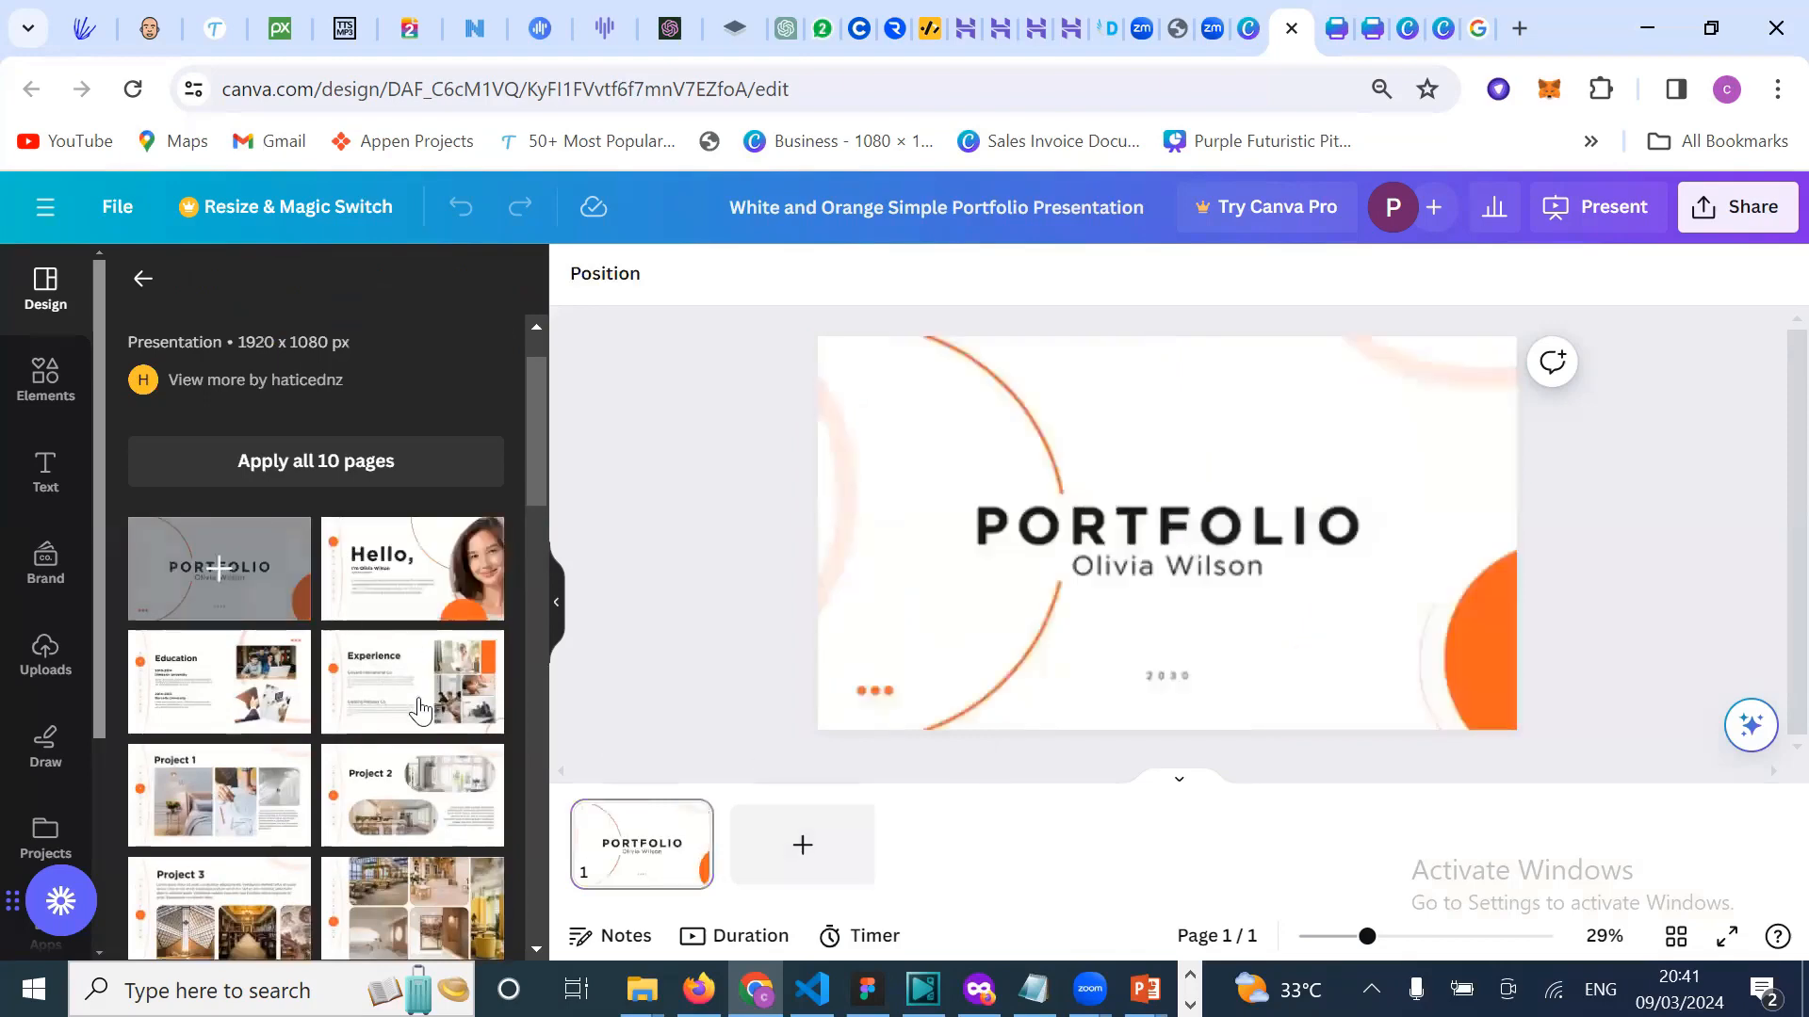
click(803, 852)
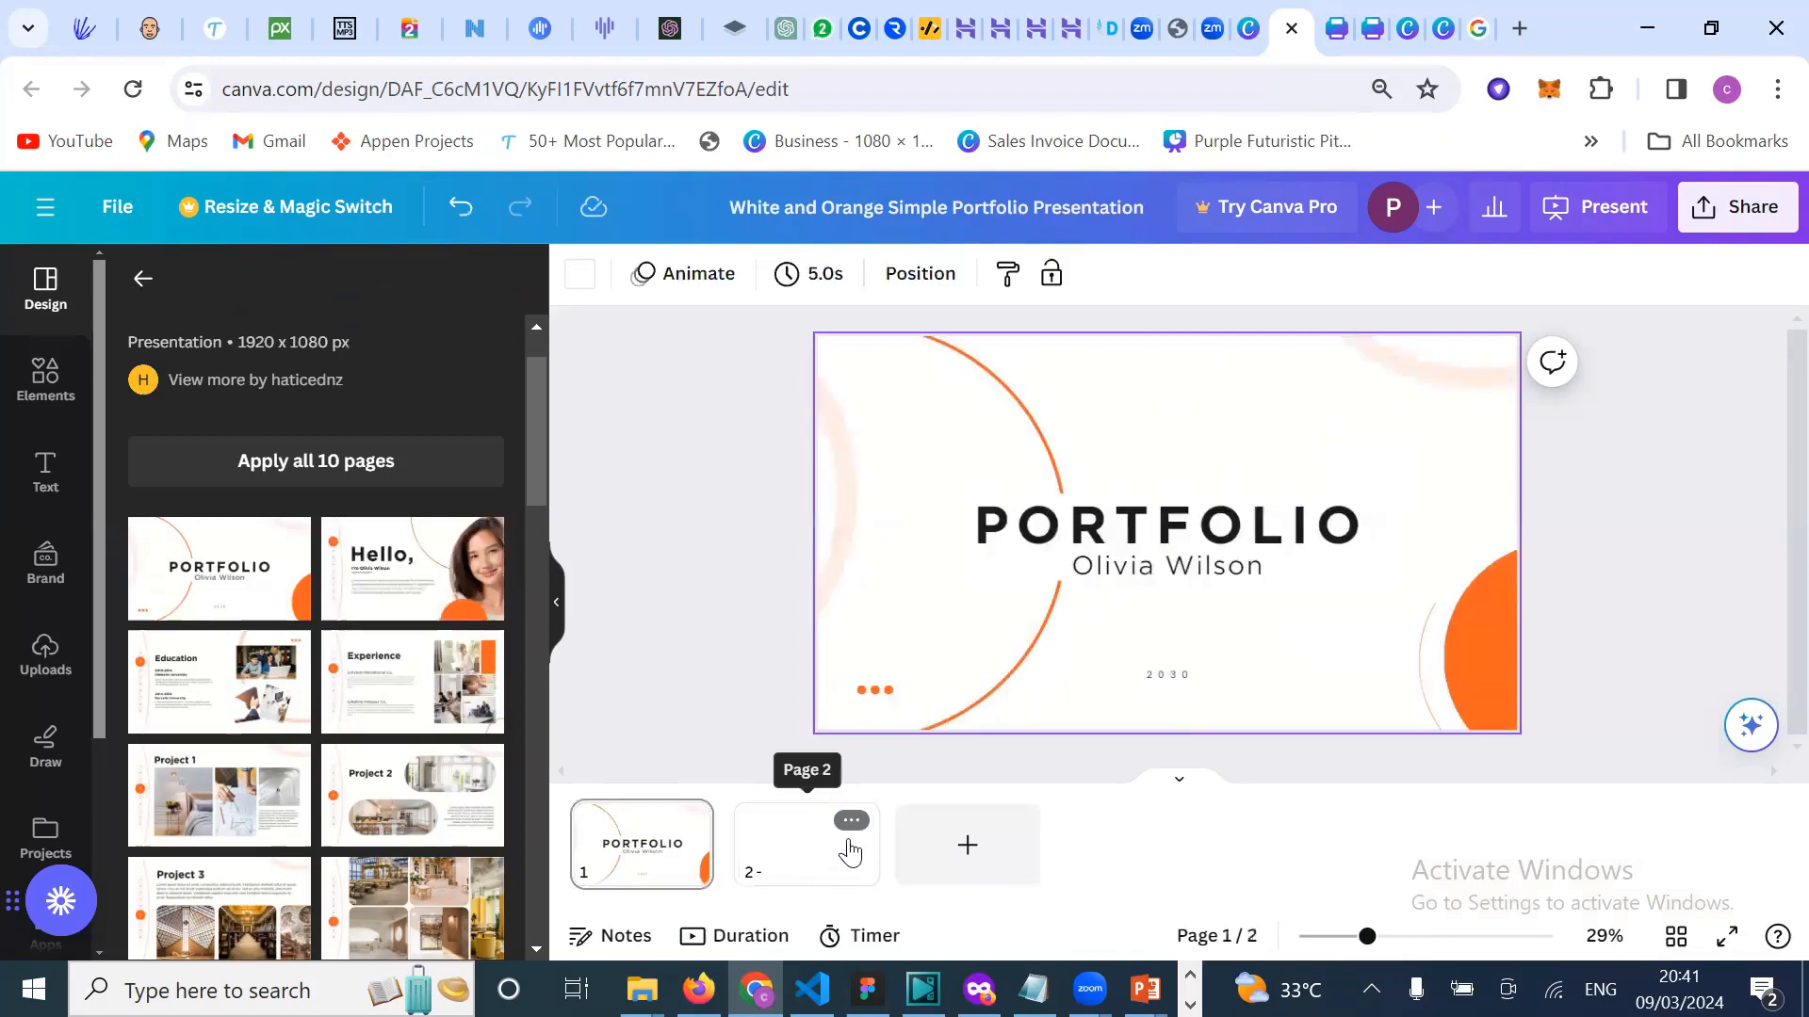
click(406, 565)
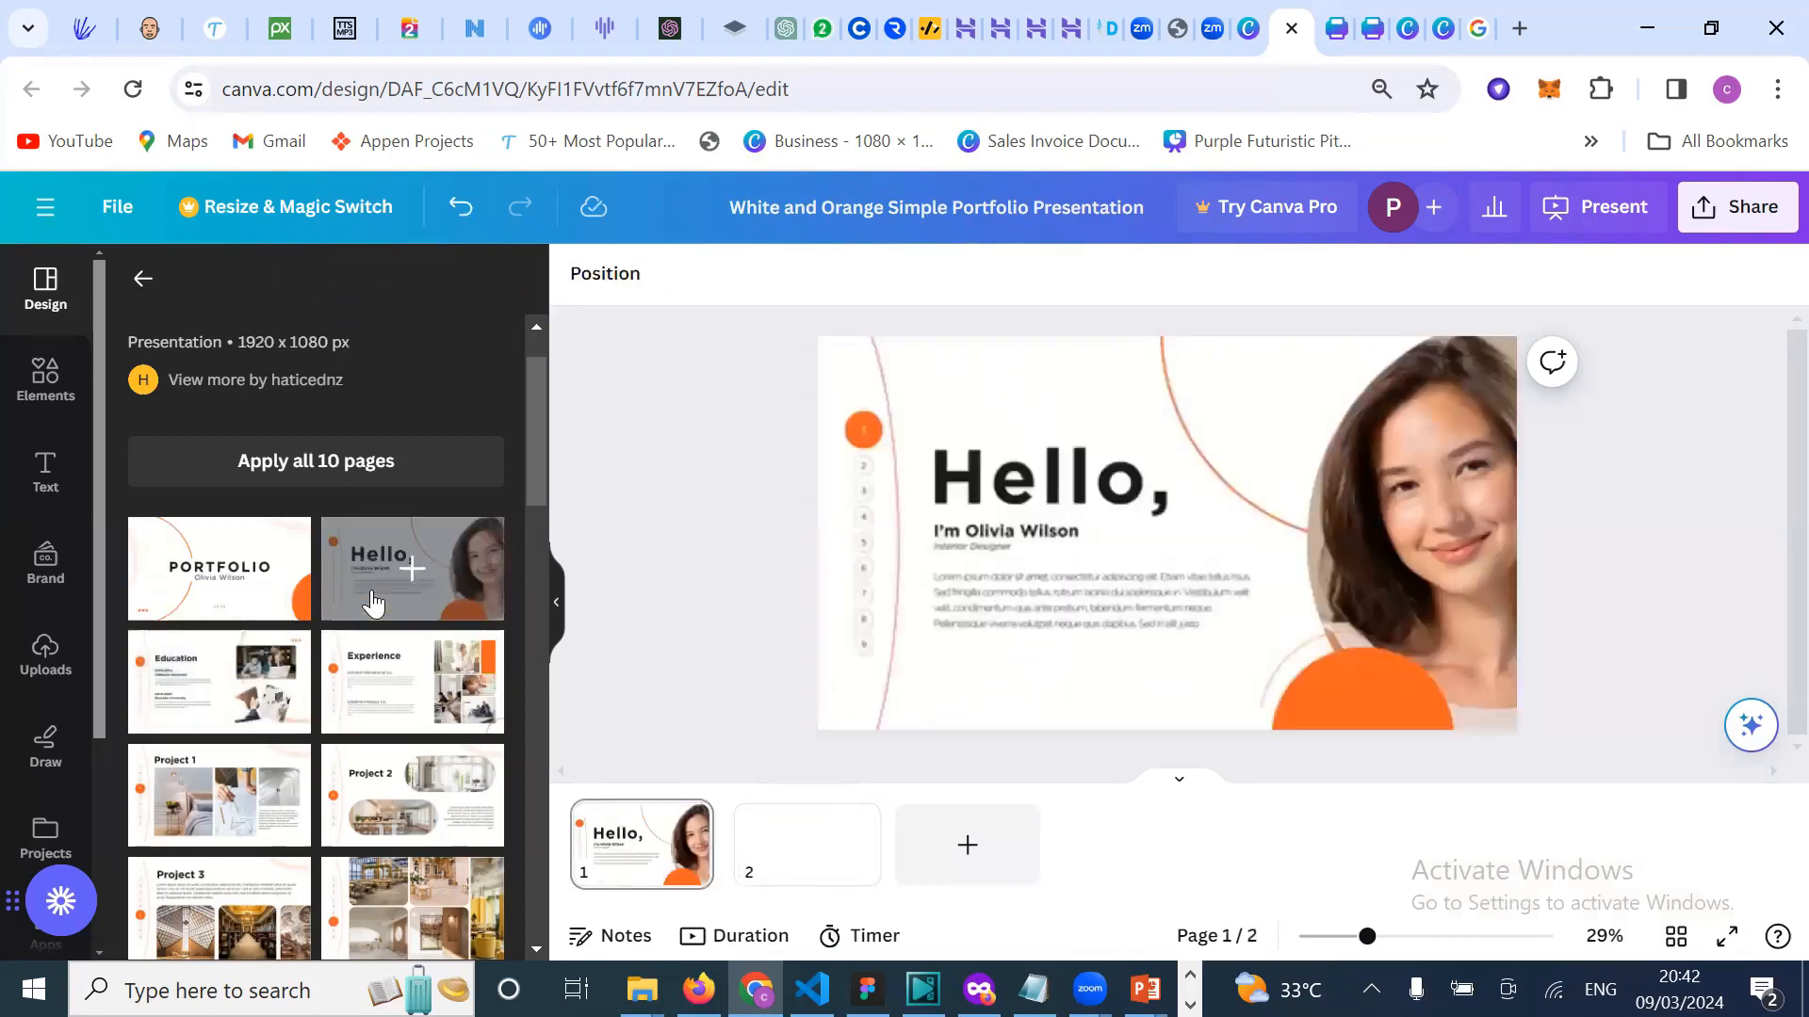
click(691, 862)
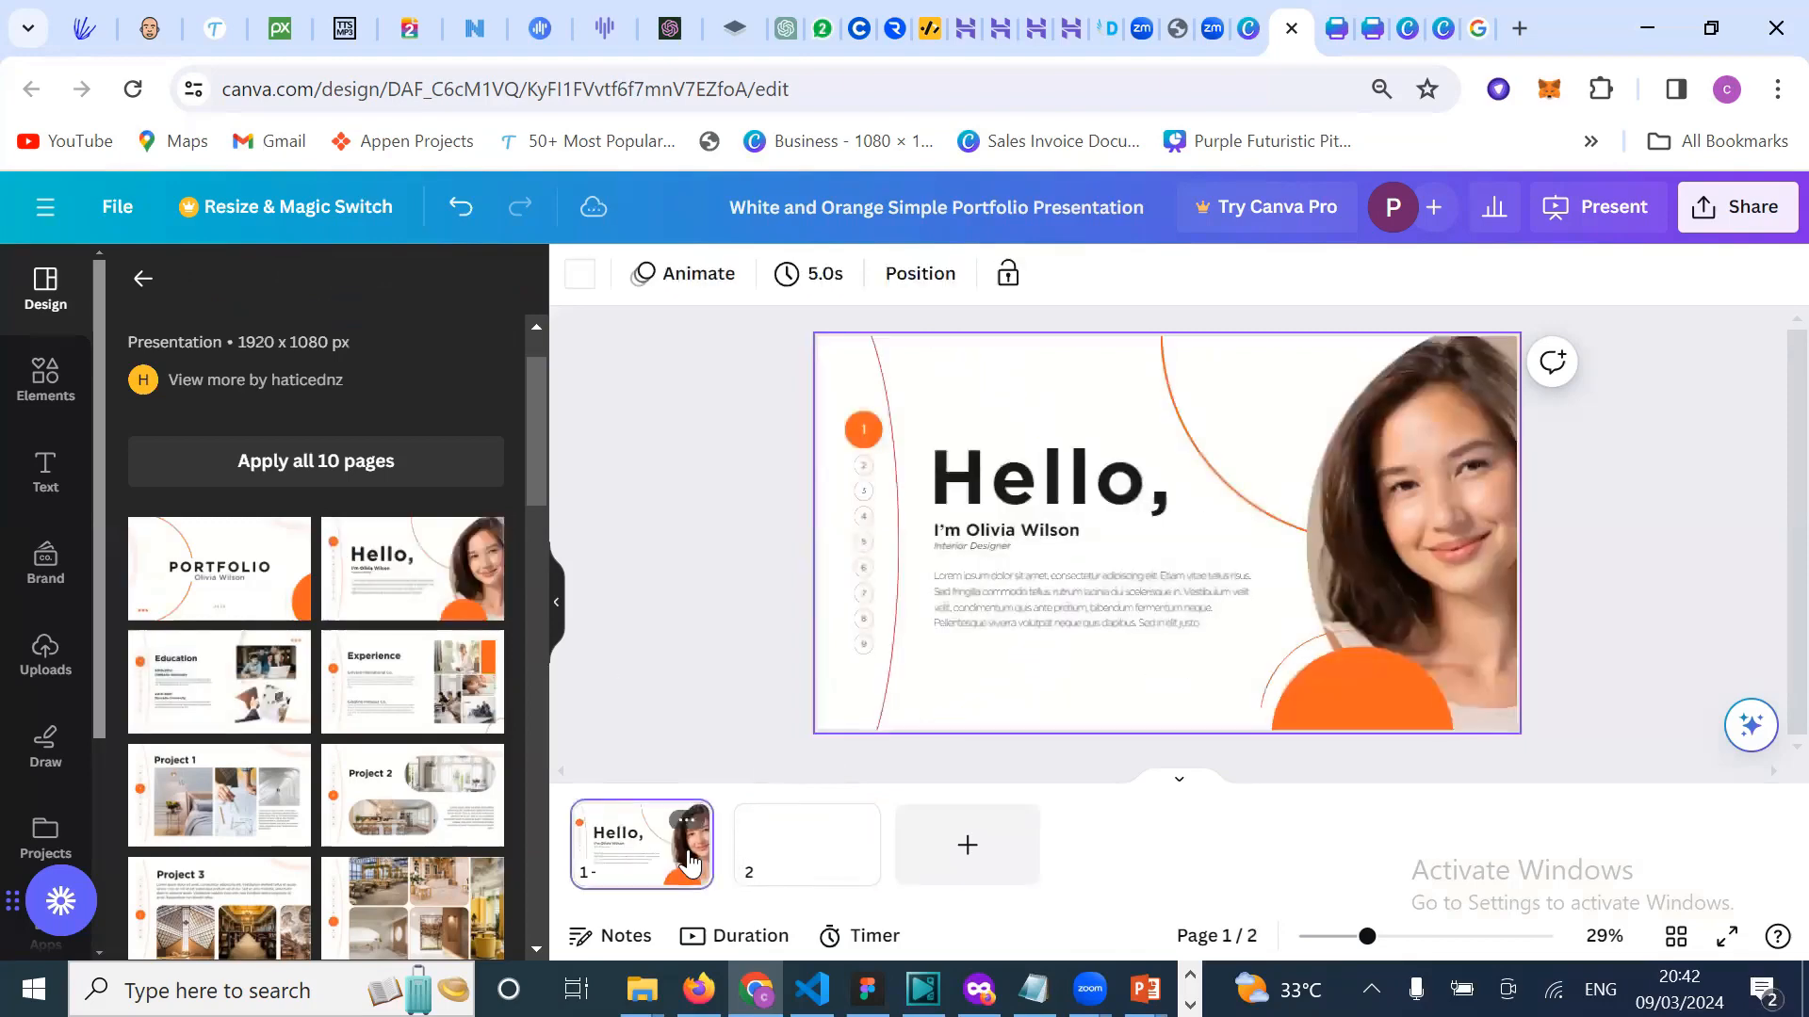
click(817, 871)
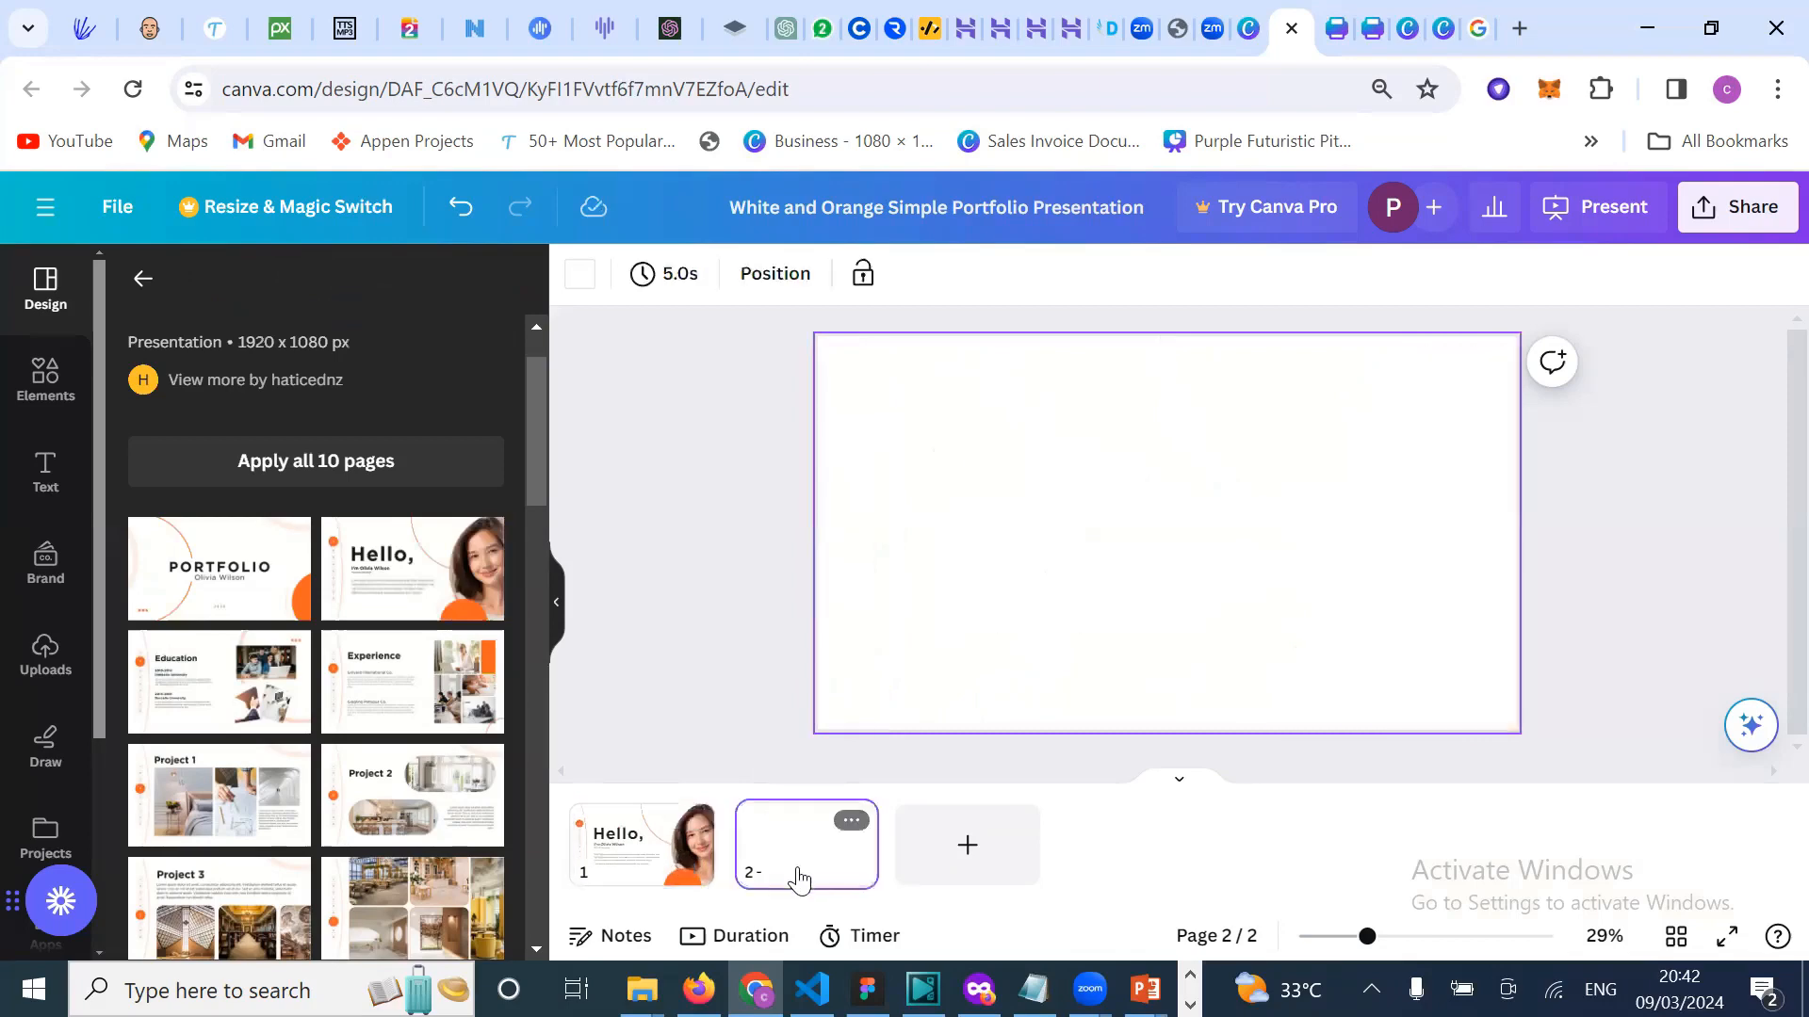
click(662, 881)
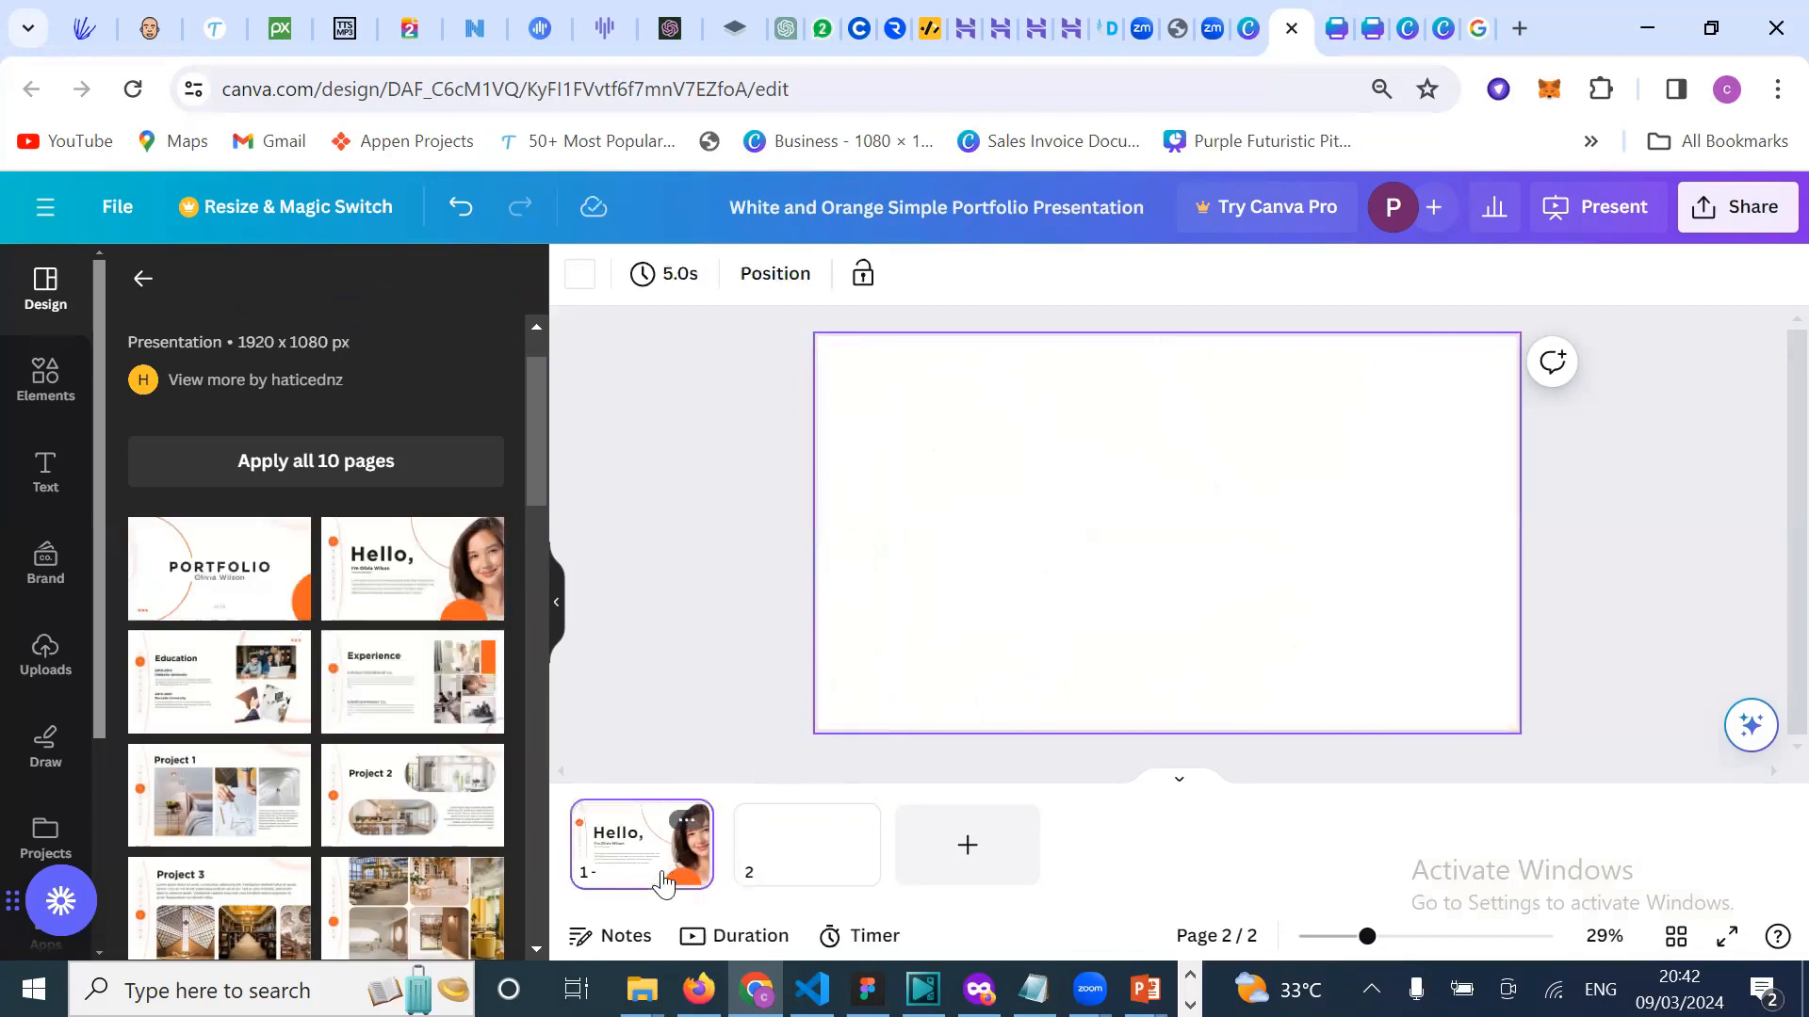
click(233, 585)
click(803, 852)
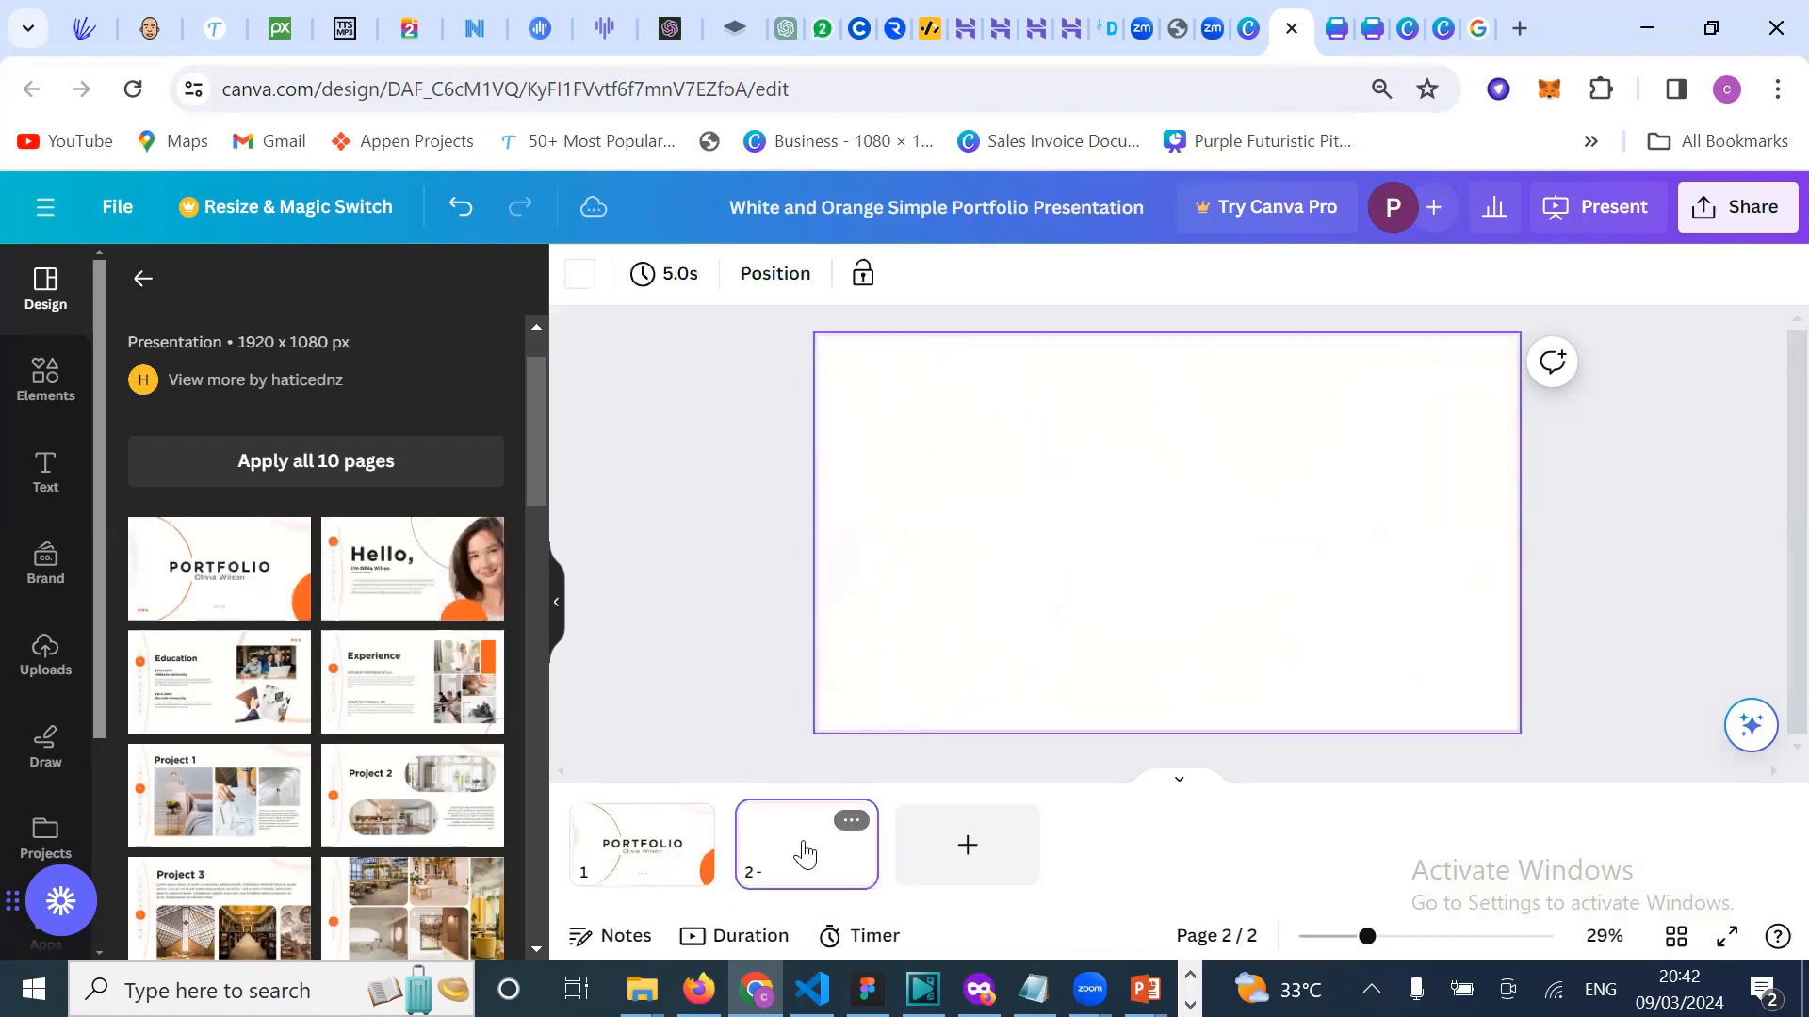
click(412, 570)
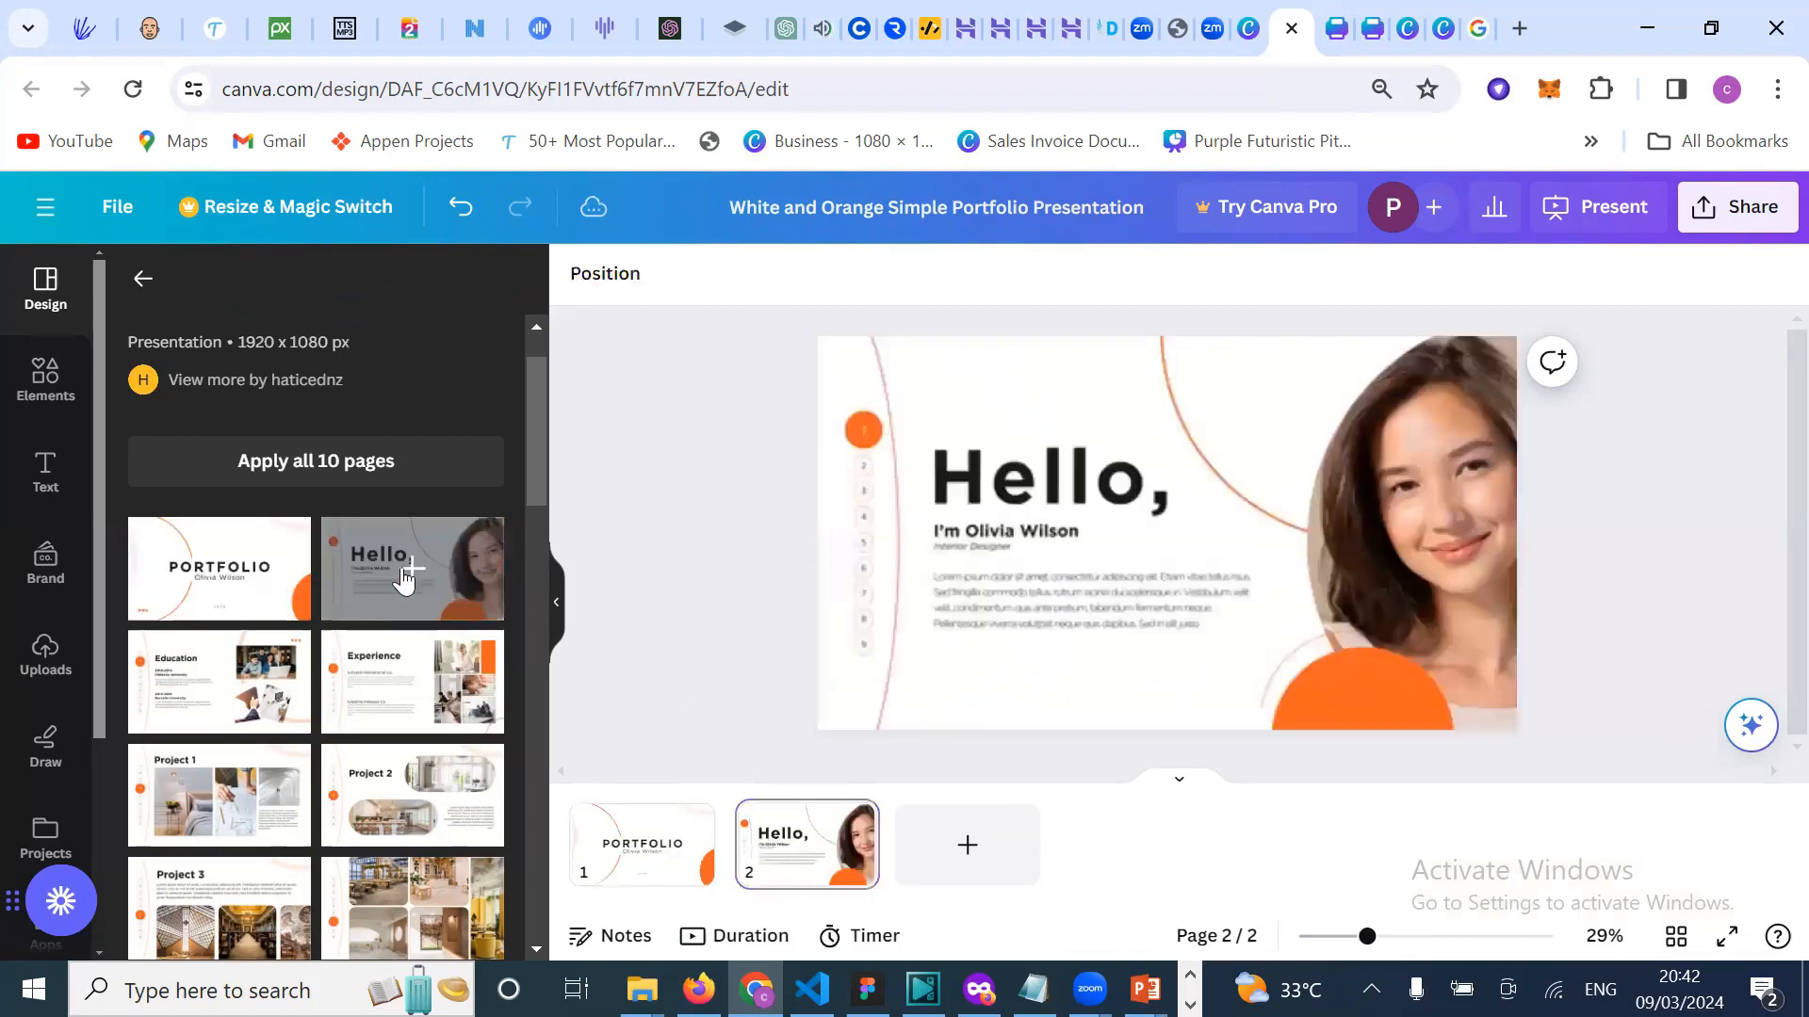
Step: Add pages 3 and 4 with the Education and Experience slide layouts
click(980, 853)
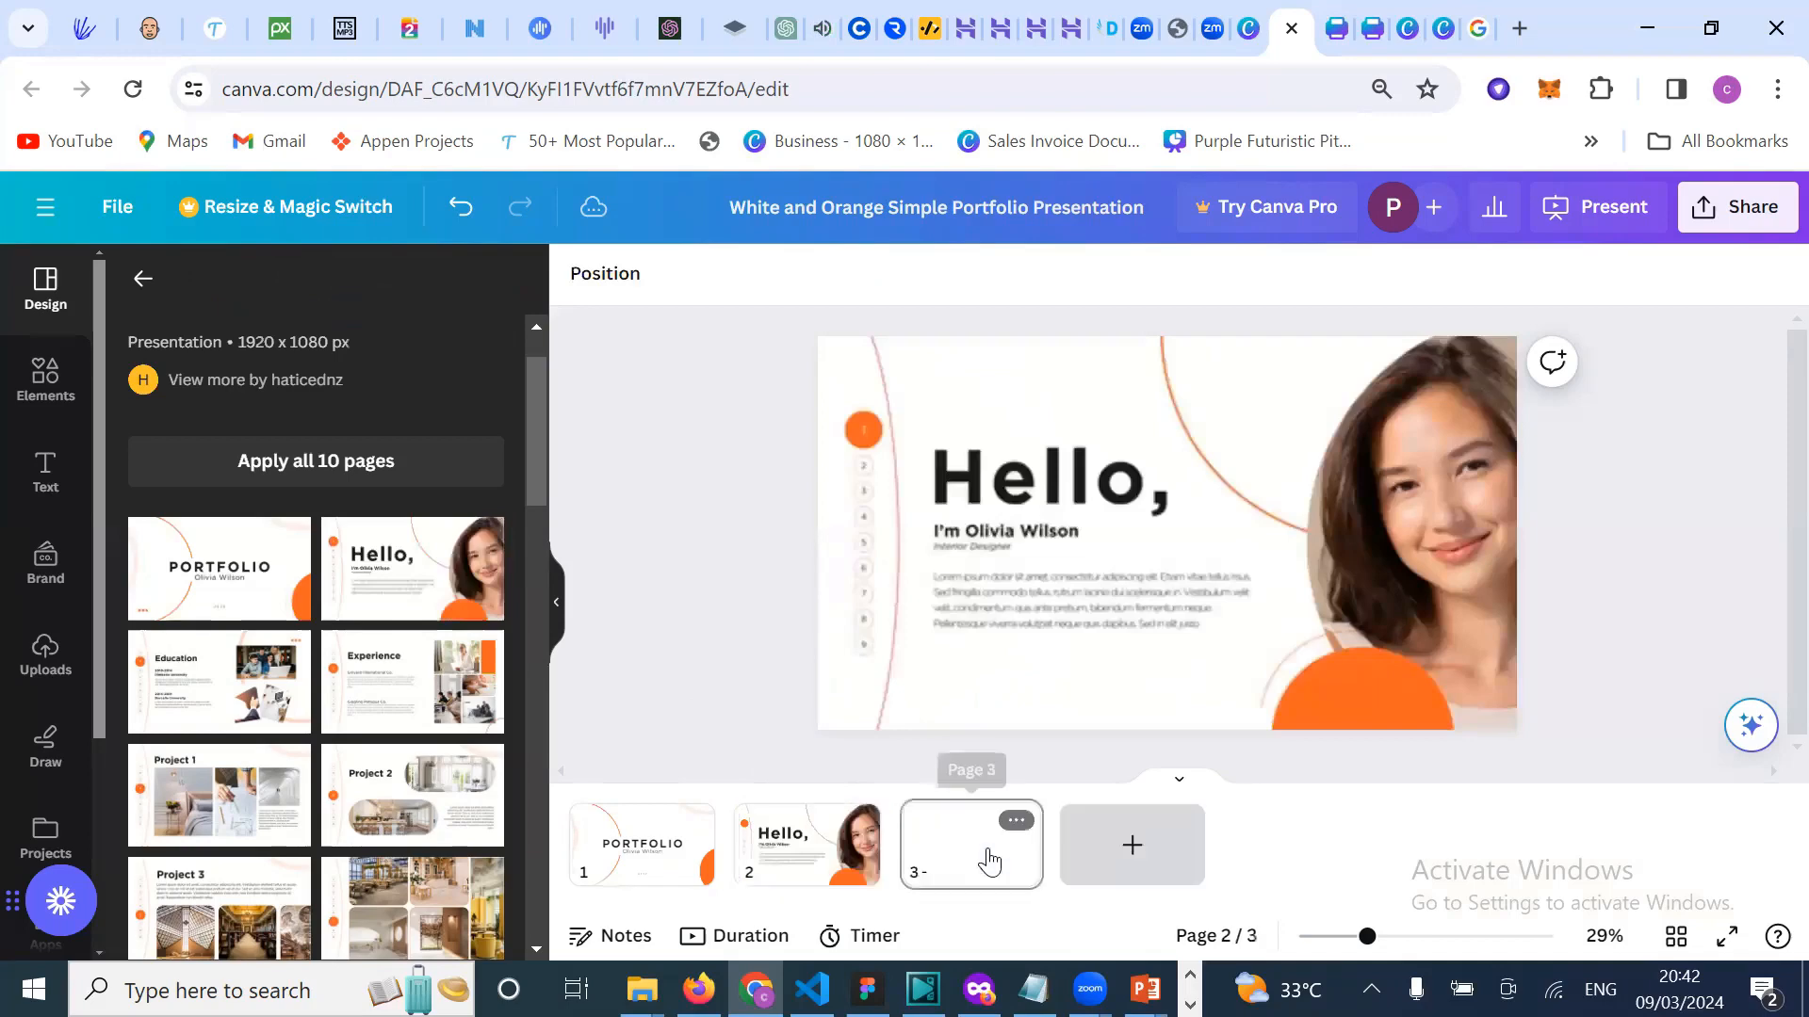
click(224, 695)
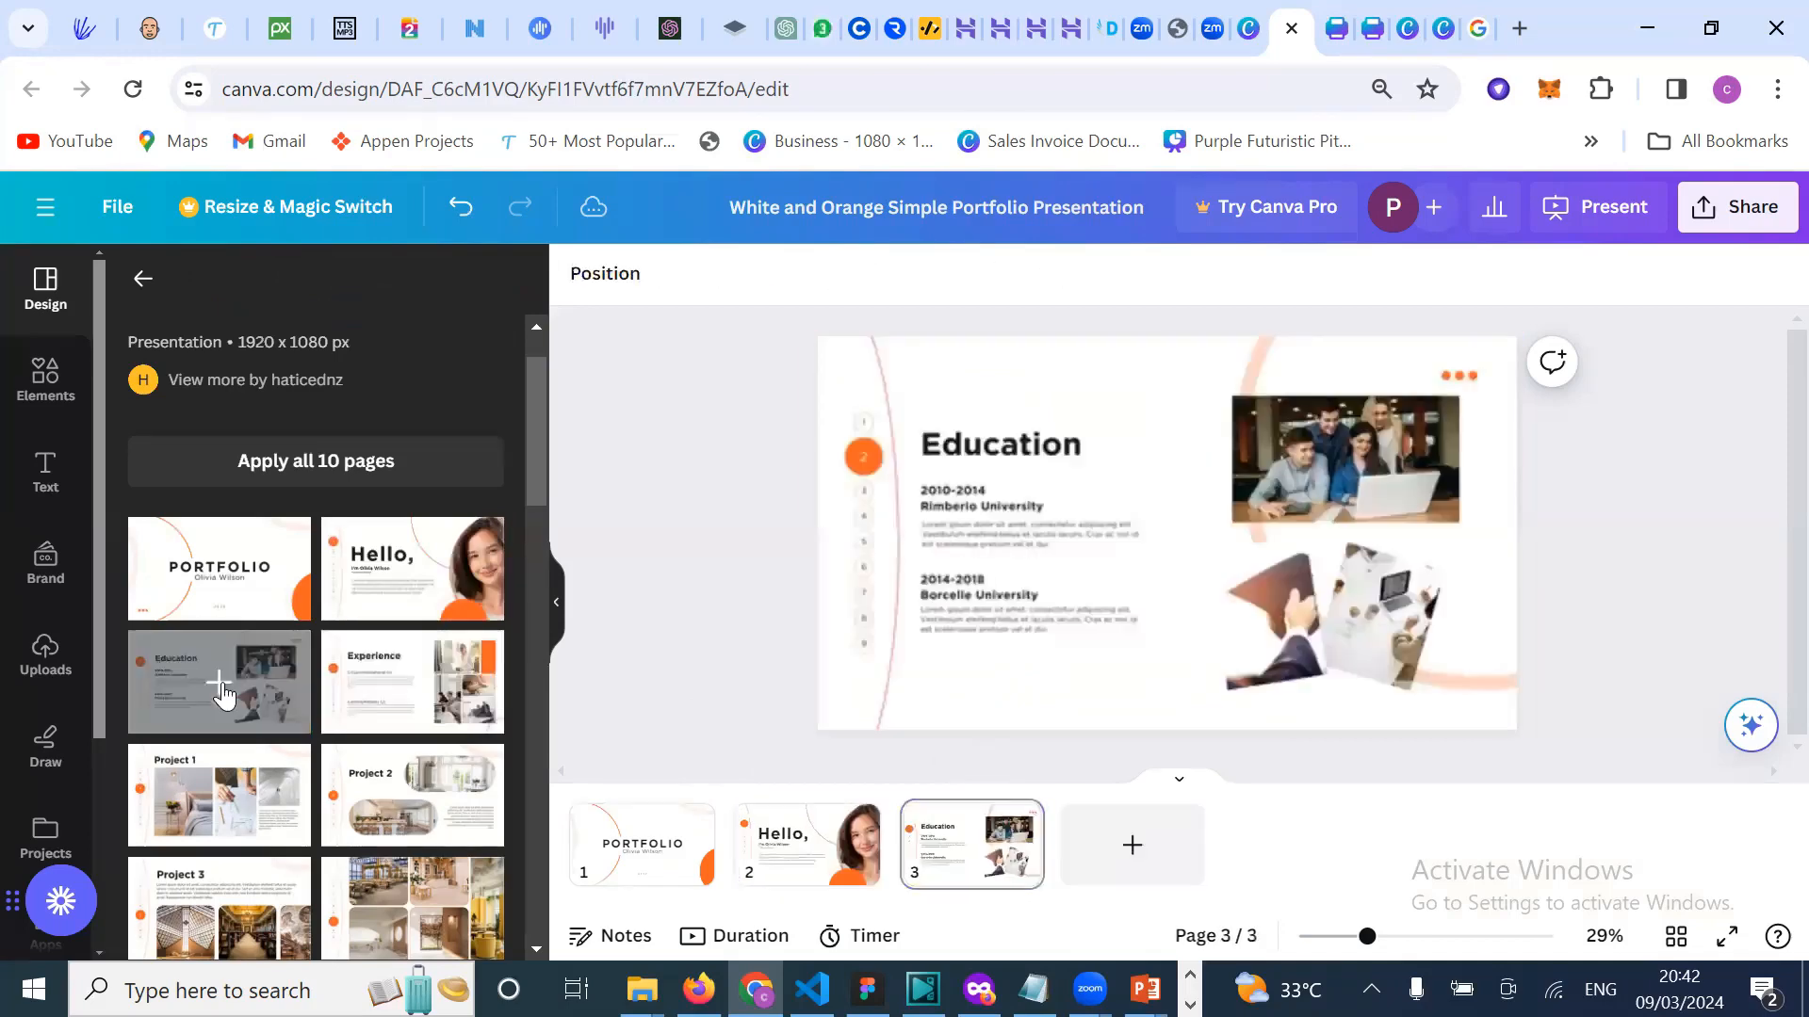
click(1116, 859)
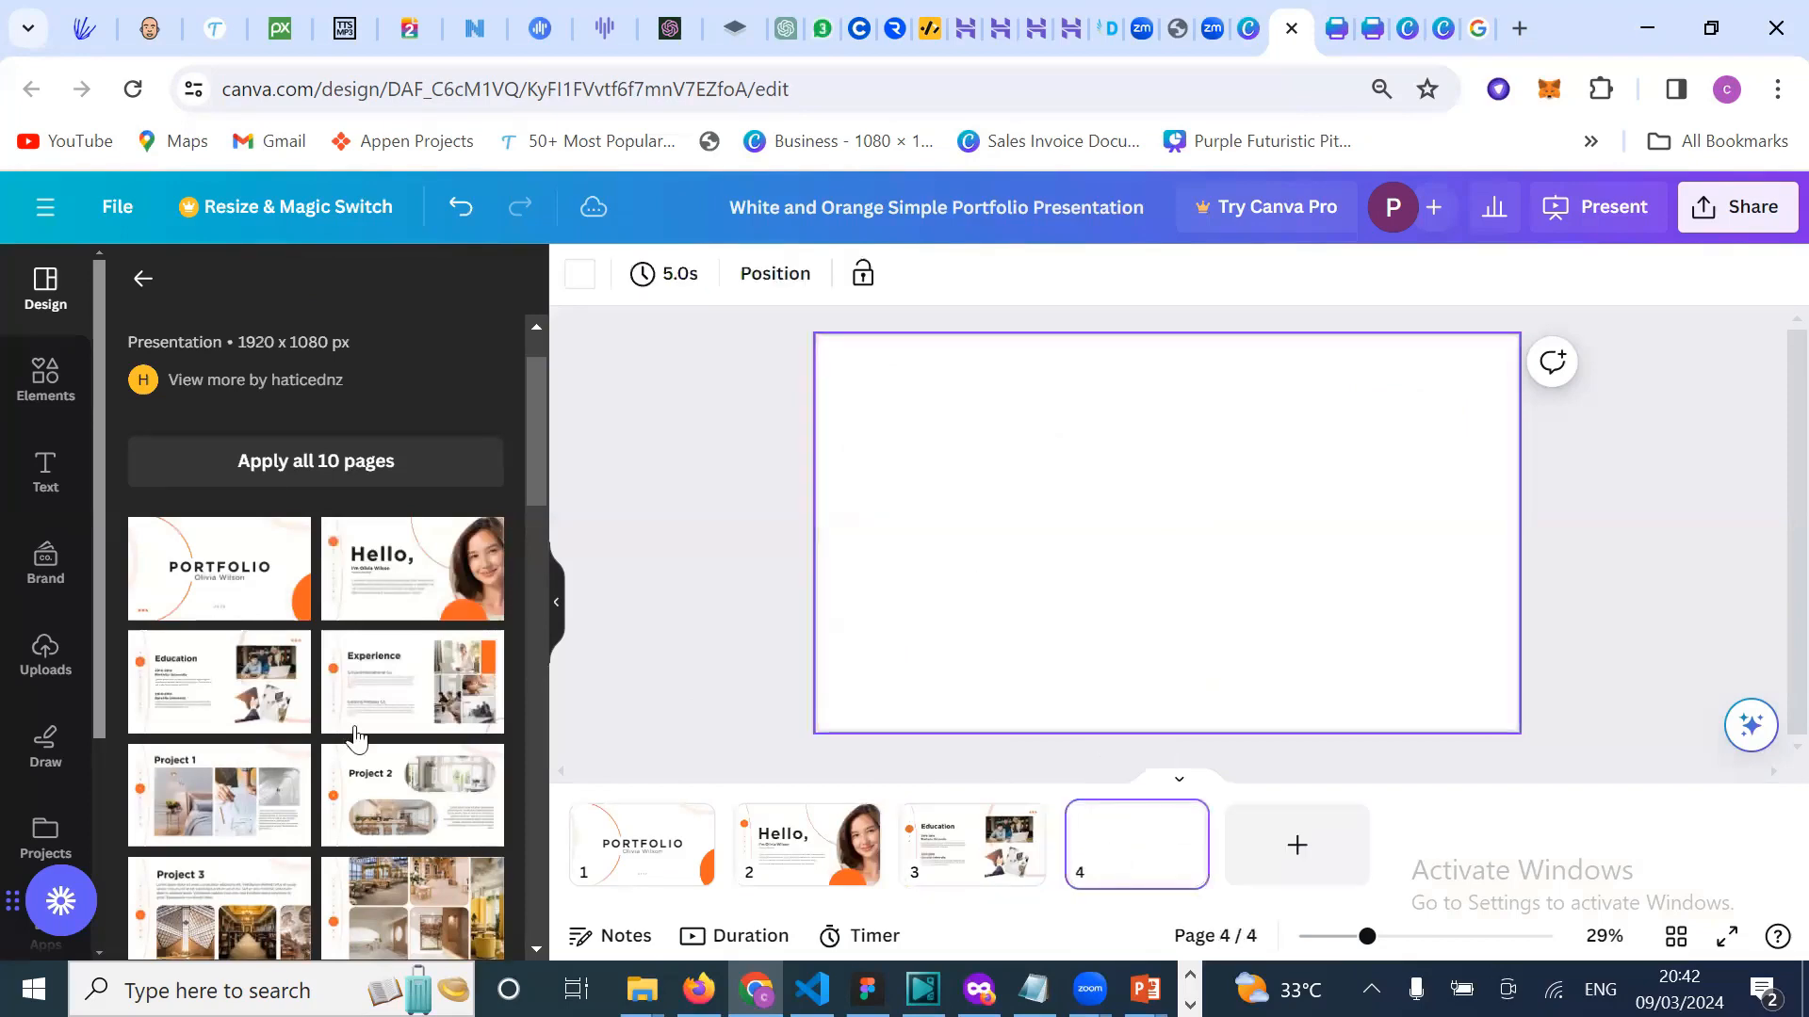
click(394, 705)
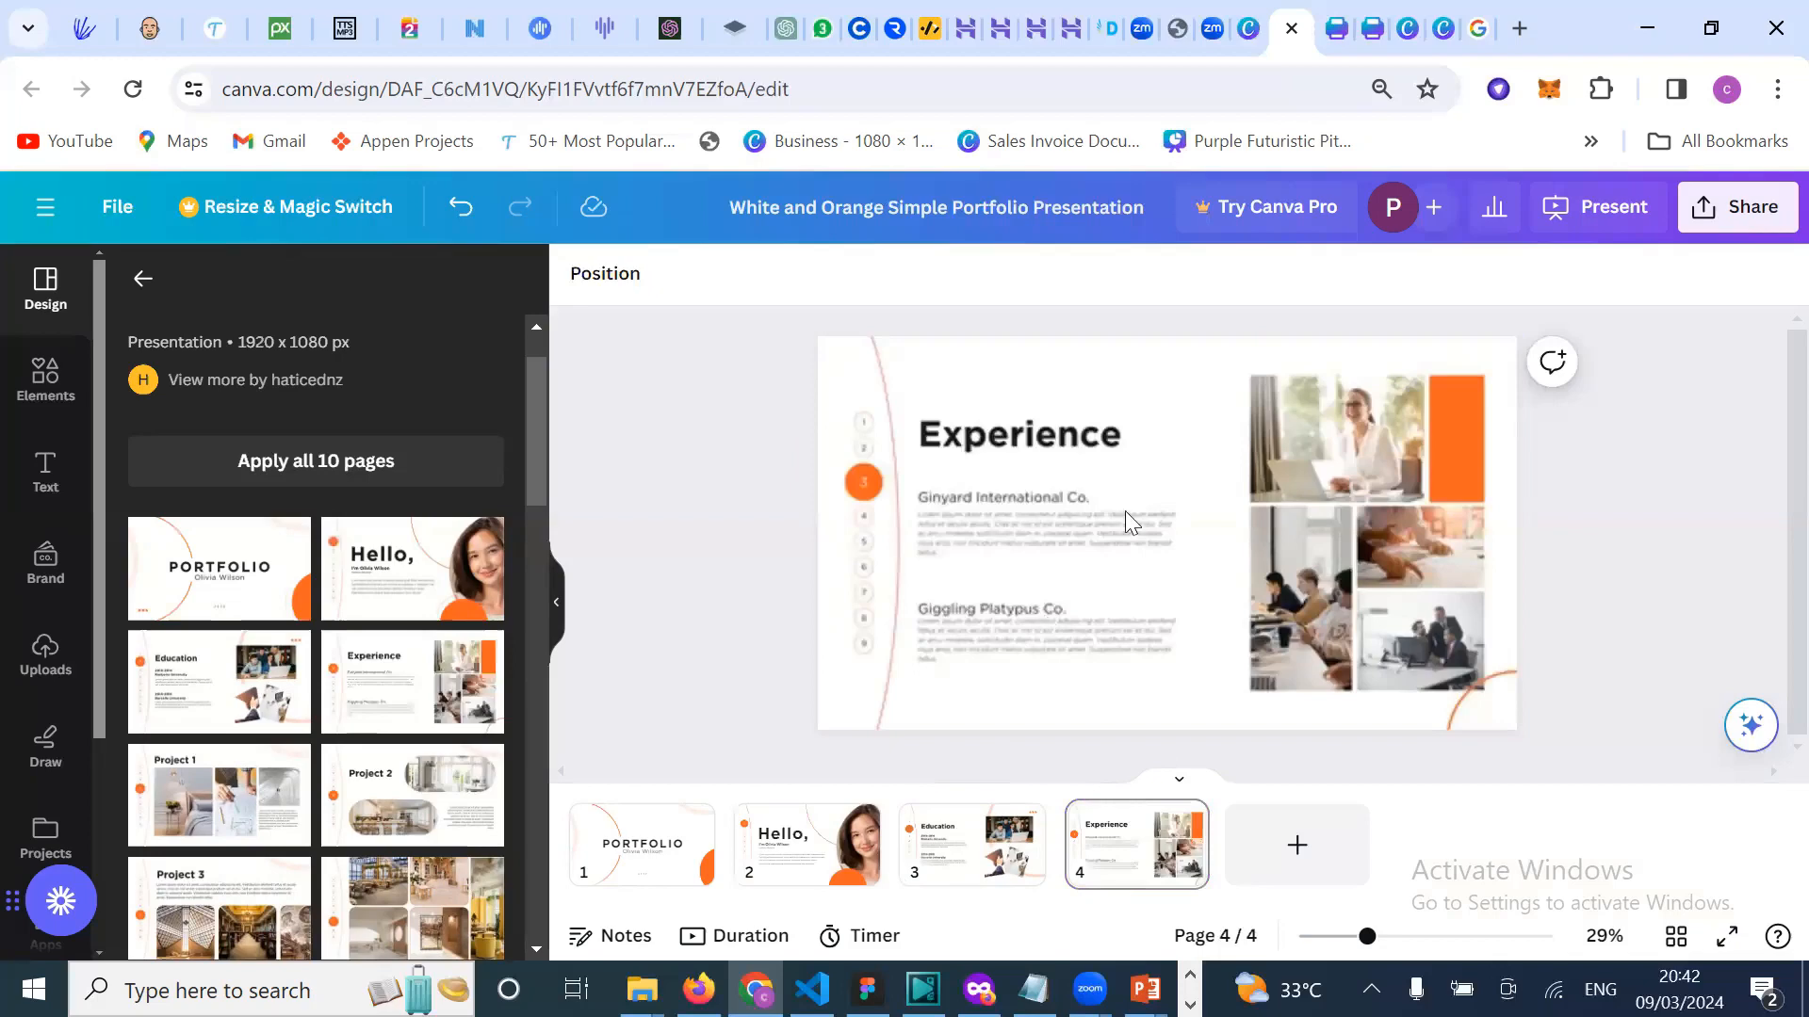
scroll(1125, 511, up, 1)
scroll(1057, 500, down, 1)
click(1013, 497)
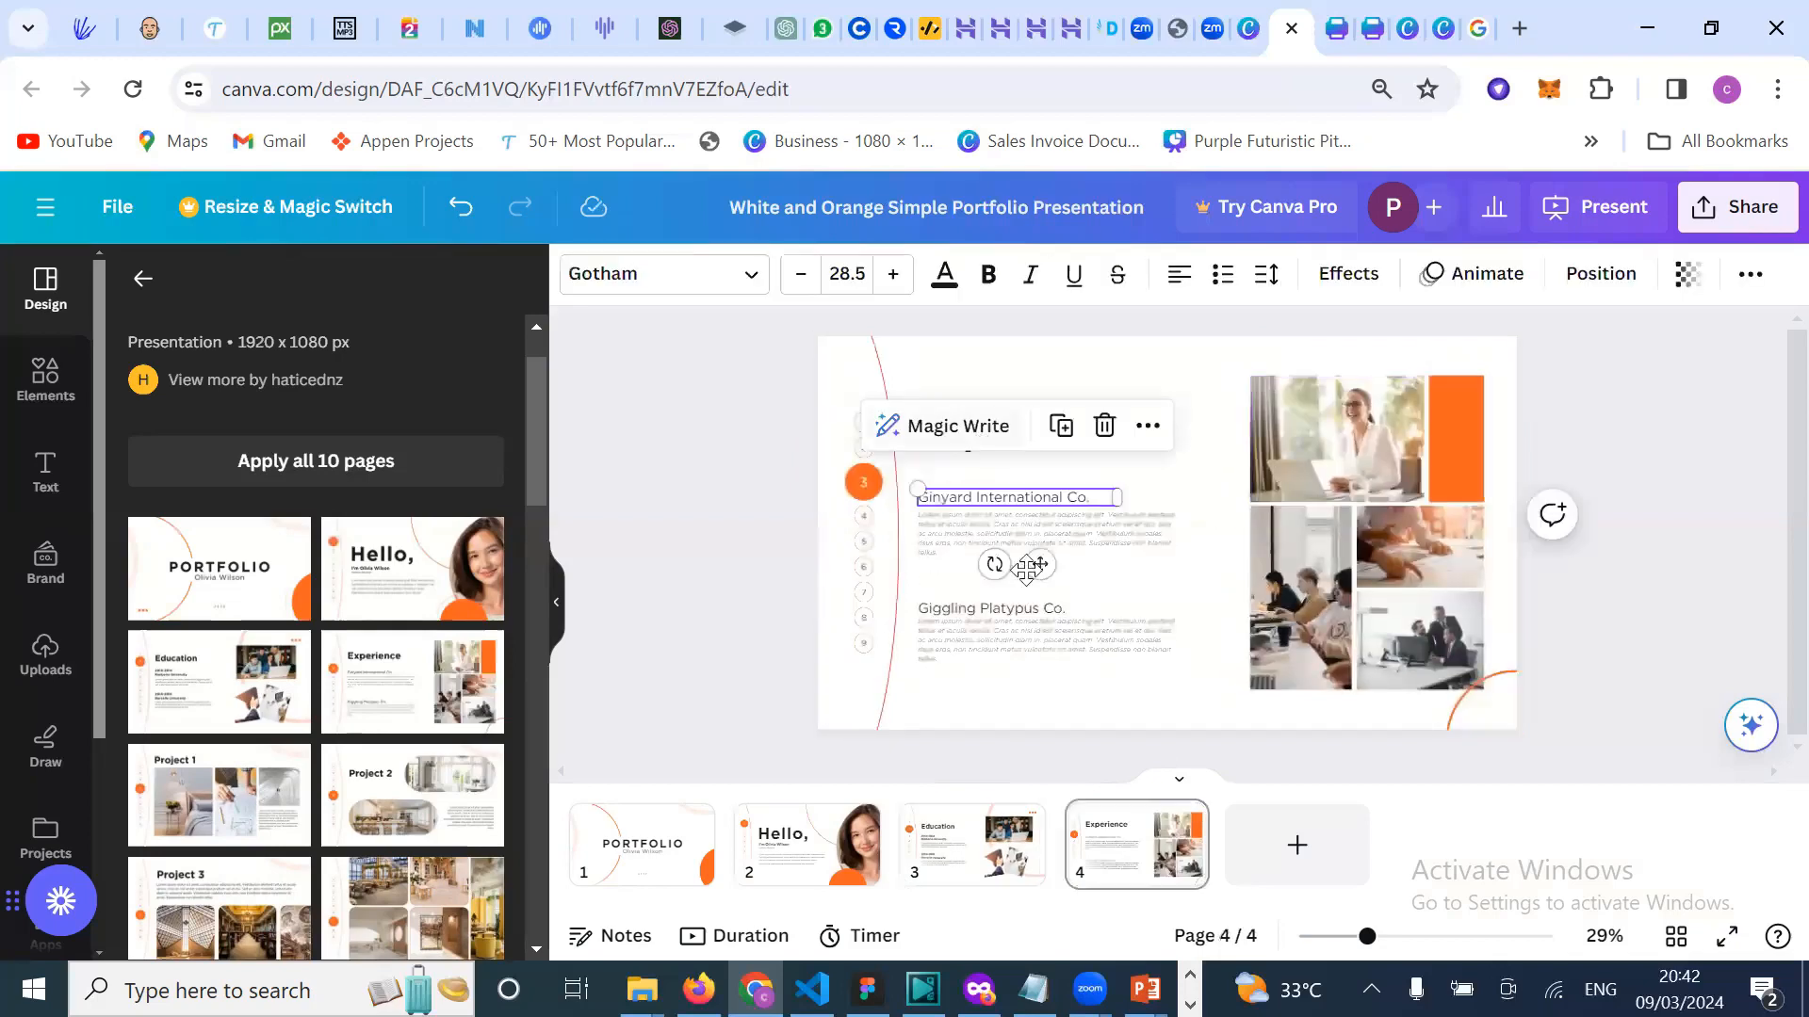
click(666, 620)
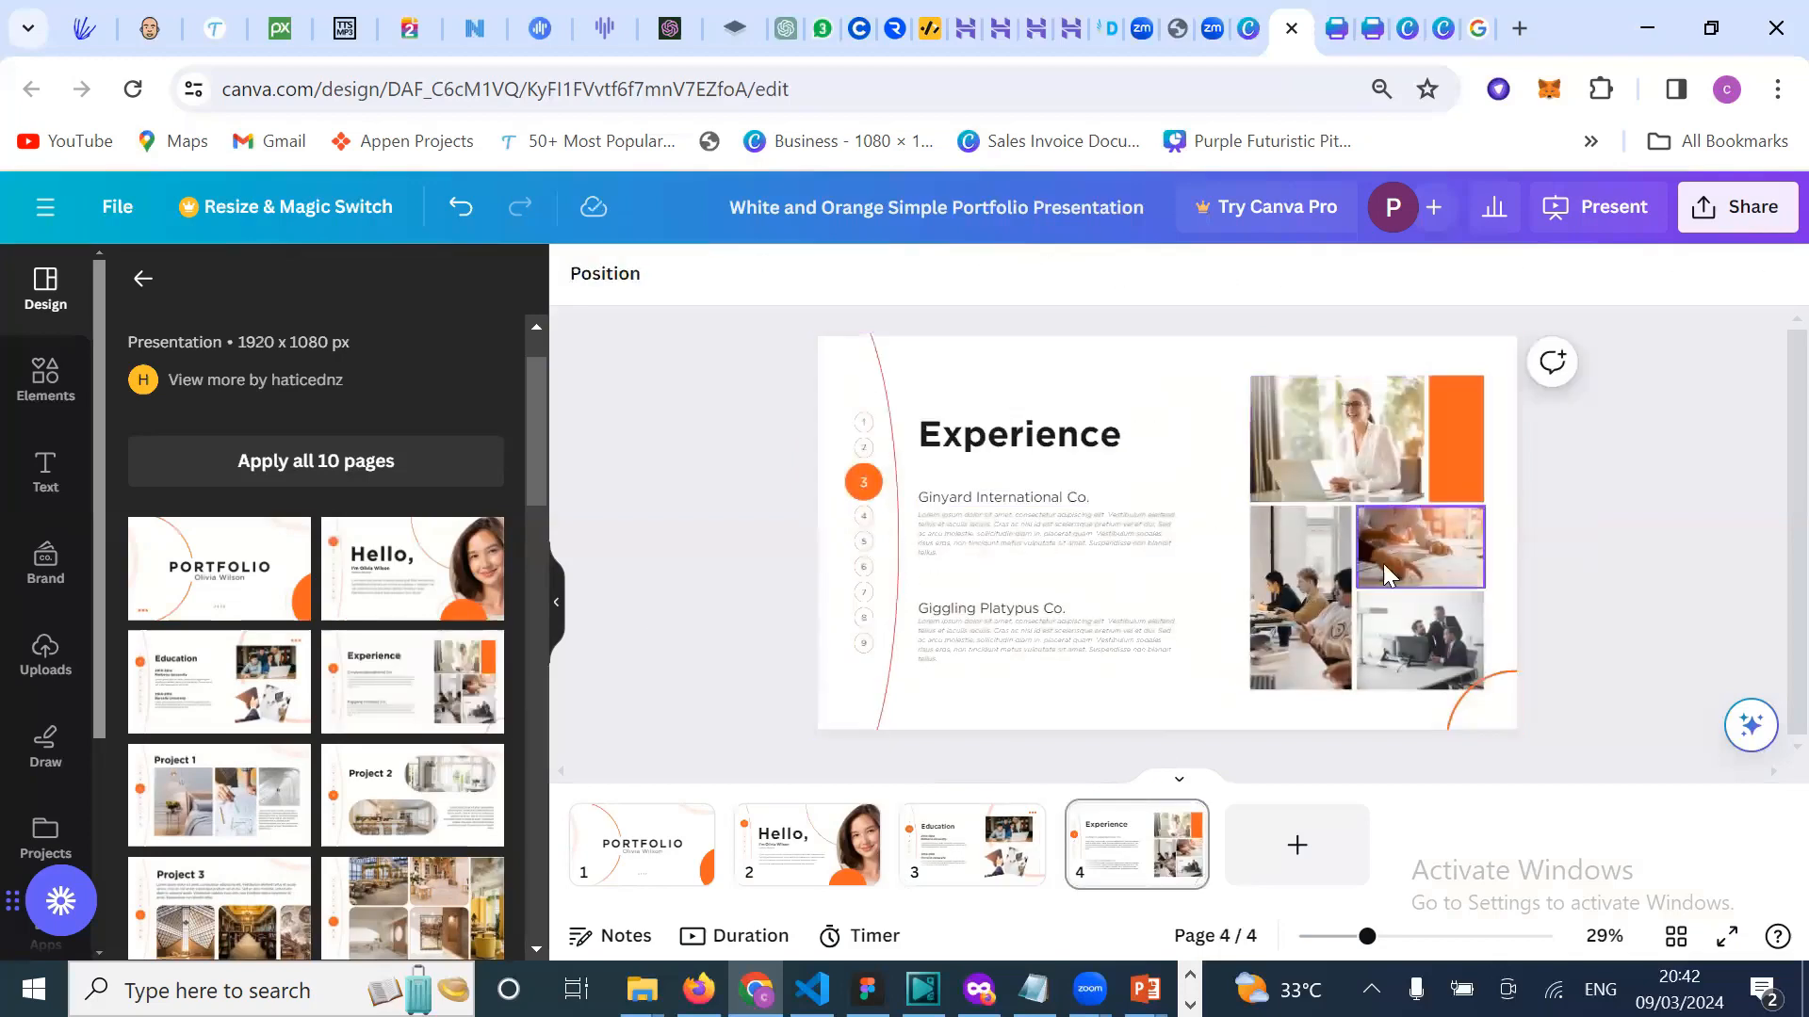
scroll(394, 837, down, 5)
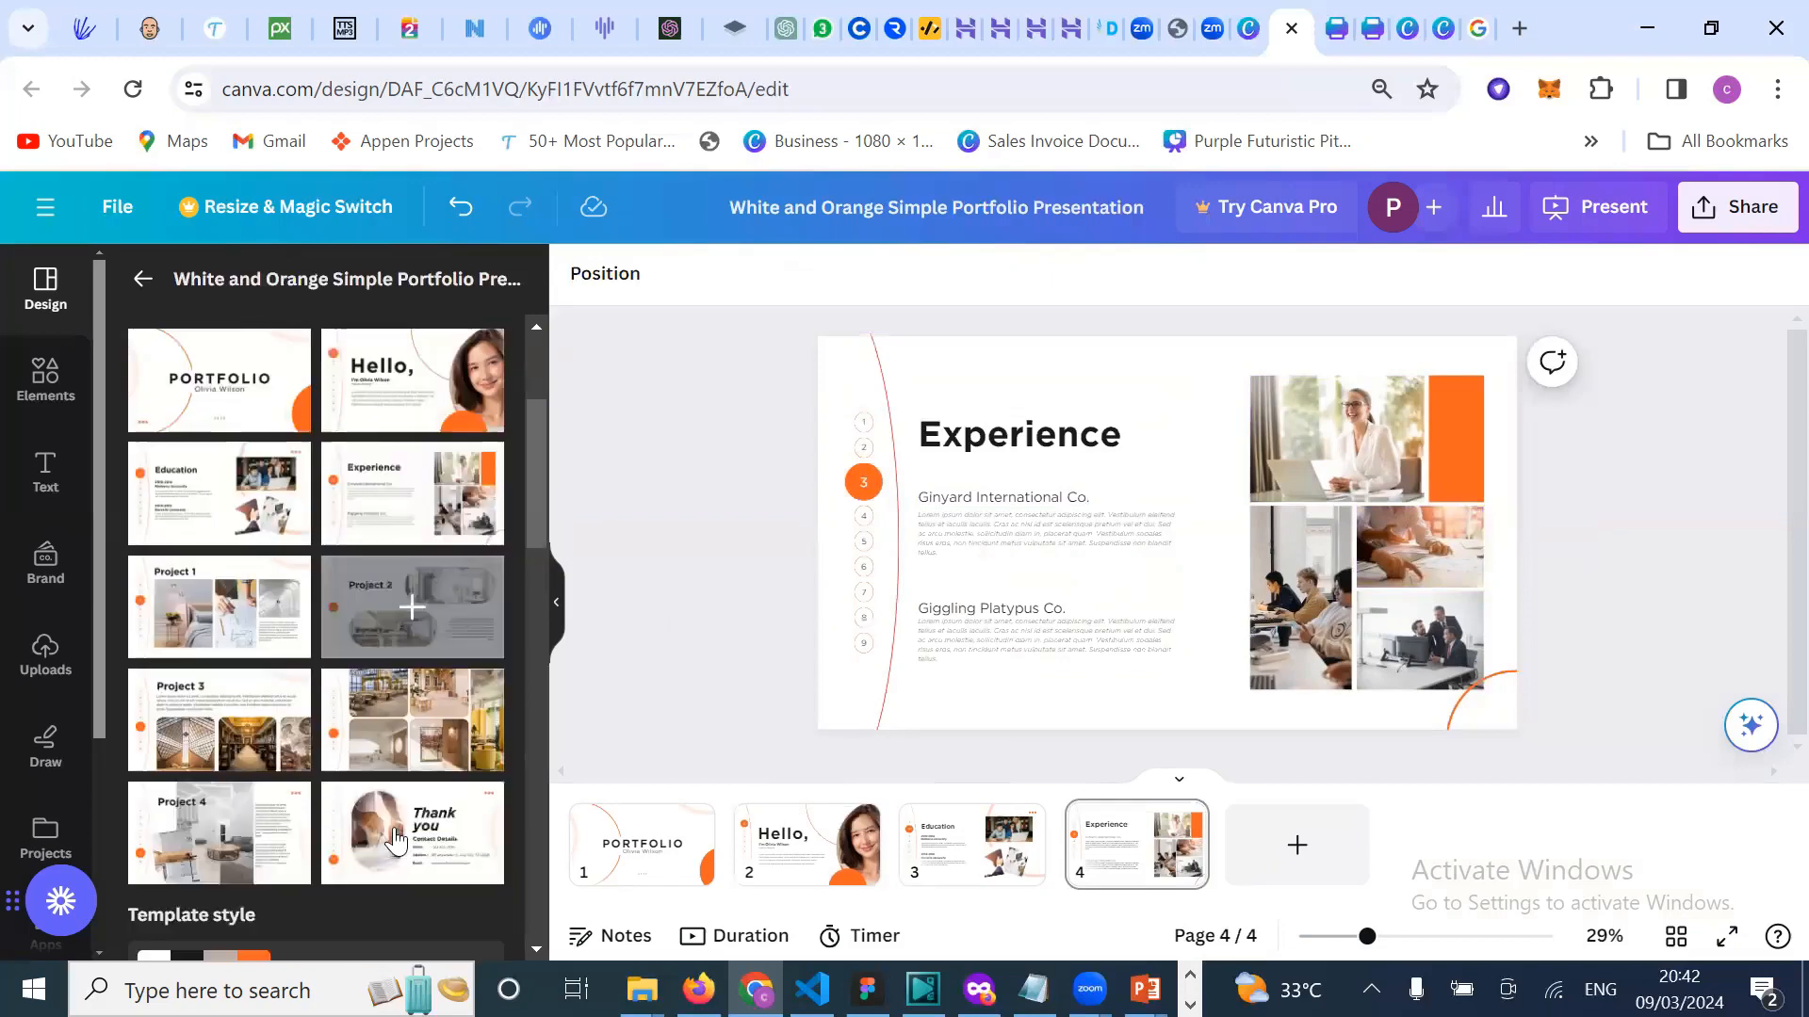
scroll(530, 617, up, 2)
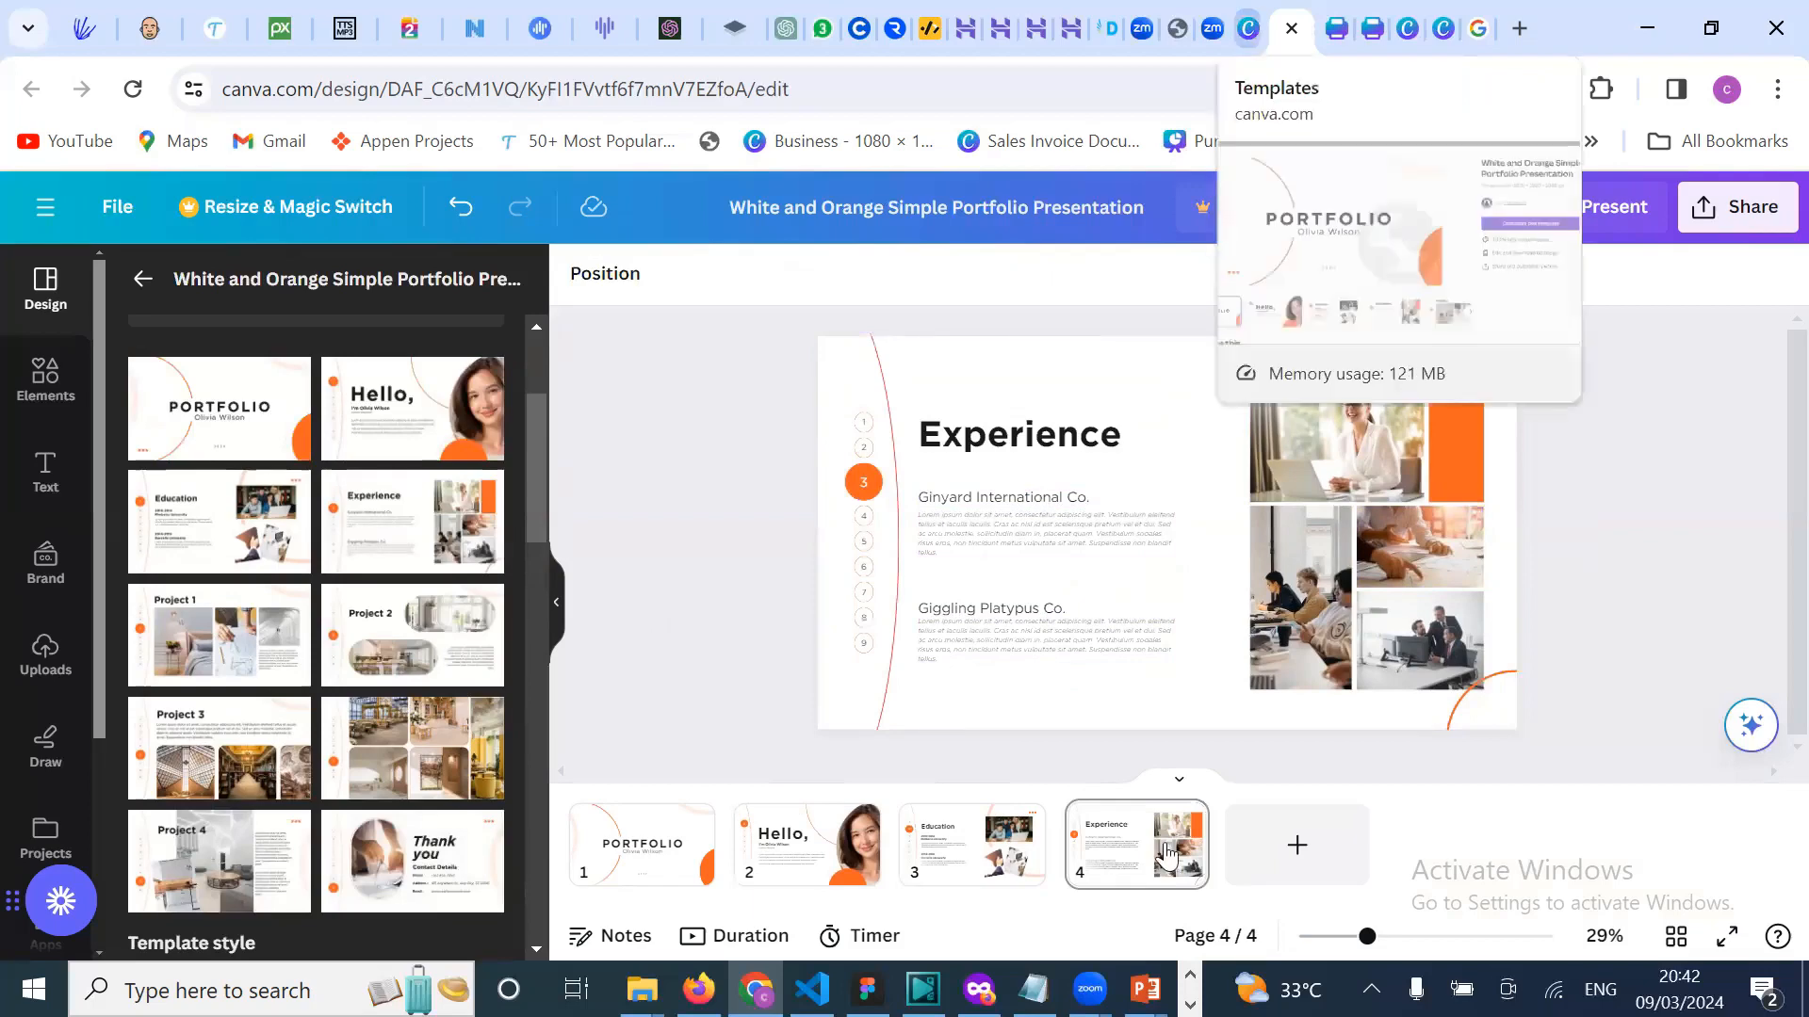
Step: Close the template preview and search Canva templates for 'flyer'
click(1248, 28)
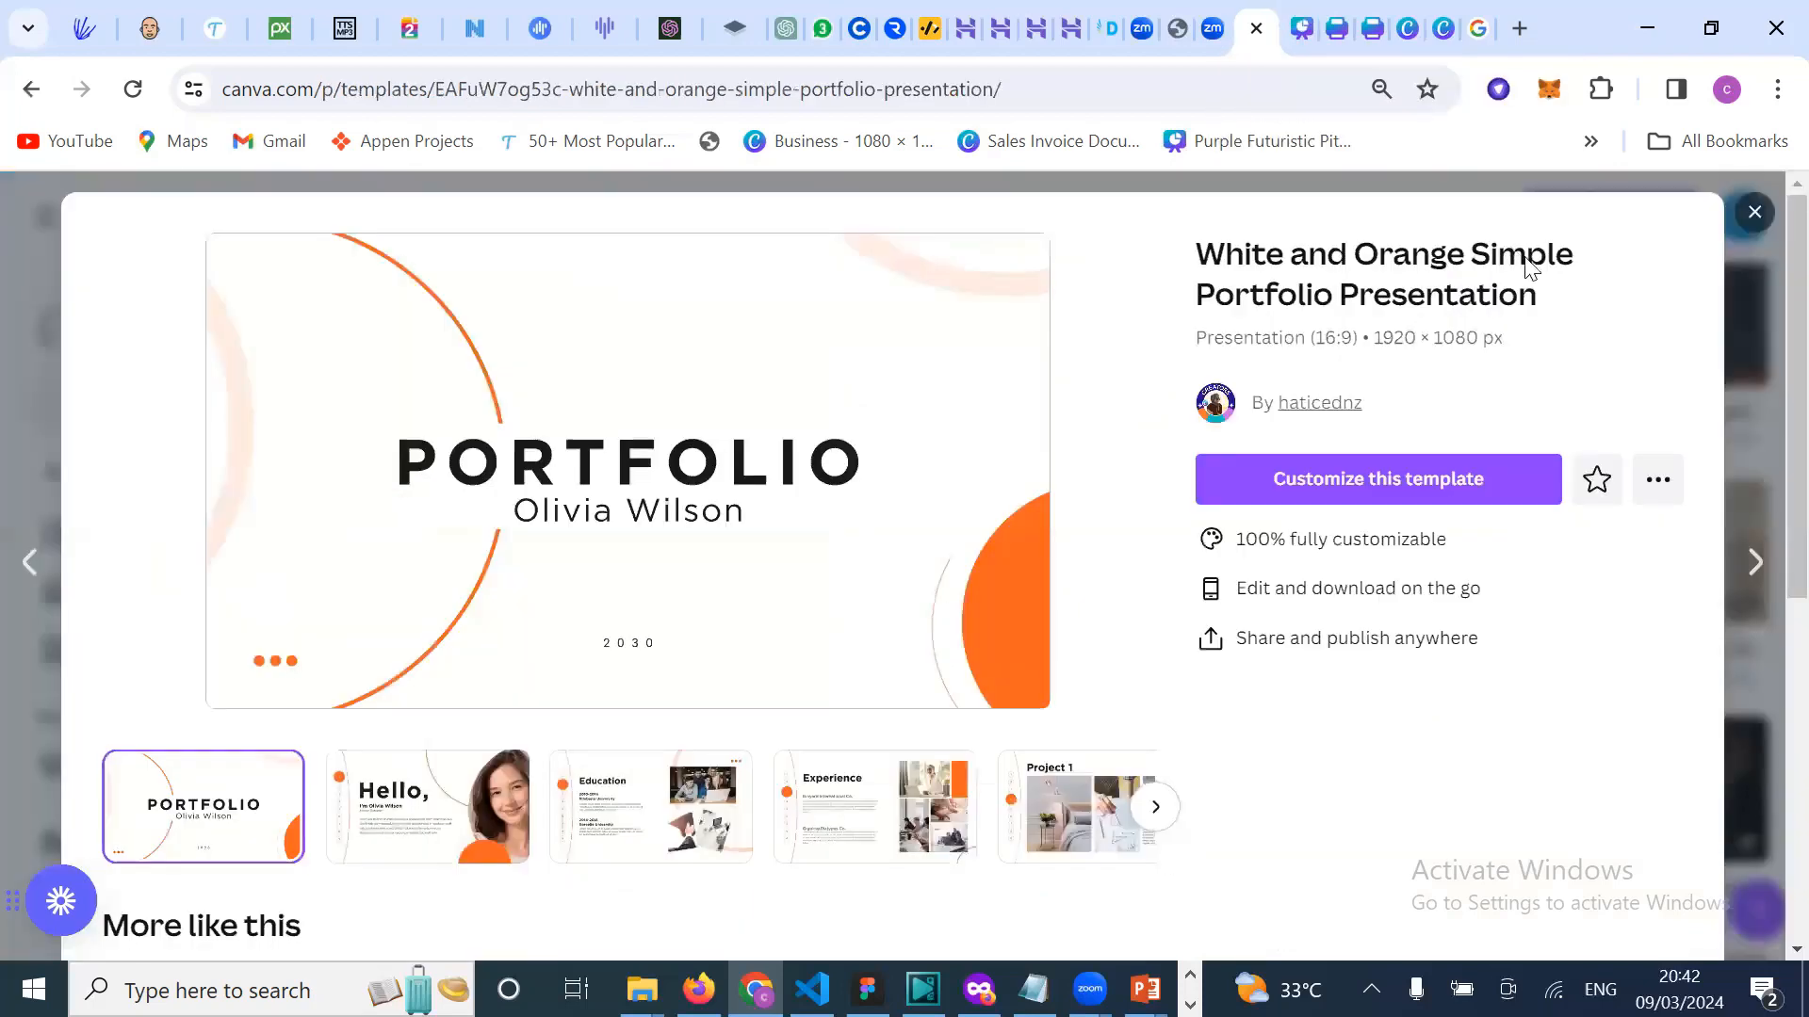
click(1754, 212)
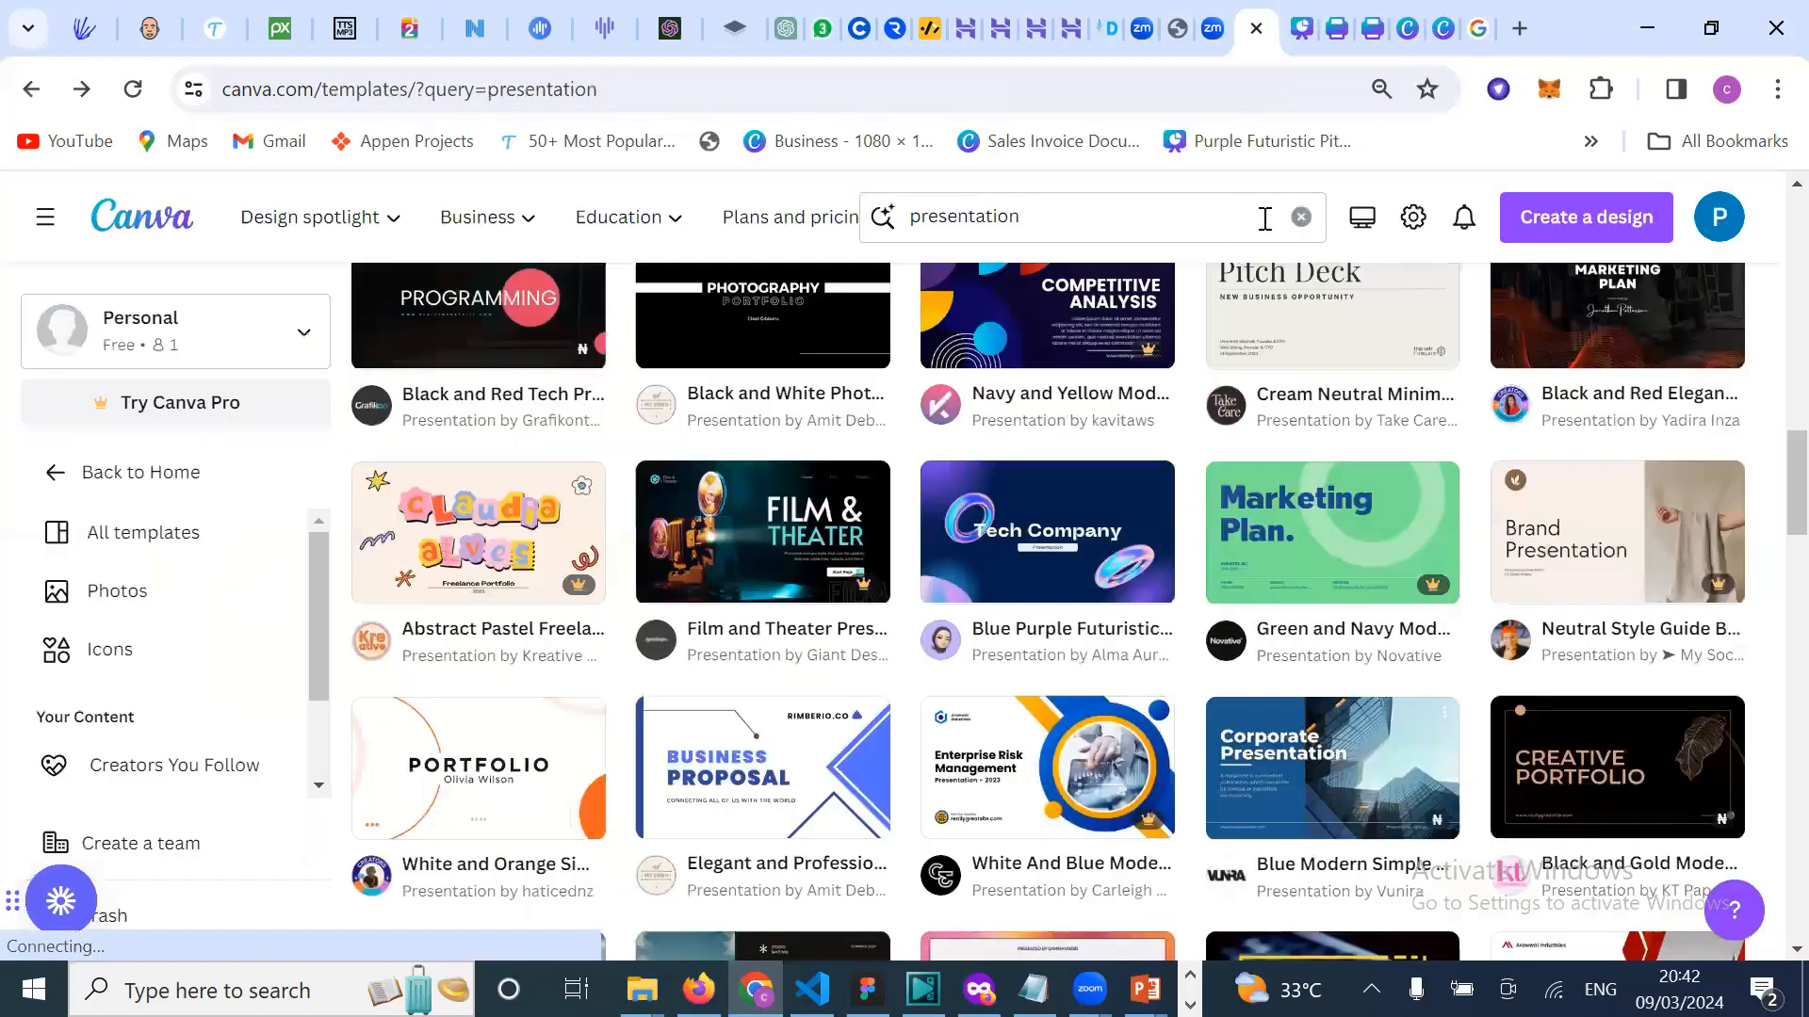
click(1084, 223)
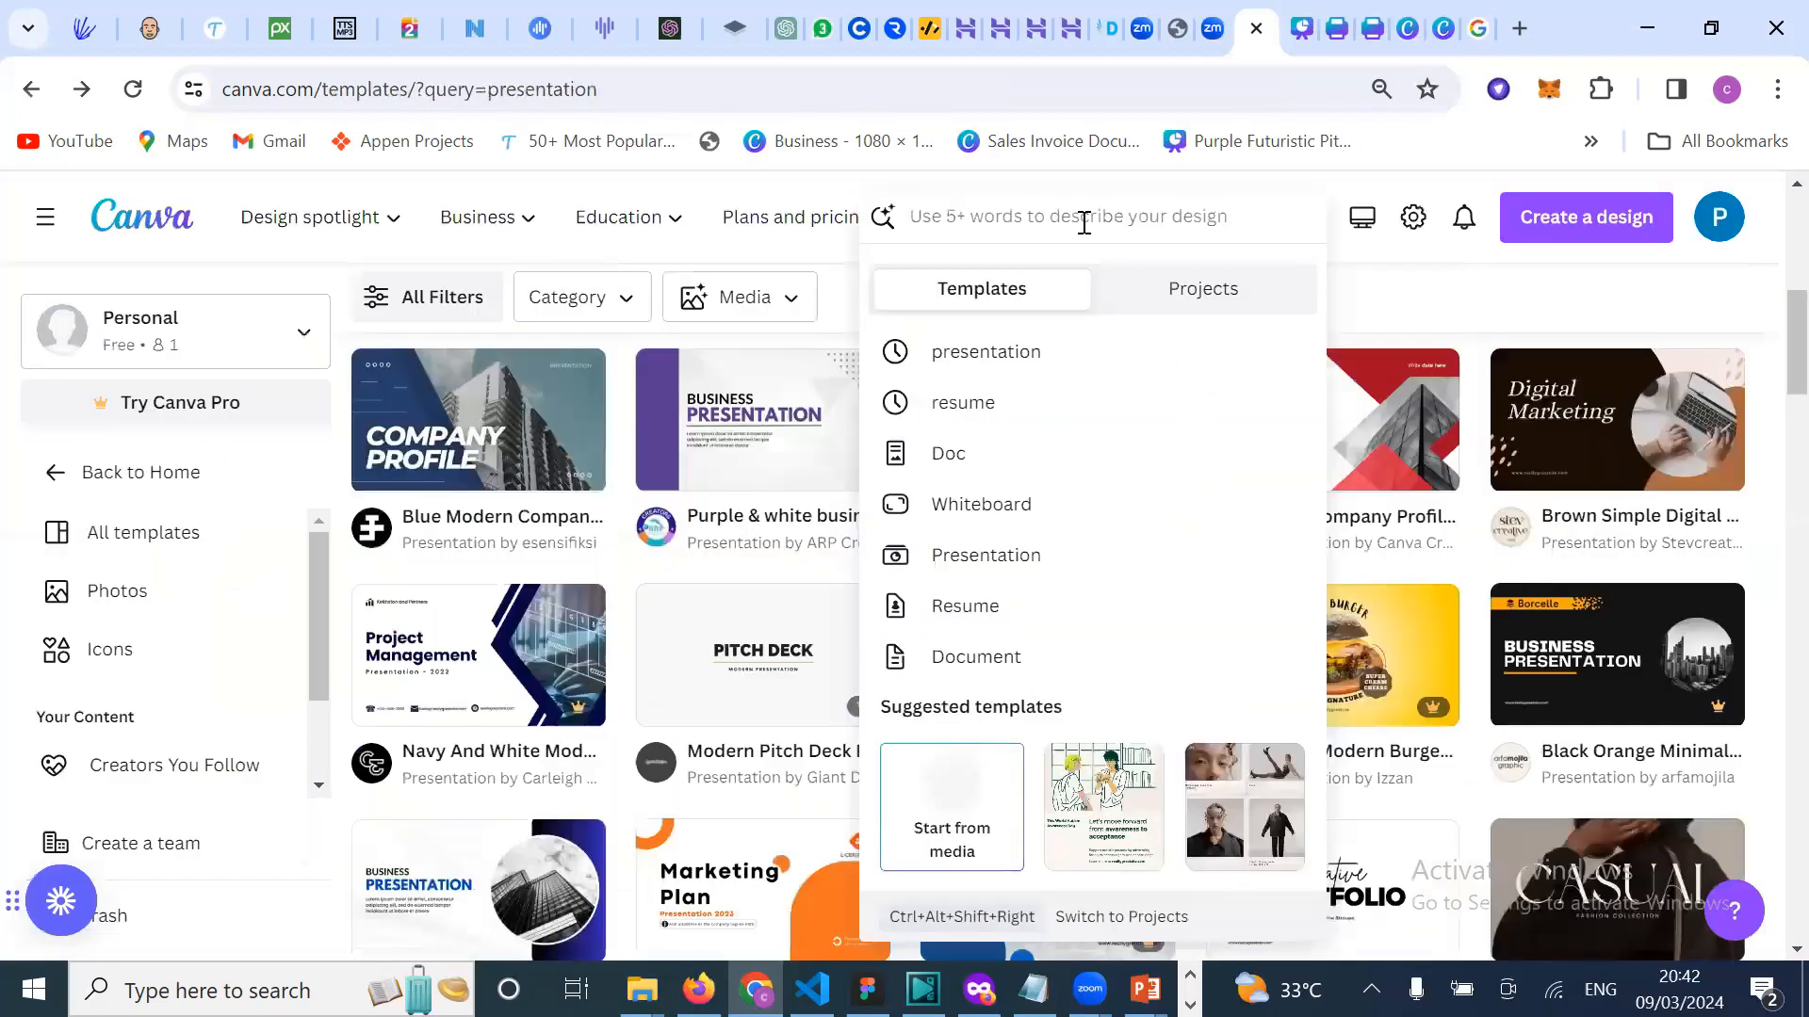
text(fly)
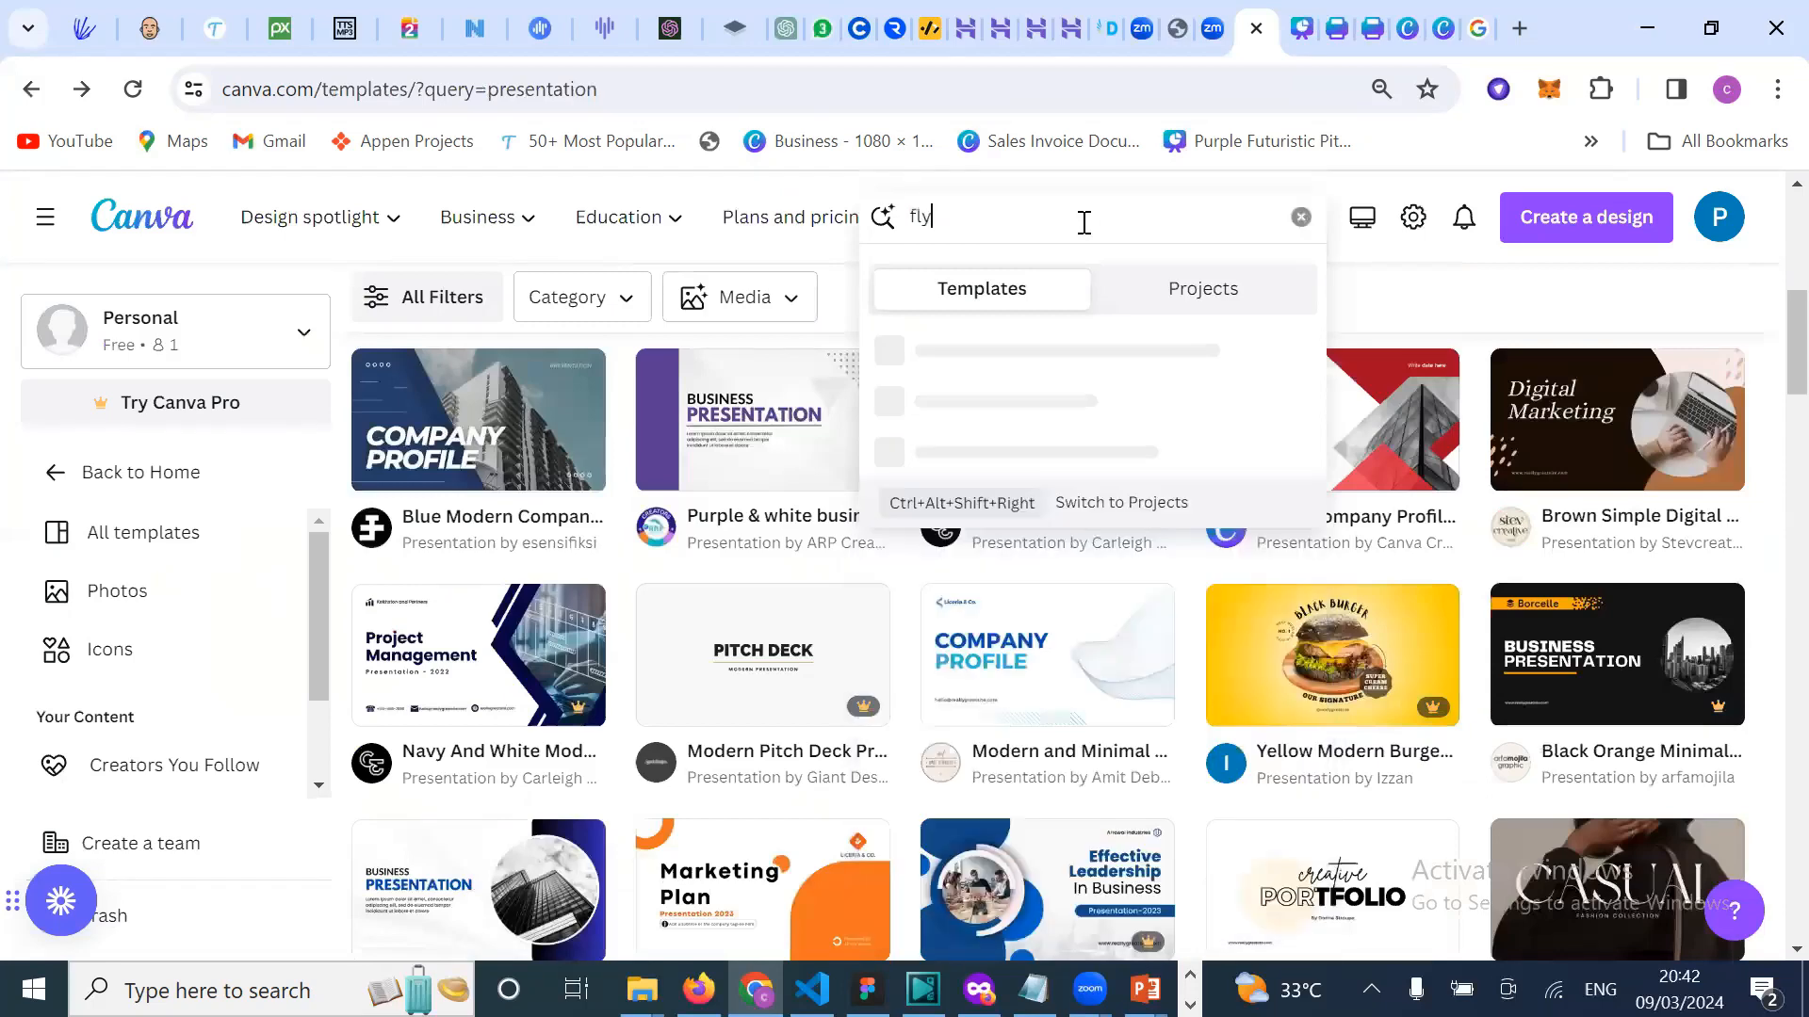
text(er)
key(Return)
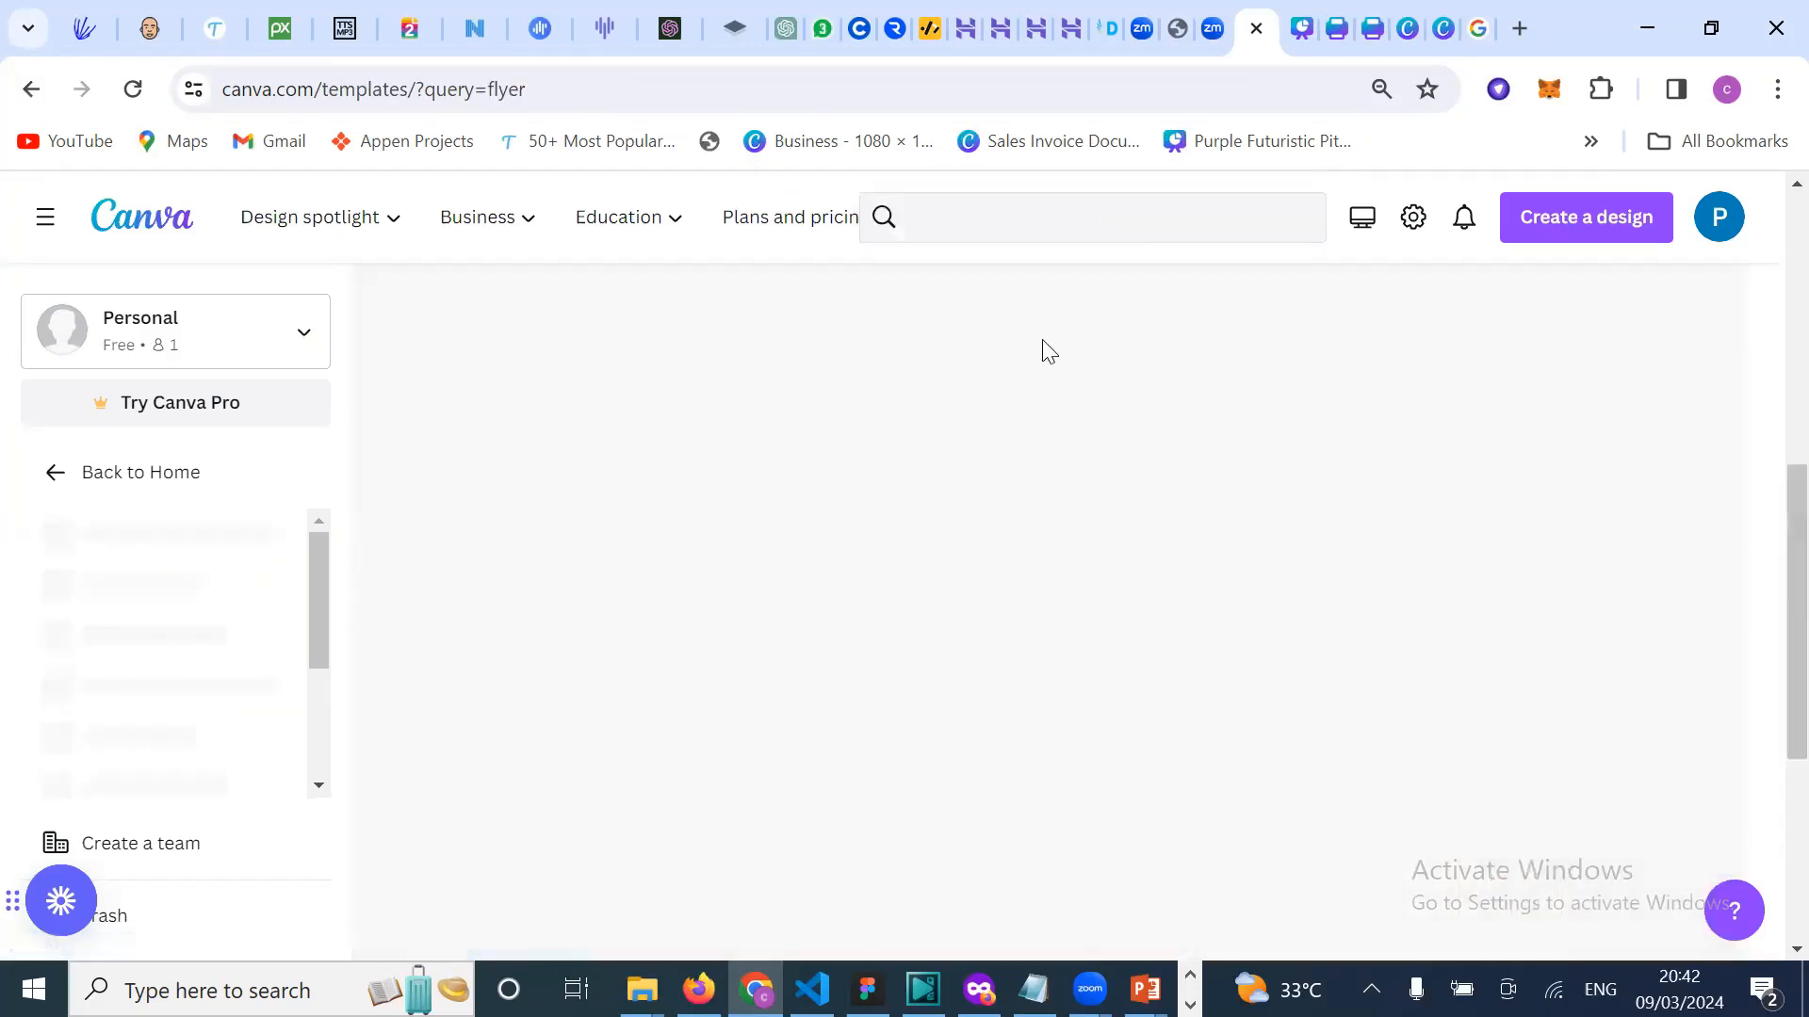
Step: Scroll down the flyer results until the red Fried Chicken menu flyer is visible
scroll(1059, 575, down, 2)
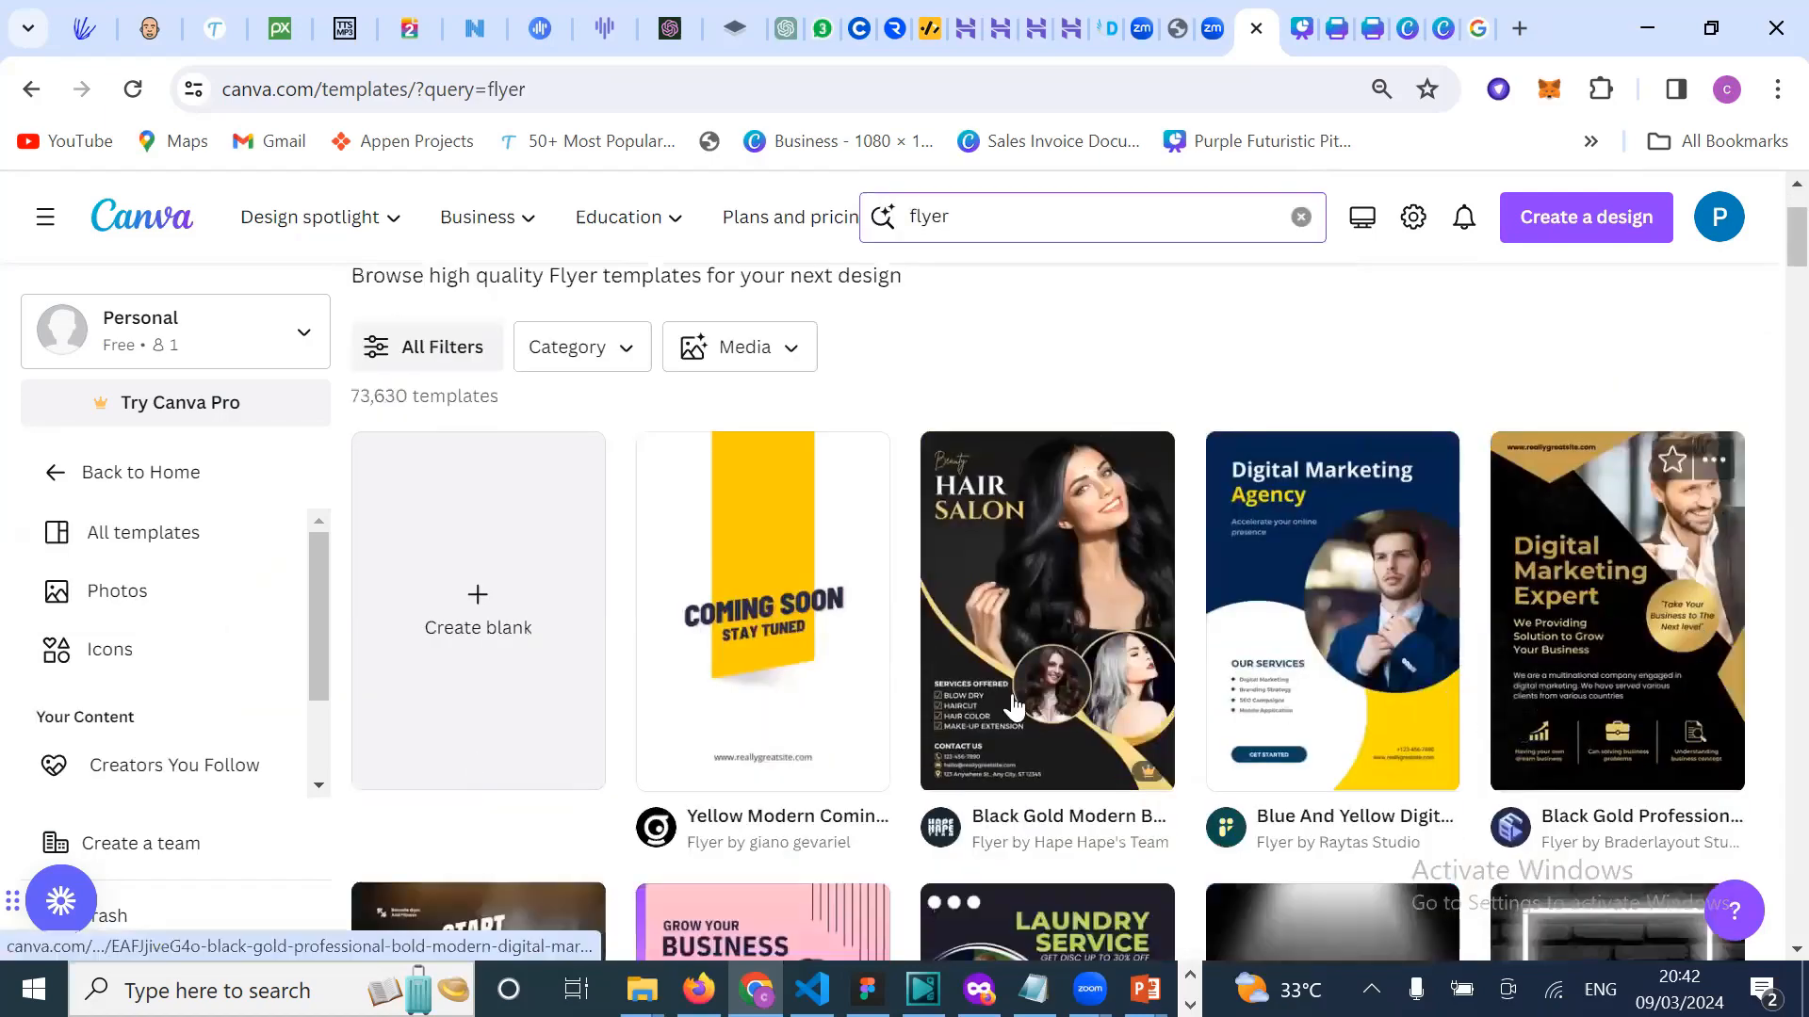
scroll(1015, 707, down, 1)
scroll(1014, 706, down, 4)
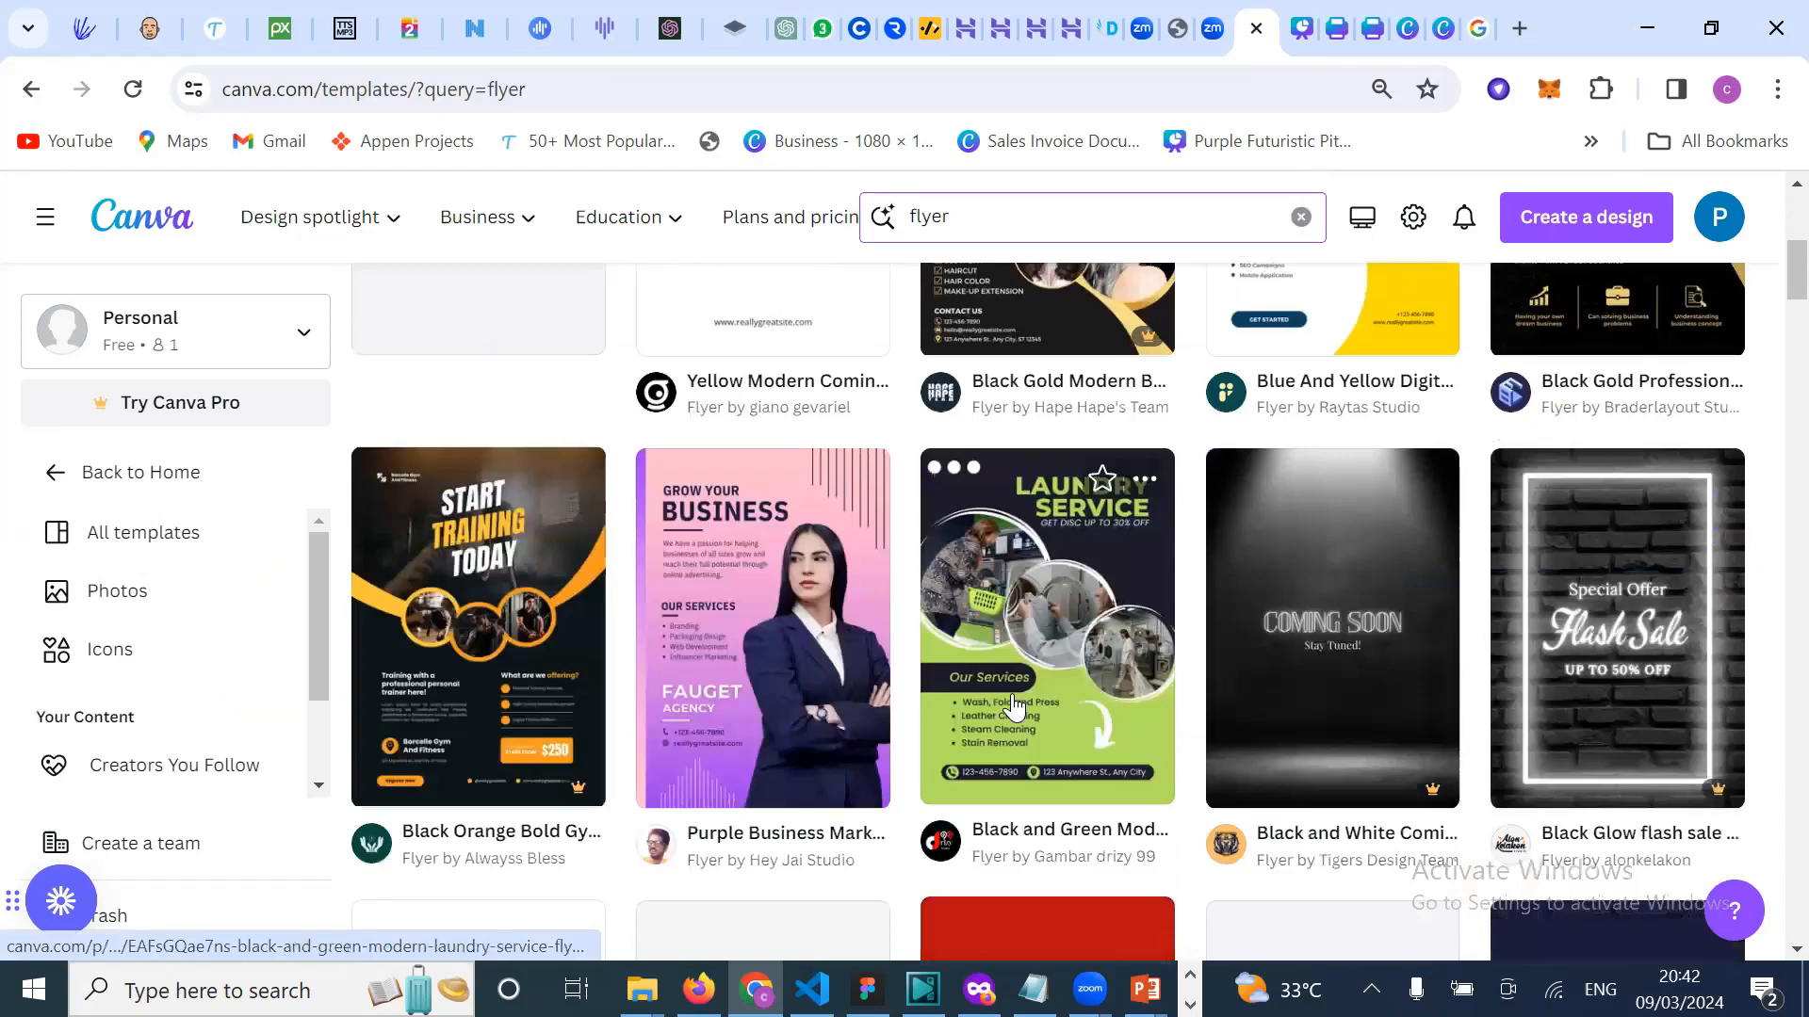
scroll(1372, 625, down, 1)
scroll(1398, 650, down, 3)
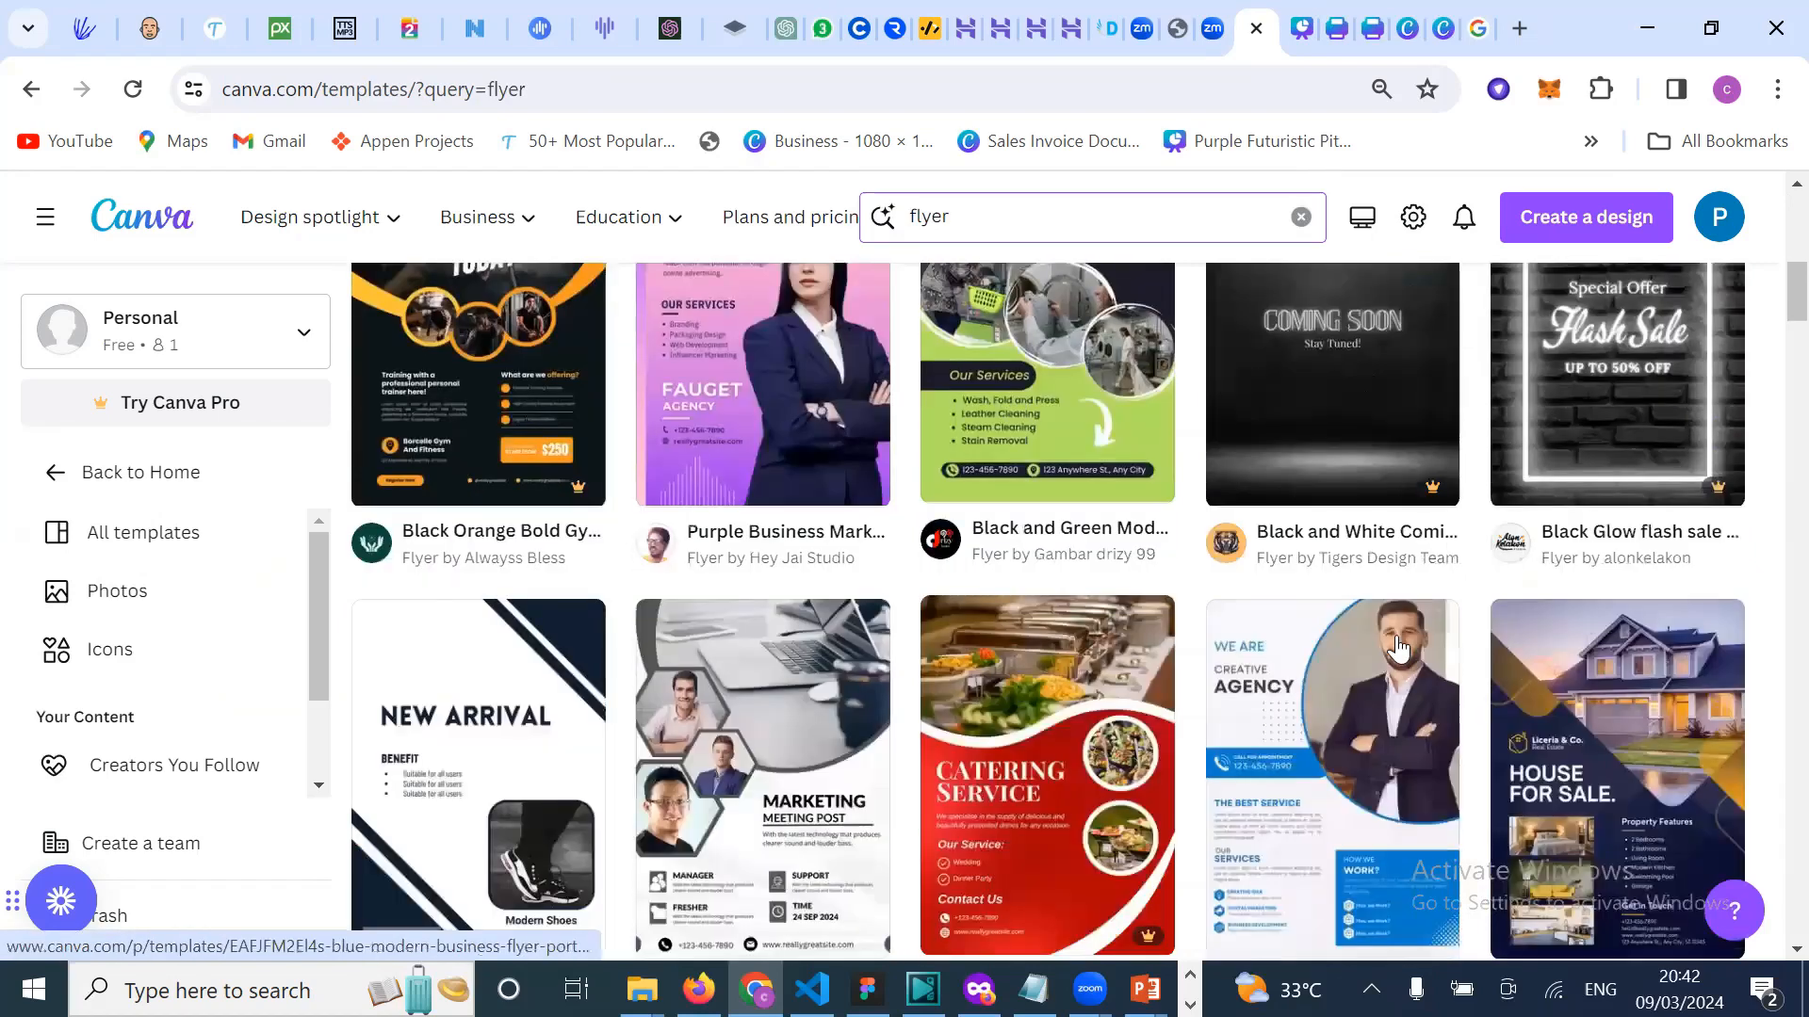
scroll(1398, 650, down, 3)
scroll(1398, 650, down, 3)
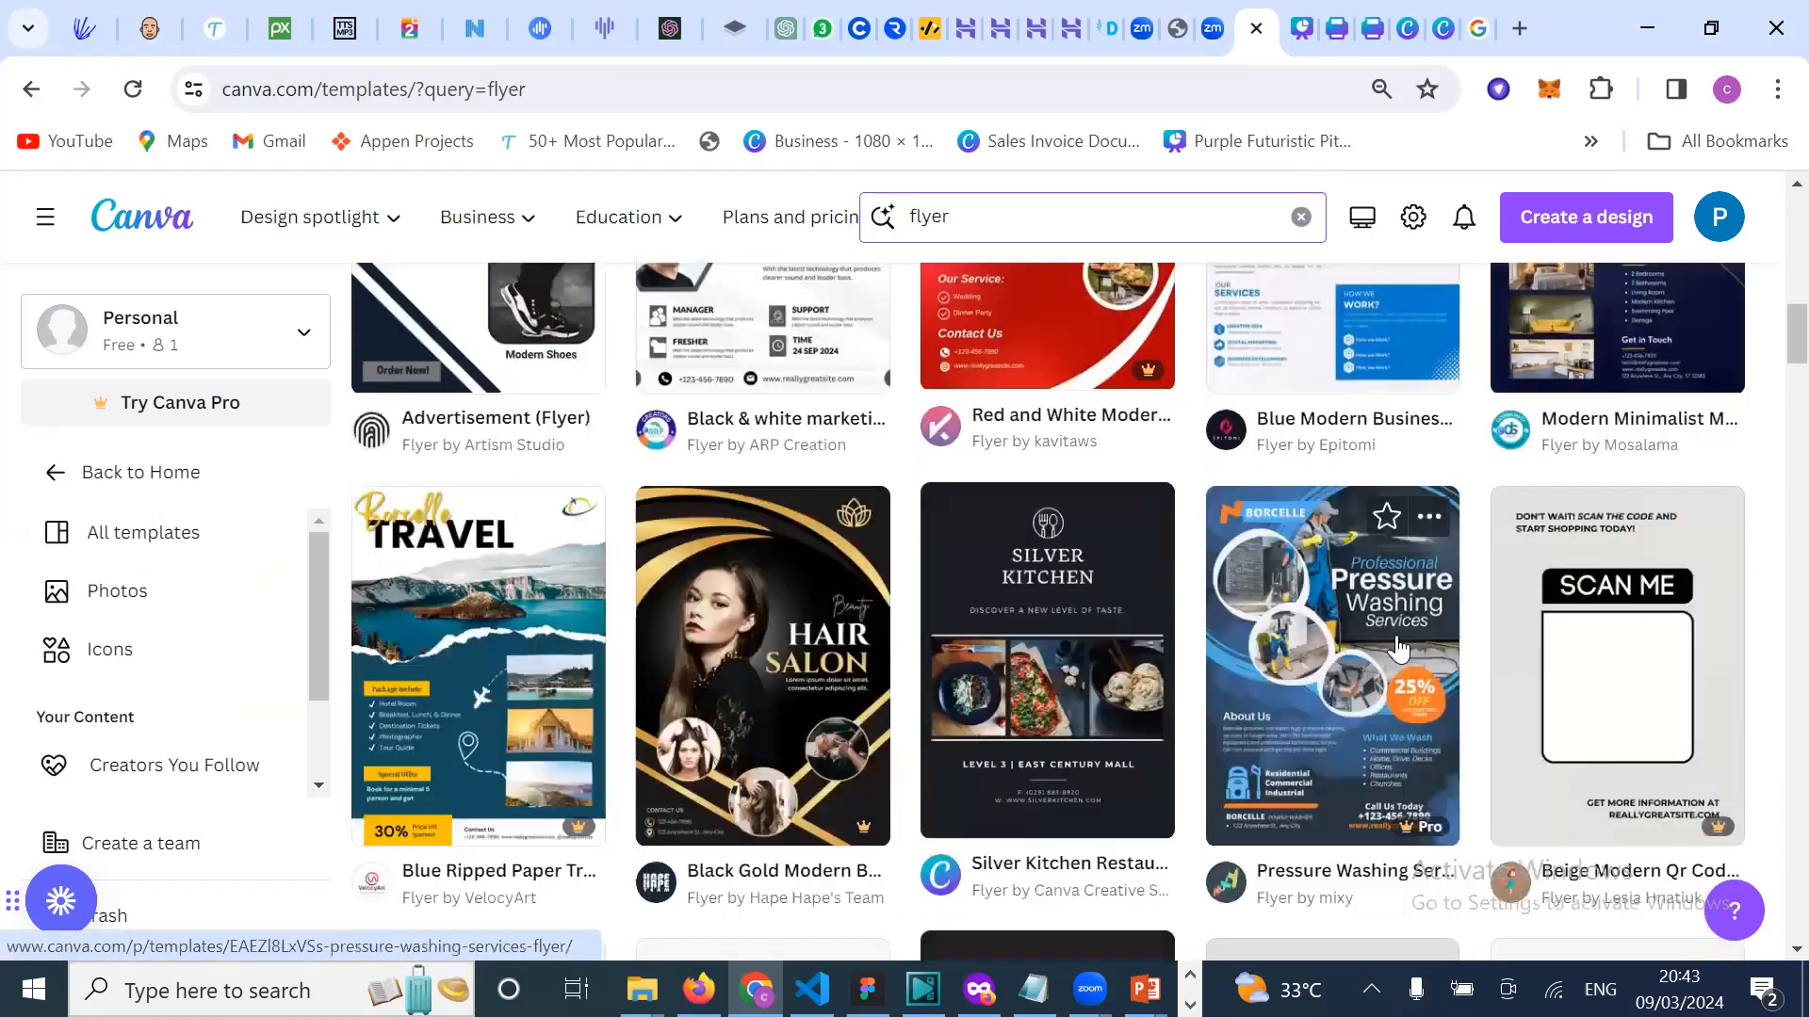
scroll(1398, 650, down, 5)
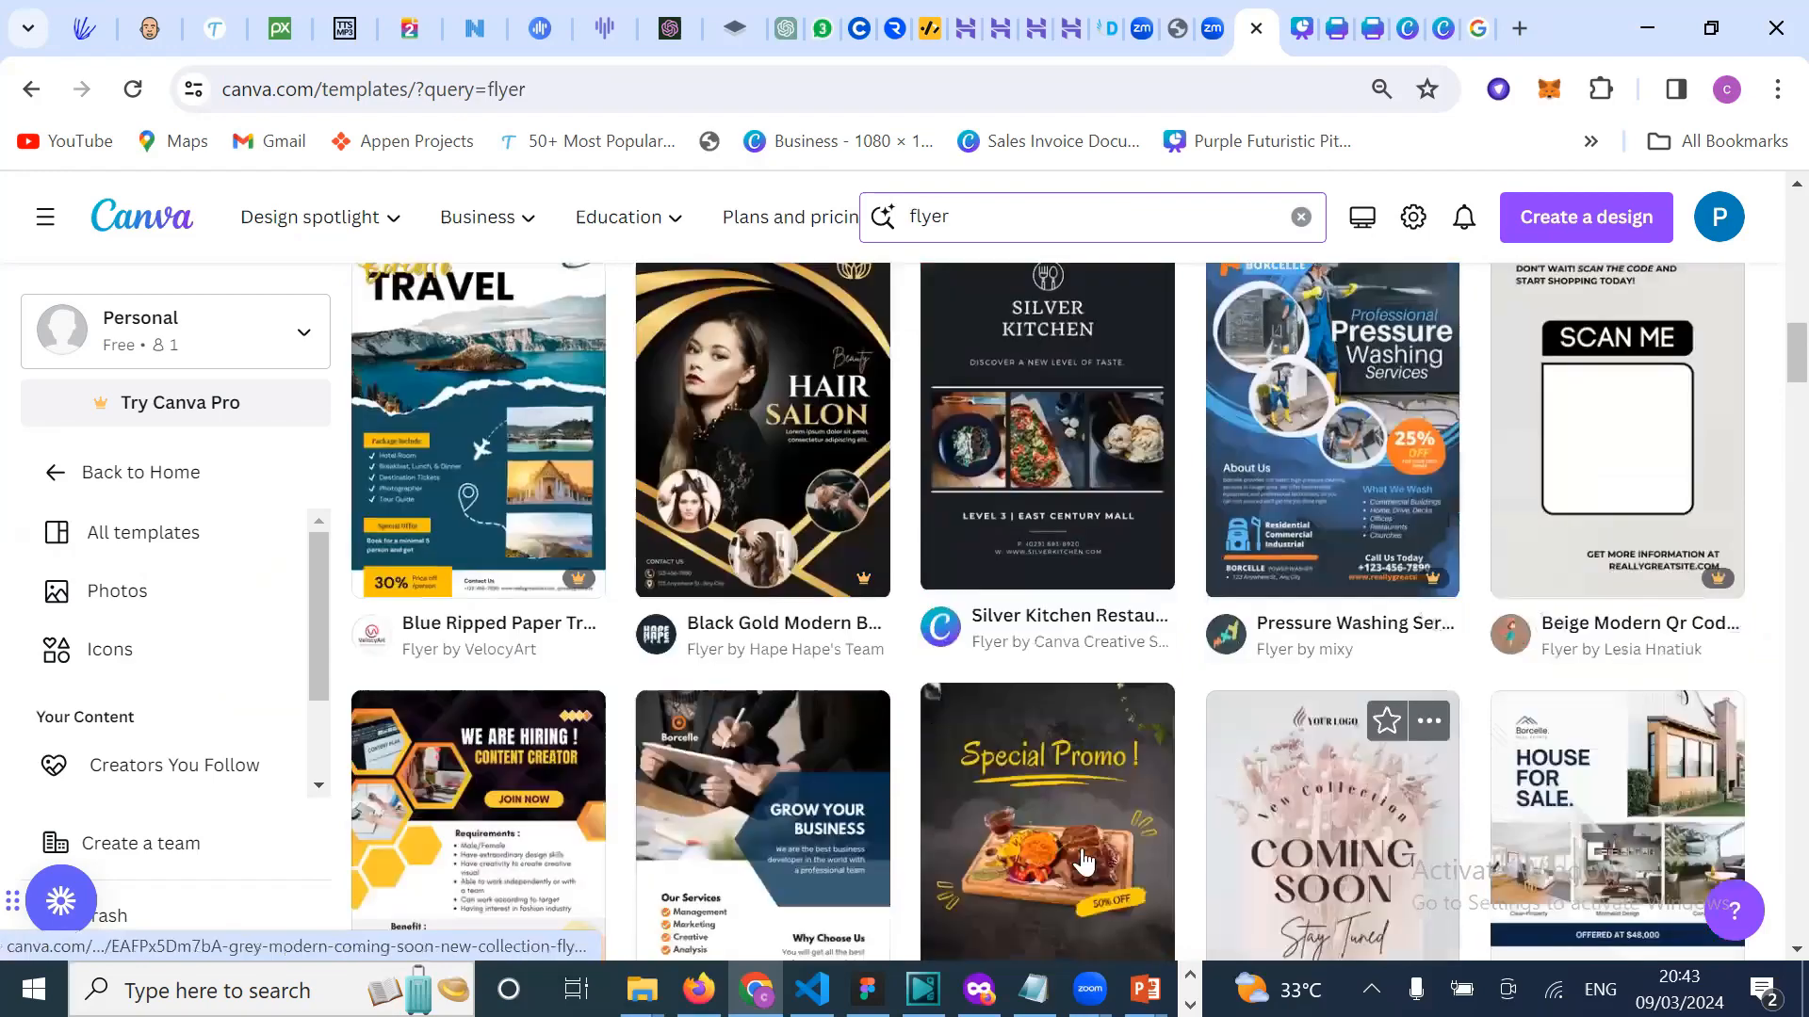
scroll(796, 726, down, 1)
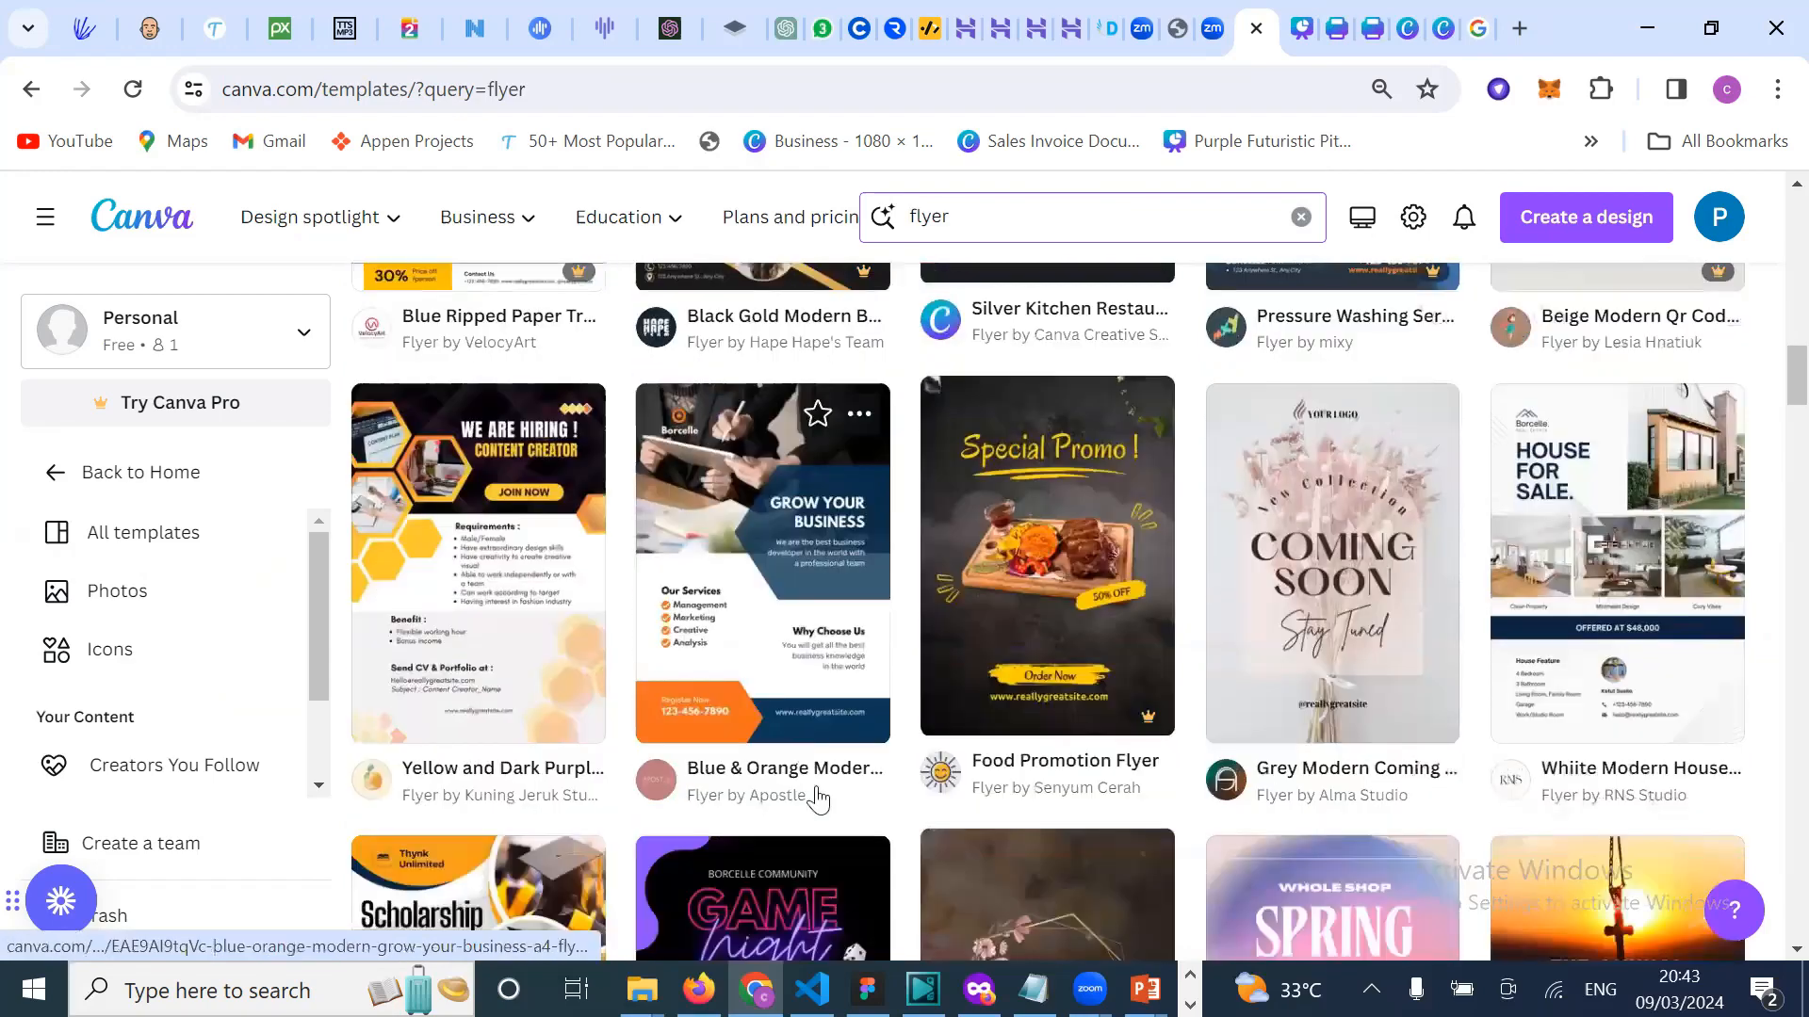
scroll(824, 801, down, 2)
scroll(857, 872, down, 3)
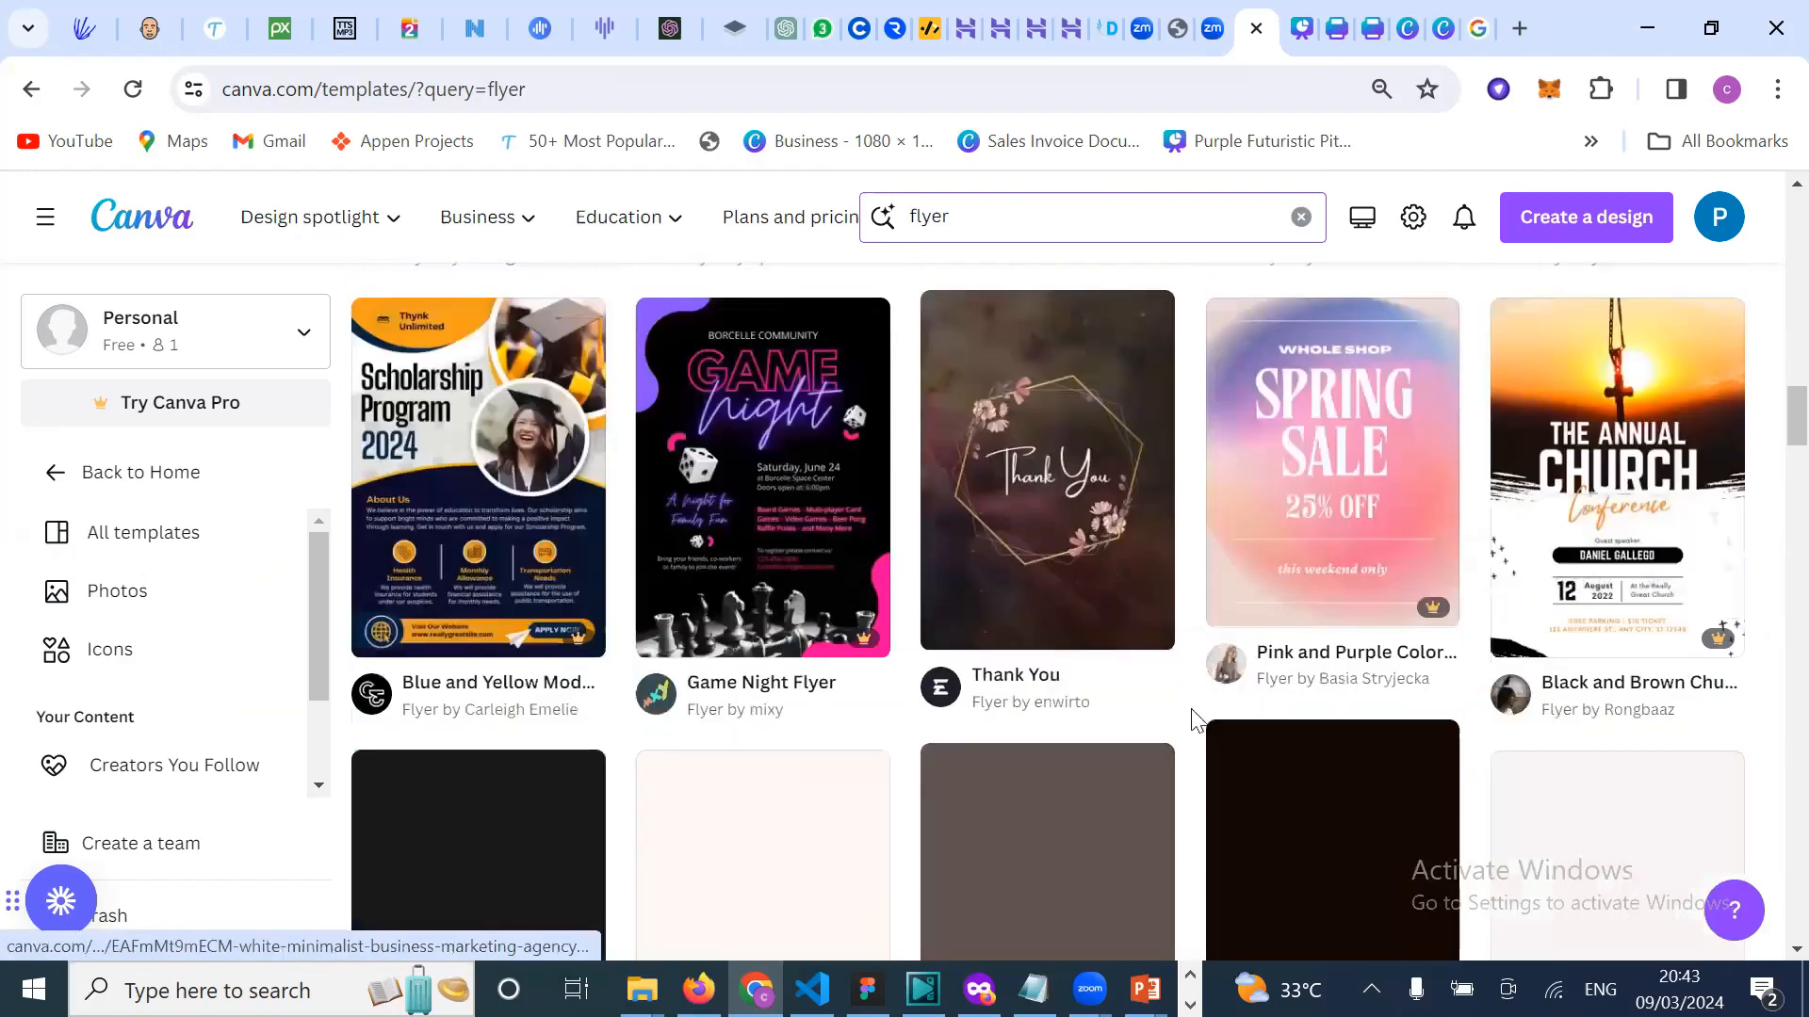
scroll(1194, 744, down, 1)
scroll(942, 702, down, 4)
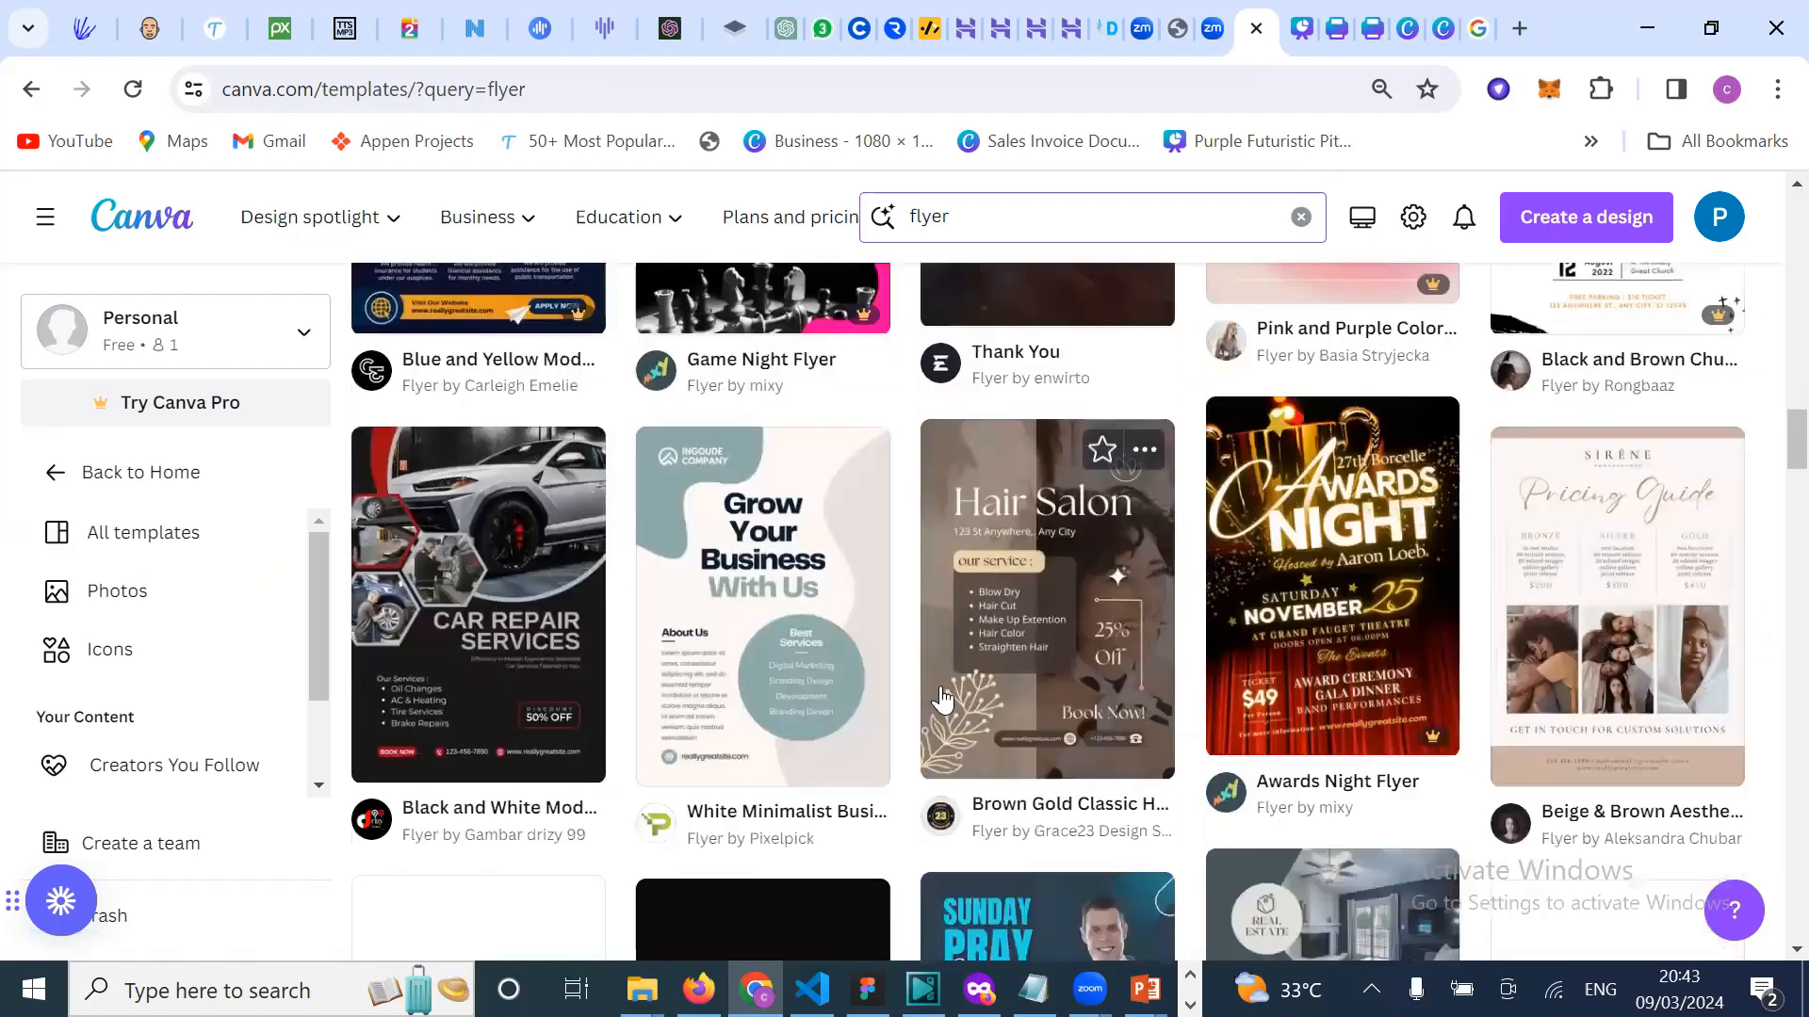
scroll(956, 802, down, 3)
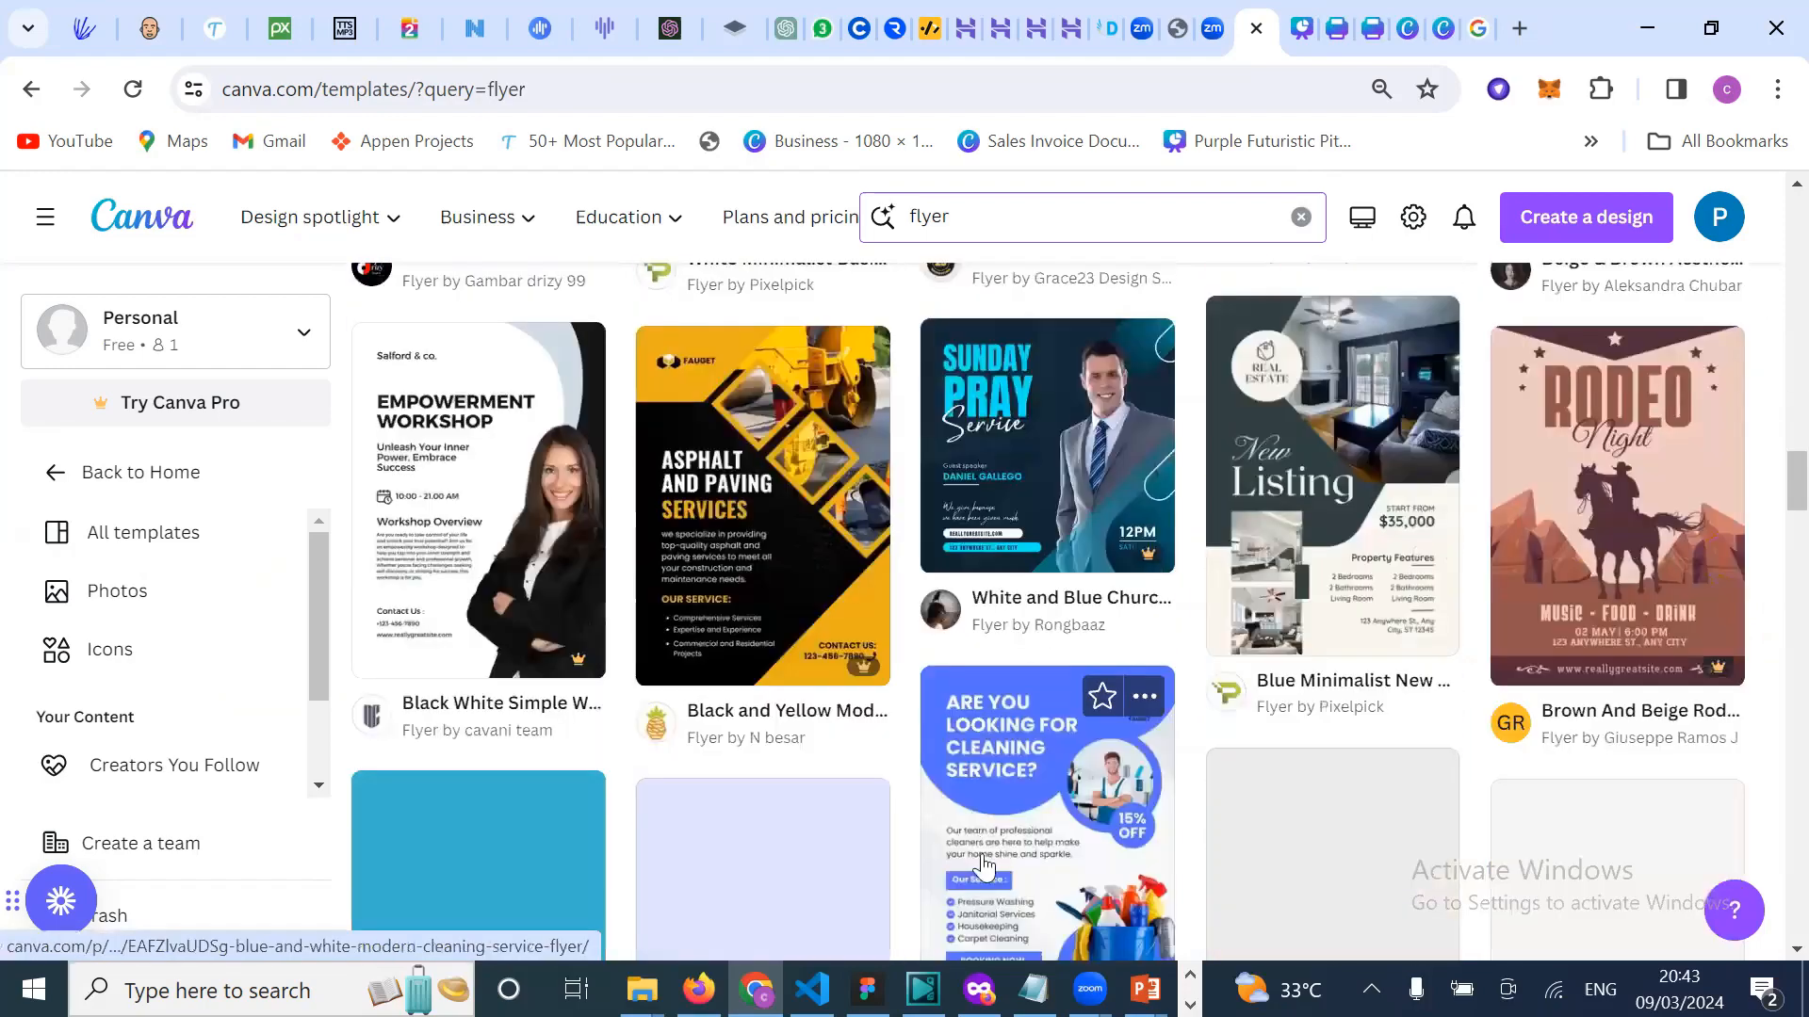
scroll(1262, 818, down, 2)
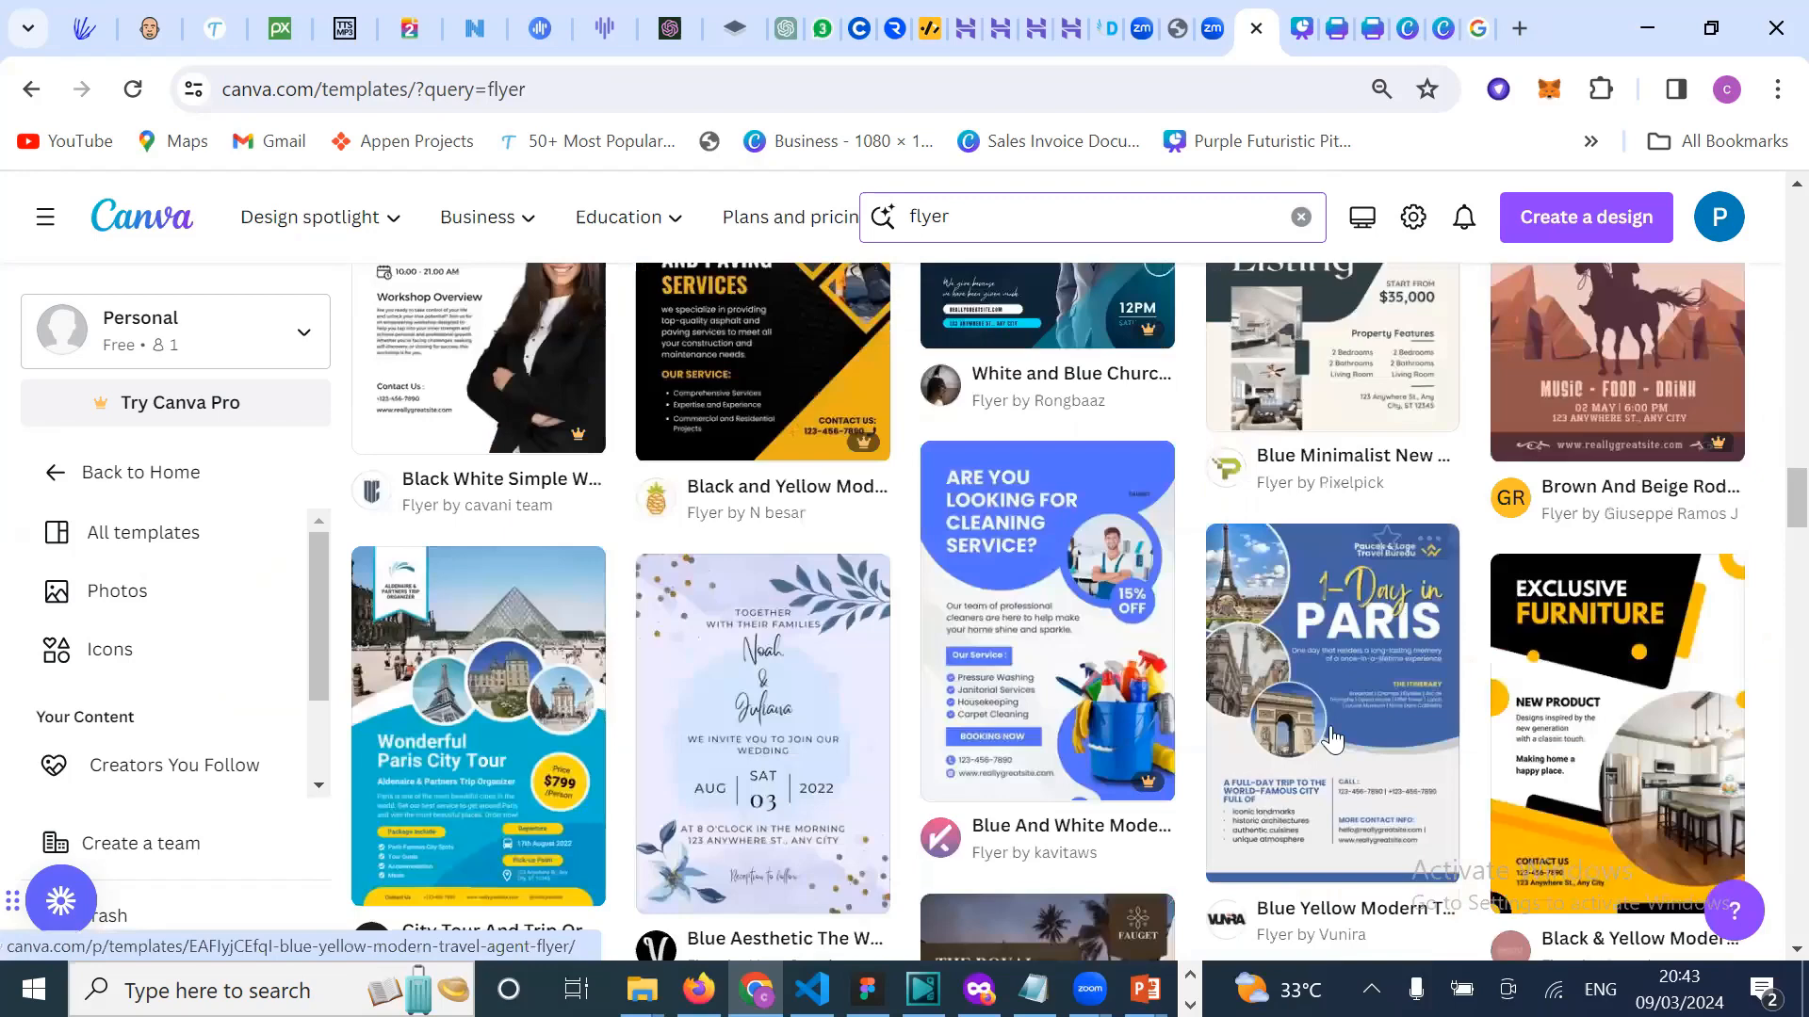
scroll(1331, 738, down, 6)
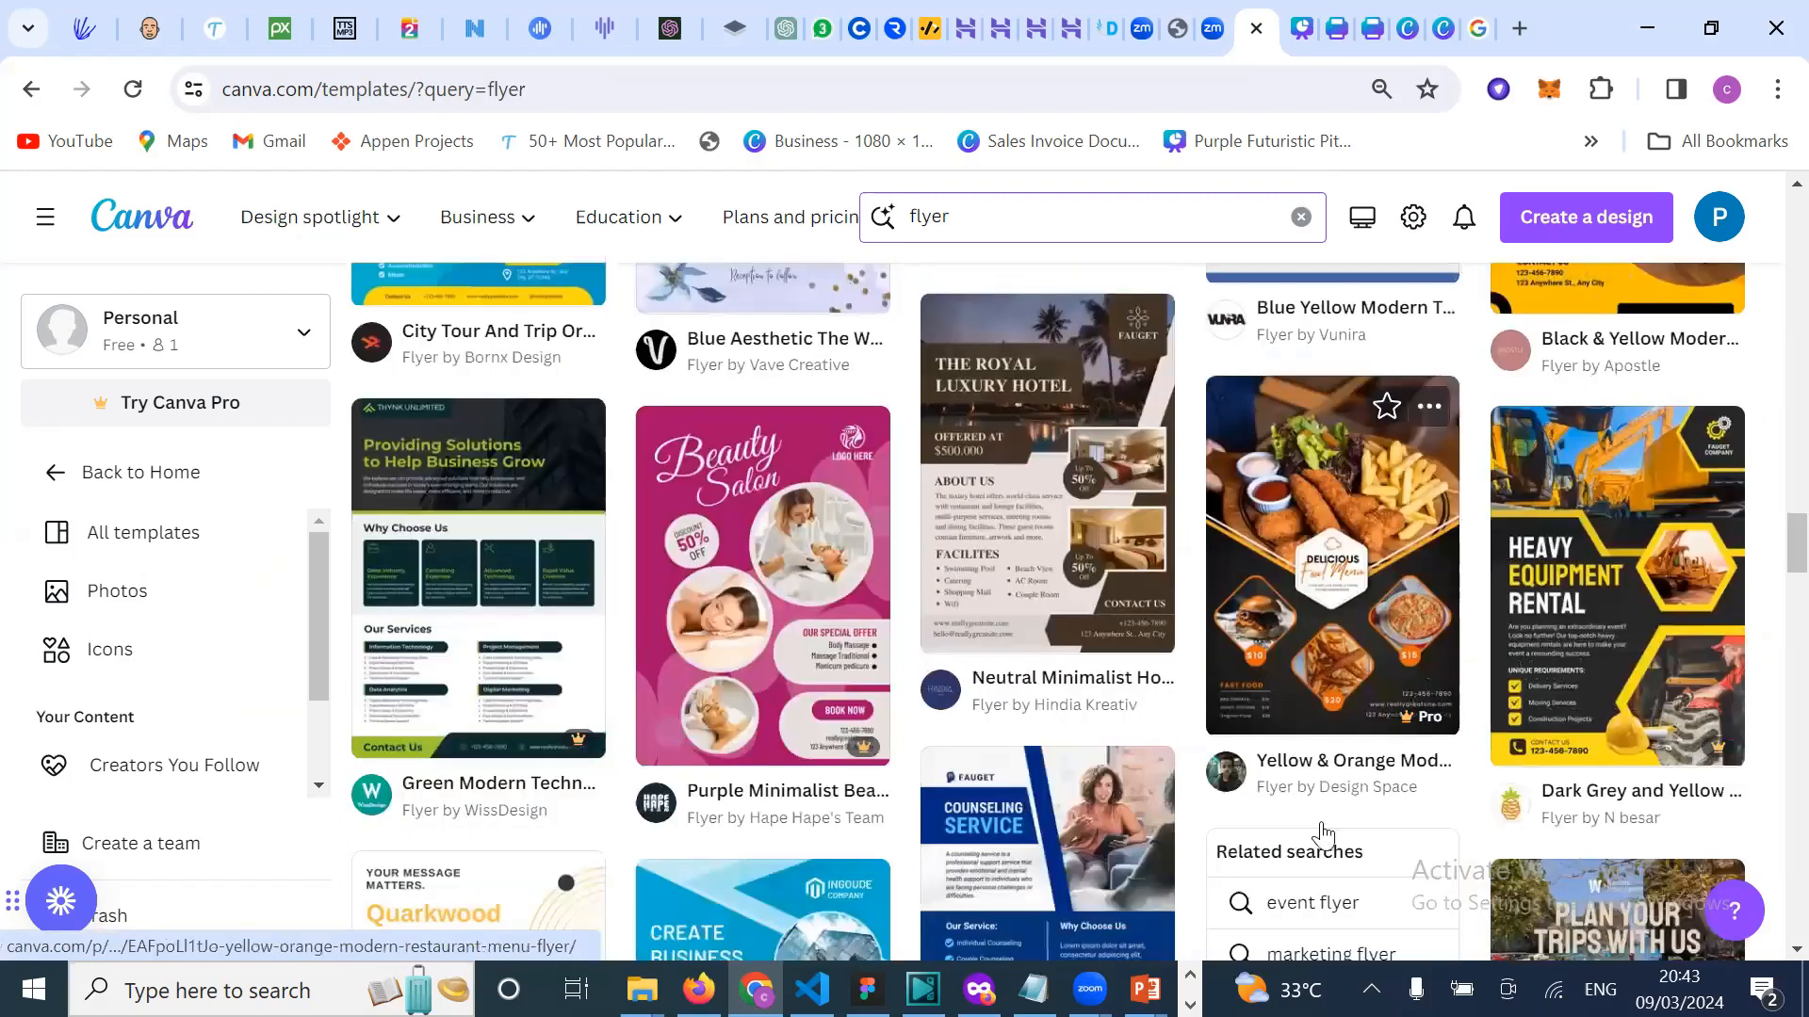
scroll(1321, 835, down, 5)
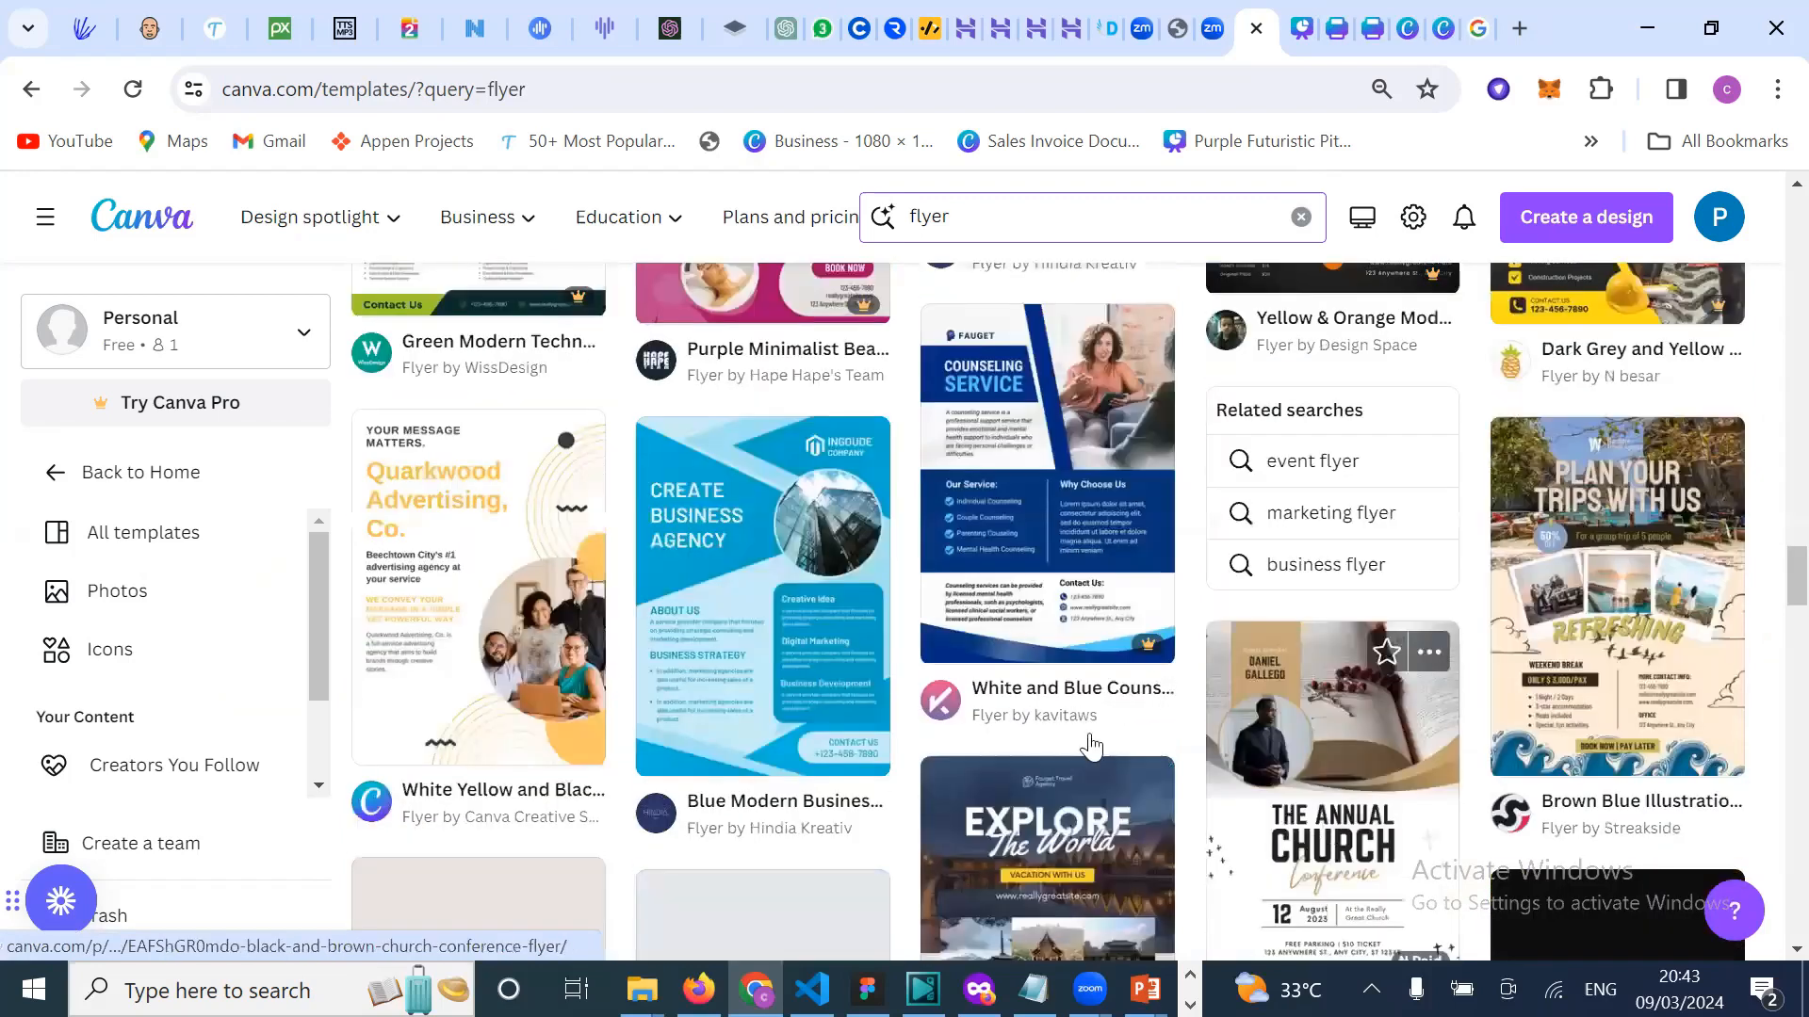
scroll(897, 858, down, 4)
scroll(897, 750, down, 4)
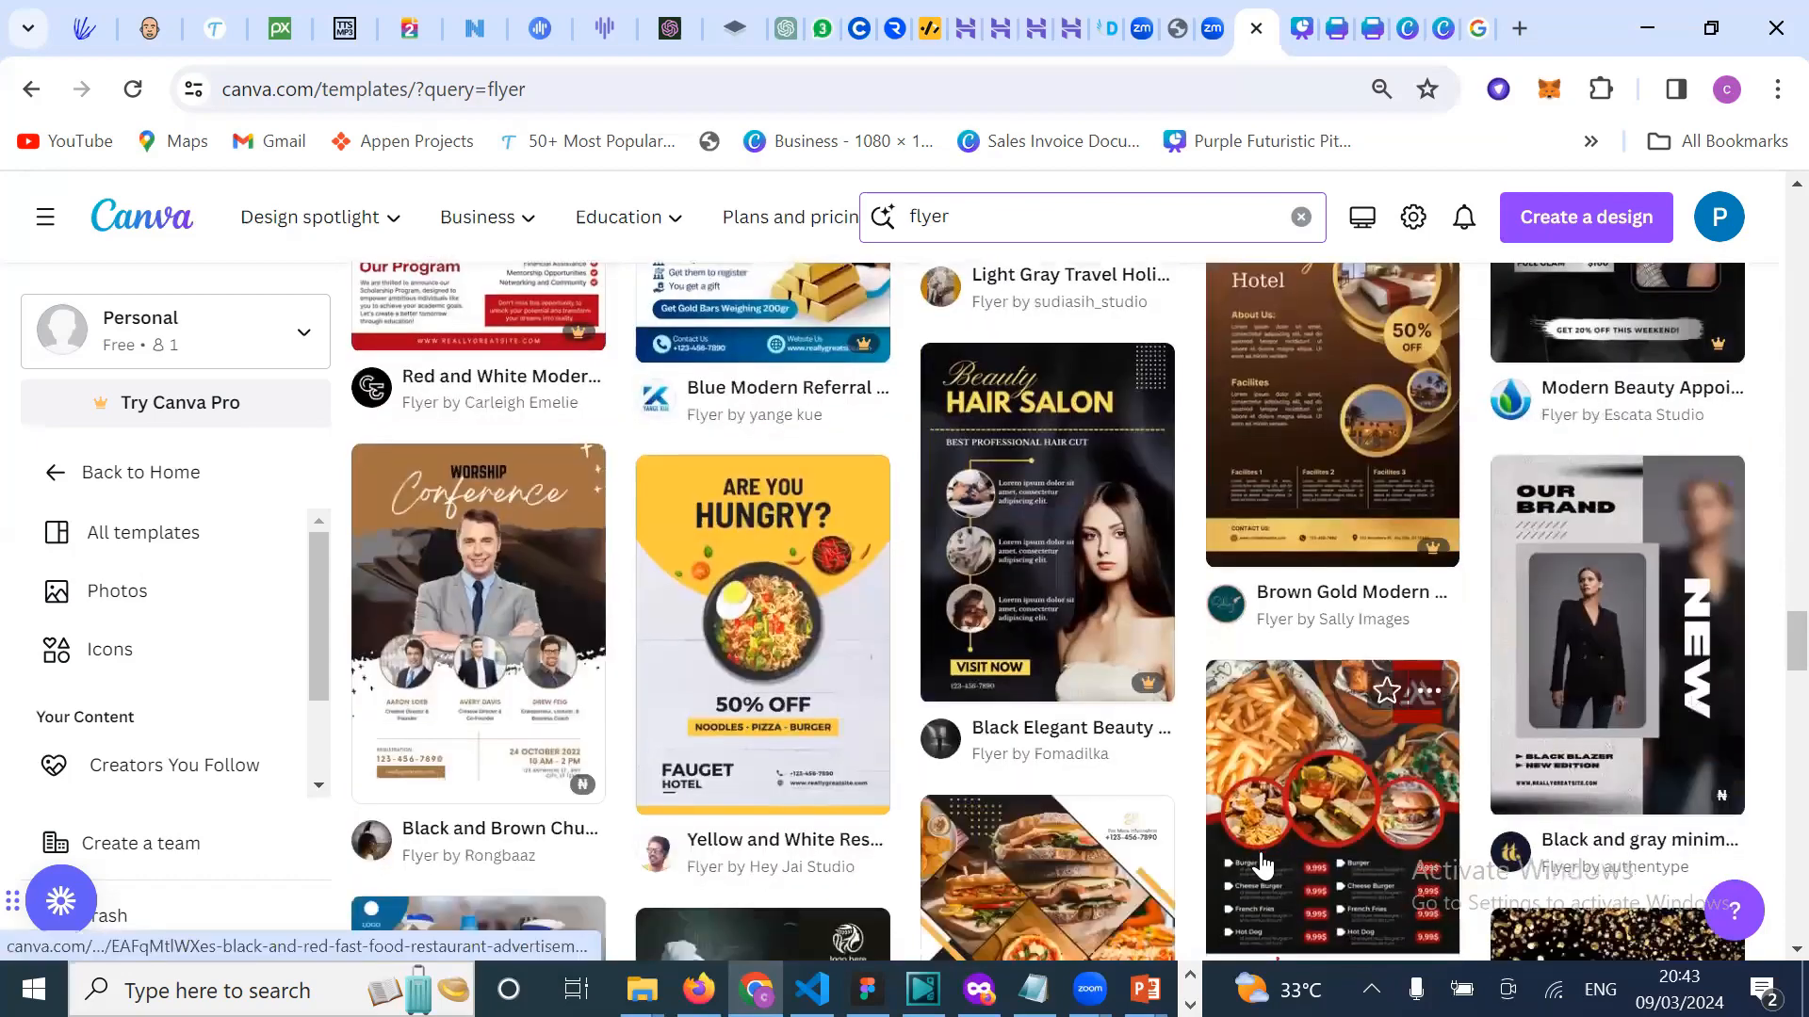
scroll(1262, 865, down, 5)
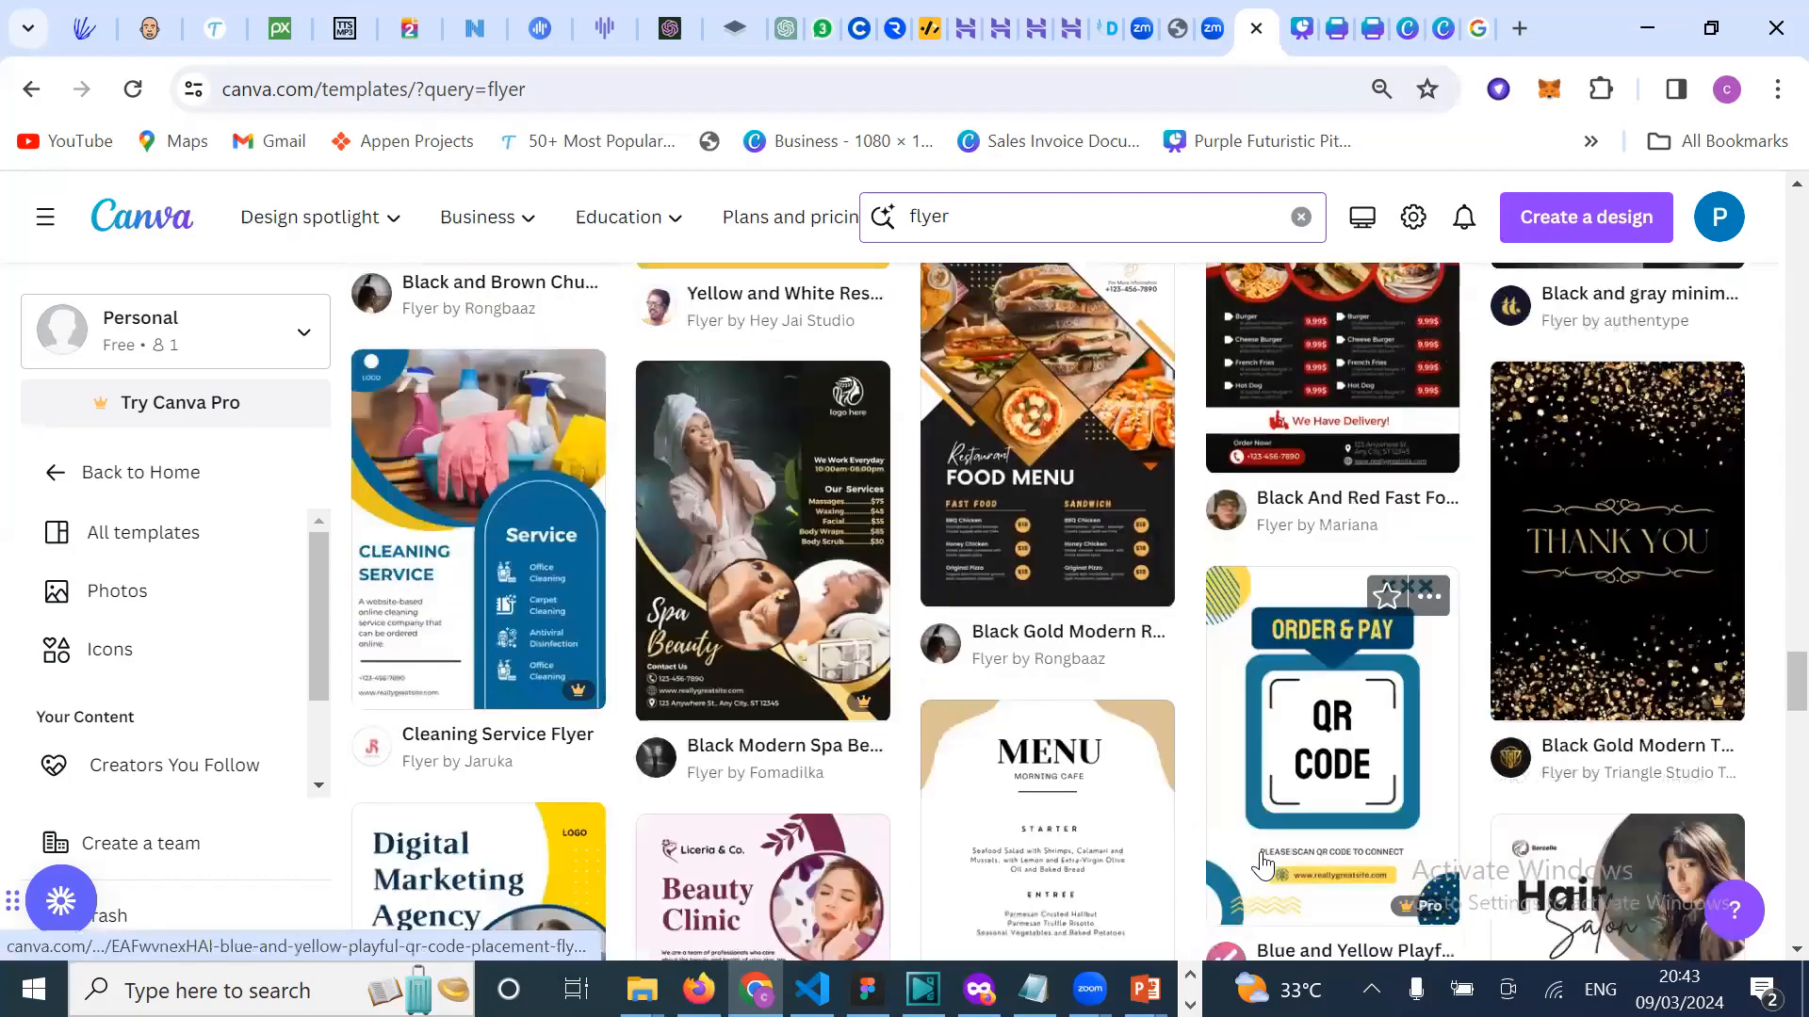
scroll(1262, 860, down, 5)
scroll(1263, 862, down, 5)
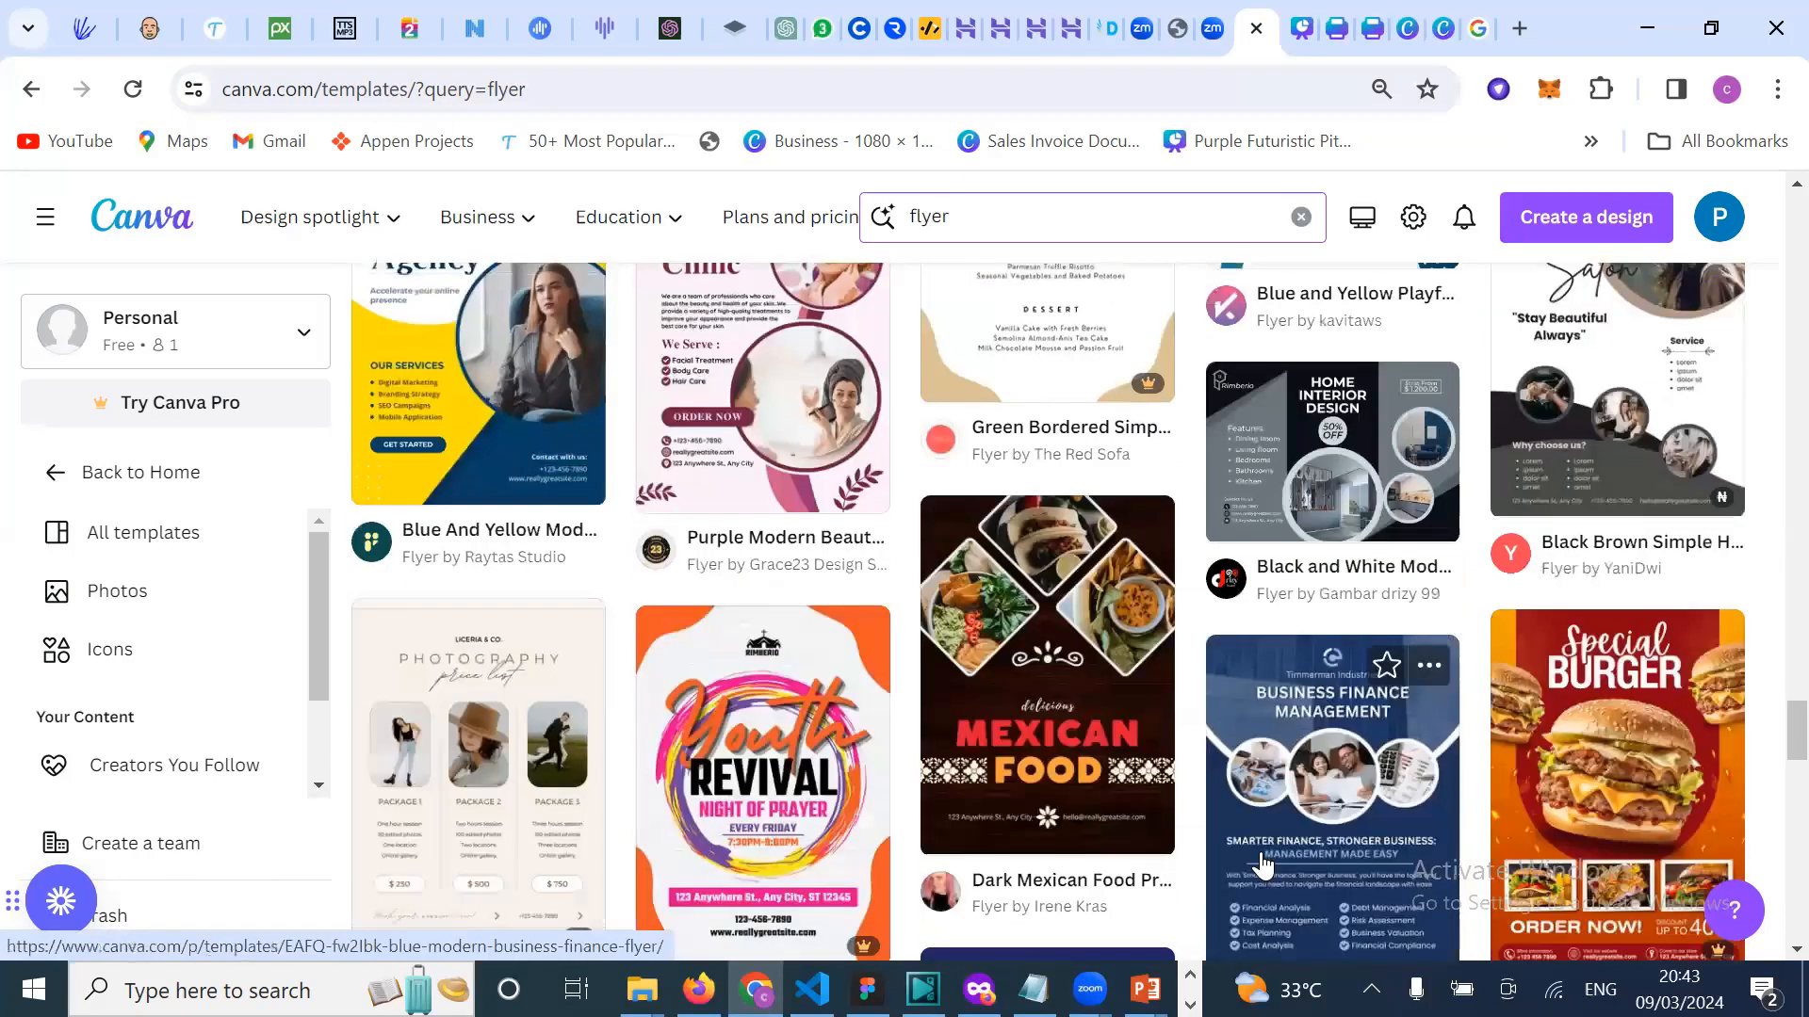
scroll(1262, 865, down, 3)
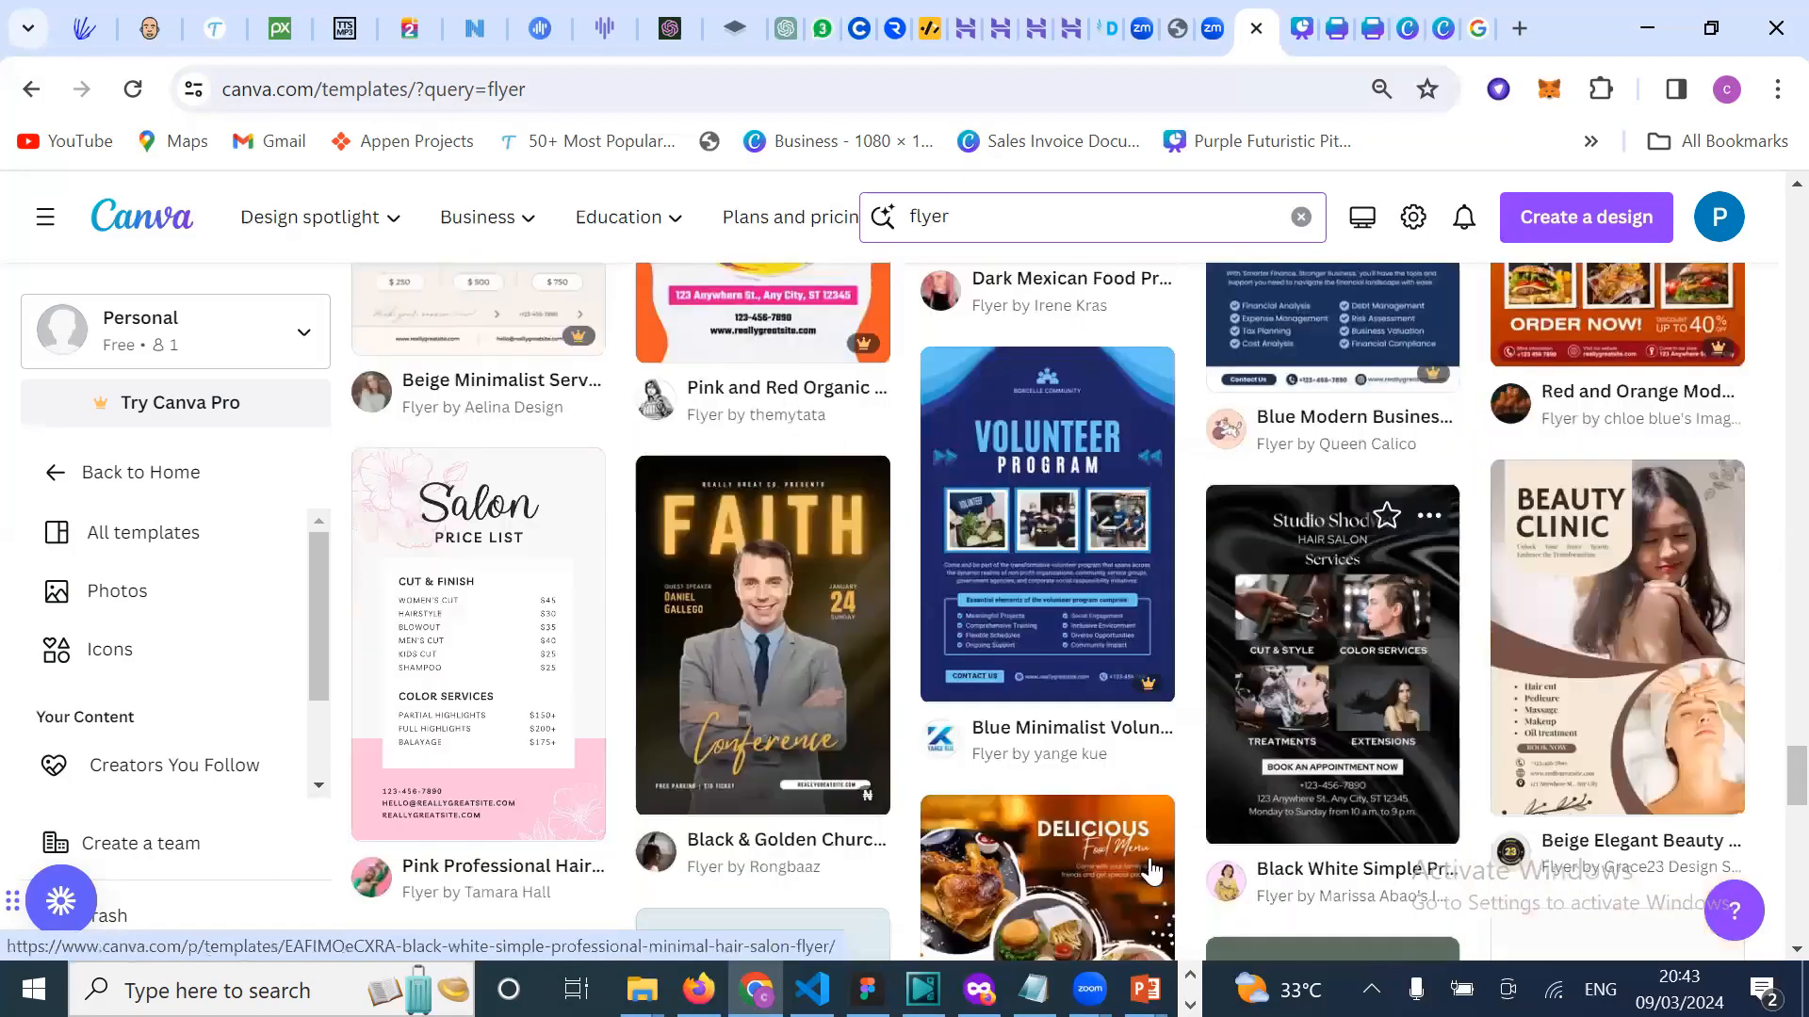
scroll(1149, 856, down, 6)
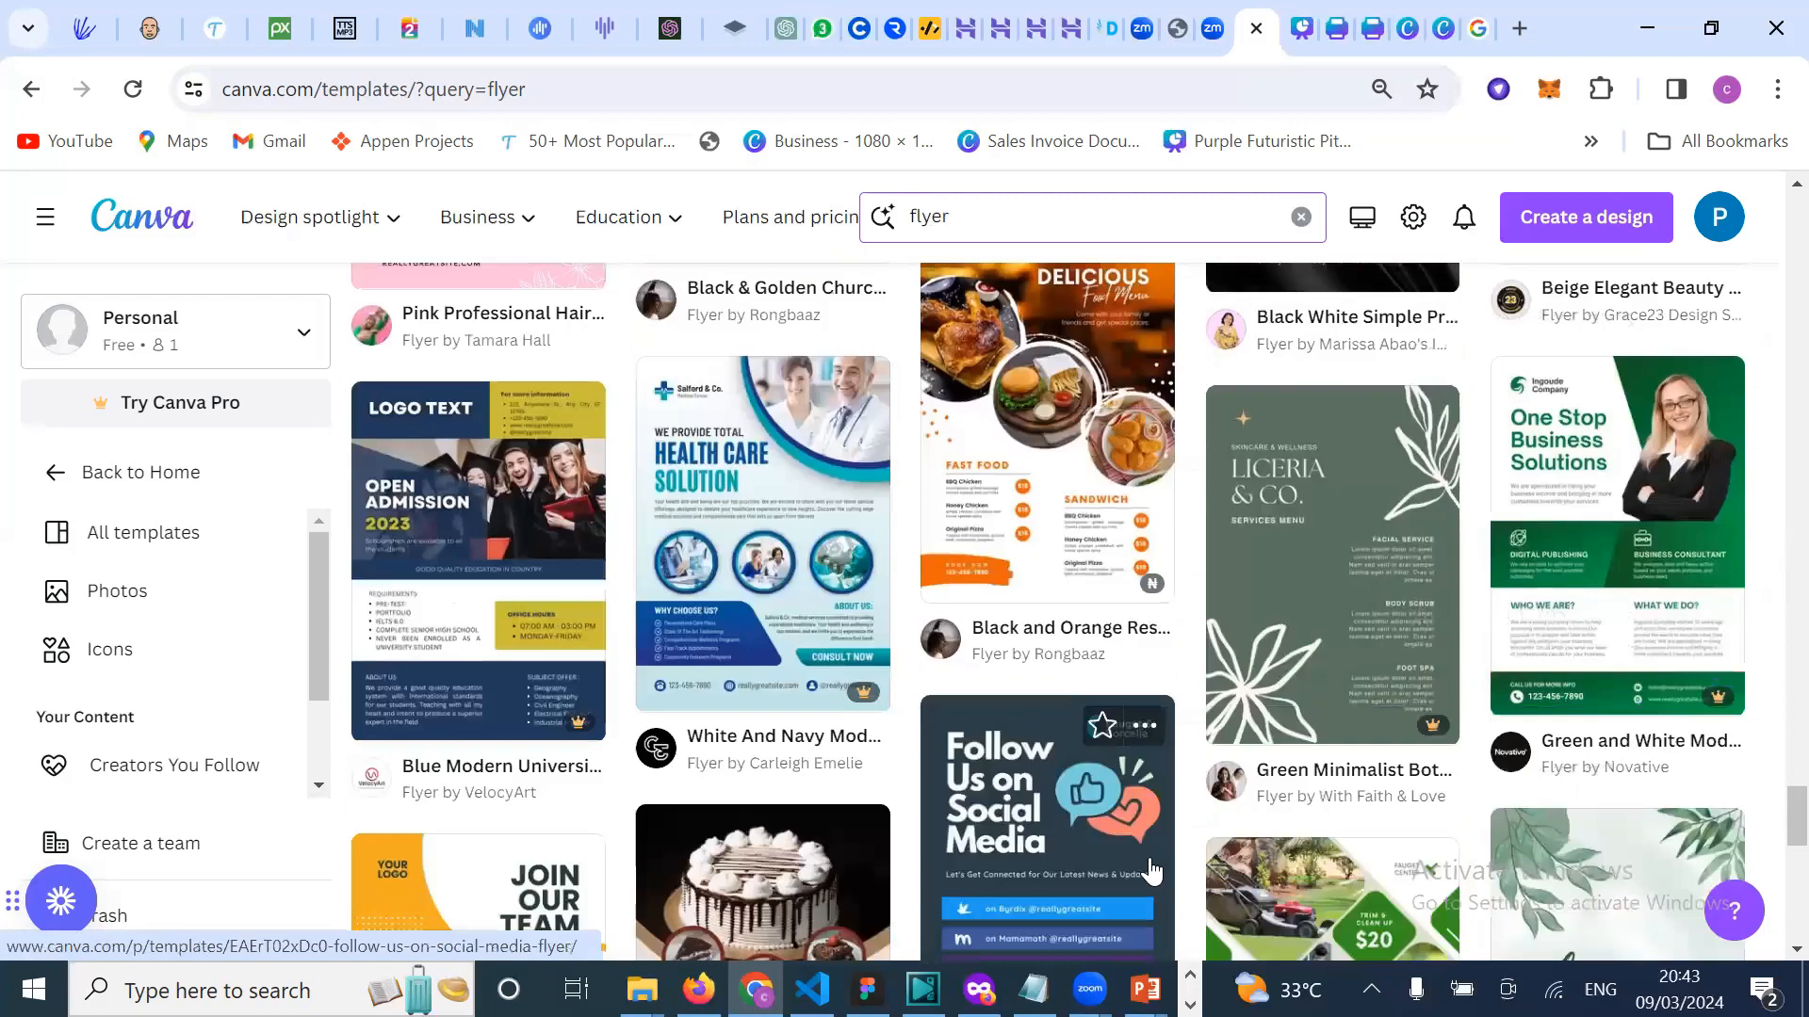
scroll(1151, 871, down, 1)
scroll(1151, 871, down, 8)
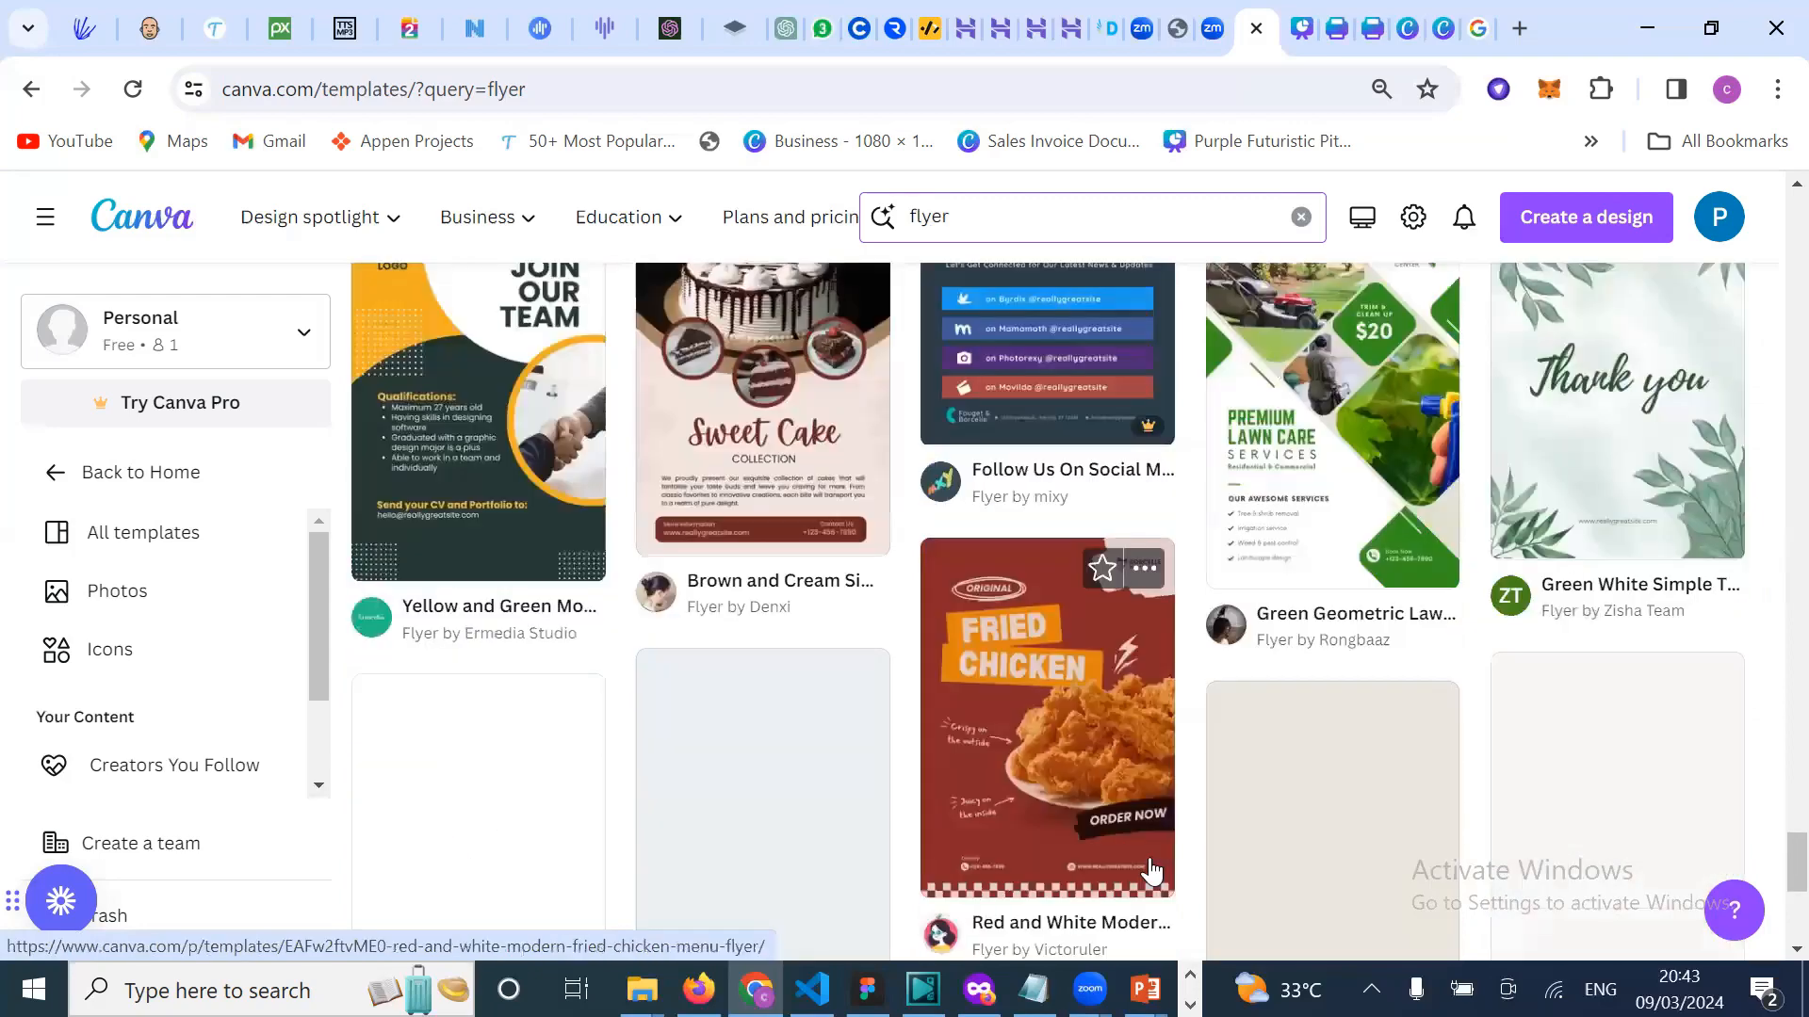
scroll(1121, 814, down, 2)
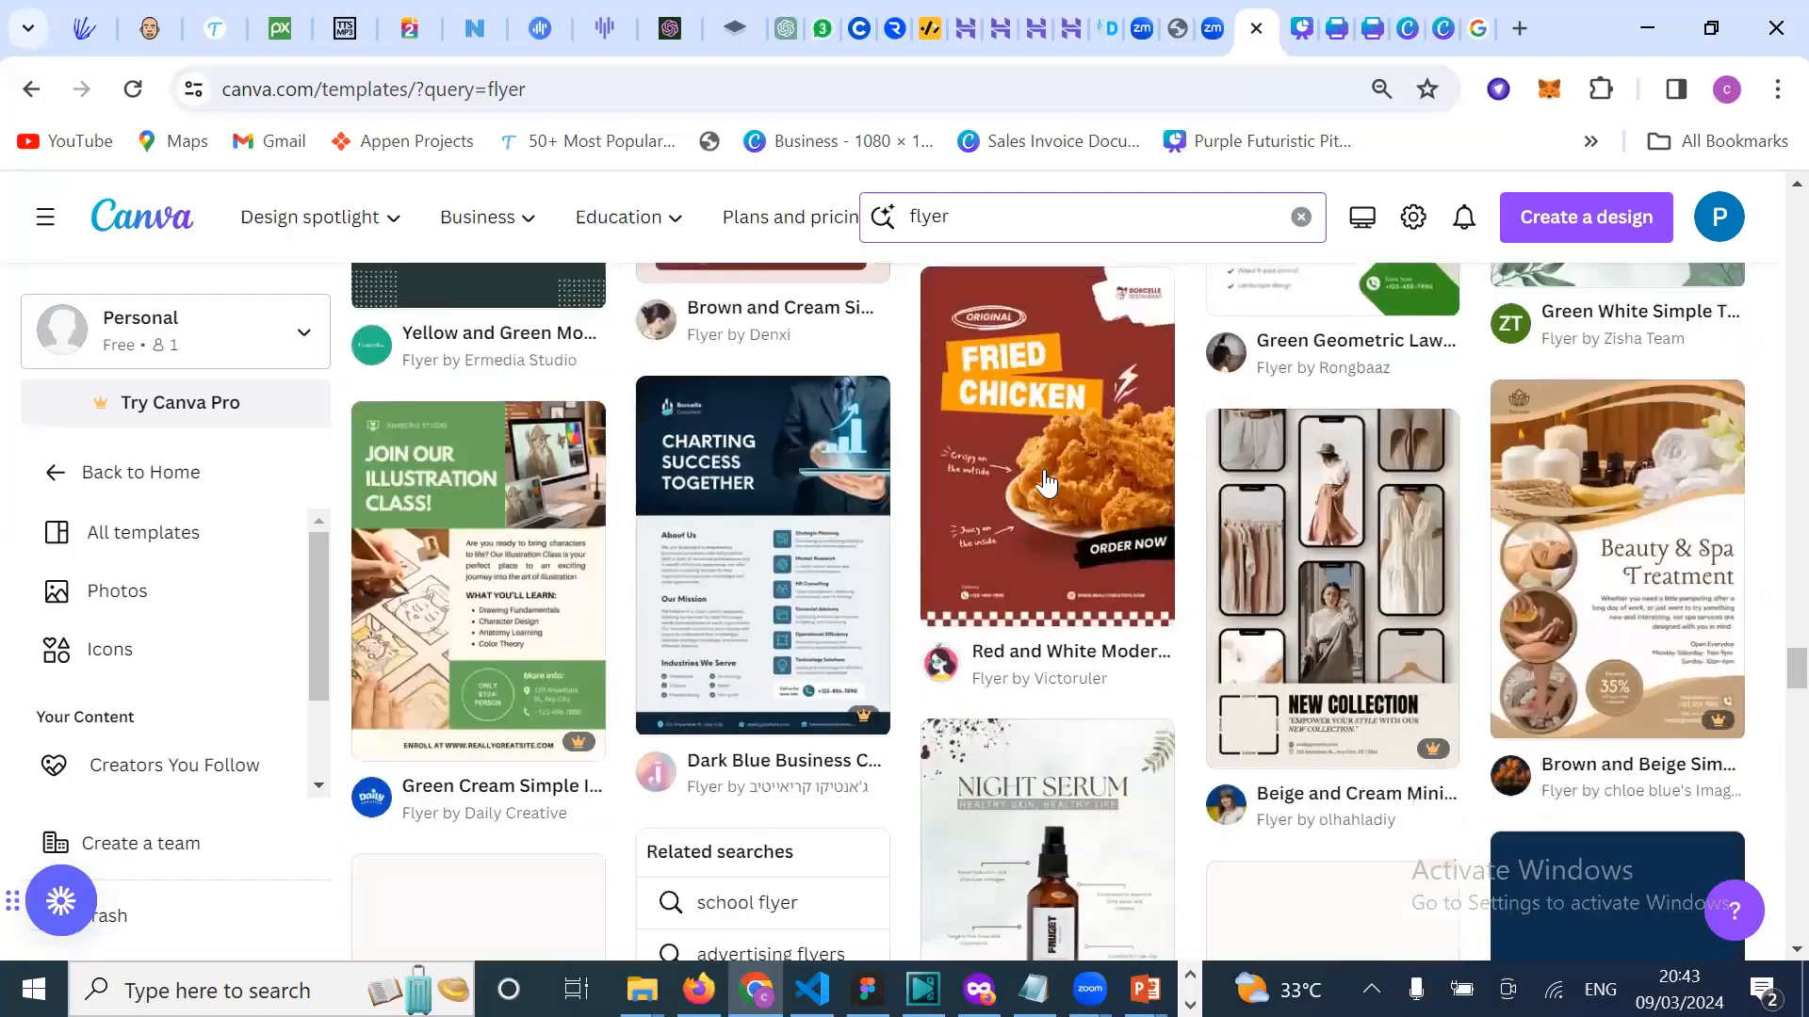
Step: Open the Red and White Modern Fried Chicken Menu Flyer and customize it as a new design
click(1053, 480)
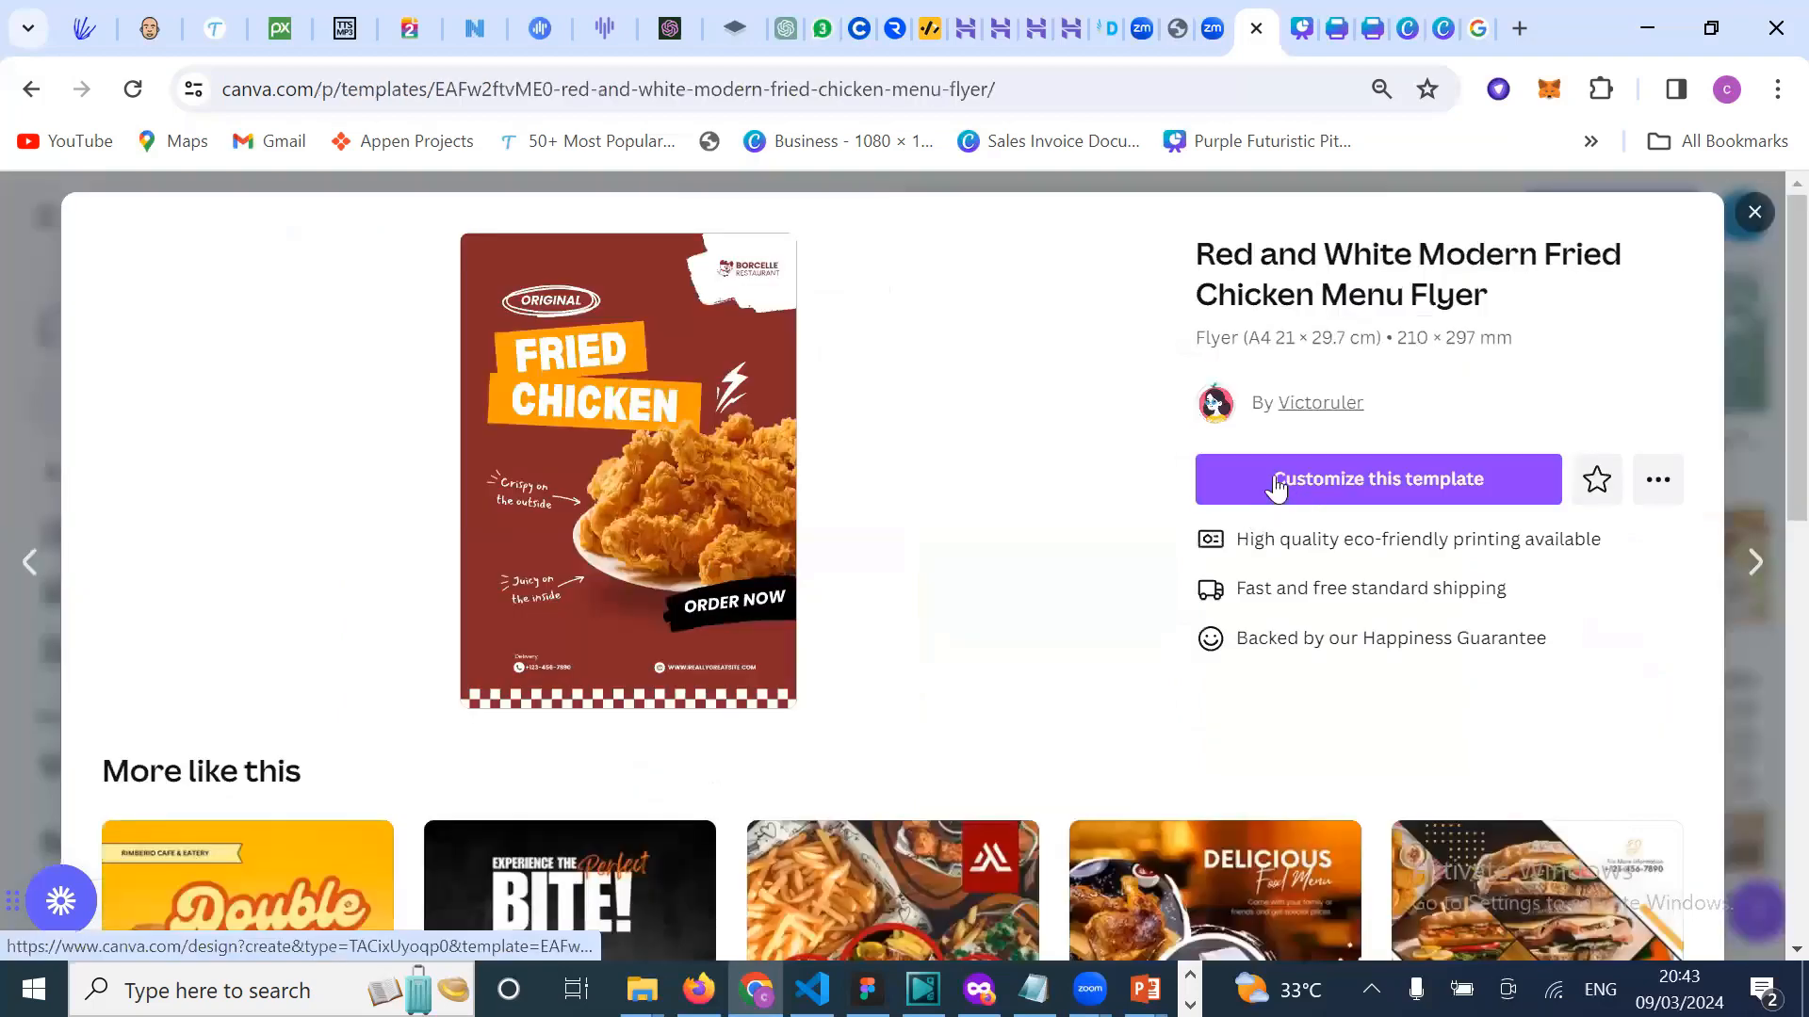
click(1273, 480)
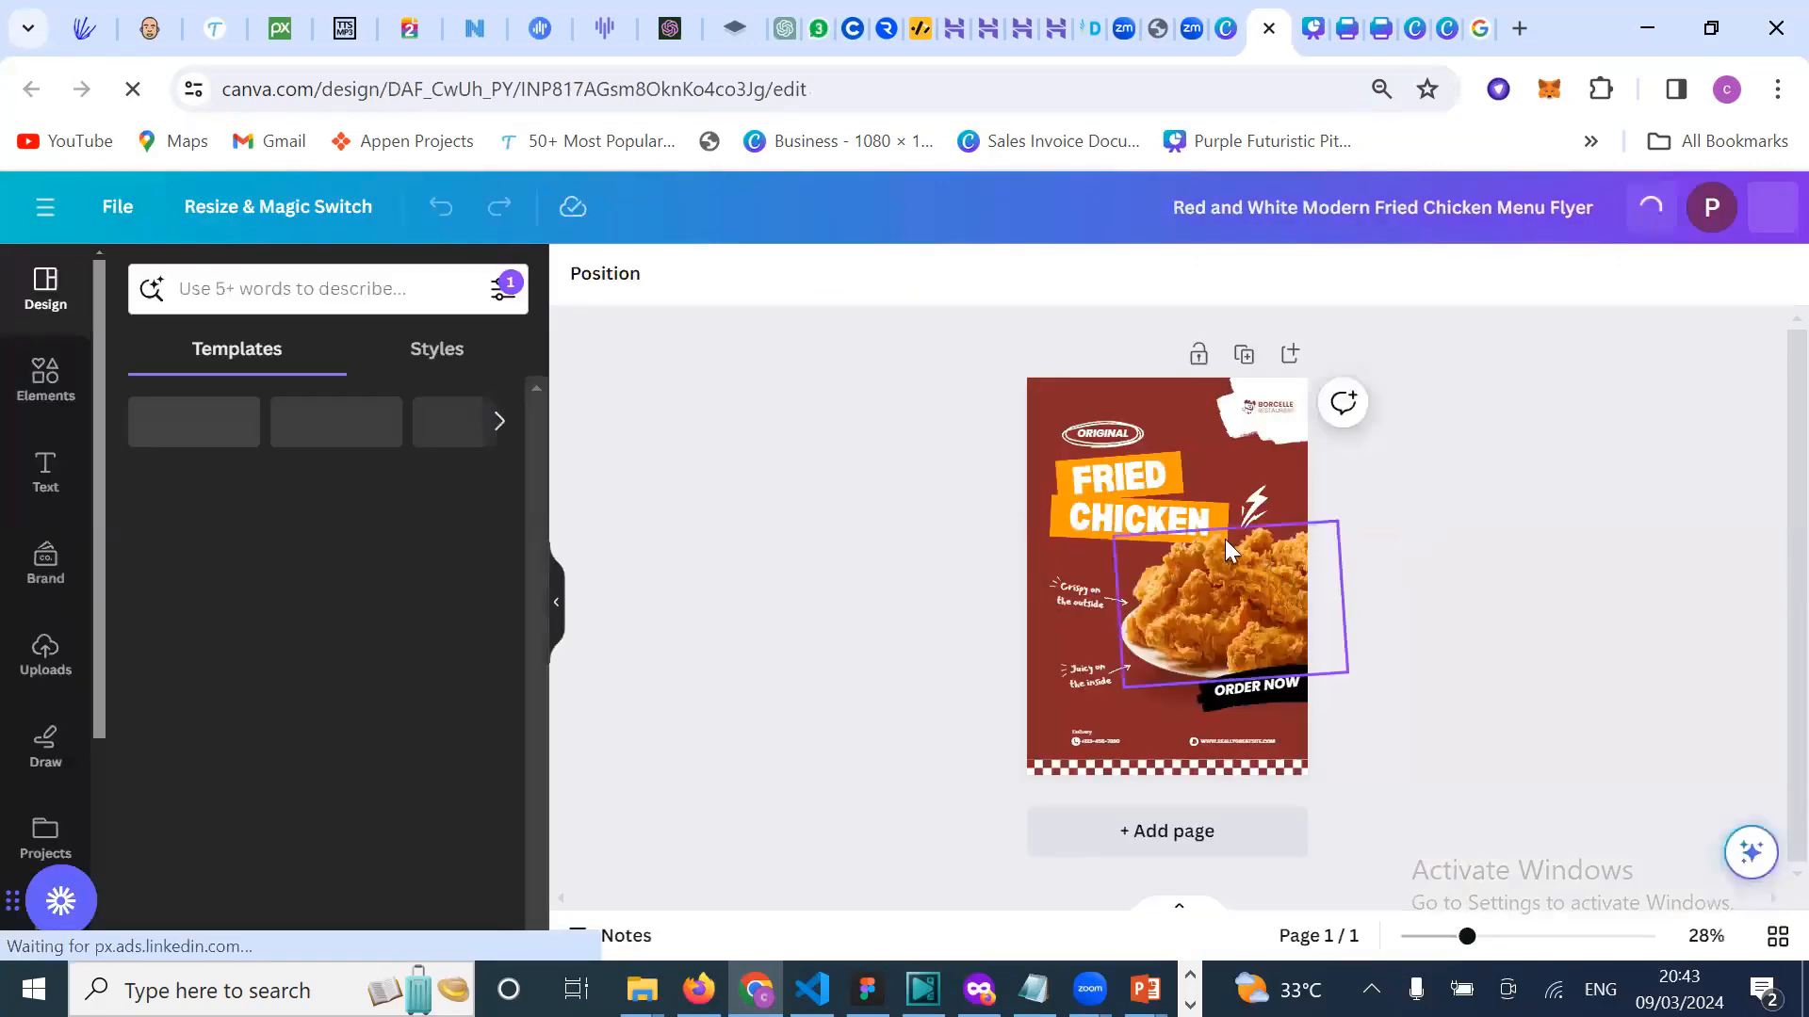
click(1136, 473)
scroll(1136, 473, up, 5)
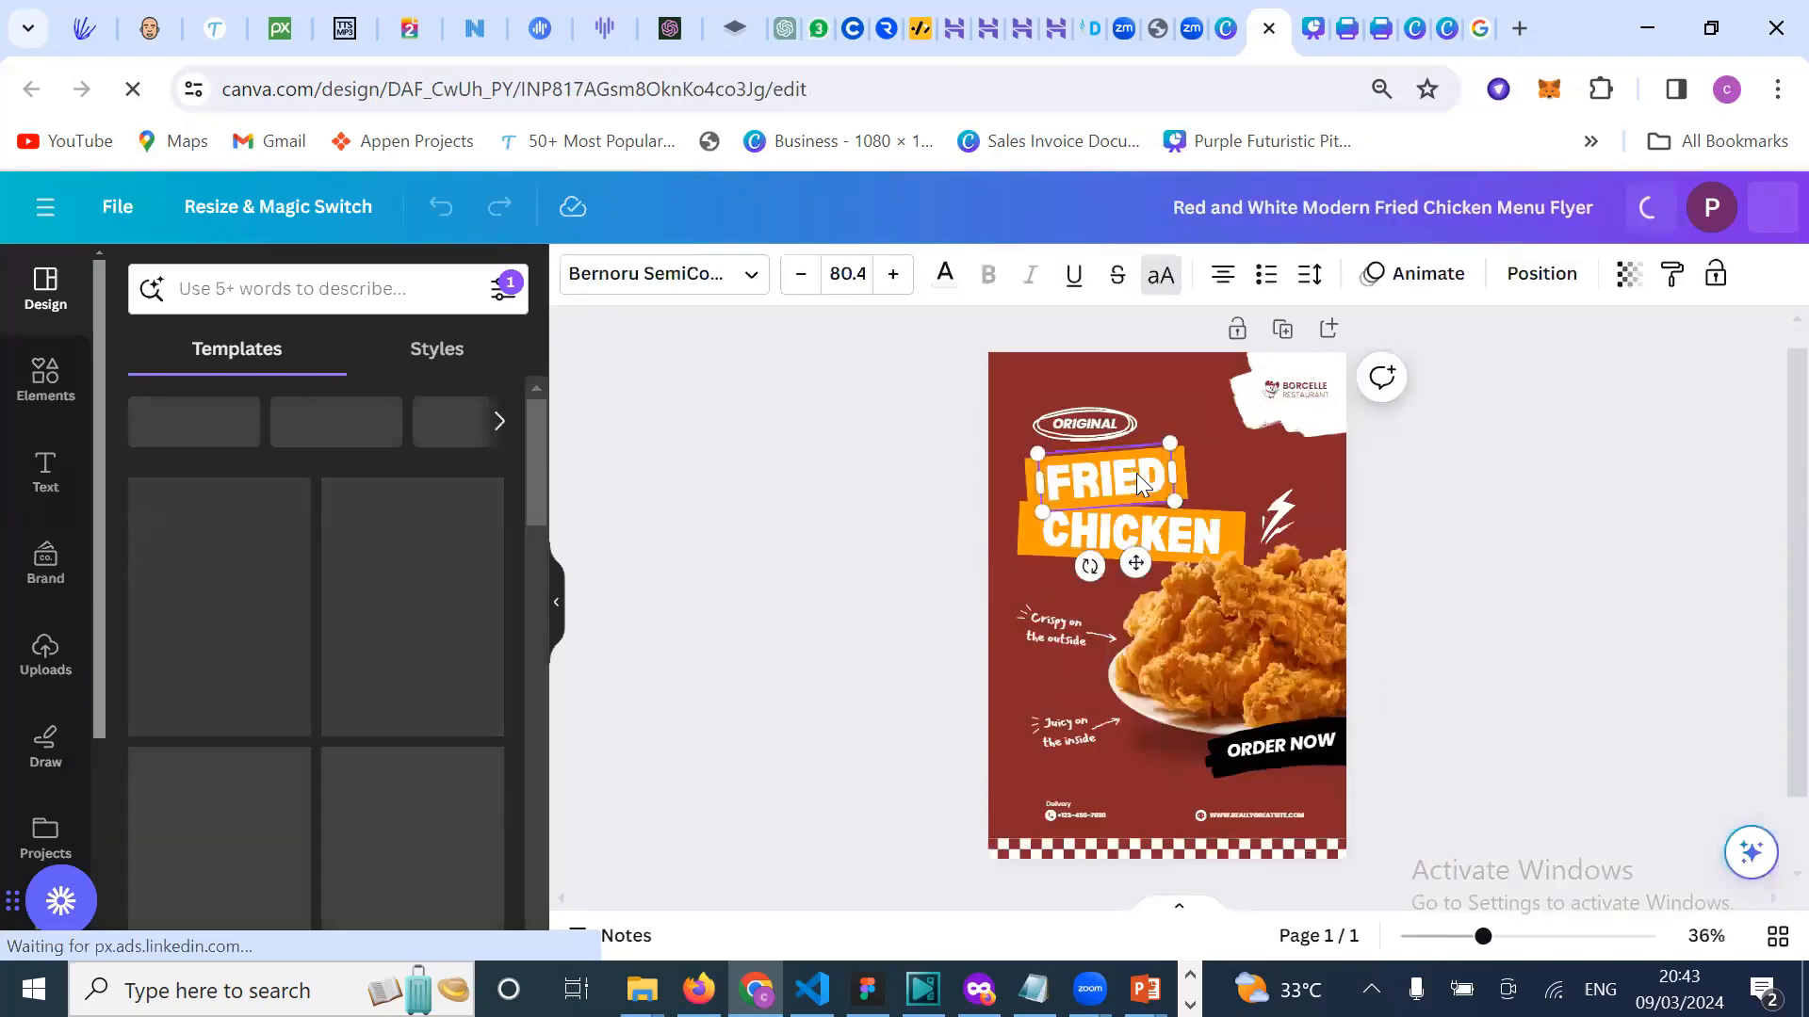
scroll(1136, 473, up, 1)
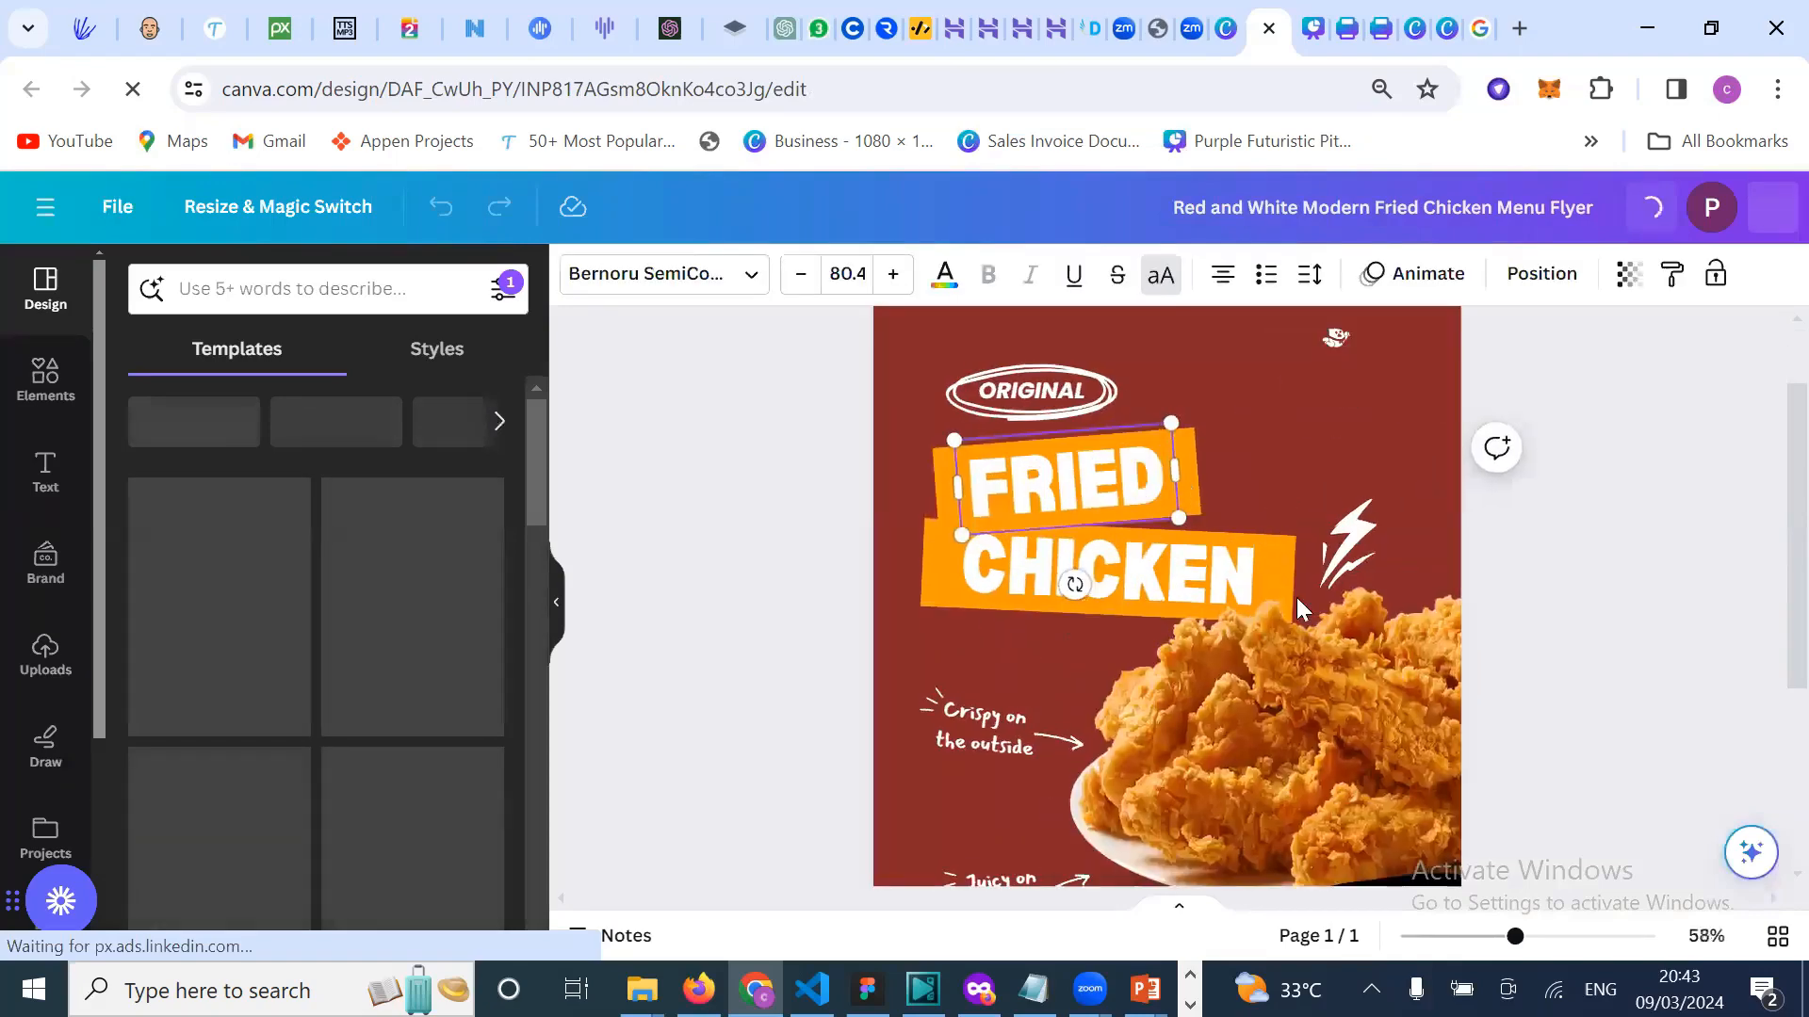
scroll(1298, 607, down, 3)
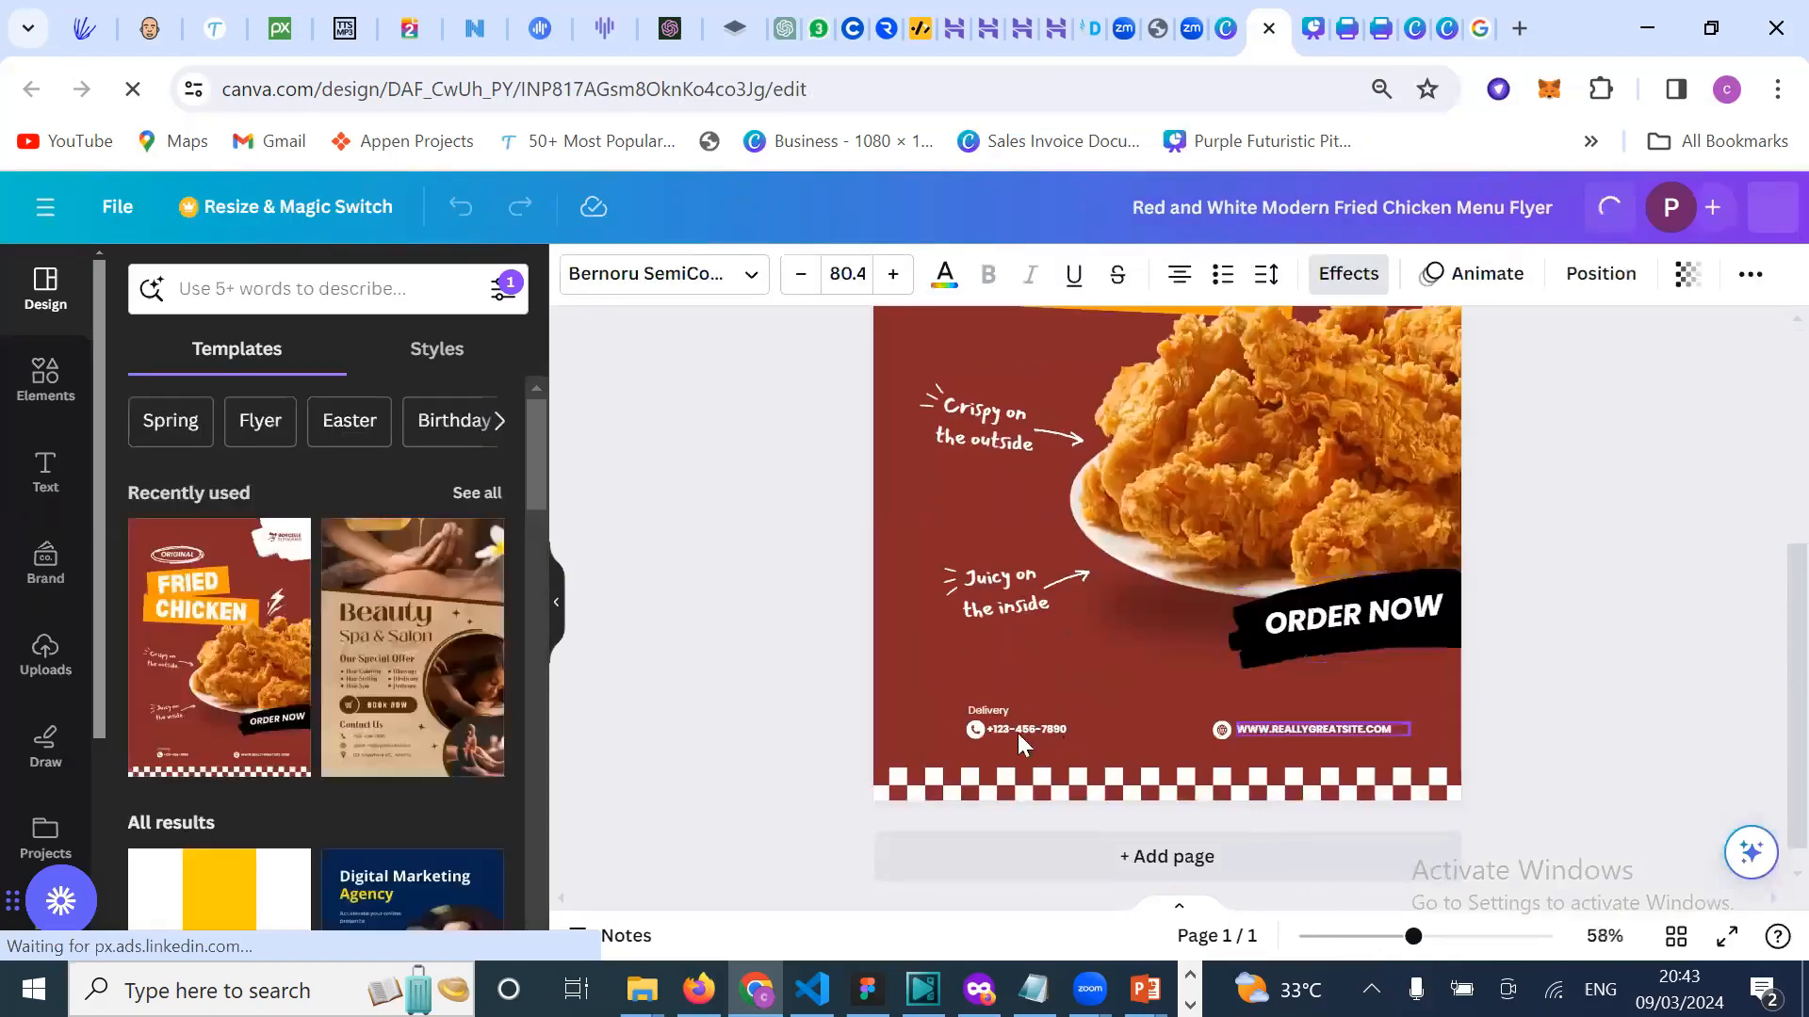
scroll(1012, 733, up, 5)
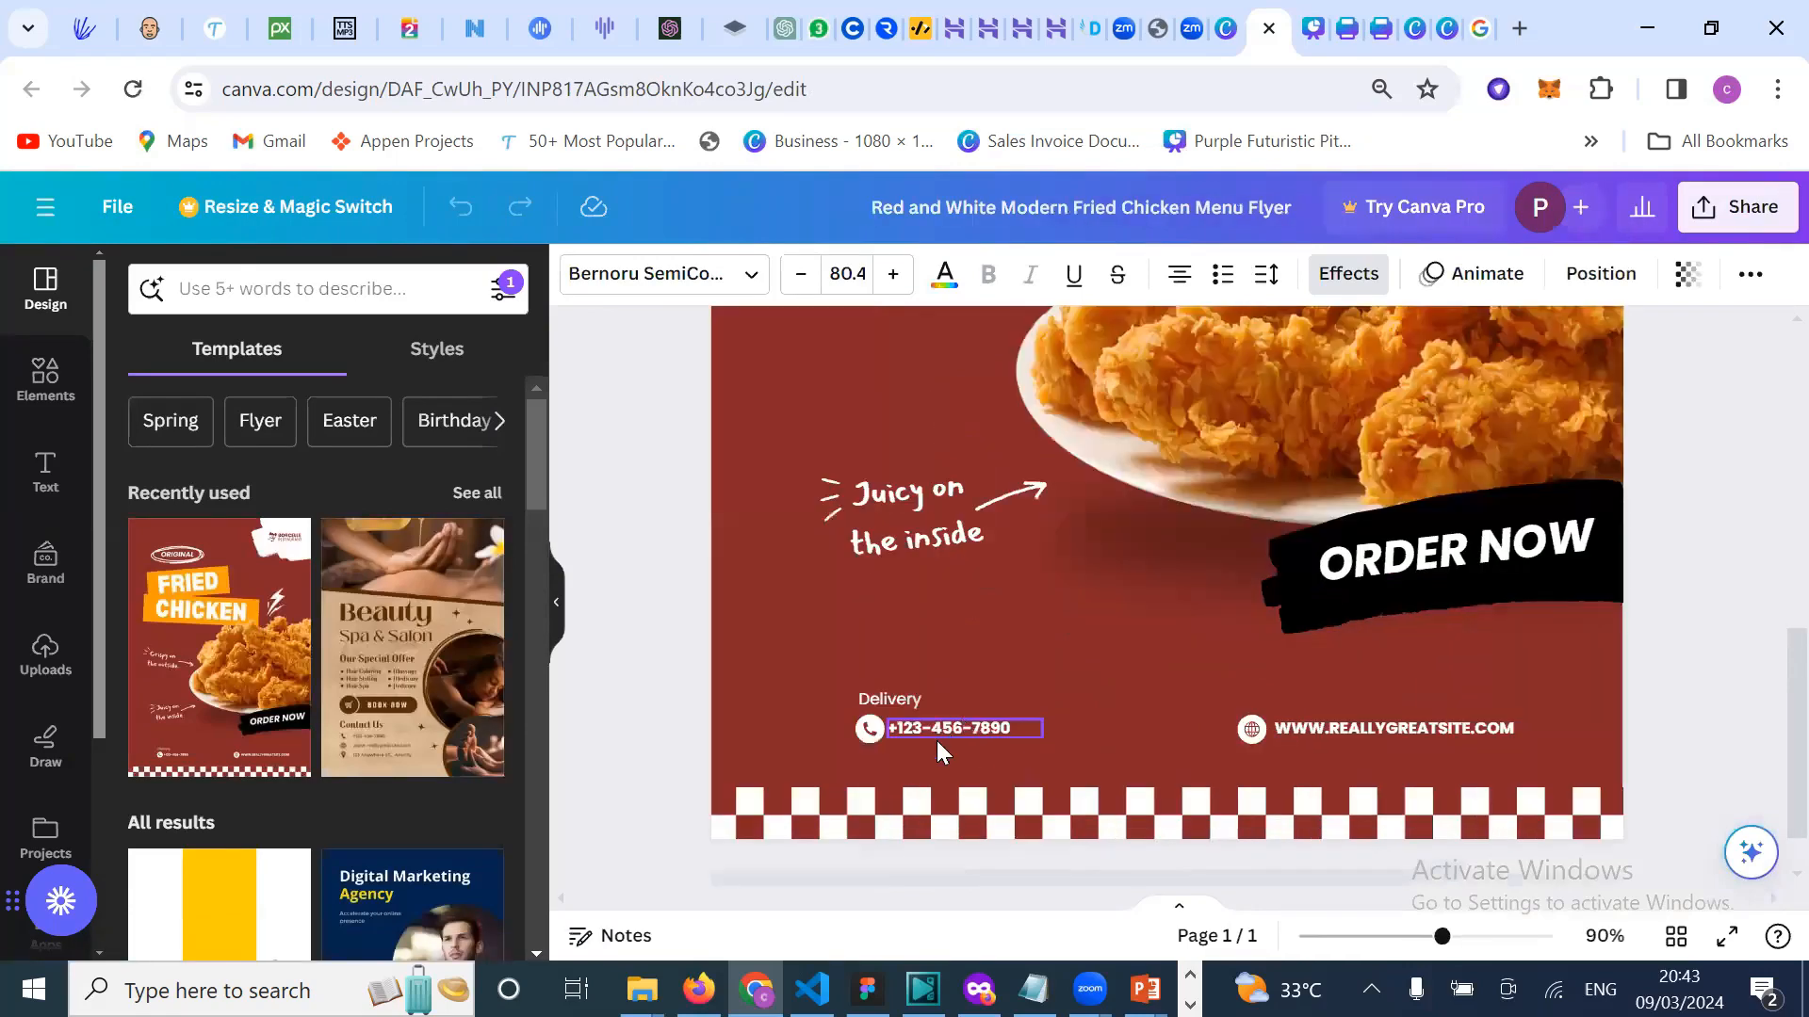
click(942, 740)
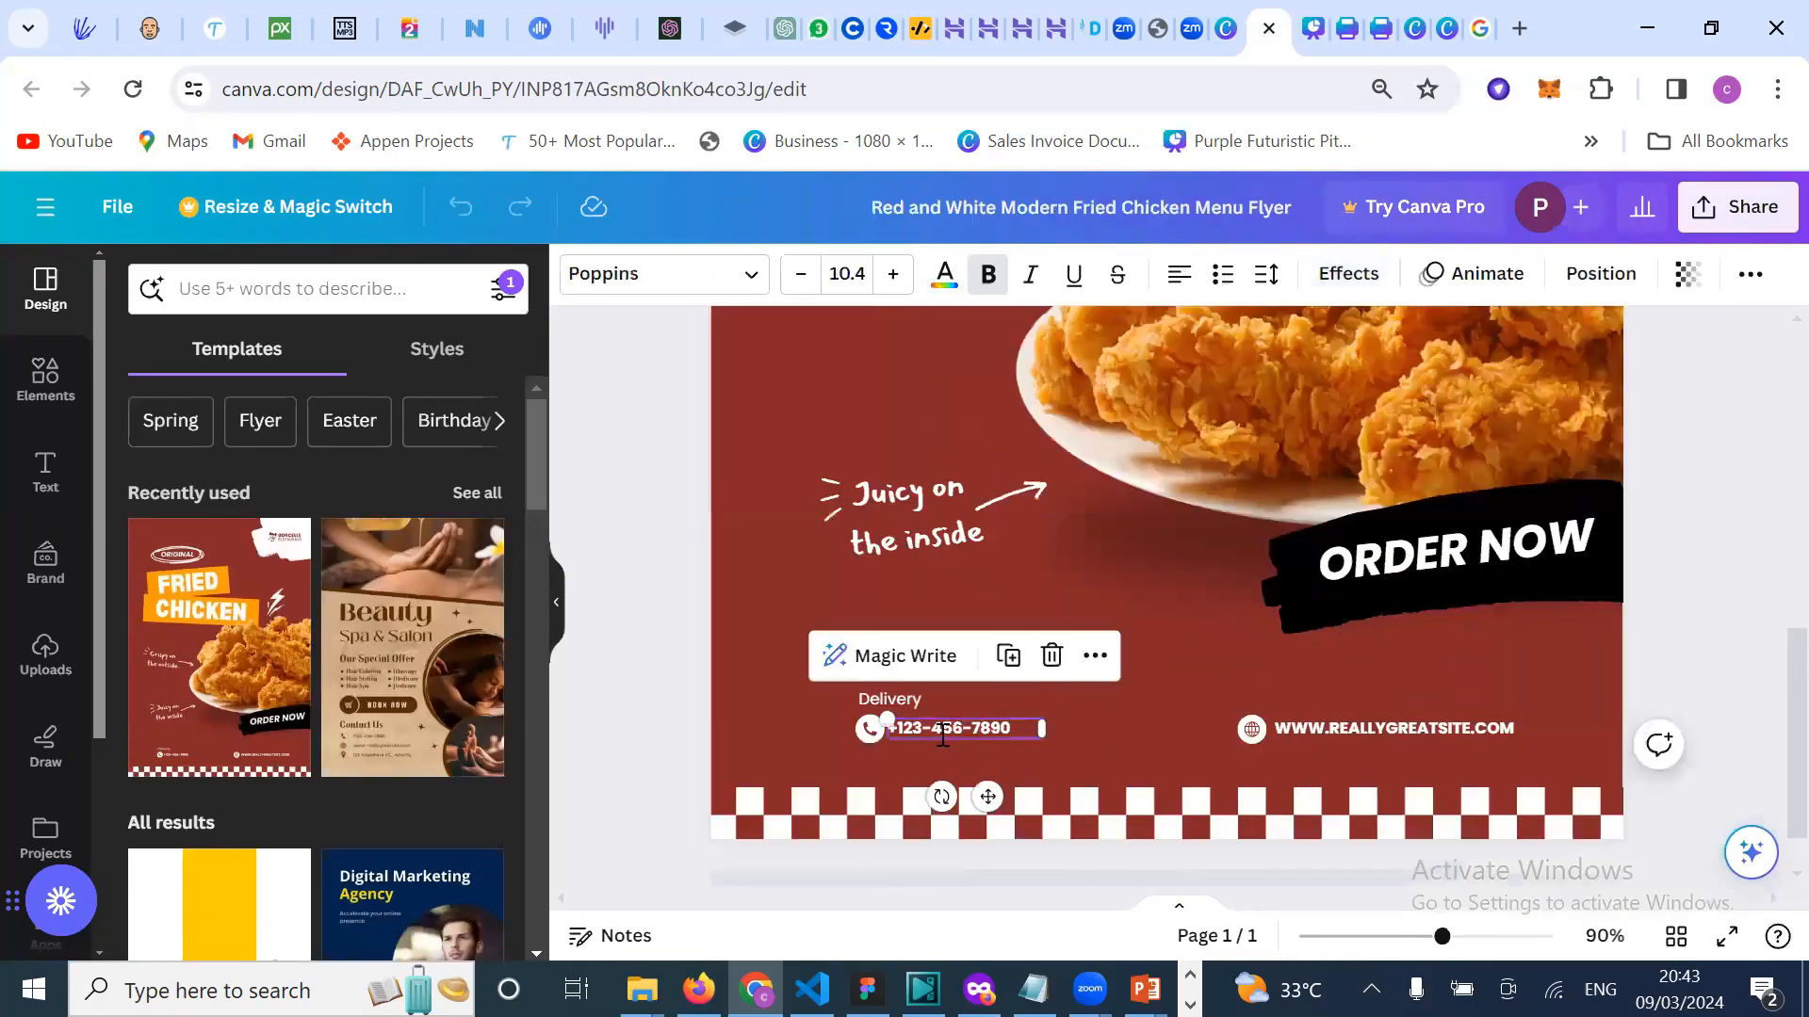
double_click(950, 731)
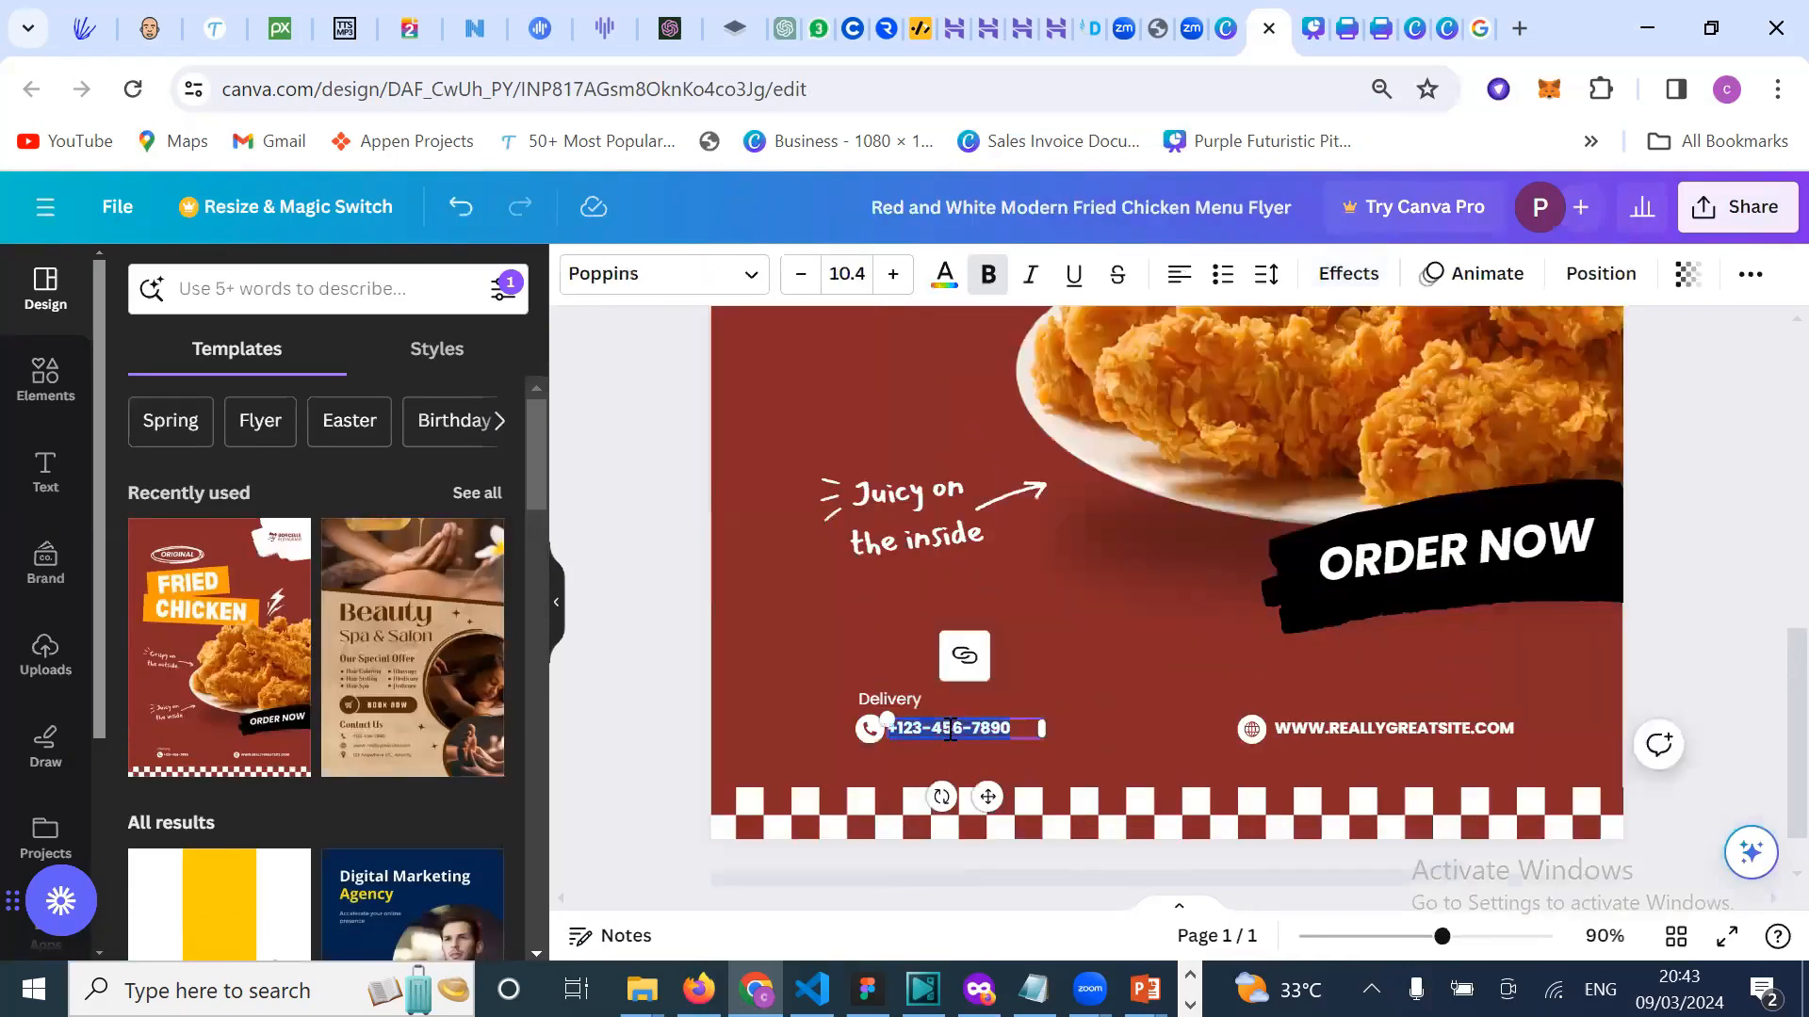
double_click(1411, 736)
click(1412, 737)
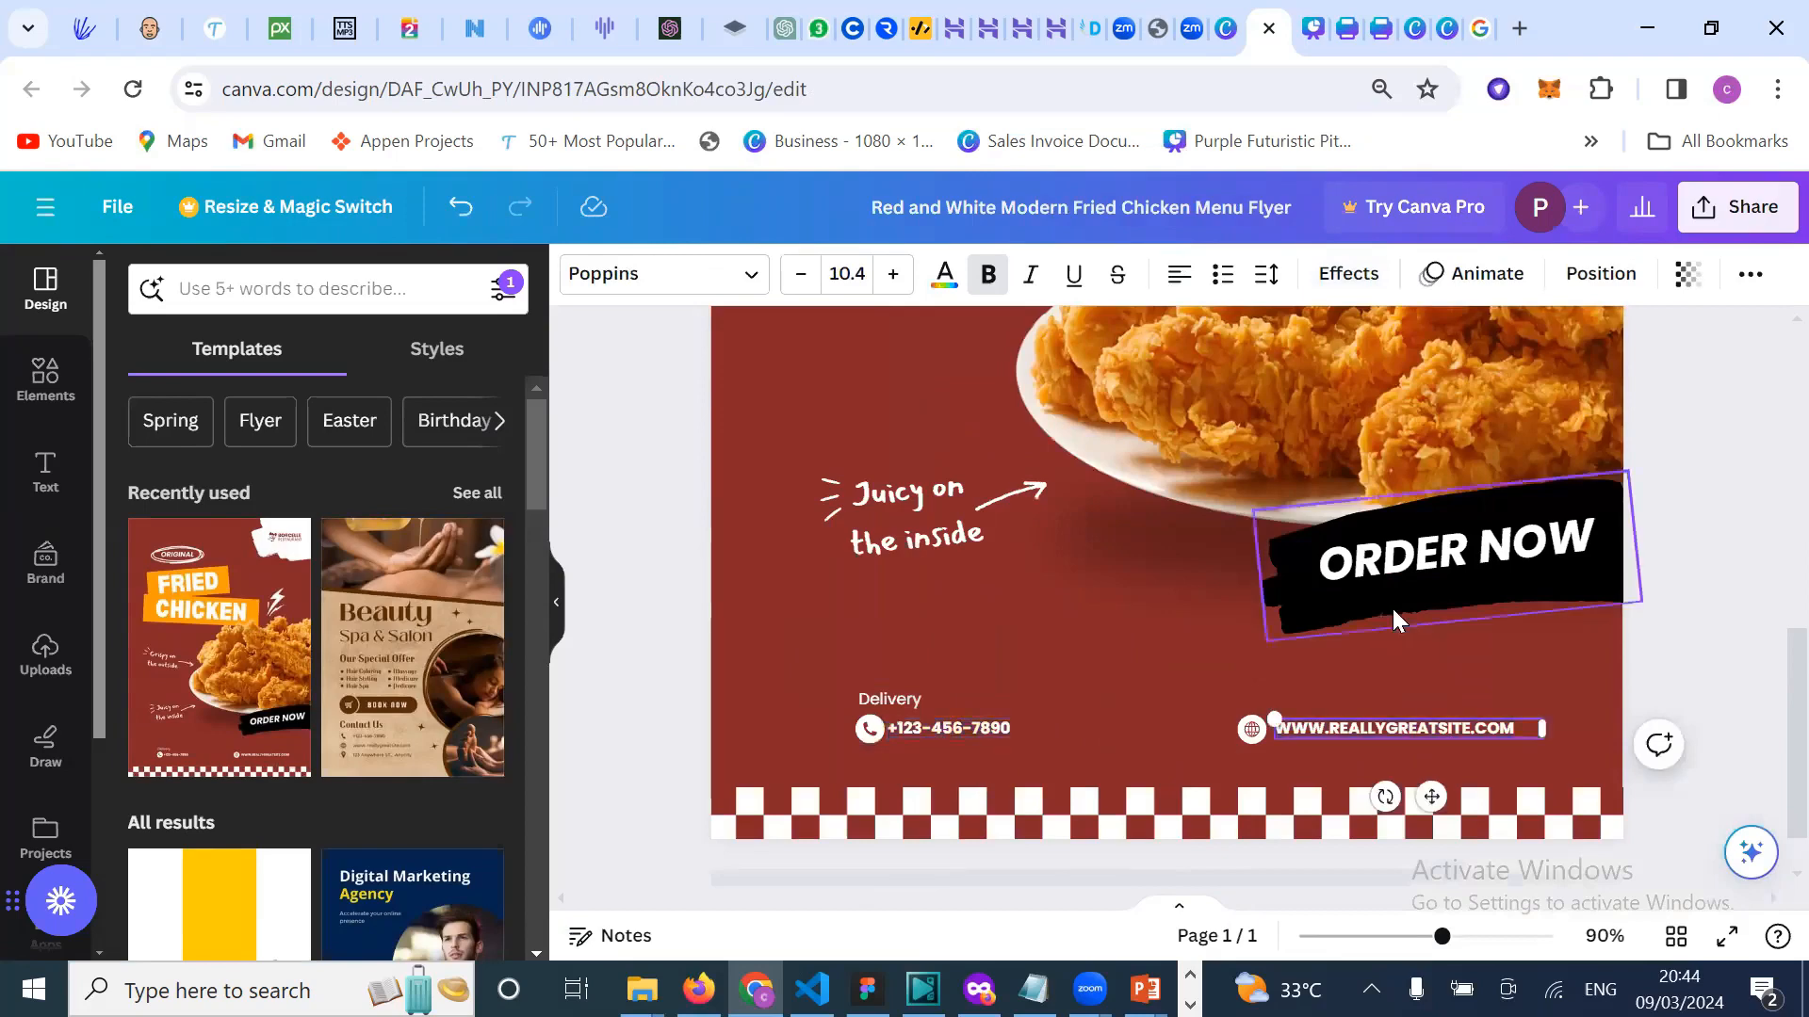
scroll(1392, 606, up, 4)
scroll(1277, 630, up, 1)
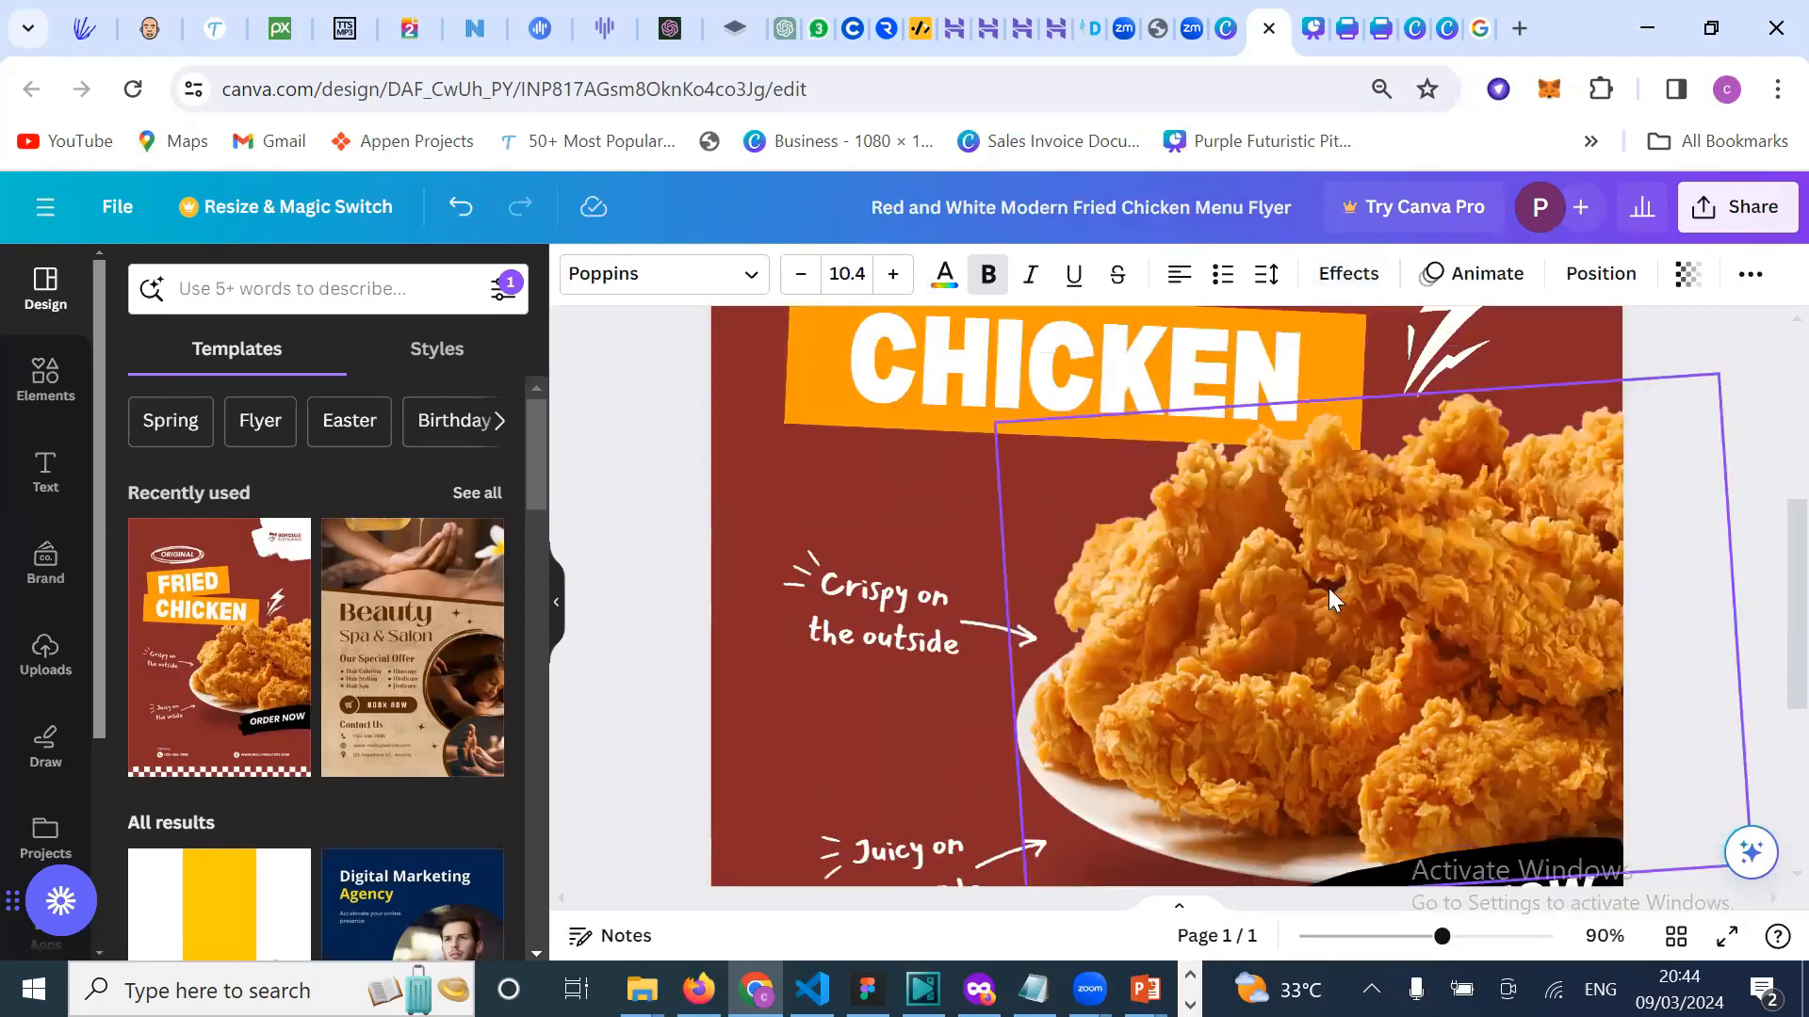
scroll(1428, 579, up, 1)
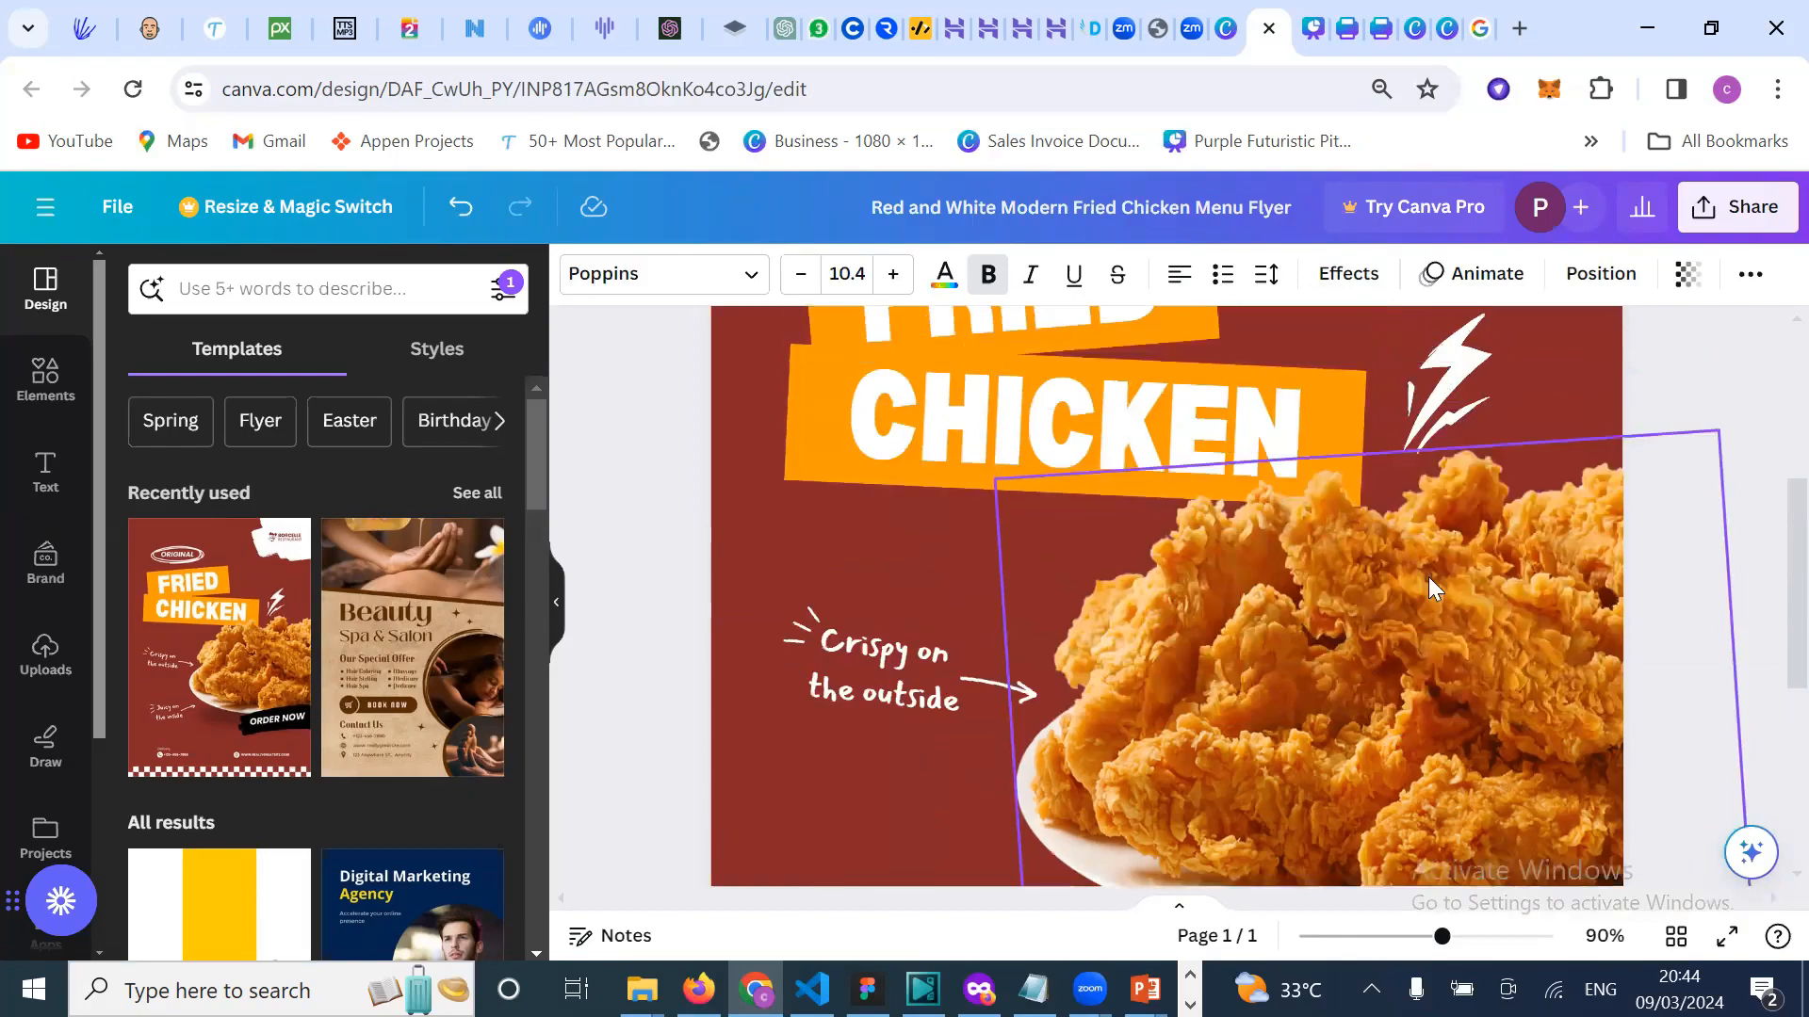
click(1428, 586)
scroll(1428, 577, down, 3)
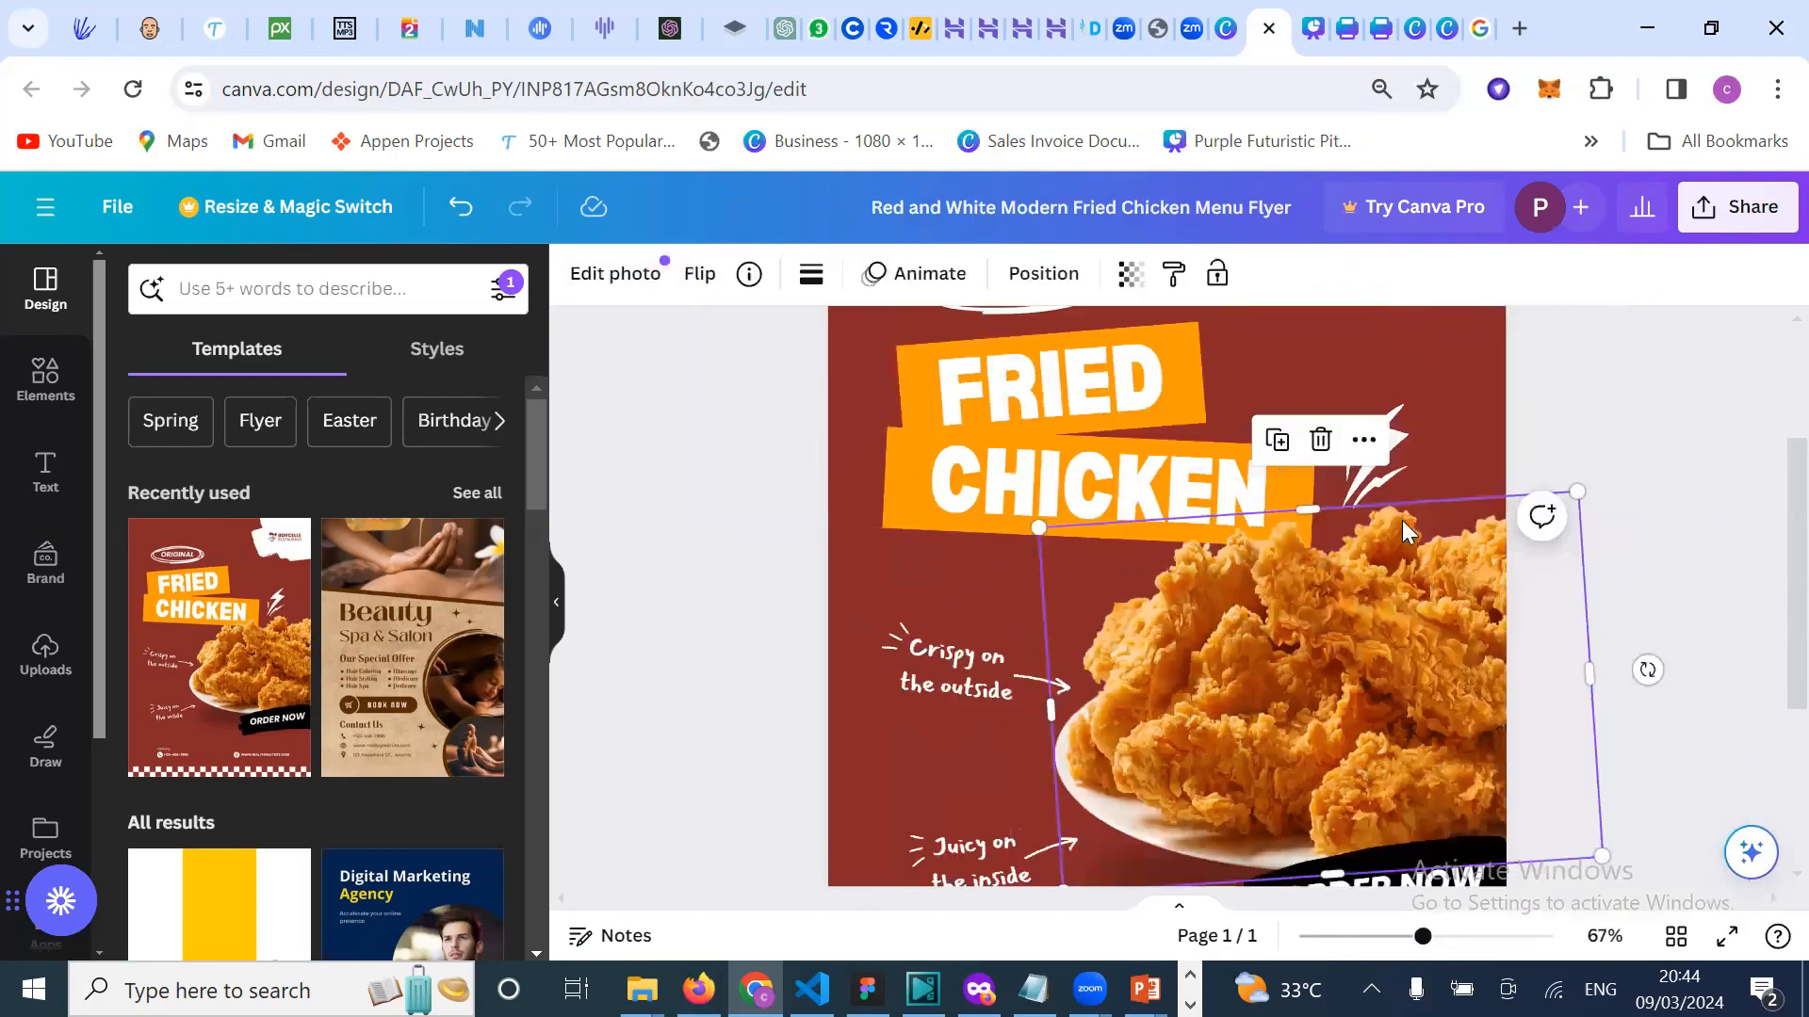
scroll(1400, 509, up, 1)
scroll(1428, 356, up, 2)
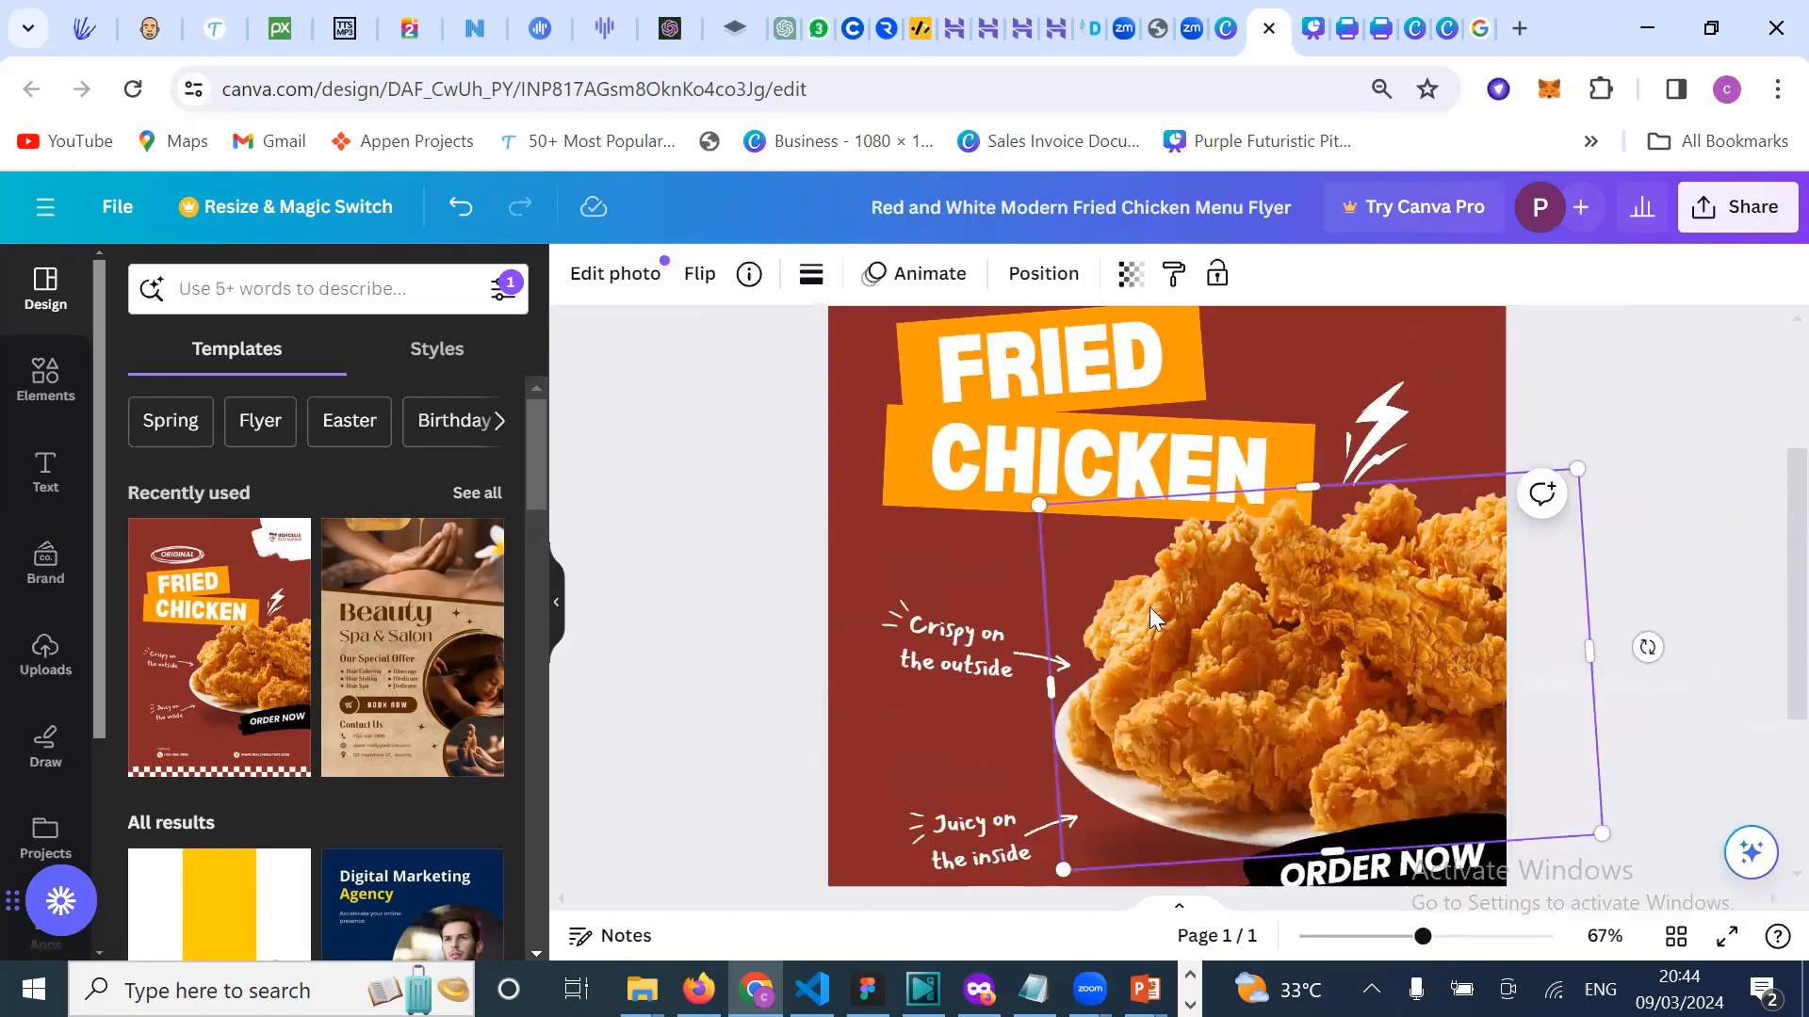
scroll(1149, 607, down, 2)
scroll(763, 608, down, 2)
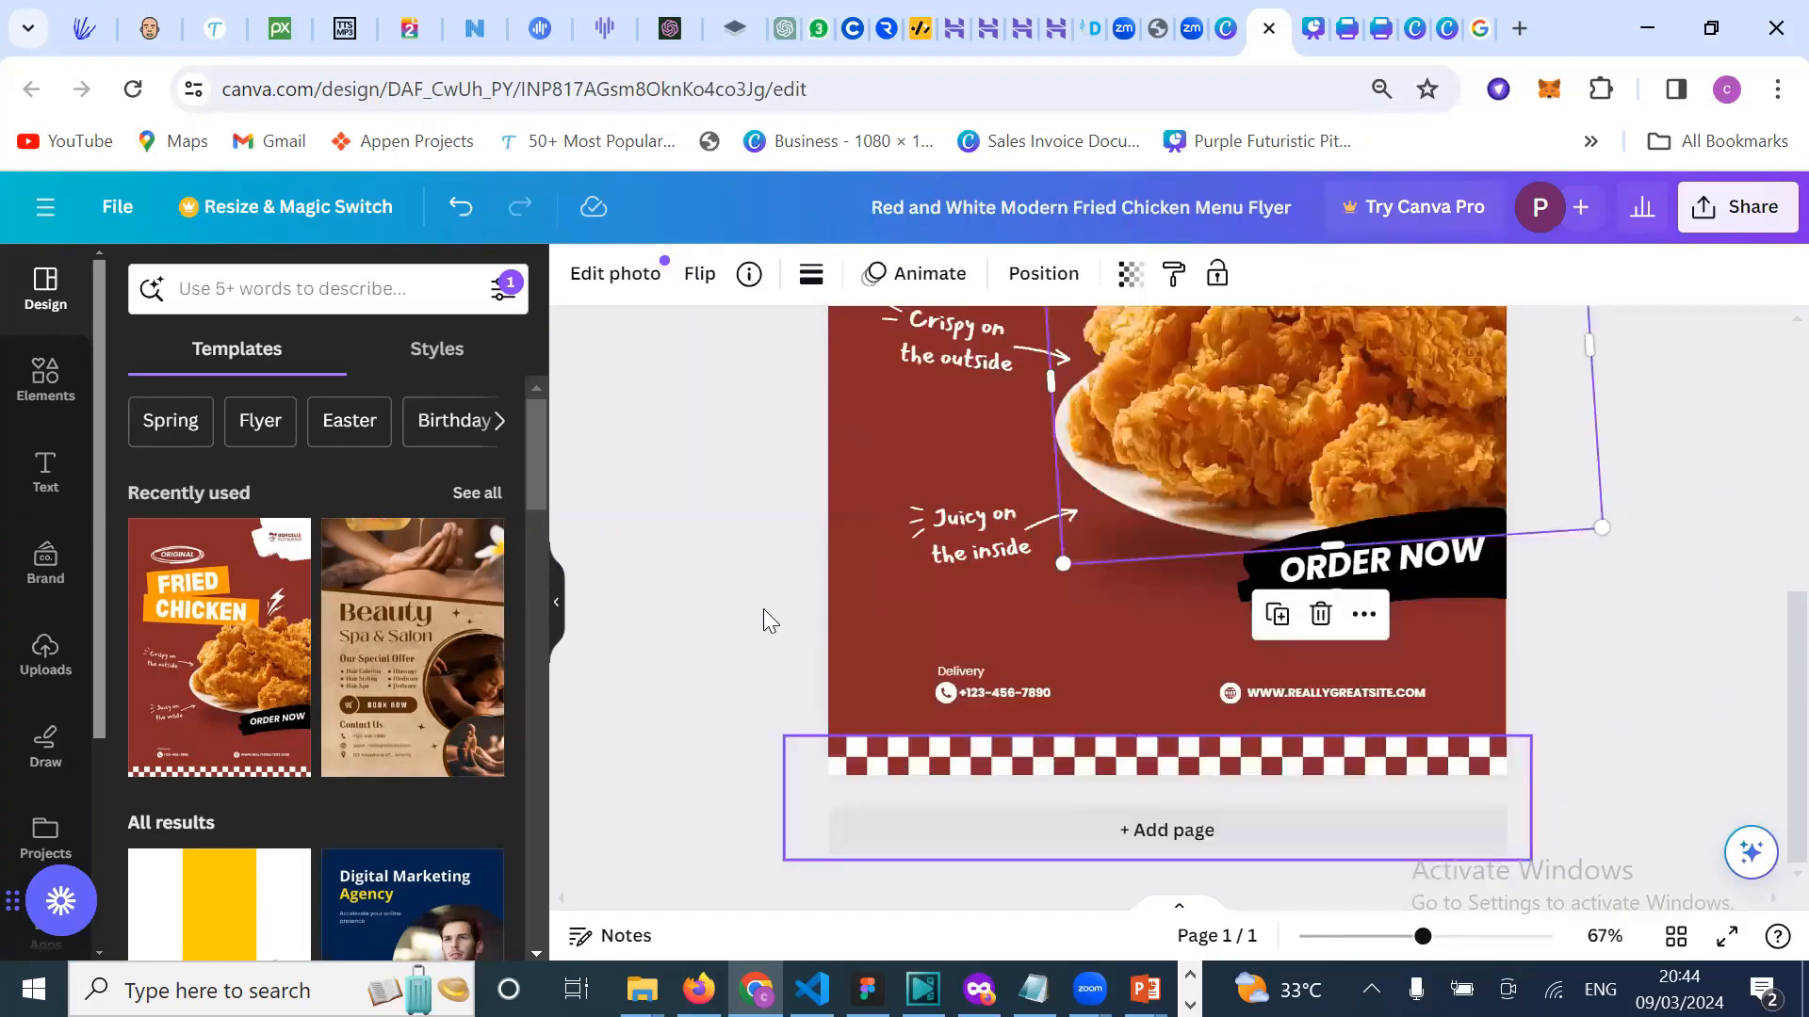
scroll(420, 791, down, 3)
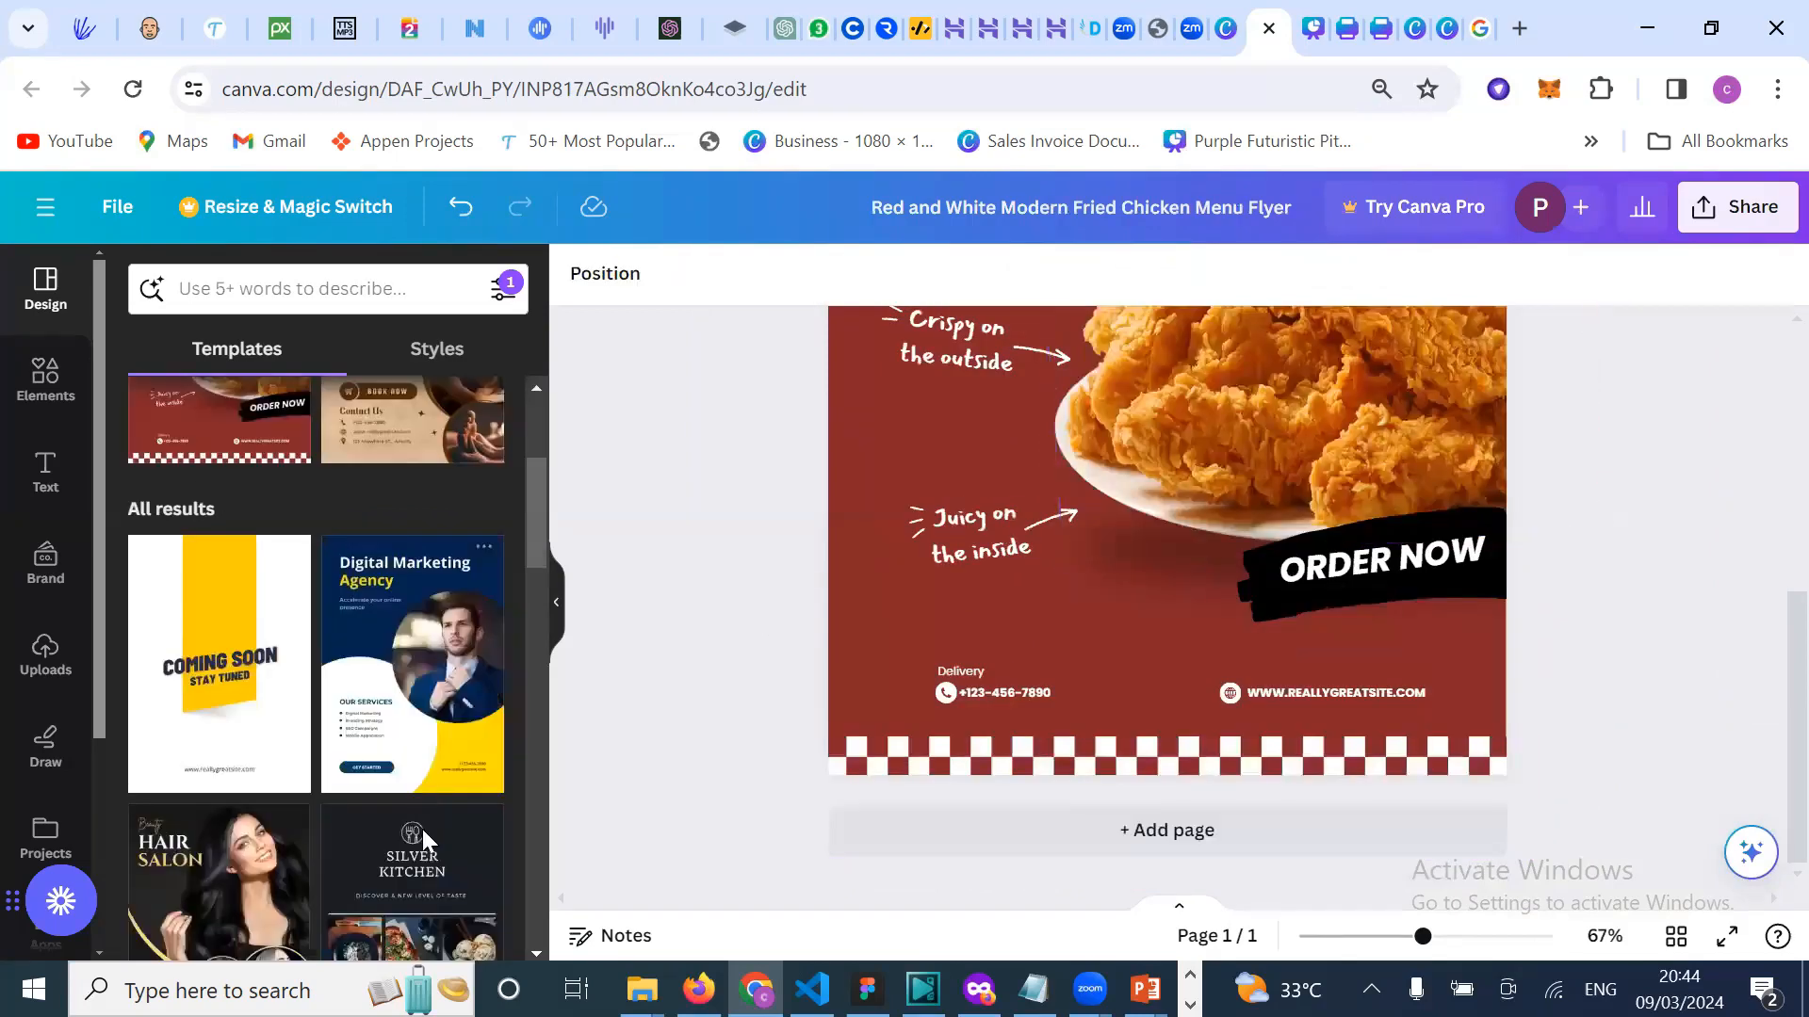
Step: Apply the Purple Business Marketing Agency Flyer (GROW YOUR BUSINESS) layout from the Templates panel
scroll(422, 829, down, 3)
scroll(422, 829, down, 3)
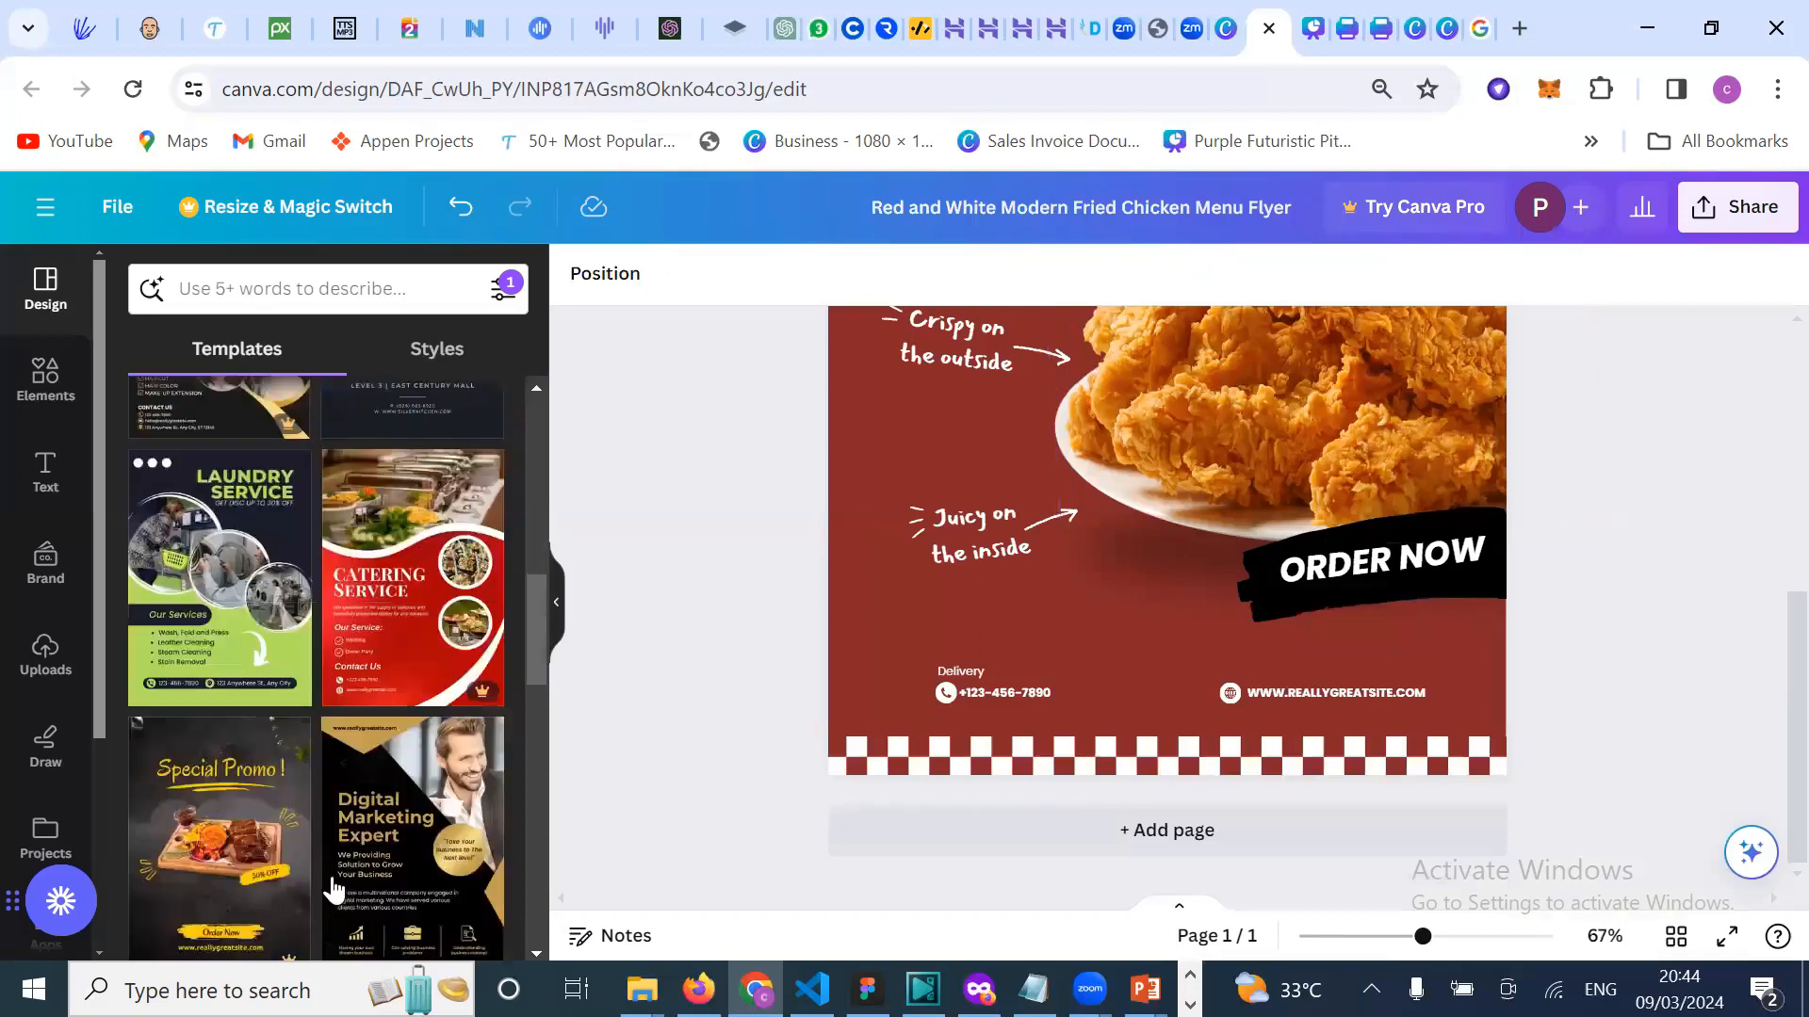
scroll(339, 829, down, 3)
scroll(362, 791, down, 2)
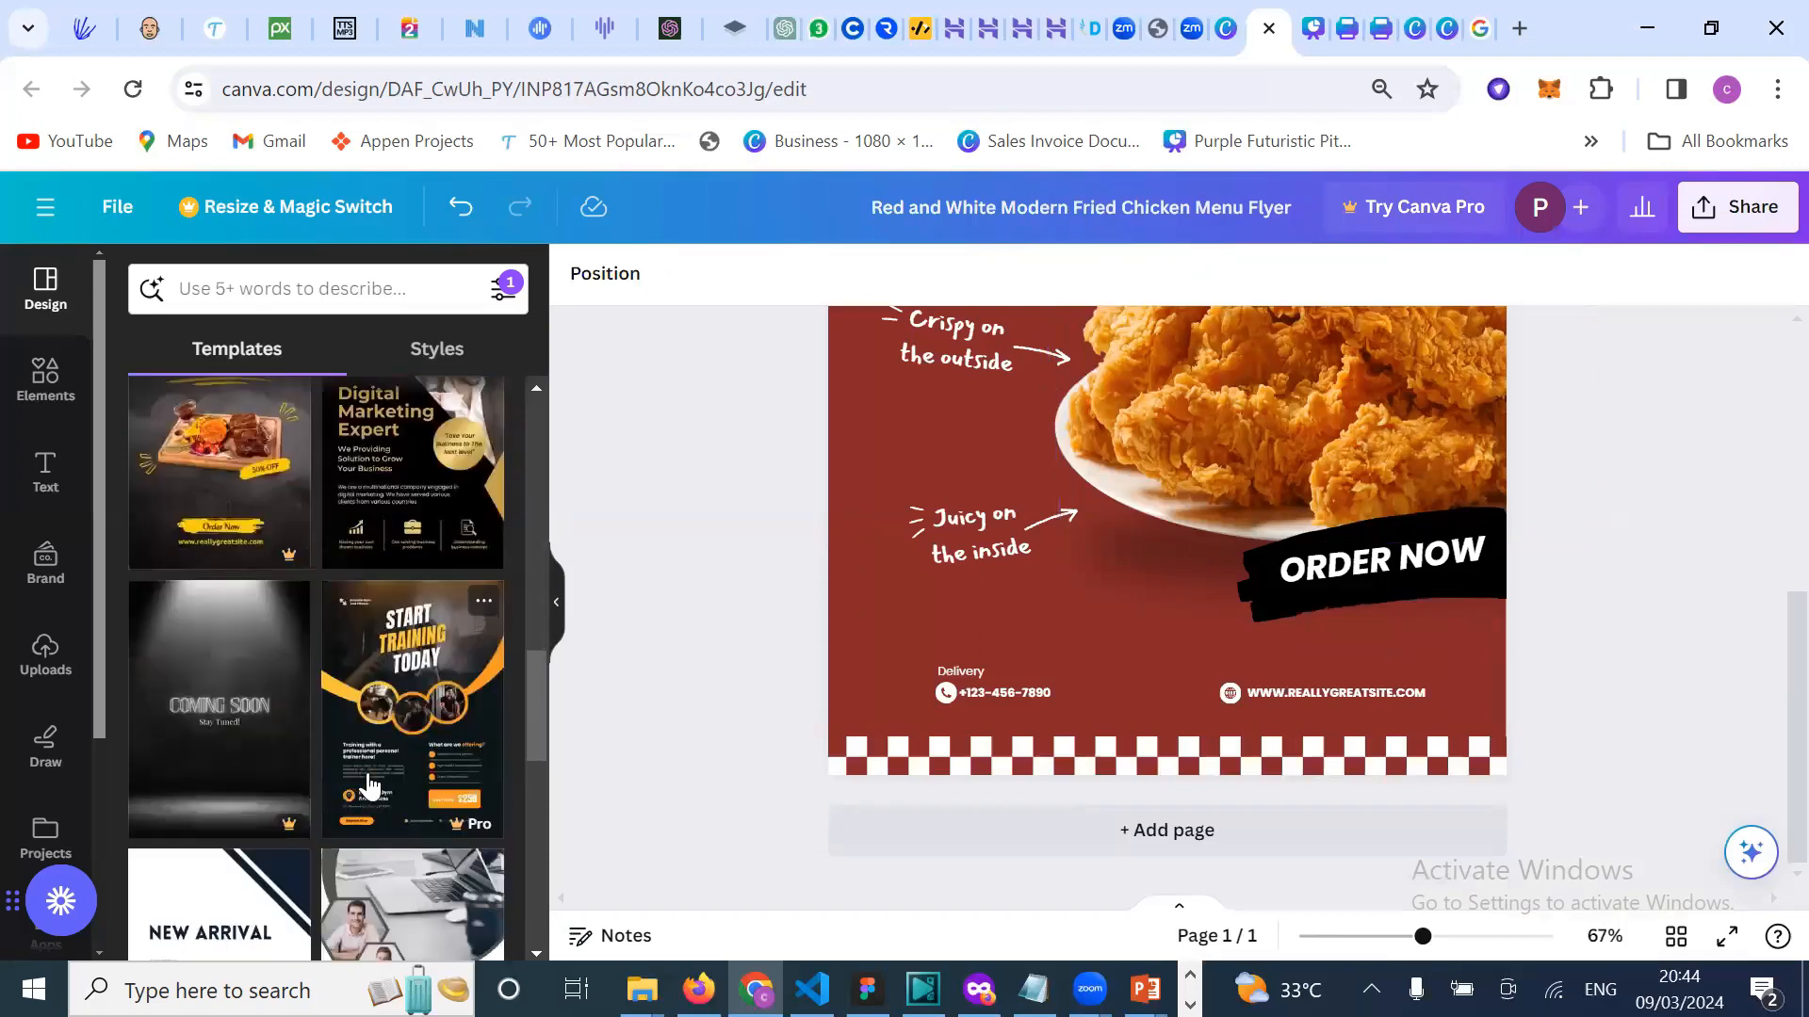
scroll(374, 855, down, 2)
scroll(372, 855, down, 2)
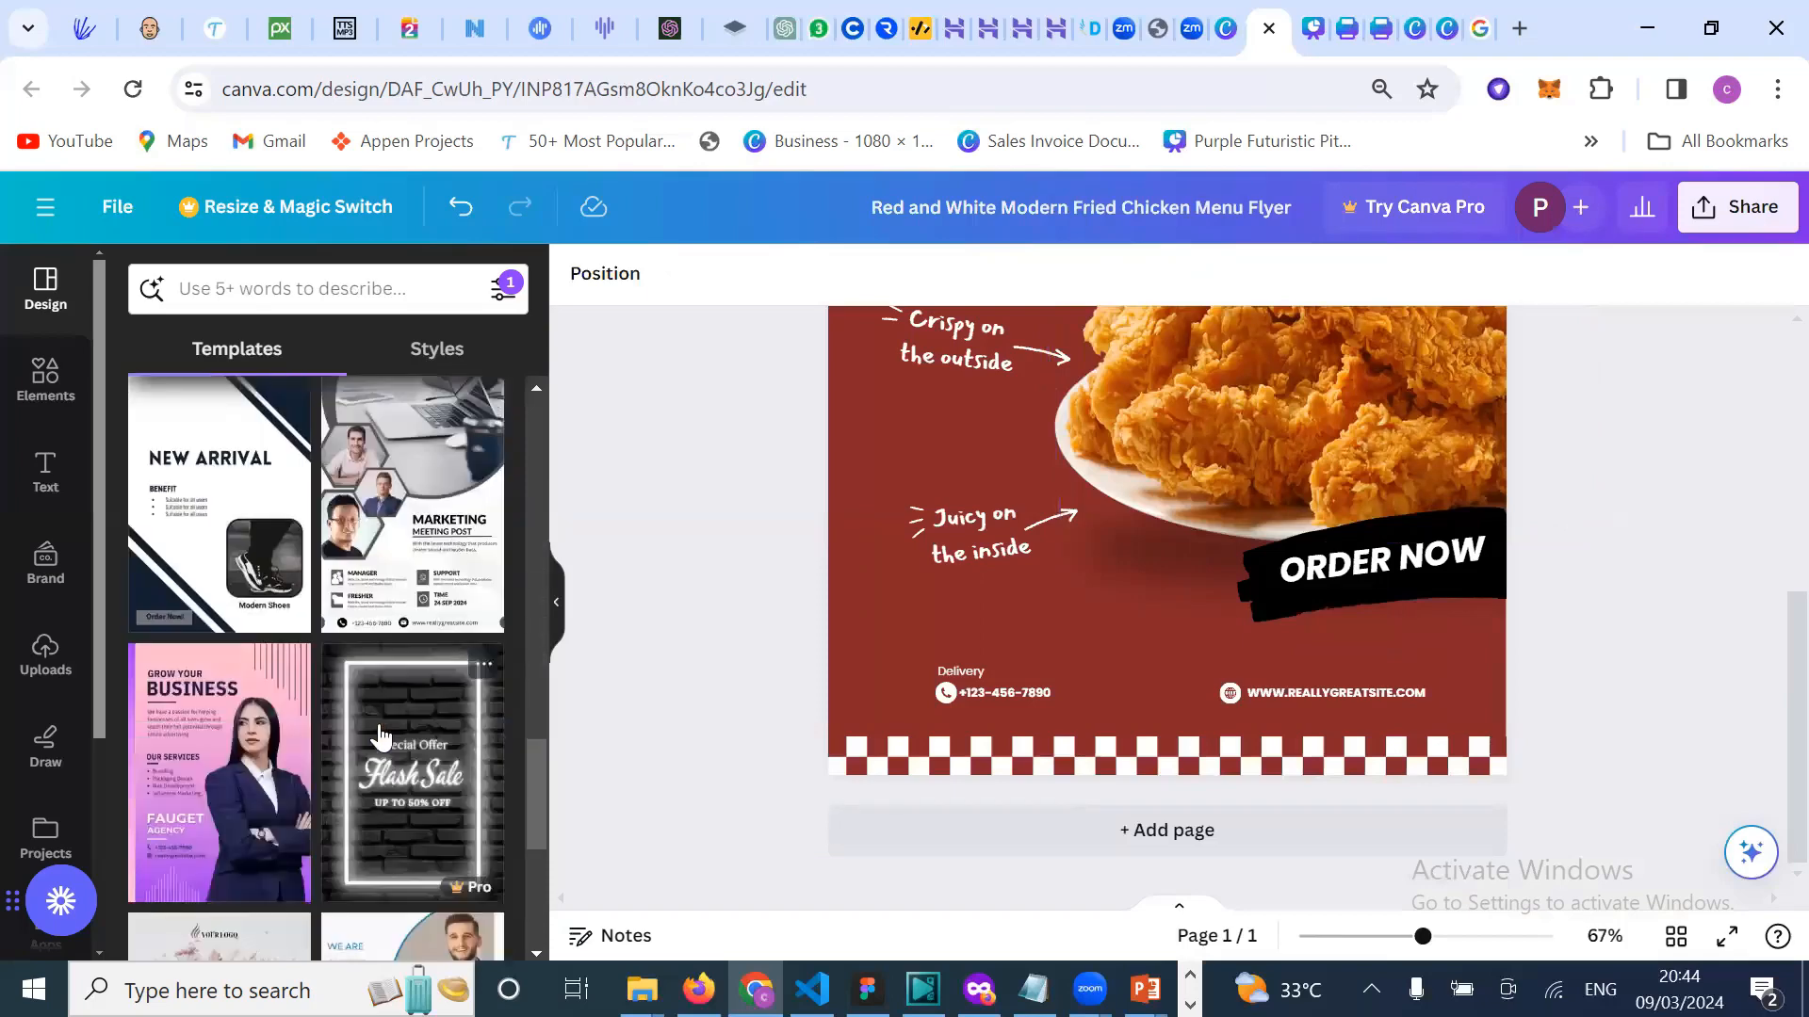
scroll(380, 734, down, 3)
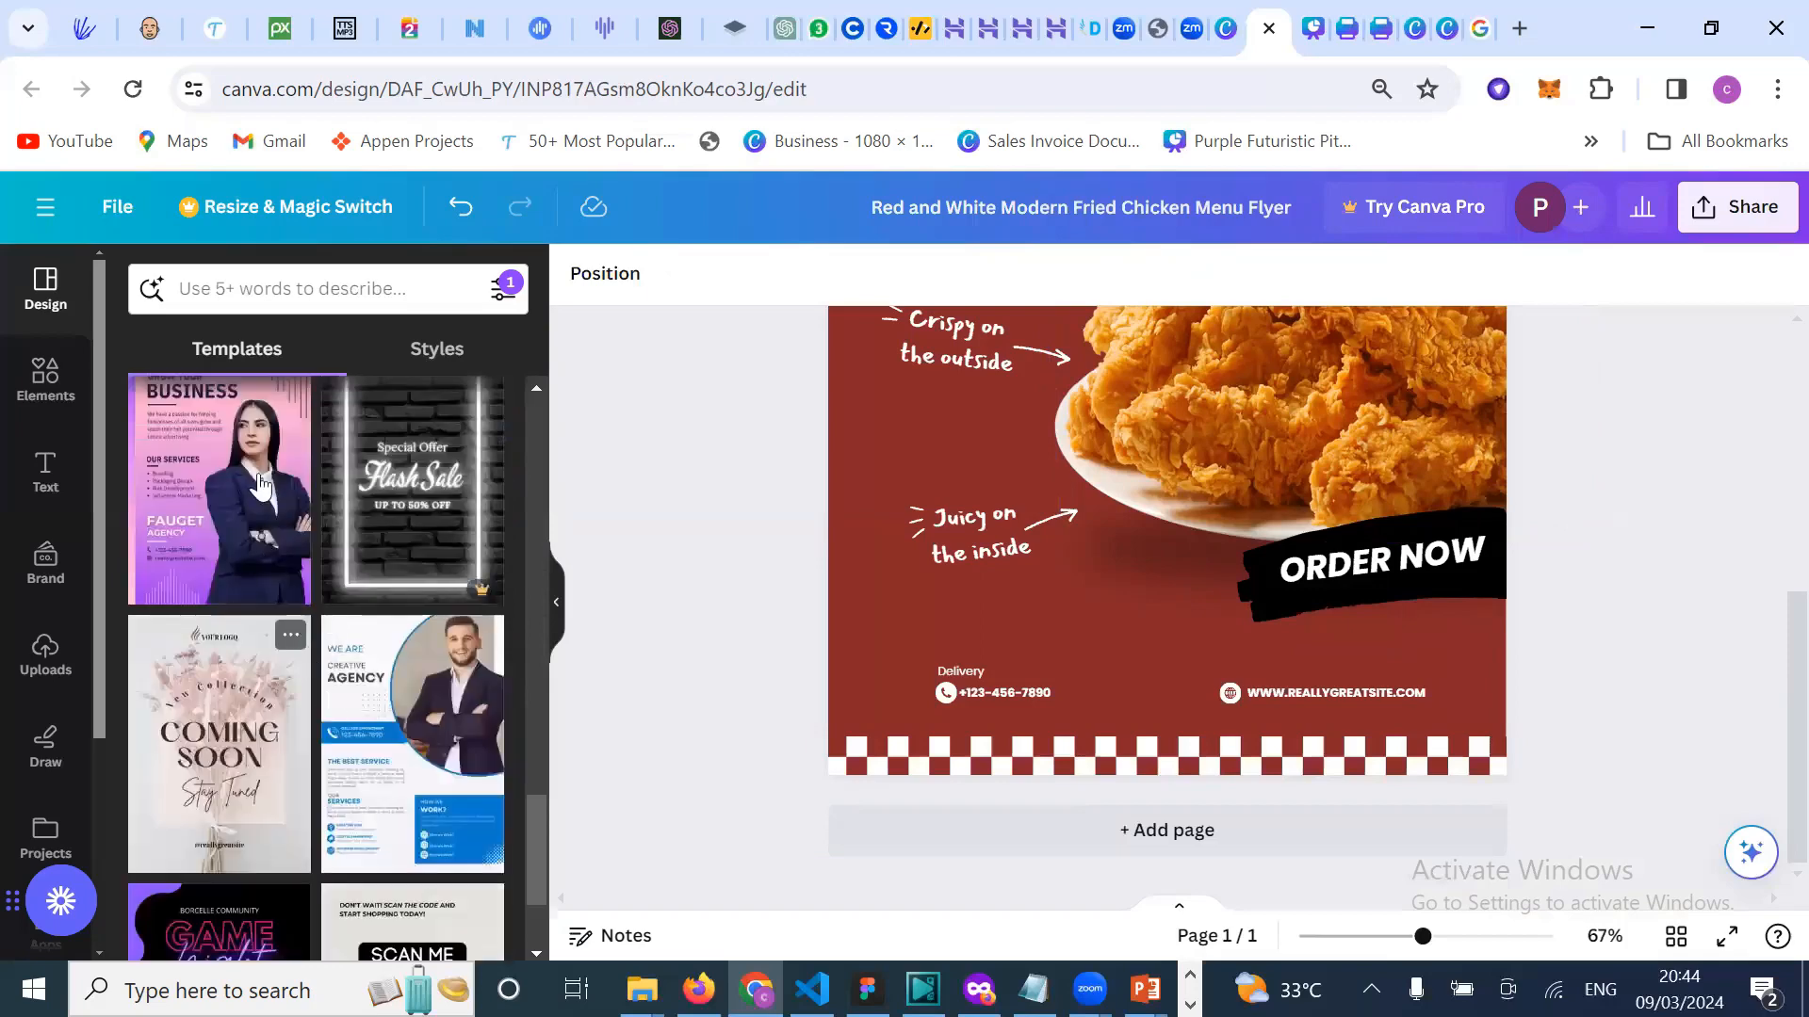
scroll(321, 629, up, 1)
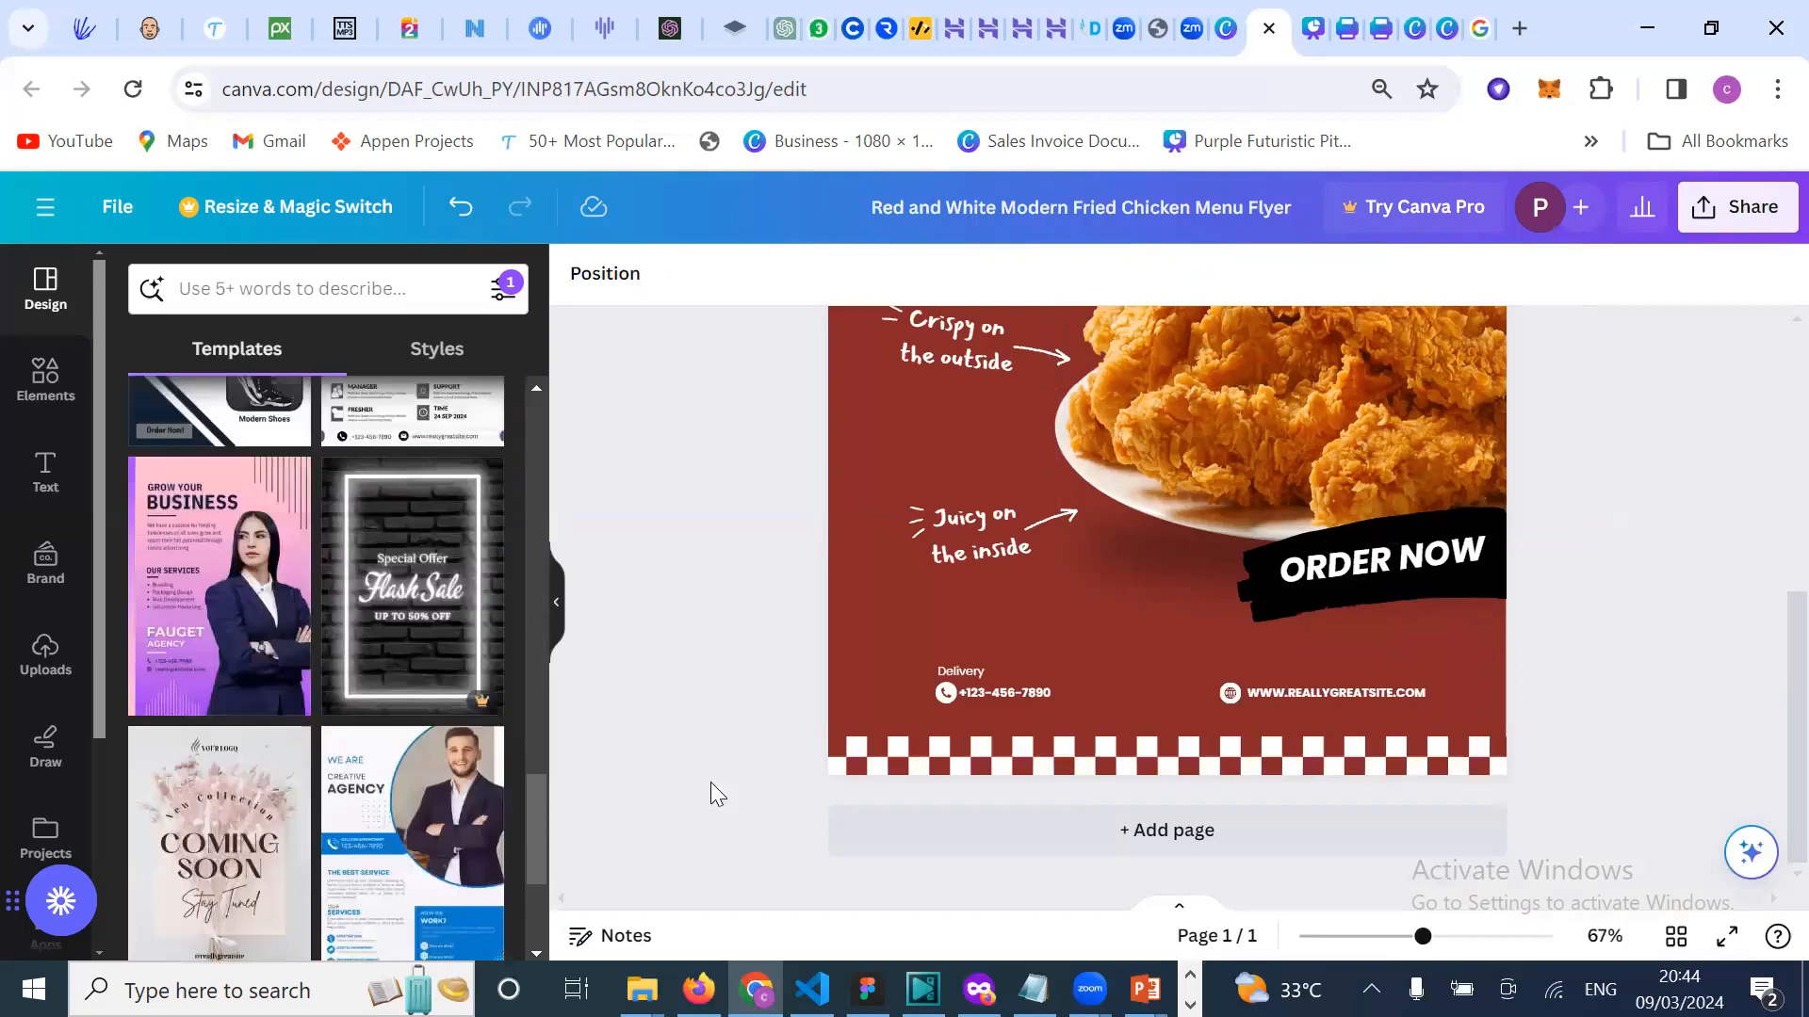
click(221, 608)
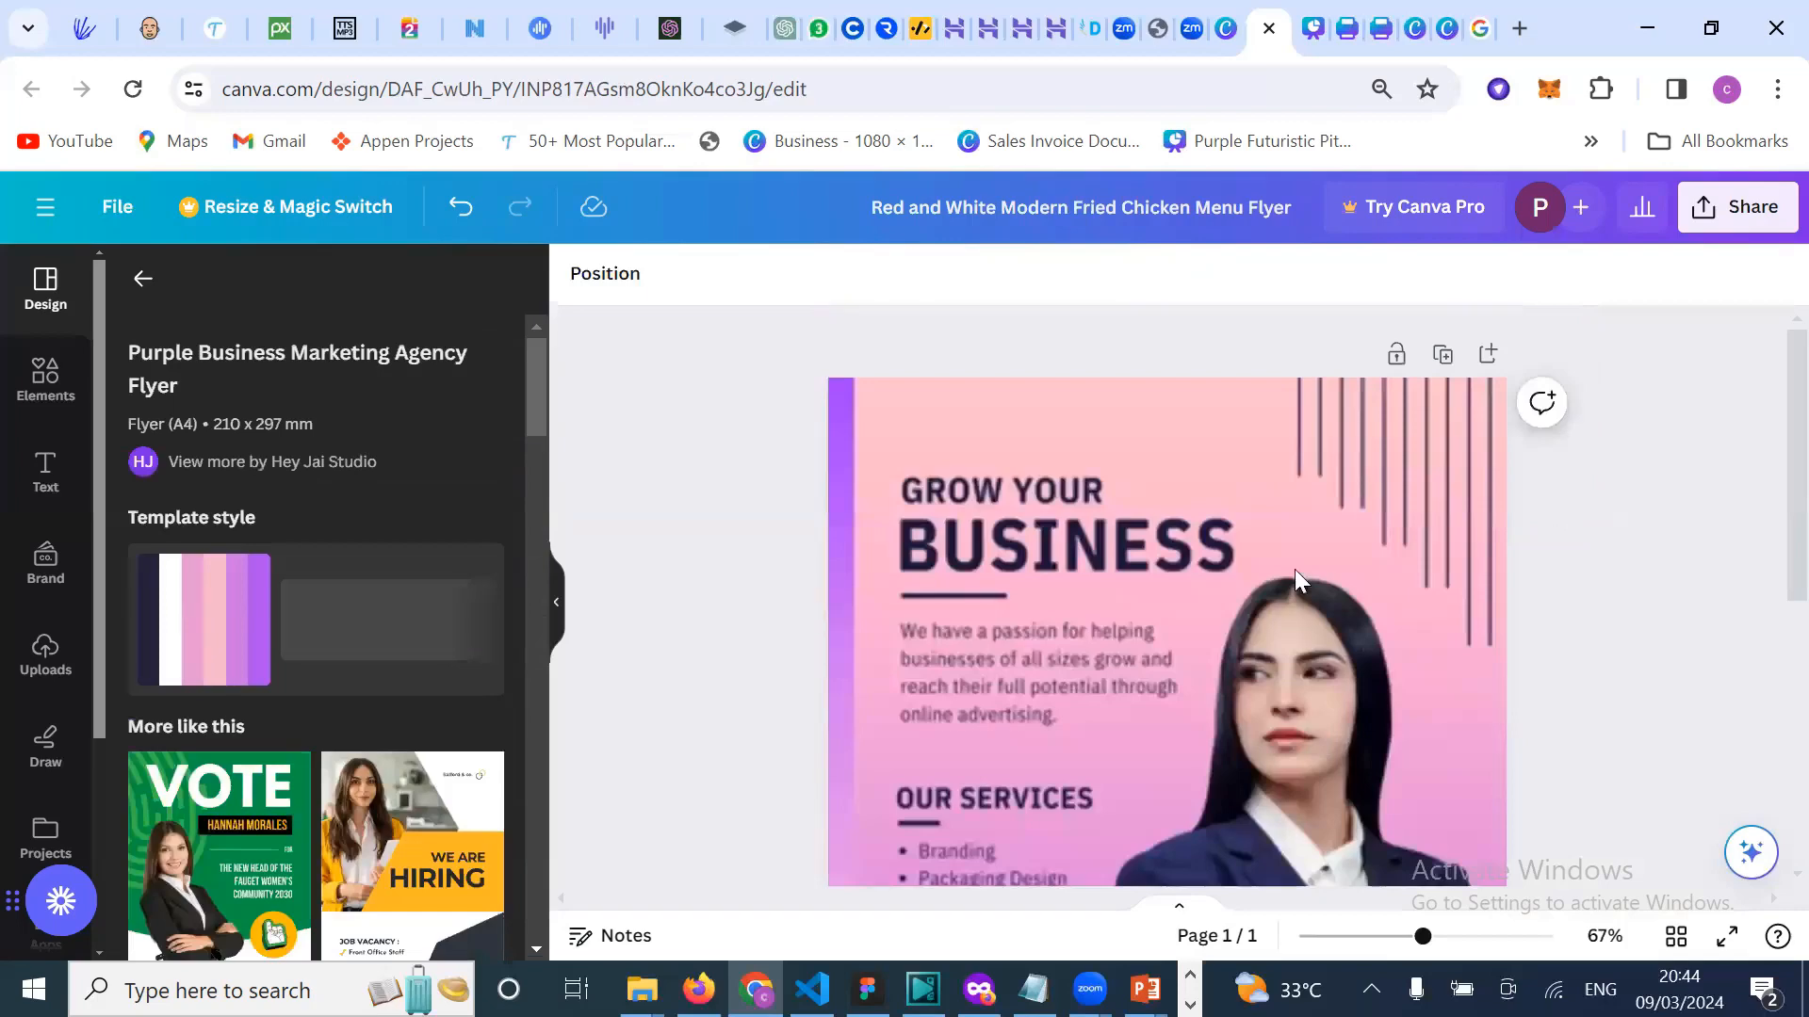
Step: Zoom out to view the whole purple flyer, then move to an empty browser tab
click(1424, 477)
scroll(1566, 543, down, 2)
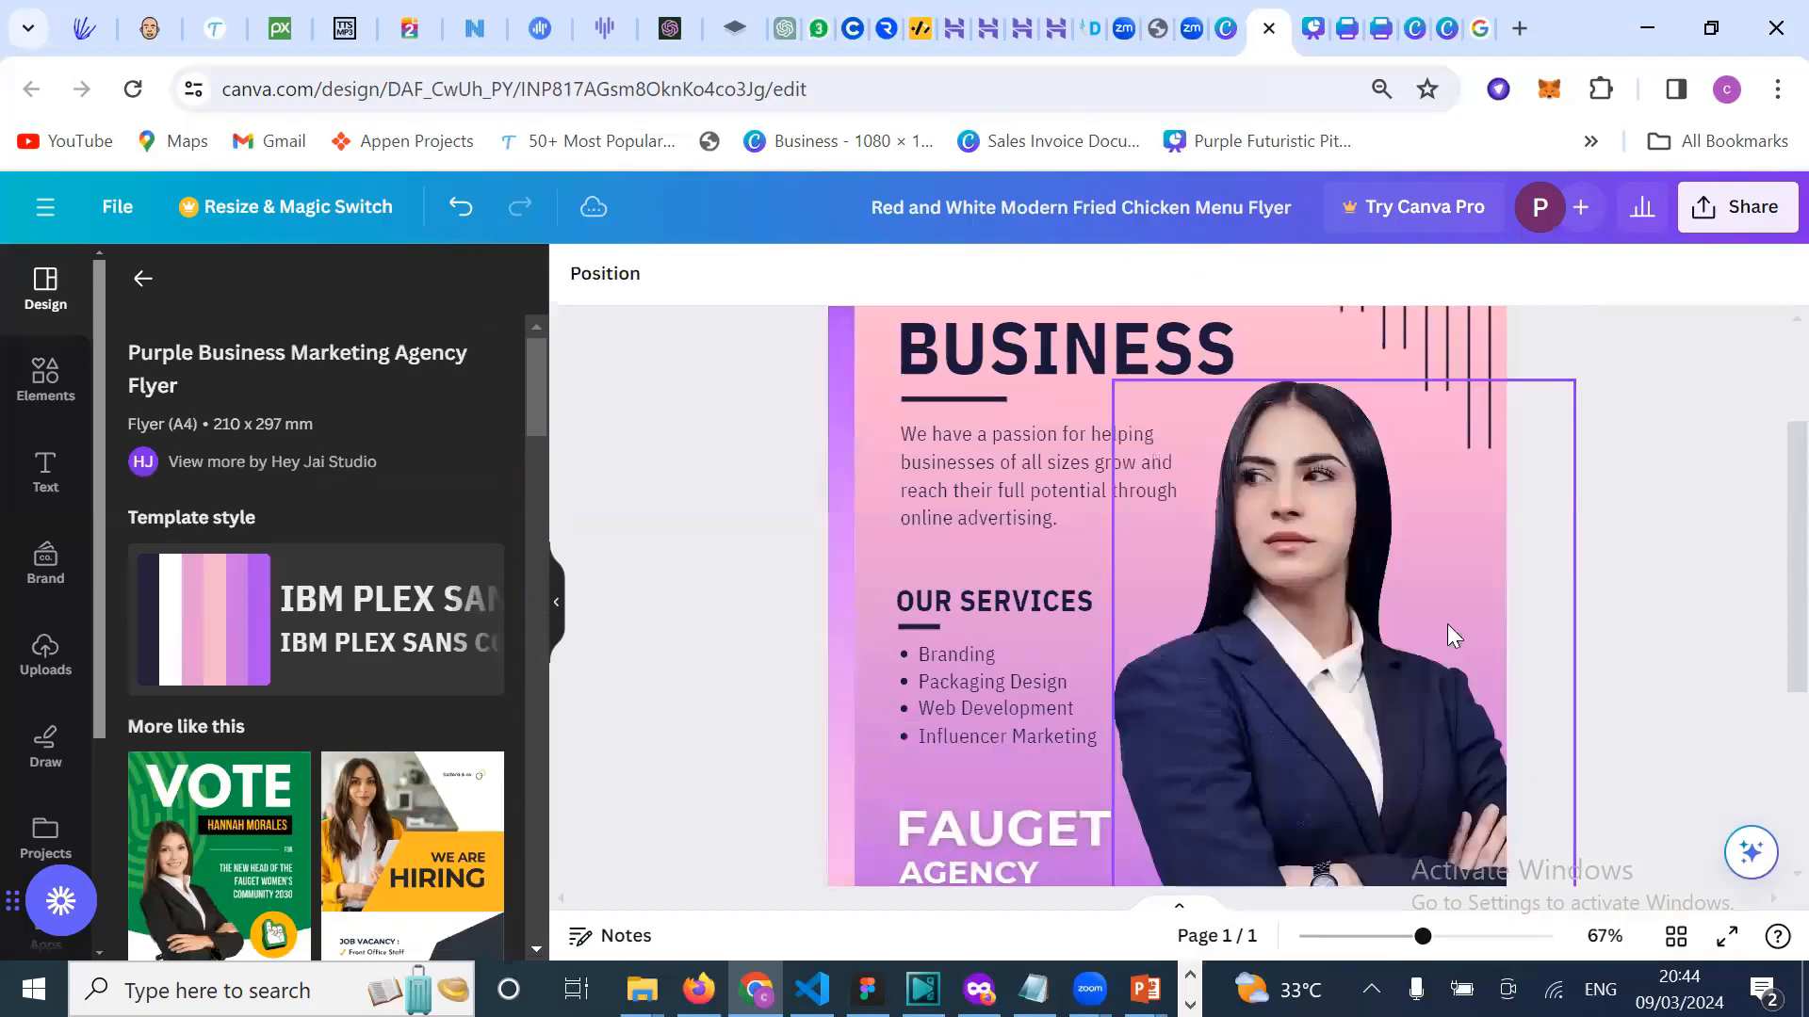
scroll(1447, 624, down, 5)
scroll(1102, 635, down, 1)
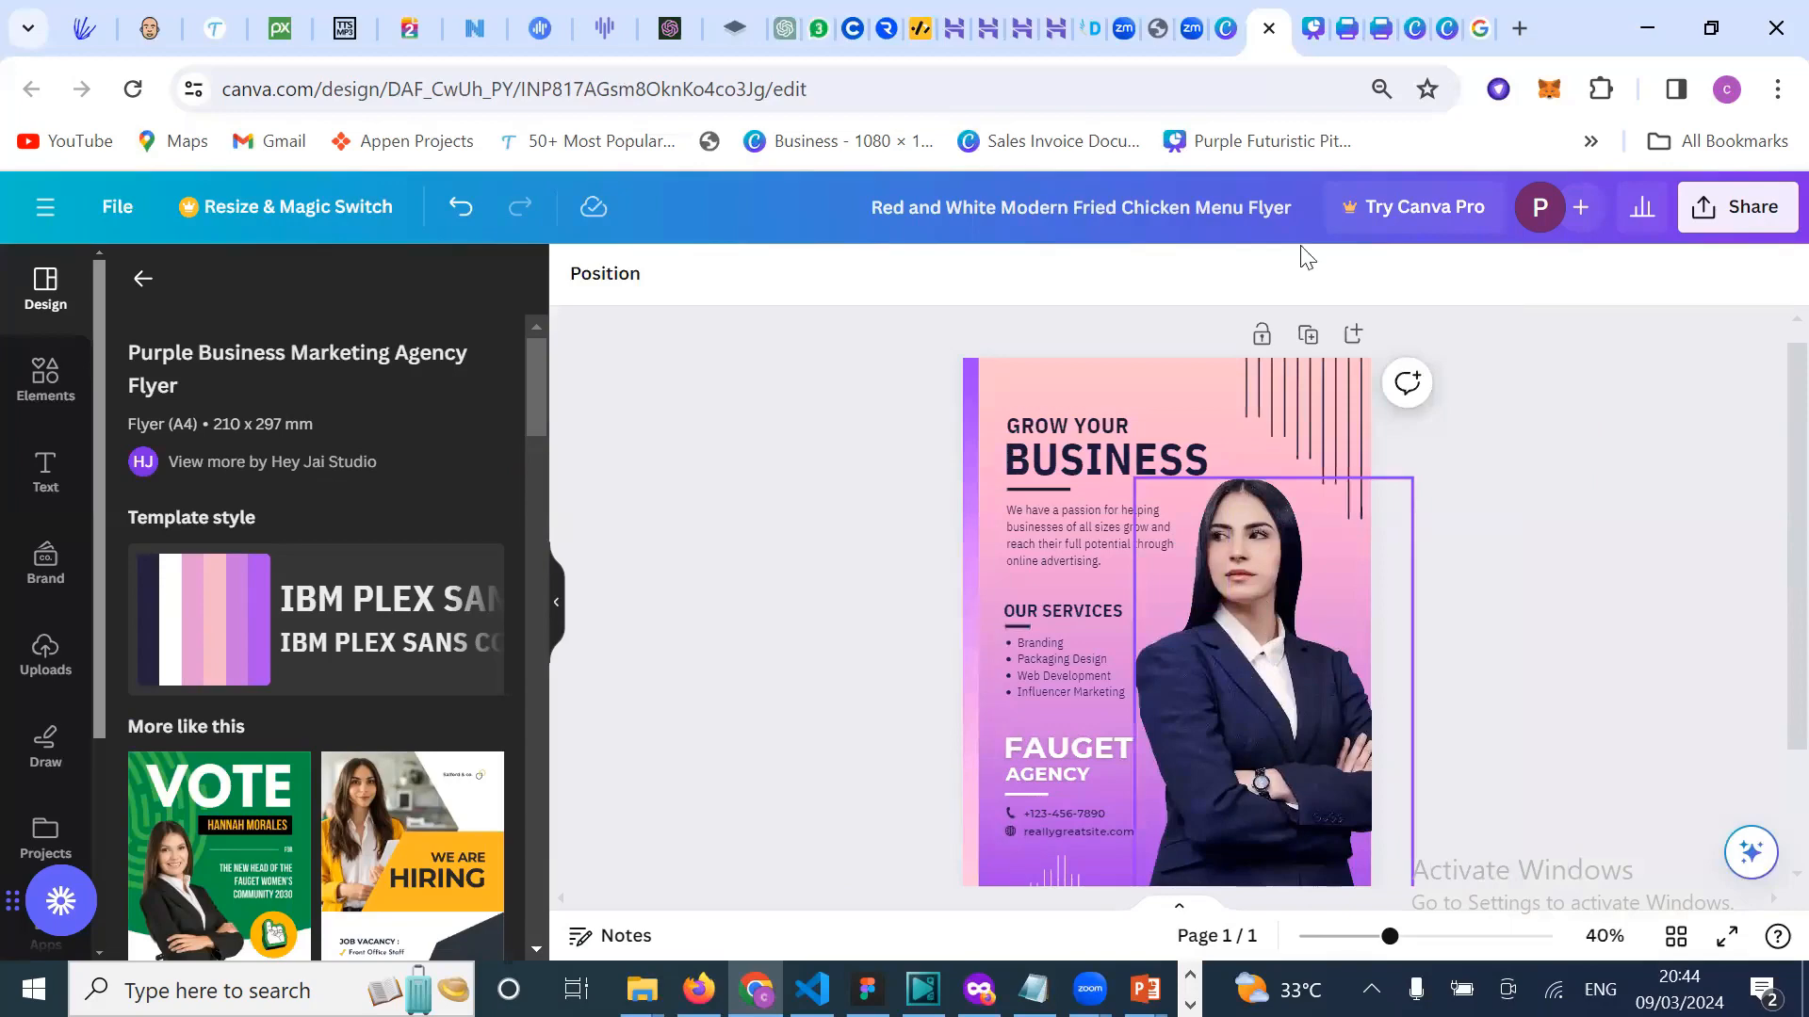
click(1483, 44)
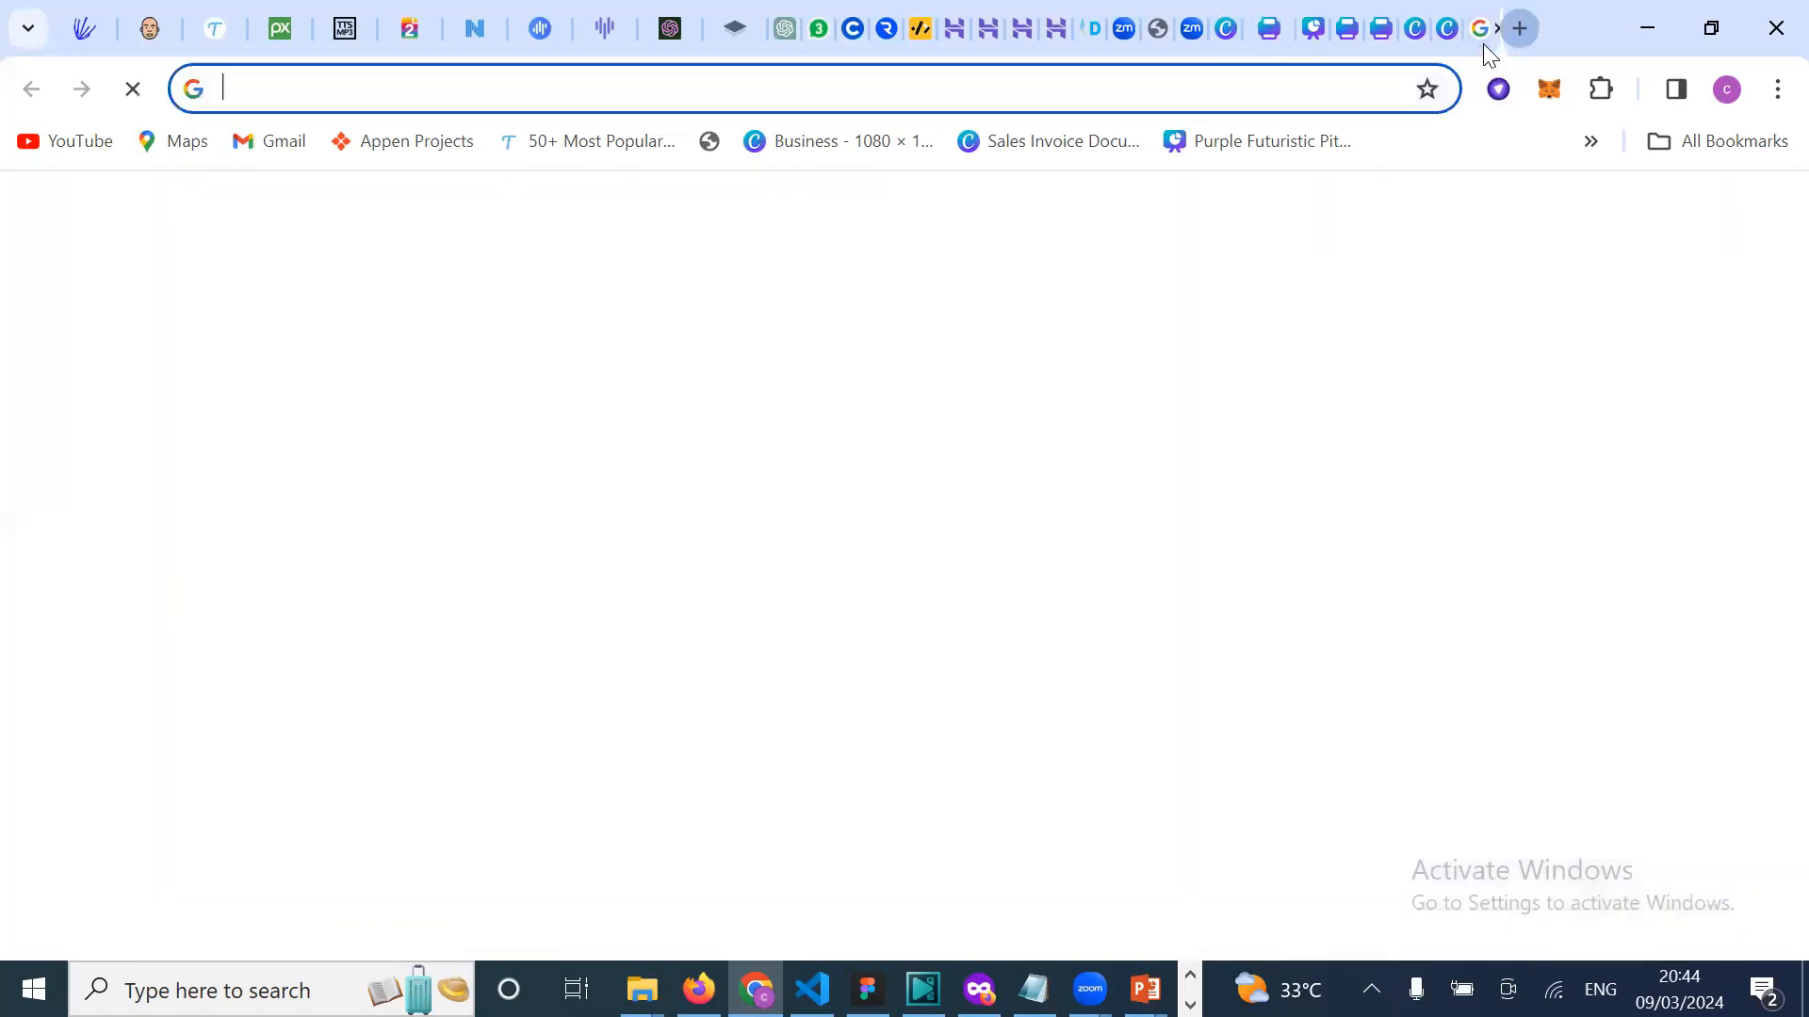
Step: Go to Freepik from the 'fre' address suggestion and clear the old id card search
text(fre)
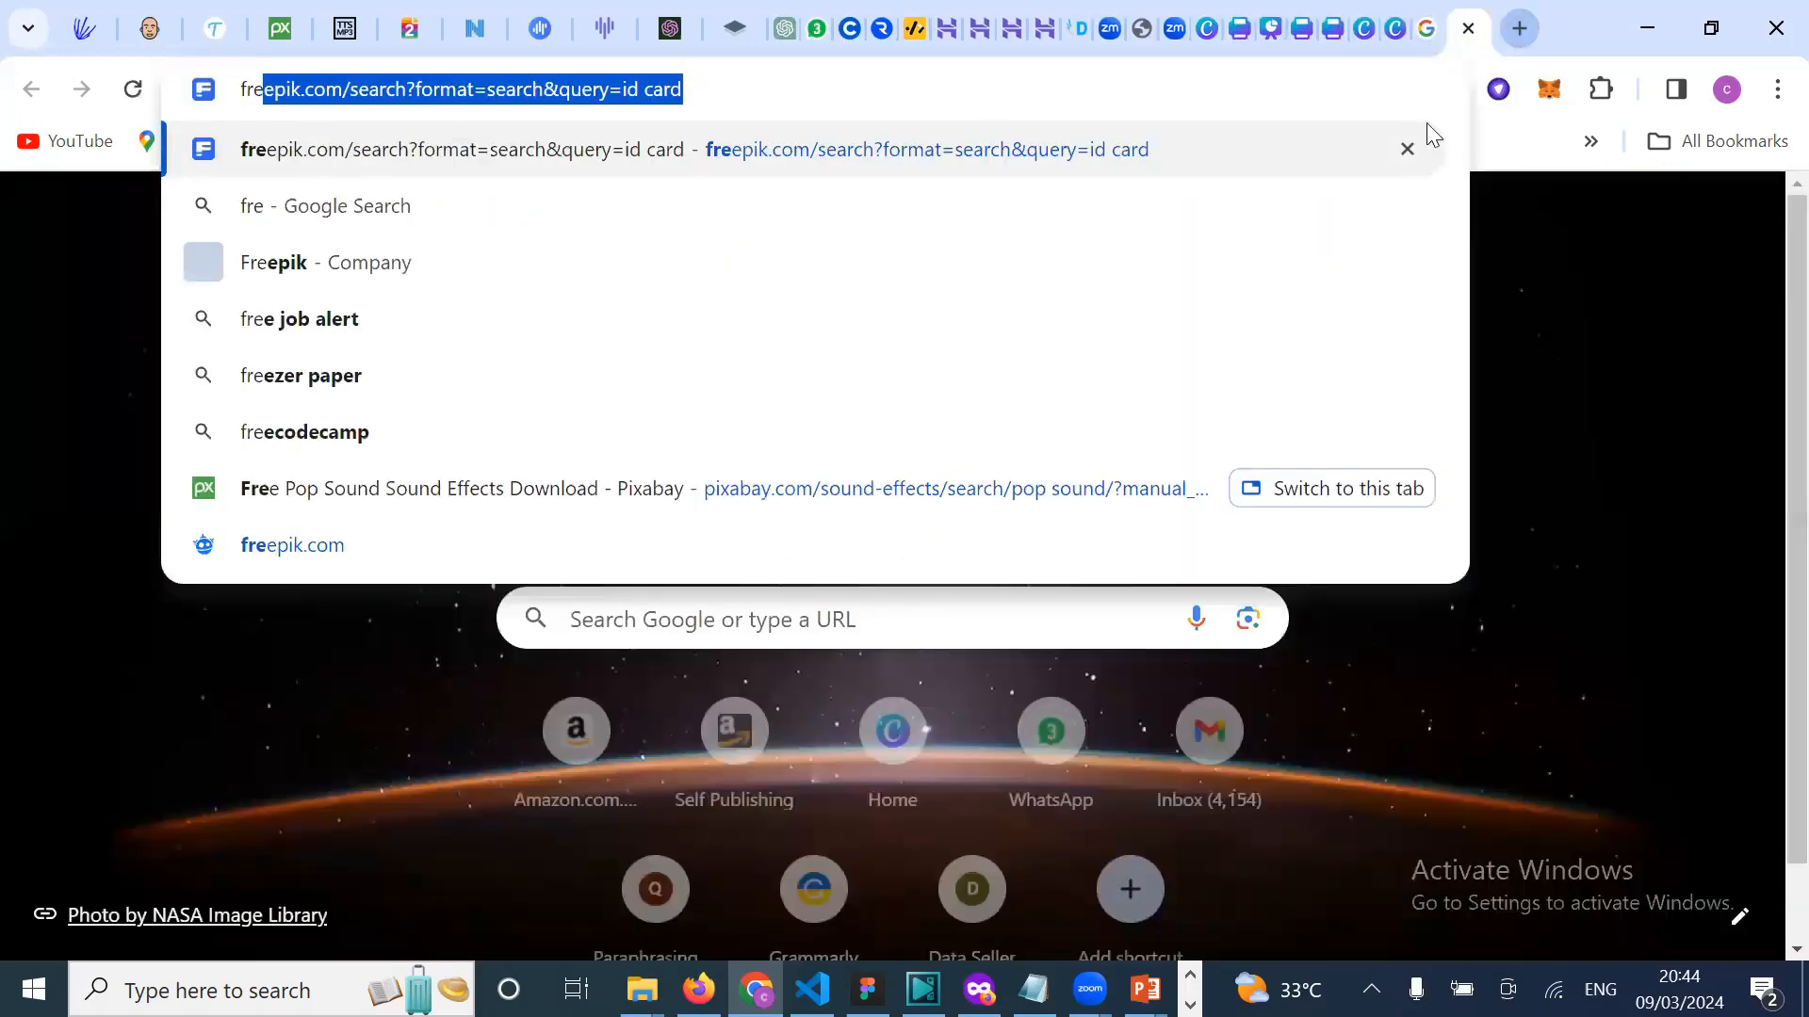
key(Return)
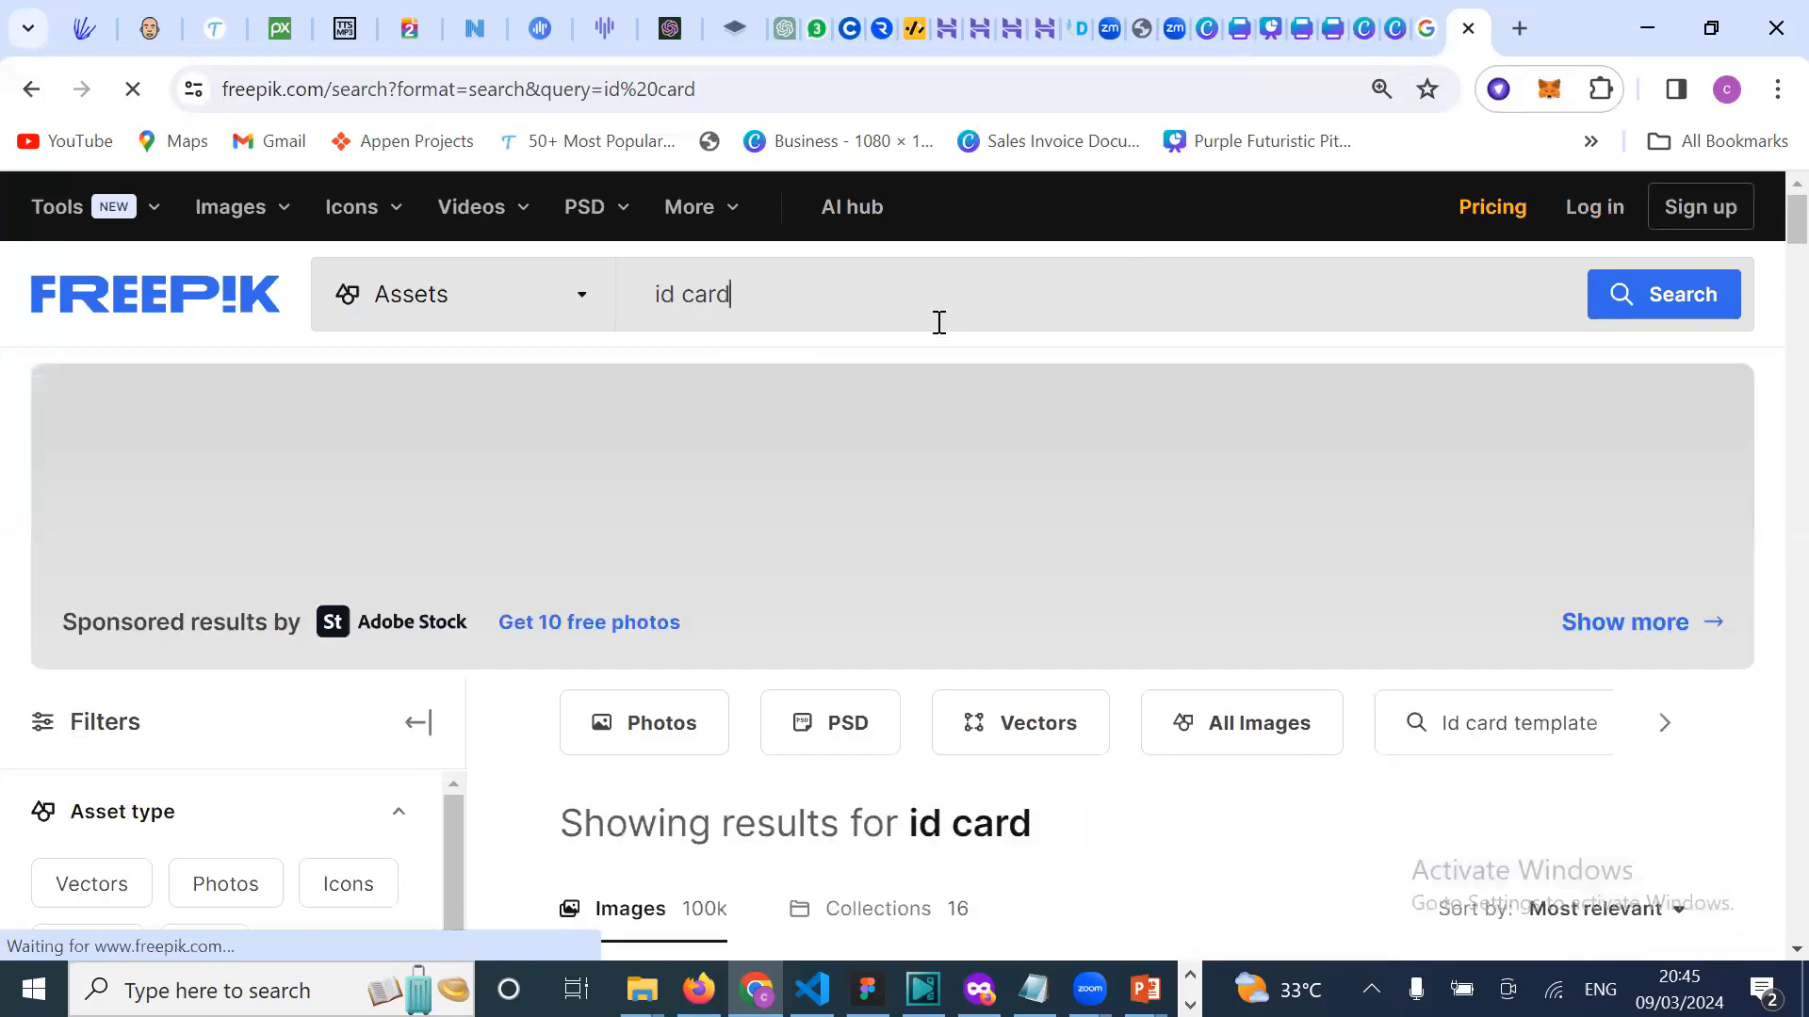
key(ctrl+BackSpace)
key(ctrl+BackSpace)
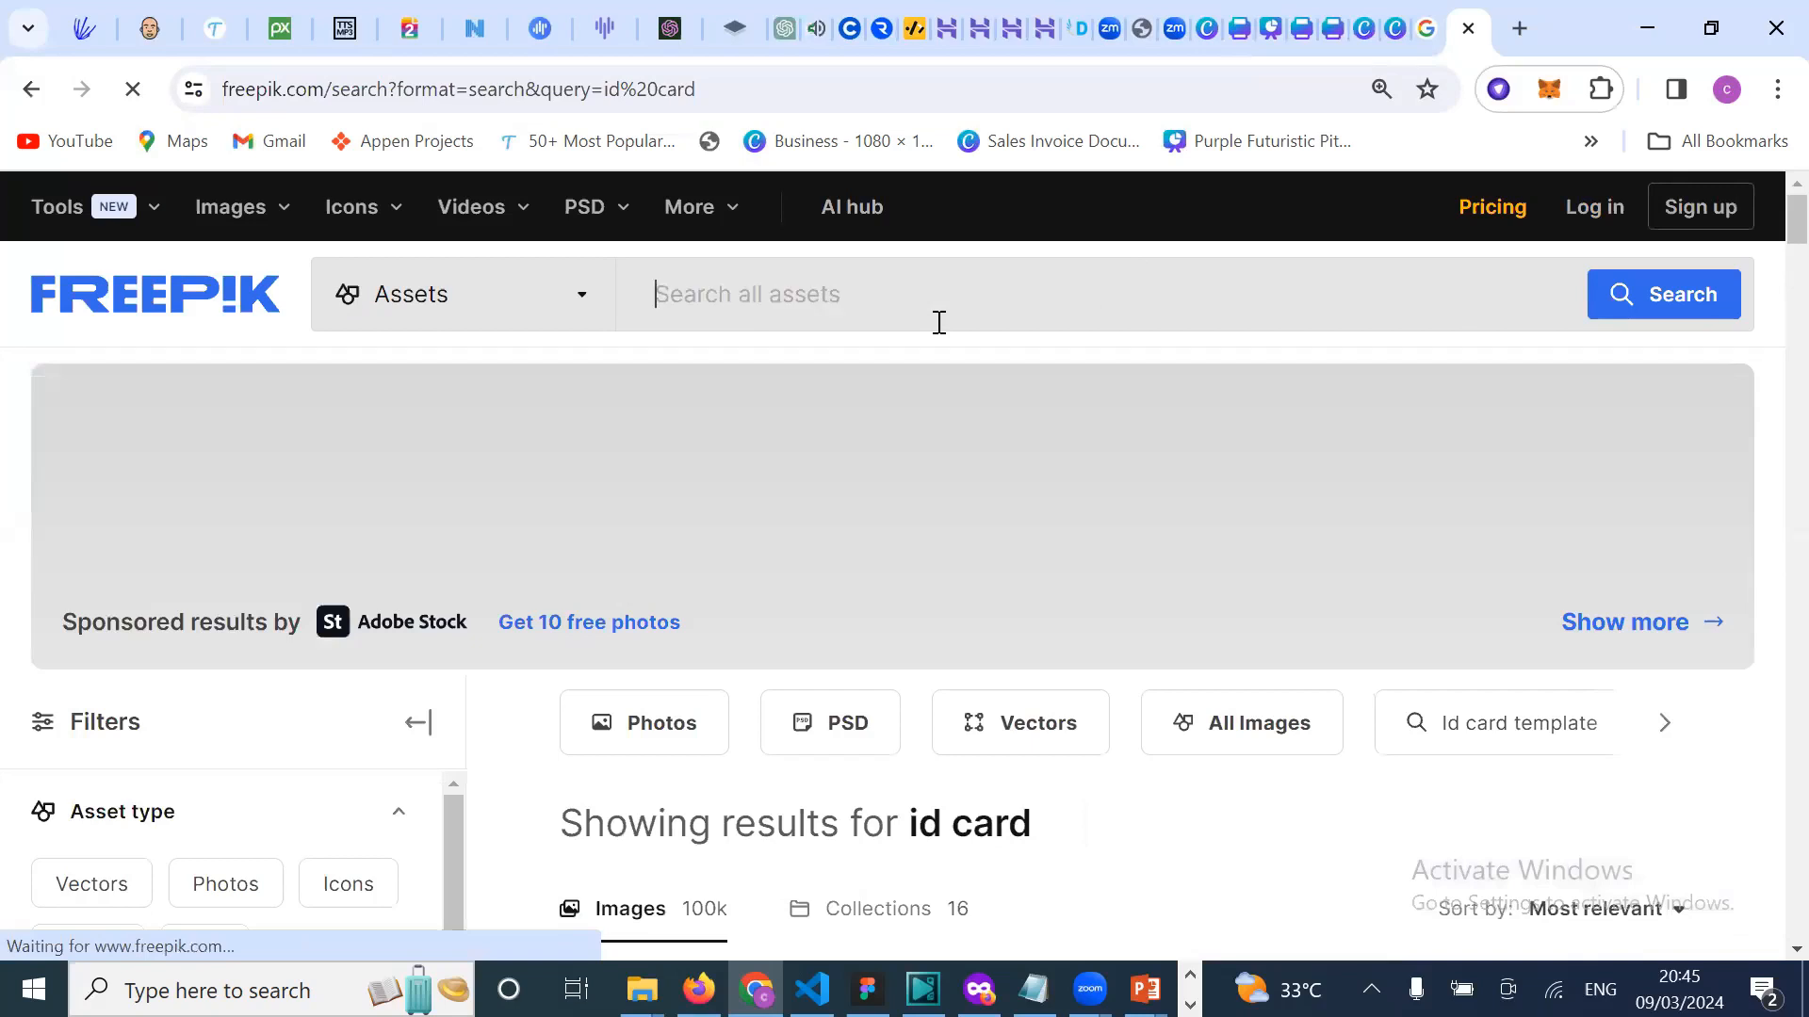
Step: Enter the search 'picture of a black beautiful lady', correcting the misspelled 'beatiful'
text(pic)
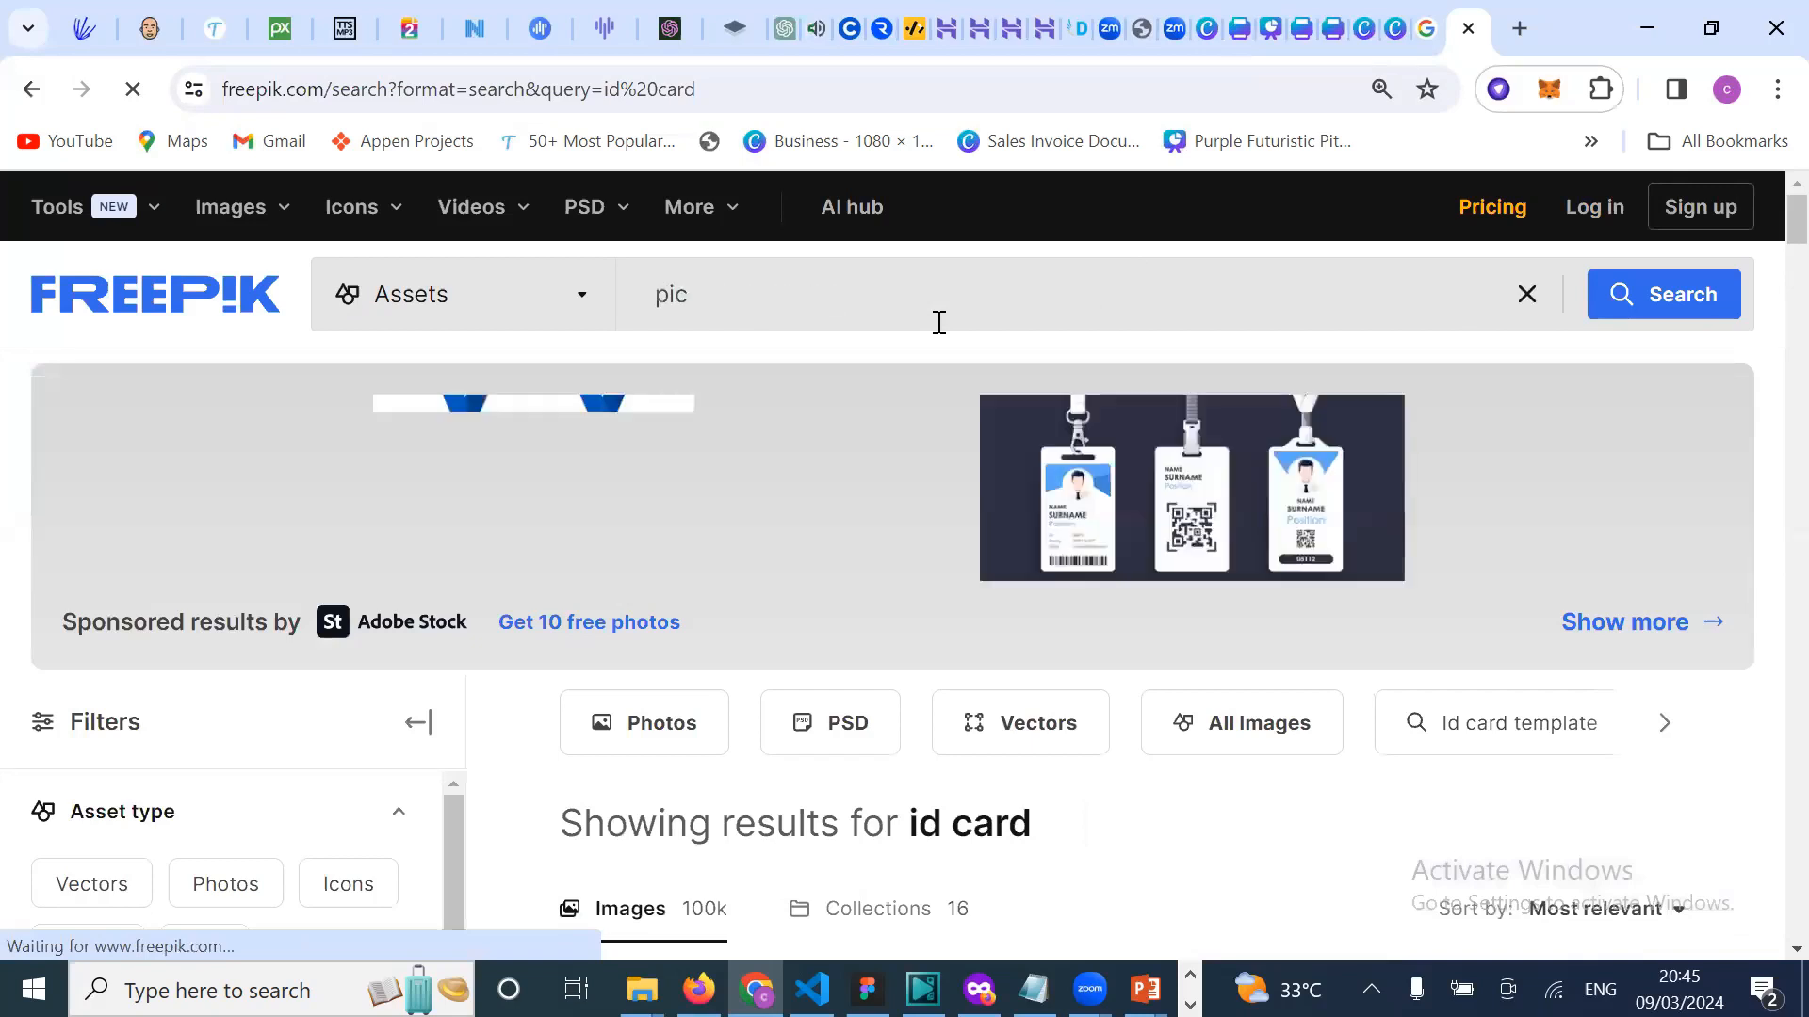
text(ture)
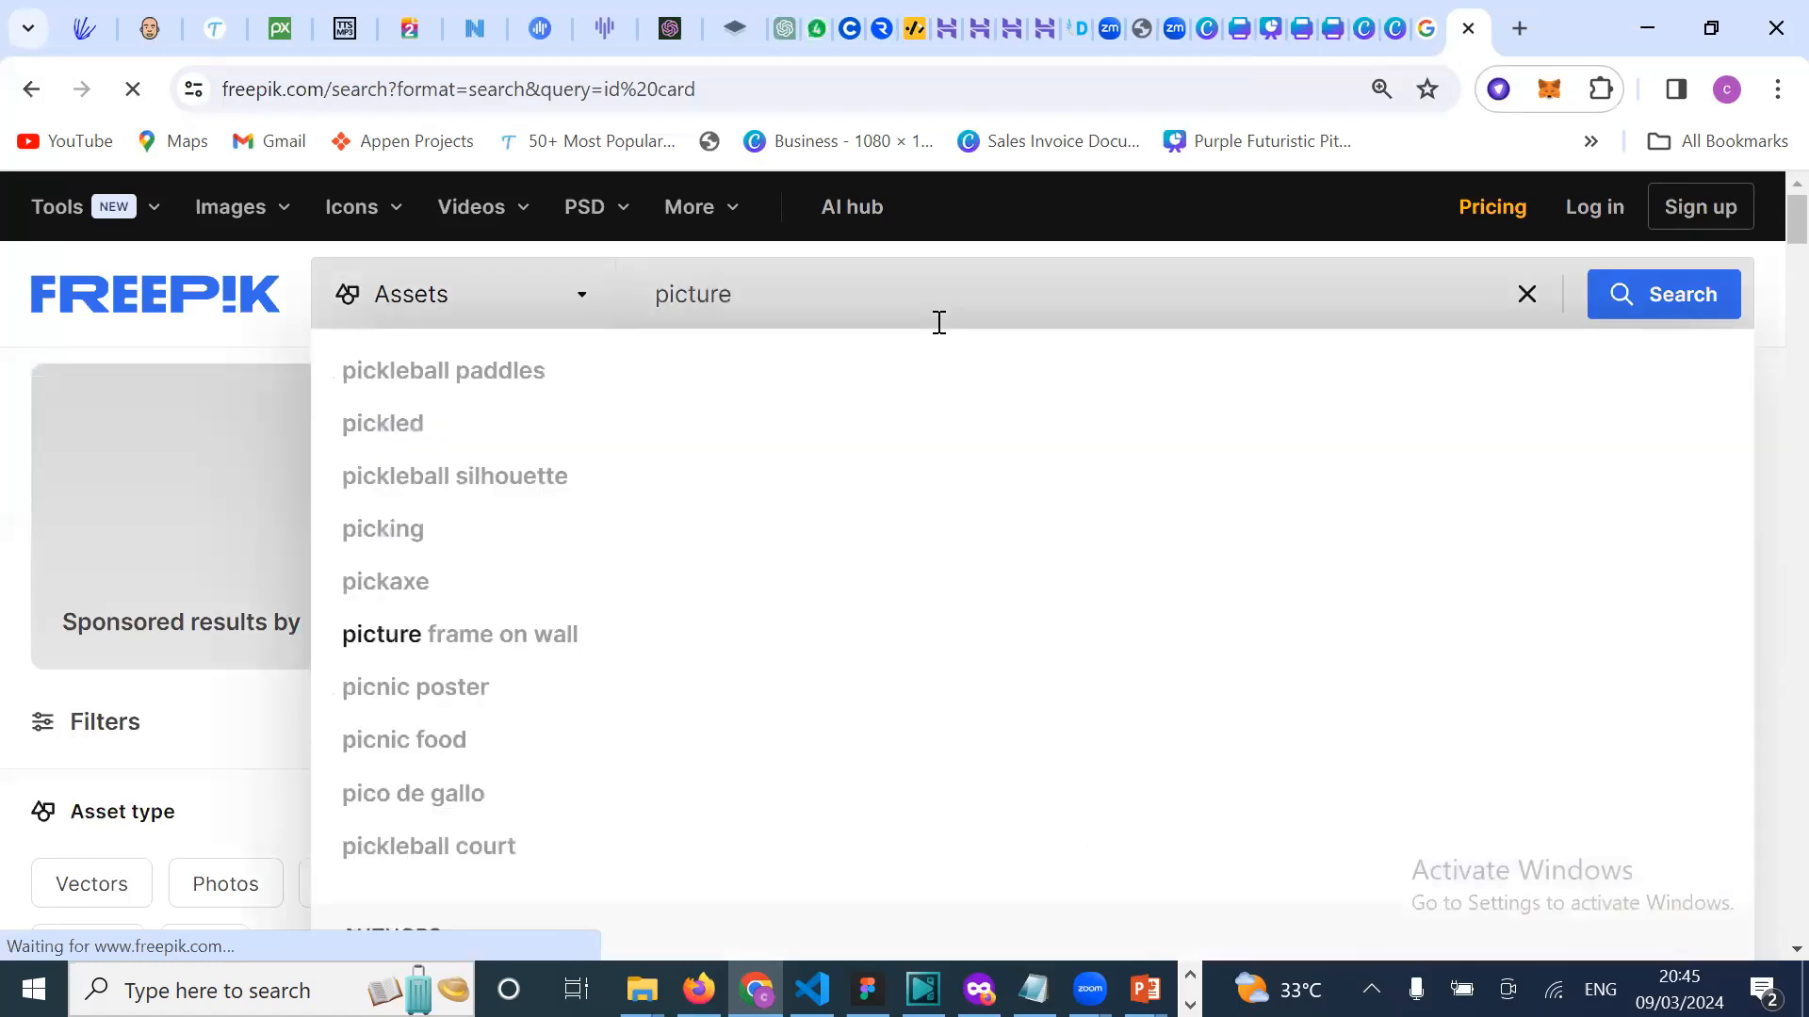
text( of a black)
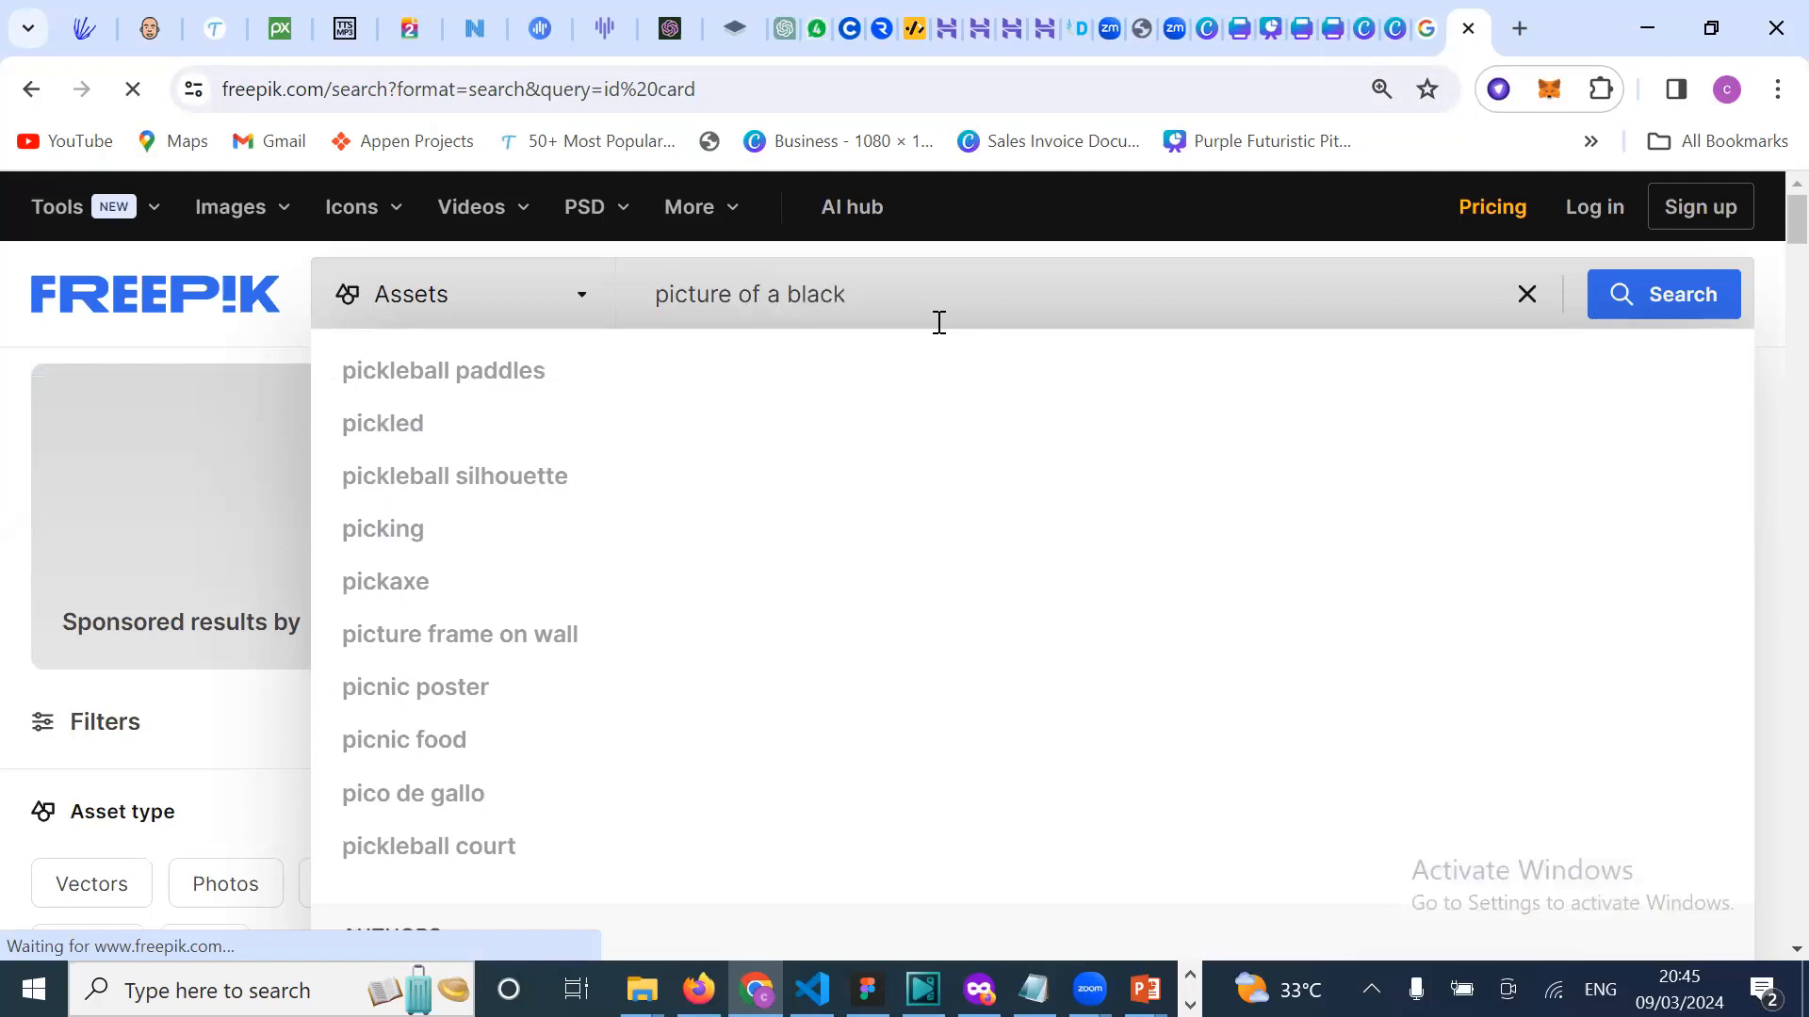
text( beautifu)
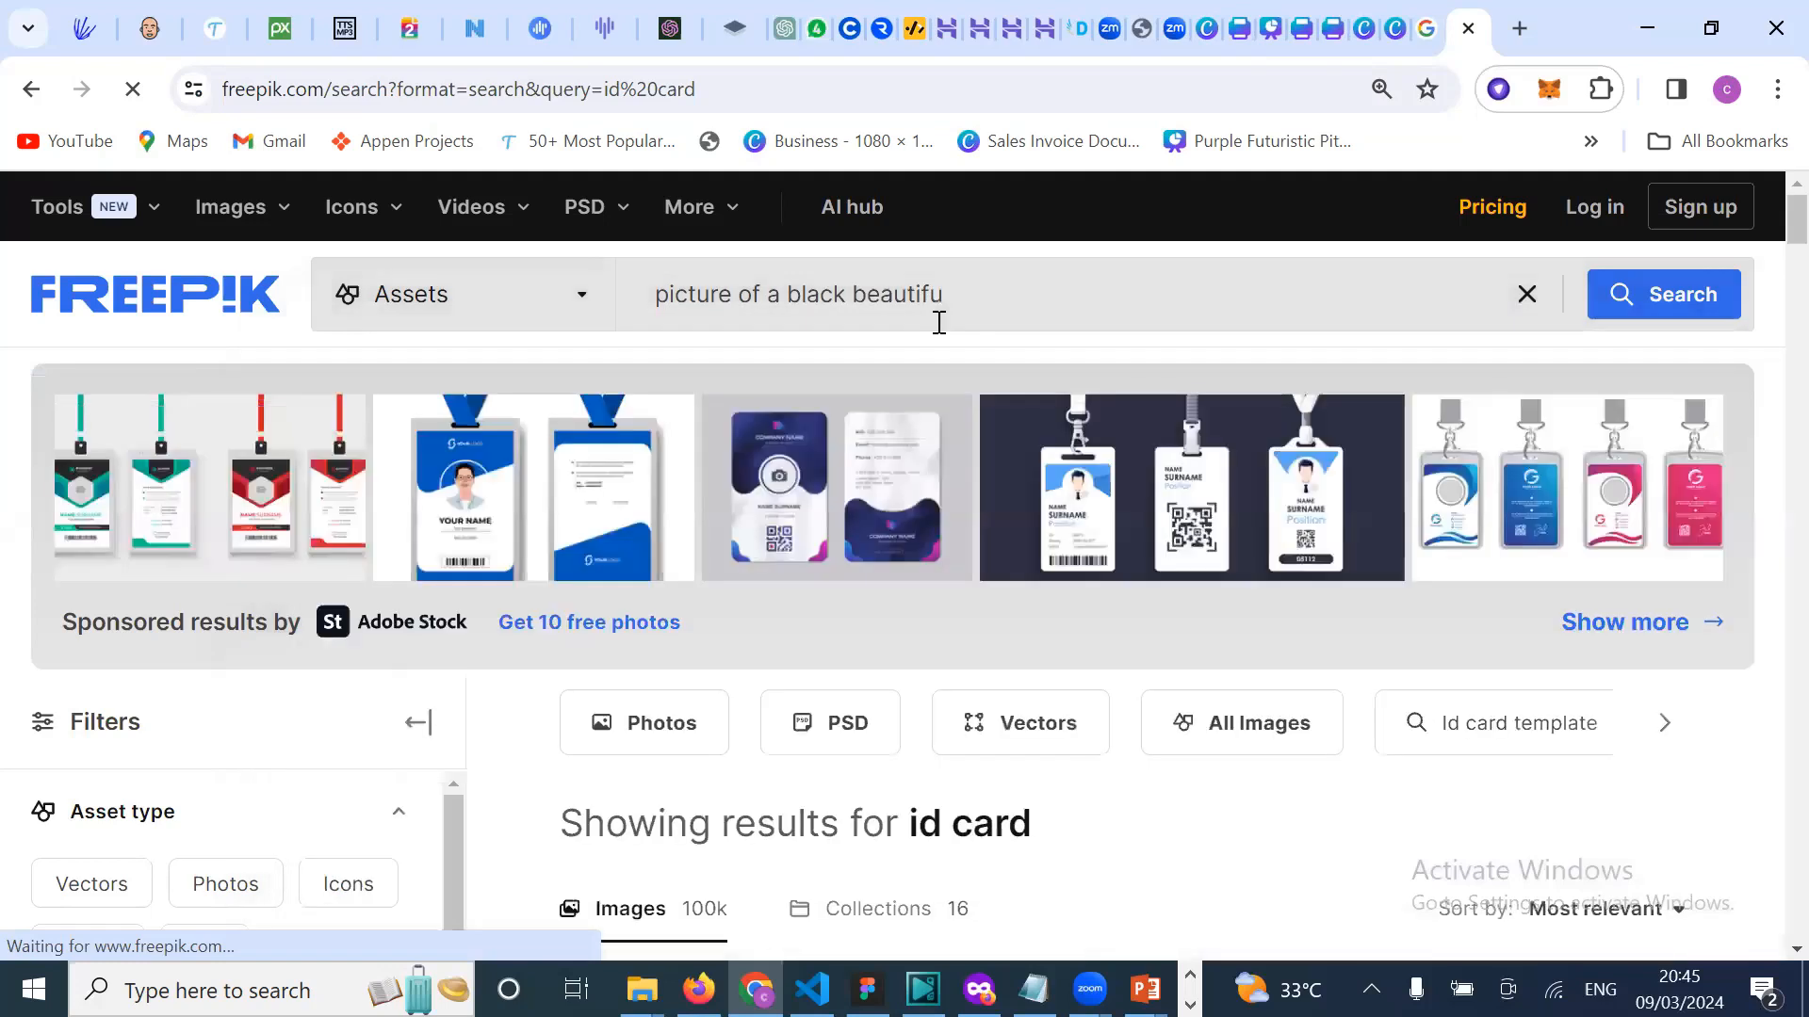
text(l)
click(906, 294)
key(BackSpace)
right_click(893, 294)
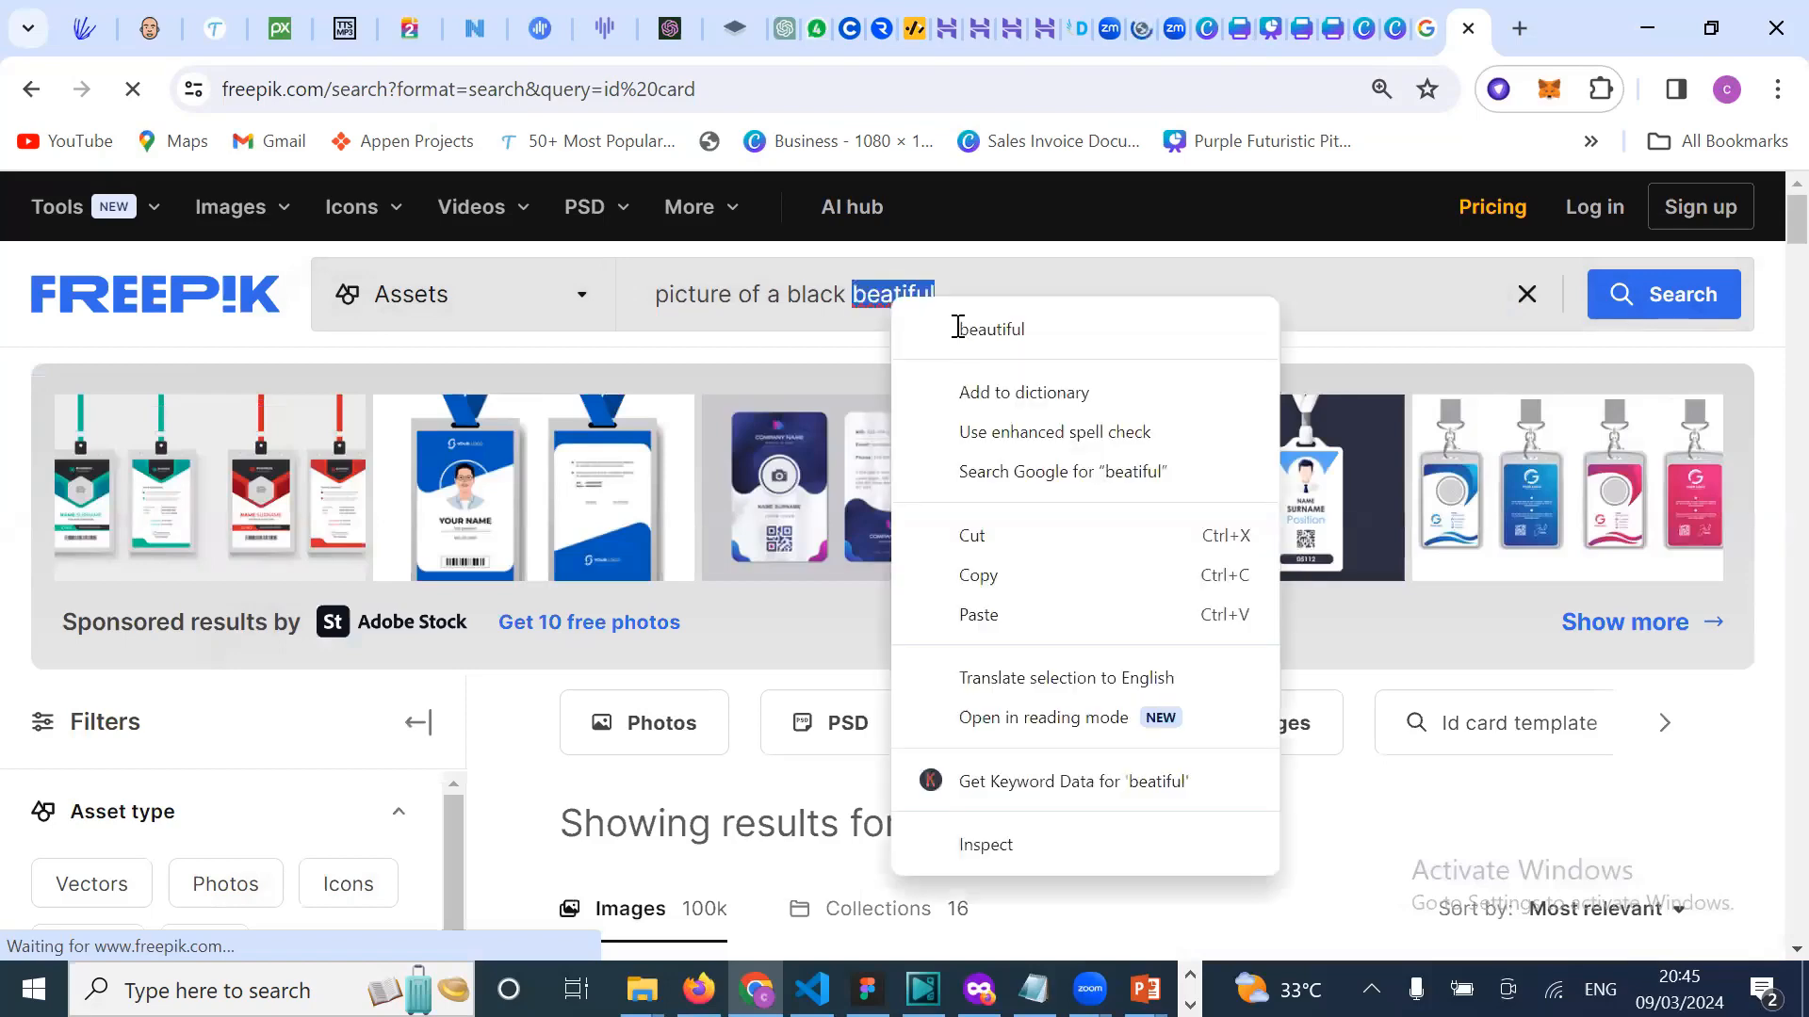
click(853, 328)
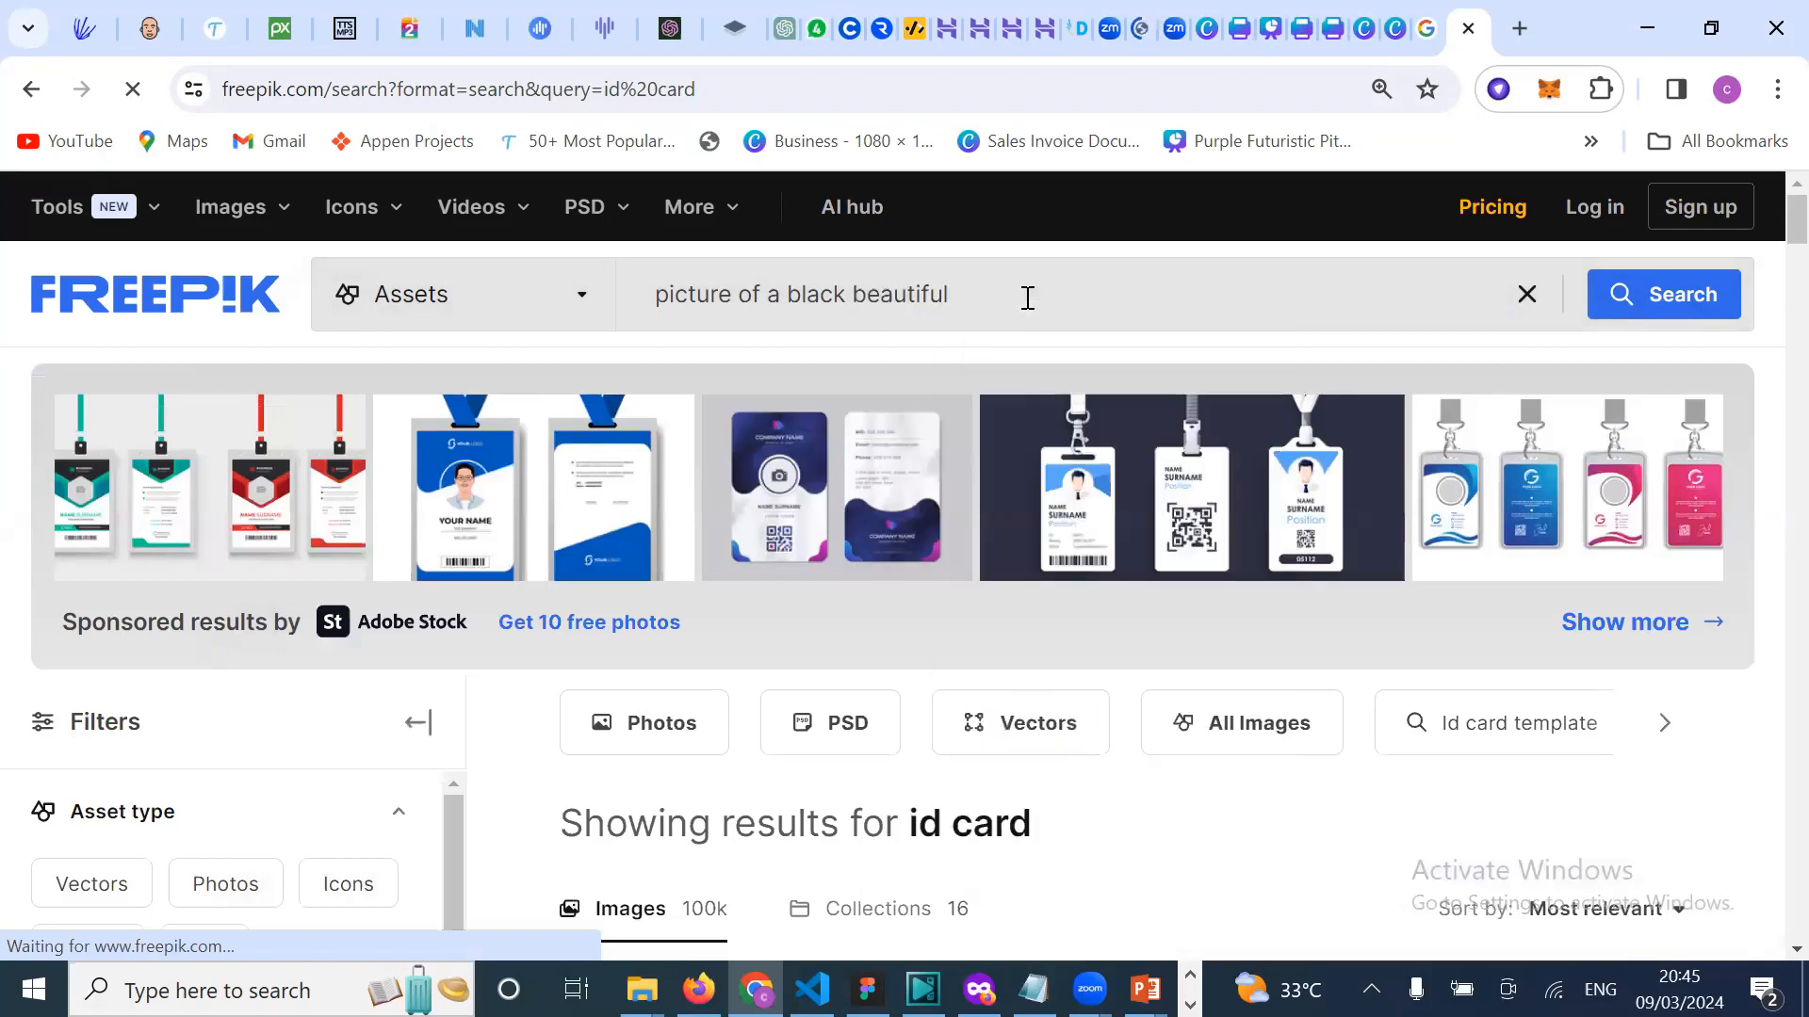
text(lady)
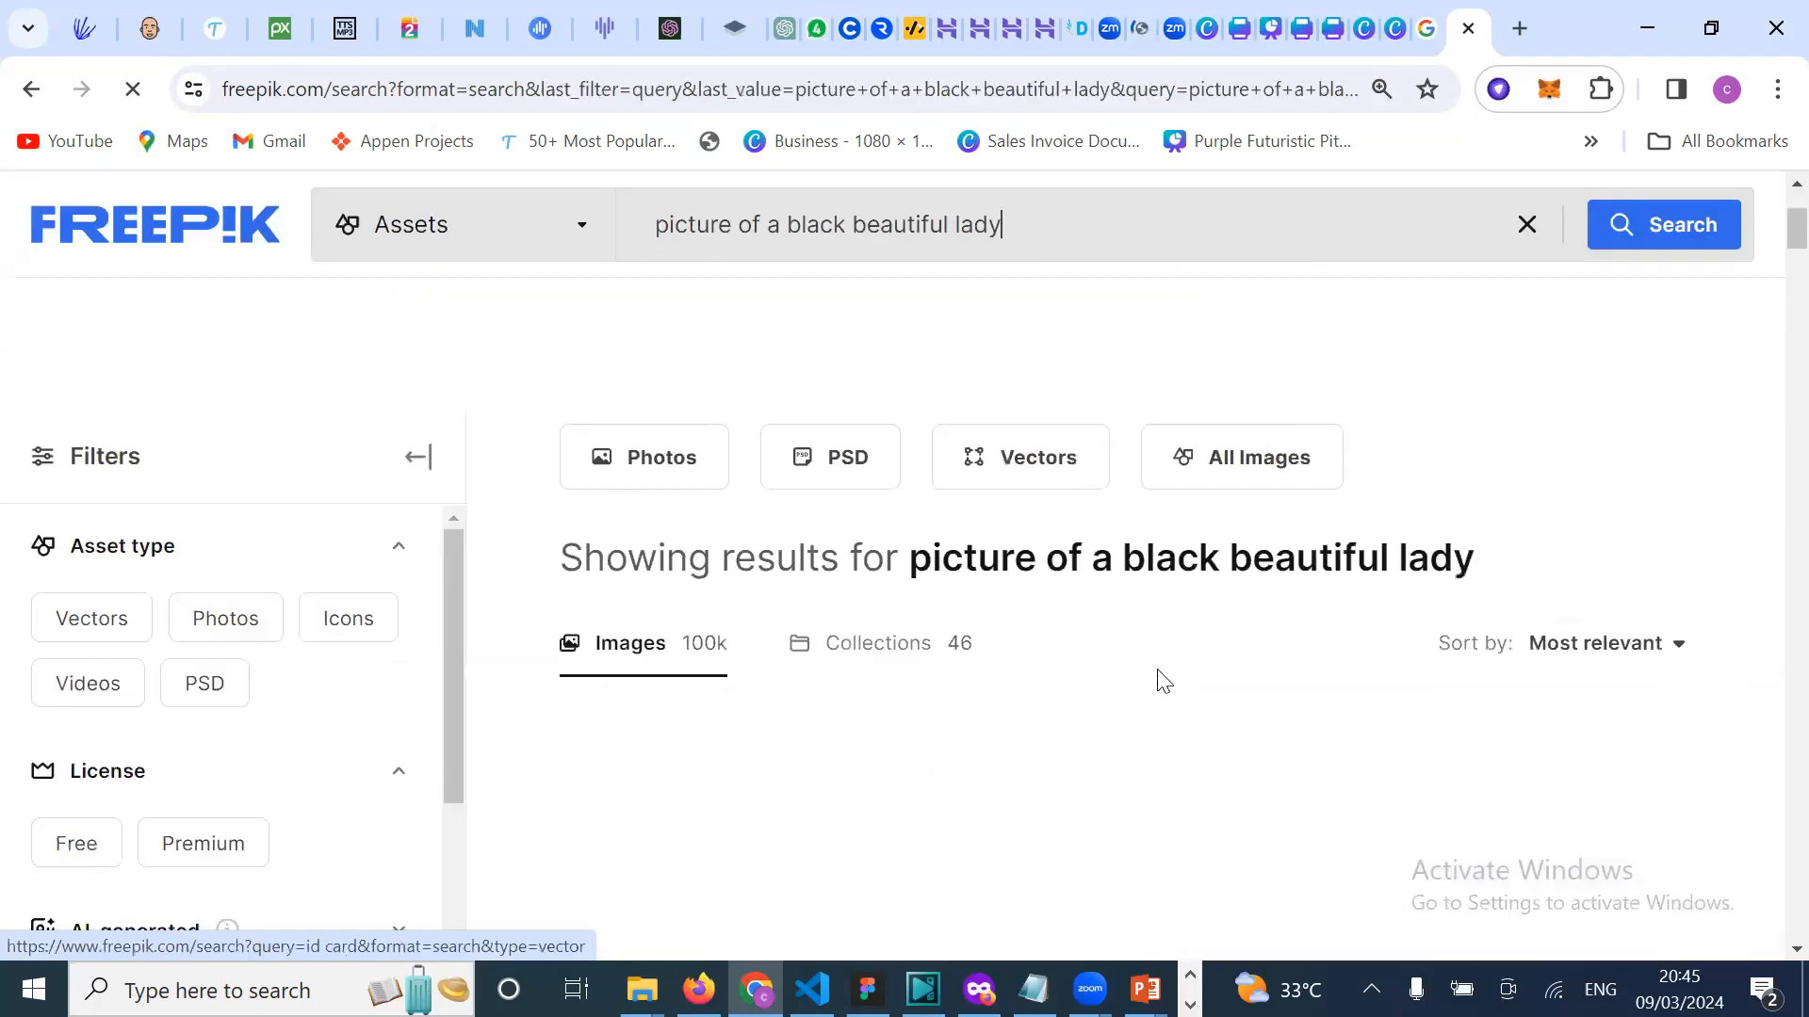
scroll(1149, 862, down, 3)
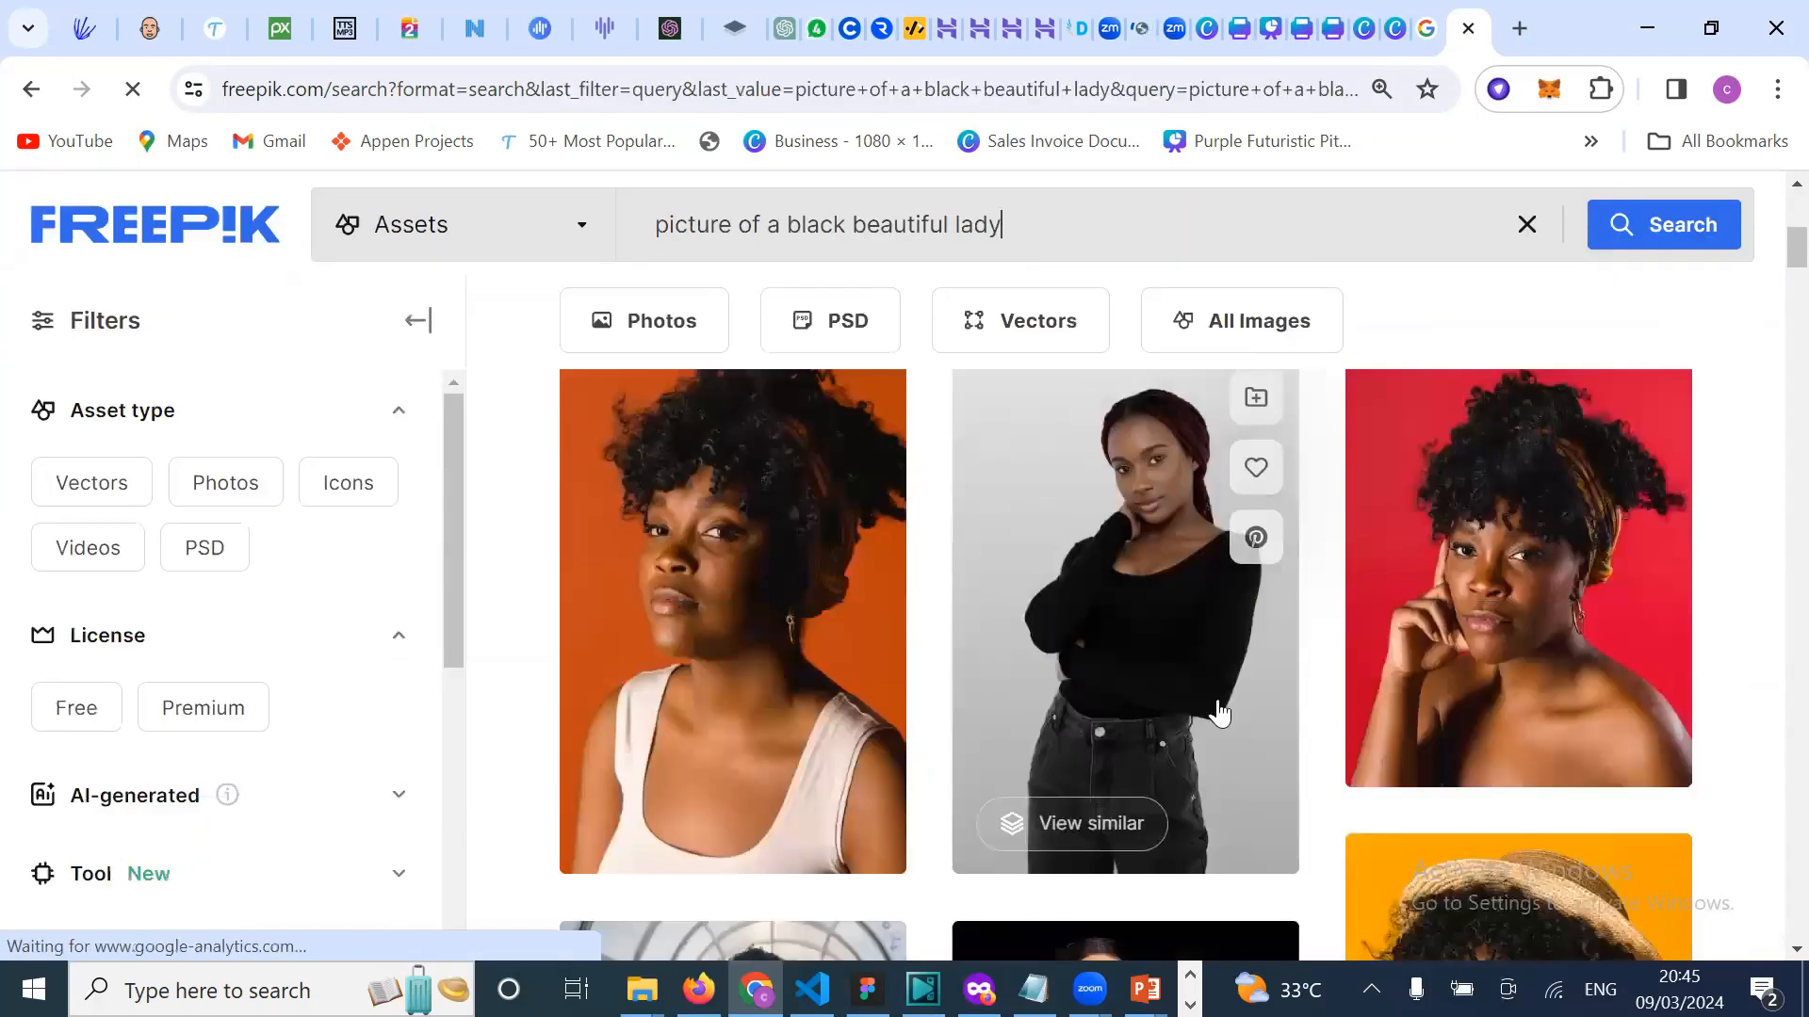
scroll(1215, 706, up, 4)
scroll(920, 740, down, 6)
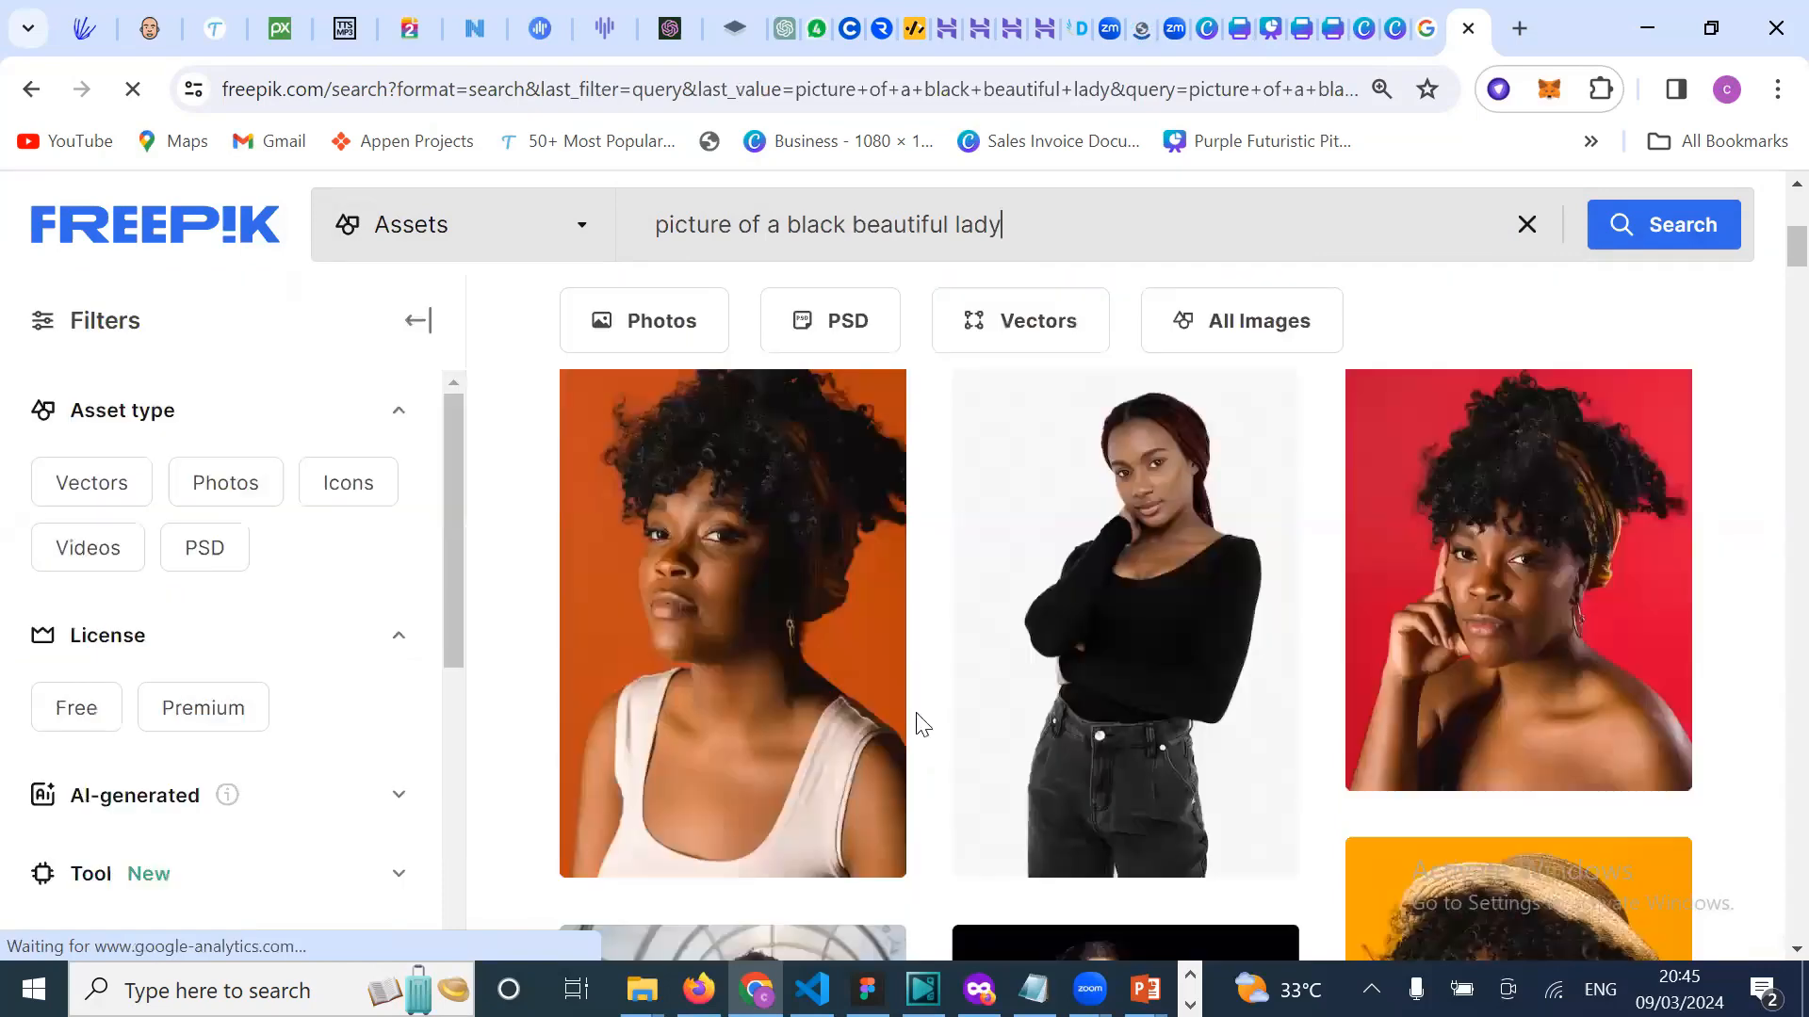
scroll(945, 893, down, 3)
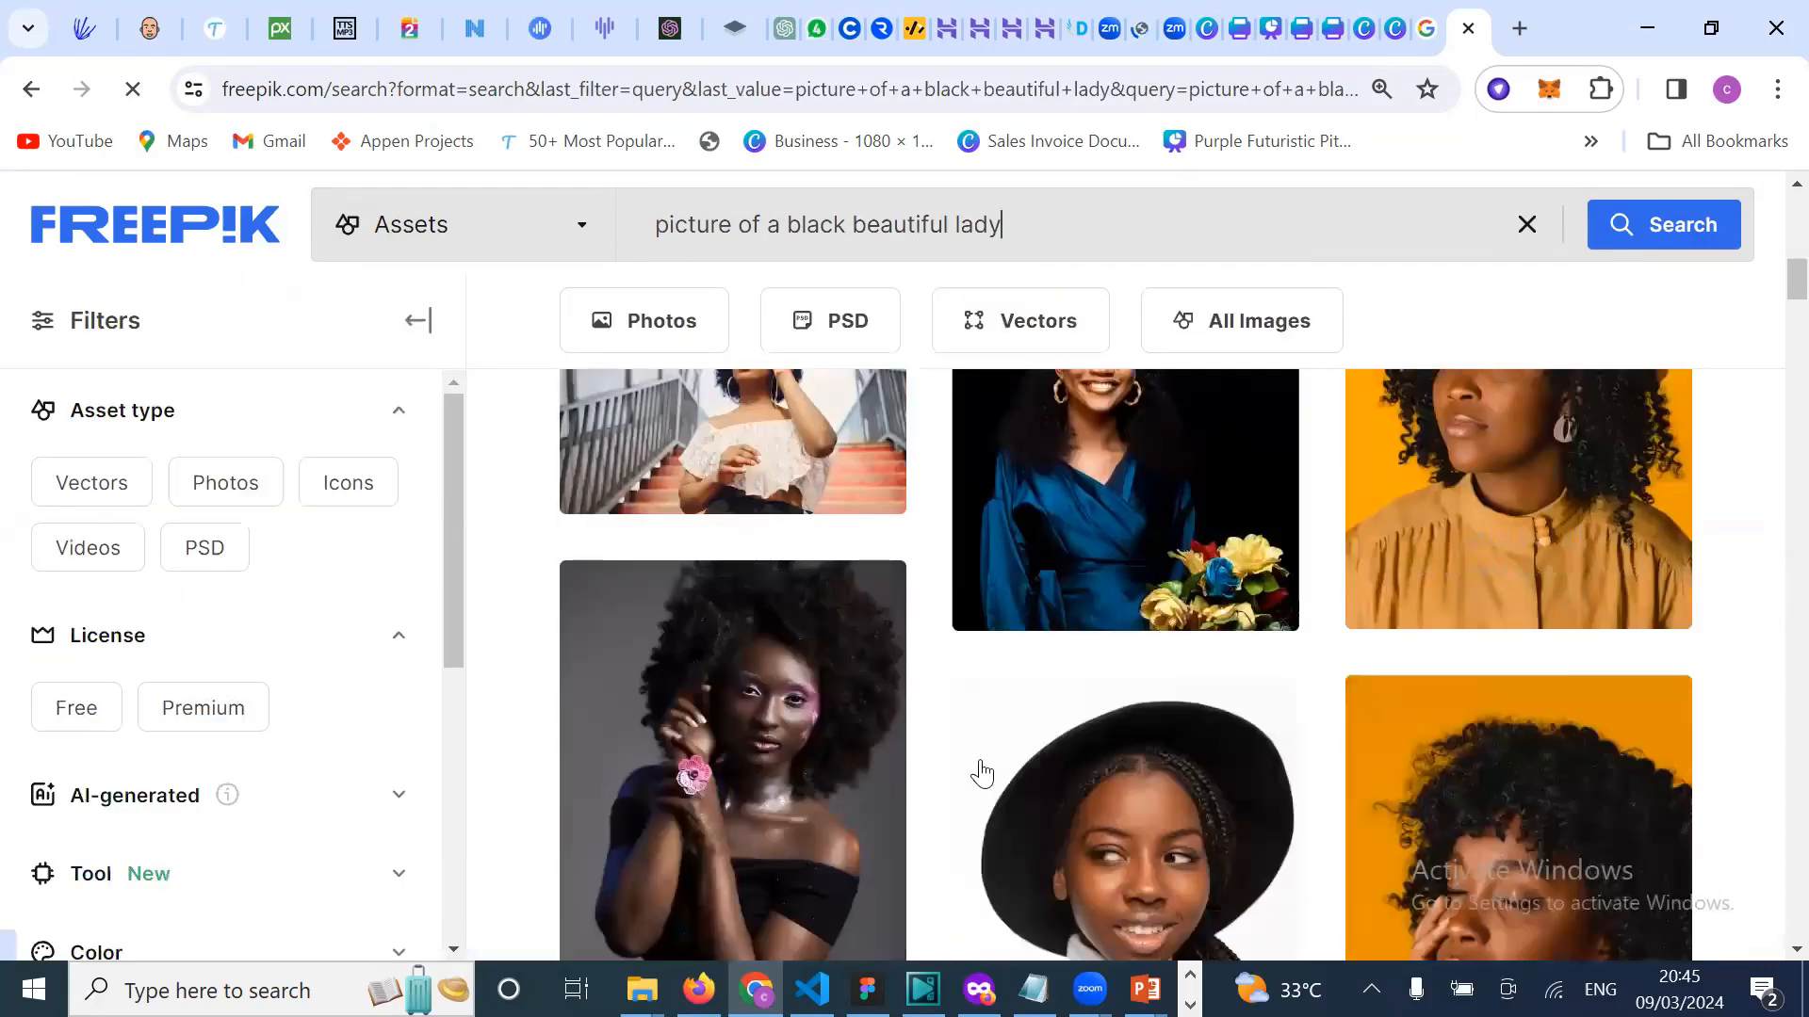
scroll(989, 692, down, 2)
scroll(1227, 709, down, 3)
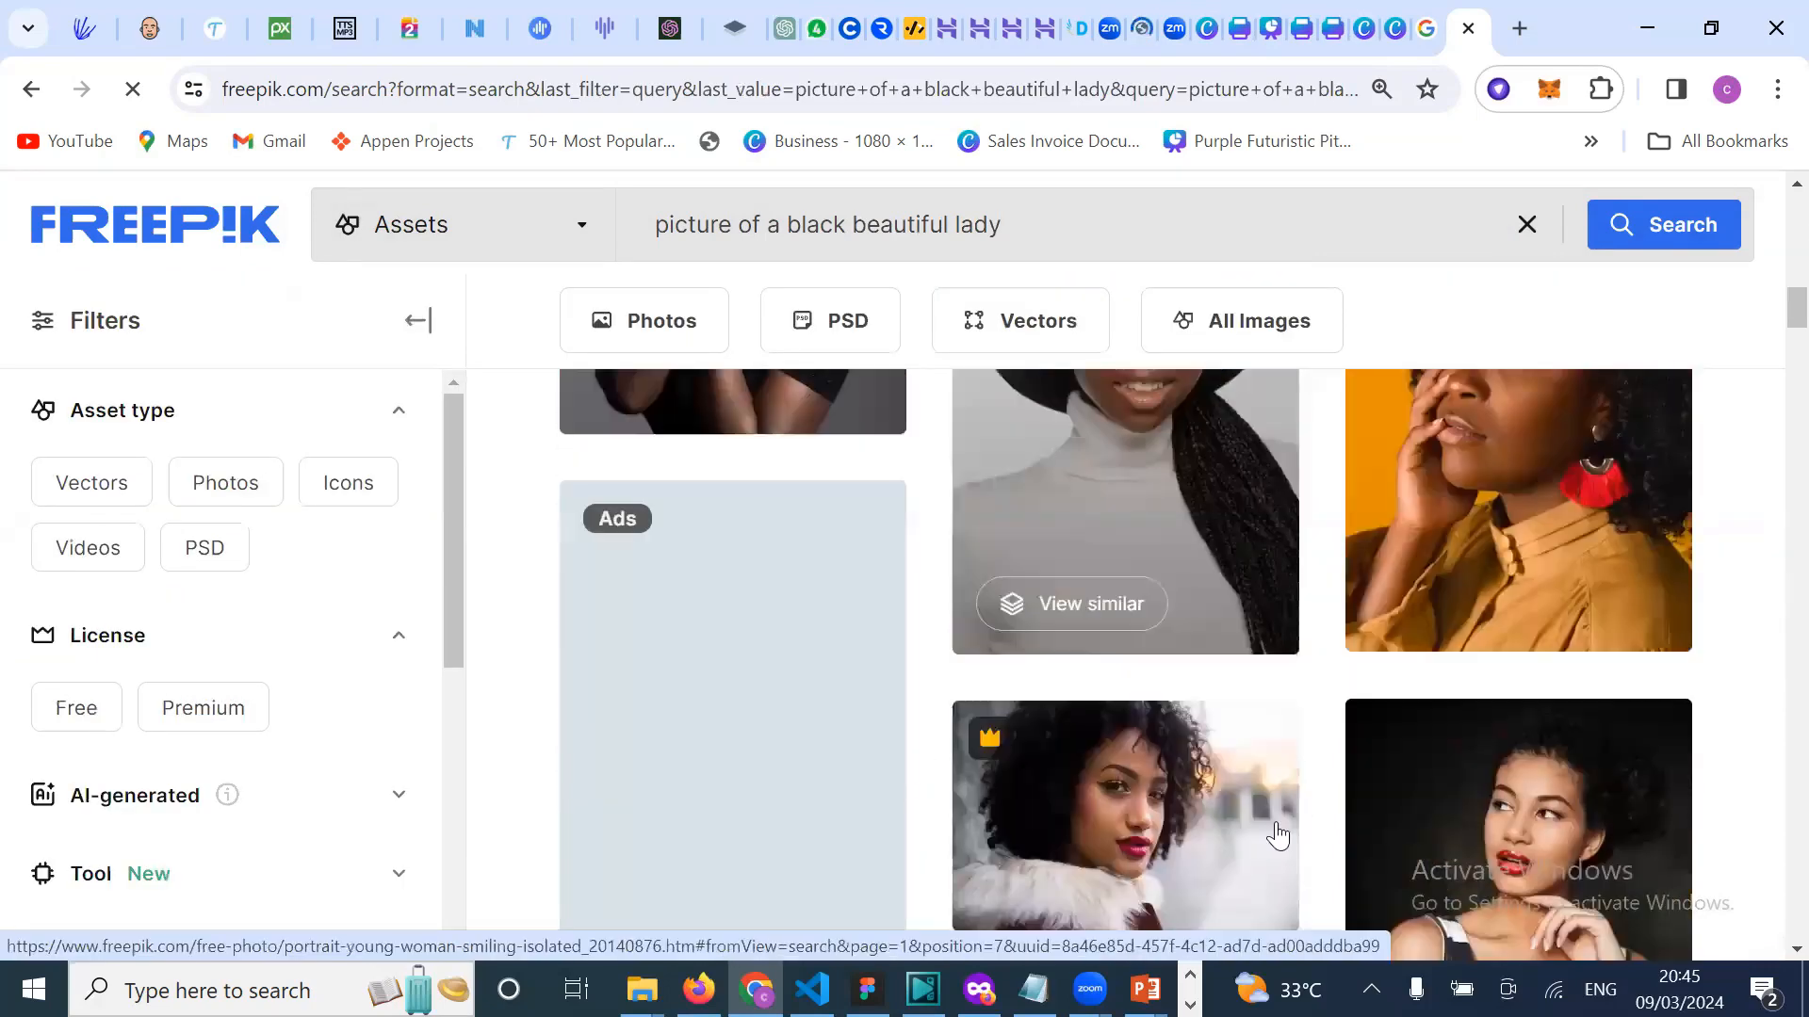
scroll(1314, 786, down, 3)
scroll(1250, 764, down, 3)
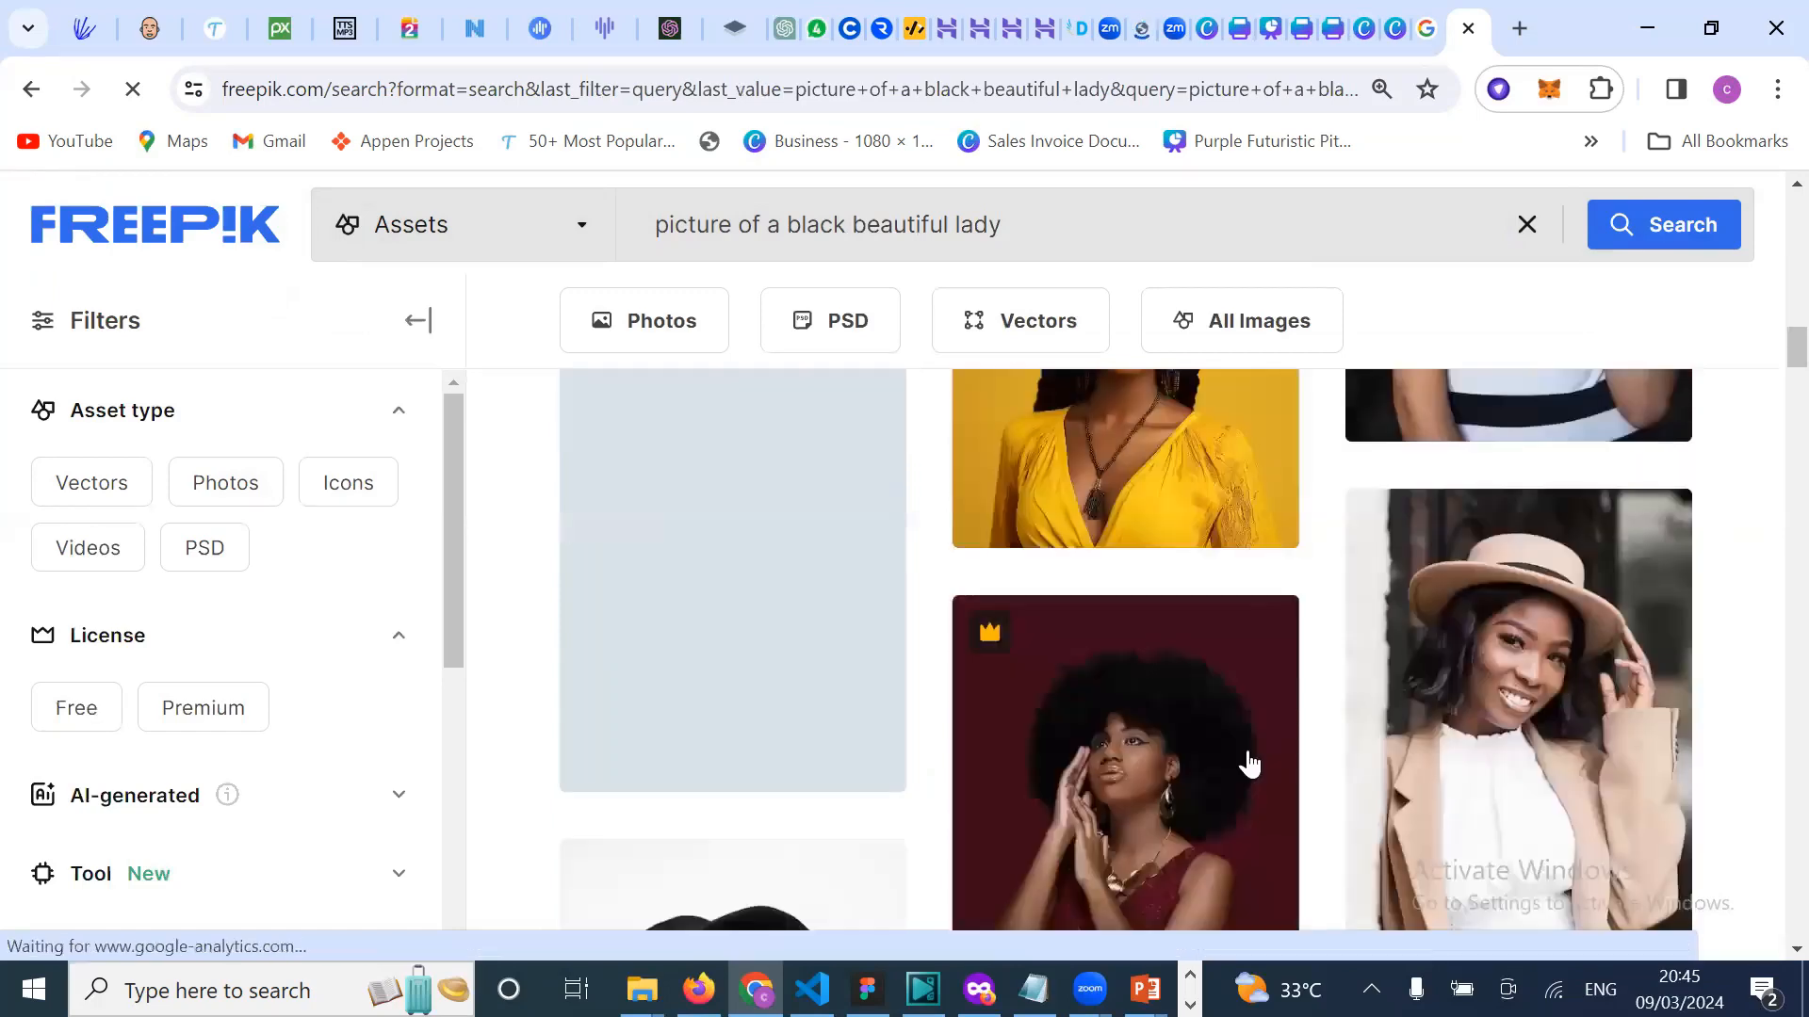
scroll(1250, 764, down, 3)
scroll(1250, 764, down, 3)
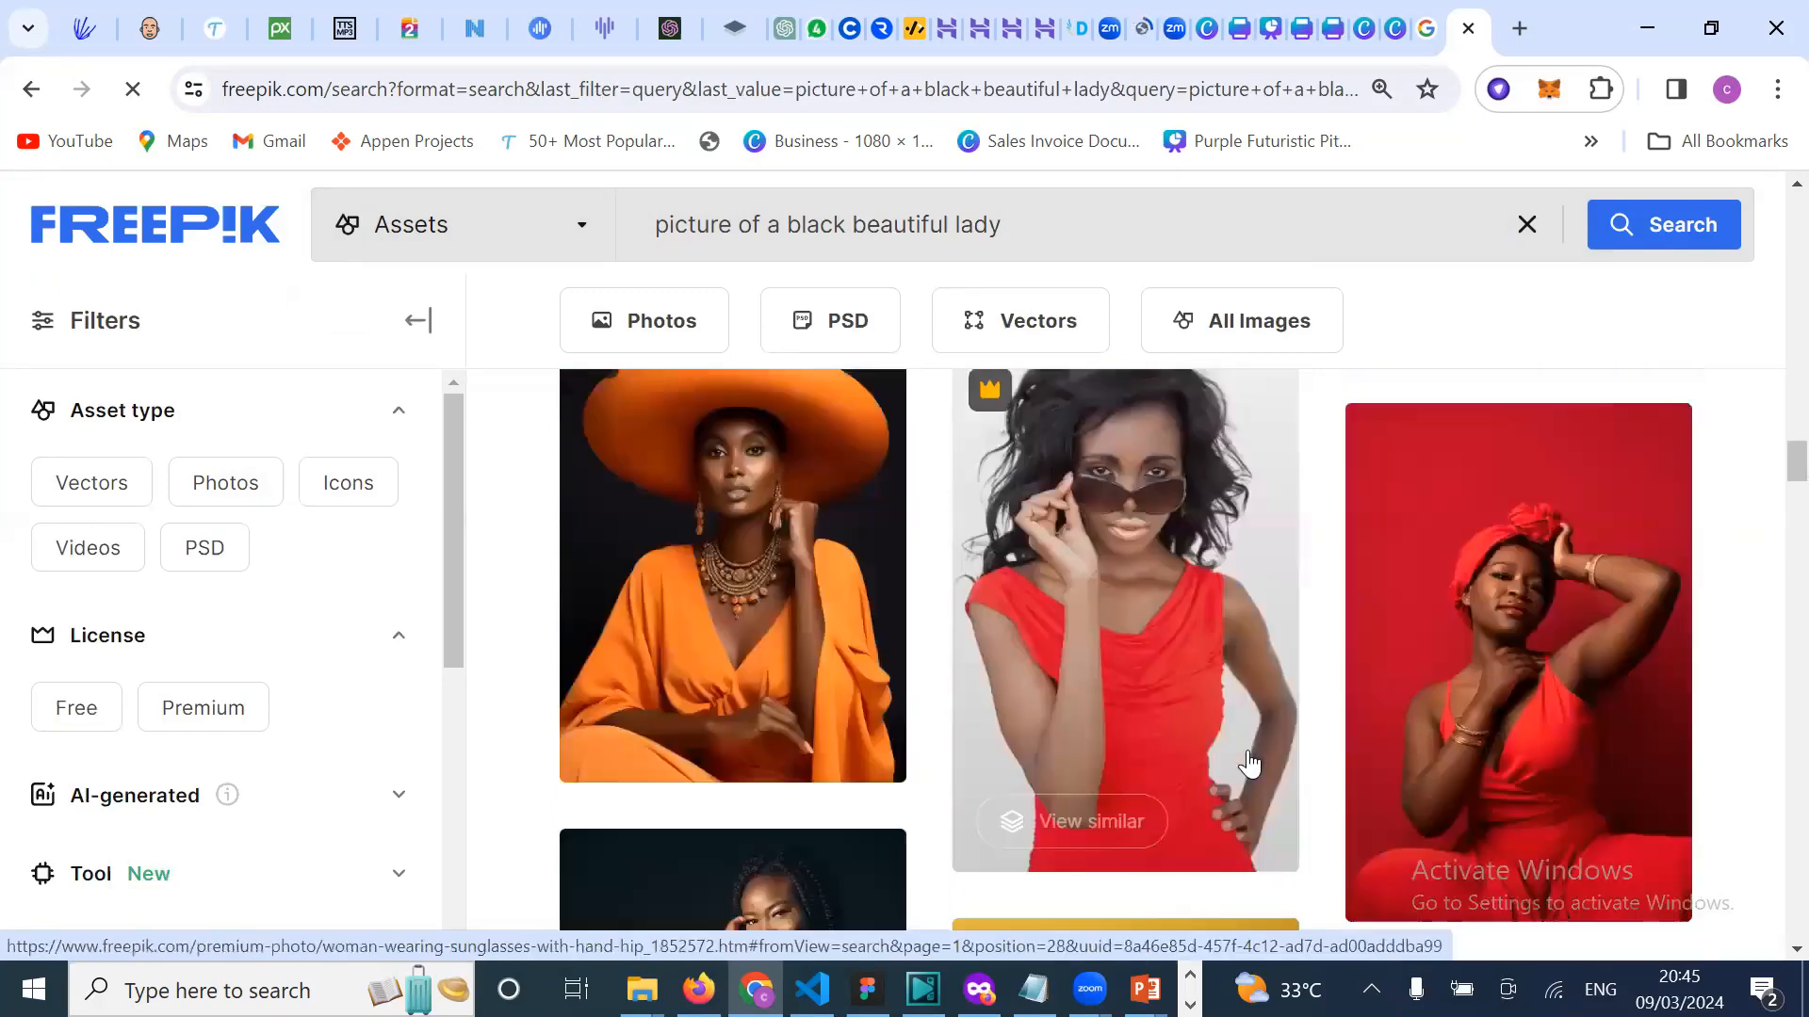
scroll(1250, 764, down, 3)
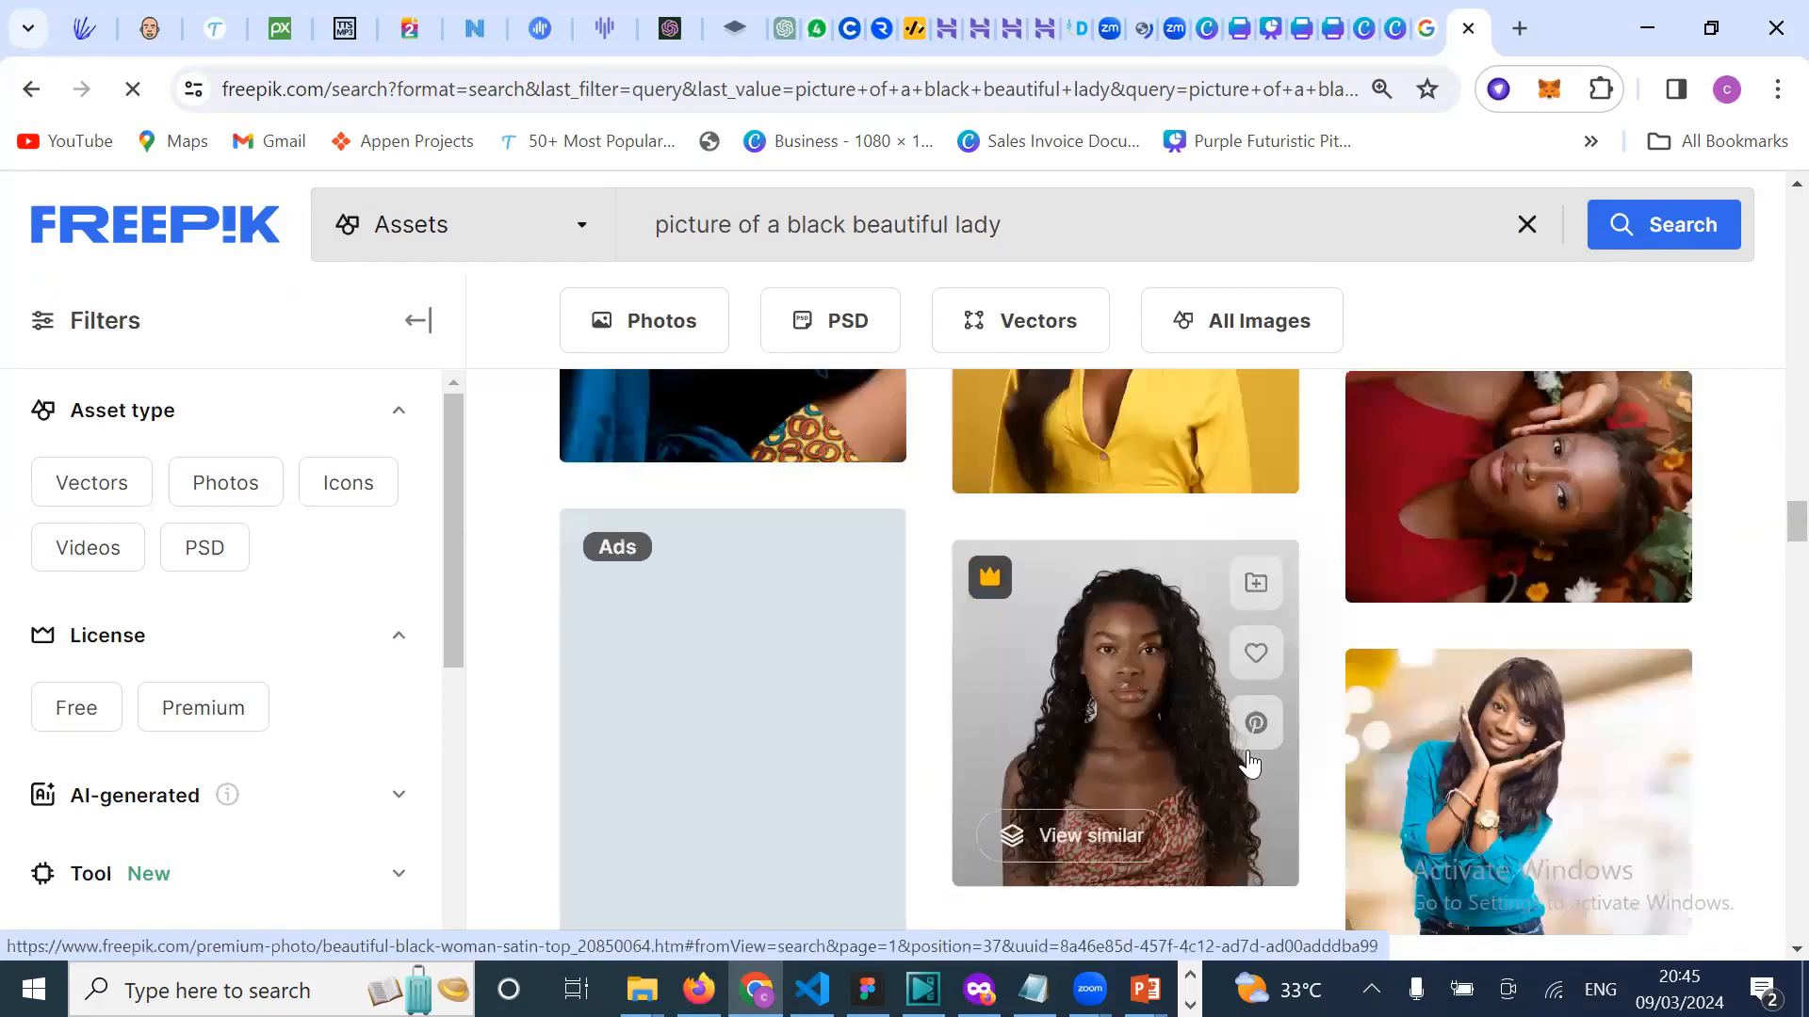
scroll(1251, 767, up, 6)
scroll(1087, 222, up, 1)
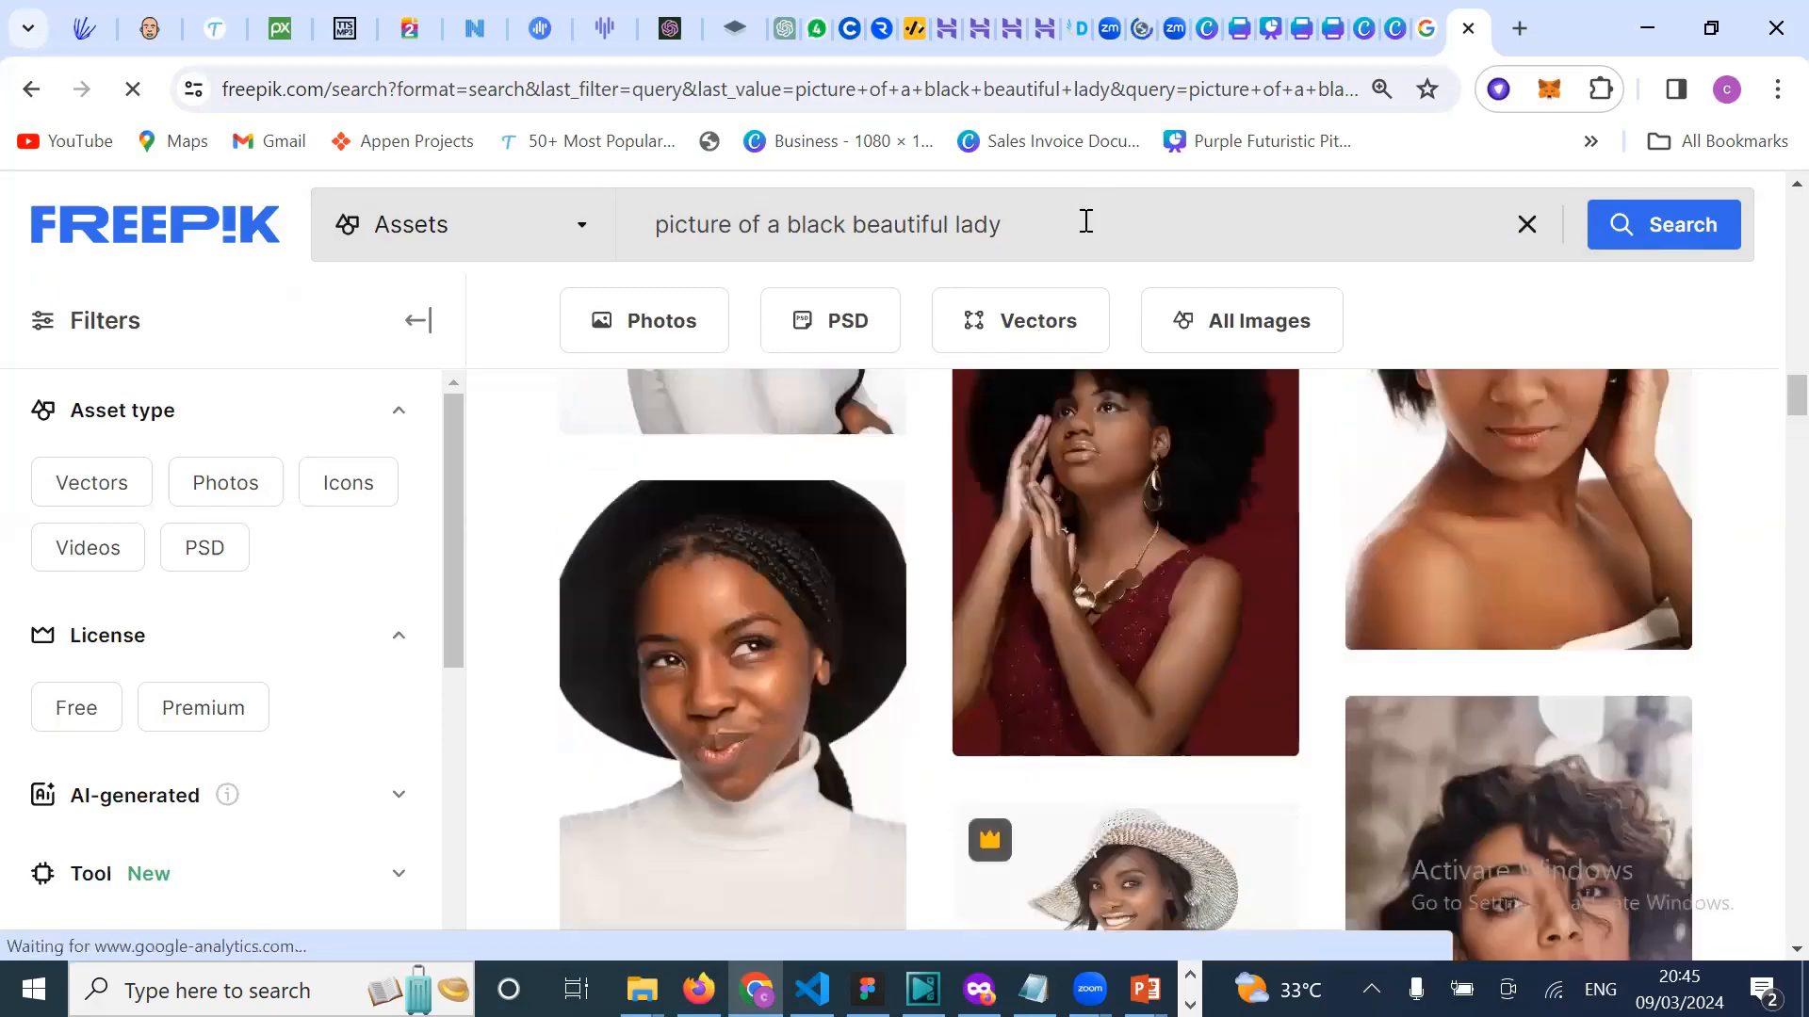
Step: Add 'cooperate' to the search, fixing the 'coperate' misspelling, and run the updated query
click(1086, 222)
text(coperate)
scroll(1139, 543, up, 2)
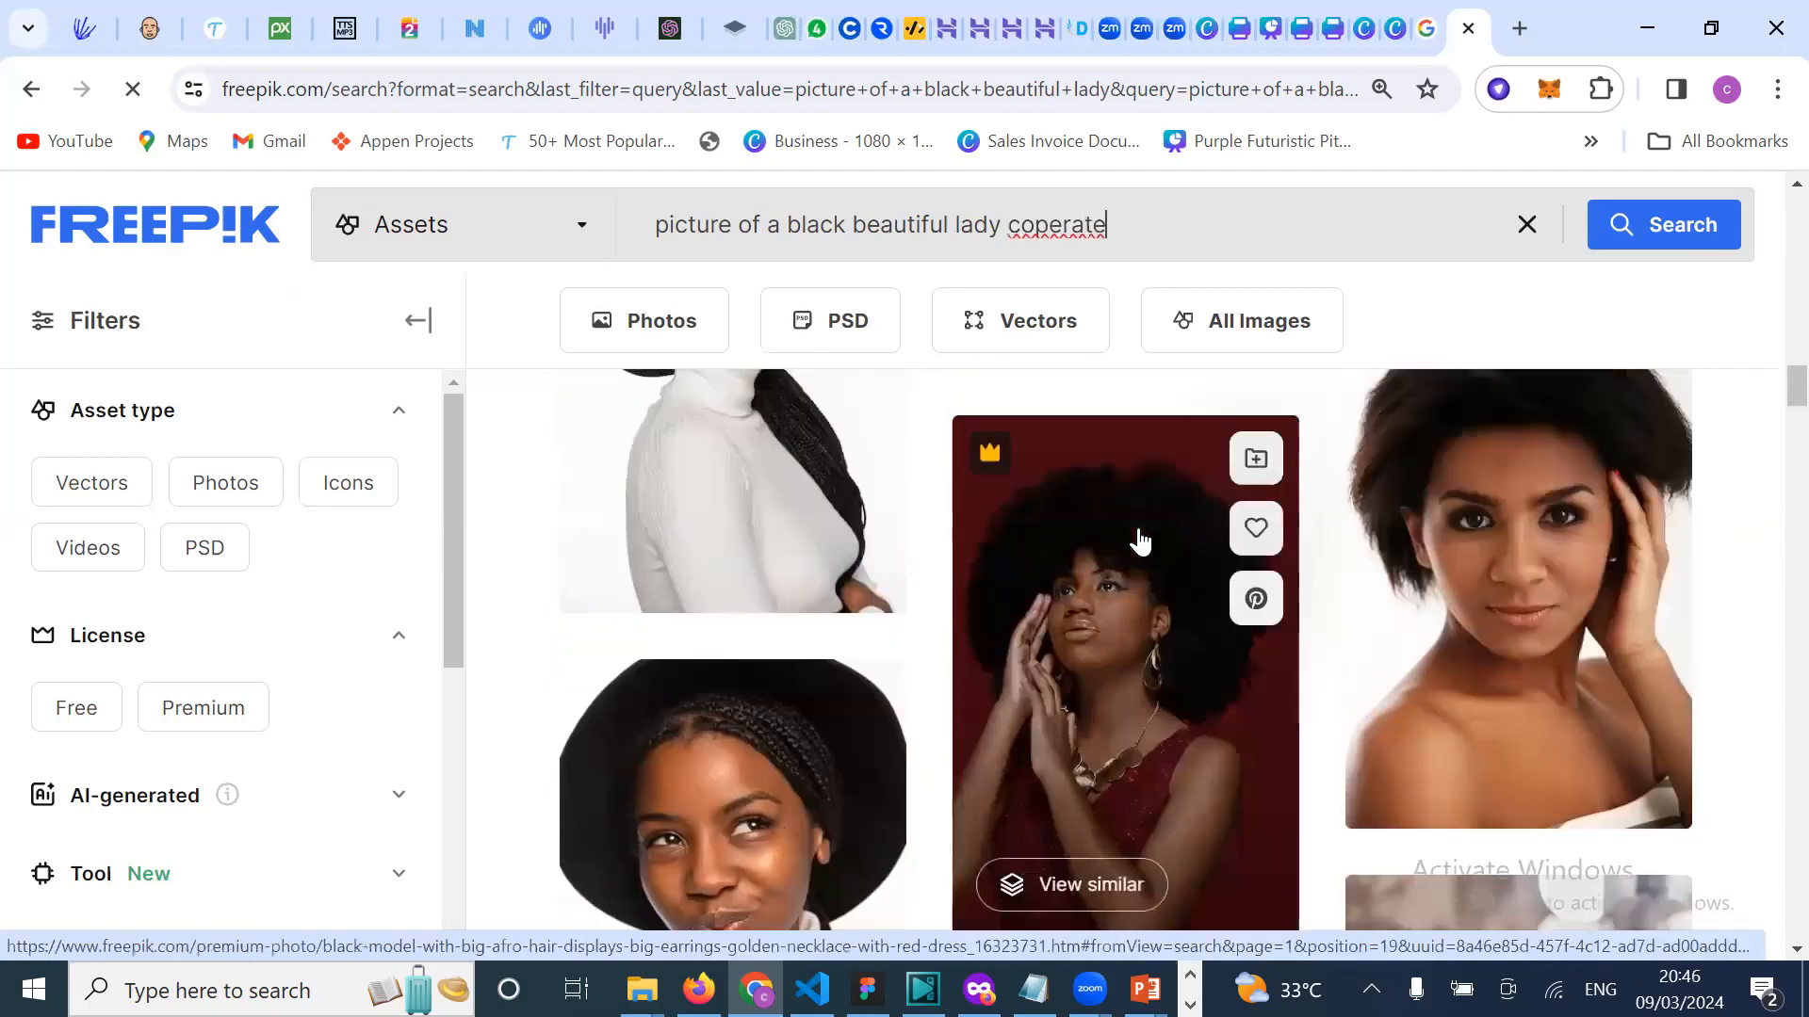
right_click(1070, 243)
click(1174, 274)
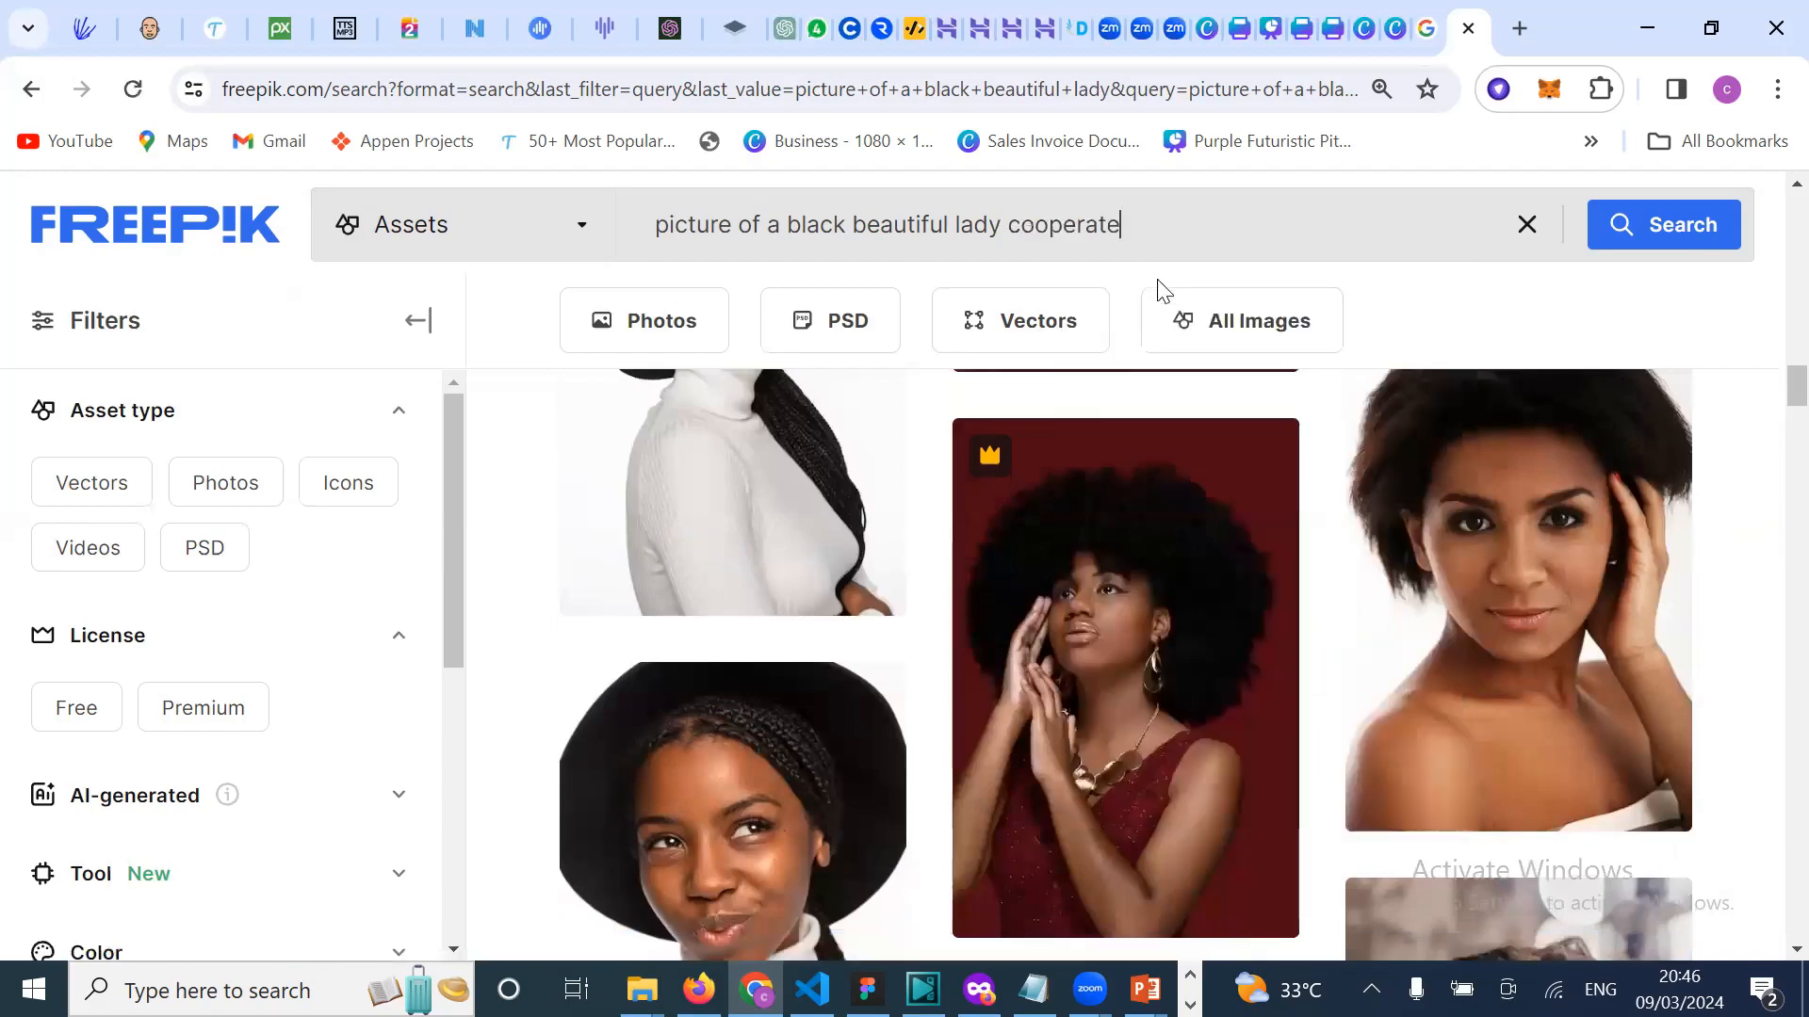
key(Return)
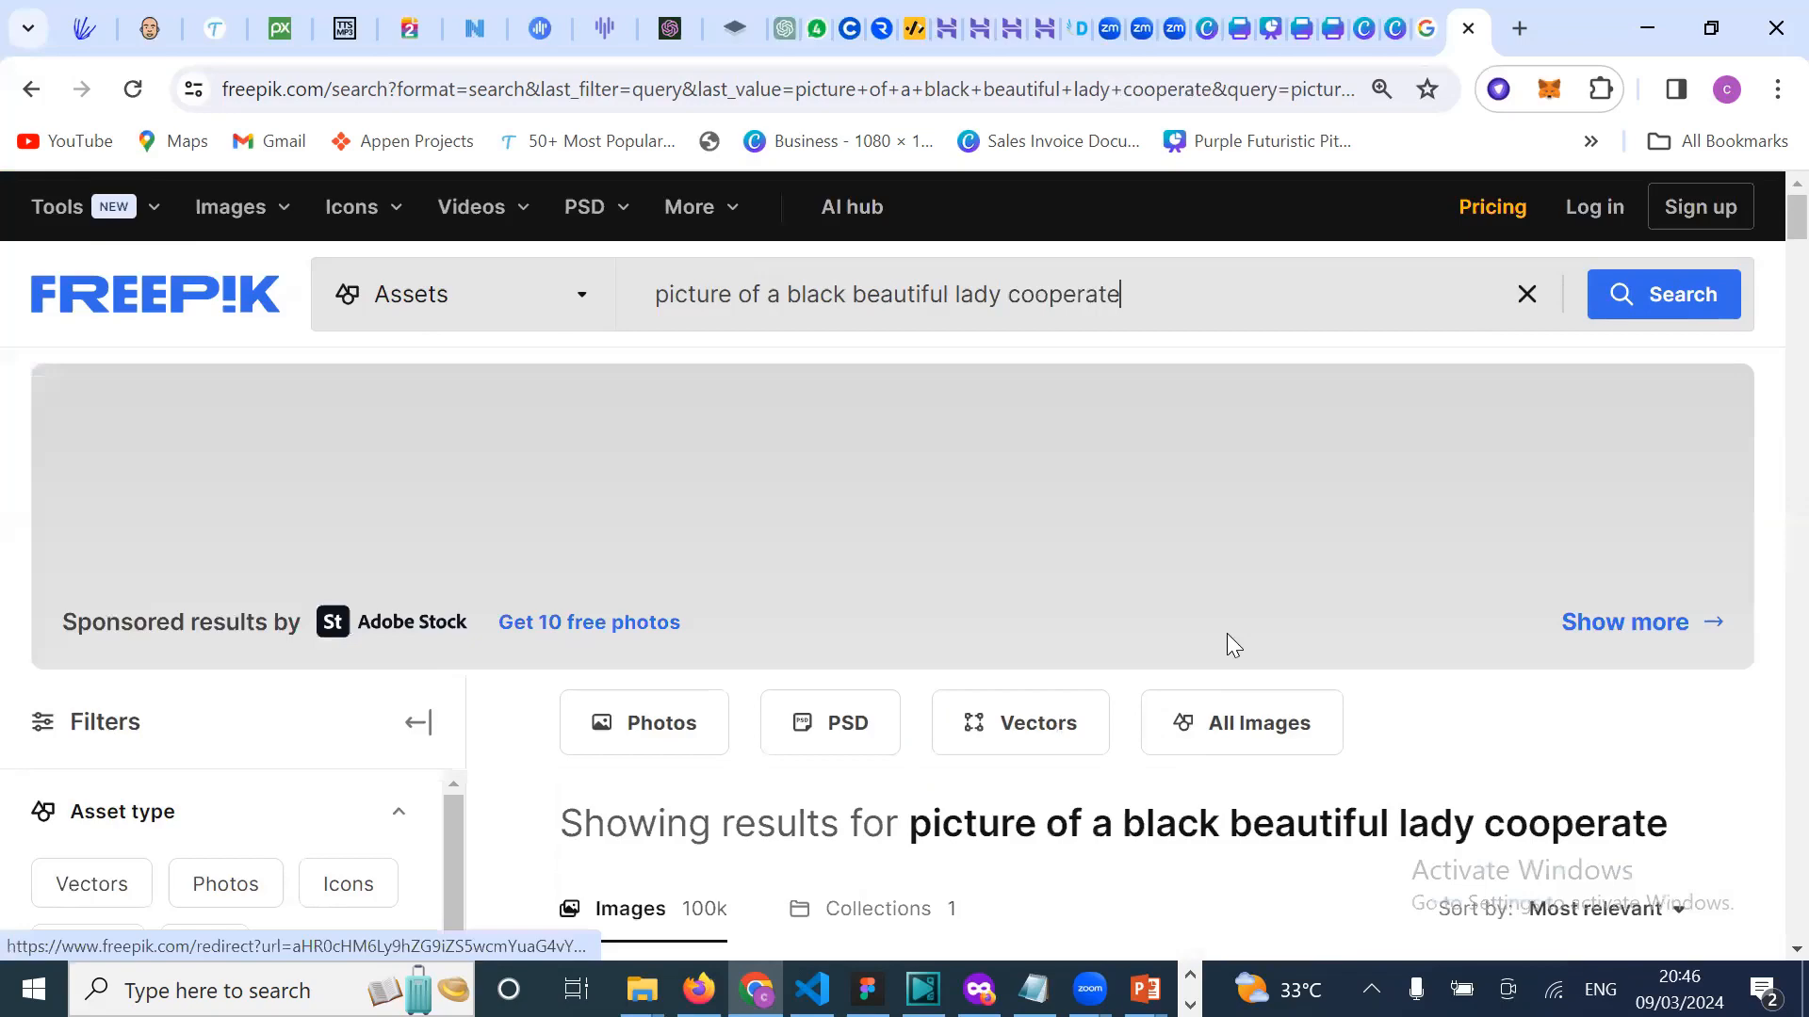
scroll(1227, 646, down, 2)
scroll(1227, 641, down, 2)
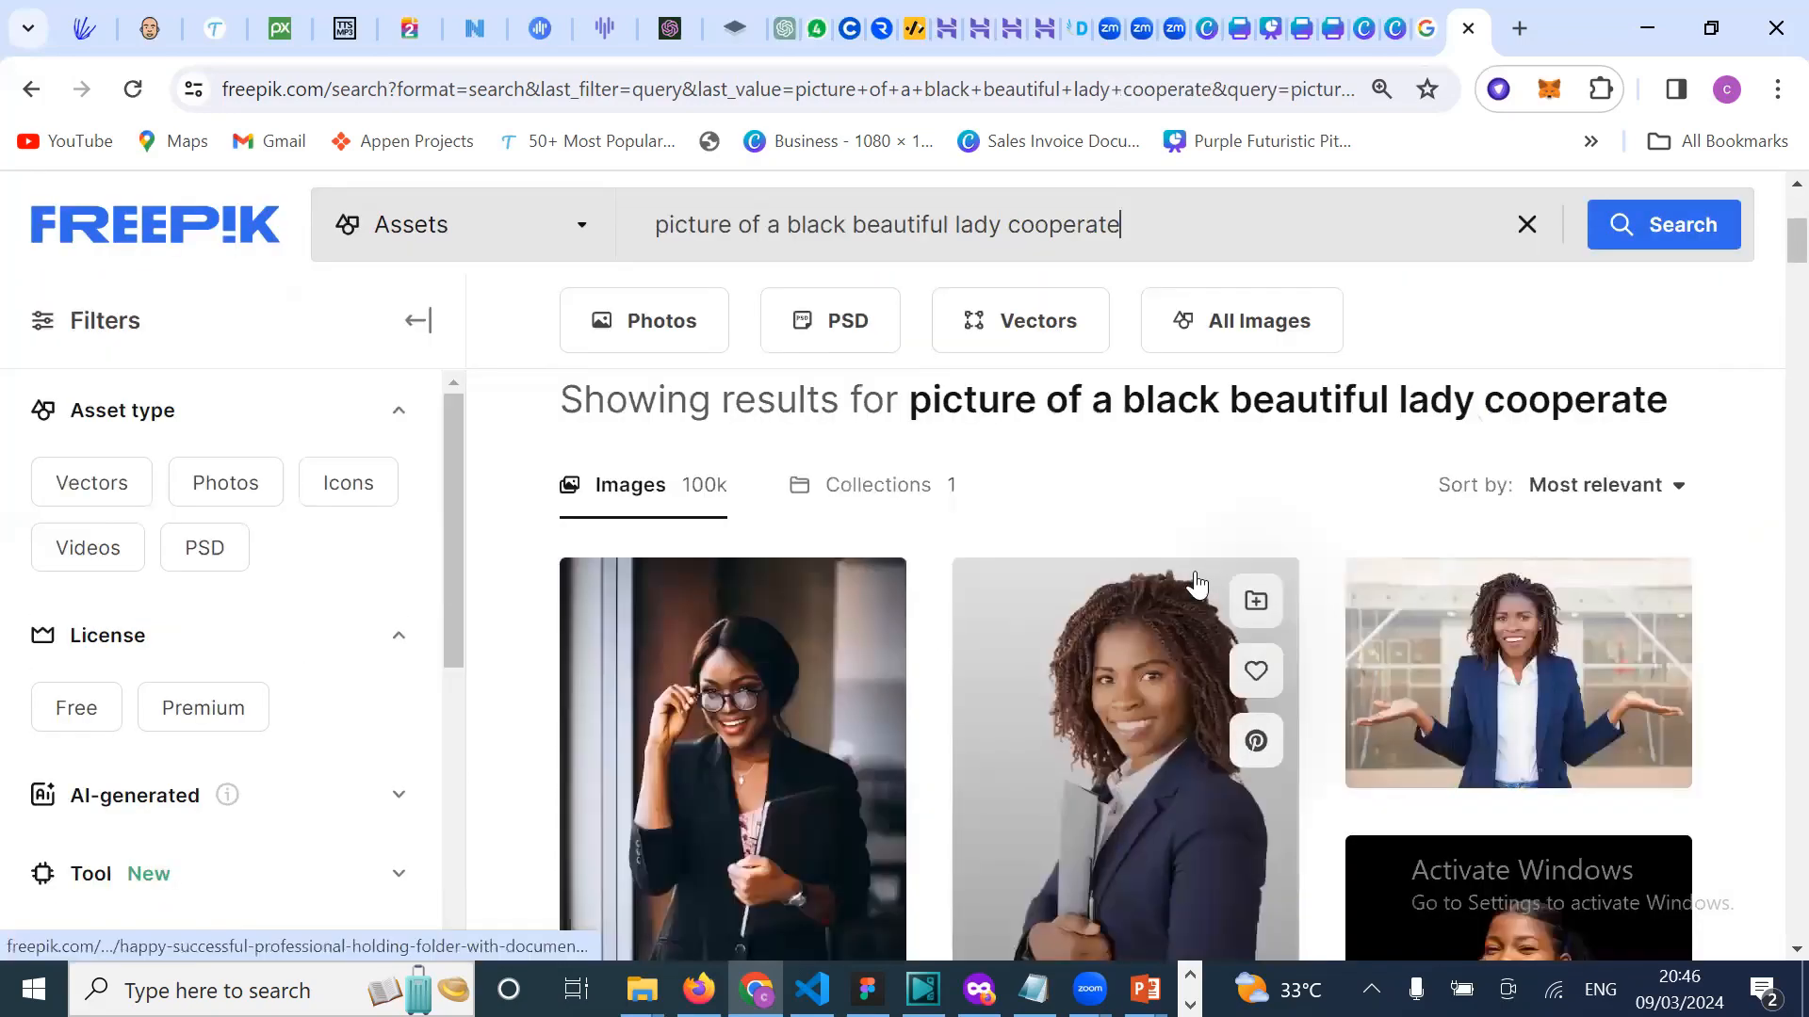
scroll(1221, 650, down, 2)
scroll(1221, 654, down, 1)
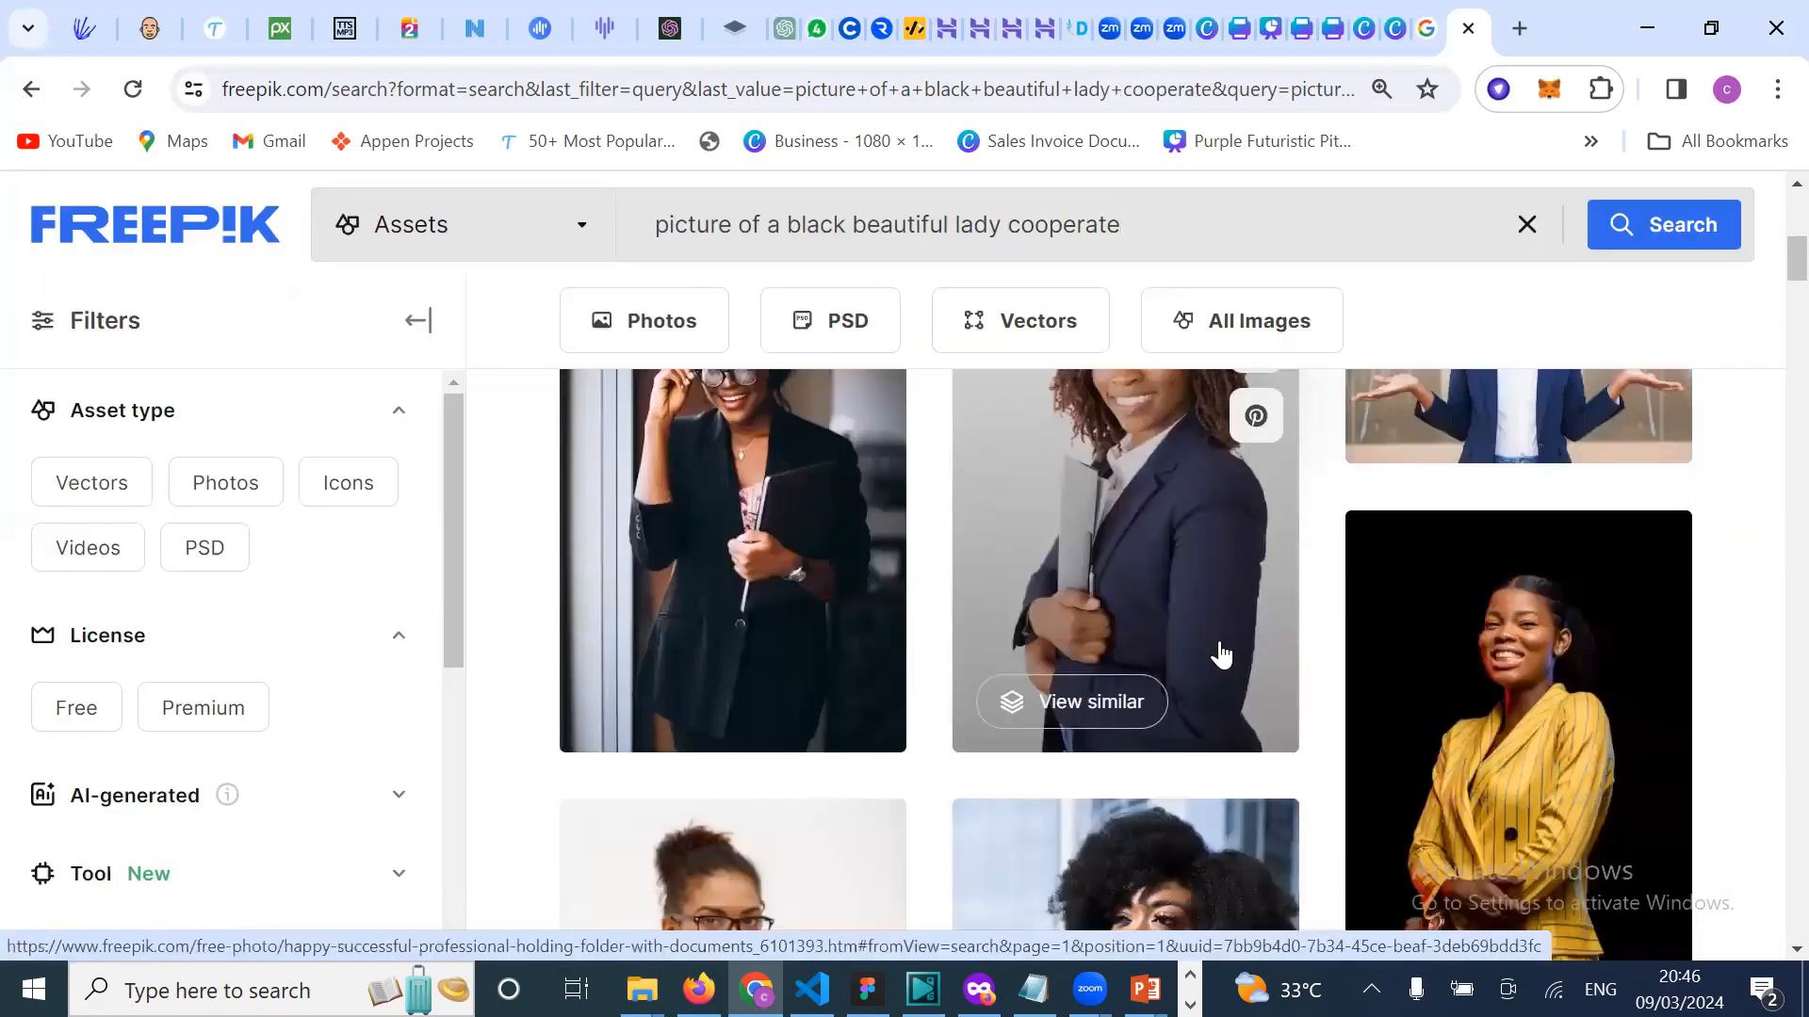
scroll(1224, 647, down, 5)
scroll(1192, 796, down, 2)
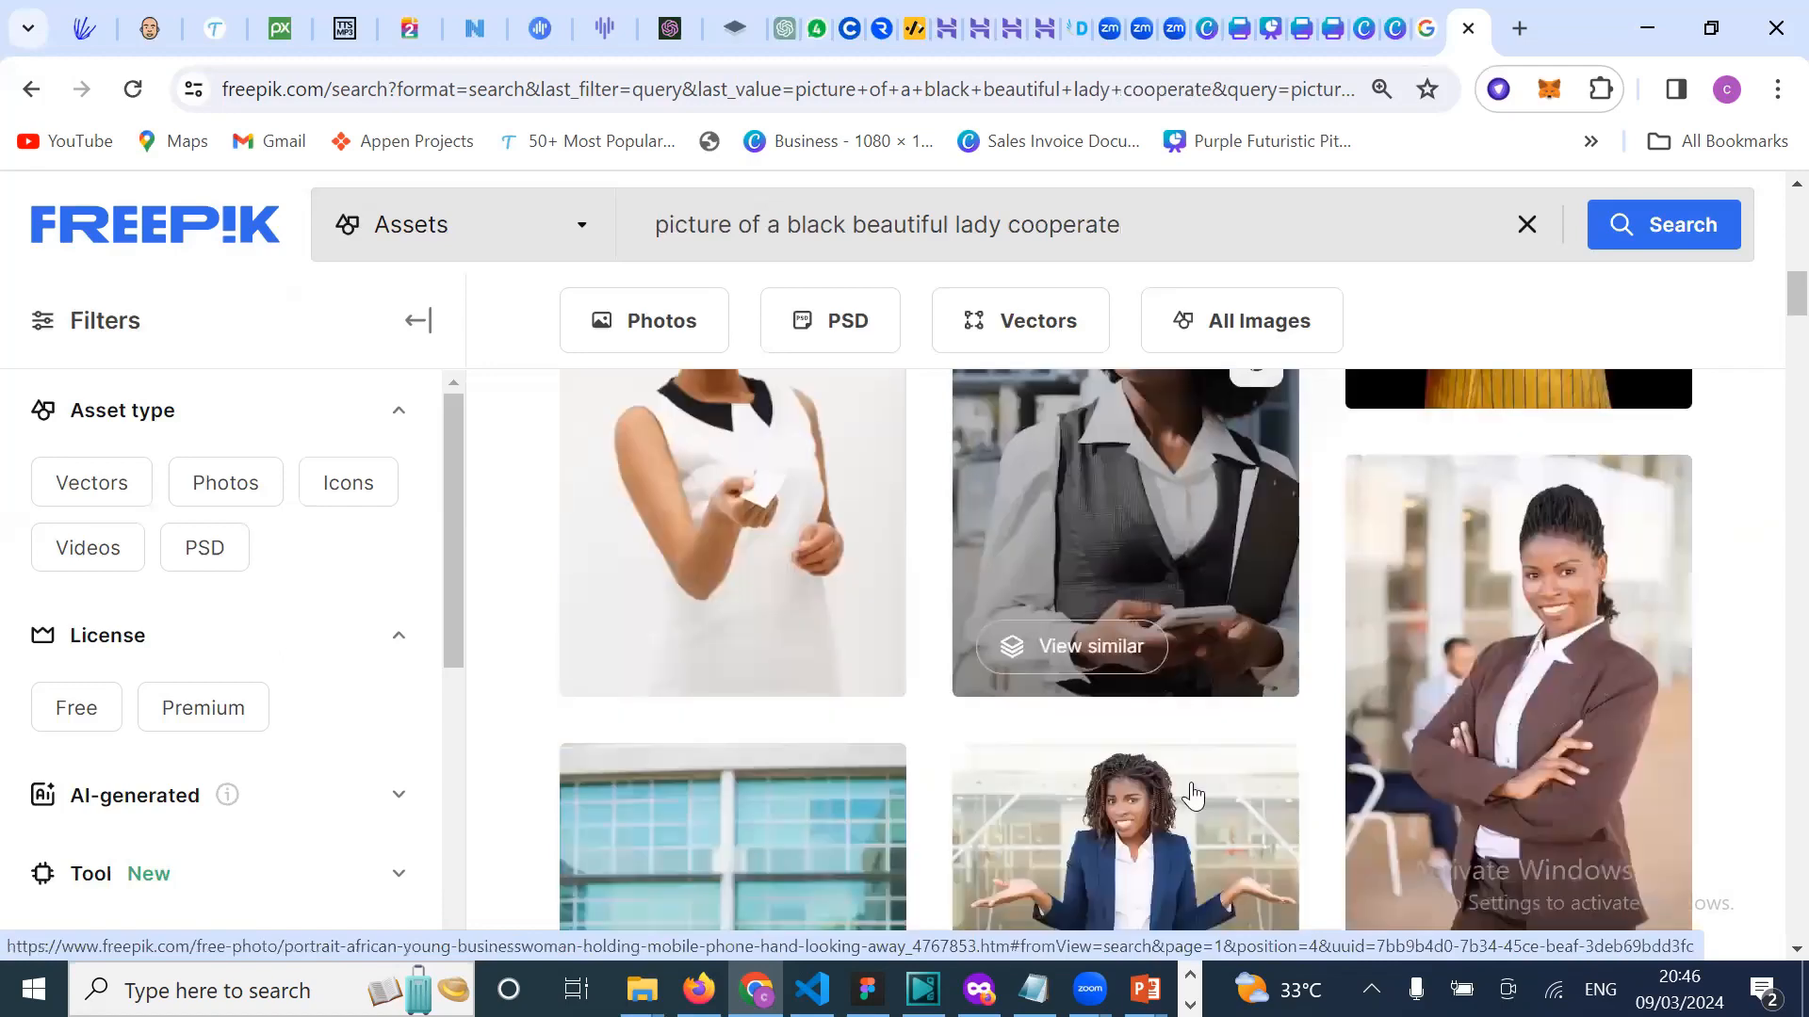
scroll(1192, 796, down, 1)
scroll(1198, 822, down, 1)
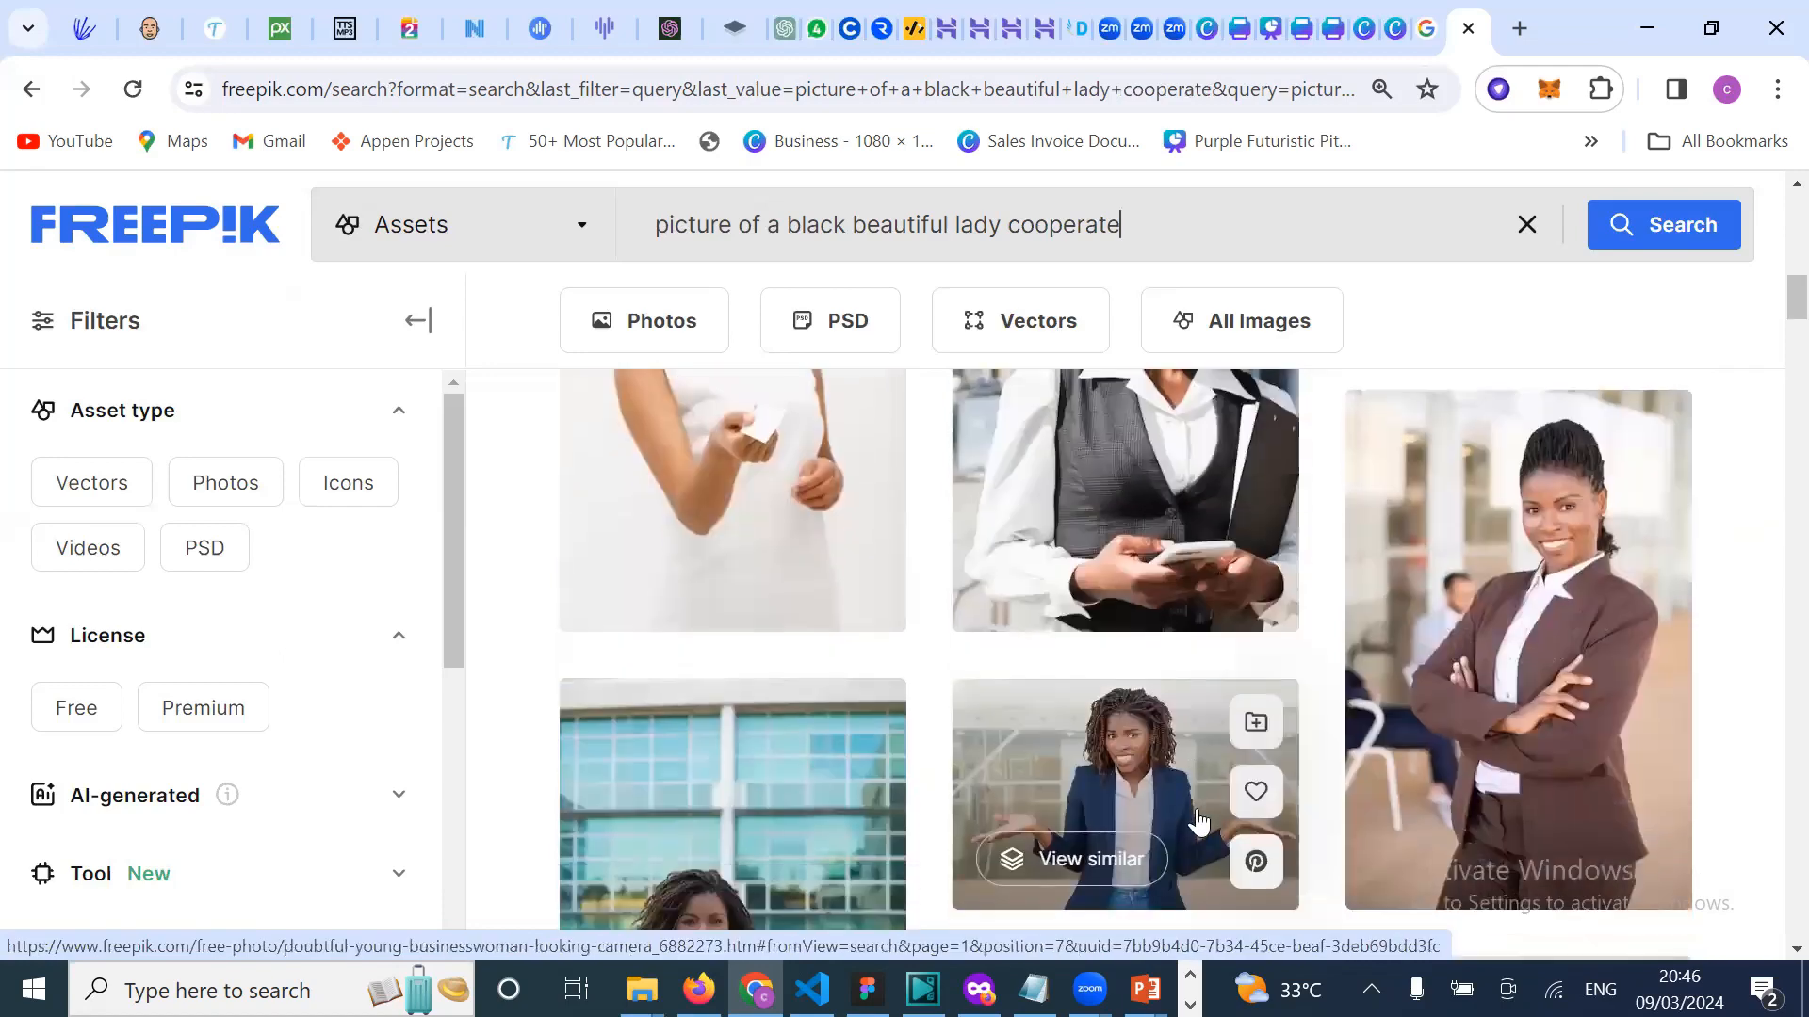
scroll(1198, 821, down, 2)
scroll(1198, 821, down, 4)
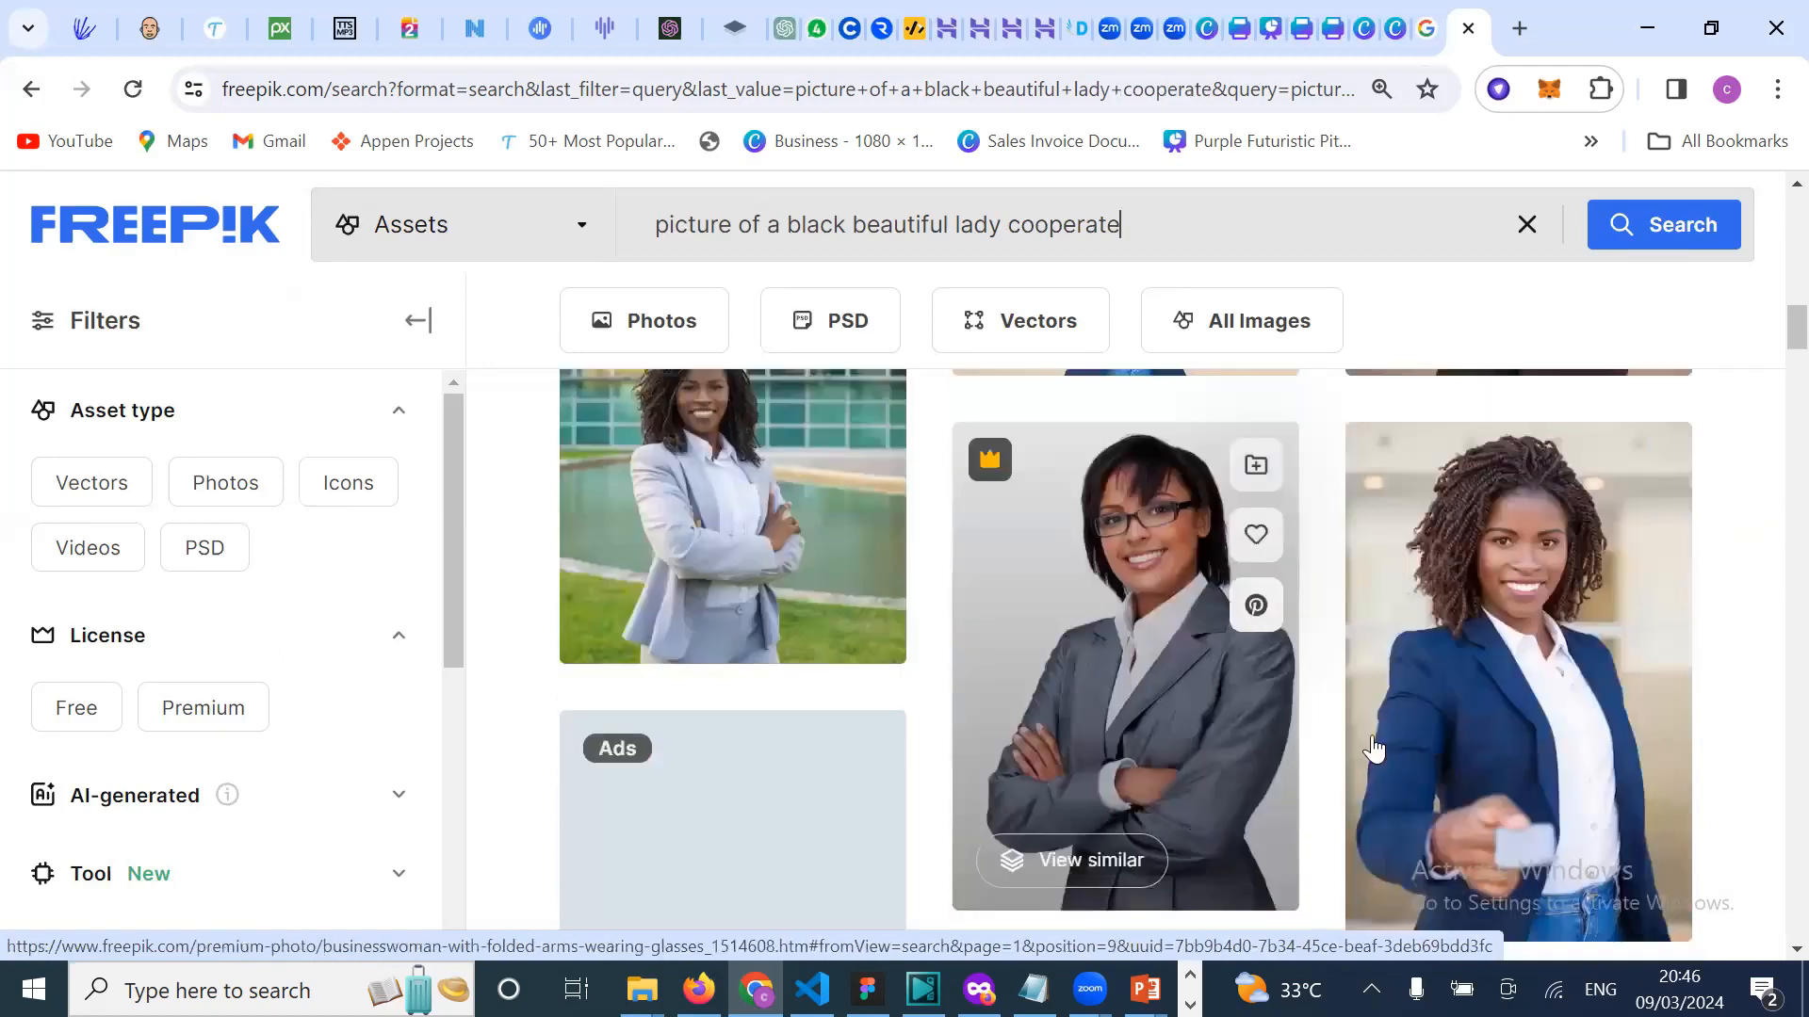
scroll(1293, 868, down, 3)
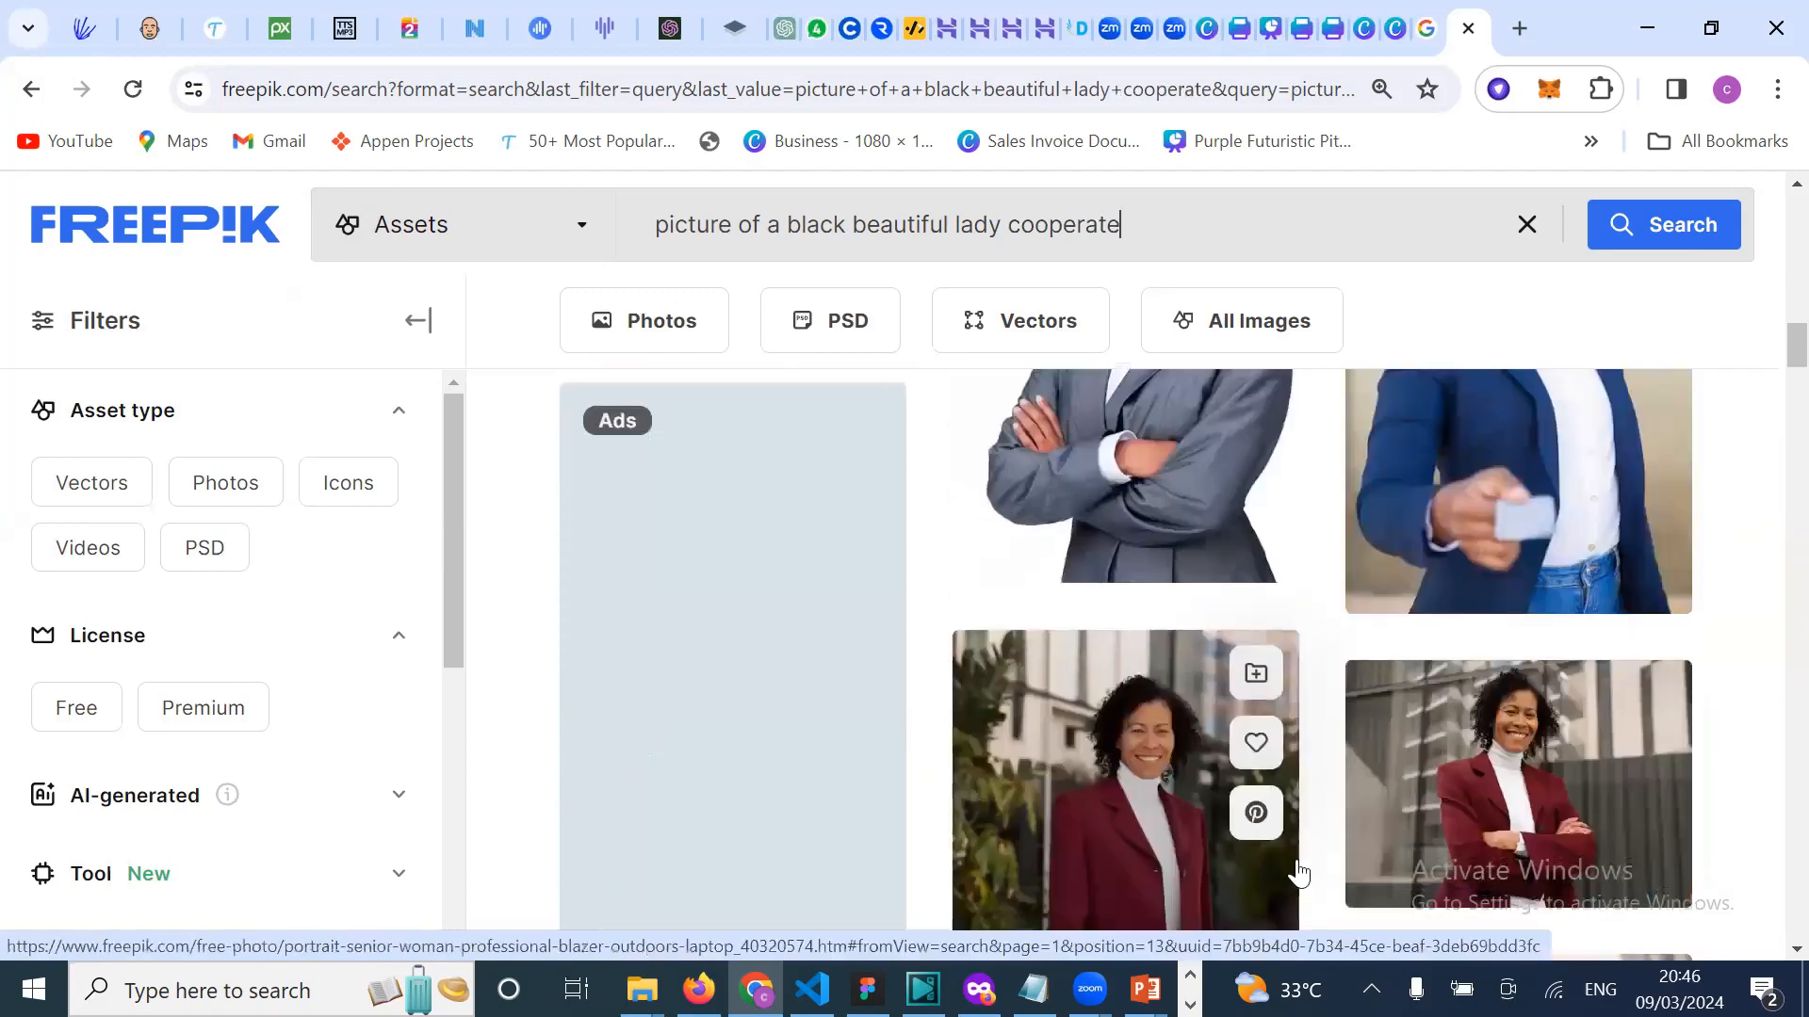
scroll(1298, 871, down, 1)
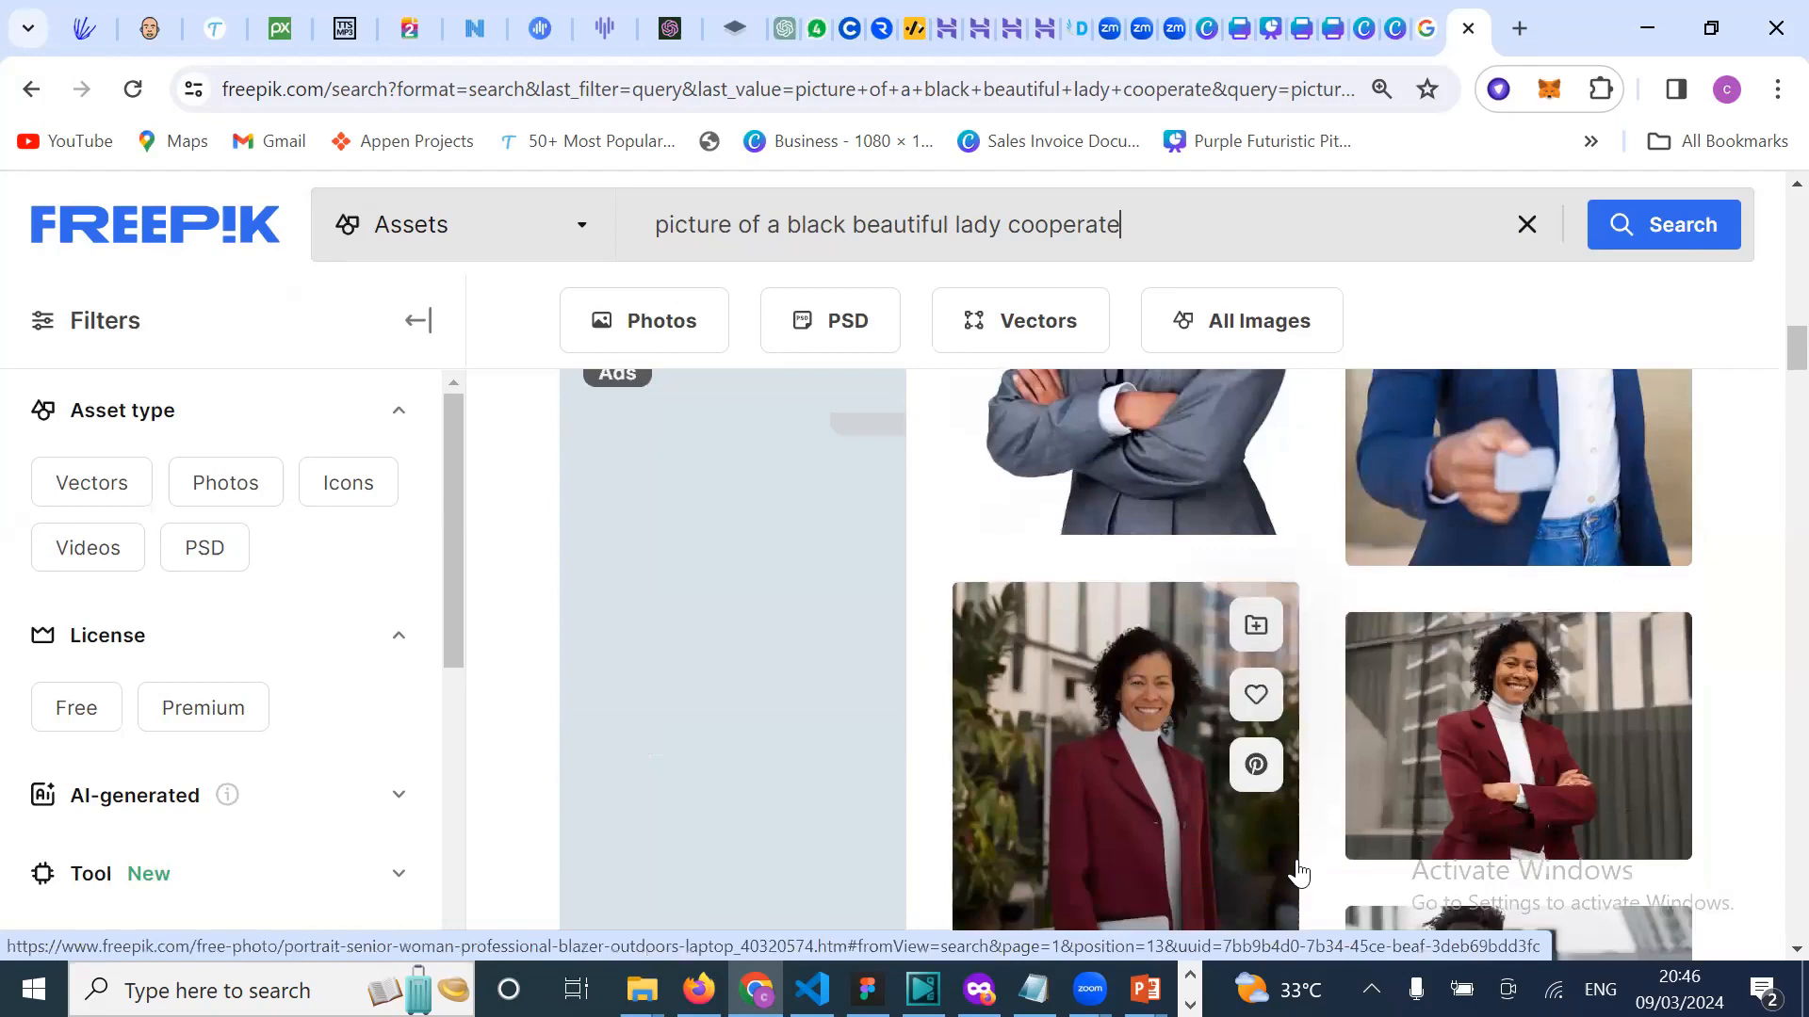
scroll(1299, 871, down, 1)
scroll(1185, 765, down, 3)
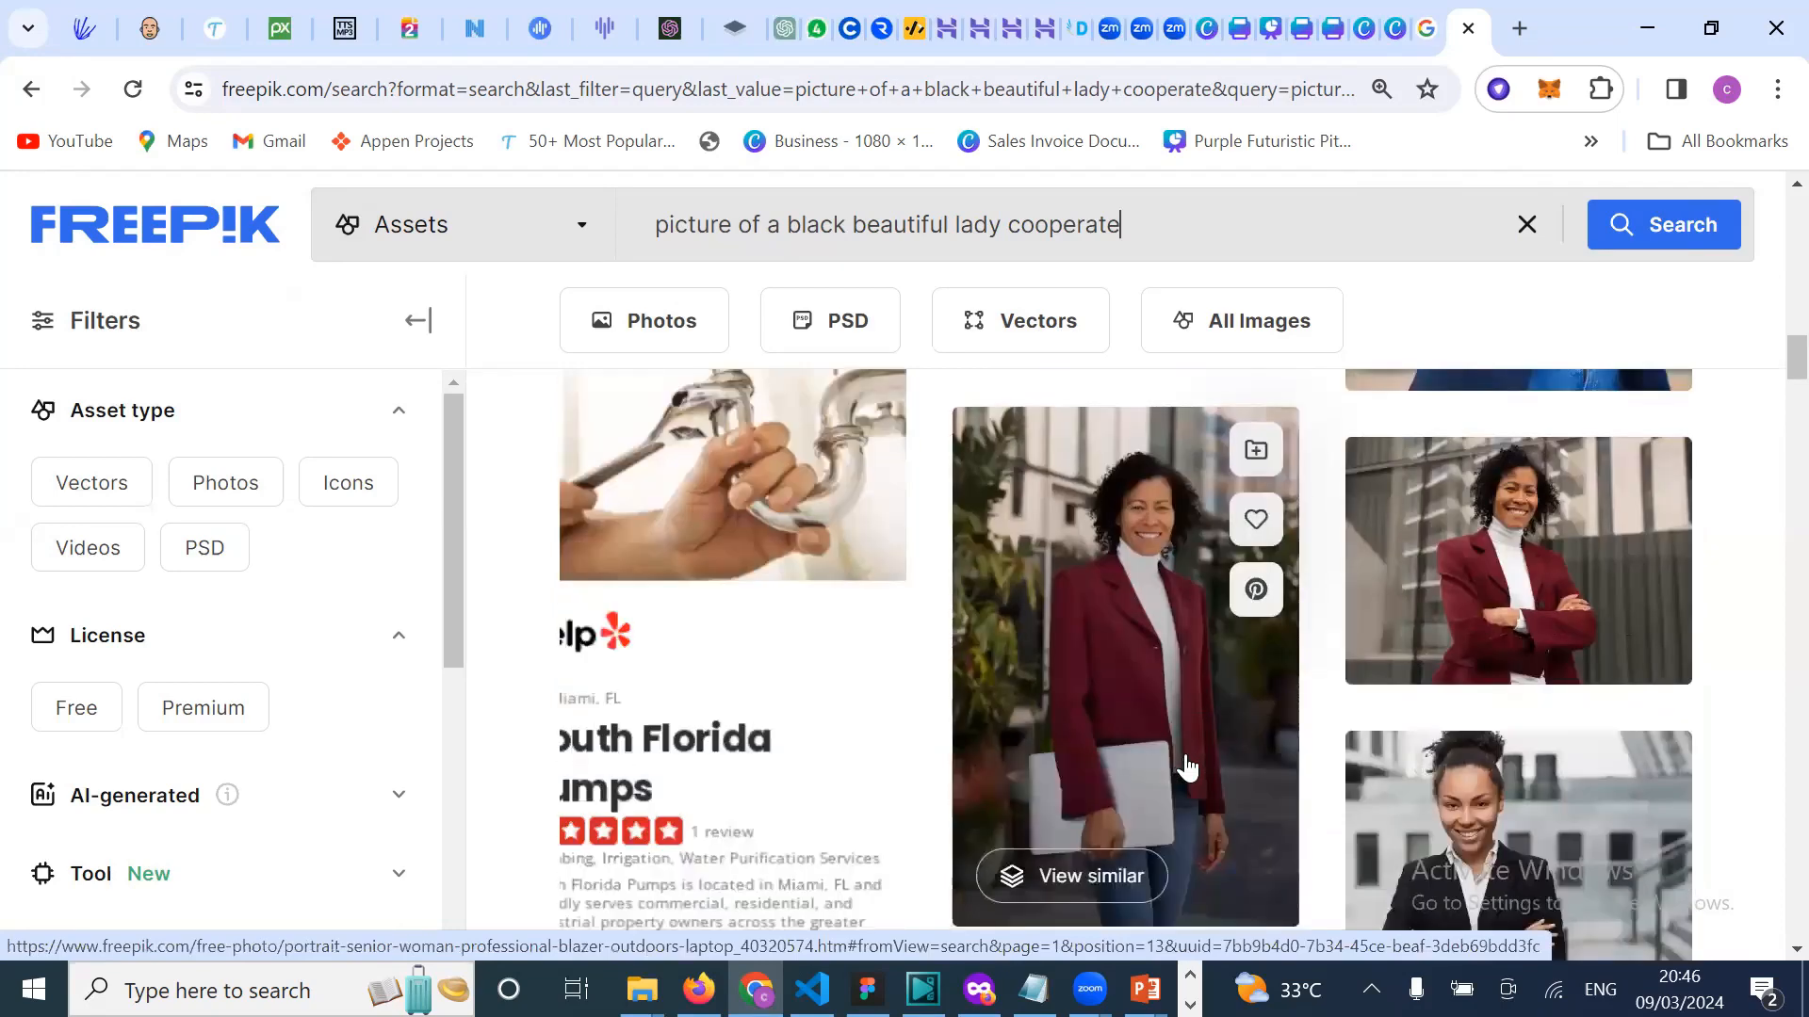
scroll(1236, 726, up, 1)
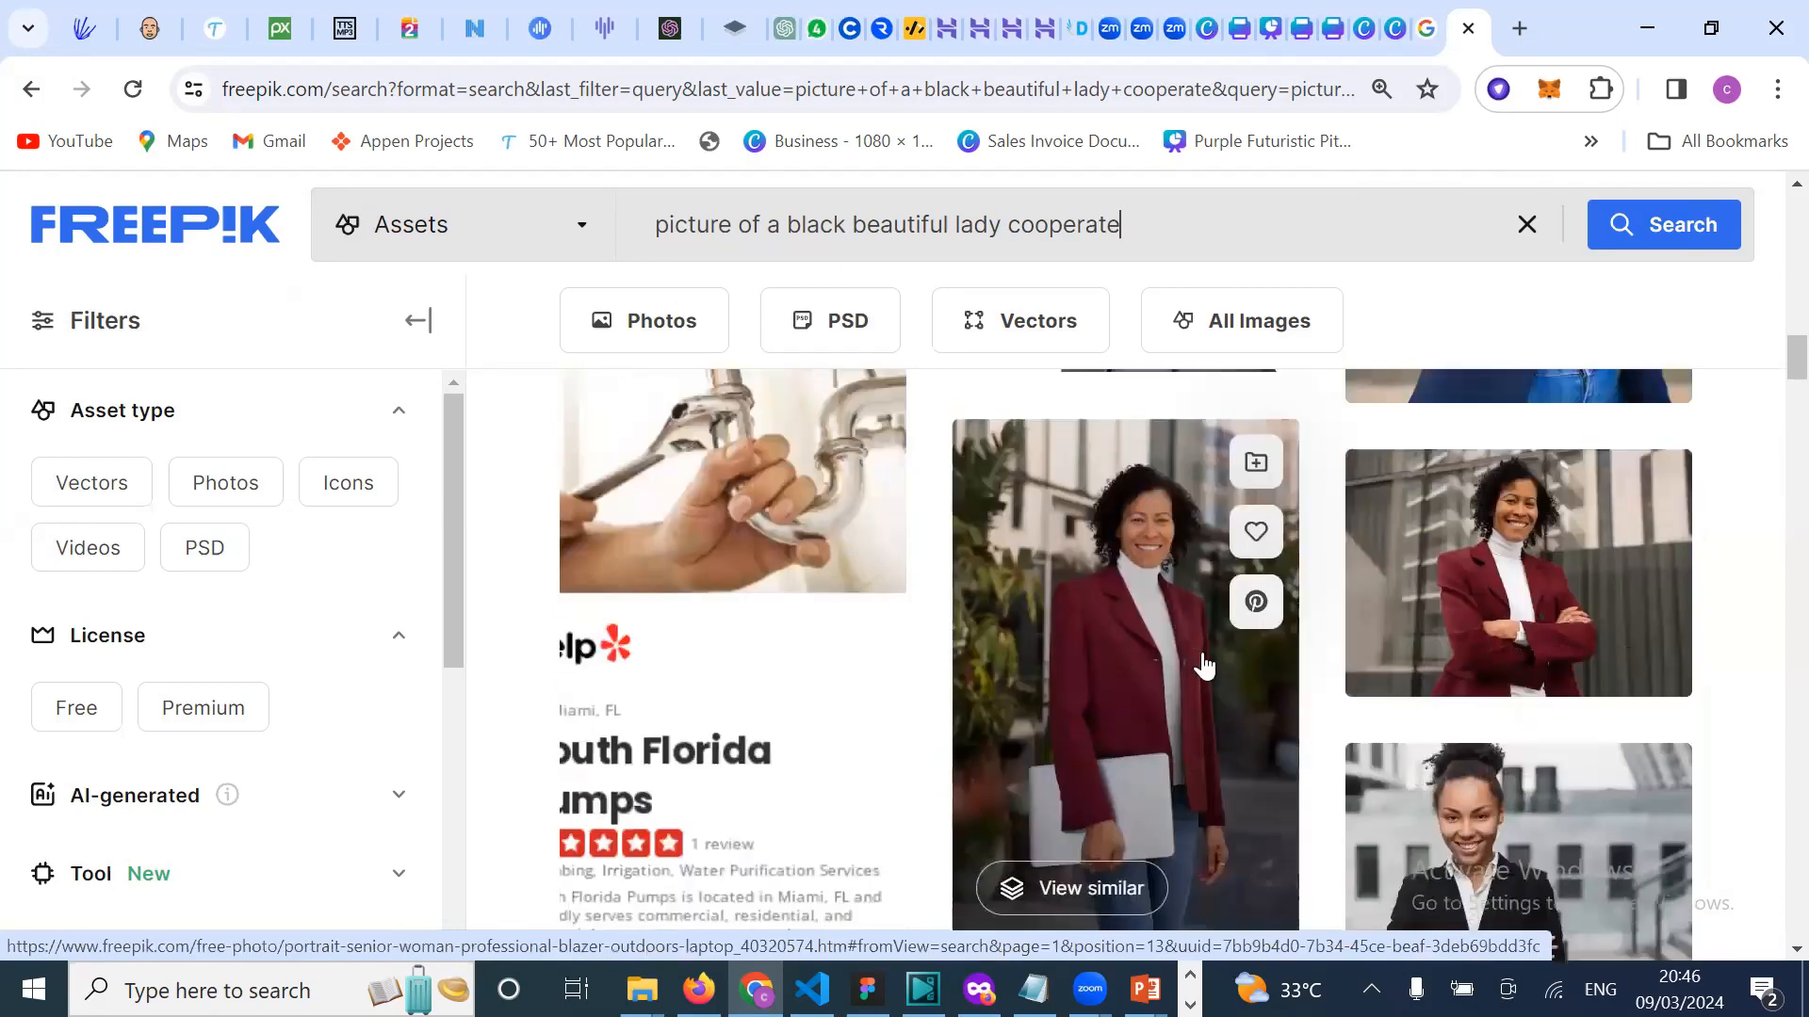
scroll(1184, 820, down, 5)
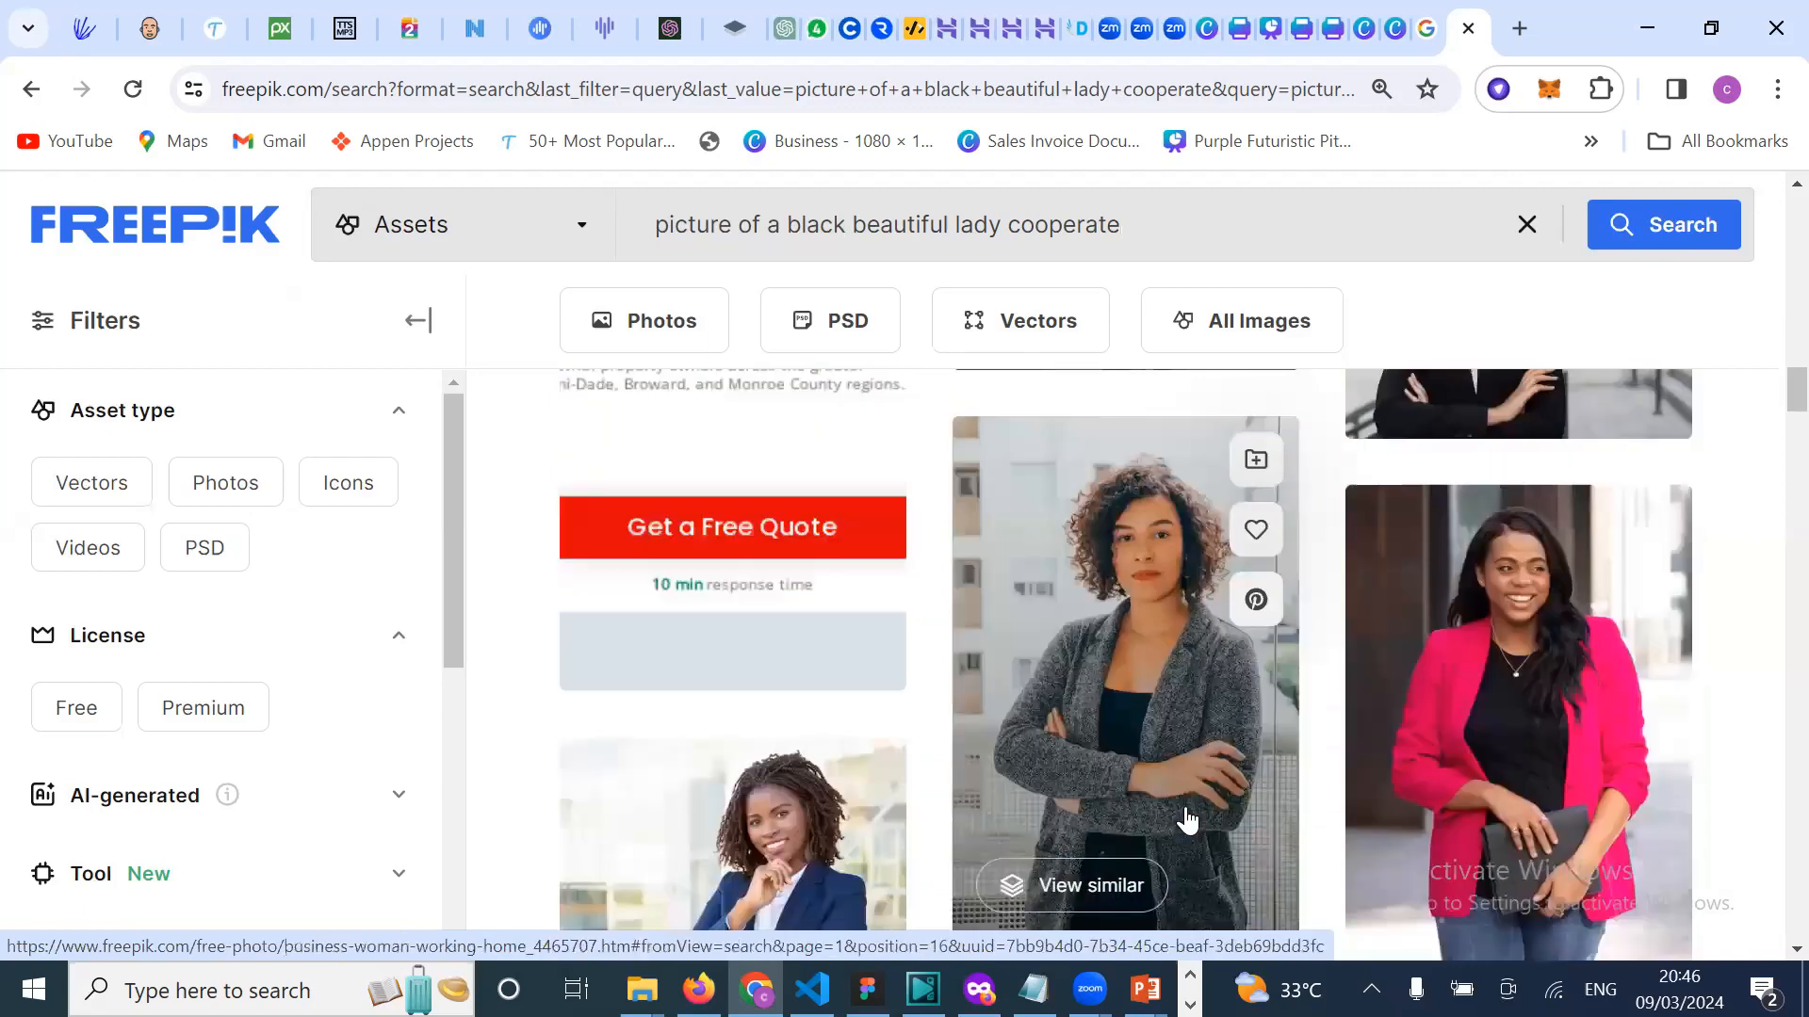
scroll(1164, 757, down, 1)
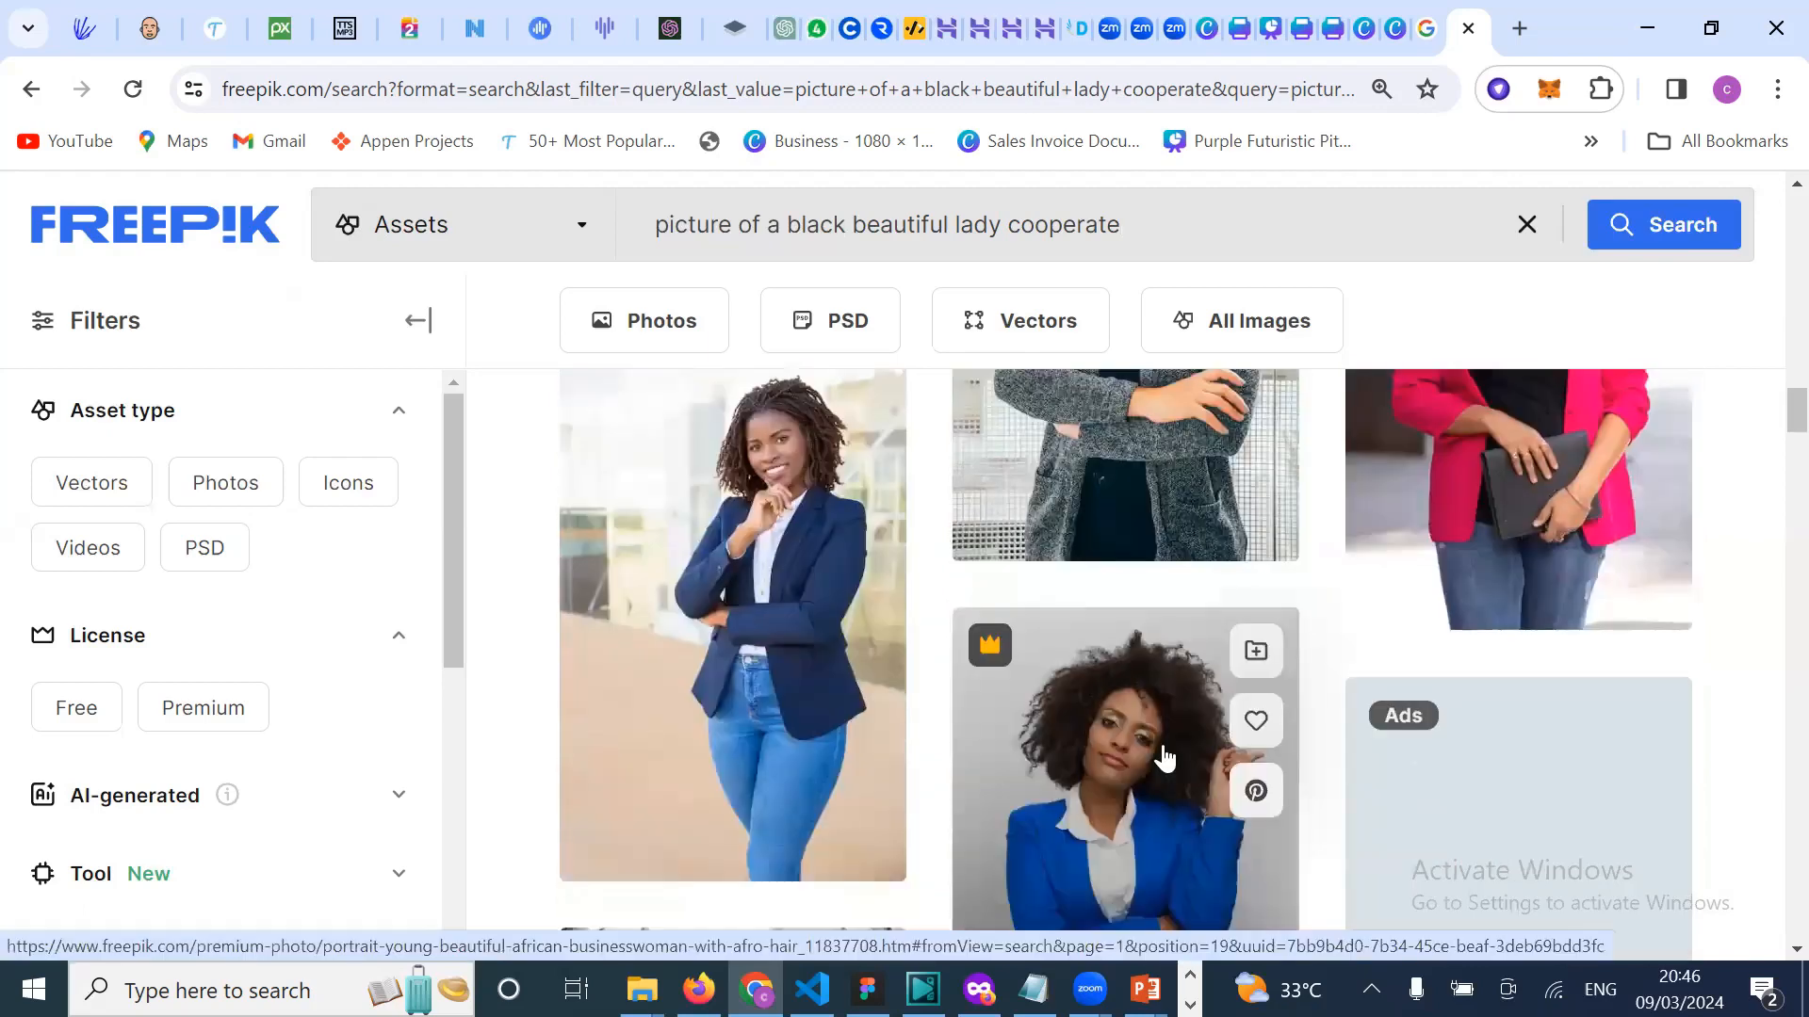
scroll(1165, 756, down, 2)
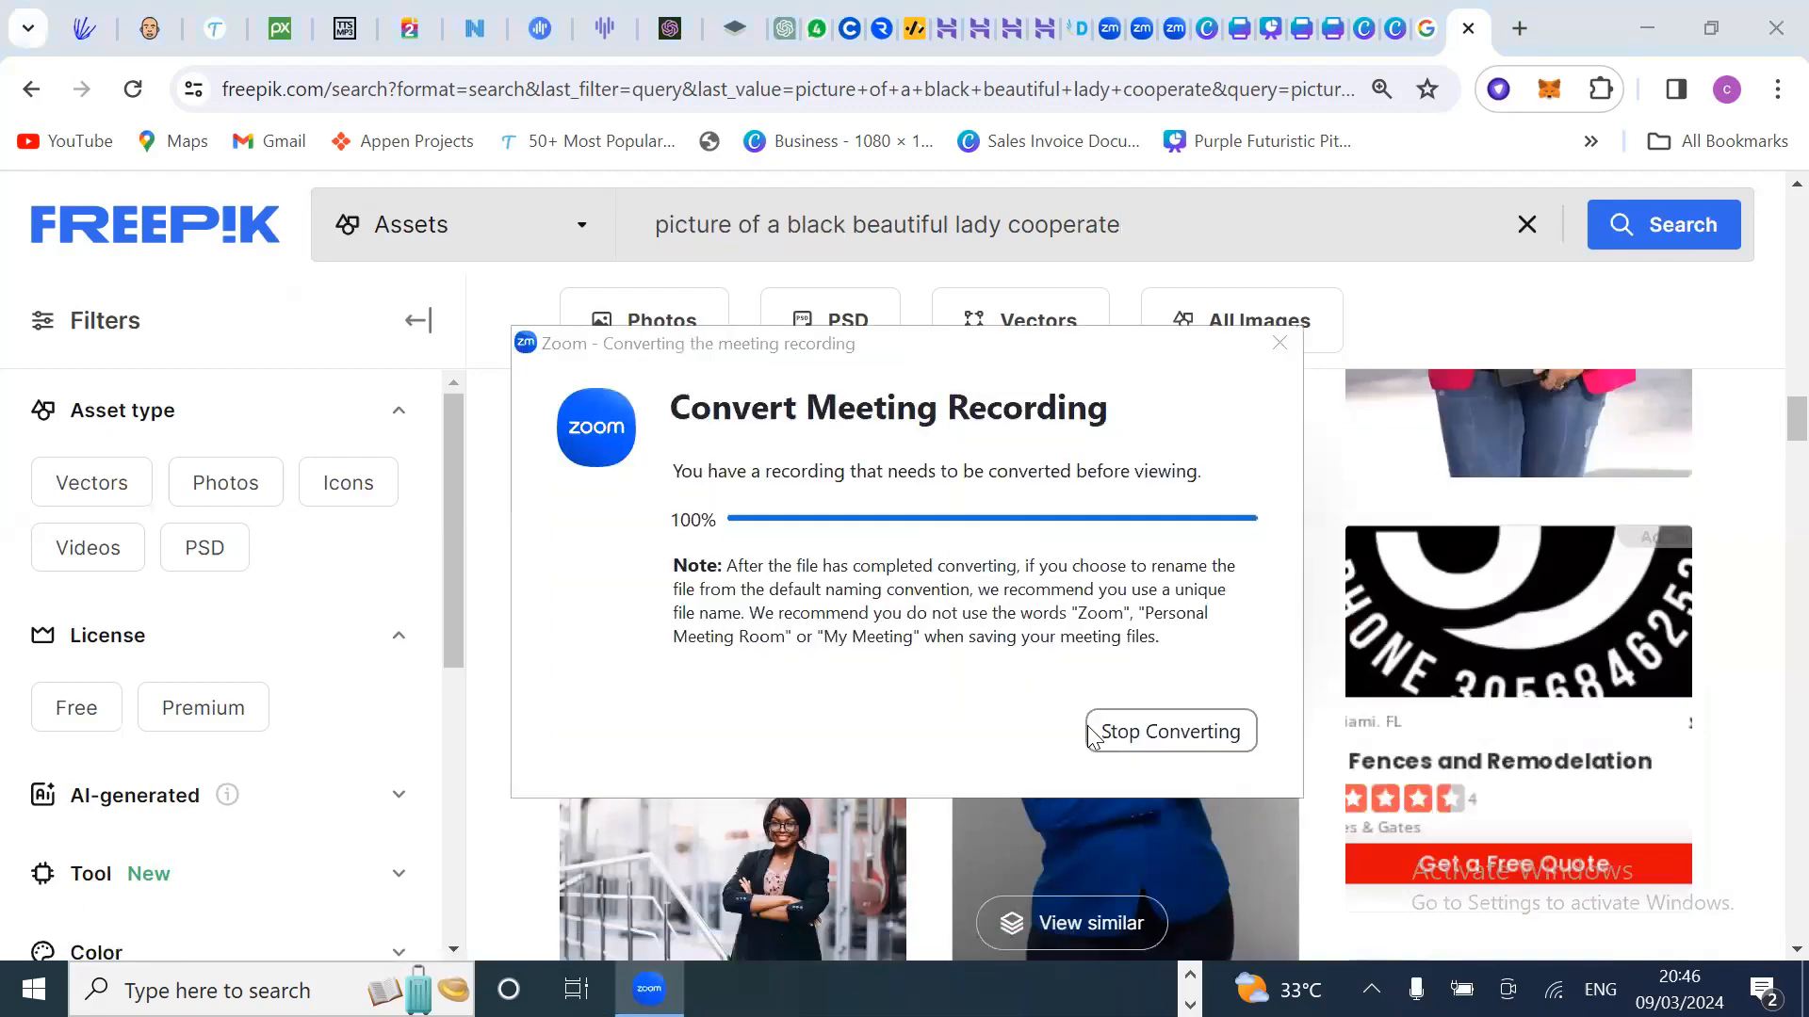
click(943, 664)
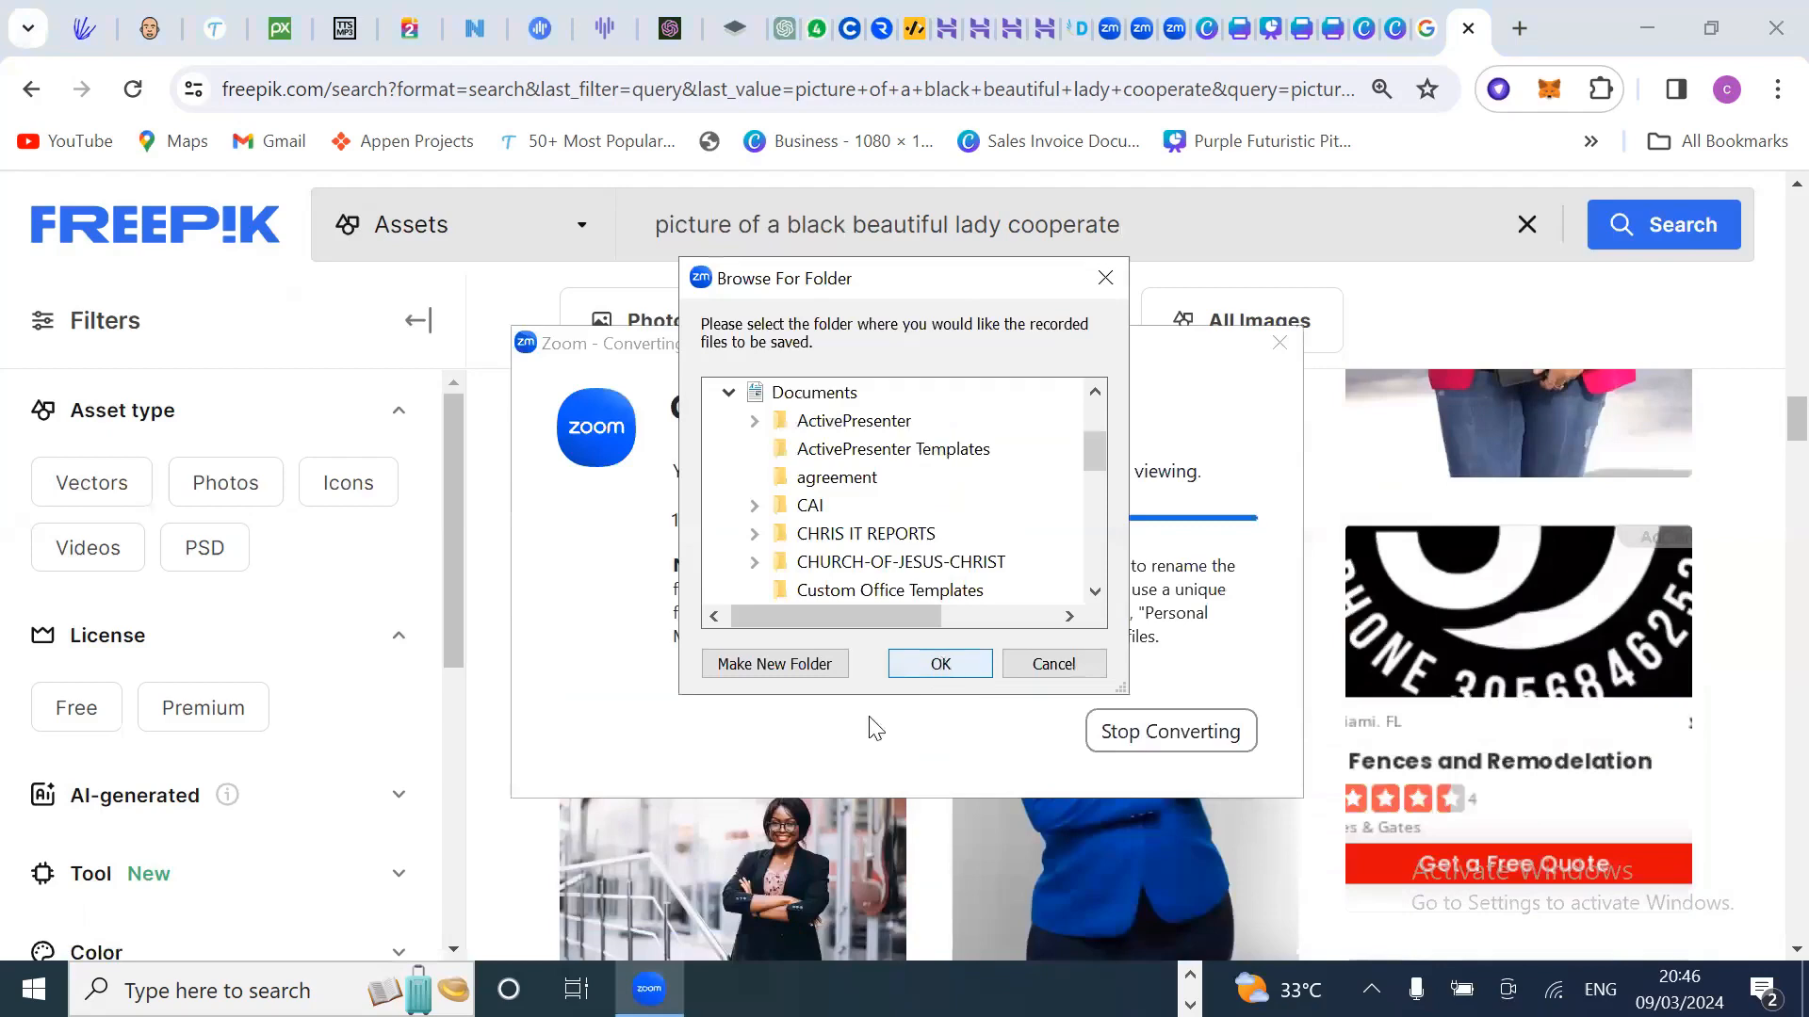
scroll(828, 747, down, 4)
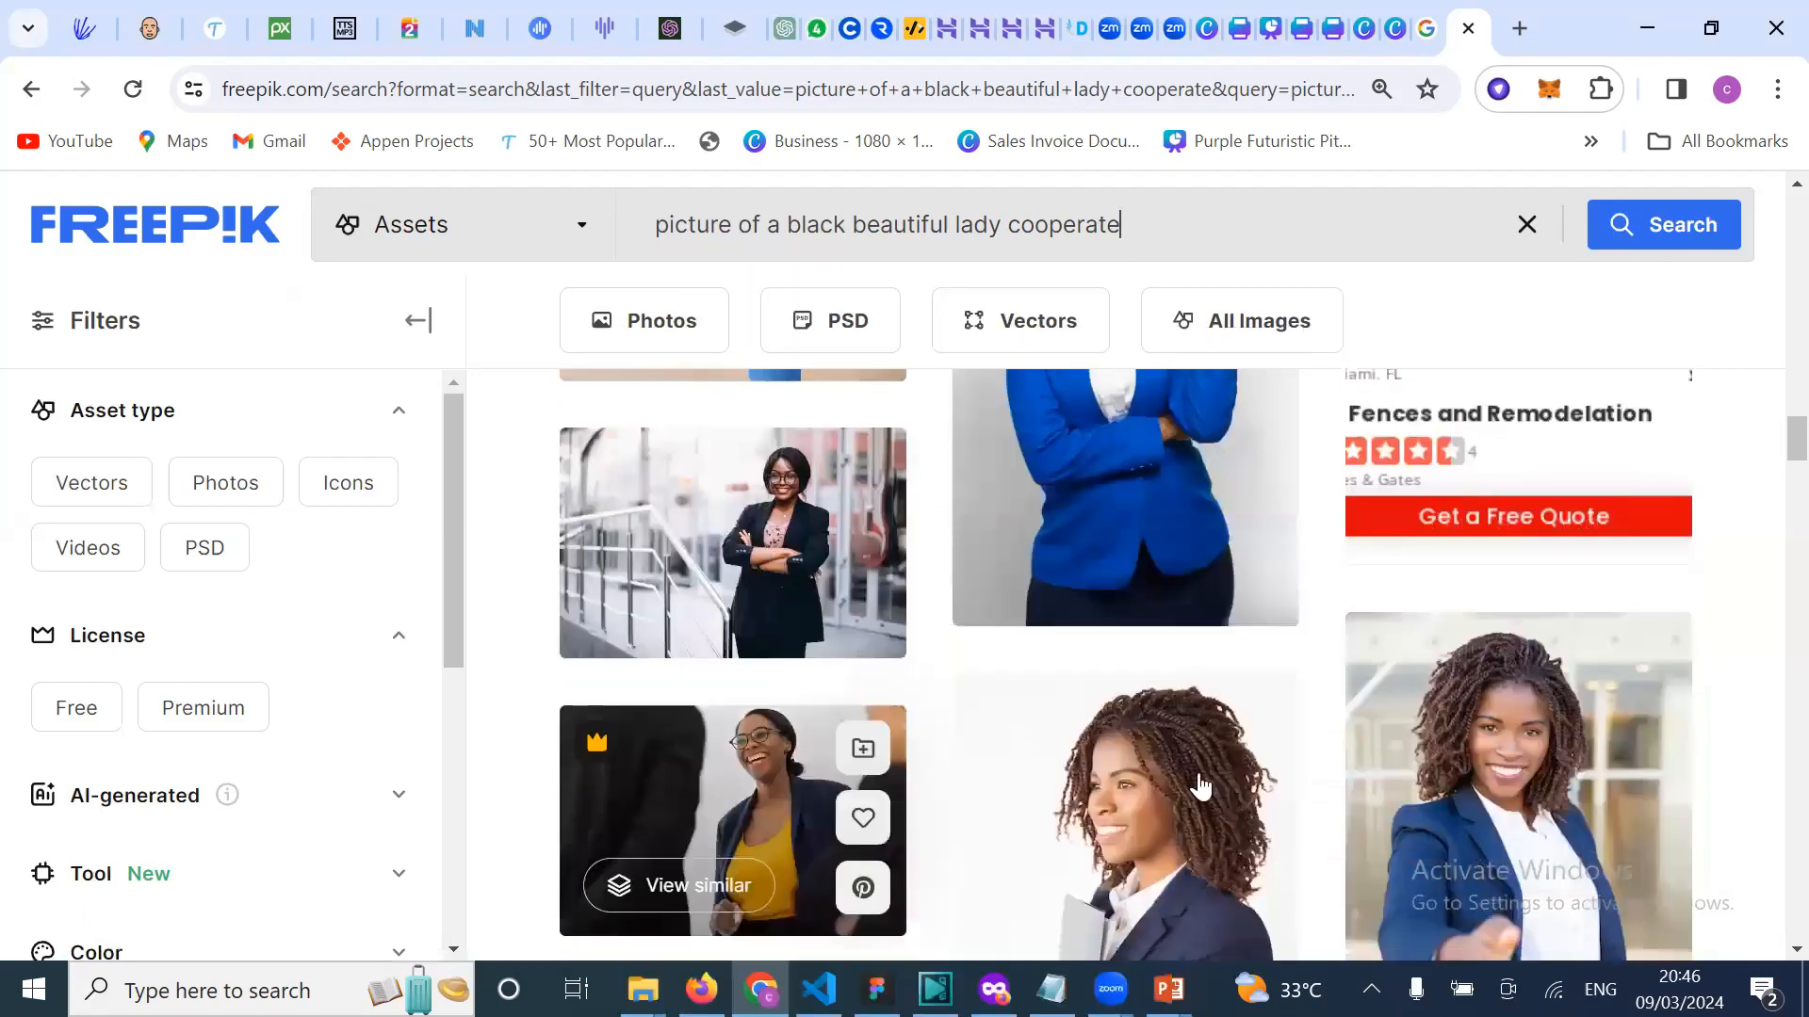
Step: Browse down through the 'cooperate' search results for businesswoman photos
scroll(1199, 786, down, 3)
scroll(1413, 705, down, 3)
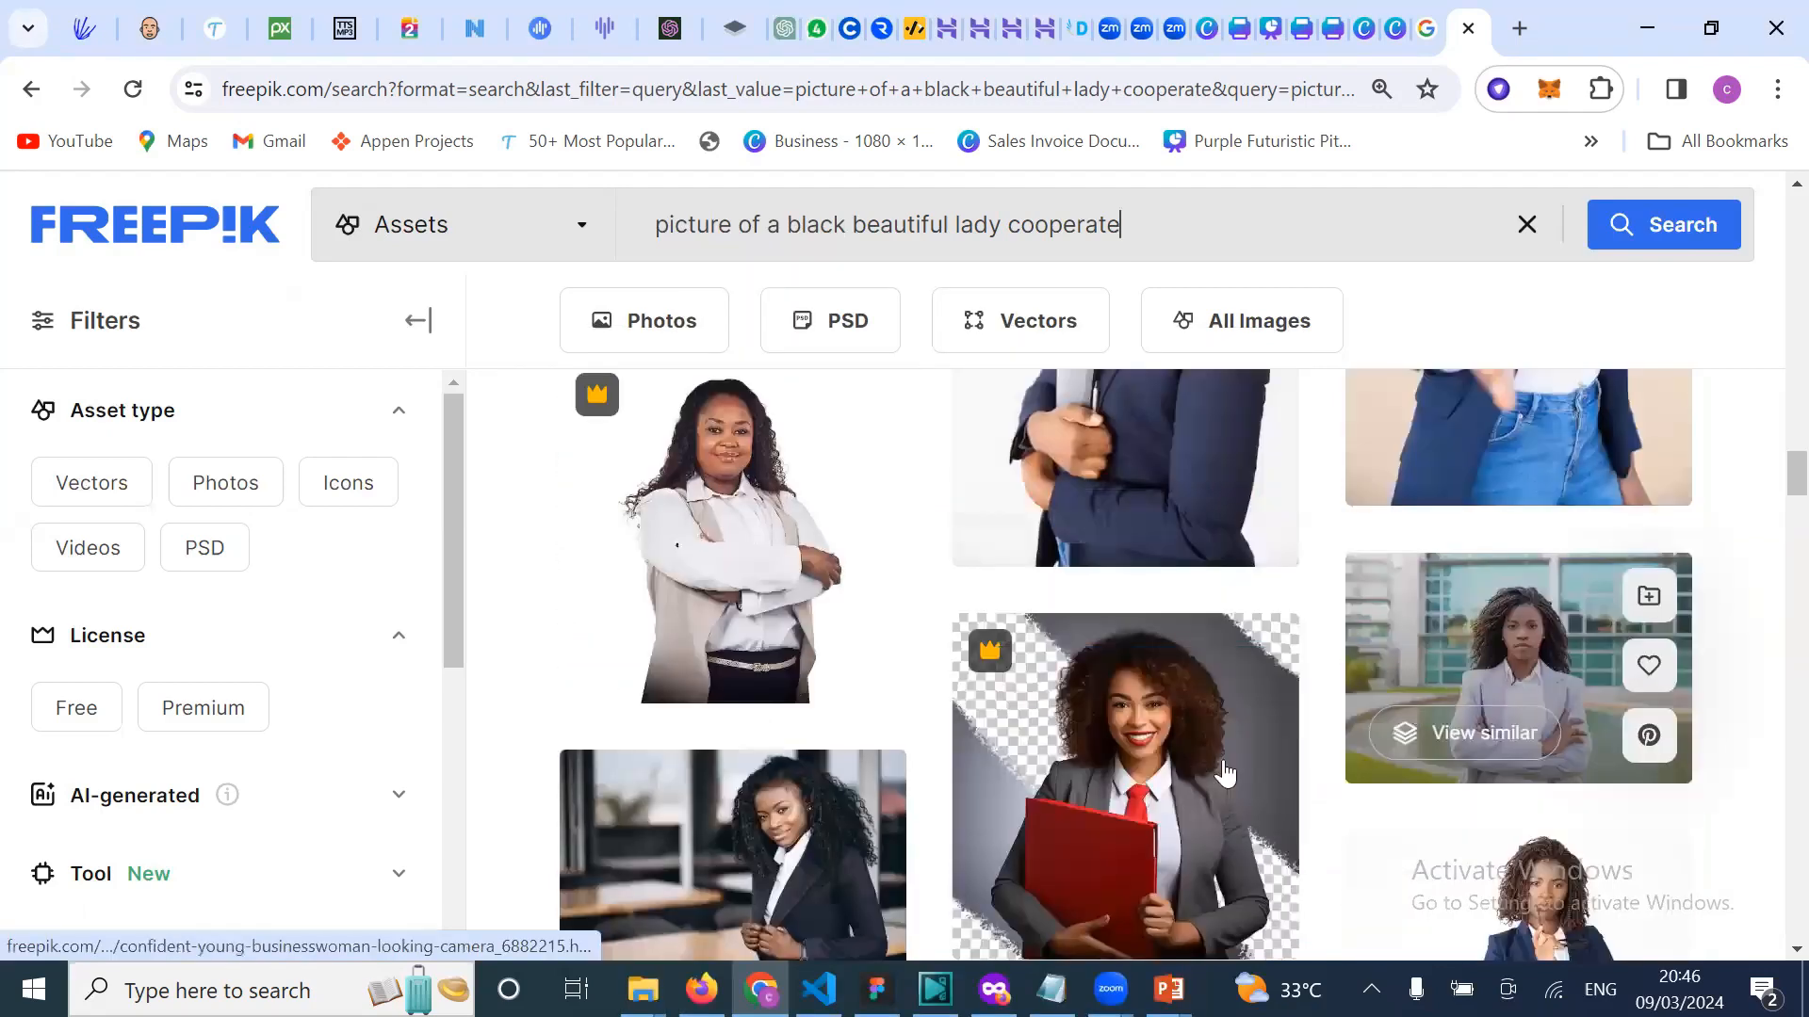
scroll(1225, 774, down, 3)
scroll(1083, 838, down, 1)
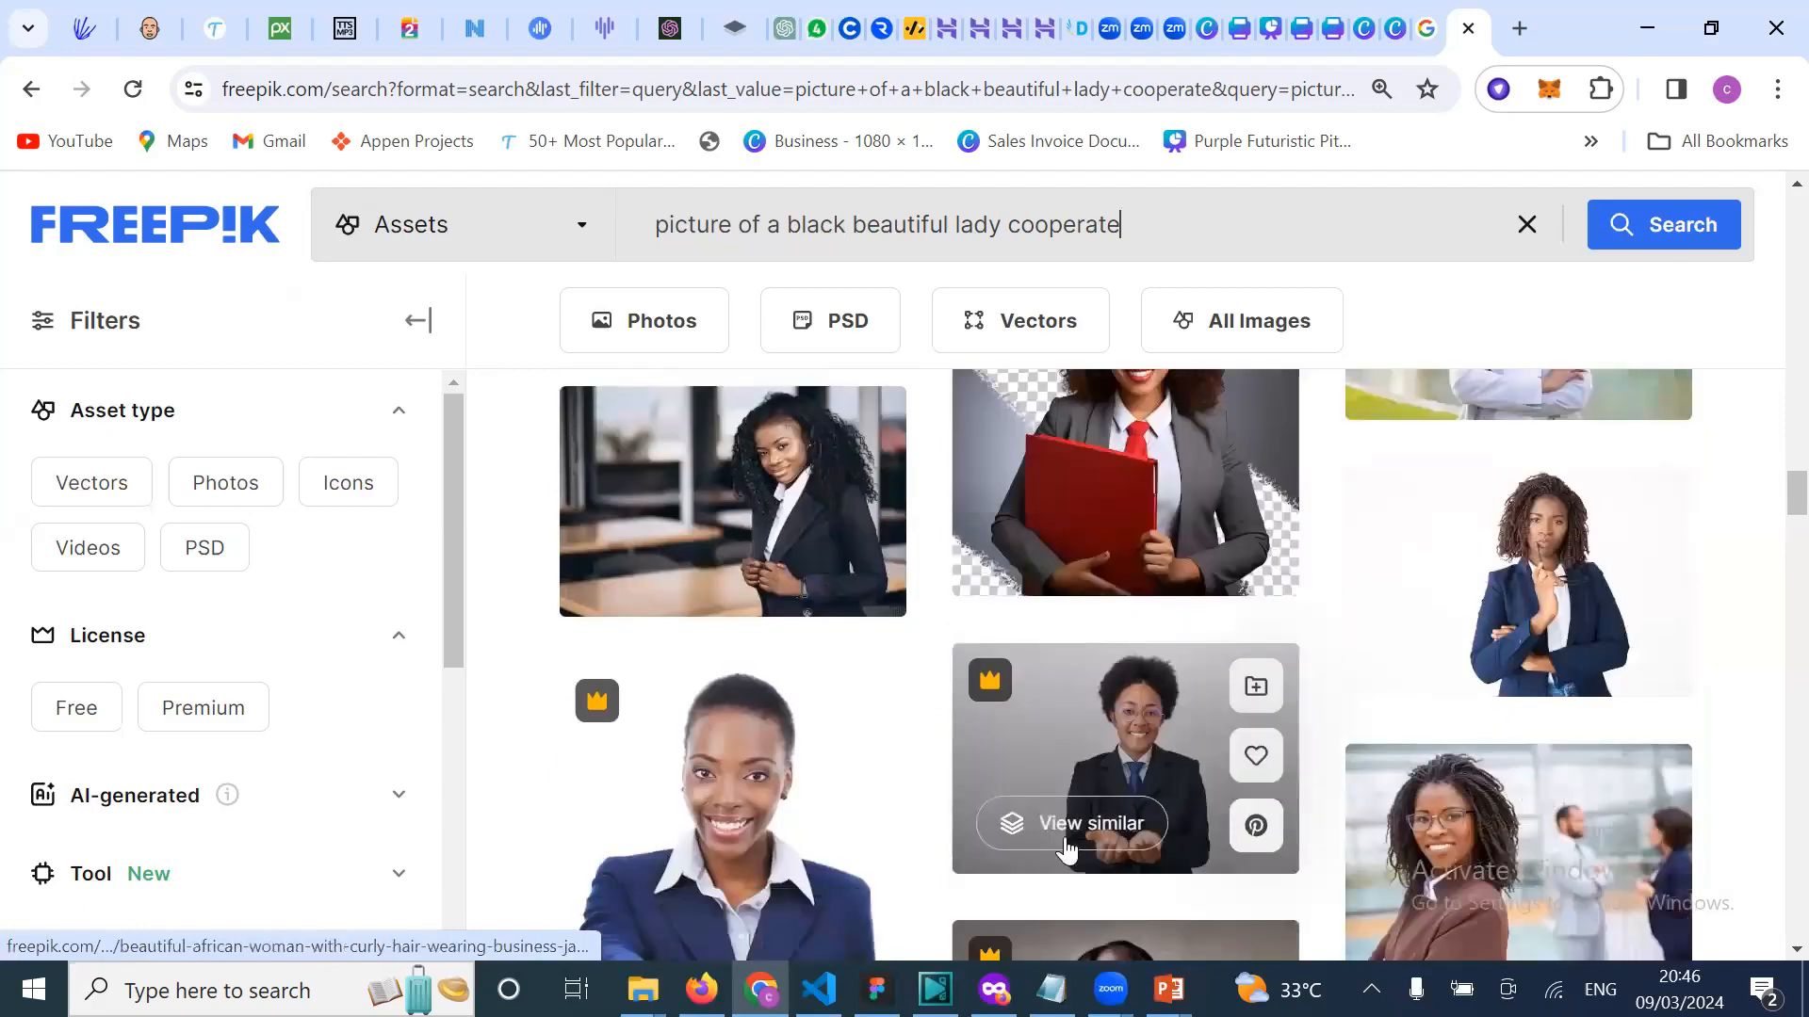
scroll(1067, 845, down, 4)
scroll(1067, 845, down, 6)
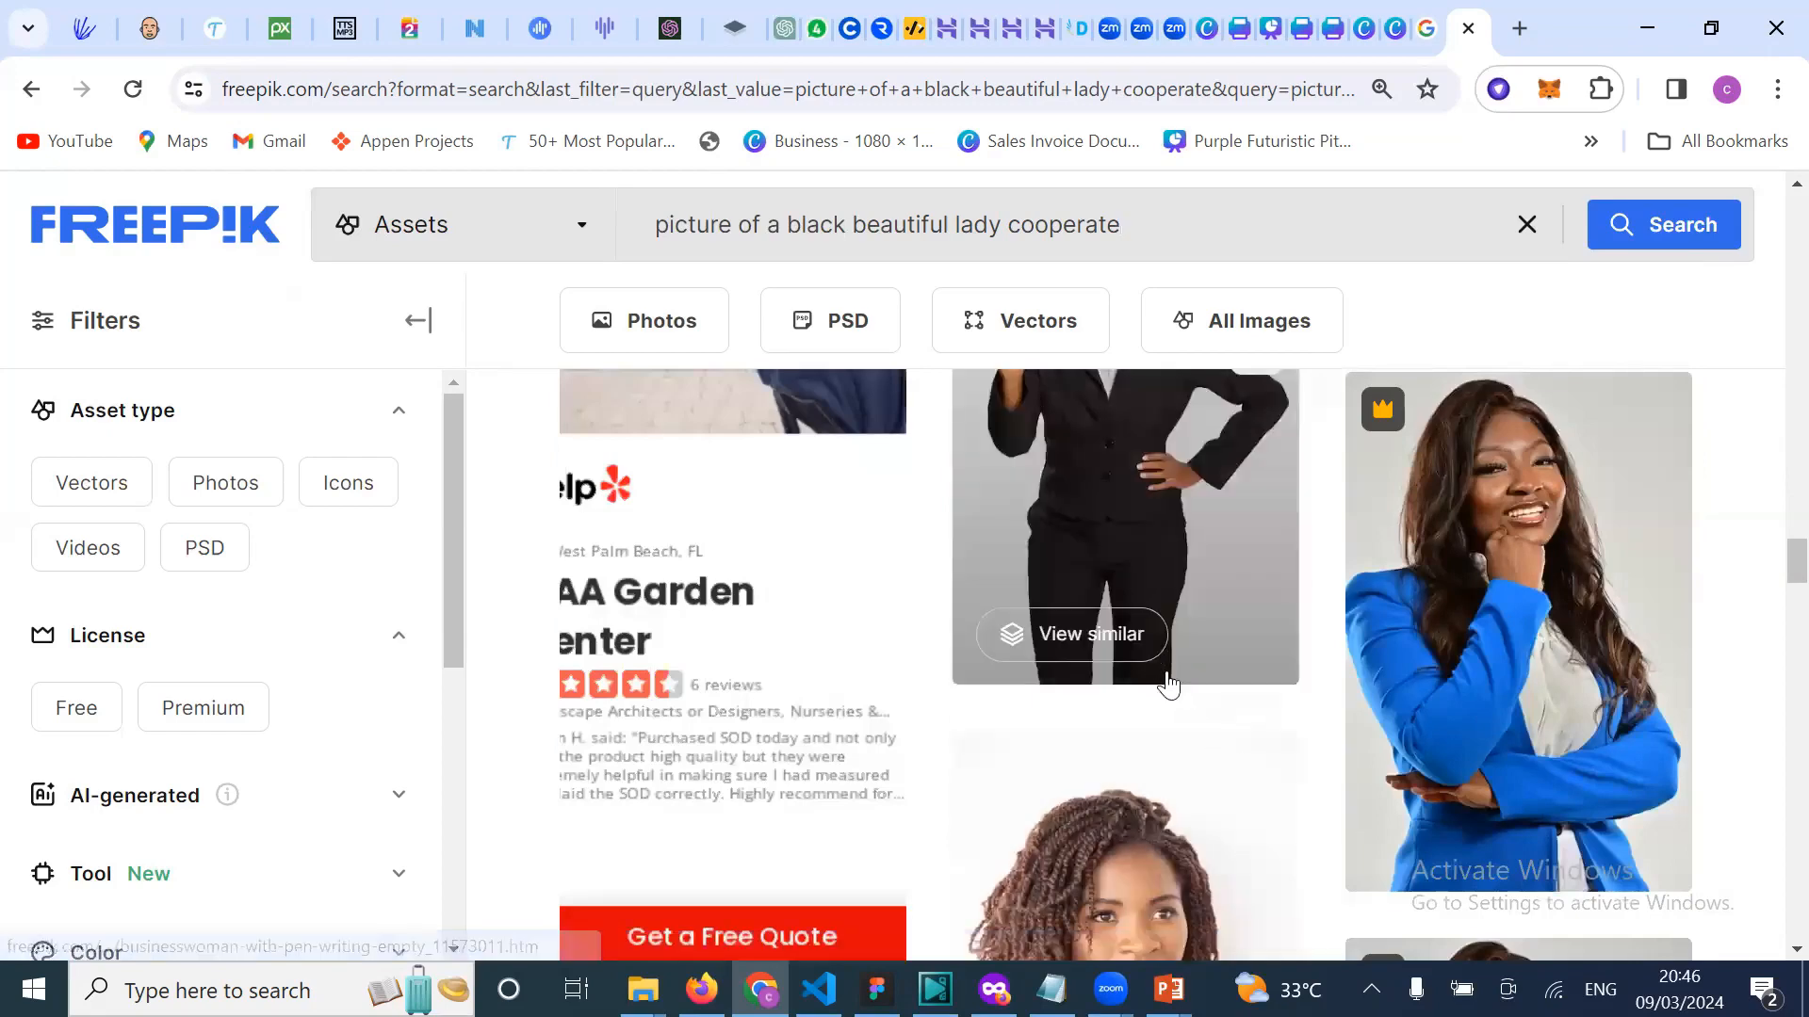
scroll(1178, 745, down, 2)
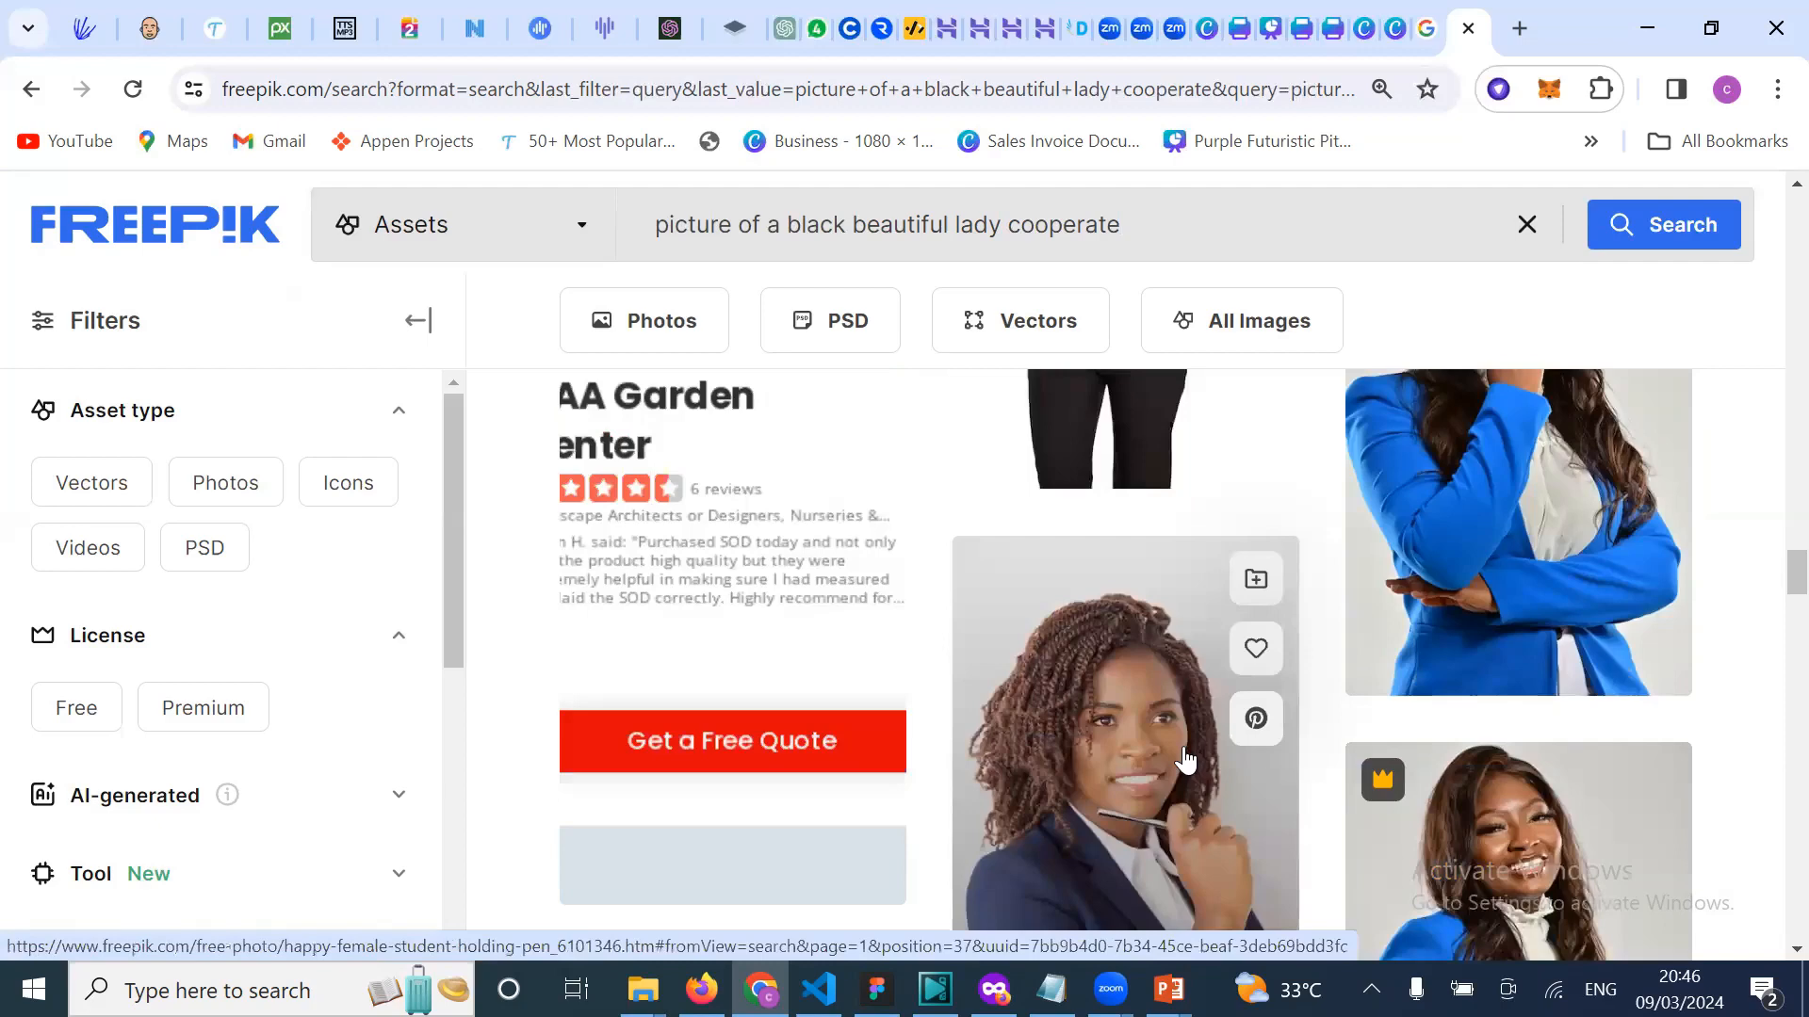
scroll(1189, 749, down, 1)
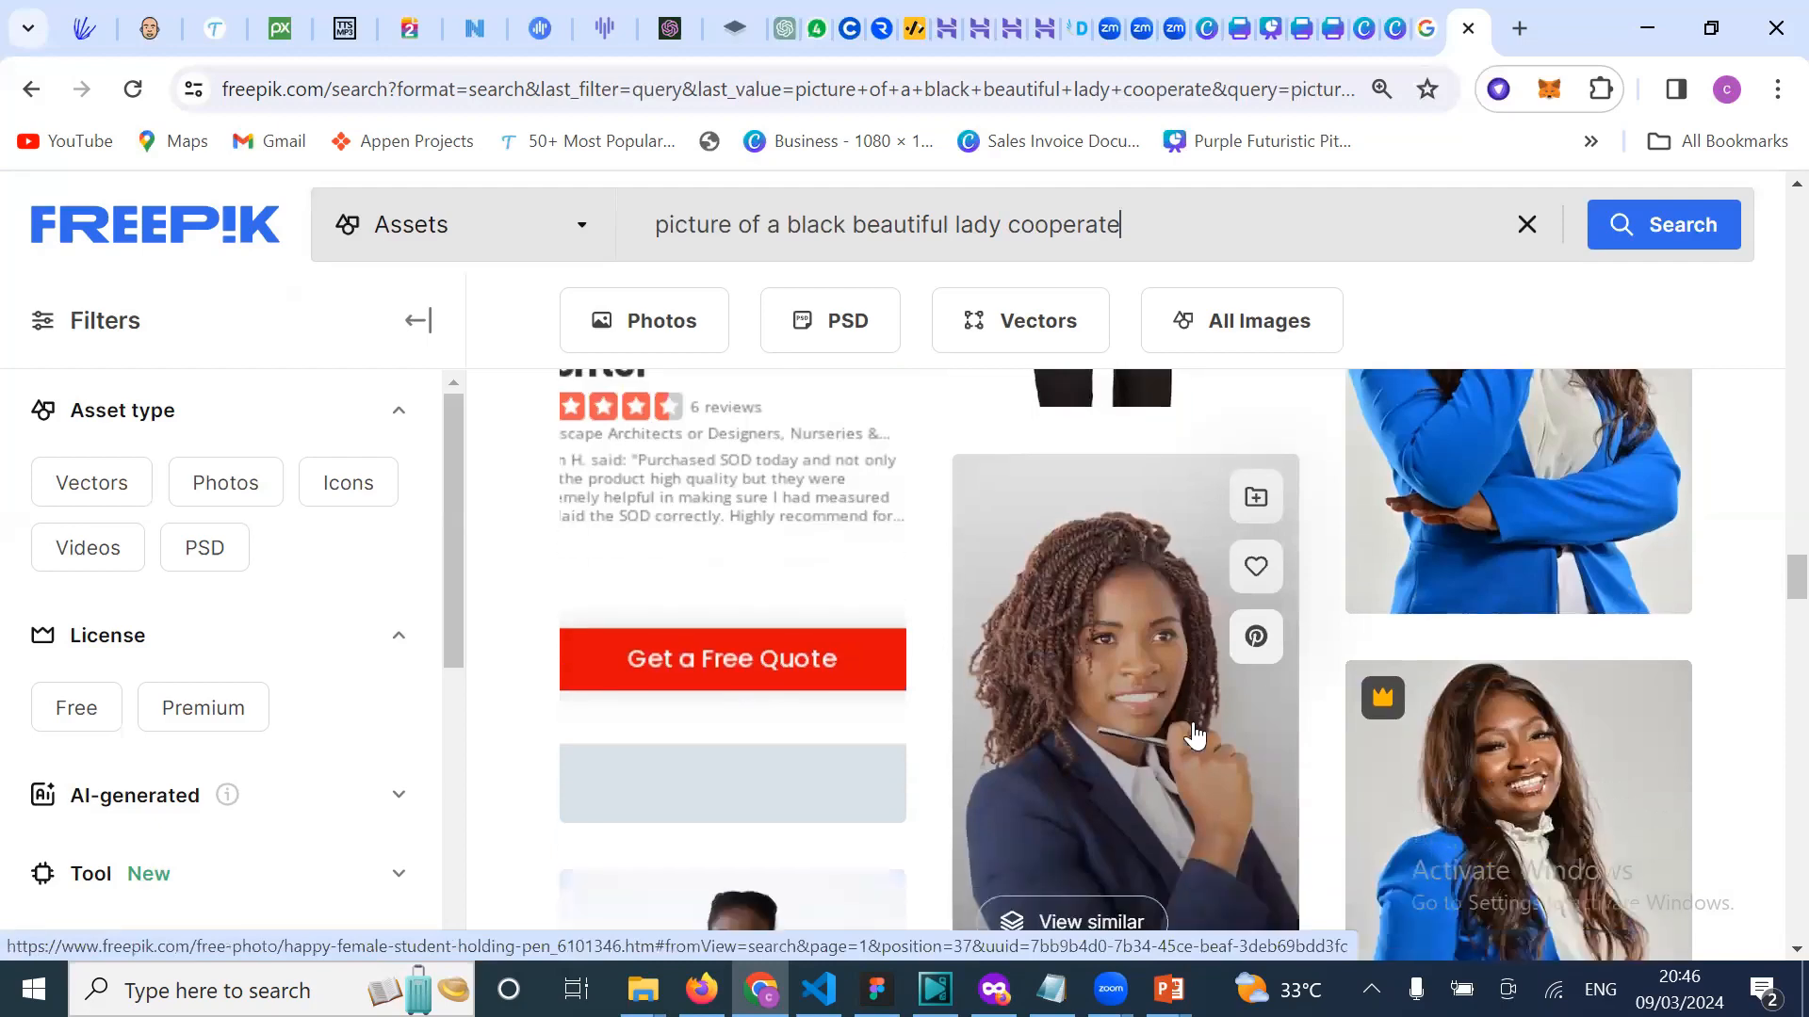
scroll(1194, 735, down, 1)
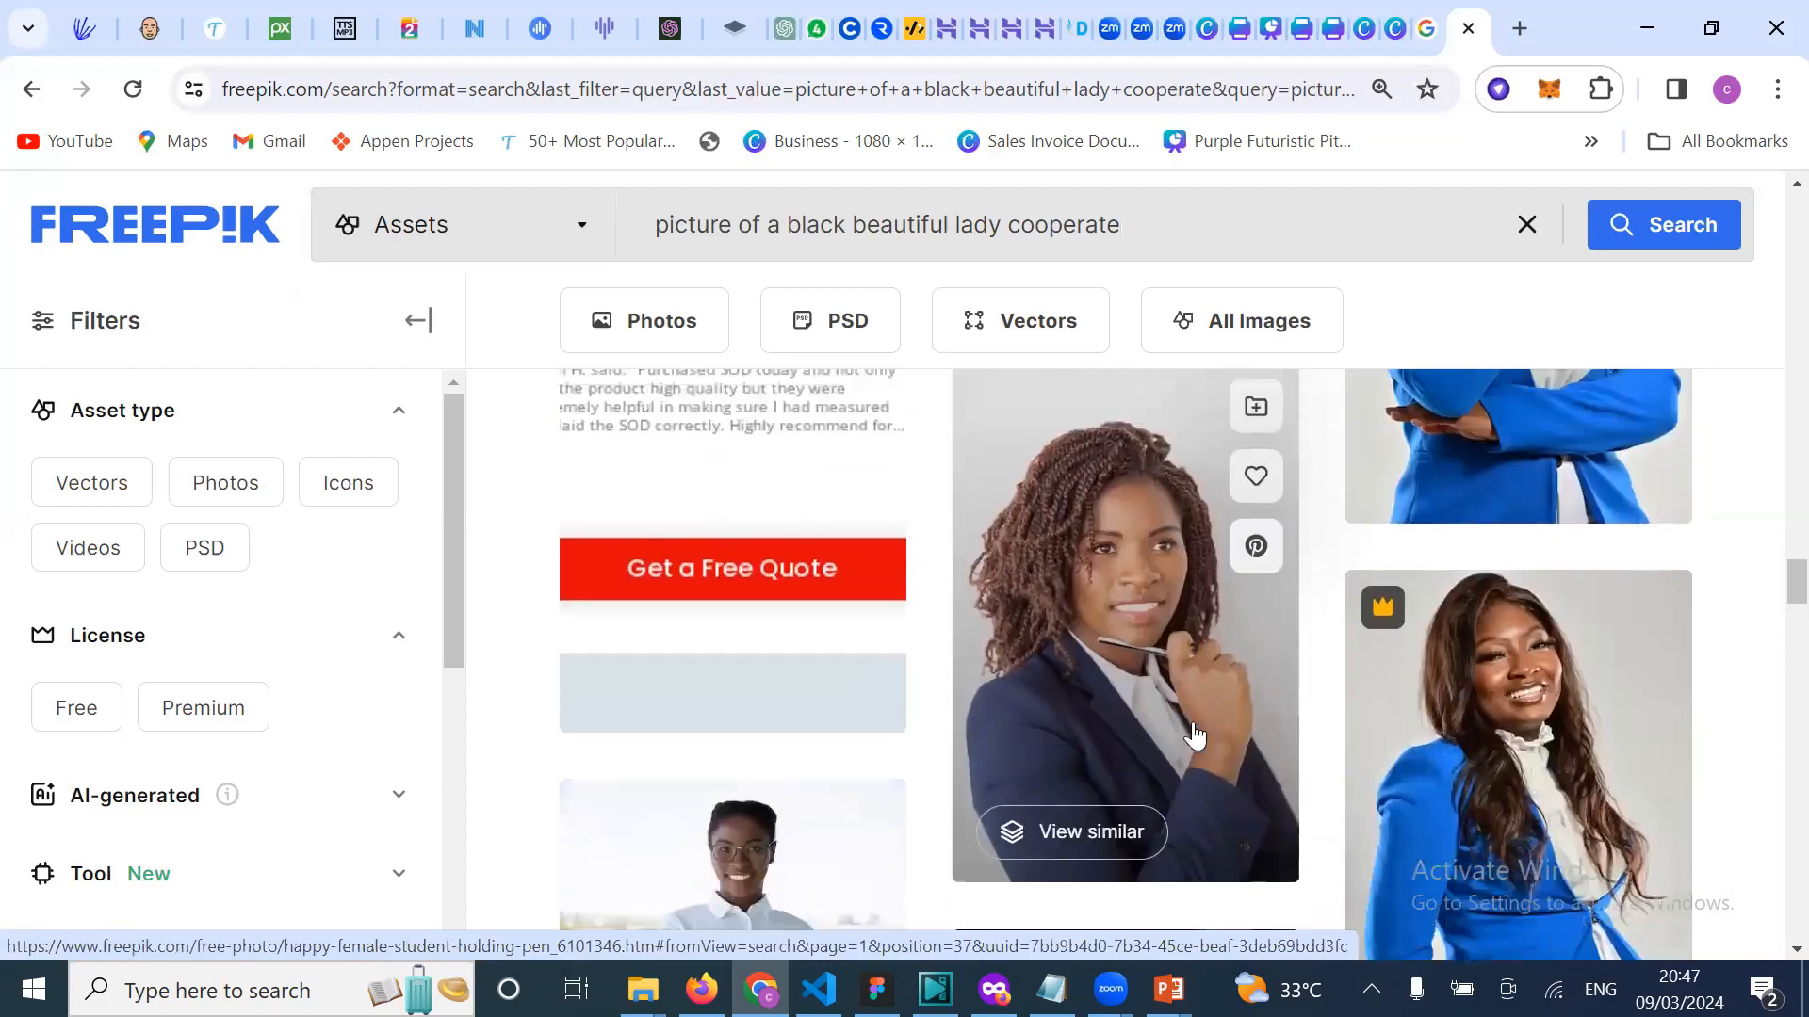
scroll(1196, 739, down, 2)
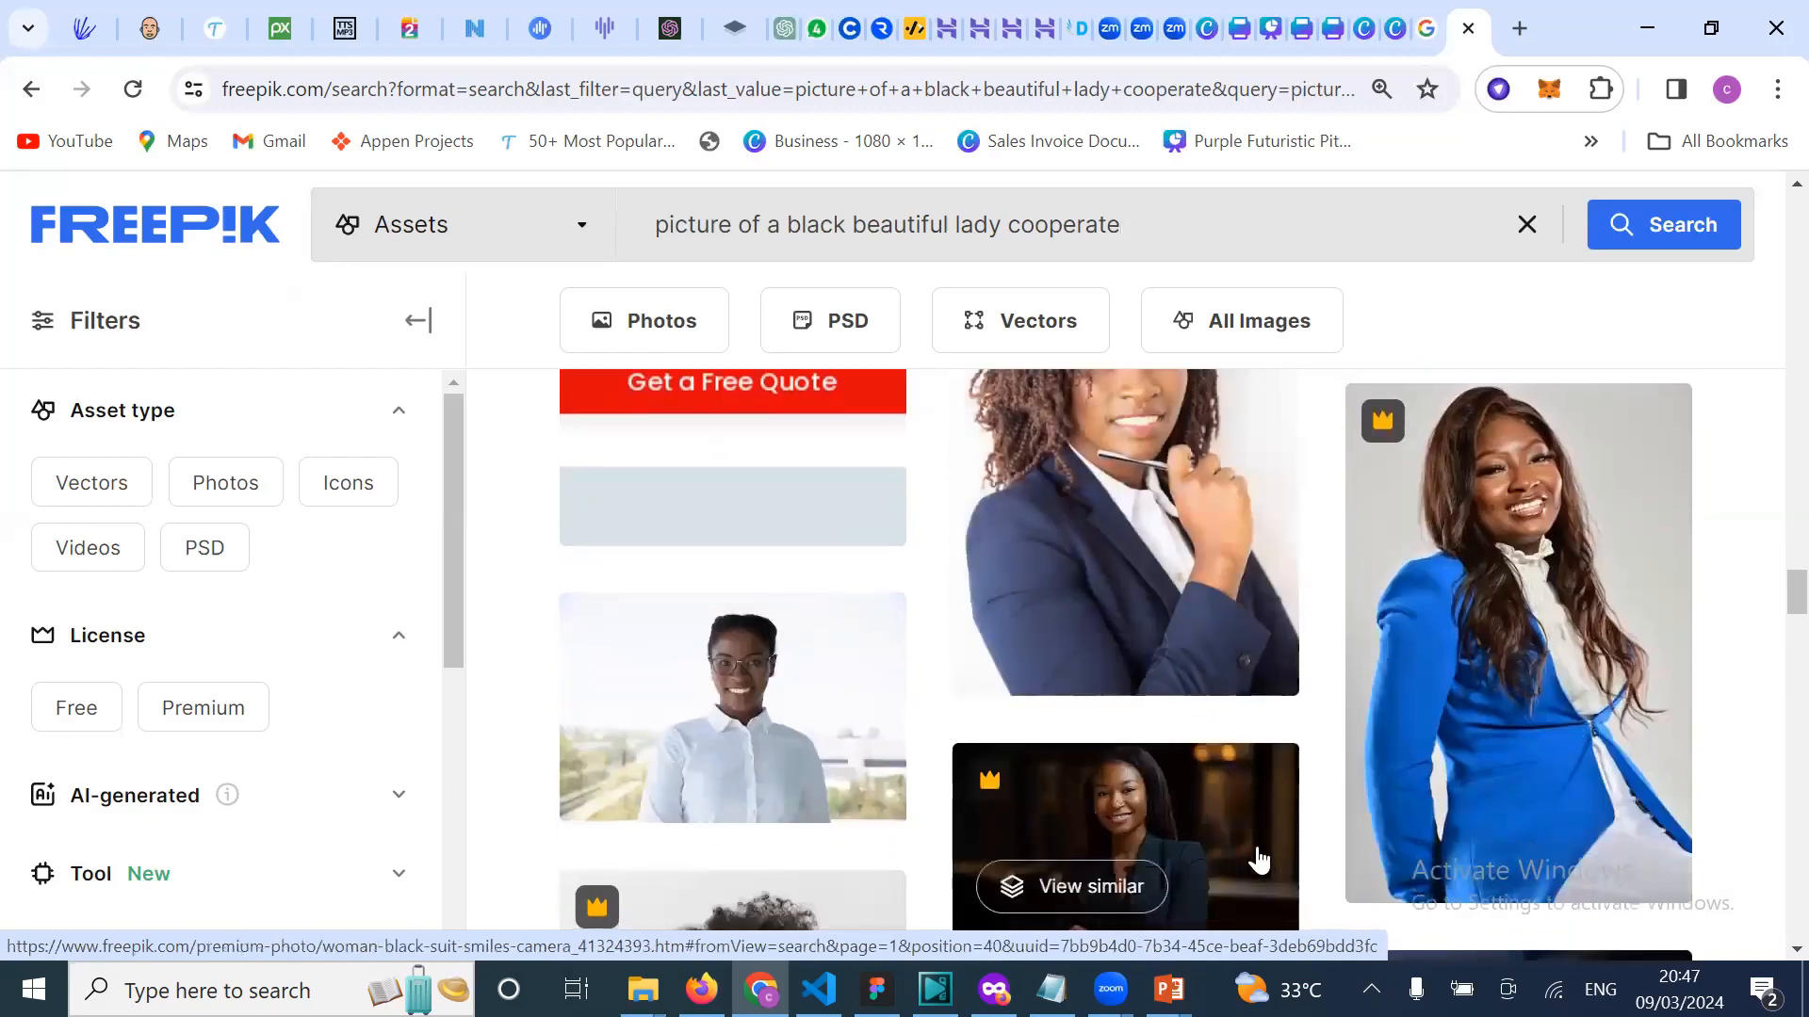
scroll(1259, 856, down, 1)
scroll(1258, 848, down, 1)
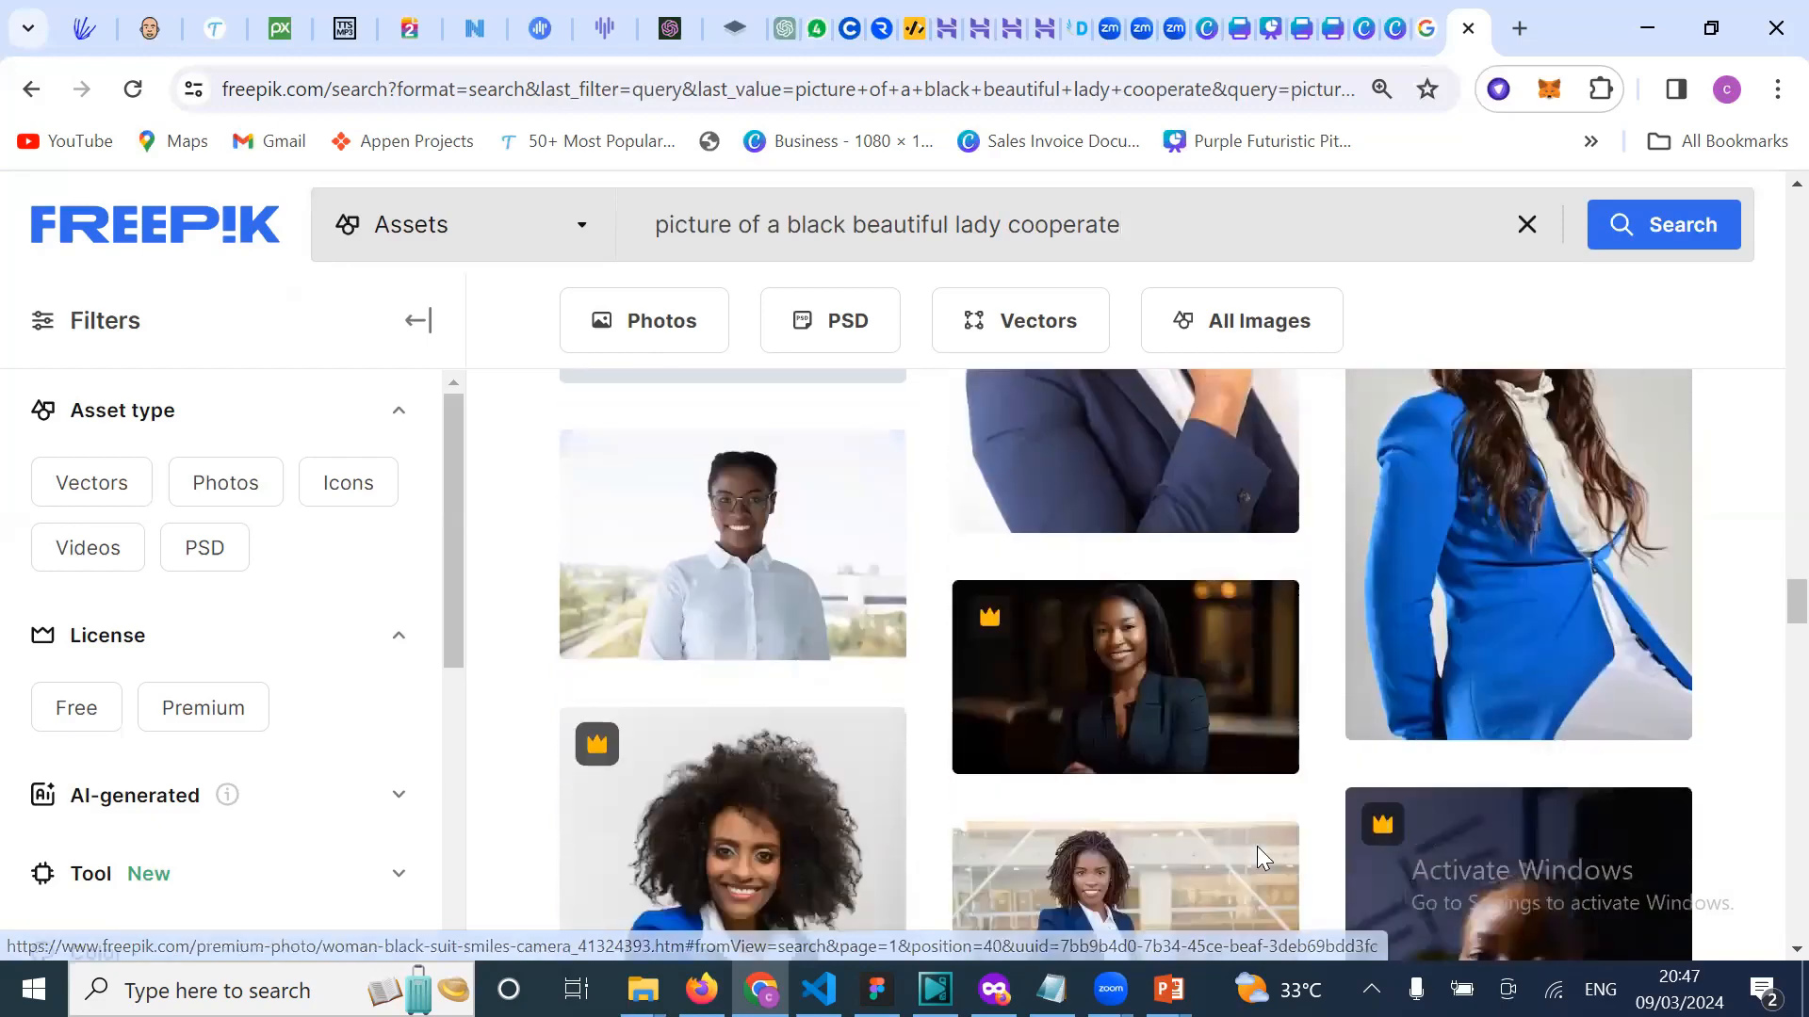
scroll(1256, 846, down, 3)
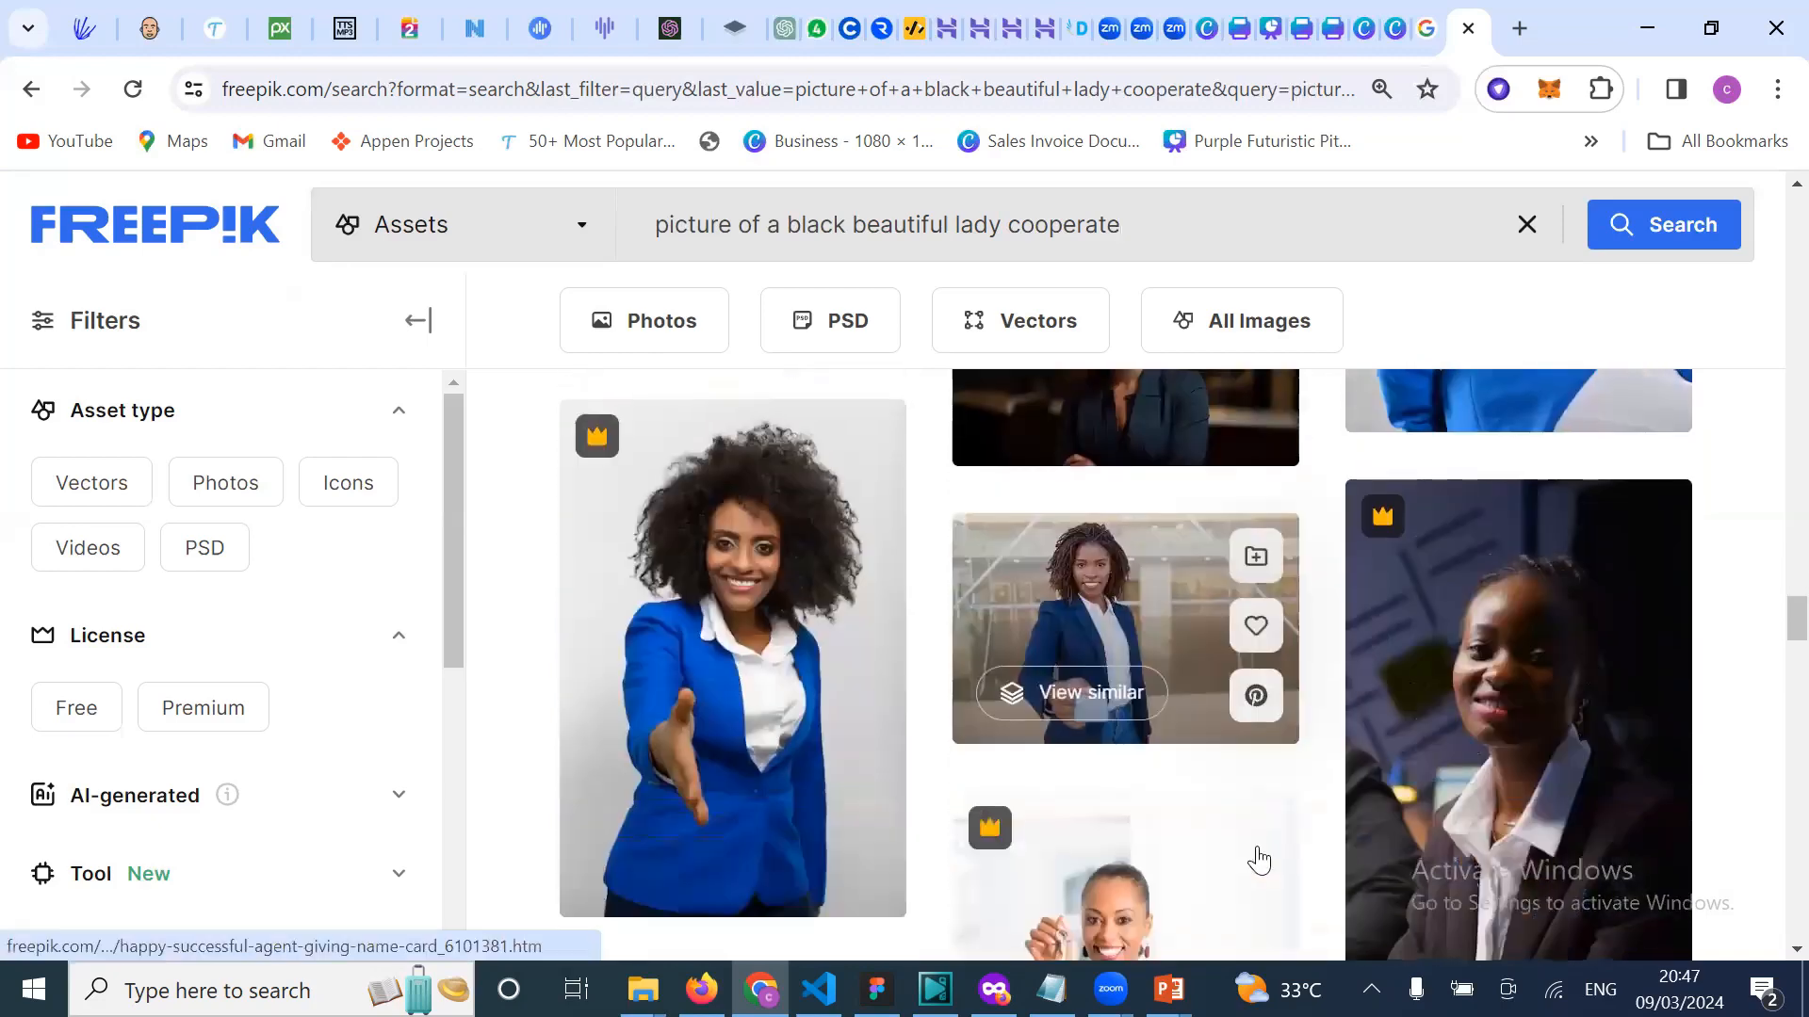
scroll(1197, 852, up, 3)
scroll(1138, 848, down, 3)
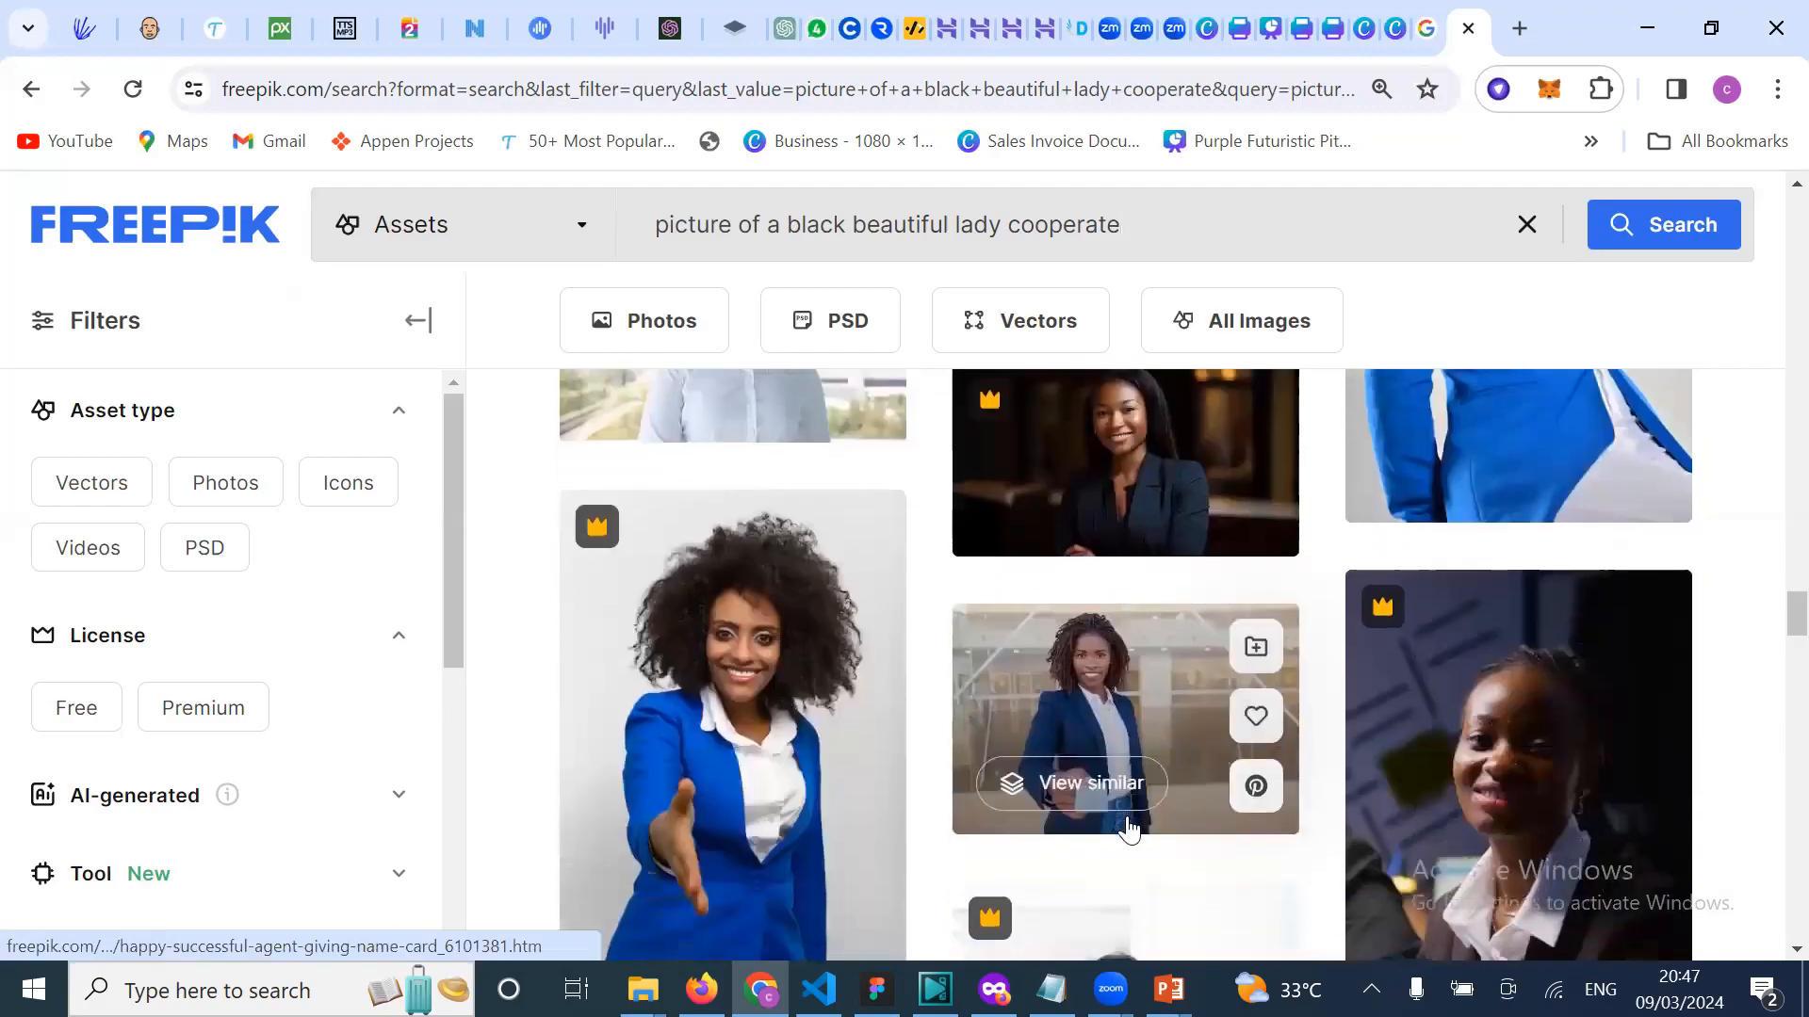
scroll(1131, 827, down, 4)
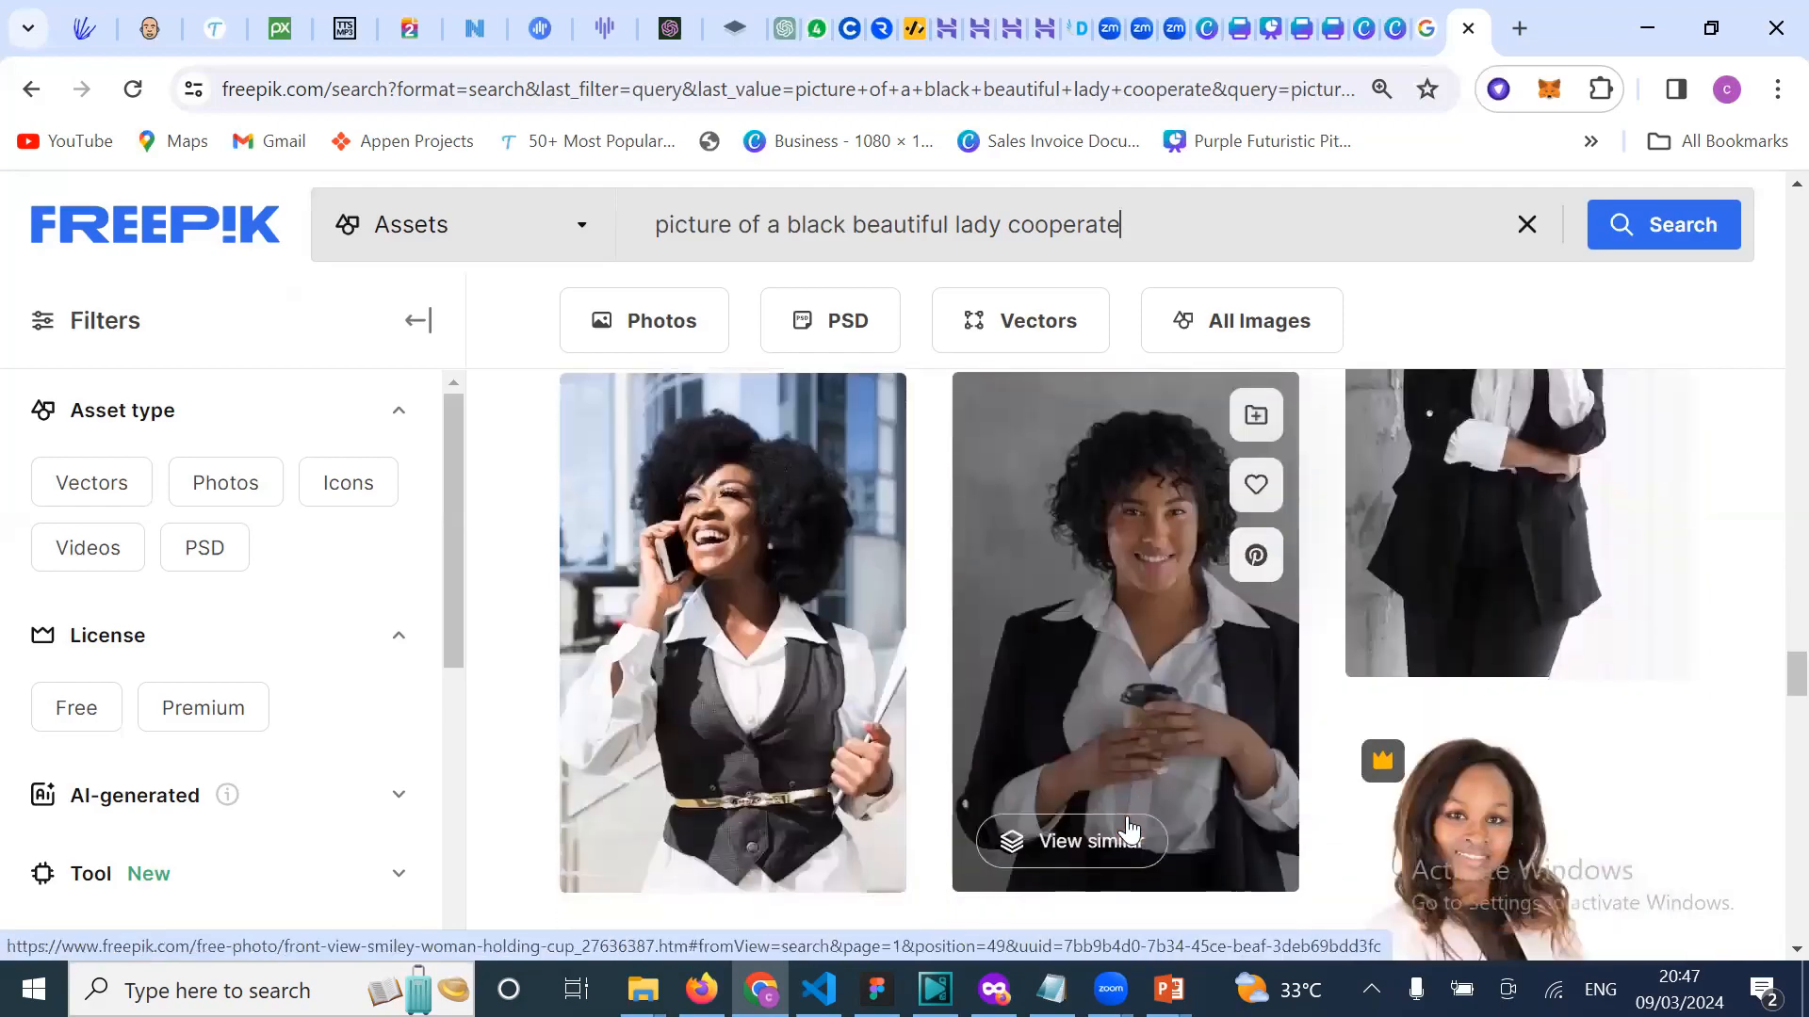
scroll(1130, 829, down, 8)
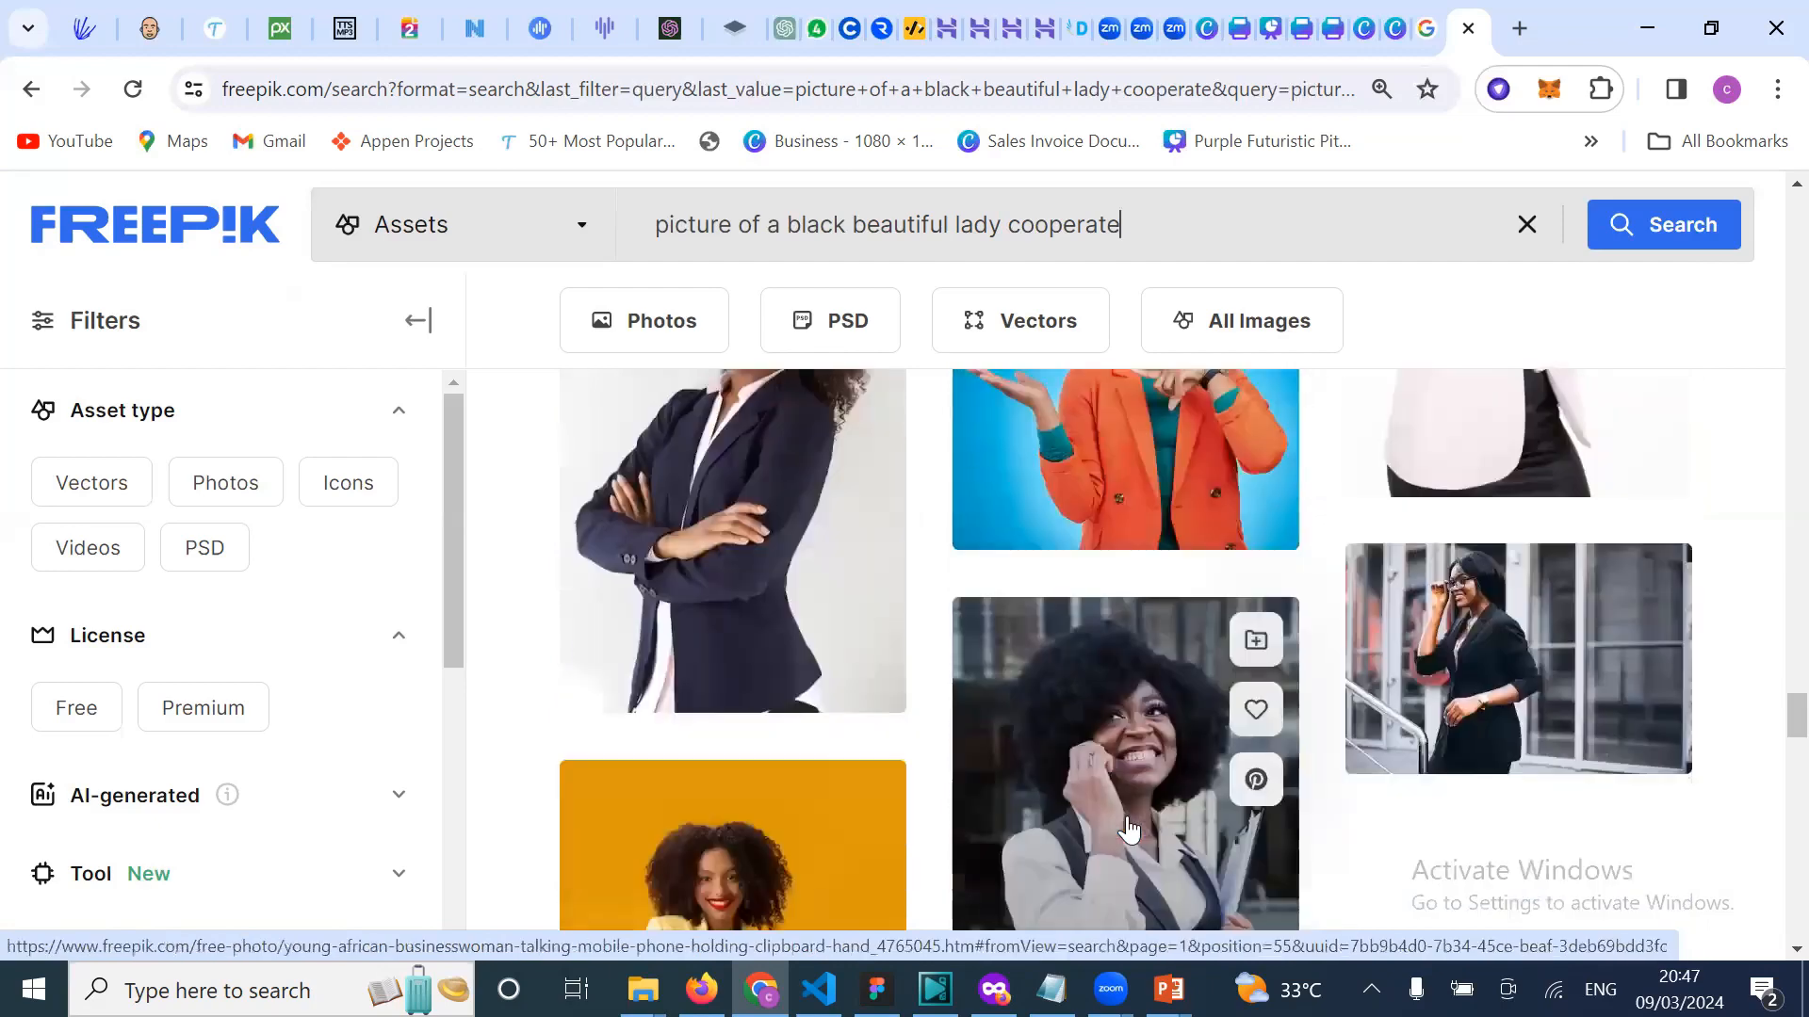
scroll(1128, 829, down, 4)
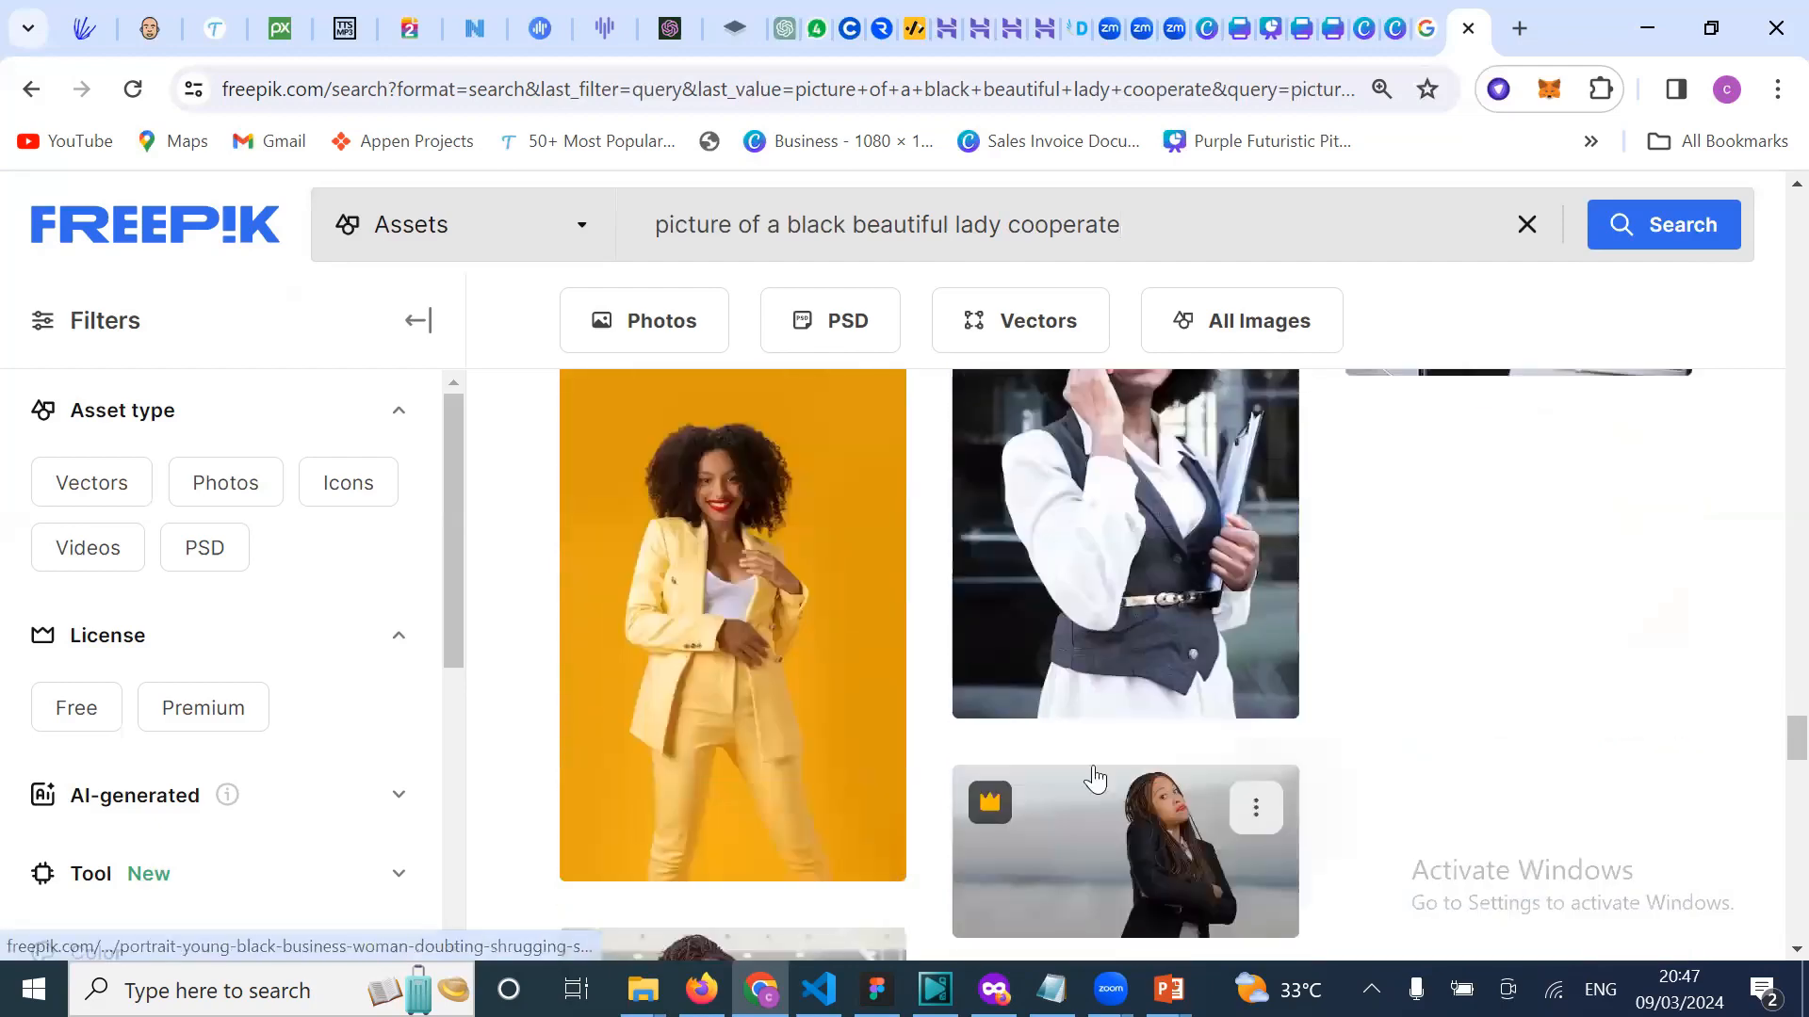
scroll(1094, 776, down, 3)
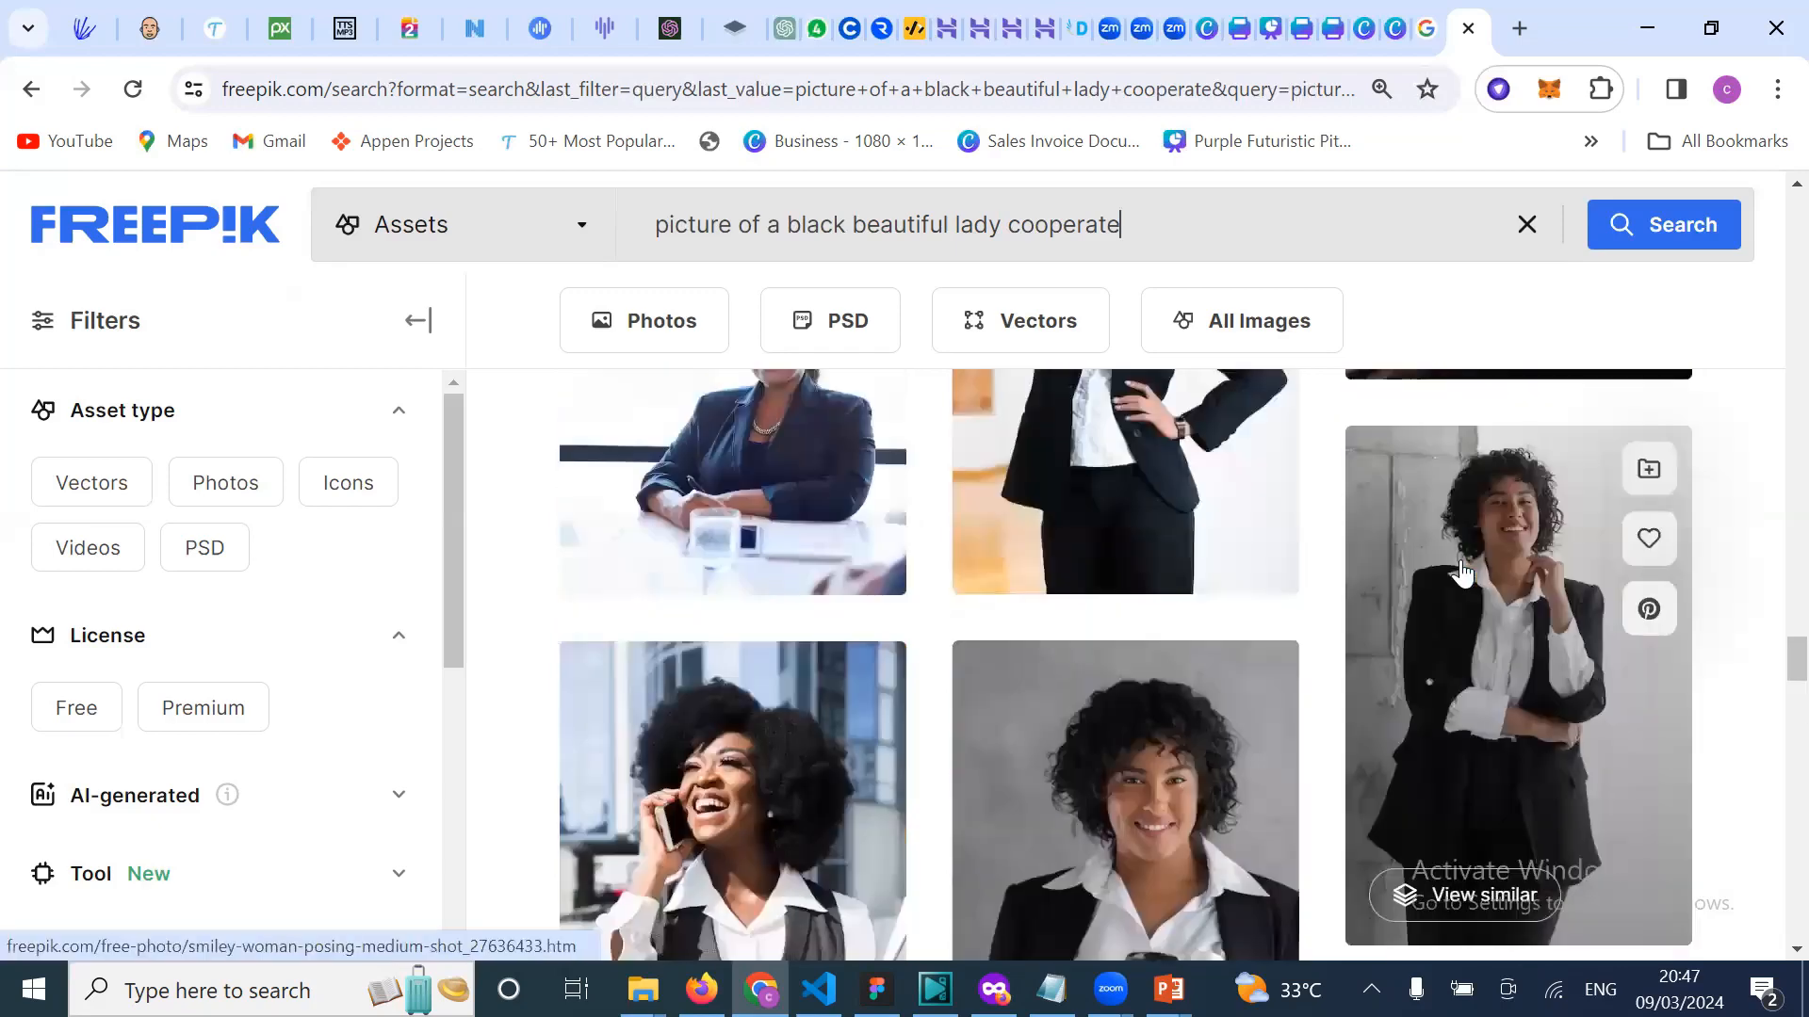
Step: Return up the results and open the free brown-suit businesswoman photo, 'Happy confident female professional'
scroll(1462, 572, up, 2)
scroll(1462, 571, up, 3)
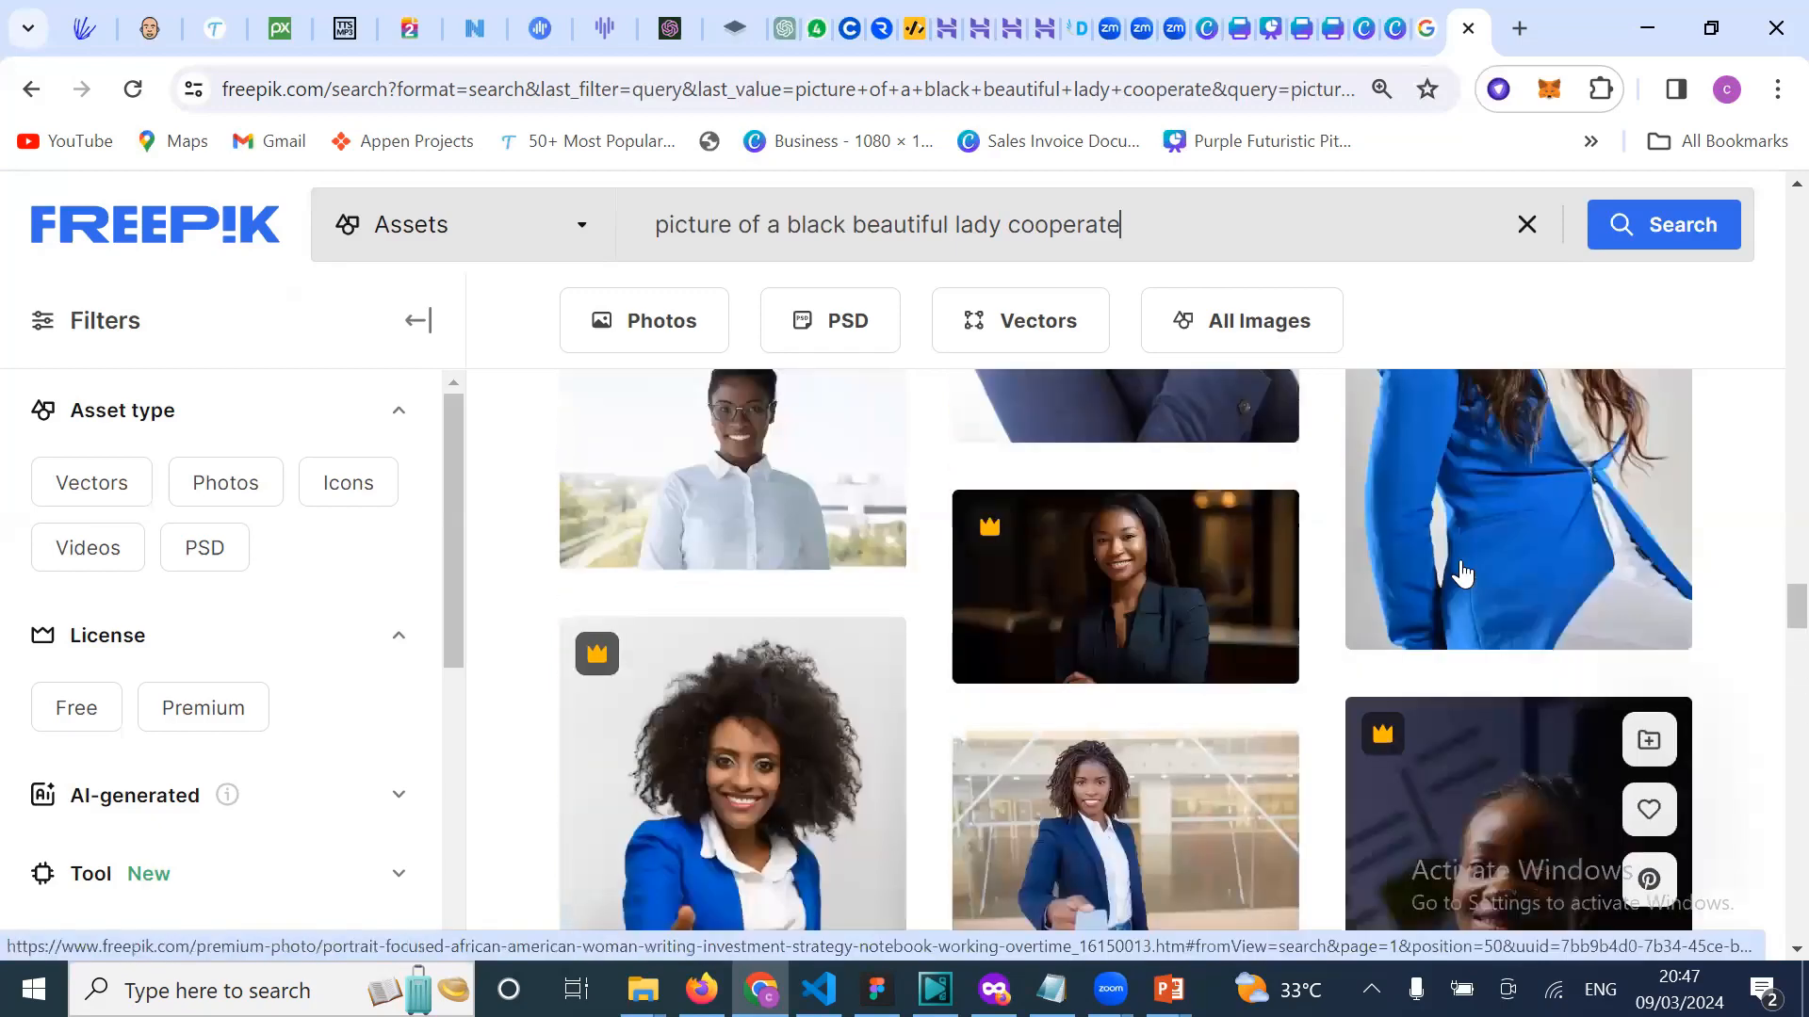
scroll(1462, 572, up, 1)
scroll(1462, 571, up, 4)
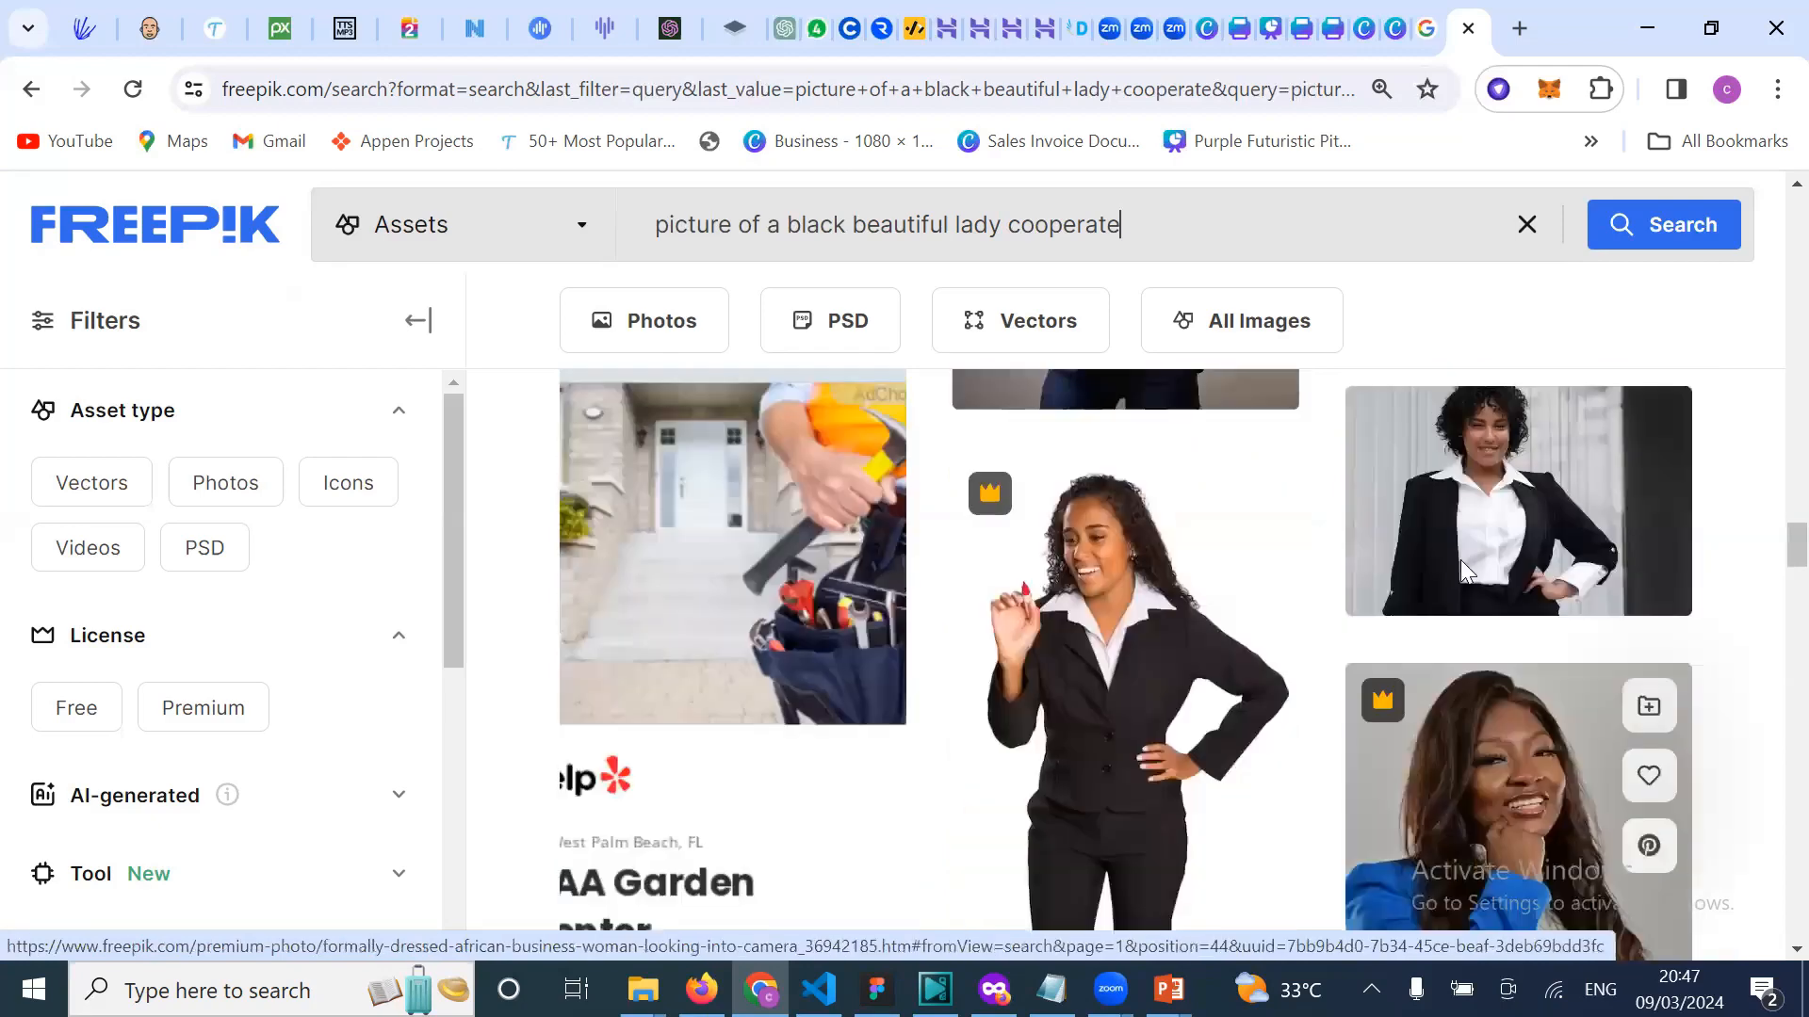
scroll(1462, 569, up, 3)
scroll(1462, 572, up, 3)
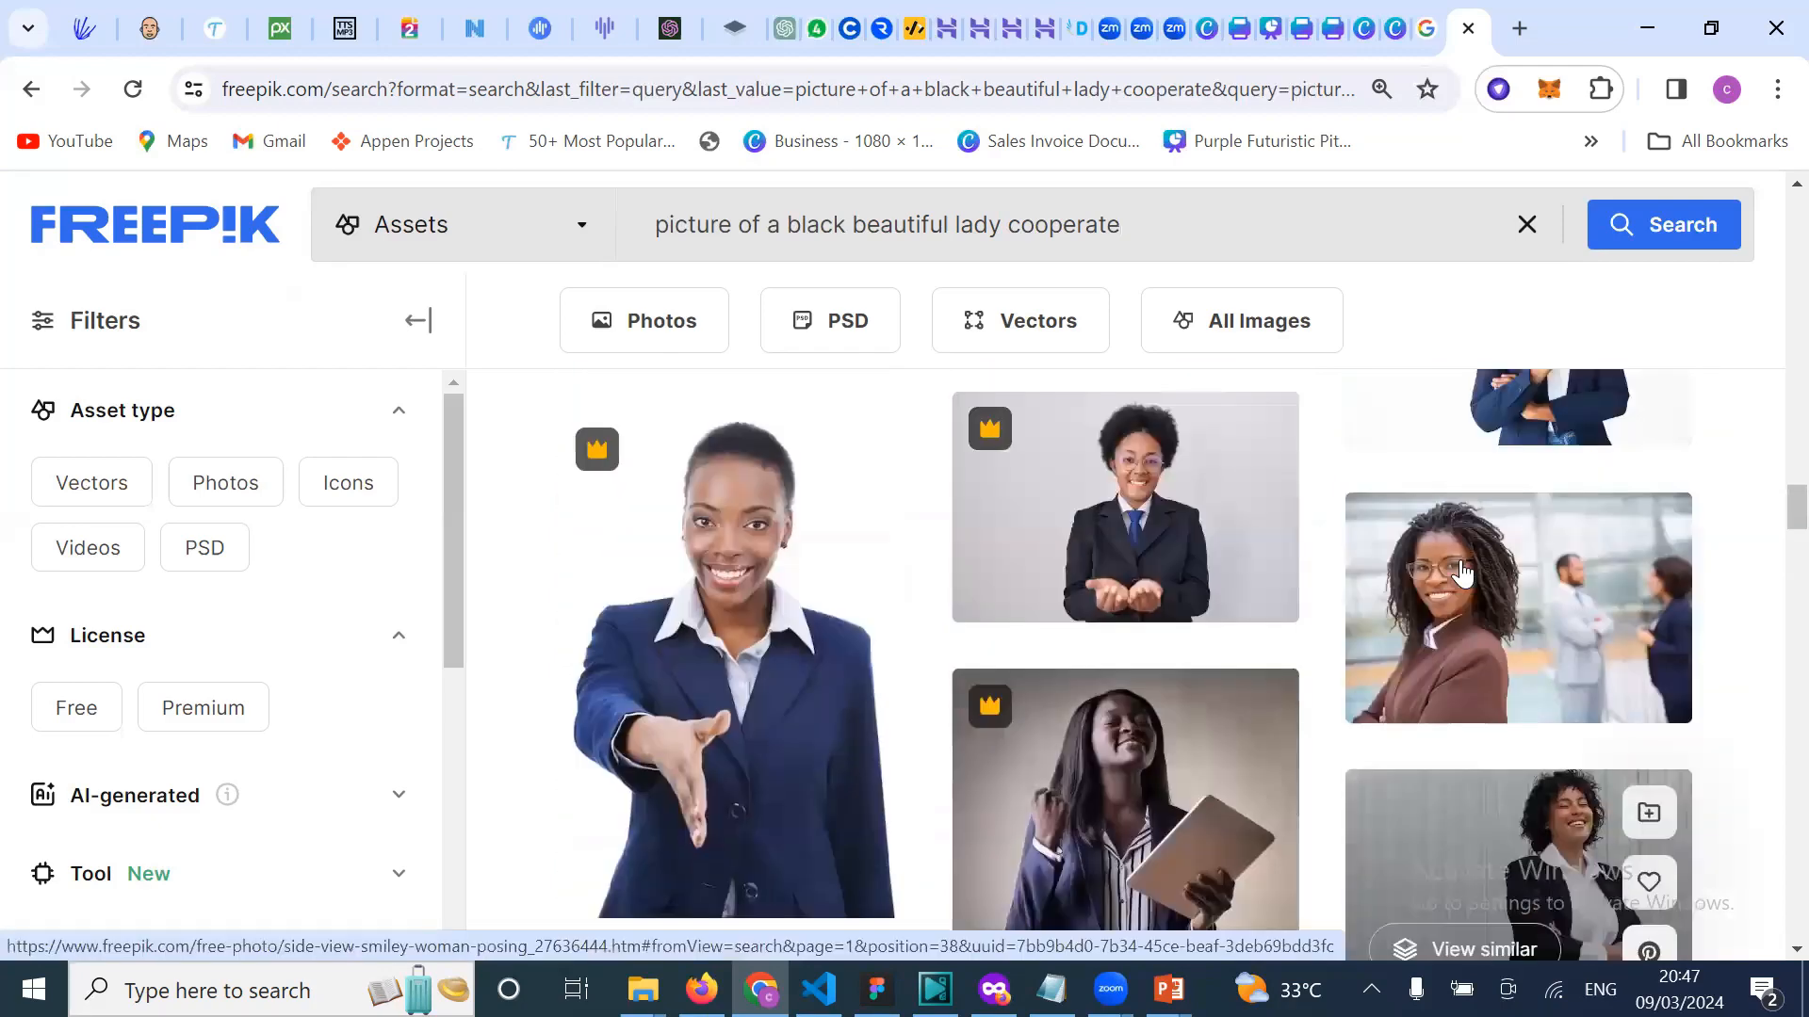
scroll(1462, 571, up, 3)
scroll(1462, 572, up, 3)
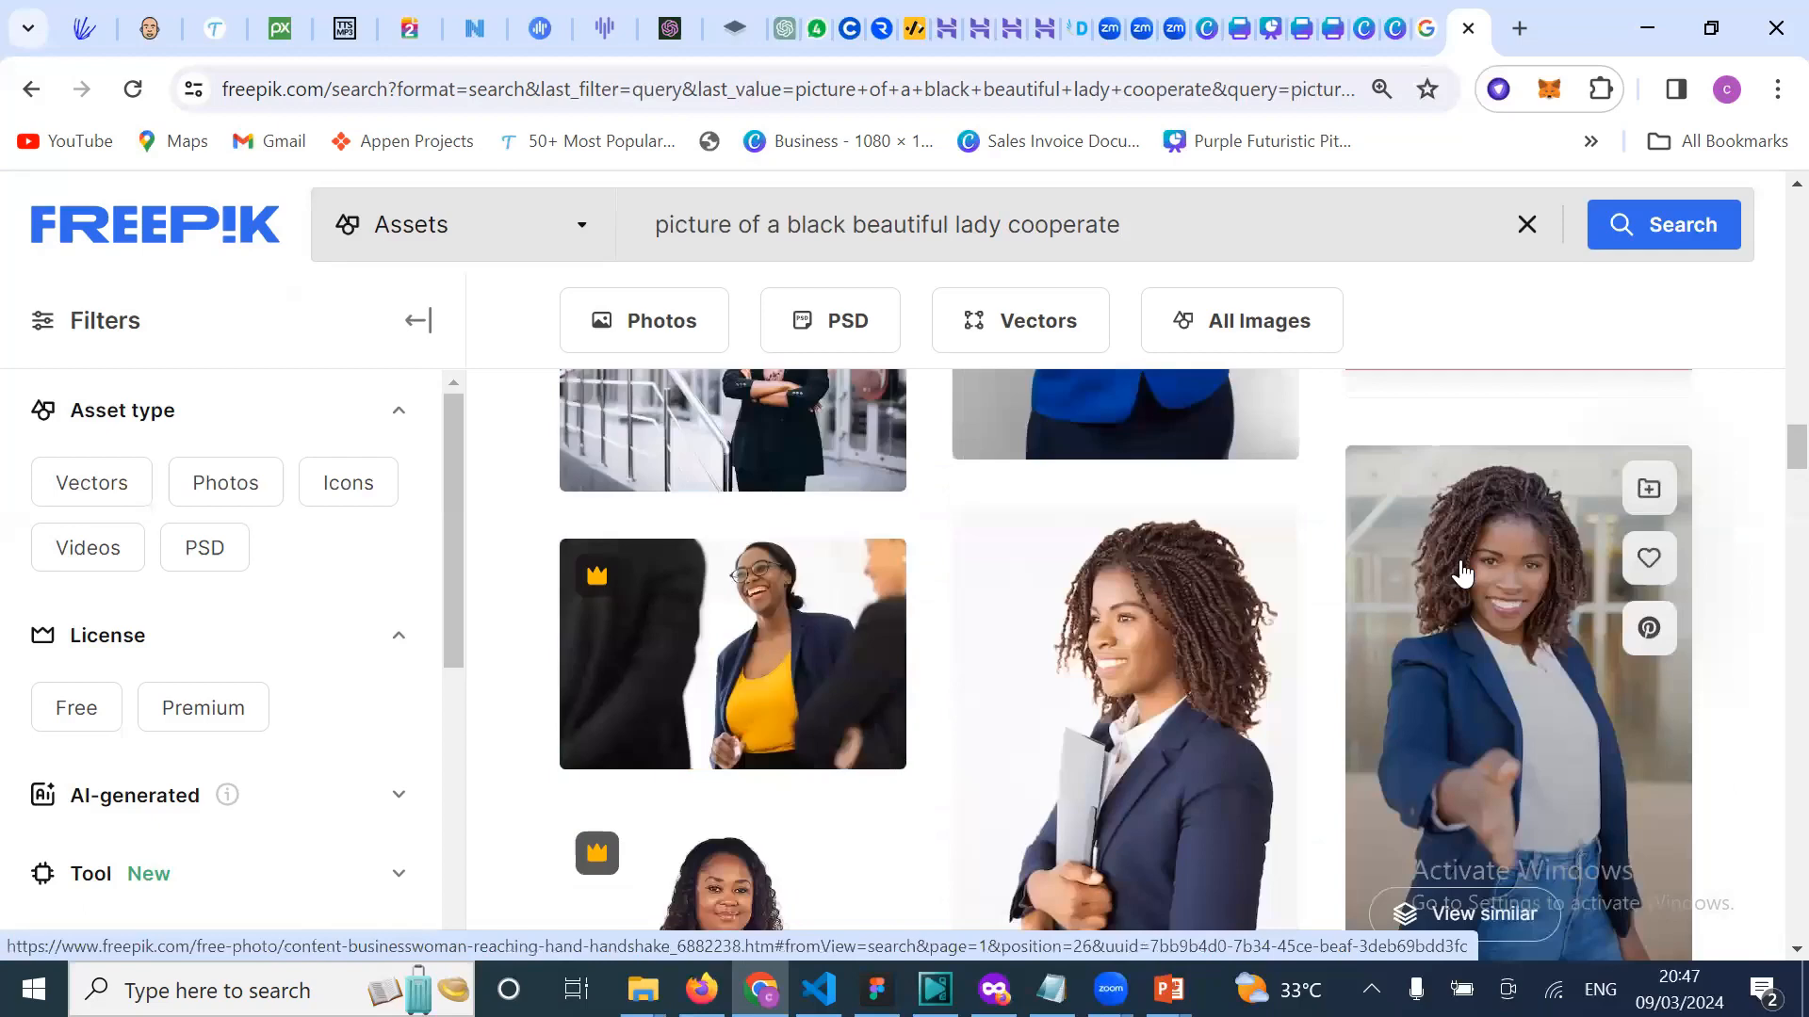
scroll(1462, 572, up, 3)
scroll(1462, 572, up, 3)
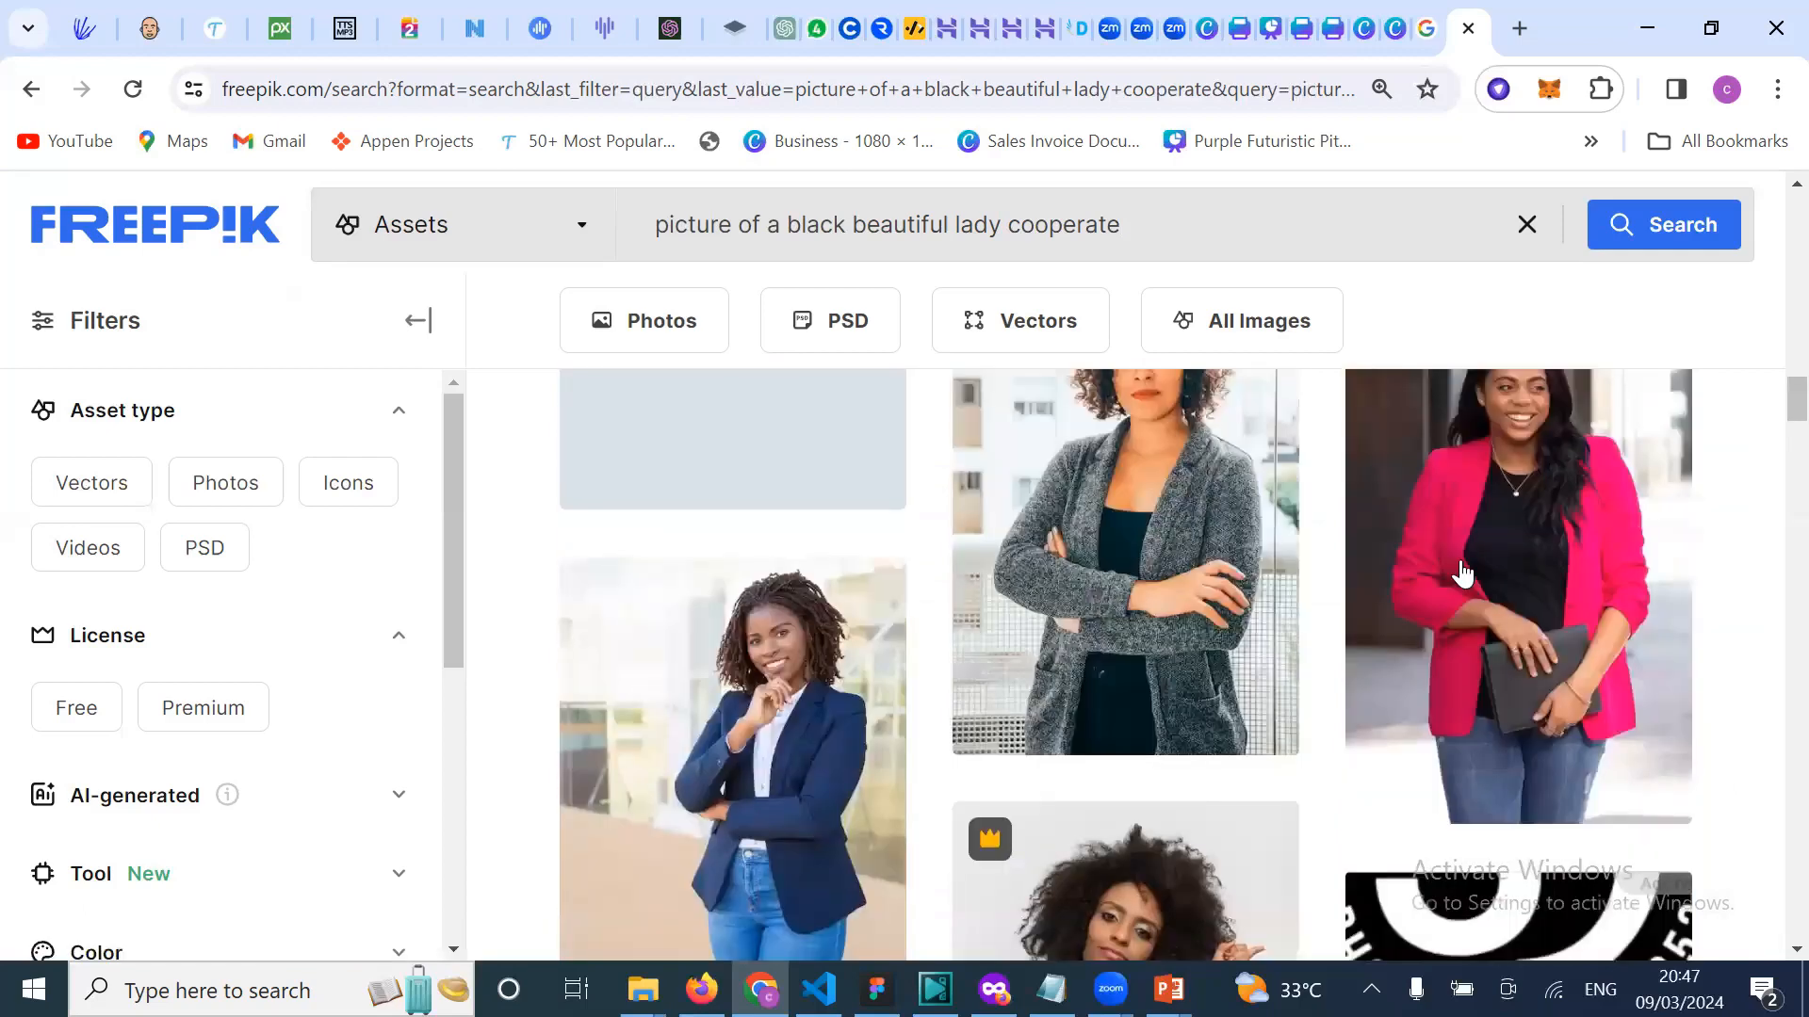
scroll(1465, 576, up, 3)
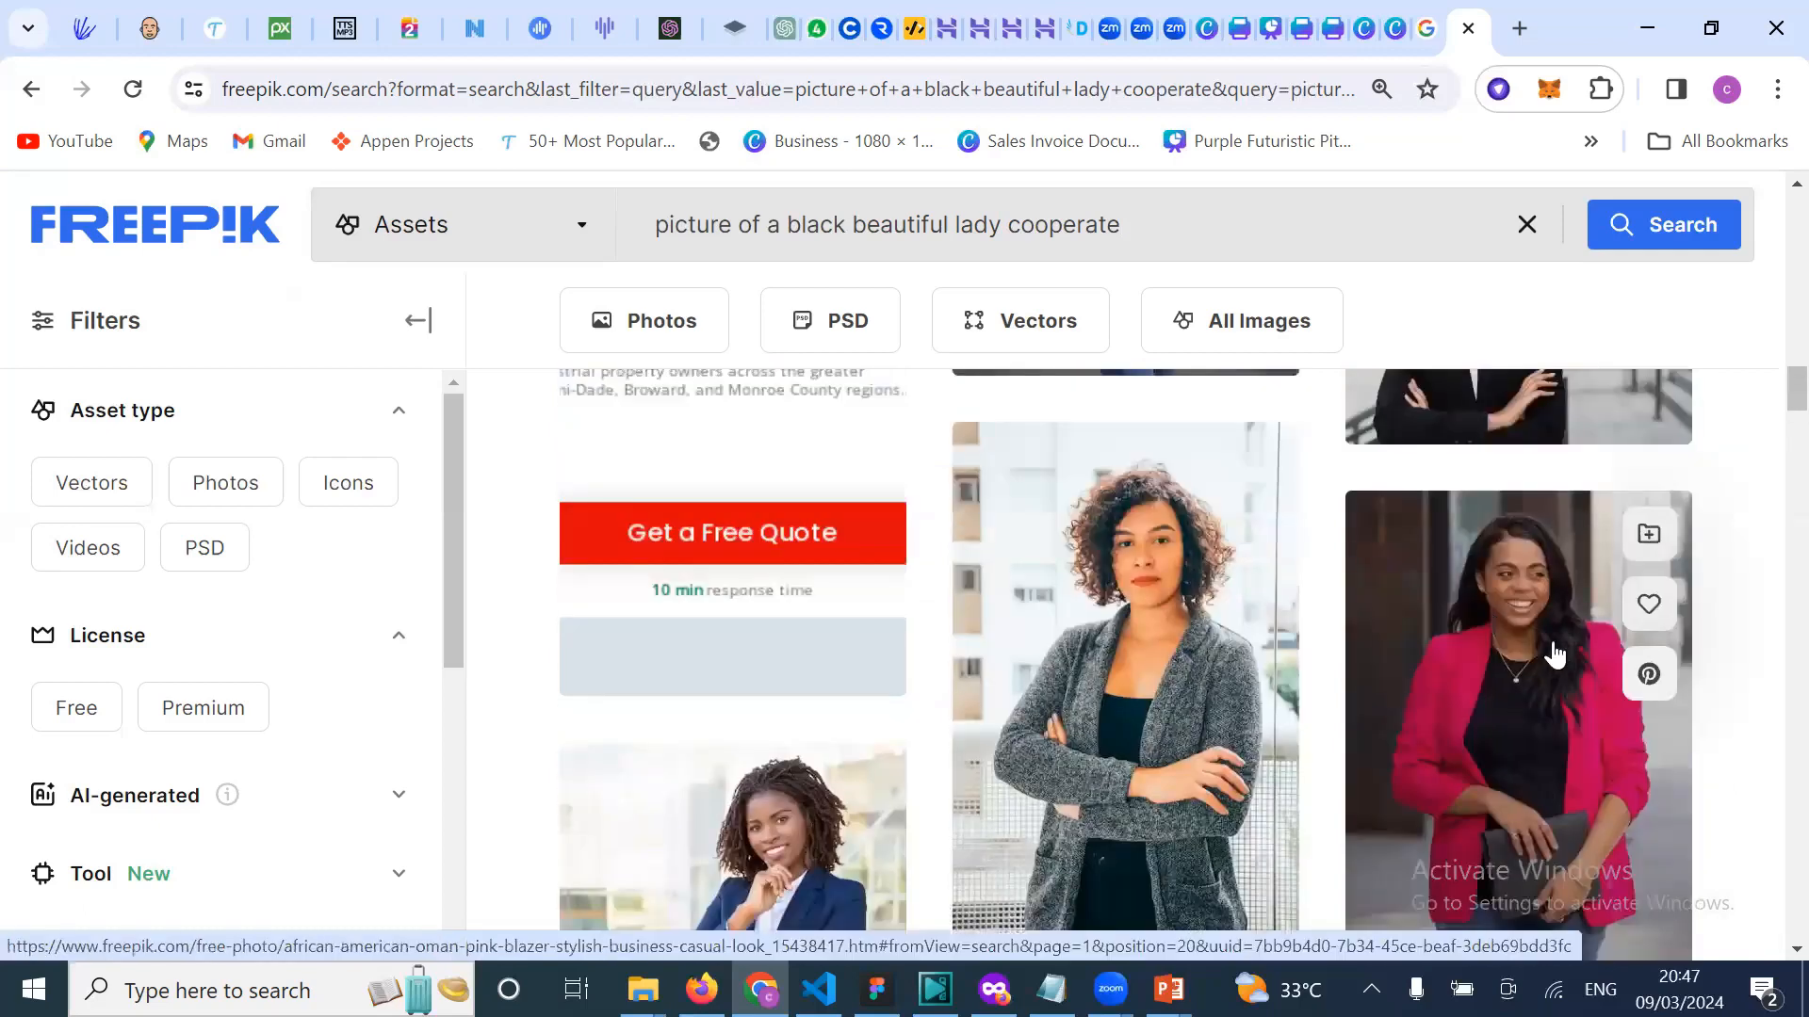
scroll(1555, 653, up, 4)
scroll(1555, 654, up, 3)
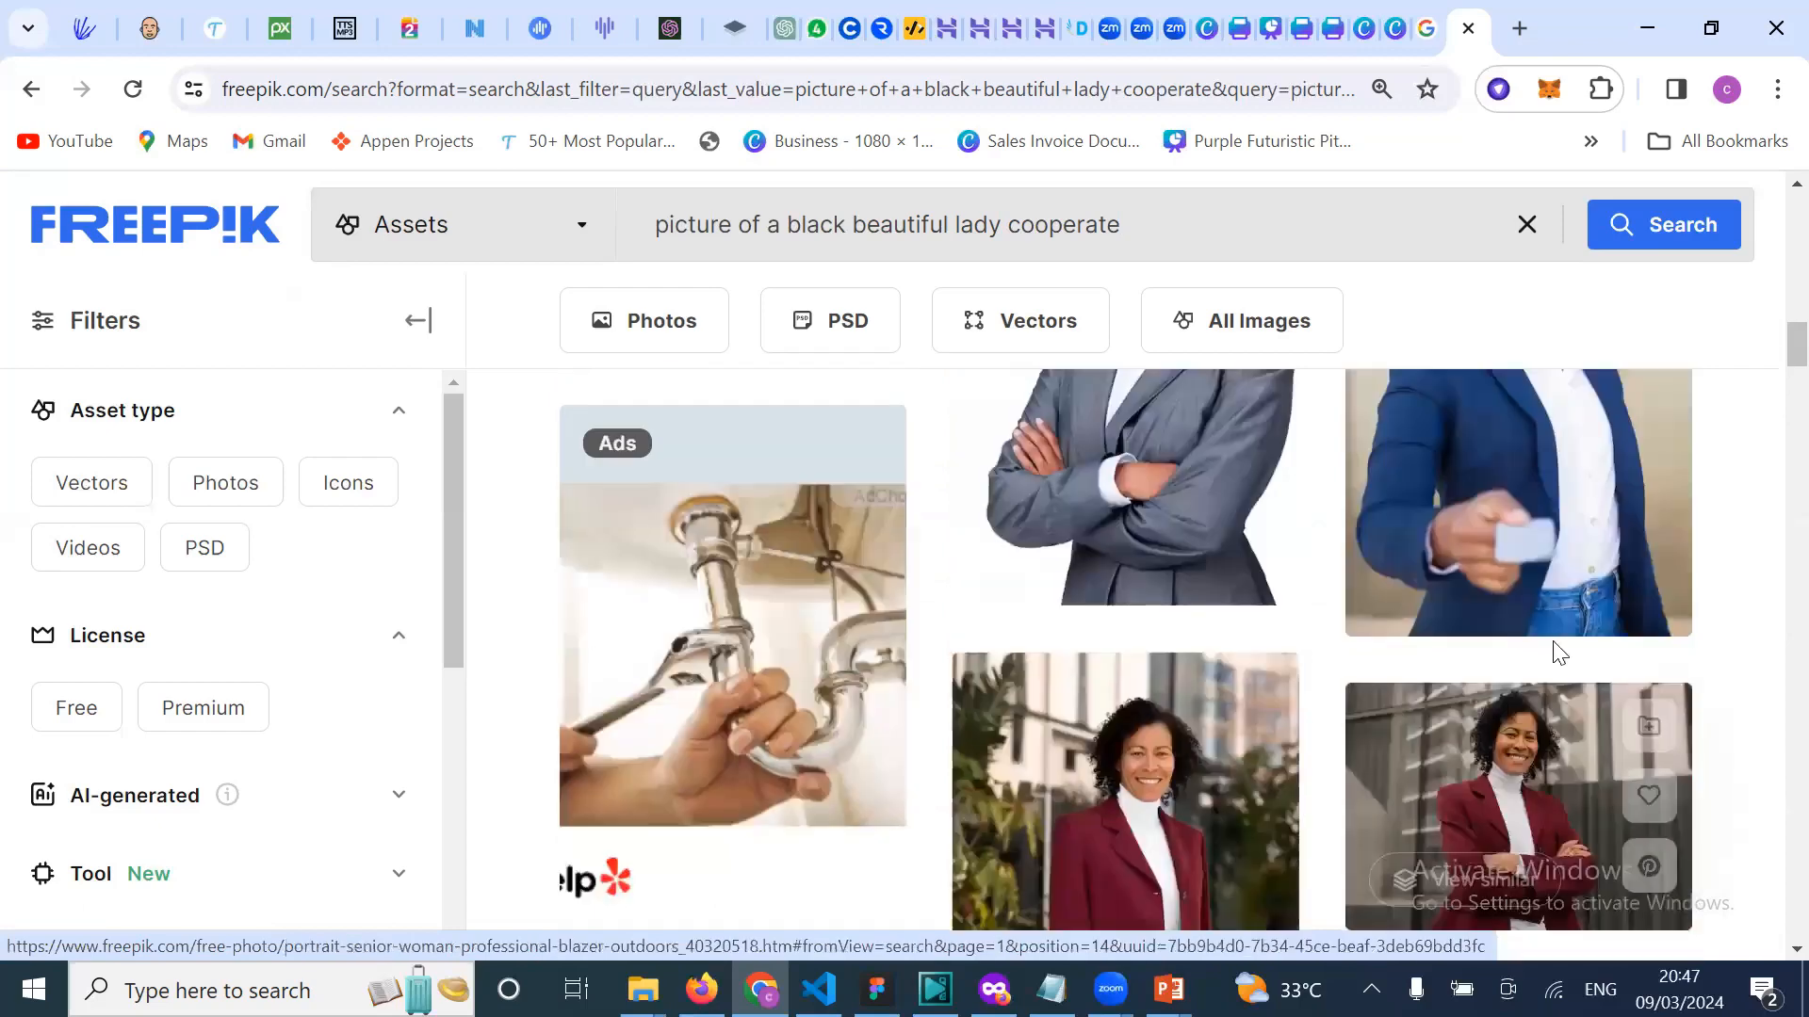
scroll(1557, 654, up, 3)
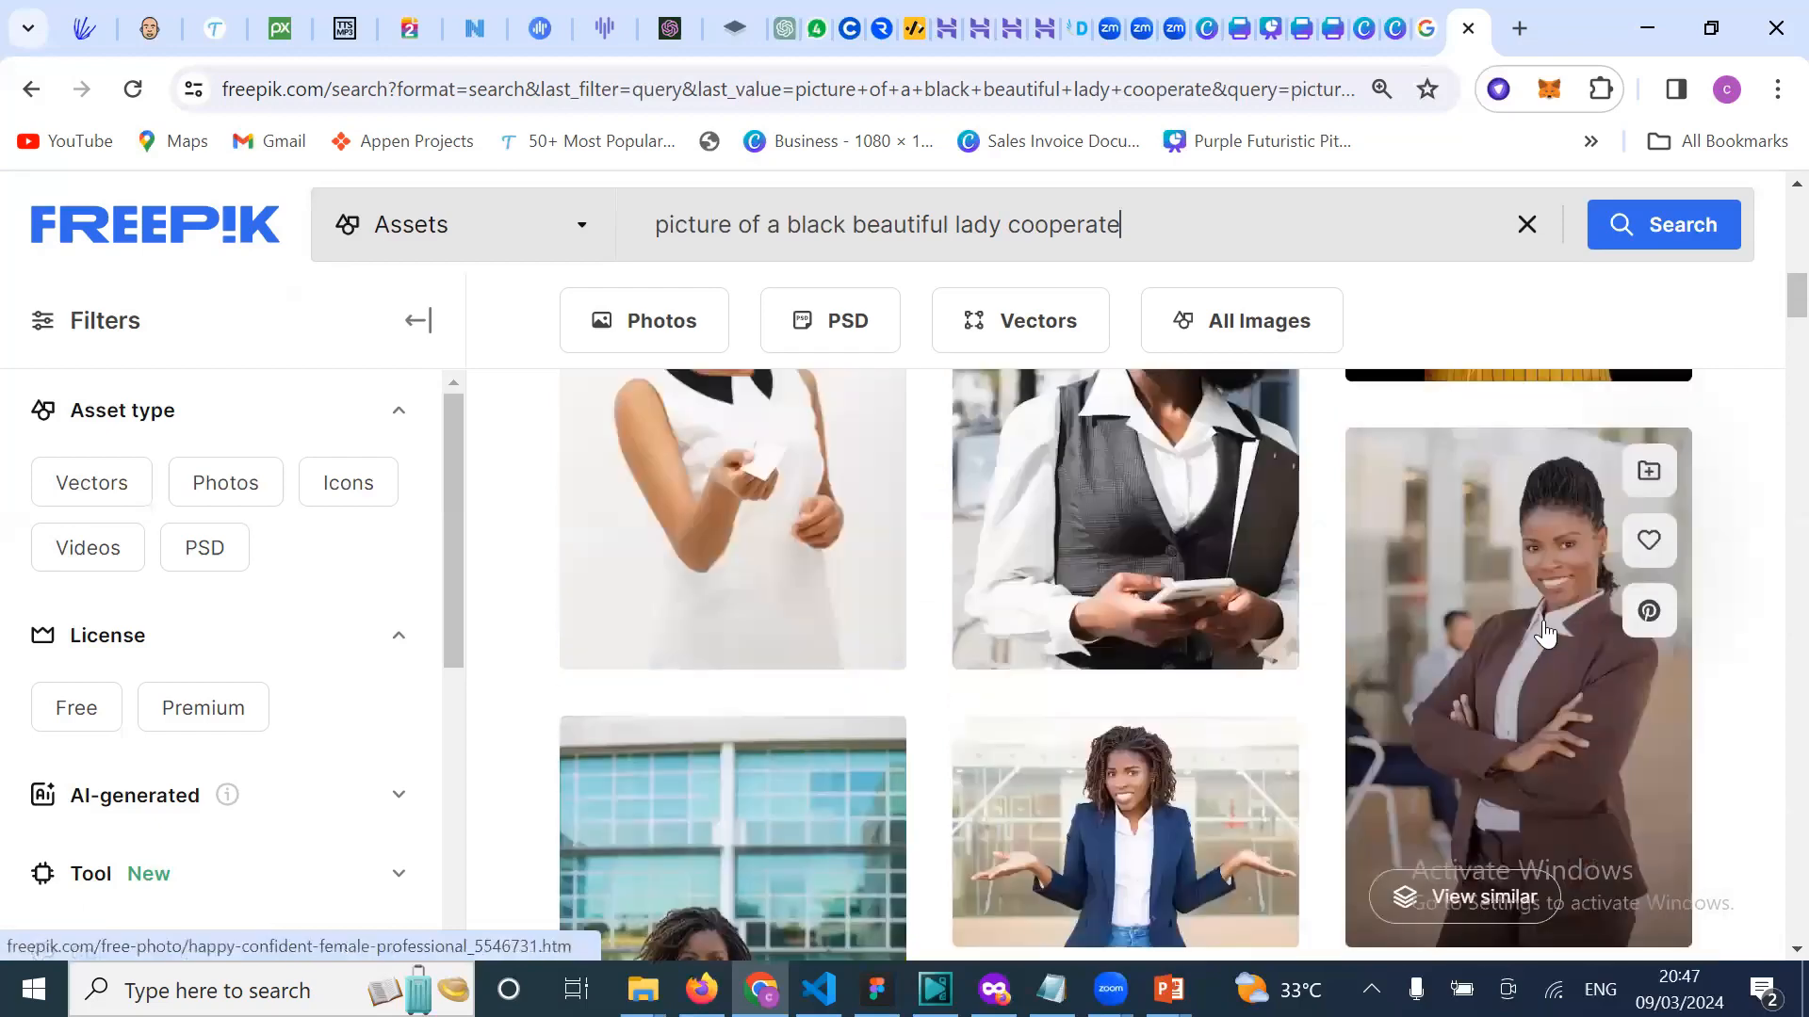
click(1543, 688)
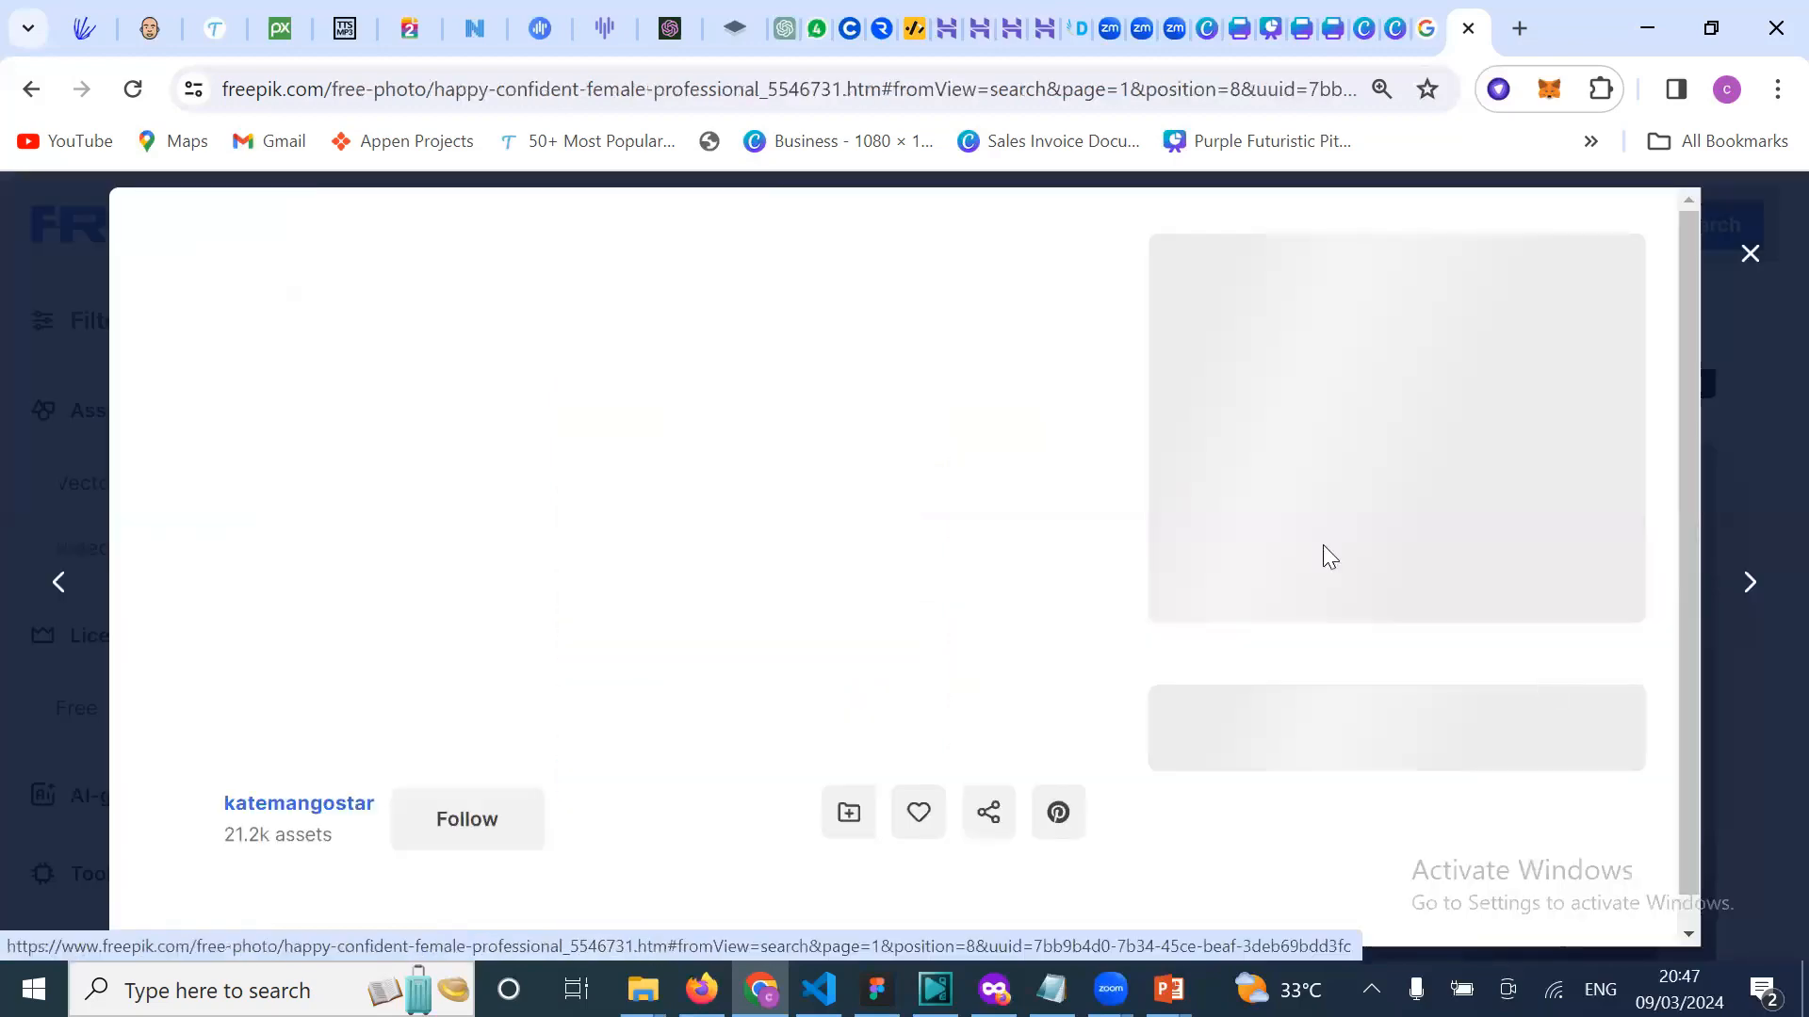
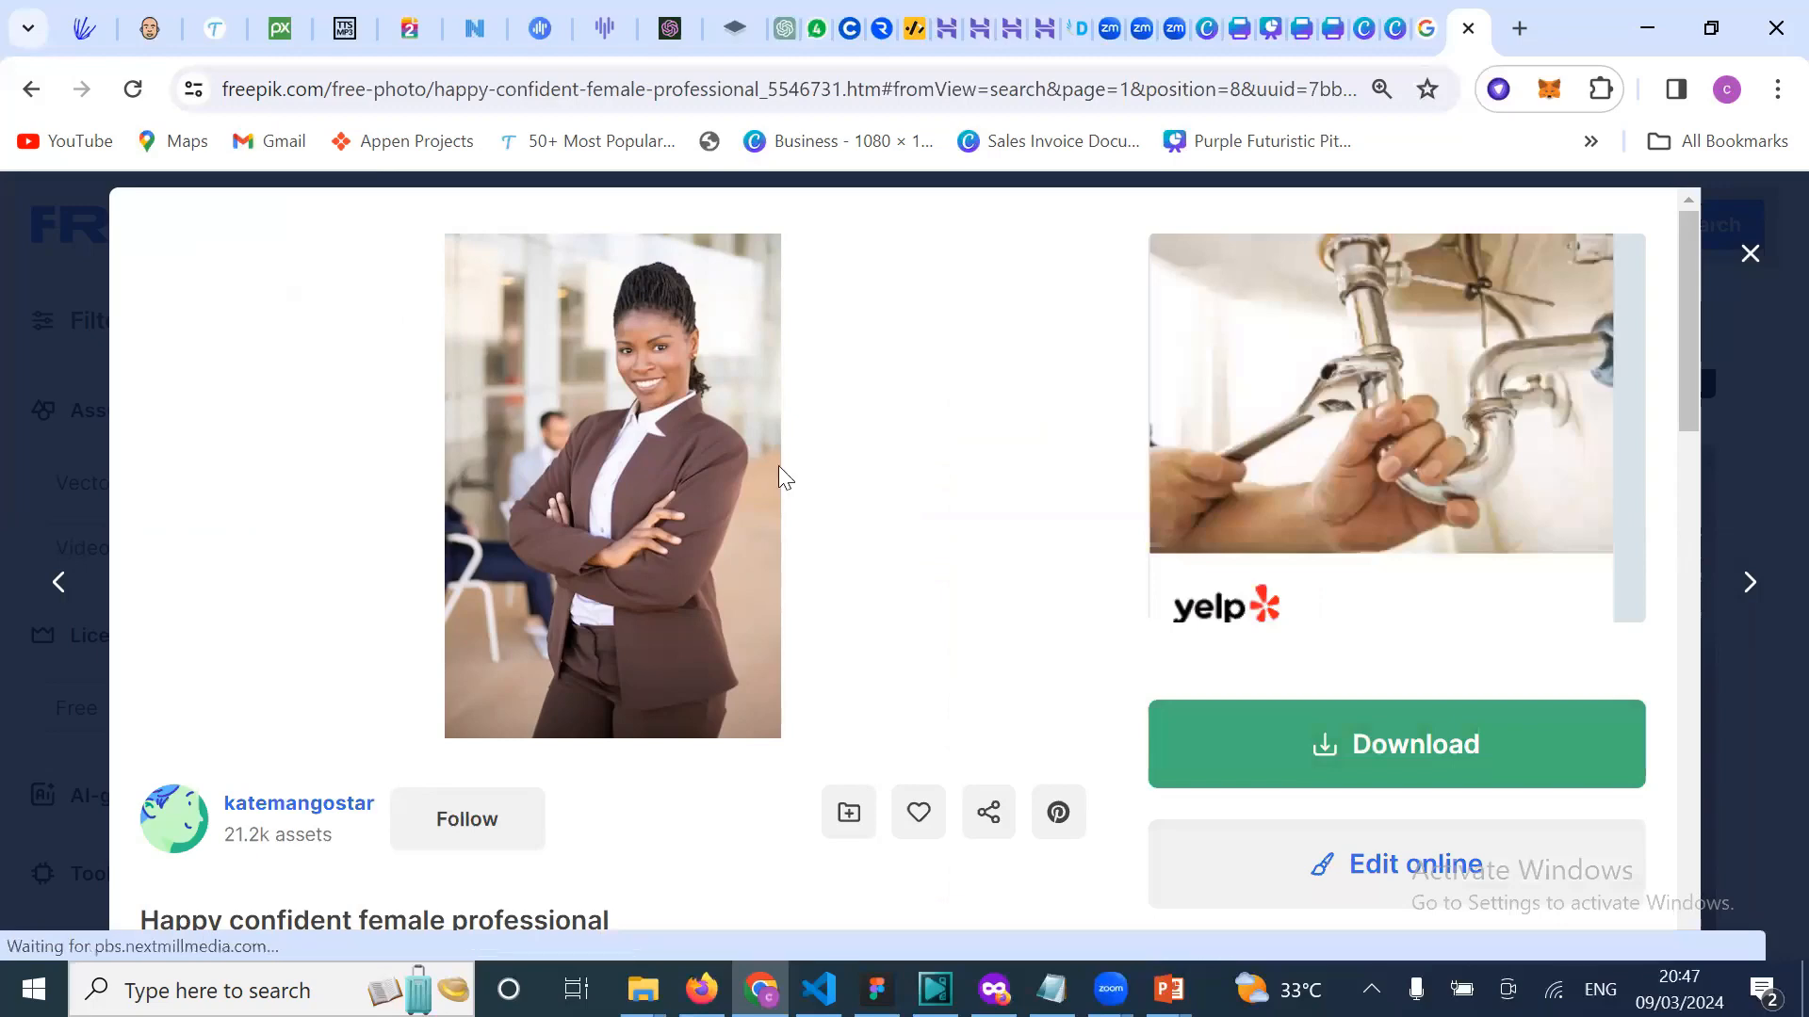
Step: Download the 'Happy confident female professional' photo free as a 4.8 MB JPG and view its attribution notice
click(1425, 754)
scroll(1323, 646, down, 8)
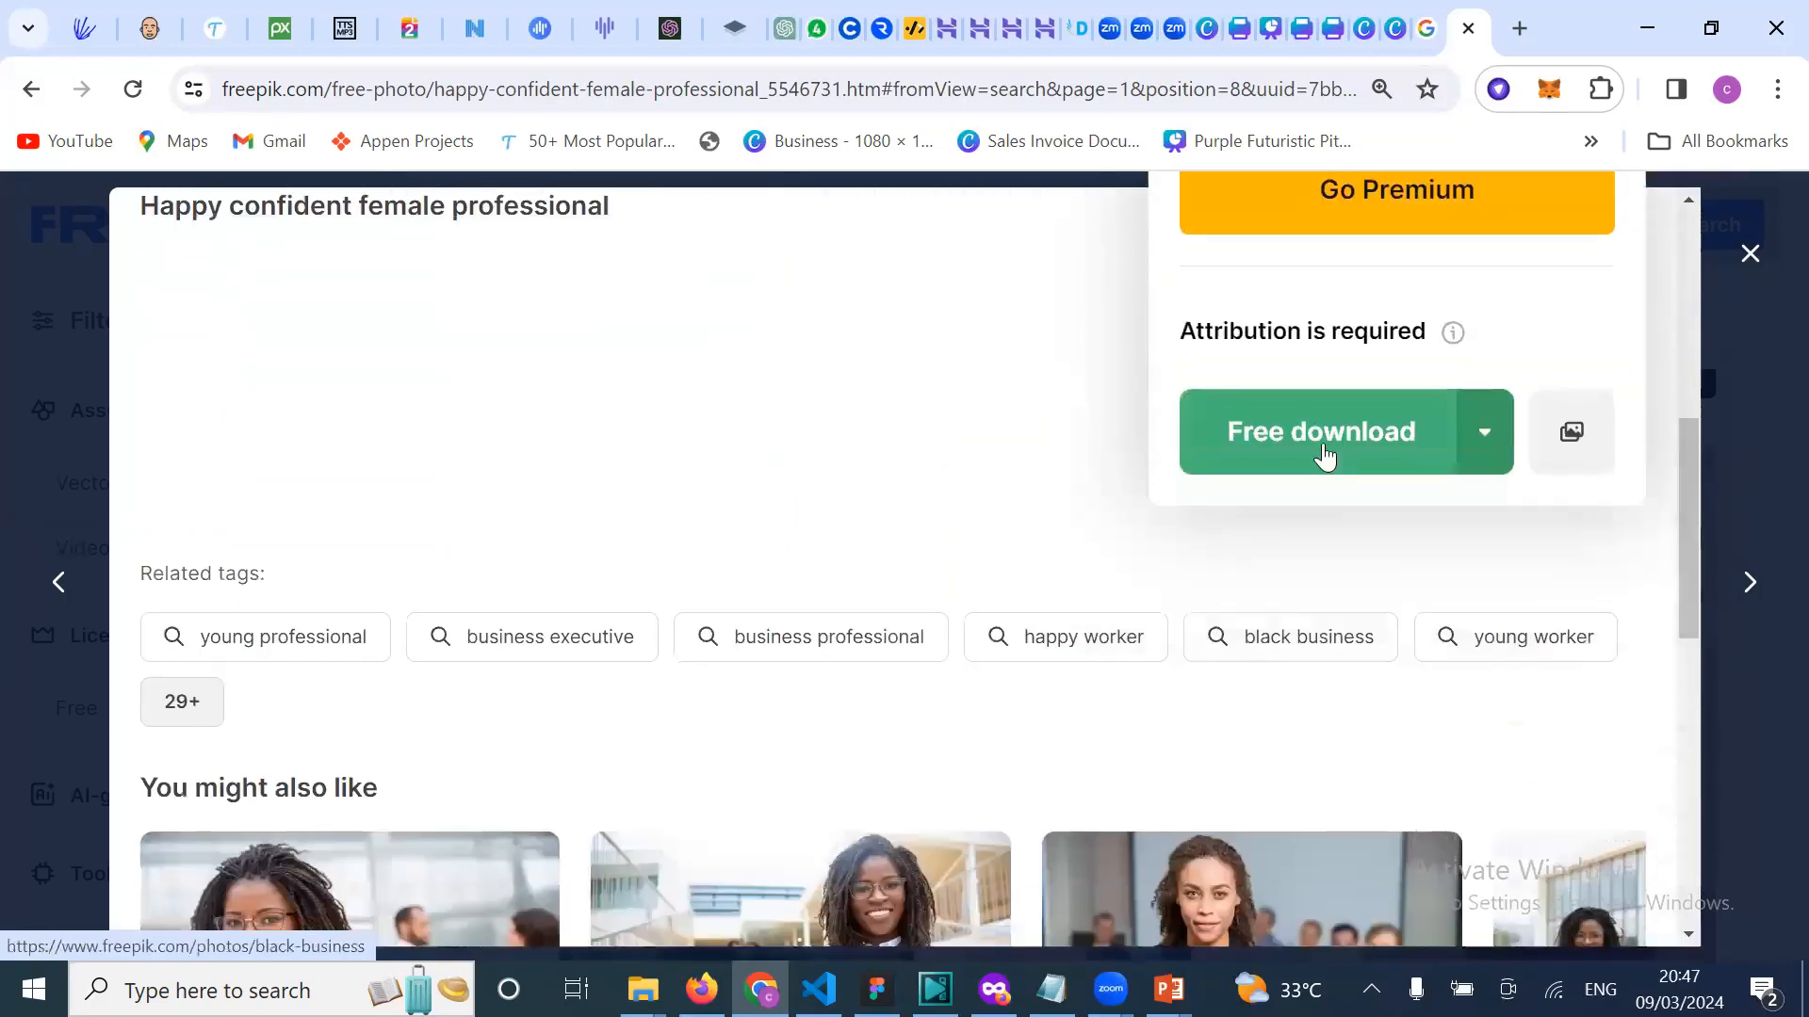
click(1325, 436)
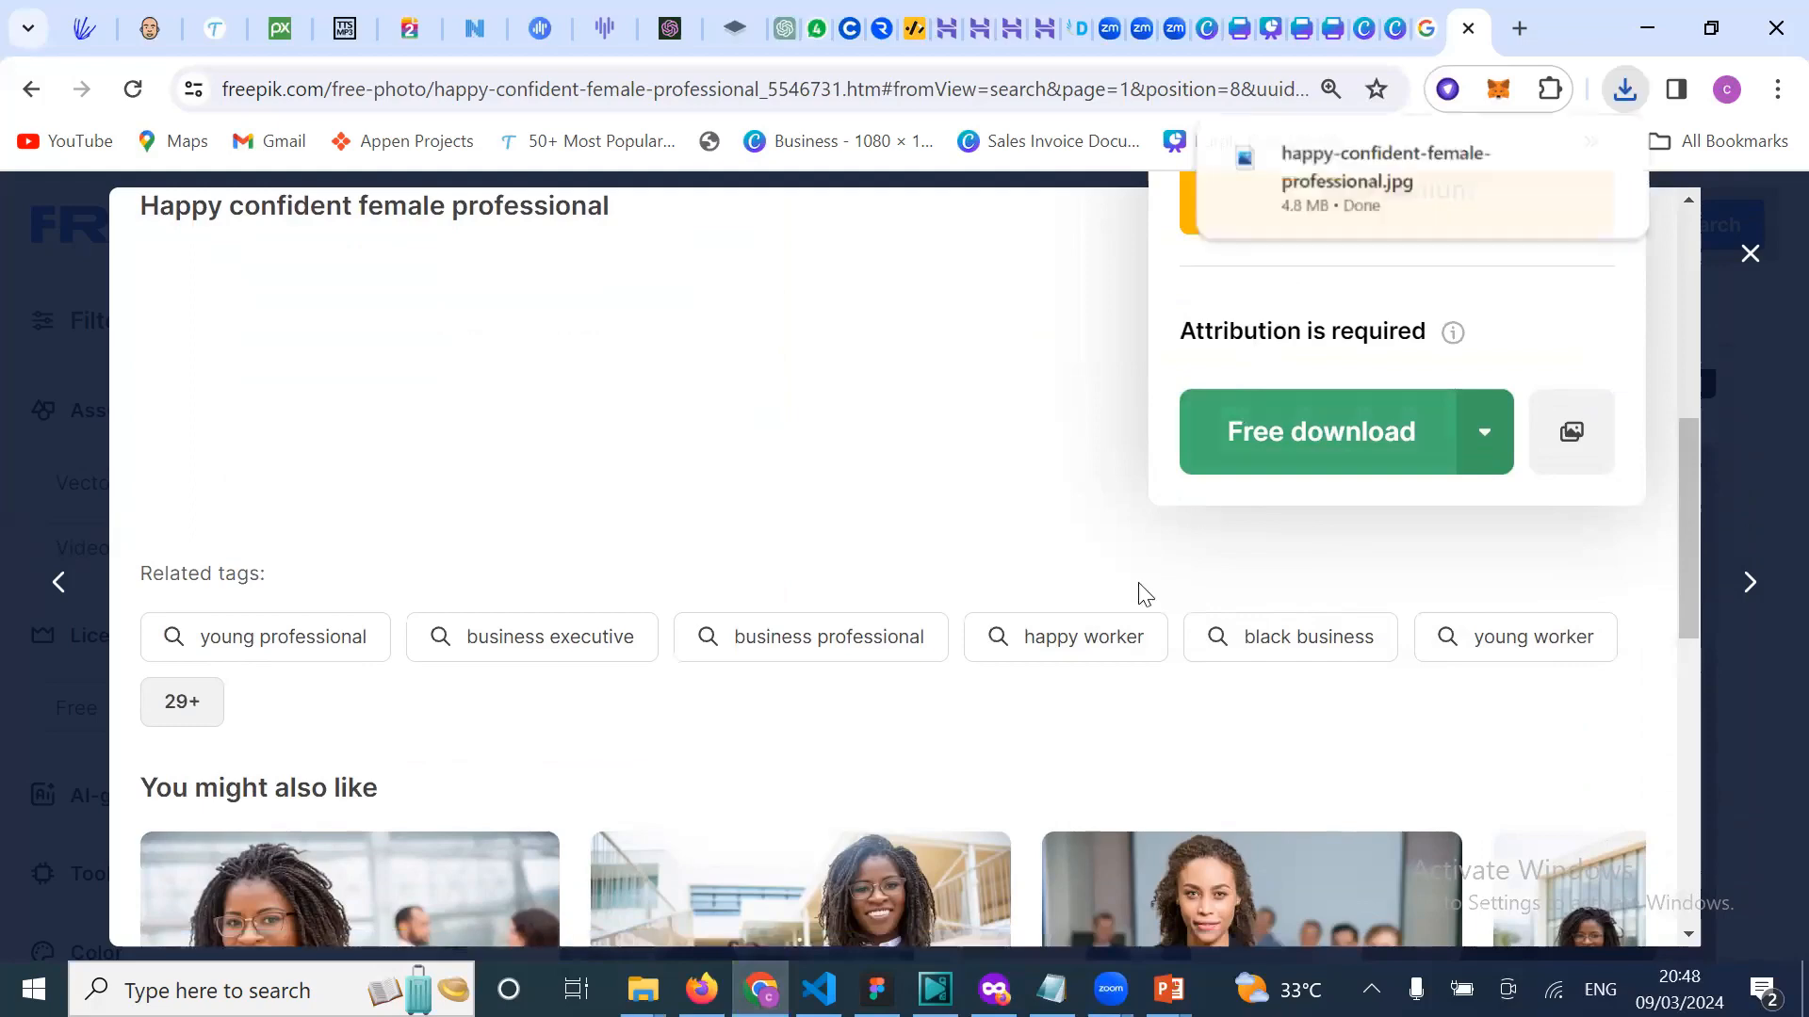
scroll(1125, 599, down, 5)
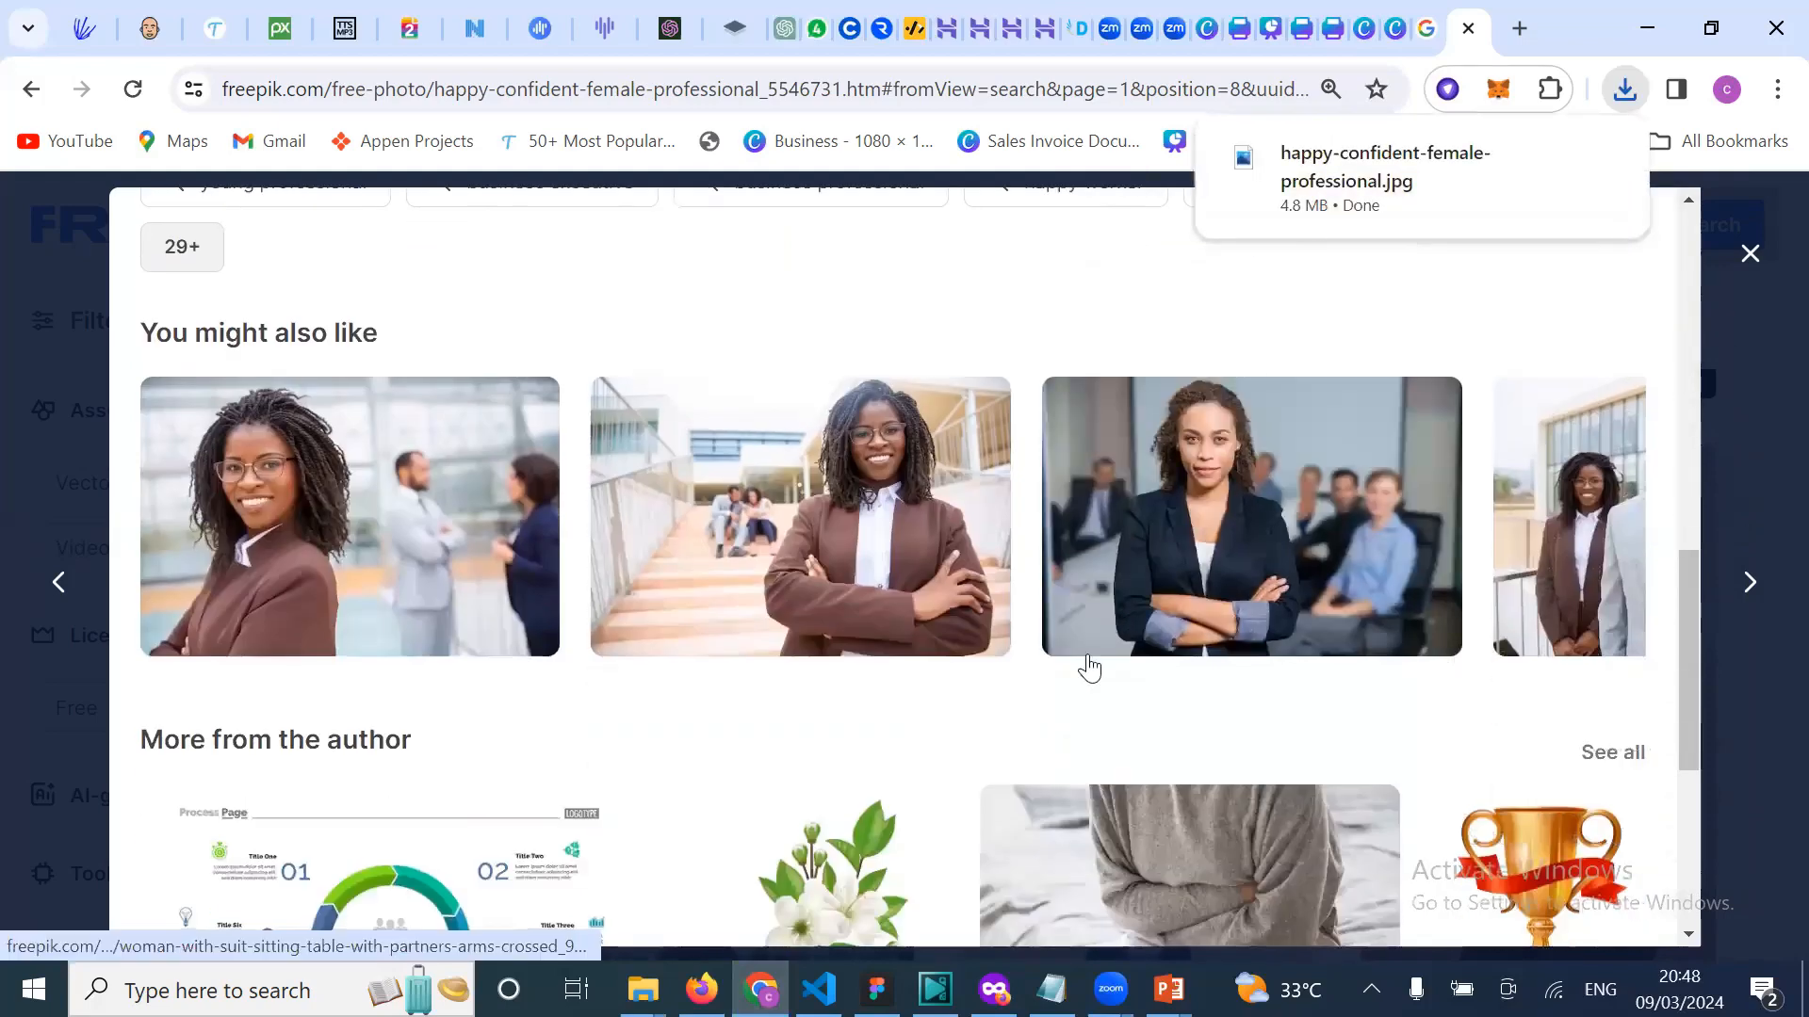
scroll(1078, 678, down, 2)
scroll(1066, 776, up, 5)
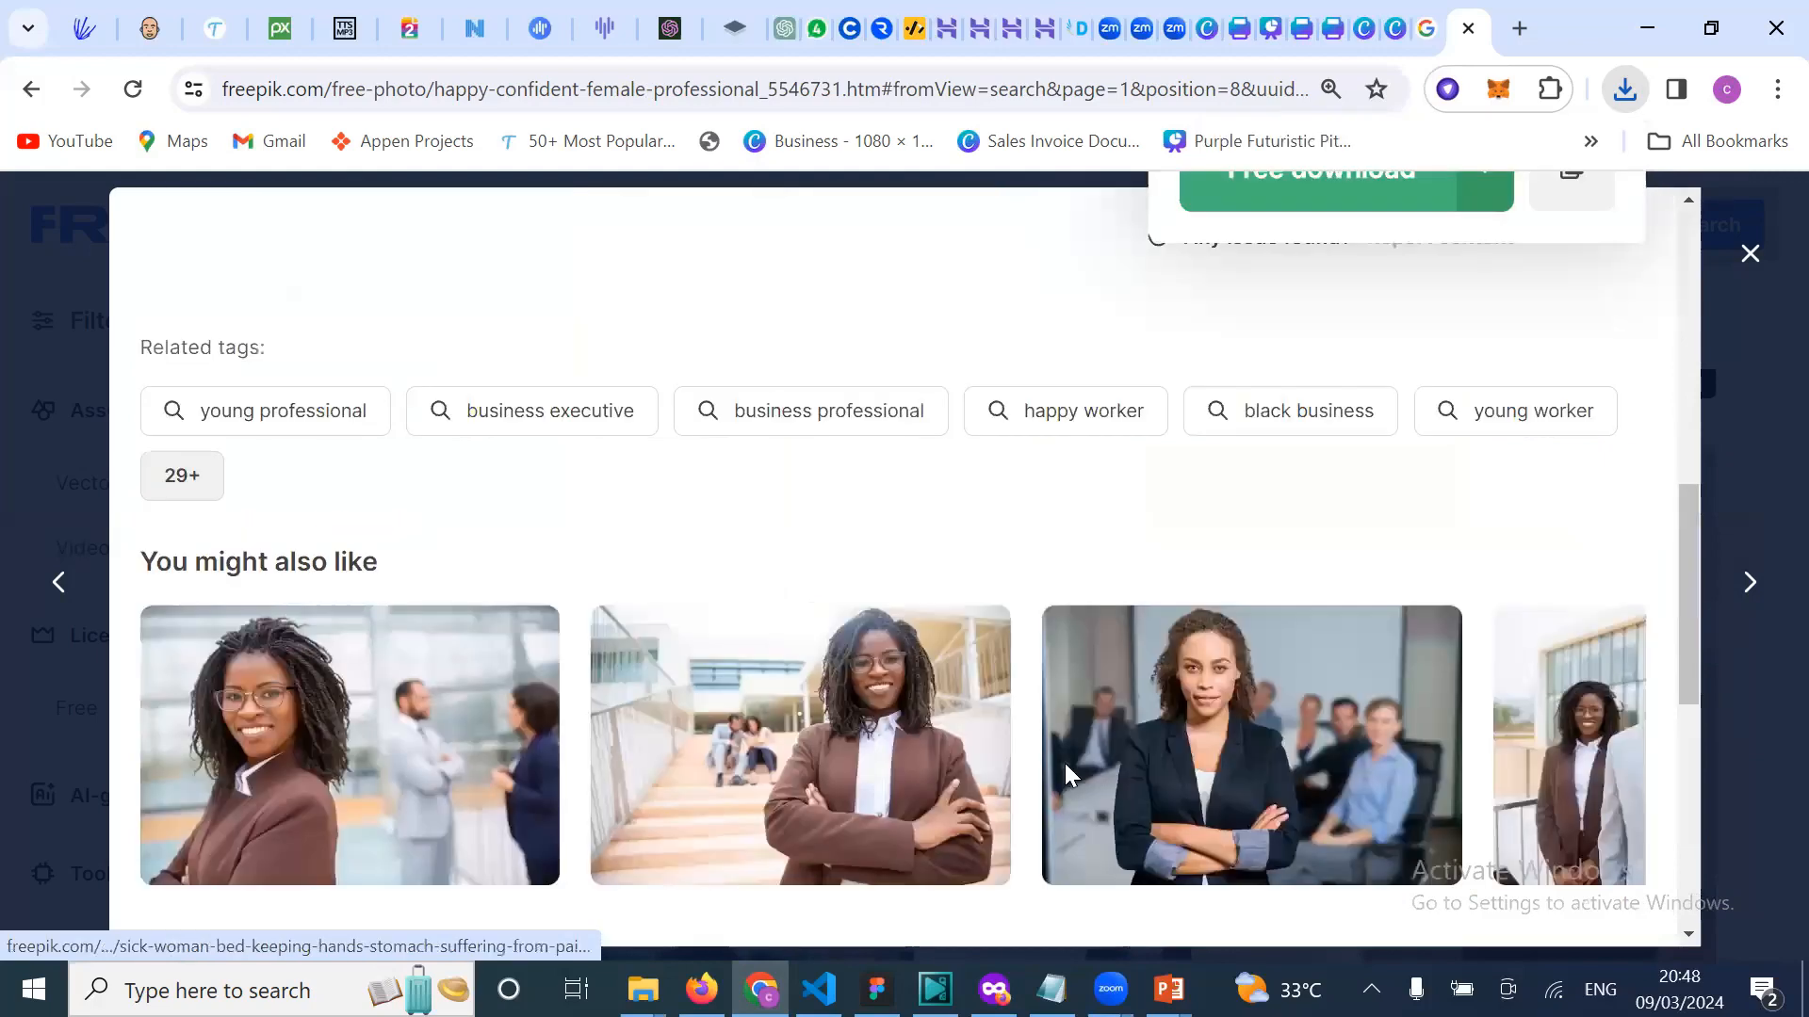
scroll(1065, 768, up, 3)
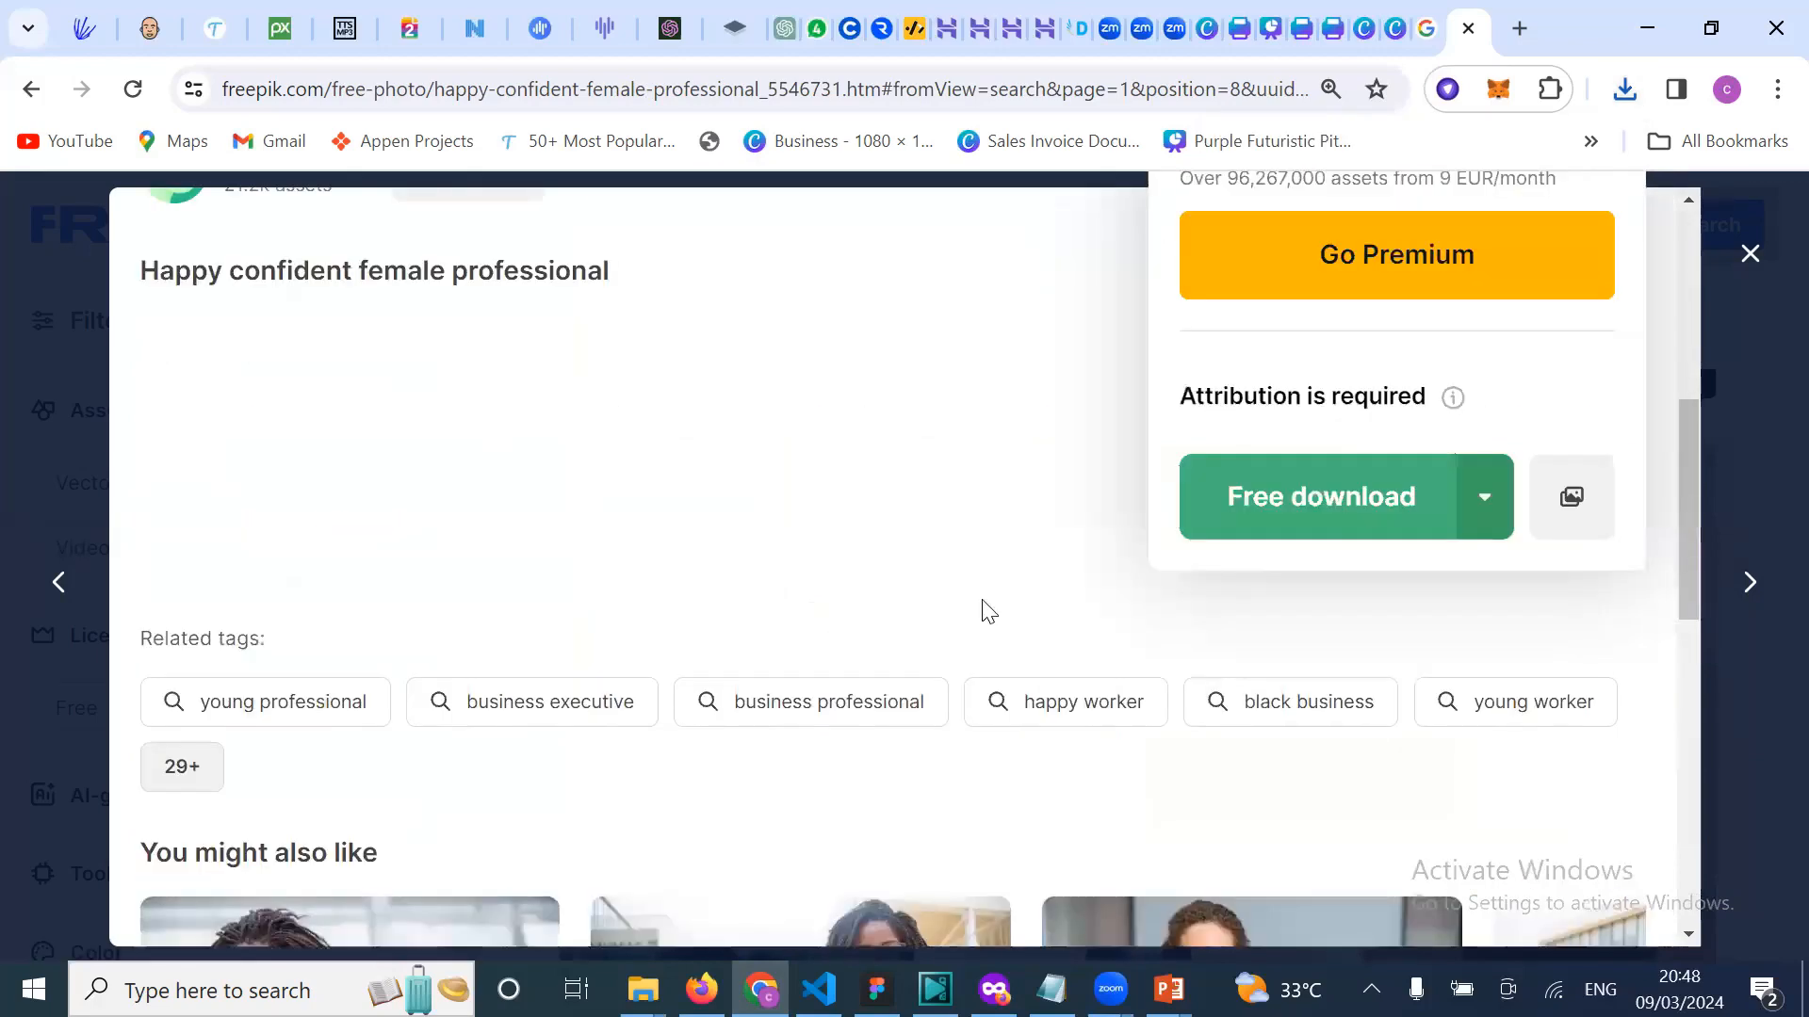
scroll(982, 610, up, 2)
scroll(982, 611, up, 3)
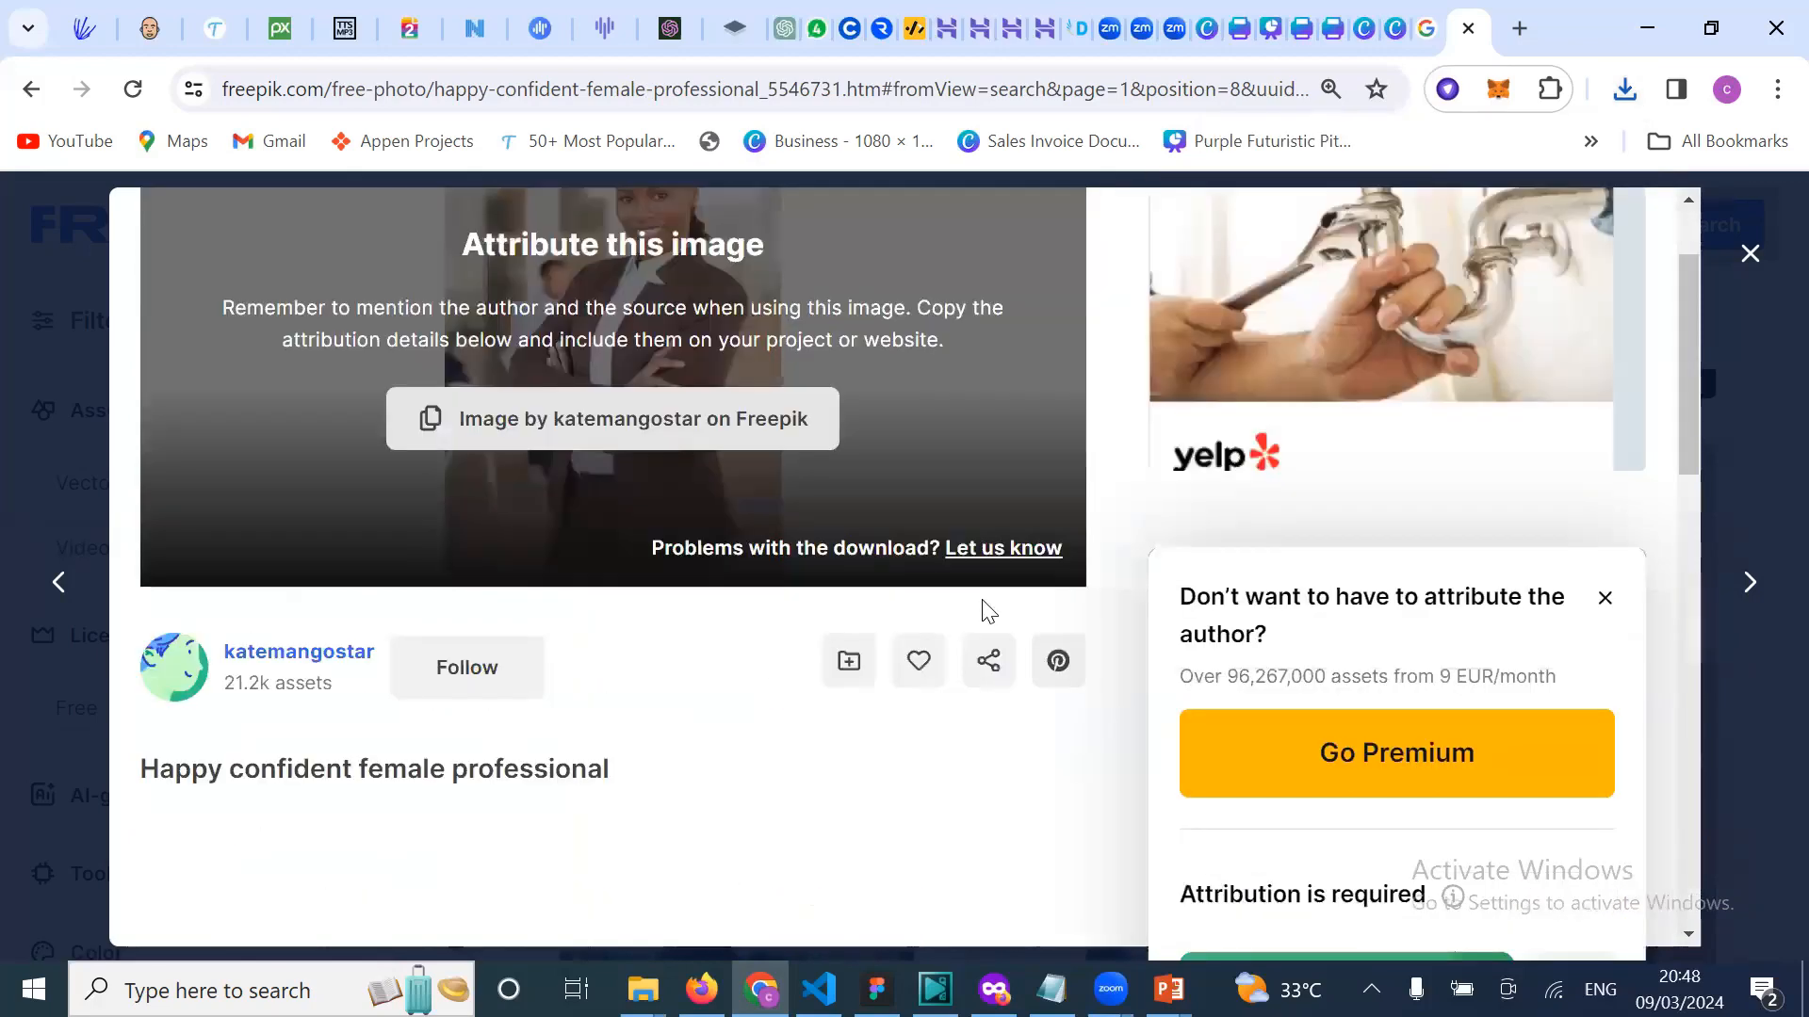
scroll(987, 611, up, 2)
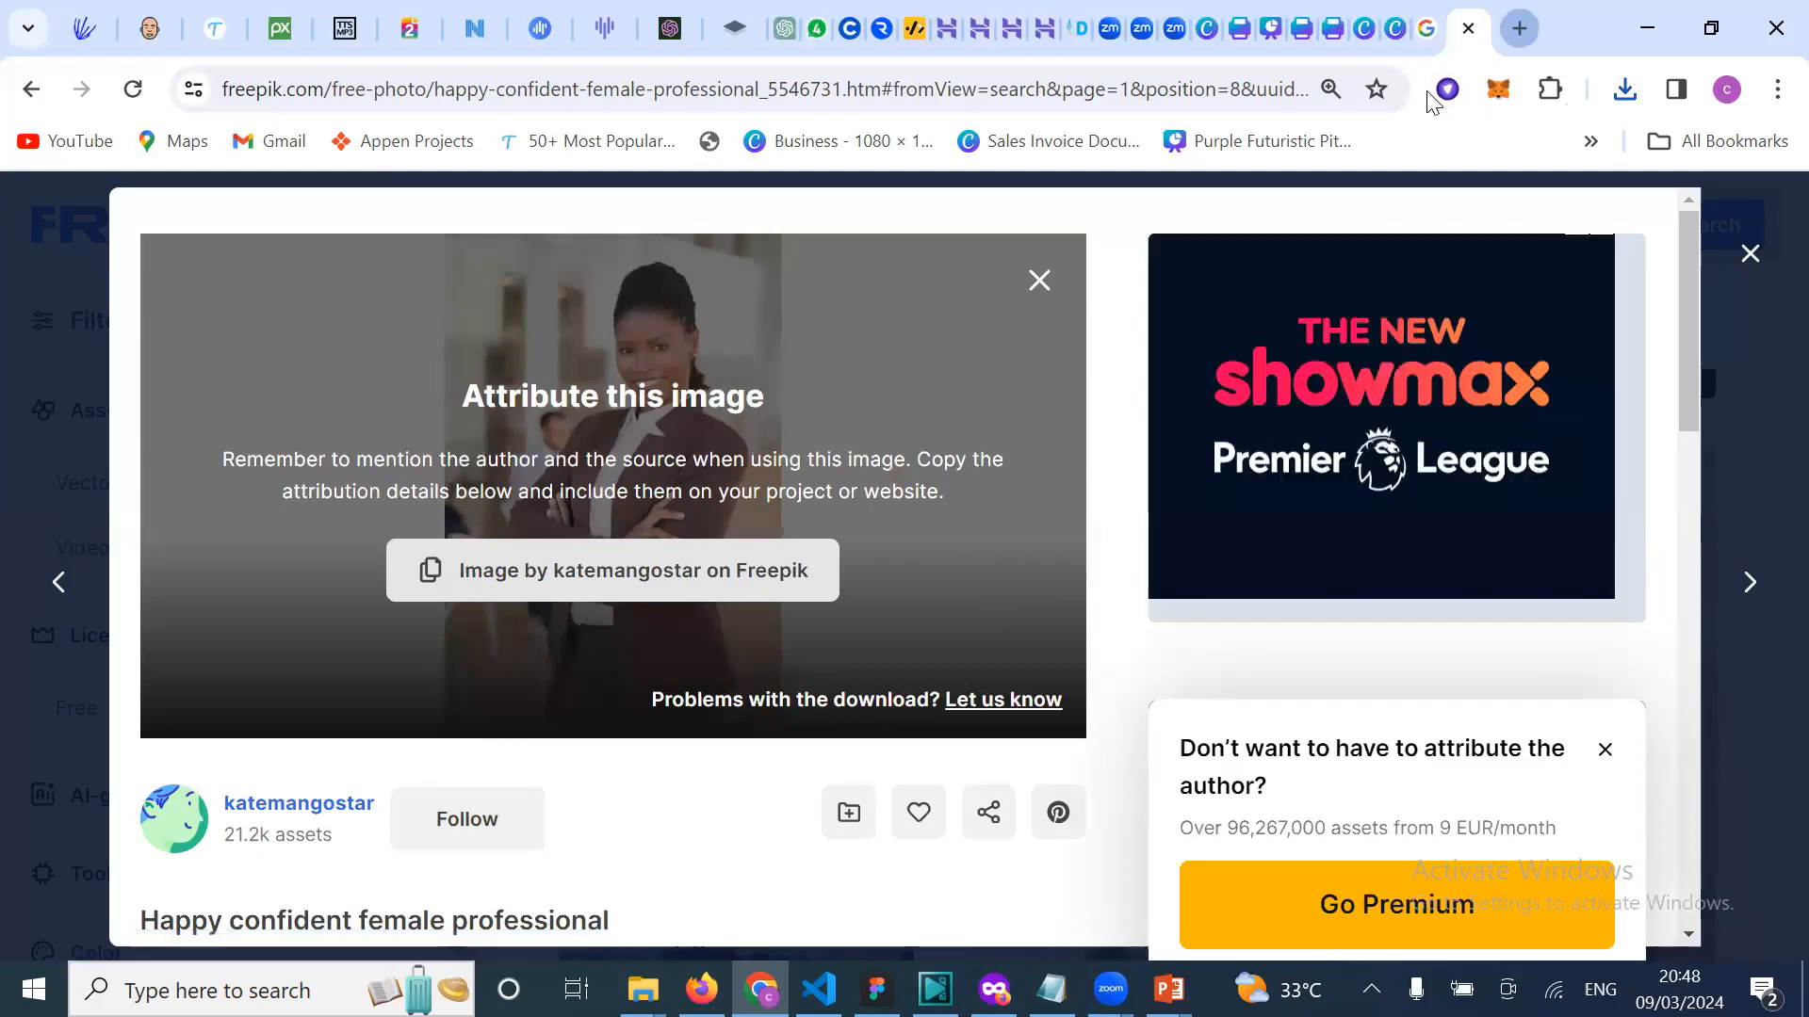
Step: In a new tab, search Google for 'pixel' and go to the Pexels stock-photo homepage
key(ctrl+t)
text(pi)
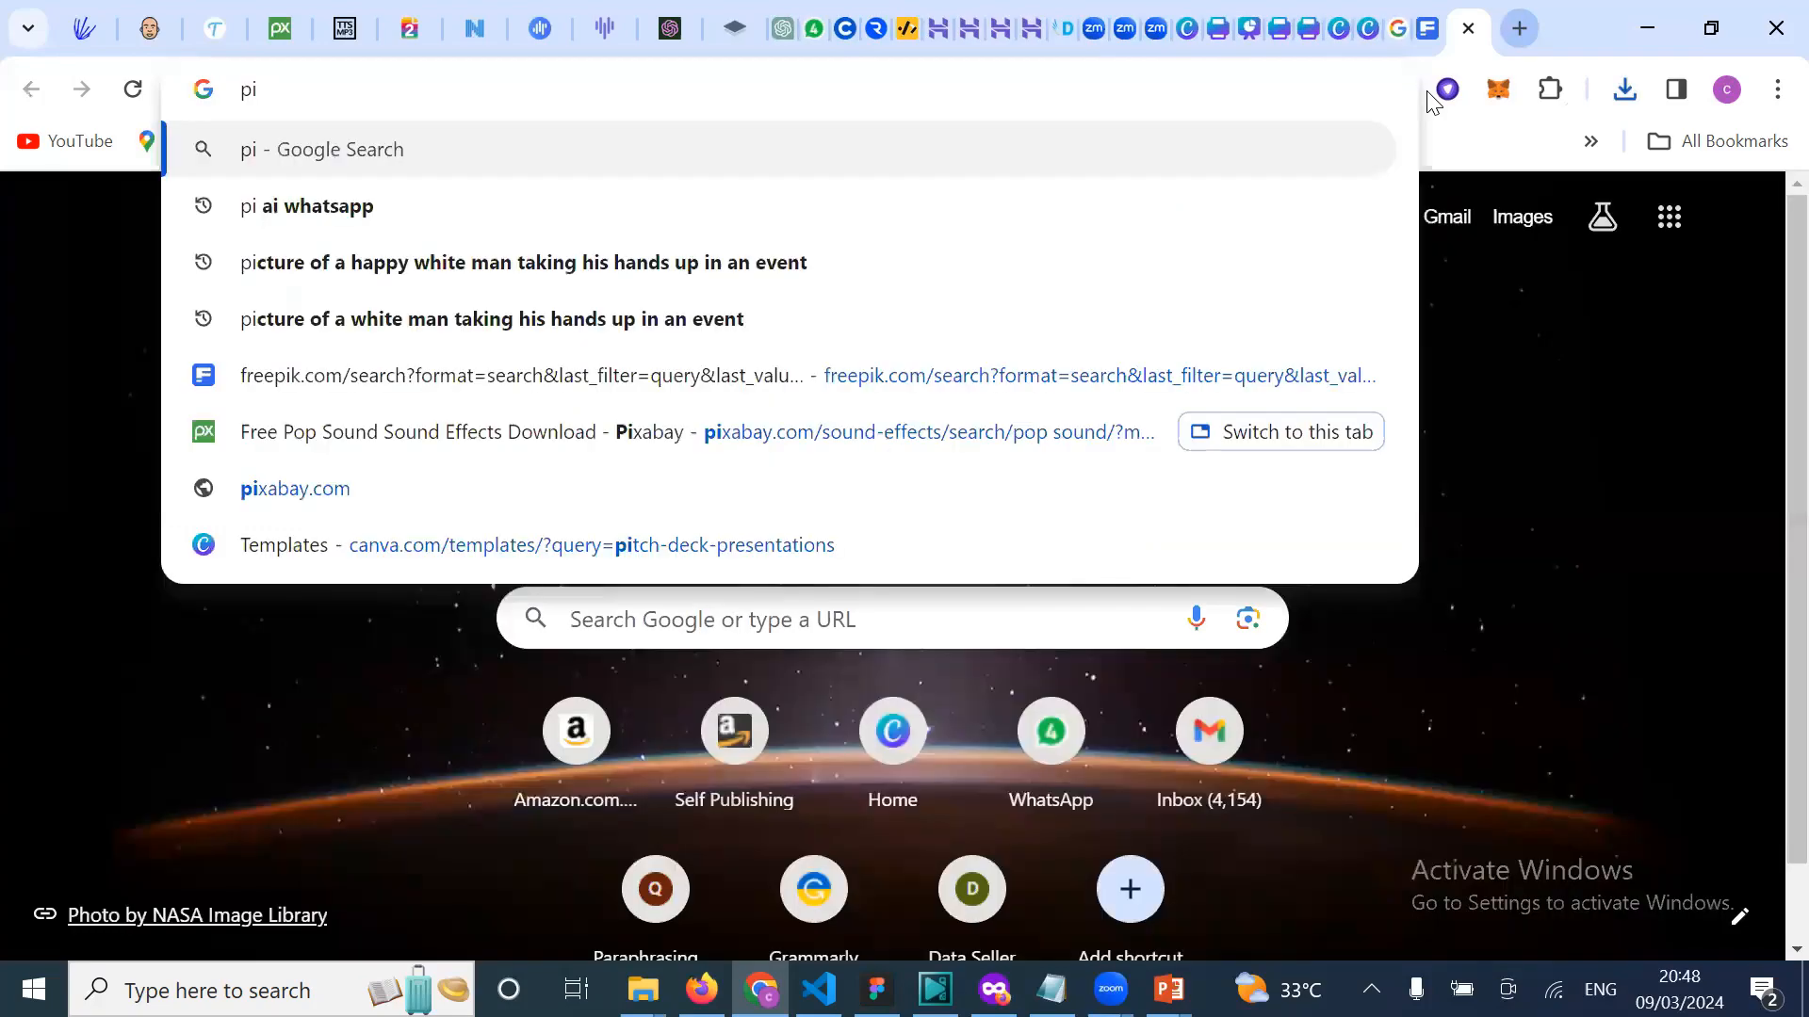
text(xe)
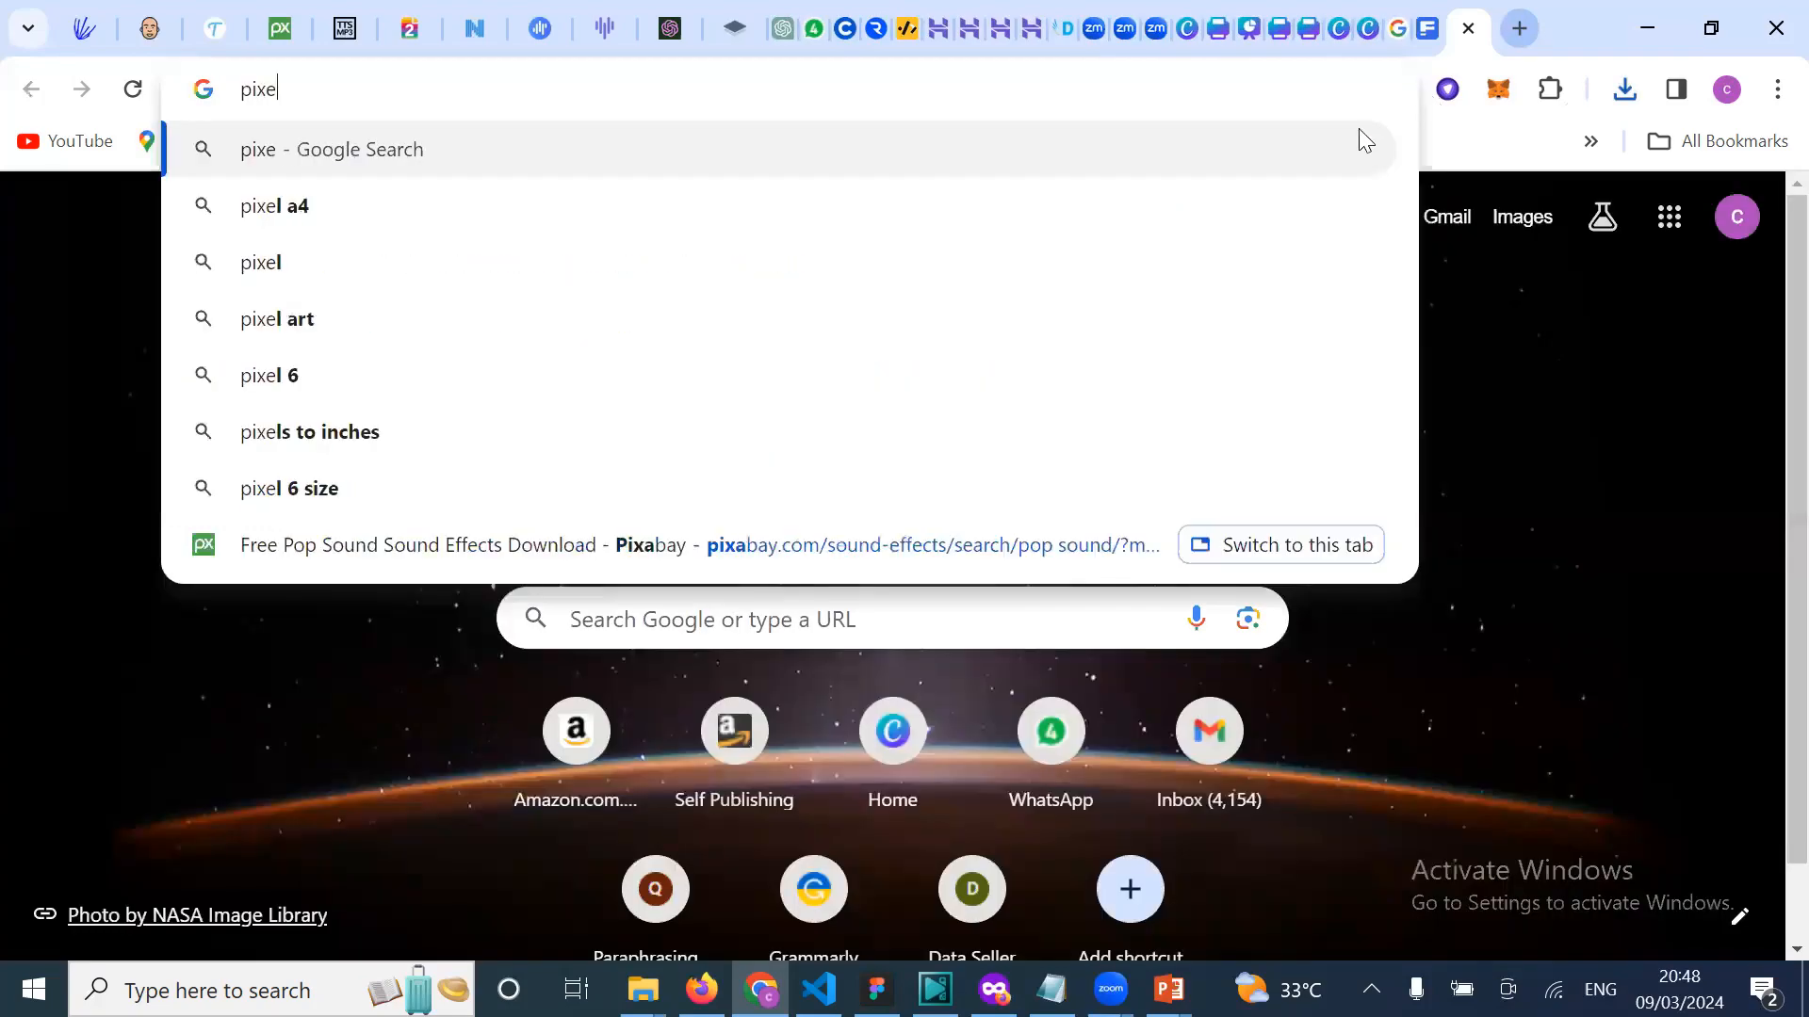
click(311, 267)
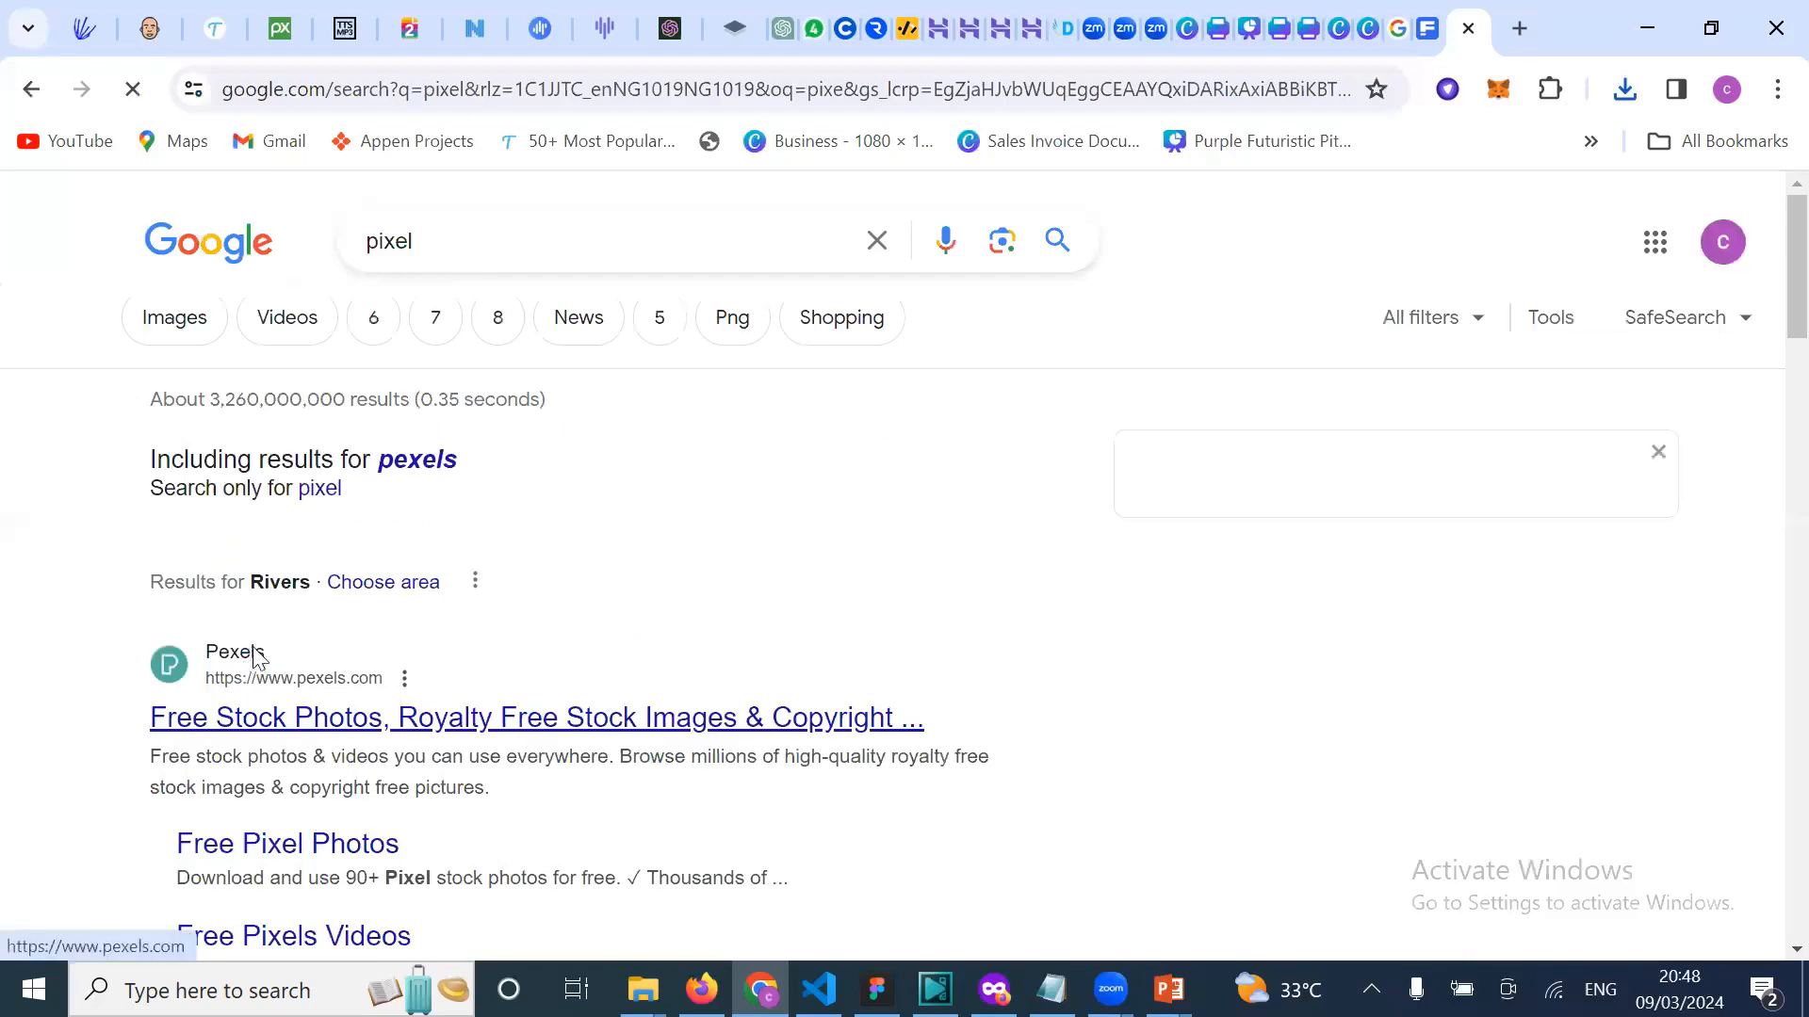
click(256, 657)
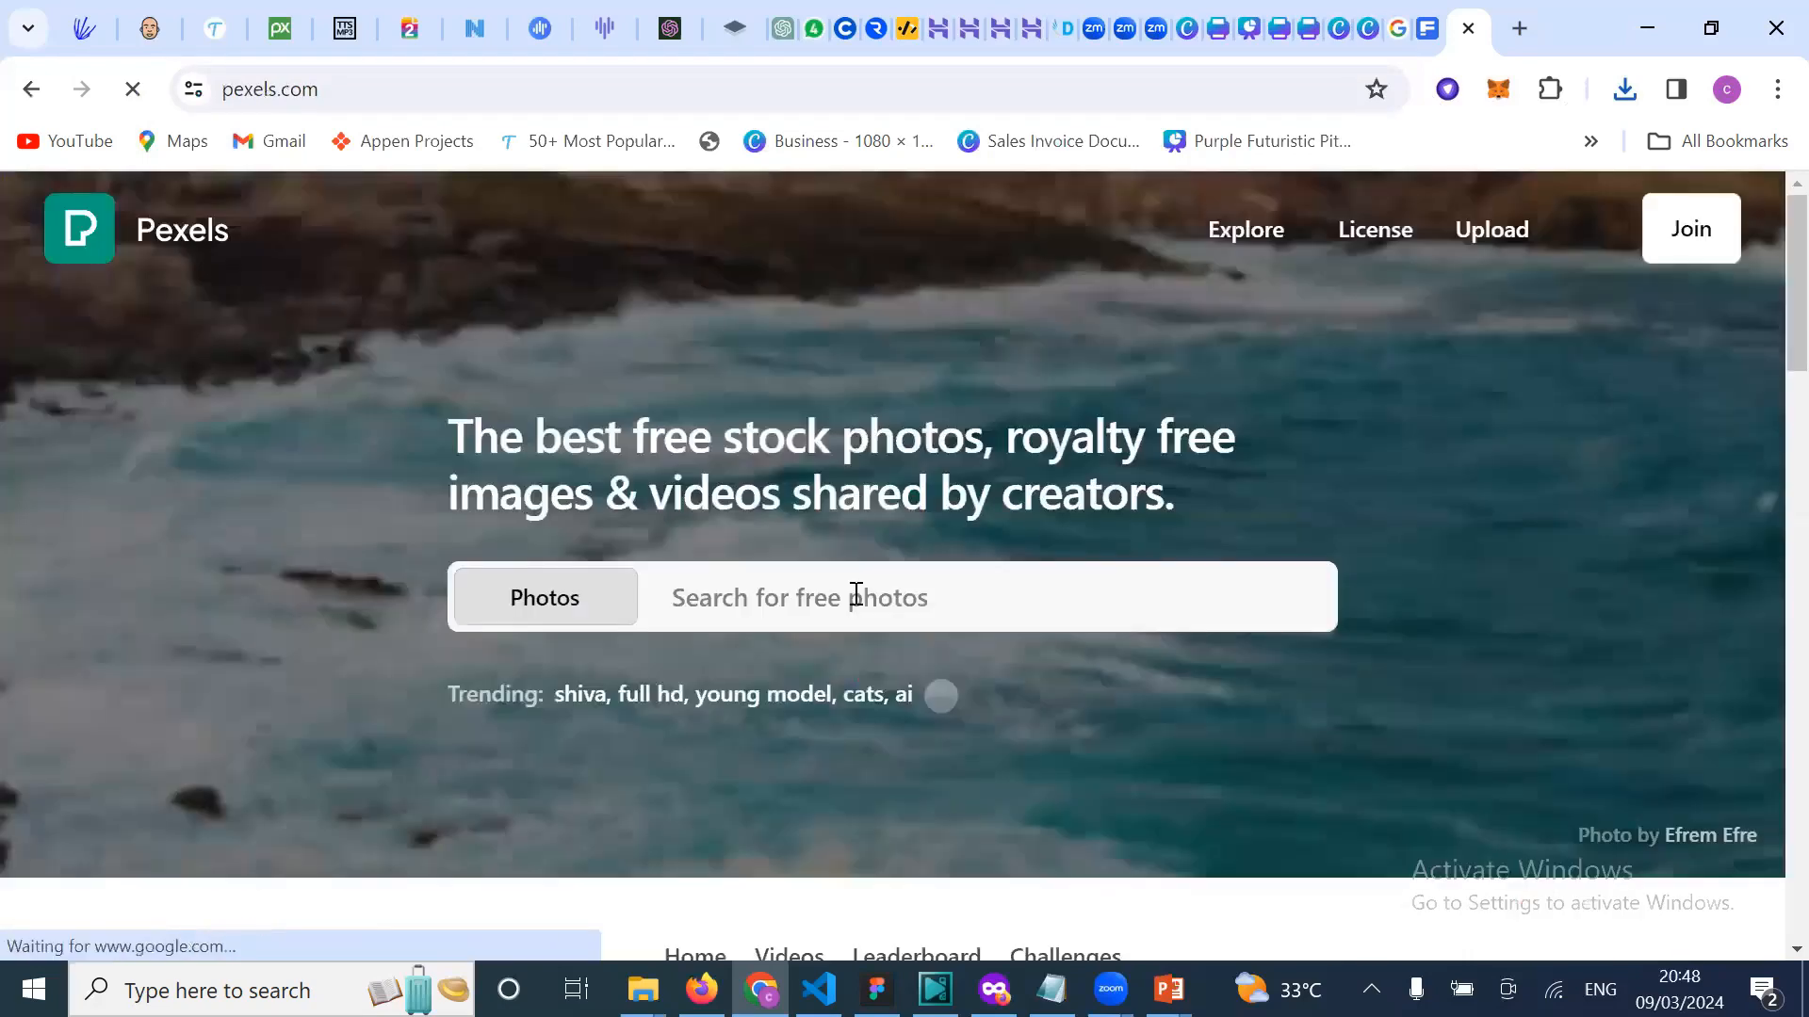
scroll(885, 720, down, 4)
scroll(490, 819, down, 6)
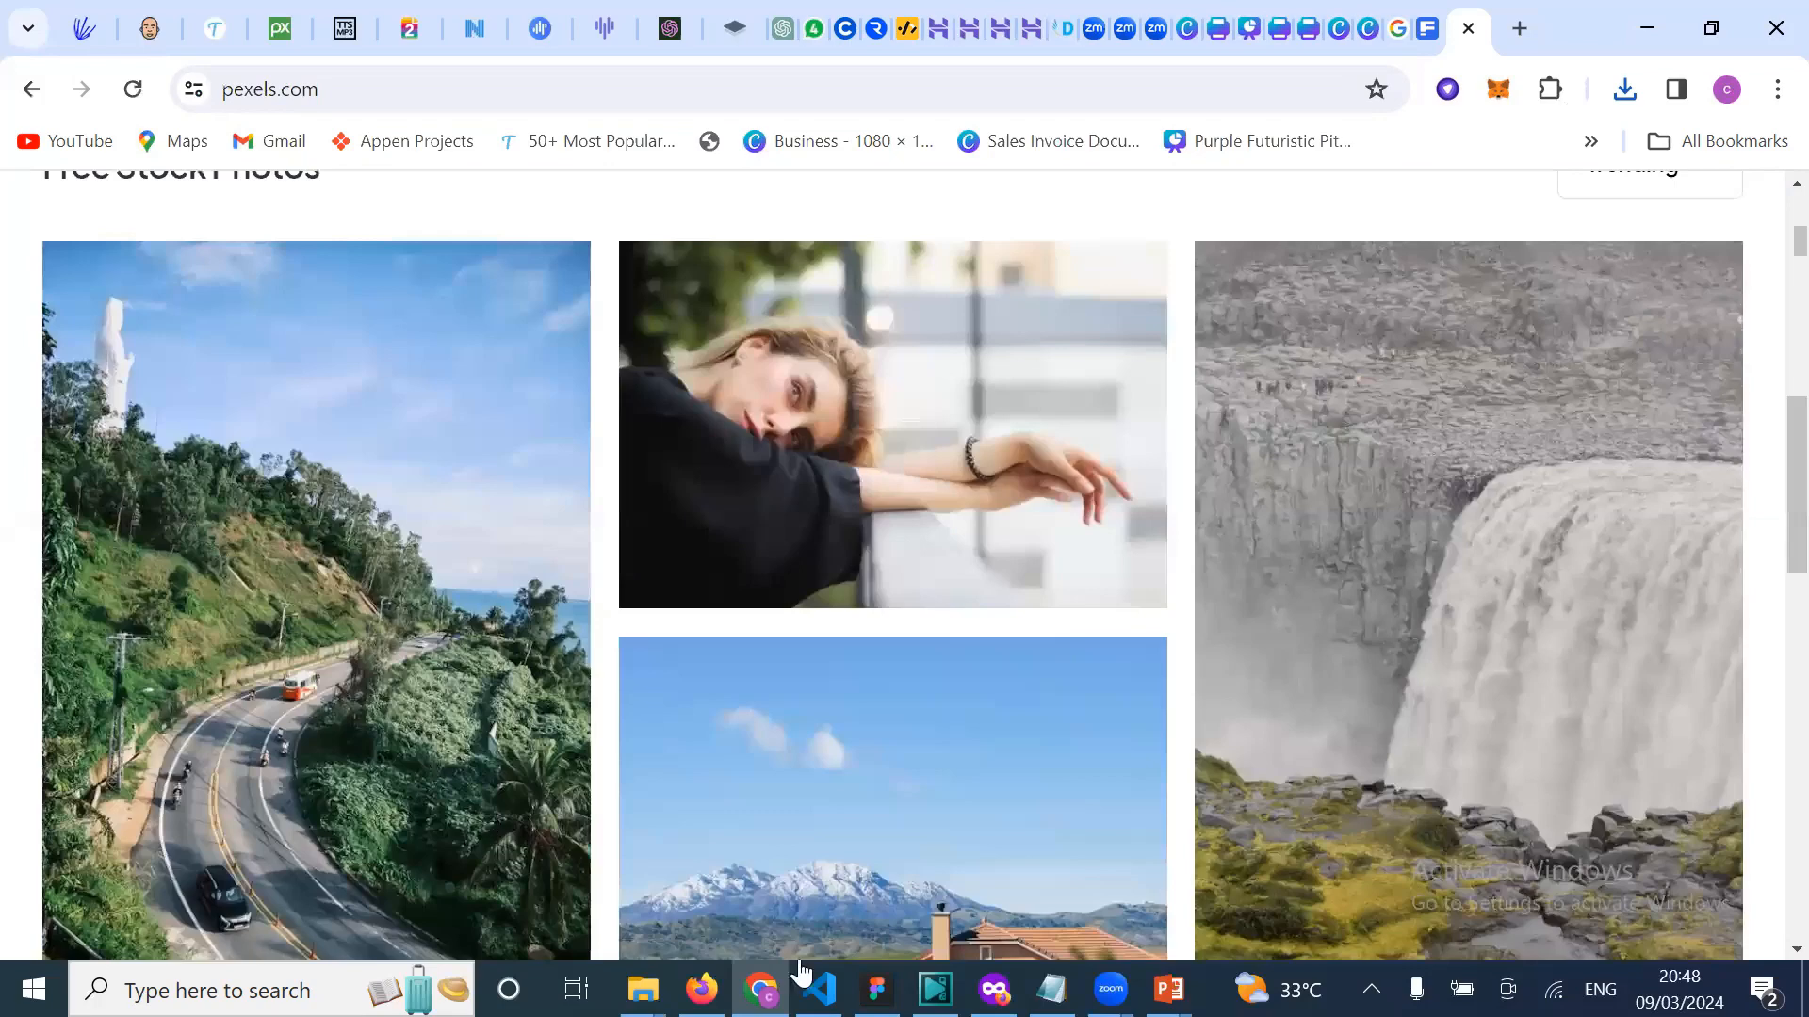
scroll(488, 818, down, 7)
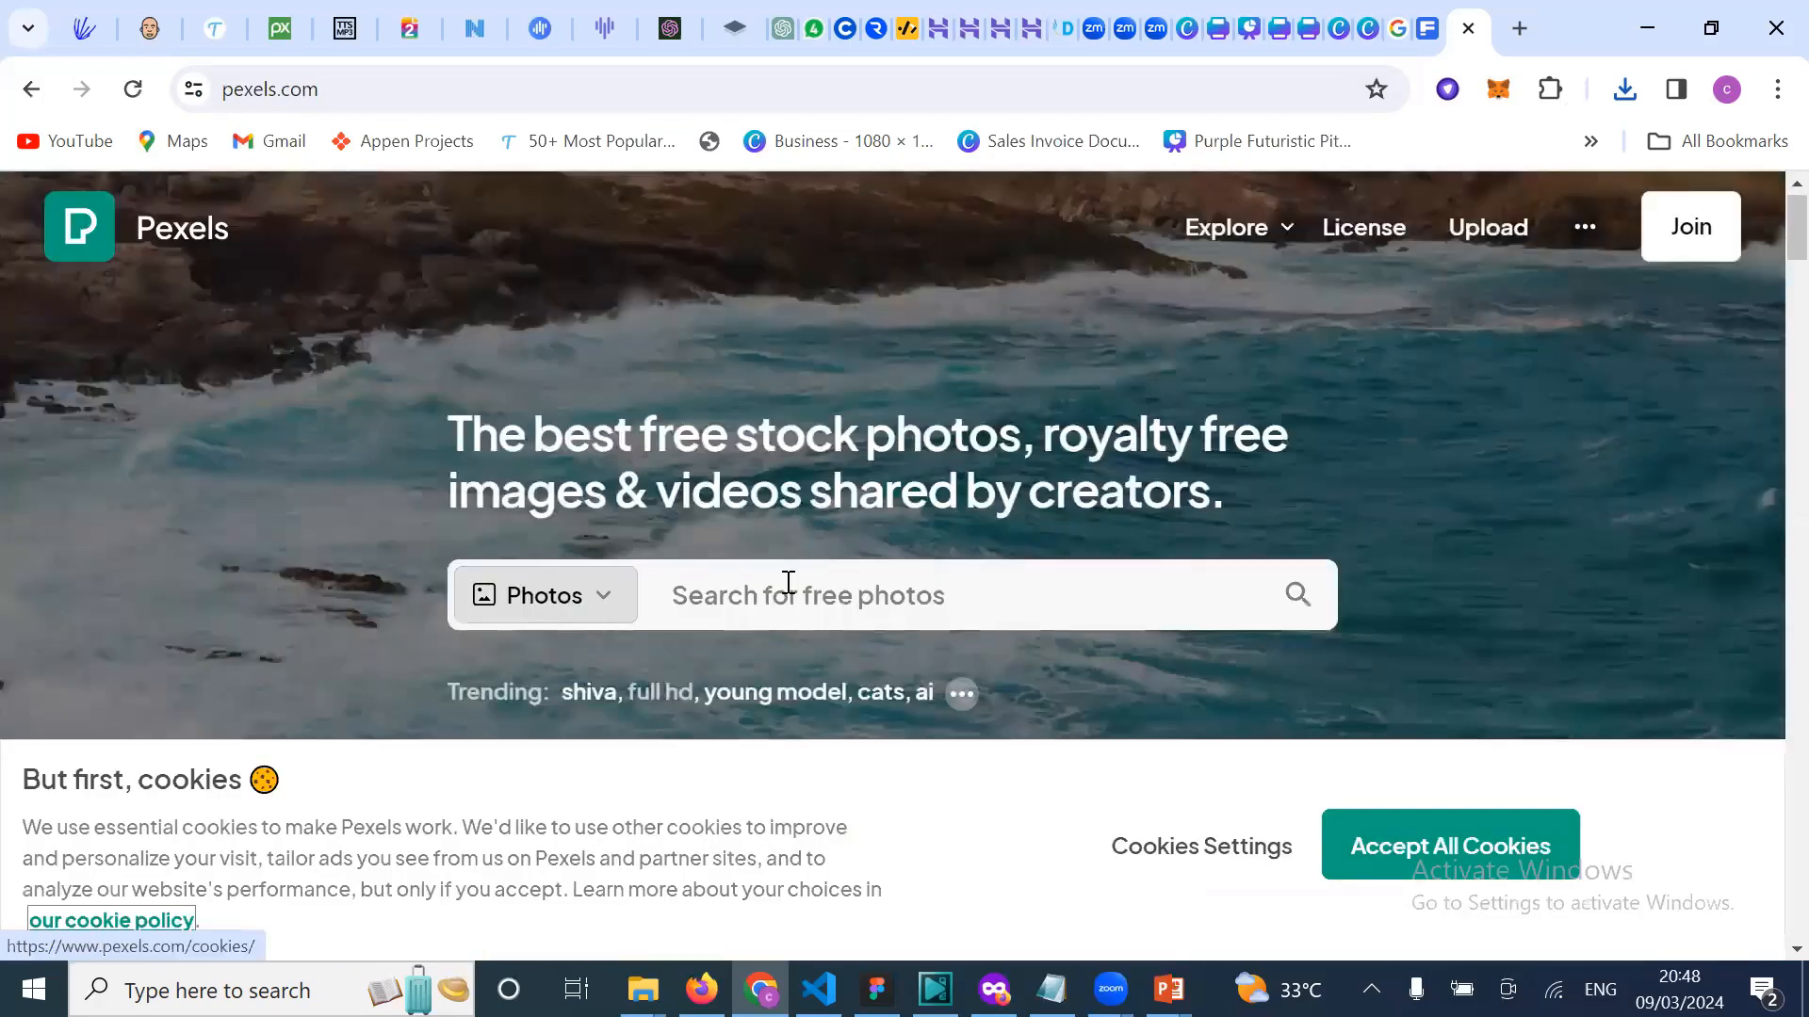
click(788, 582)
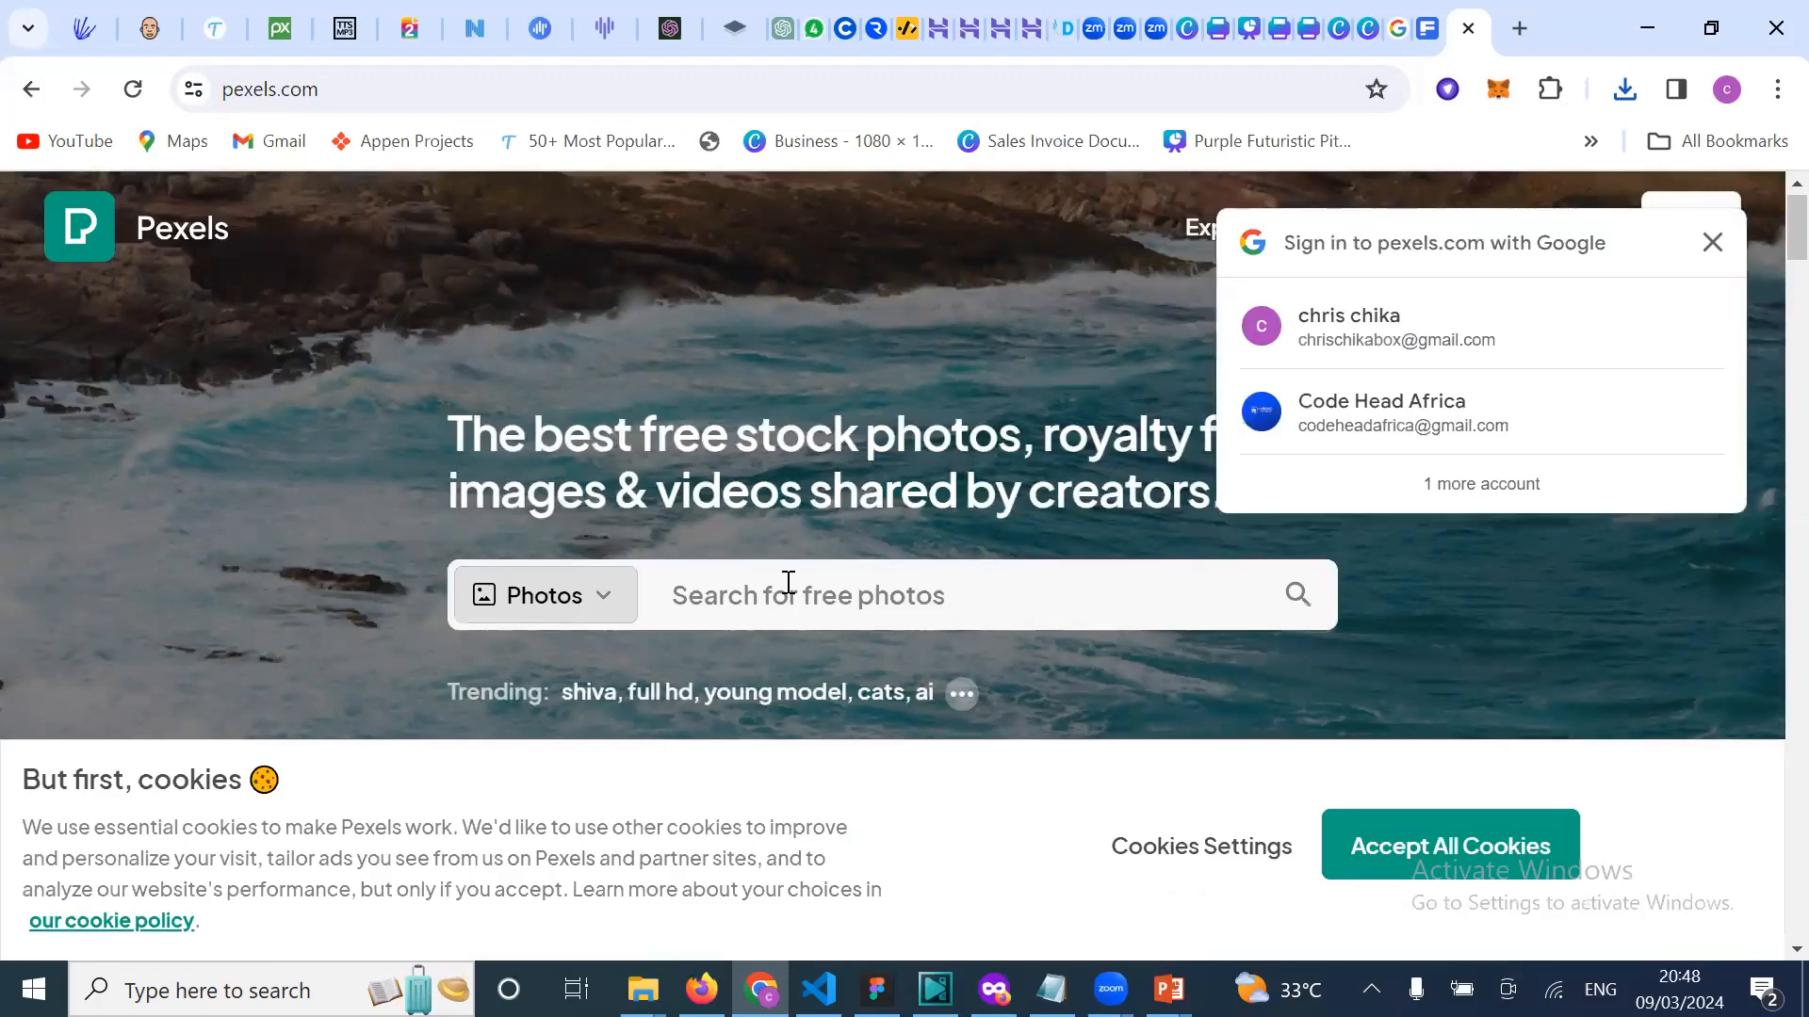
Step: Search Pexels for 'beautiful black cooperate lady', correcting the typos along the way
click(917, 590)
text(p)
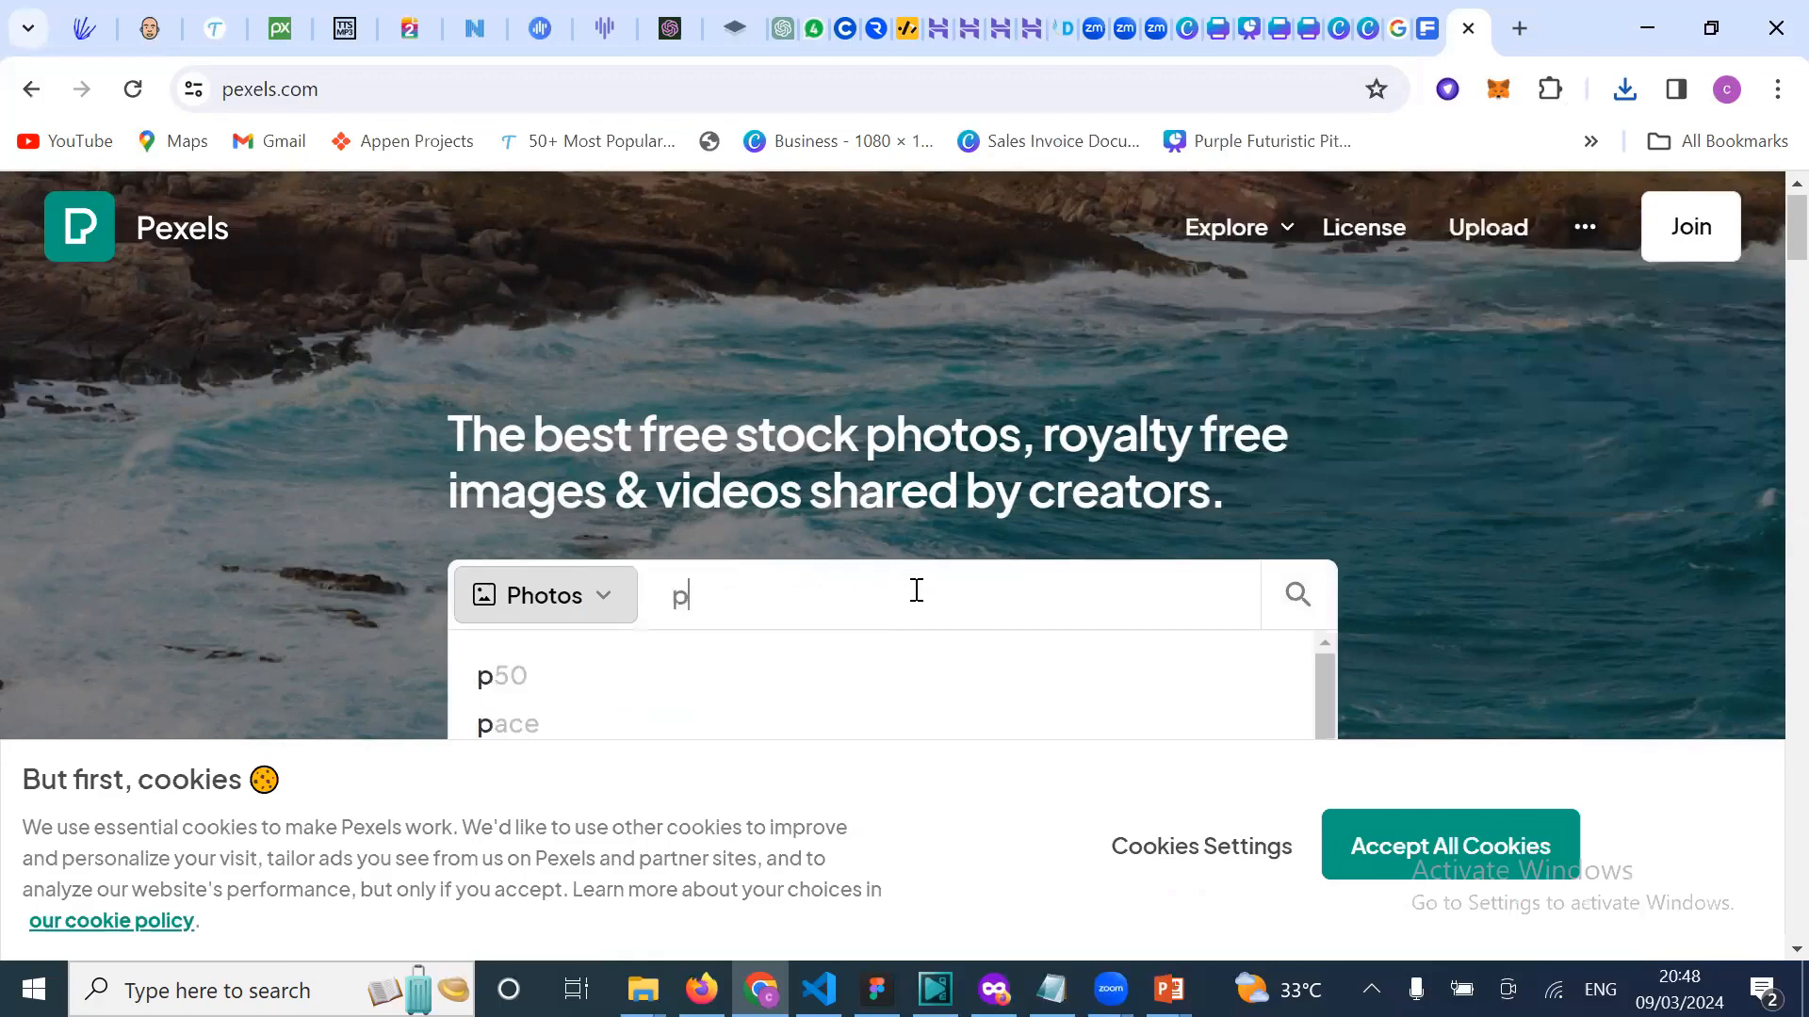
key(BackSpace)
text(beau)
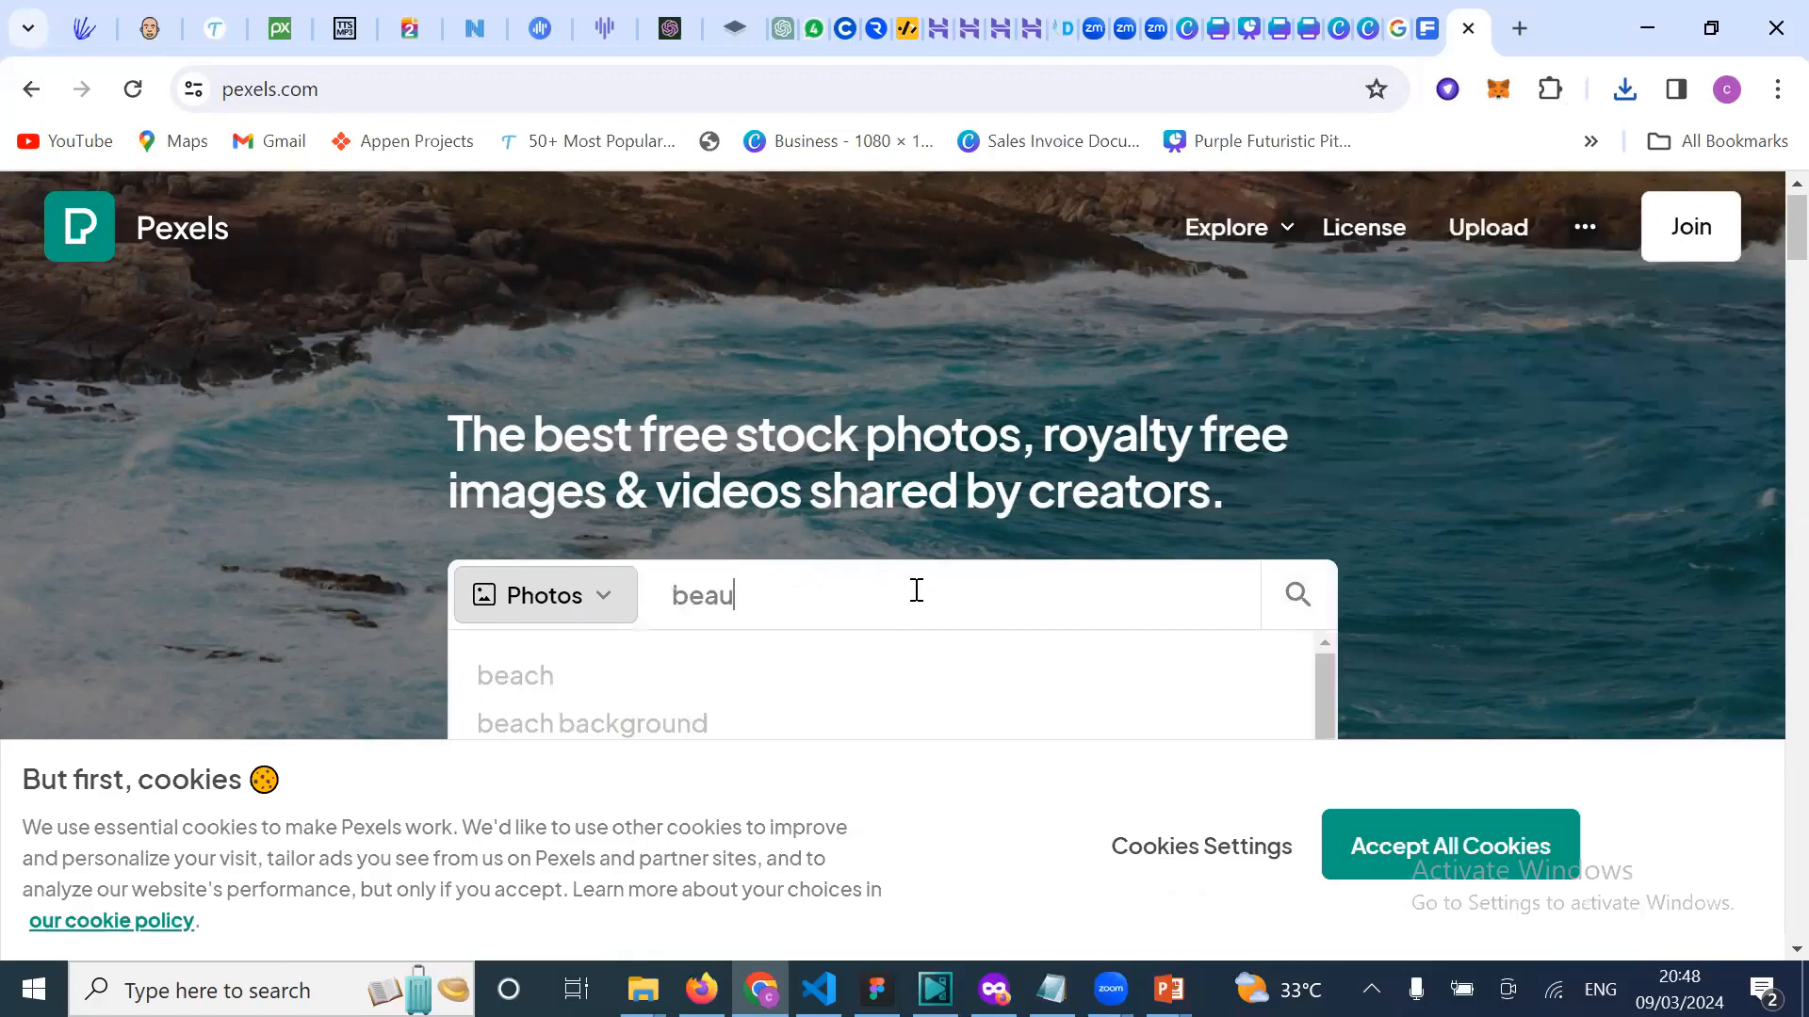
text(tifu)
key(BackSpace)
text(ul)
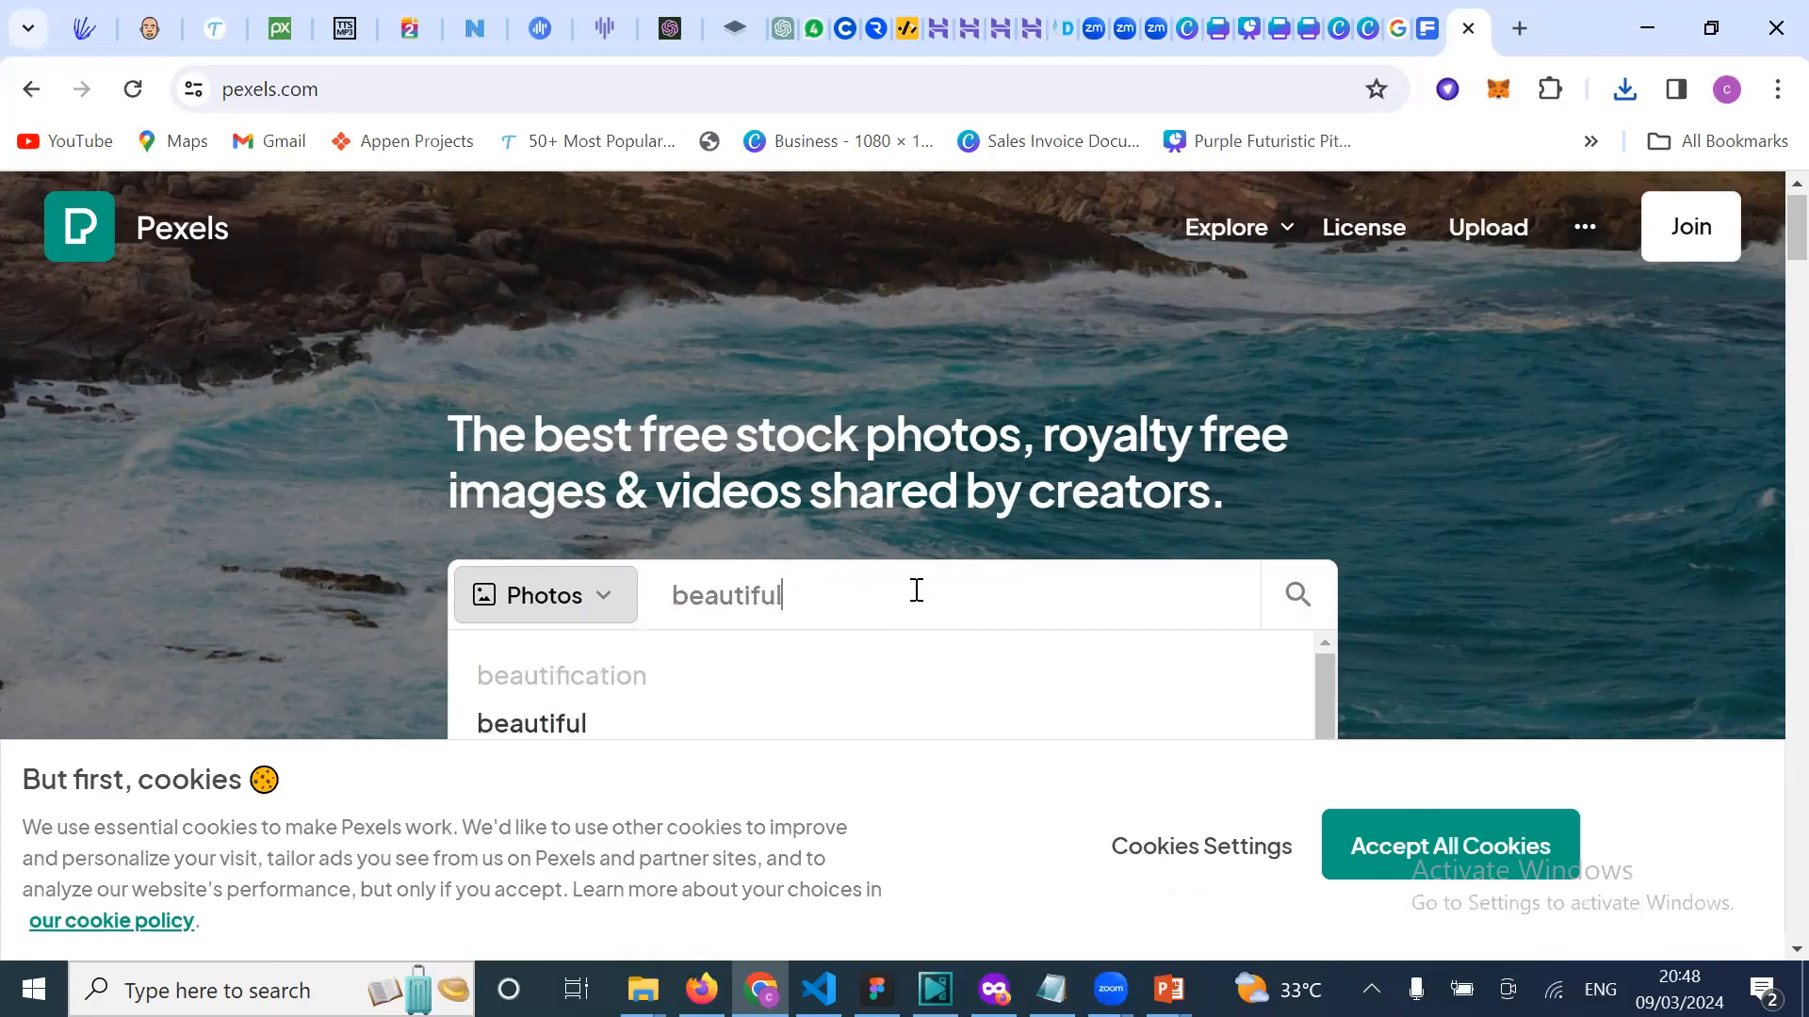
text( blac)
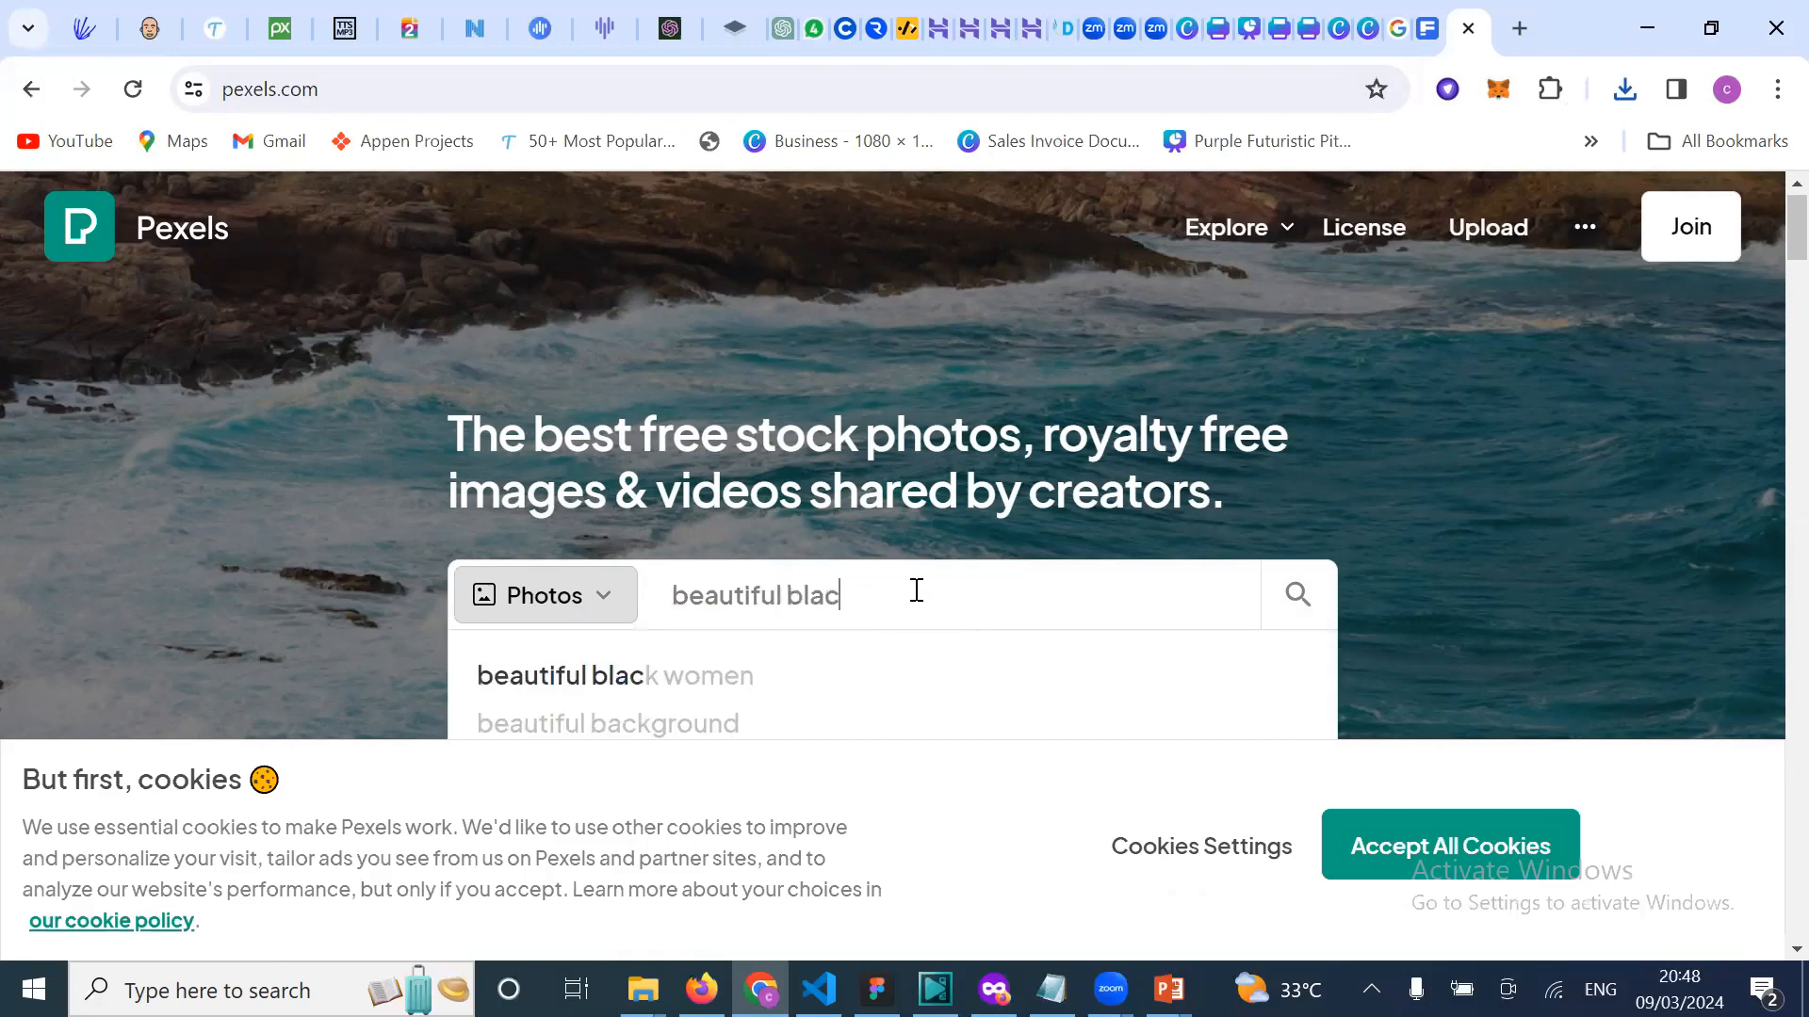
text(k coop)
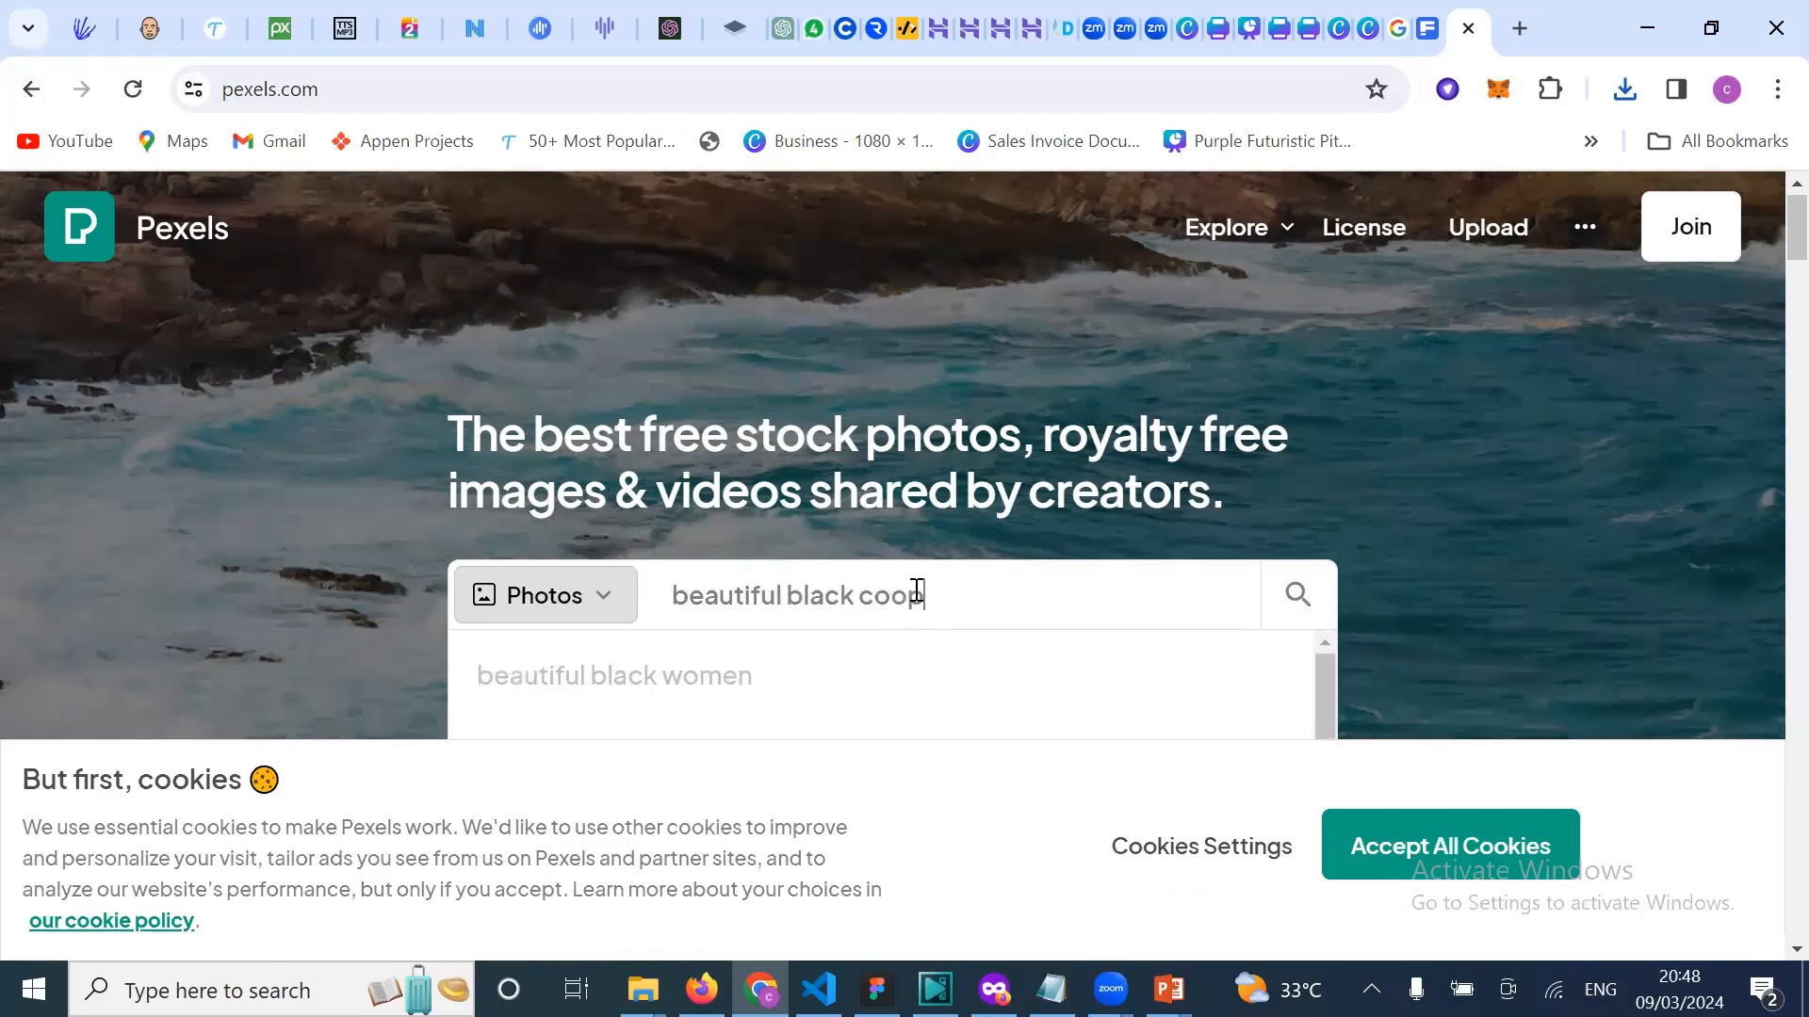
text(erate lady)
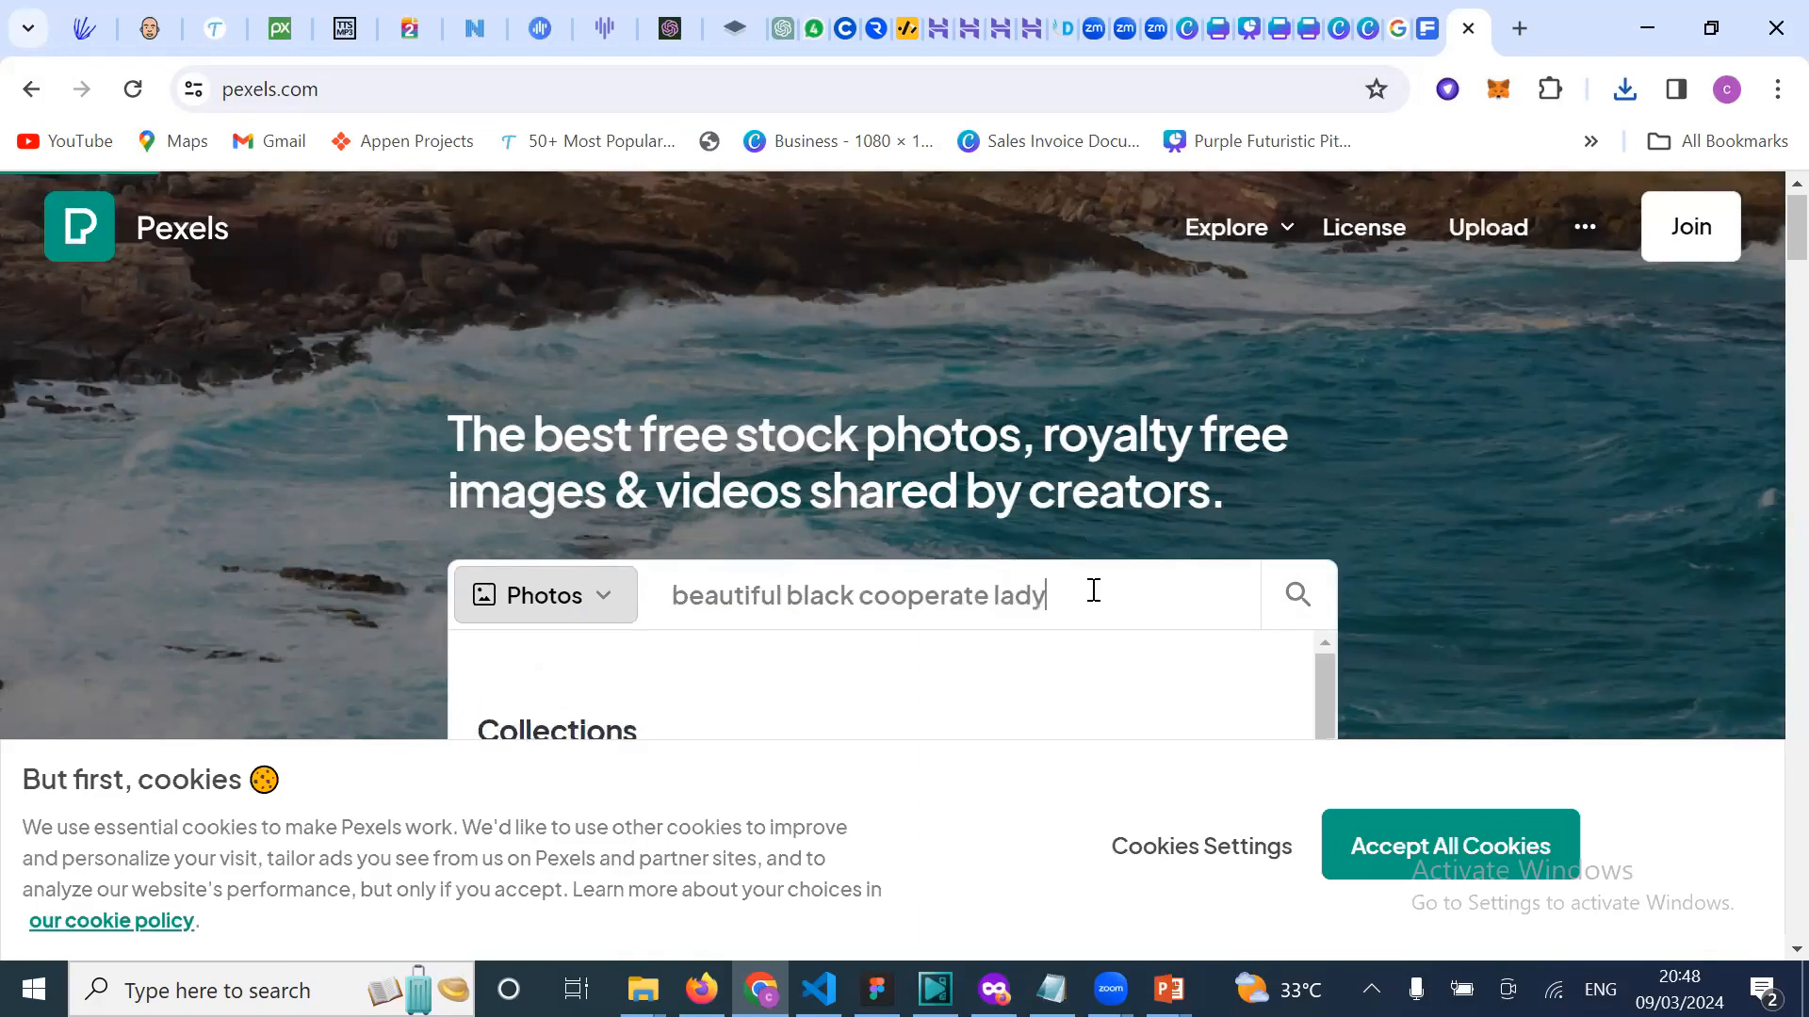
key(Return)
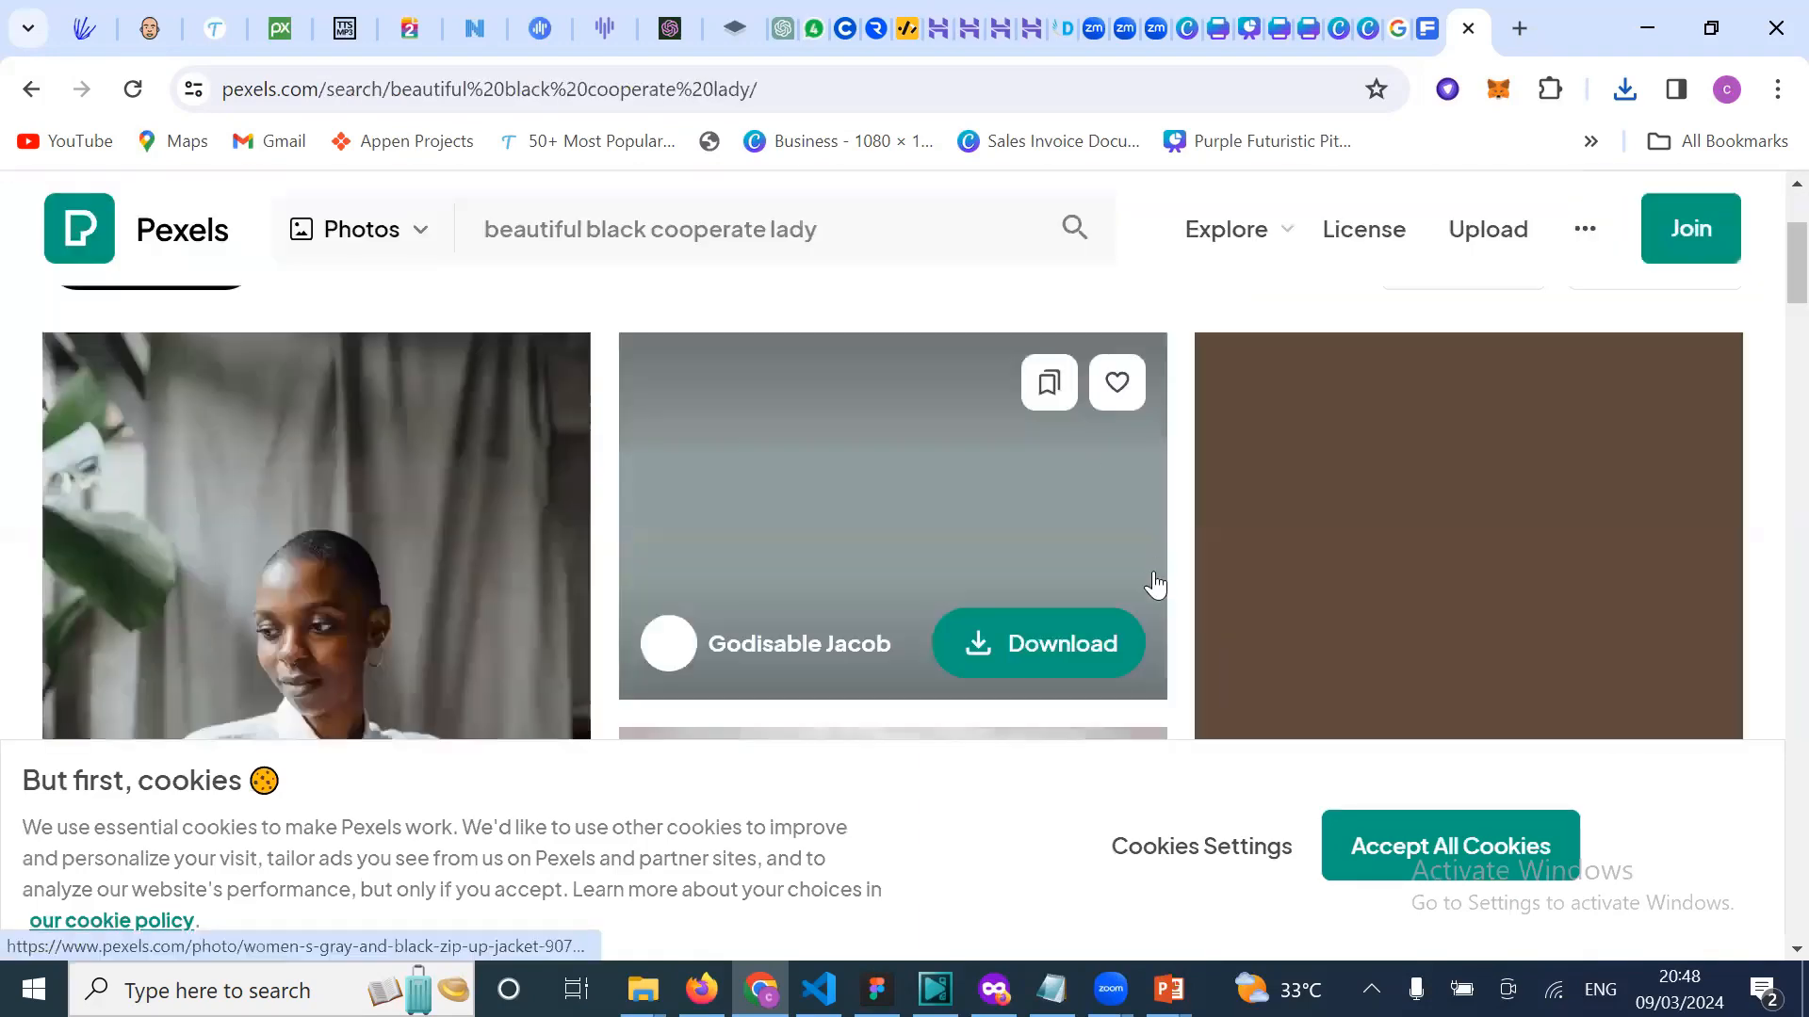
Step: Accept all cookies and scroll through the matching lady photos
scroll(690, 569, down, 1)
scroll(909, 626, down, 10)
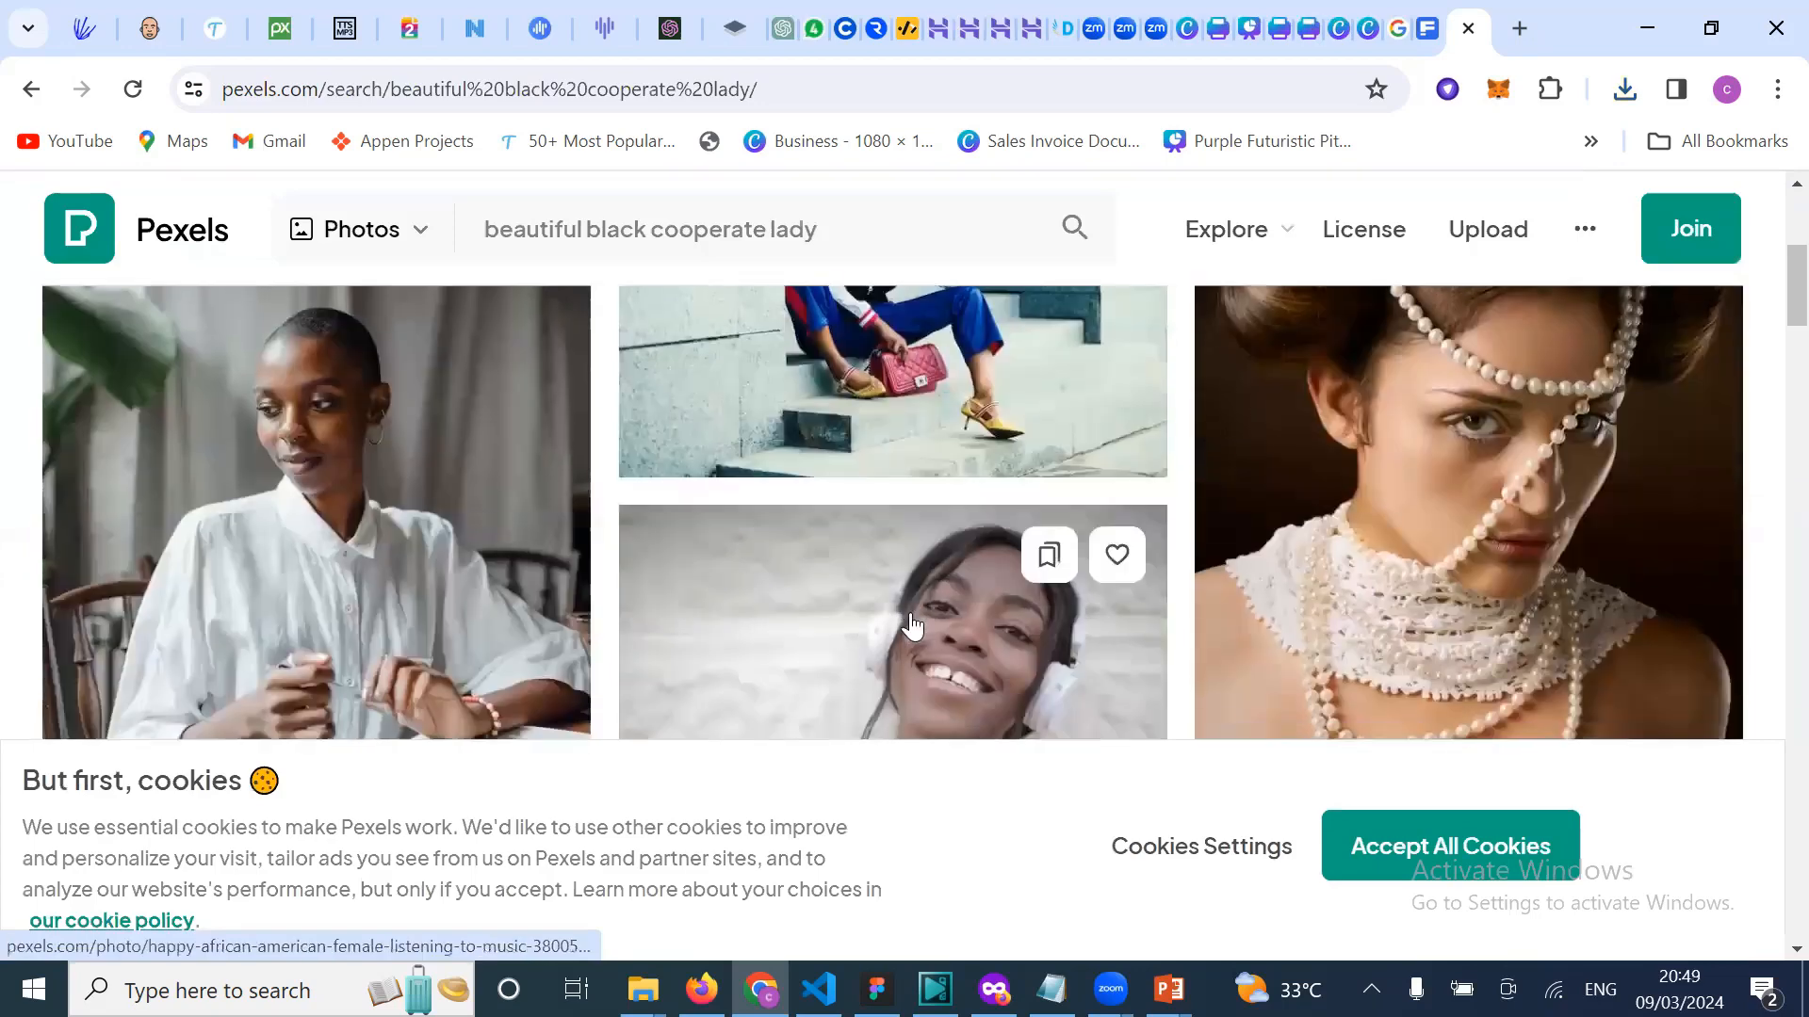
scroll(911, 626, down, 10)
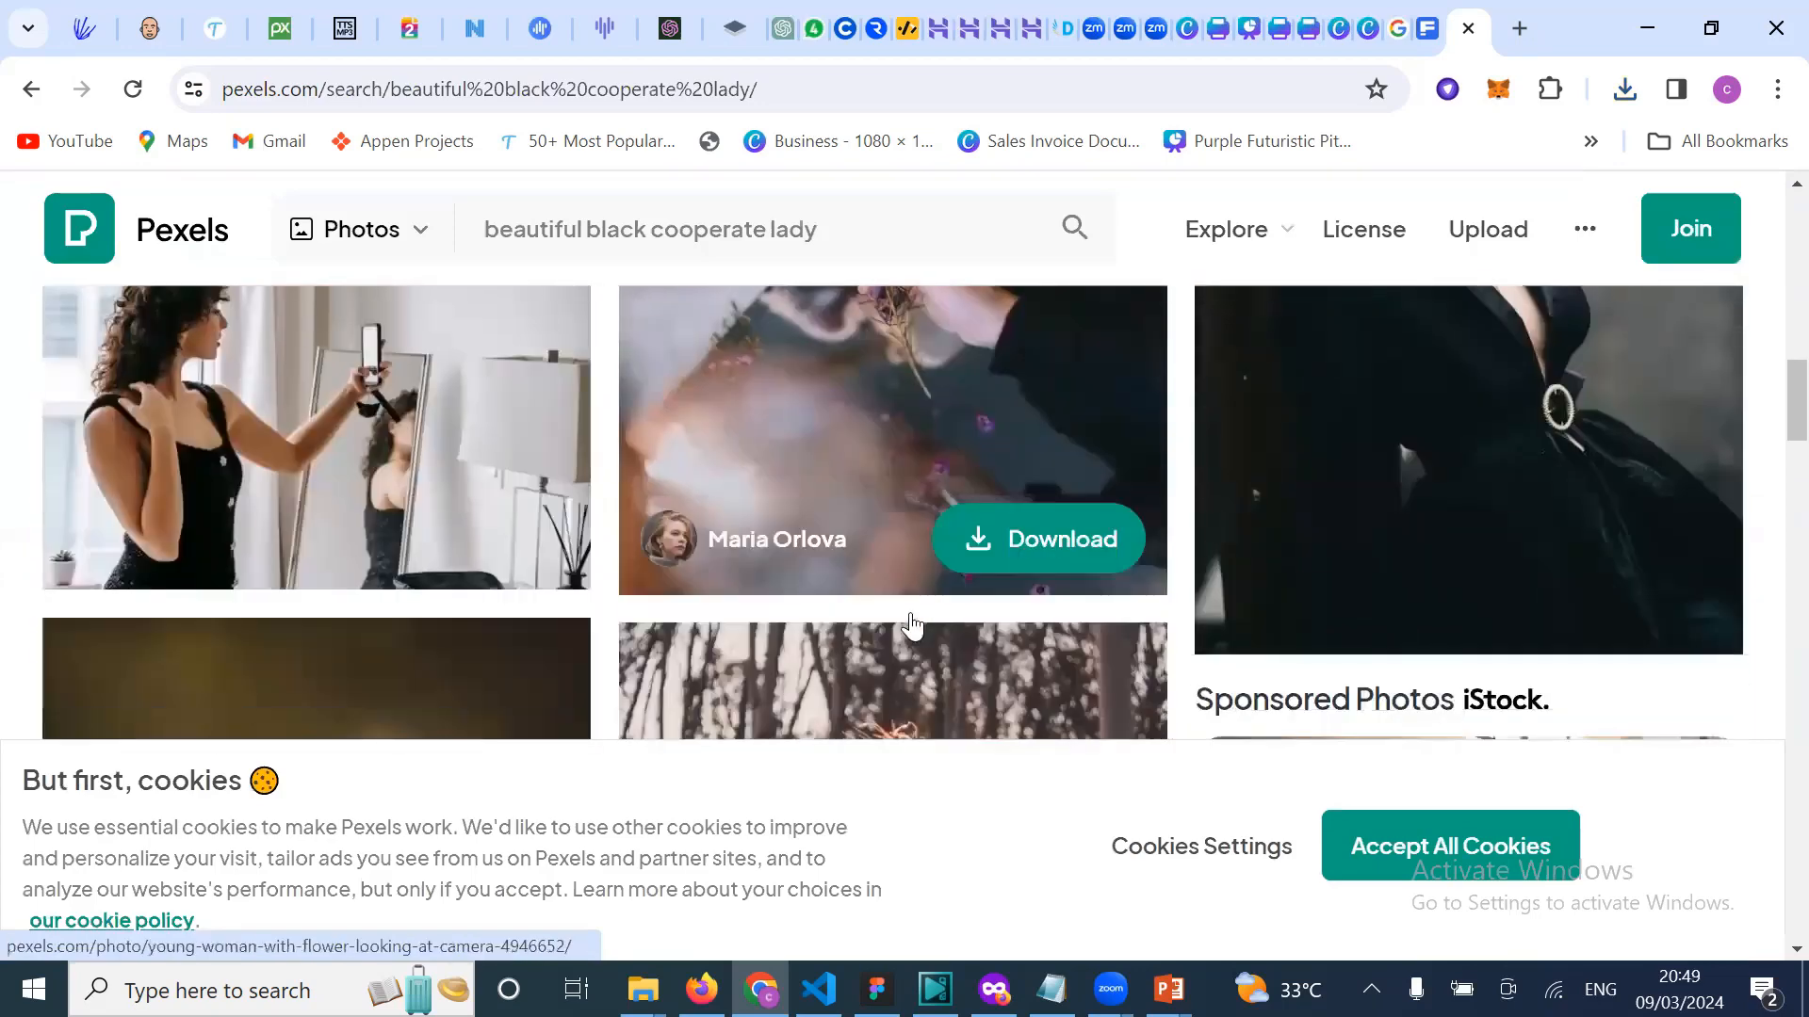
scroll(911, 625, down, 10)
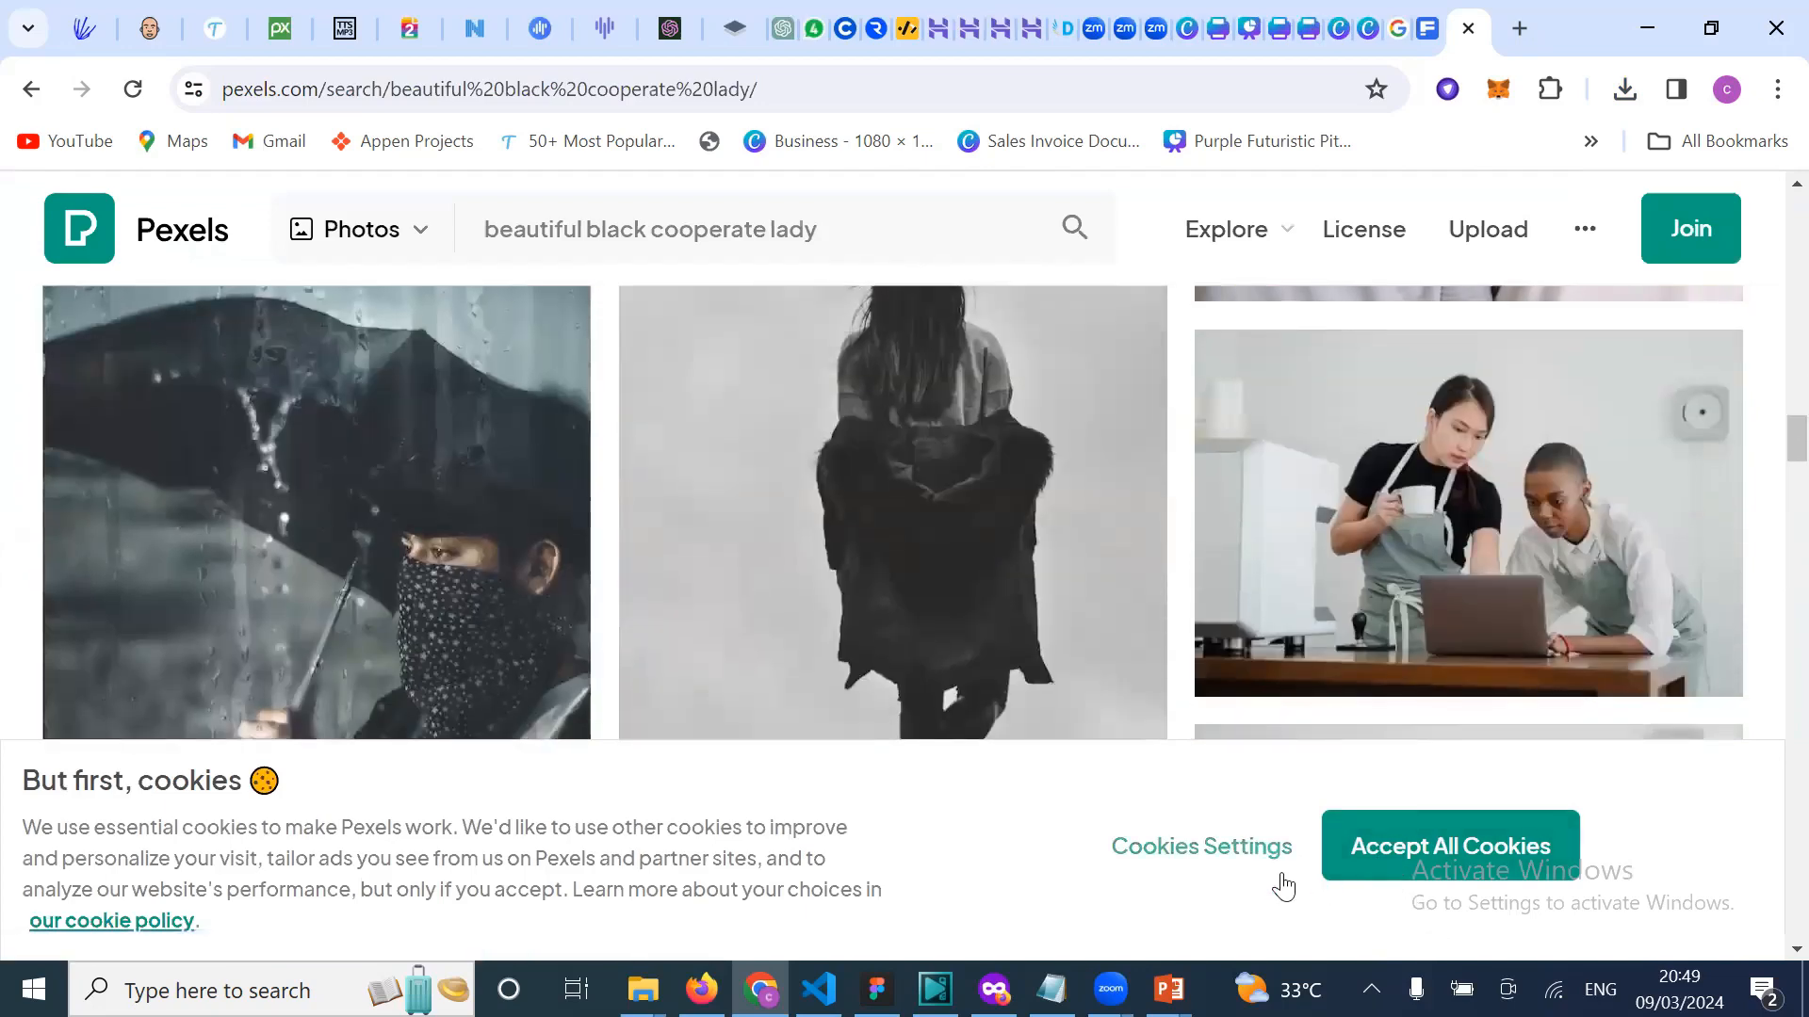
click(1451, 846)
scroll(1383, 639, down, 10)
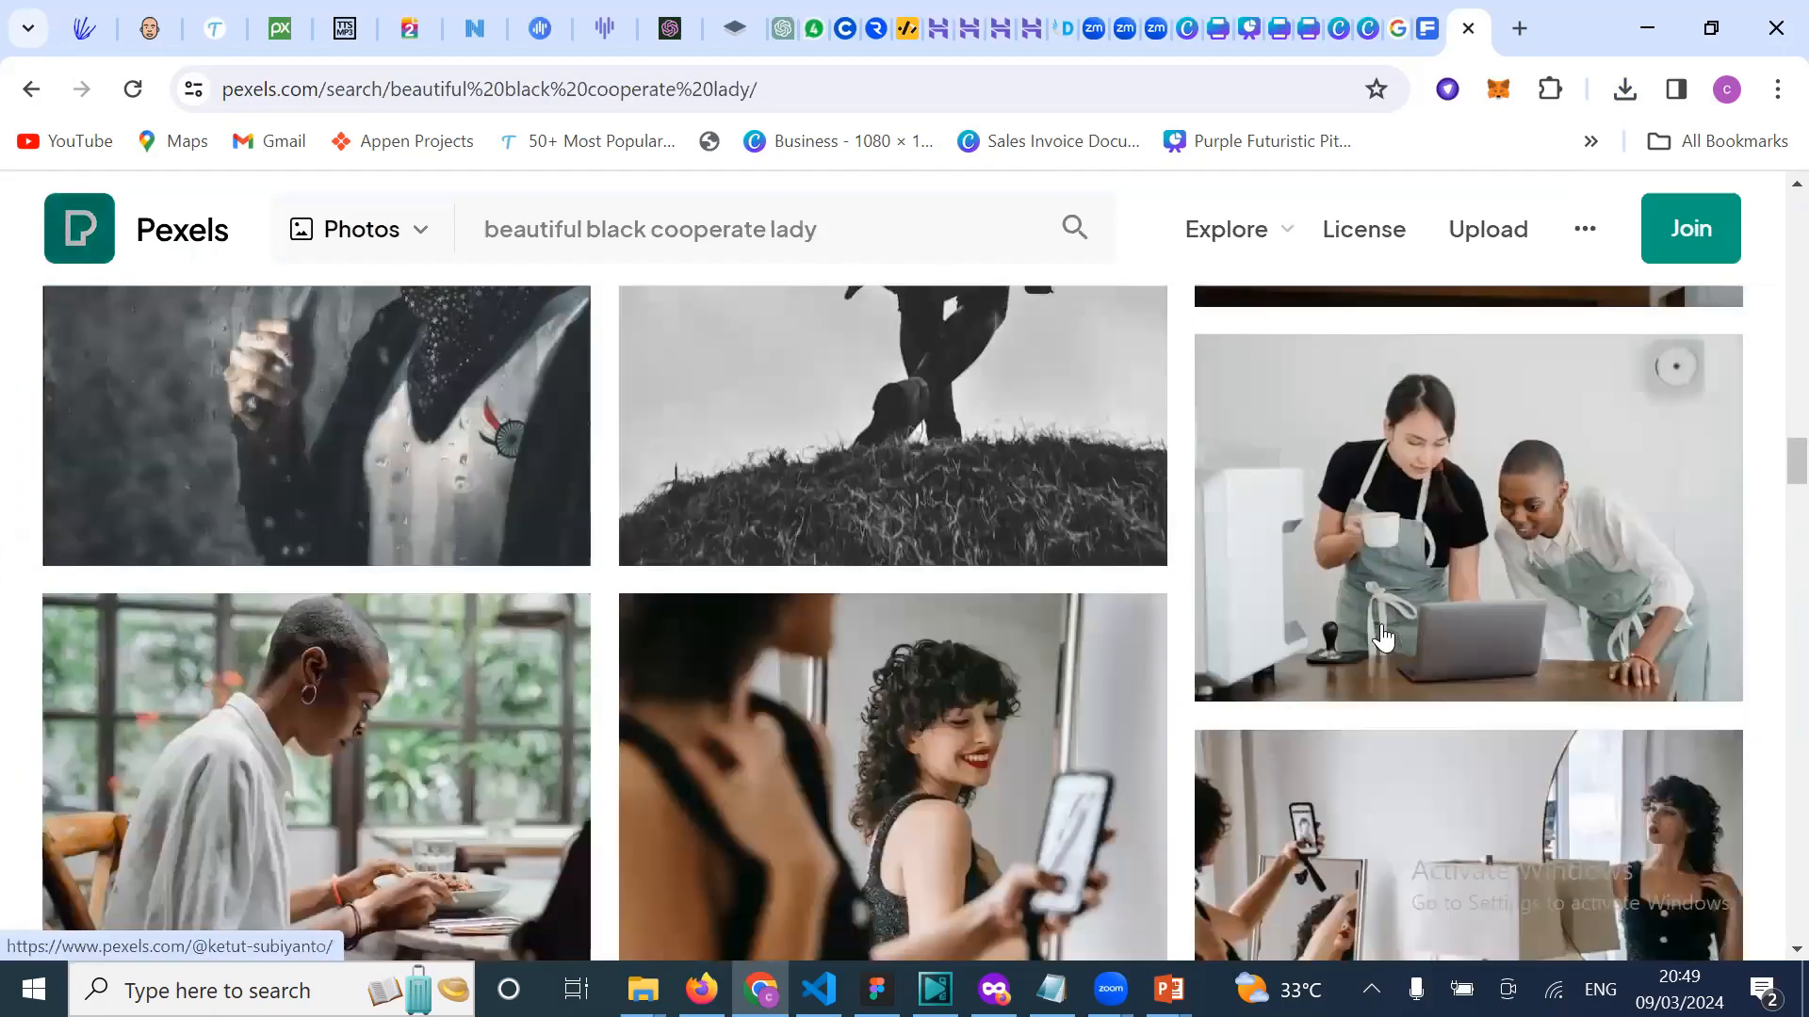
scroll(1383, 639, down, 12)
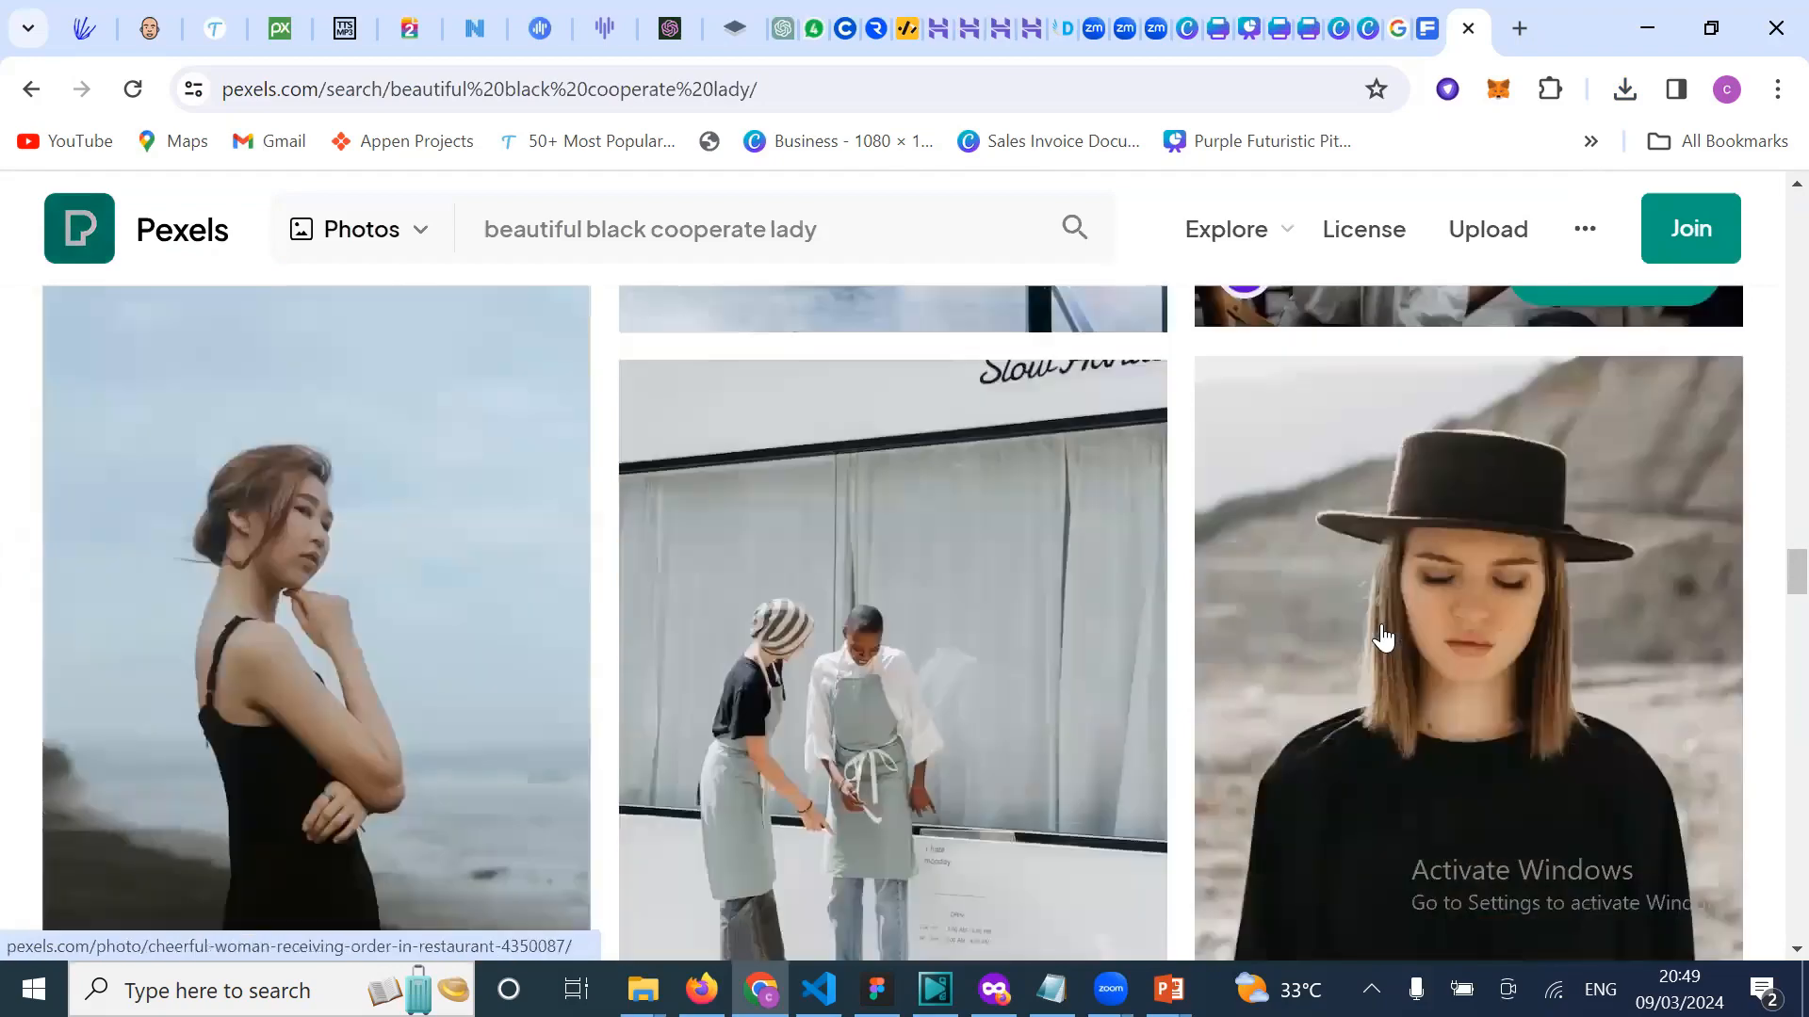
scroll(1383, 638, down, 12)
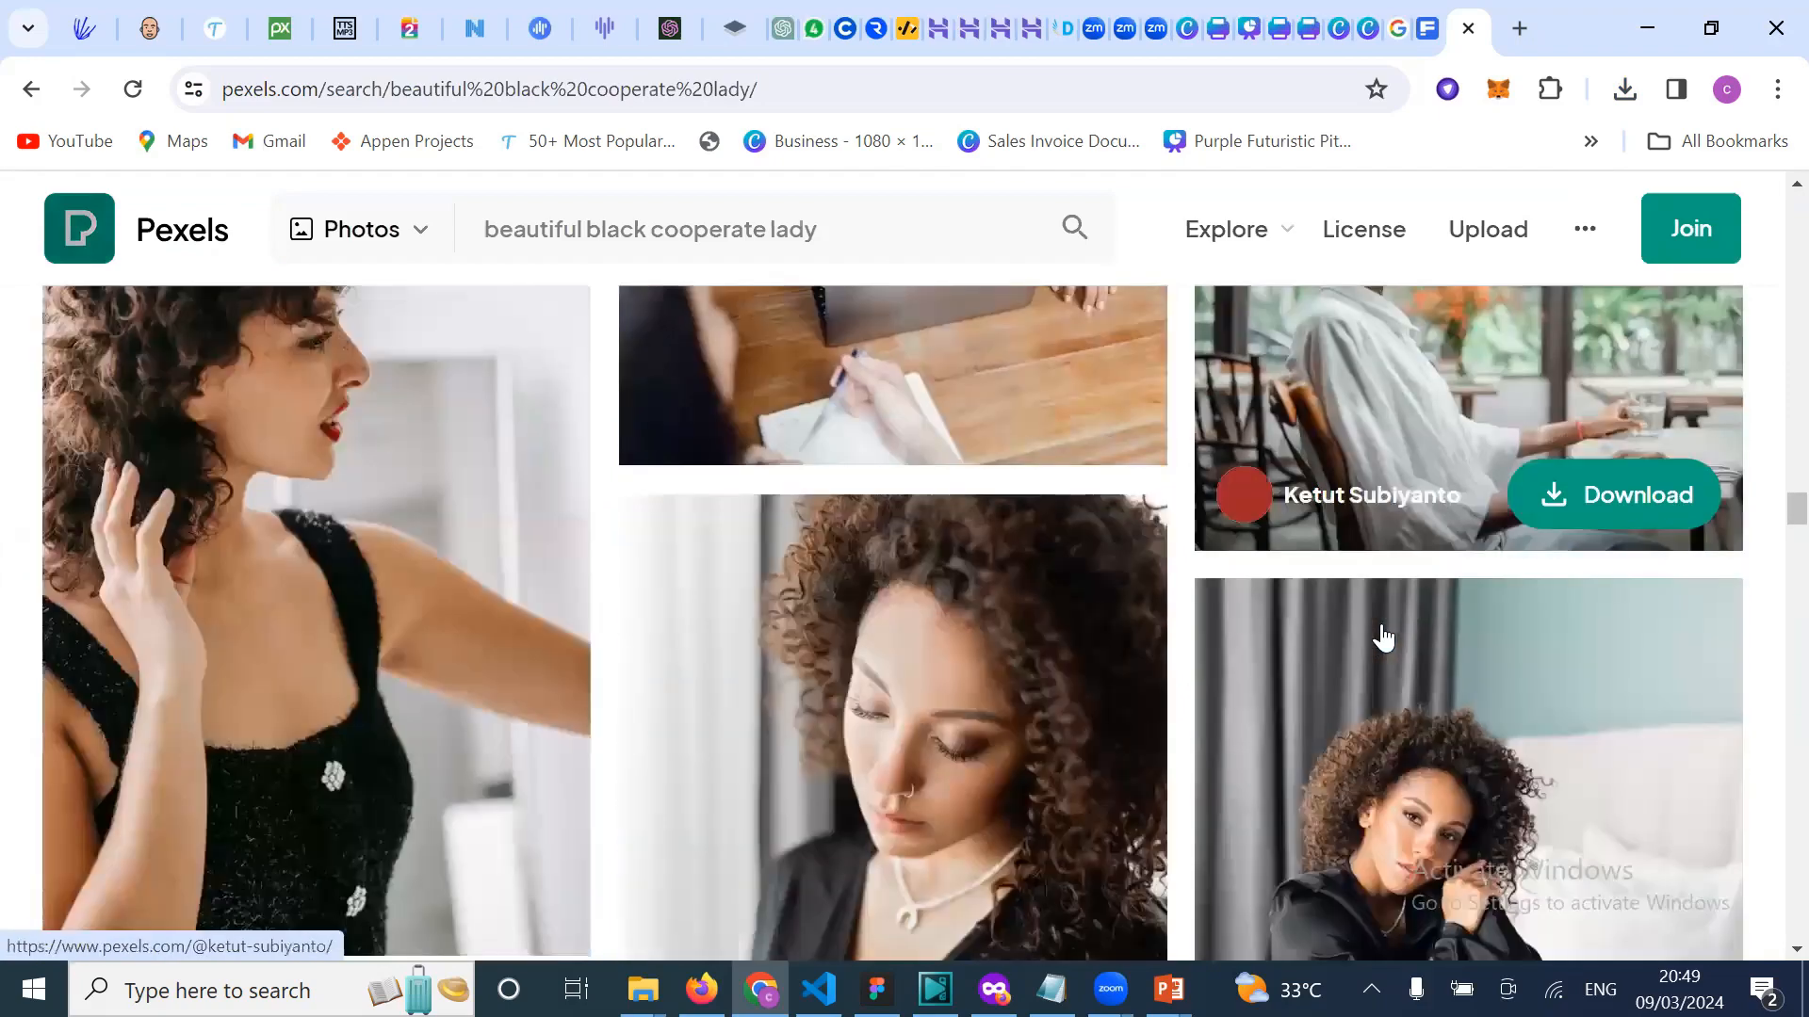
scroll(1383, 639, down, 12)
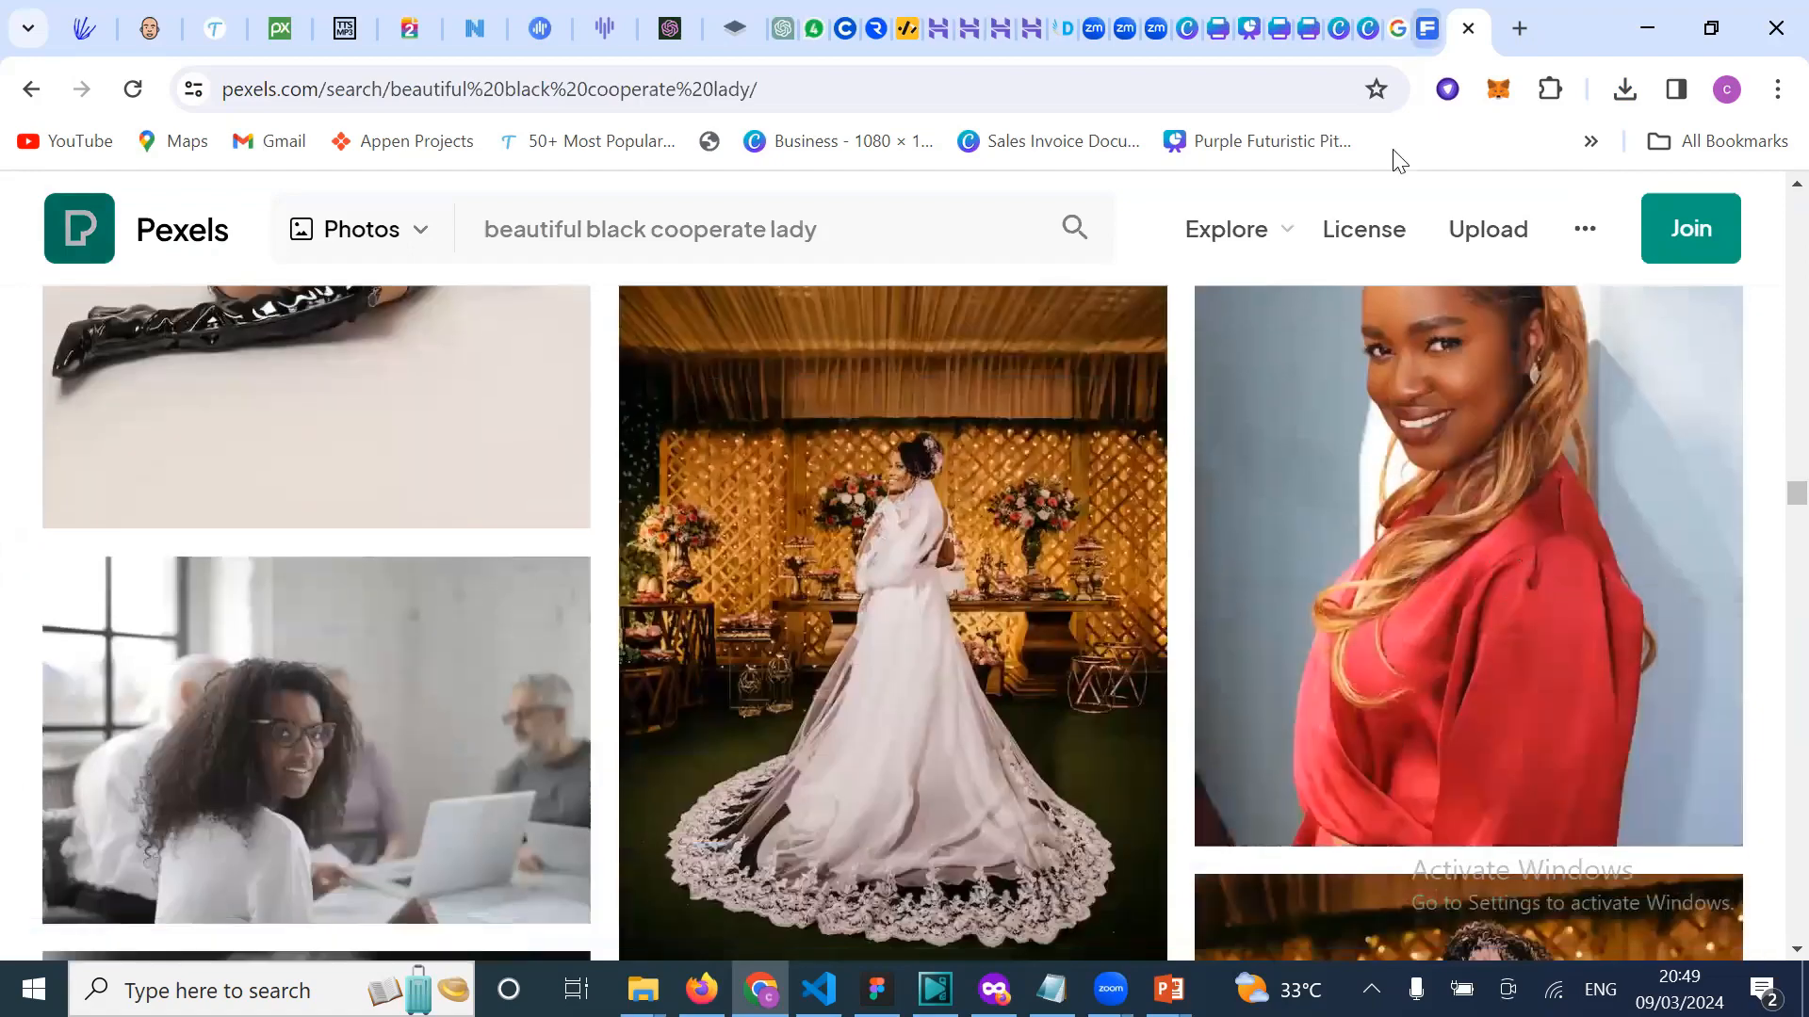
key(ctrl+shift+Tab)
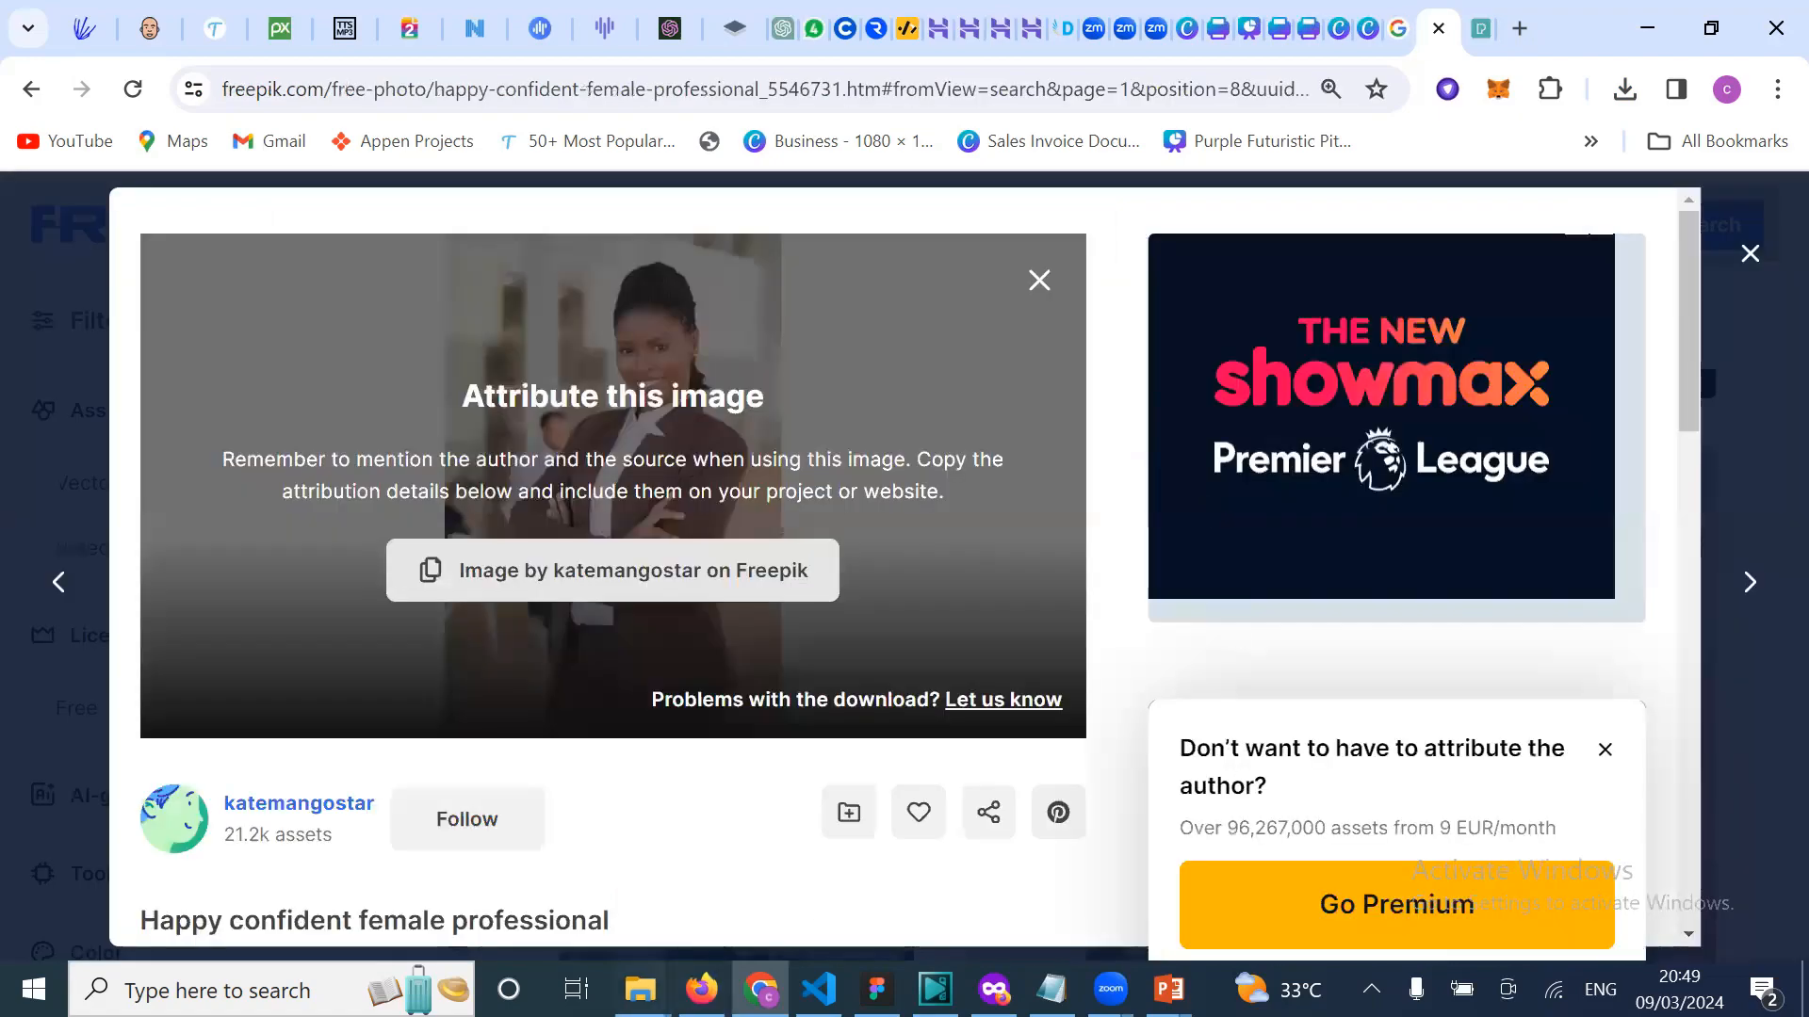
mouse_move(641, 989)
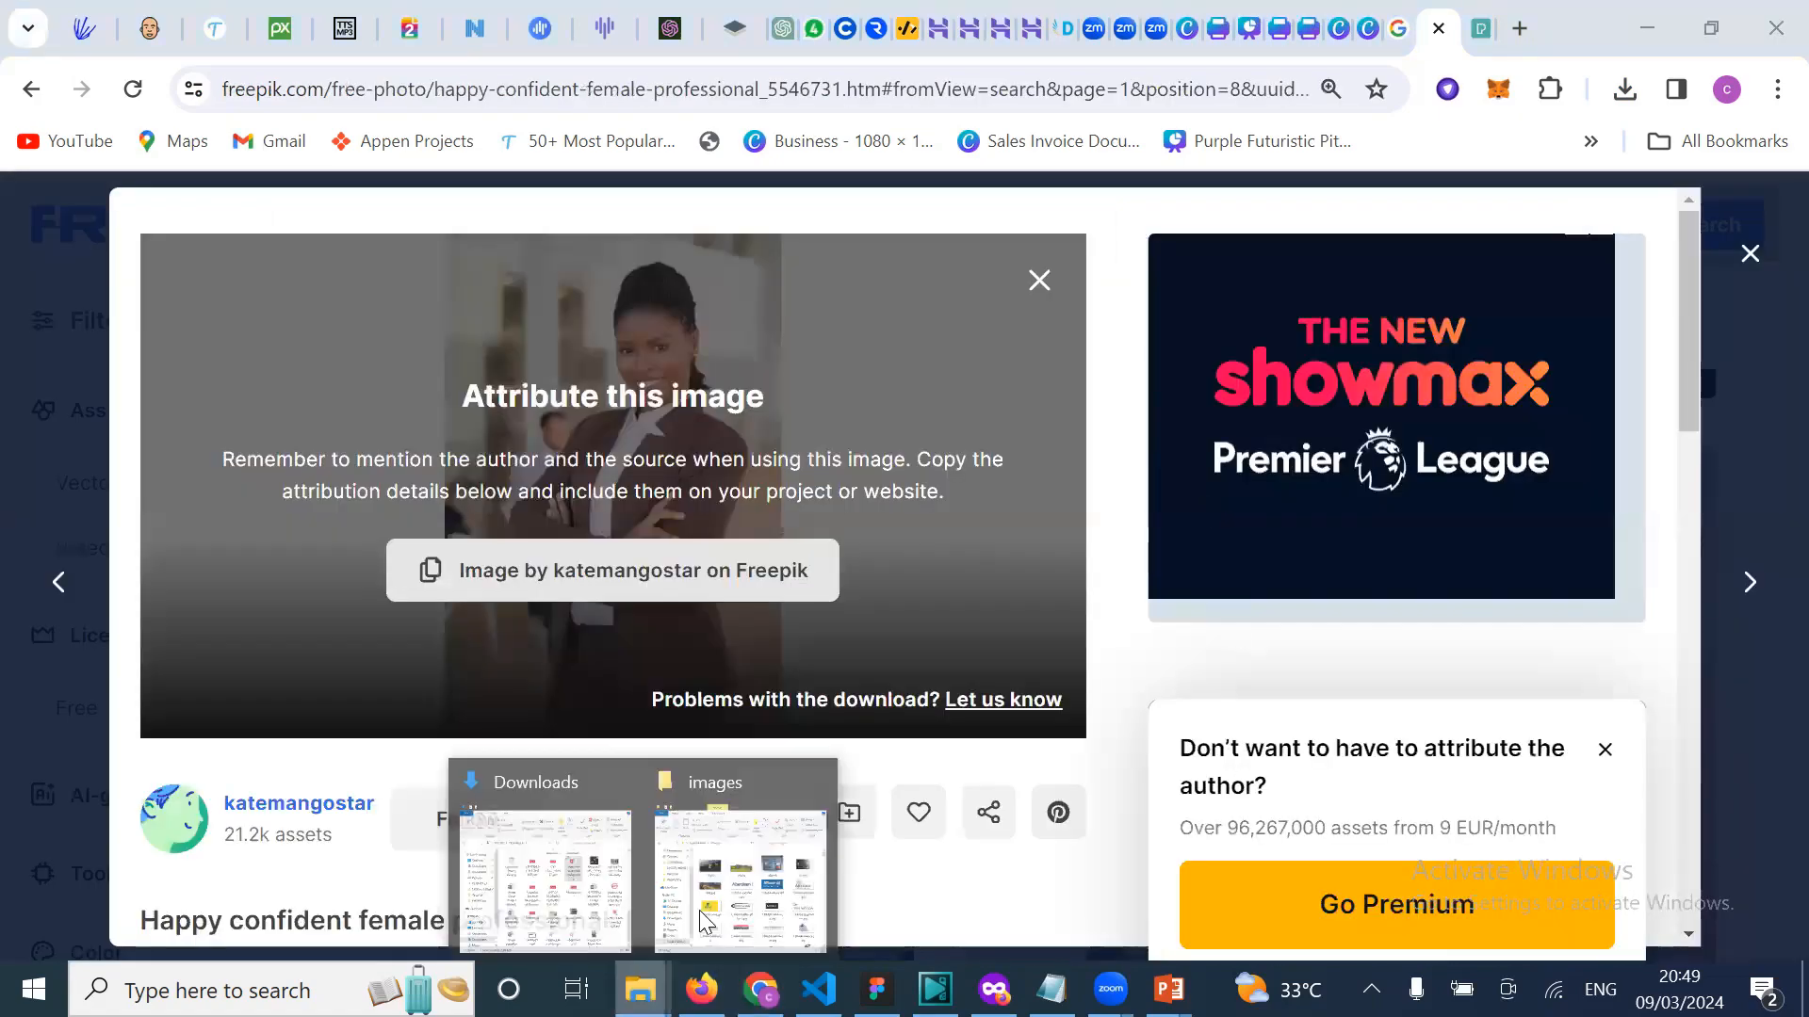
click(617, 874)
scroll(1446, 856, down, 1)
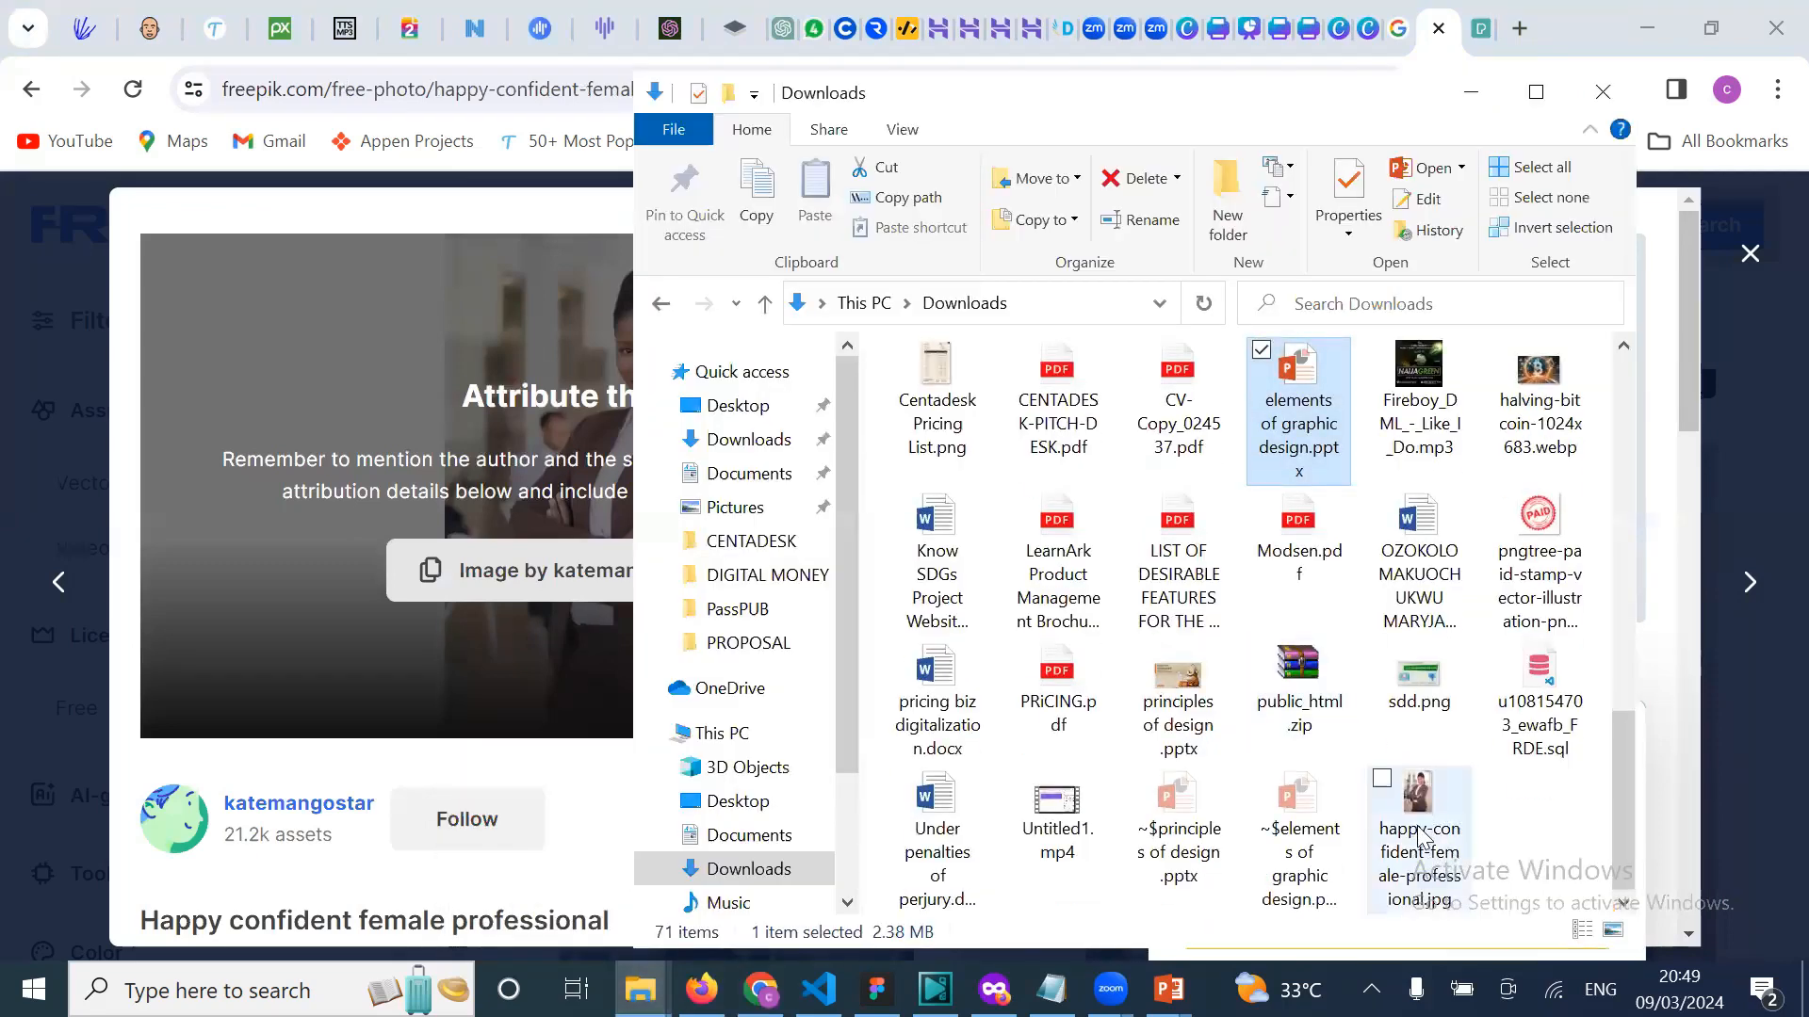
click(1446, 856)
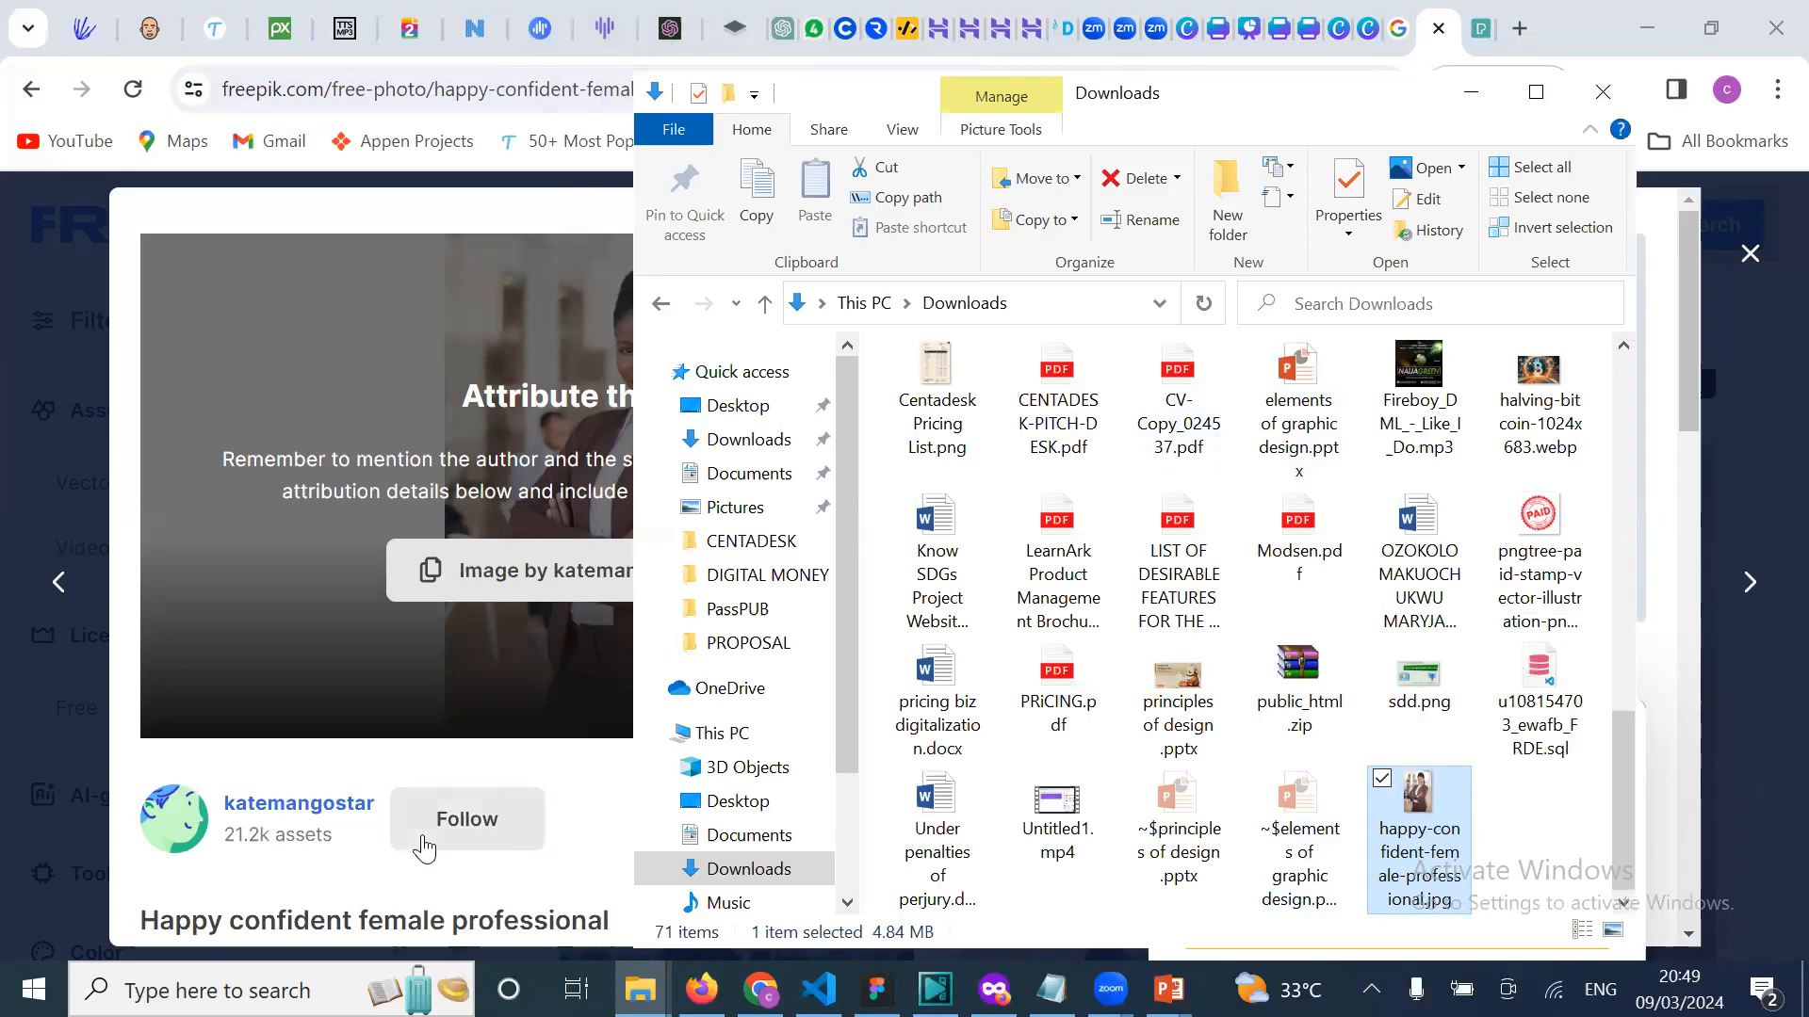
click(396, 761)
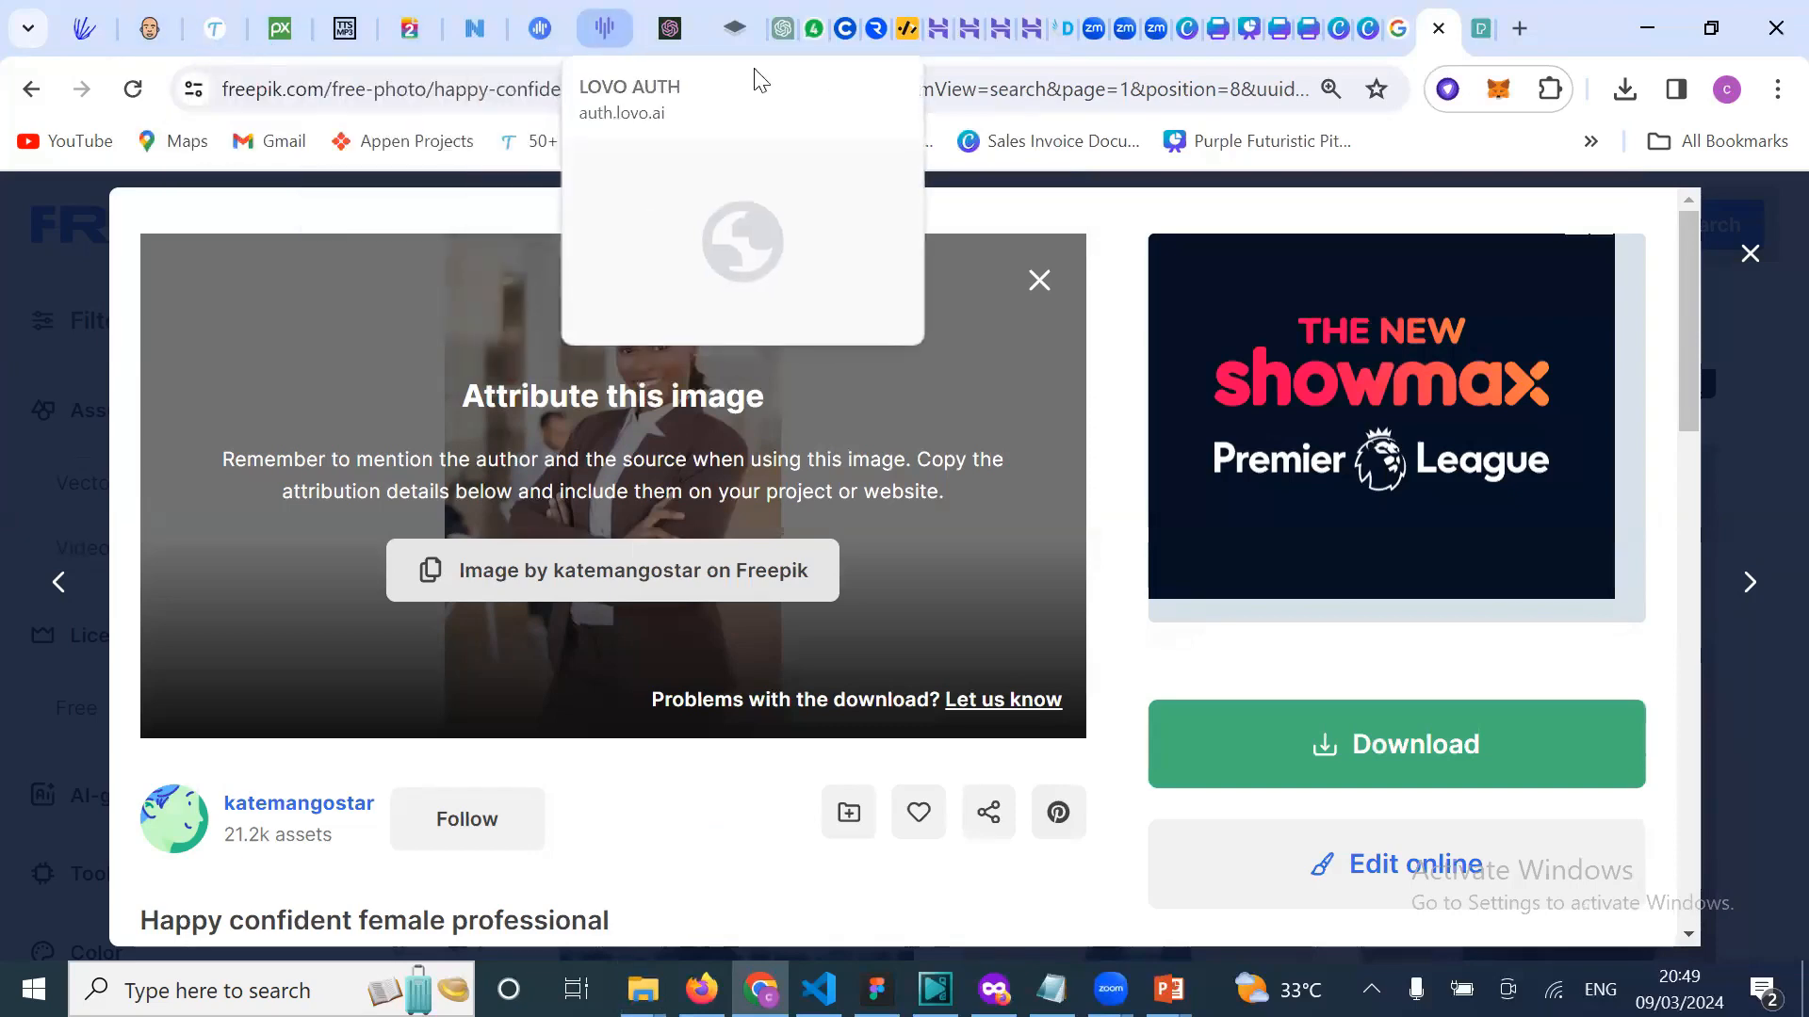
Step: Load remove.bg in a new tab, dropping the autocompleted /upload path from the address
key(ctrl+t)
text(r)
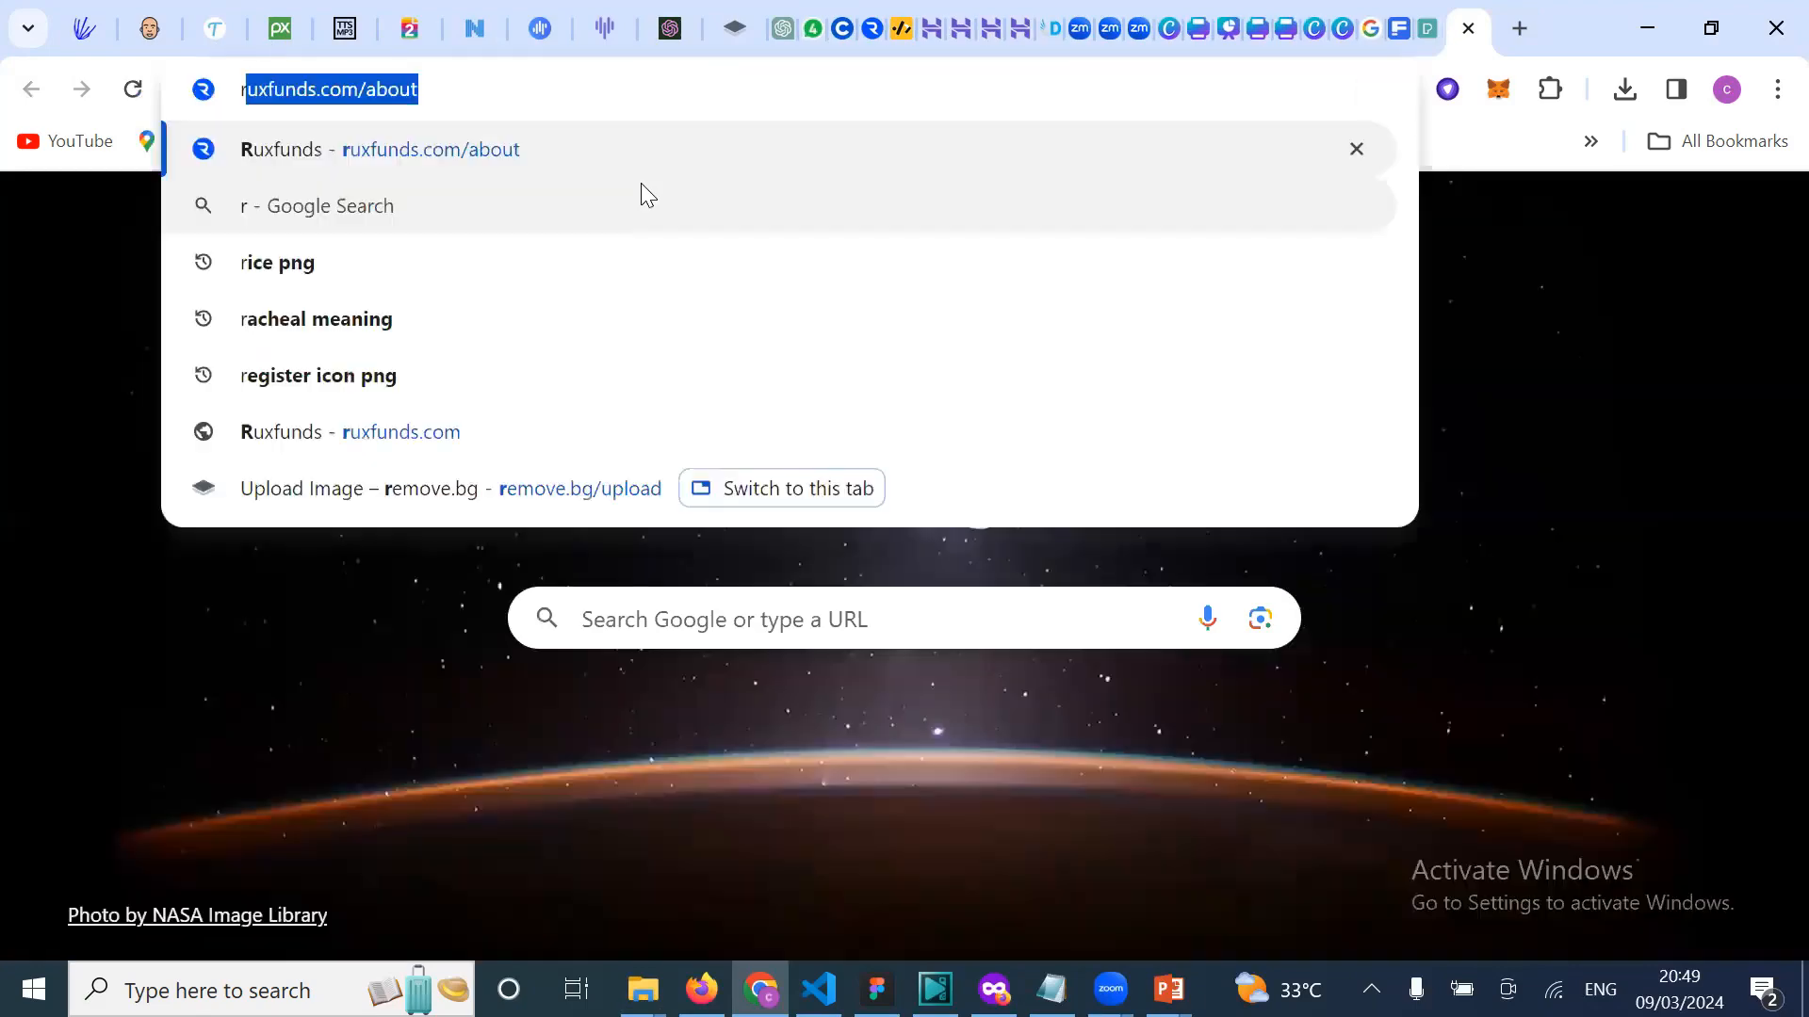
text(e)
key(BackSpace)
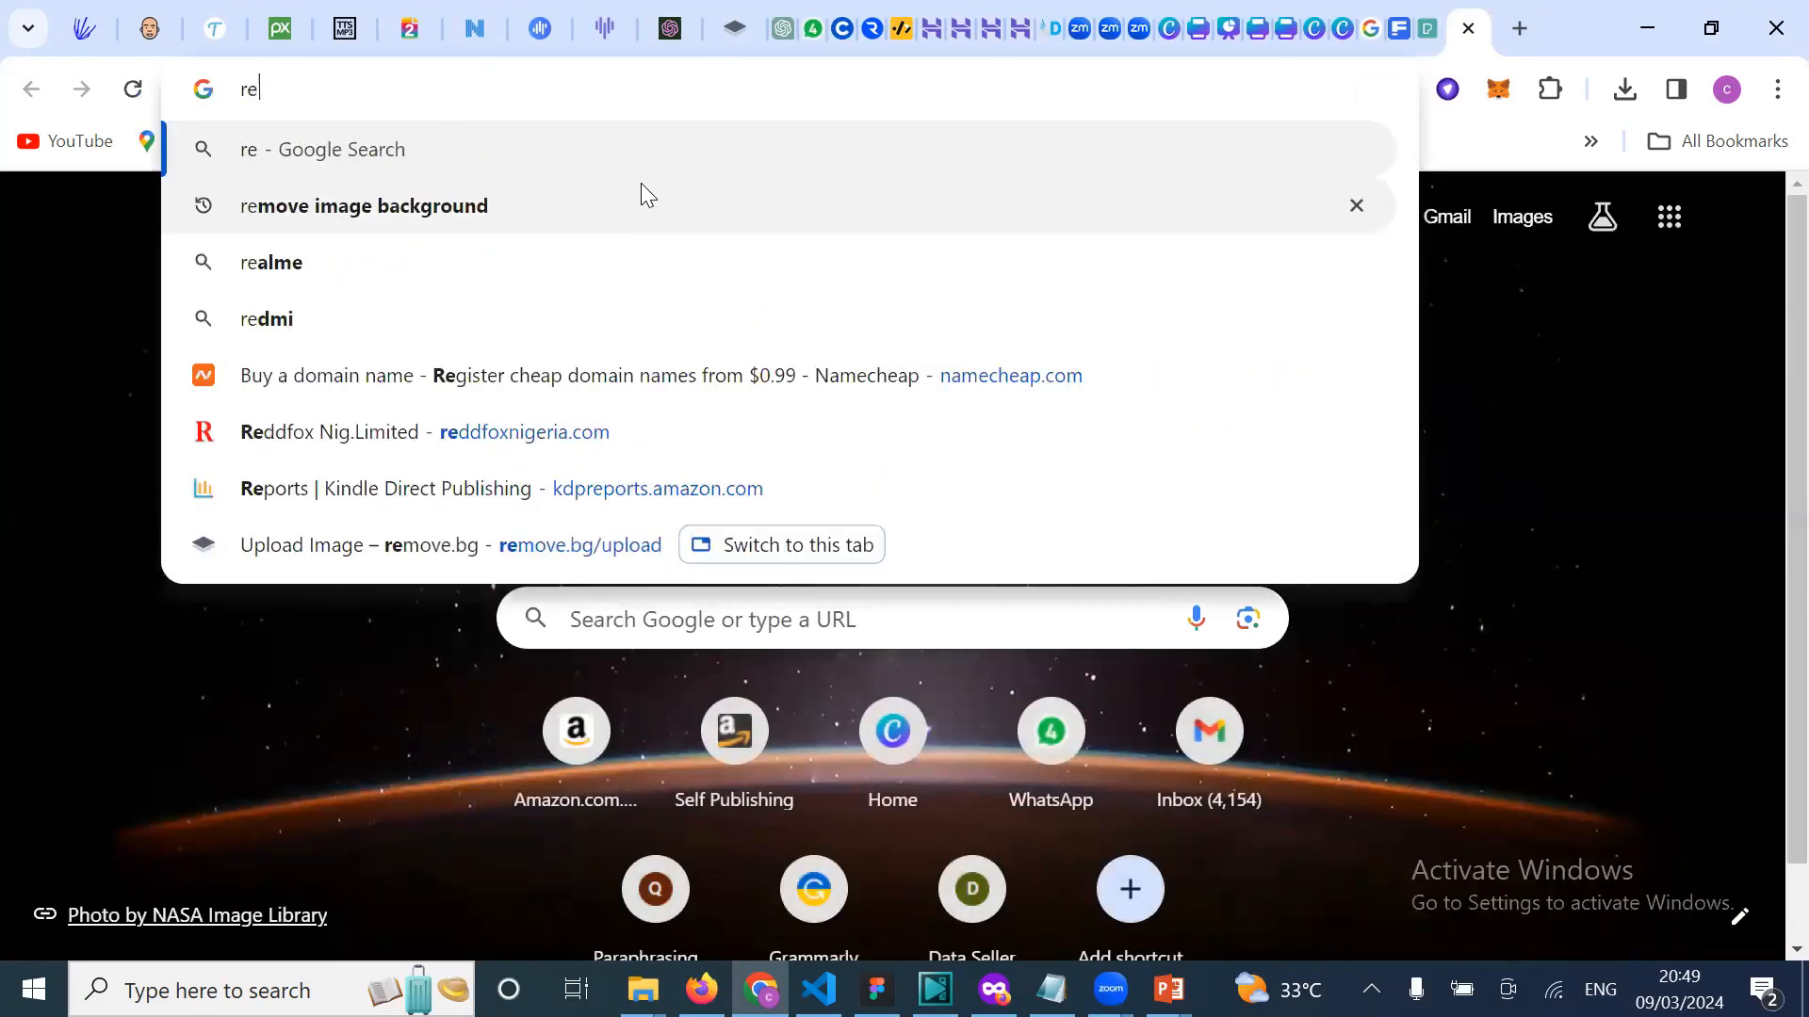
text(mov)
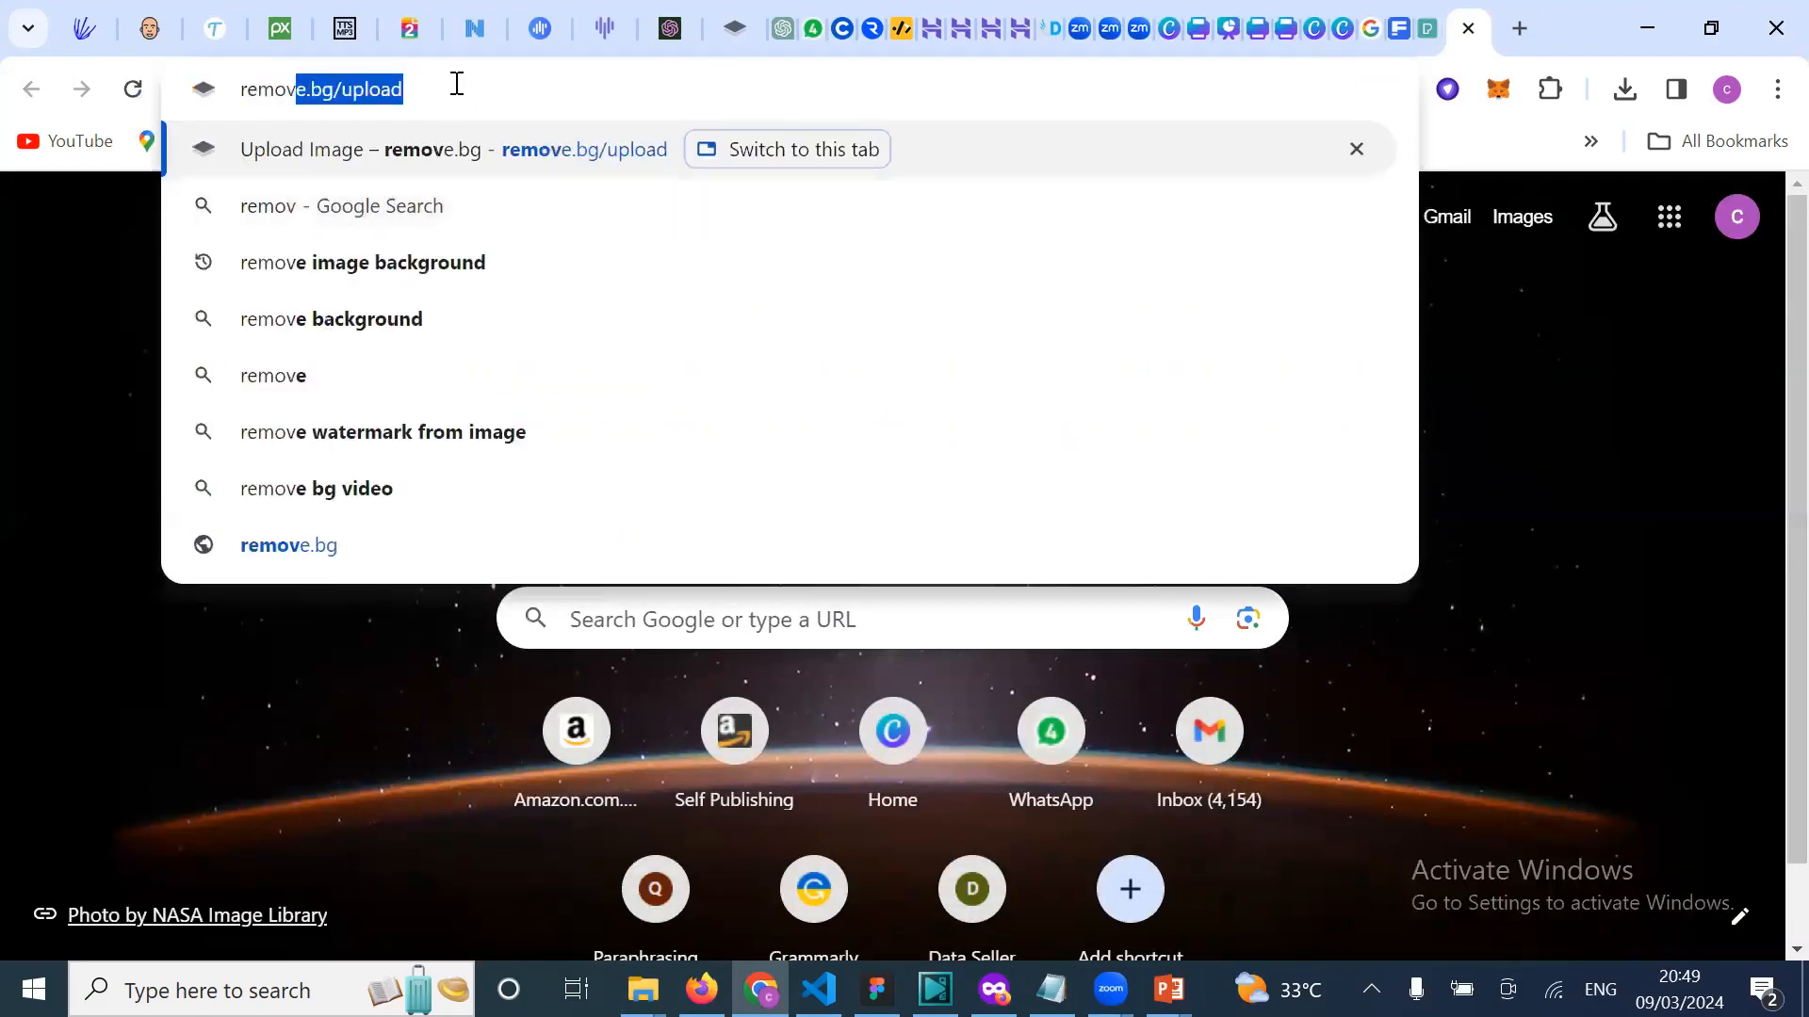
key(Right)
key(BackSpace)
key(BackSpace)
key(BackSpace)
key(BackSpace)
key(BackSpace)
key(BackSpace)
key(BackSpace)
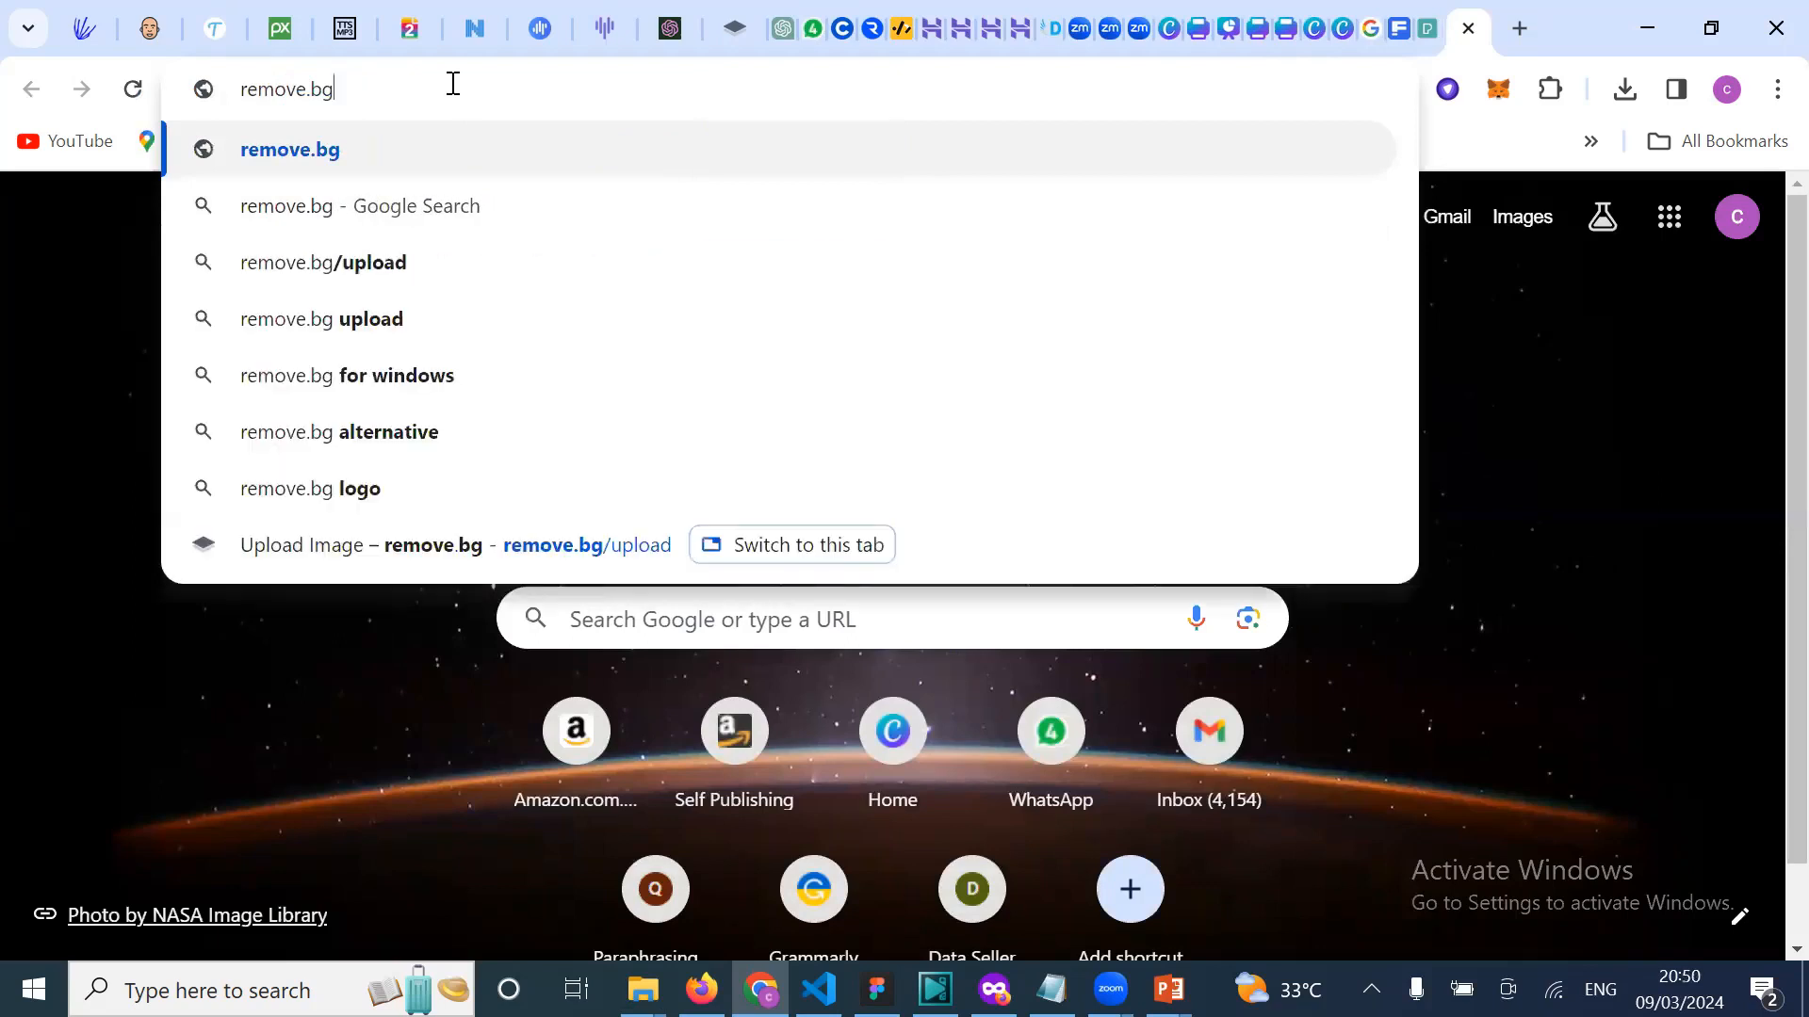
key(Return)
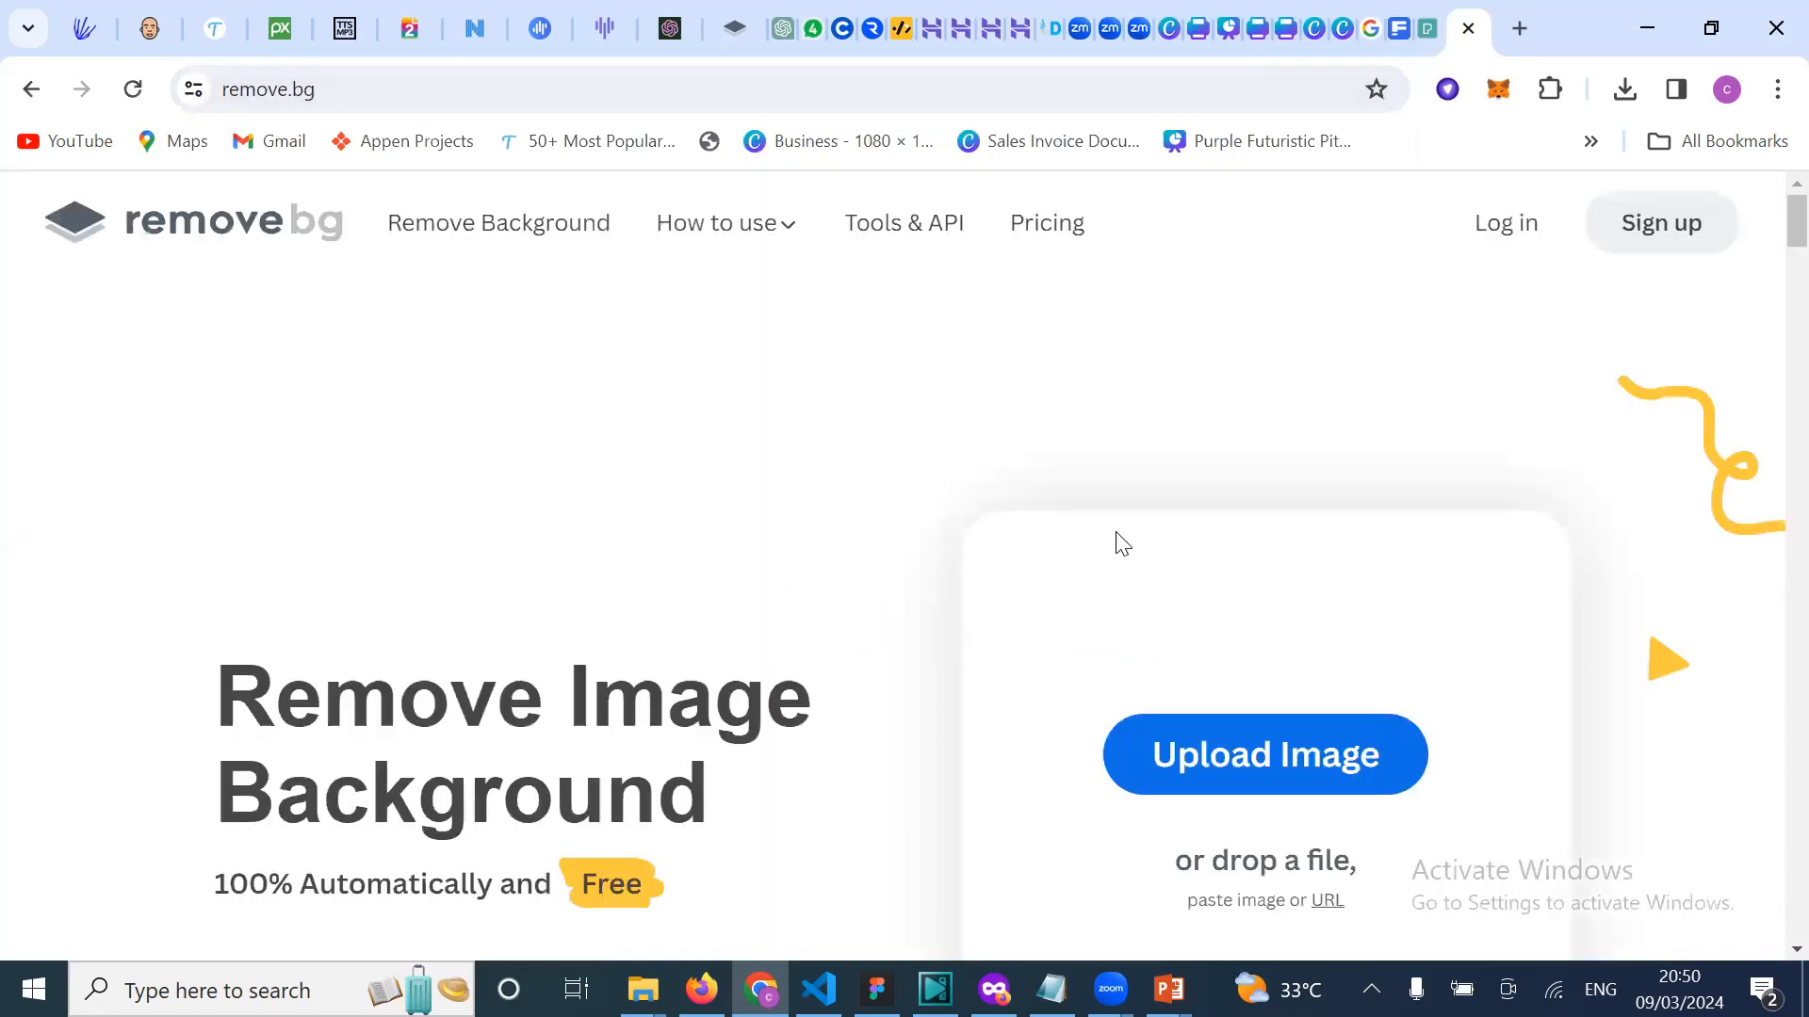
scroll(939, 506, down, 1)
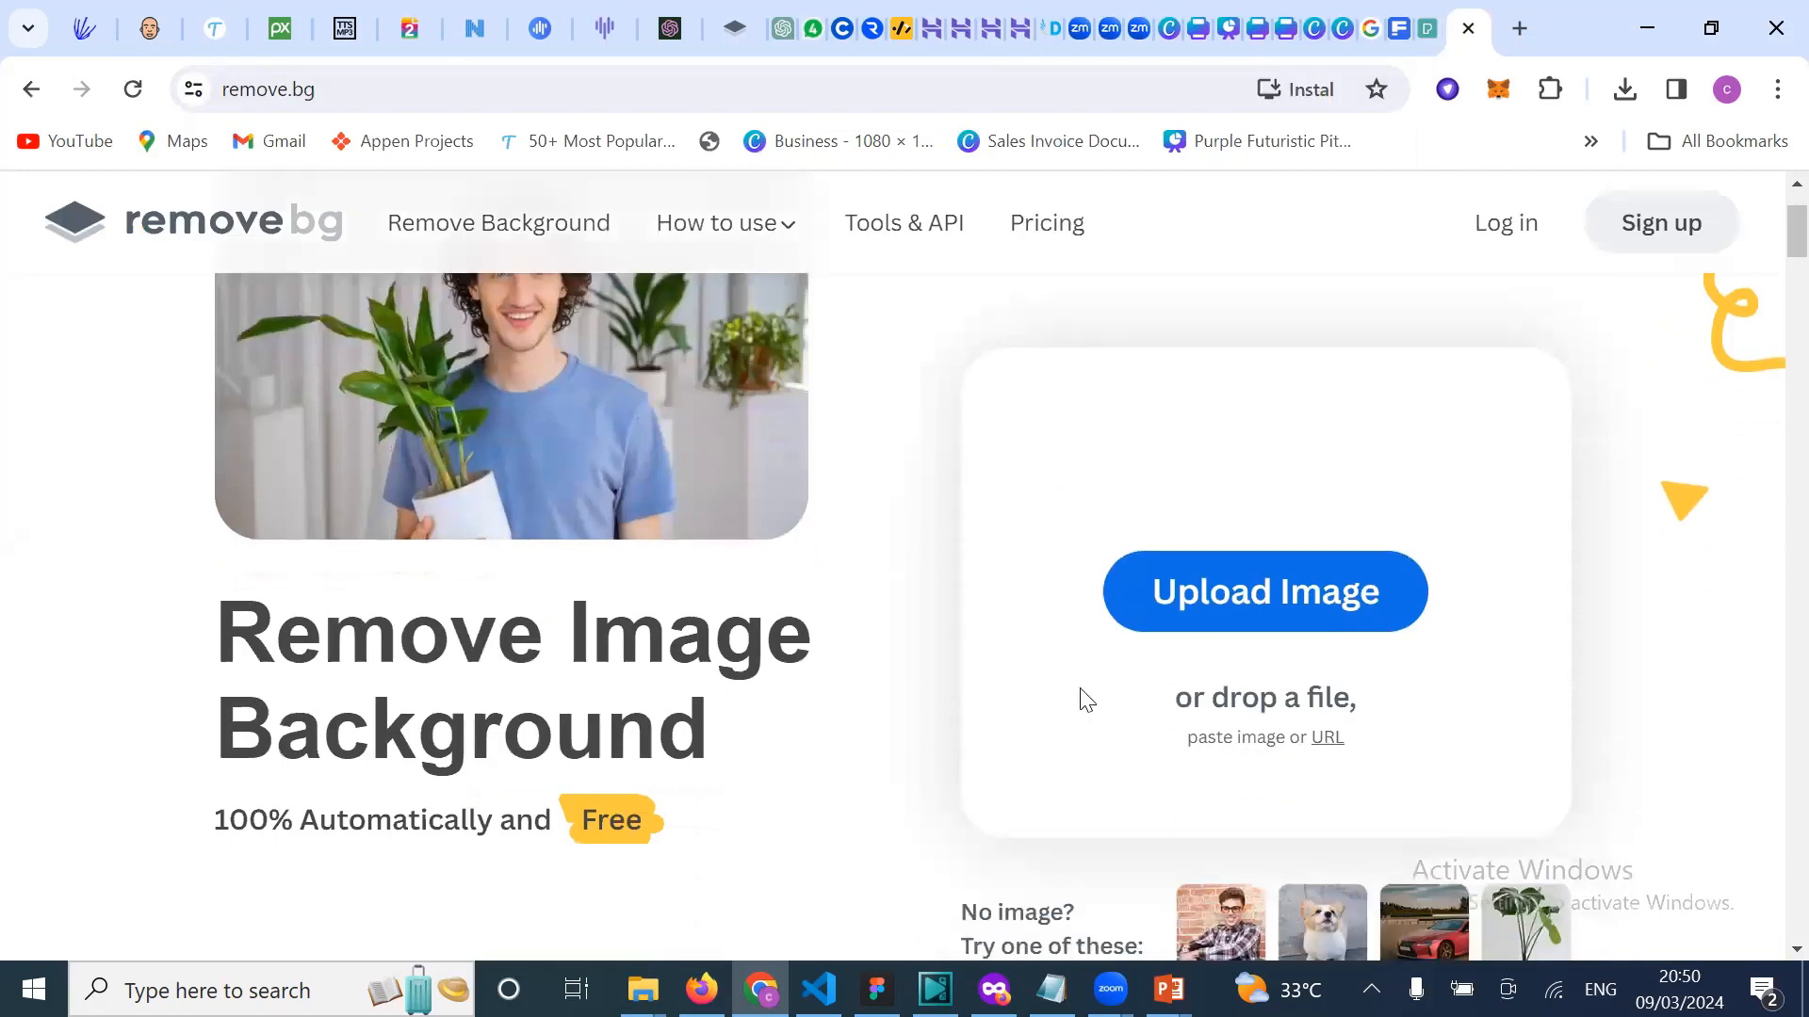
Step: Remove the businesswoman JPG's background on remove.bg and download the 408 × 612 px PNG cutout
click(1235, 593)
click(953, 490)
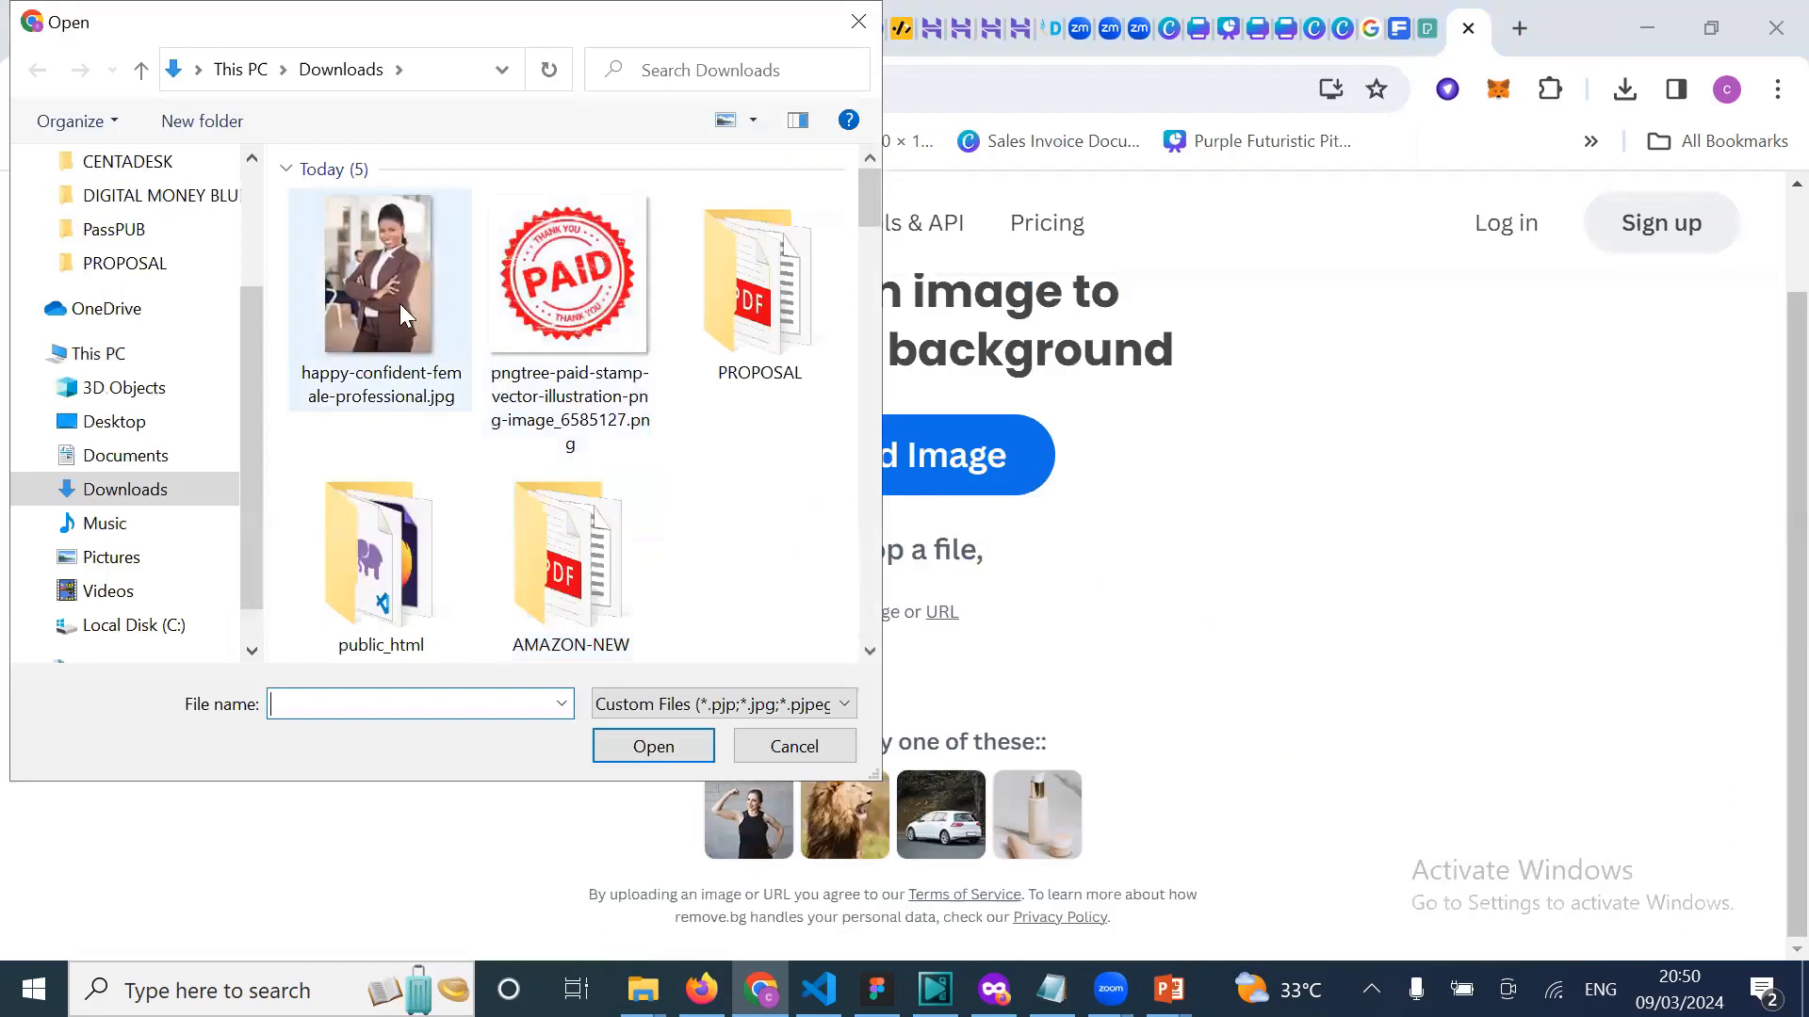
double_click(399, 303)
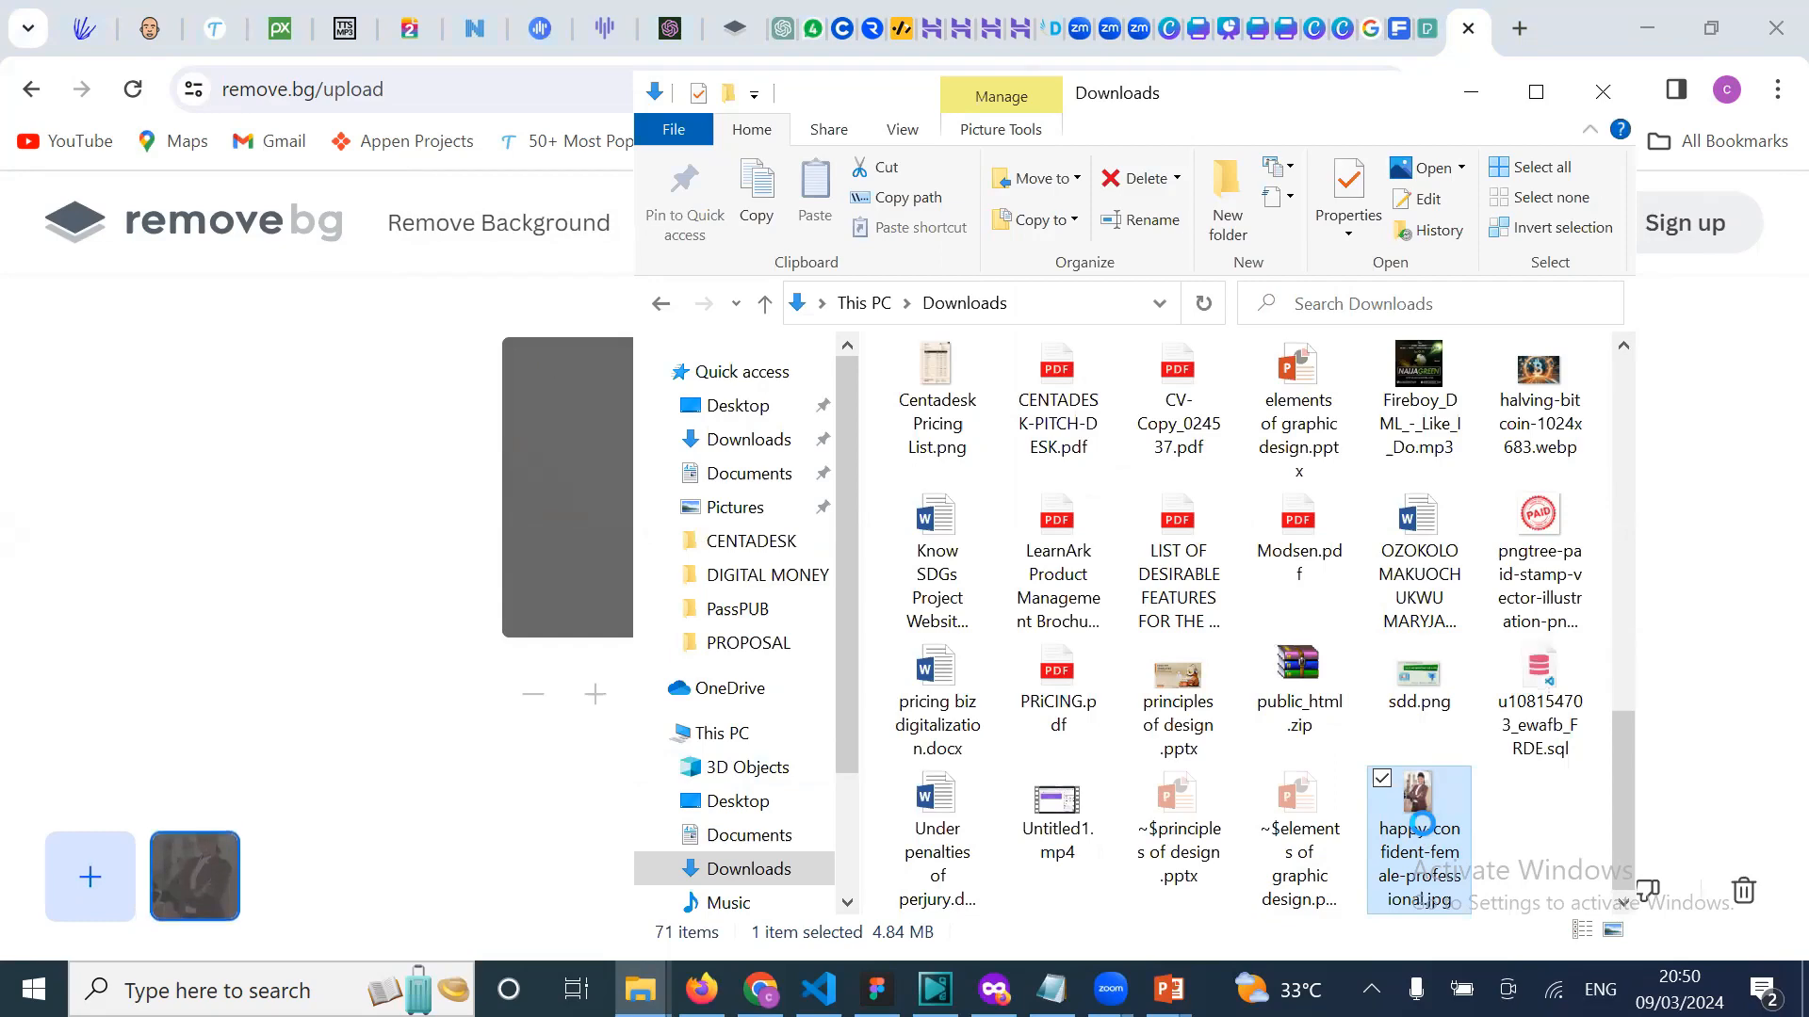
right_click(1420, 825)
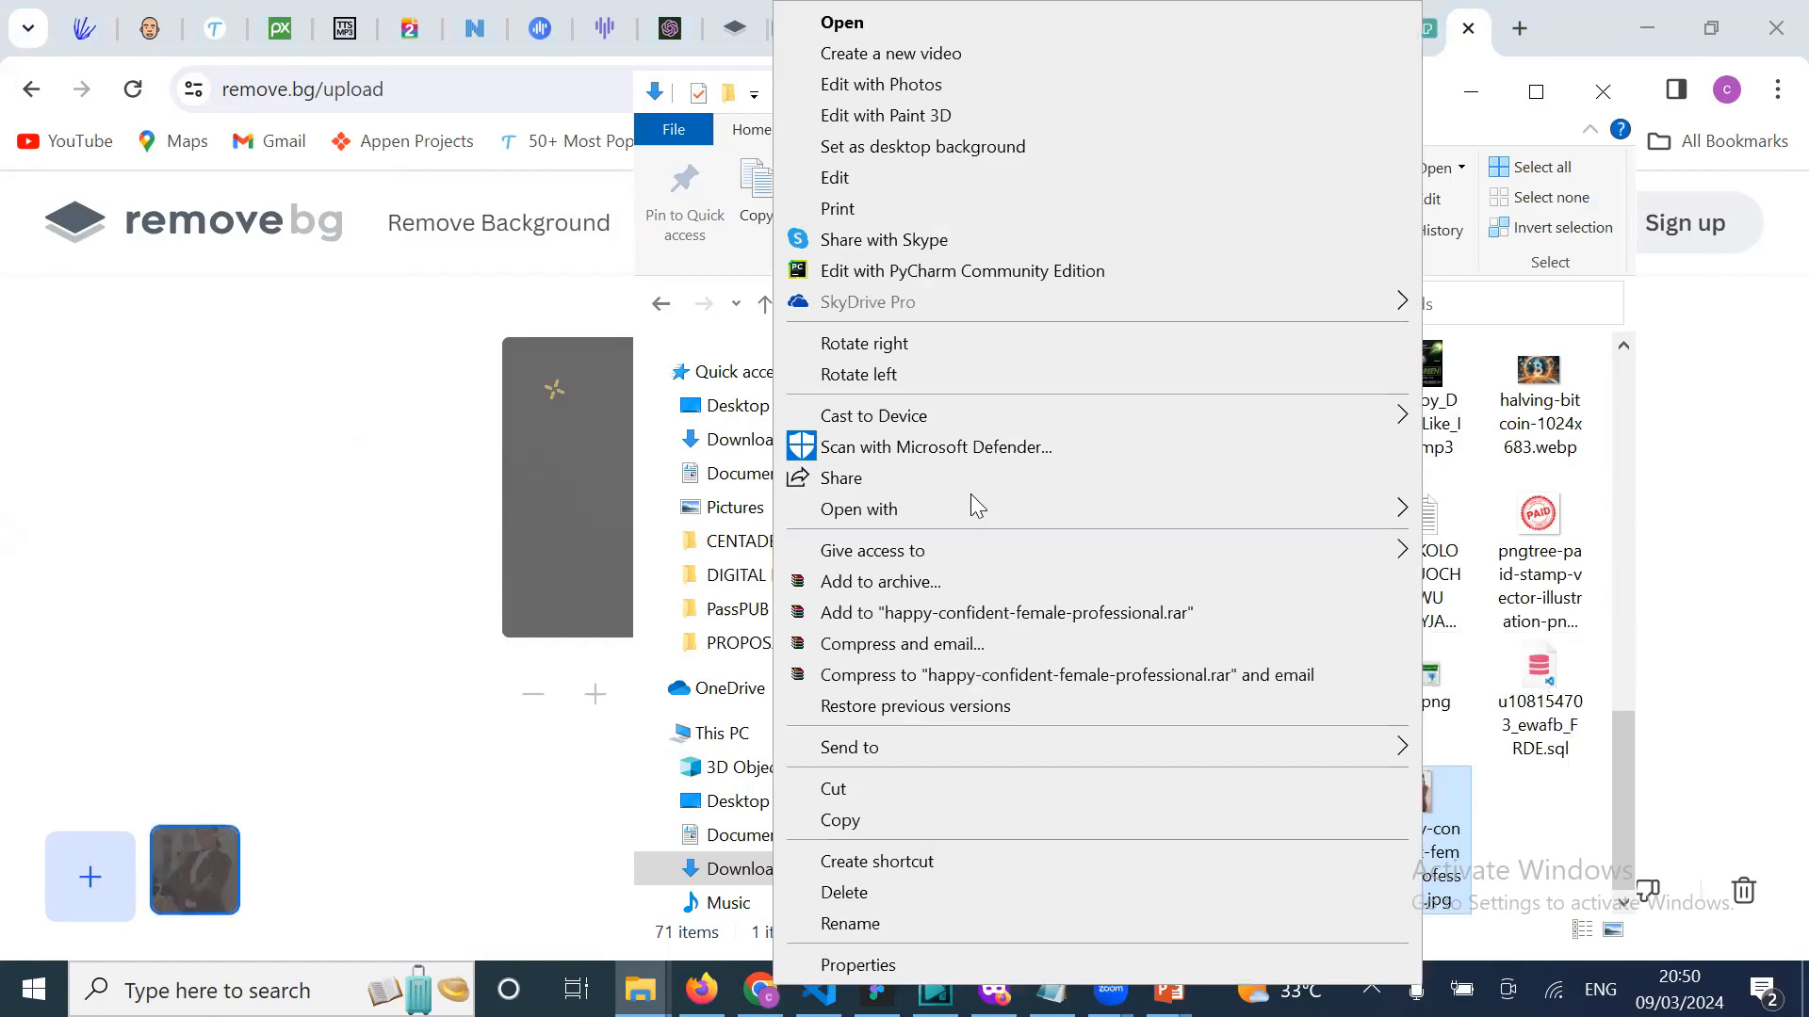
mouse_move(1159, 521)
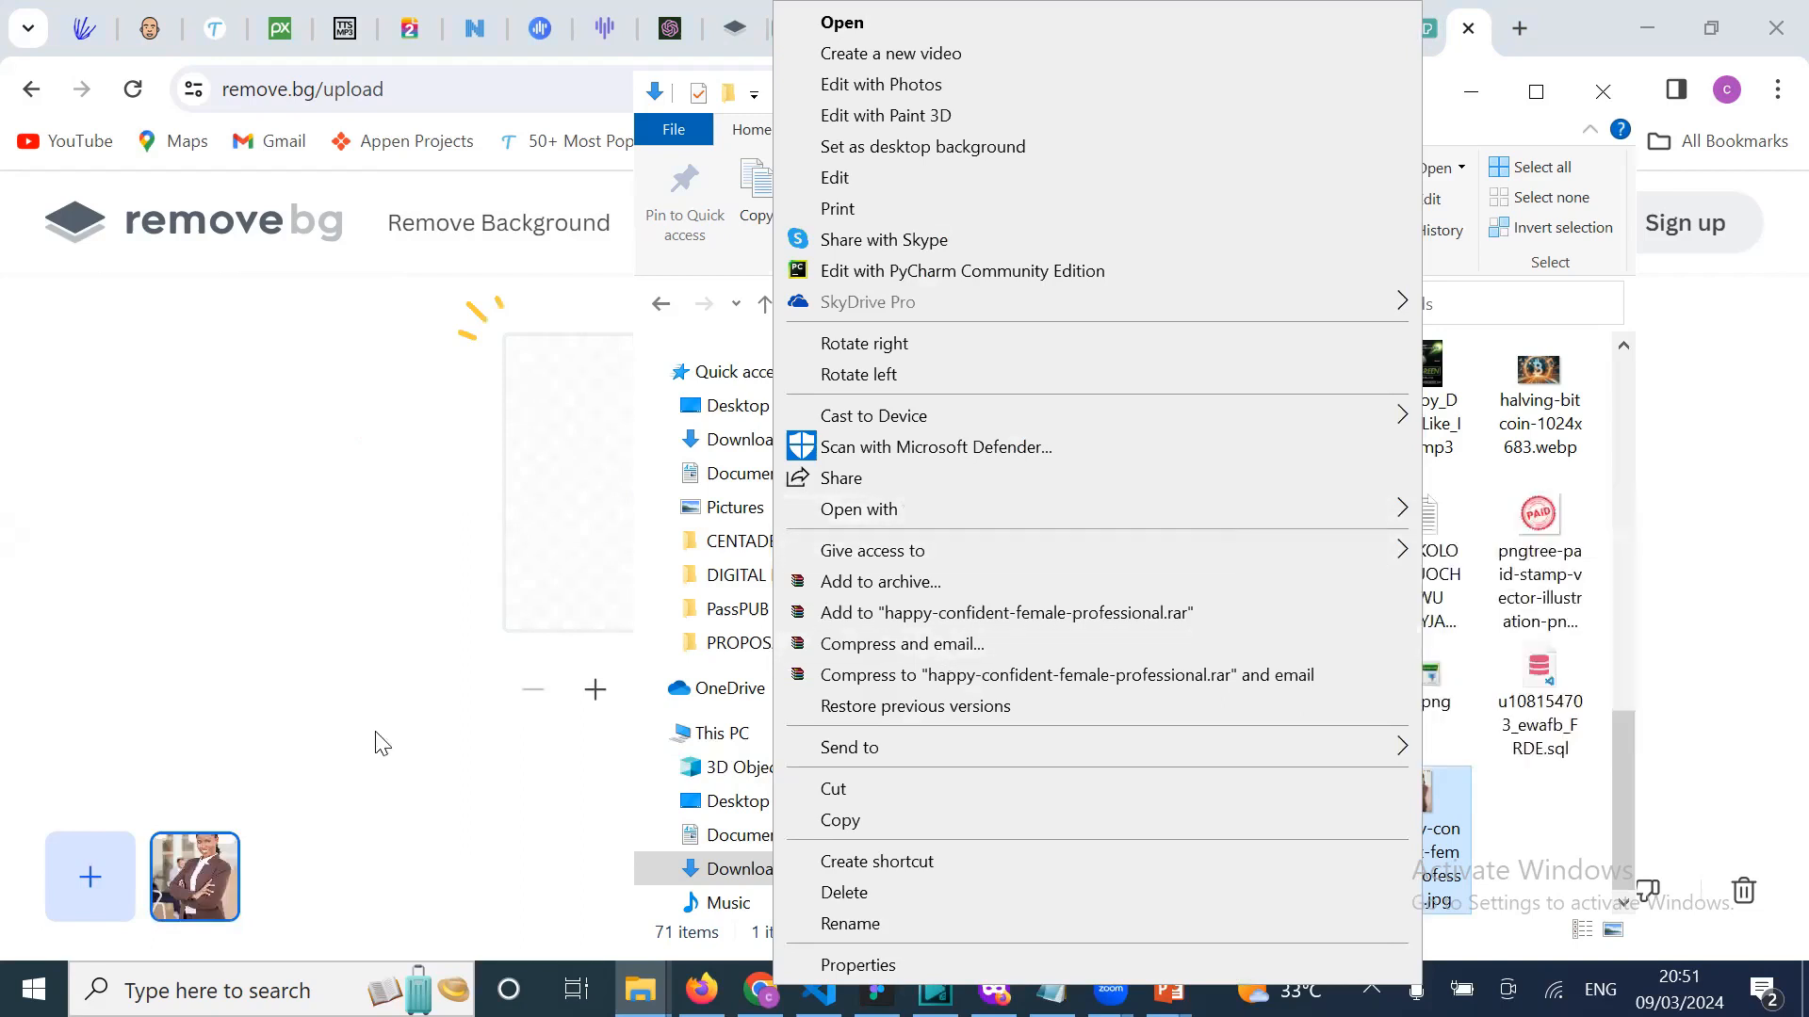
click(347, 675)
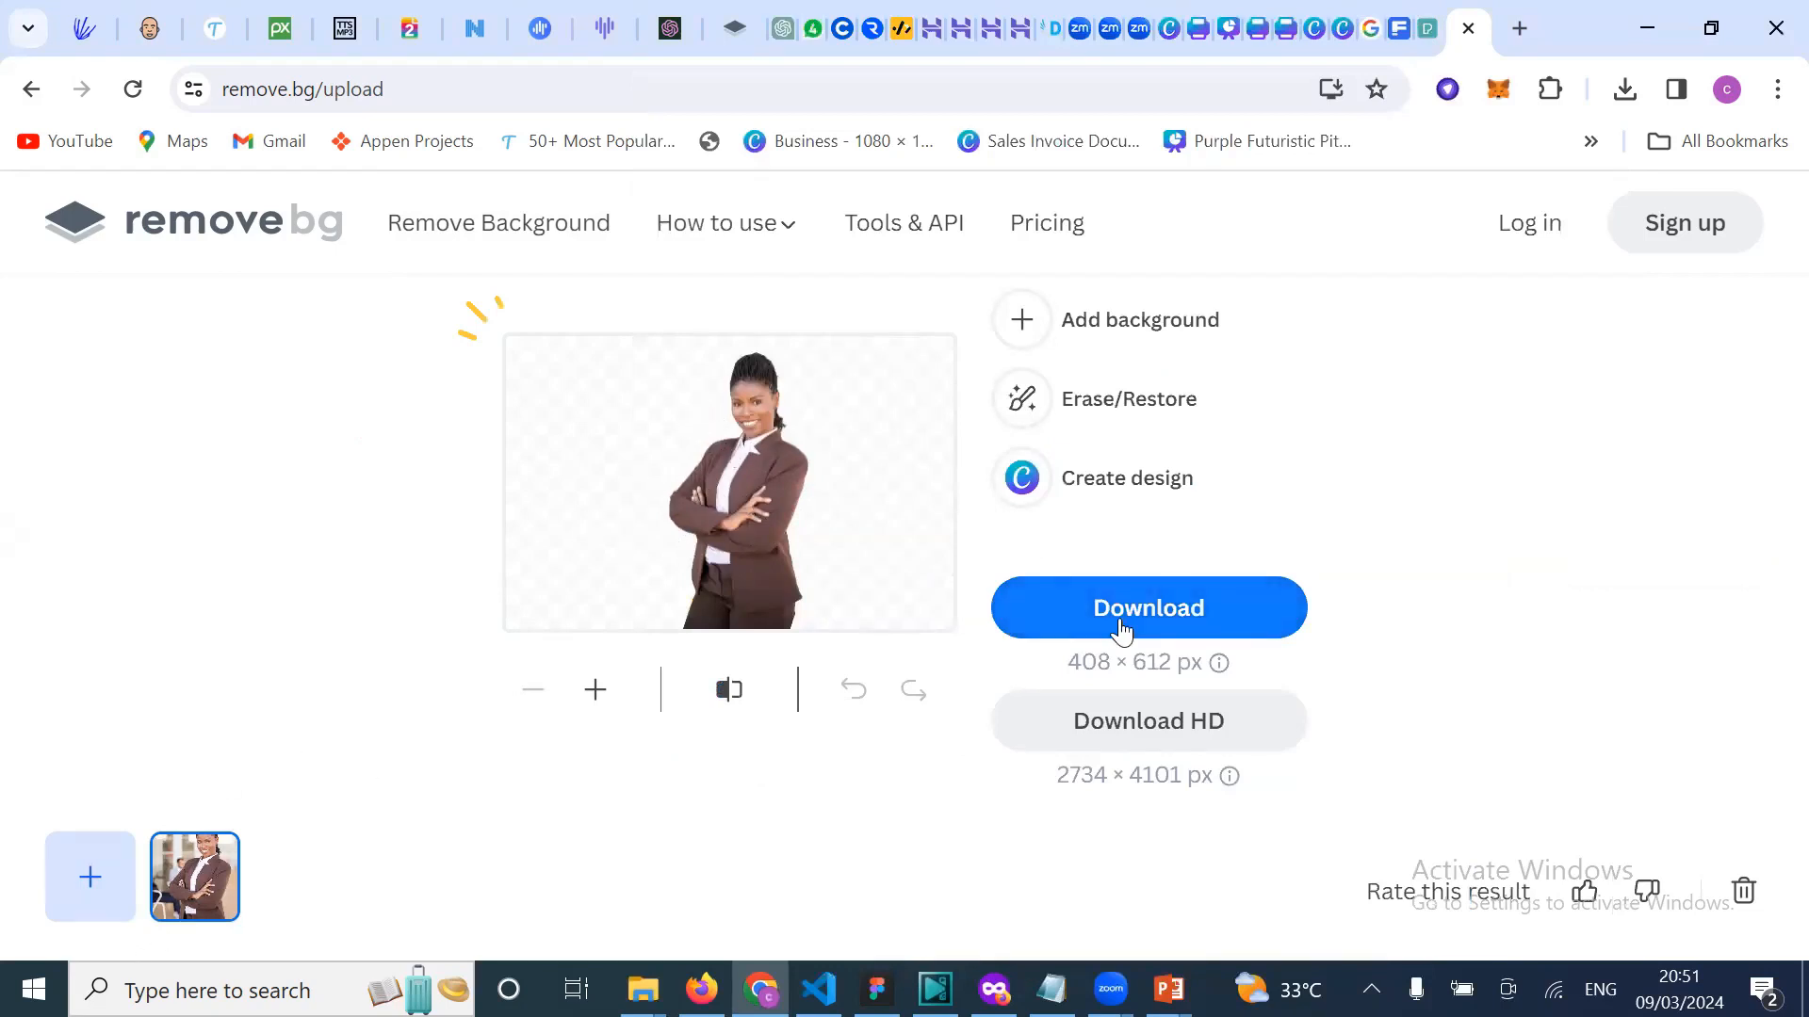
click(1210, 611)
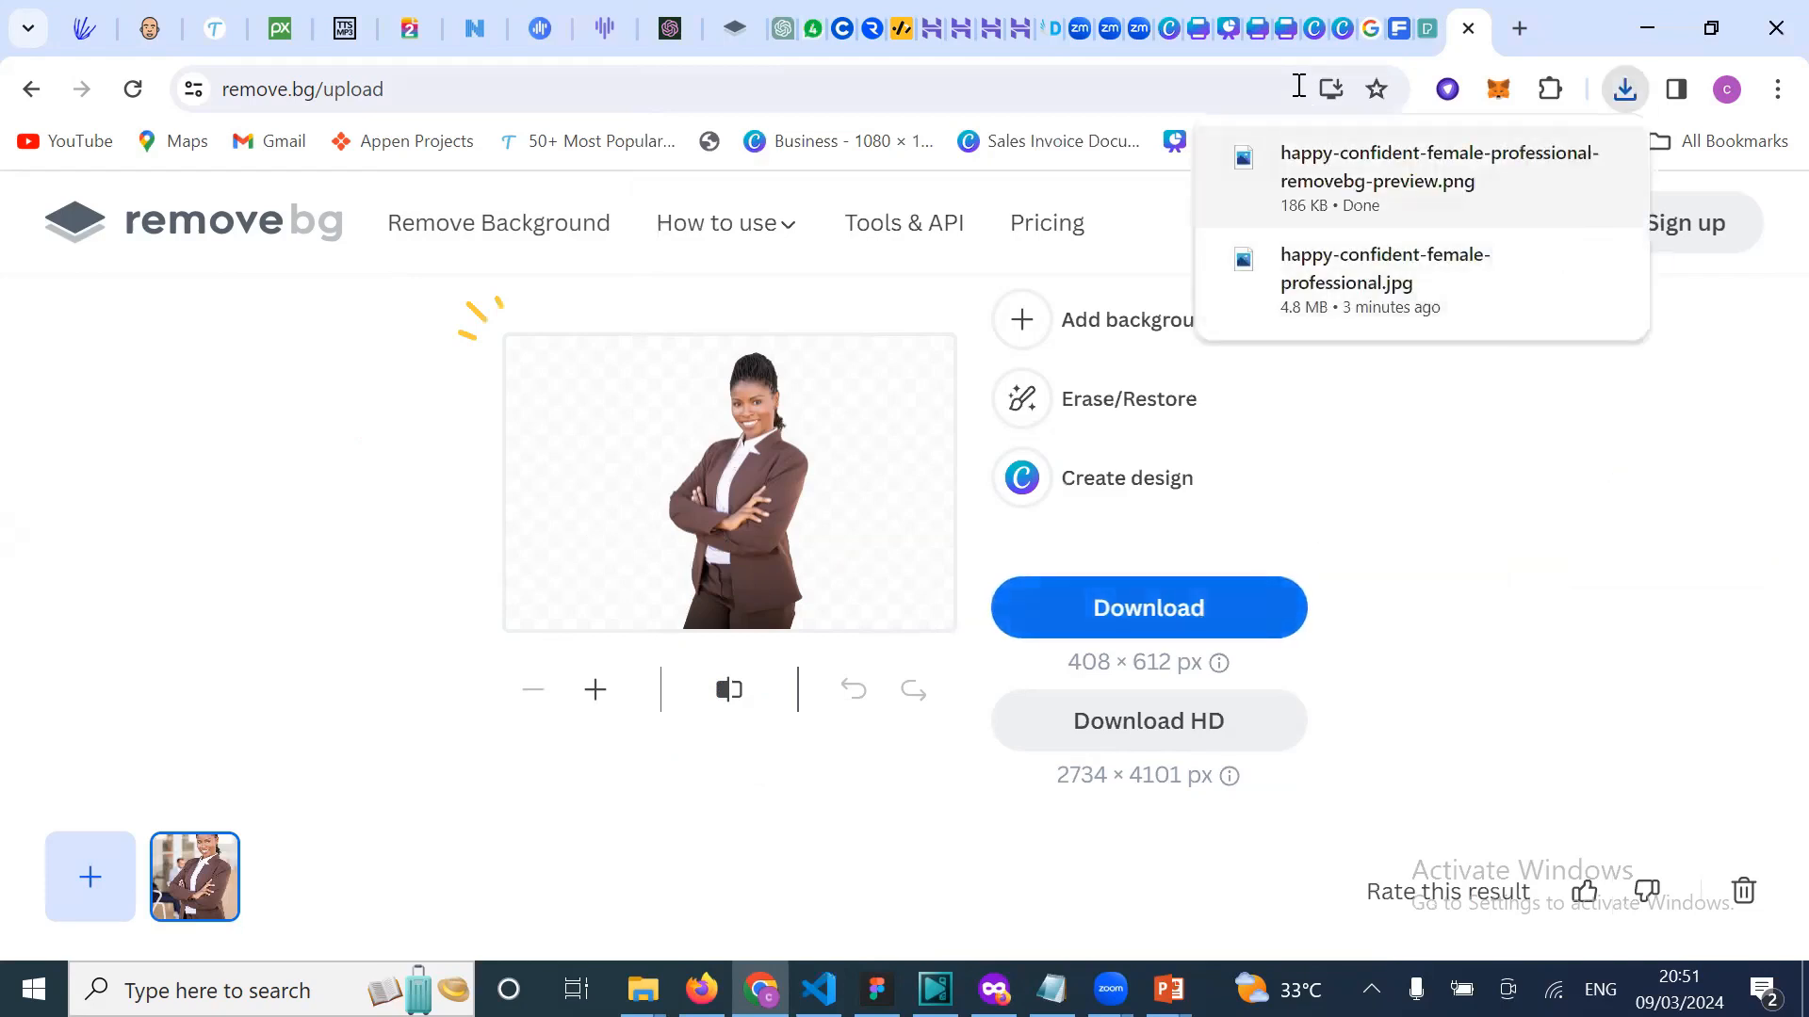
click(1224, 39)
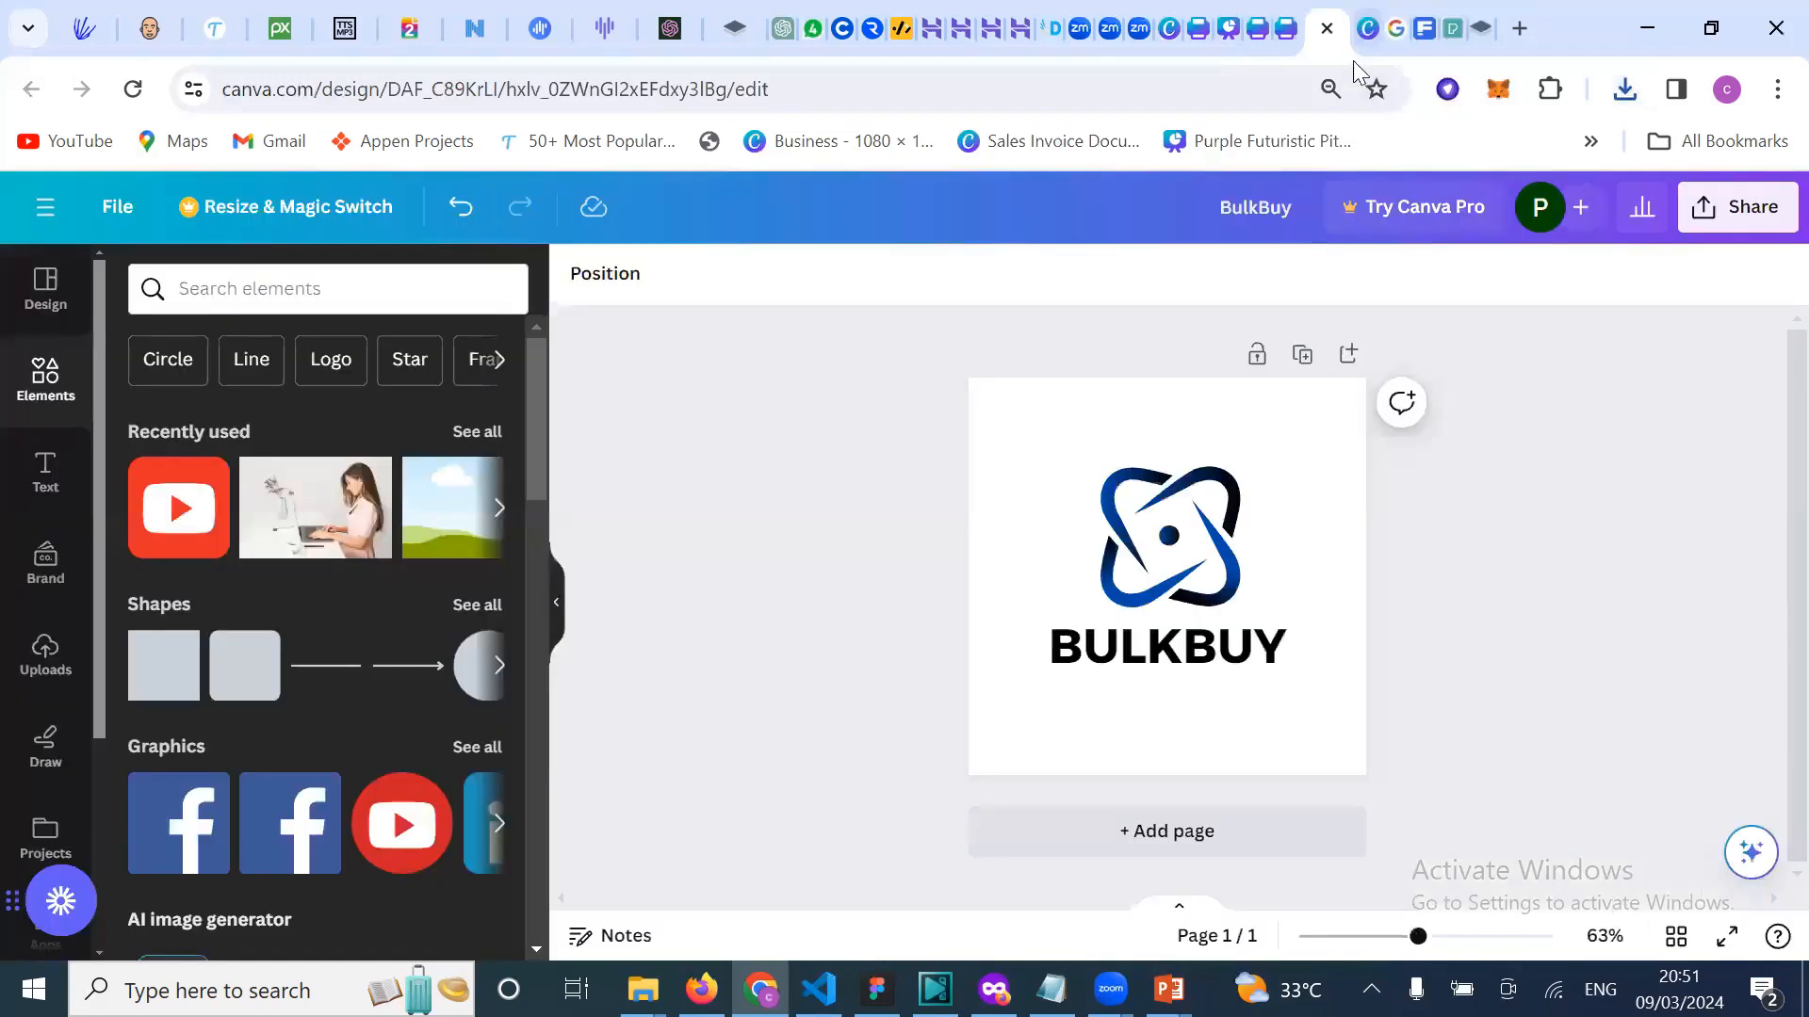
Step: Upload happy-confident-female-professional-removebg-preview.png from Downloads into Canva's Uploads
click(1274, 43)
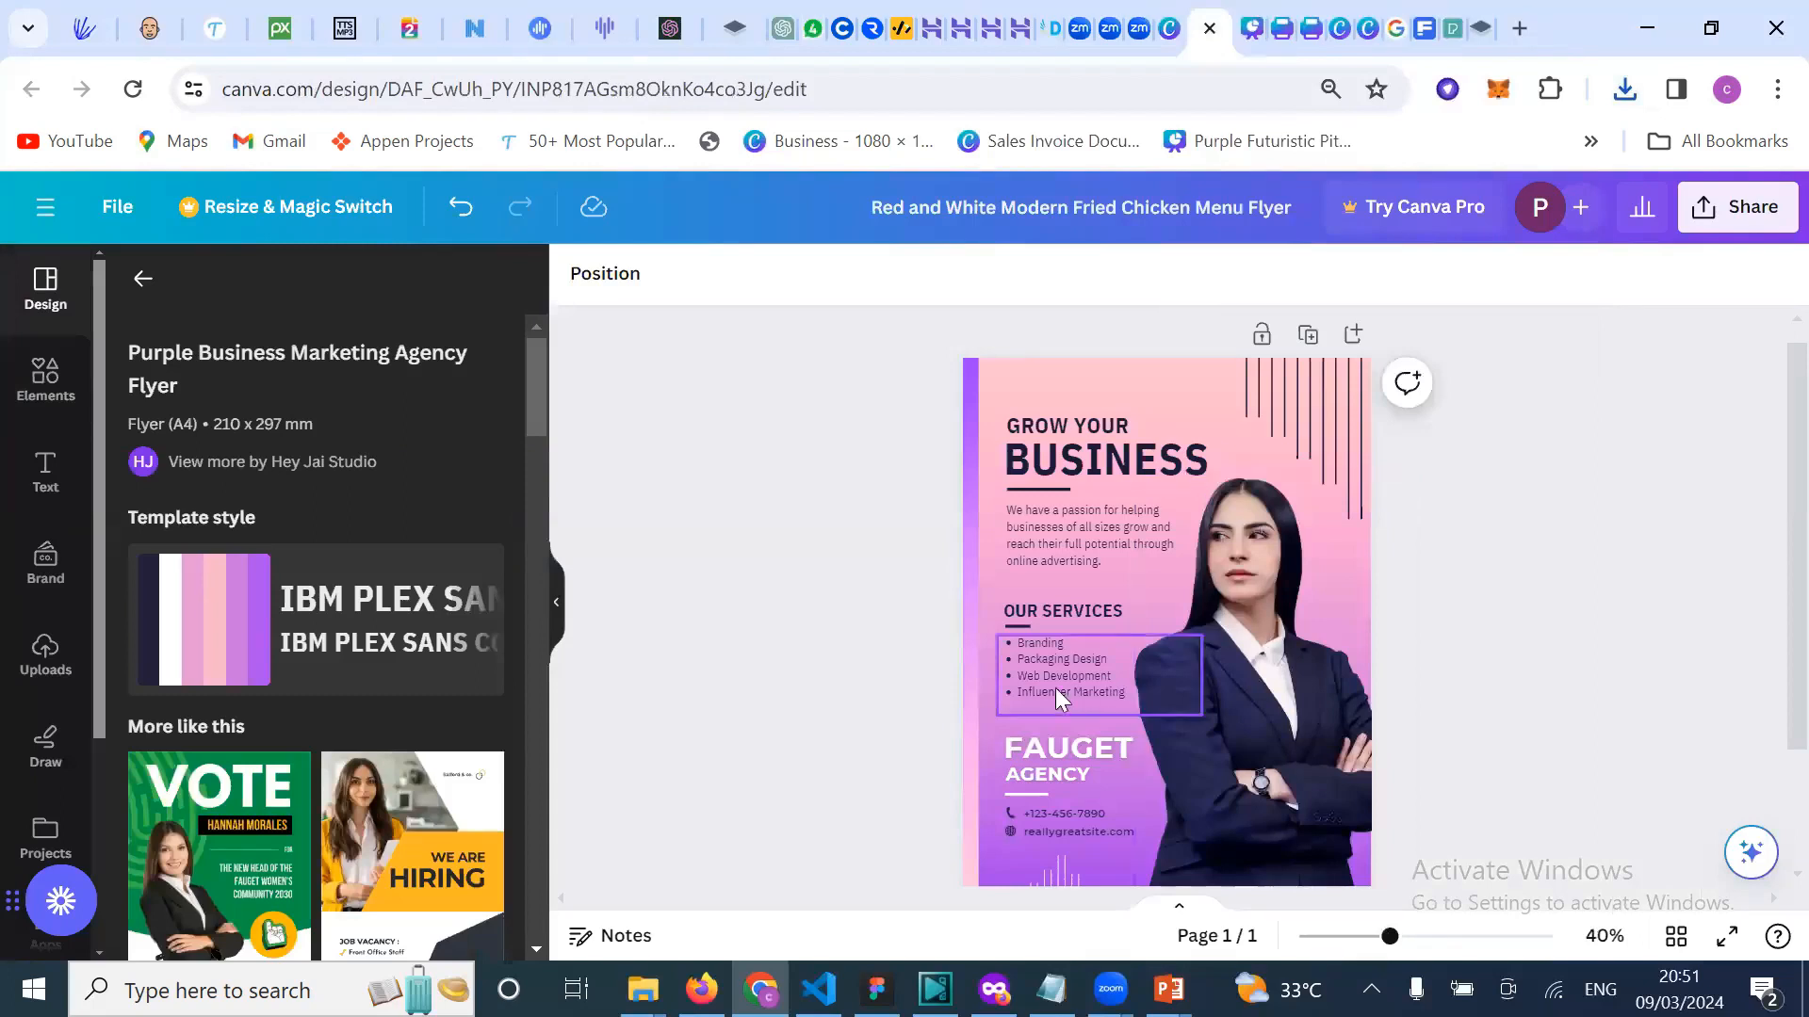
click(46, 657)
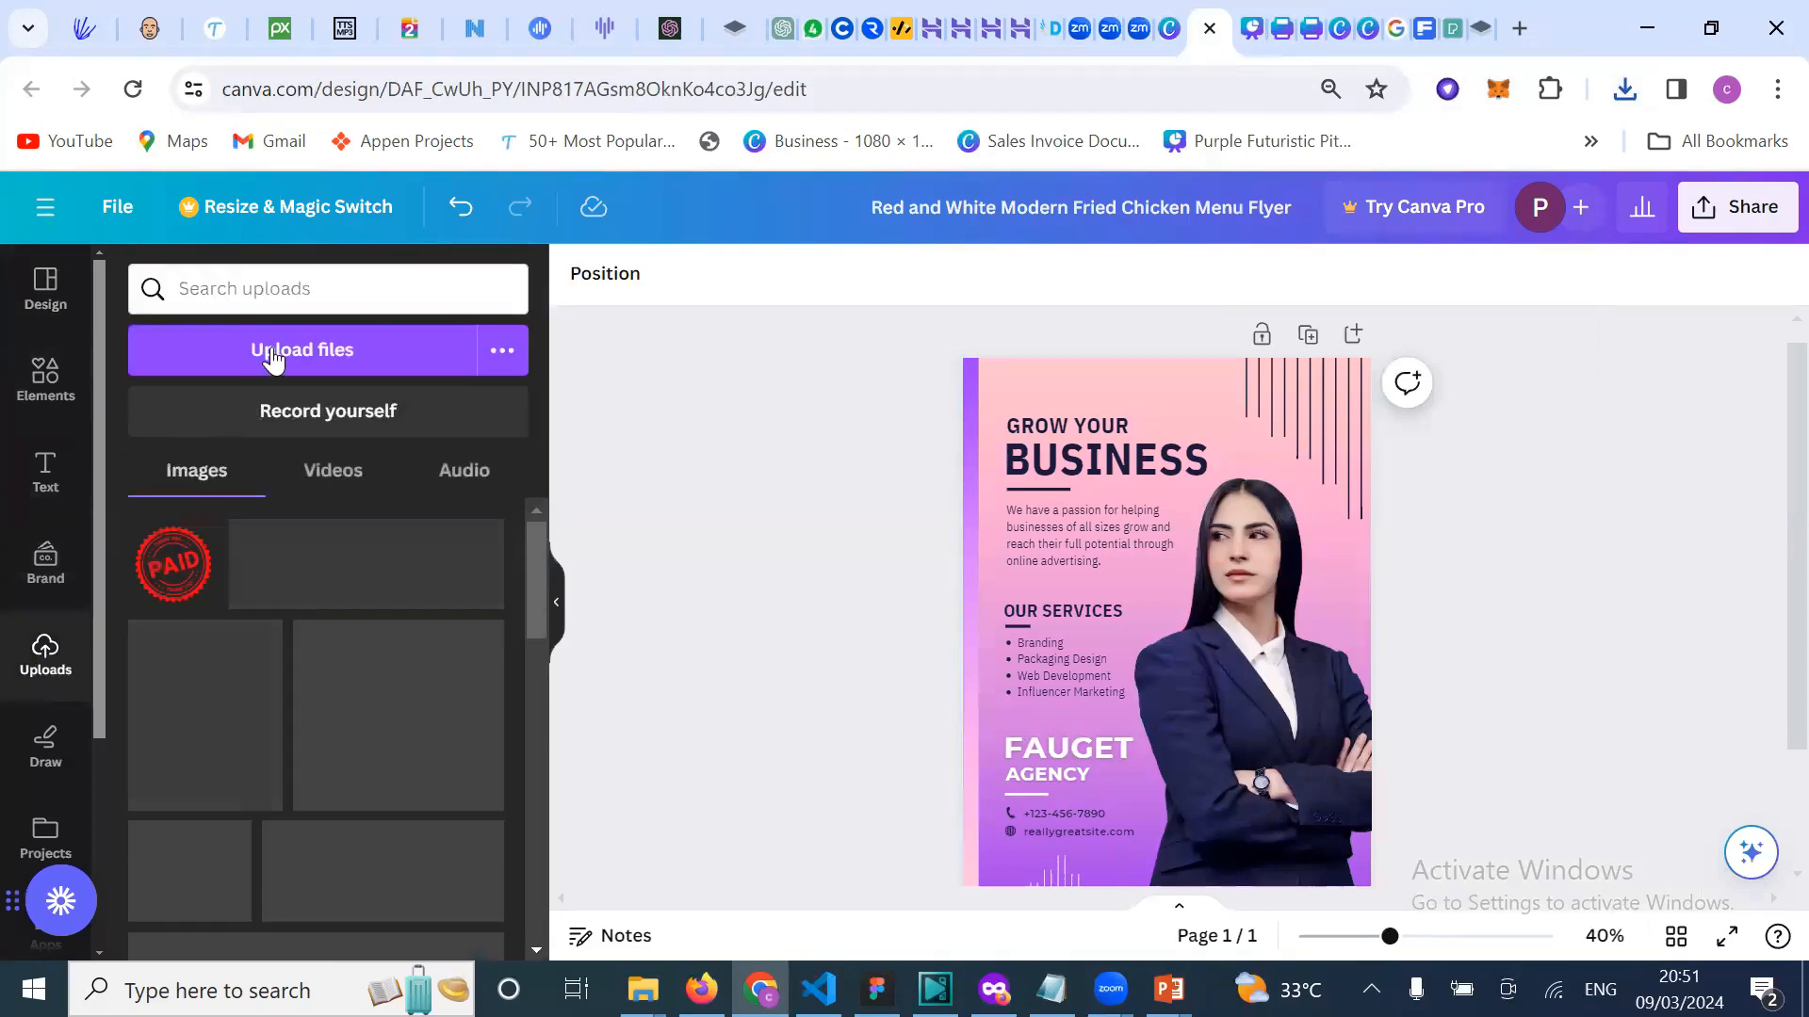
scroll(341, 784, down, 10)
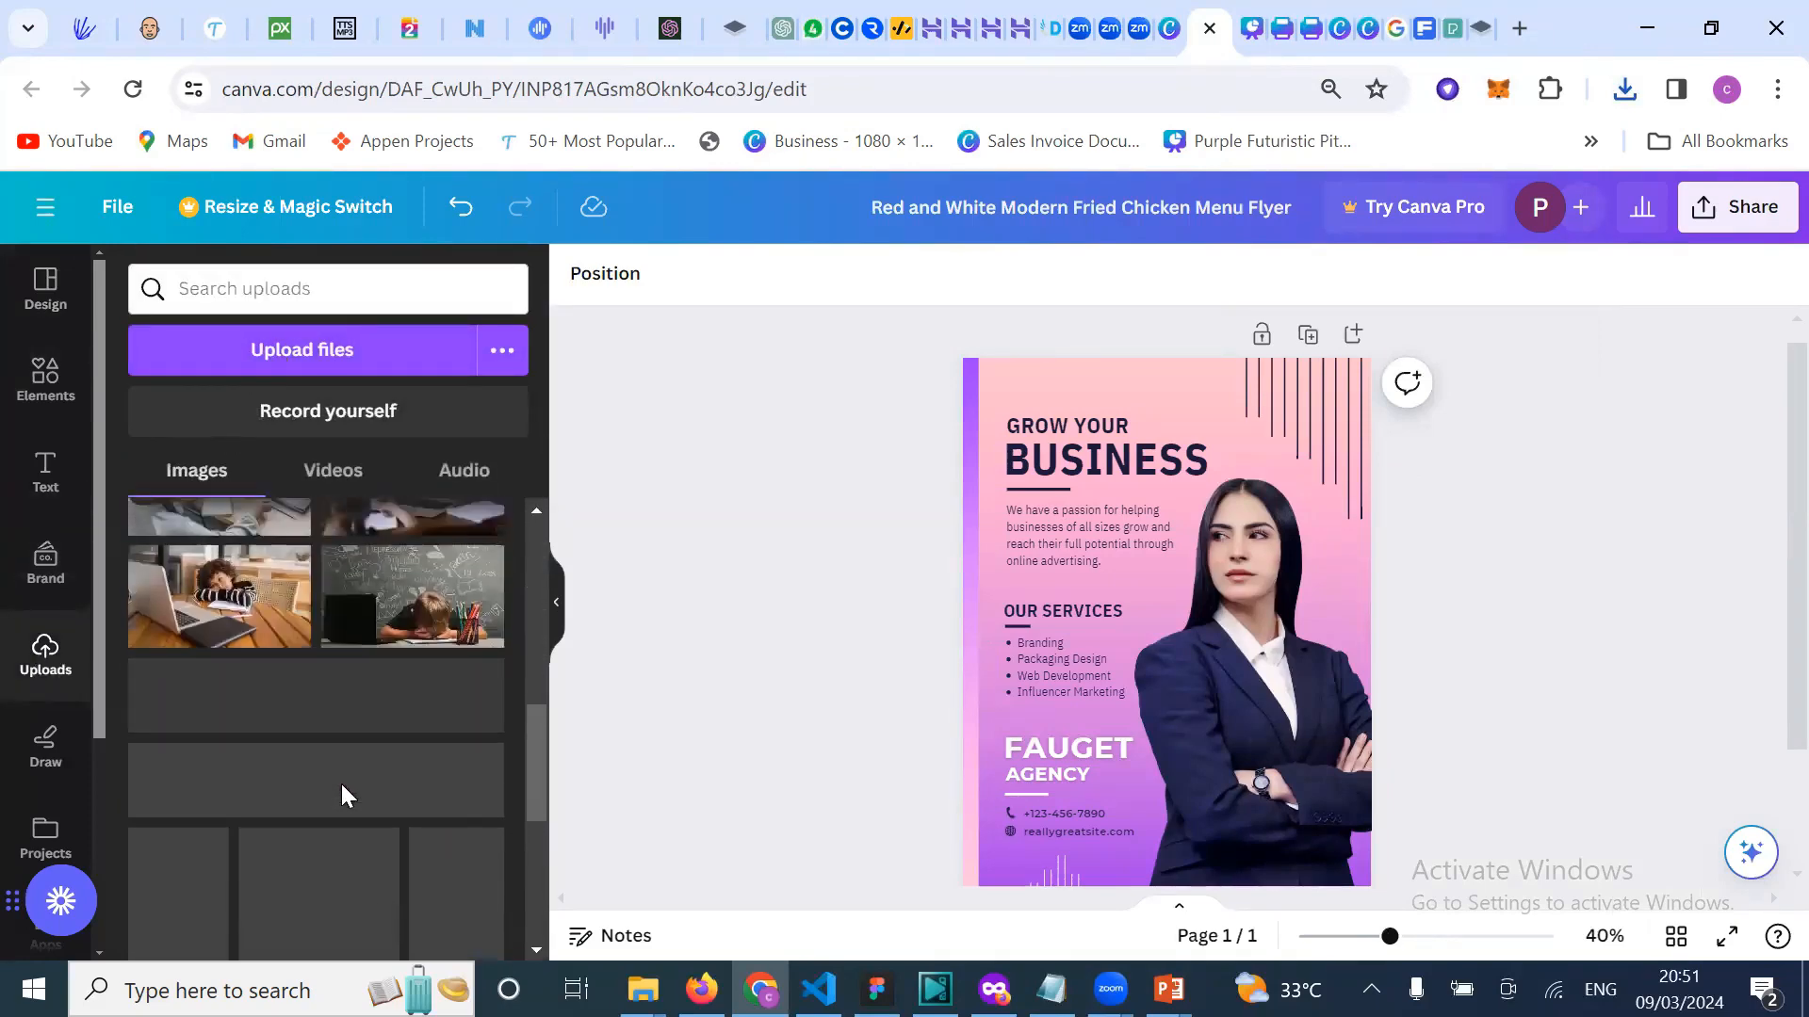
scroll(341, 784, up, 10)
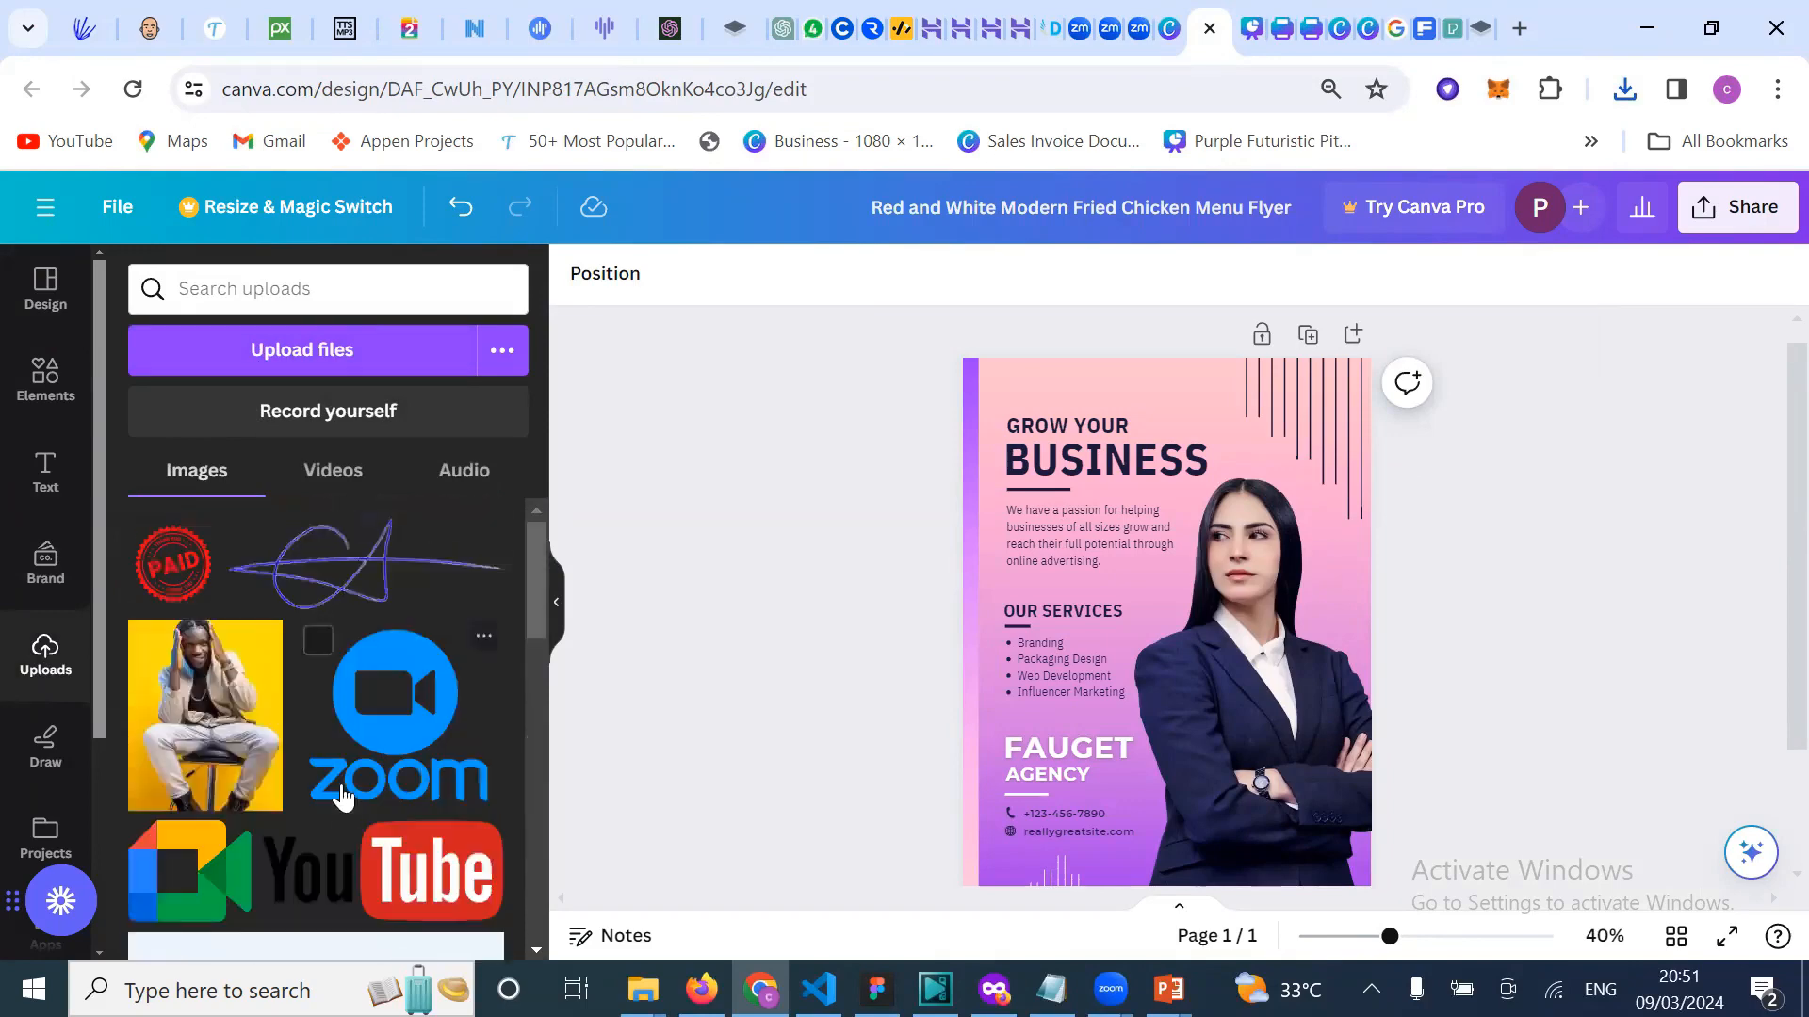
click(287, 357)
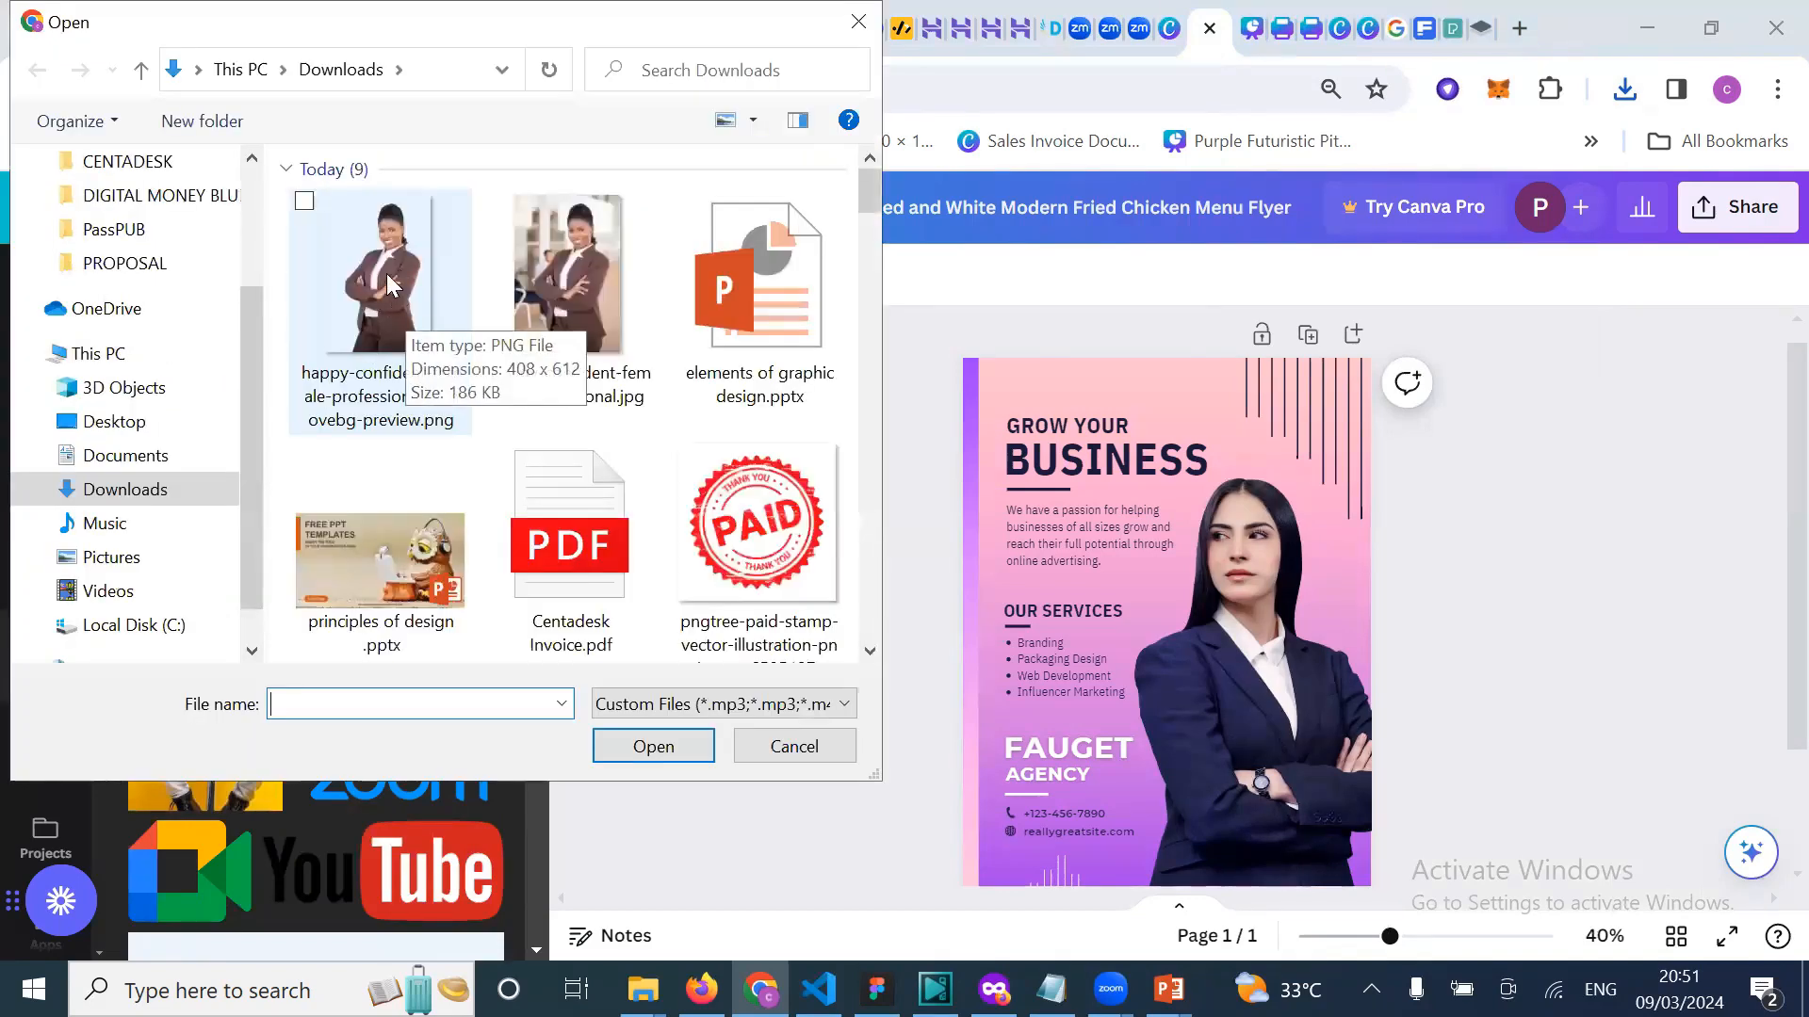
double_click(387, 257)
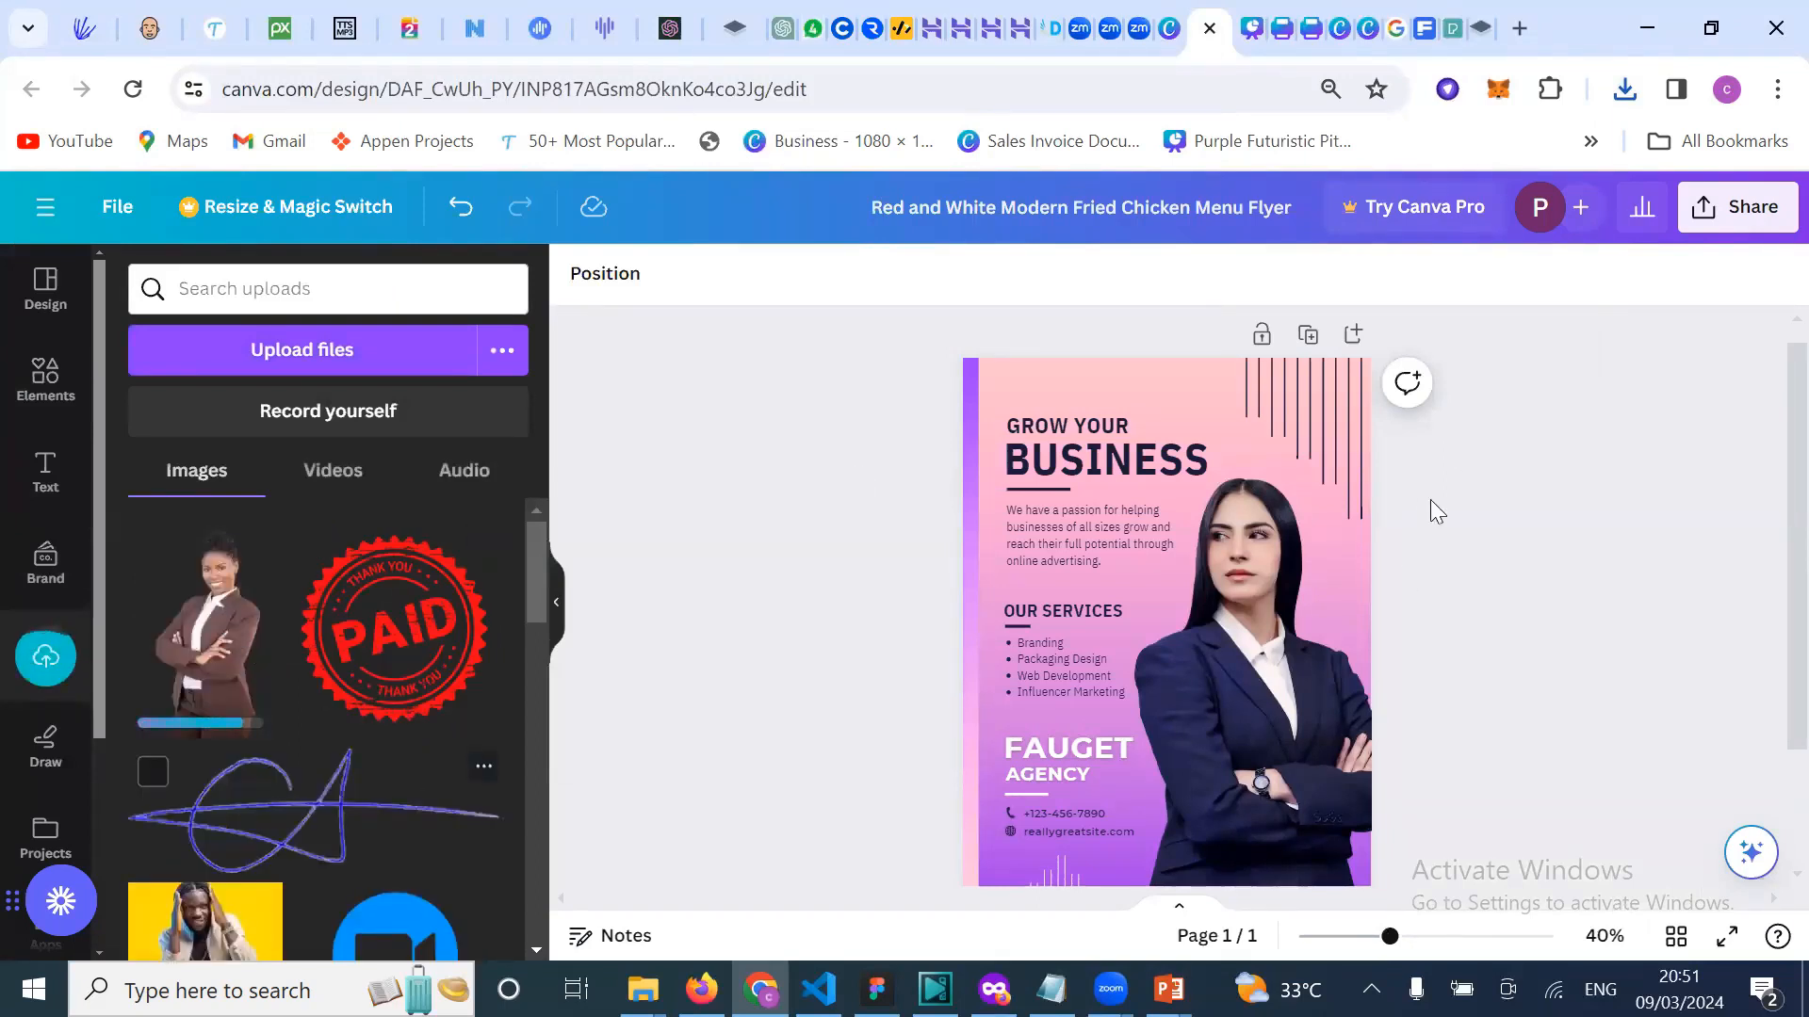
Step: Add the businesswoman cutout to the flyer, delete the dark-suit photo, and enlarge the cutout
click(228, 648)
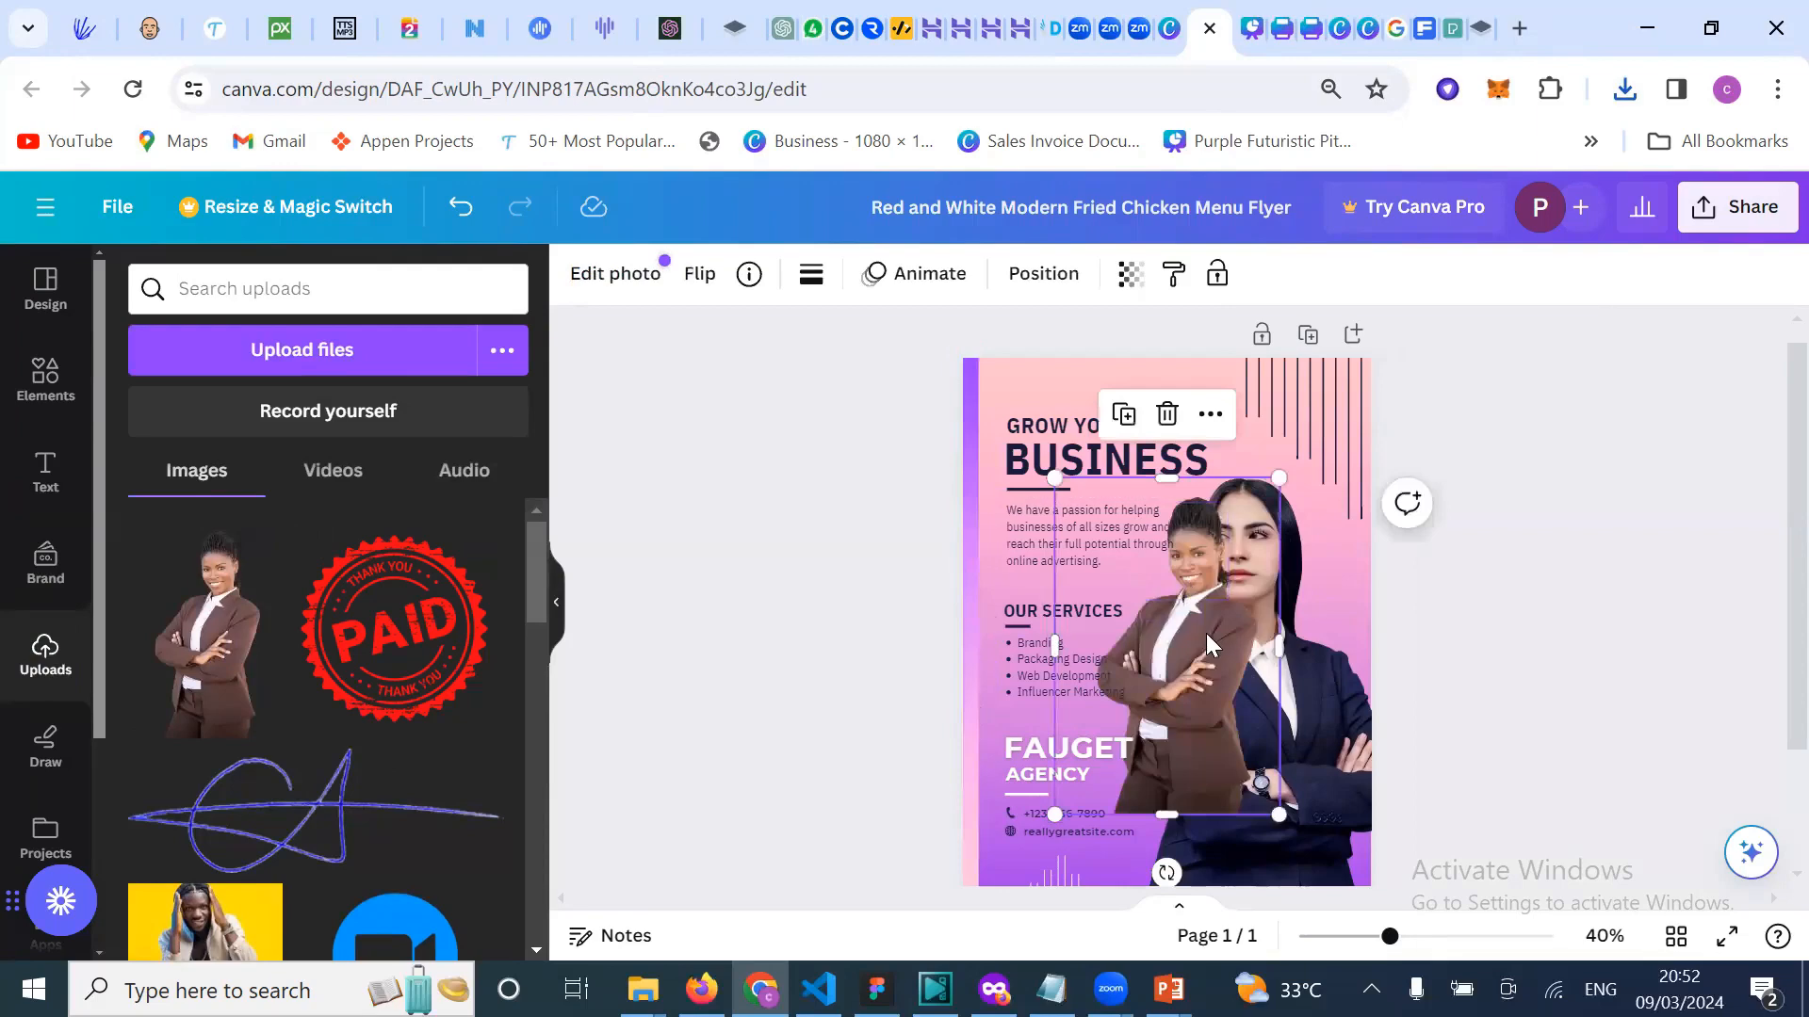
drag(1283, 652, 1376, 716)
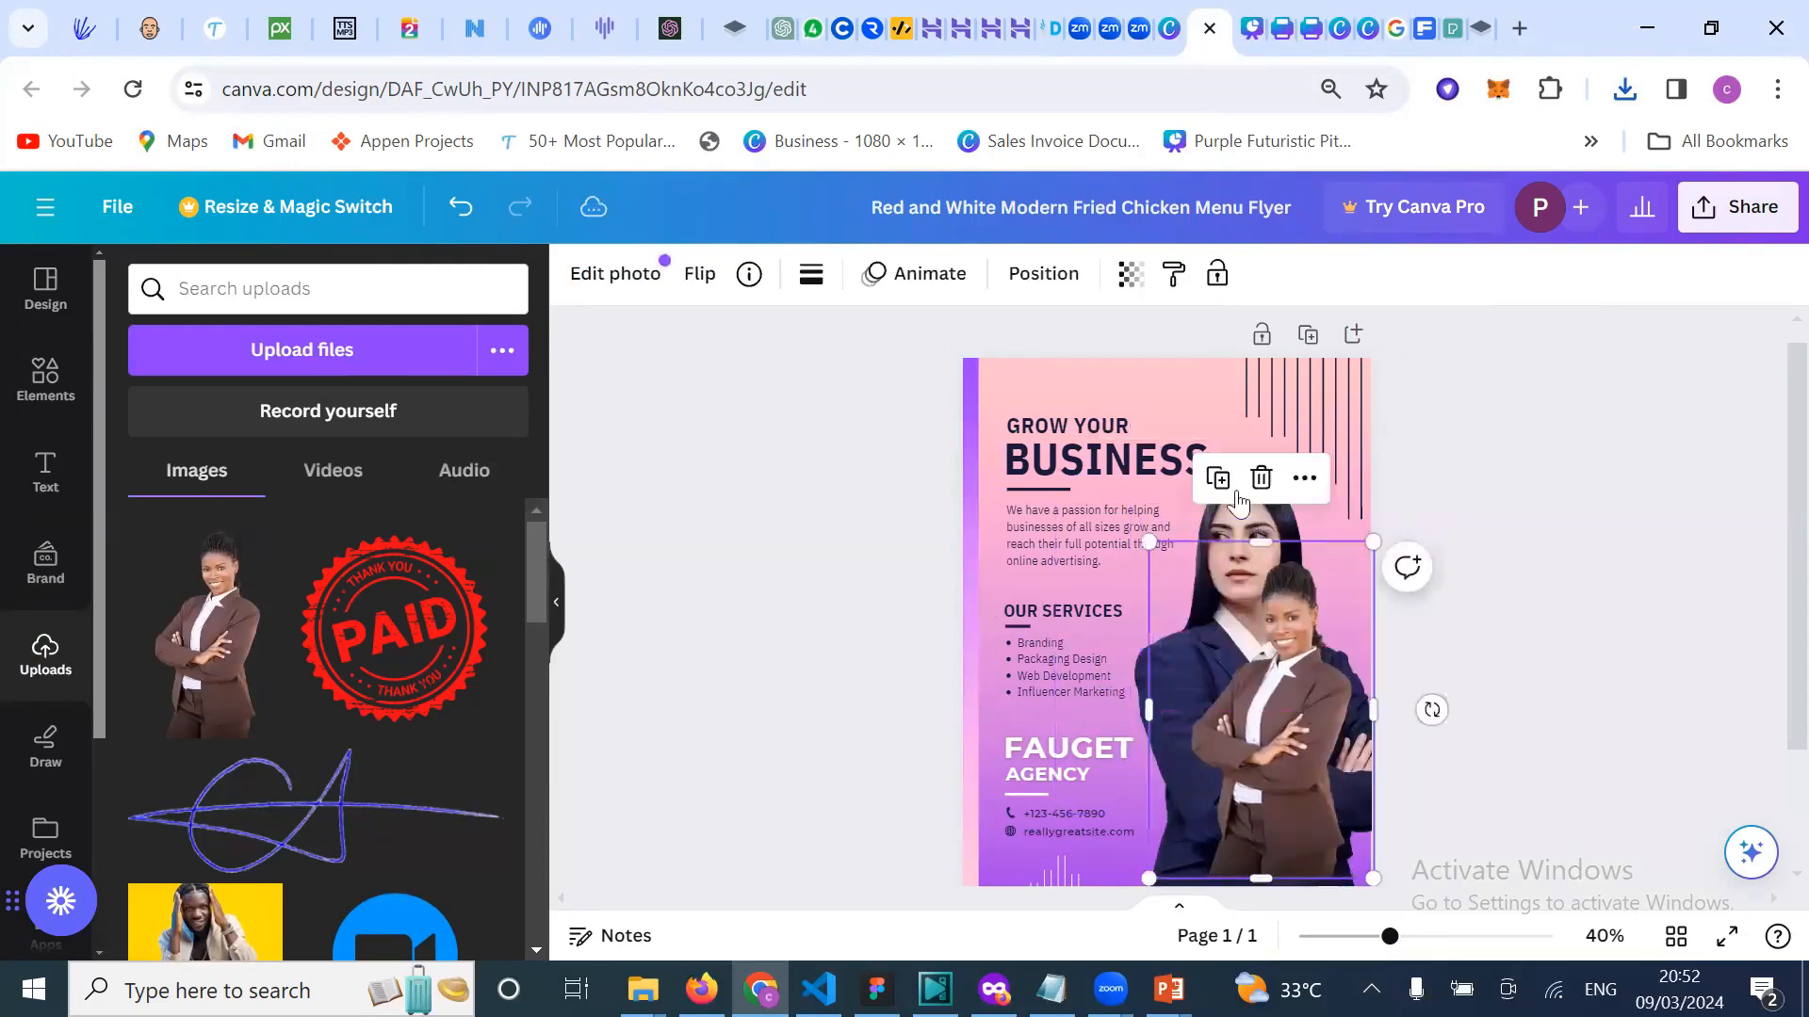
click(1236, 523)
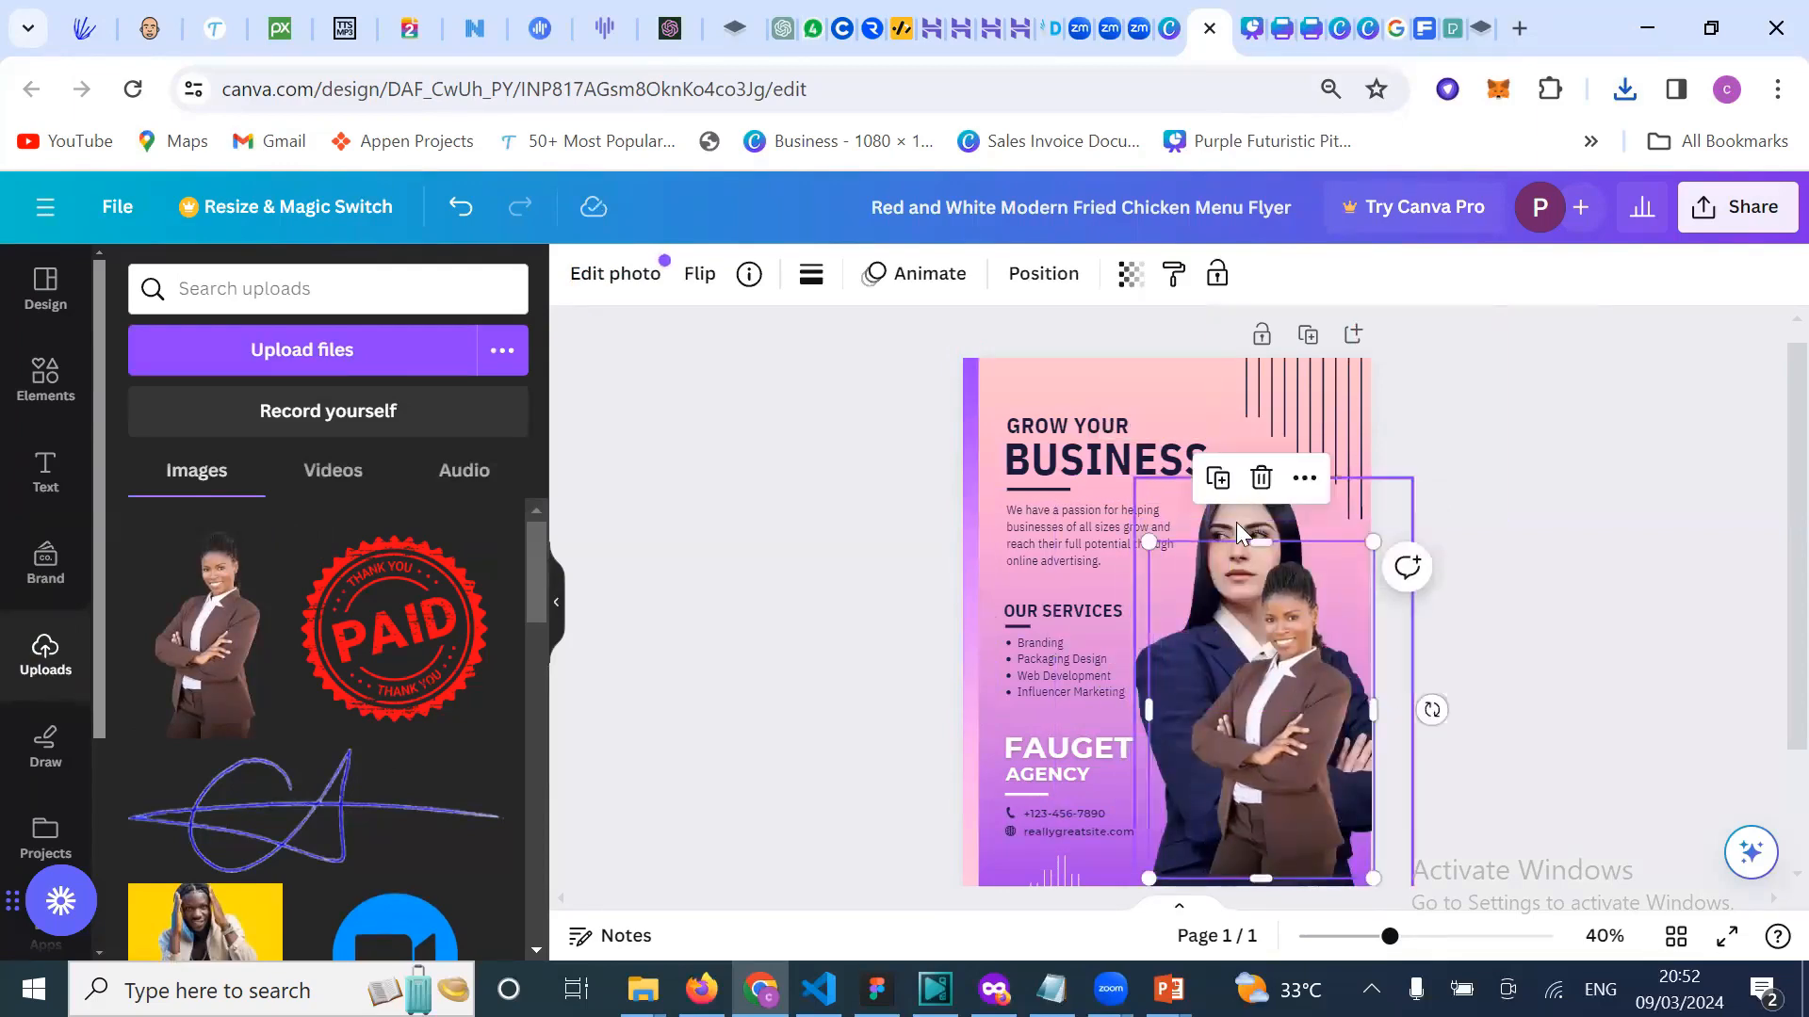
key(Delete)
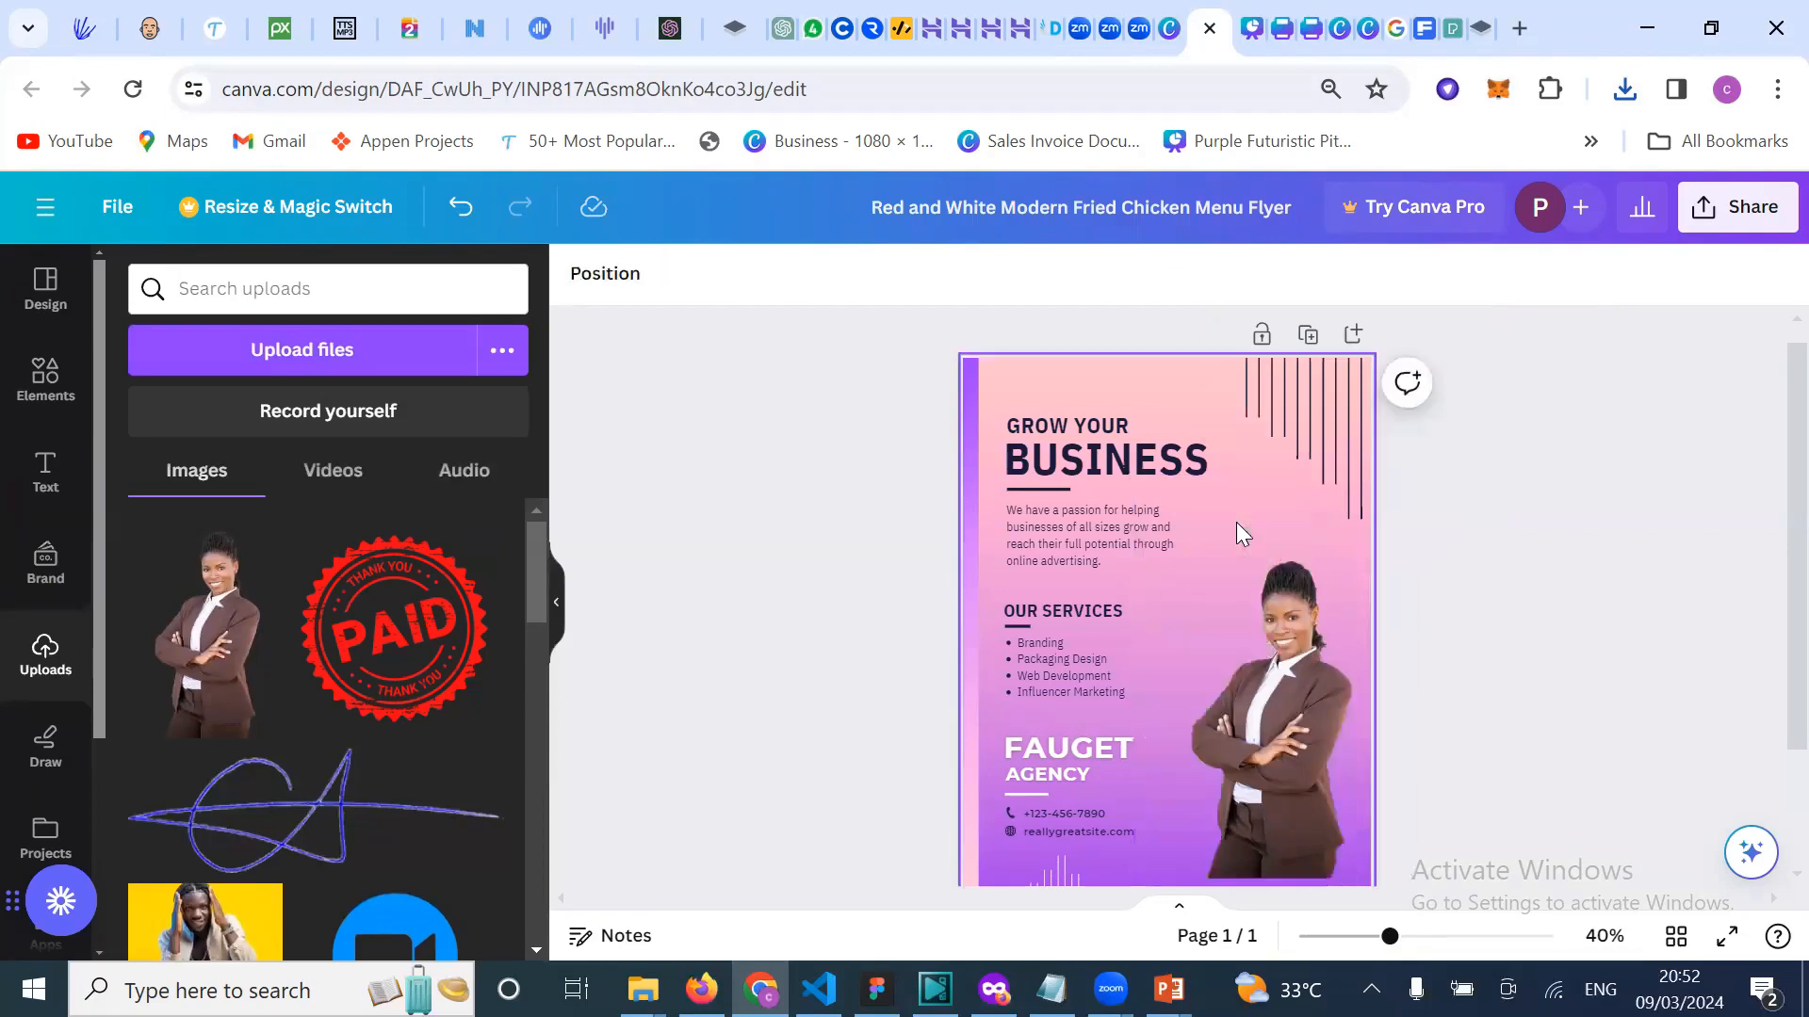
click(1285, 704)
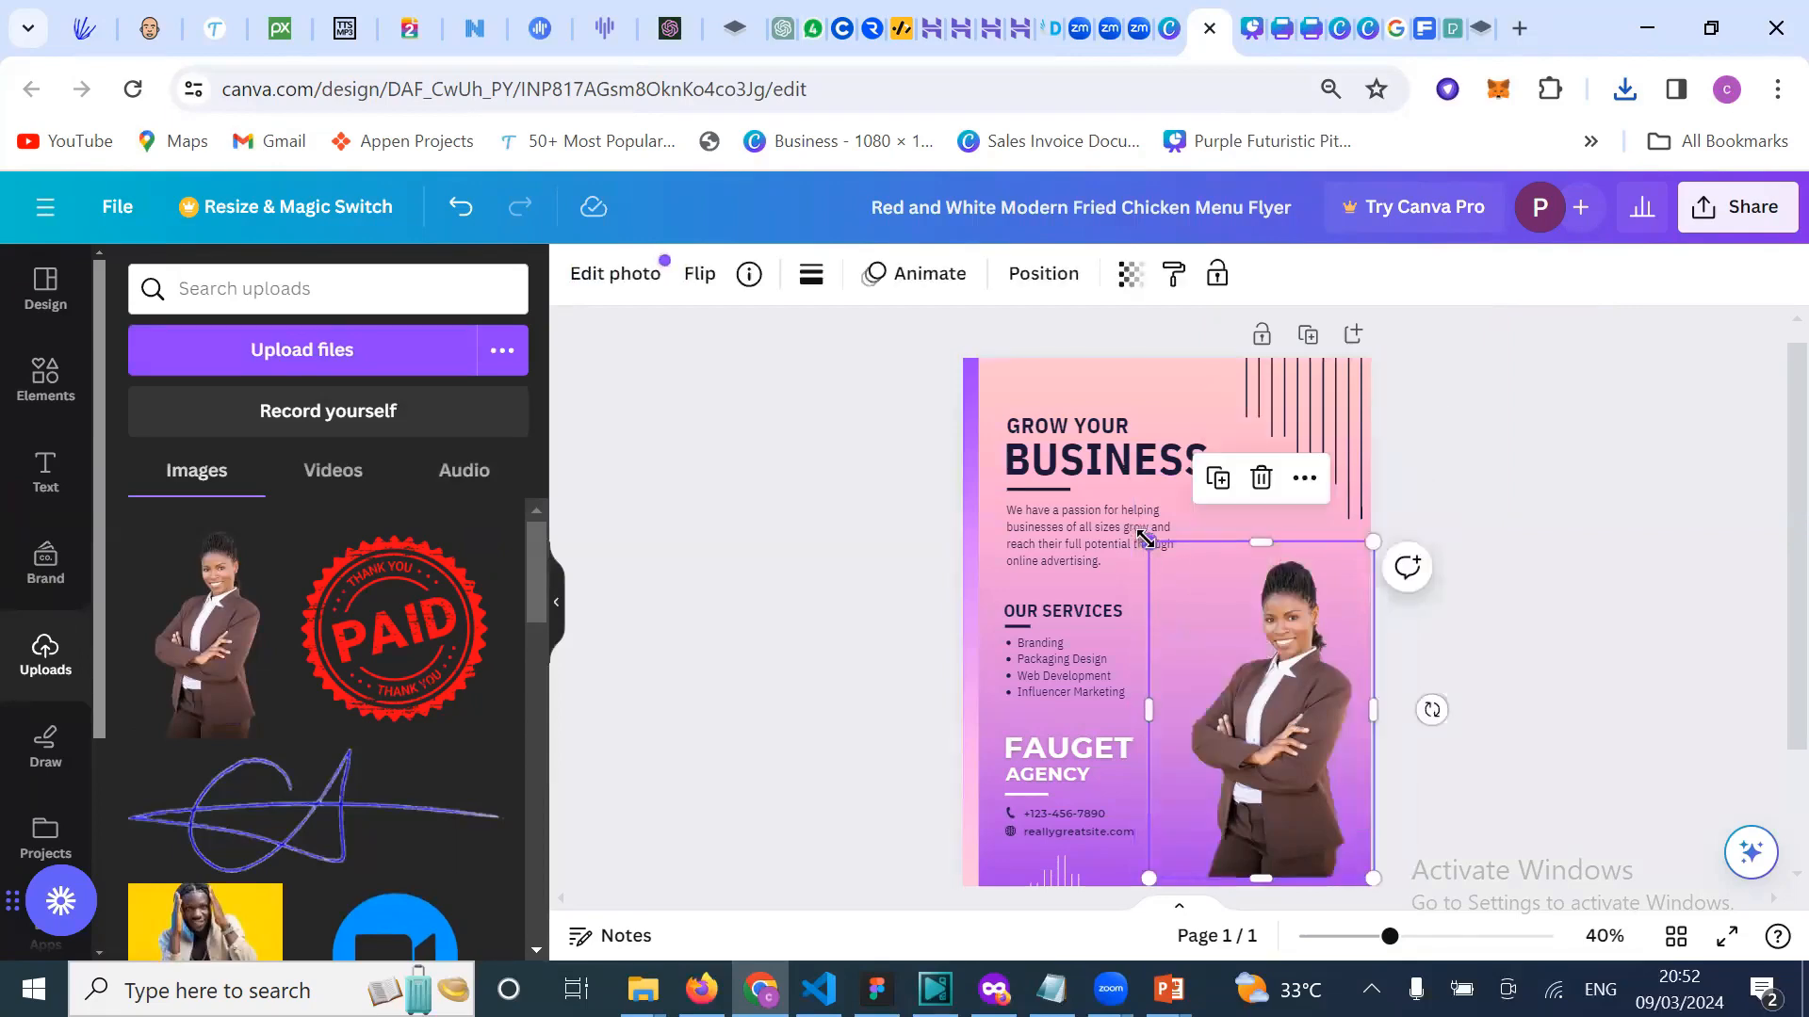
drag(1144, 538, 1095, 463)
drag(1374, 877, 1441, 880)
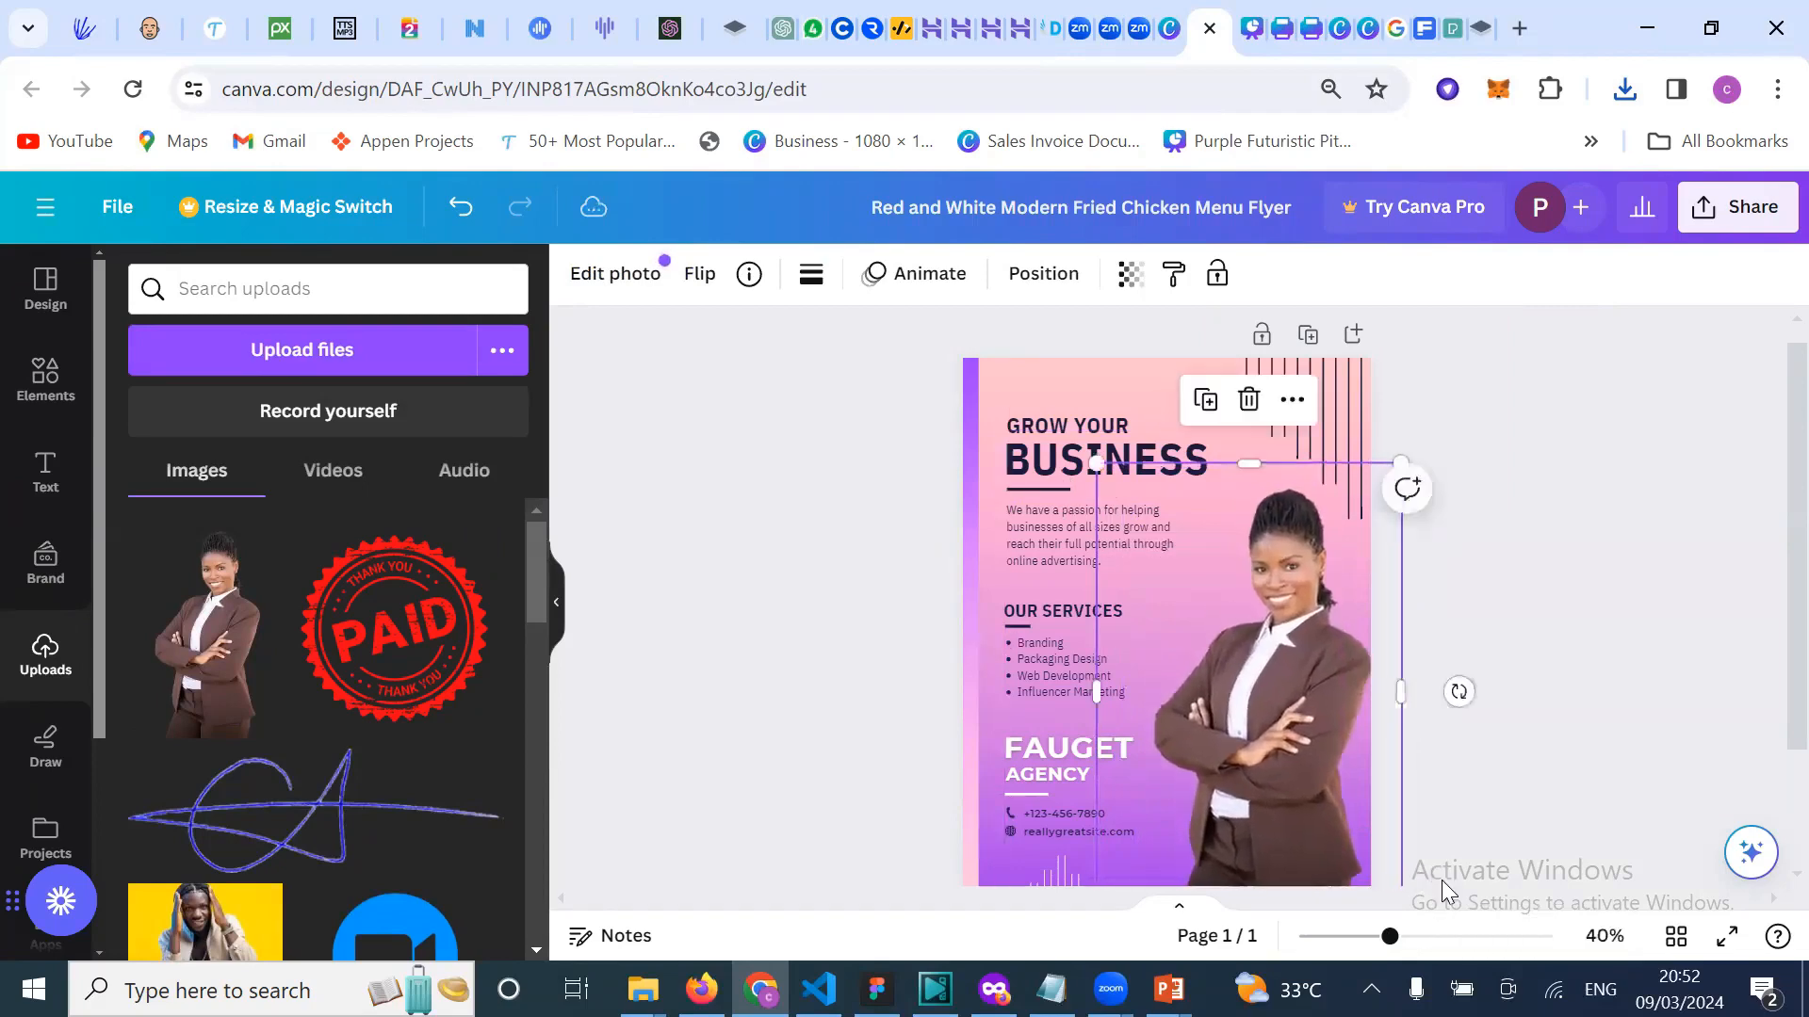
click(1519, 597)
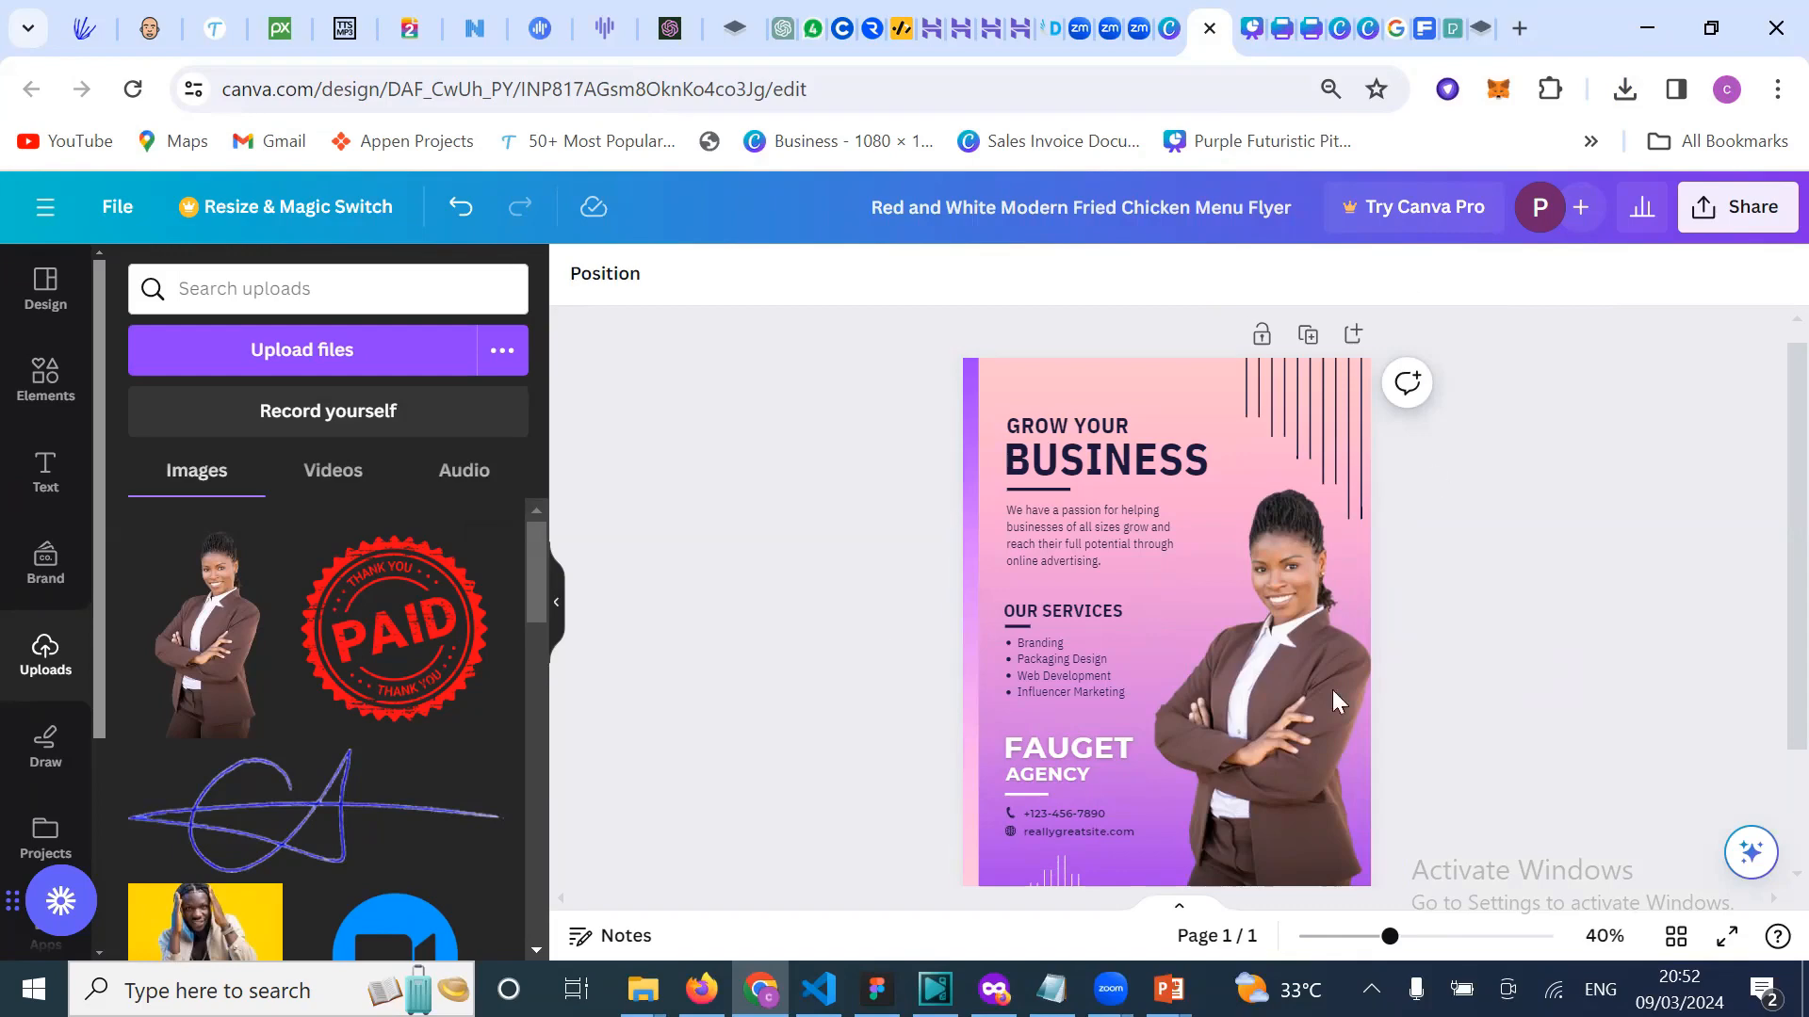
Step: Undo those edits, move the businesswoman left over the services text, and delete the navy-suit model
key(ctrl+z)
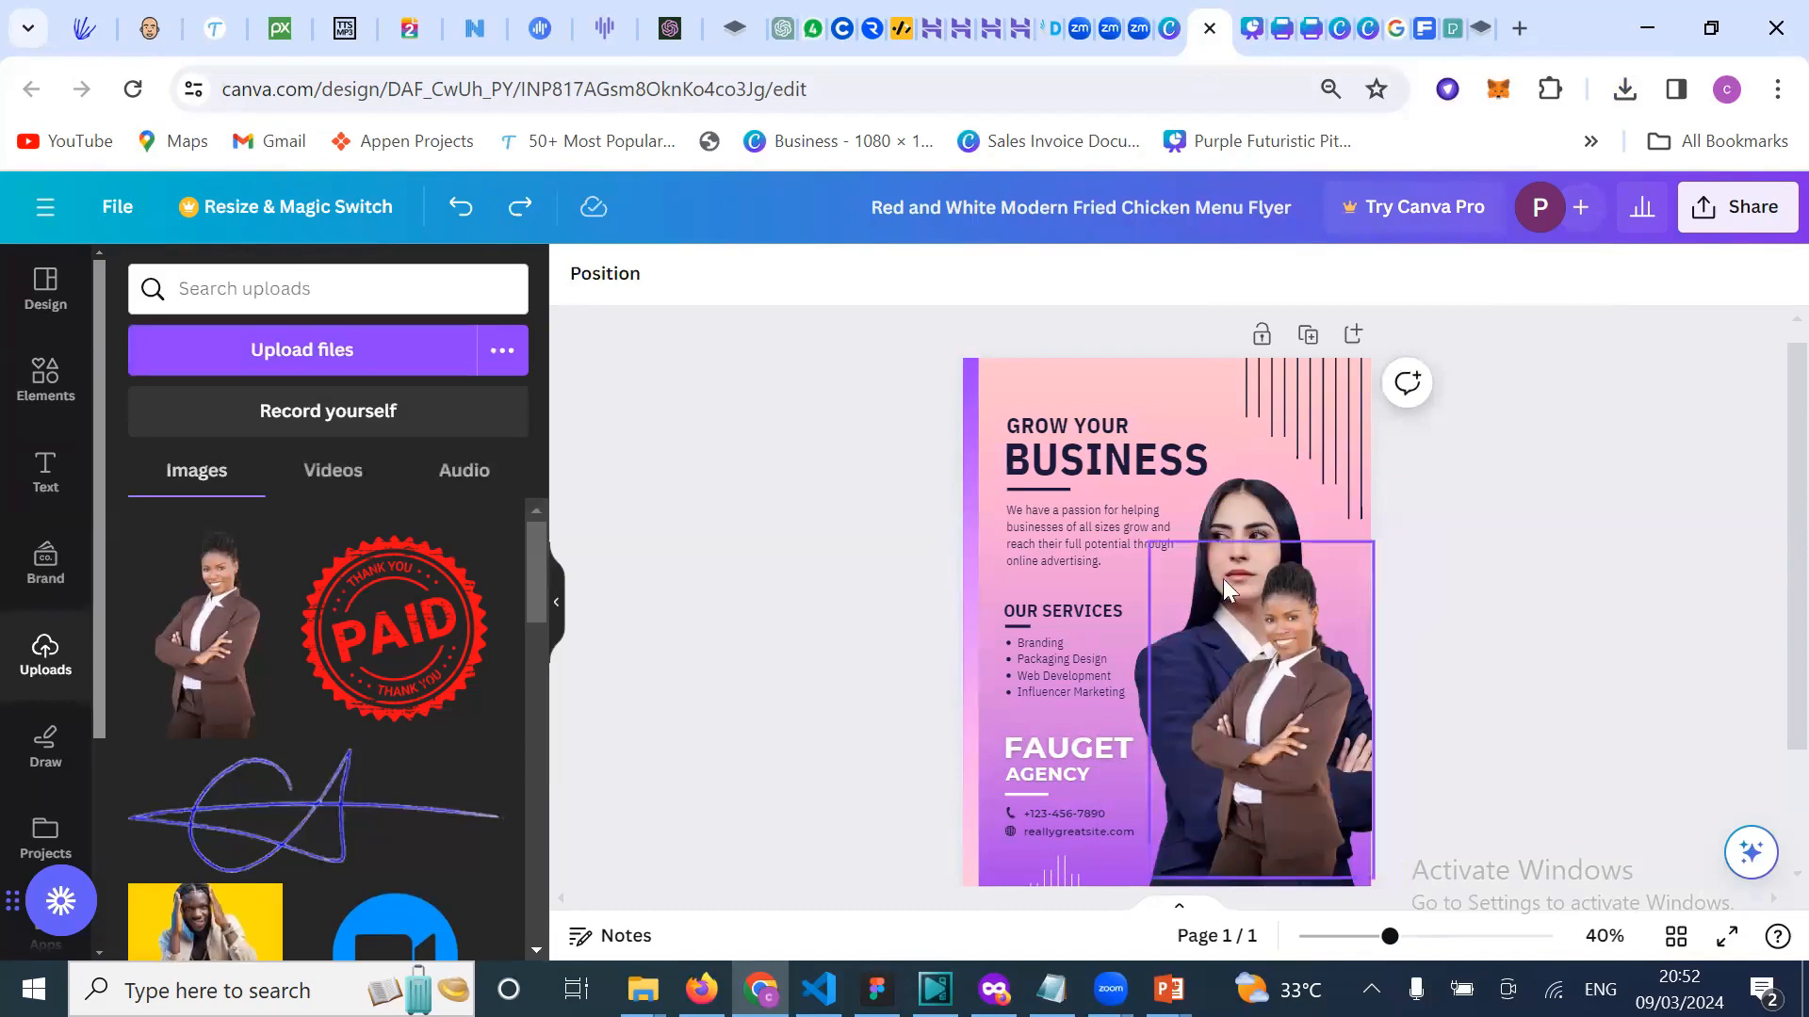
click(1154, 683)
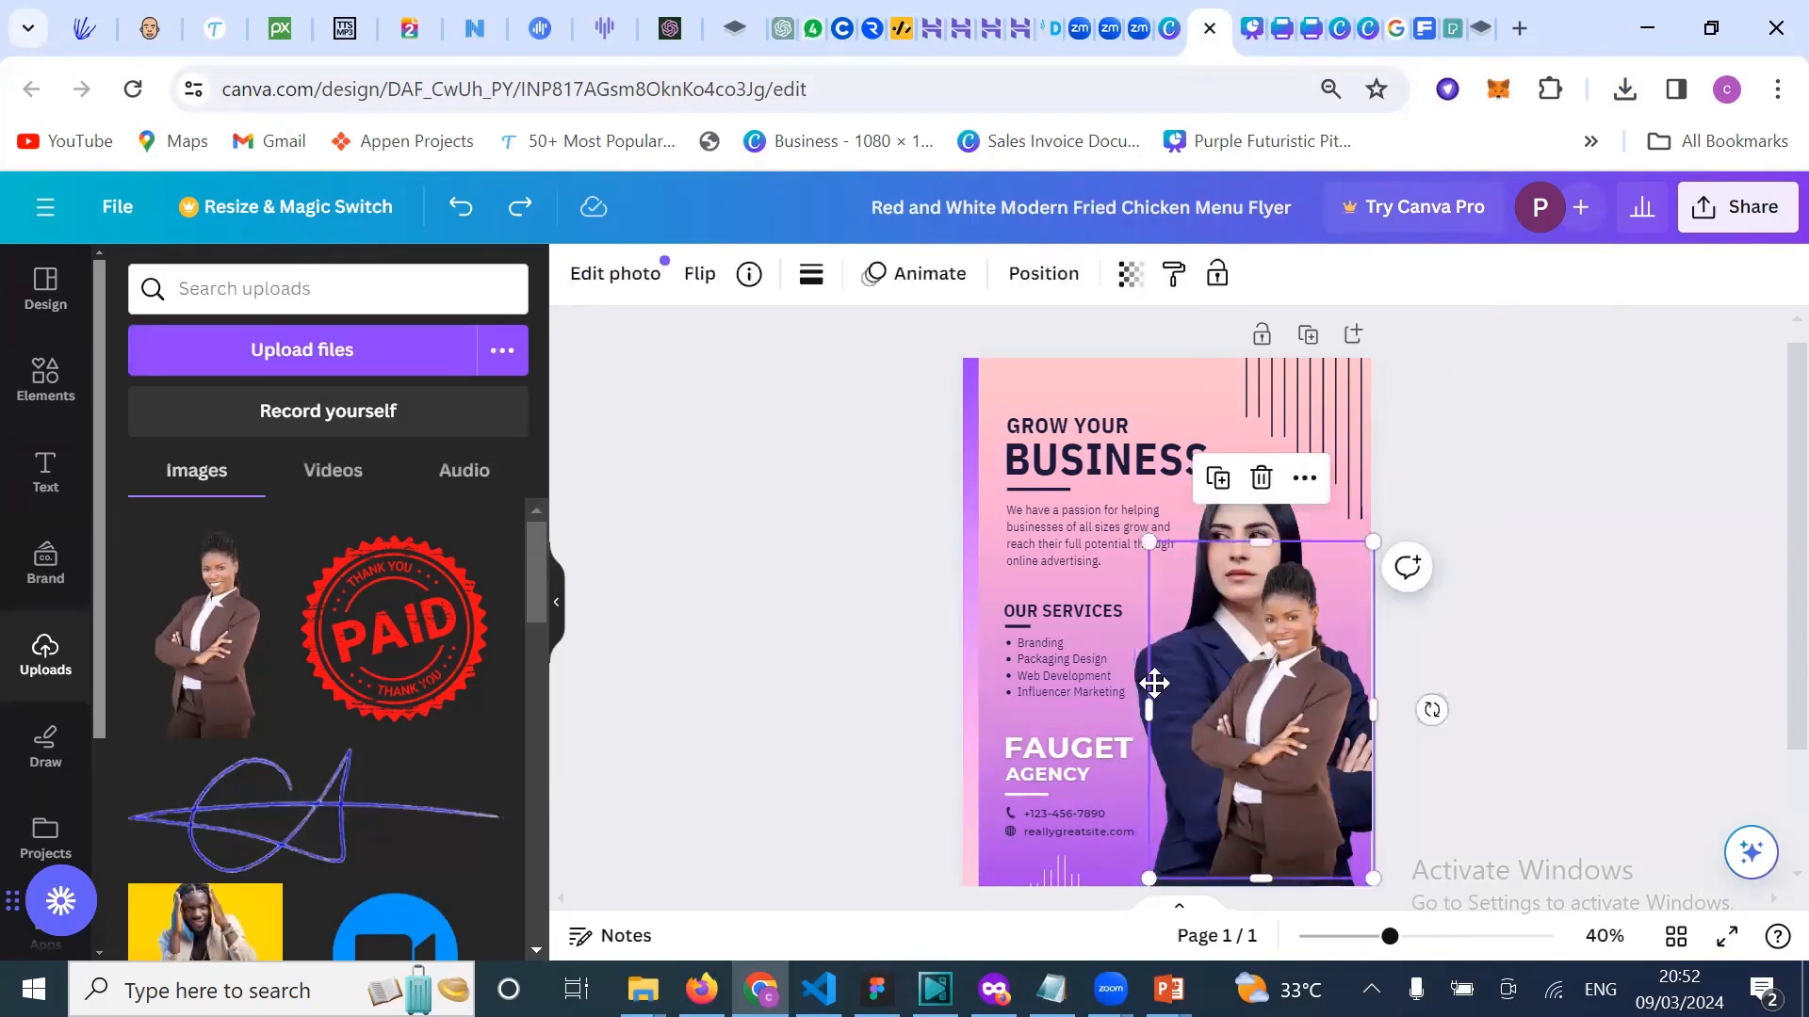
drag(1154, 683, 943, 709)
click(1256, 631)
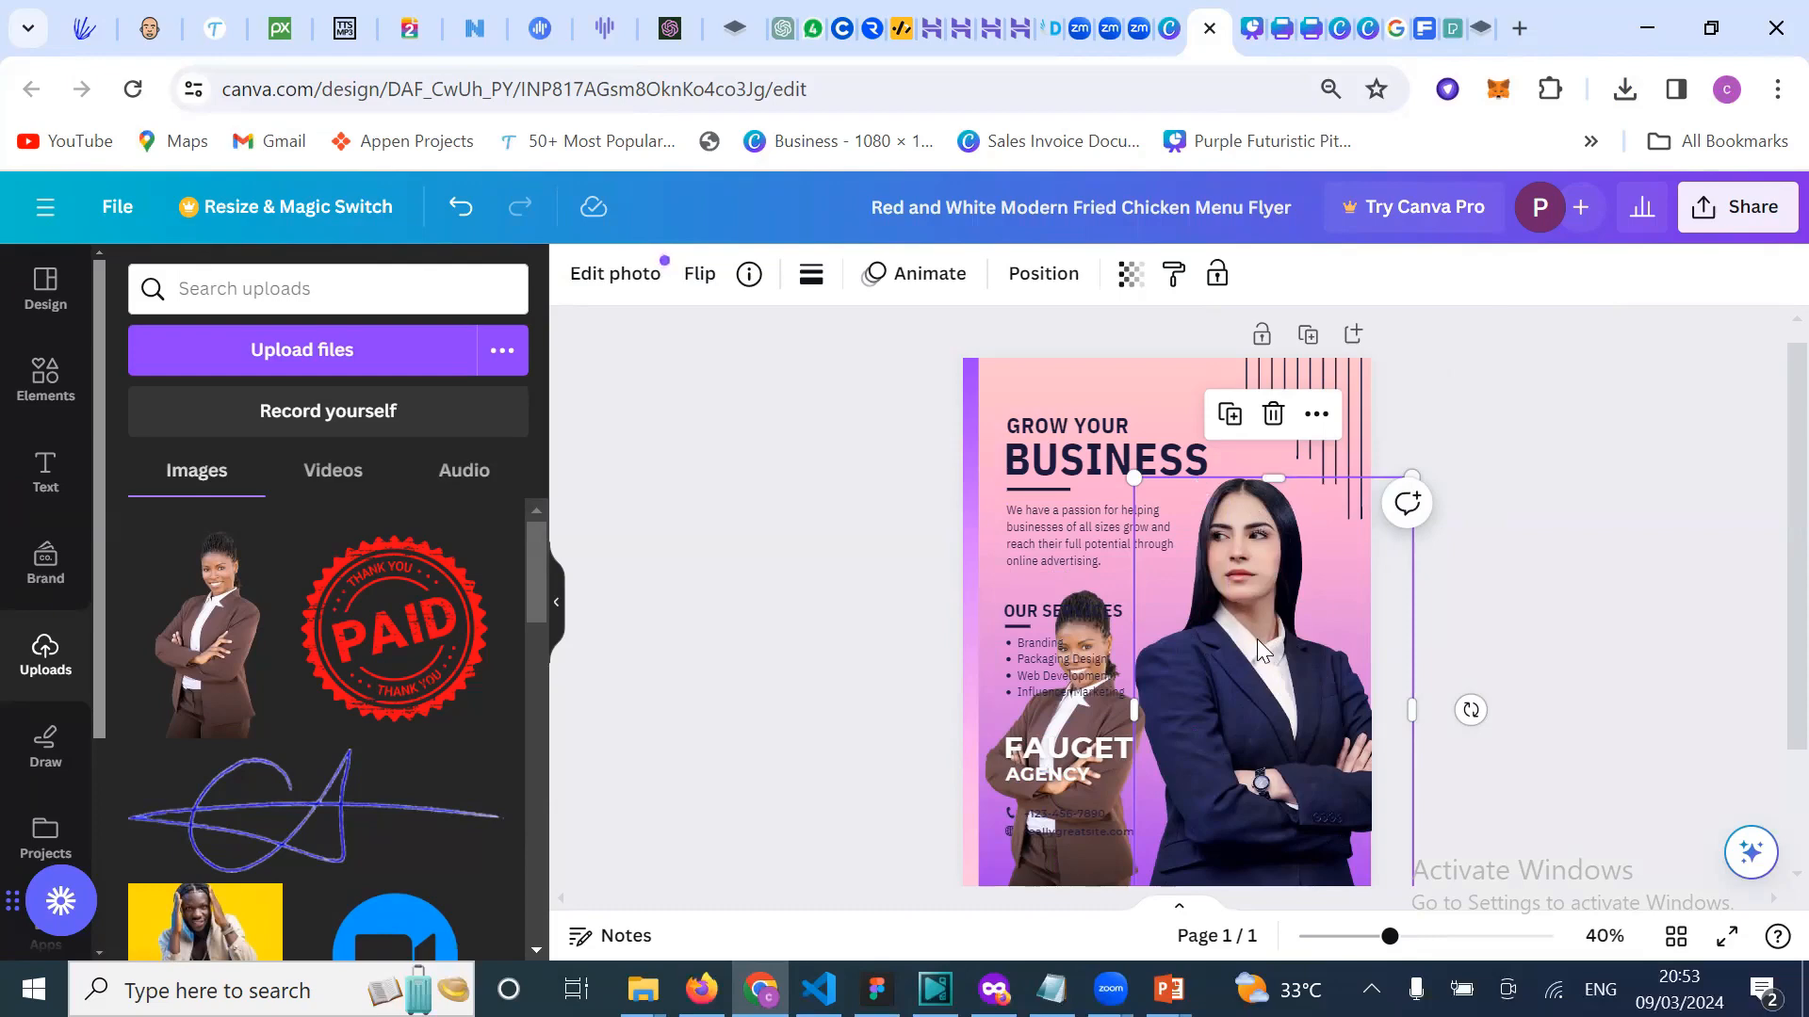
key(Delete)
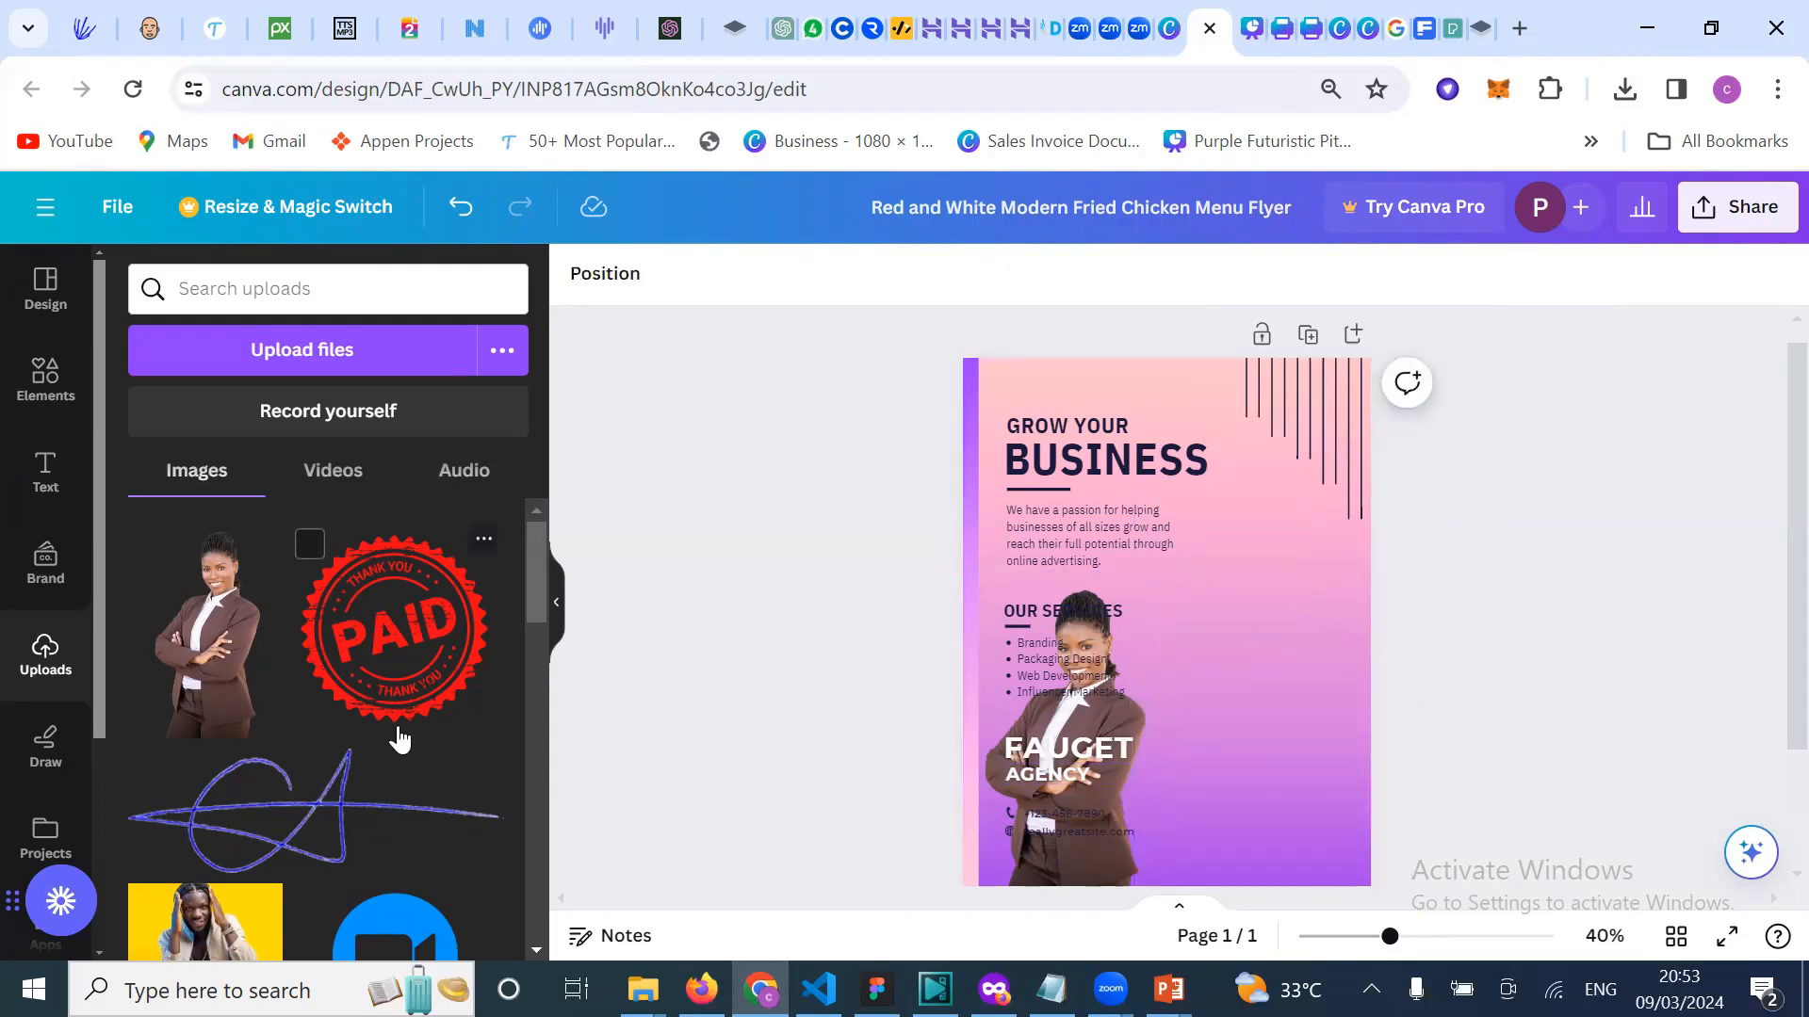
Step: Add a landscape frame, stretch it full height along the right edge, and drop the businesswoman into it
click(47, 382)
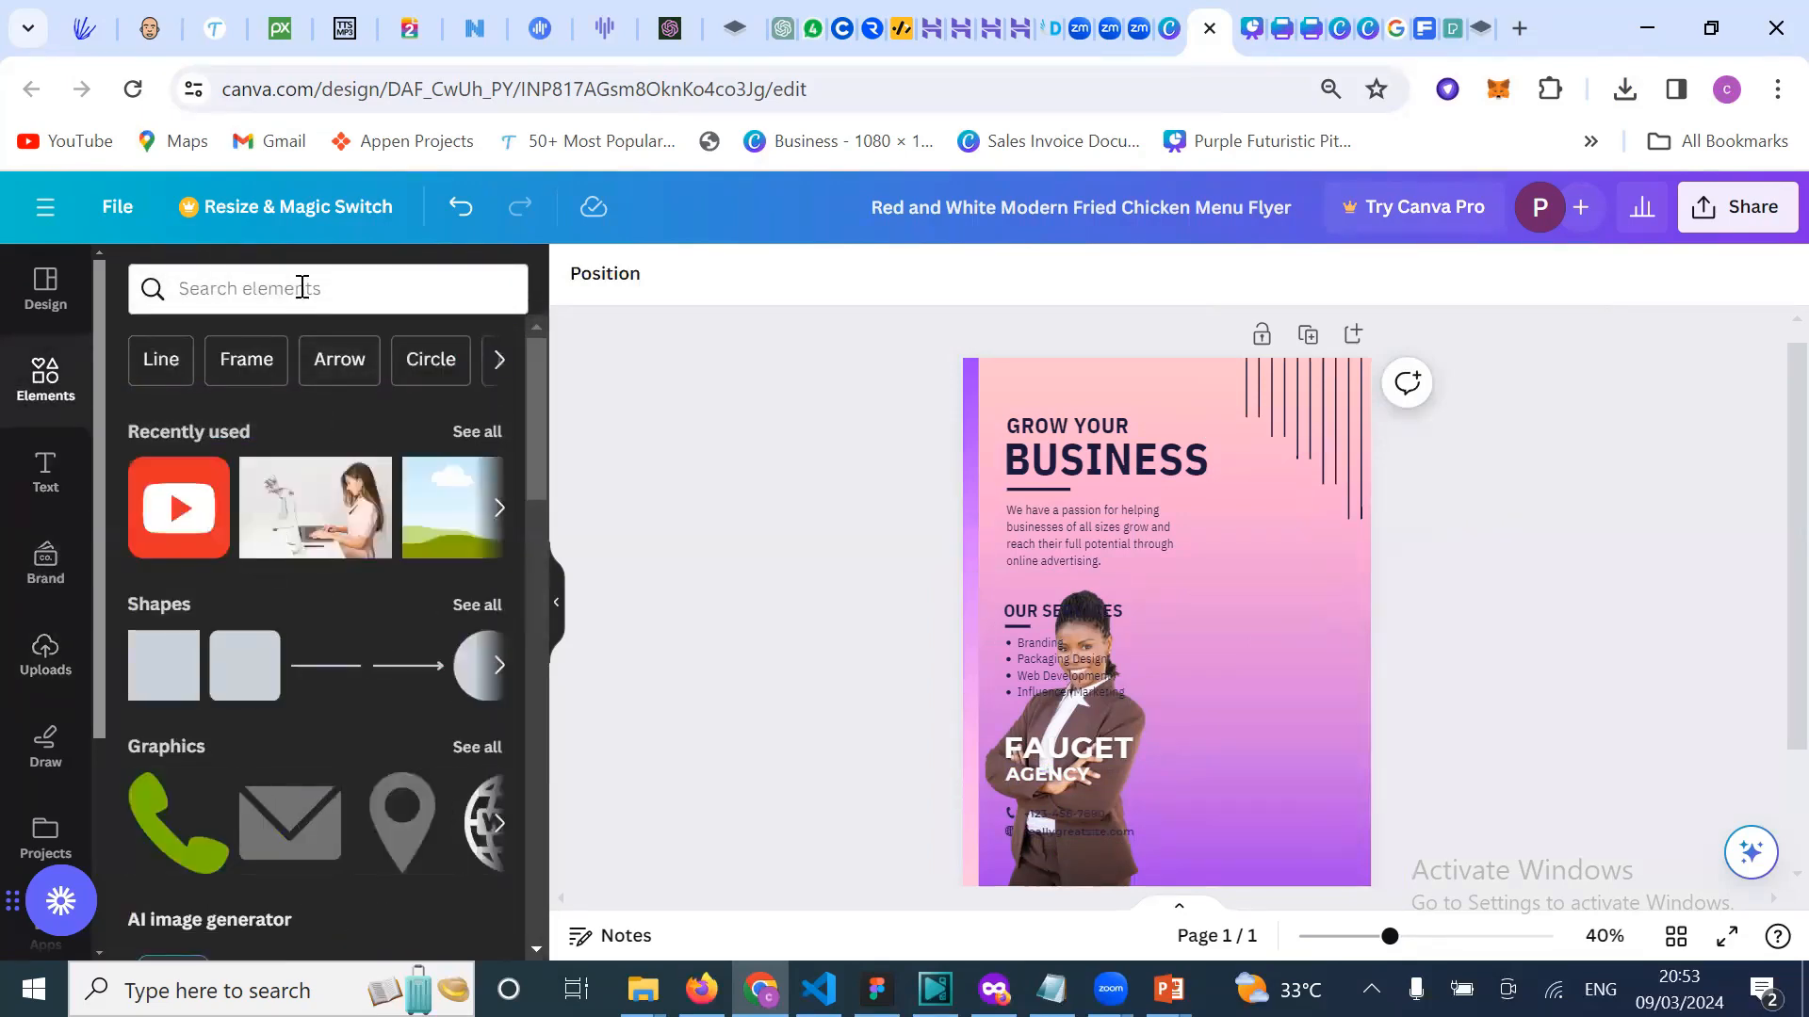
scroll(440, 531, right, 2)
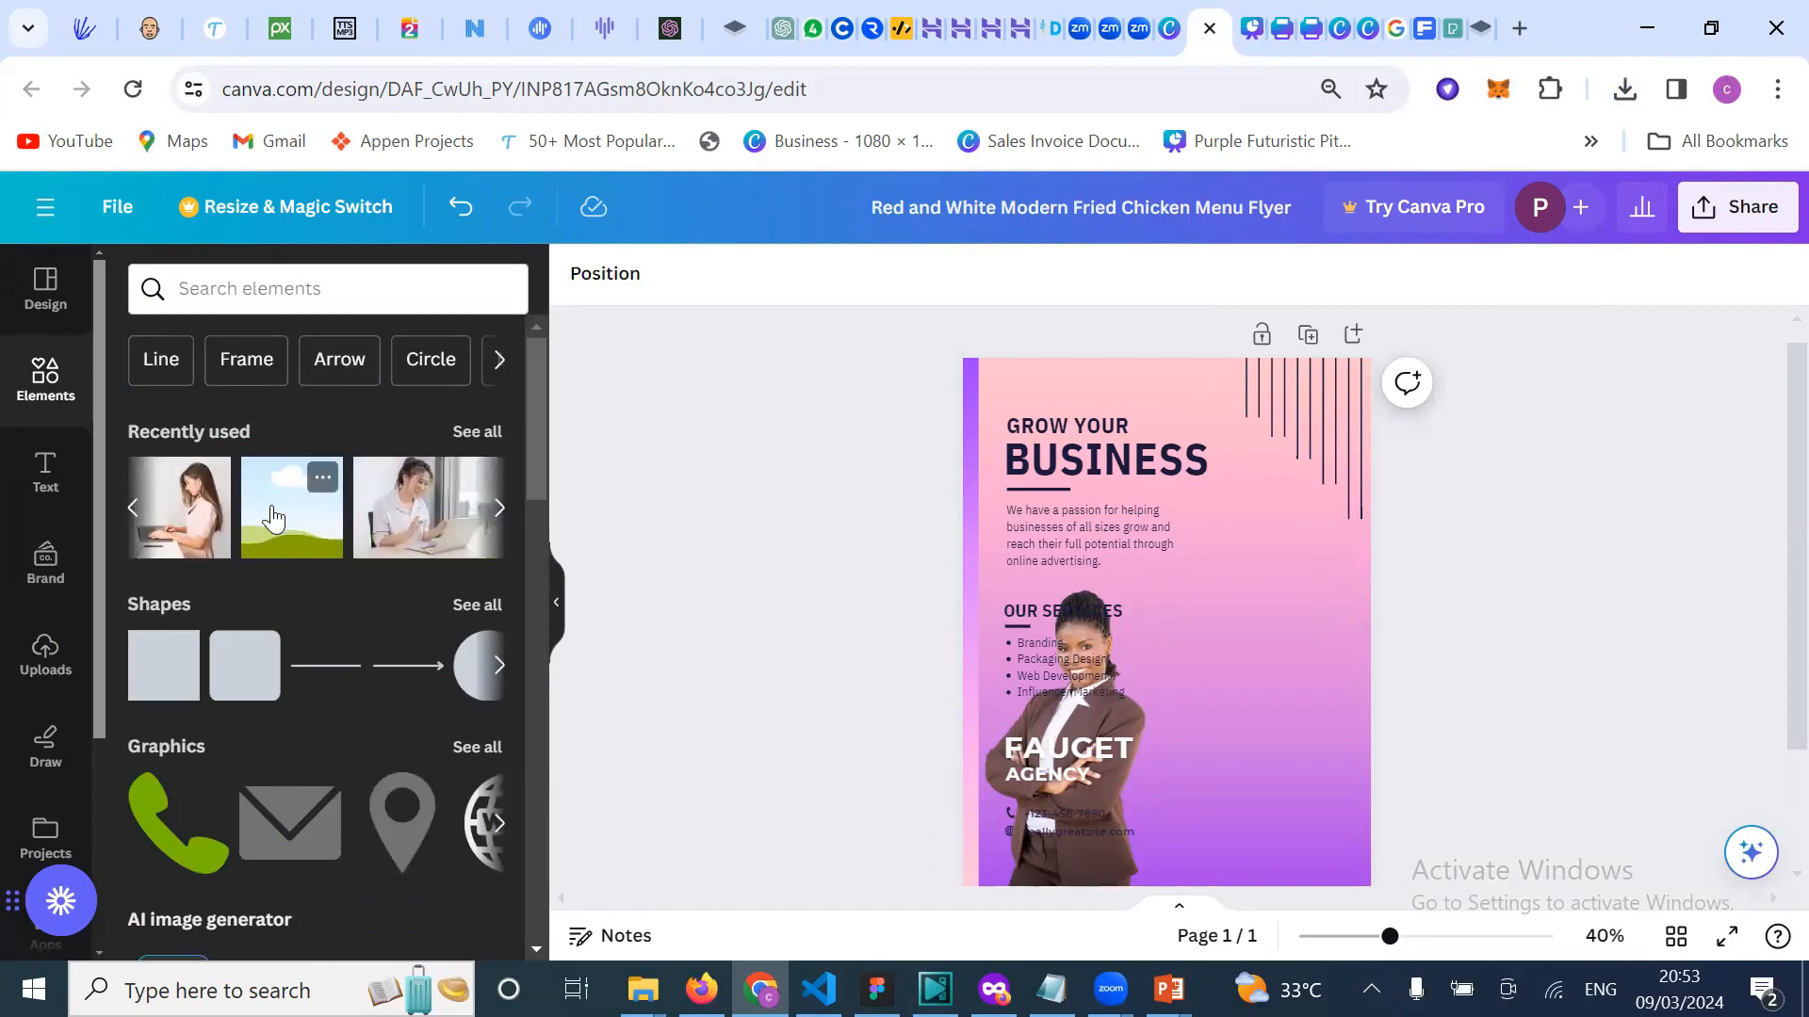
click(298, 545)
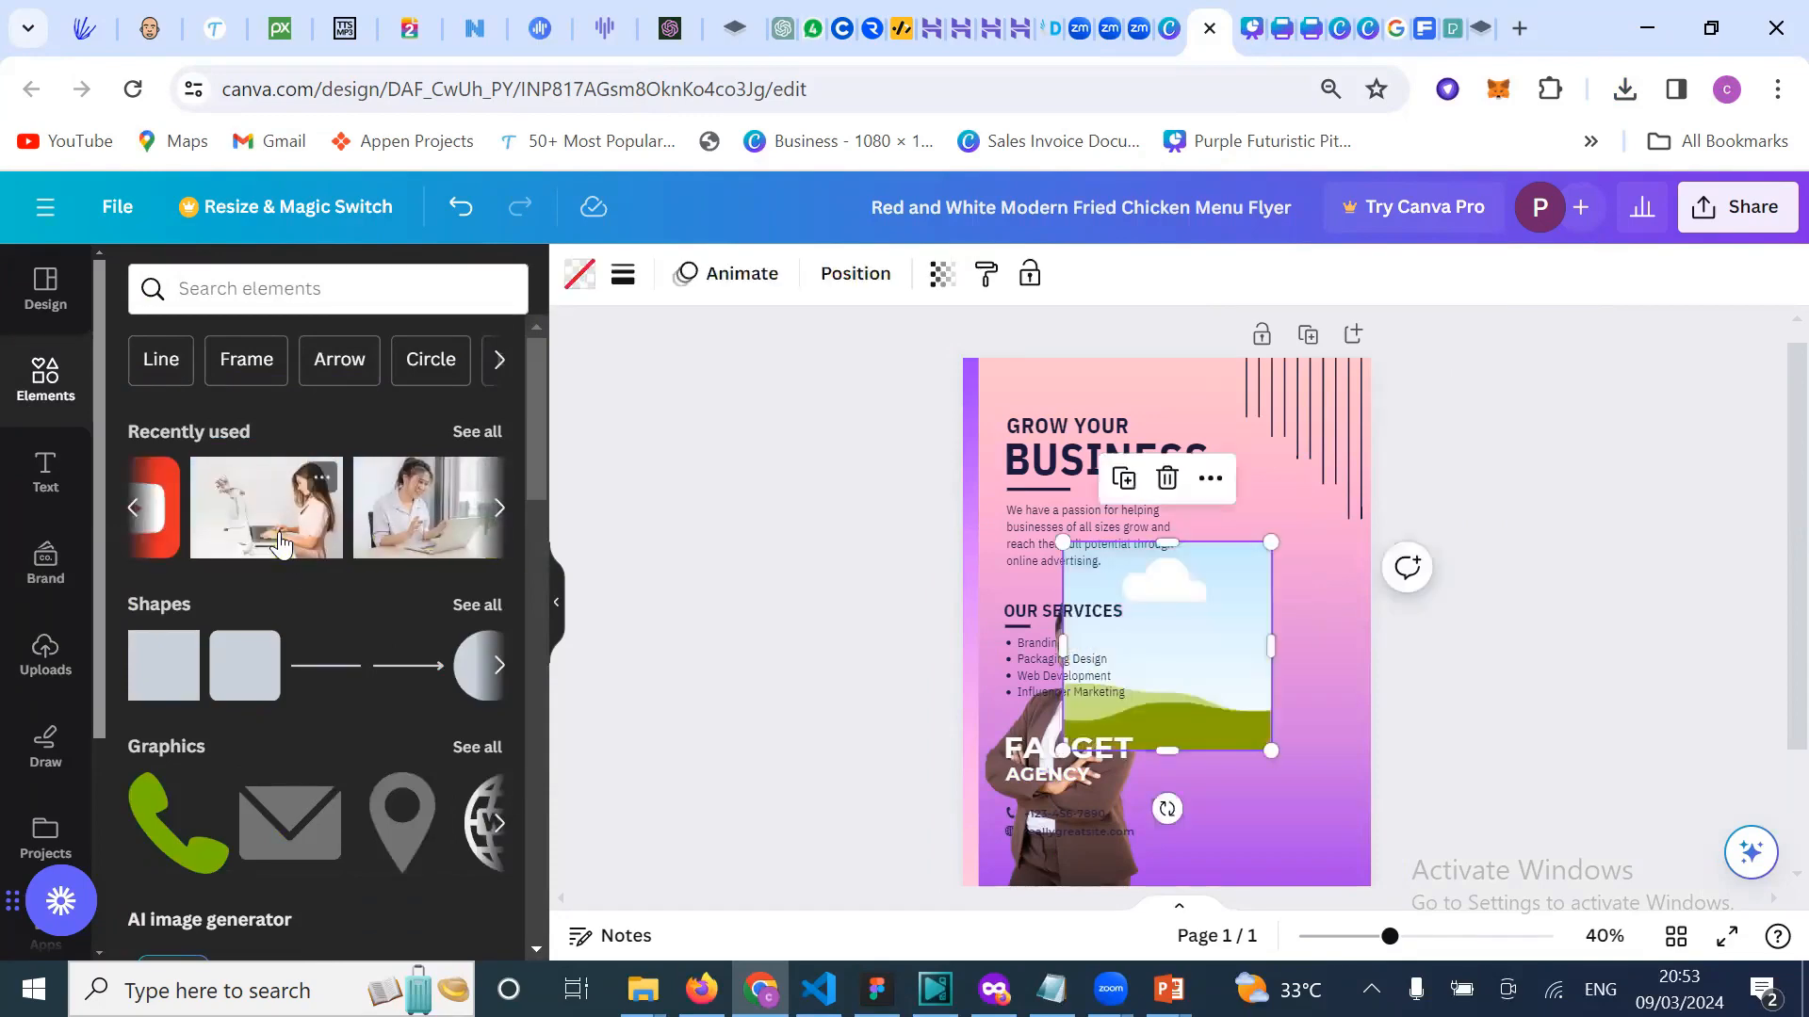
drag(1192, 643, 1297, 642)
drag(1278, 750, 1278, 890)
drag(1284, 535, 1283, 523)
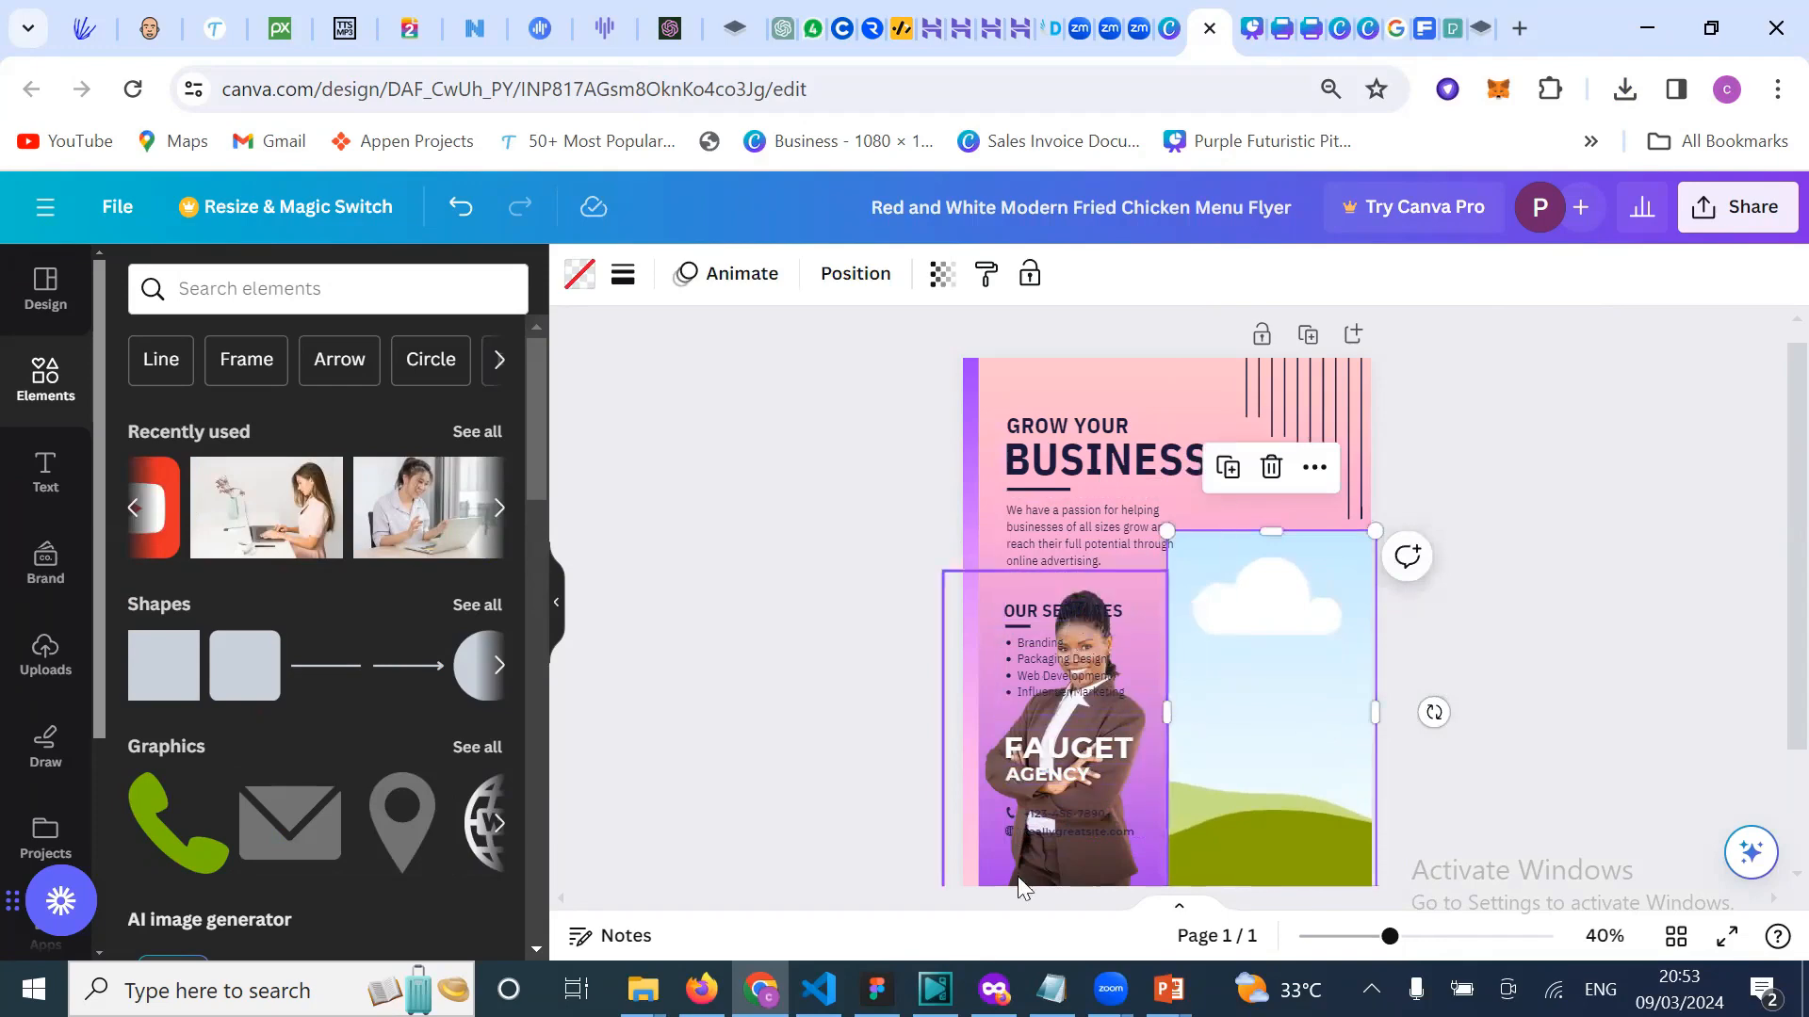
drag(987, 874, 1191, 823)
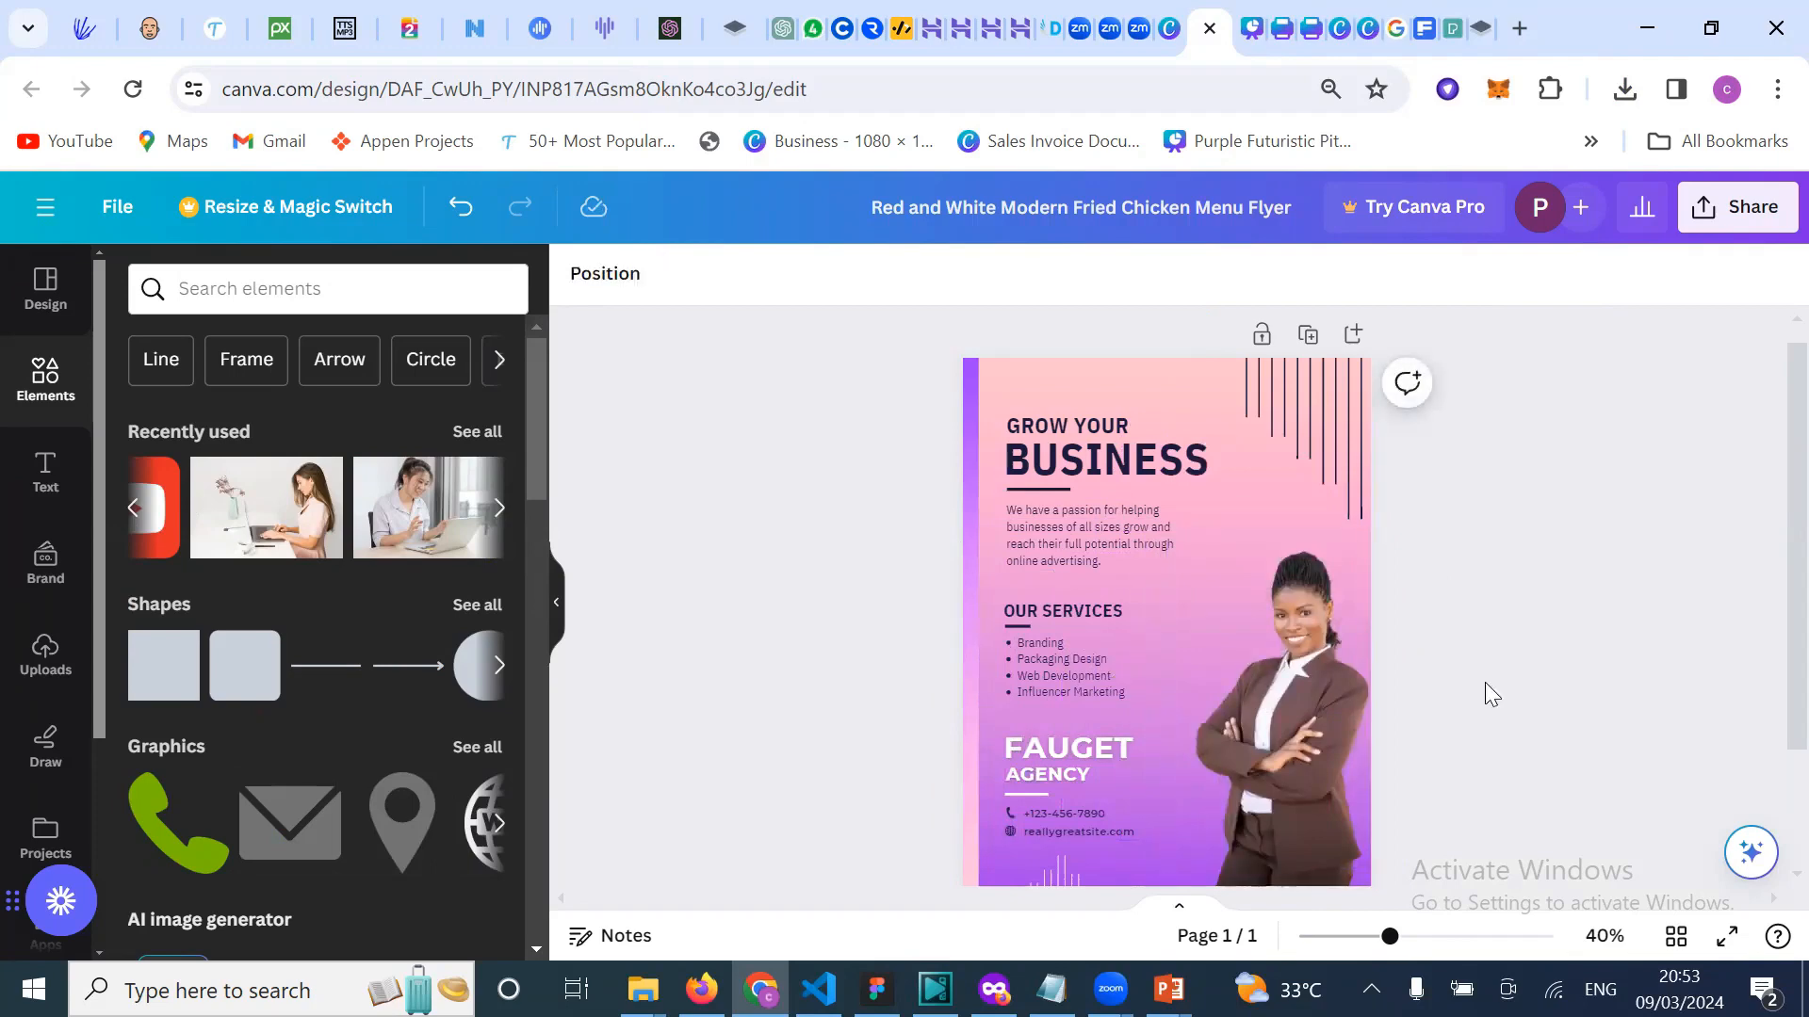
scroll(397, 666, right, 2)
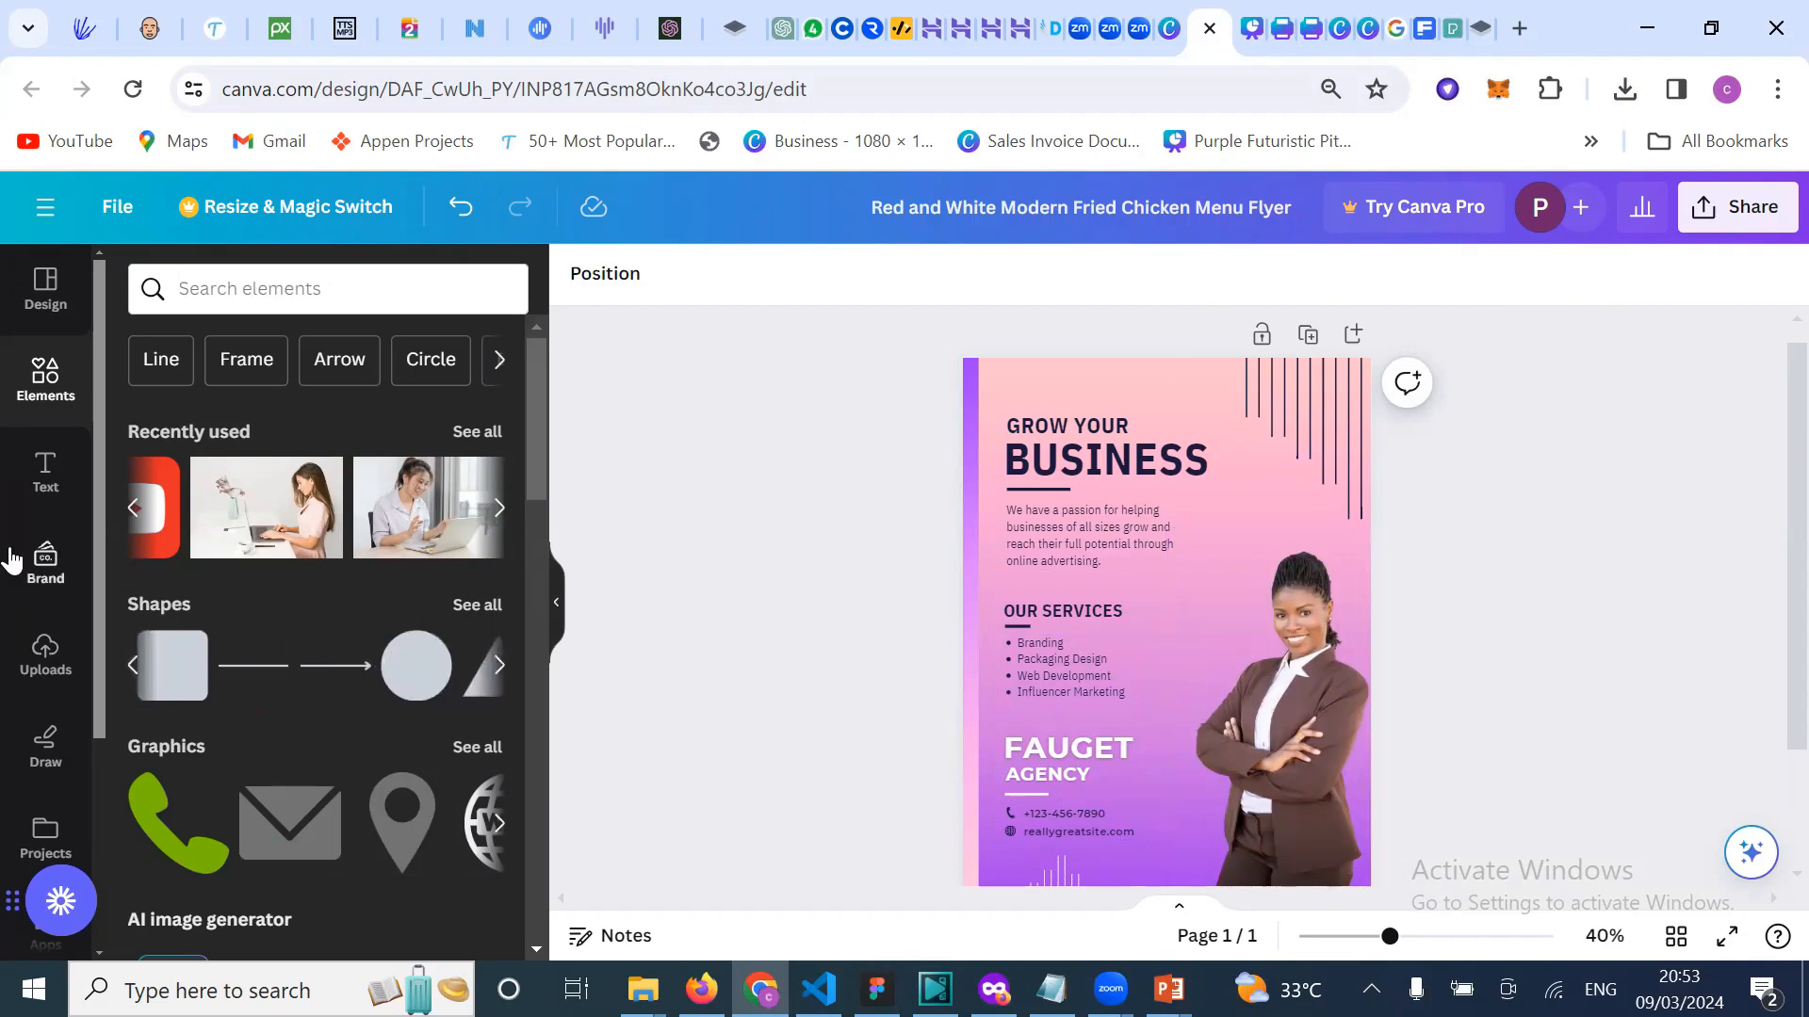
Step: Try the man-on-stool photo in the frame, undo it, and put the businesswoman back in
click(44, 655)
scroll(361, 734, down, 5)
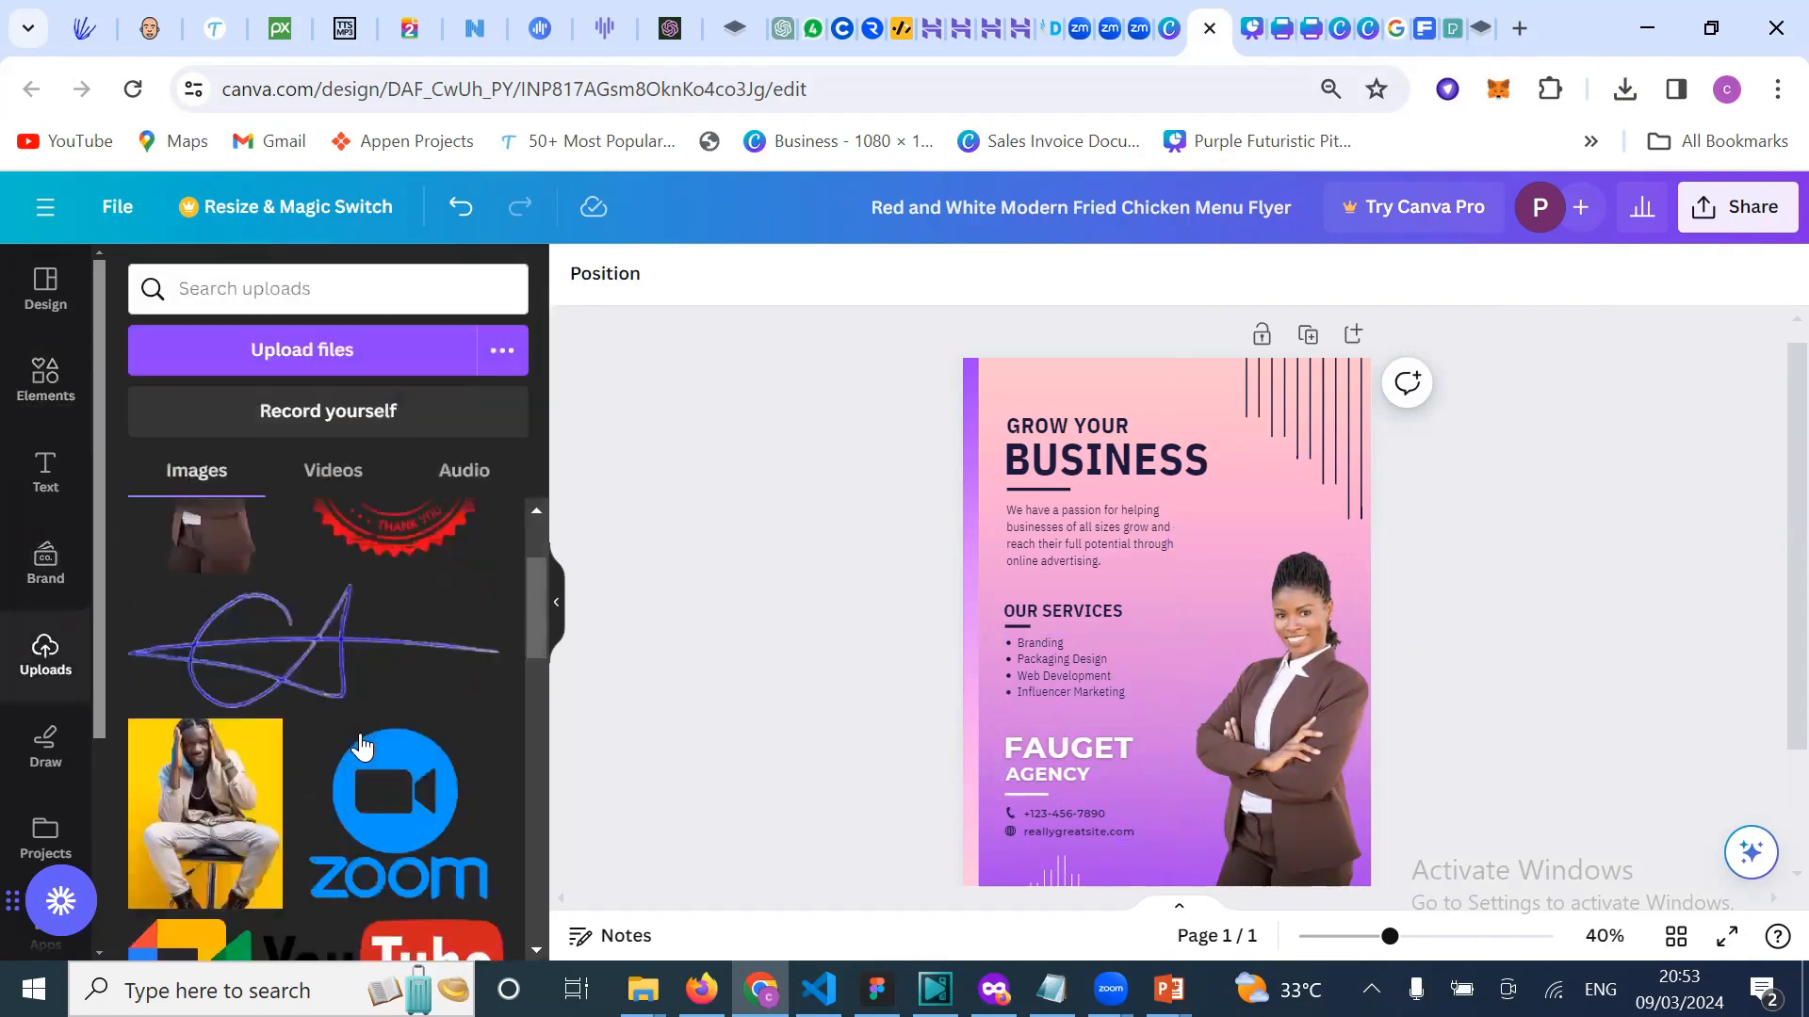
scroll(241, 751, up, 2)
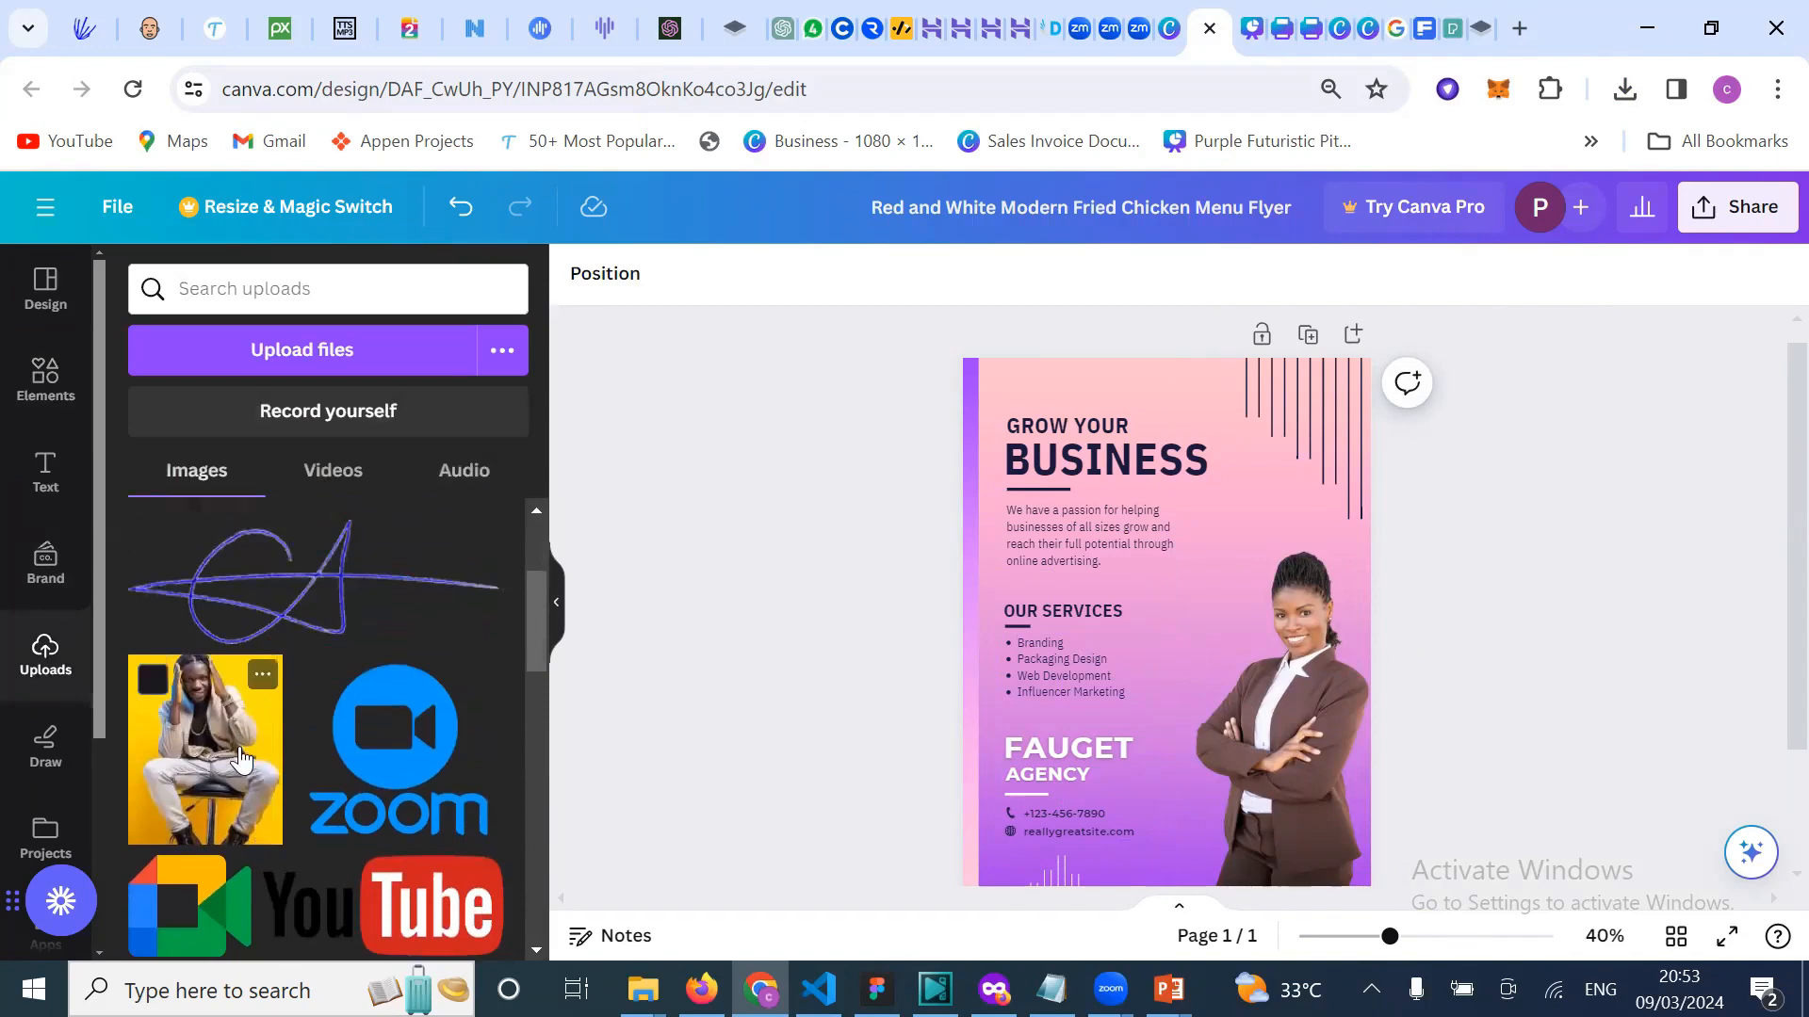
click(240, 751)
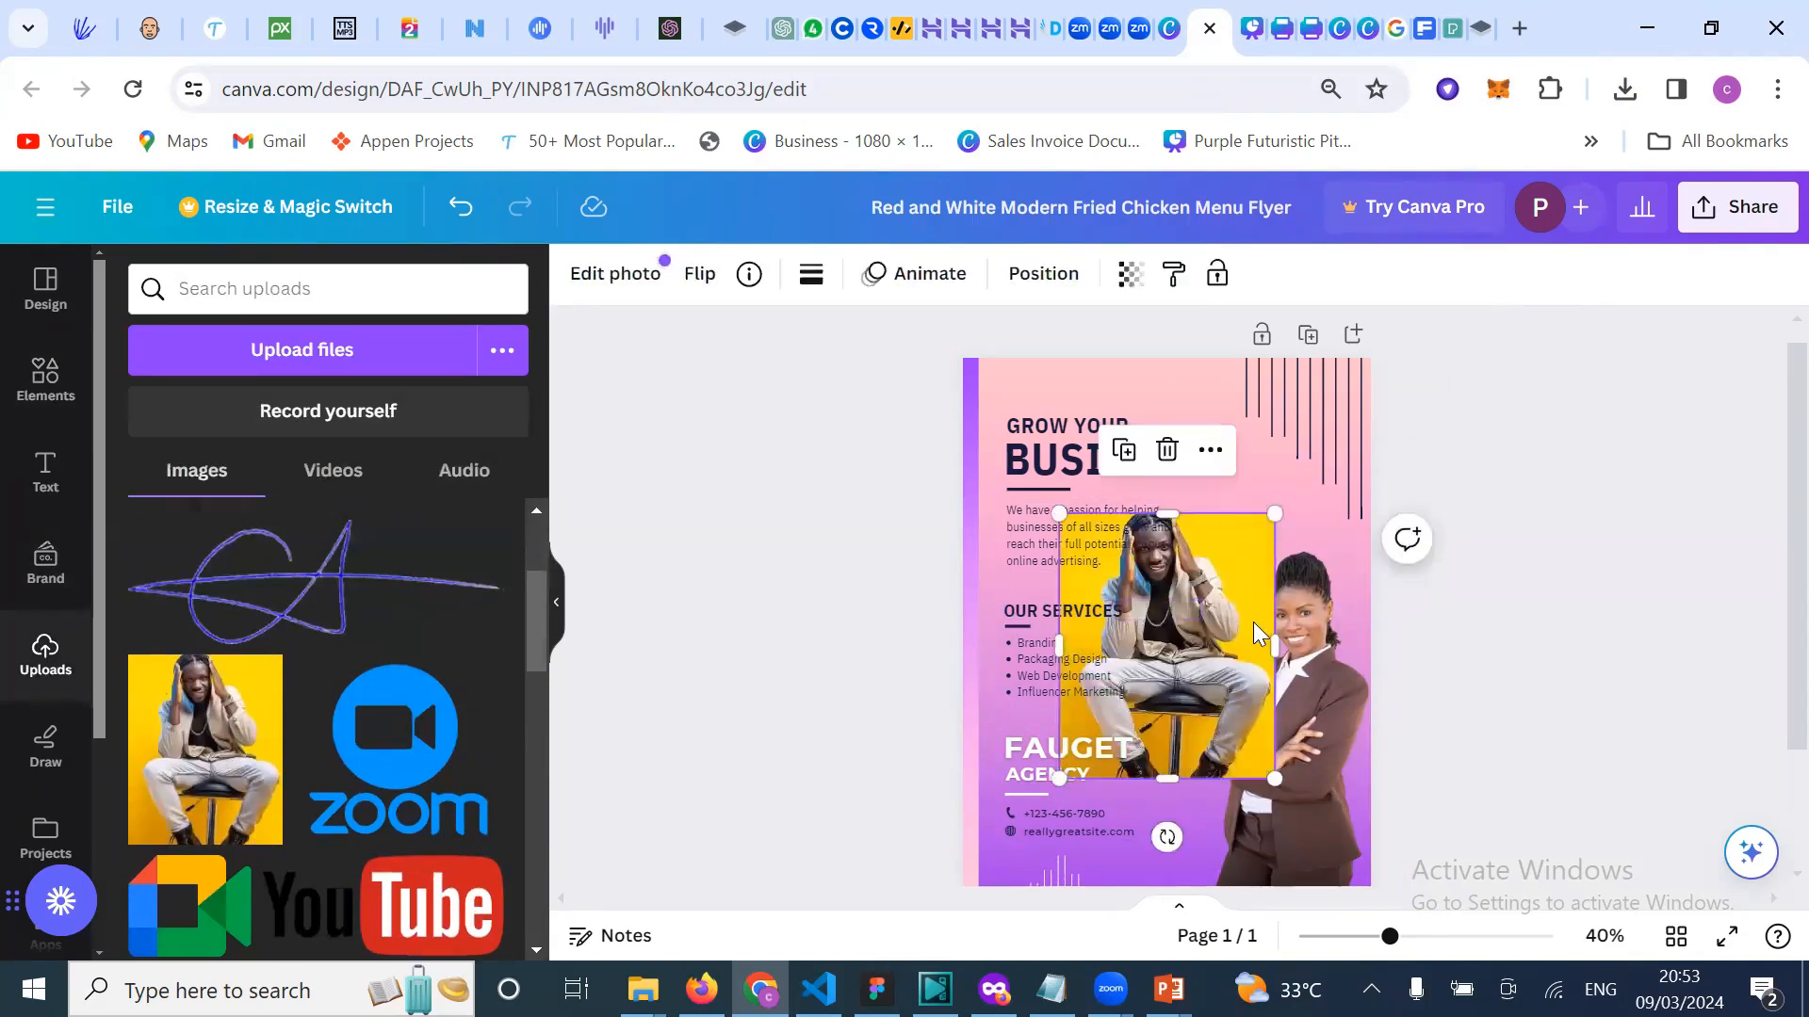
drag(1267, 655, 1303, 678)
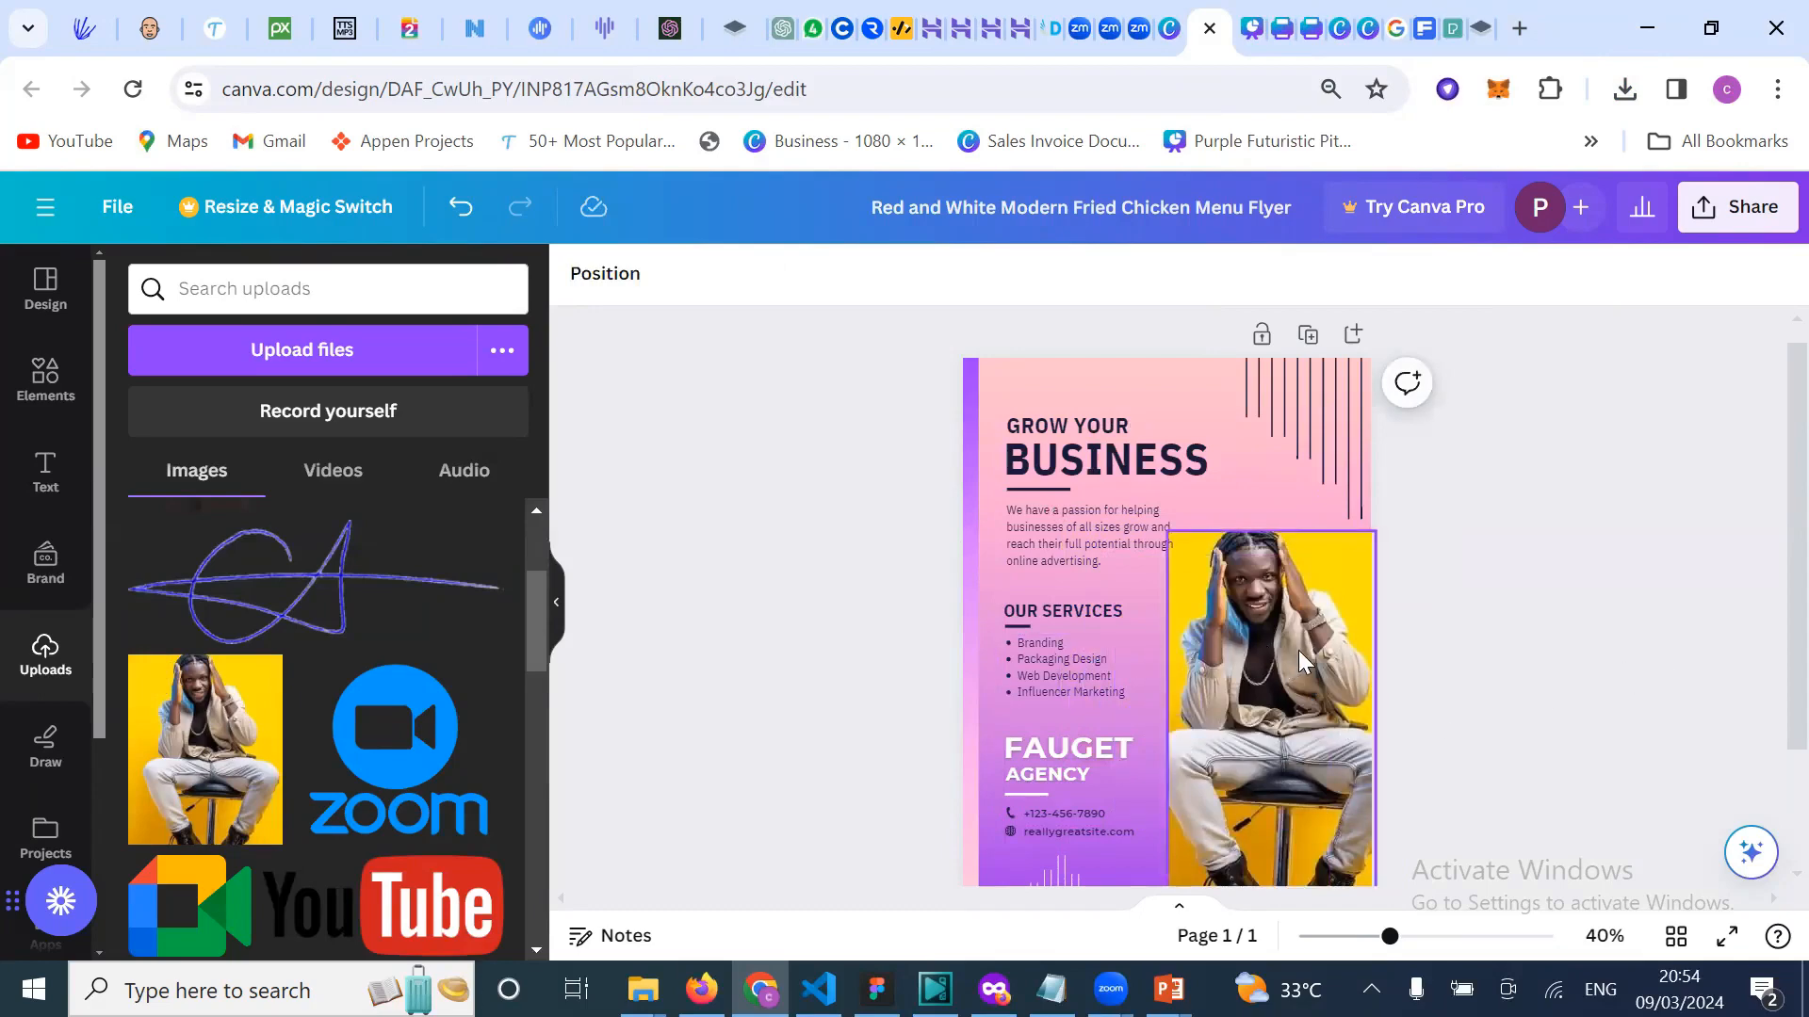
key(ctrl+z)
key(ctrl+z)
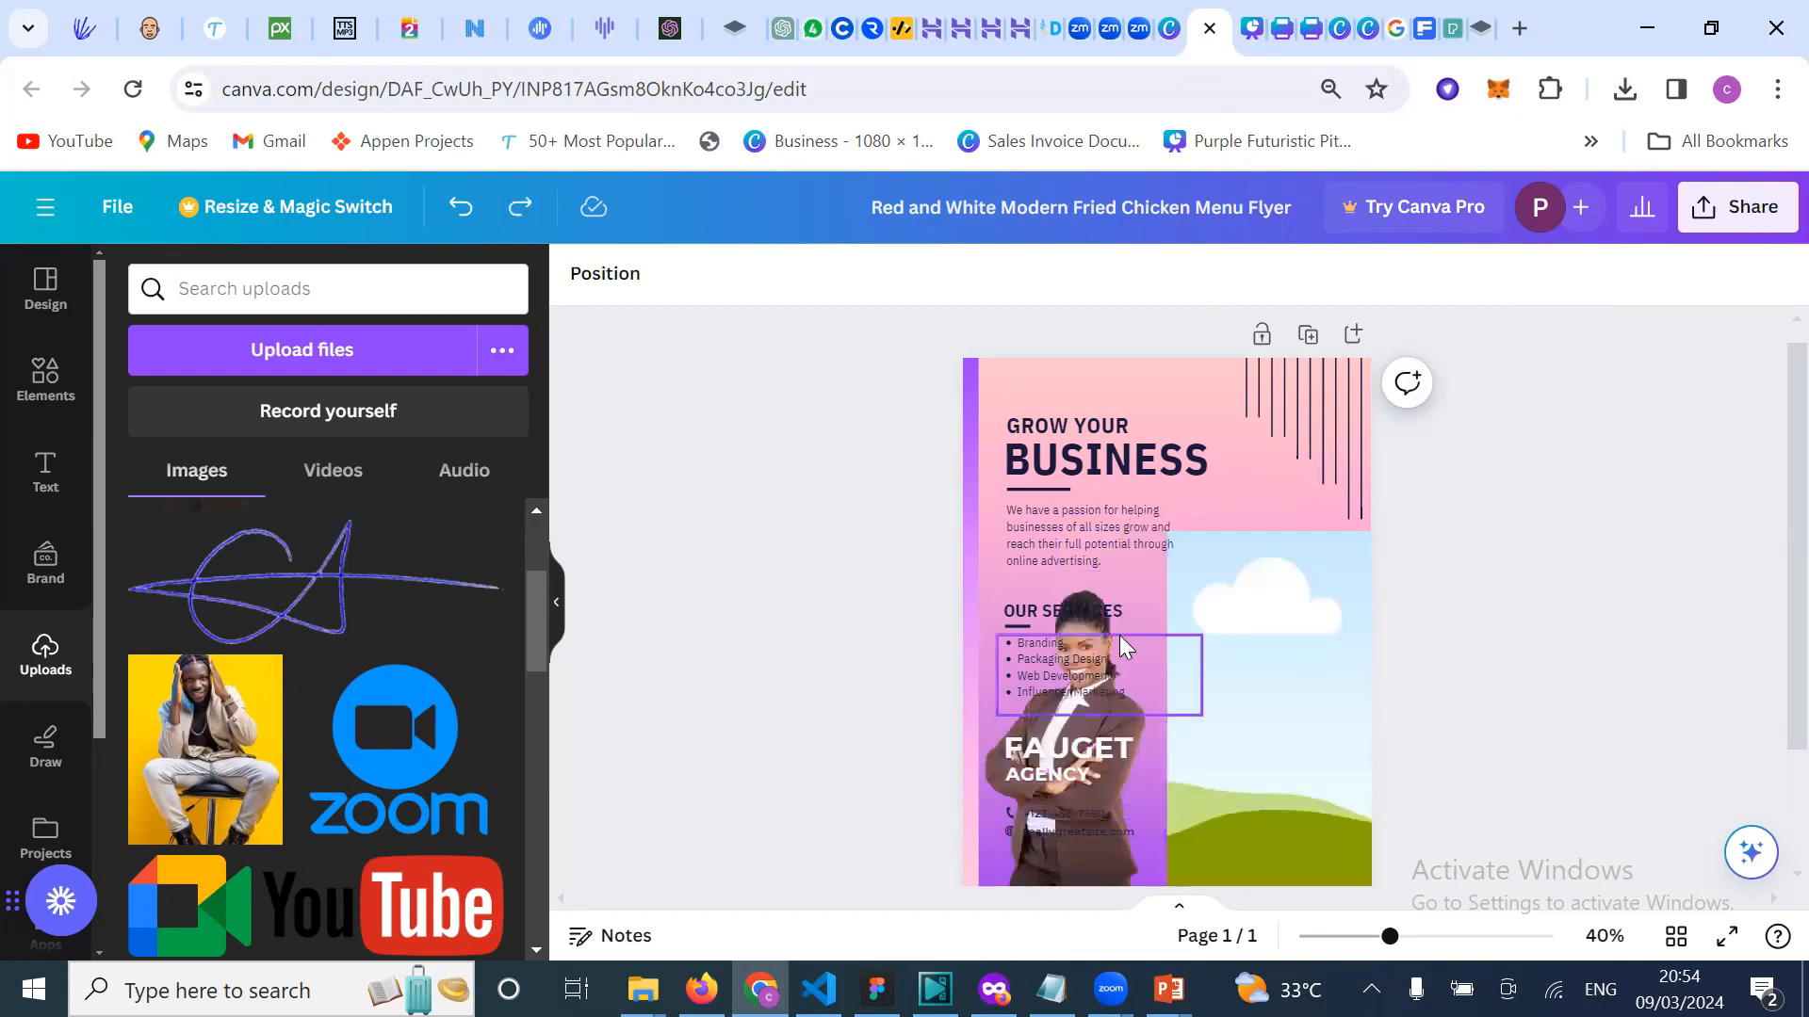
drag(975, 769, 1041, 750)
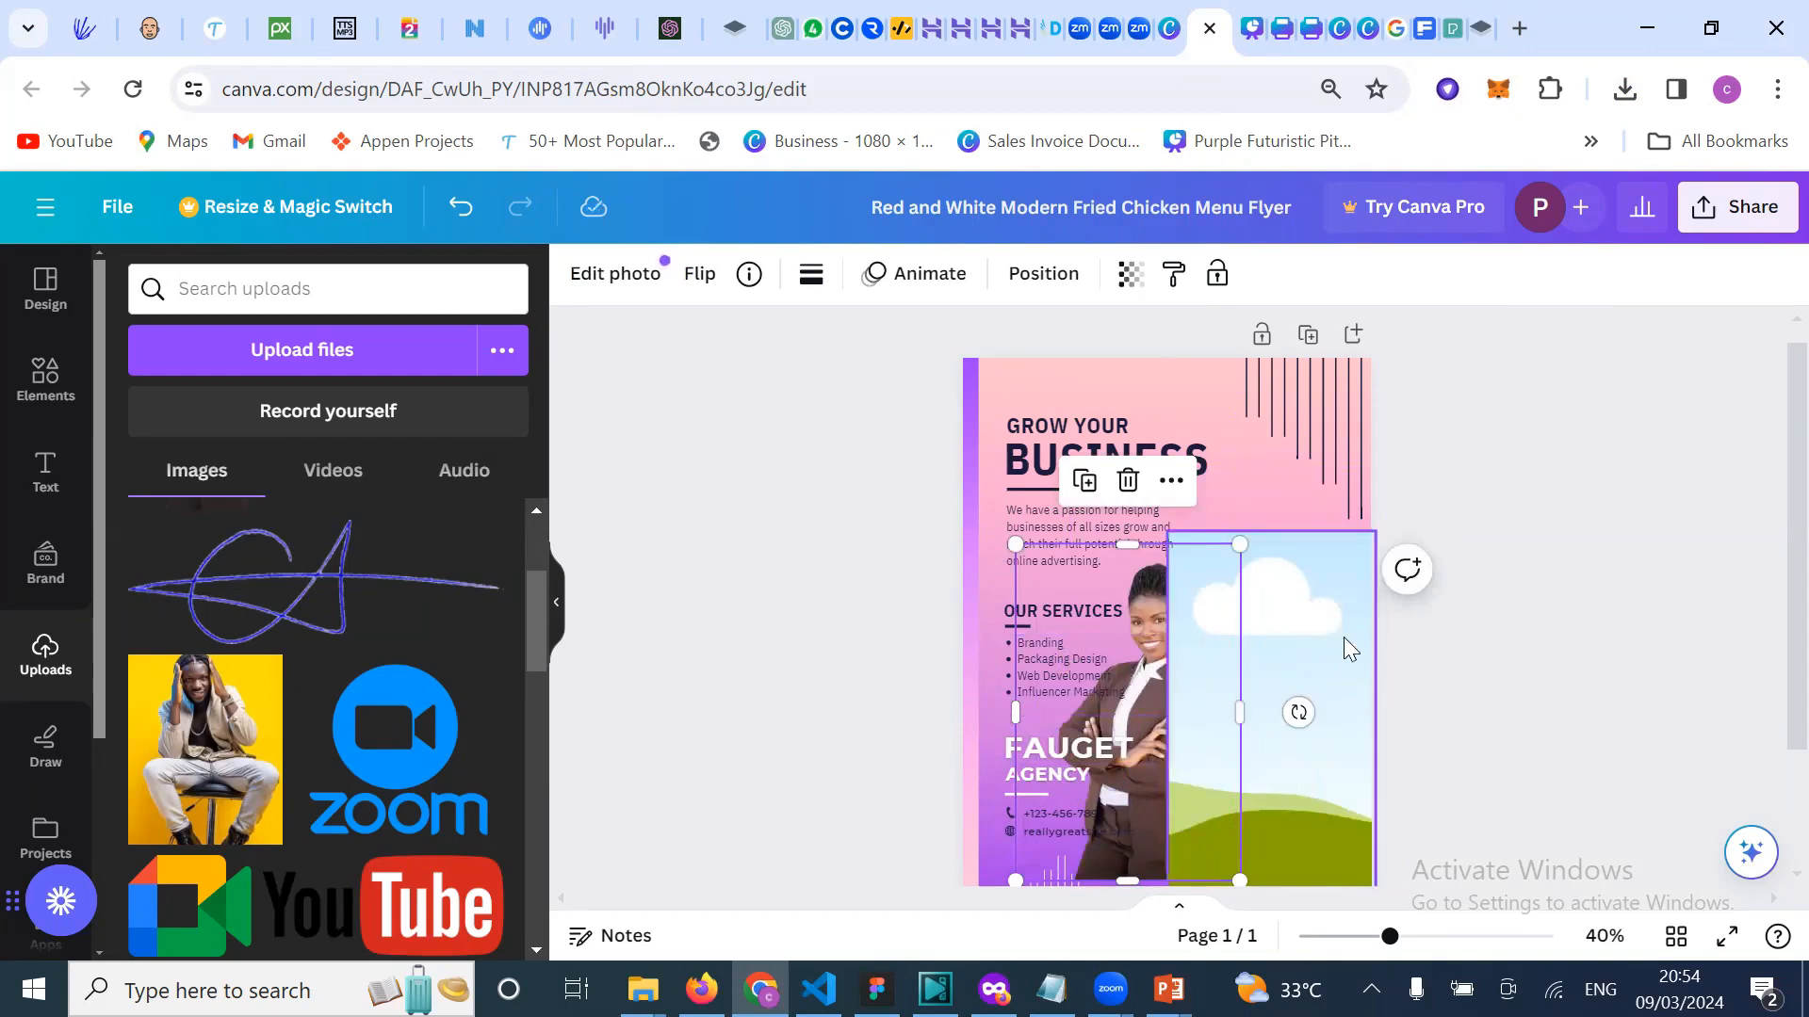
Step: Delete the frame, then move the businesswoman up-right and enlarge her toward the lower right
click(1296, 629)
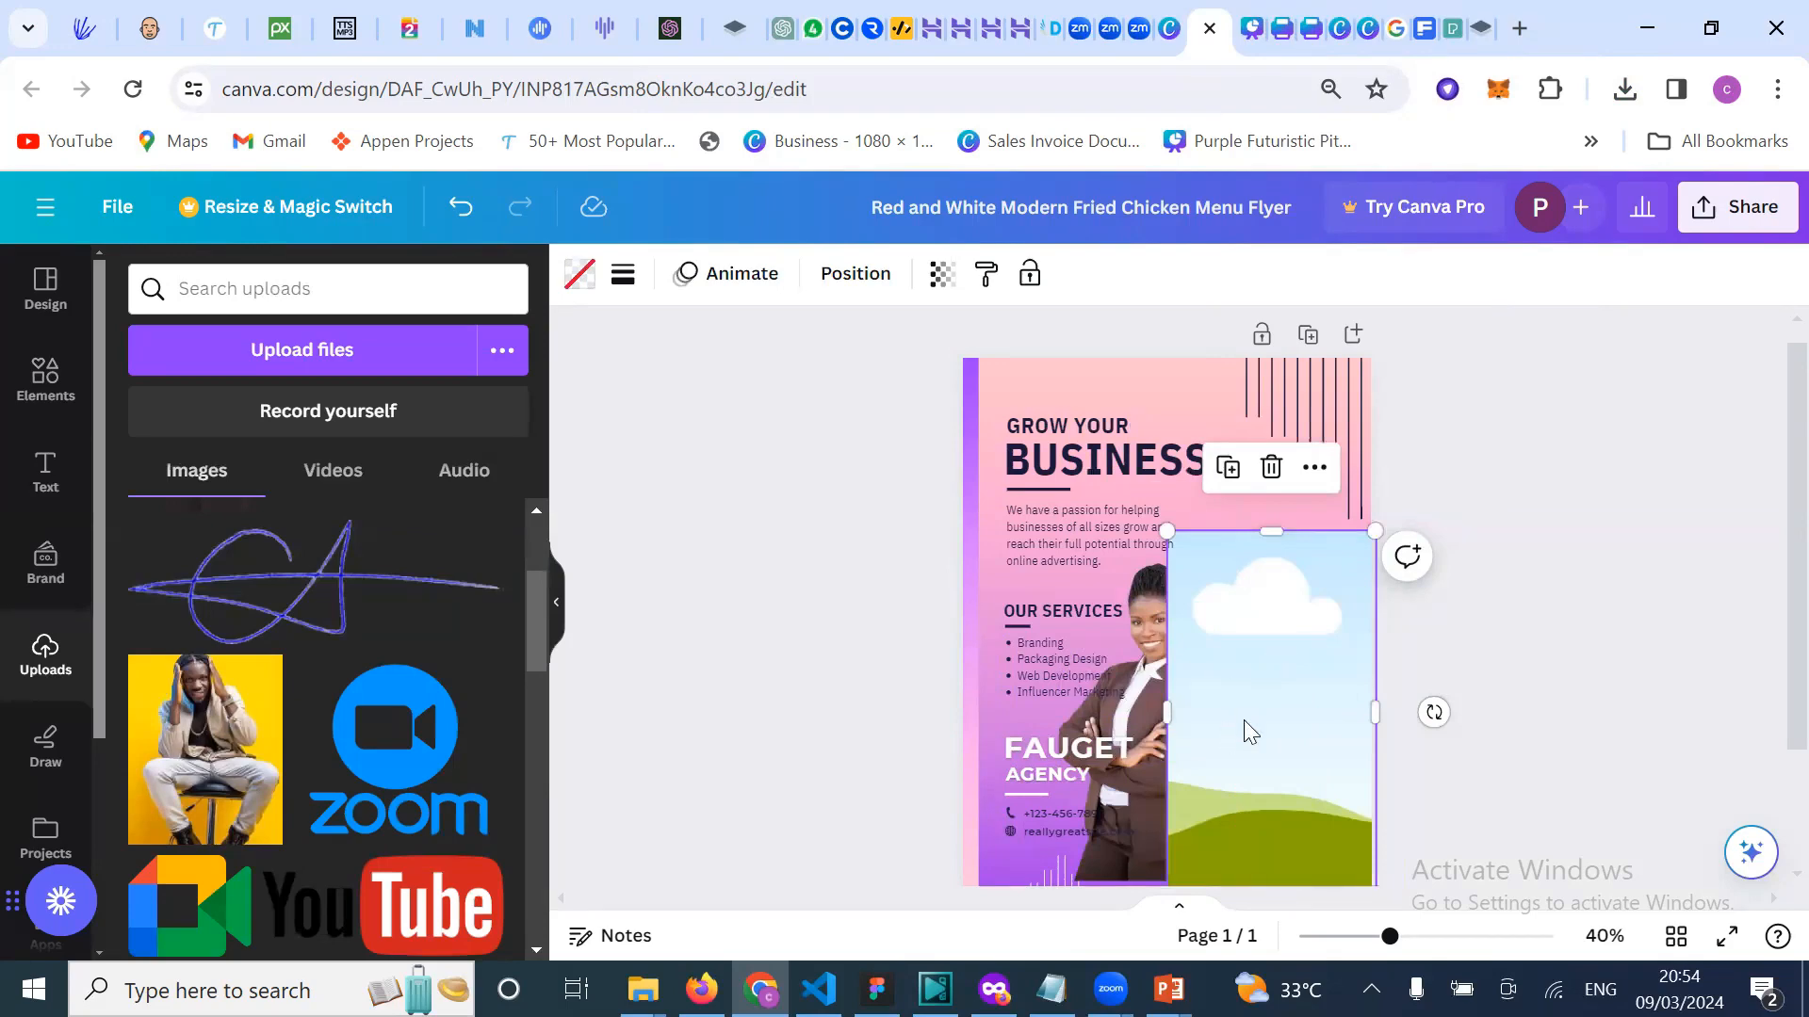
key(Delete)
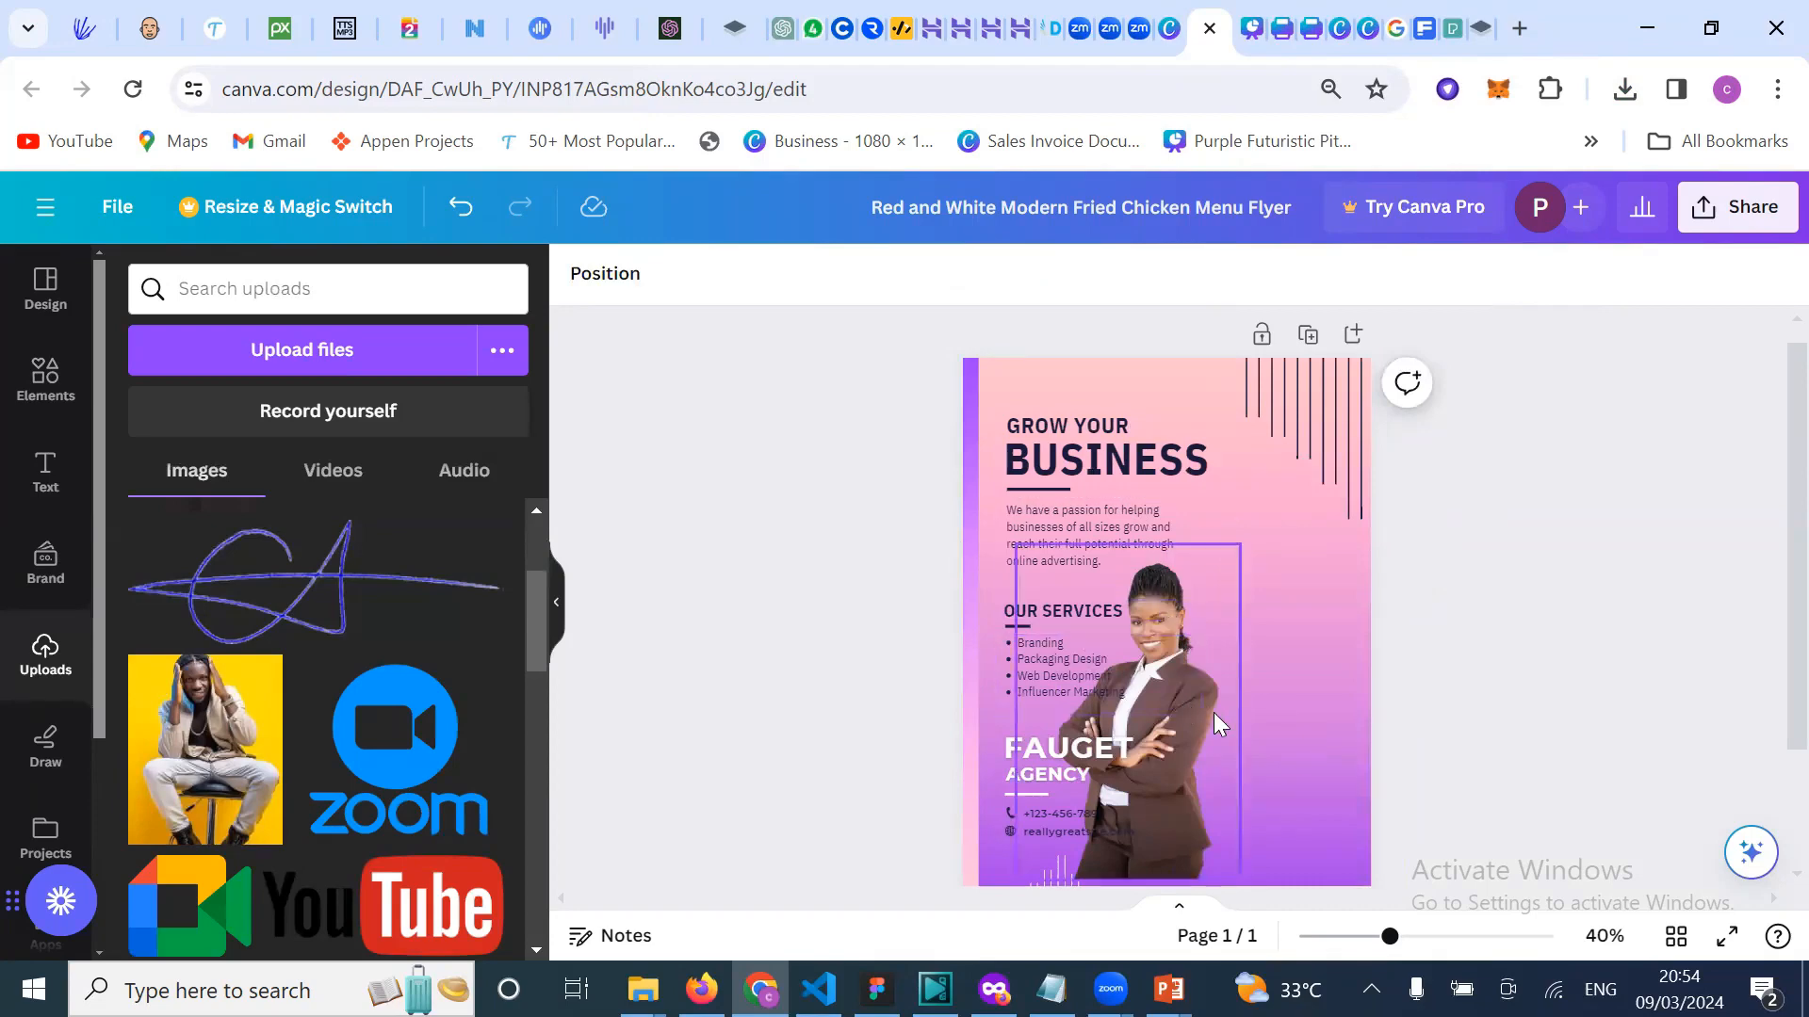
drag(1208, 725, 1283, 620)
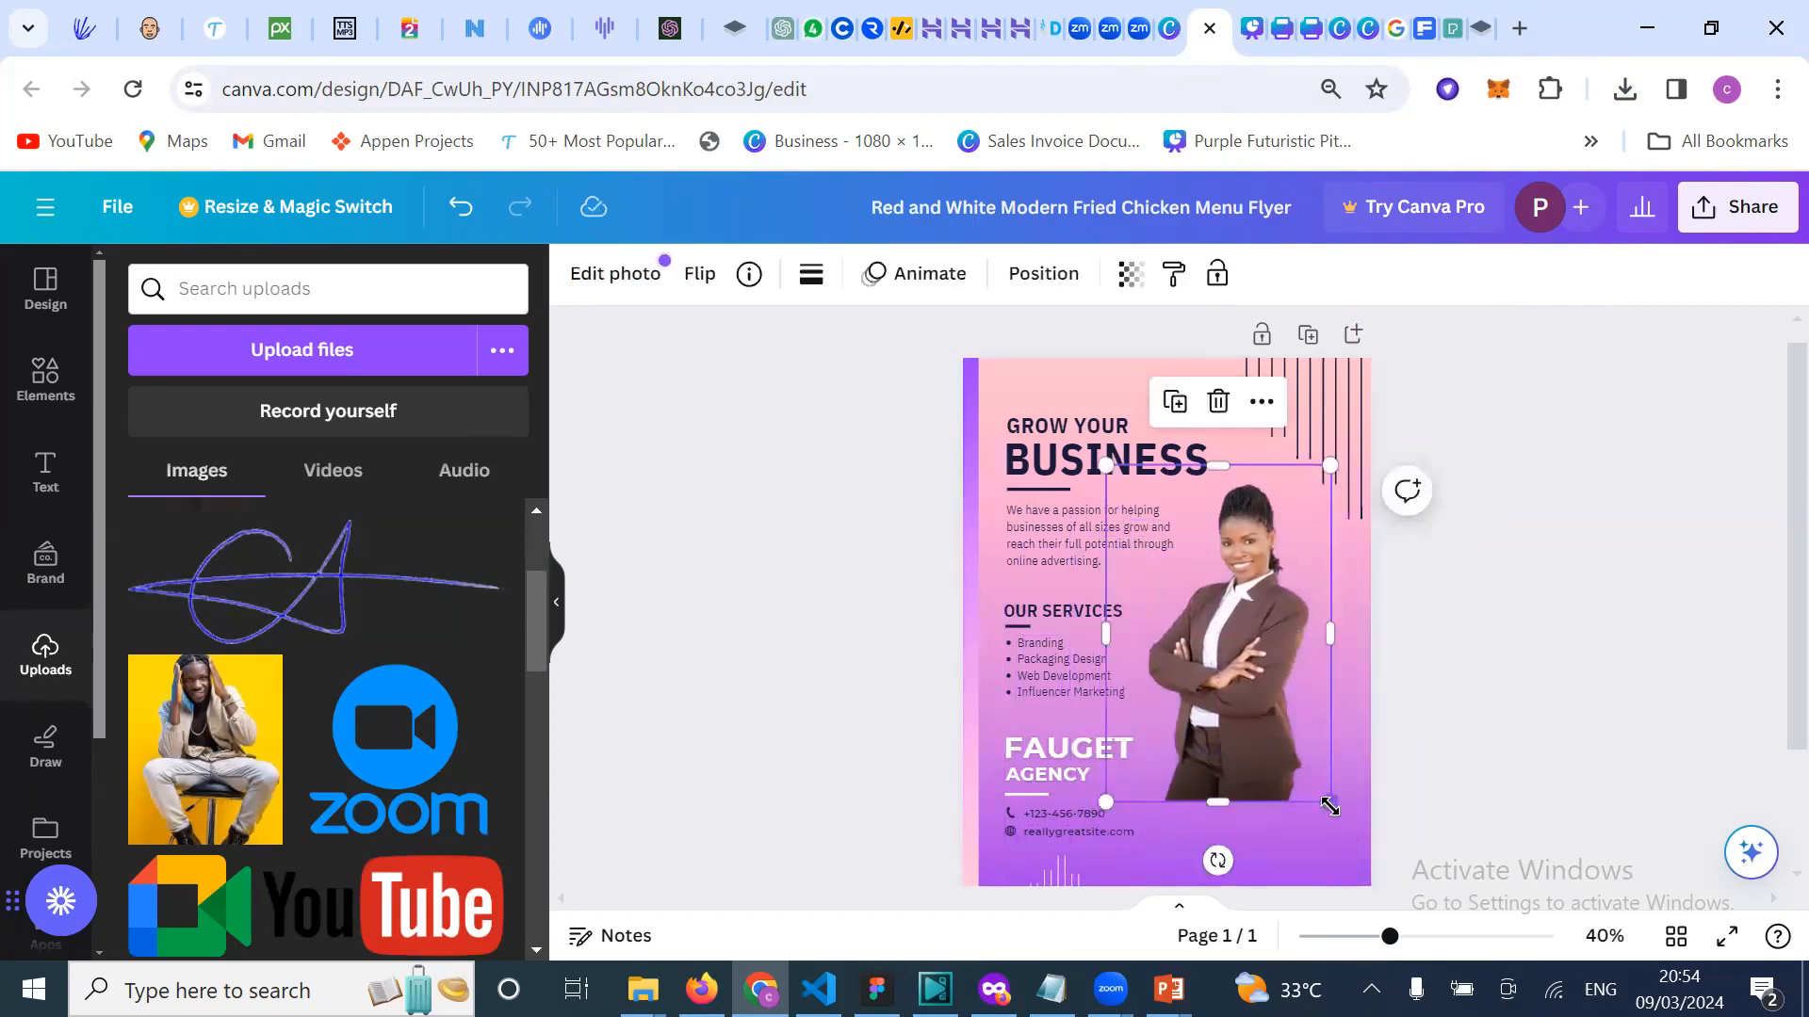
drag(1334, 807, 1438, 921)
click(1492, 595)
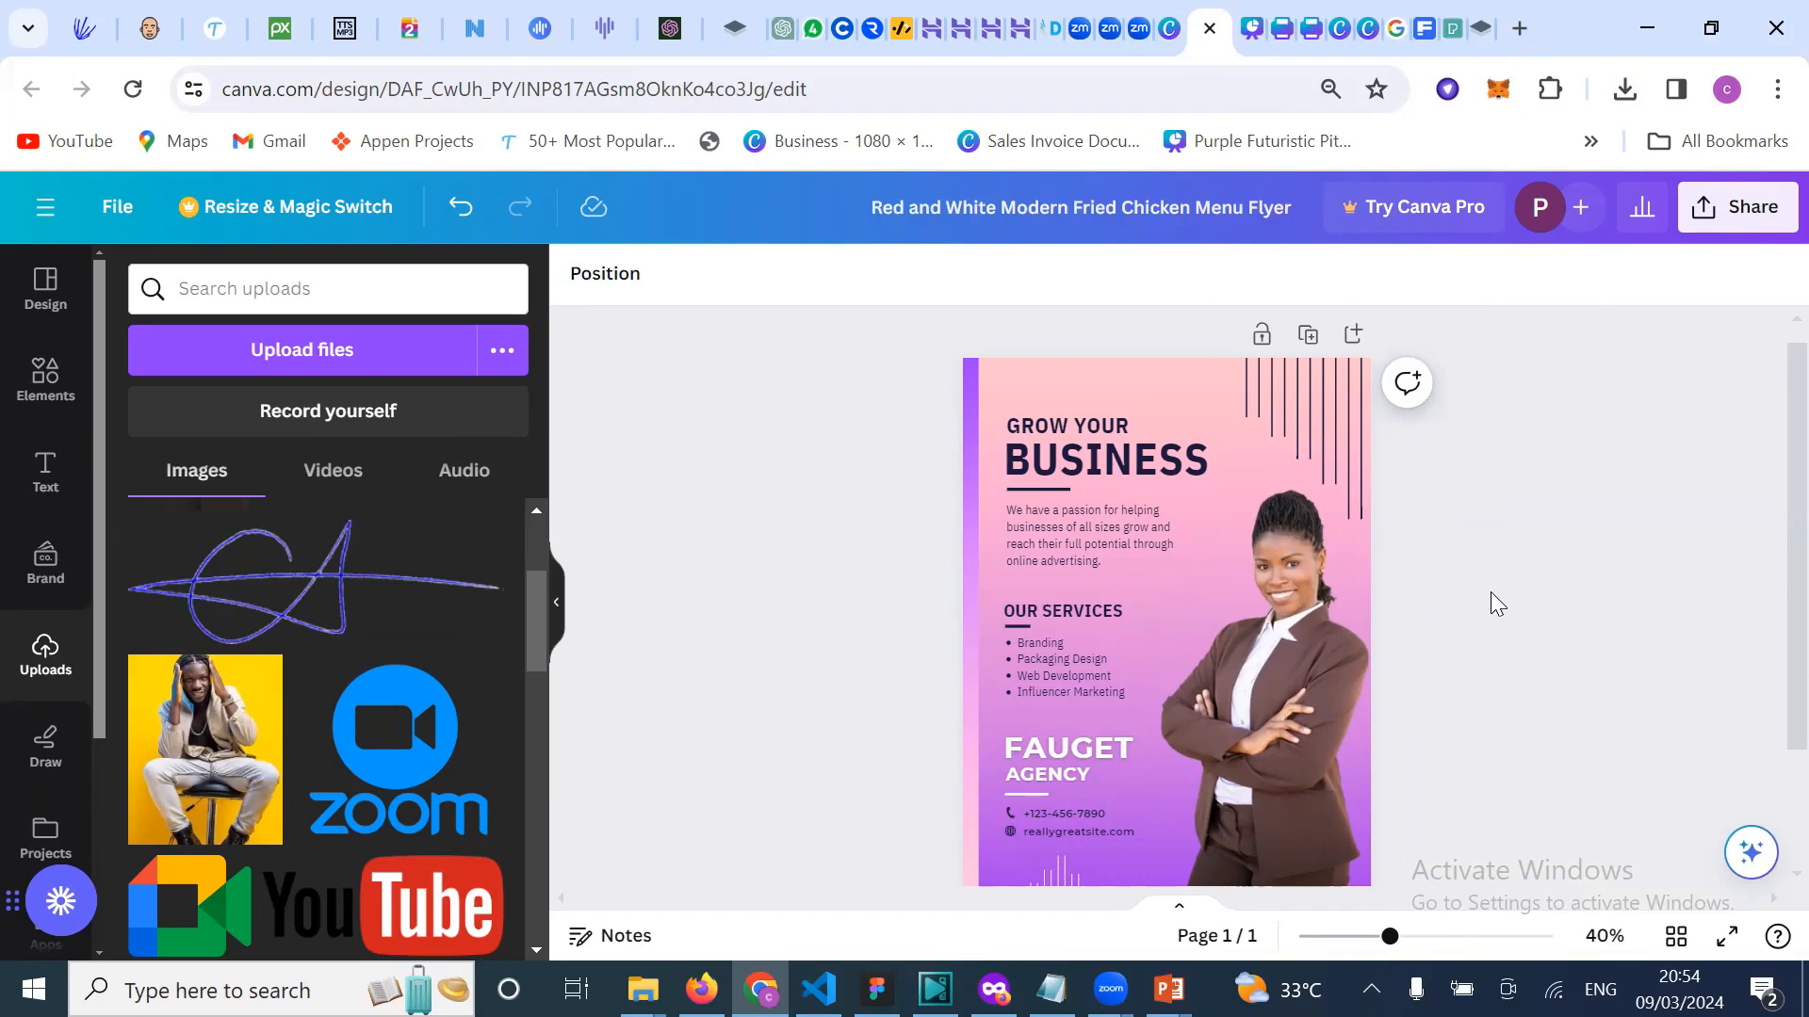
Step: Try the man-on-stool photo at the flyer's lower right, then delete it
click(230, 785)
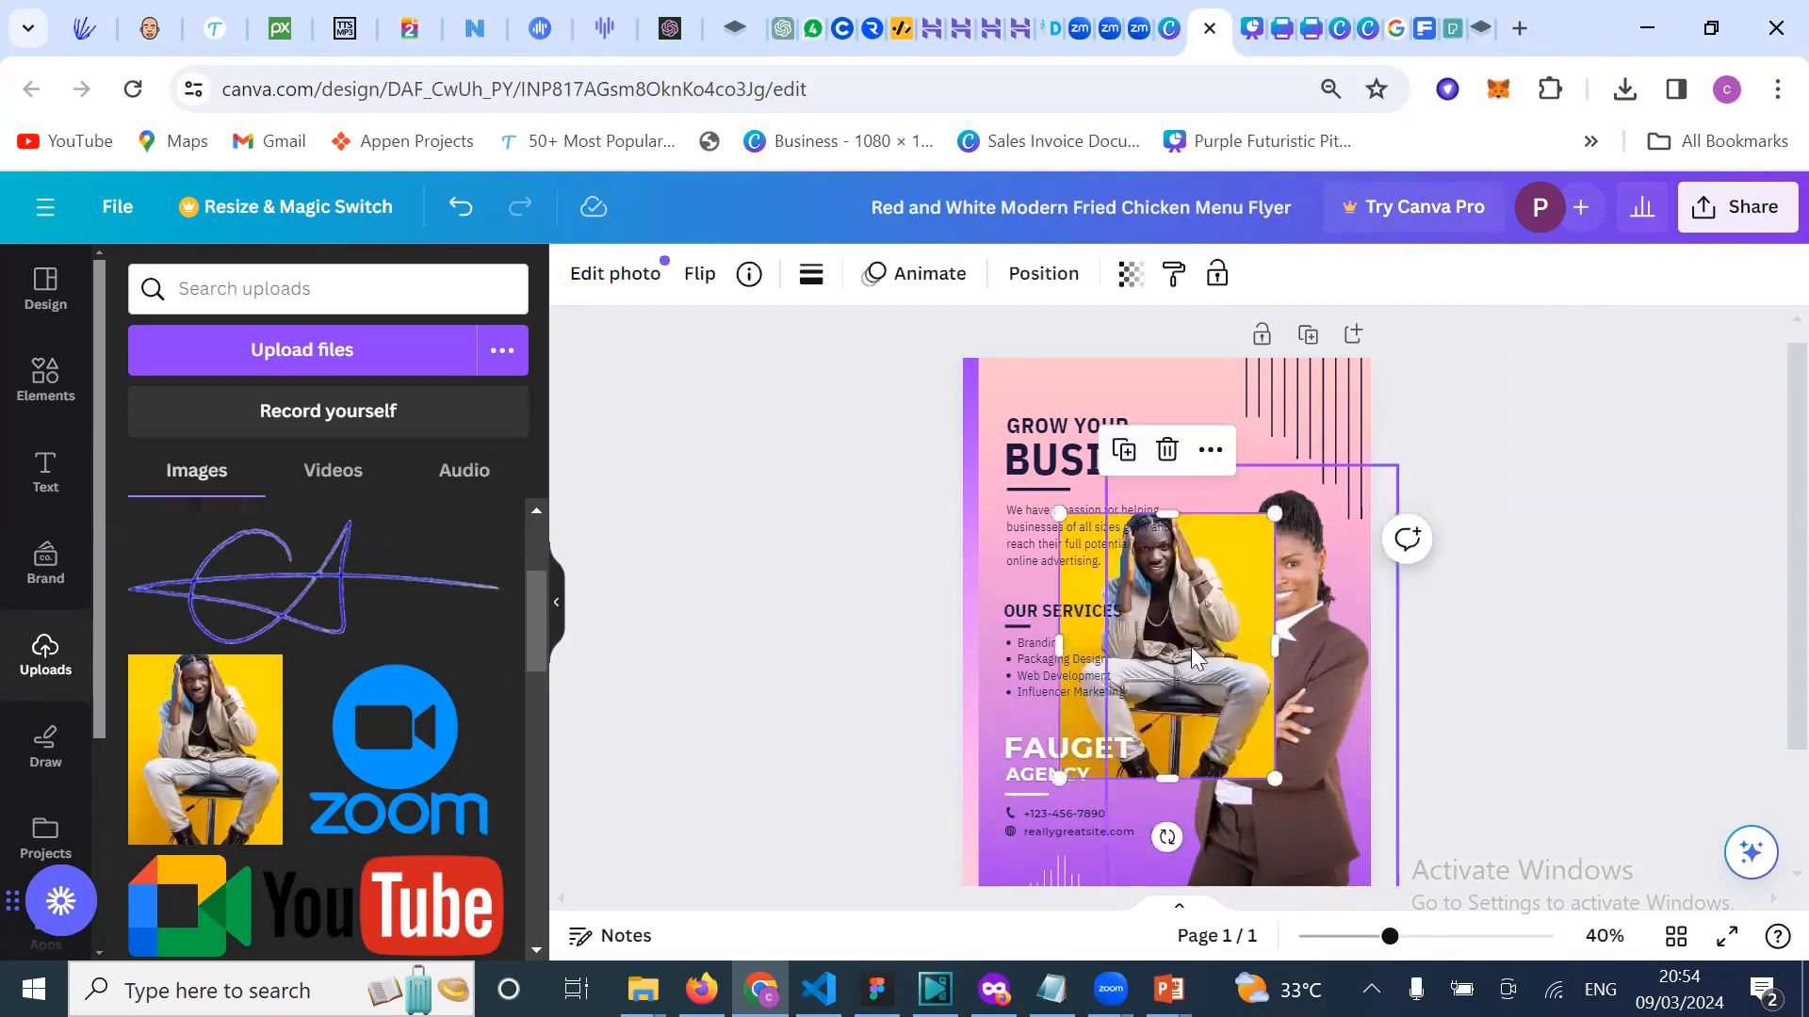
click(1227, 582)
drag(1259, 606, 1336, 693)
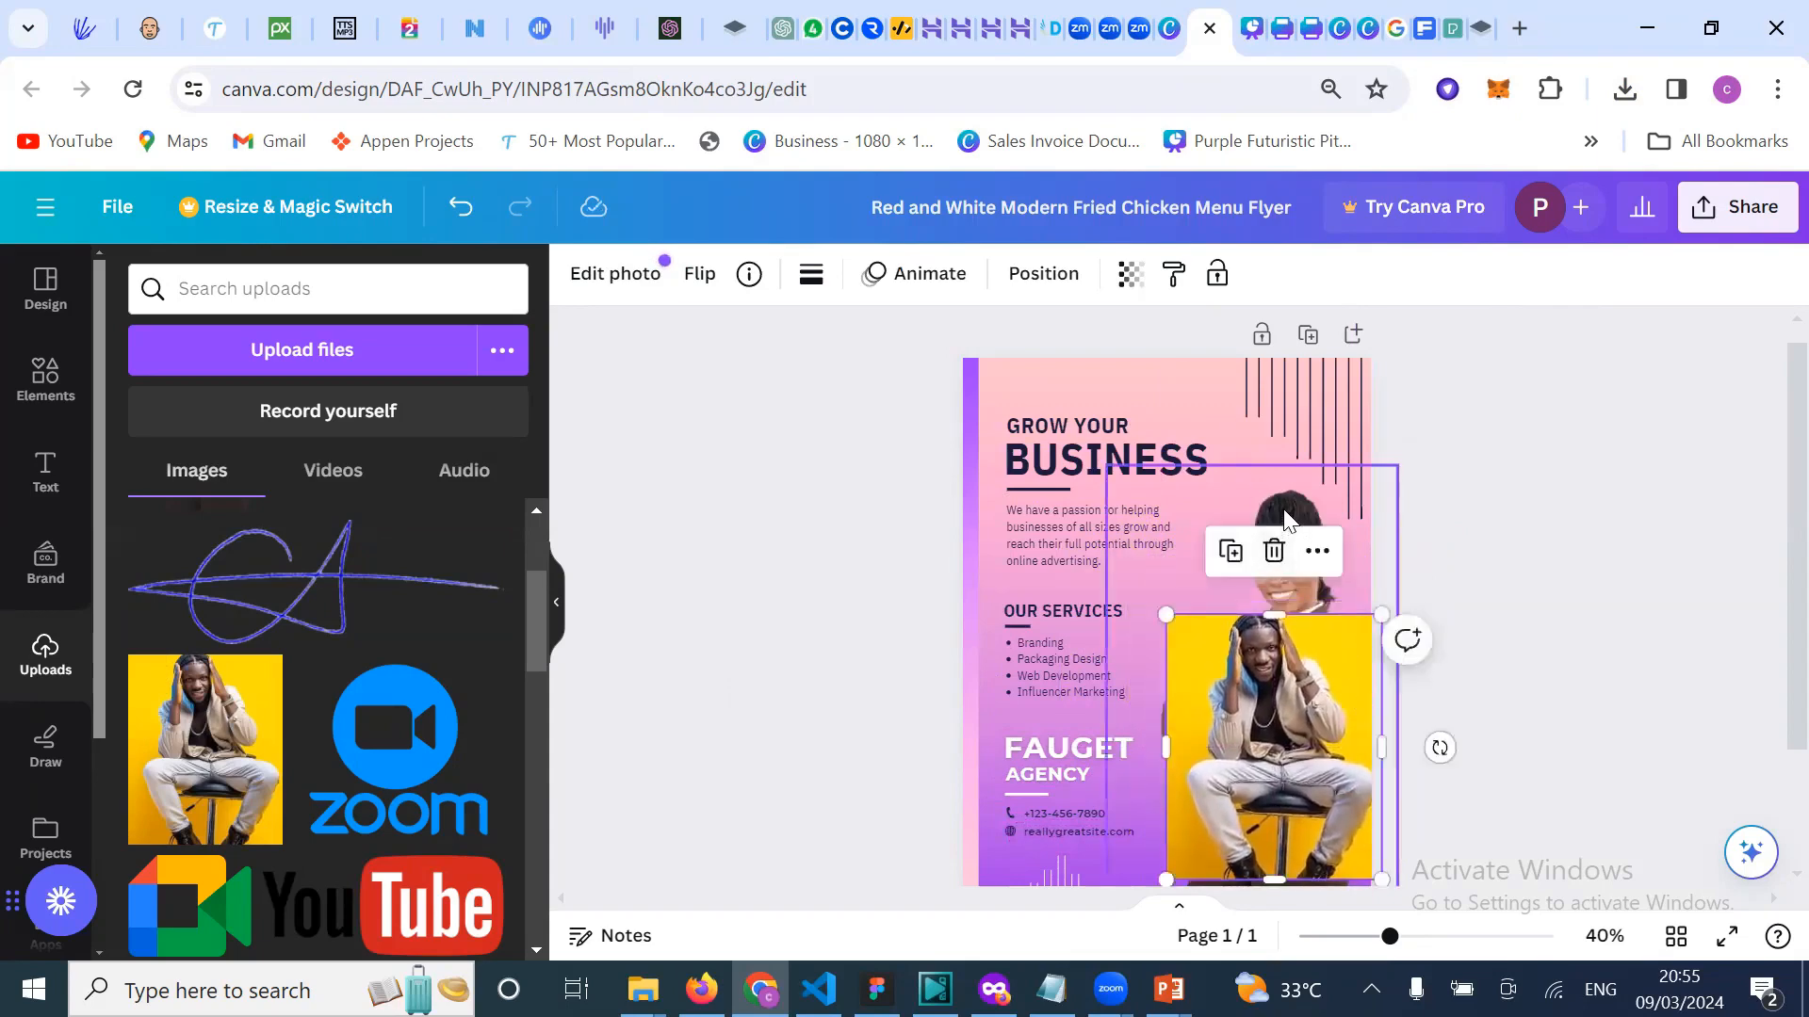
click(1284, 518)
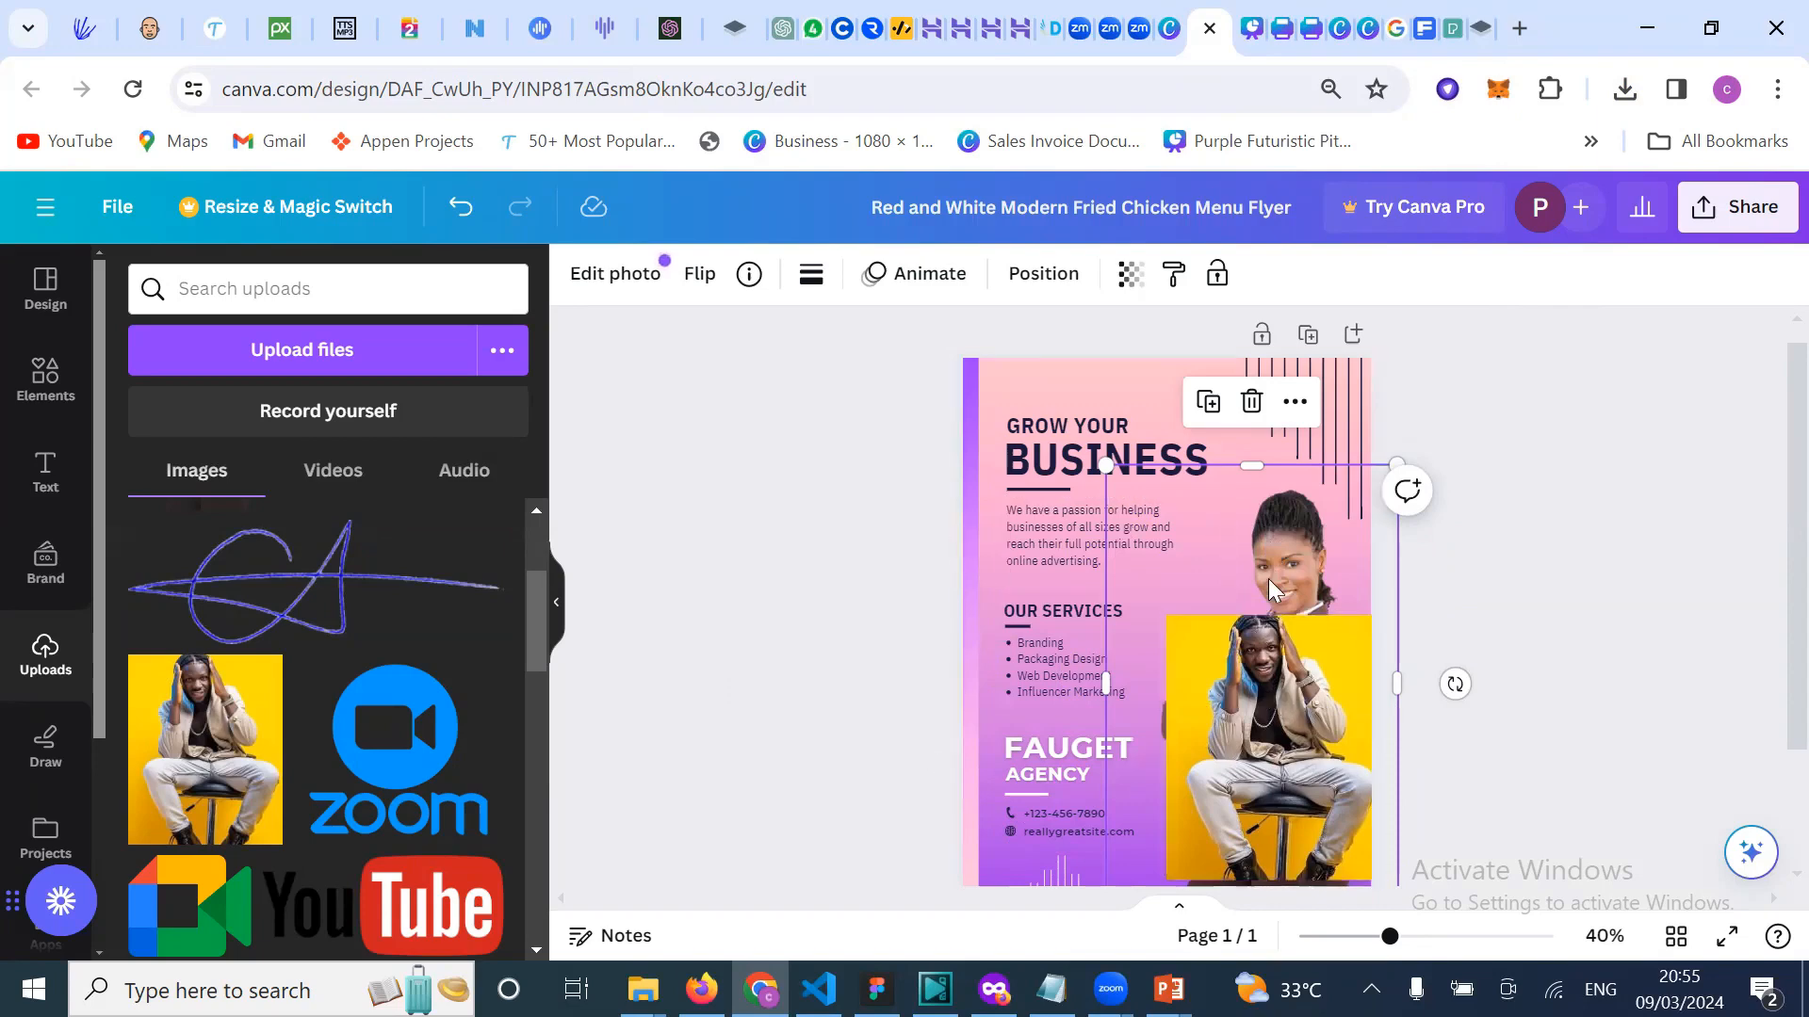
click(1292, 756)
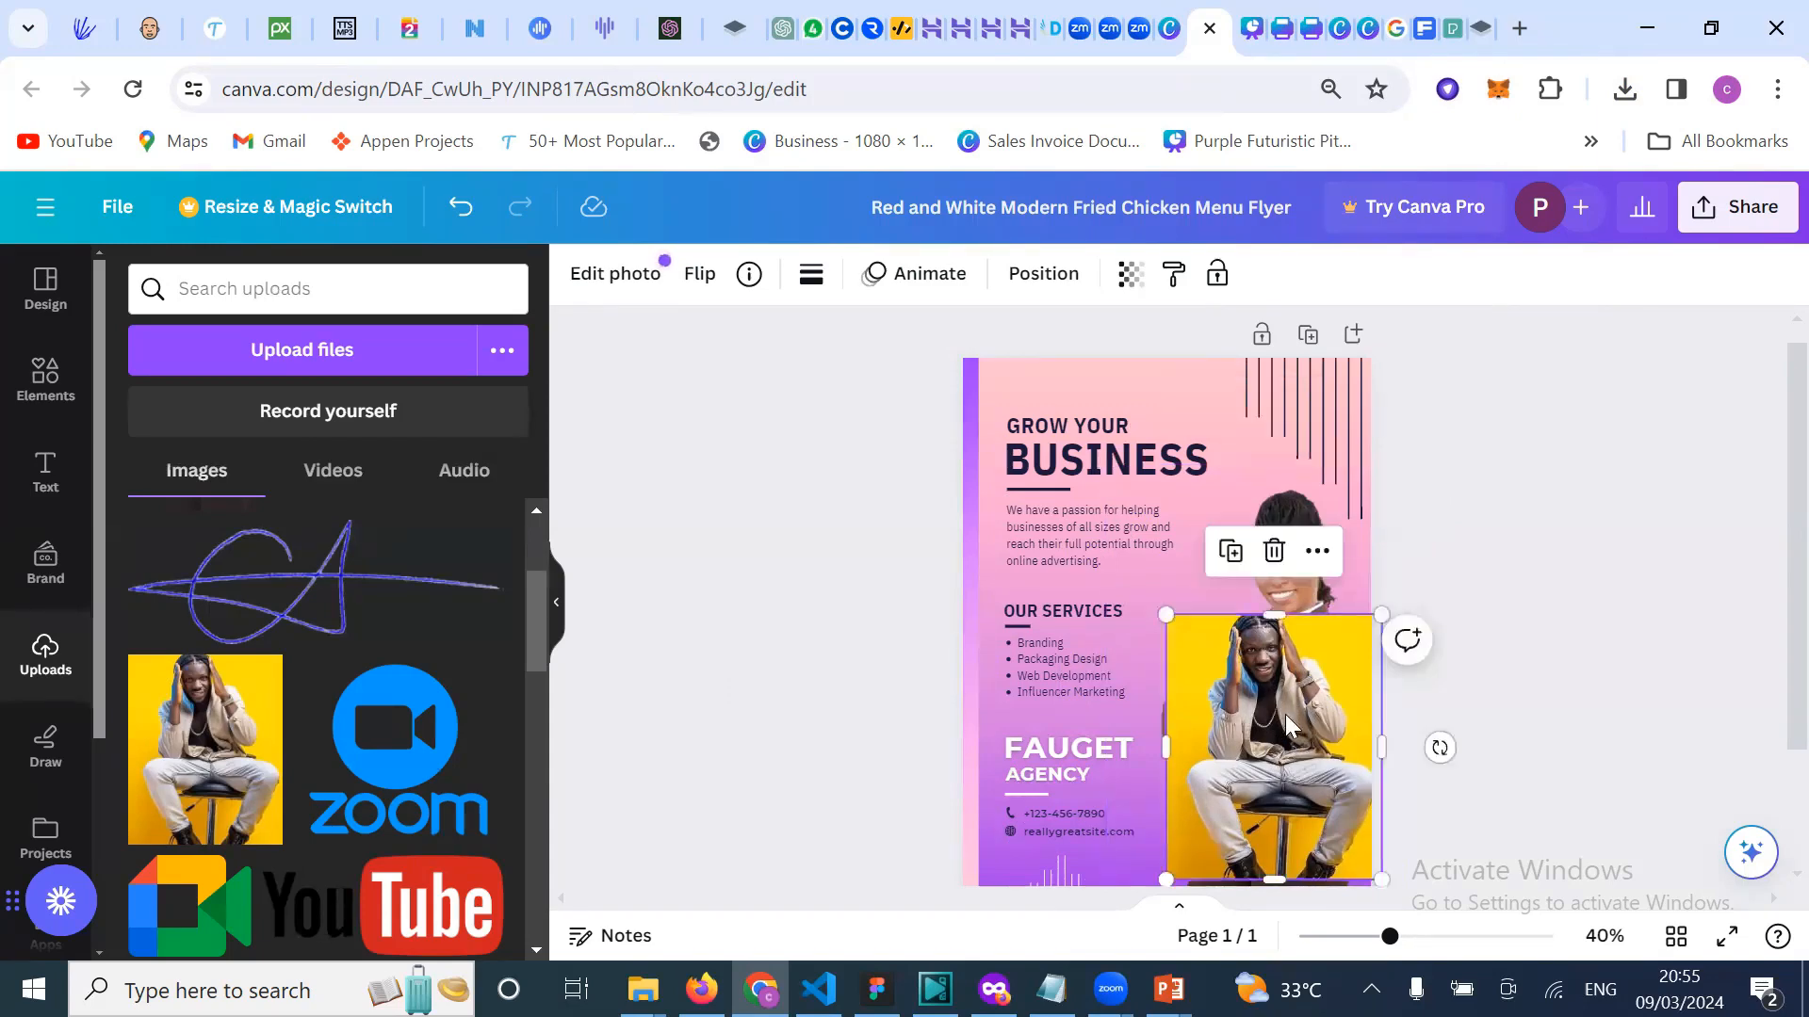
key(Delete)
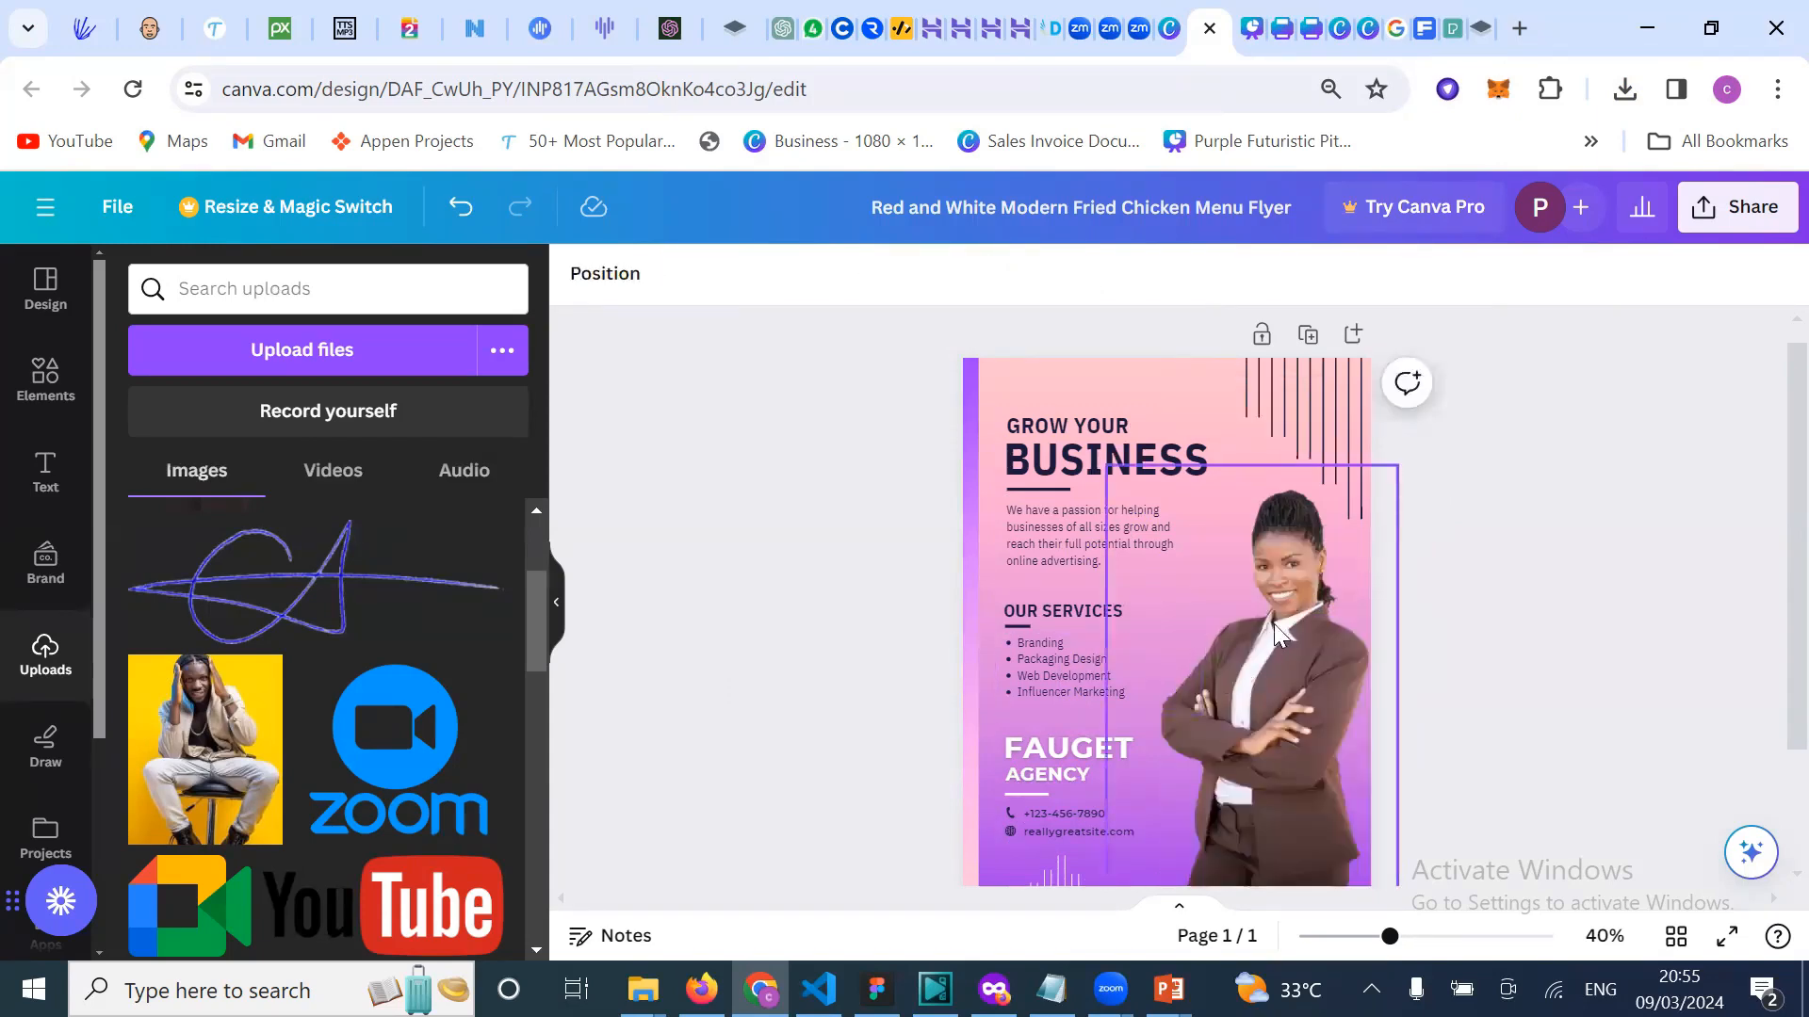
Step: Bring up the Red and White Modern Fried Chicken Menu Flyer template in the other tab
click(1300, 722)
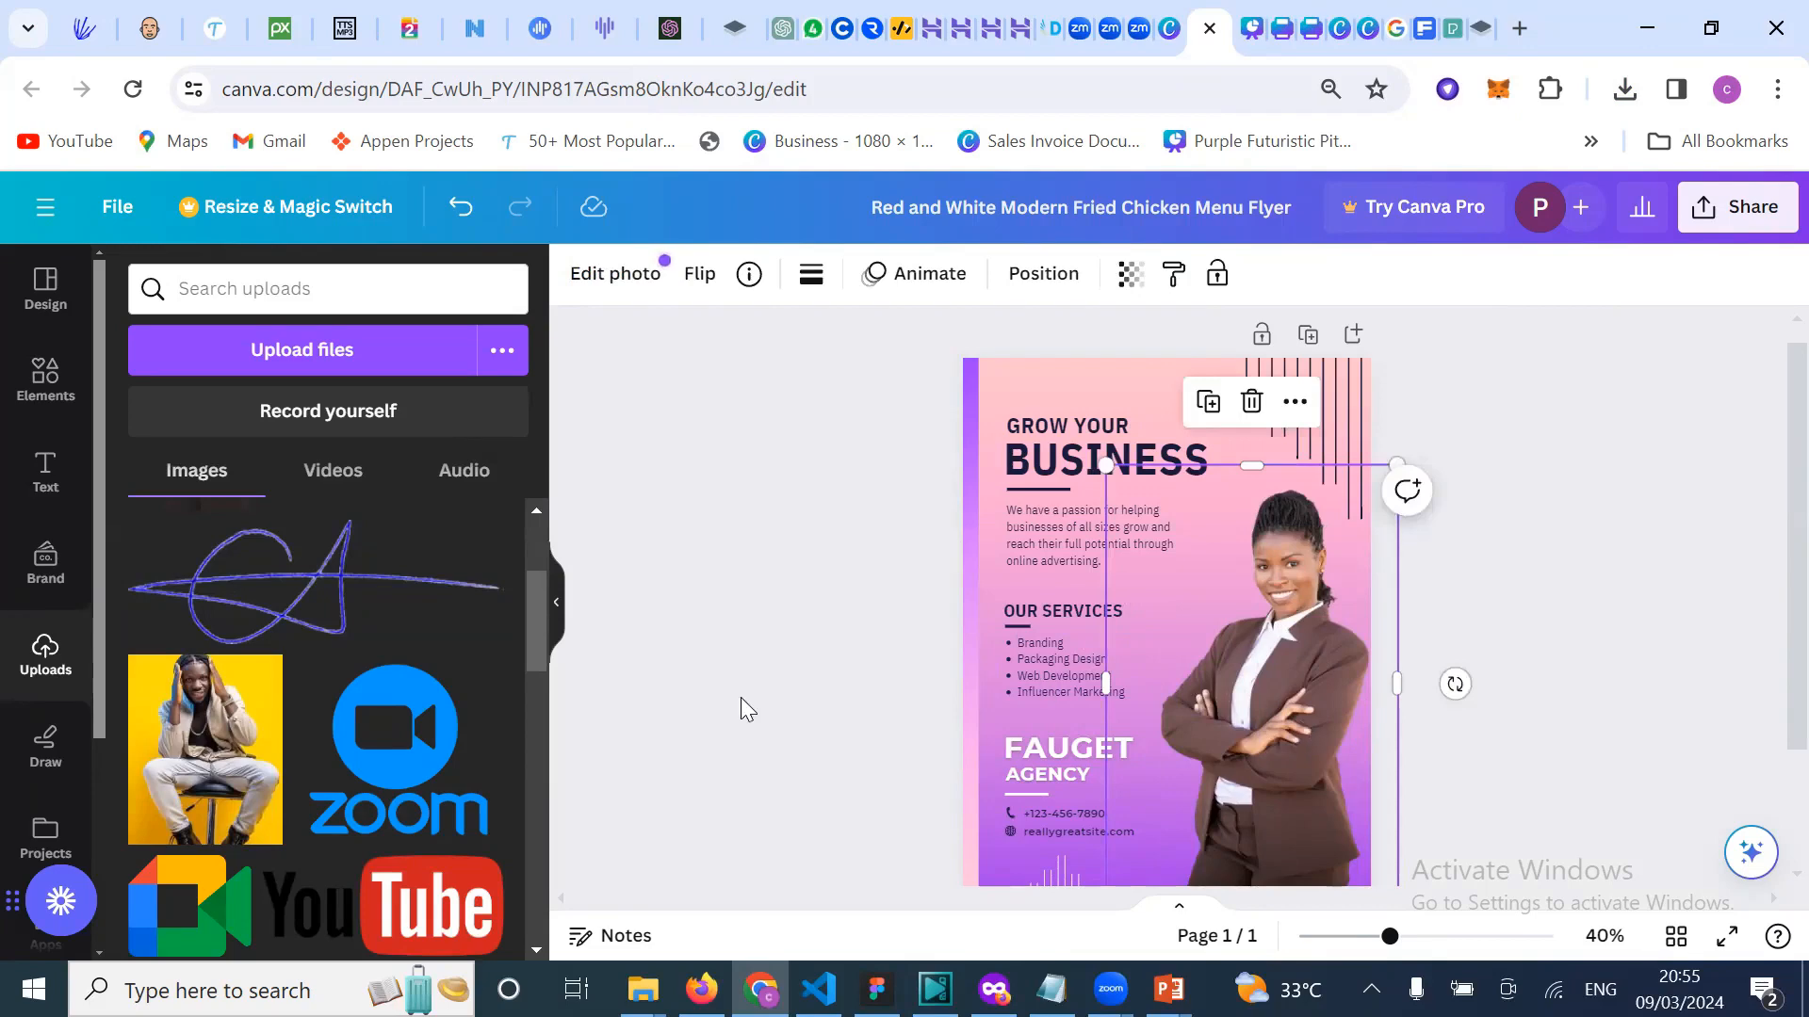
click(1166, 43)
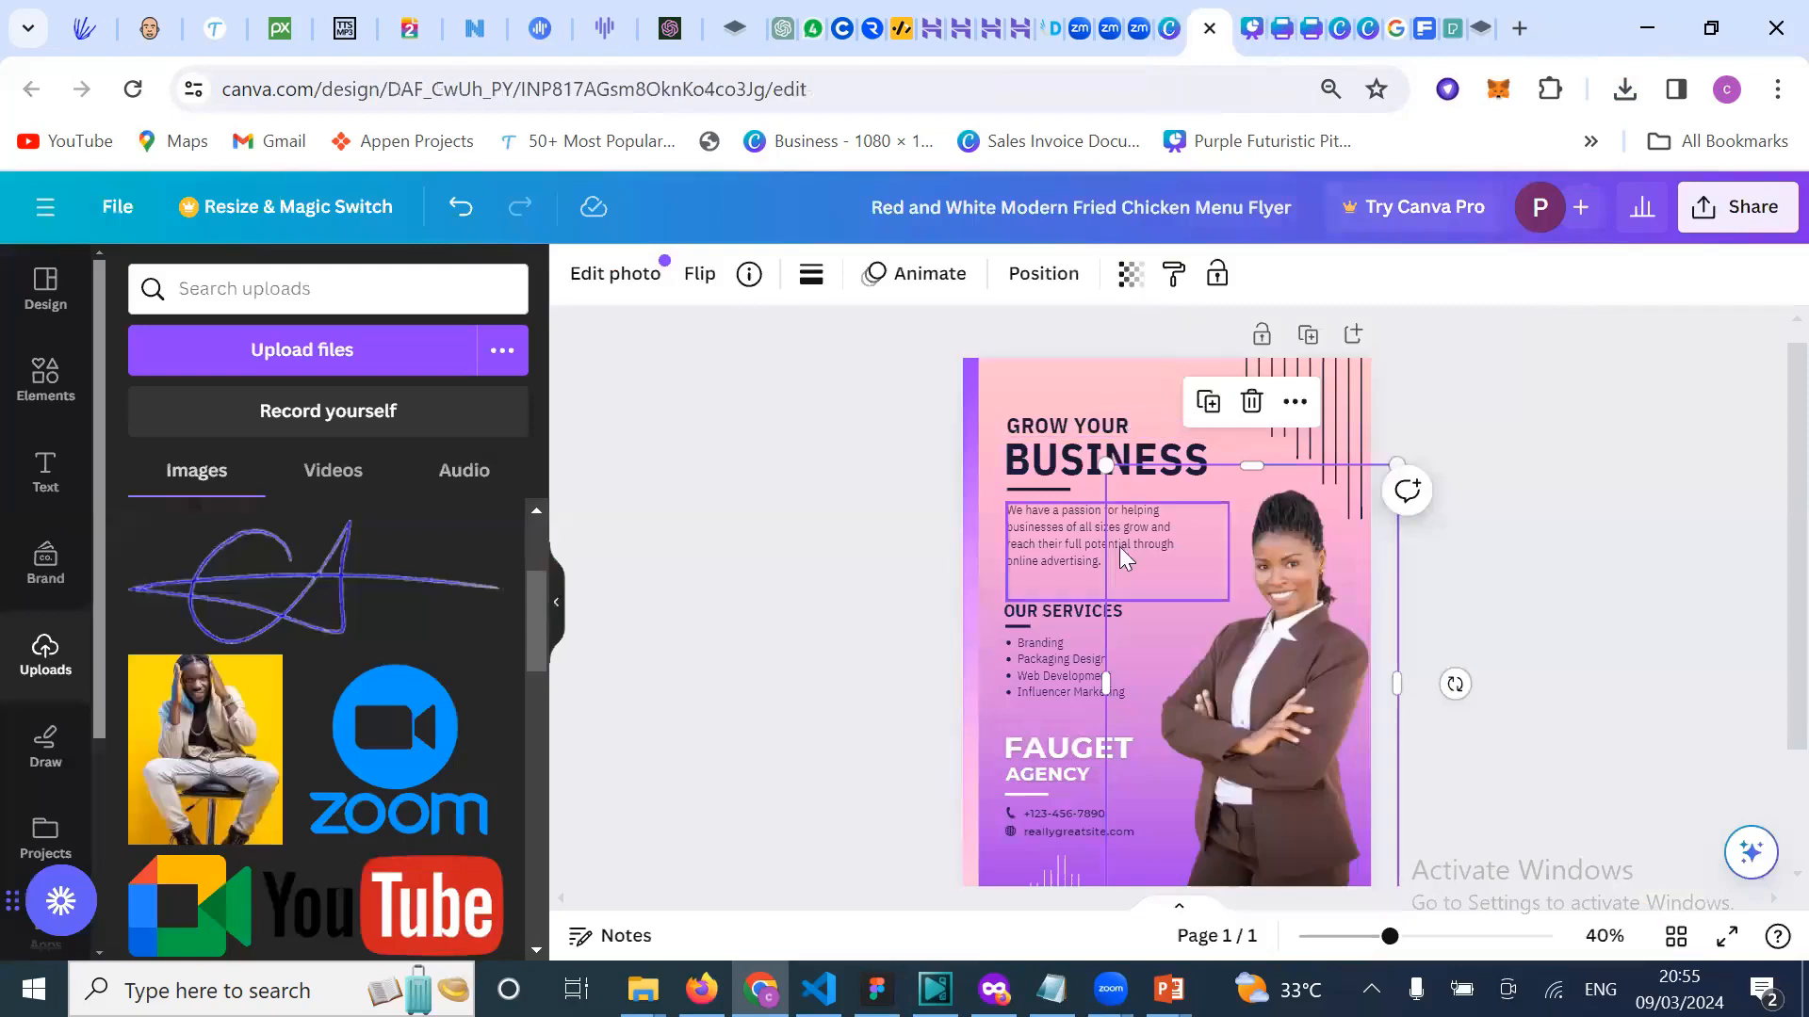
click(1170, 39)
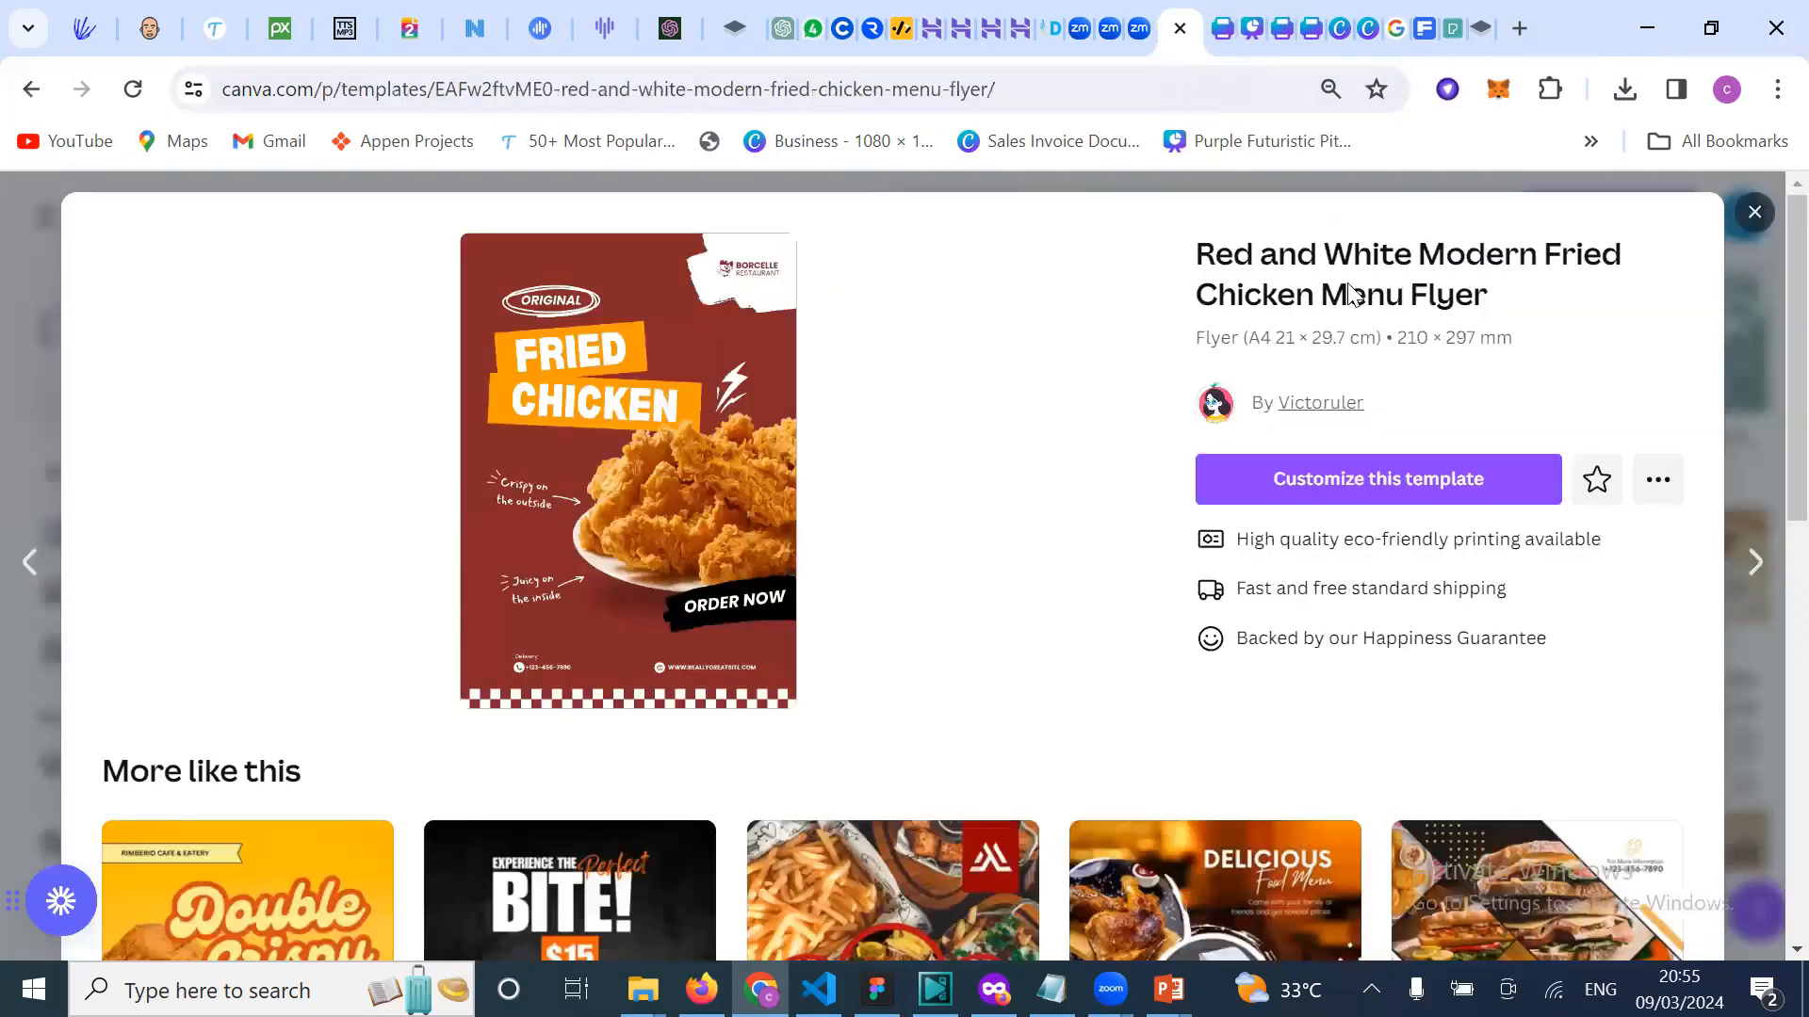
Step: Open the fried chicken flyer template for editing
click(1416, 484)
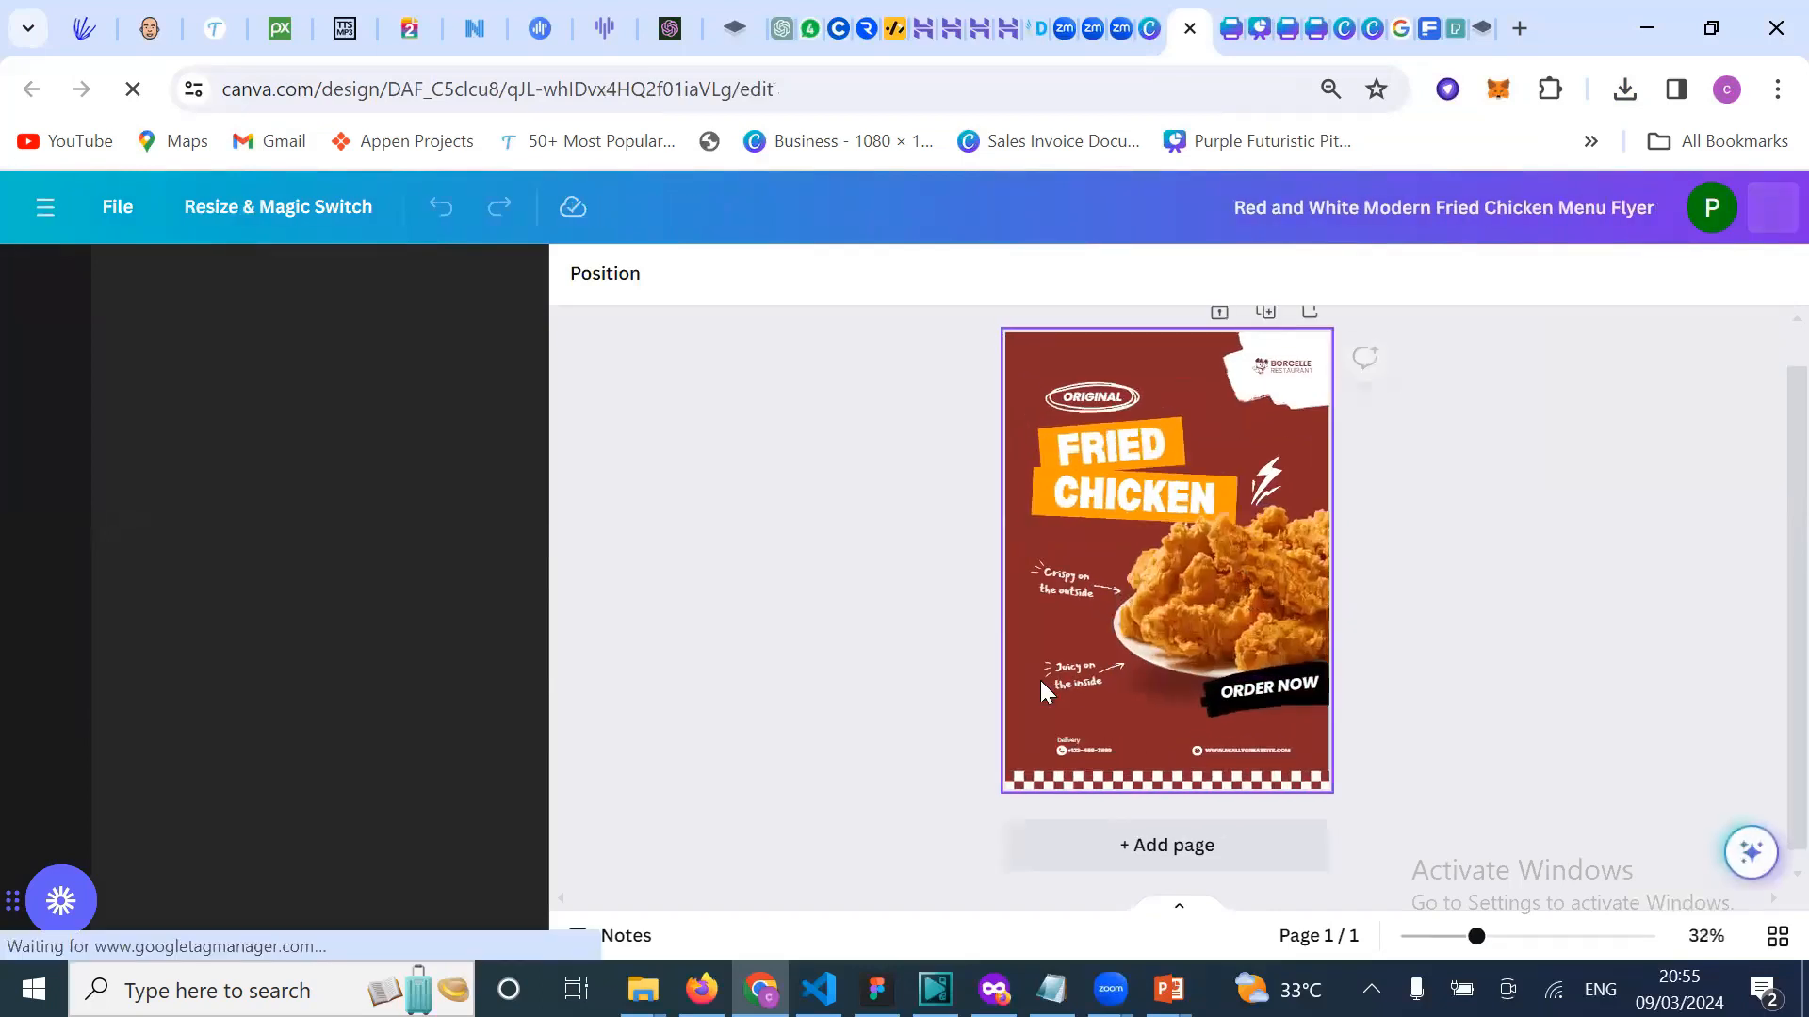
click(1217, 567)
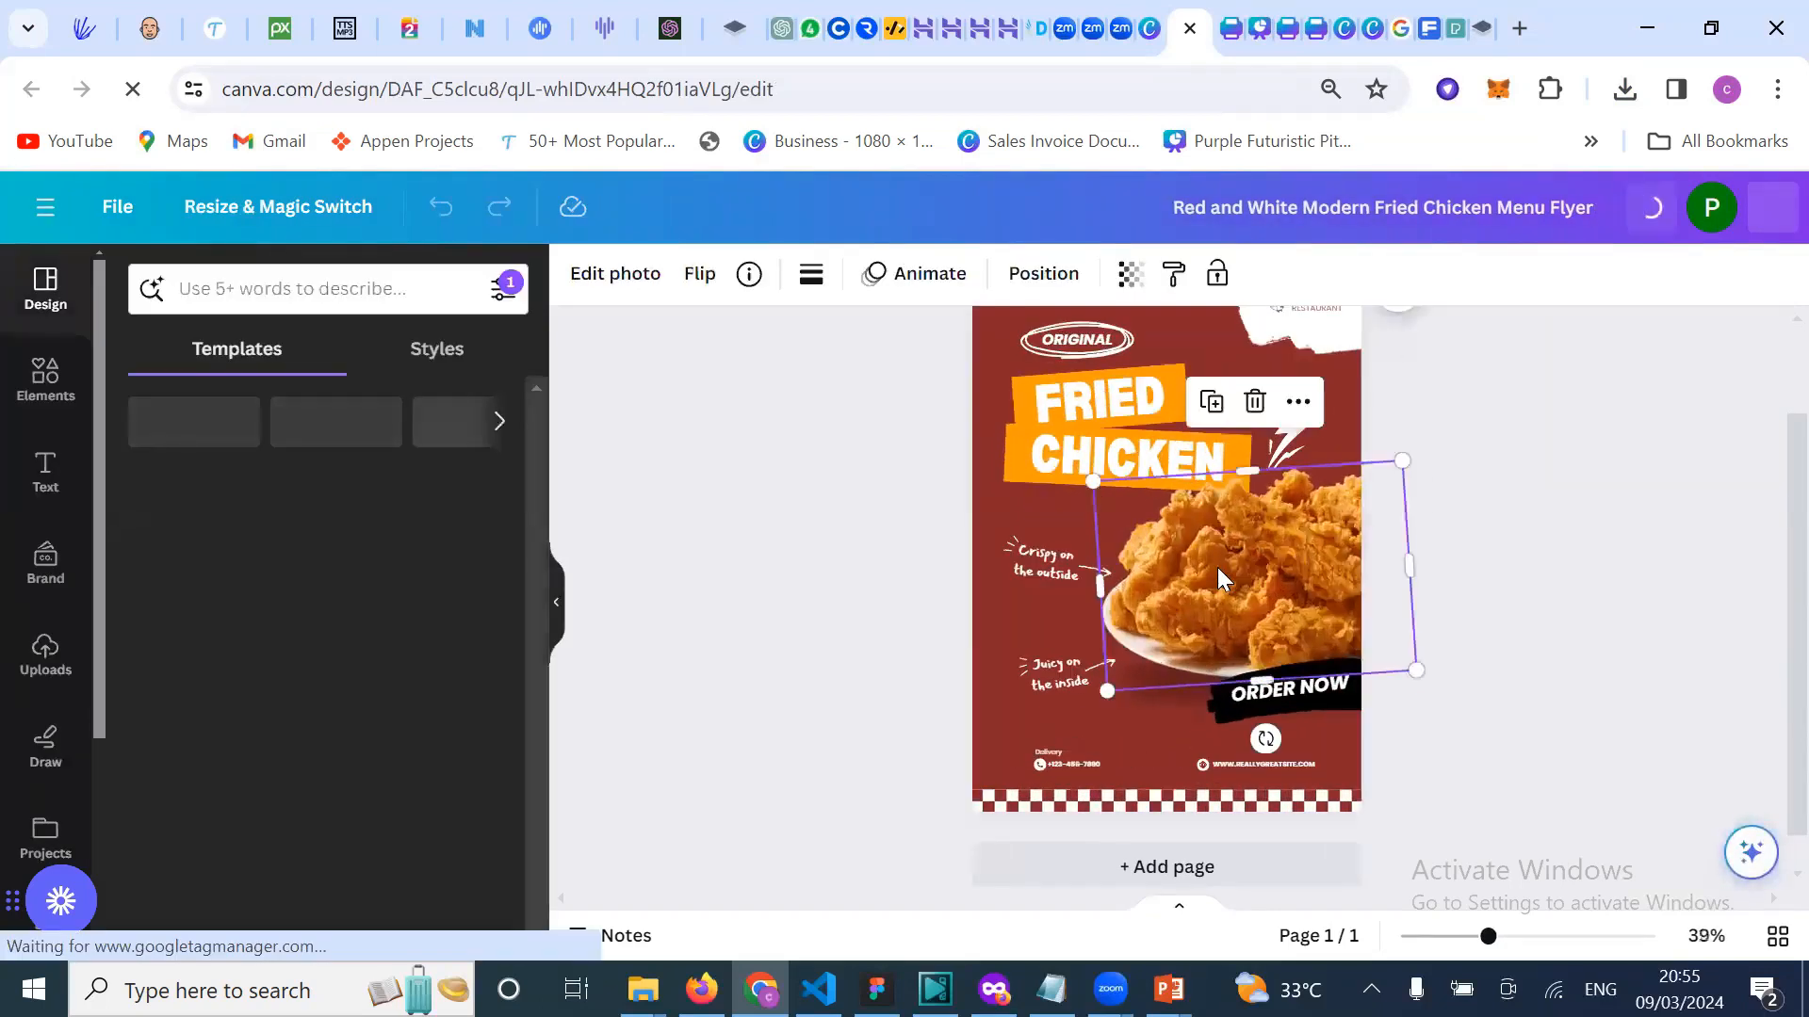
click(807, 669)
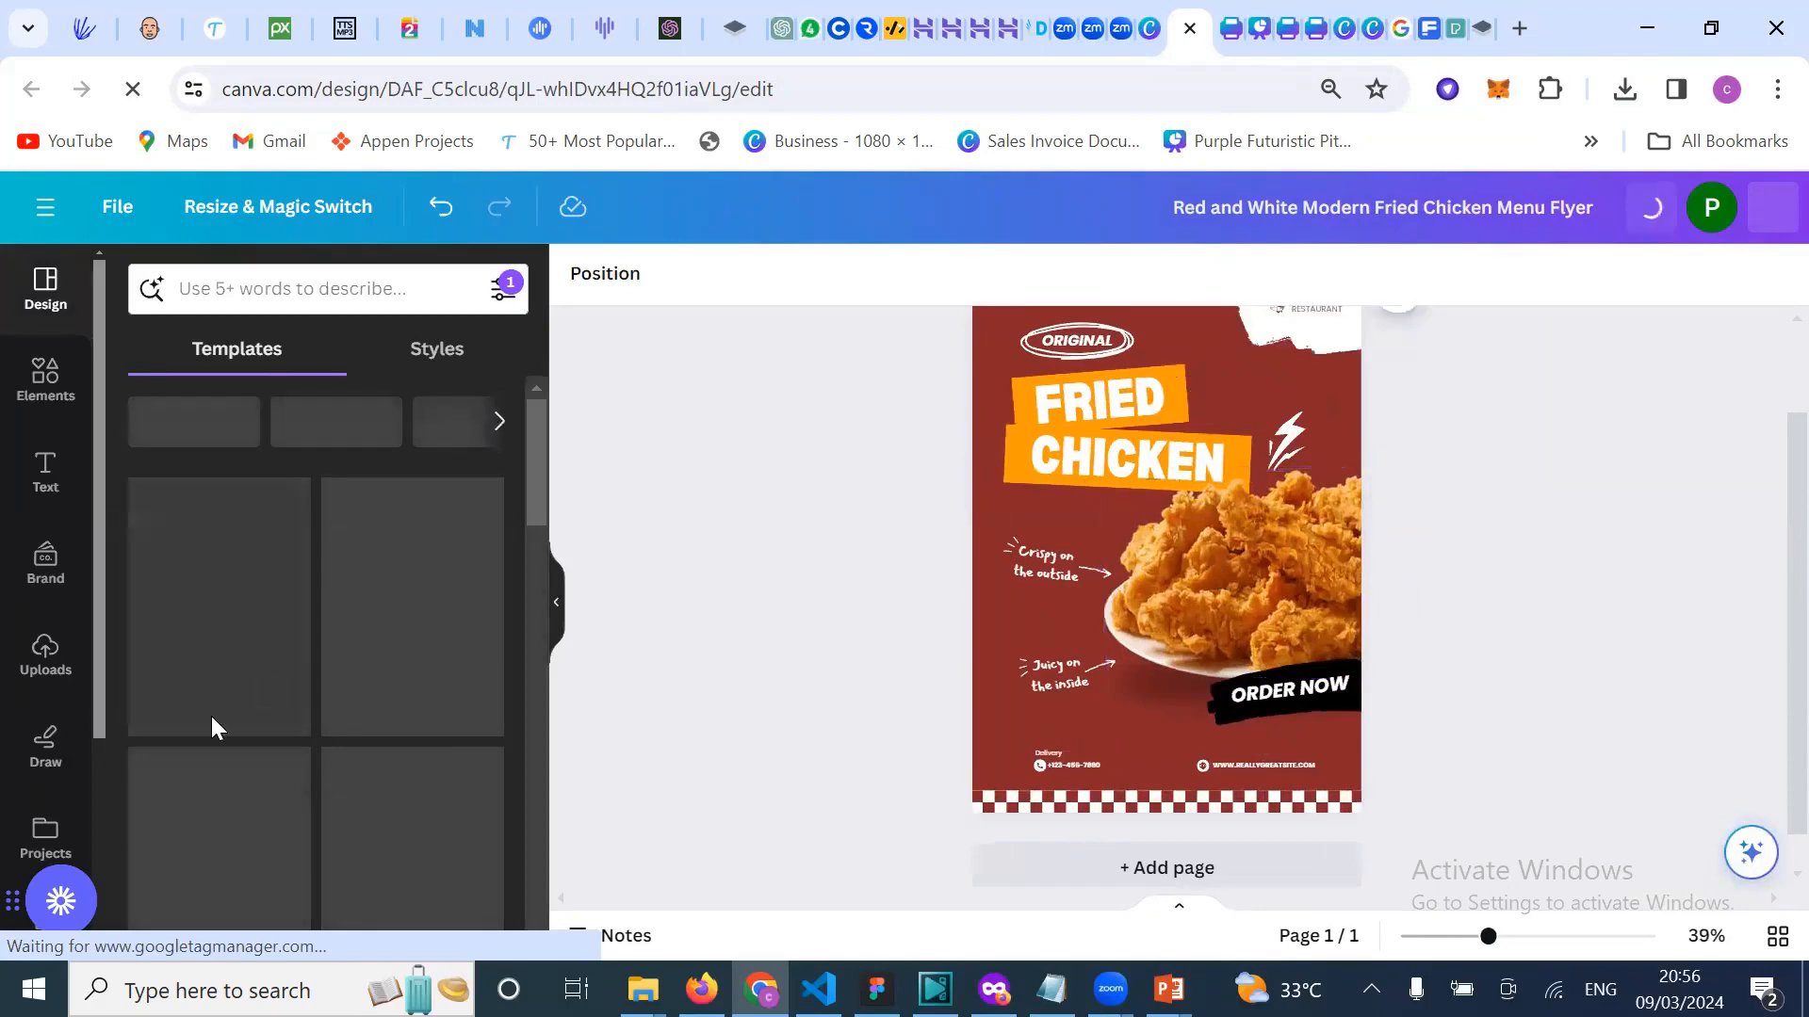
Step: Trial the yellow-background man photo on the flyer, delete it, and switch to the Untitled poster tab
click(47, 661)
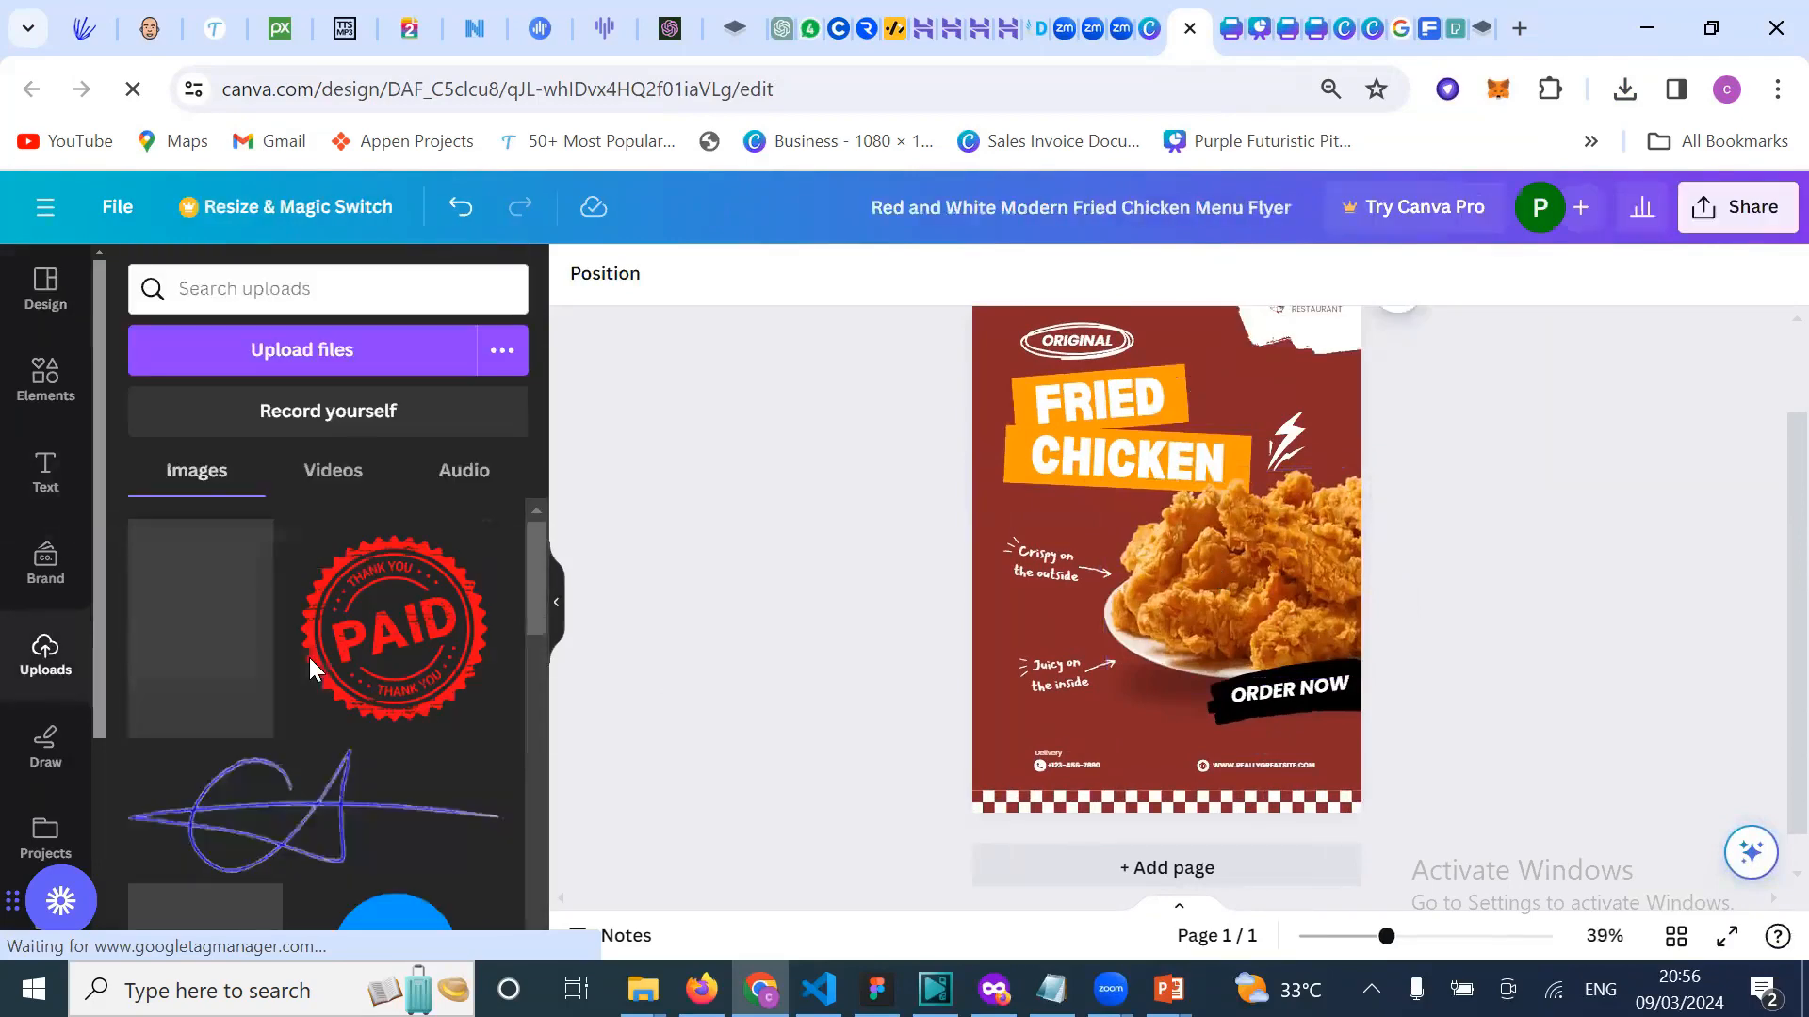
scroll(330, 763, down, 3)
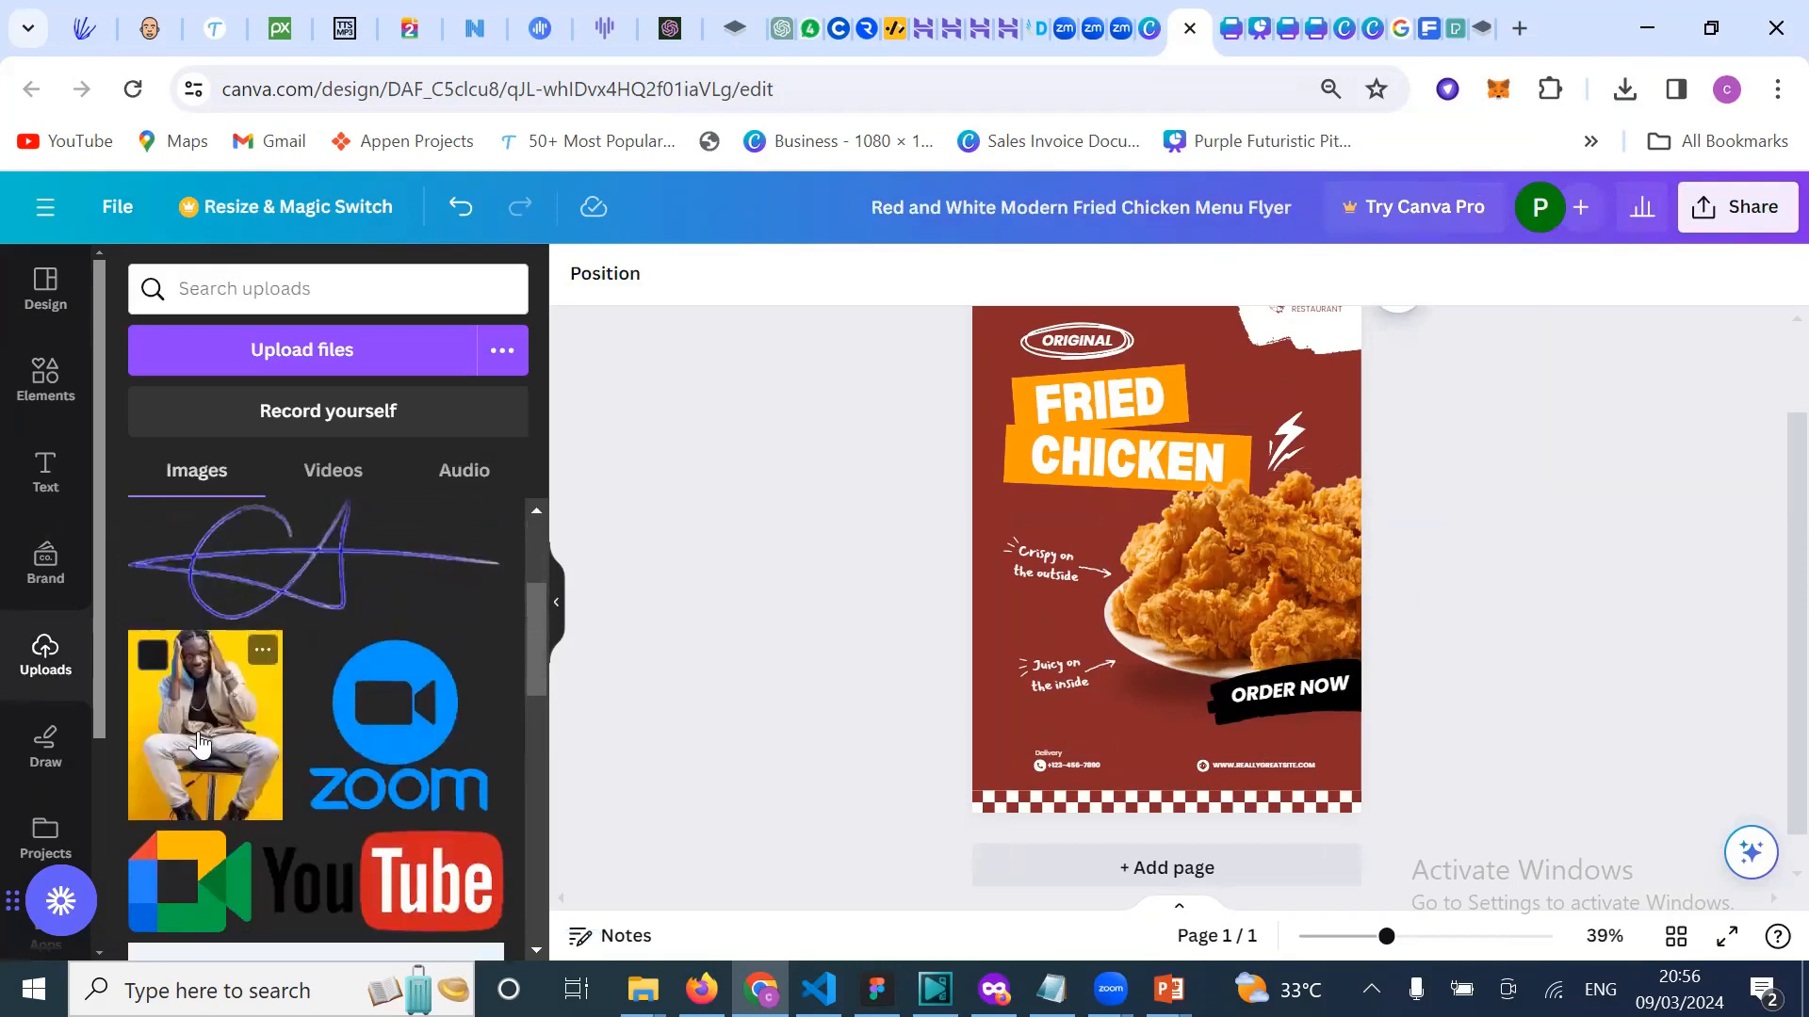
click(259, 744)
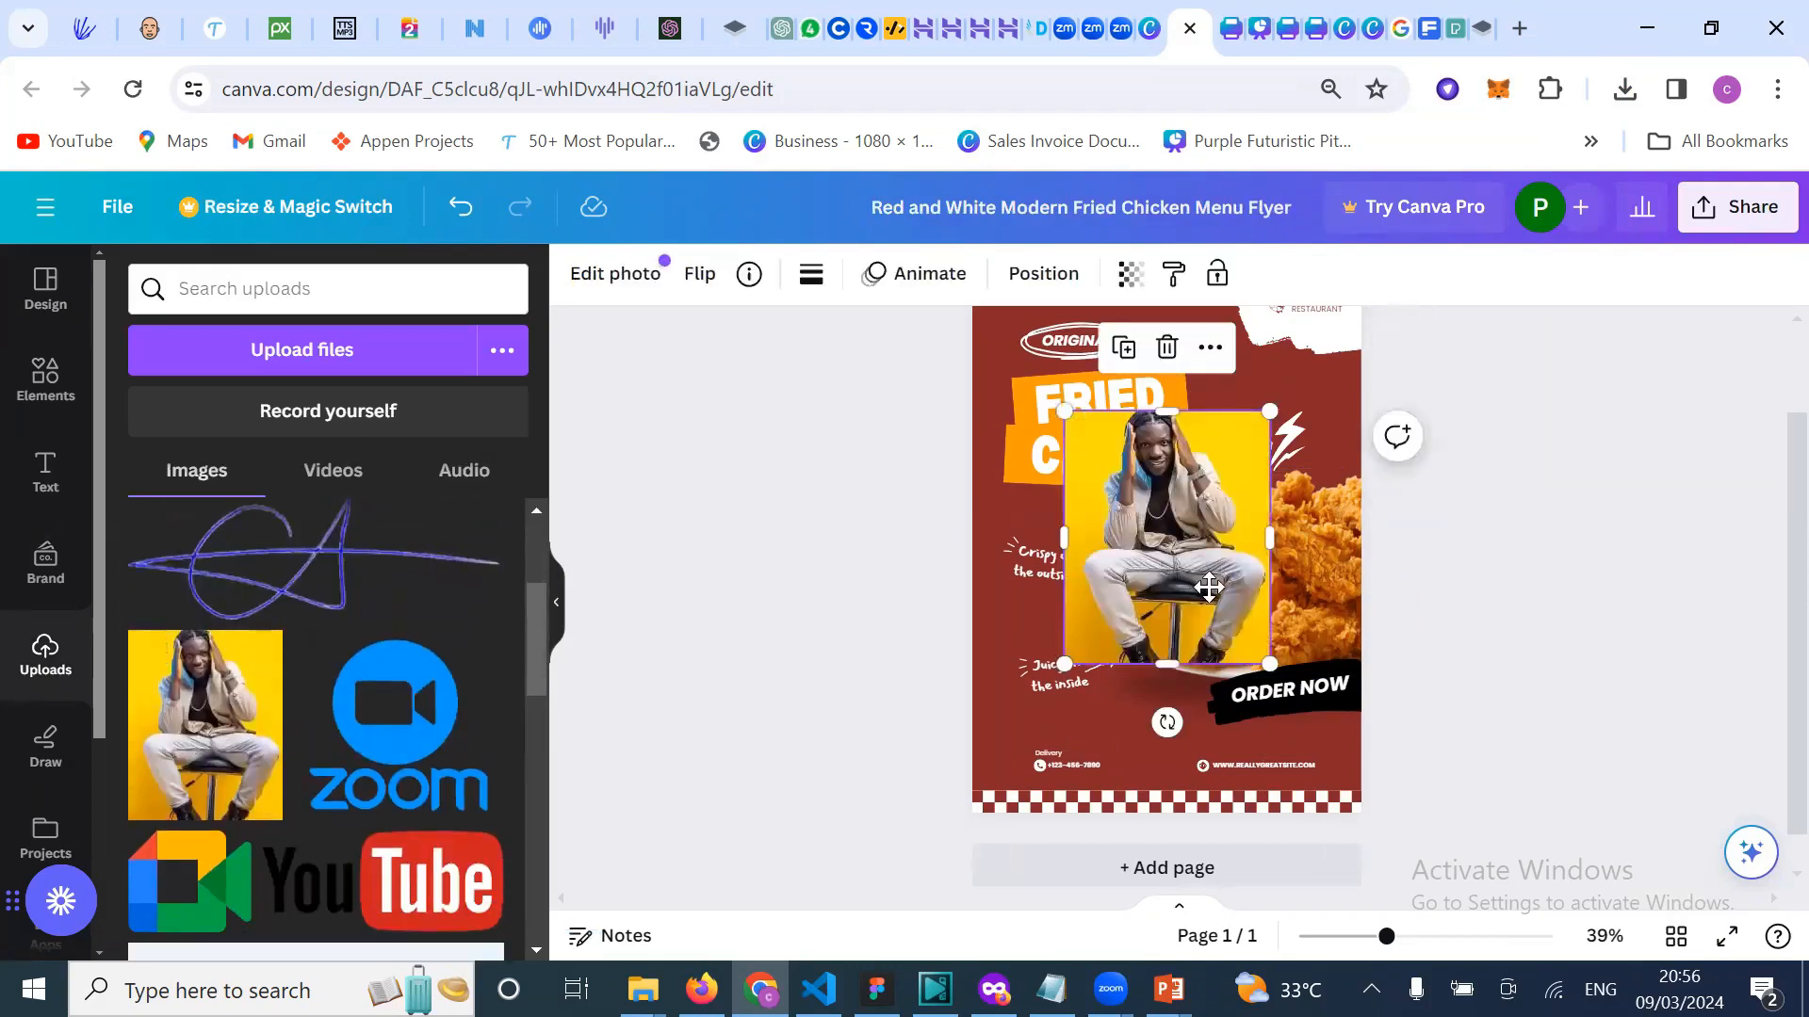
drag(1199, 590, 1232, 618)
key(Delete)
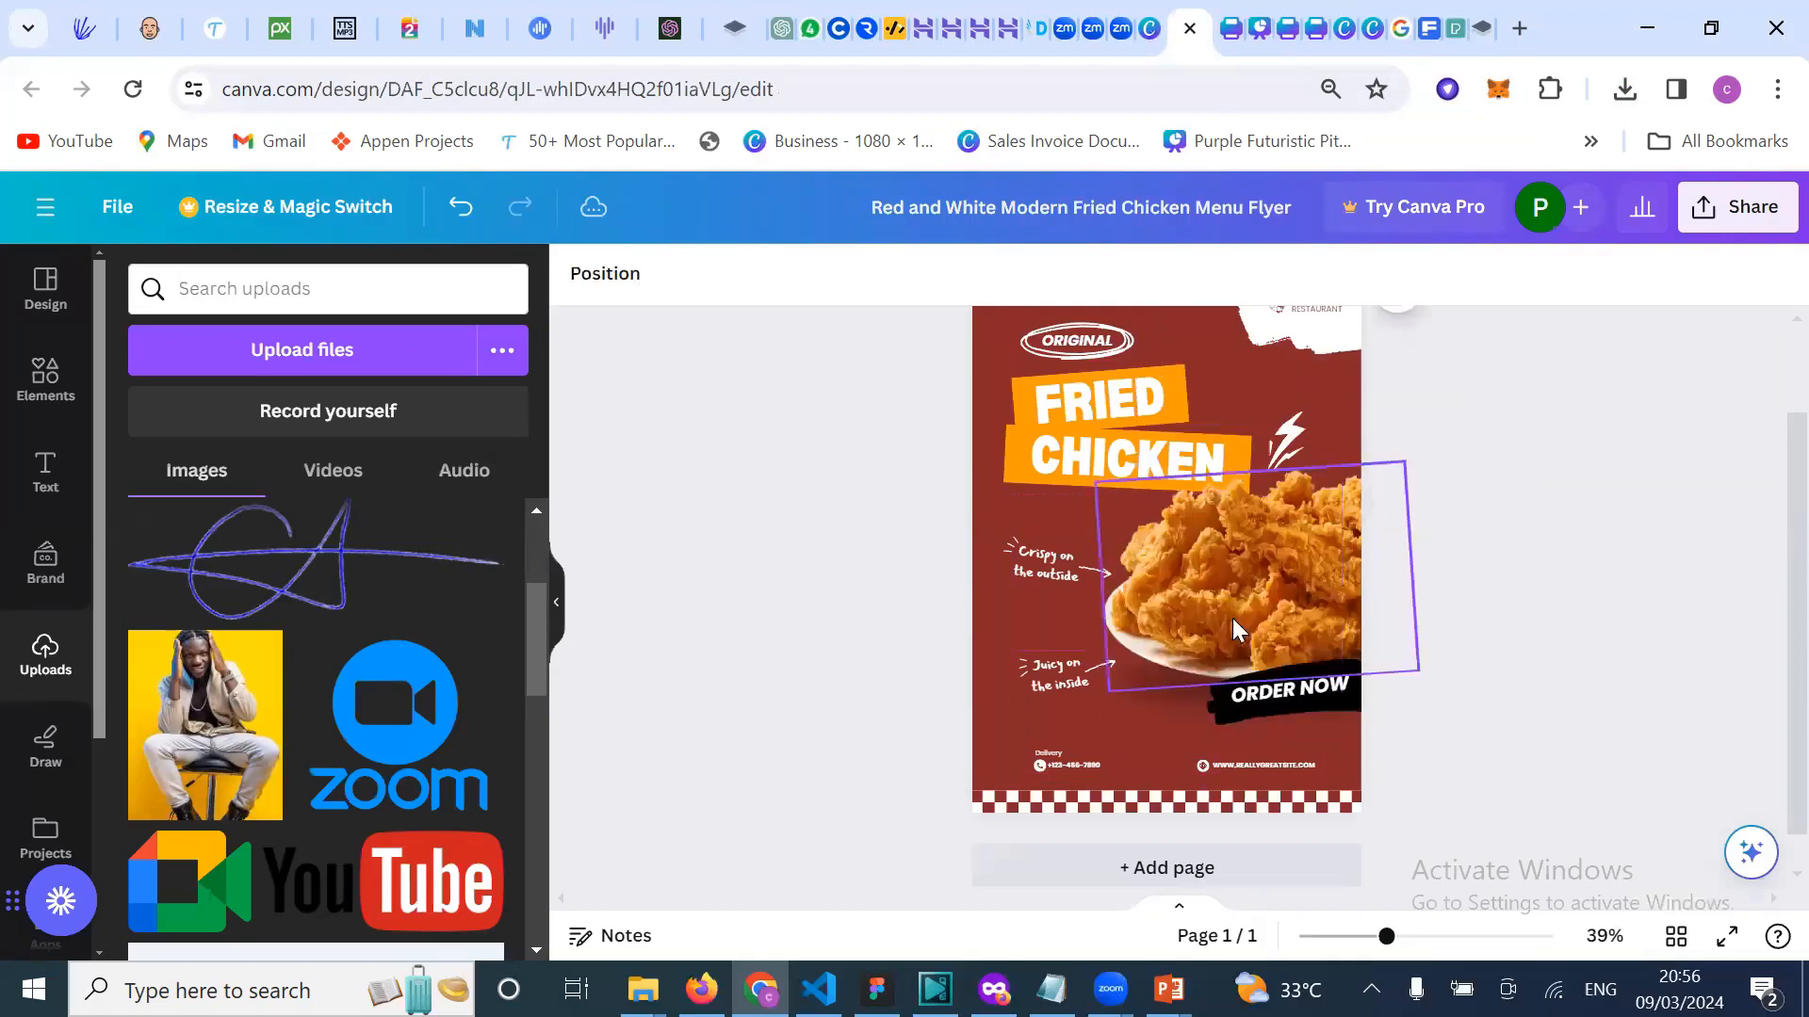
click(1226, 562)
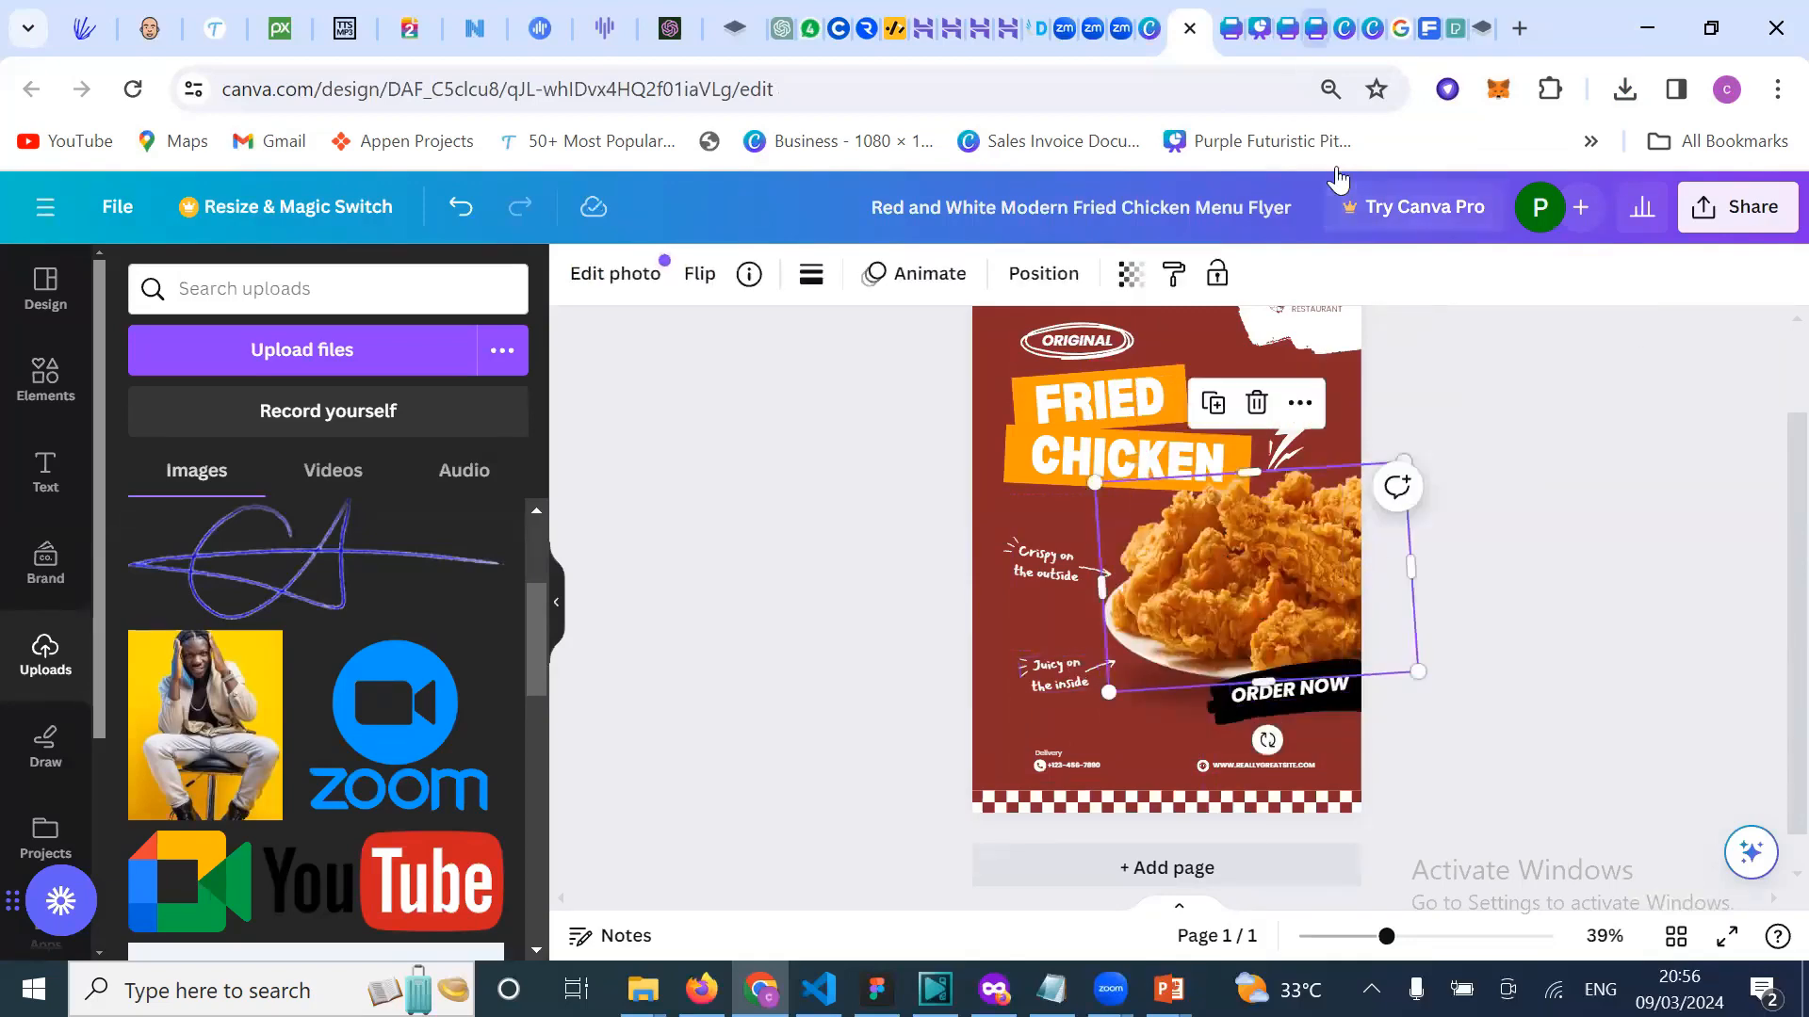
click(1292, 28)
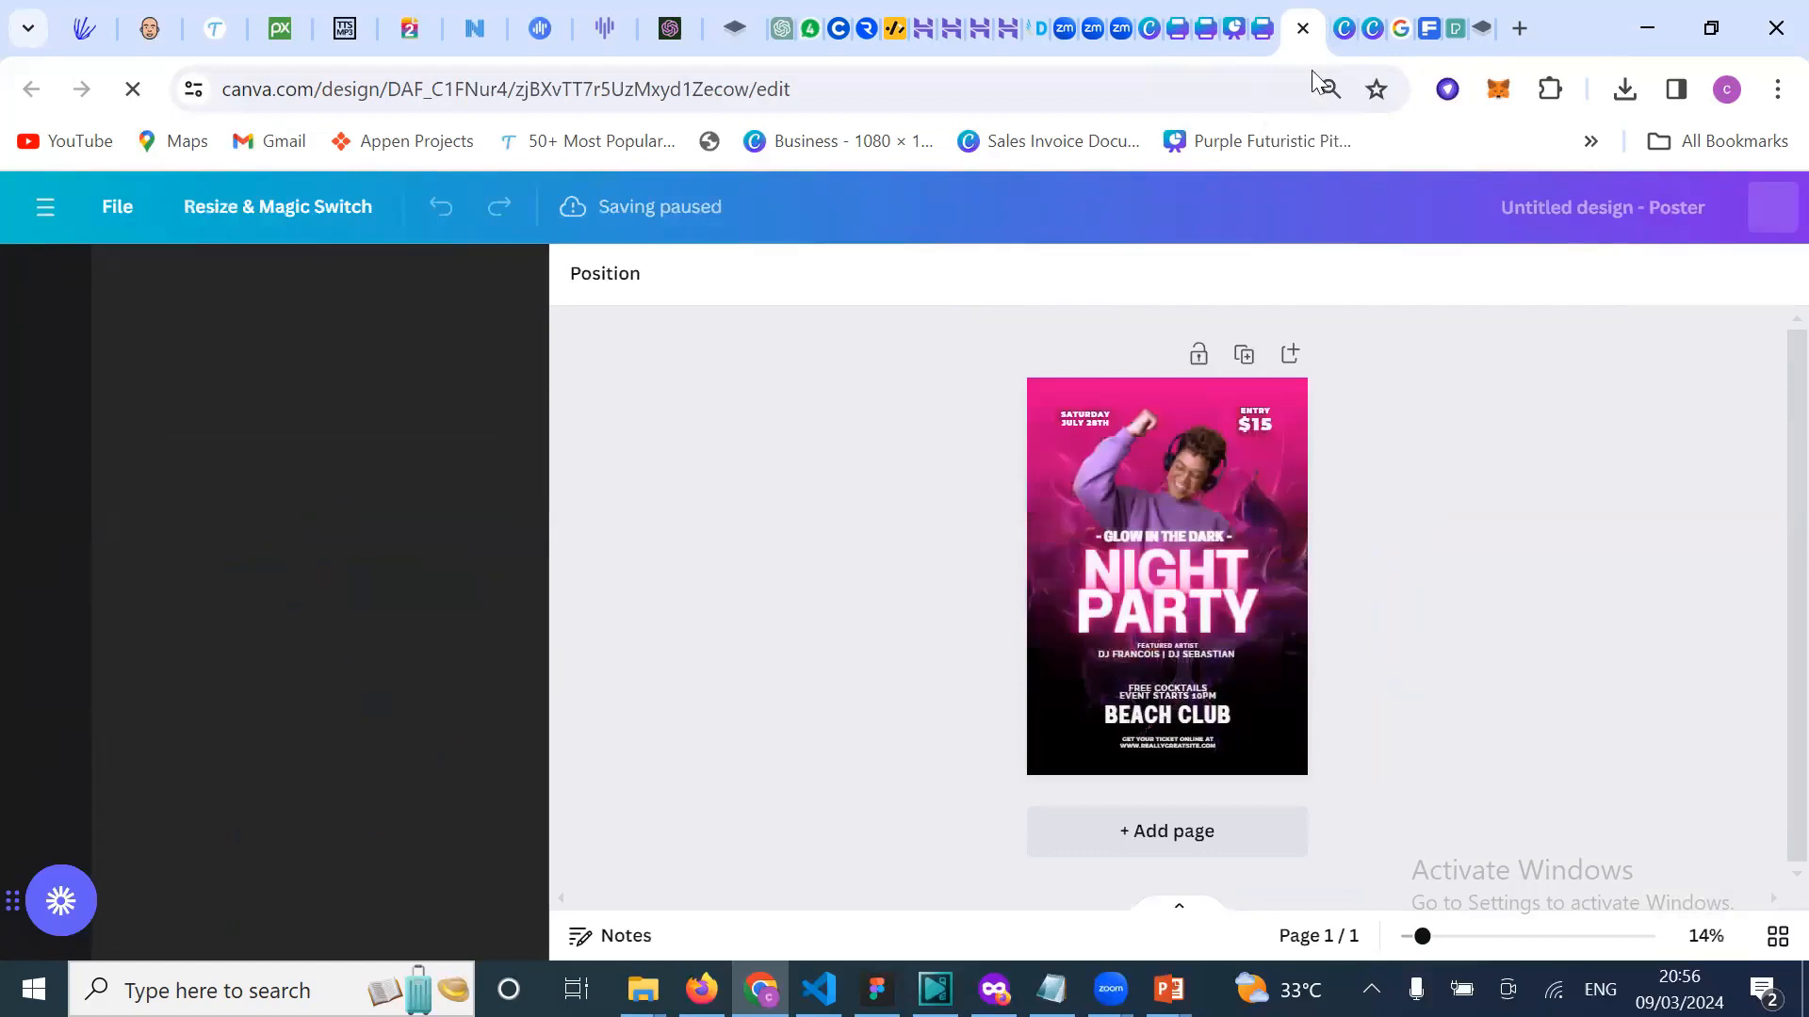
Step: Return to the fried chicken template tab and close its preview to show the 'flyer' results
click(1343, 28)
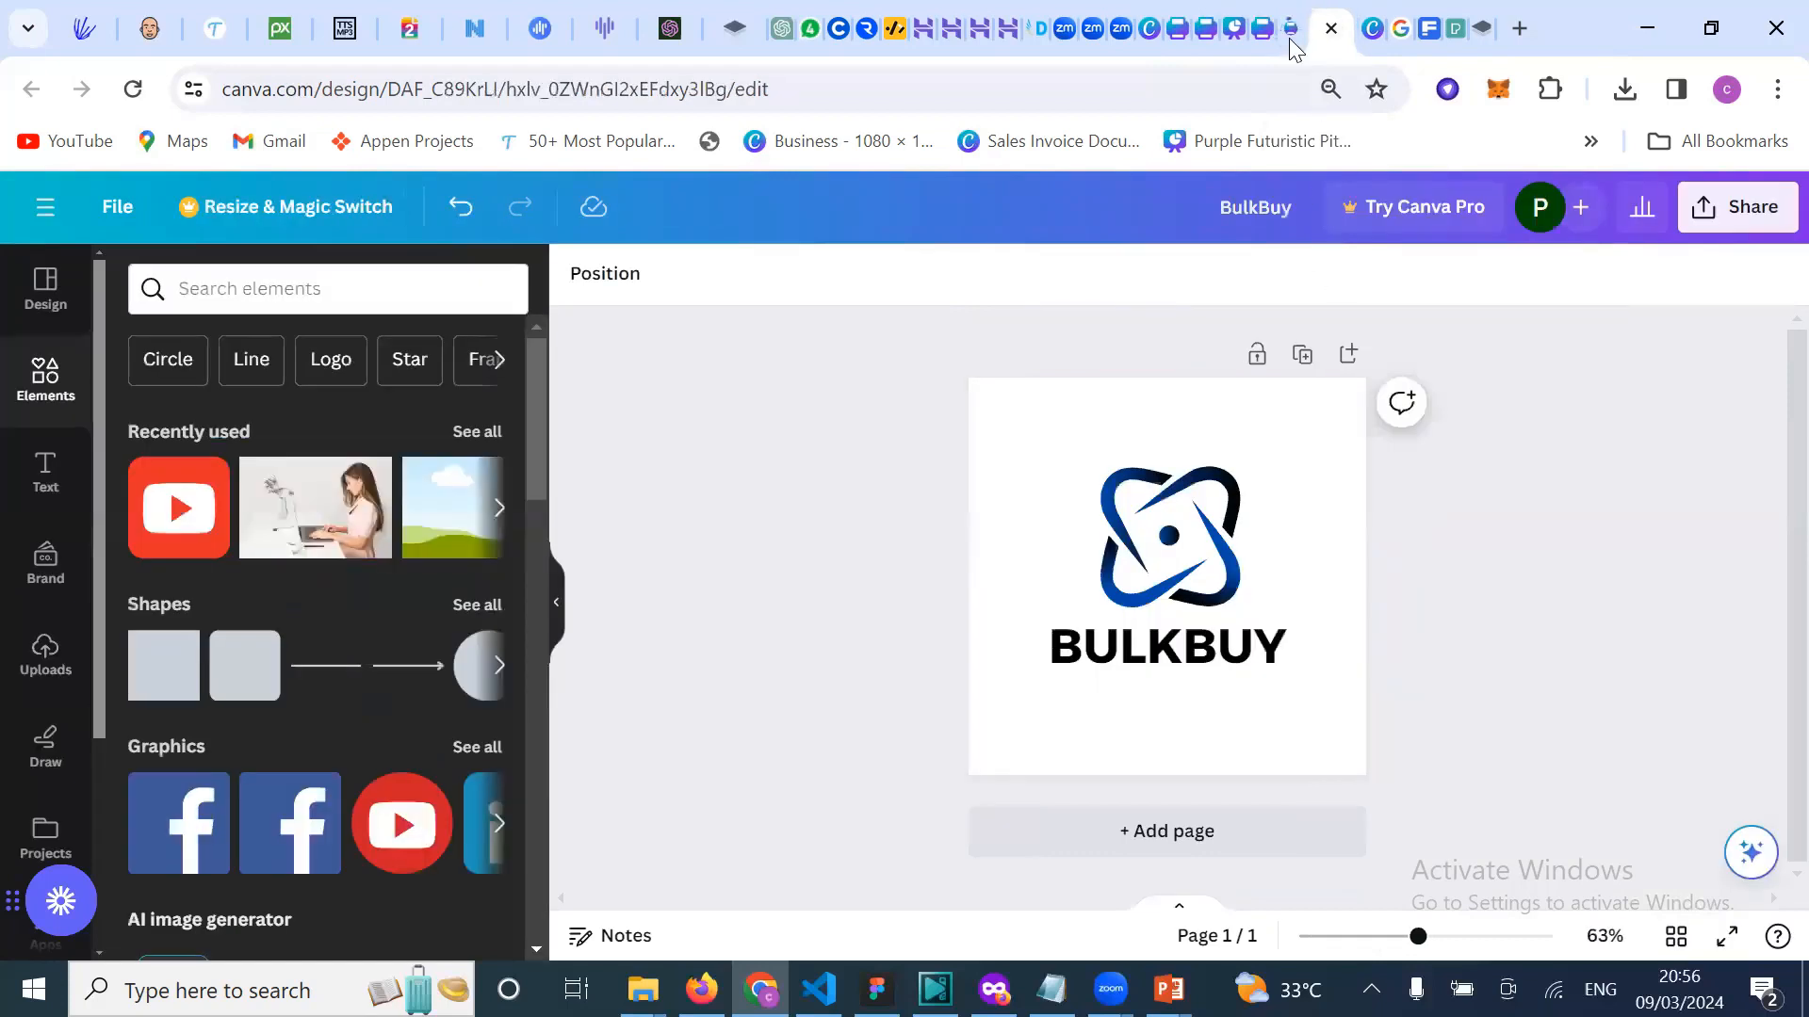
click(1140, 37)
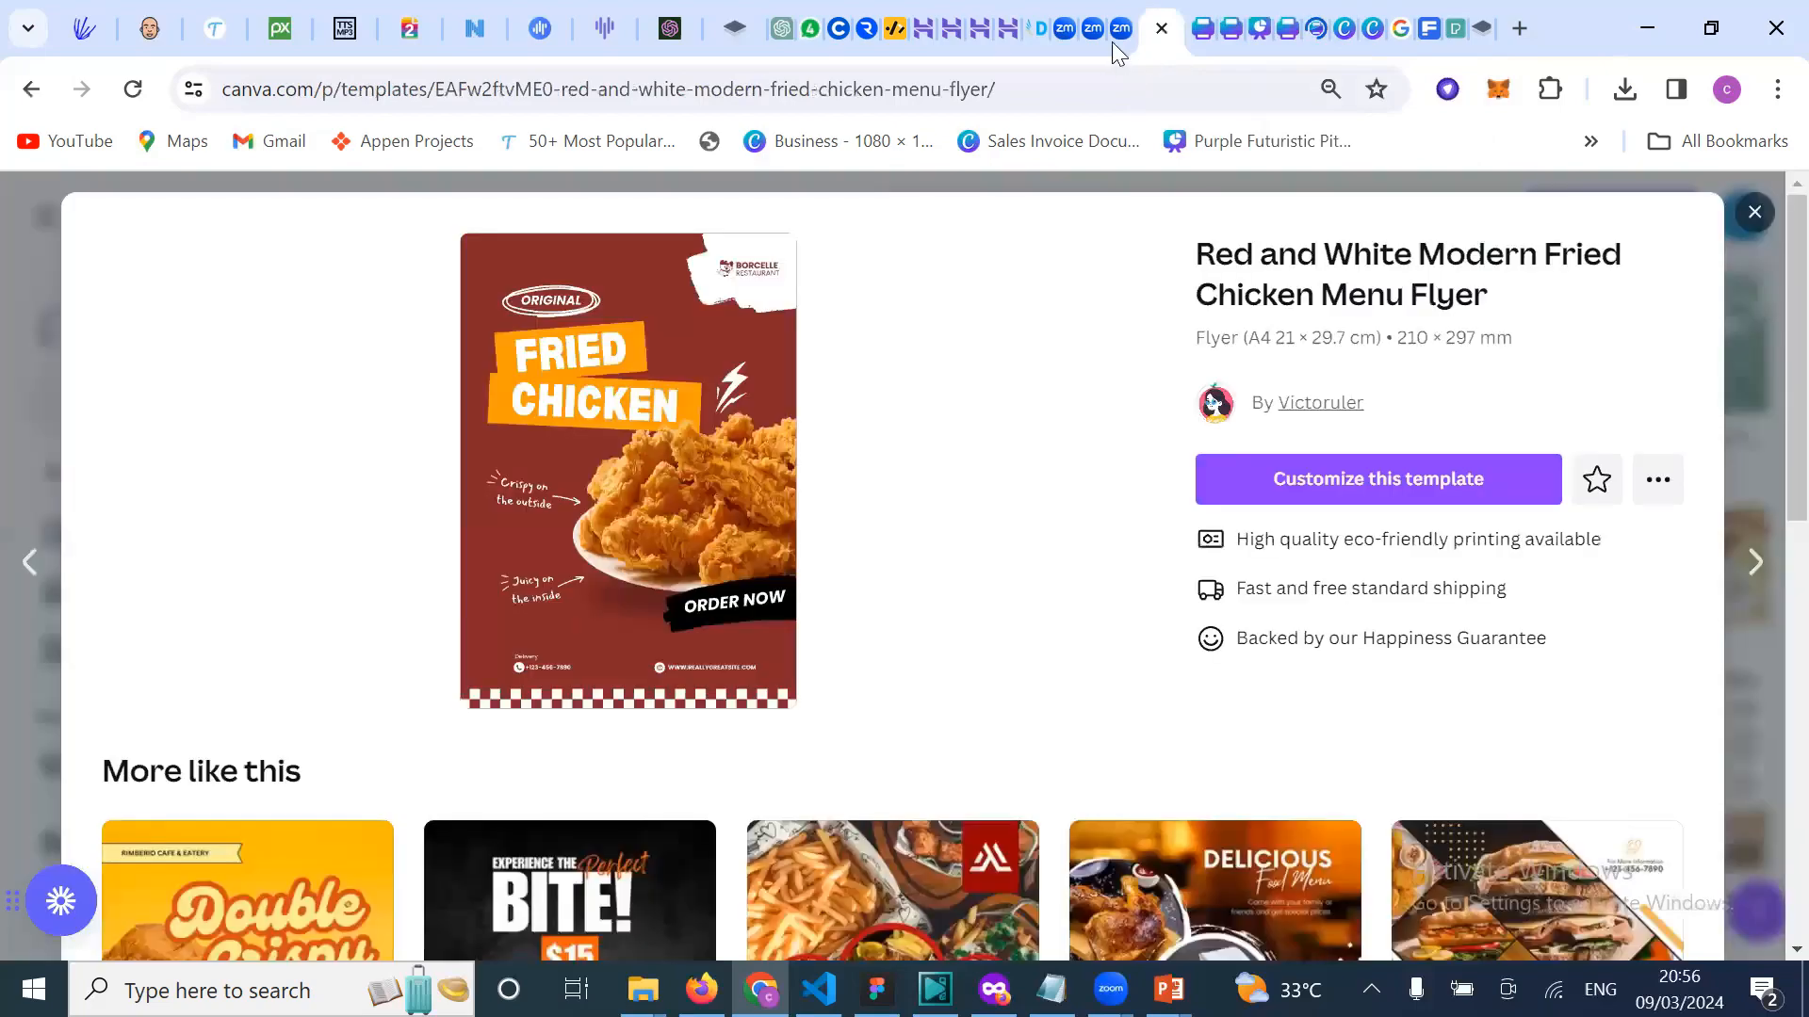
click(1111, 41)
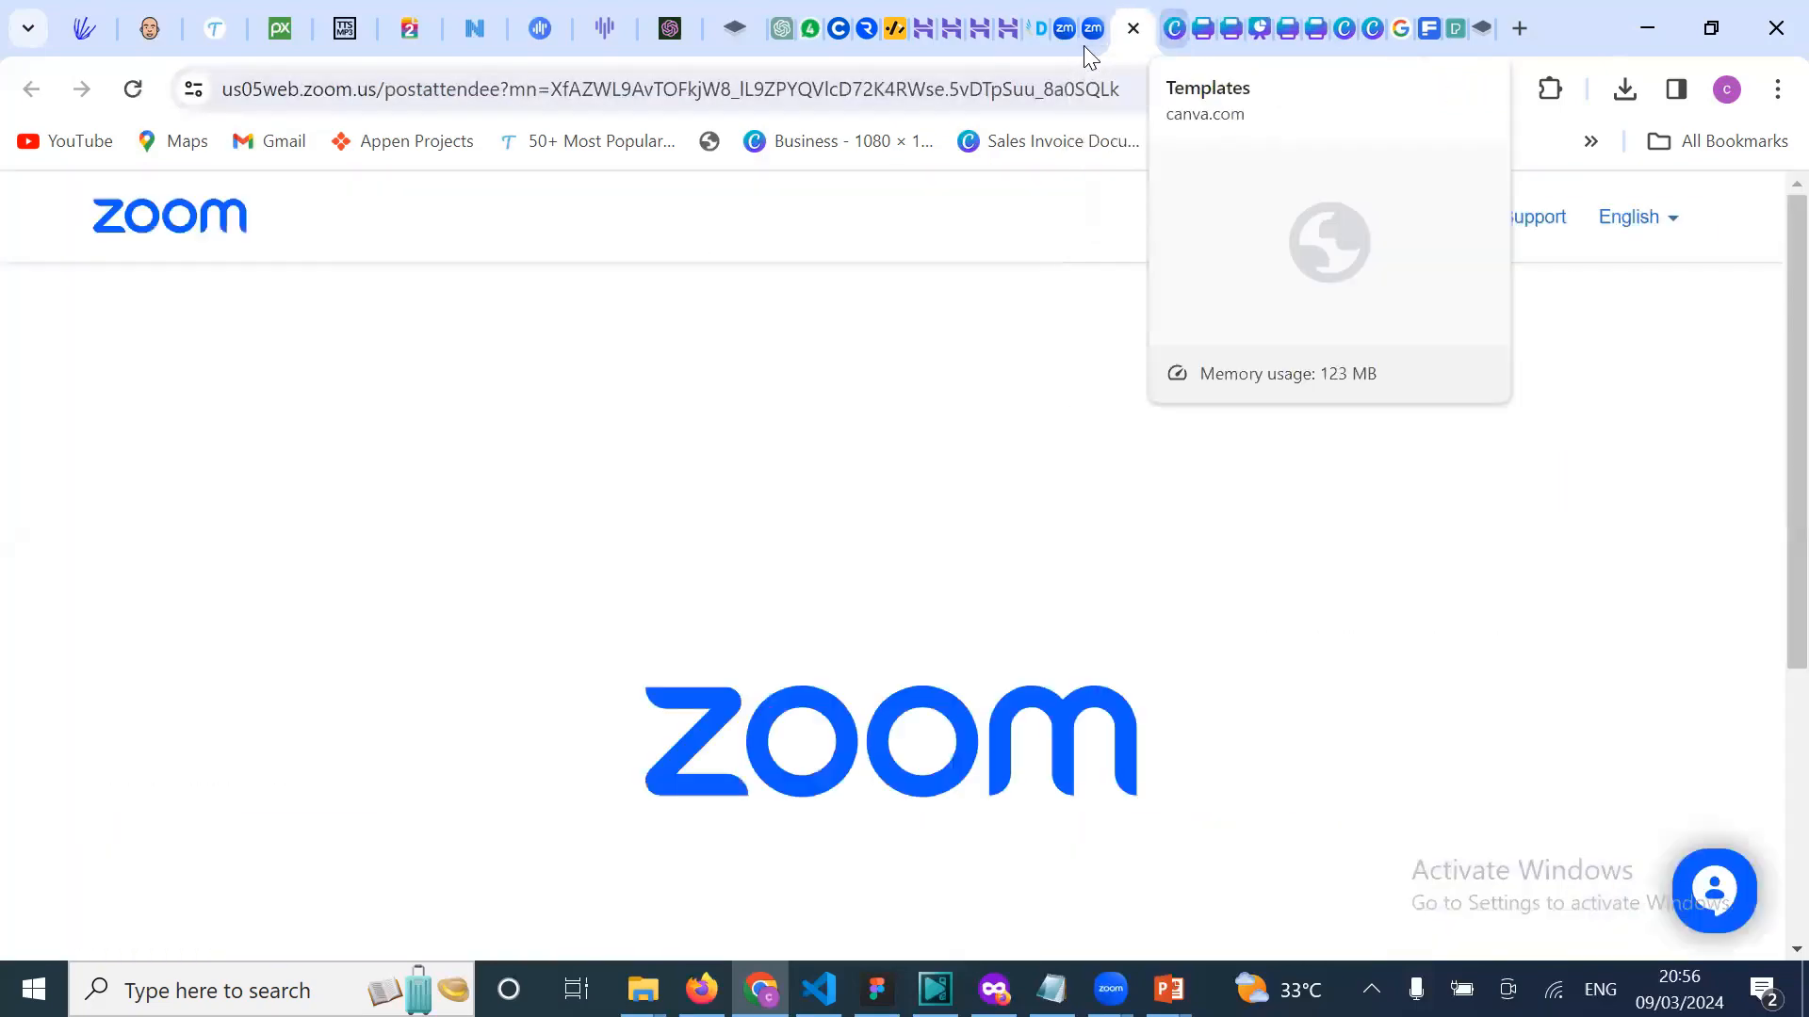
key(ctrl+Tab)
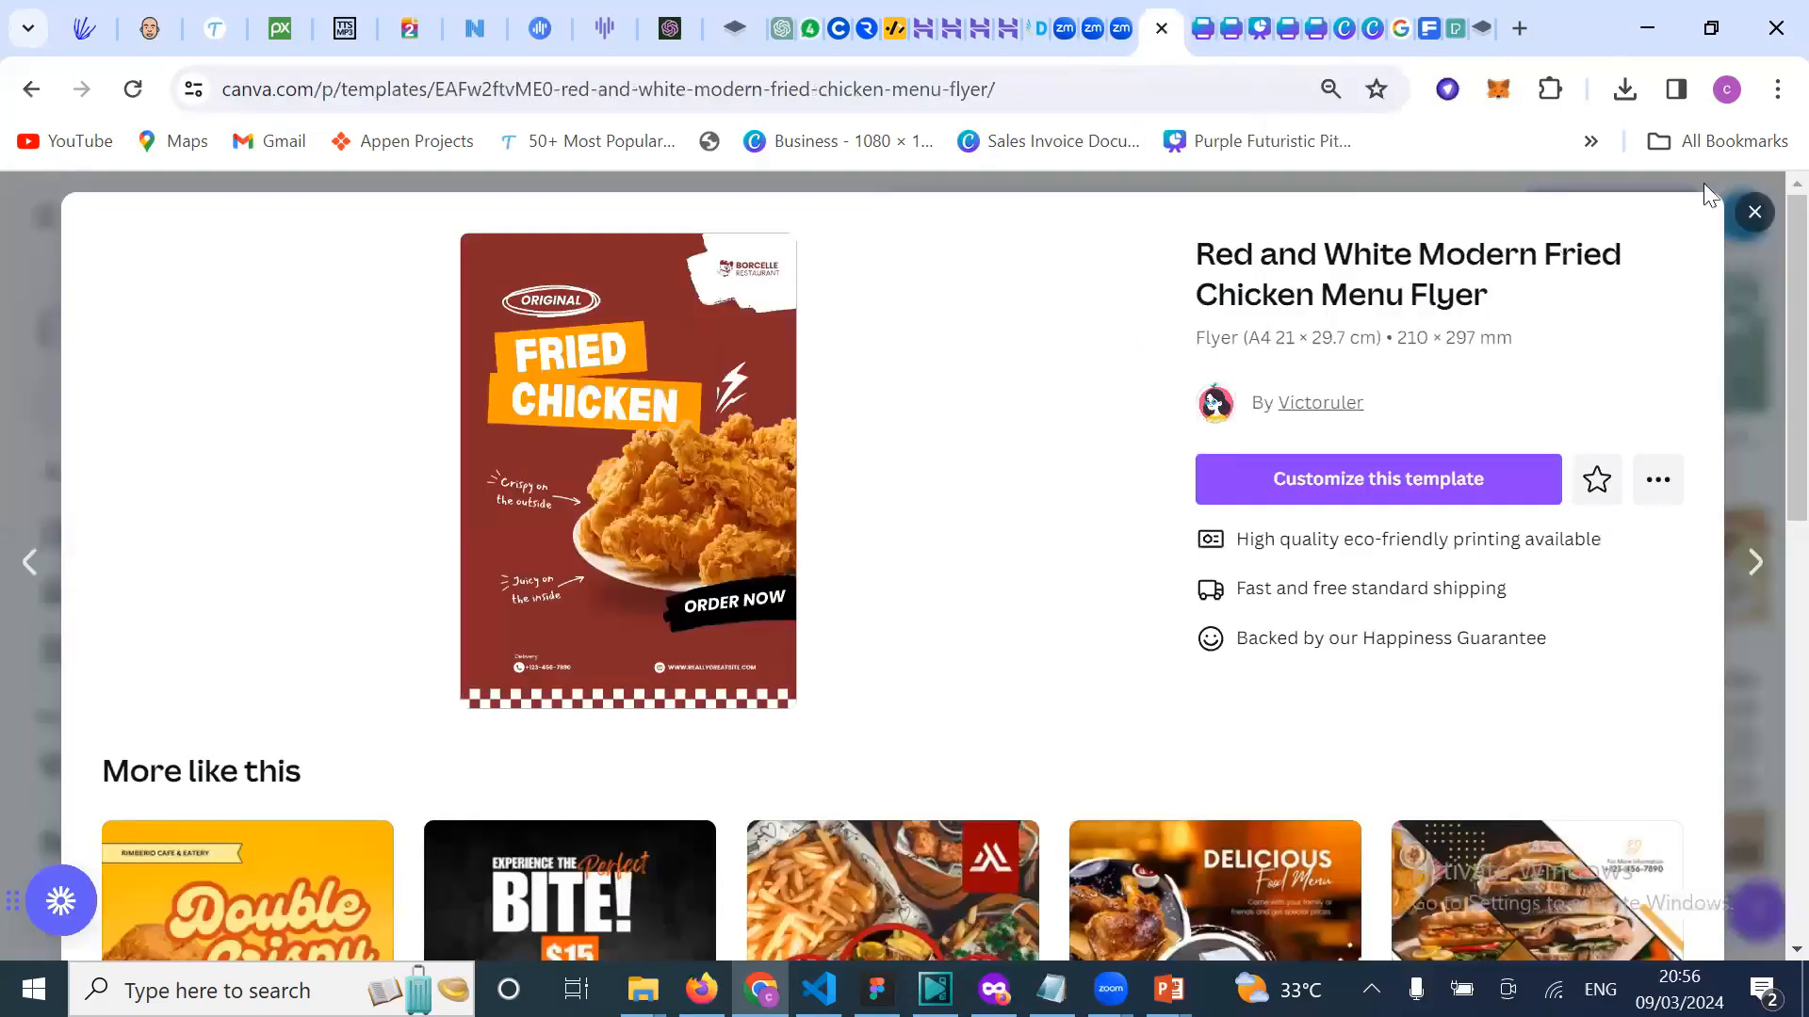
click(1755, 215)
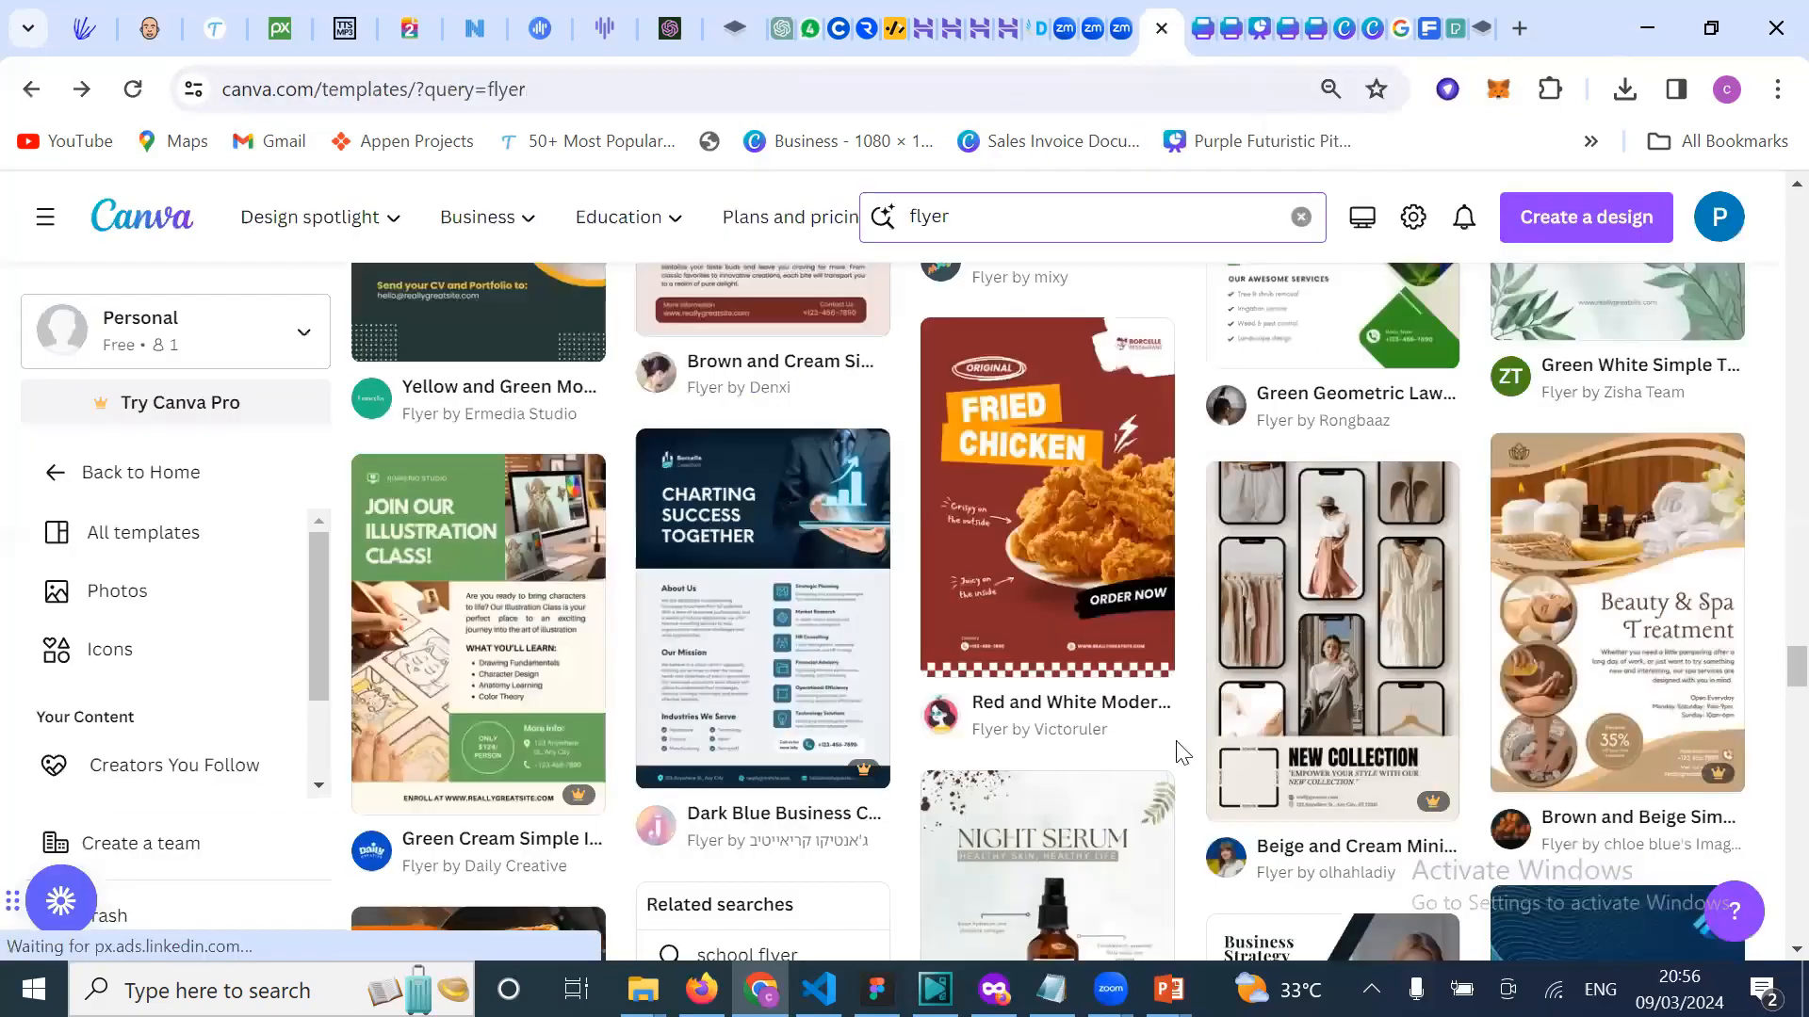
Step: Scroll through the 'flyer' template results, past the Beauty Hair Salon and Are You Hungry flyers
scroll(1180, 753, down, 3)
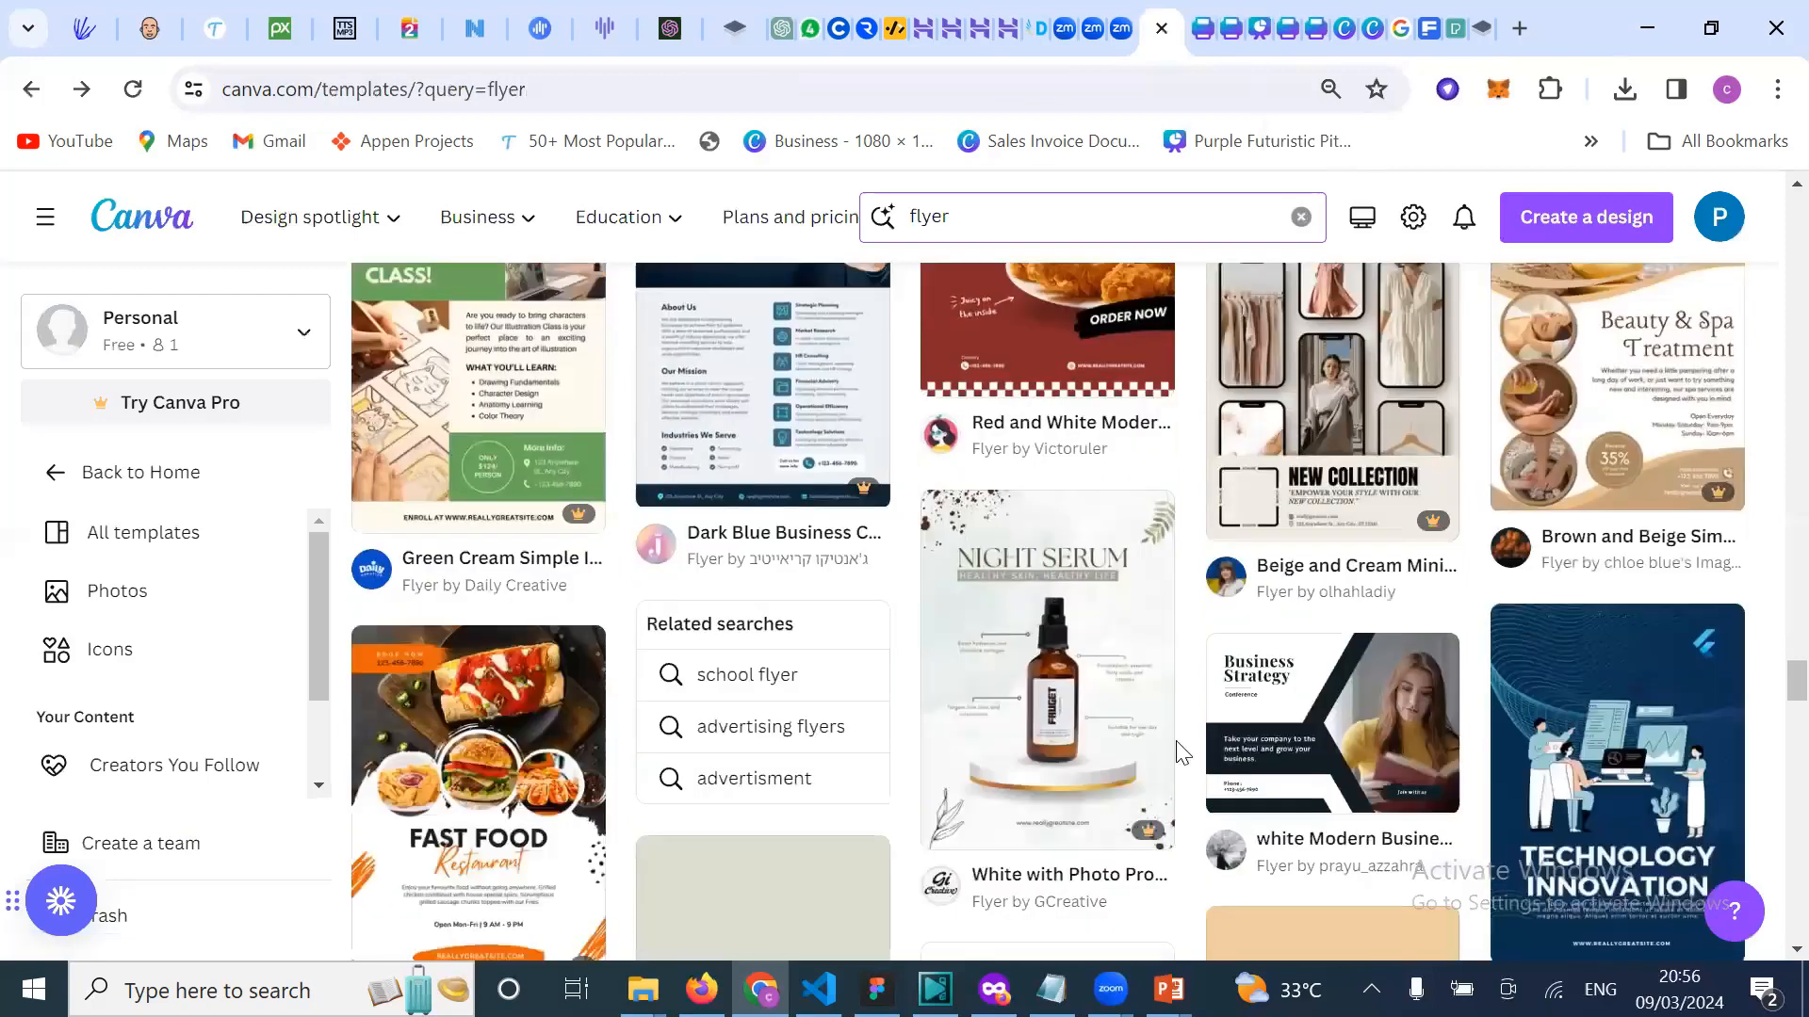
scroll(1180, 754, up, 1)
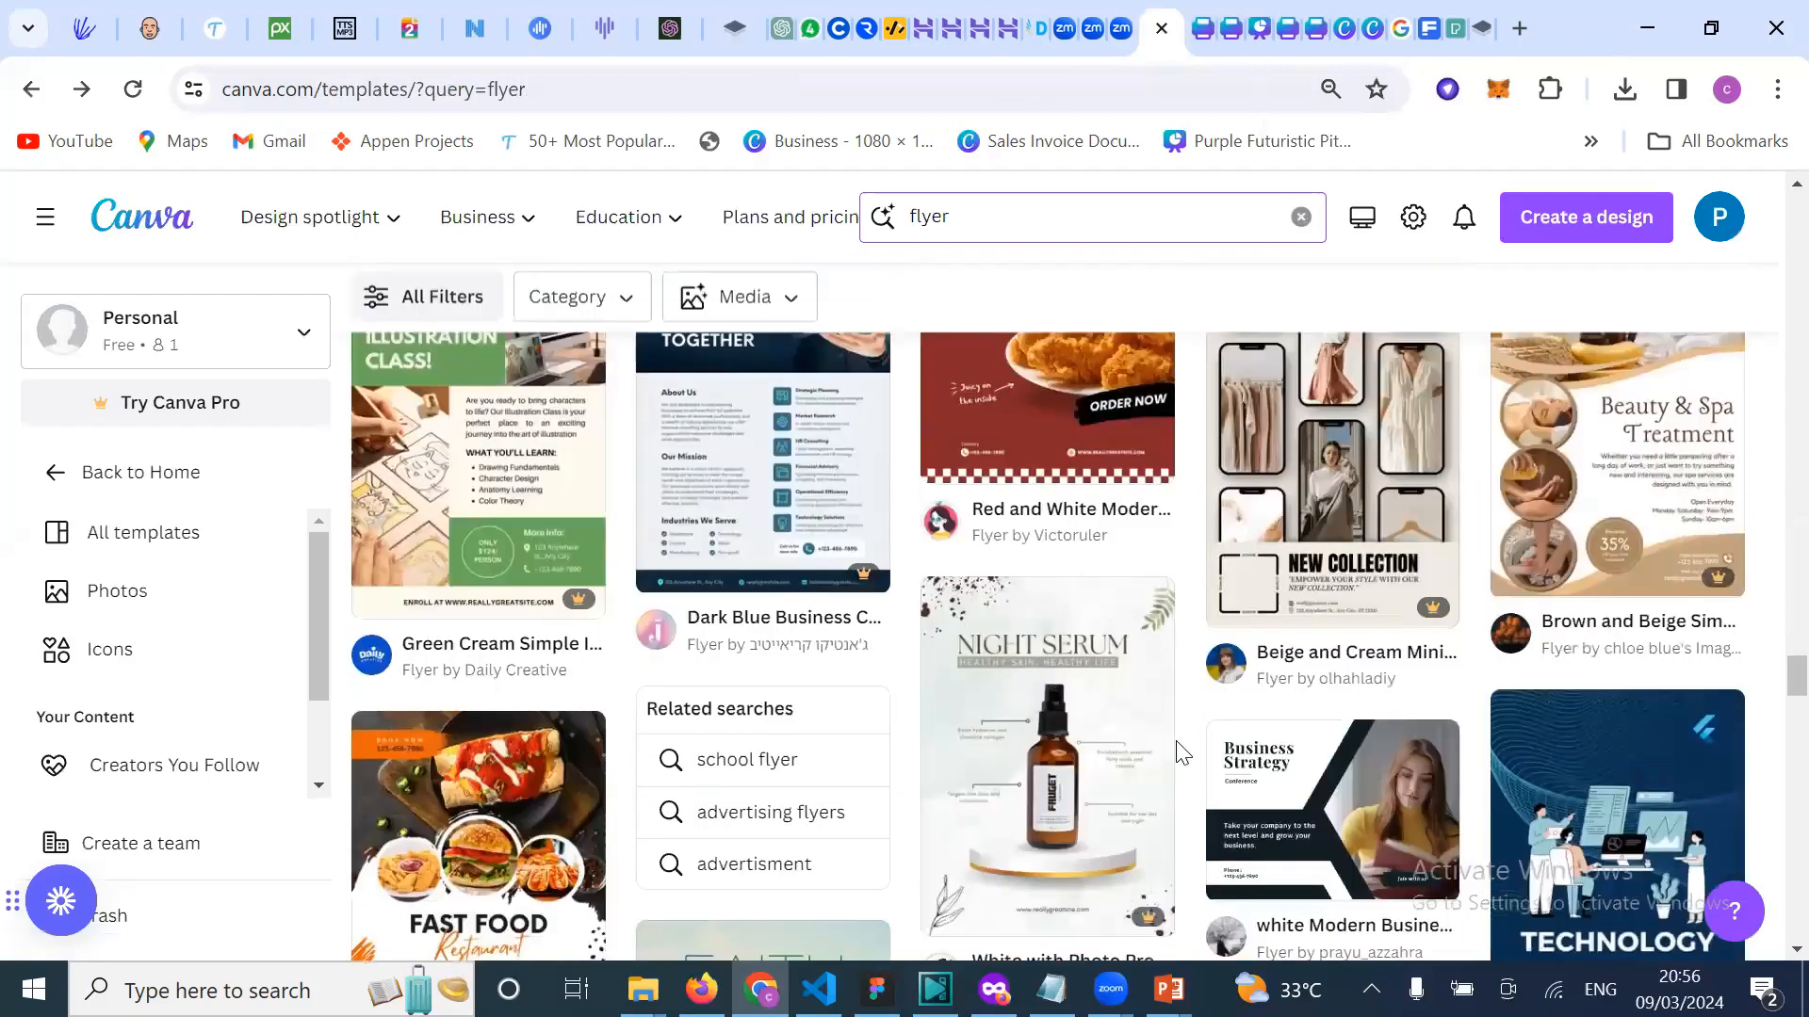
scroll(1181, 753, down, 3)
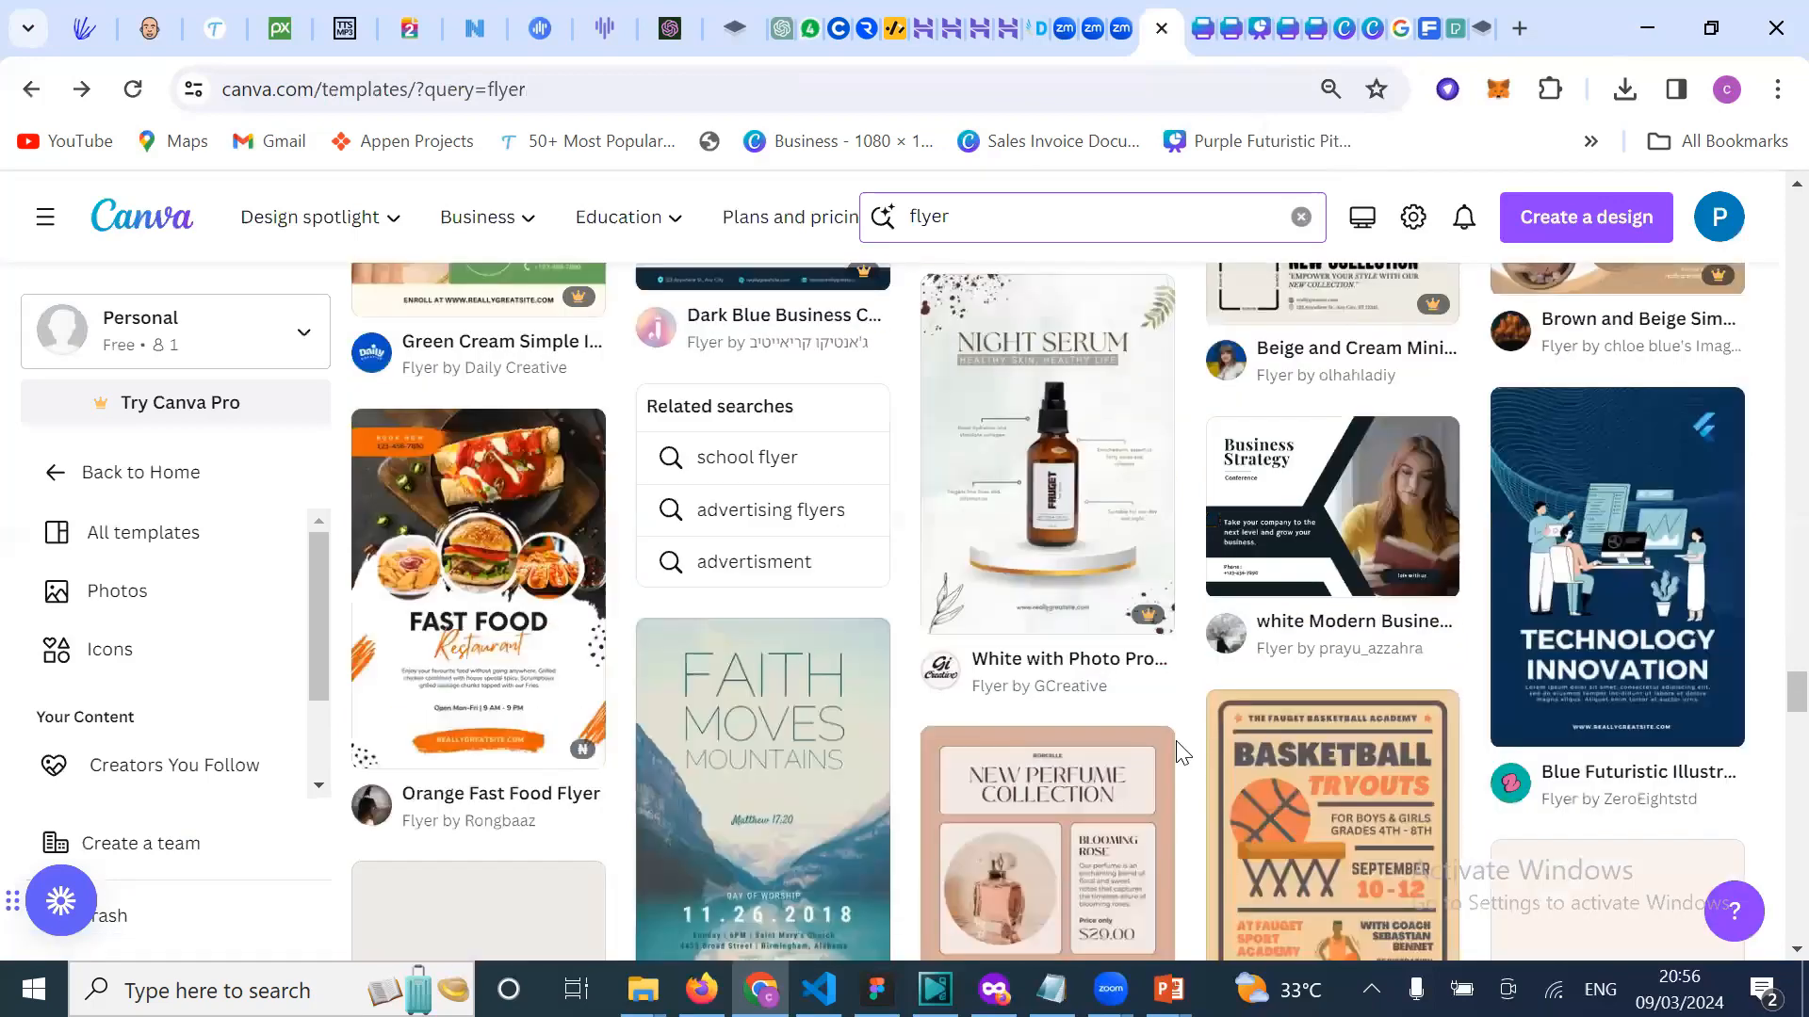
scroll(1180, 754, down, 1)
scroll(1180, 753, down, 5)
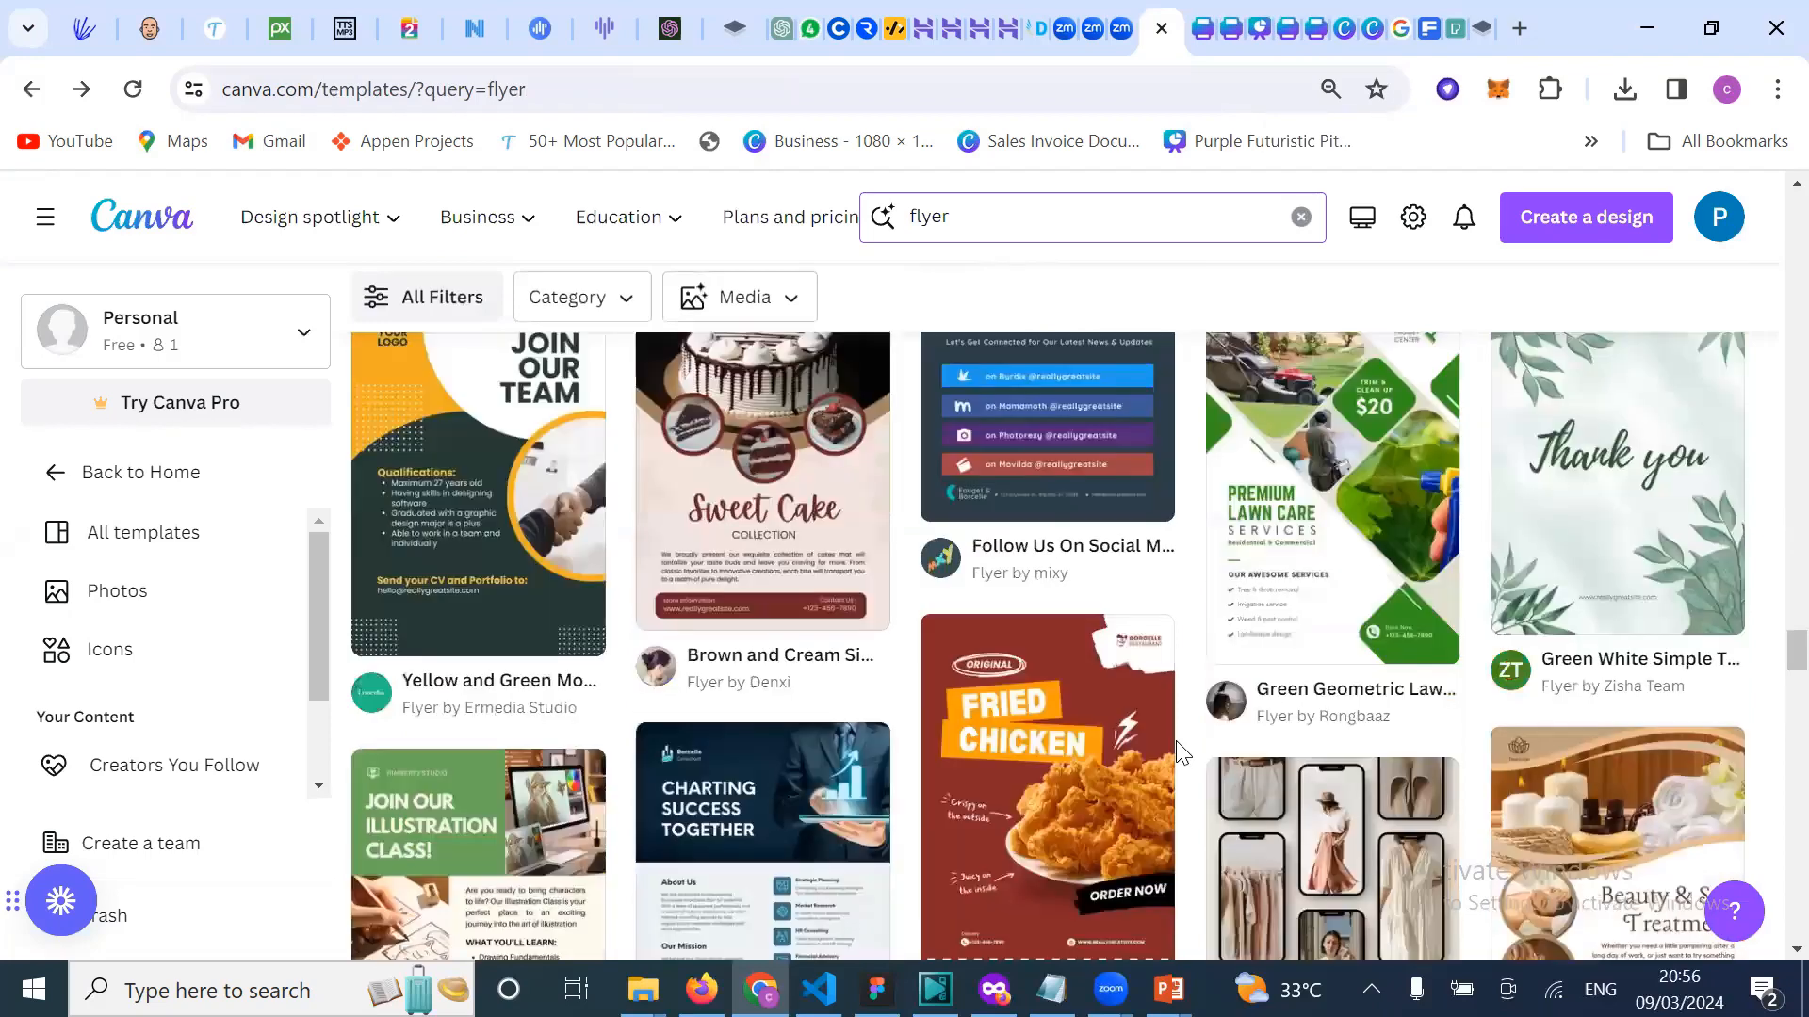
scroll(1180, 754, up, 4)
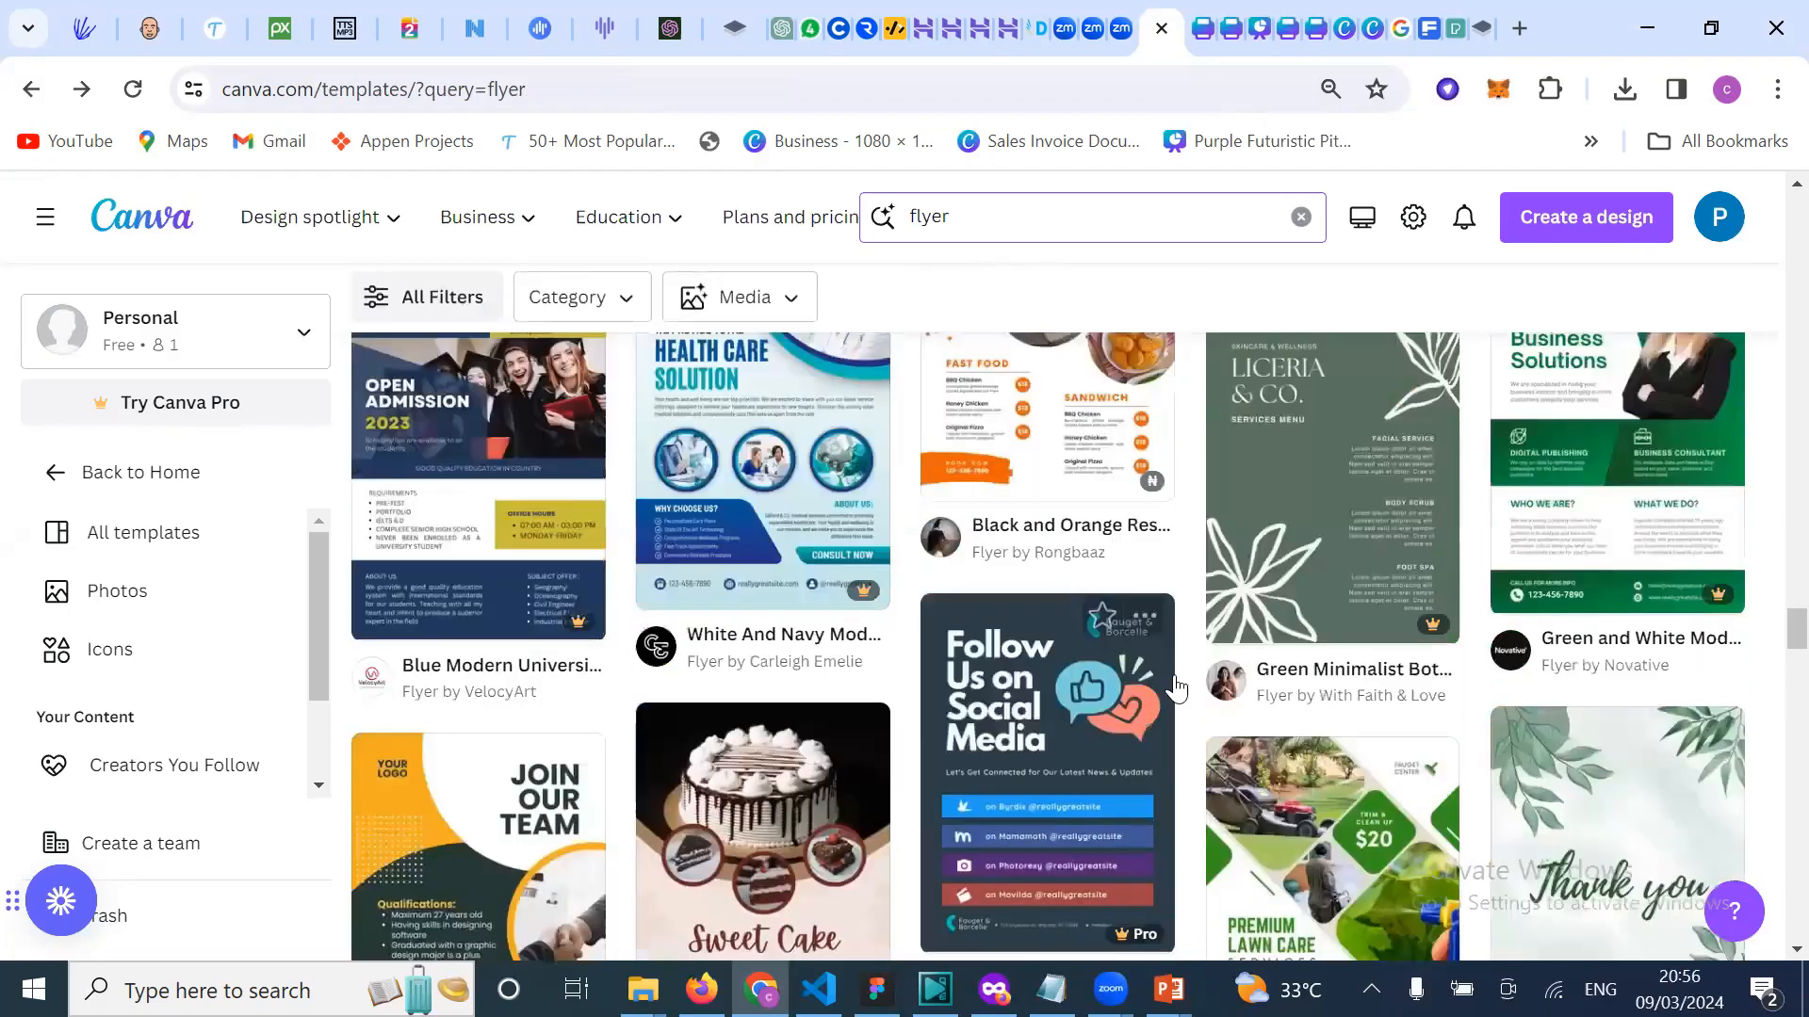
scroll(1344, 551, up, 3)
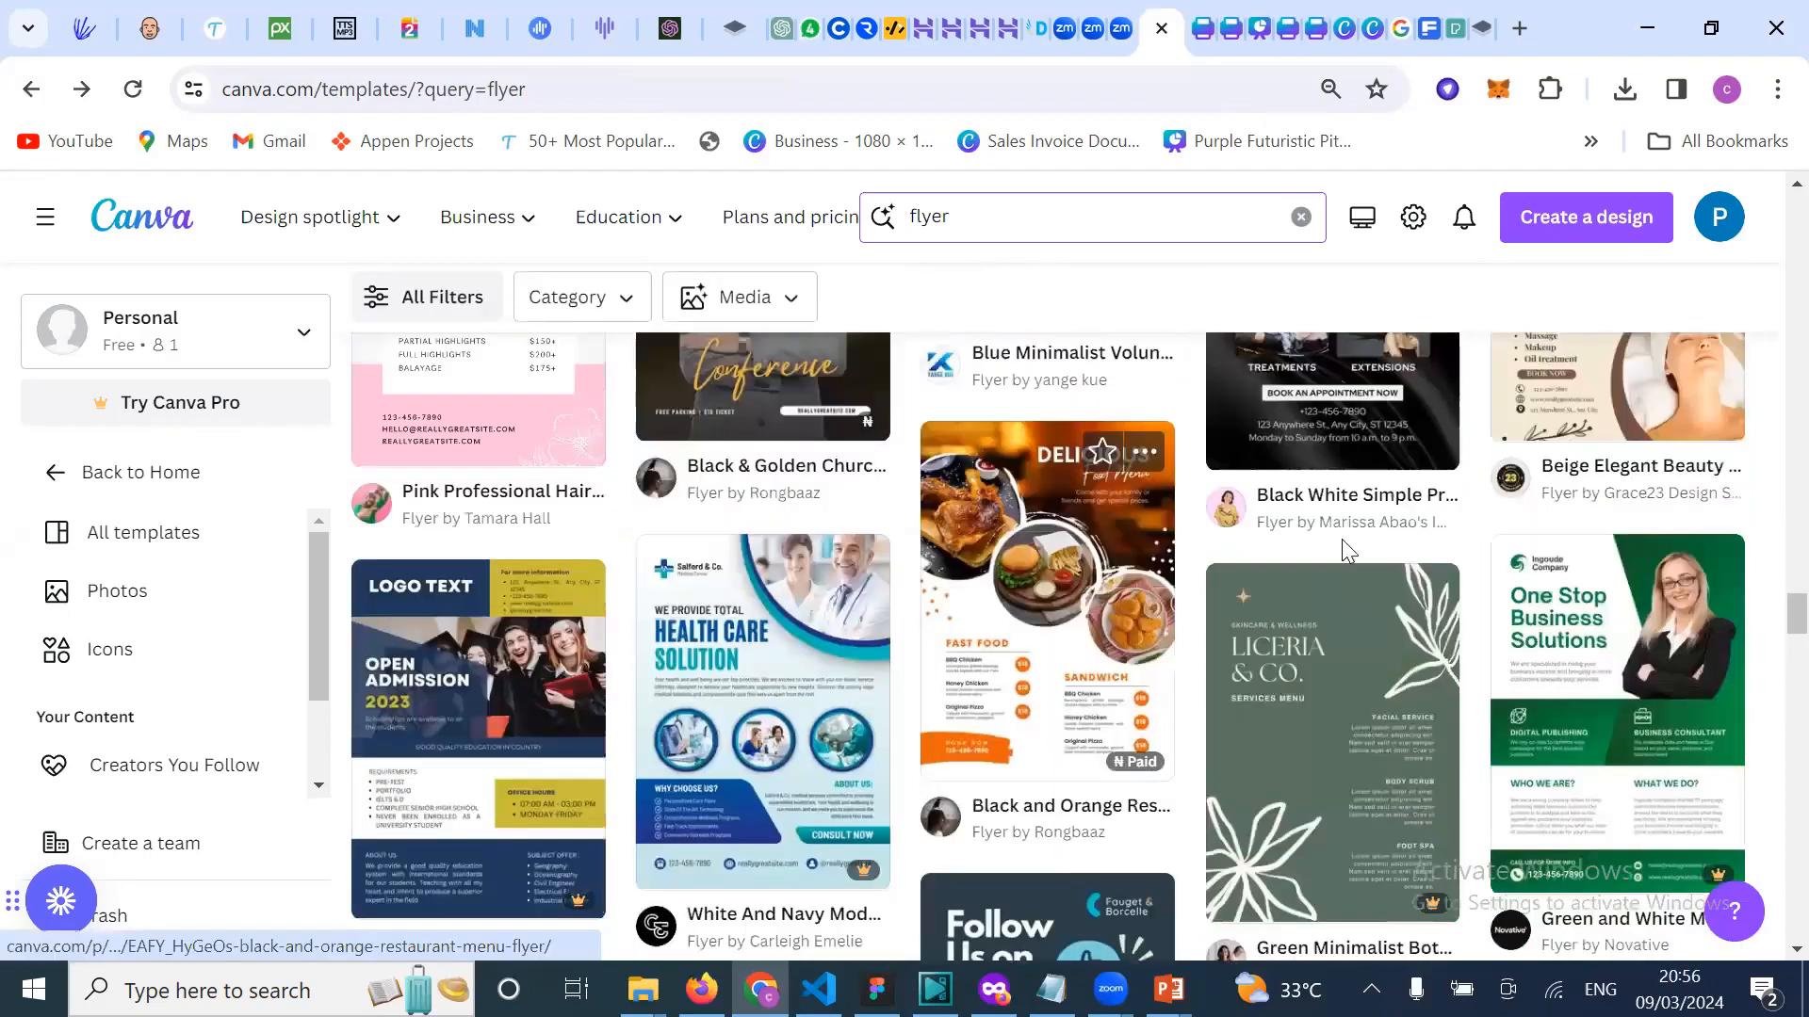
scroll(1358, 551, up, 3)
scroll(1064, 716, up, 3)
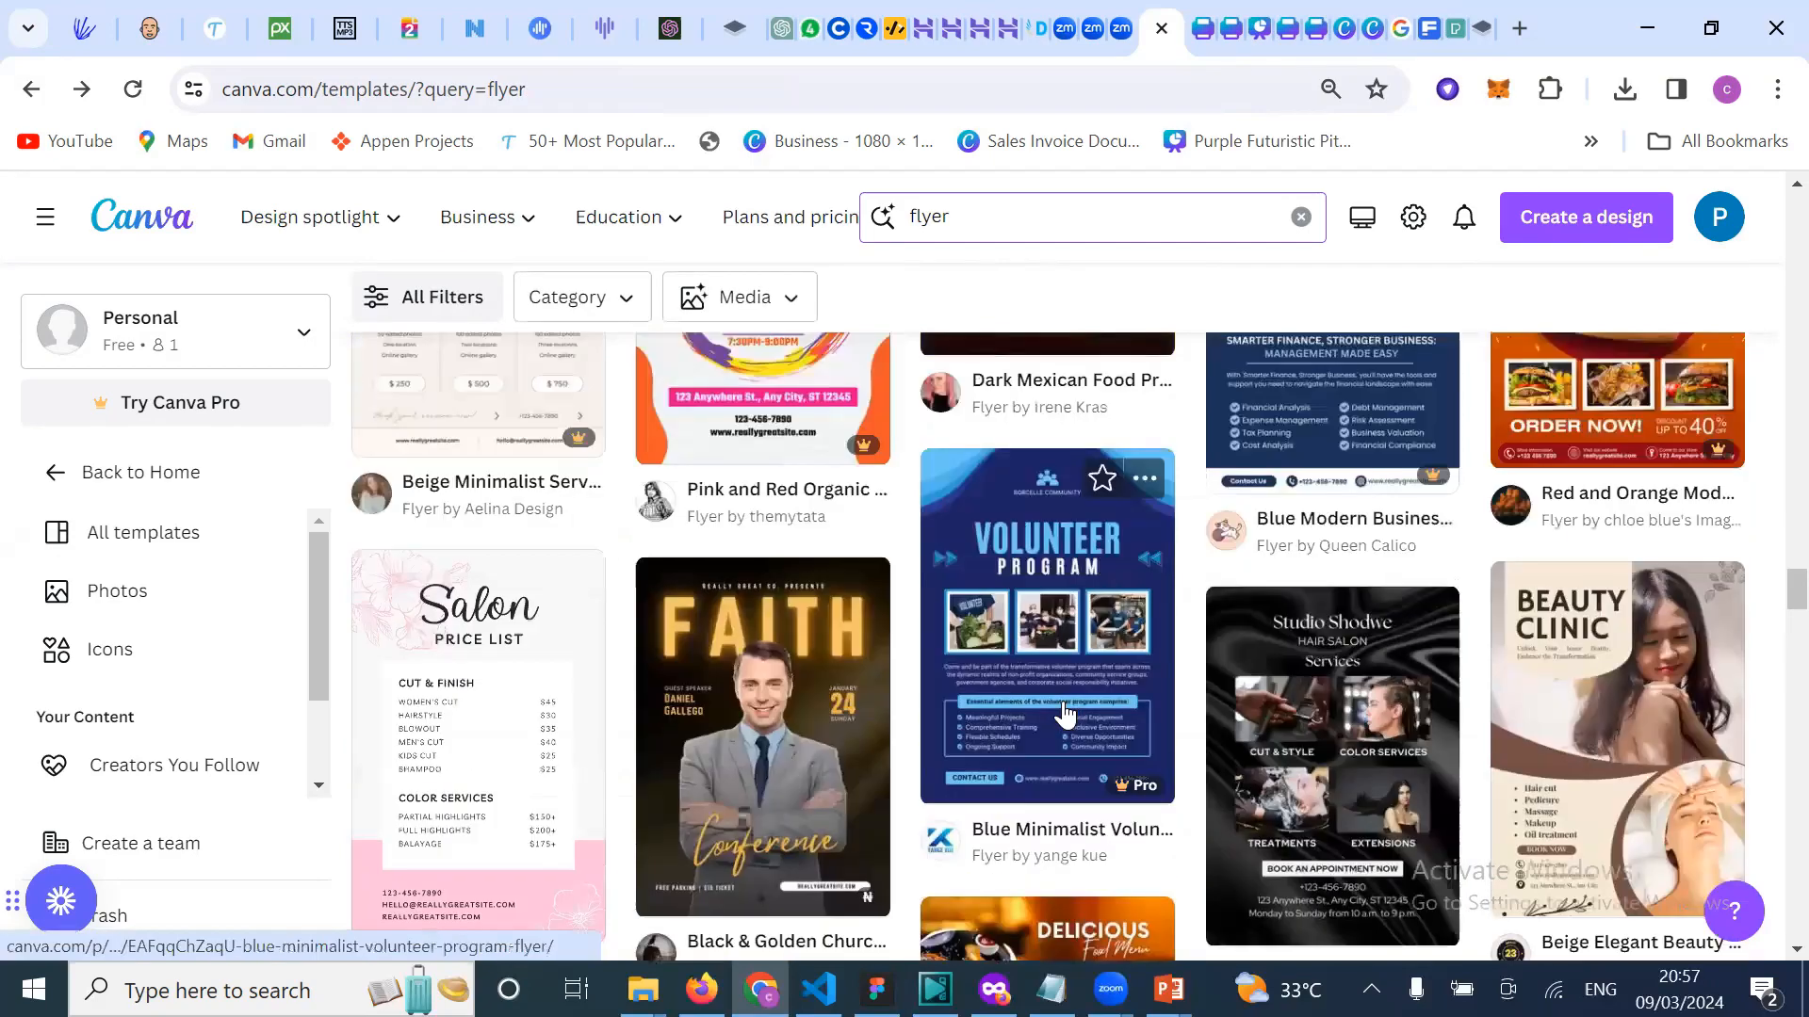
scroll(1065, 716, up, 5)
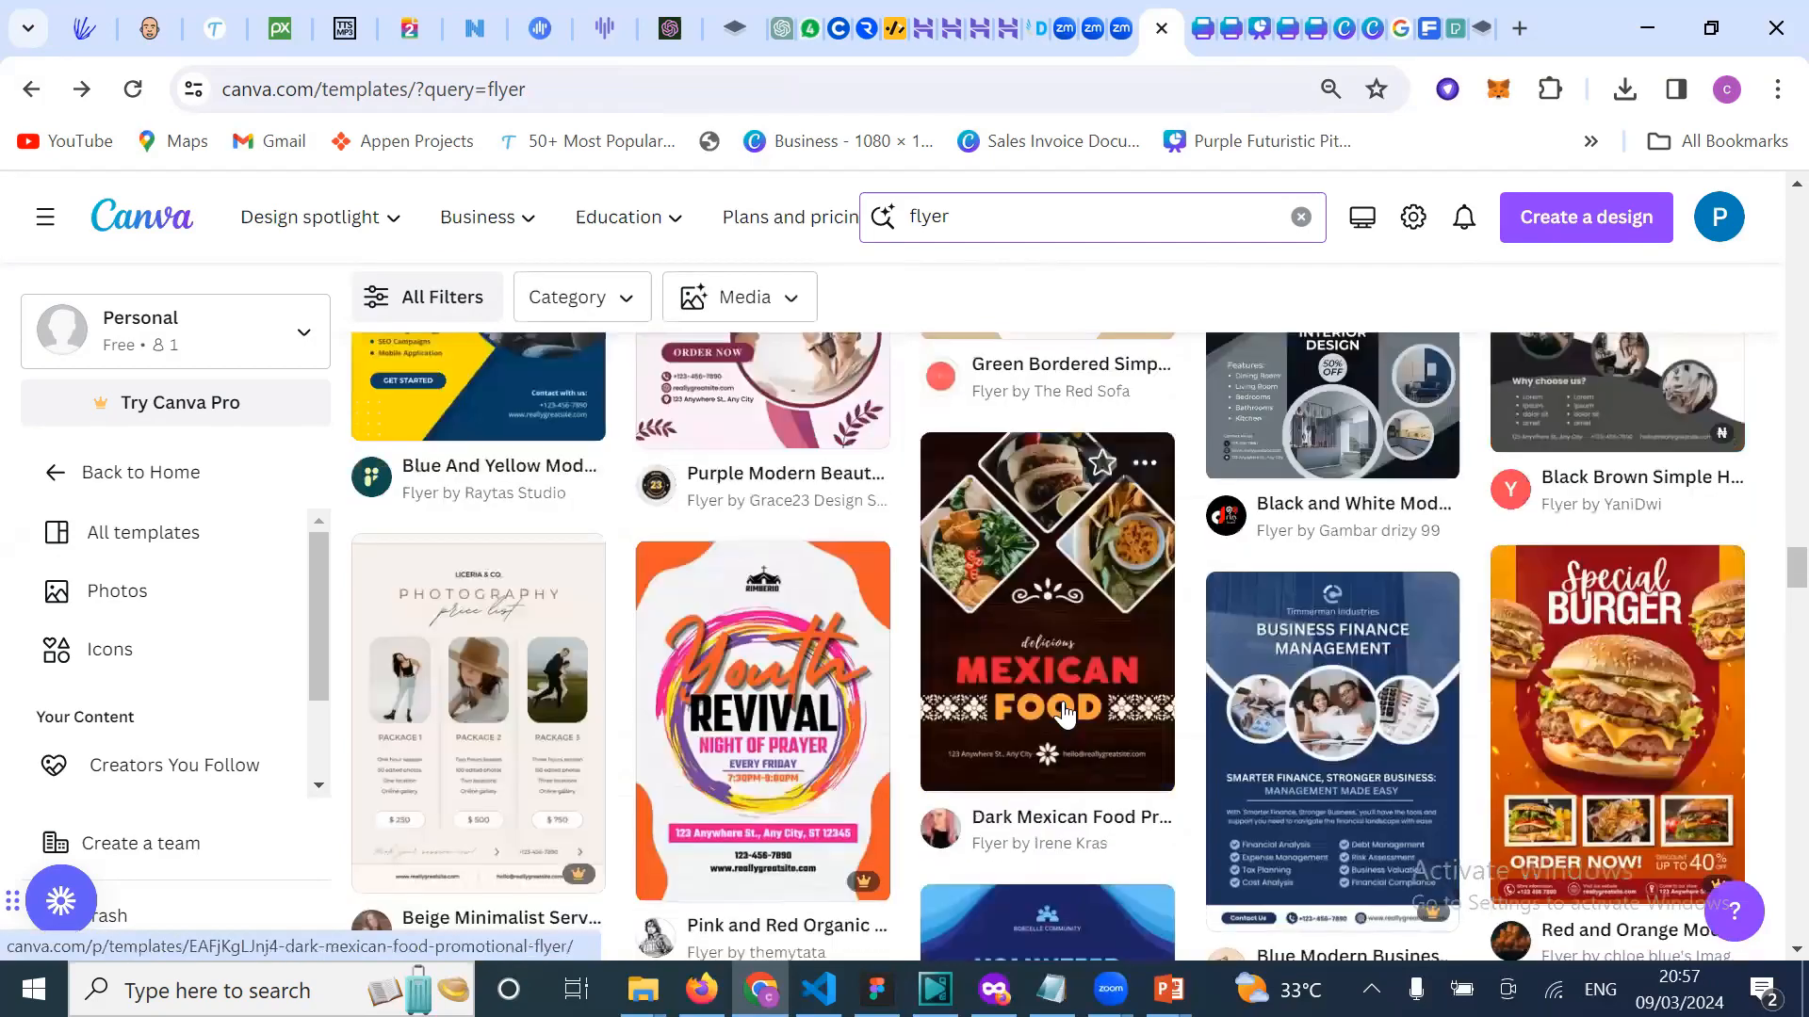
scroll(1064, 716, down, 1)
scroll(1064, 716, up, 5)
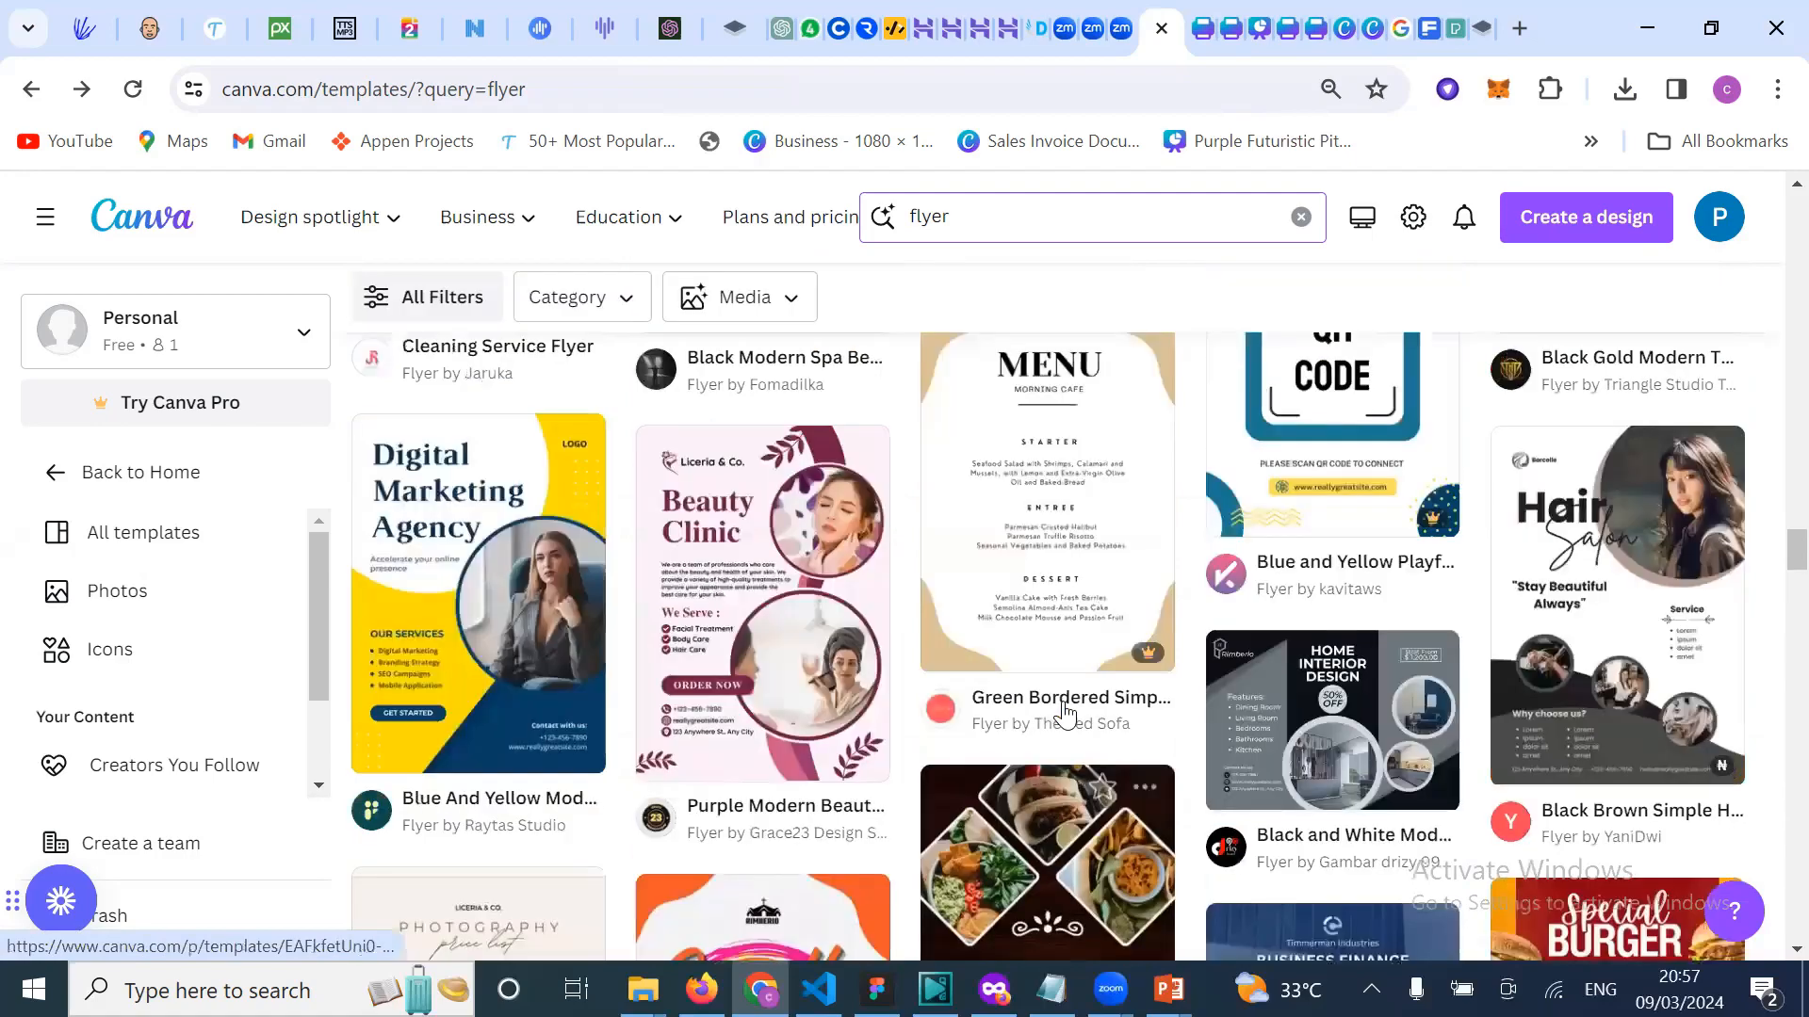
scroll(1065, 713, up, 2)
scroll(1064, 713, up, 4)
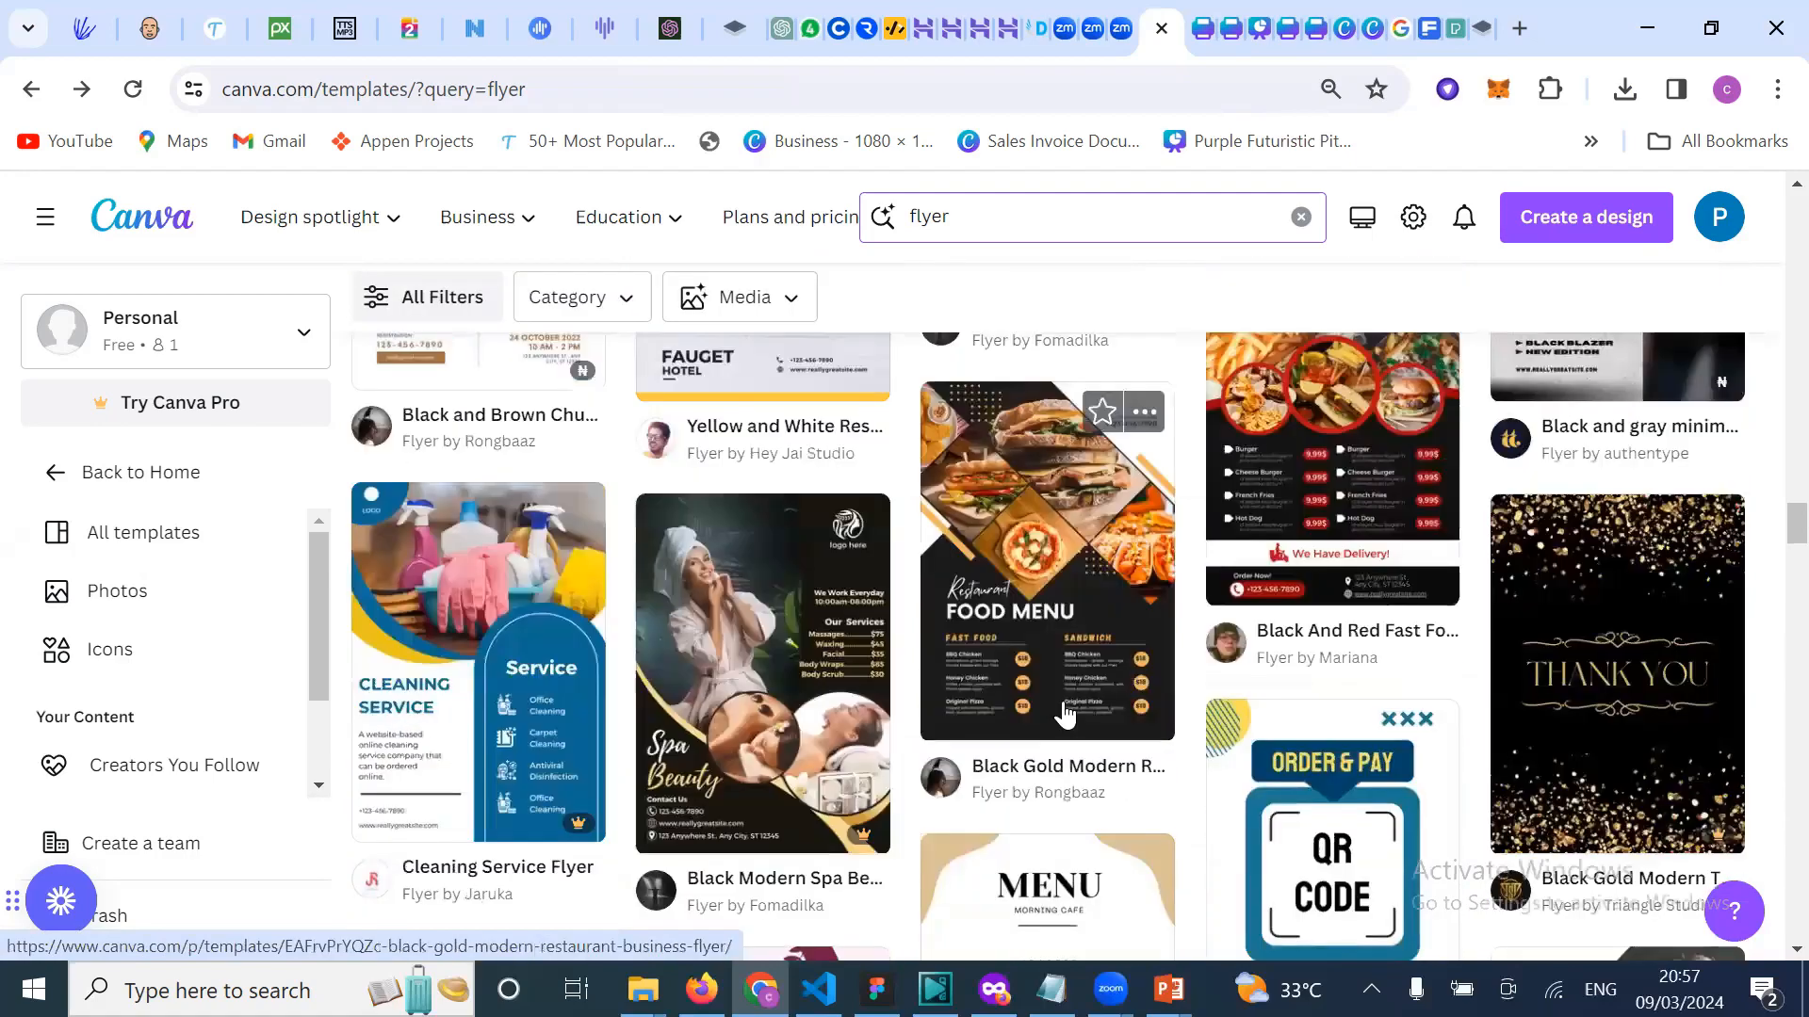
scroll(1064, 715, up, 1)
scroll(1064, 715, up, 3)
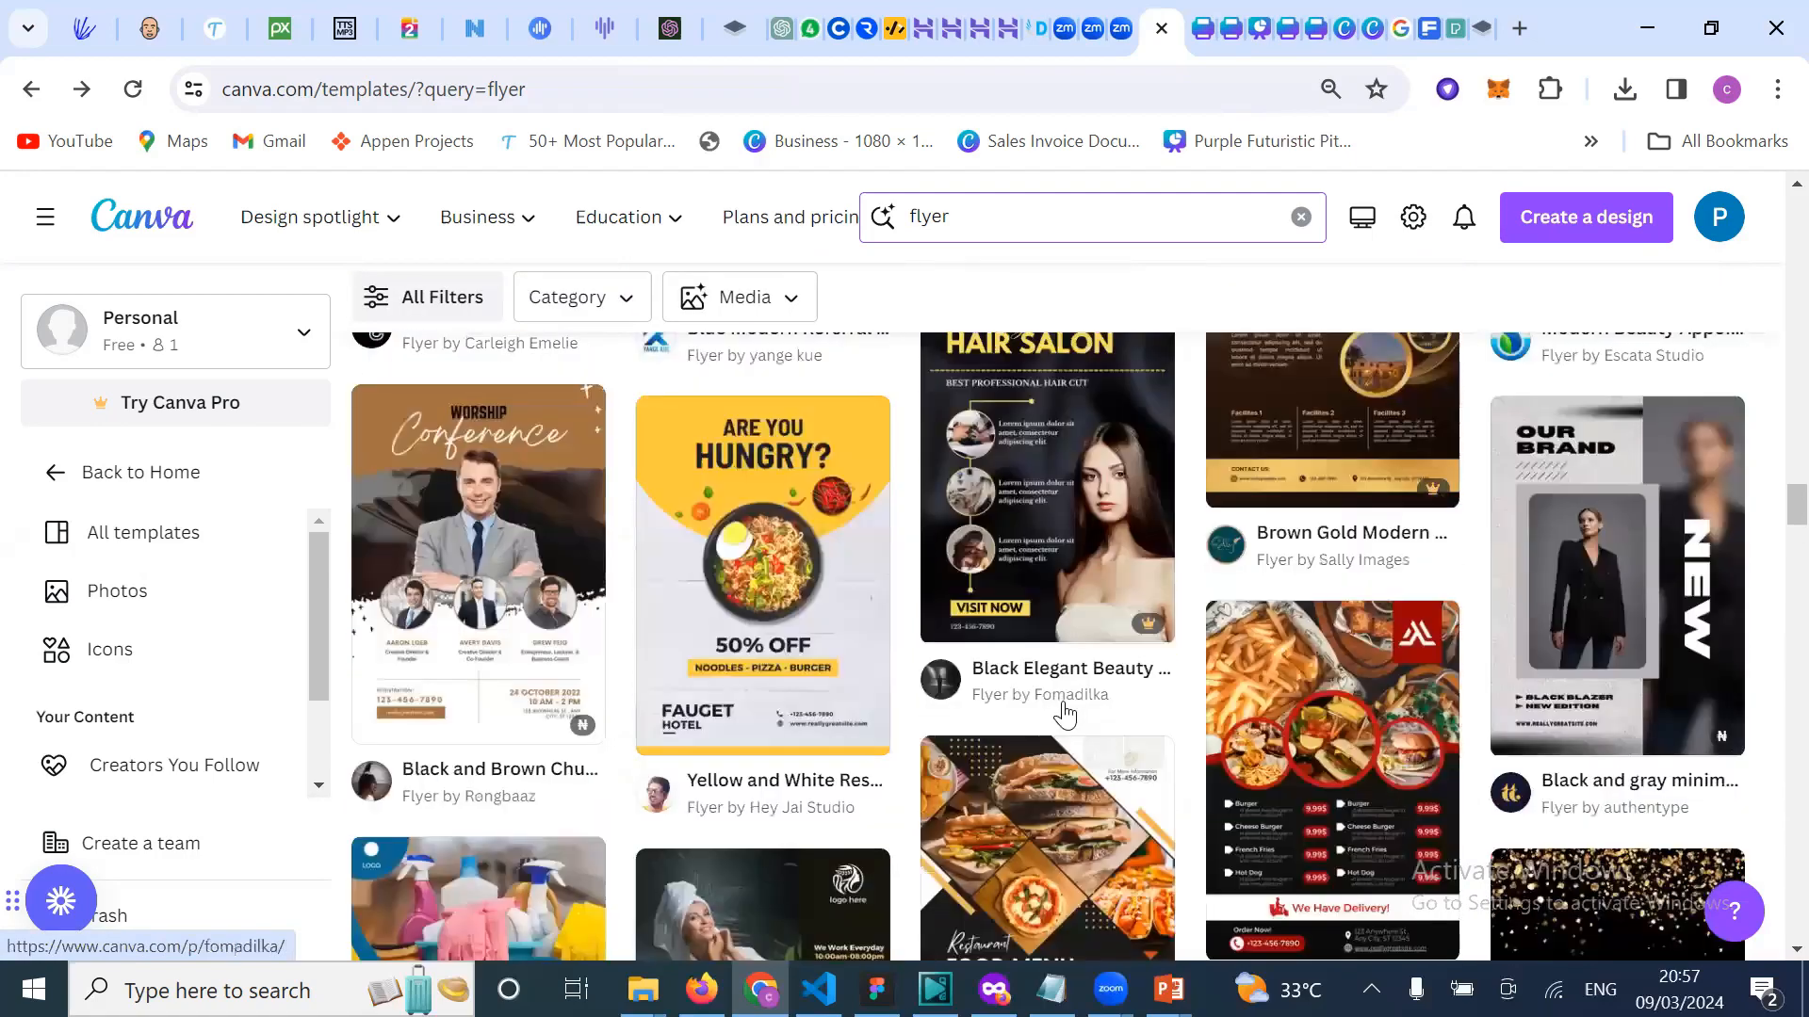
scroll(1064, 713, up, 2)
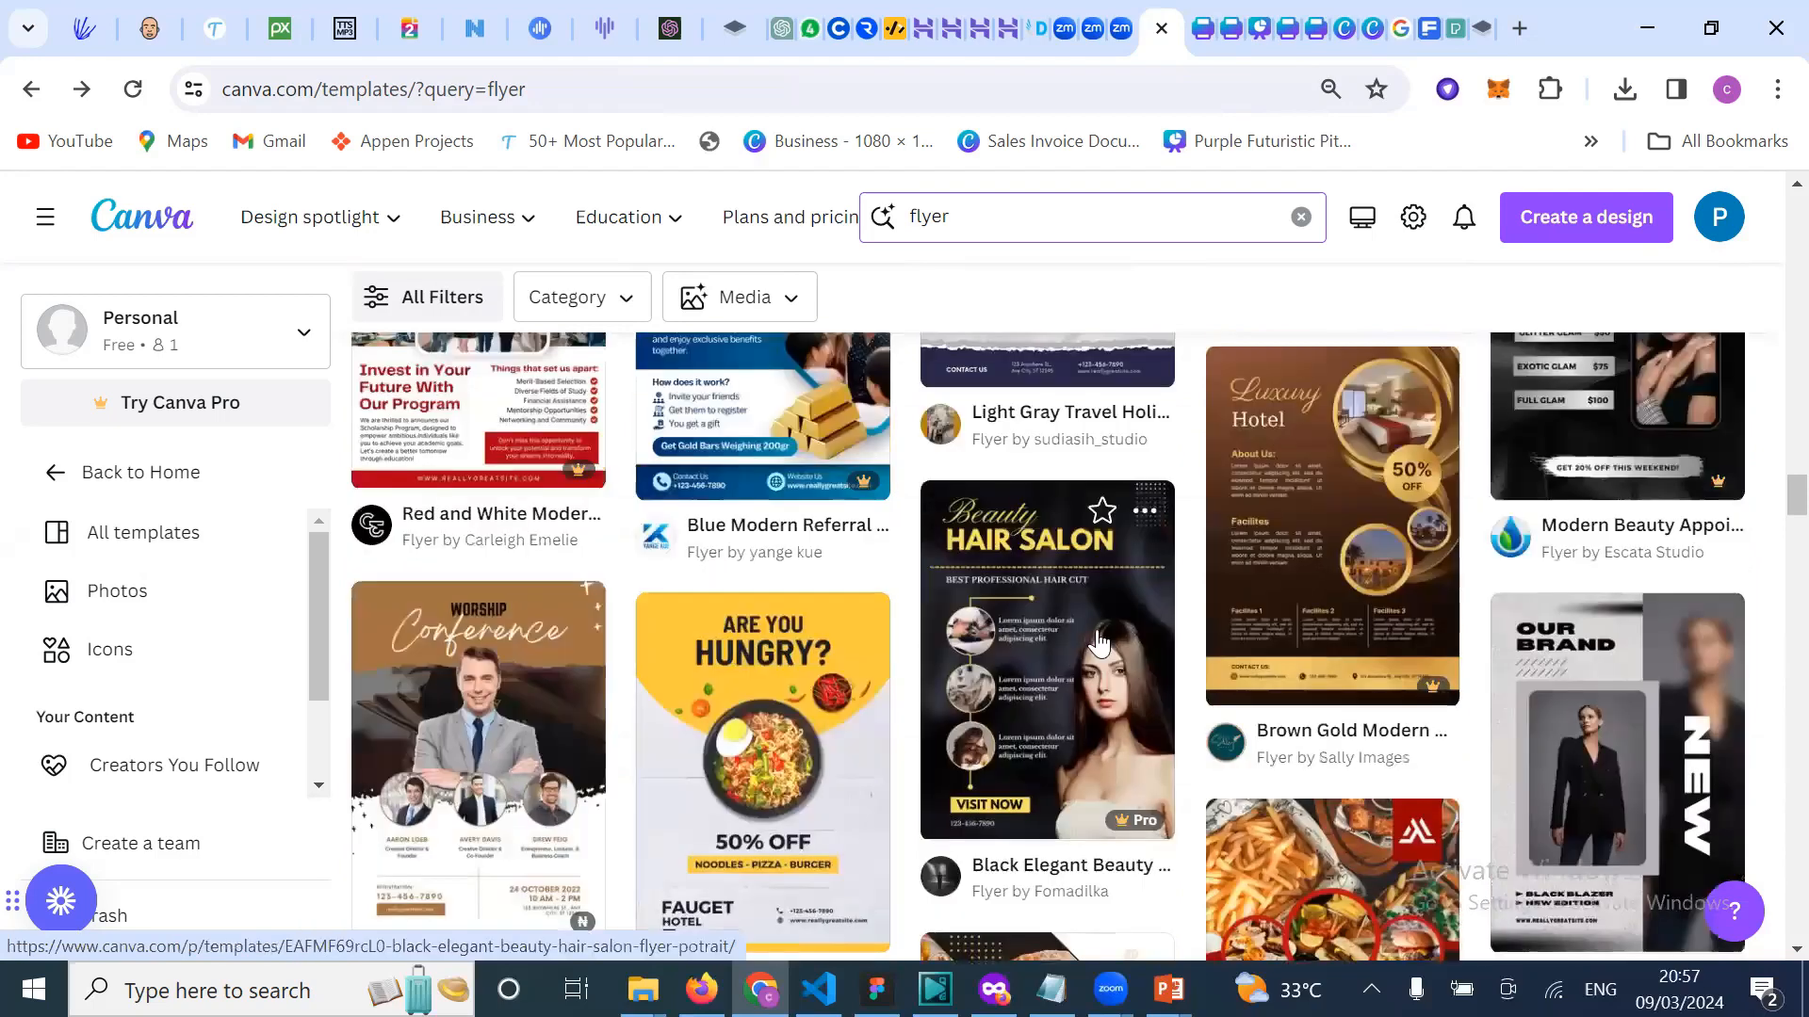
Step: In the Welcome to design class design, make the page background white
click(1372, 29)
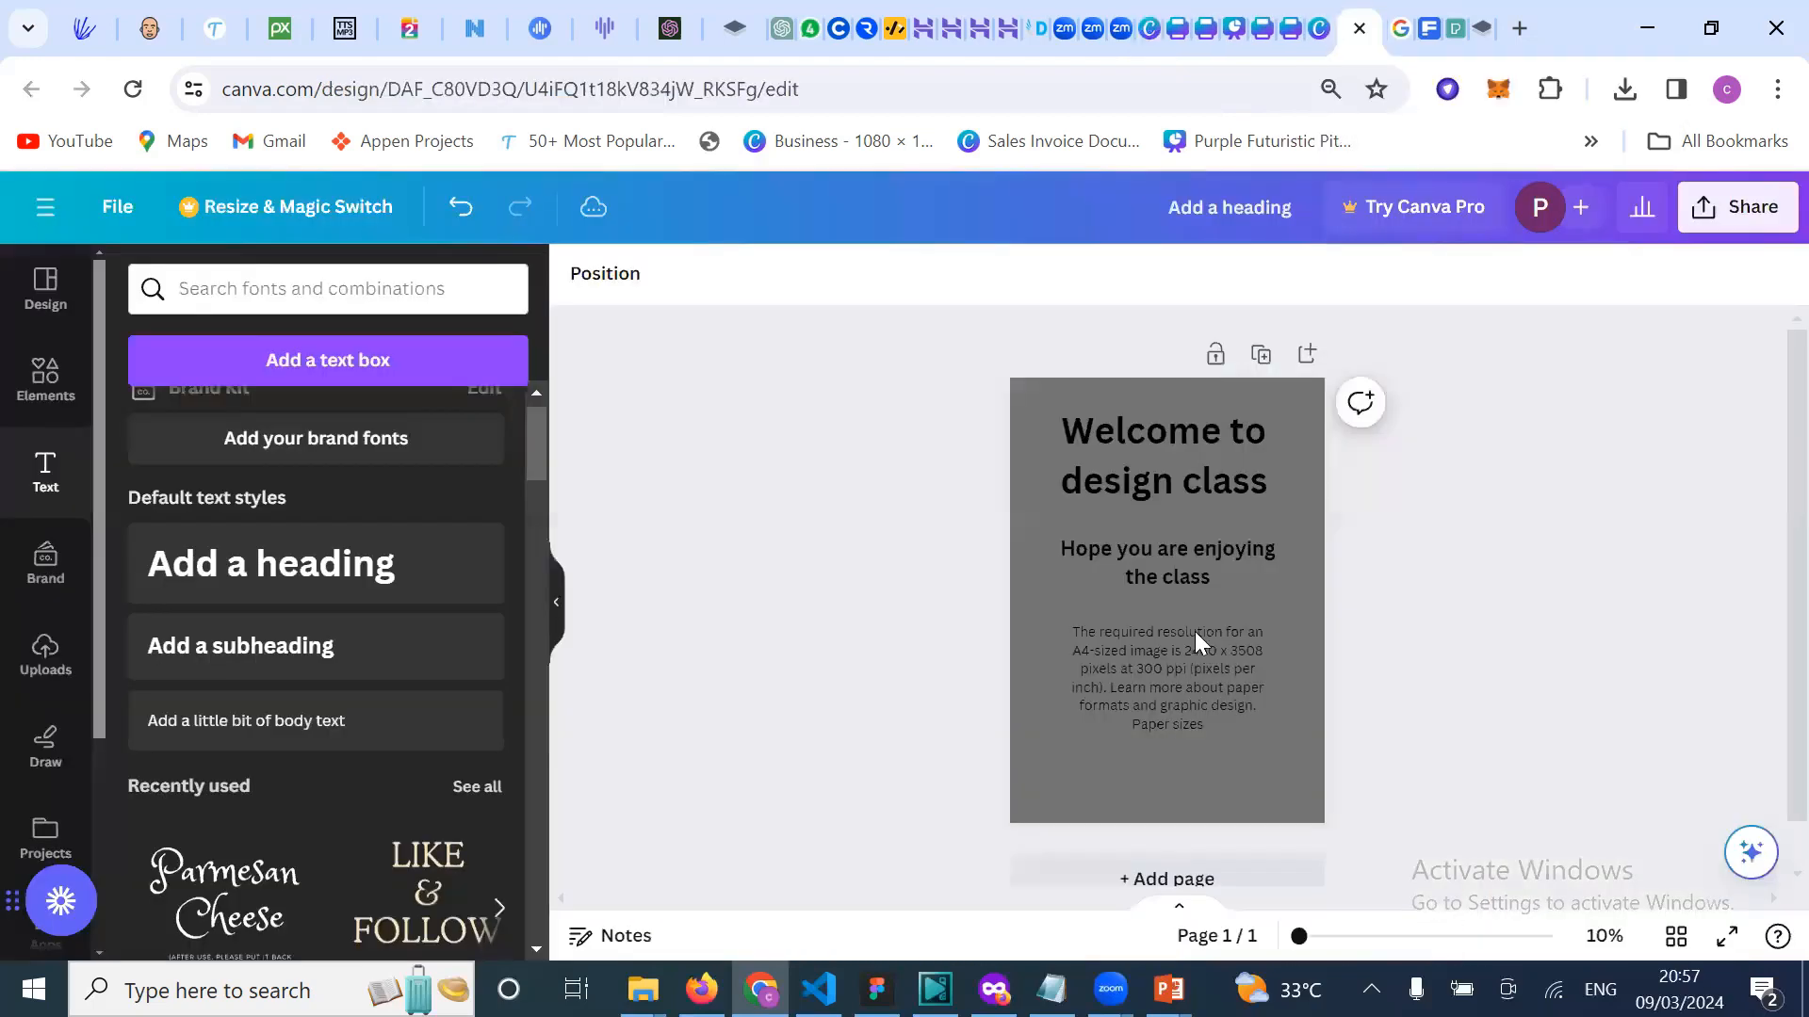
click(1215, 563)
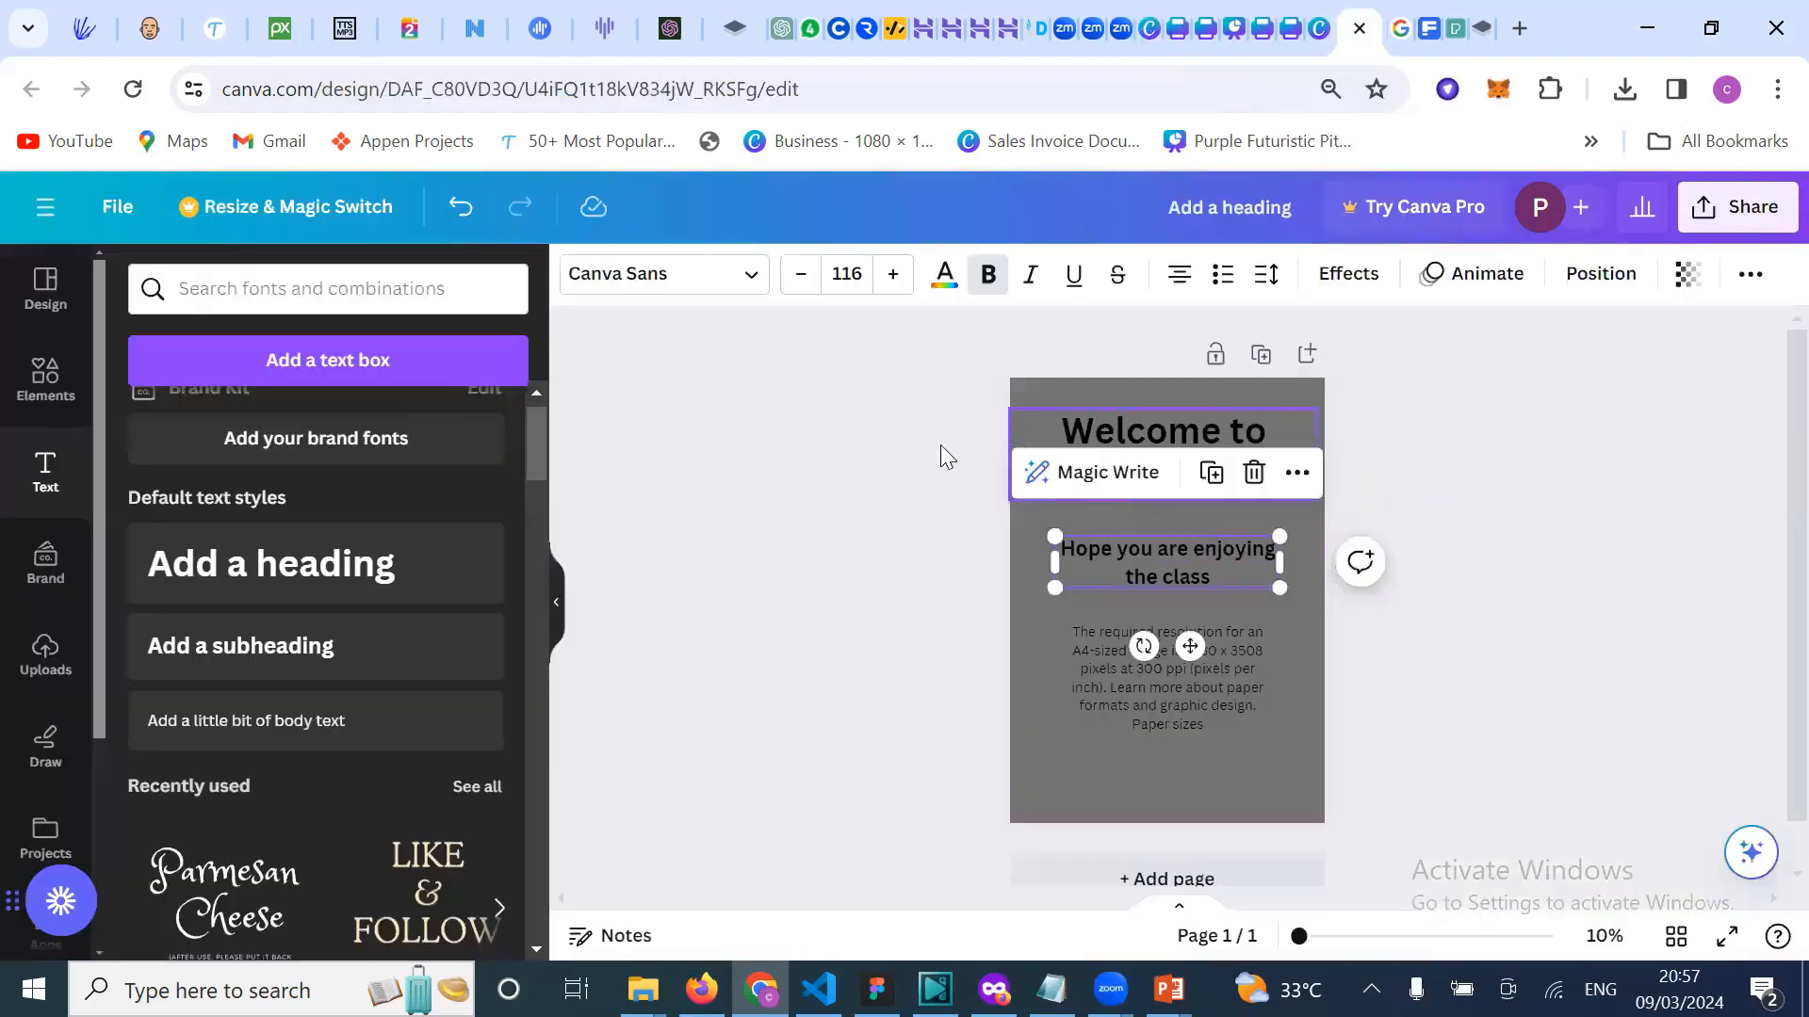
click(1050, 378)
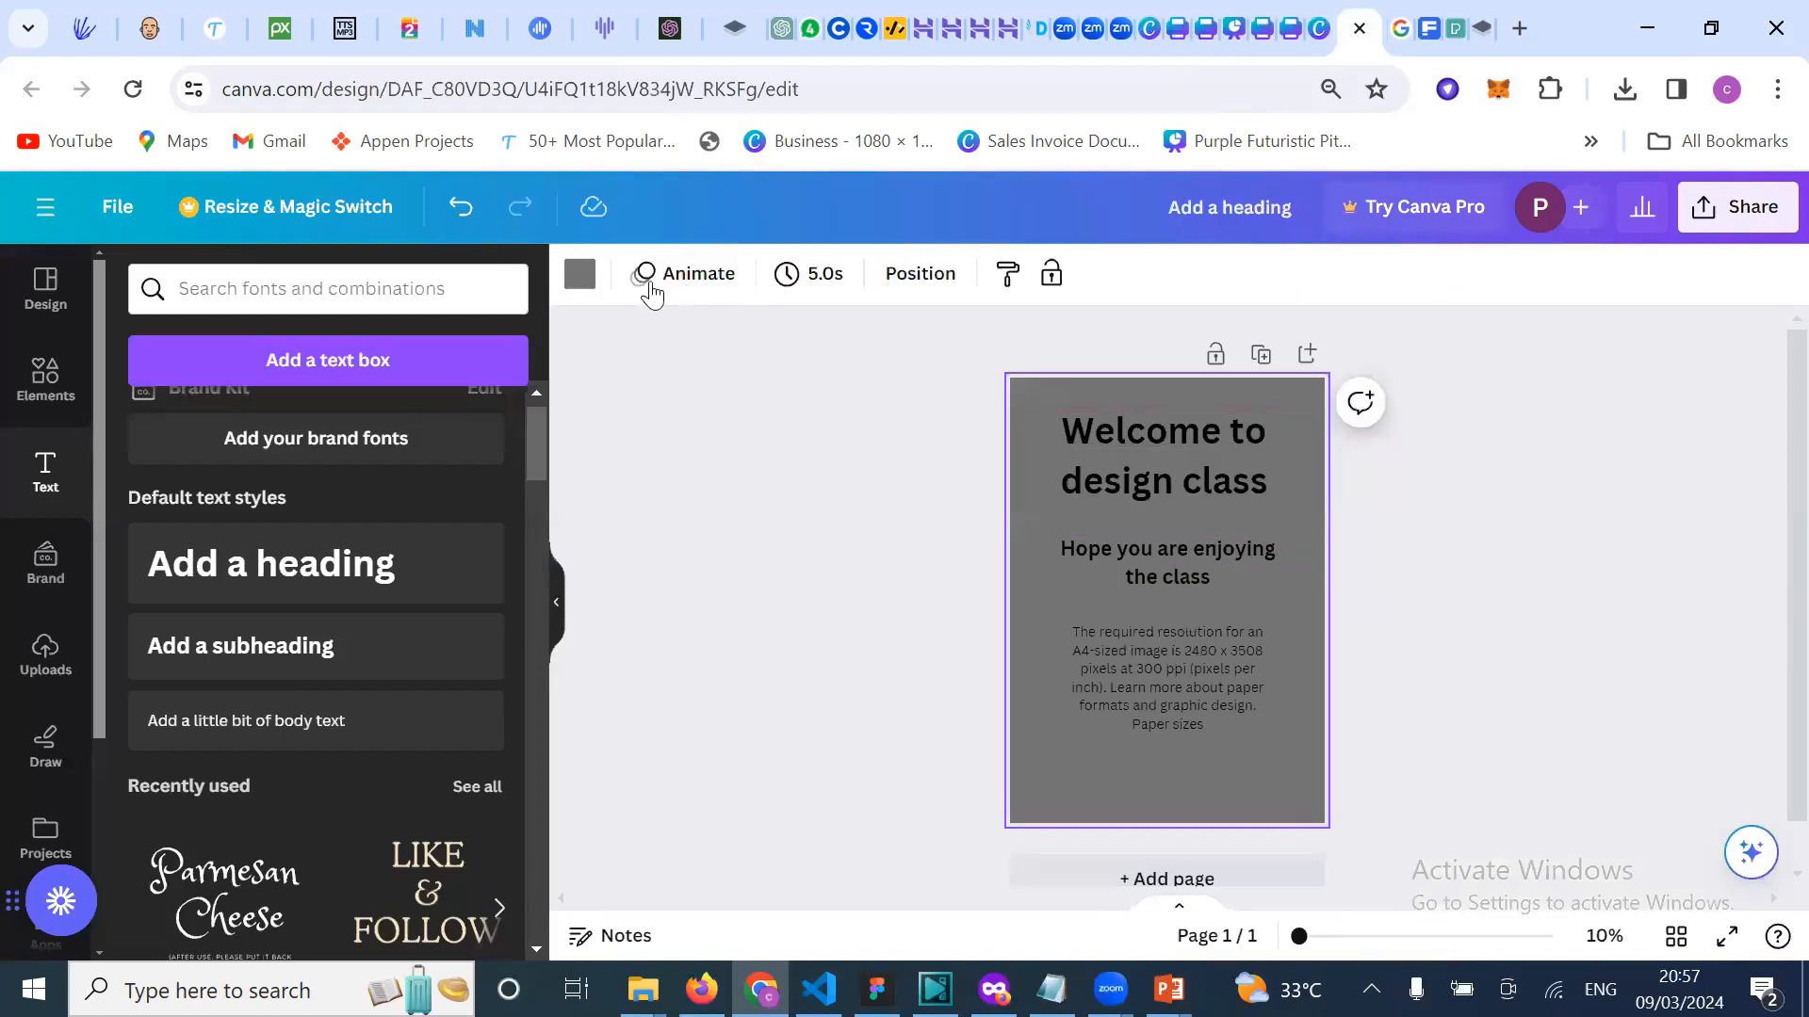
click(580, 275)
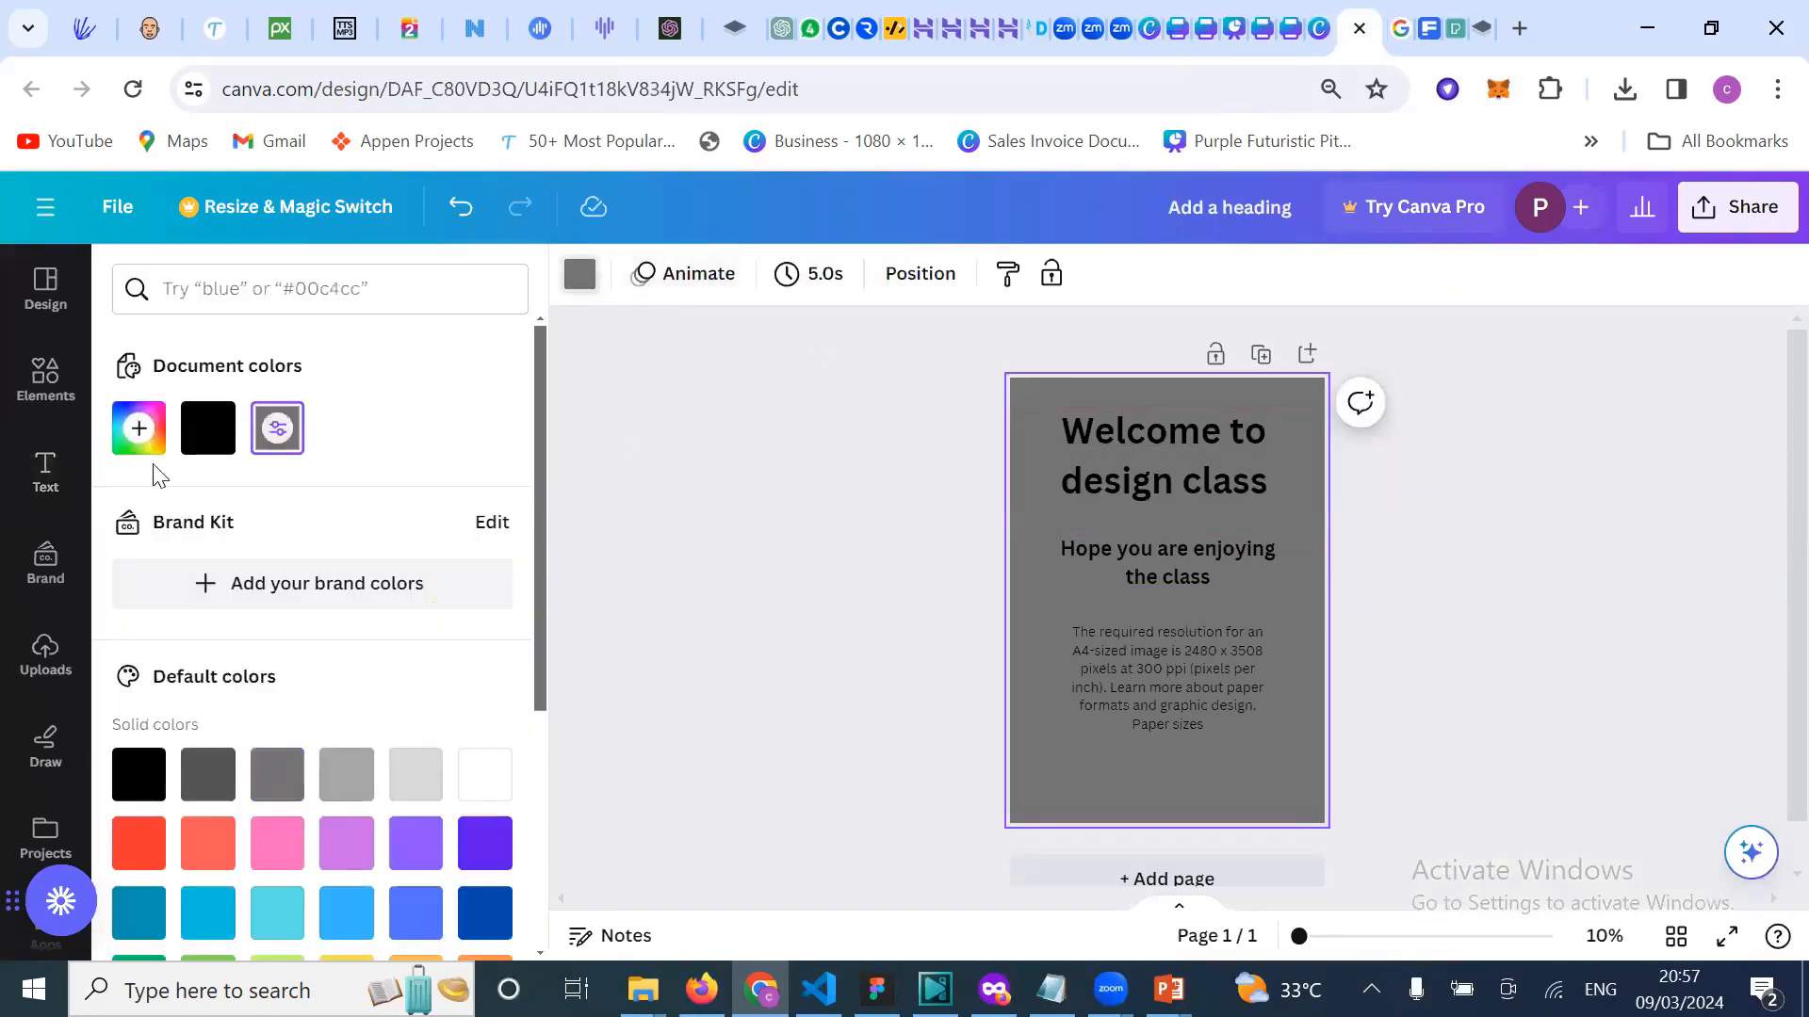
click(484, 773)
click(780, 695)
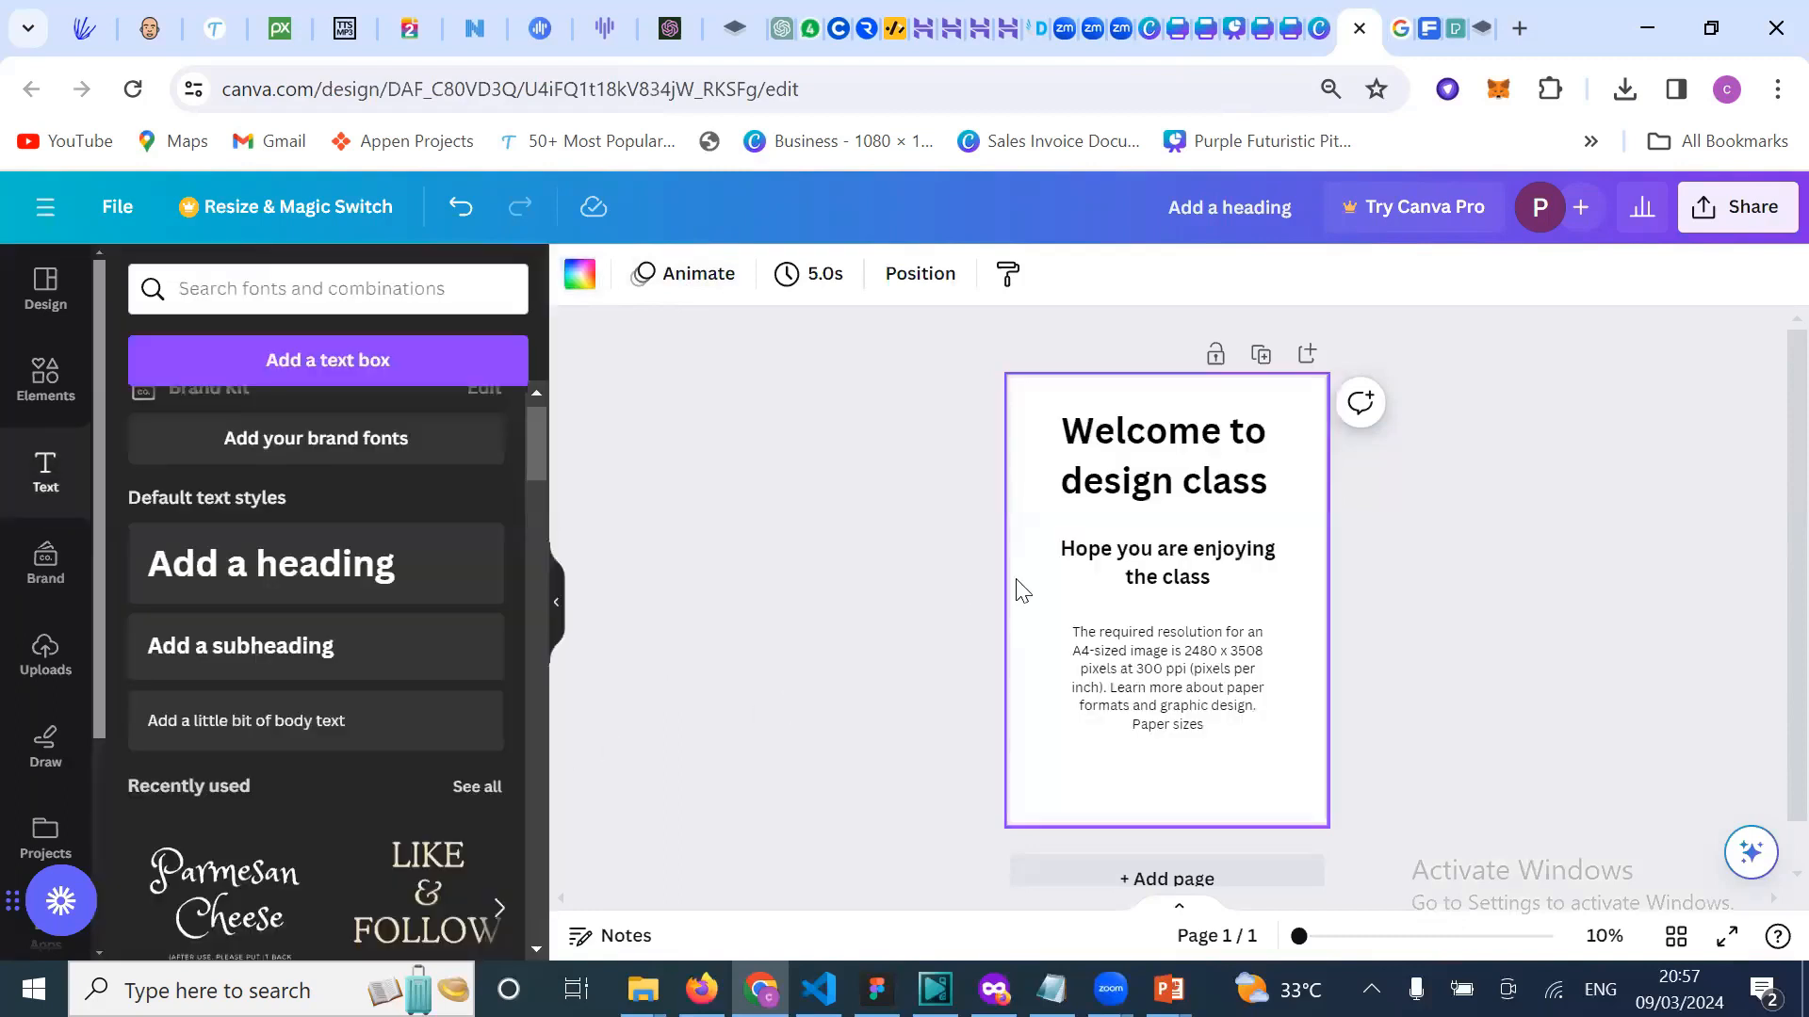
Step: Look through the uploaded images, then open a new blank browser tab
click(45, 652)
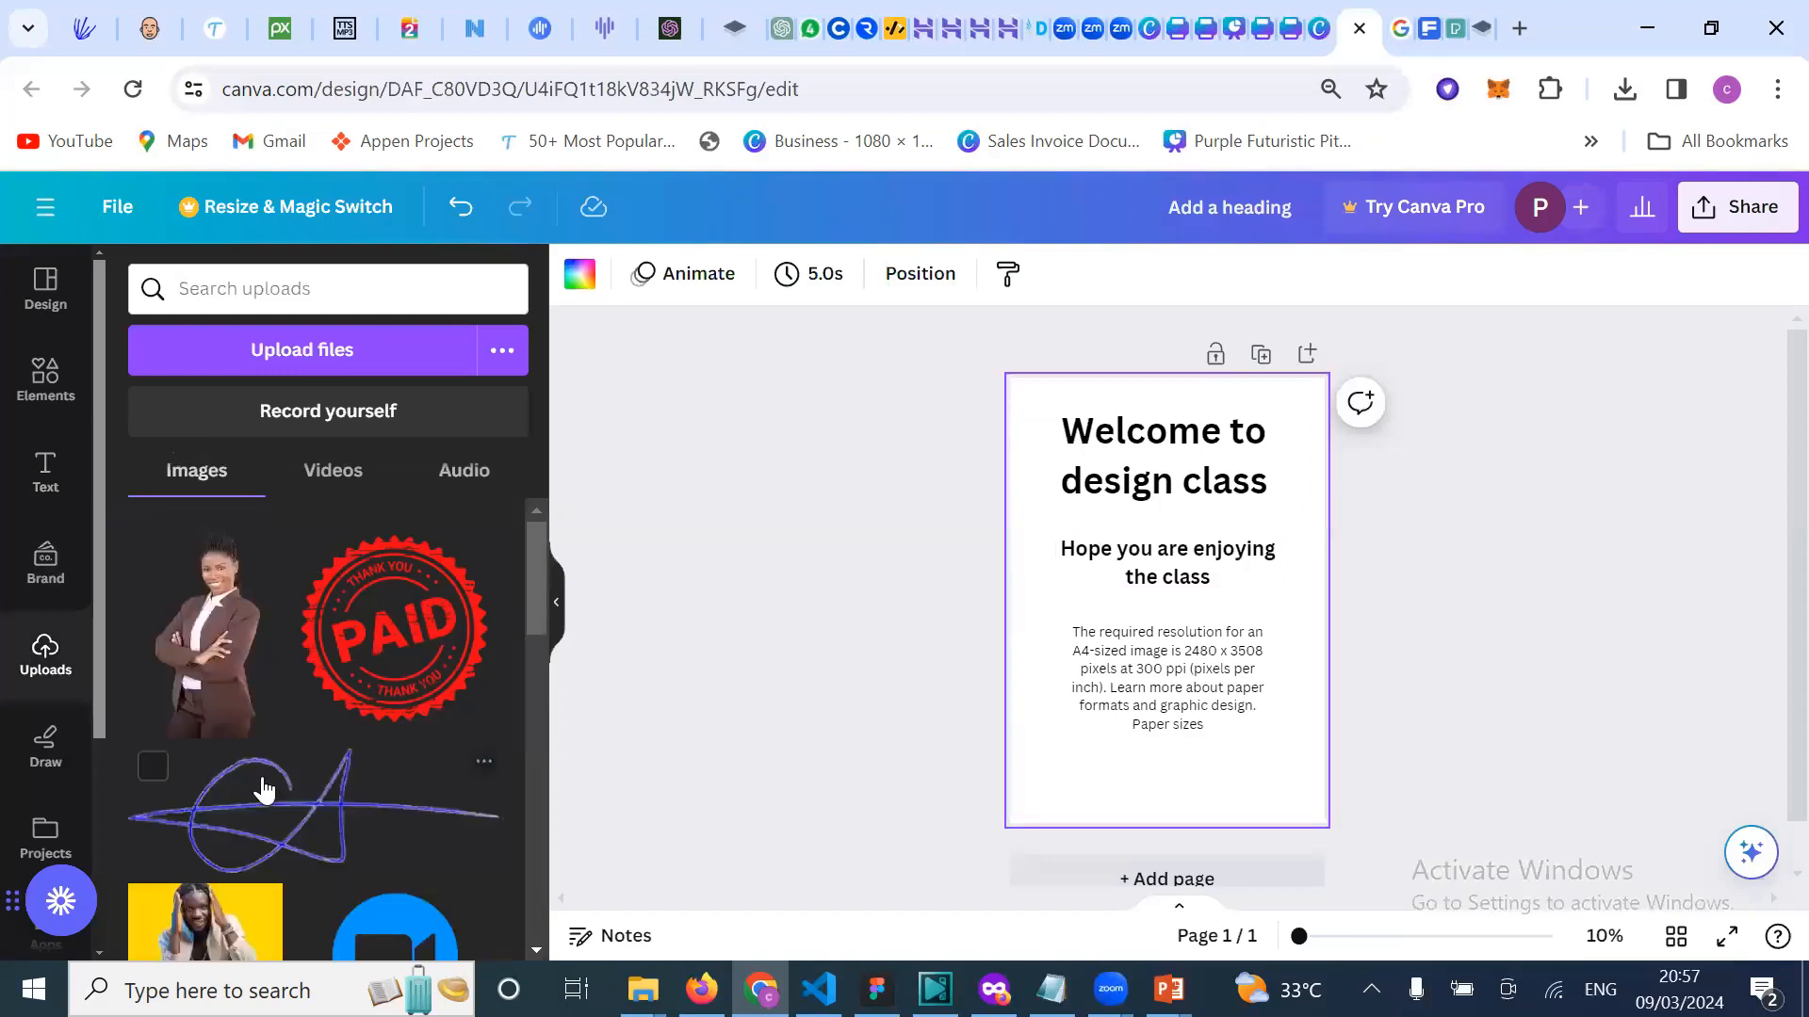
scroll(262, 777, down, 10)
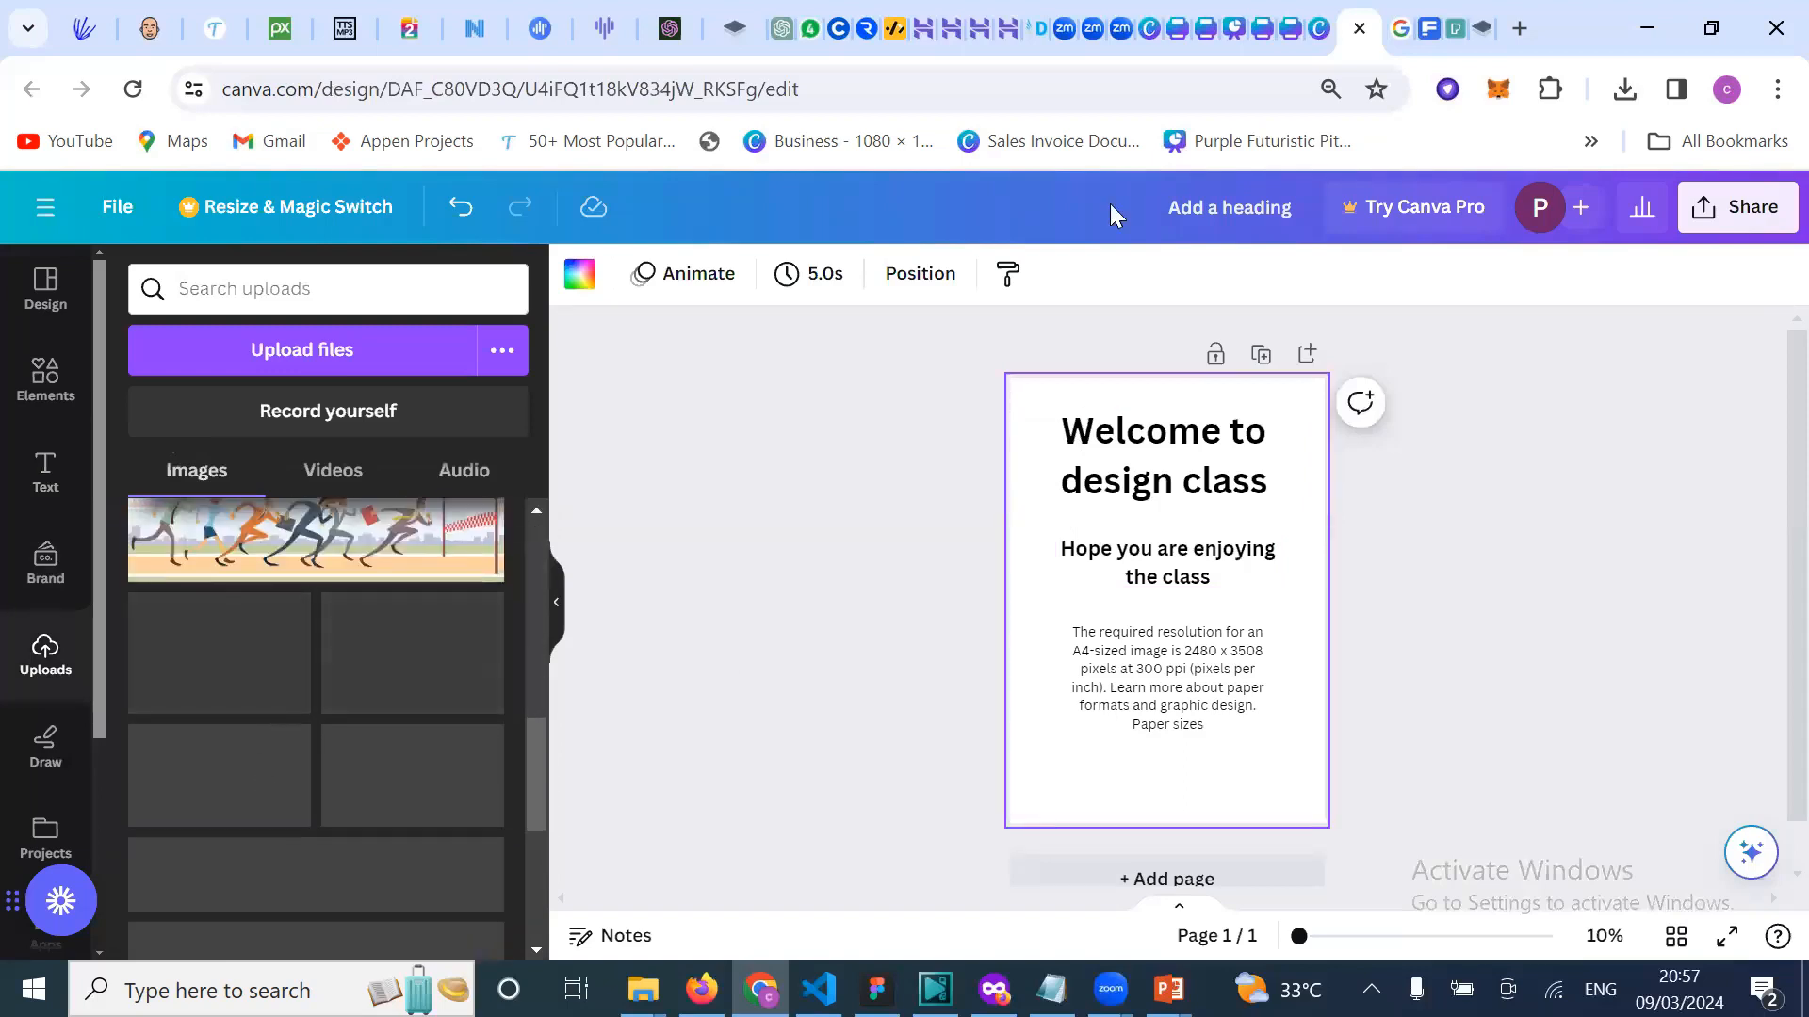
key(ctrl+t)
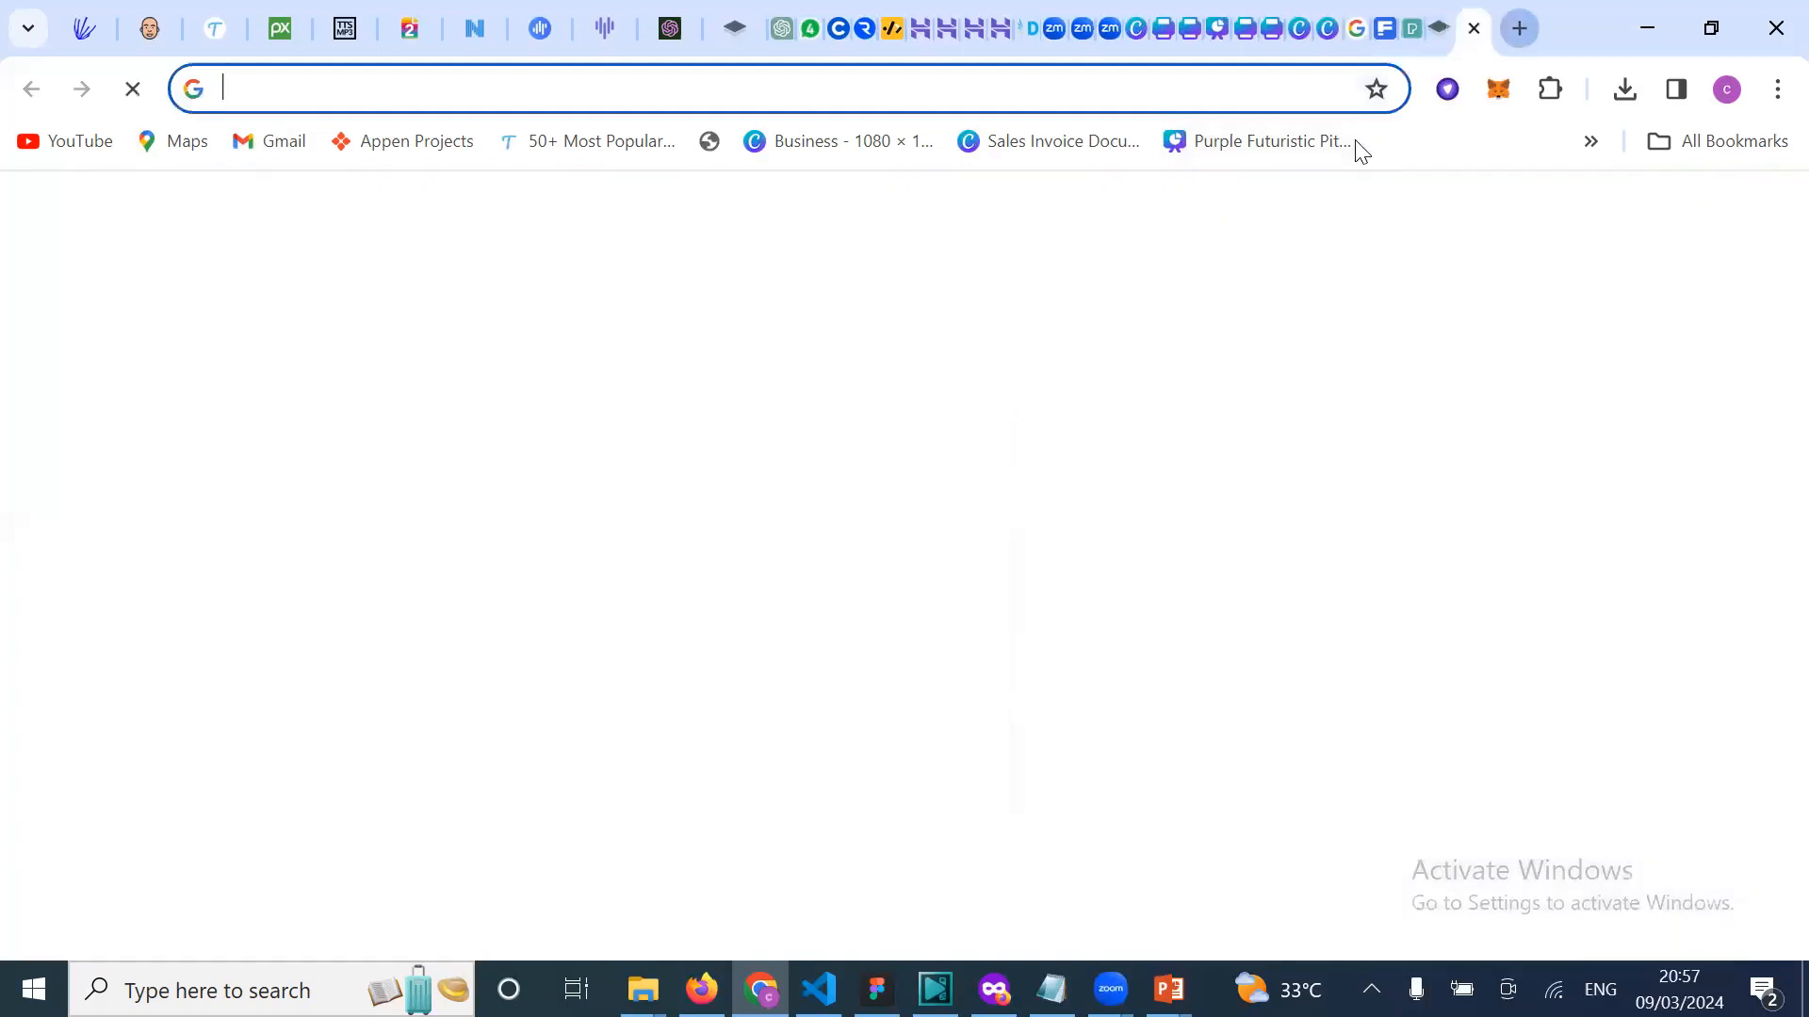
Step: Search Google Images for 'background image' and preview the Freepik mountain-lake picture
click(1124, 99)
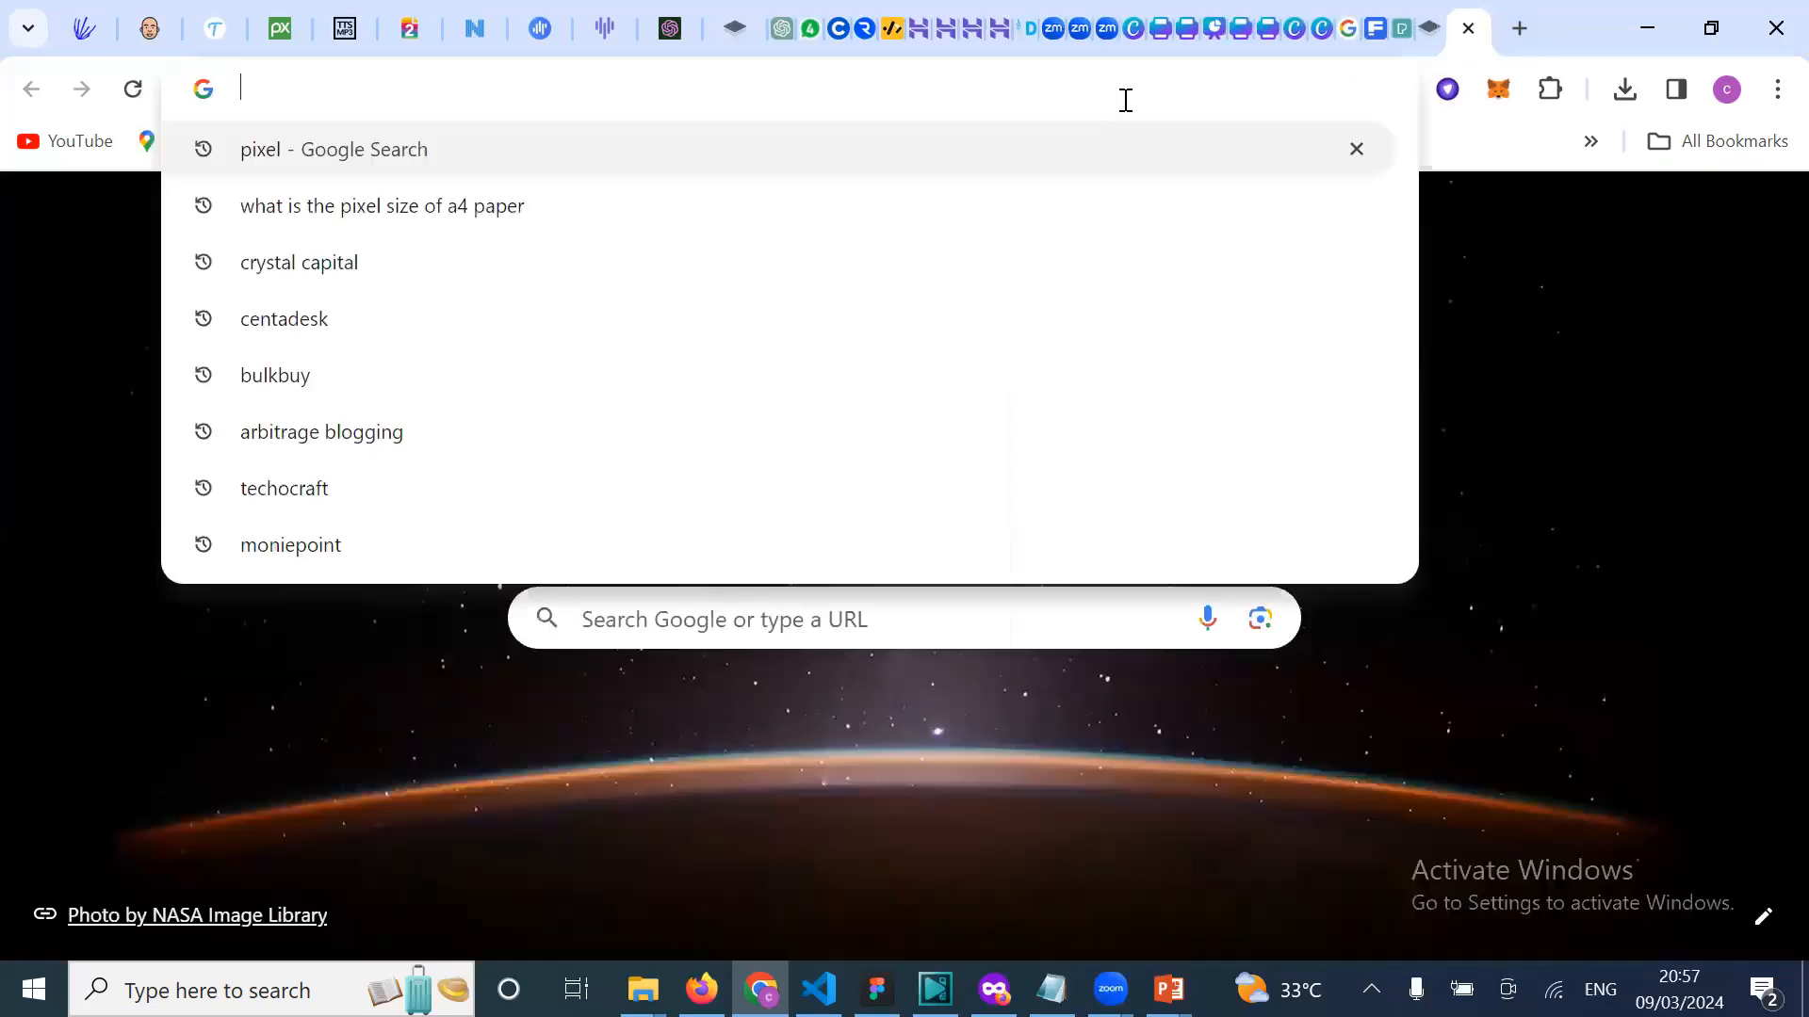
text(back)
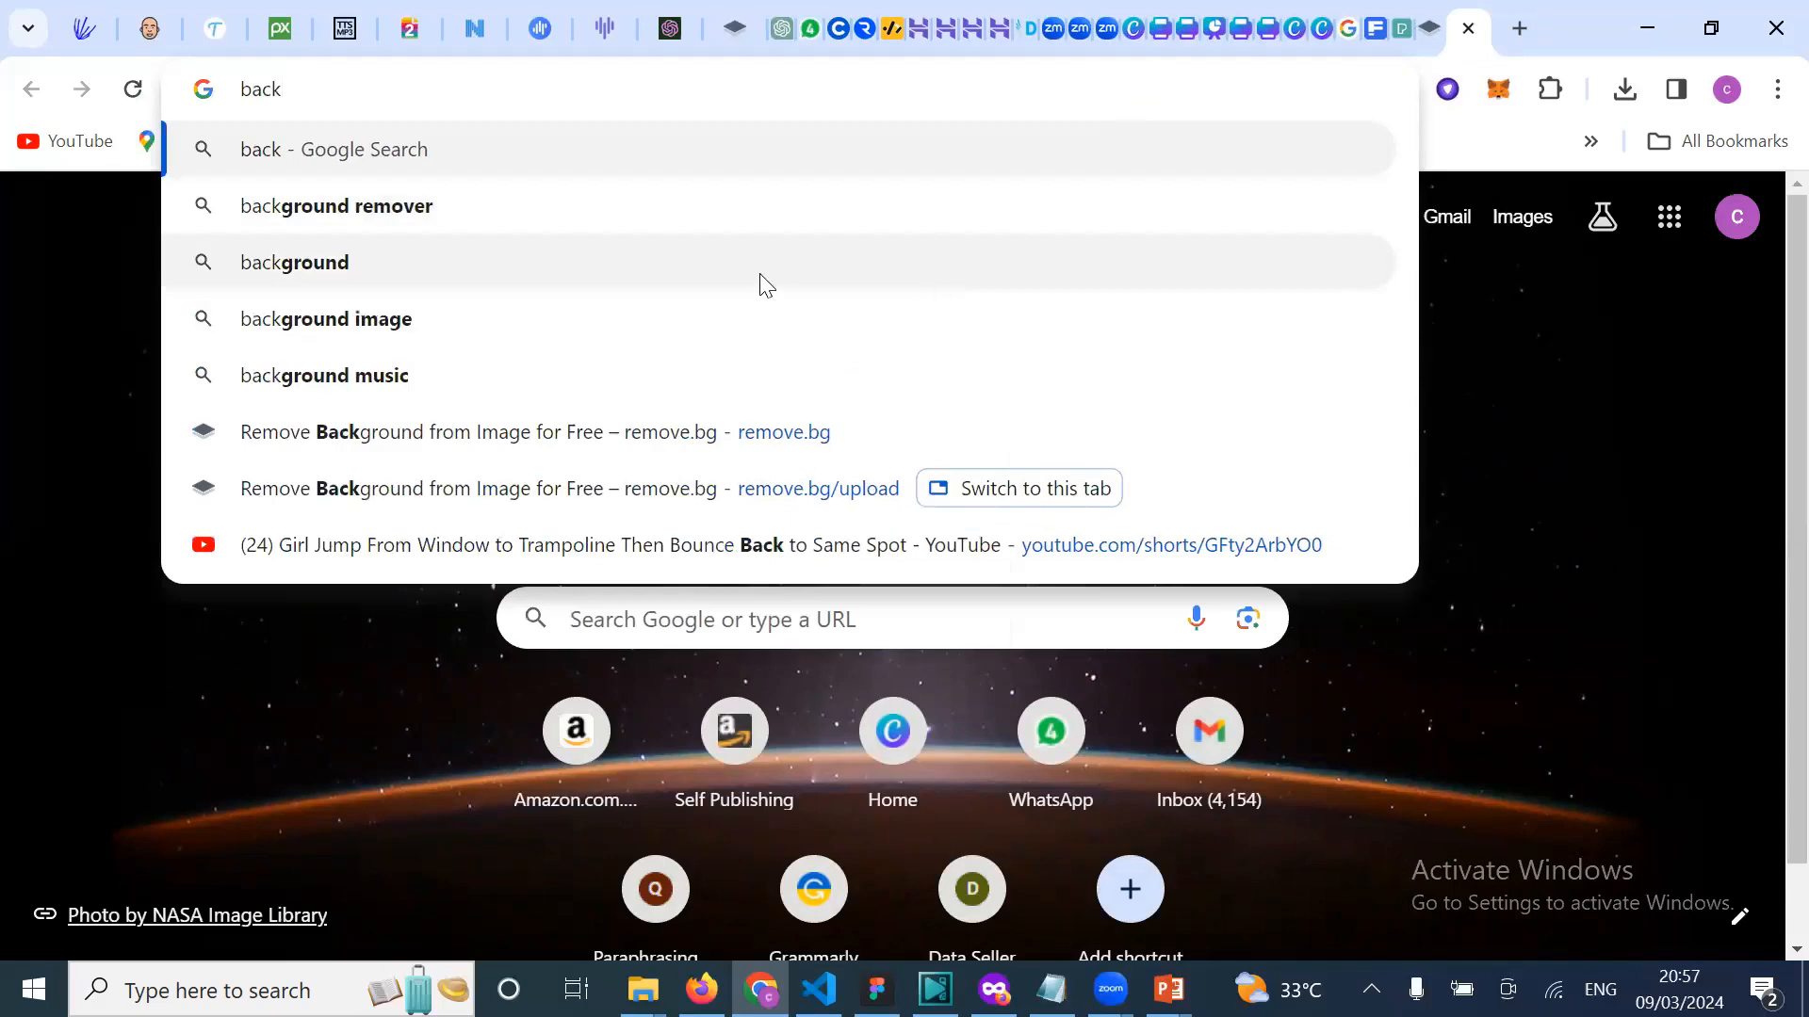
click(646, 325)
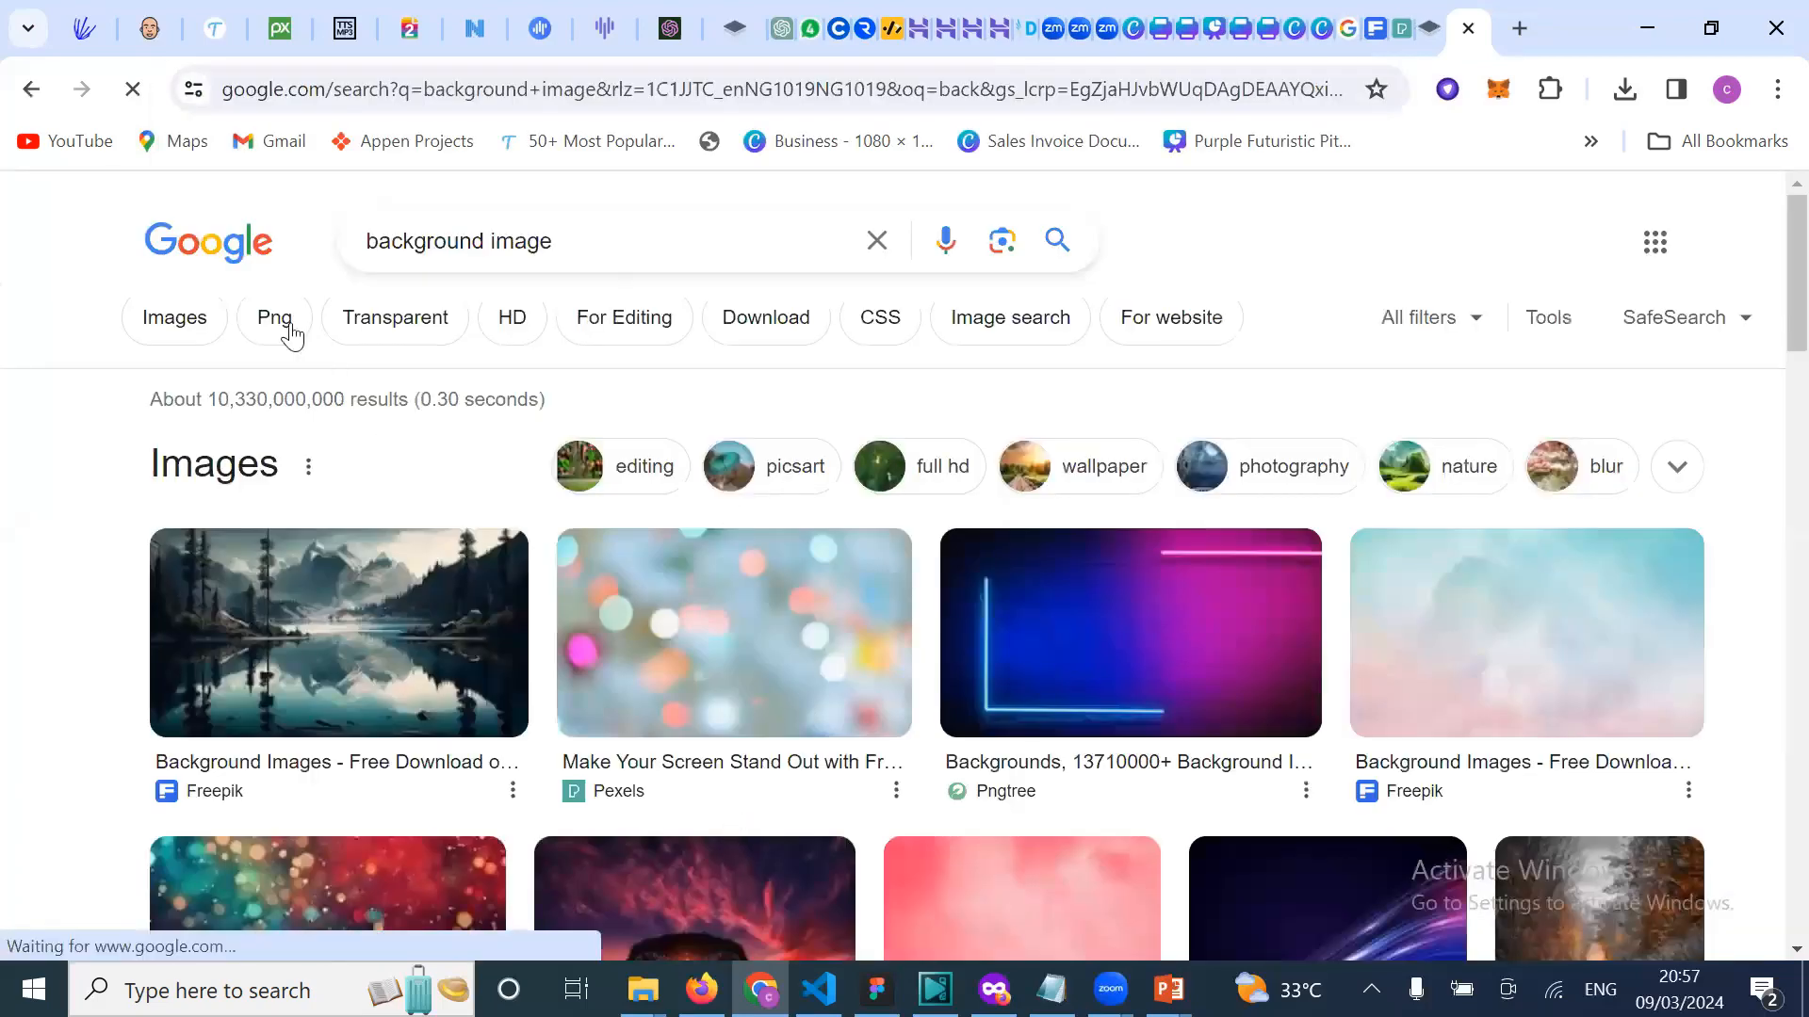
click(196, 334)
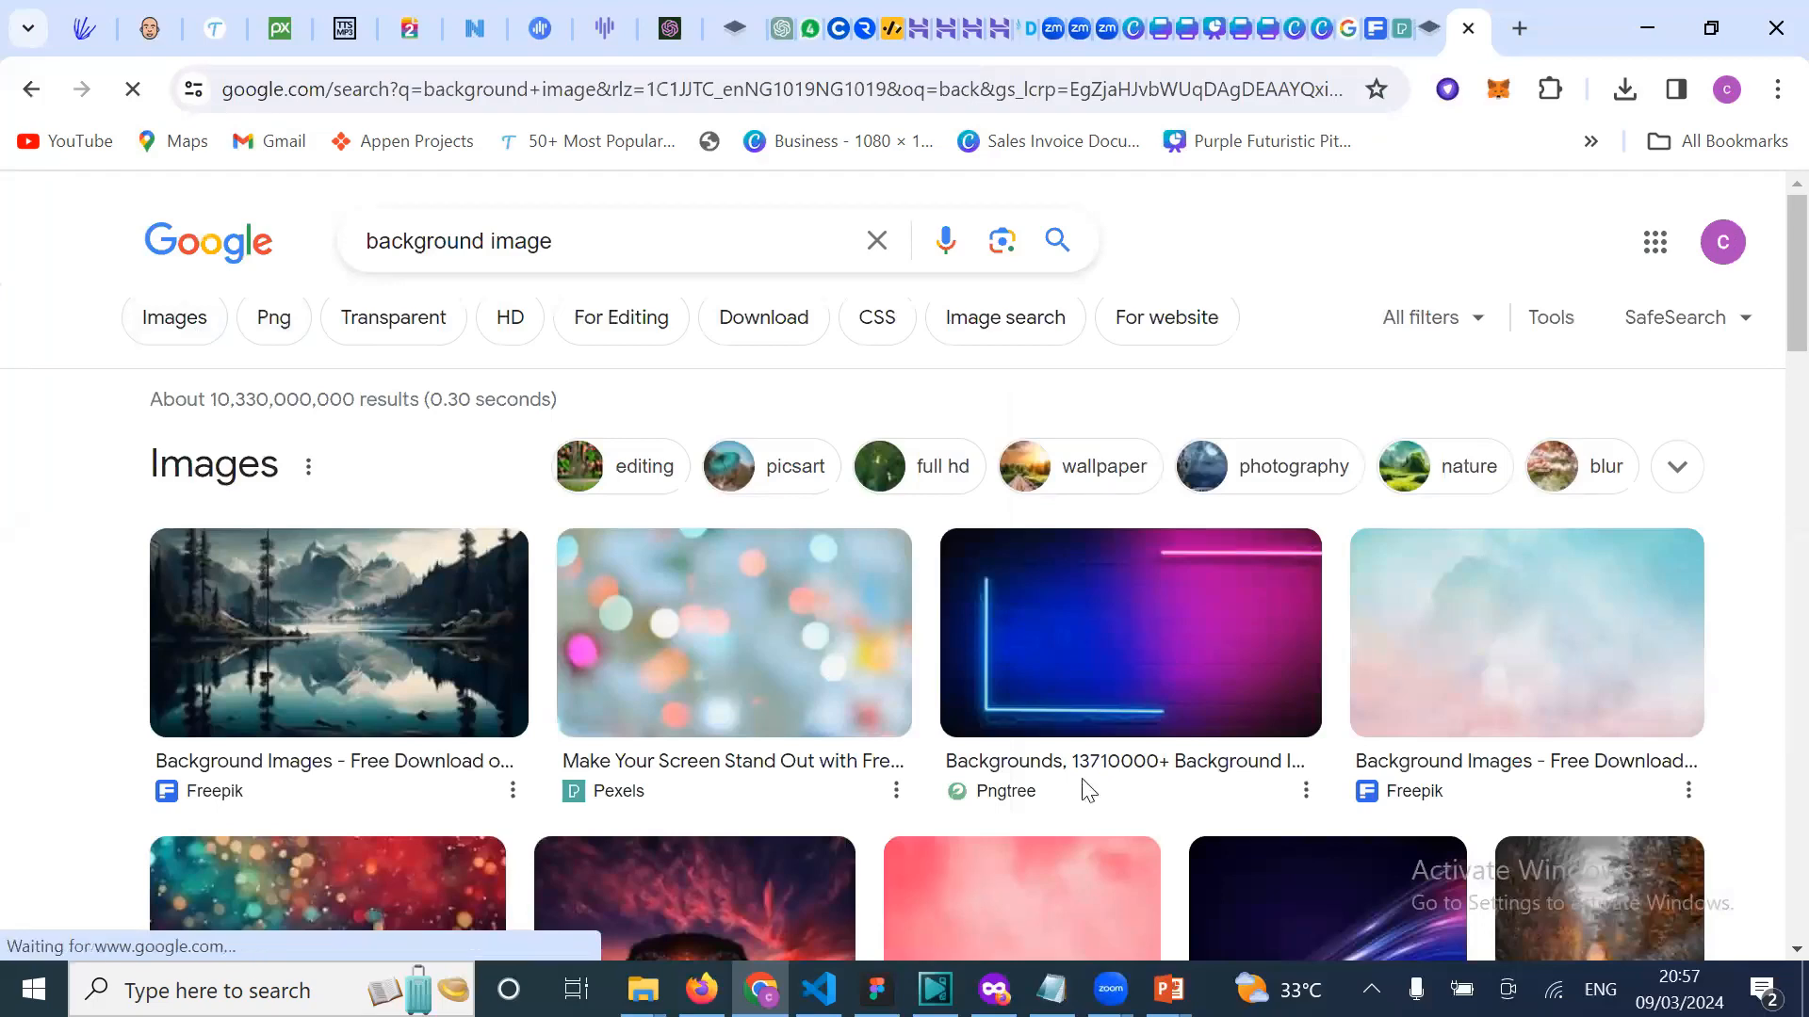
scroll(778, 697, down, 1)
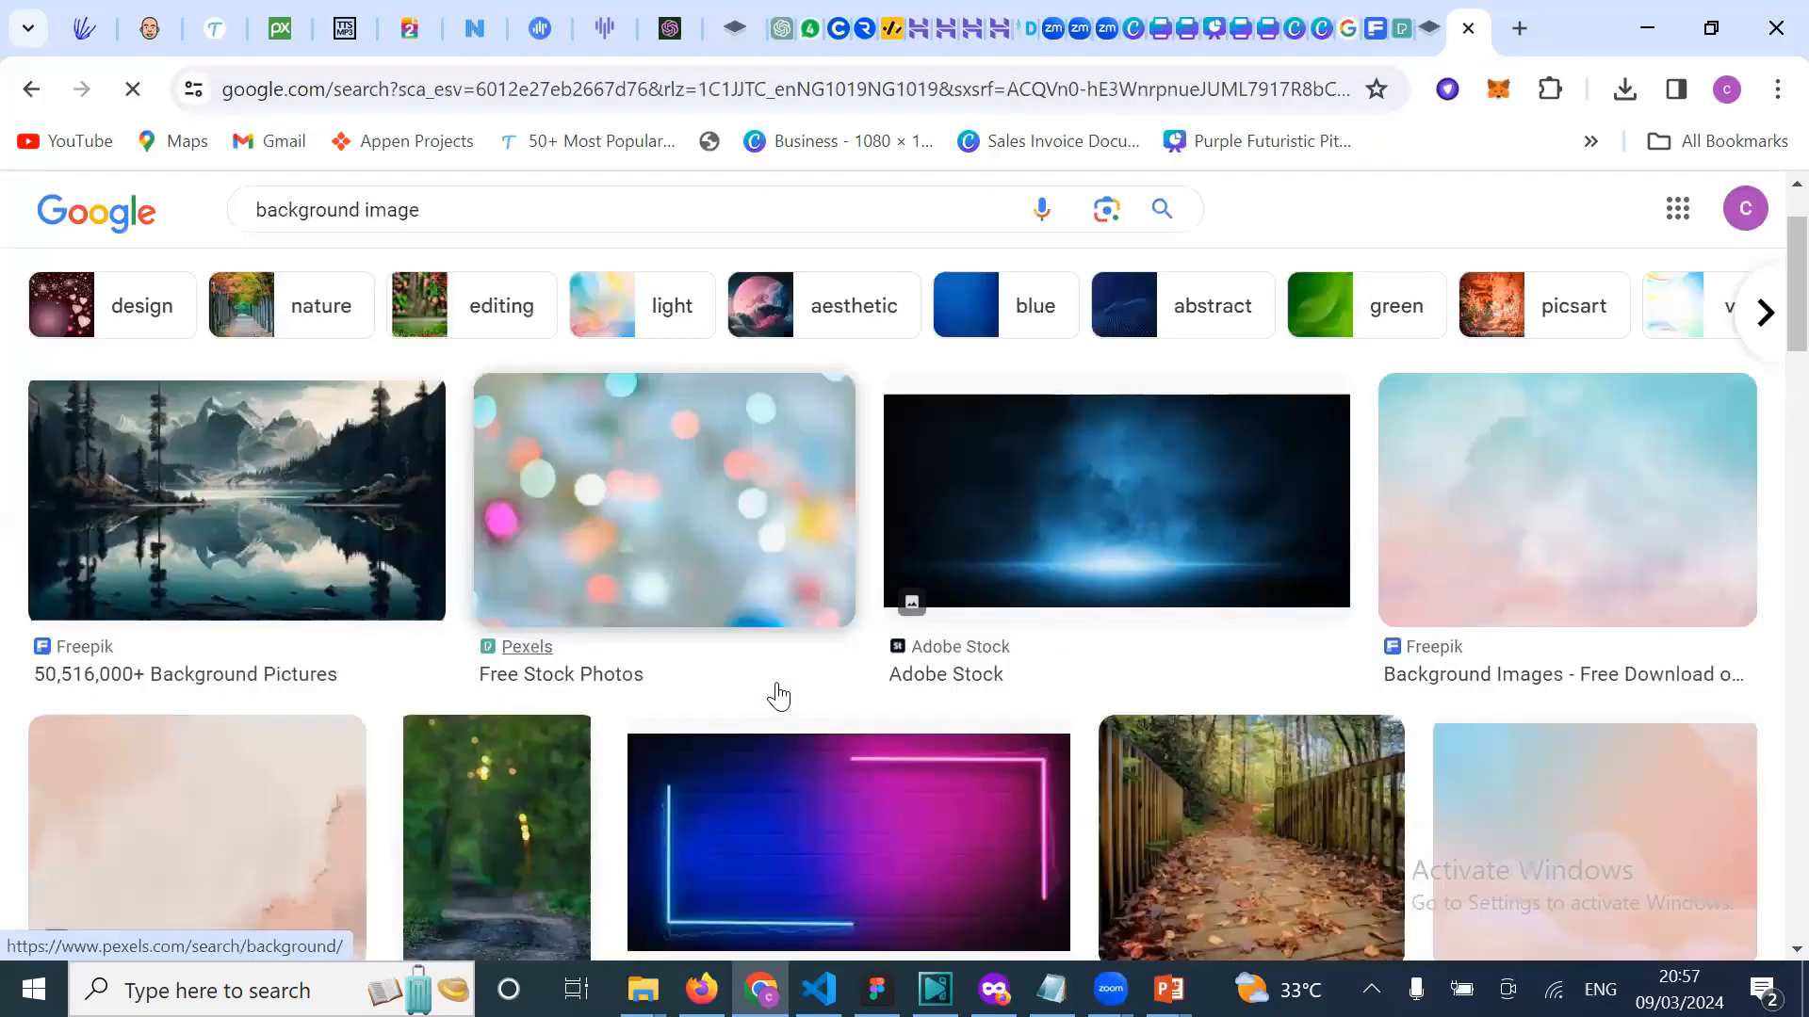
click(269, 515)
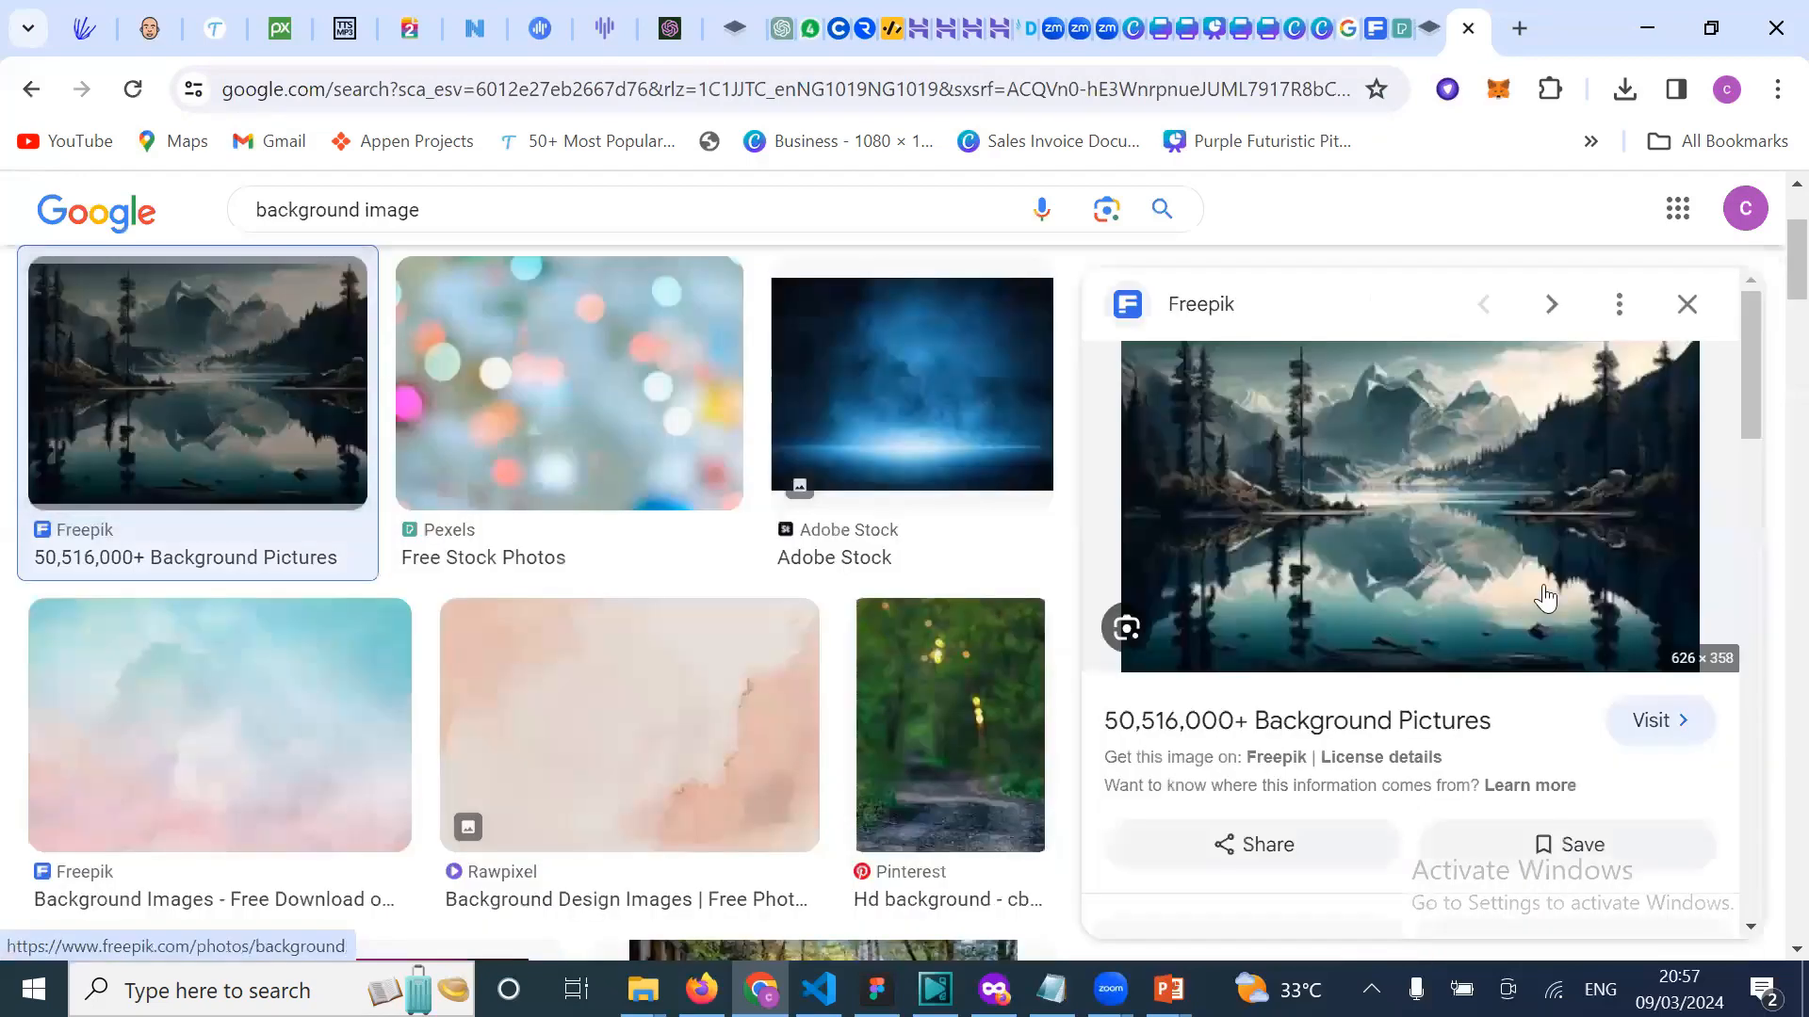
Step: Try saving the mountain-lake image as an avif file, then cancel the save
right_click(1414, 589)
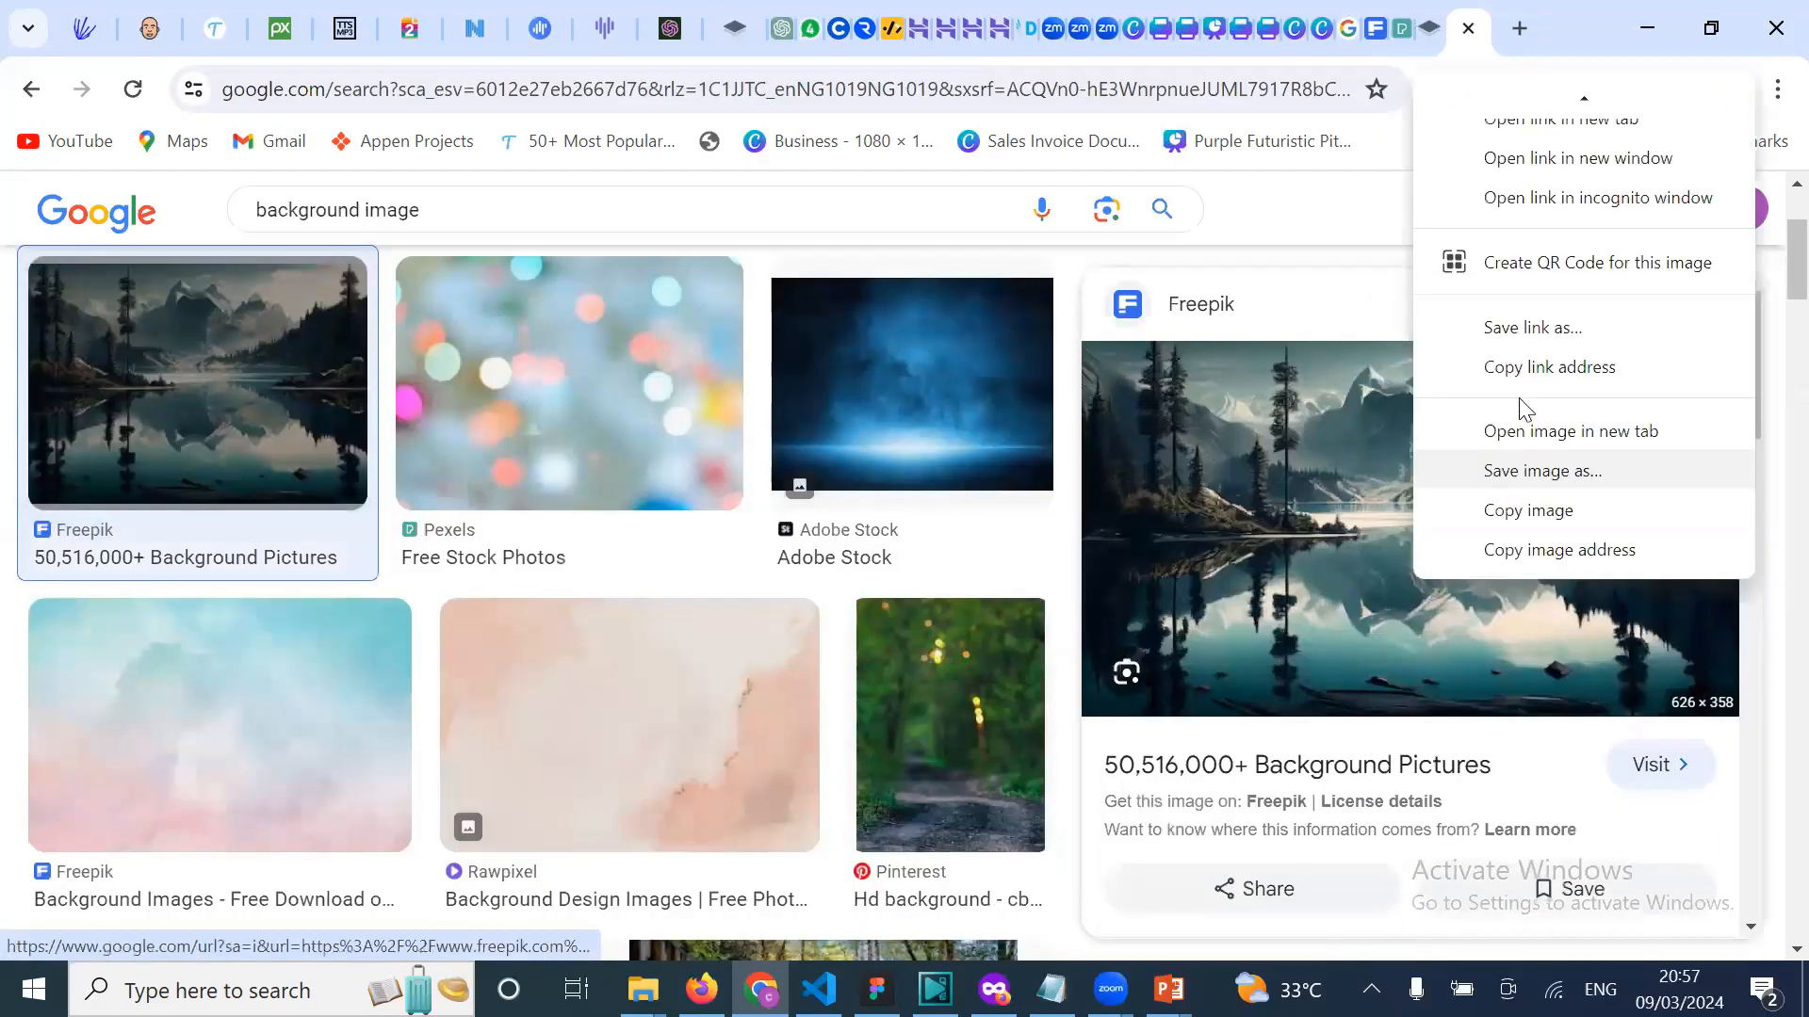
click(1542, 474)
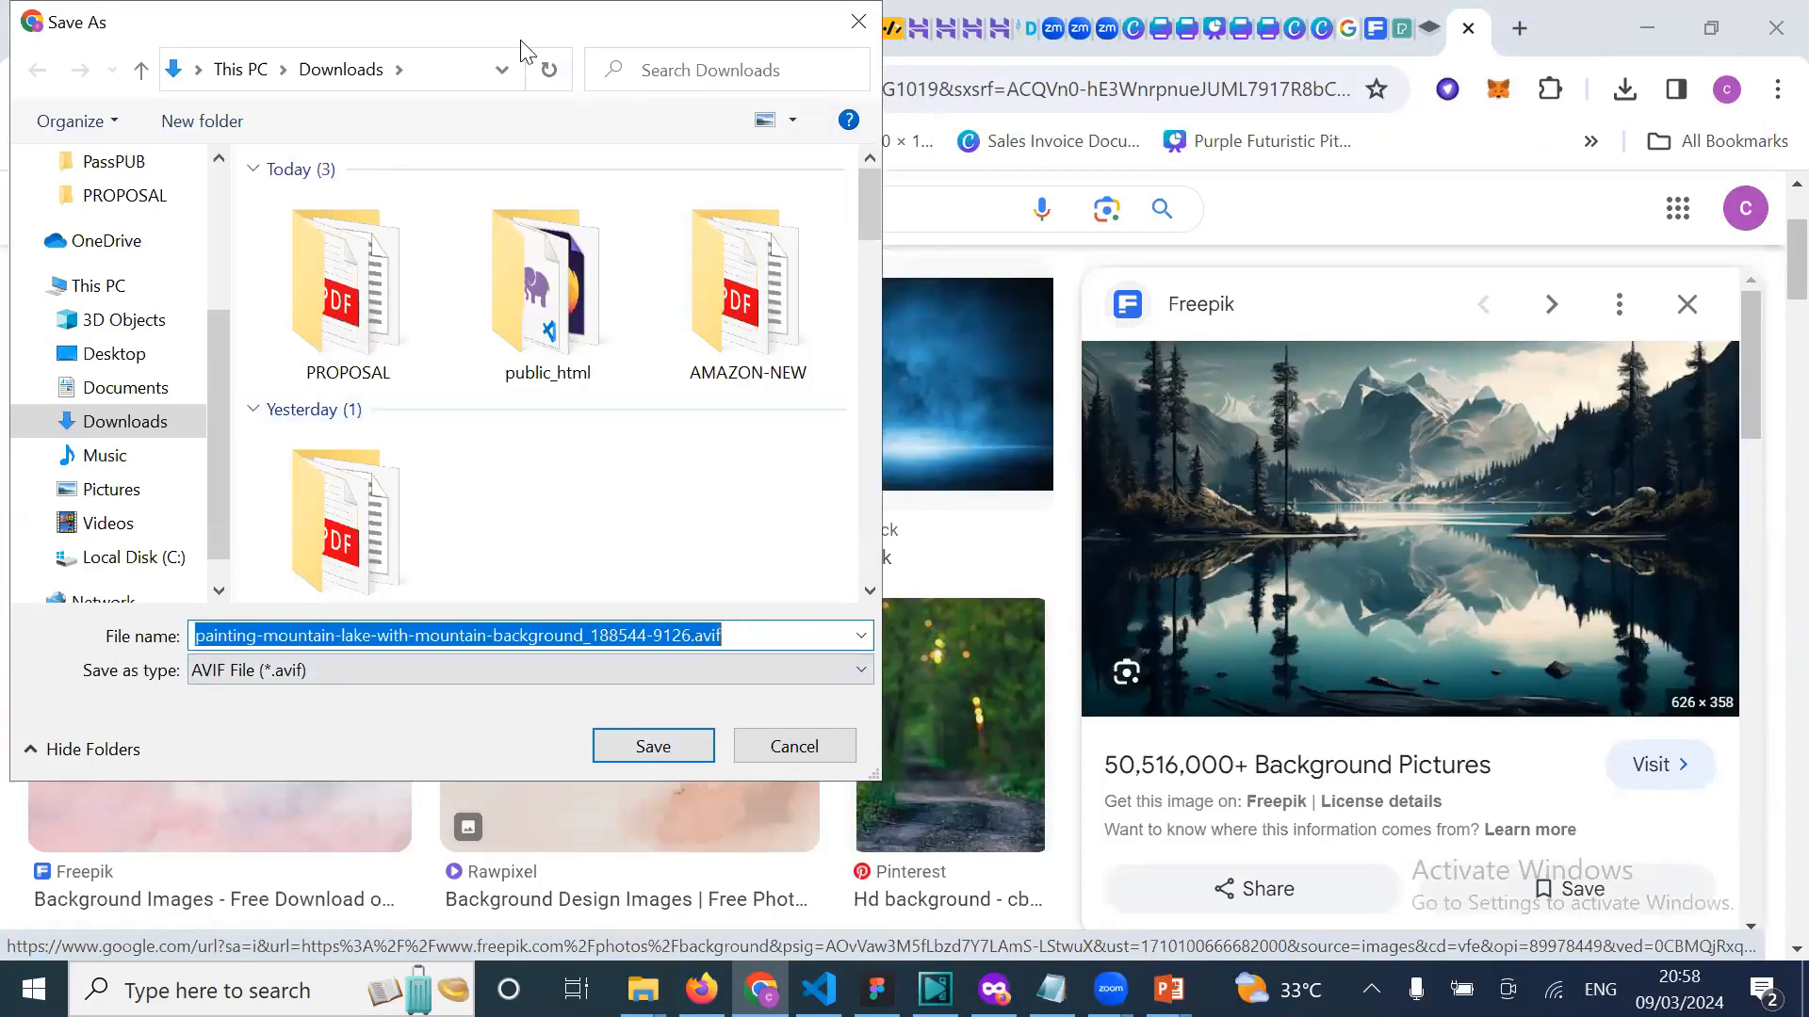
drag(523, 36, 523, 92)
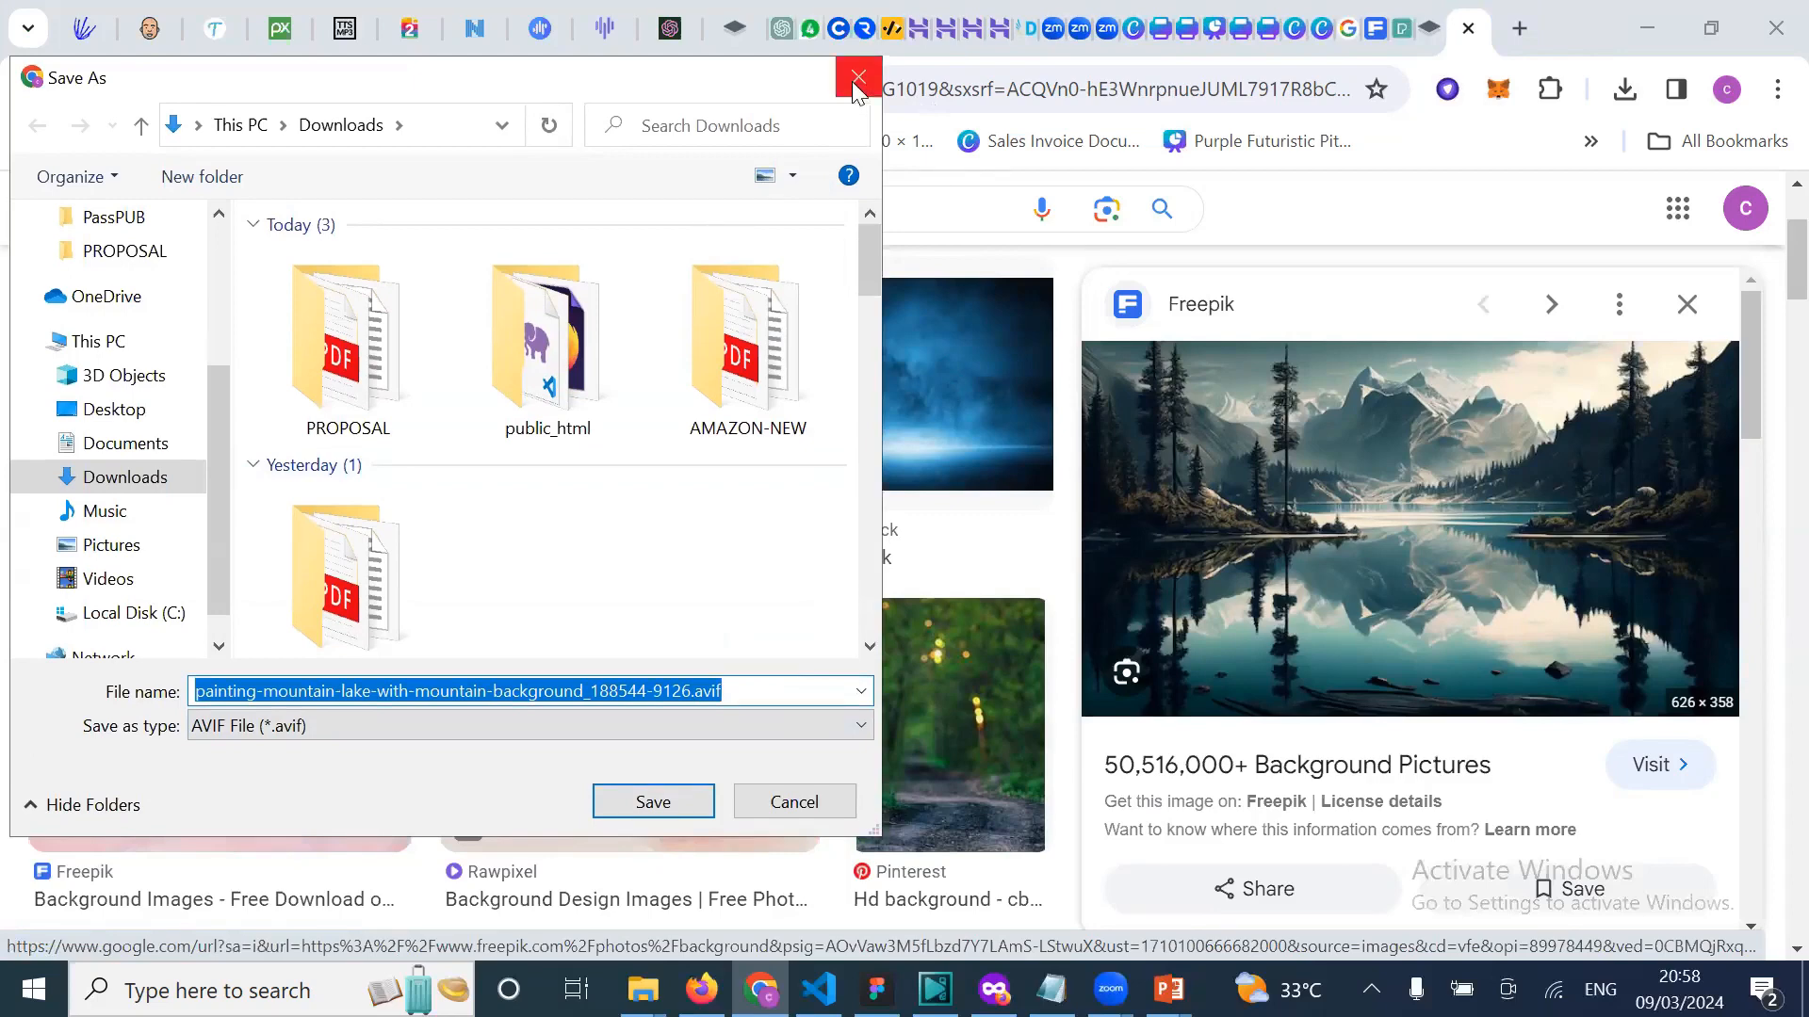
click(738, 694)
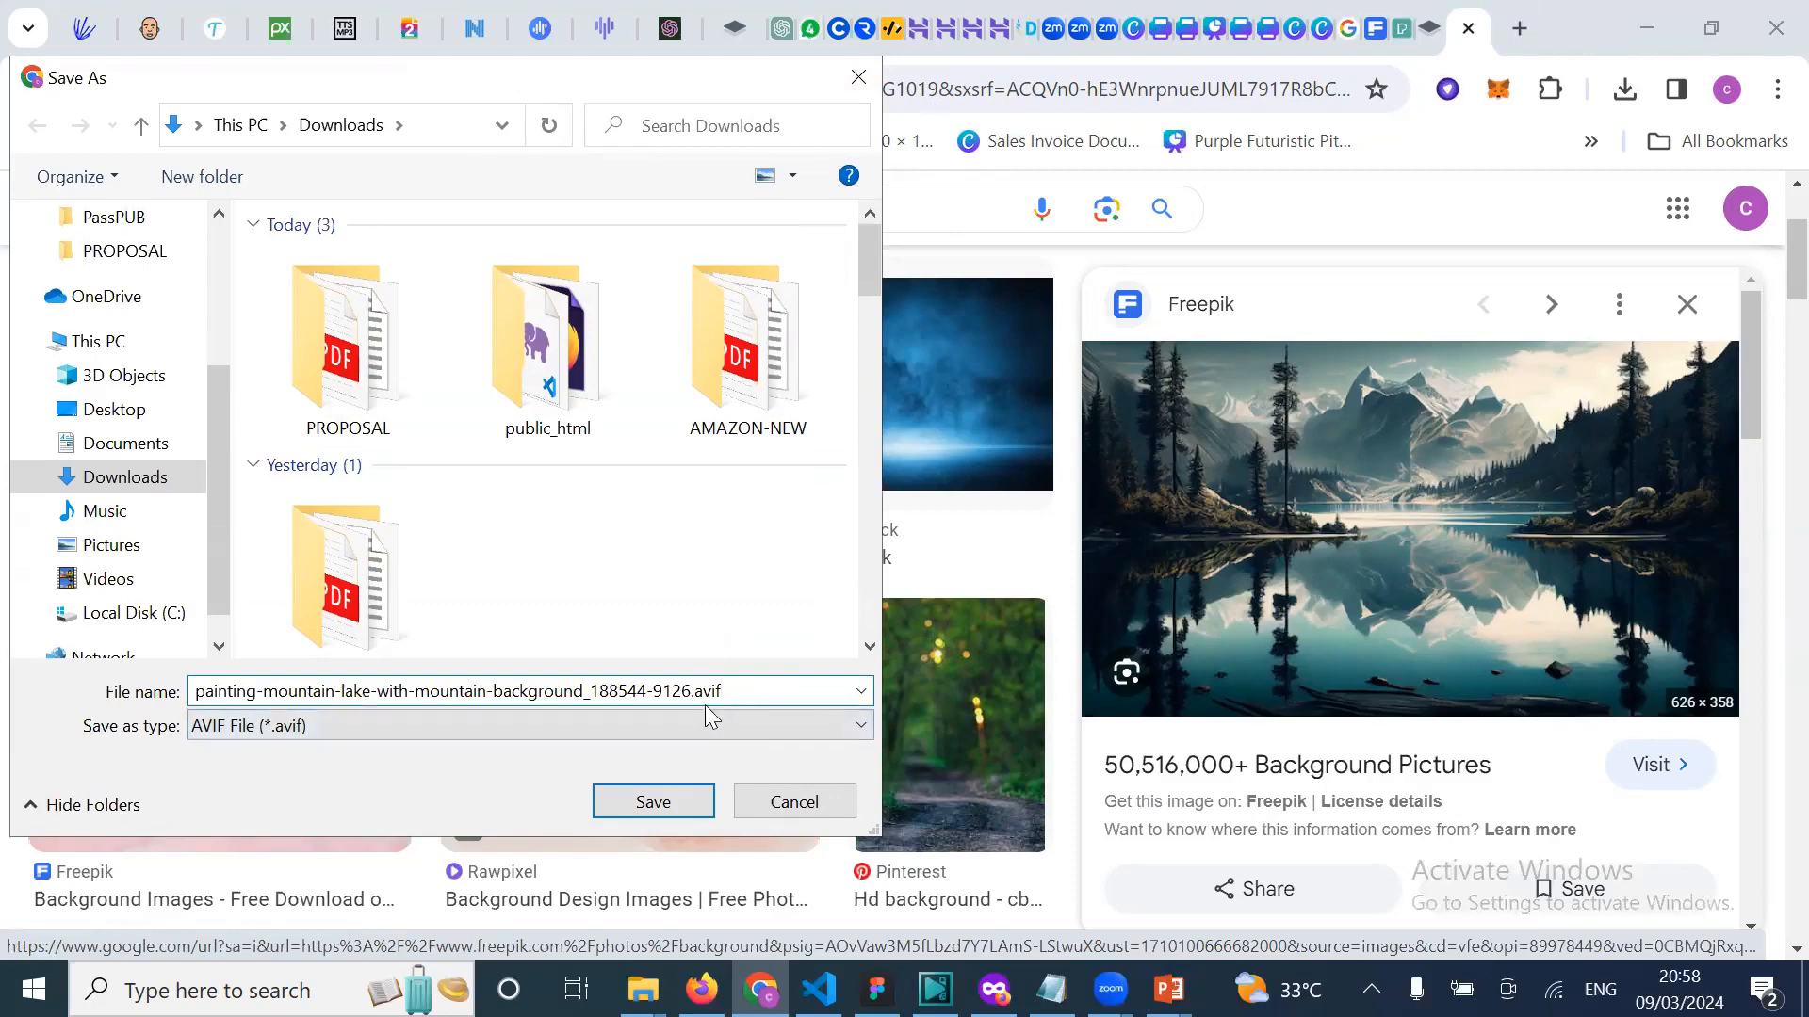
drag(695, 694, 725, 693)
click(857, 77)
Step: Open the preview image's Freepik source page in a new tab
scroll(1037, 754, down, 2)
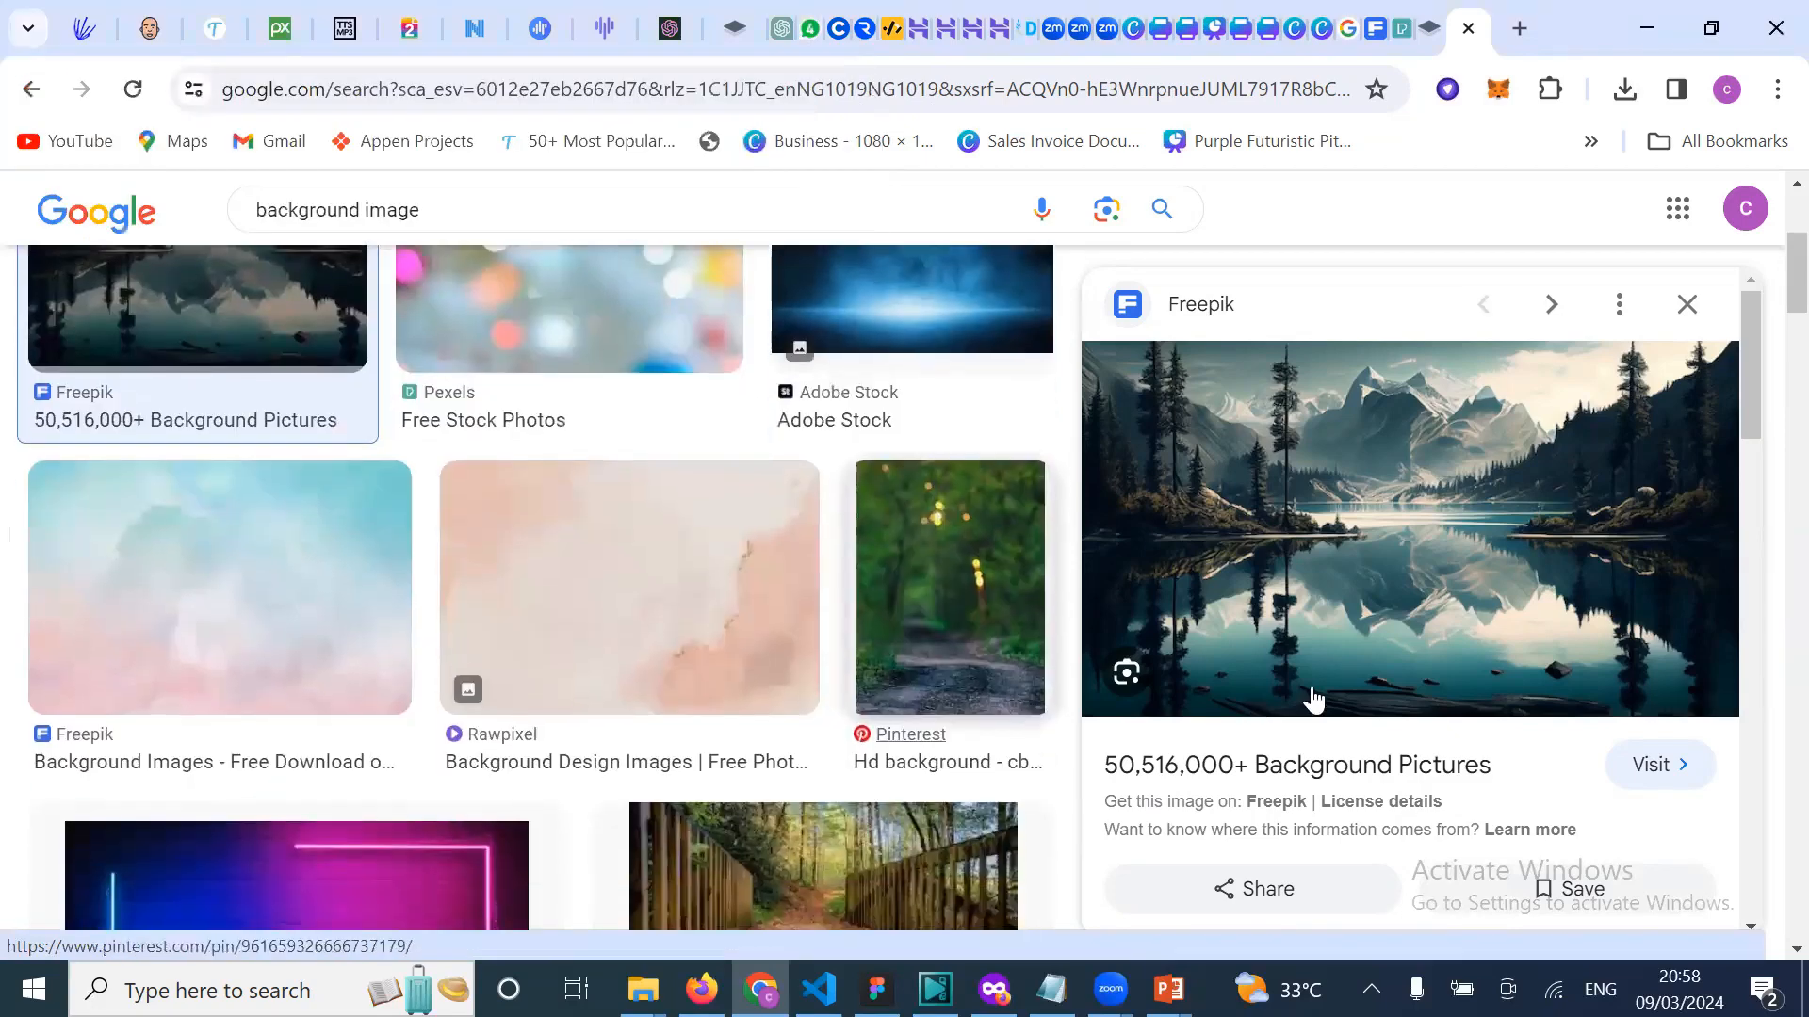
scroll(1313, 698, down, 1)
scroll(1318, 698, down, 1)
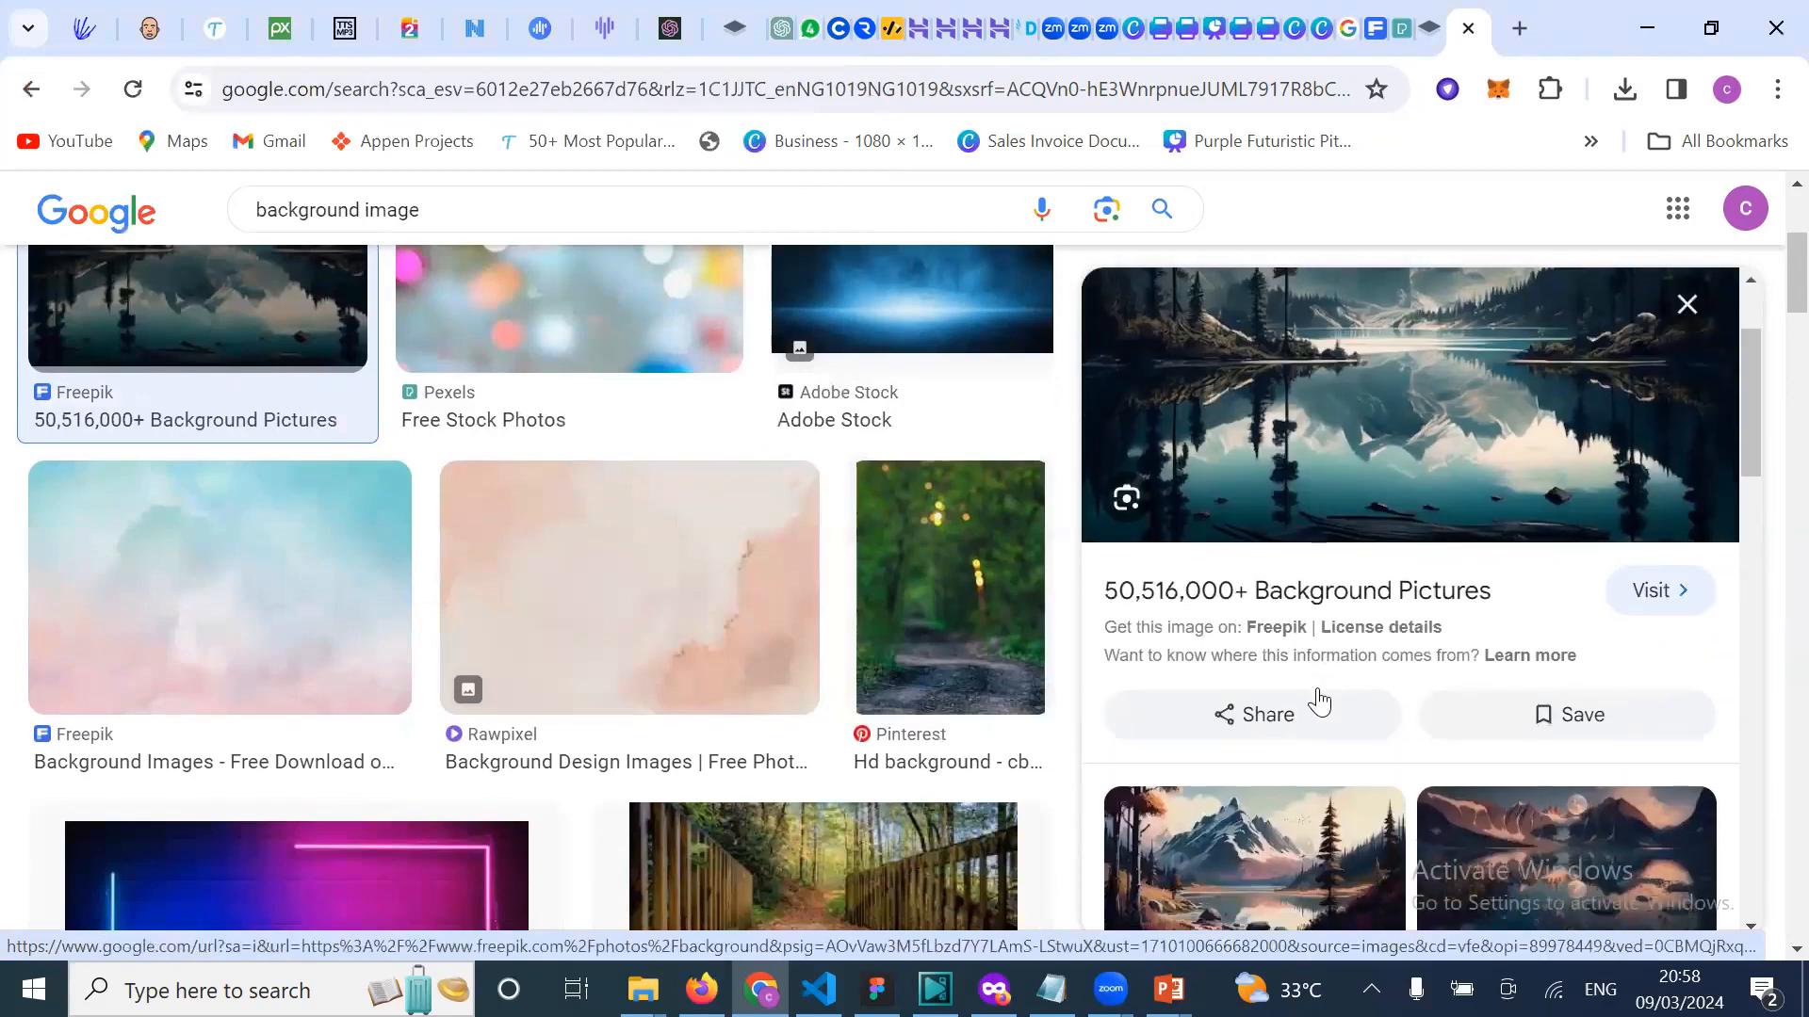
right_click(1343, 424)
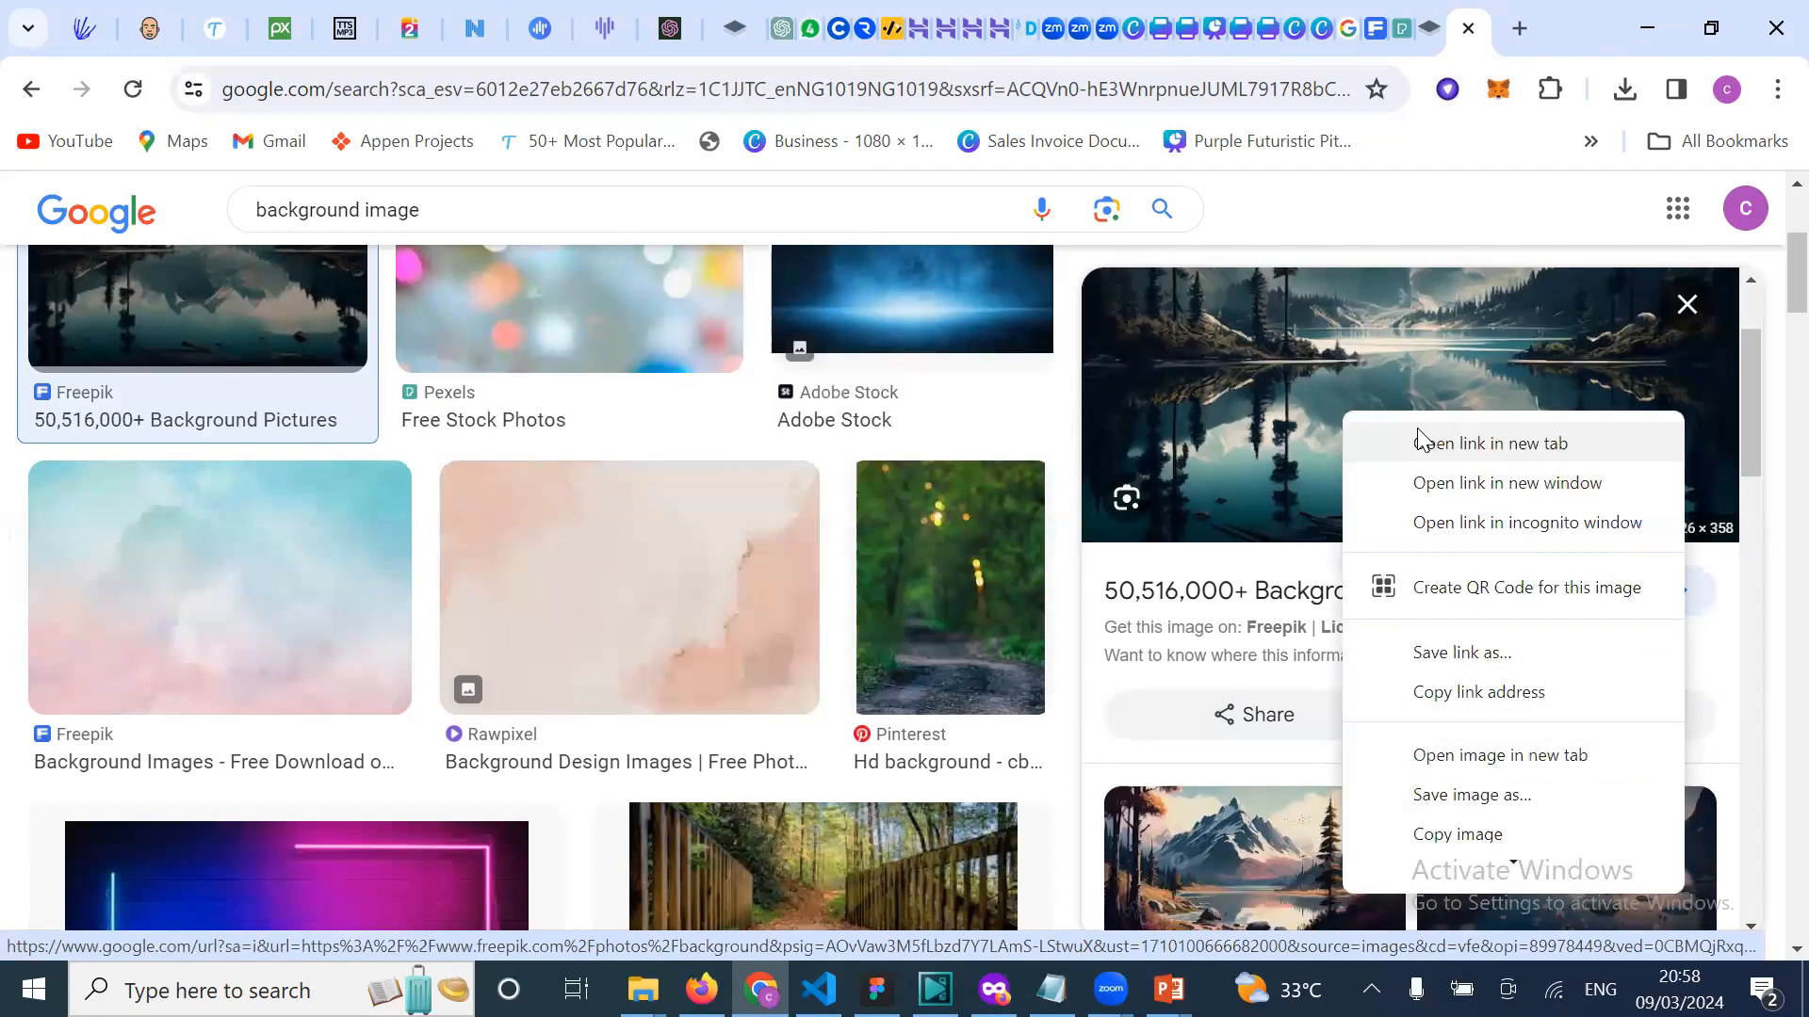
click(1473, 439)
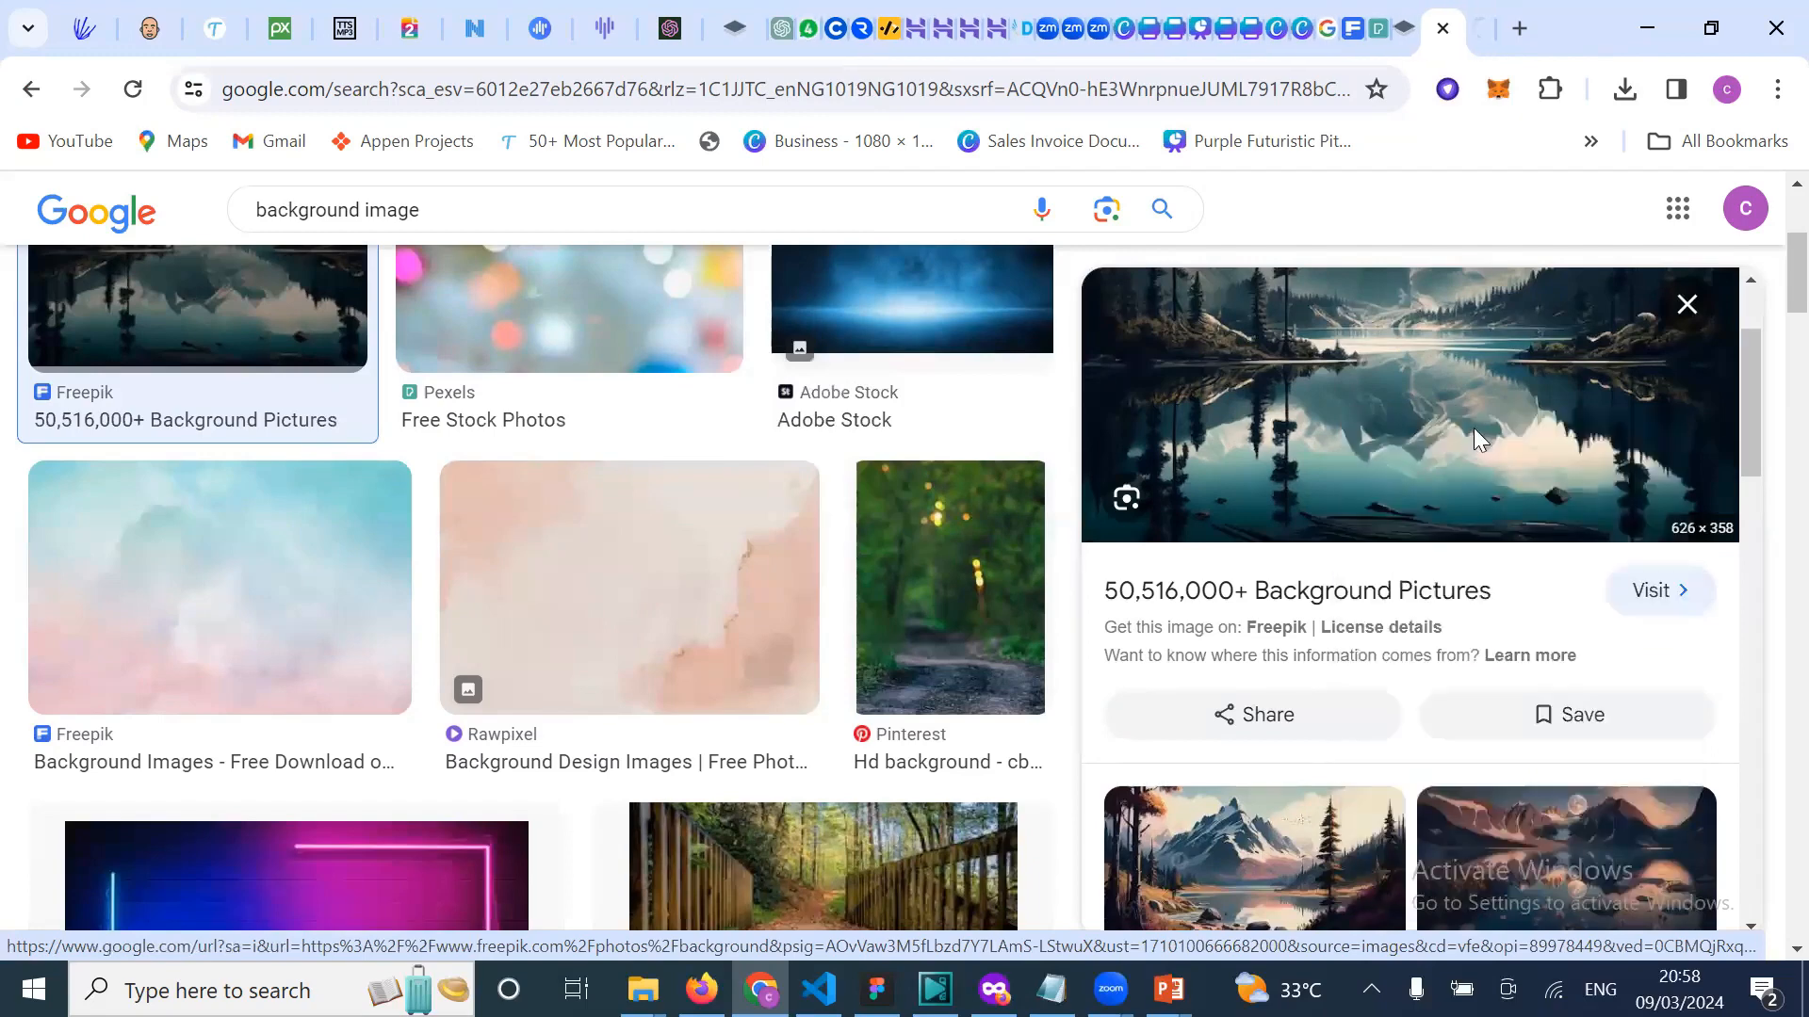
Step: On the Freepik tab, browse background photos and open the red-light round podium photo
click(1484, 28)
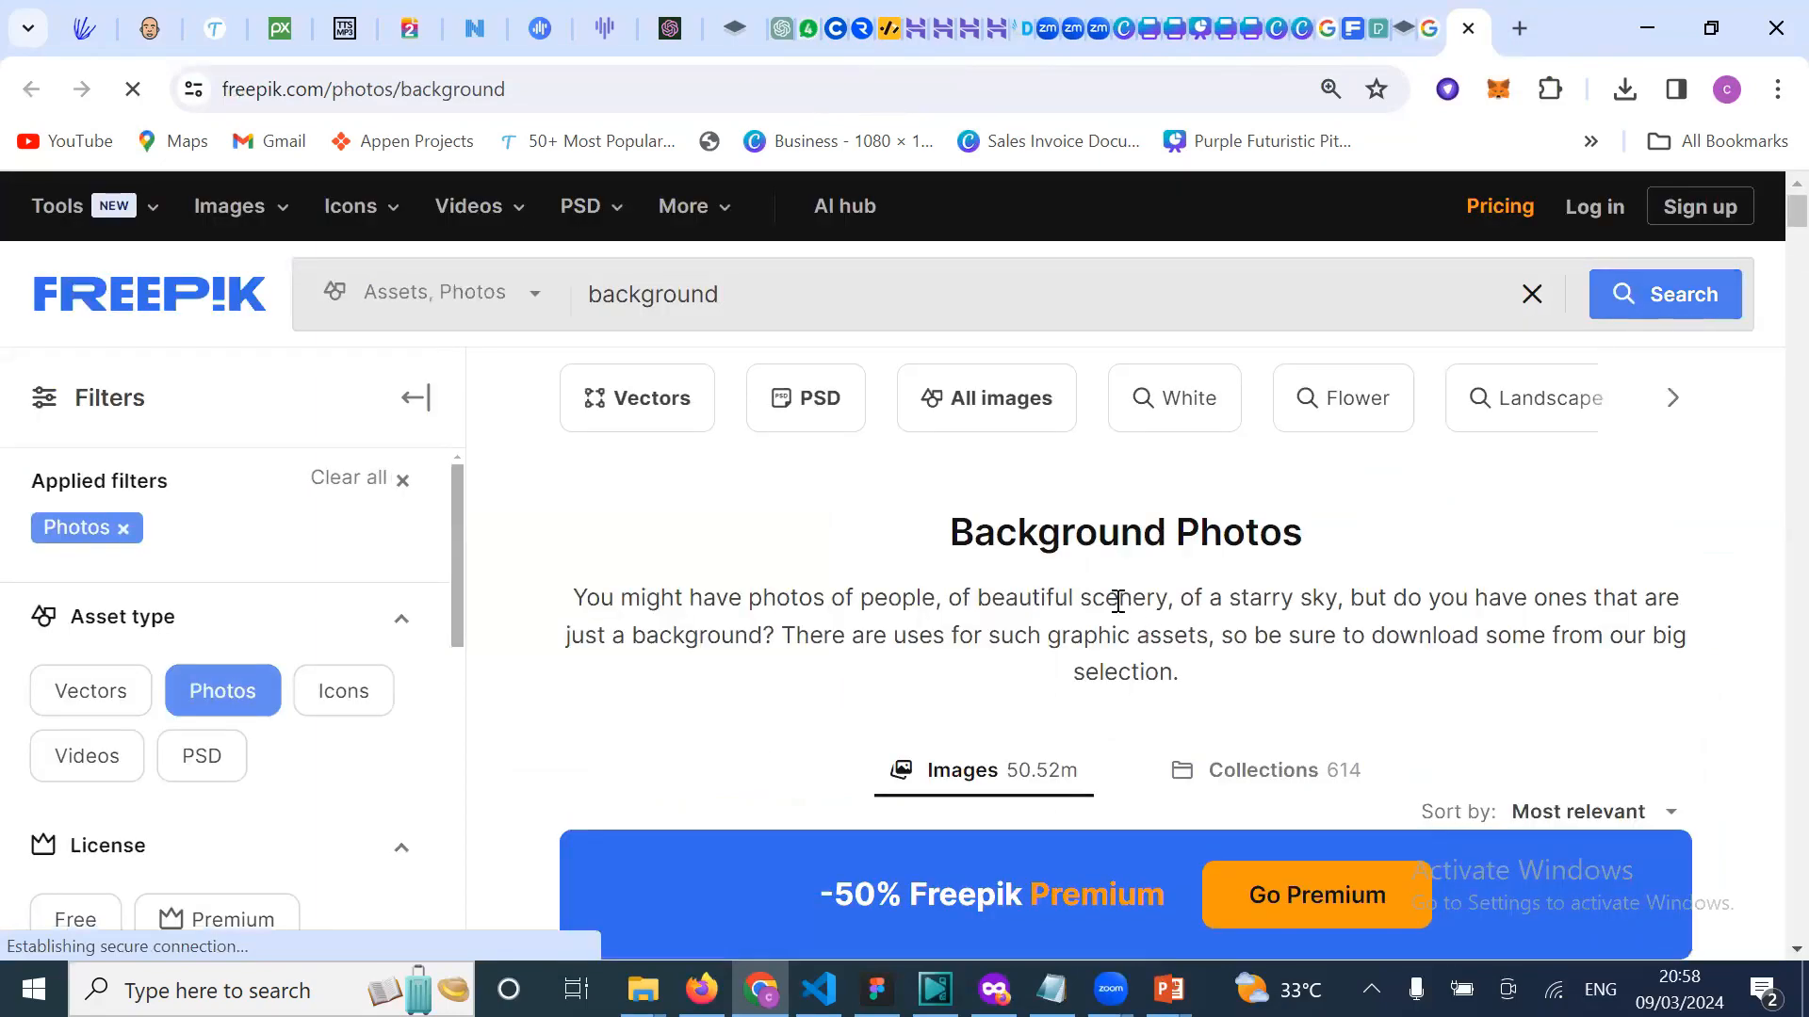
scroll(1210, 638, down, 9)
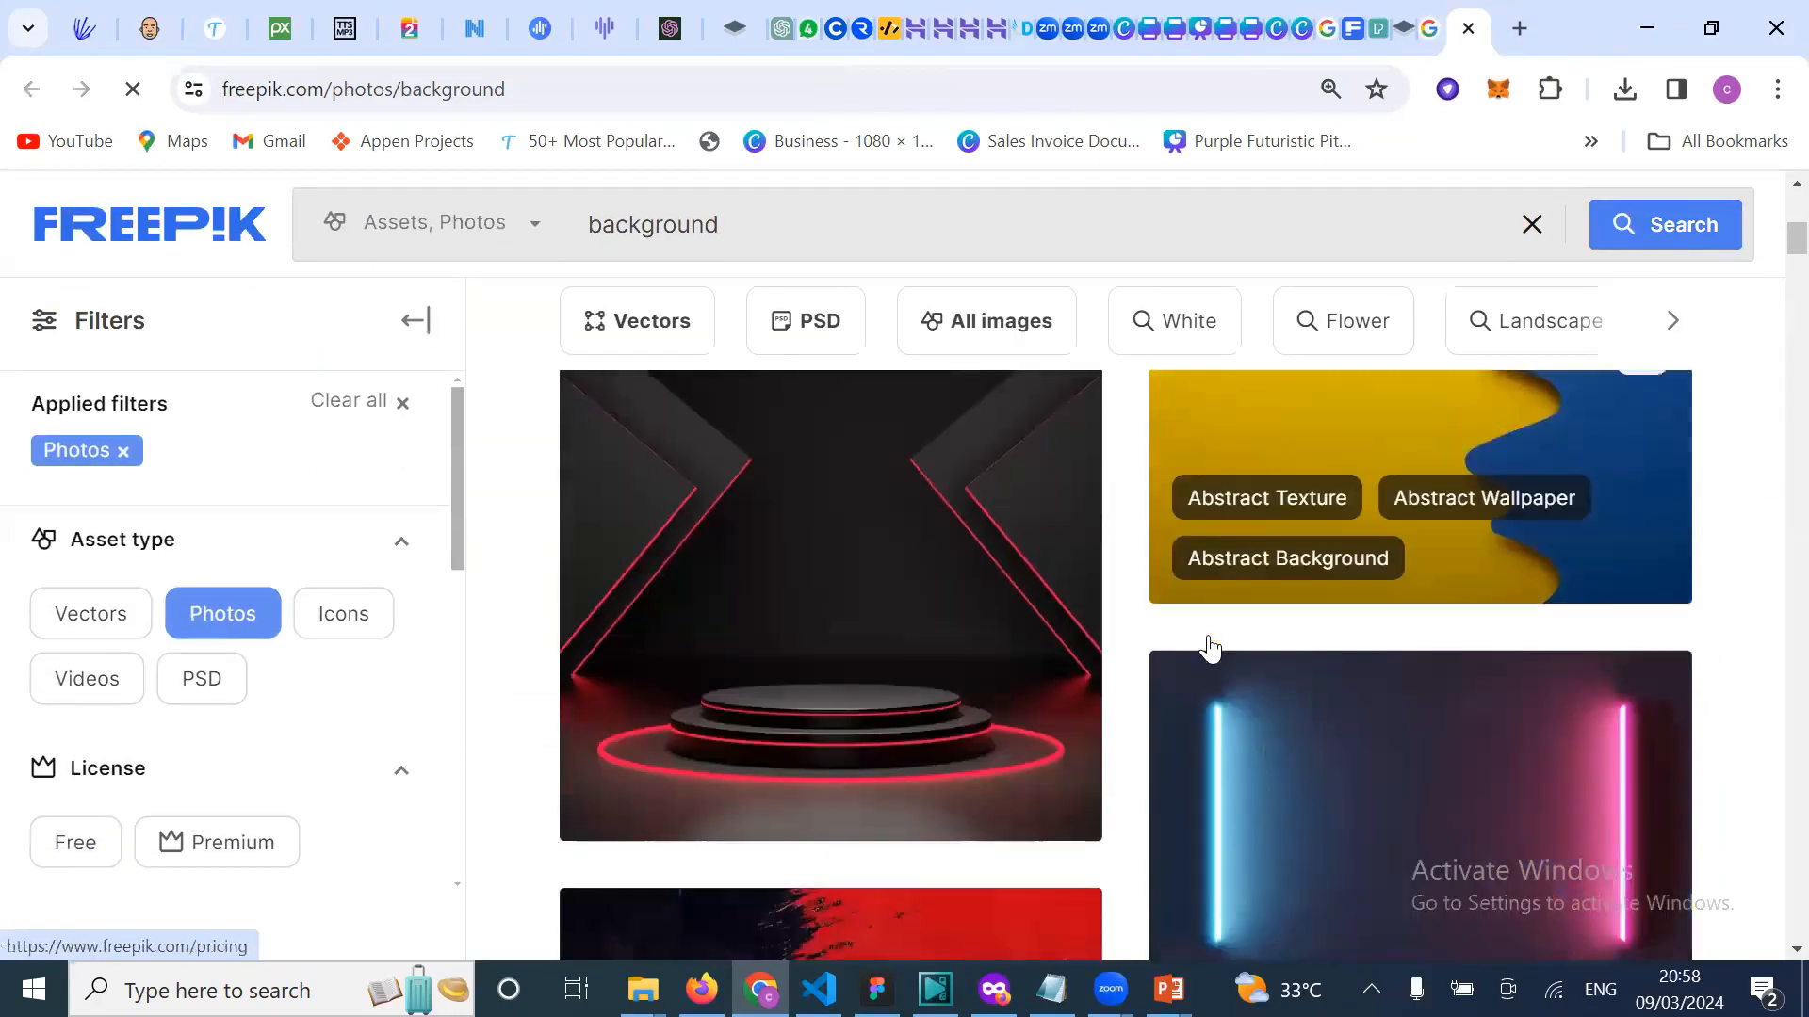
scroll(1210, 648, down, 3)
scroll(1211, 648, up, 5)
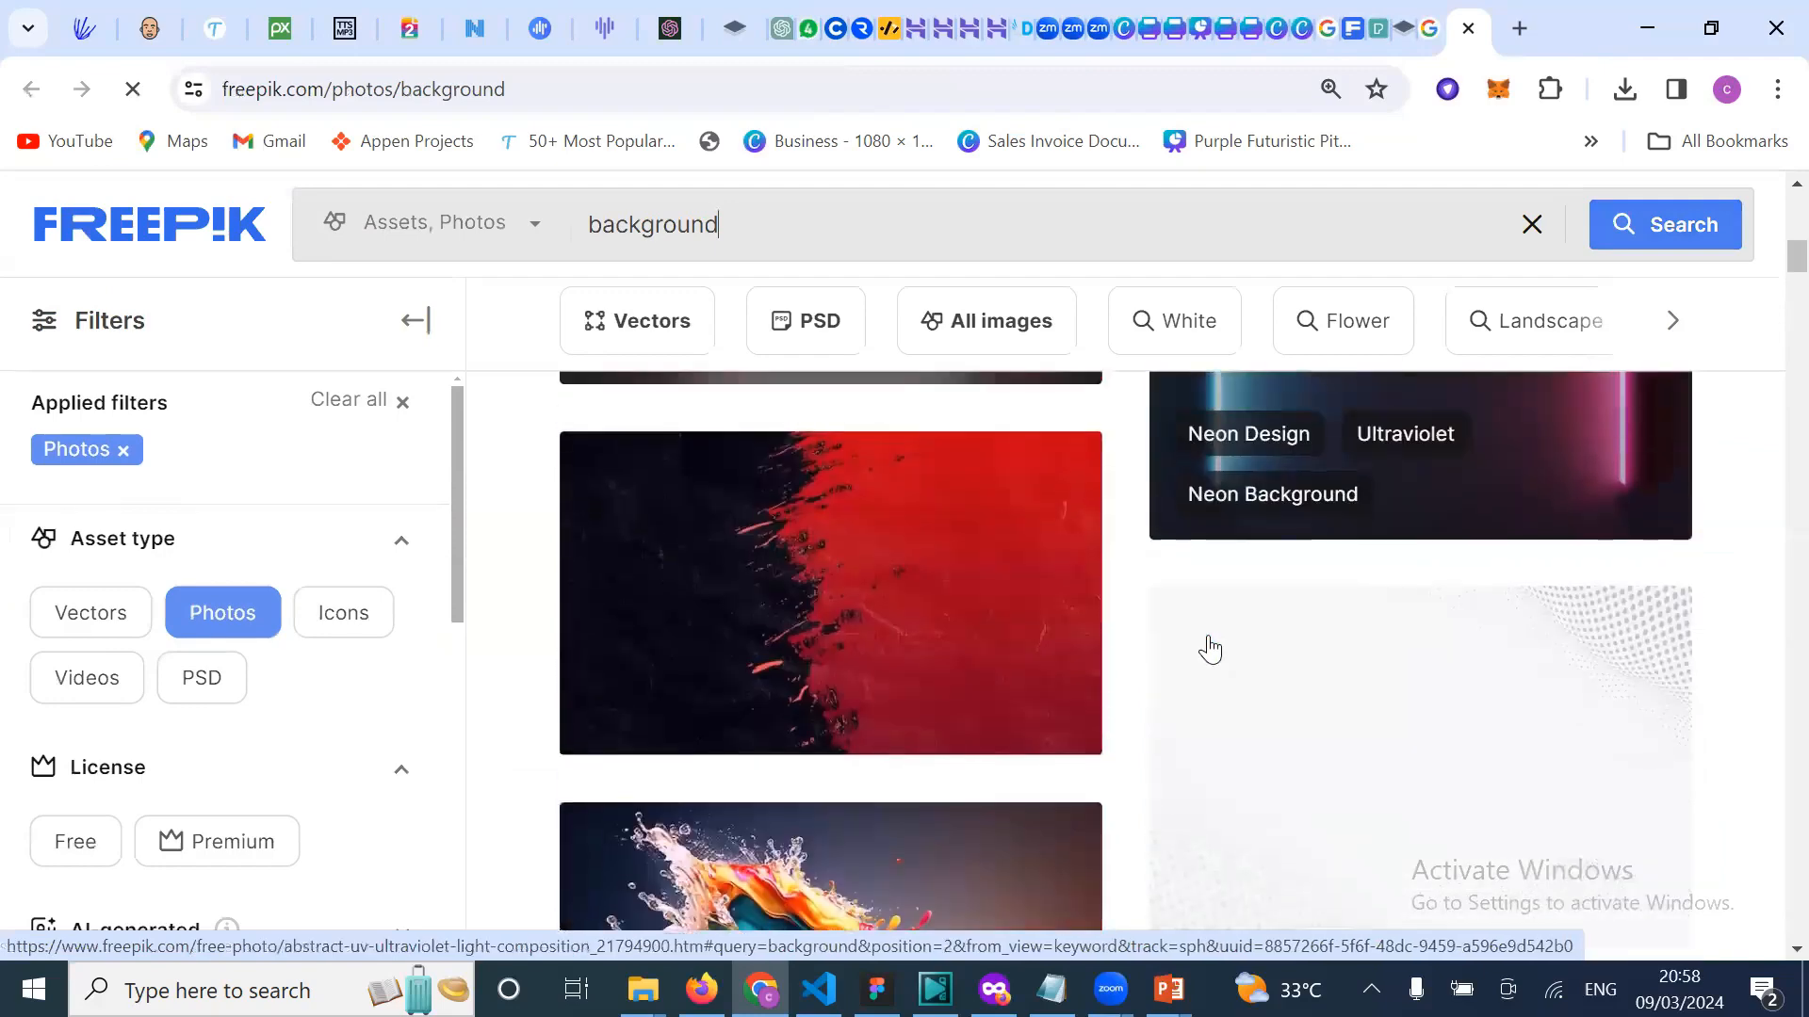
scroll(1210, 649, up, 1)
scroll(1211, 650, down, 1)
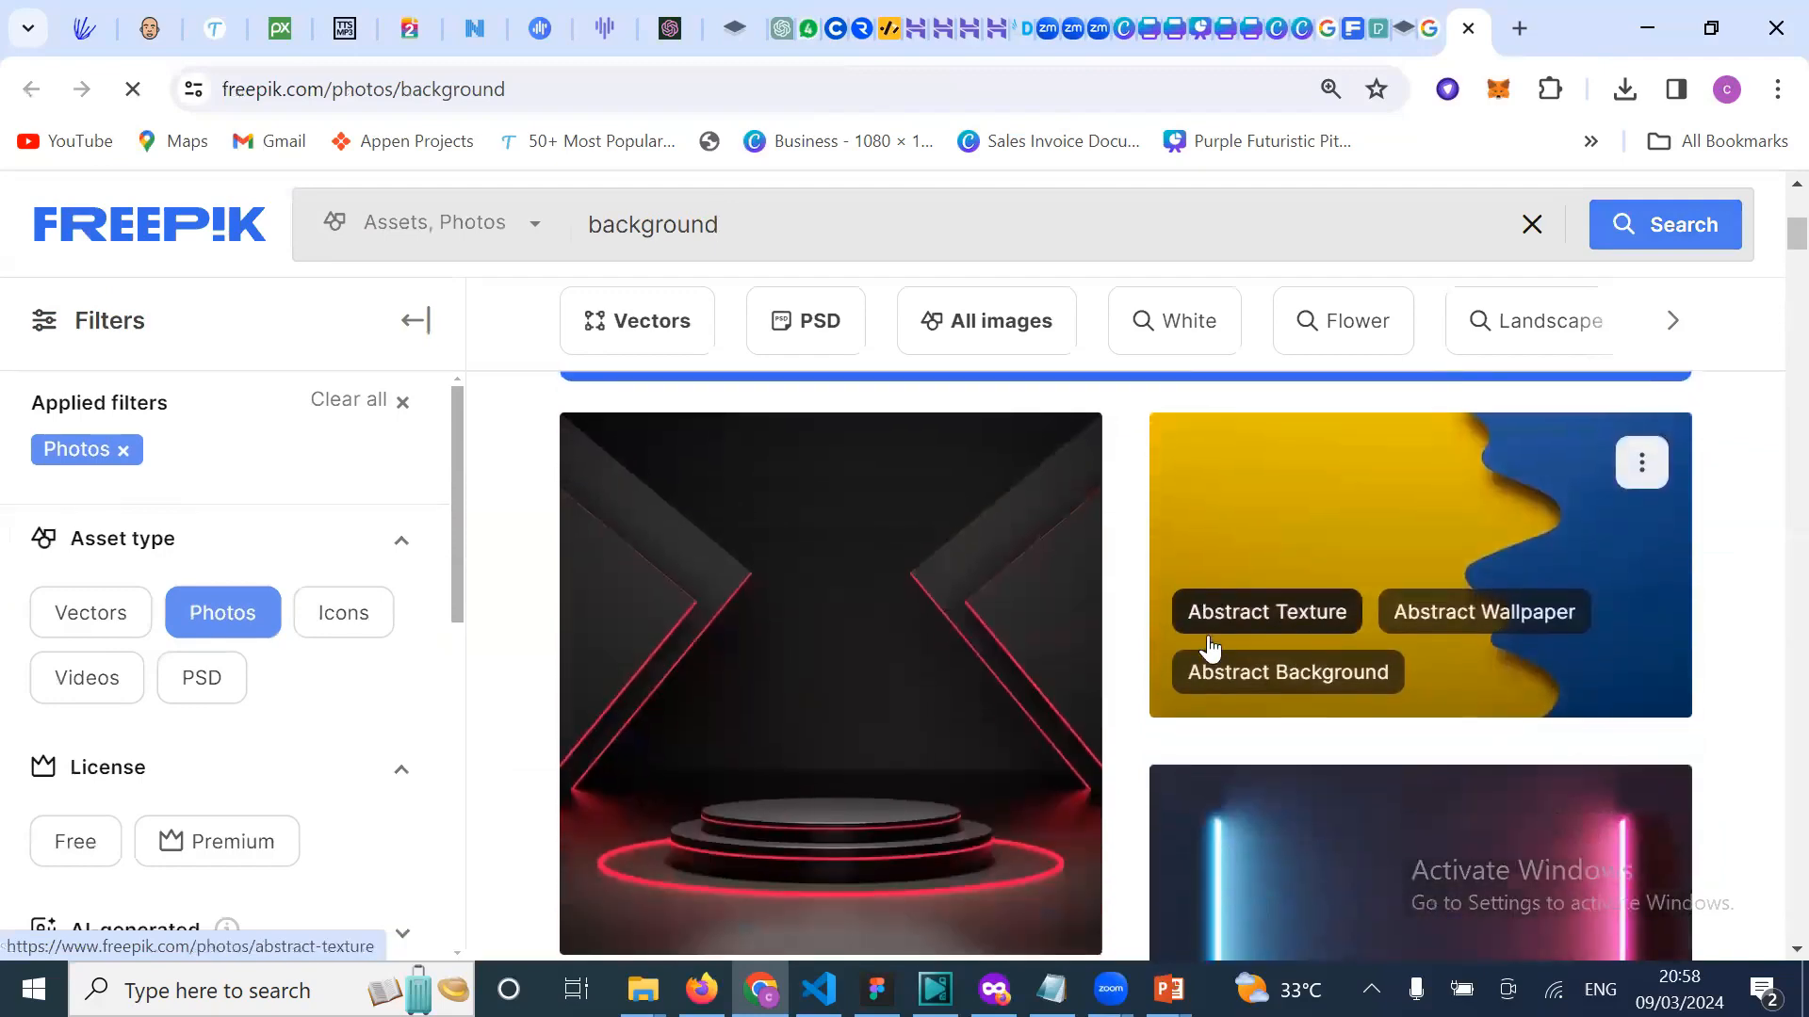
click(939, 715)
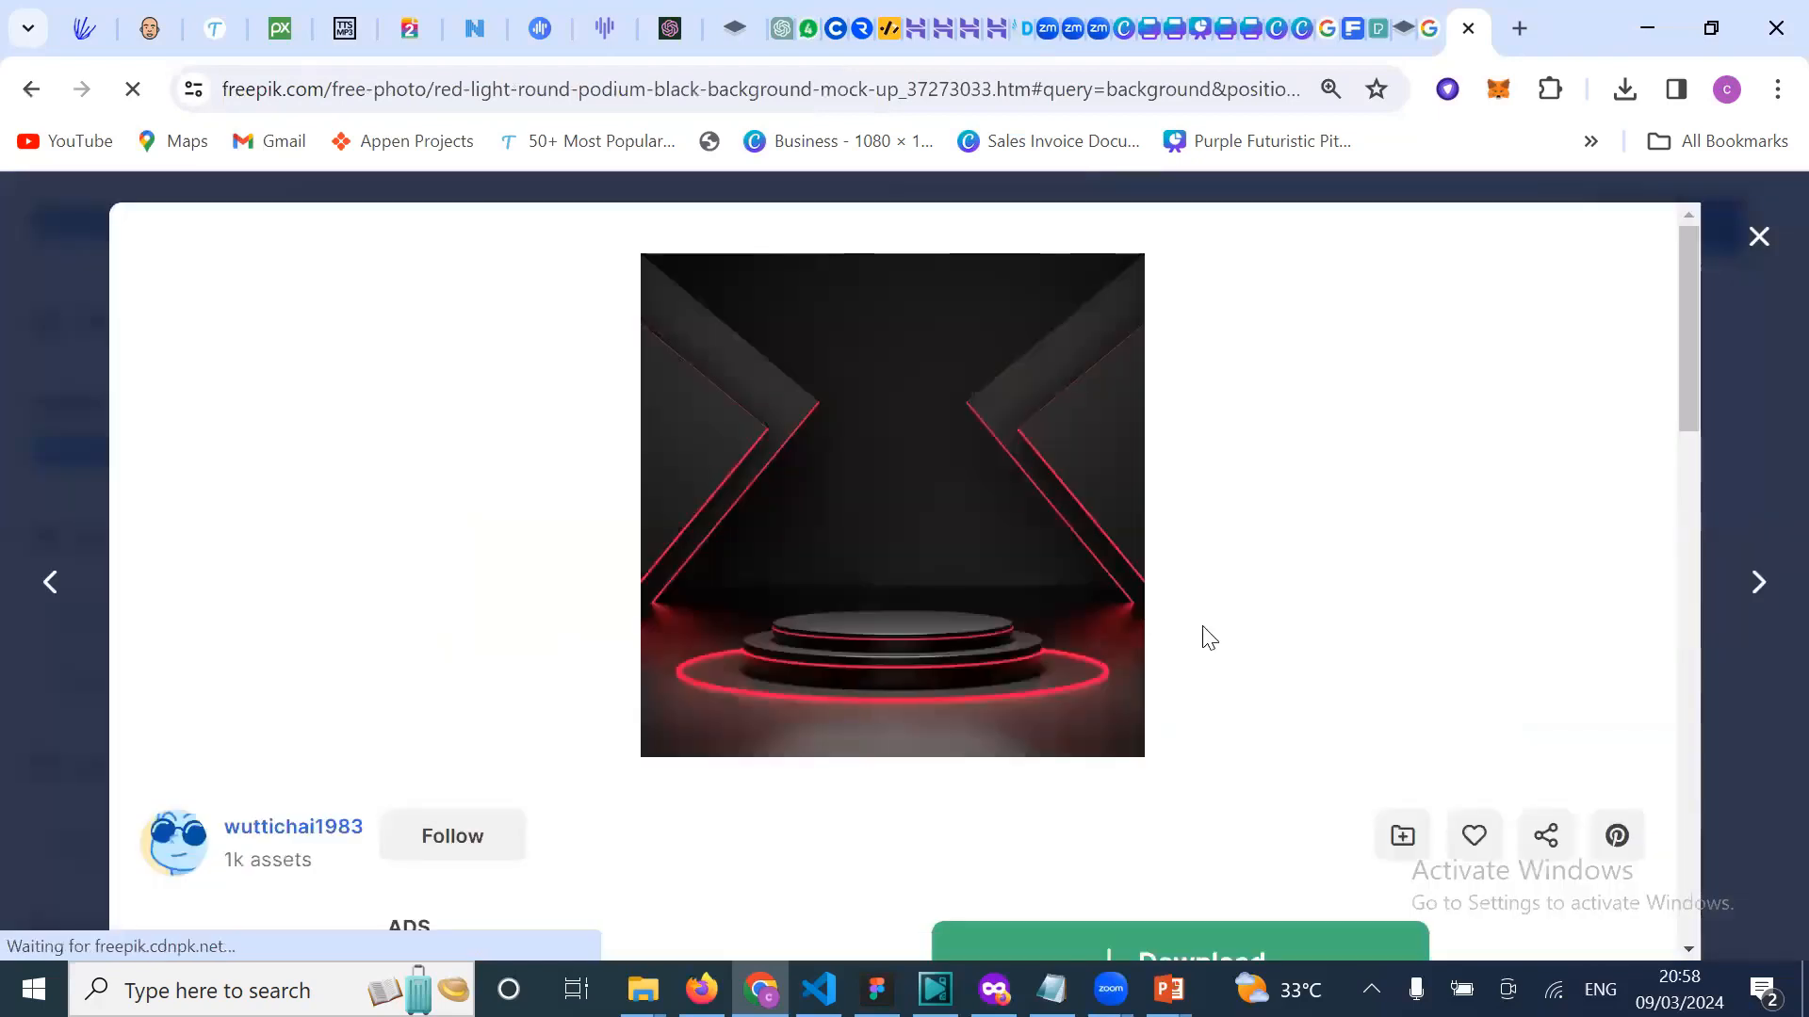
Step: Download the podium photo free as a 5.5 MB JPG and return to Canva
scroll(1208, 638, down, 2)
scroll(1109, 586, up, 2)
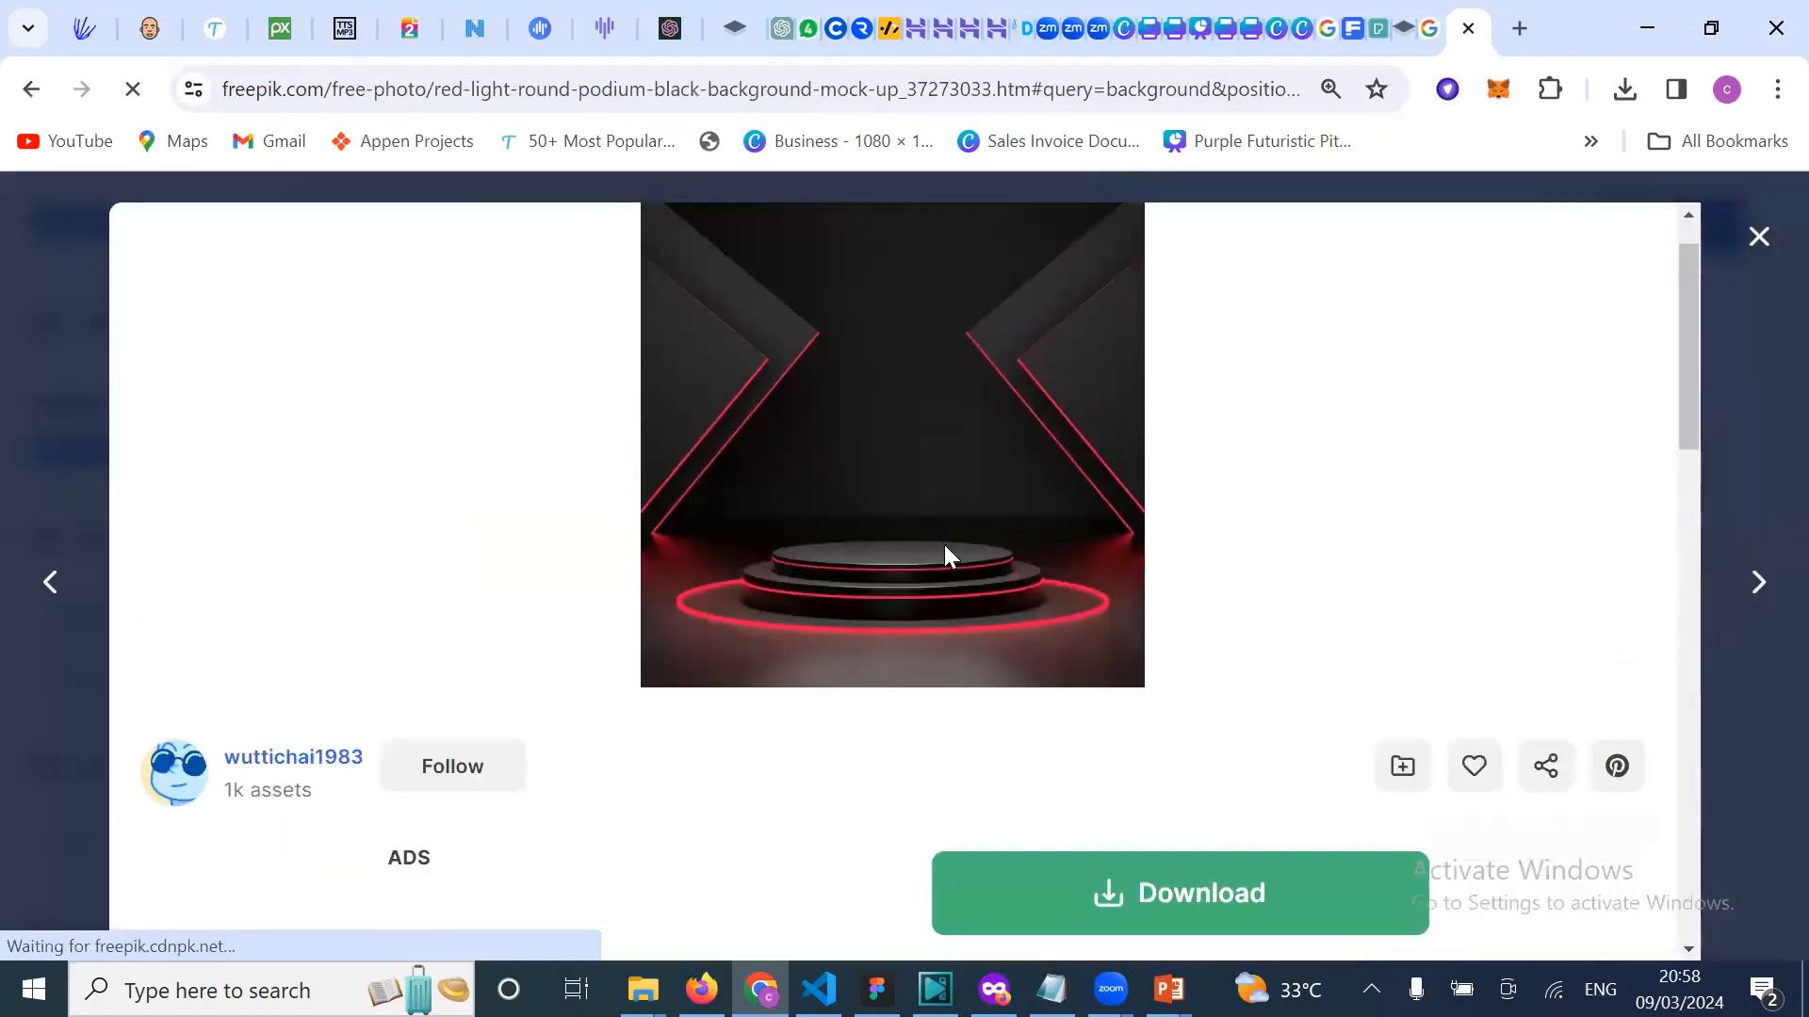
scroll(944, 545, up, 1)
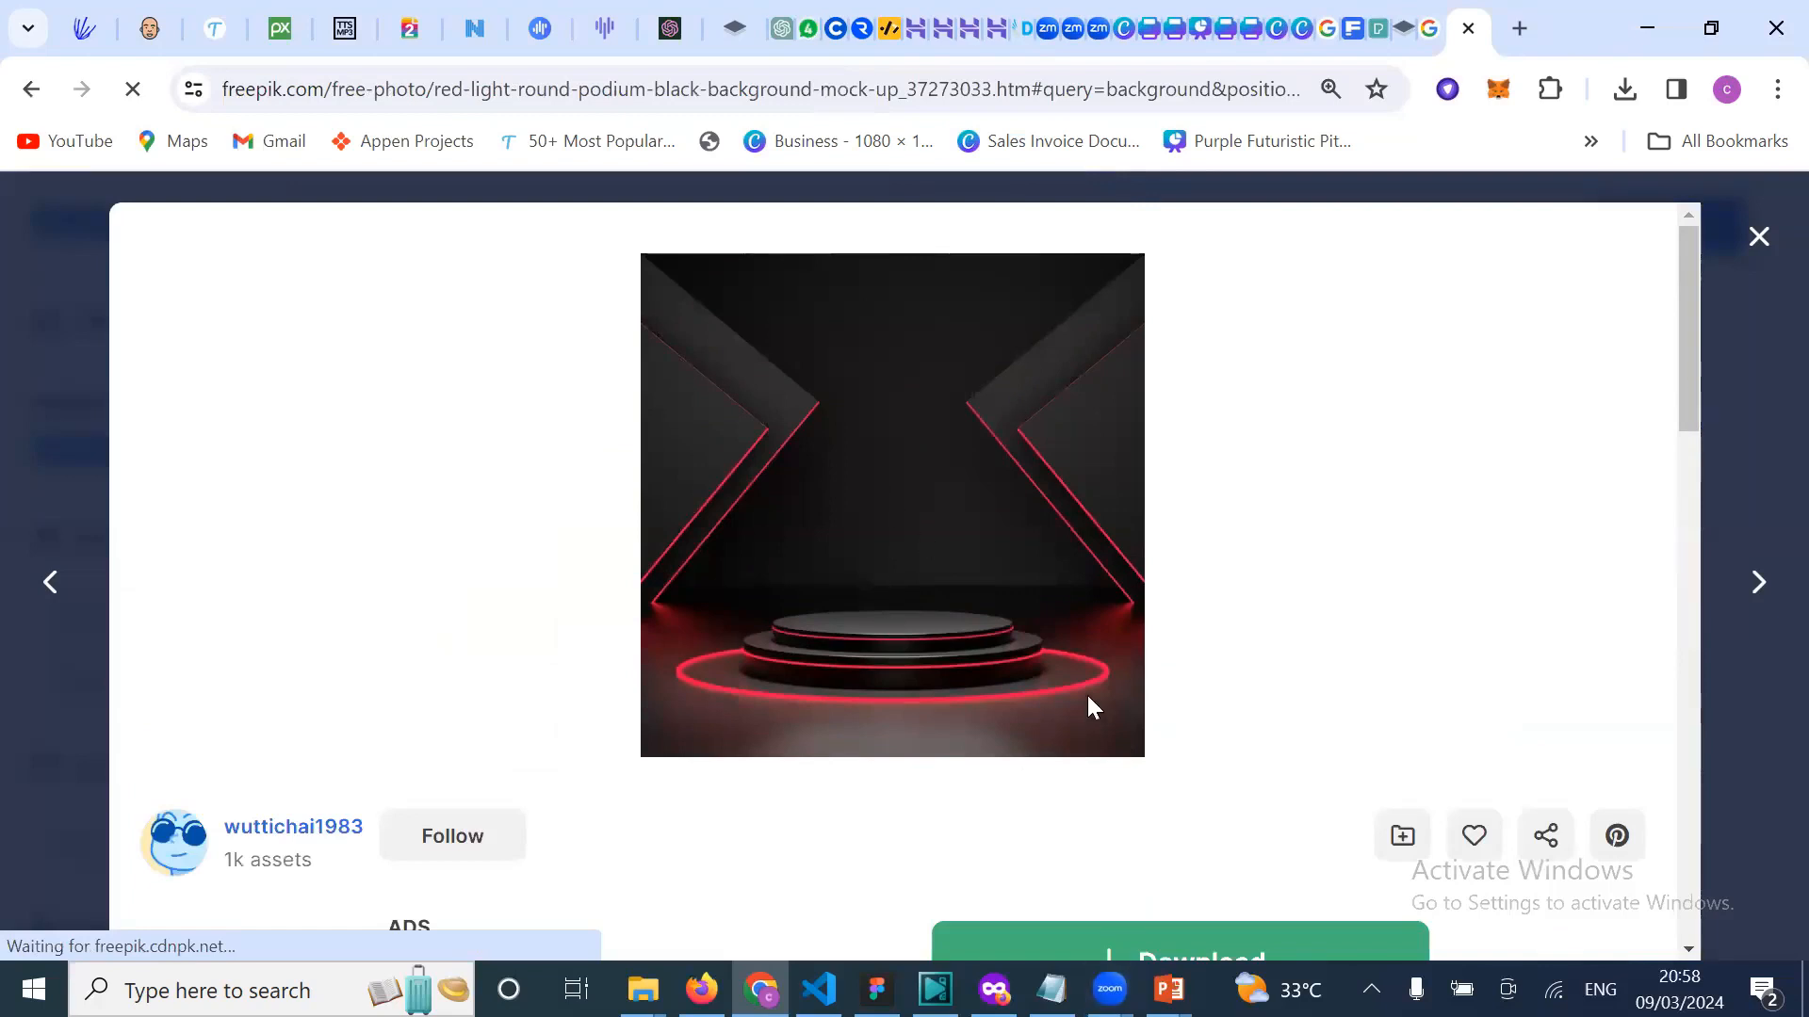
scroll(1087, 707, down, 3)
click(1139, 659)
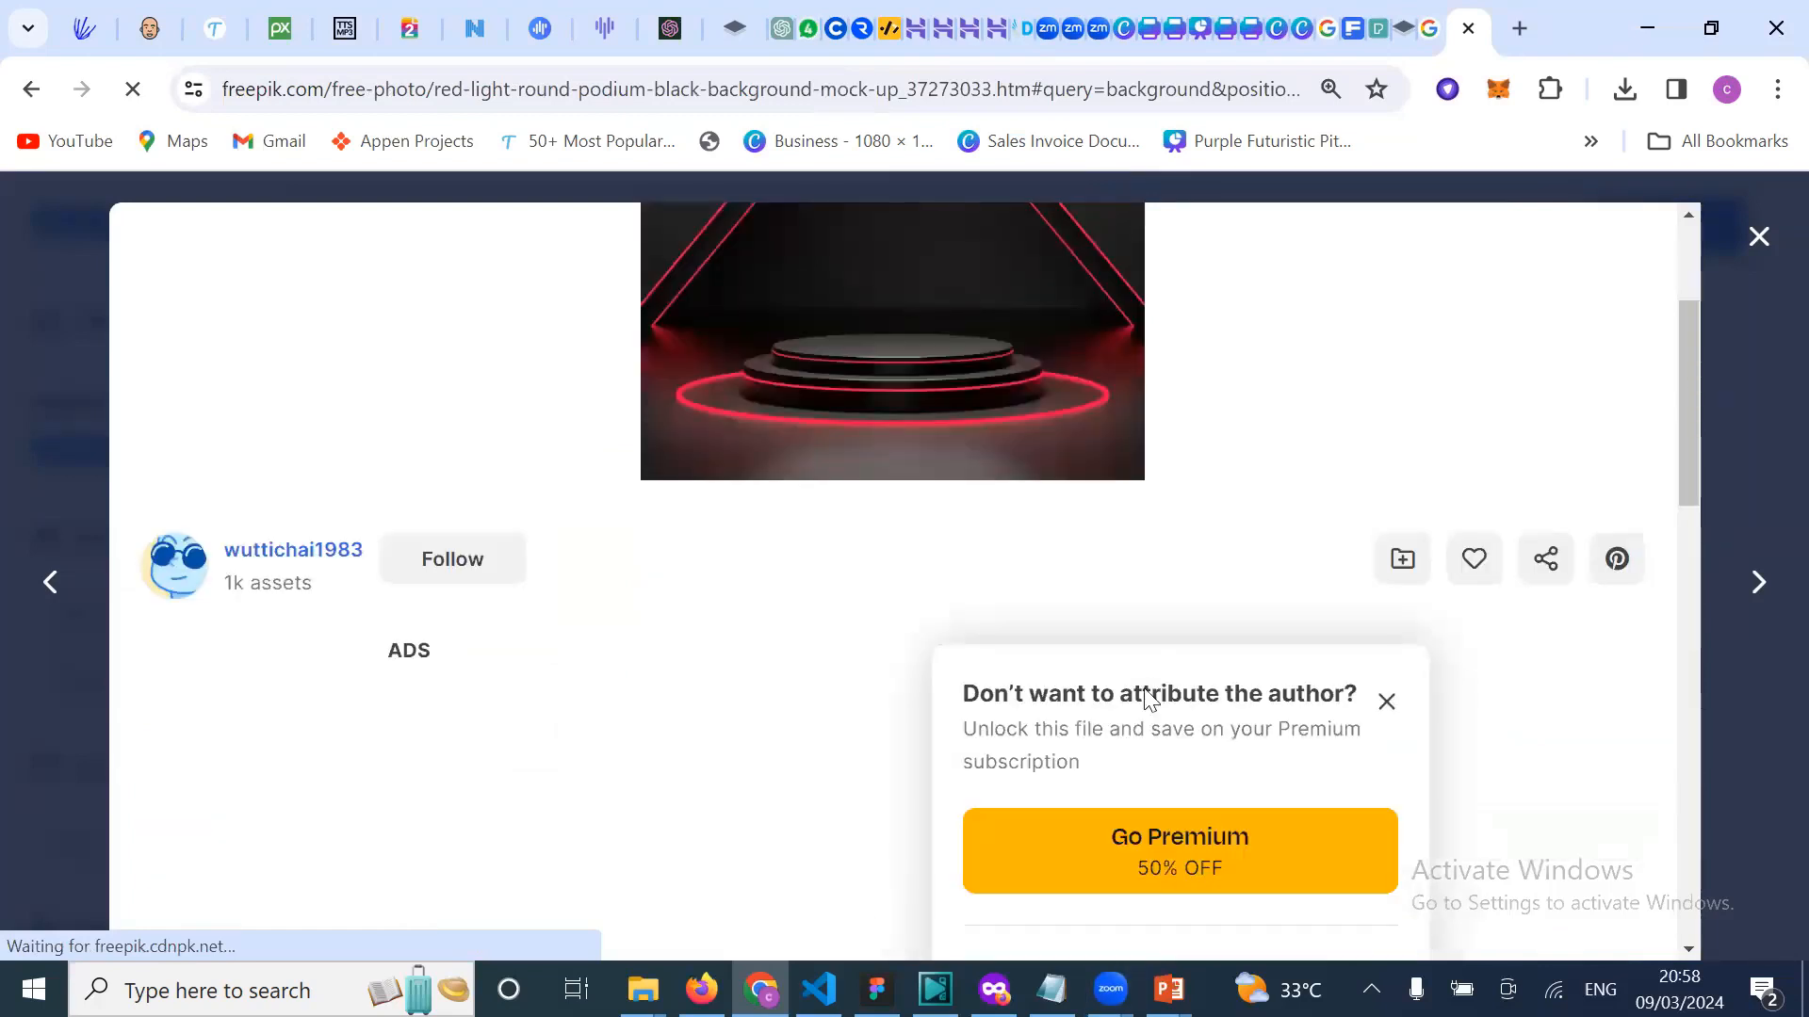
scroll(1167, 767, down, 3)
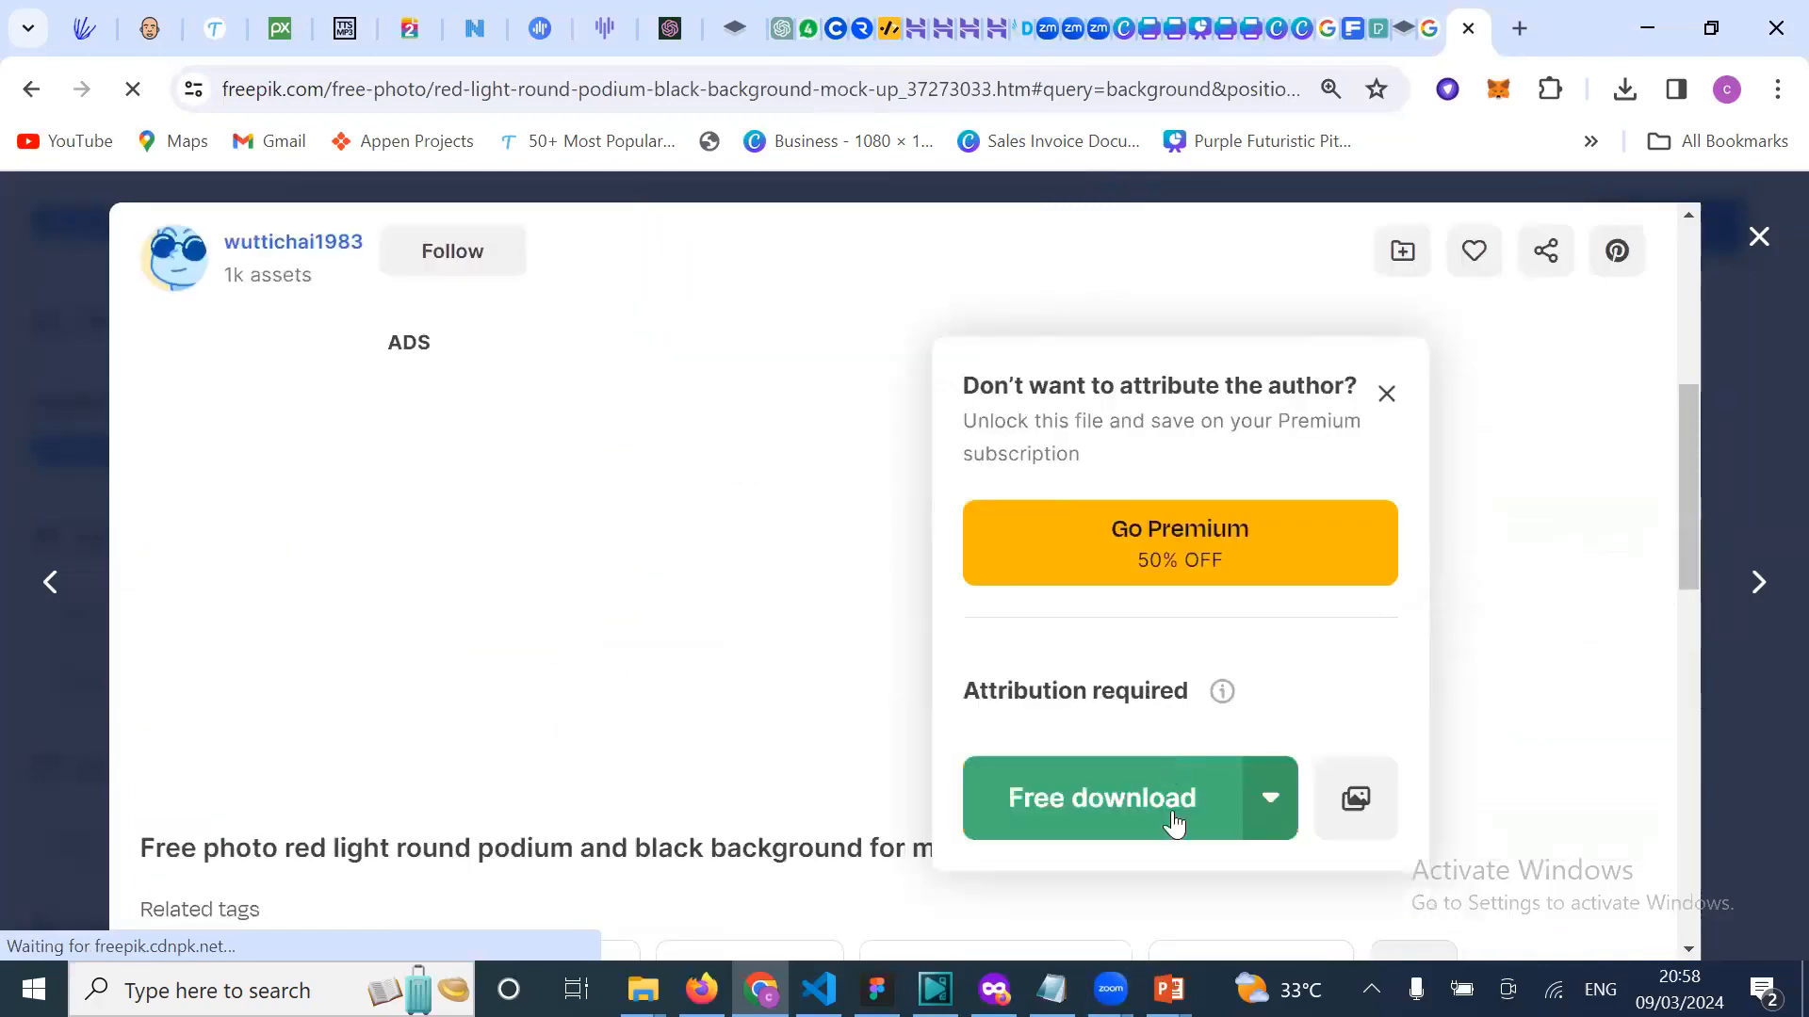
click(1121, 821)
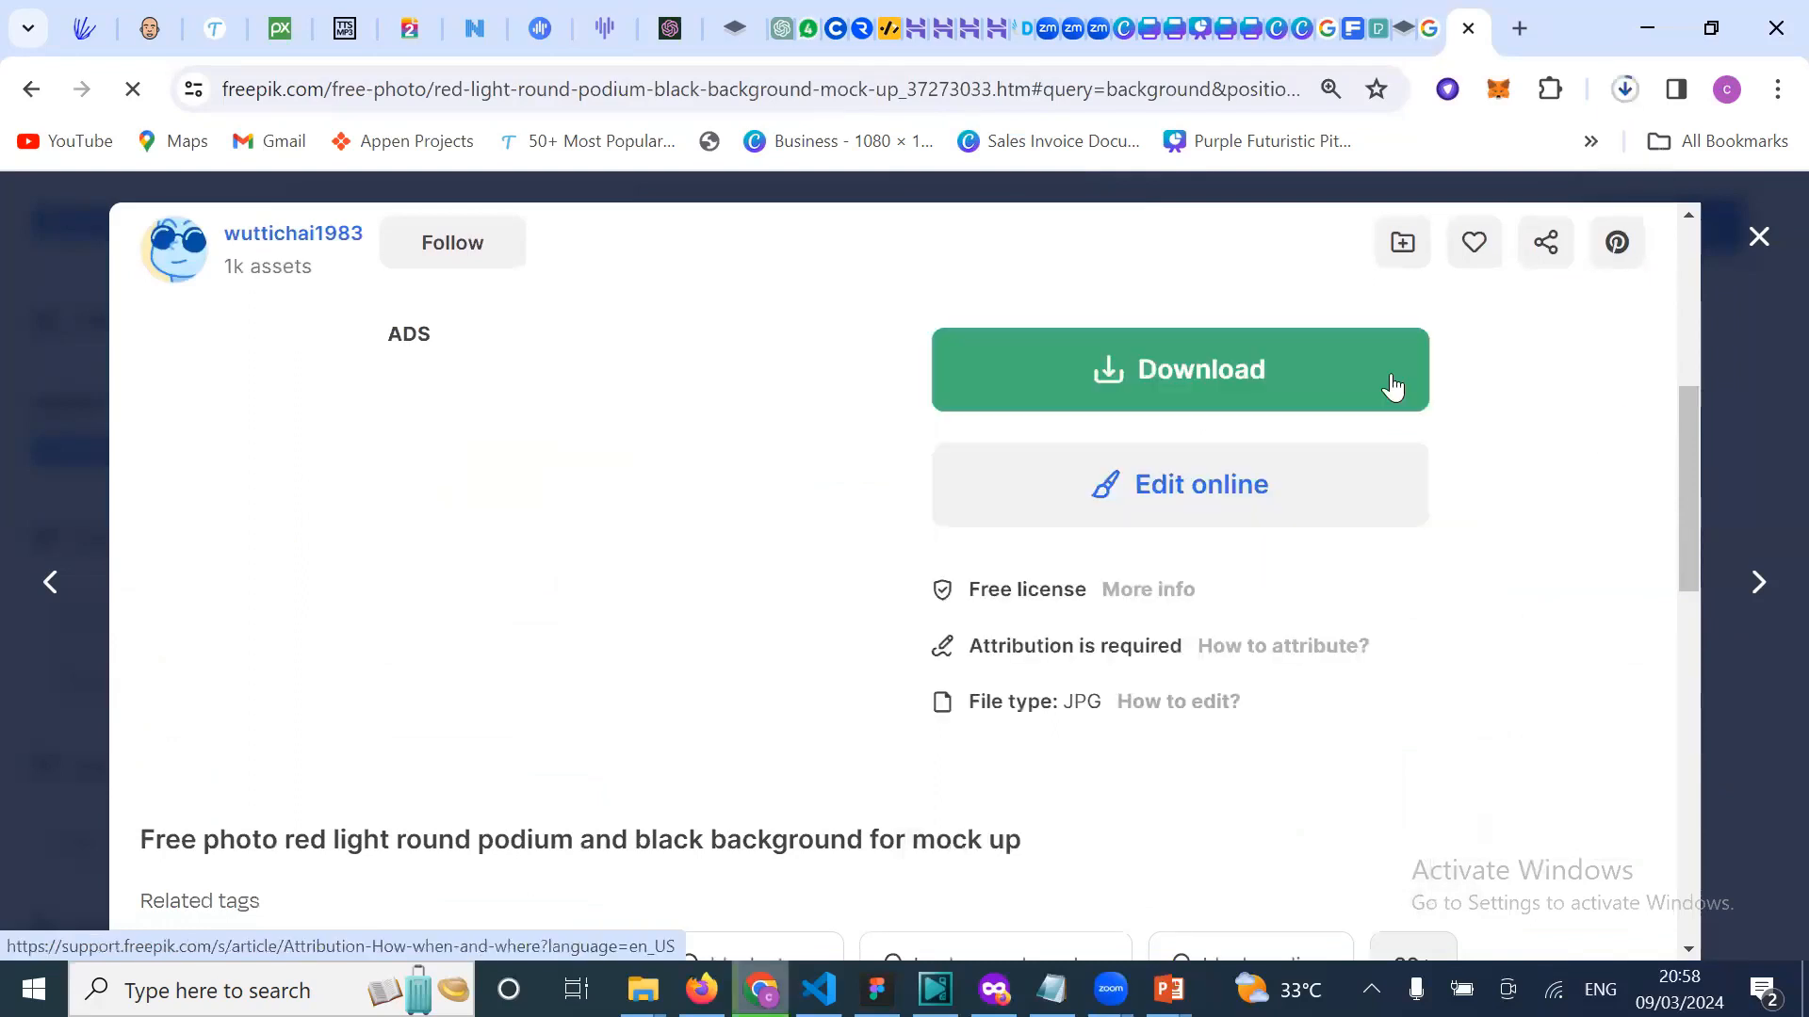
click(1262, 39)
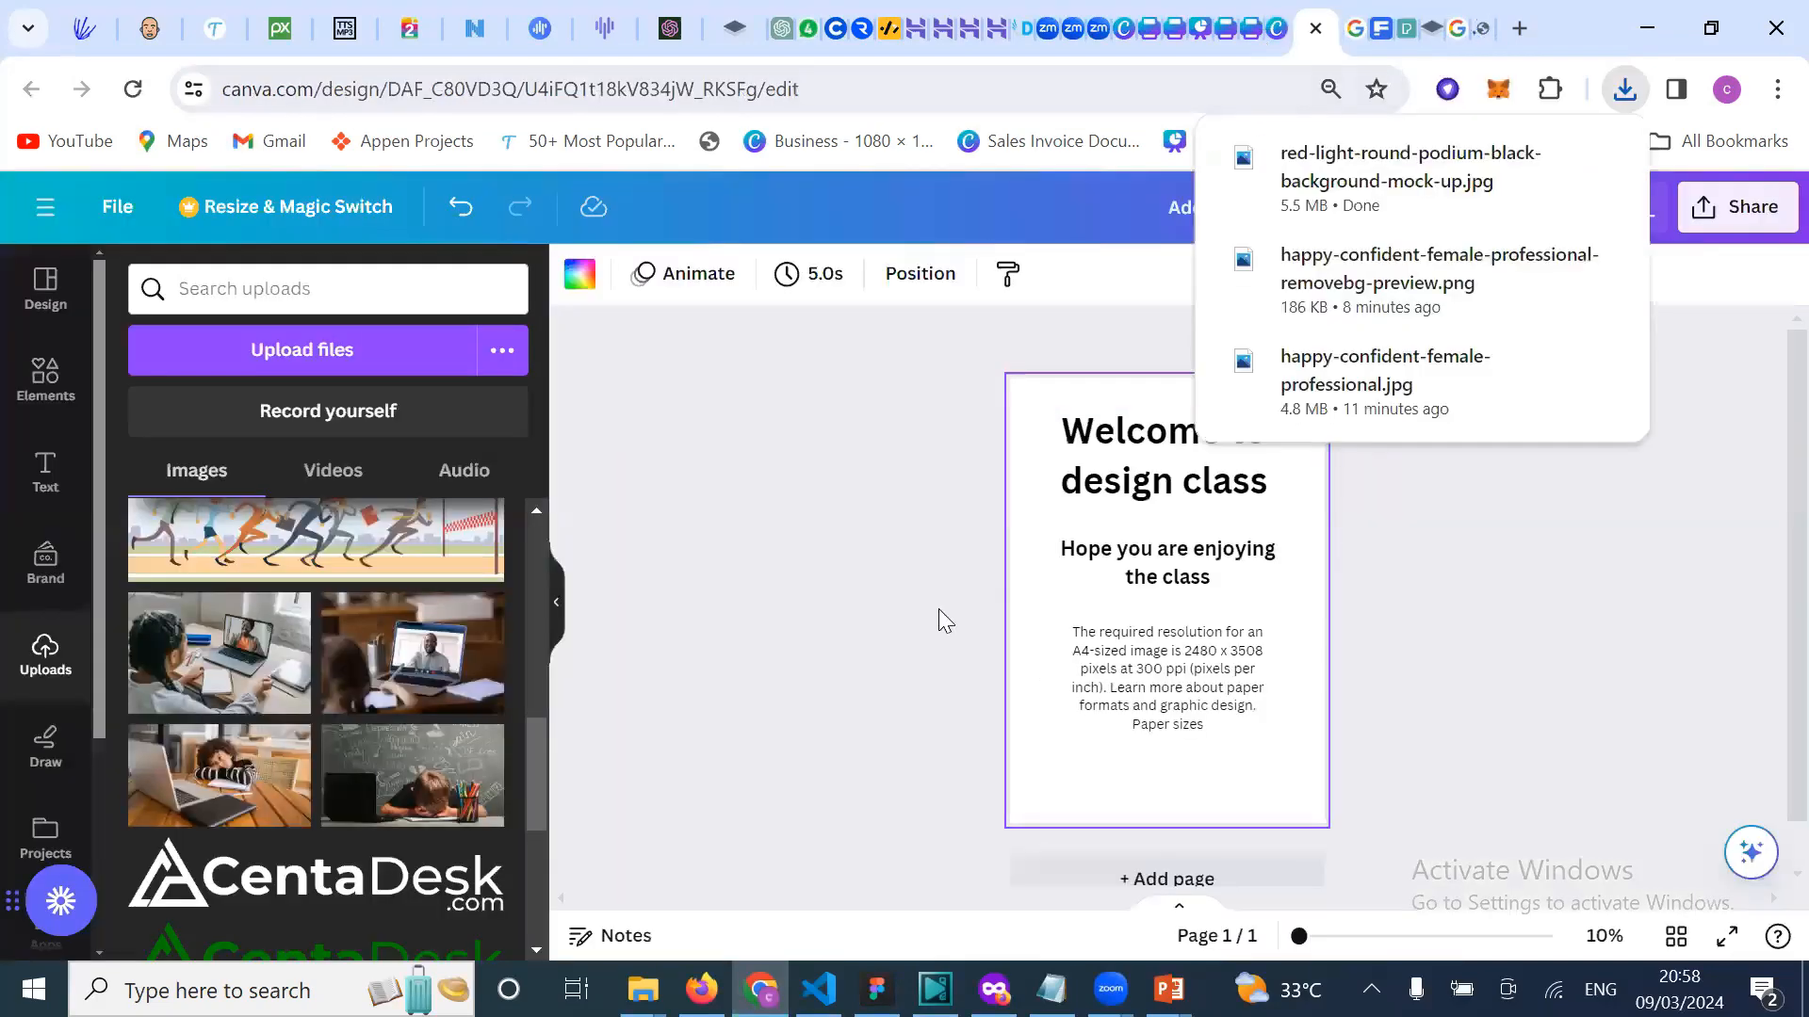
Step: Upload the red podium image file from the computer to Canva
click(938, 609)
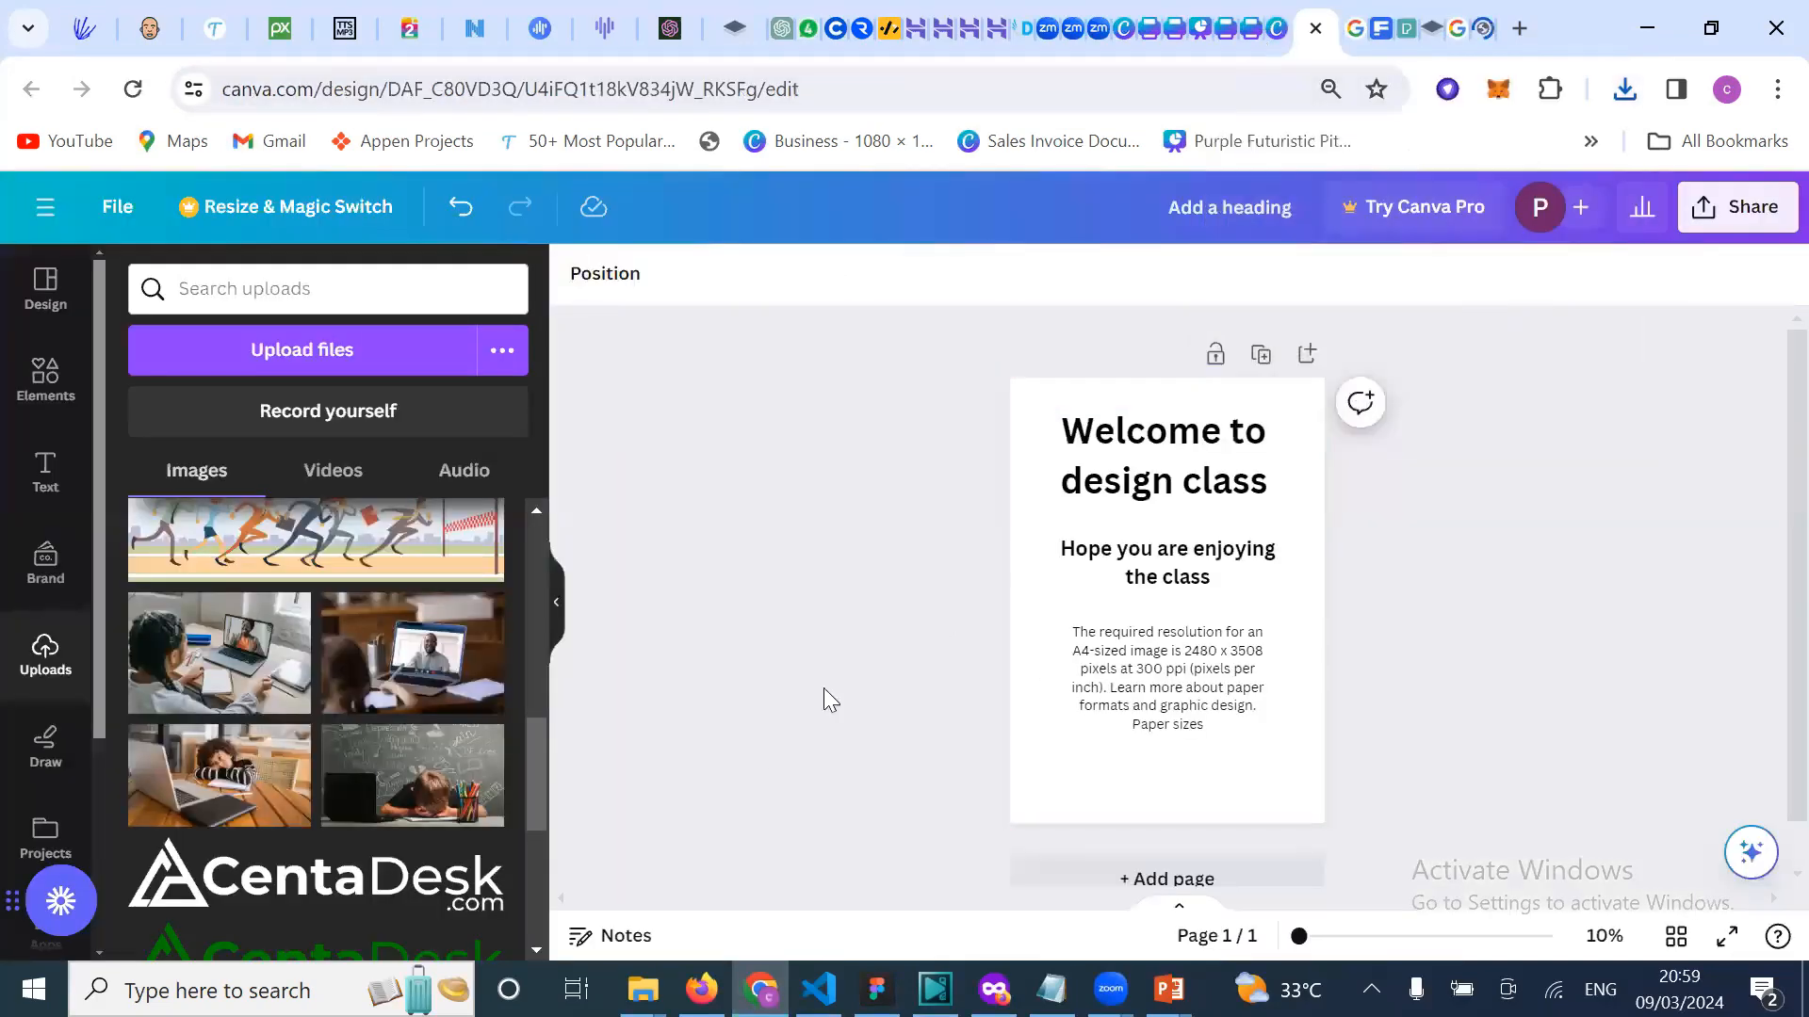
click(232, 350)
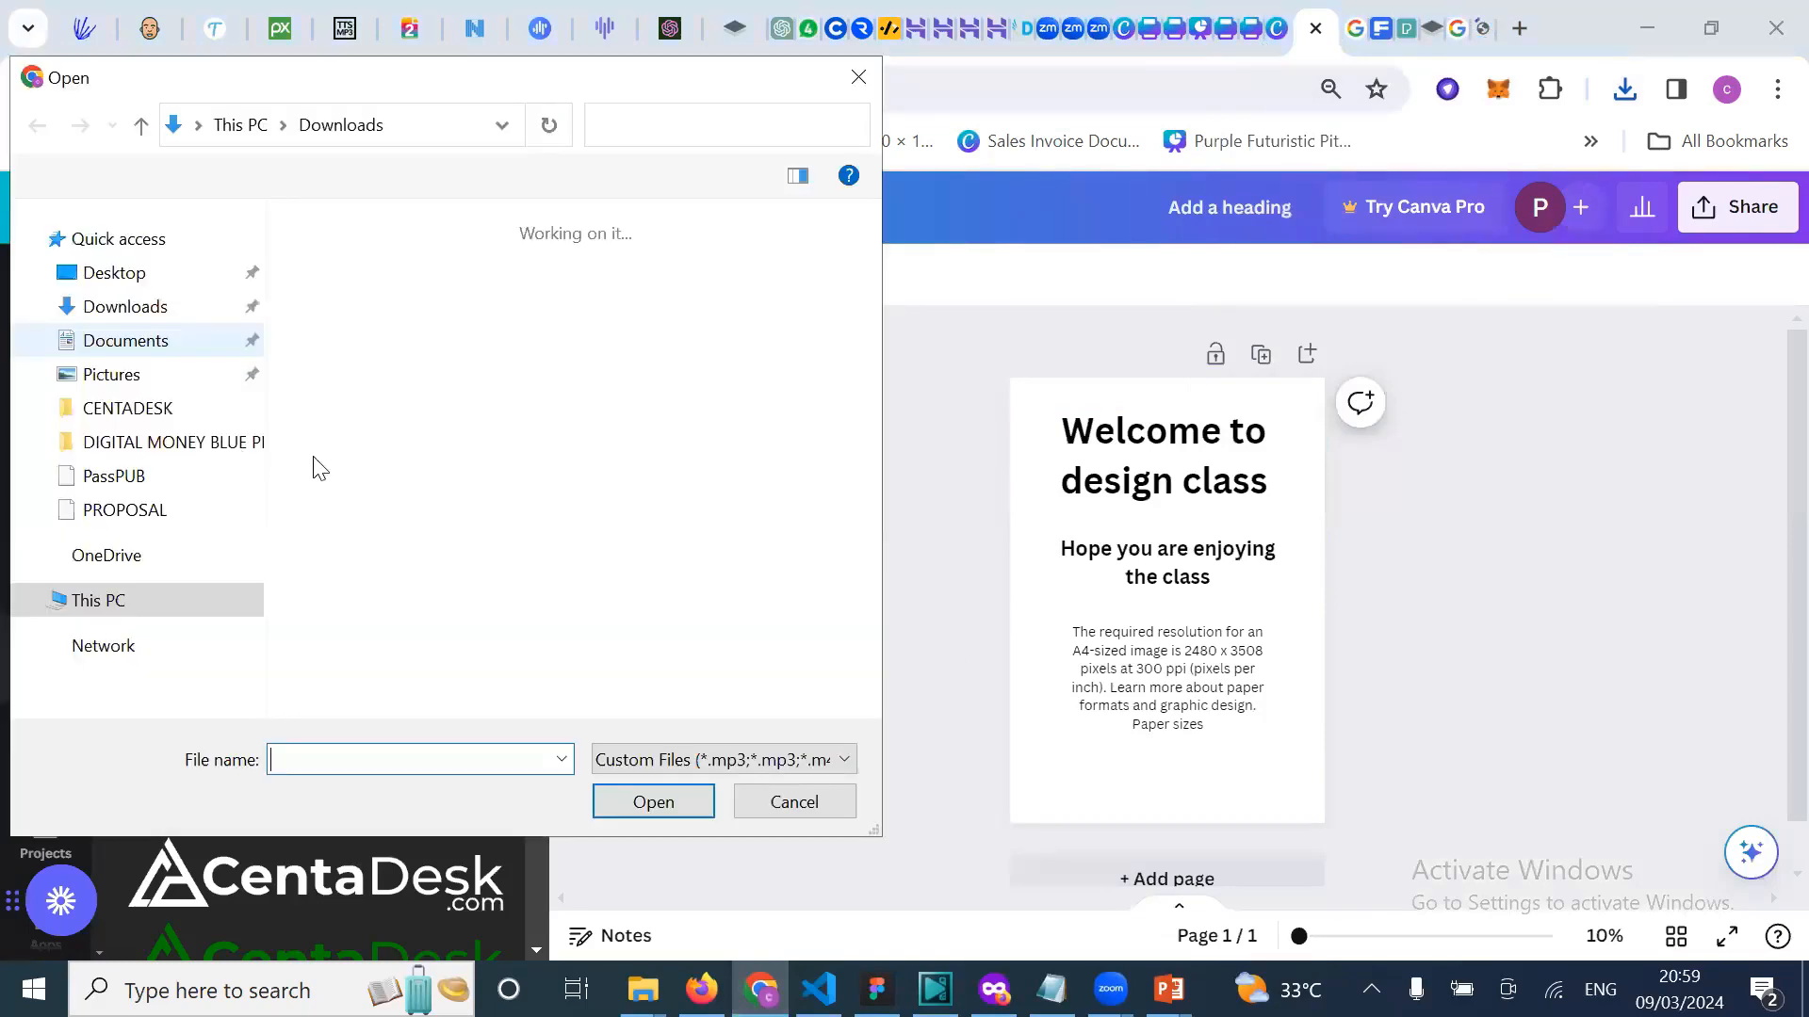
double_click(342, 369)
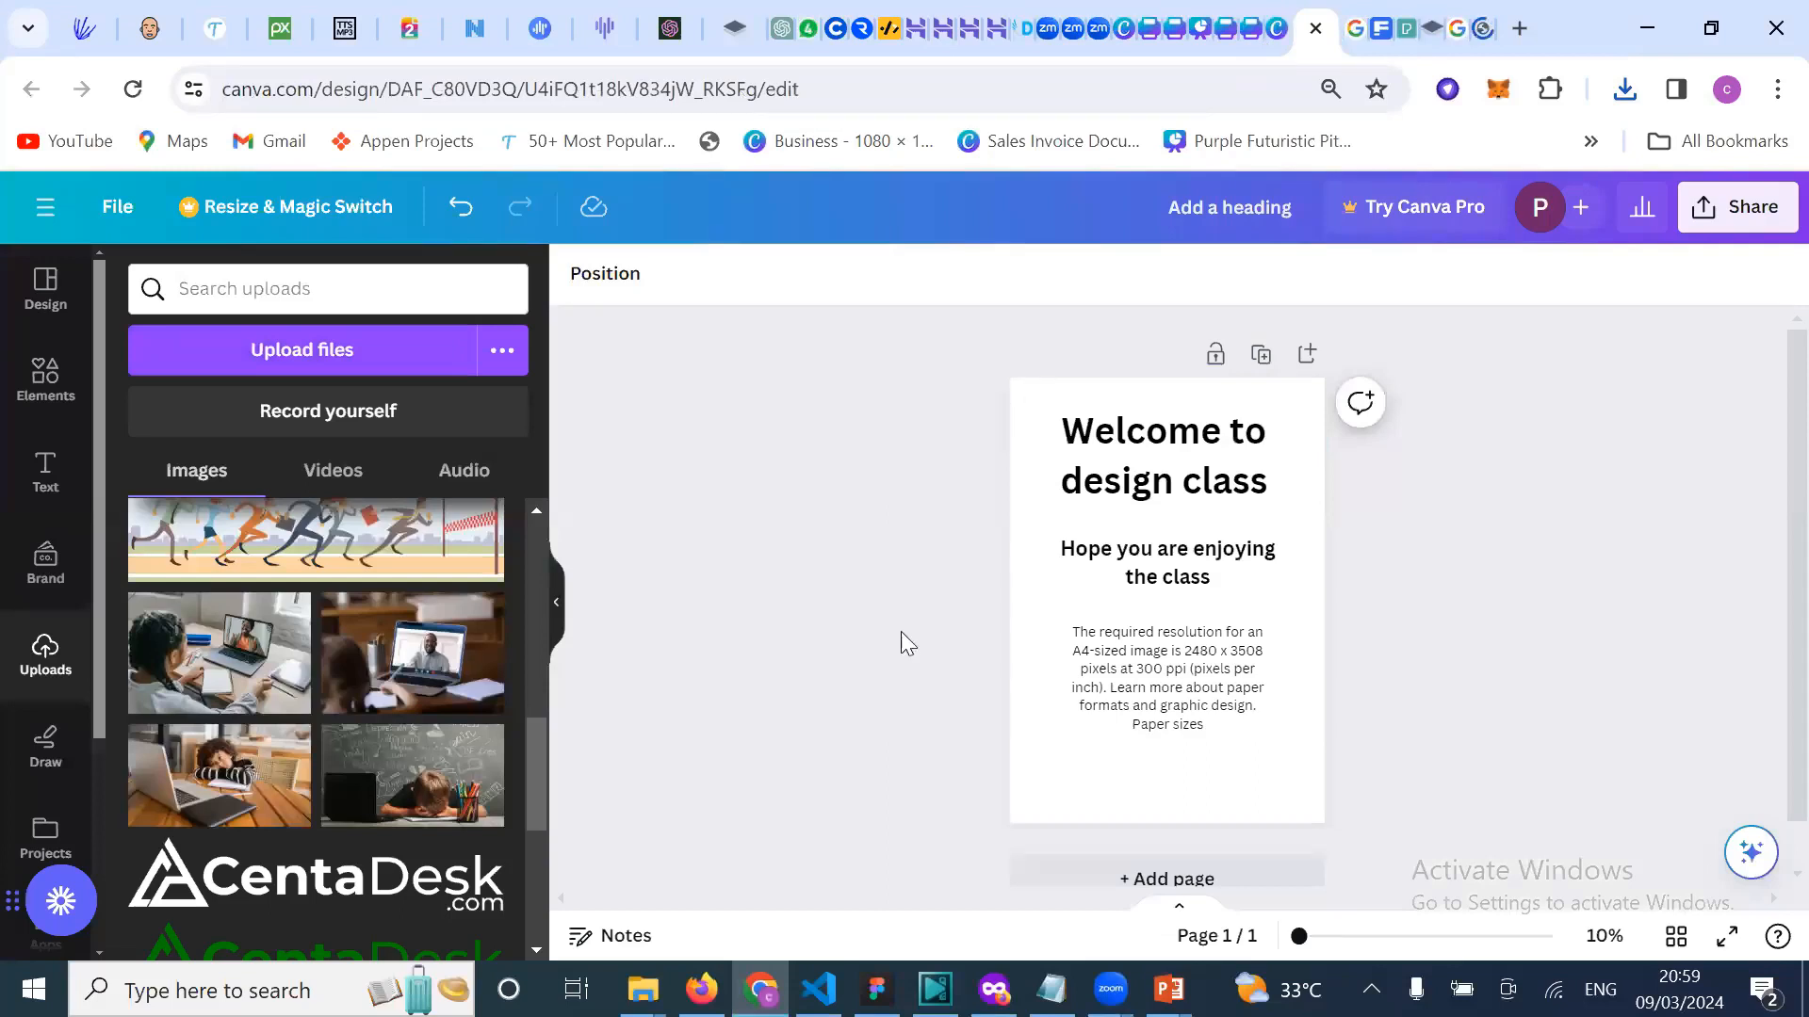
Step: Delete the small paragraph, the 'Hope you are enjoying the class' line and the welcome heading
click(1093, 441)
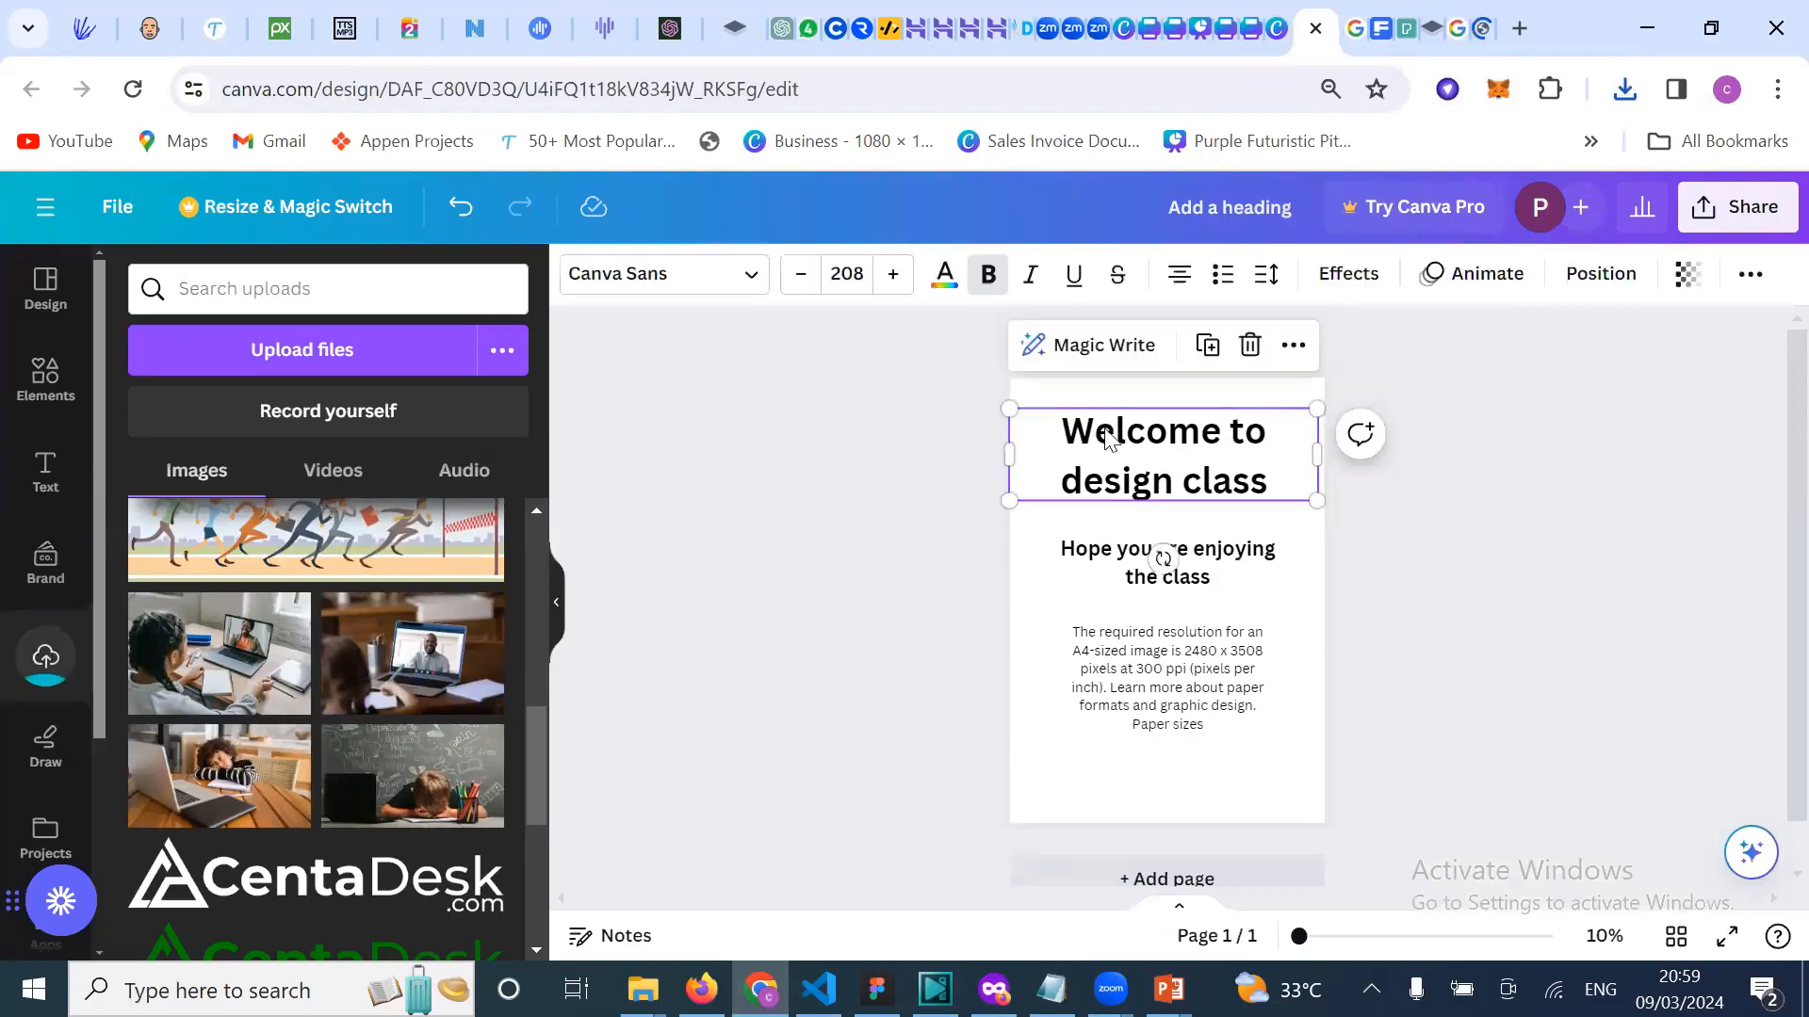
click(1128, 681)
key(Delete)
click(1118, 560)
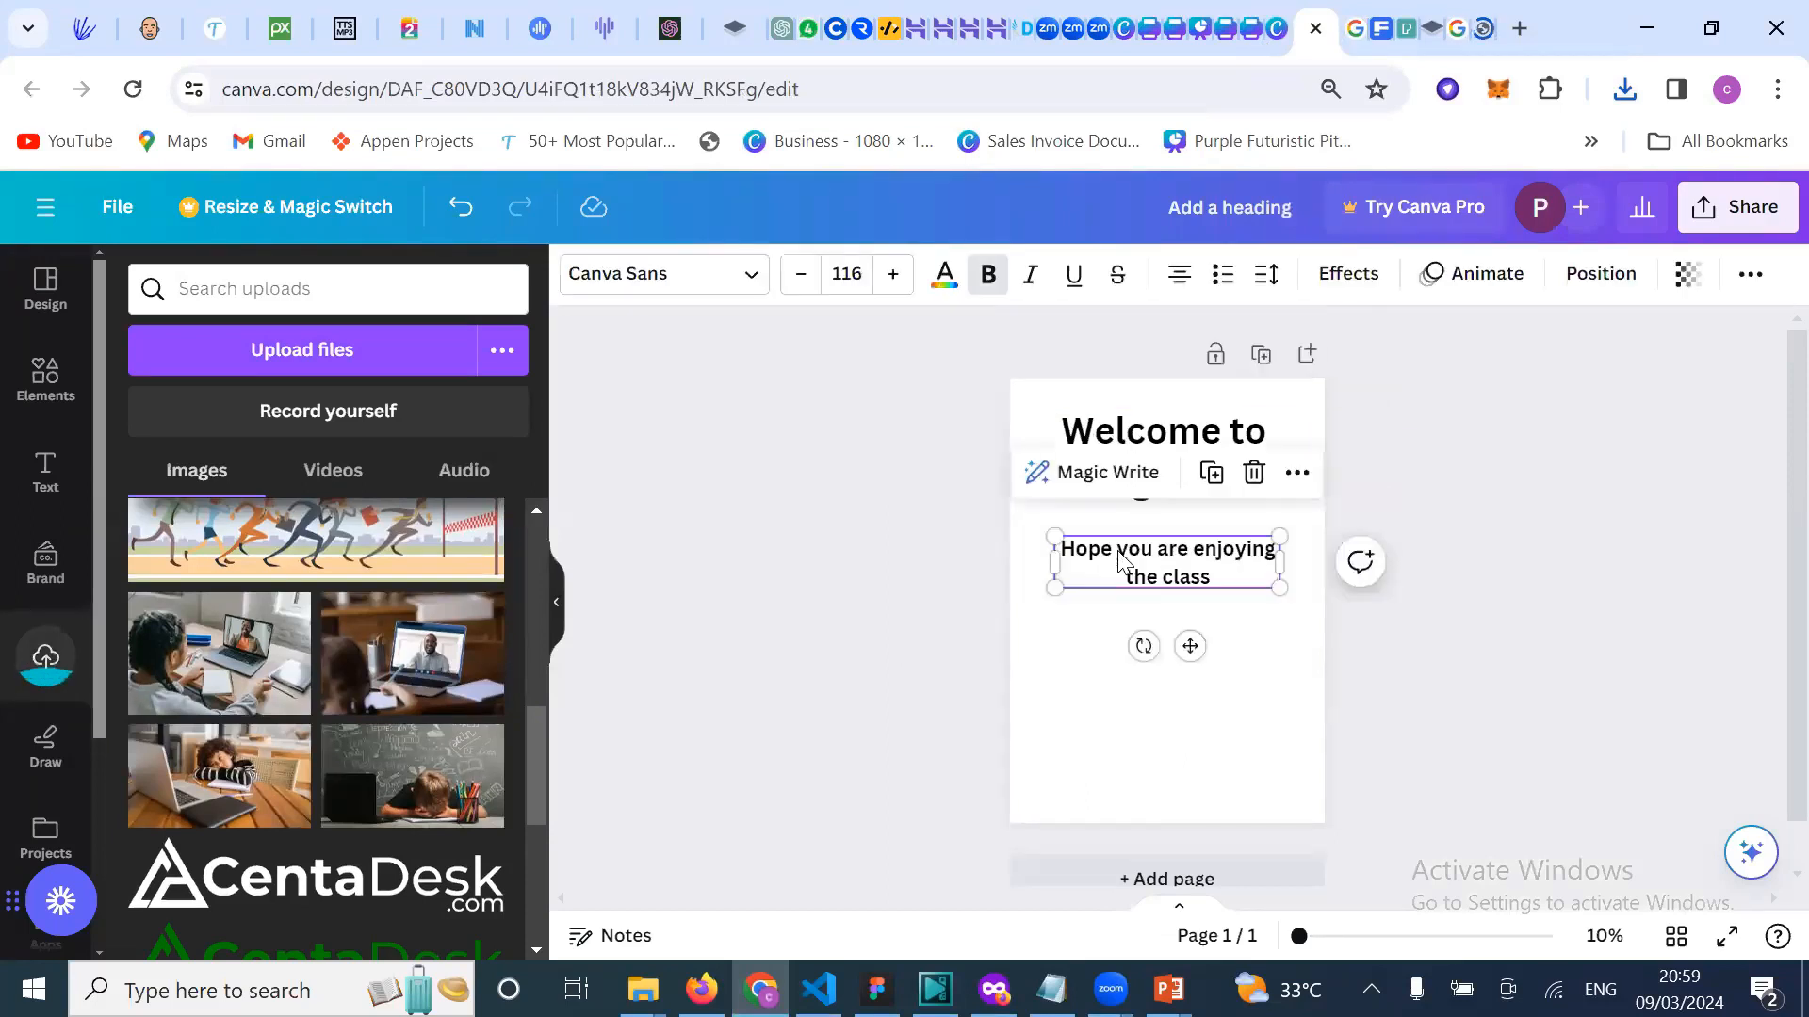
key(Delete)
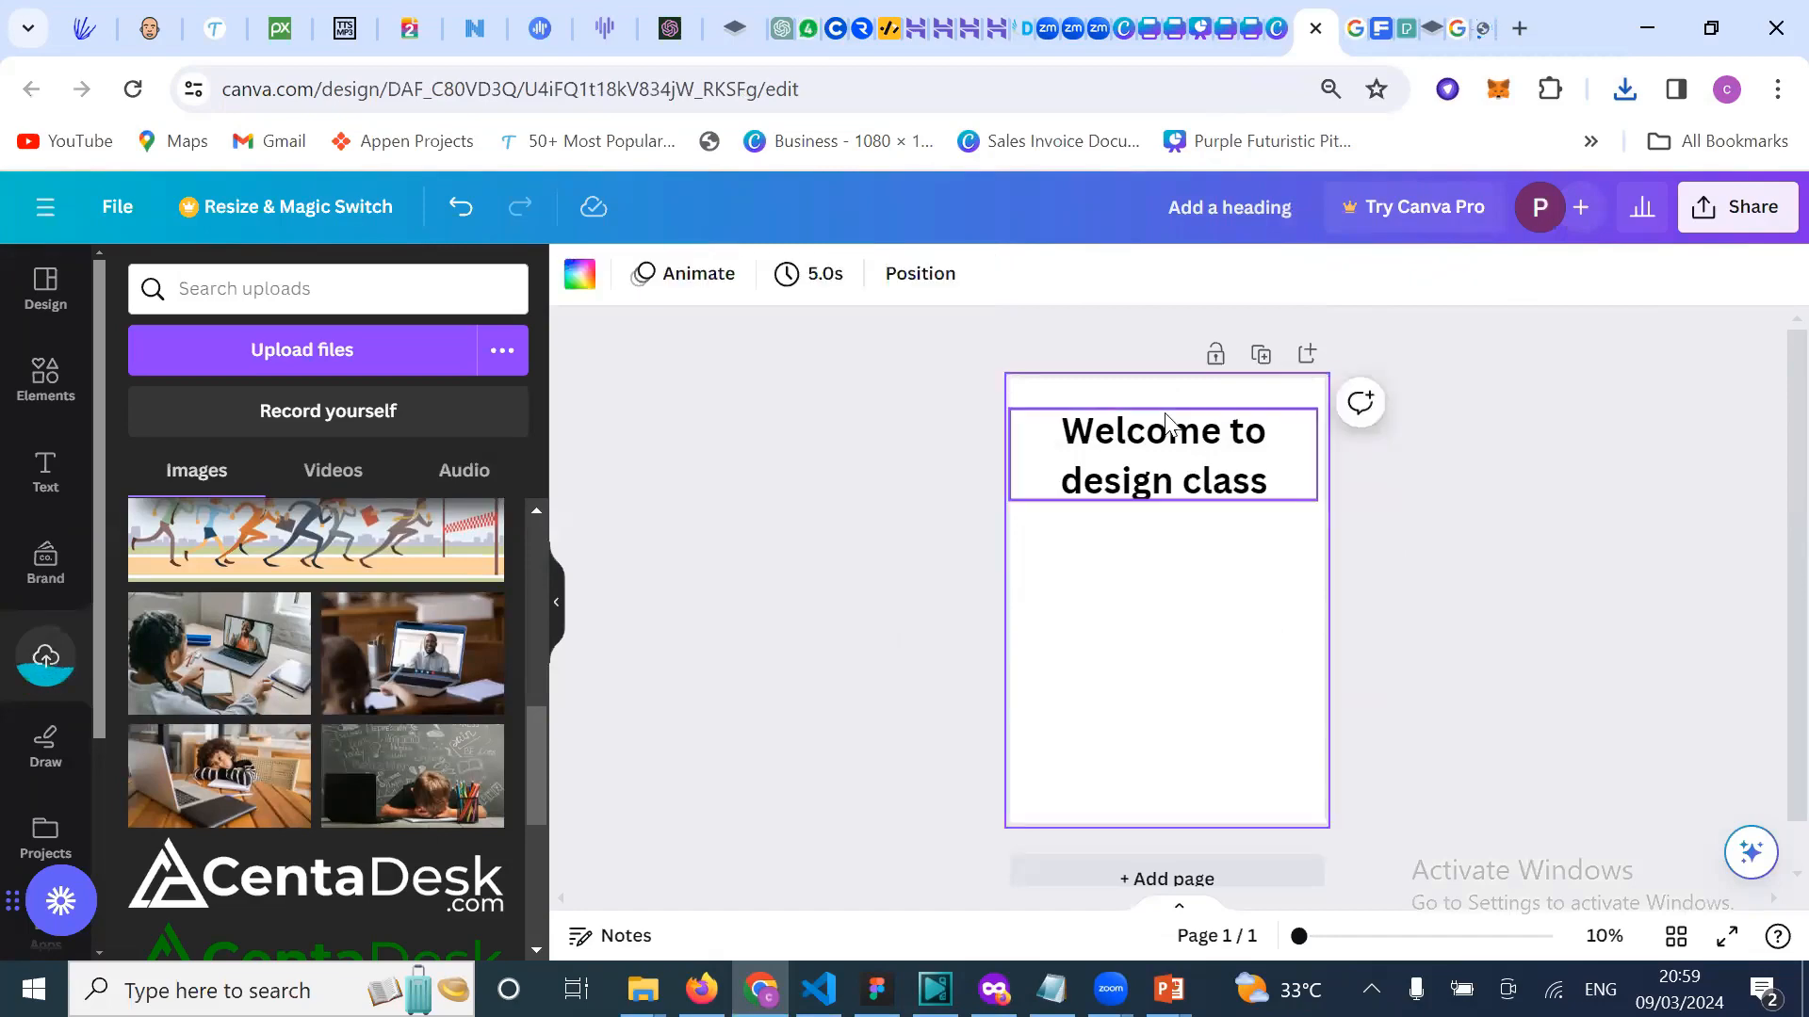
click(1167, 422)
key(Delete)
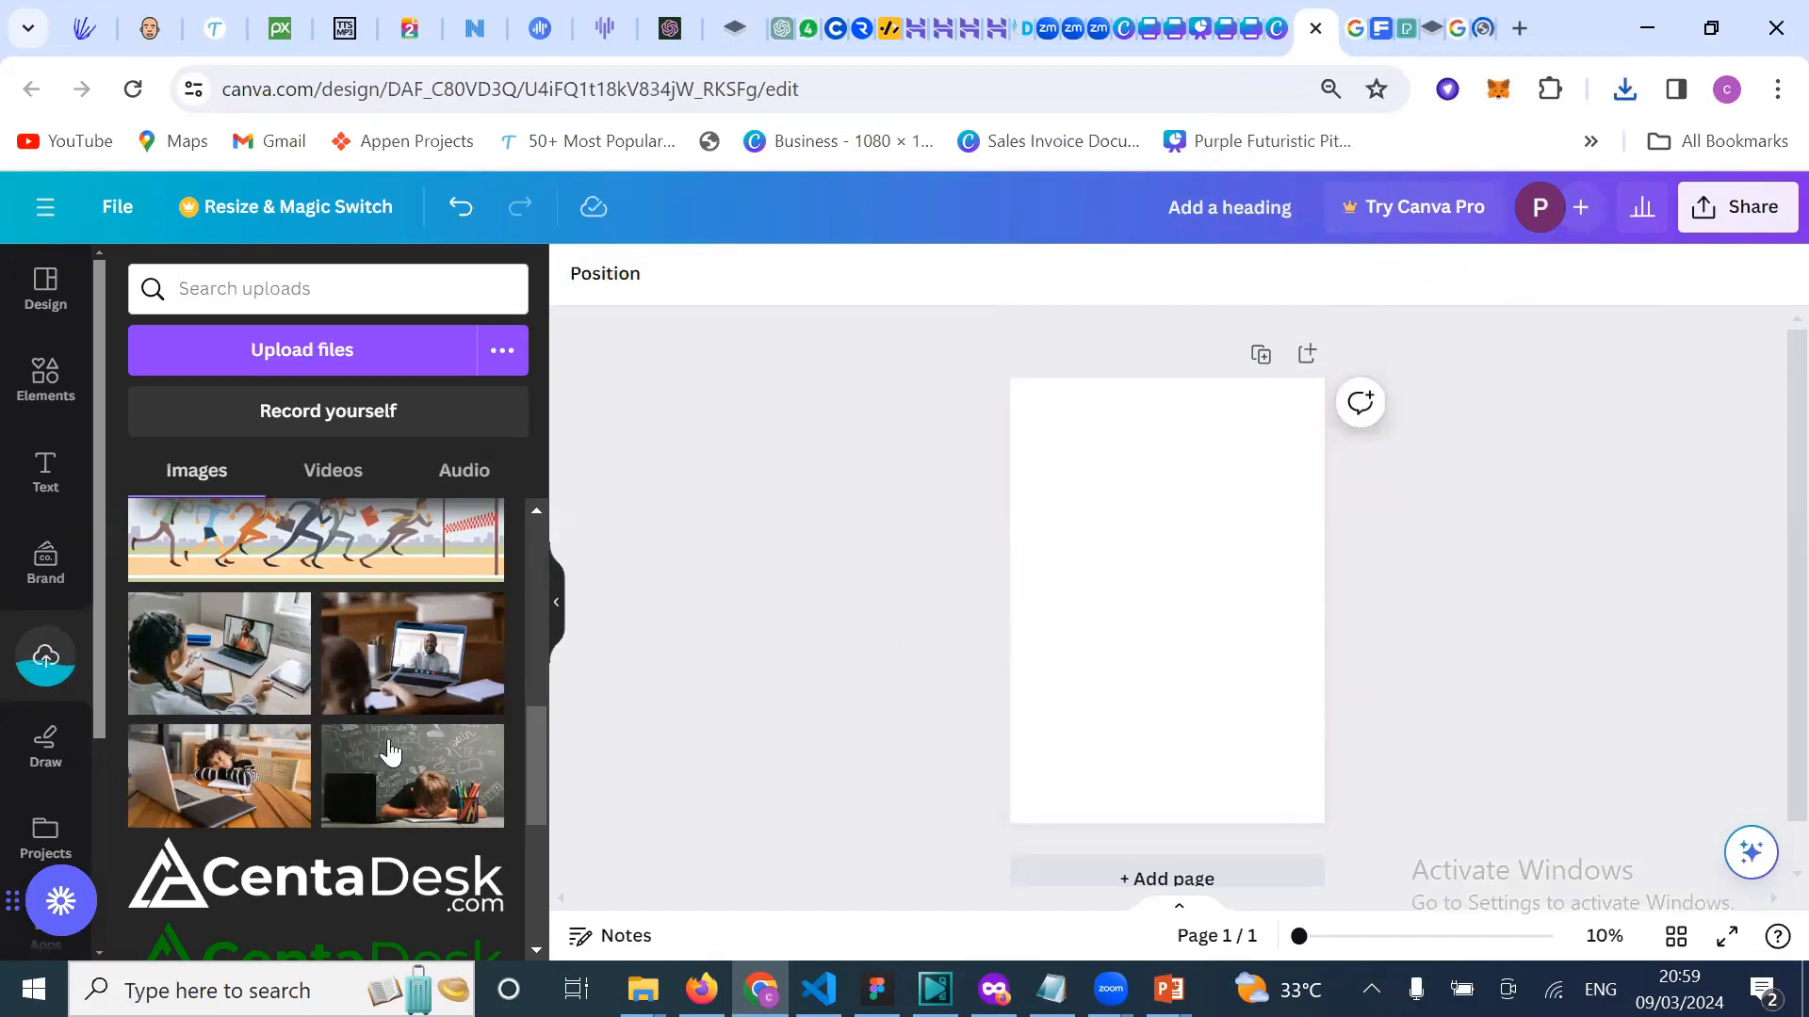
scroll(391, 752, up, 10)
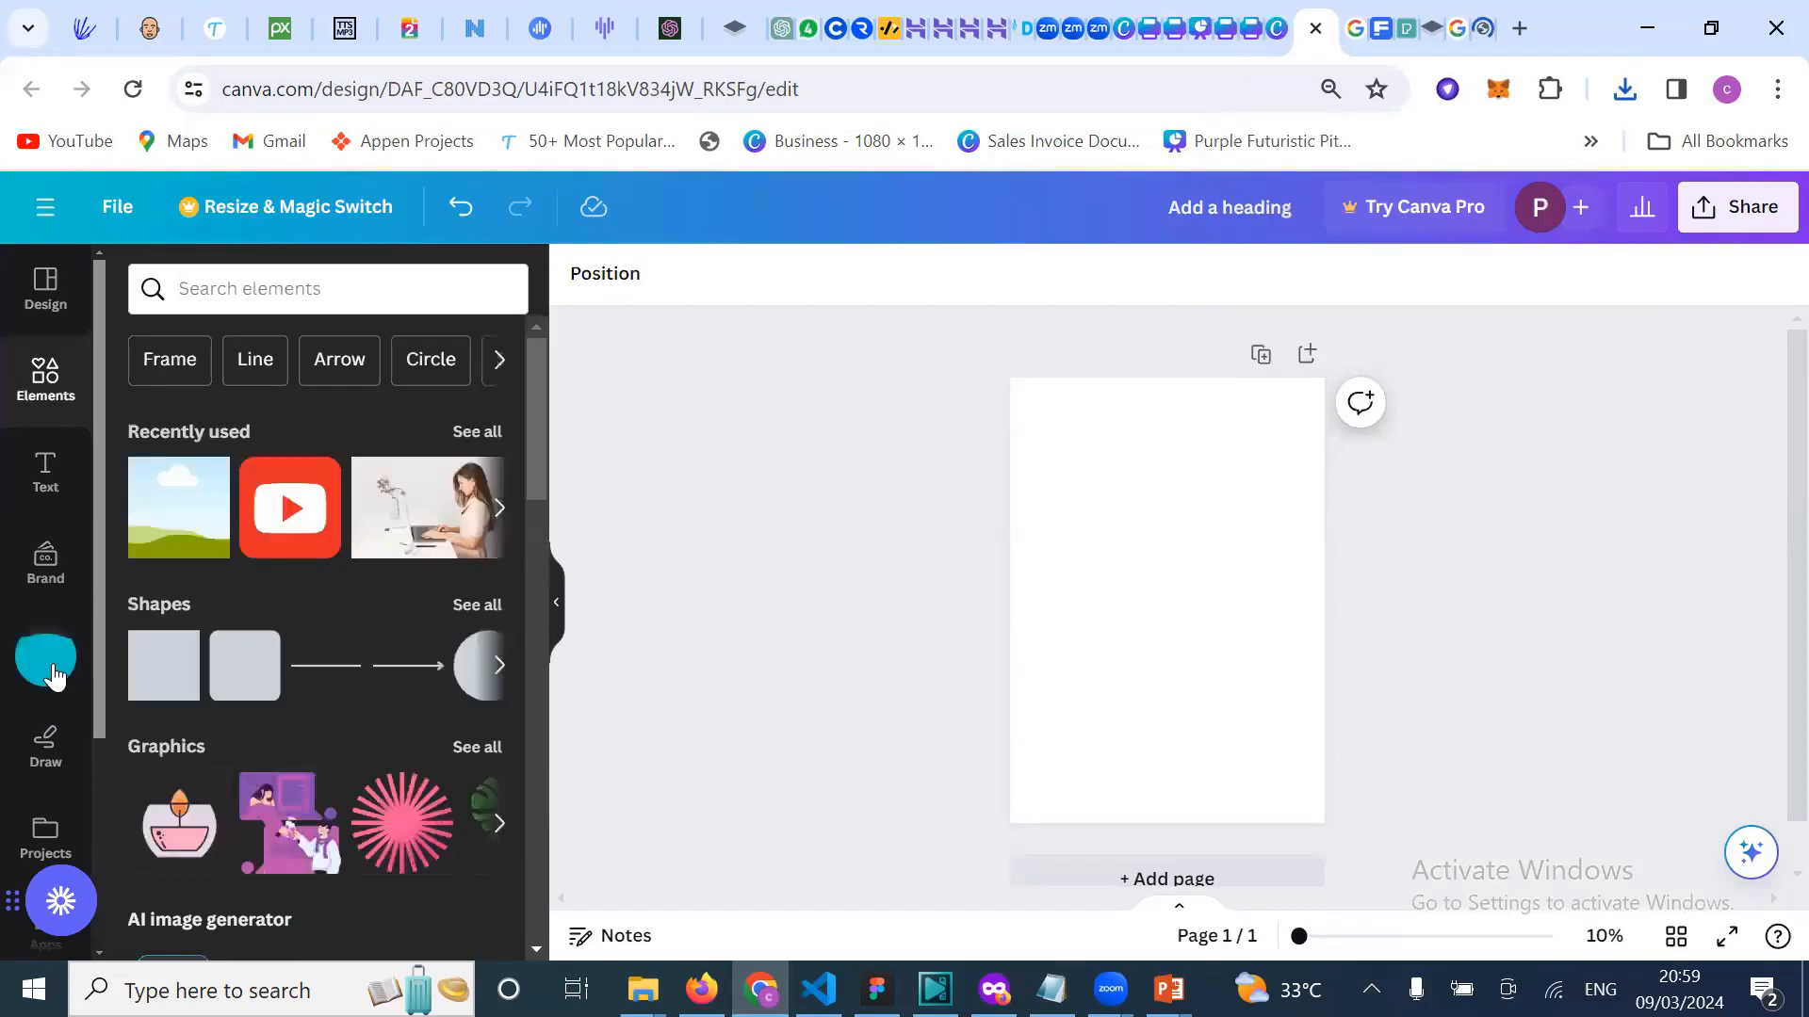
Step: Add the uploaded red-lit podium image and resize it to fill the whole page
click(53, 676)
click(215, 607)
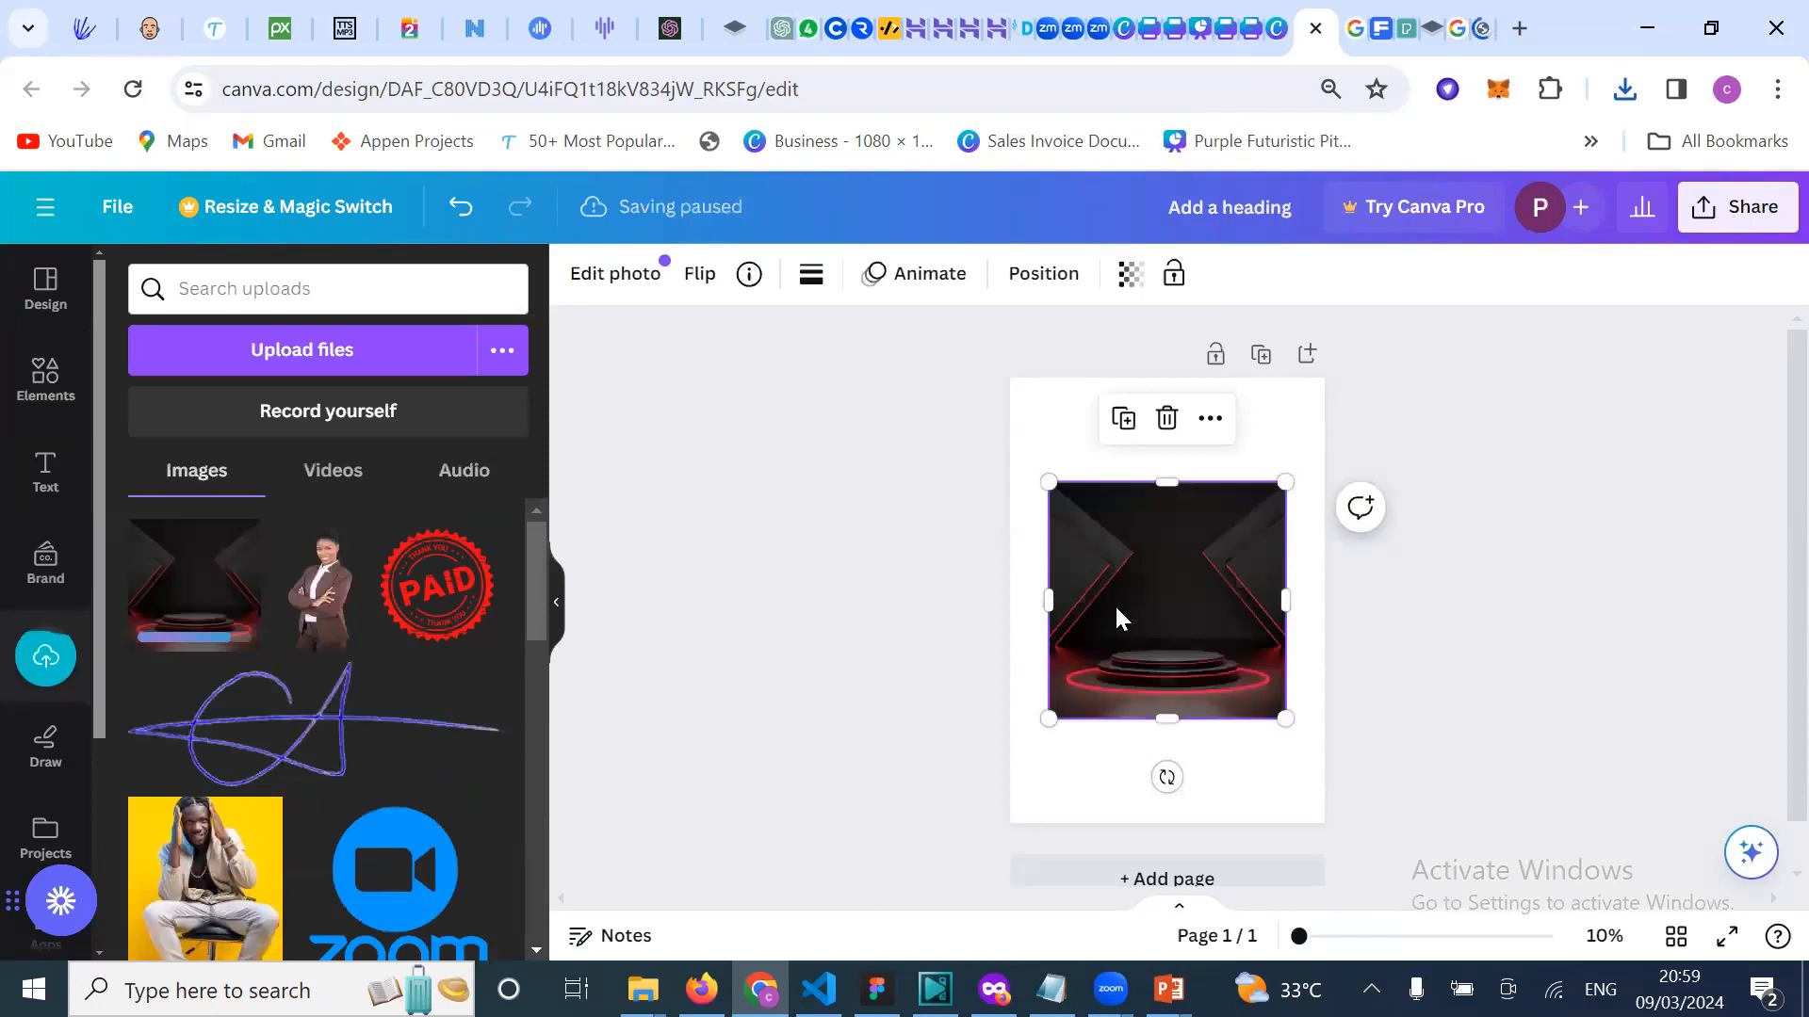
drag(1070, 496, 1031, 392)
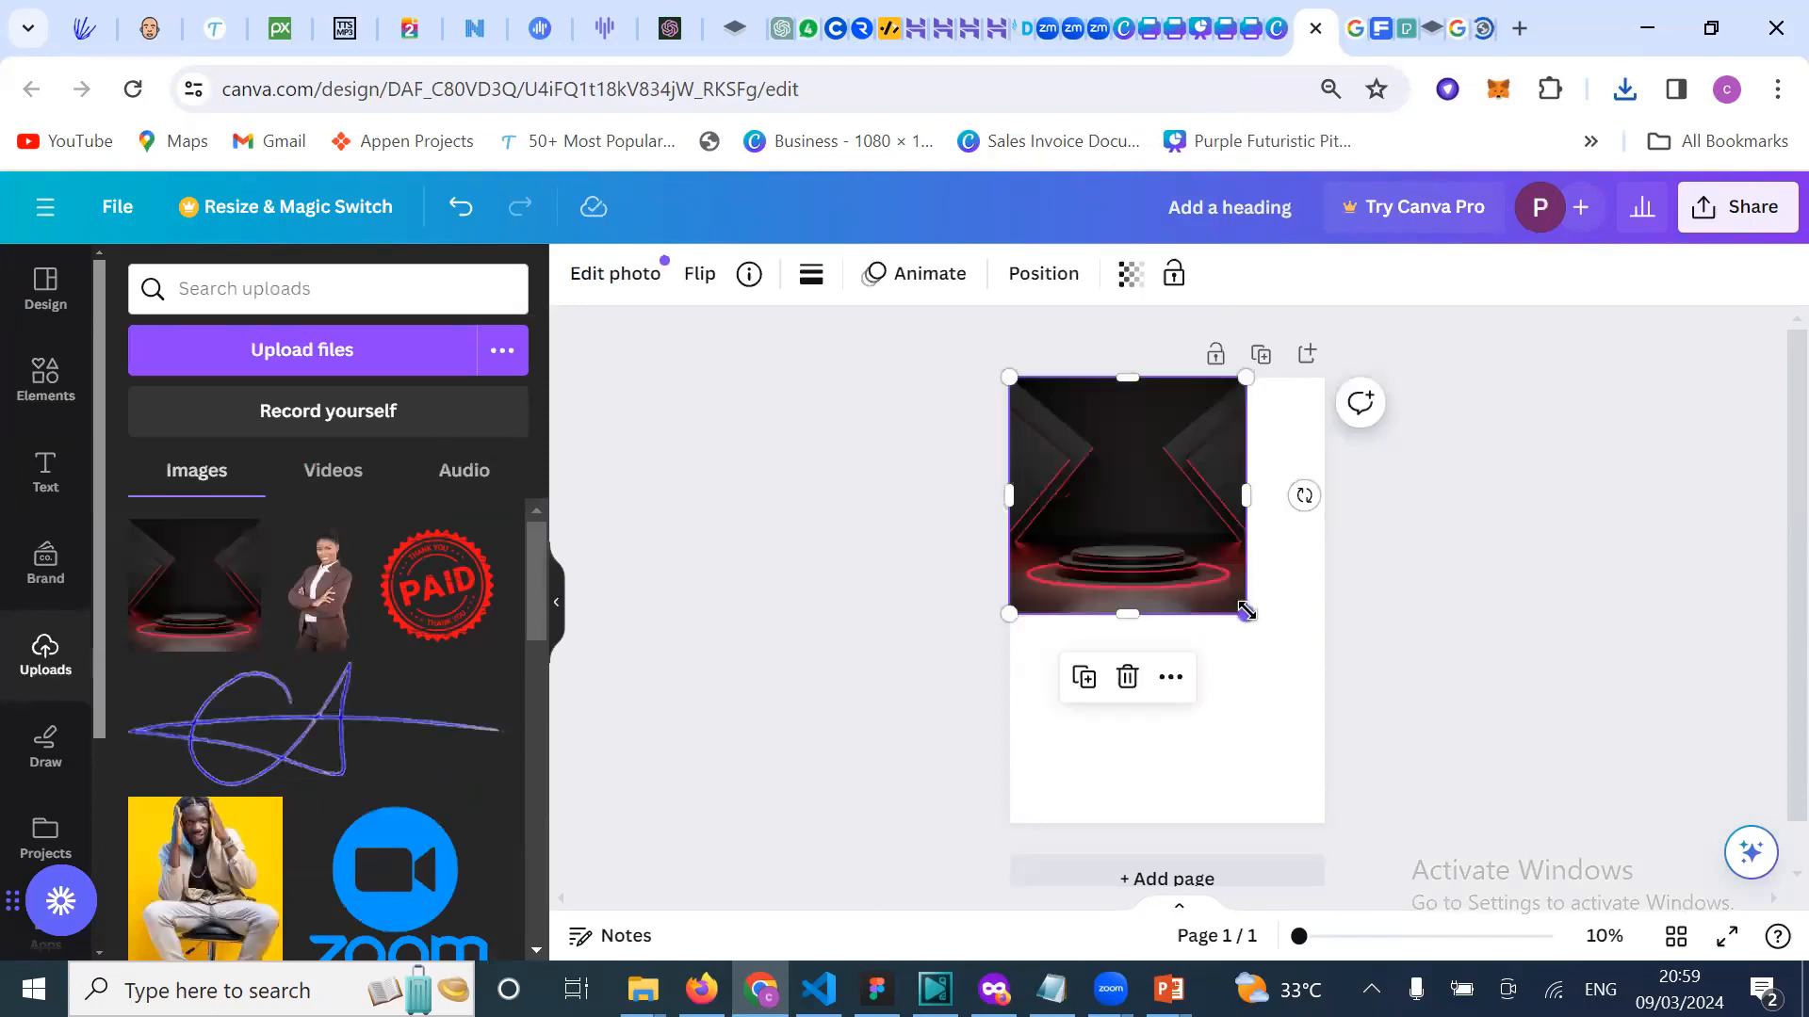
drag(1245, 612, 1150, 760)
drag(1166, 692, 1168, 825)
click(1465, 661)
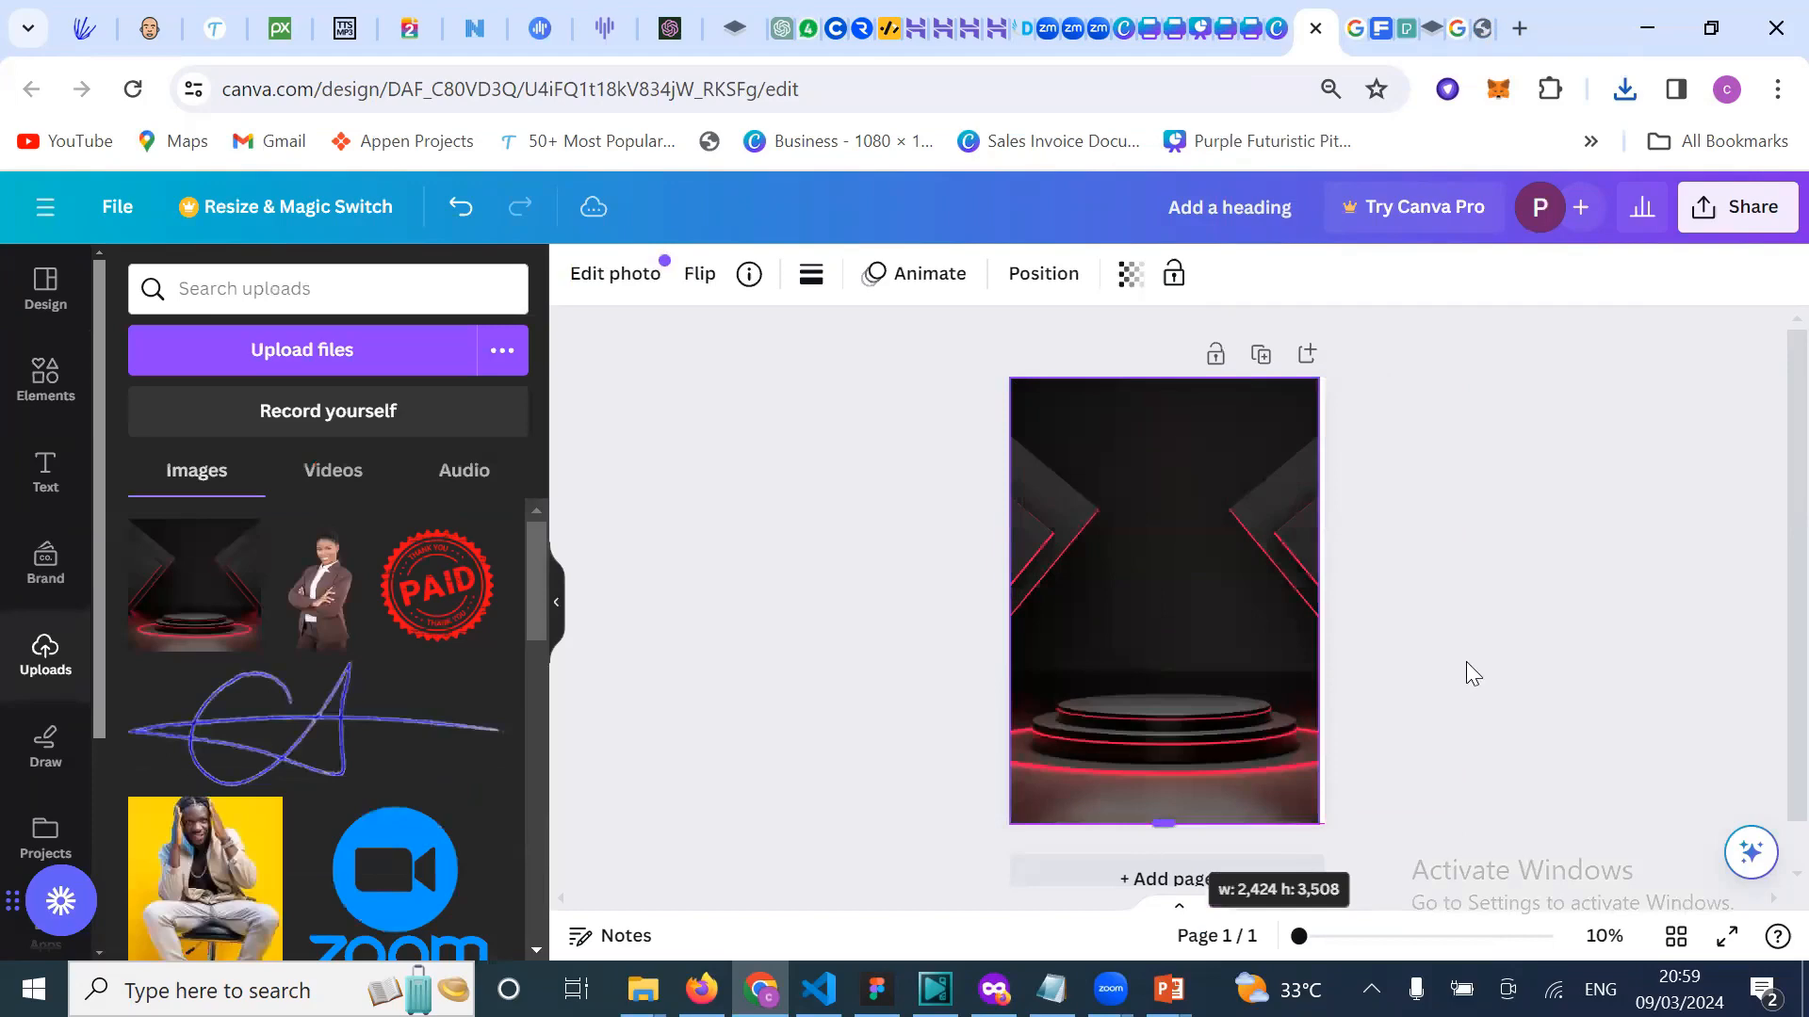
click(1314, 624)
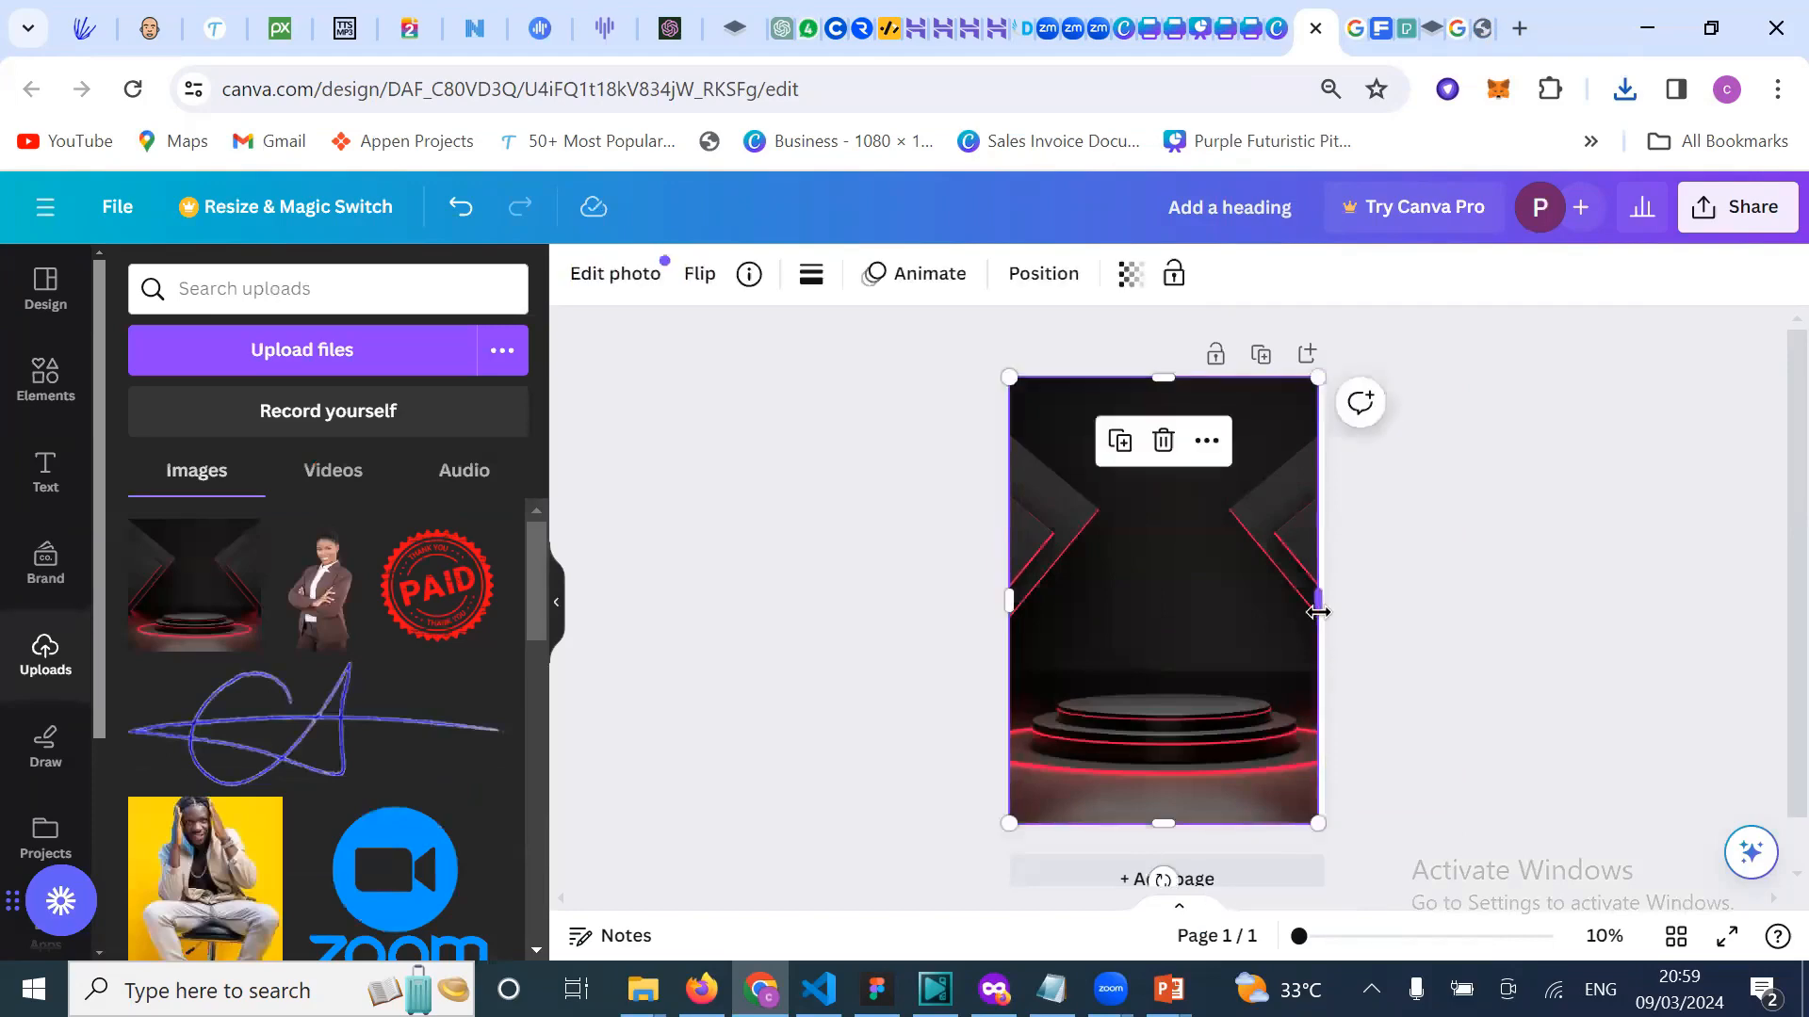
drag(1336, 611, 1343, 622)
click(1480, 582)
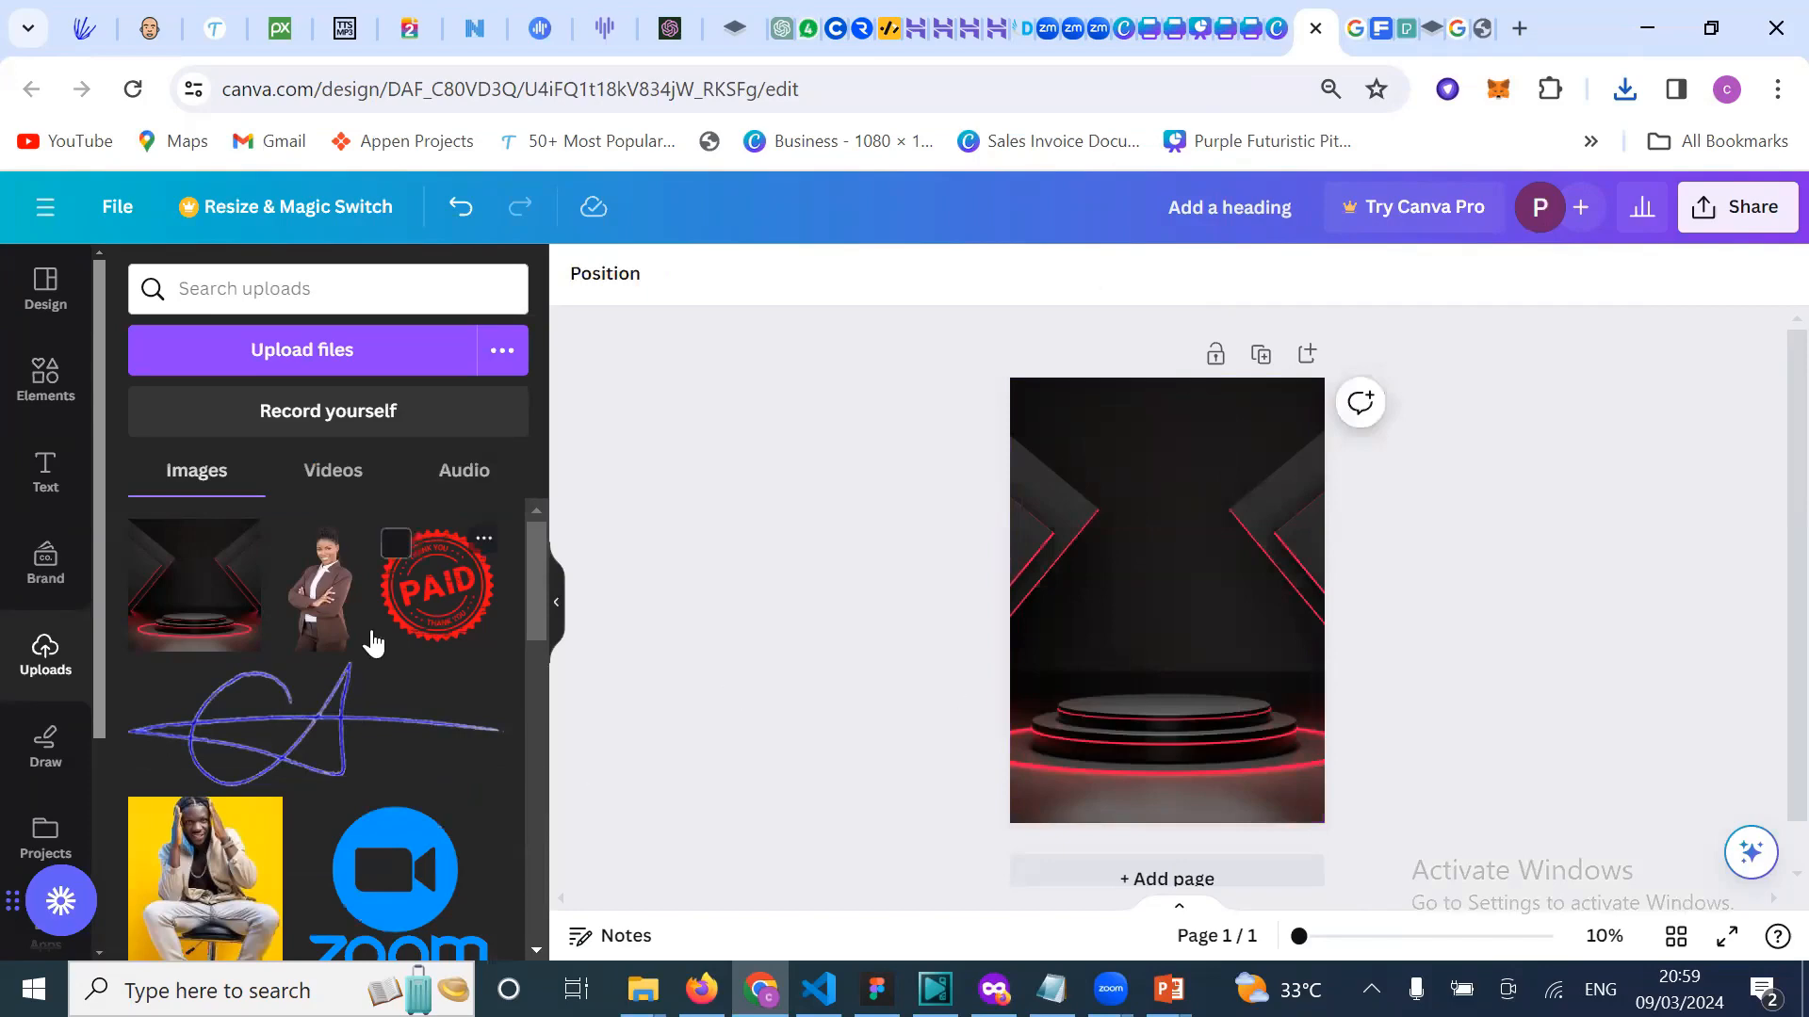
Step: Add the brown-suit businesswoman photo and position her standing on the podium
click(337, 617)
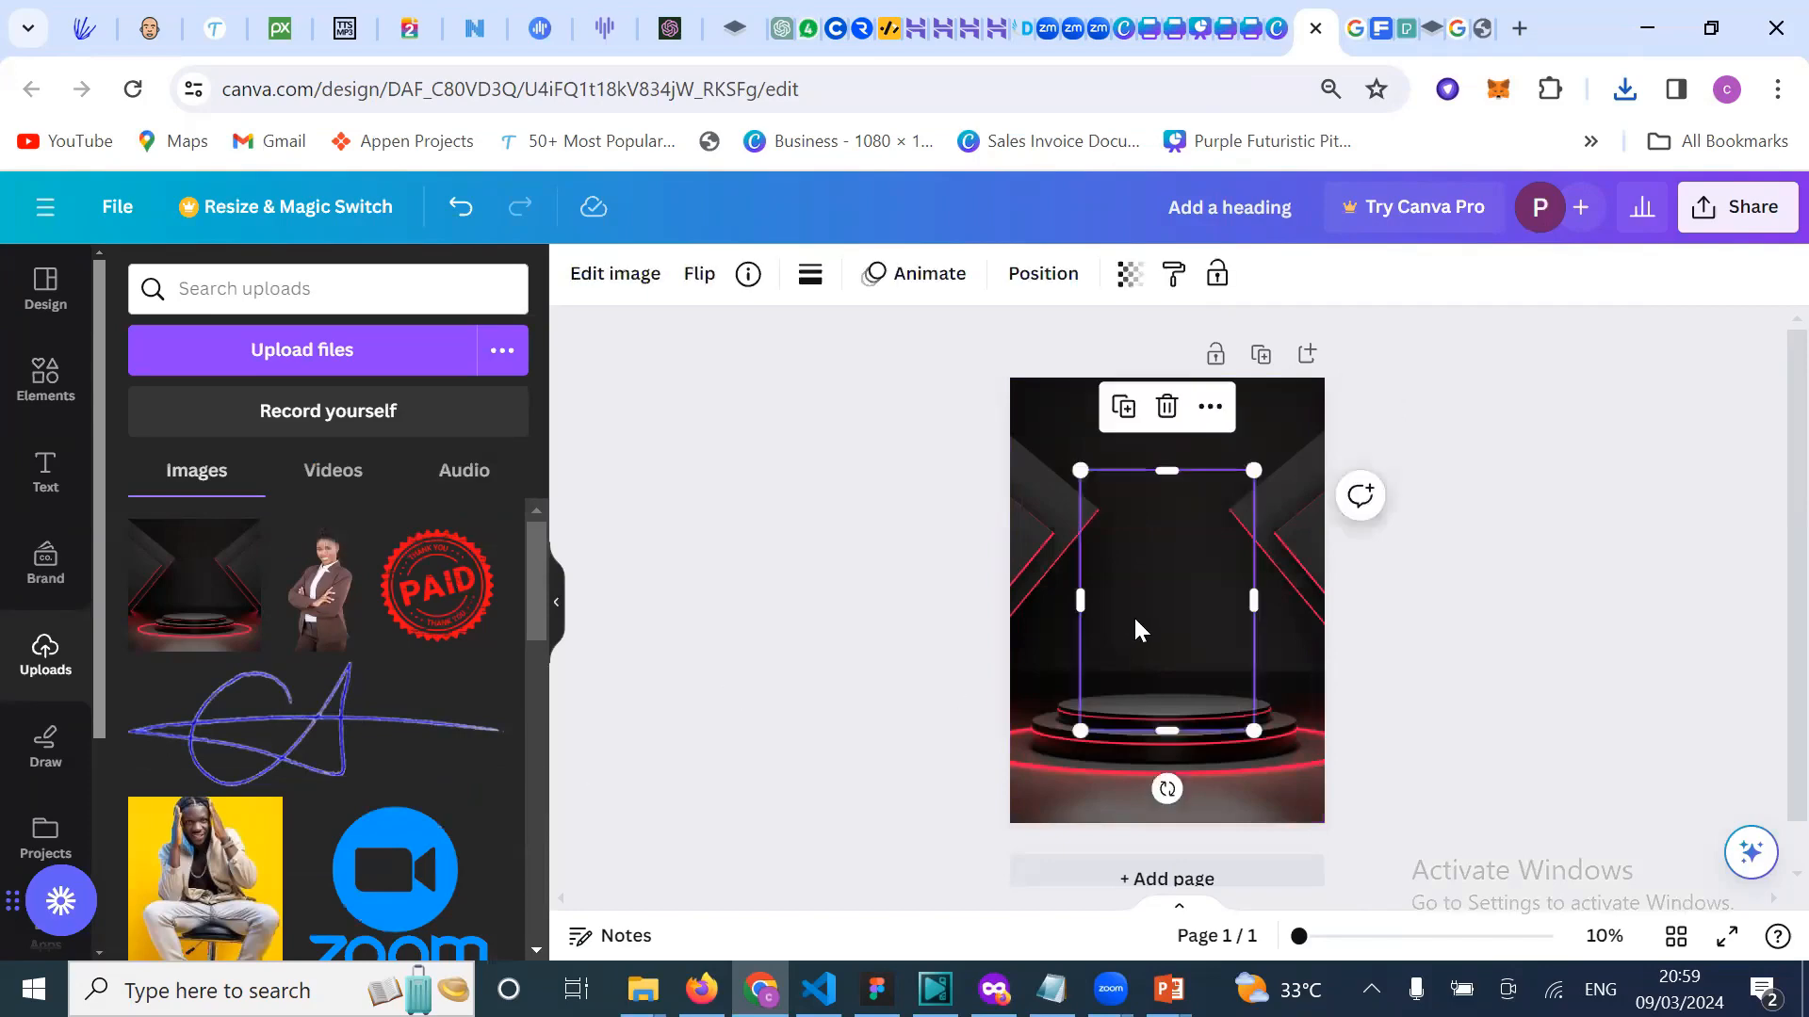
click(1490, 612)
click(1183, 638)
drag(1183, 636, 1176, 630)
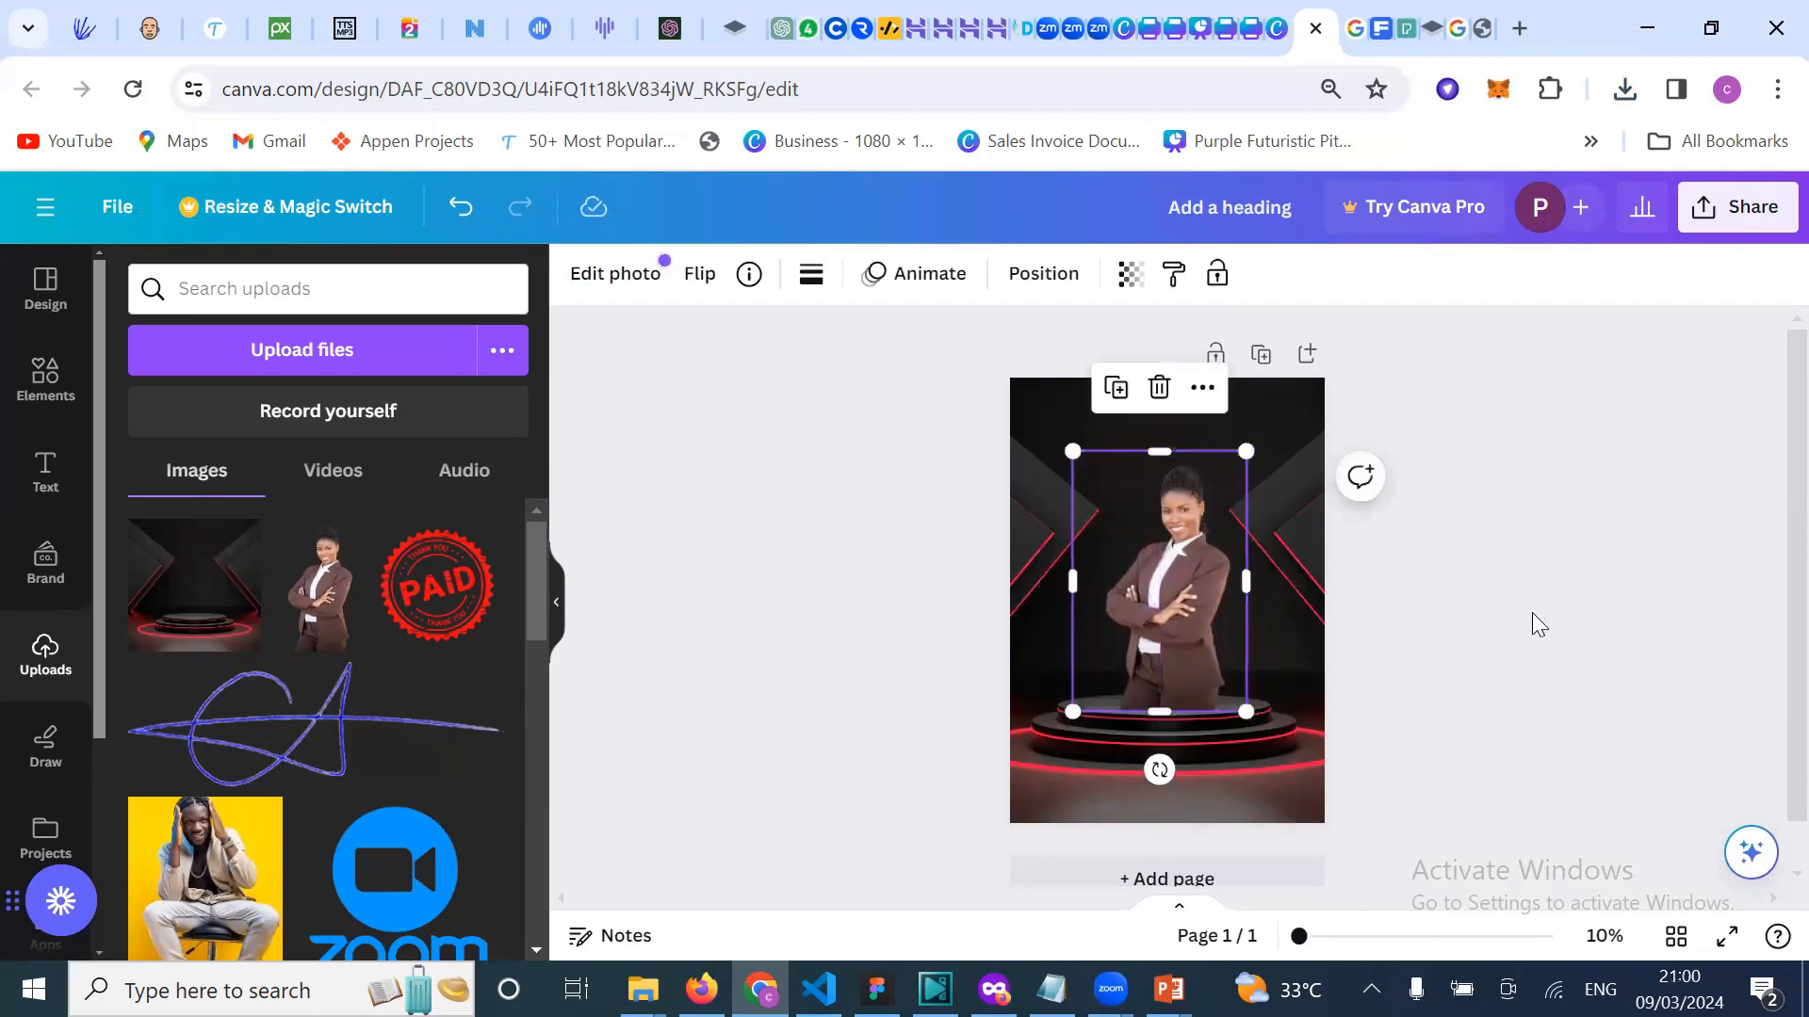
click(1532, 613)
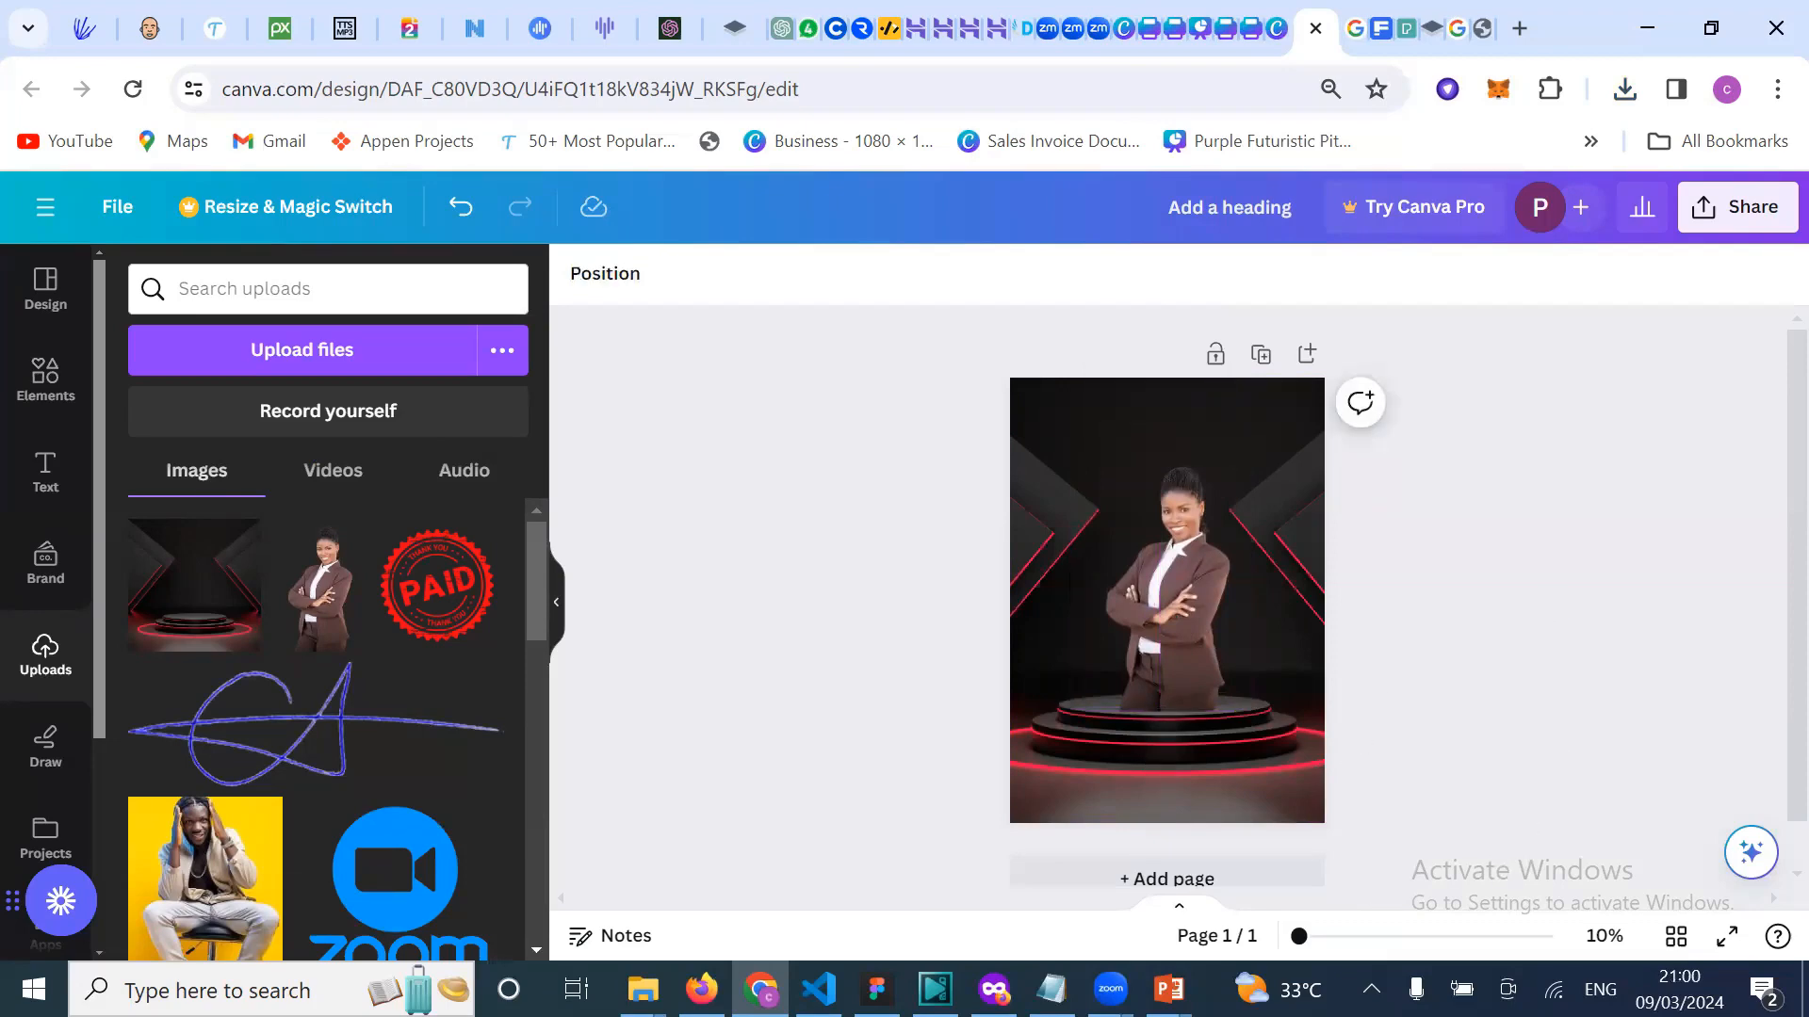
scroll(367, 829, down, 1)
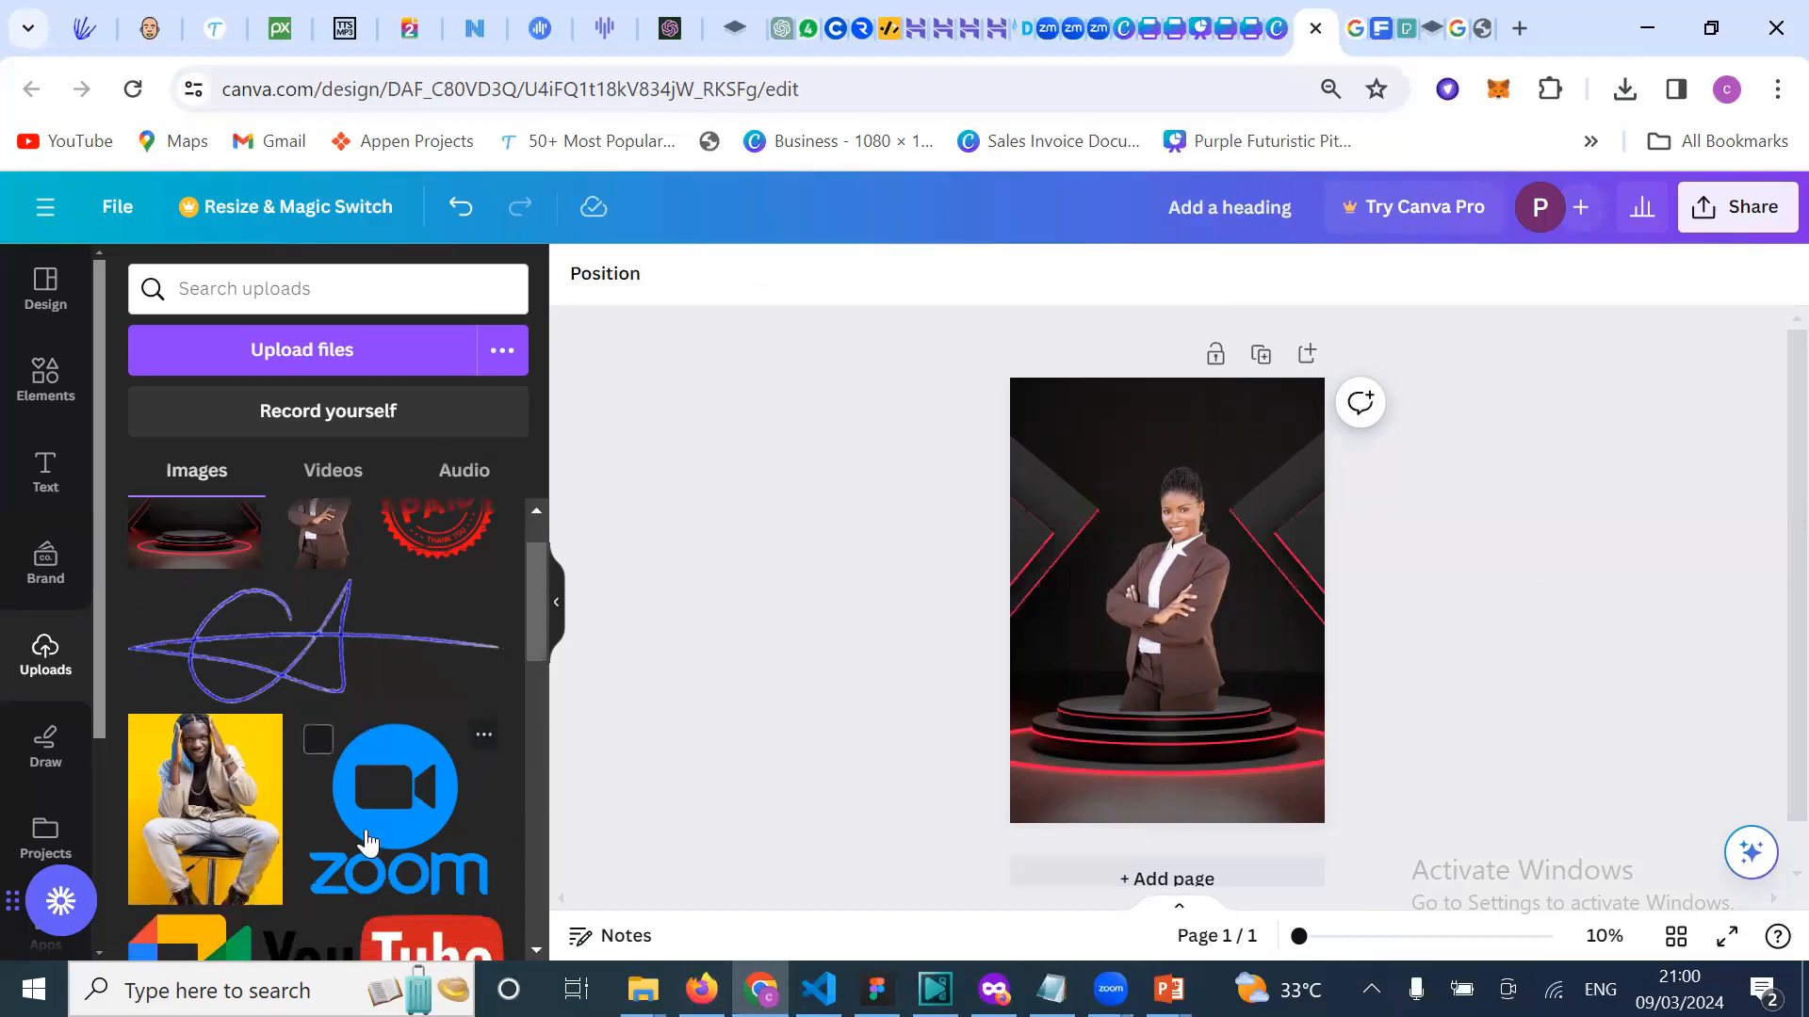
Step: Add the gold Copperplate Gothic COMING SOON text combination and centre it at the page bottom
click(41, 481)
scroll(259, 838, down, 3)
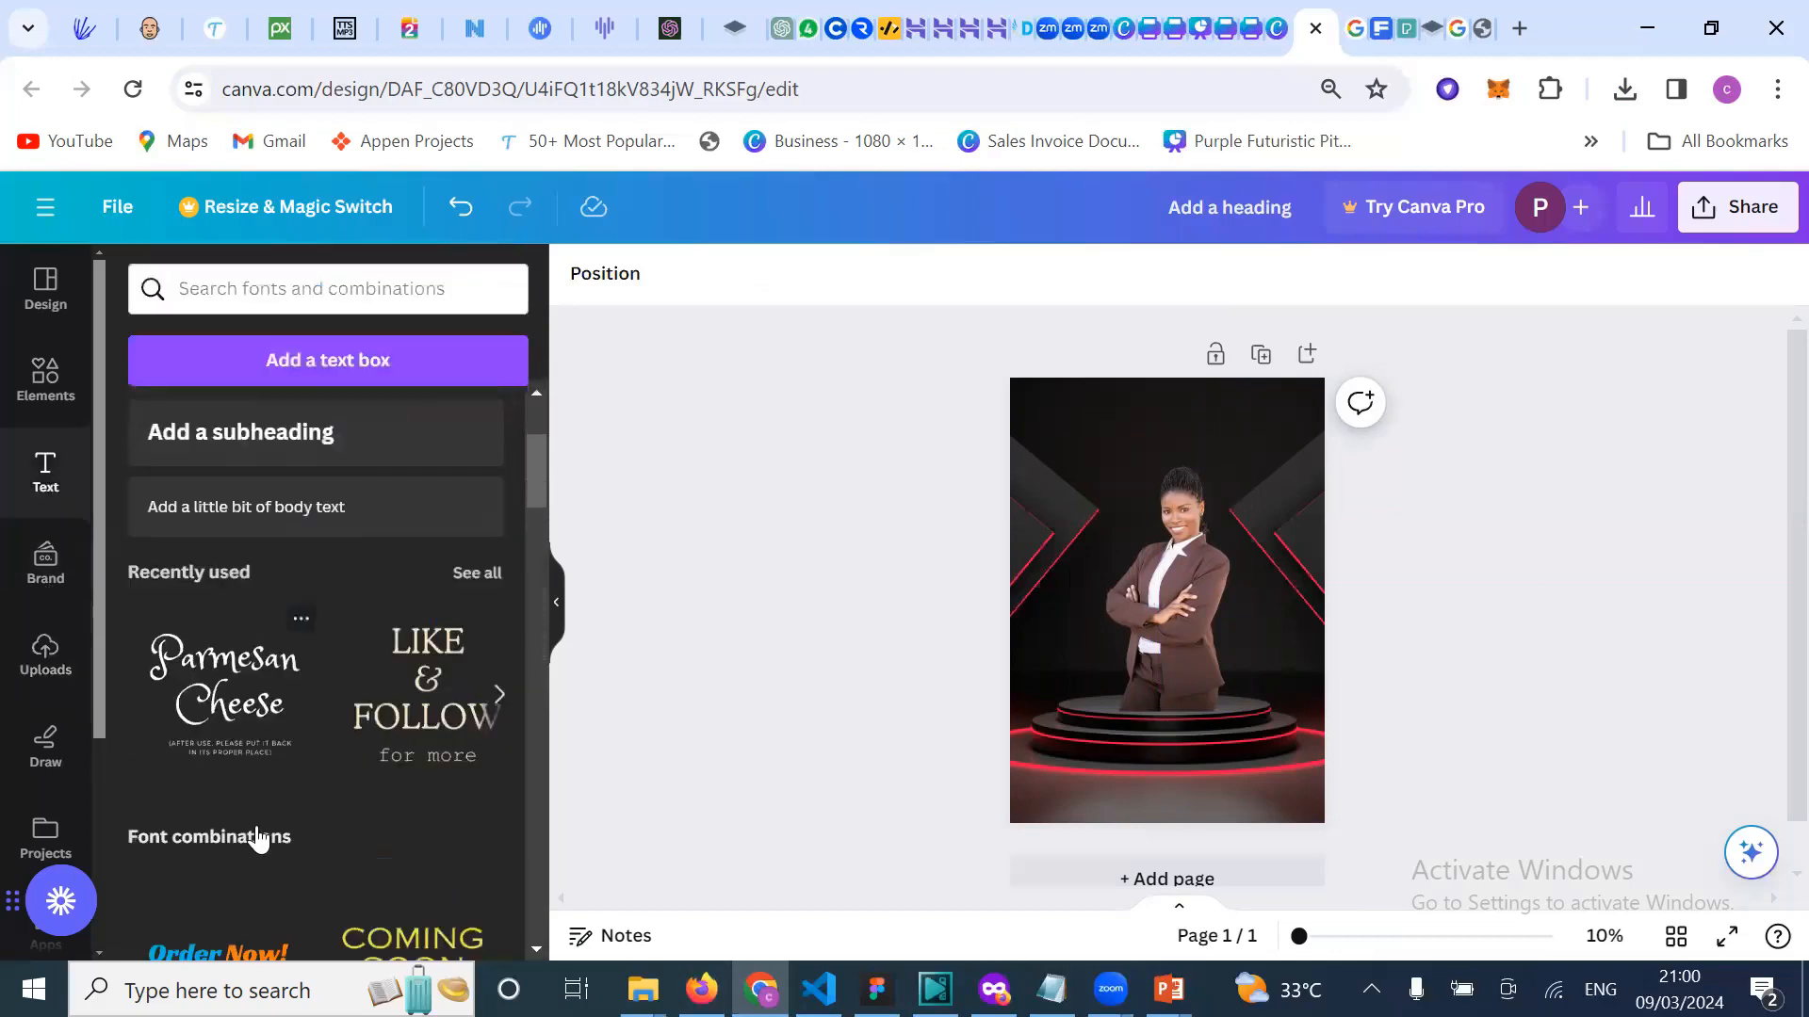
scroll(462, 857, down, 2)
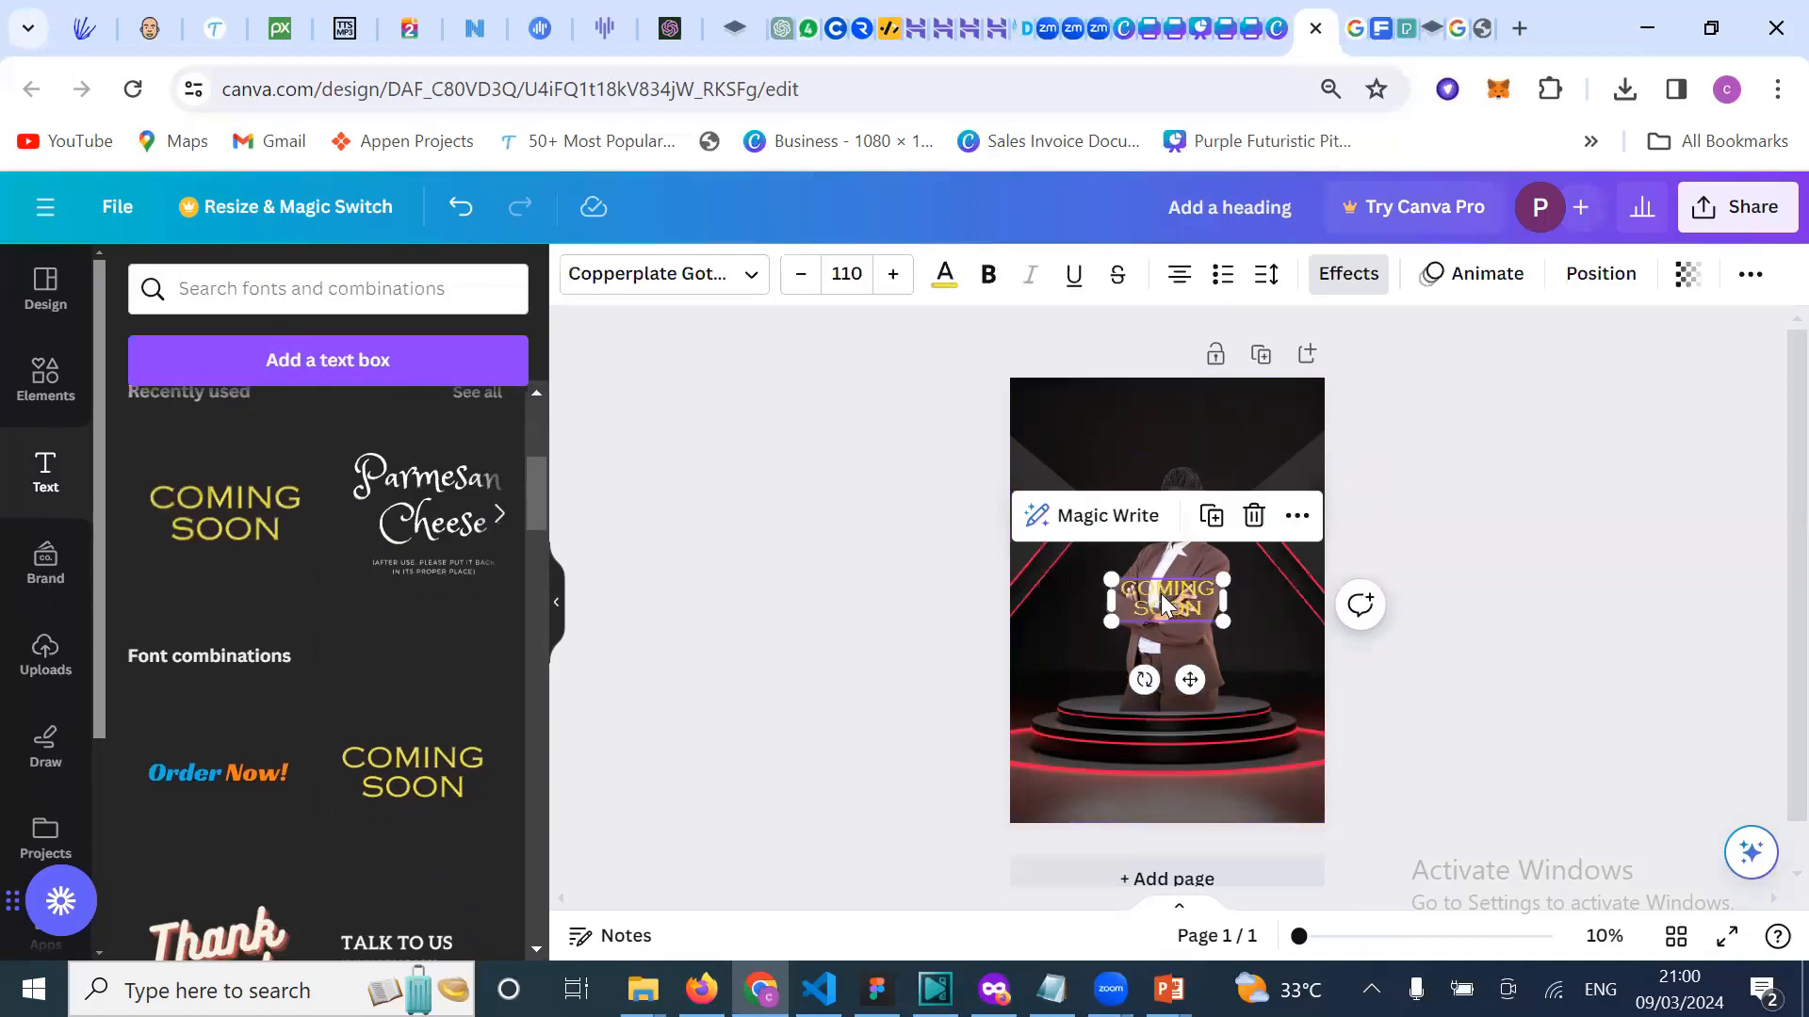
drag(1164, 603, 1294, 722)
click(1602, 672)
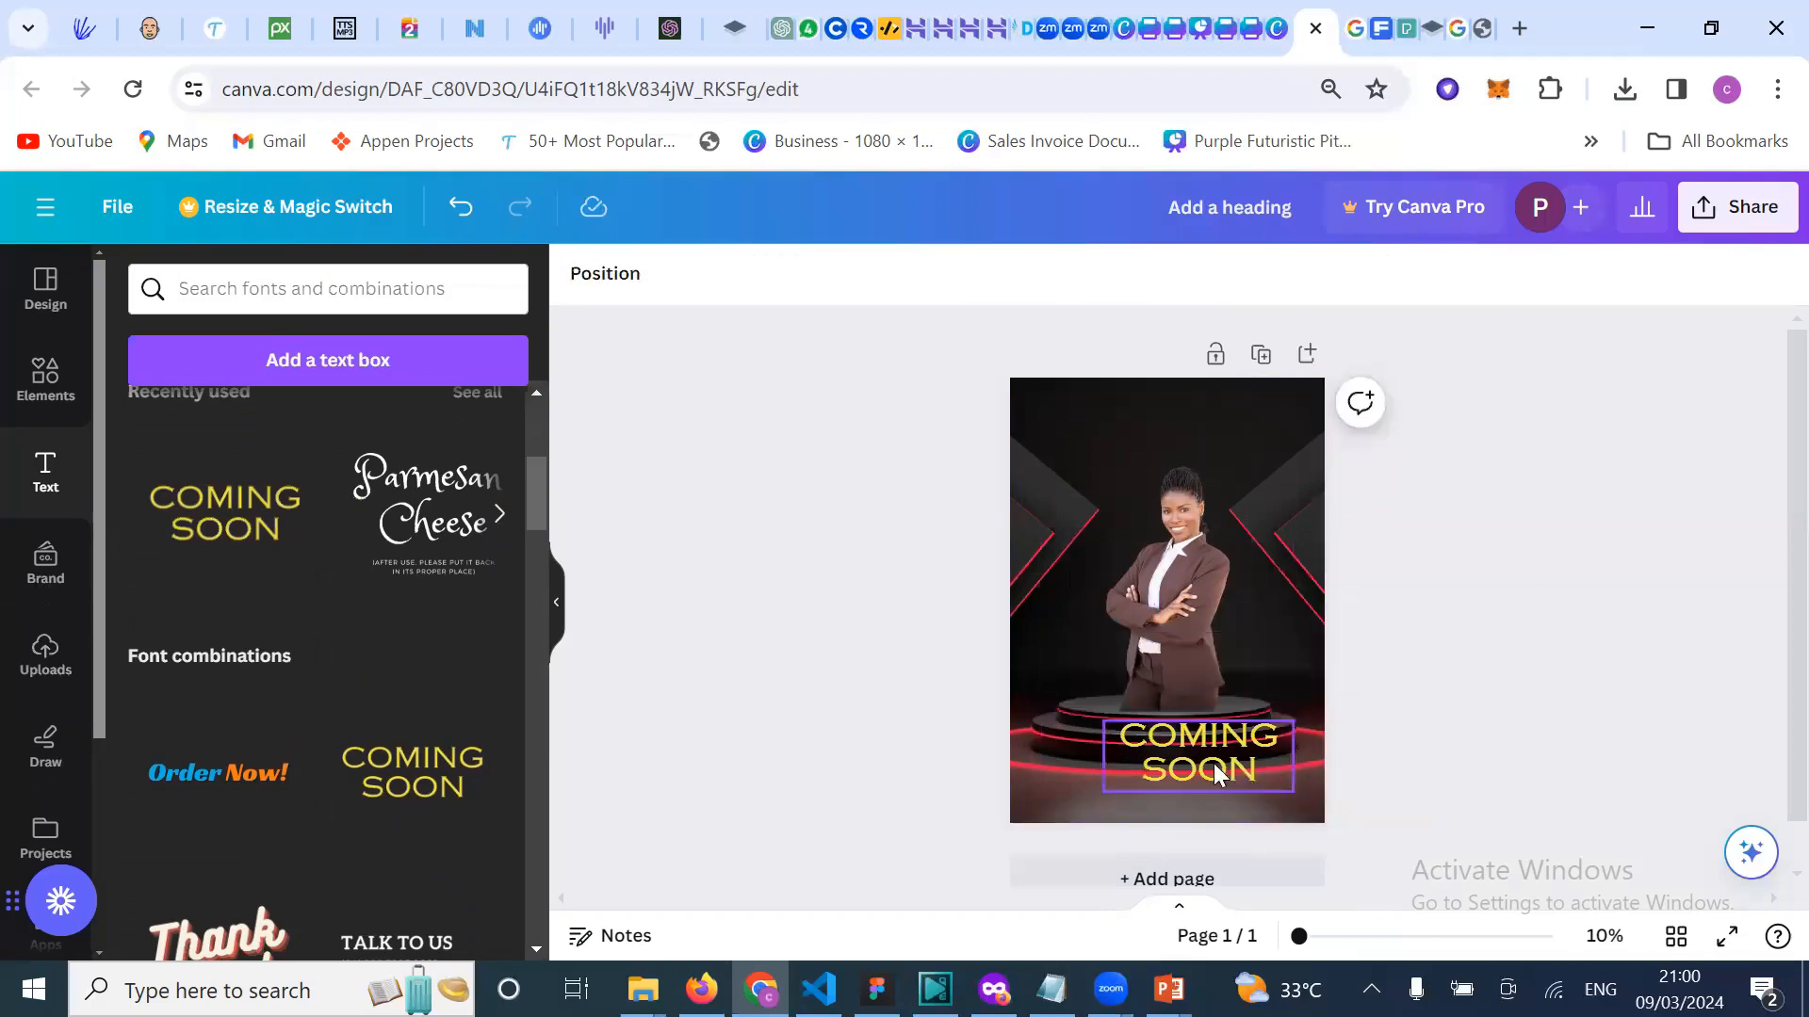
drag(1212, 767, 1175, 787)
click(1526, 505)
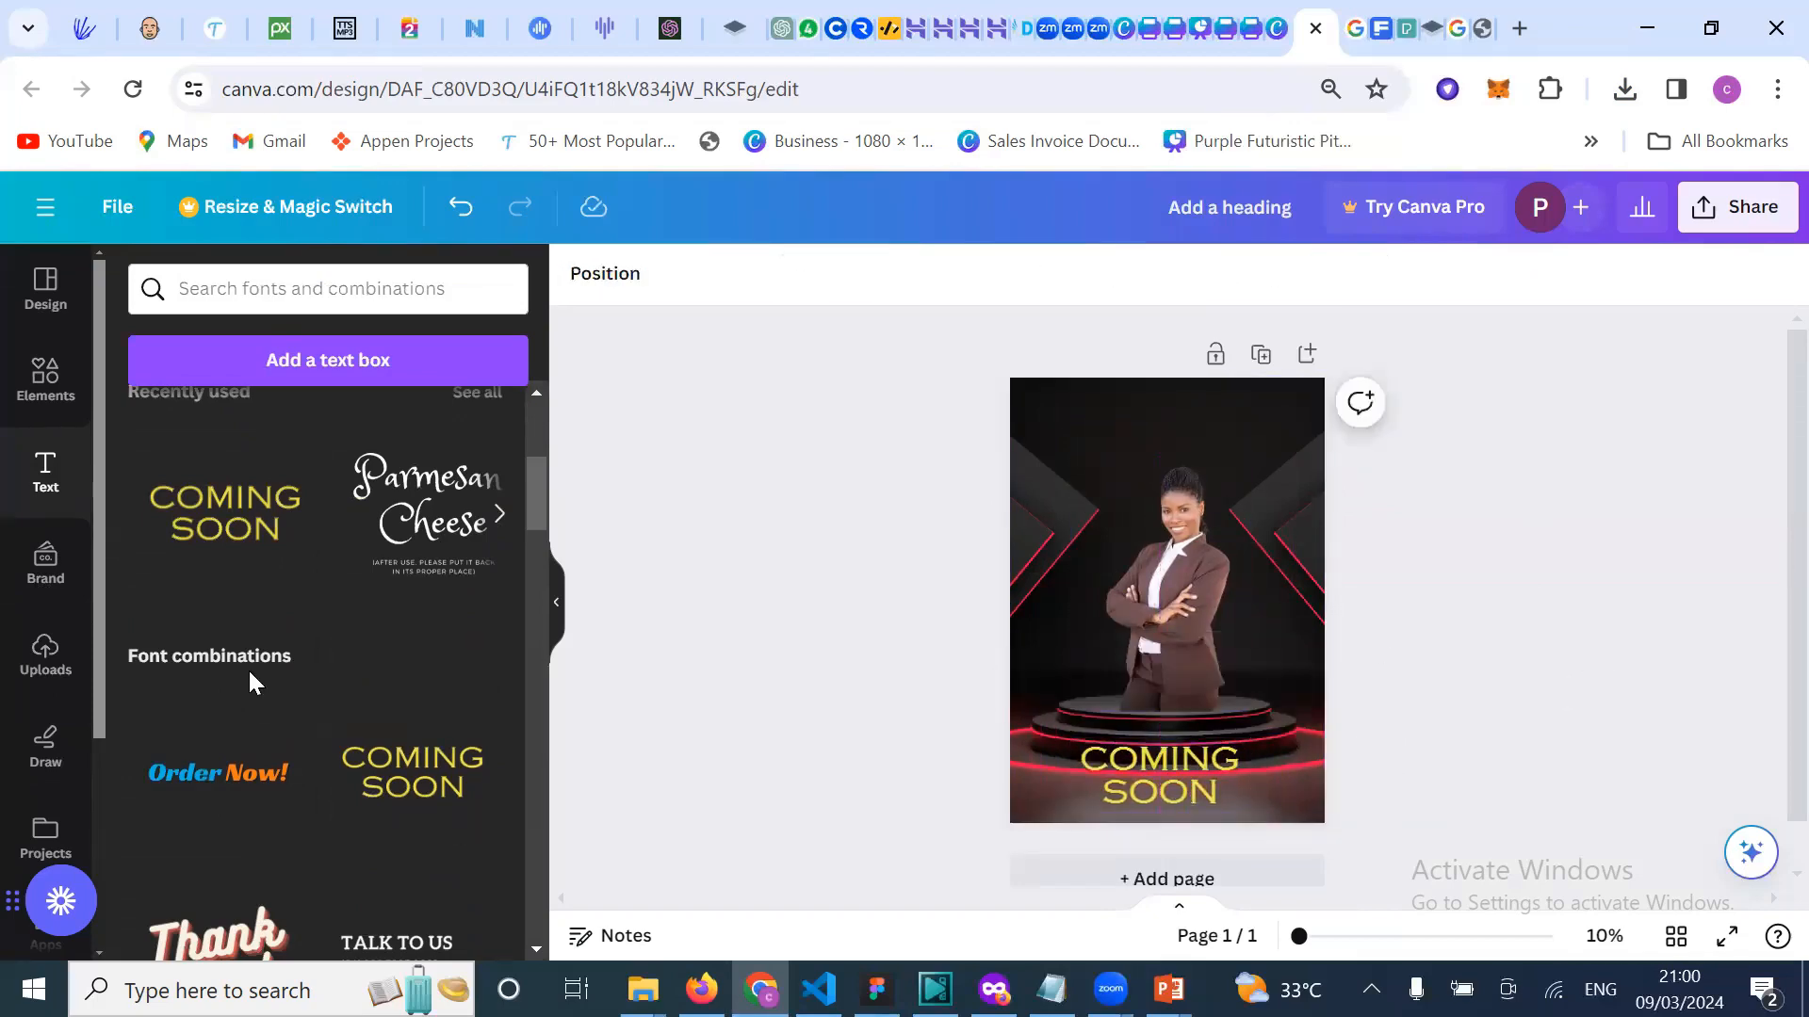
scroll(249, 671, up, 5)
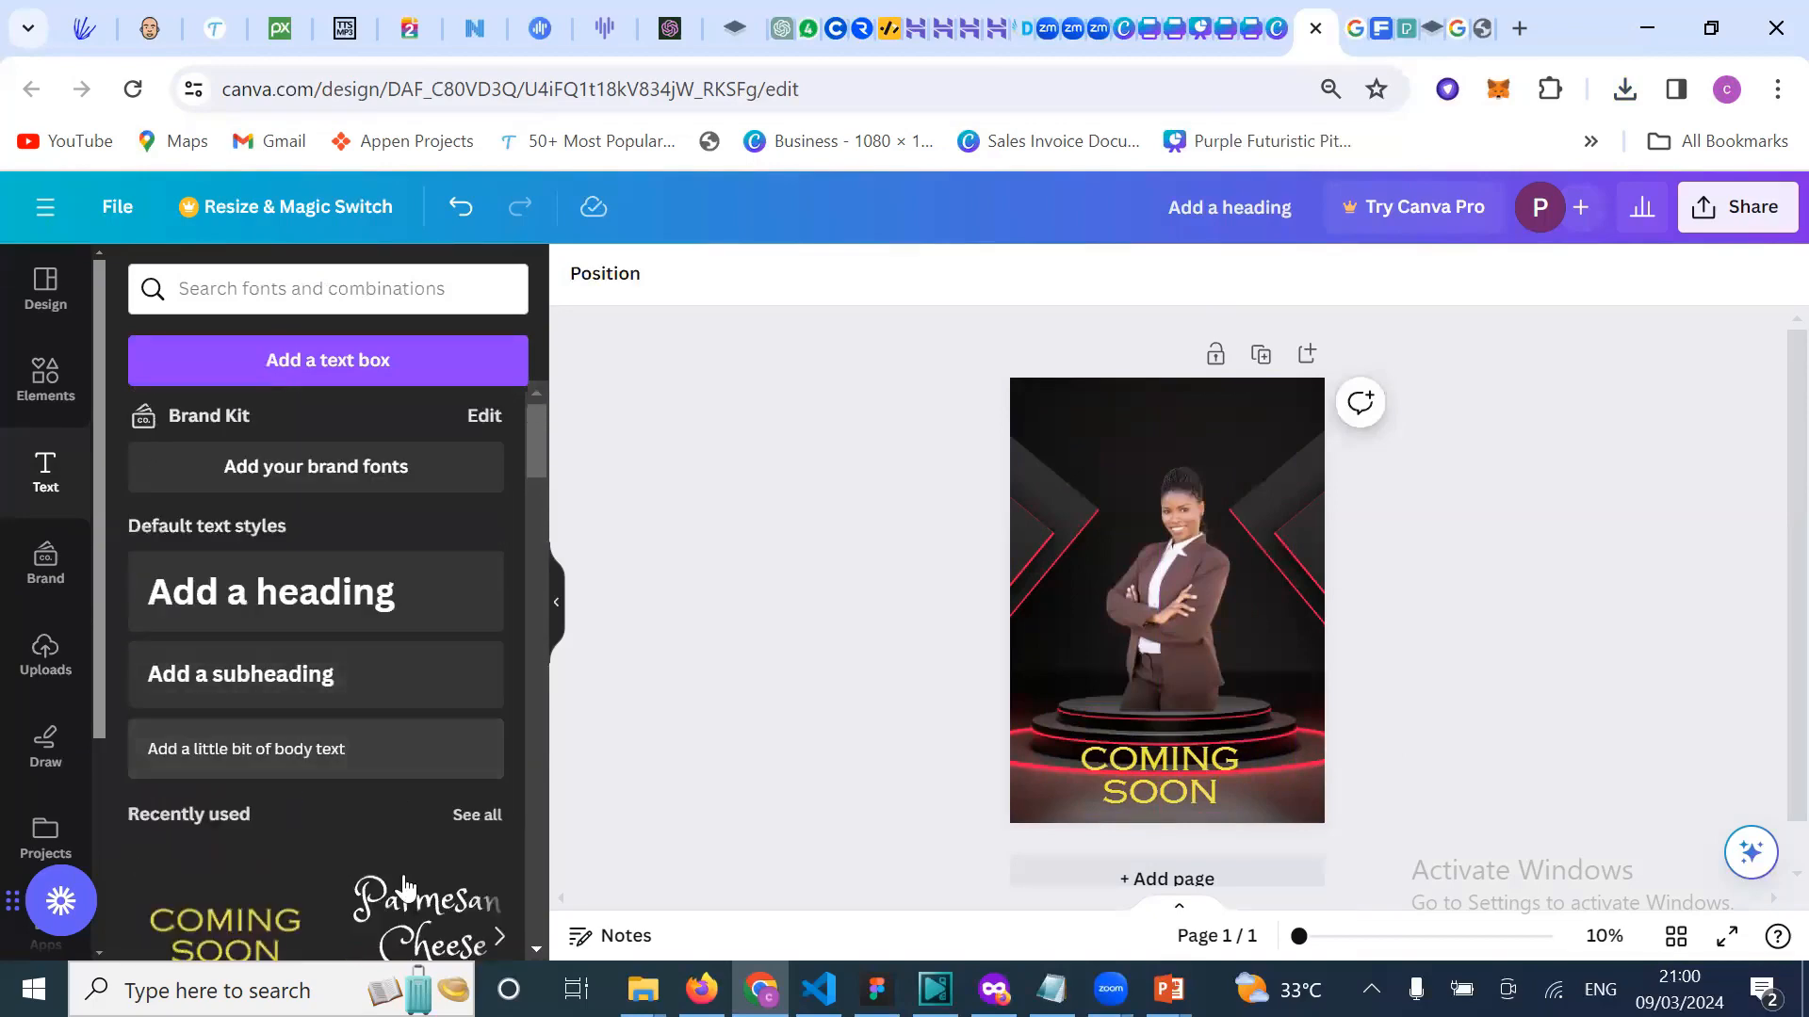
Step: Browse the Elements panel's graphics down to the Stickers section
scroll(270, 902, down, 2)
scroll(287, 819, up, 2)
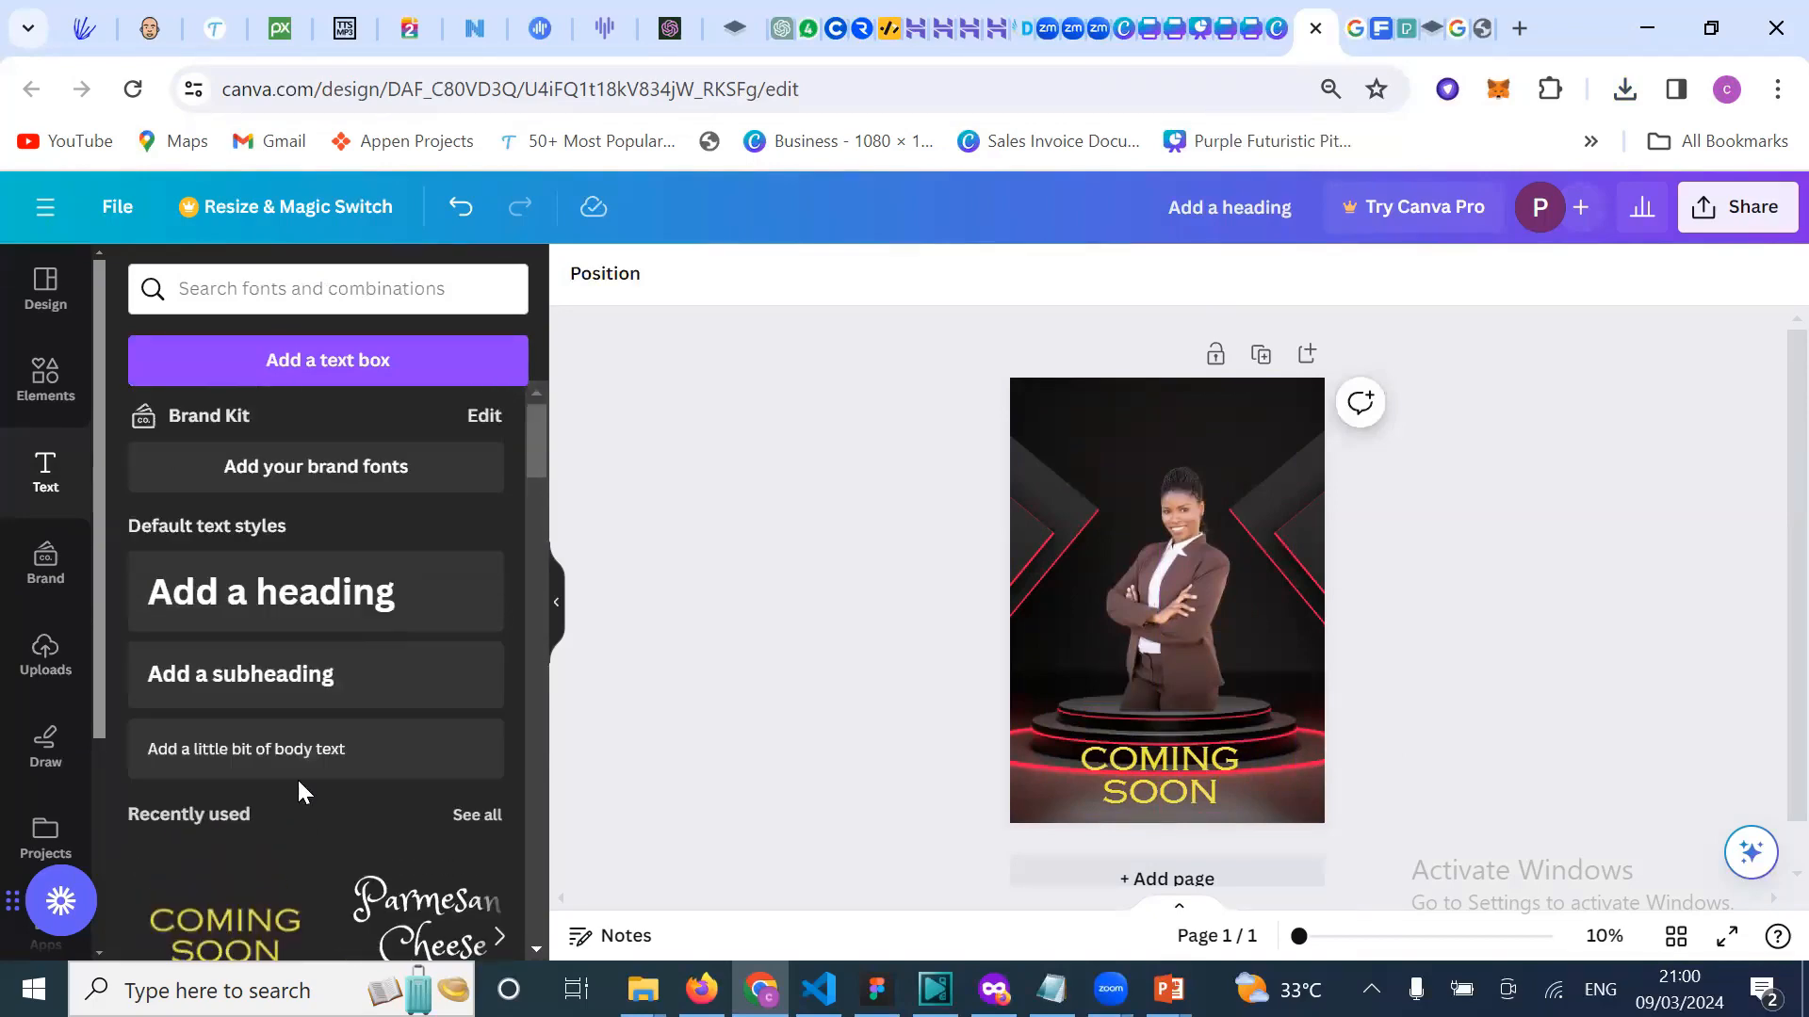
click(54, 400)
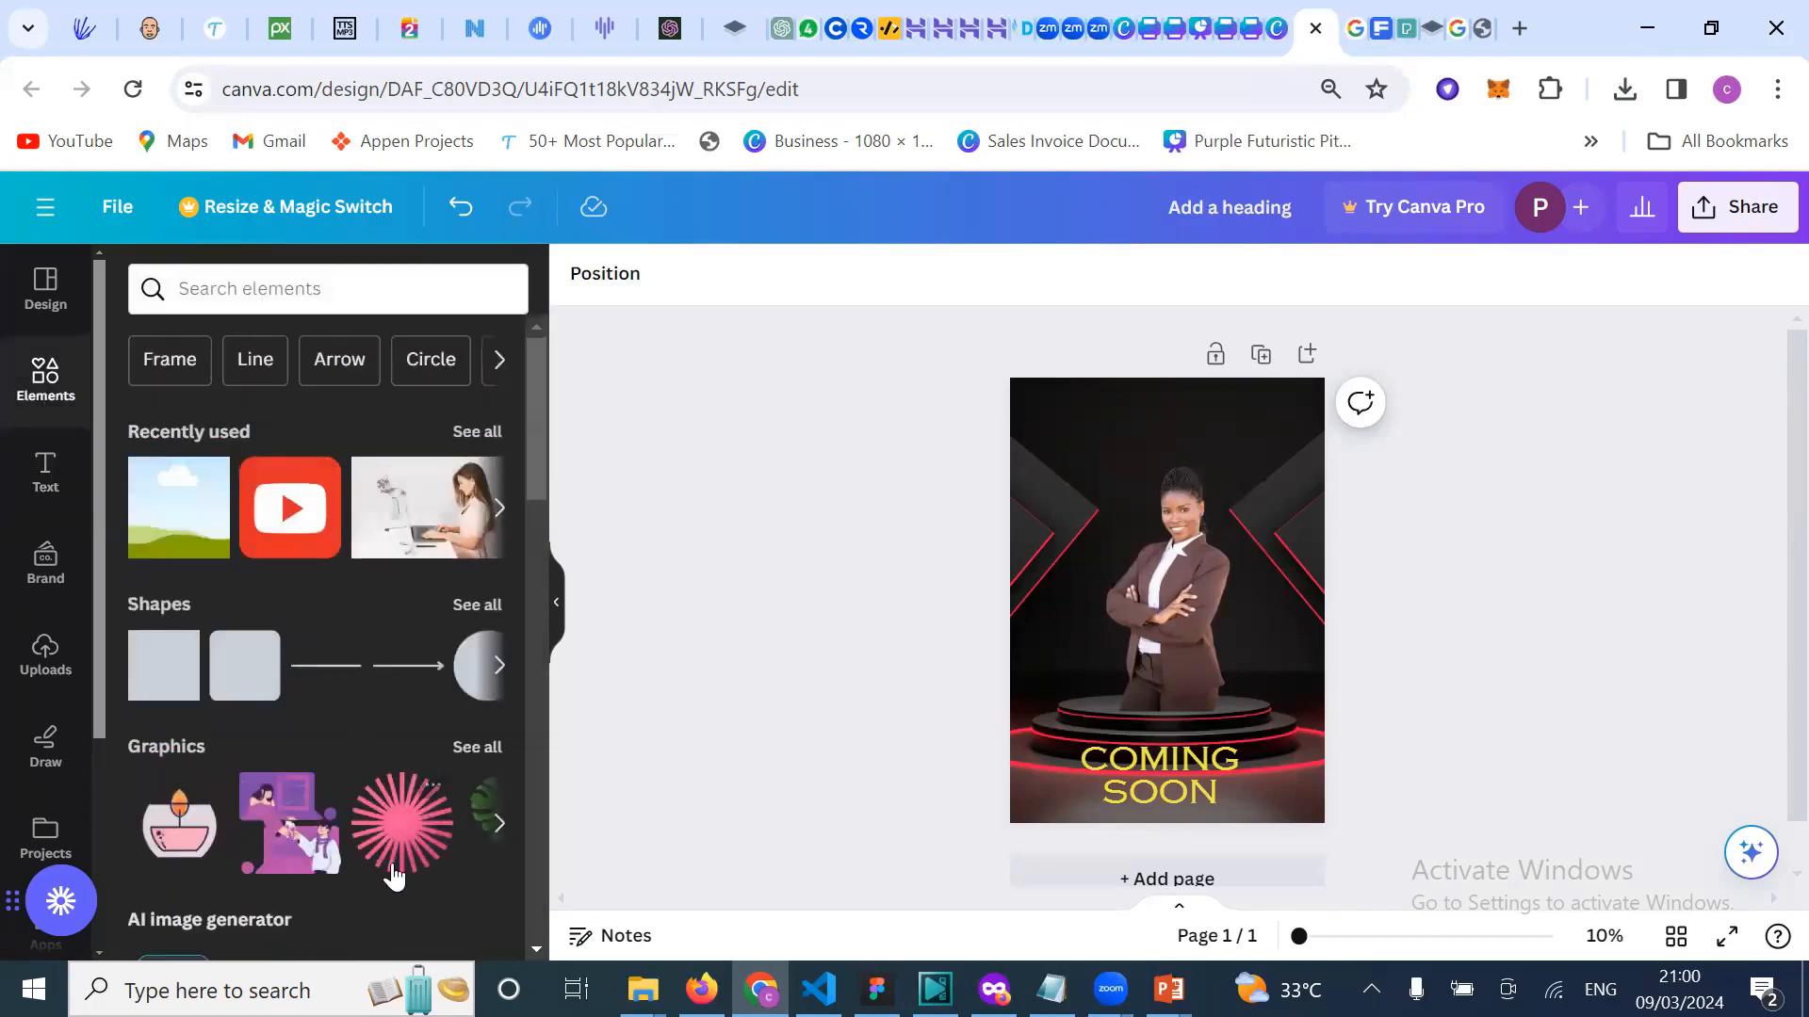
scroll(436, 871, right, 3)
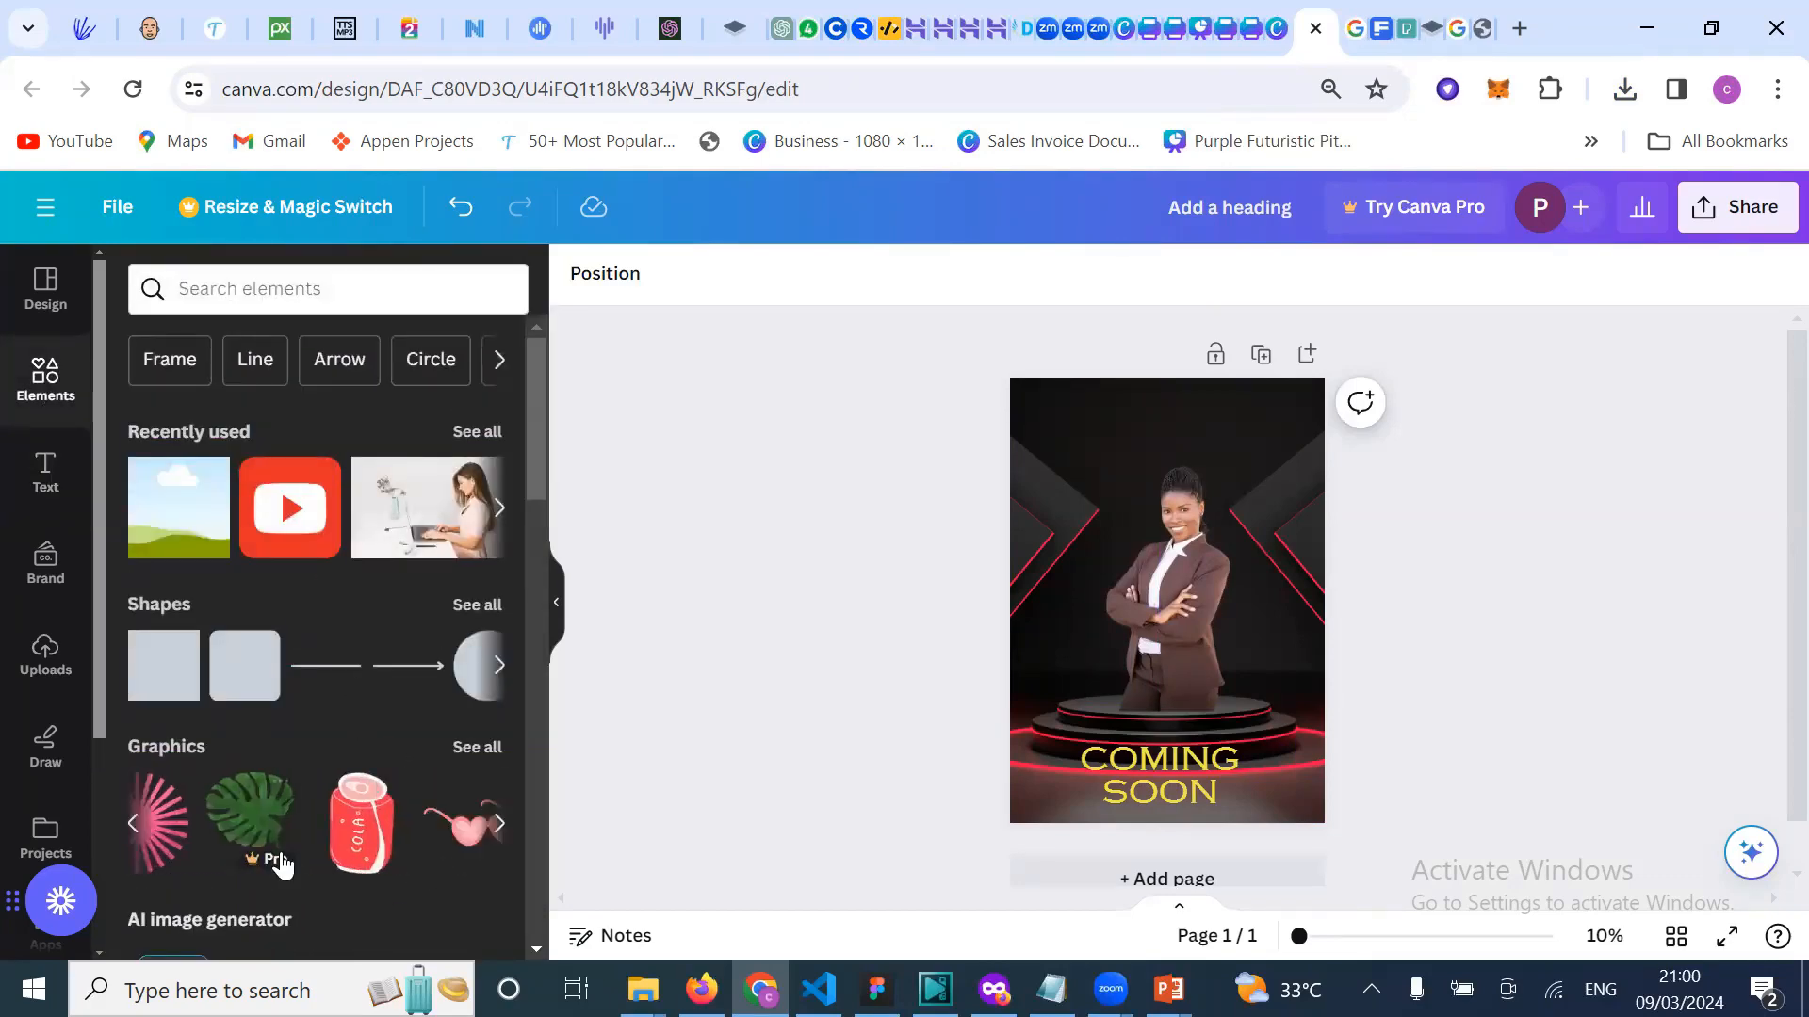
scroll(280, 862, right, 3)
scroll(431, 829, right, 3)
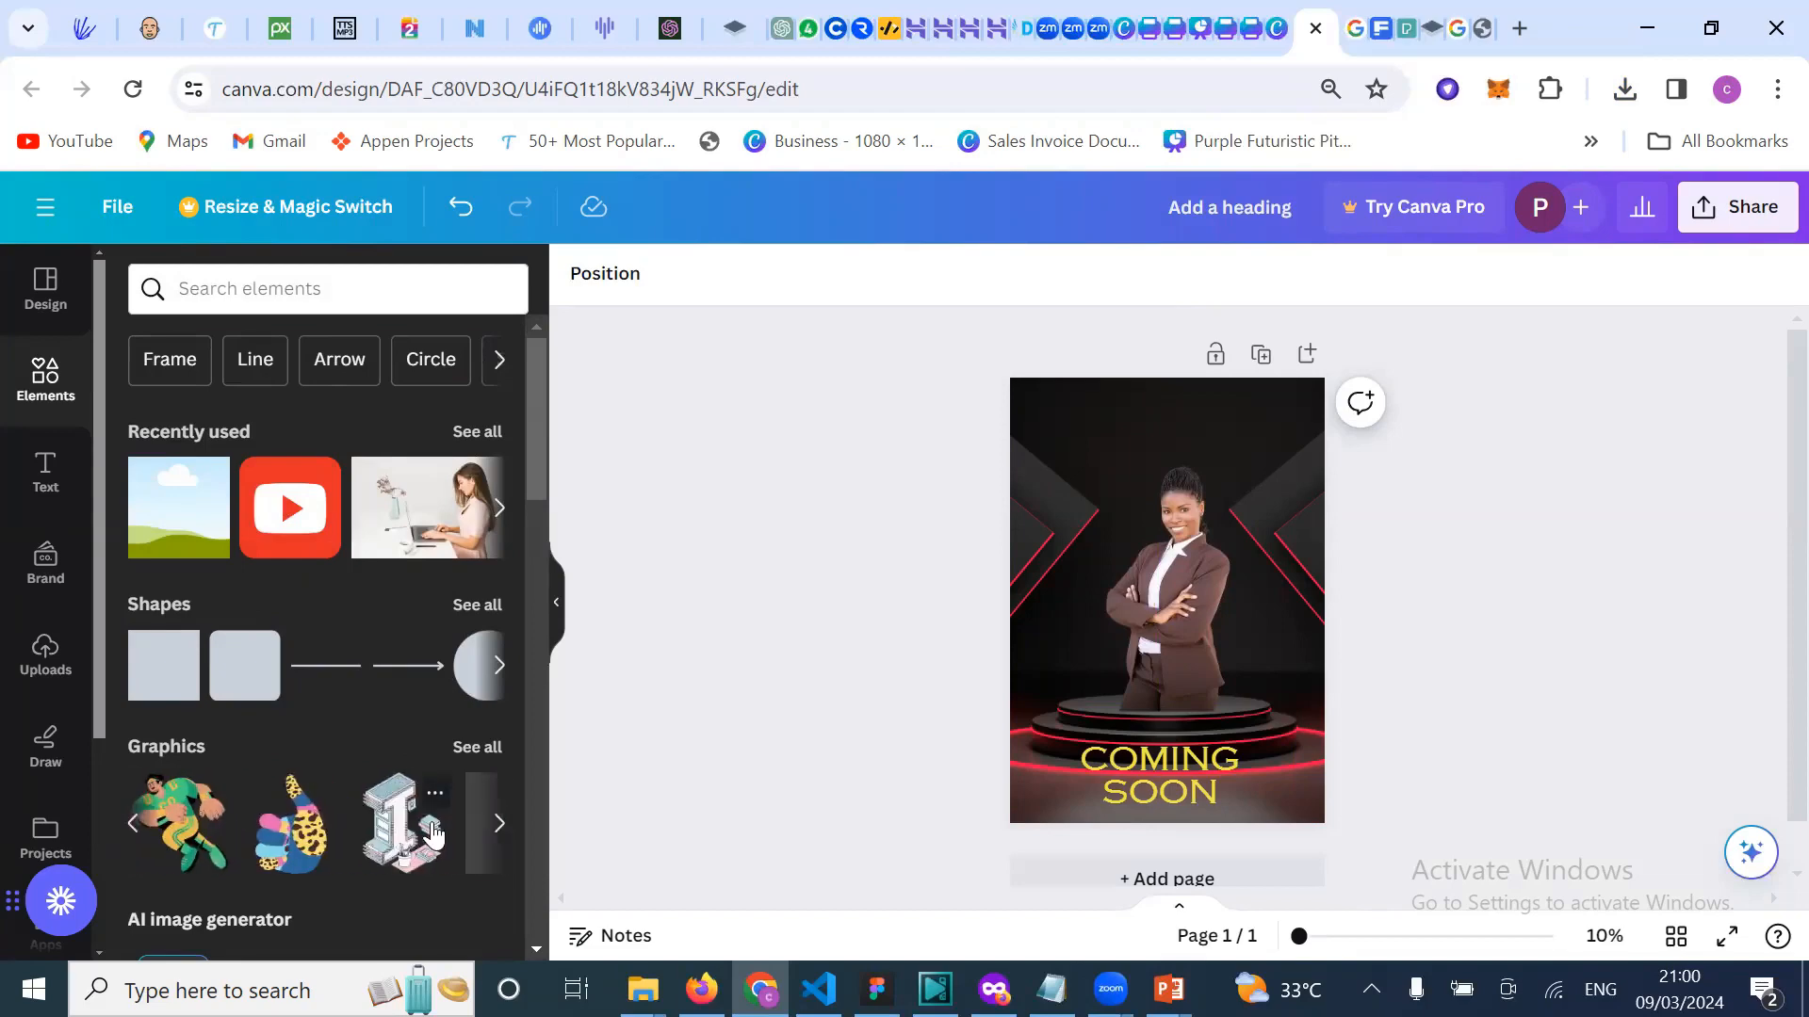
scroll(432, 829, left, 3)
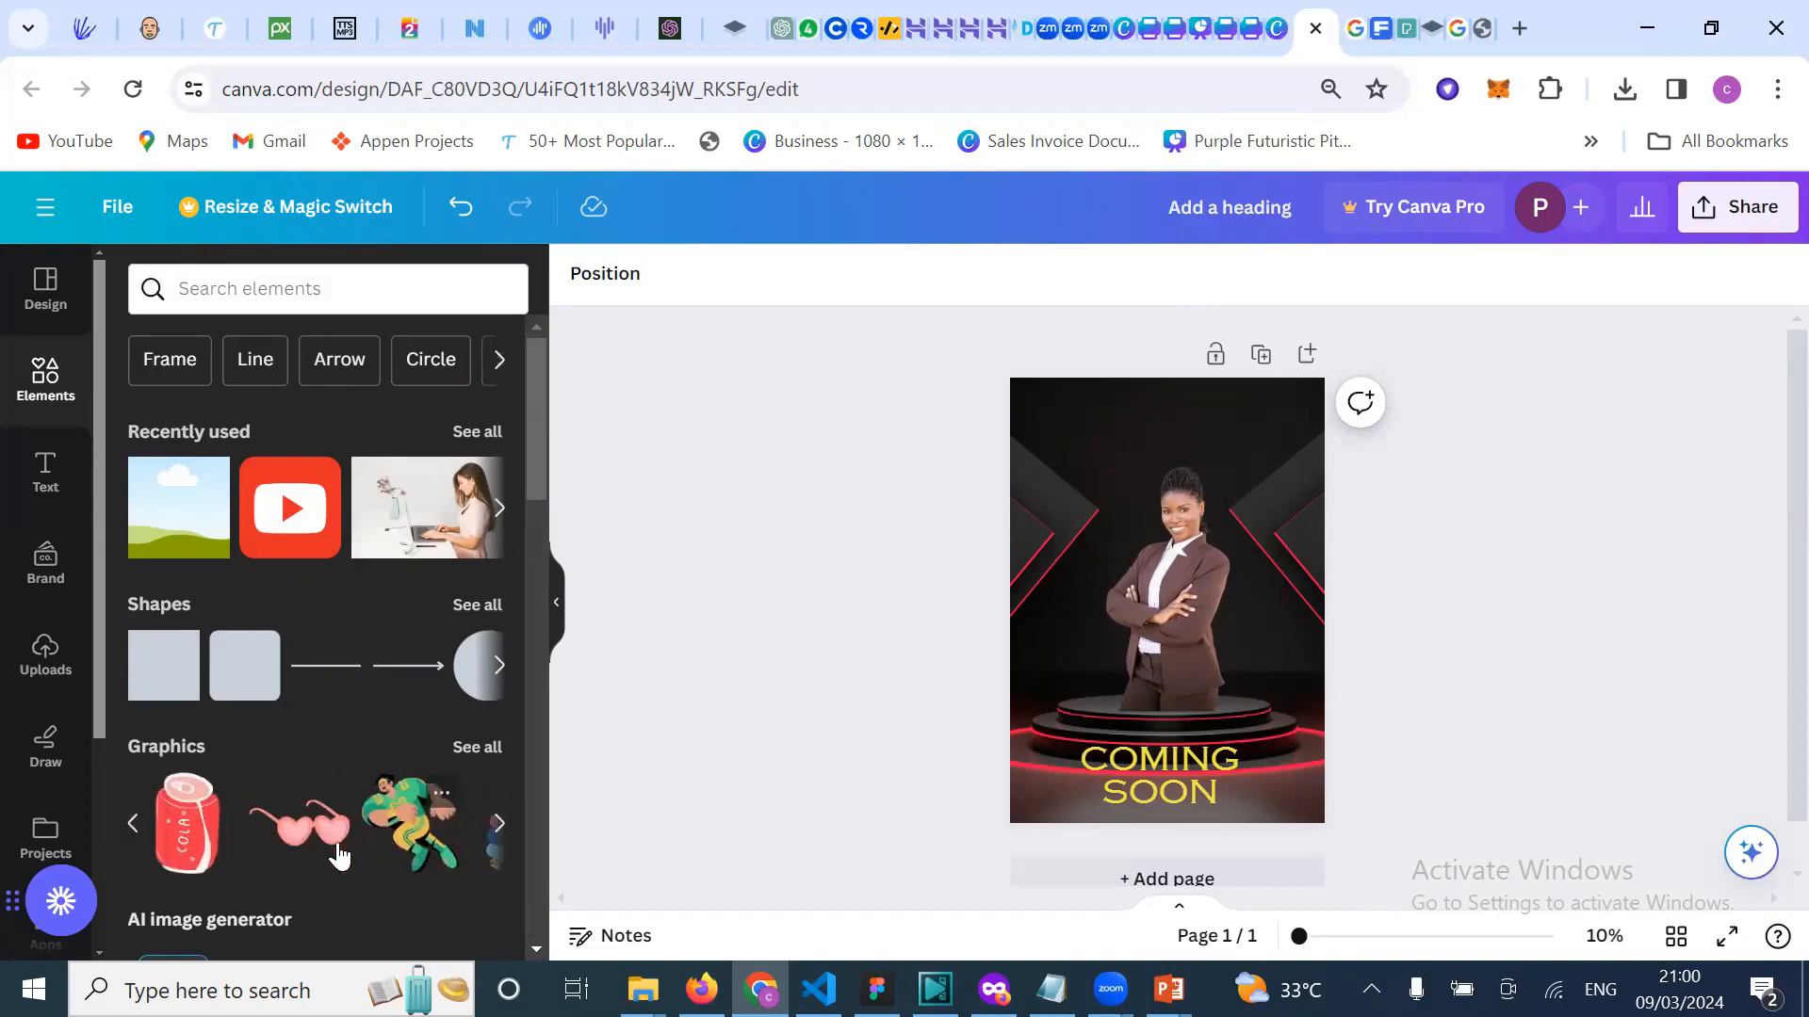
scroll(341, 858, left, 5)
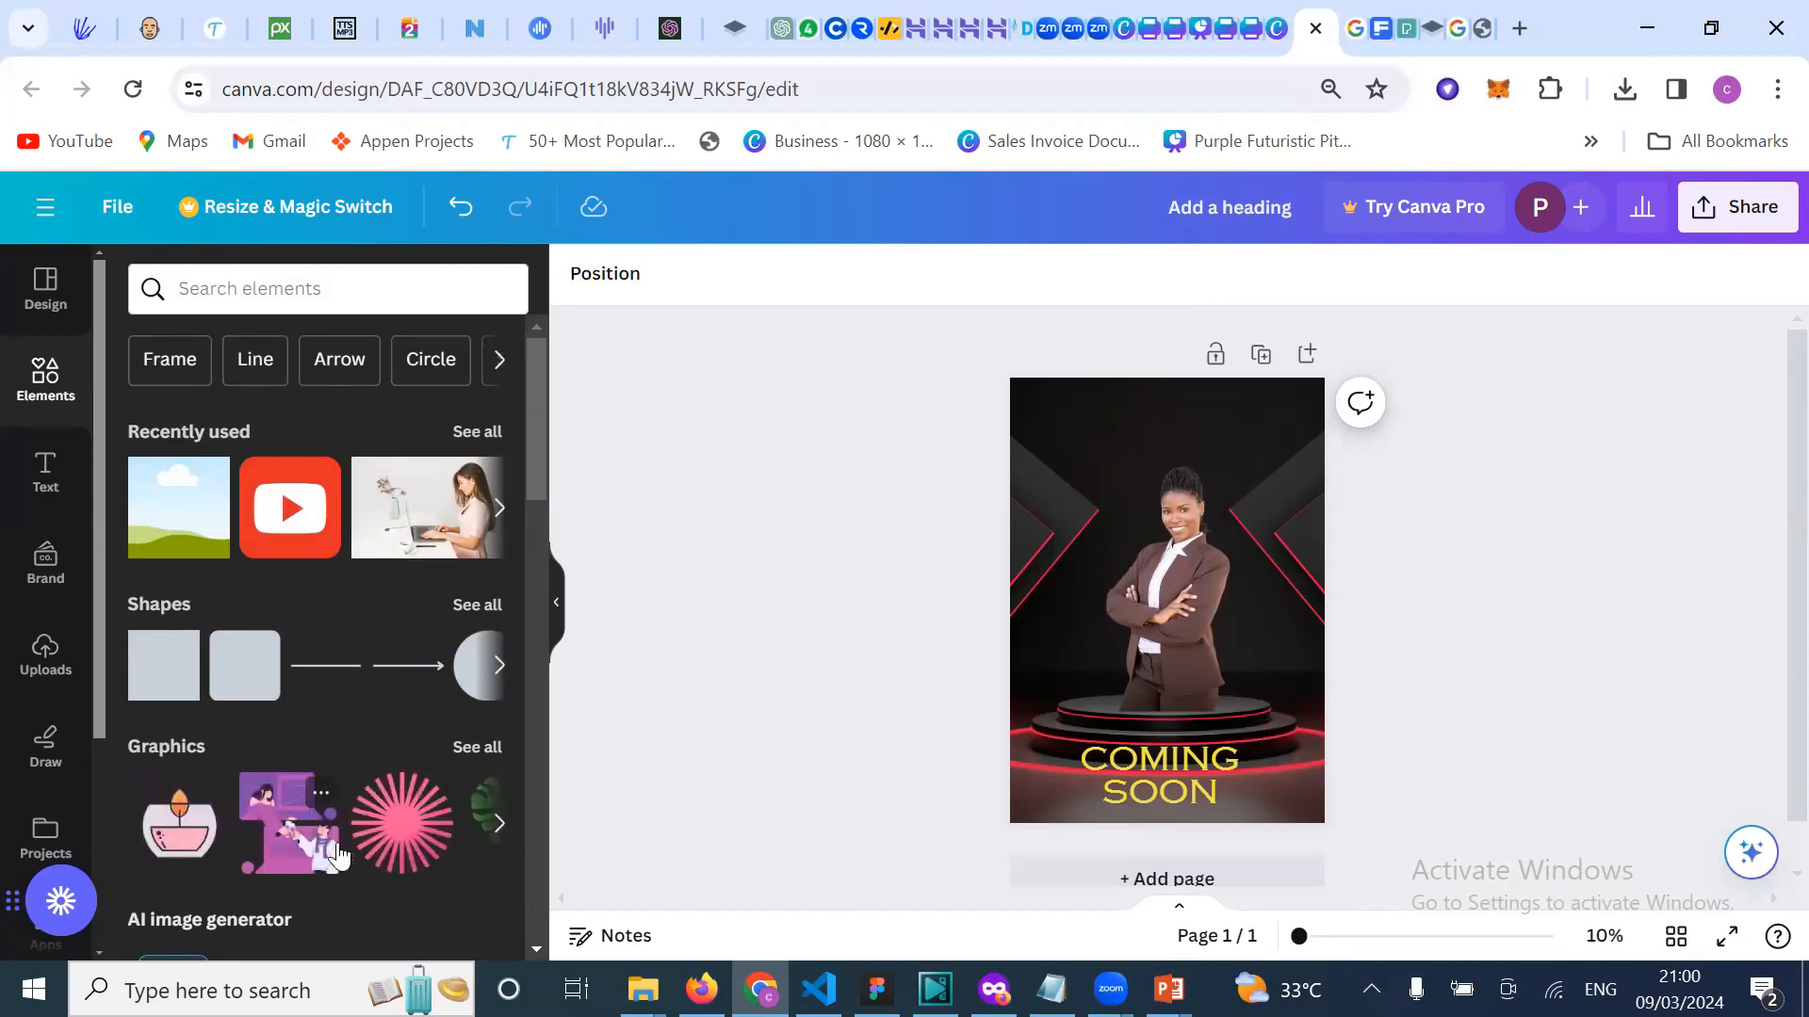
scroll(337, 855, down, 8)
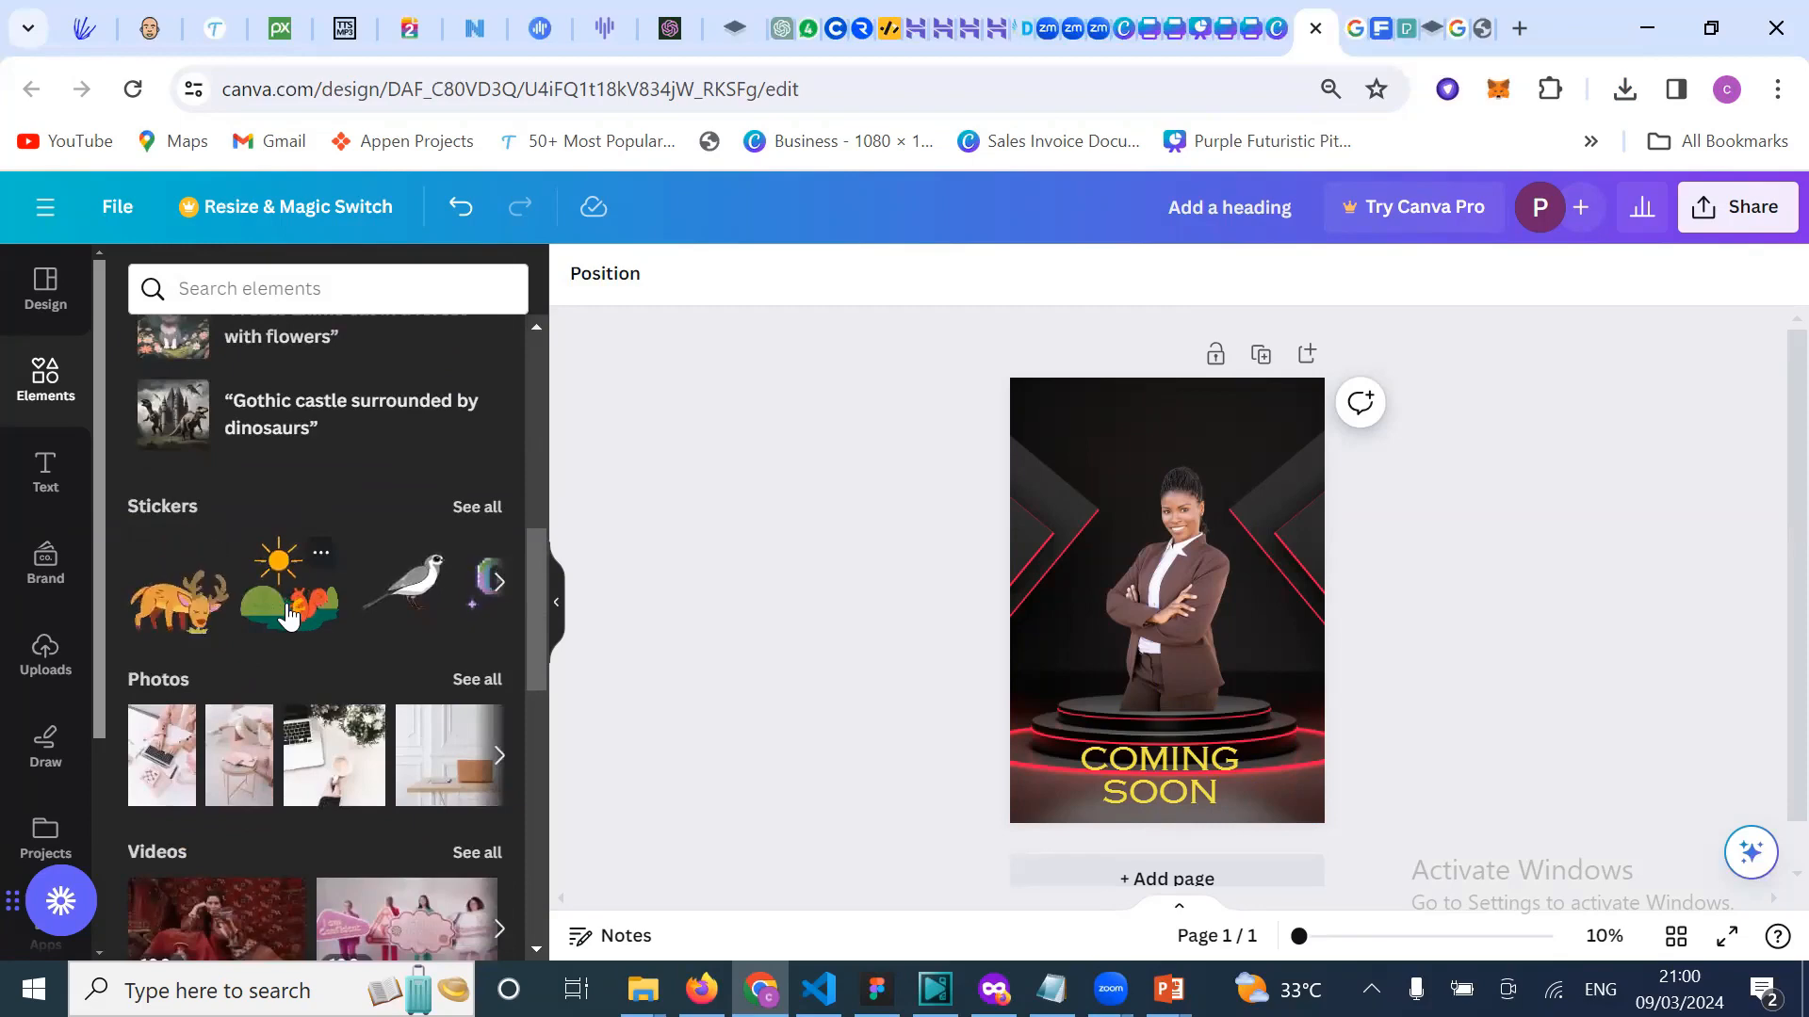
Step: Add the sun-and-squirrel sticker, shrink it, and place it in the bottom-right corner
click(1061, 524)
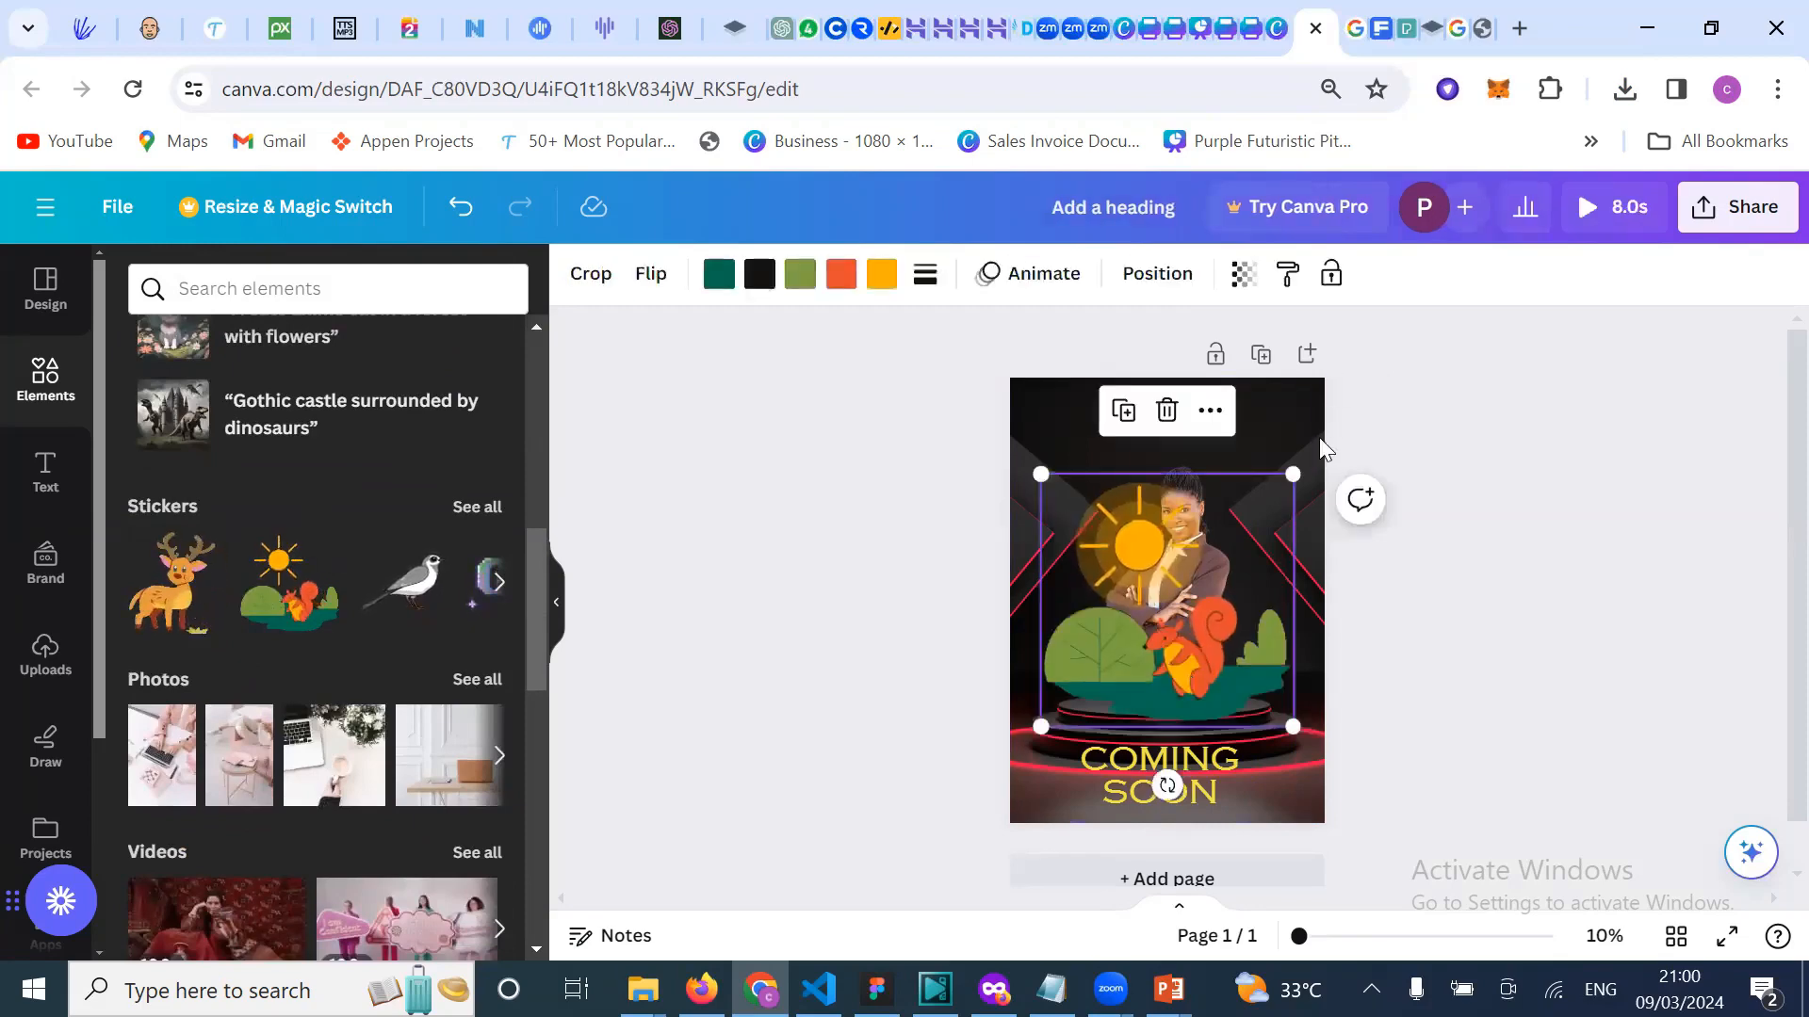
drag(1294, 472, 1138, 633)
drag(1085, 688, 1039, 803)
drag(1300, 800, 1299, 806)
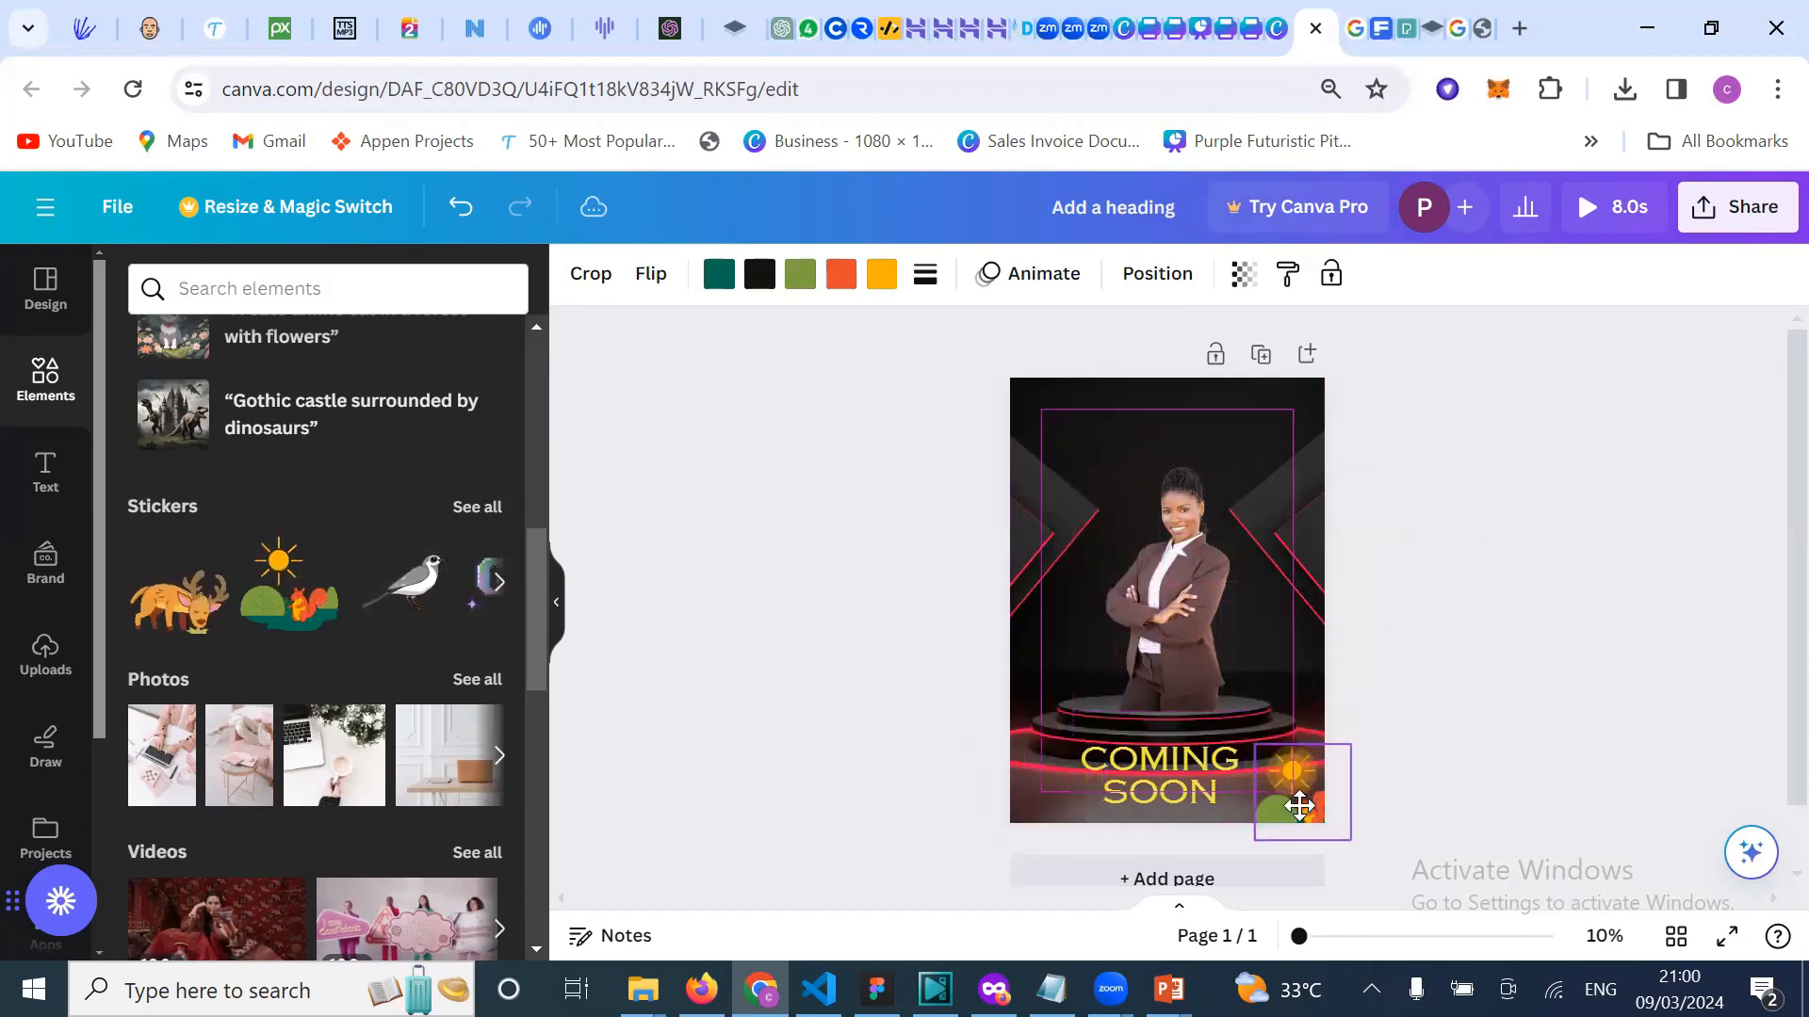
click(1473, 689)
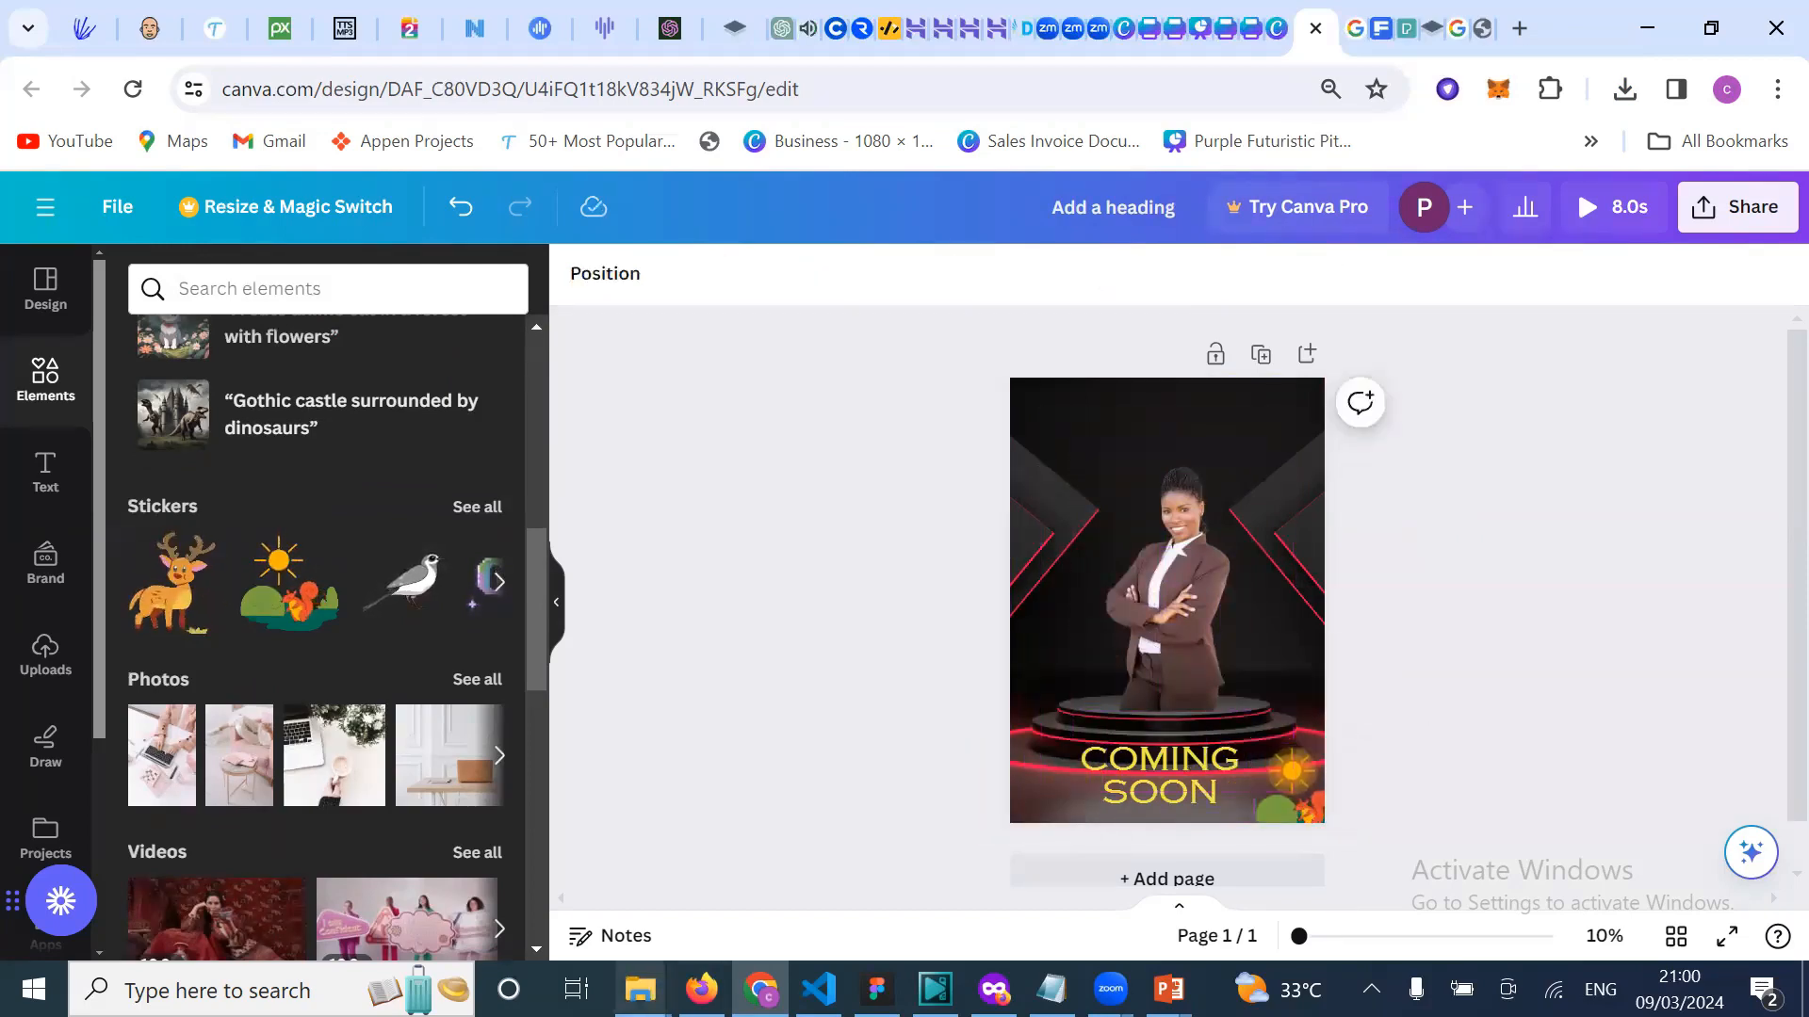
Step: Move the smoke graphic down onto the podium and shrink it
scroll(299, 860, down, 1)
scroll(330, 648, up, 1)
scroll(330, 650, up, 6)
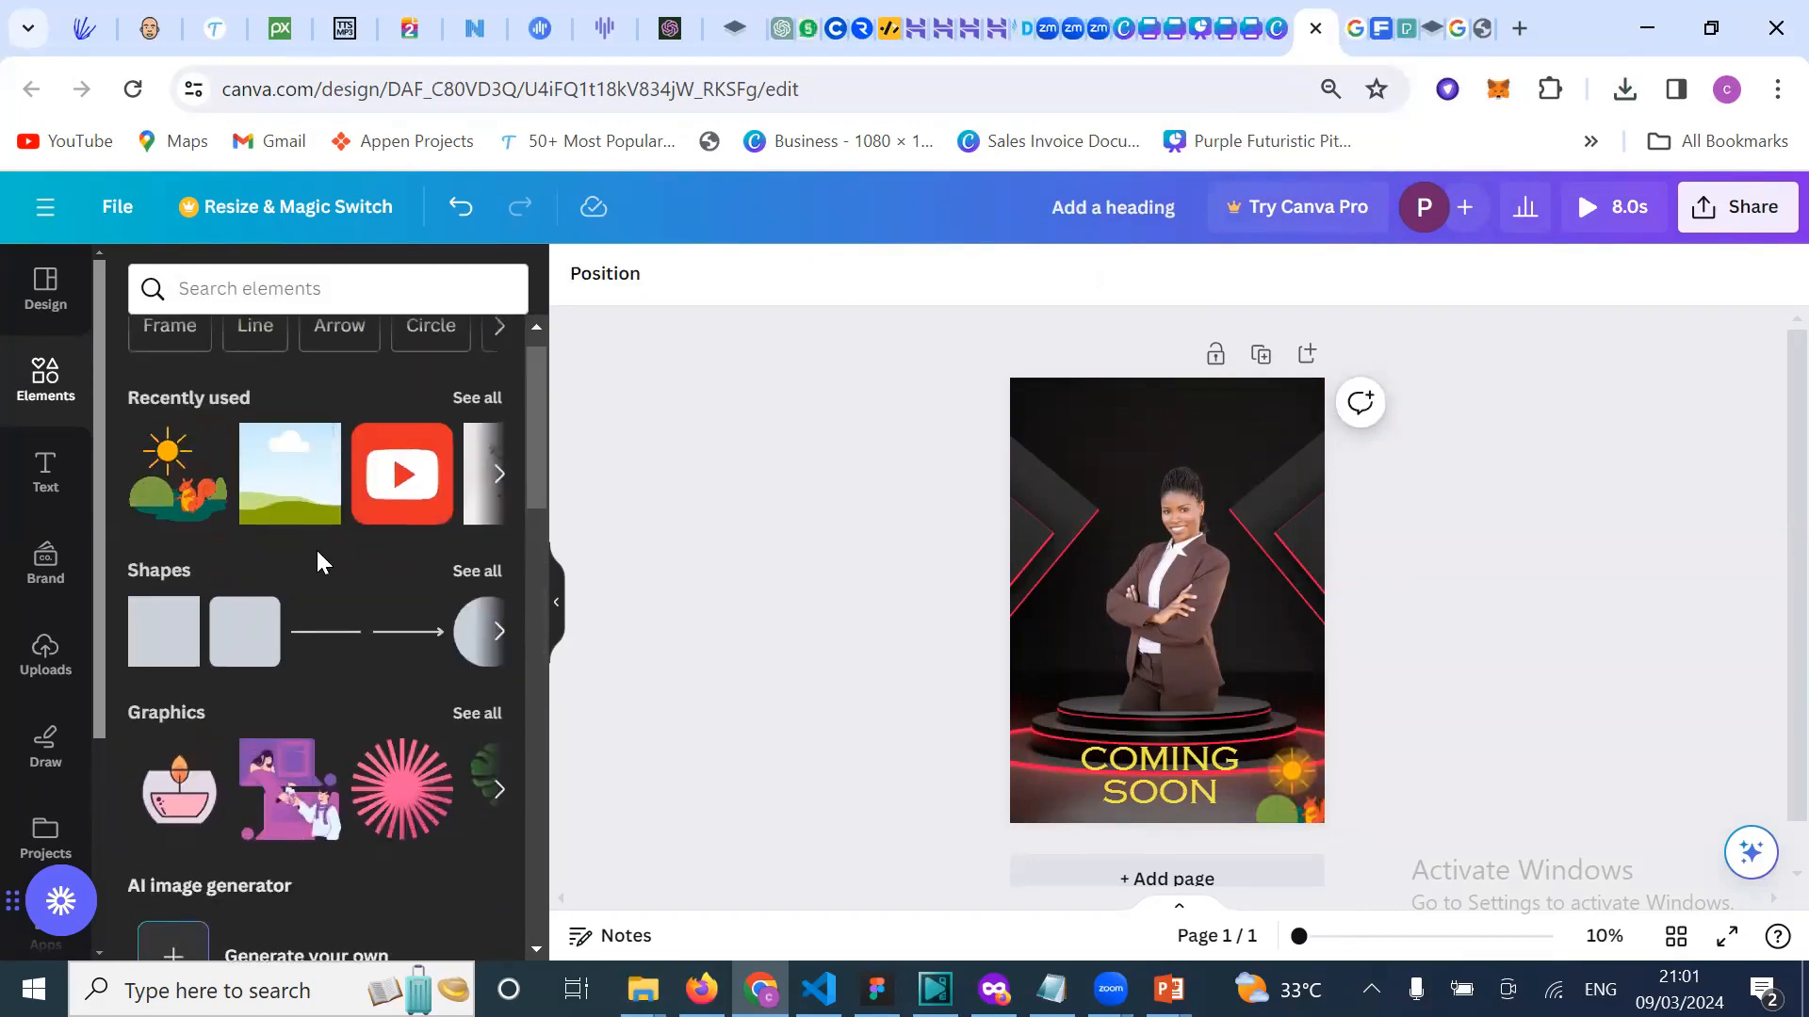
scroll(350, 482, up, 1)
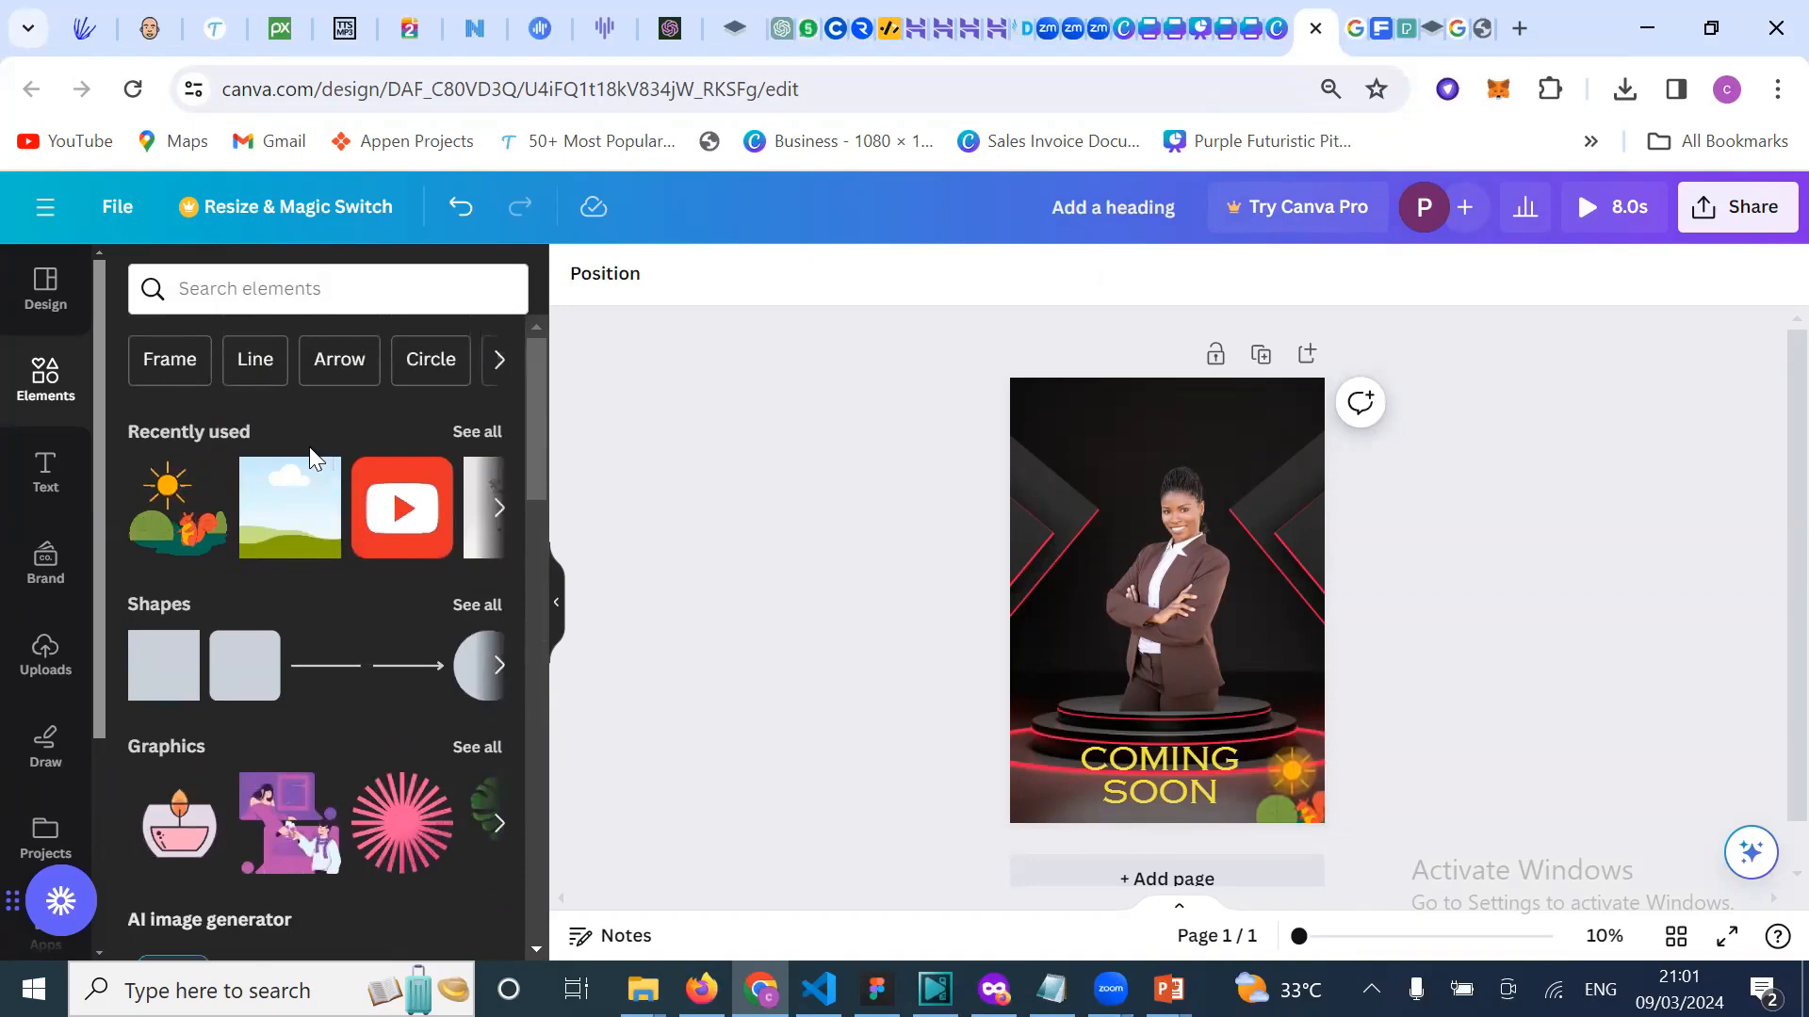
scroll(406, 494, right, 3)
scroll(405, 494, right, 3)
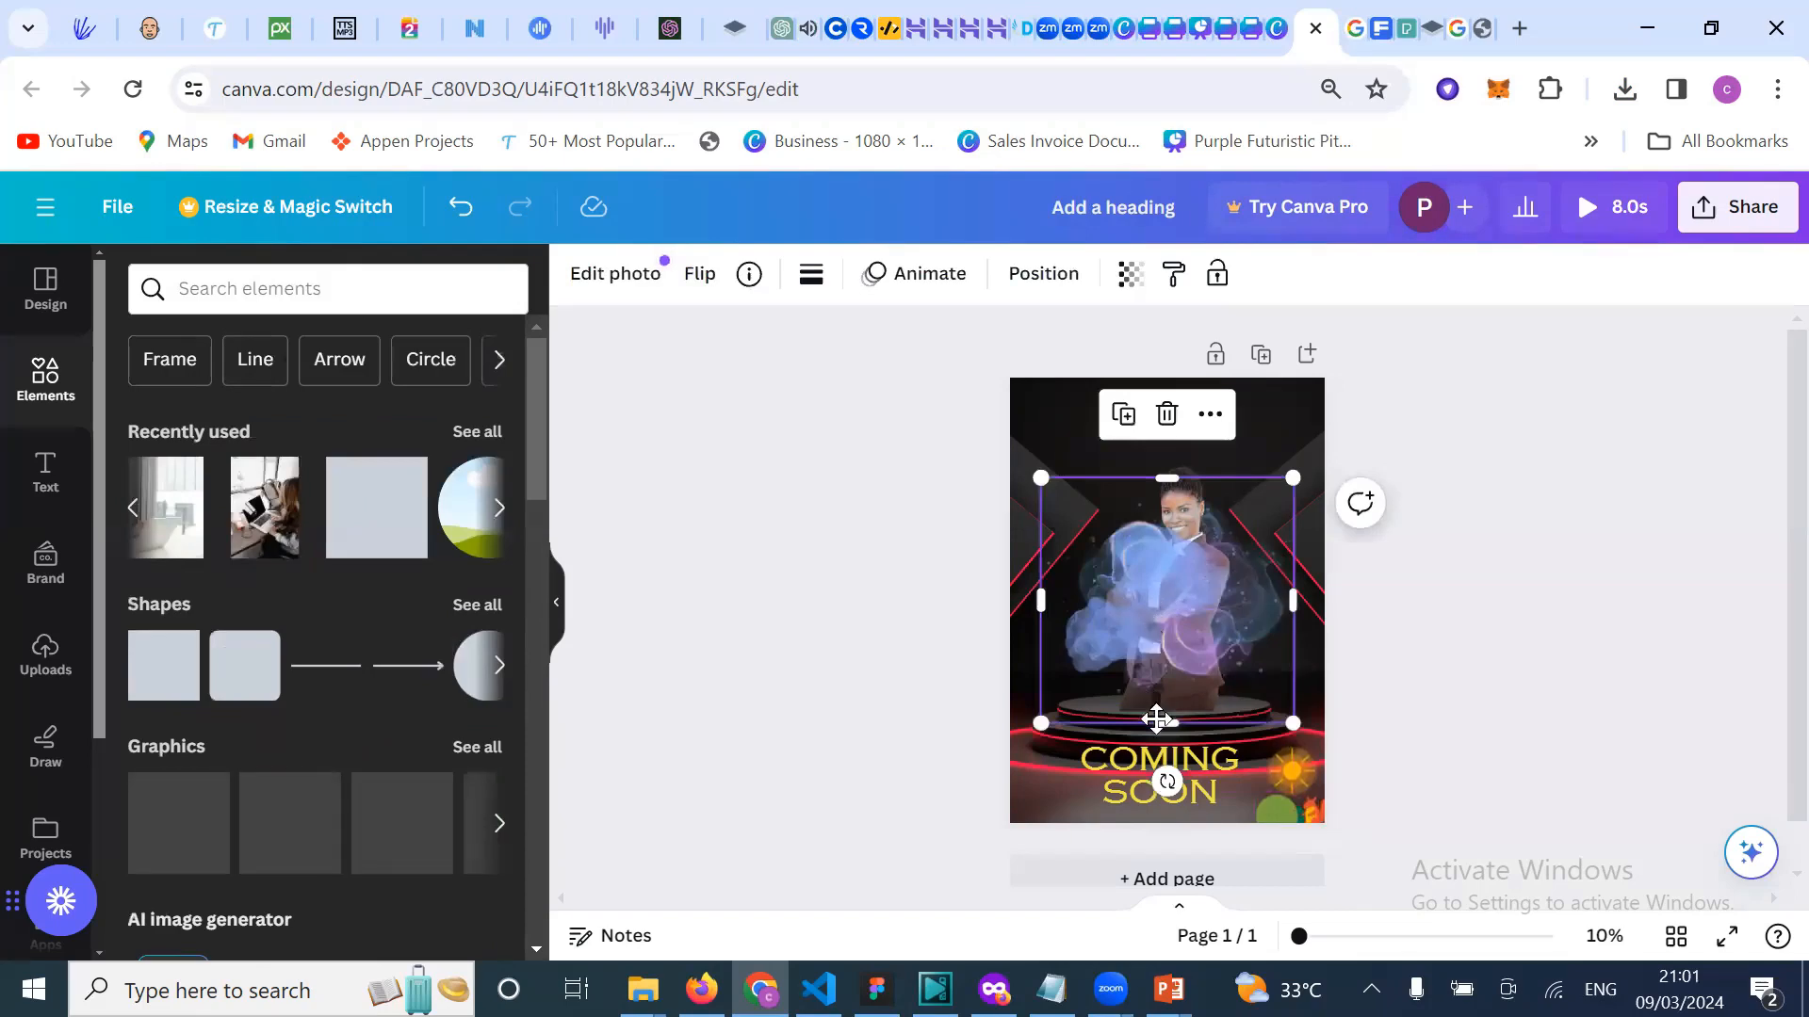
drag(1157, 719, 1156, 821)
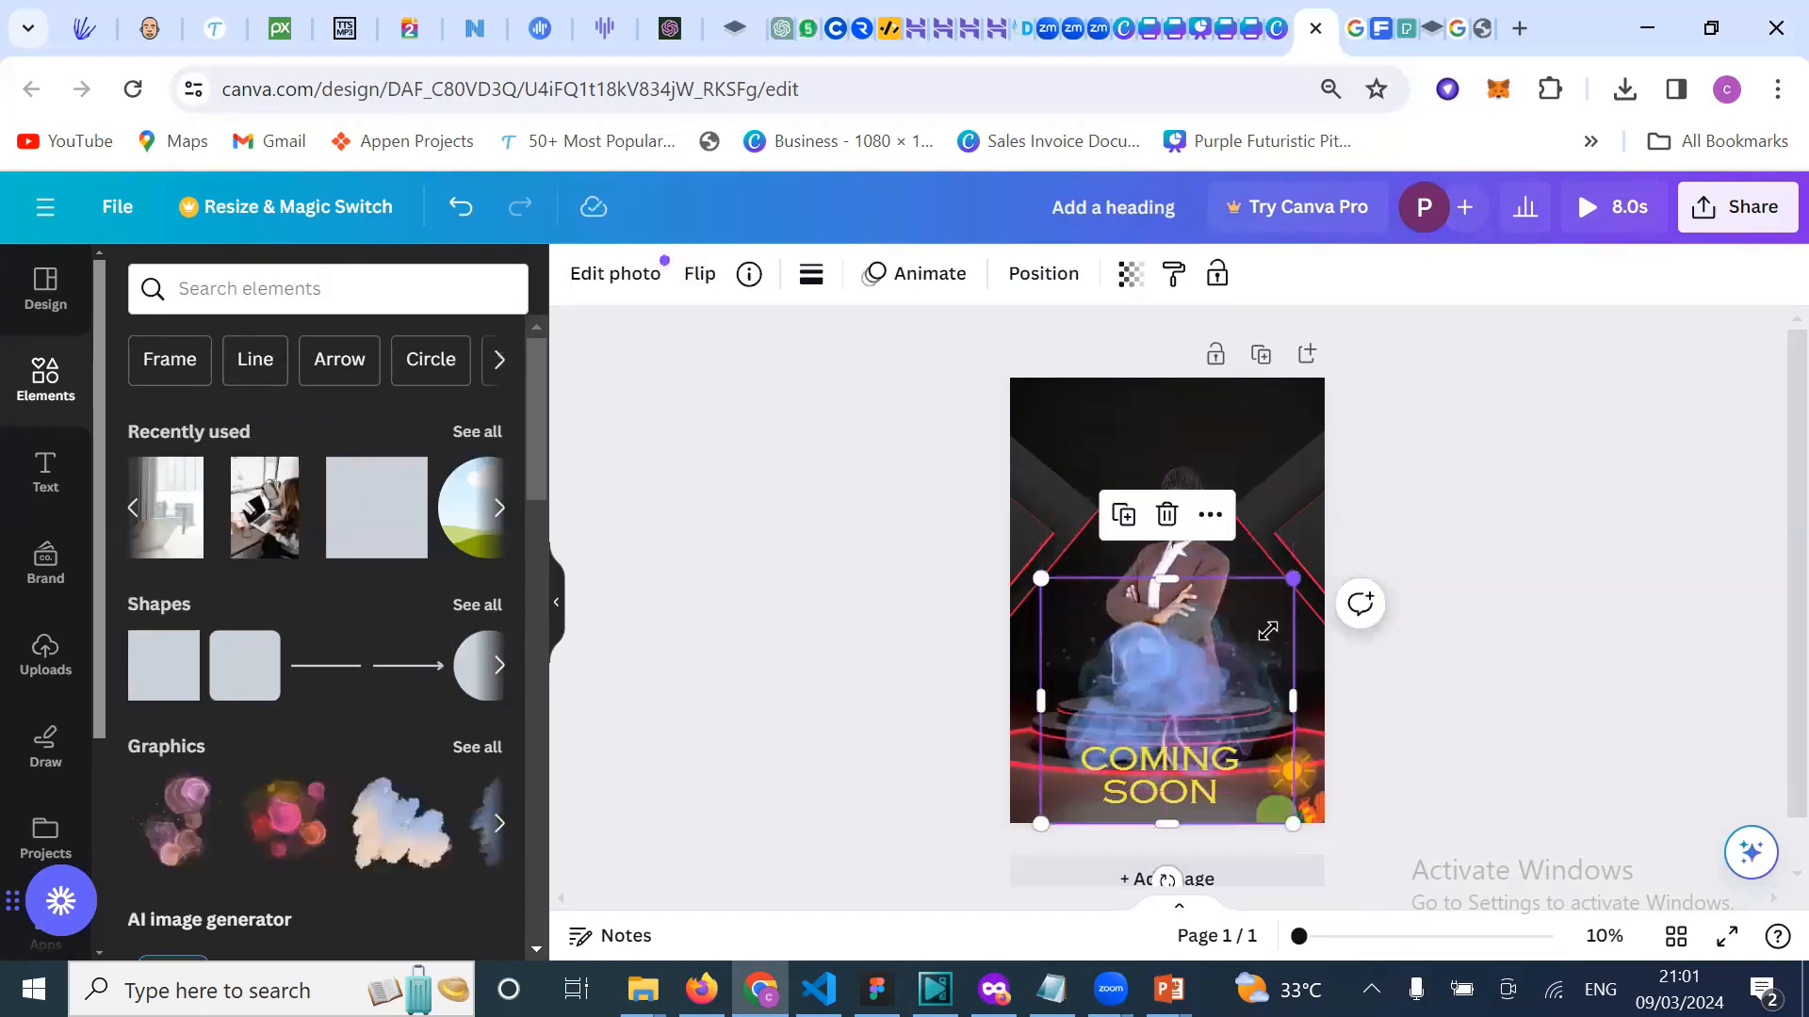
drag(1267, 630, 1236, 675)
drag(1130, 719, 1047, 676)
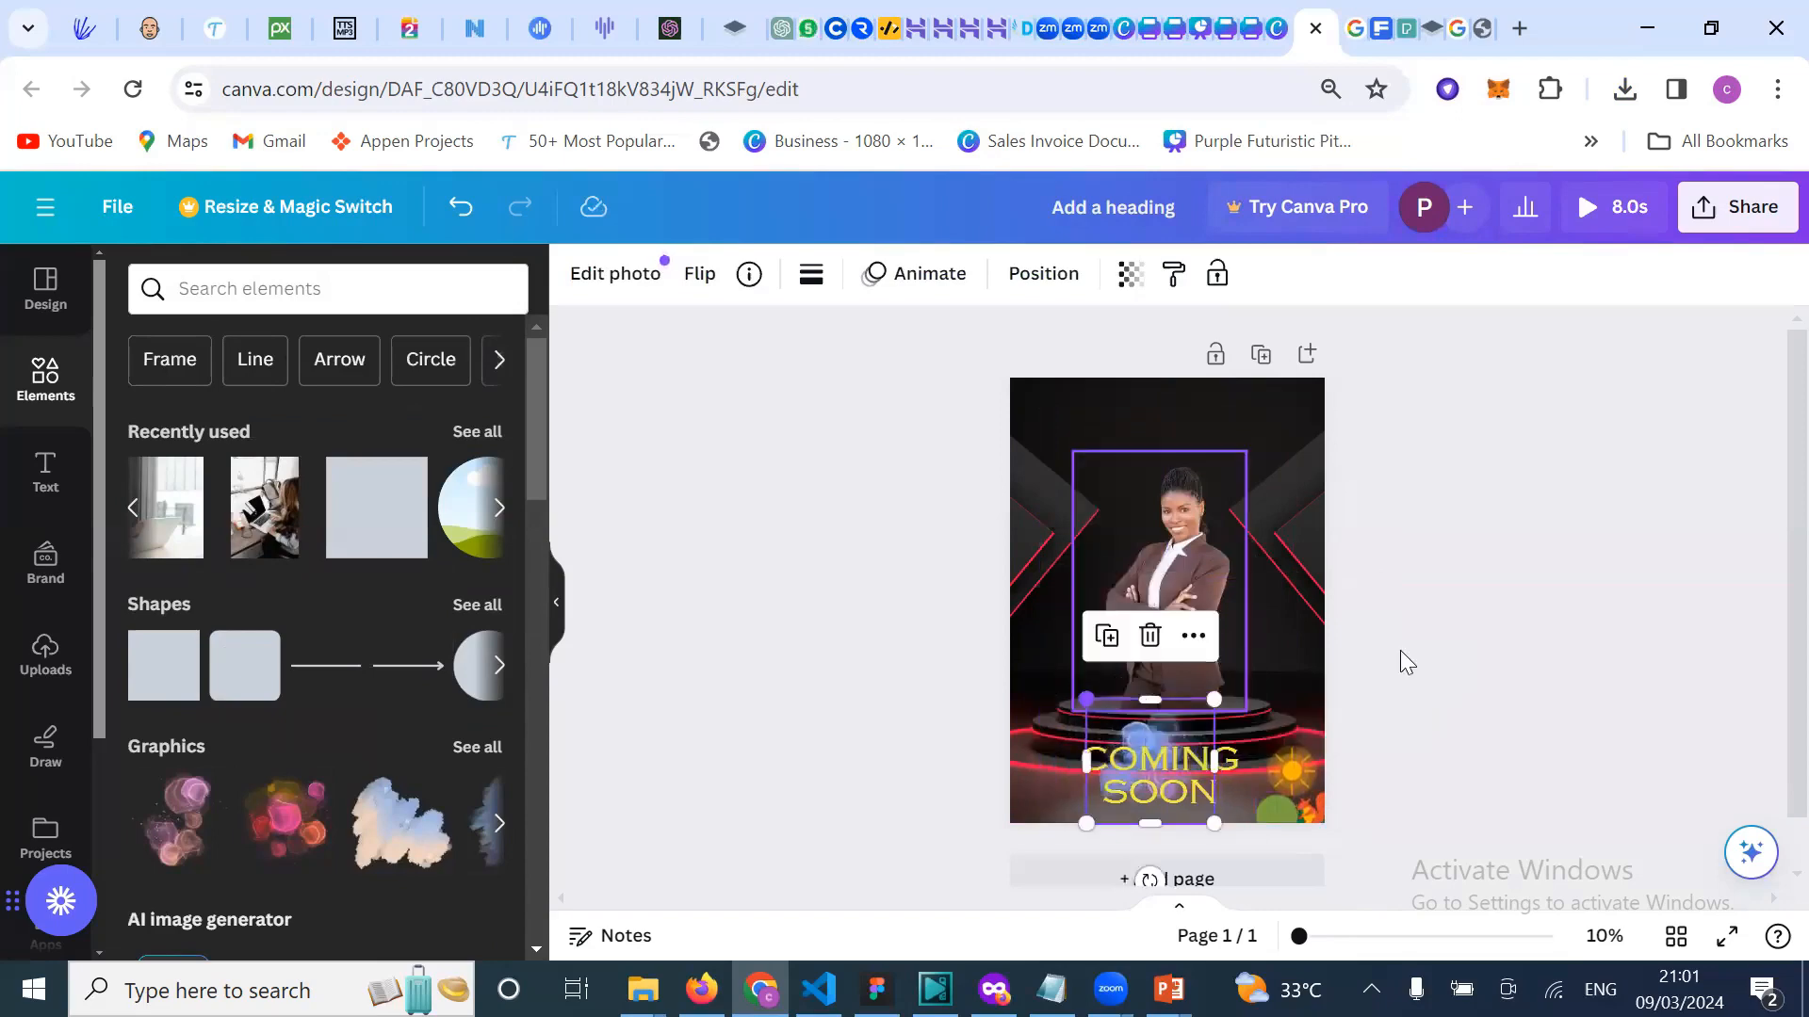
Step: Nudge the smoke graphic up and right and enlarge it slightly
click(1432, 640)
drag(1172, 726, 1263, 650)
drag(1092, 688, 1070, 655)
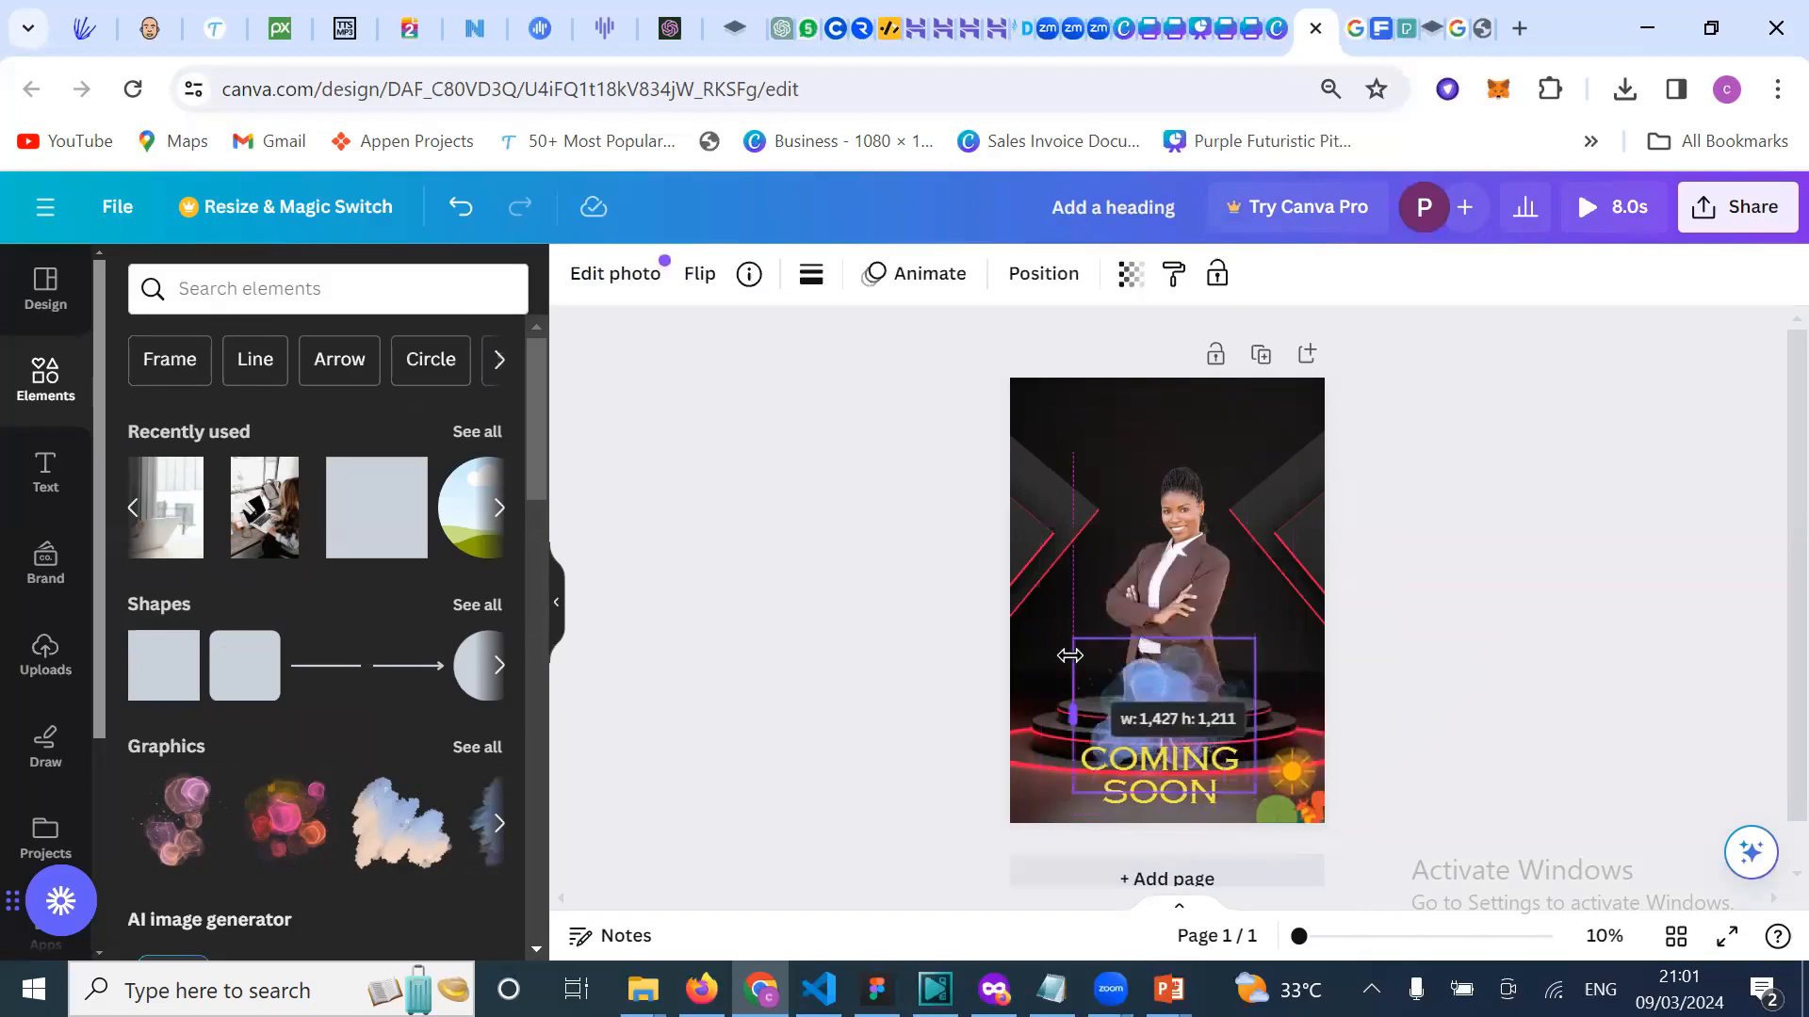
click(1447, 683)
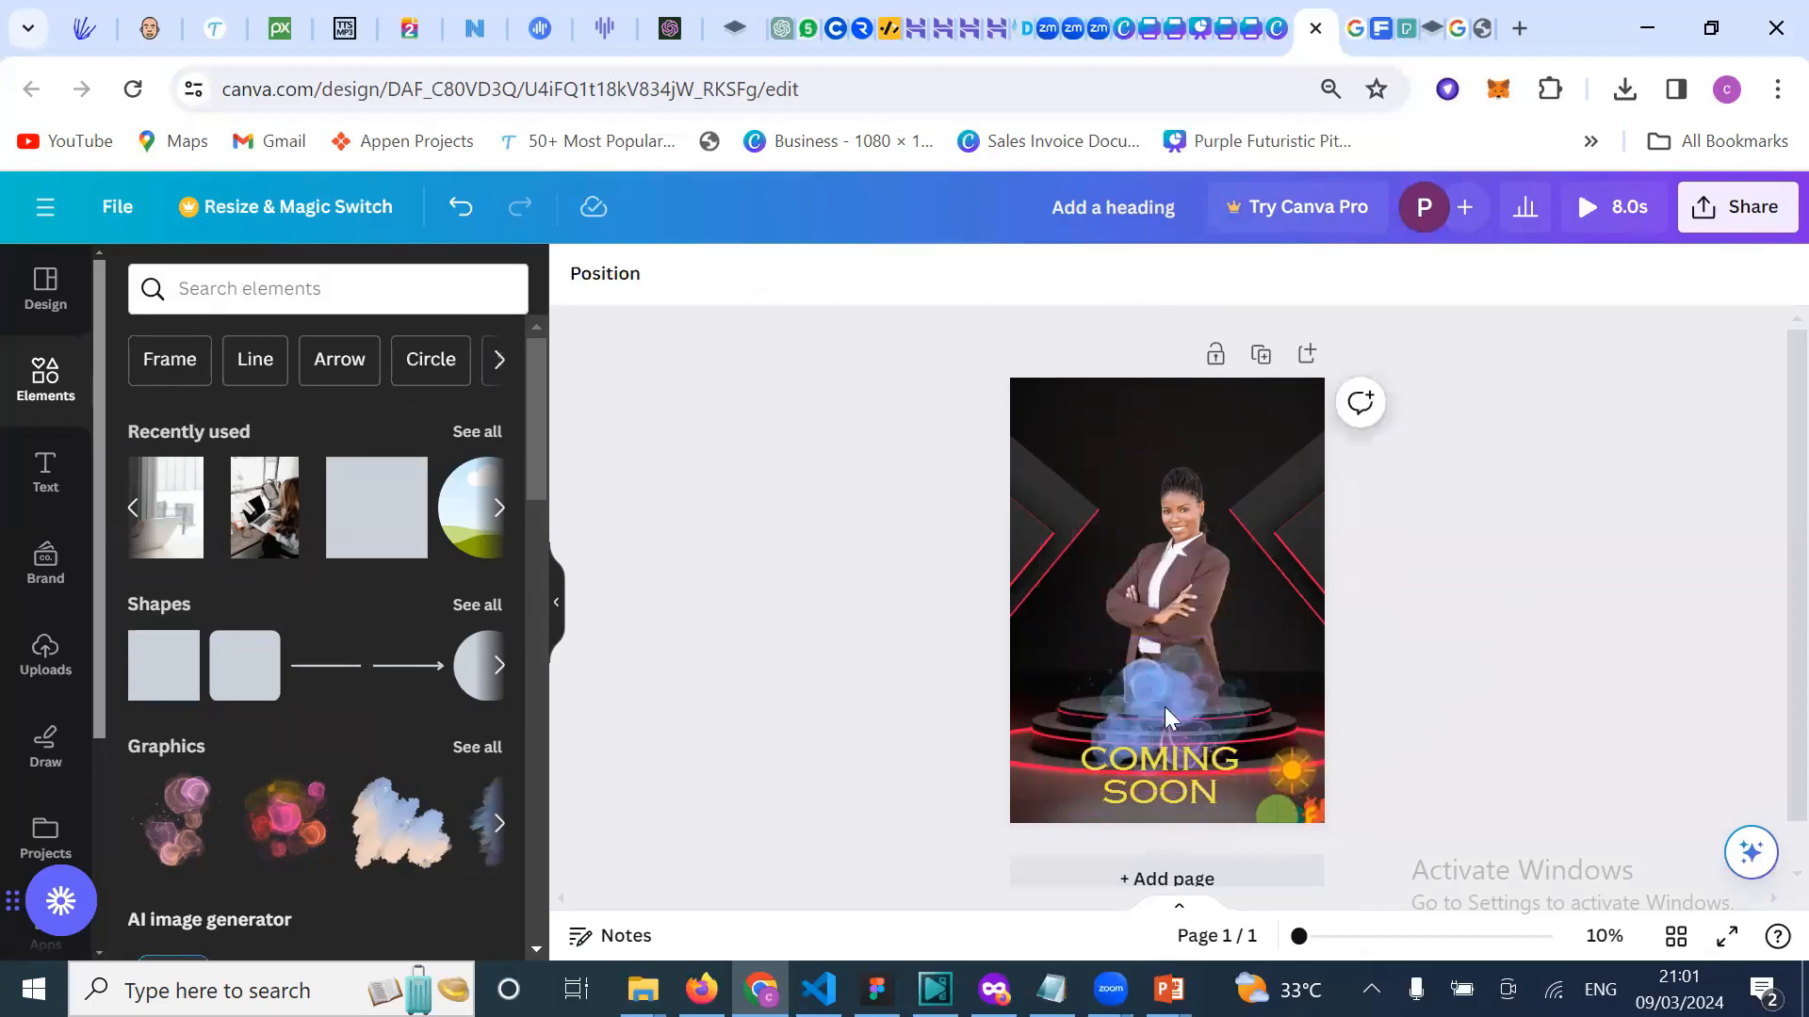
Step: Set the smoke graphic's transparency to 67 and delete the bottom-right sun graphic
click(1175, 680)
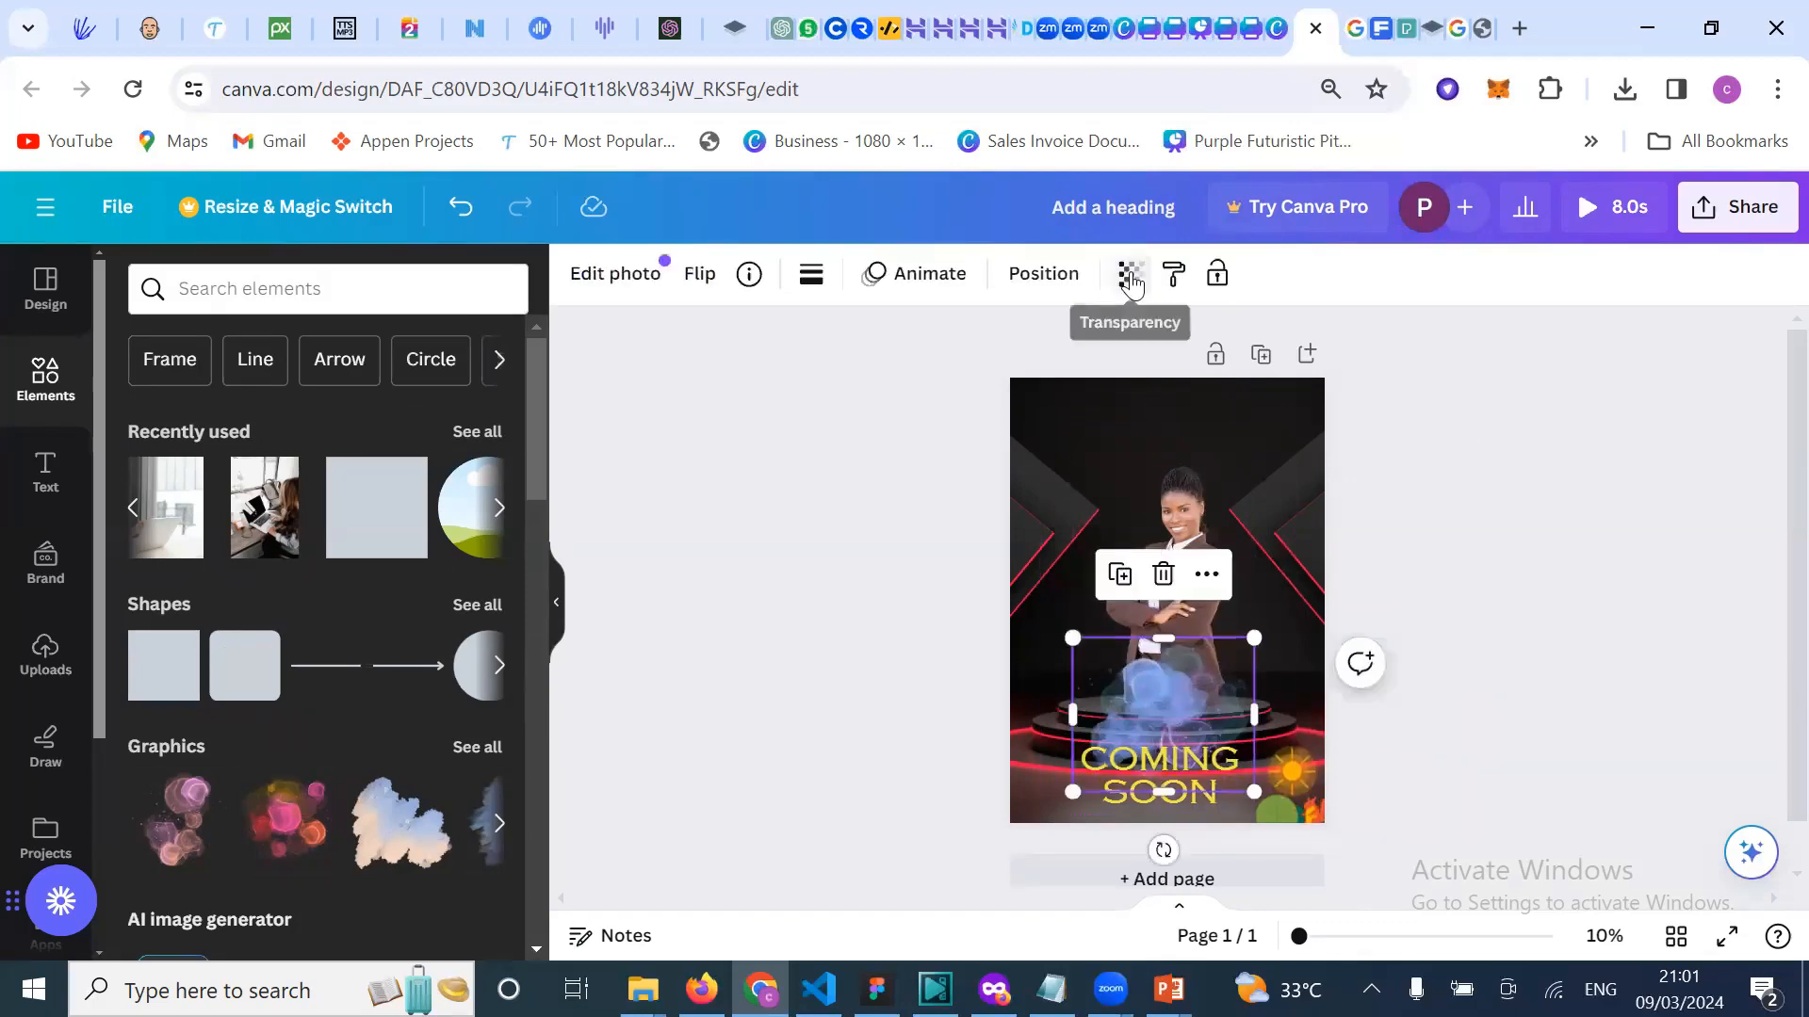
click(1131, 276)
drag(1135, 390, 1059, 407)
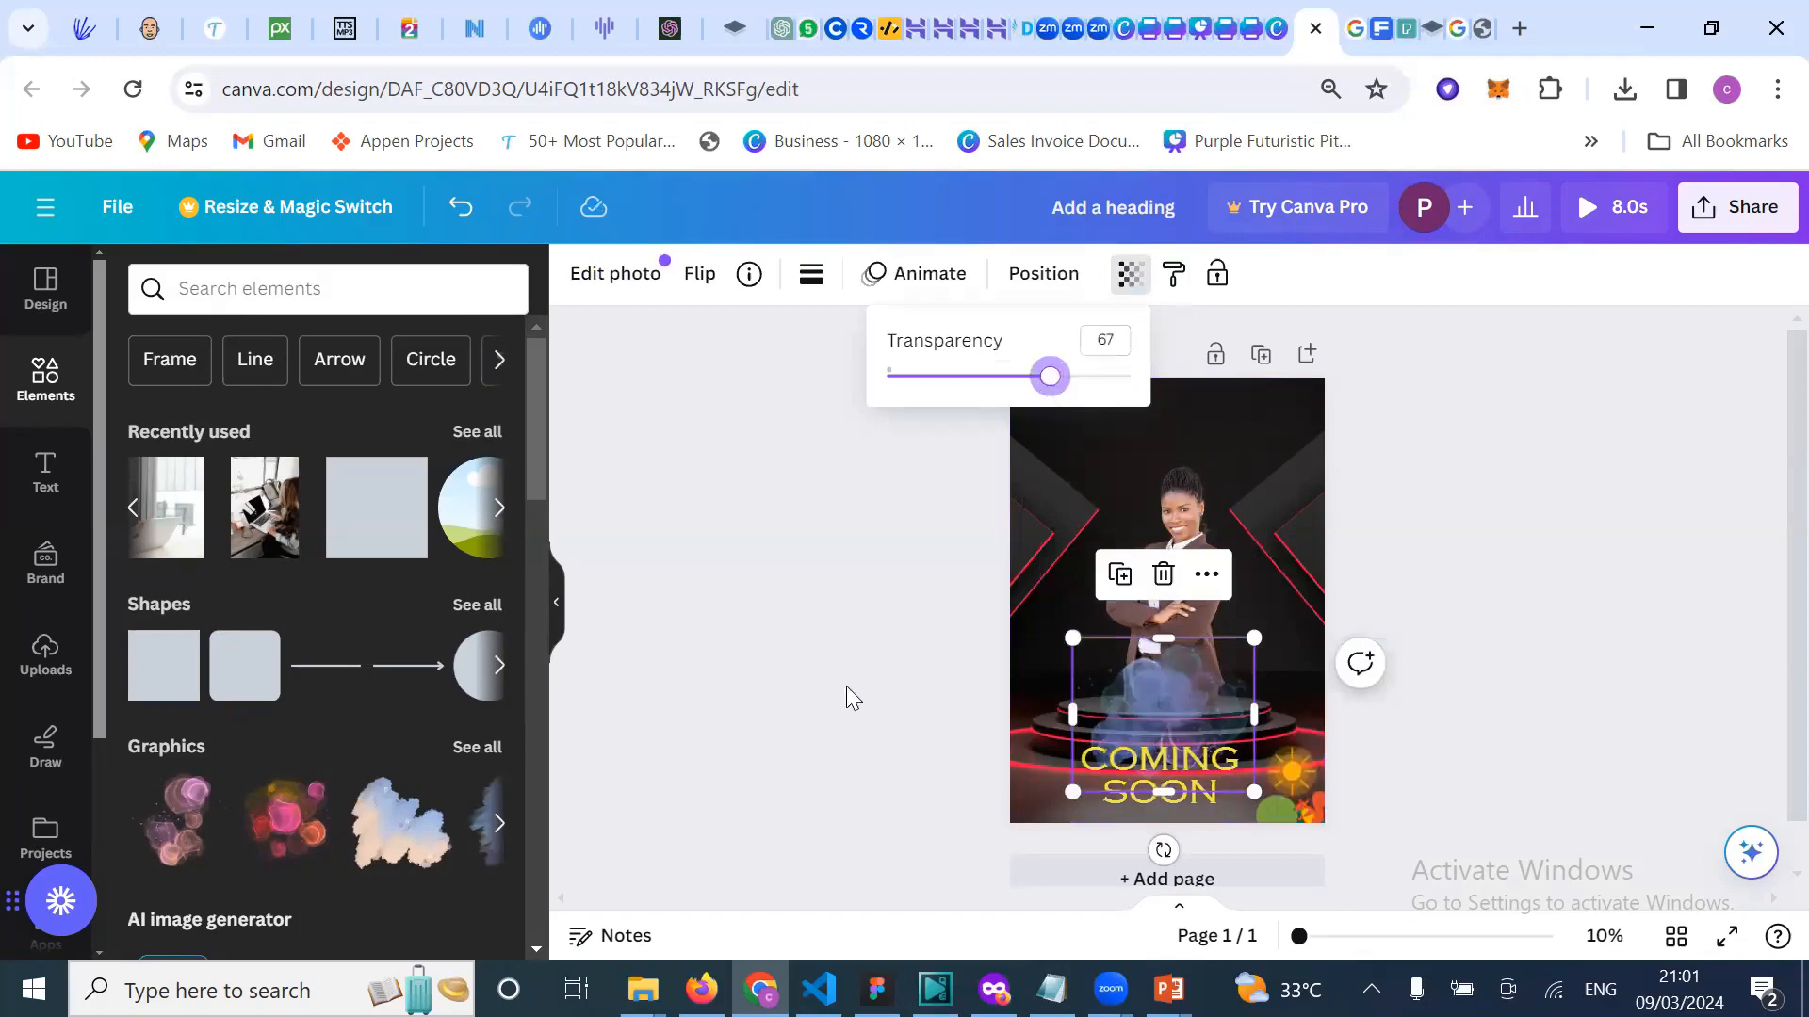
click(846, 698)
click(1290, 811)
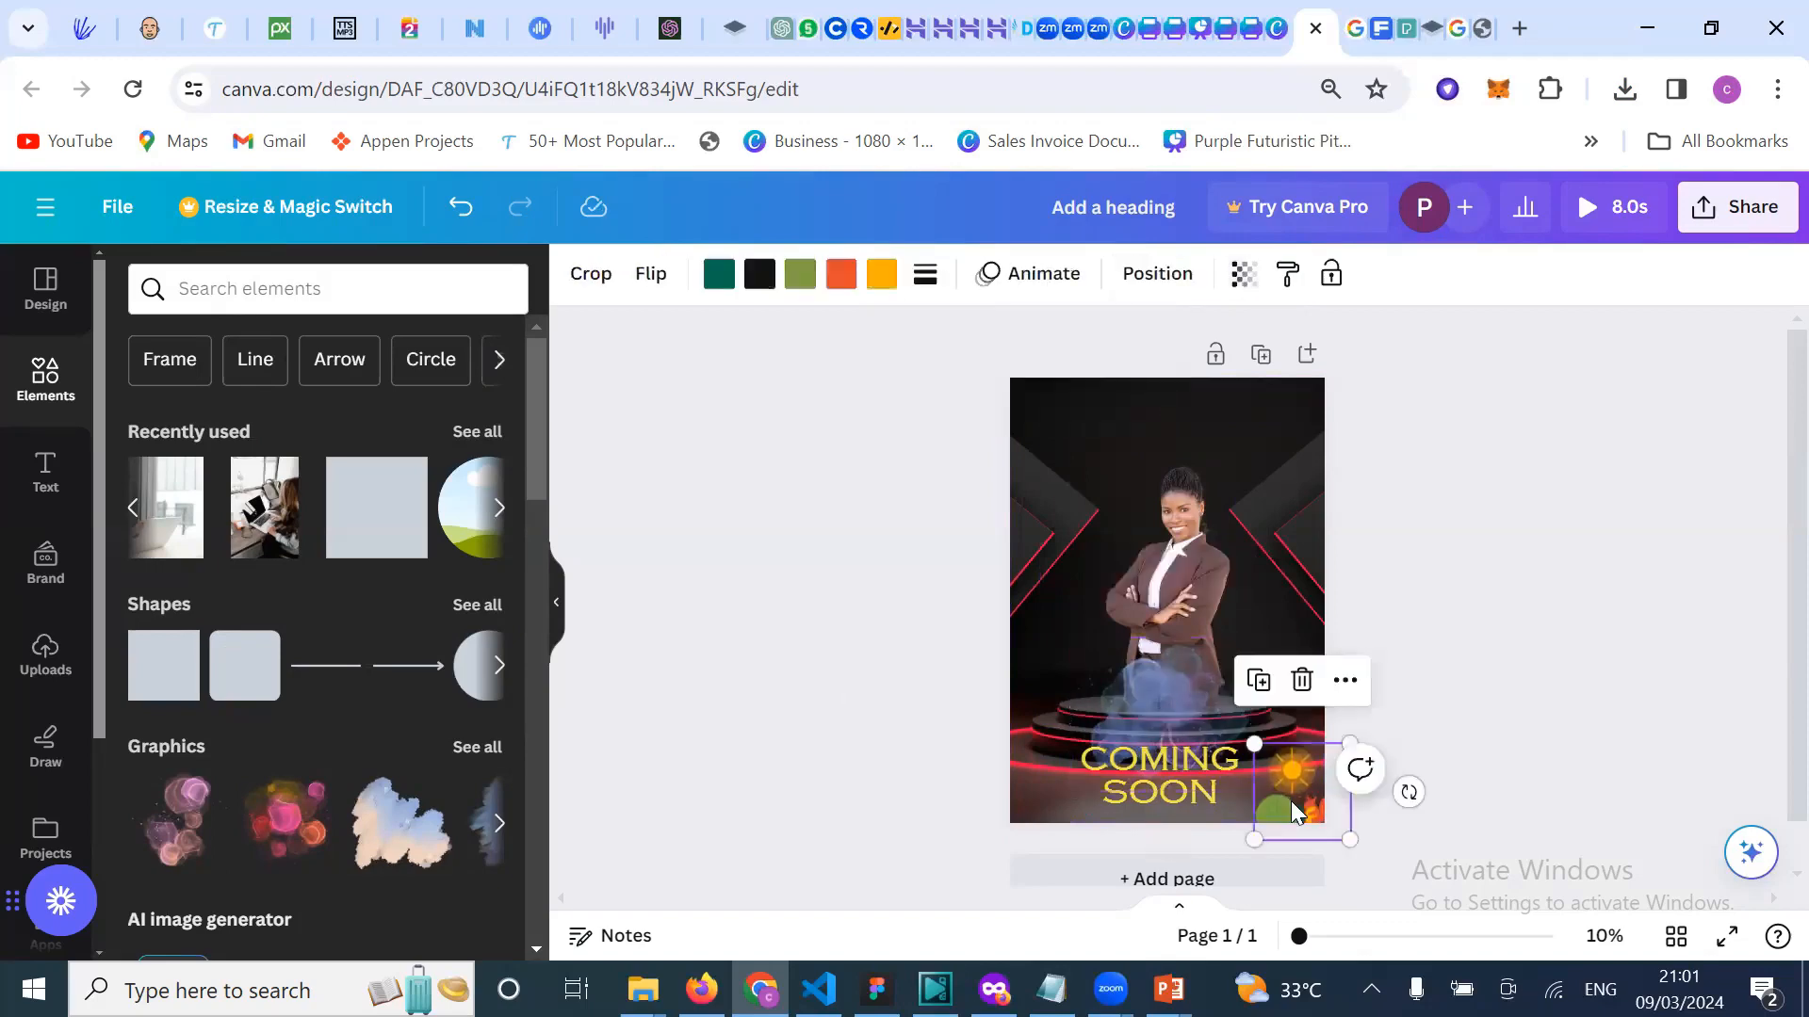
key(Delete)
Step: Reduce the smoke graphic's height, centre it horizontally, and fine-tune its size and position
click(1183, 705)
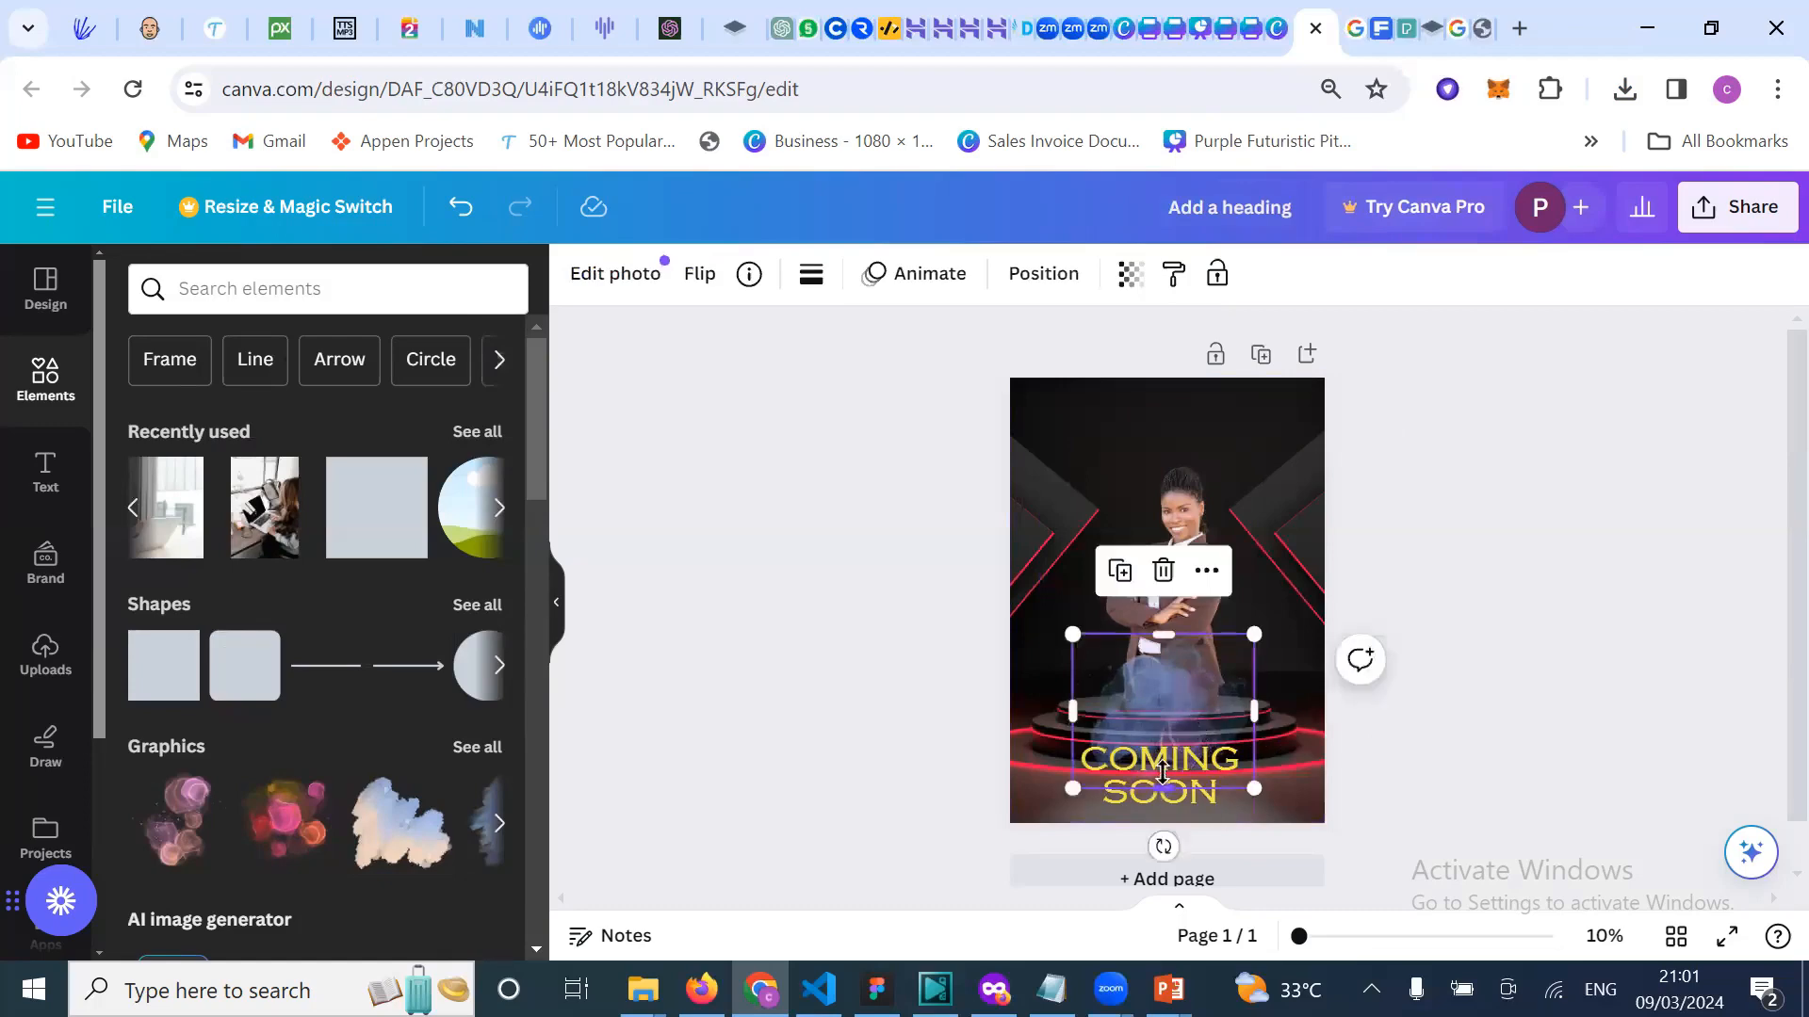
drag(1163, 773, 1244, 708)
click(1558, 623)
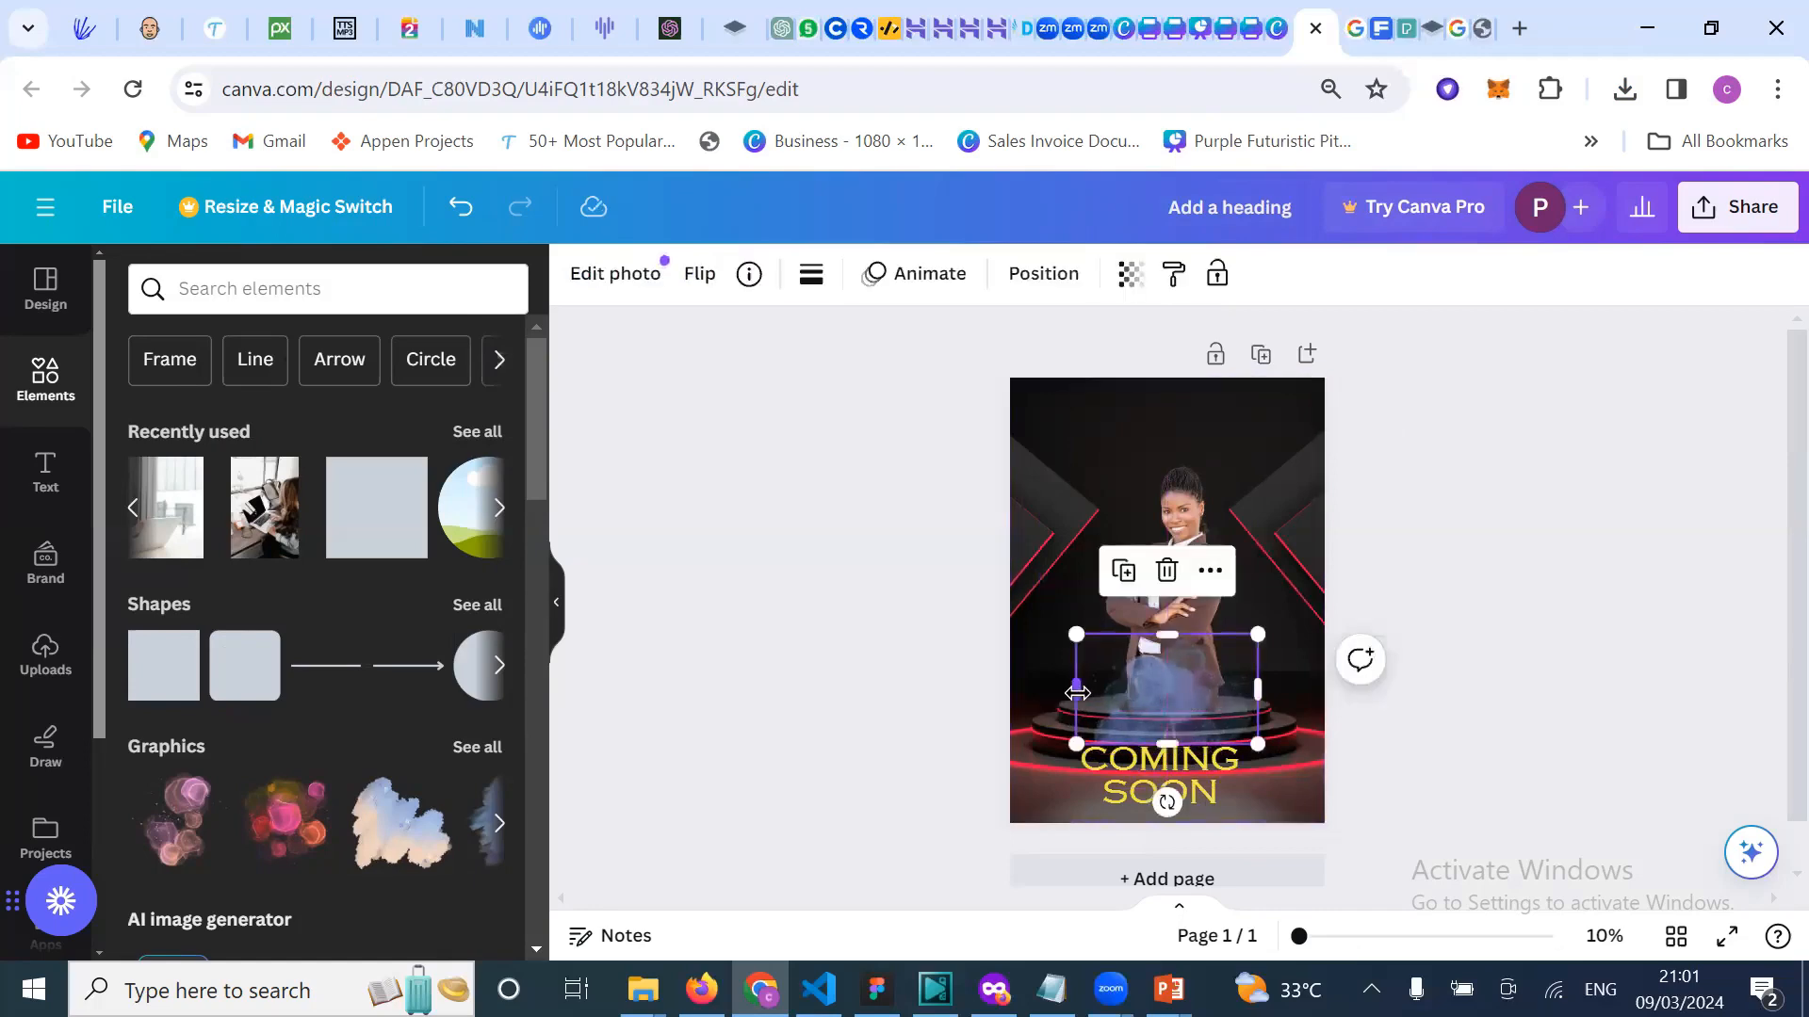
drag(1254, 640, 1247, 641)
drag(1073, 641, 1089, 649)
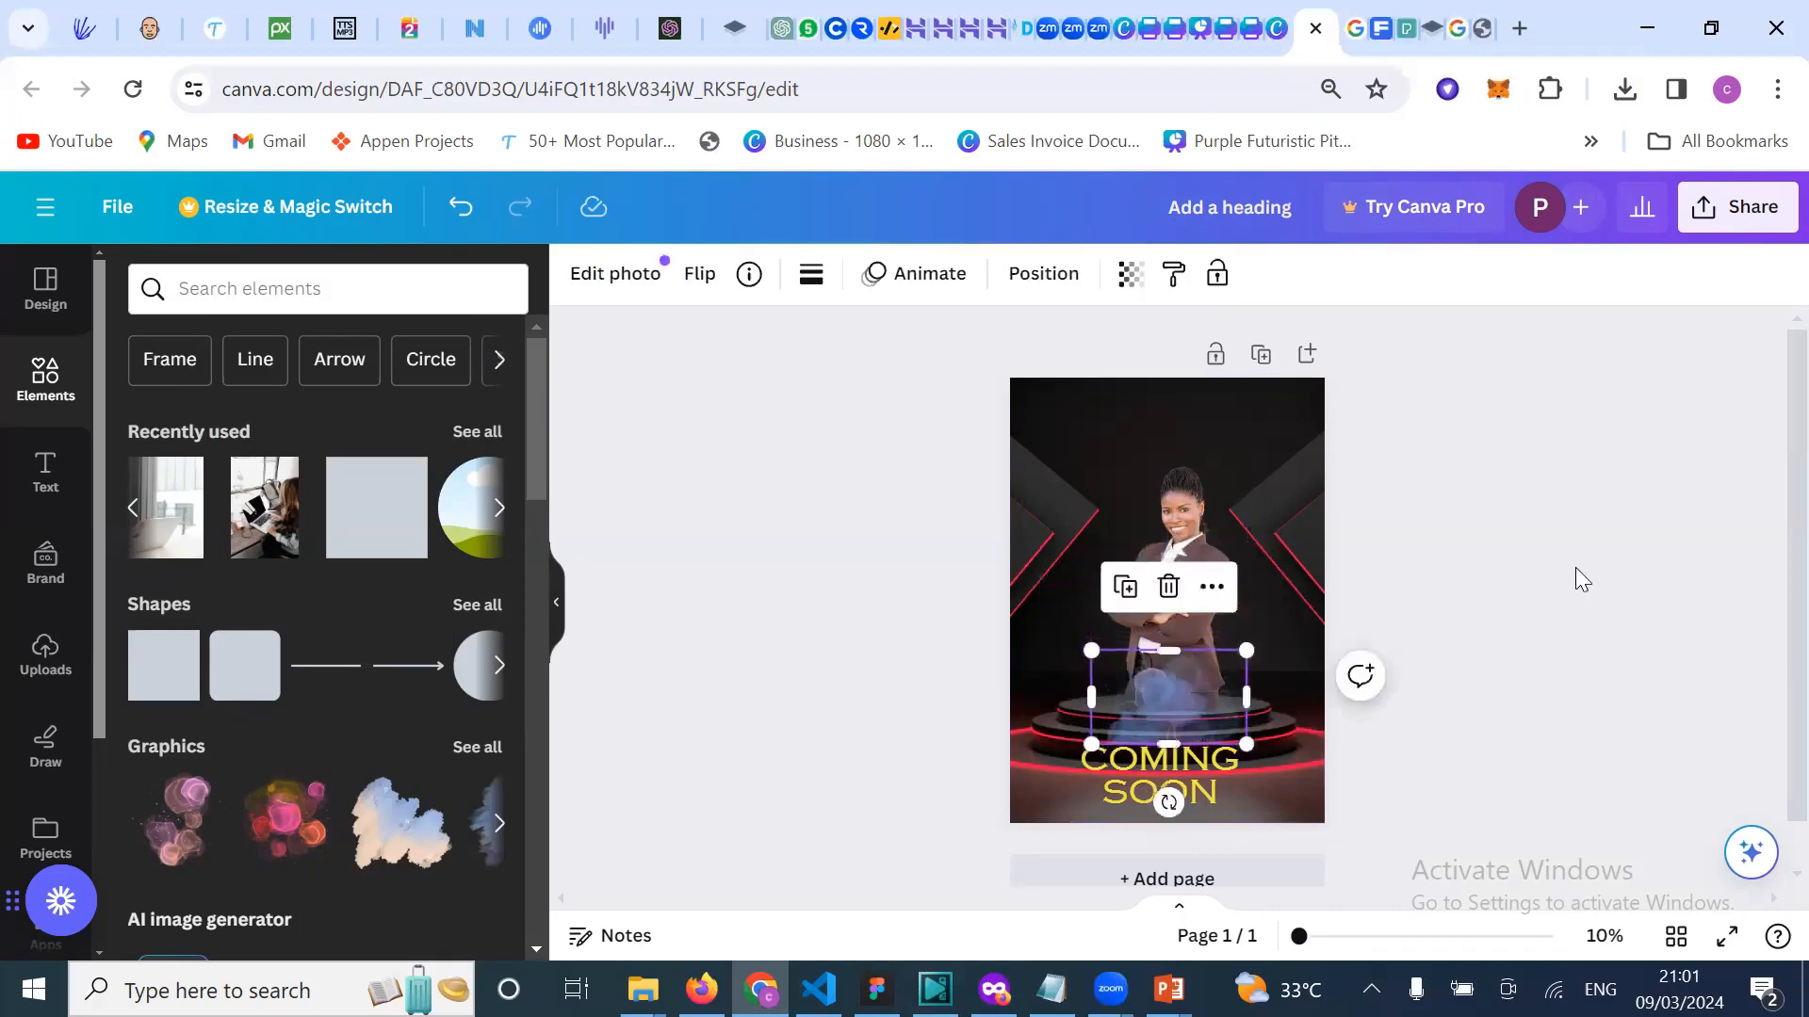
click(1575, 567)
drag(1201, 706, 1187, 716)
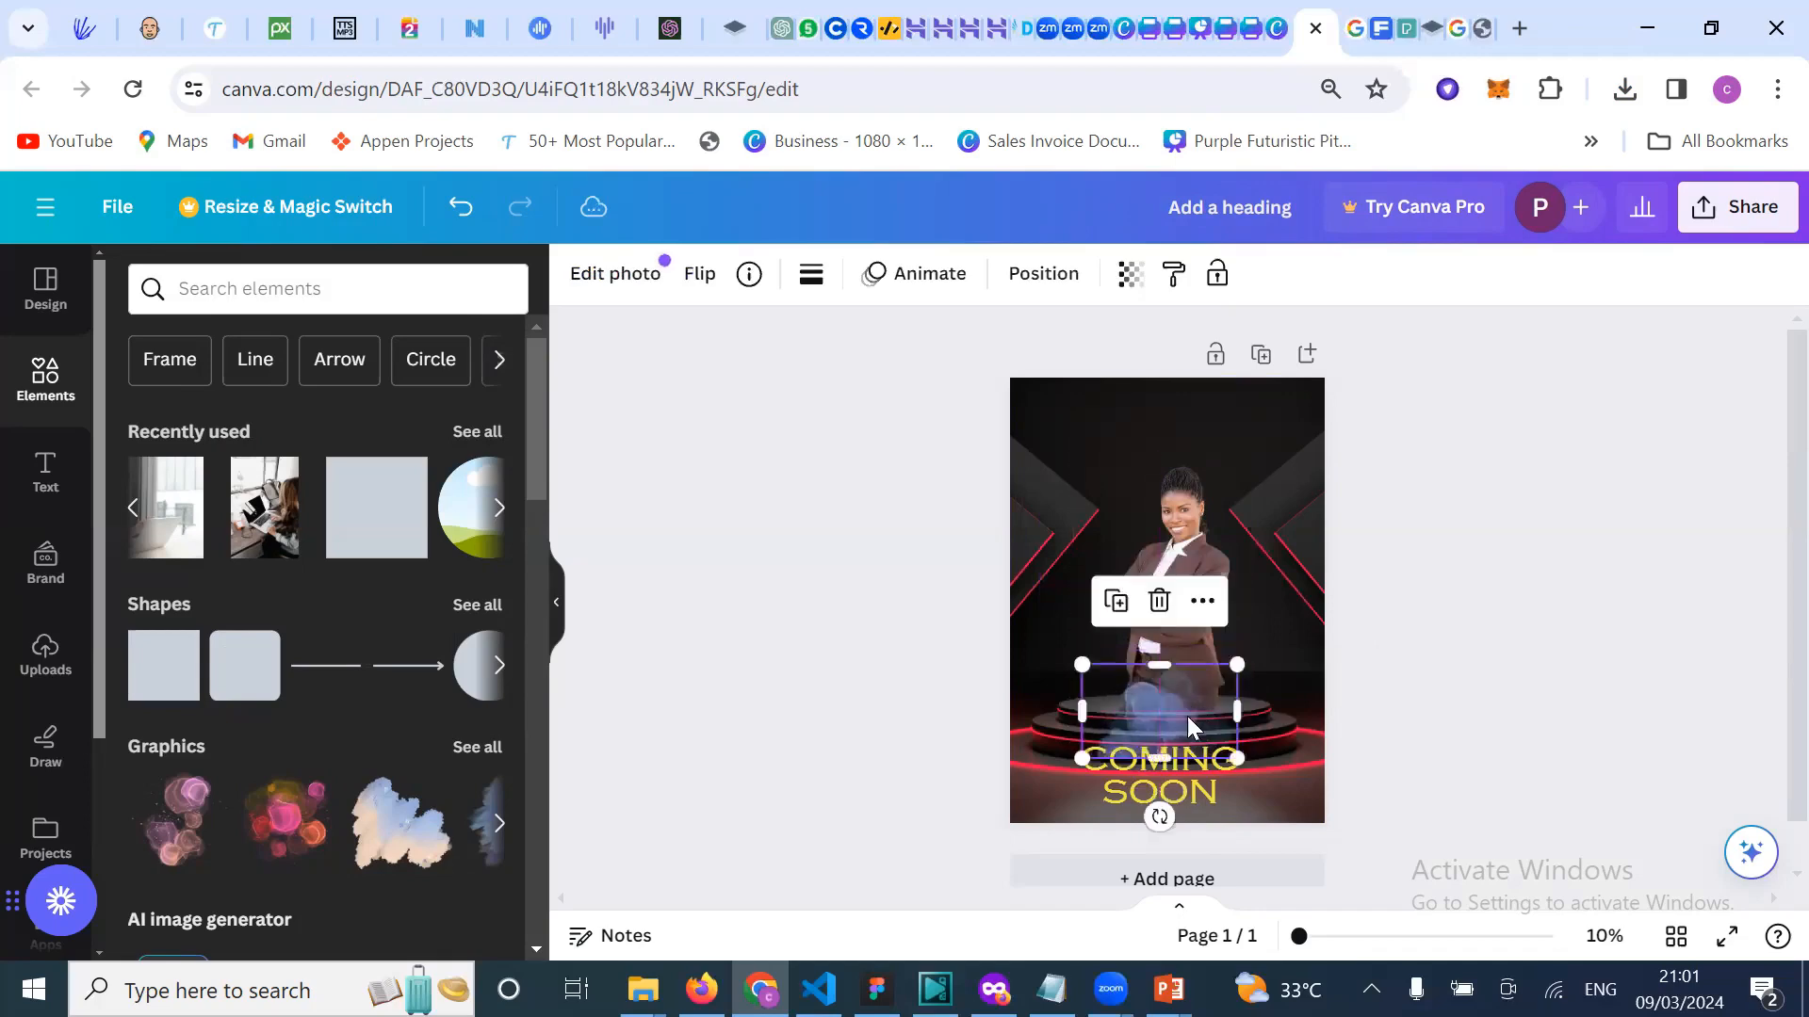
click(1607, 567)
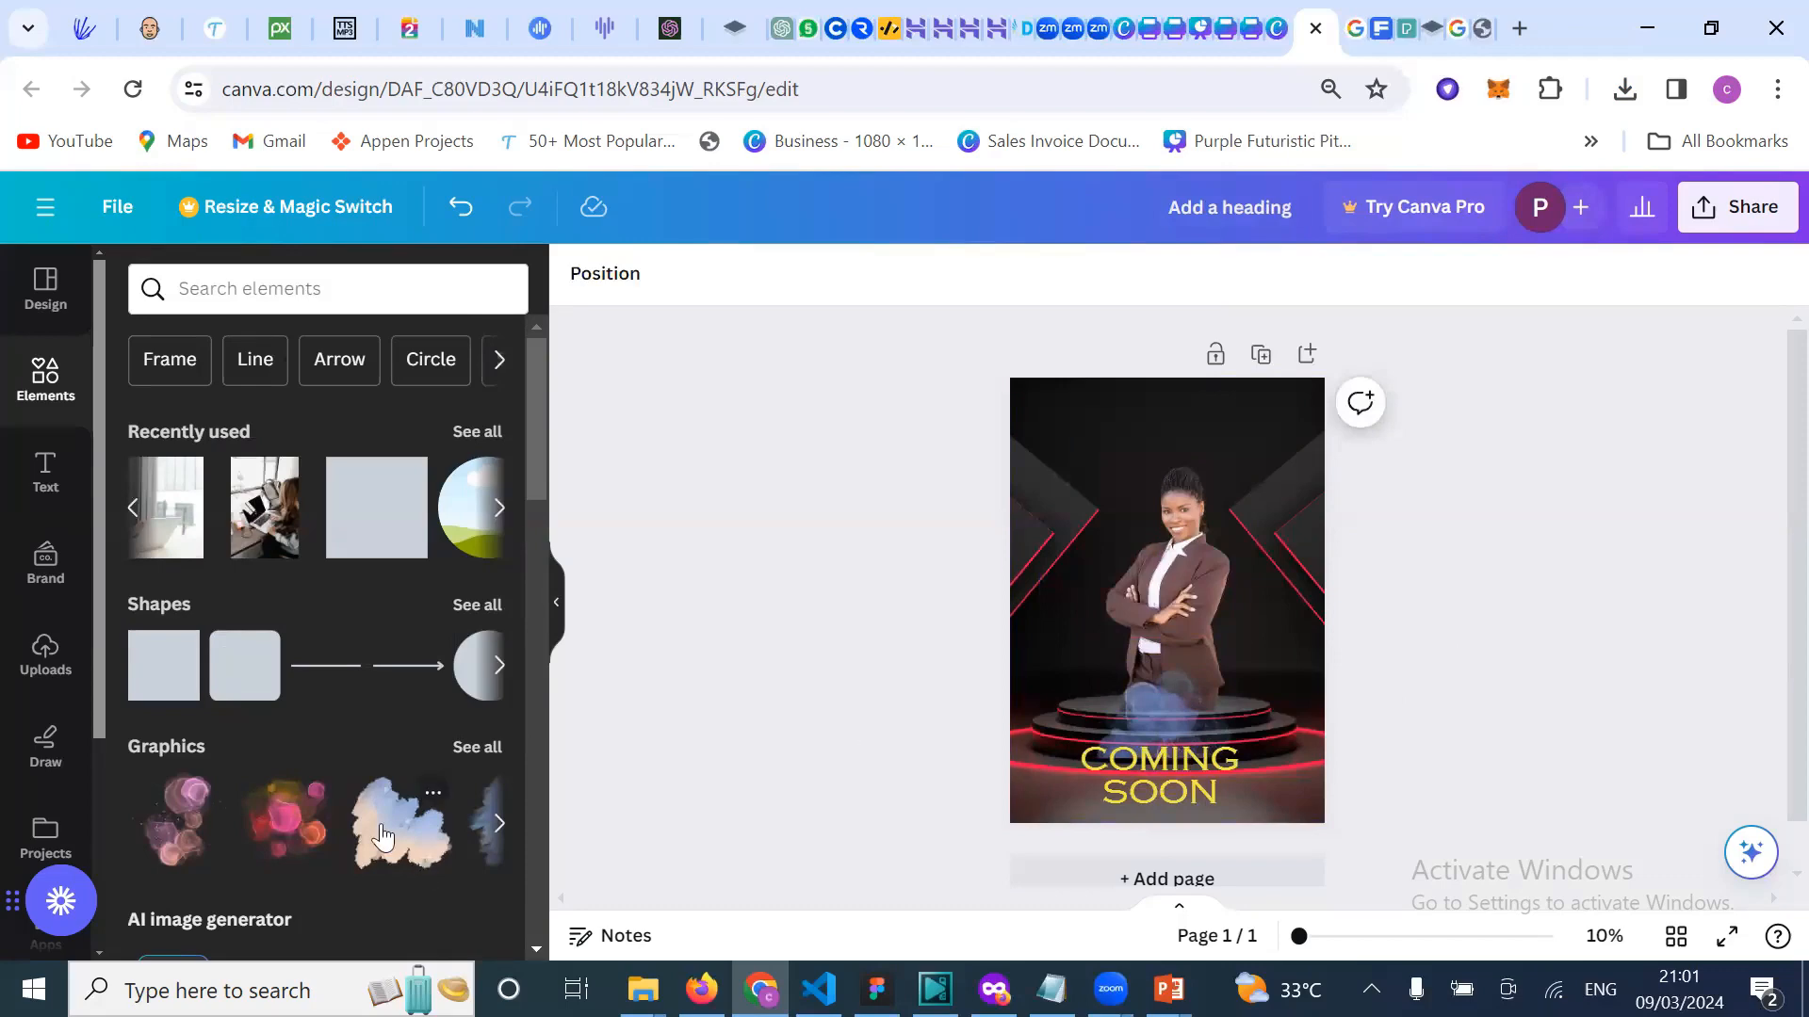
Step: Add the uploaded YouTube logo to the poster and shrink it over the businesswoman
scroll(301, 765, down, 3)
scroll(302, 765, up, 3)
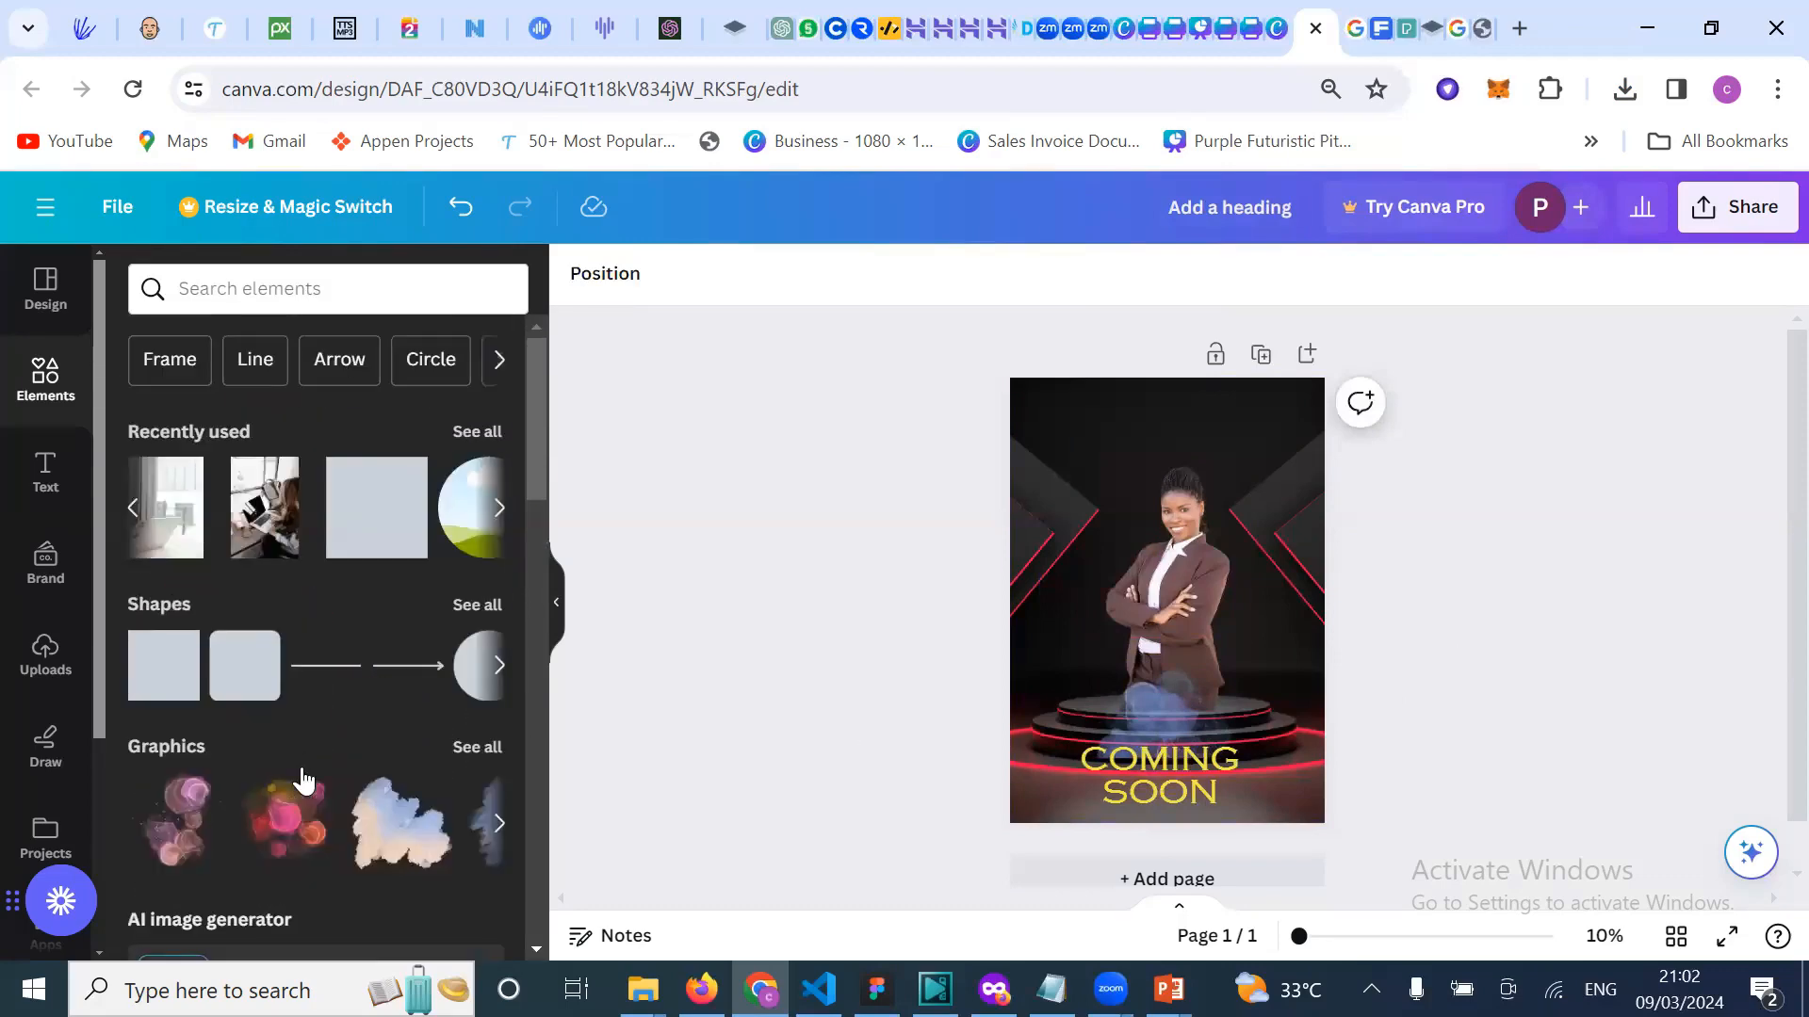
click(45, 659)
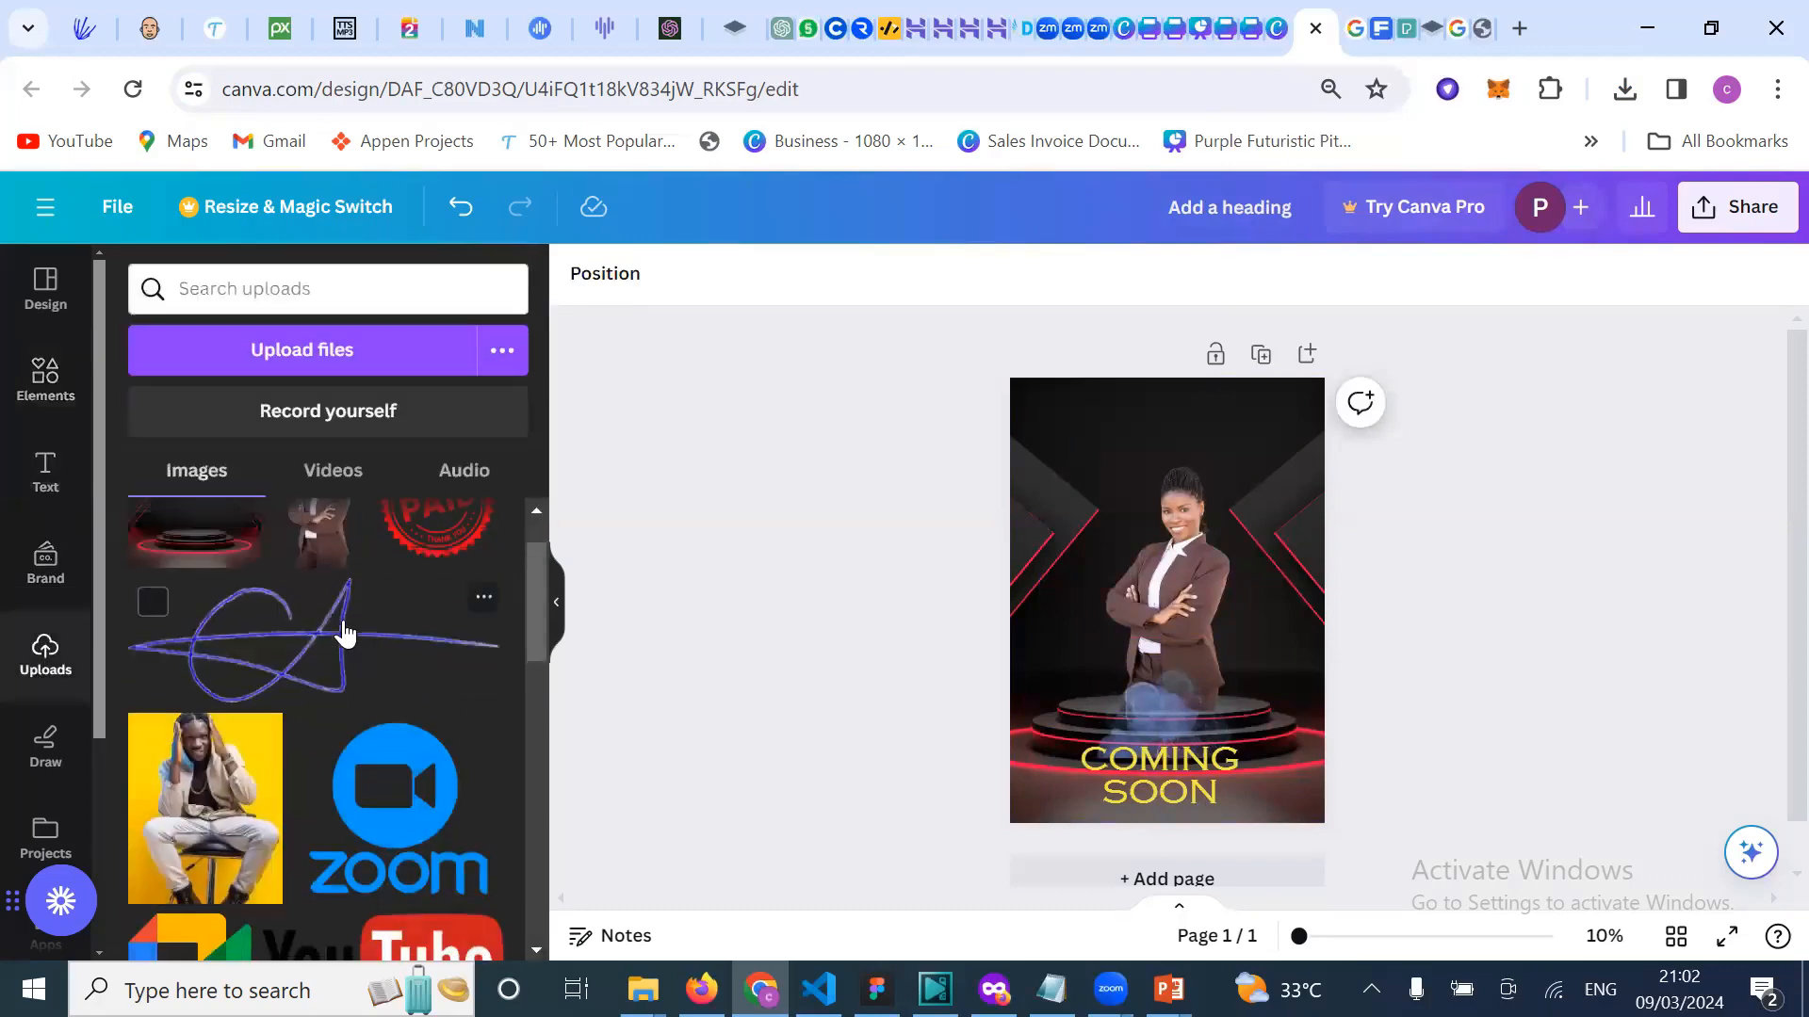
scroll(411, 754, down, 2)
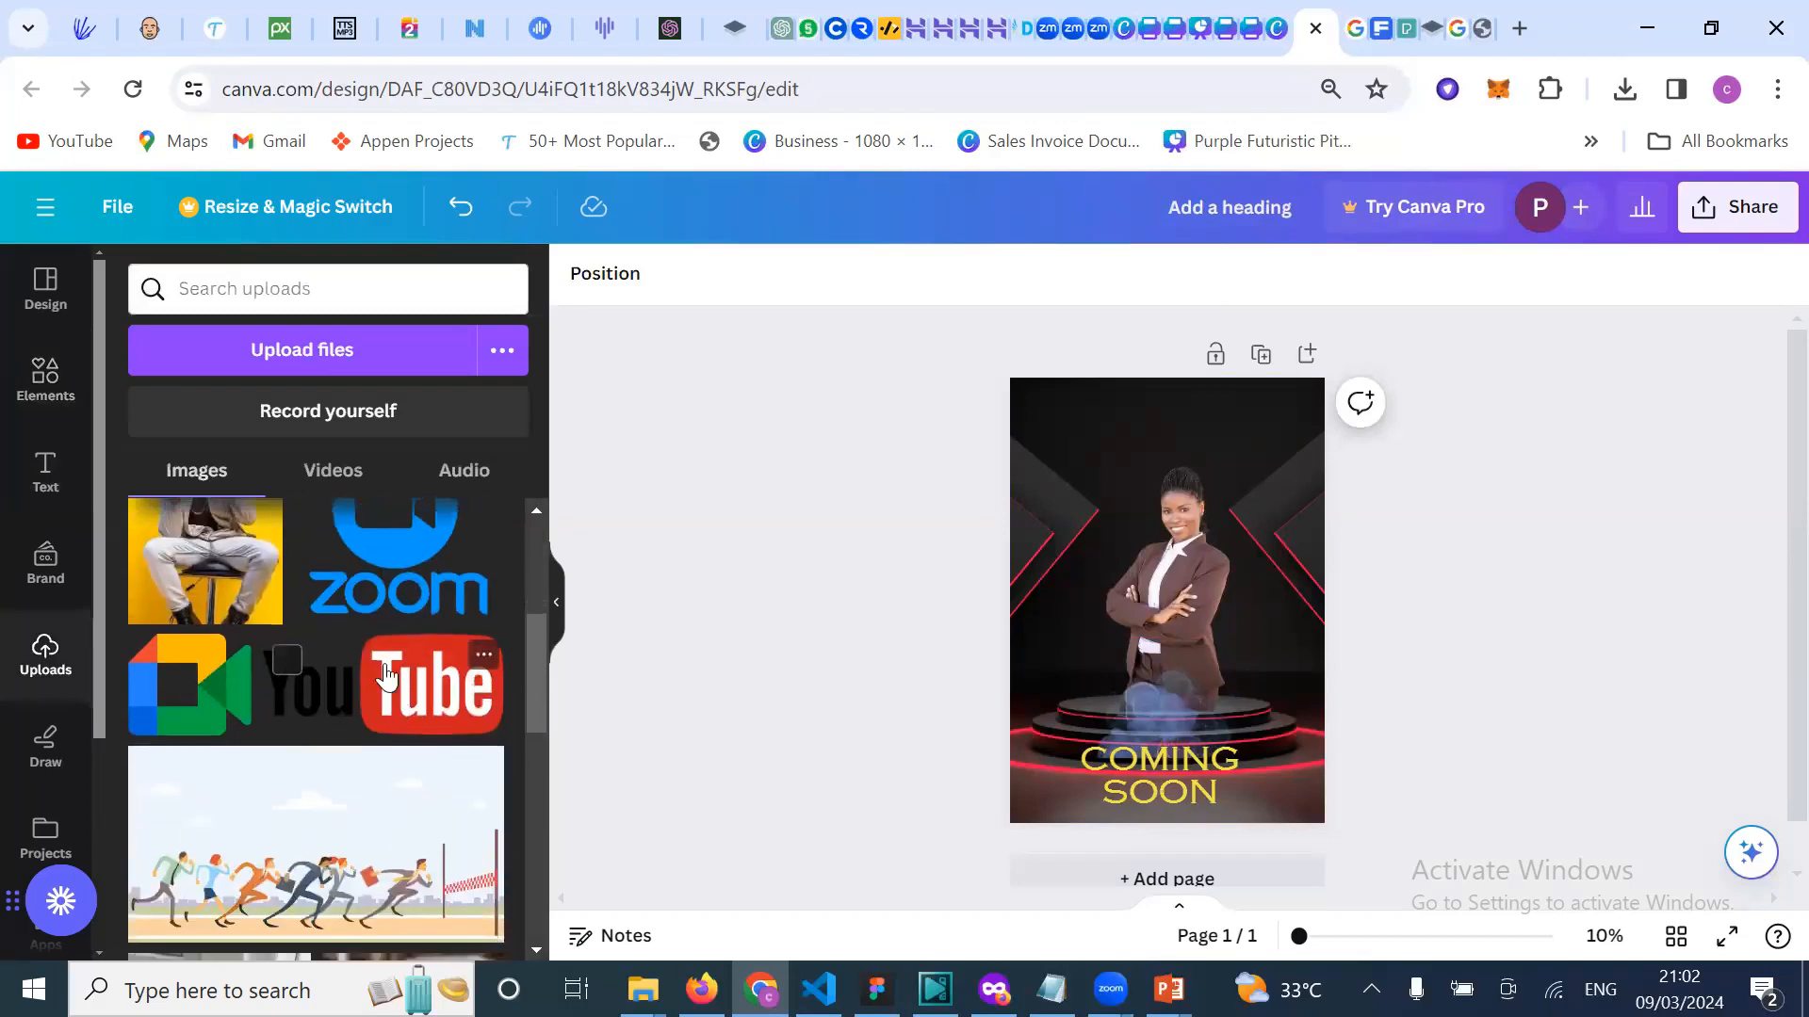
scroll(396, 725, up, 1)
scroll(377, 702, down, 2)
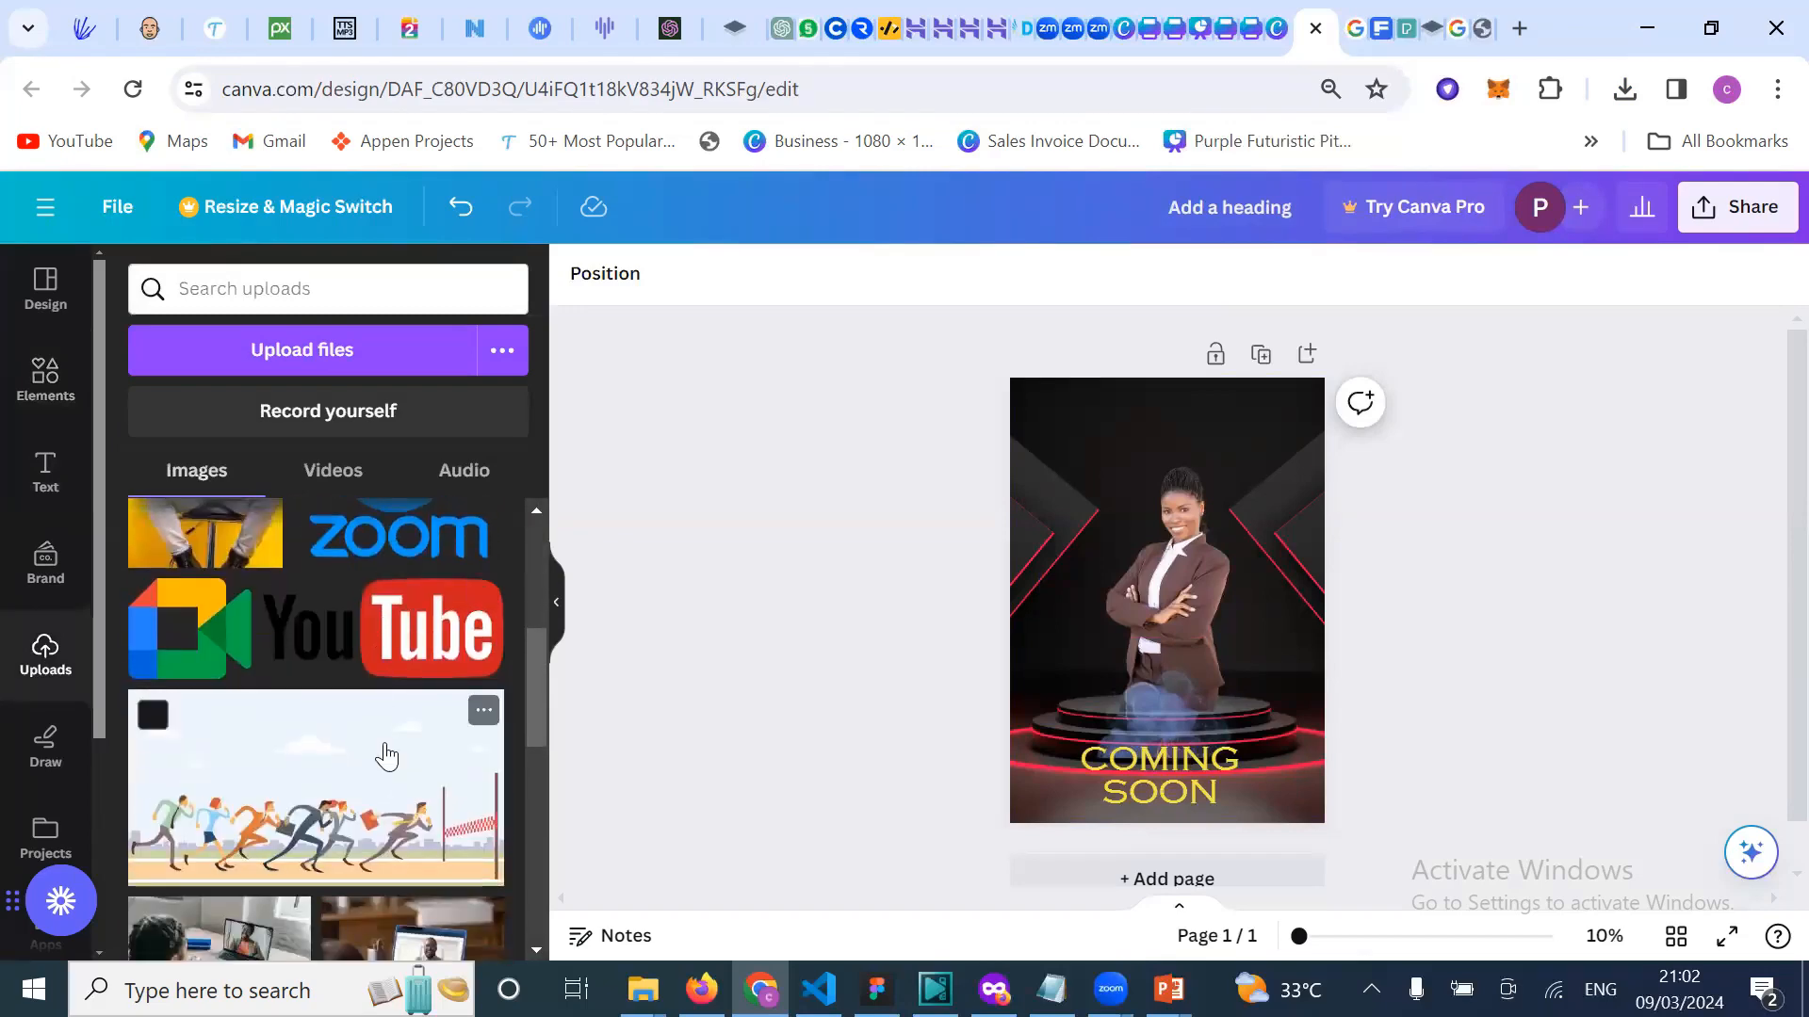
scroll(380, 749, down, 1)
click(424, 593)
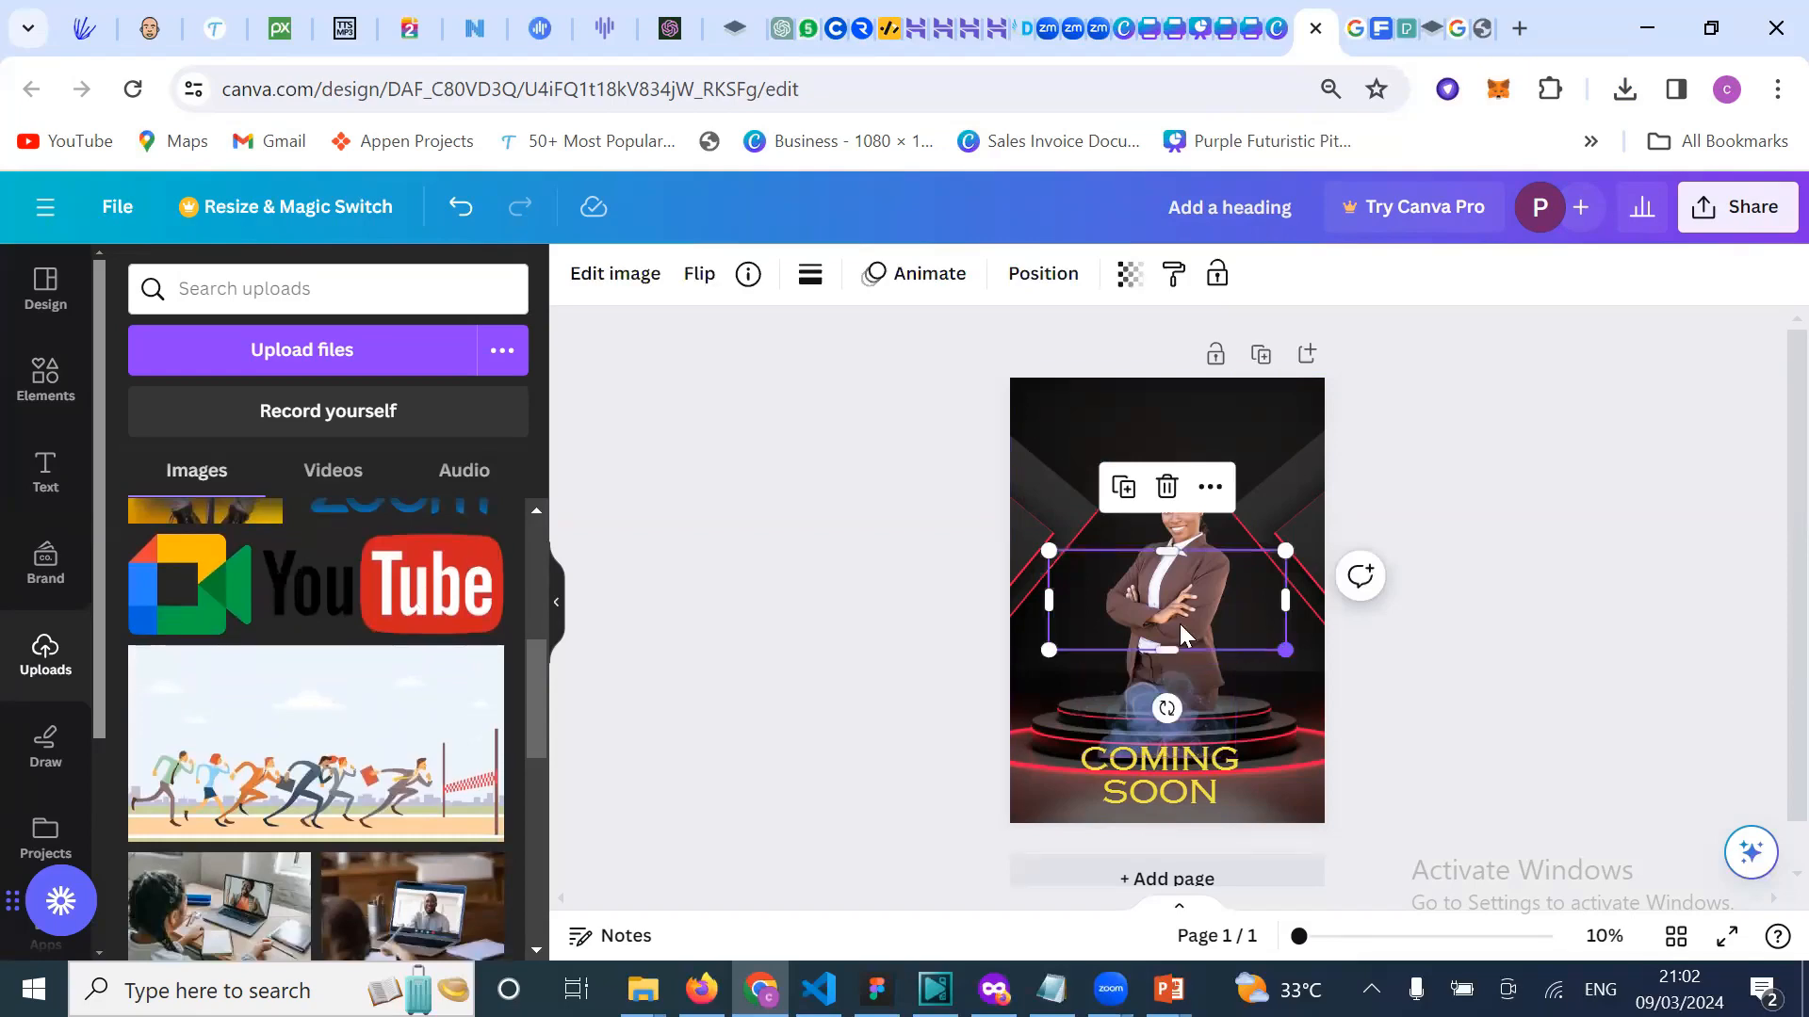
click(1680, 488)
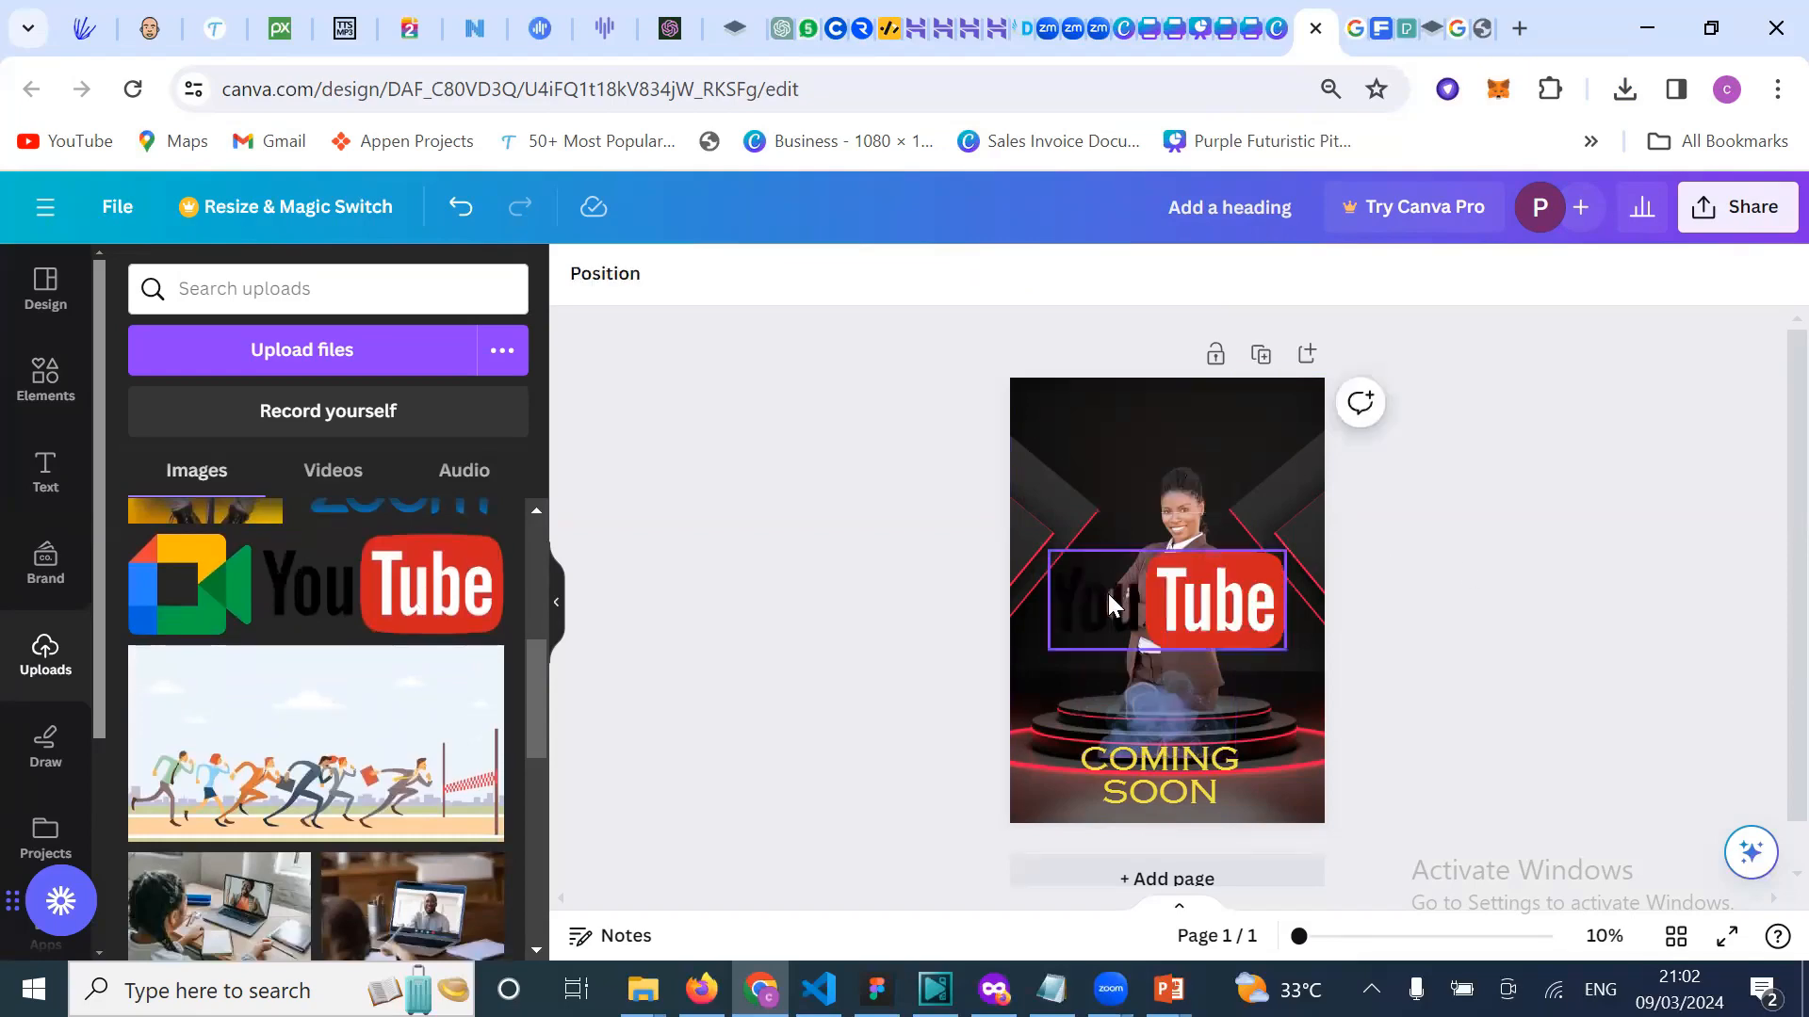
click(1110, 599)
drag(1284, 650, 1159, 597)
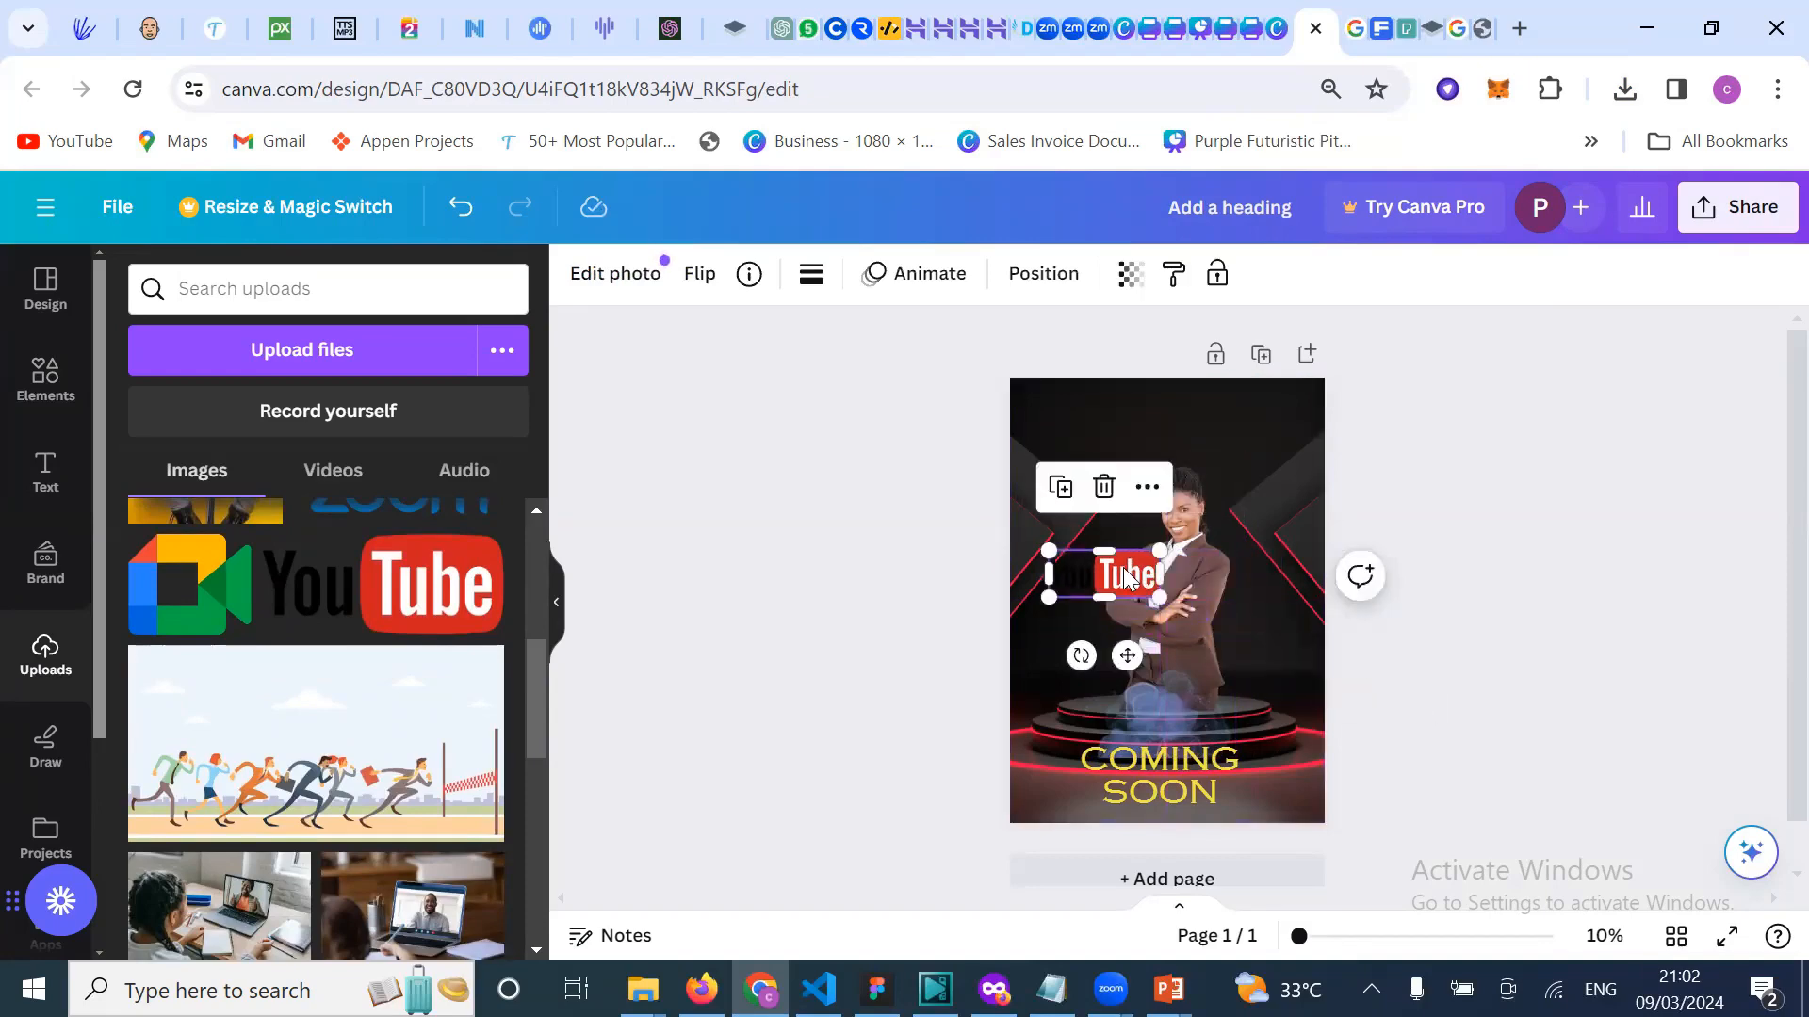
Step: Search the elements for brush stroke and place a white brush stroke in the top-right corner
click(43, 476)
click(43, 382)
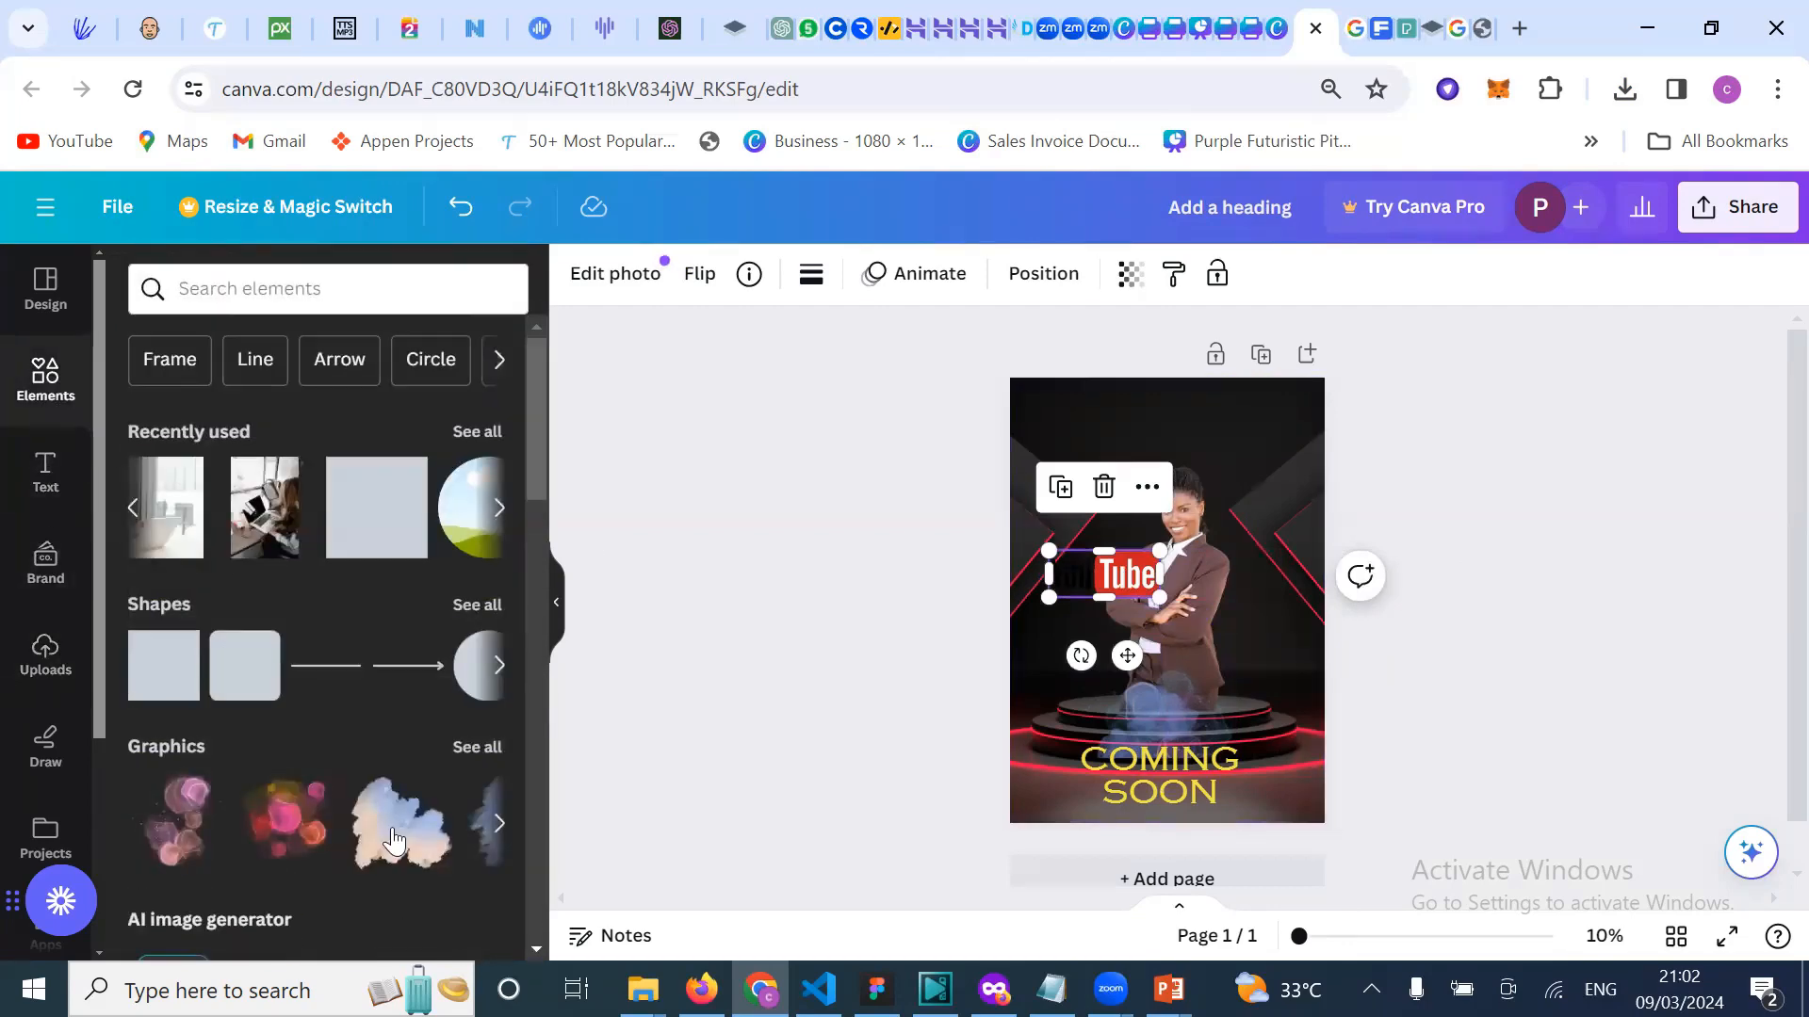
scroll(372, 810, right, 3)
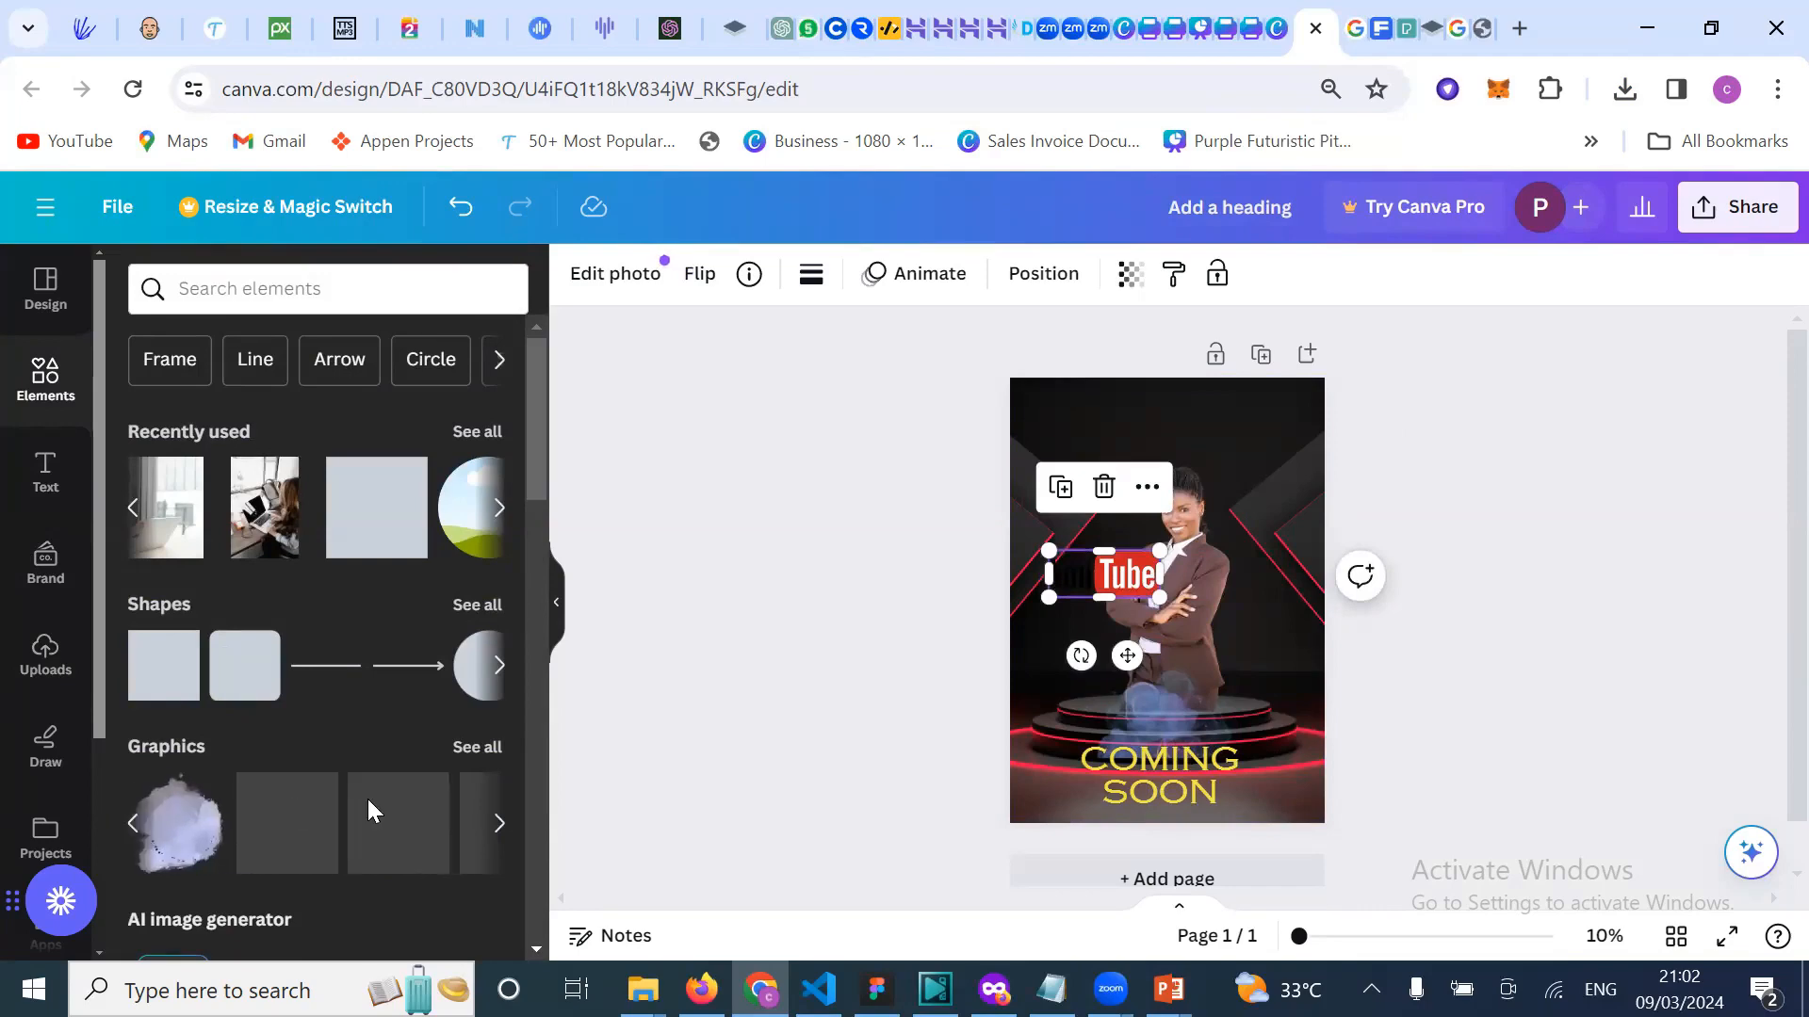
scroll(369, 810, right, 5)
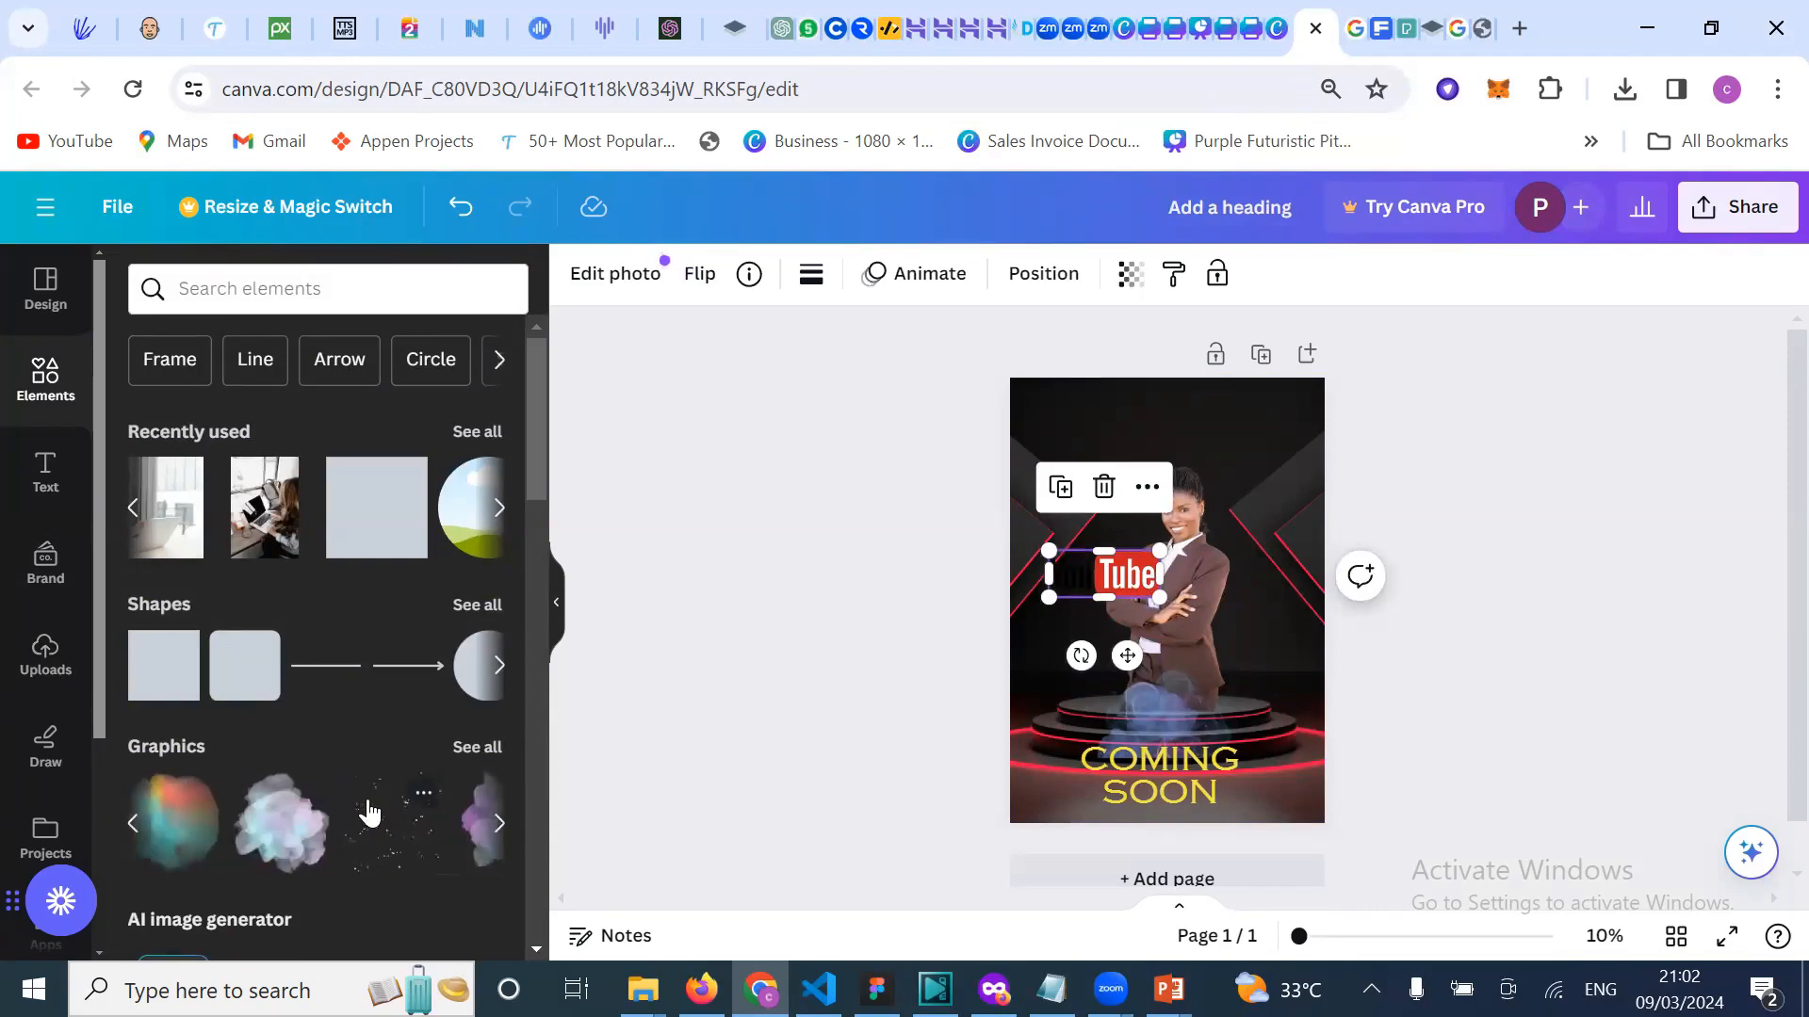
click(366, 290)
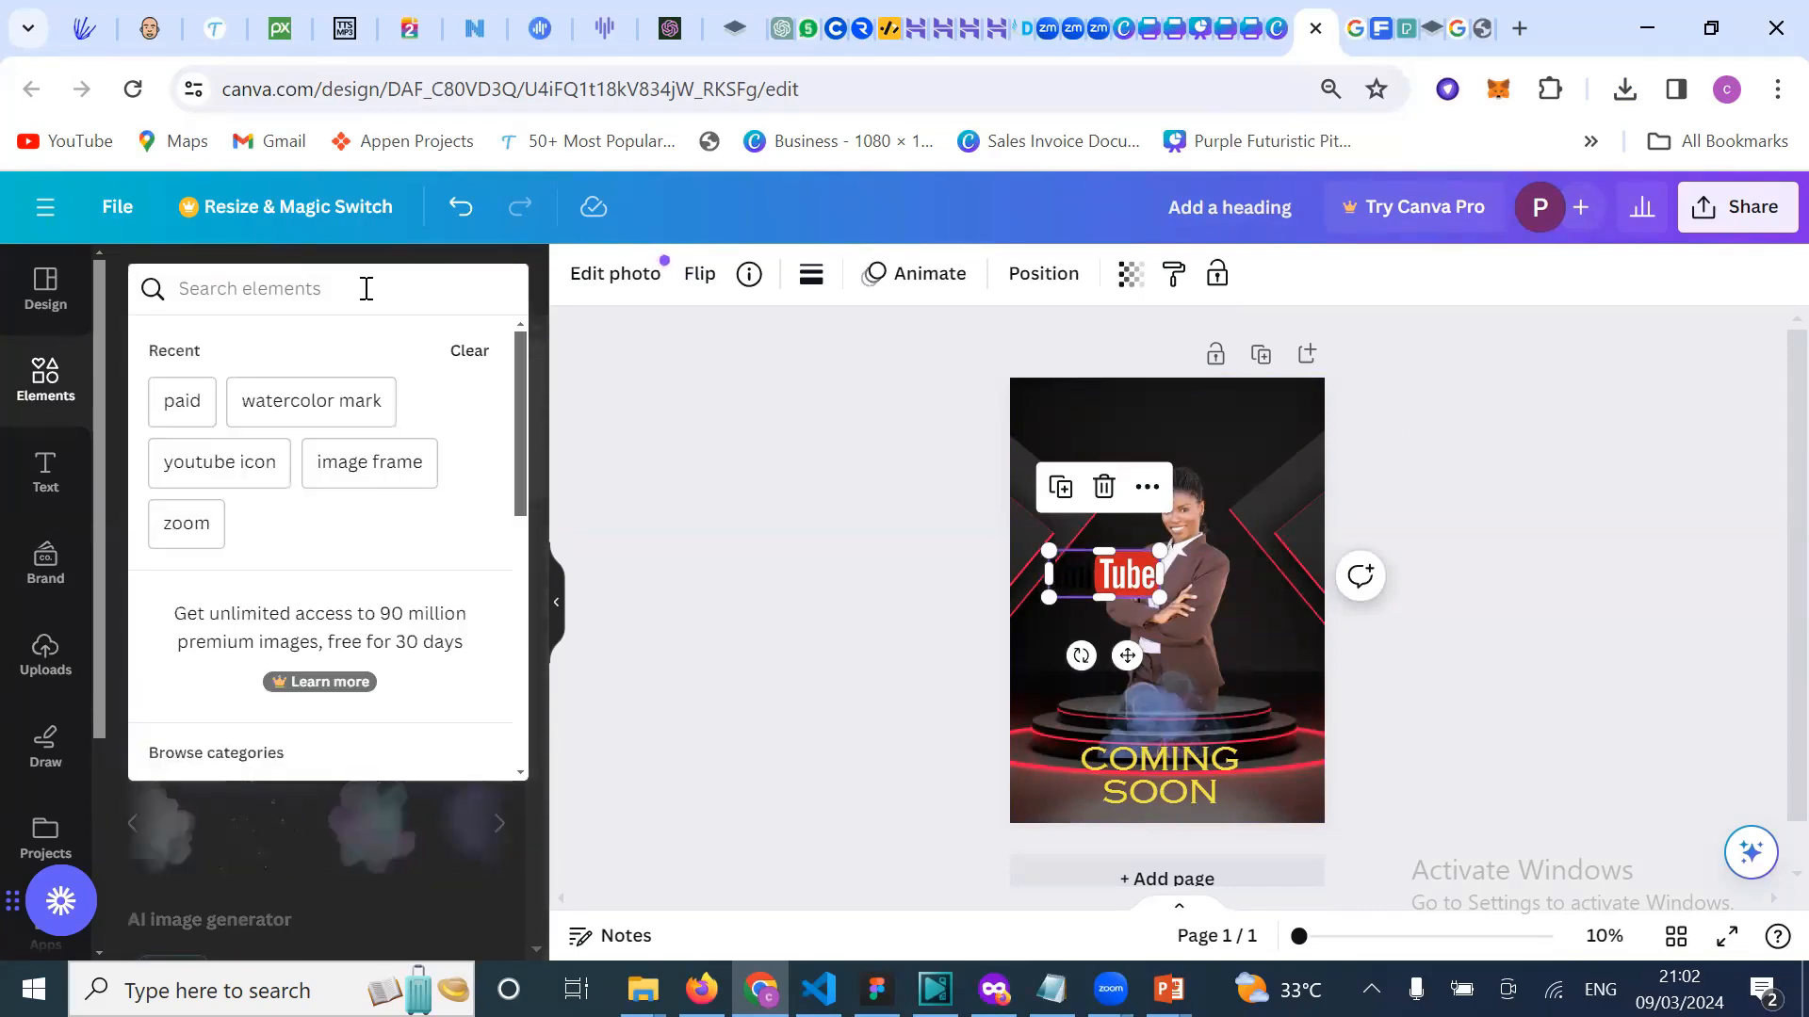
text(br)
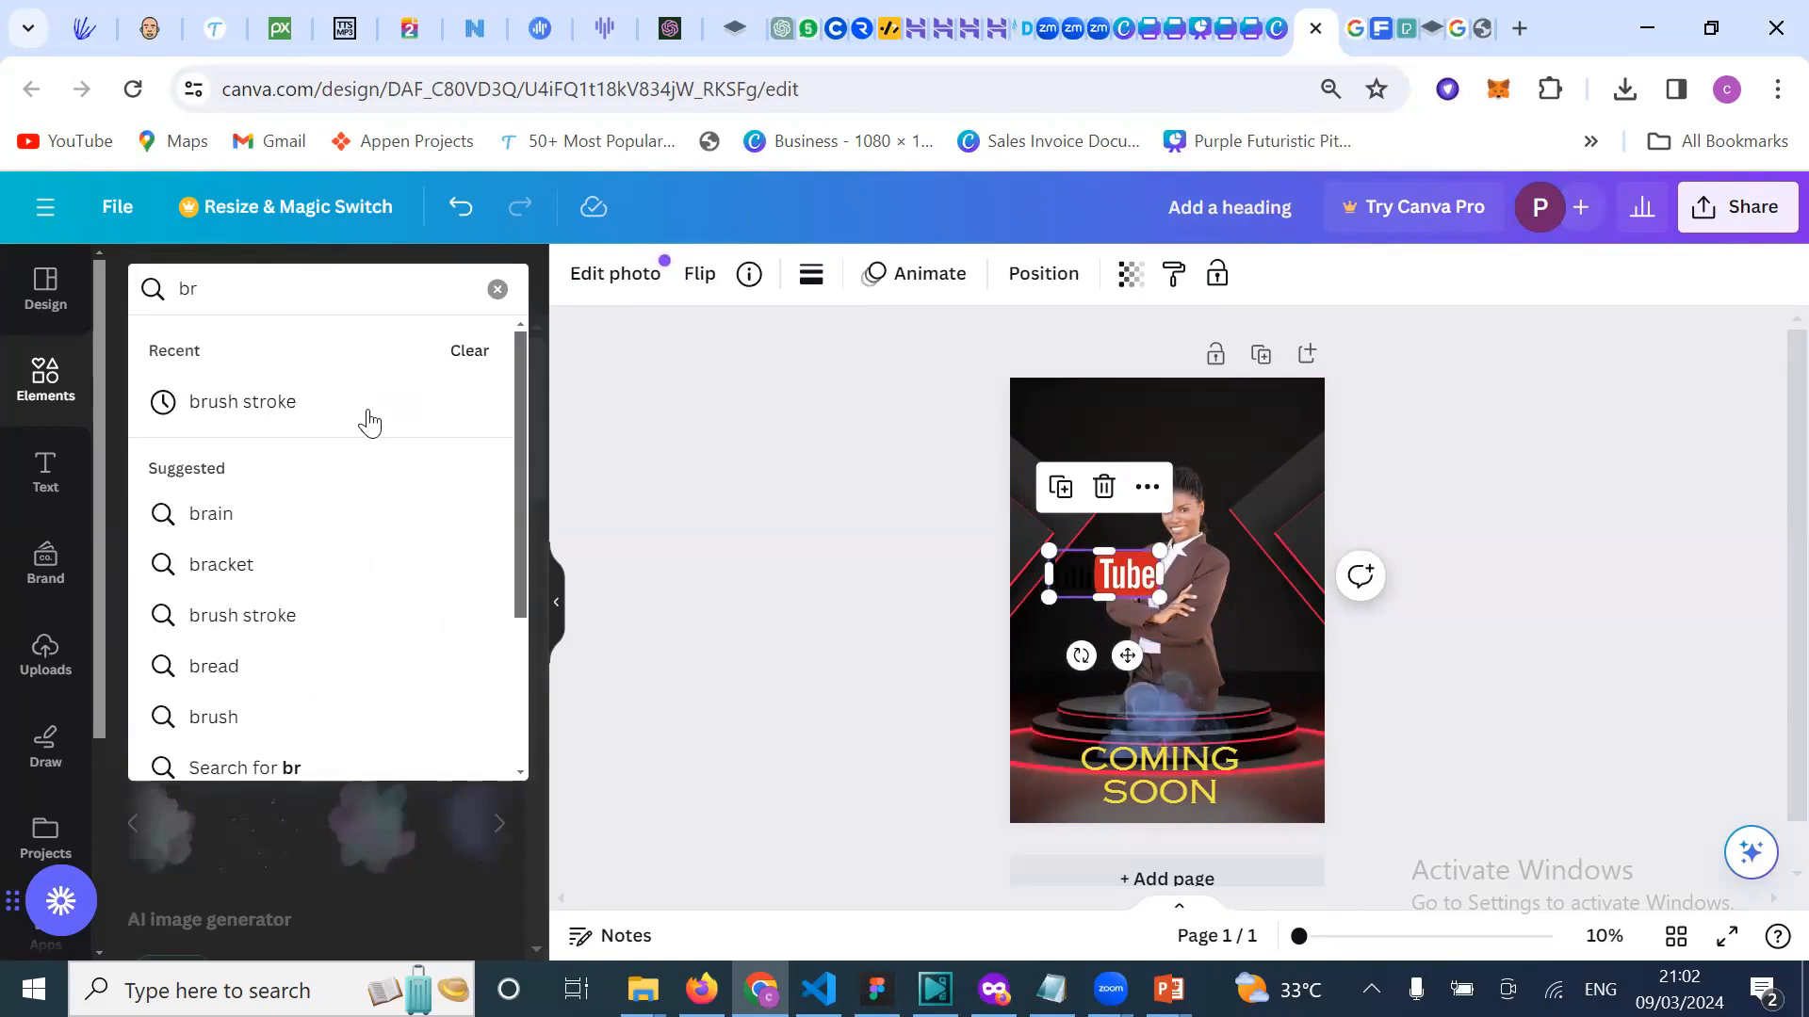
click(311, 404)
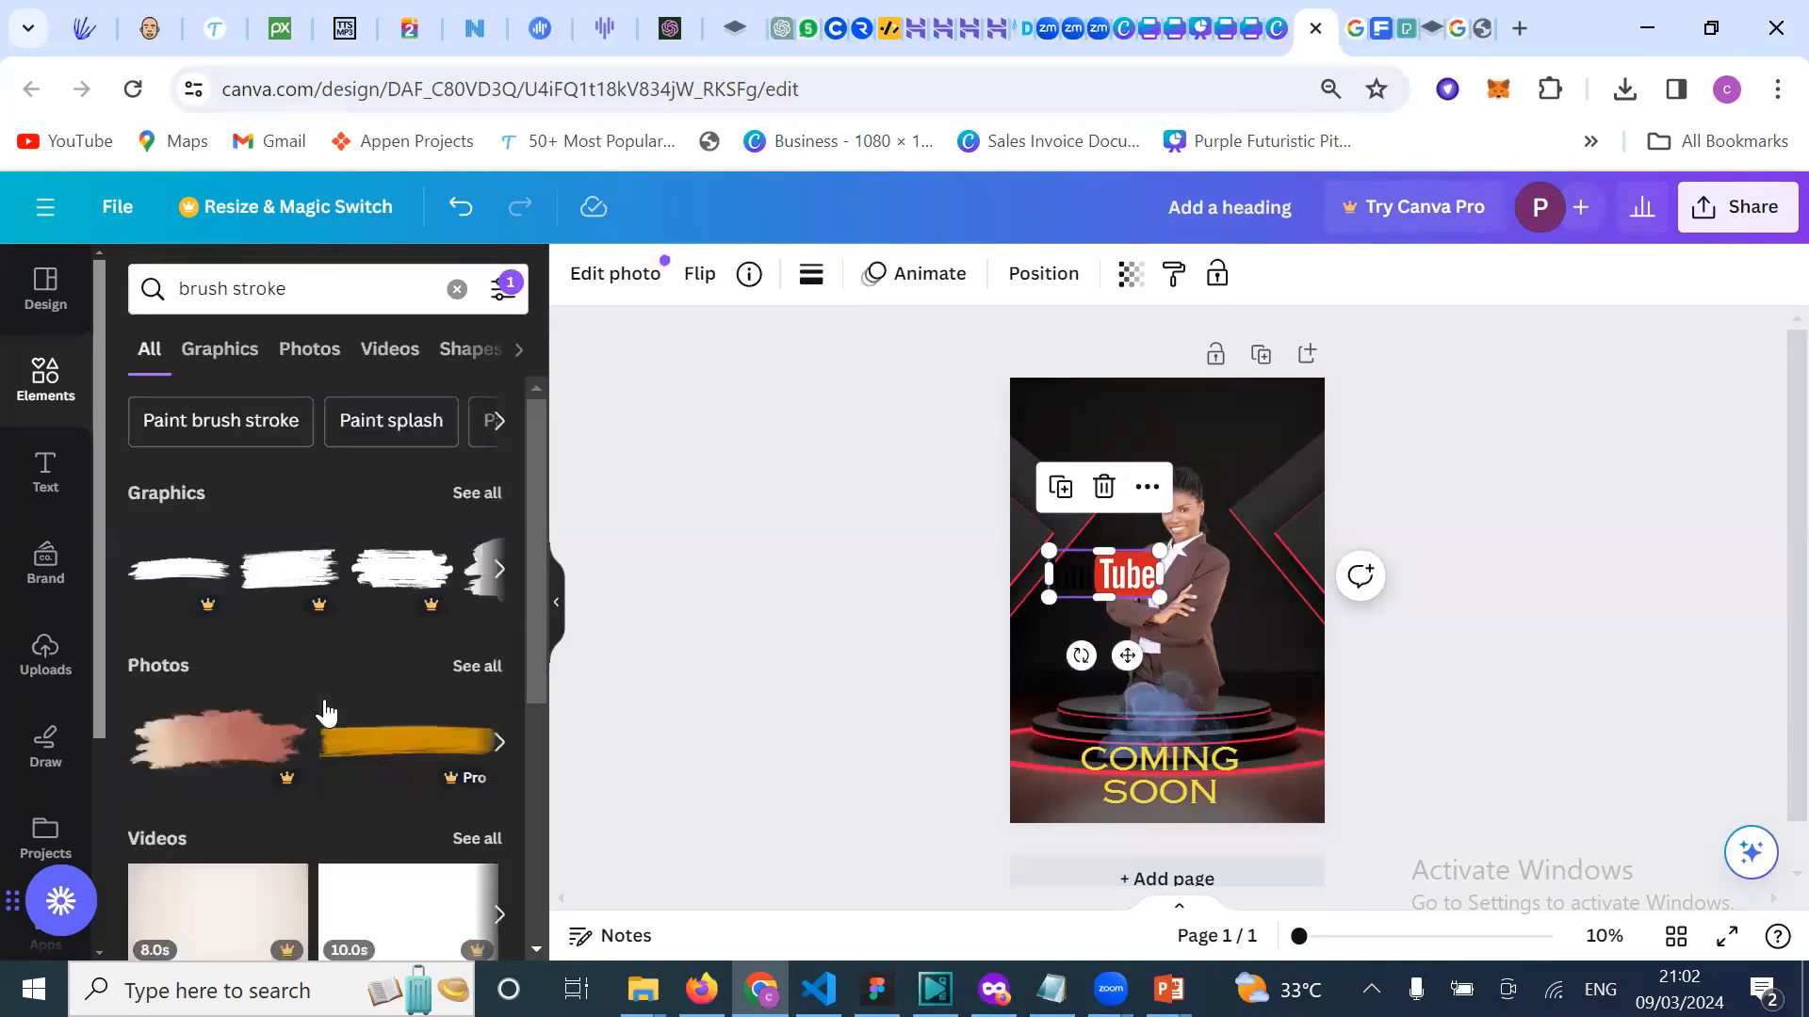
scroll(396, 610, right, 5)
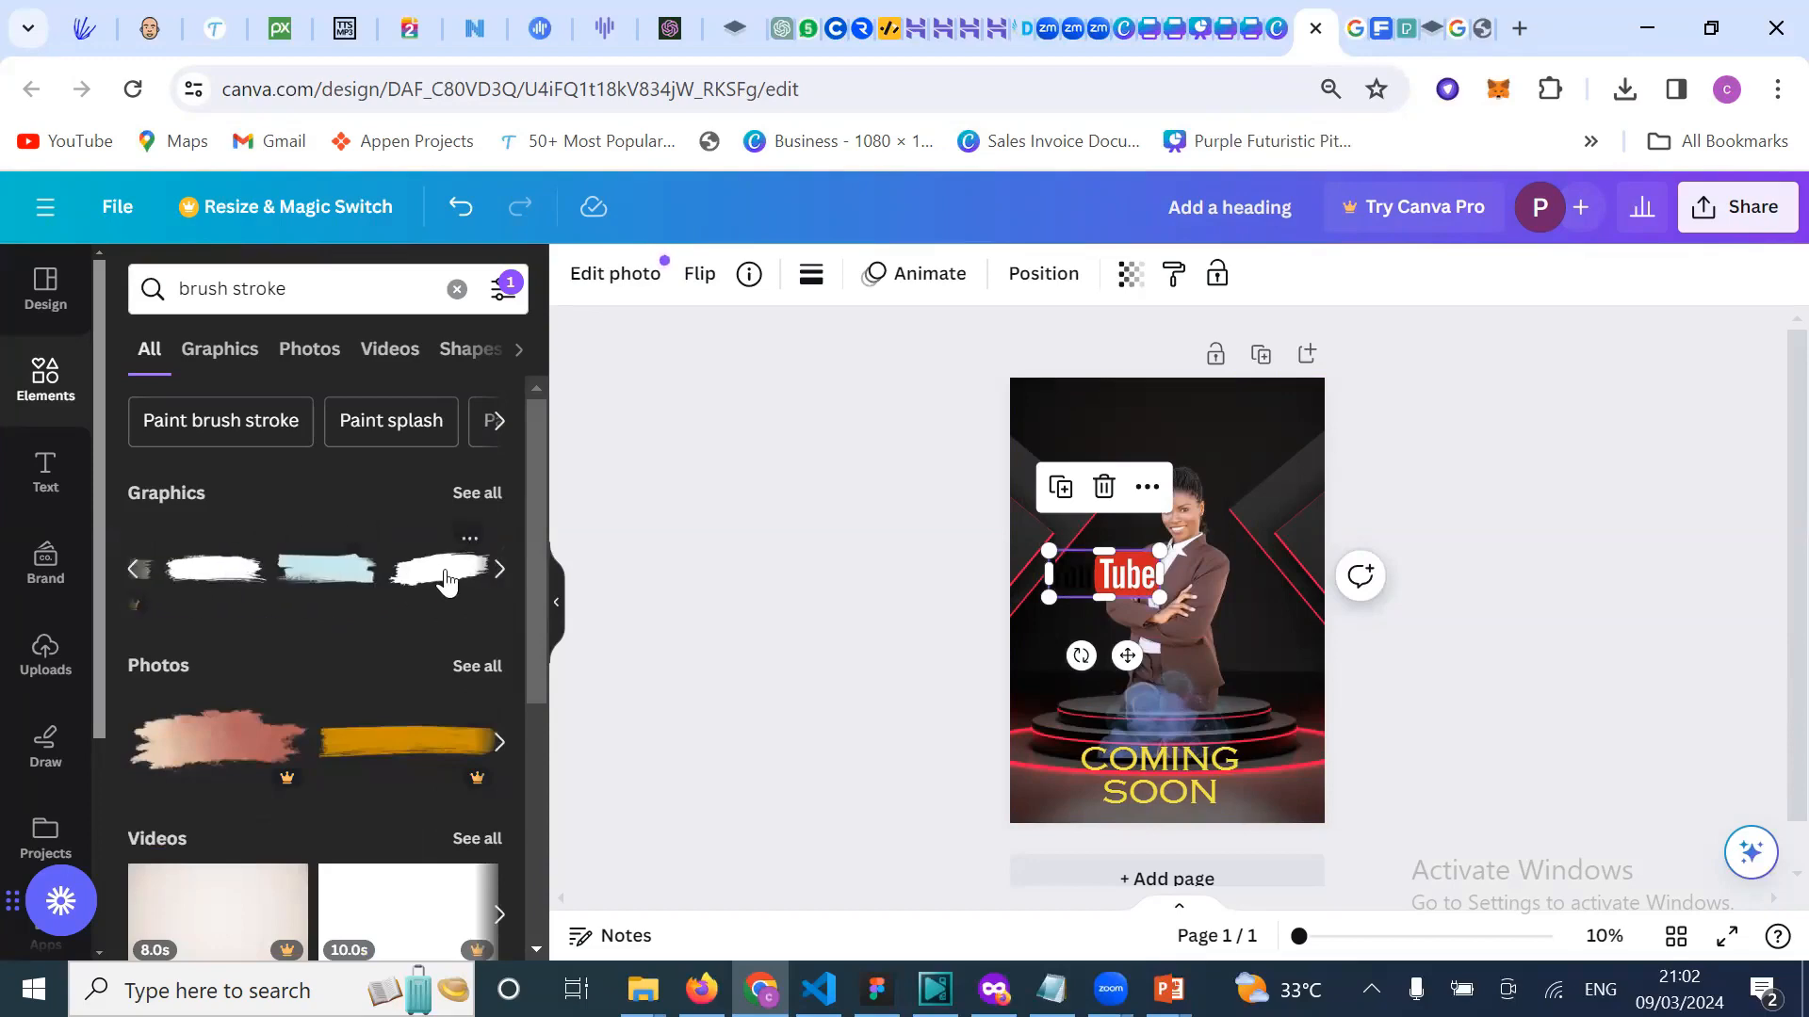
click(442, 571)
mouse_move(1191, 599)
mouse_down()
mouse_move(1227, 423)
mouse_move(1310, 390)
mouse_up()
Step: Put the YouTube logo on the brush stroke, bring it to front, and shrink it
mouse_move(1138, 579)
mouse_down()
mouse_move(1244, 428)
mouse_move(1260, 436)
mouse_up()
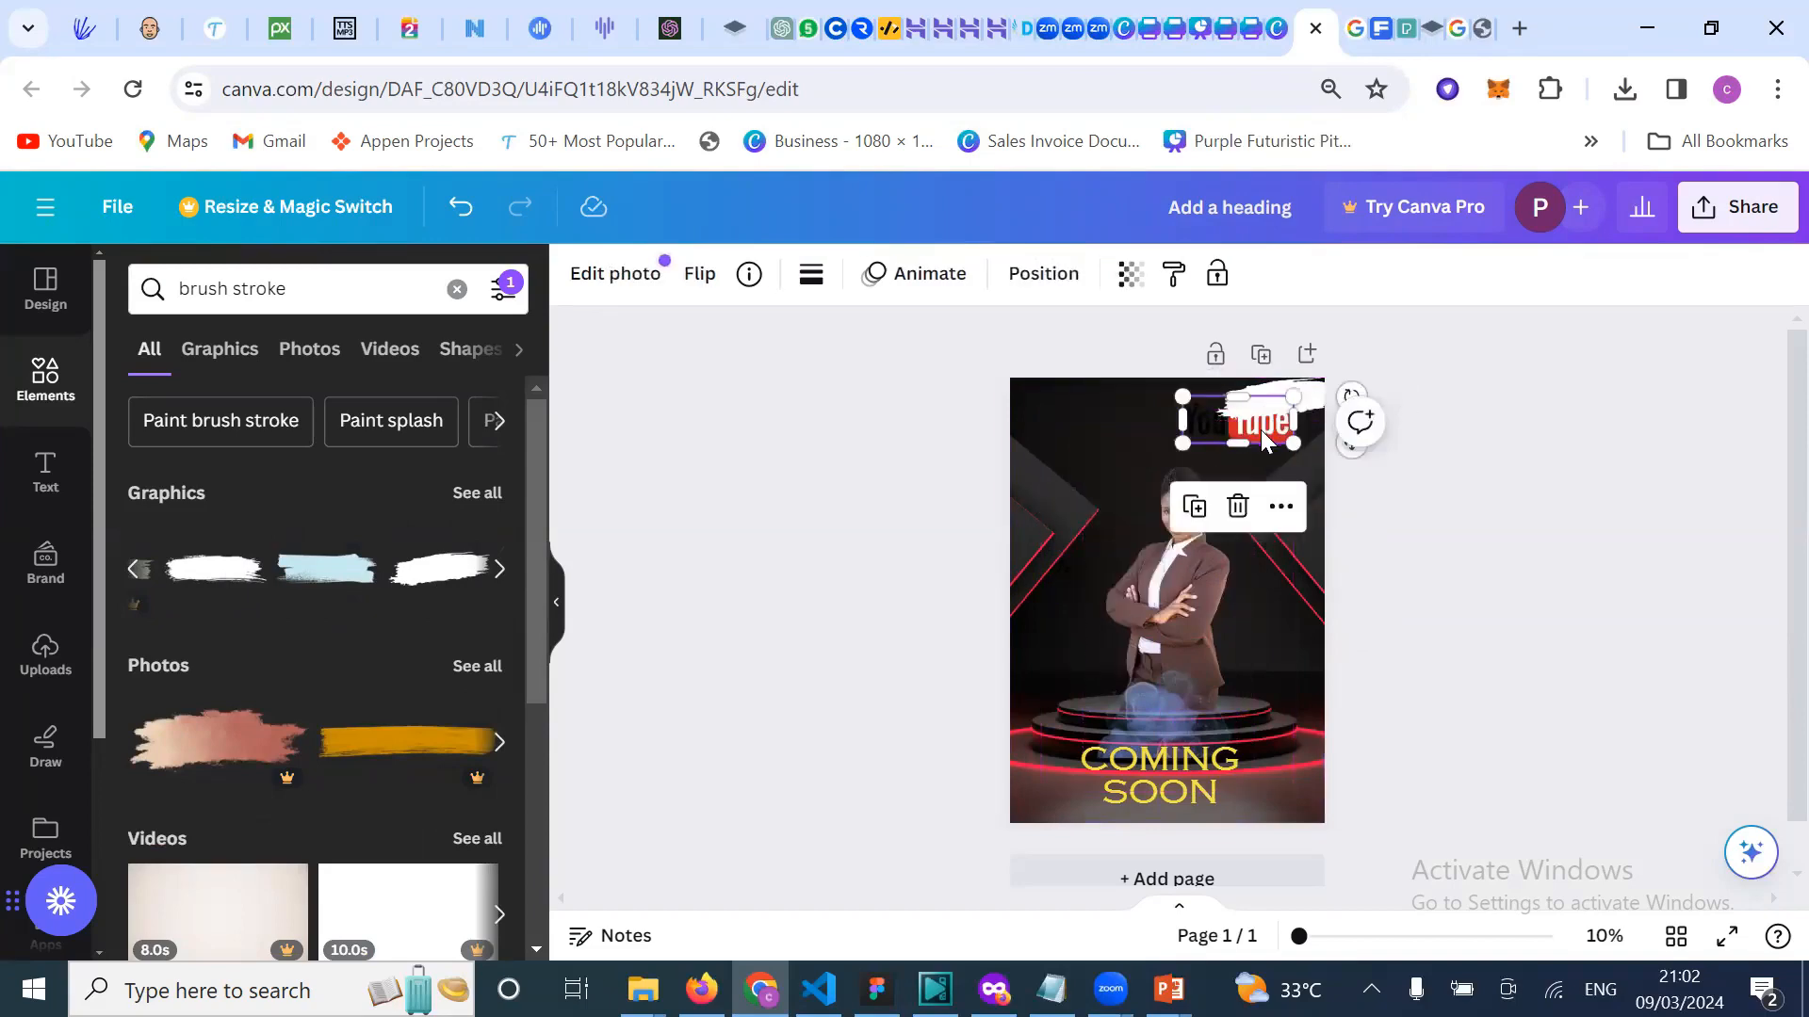
right_click(1262, 440)
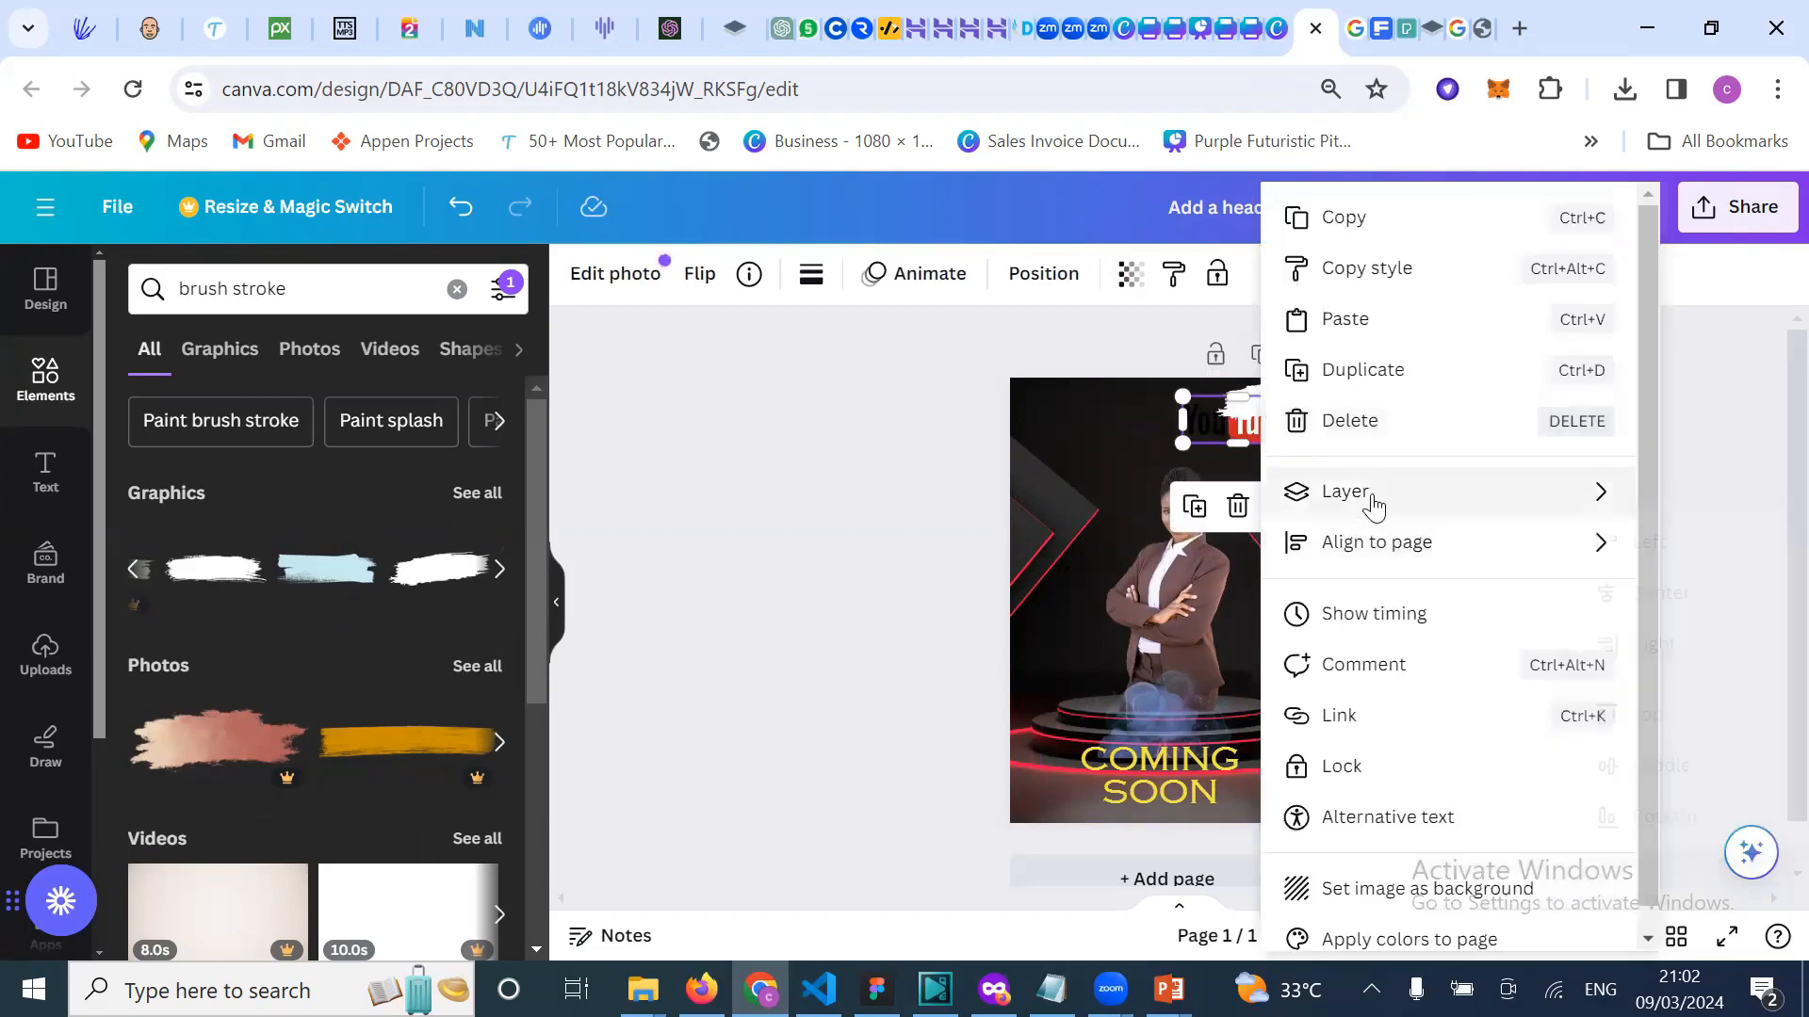
mouse_move(1383, 499)
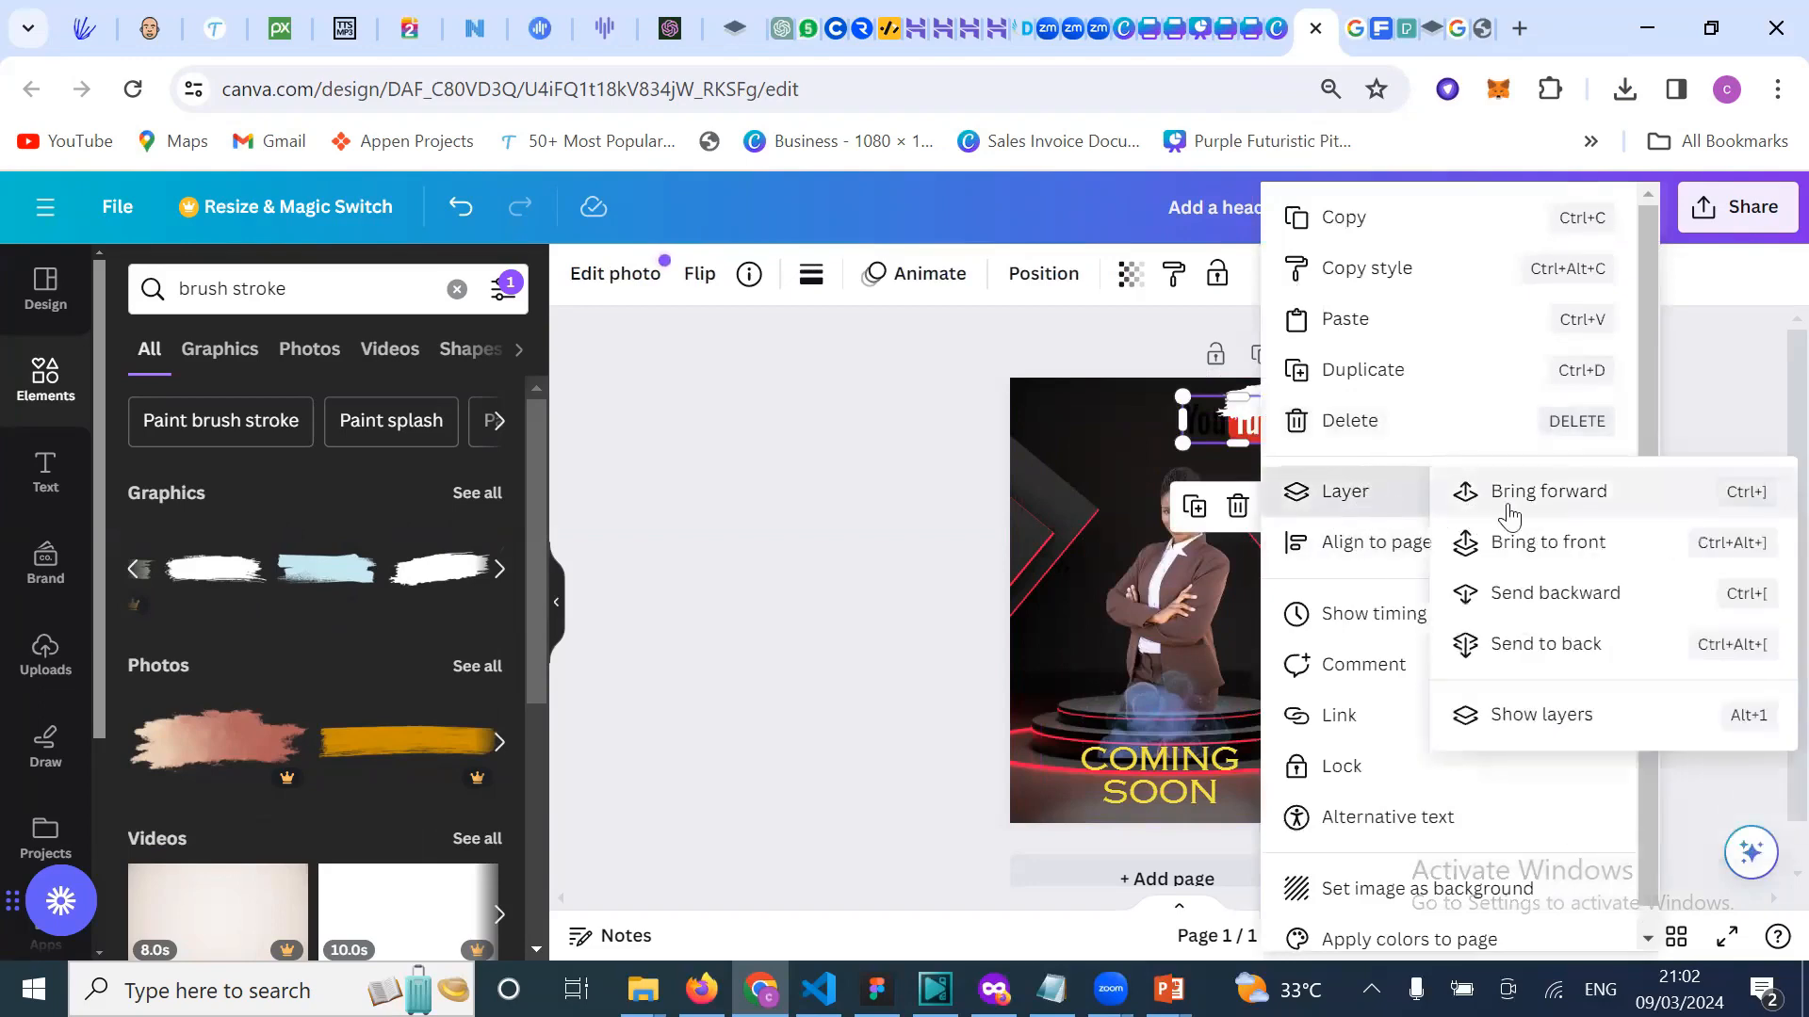
click(1552, 544)
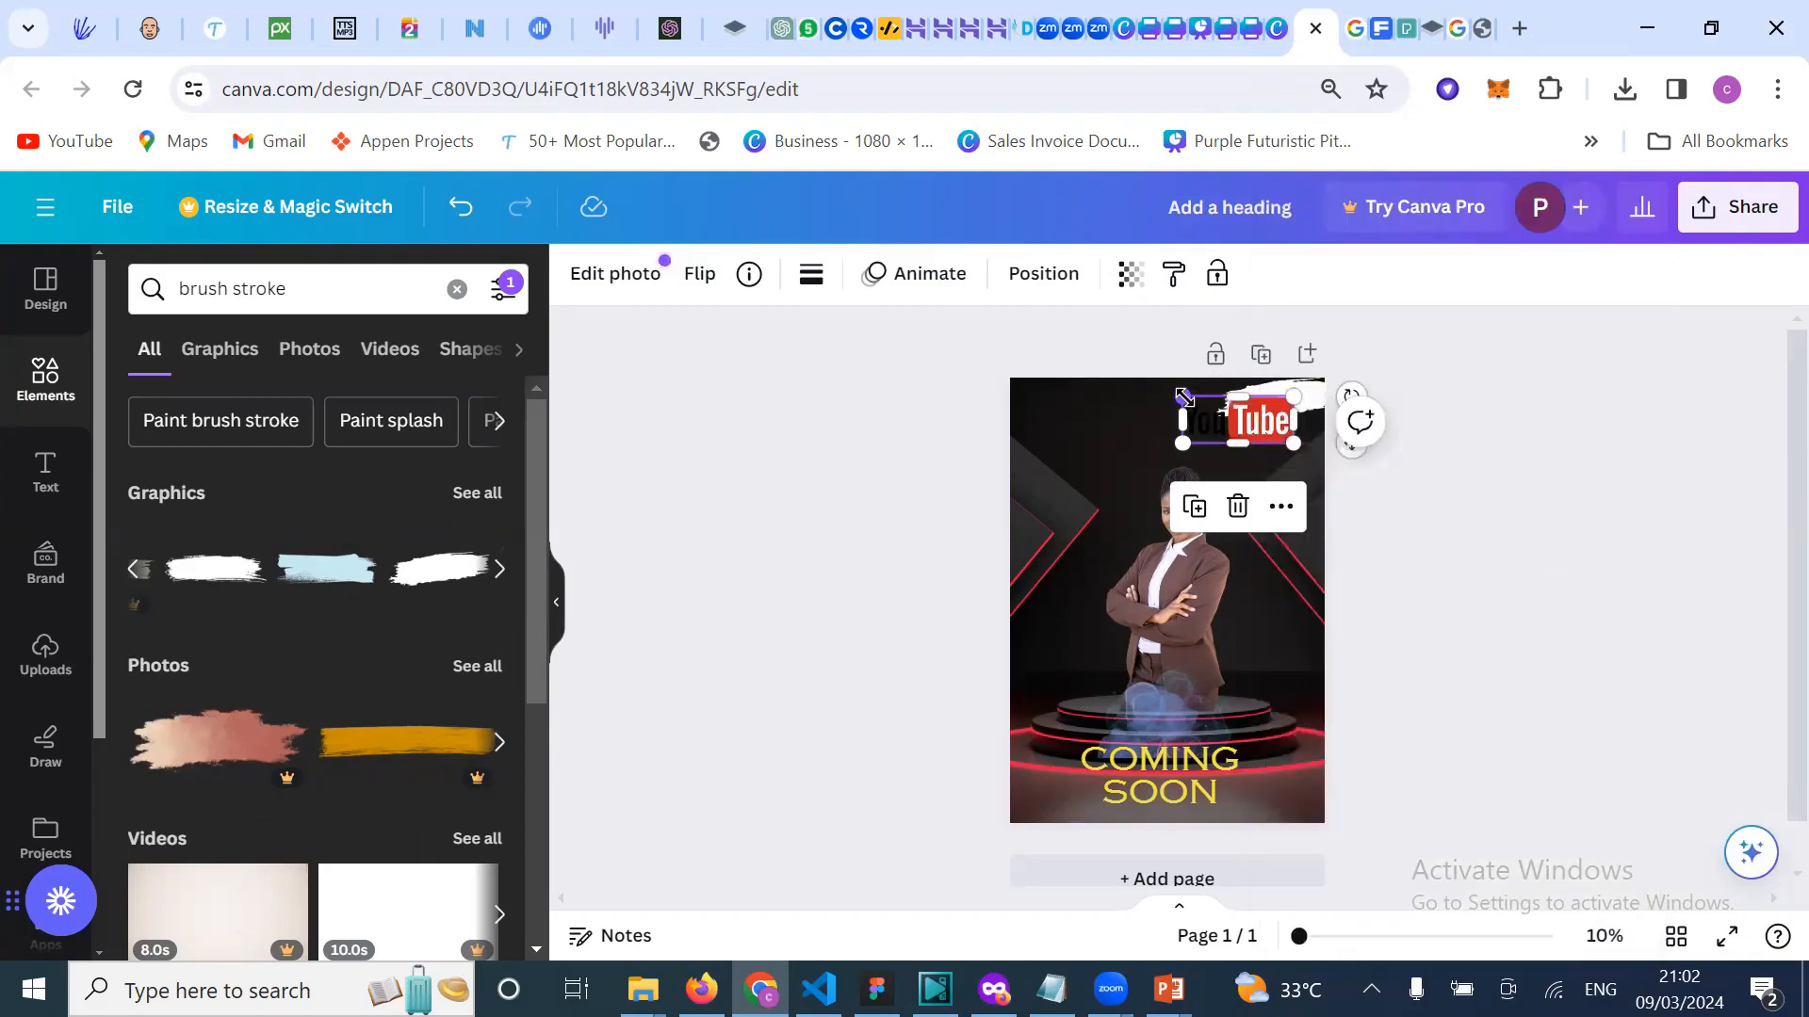
mouse_move(1184, 397)
mouse_down()
mouse_move(1238, 420)
mouse_move(1277, 397)
mouse_up()
click(1312, 443)
click(1276, 428)
click(1510, 420)
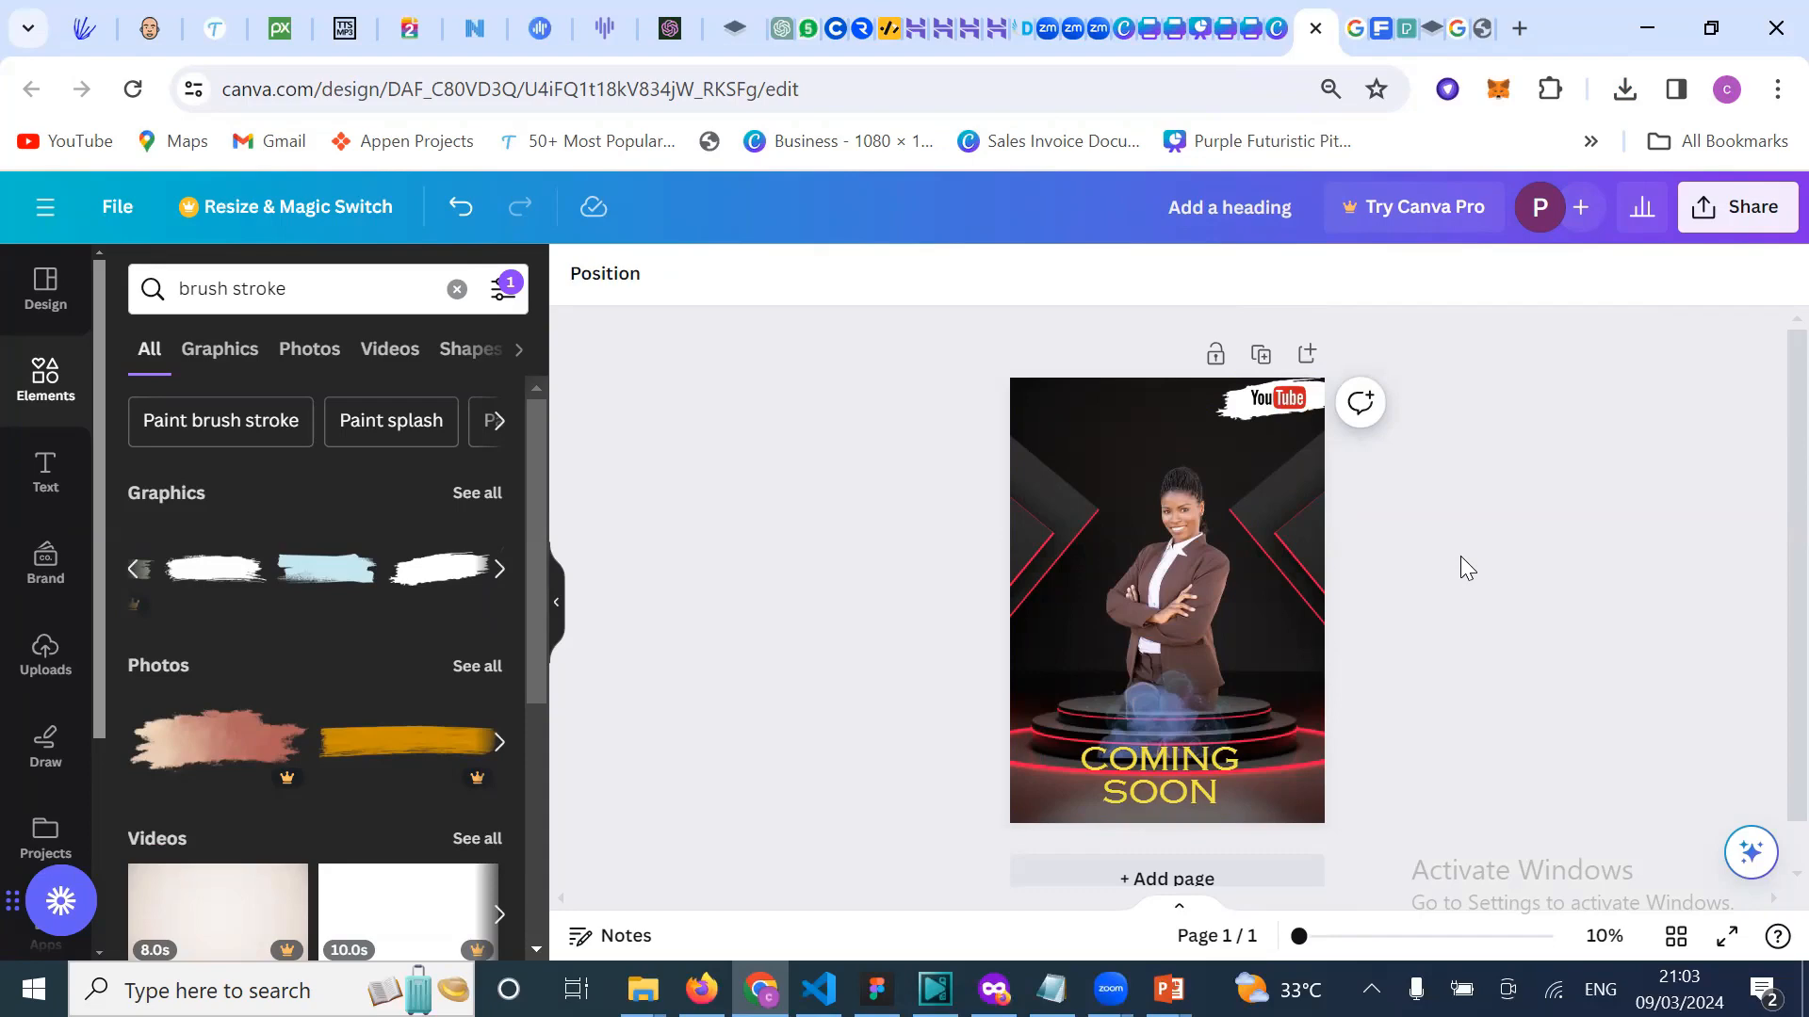
Step: Check the businesswoman photo's Layer options, then close them unchanged and deselect the photo
click(1136, 561)
right_click(1136, 562)
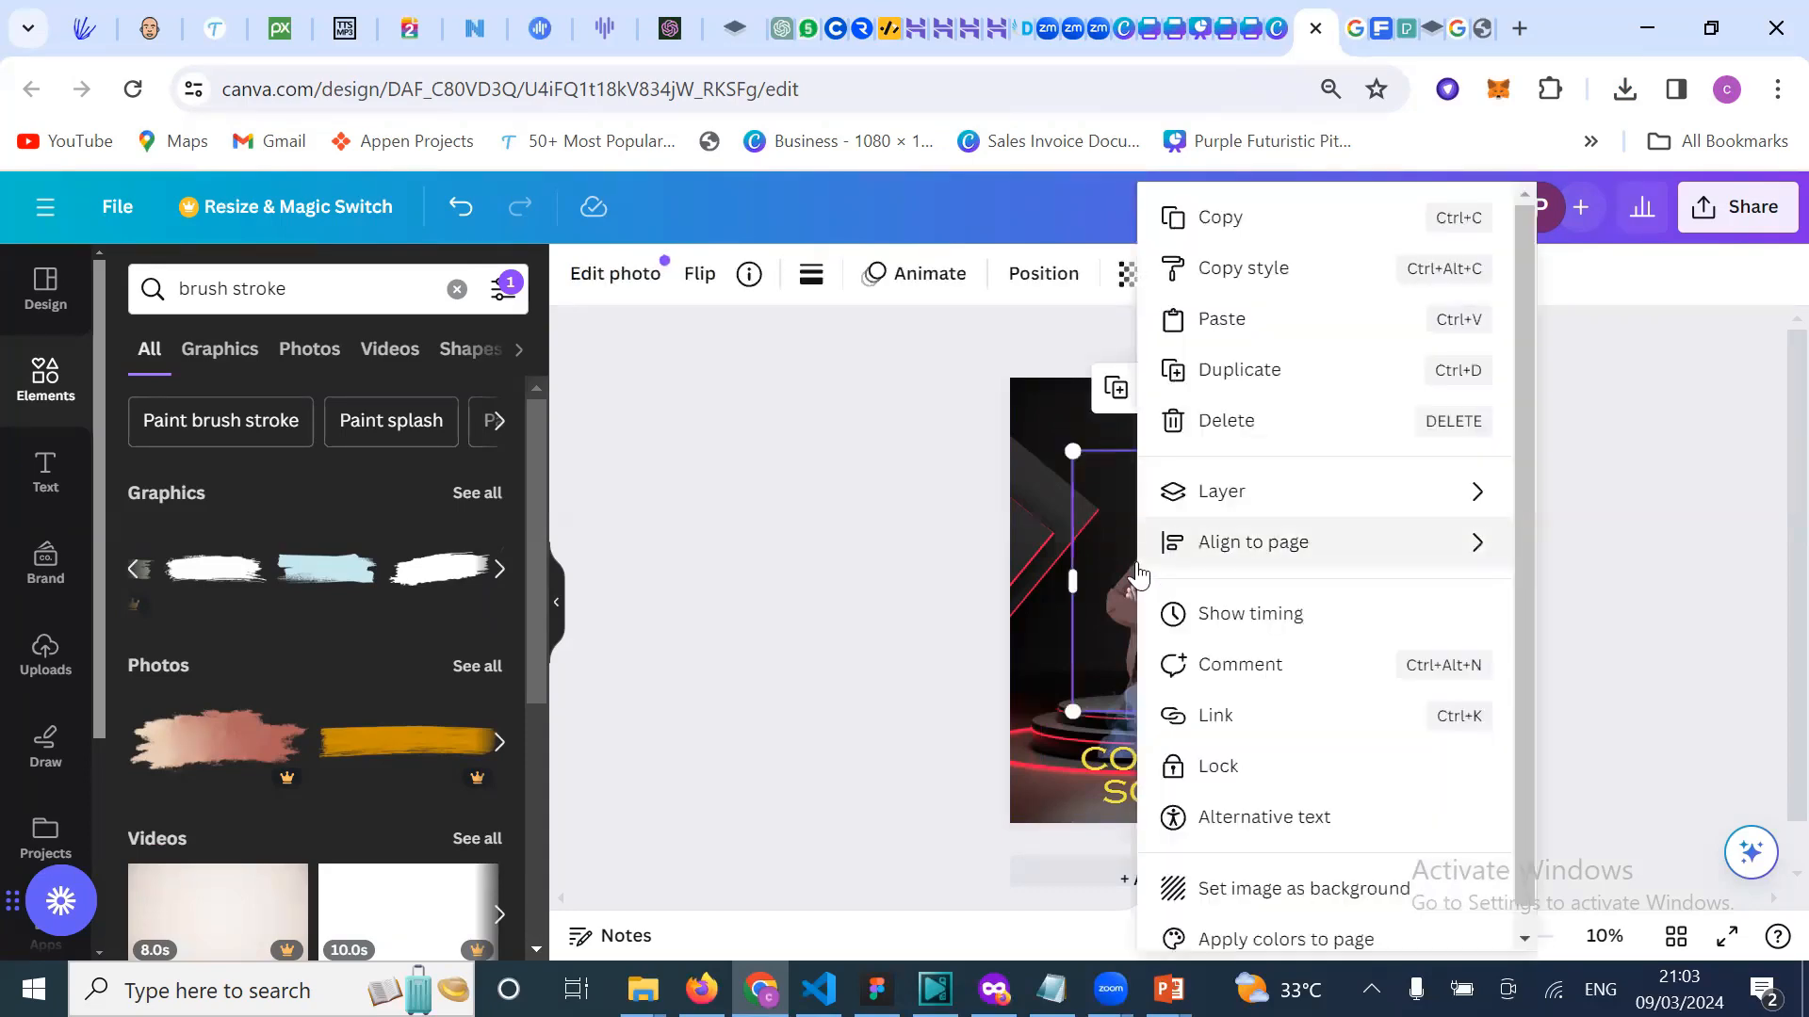
mouse_move(1232, 489)
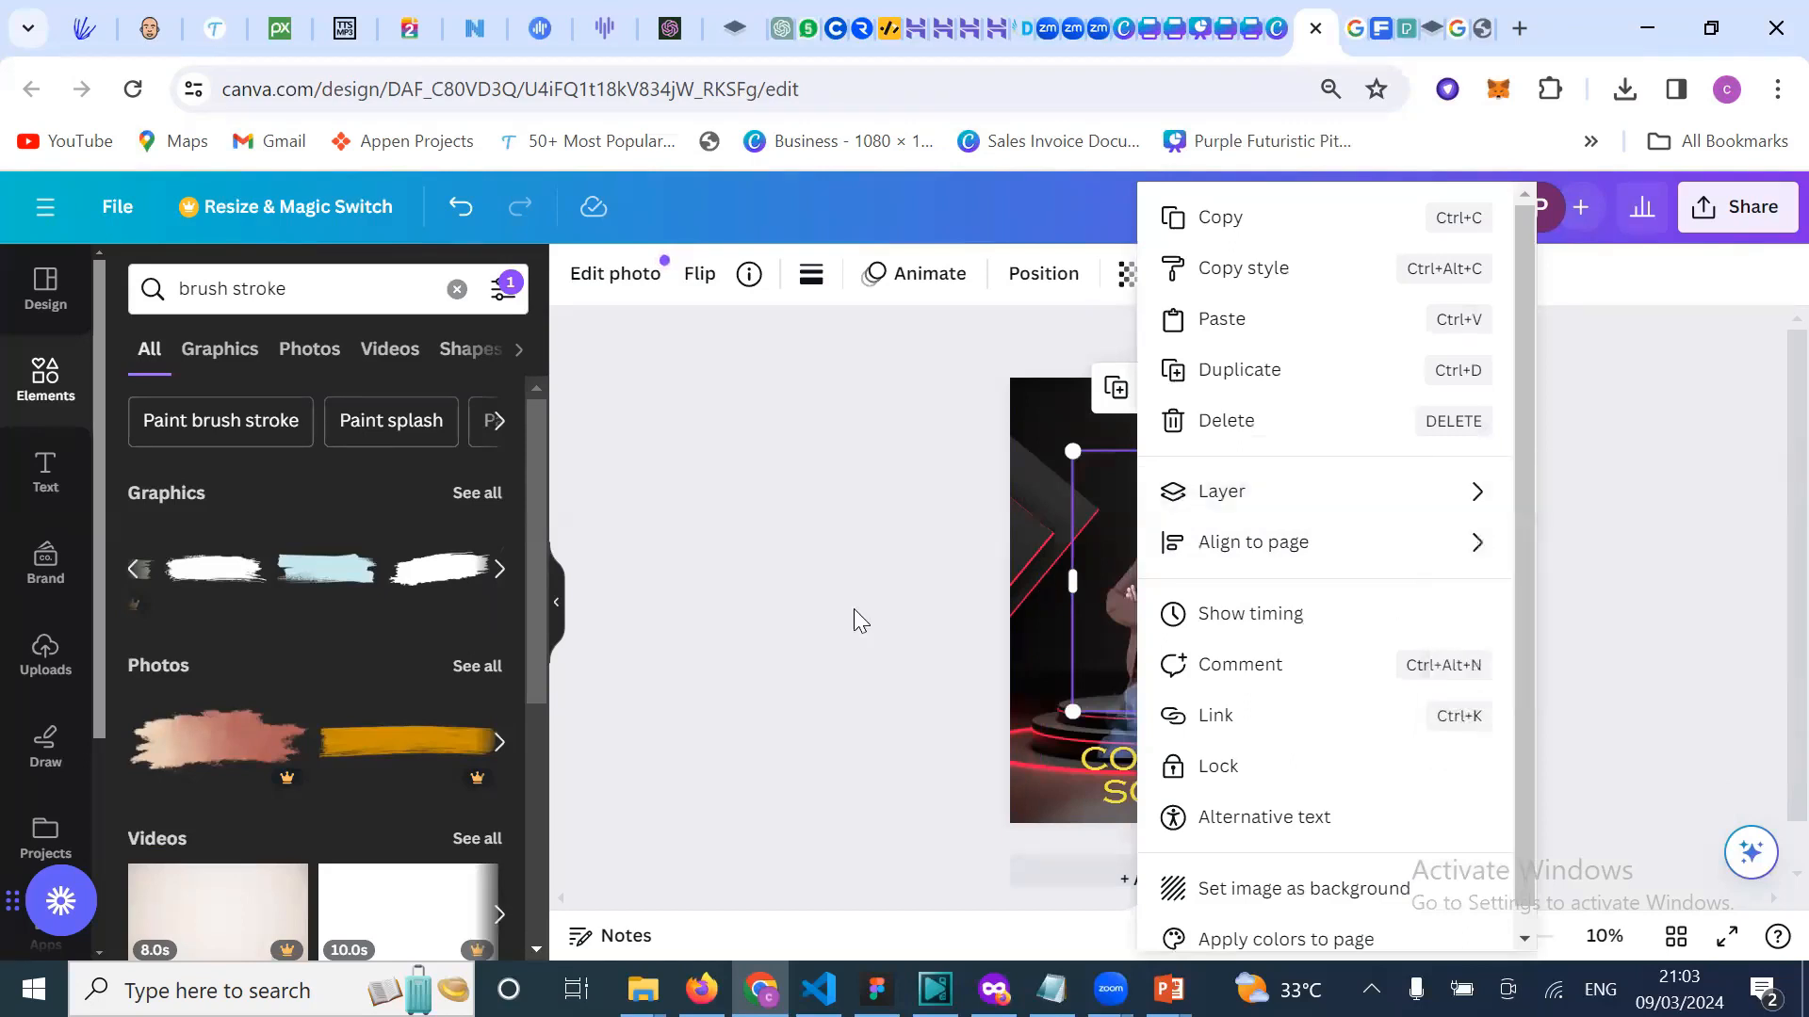
click(814, 611)
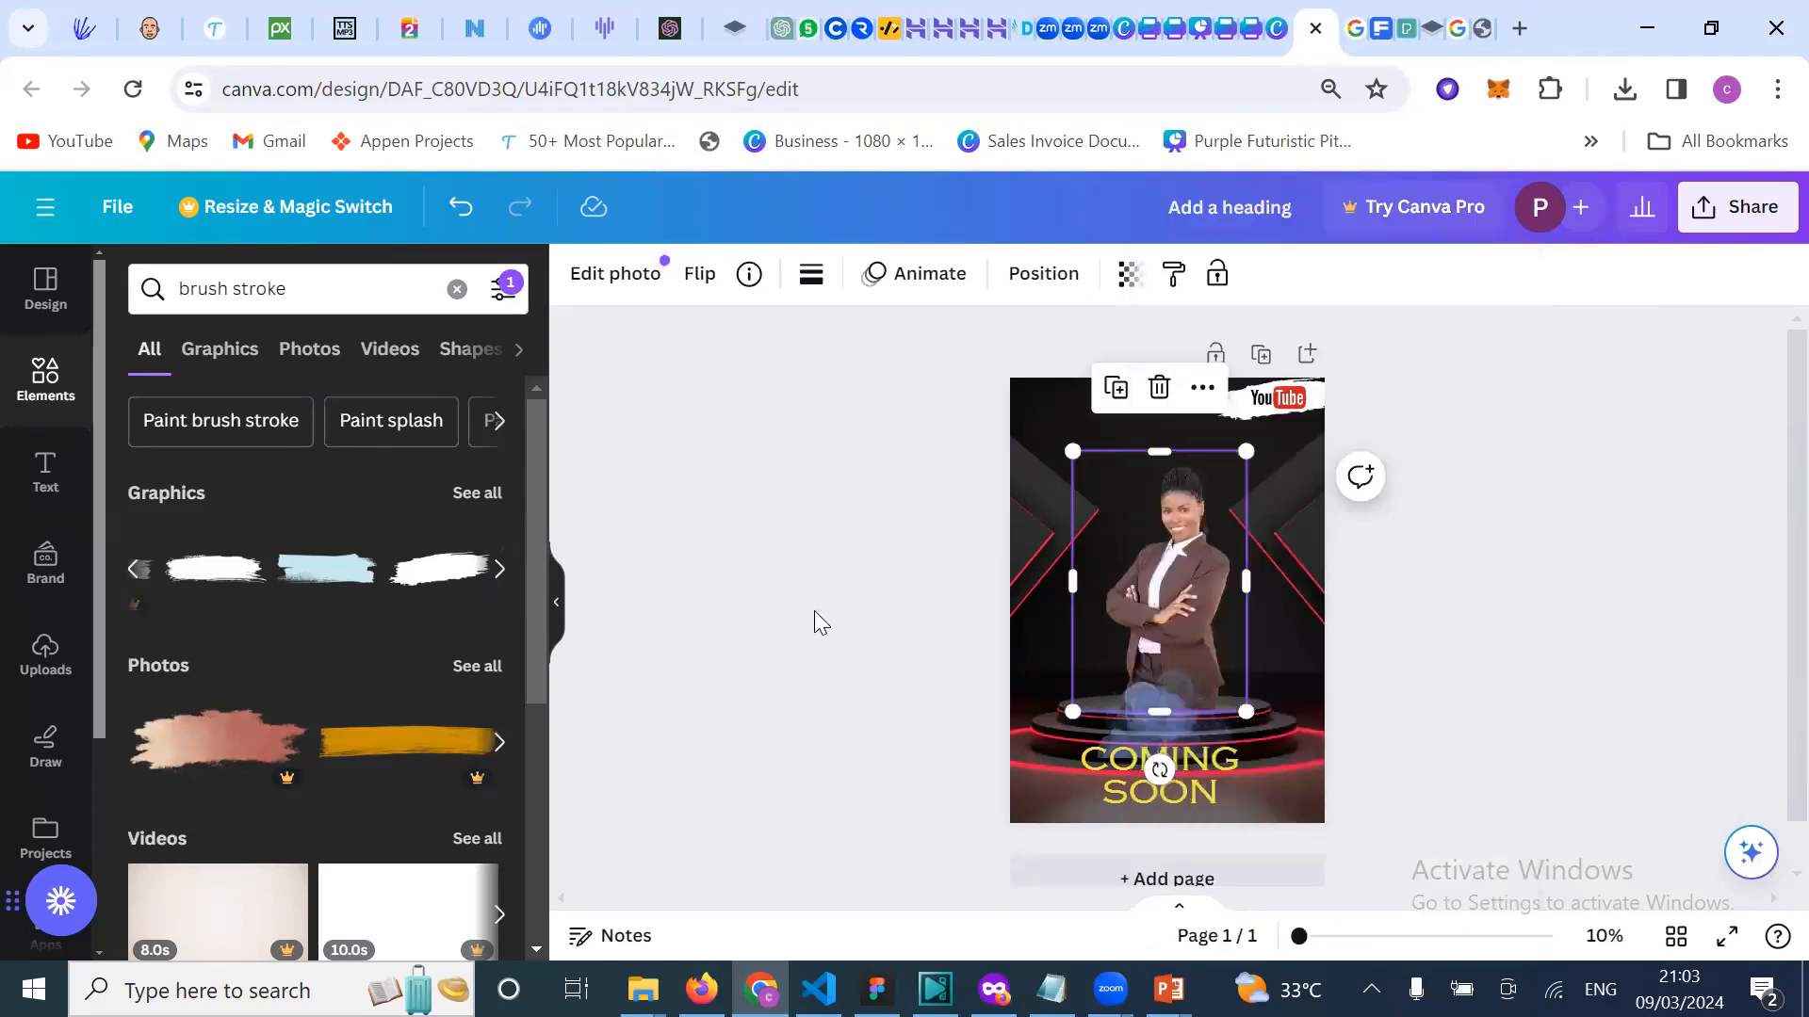
right_click(1175, 586)
mouse_move(1293, 488)
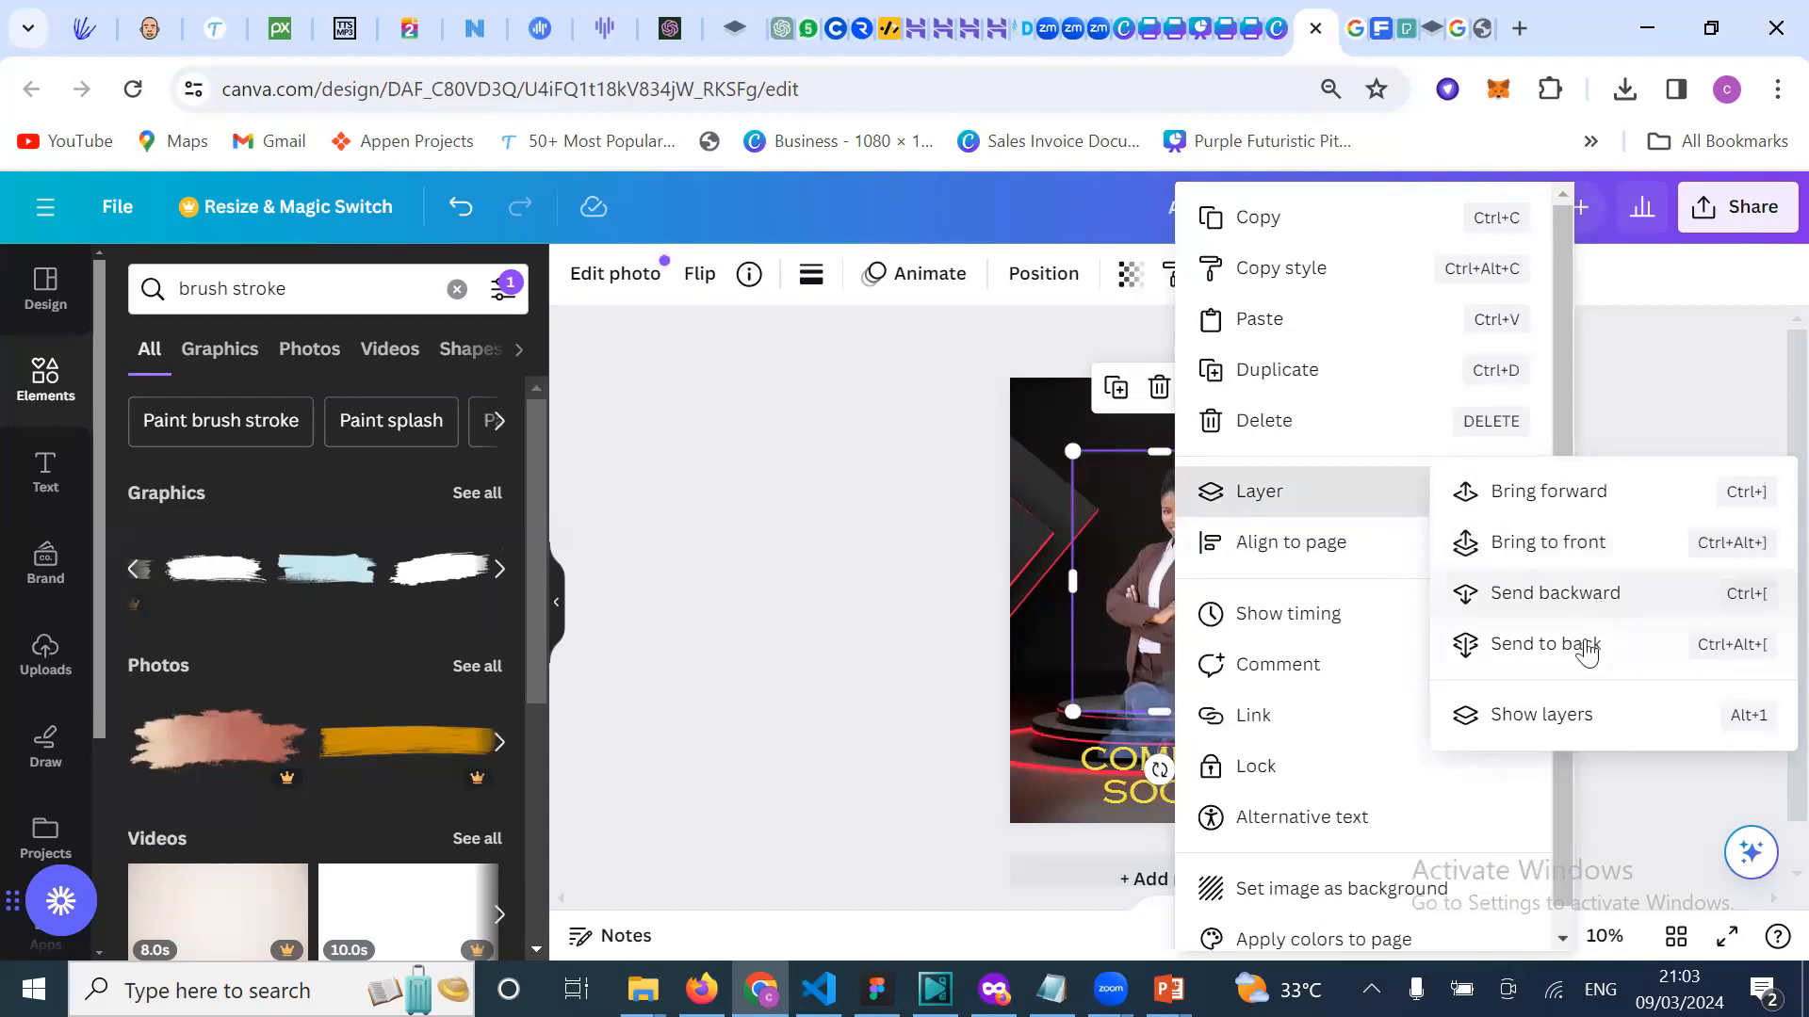
key(Escape)
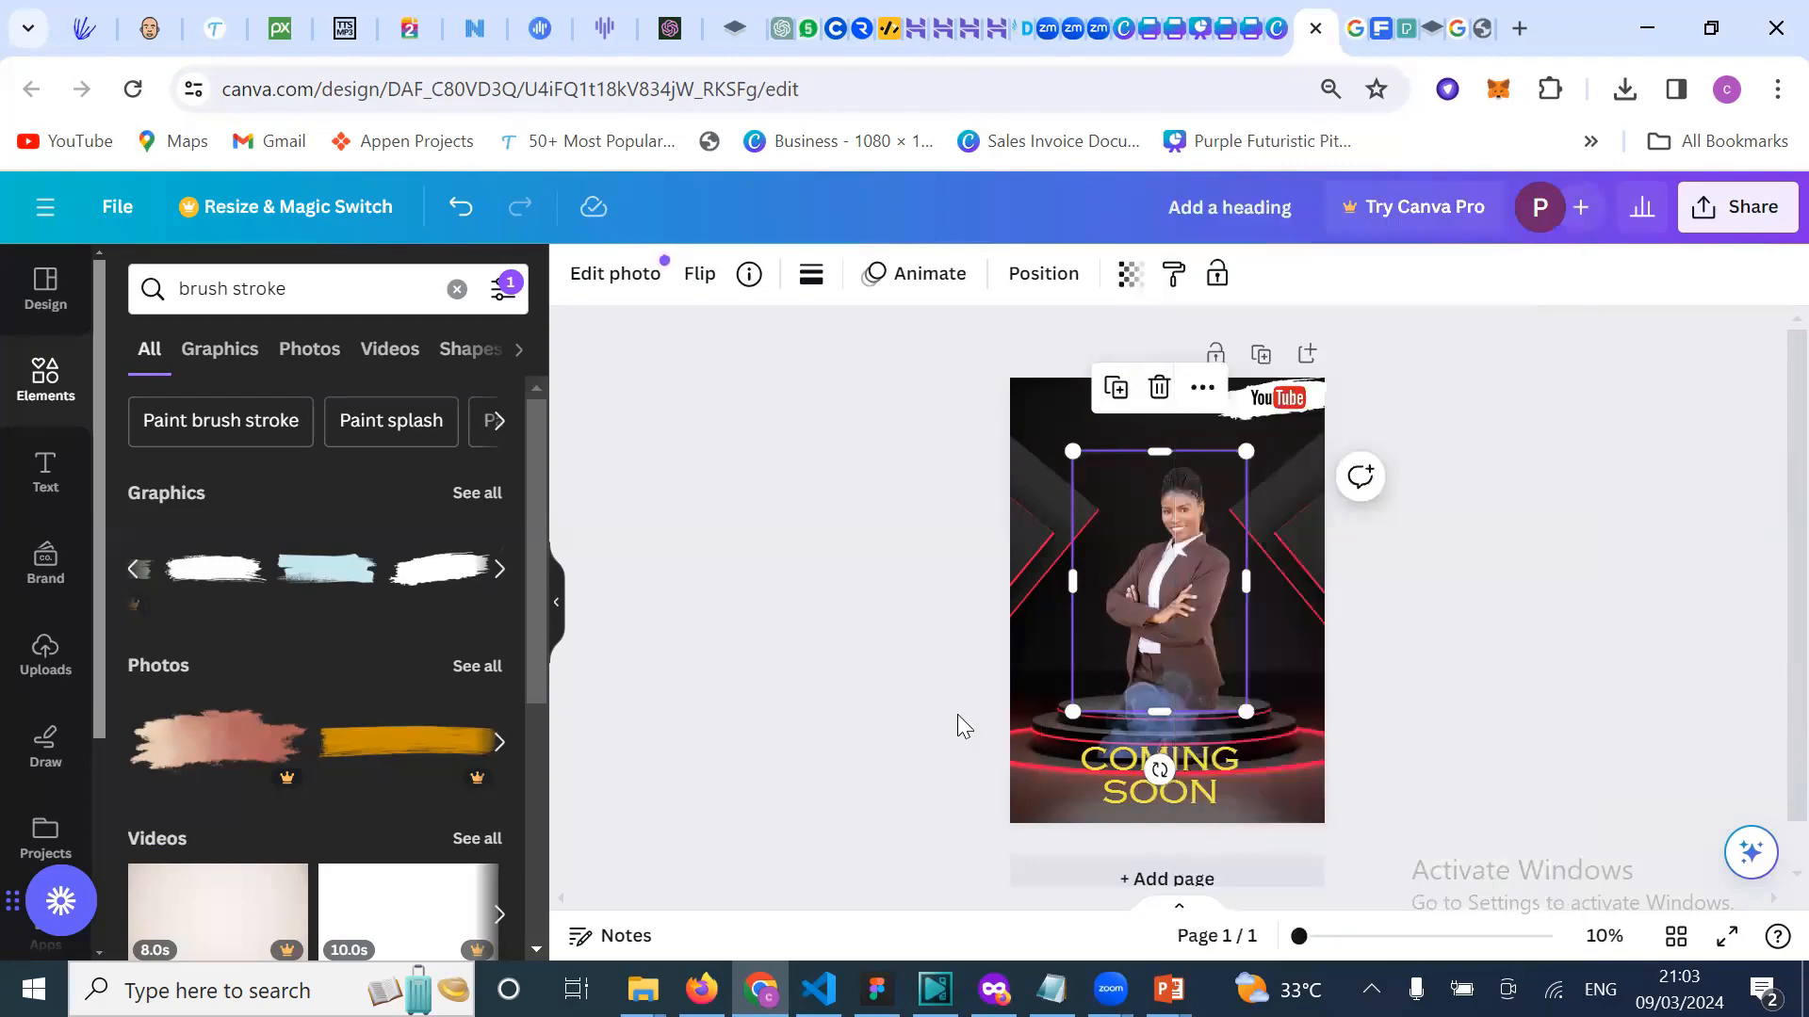
key(Escape)
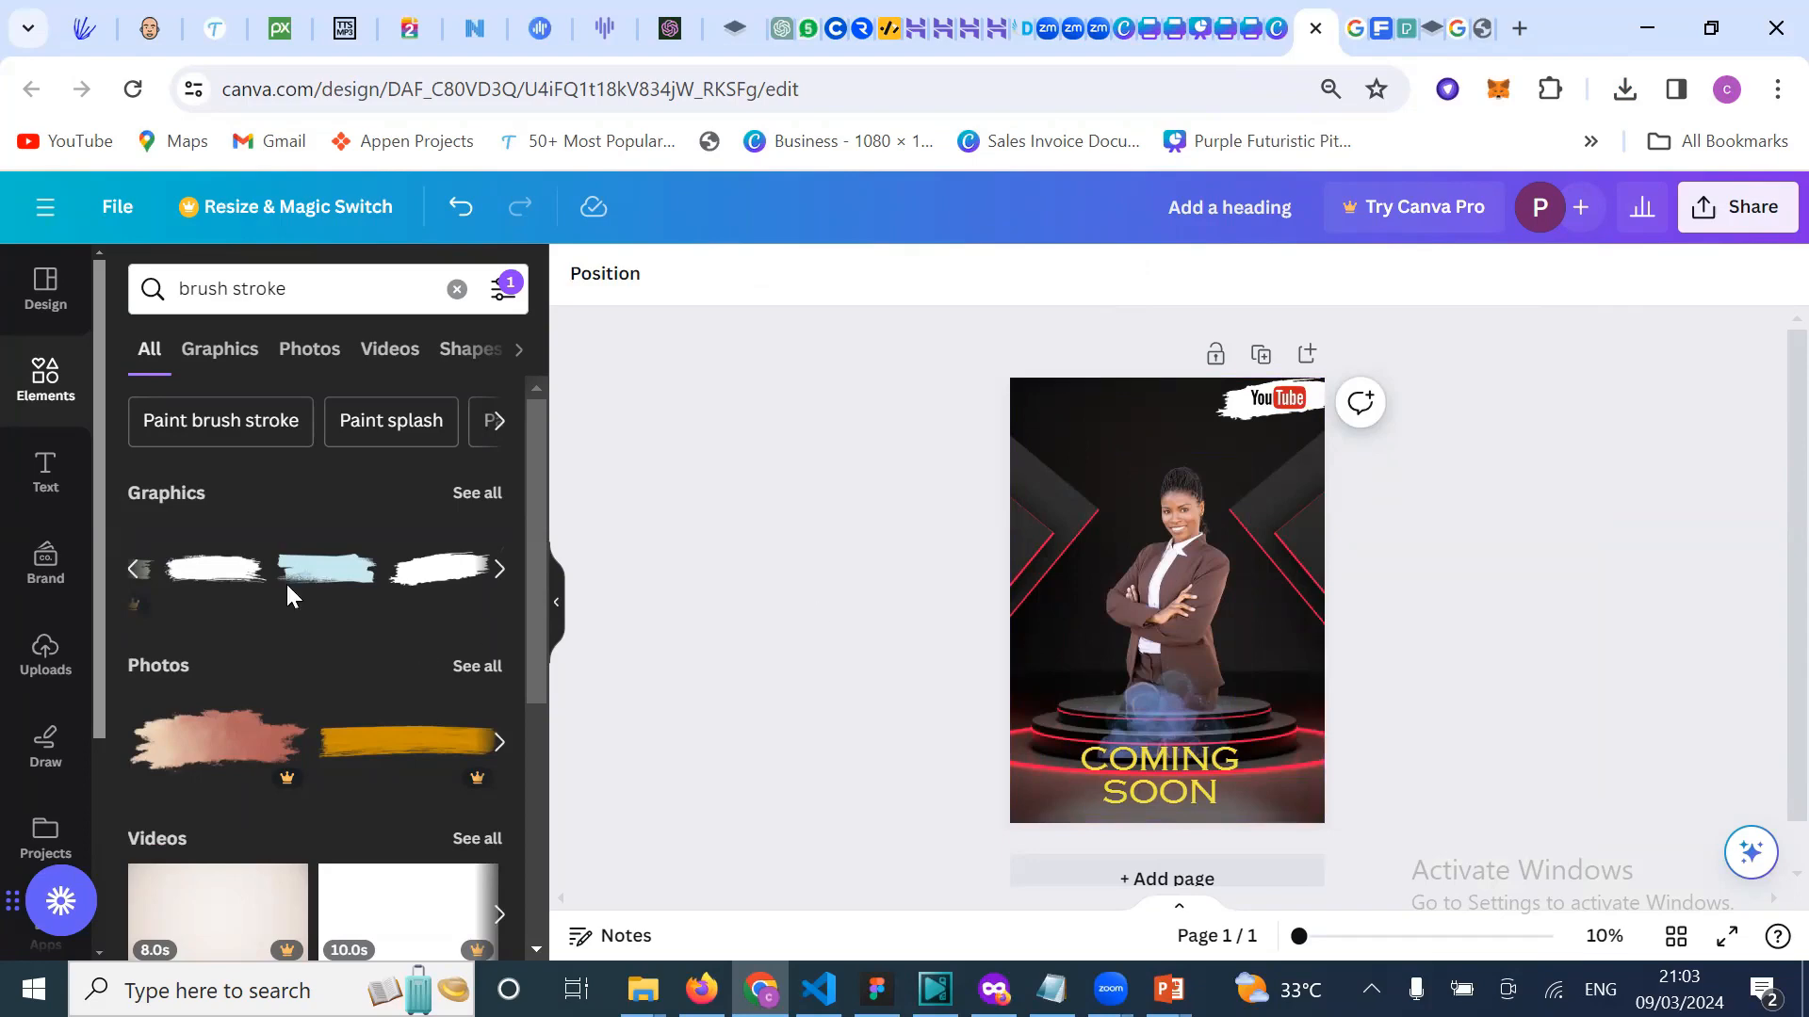
Step: Show design templates in the side panel and scroll down through them
click(41, 323)
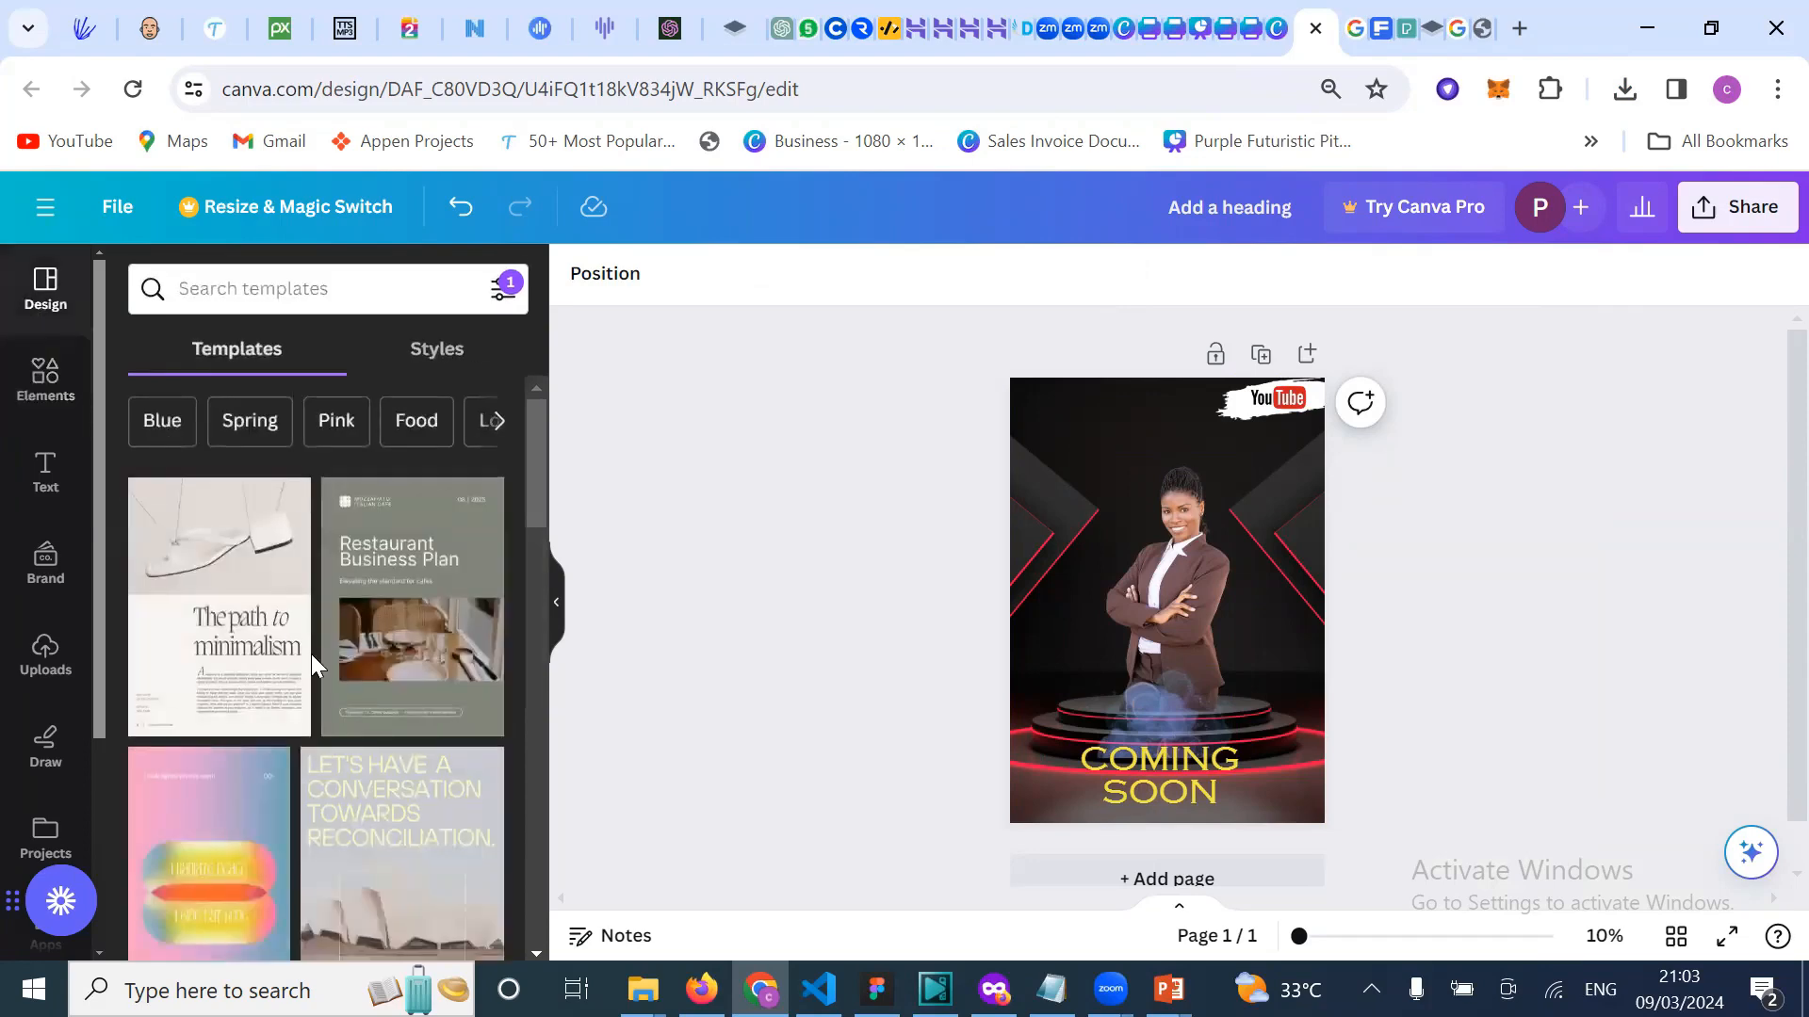
scroll(311, 659, down, 8)
scroll(314, 667, down, 2)
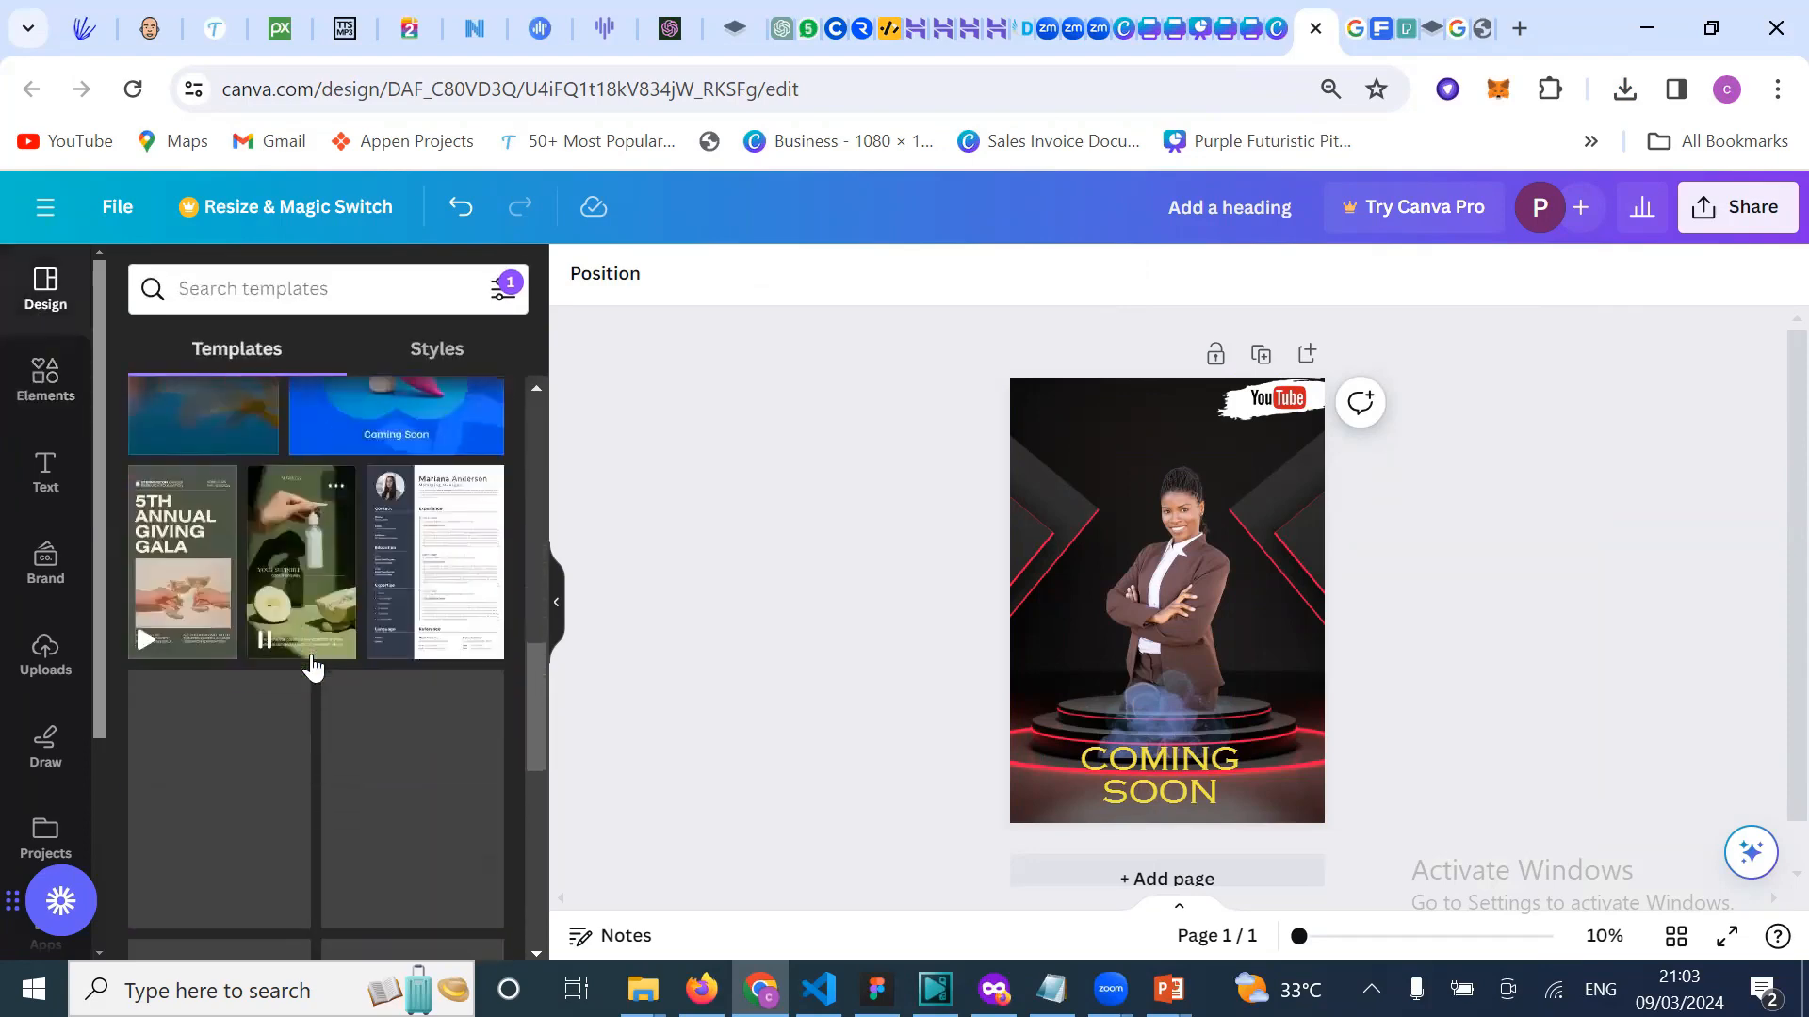
scroll(415, 695, down, 3)
scroll(396, 705, down, 10)
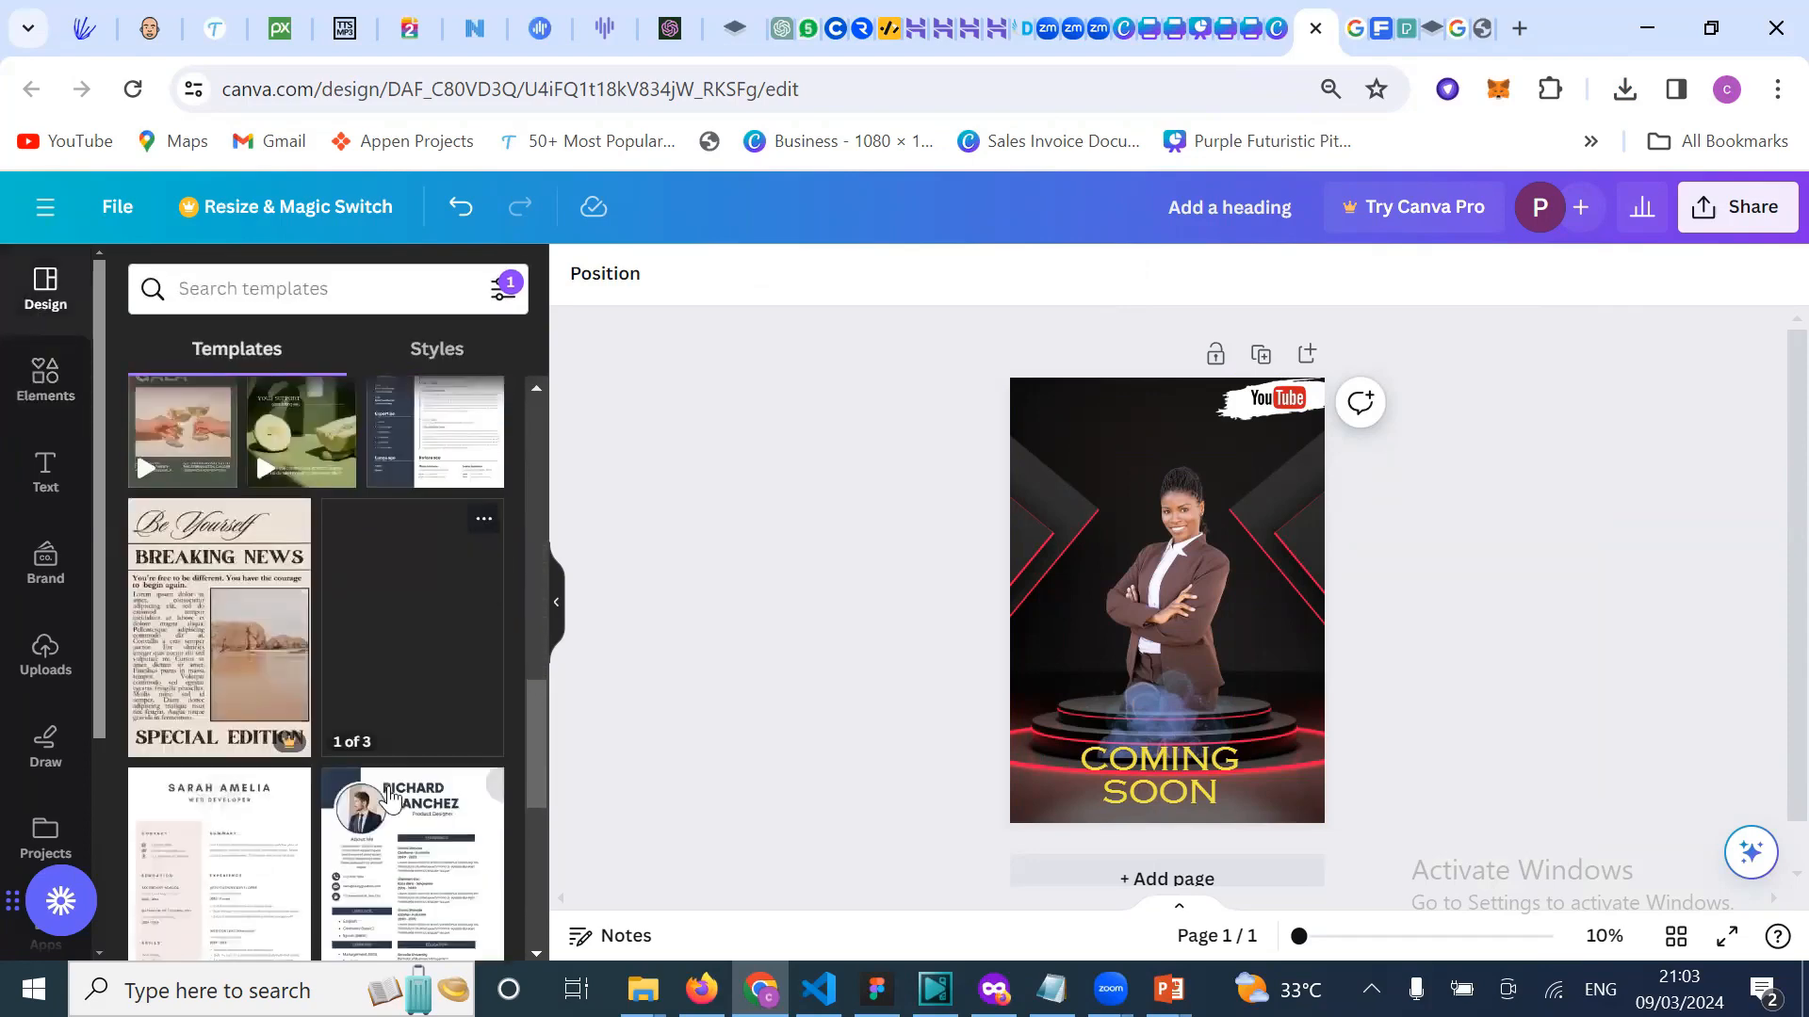
scroll(387, 791, down, 5)
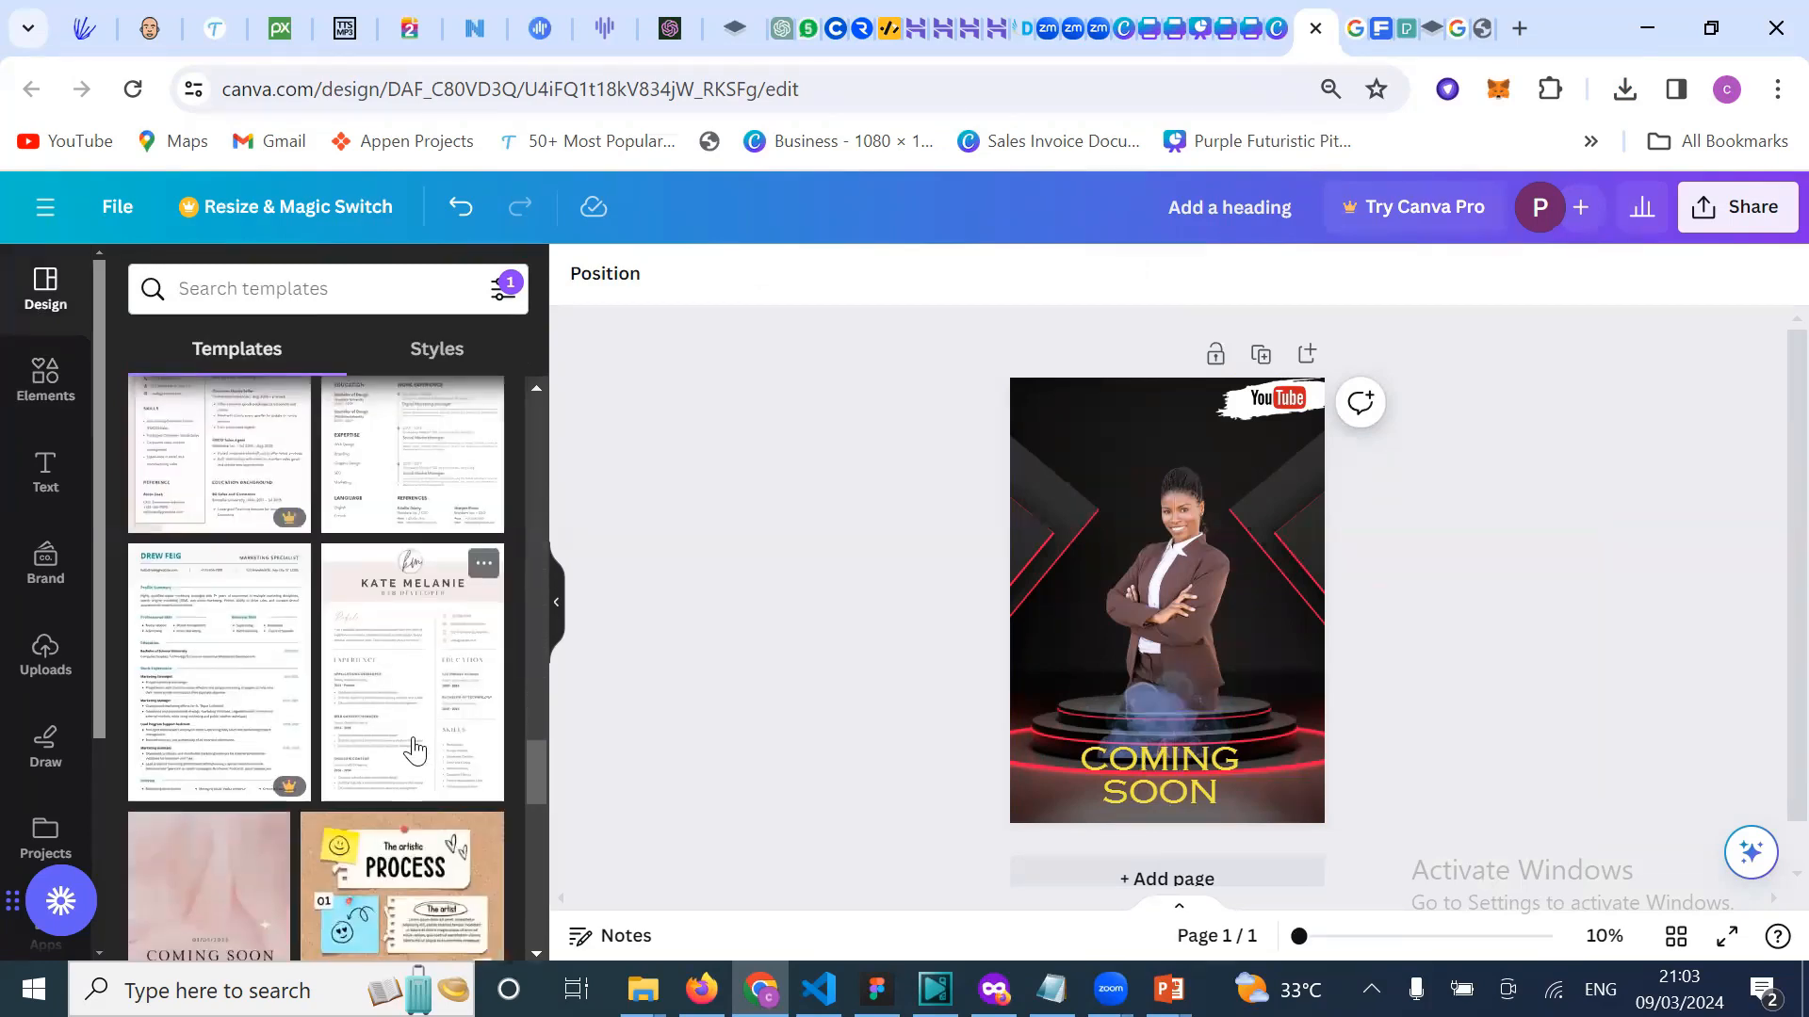
scroll(419, 753, down, 5)
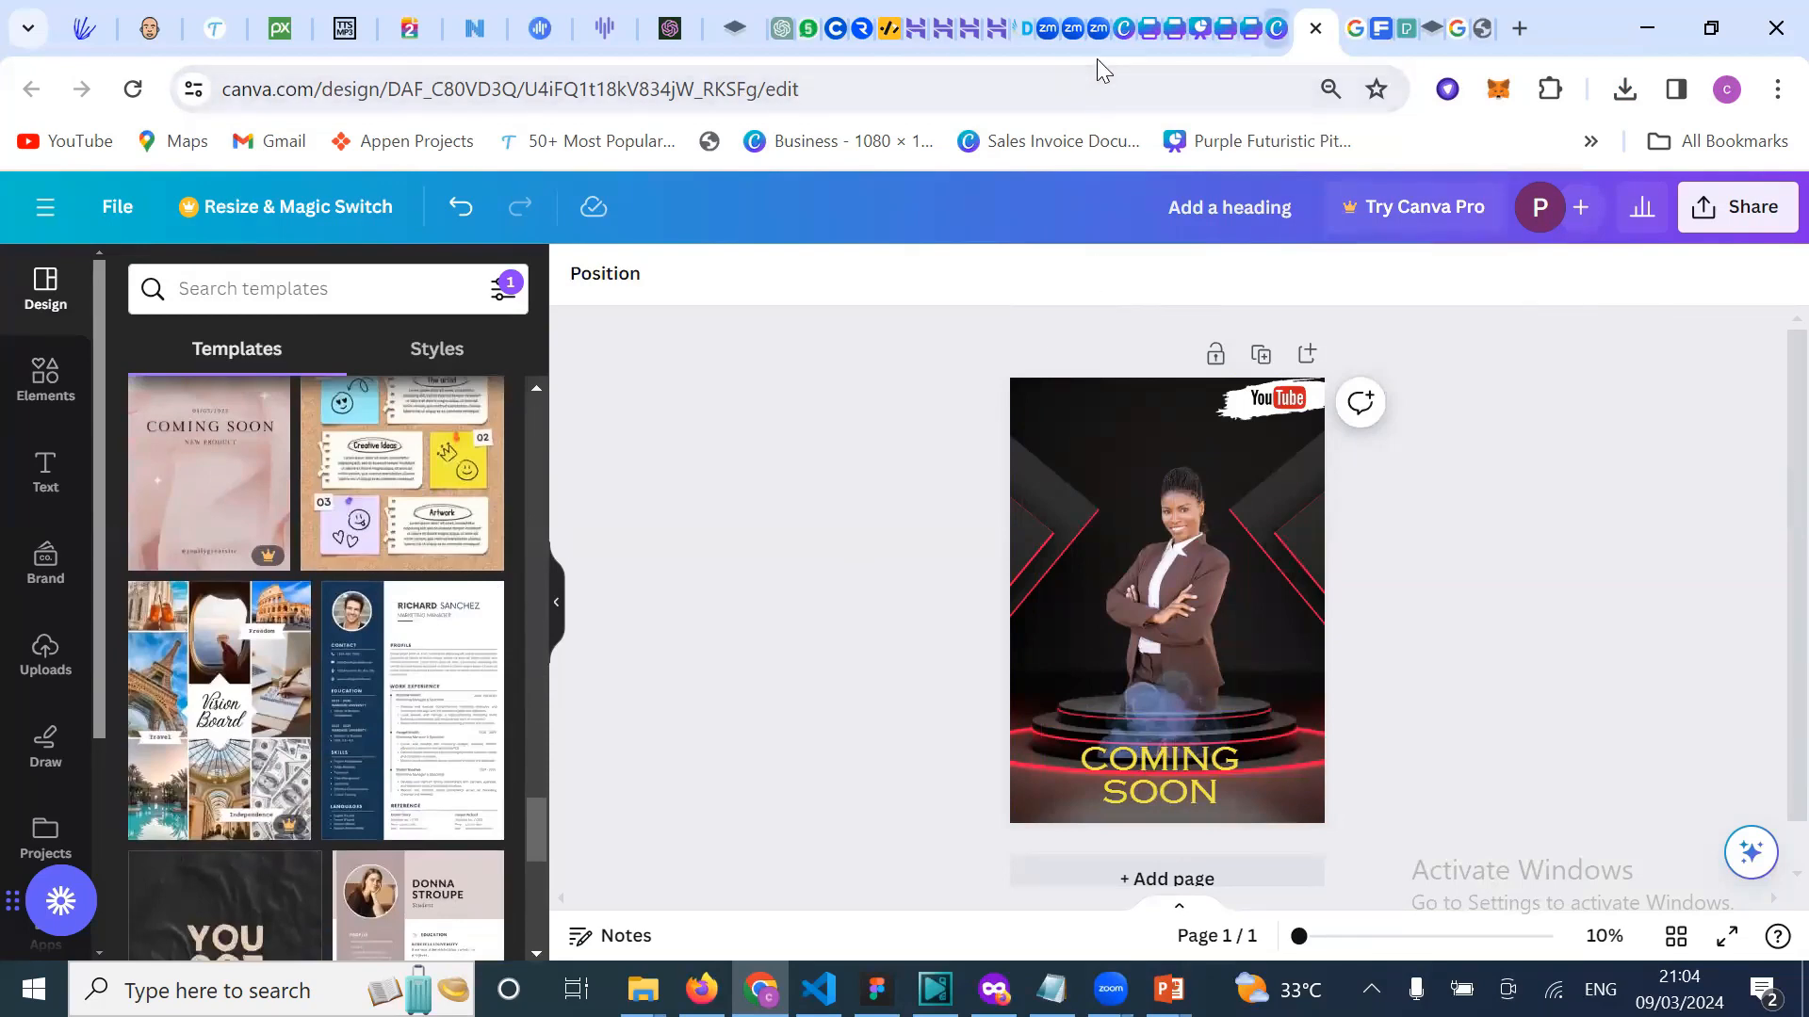
Step: Replace the flyer template search with a 'letter head' search
click(1124, 46)
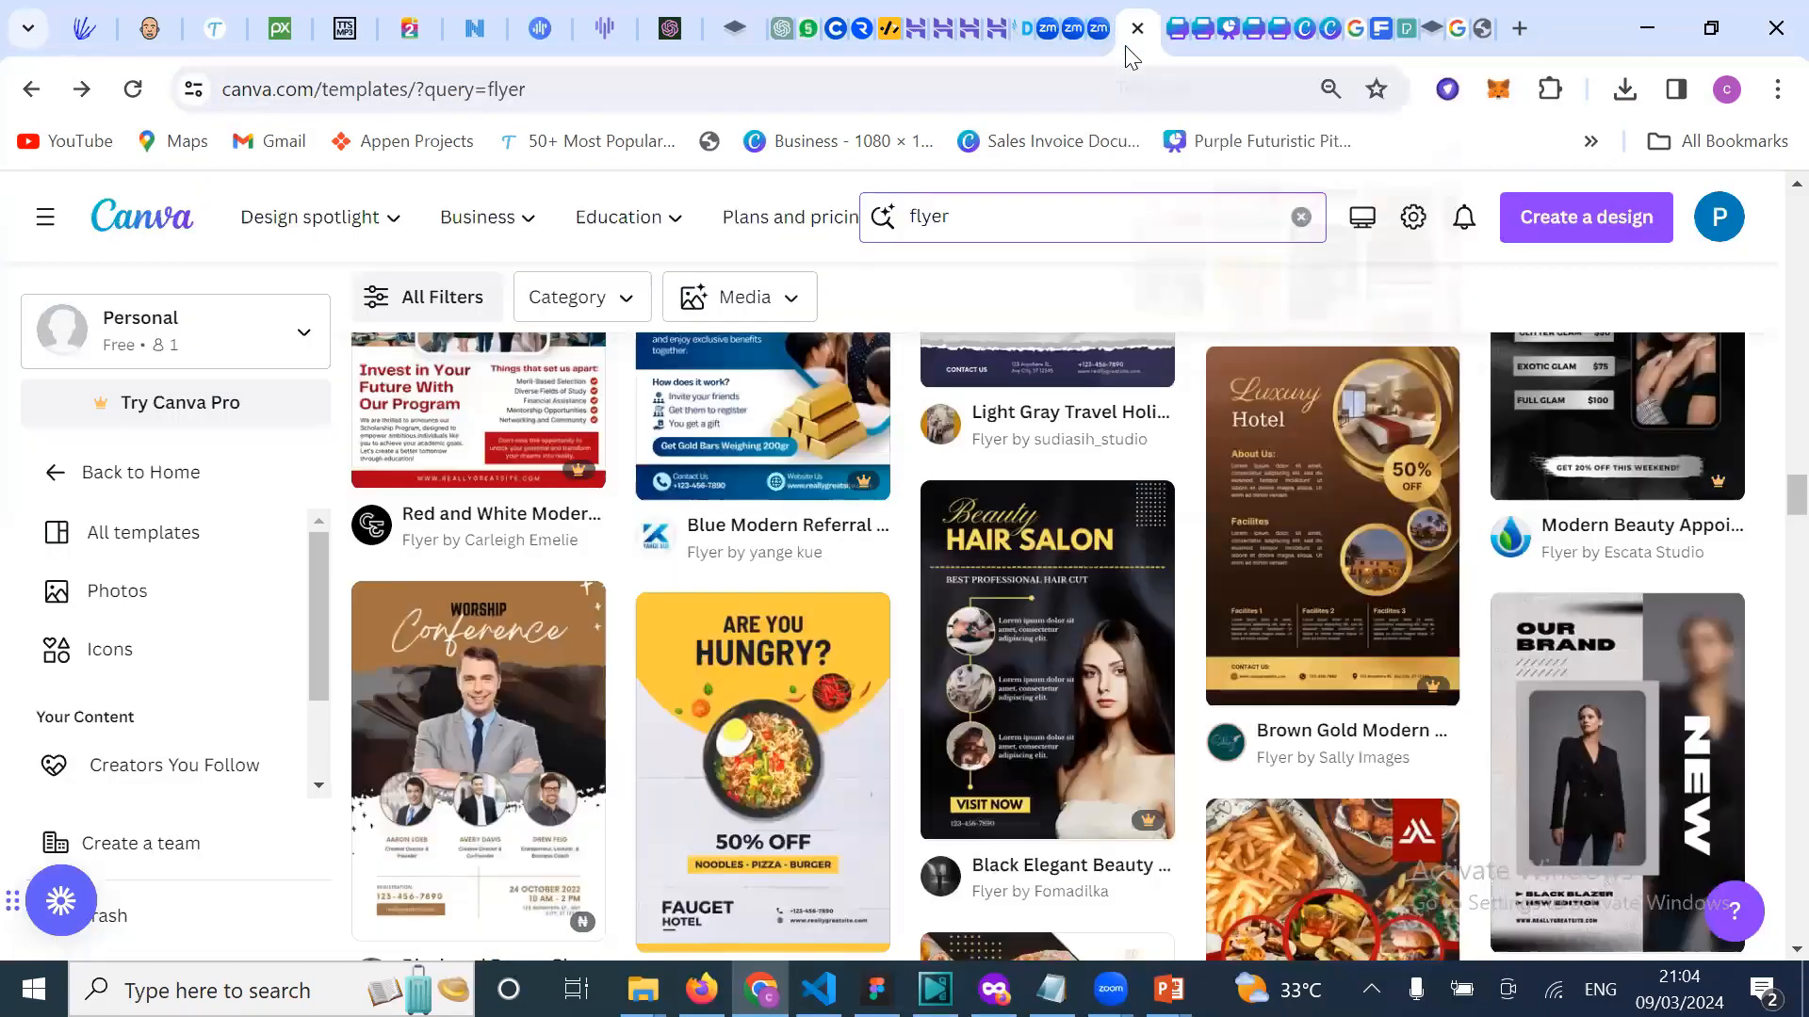
click(1065, 224)
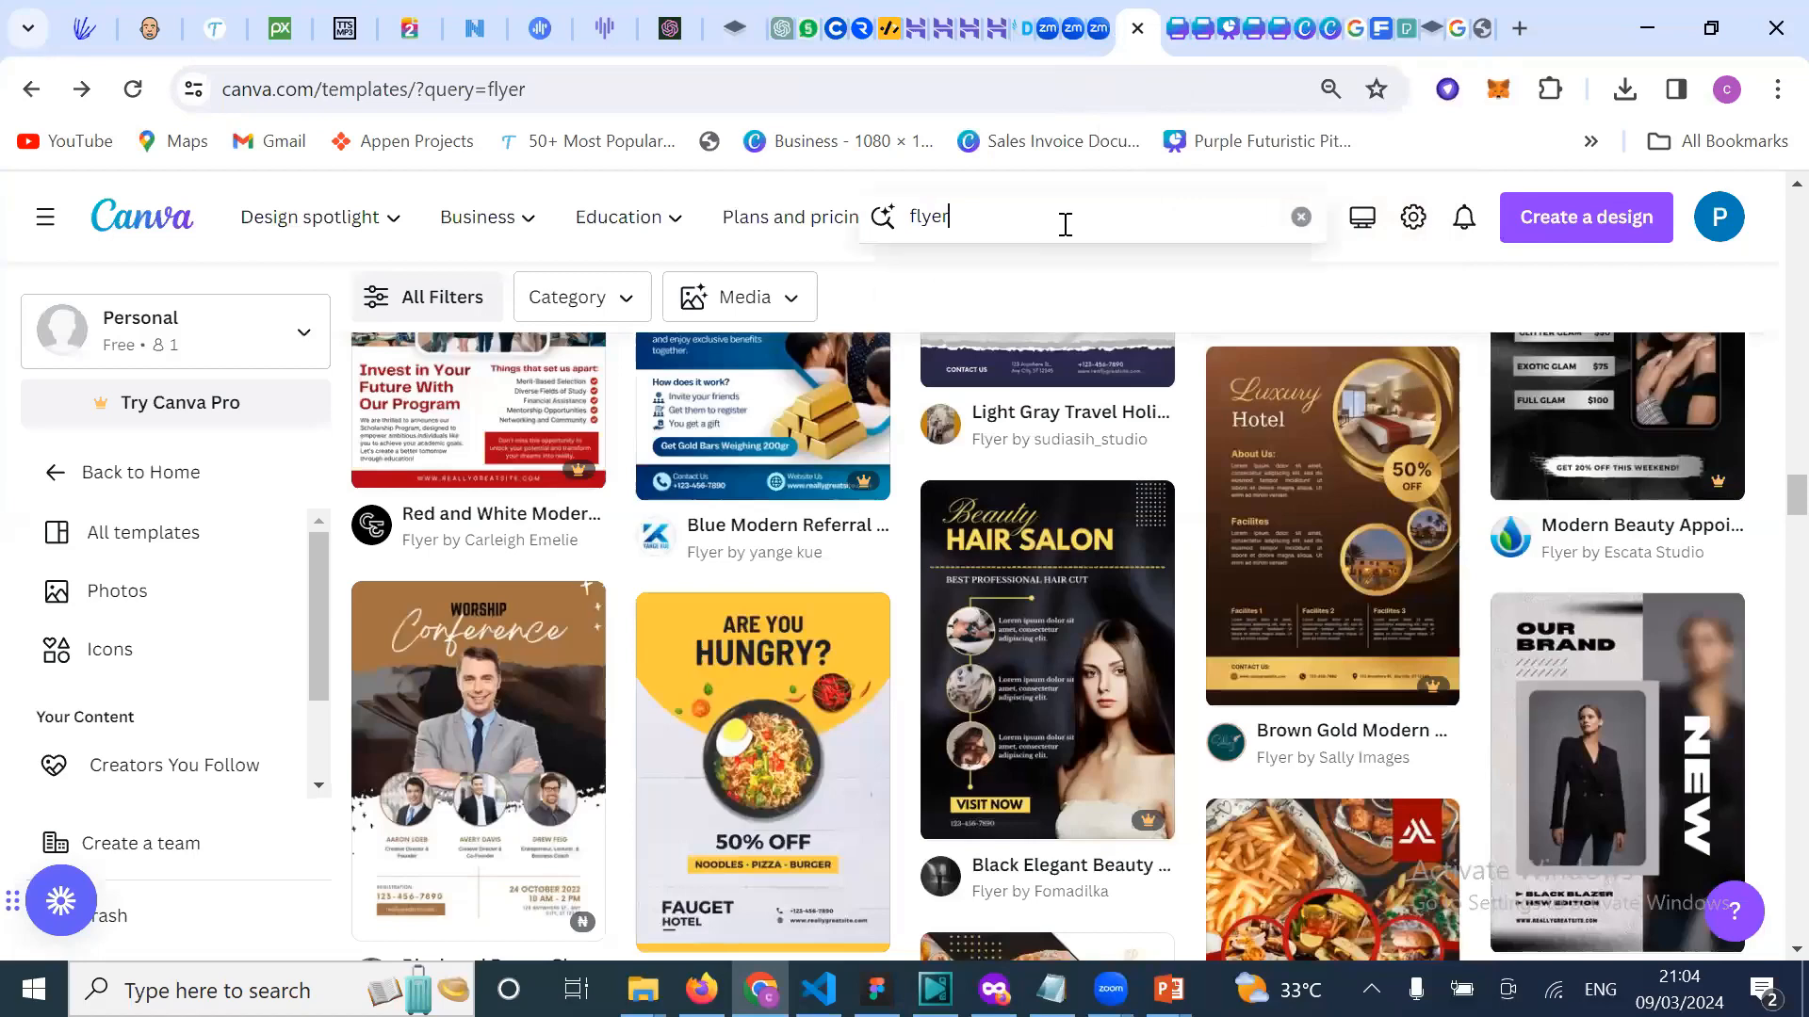
click(1301, 216)
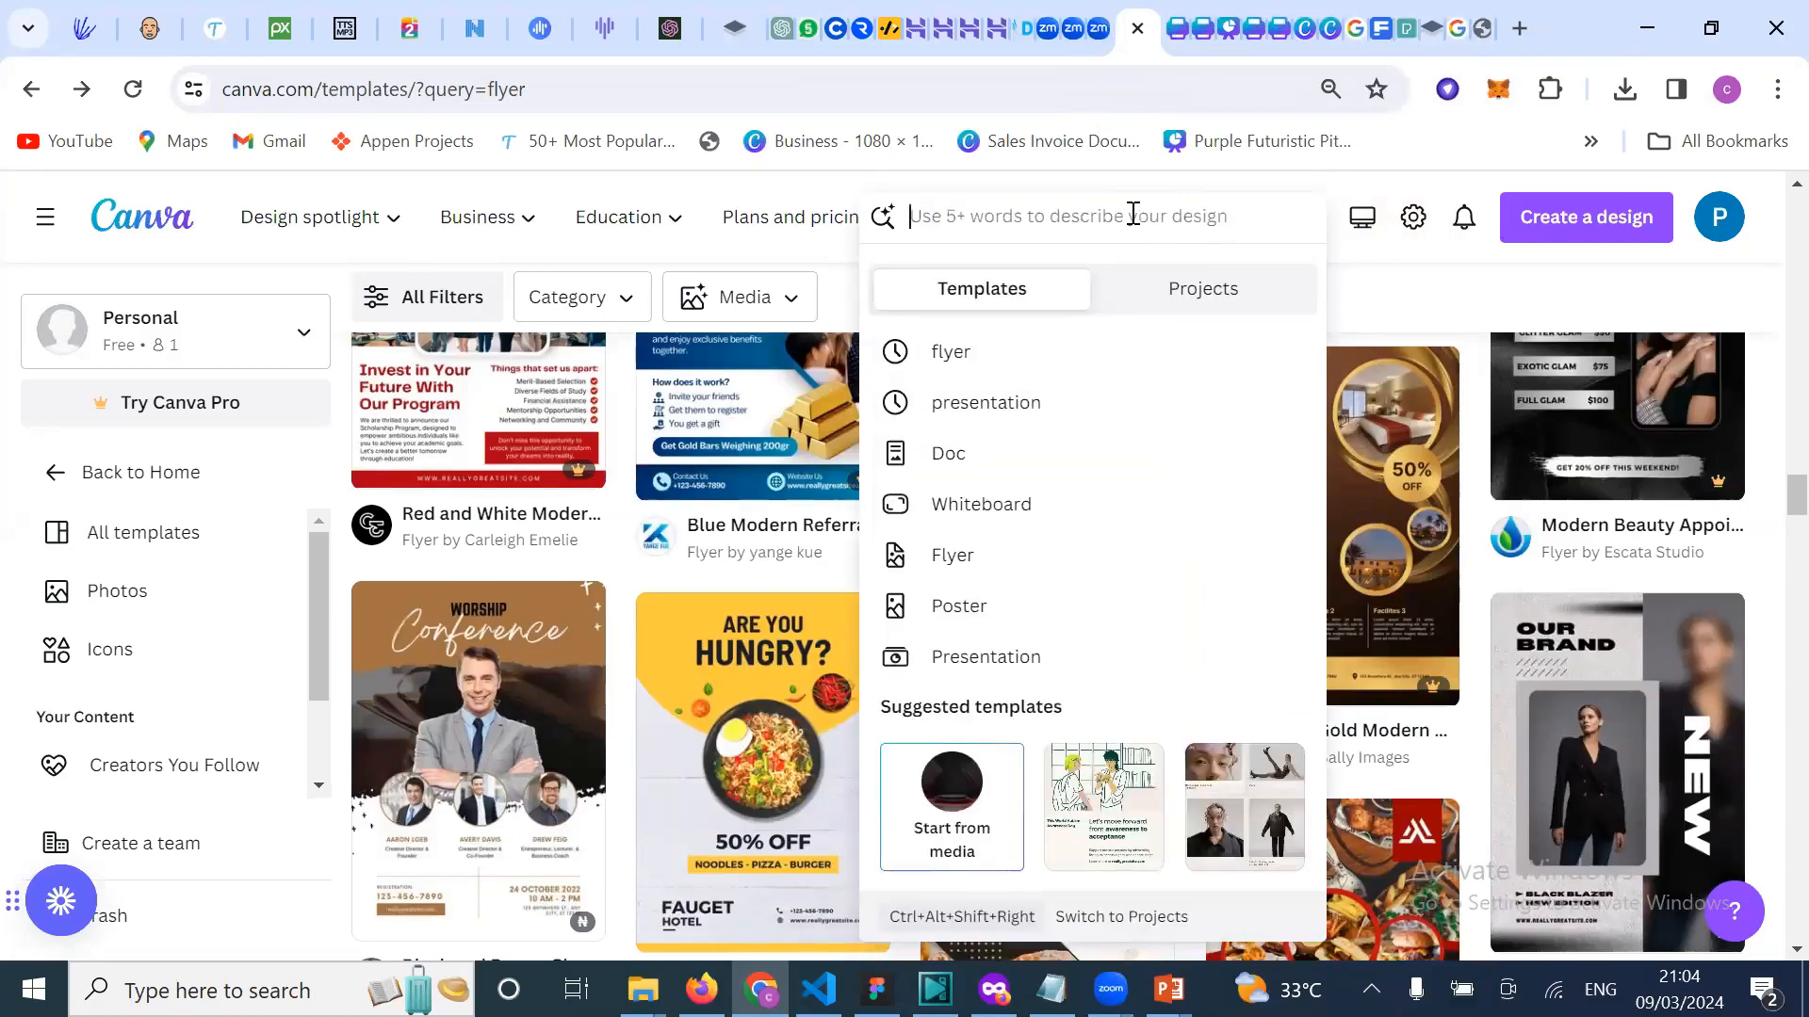
text(com)
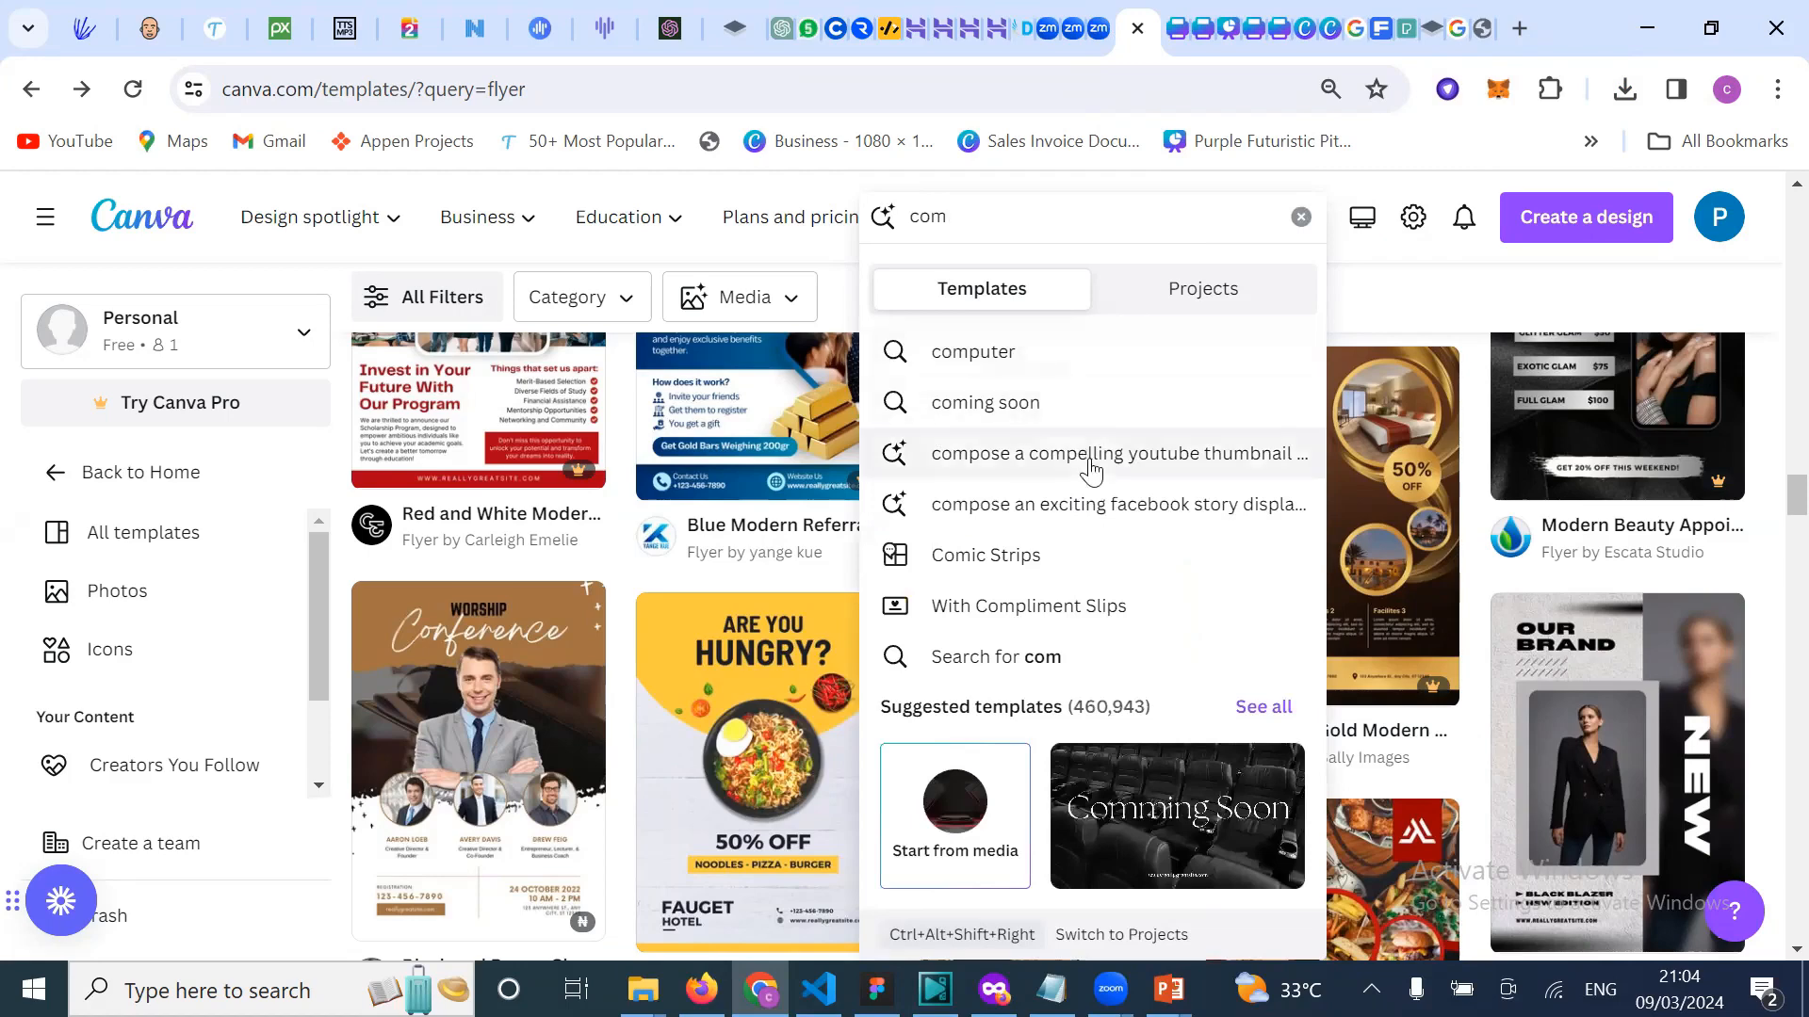
text(pl)
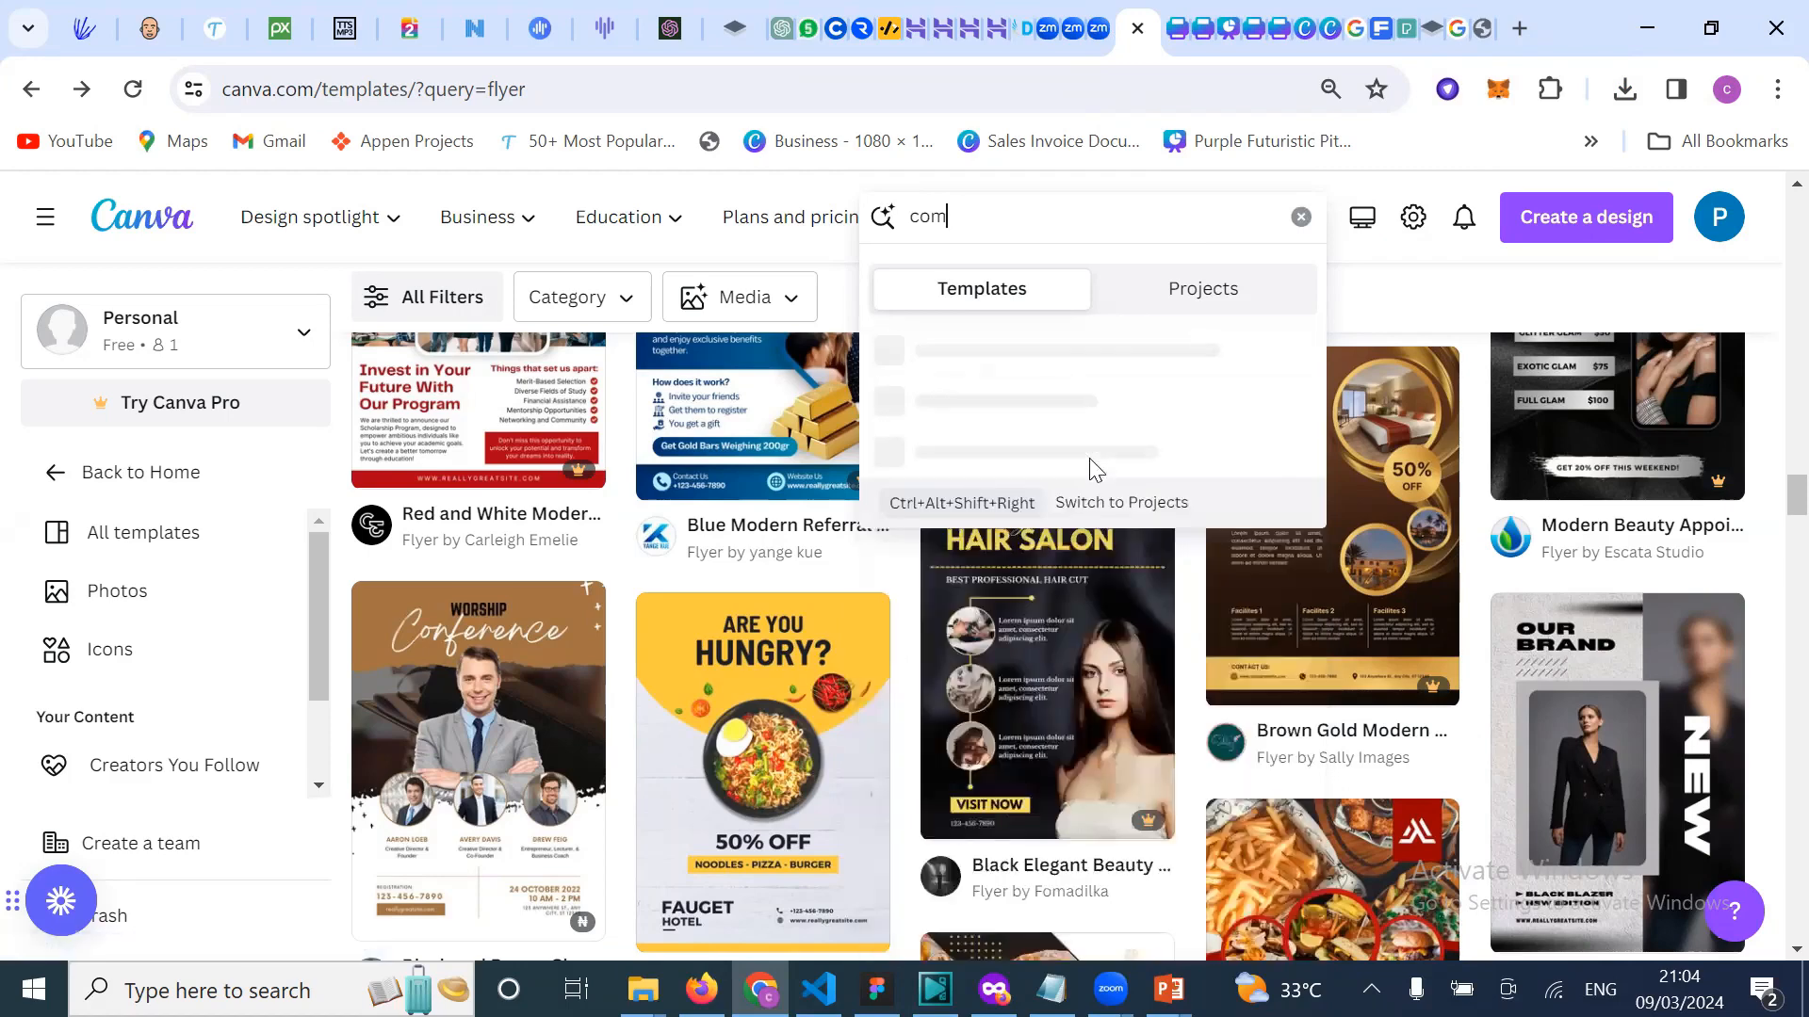
key(BackSpace)
key(BackSpace)
key(BackSpace)
text(let)
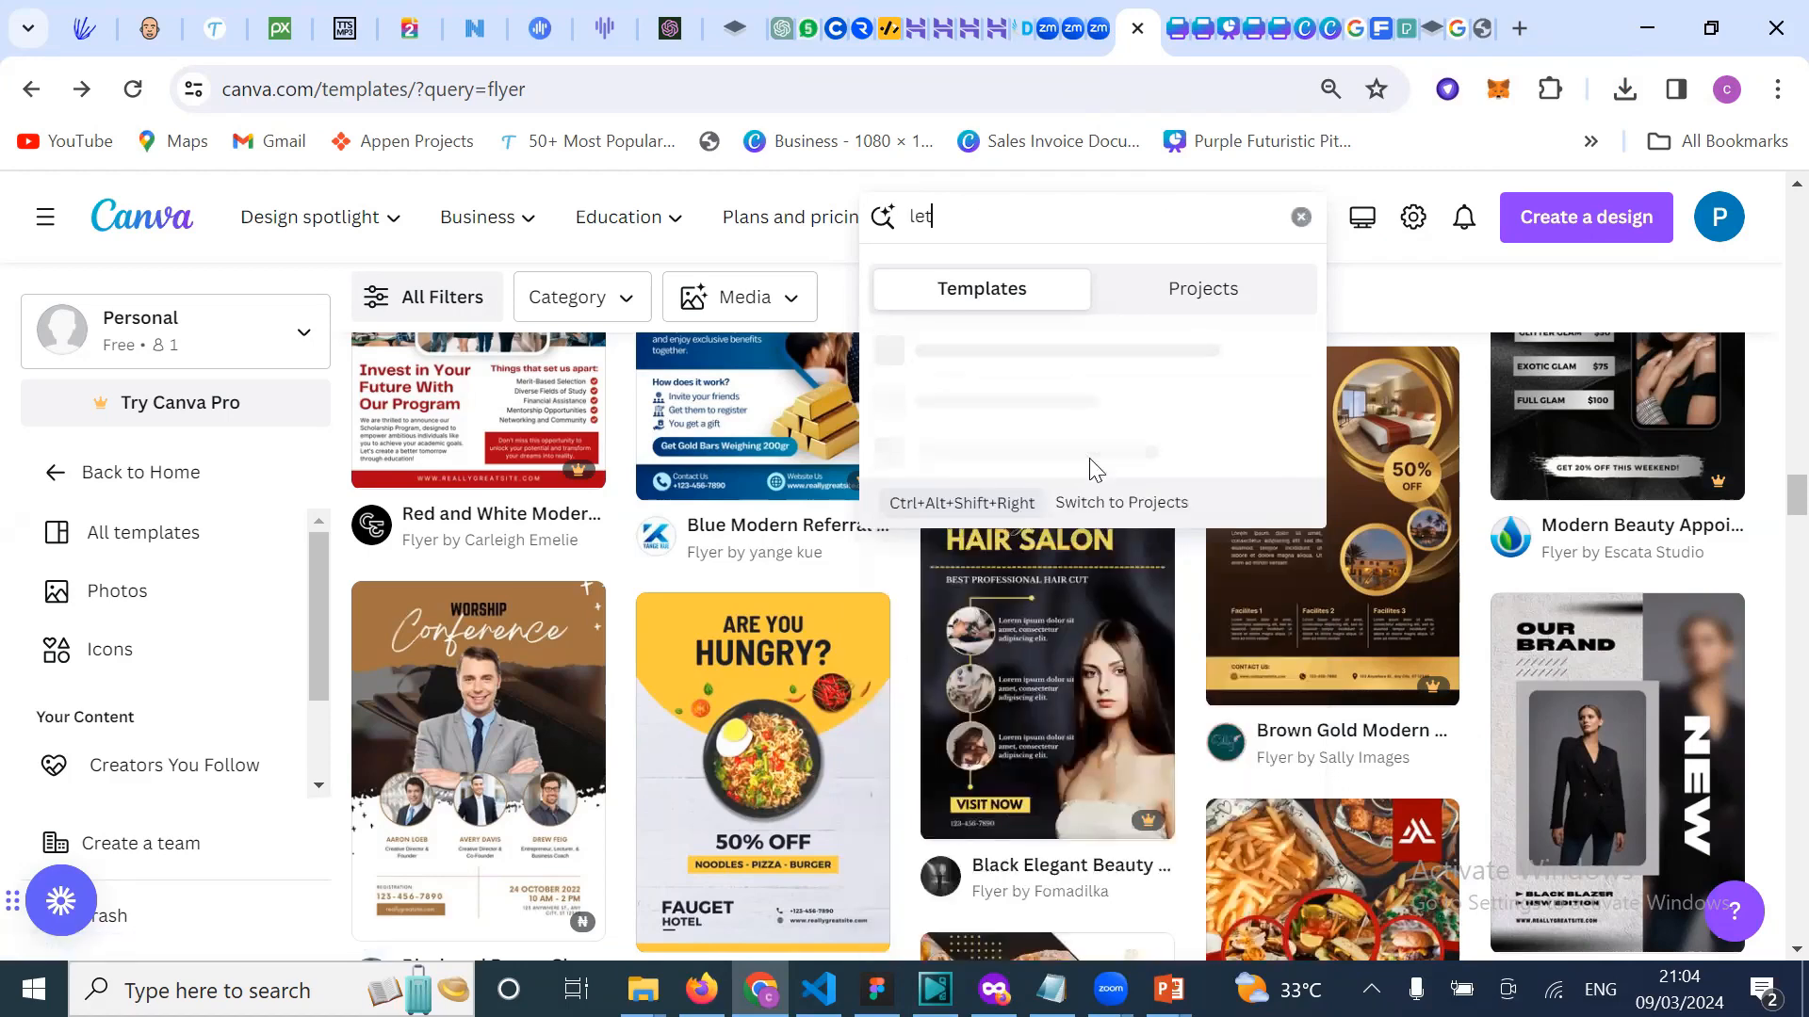
text(ter)
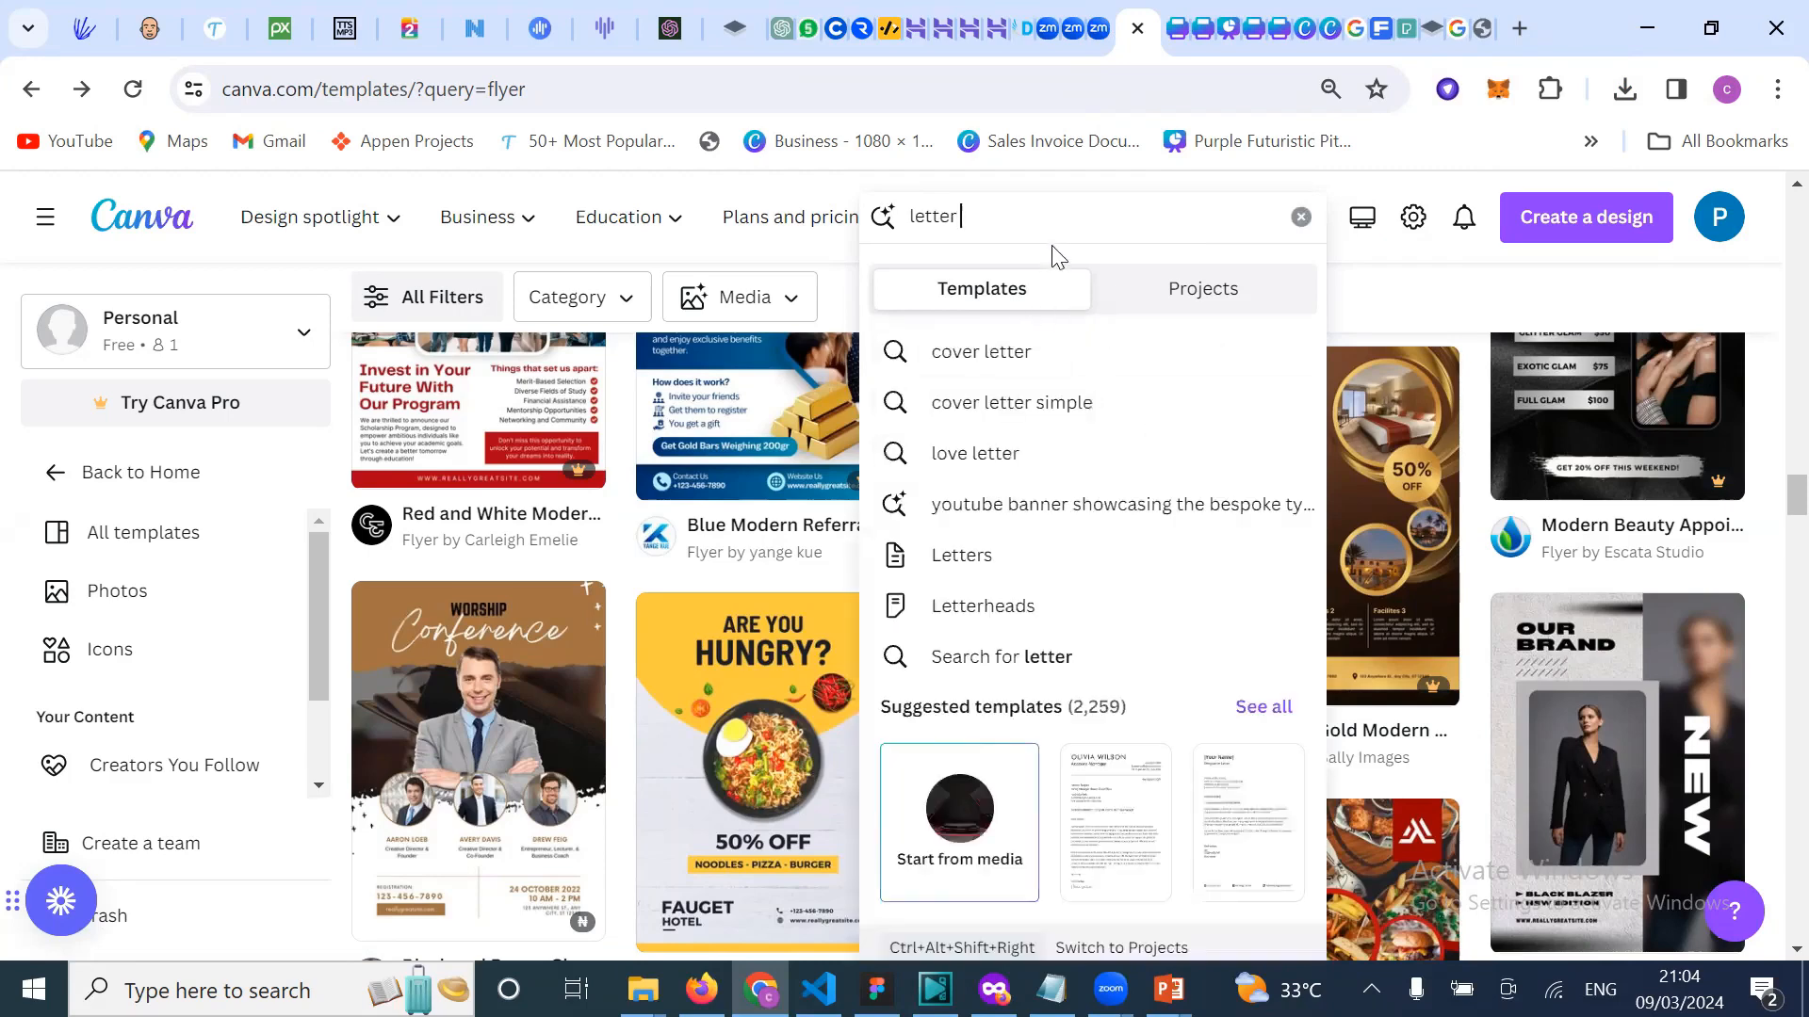
text( head)
key(Return)
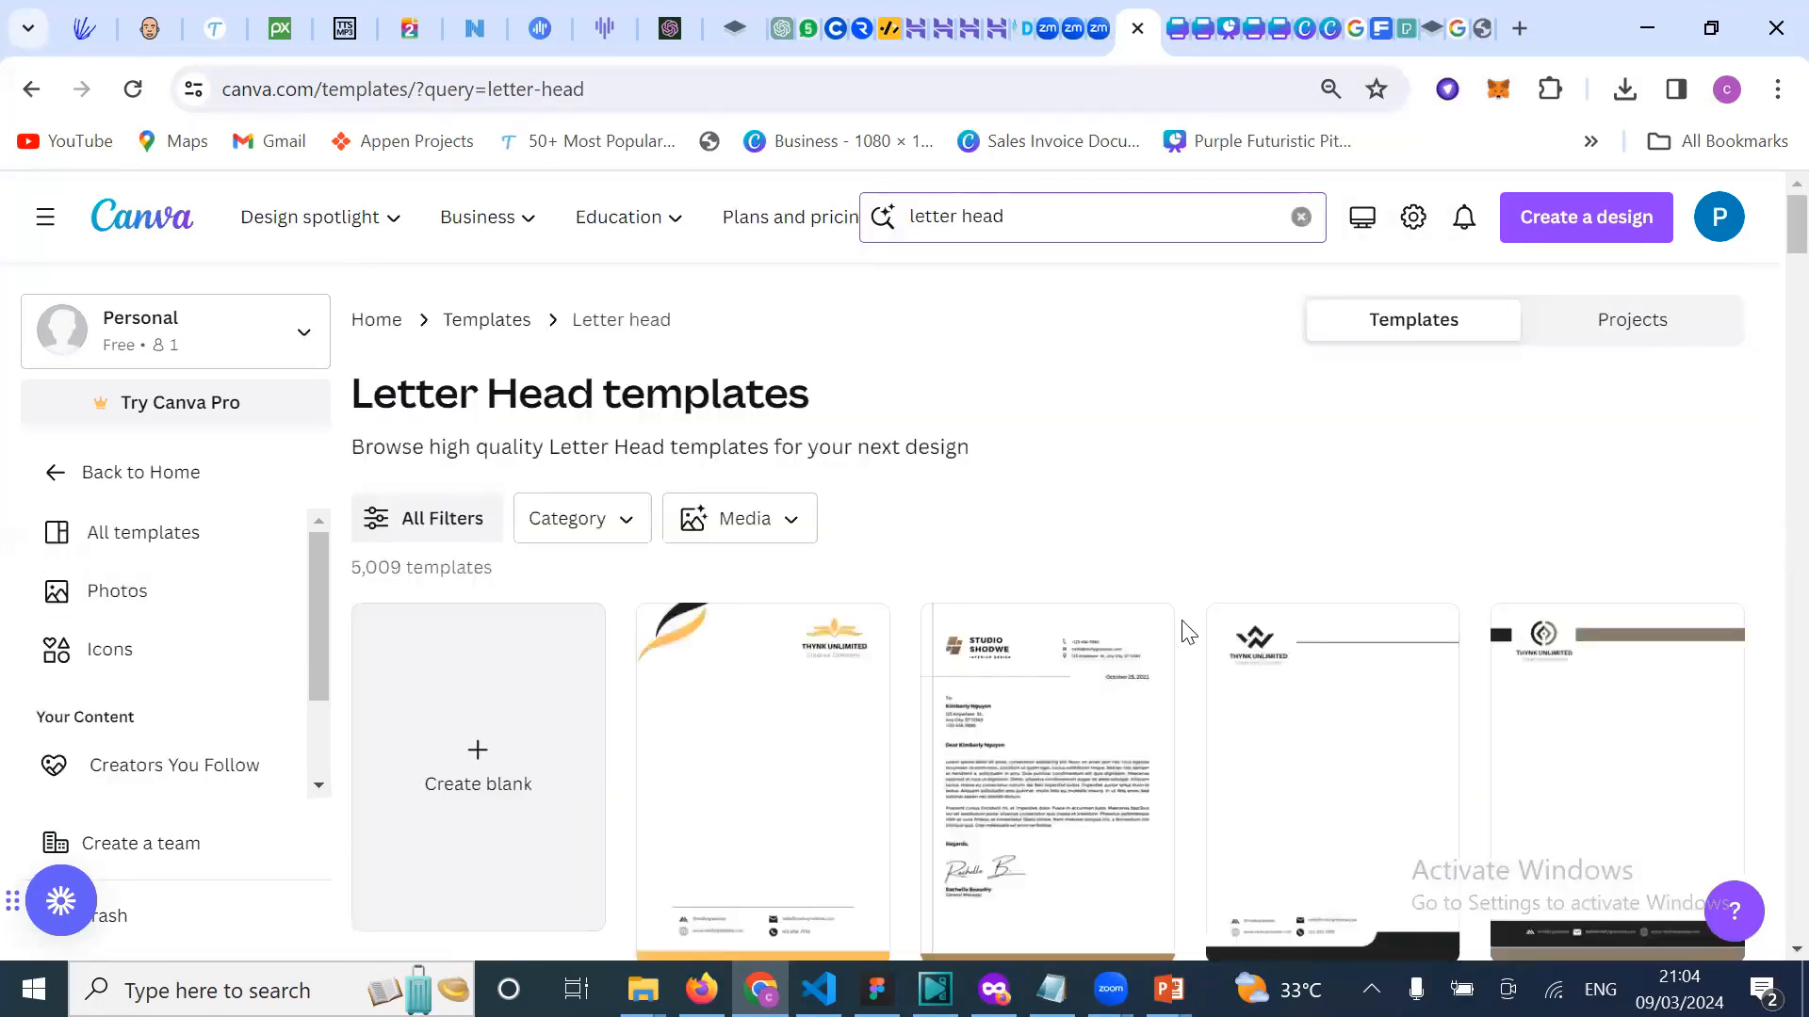
Step: Scroll through the 5,009 letter head templates, then move to the Freepik photo
scroll(1191, 664, down, 2)
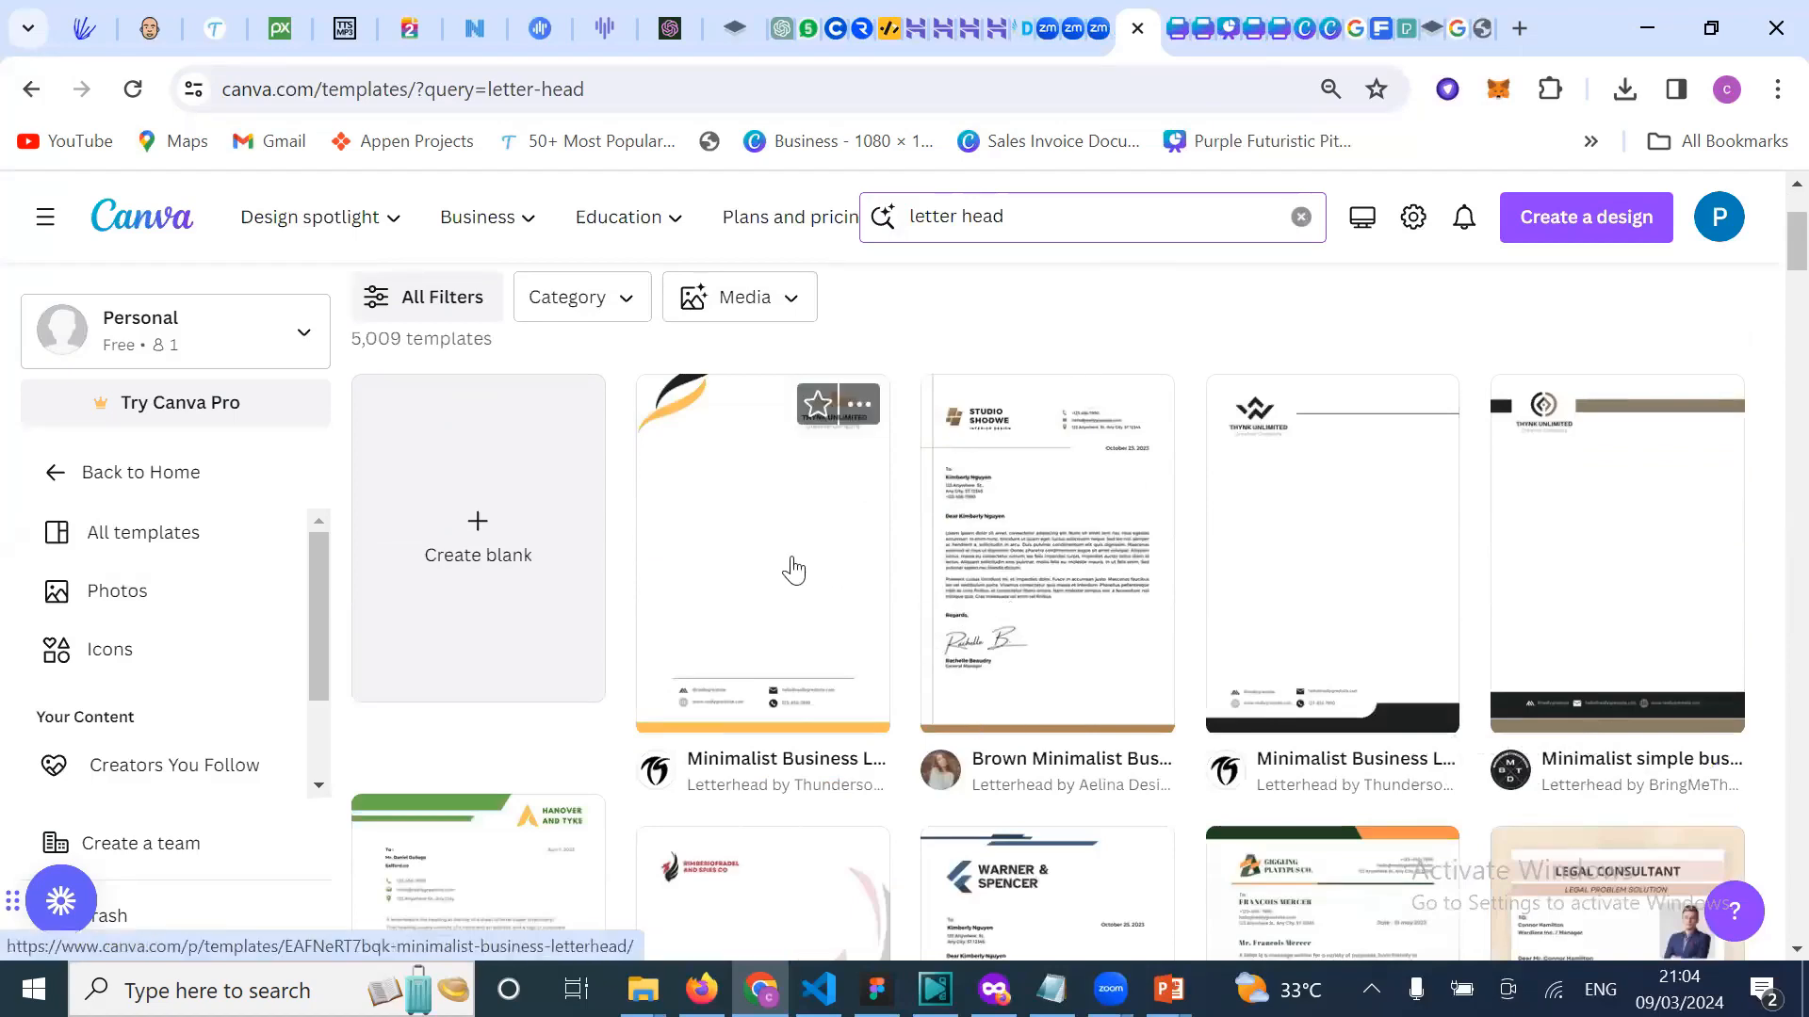
scroll(793, 570, down, 3)
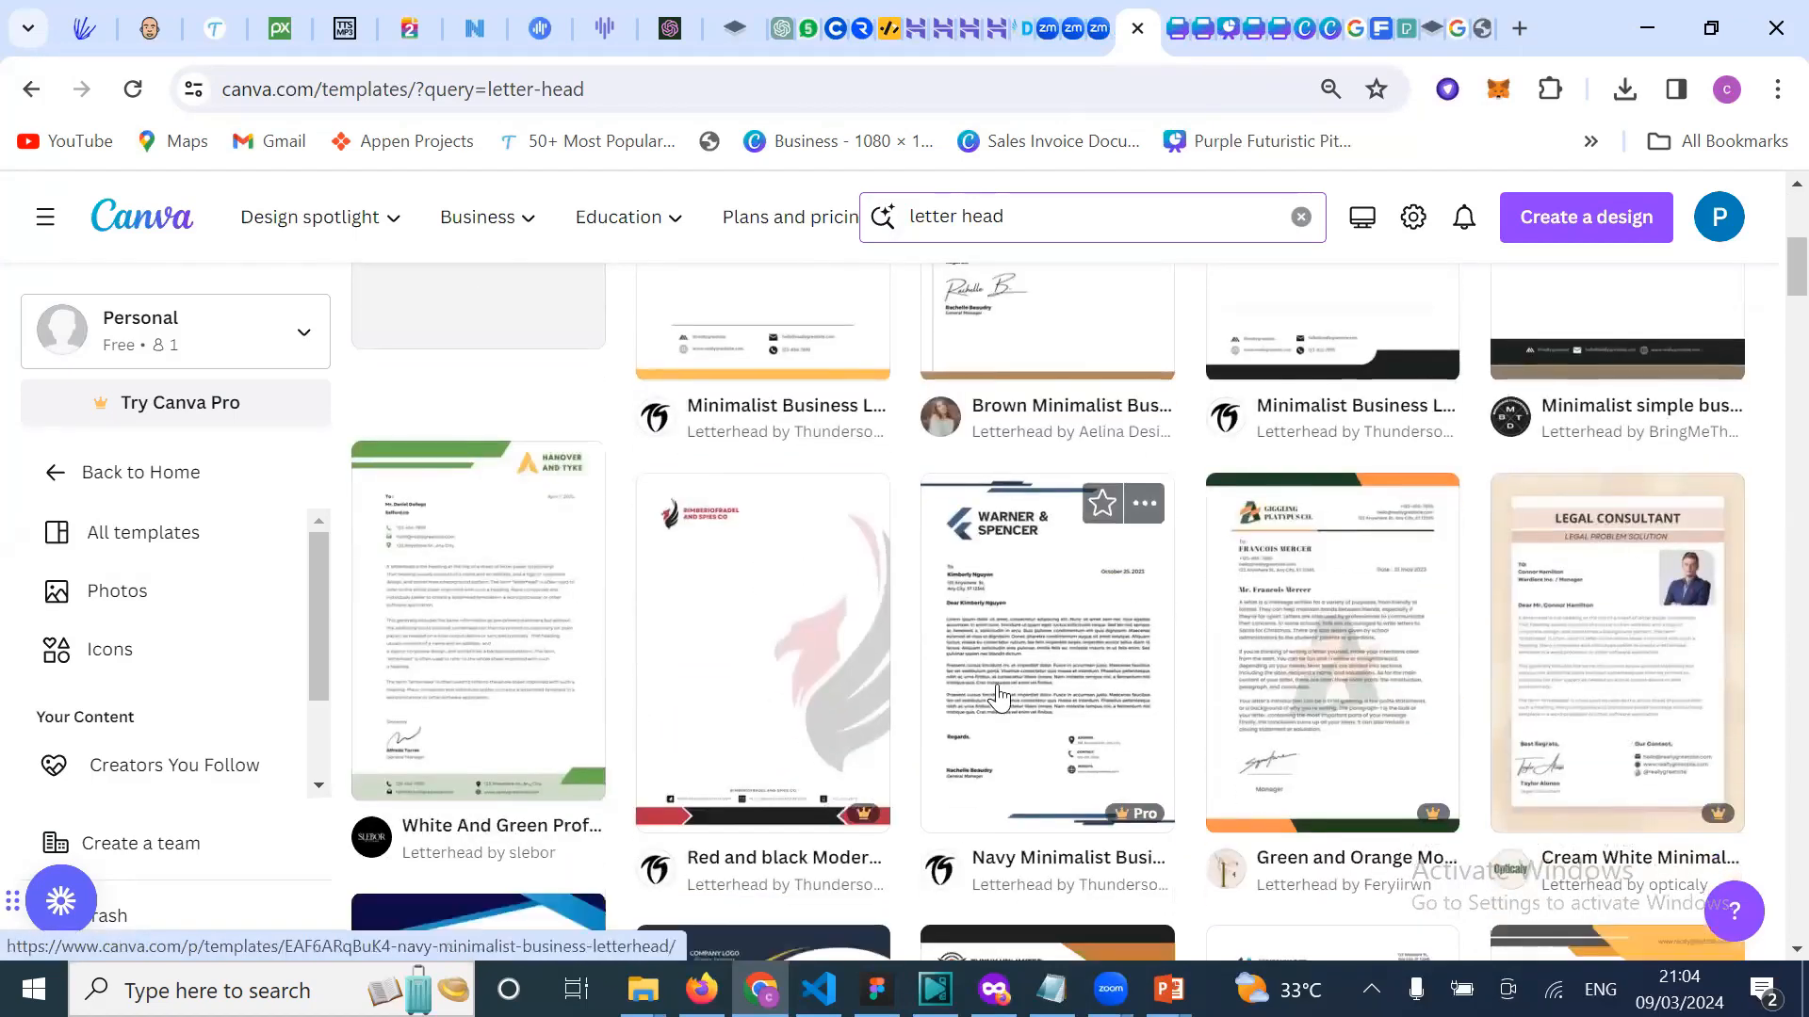
scroll(1301, 735, down, 5)
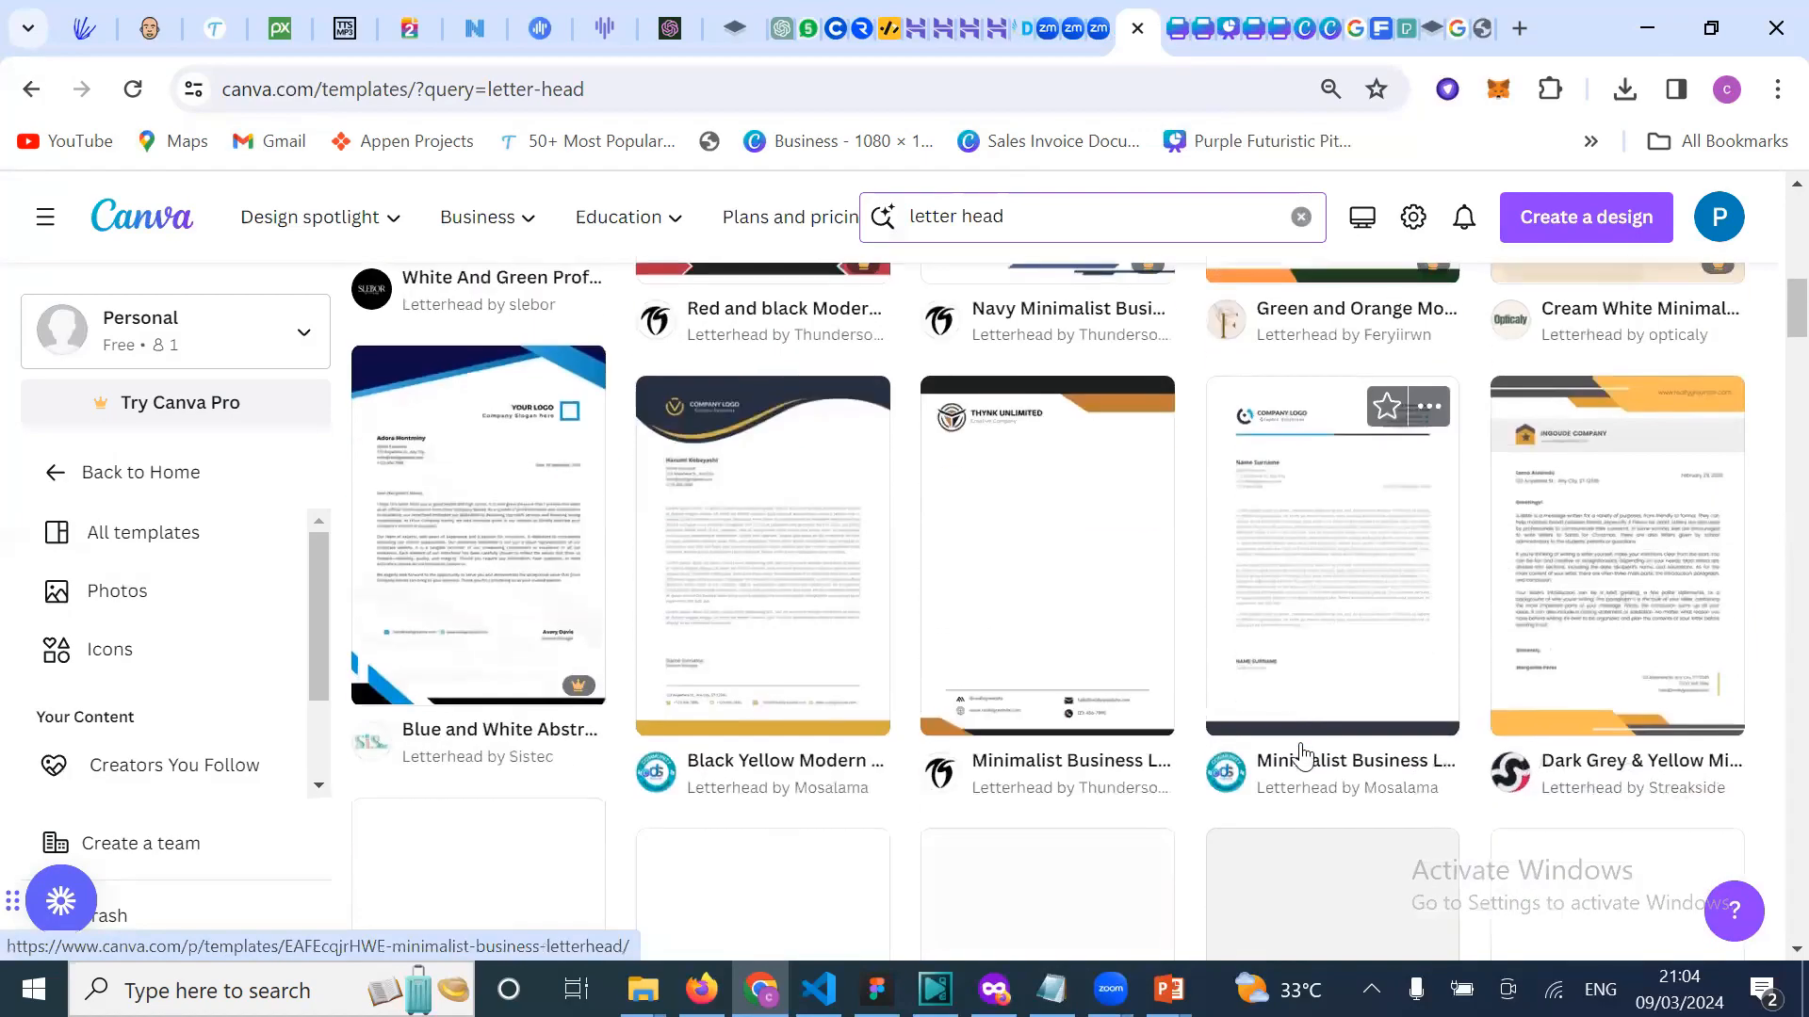
scroll(1301, 754, down, 5)
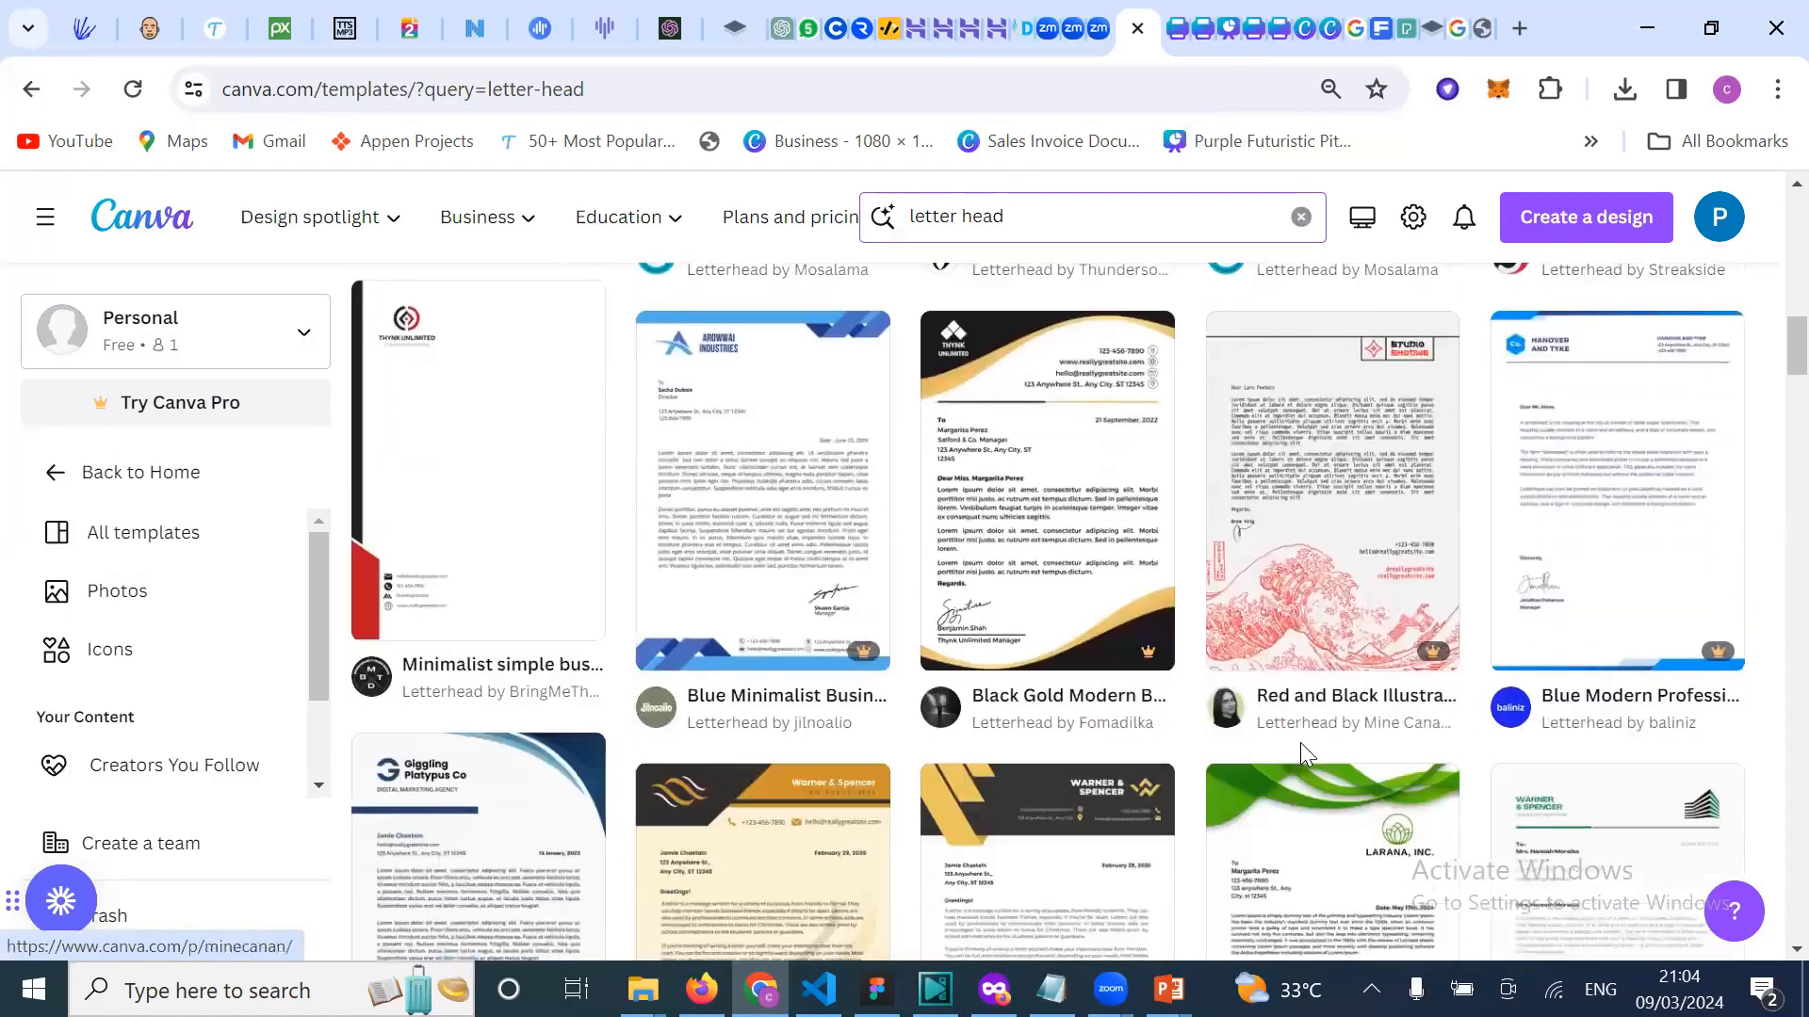
scroll(1301, 747, down, 4)
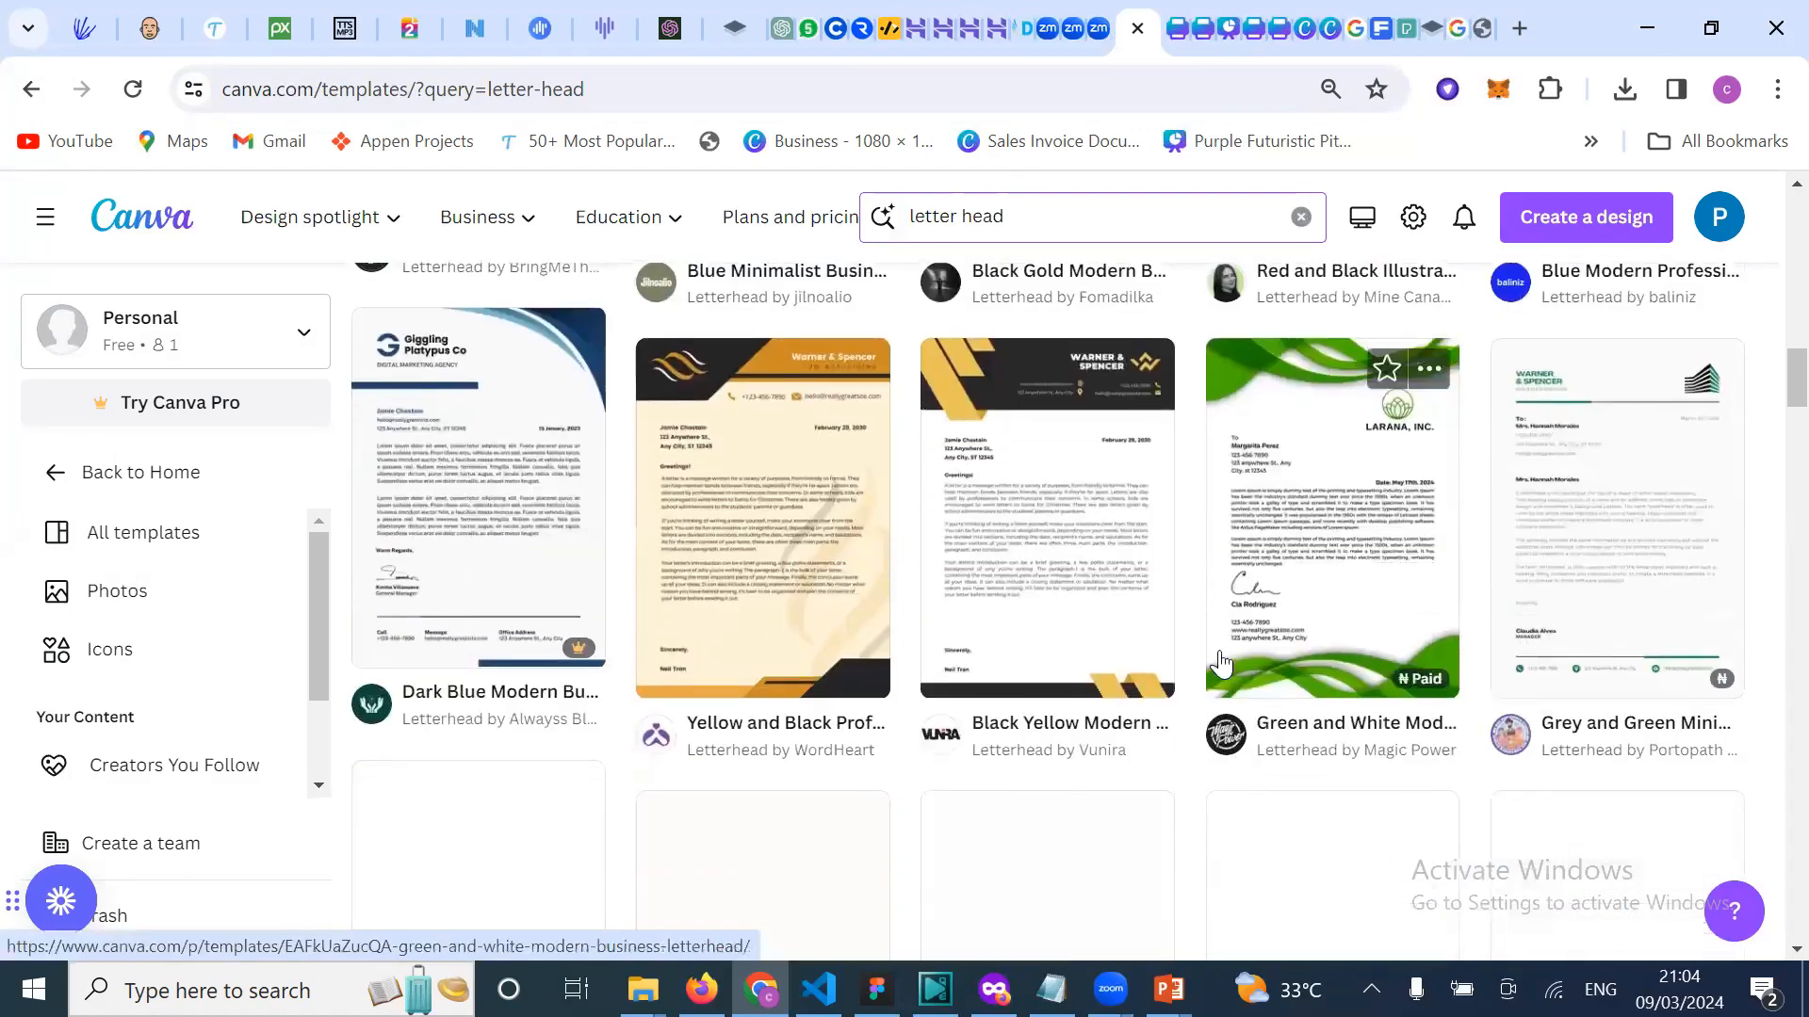
scroll(1221, 663, down, 2)
scroll(1199, 315, up, 3)
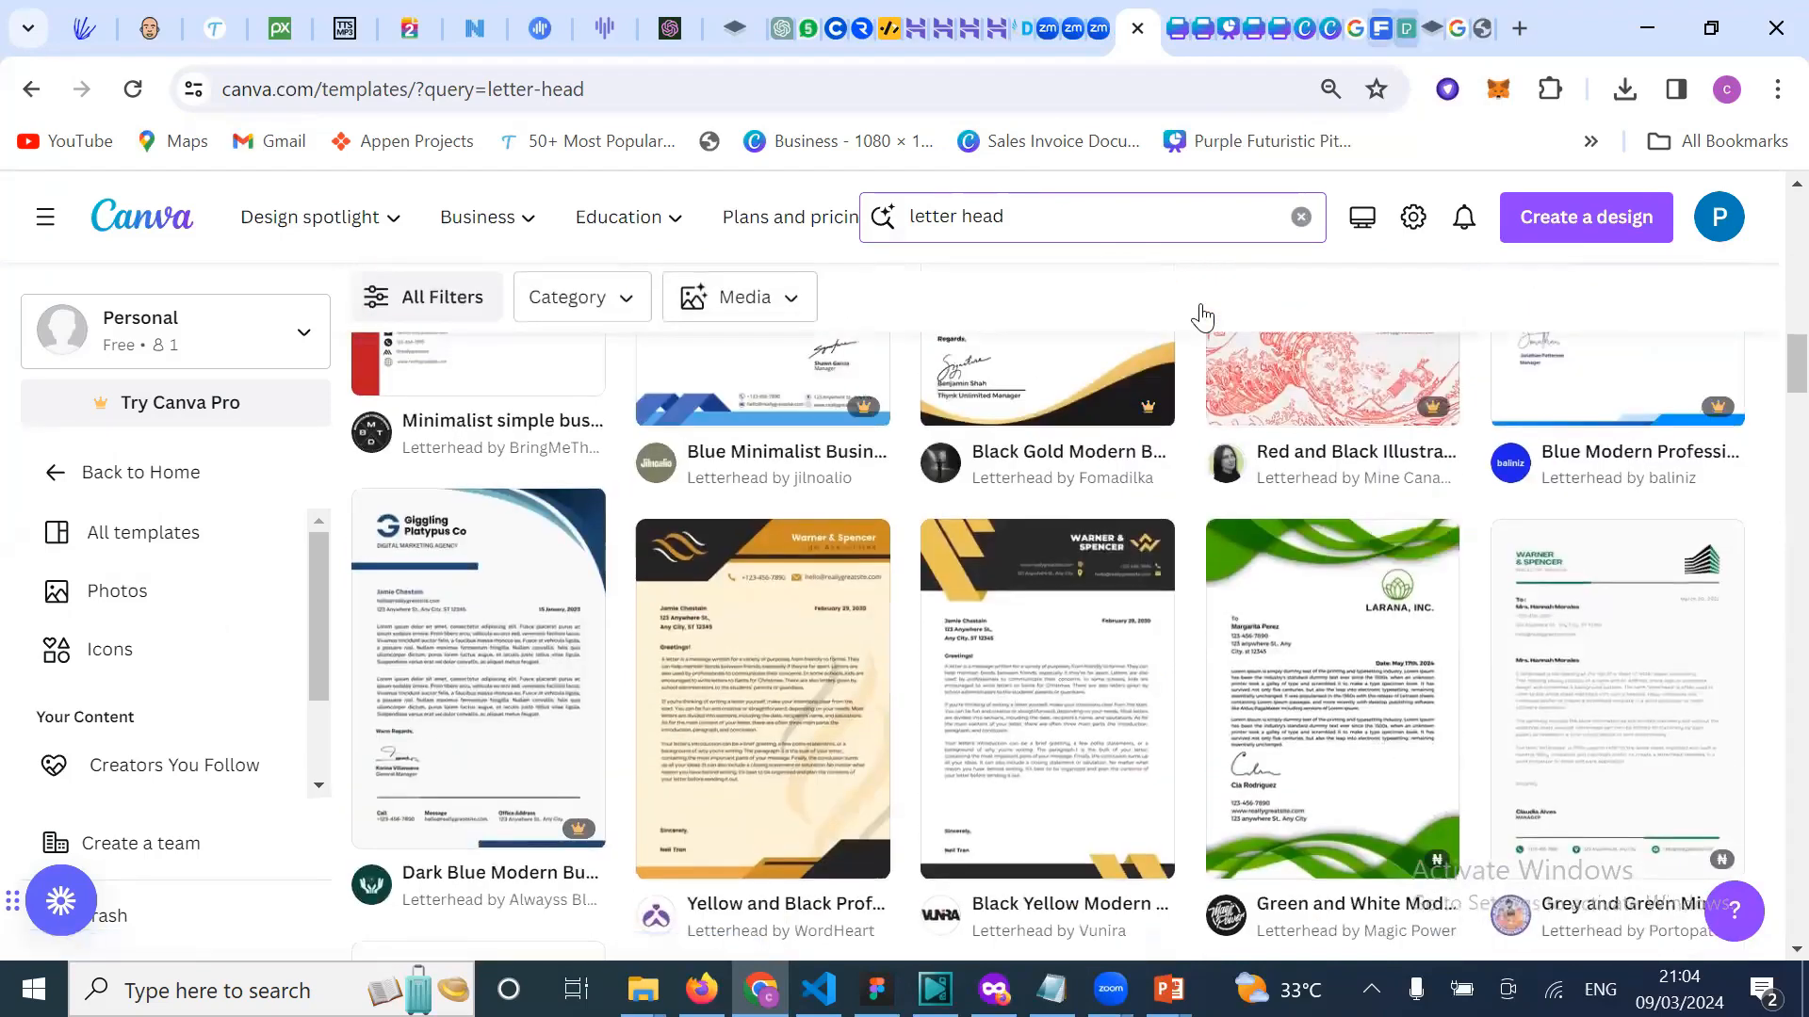
click(1381, 29)
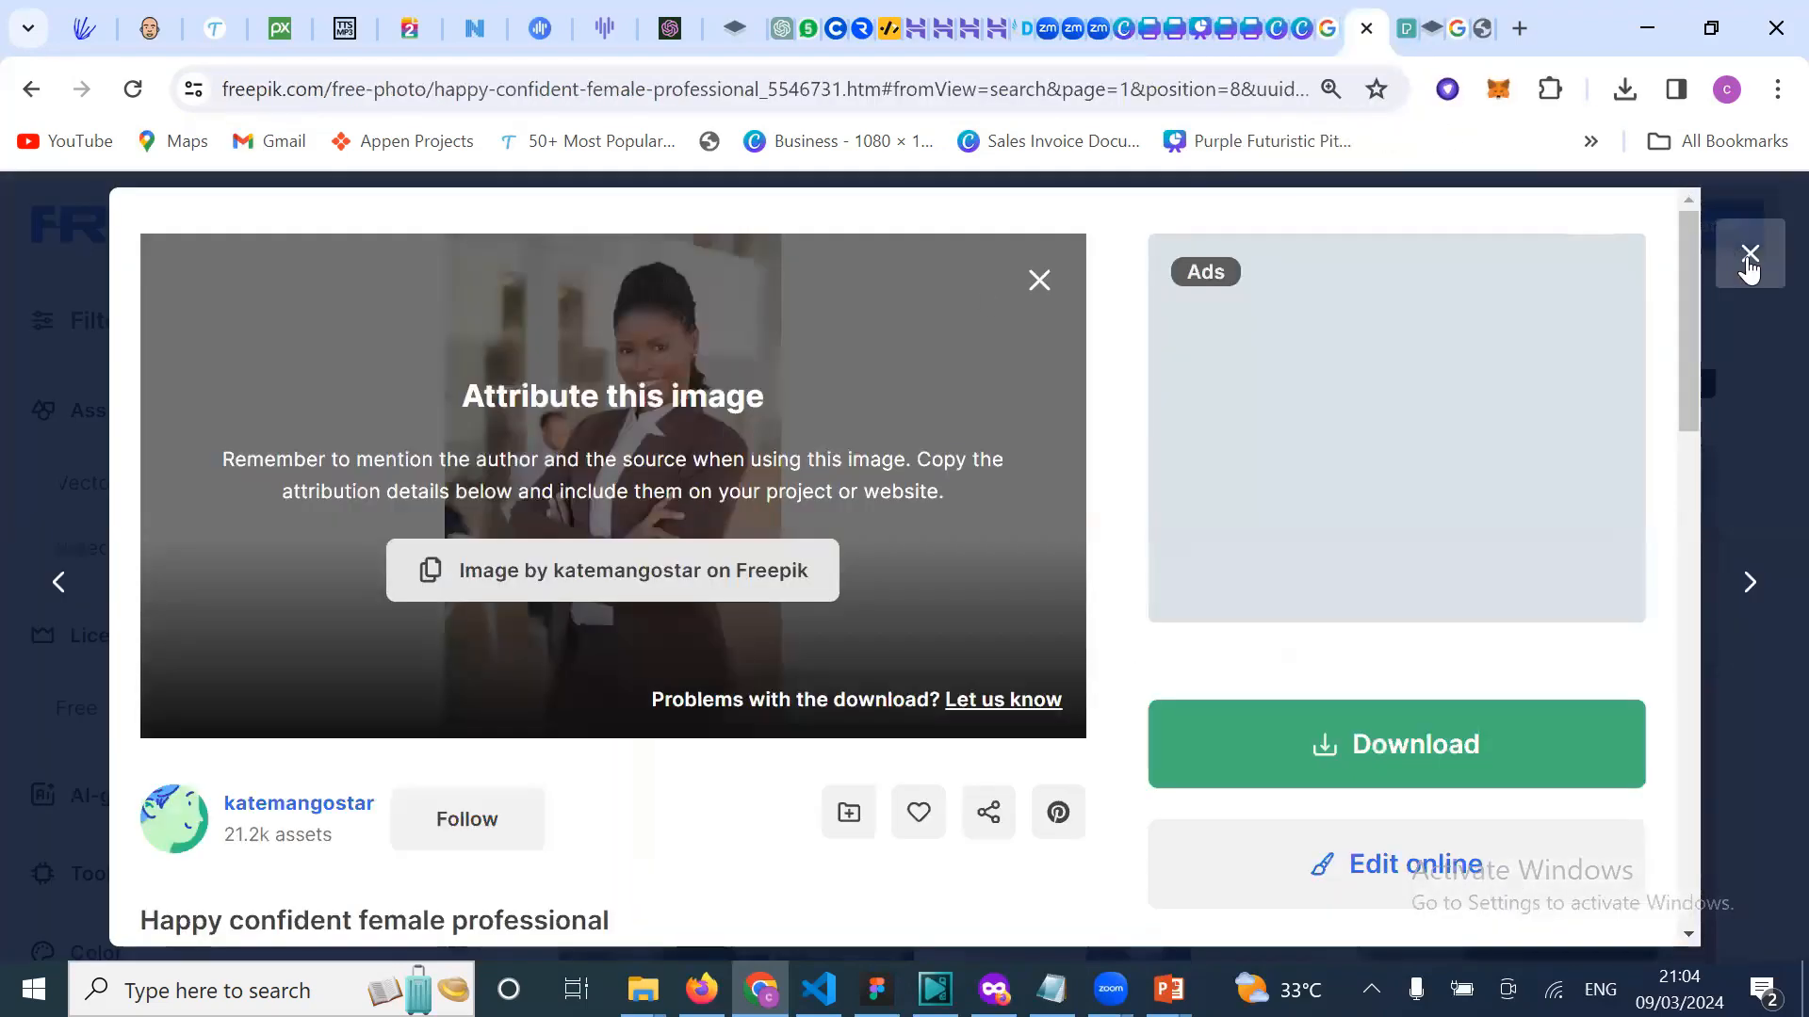
Step: Return to Freepik results, delete the old lady-photo query, and enter 'id' for id card suggestions
click(1747, 256)
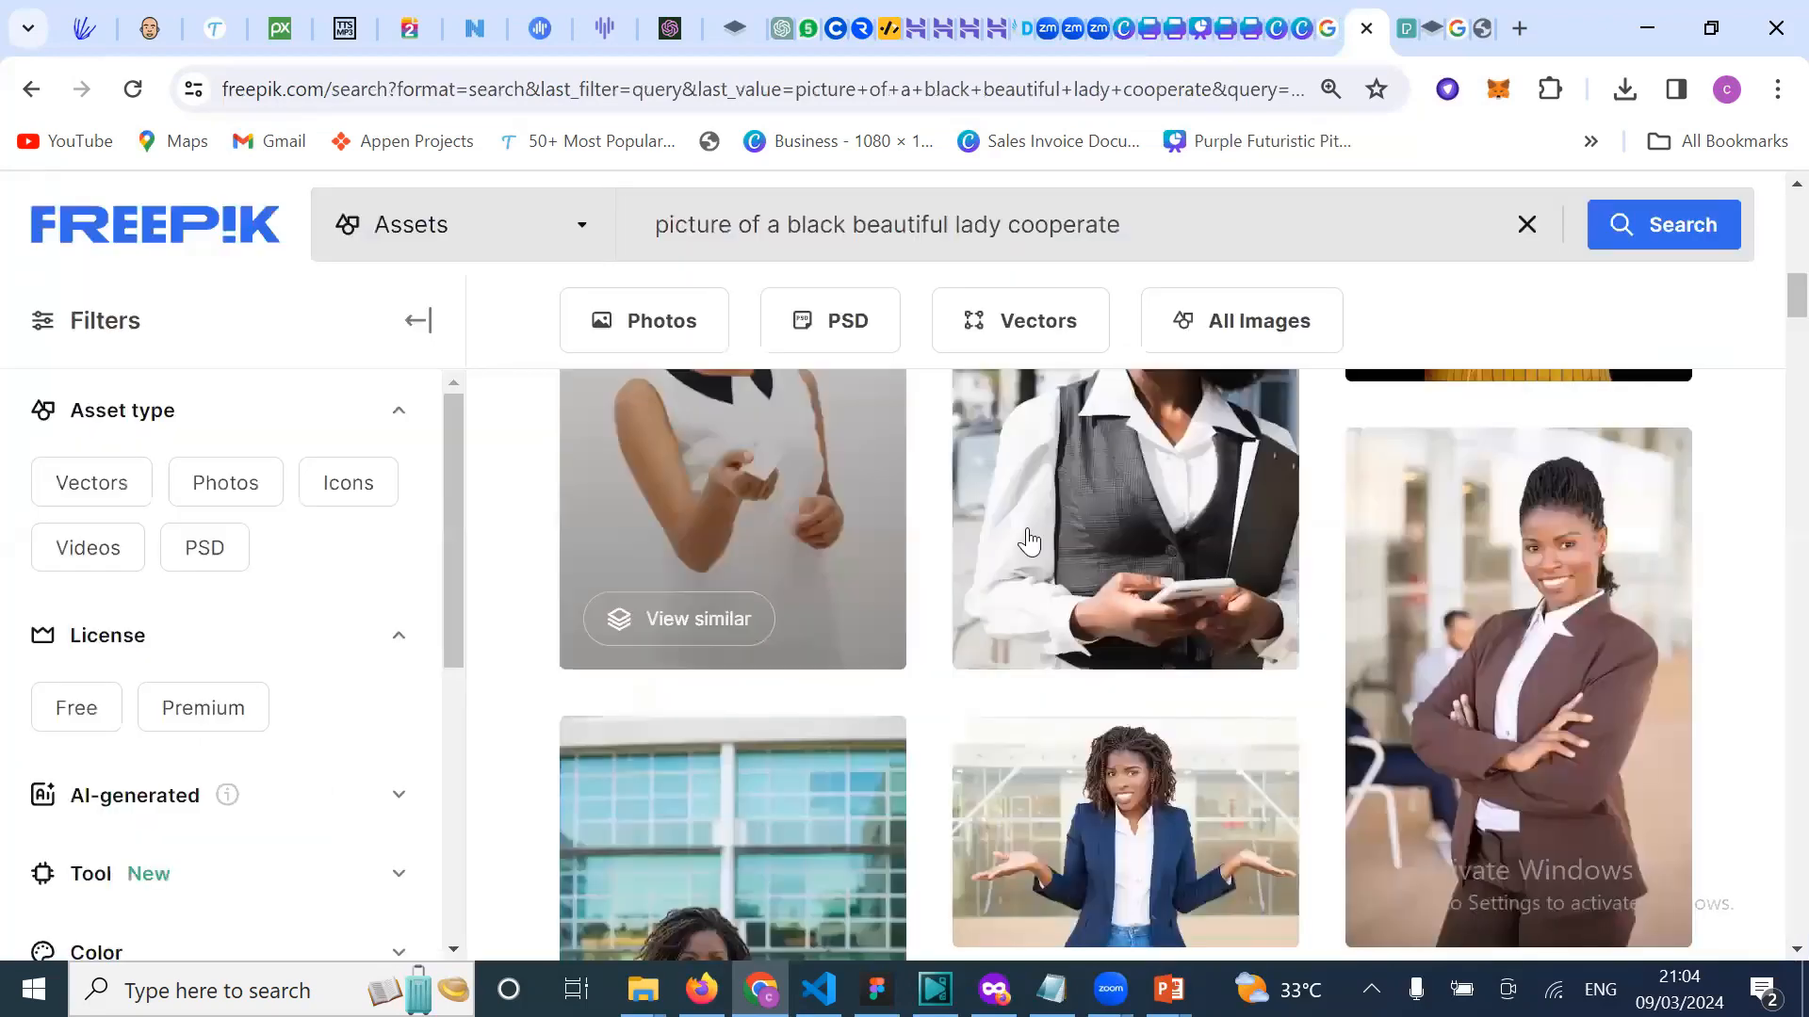
scroll(868, 712, up, 10)
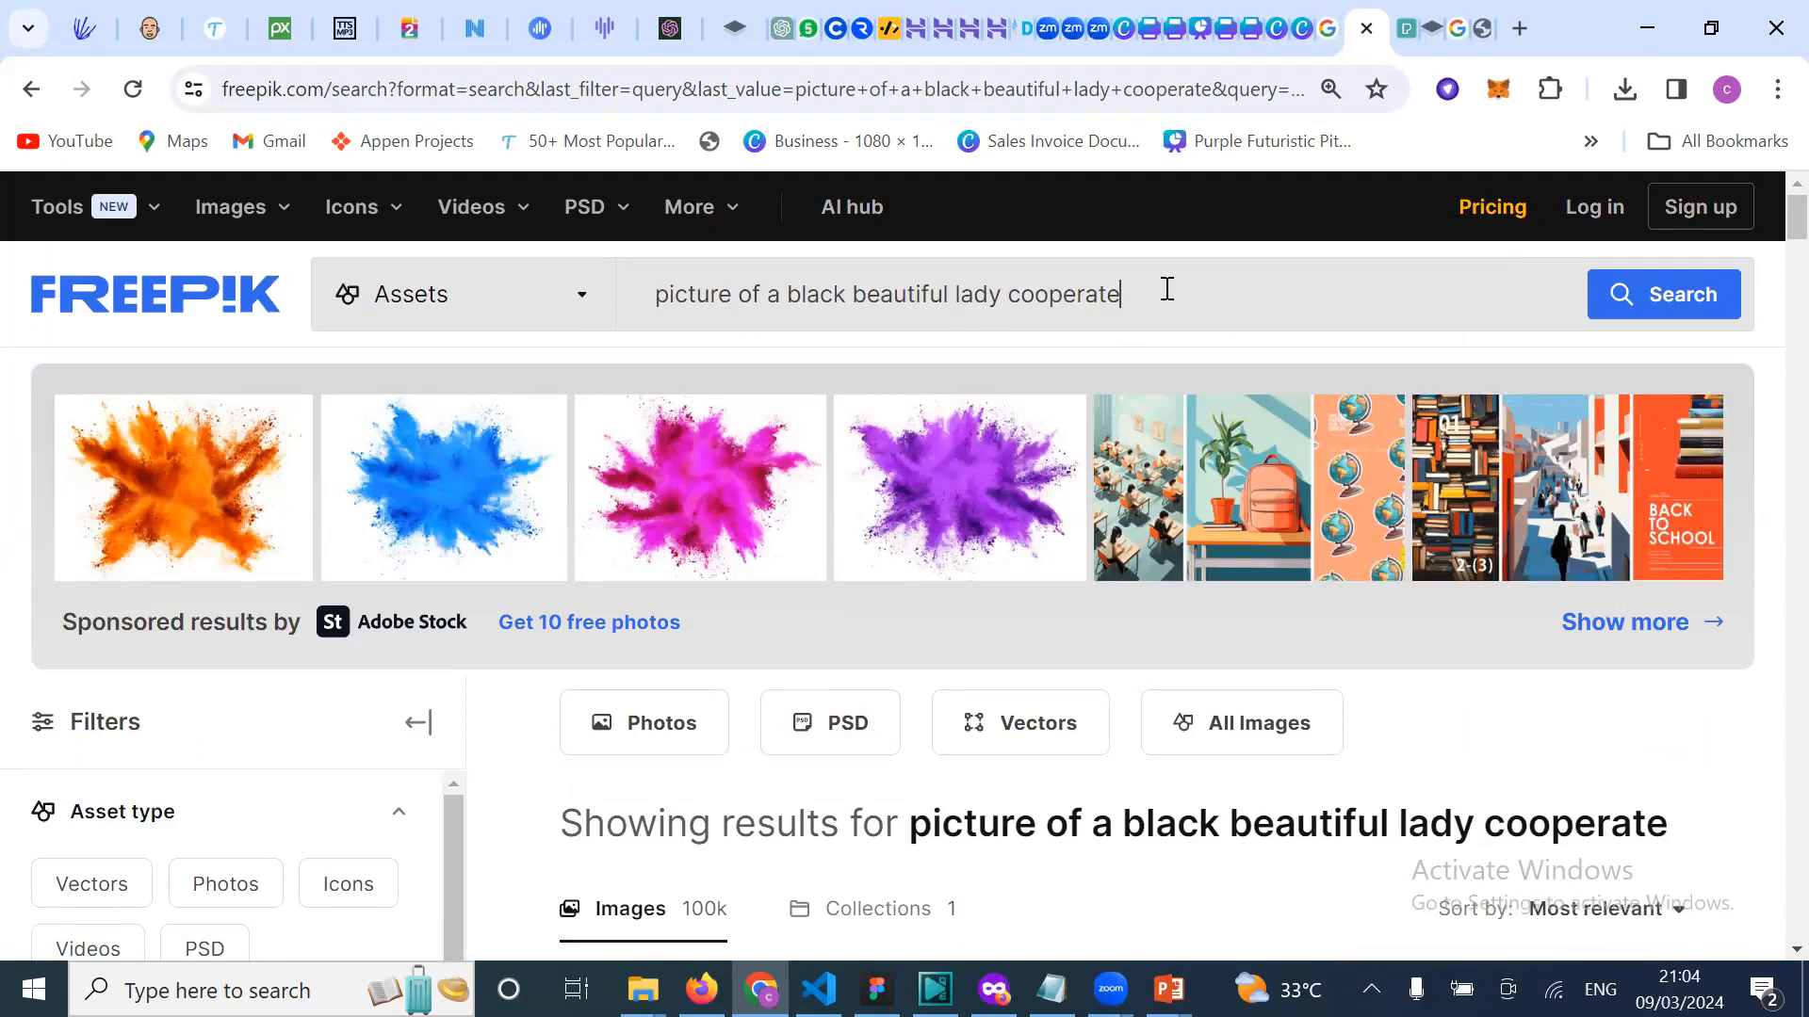
drag(1166, 288, 670, 323)
key(BackSpace)
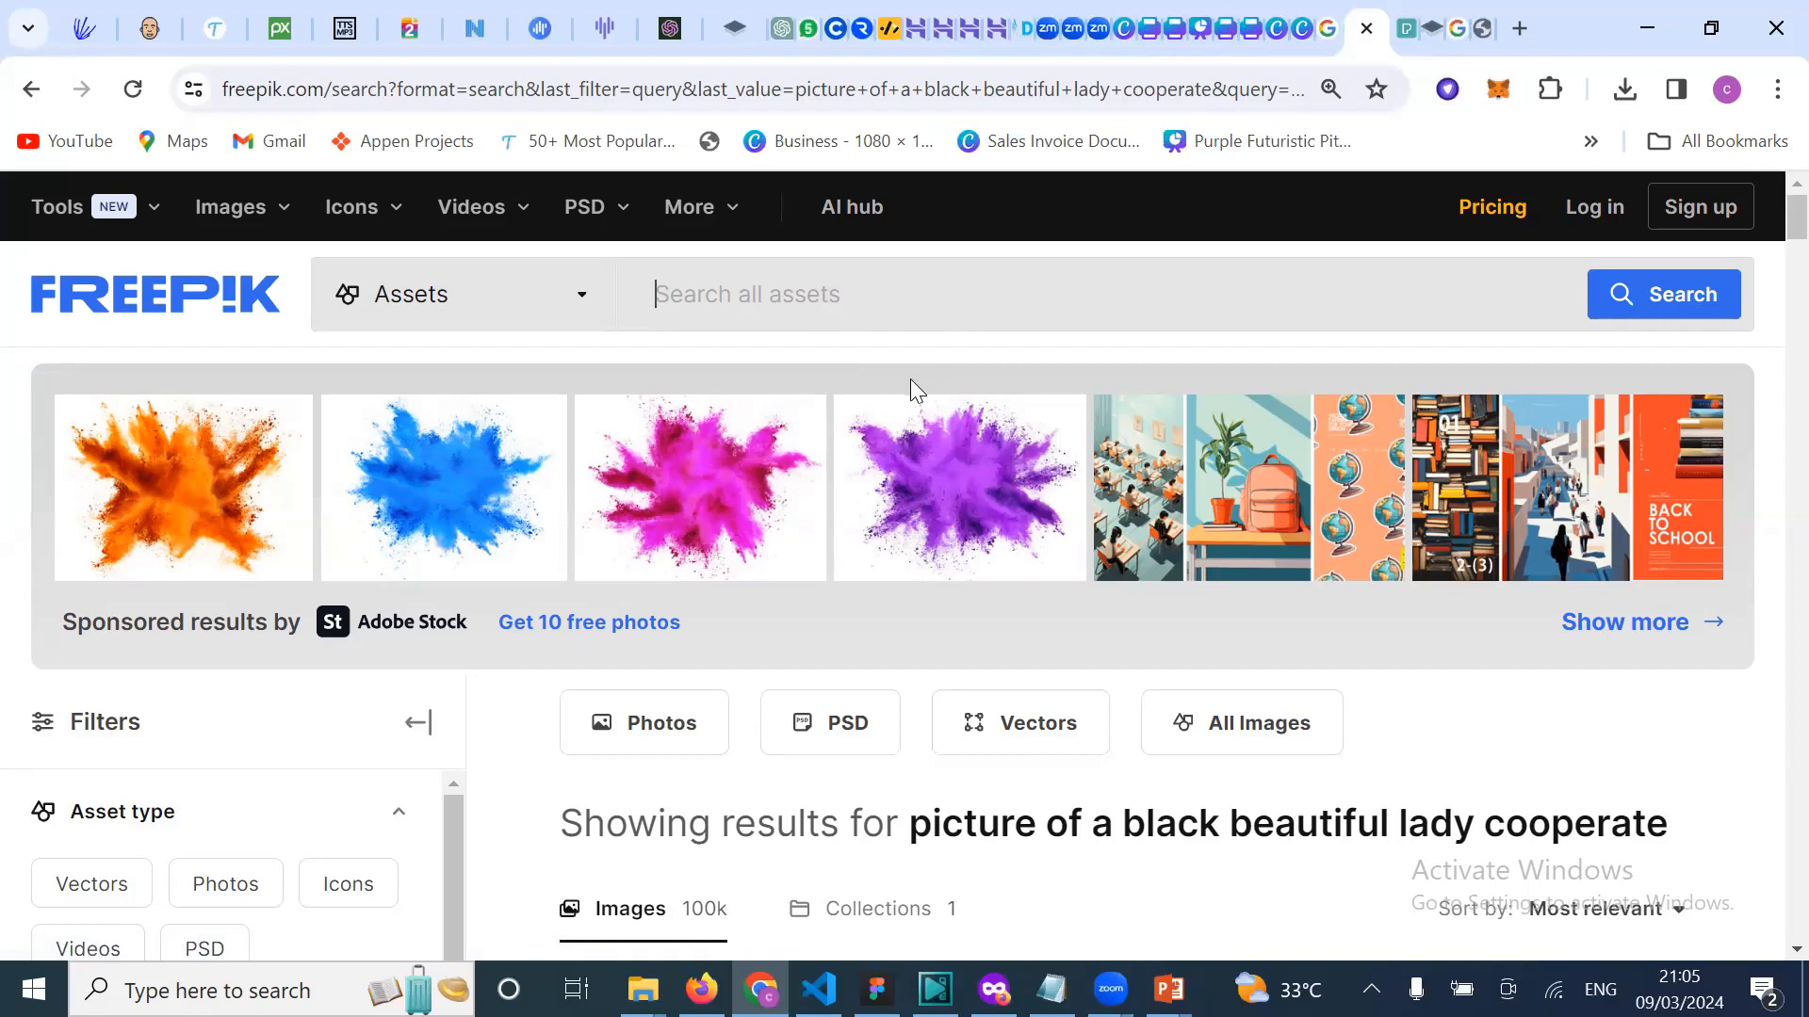
text(co)
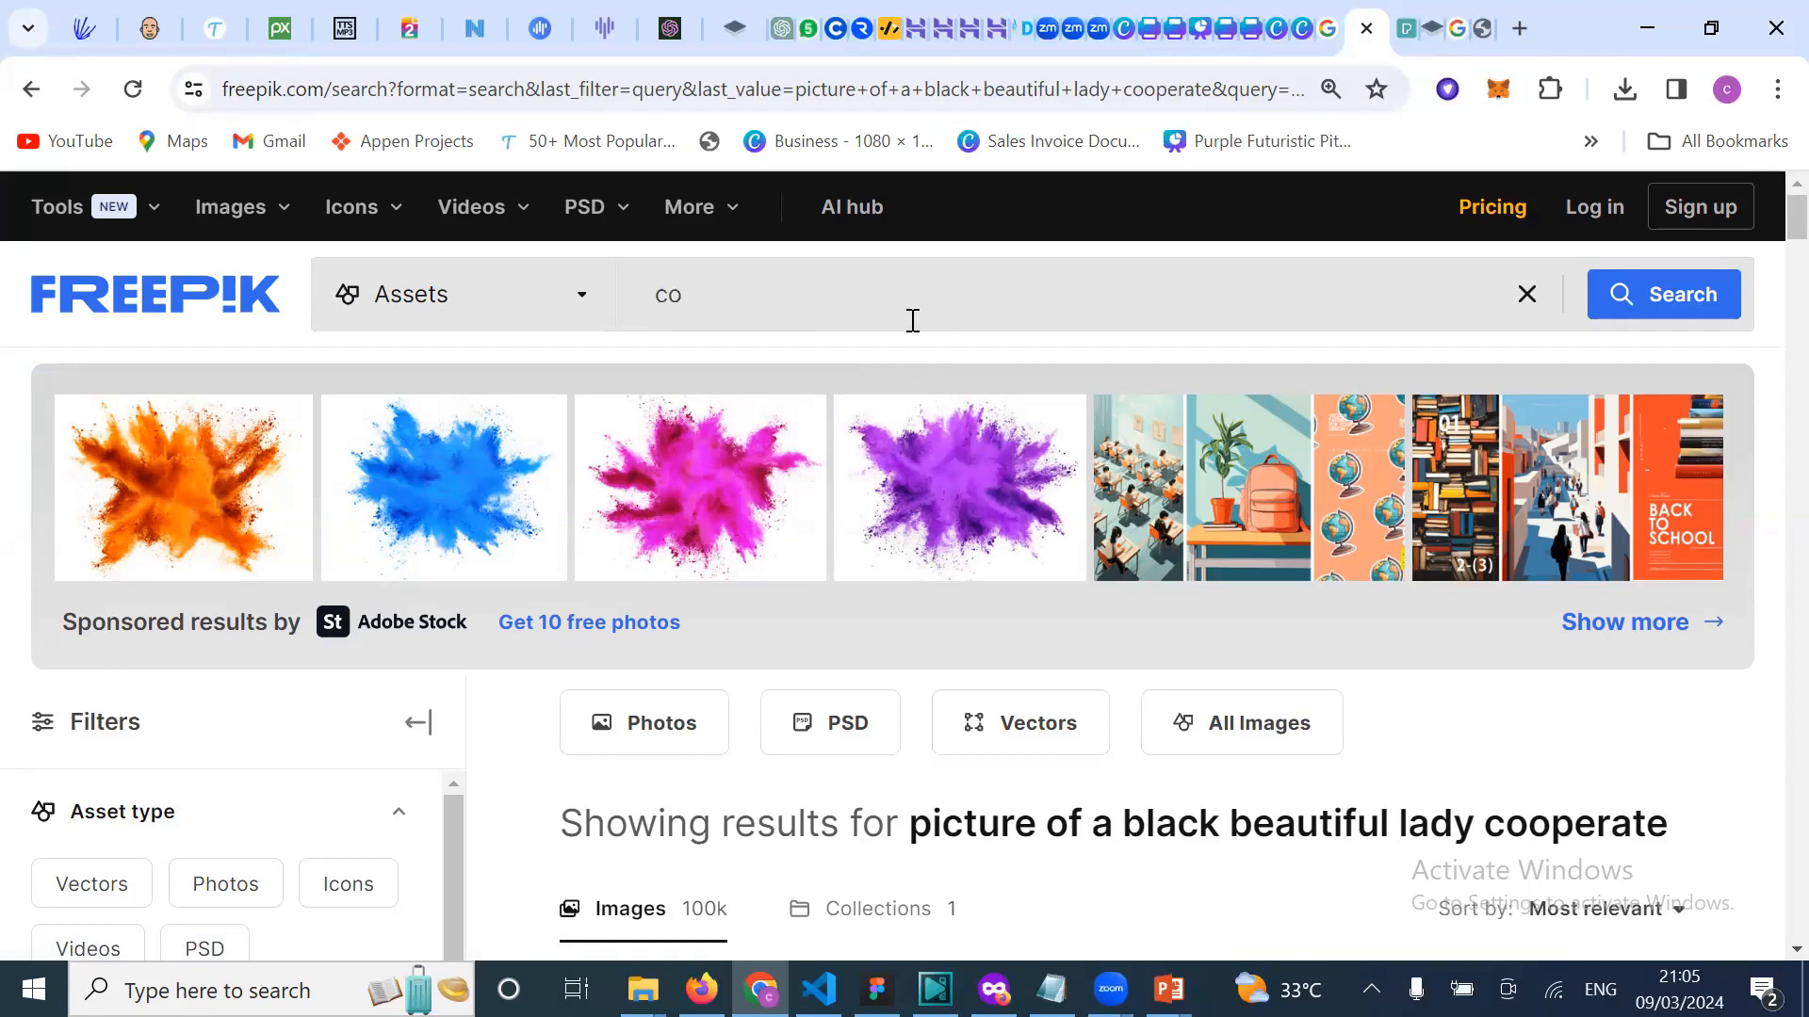
text(mplimen)
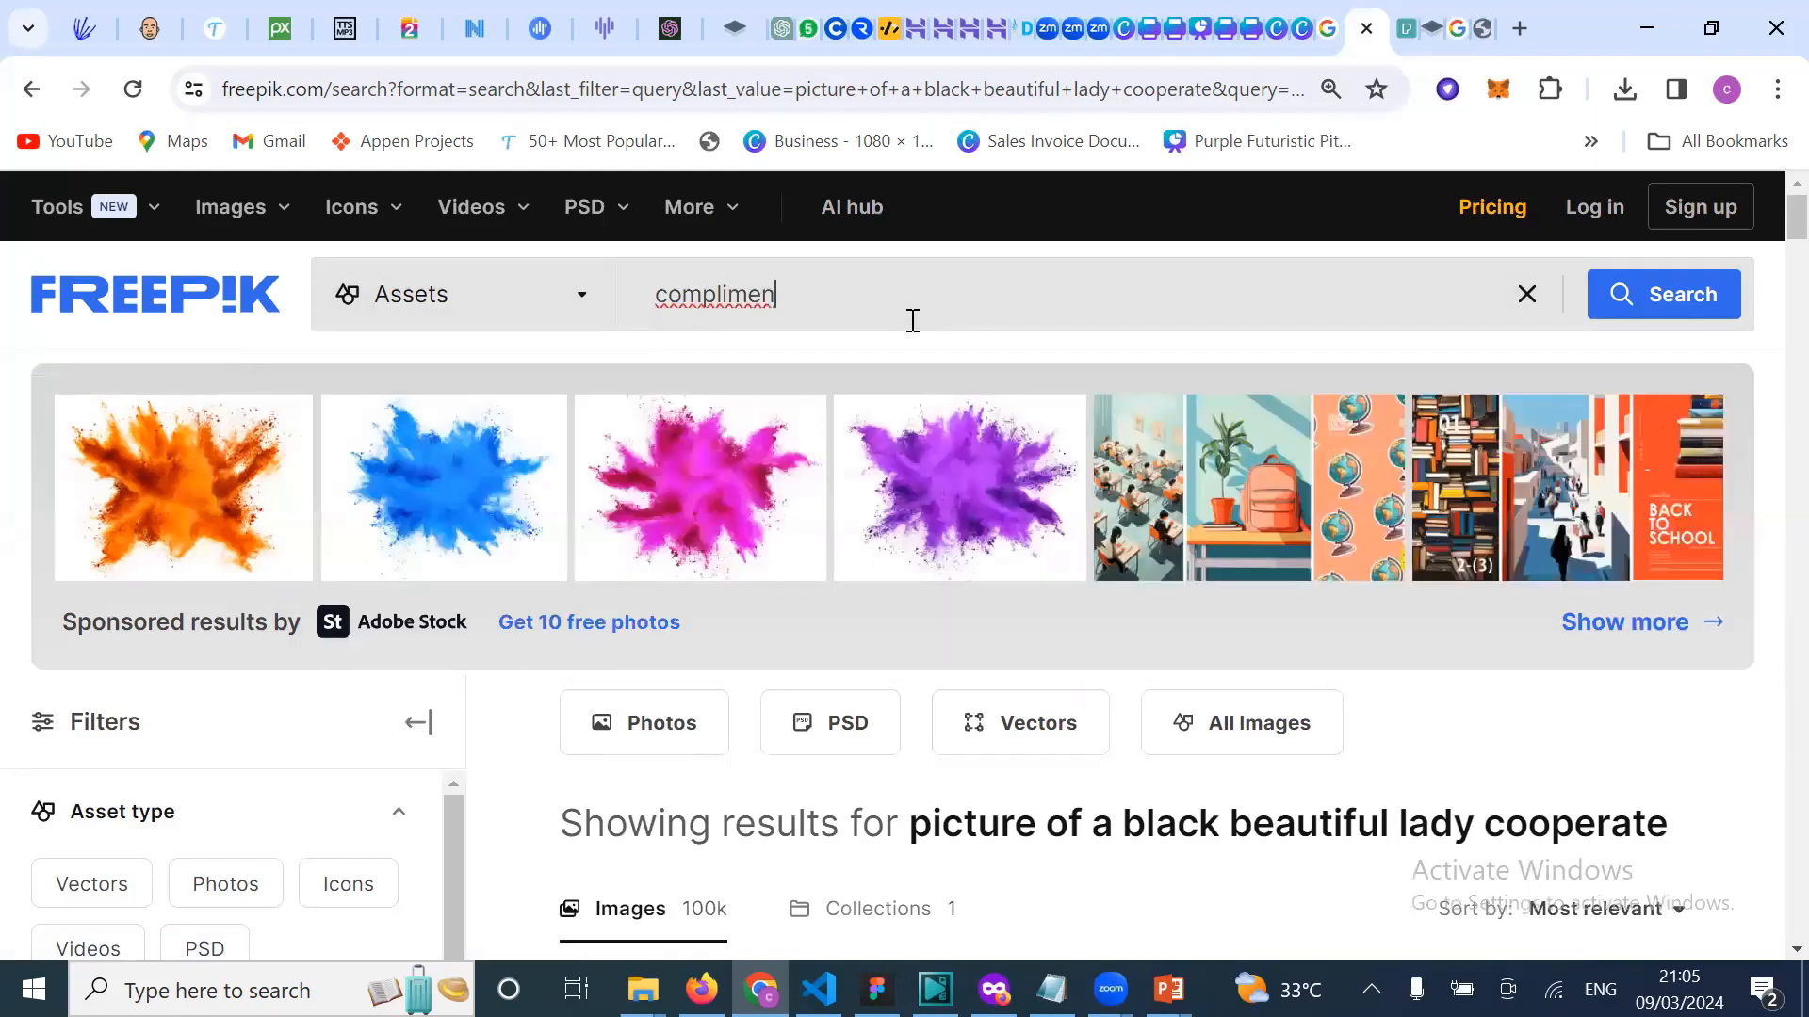
text(ta)
key(BackSpace)
key(BackSpace)
key(BackSpace)
key(BackSpace)
key(BackSpace)
key(BackSpace)
key(BackSpace)
key(BackSpace)
key(BackSpace)
key(BackSpace)
key(BackSpace)
key(BackSpace)
text(id card)
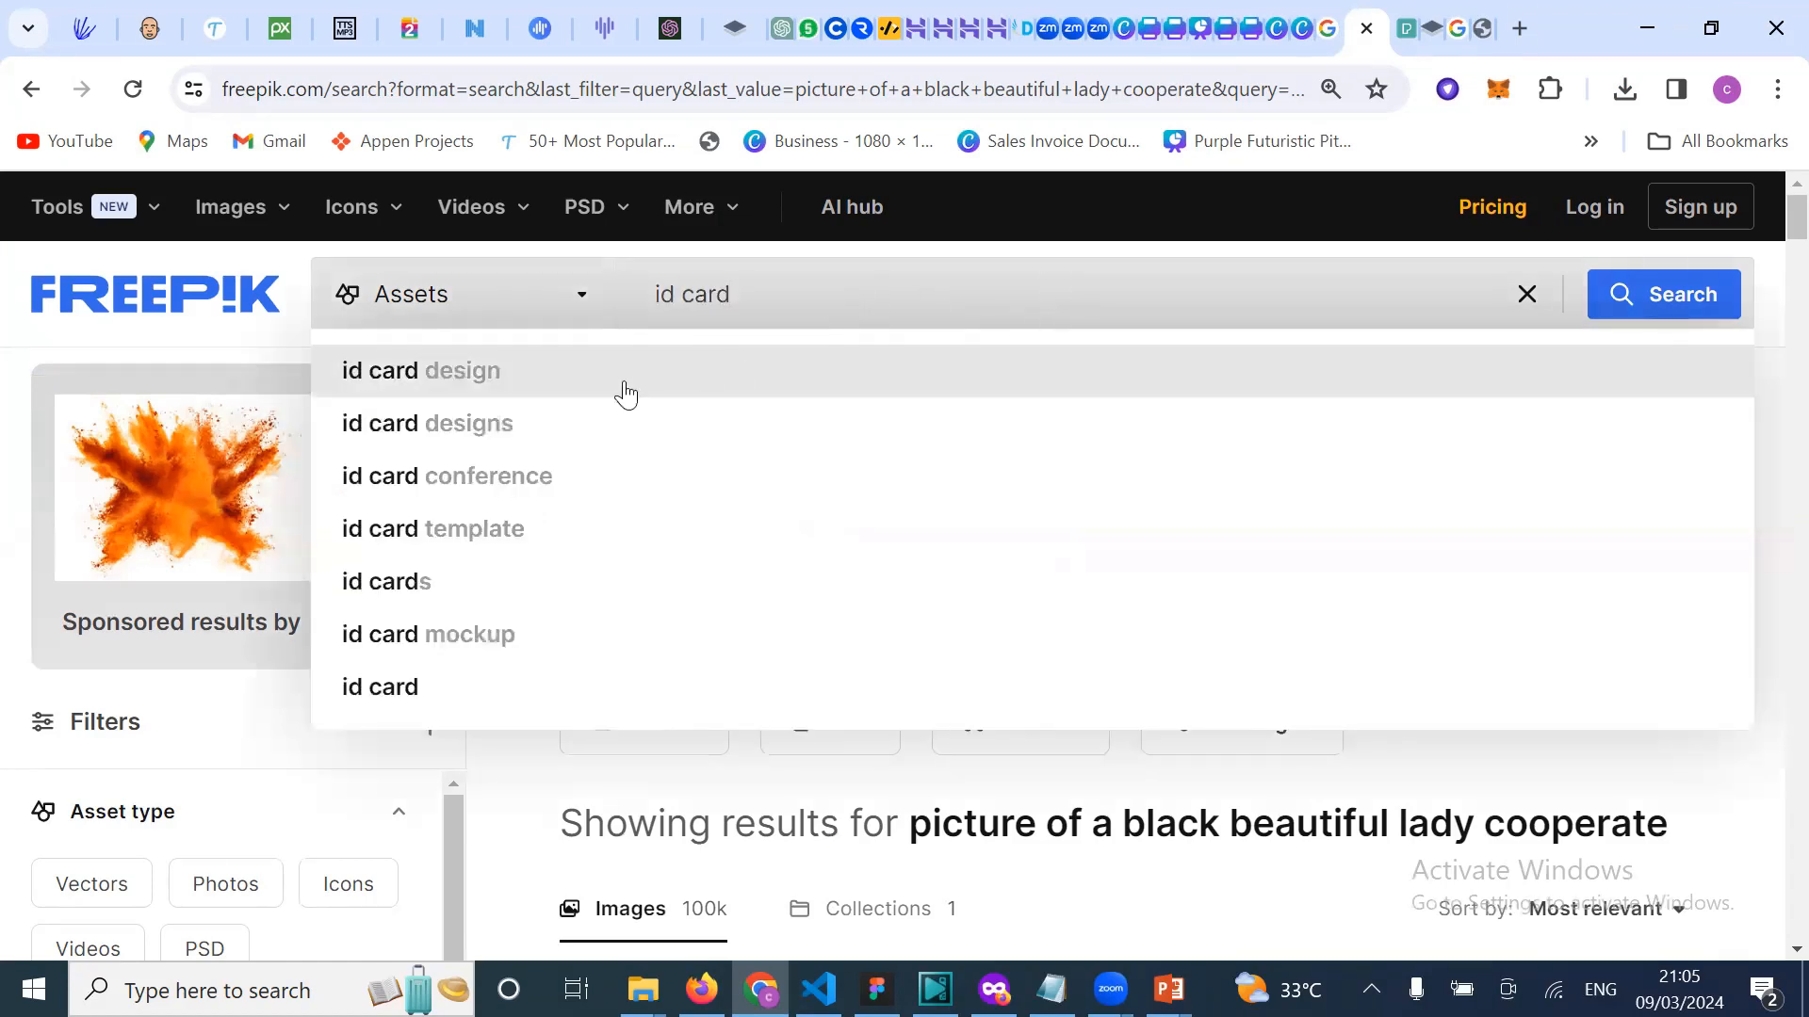
Step: Search Freepik for 'id card design' and browse results, briefly viewing a staff ID badge template
click(625, 394)
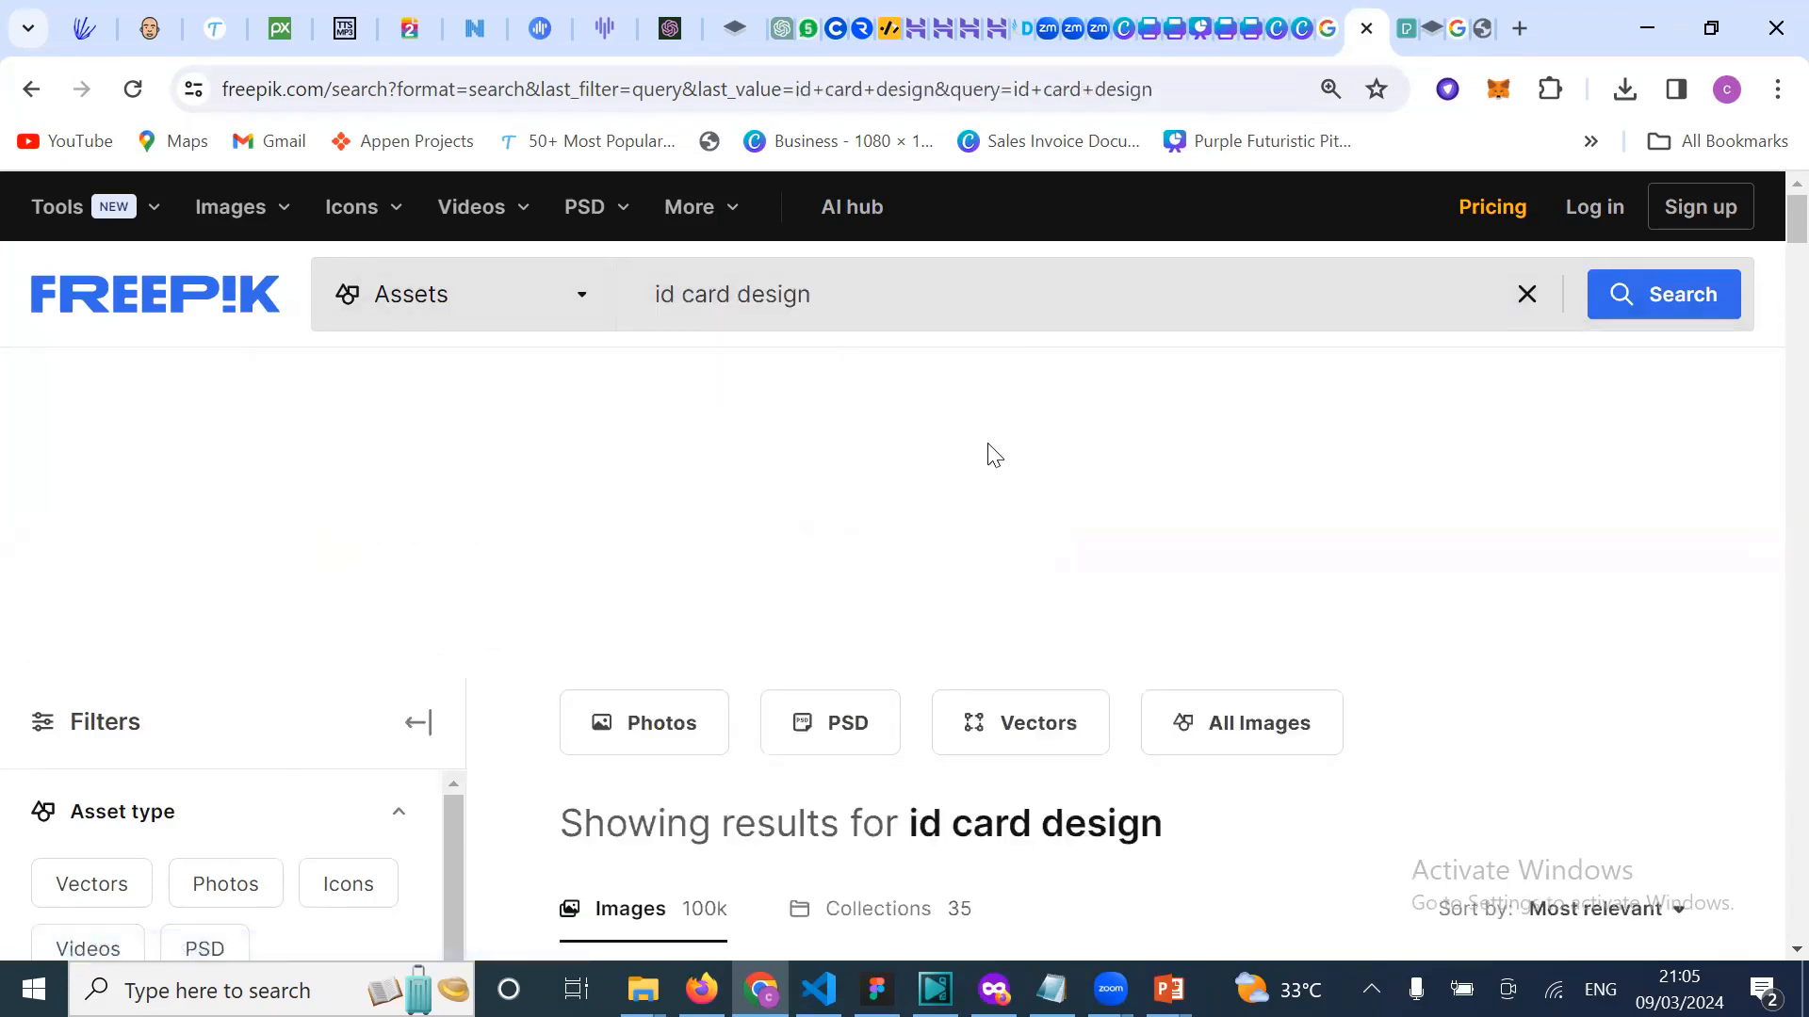
scroll(991, 452, down, 5)
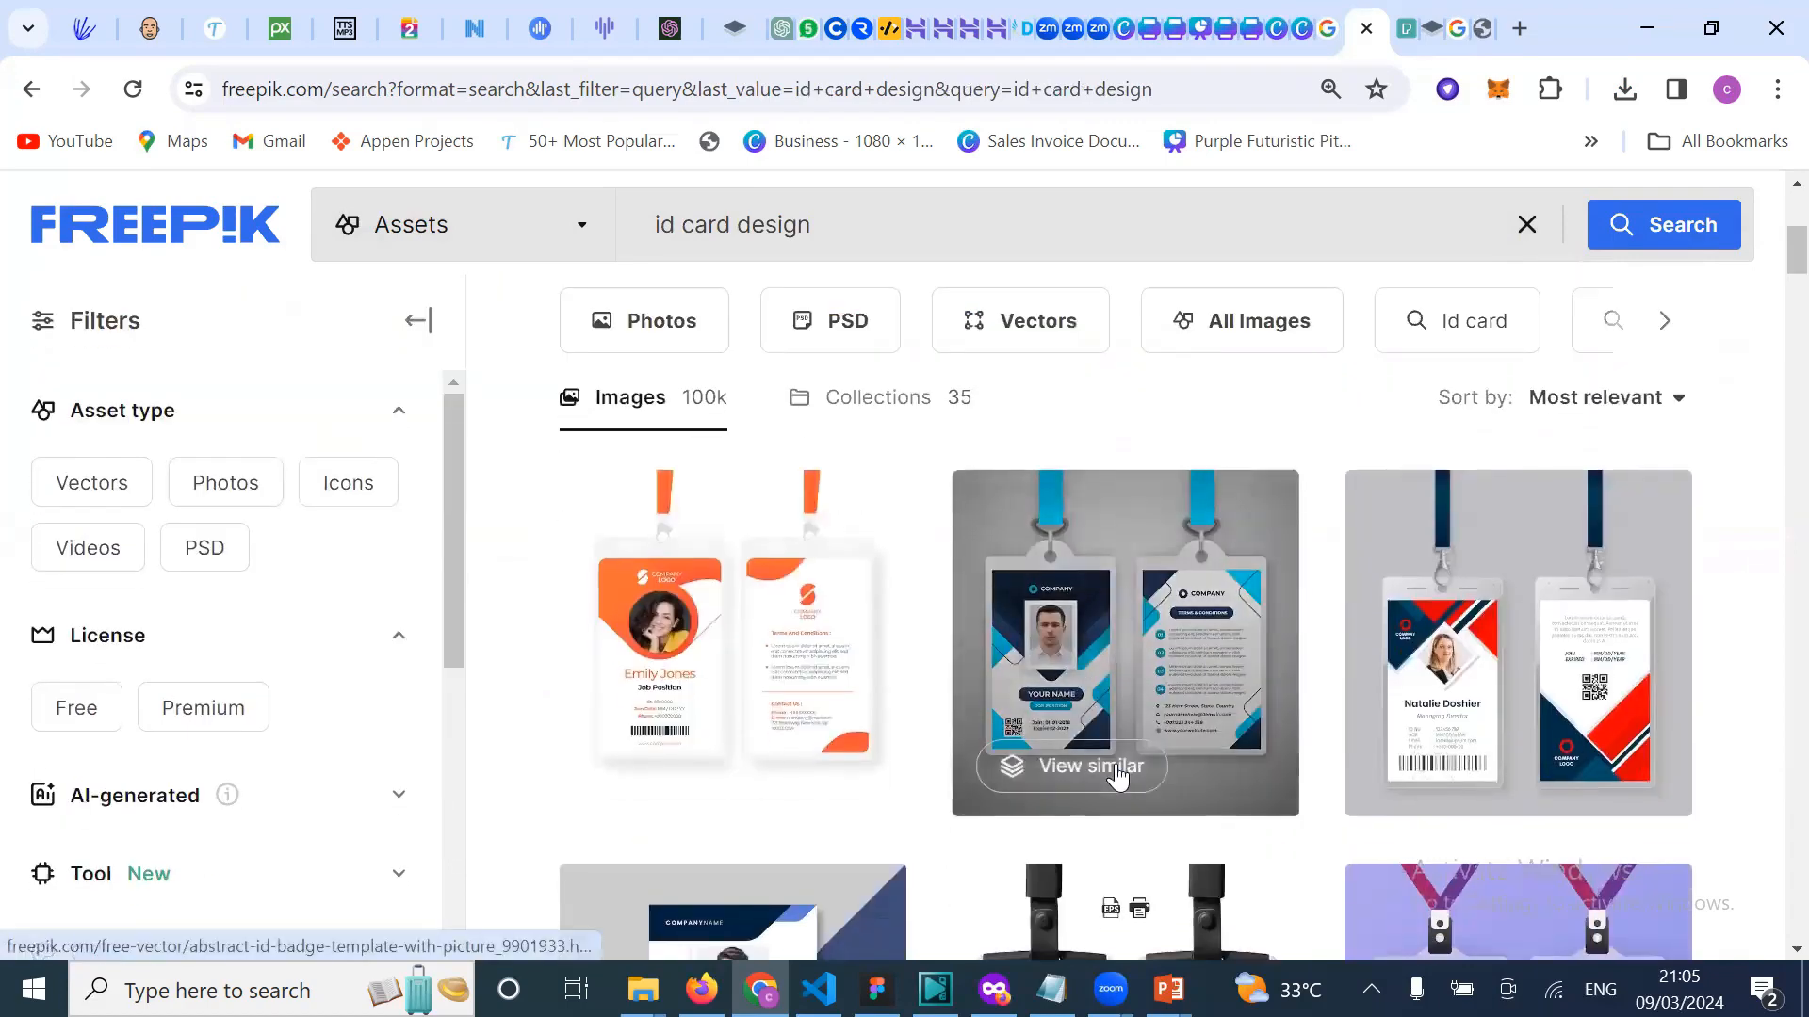
scroll(1118, 775, down, 4)
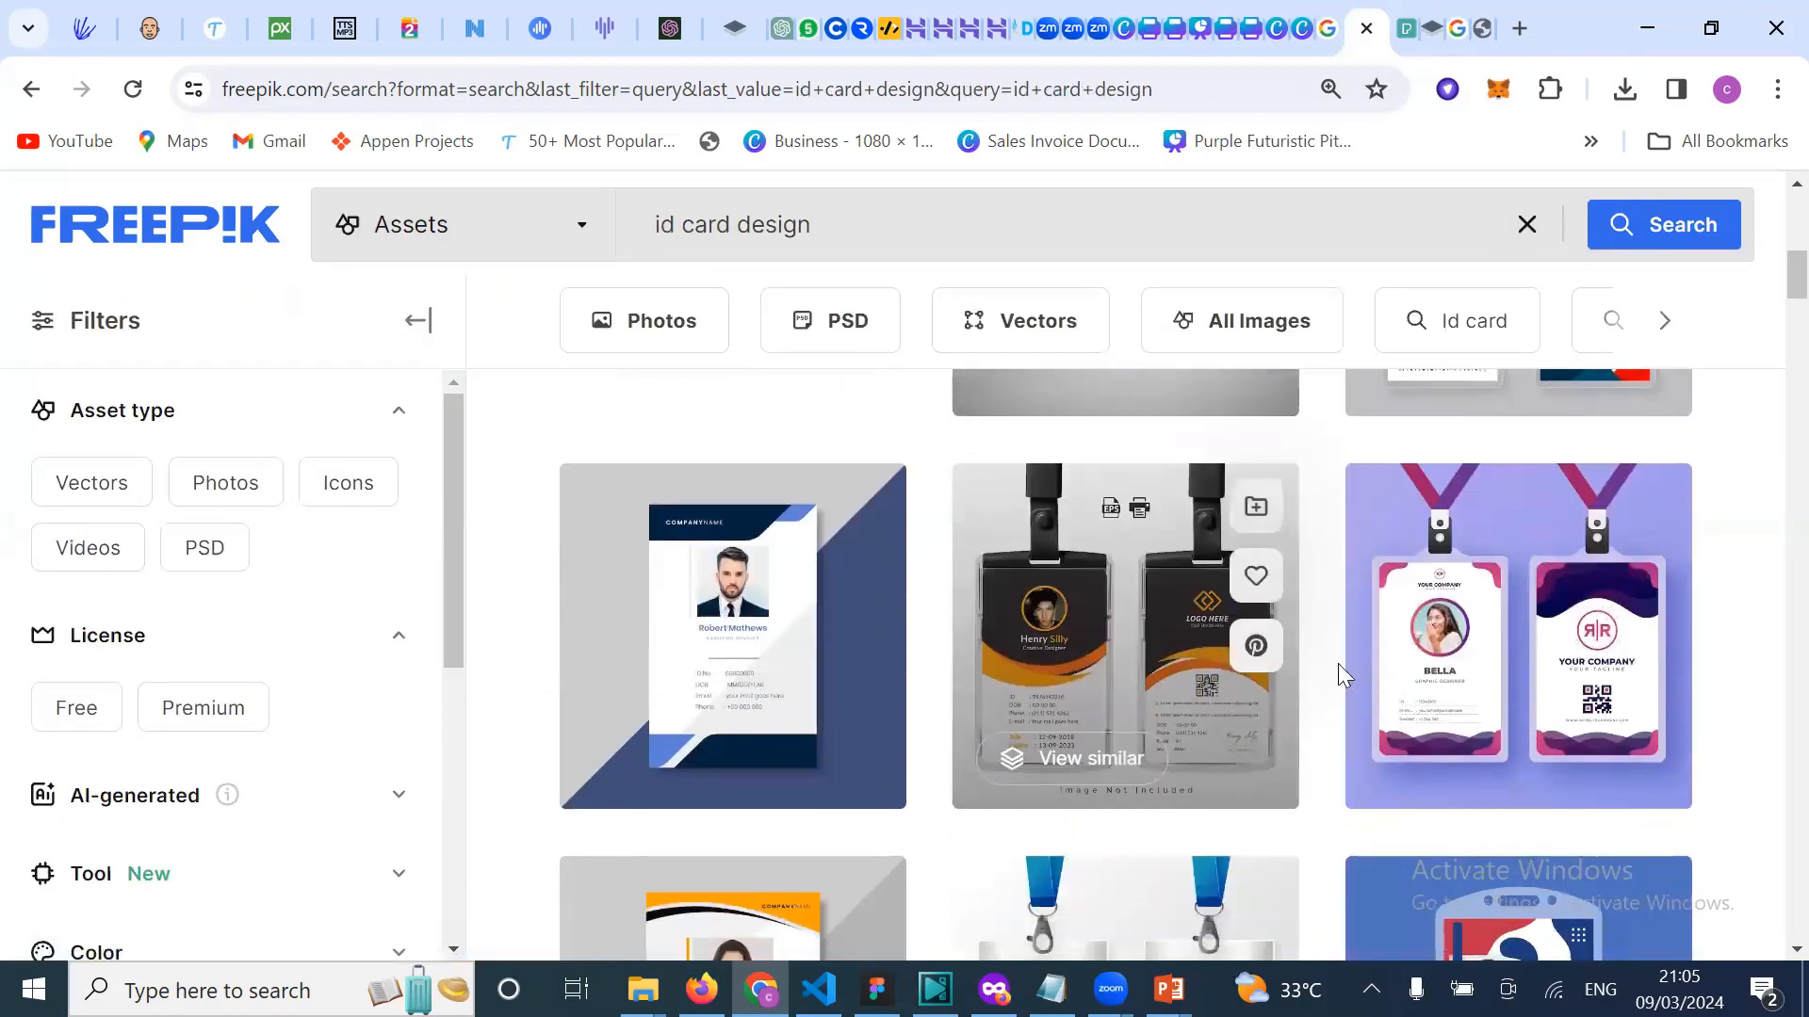
scroll(1357, 716, down, 5)
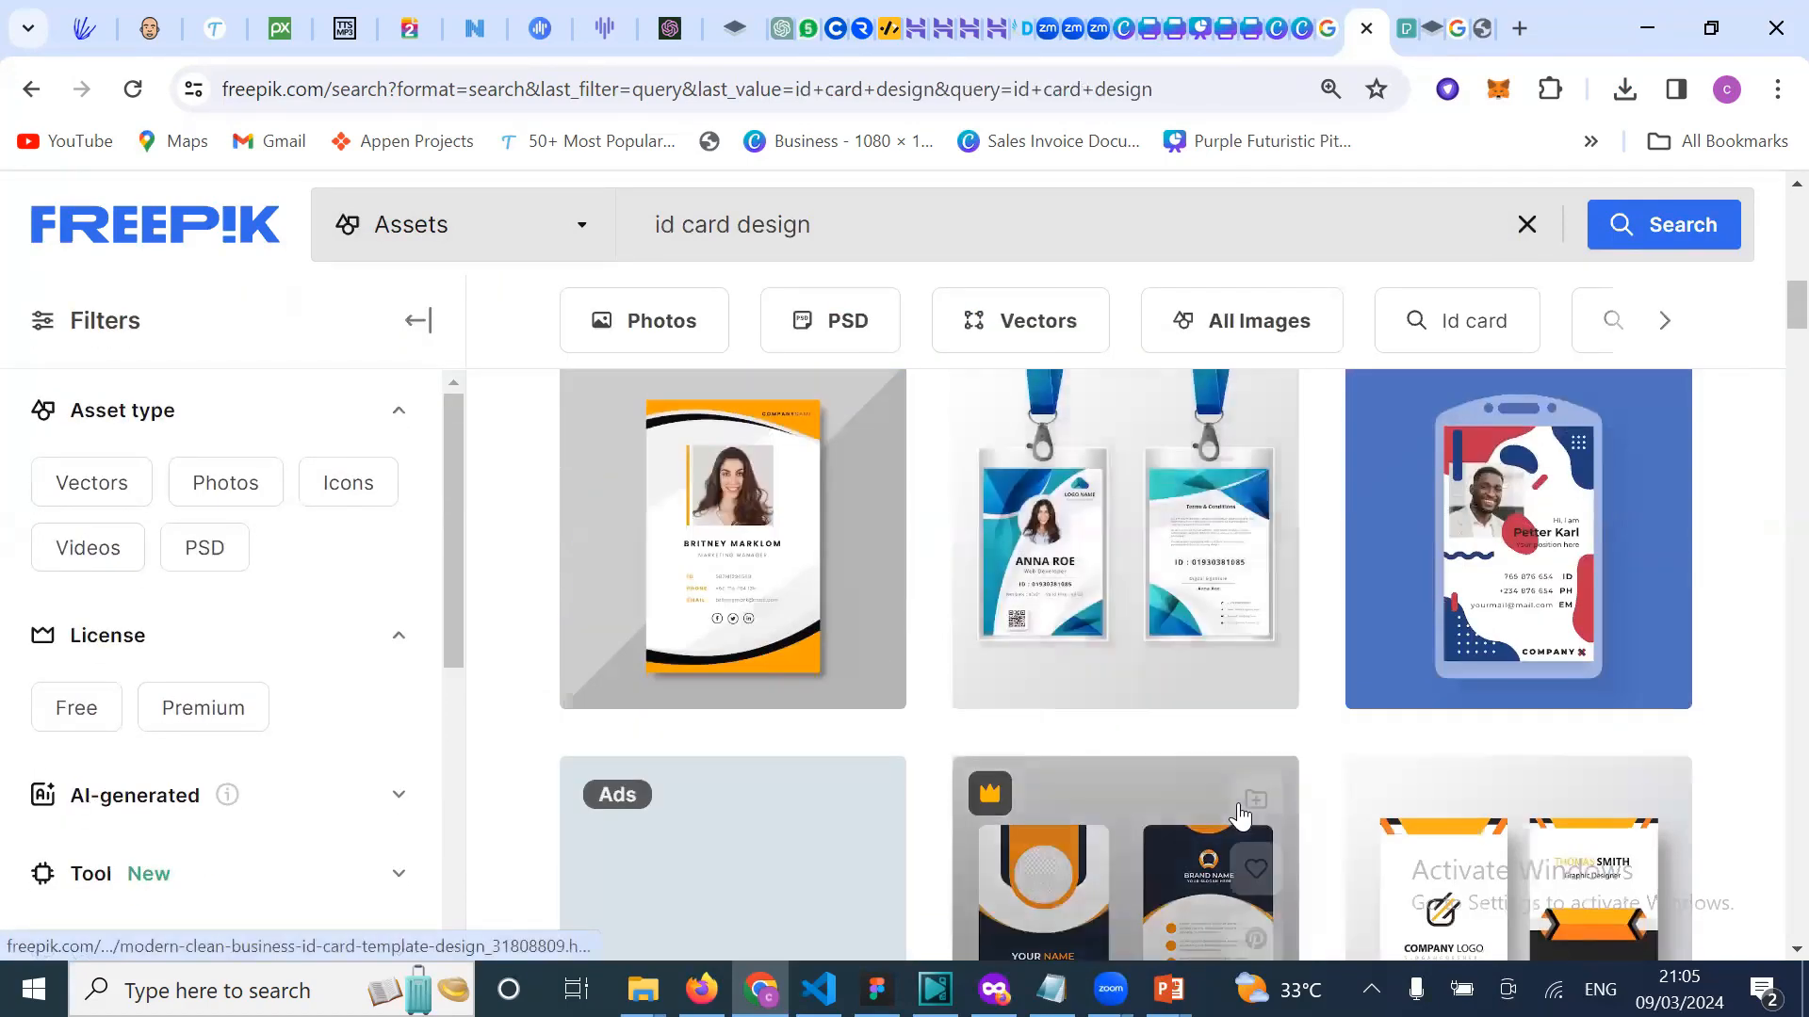
scroll(1239, 812, down, 3)
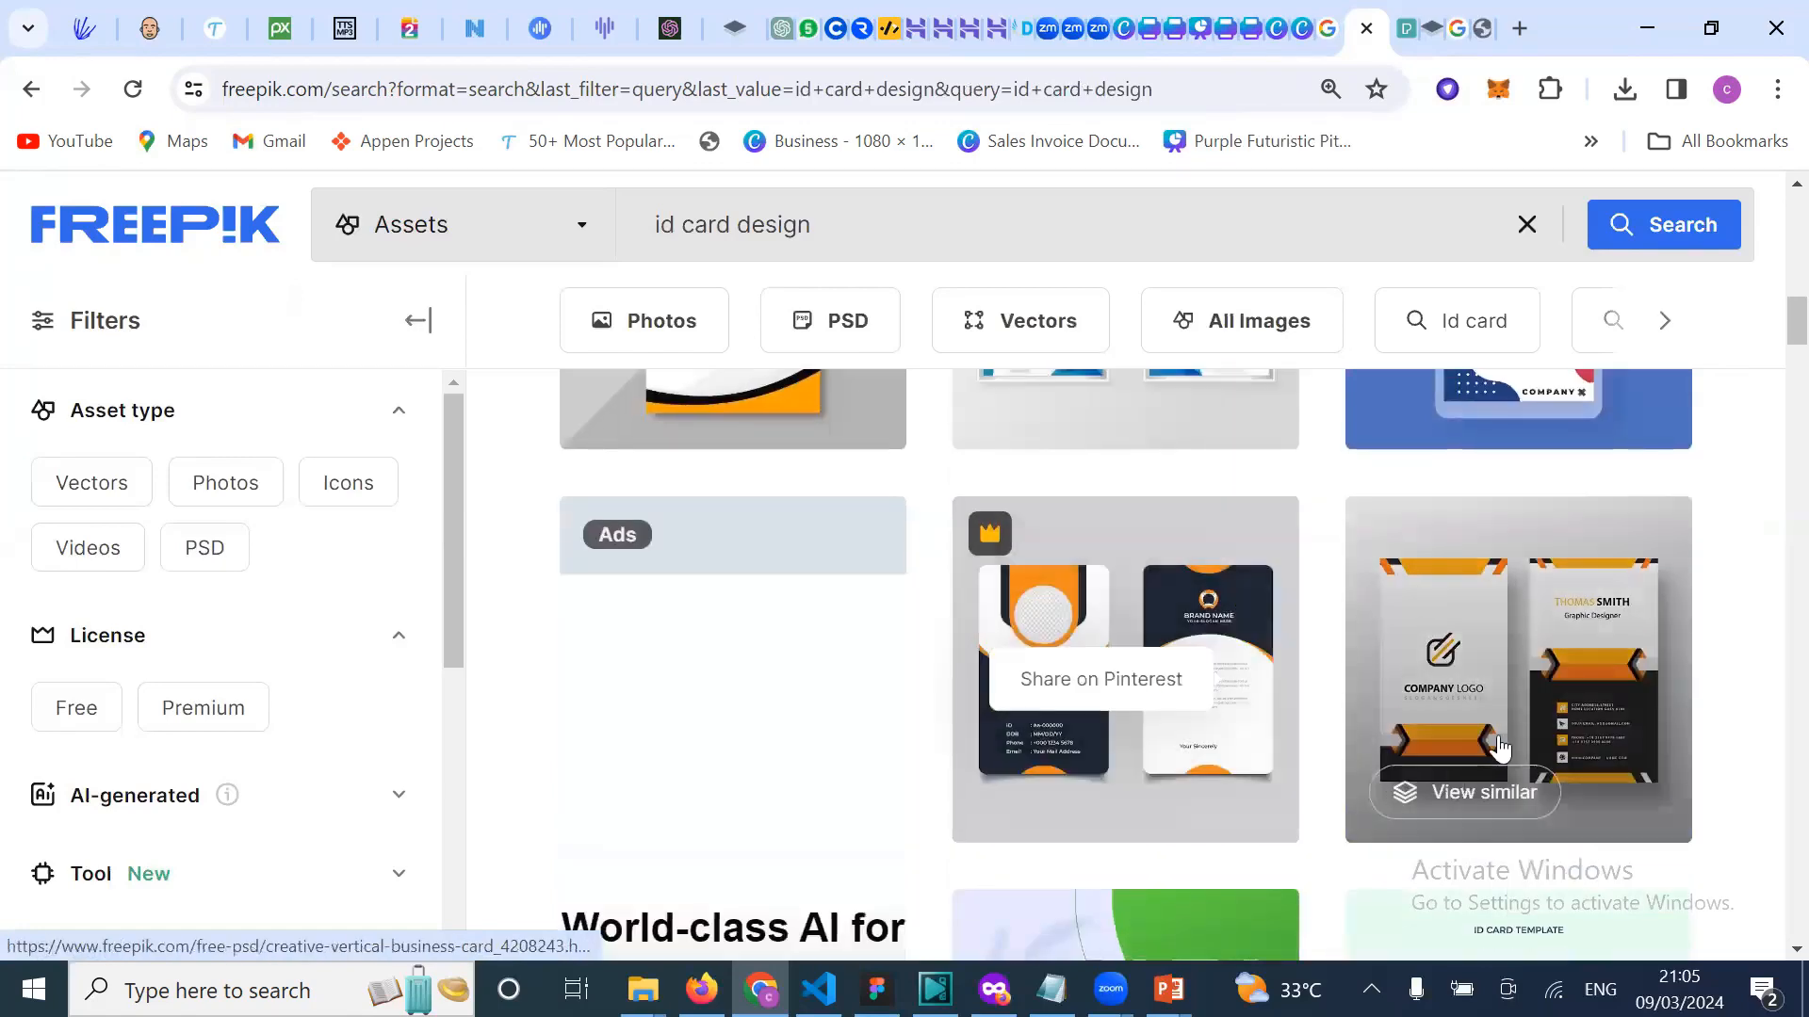
scroll(1253, 848, down, 3)
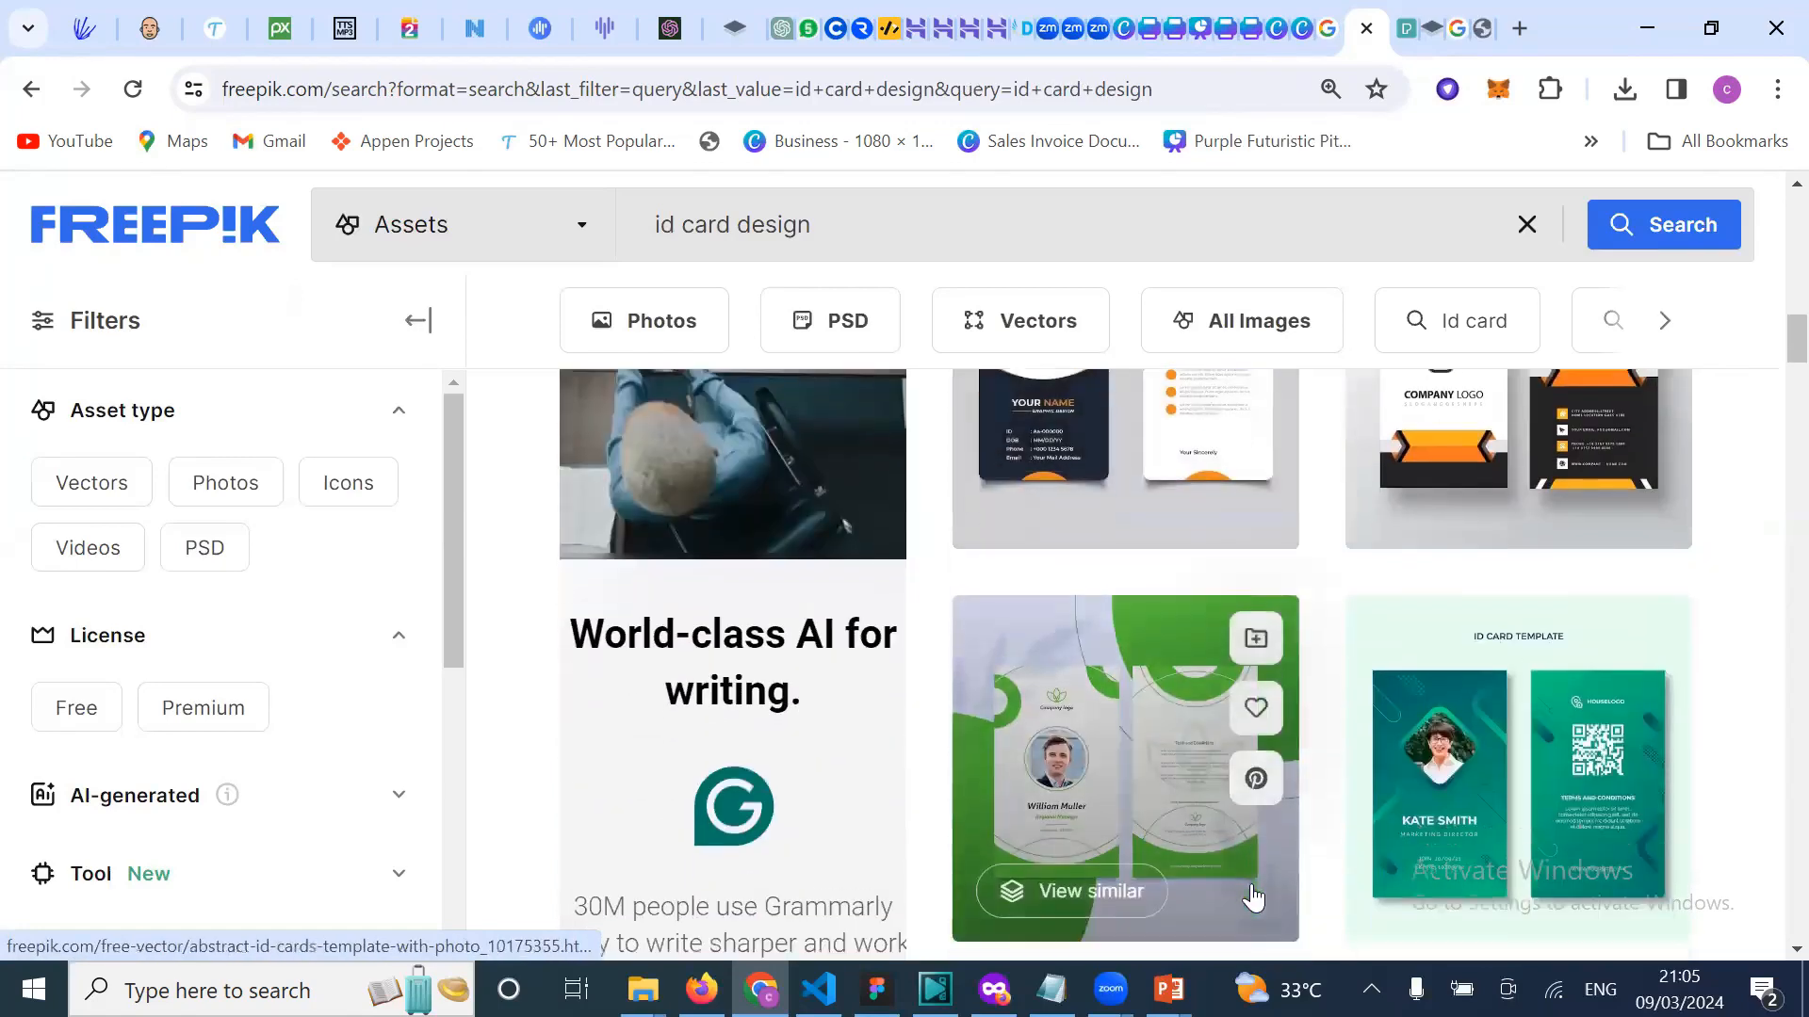
scroll(1253, 897, down, 10)
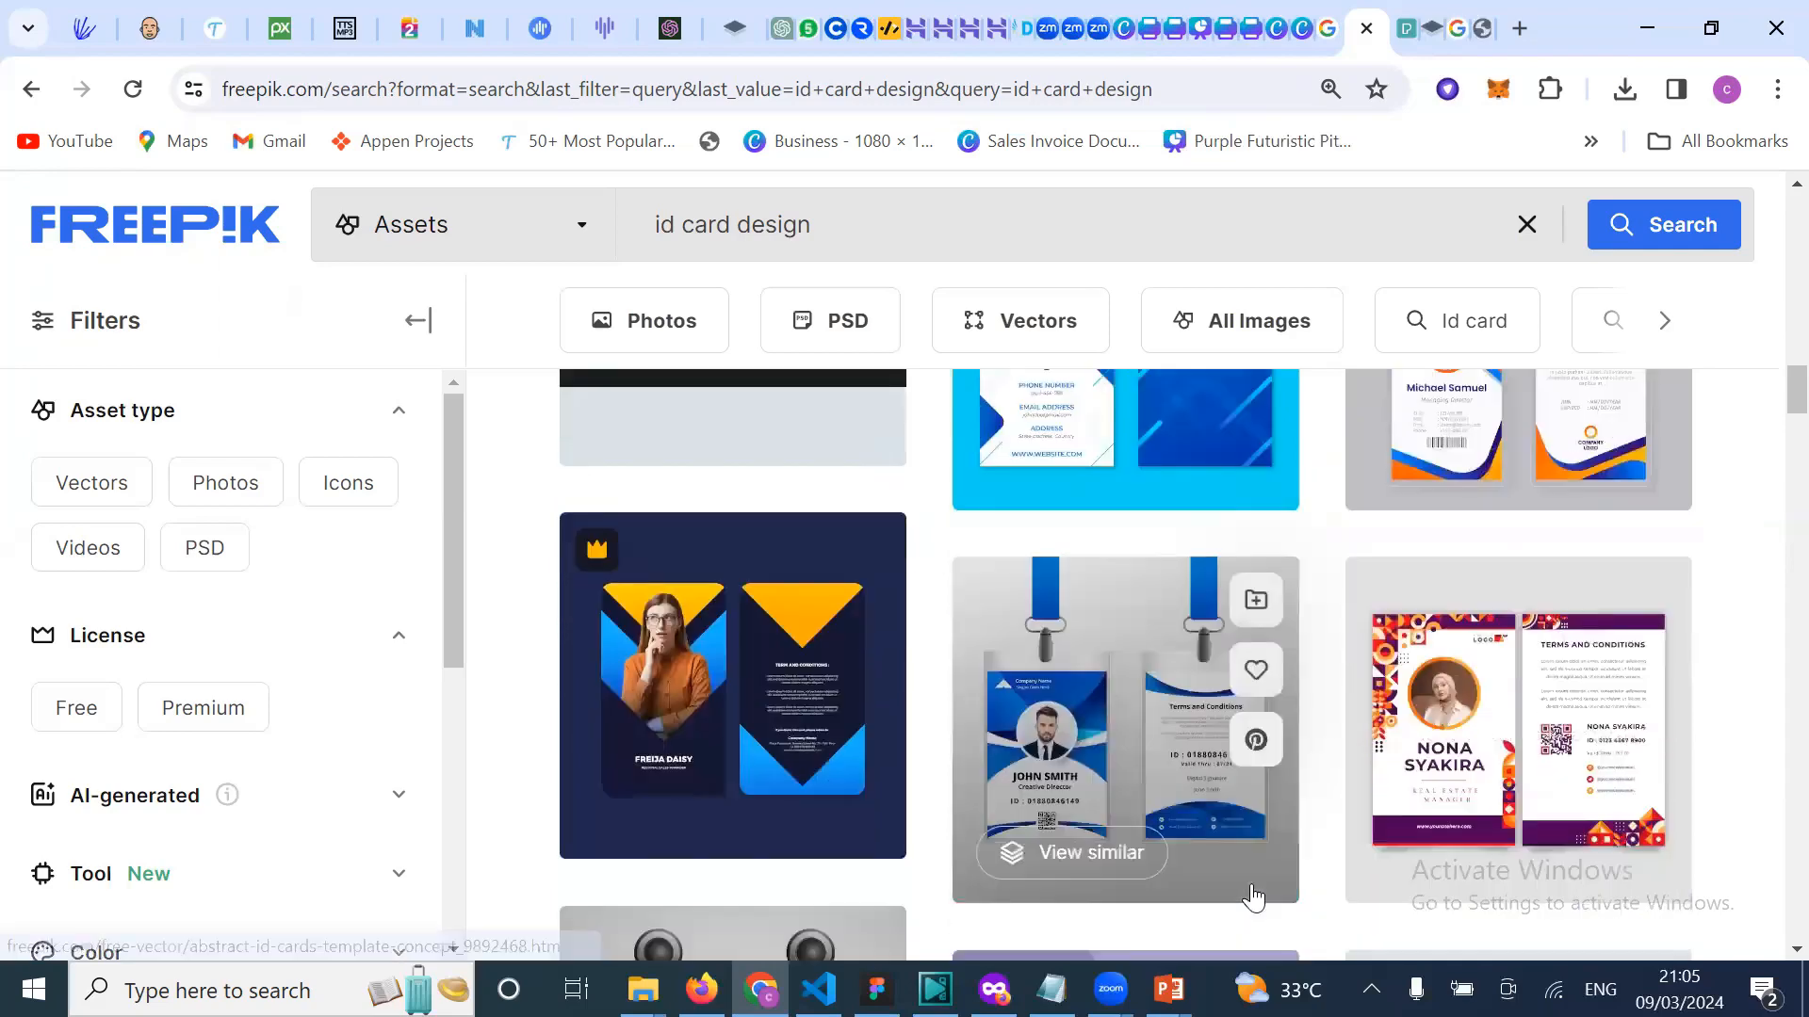
scroll(1253, 897, down, 5)
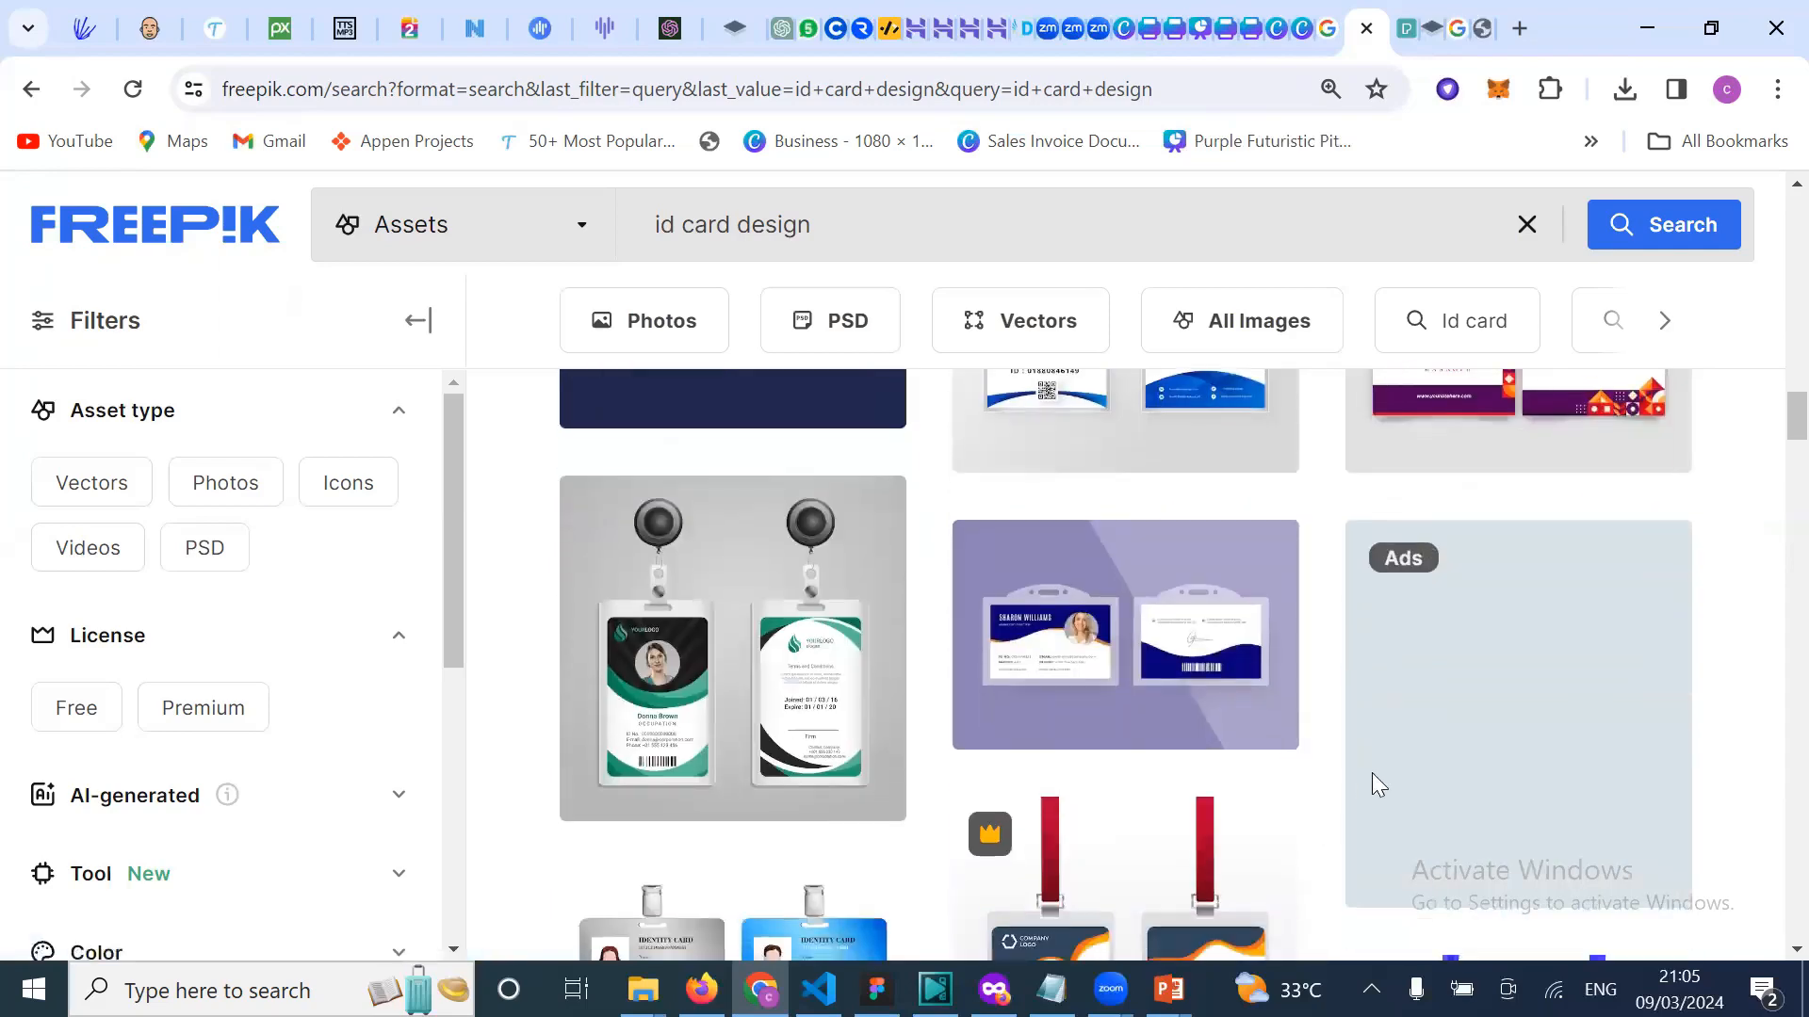
scroll(1371, 773, down, 8)
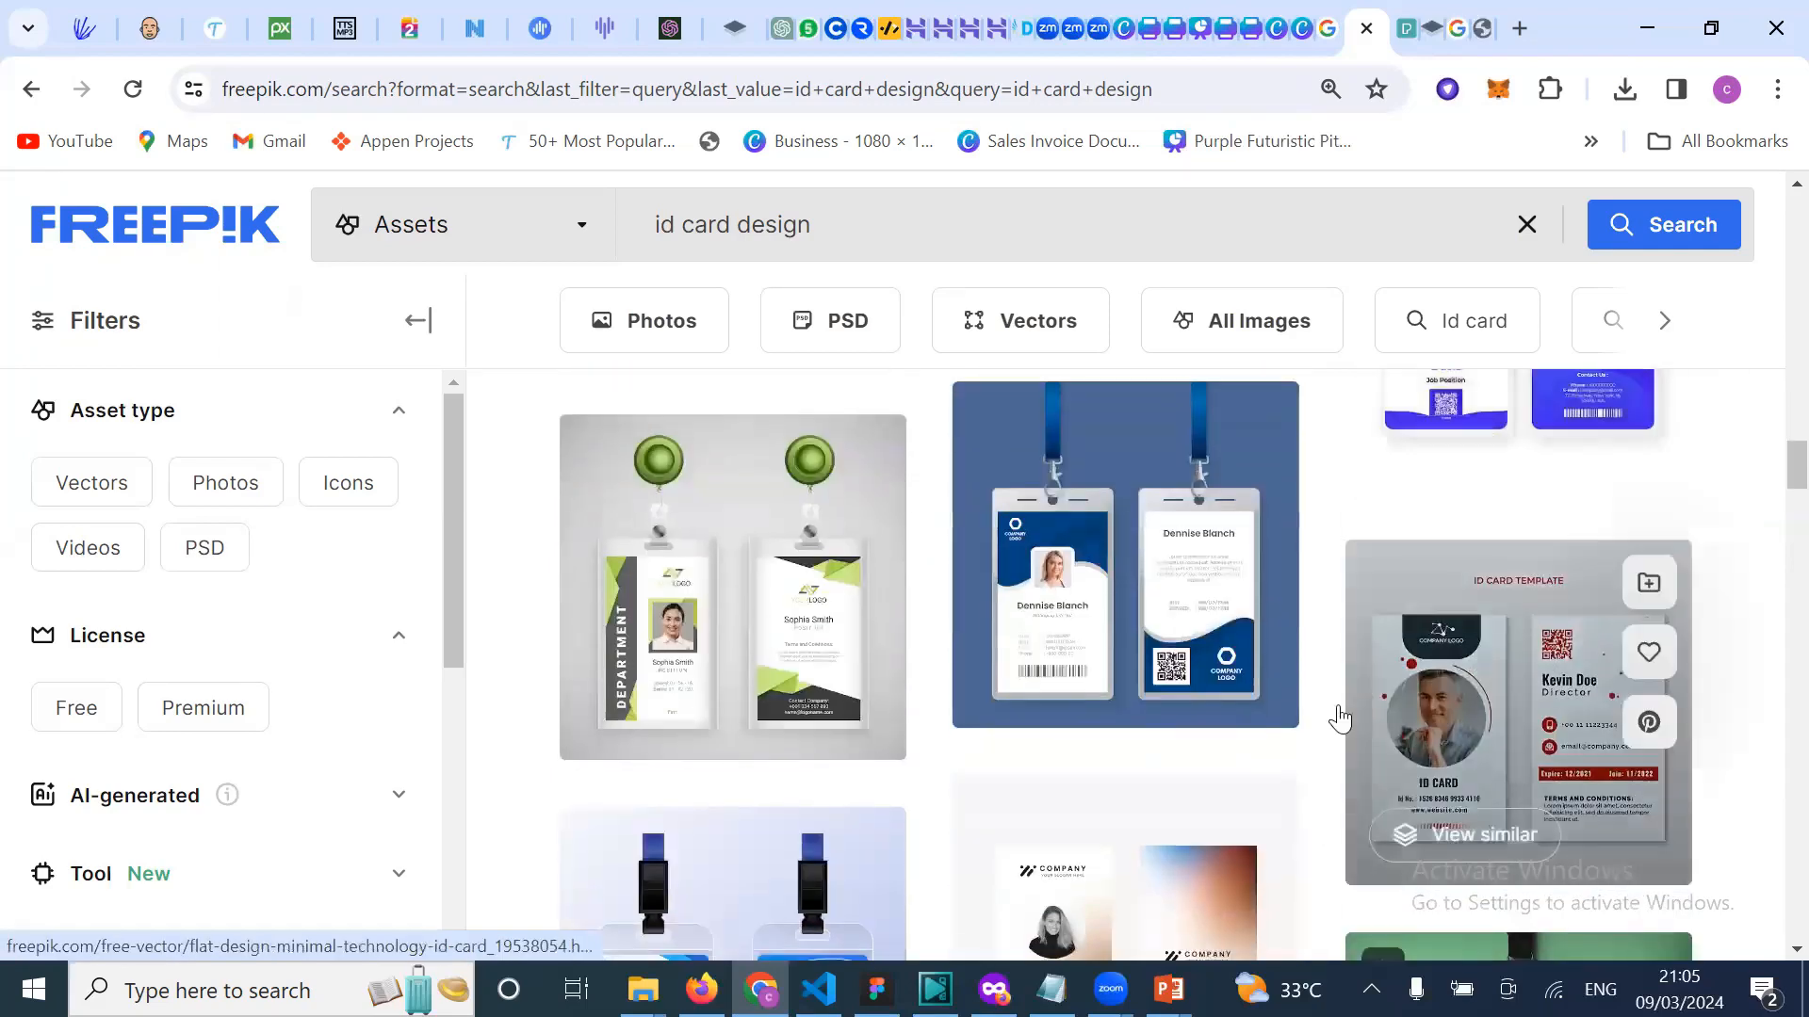
click(1126, 829)
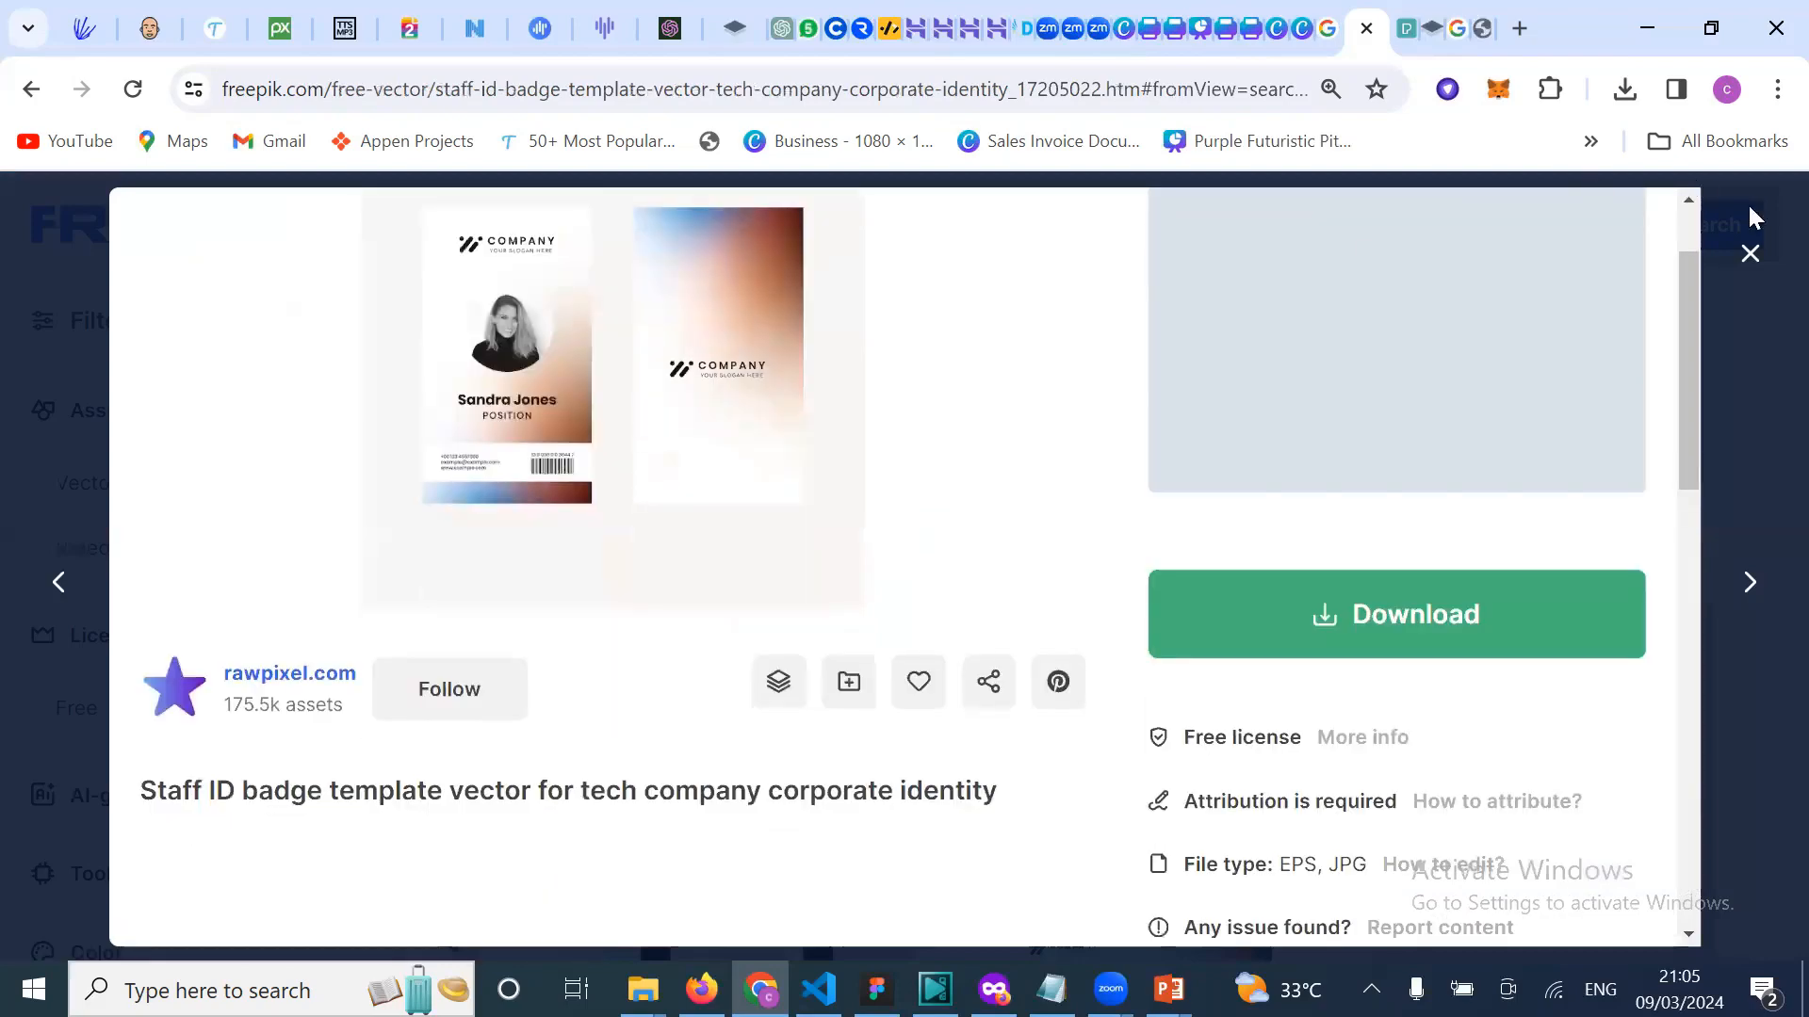
click(1749, 255)
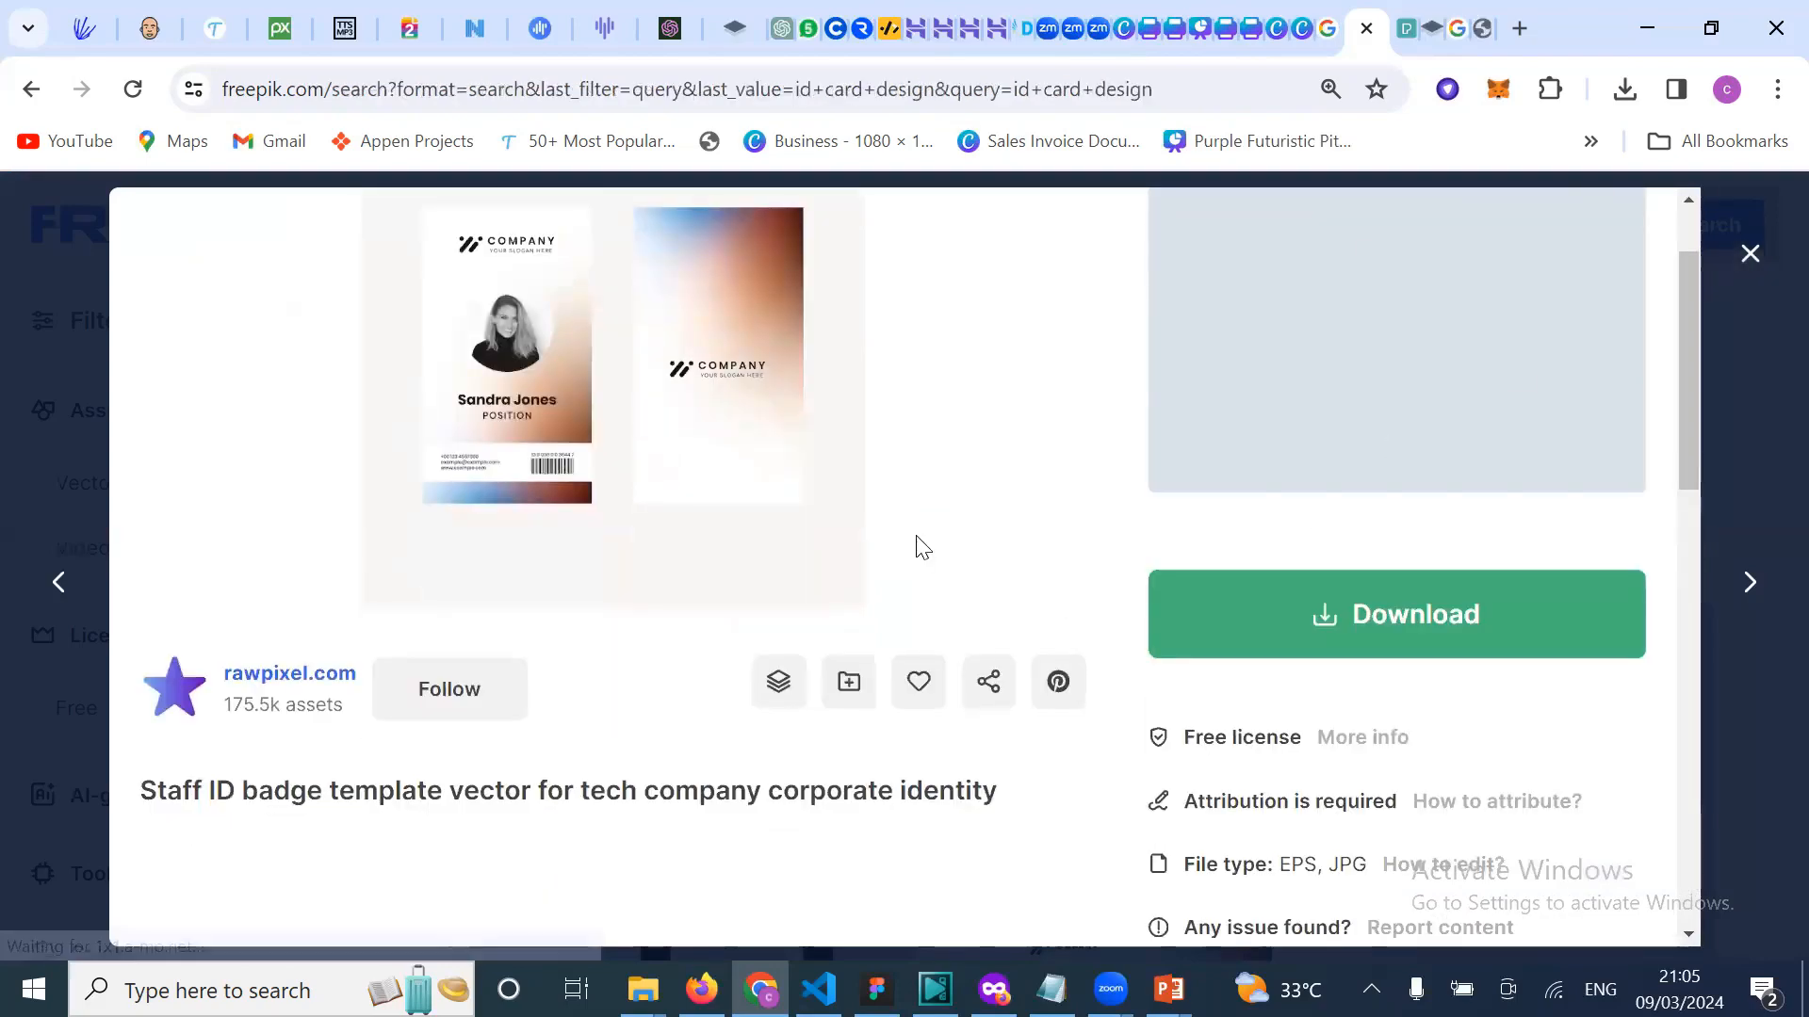
Step: Scroll to the bottom of results page 1 of 100, reaching the Next Page button
scroll(1372, 791, down, 3)
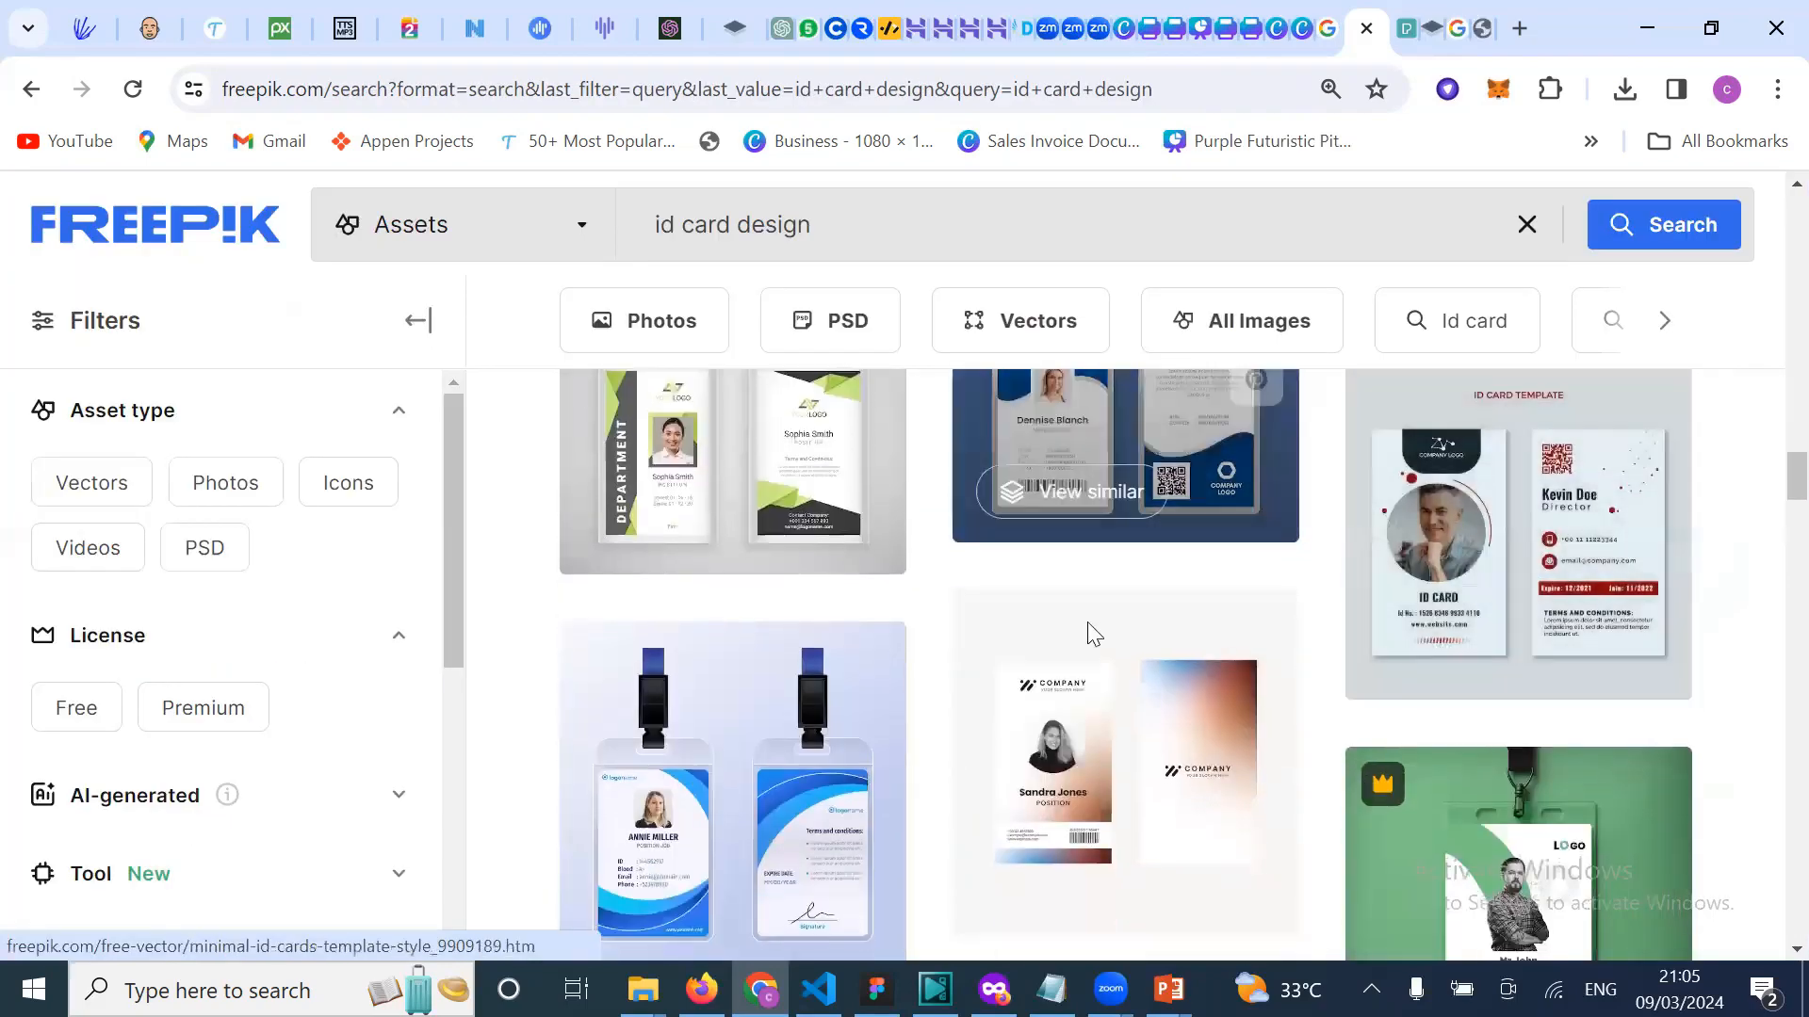
scroll(1139, 731, down, 6)
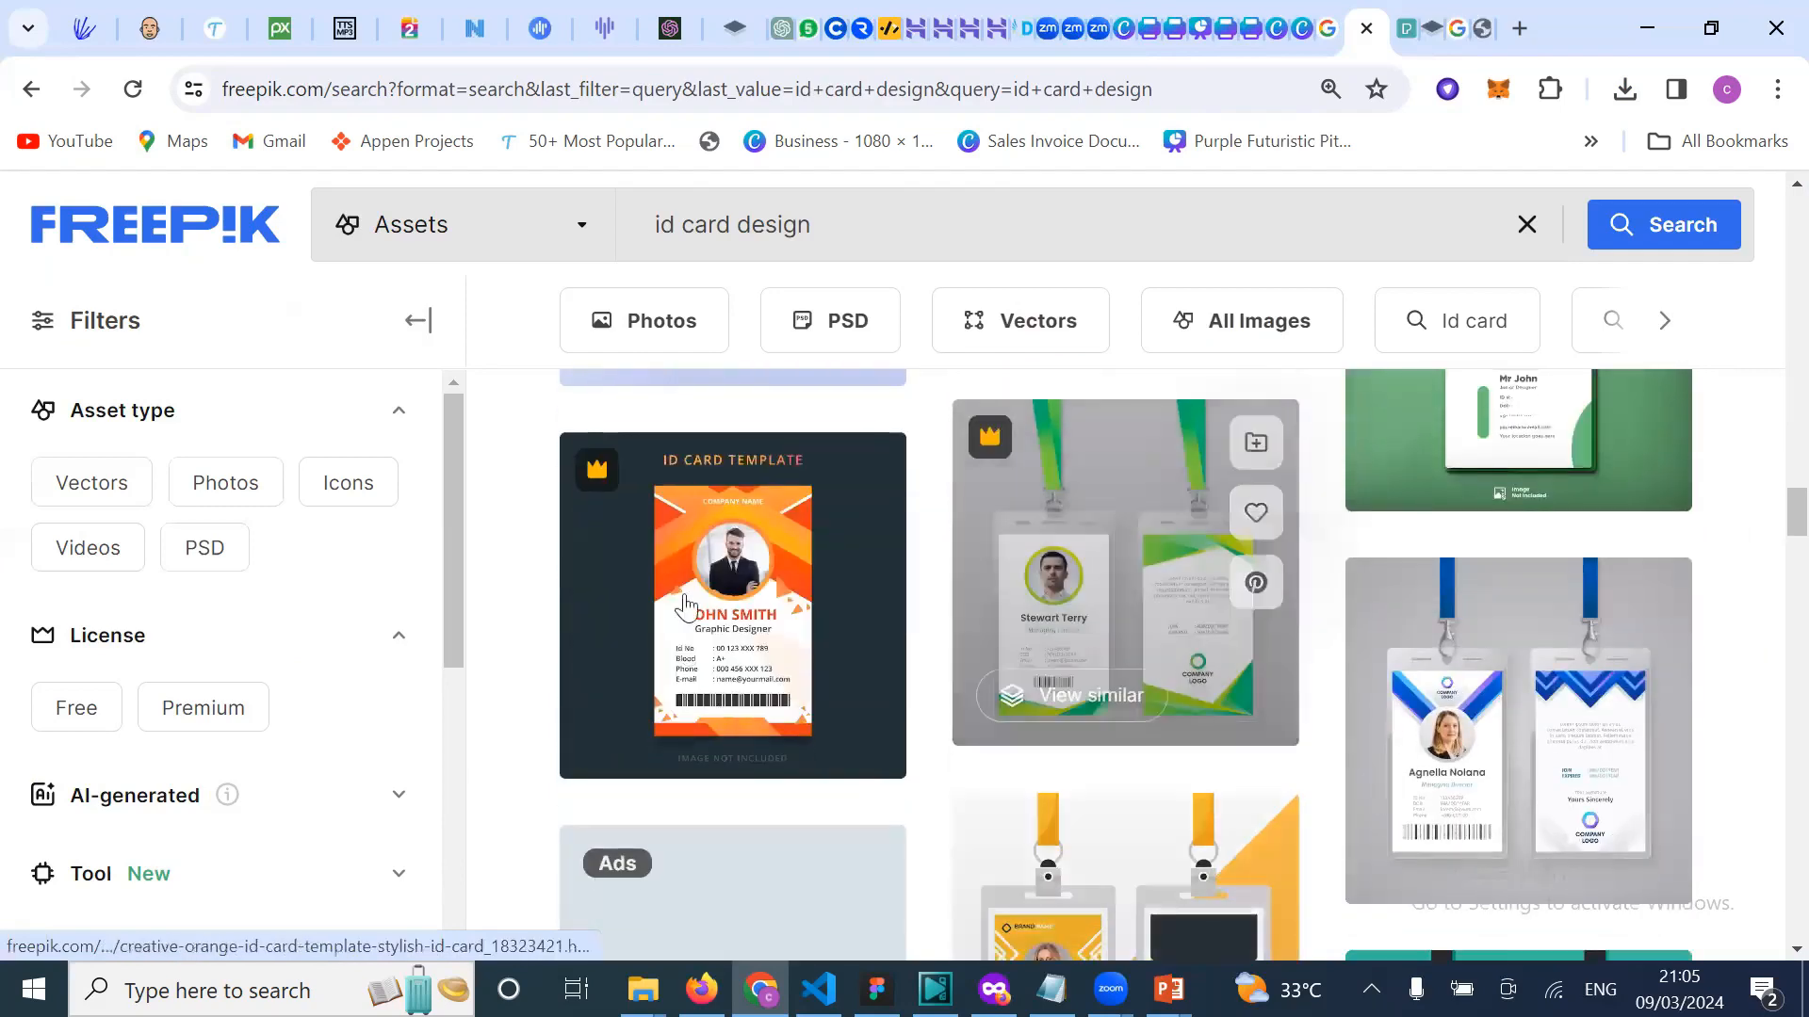
scroll(1144, 678, down, 3)
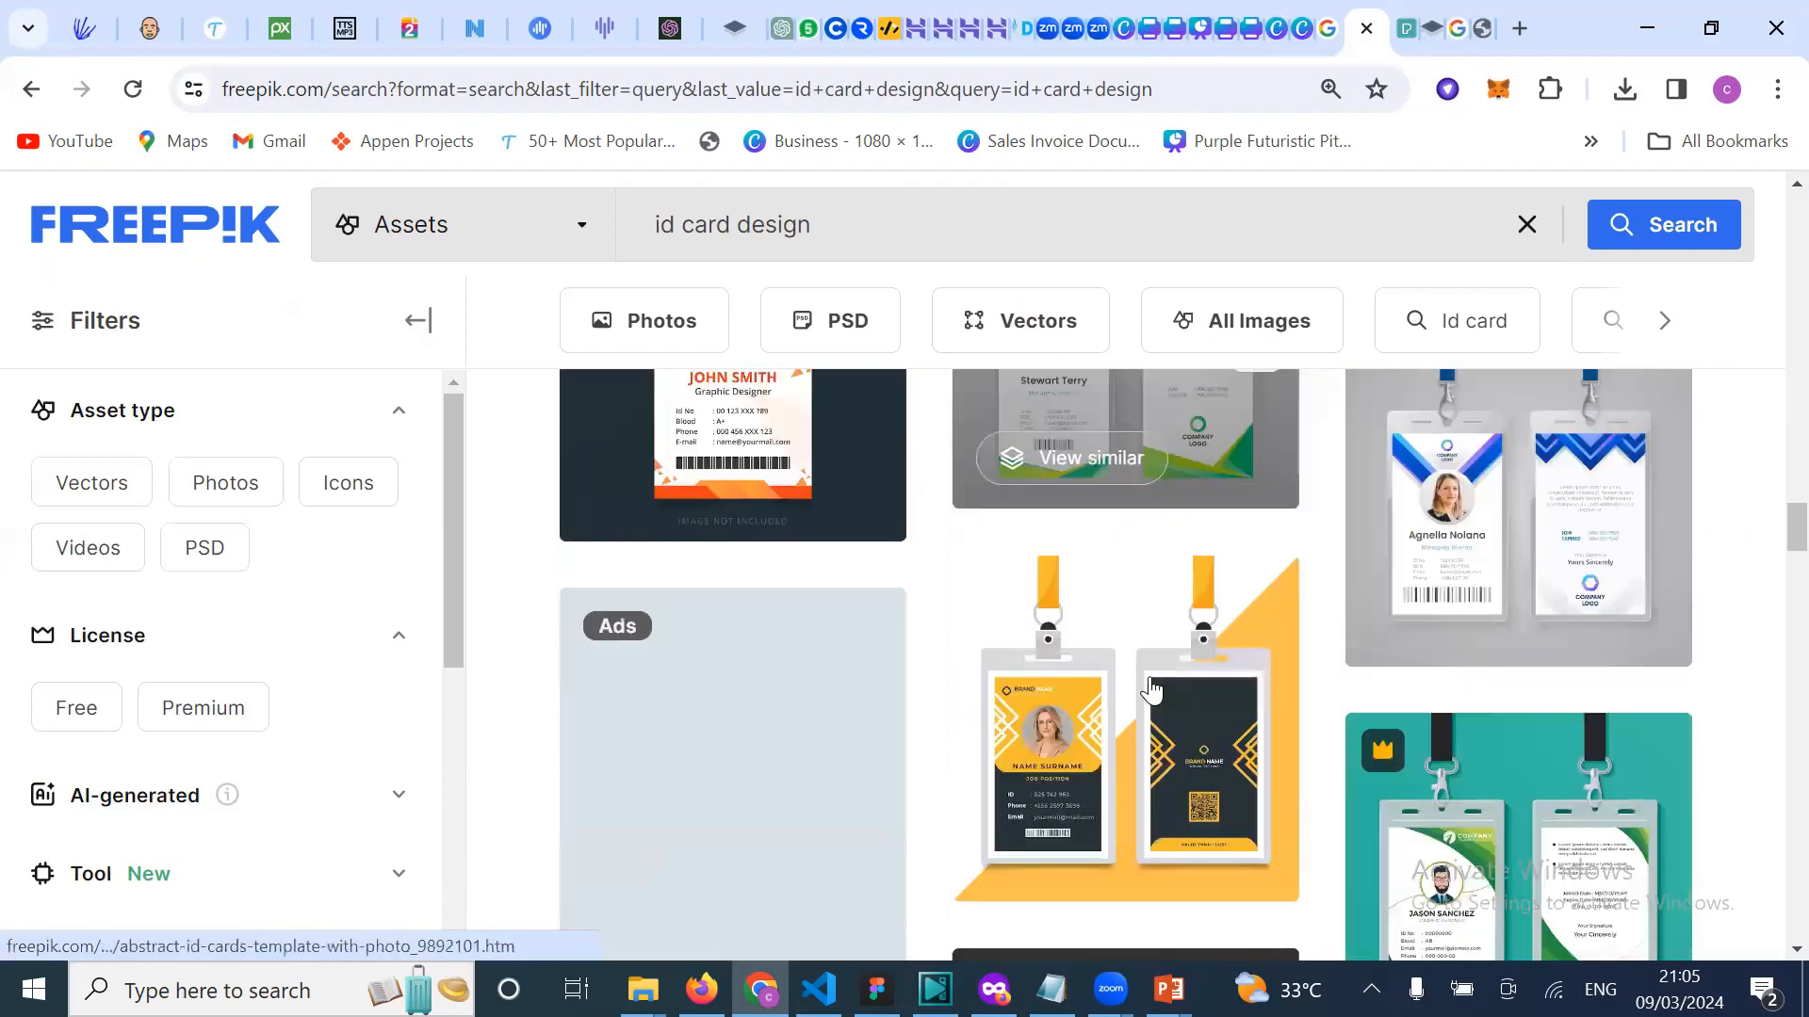
scroll(1347, 701, down, 4)
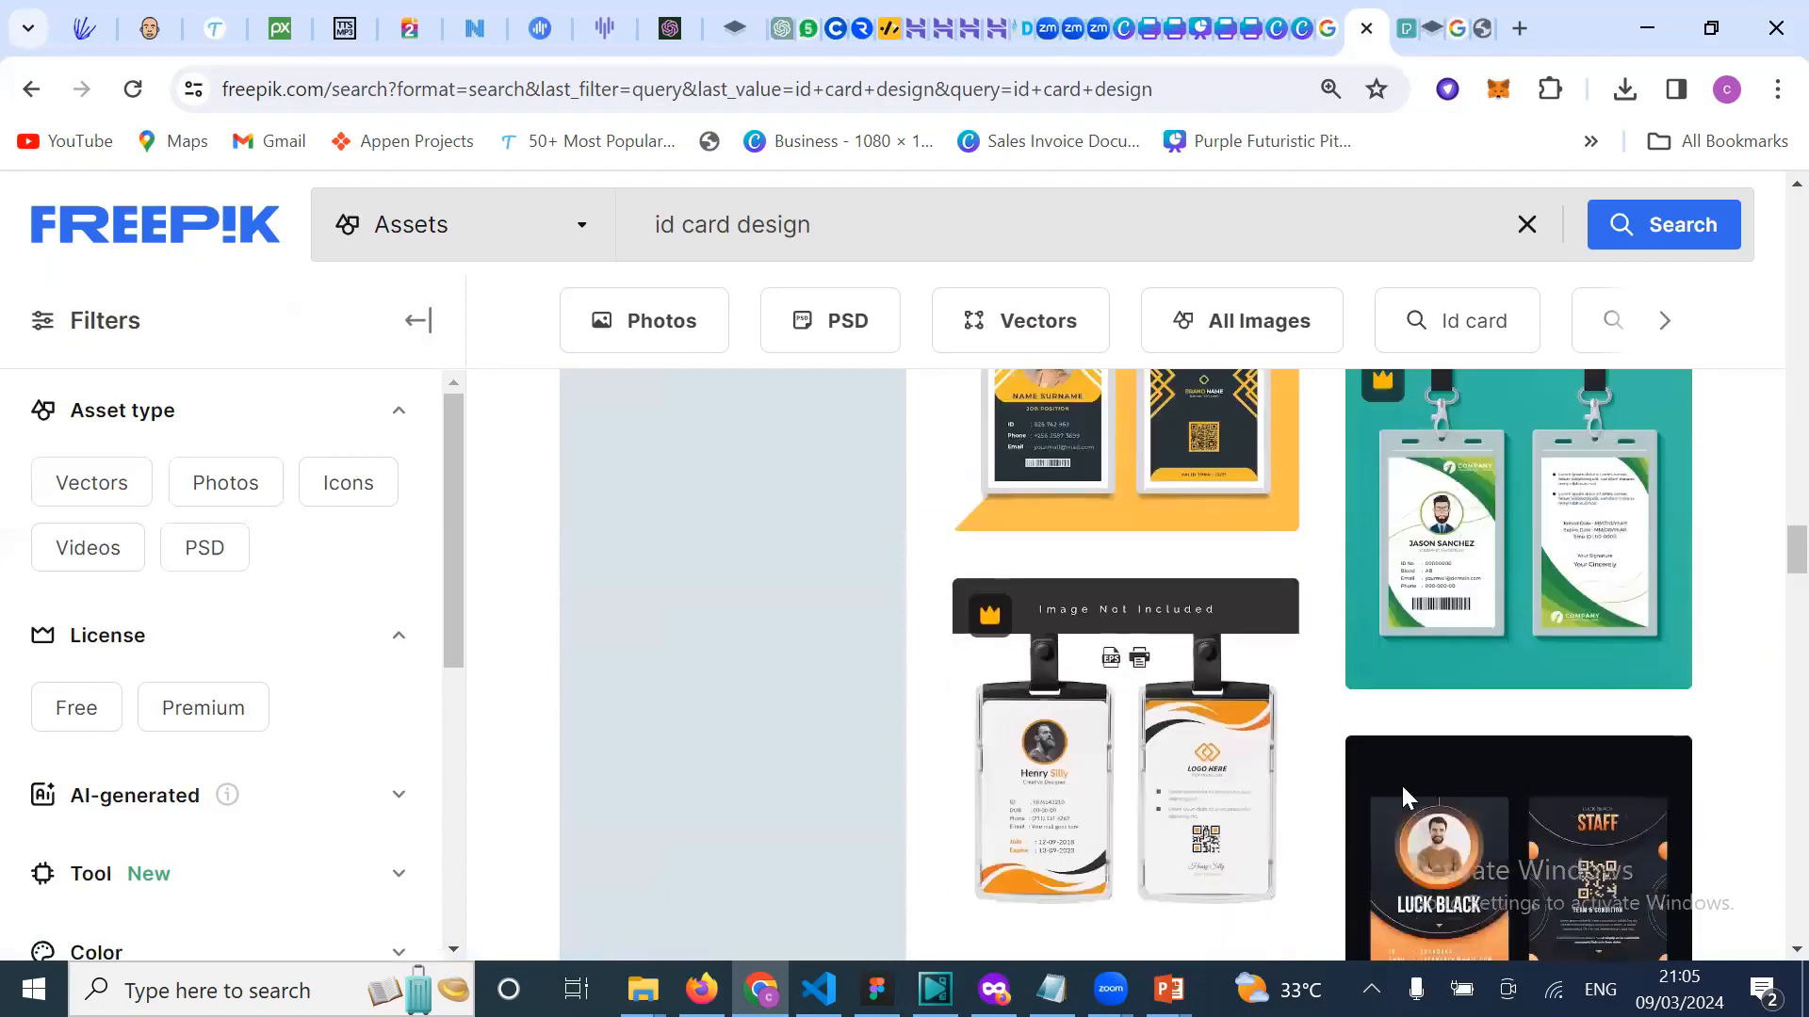
scroll(1404, 796, down, 5)
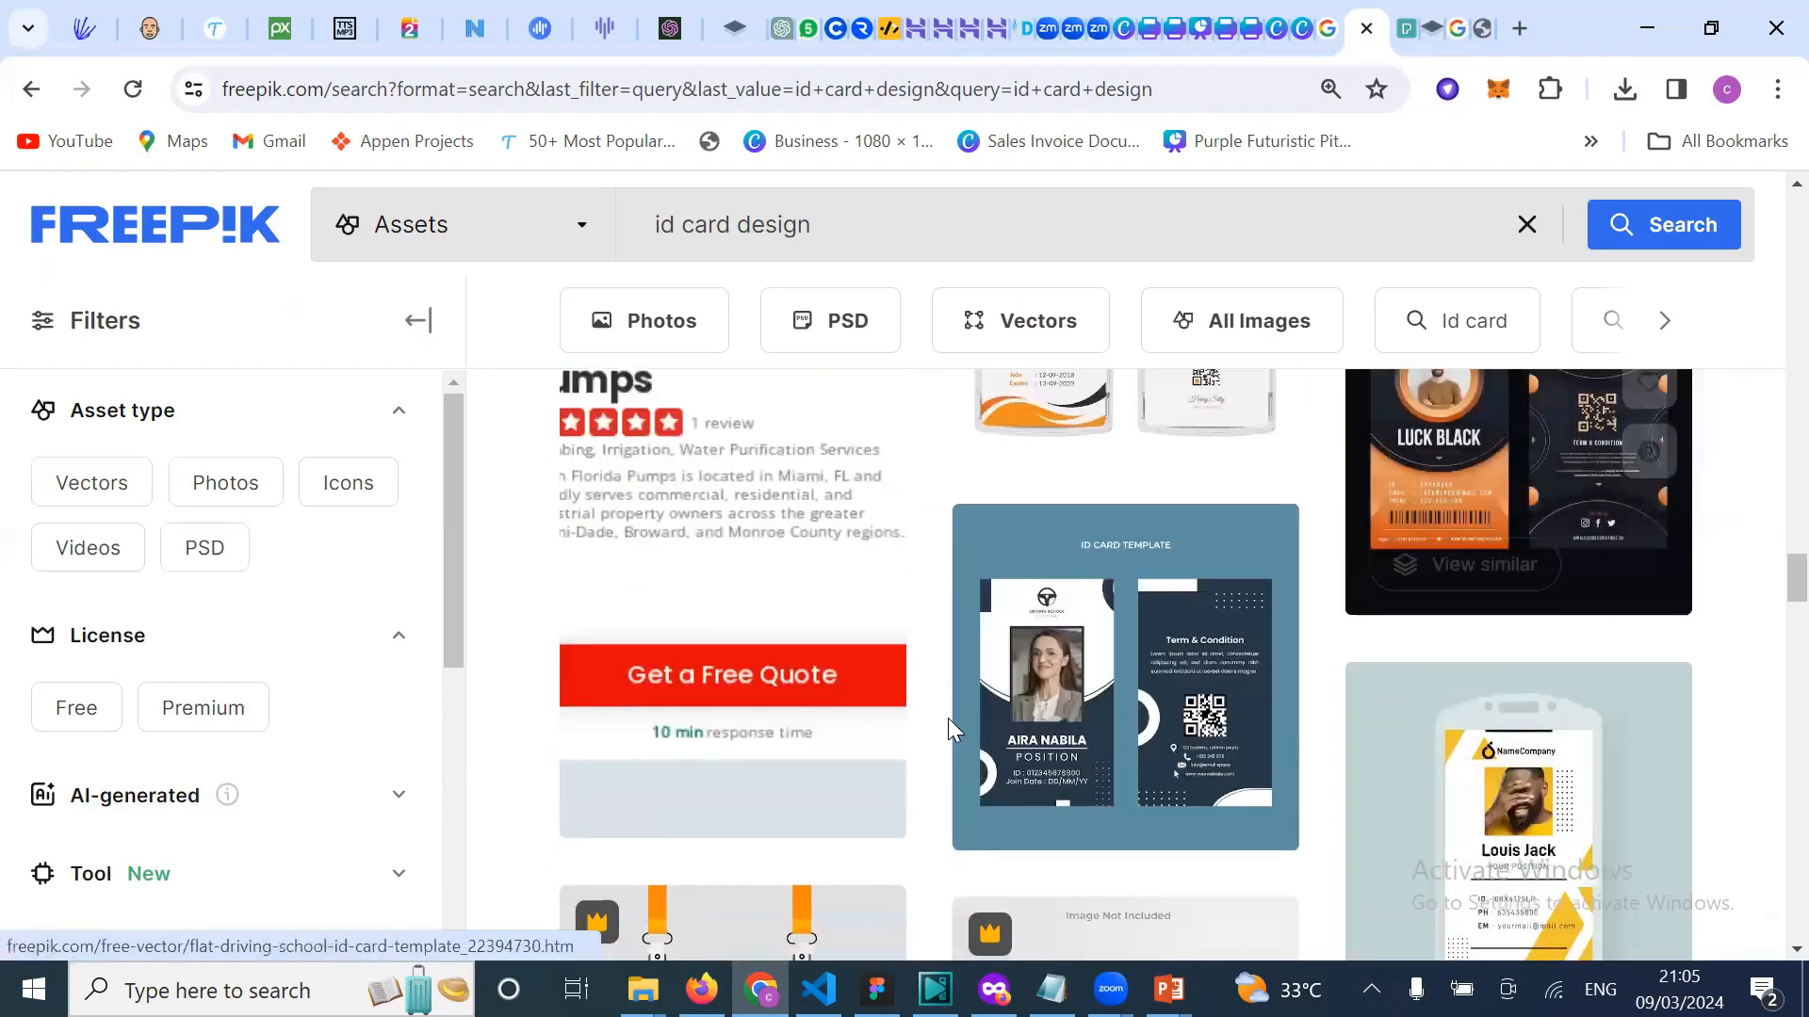
scroll(947, 718, down, 5)
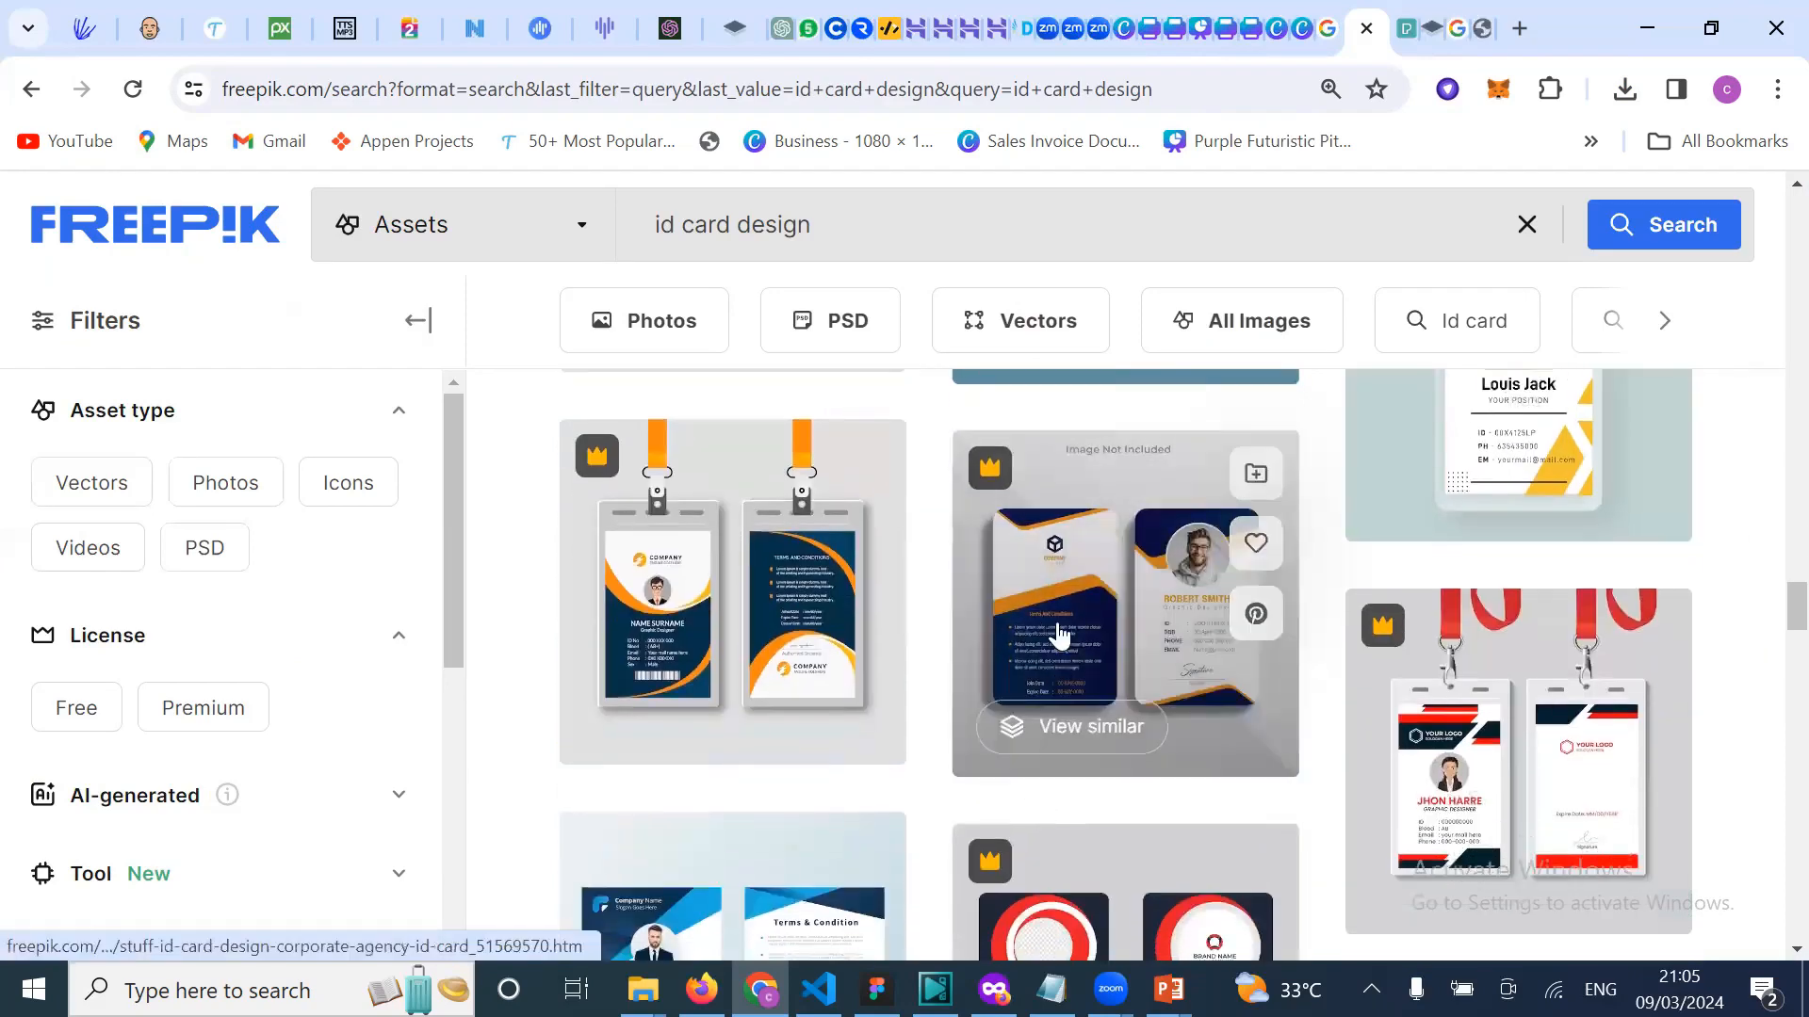
scroll(1307, 738, down, 6)
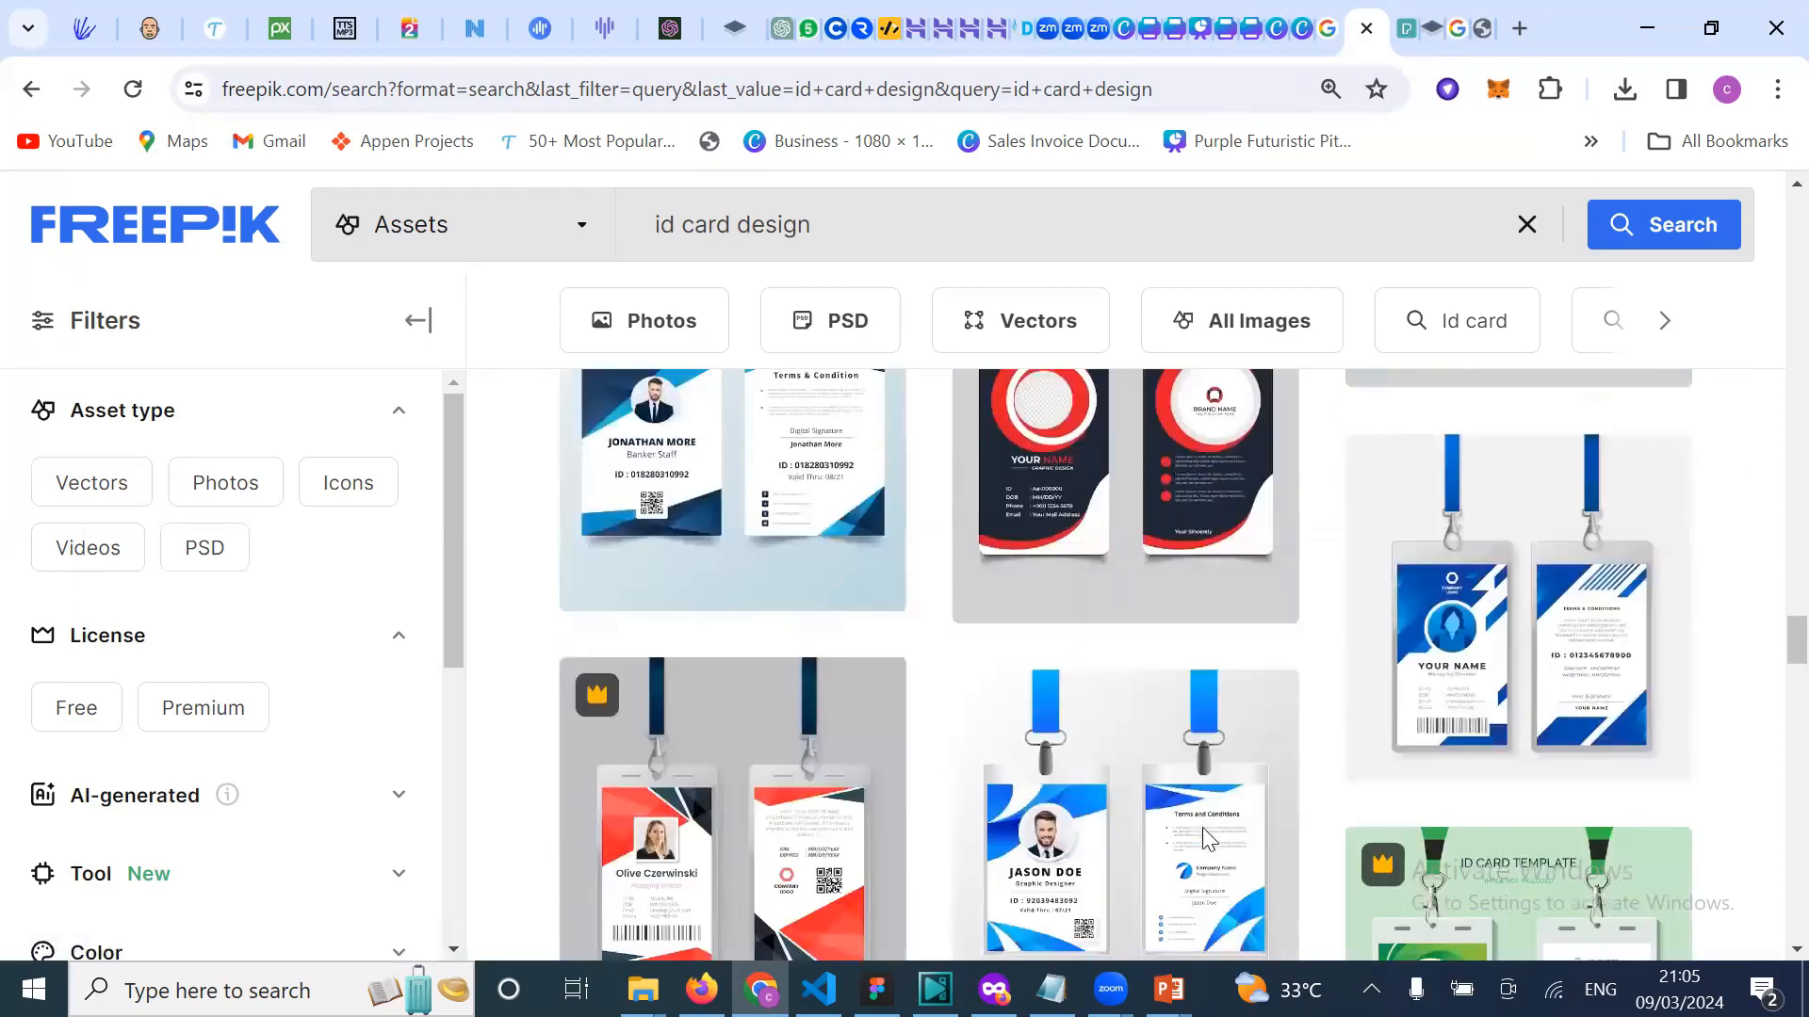
scroll(1202, 826, down, 3)
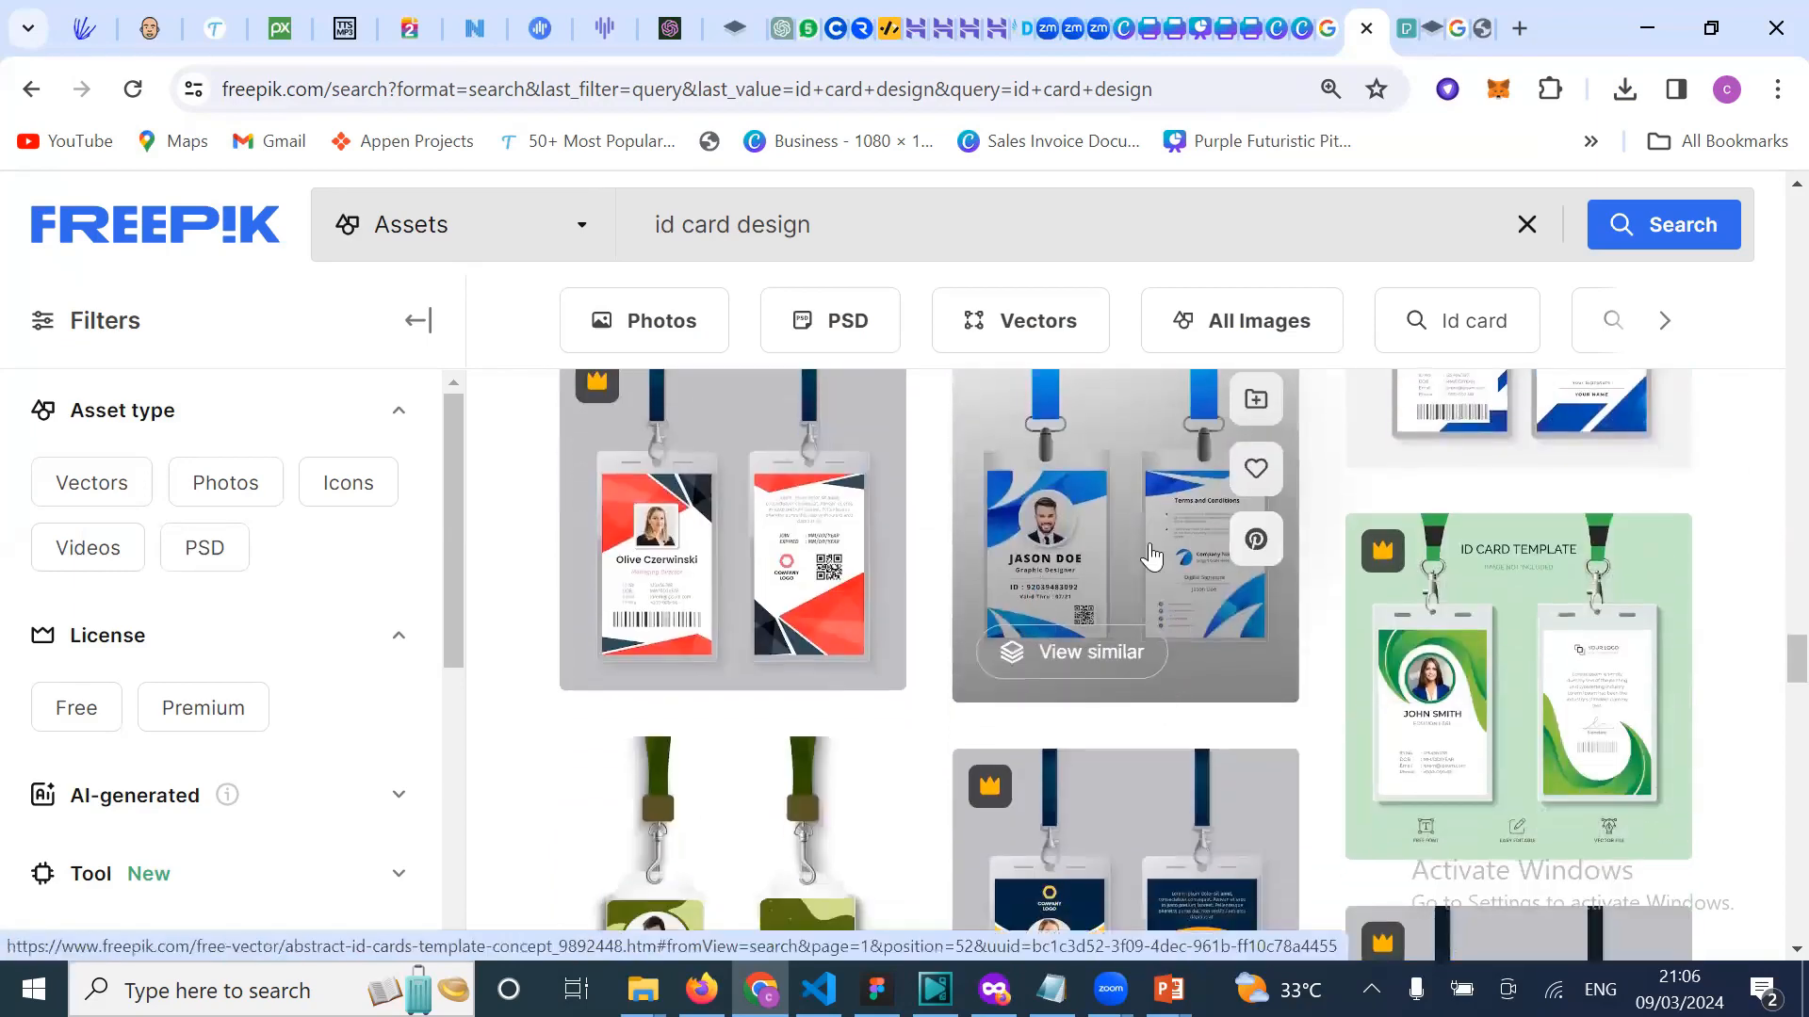
scroll(1151, 557, down, 7)
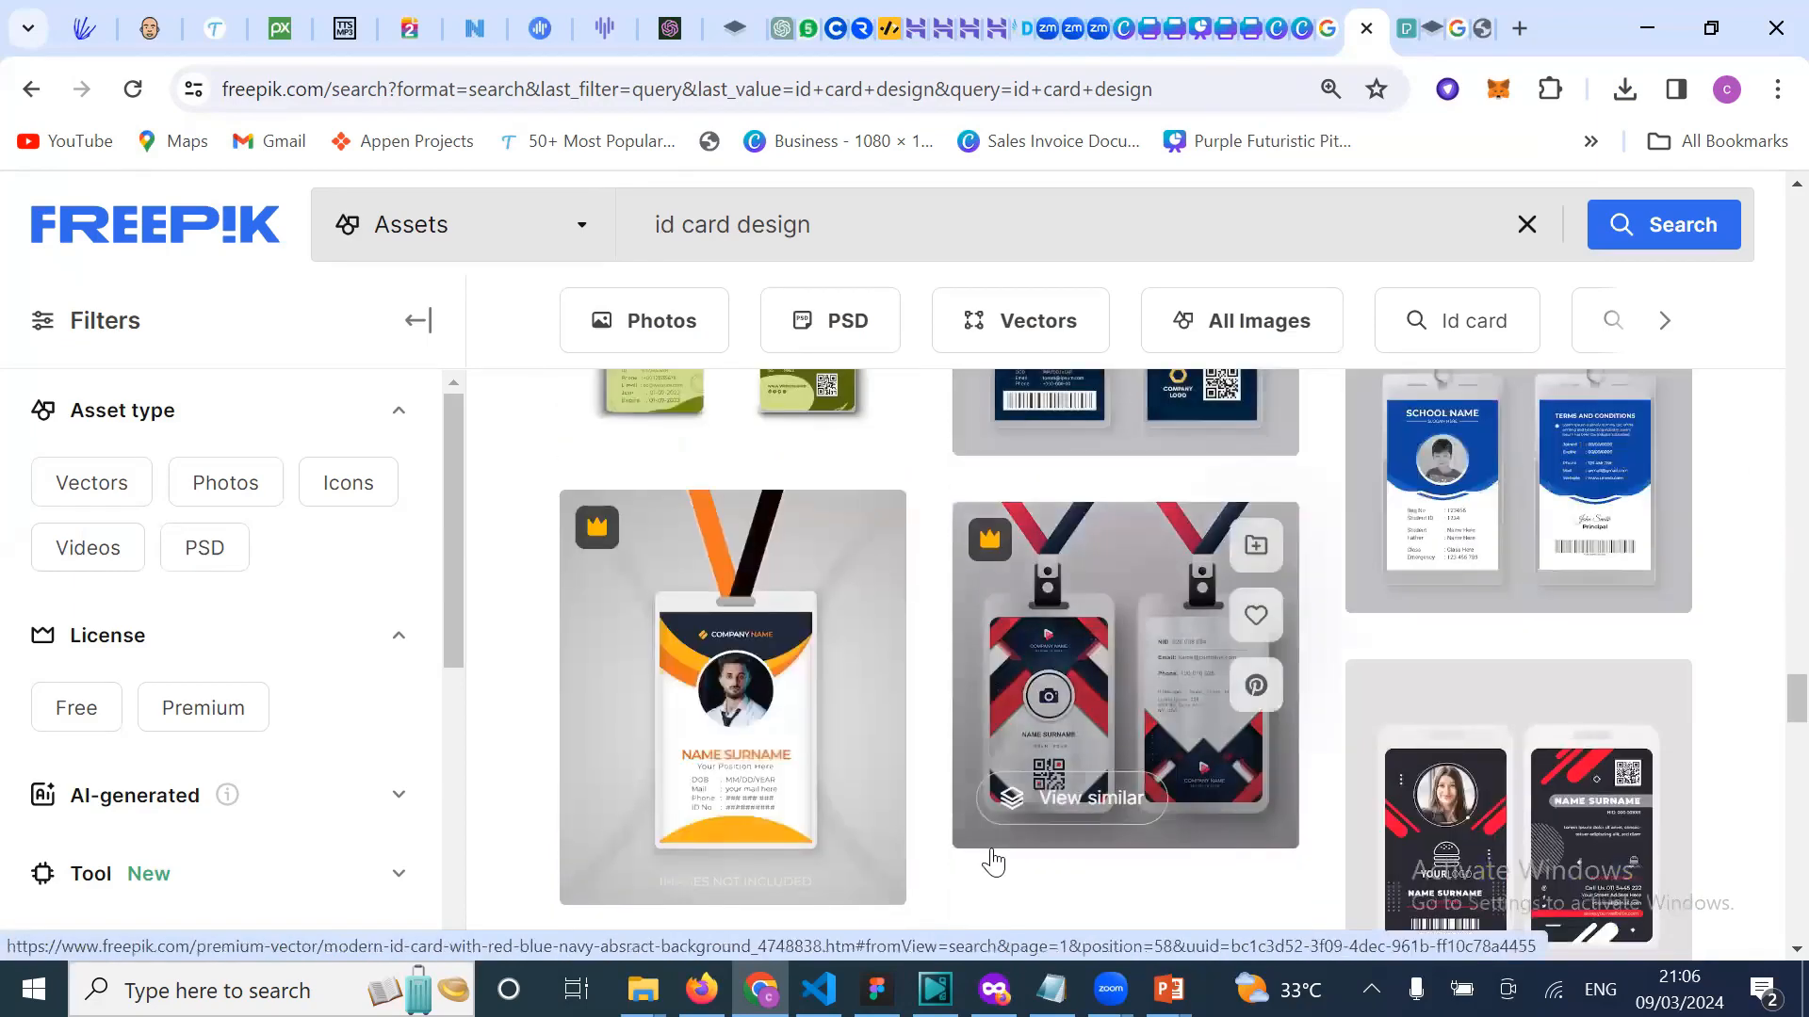
scroll(1018, 837, down, 3)
scroll(1055, 716, down, 3)
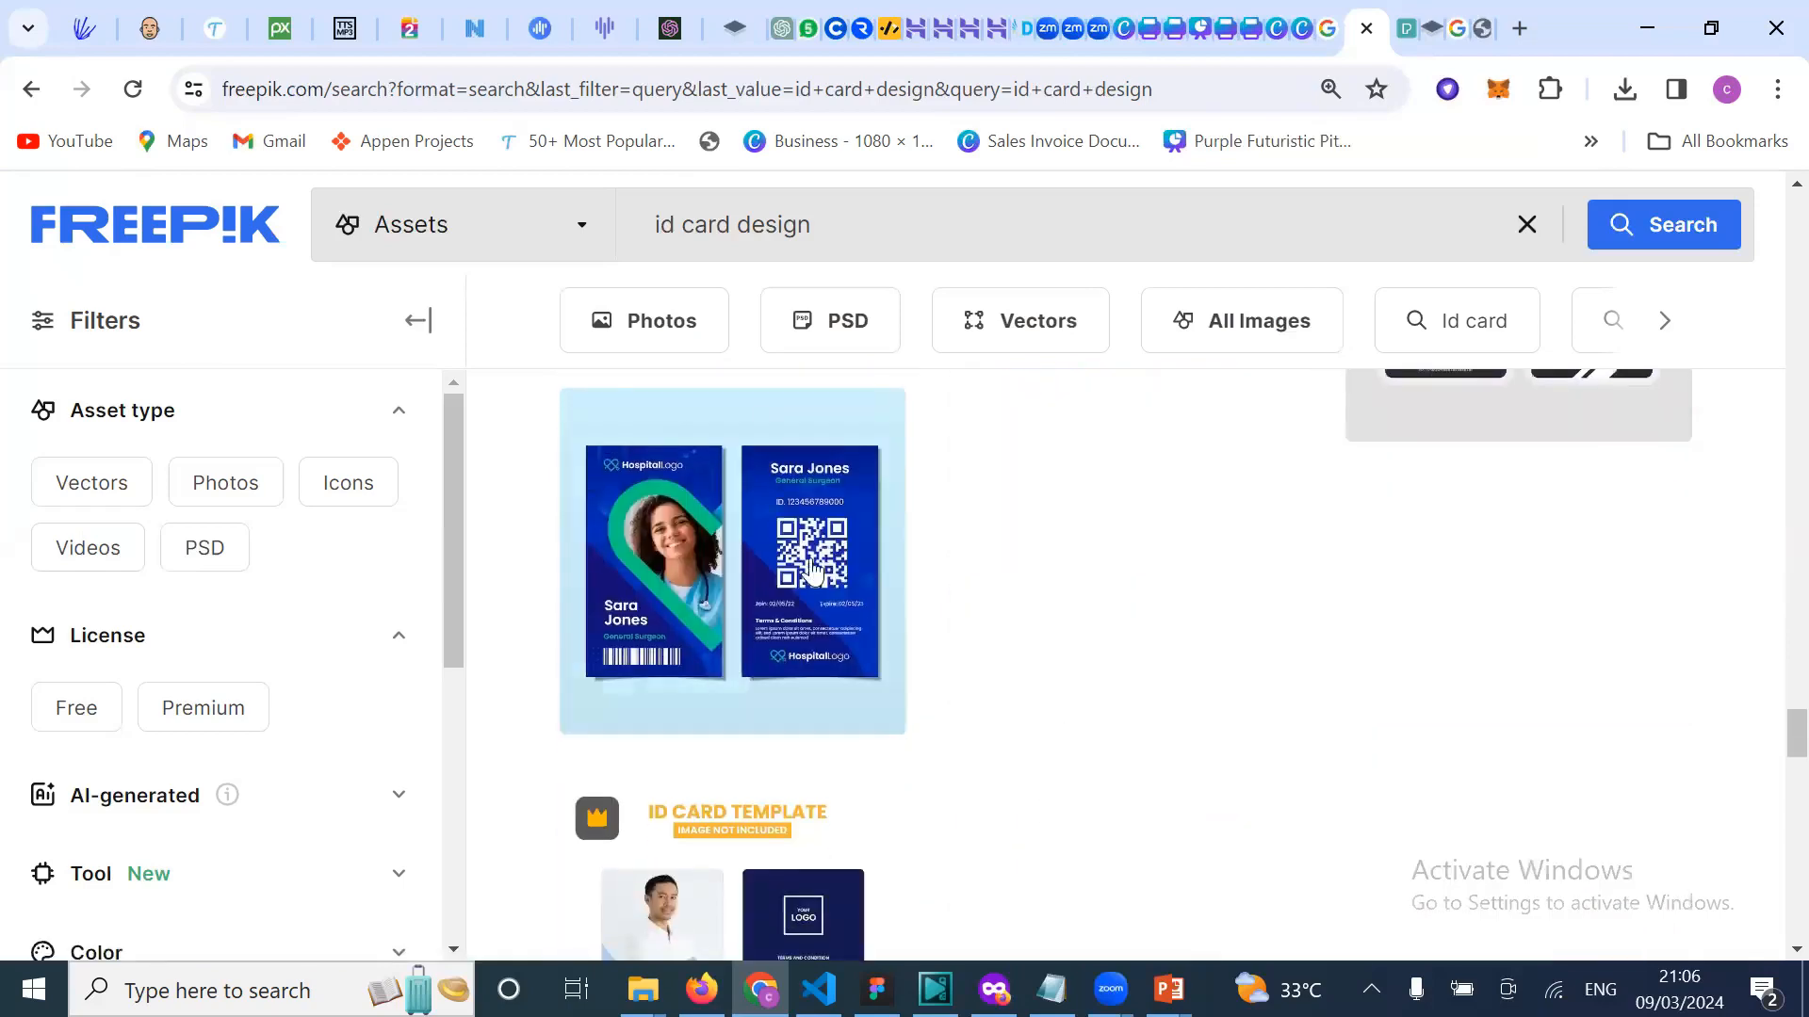
mouse_move(728, 571)
scroll(889, 803, down, 10)
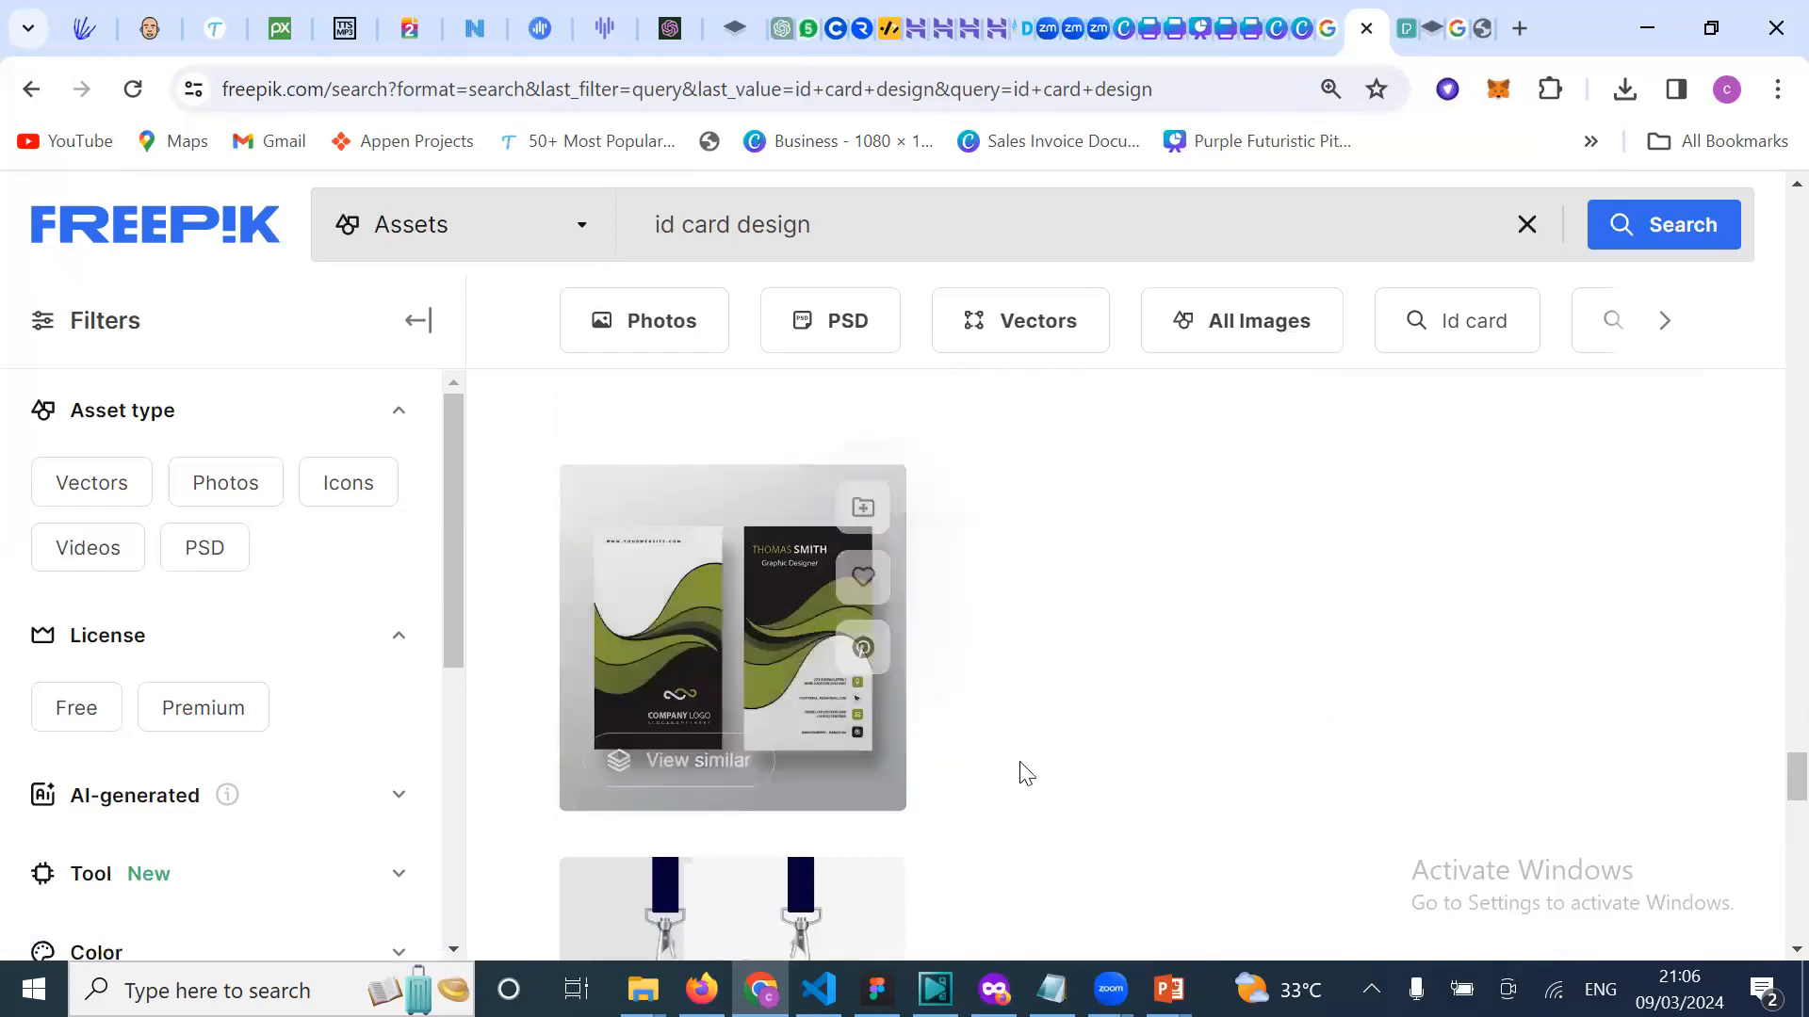
scroll(1018, 765, down, 10)
scroll(1020, 761, down, 2)
scroll(1021, 768, up, 15)
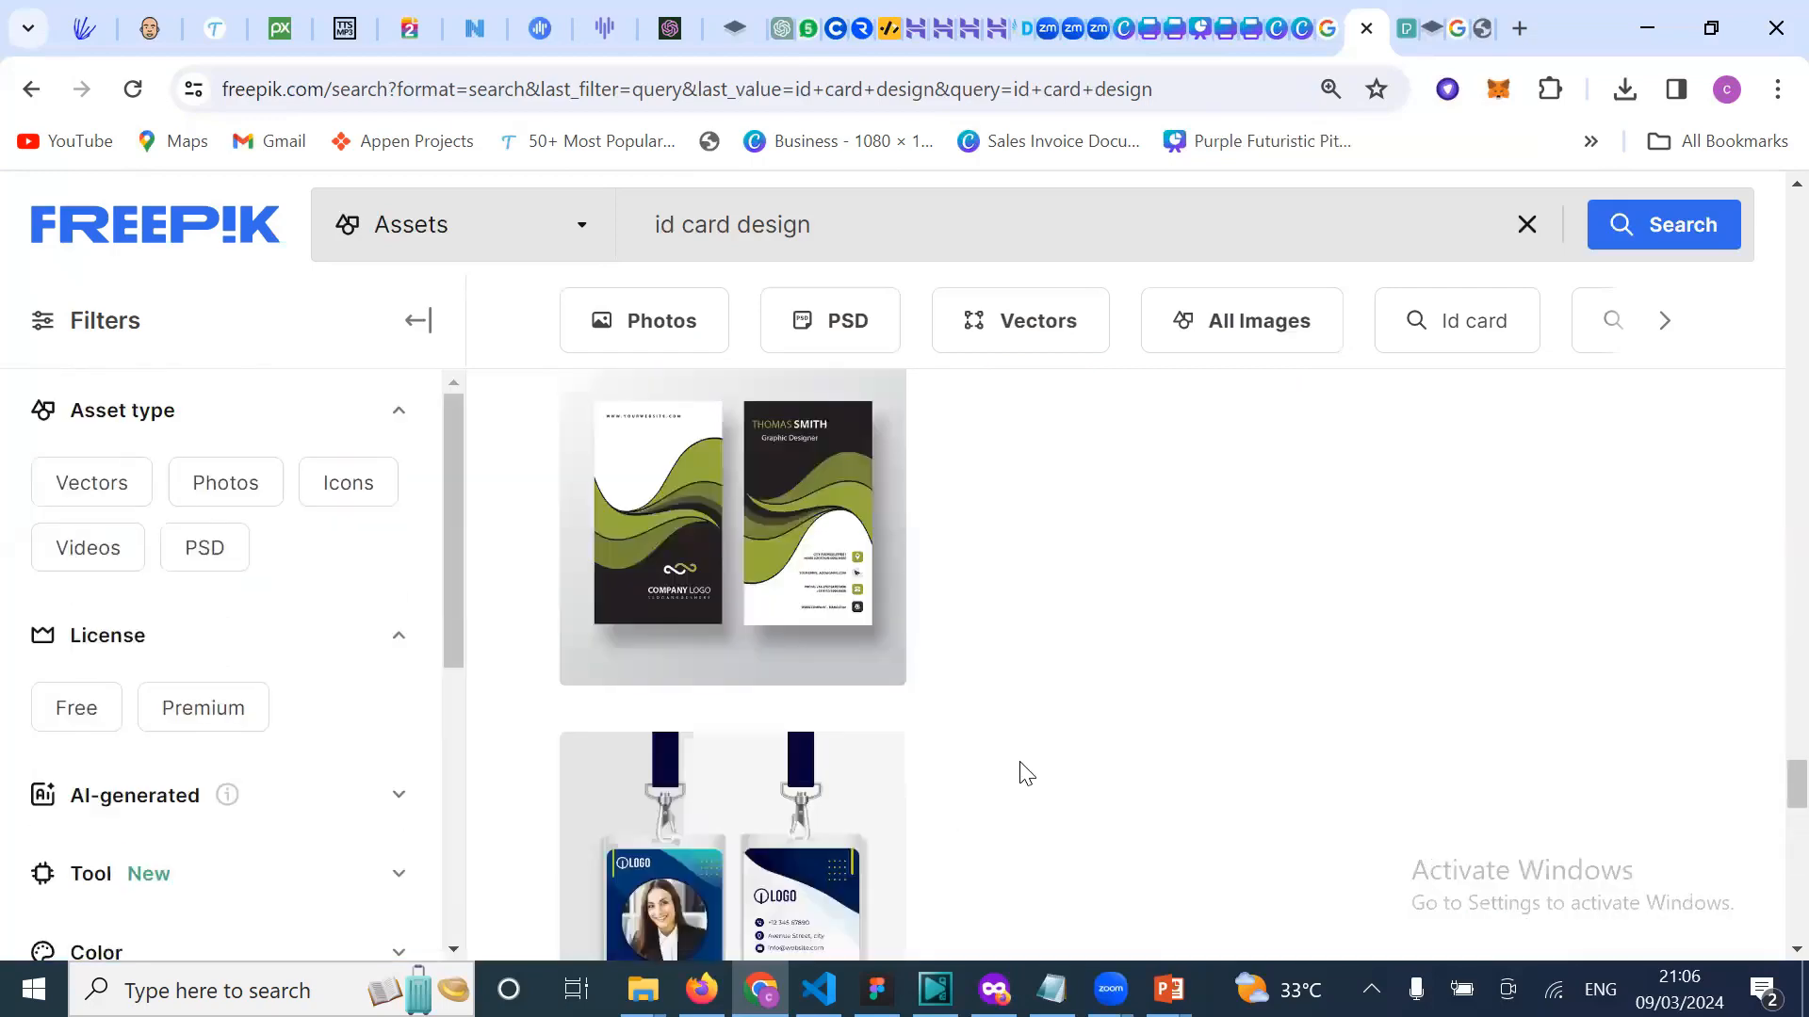
scroll(1021, 775, up, 10)
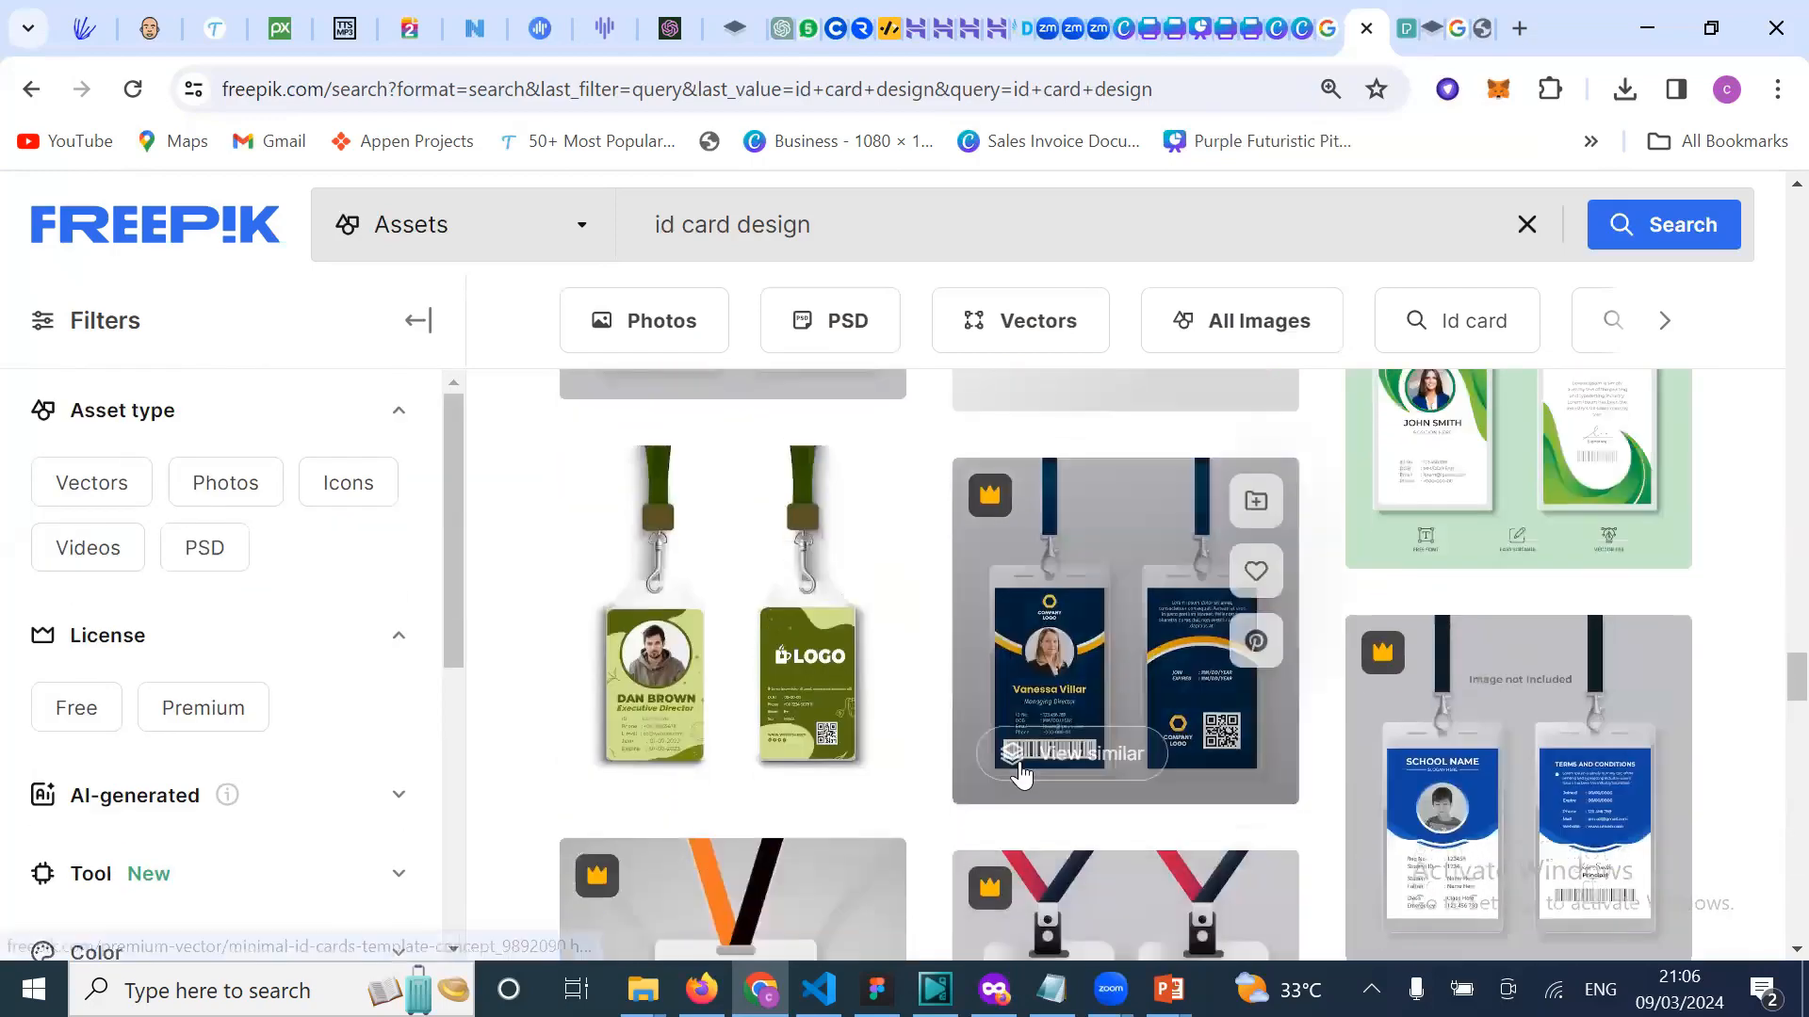
scroll(1022, 768, down, 10)
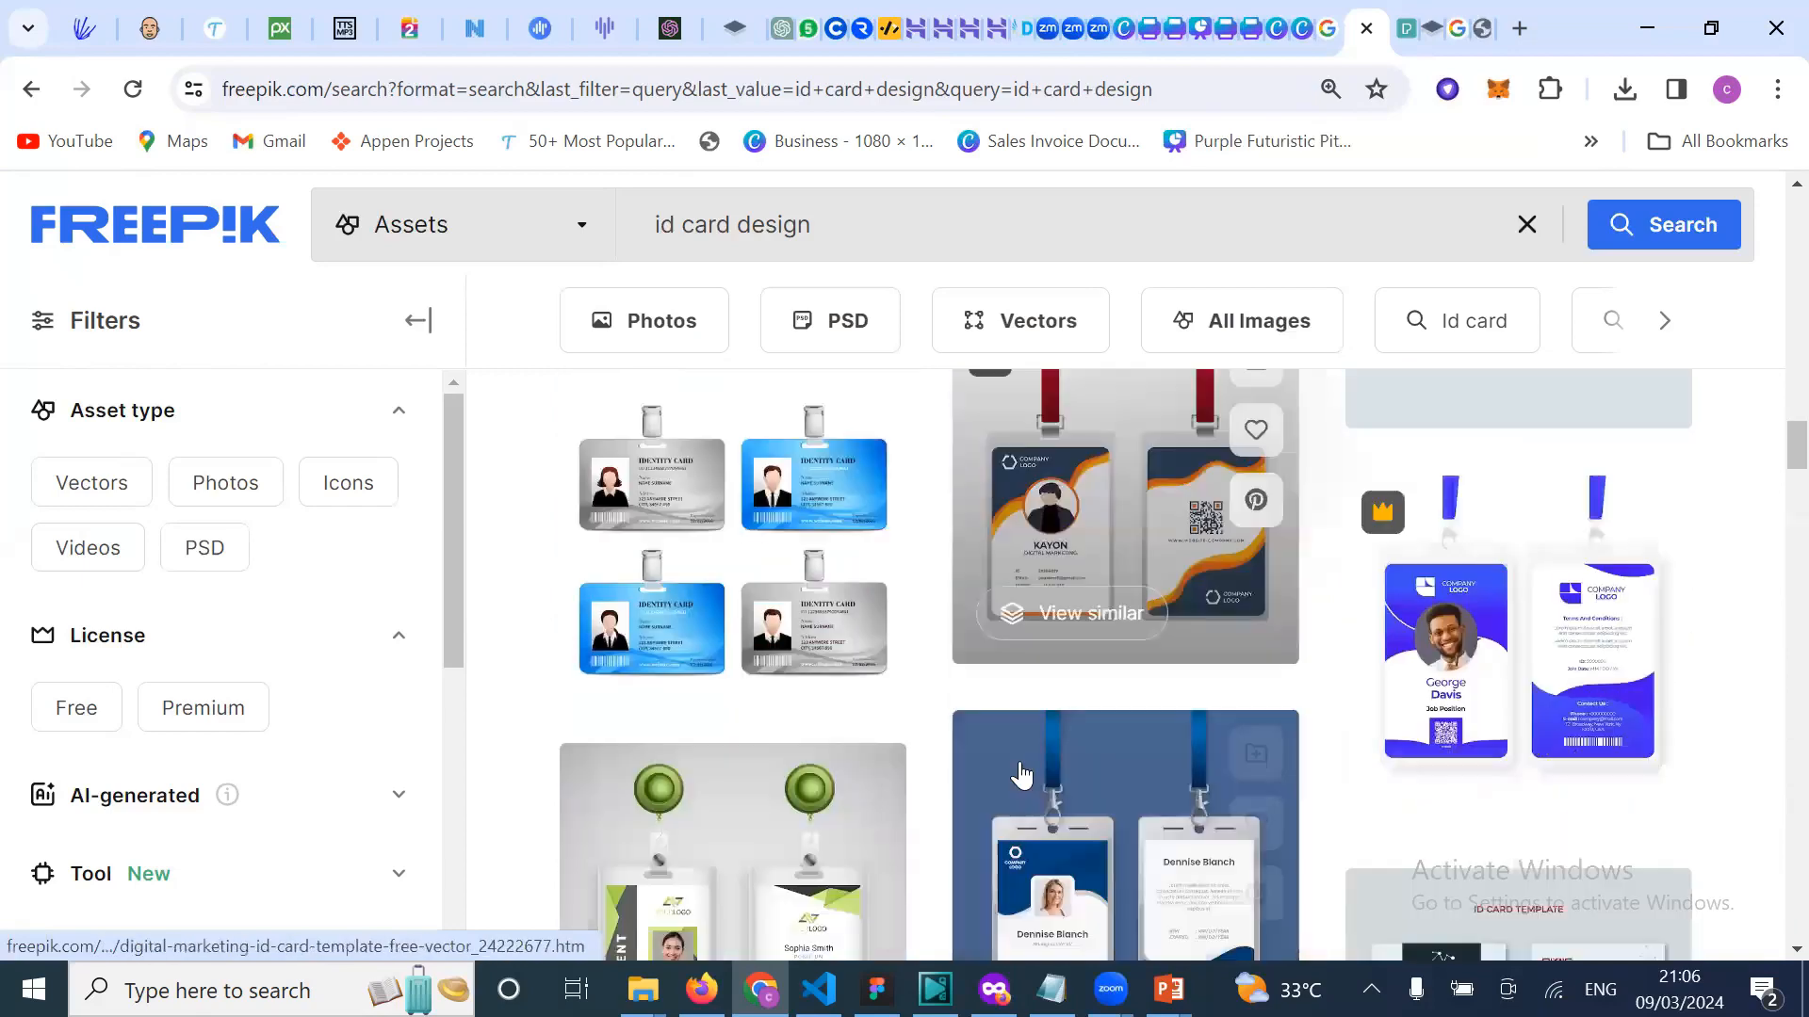
scroll(1019, 763, down, 10)
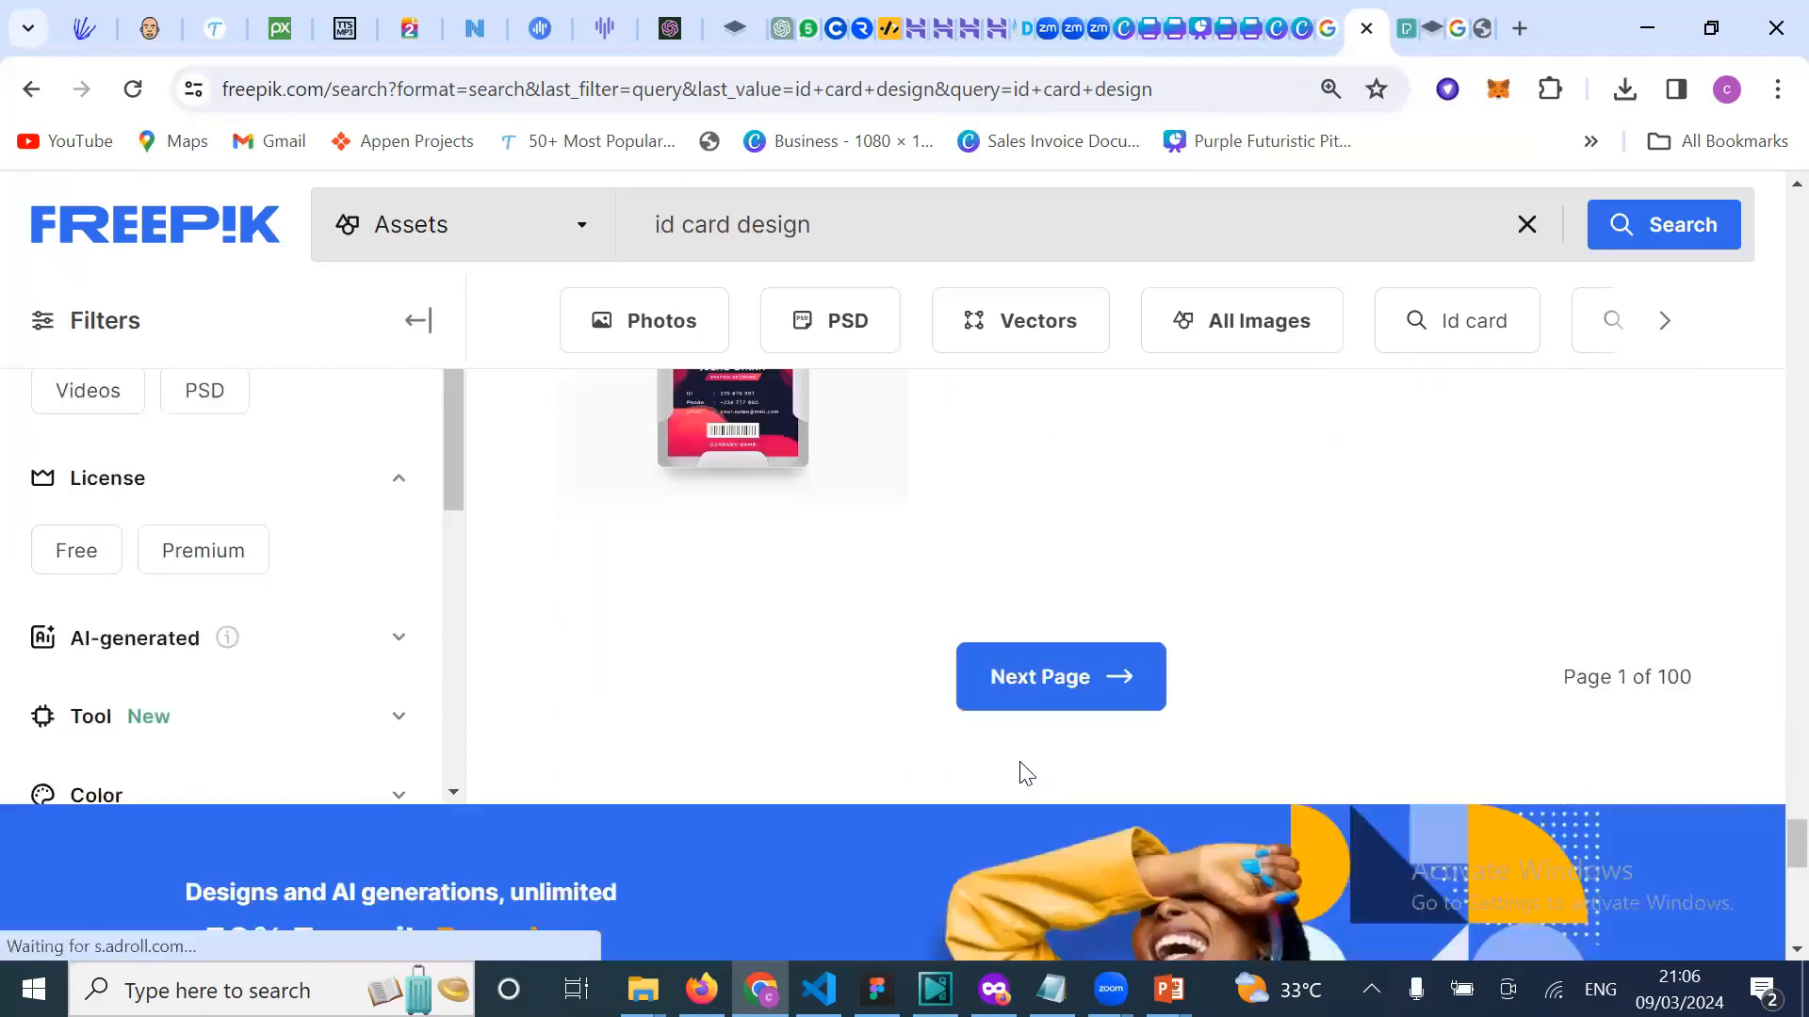
scroll(1017, 775, up, 5)
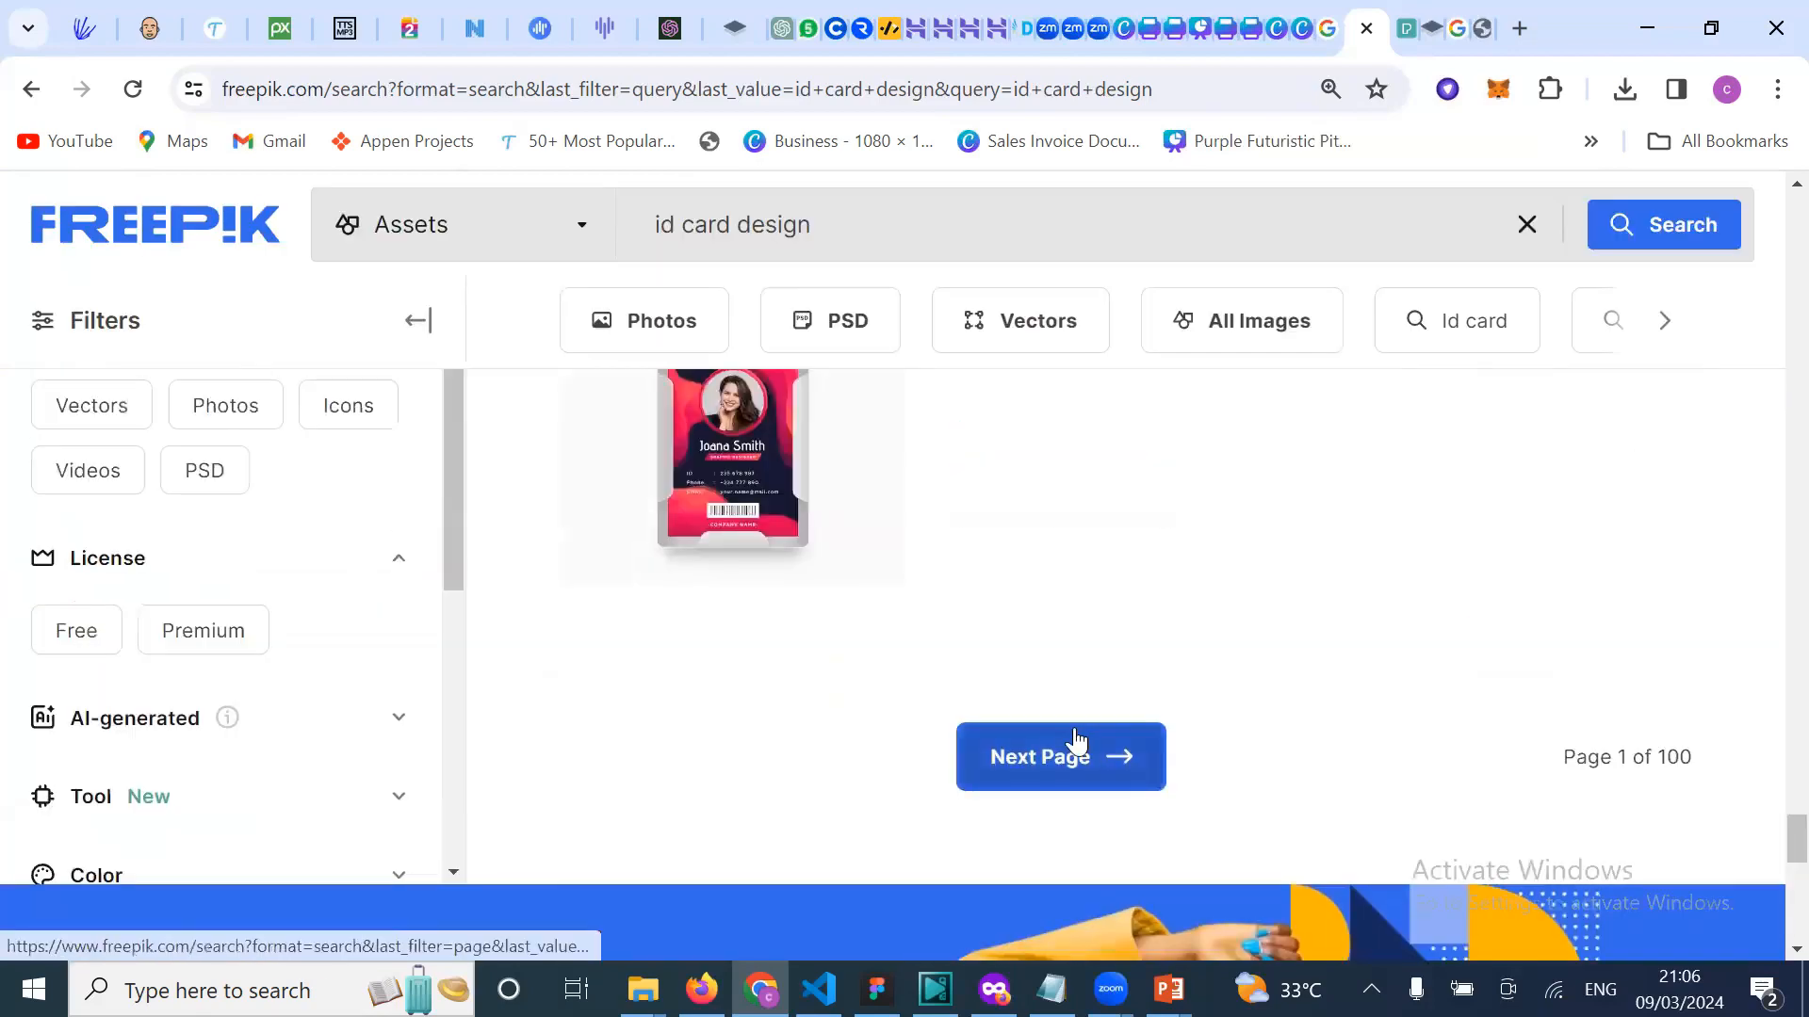
Step: Go to page 2 of the id card design results and scroll through it
click(1077, 742)
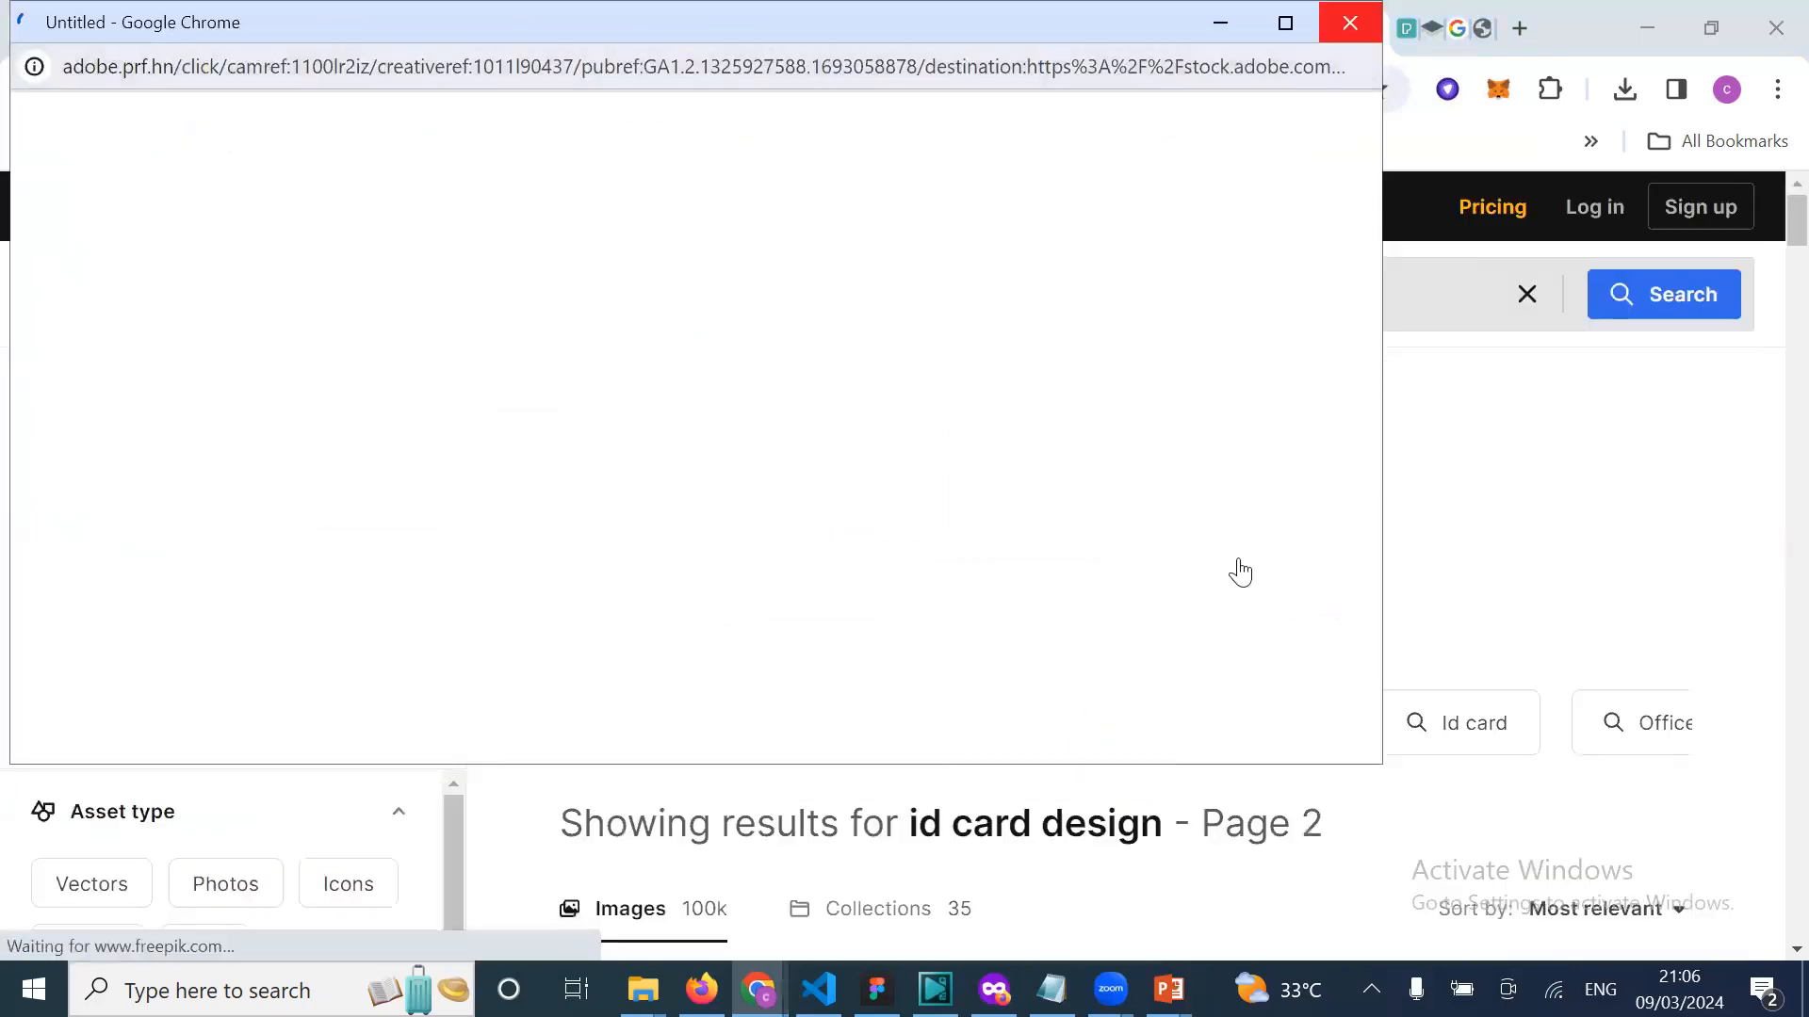
scroll(1237, 697, down, 5)
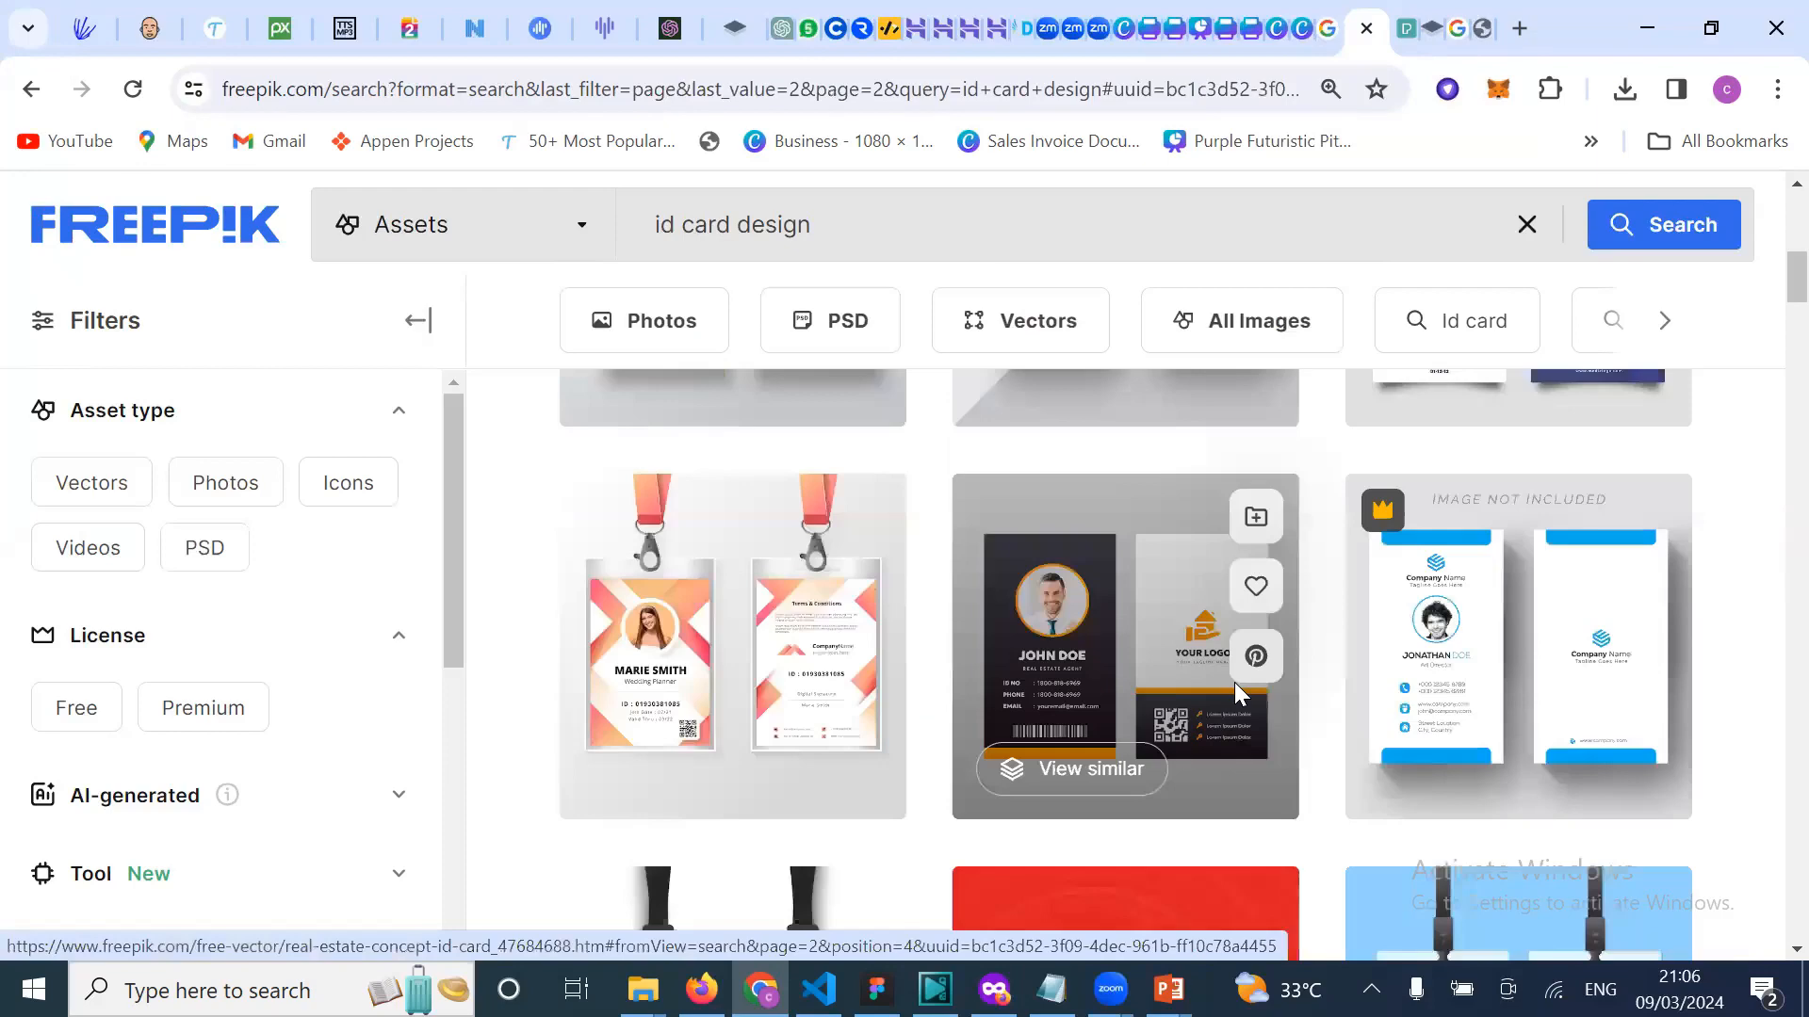
scroll(1236, 697, down, 4)
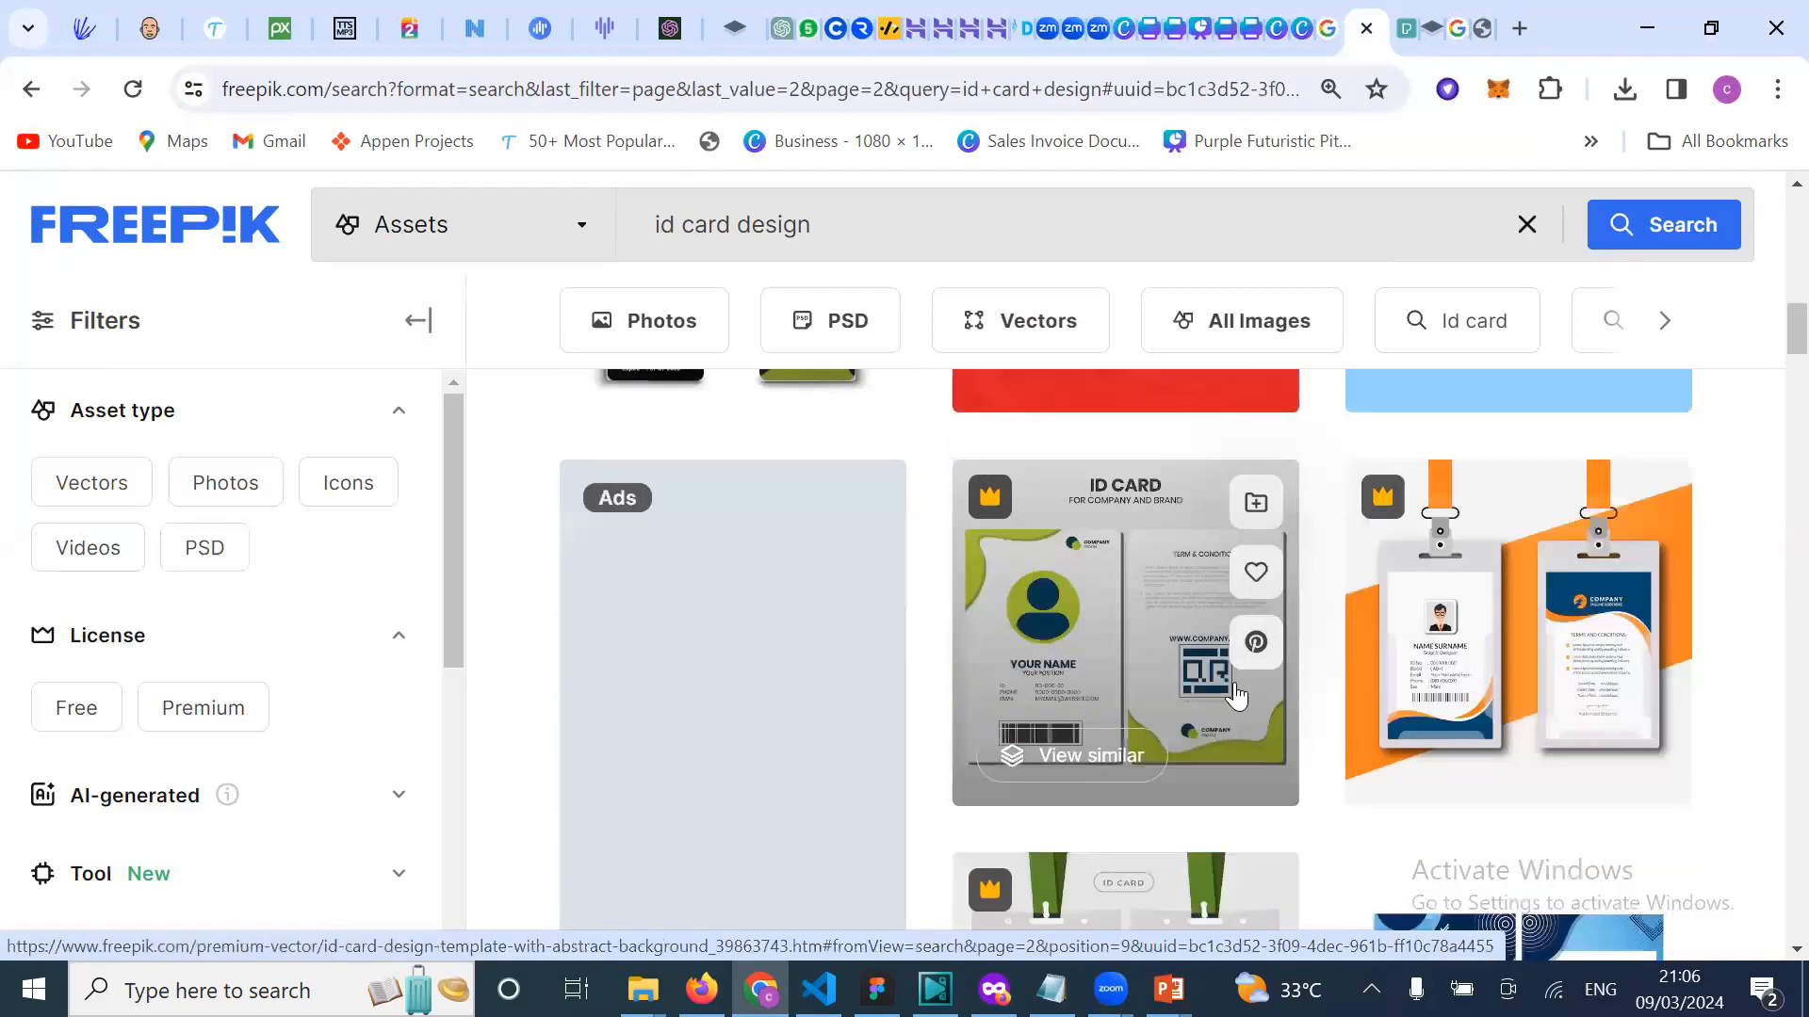
scroll(883, 485, up, 5)
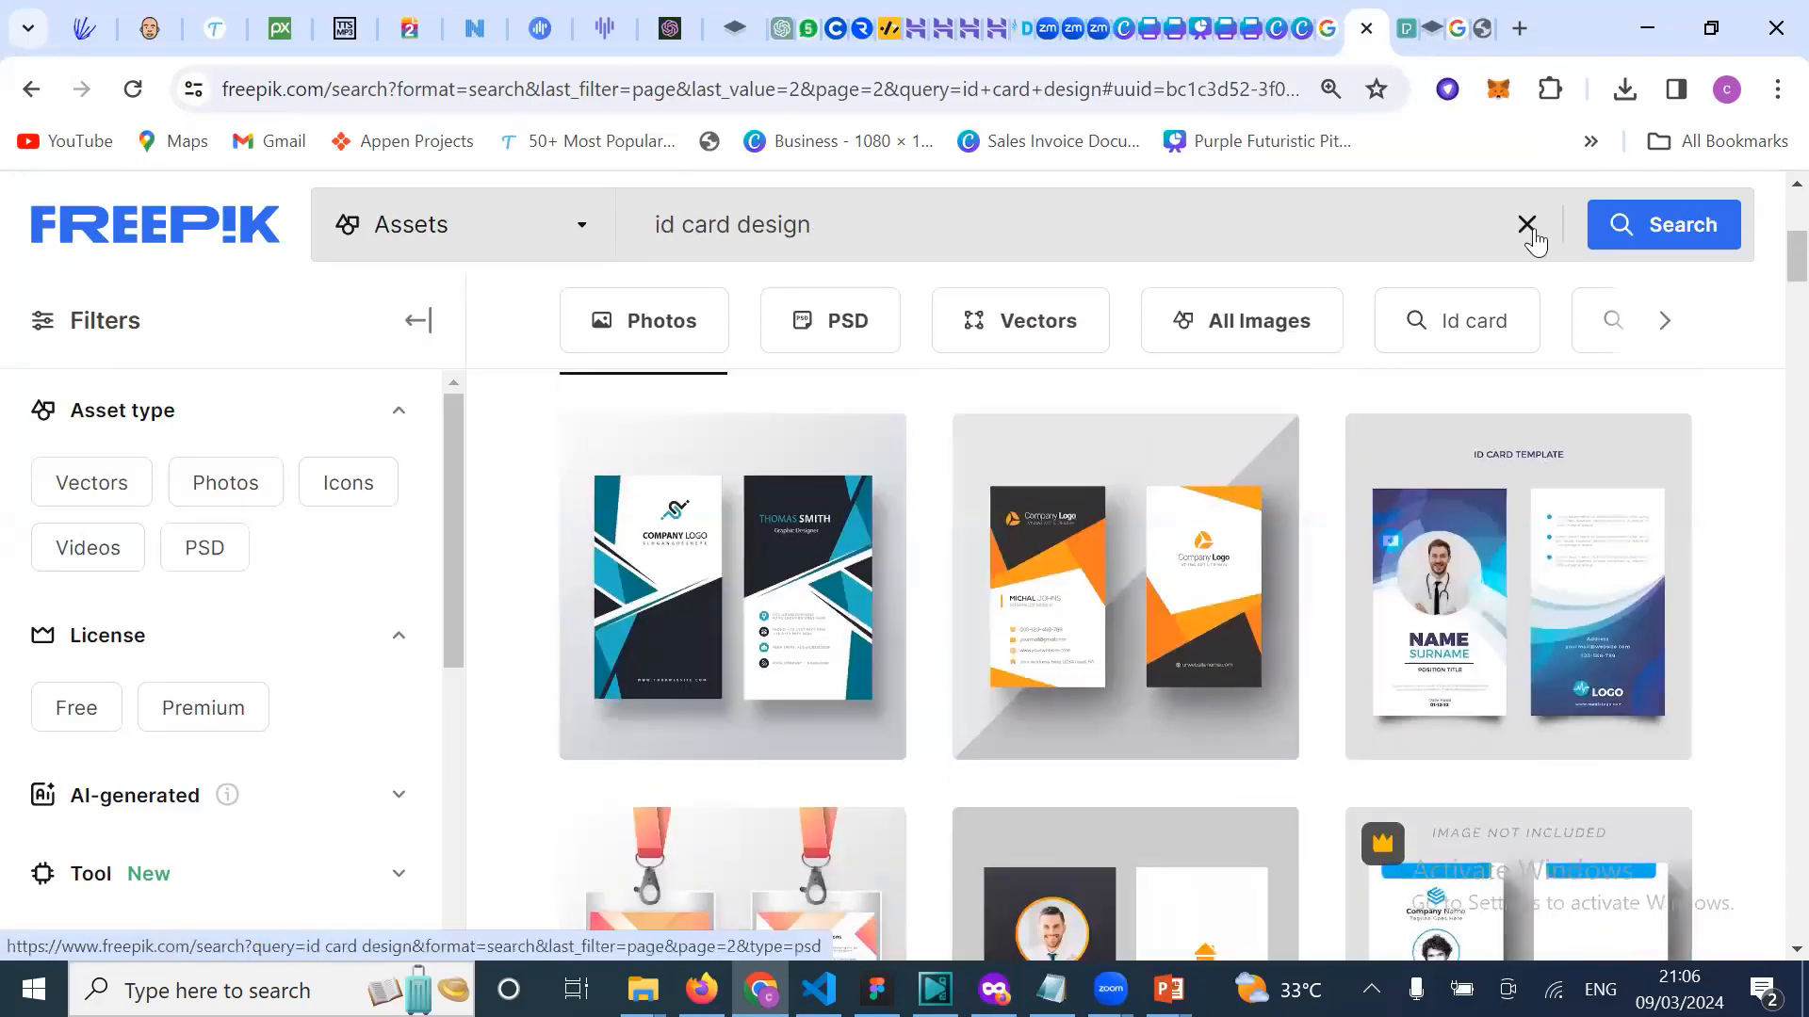
Step: Search Freepik for 'complementary card'
triple_click(650, 224)
text(co)
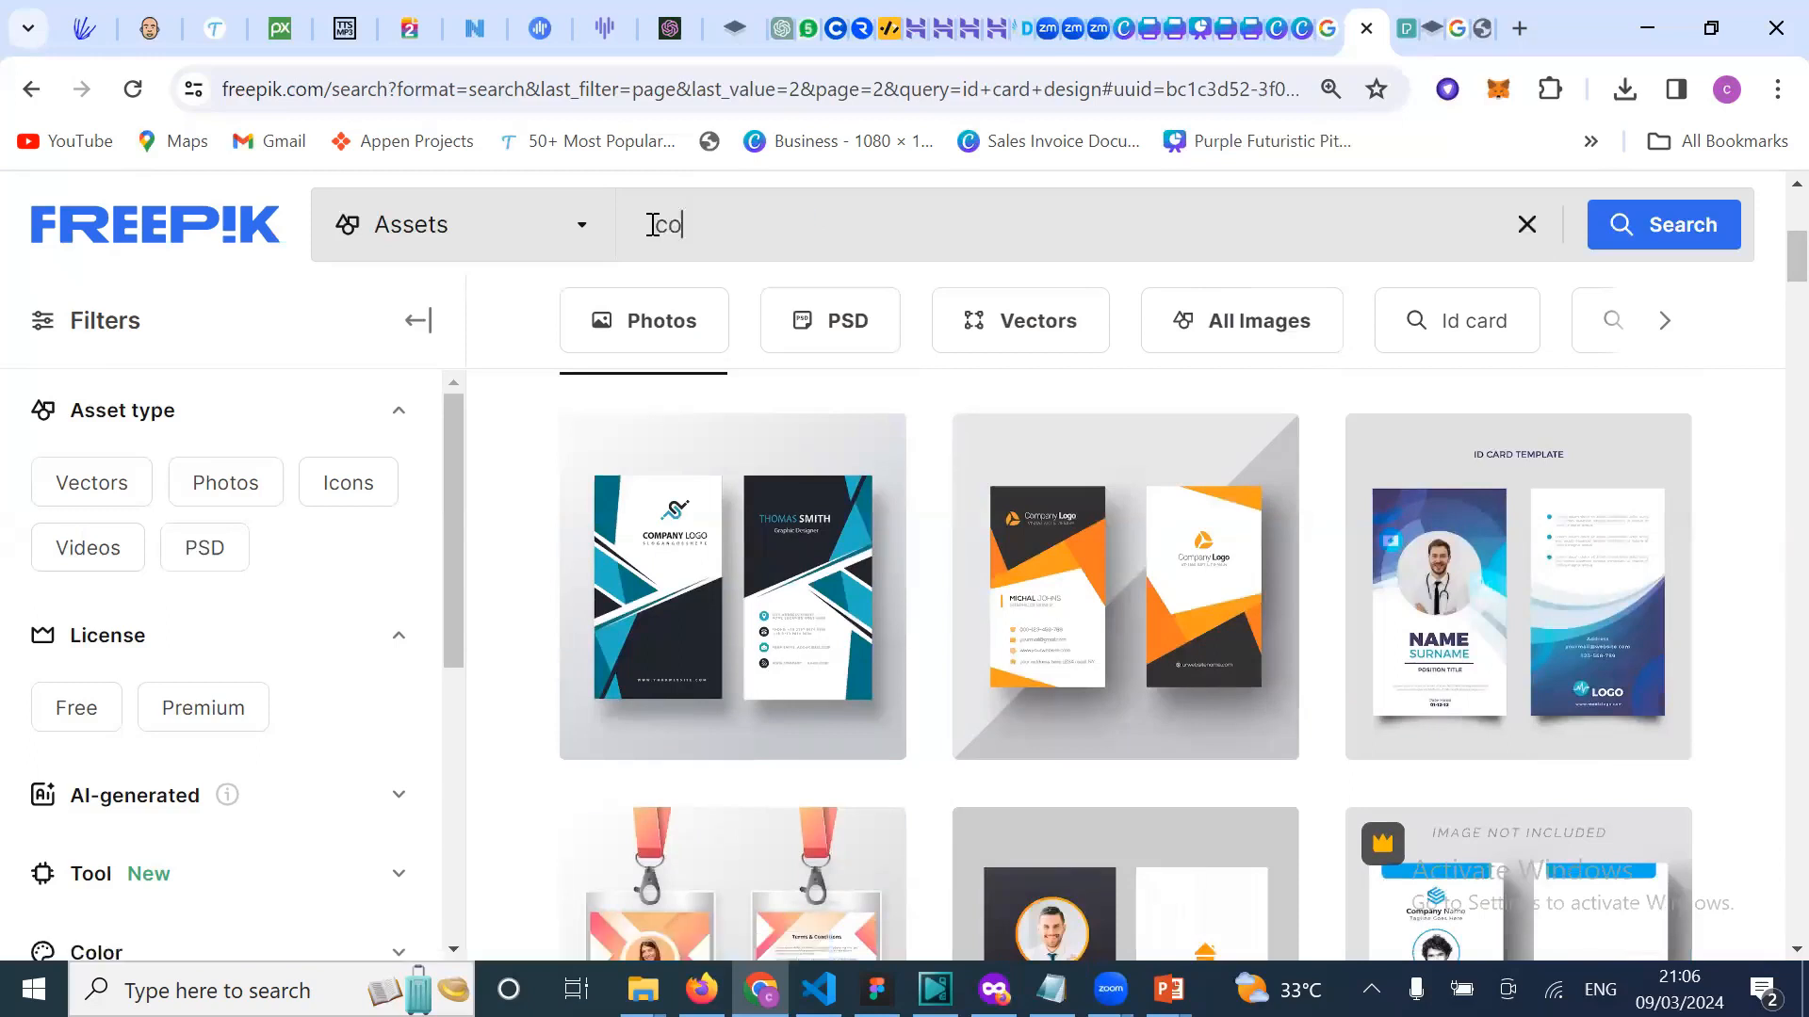
text(mplementart)
key(BackSpace)
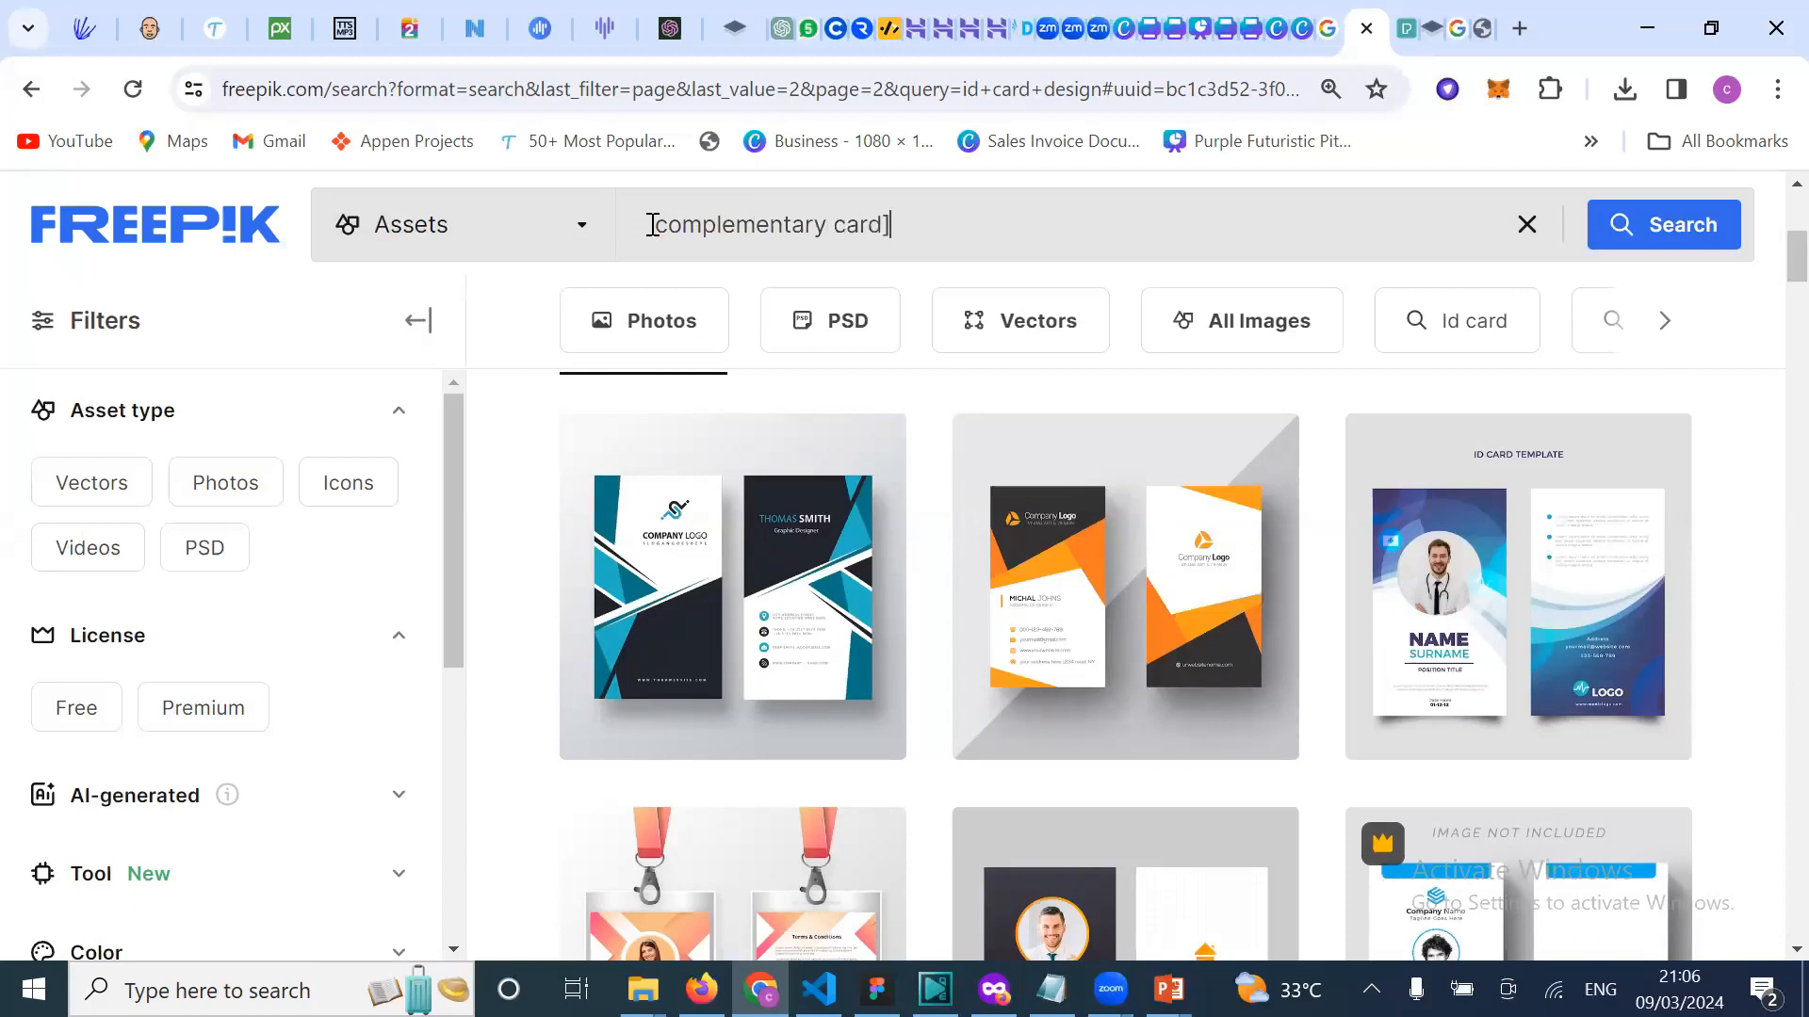
key(Return)
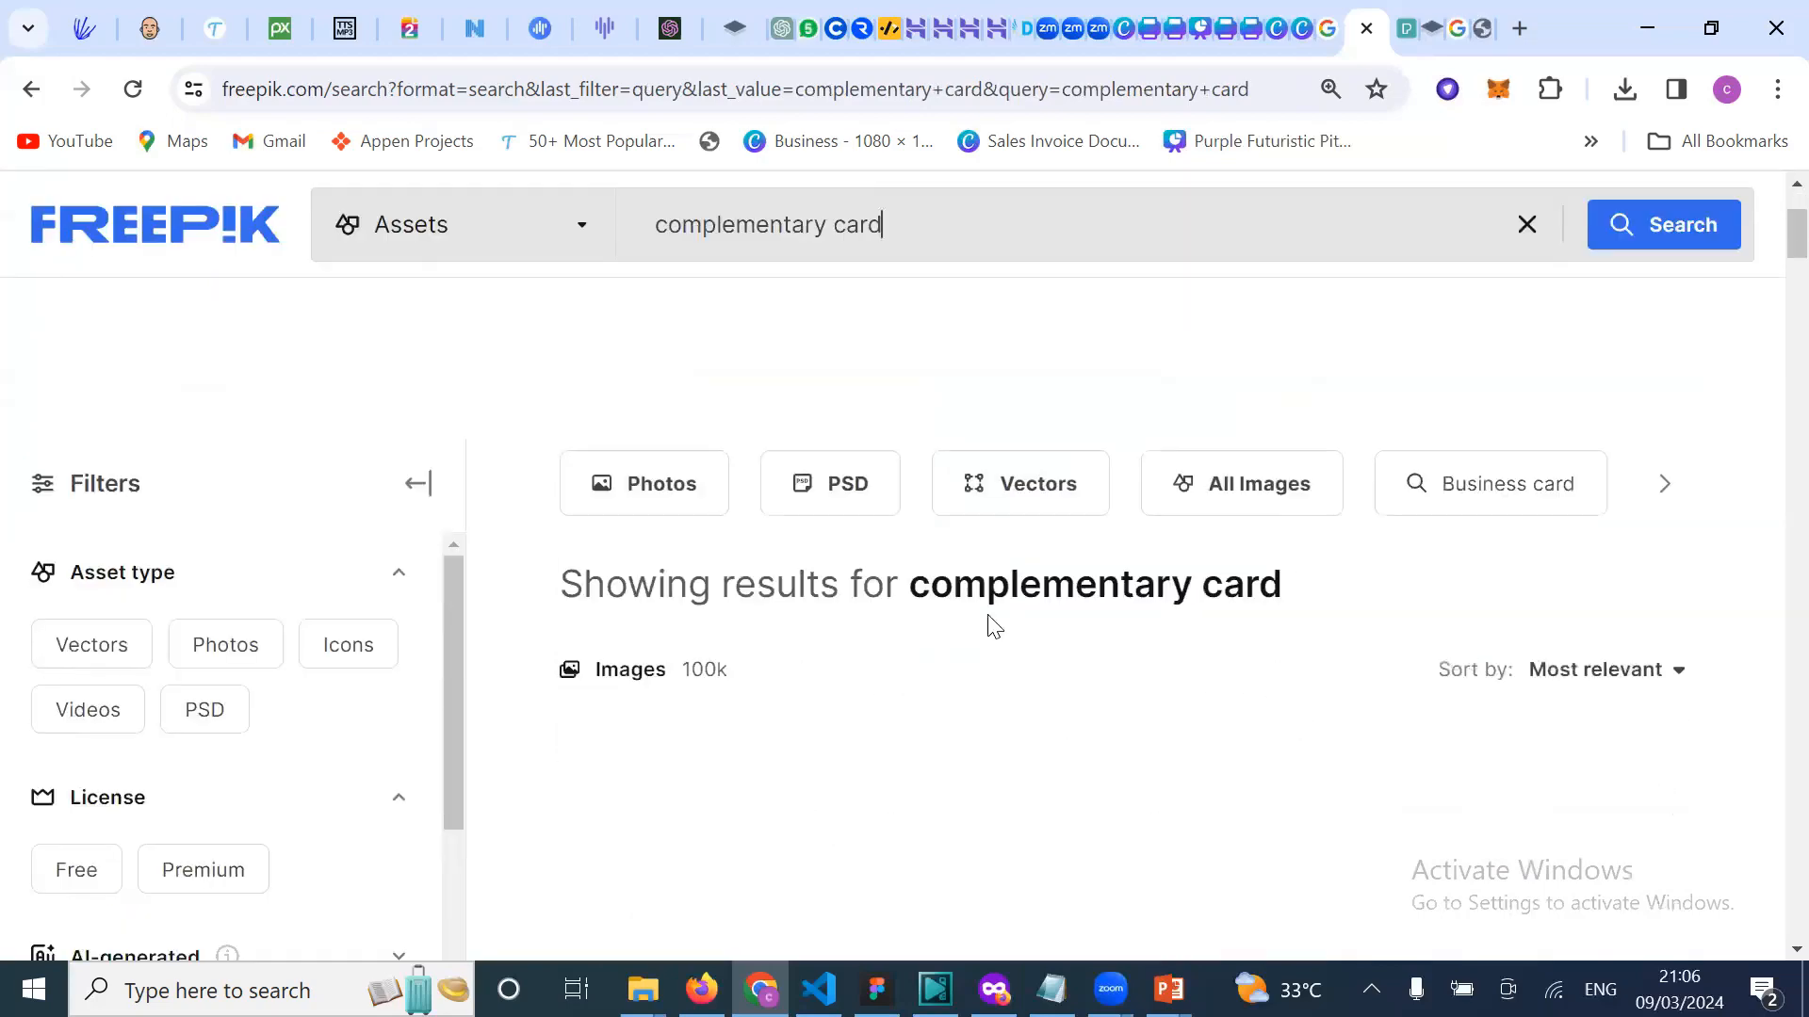
Step: Browse through the 'complementary card' search results
scroll(994, 627, down, 2)
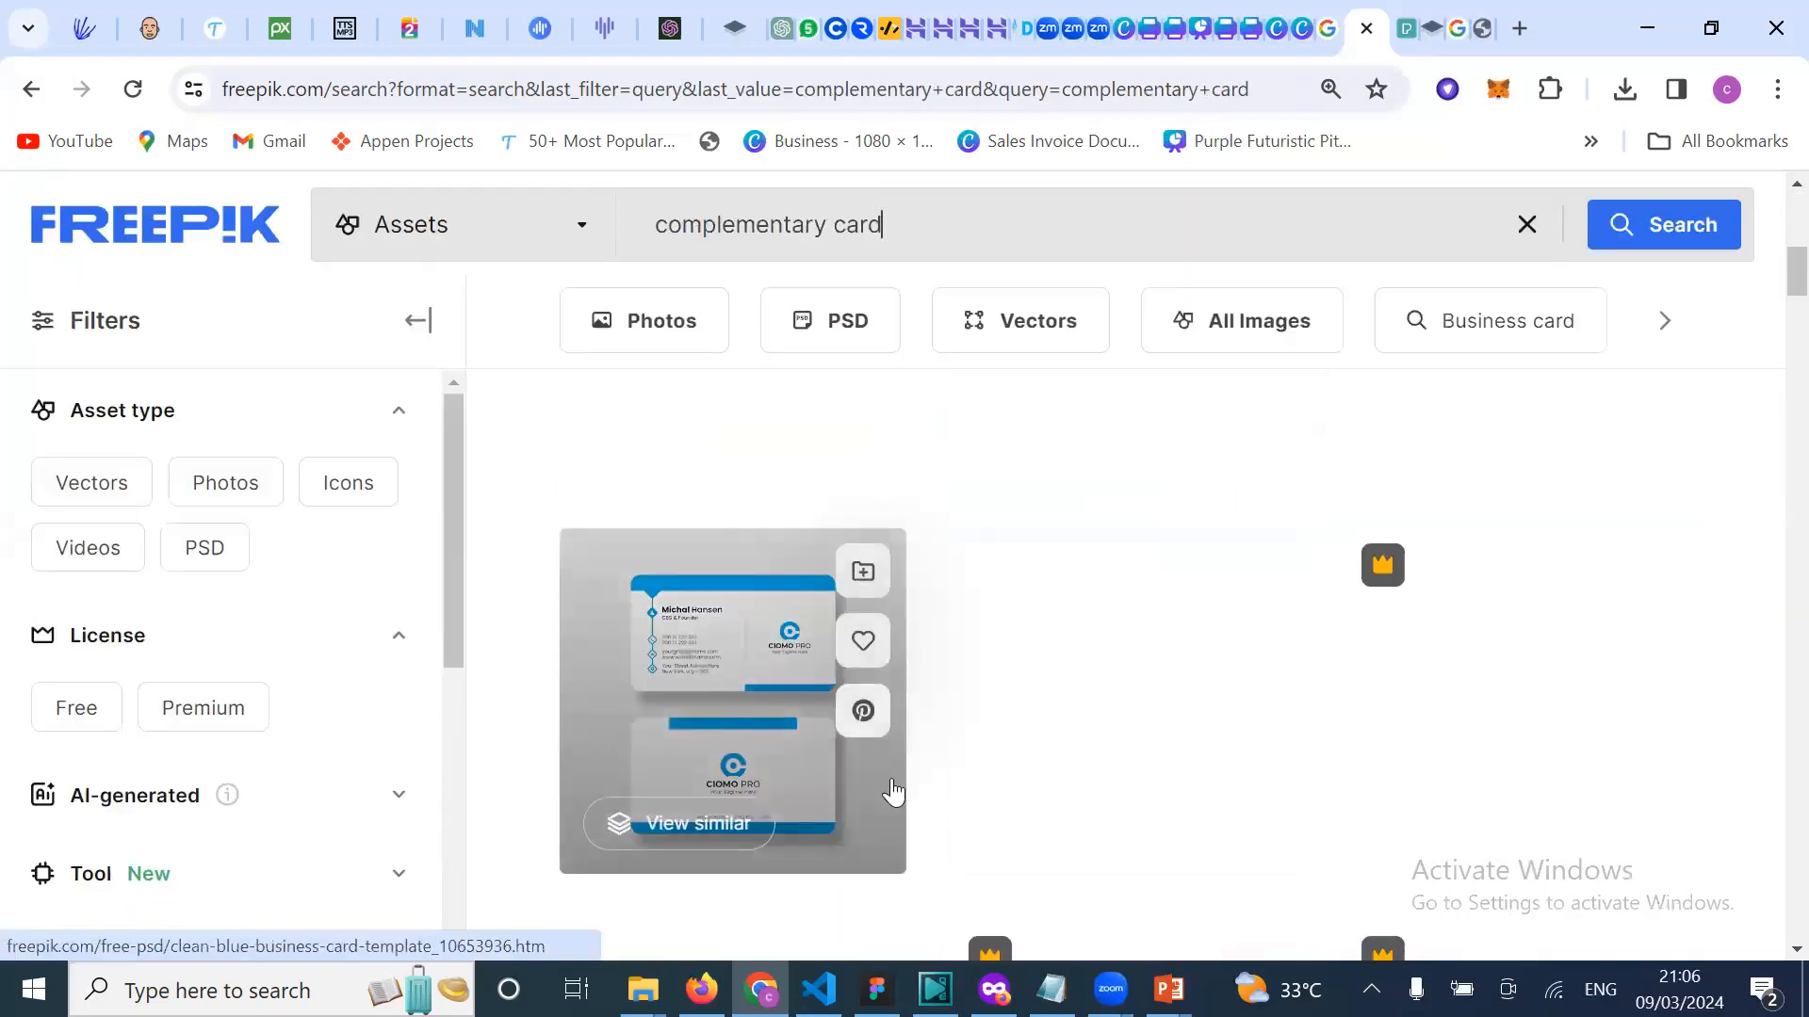
scroll(747, 731, down, 3)
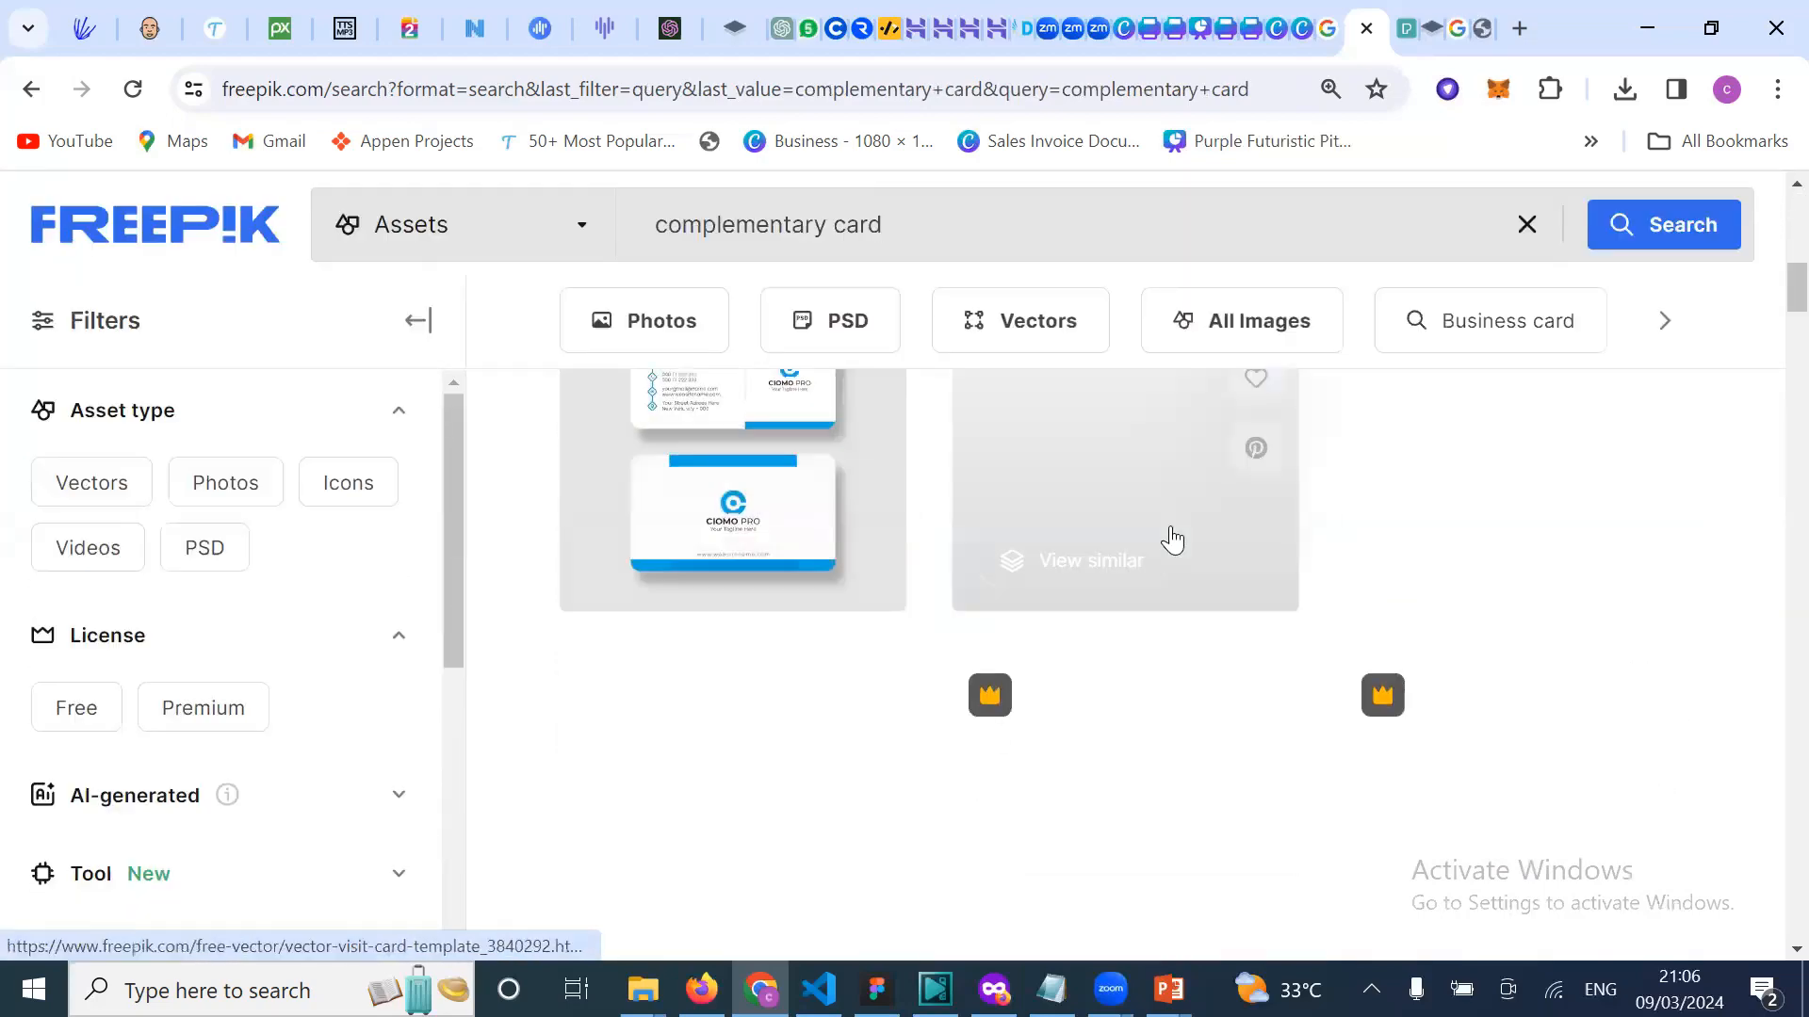
scroll(1172, 540, up, 2)
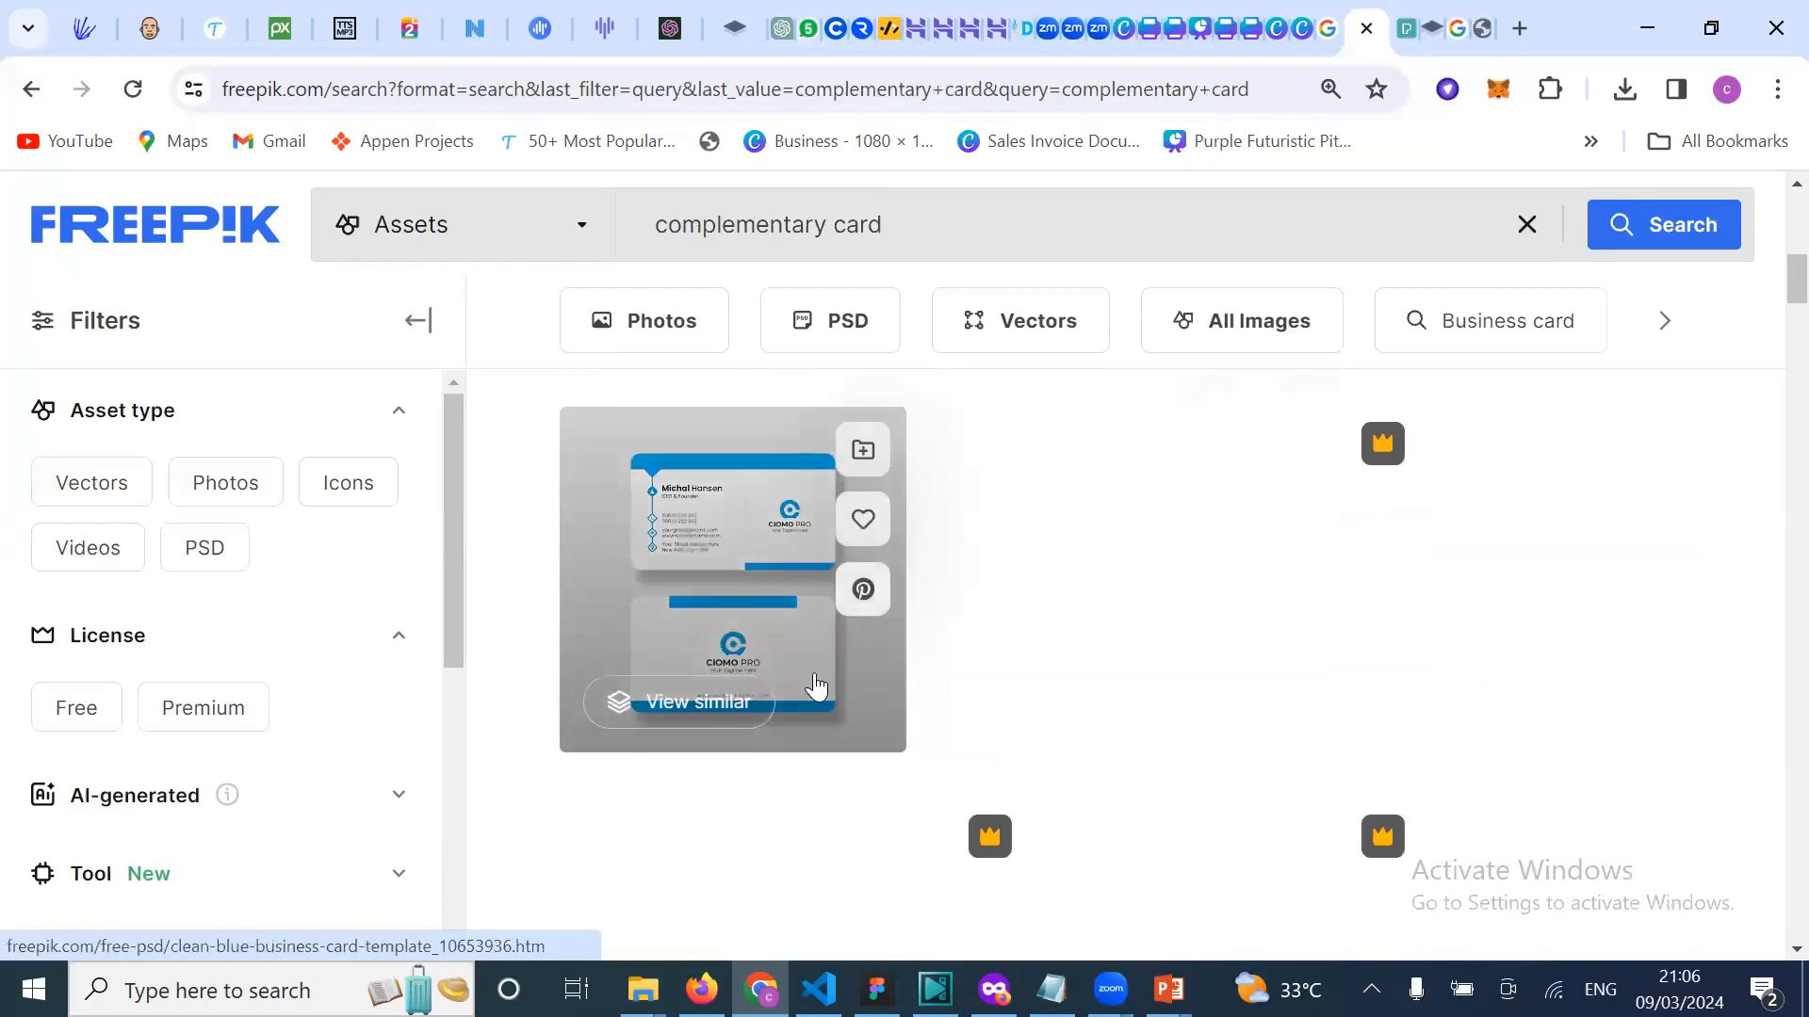
scroll(816, 686, down, 2)
scroll(1094, 779, down, 3)
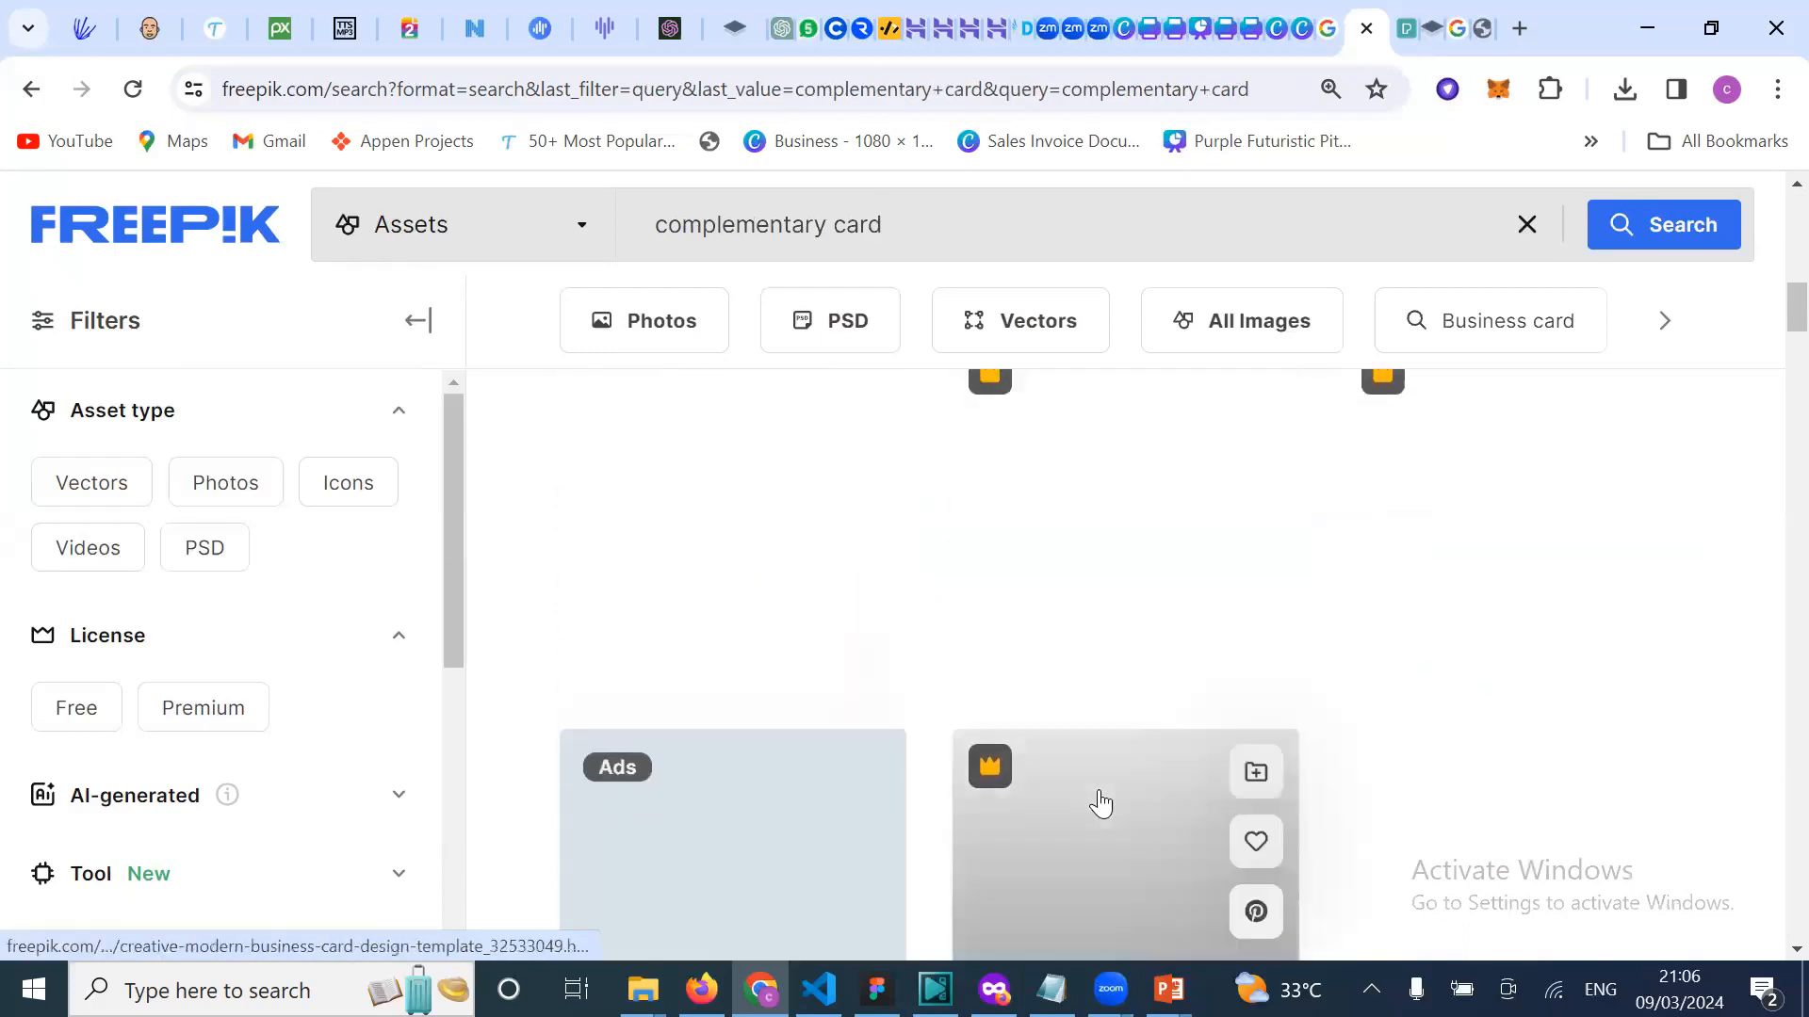
scroll(1100, 803, down, 12)
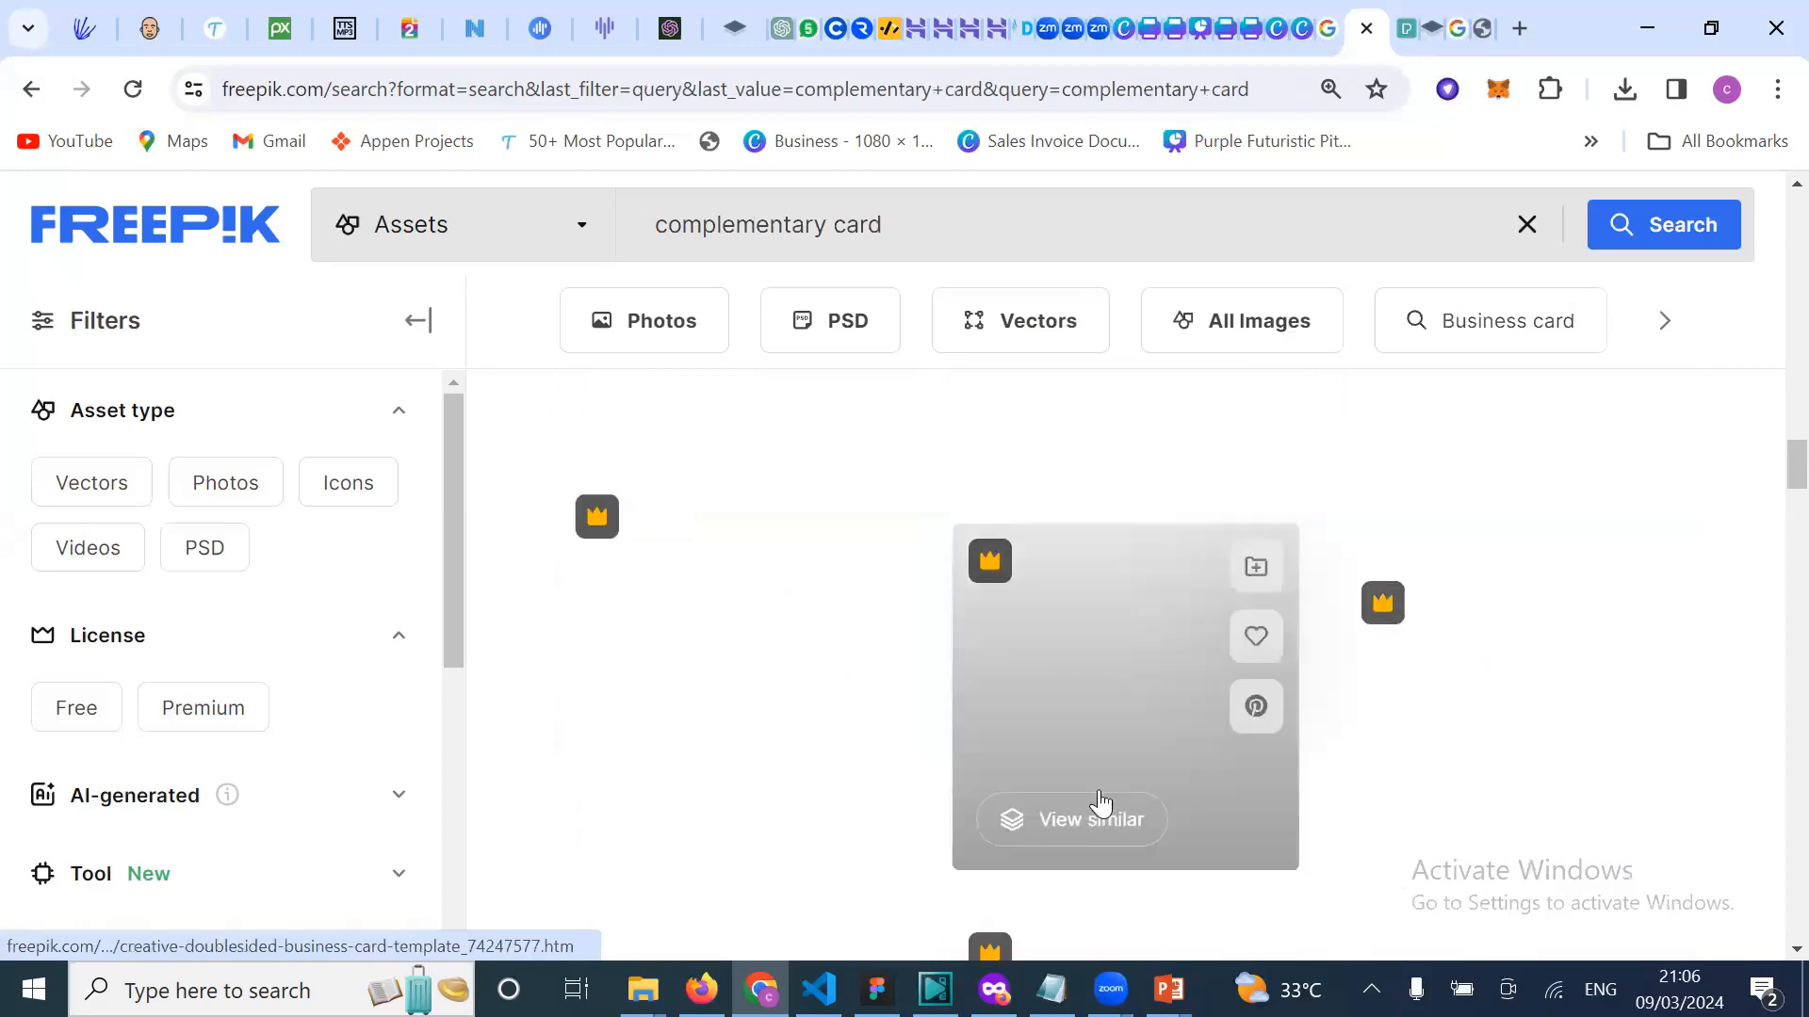
scroll(1101, 804, down, 6)
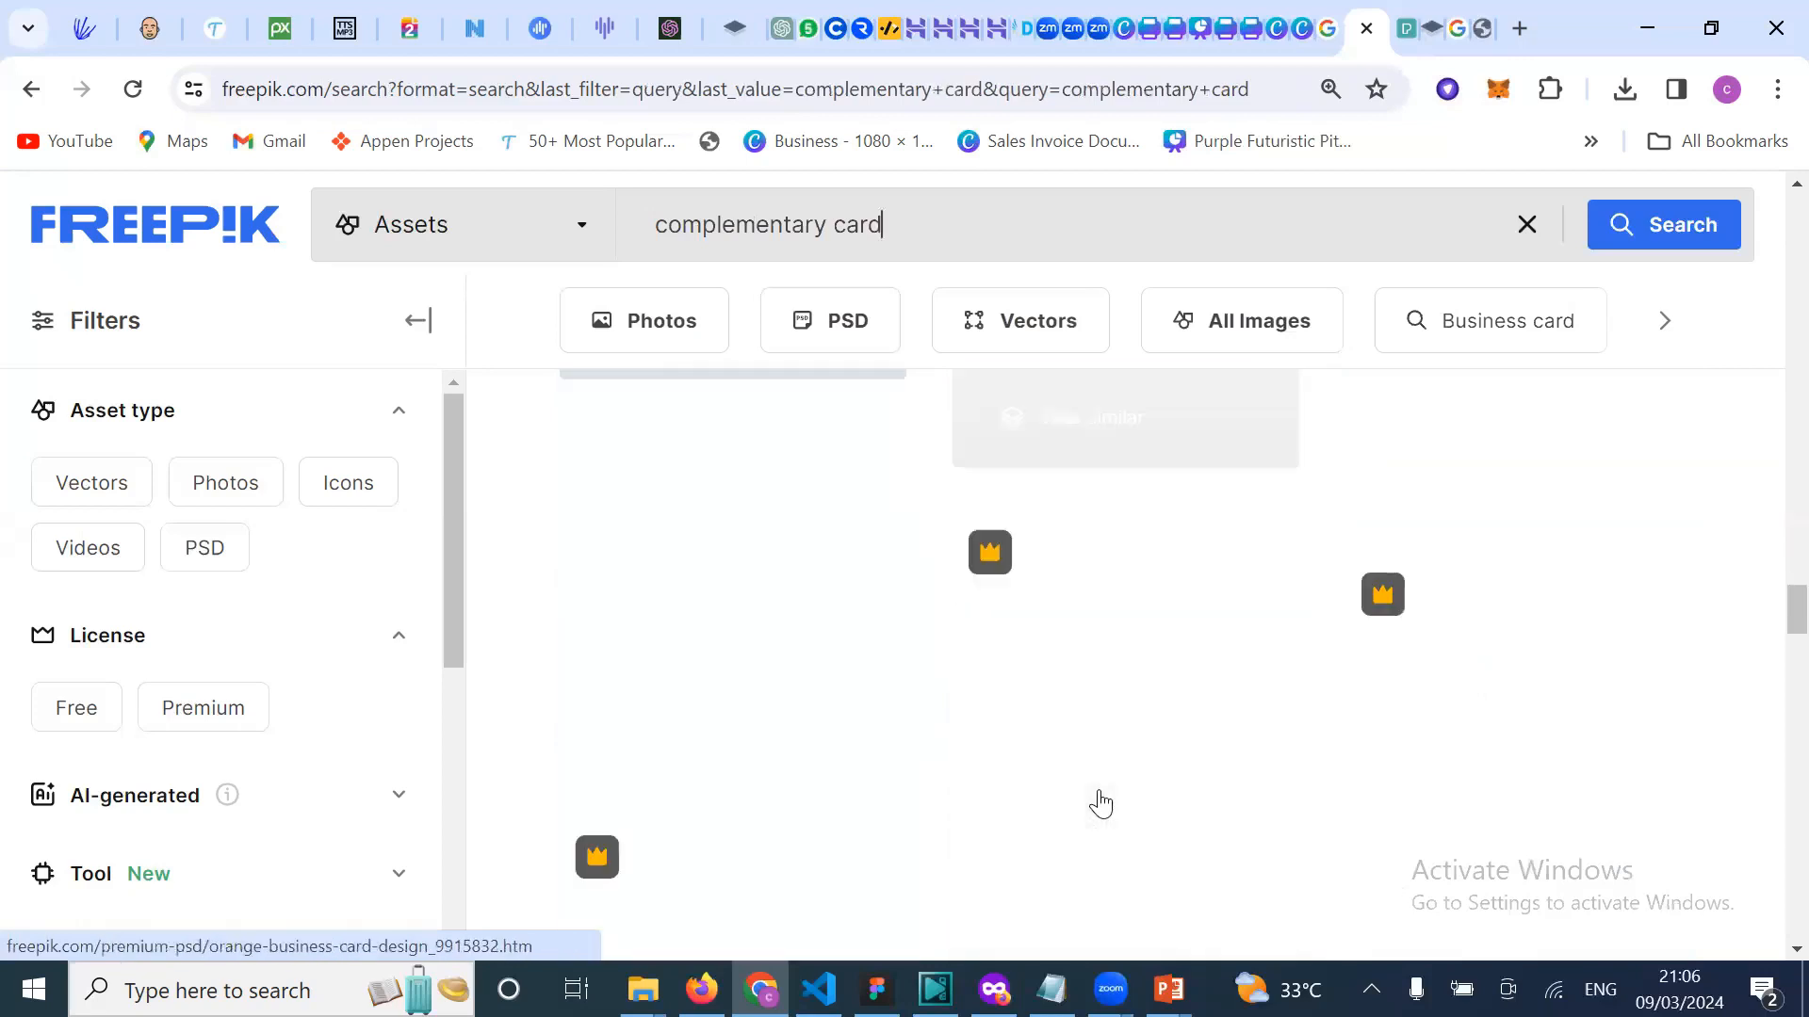
scroll(1100, 804, down, 1)
scroll(1100, 803, down, 2)
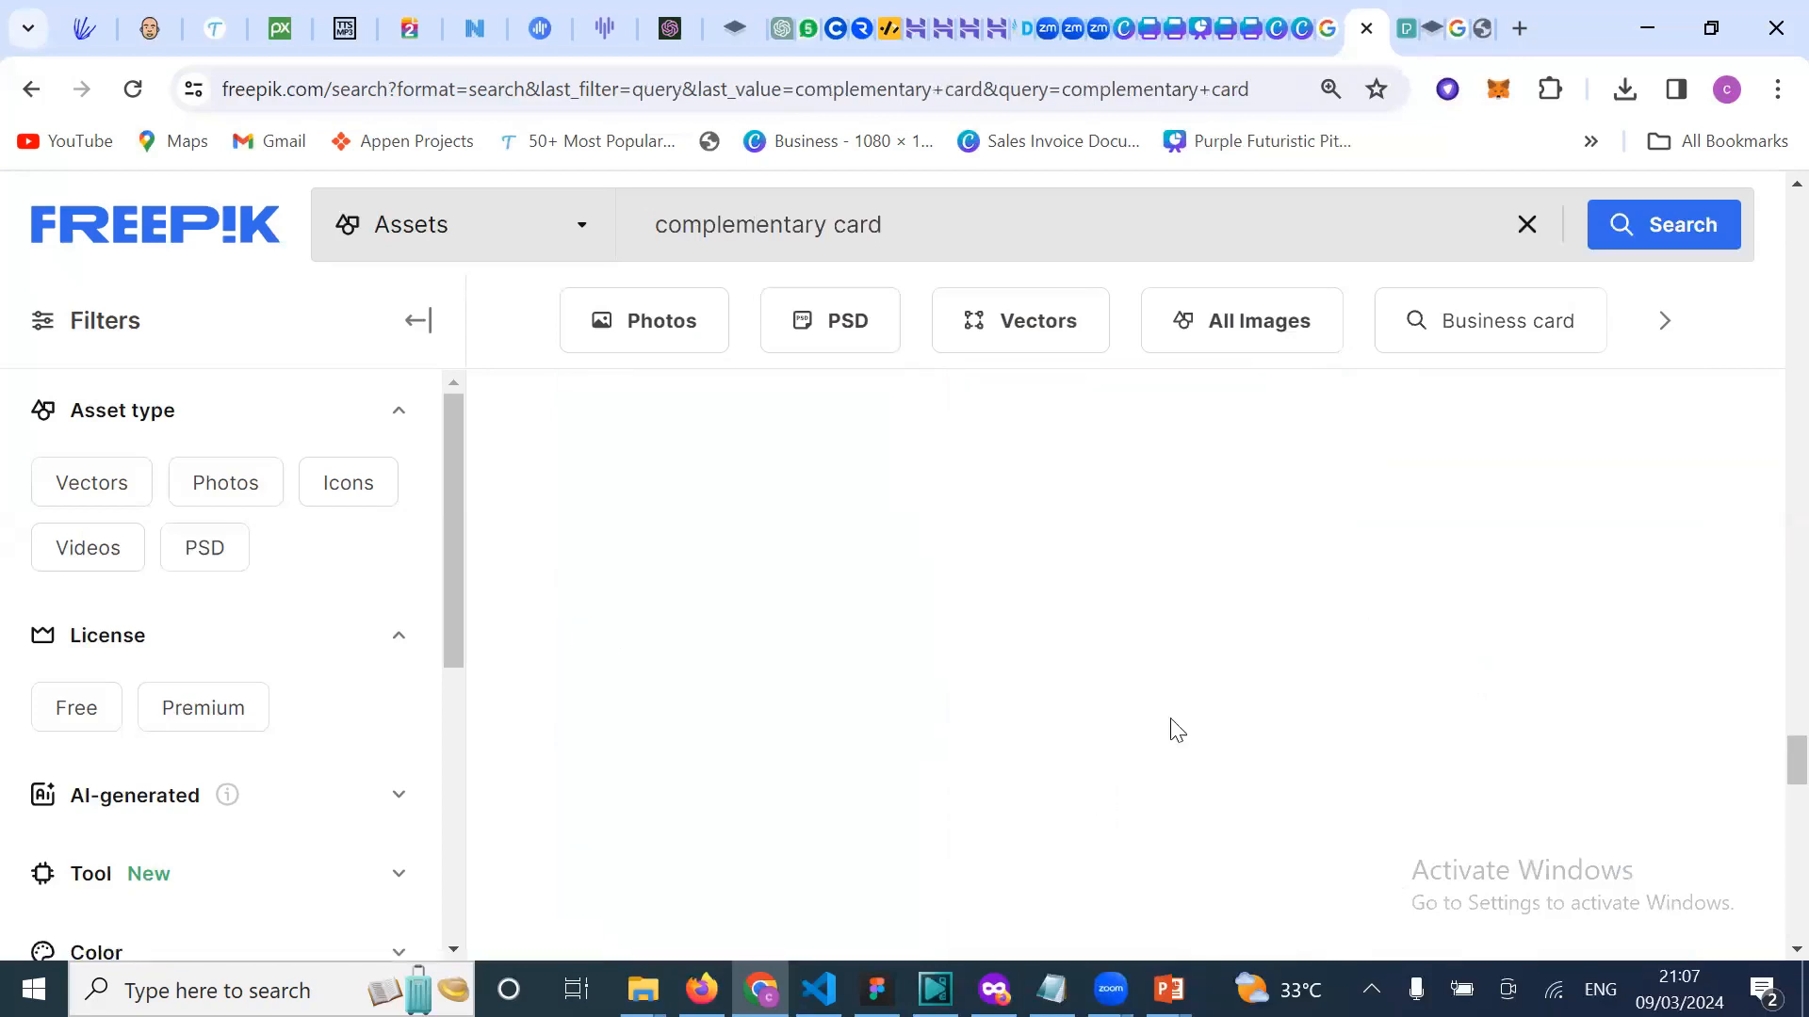
scroll(1176, 730, up, 1)
scroll(1186, 564, up, 2)
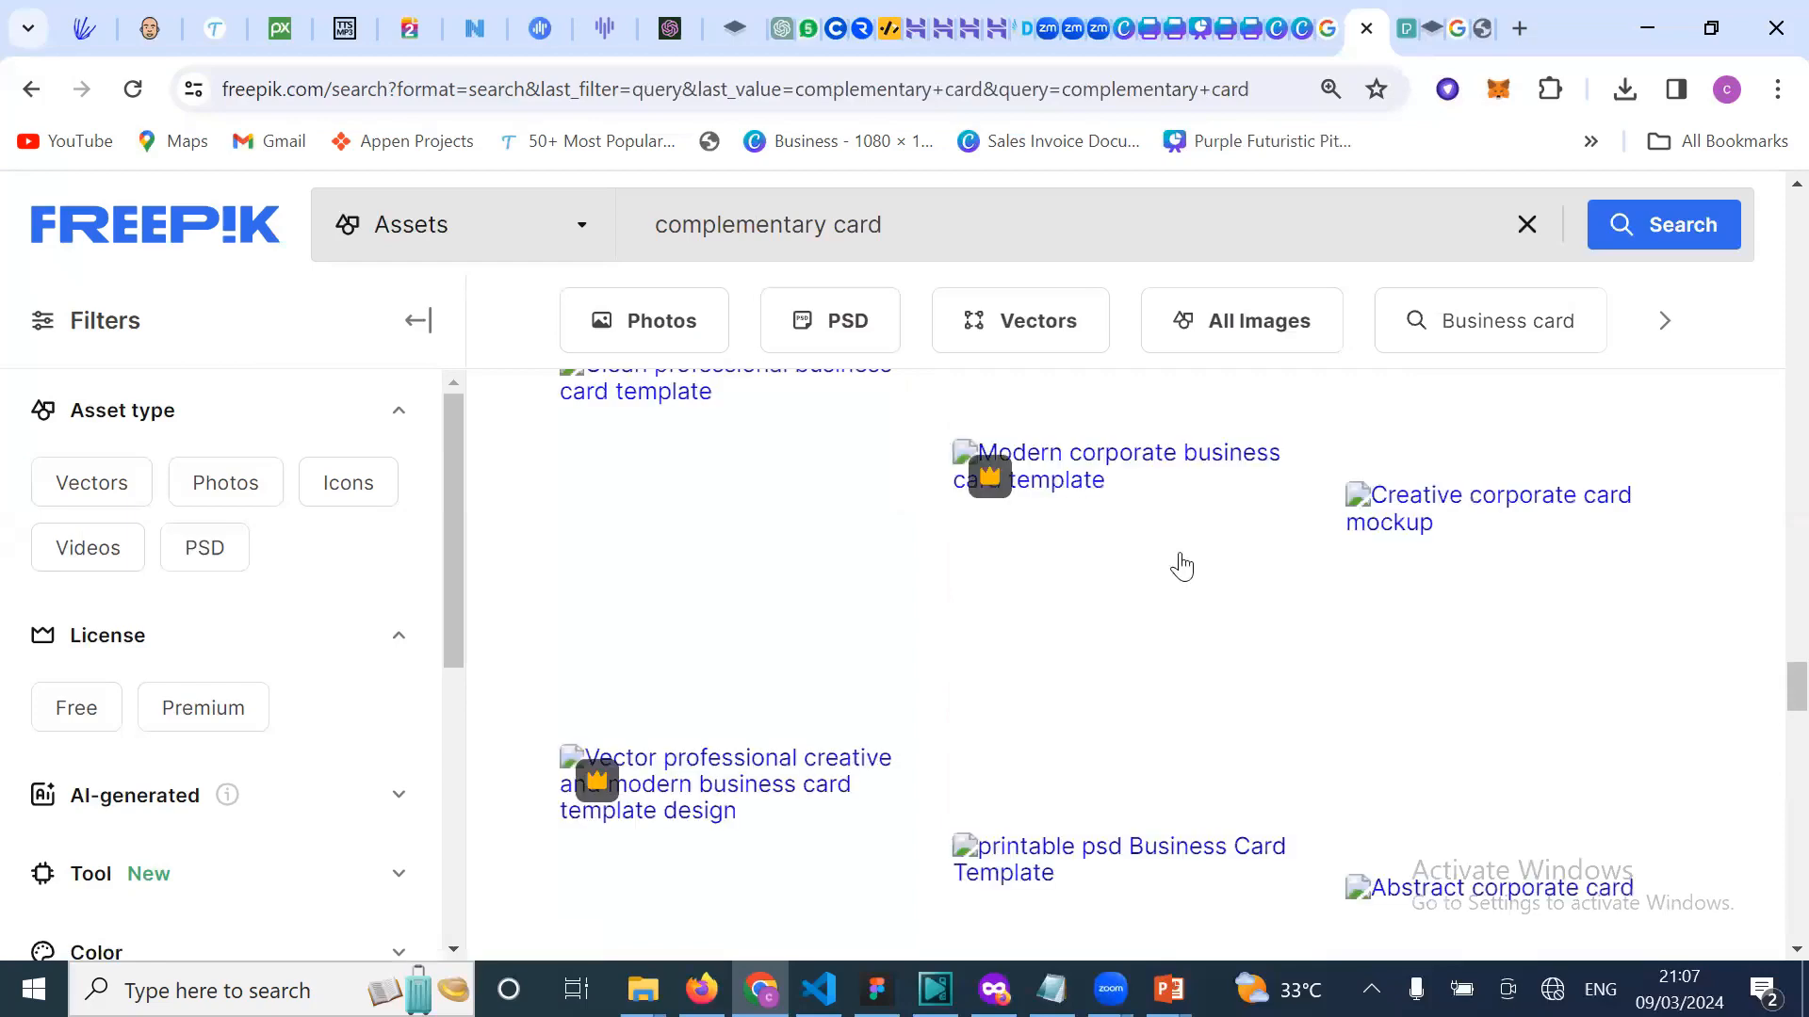
scroll(1181, 566, up, 3)
scroll(1181, 567, up, 5)
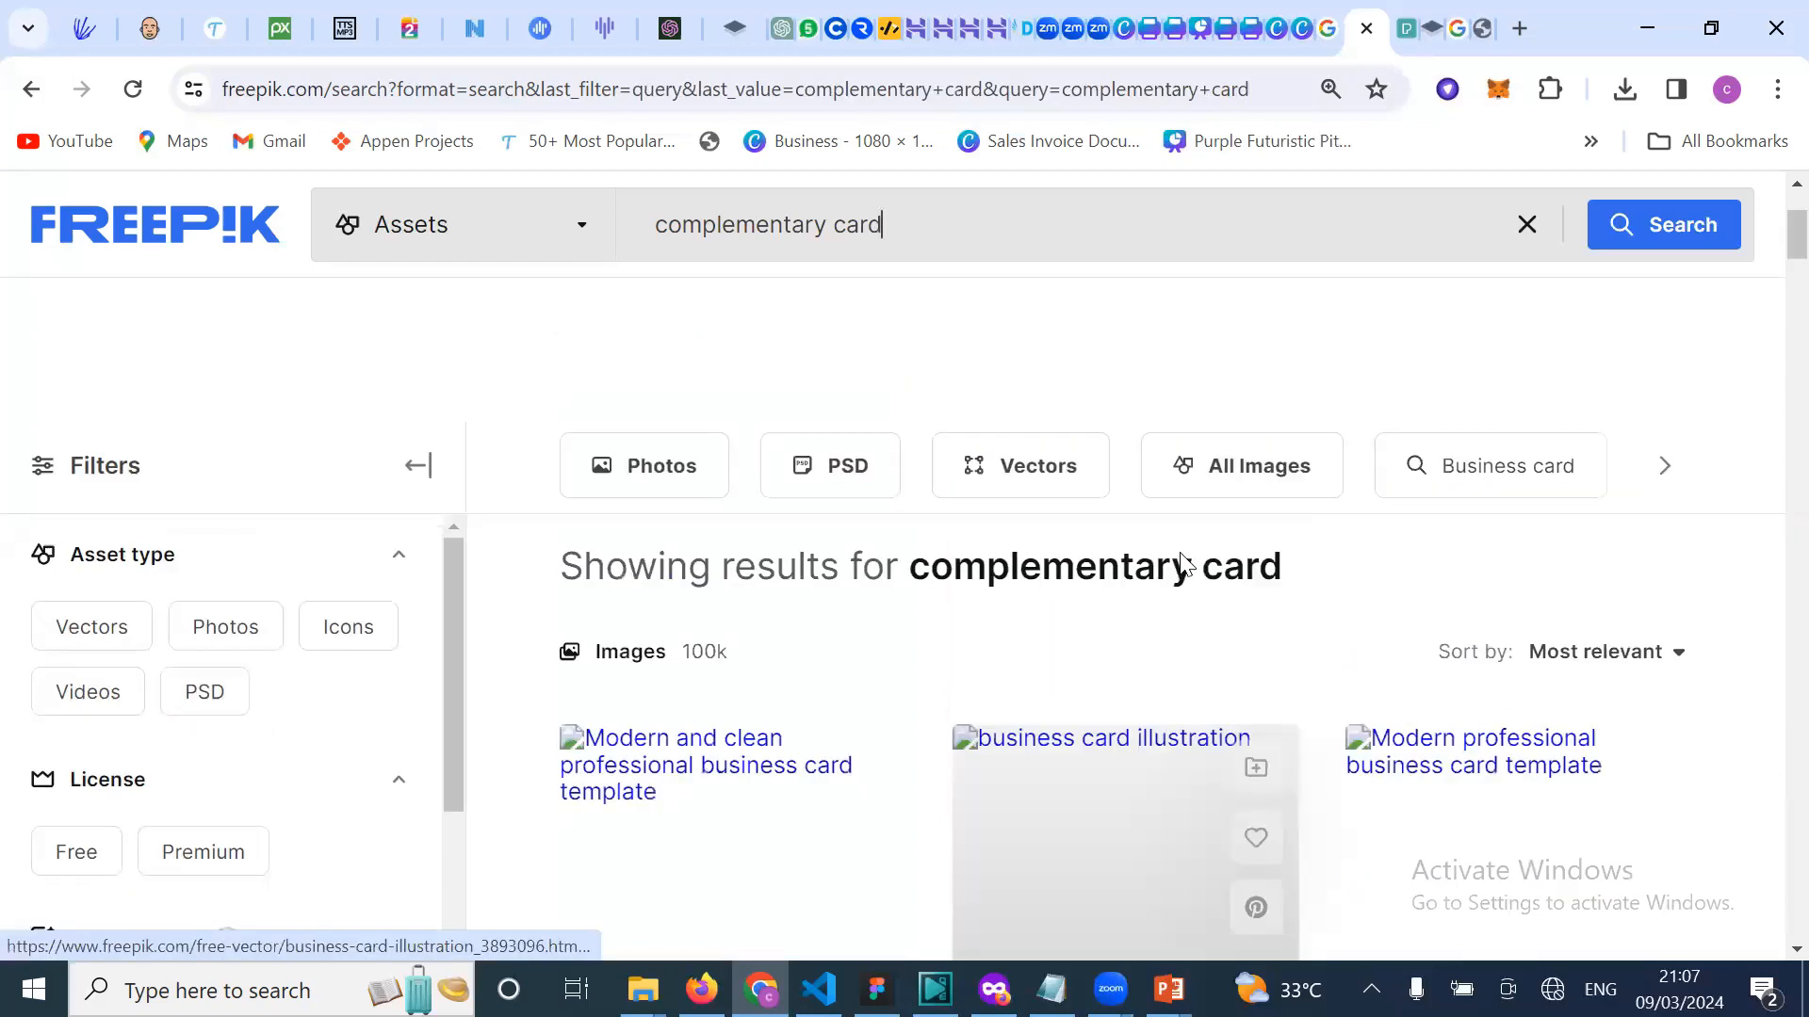
scroll(1167, 743, down, 3)
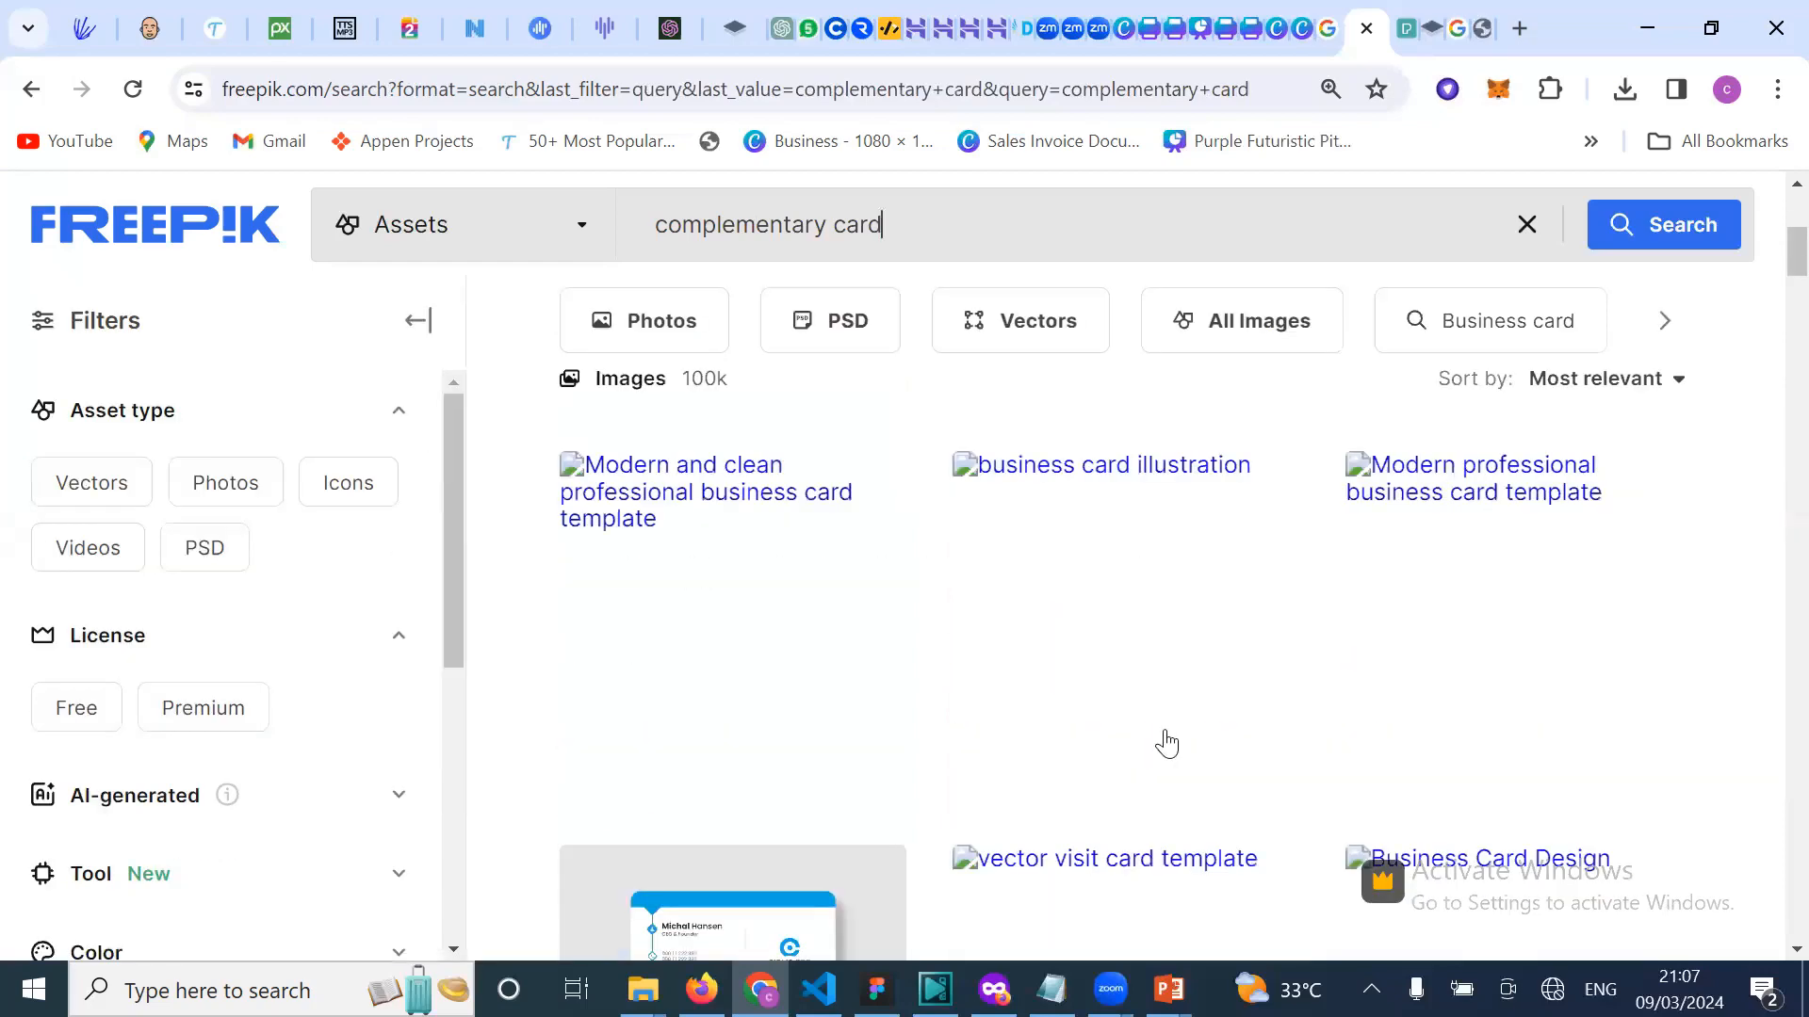
Step: Open the 'Clean and blue business card template' from the results
click(772, 233)
scroll(772, 233, up, 5)
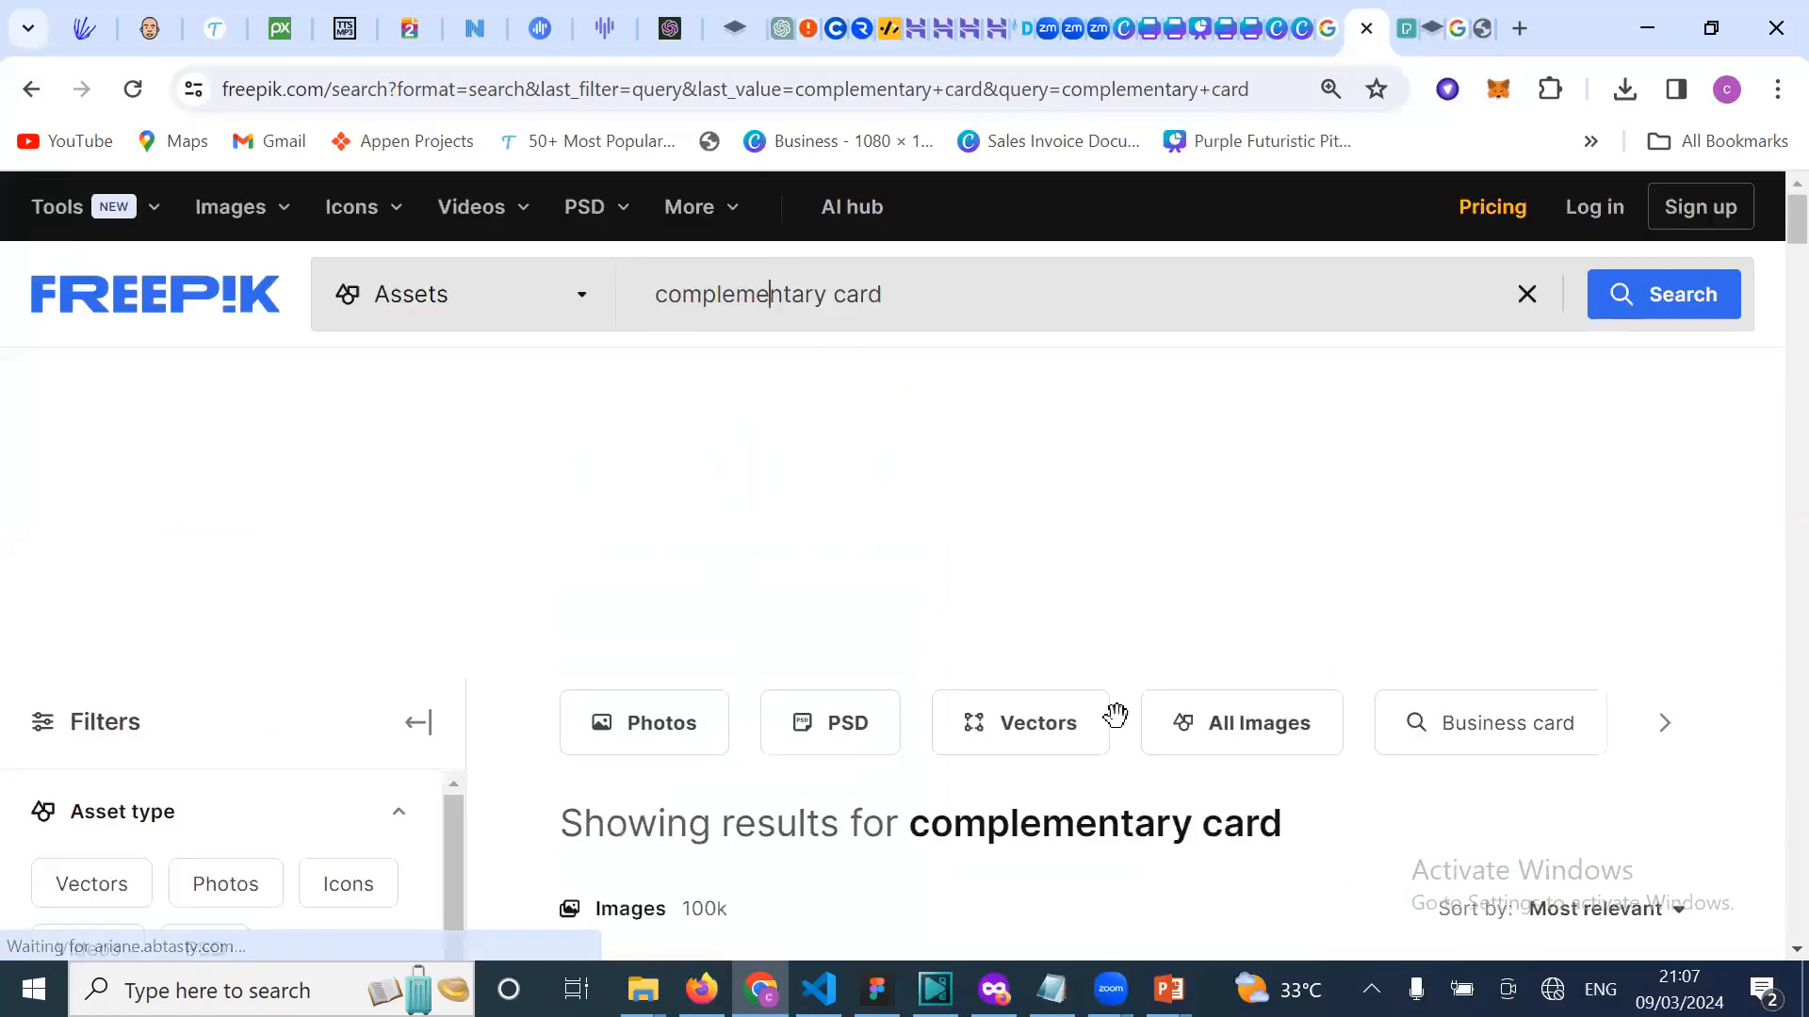
scroll(1150, 636, down, 4)
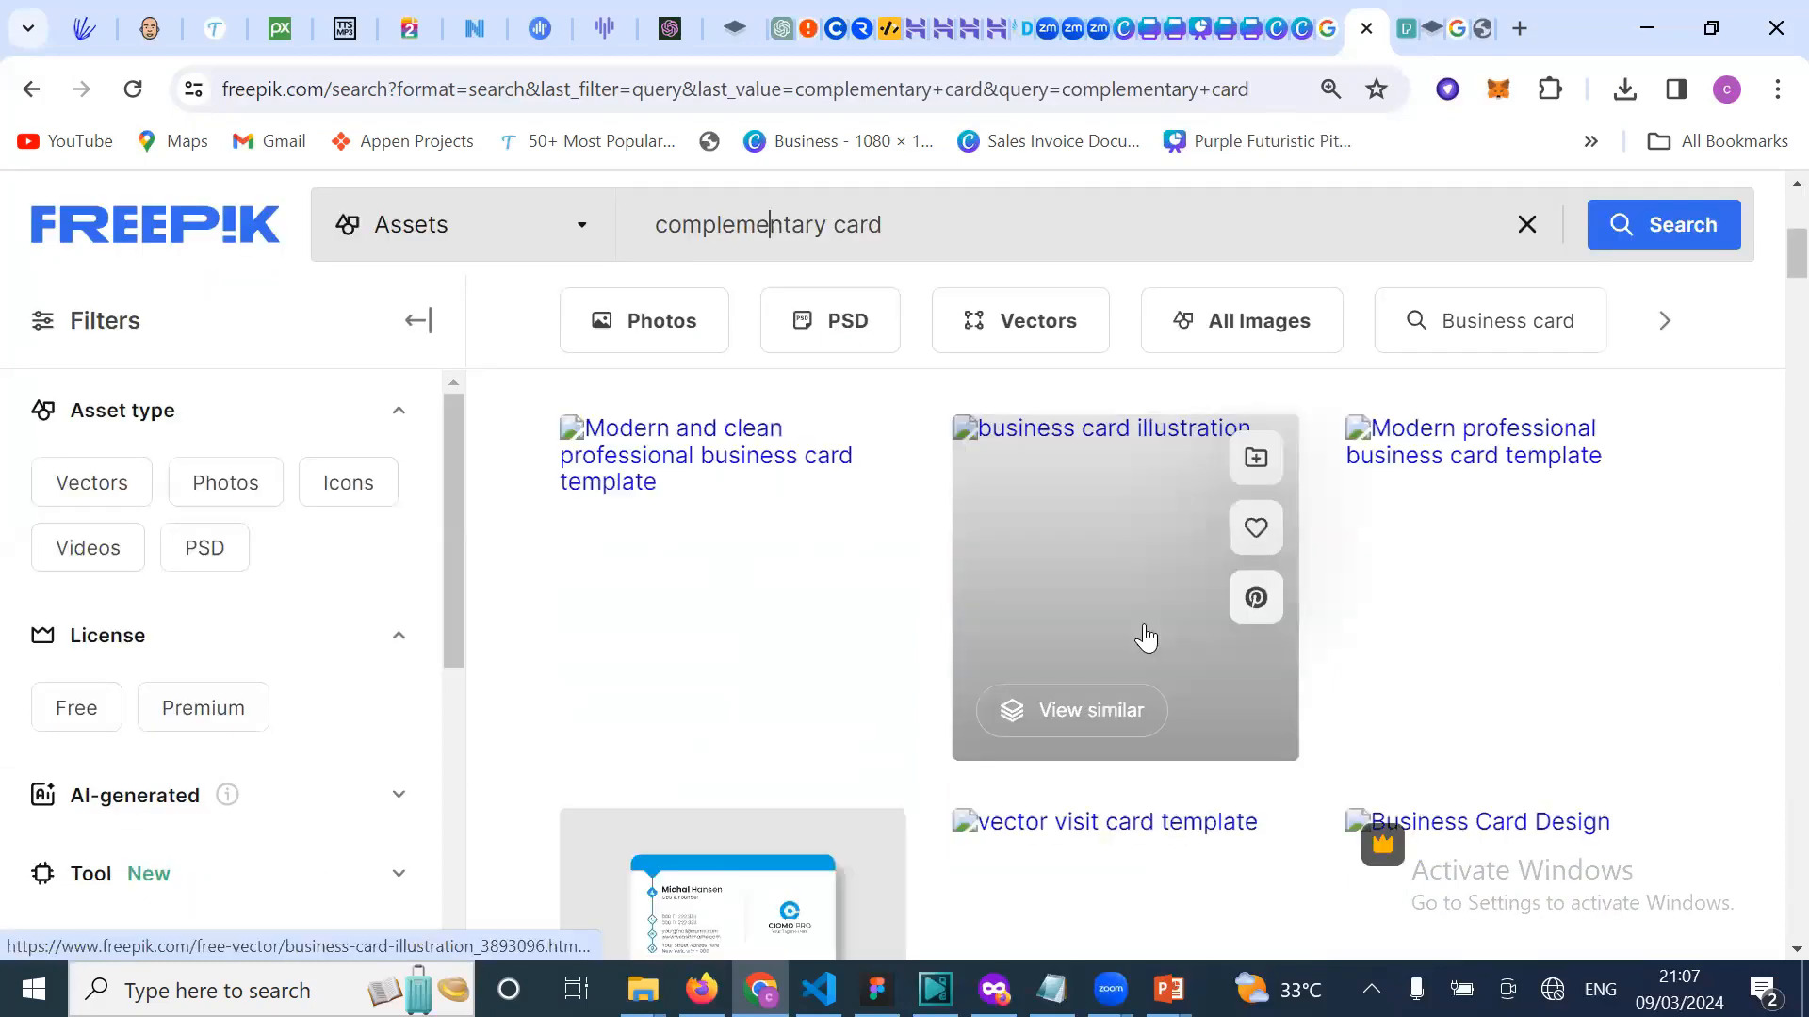
scroll(1137, 764, down, 1)
scroll(921, 695, down, 3)
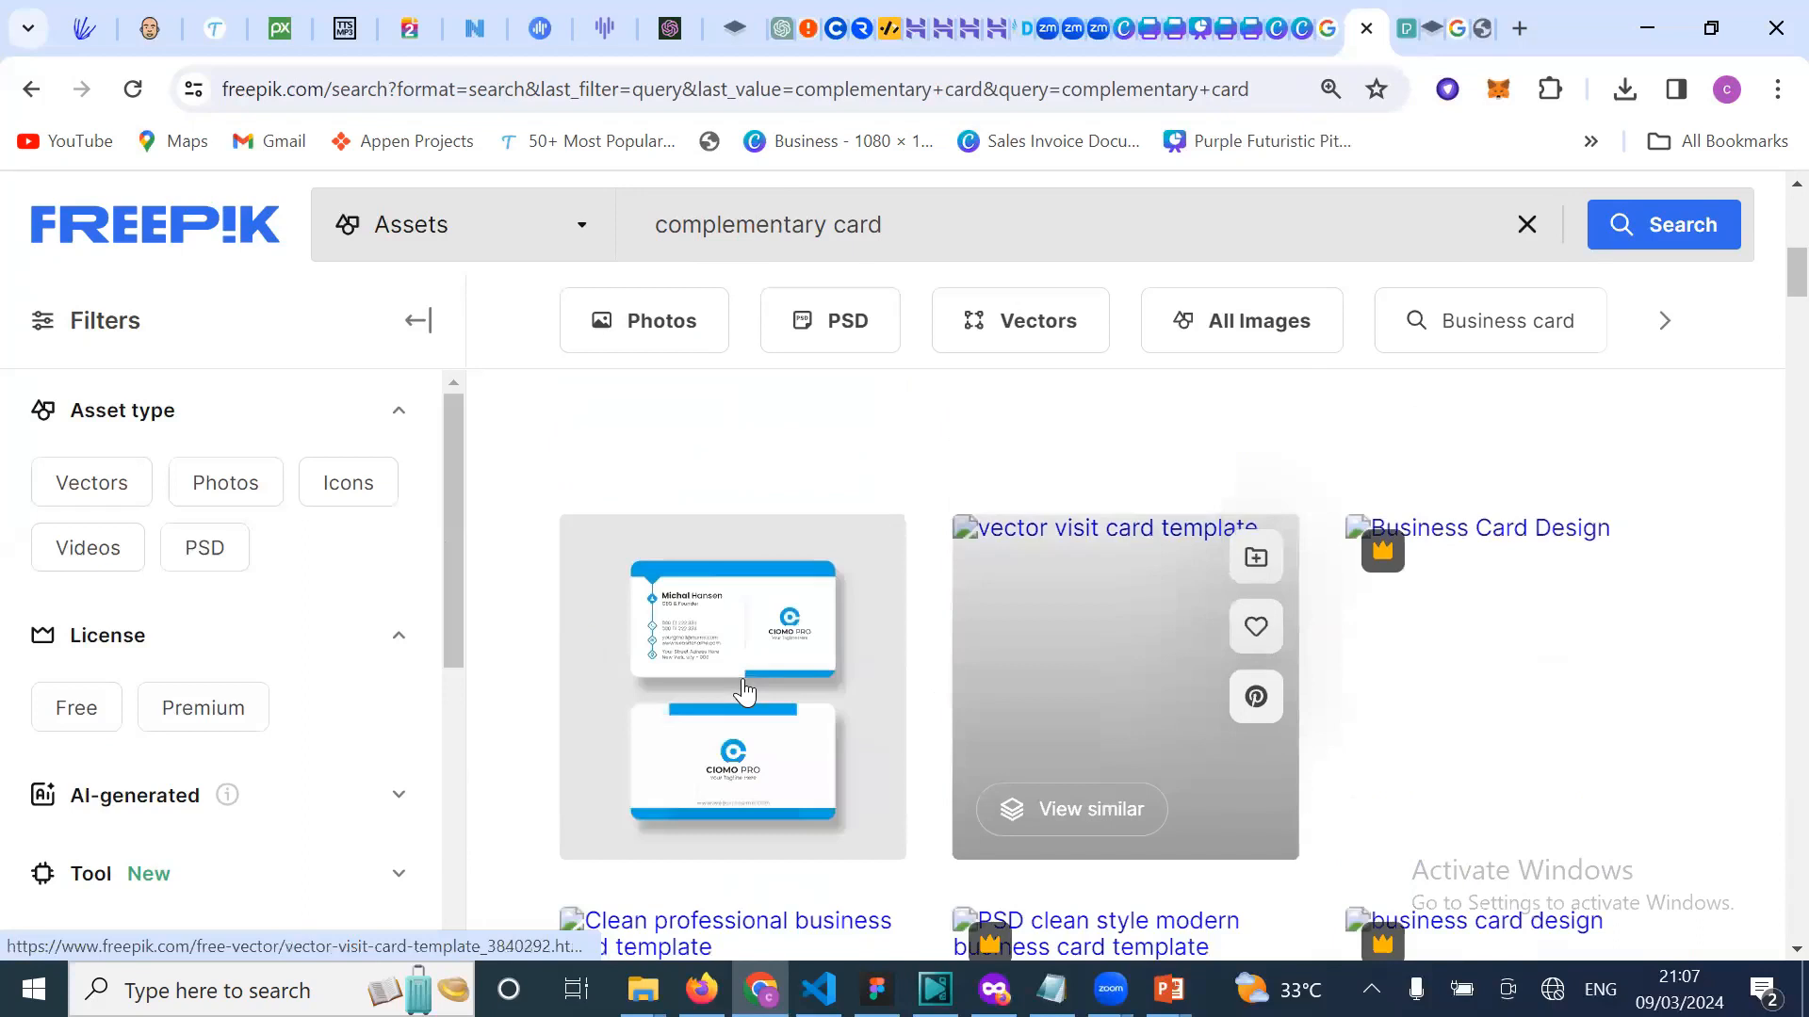
click(731, 614)
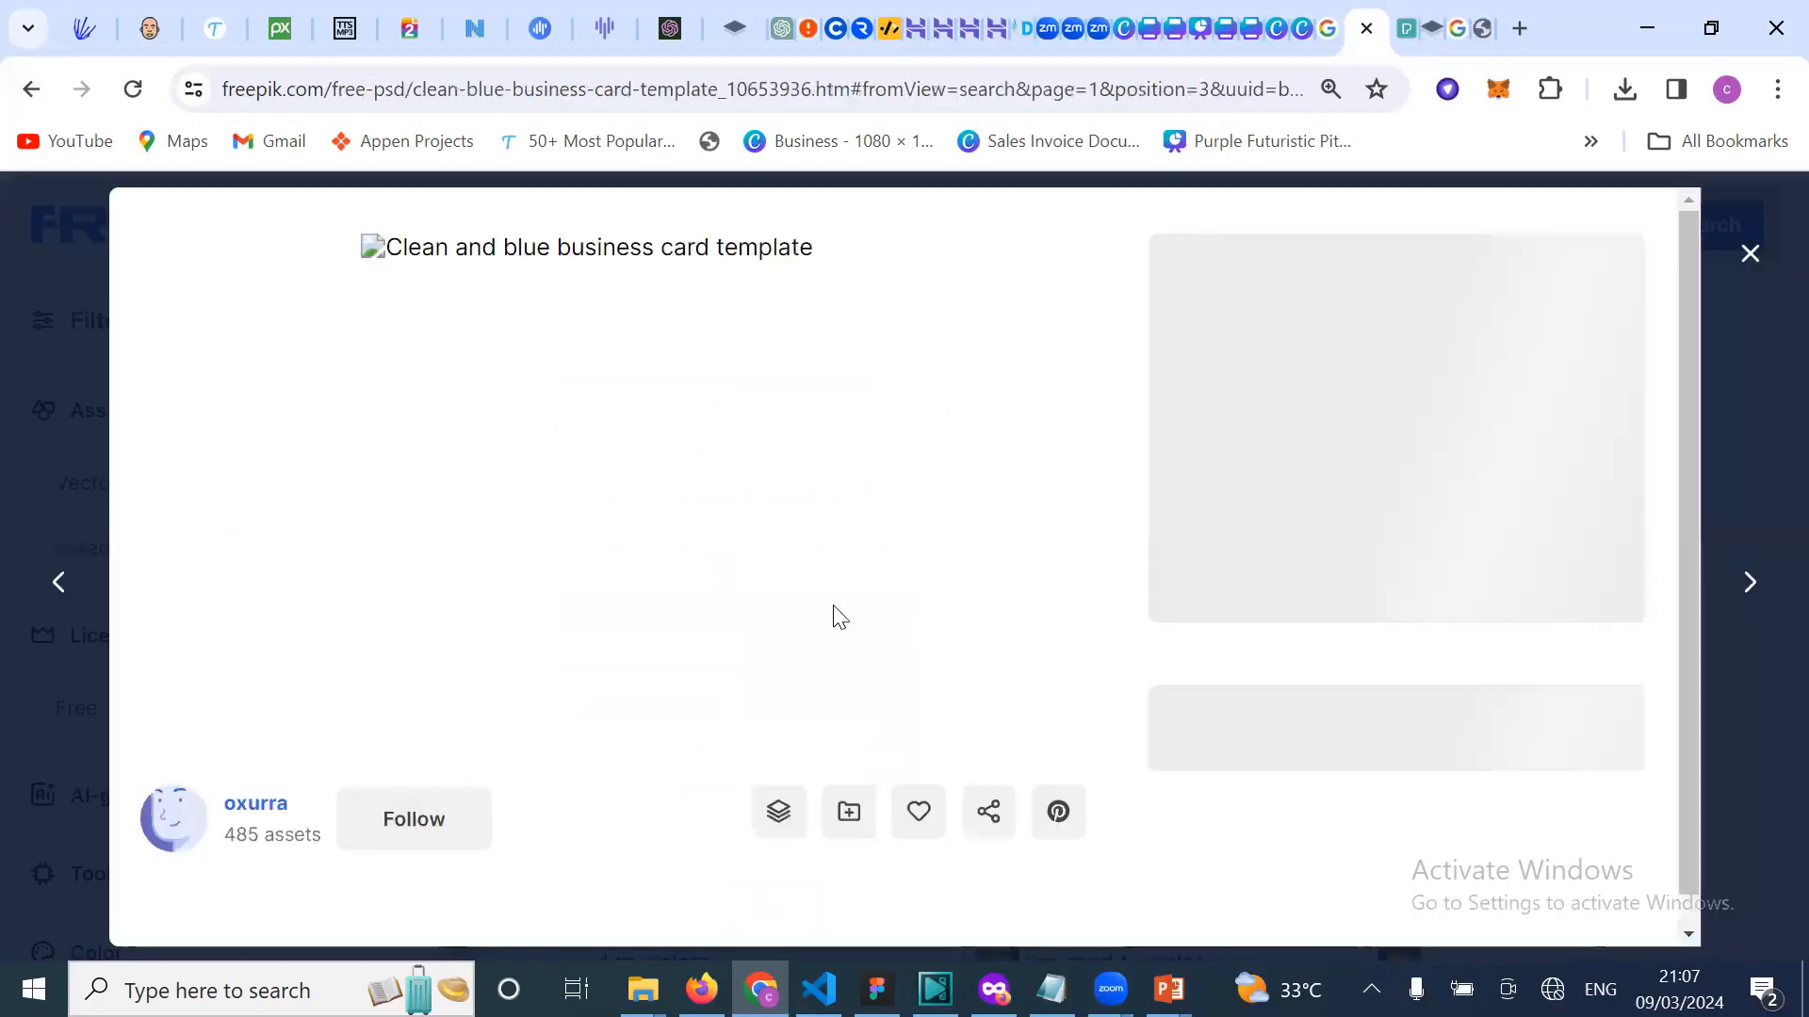
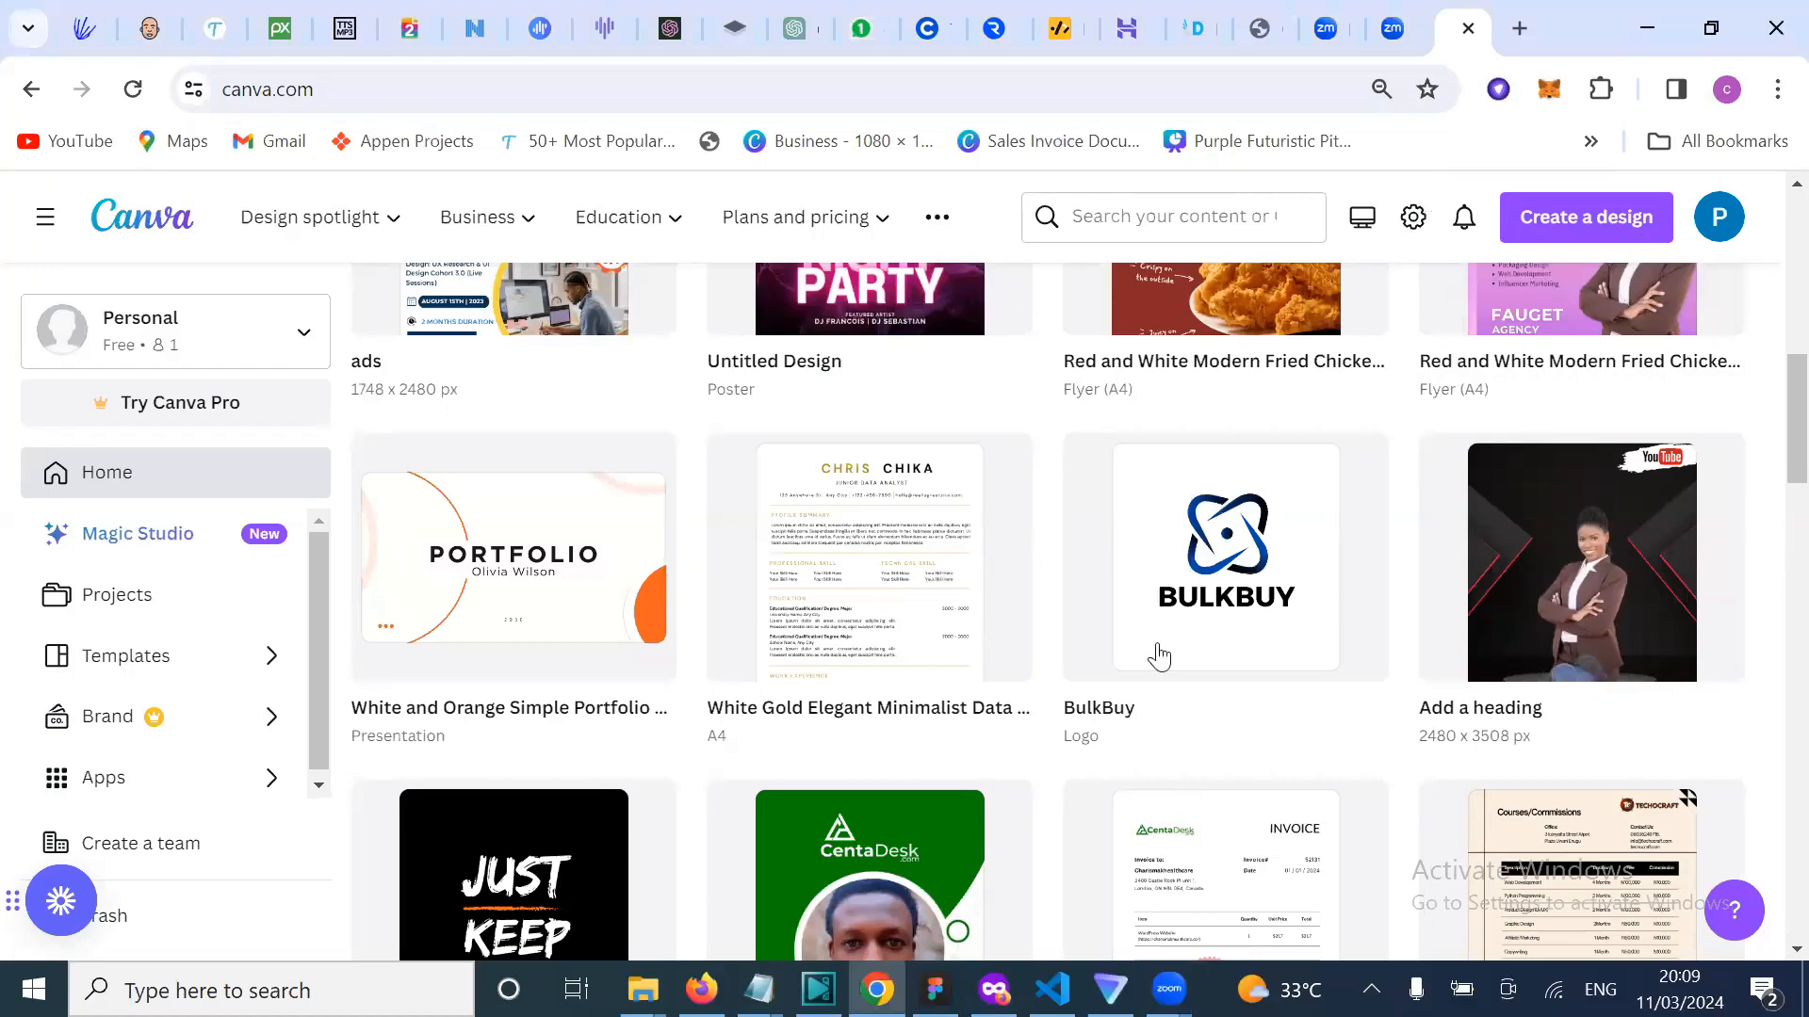
Step: Open the recent 'Grow Your Business' Fauget Agency flyer from Recent designs
scroll(1202, 544, up, 6)
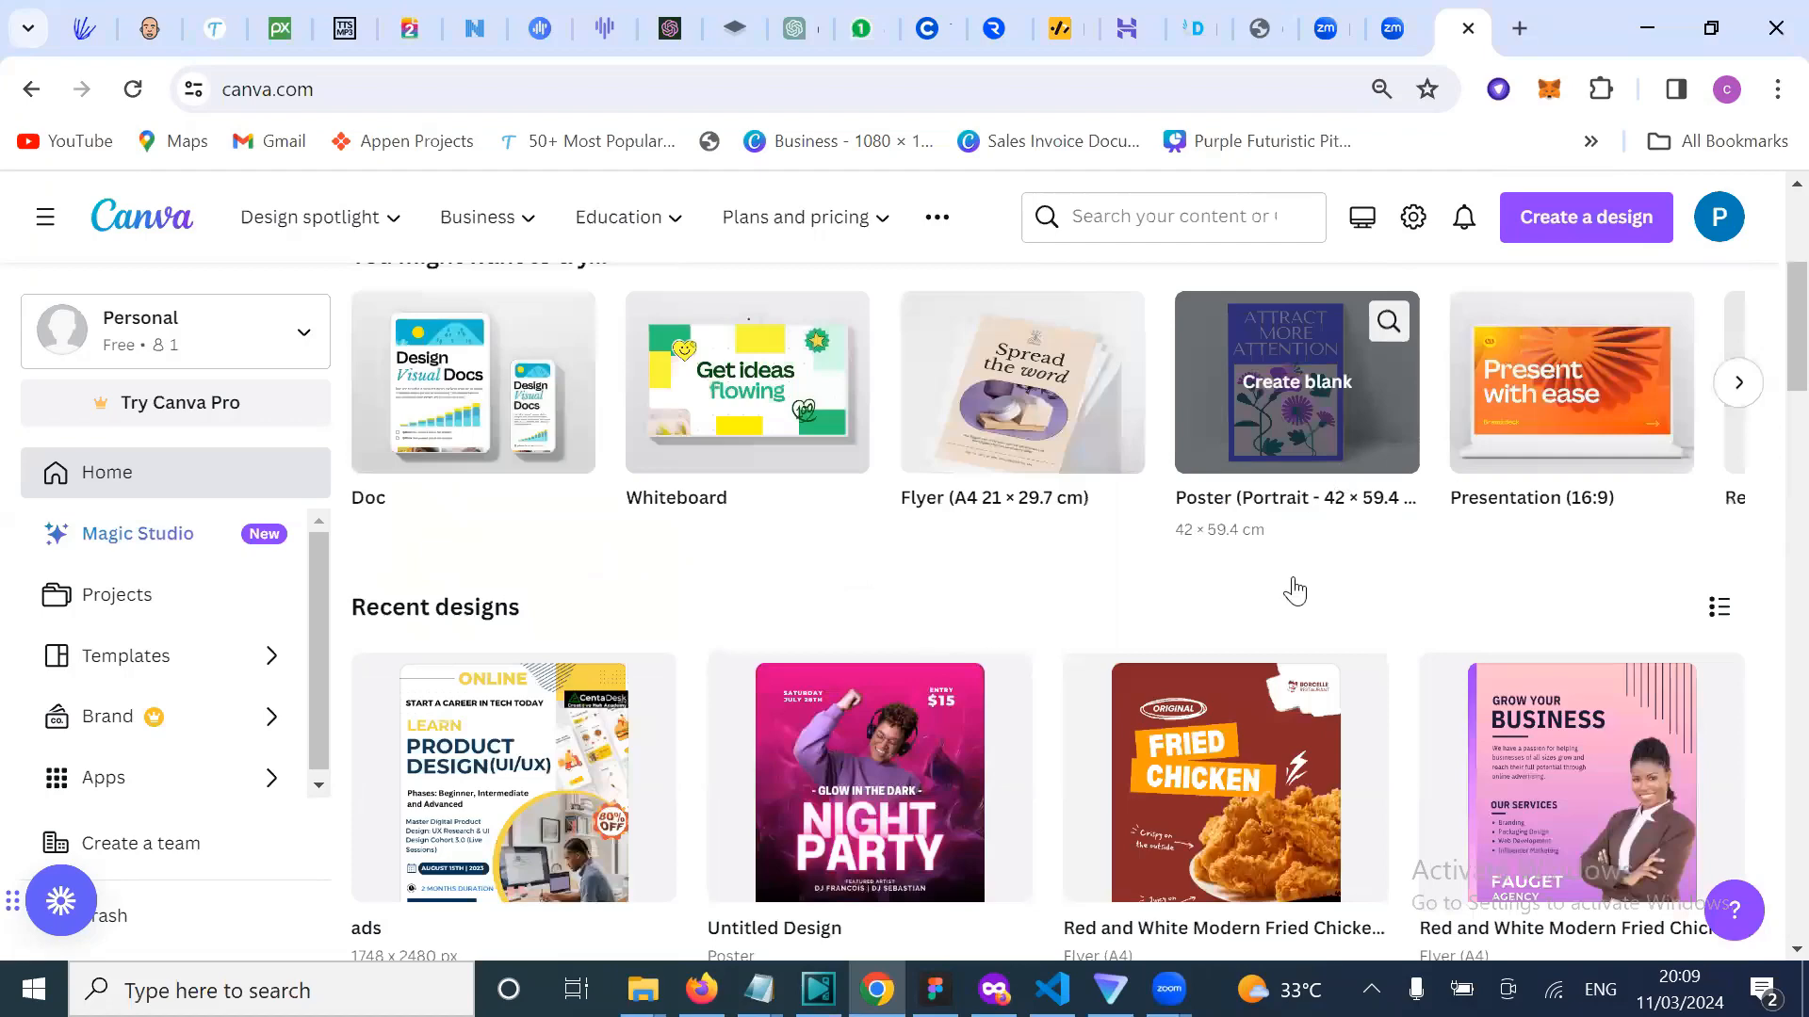
scroll(1562, 618, down, 2)
click(1436, 631)
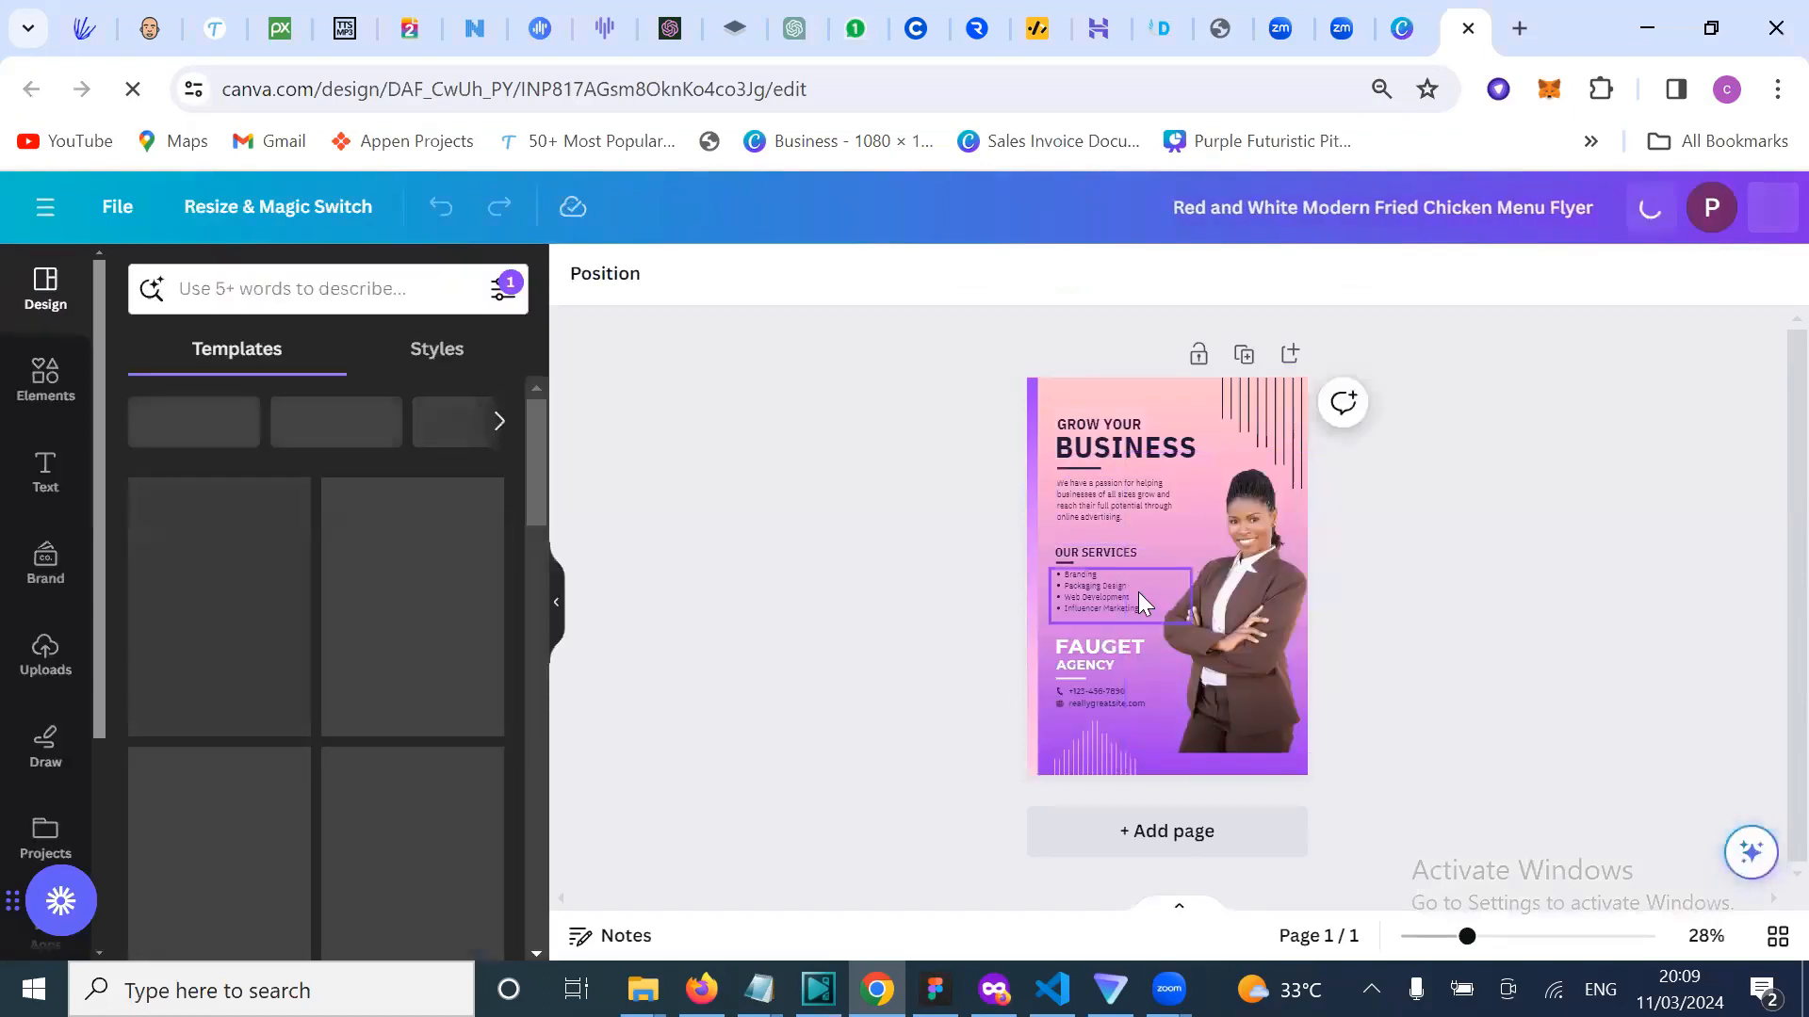
scroll(1138, 591, up, 3)
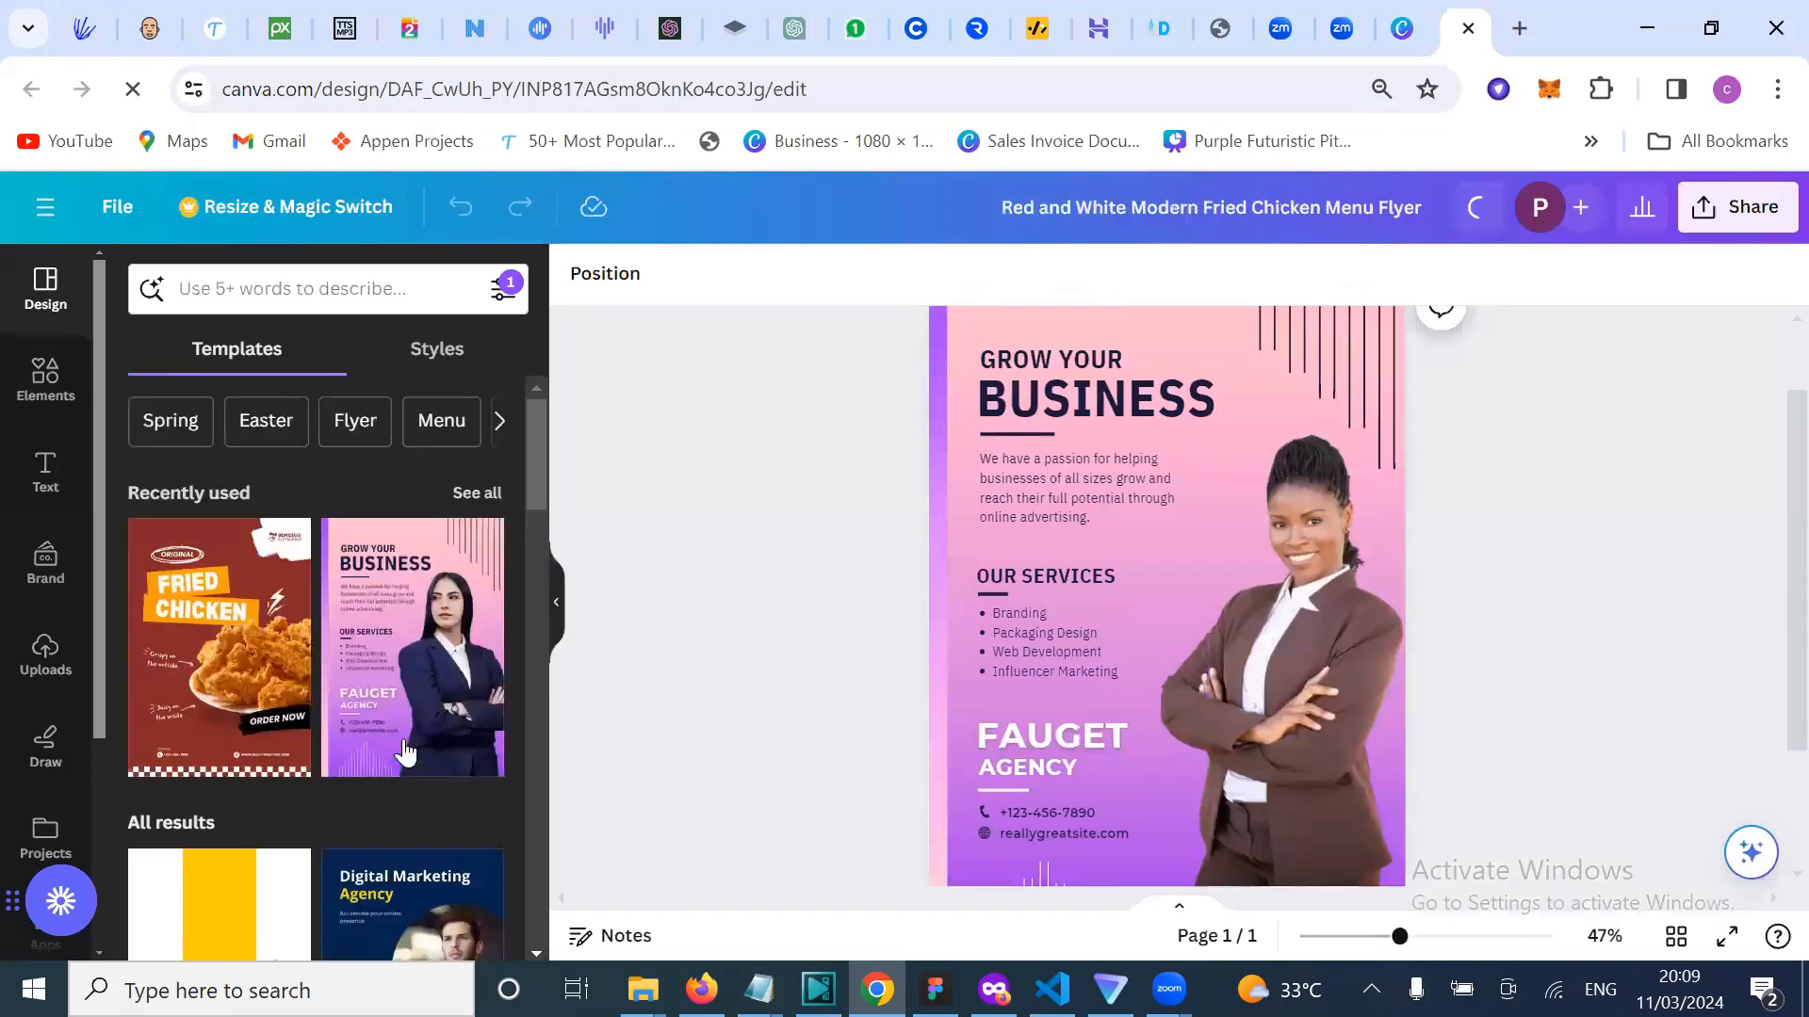
scroll(405, 726, down, 3)
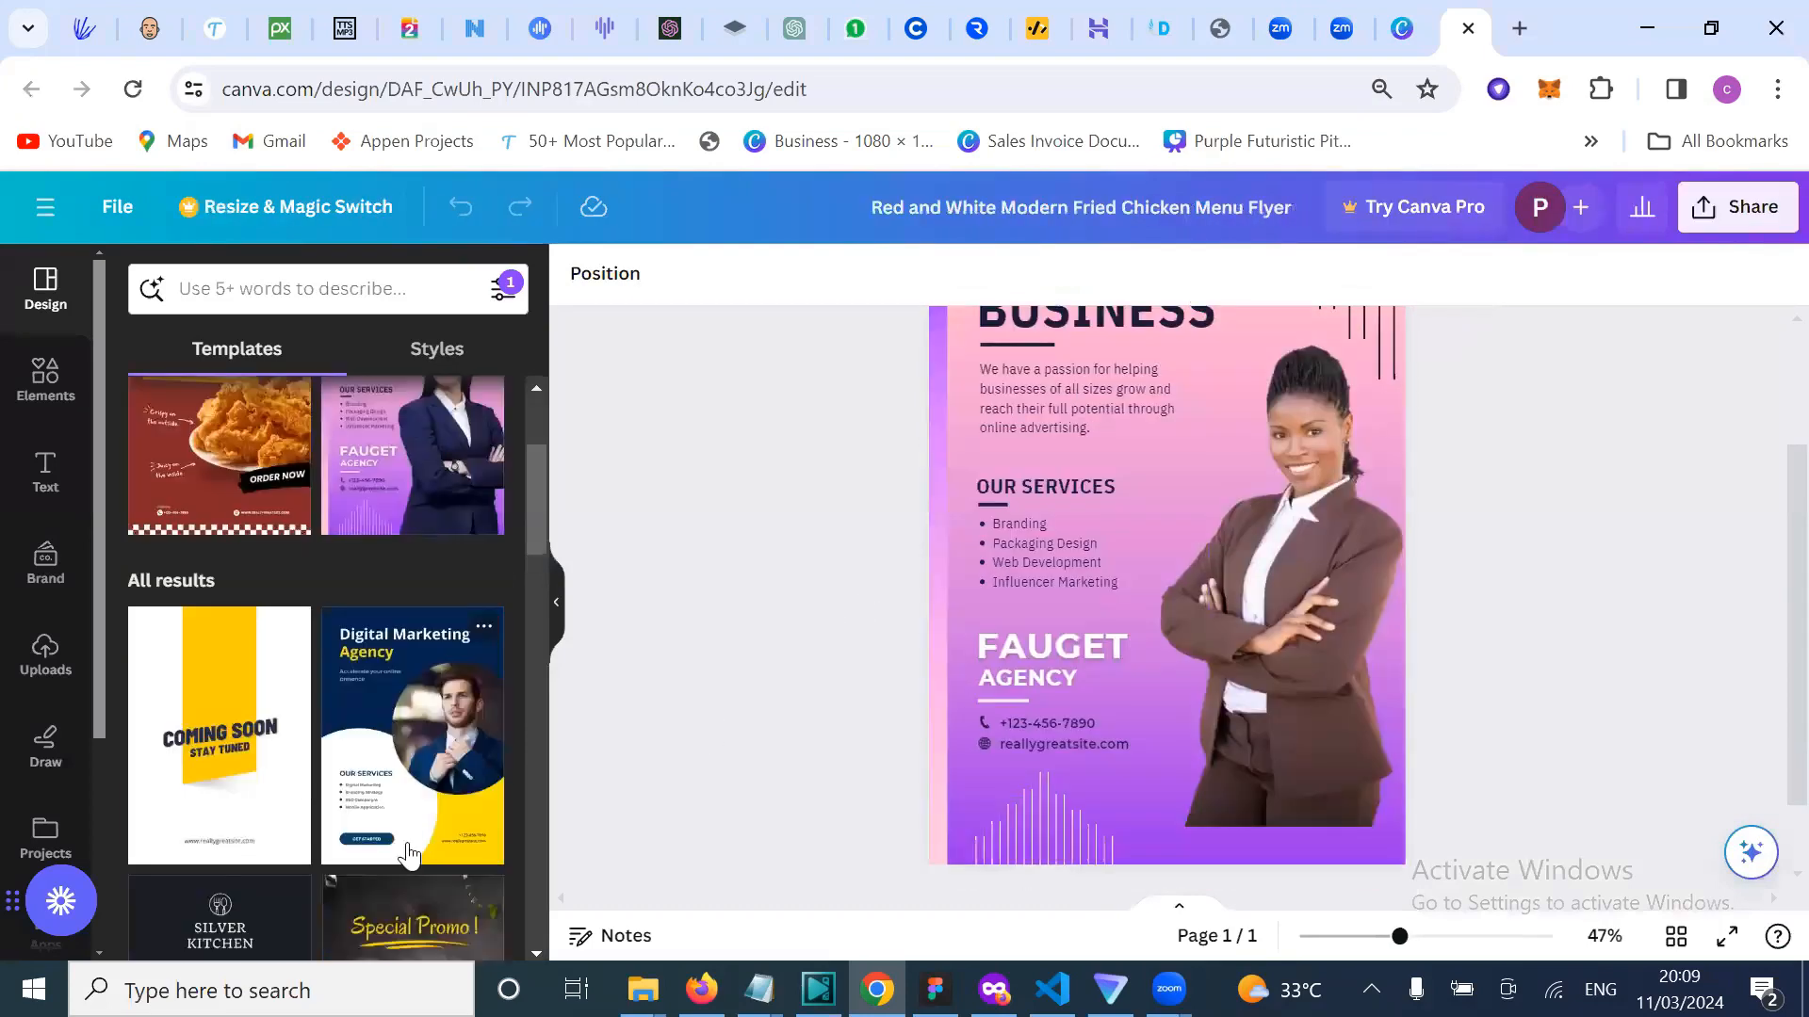
scroll(408, 855, down, 4)
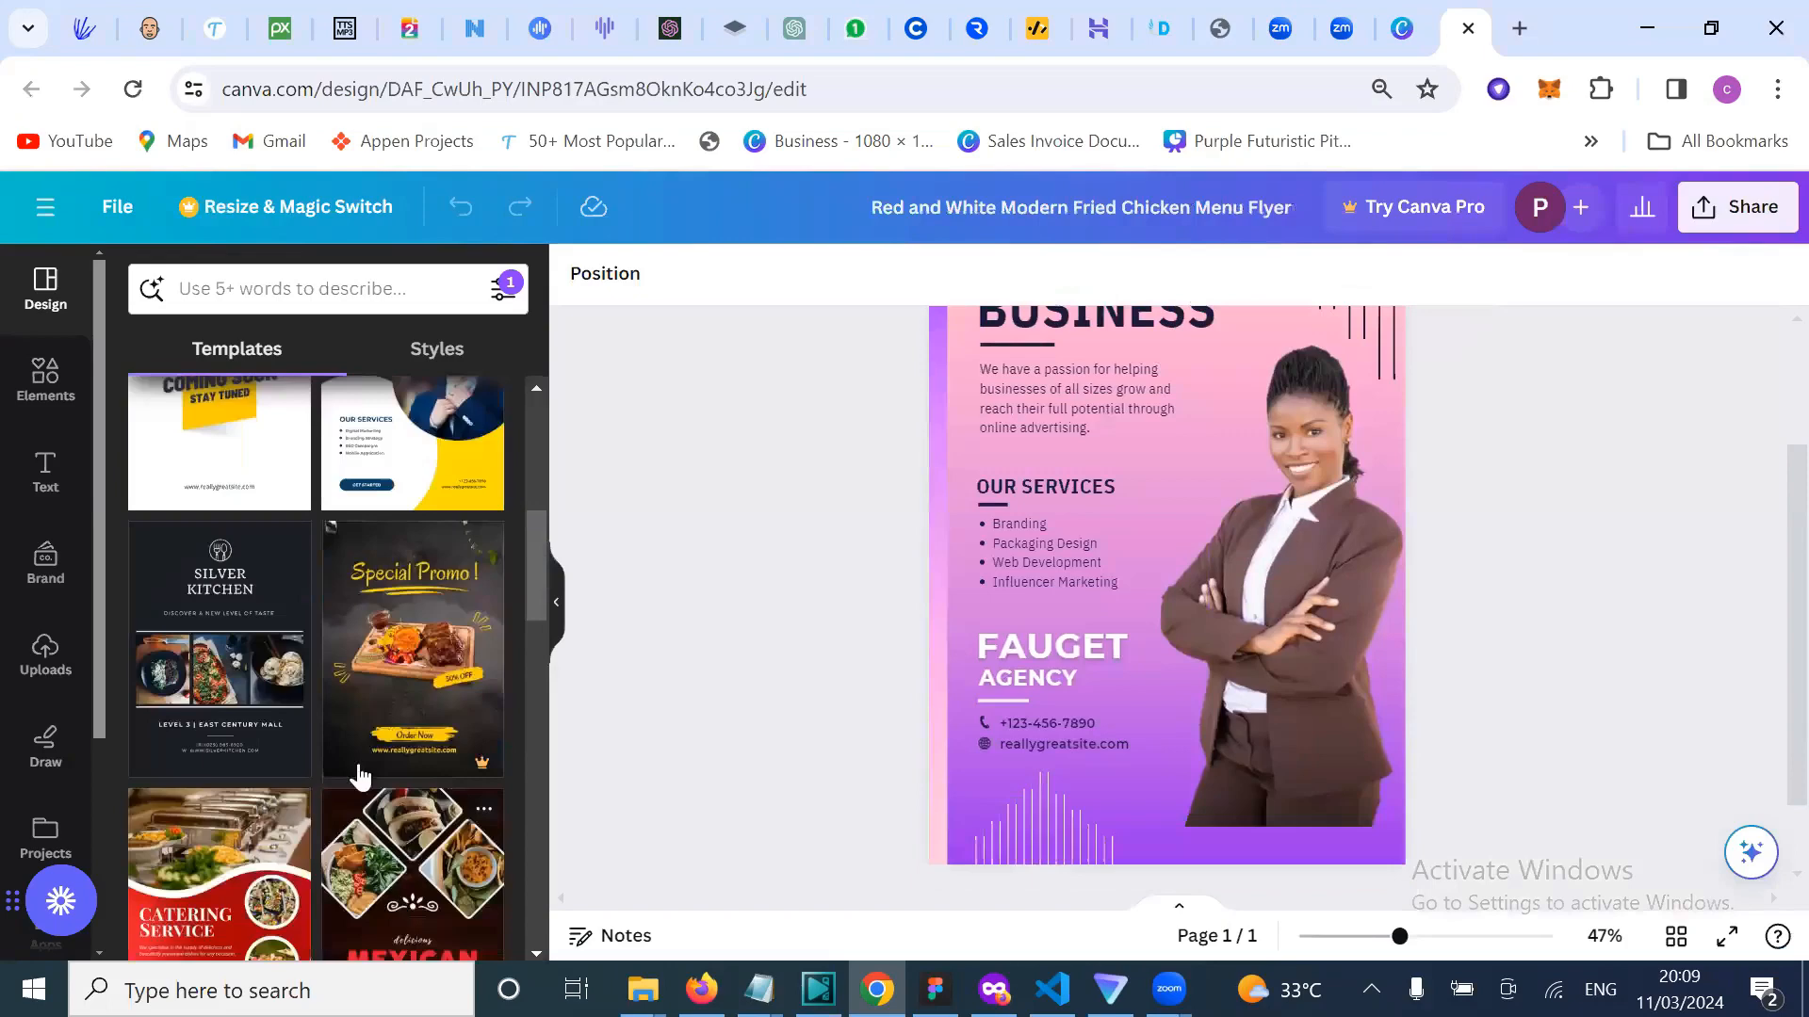
scroll(355, 768, down, 1)
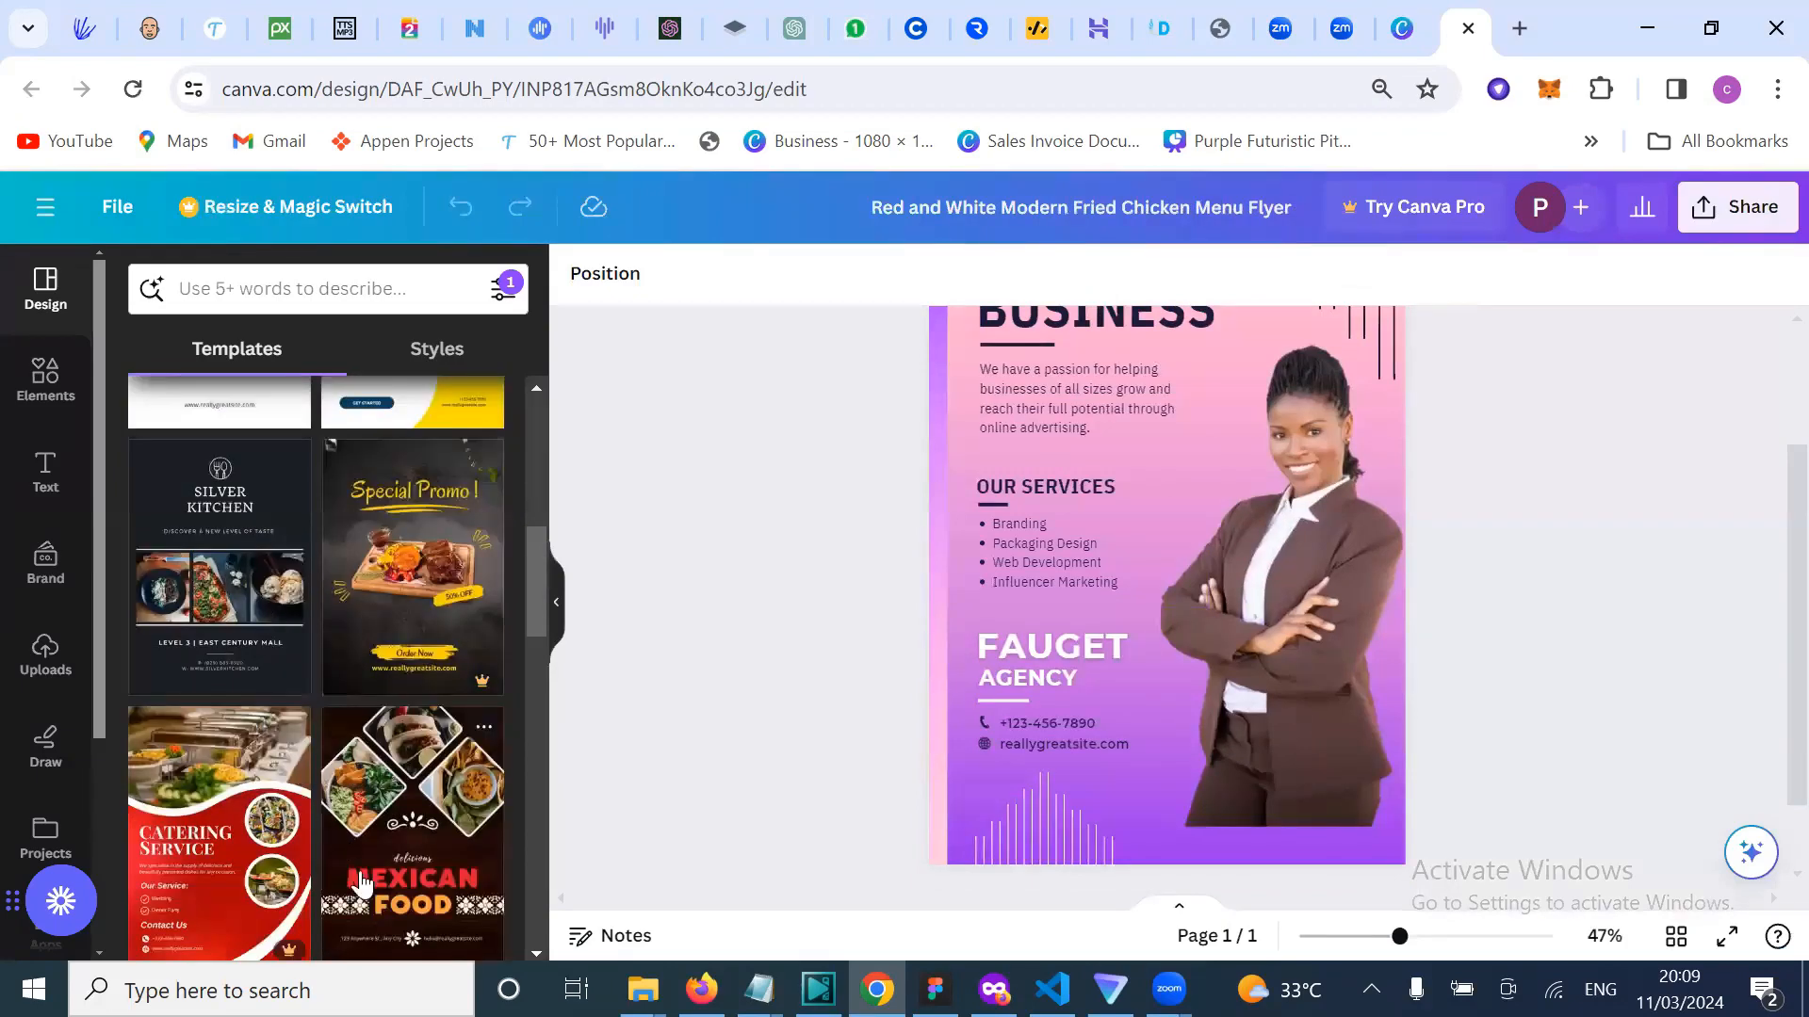
scroll(362, 883, down, 5)
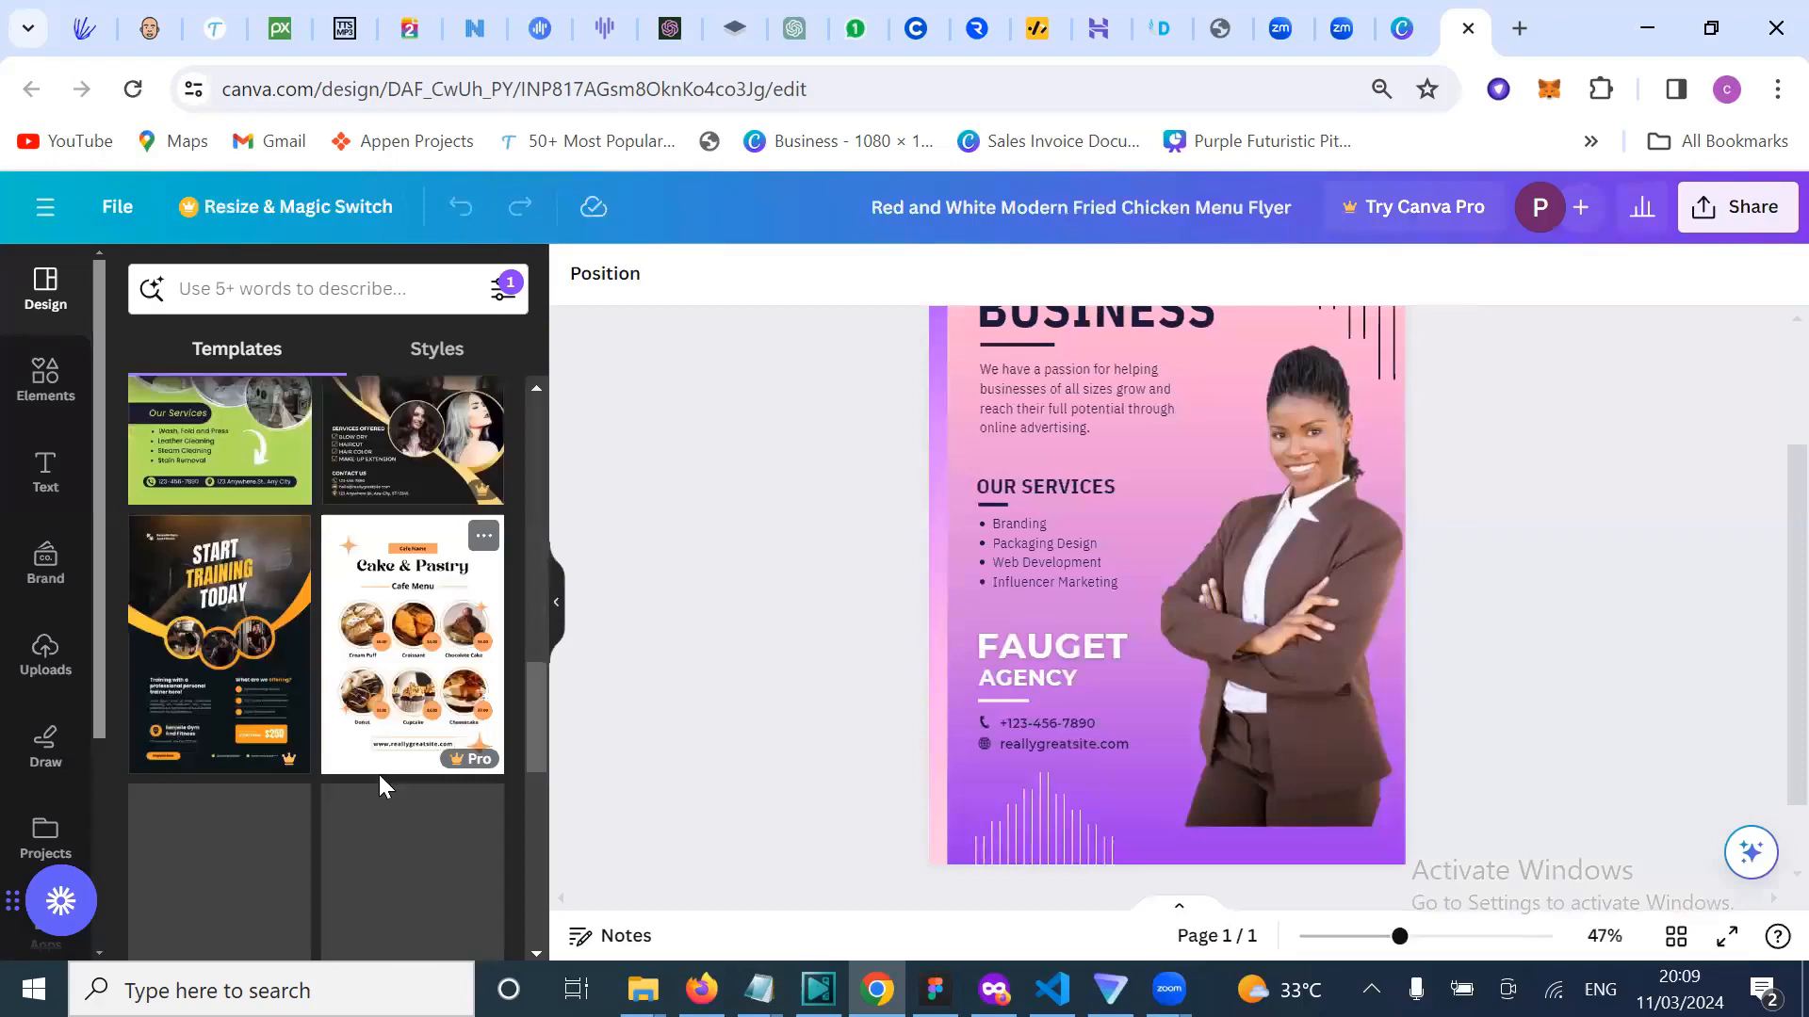
scroll(381, 780, down, 1)
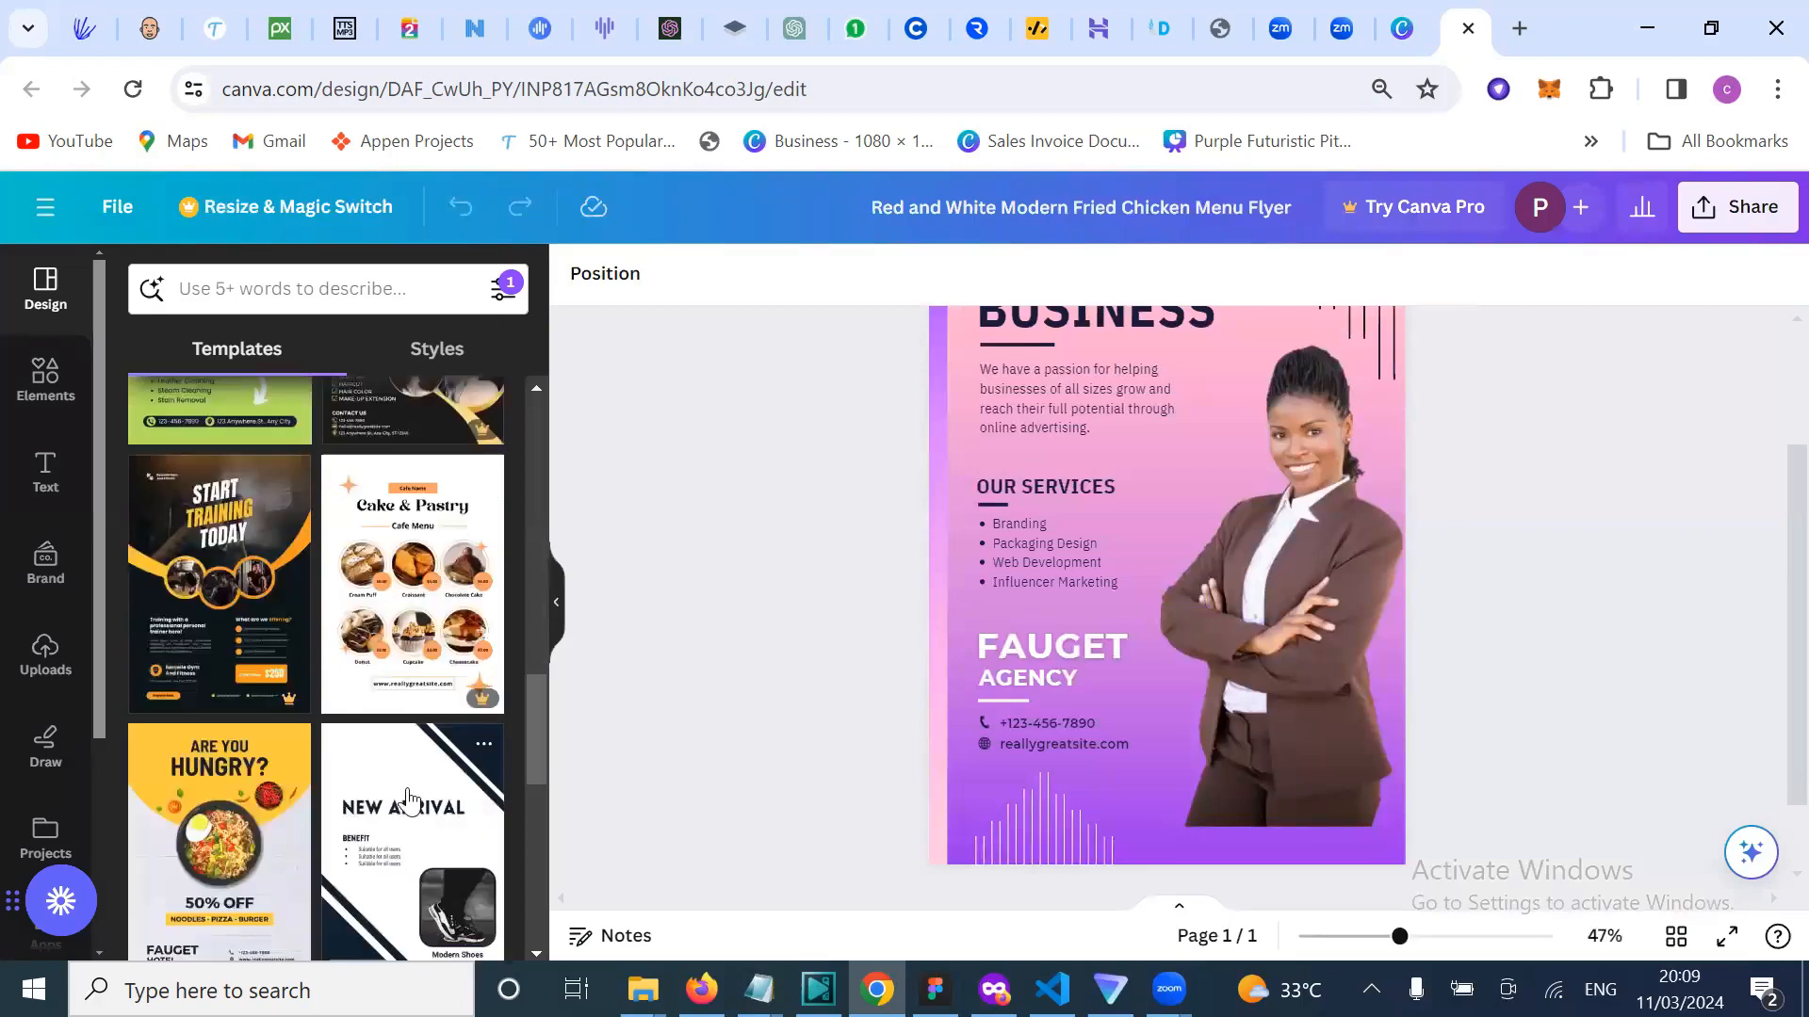
scroll(407, 801, down, 3)
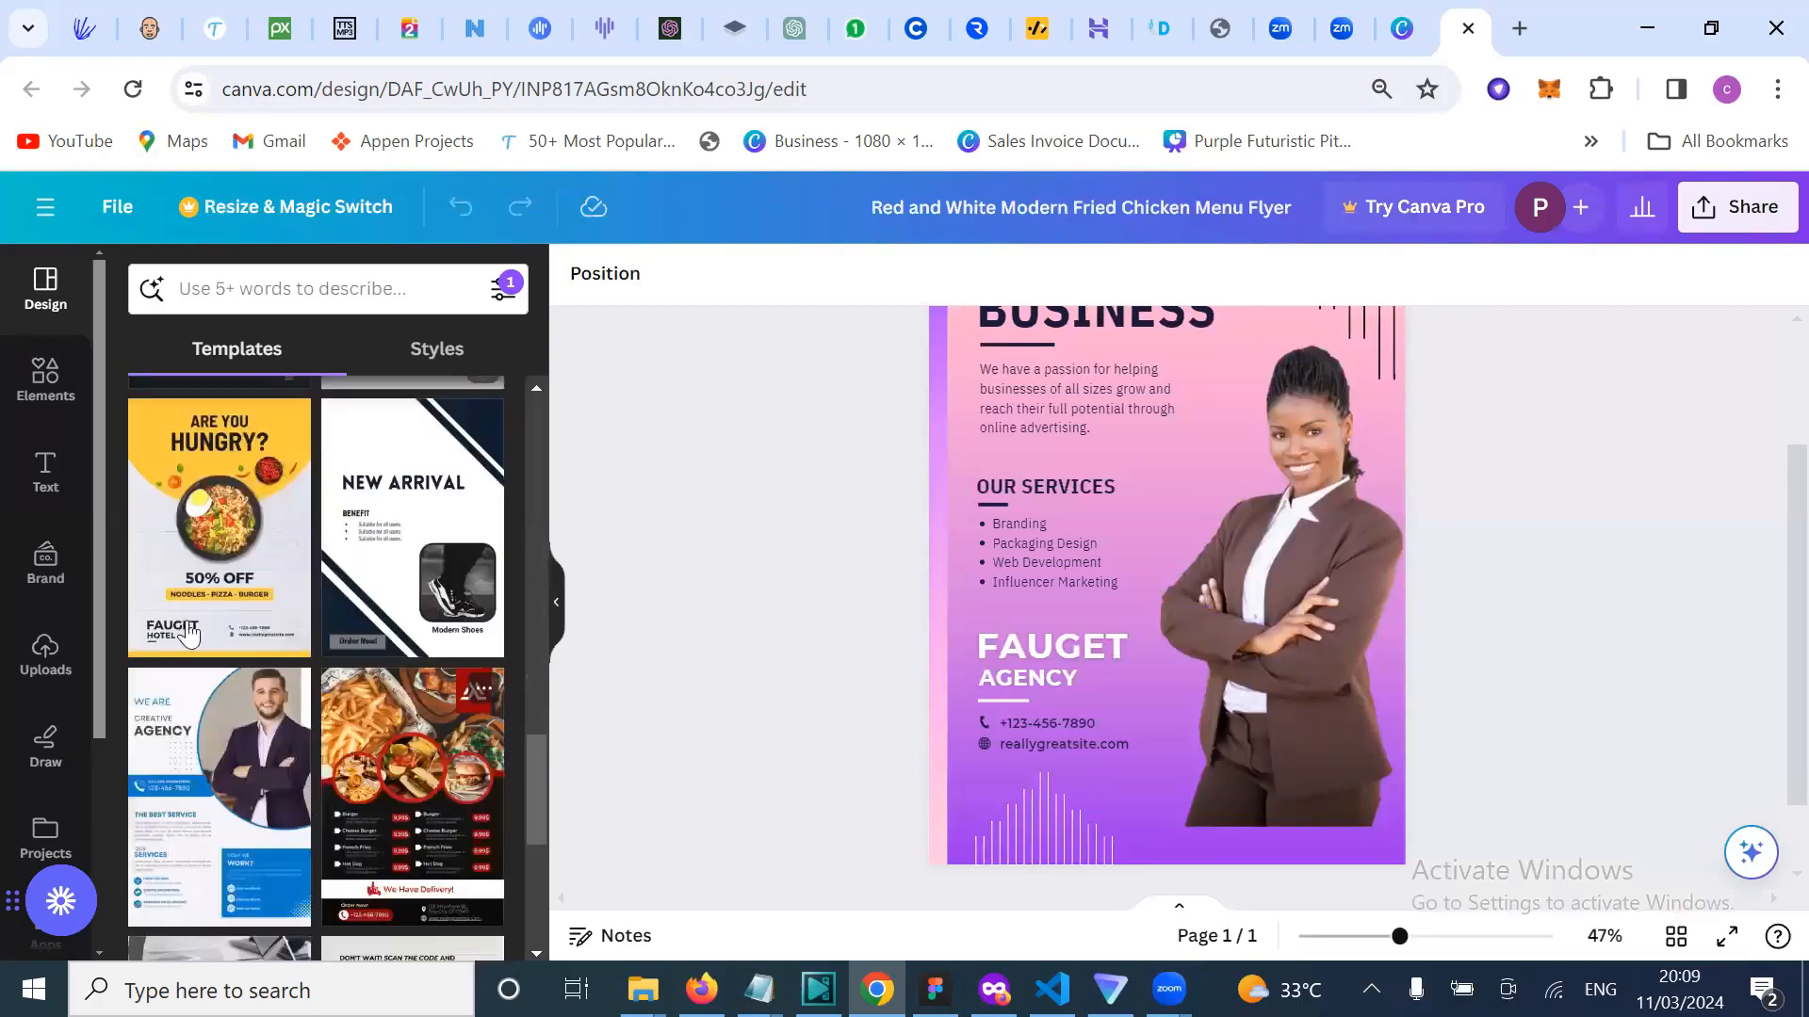
scroll(431, 818, down, 3)
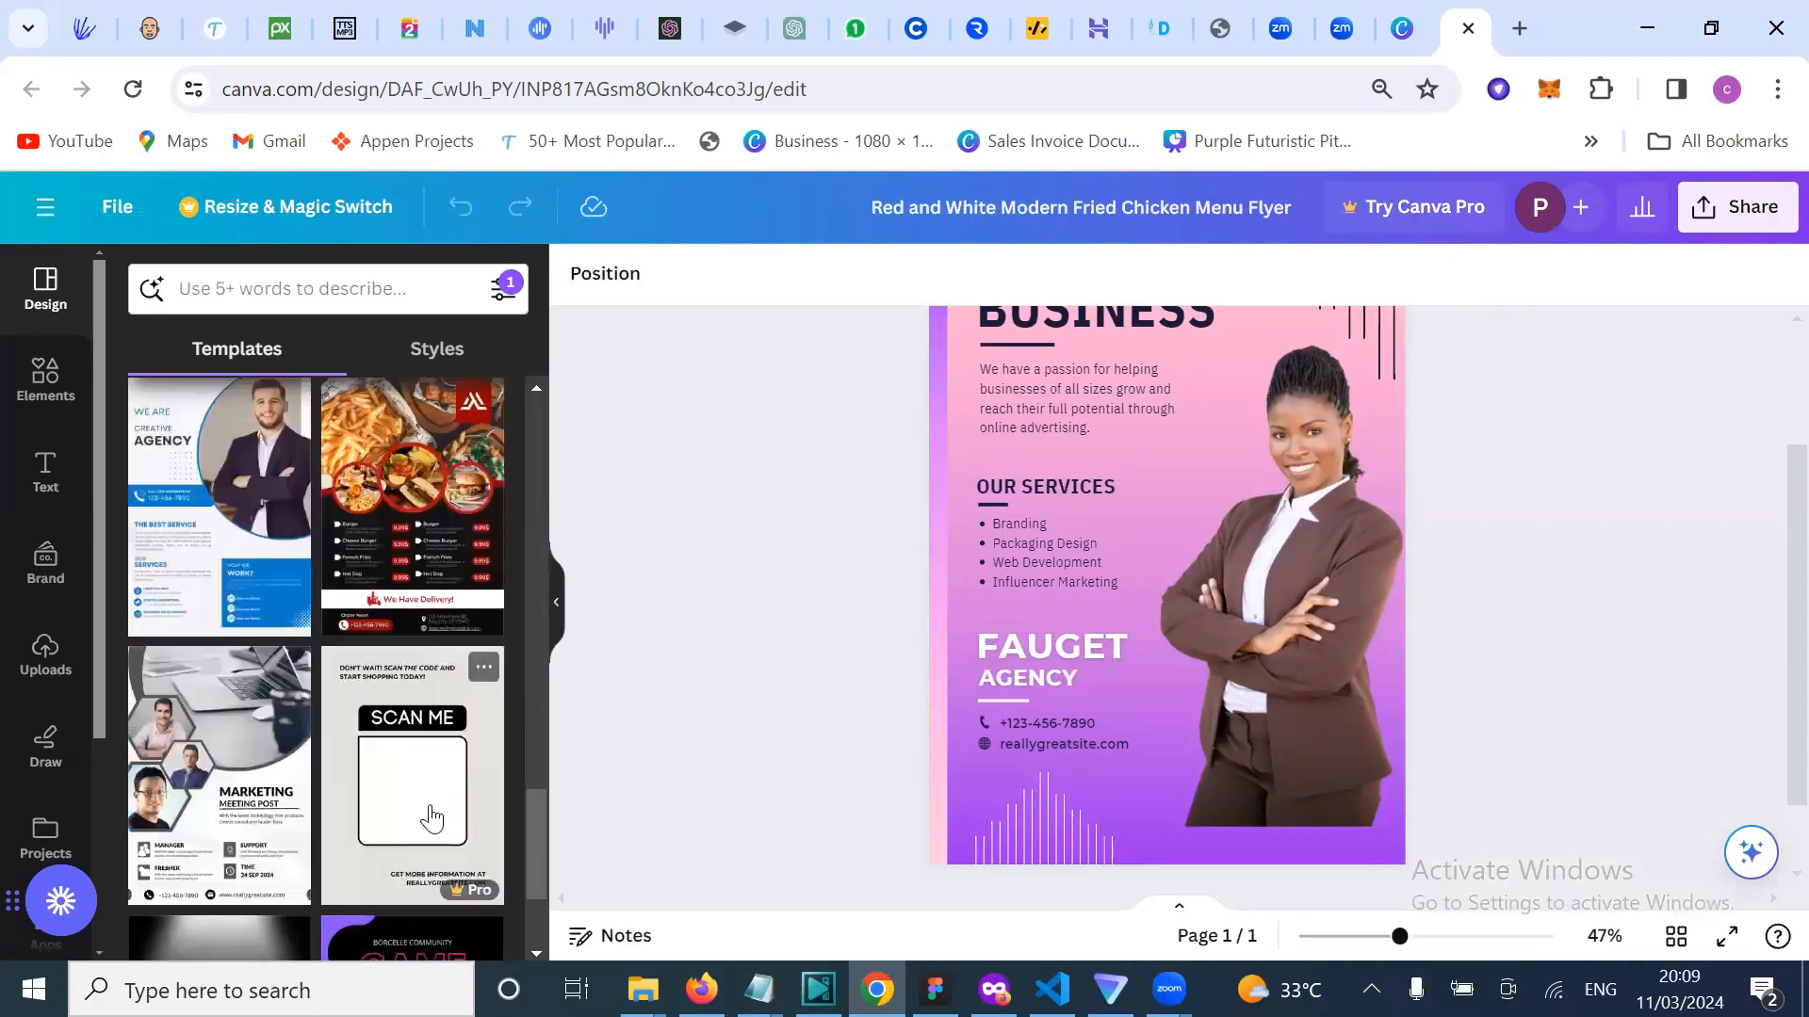
scroll(432, 818, down, 2)
scroll(430, 744, down, 2)
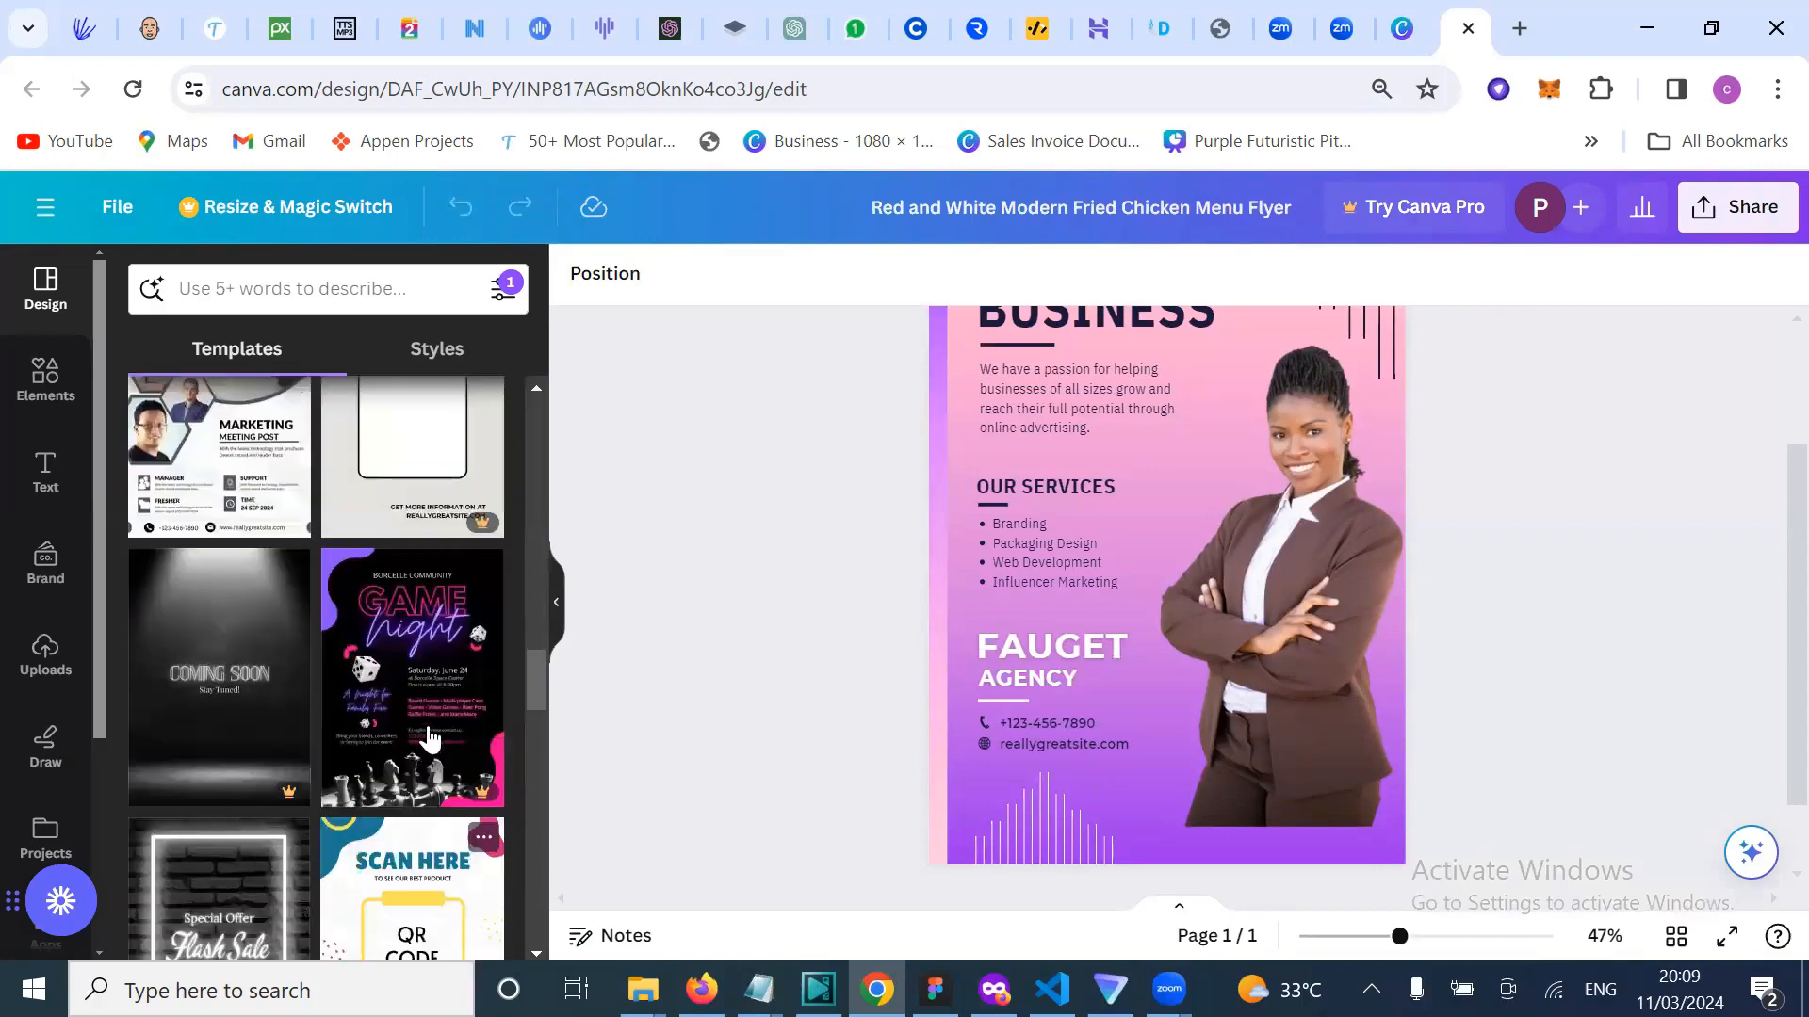
scroll(431, 786, down, 4)
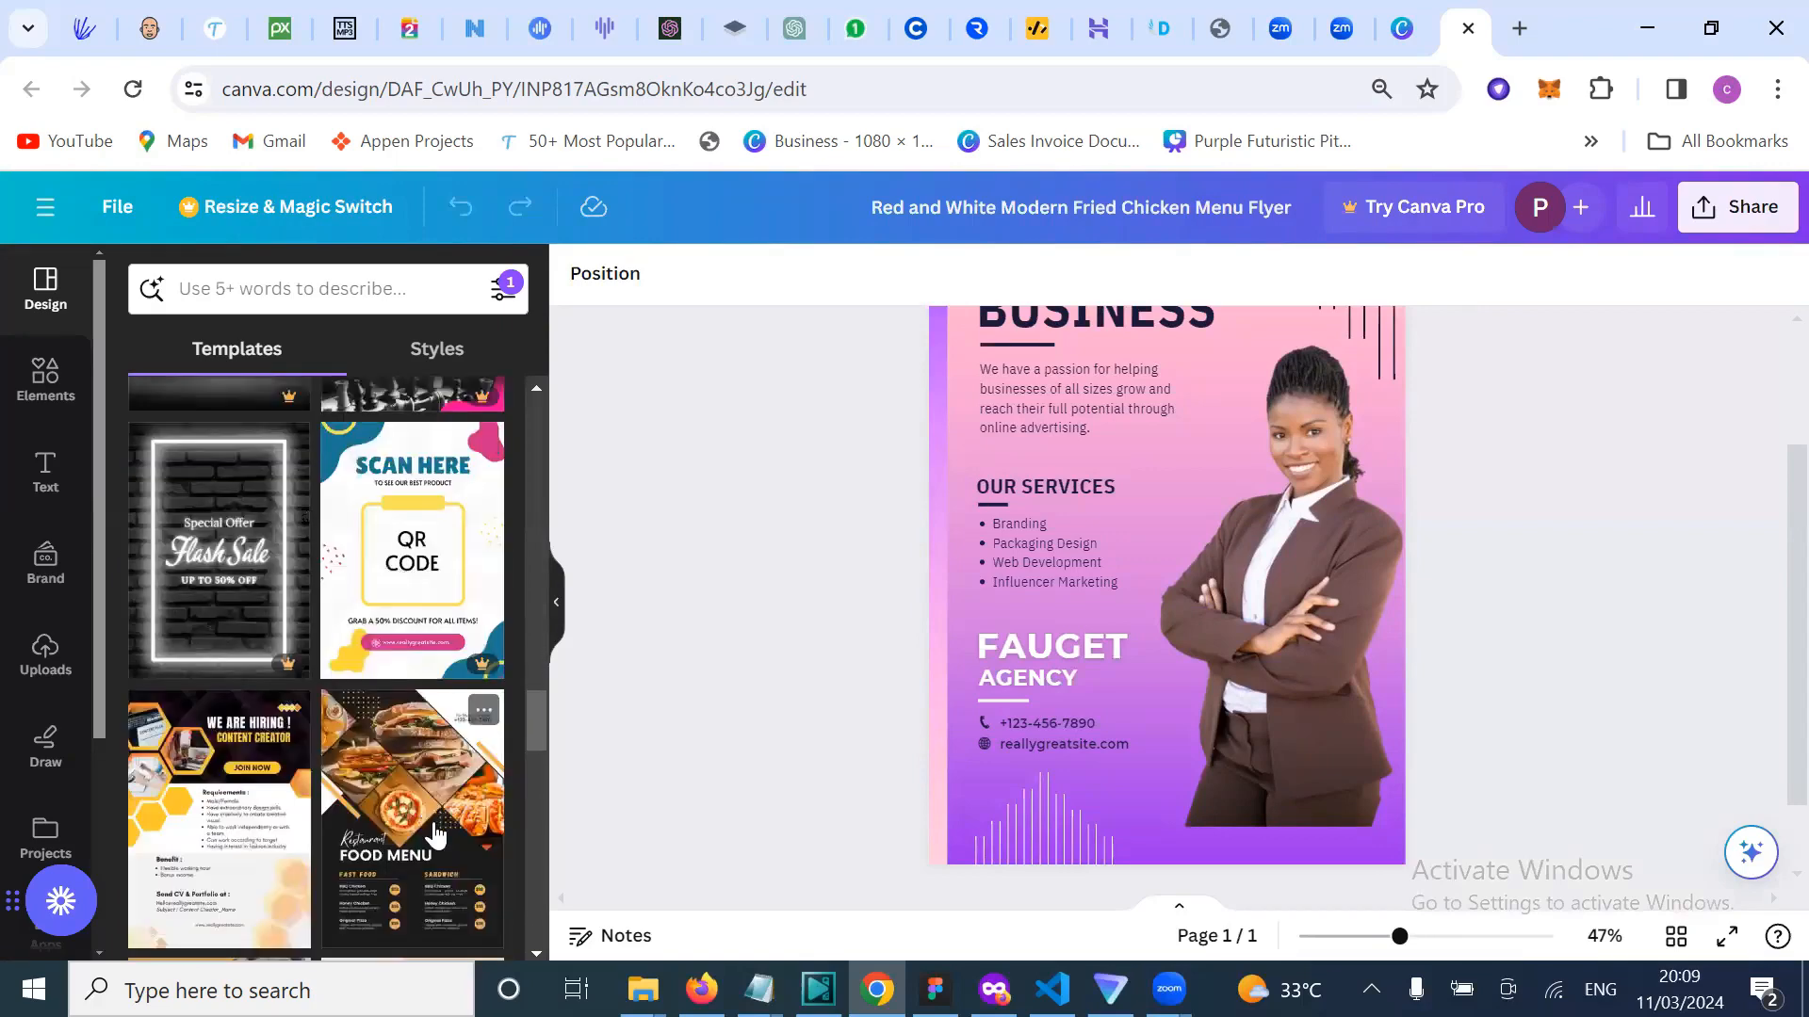
scroll(435, 833, down, 2)
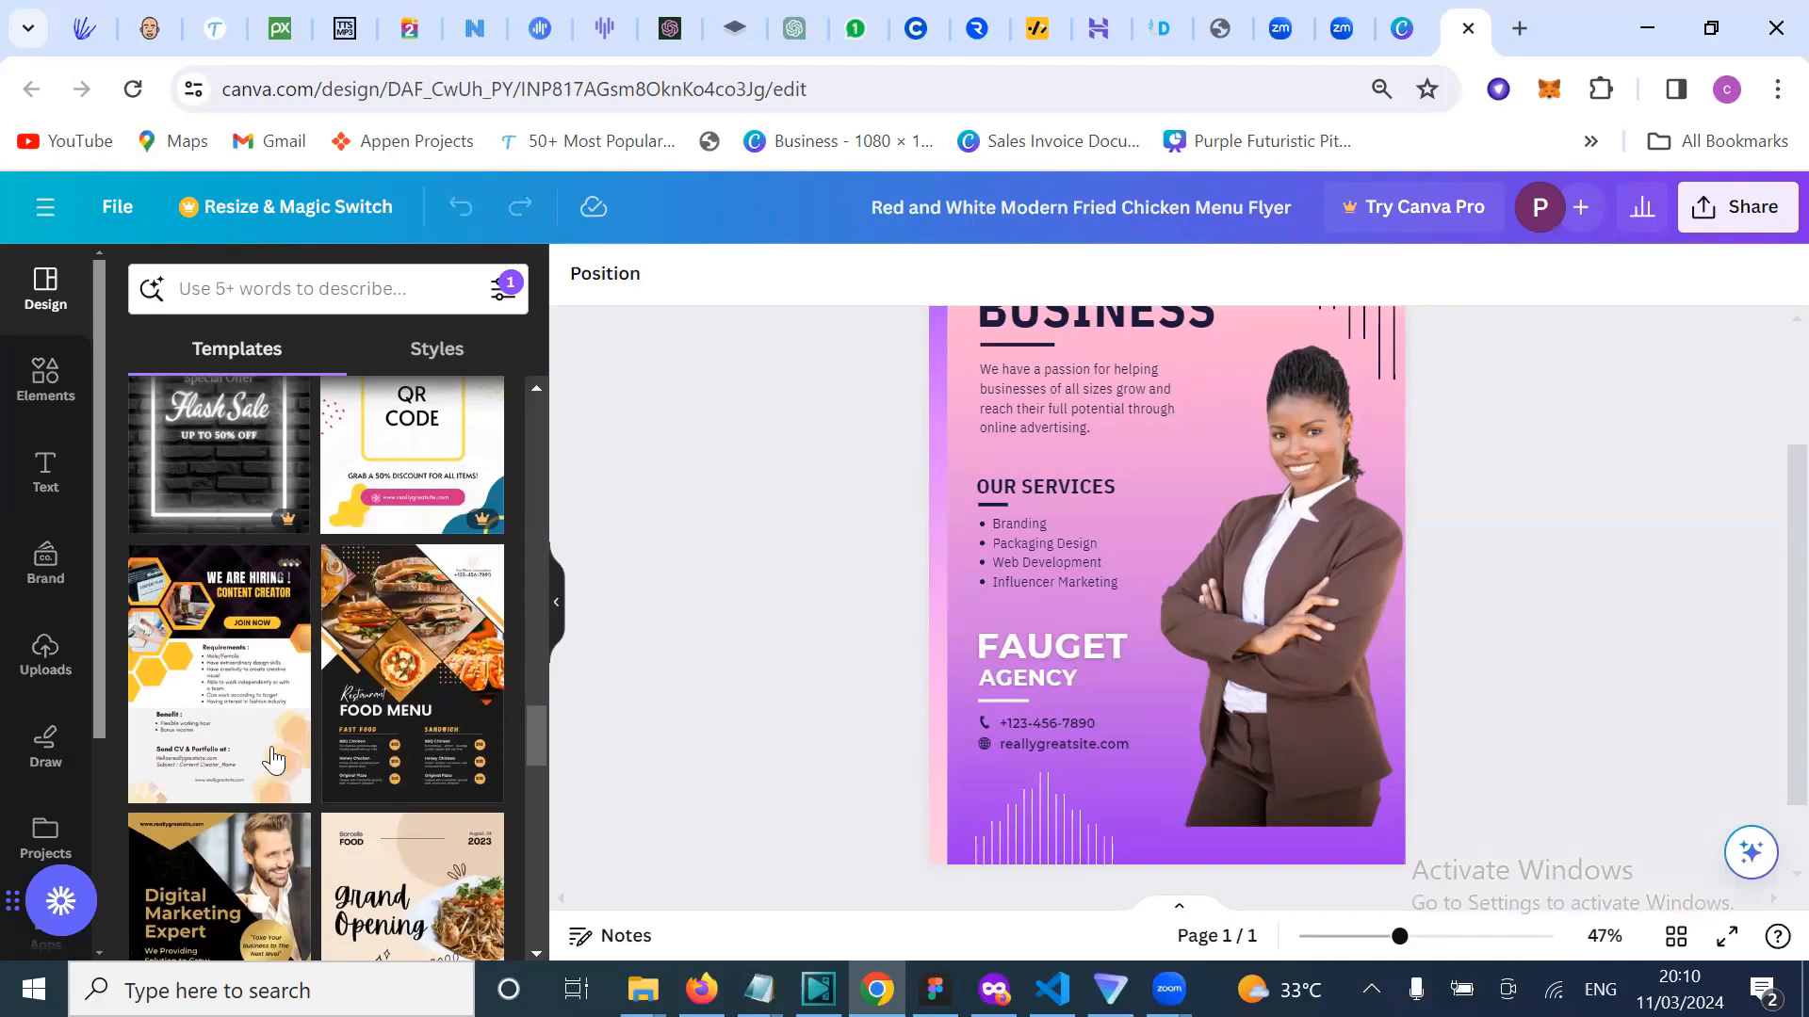
scroll(273, 760, down, 1)
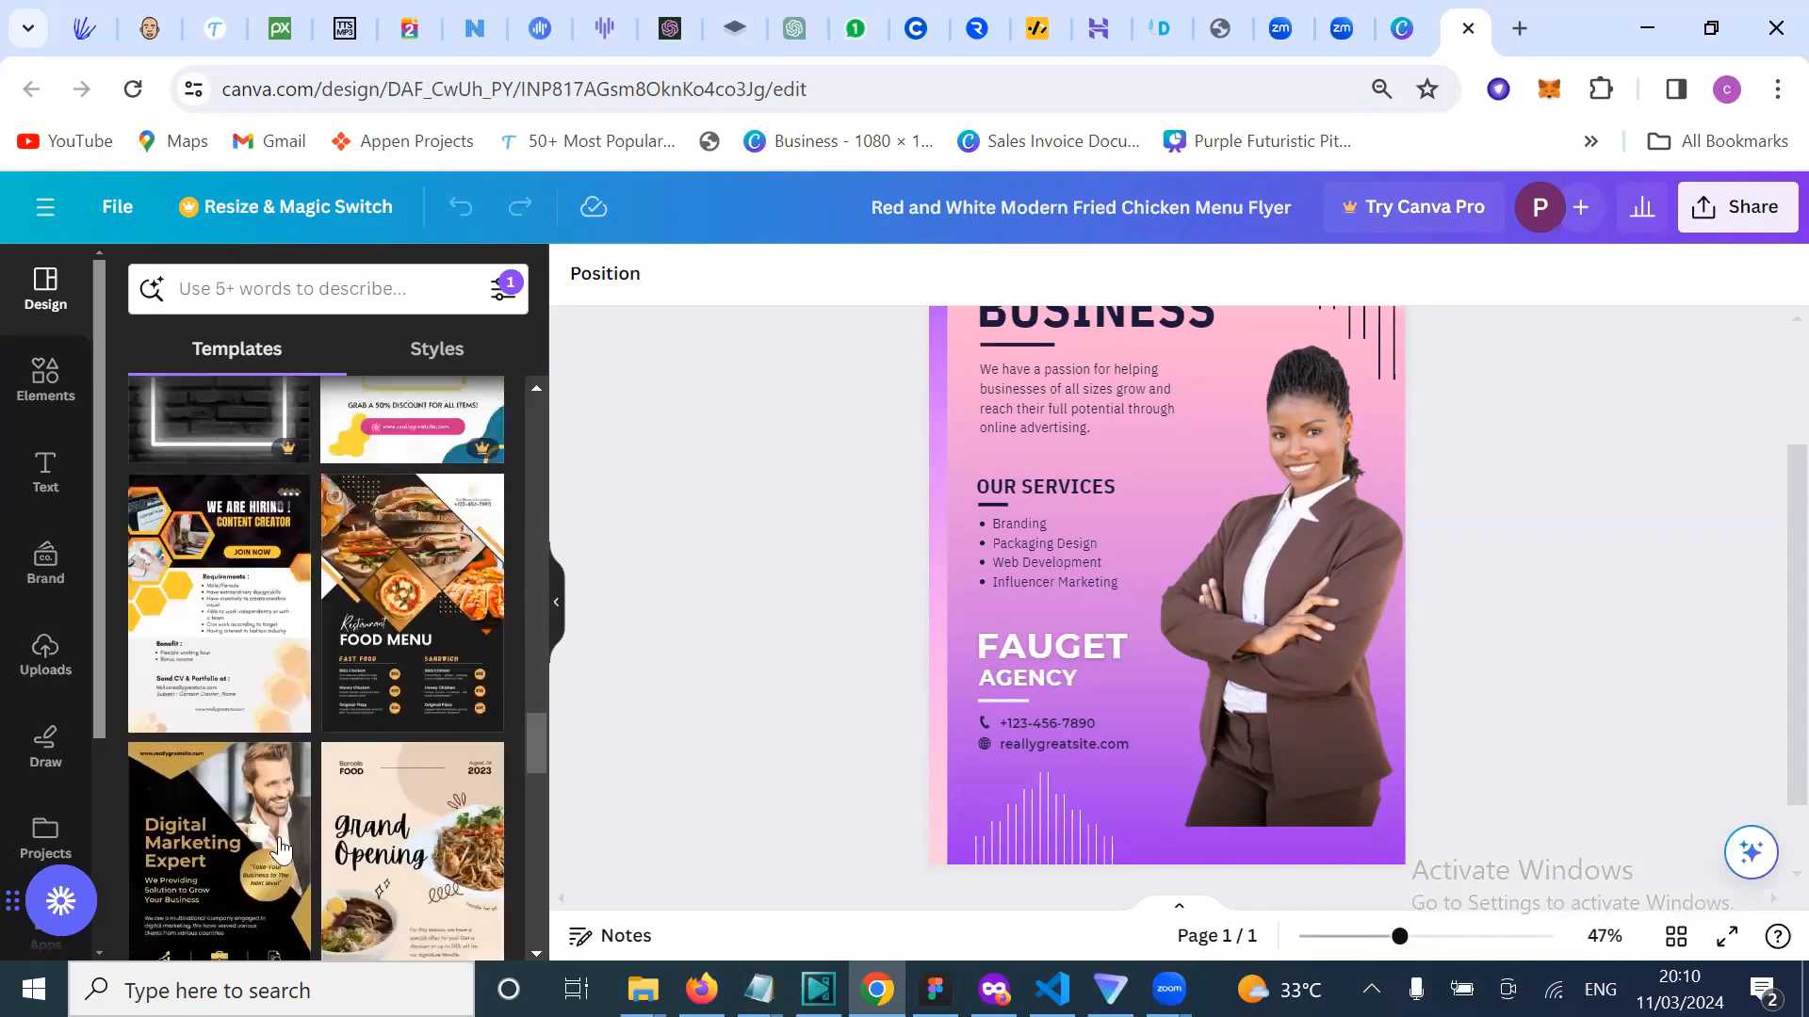
scroll(278, 842, down, 4)
scroll(273, 824, down, 2)
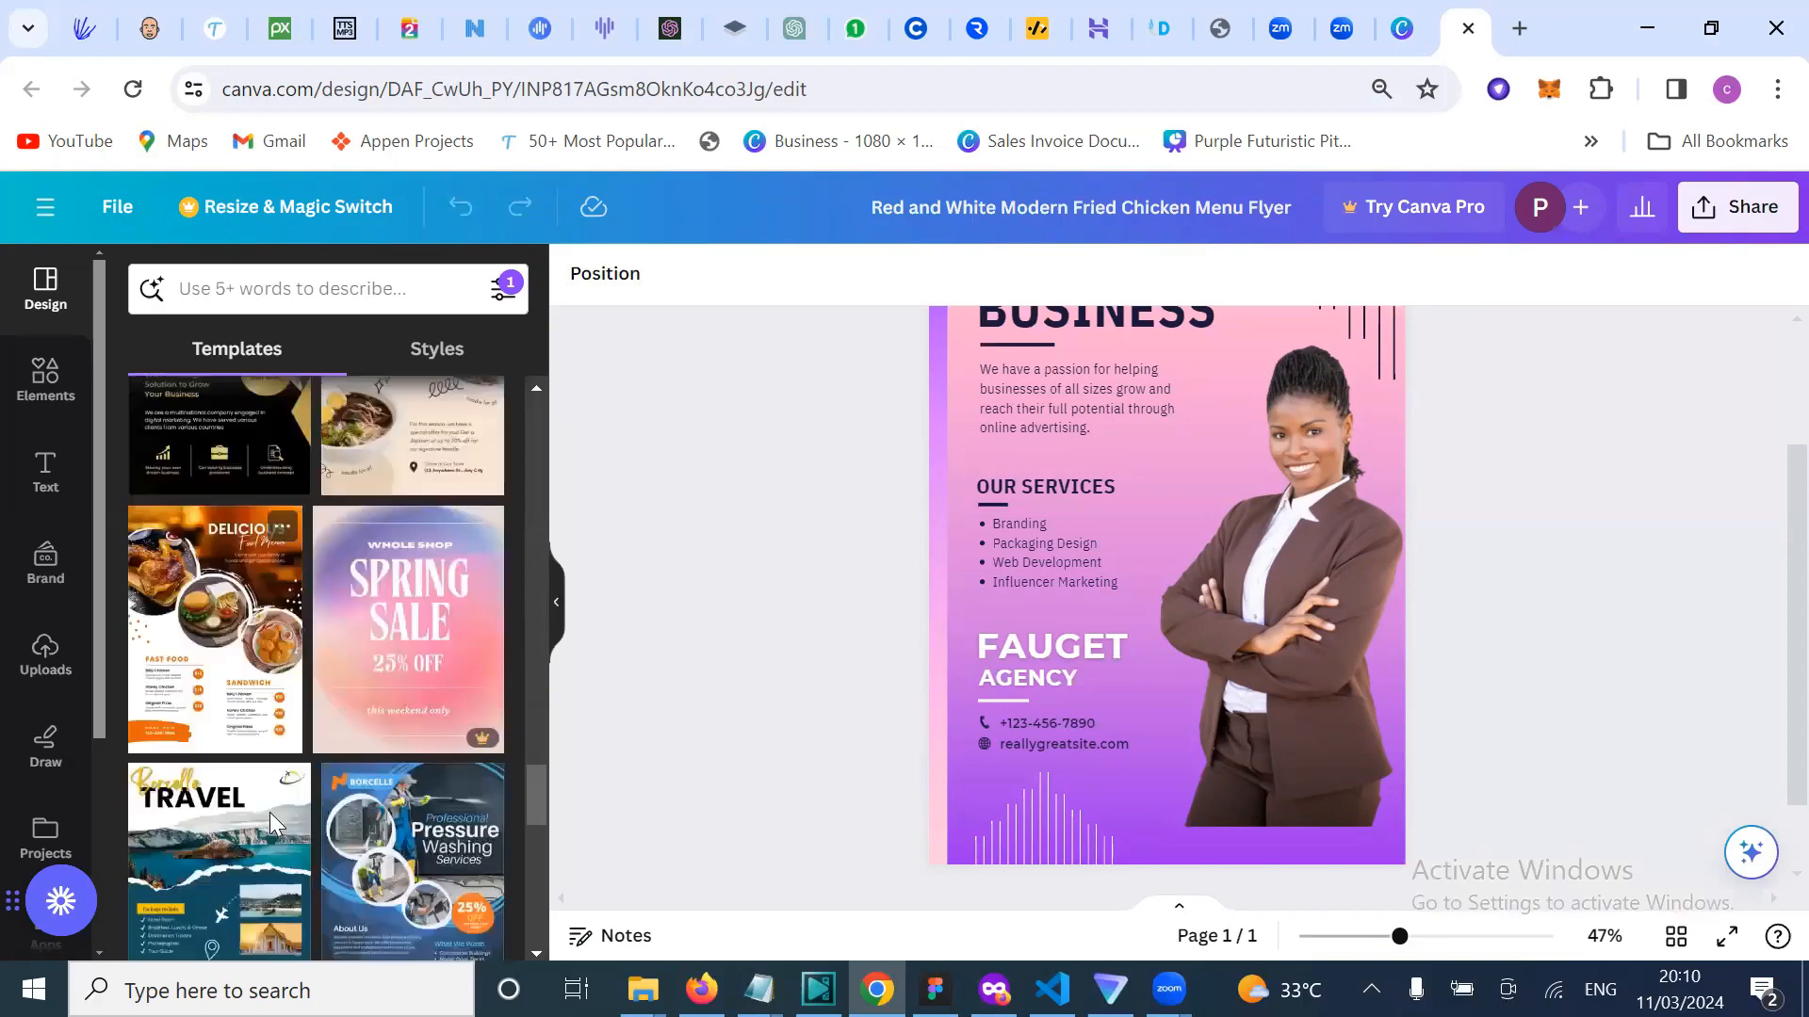
scroll(269, 812, down, 3)
scroll(263, 744, down, 4)
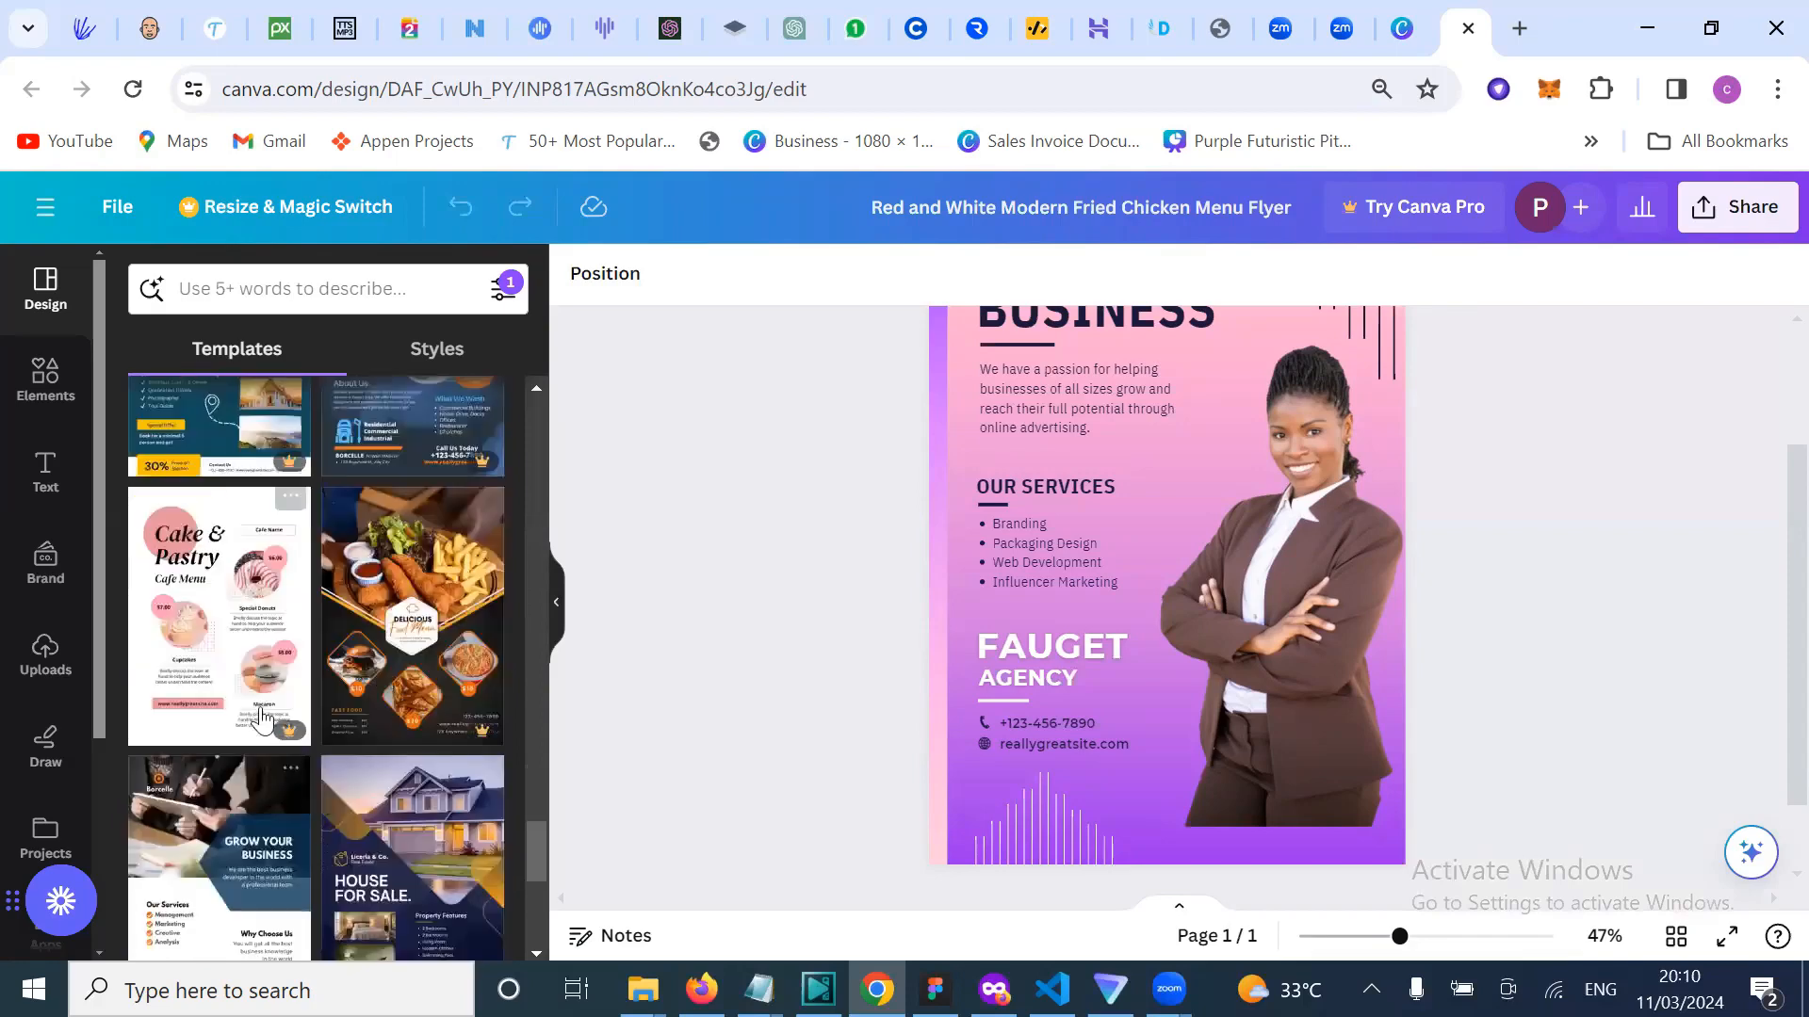
scroll(260, 725, down, 4)
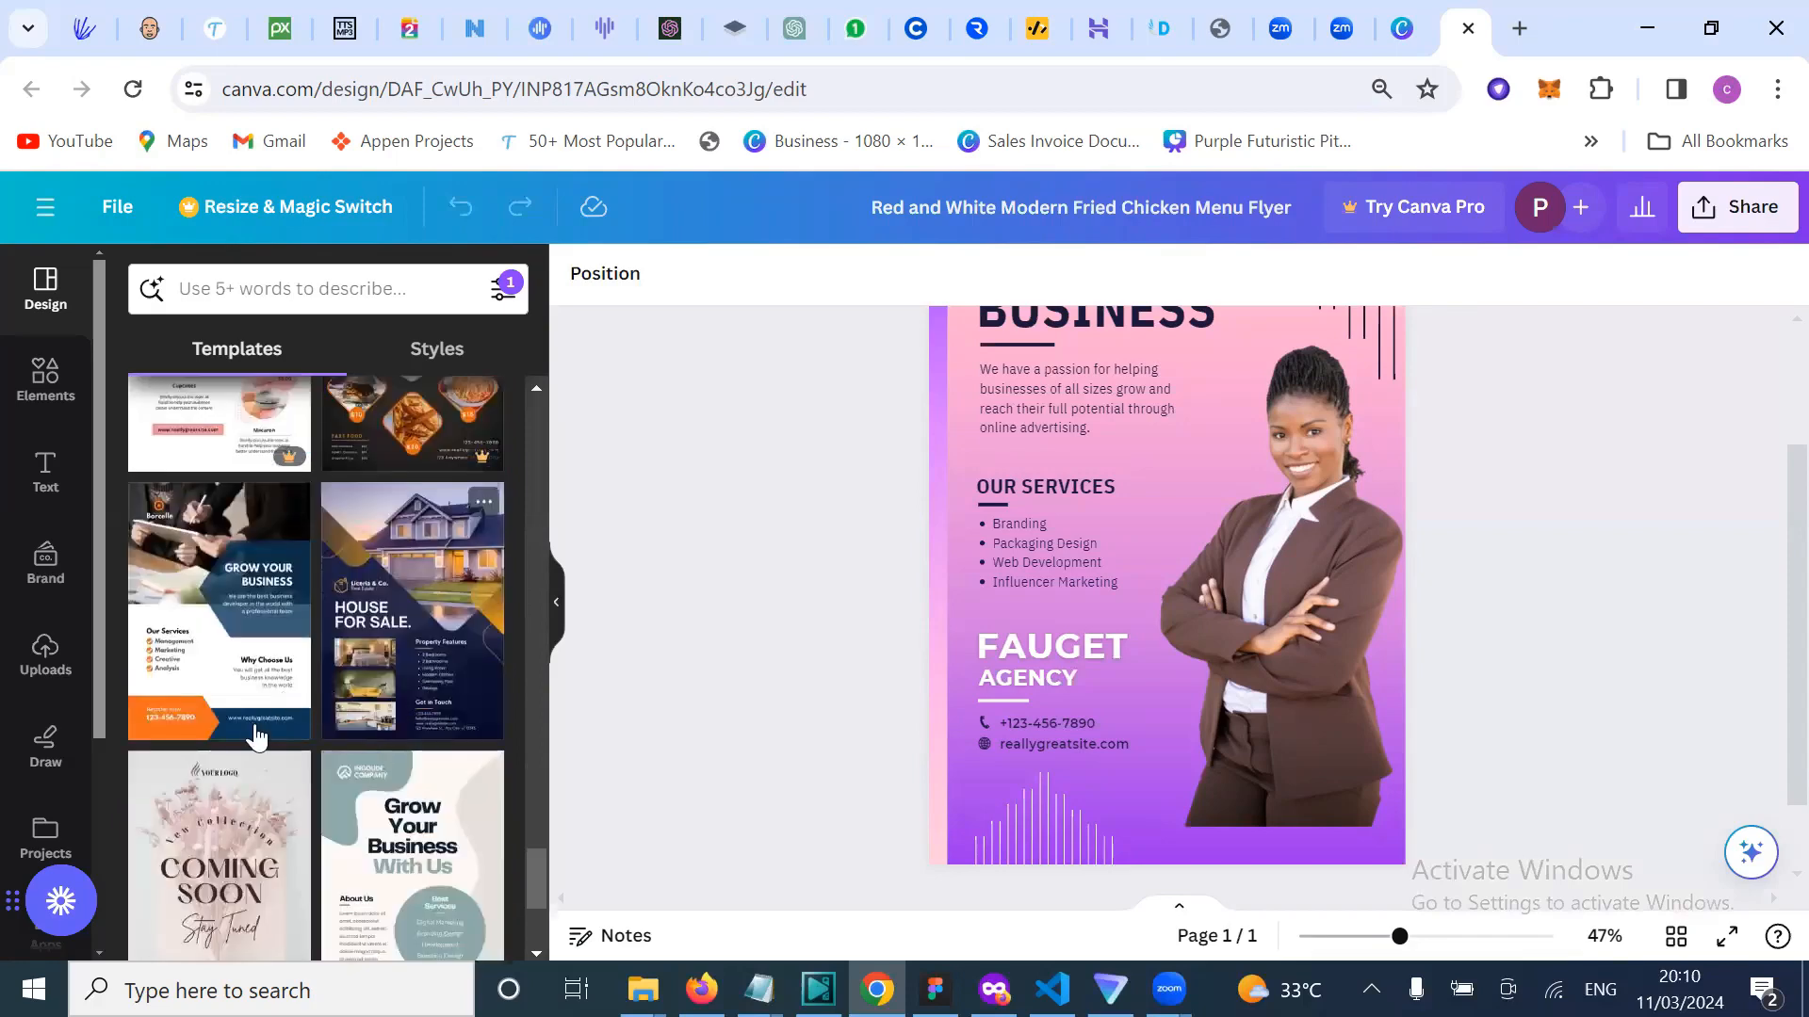
scroll(273, 800, down, 5)
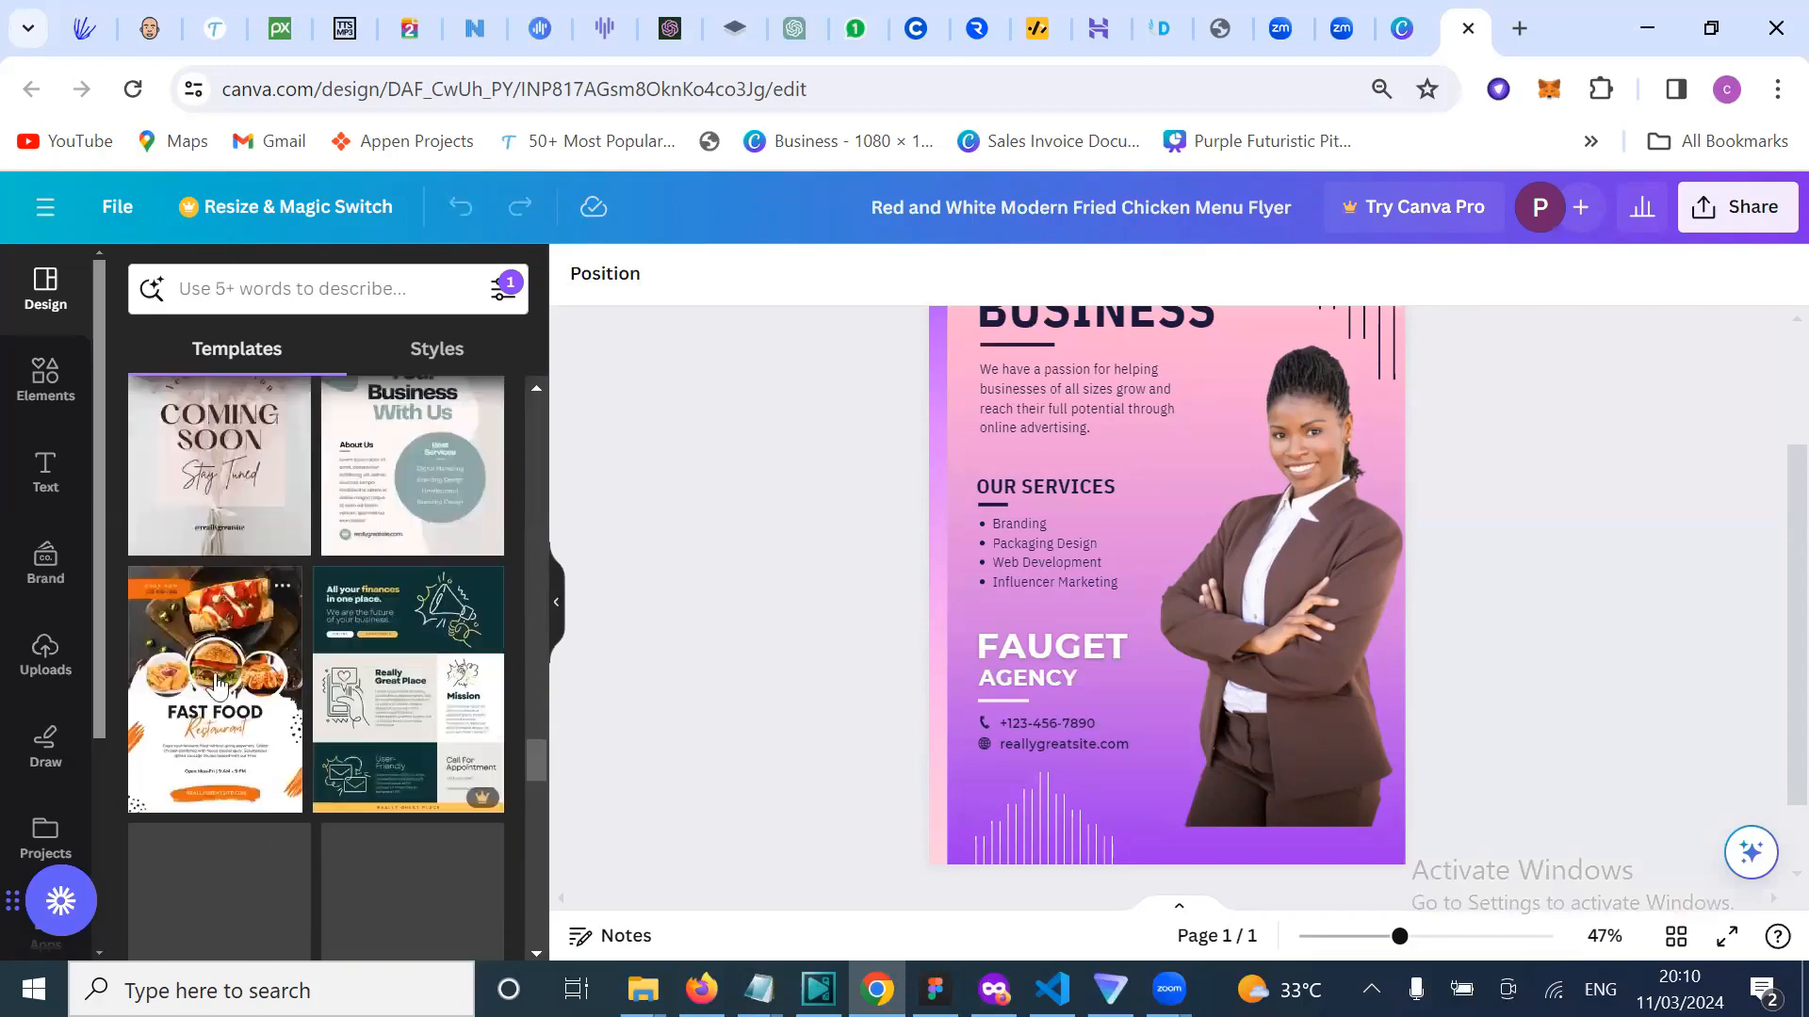
Step: Apply the orange 'FAST FOOD Restaurant' flyer template to the page
click(273, 801)
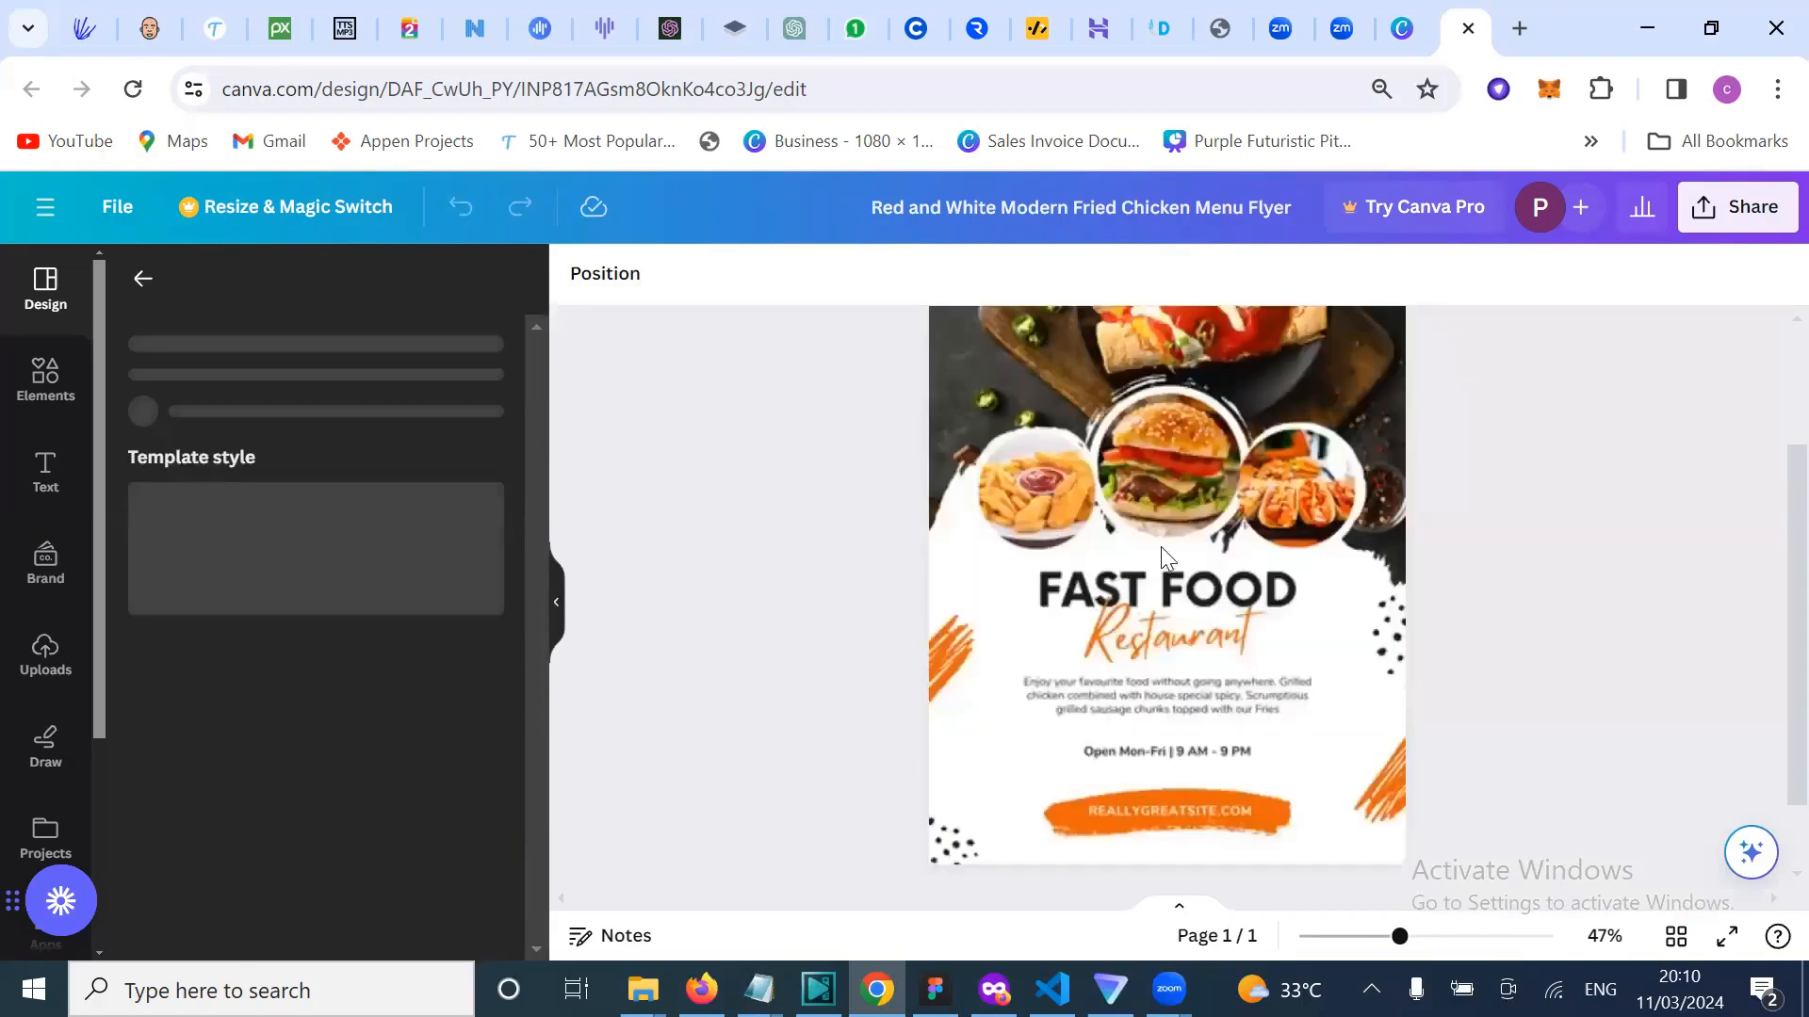
scroll(1161, 558, up, 3)
scroll(1160, 546, down, 1)
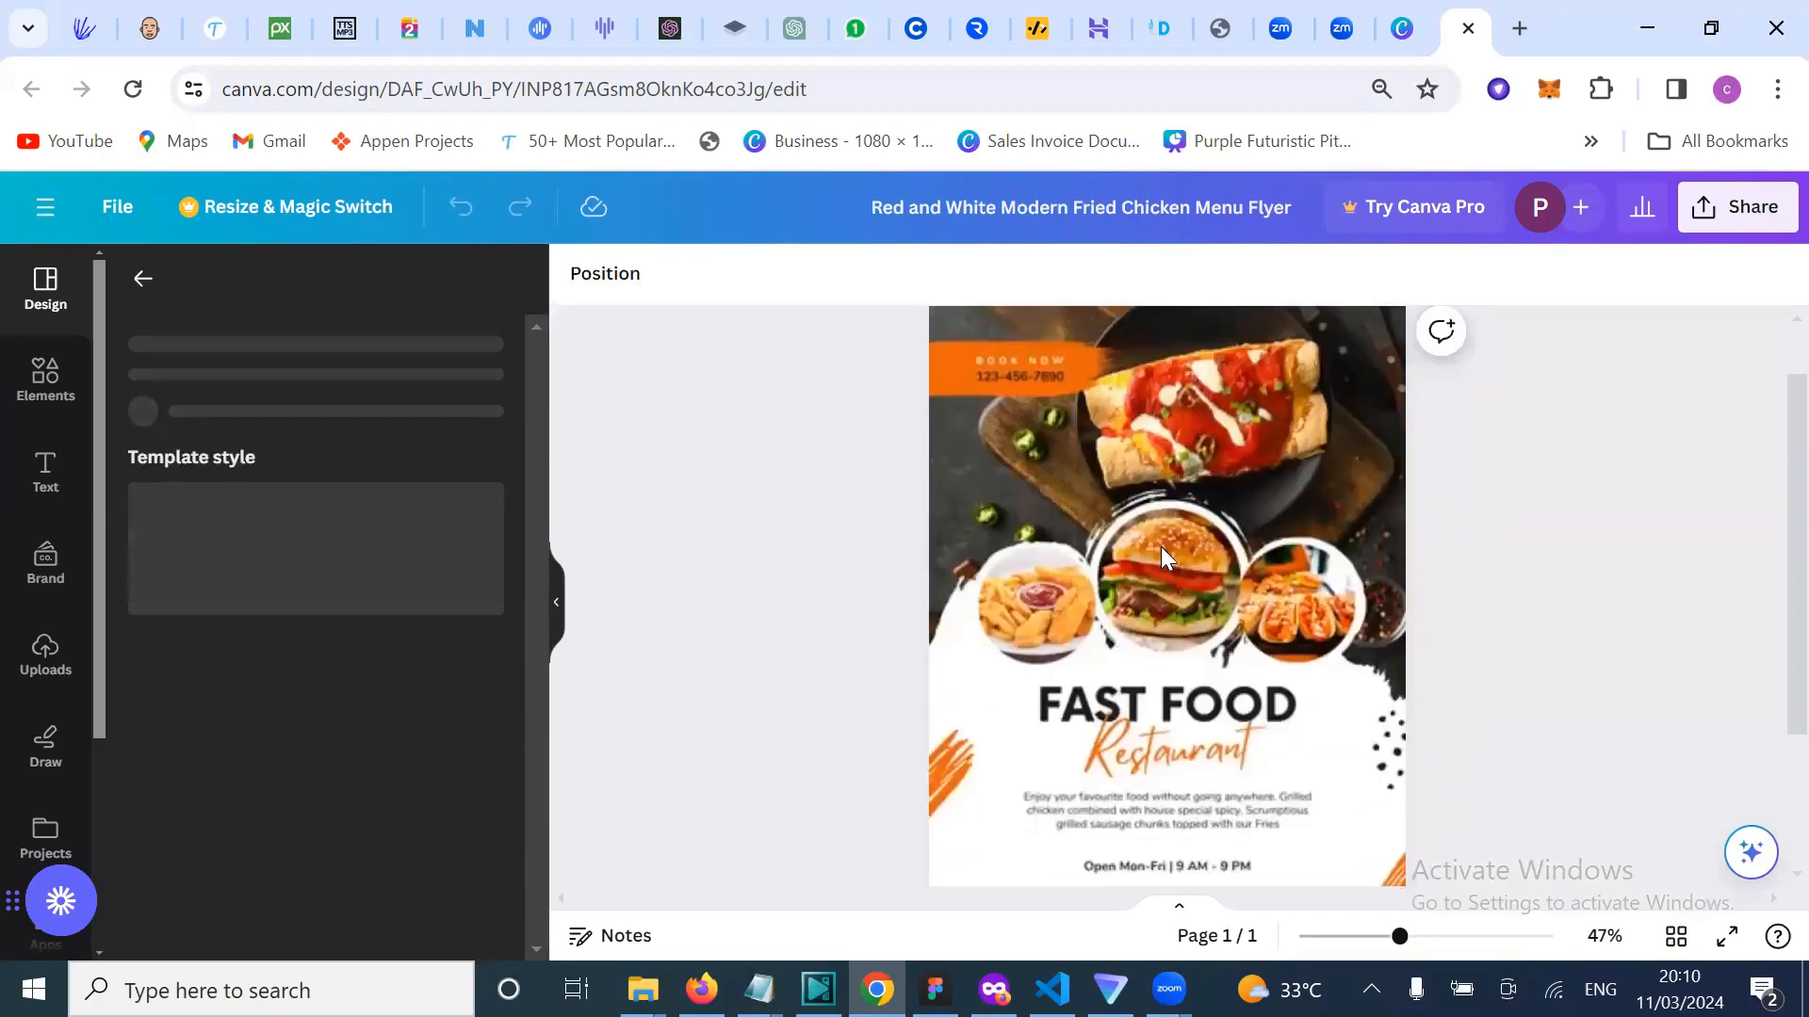
scroll(1160, 546, down, 2)
scroll(1160, 546, down, 1)
scroll(1162, 556, up, 1)
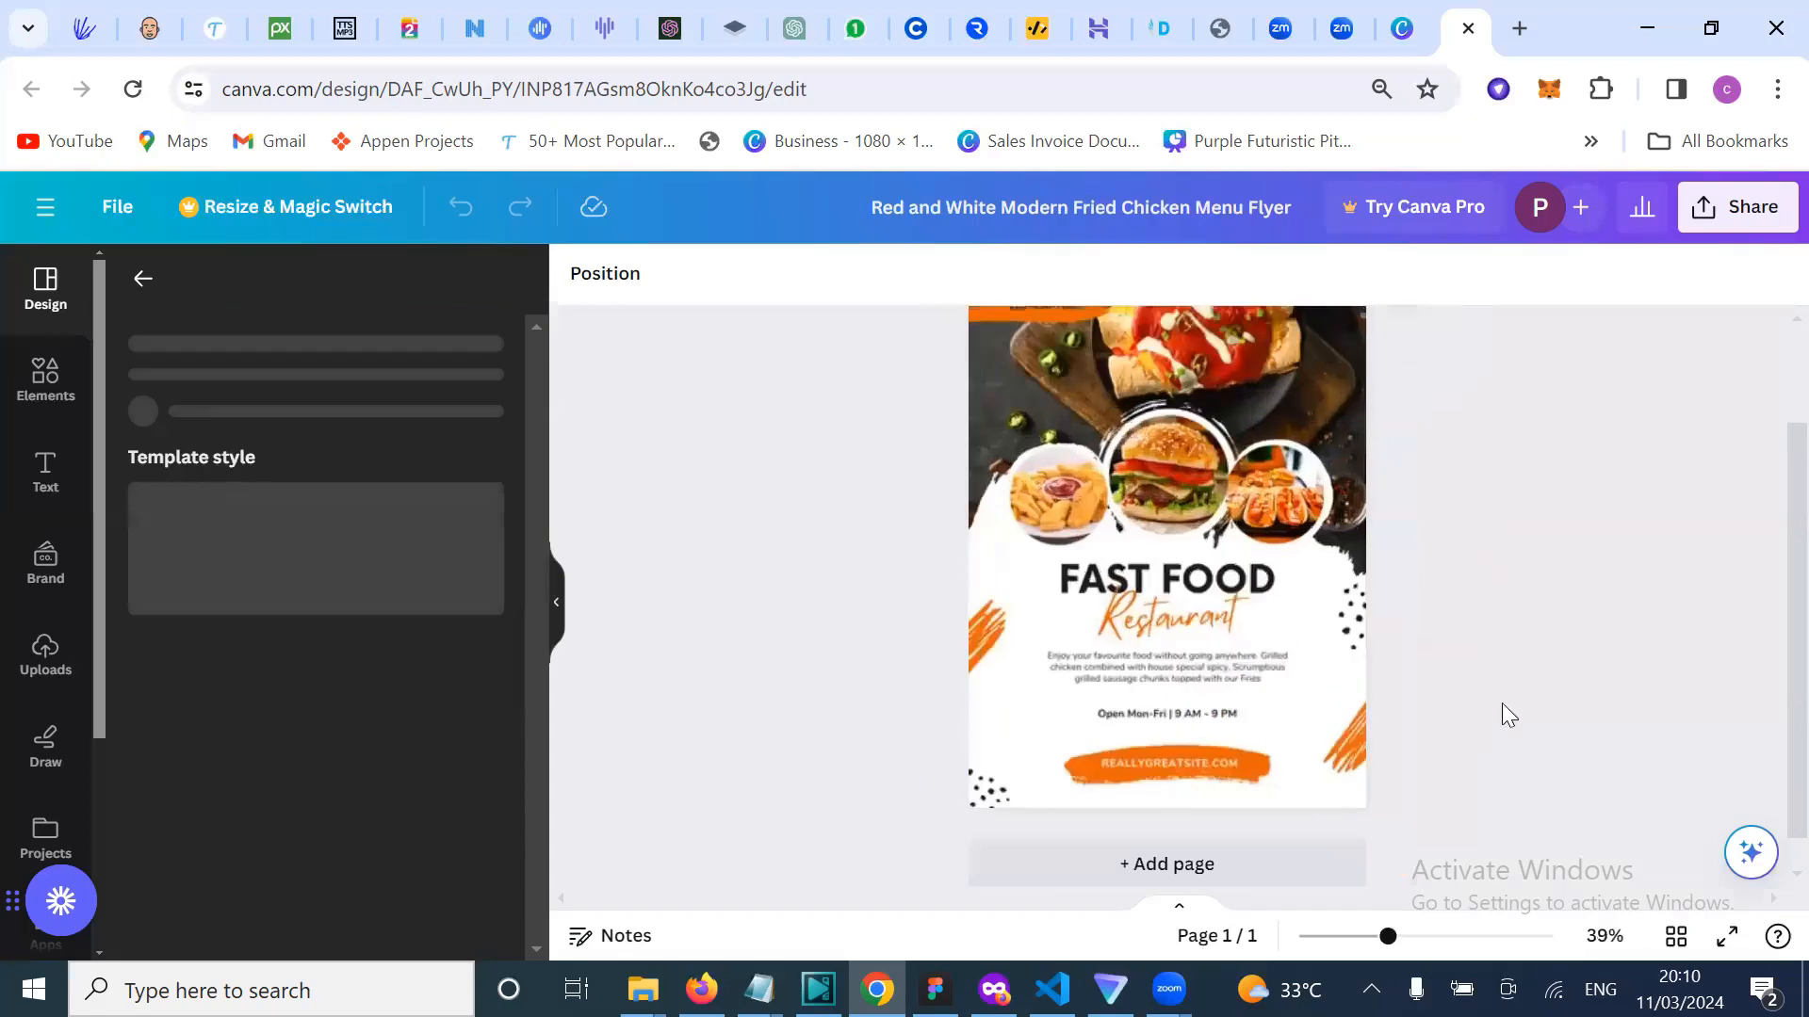
scroll(1314, 725, up, 1)
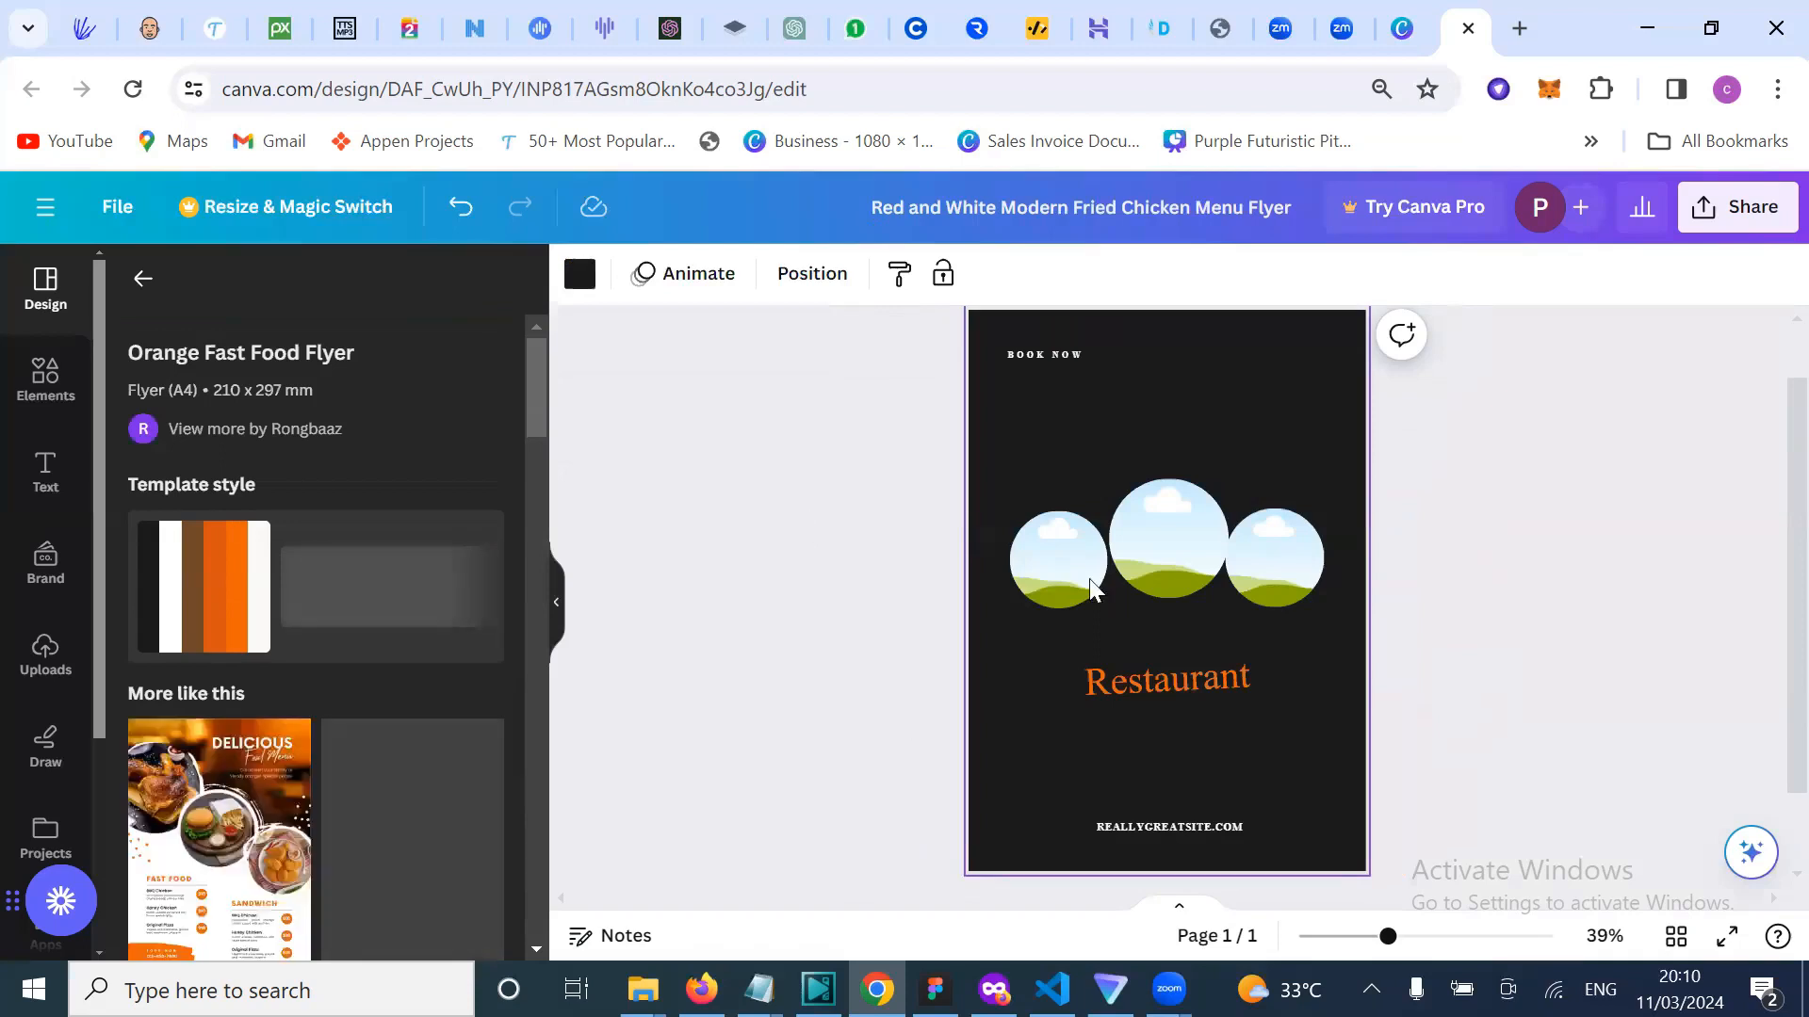
Step: Scroll down through the Templates panel to browse more designs
scroll(1089, 578, down, 1)
scroll(313, 806, down, 4)
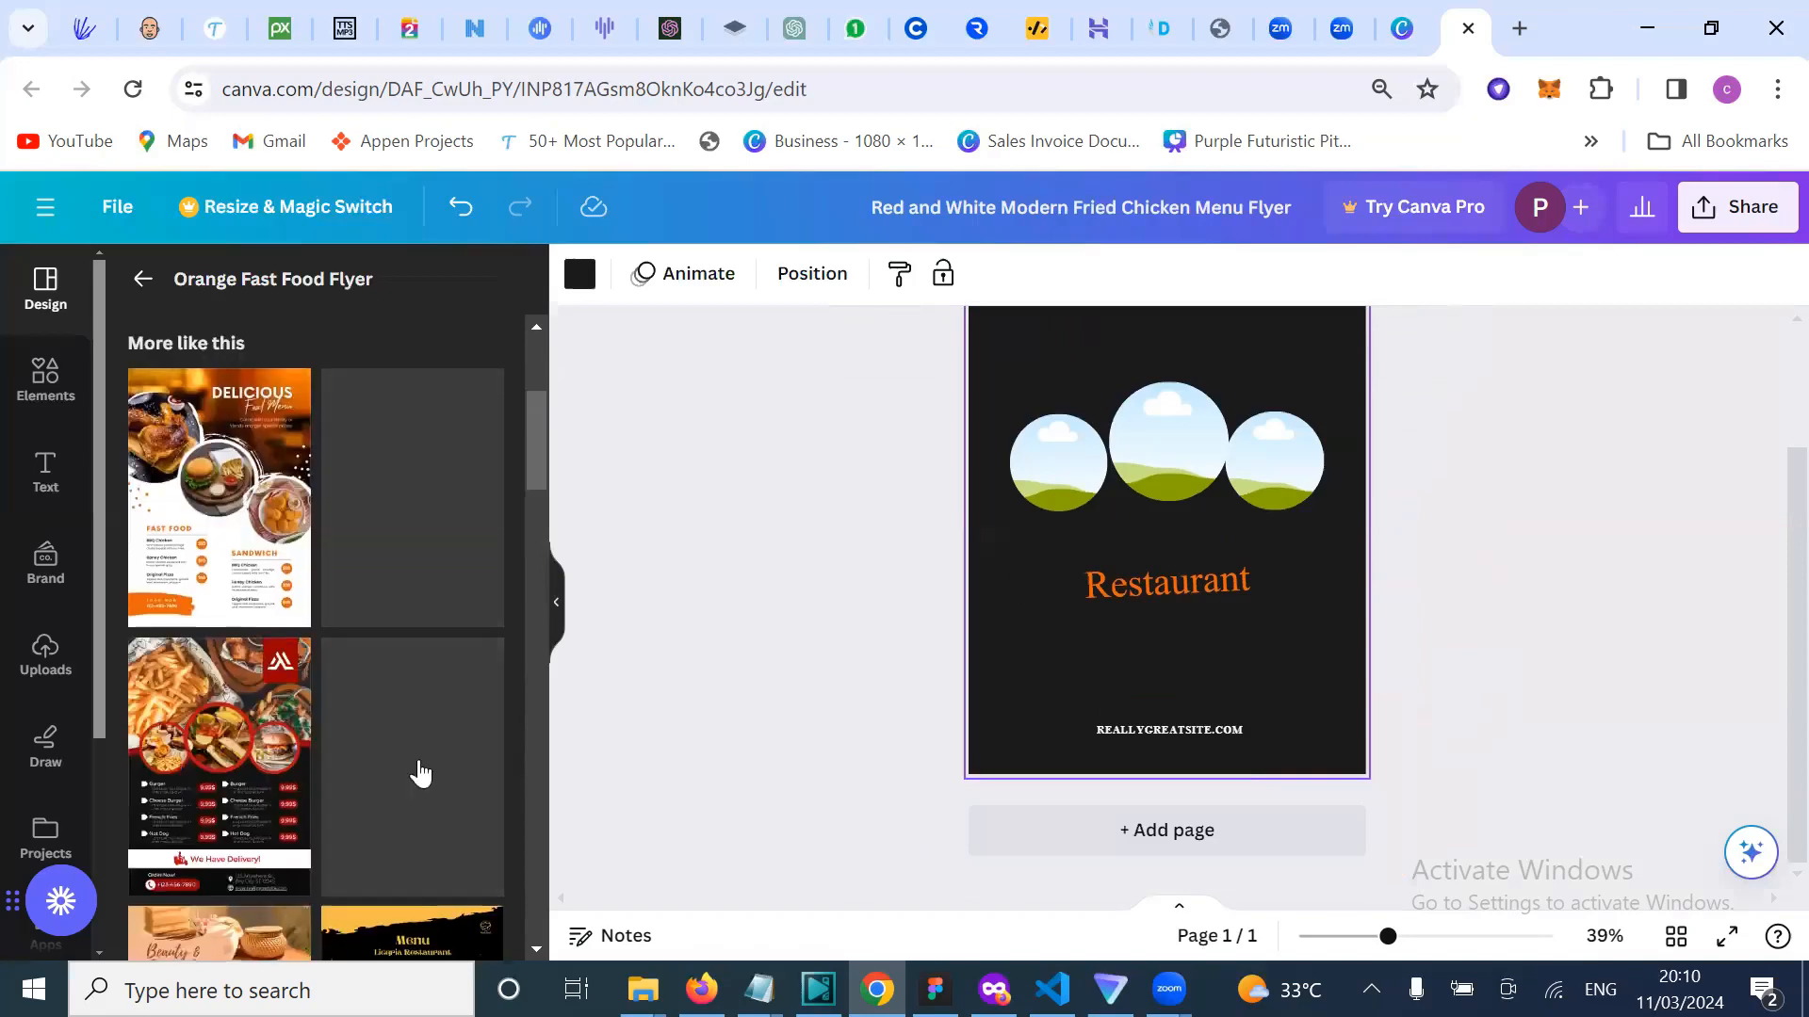
scroll(417, 772, down, 3)
scroll(400, 801, down, 3)
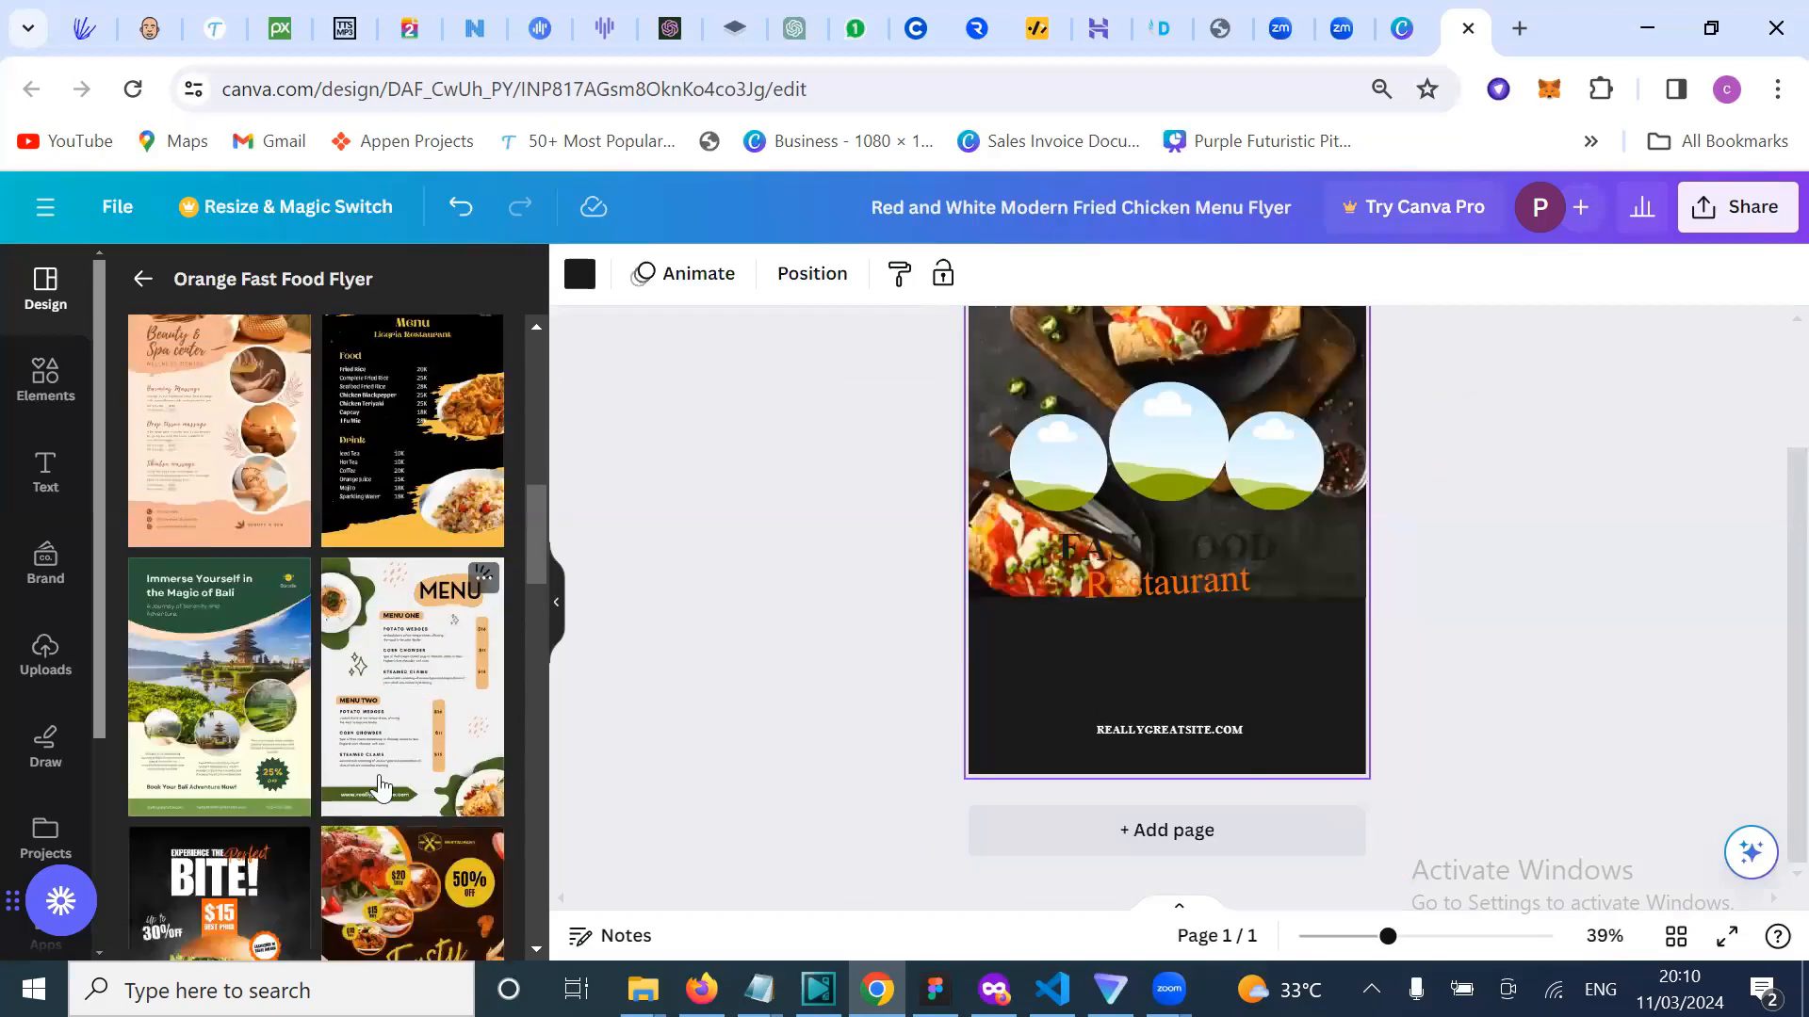
scroll(380, 791, down, 3)
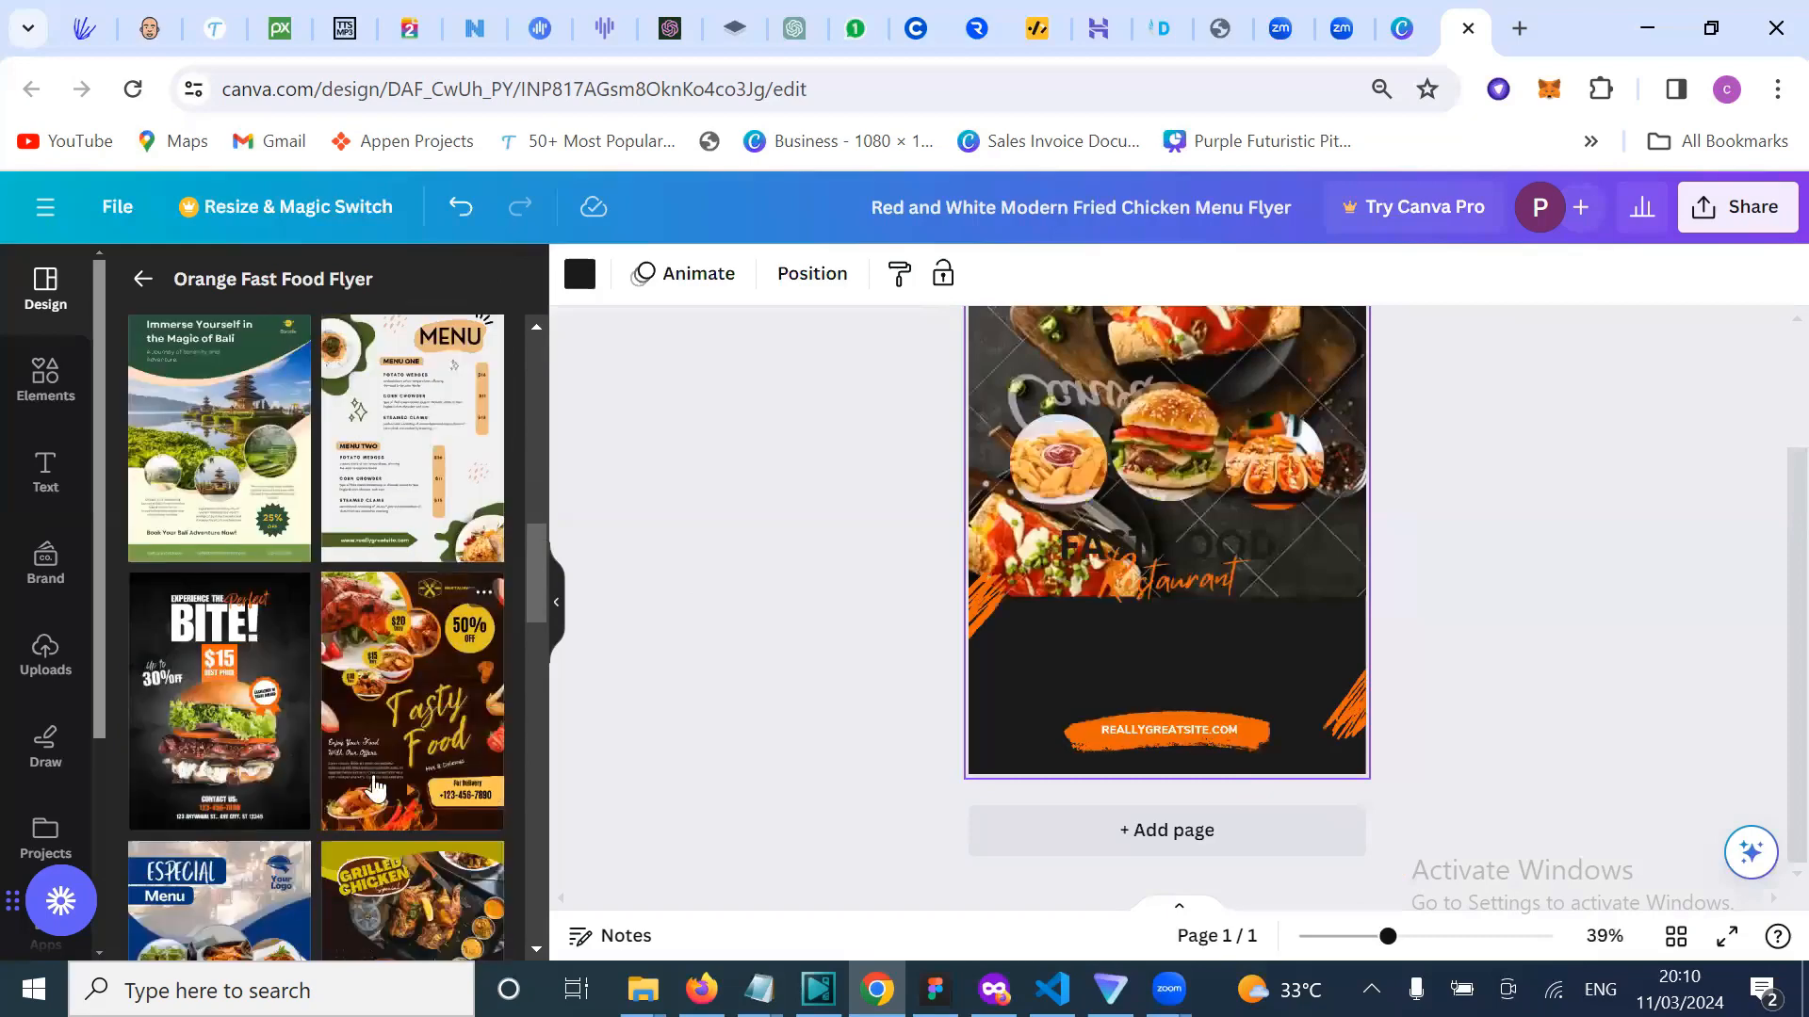
scroll(377, 768, down, 2)
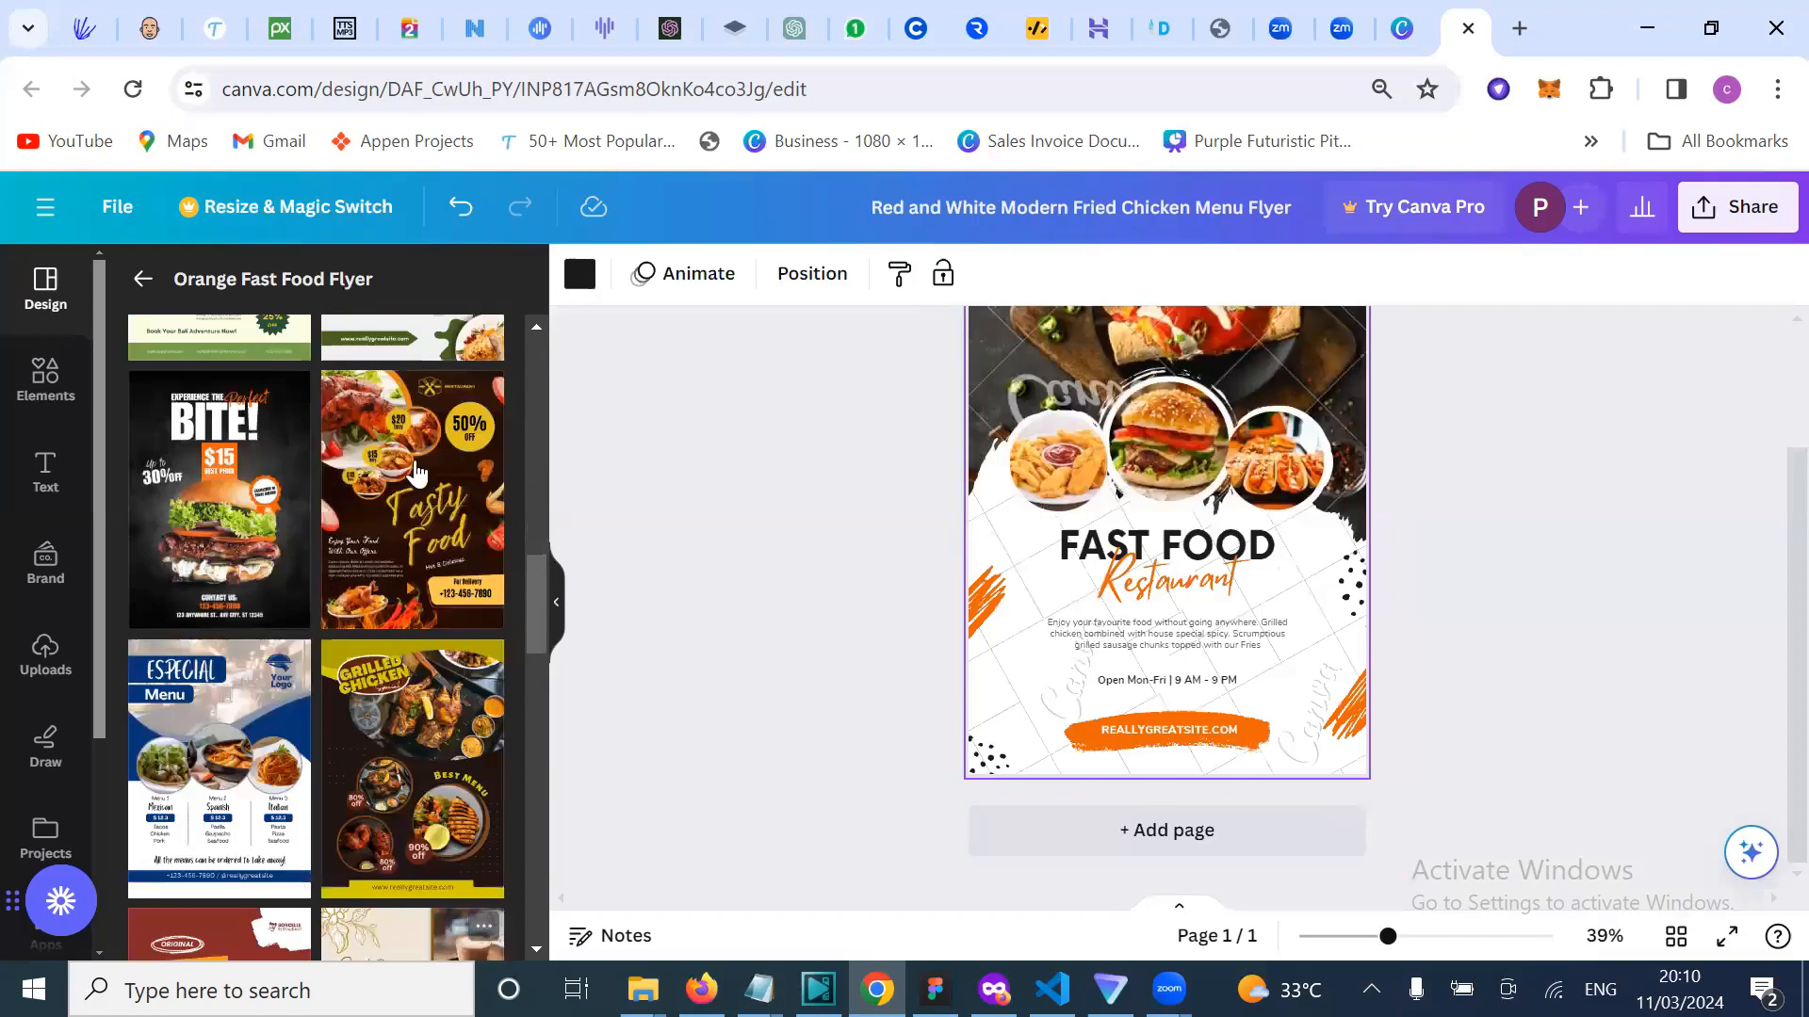
scroll(415, 471, down, 1)
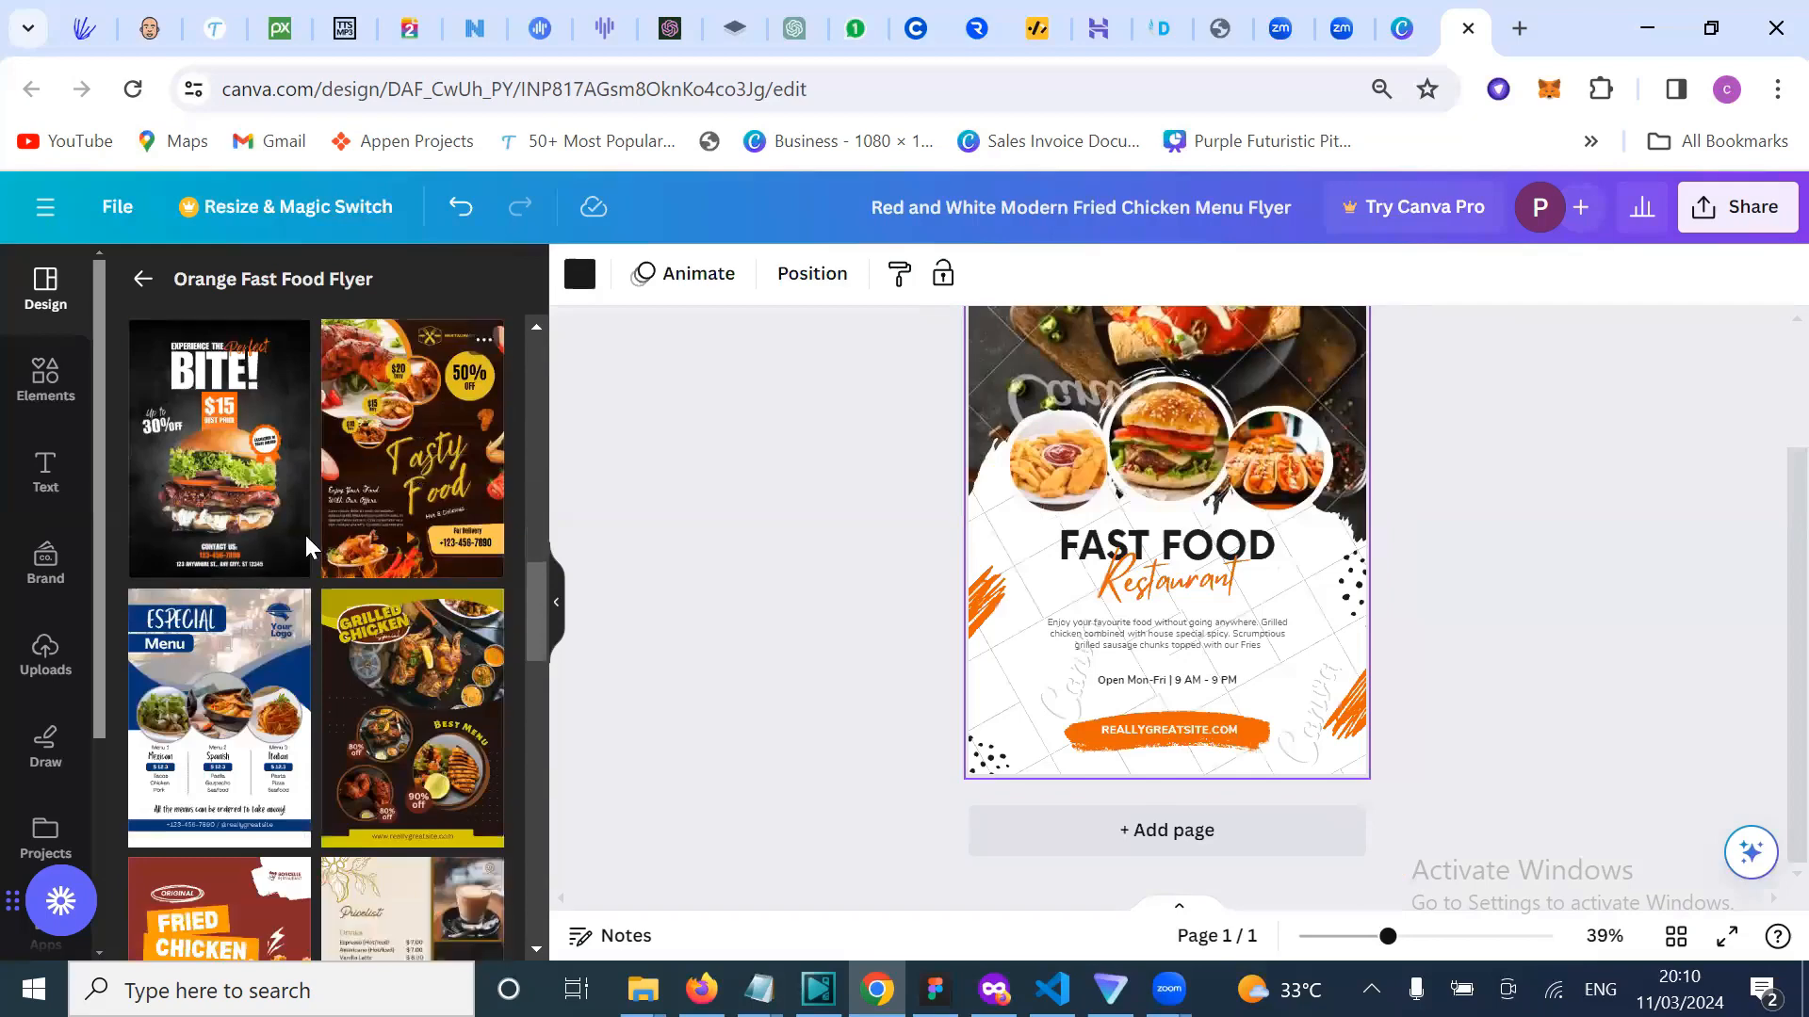
Step: Apply the dark 'Experience the Perfect BITE!' burger template and select its background photo
click(231, 523)
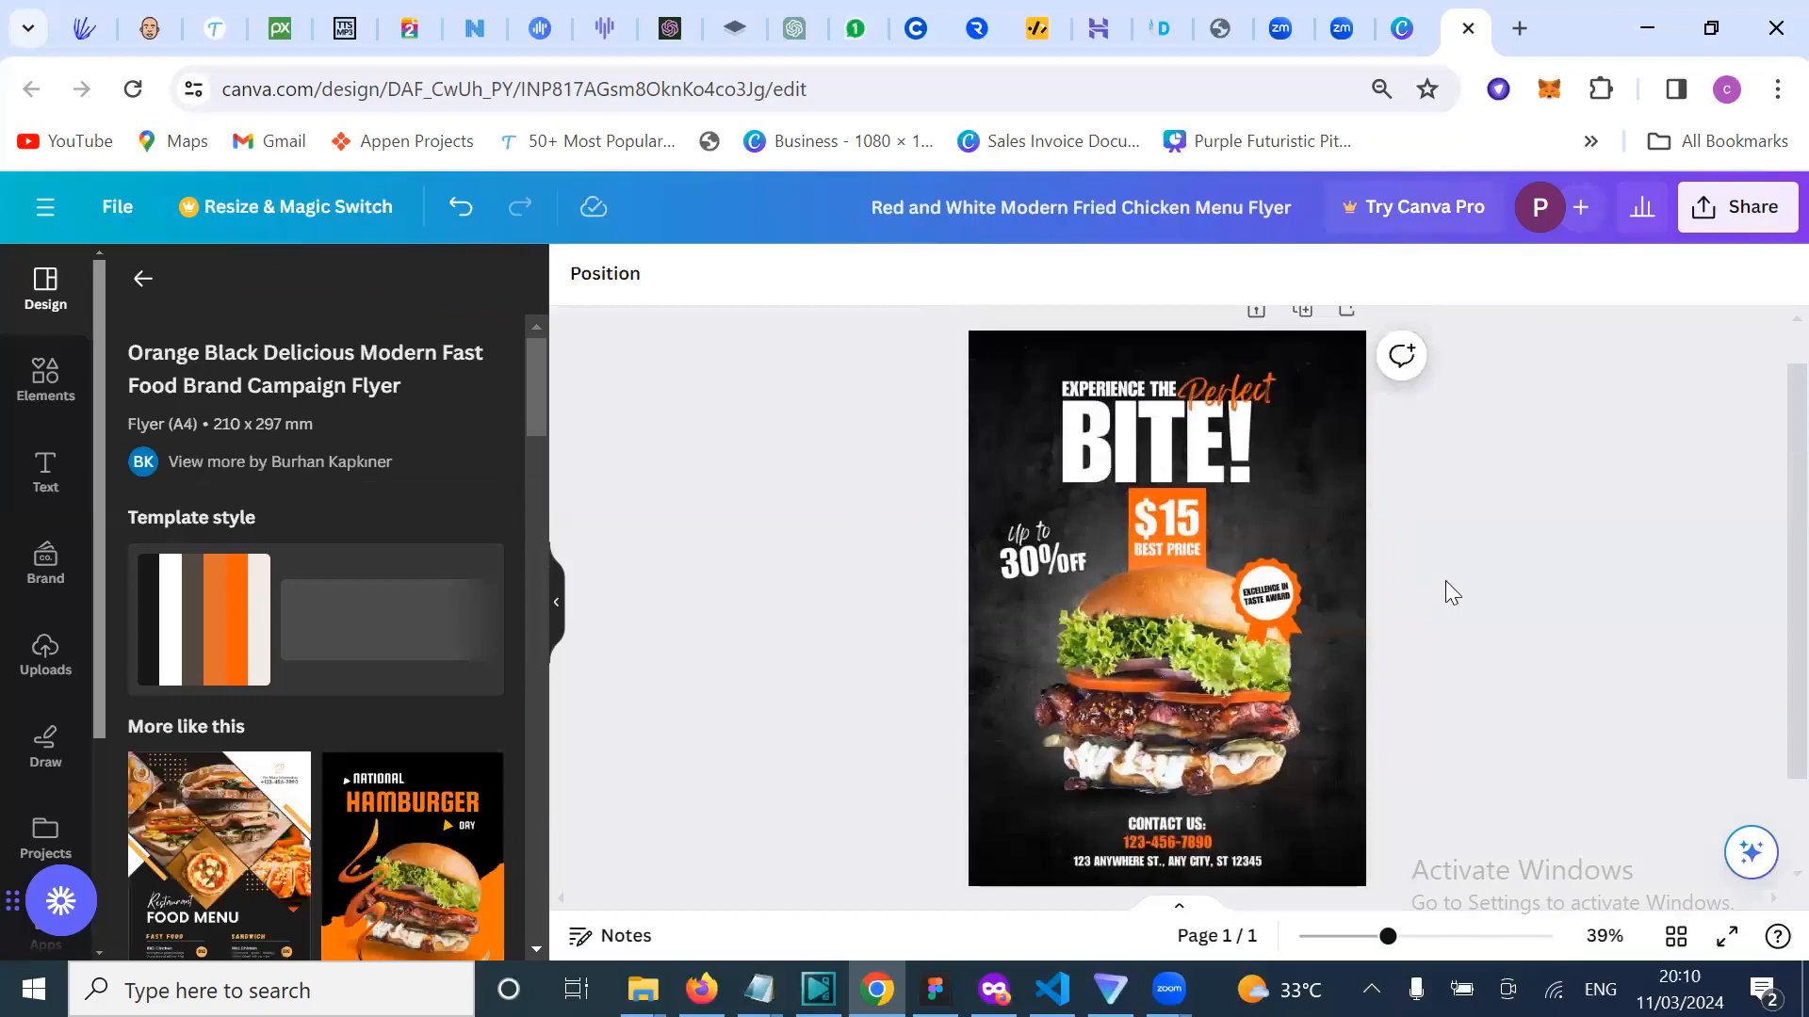
scroll(1445, 580, down, 1)
click(1172, 673)
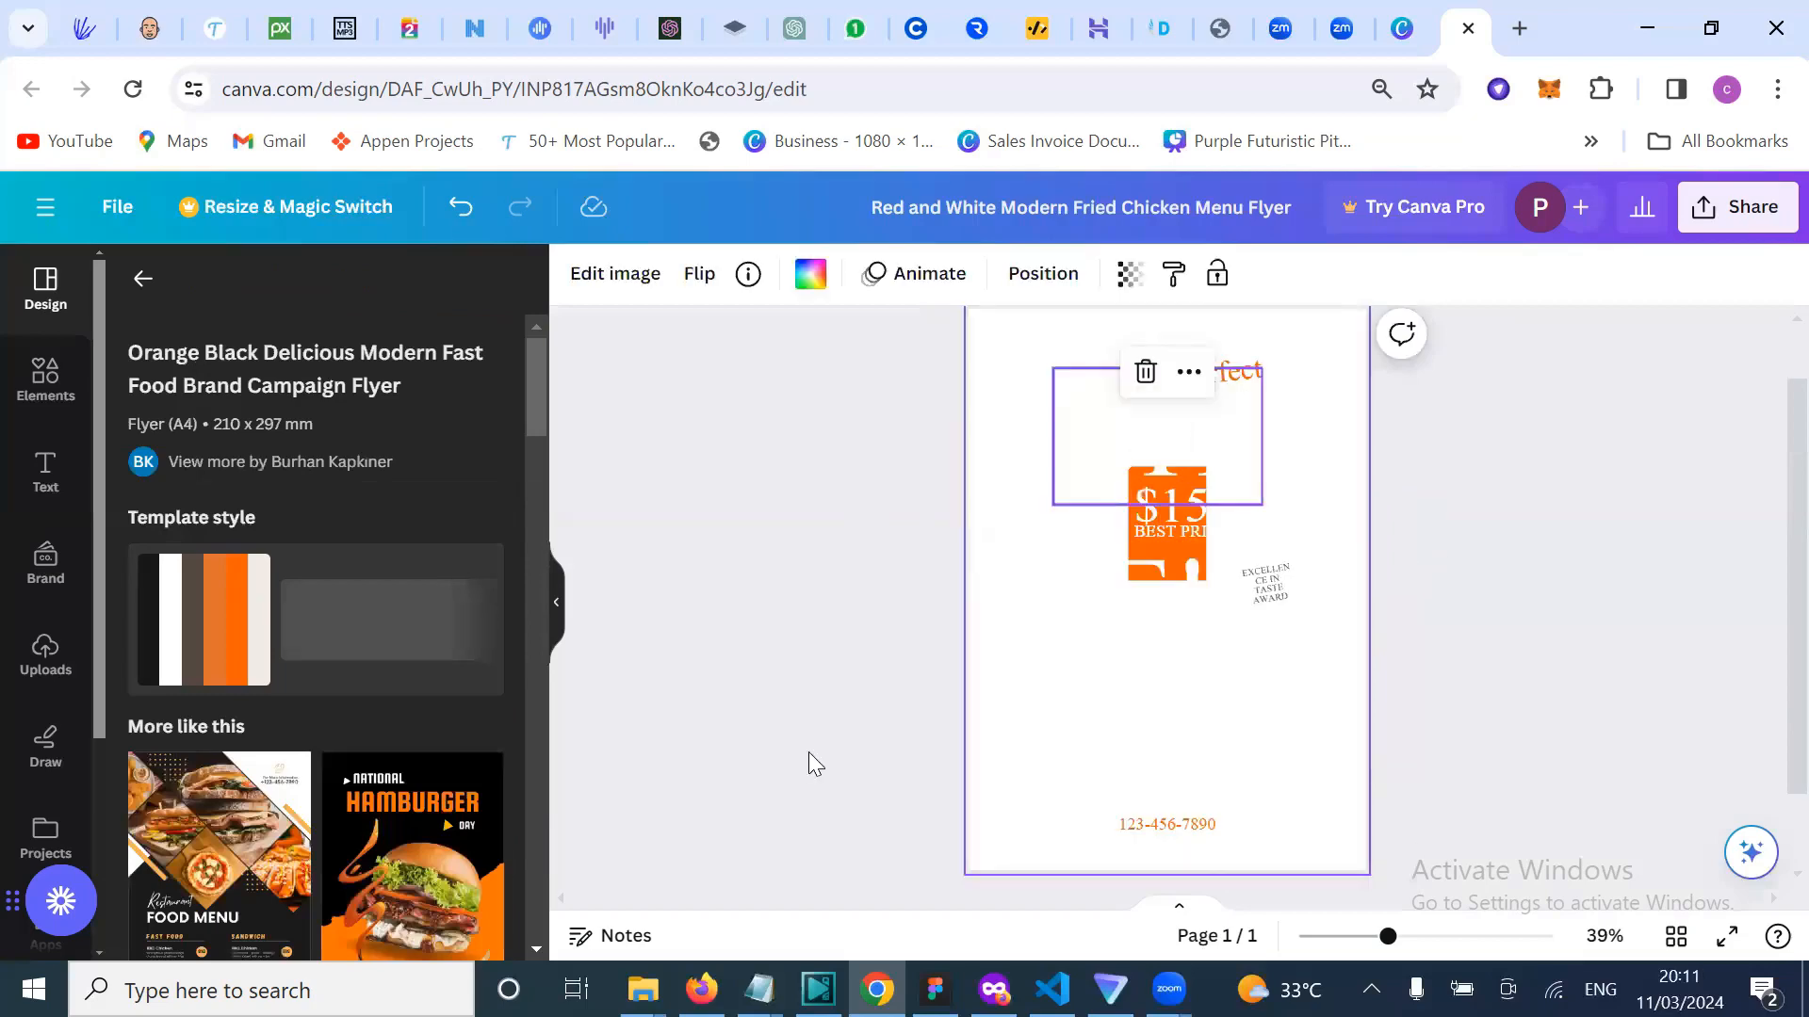
click(609, 755)
scroll(382, 890, down, 3)
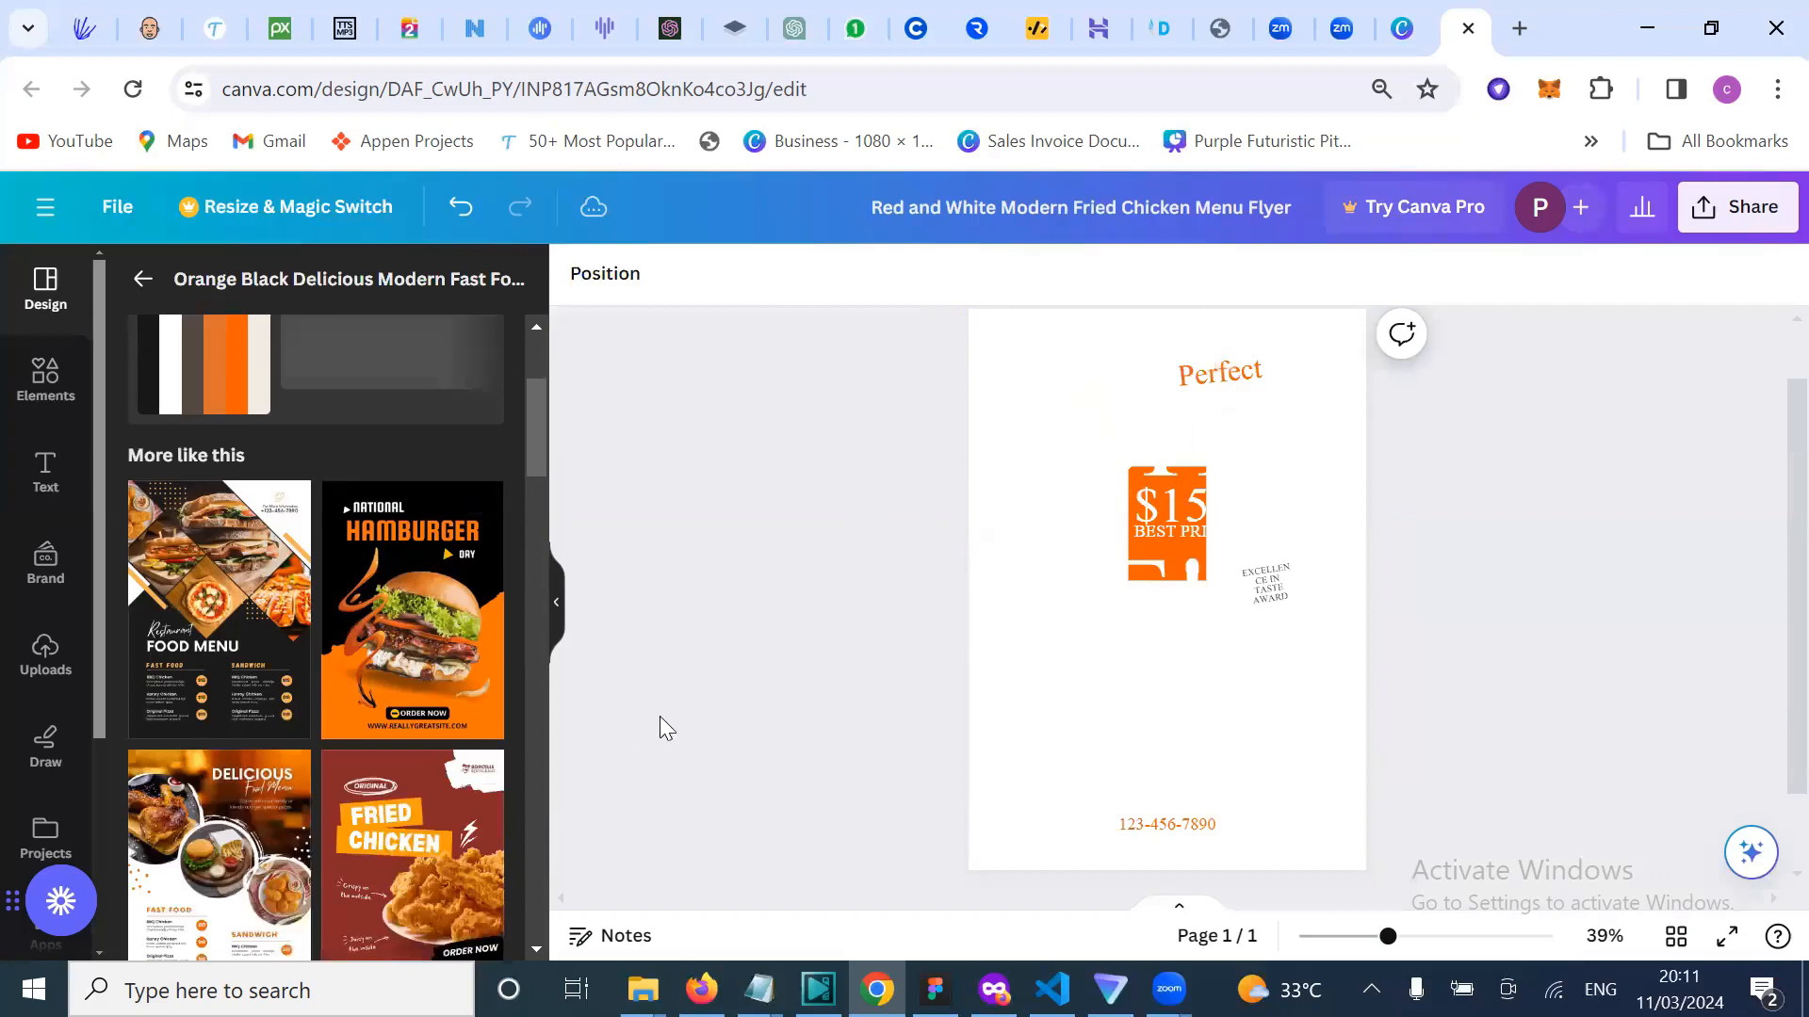
scroll(660, 716, down, 1)
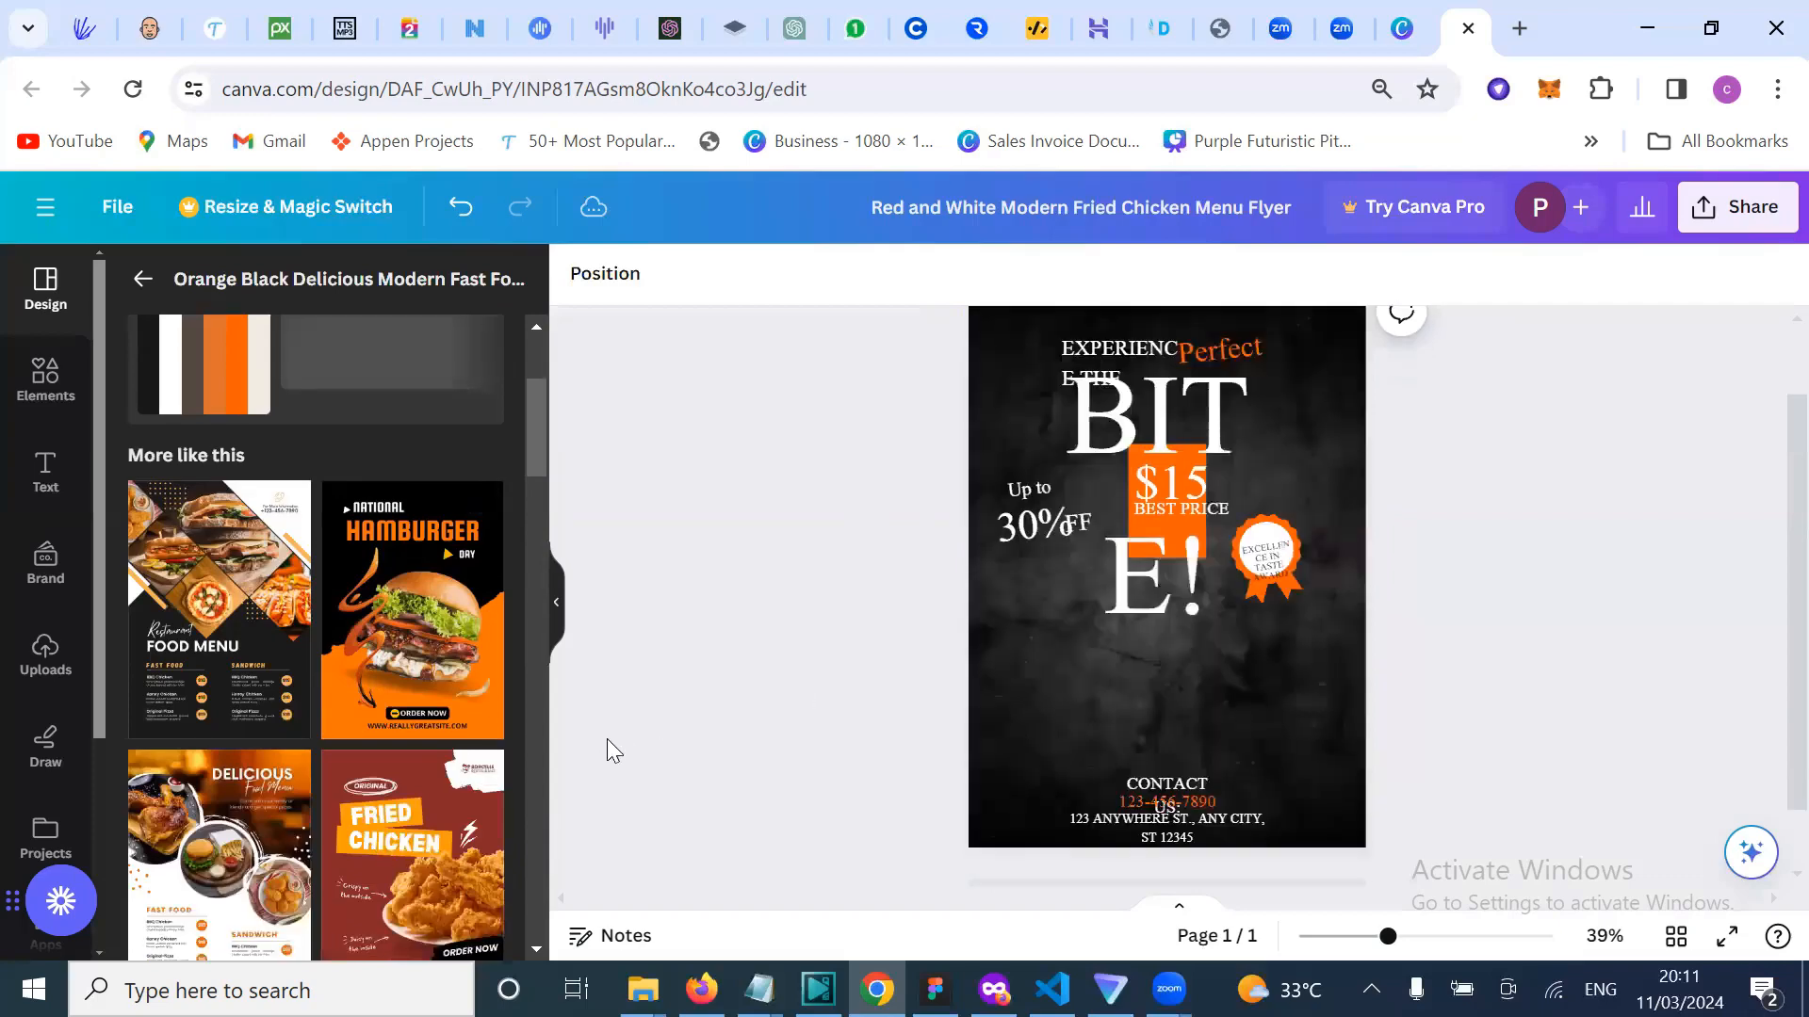
scroll(367, 881, down, 3)
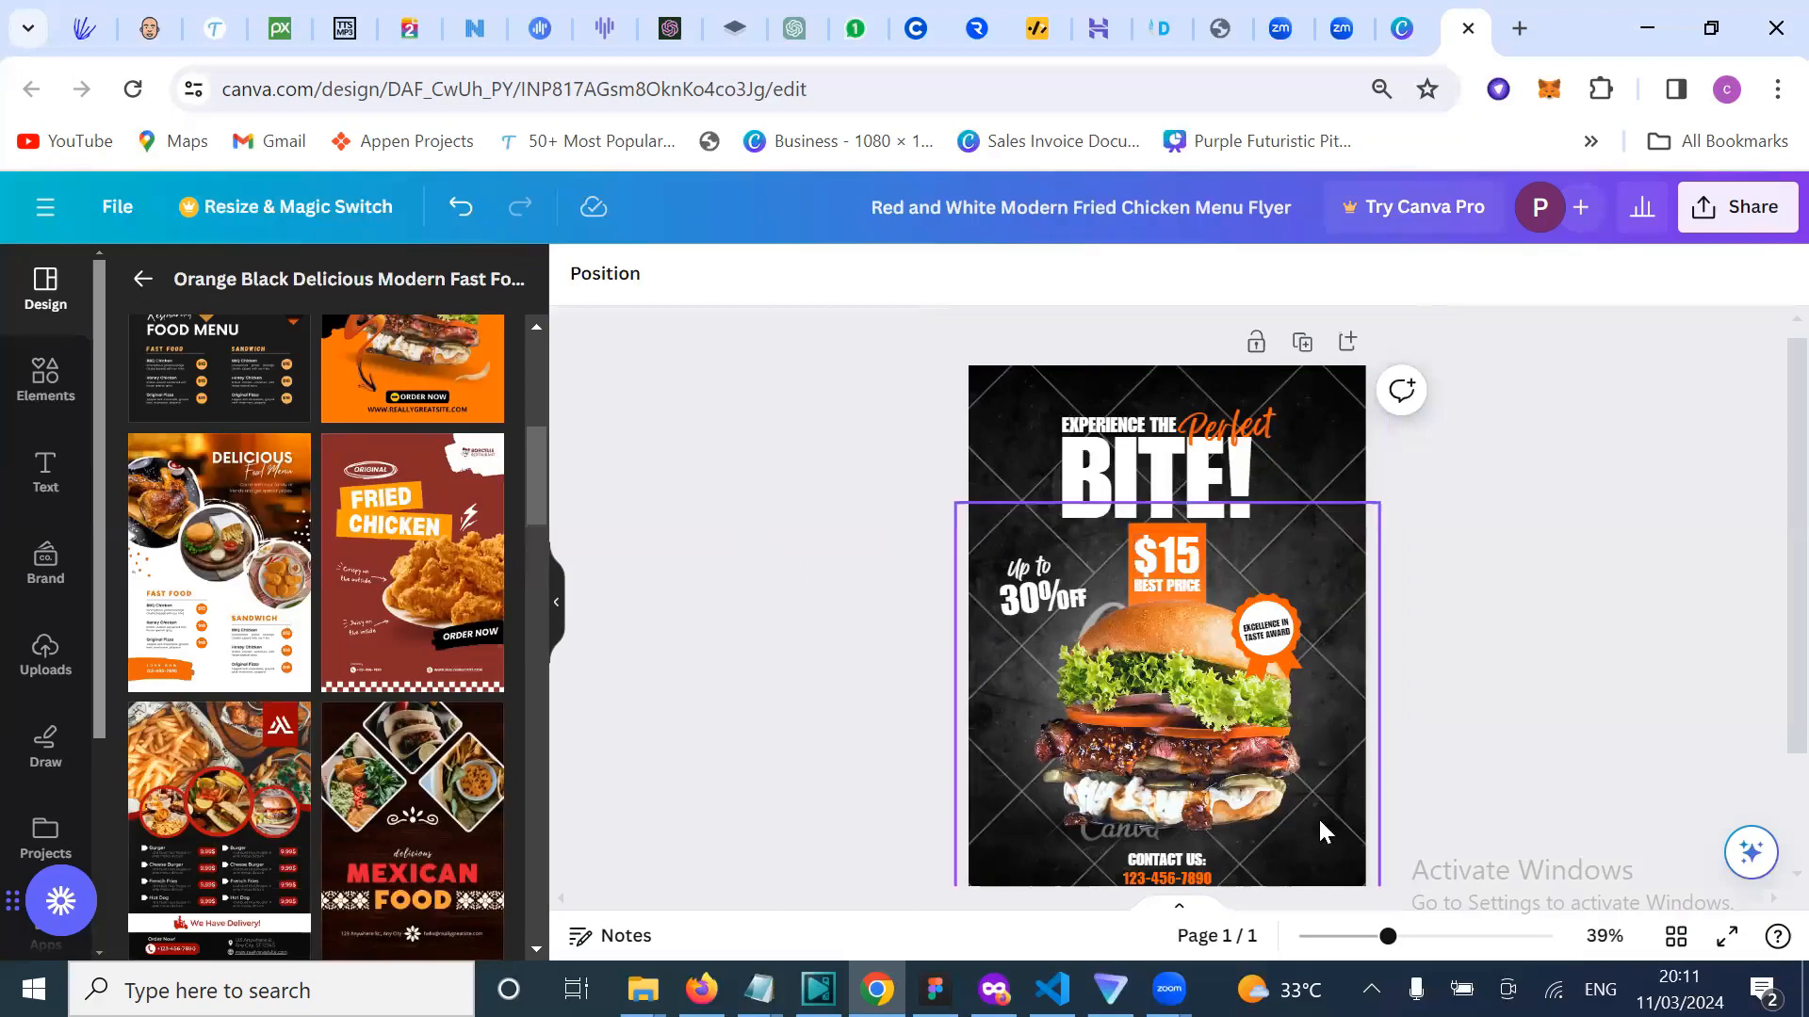
scroll(1098, 697, down, 1)
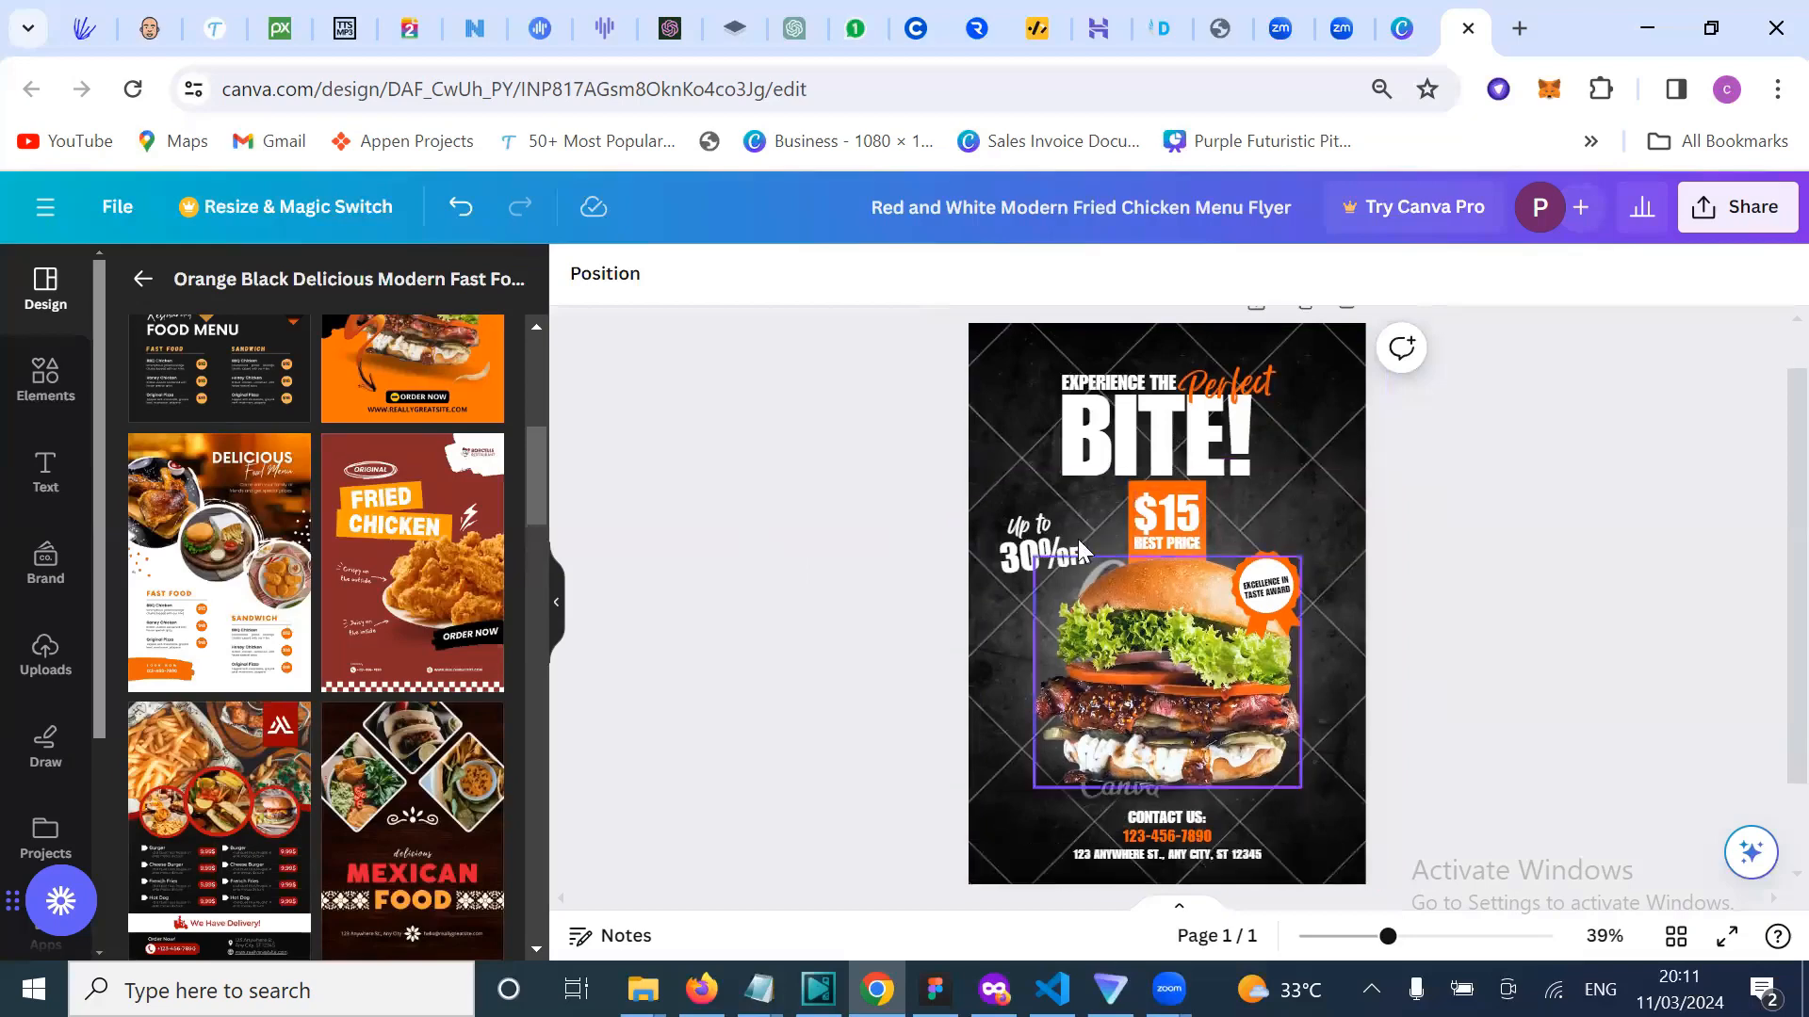
click(1013, 379)
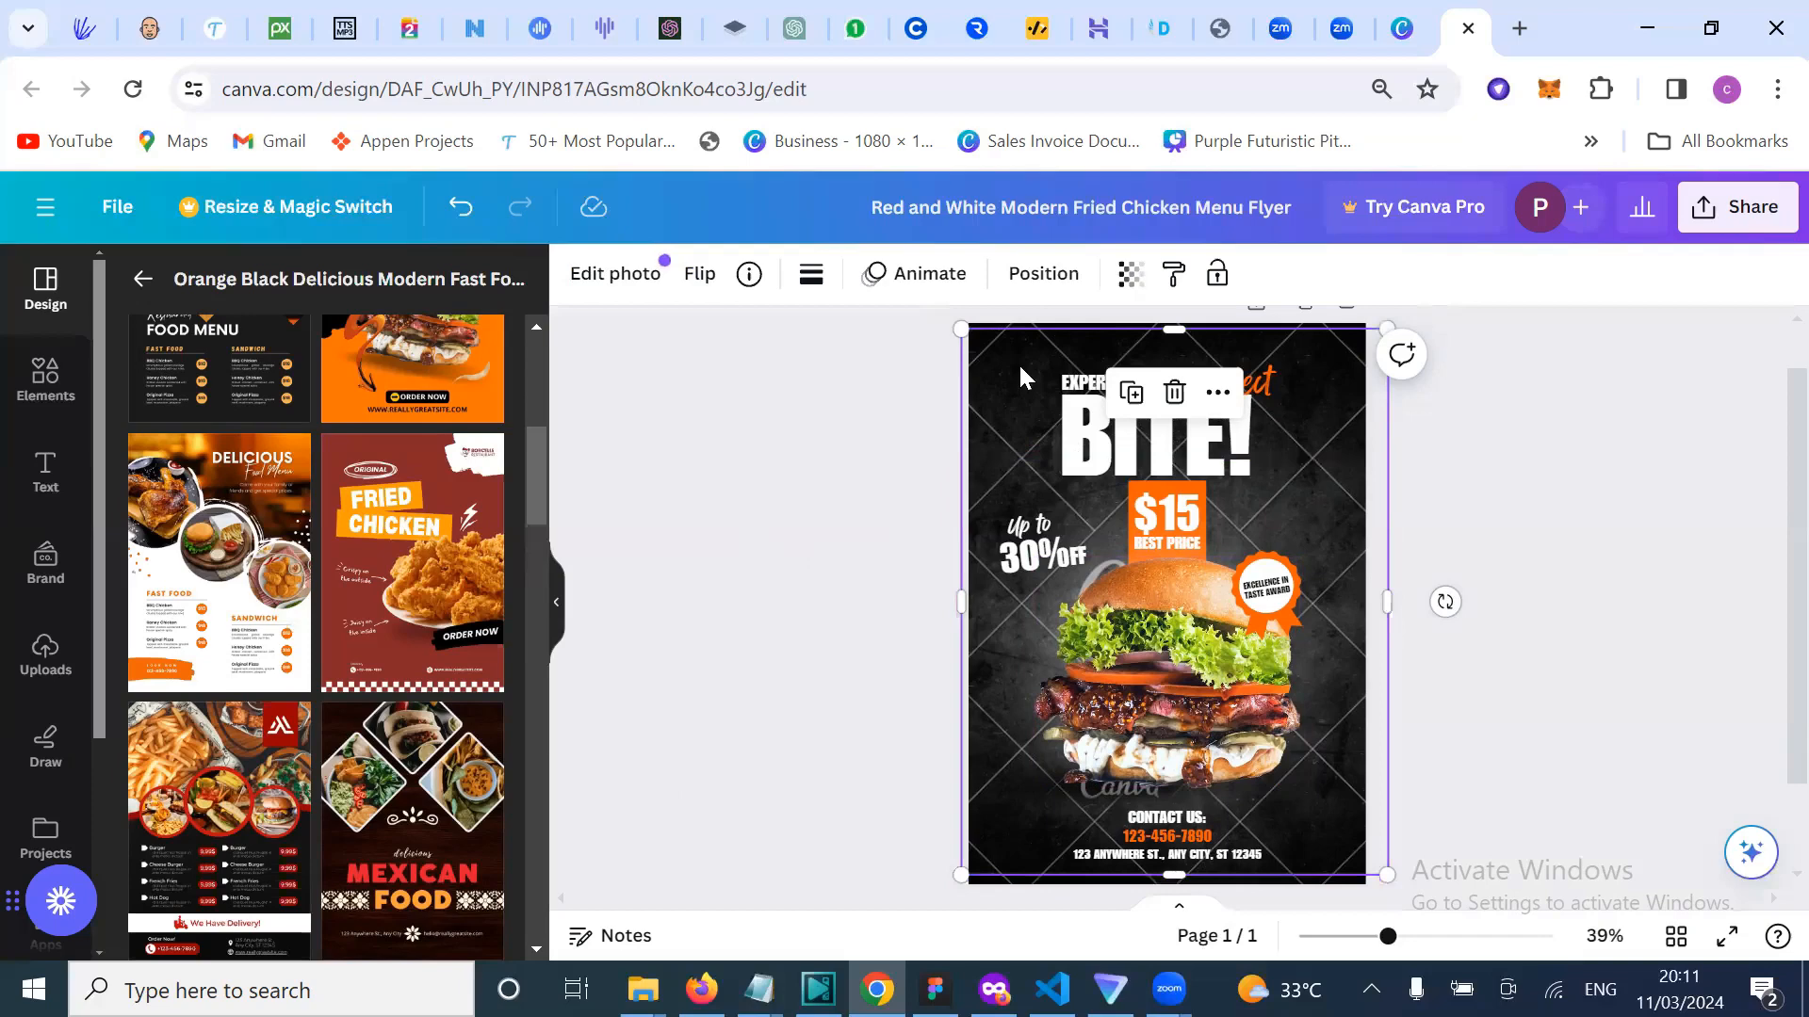
Step: Delete the dark background photo and the Canva watermark, restoring an accidentally deleted burger photo
key(Delete)
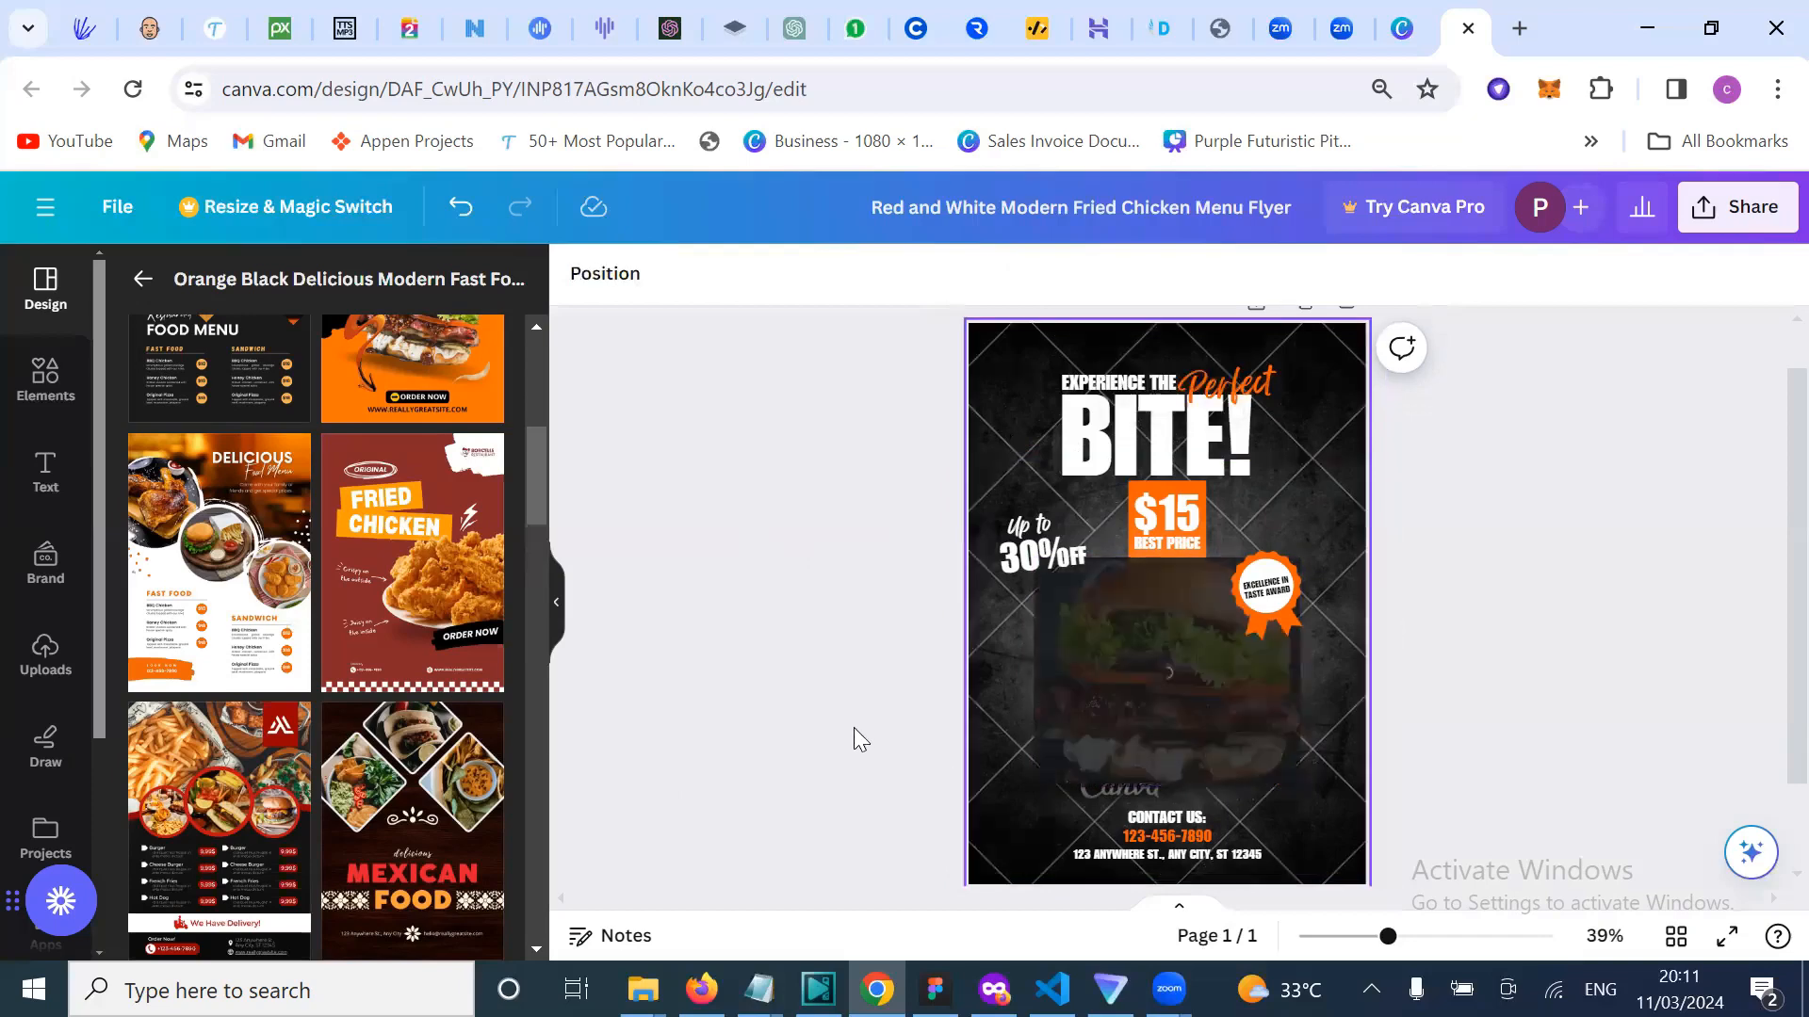
key(ctrl+z)
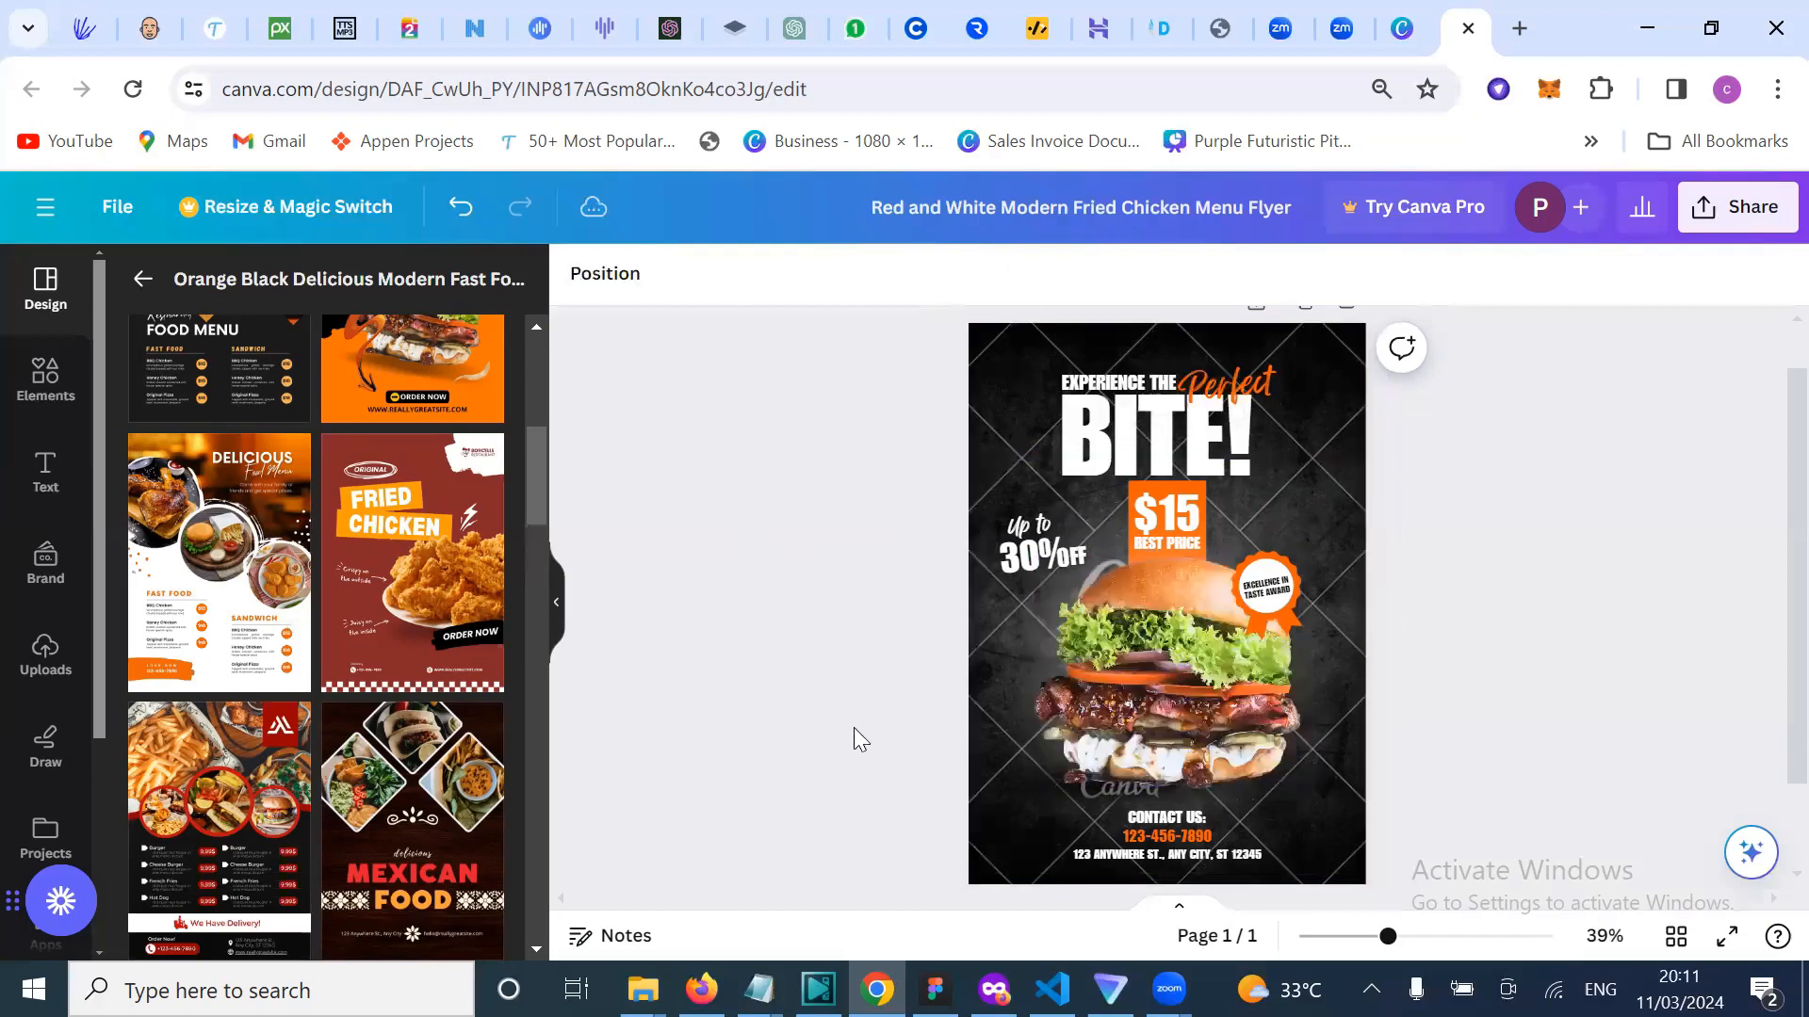
click(1024, 405)
key(Delete)
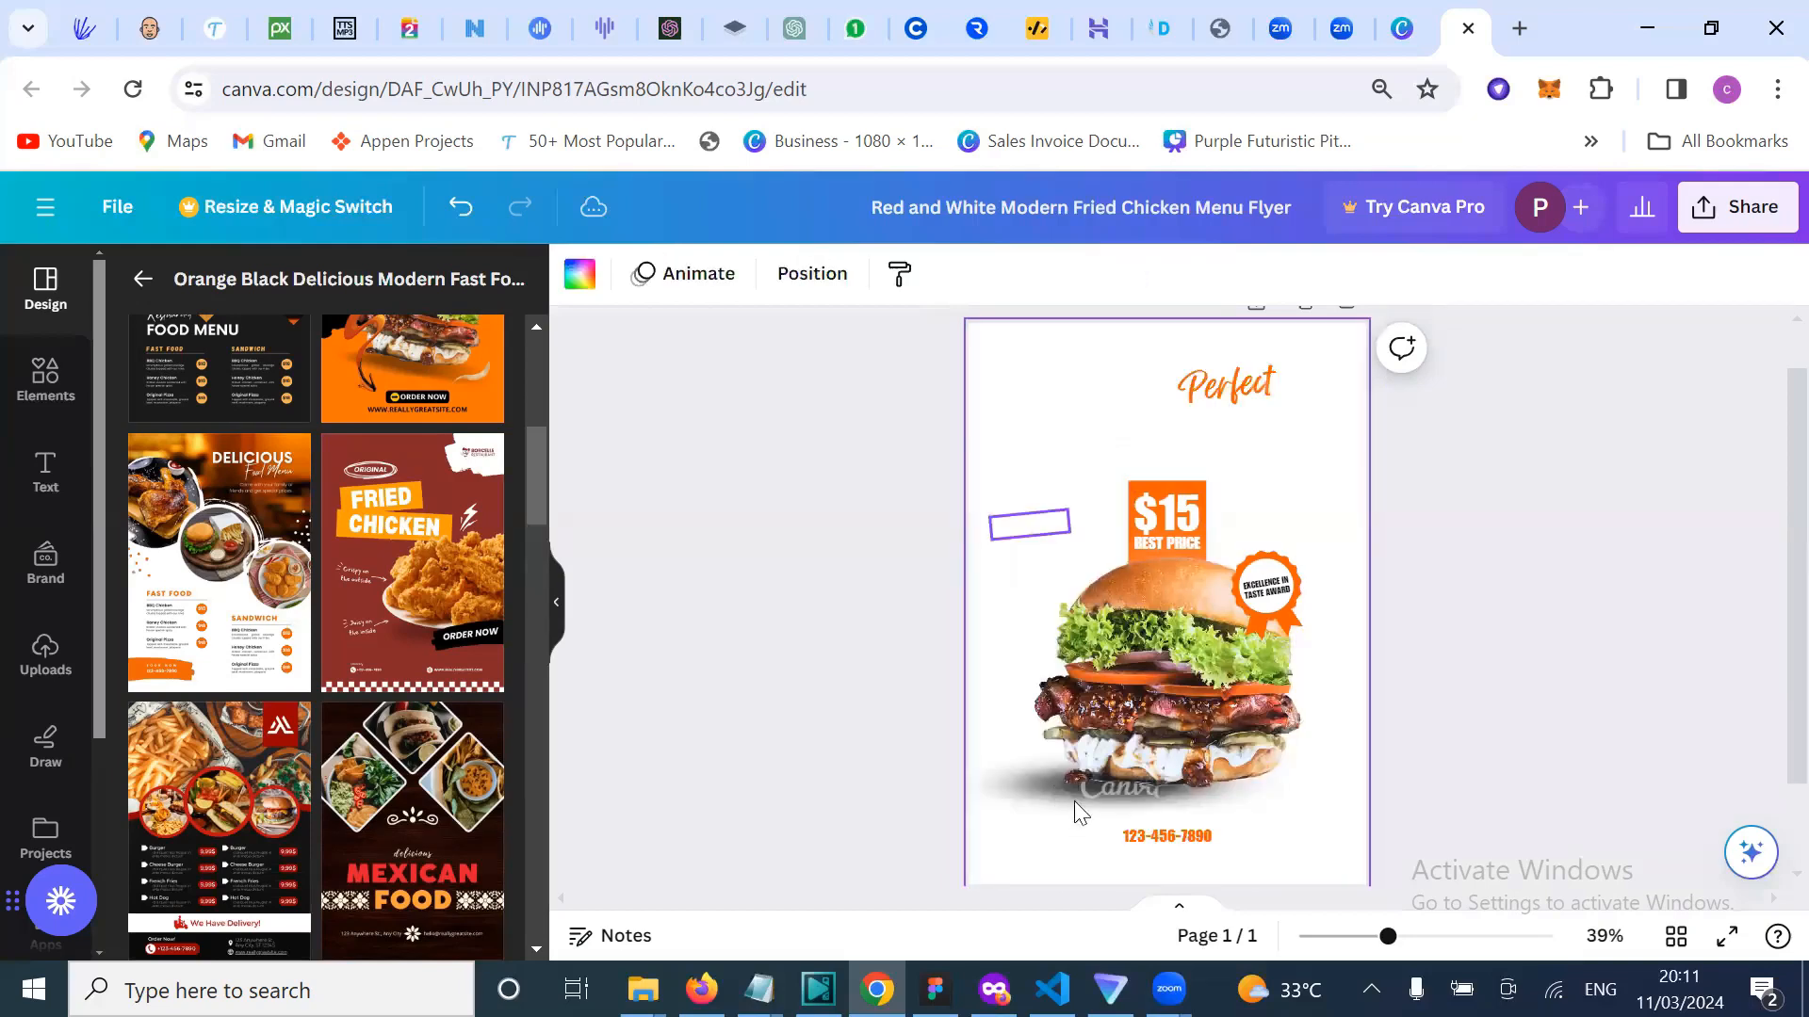
click(1066, 796)
key(Delete)
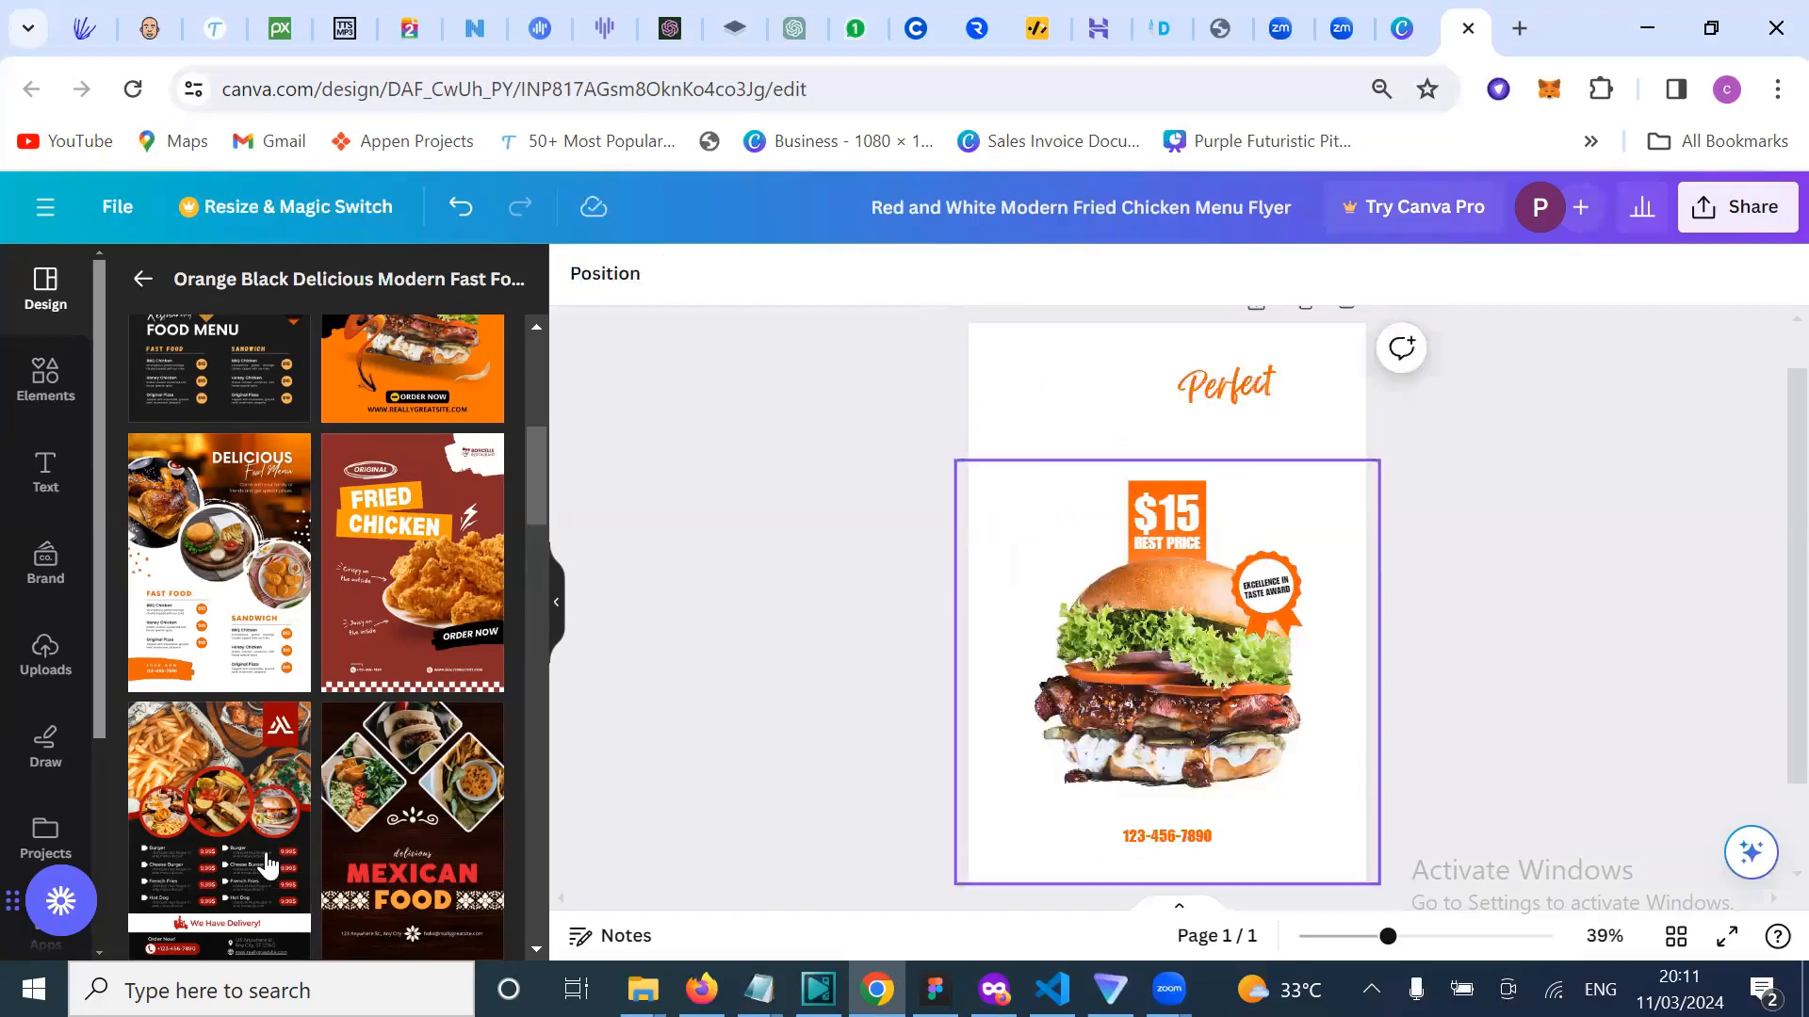
scroll(36, 735, down, 3)
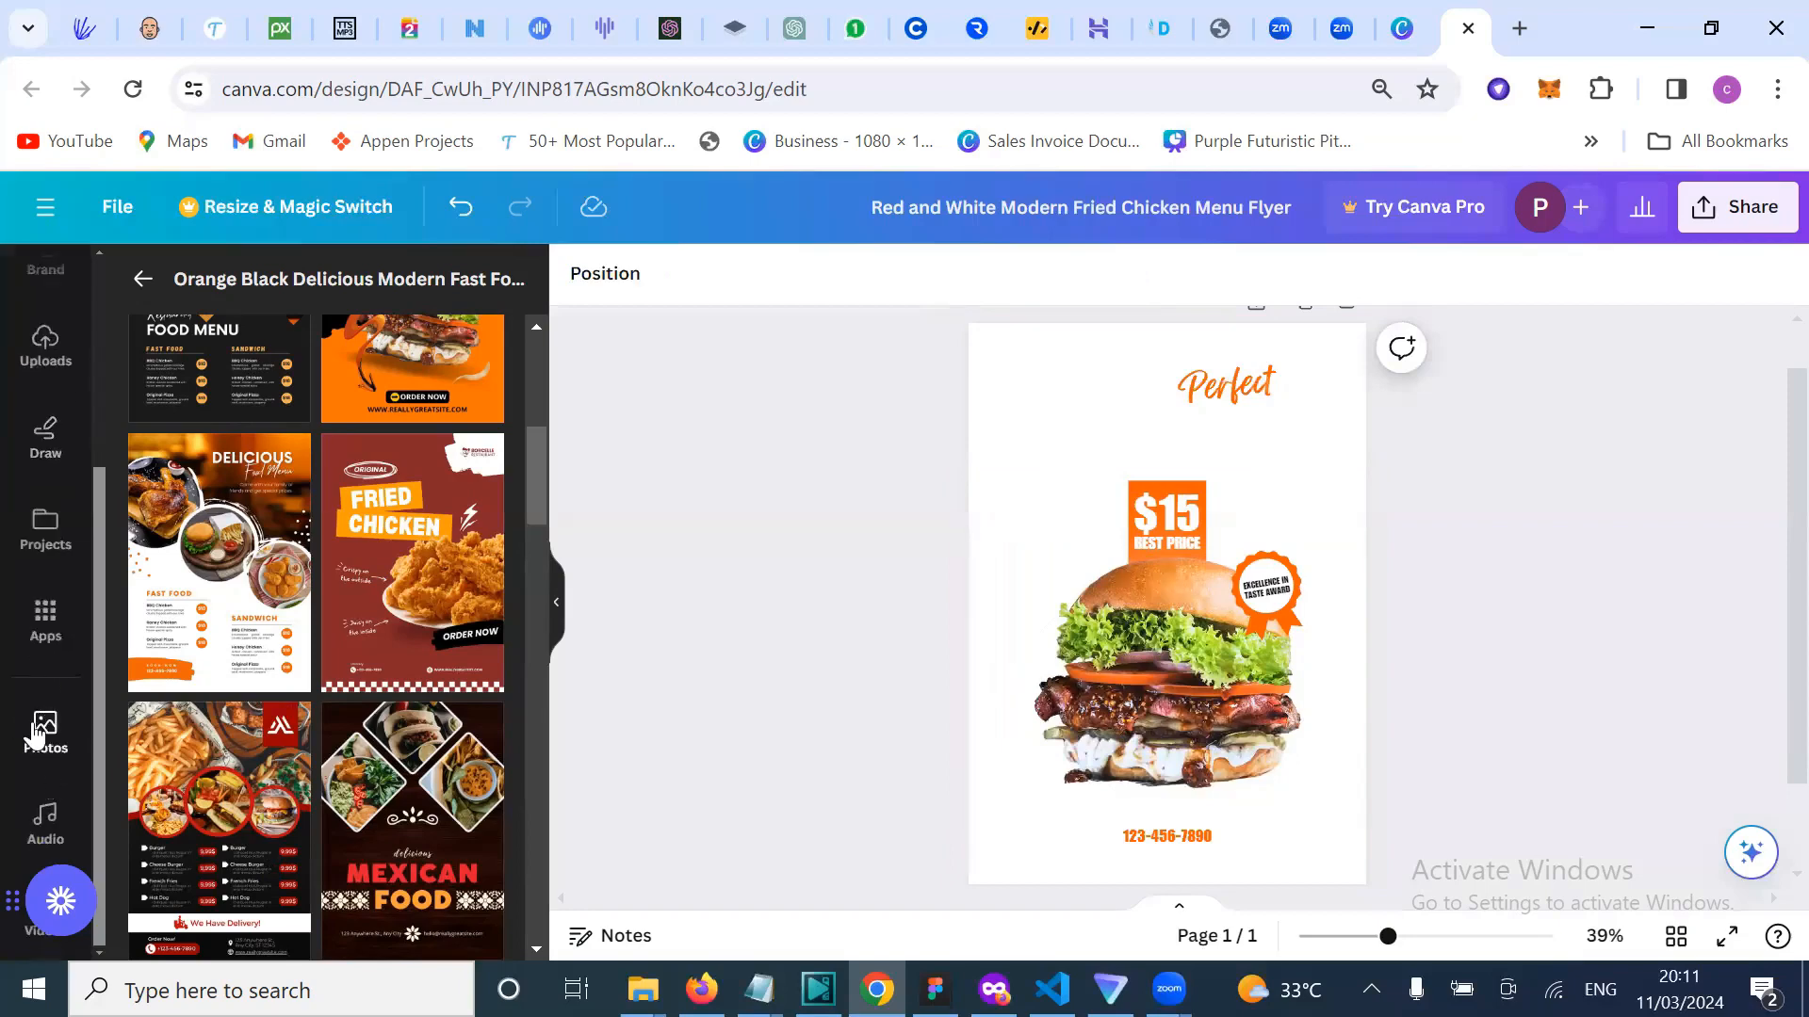
Step: Browse down through the Trending stock images in the Photos library
click(36, 733)
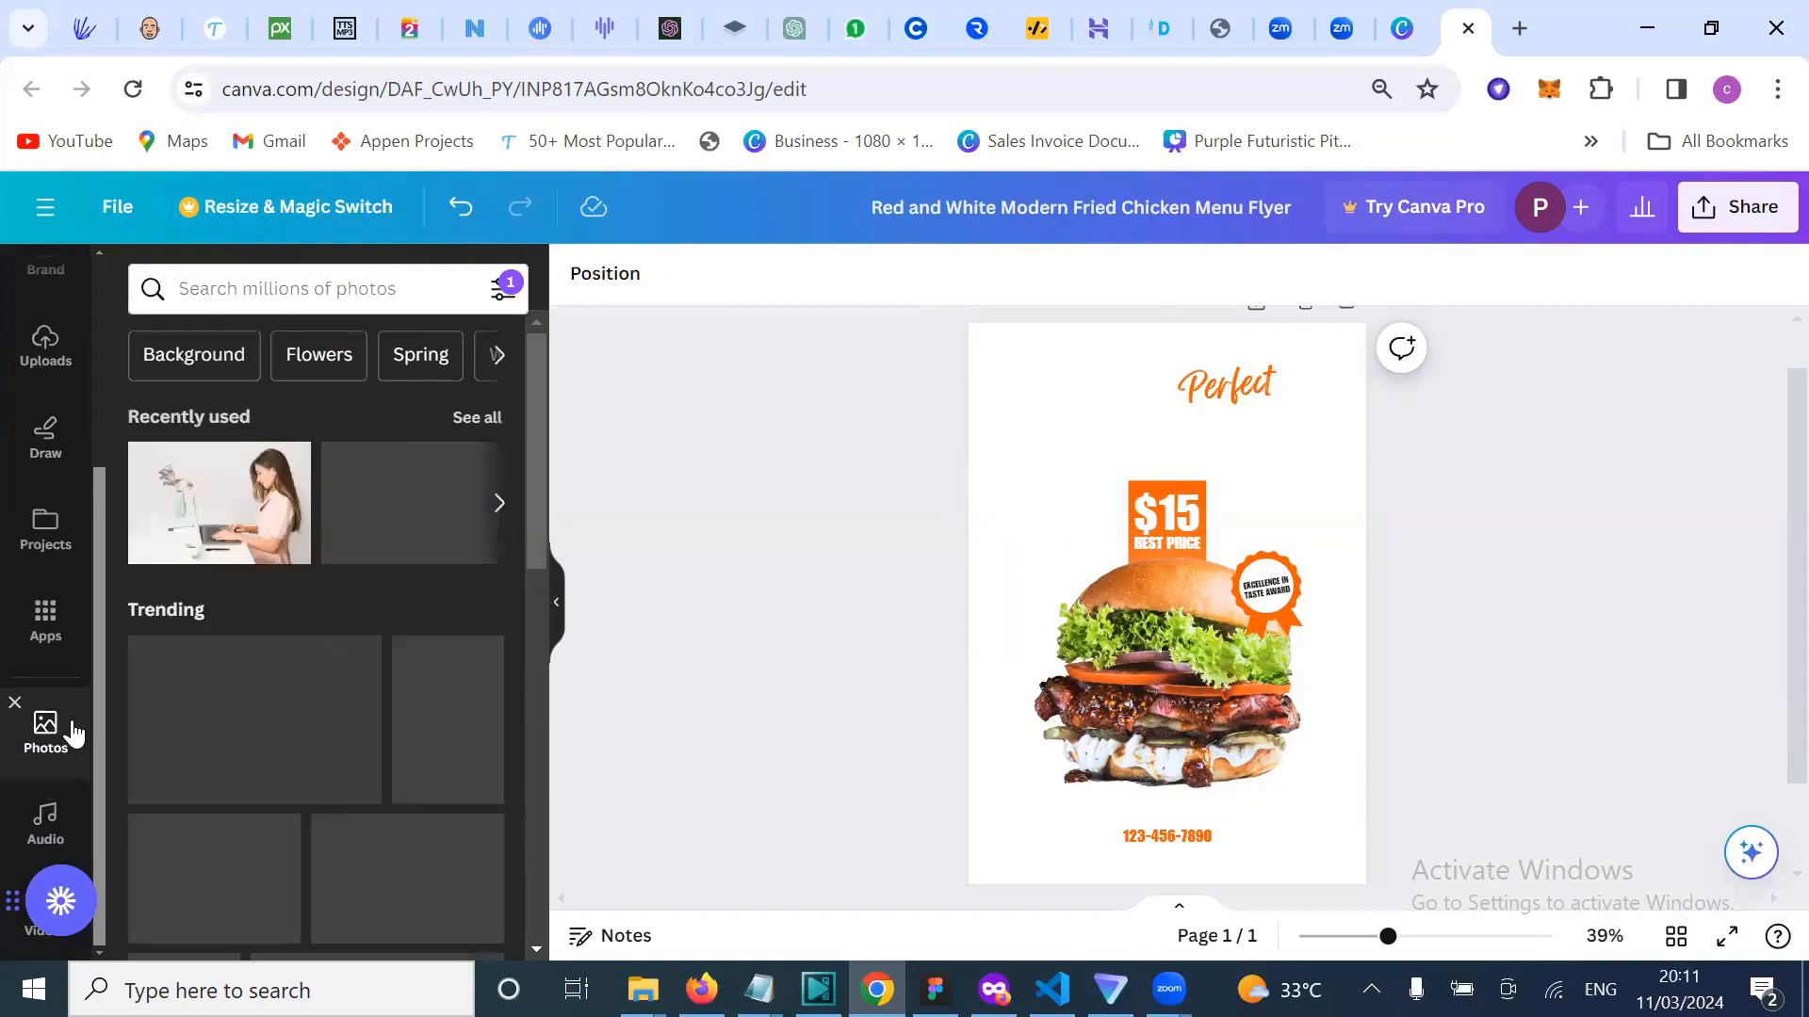
scroll(213, 951, down, 1)
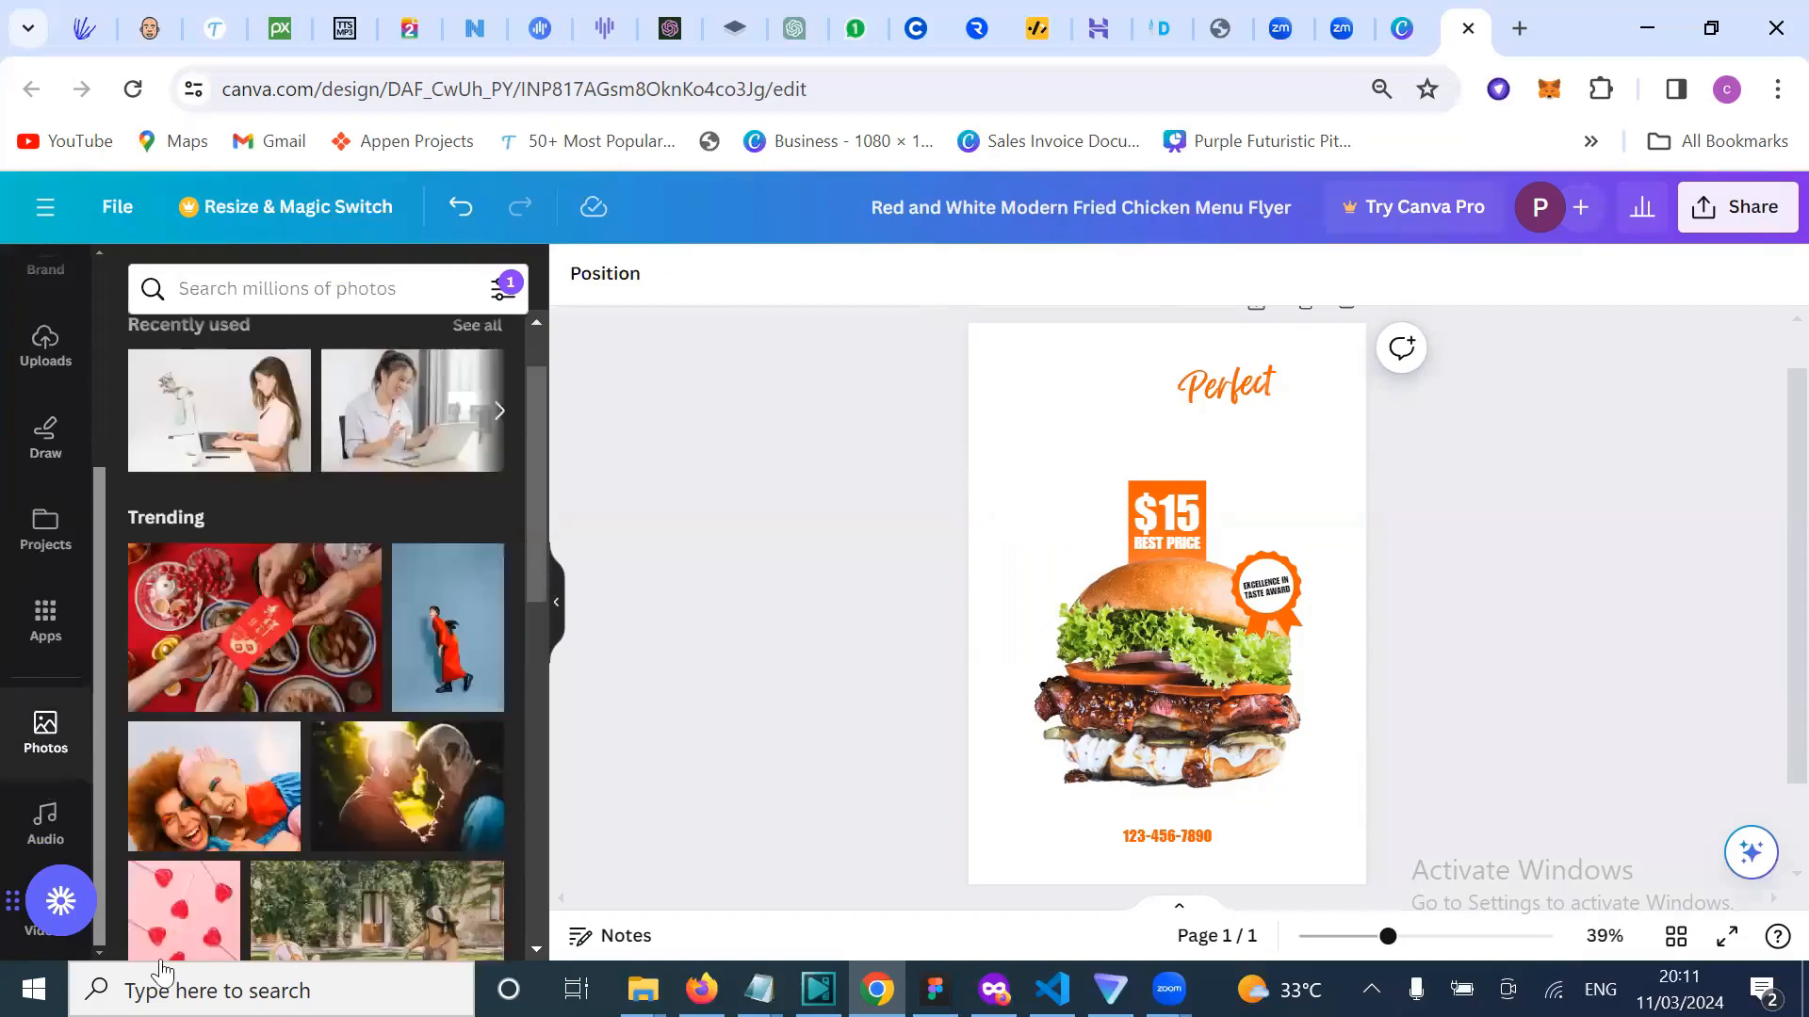
scroll(297, 810, down, 5)
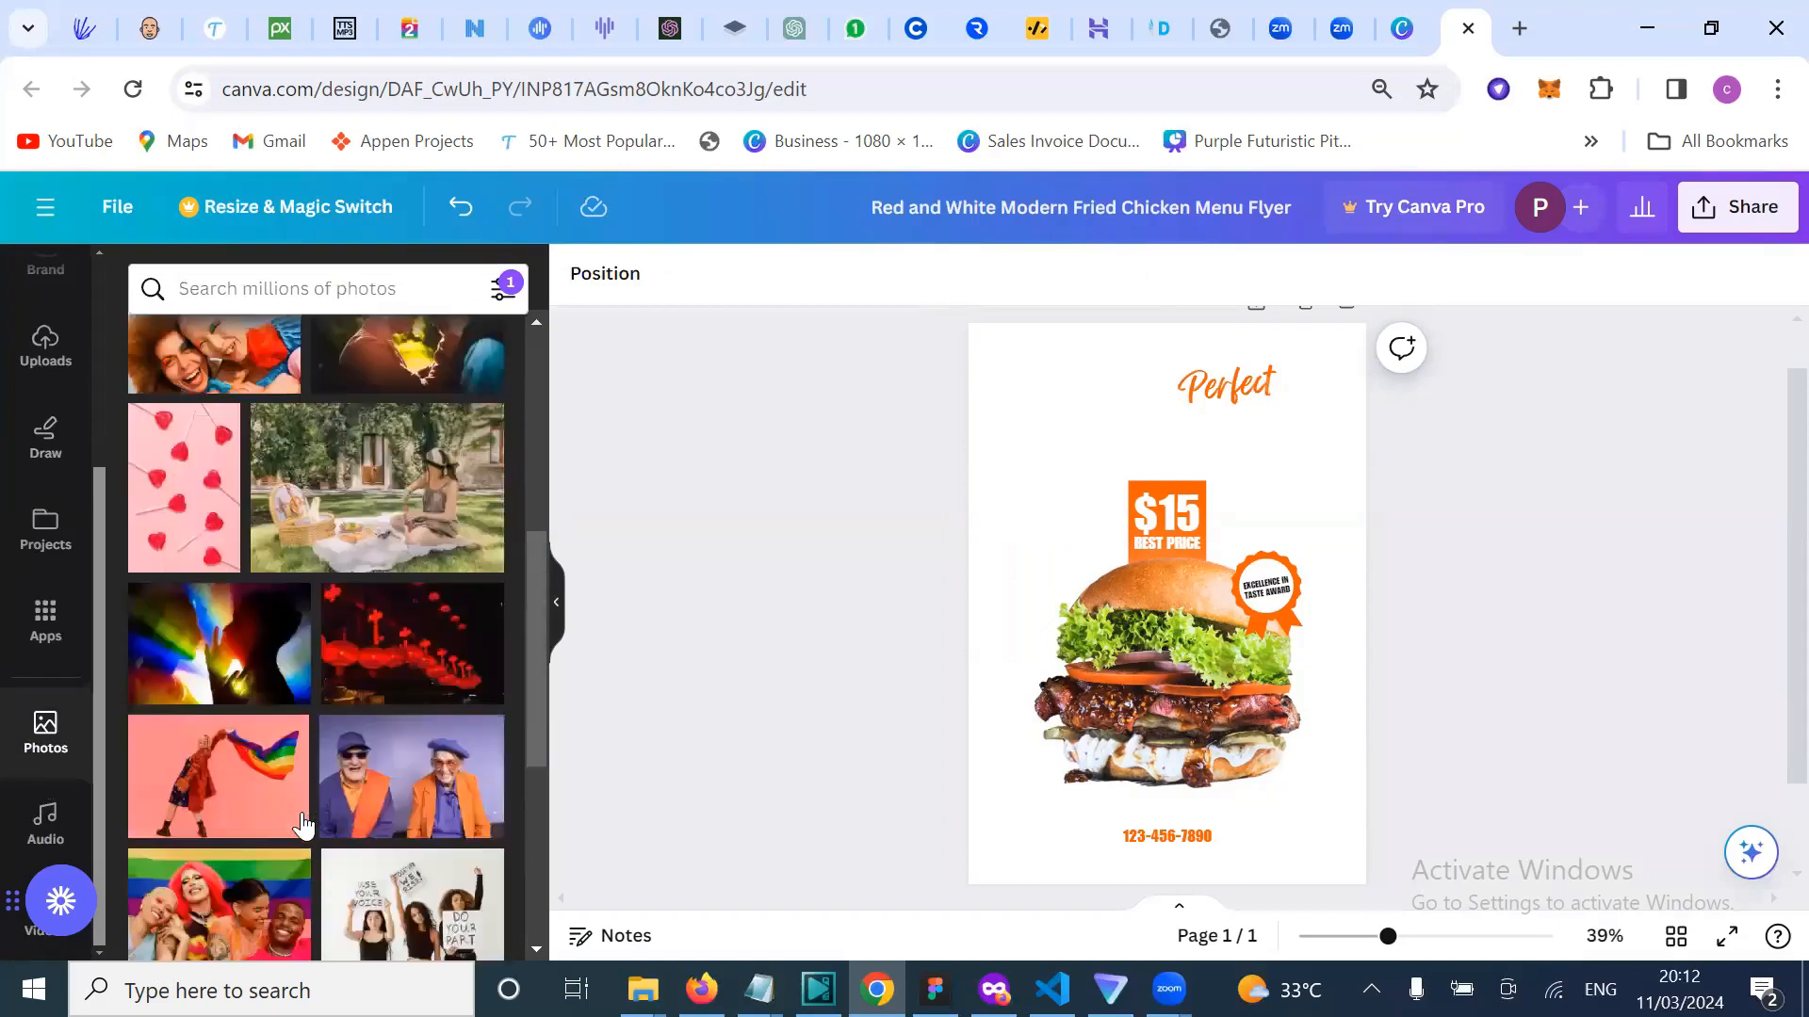
scroll(303, 827, down, 1)
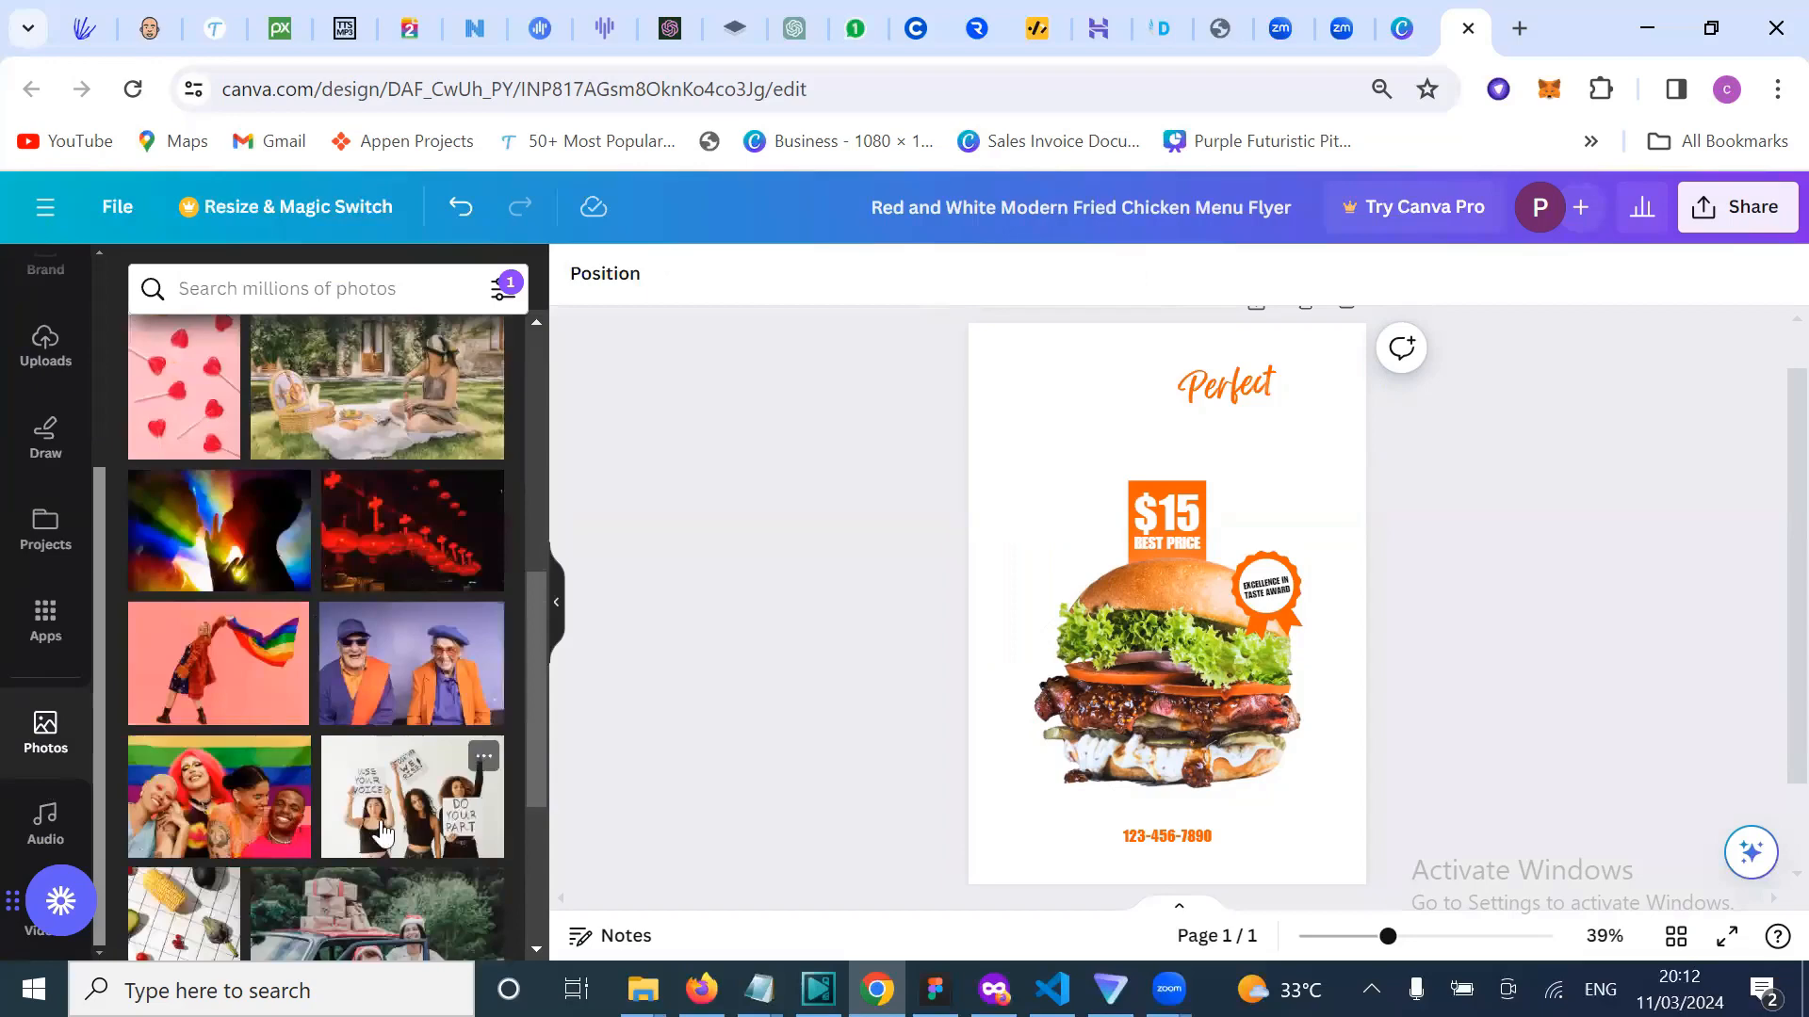
scroll(382, 829, down, 4)
scroll(395, 650, down, 3)
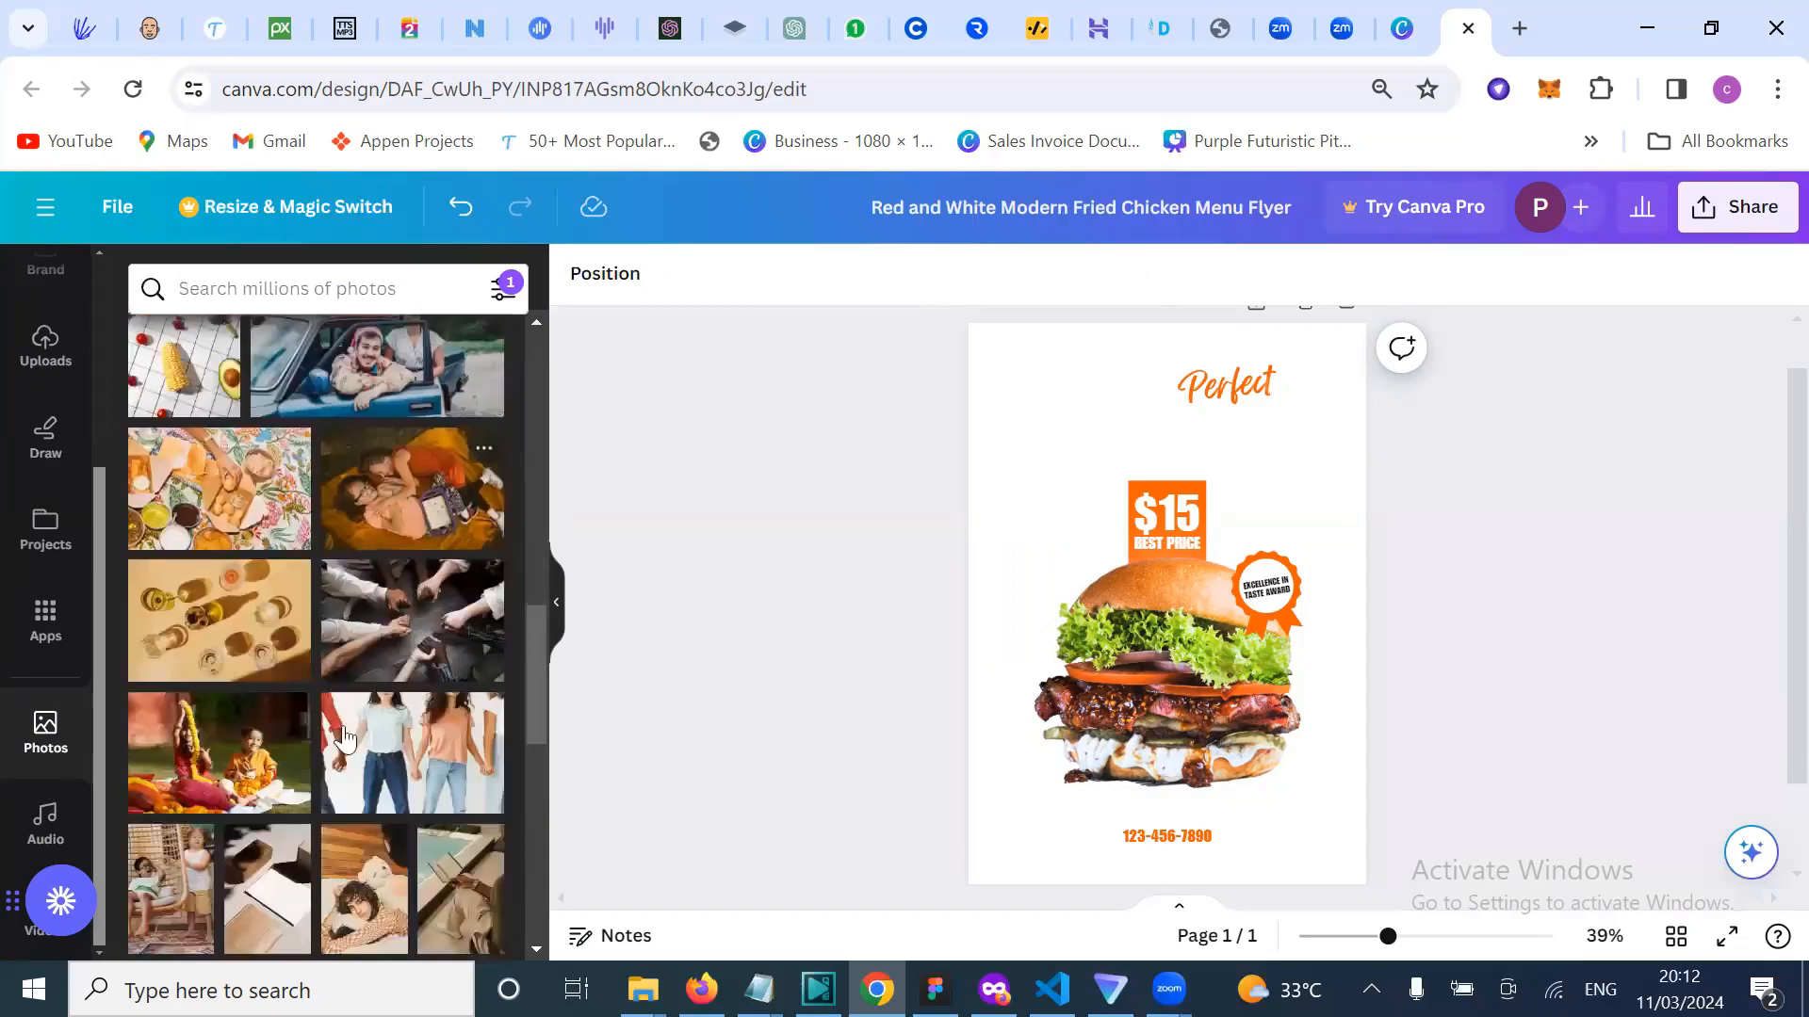
scroll(344, 753, down, 3)
scroll(347, 812, down, 3)
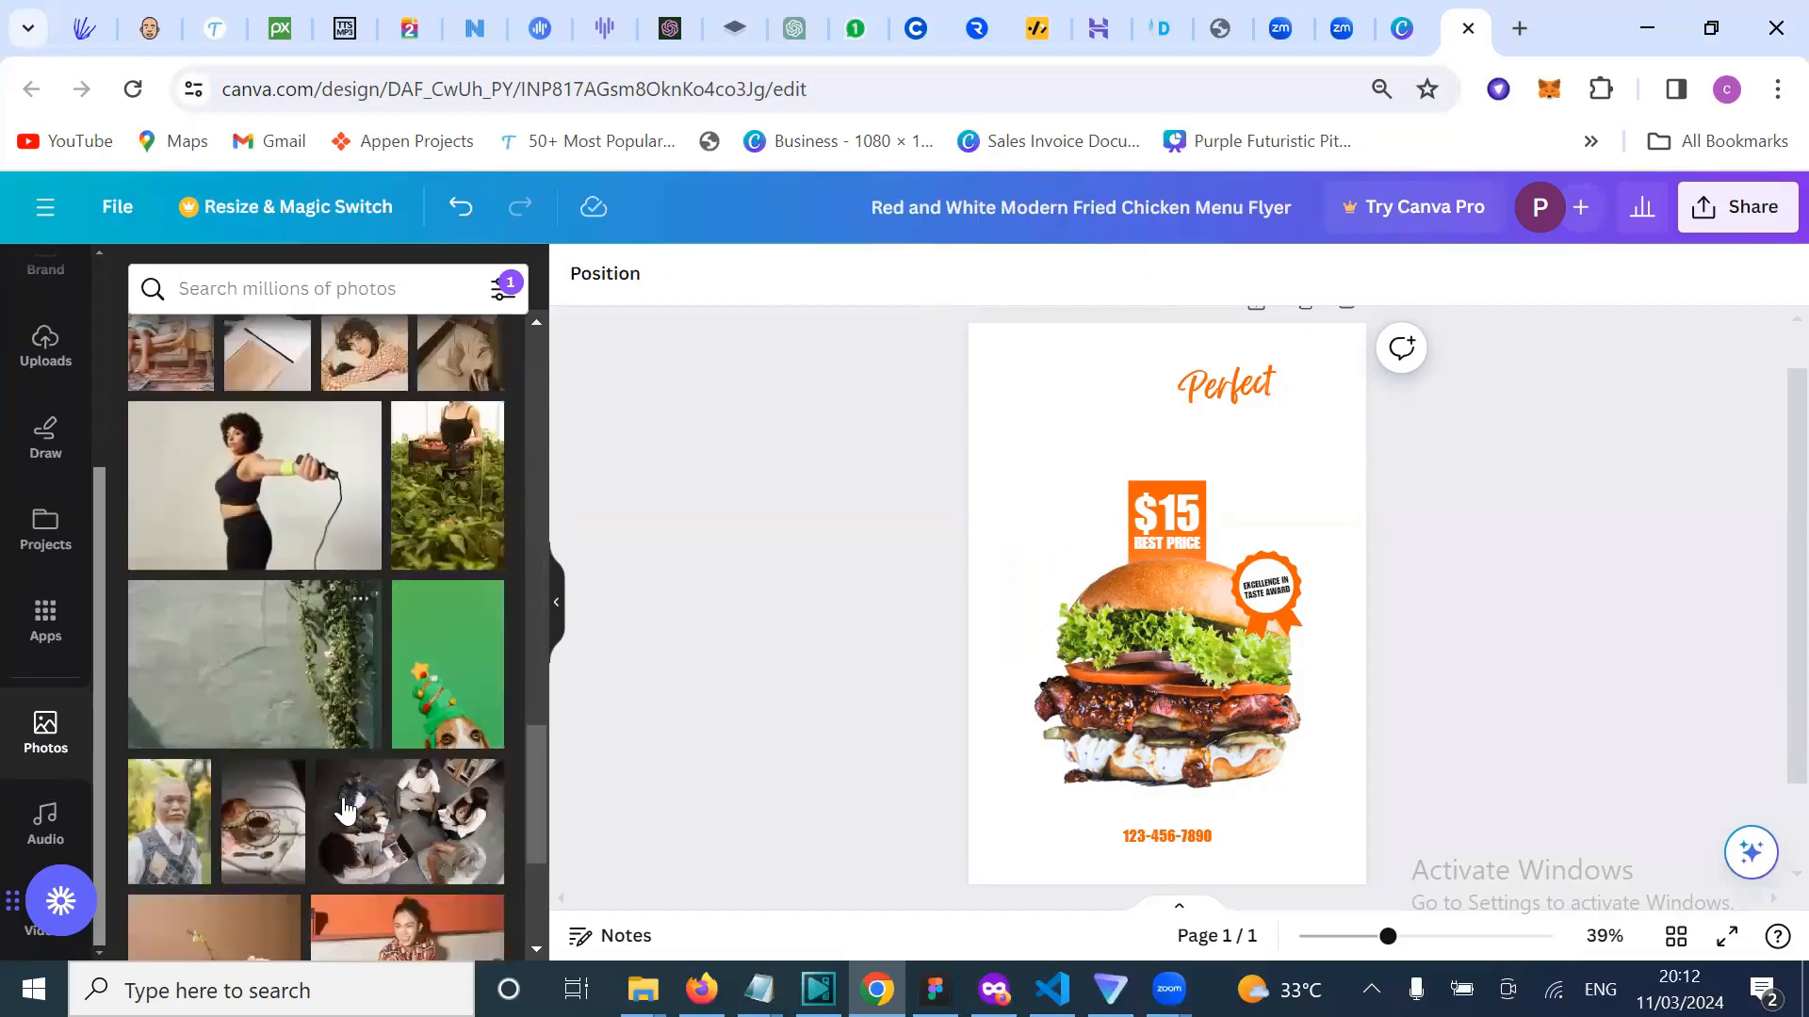
scroll(351, 702, down, 8)
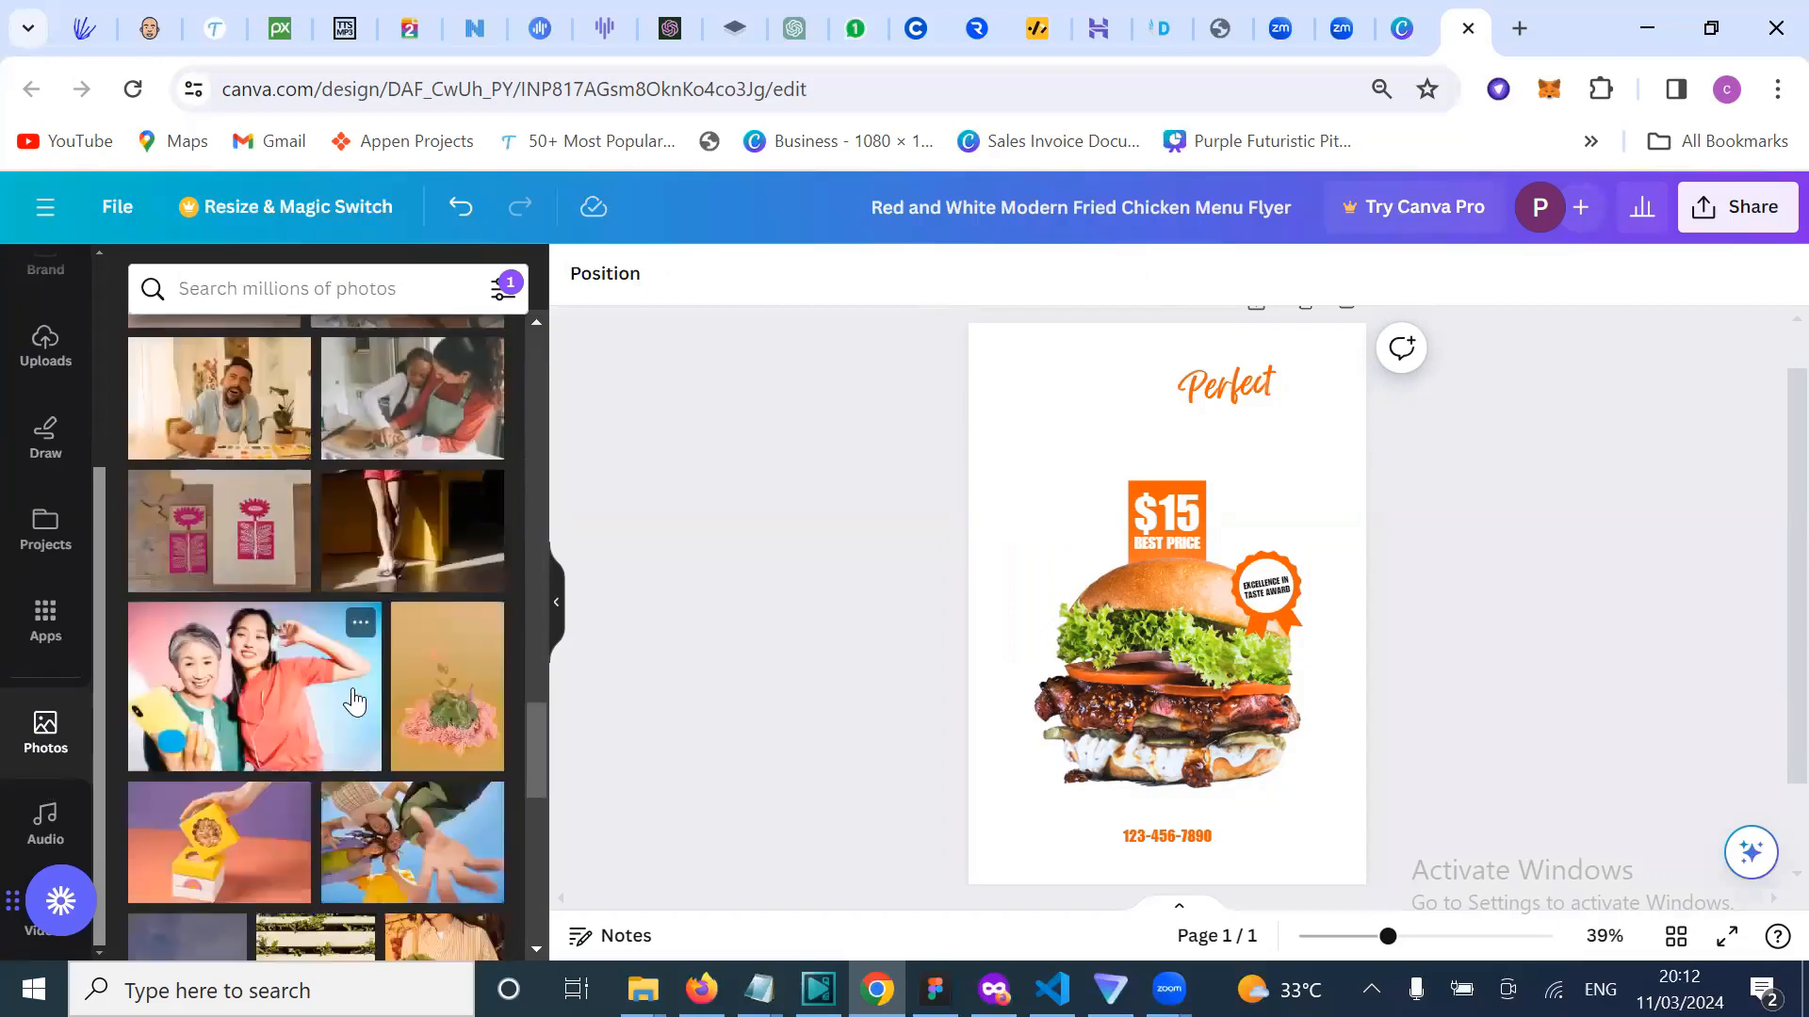
scroll(354, 702, down, 6)
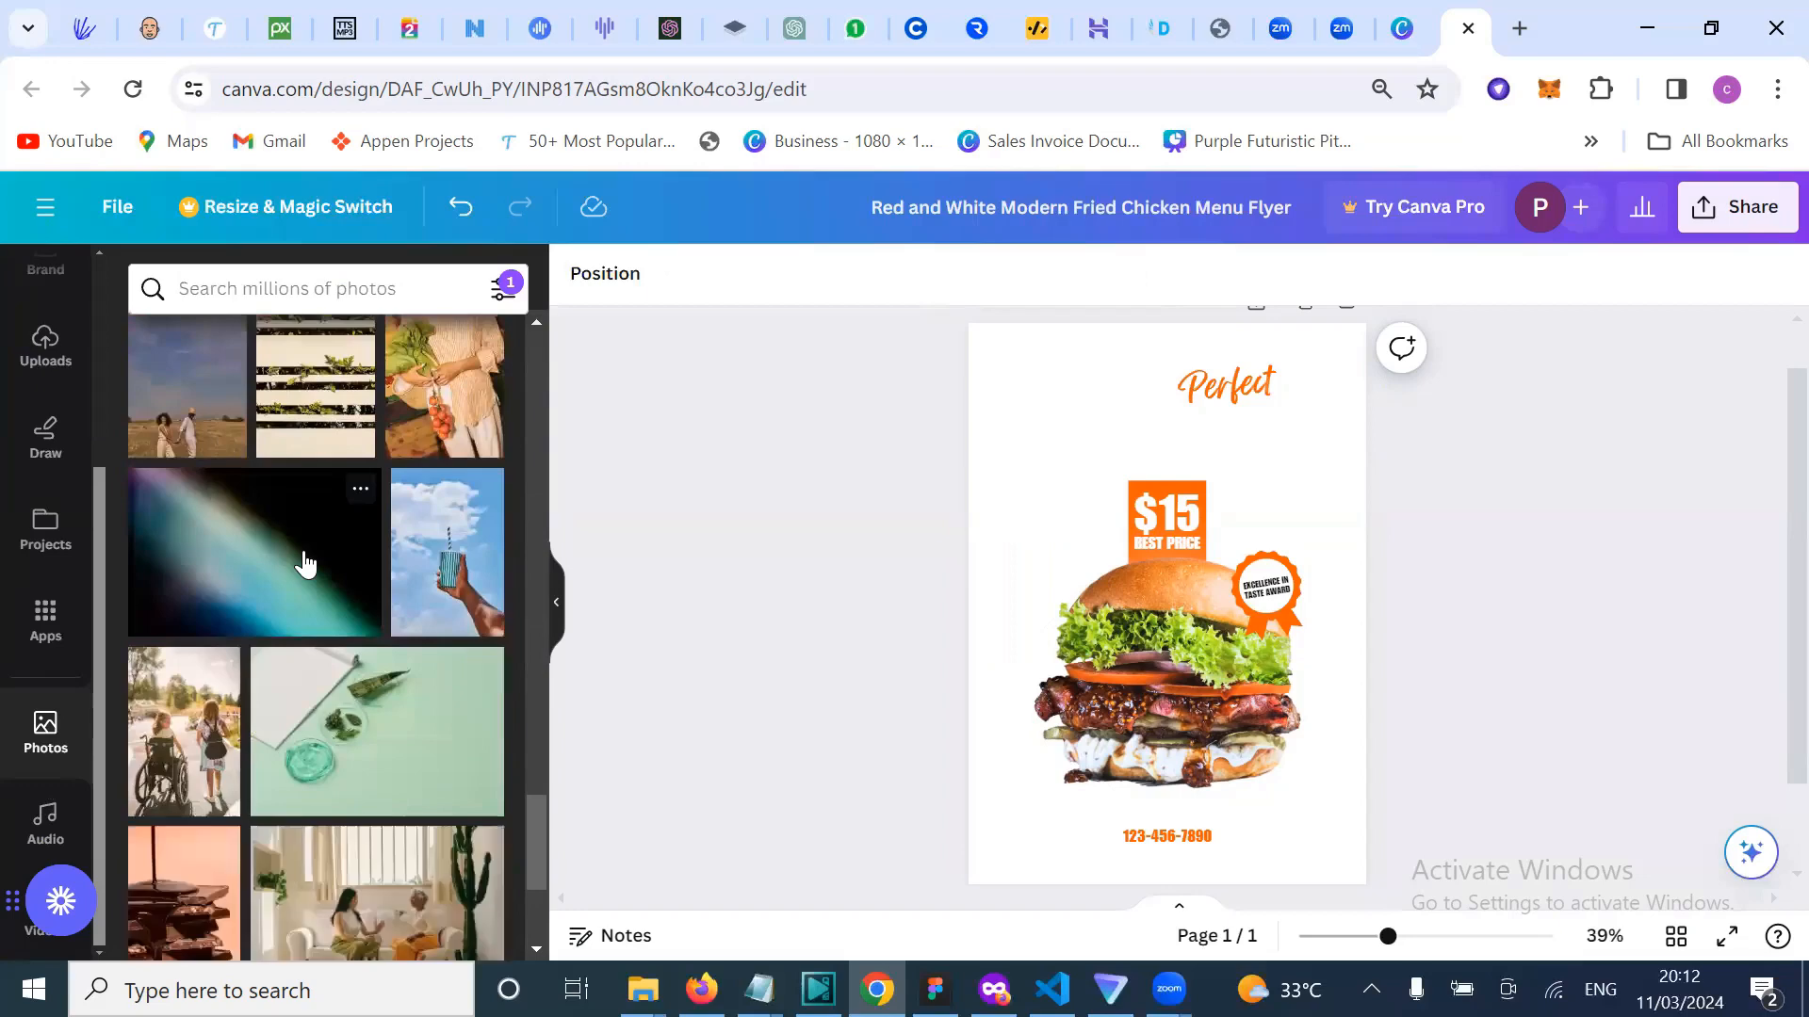
Step: Add the dark teal gradient photo, send it to back, and stretch it to fill the flyer
click(304, 563)
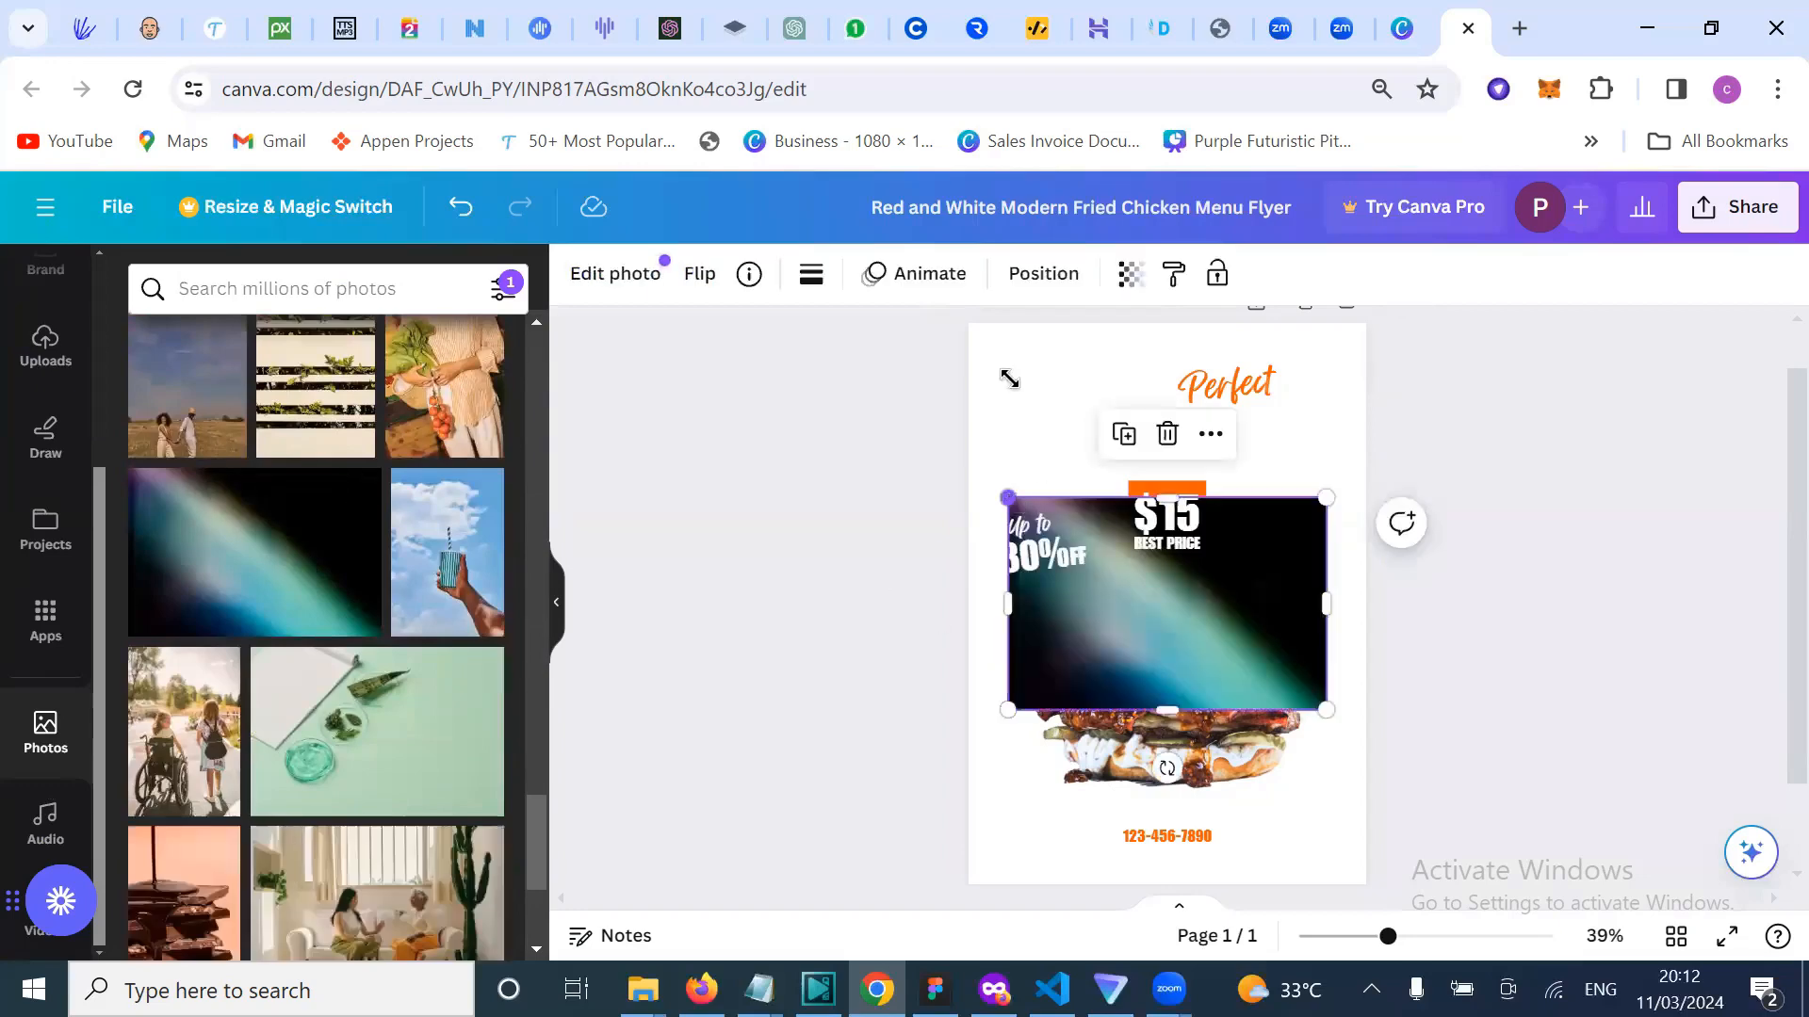
drag(1009, 379, 985, 456)
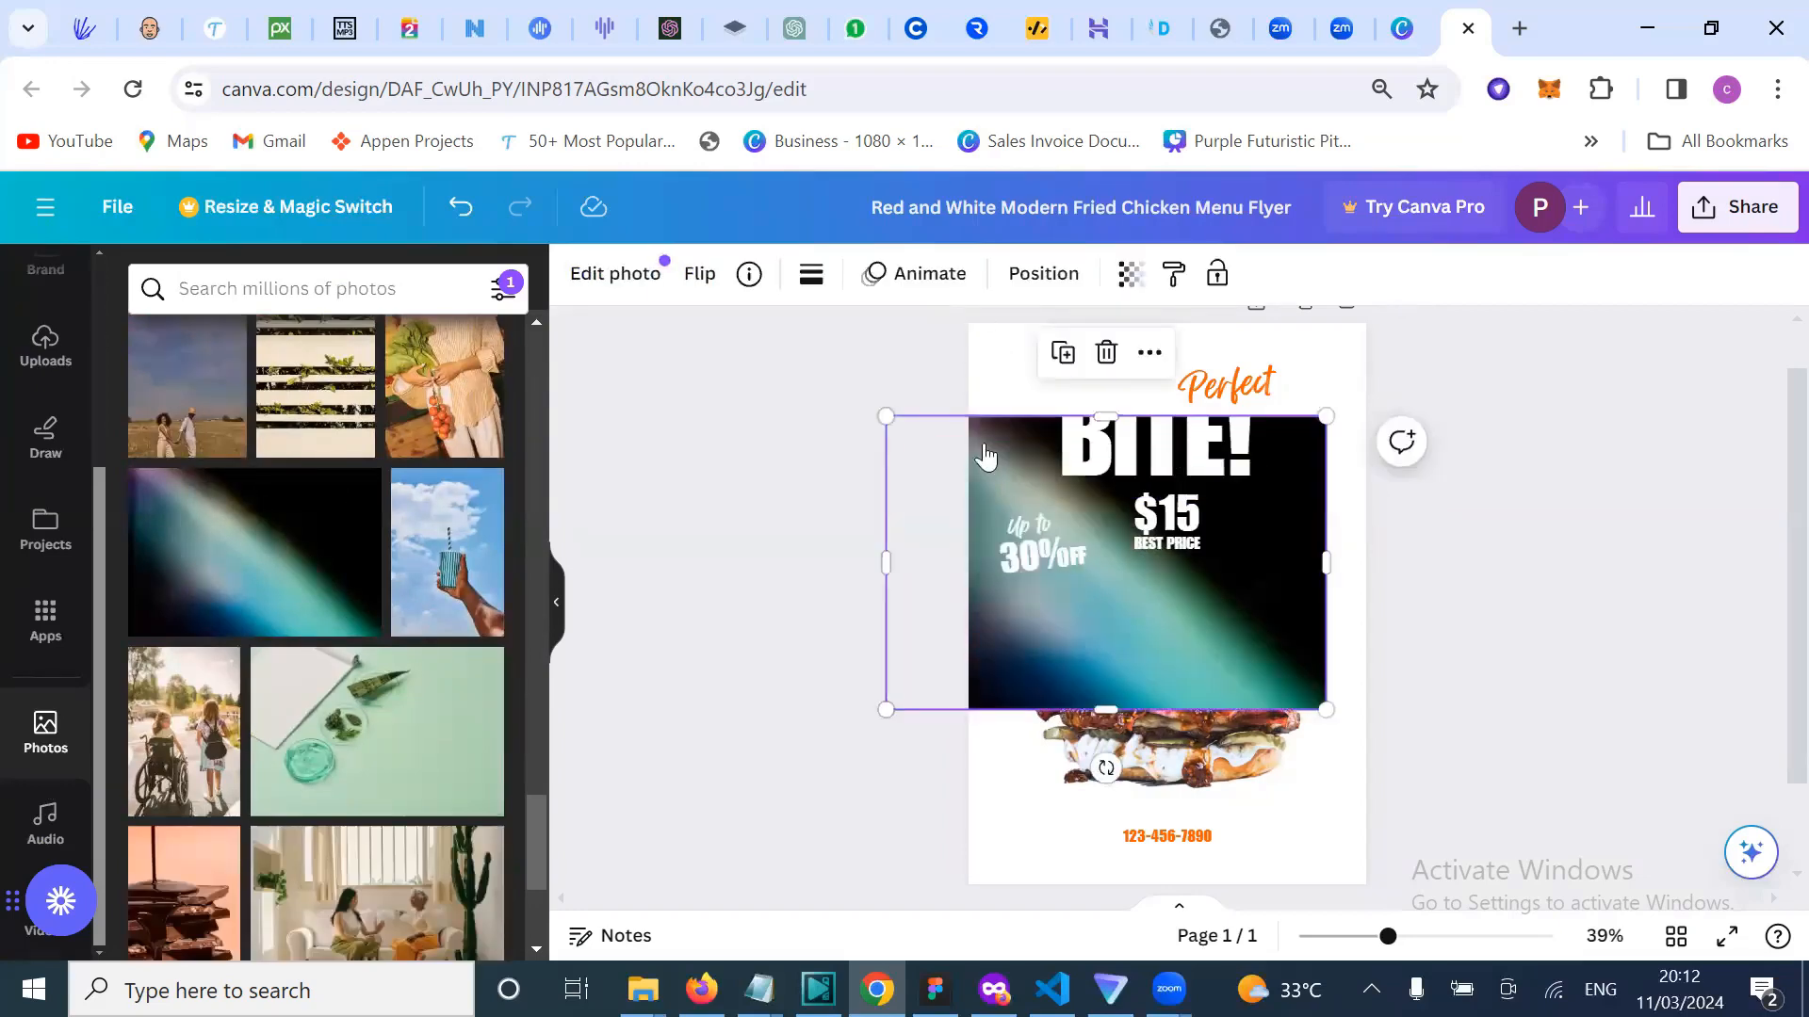
right_click(1114, 711)
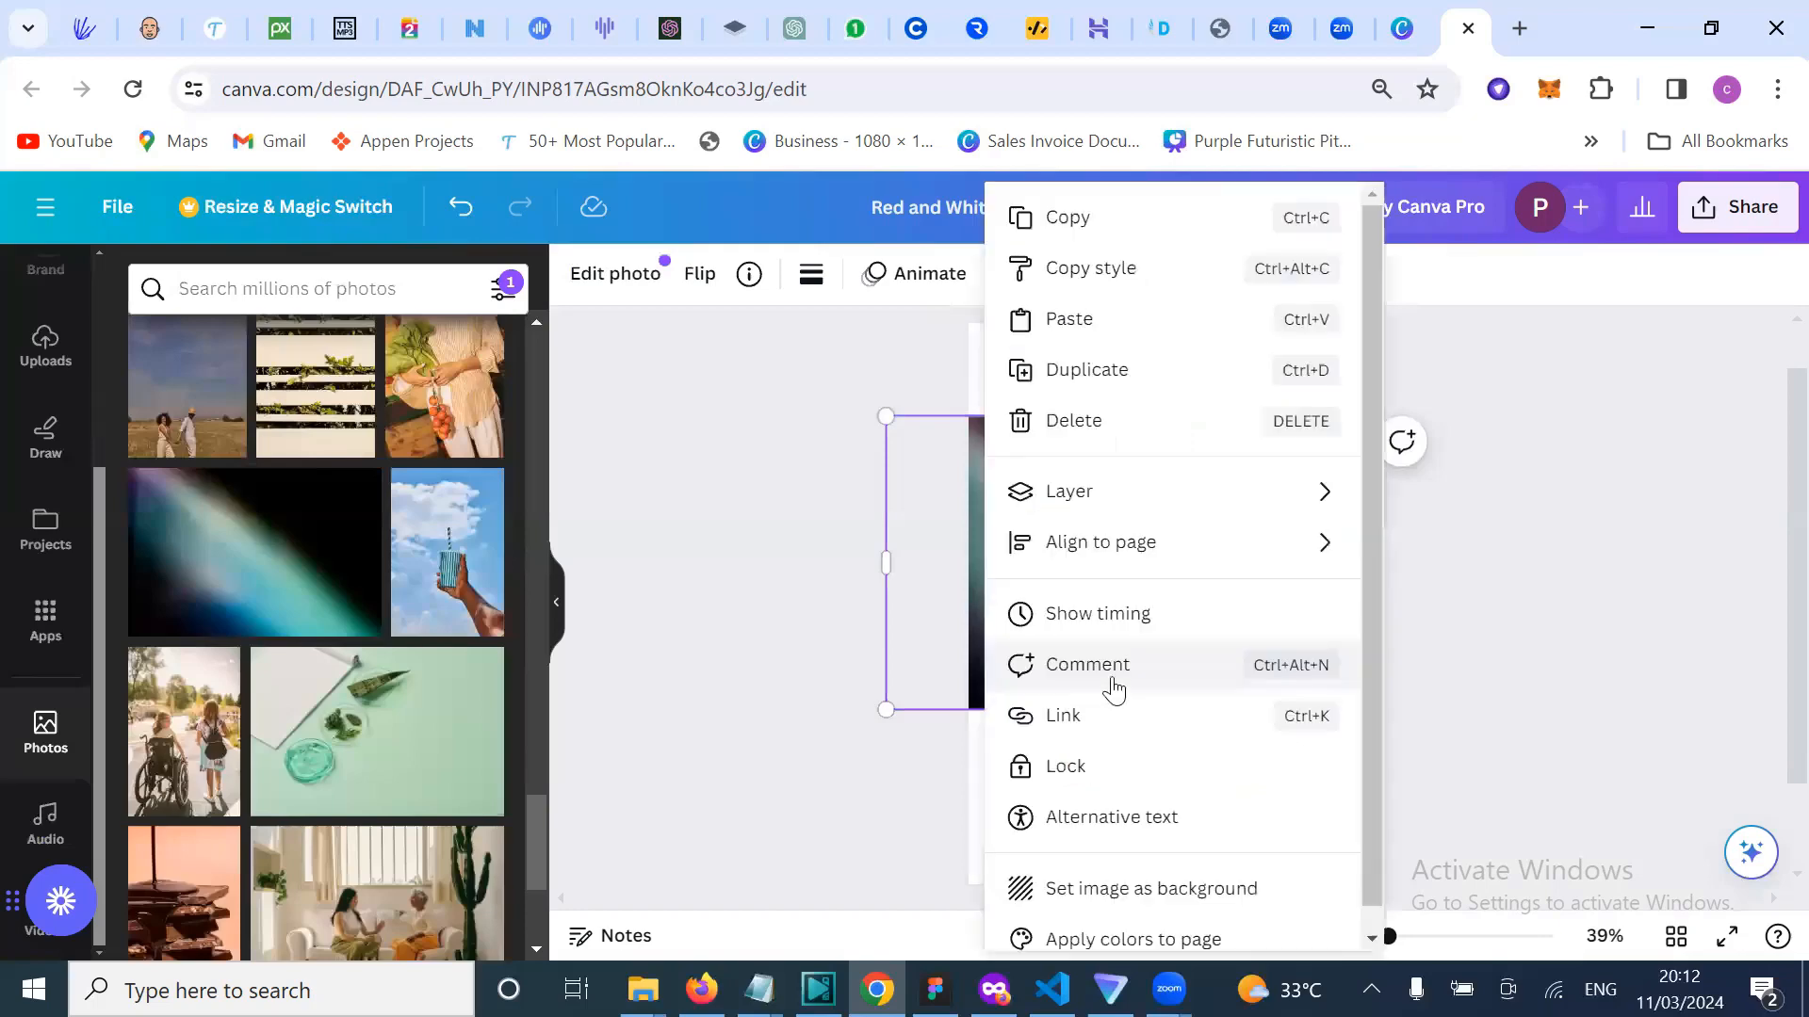
mouse_move(1121, 504)
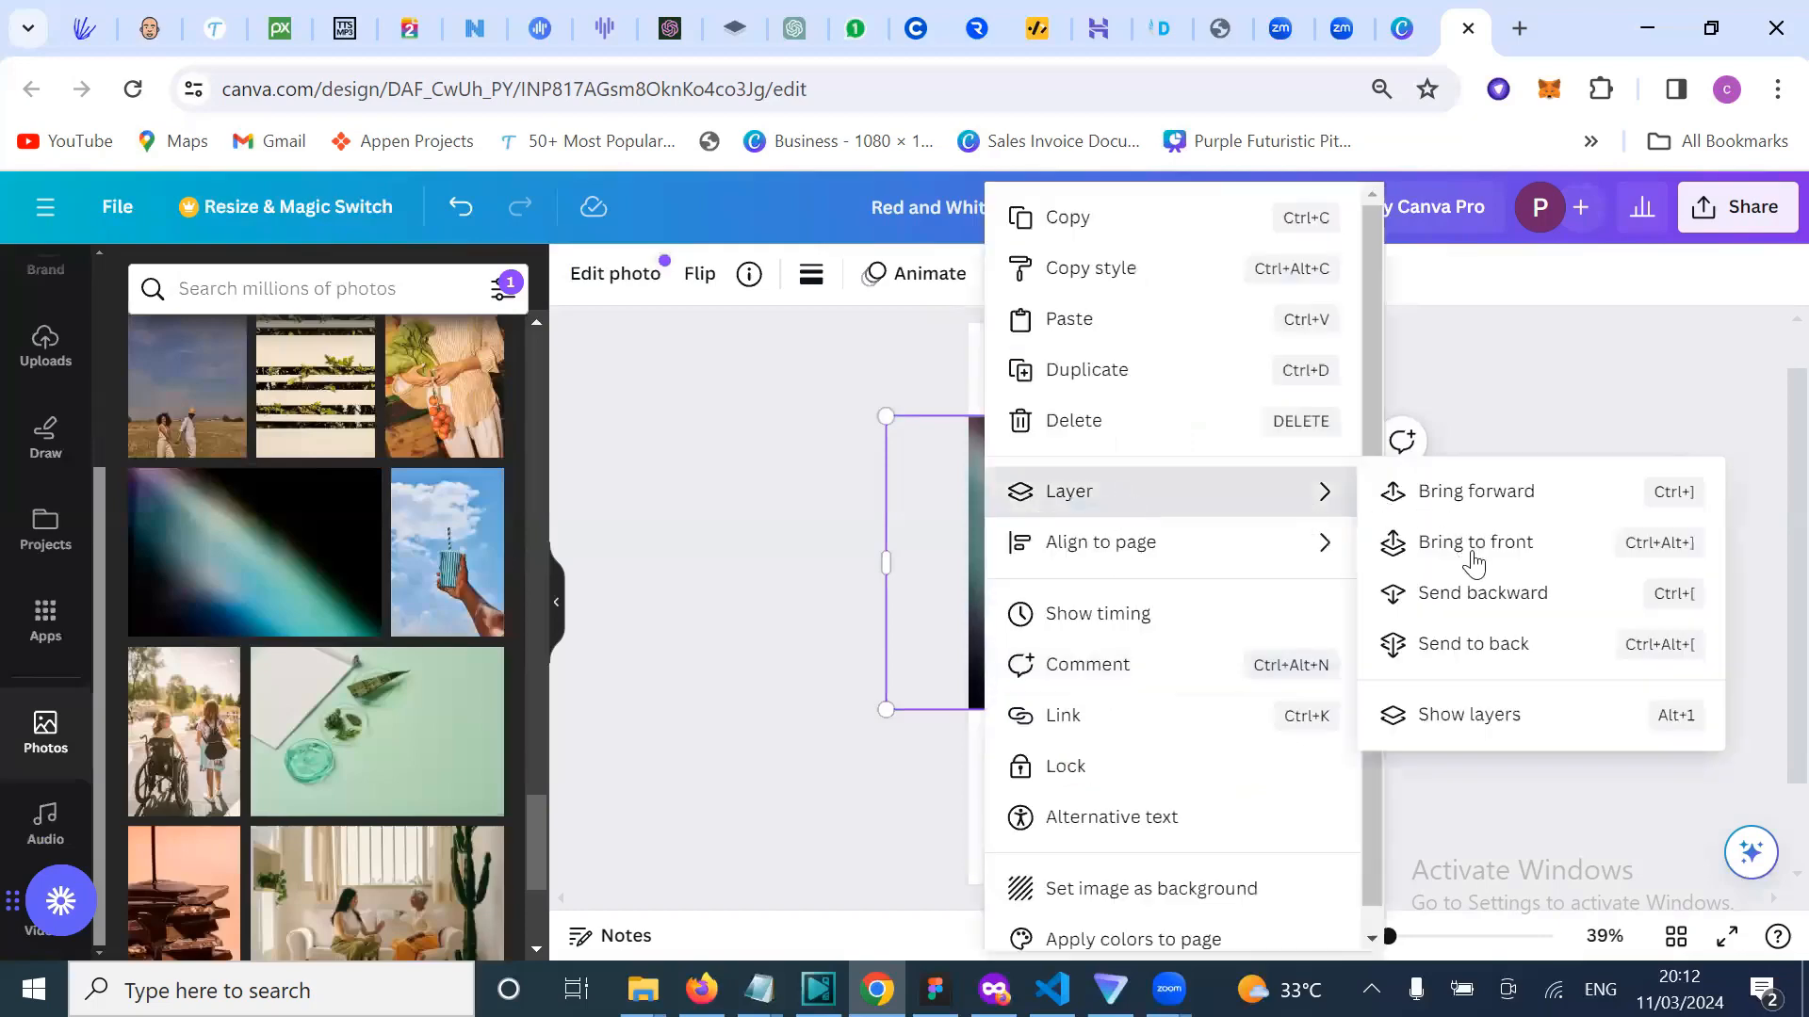
click(1488, 641)
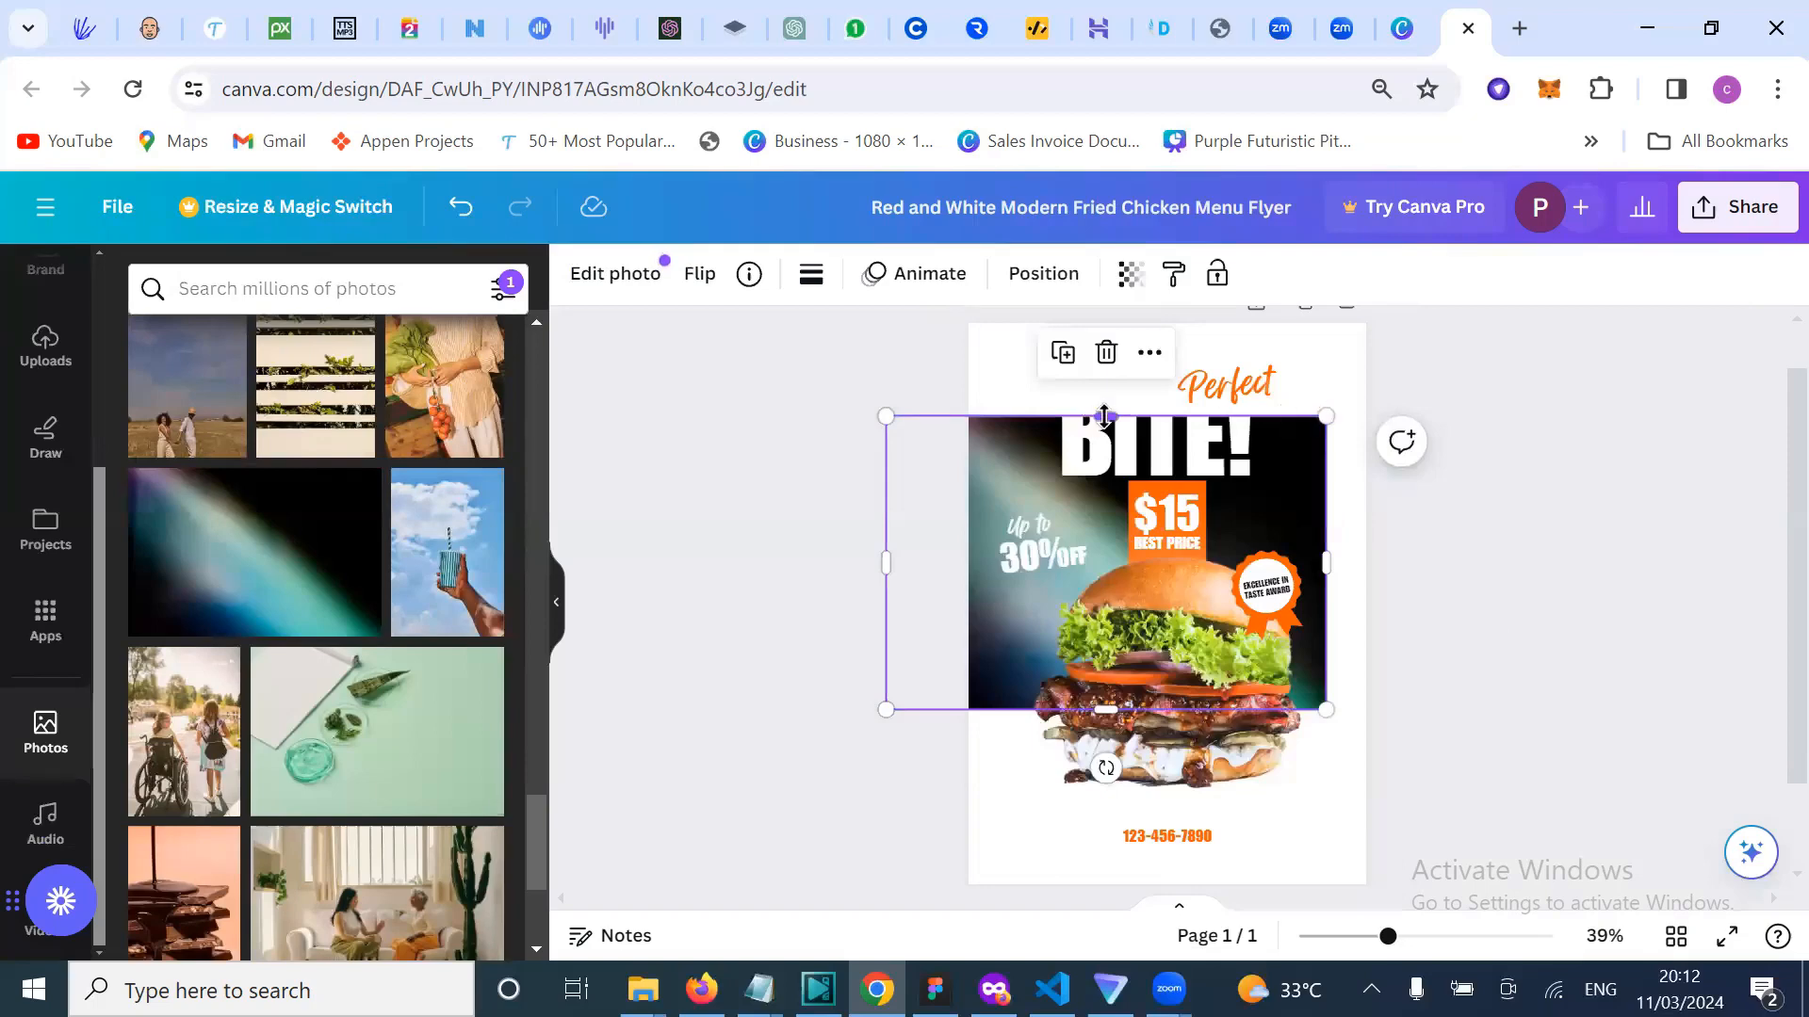
drag(1105, 416, 1105, 308)
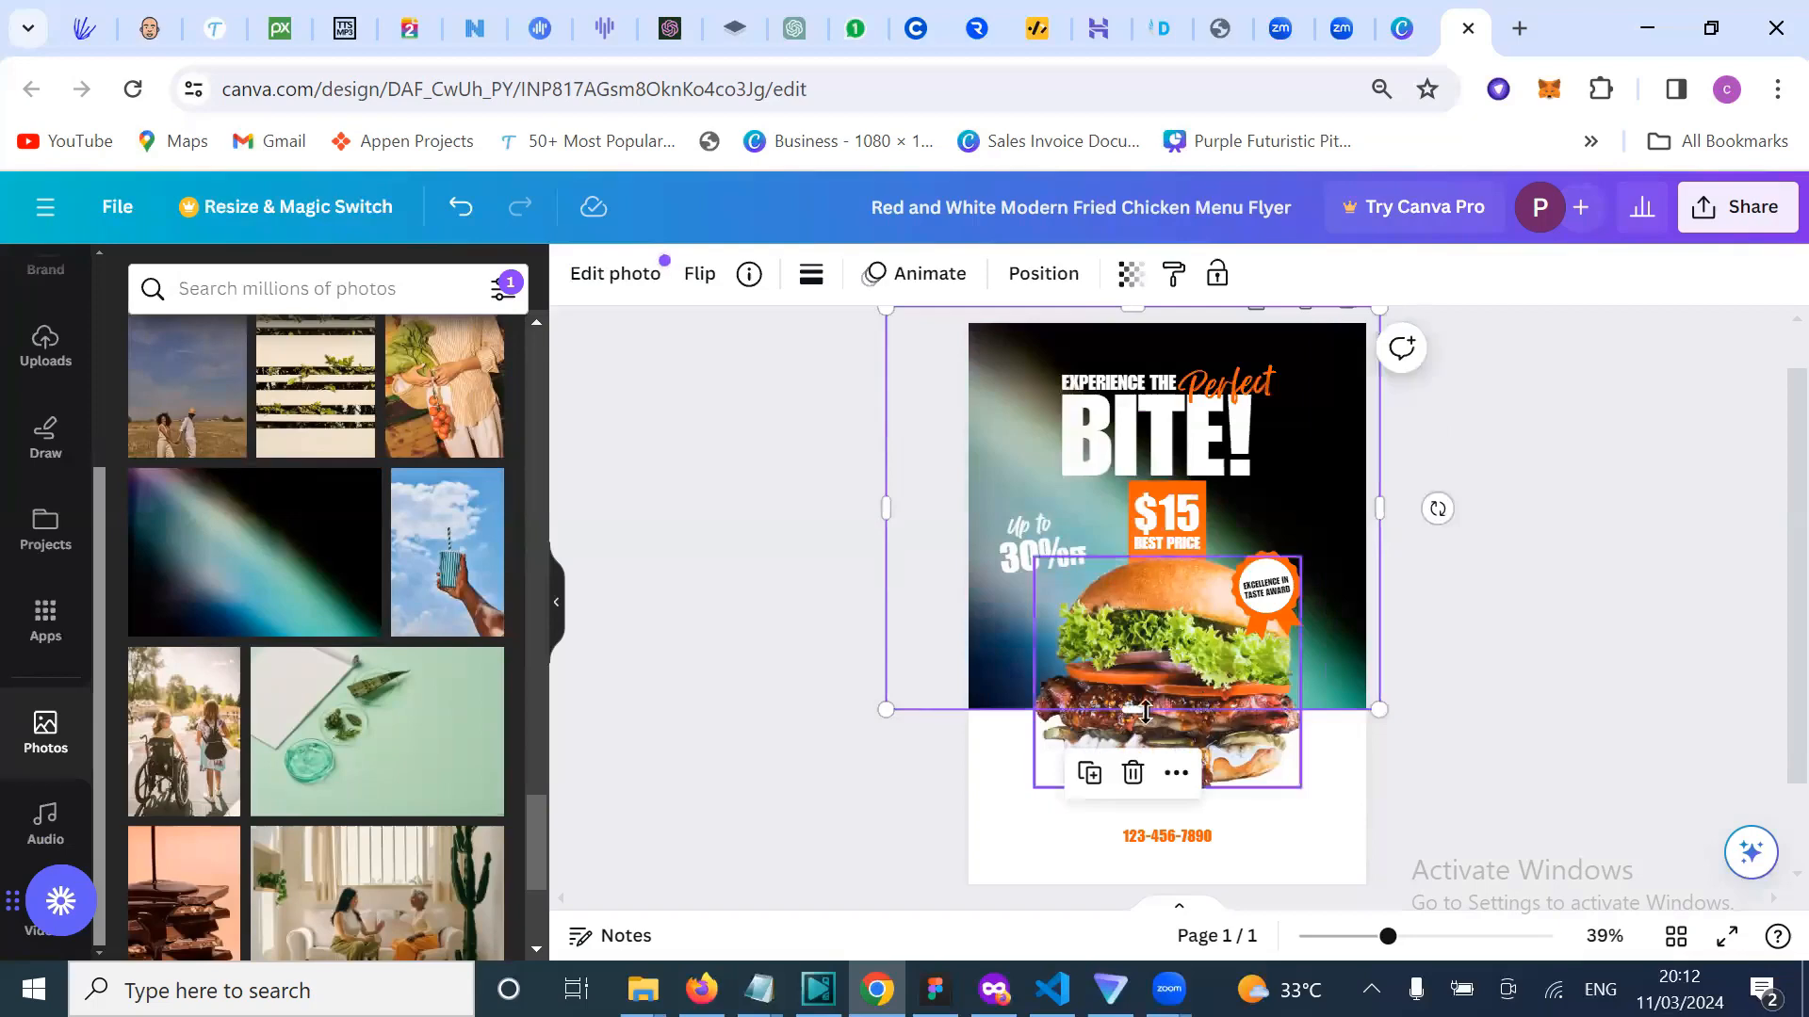
drag(1150, 885, 1149, 886)
click(1554, 563)
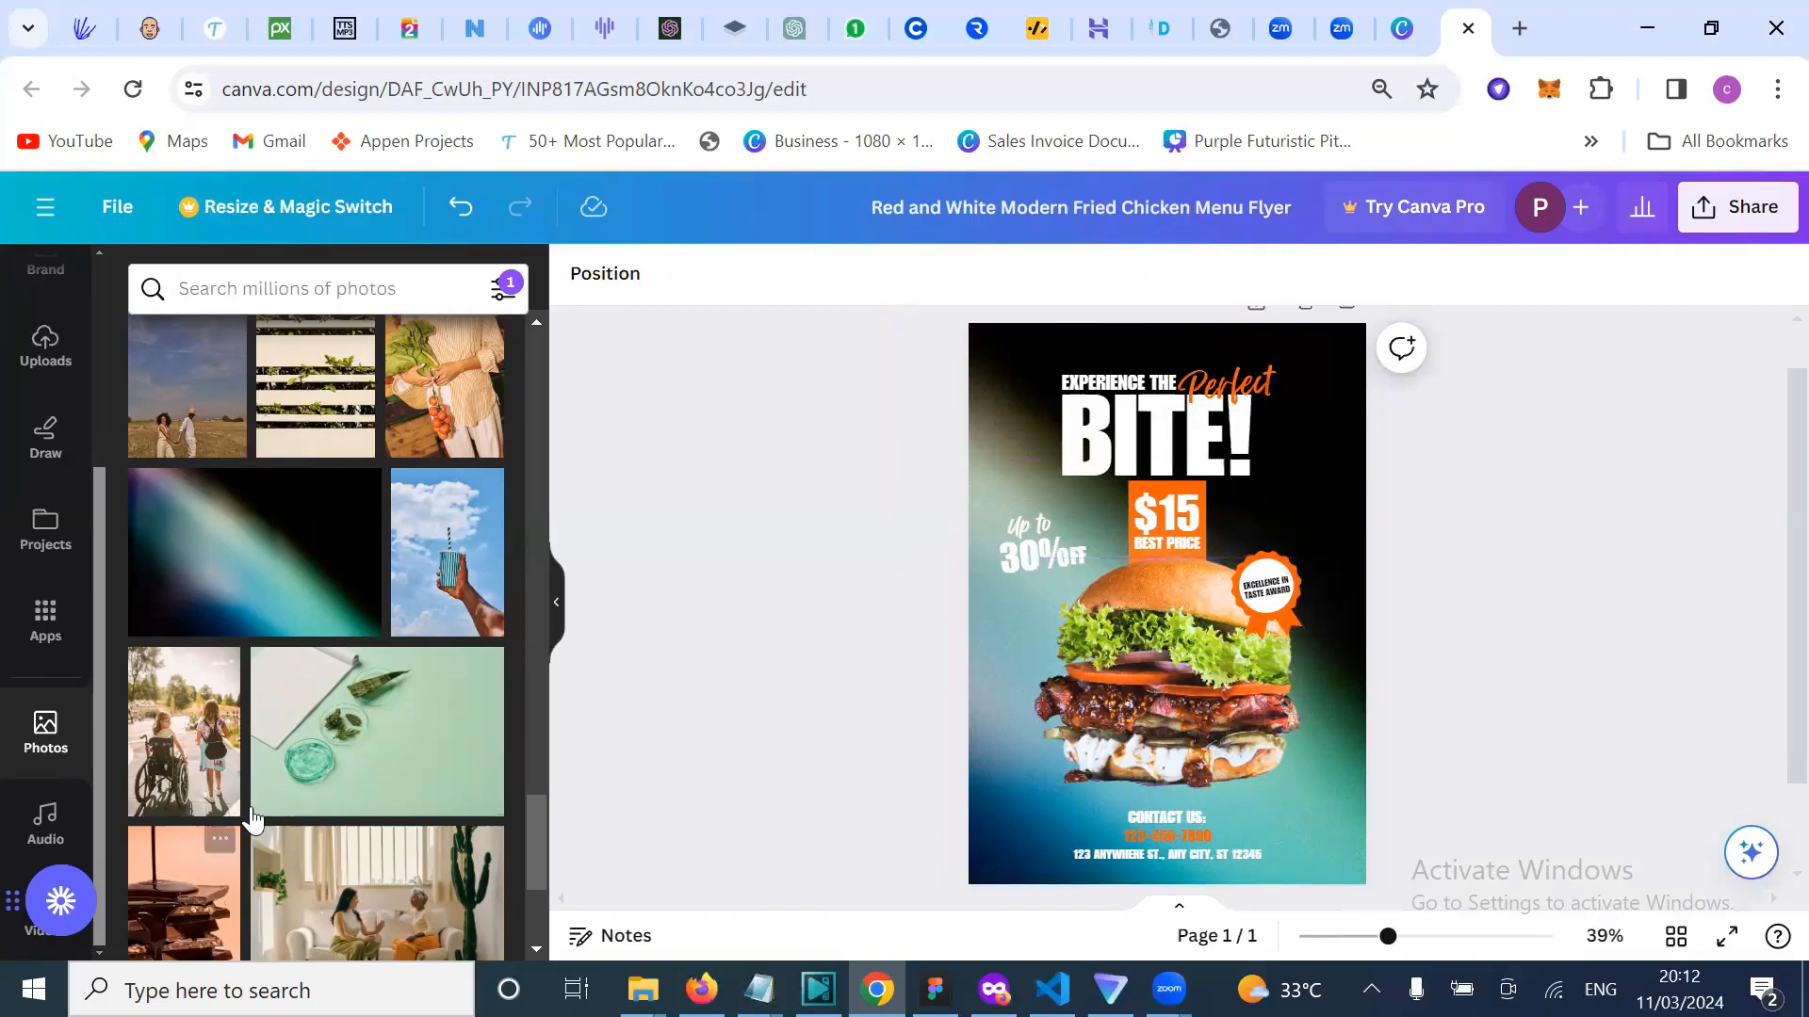
Step: Scroll through the photo library beside the teal burger flyer
scroll(250, 820, down, 5)
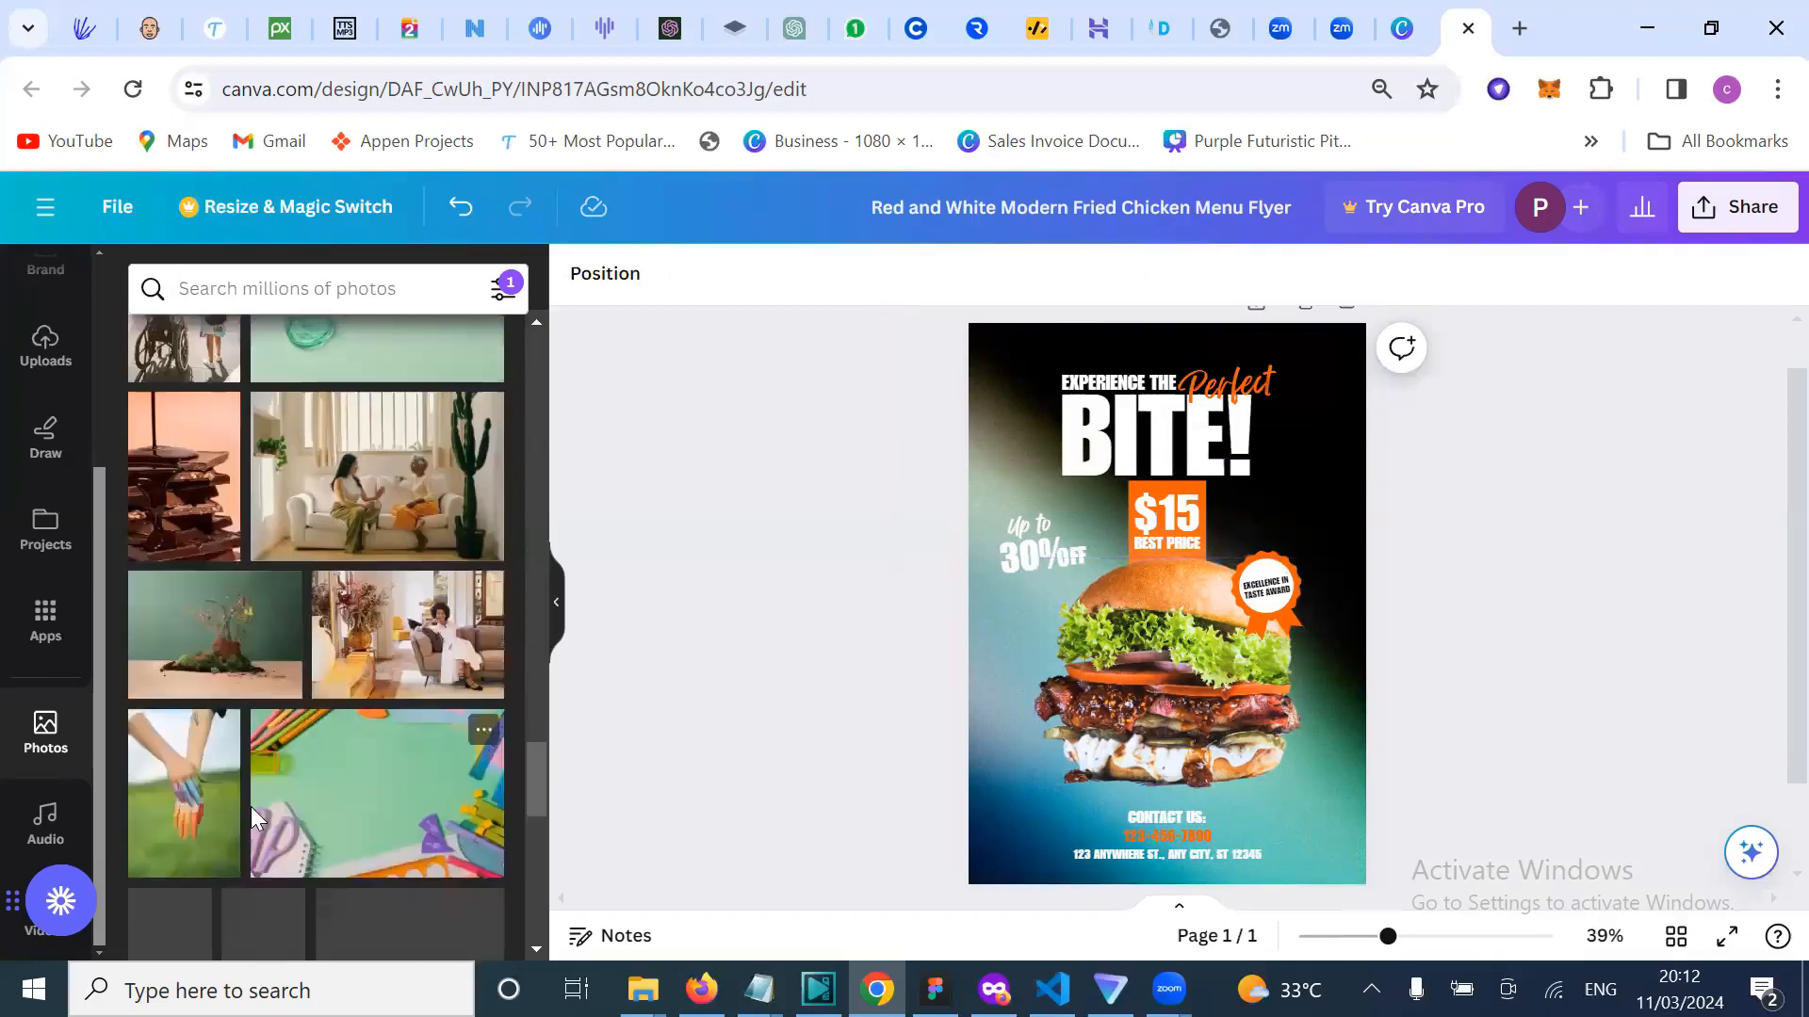
scroll(251, 810, down, 3)
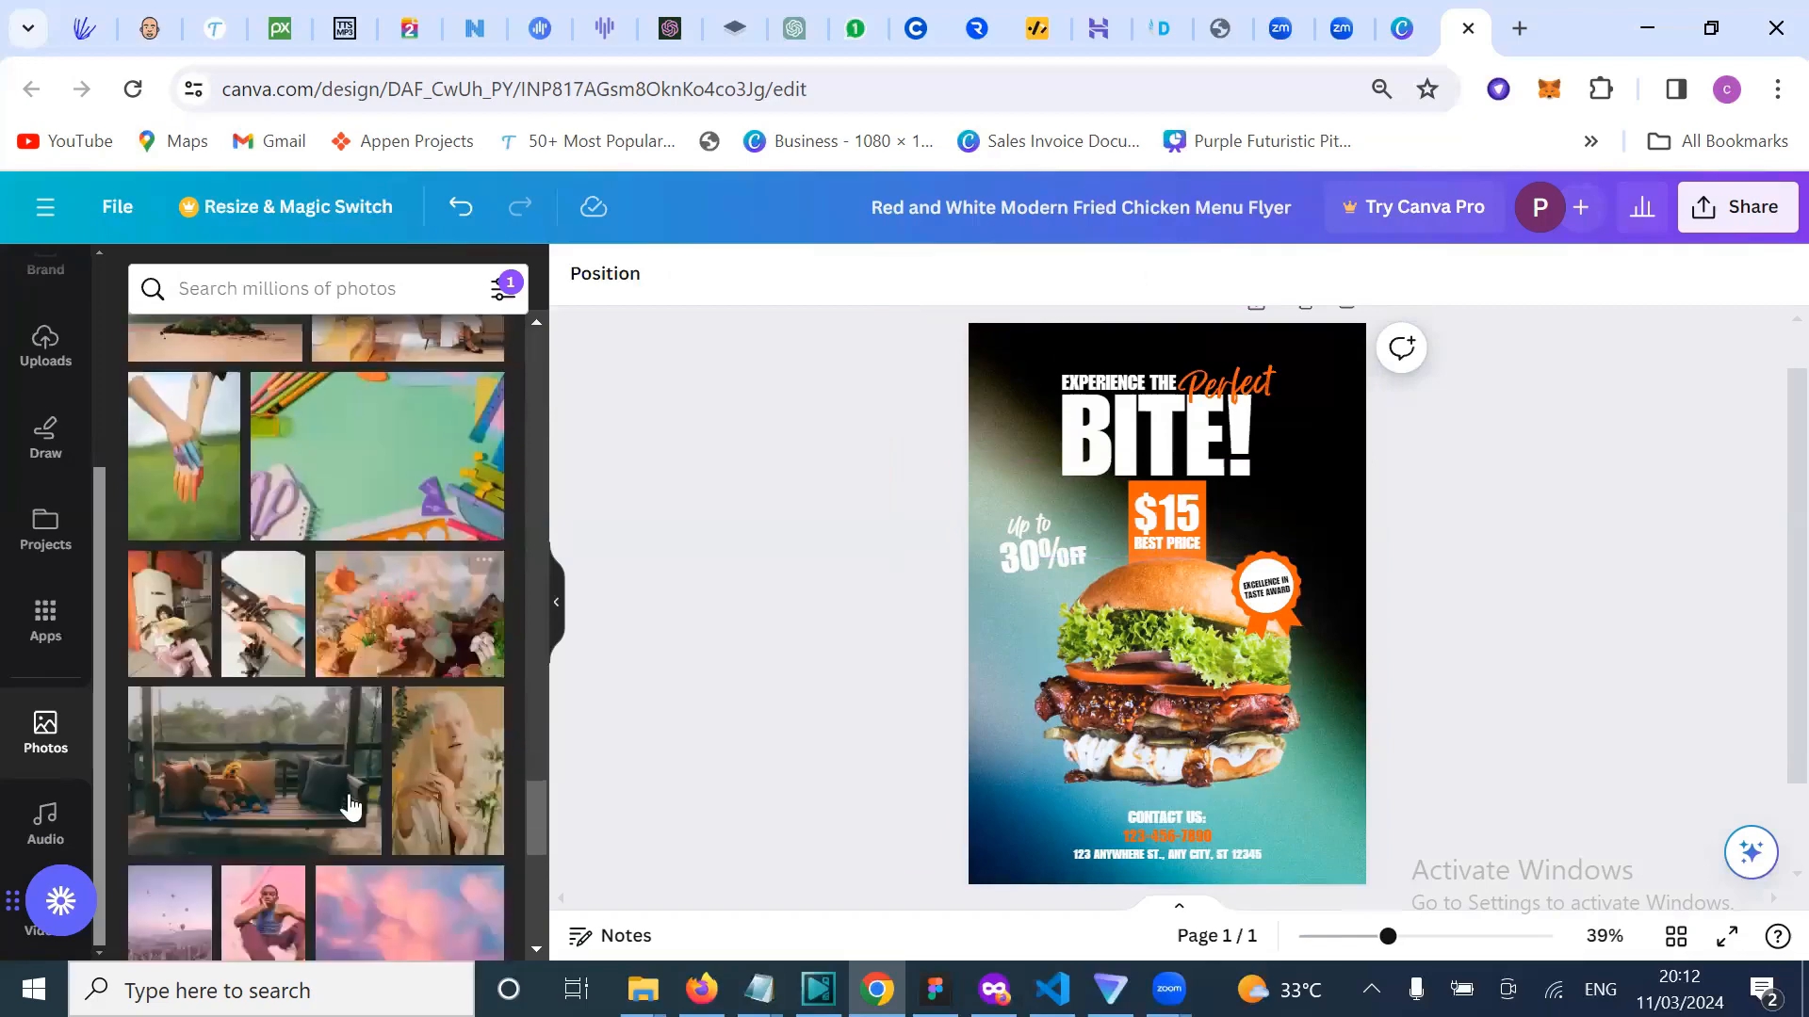
scroll(353, 754, down, 4)
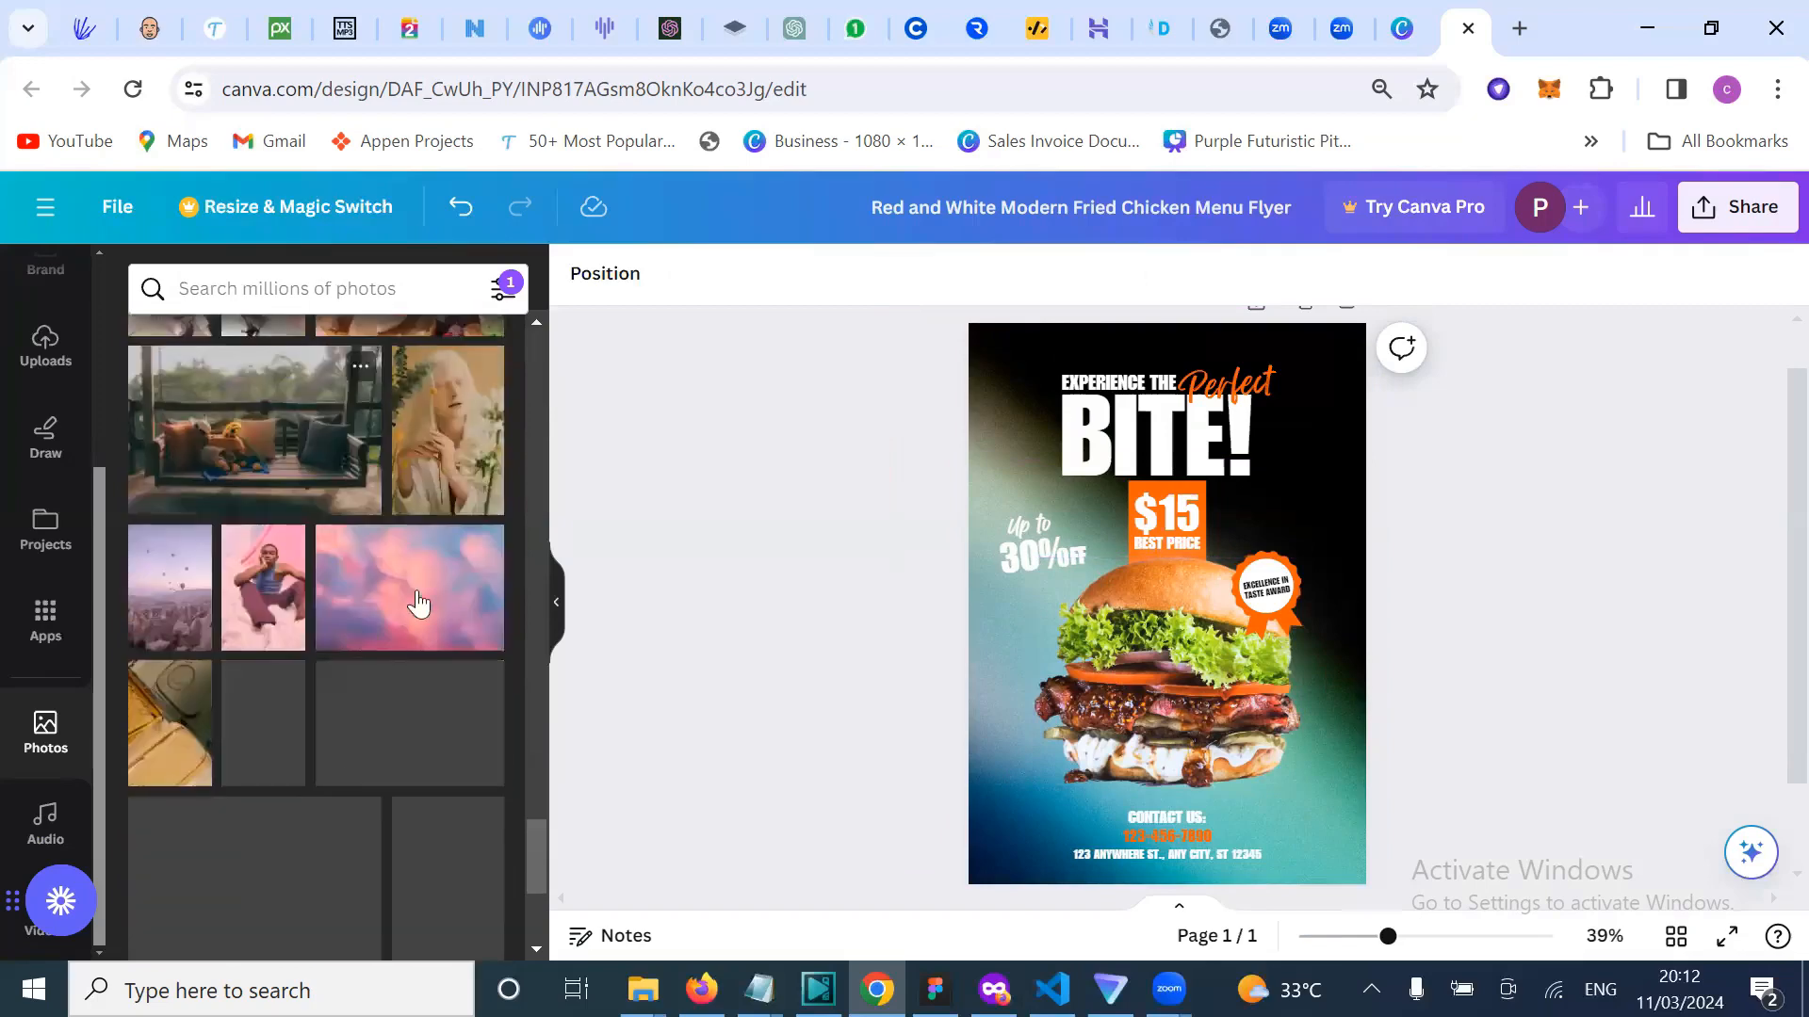
scroll(381, 742, down, 1)
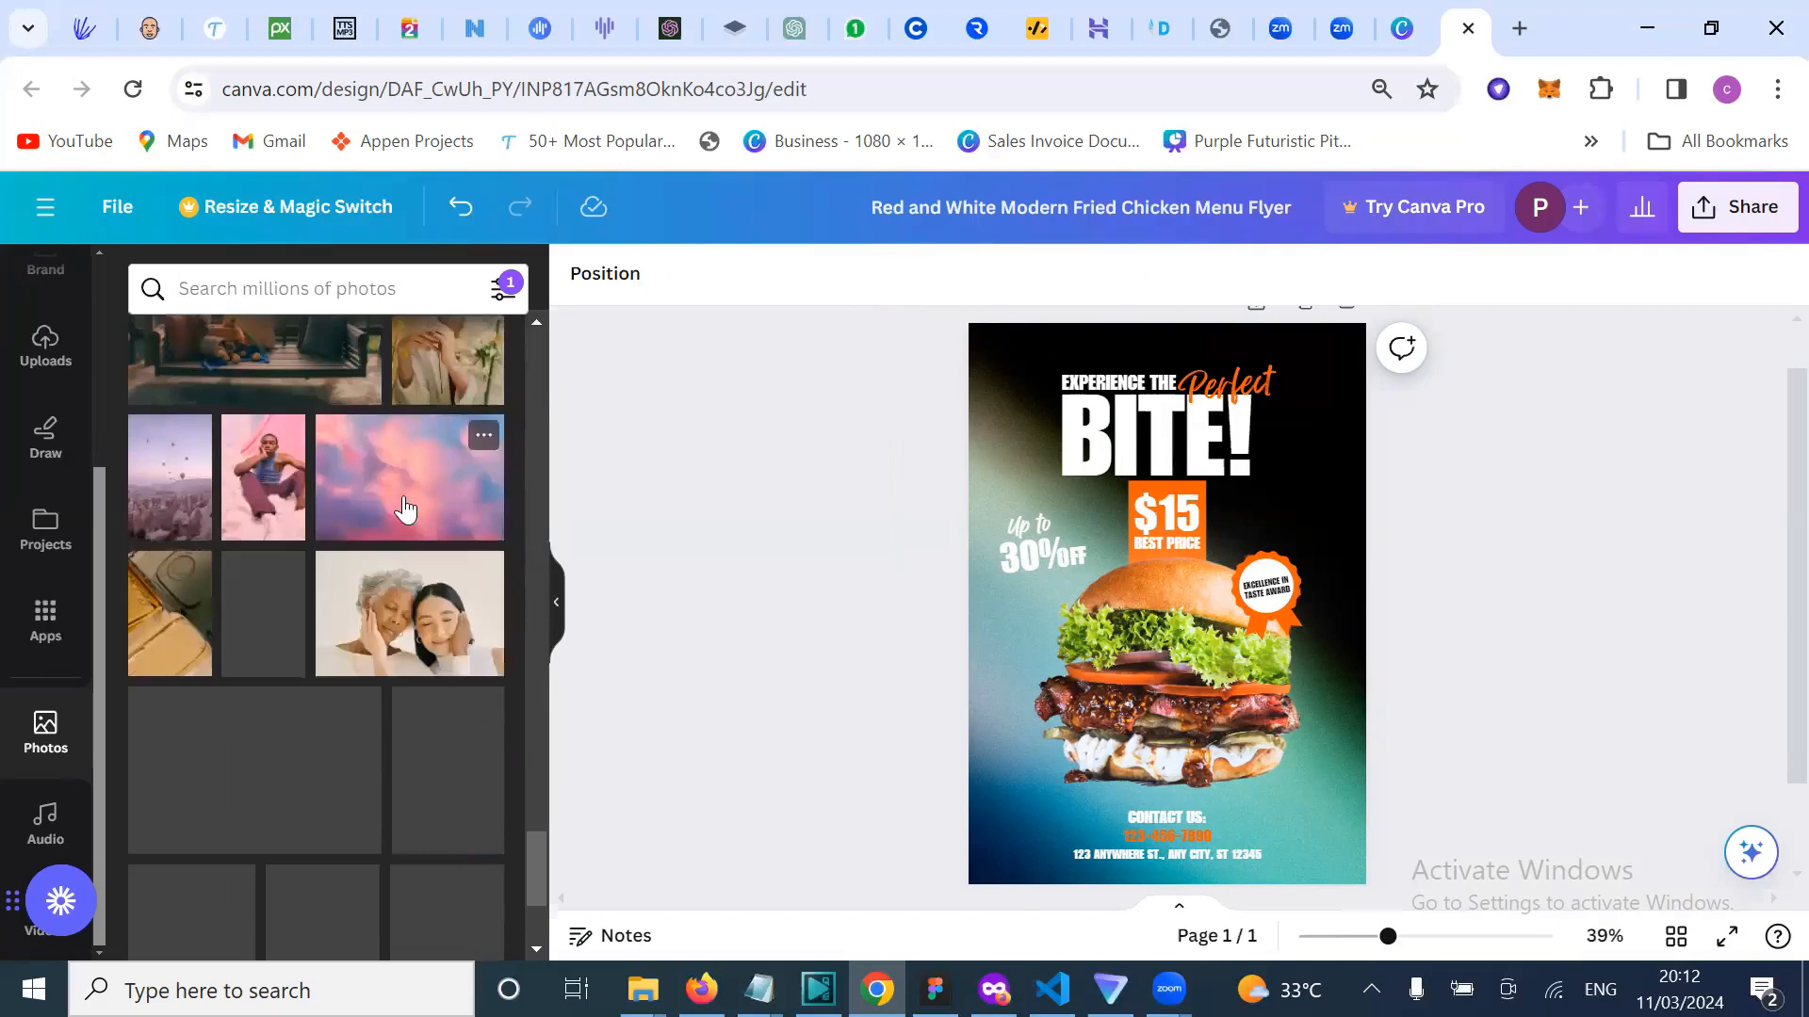
scroll(352, 694, down, 1)
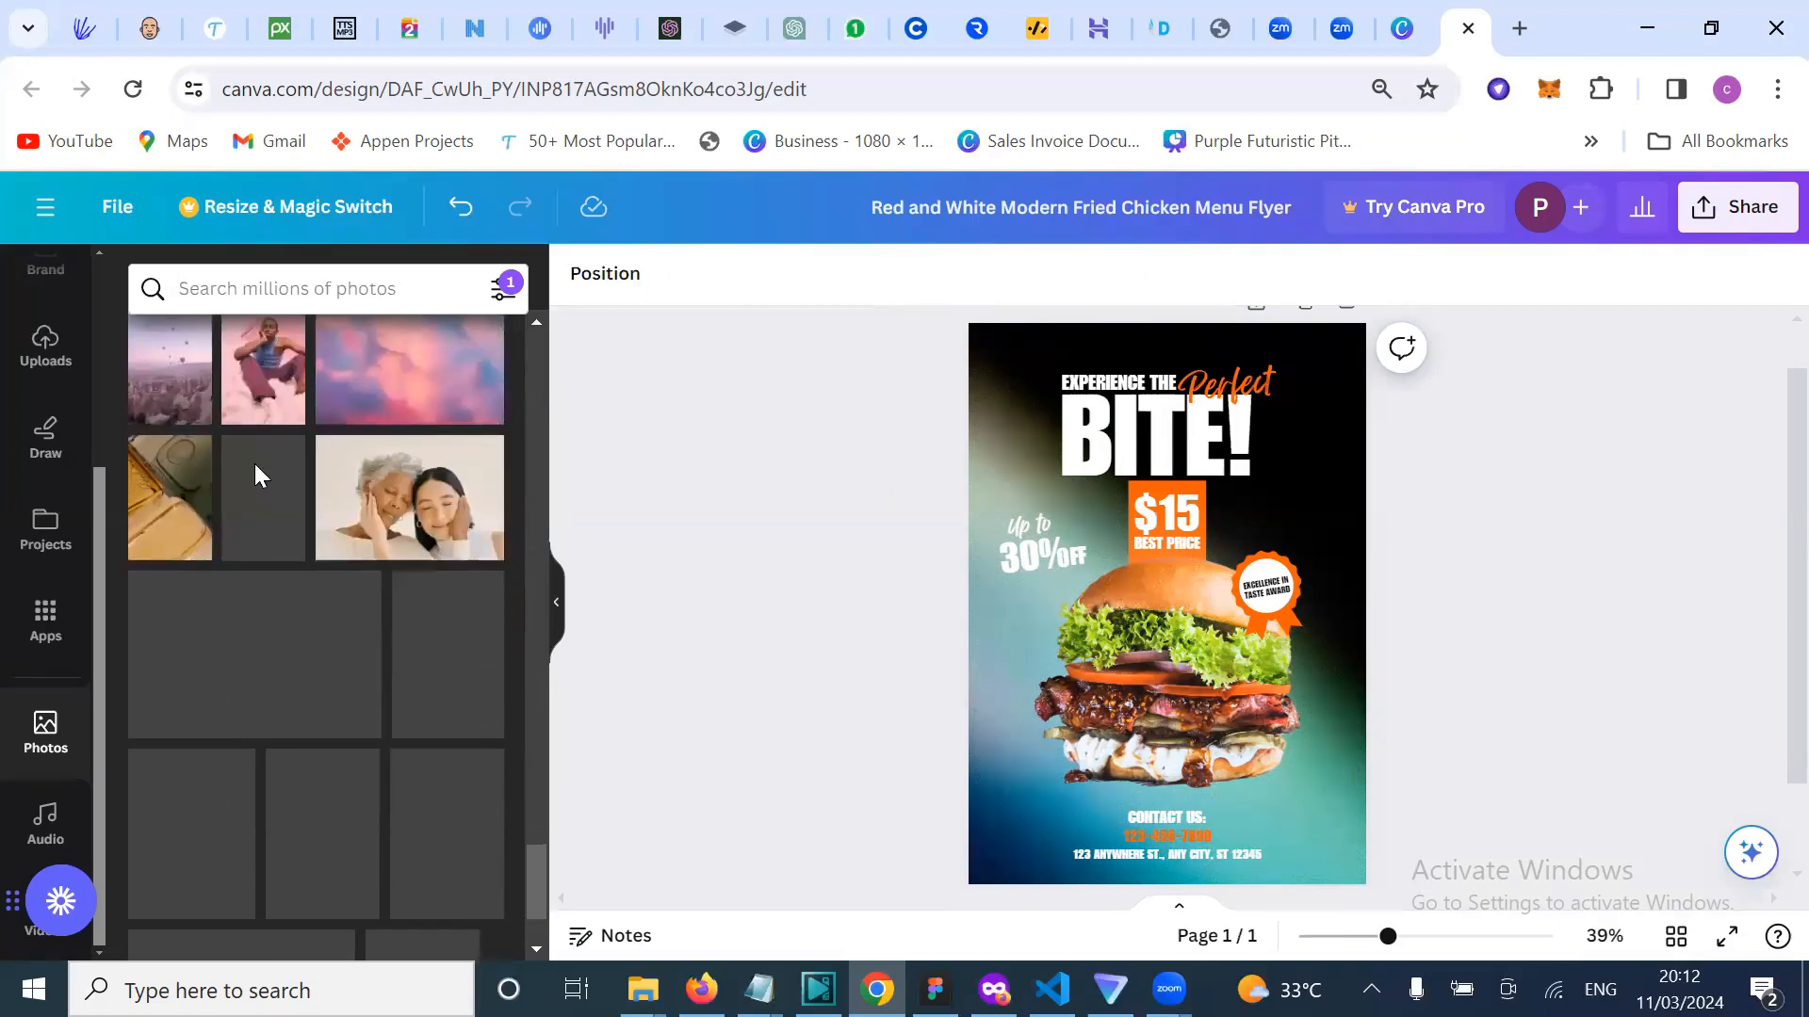
scroll(273, 746, down, 1)
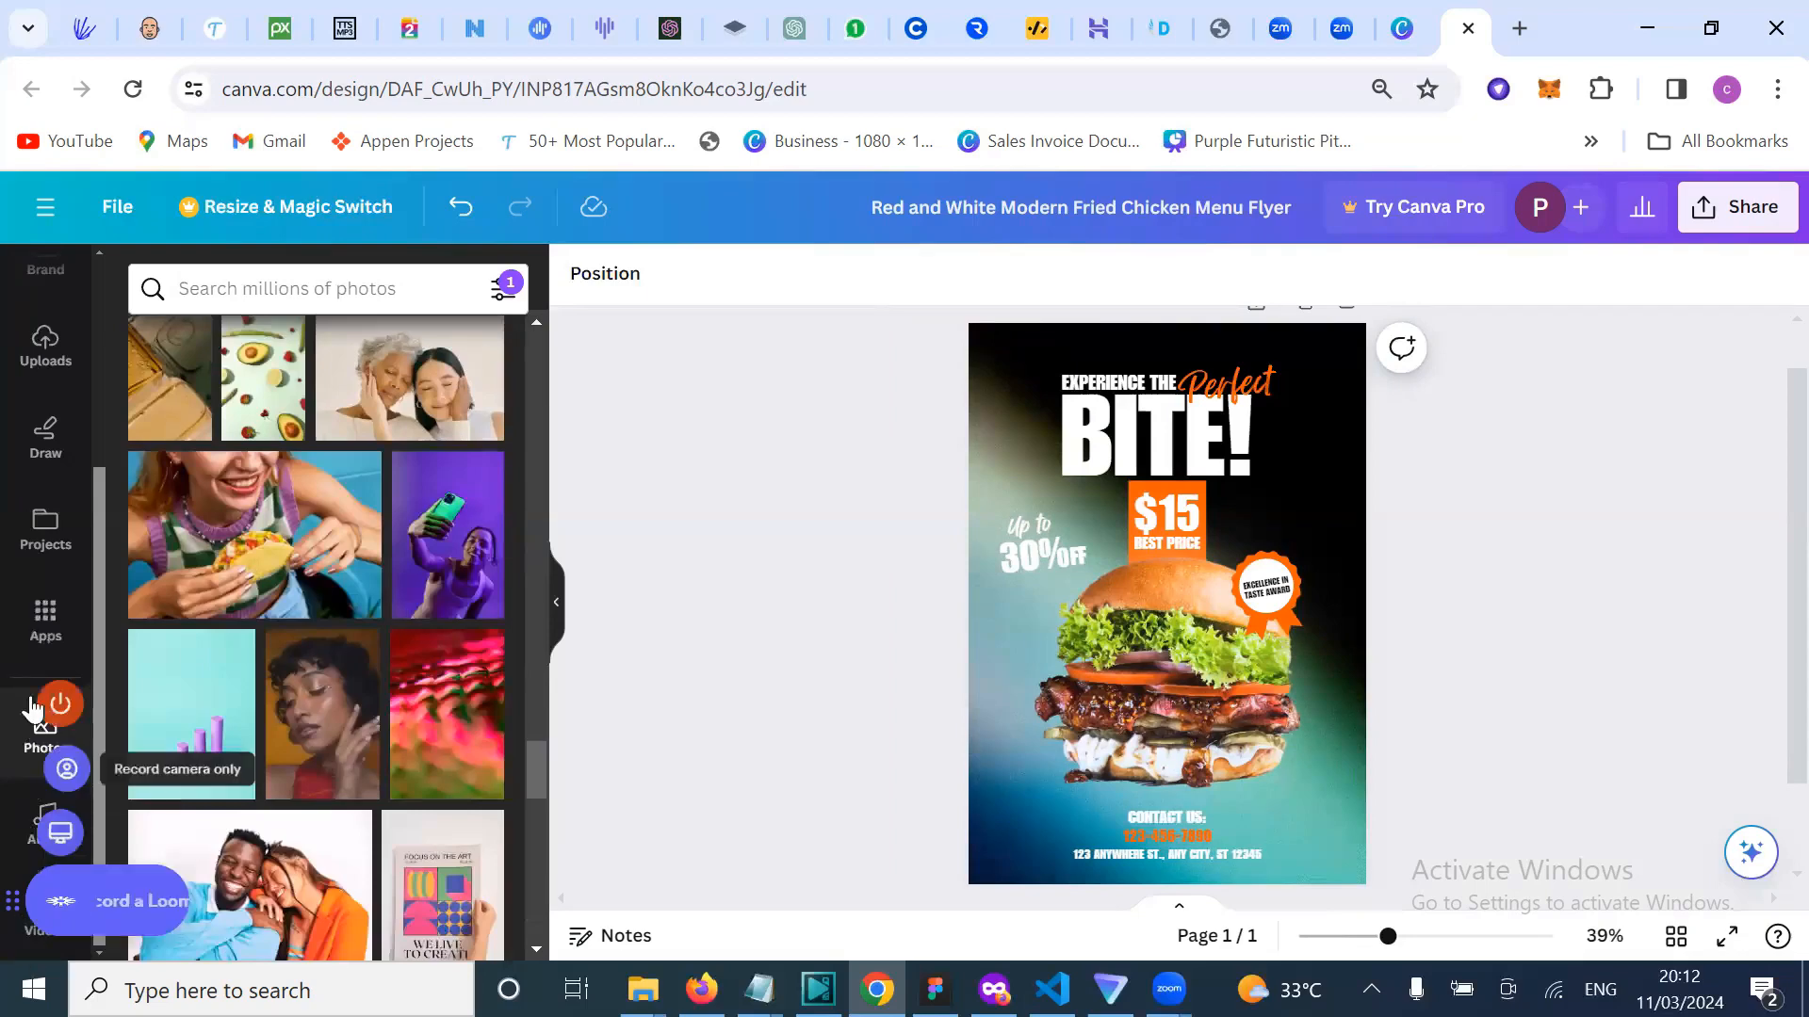
scroll(47, 471, up, 3)
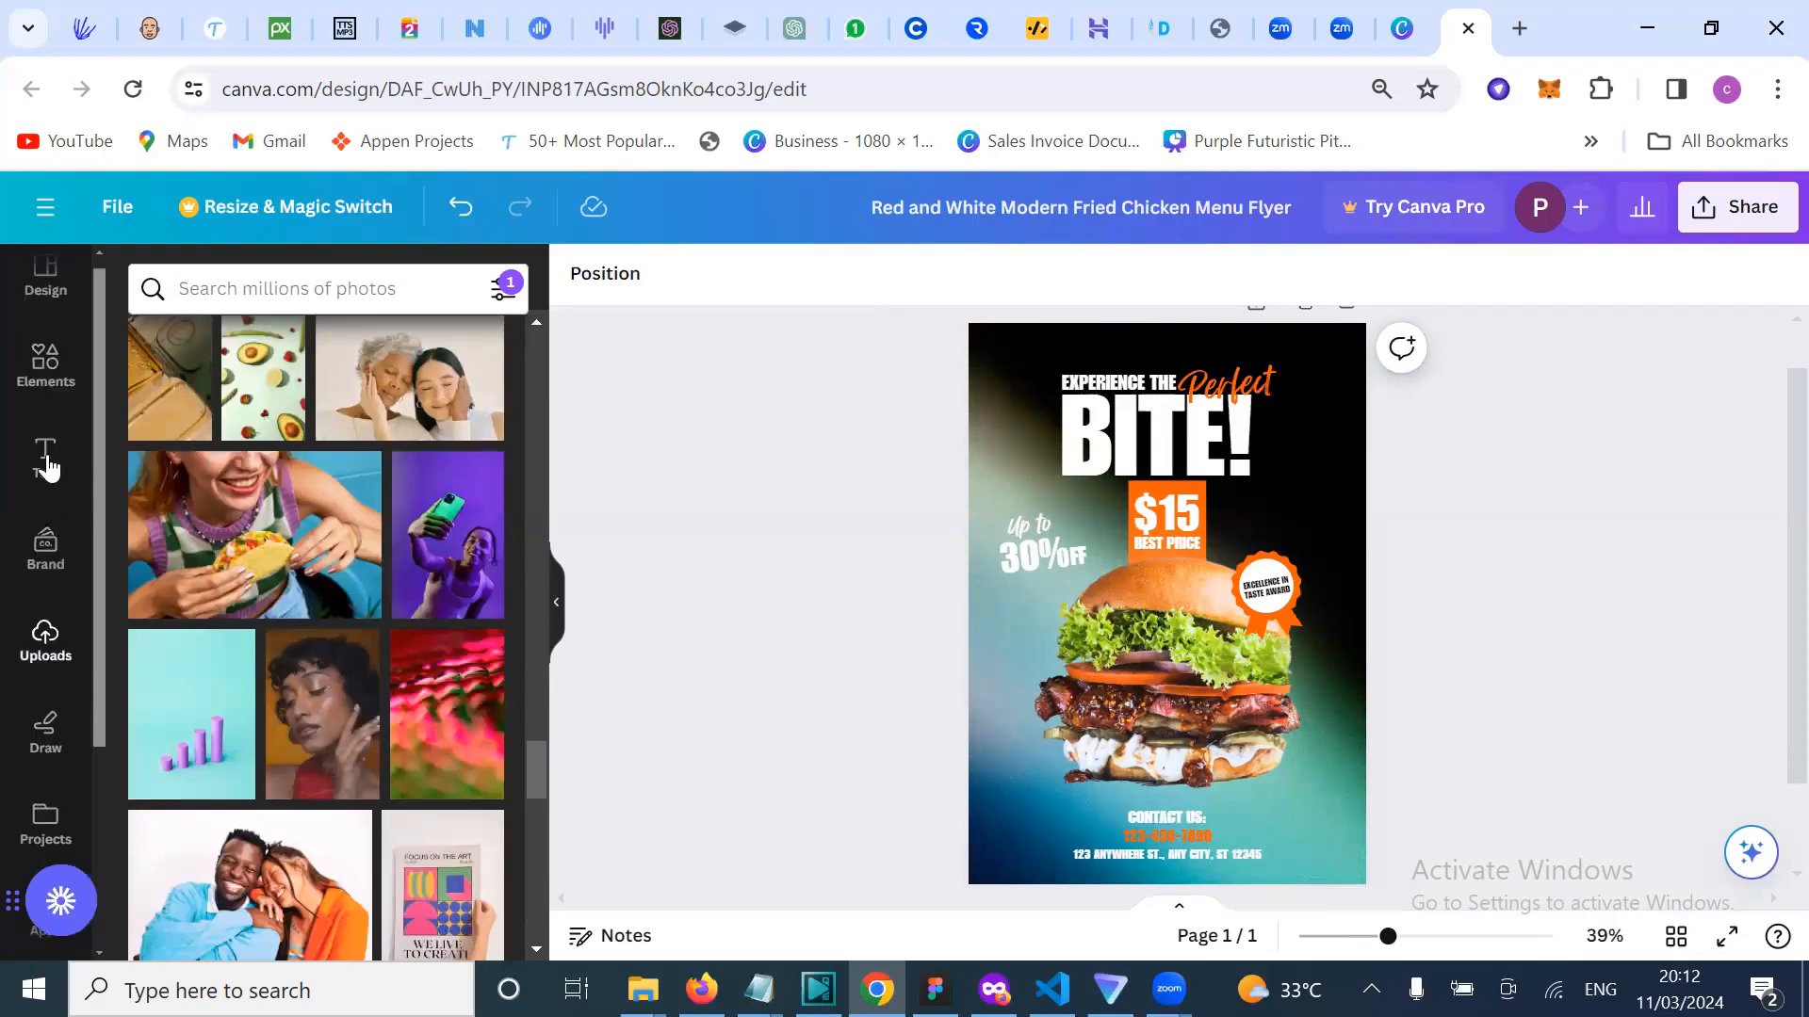
Step: Browse the Elements library and scroll the Recently used row to the rose graphics
click(44, 382)
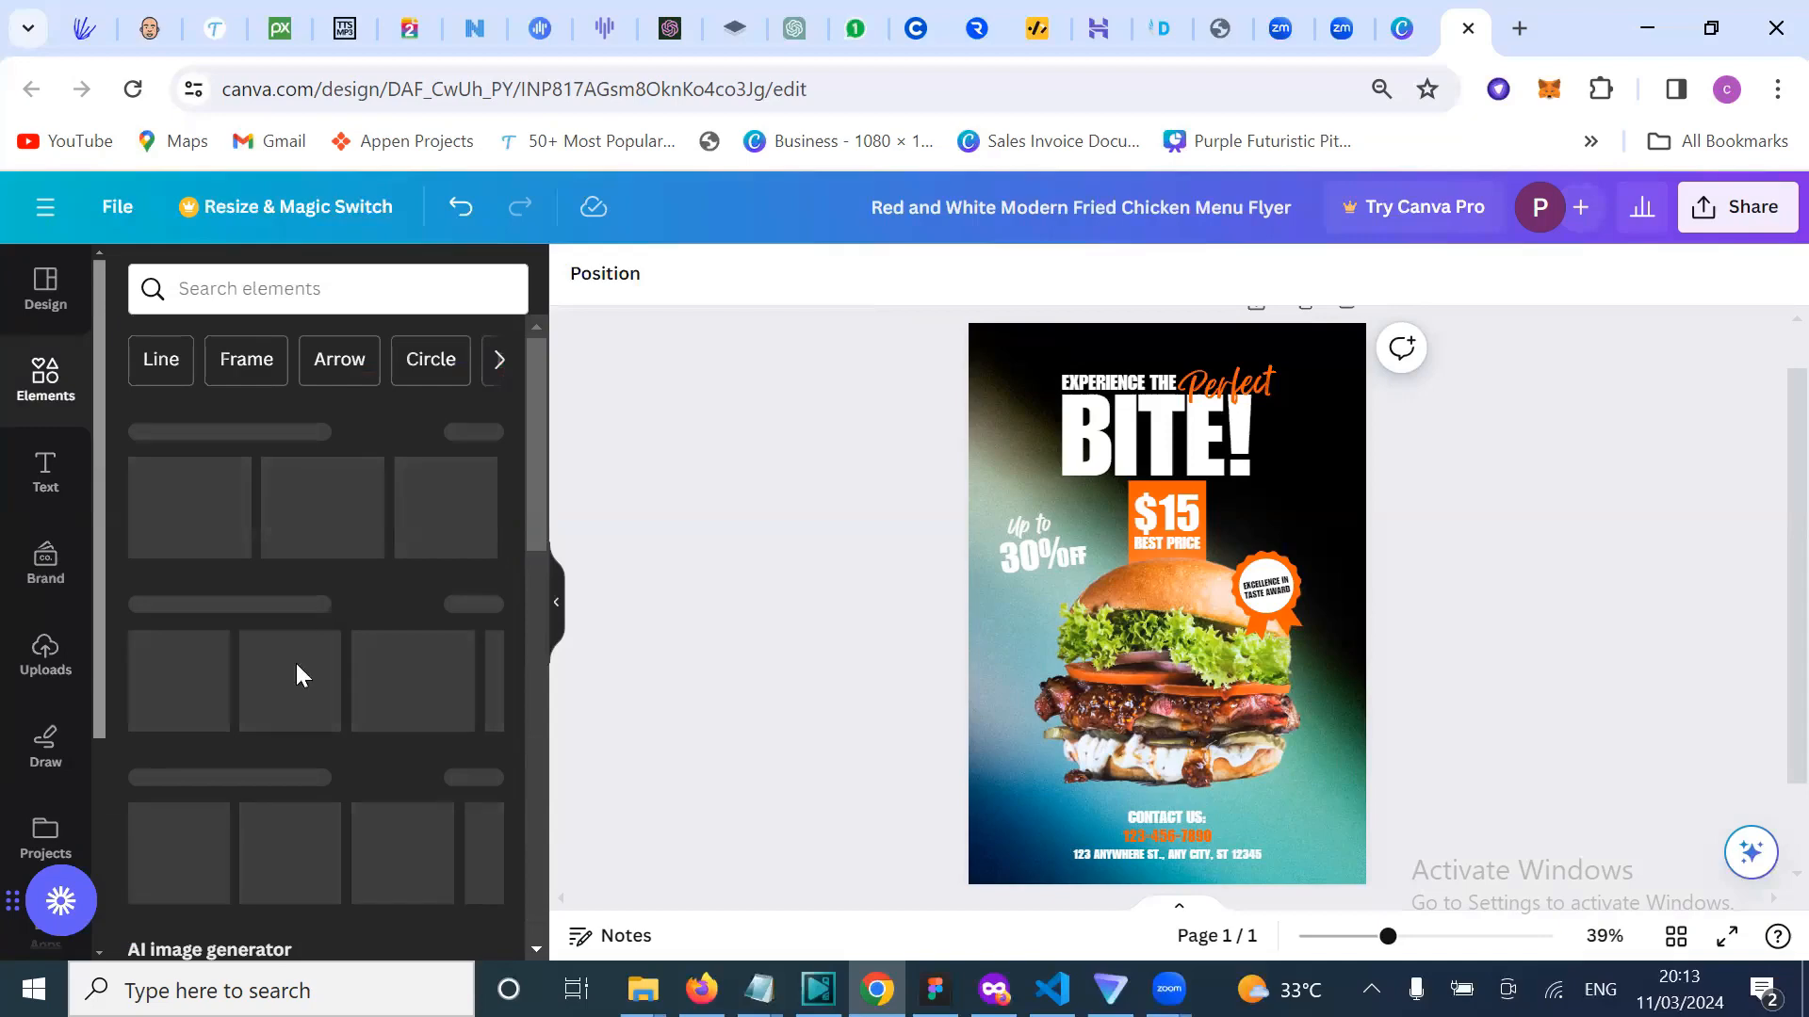
scroll(316, 614, down, 8)
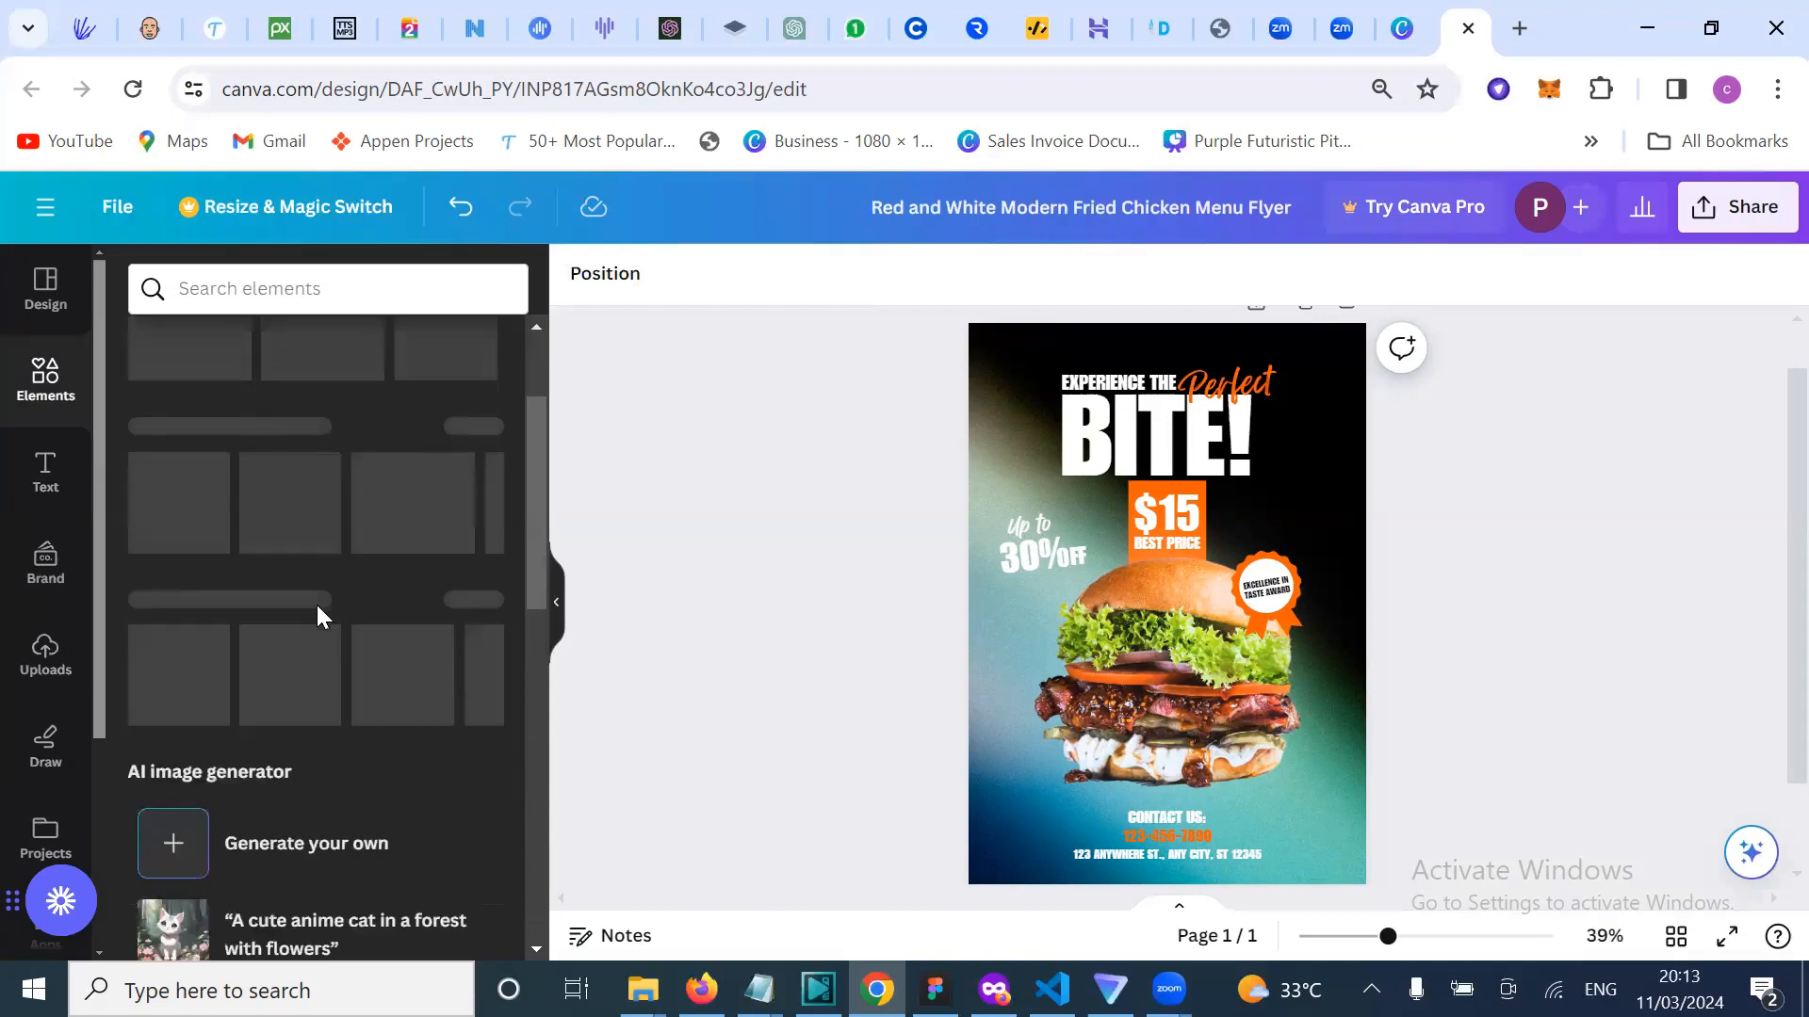
scroll(317, 606, down, 5)
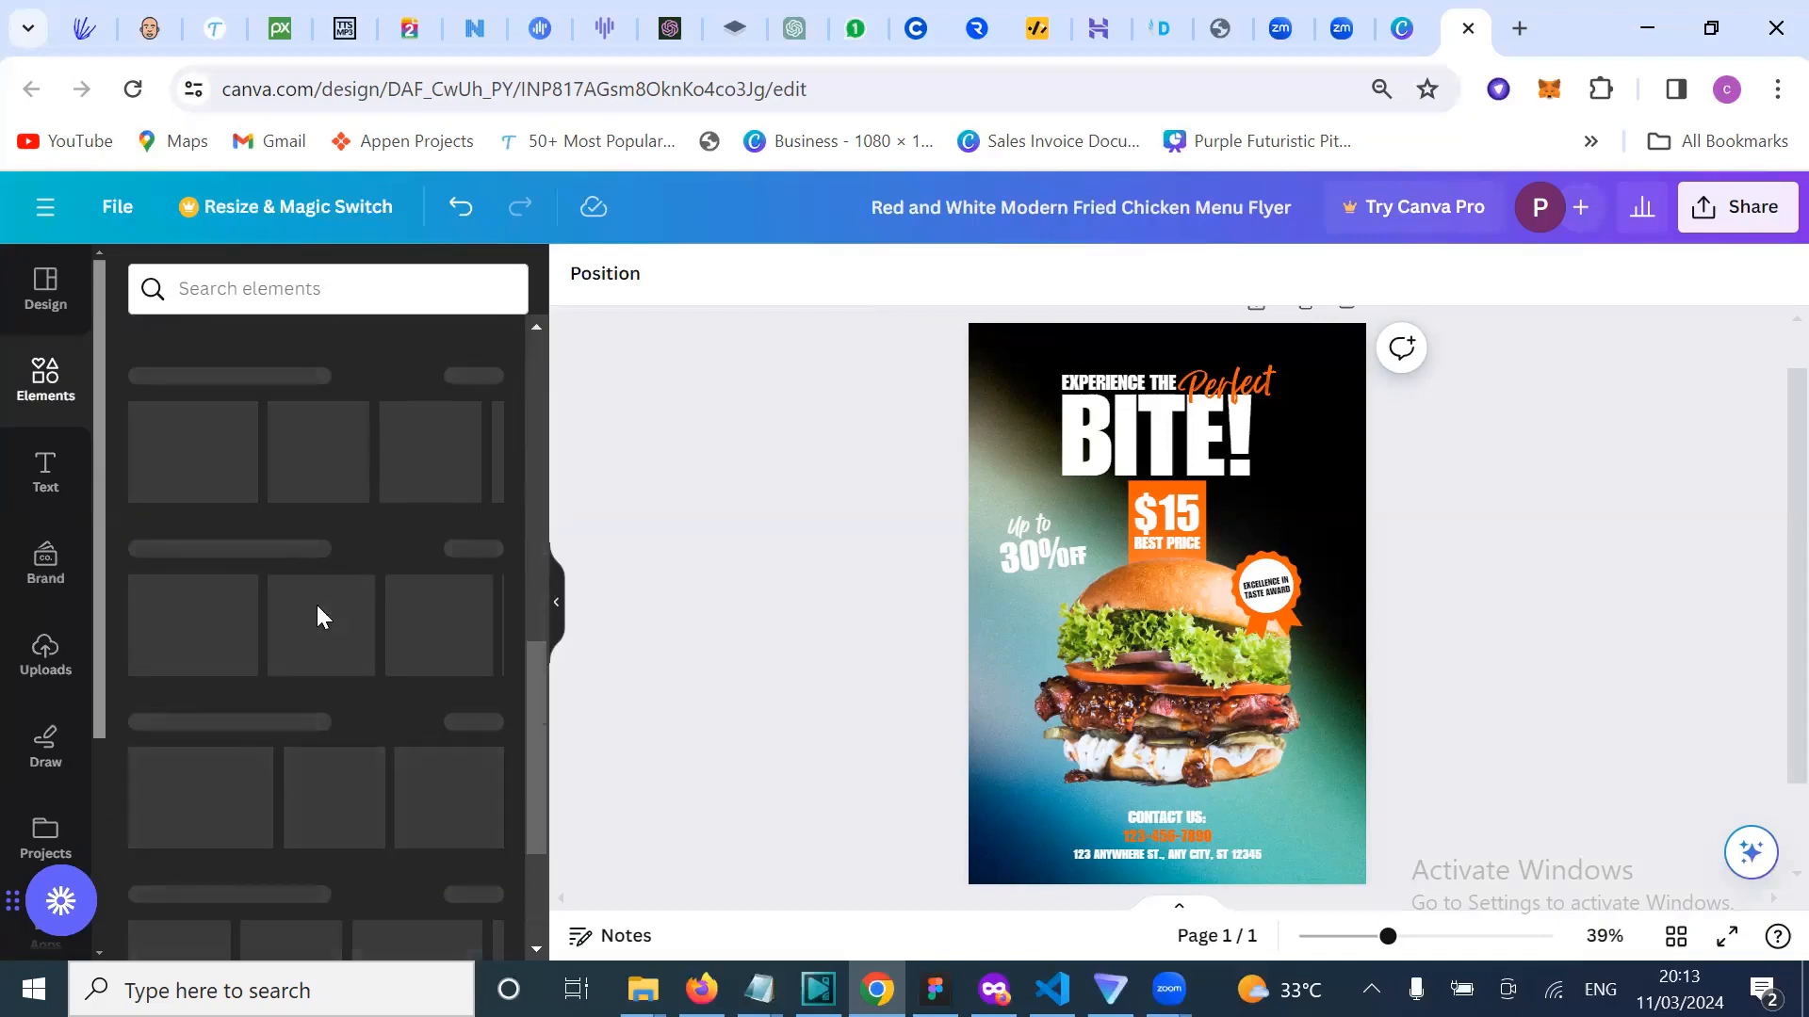
scroll(319, 617, up, 10)
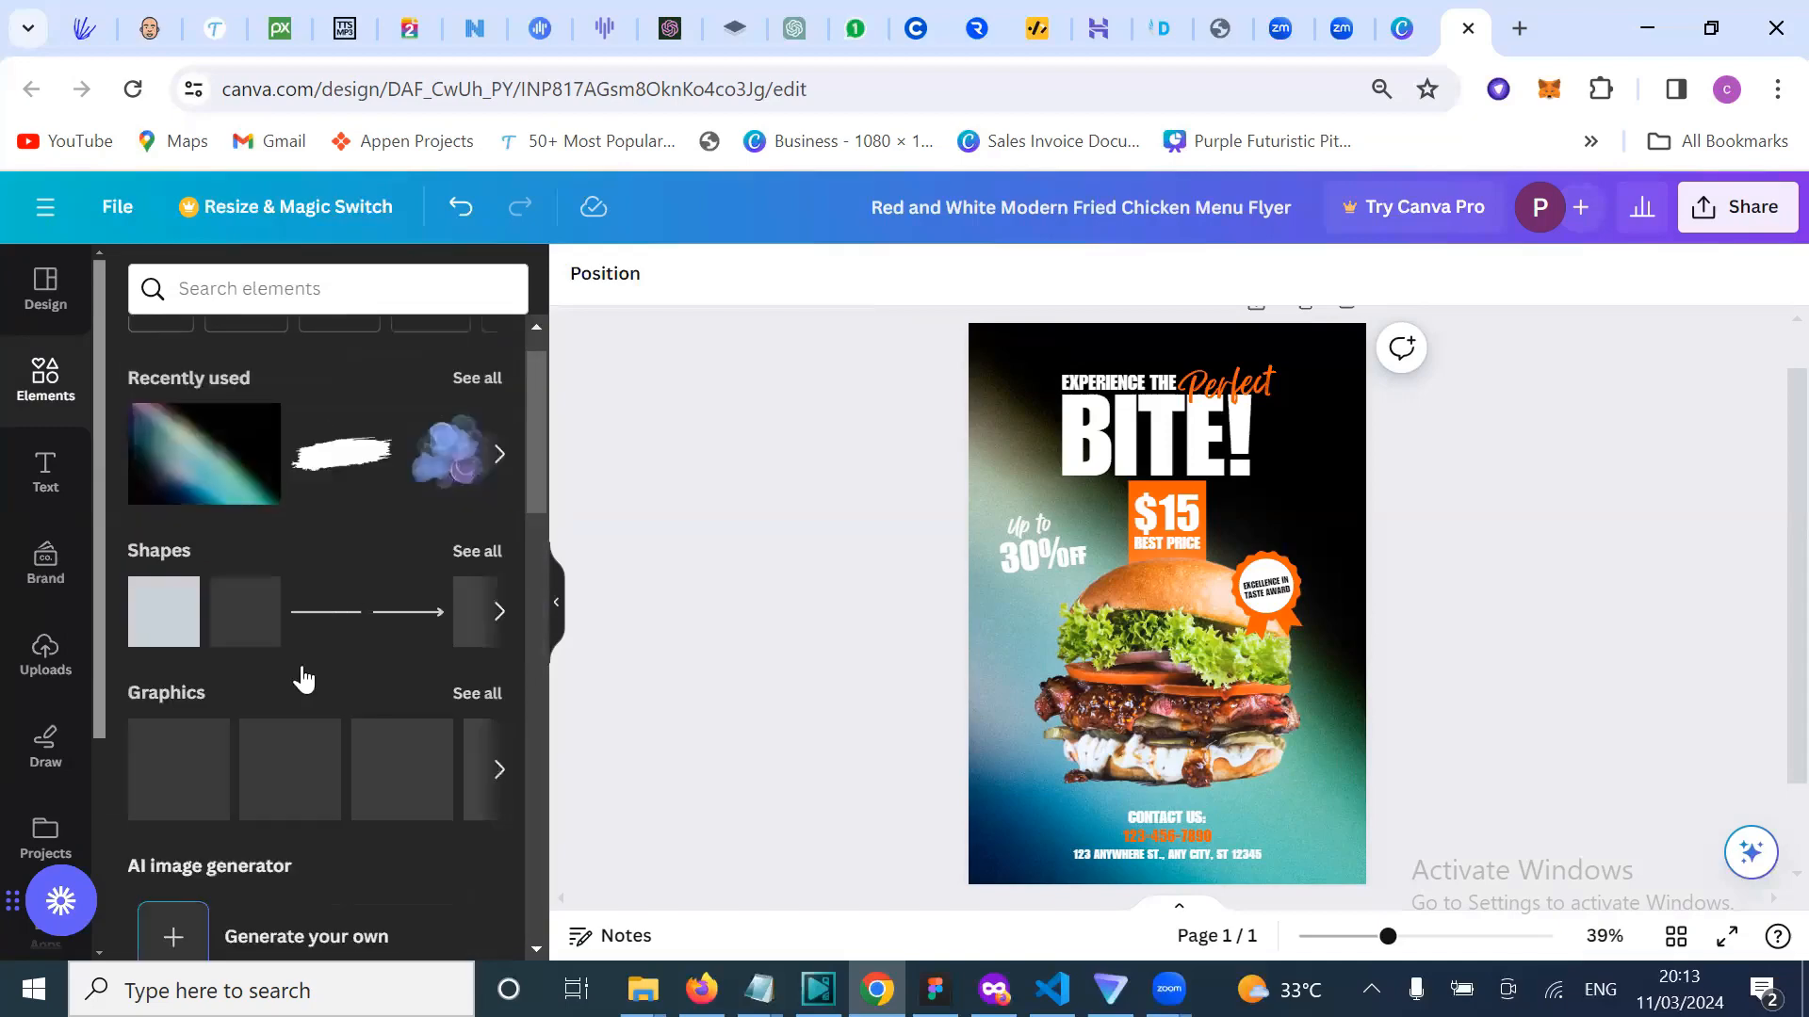
scroll(420, 730, down, 4)
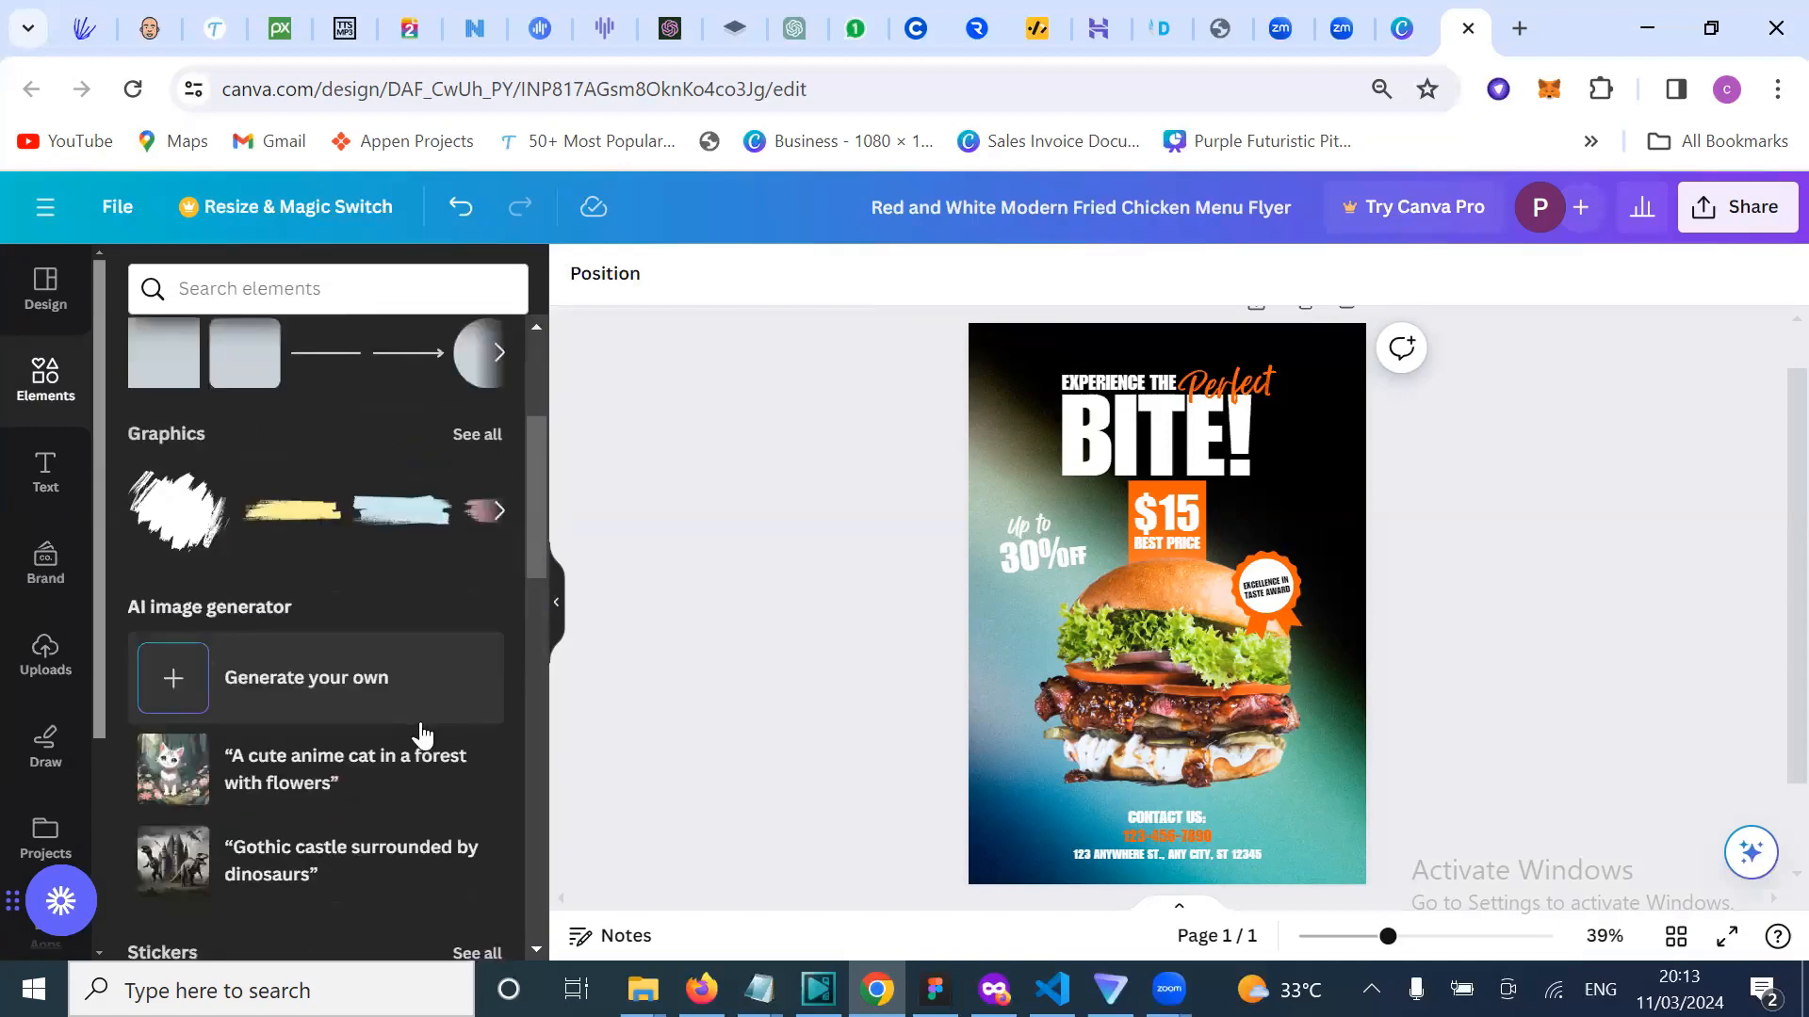
scroll(446, 620, up, 4)
scroll(371, 536, right, 2)
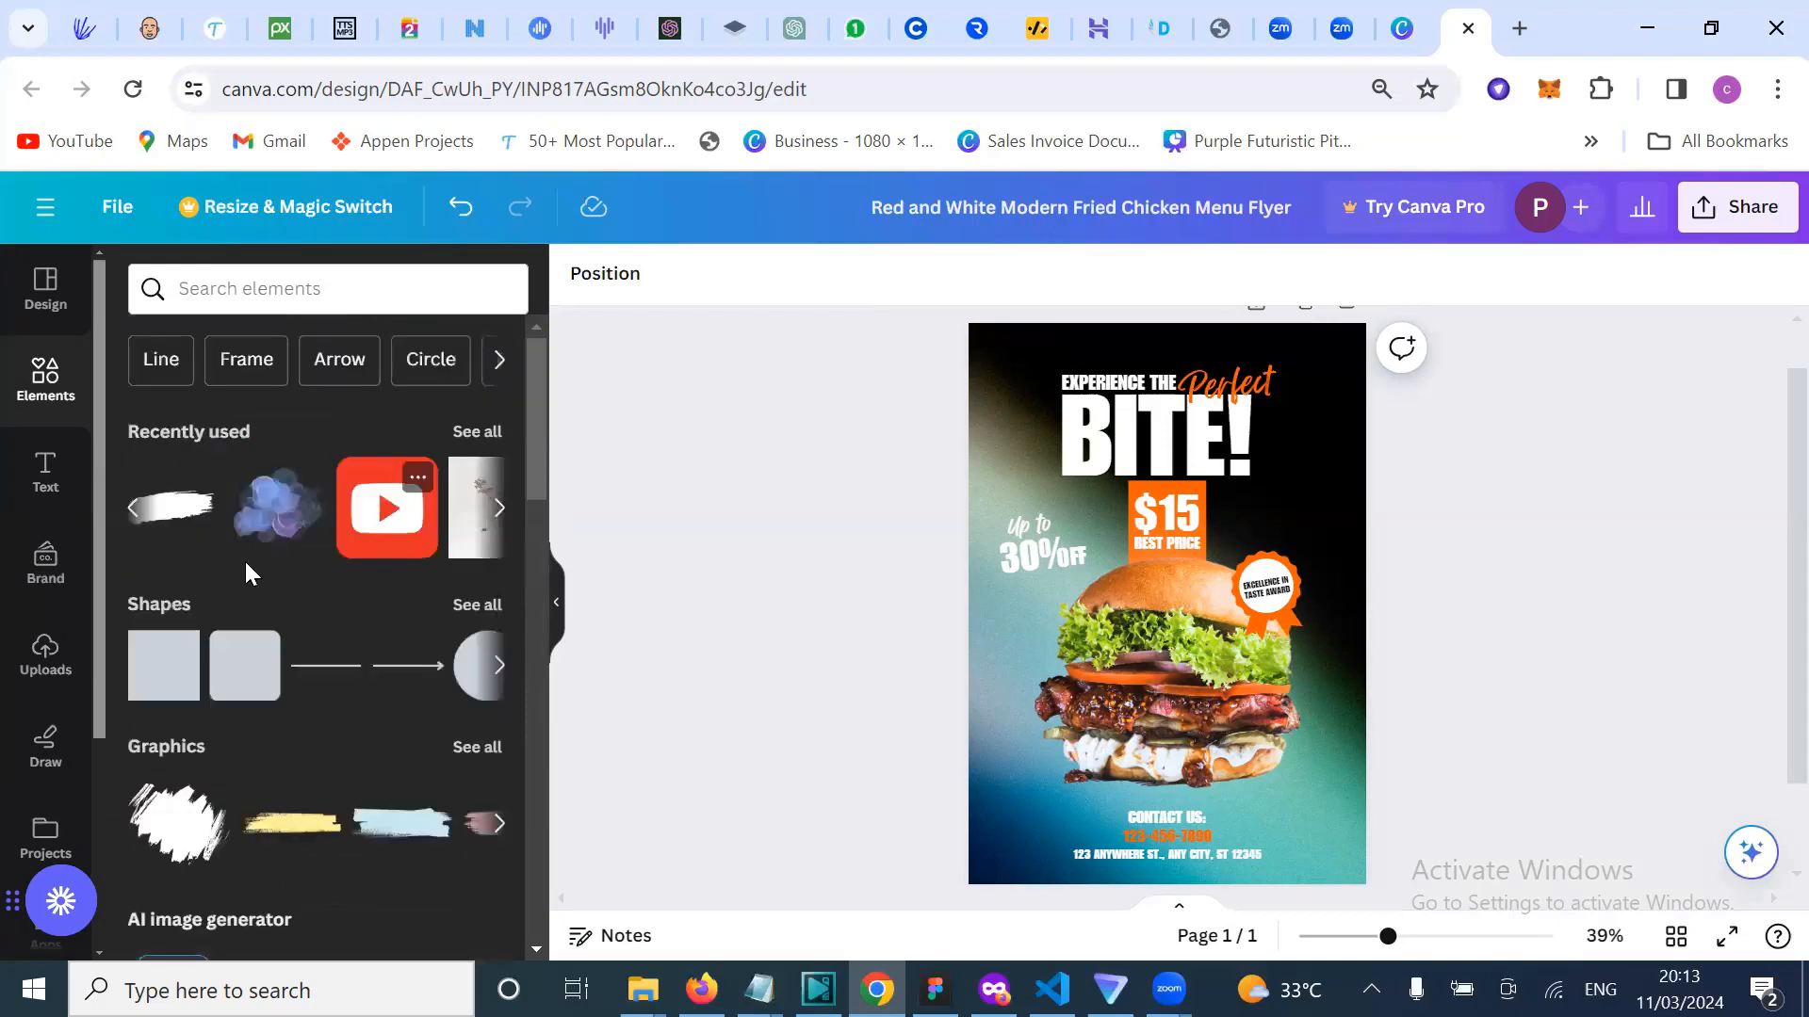
click(247, 290)
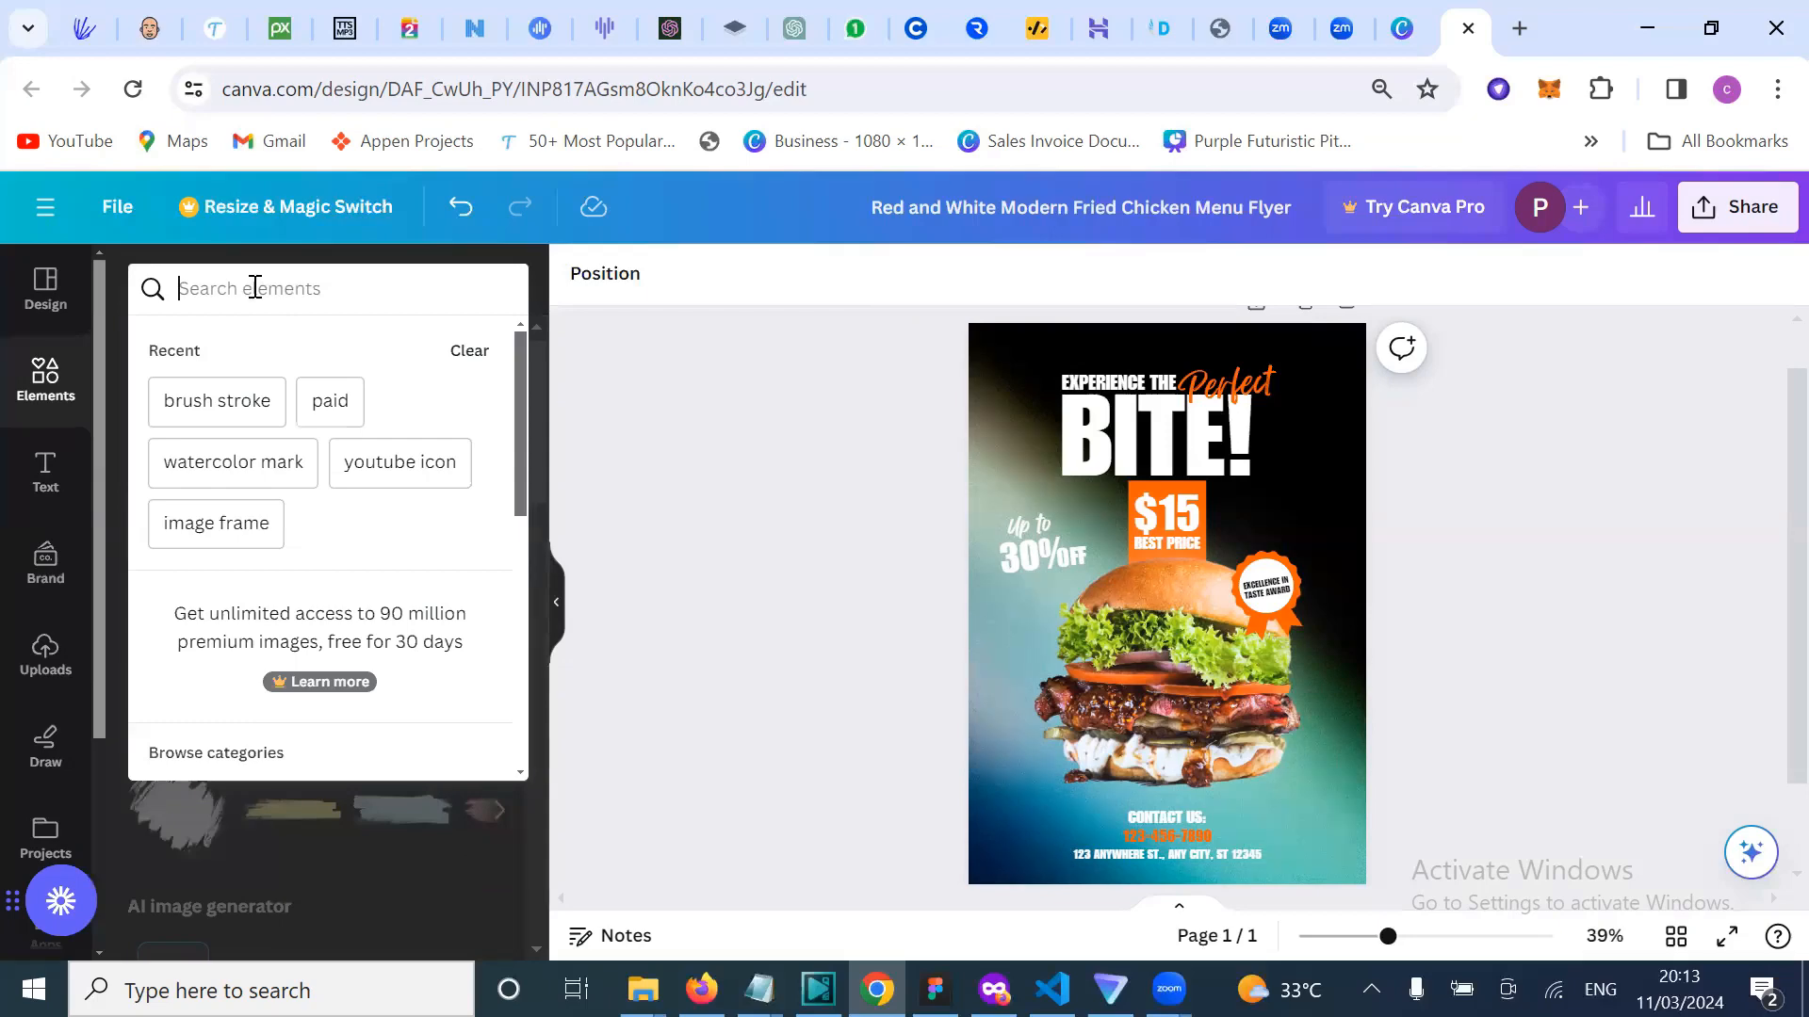
click(387, 515)
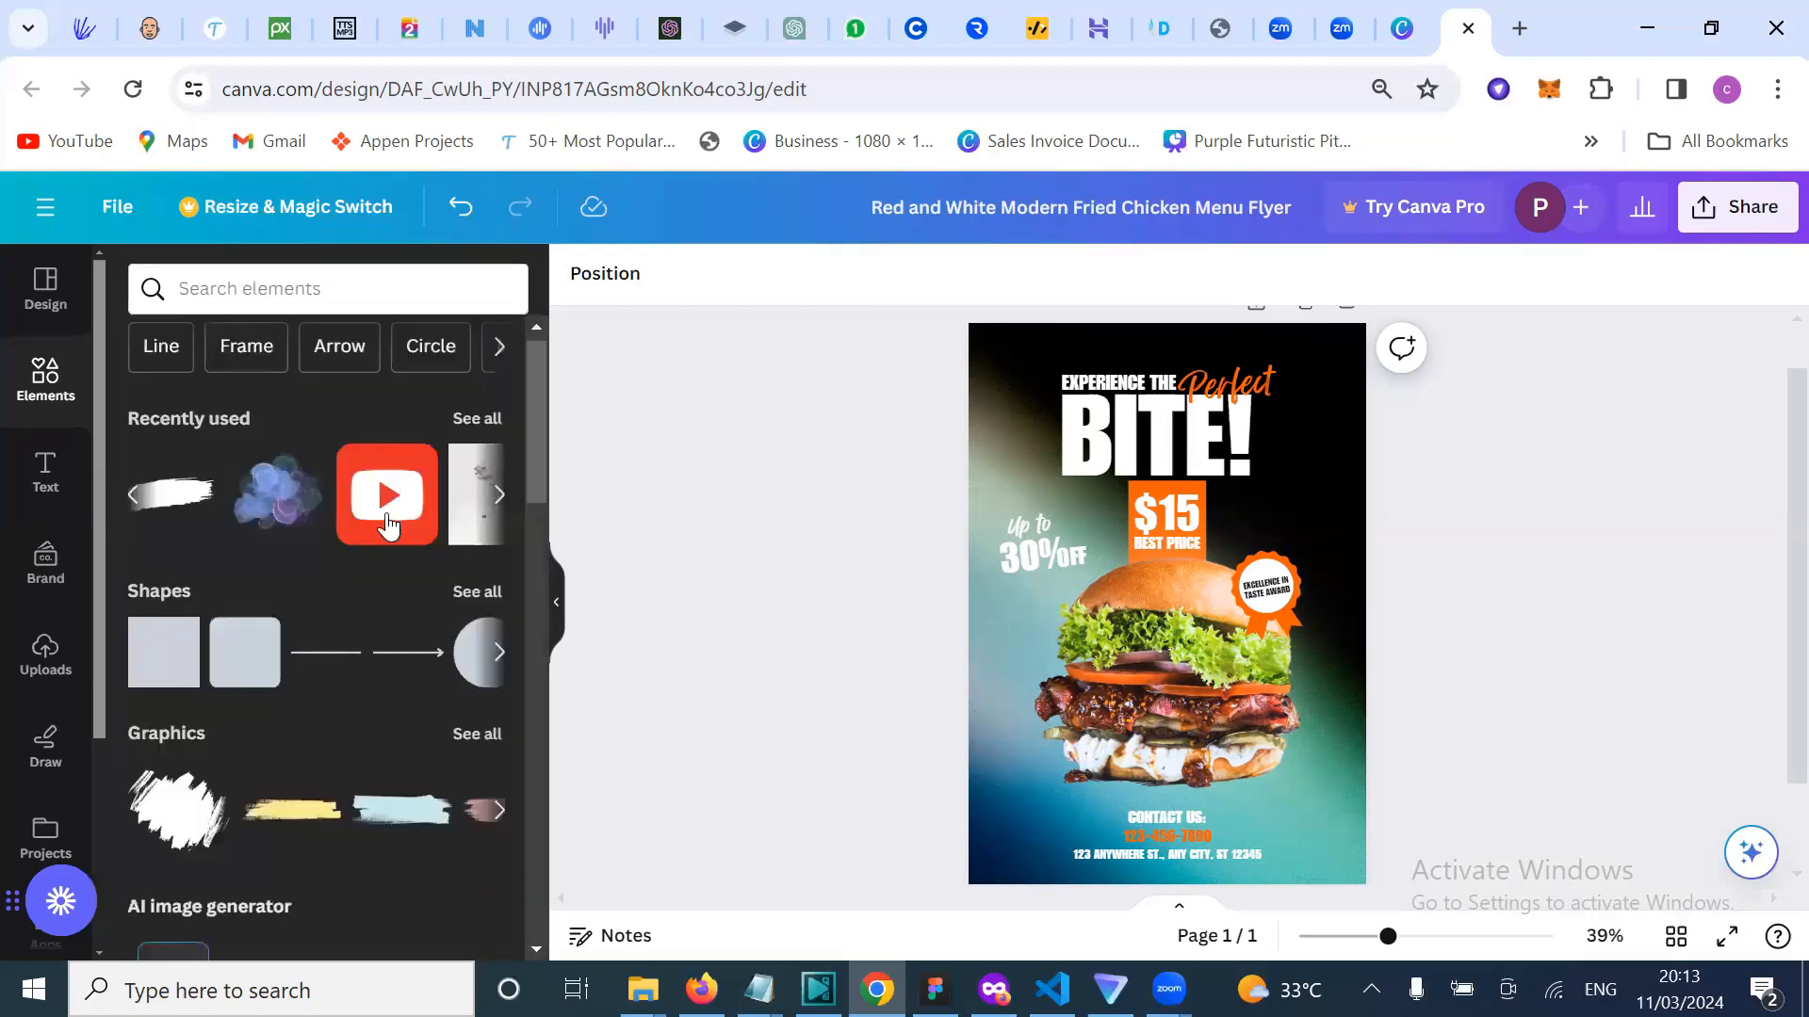
scroll(387, 514, right, 5)
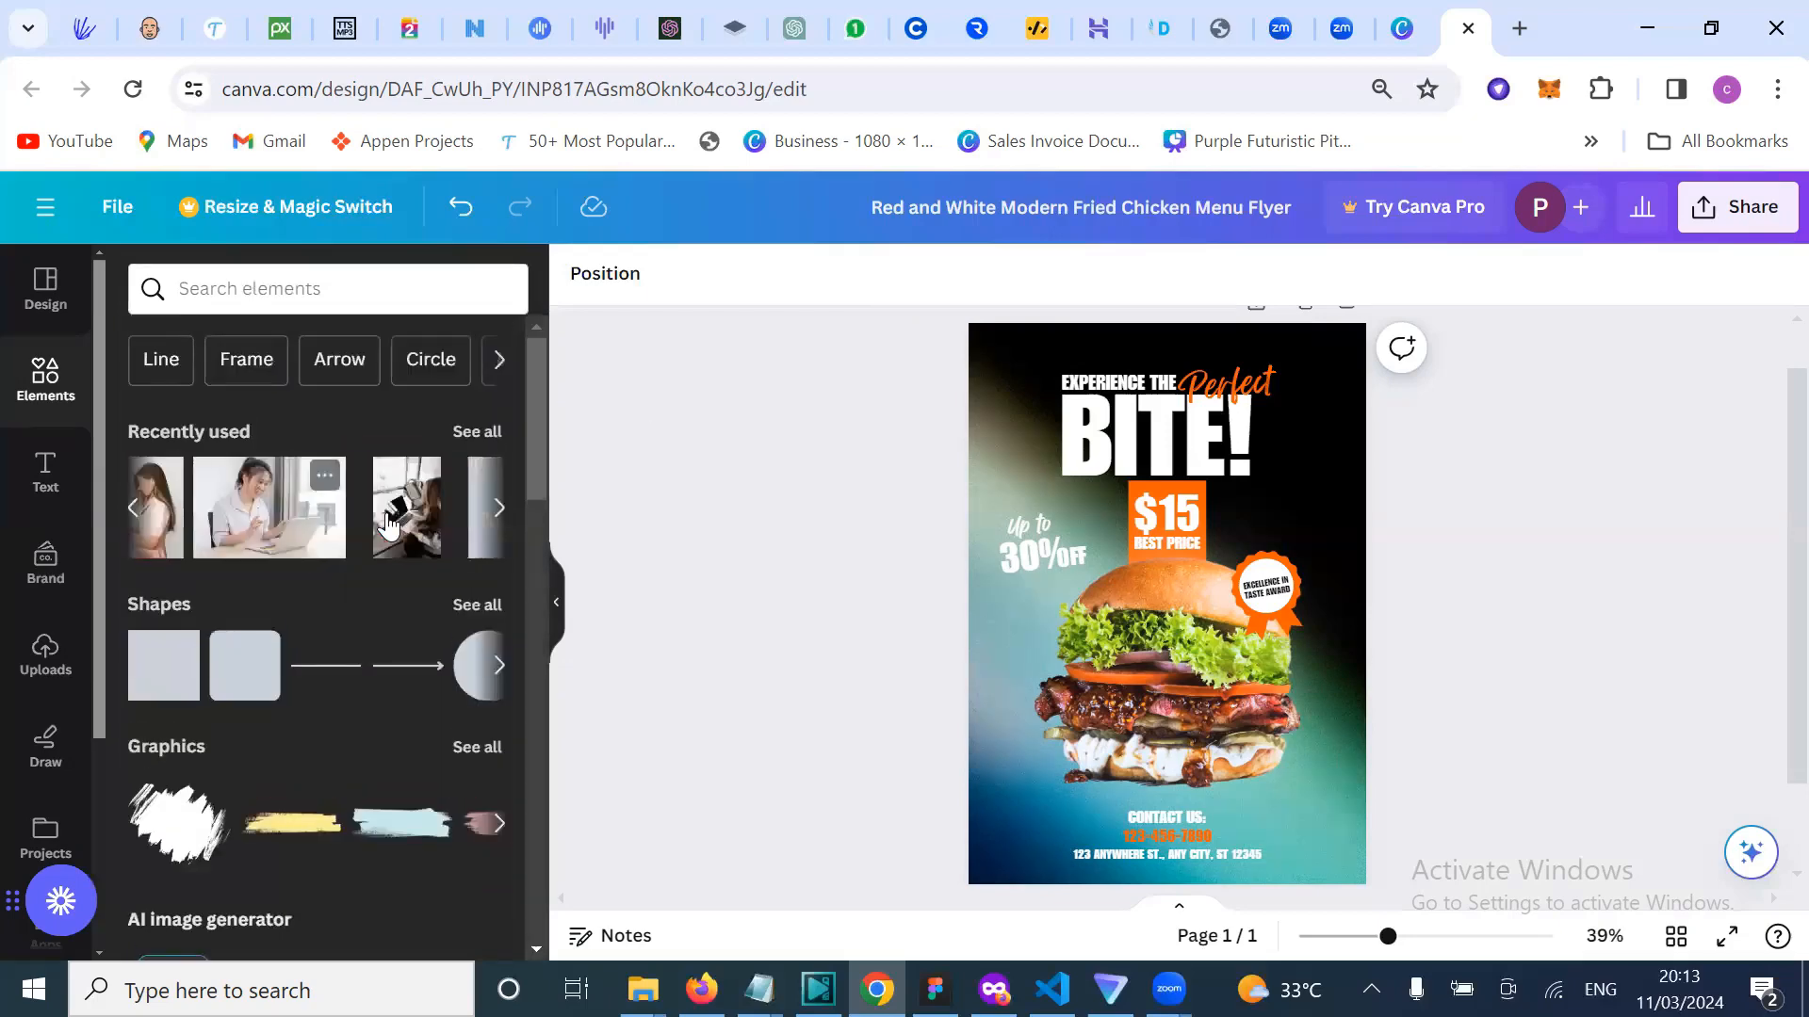
scroll(386, 525, right, 5)
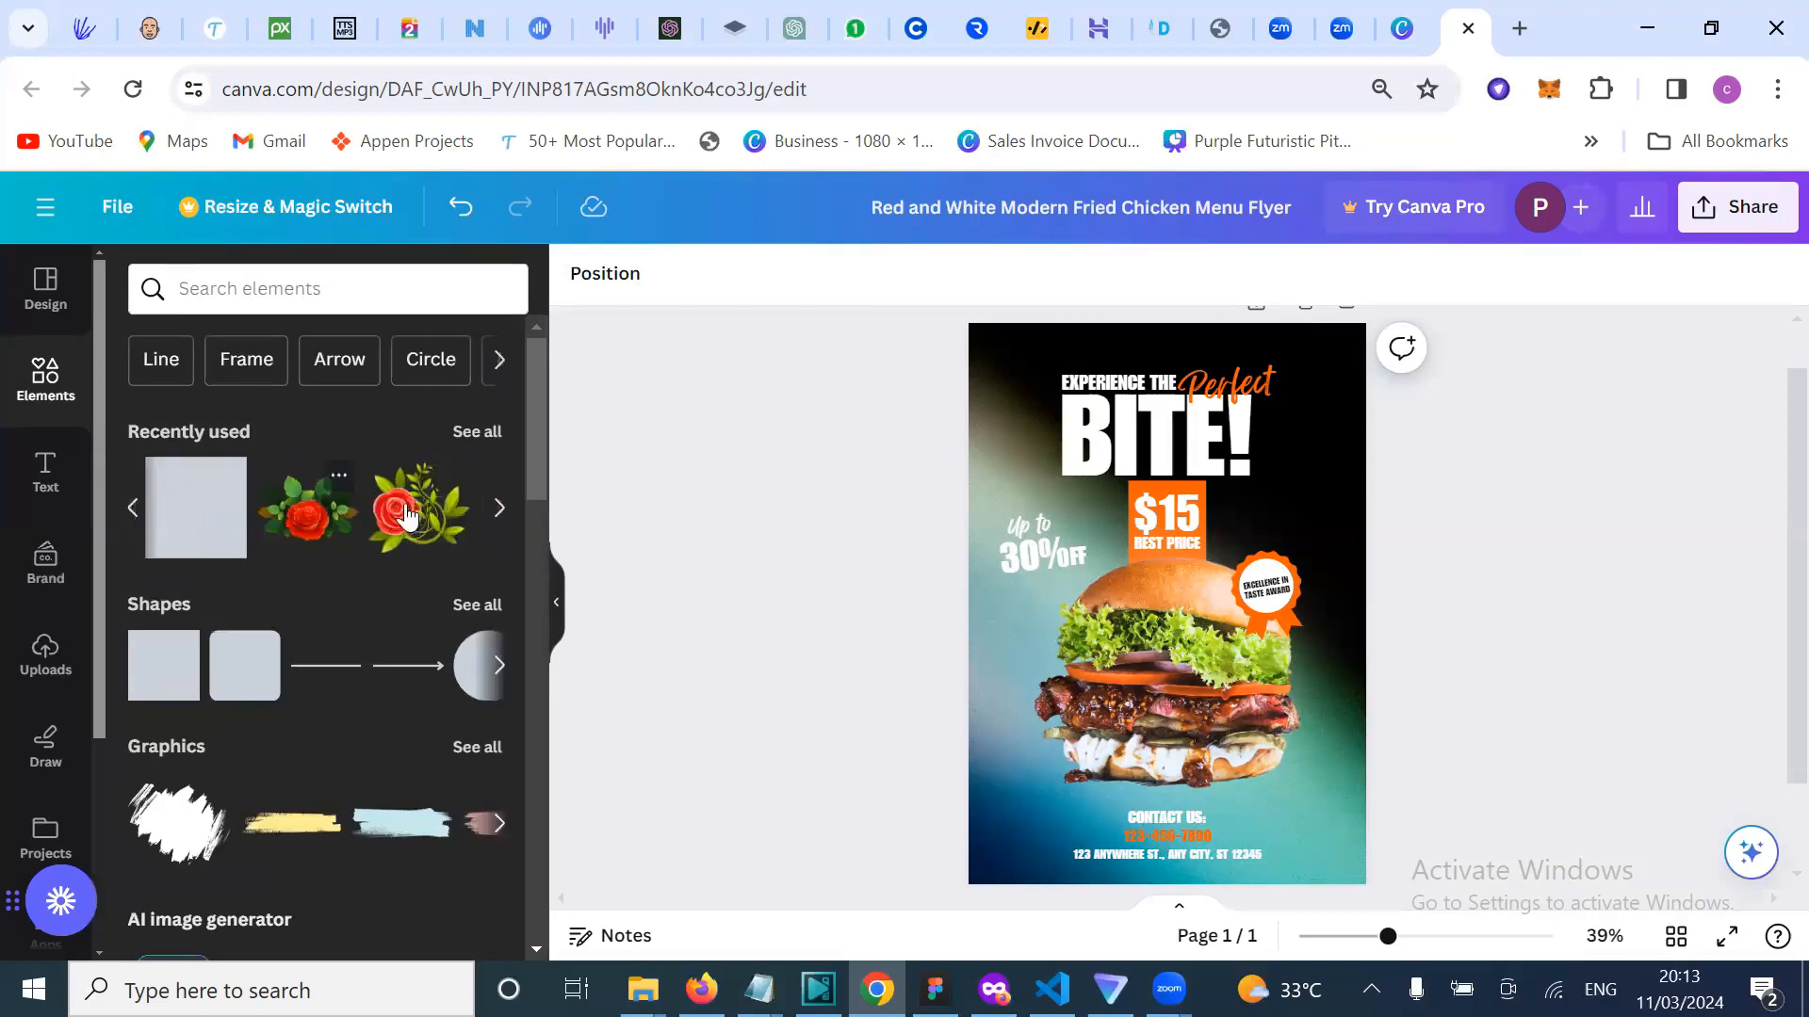
Step: Add the red rose-with-leaves graphic, shrink it, and place it in the bottom-left corner
drag(1047, 559, 1104, 630)
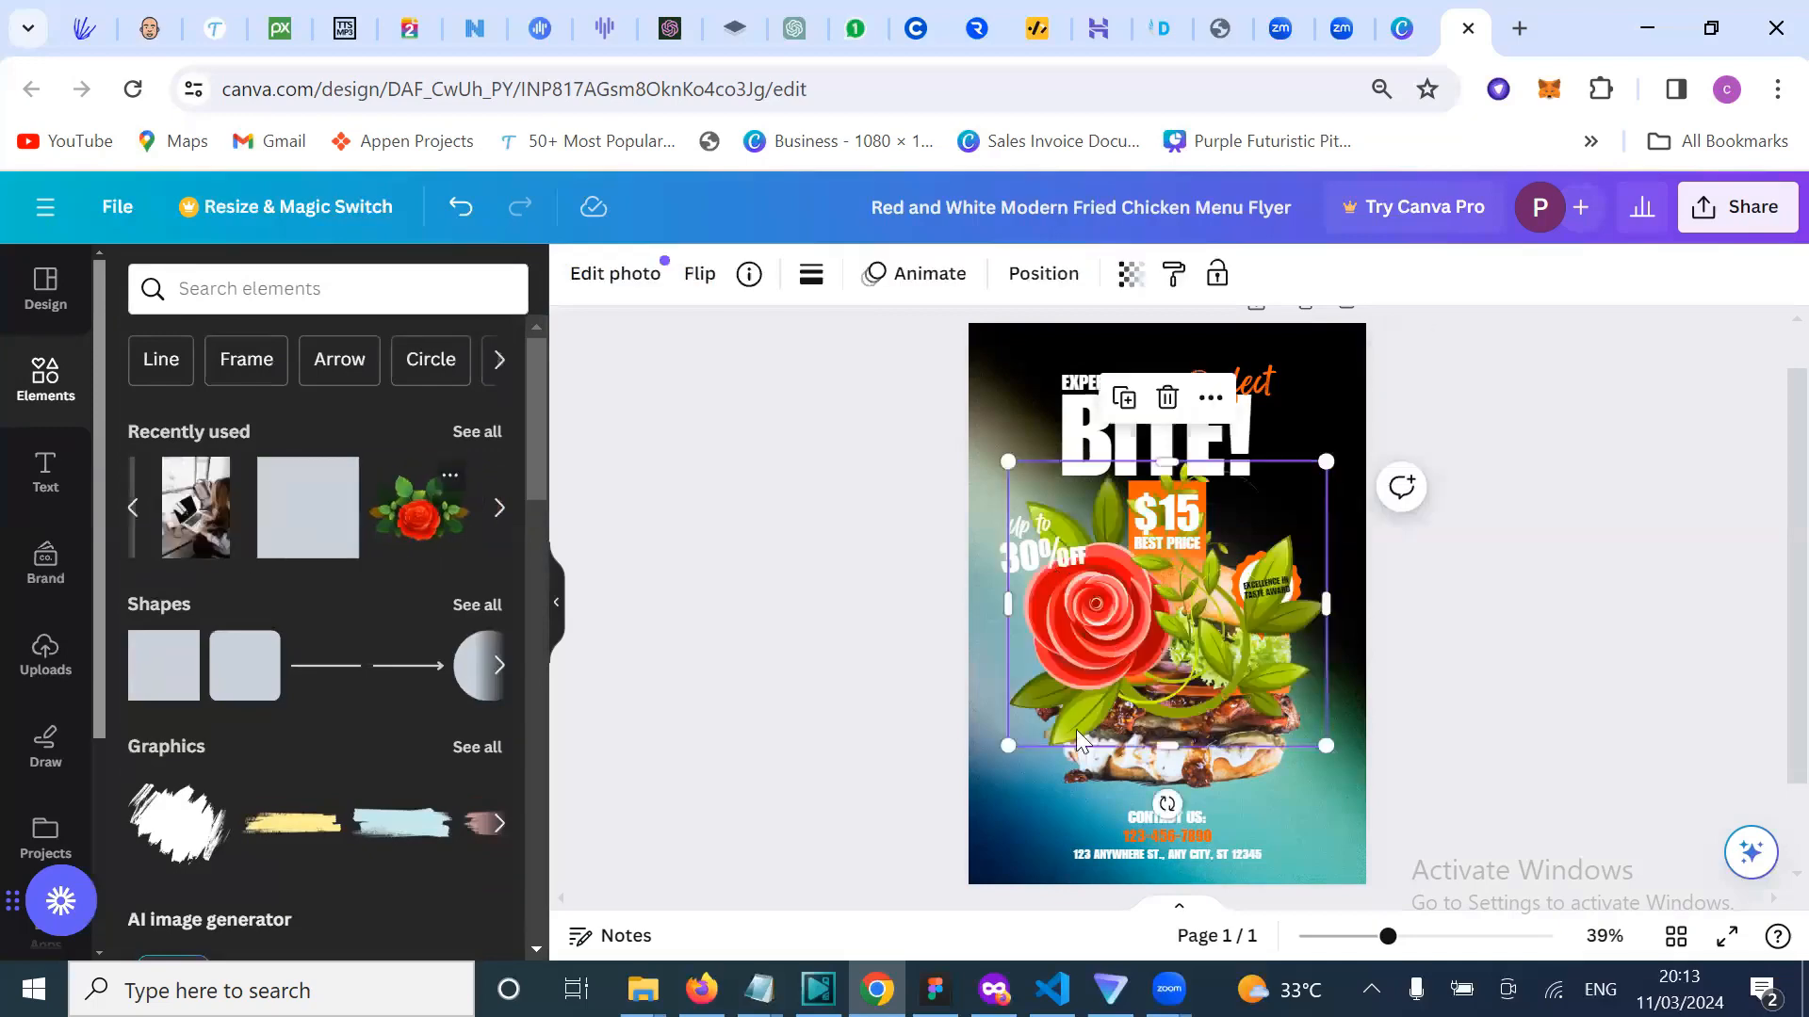
drag(1049, 767, 957, 586)
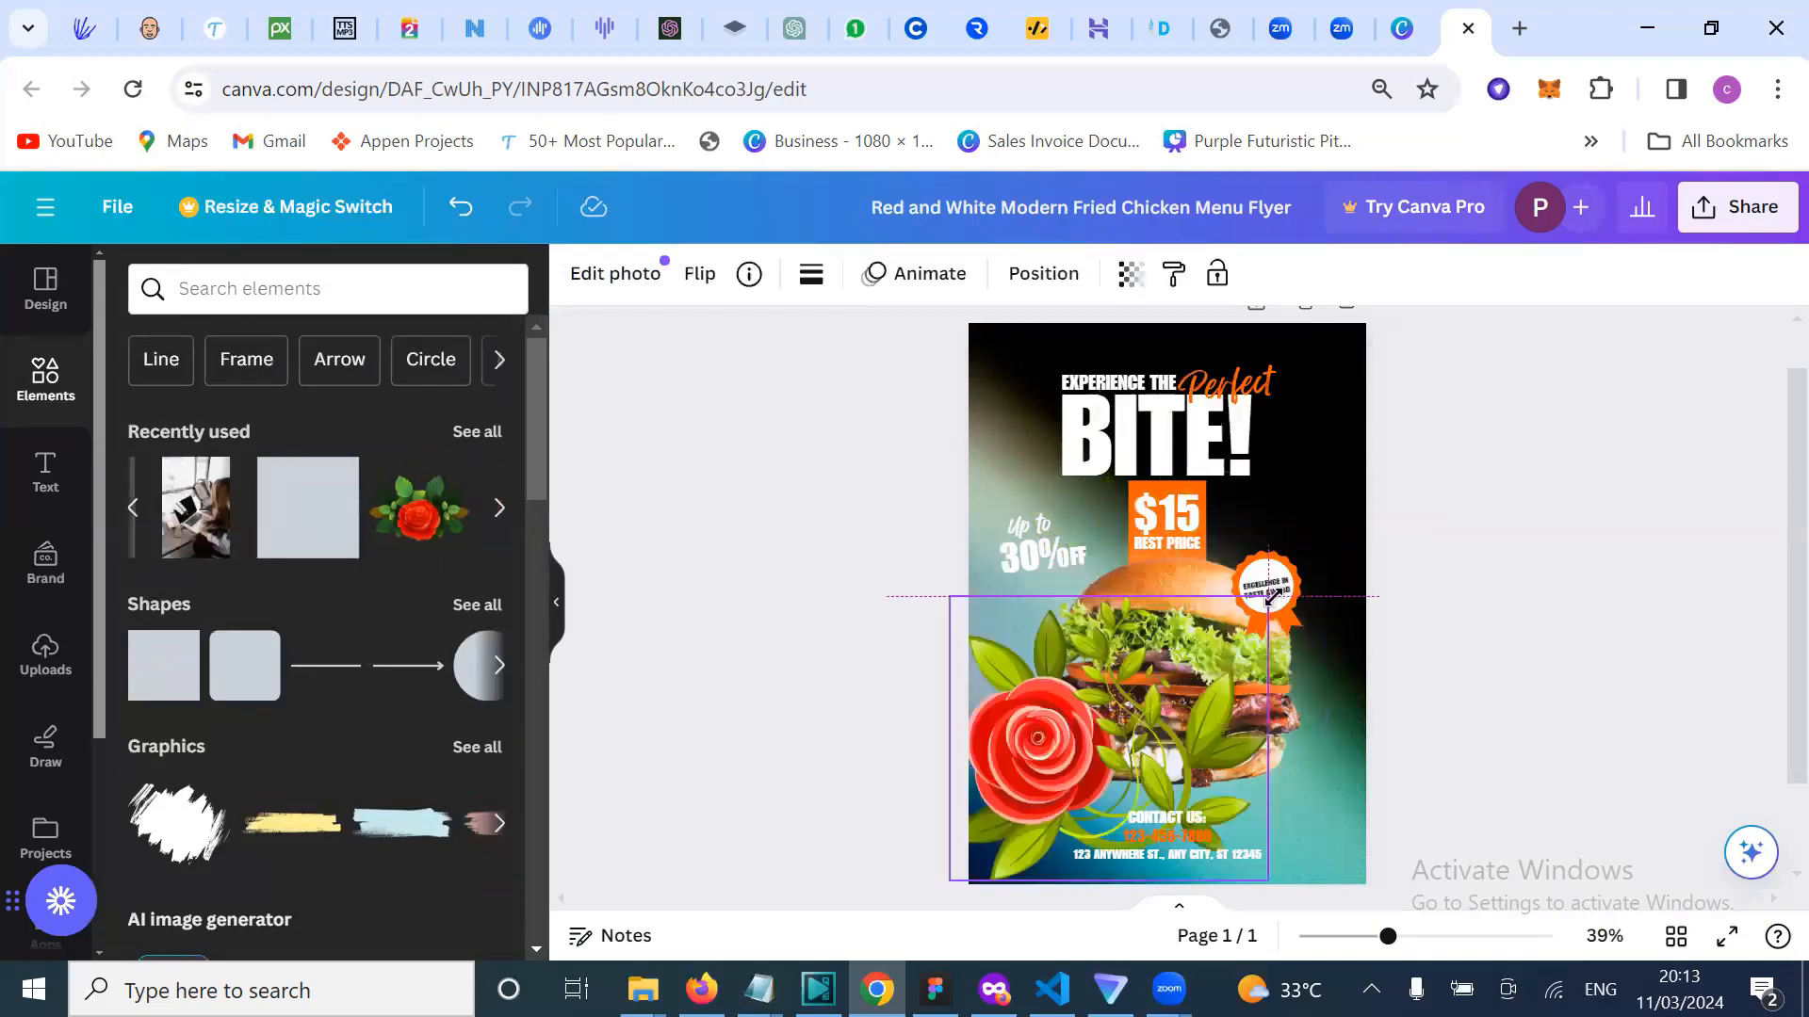
drag(1272, 595, 1272, 595)
drag(1126, 725, 1079, 781)
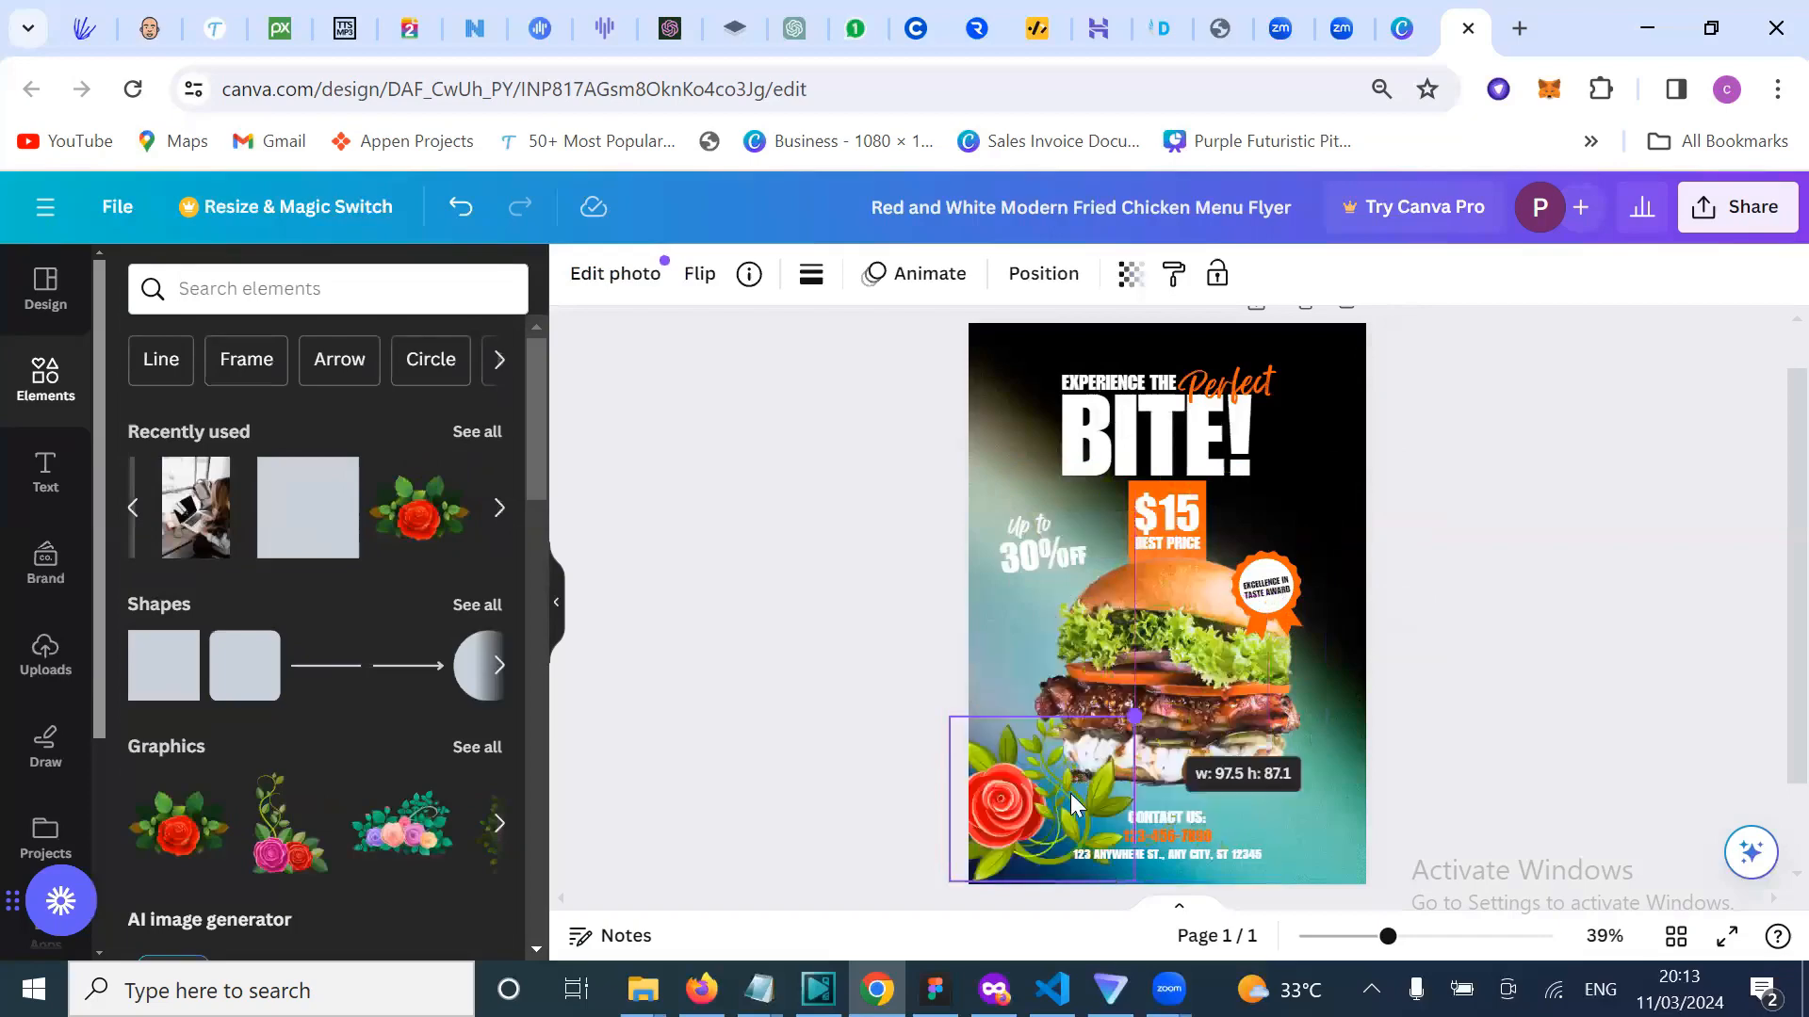
drag(1001, 859, 1041, 836)
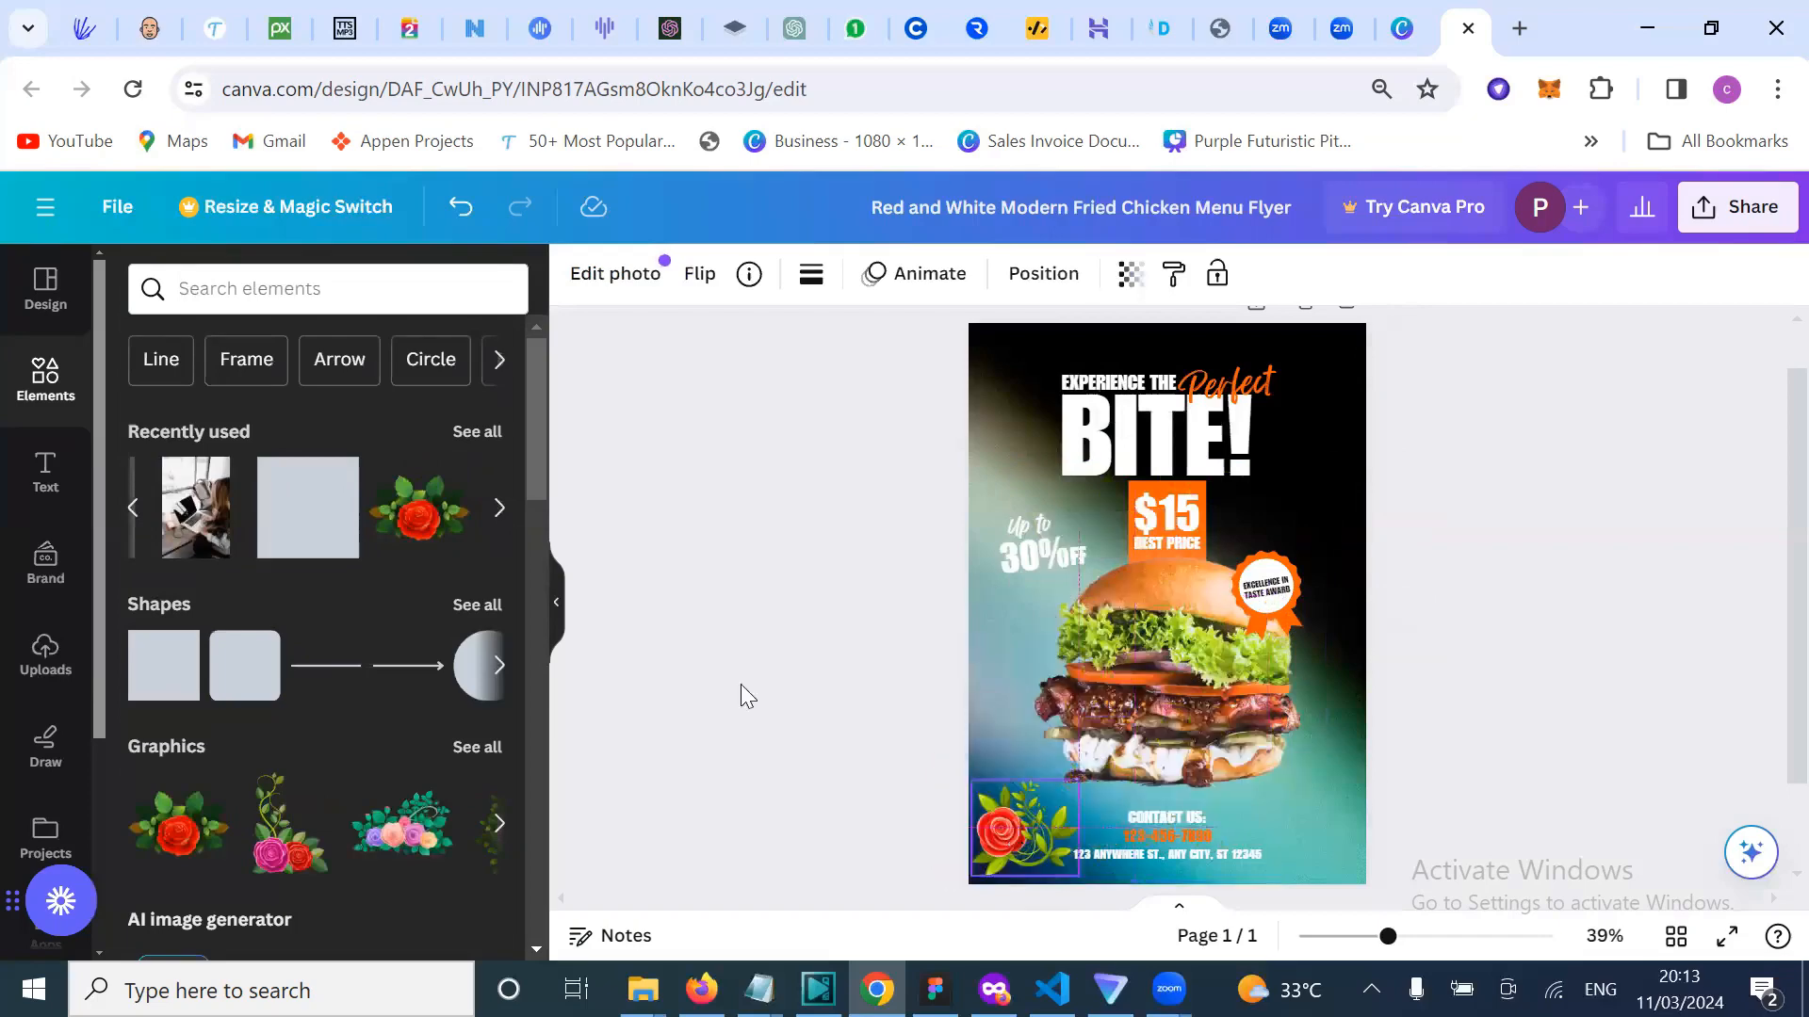
click(724, 657)
scroll(443, 833, right, 1)
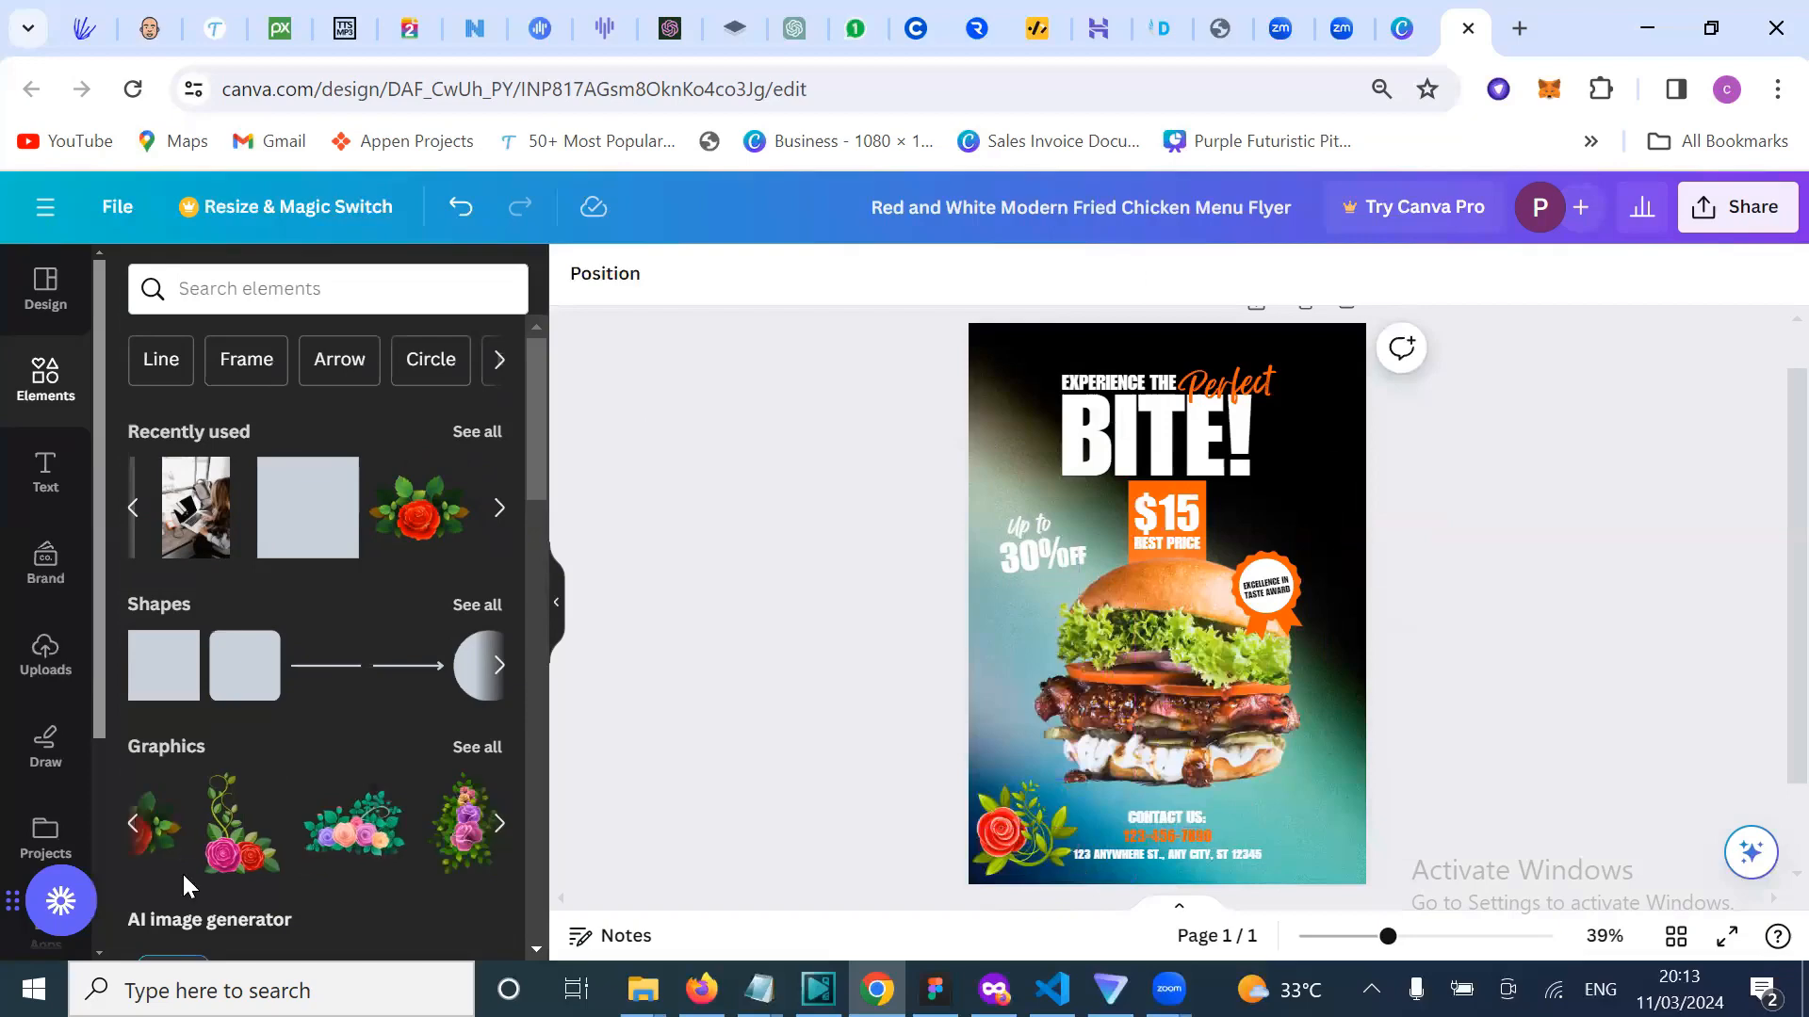
scroll(271, 838, right, 10)
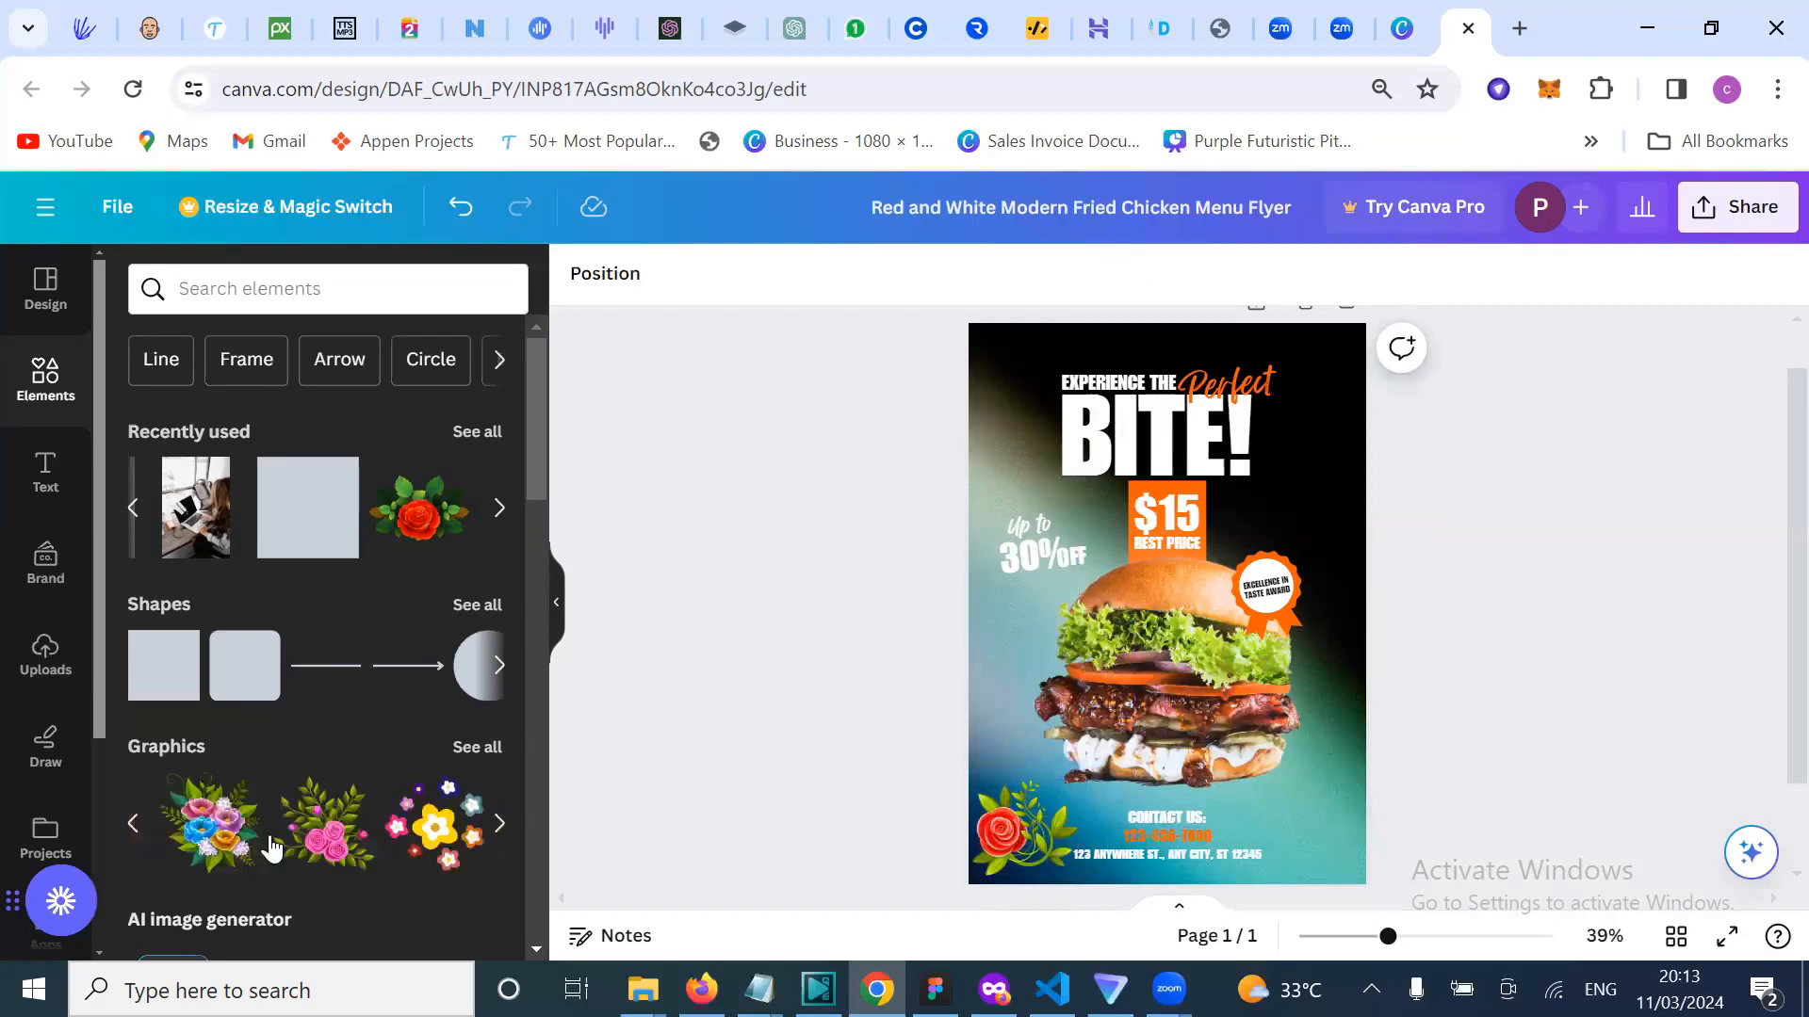
scroll(270, 846, right, 10)
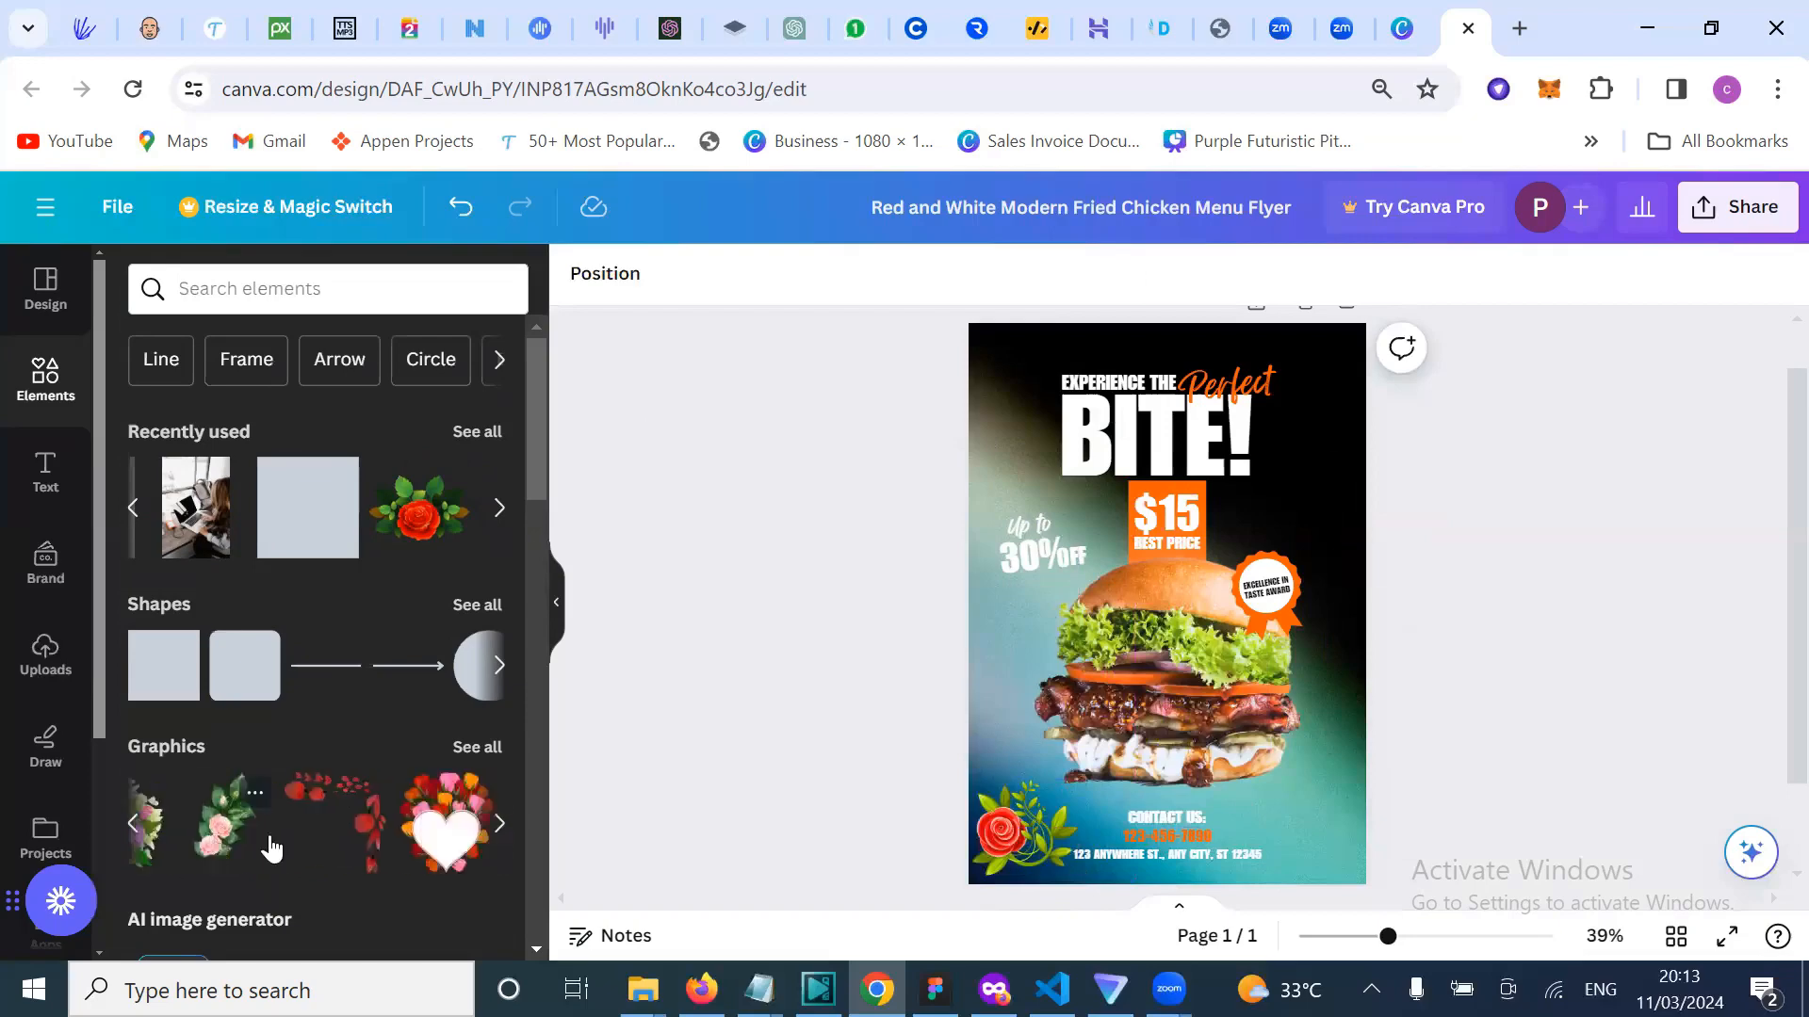
scroll(267, 837, right, 10)
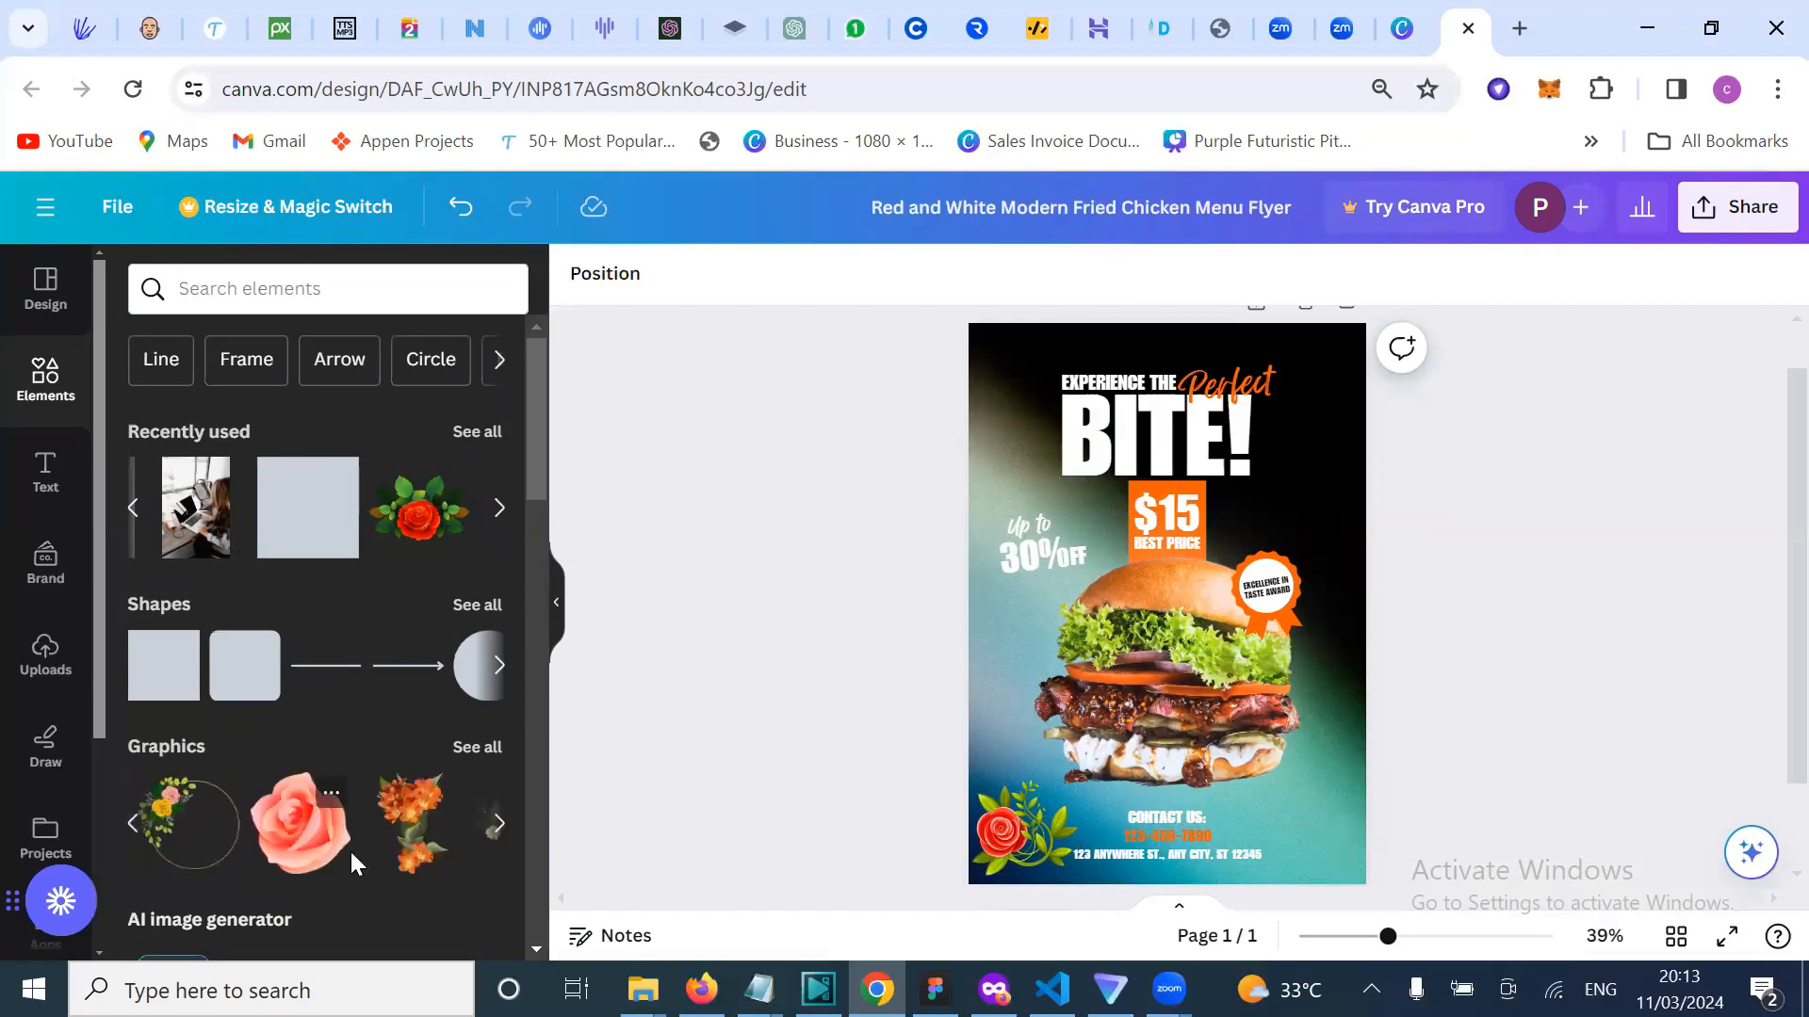
scroll(396, 814, right, 10)
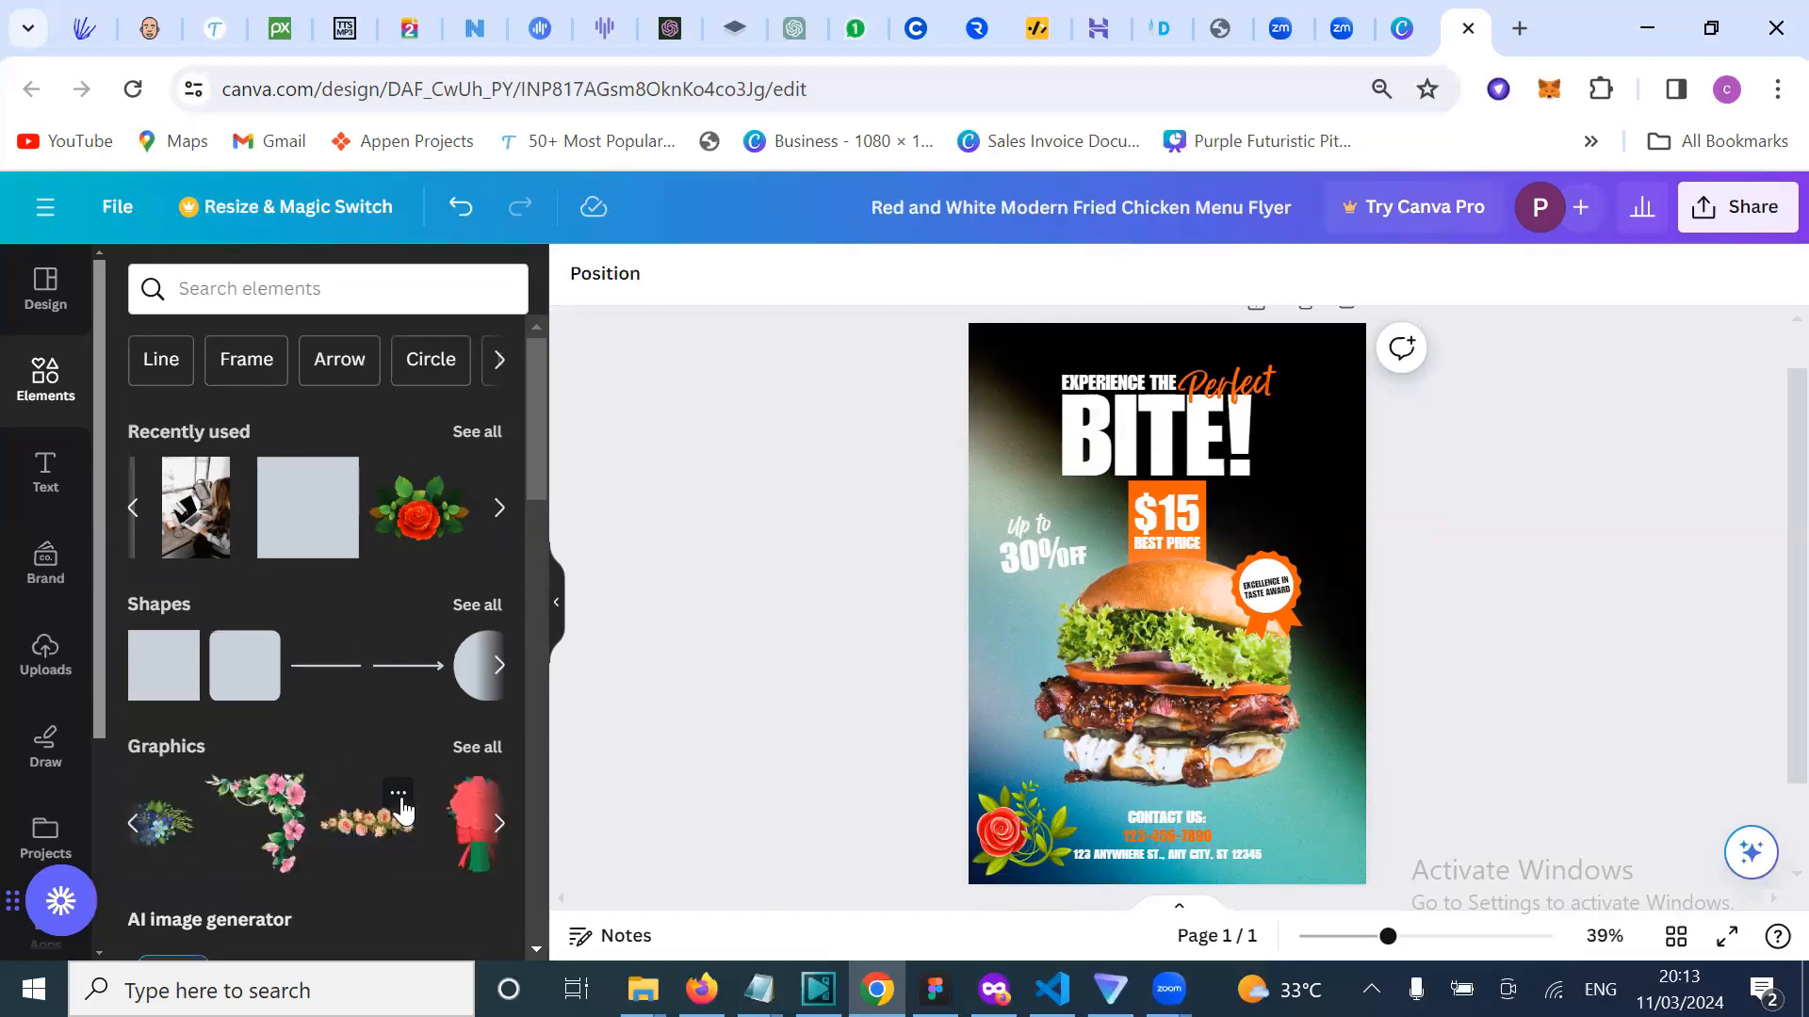
scroll(404, 812, right, 5)
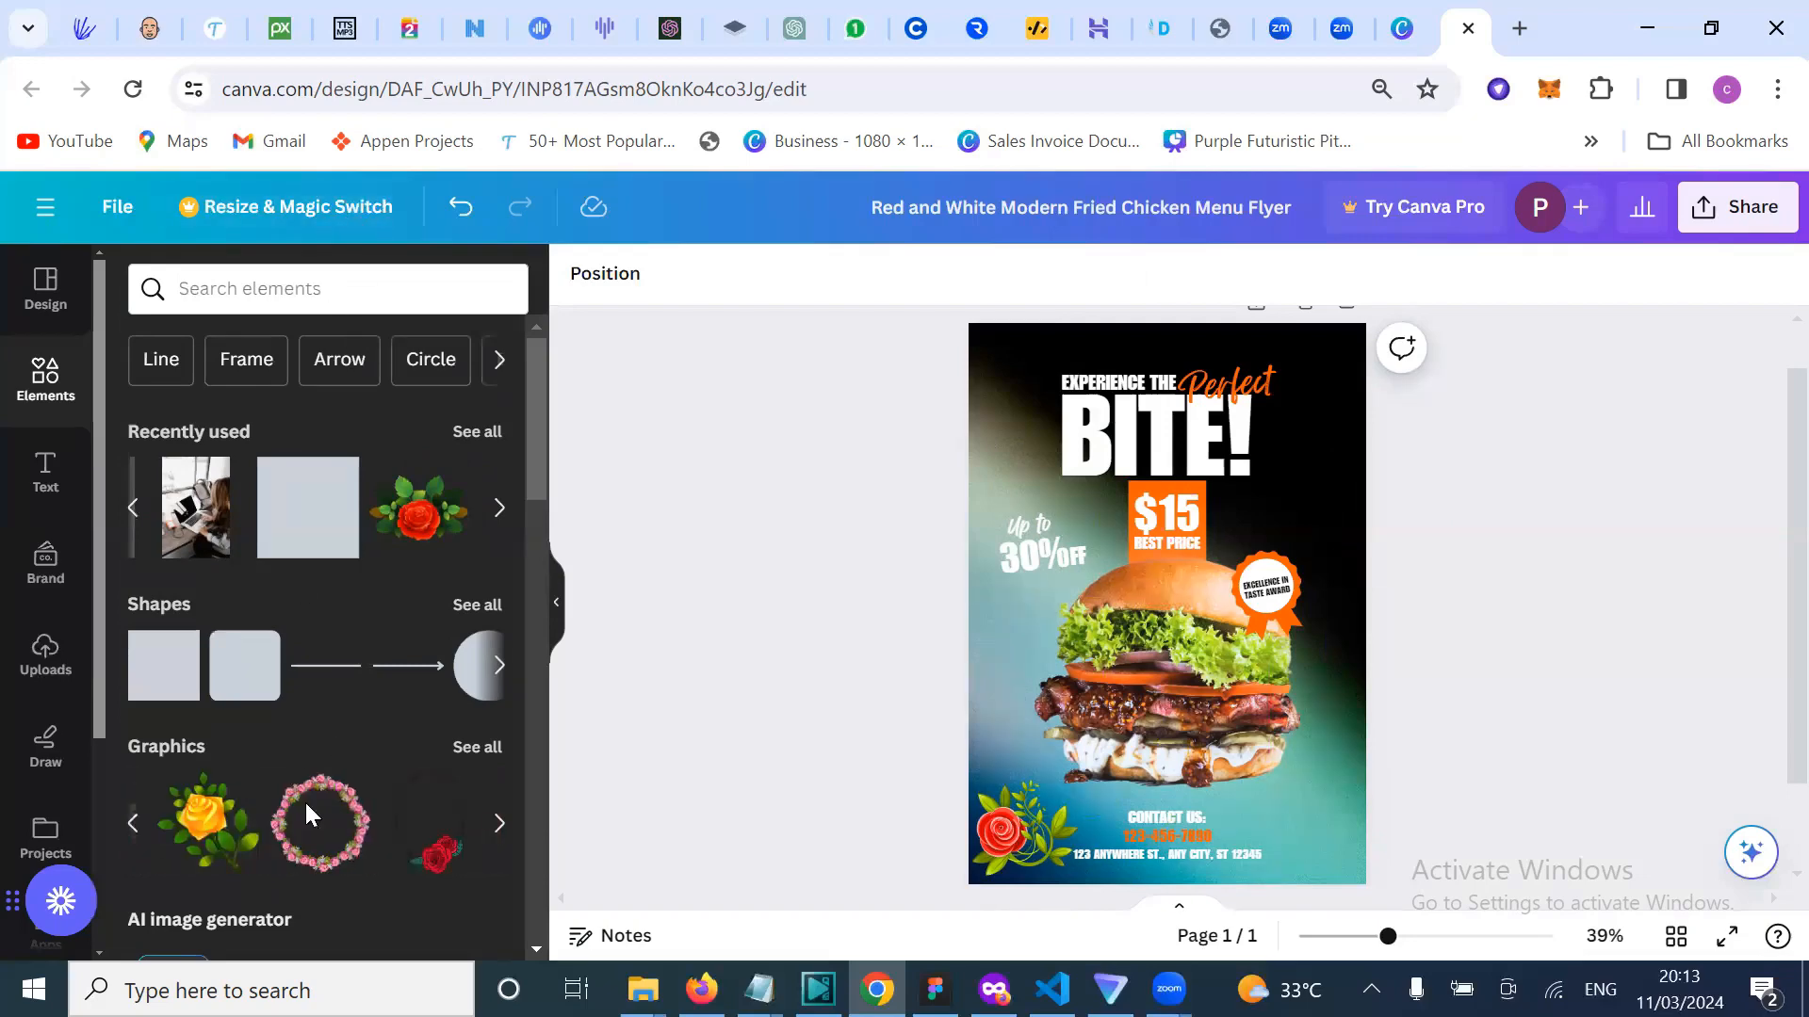
scroll(309, 827, down, 8)
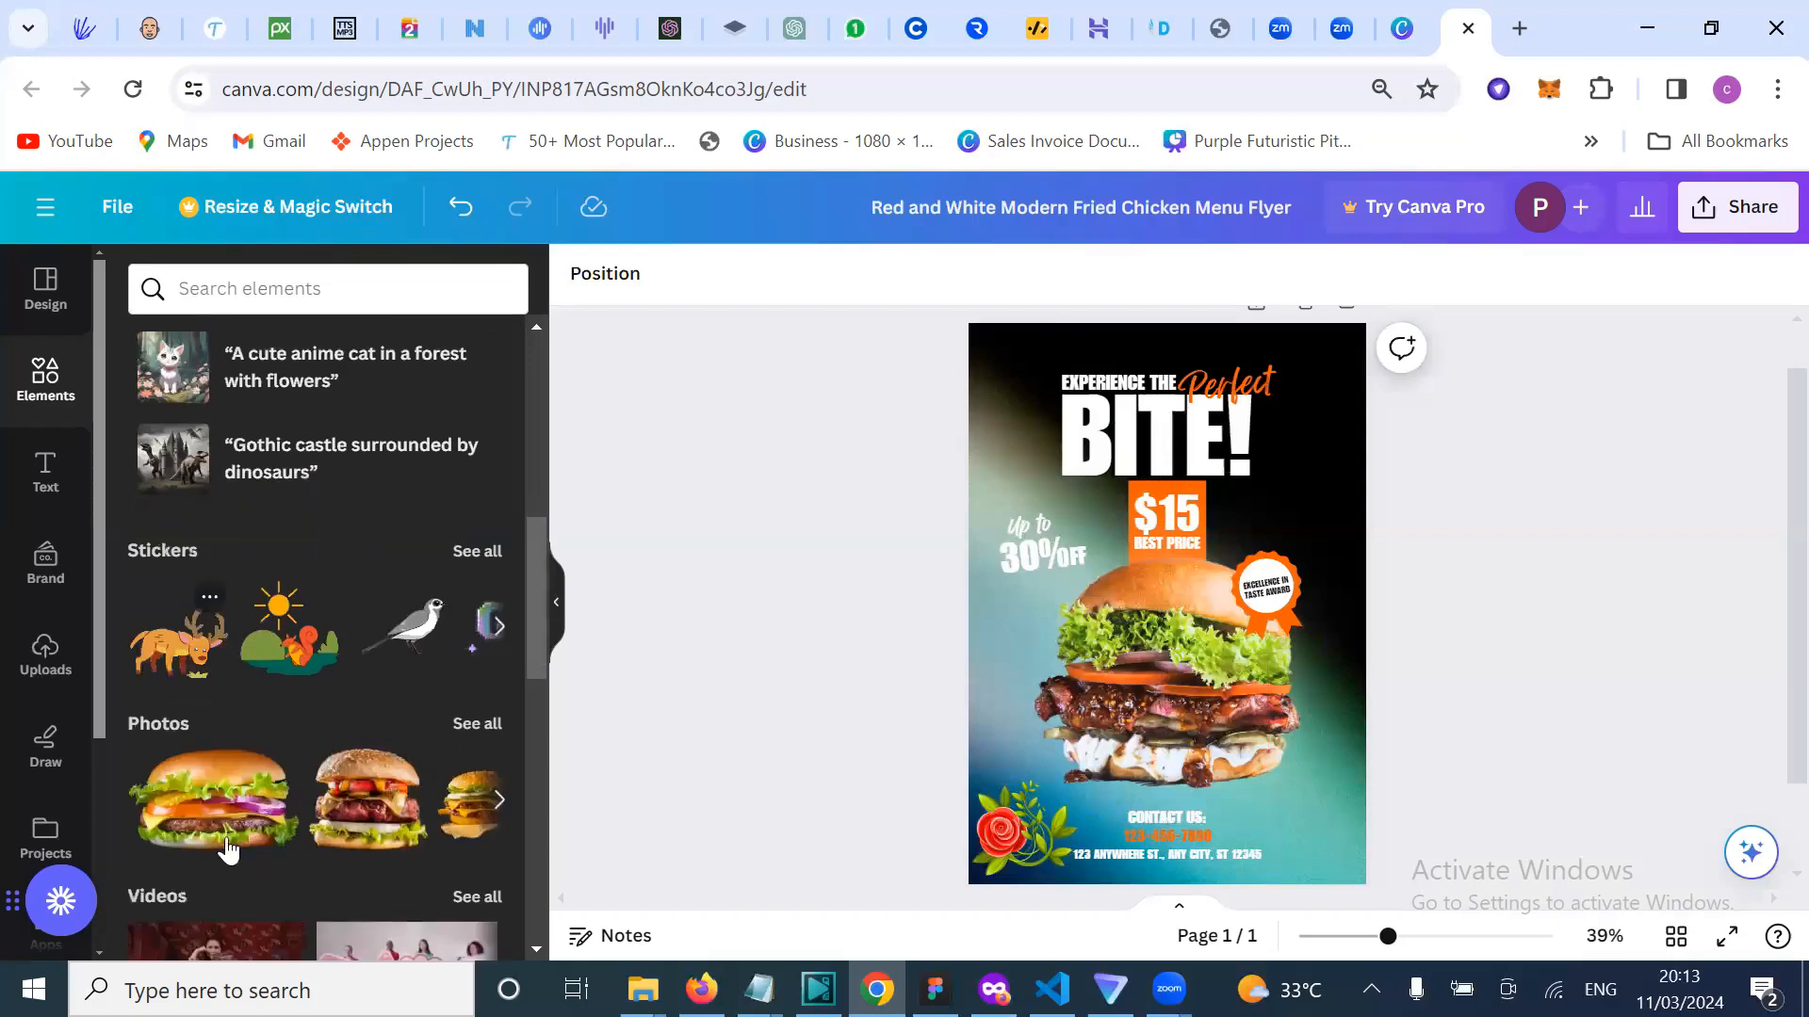
scroll(283, 814, right, 5)
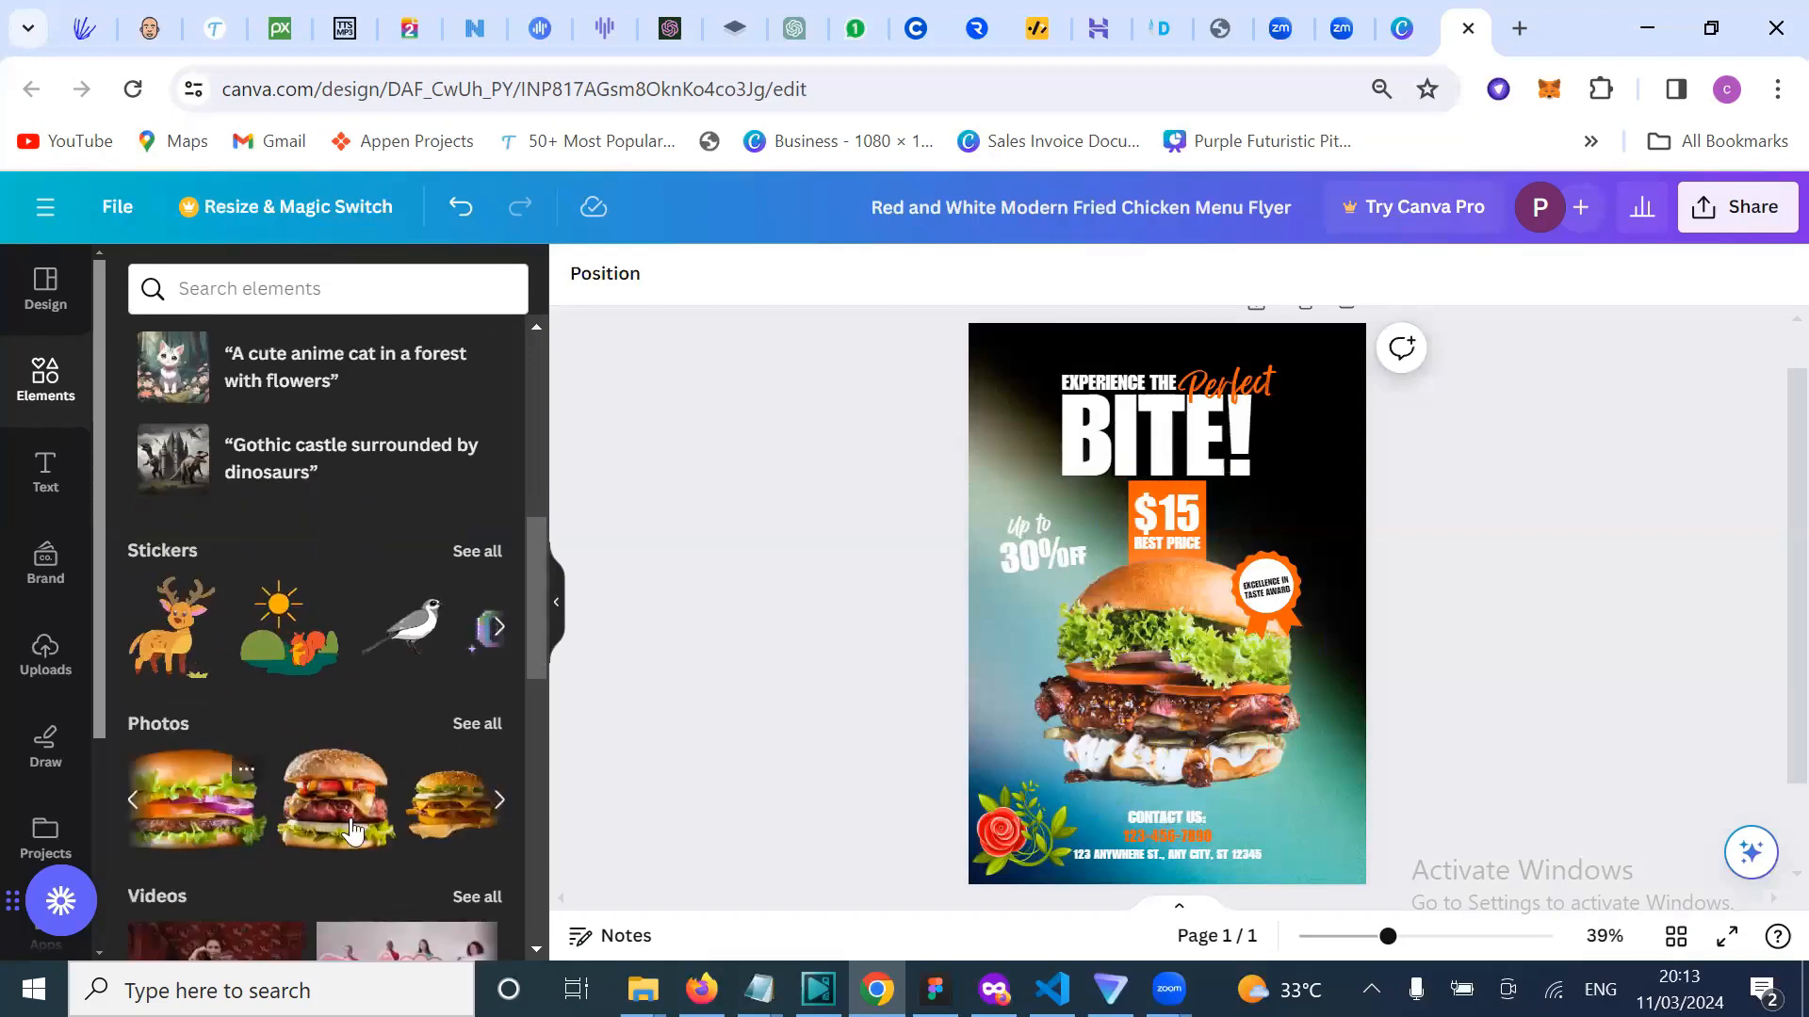
scroll(353, 833, right, 6)
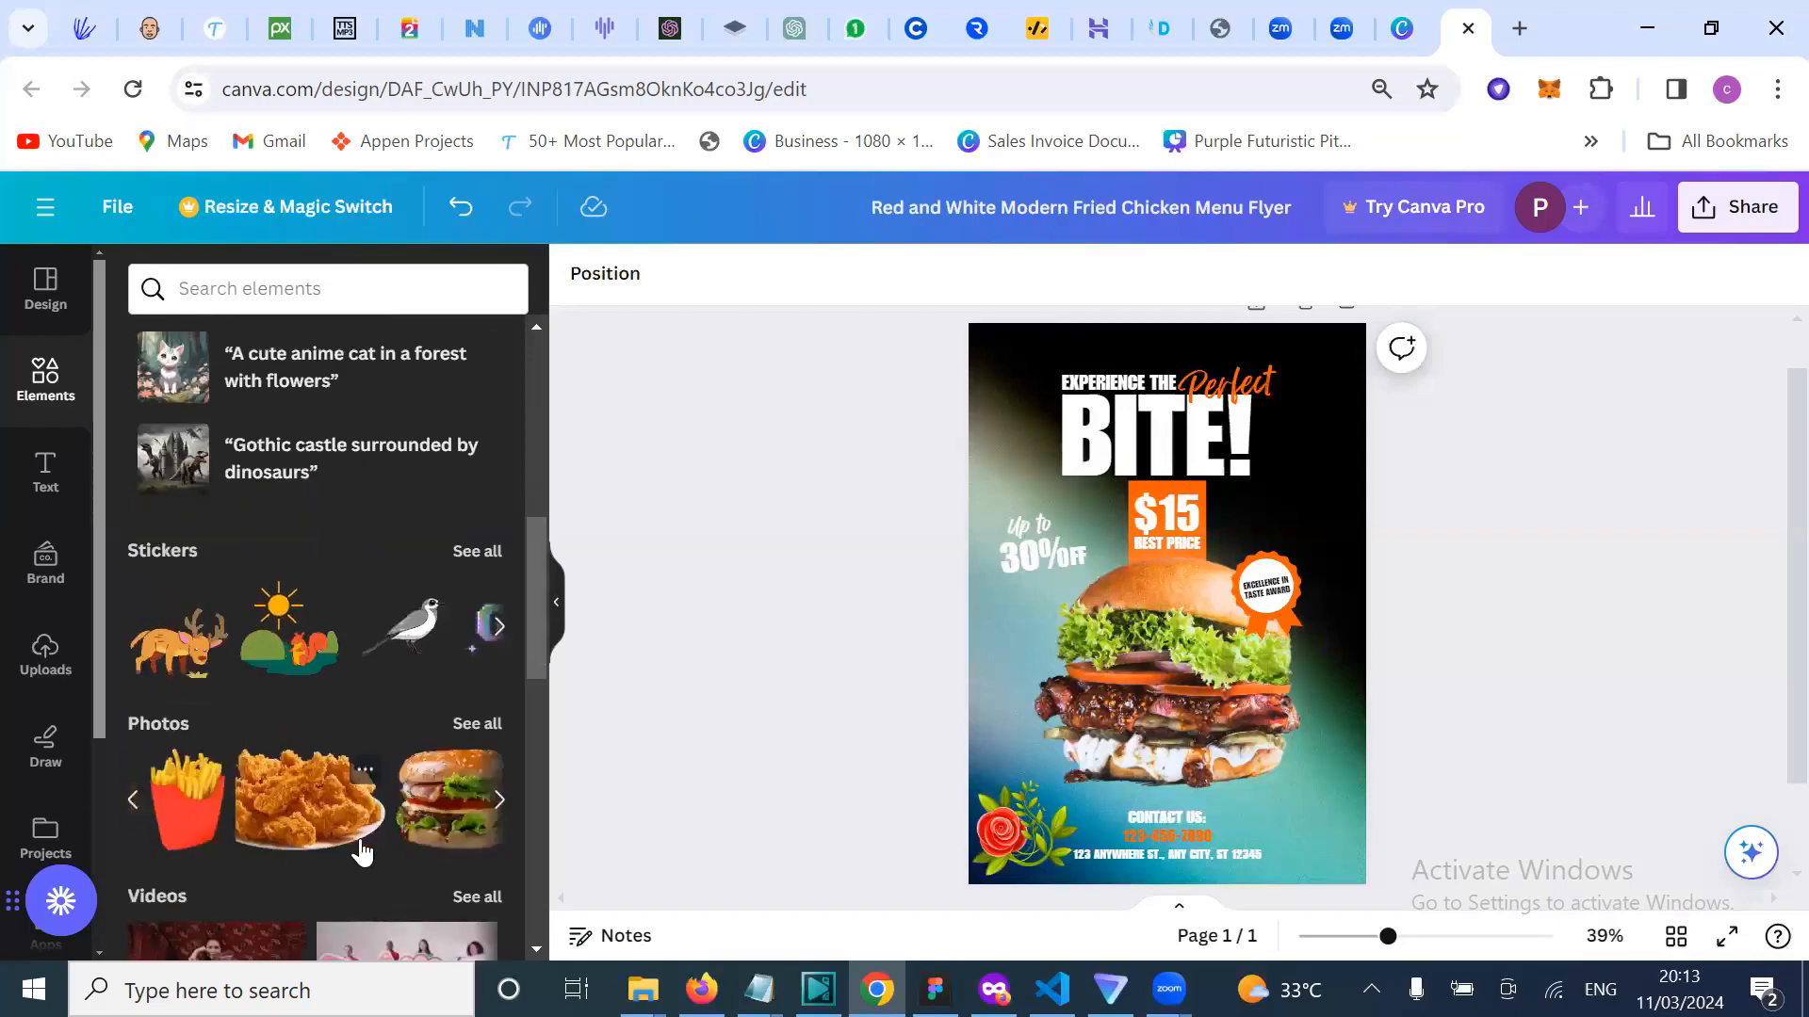
Step: Add the two-cheeseburger photo, shrink it, and place it lower right above the contact details
scroll(362, 854, right, 3)
scroll(362, 853, right, 8)
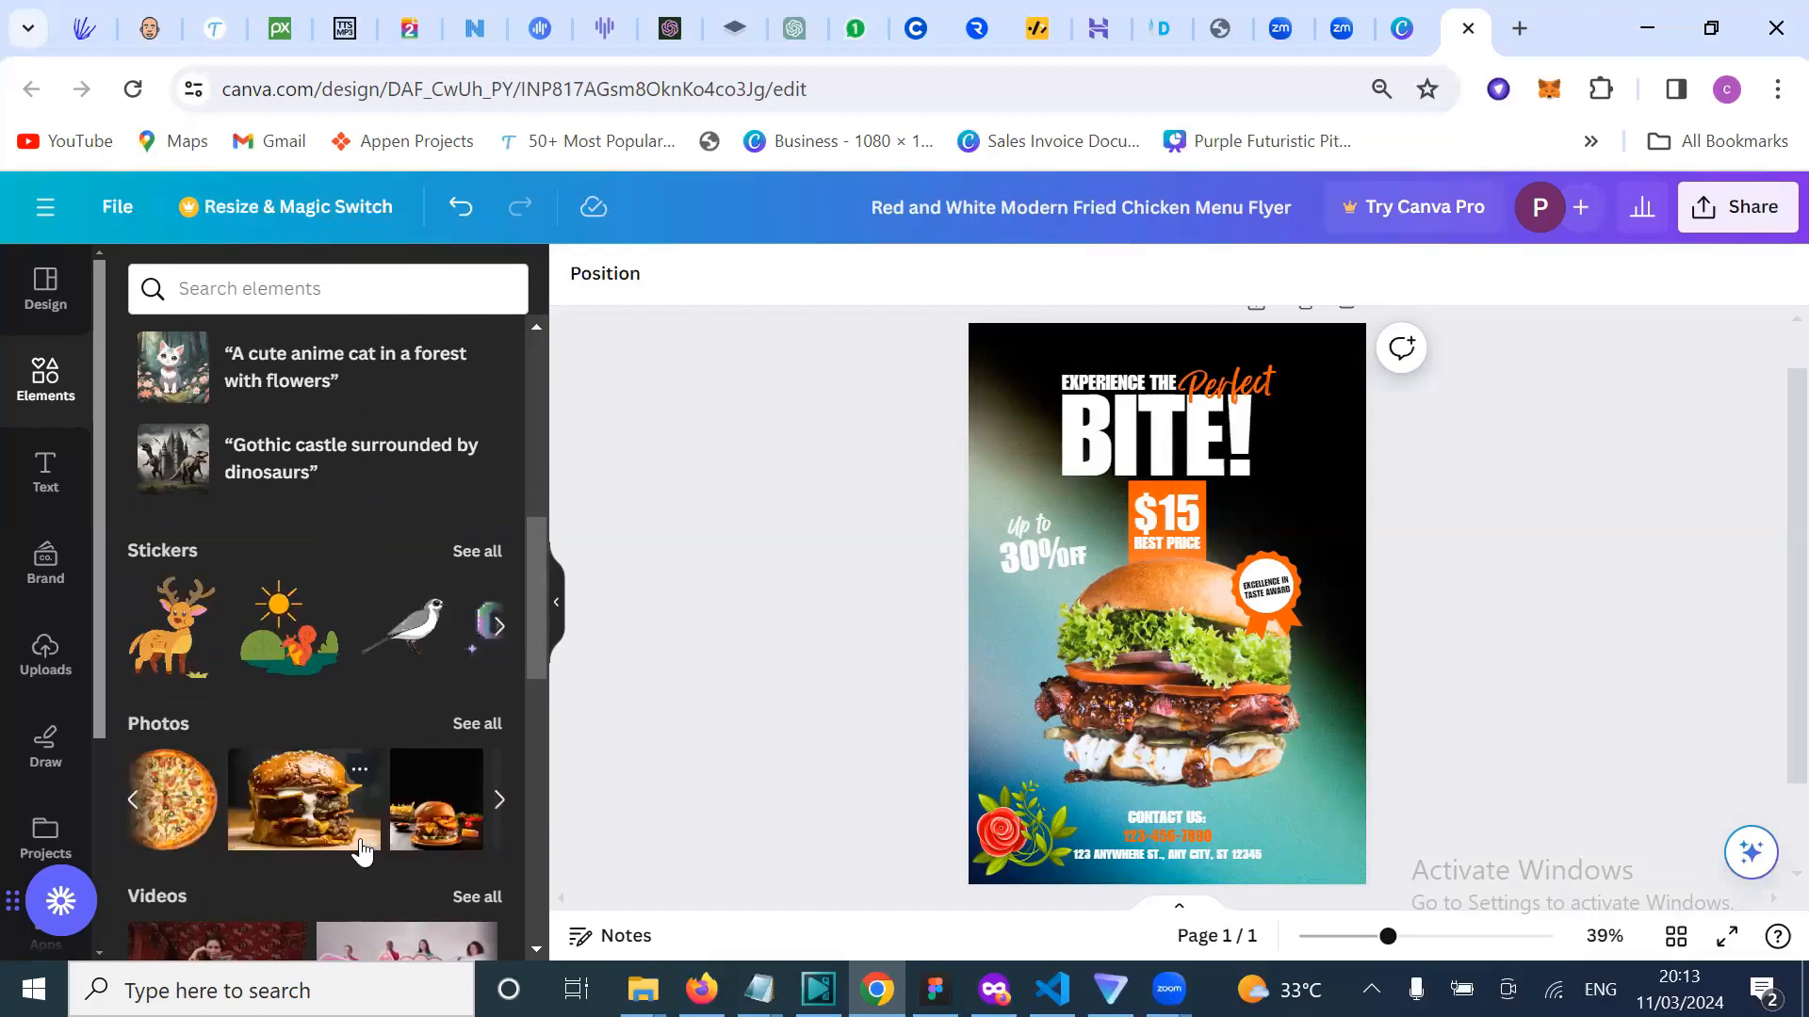
scroll(362, 848, right, 8)
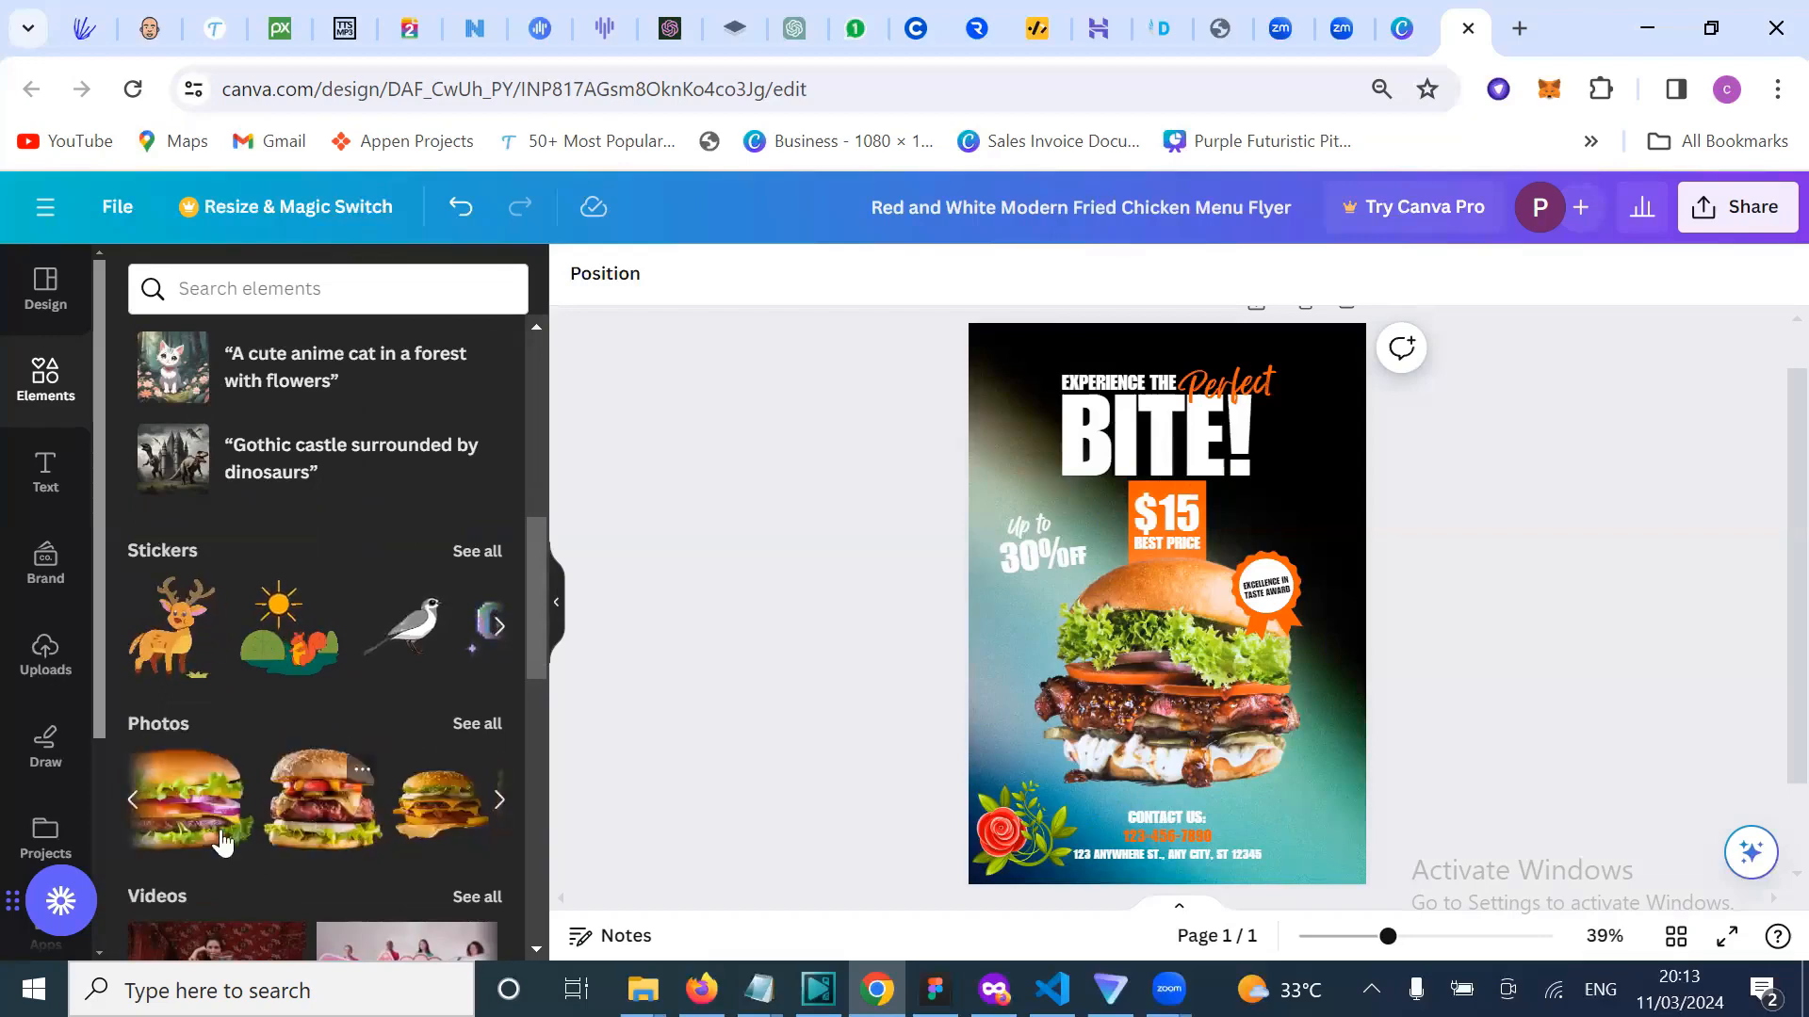
scroll(223, 841, left, 1)
scroll(339, 812, right, 2)
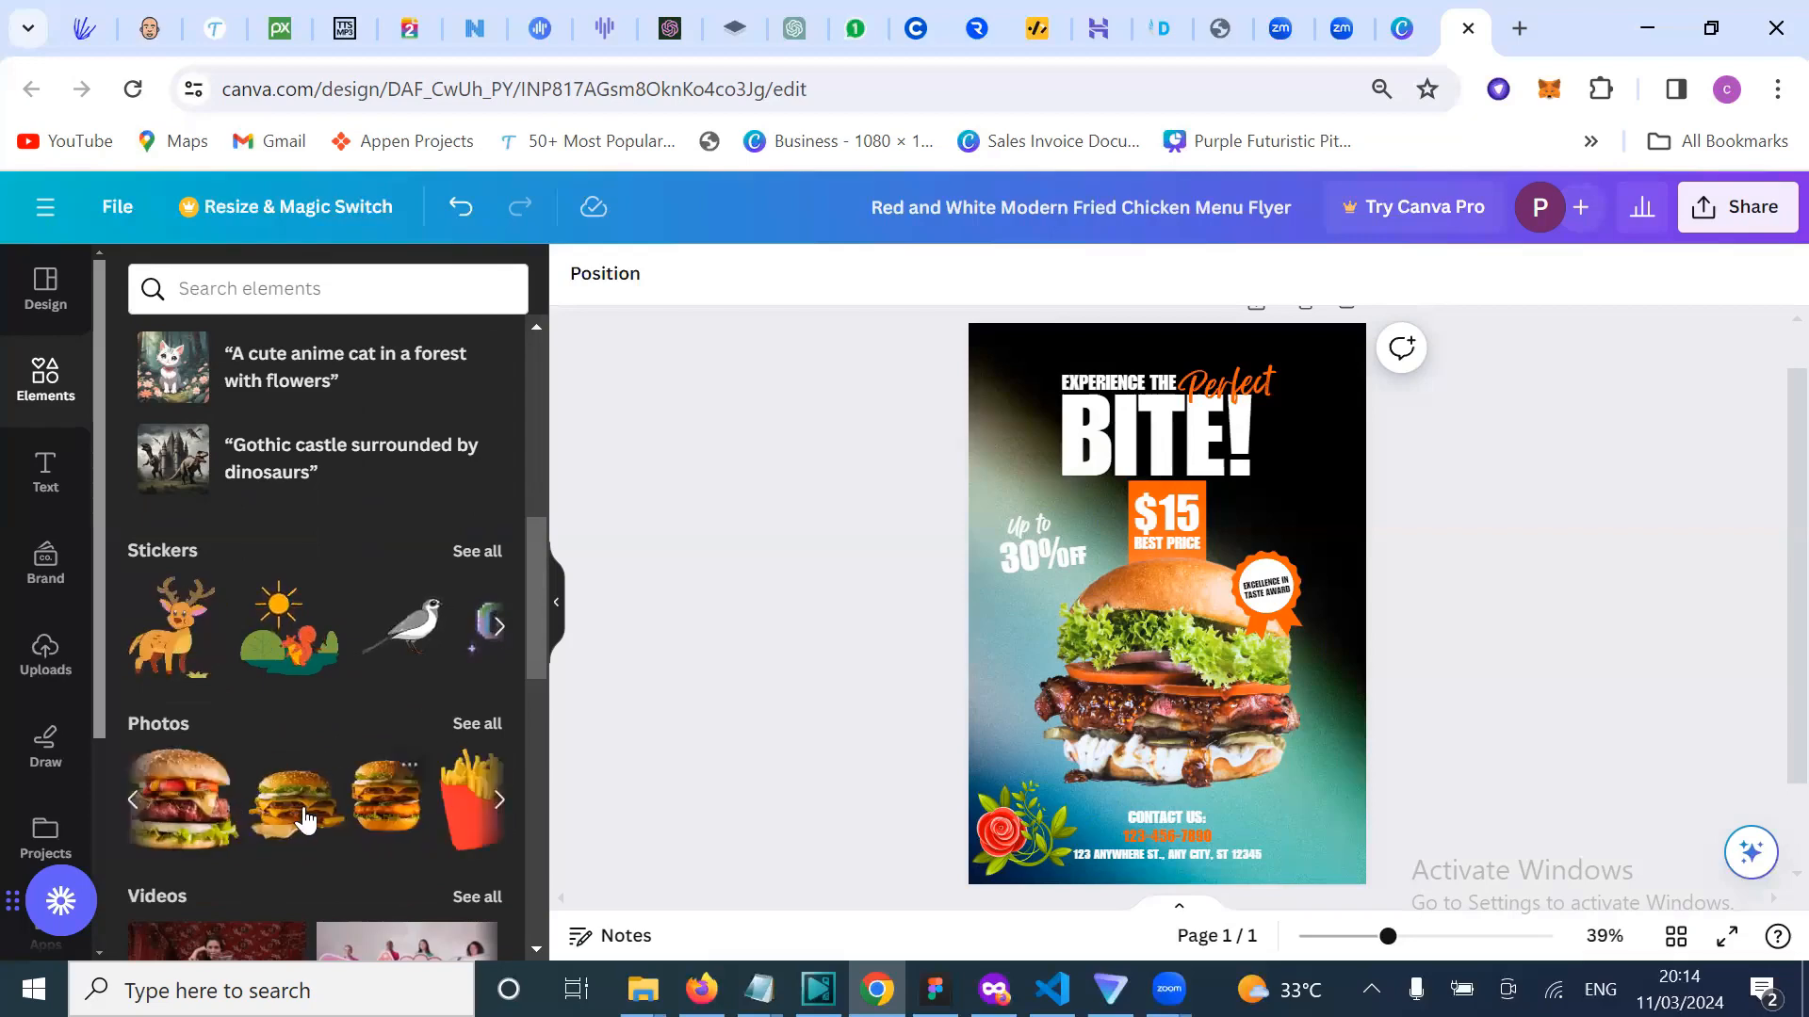
click(302, 818)
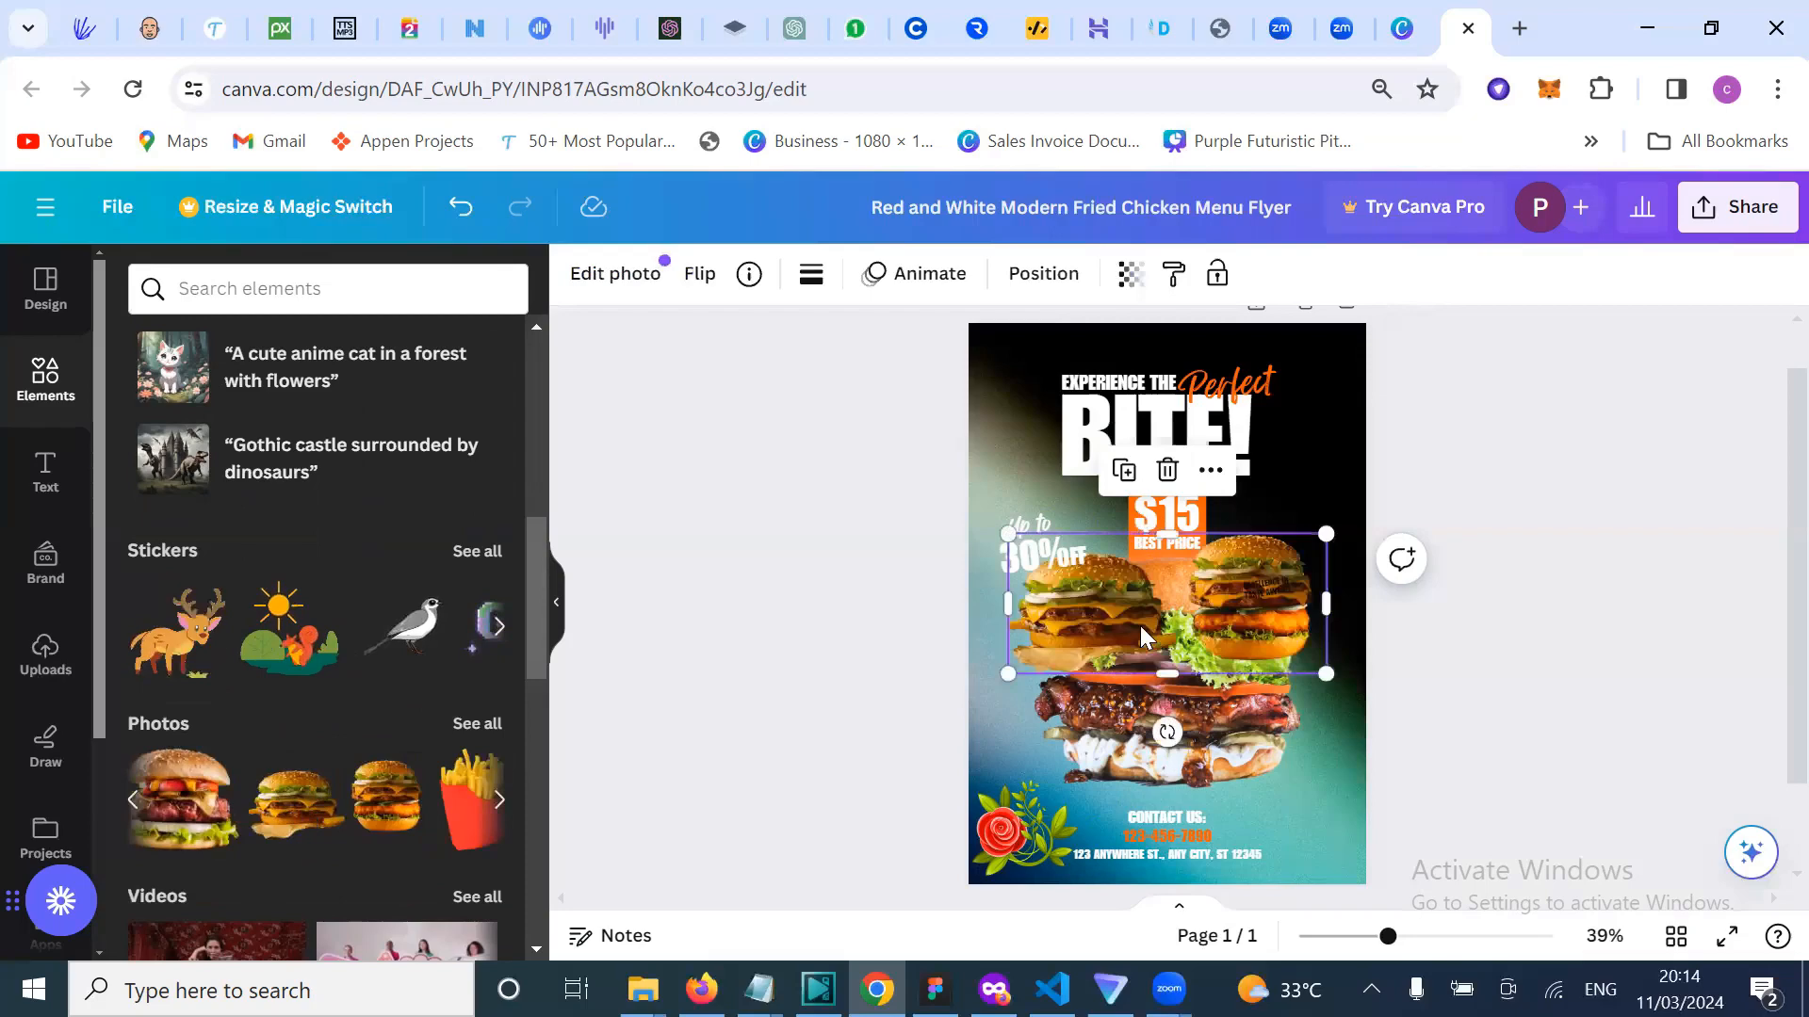
drag(1140, 626, 1151, 738)
drag(1018, 647, 1121, 694)
mouse_move(1217, 731)
mouse_down()
mouse_move(1222, 747)
mouse_move(1183, 747)
mouse_move(1229, 748)
mouse_up()
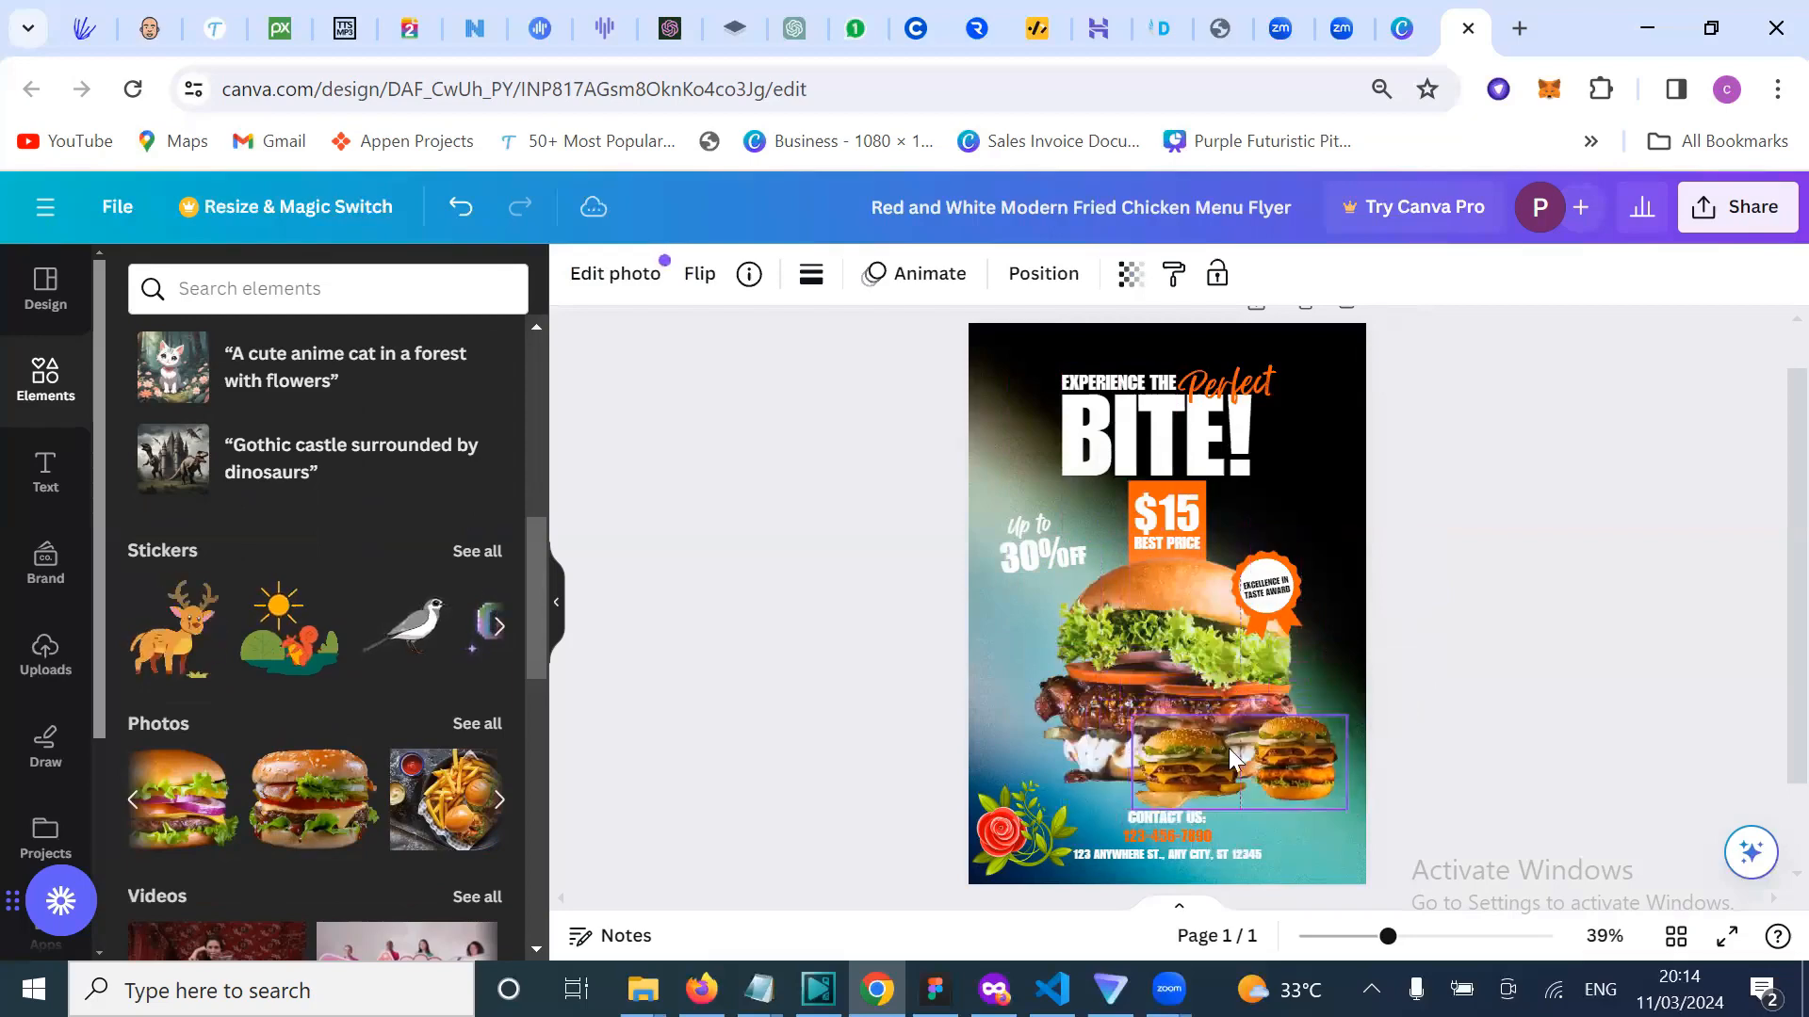
Step: Drop the red french-fries carton photo onto the flyer and shrink it beside the burger, lower left
click(830, 859)
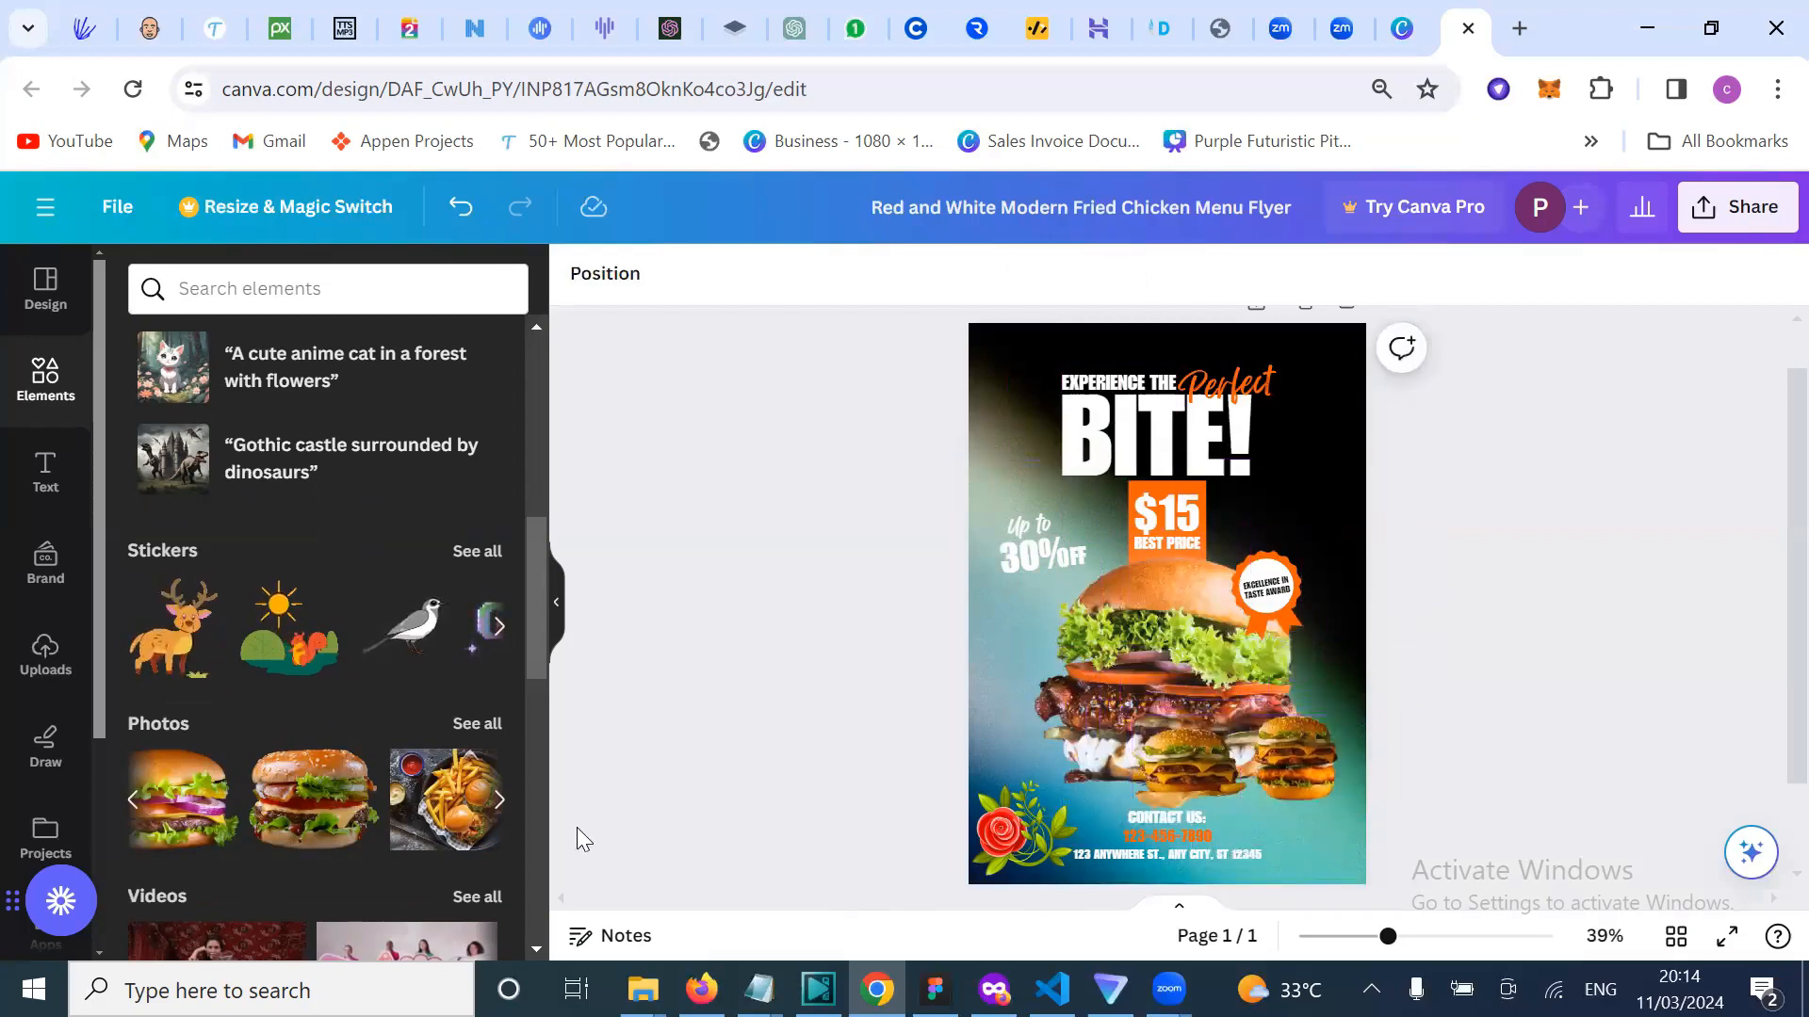
scroll(449, 818, right, 3)
scroll(448, 818, right, 3)
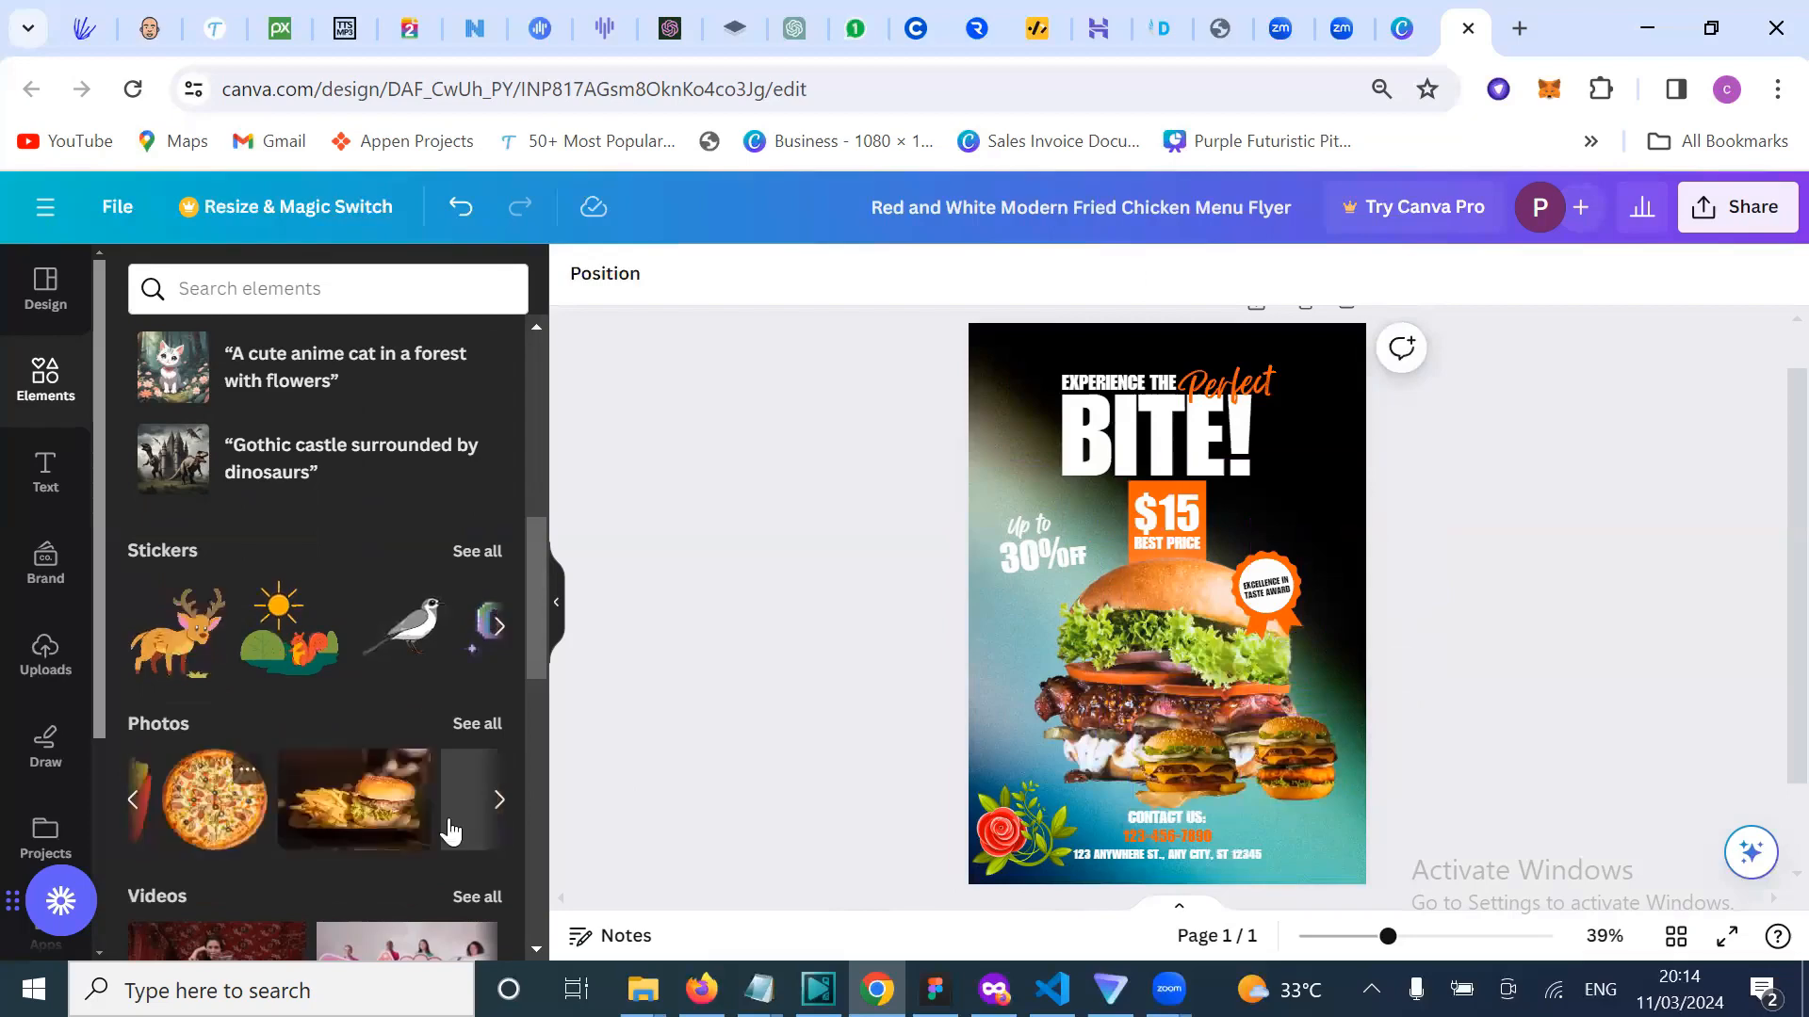
drag(212, 853, 1098, 580)
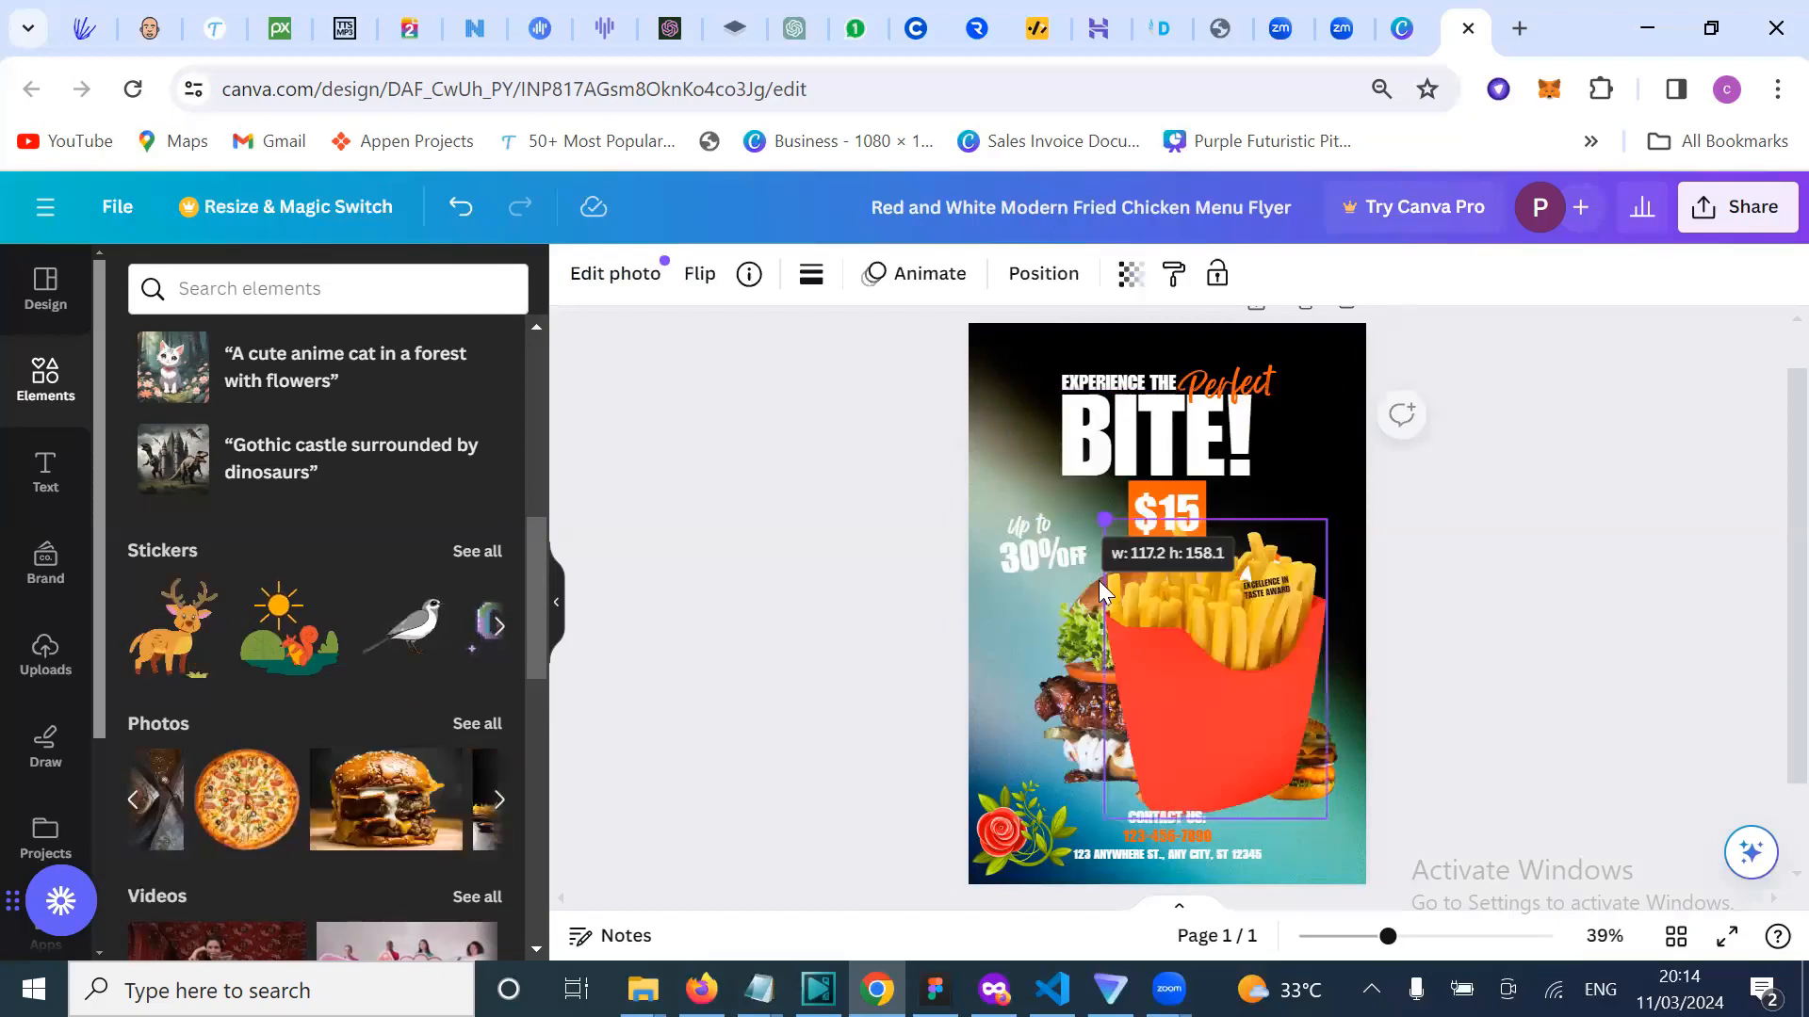
drag(1225, 704, 1077, 683)
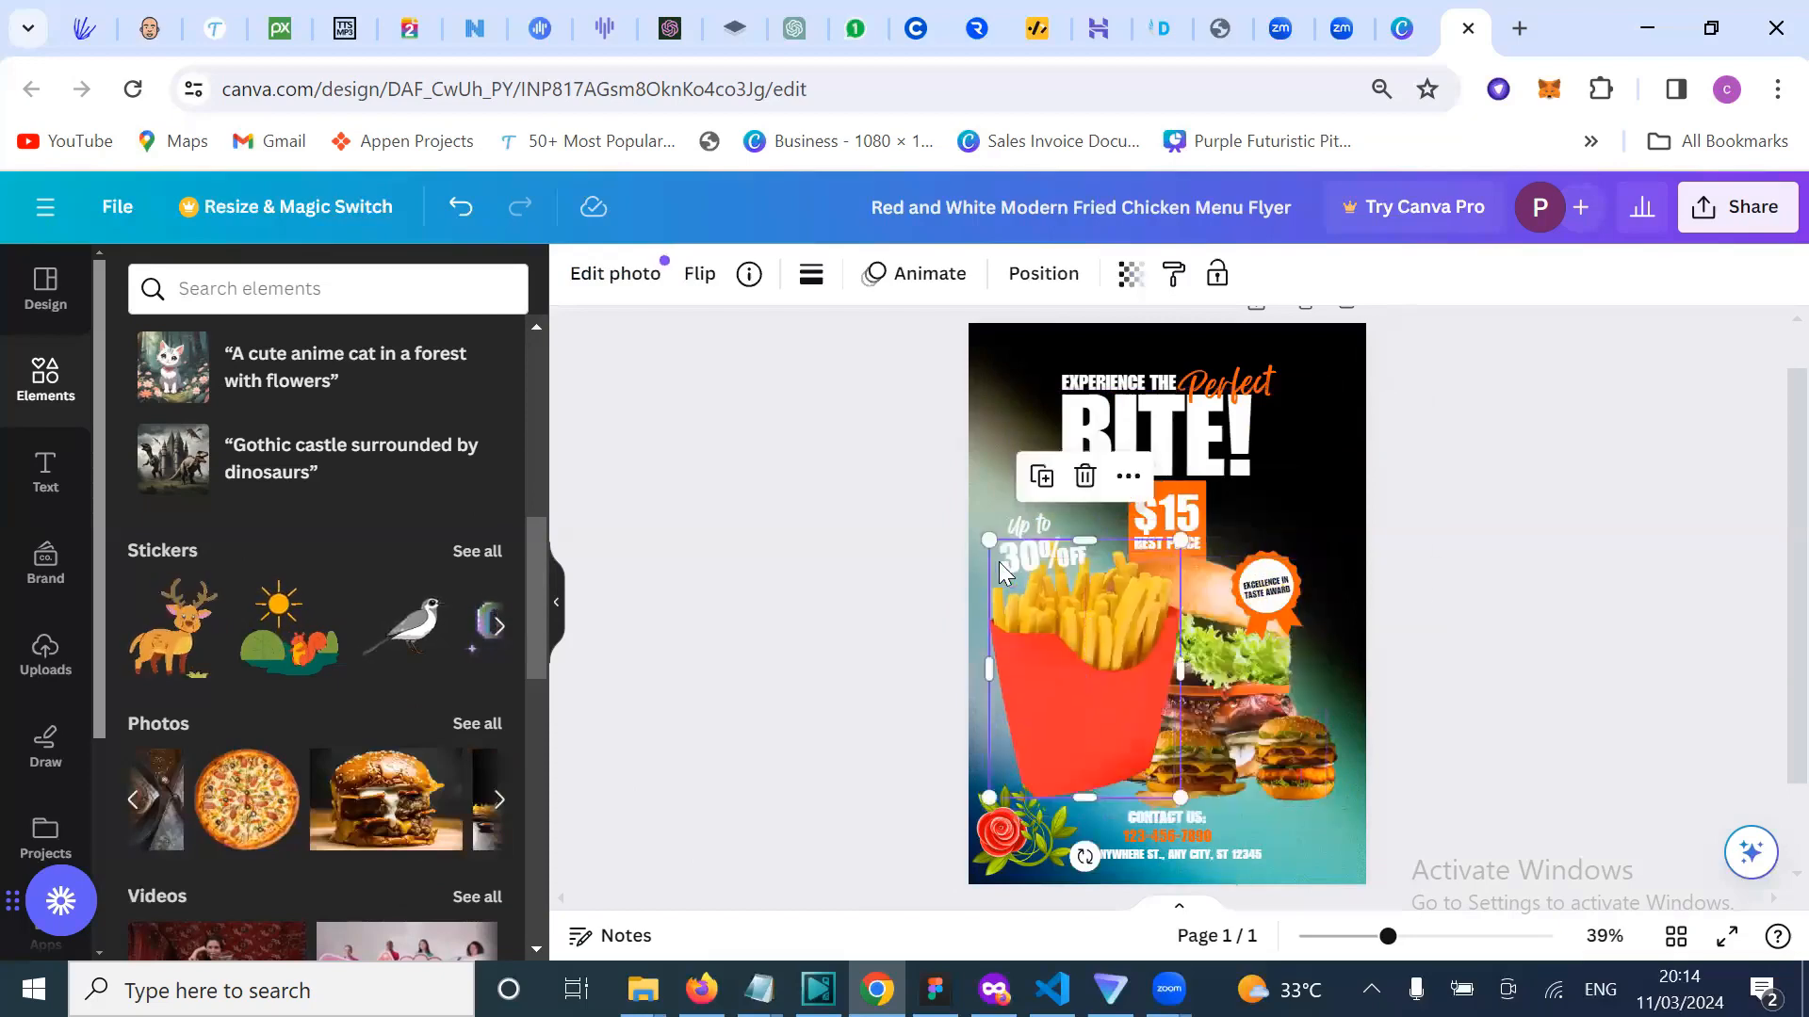
drag(1008, 569, 1069, 652)
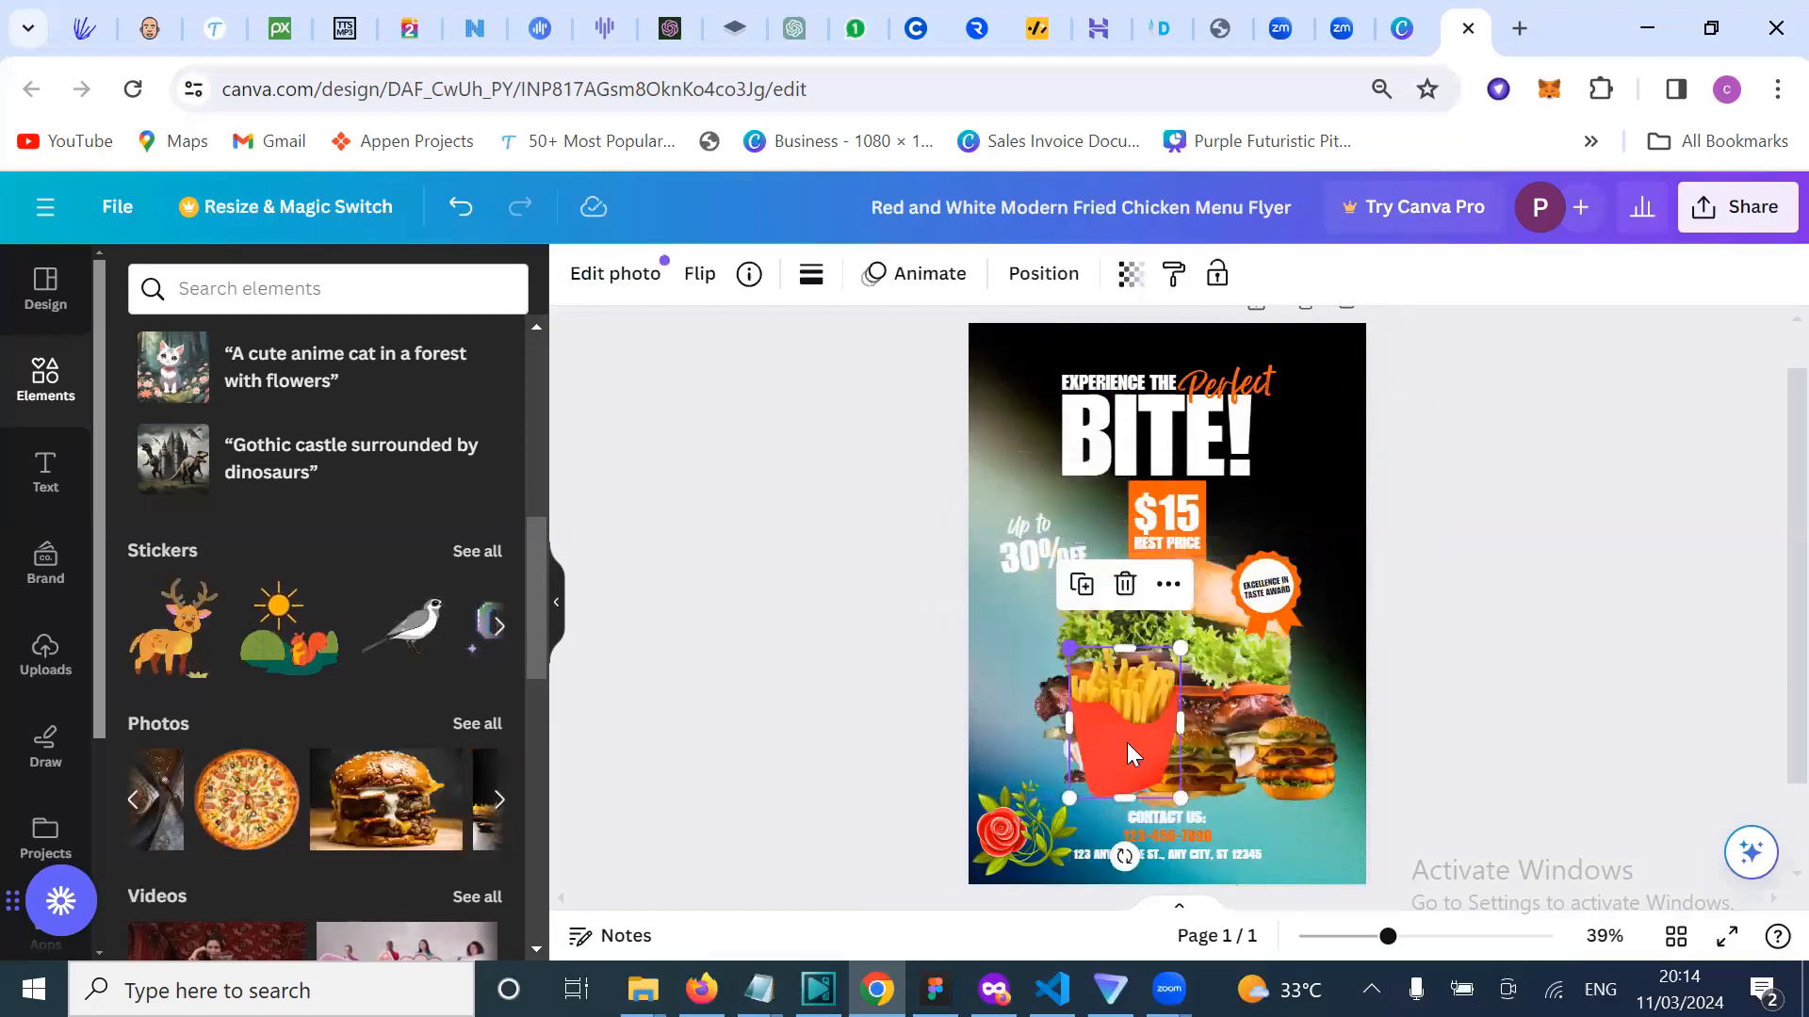
drag(1126, 743, 1087, 734)
drag(1028, 629, 1064, 686)
drag(1073, 751, 1055, 769)
click(1692, 562)
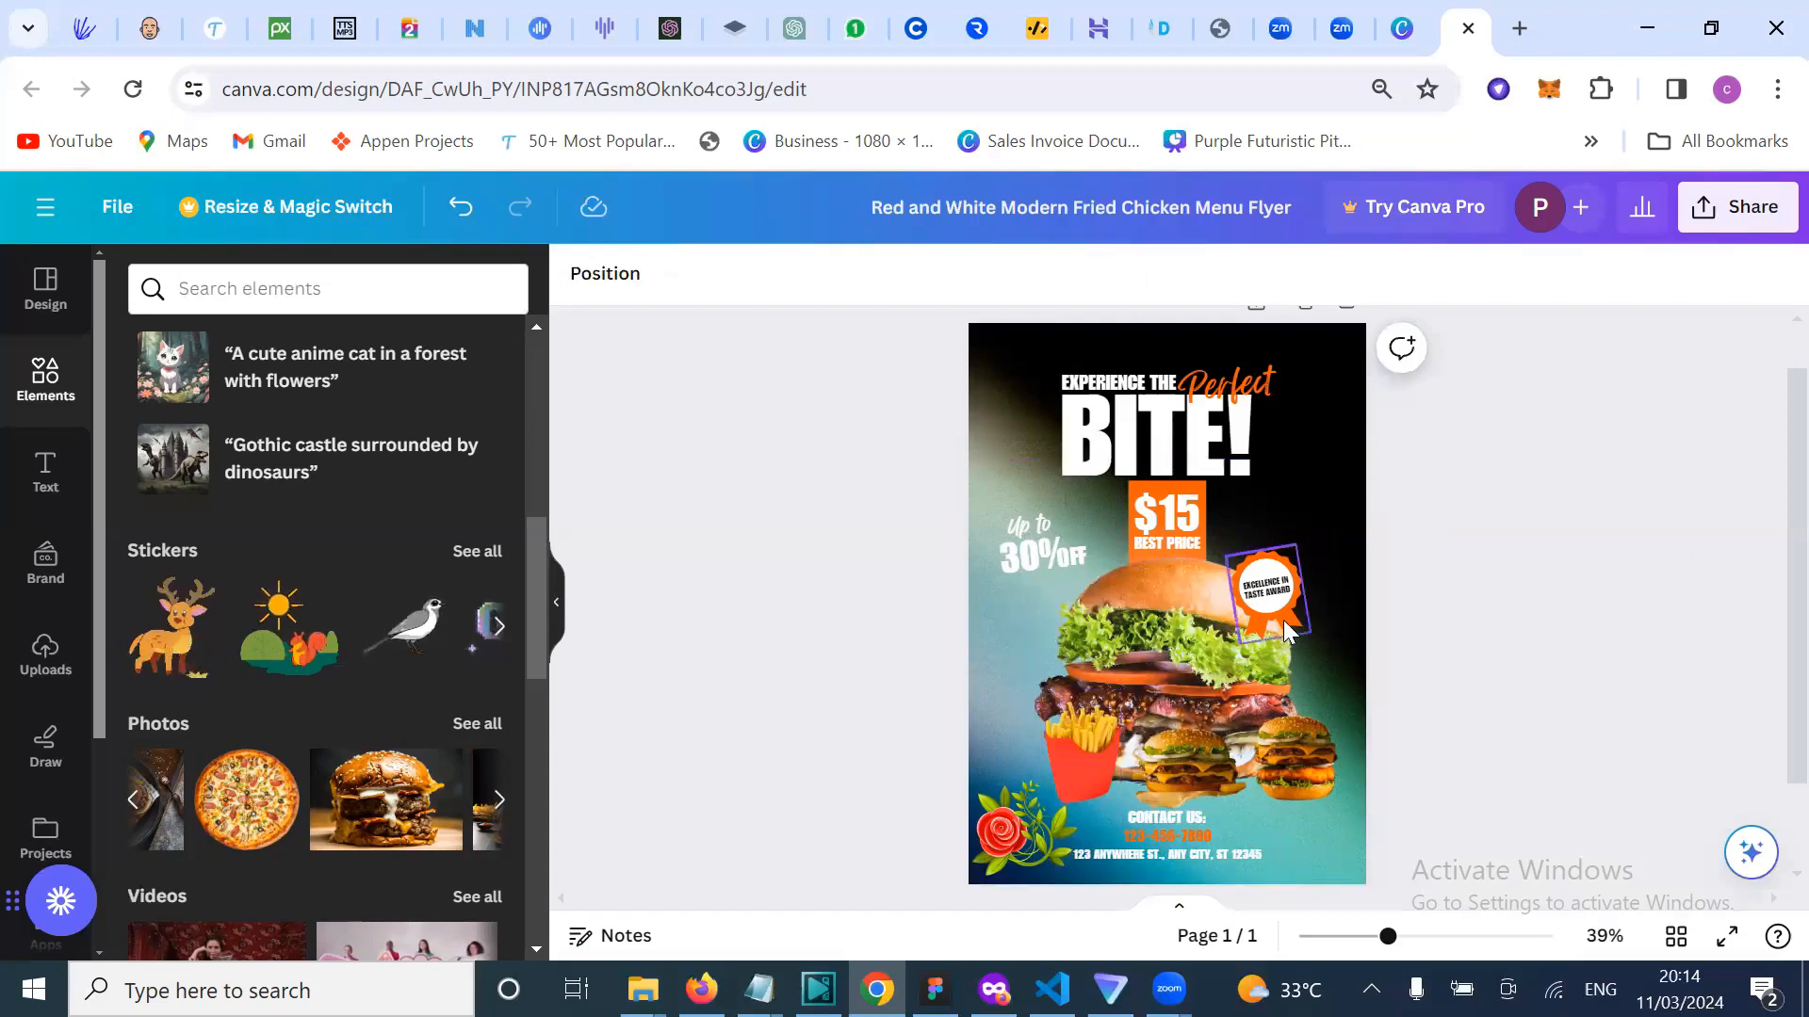
Step: Delete the rose sticker from the flyer's bottom-left corner
scroll(1283, 620, down, 1)
scroll(1283, 620, up, 3)
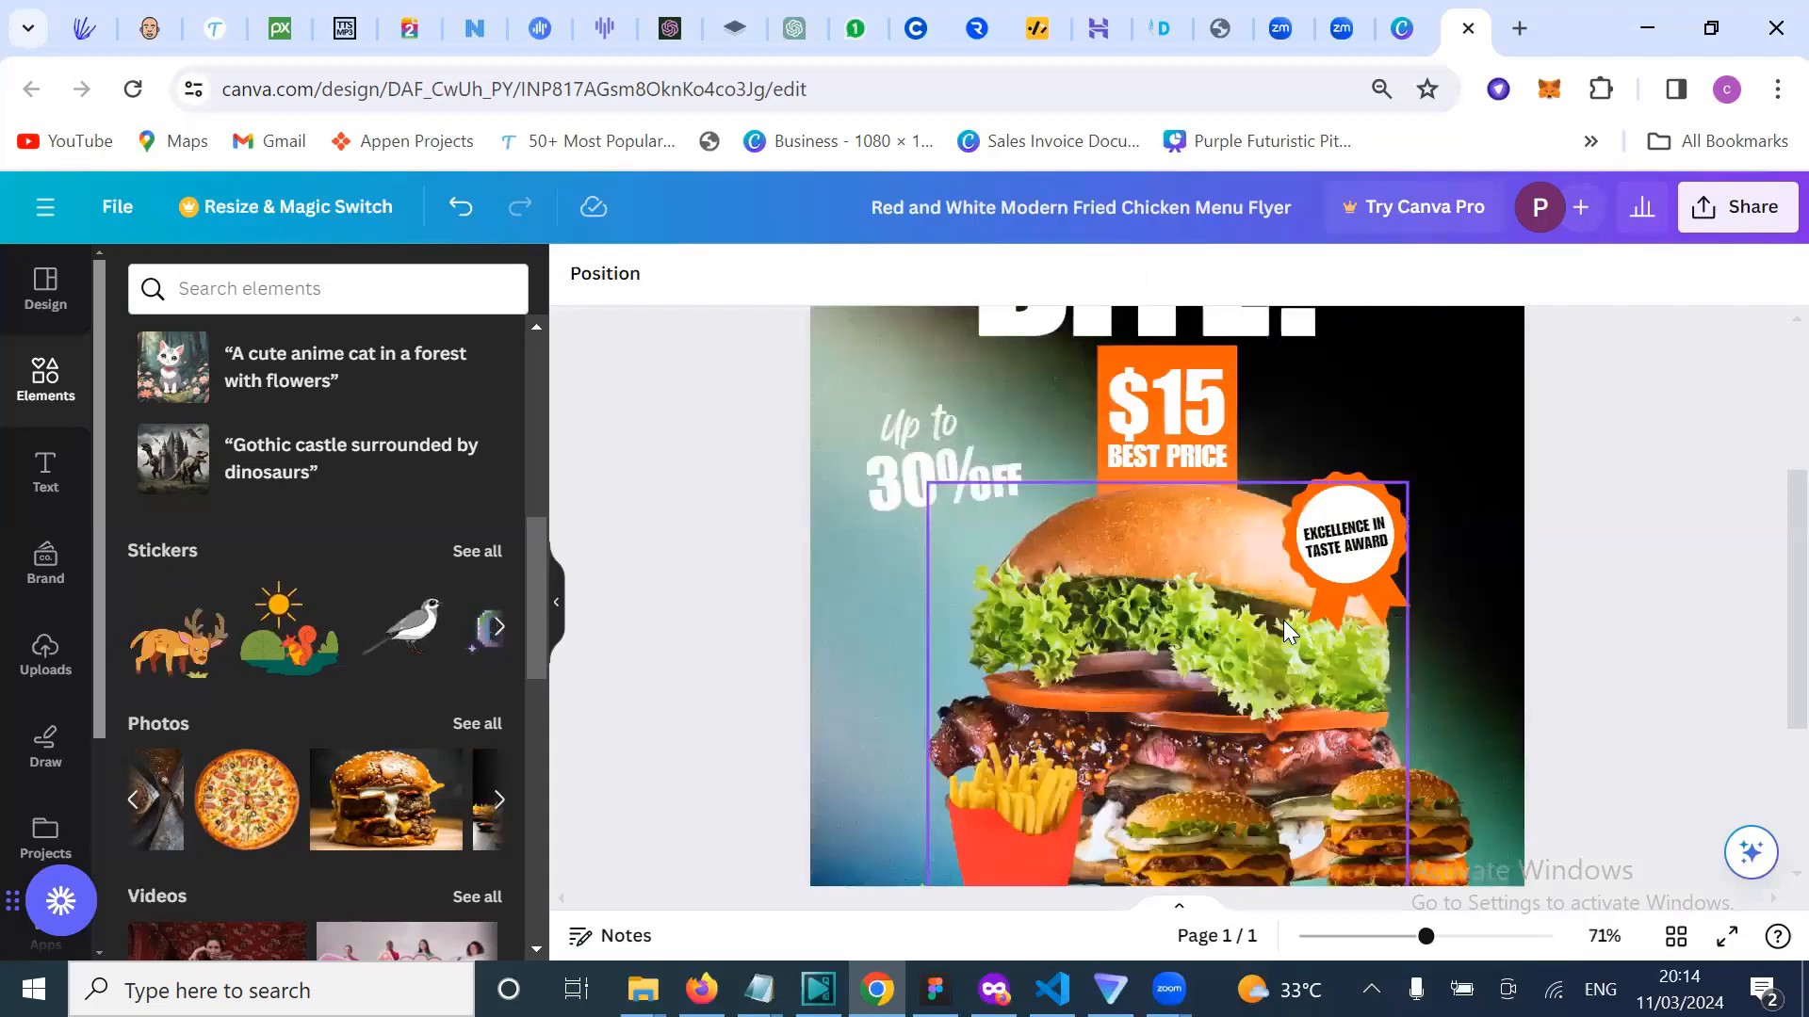
scroll(1110, 635, down, 2)
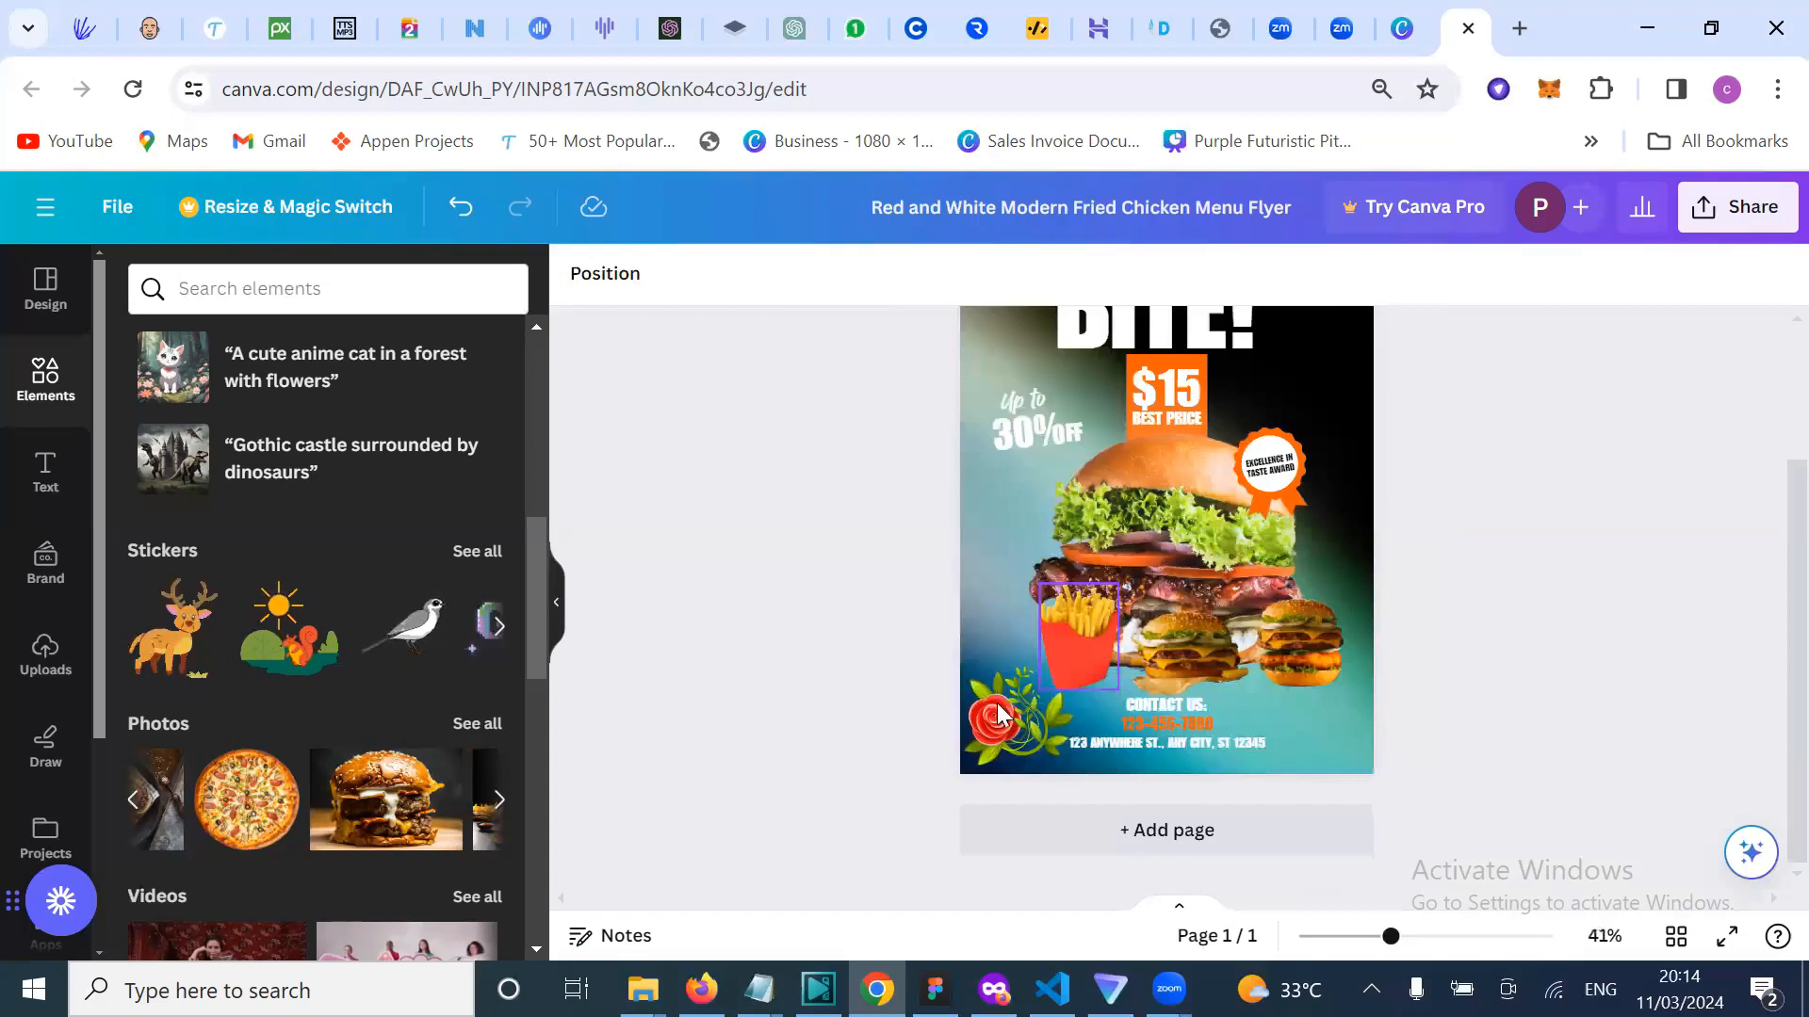
click(999, 713)
key(Delete)
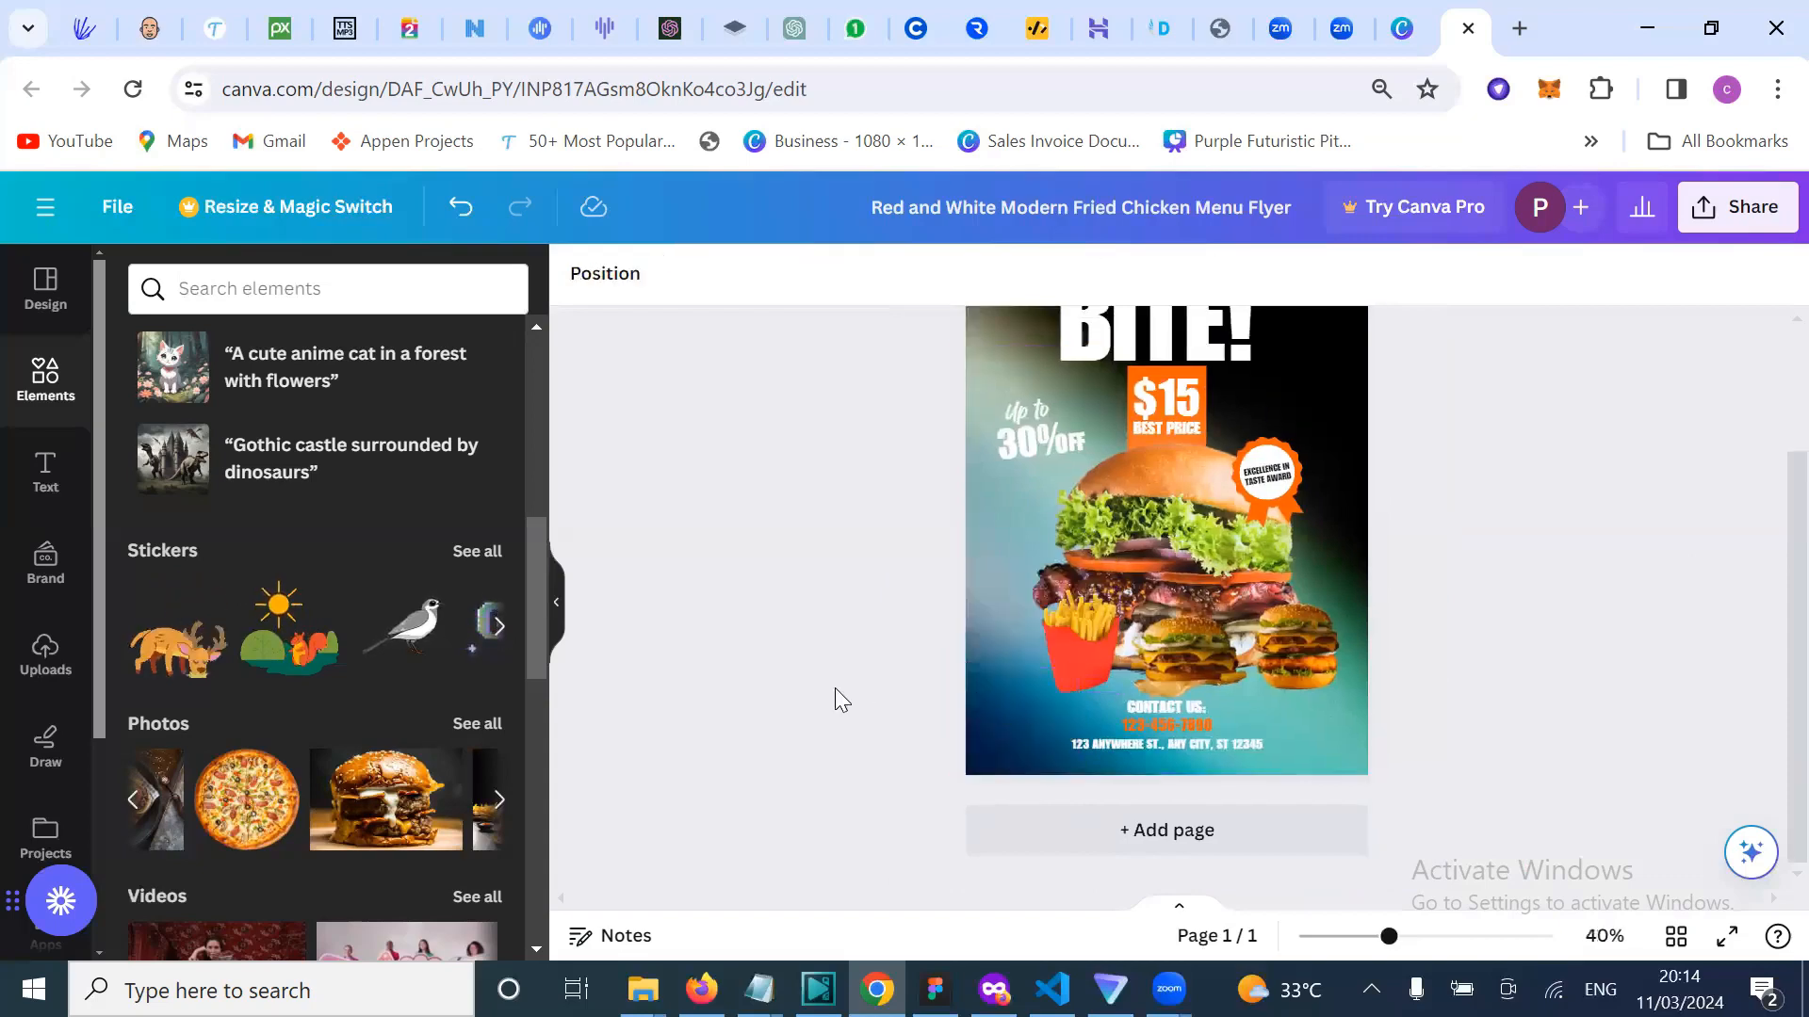
Step: Scroll through the Elements panel to browse its graphics
scroll(834, 697, up, 1)
scroll(293, 704, down, 3)
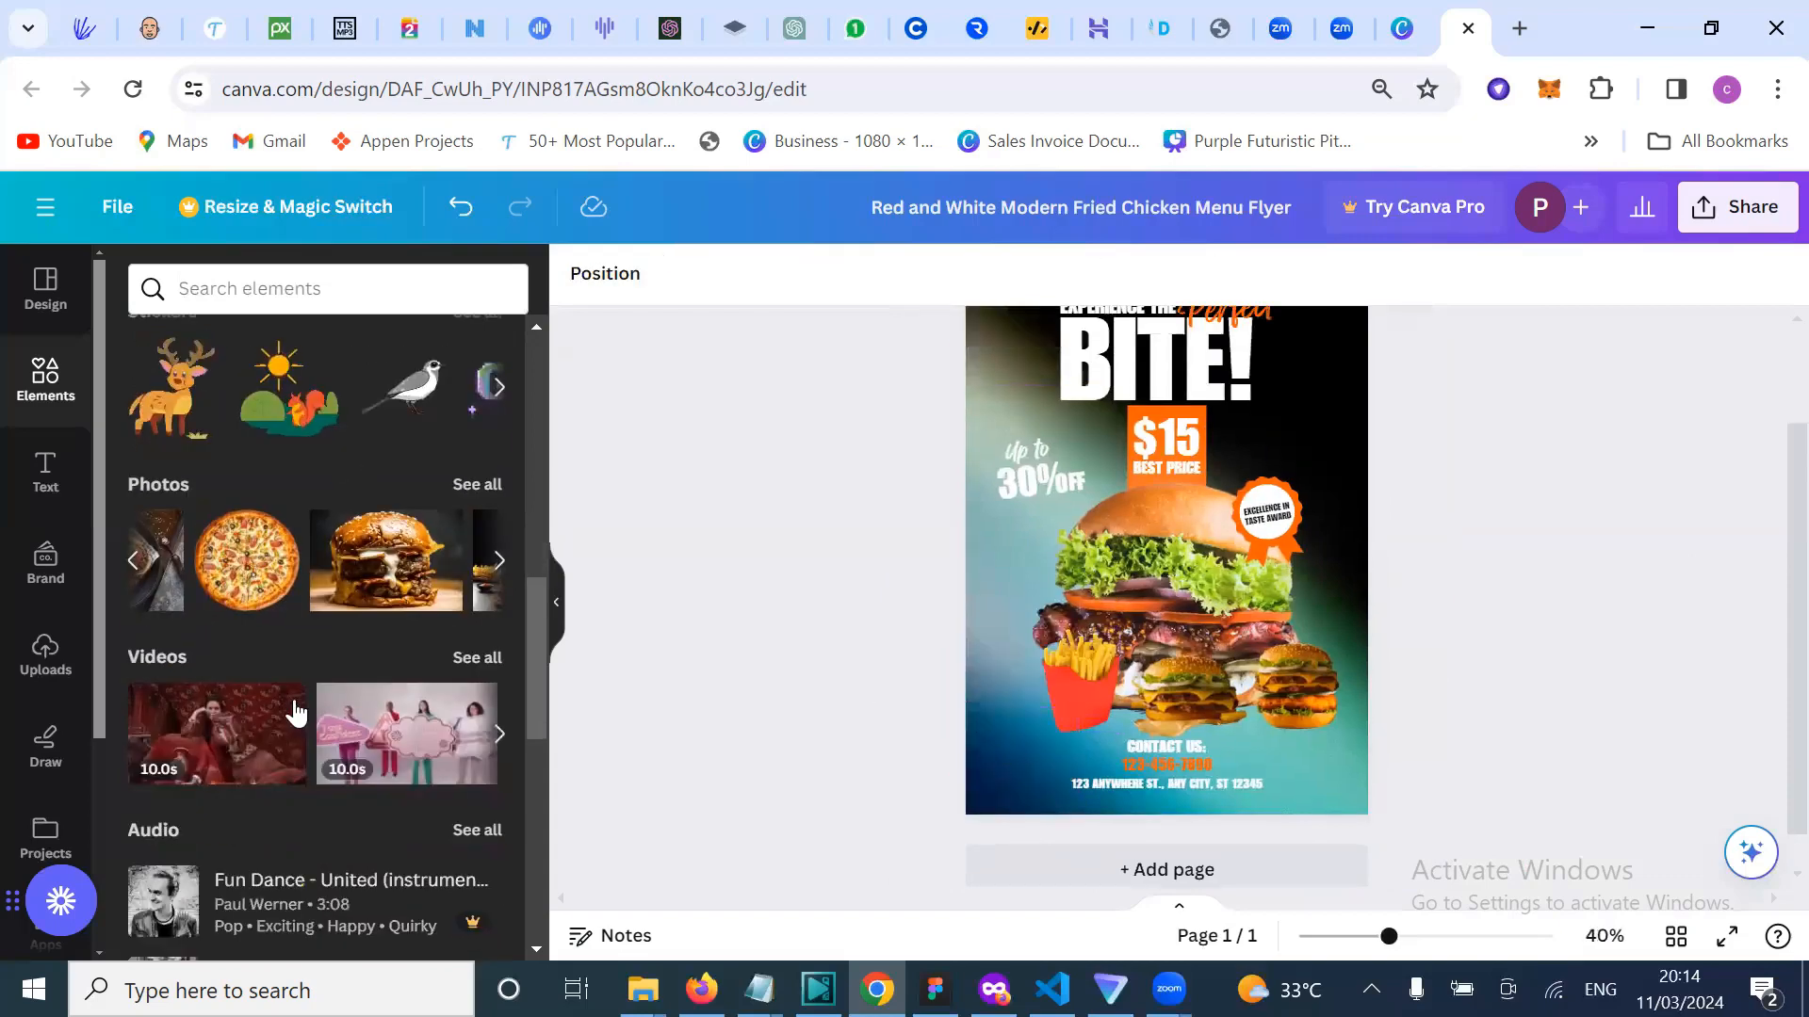
scroll(292, 725, down, 1)
scroll(288, 687, down, 3)
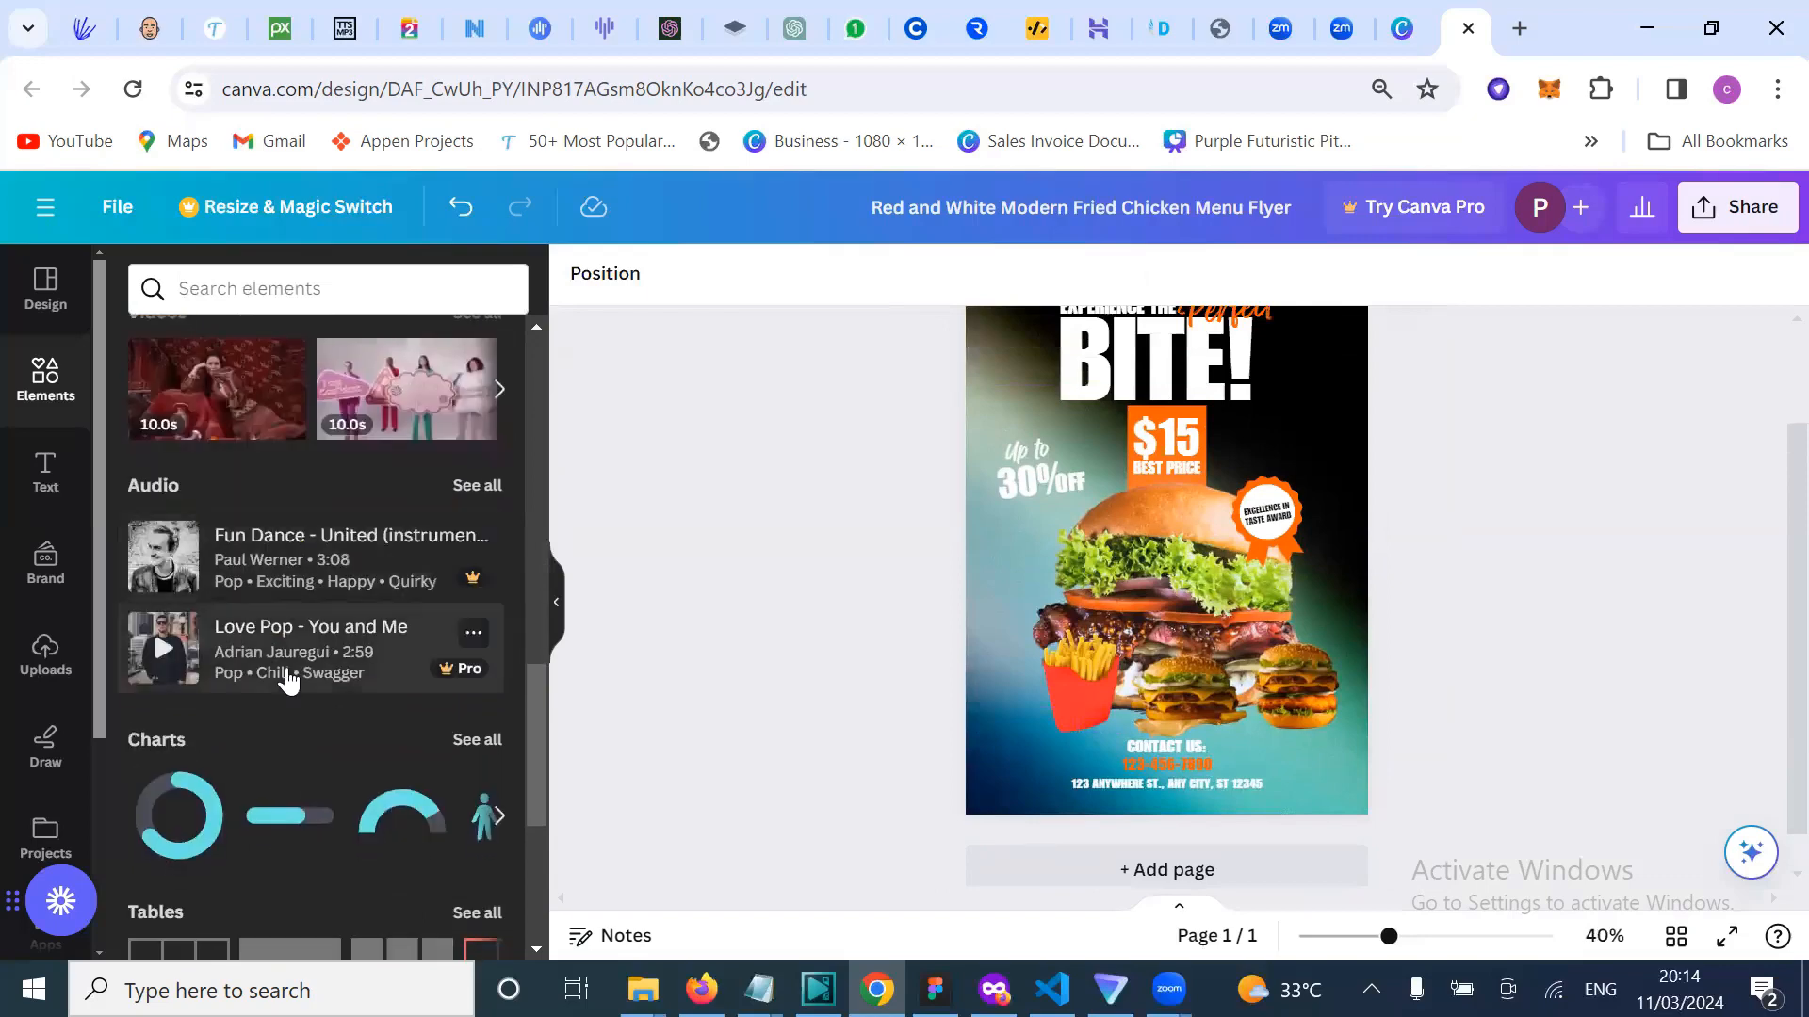
scroll(300, 754, down, 10)
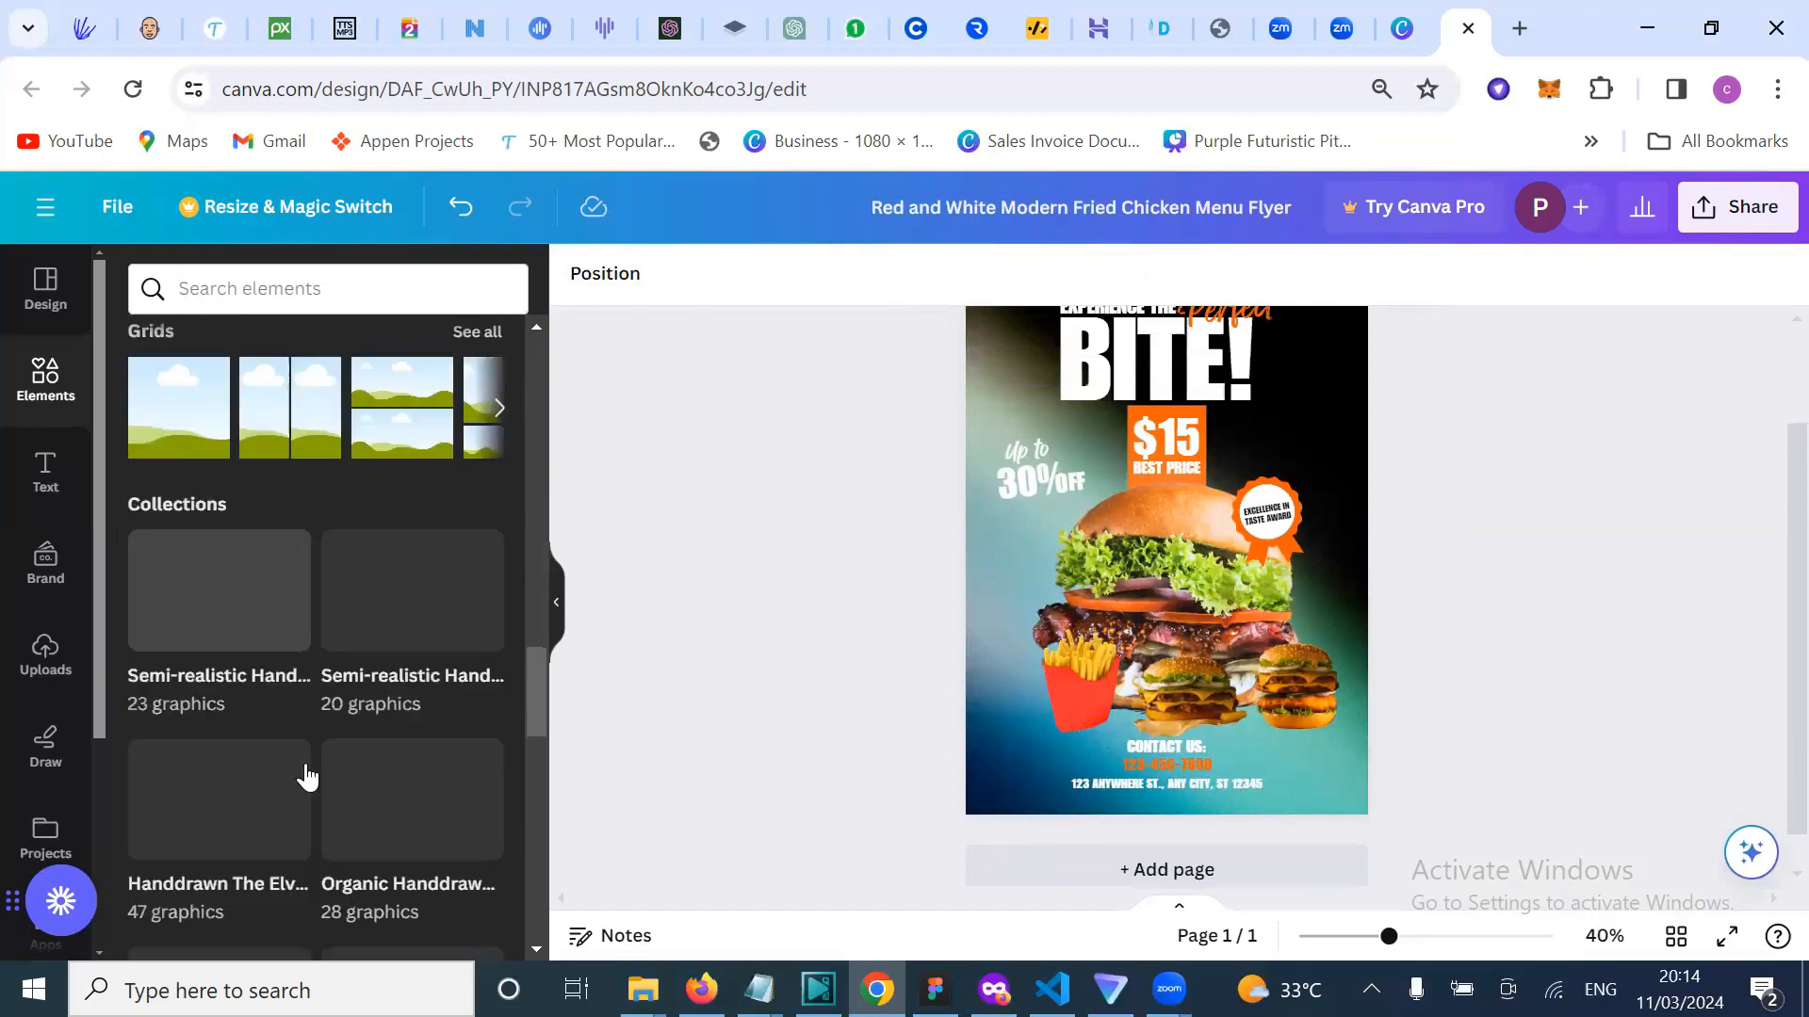
scroll(304, 773, down, 2)
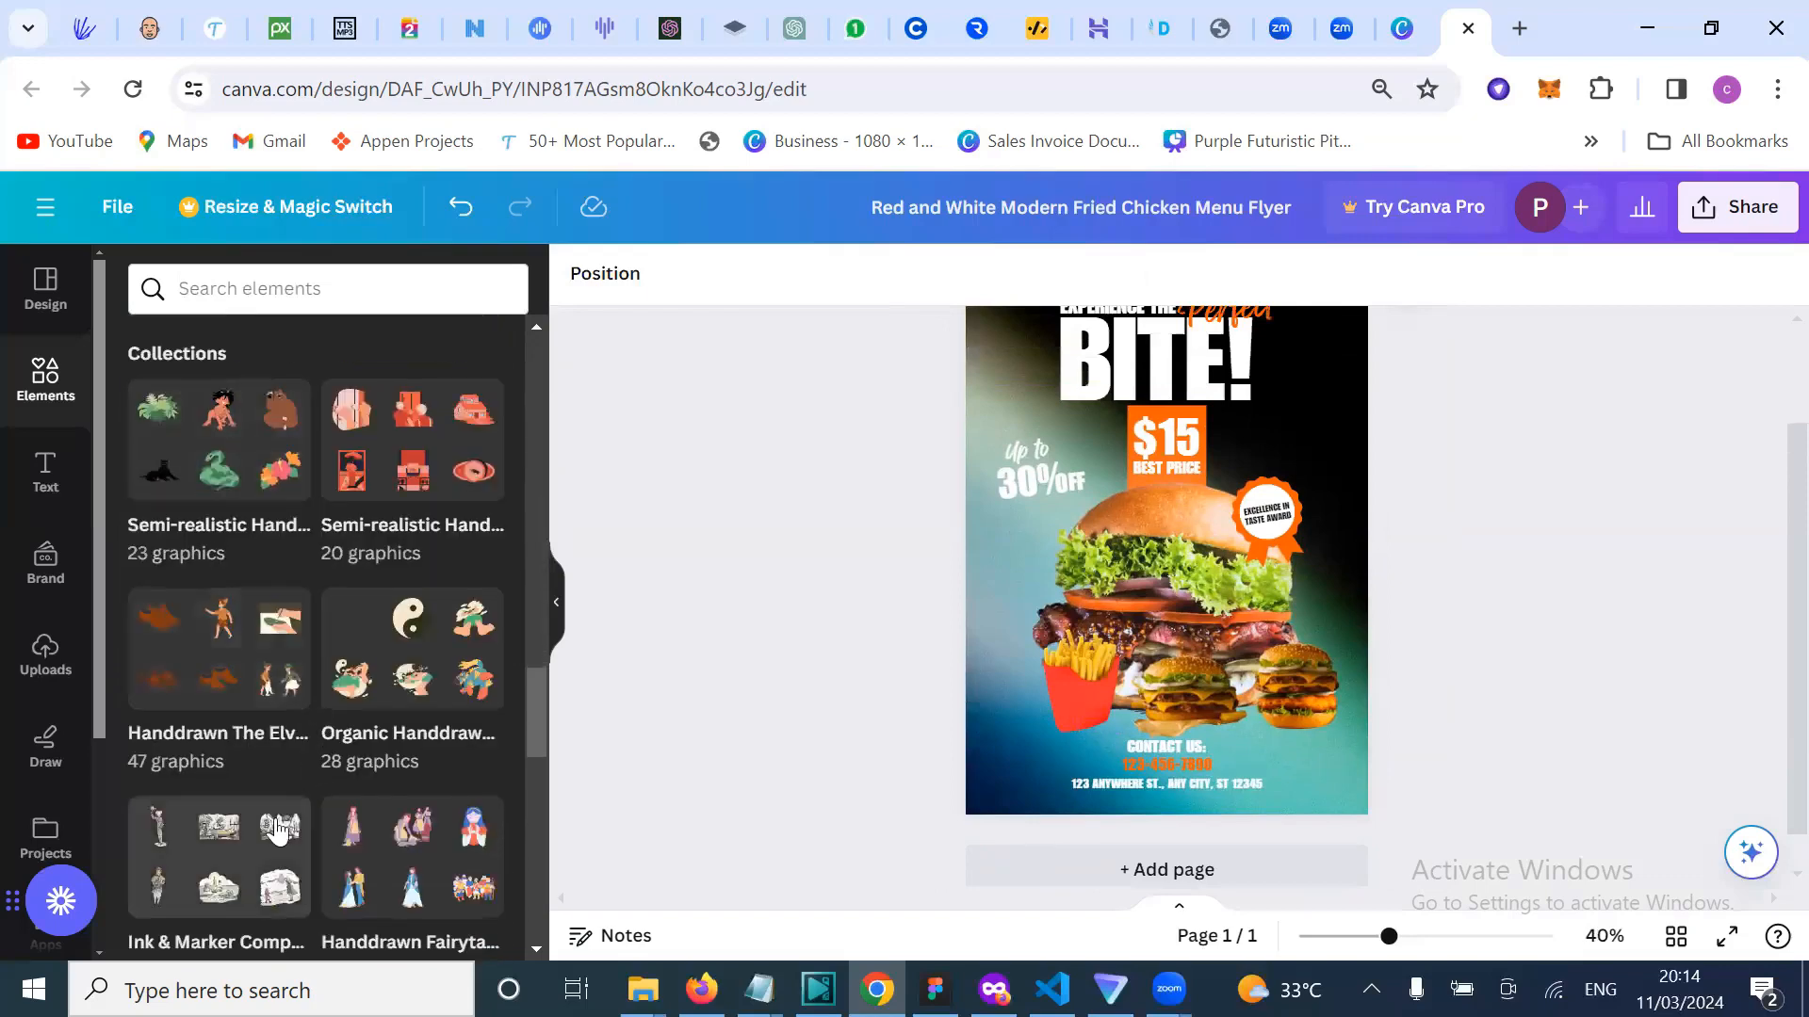
scroll(277, 829, down, 4)
scroll(324, 793, down, 6)
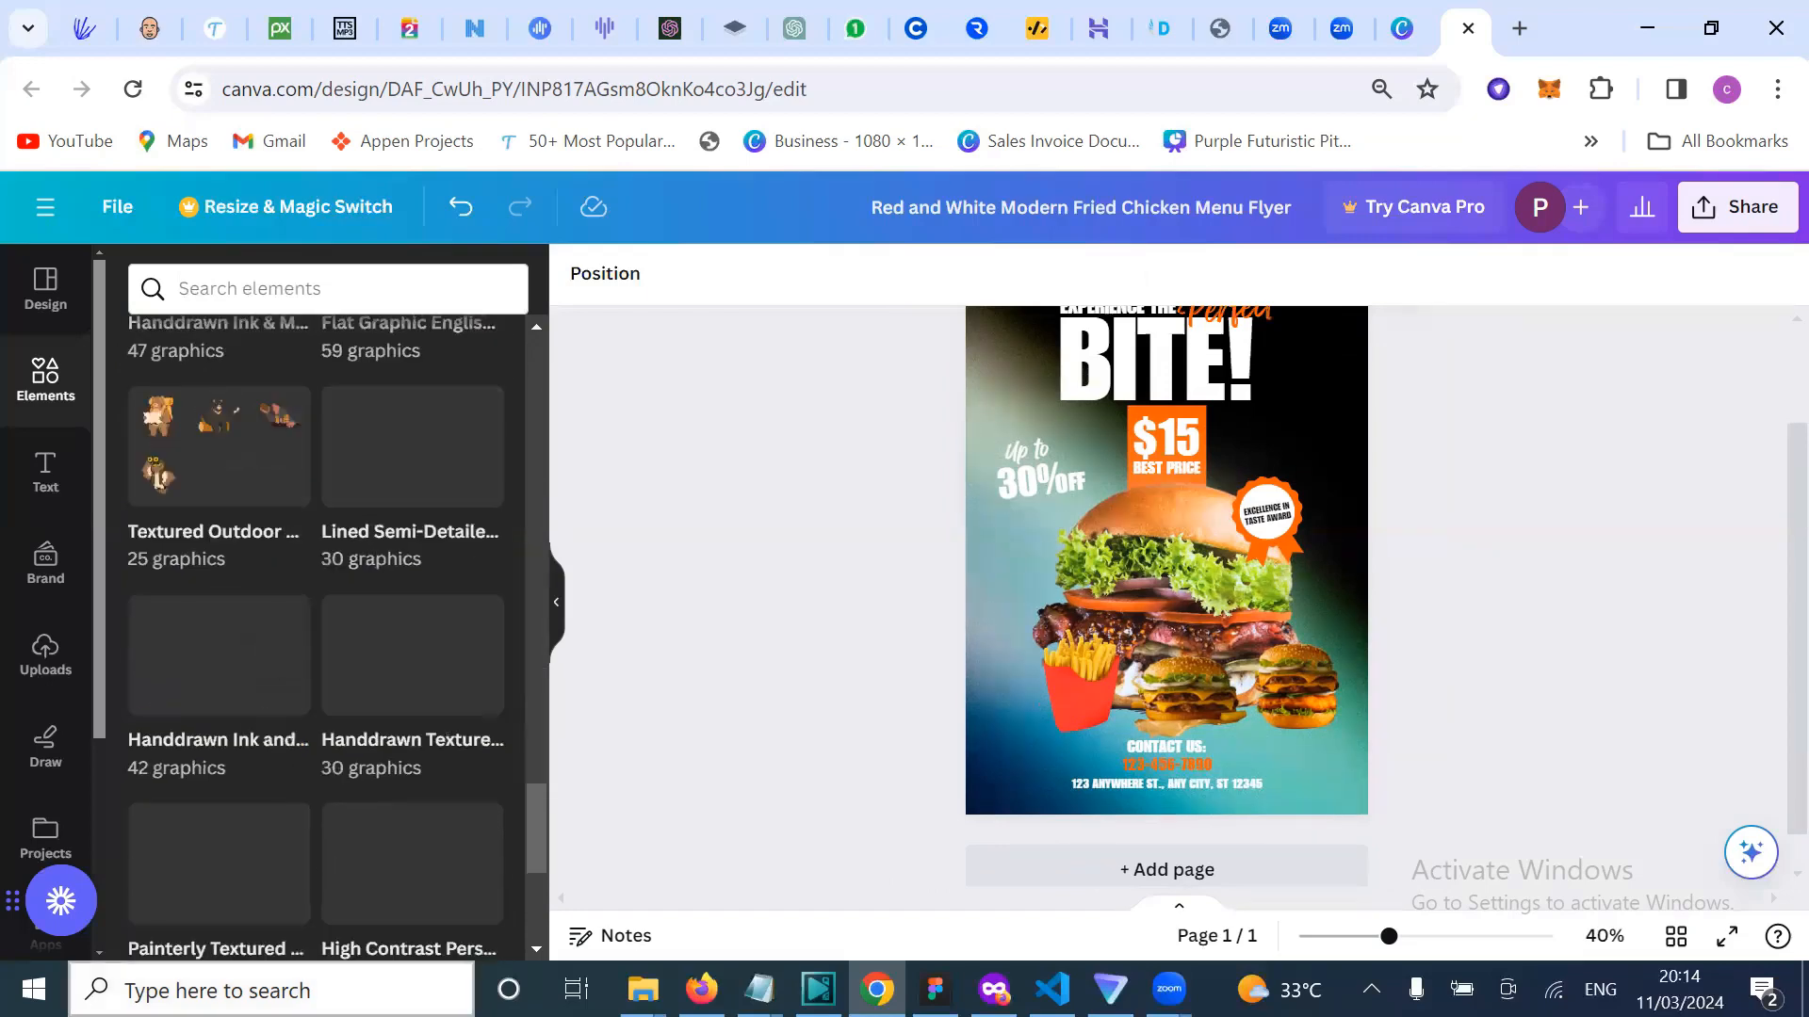
scroll(24, 694, down, 3)
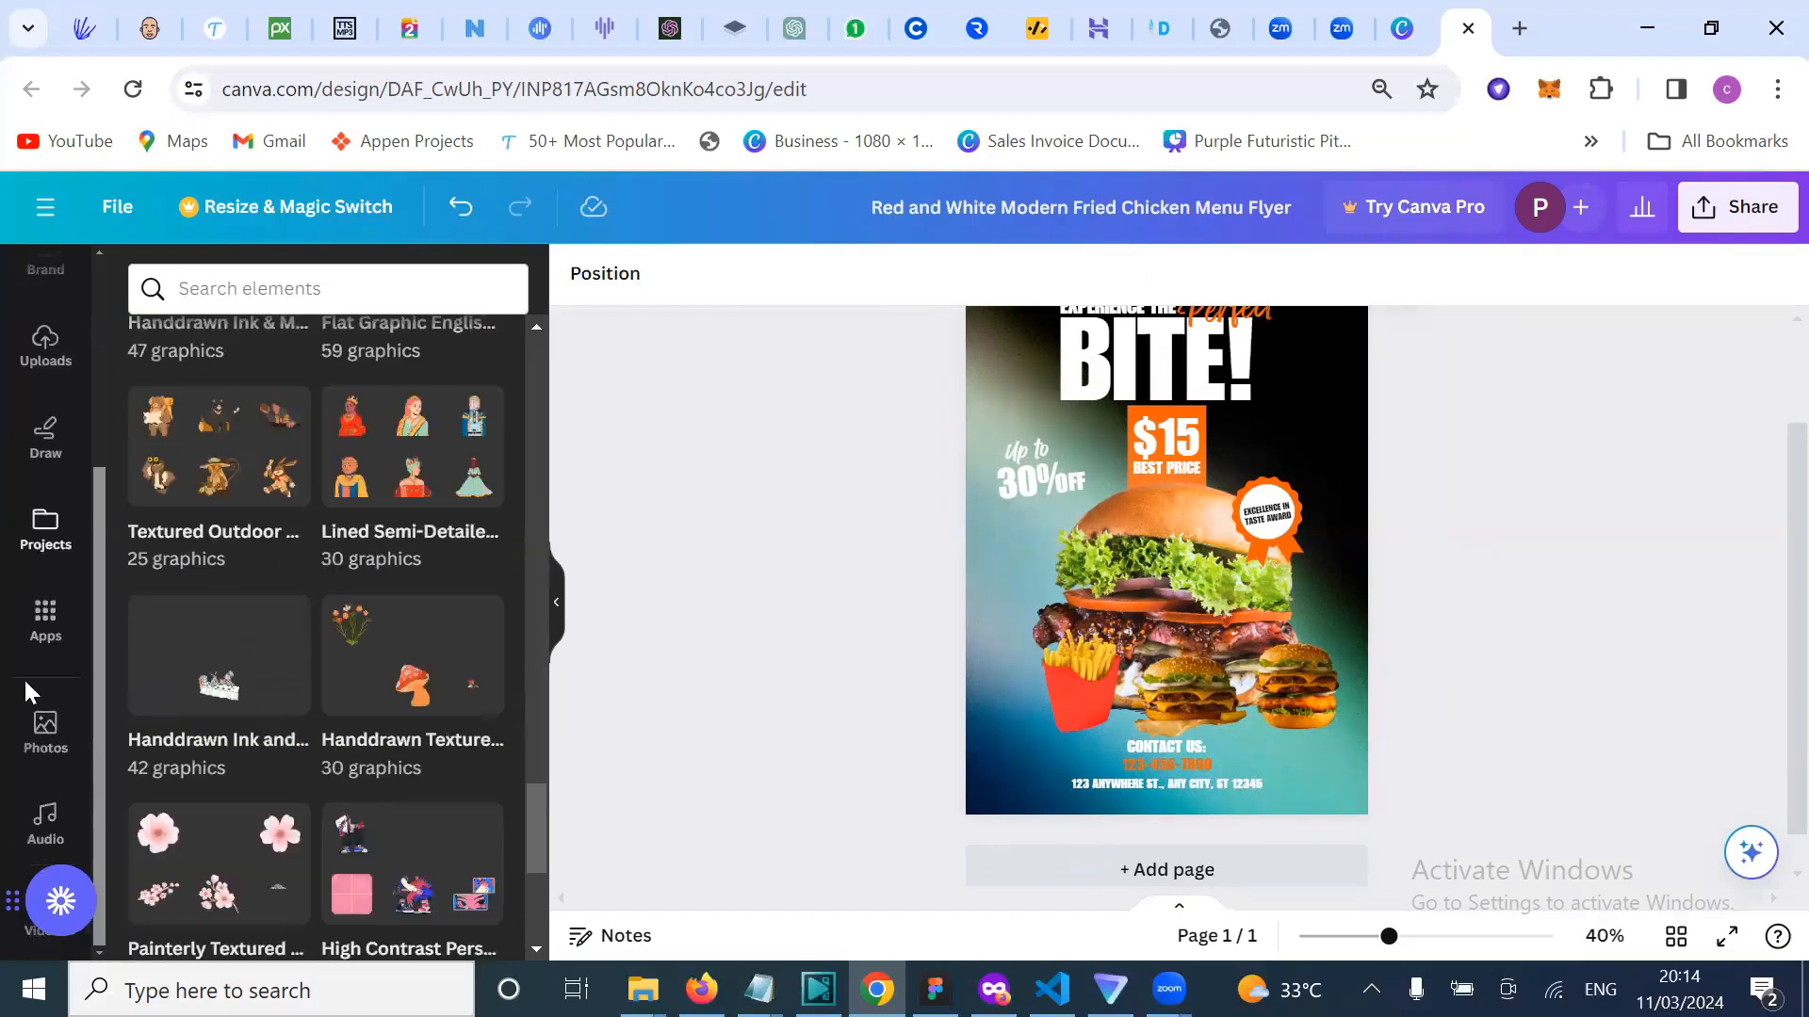
scroll(25, 676, up, 3)
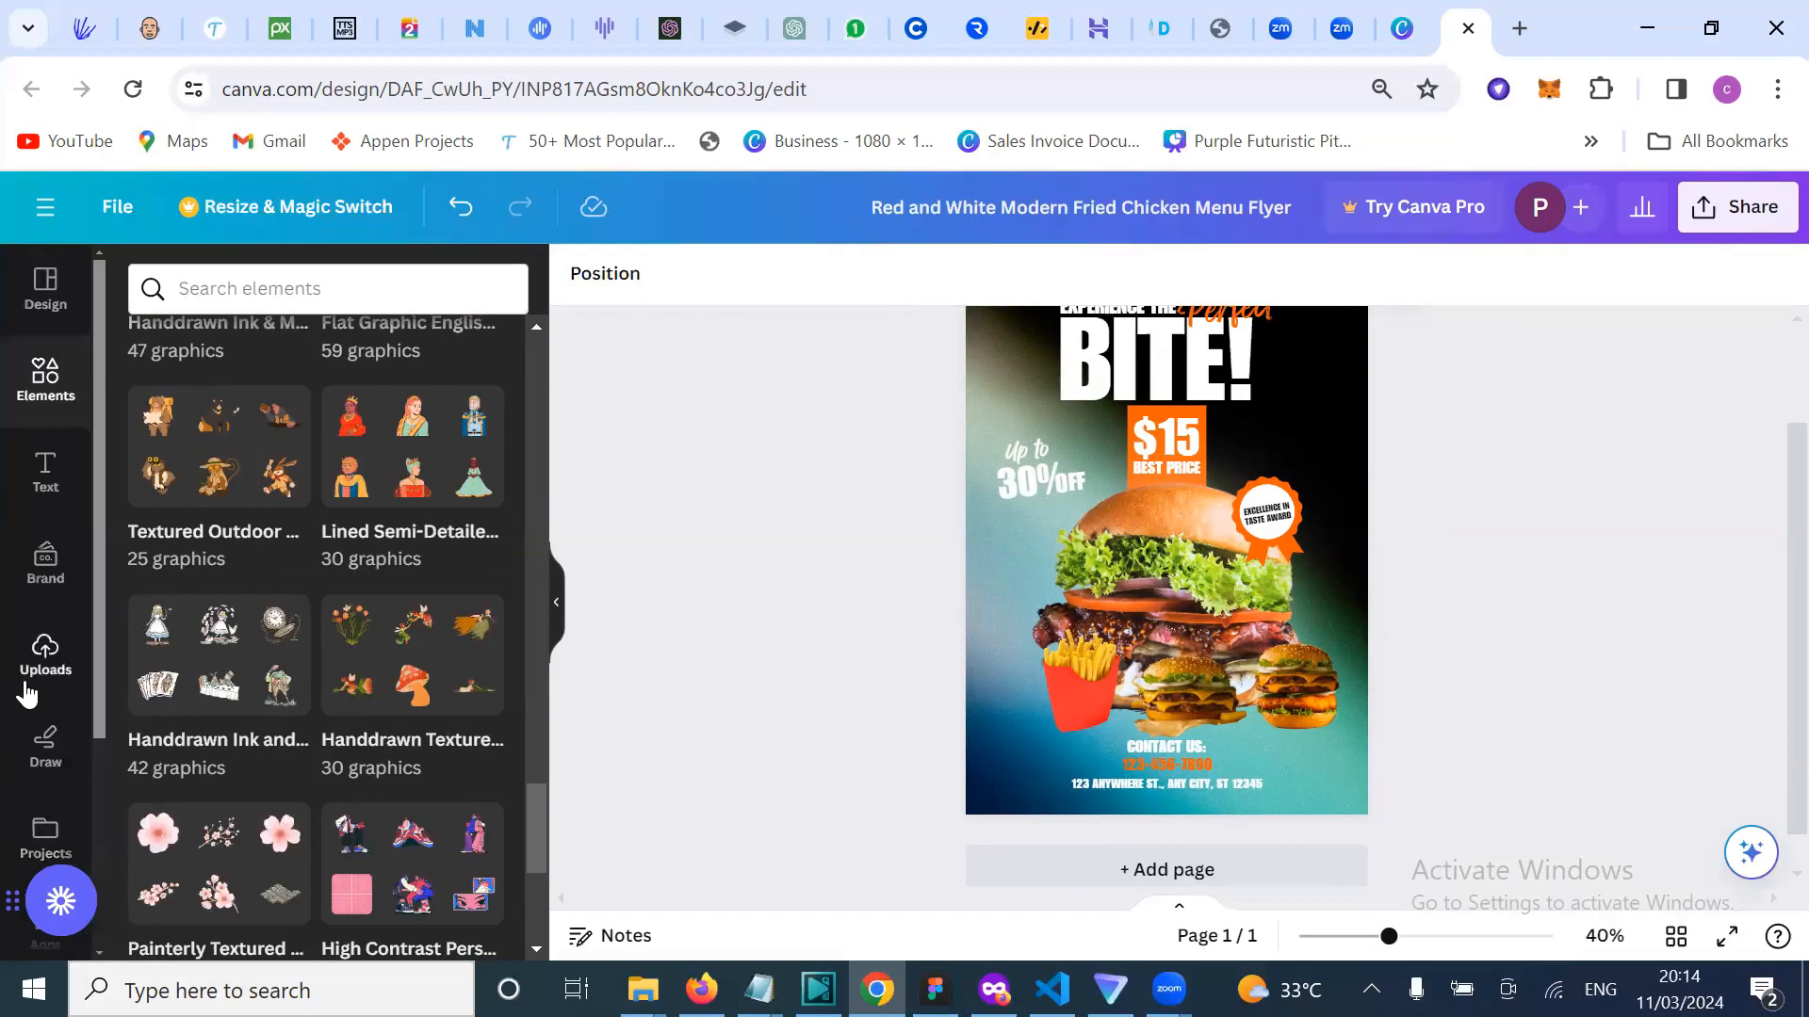
scroll(26, 695, down, 1)
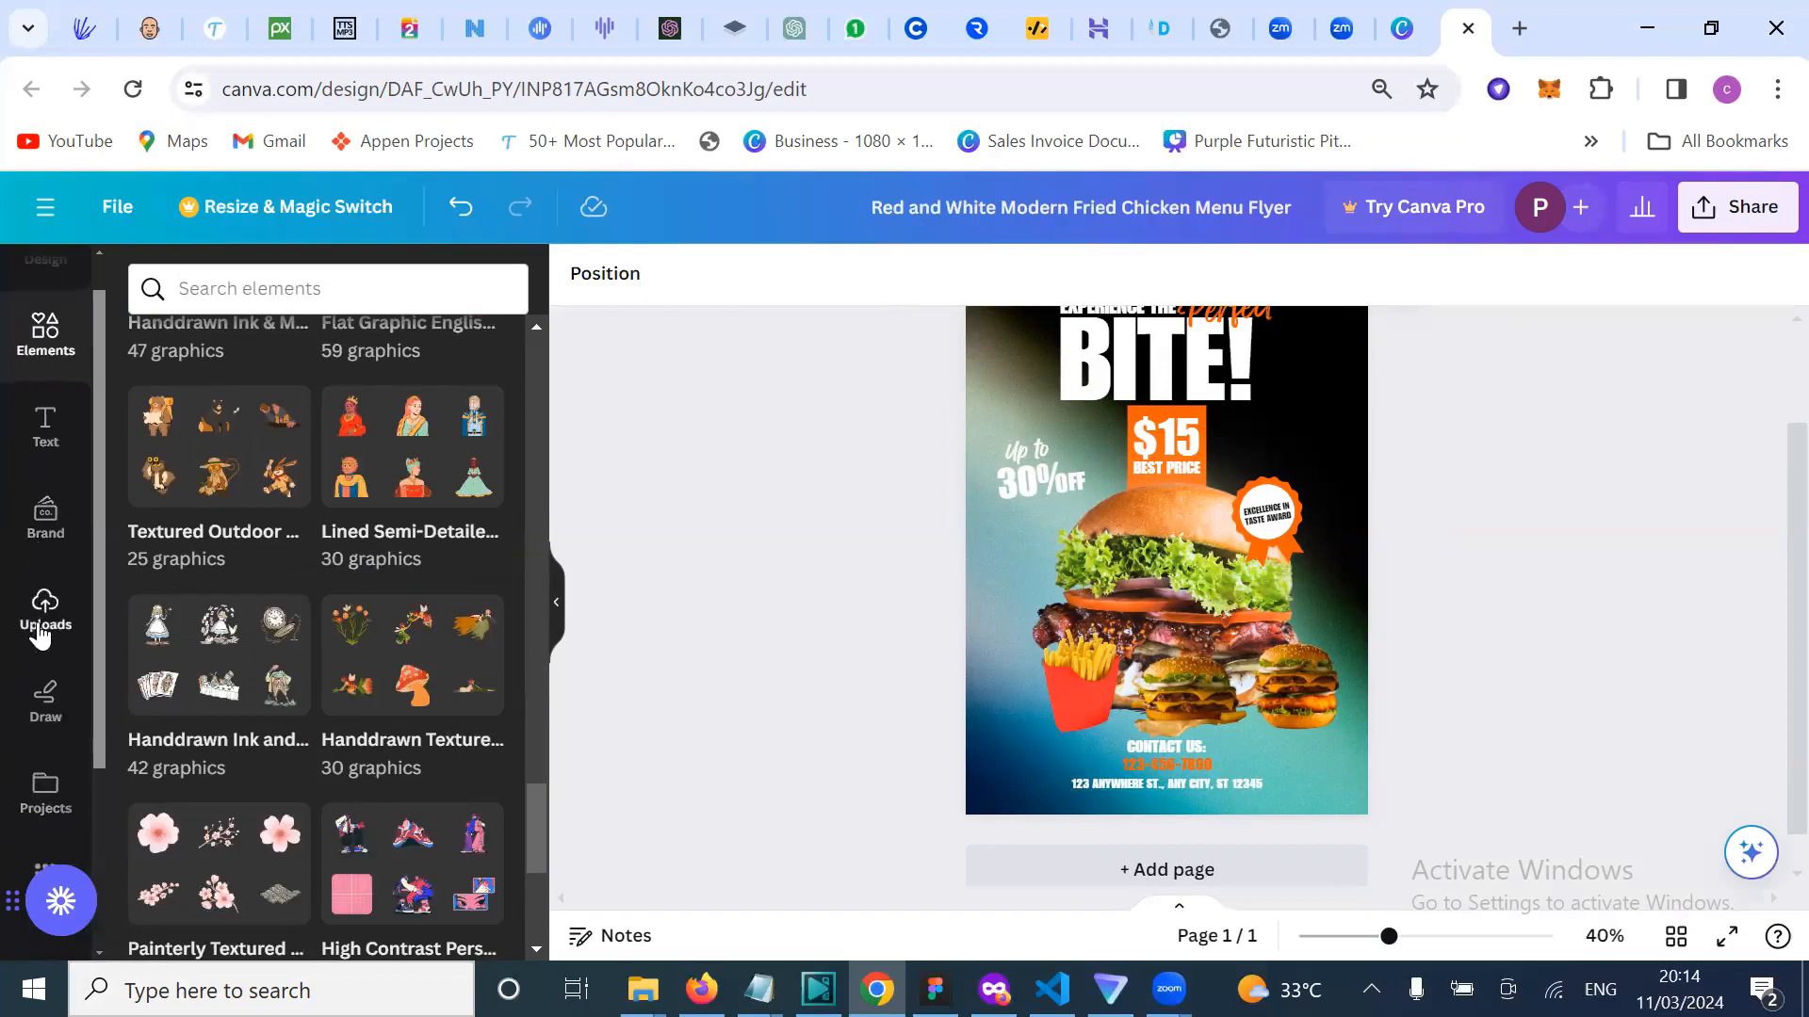
scroll(41, 527, up, 1)
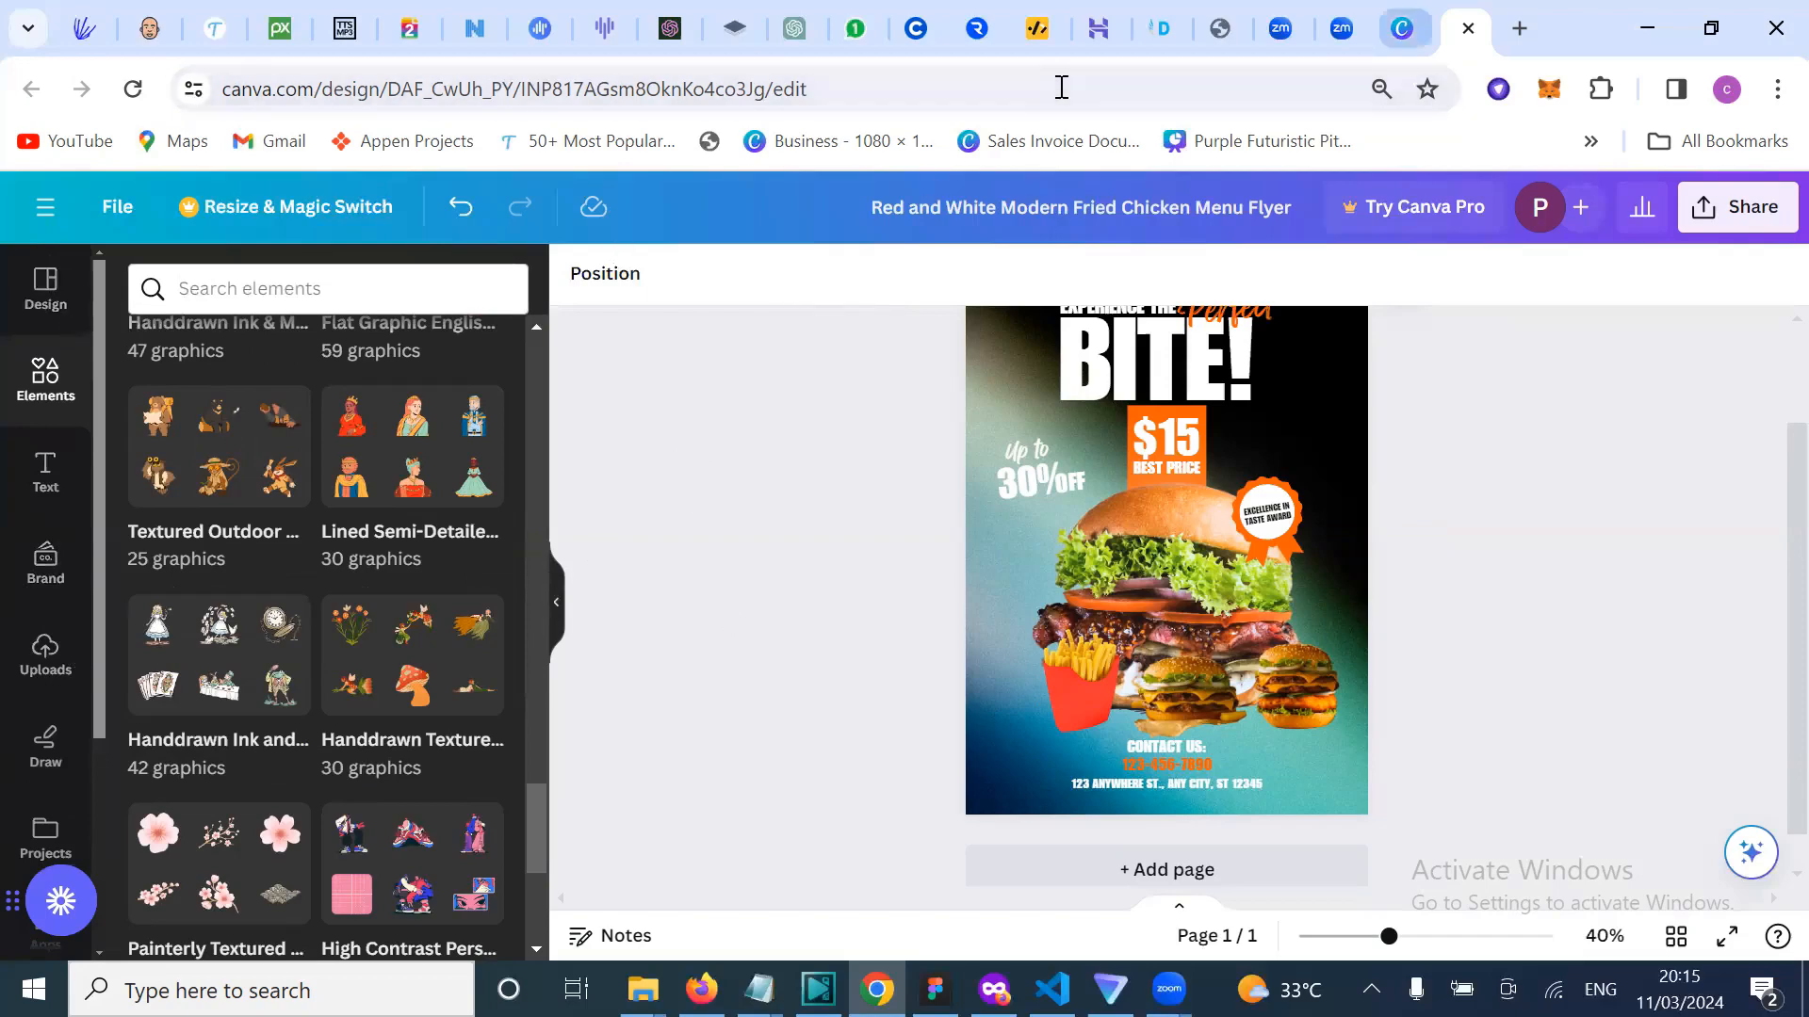
Step: Return to the Canva home page and open Video editor from the Design spotlight menu
click(1401, 29)
scroll(1024, 751, up, 5)
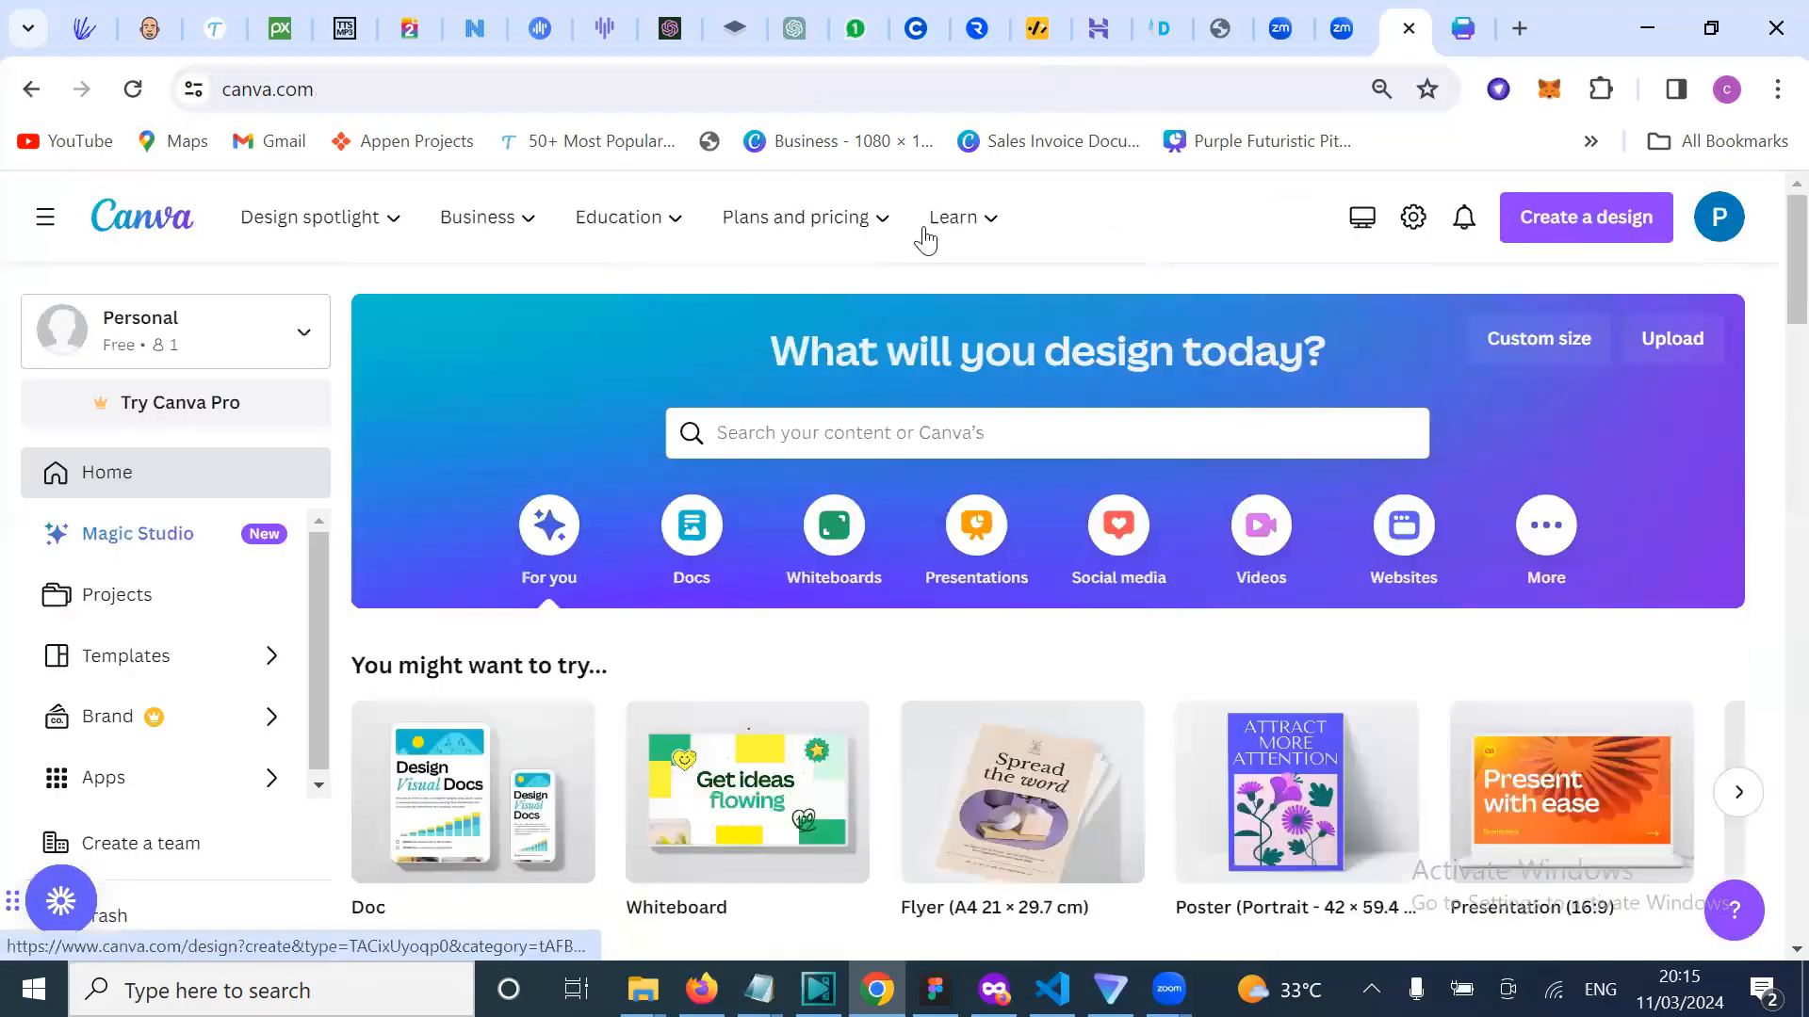
mouse_move(543, 222)
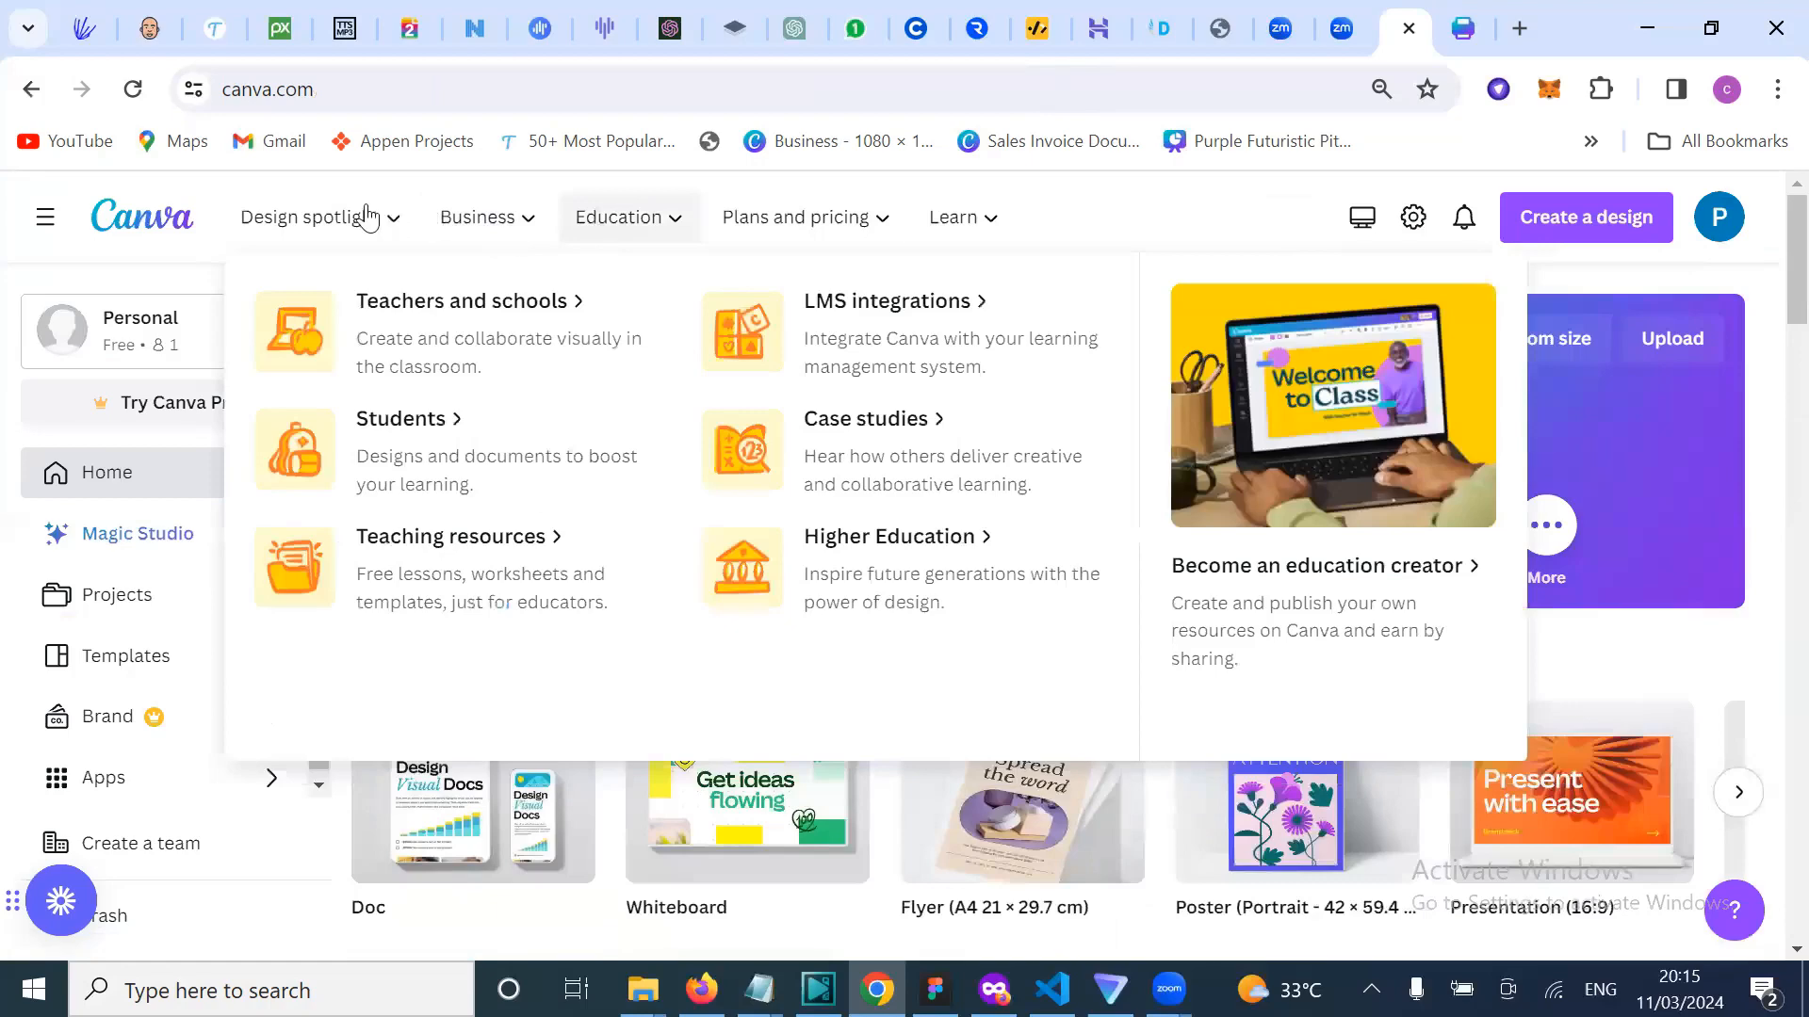
mouse_move(369, 217)
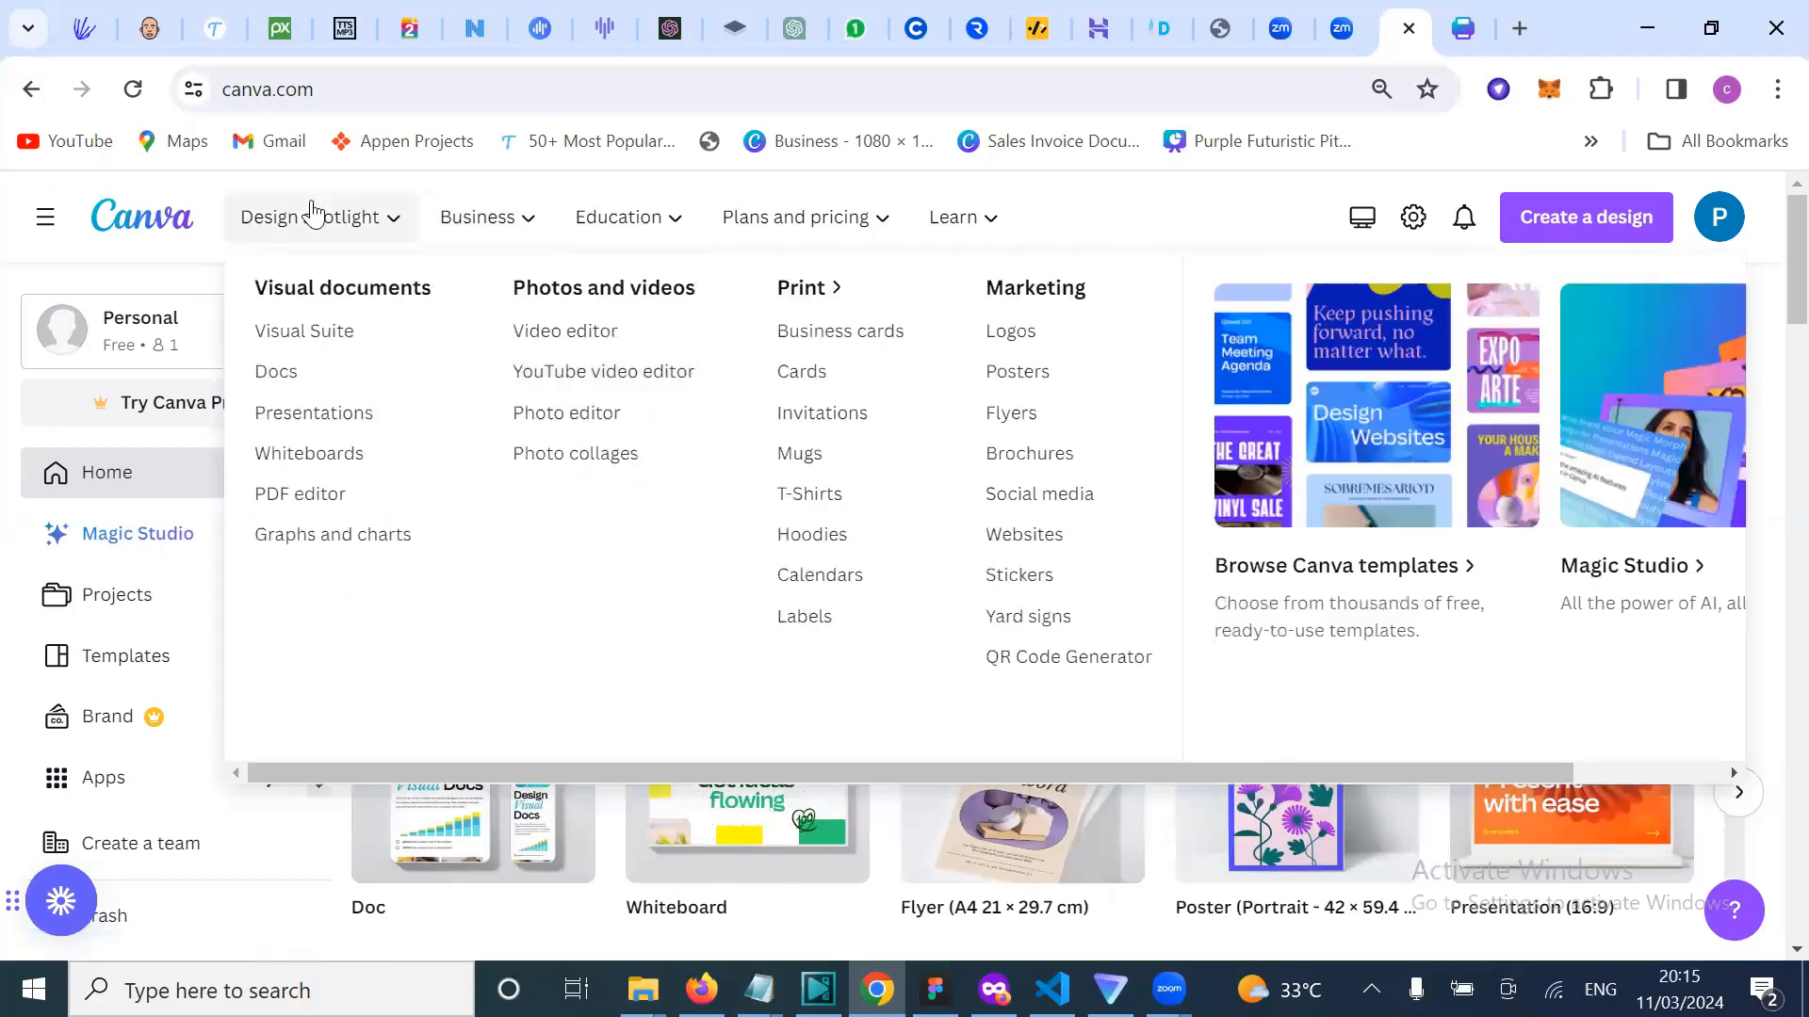
click(592, 356)
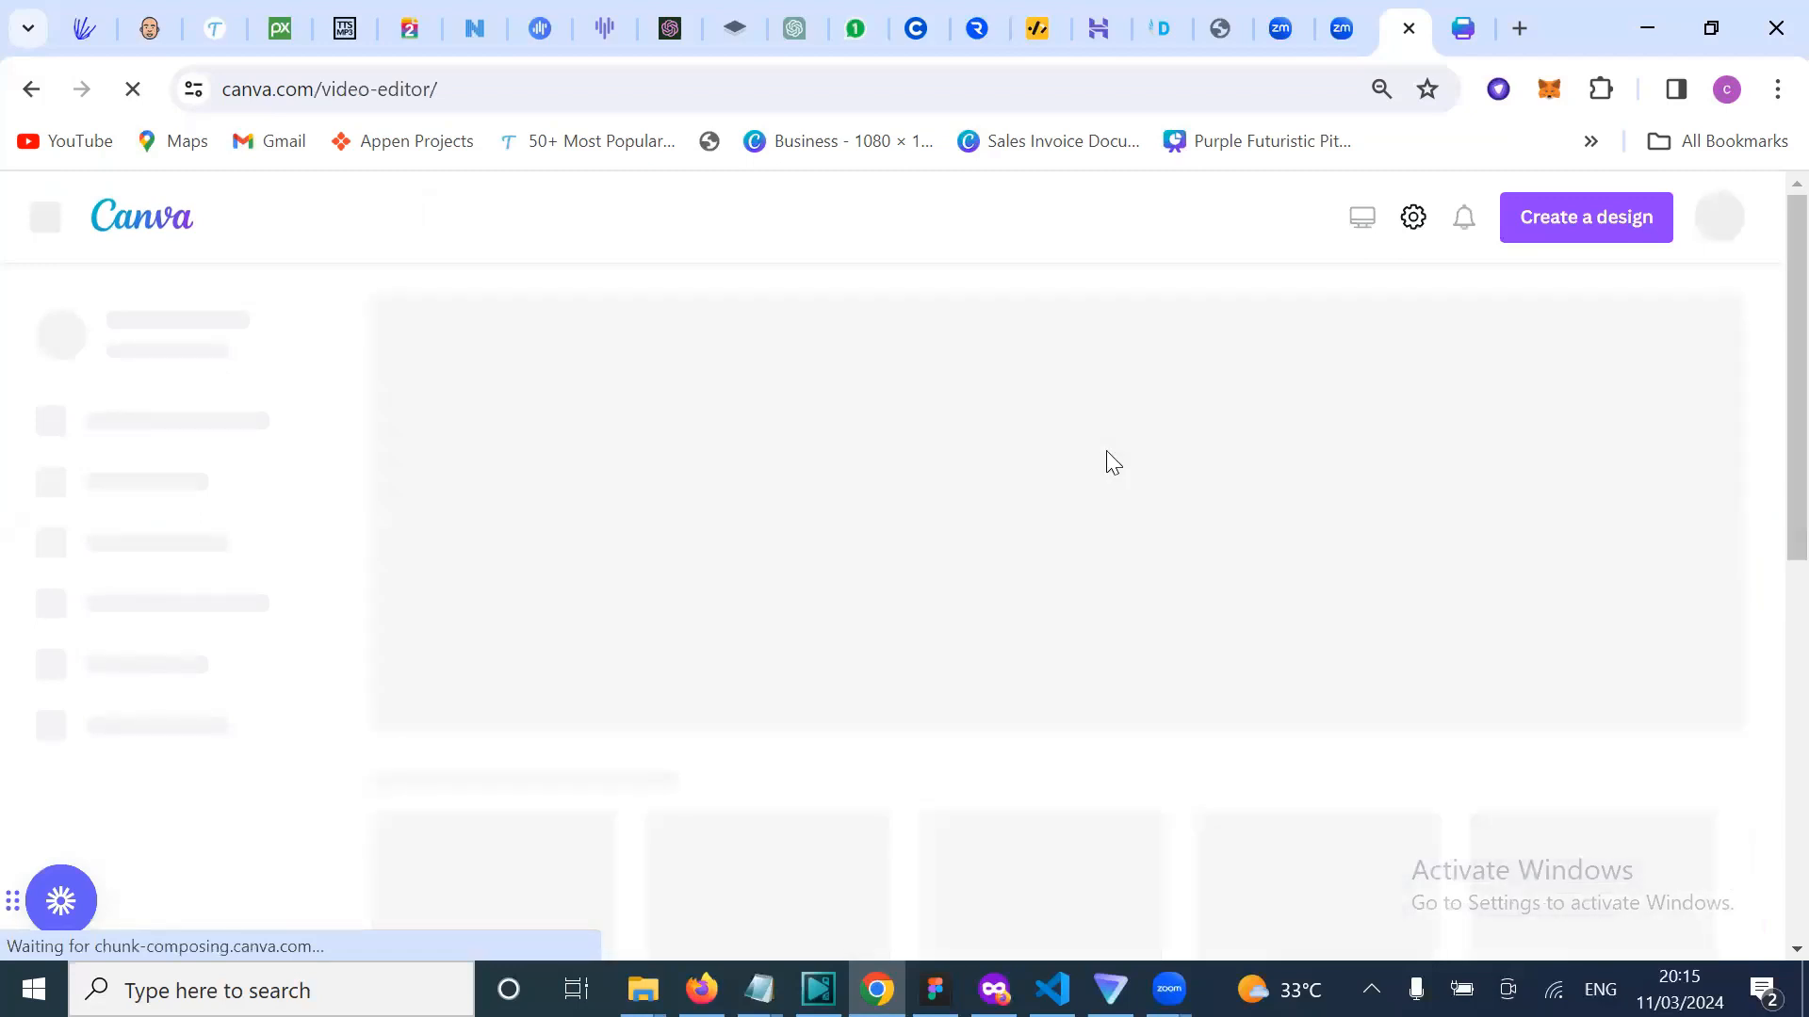
scroll(1199, 483, down, 2)
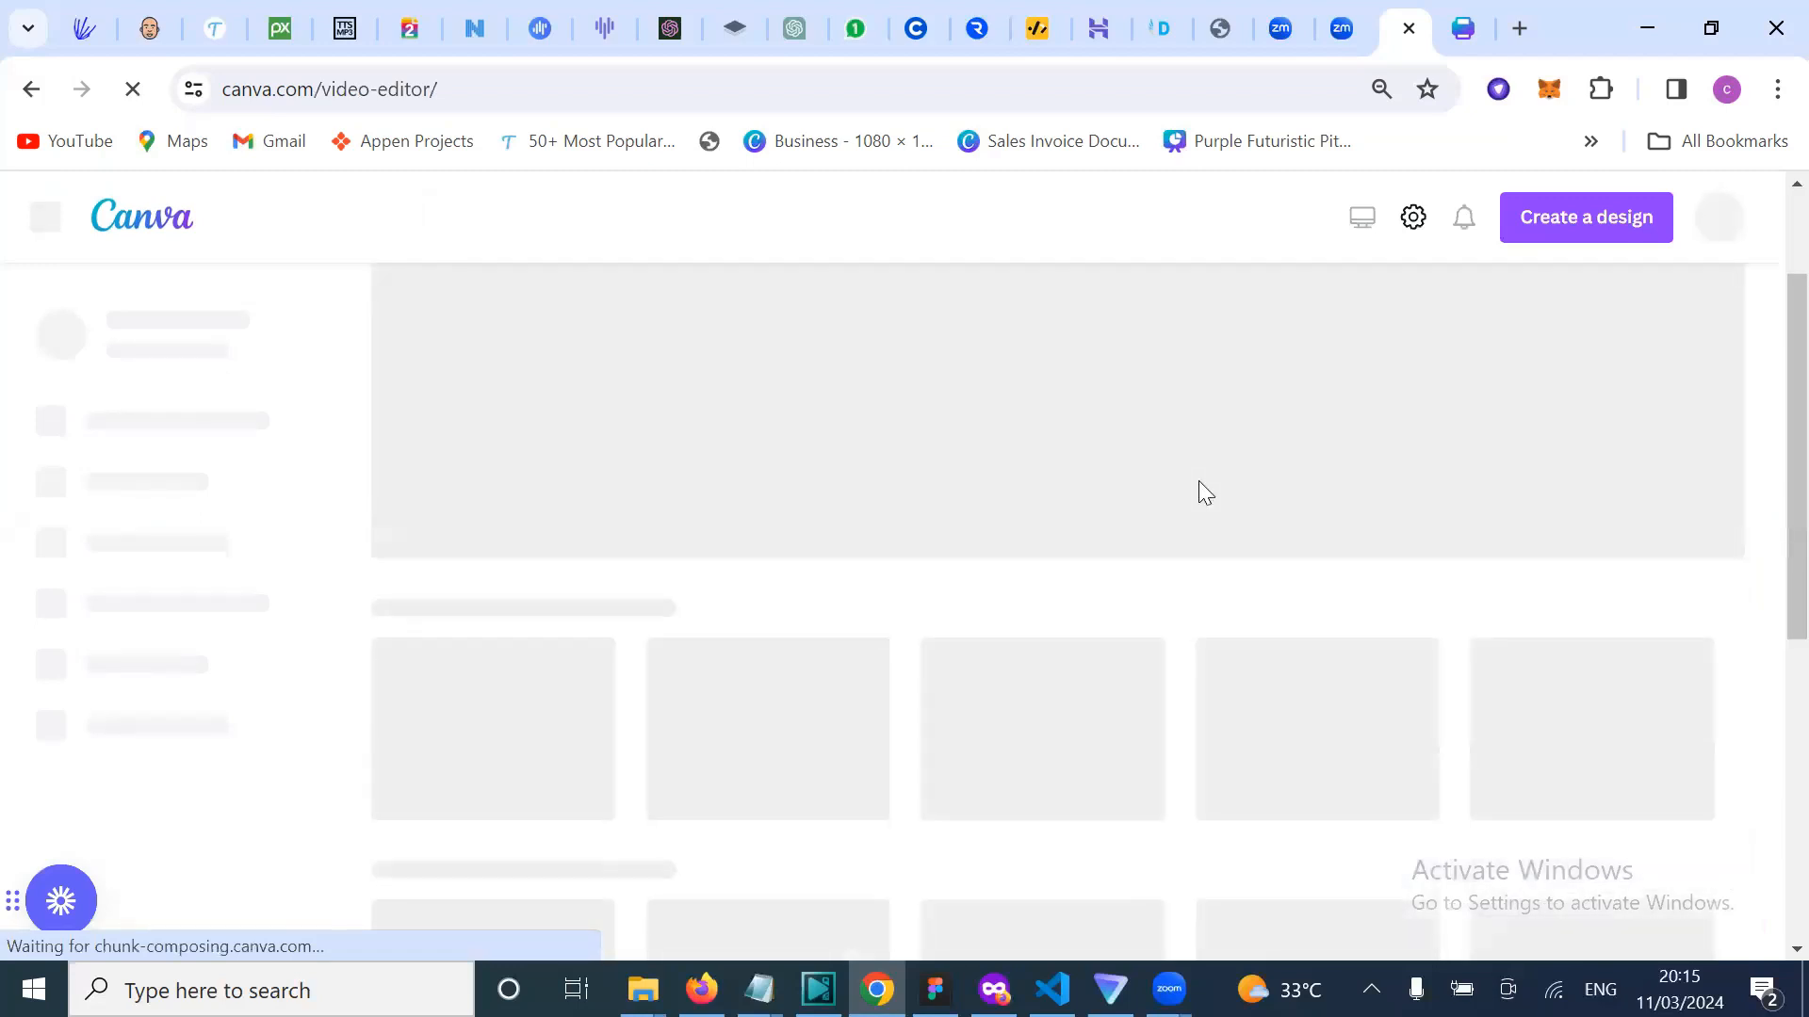
scroll(1198, 480, up, 2)
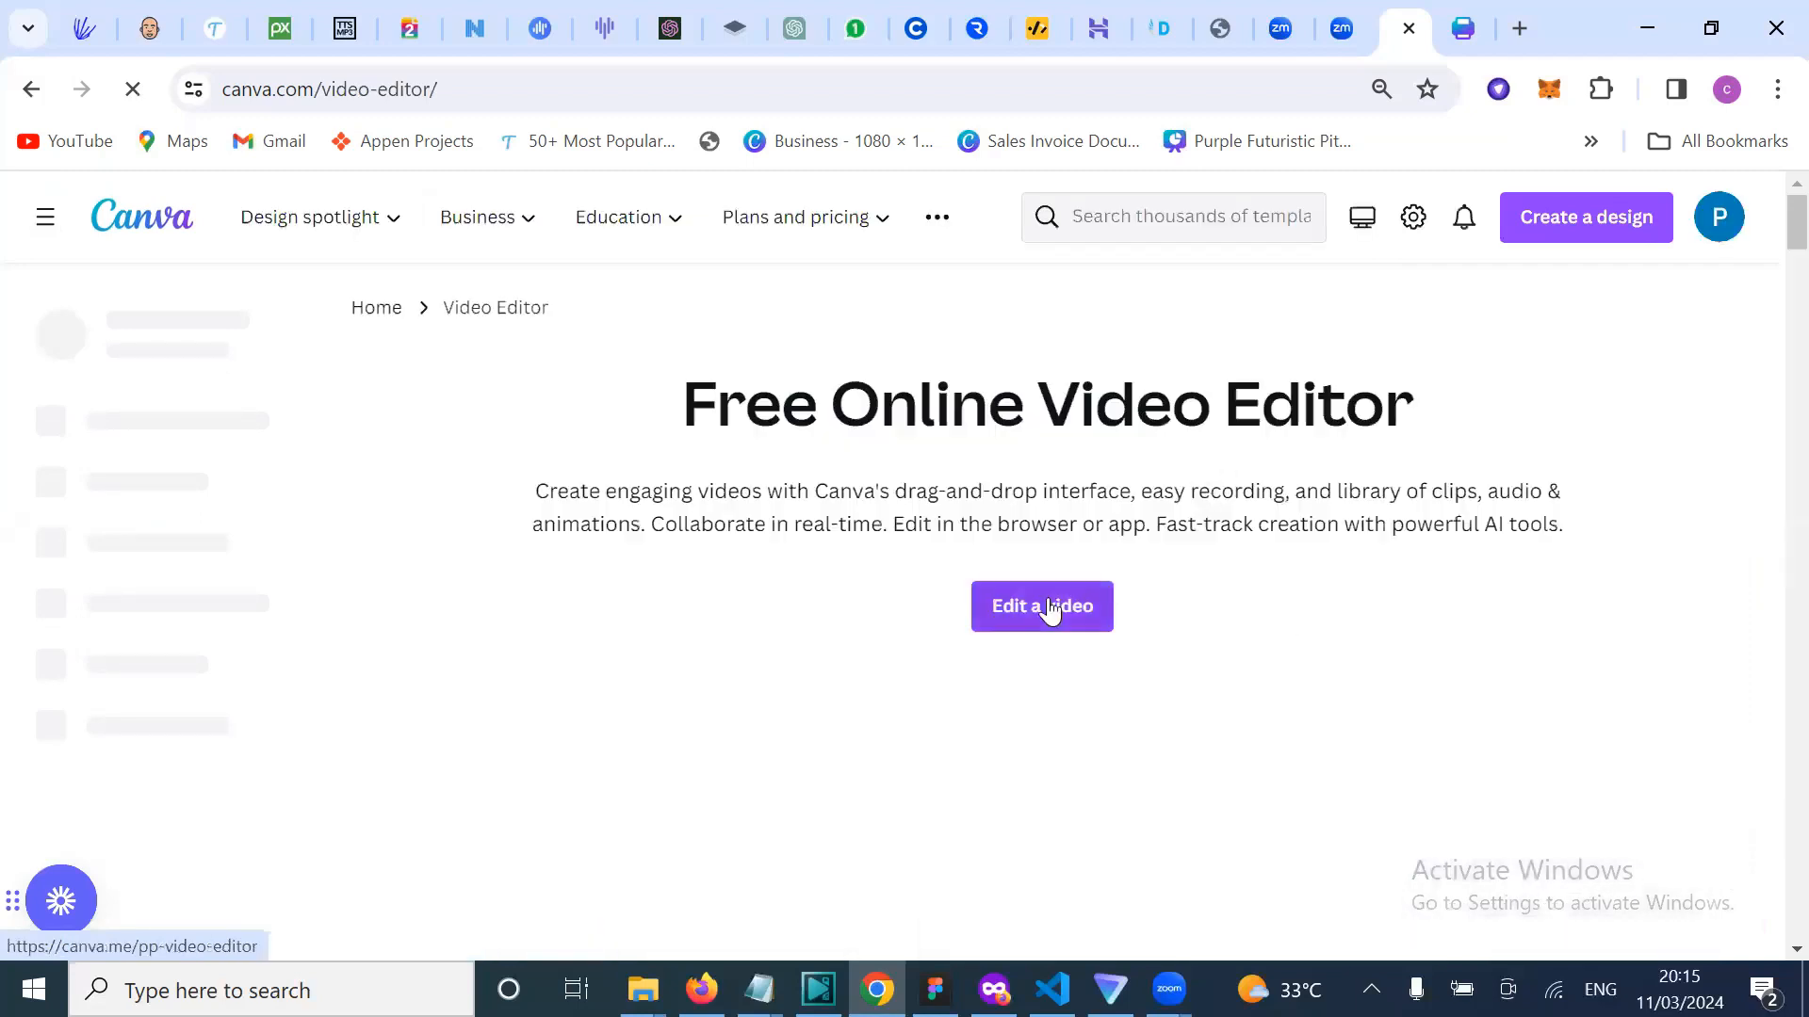
Step: Start a new blank video design with Edit a video, giving one 5.0s page
click(1051, 608)
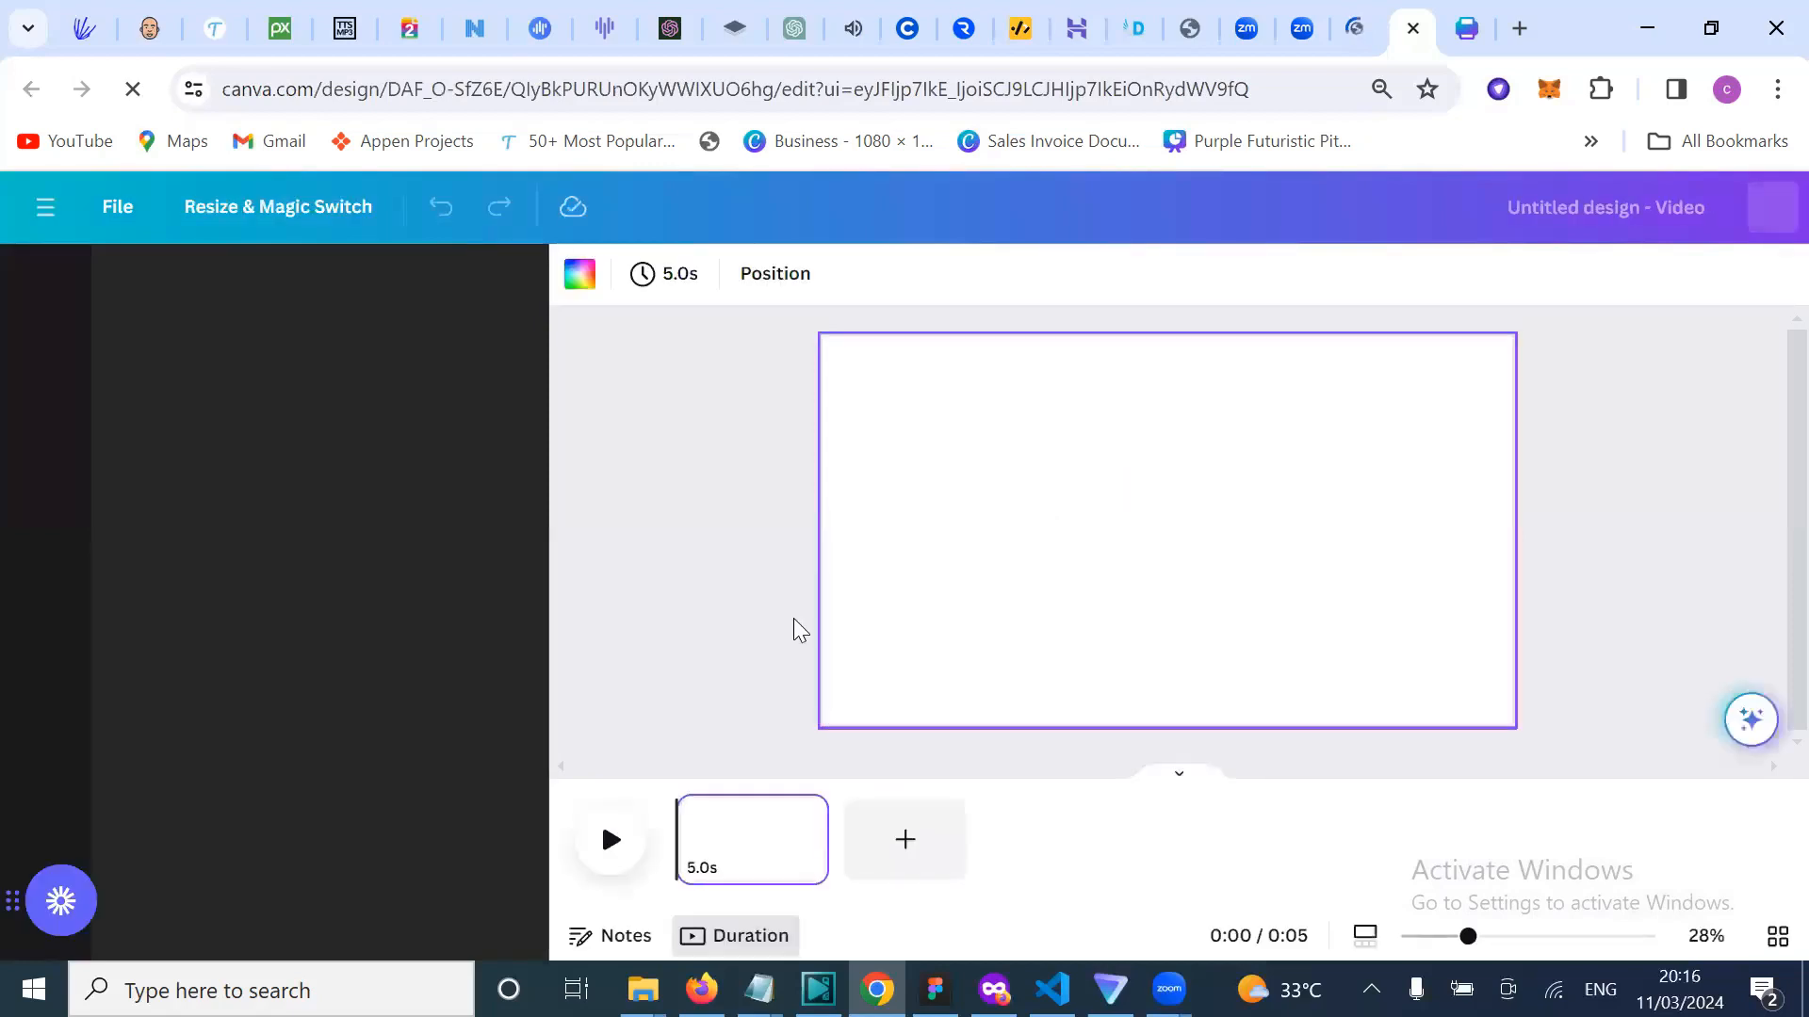
click(757, 601)
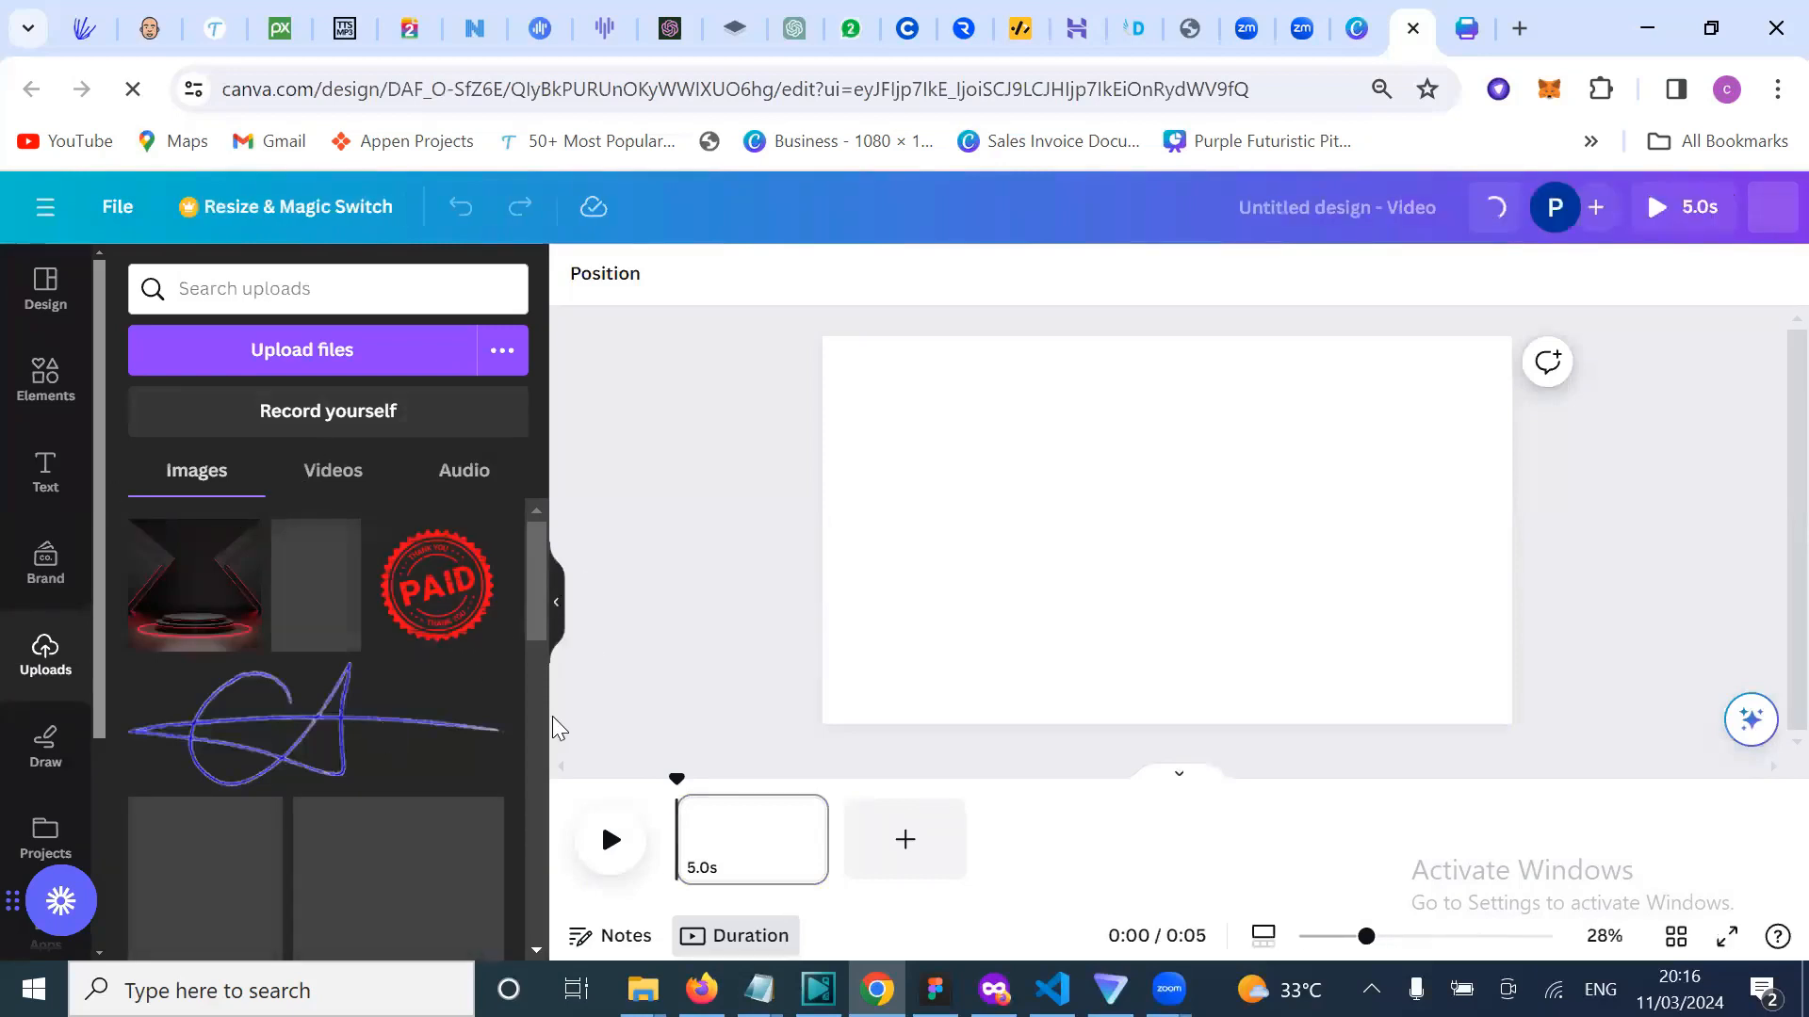
scroll(384, 795, down, 2)
scroll(384, 795, down, 2)
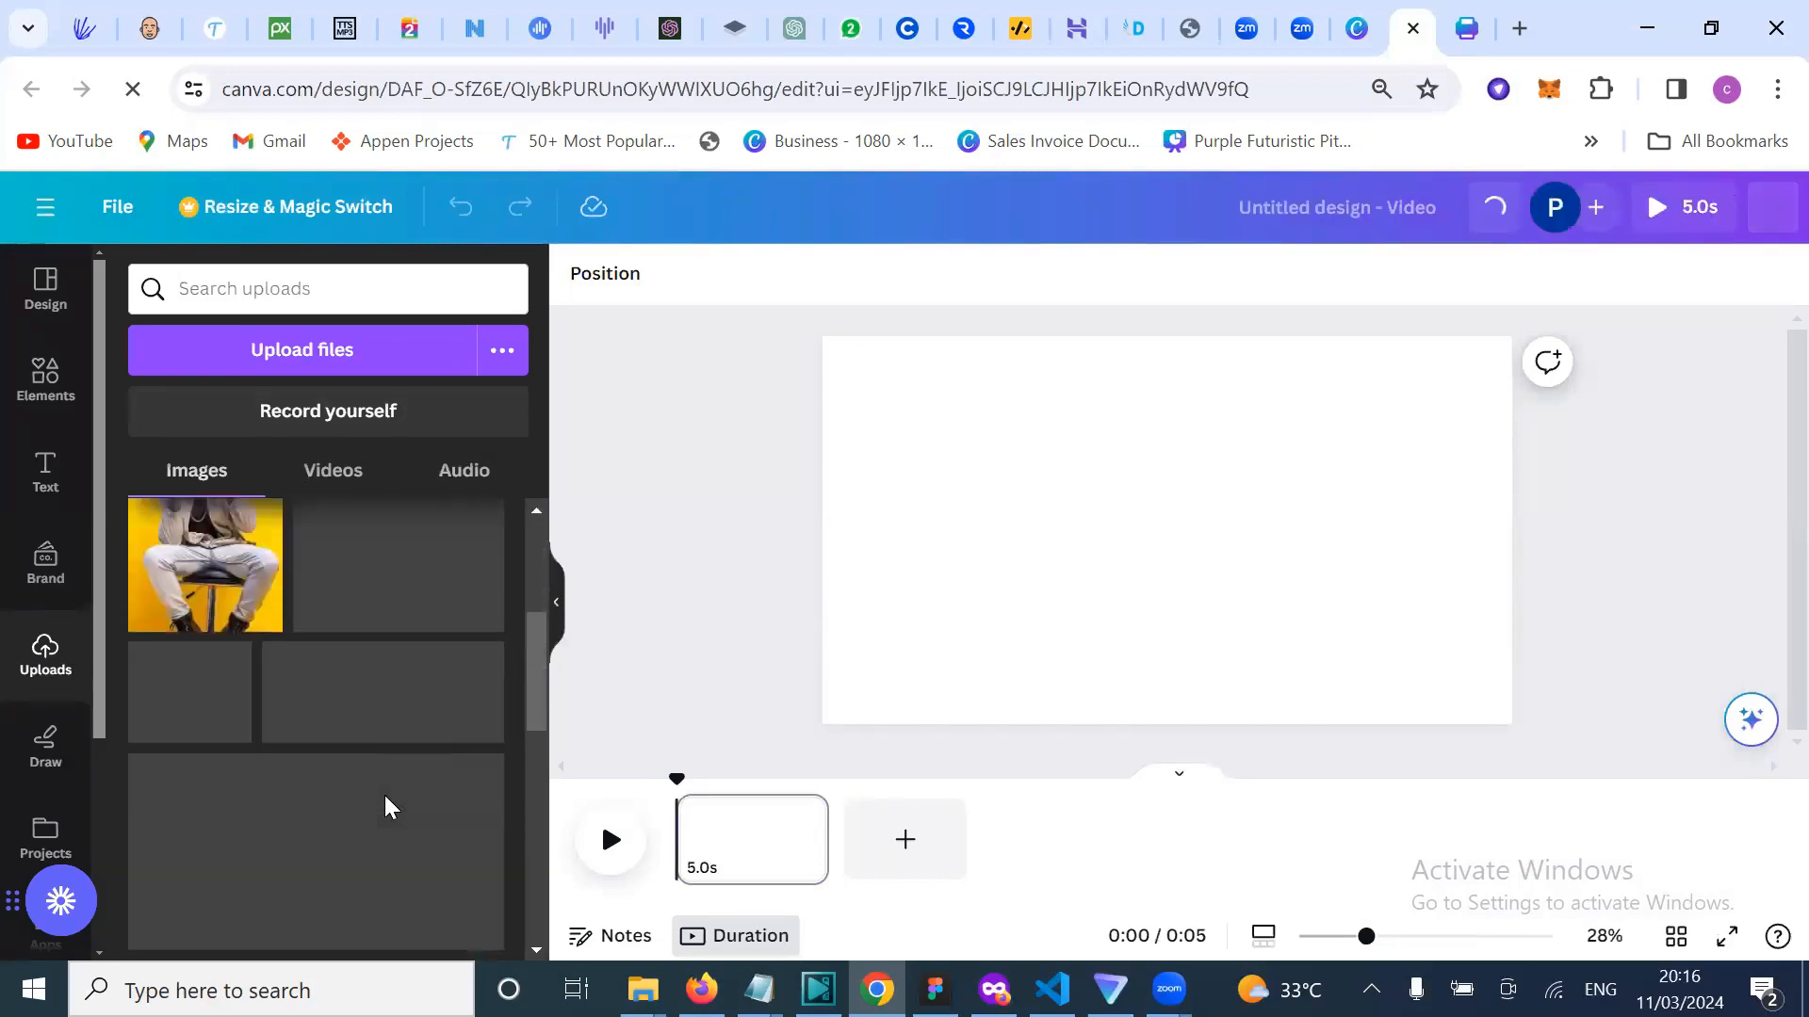
scroll(385, 795, up, 4)
Step: Cancel the Loom Quick Record prompt and bring up the Videos stock library
click(981, 546)
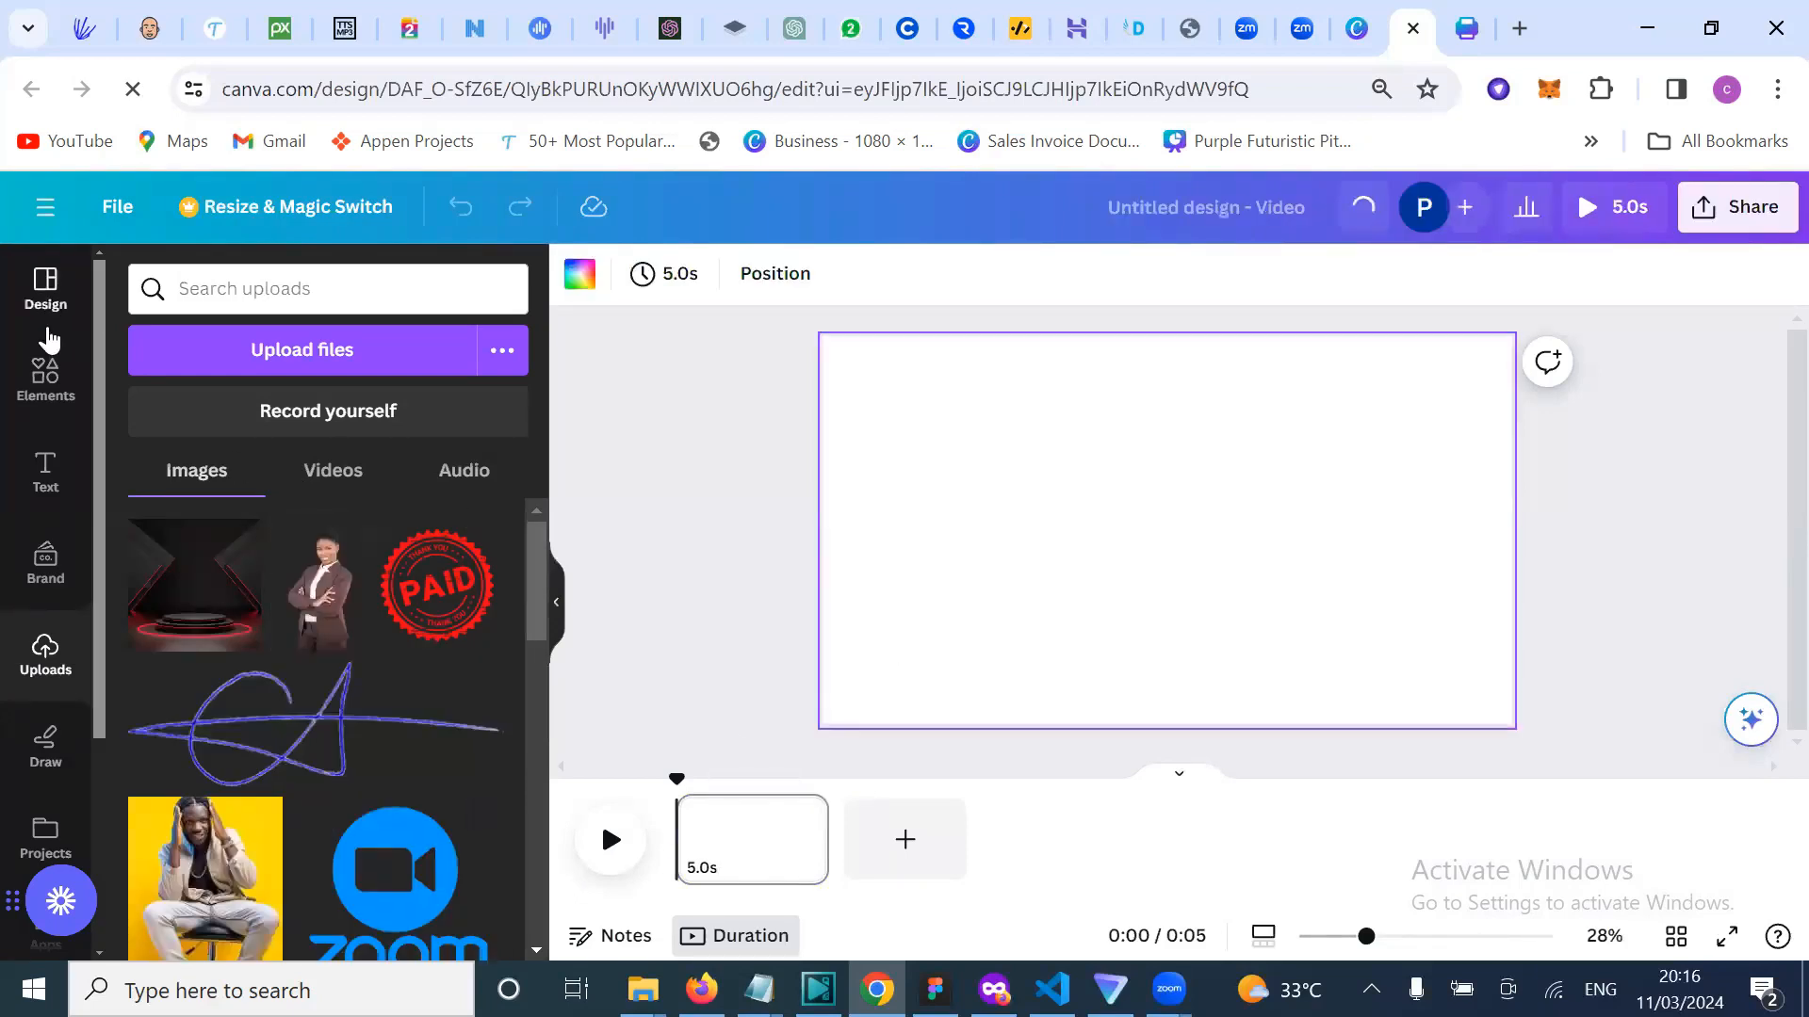
scroll(55, 577, down, 2)
scroll(61, 697, down, 3)
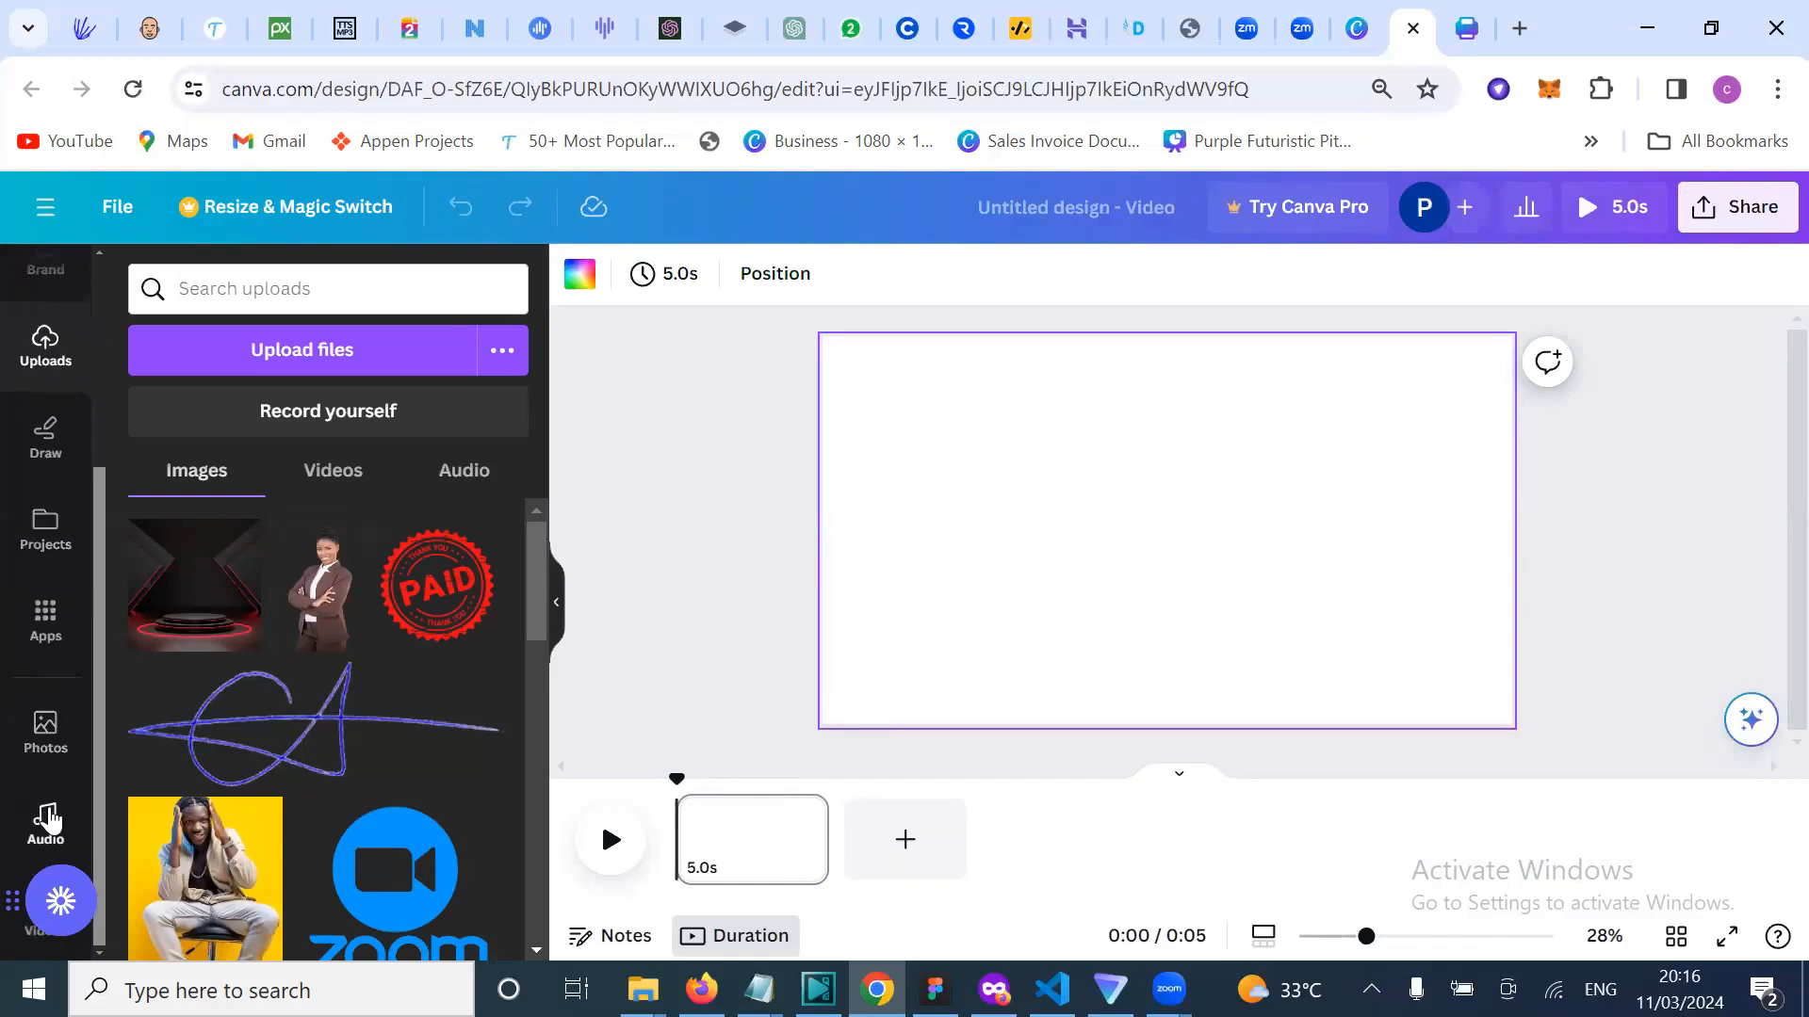
mouse_move(33, 942)
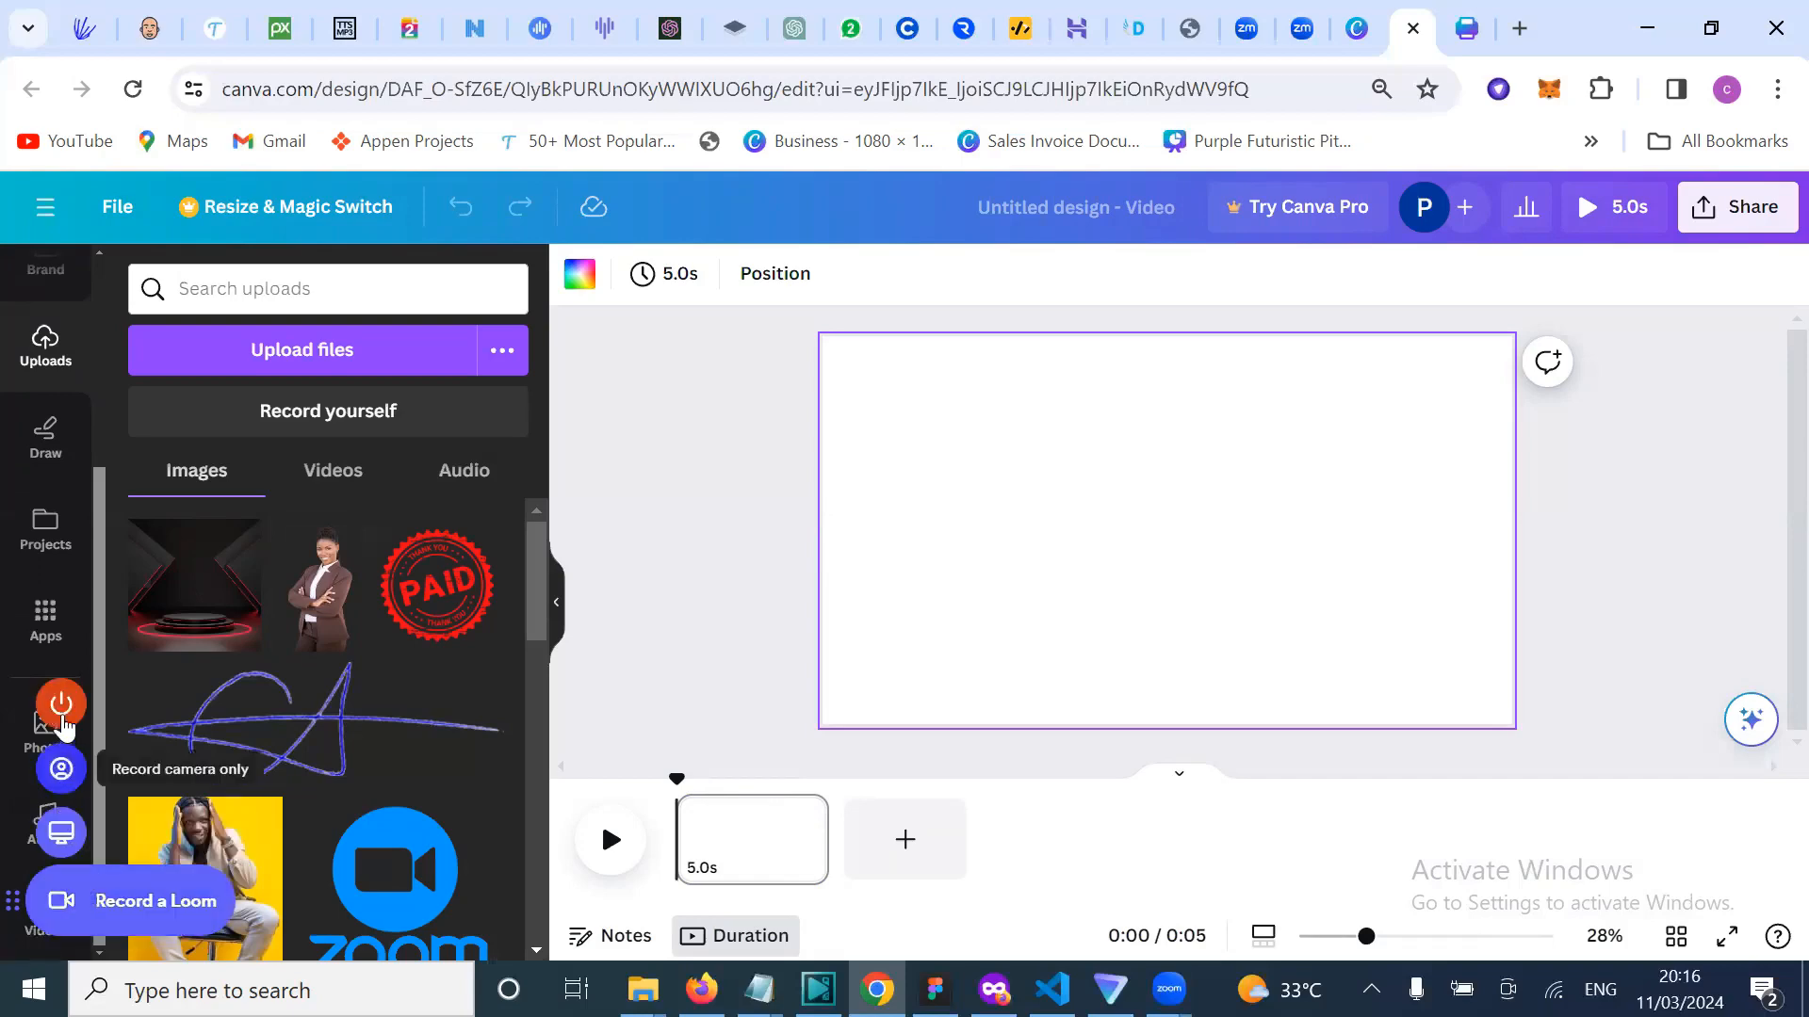
click(60, 716)
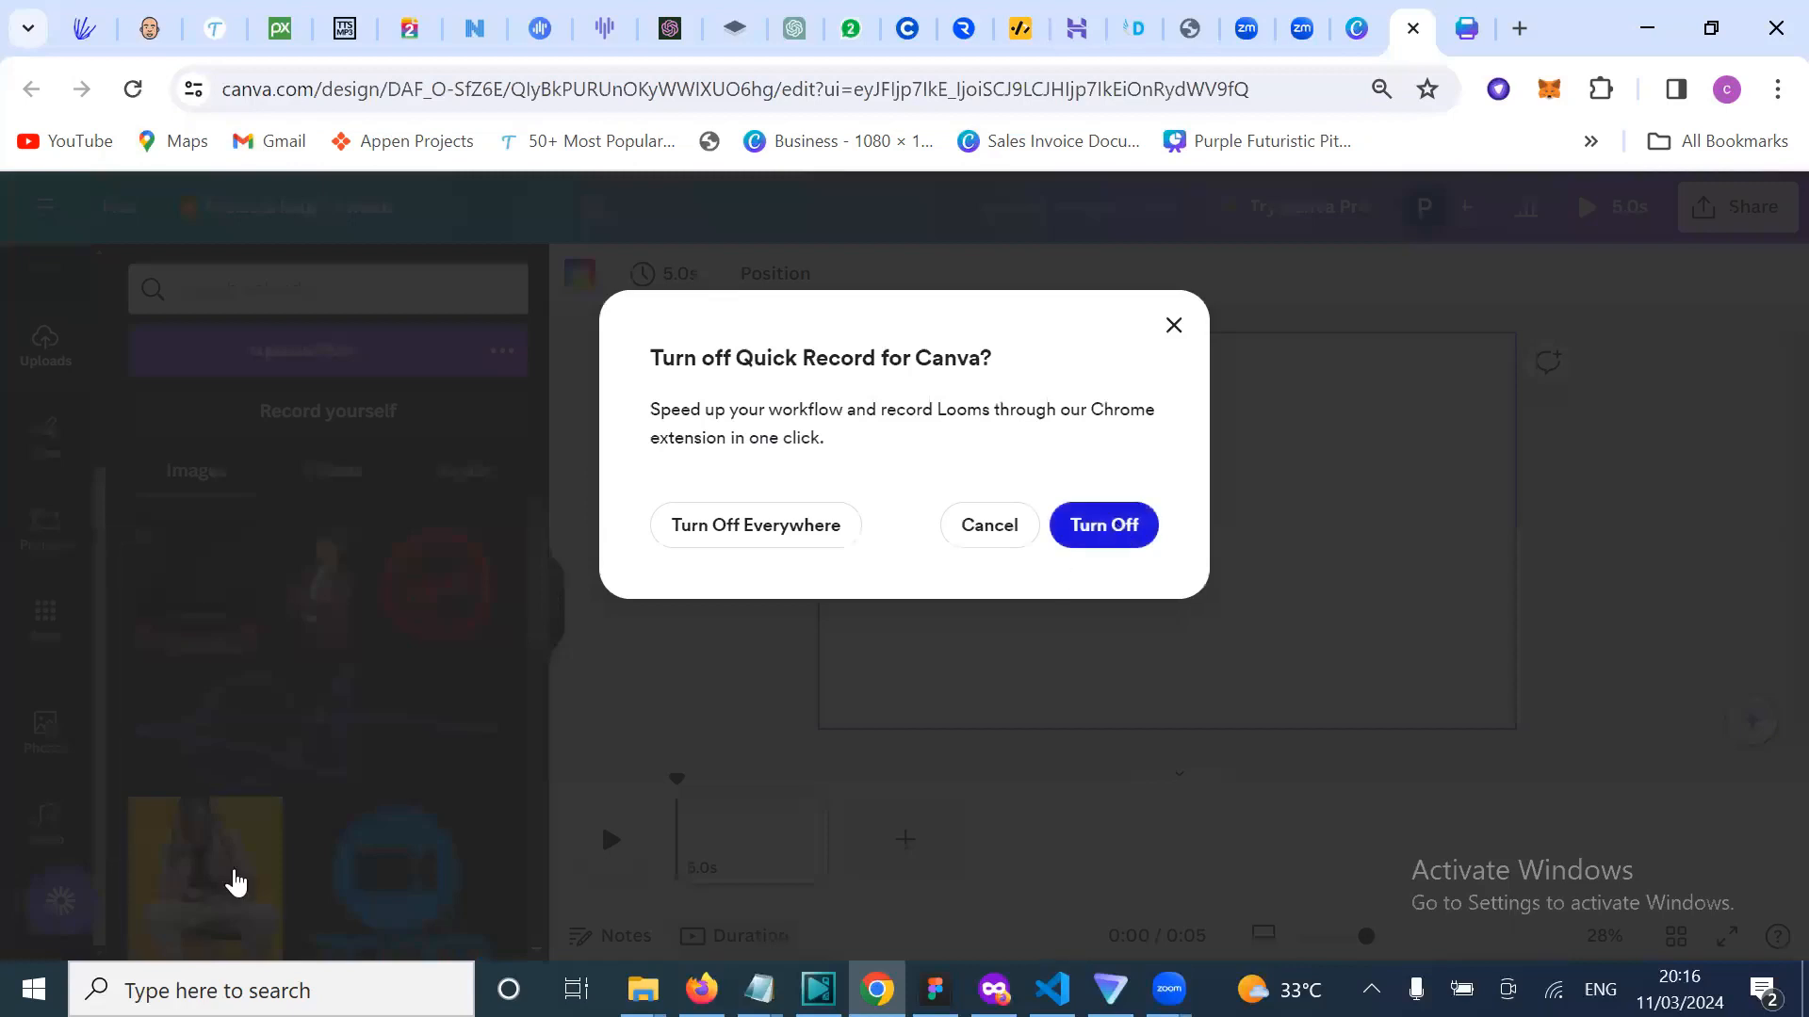
click(235, 883)
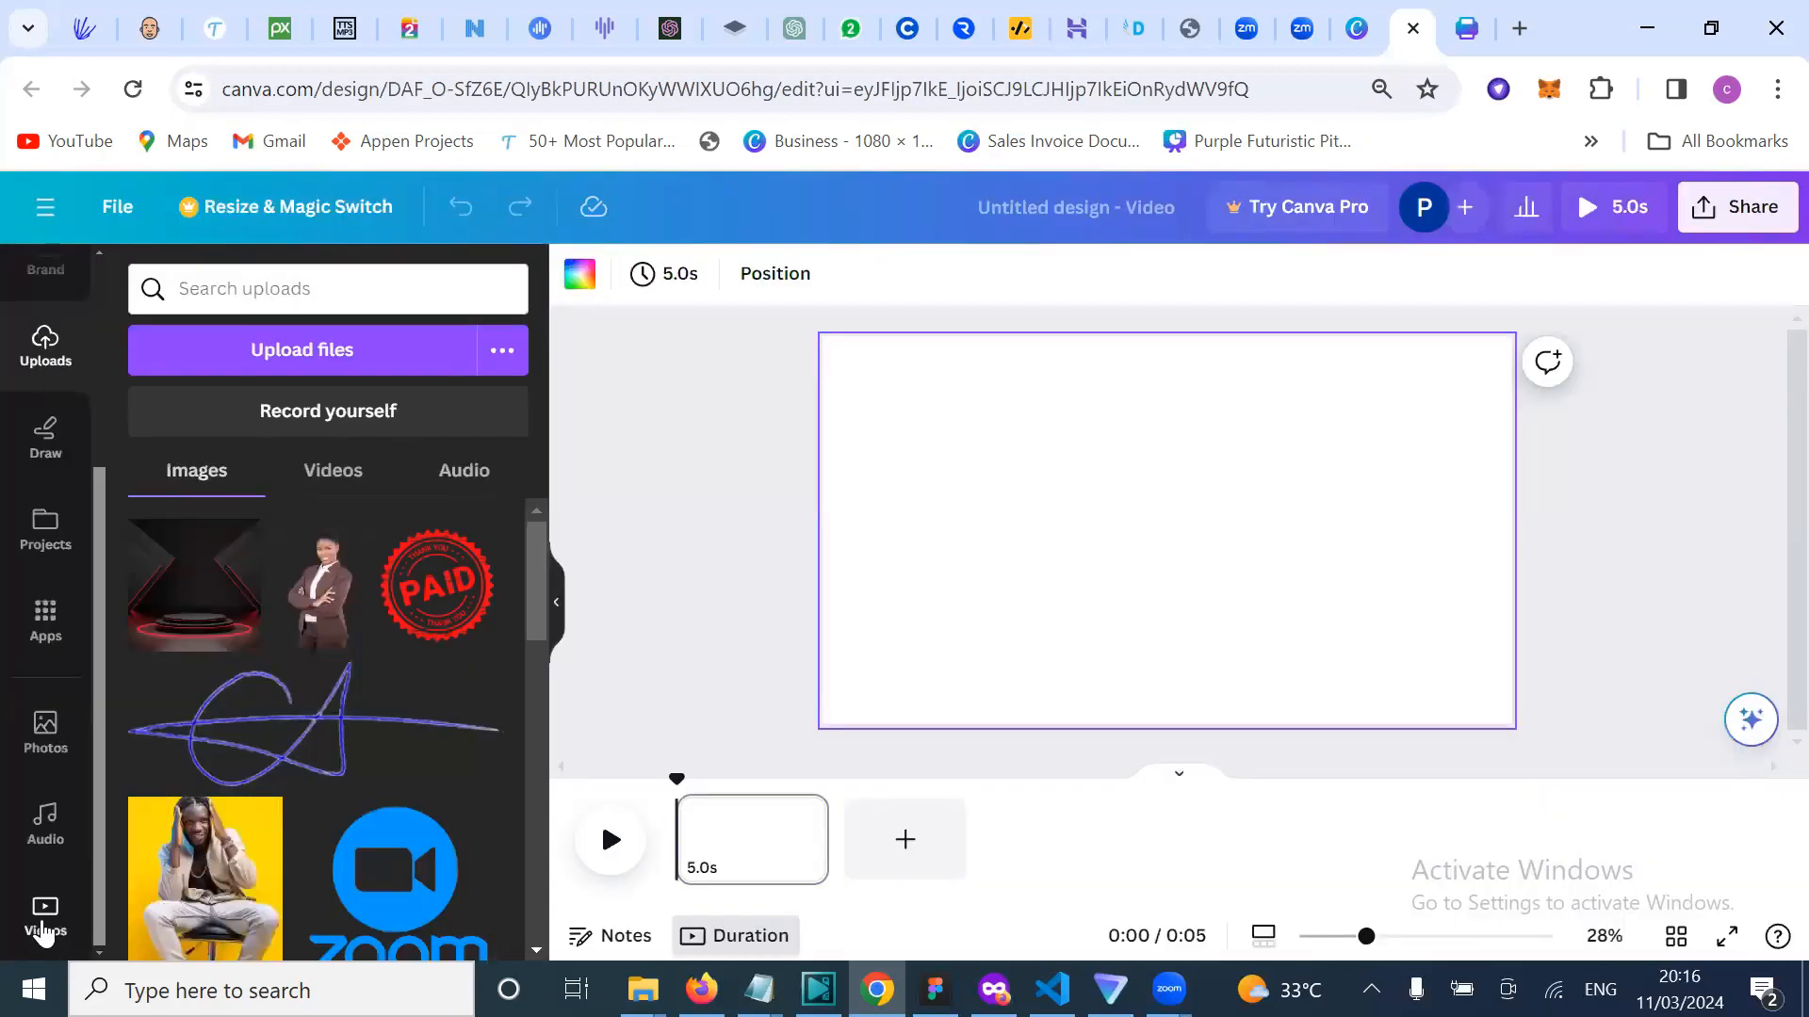
click(42, 931)
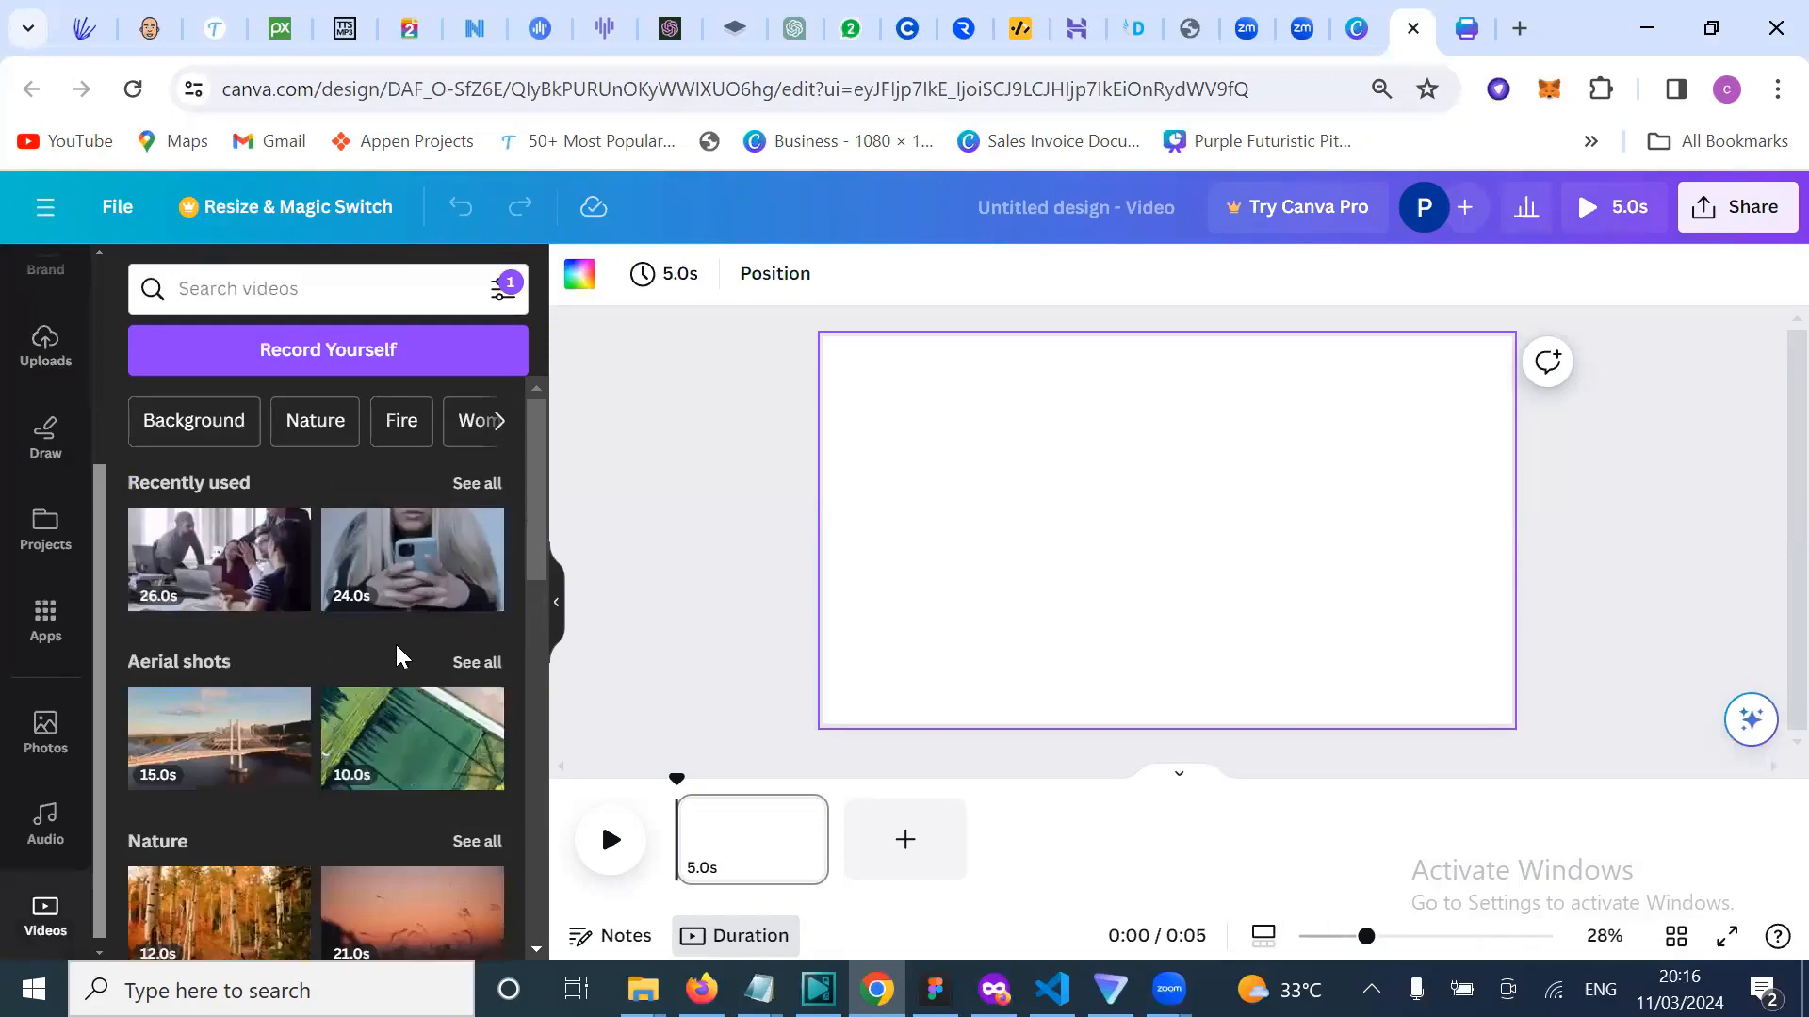
Step: Add the 12.0s autumn birch-forest Nature clip and stretch it to cover the page
scroll(317, 782, down, 2)
scroll(317, 770, down, 4)
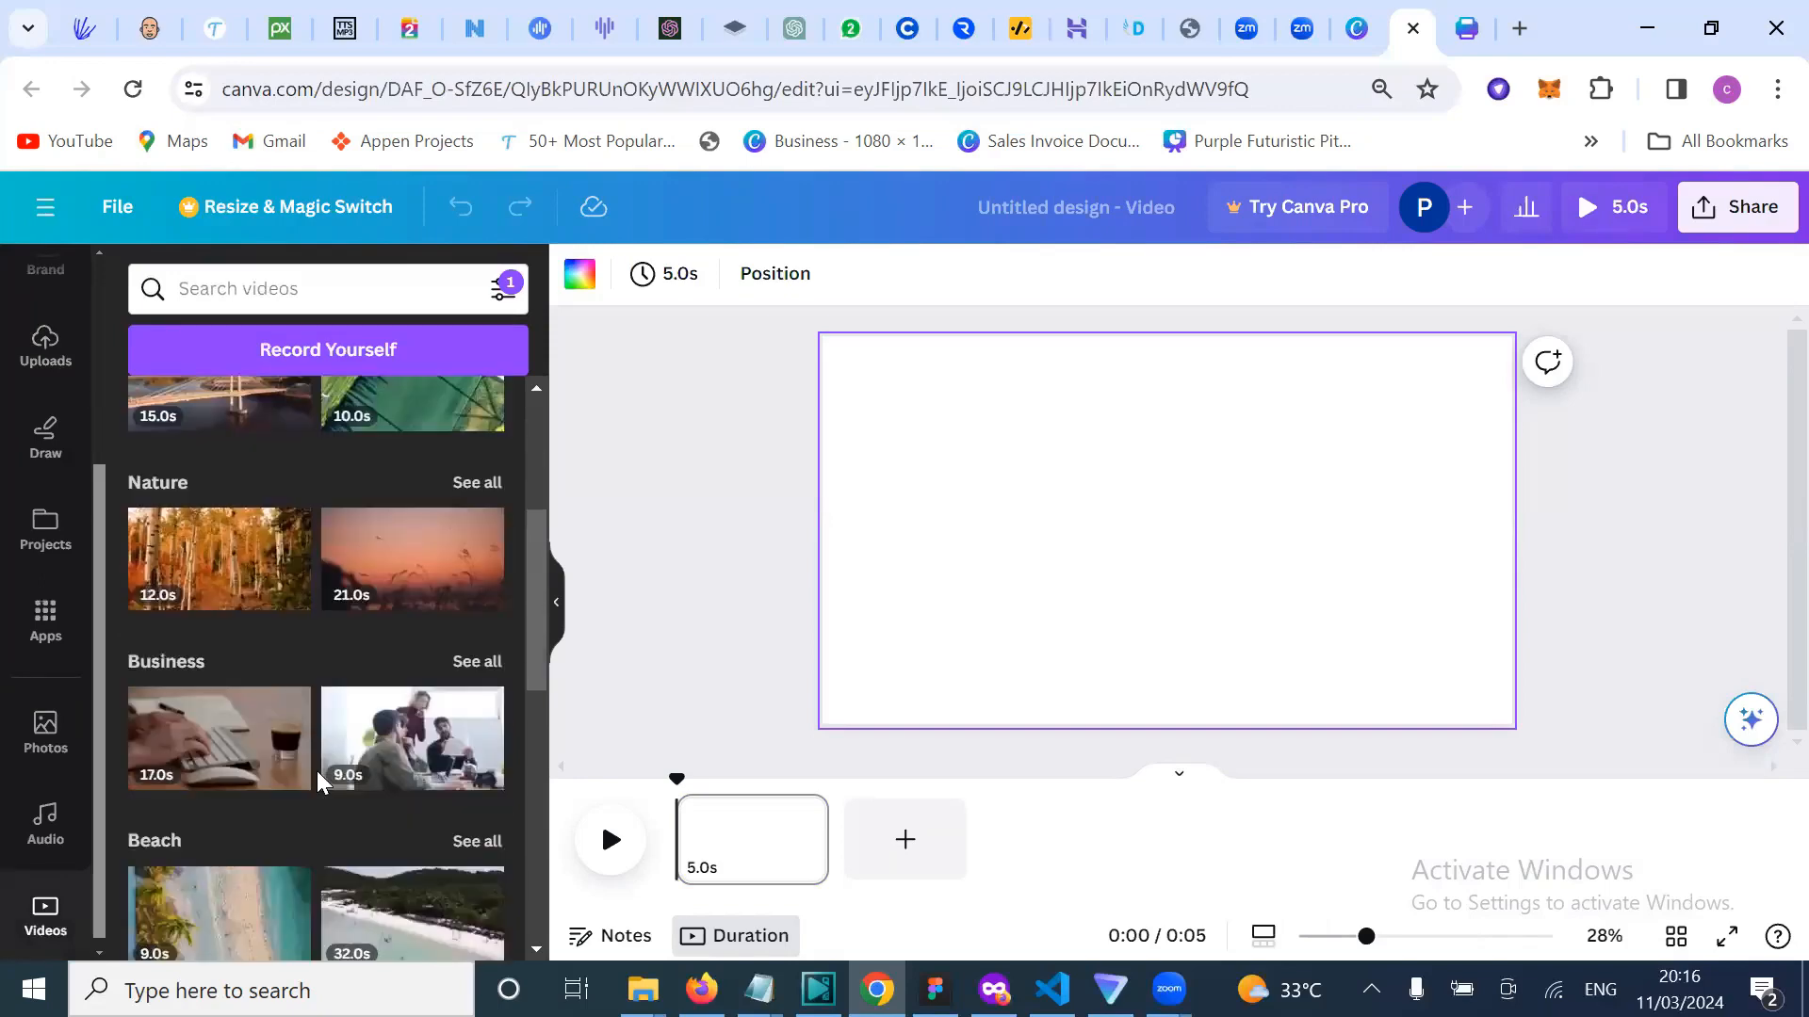
click(192, 488)
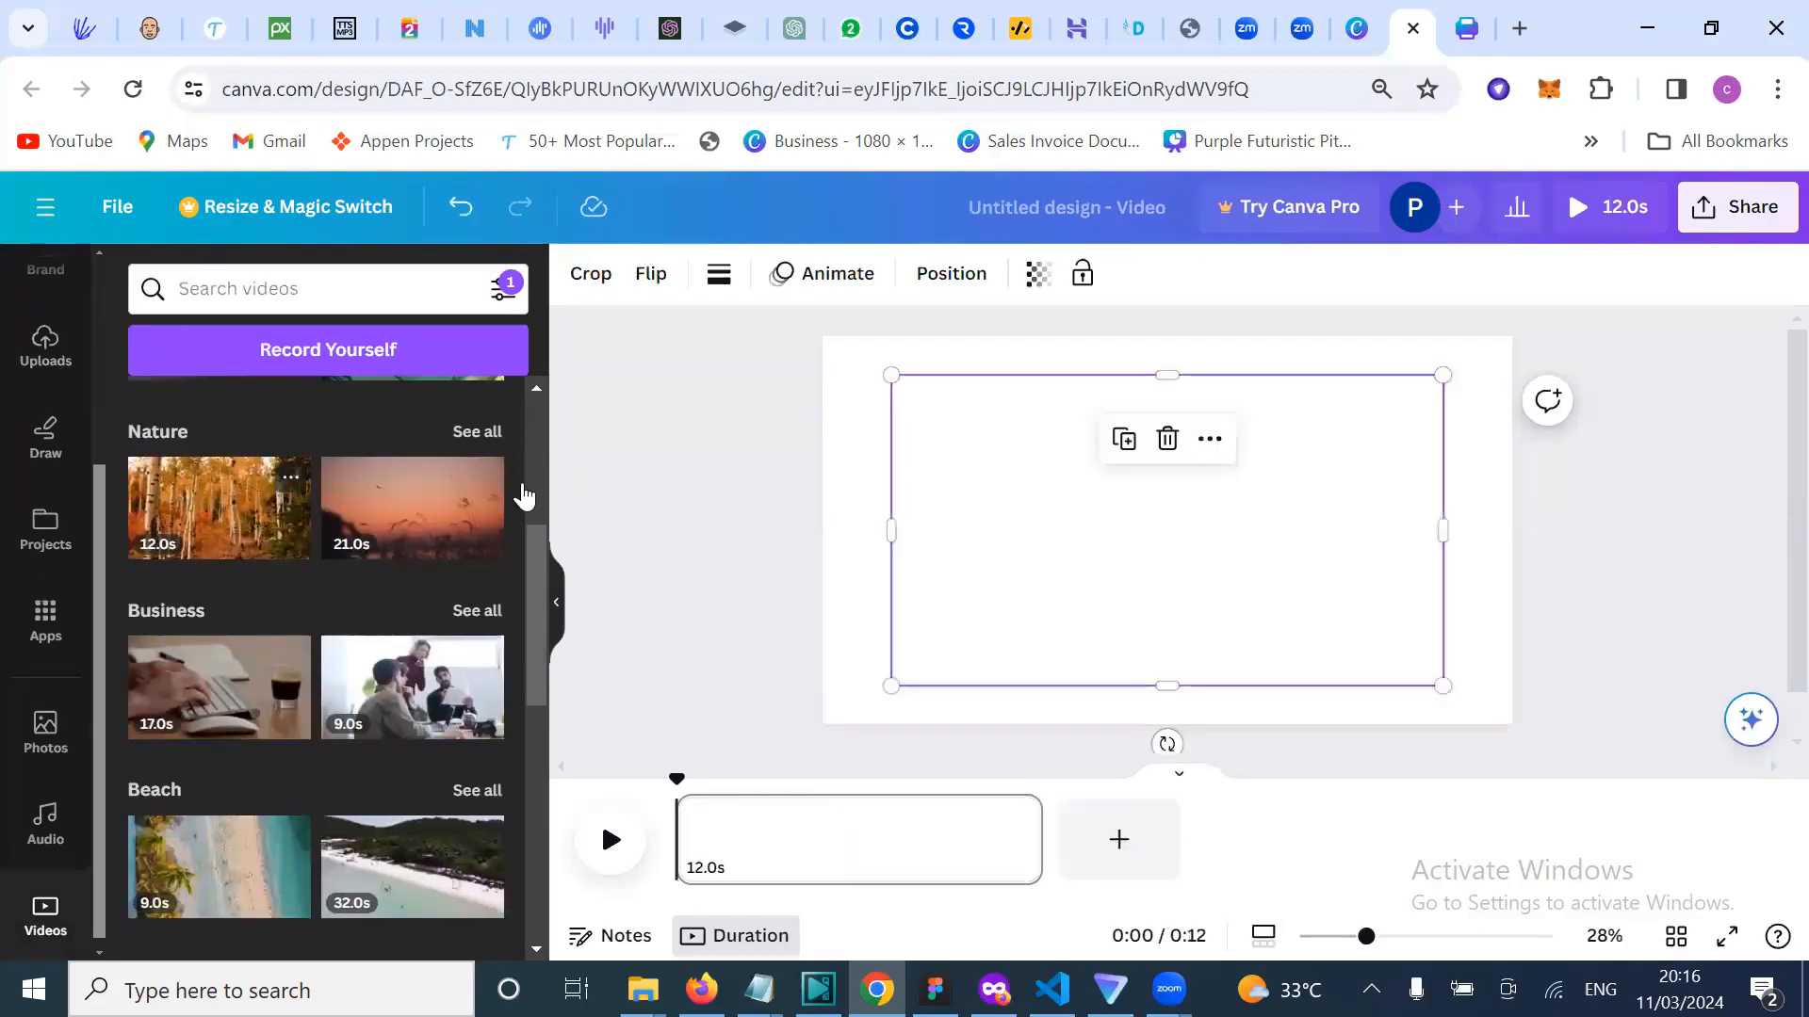
drag(889, 377, 824, 338)
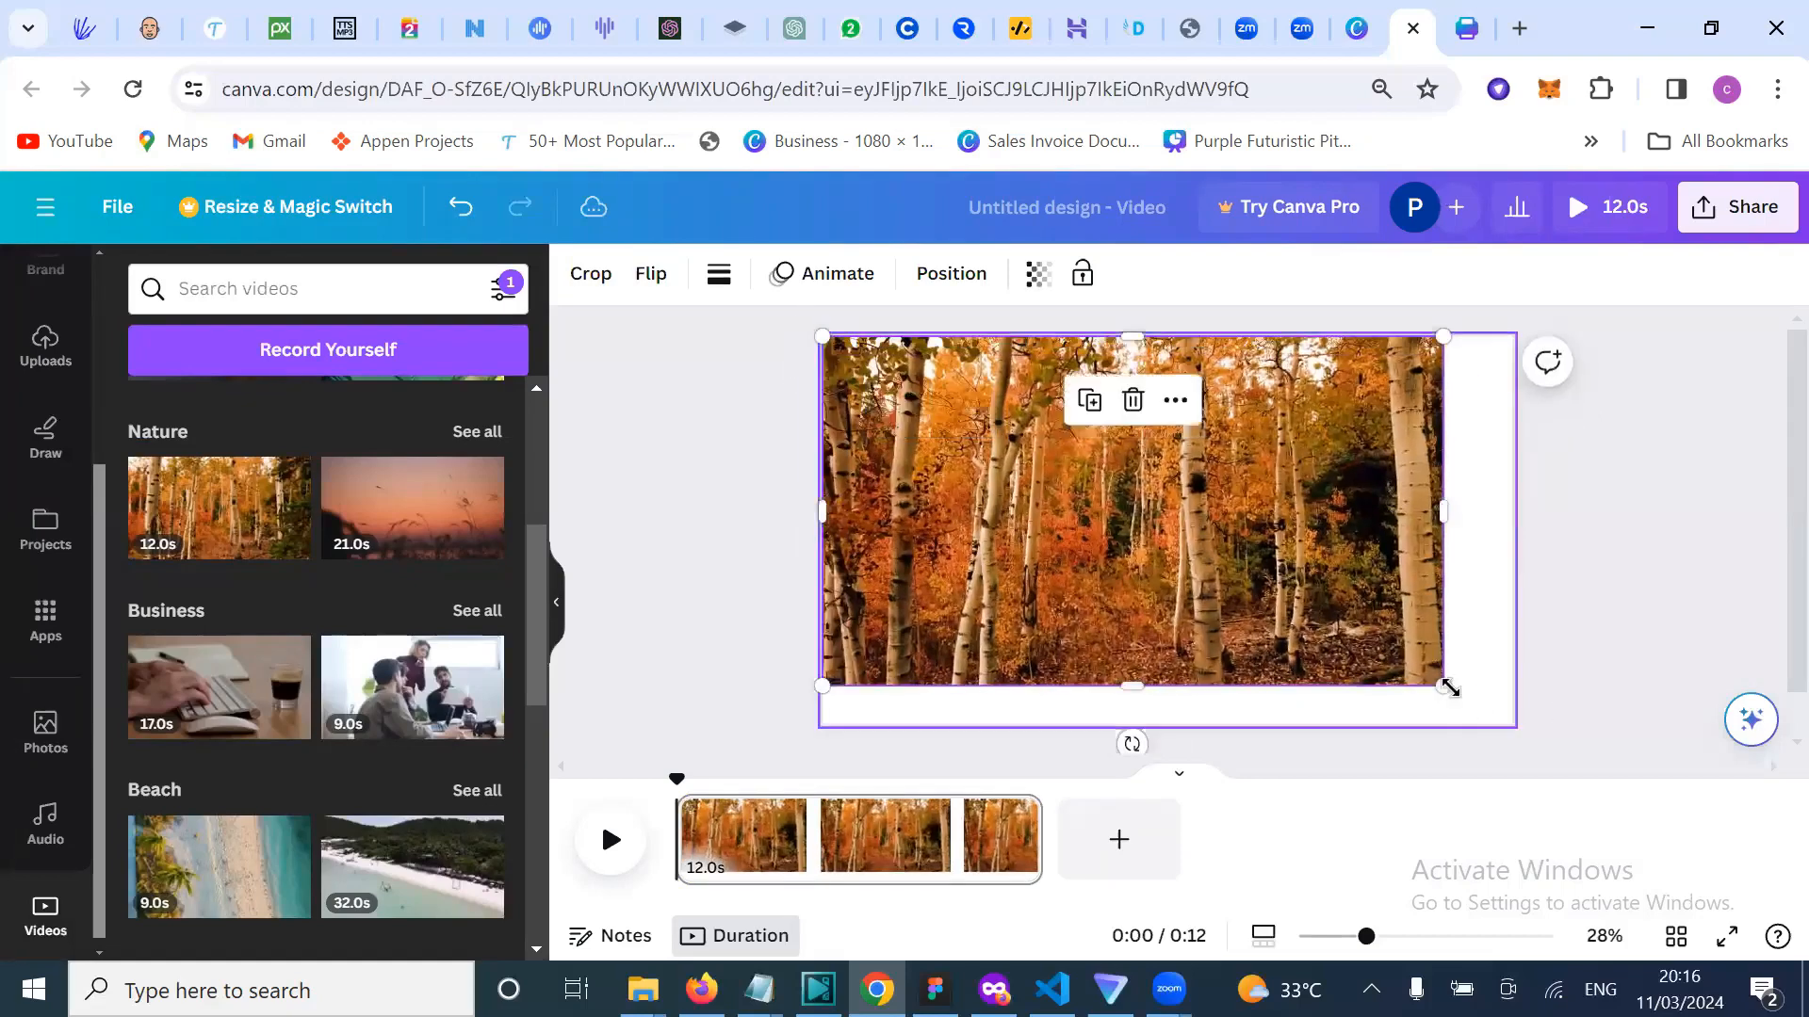
drag(1442, 687, 1514, 726)
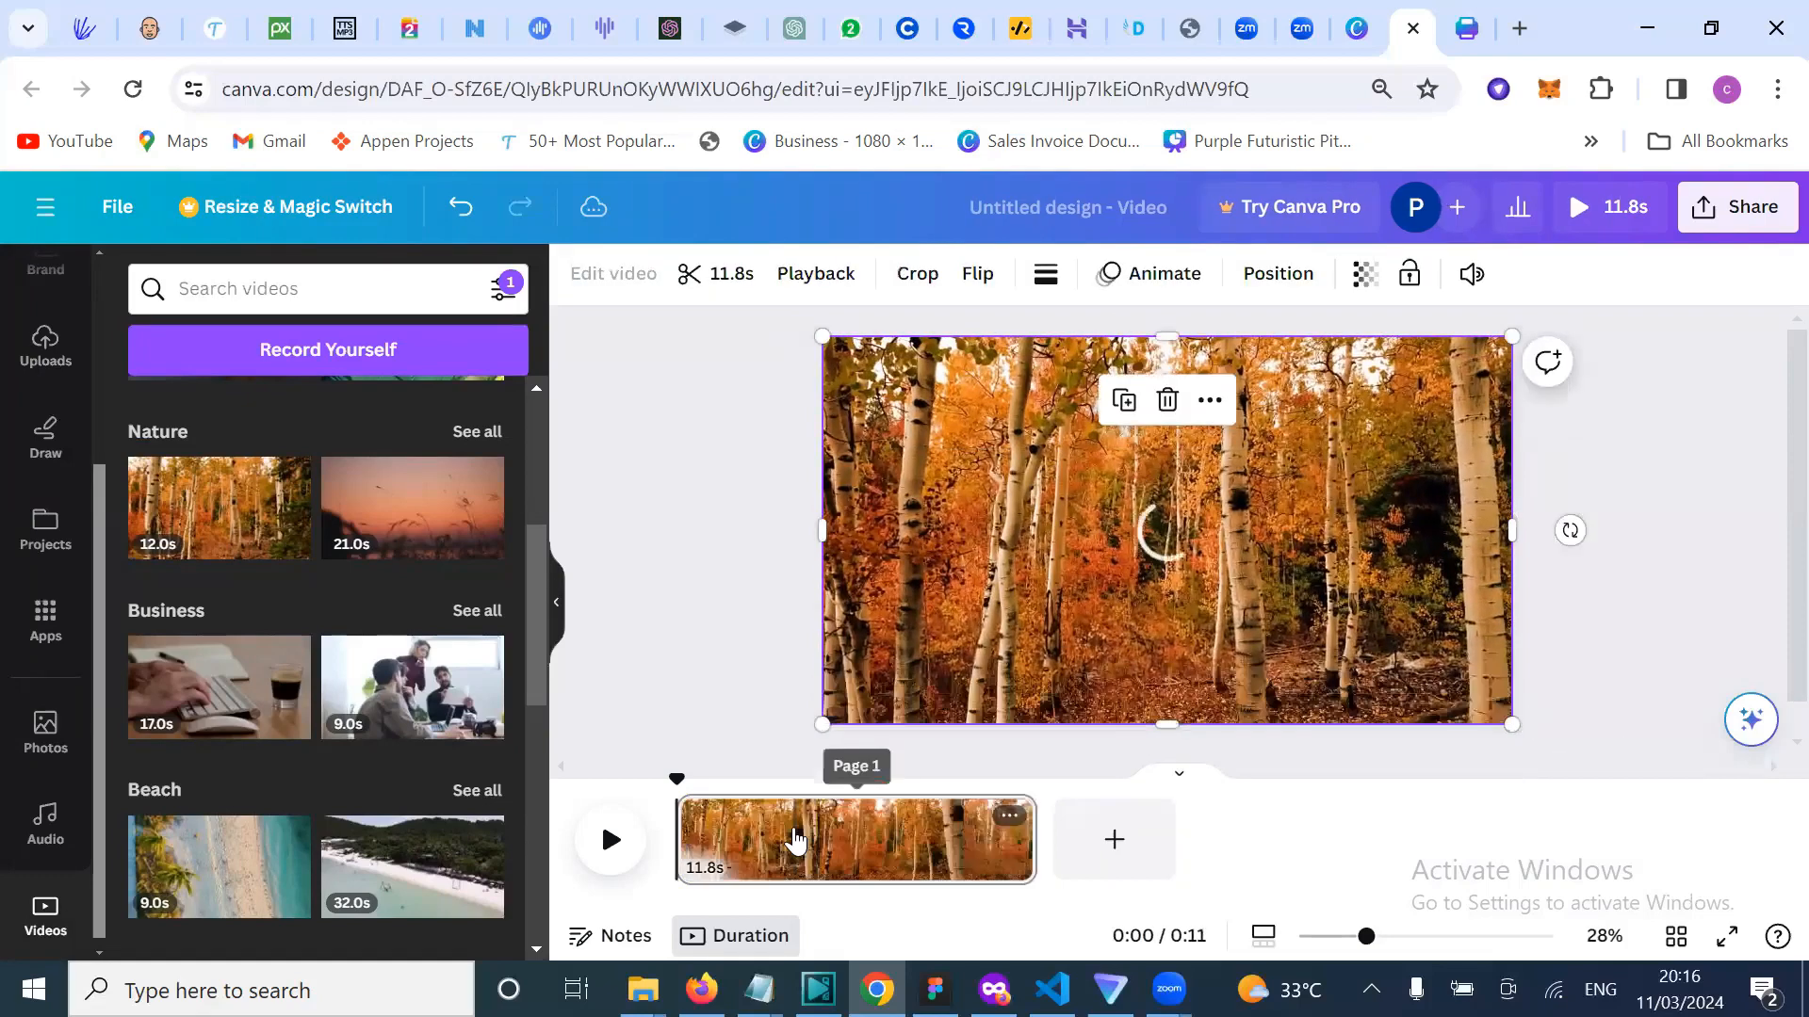
Step: Open the Audio library and browse its Happy, Pop, Piano and Instrumental categories
click(47, 829)
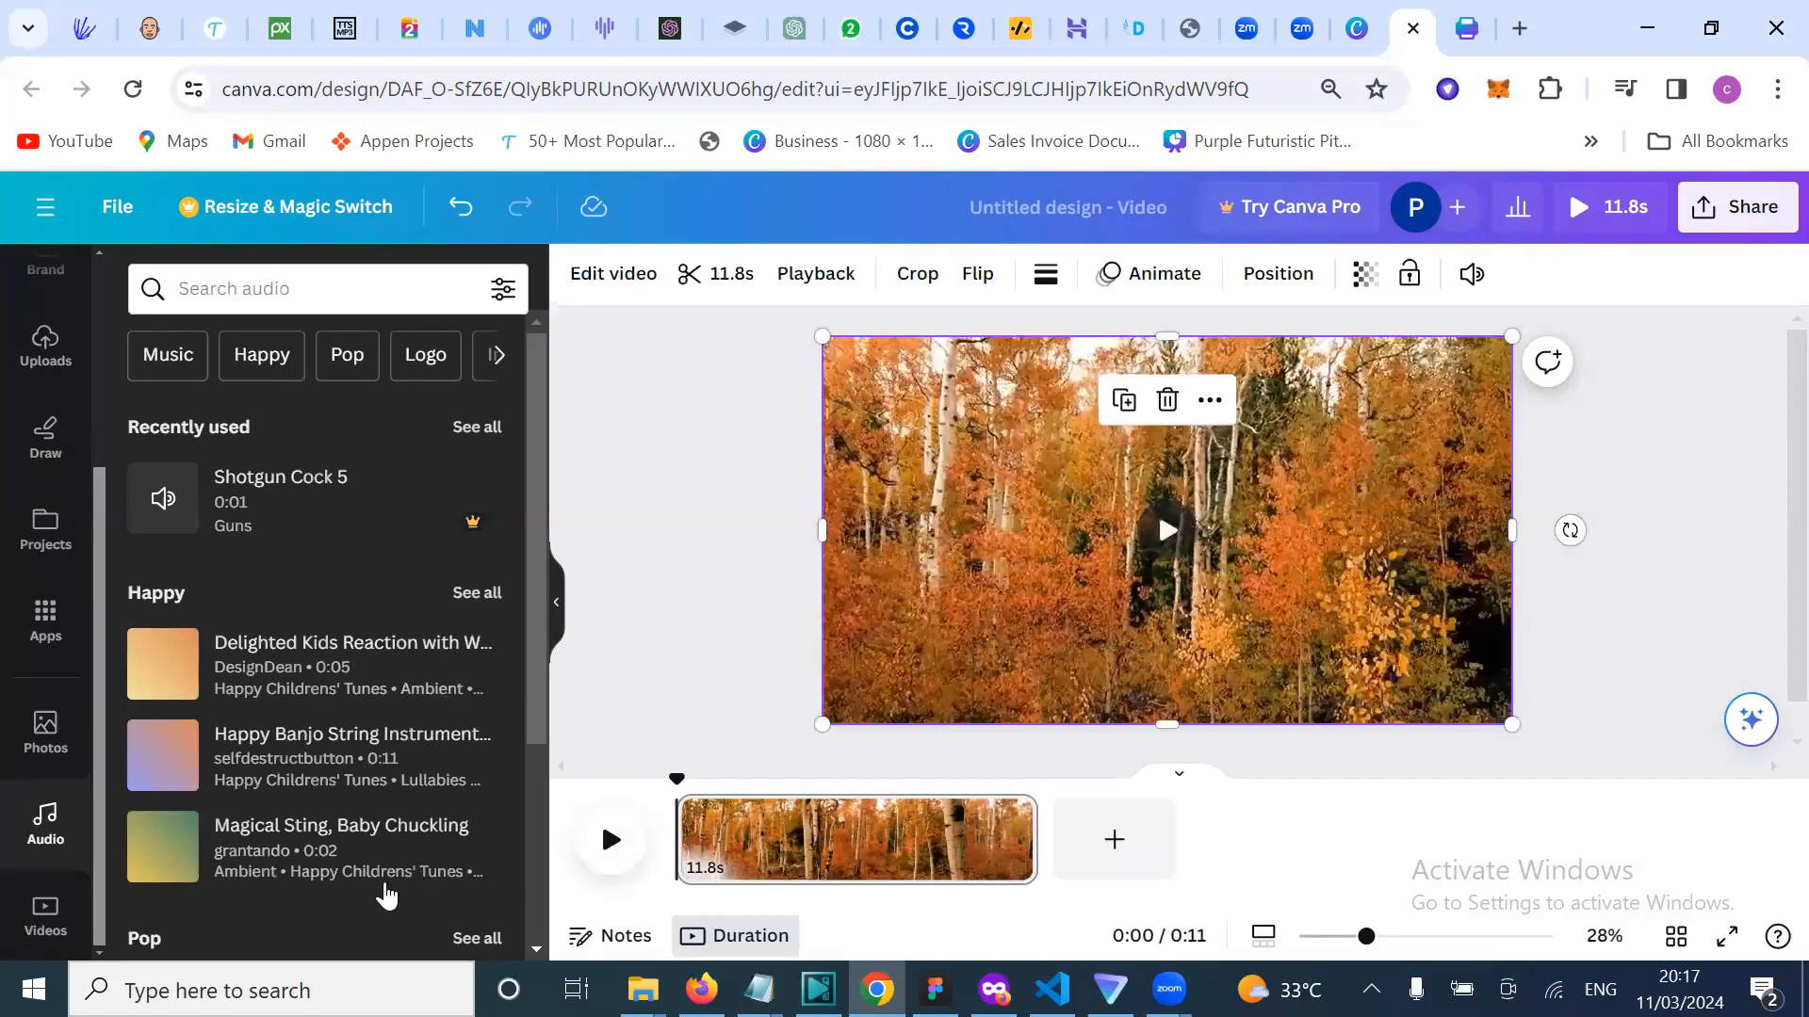
scroll(387, 897, down, 5)
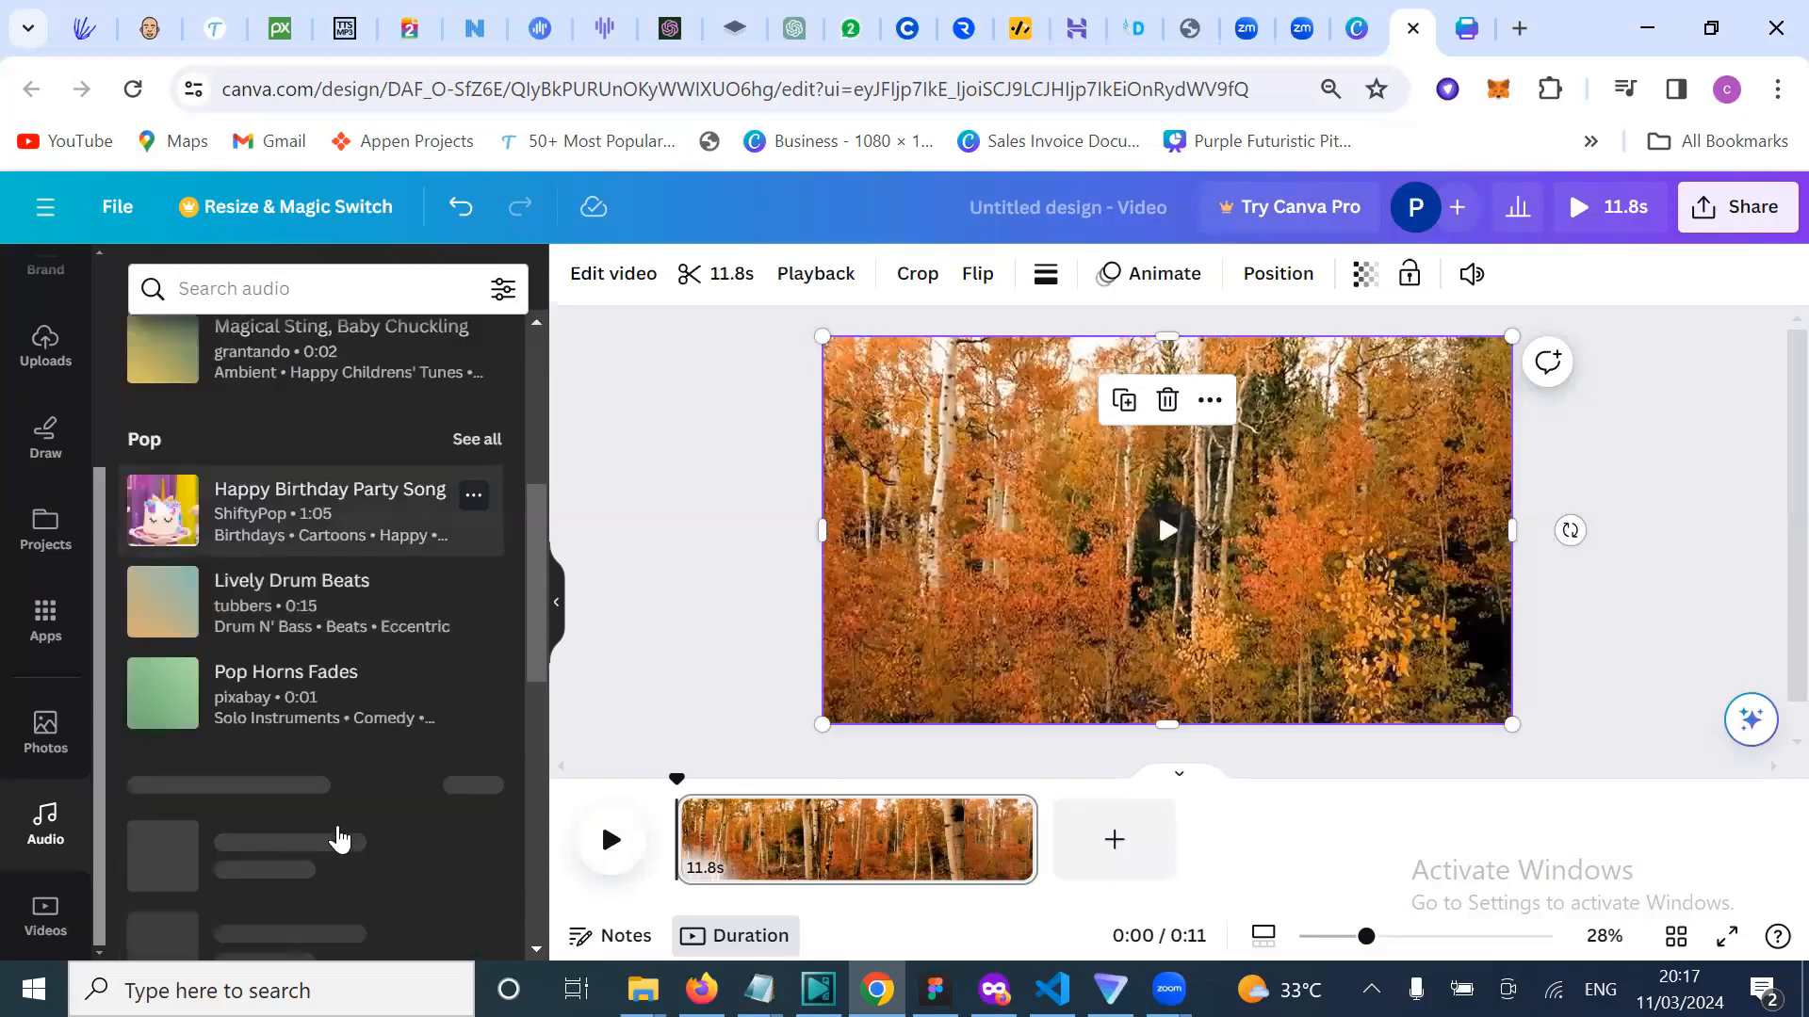
scroll(339, 839, down, 5)
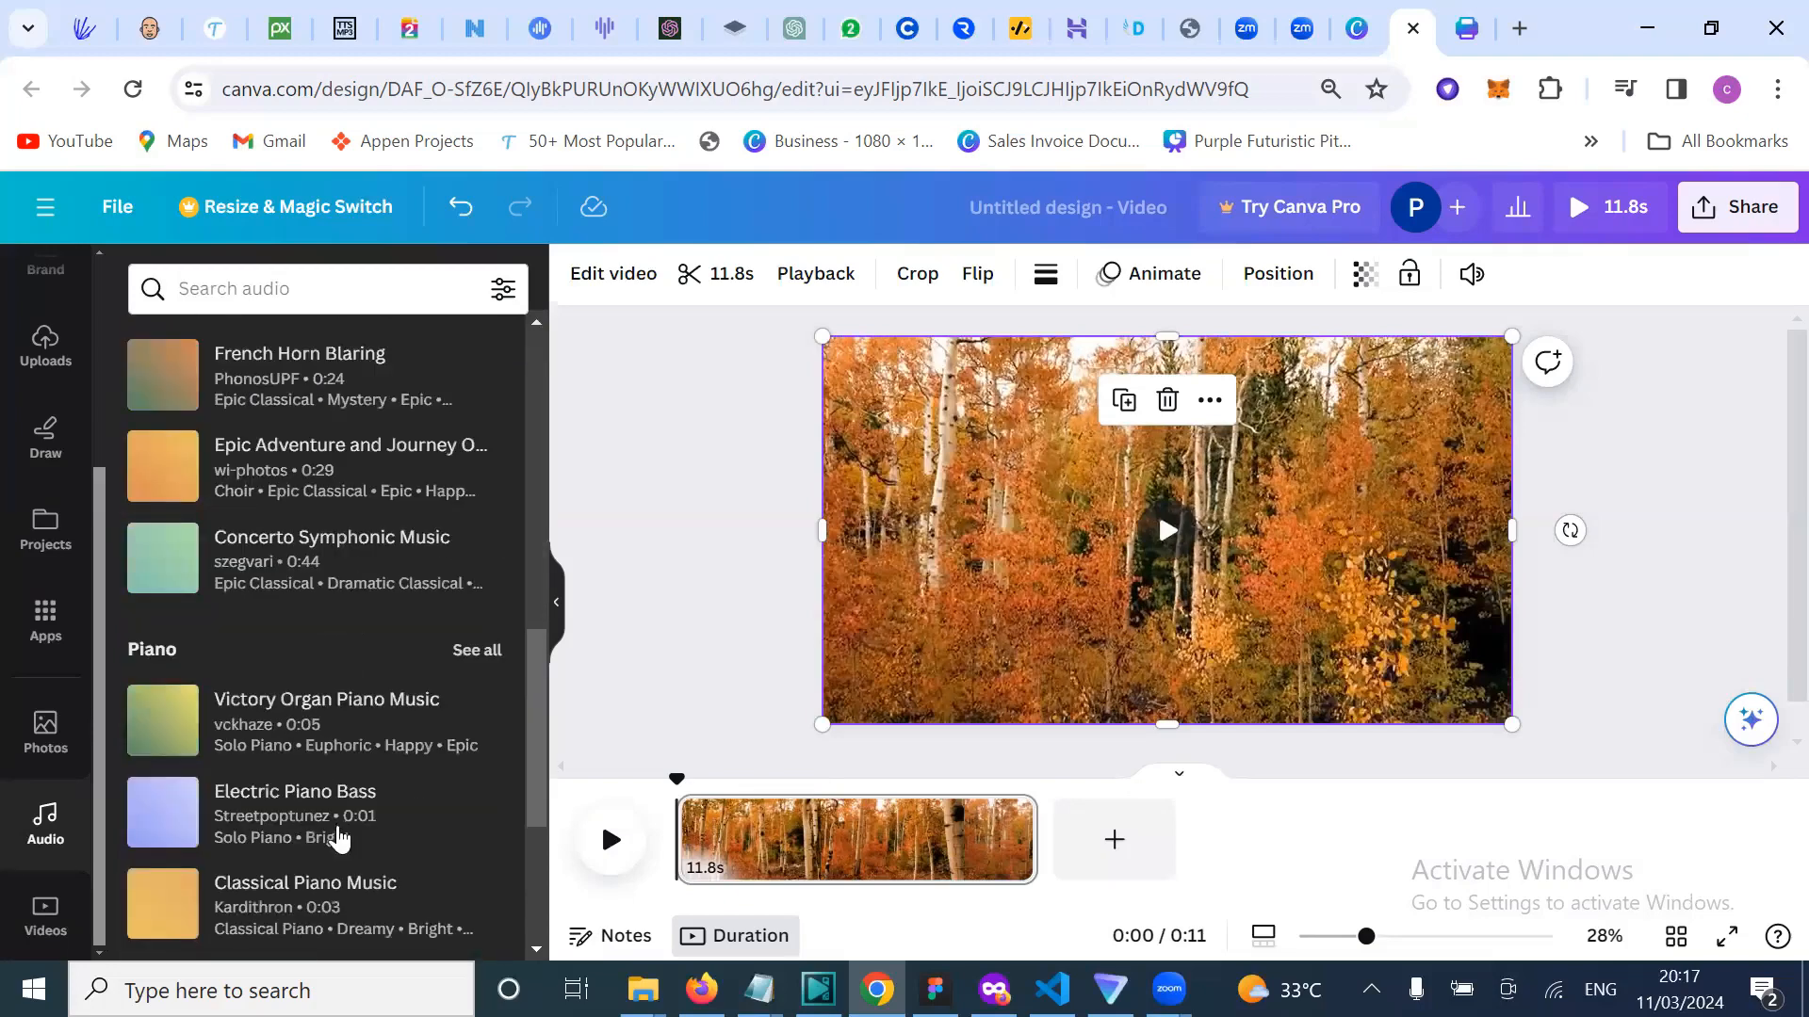
scroll(339, 839, down, 5)
scroll(339, 839, up, 15)
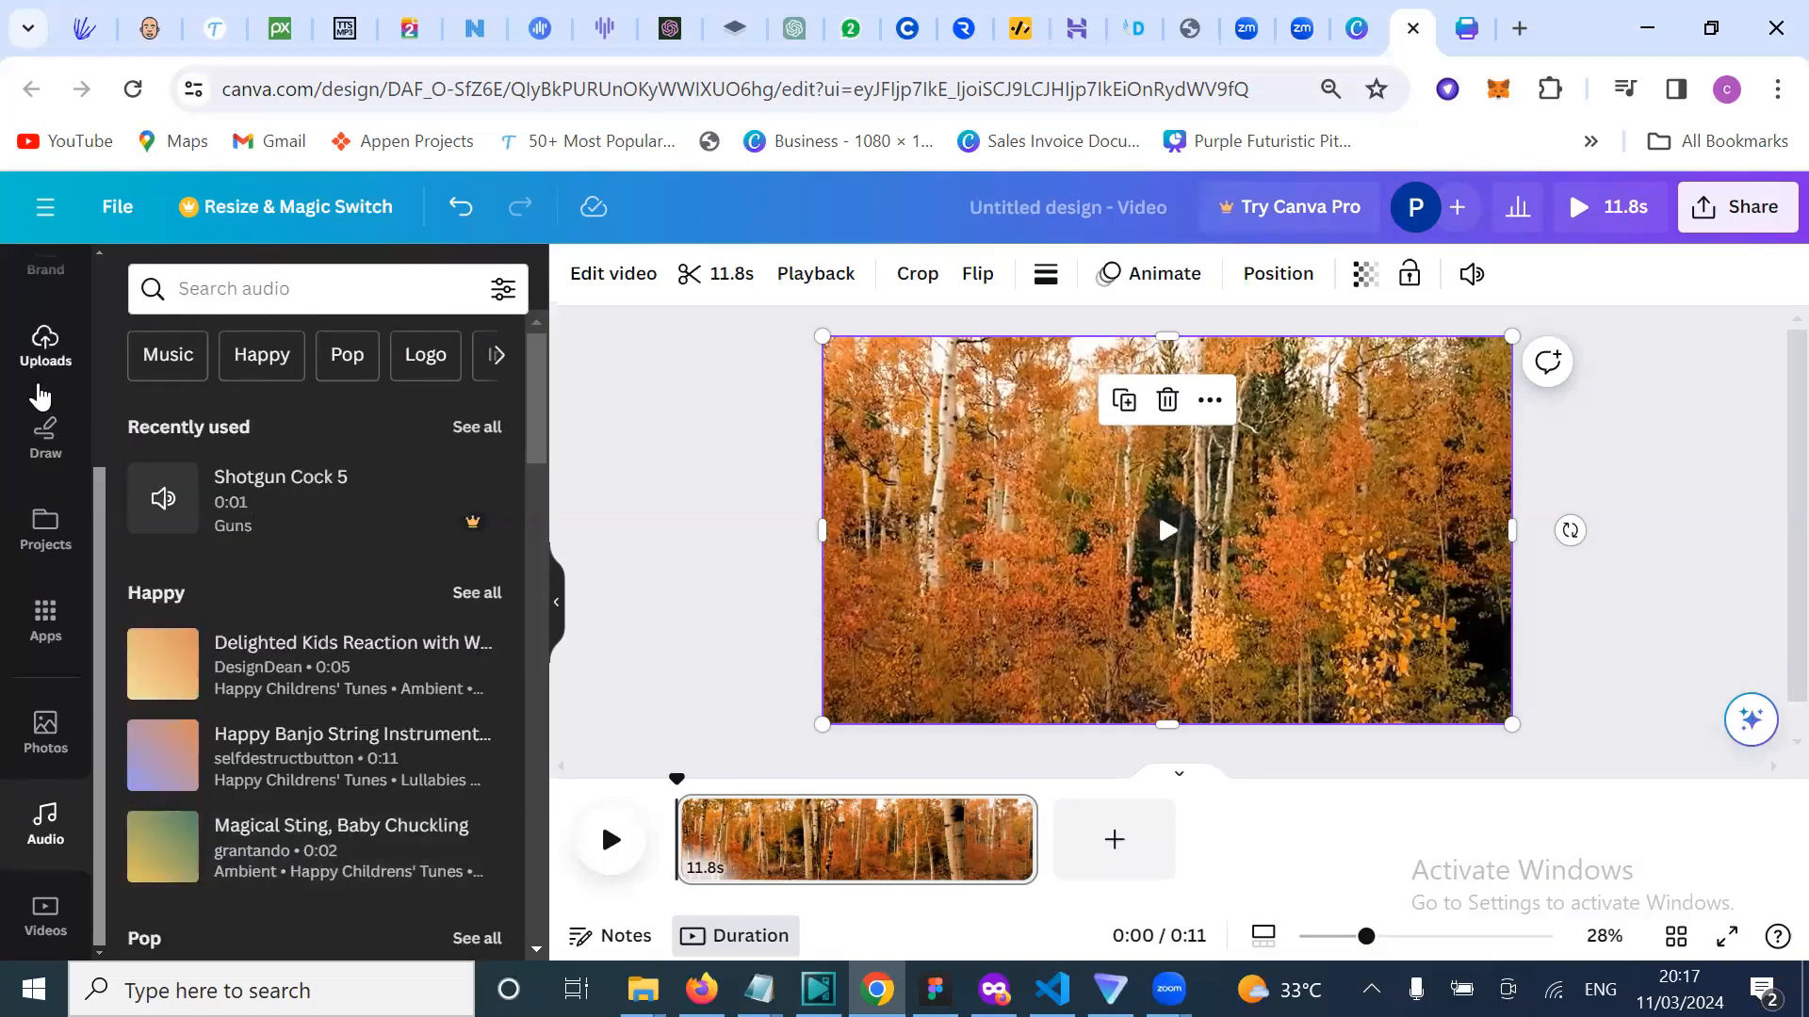
Step: Open Uploads, cancel the Upload files picker, and view the uploaded audio tracks
click(42, 392)
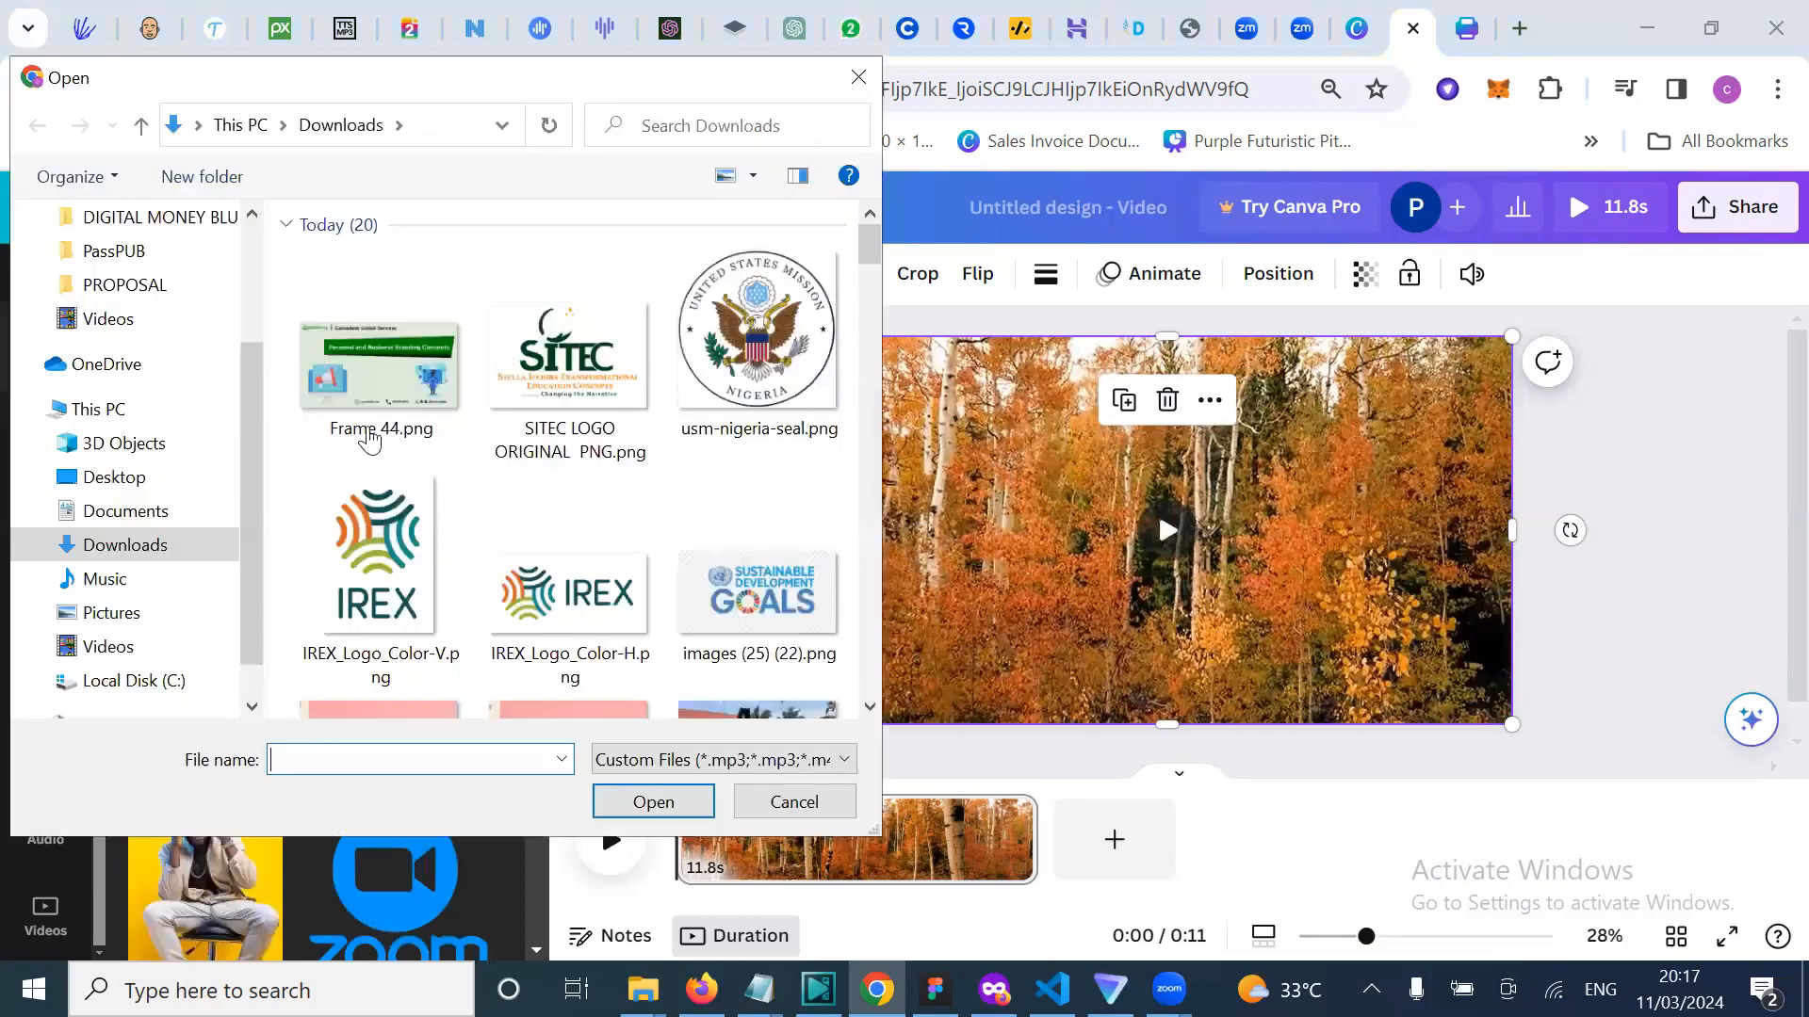
double_click(370, 419)
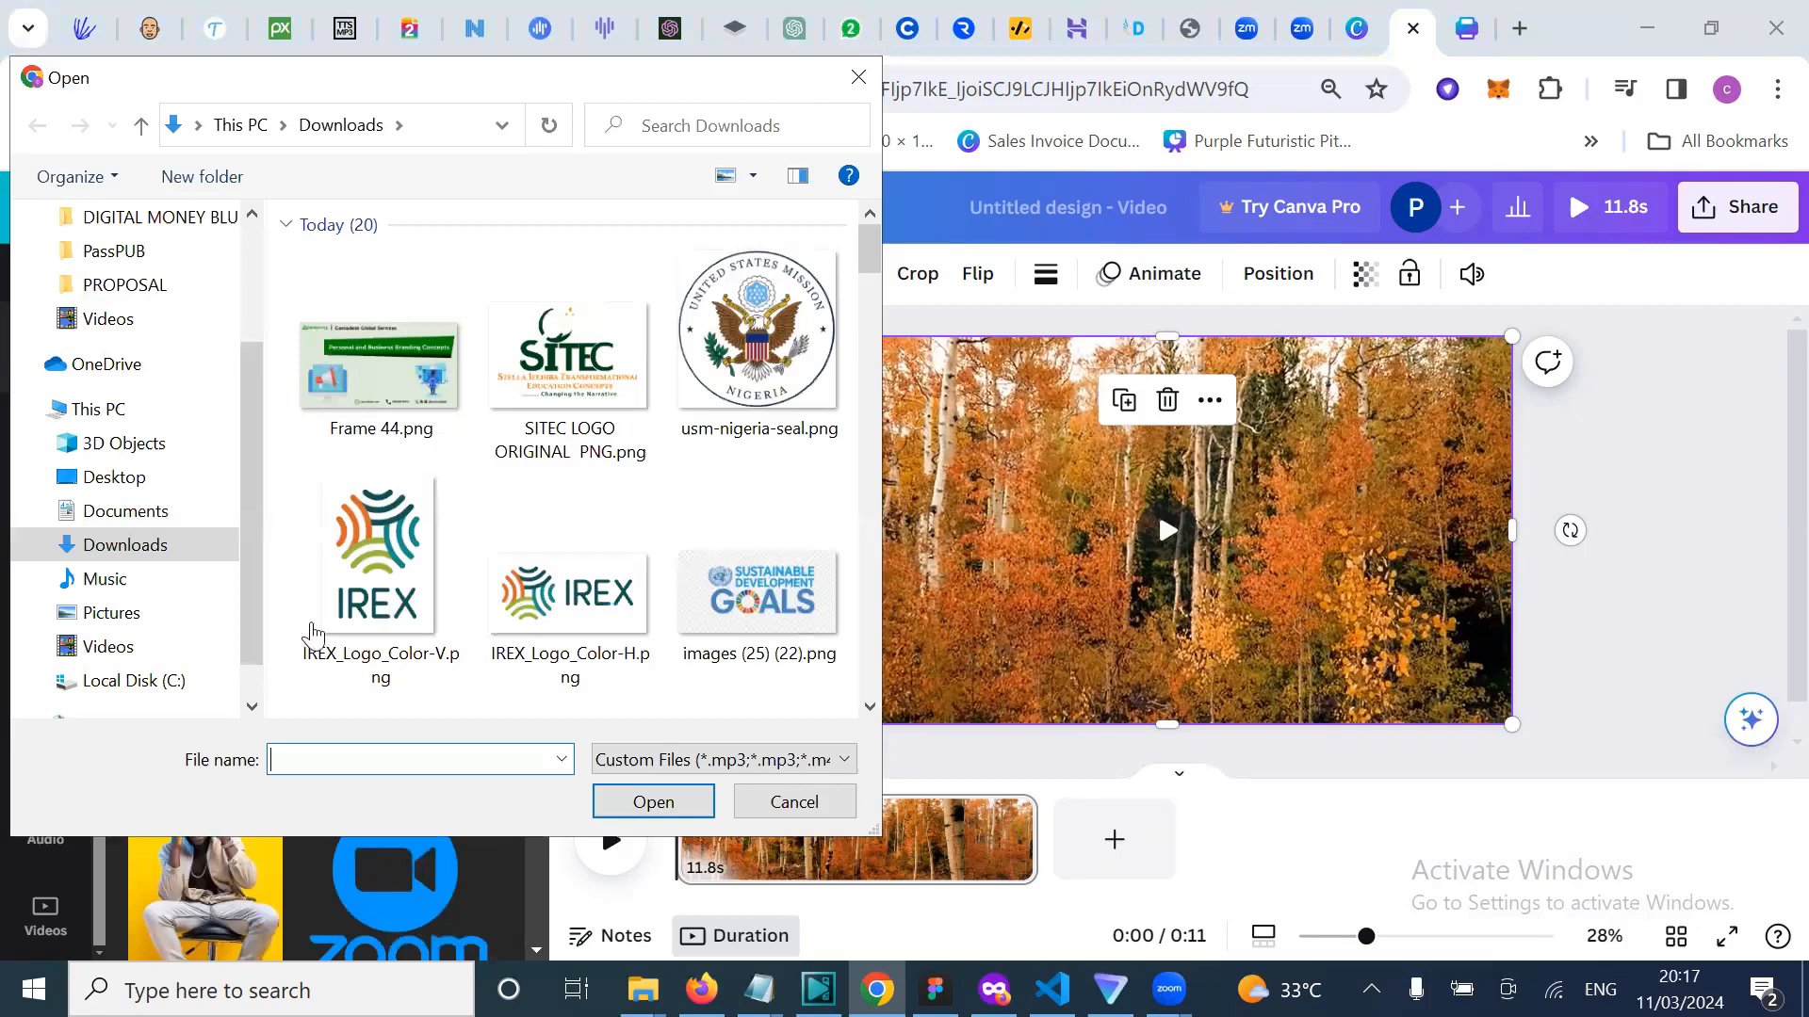
key(Escape)
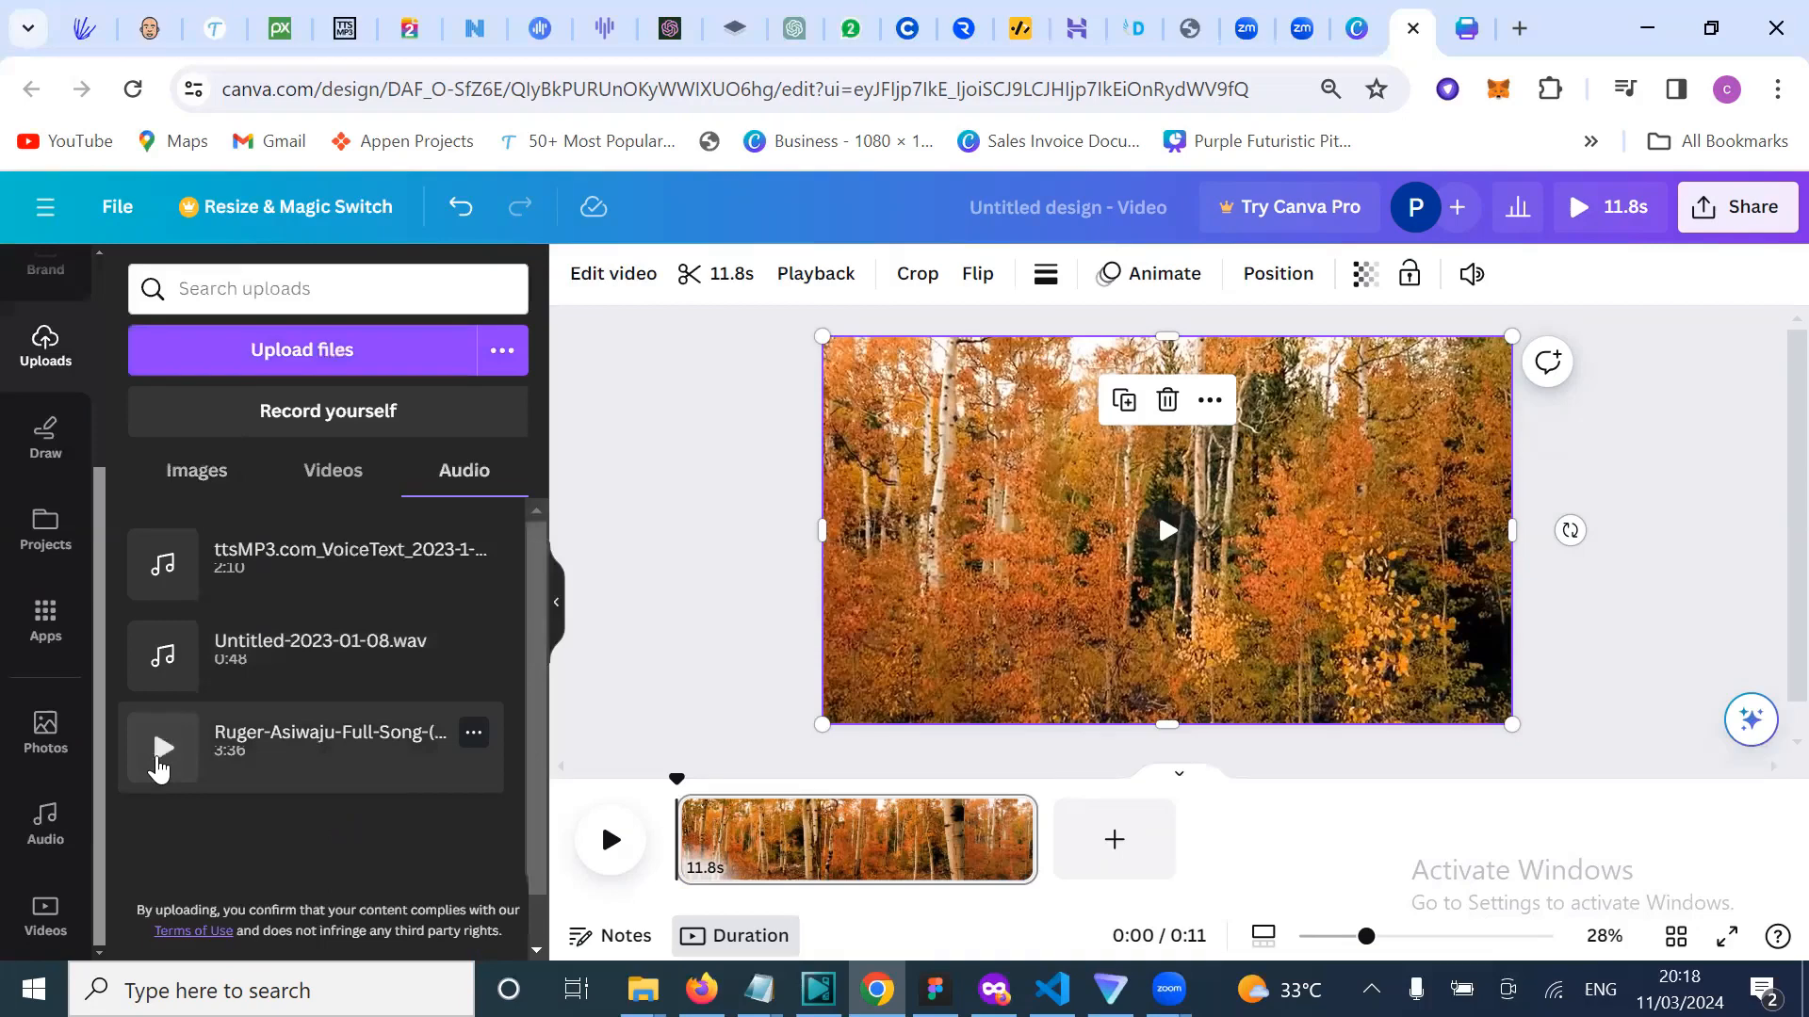
Step: Preview the Ruger-Asiwaju mp3, add it under the forest clip, and move the playhead to 0:05
click(162, 748)
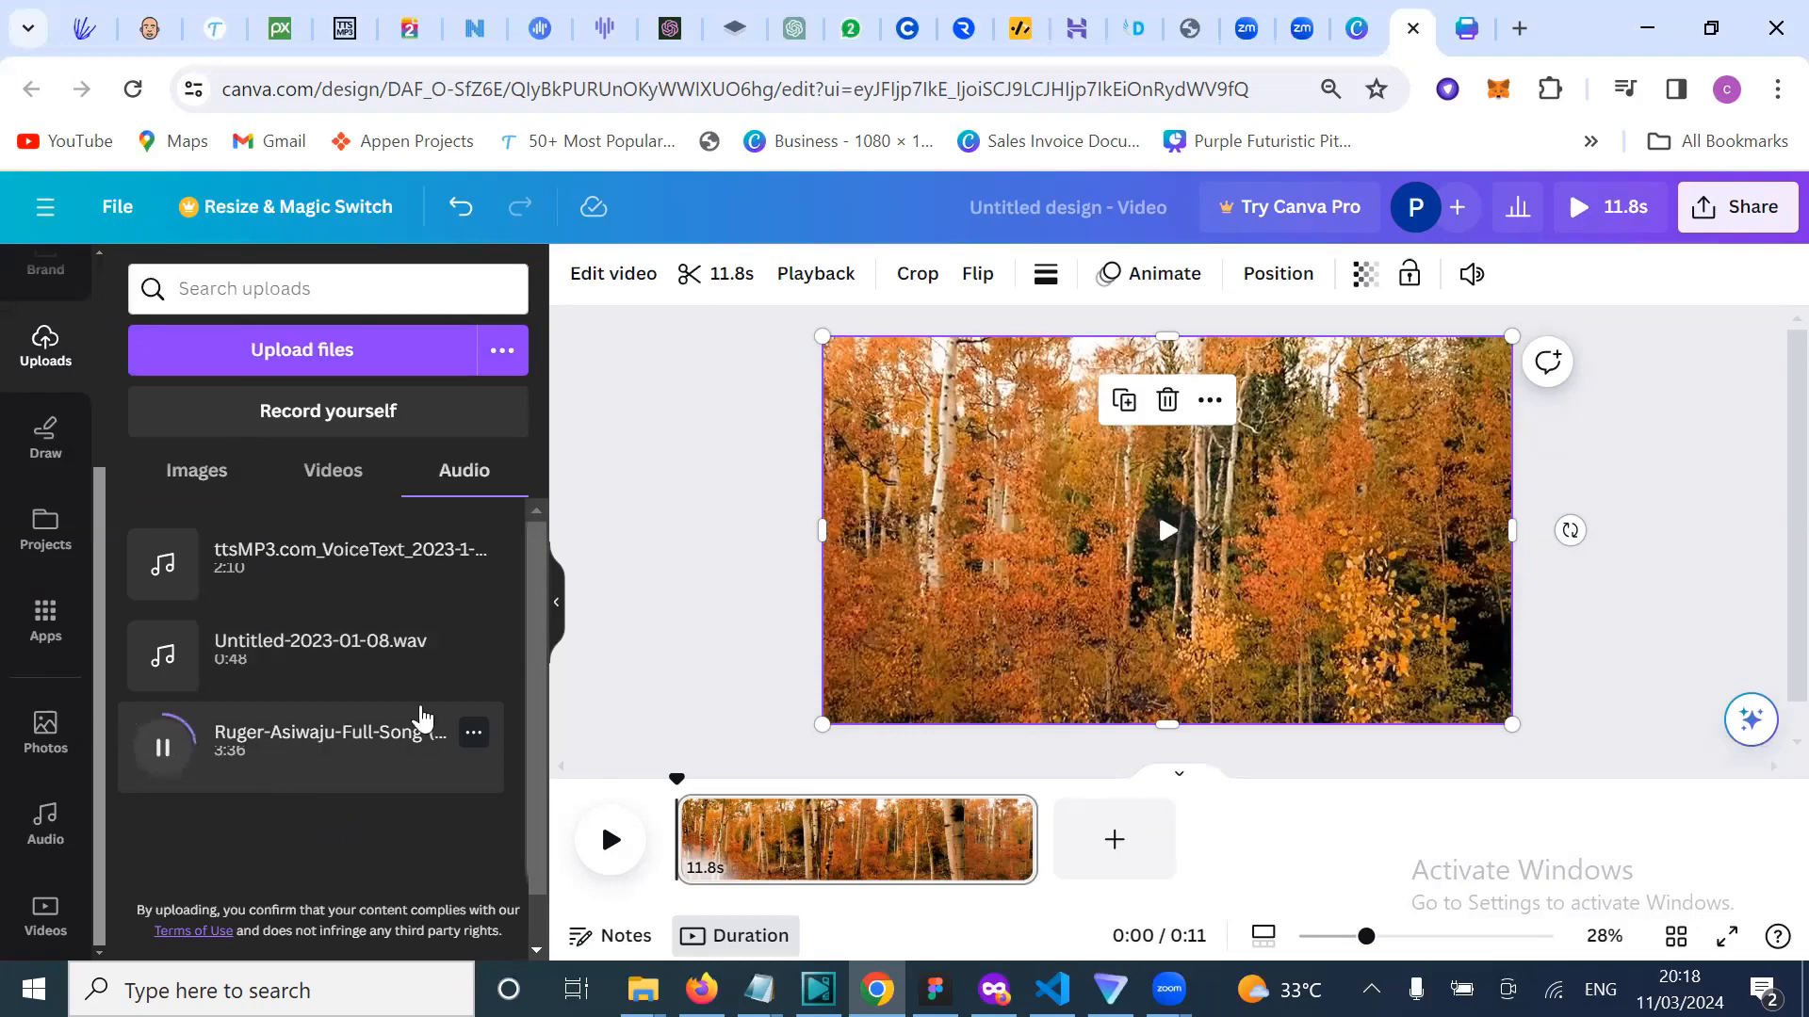
click(472, 736)
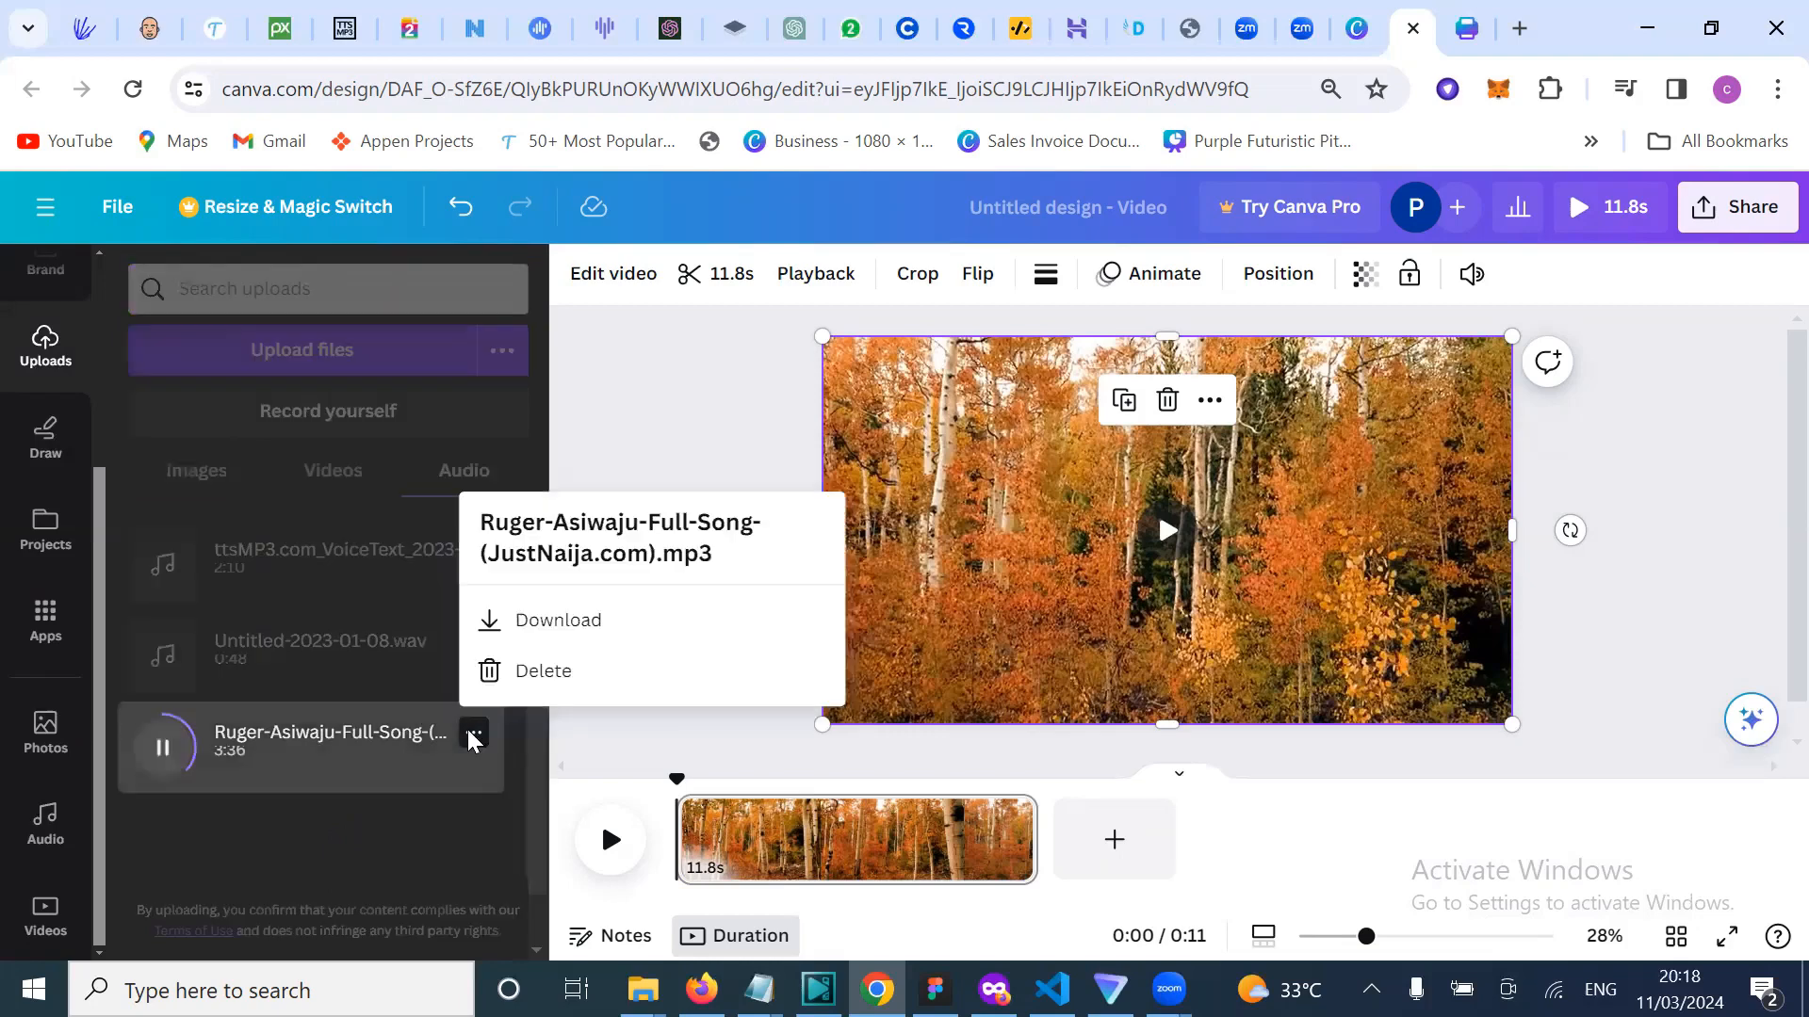
click(392, 772)
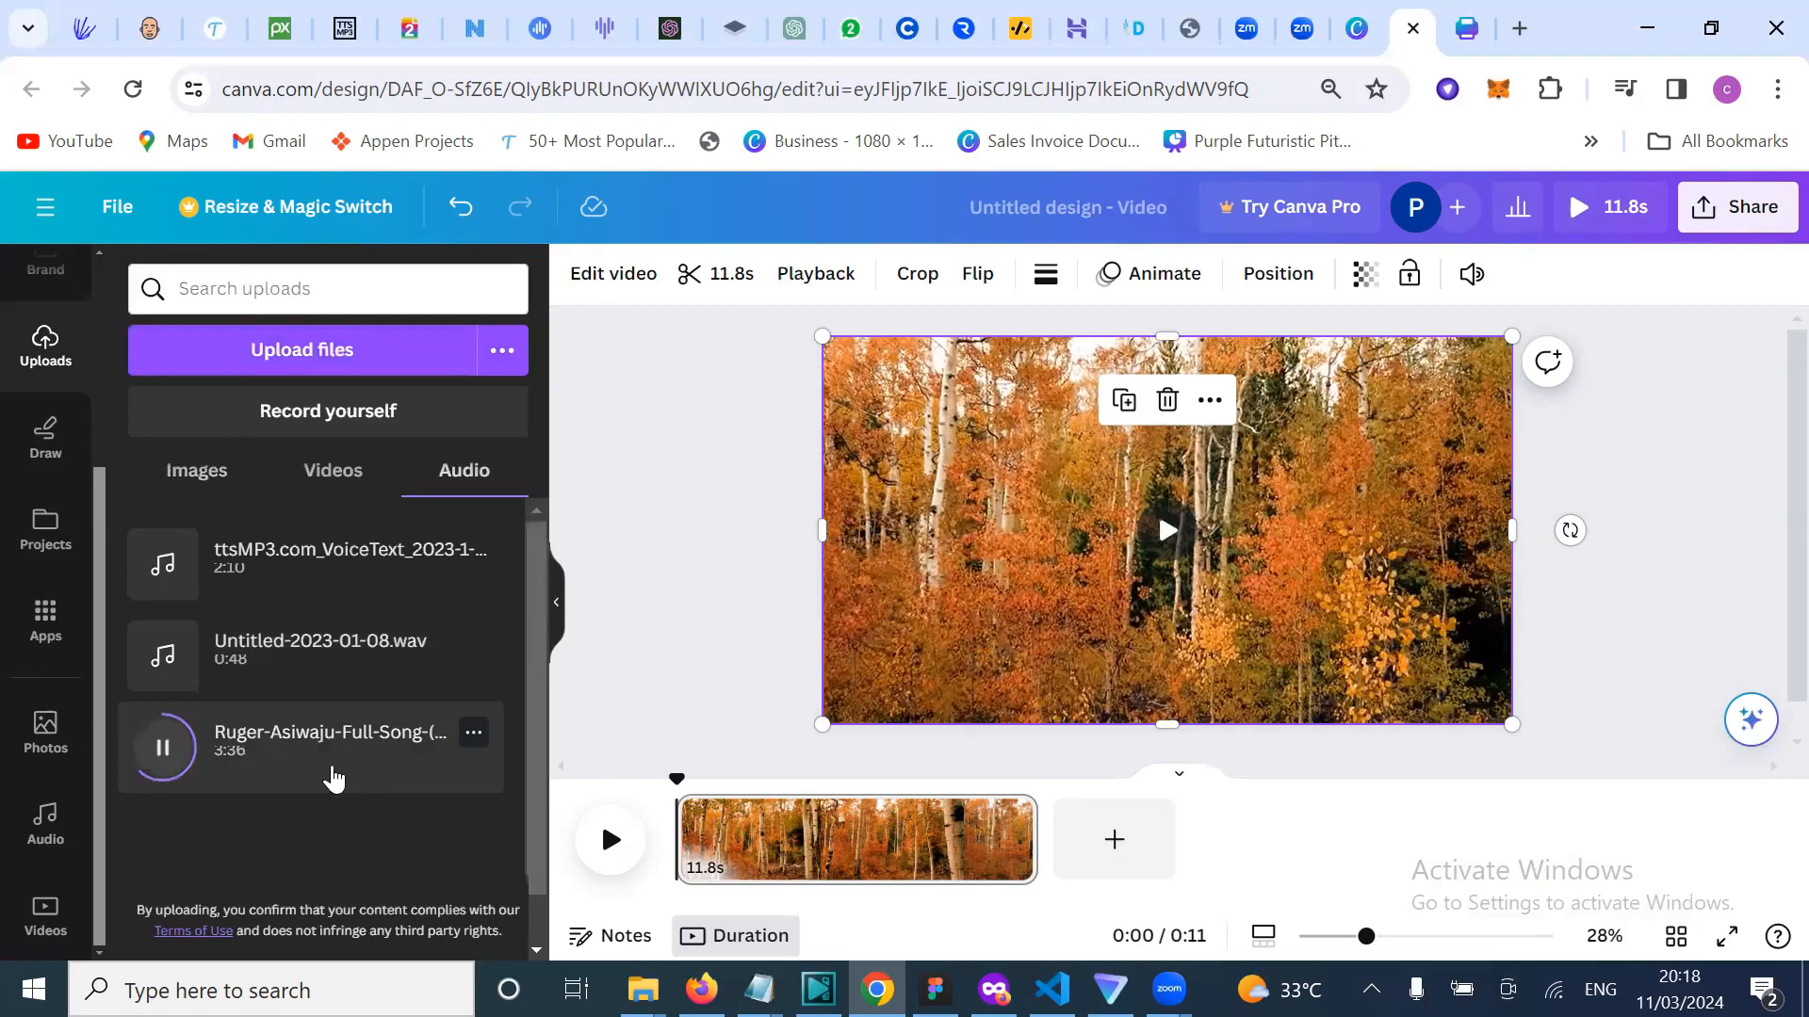
click(371, 772)
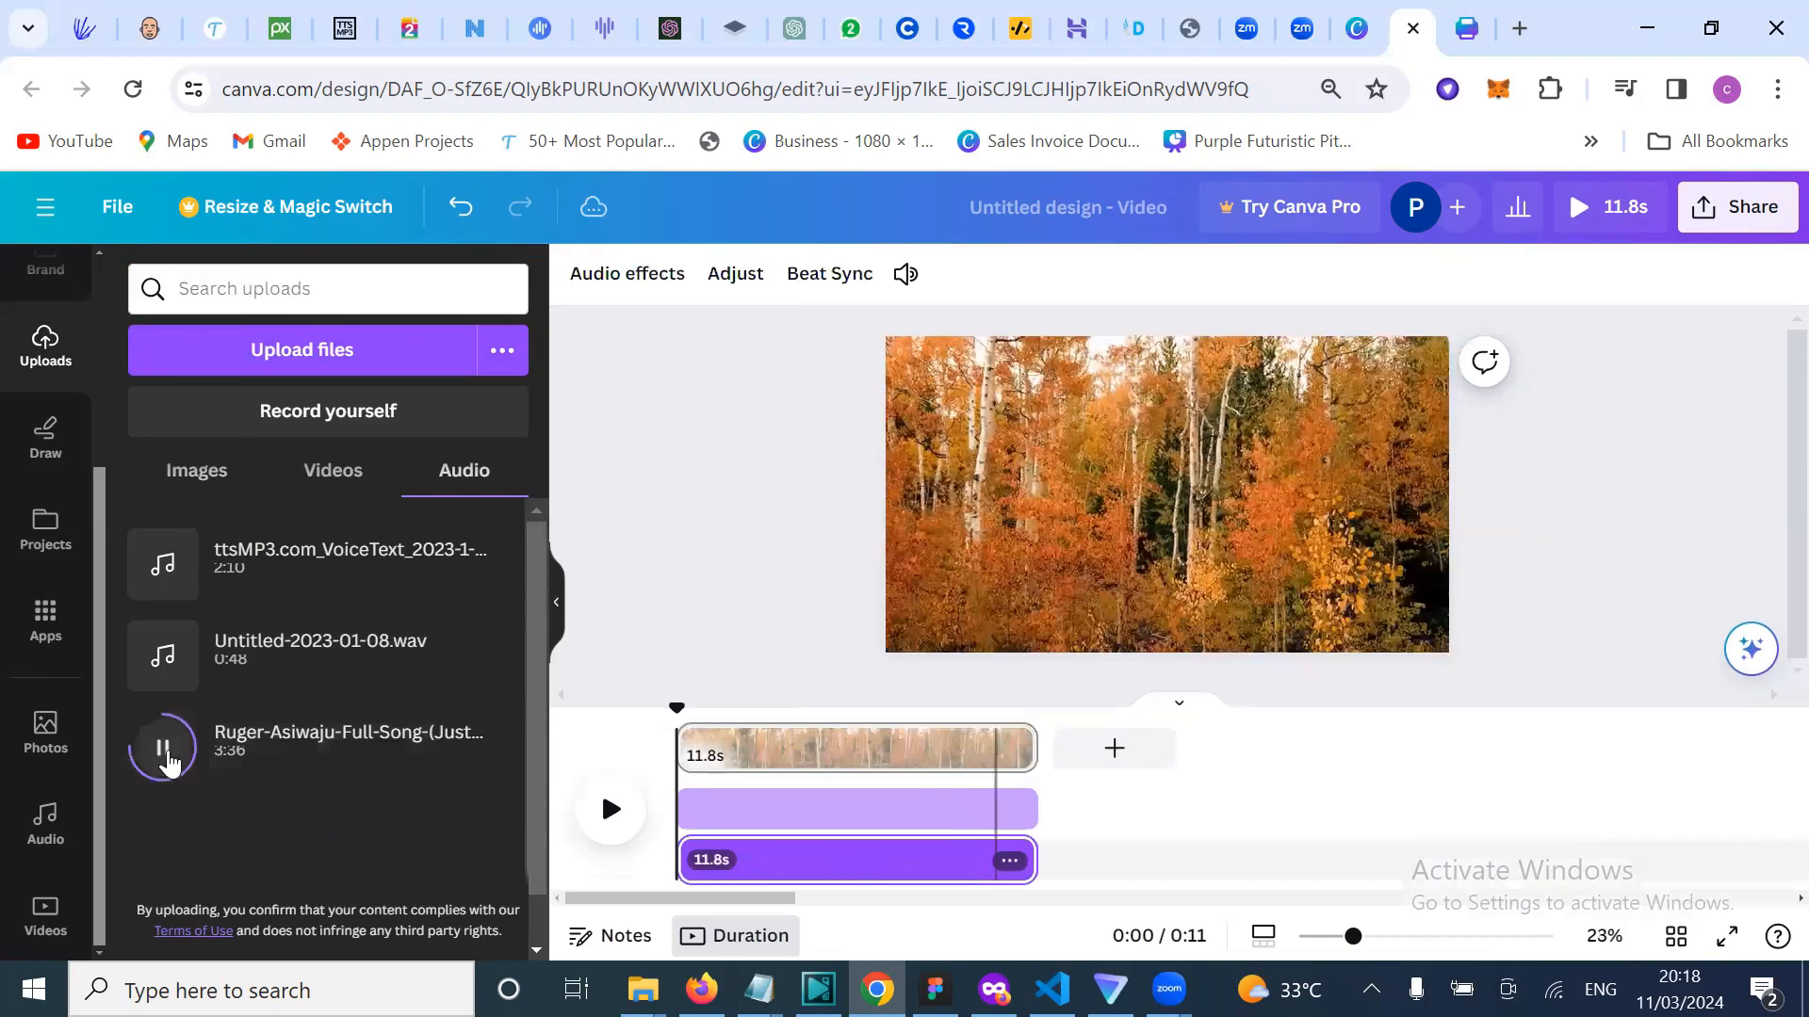
click(165, 751)
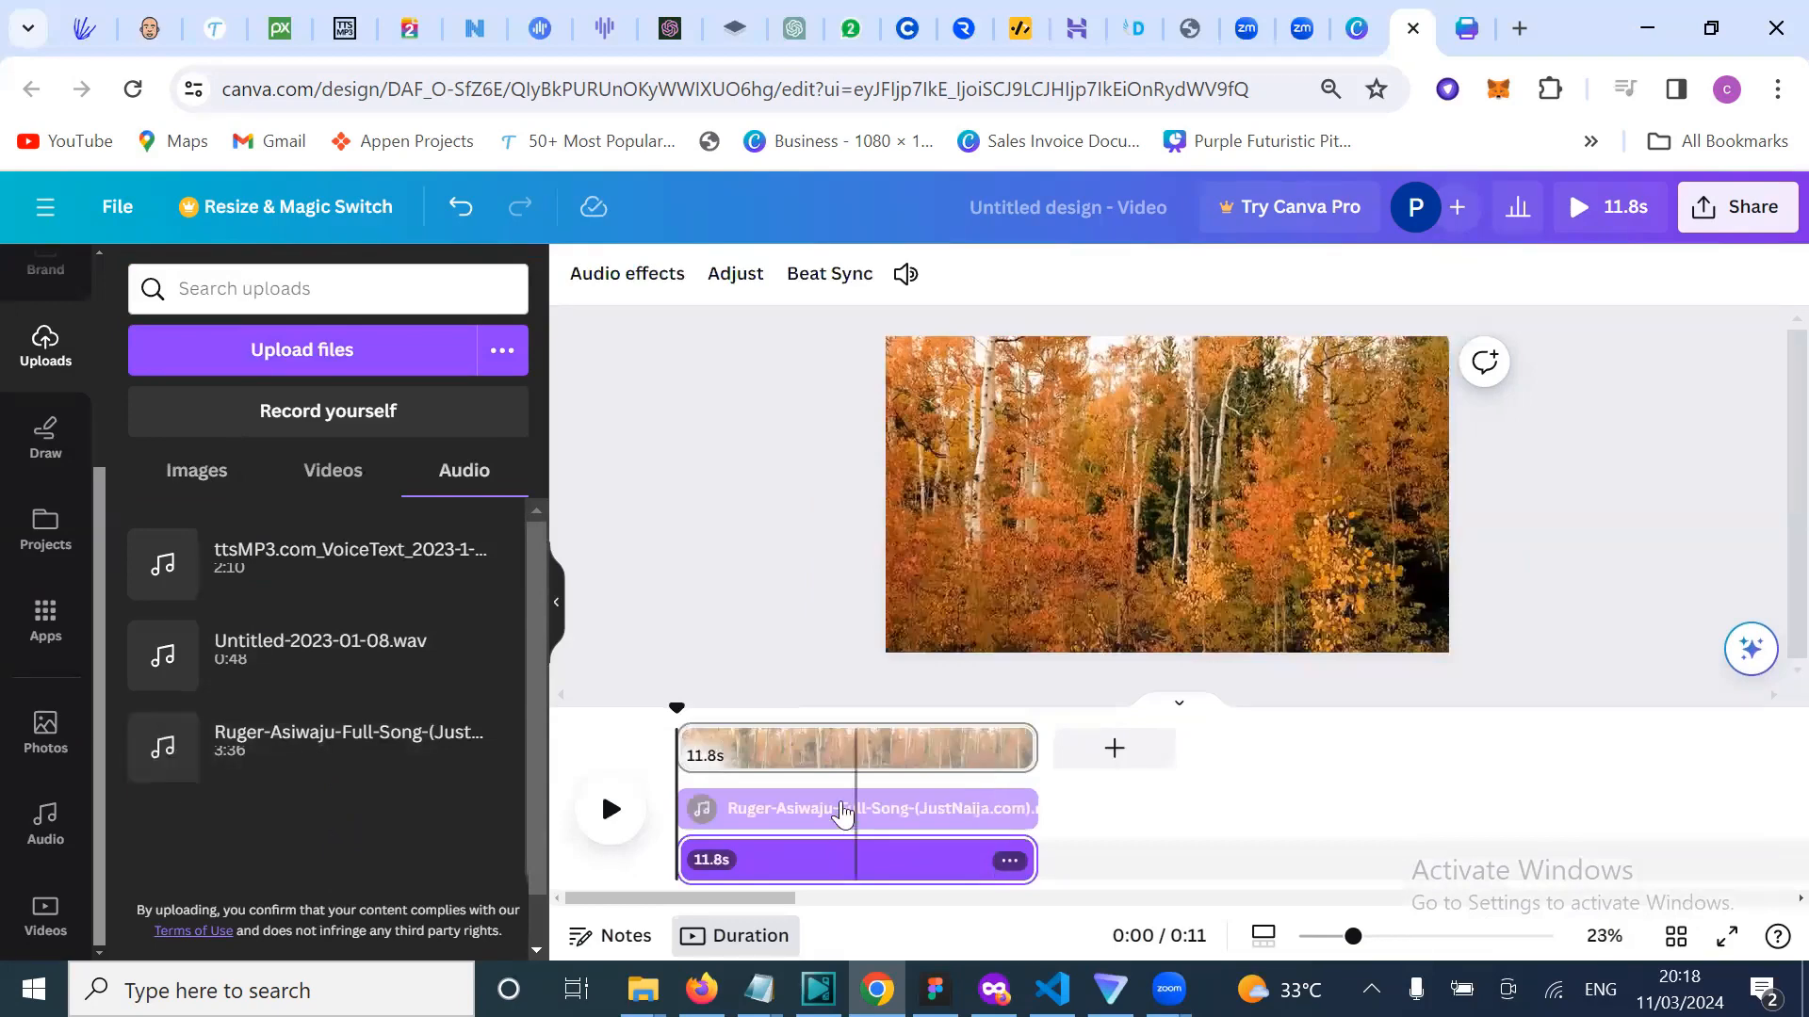
click(839, 814)
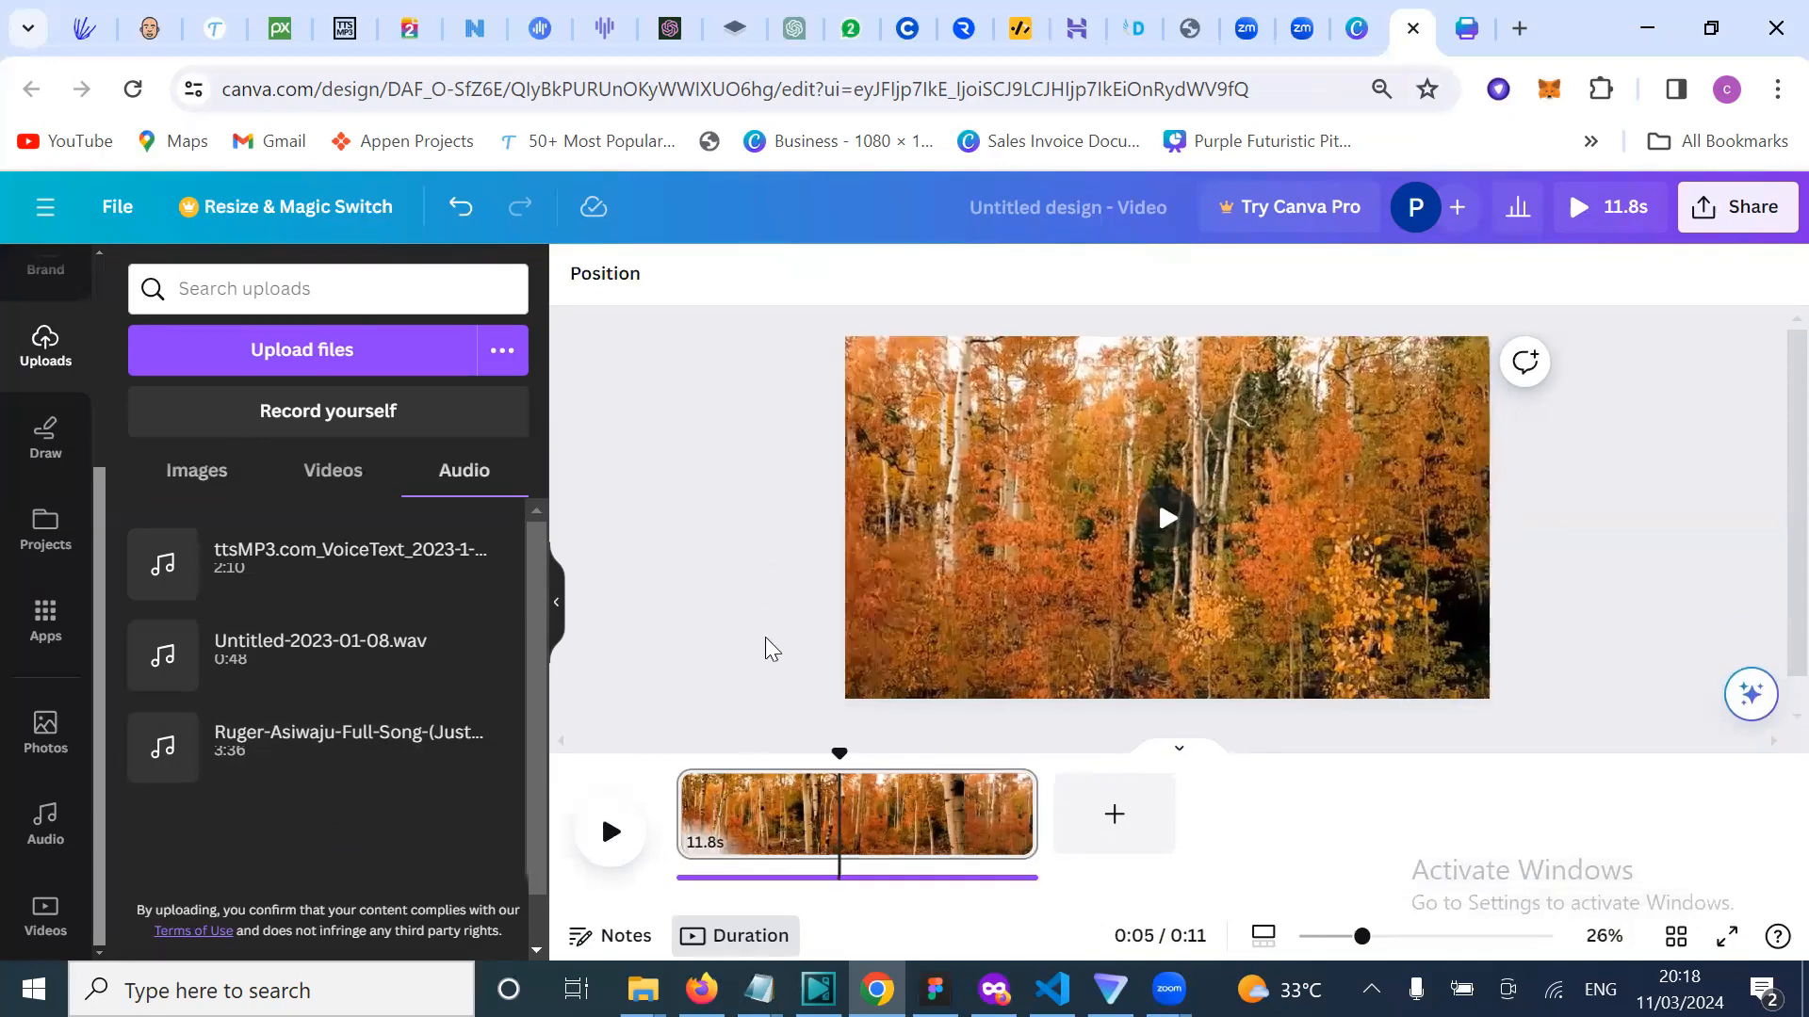
Step: Play the forest clip with its Ruger-Asiwaju soundtrack to preview it
click(608, 833)
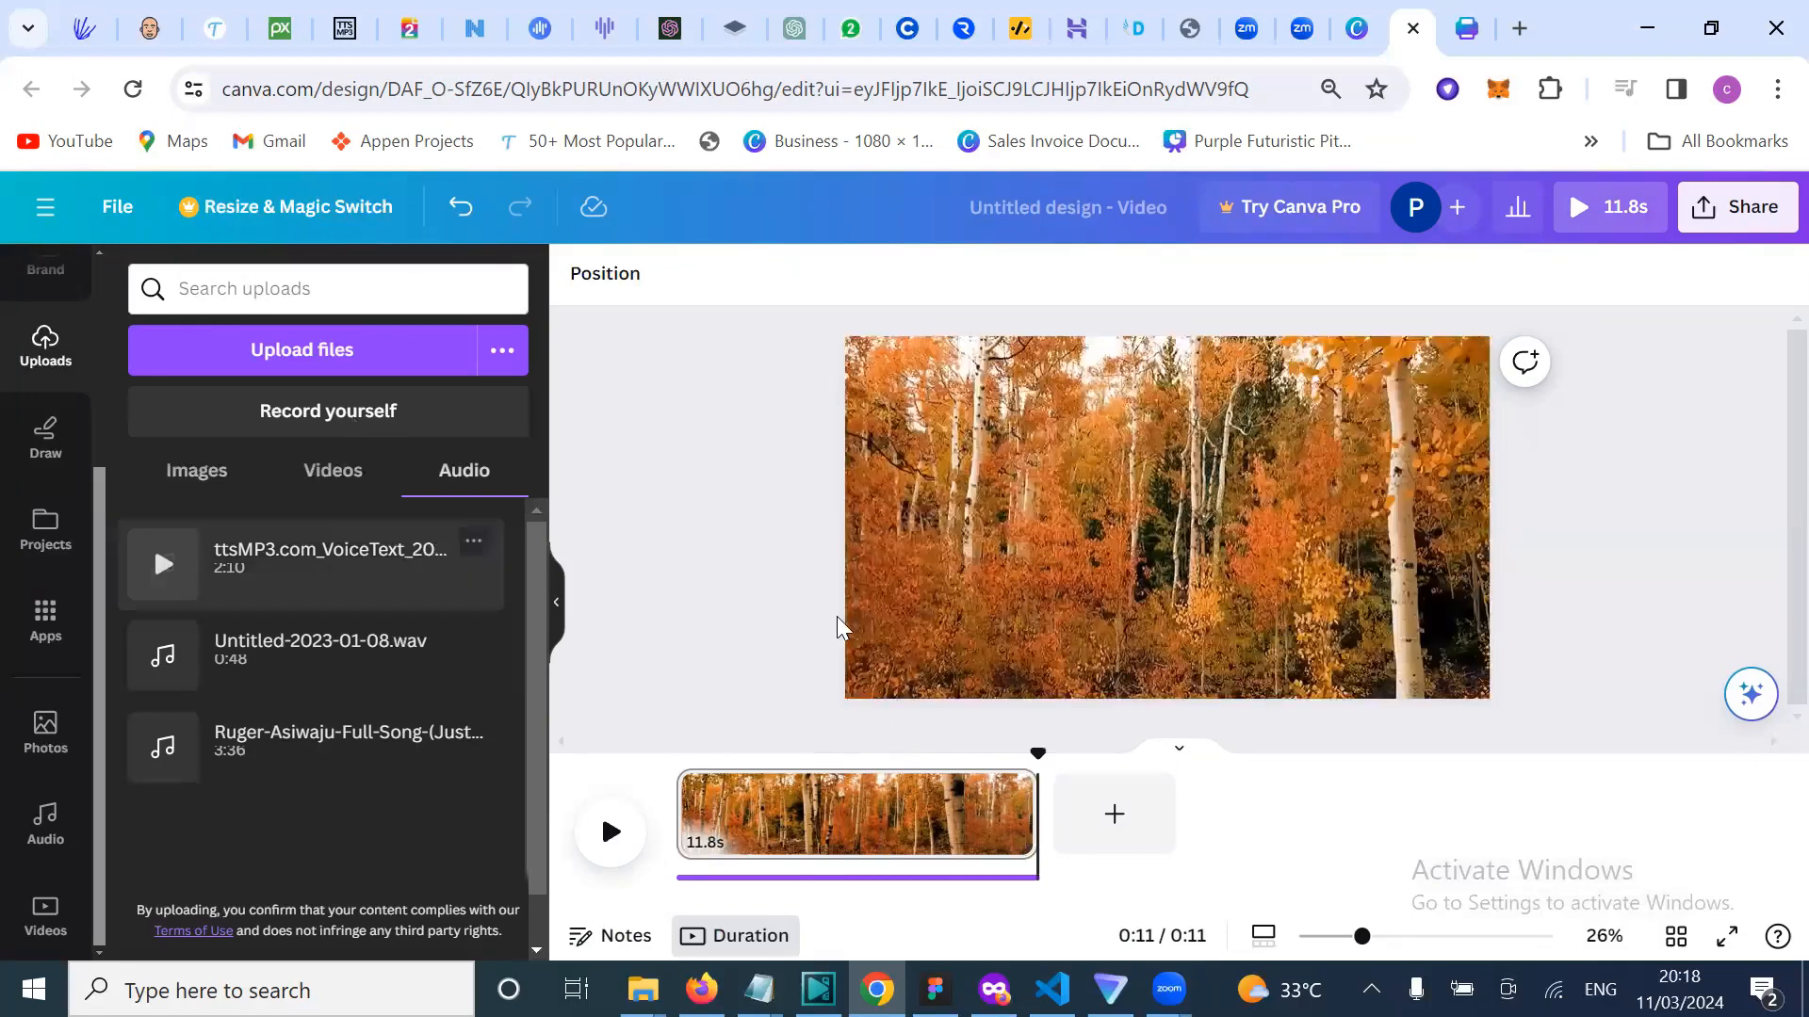
Step: Add a new page with the 21-second sunset Nature clip stretched to fill it
click(1157, 836)
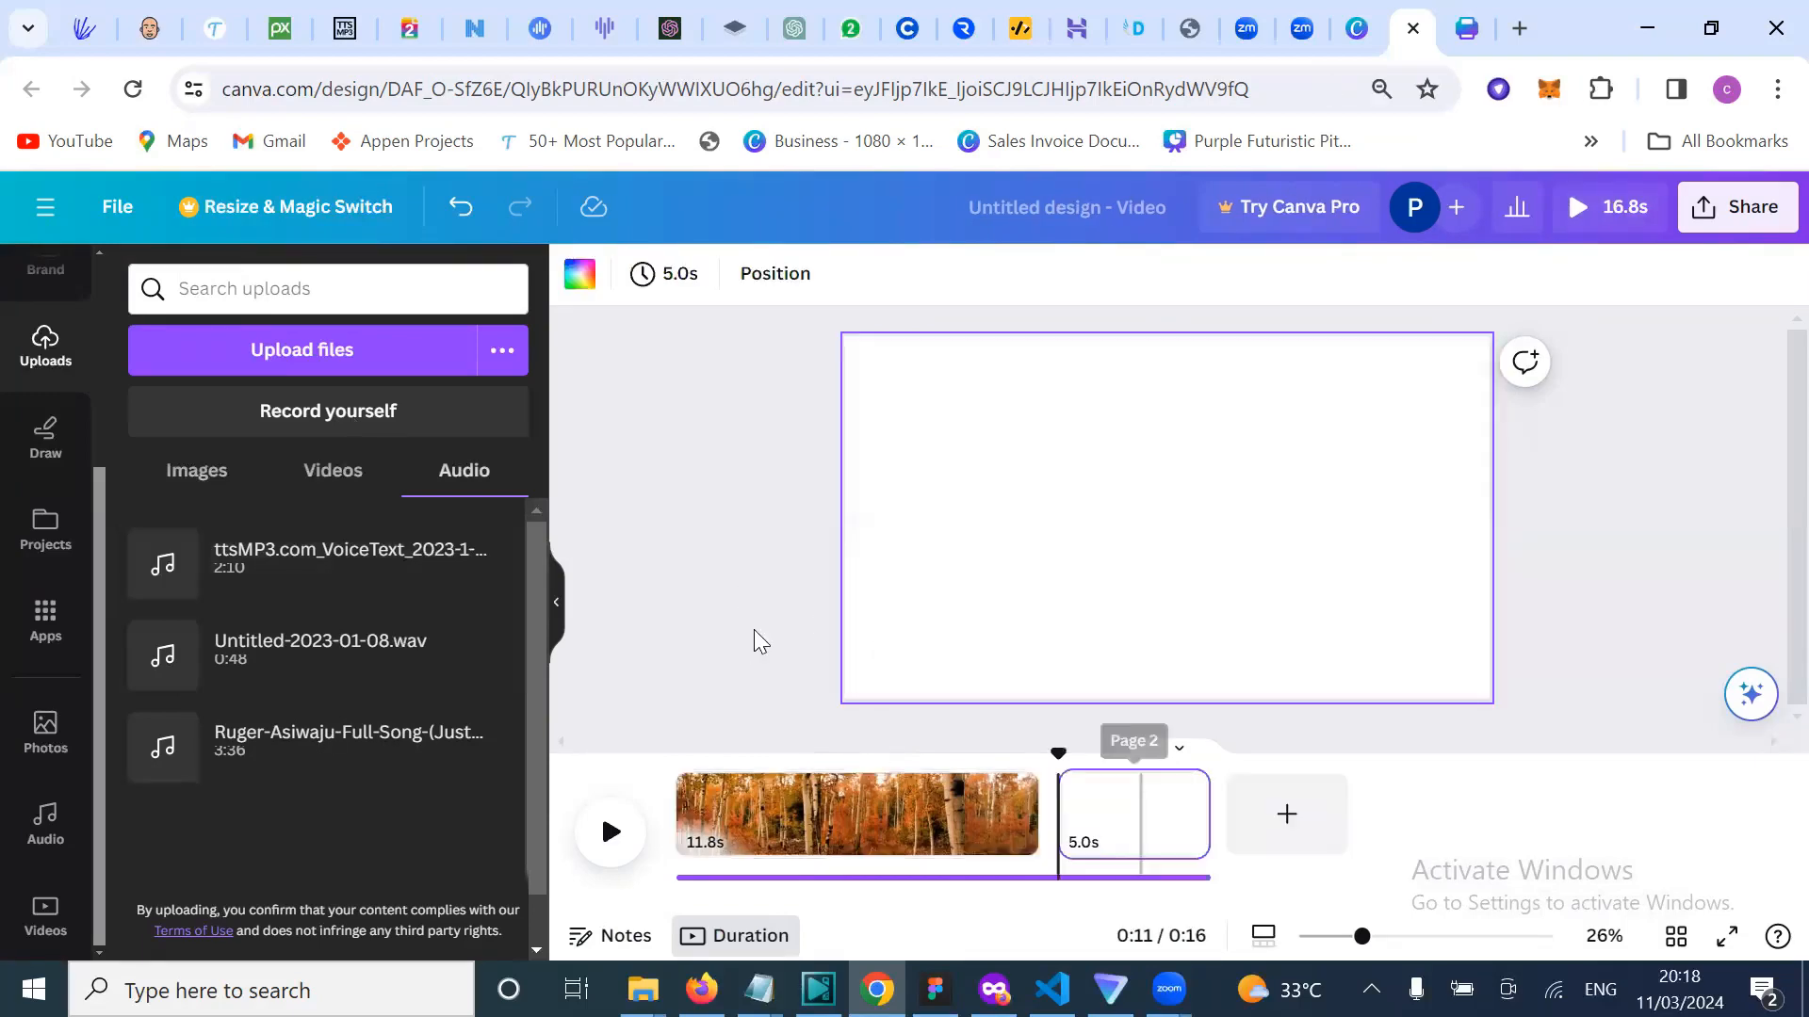
click(46, 914)
click(377, 617)
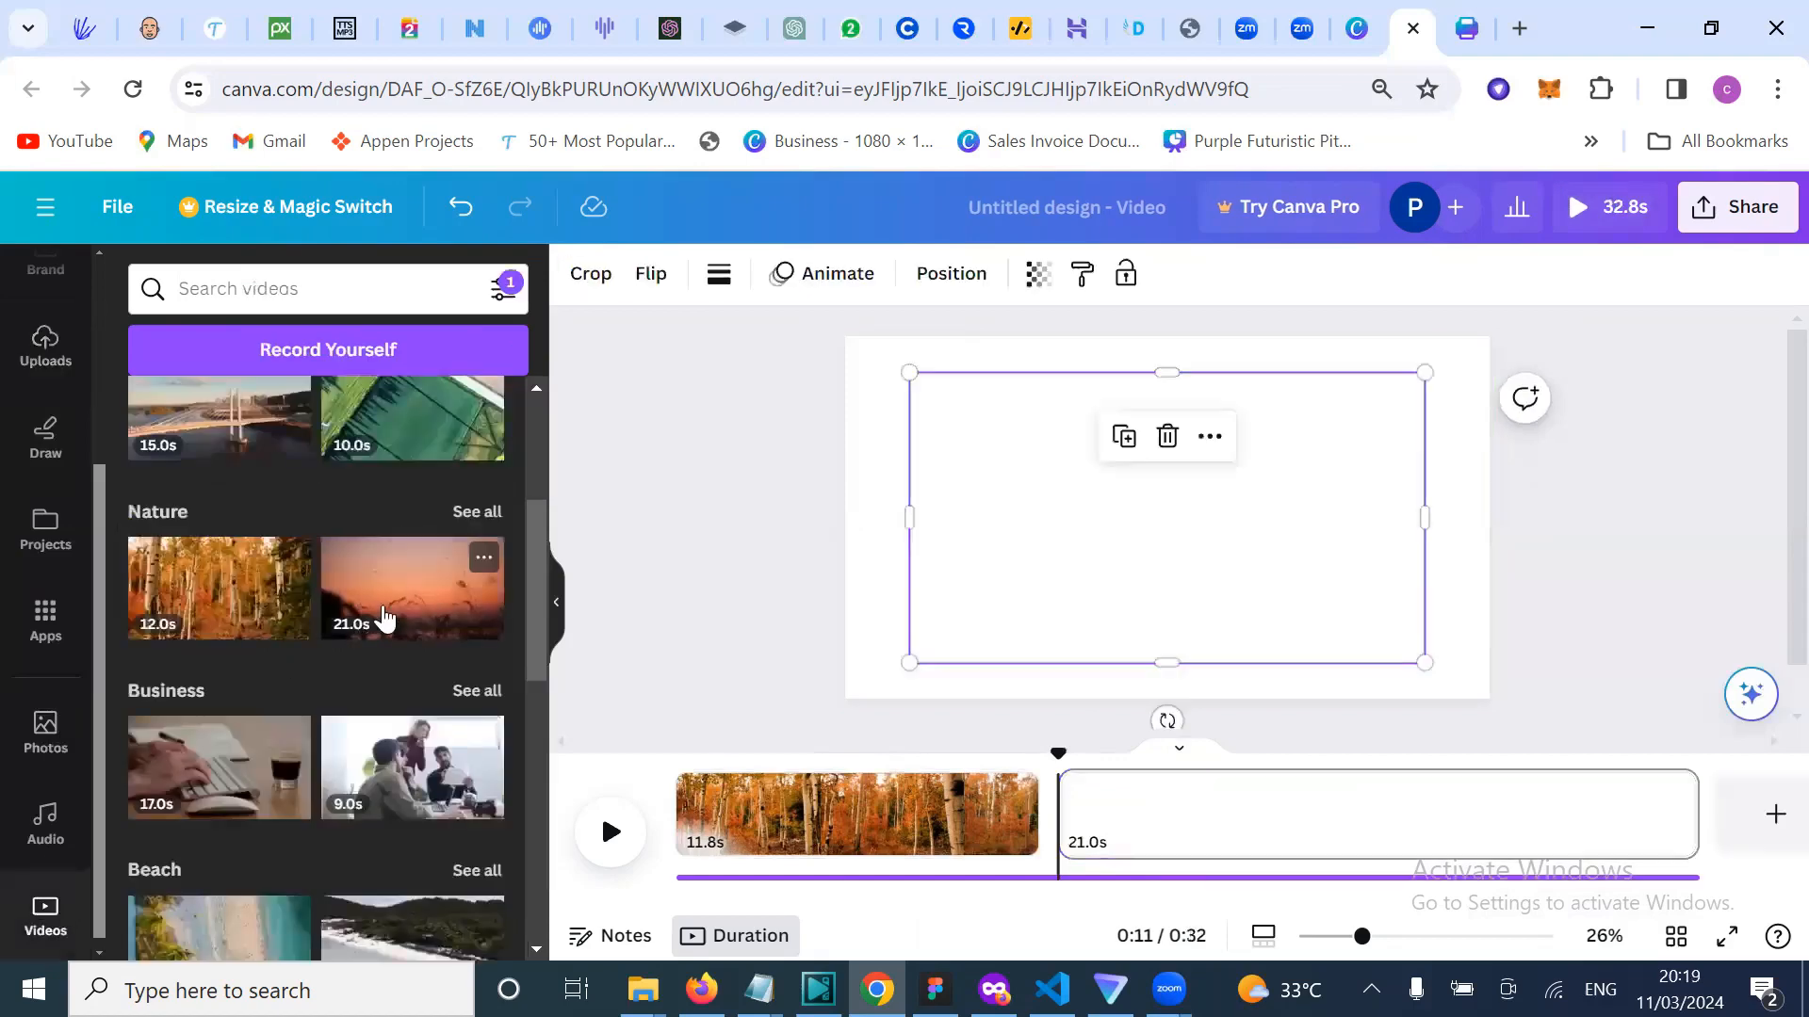
drag(911, 378, 844, 337)
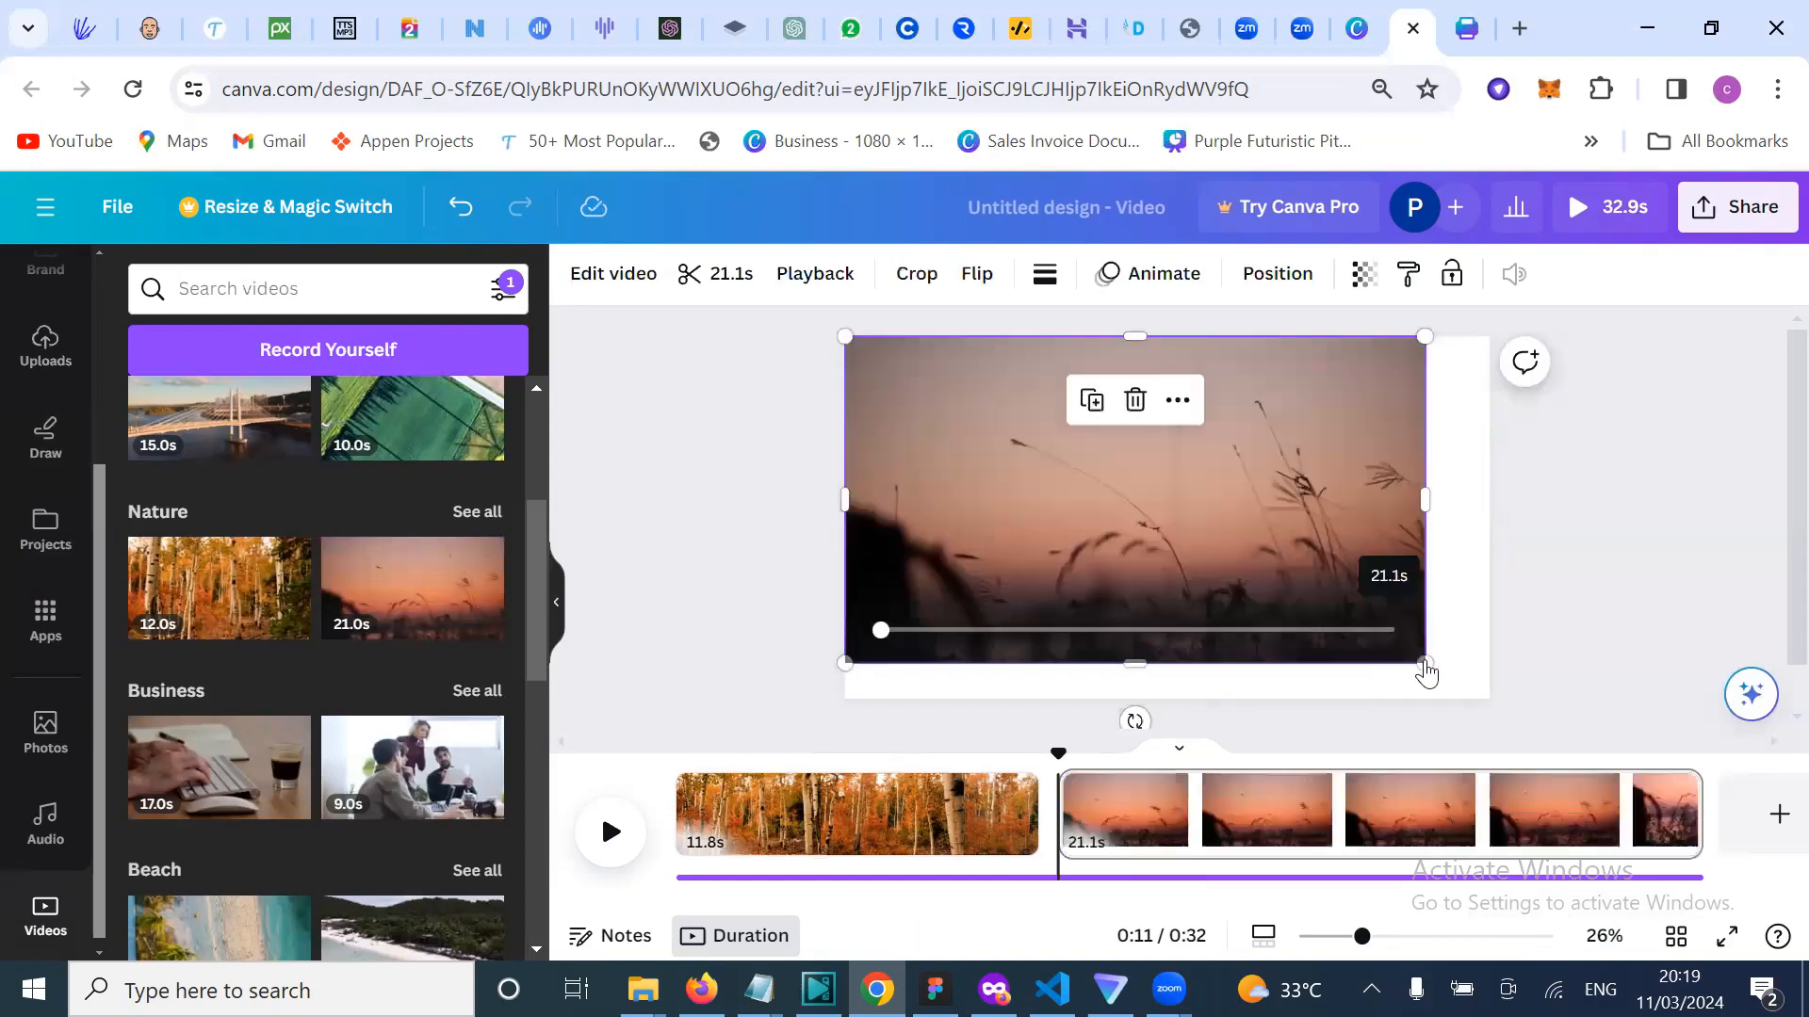
drag(1424, 667, 1498, 700)
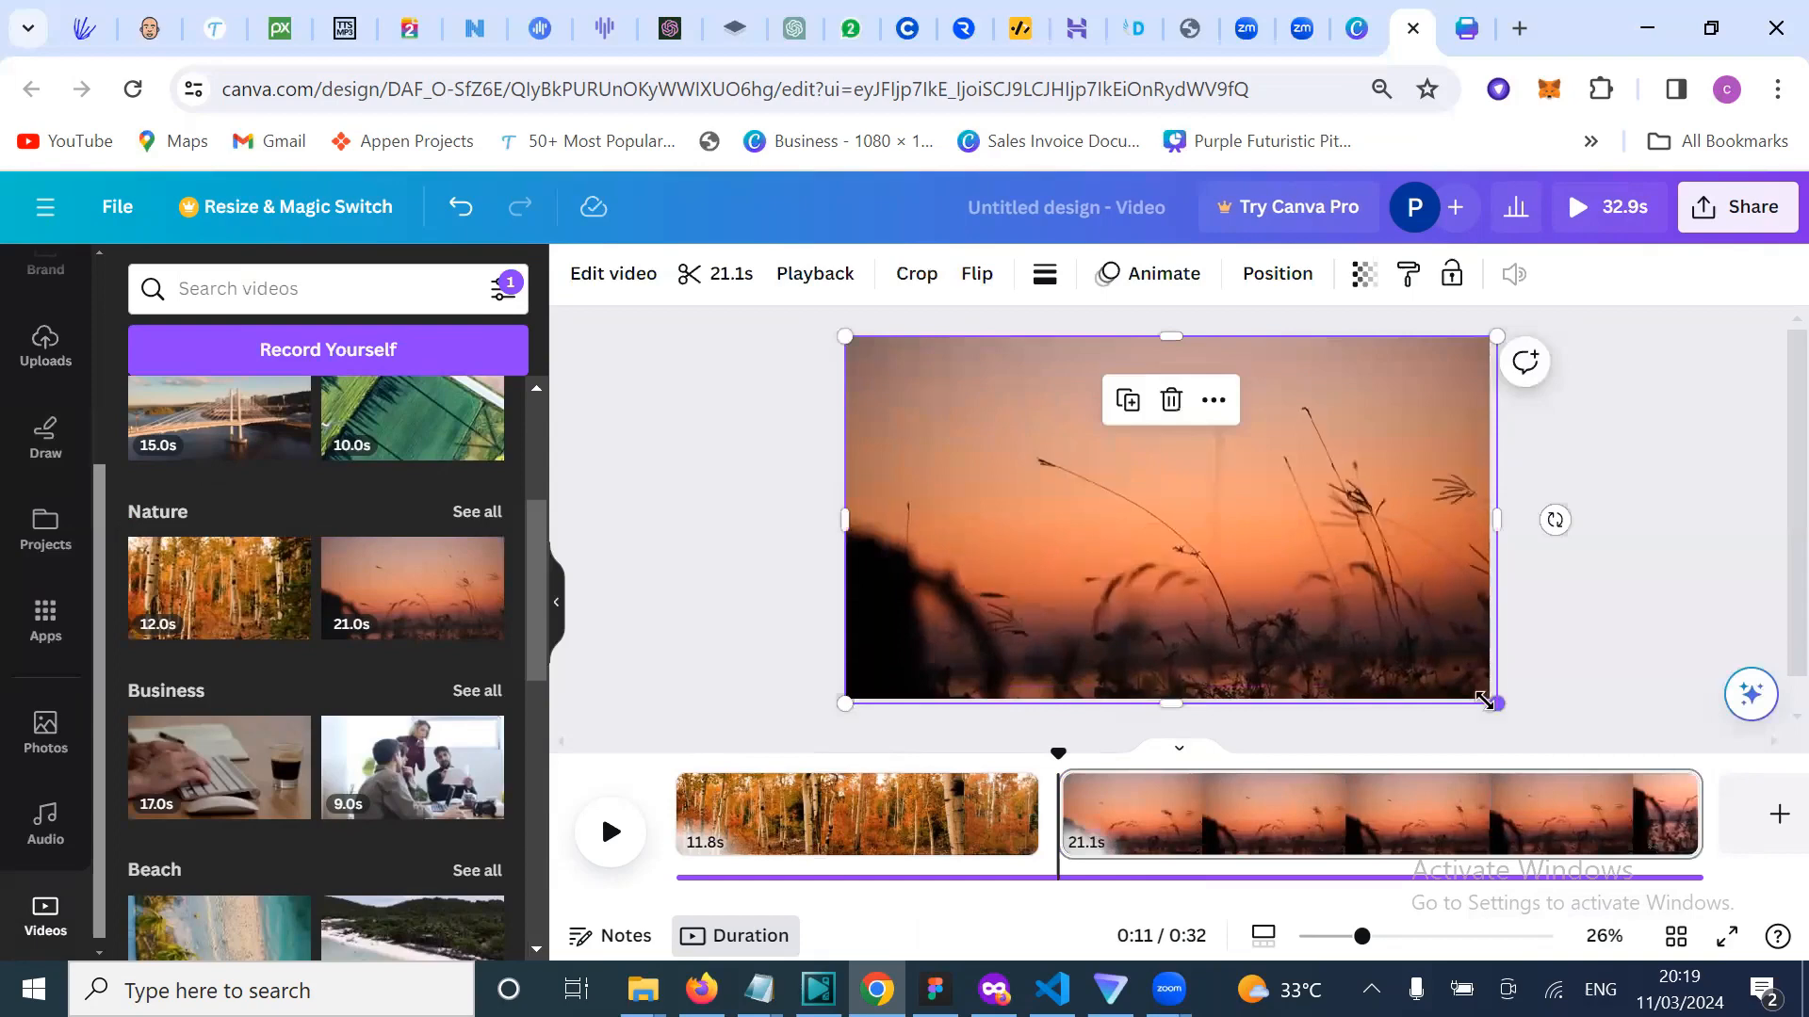
drag(1498, 702, 1490, 698)
Step: Move the playhead back to 0:00 and deselect the video
scroll(1483, 706, down, 1)
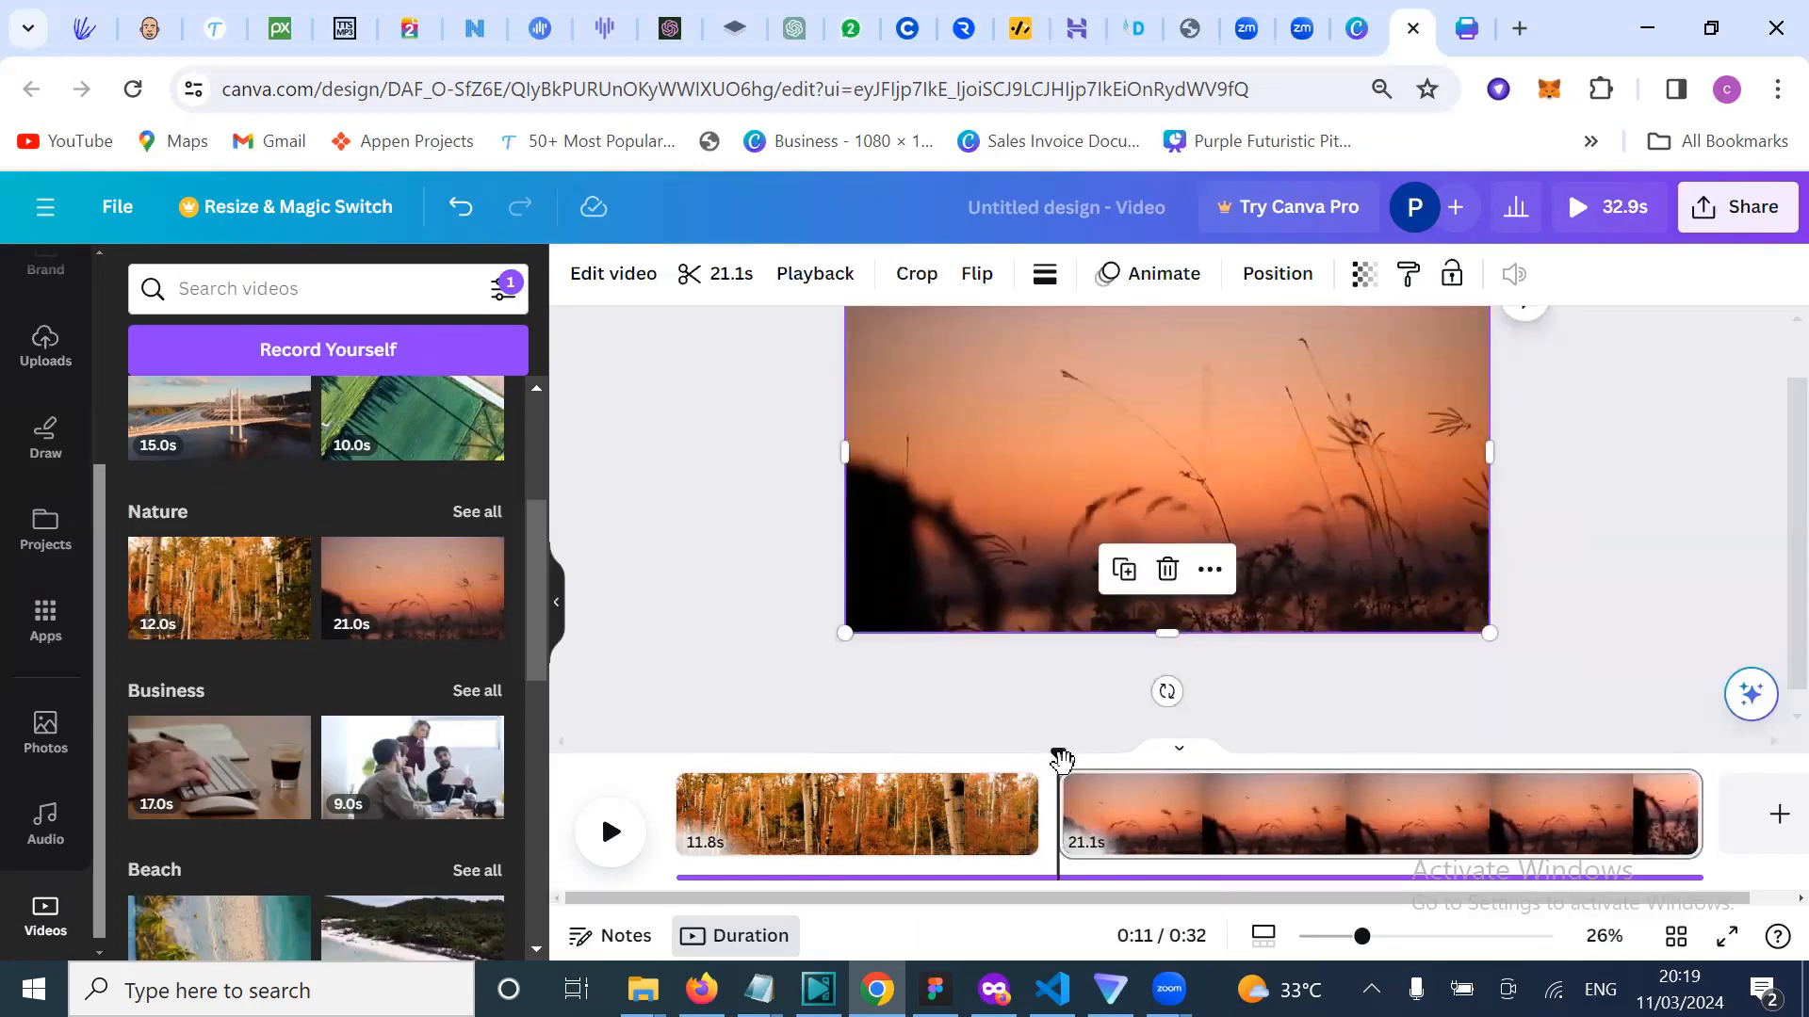
drag(868, 770, 578, 760)
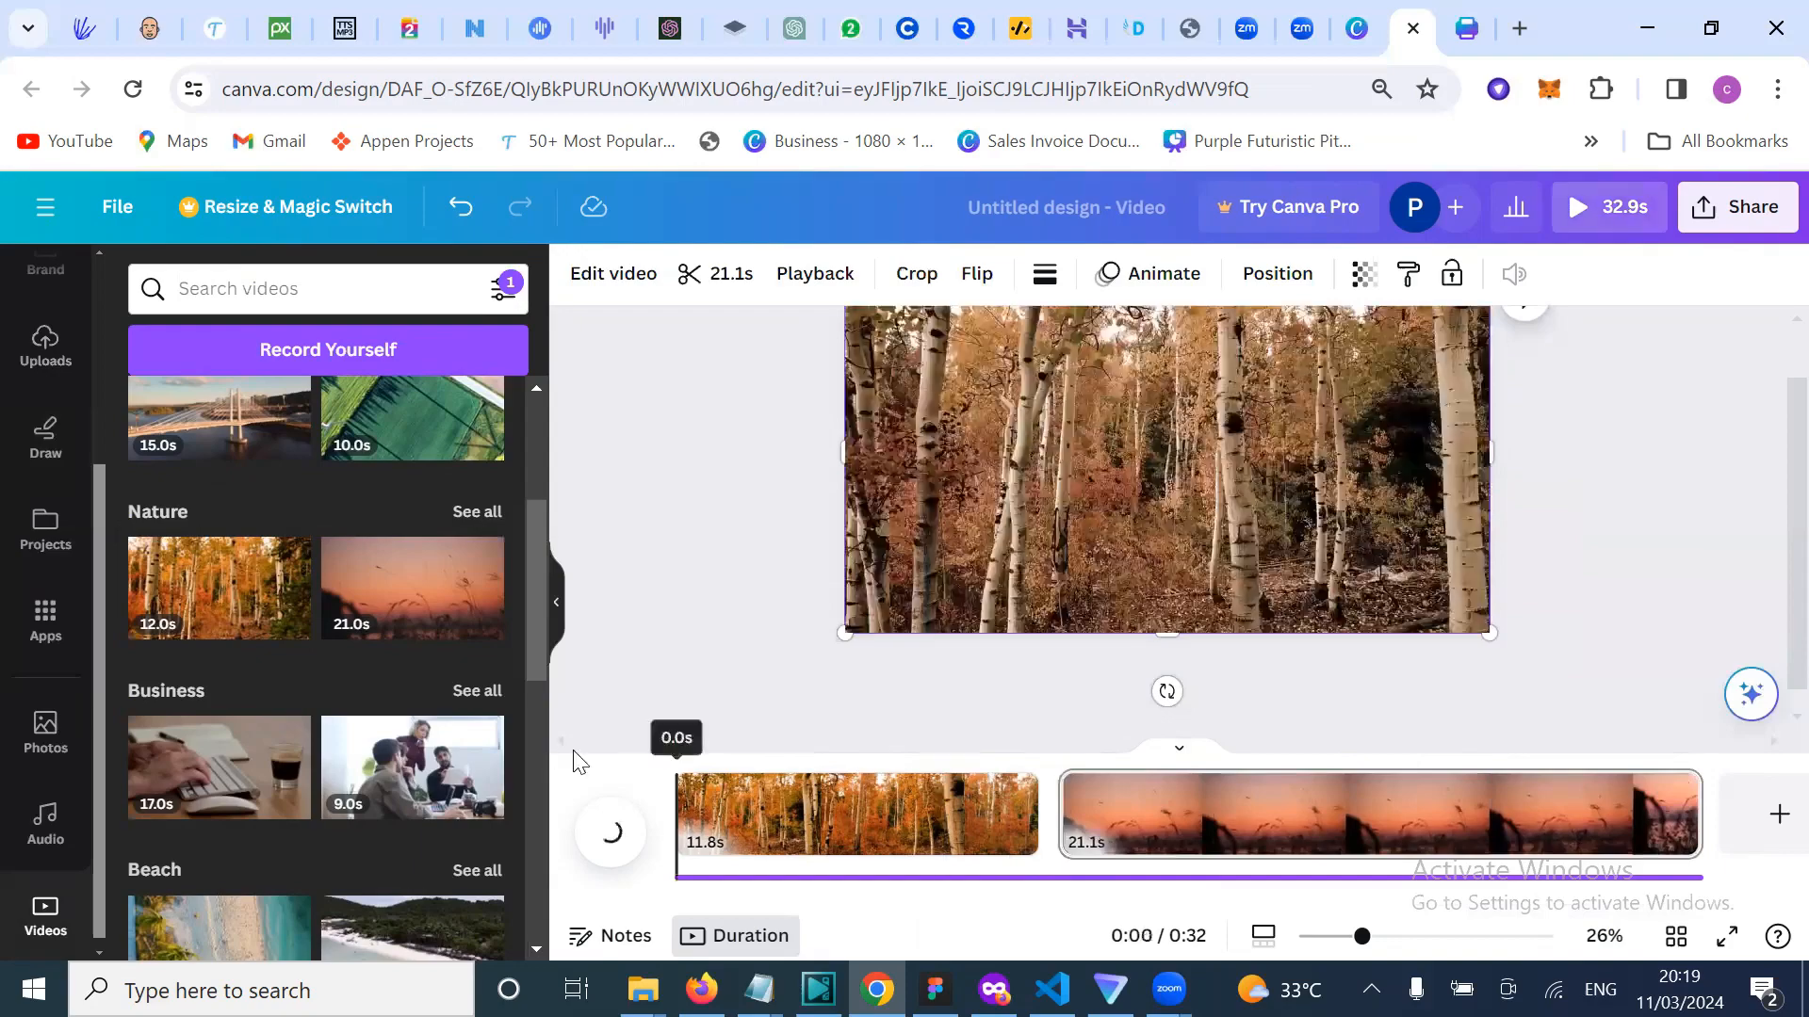
click(655, 589)
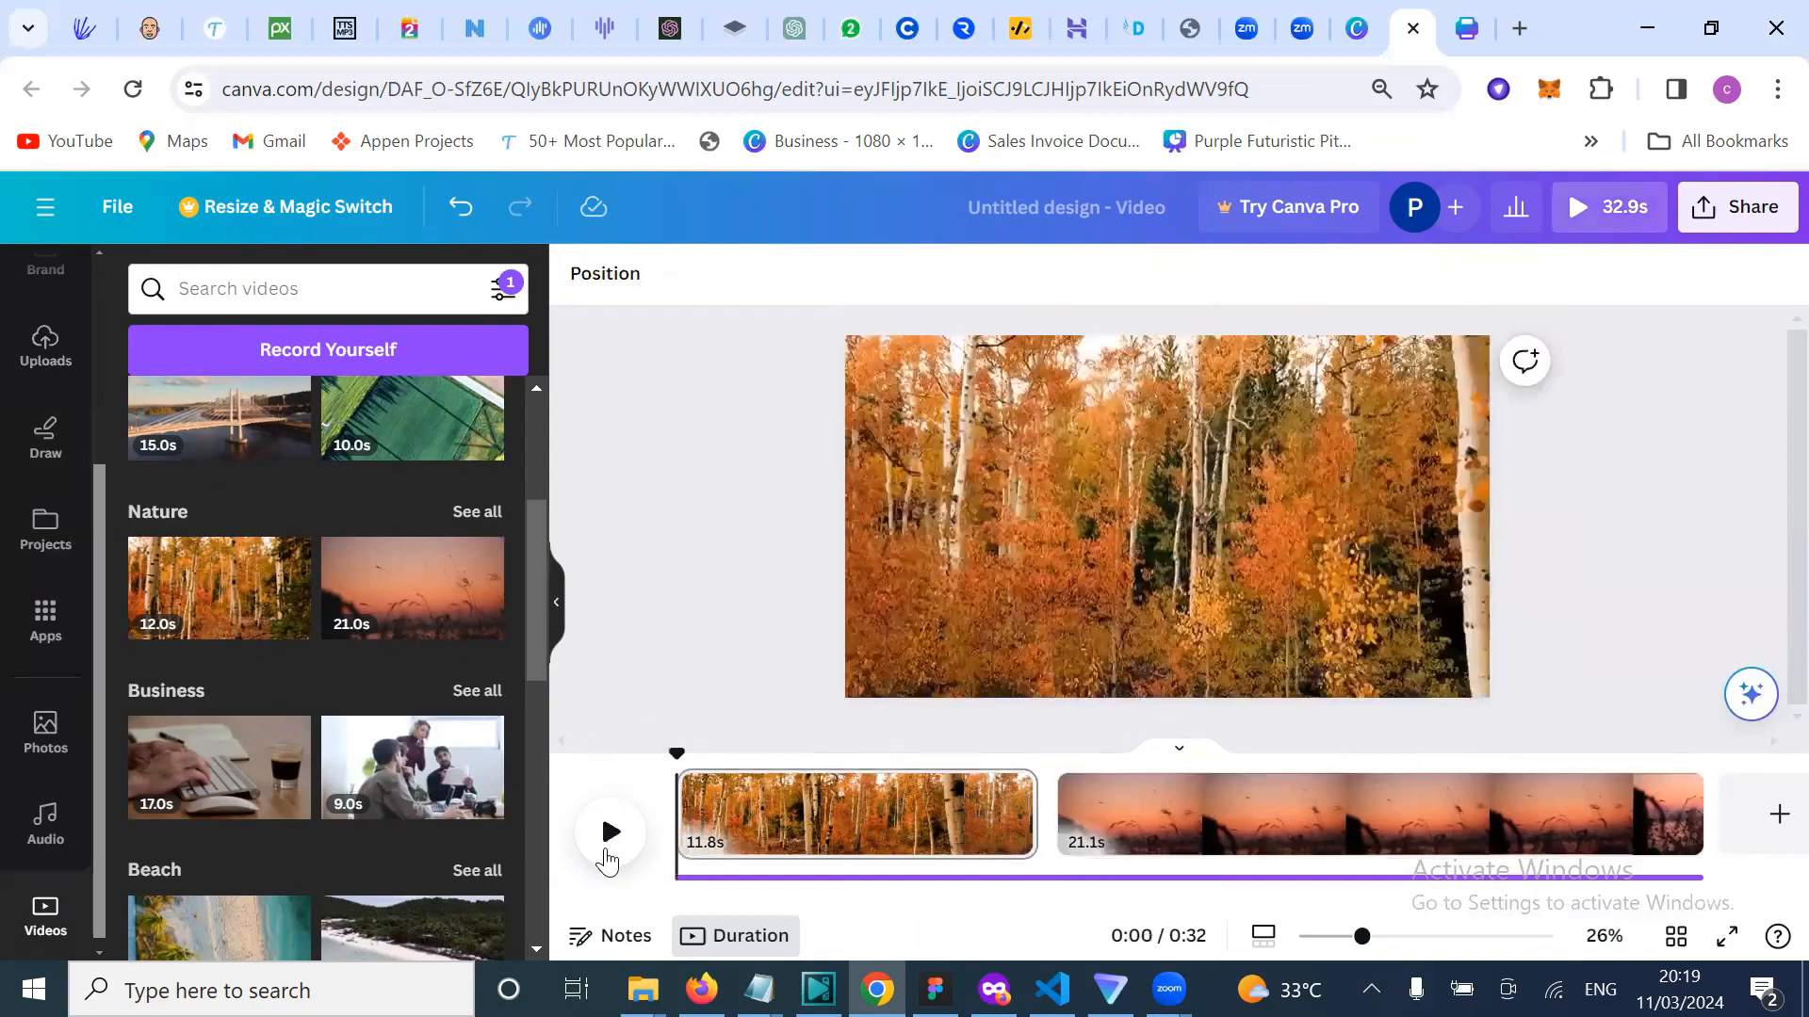
key(space)
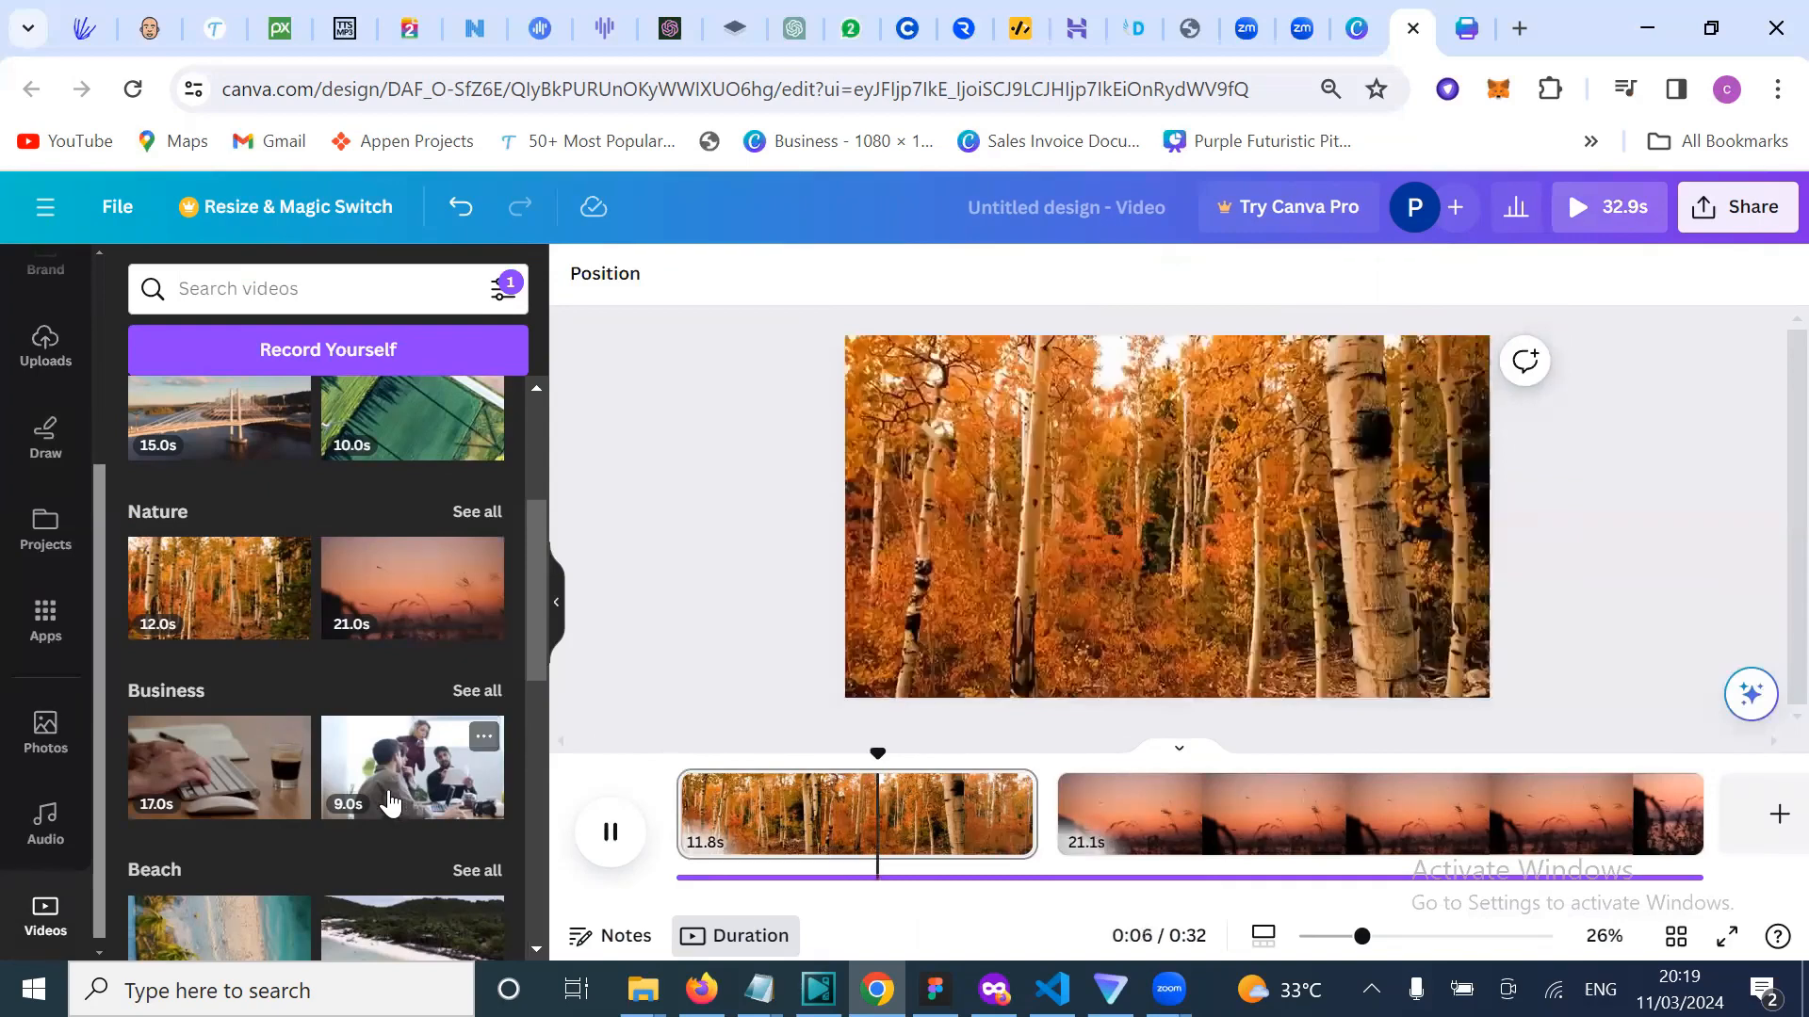
scroll(390, 804, down, 2)
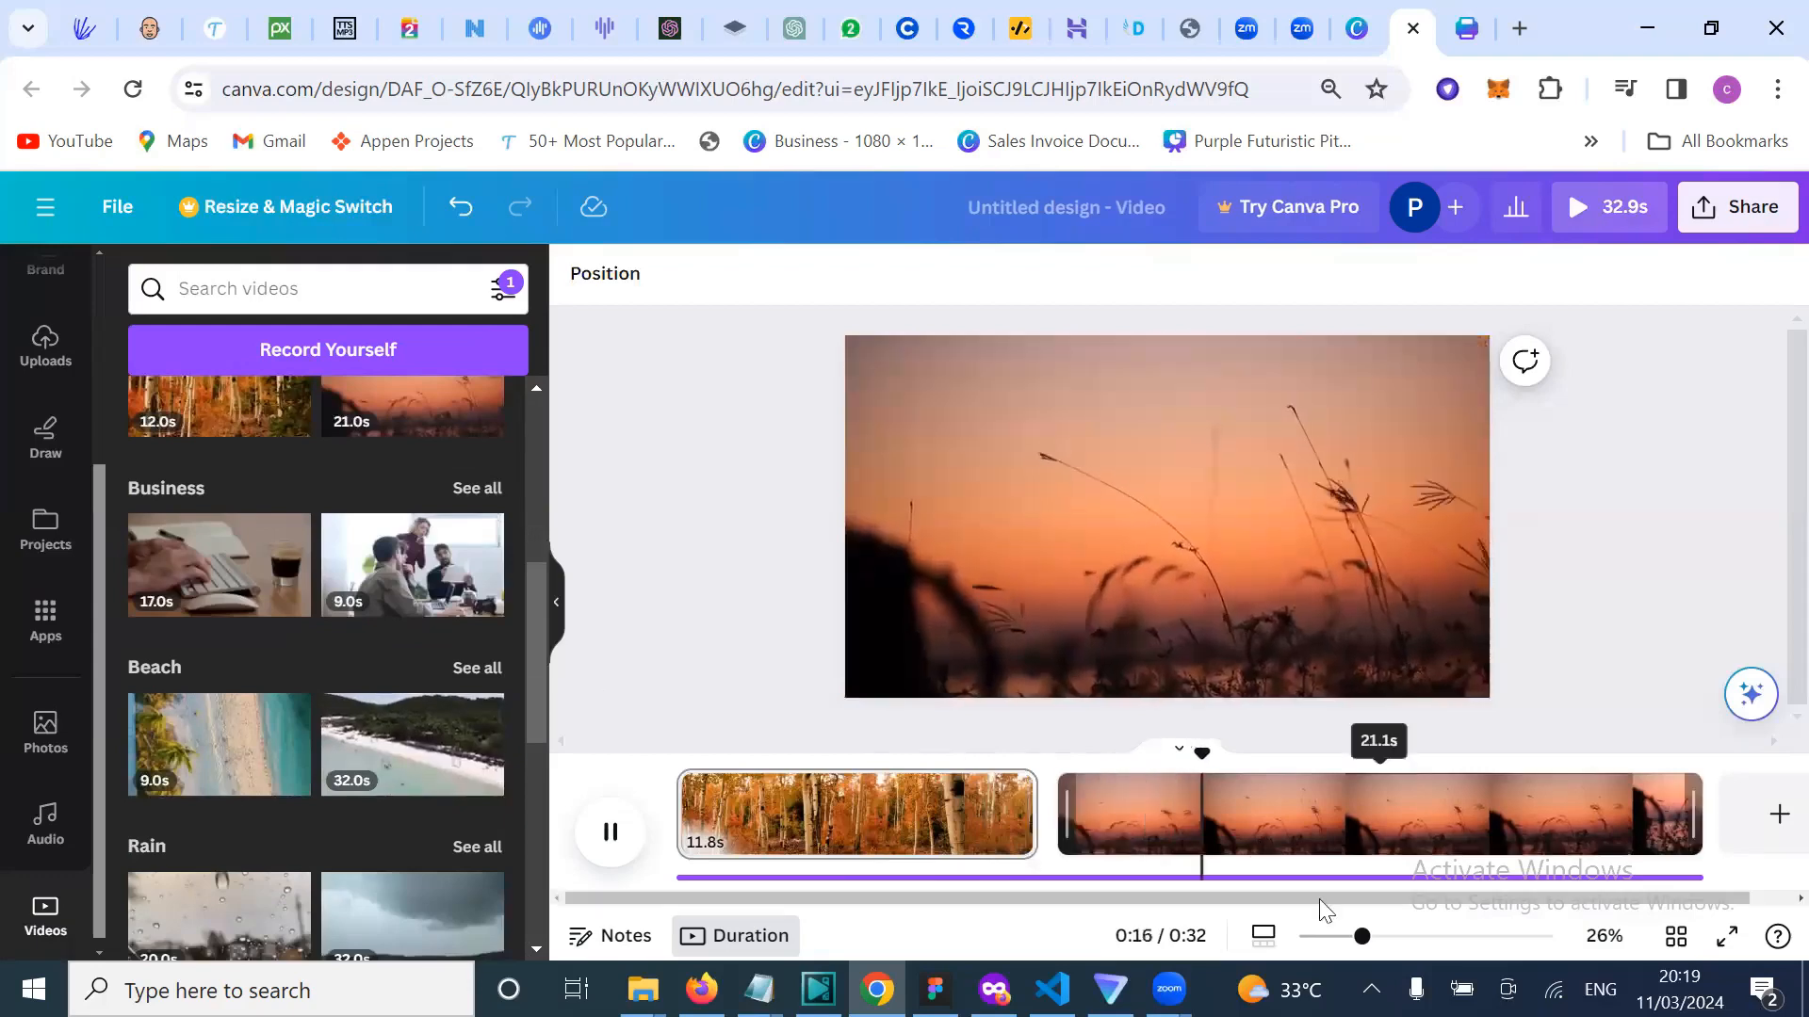
drag(1359, 942, 1327, 945)
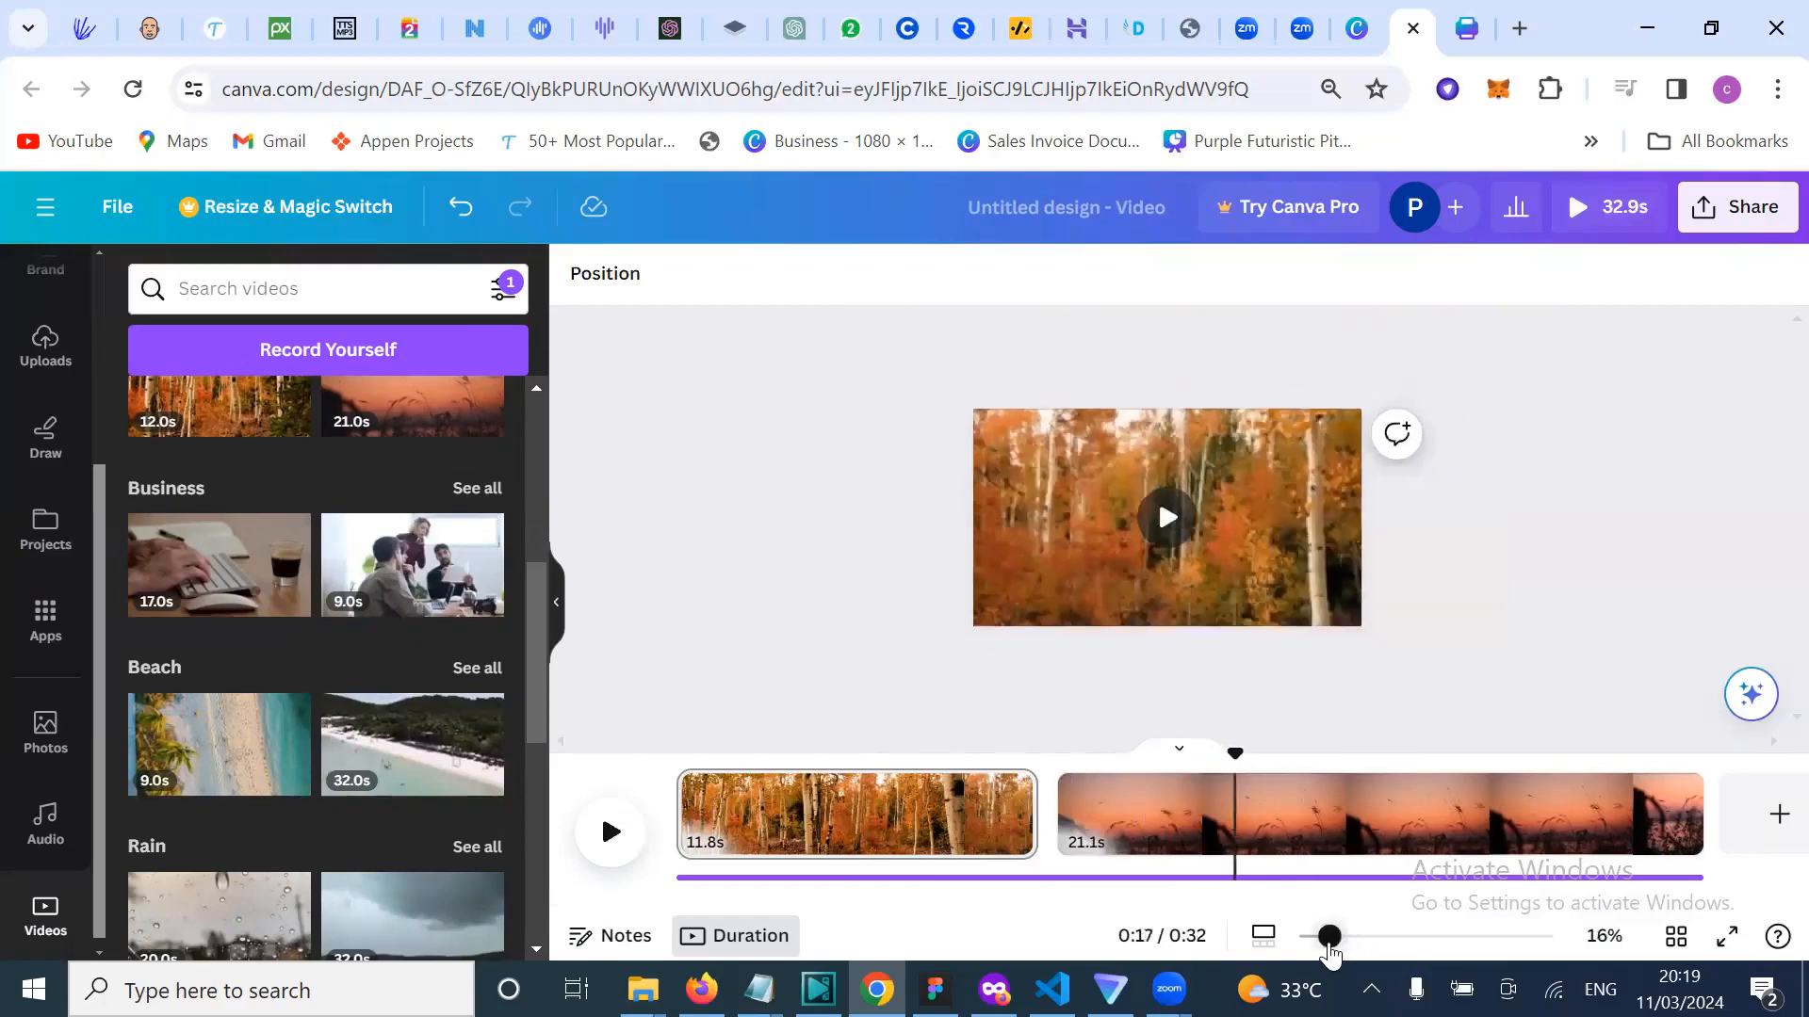
click(608, 851)
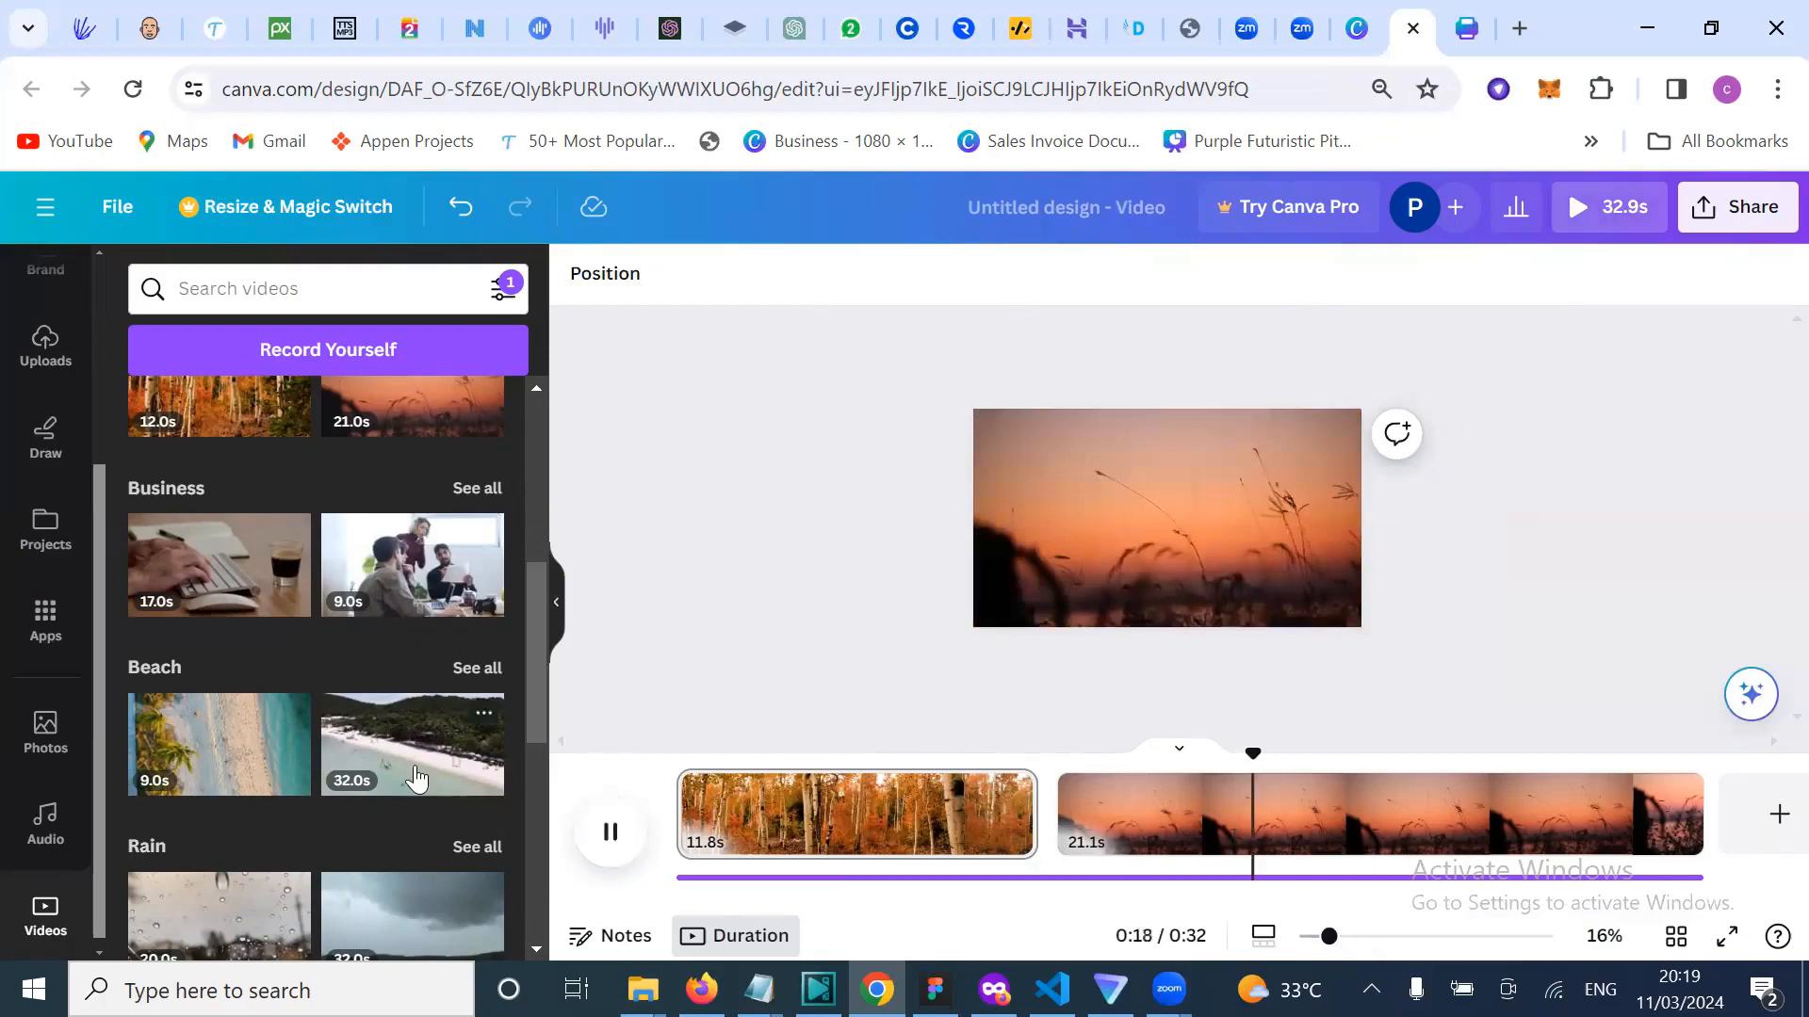
scroll(416, 777, down, 3)
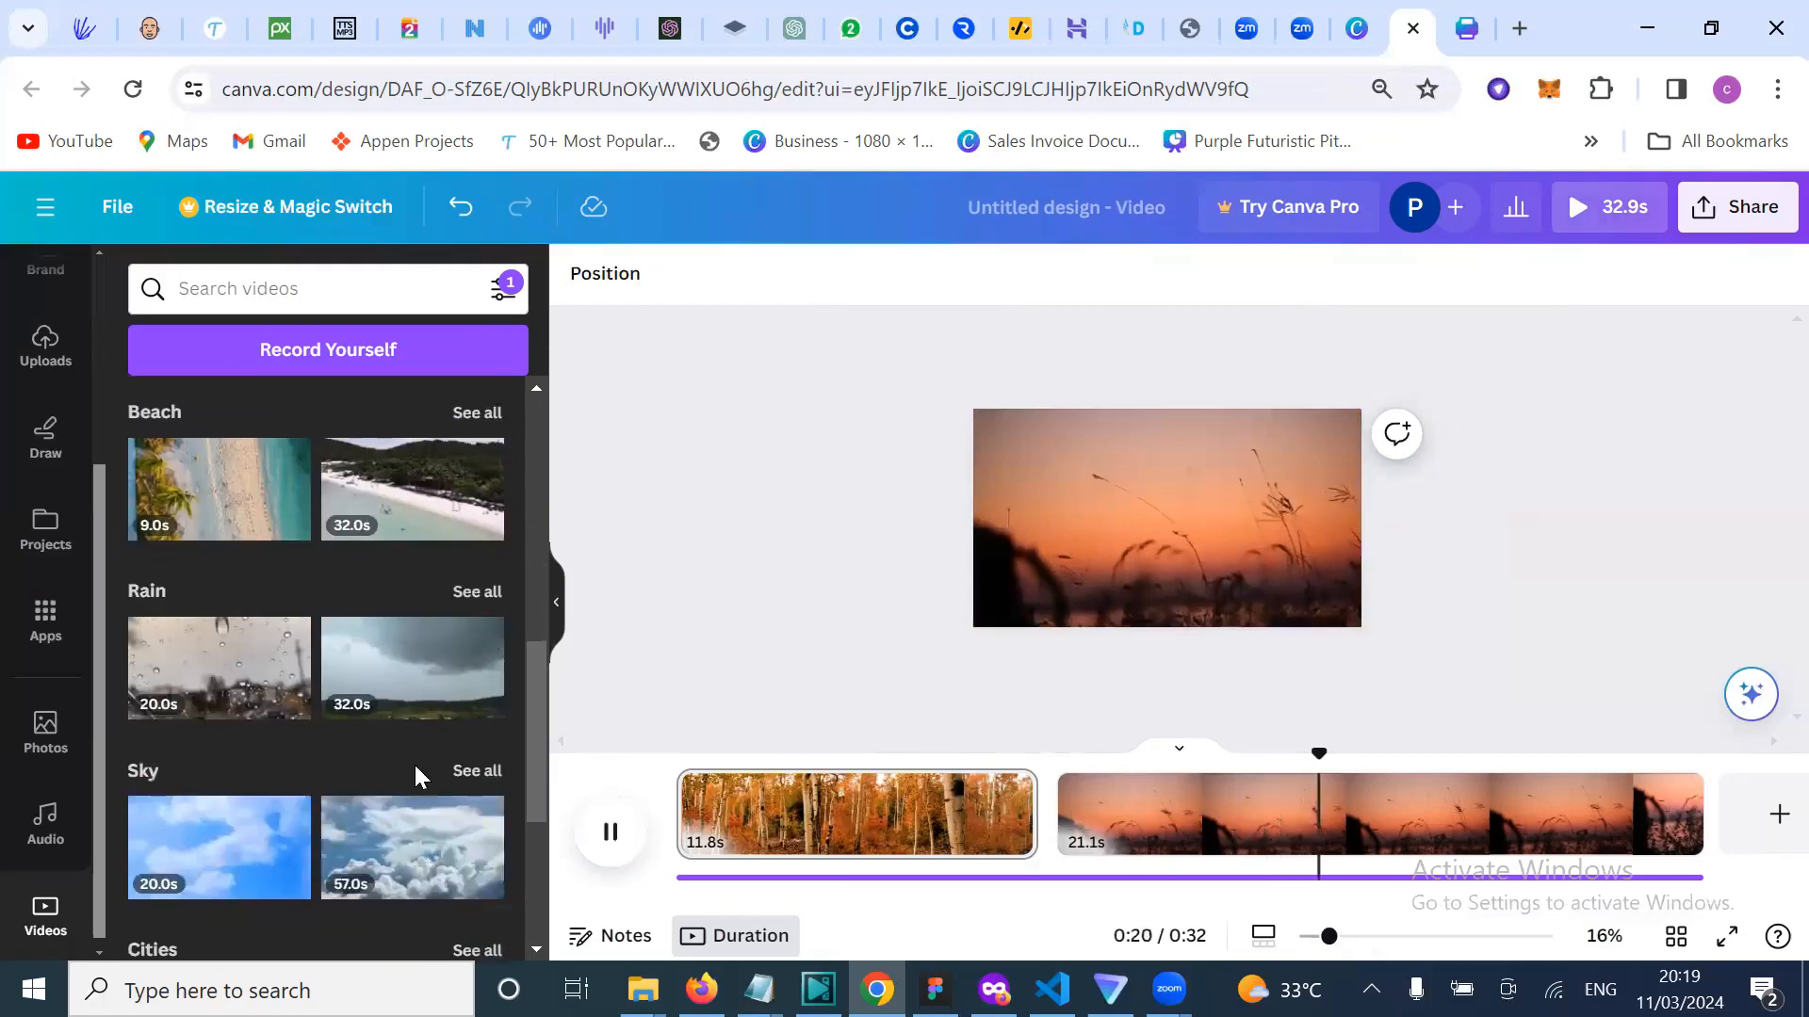
scroll(405, 820, down, 2)
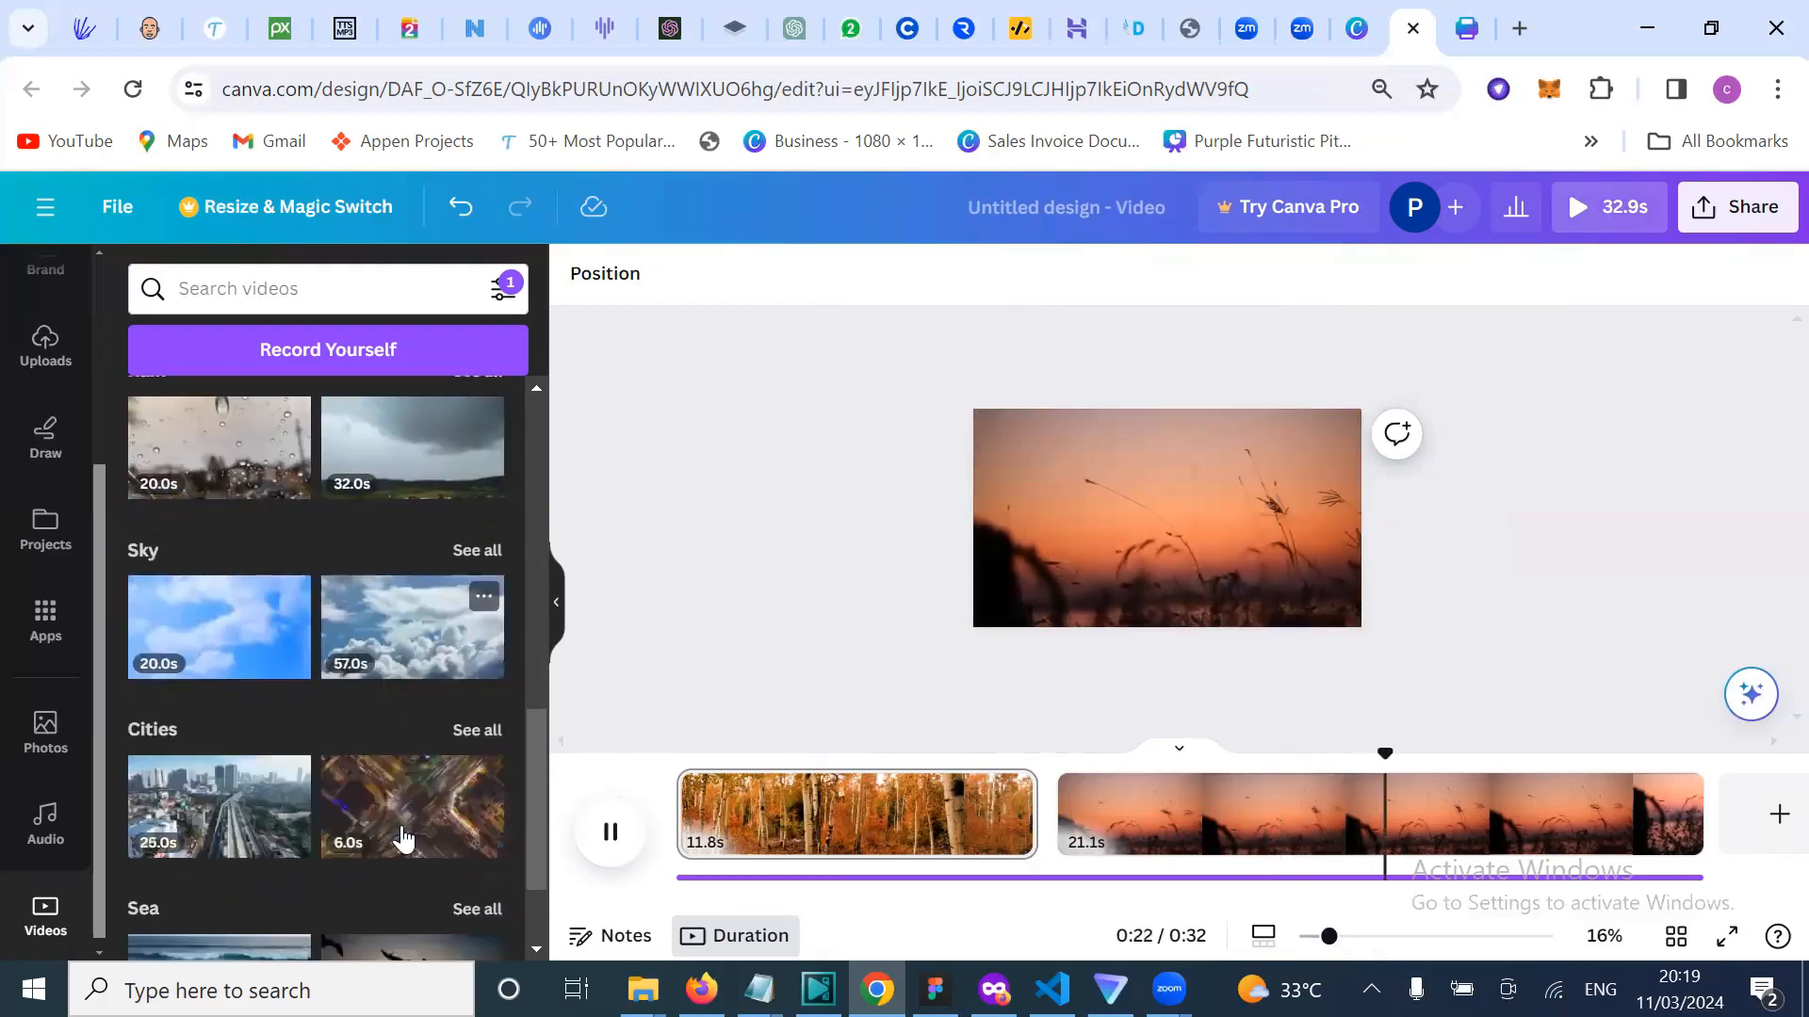
scroll(401, 825, down, 4)
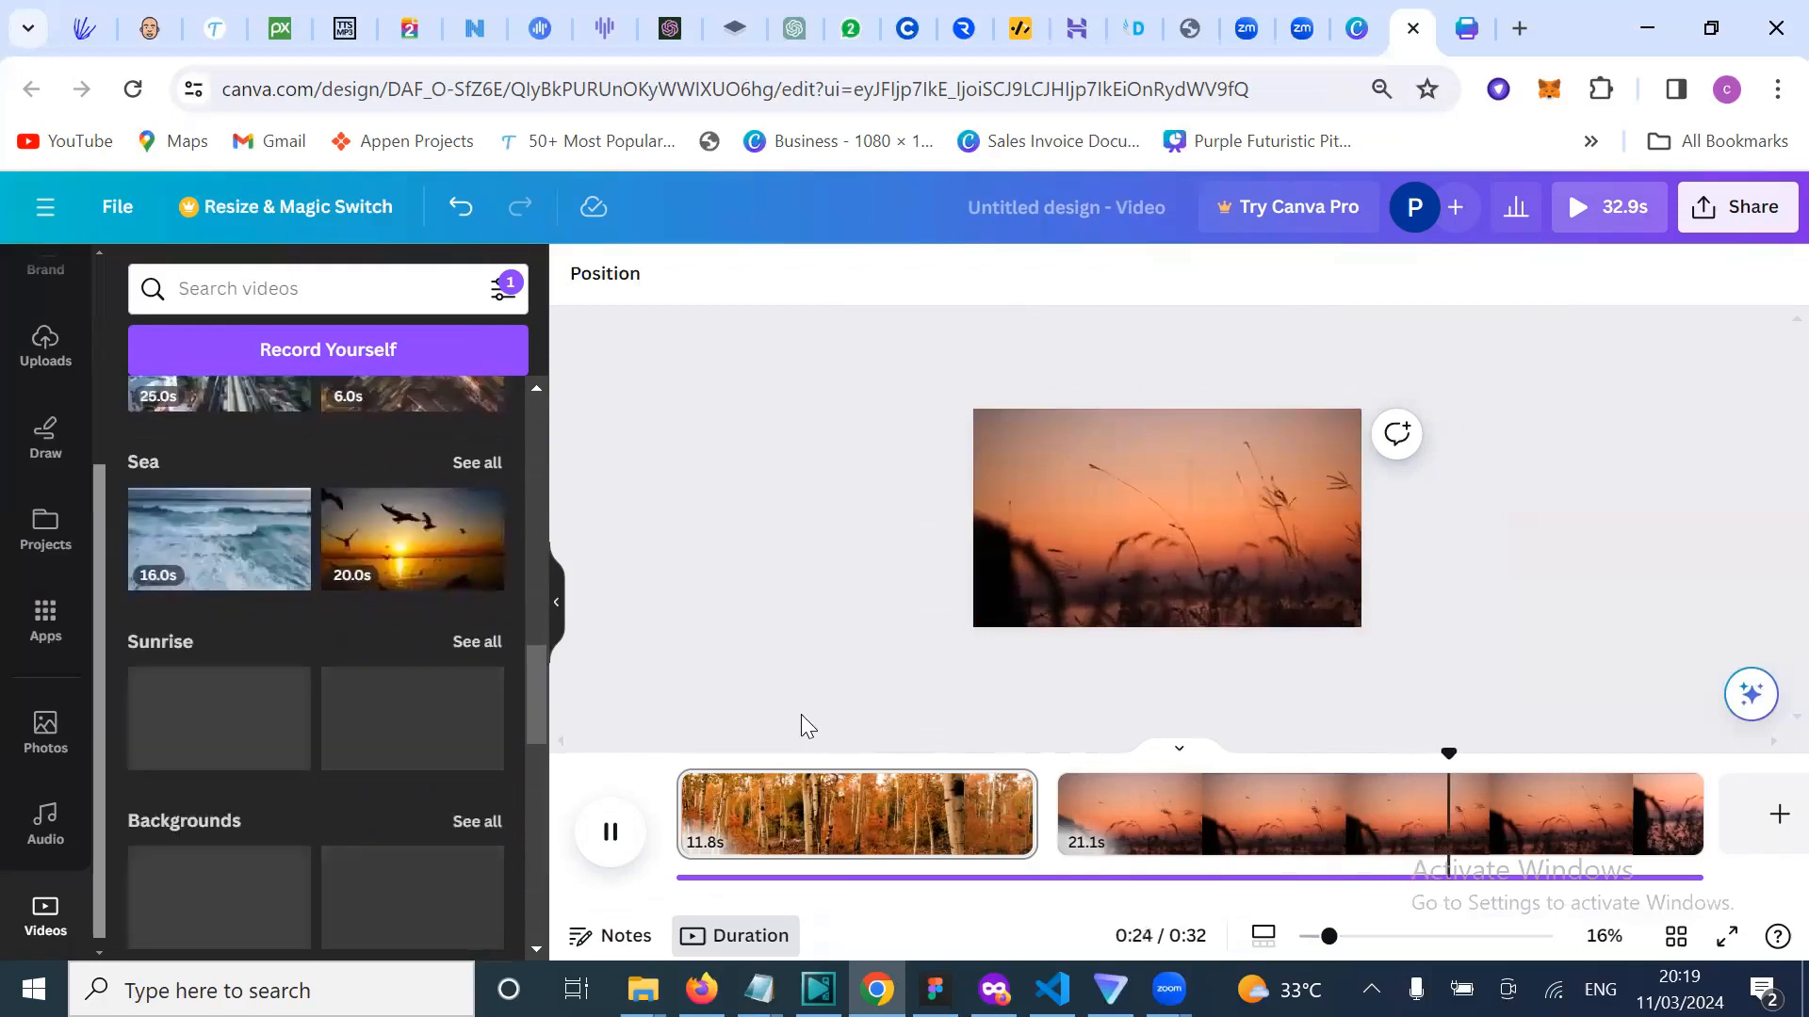
click(612, 833)
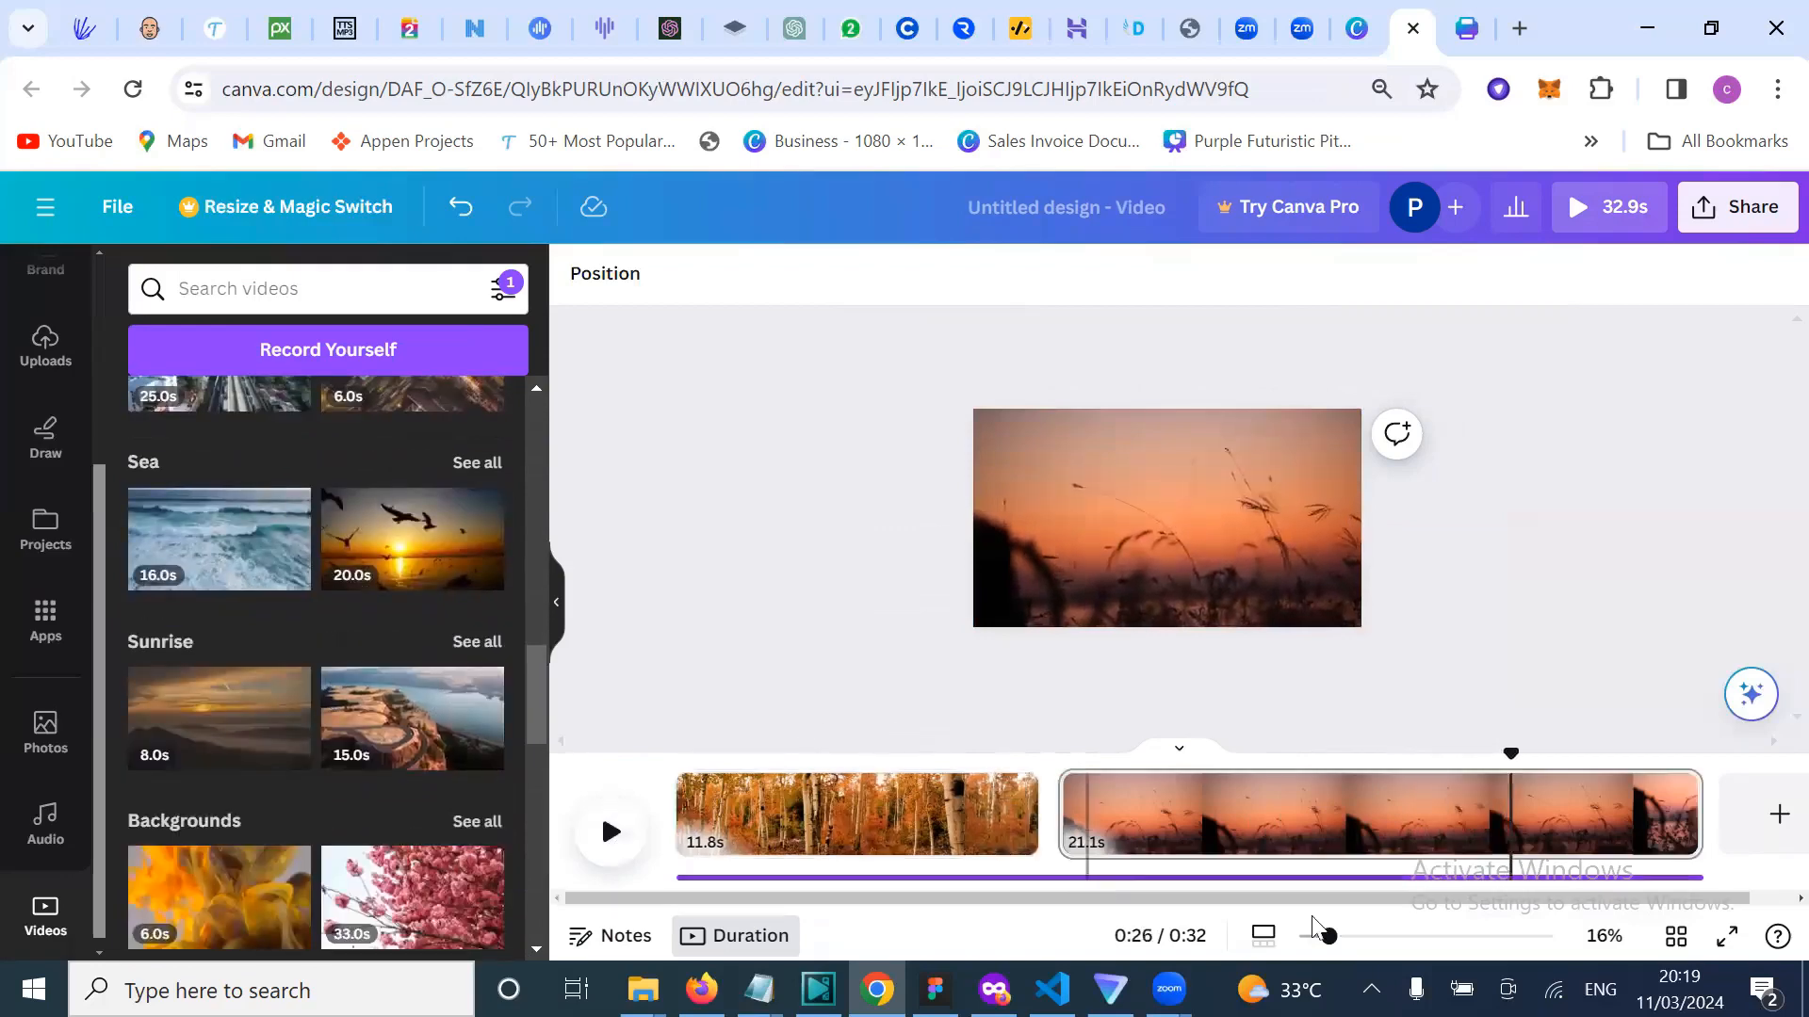
drag(1328, 939, 1372, 953)
scroll(1408, 885, right, 1)
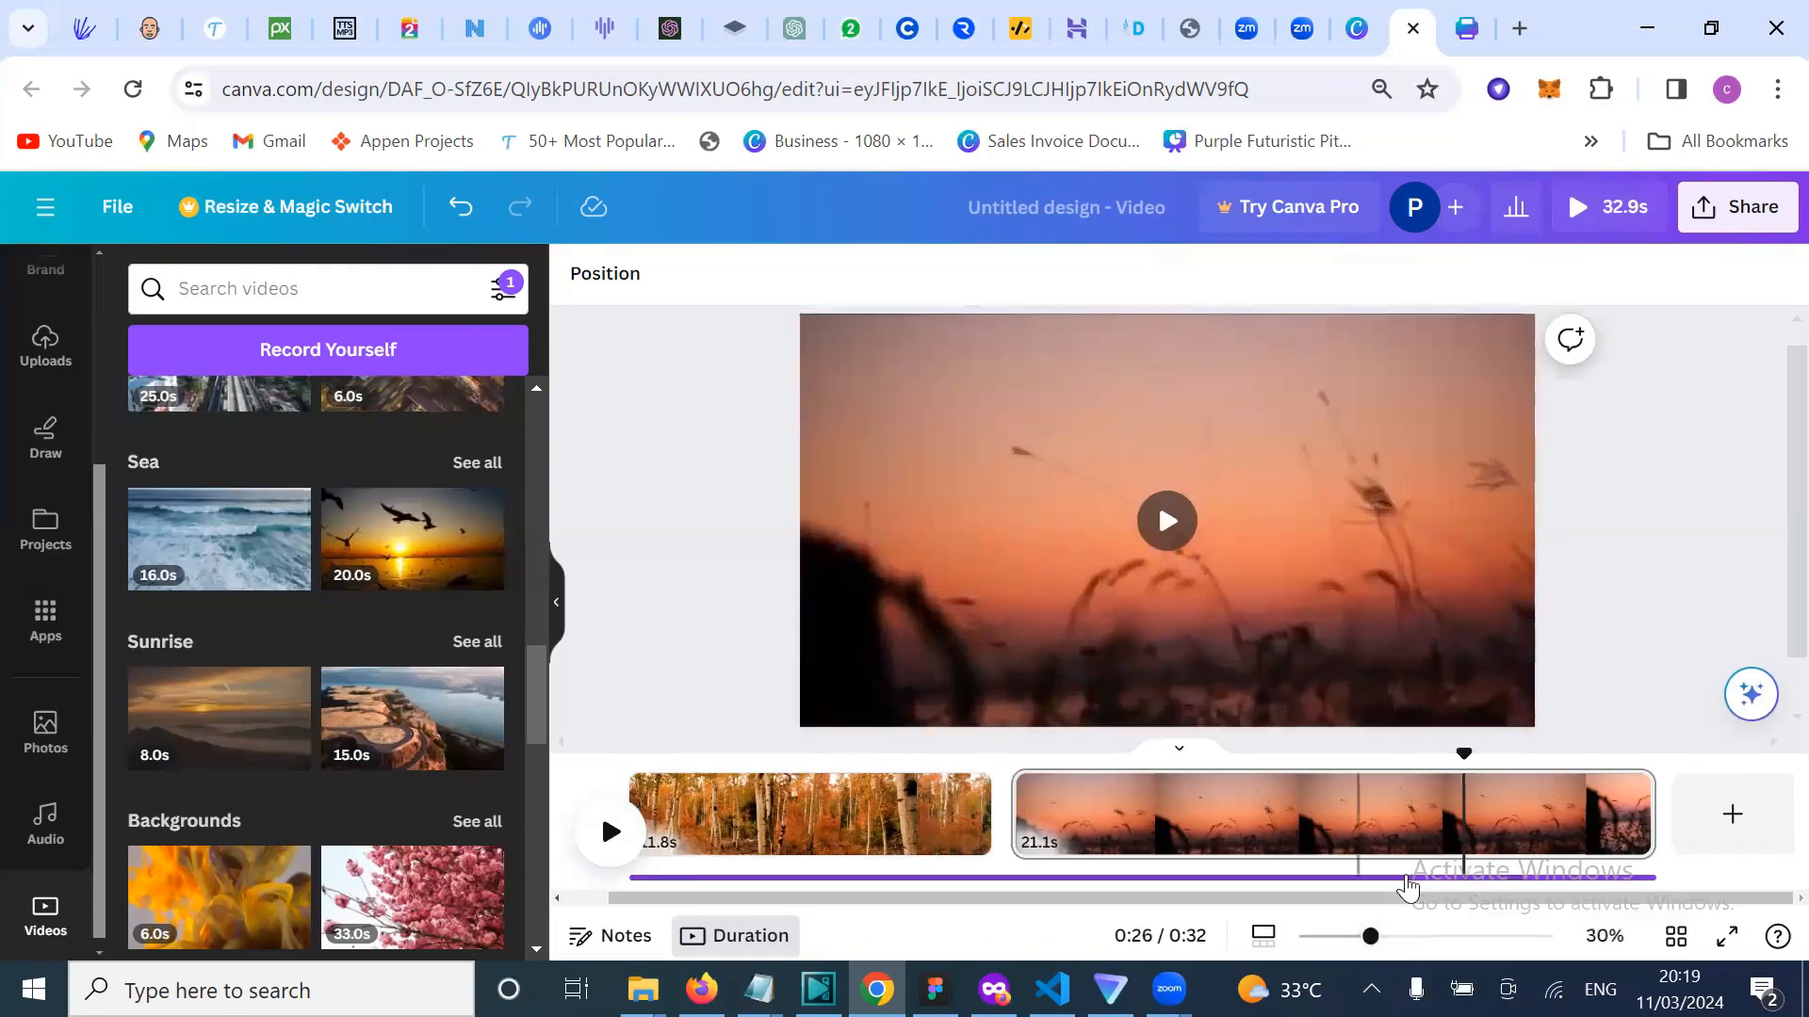
Step: Add a blank third page and search stock videos for 'girl dancing'
click(1732, 816)
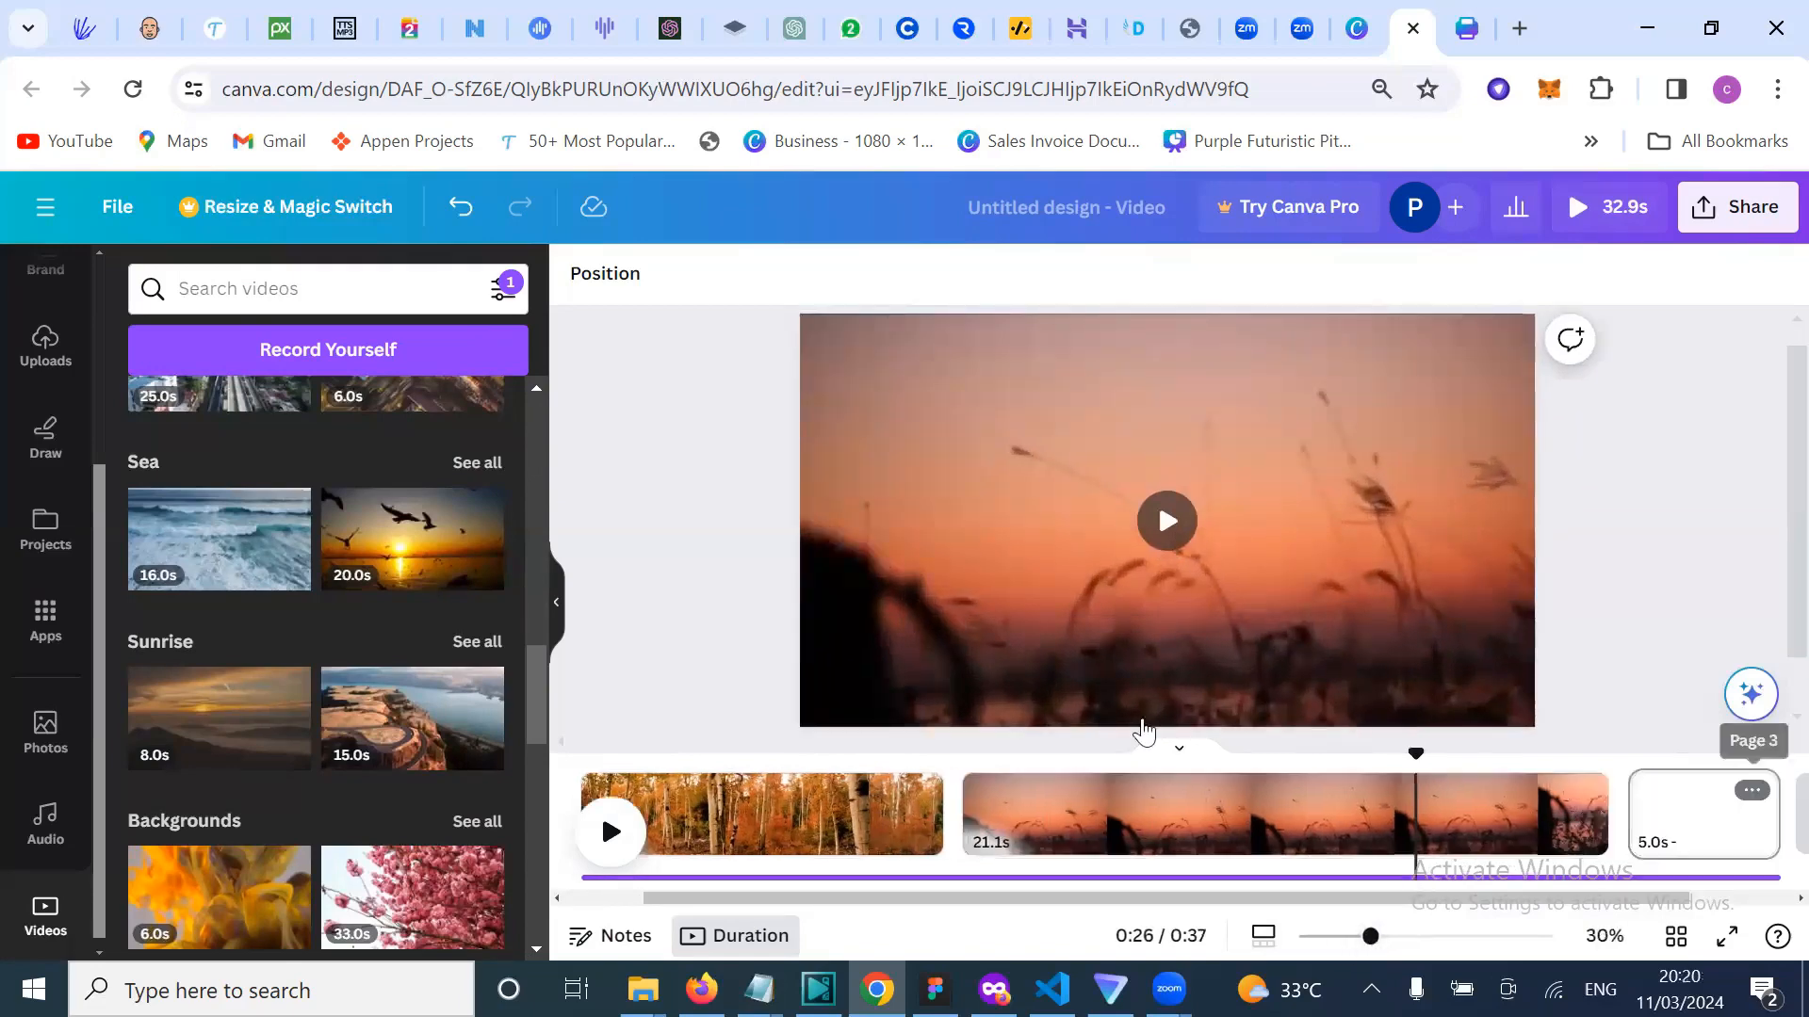
click(264, 300)
text(g)
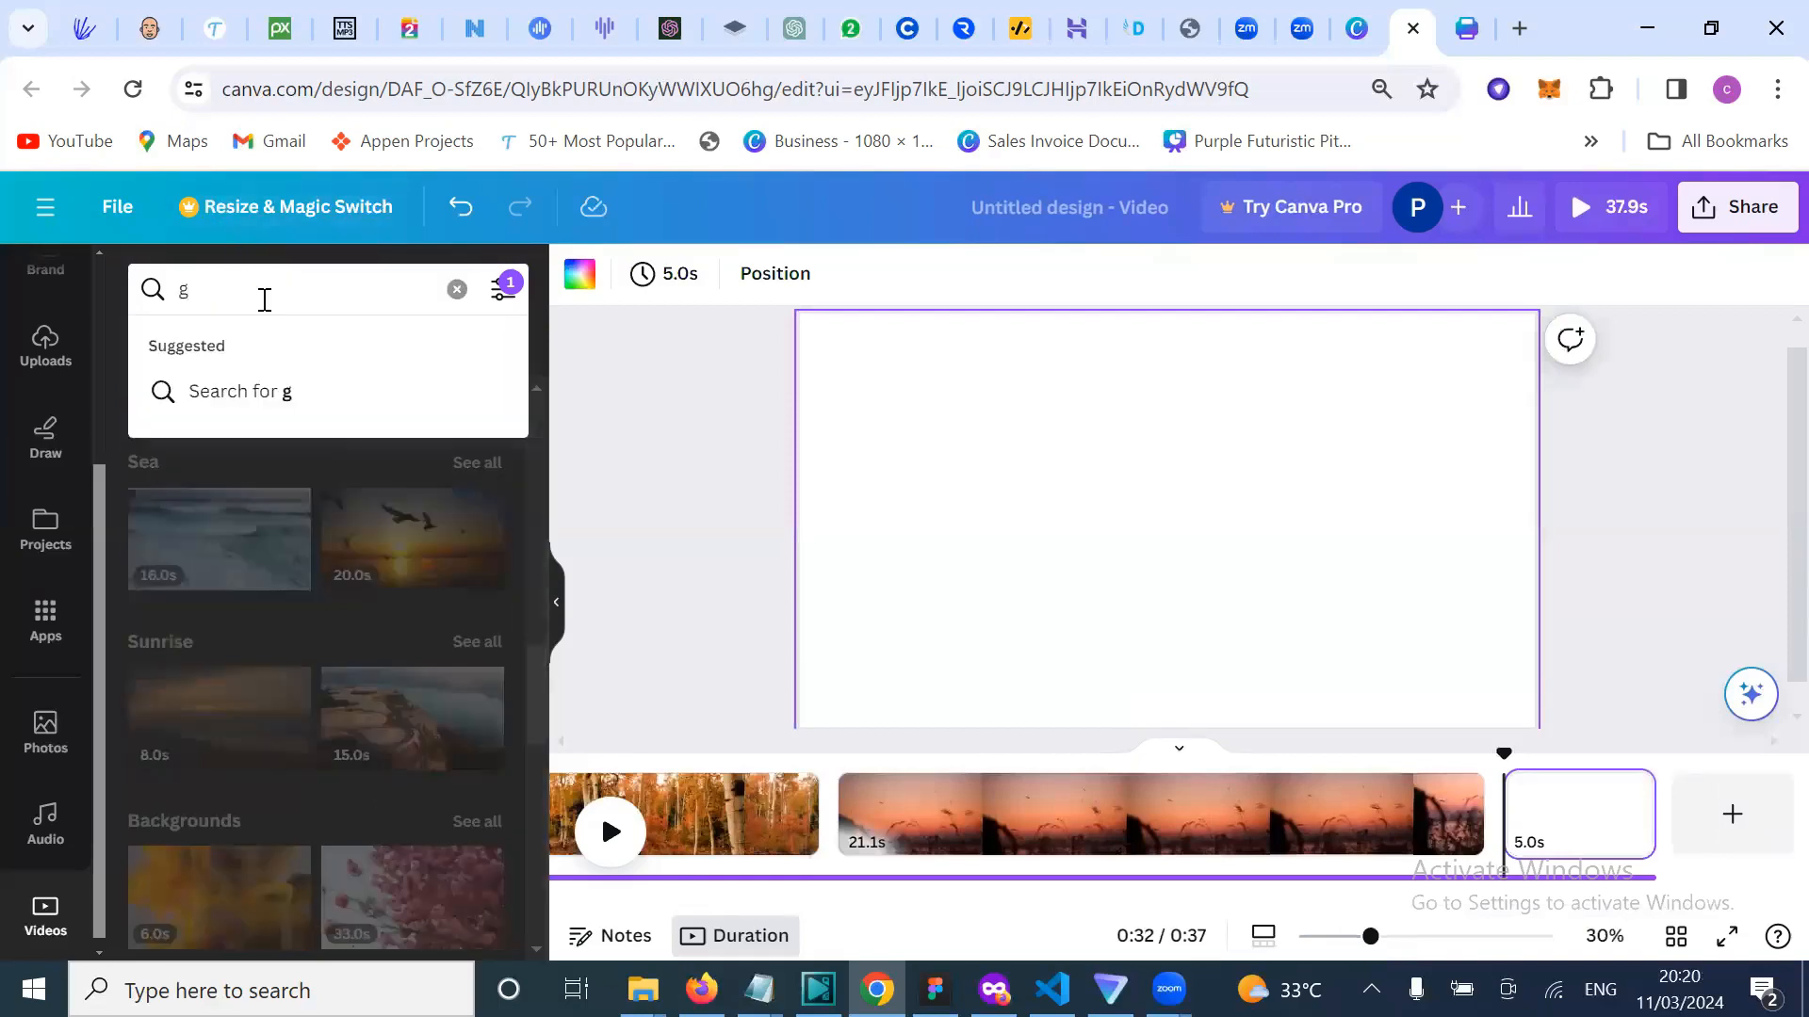
text(irl d)
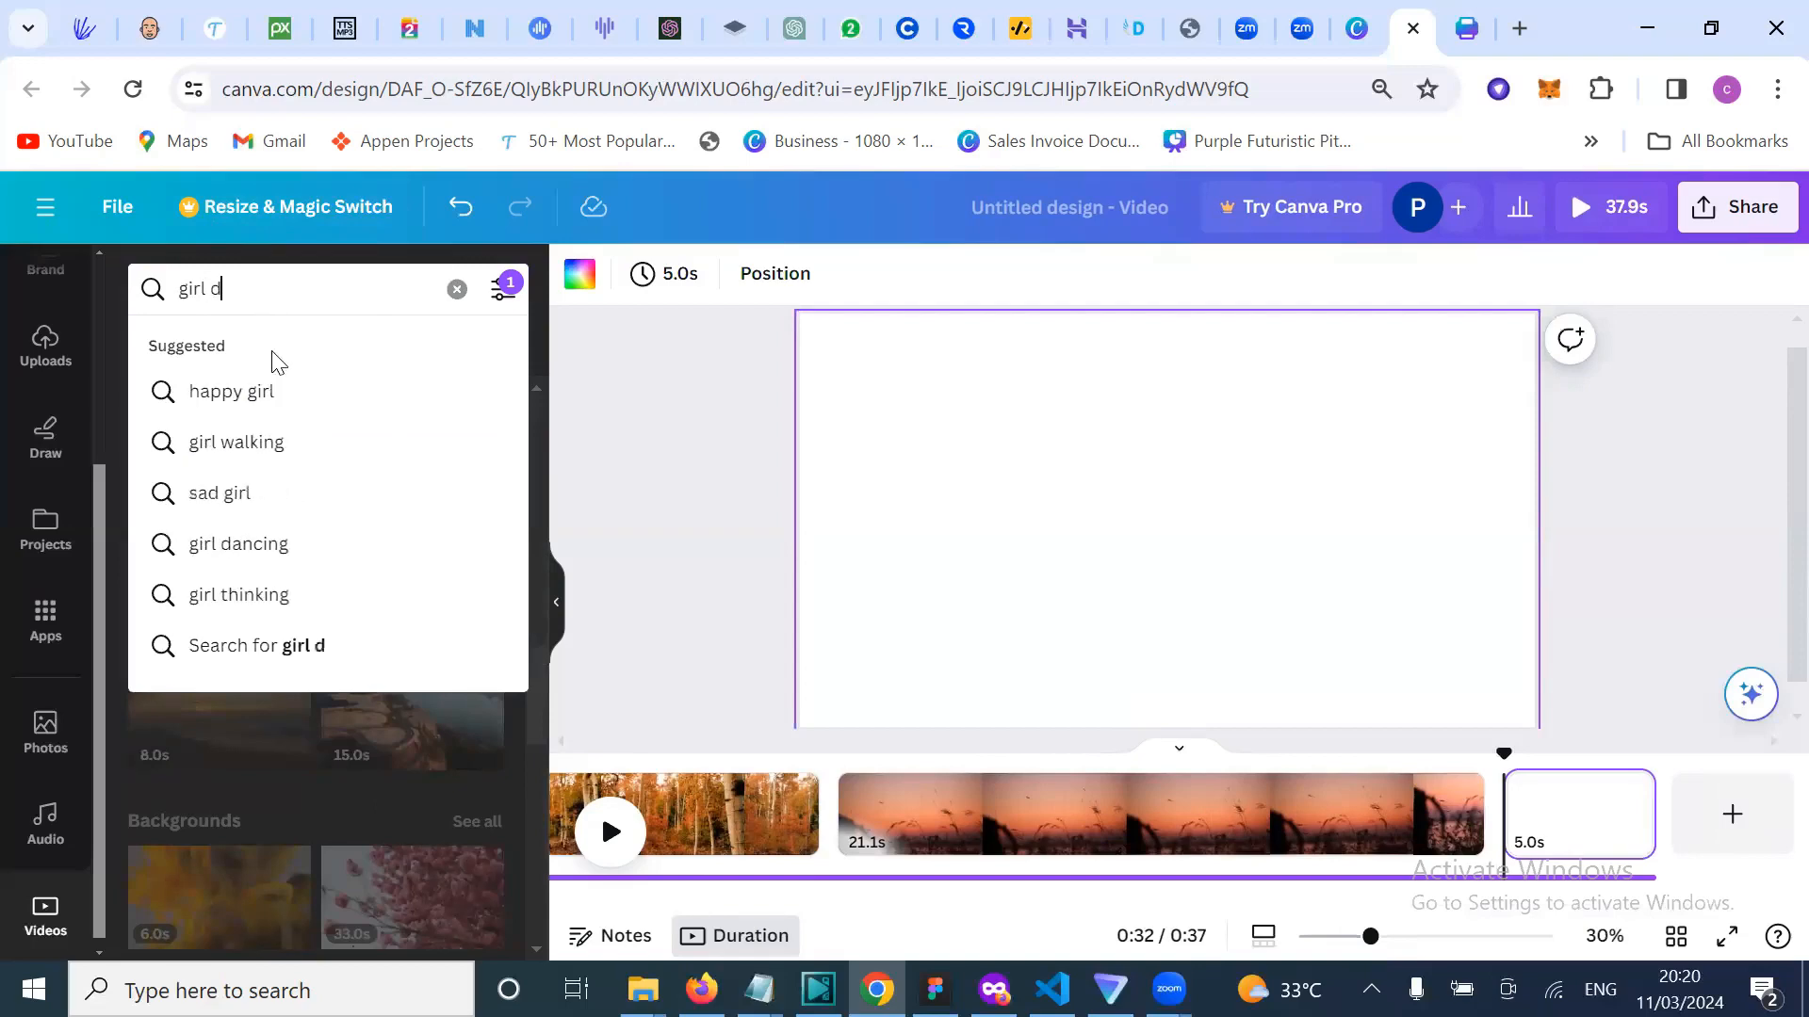
text(ancing)
key(Return)
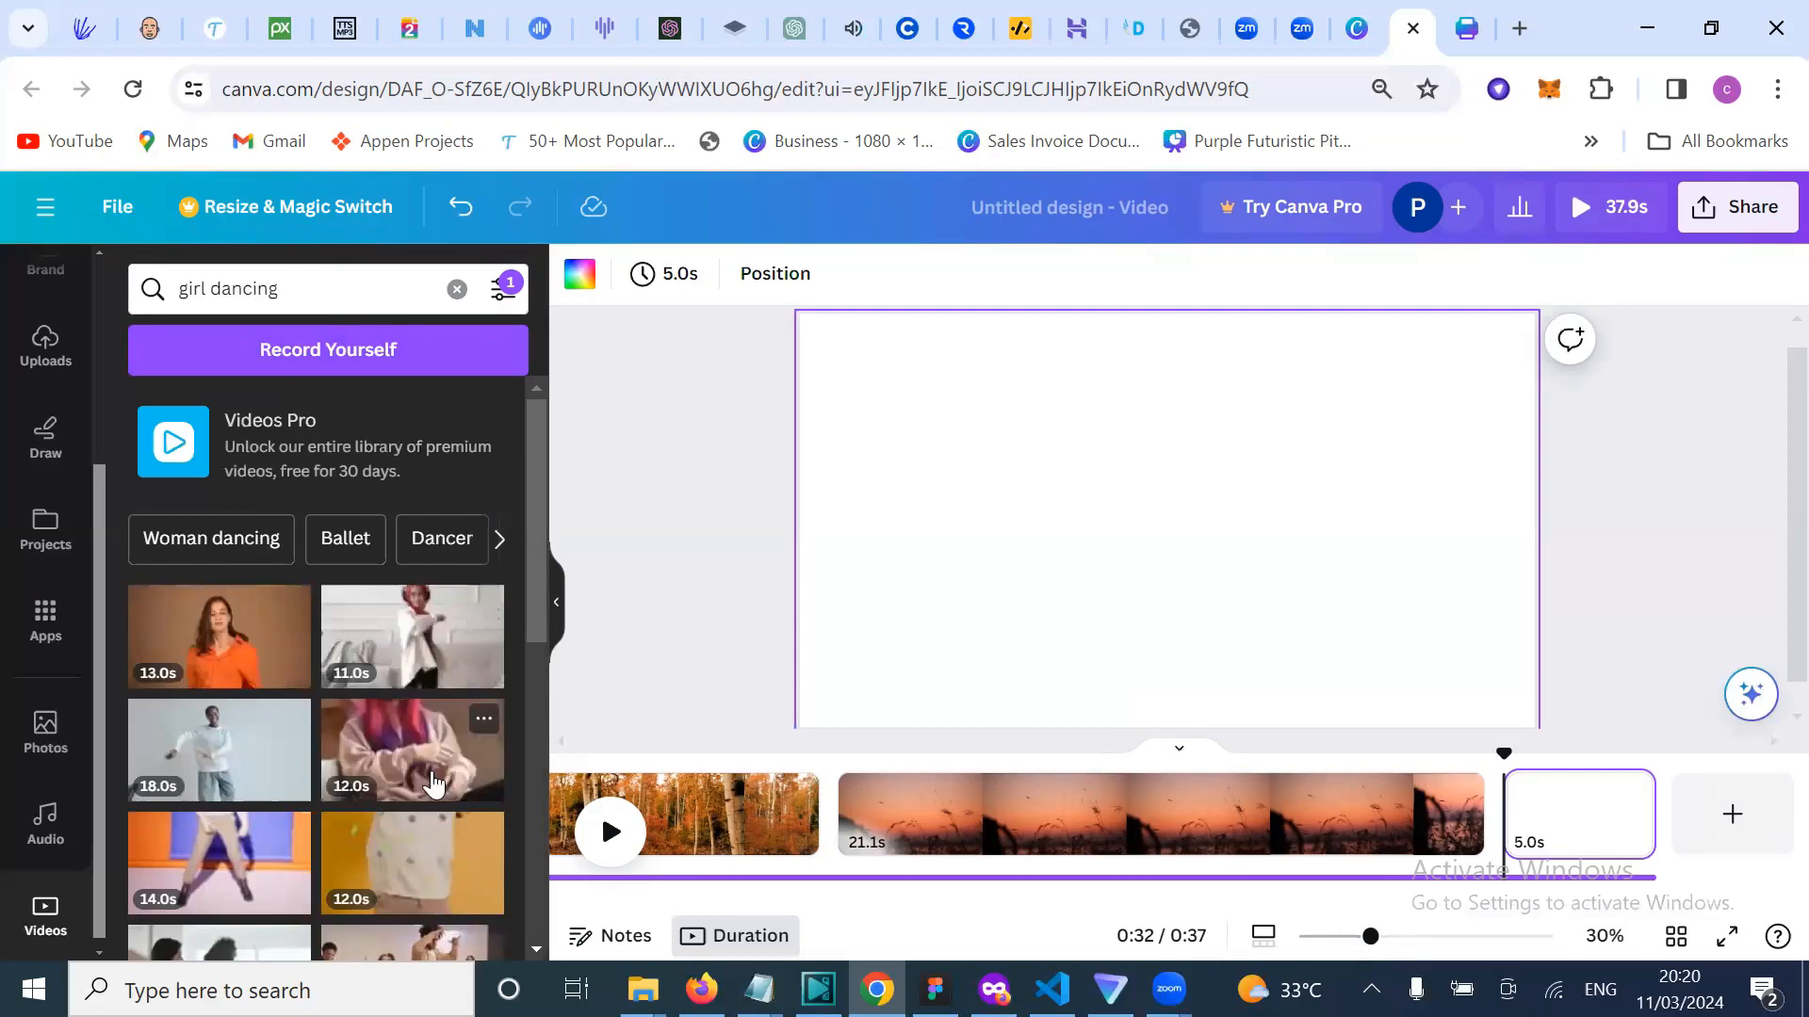
Step: Place the 13.0s girl-dancing clip, stretch it to fill the page, and rewind playback
scroll(434, 782, down, 1)
scroll(433, 782, down, 4)
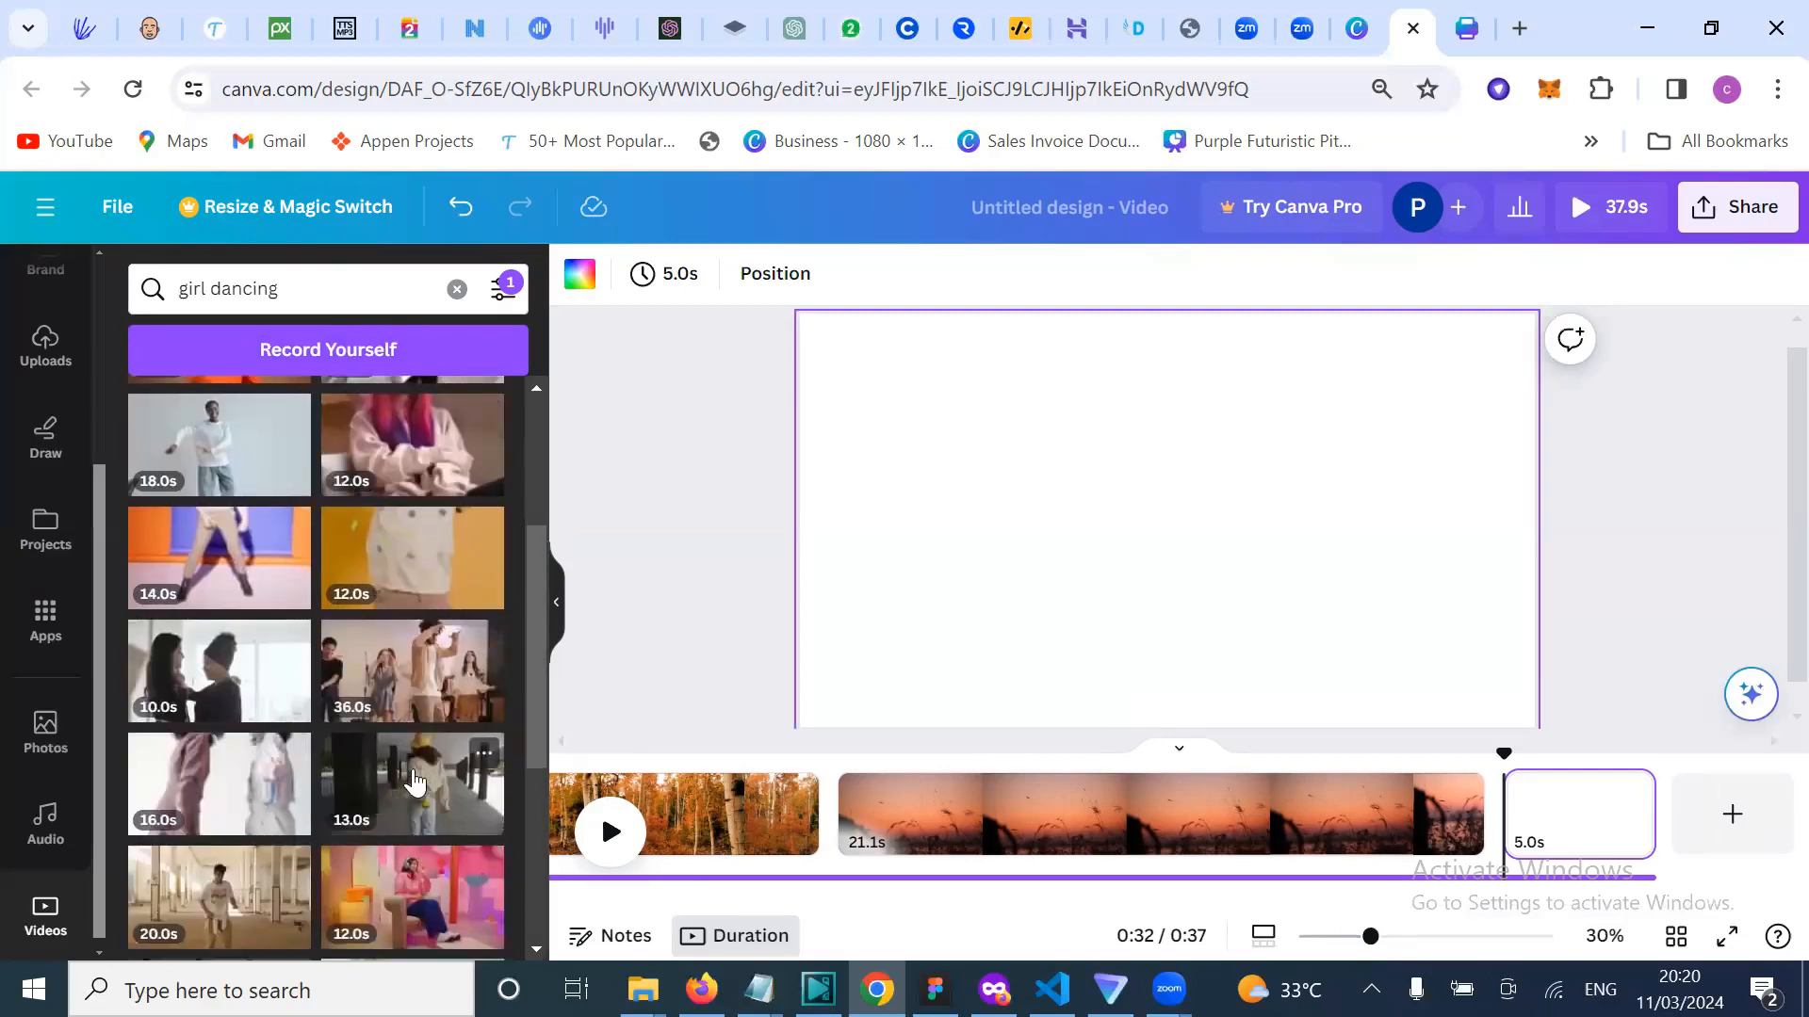
click(414, 782)
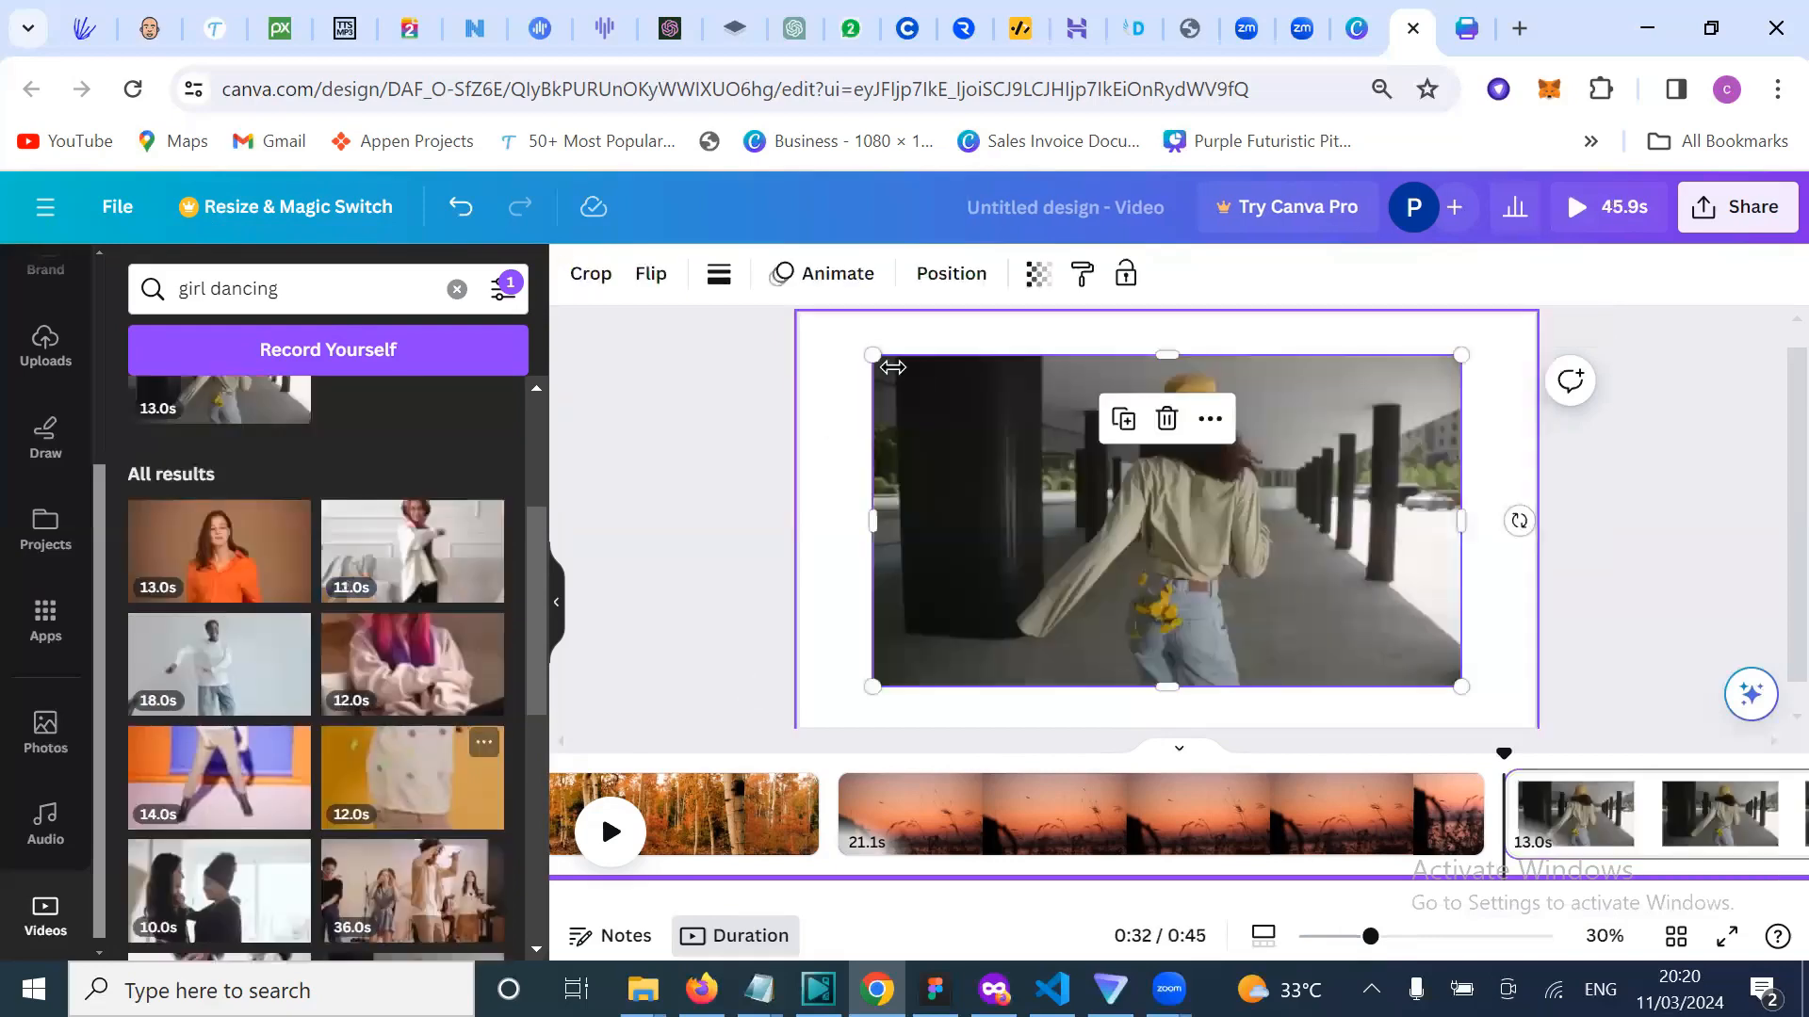
drag(876, 356, 791, 335)
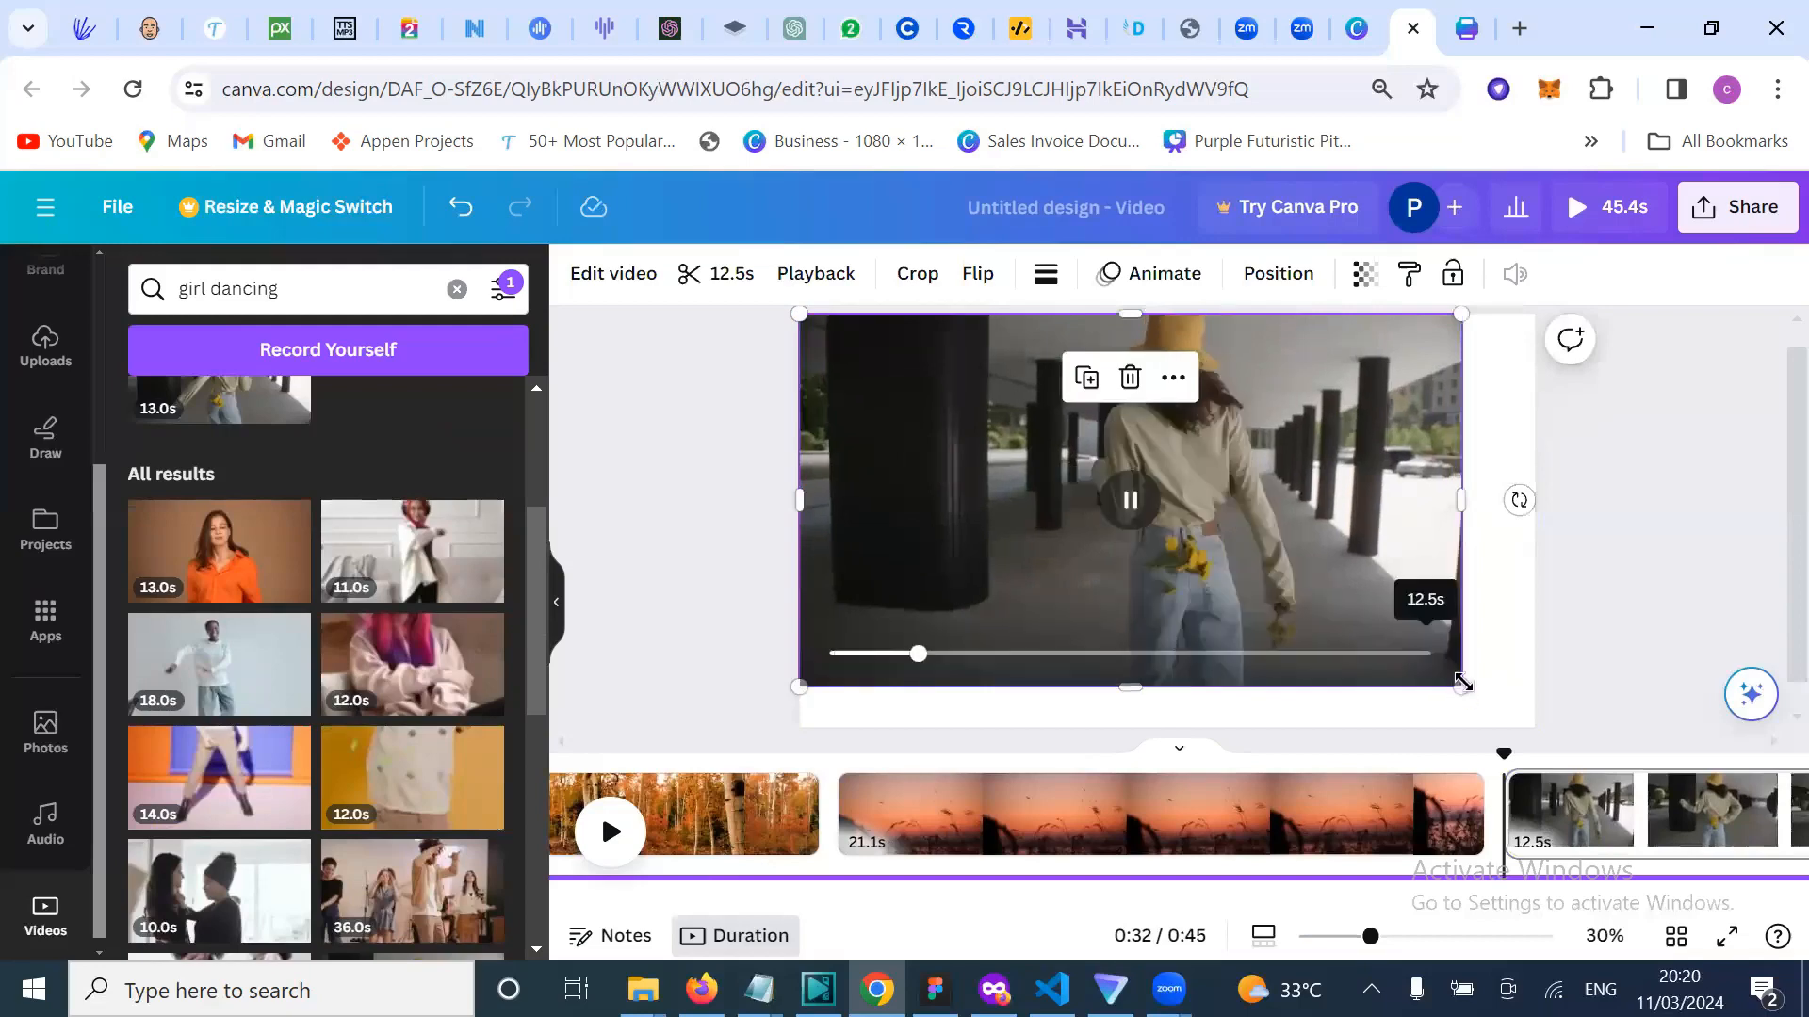
drag(1461, 687, 1534, 716)
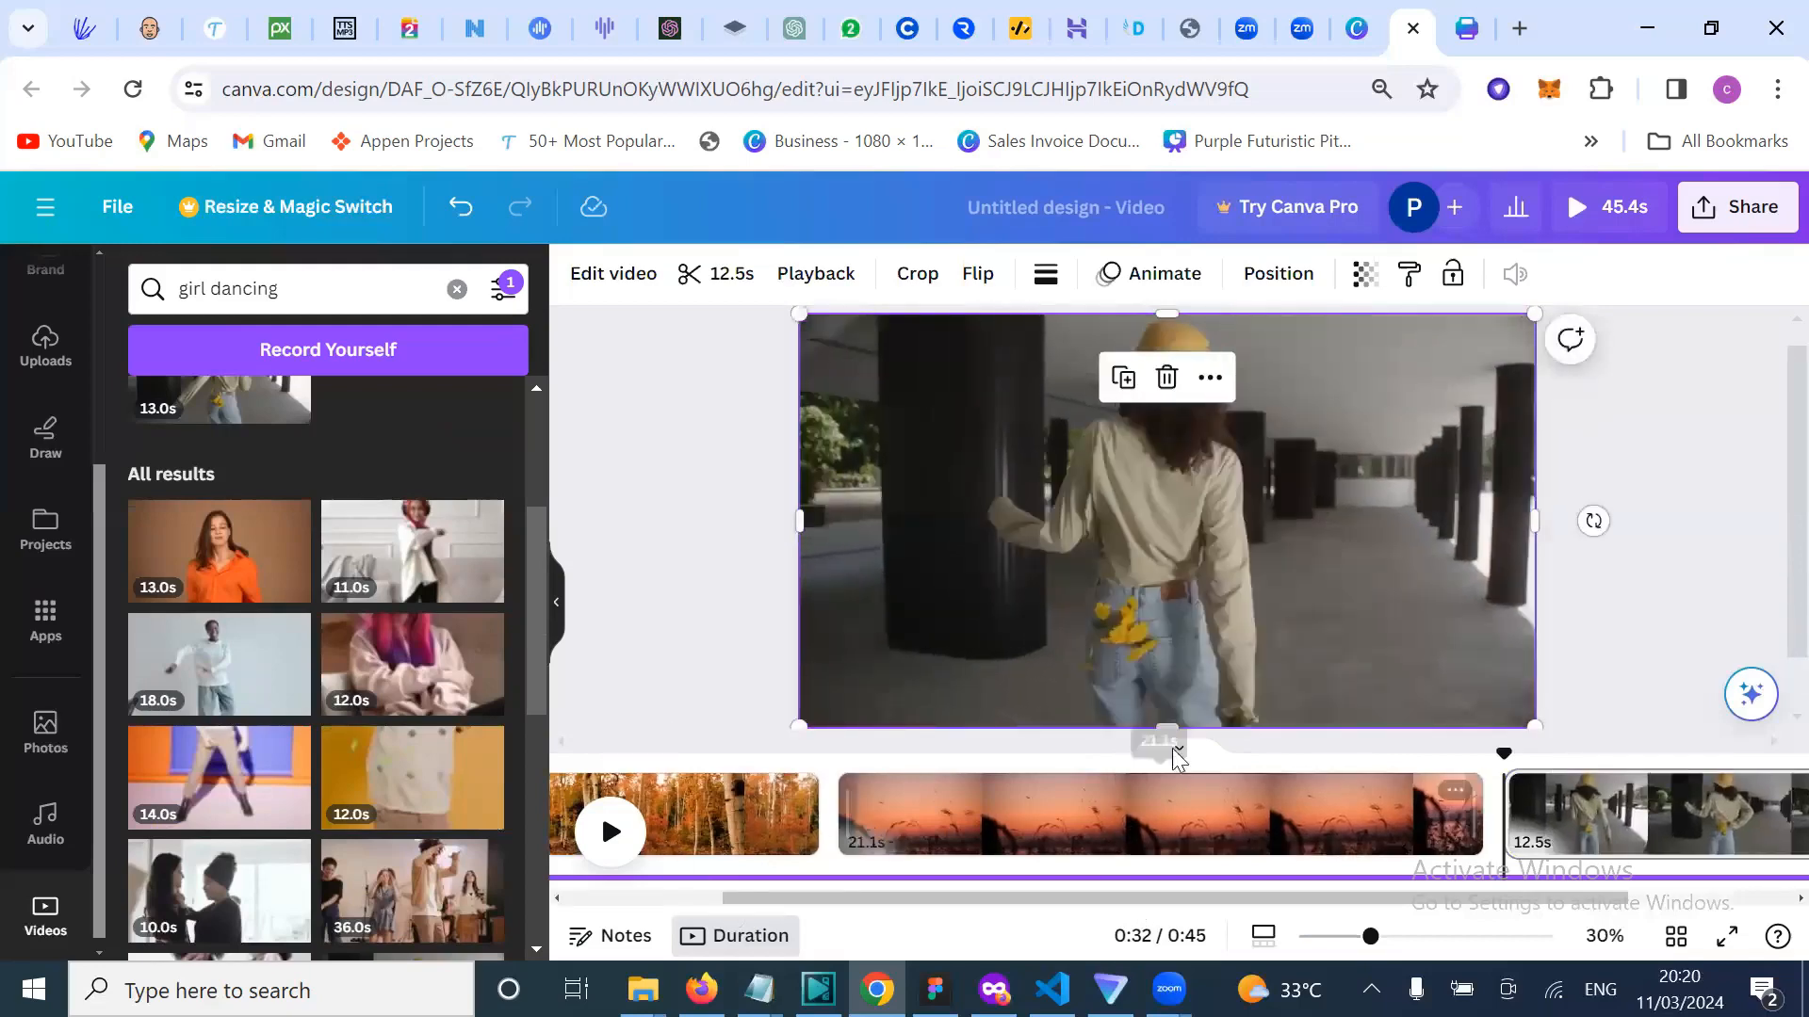
drag(1505, 756, 732, 728)
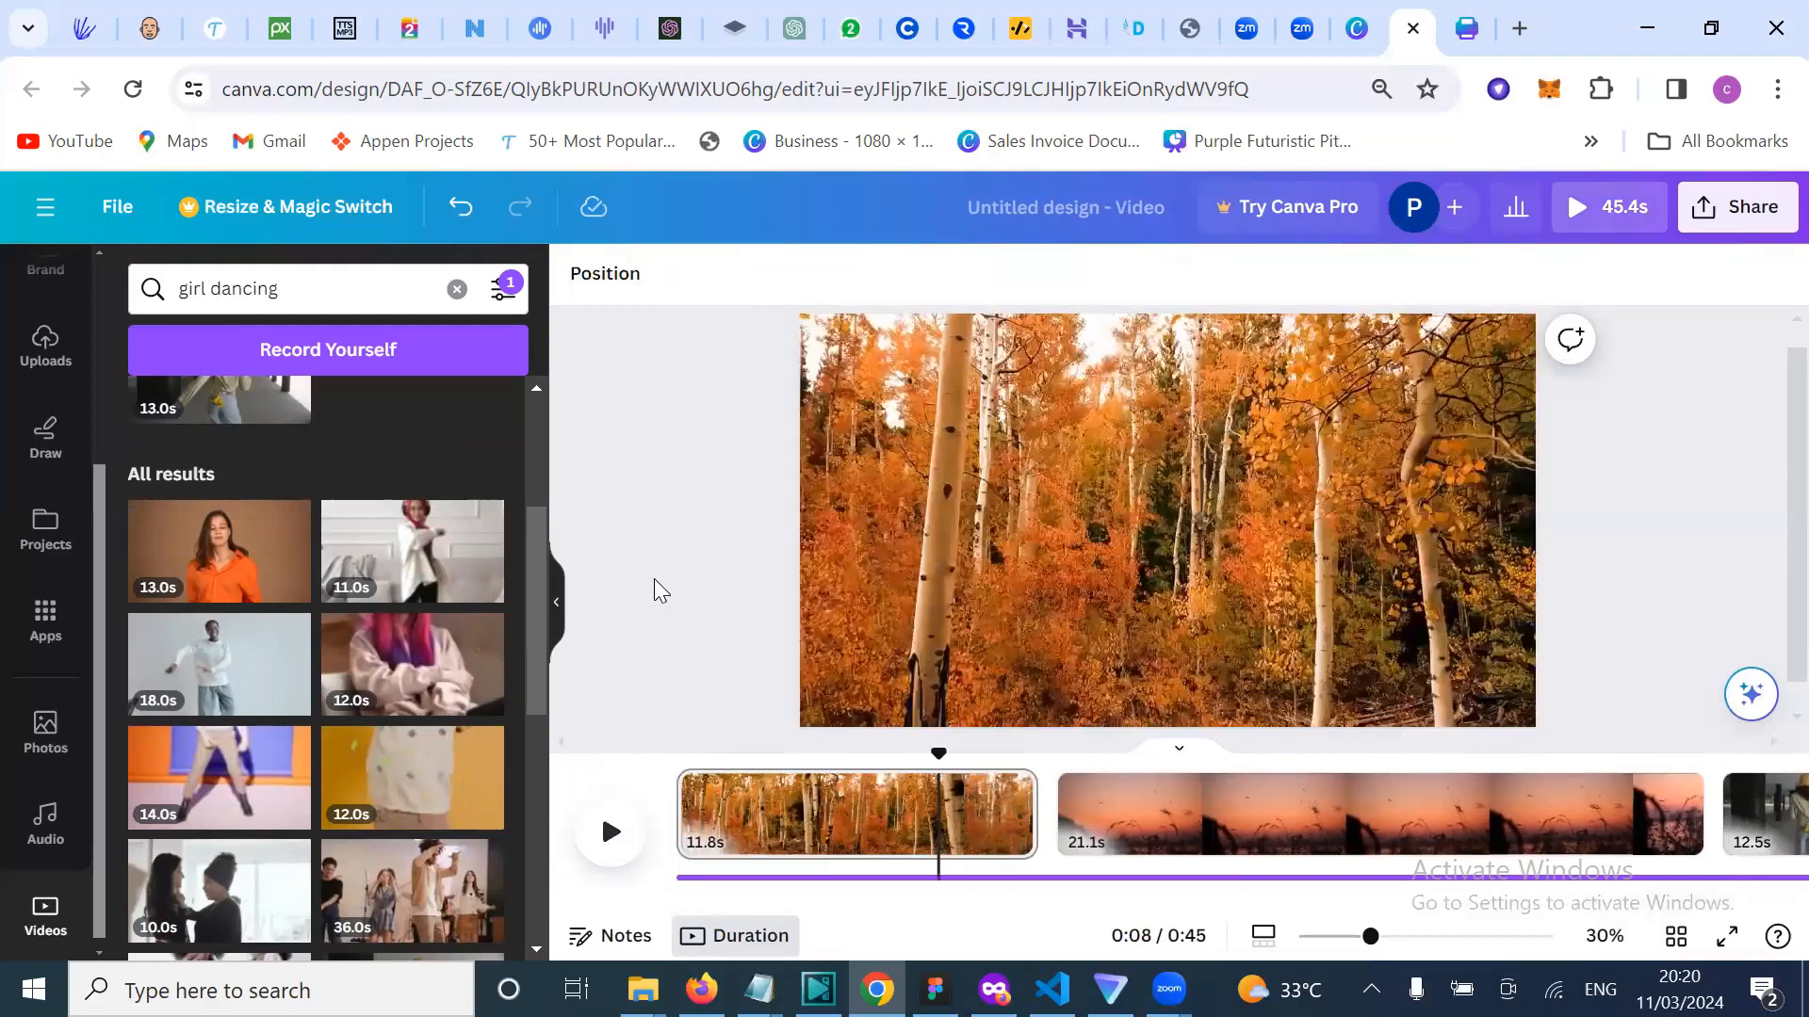
click(612, 831)
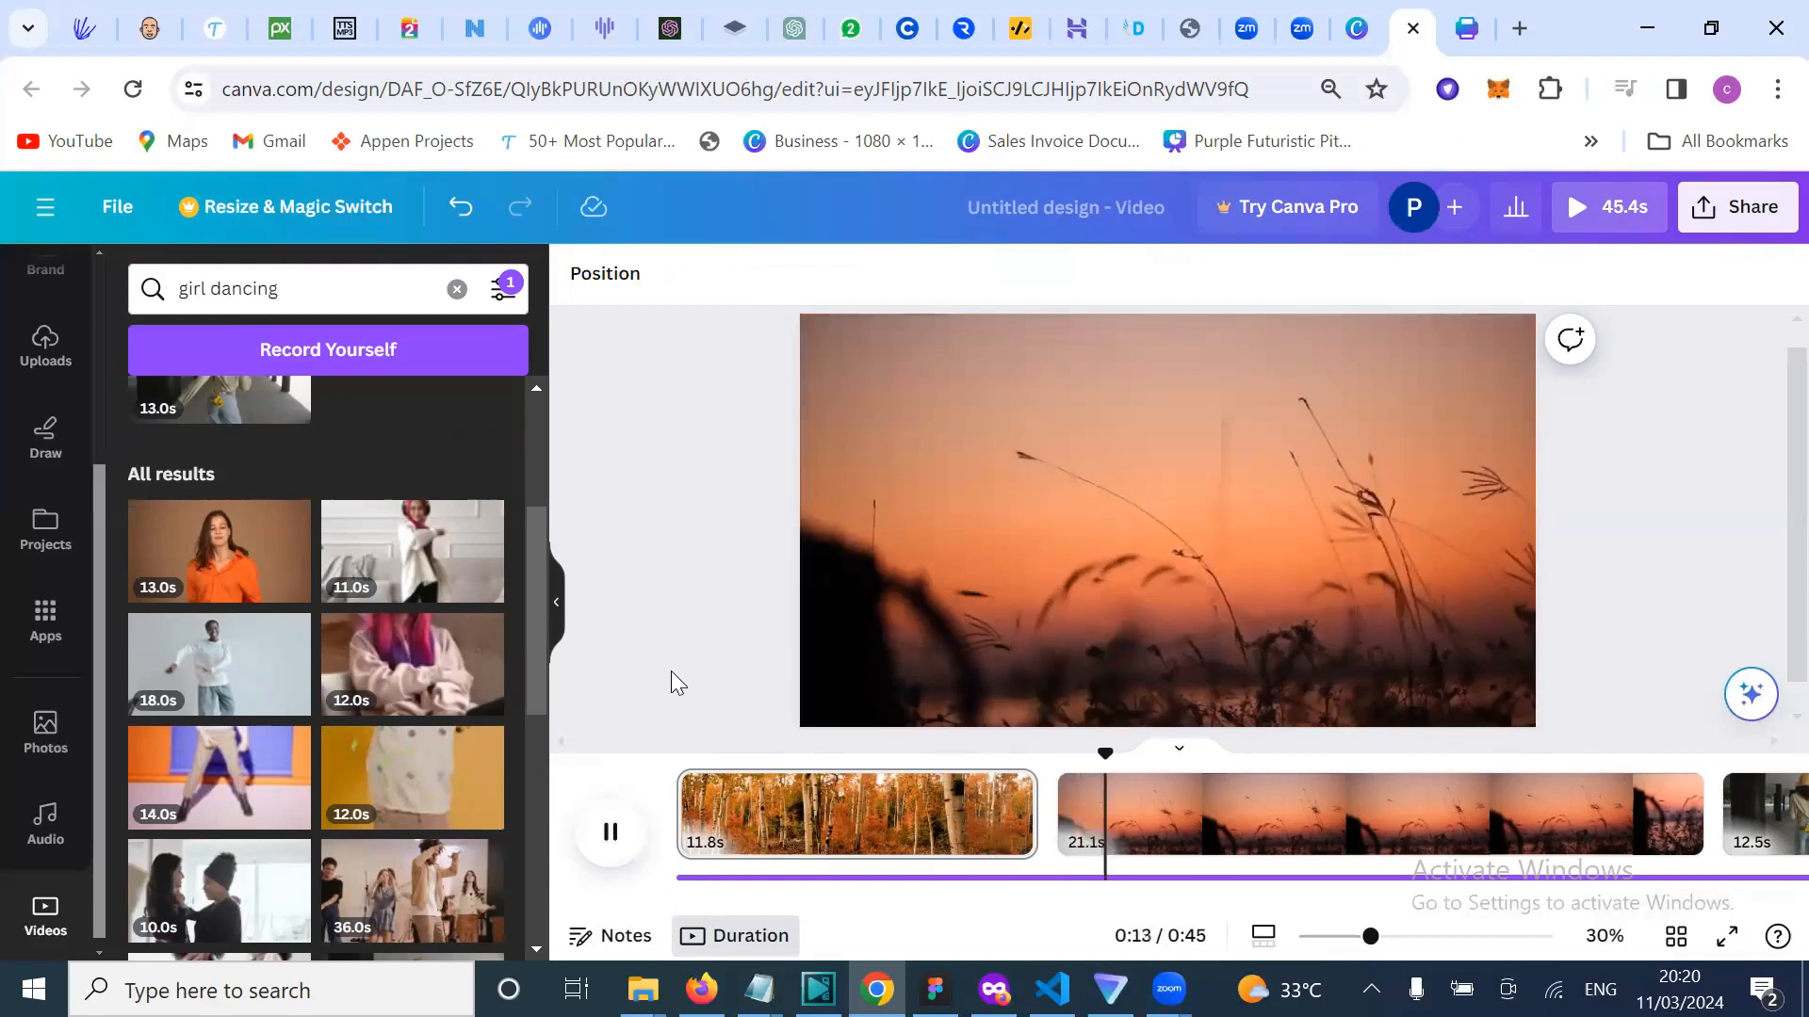
scroll(841, 871, right, 3)
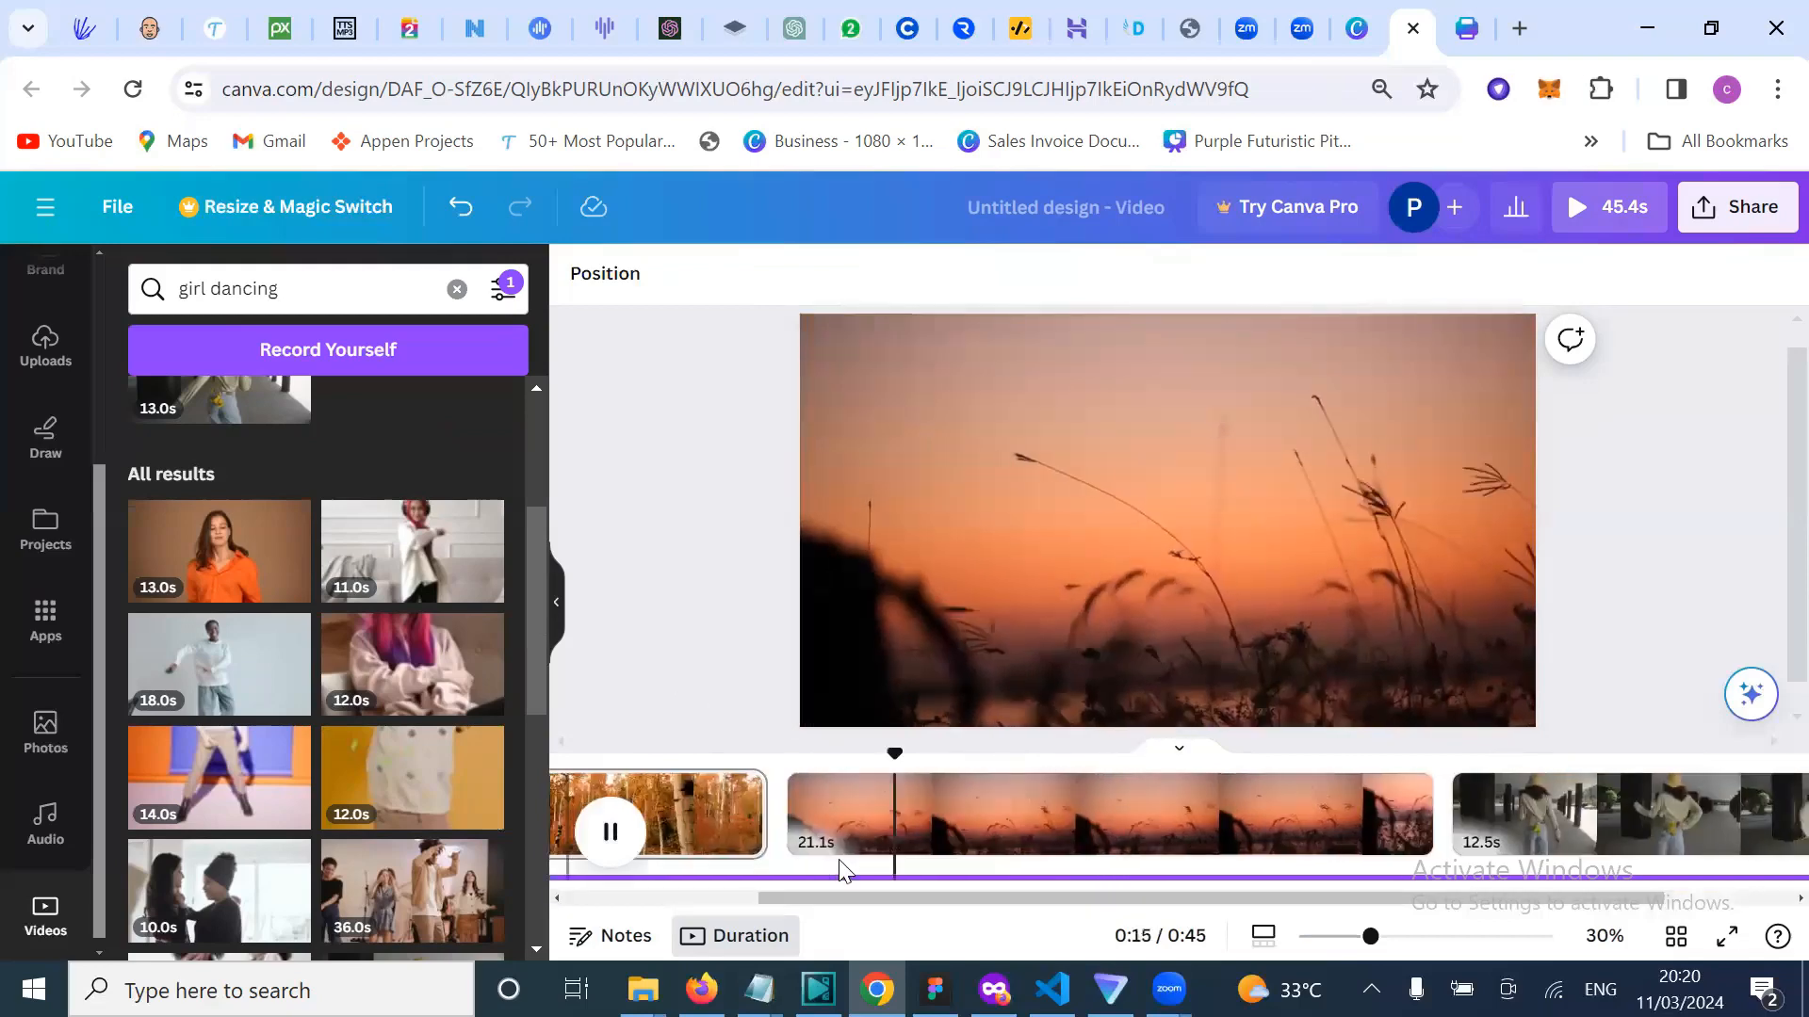
scroll(842, 871, right, 2)
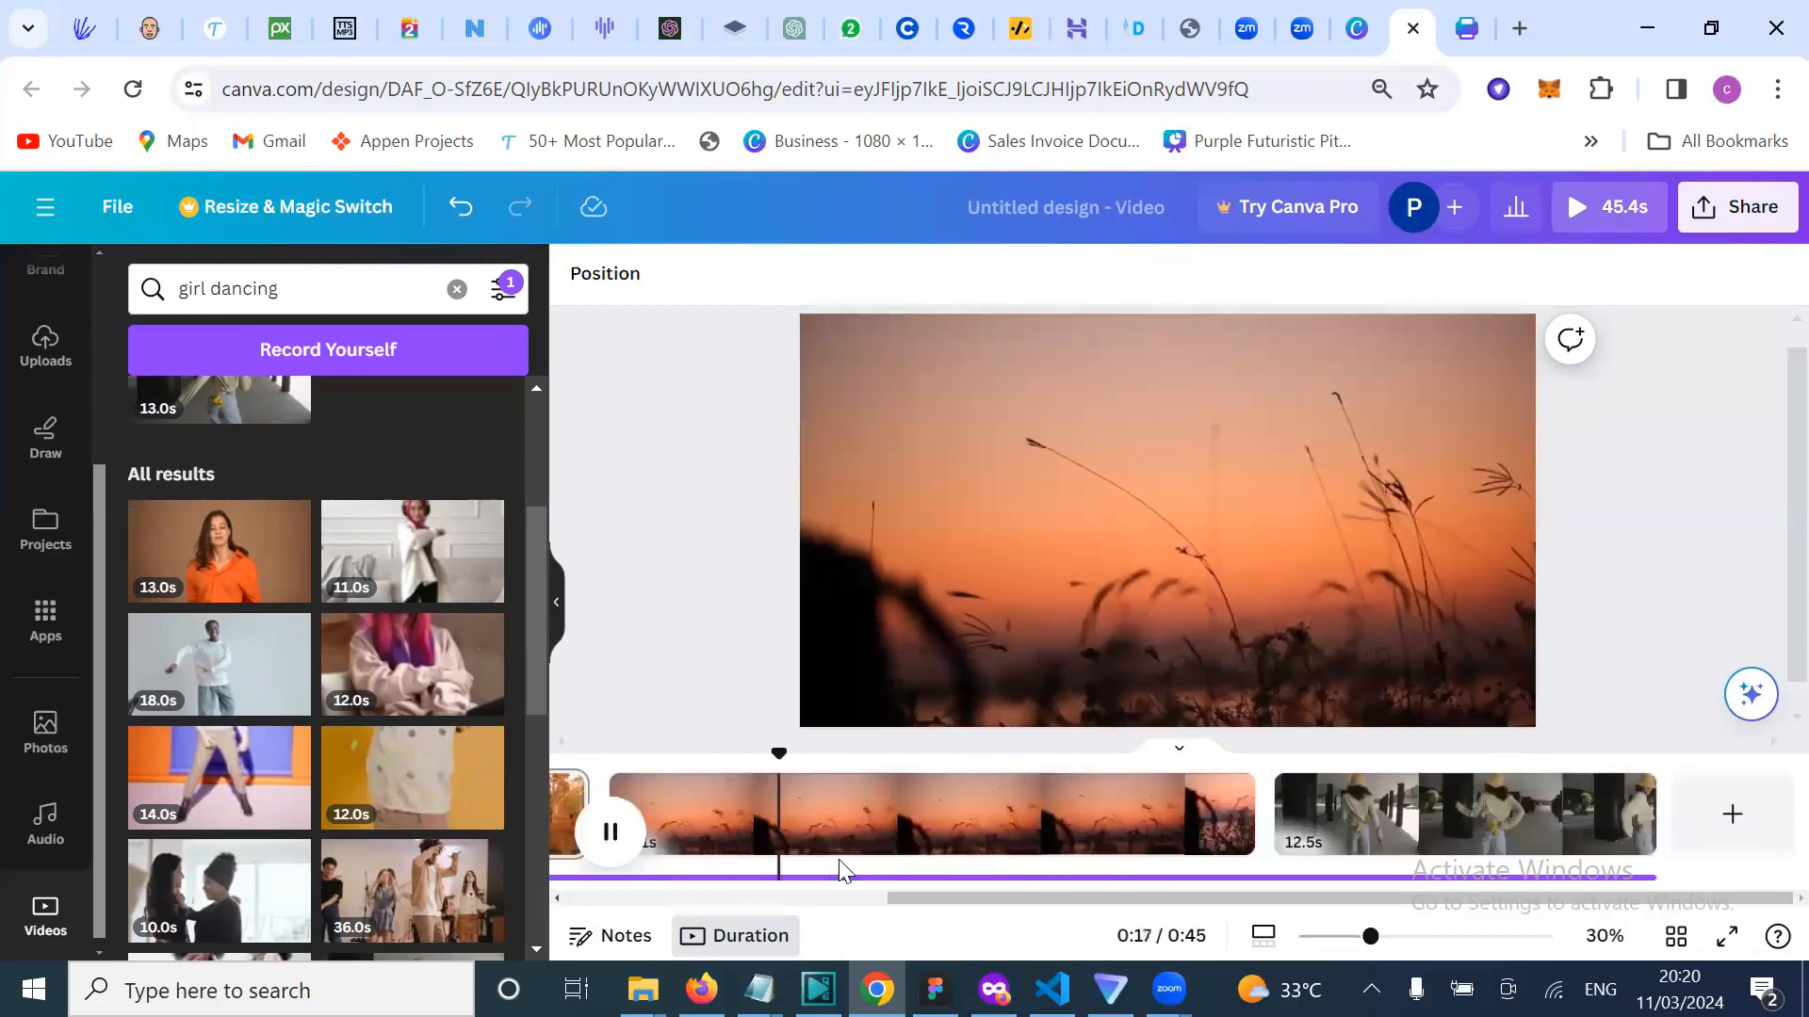
scroll(377, 882, down, 4)
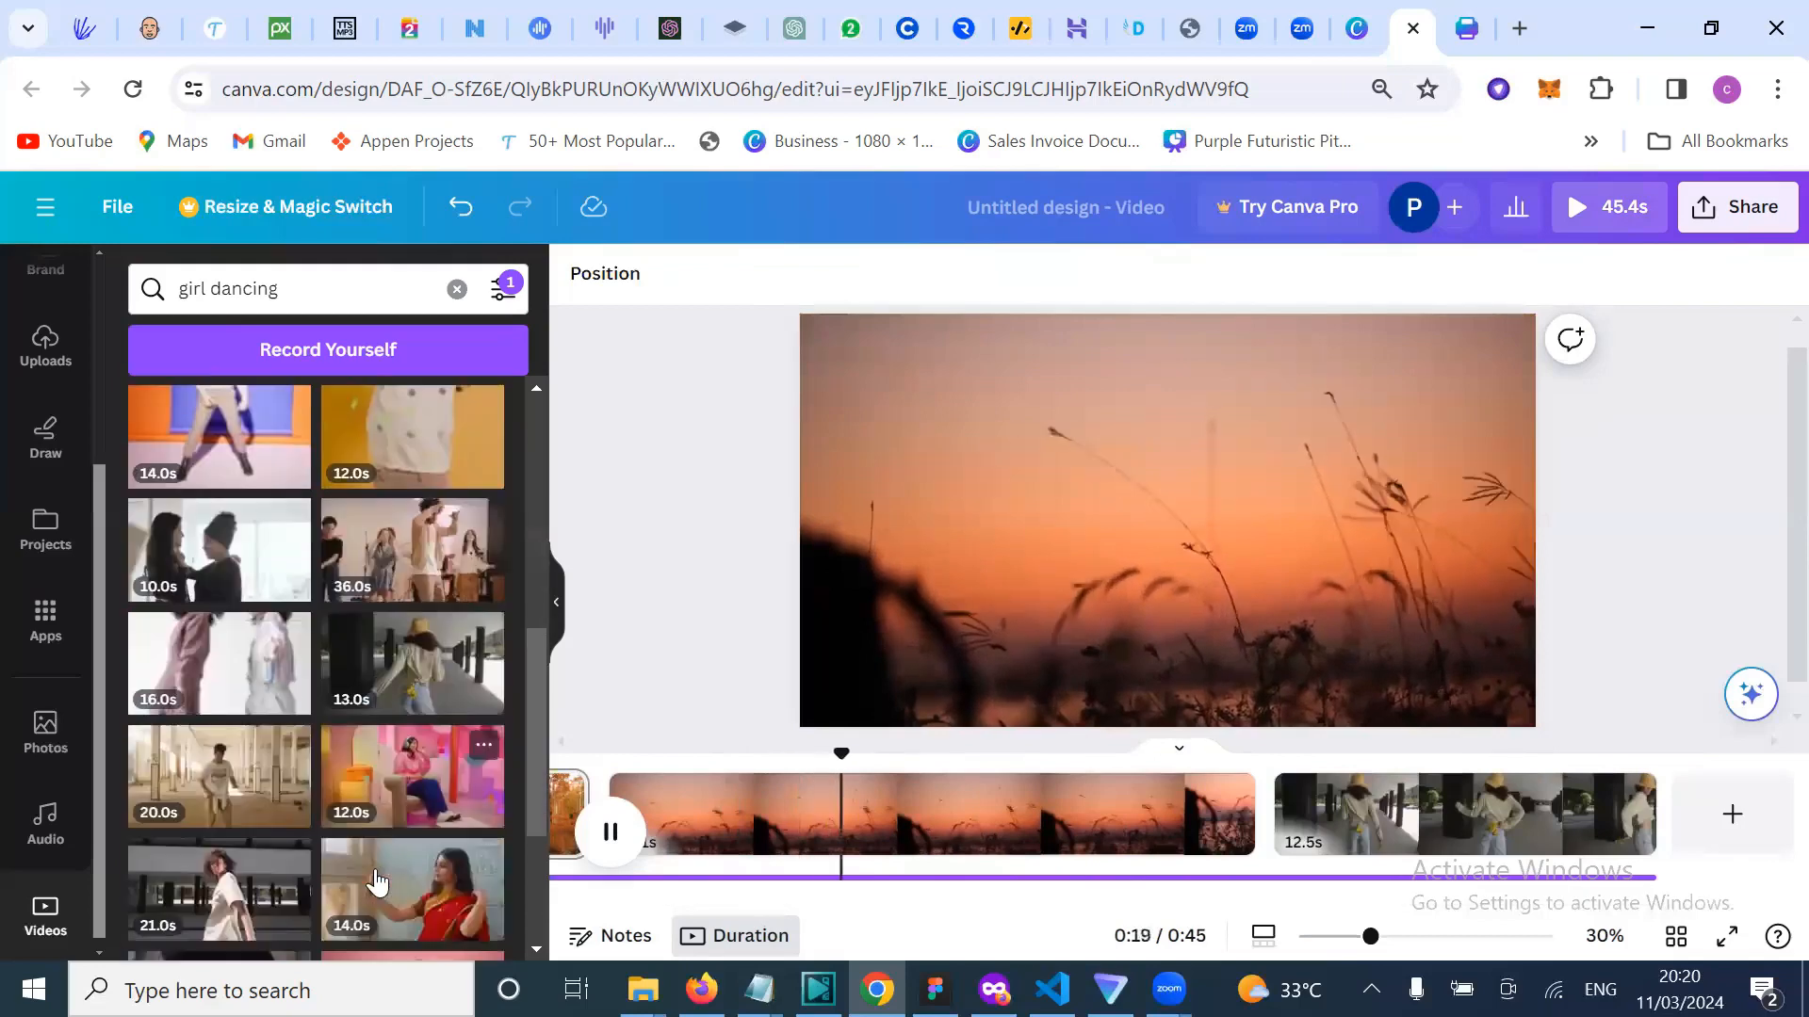
scroll(377, 883, down, 2)
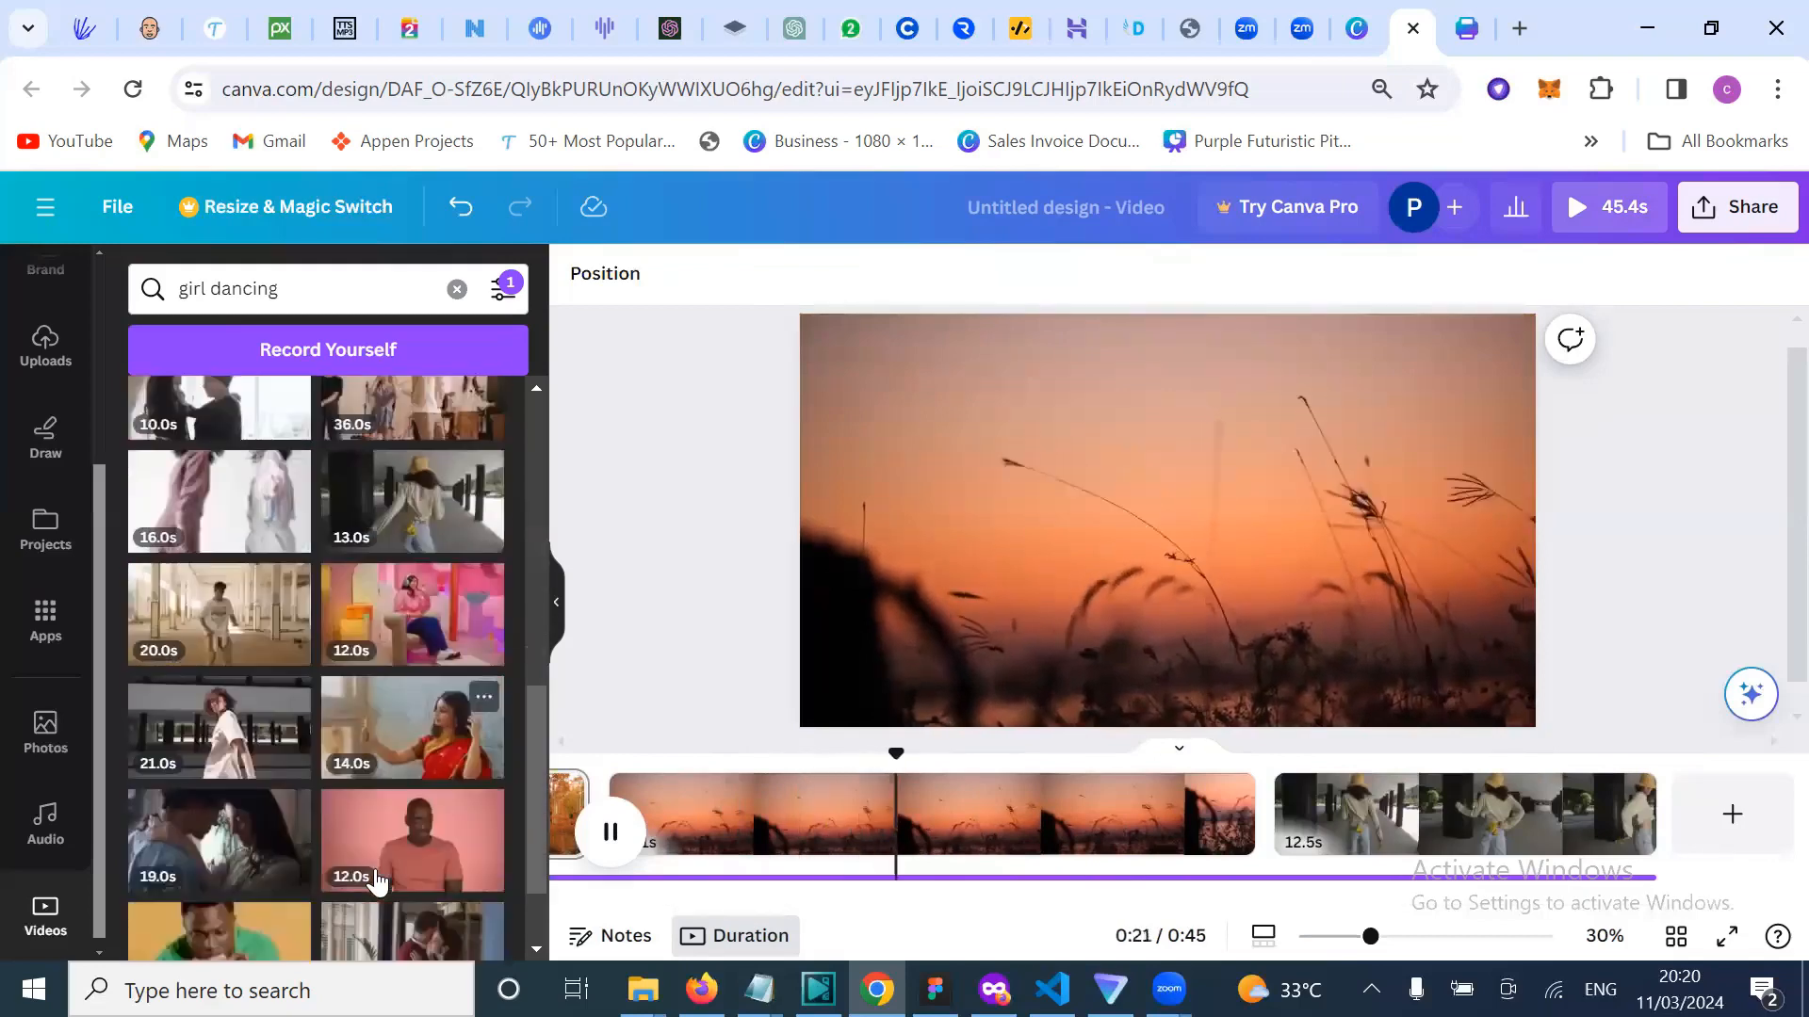
scroll(376, 883, down, 1)
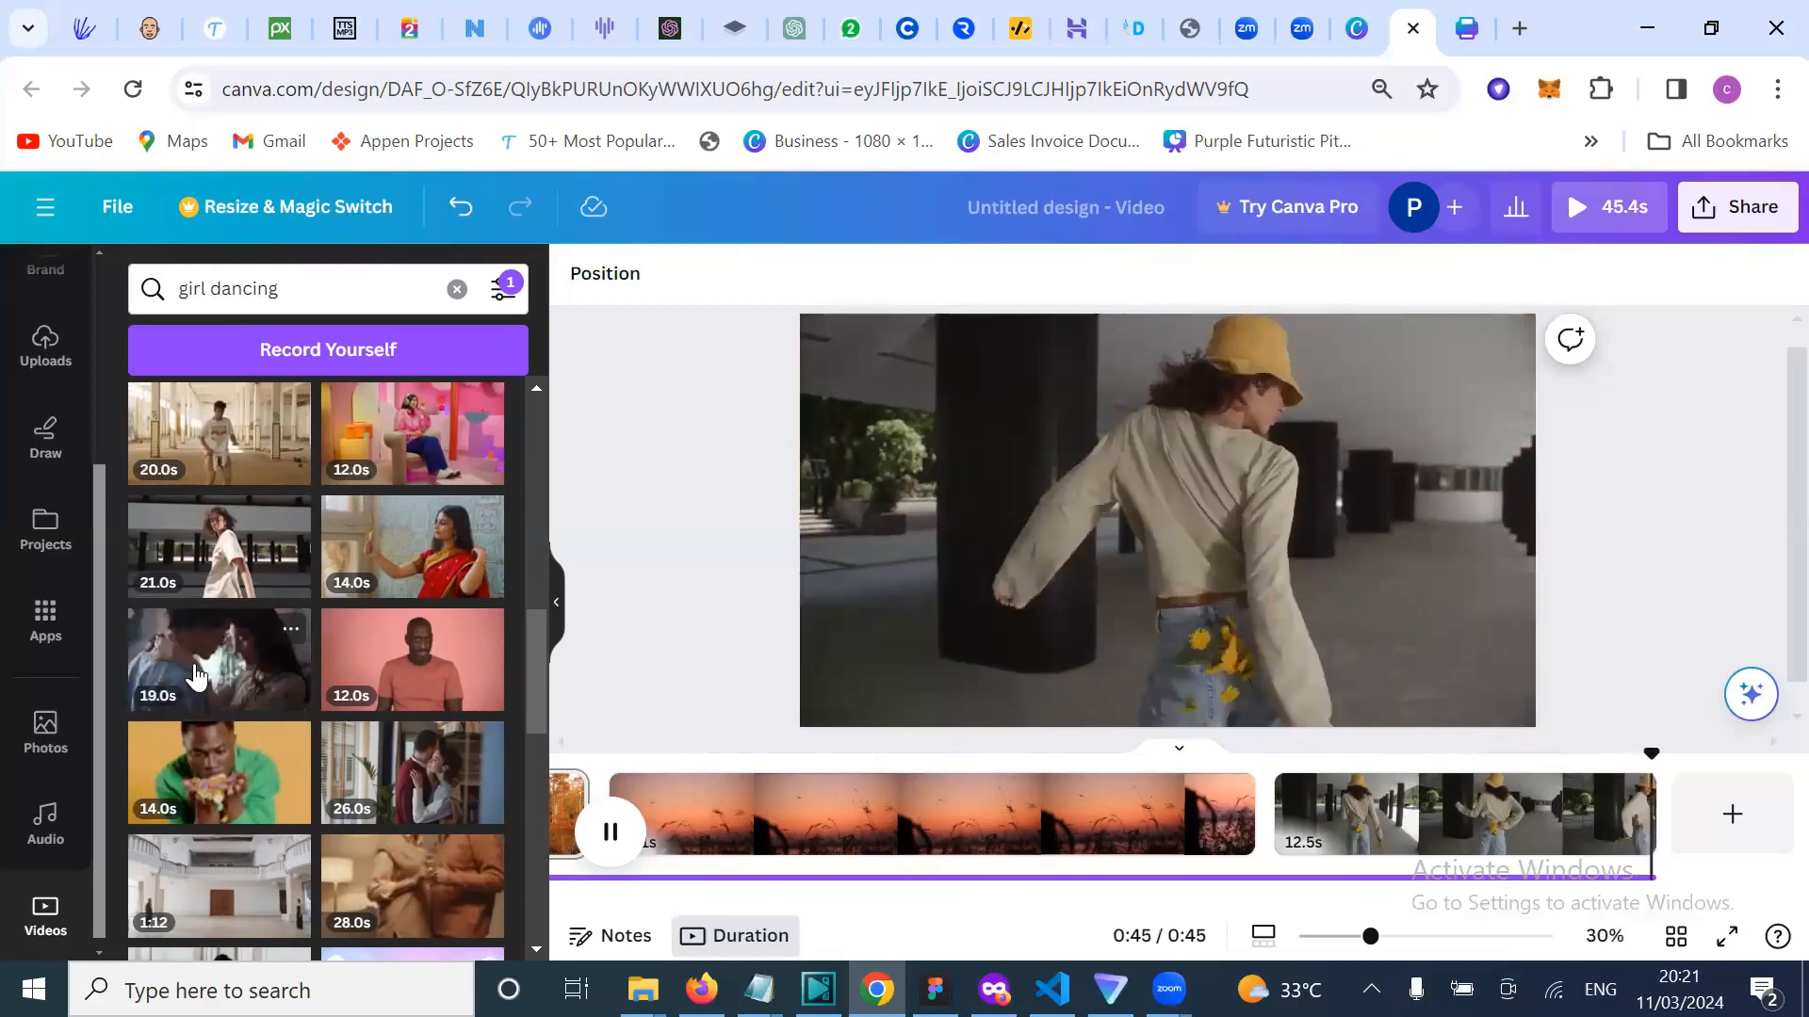
Step: Add a fourth page with the 19.0s couple clip and preview it
click(1732, 814)
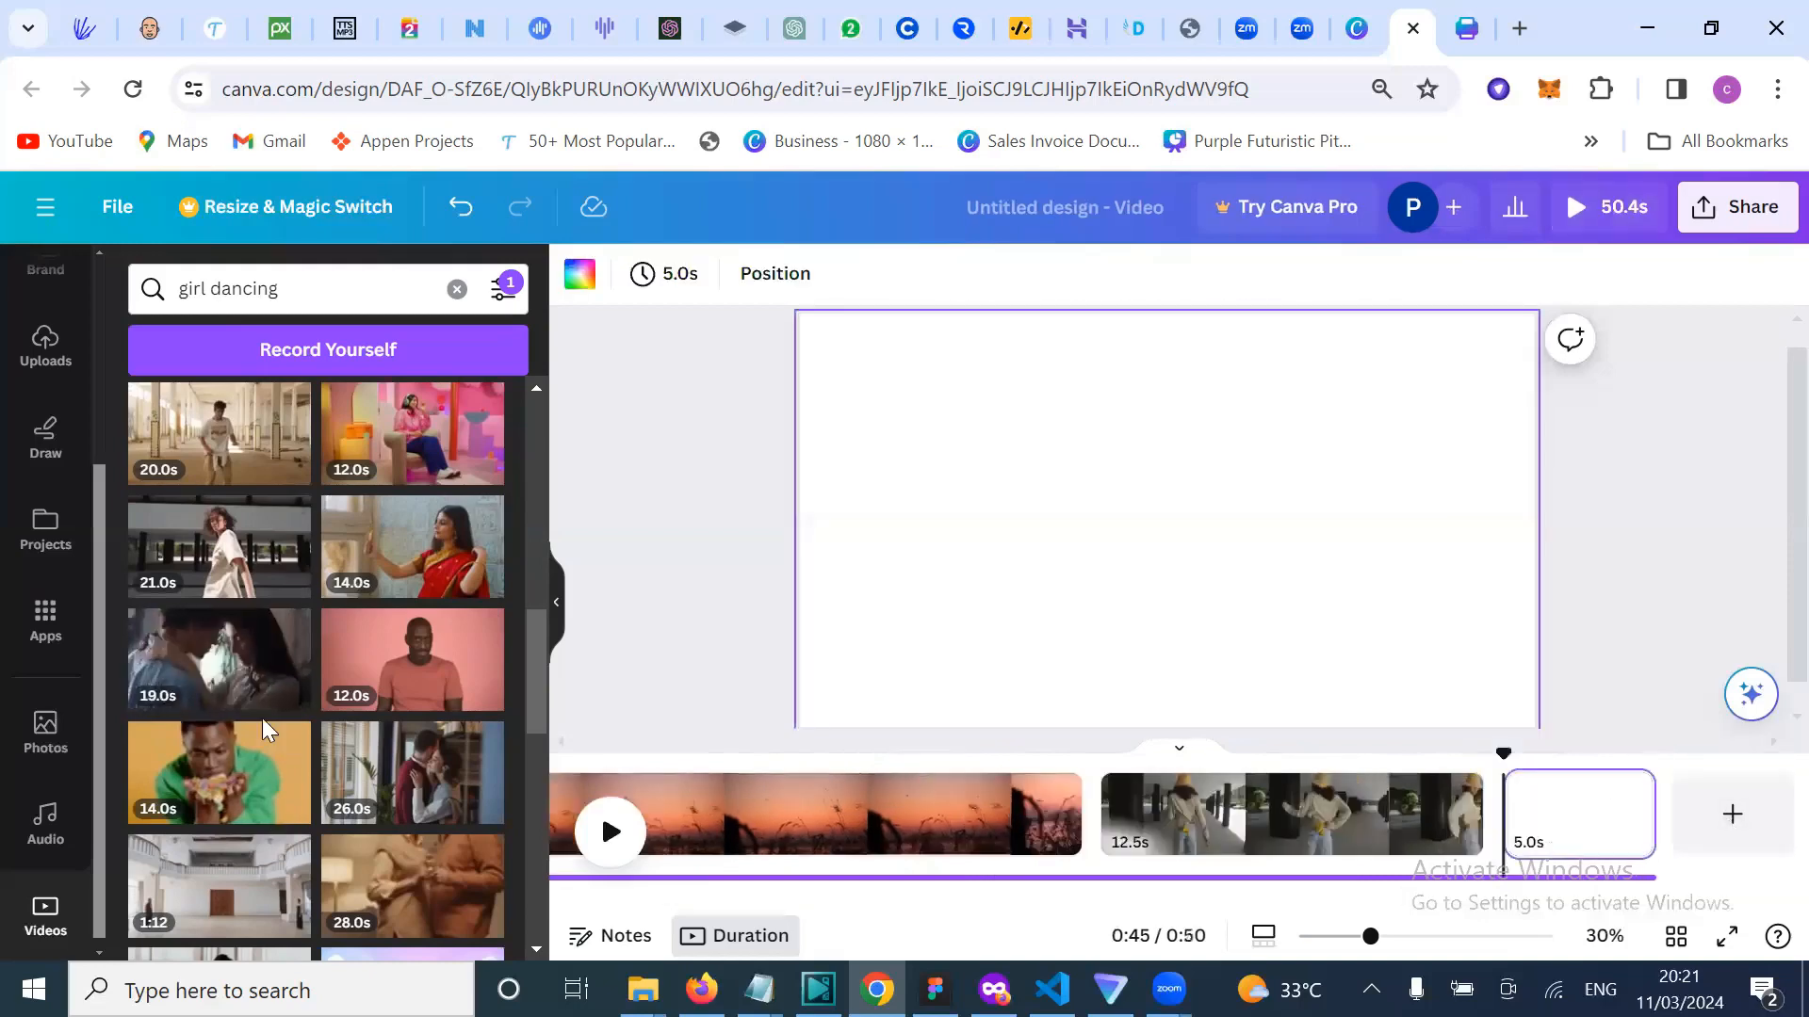
click(235, 654)
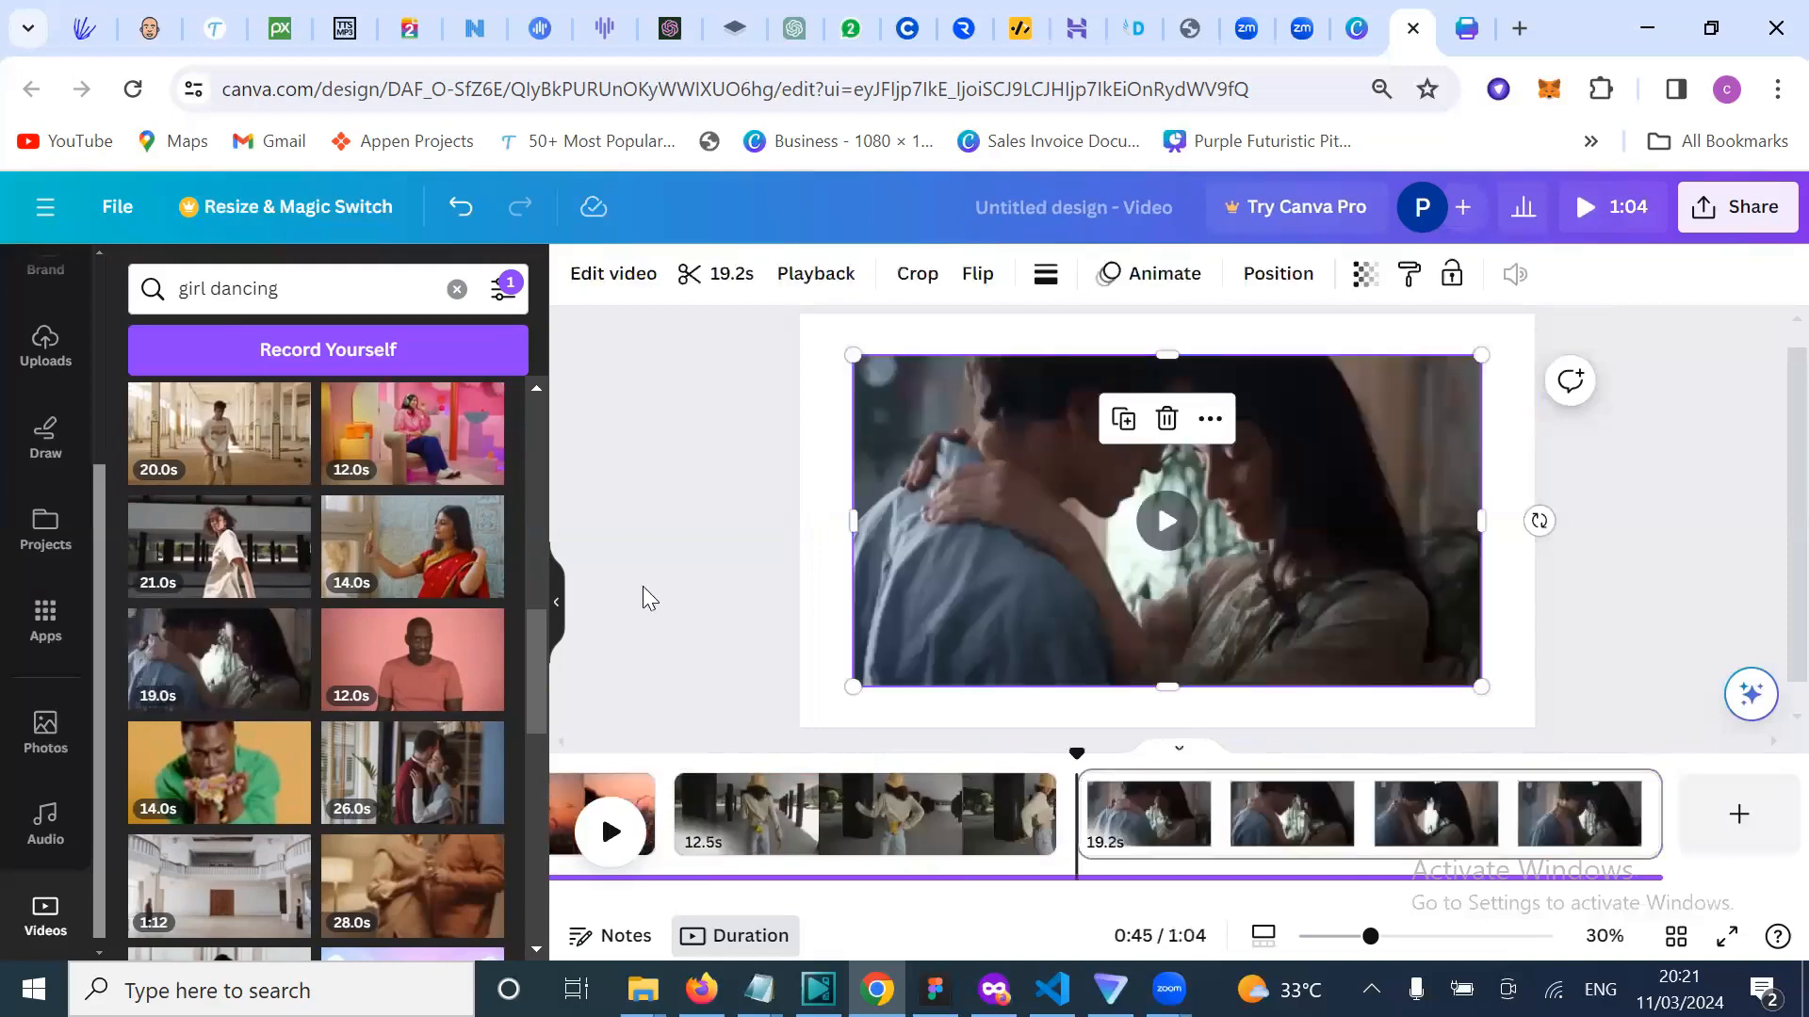
click(624, 831)
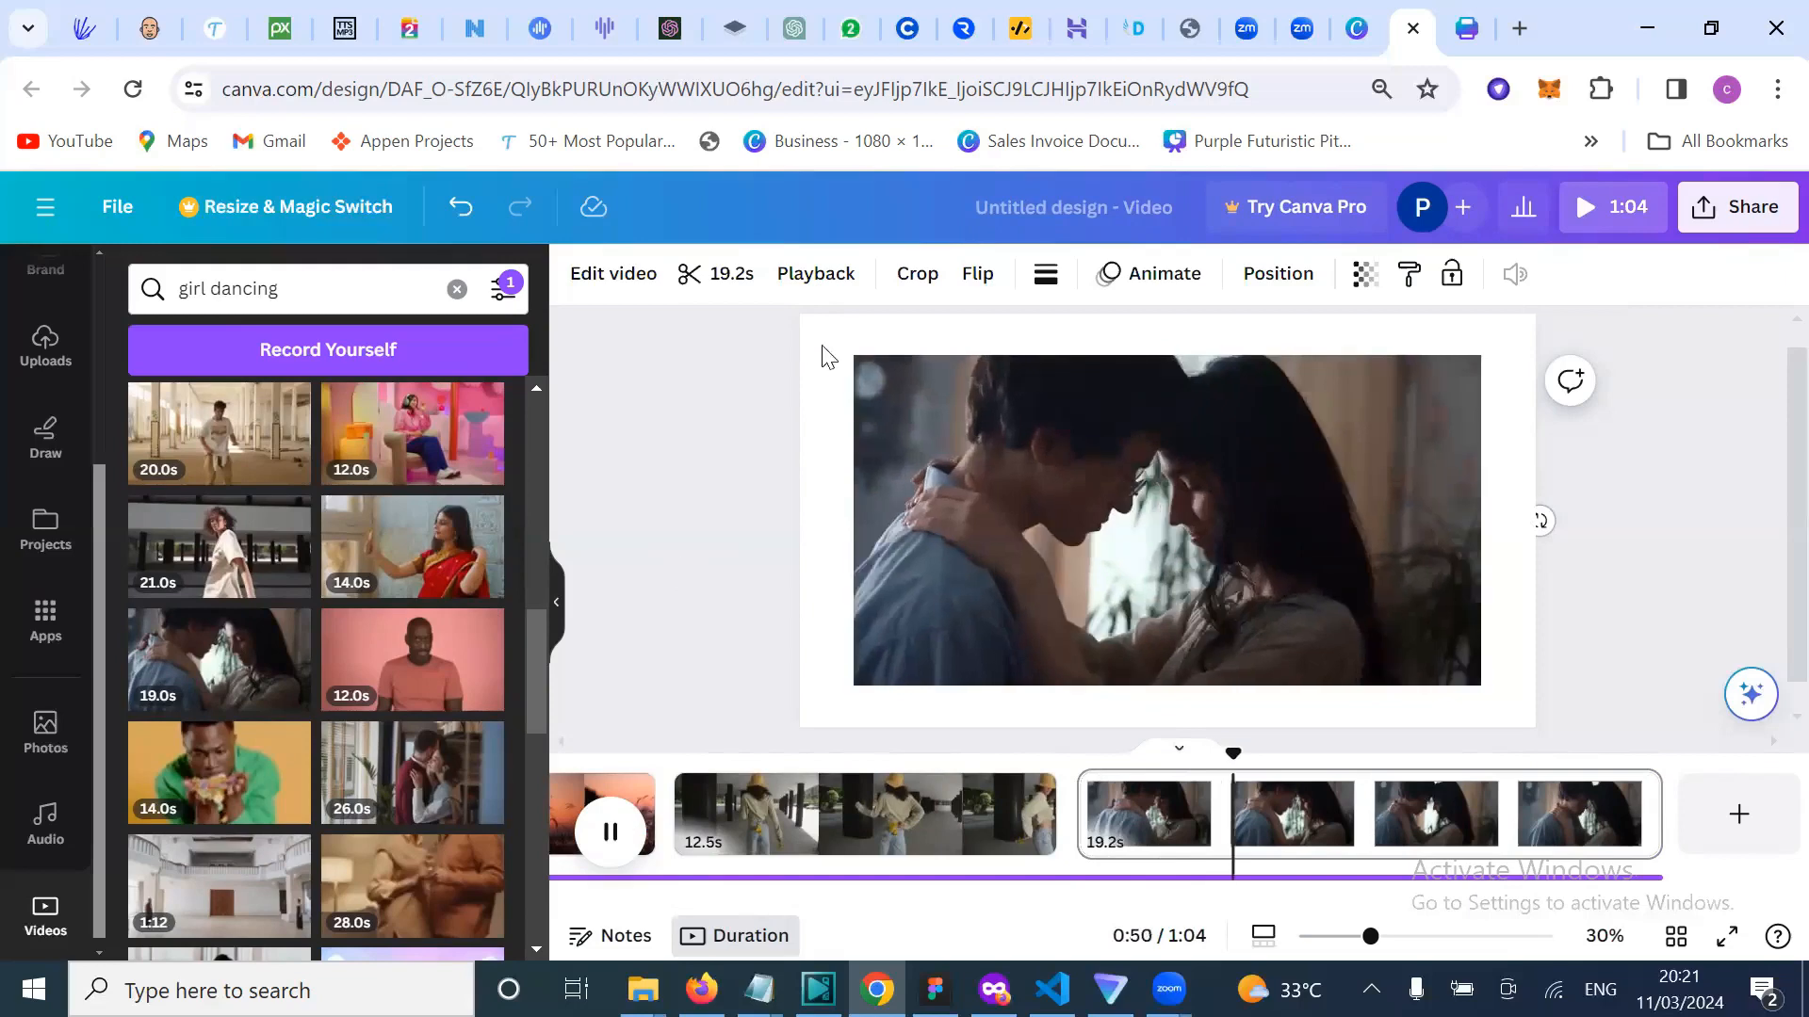
Step: Stretch the couple clip to fill the full 1920×1080 page
click(891, 407)
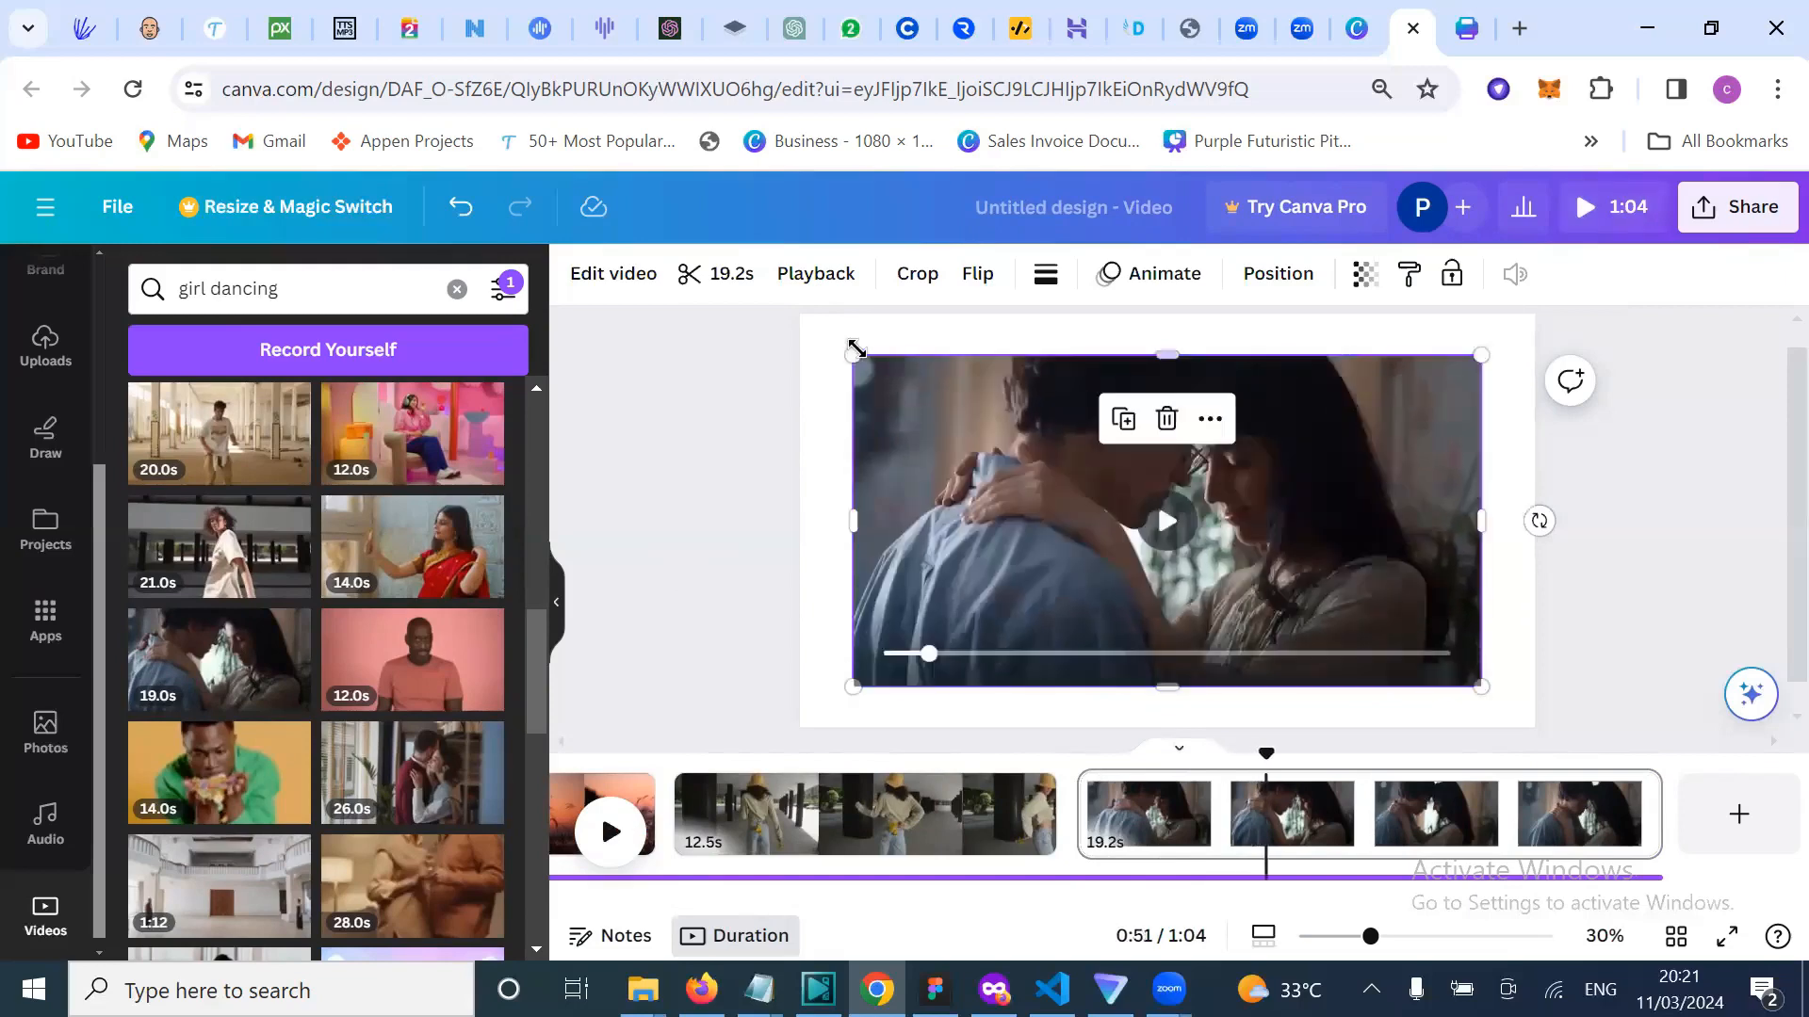
drag(852, 351, 850, 305)
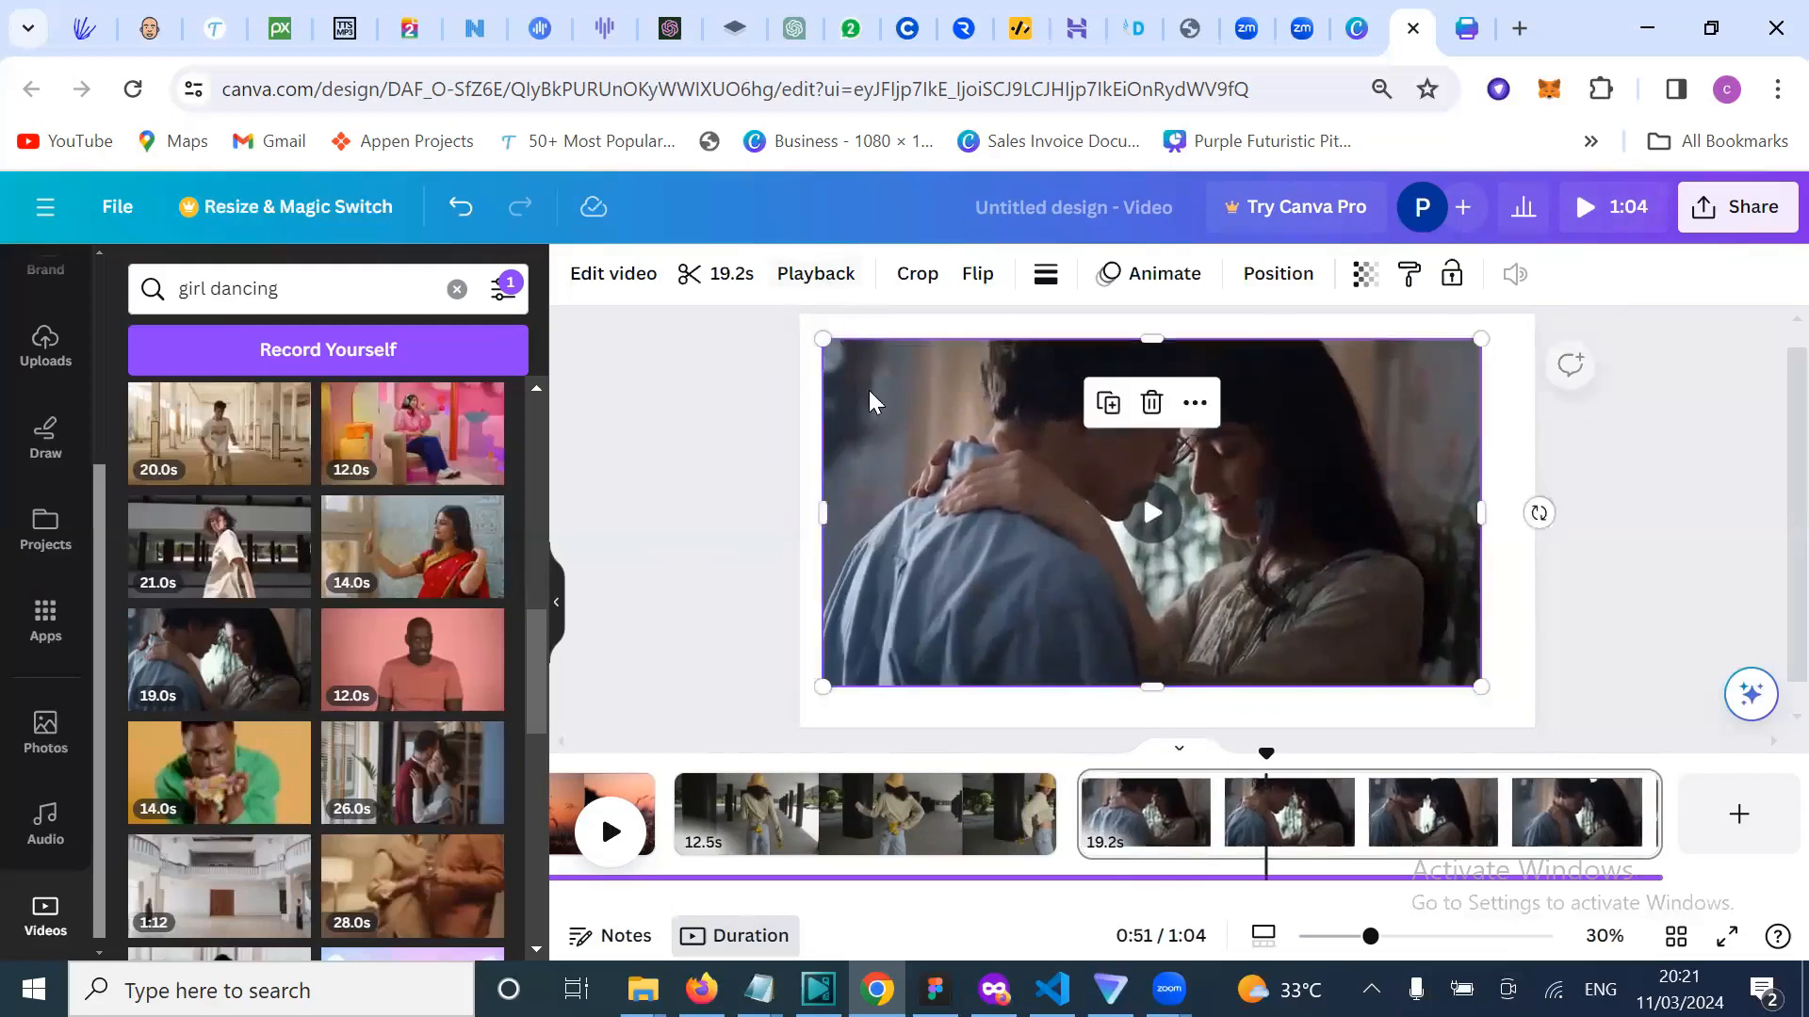
drag(868, 403, 840, 358)
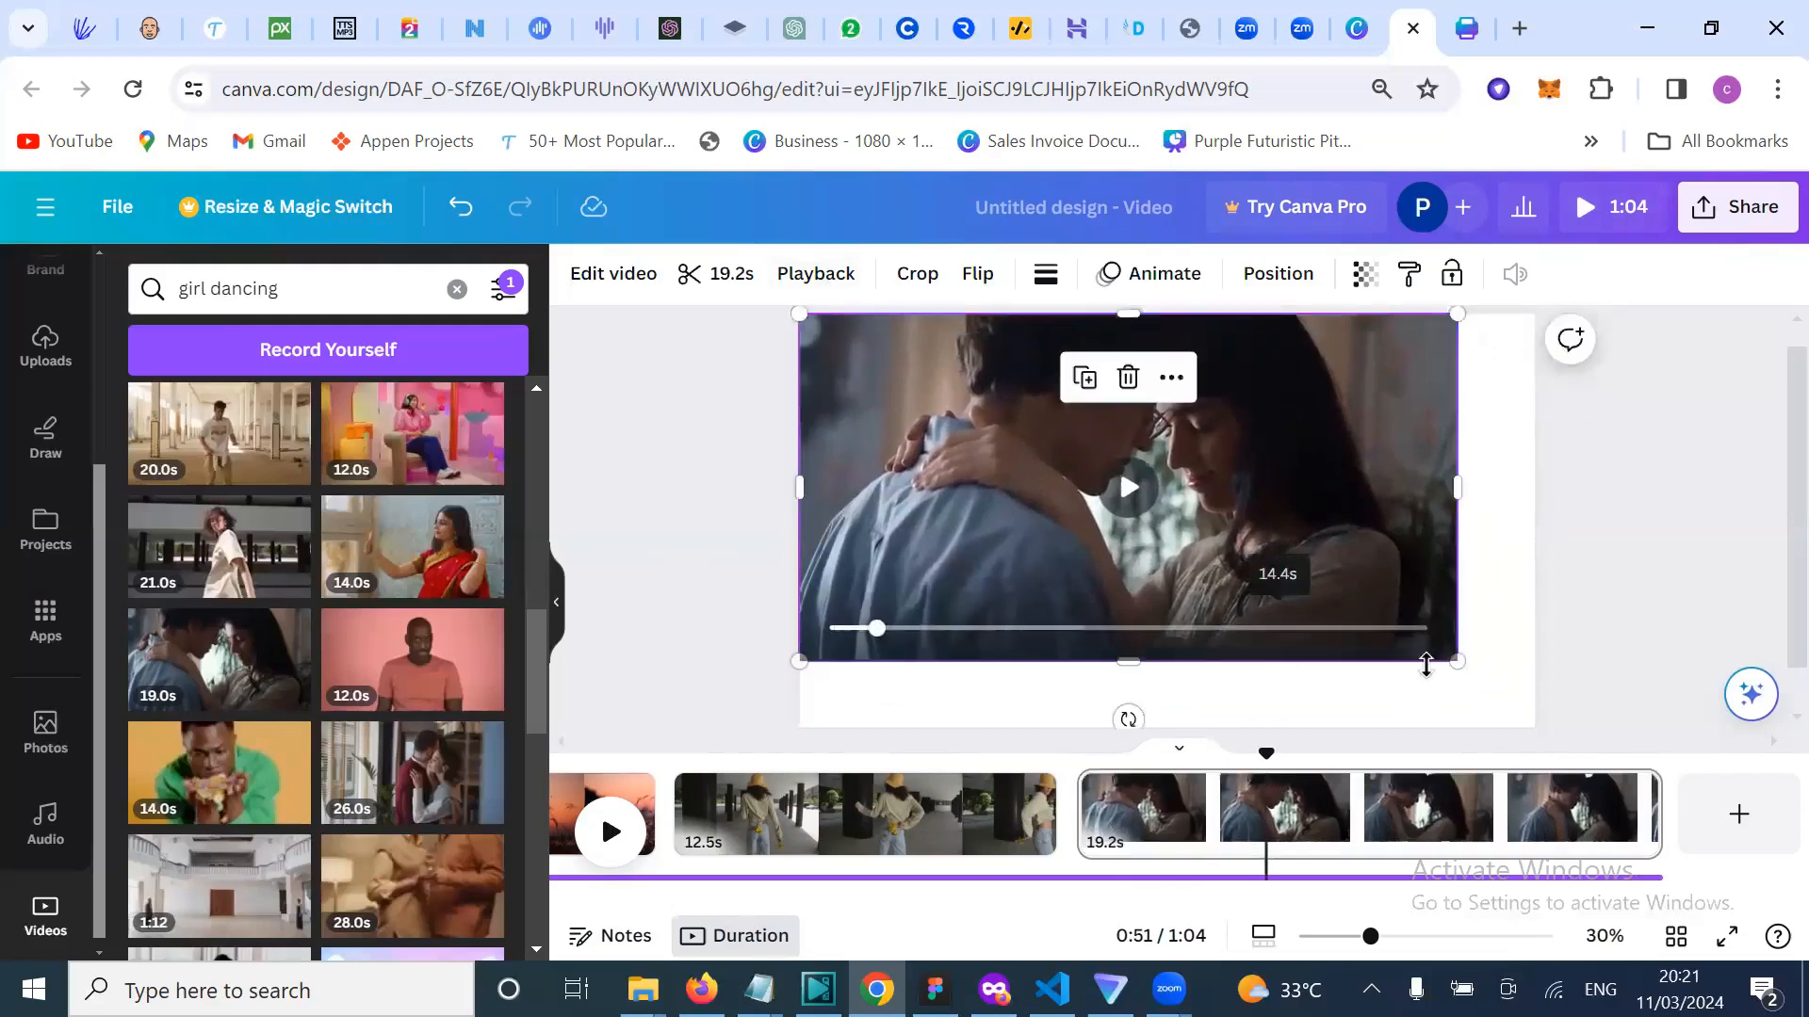
drag(1497, 682, 1535, 707)
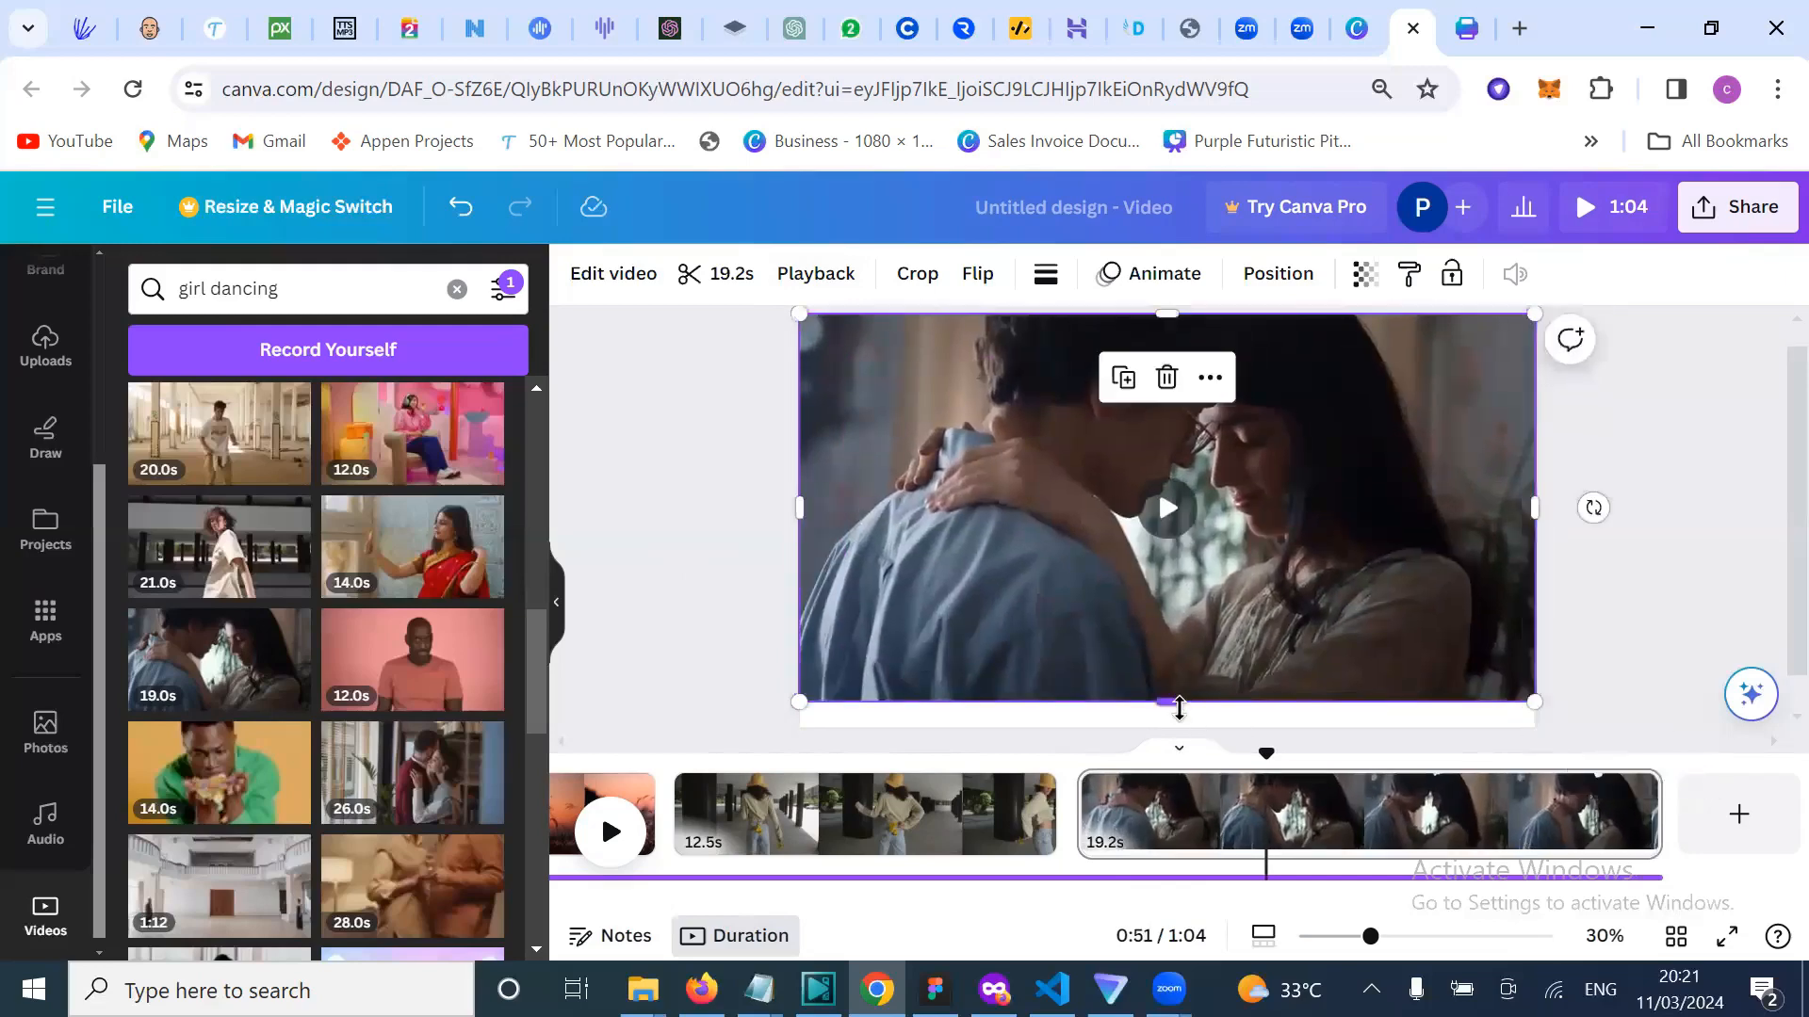
drag(1179, 708, 1183, 740)
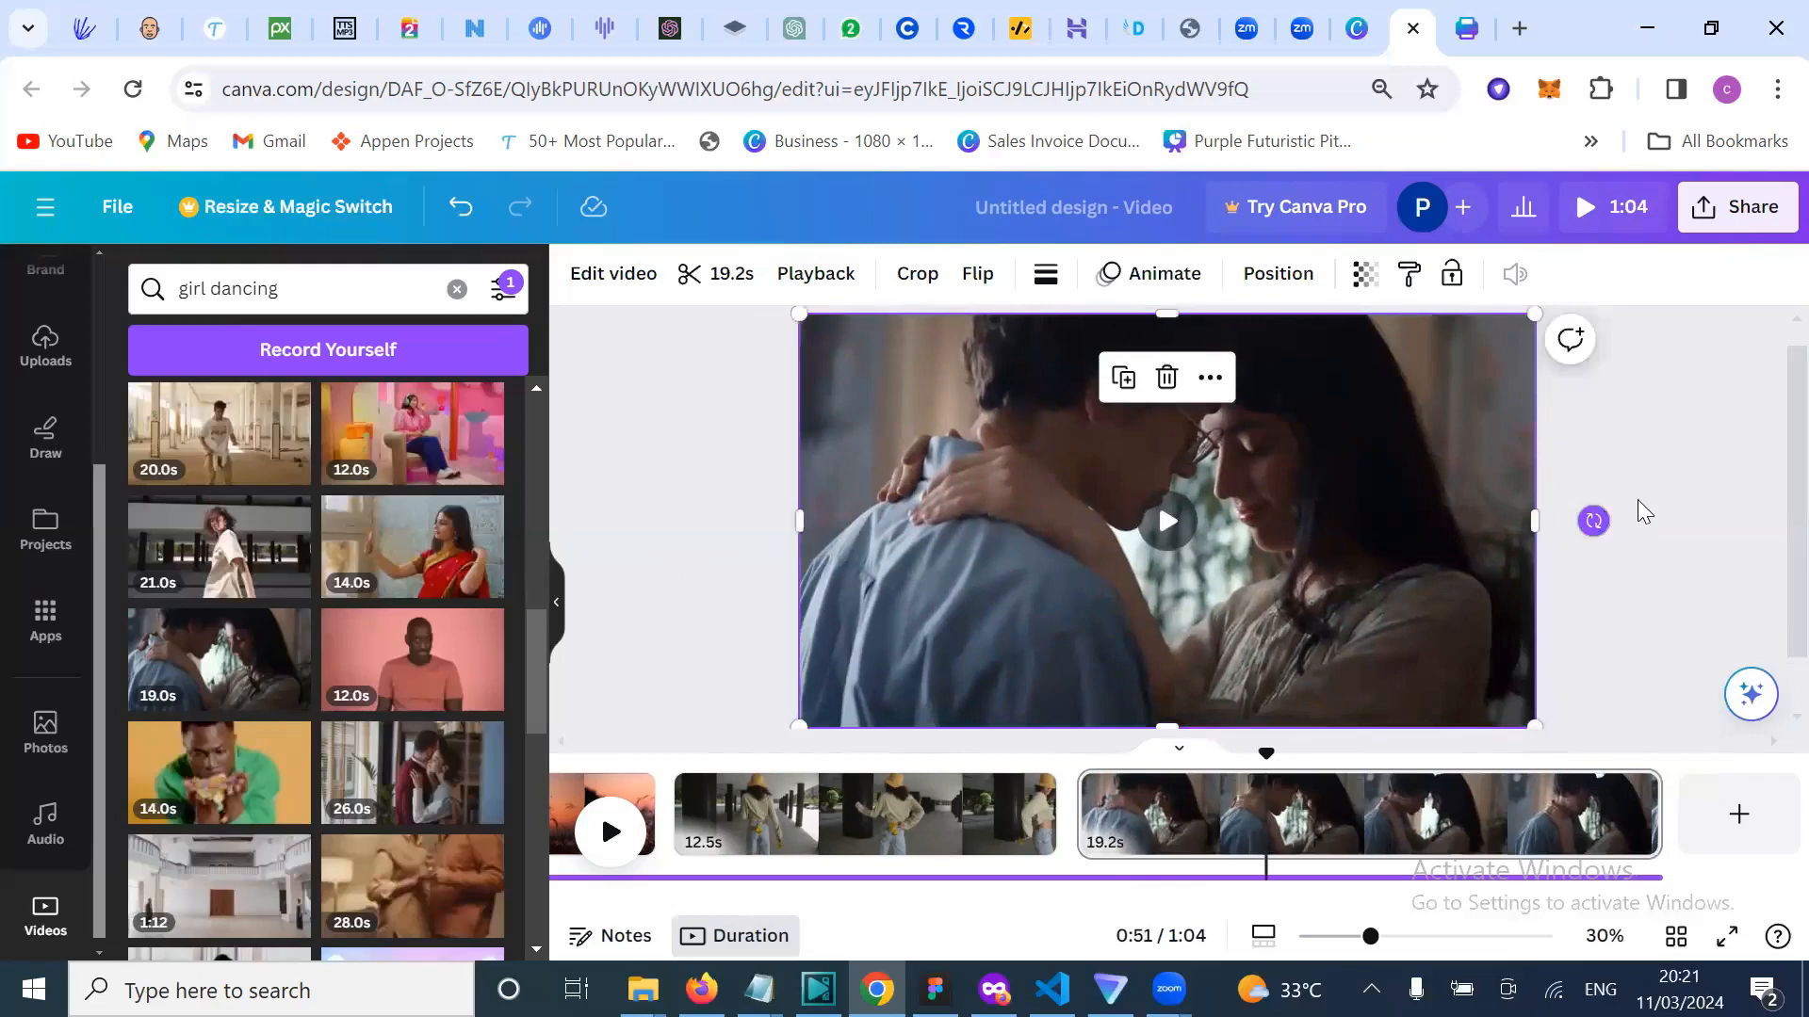
click(1637, 499)
Step: Delete the sunset and autumn forest clips from the timeline, leaving 31.7s
scroll(895, 874, left, 3)
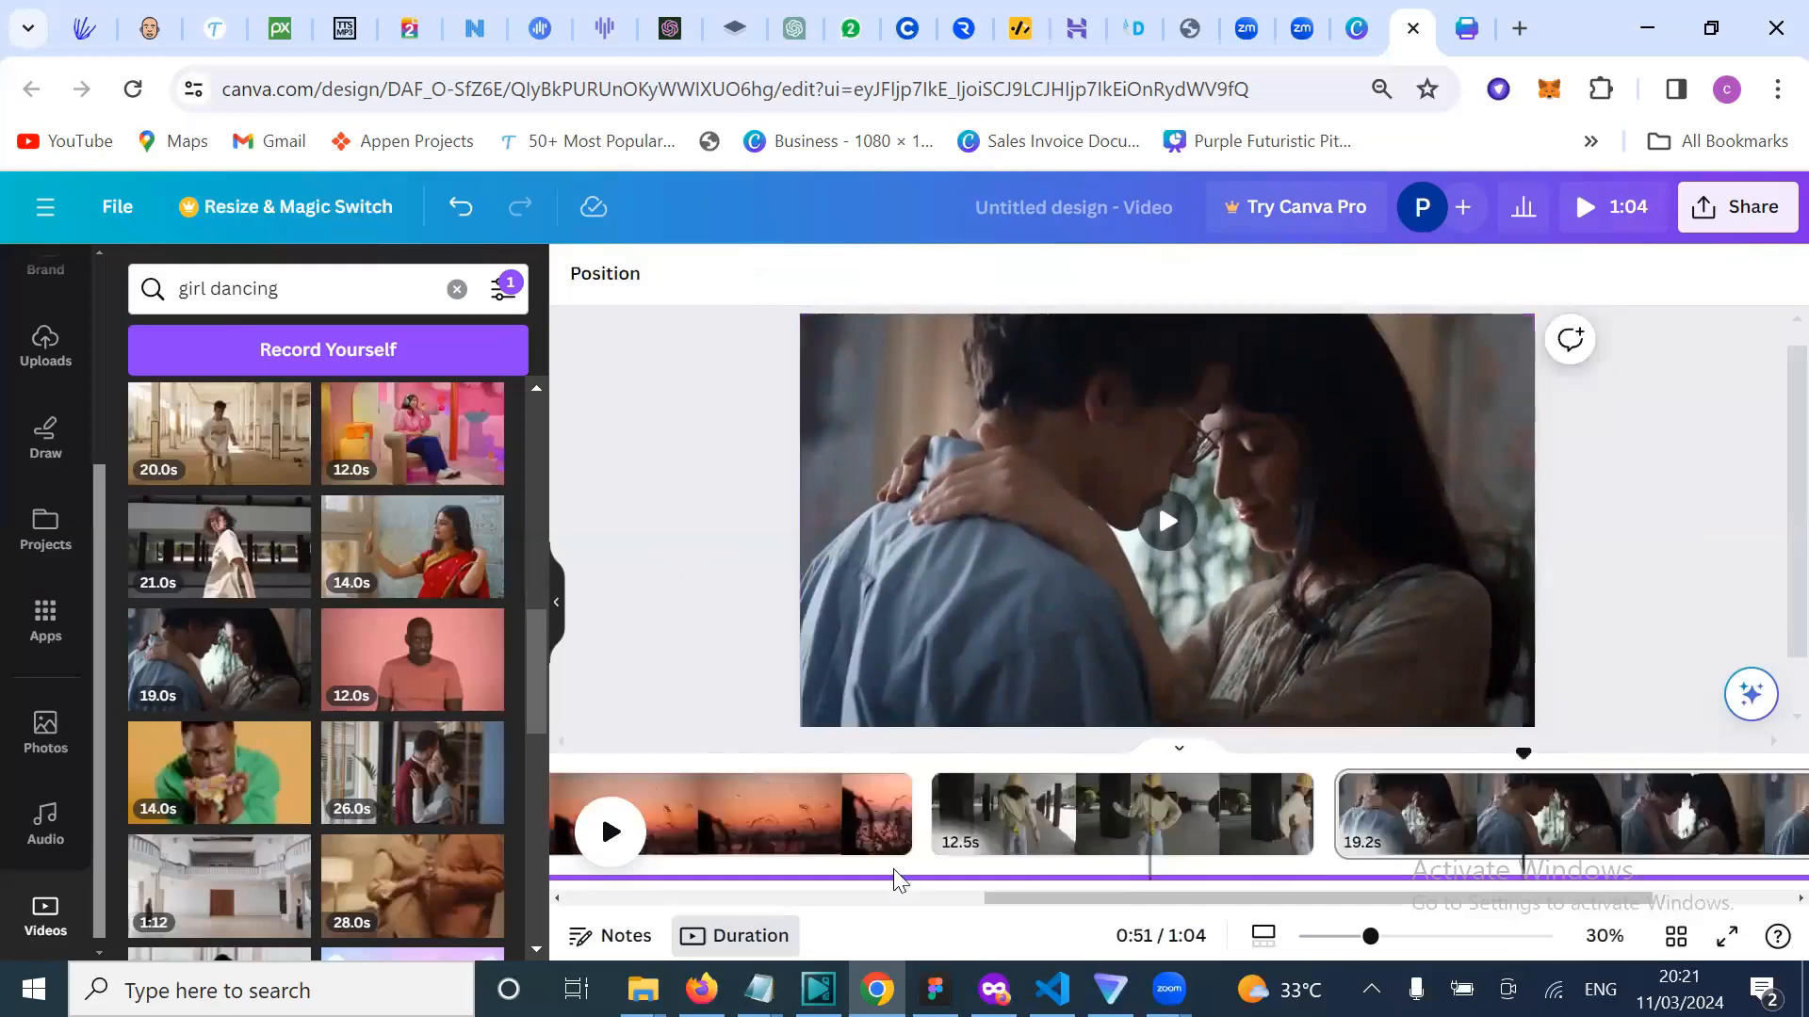
scroll(893, 868, left, 3)
click(933, 816)
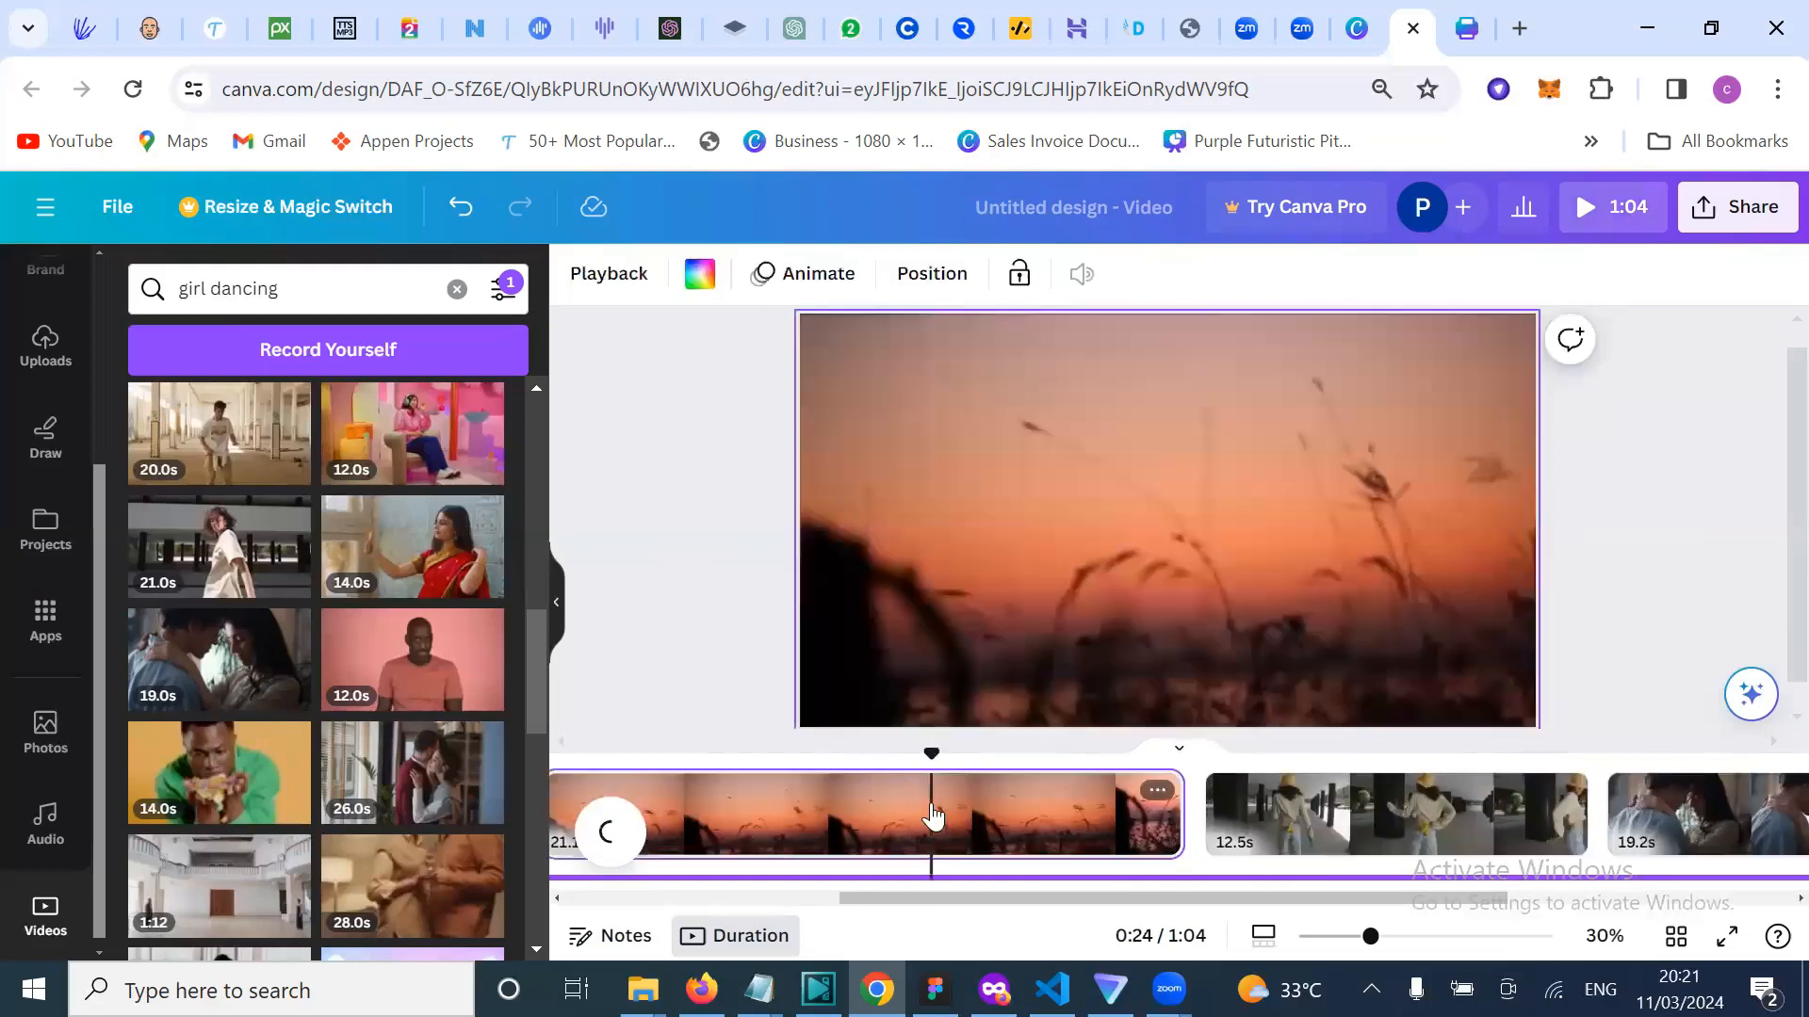
key(Delete)
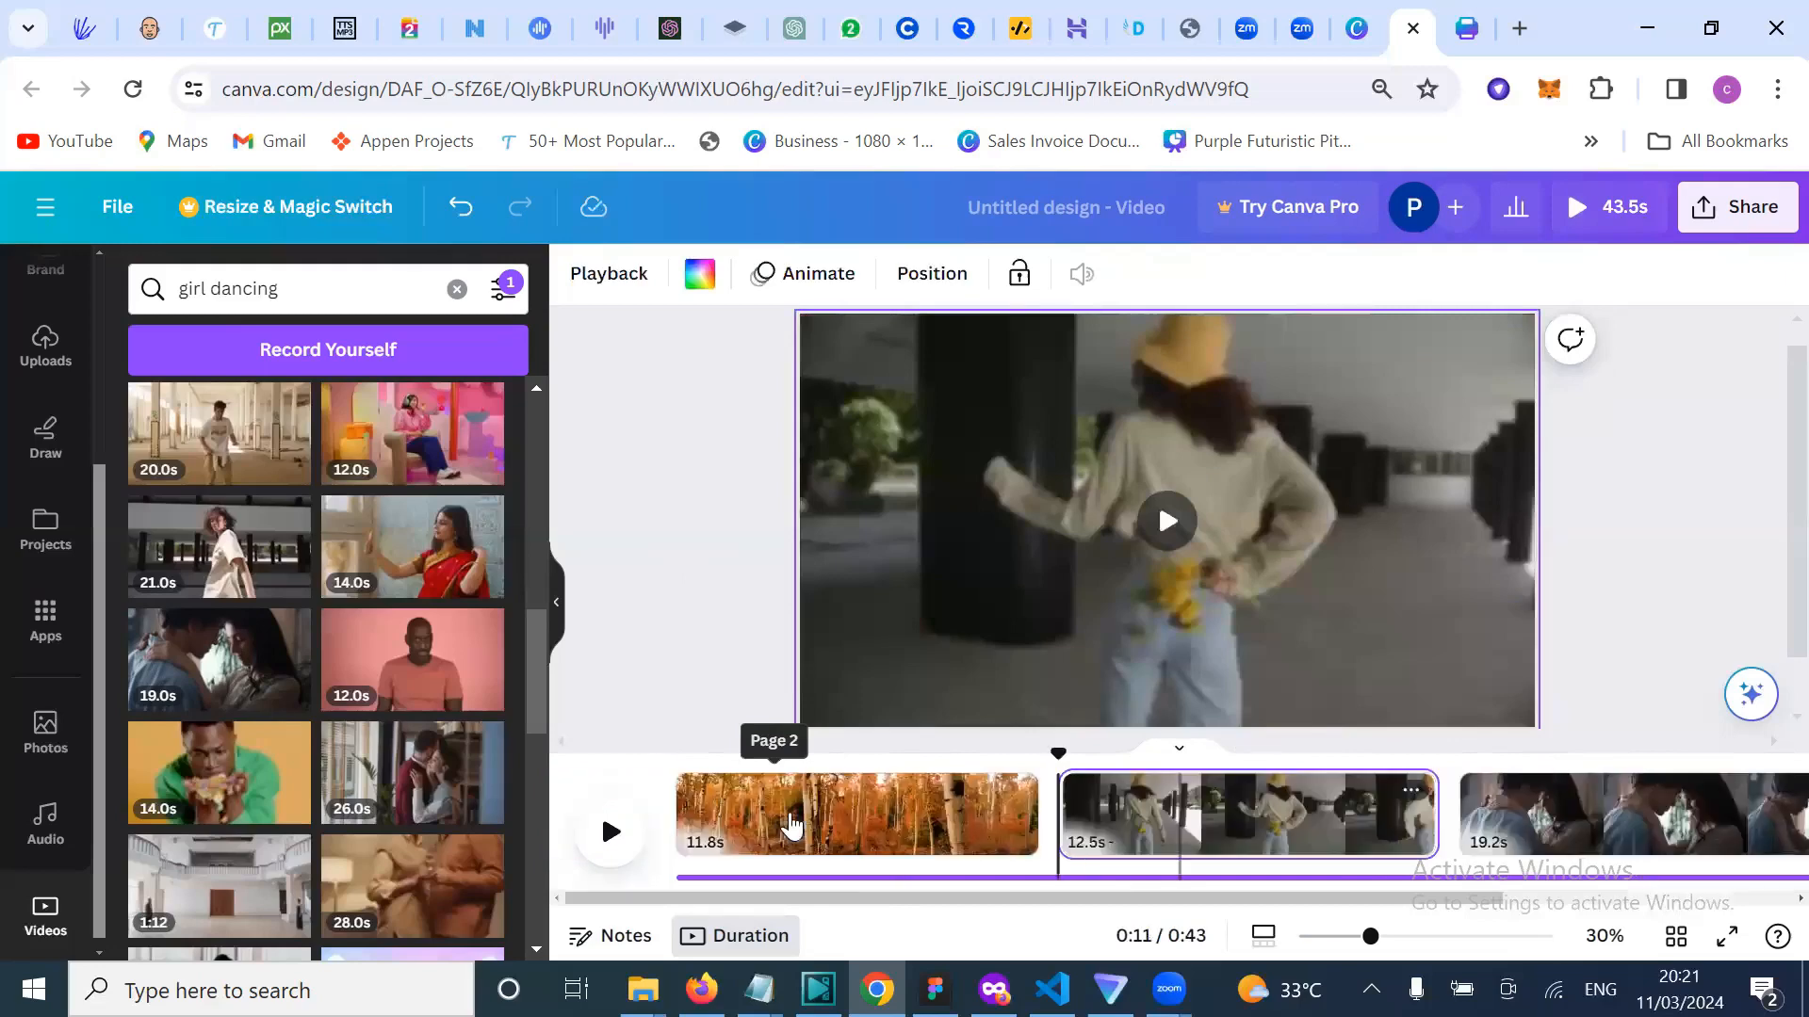
click(774, 829)
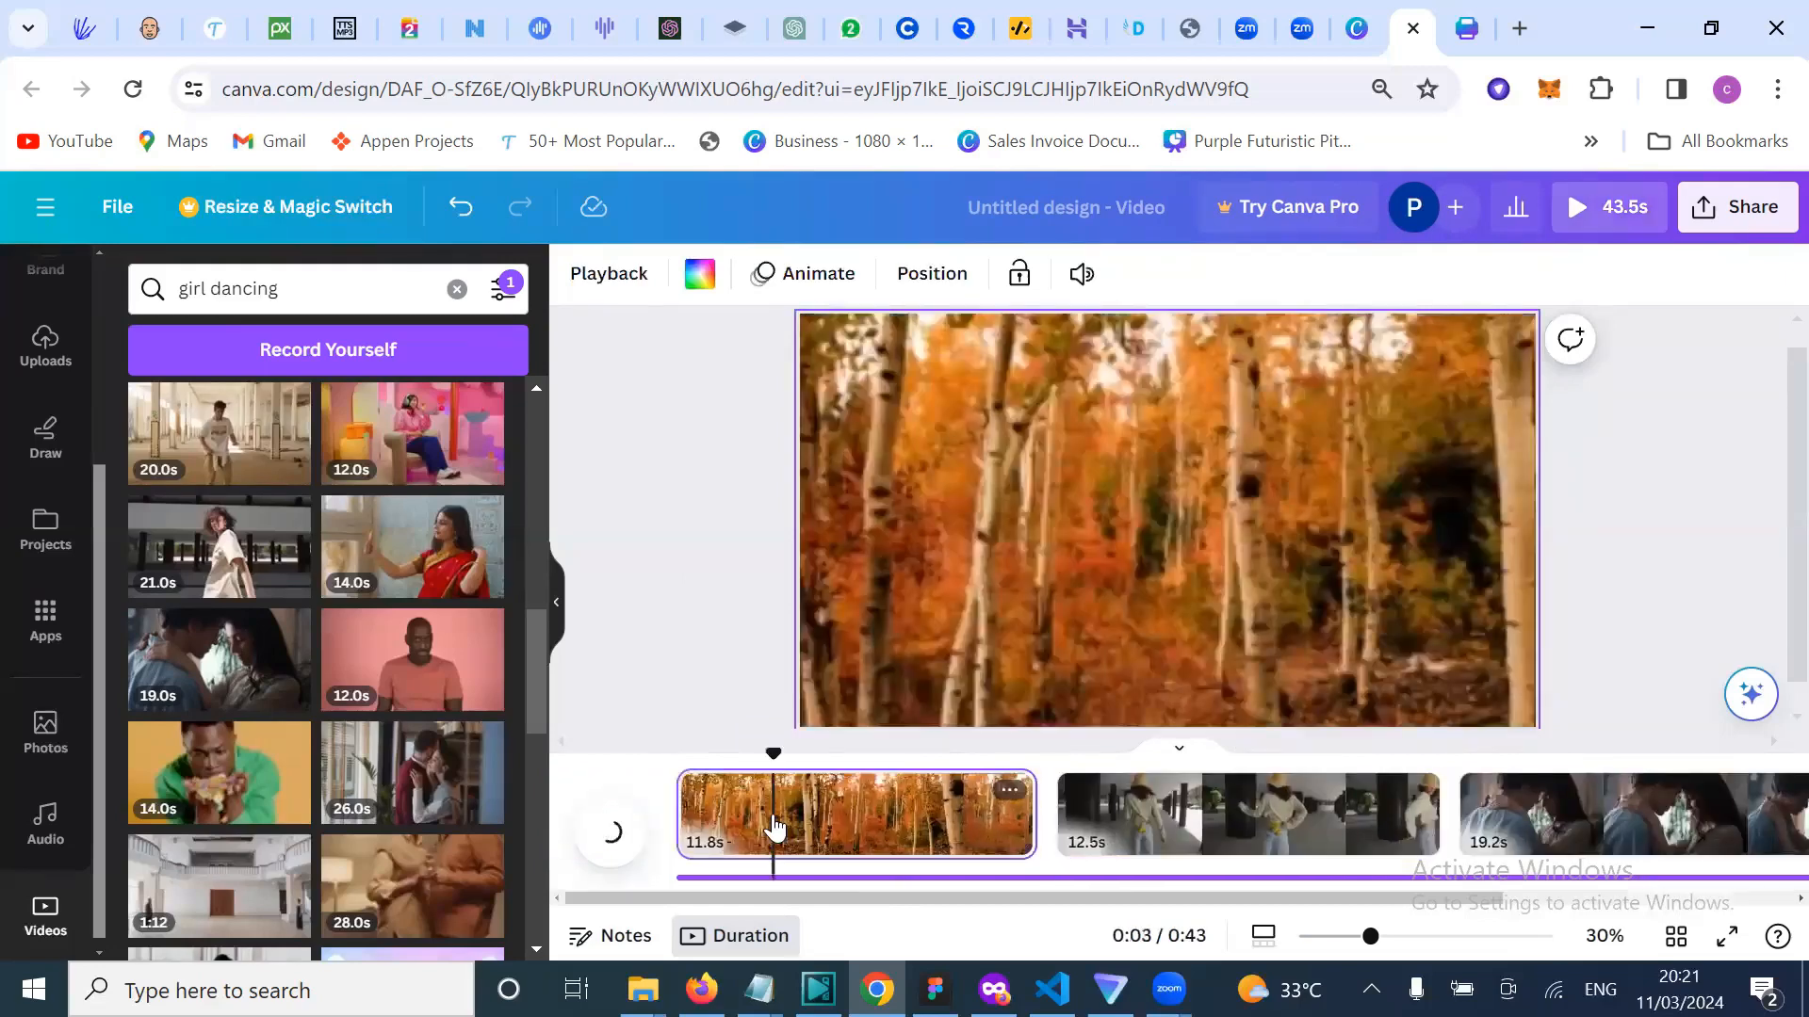
key(Delete)
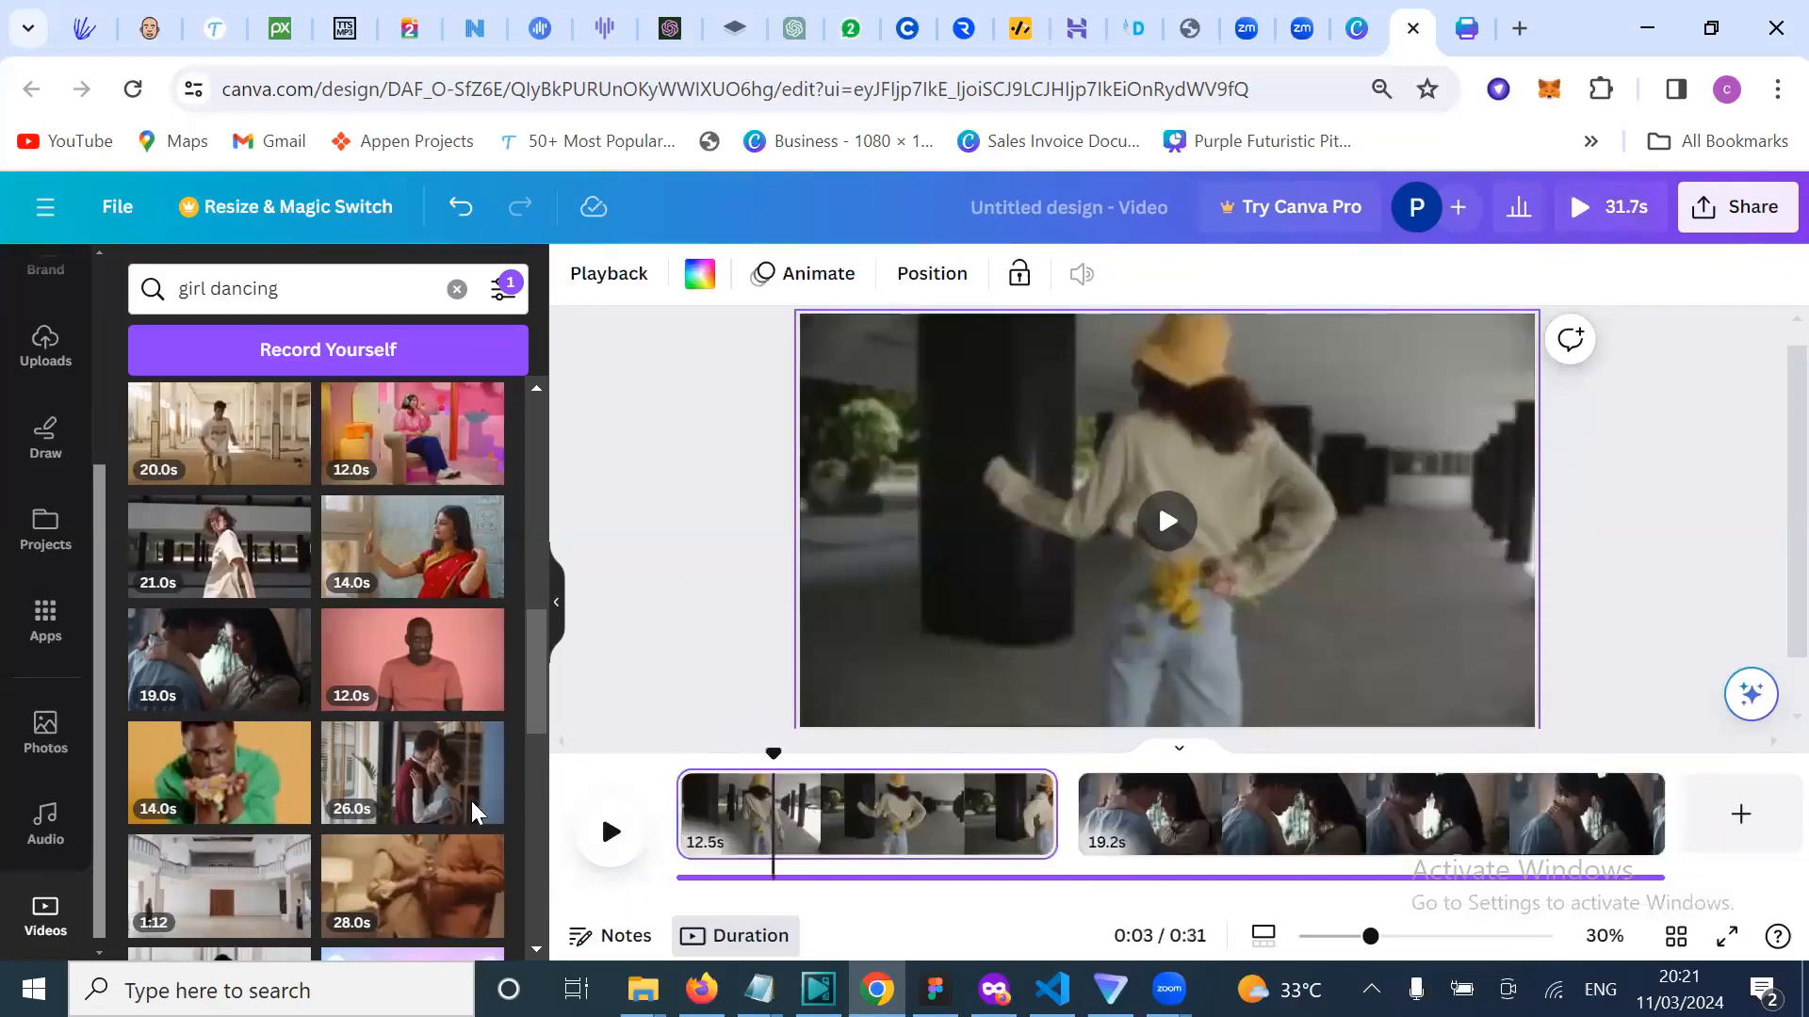
scroll(275, 829, down, 3)
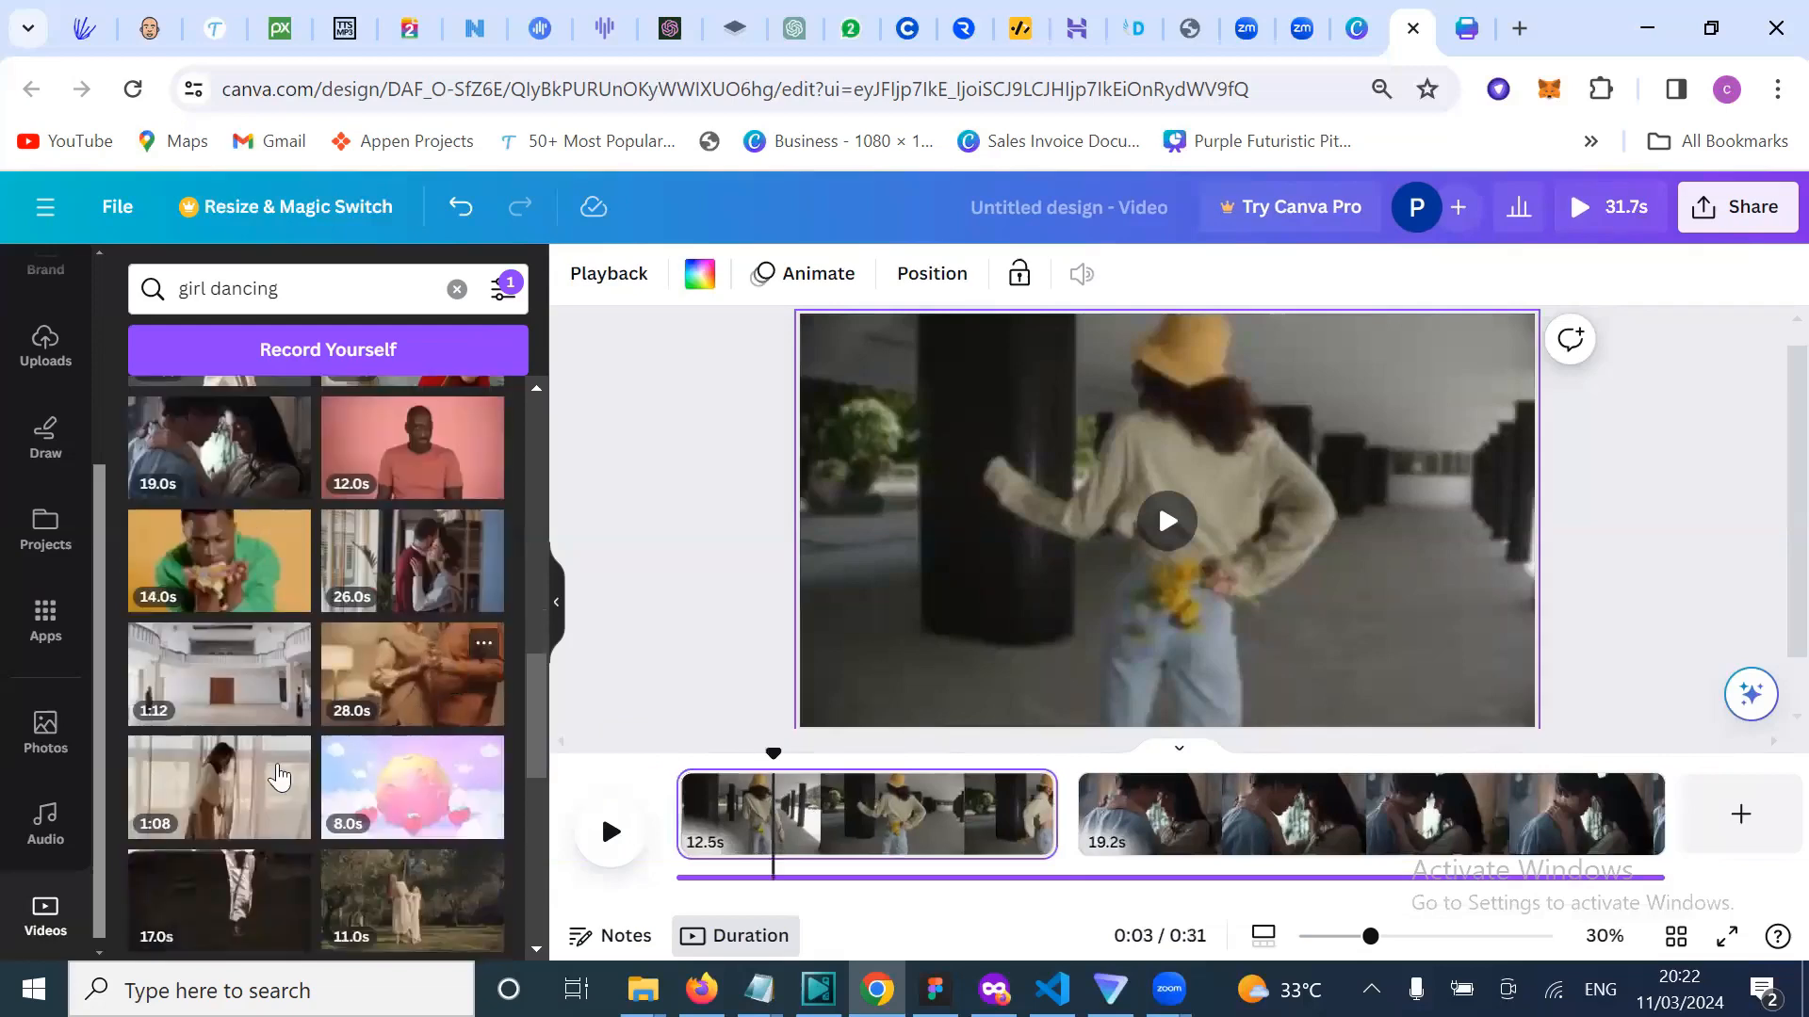
scroll(278, 778, down, 3)
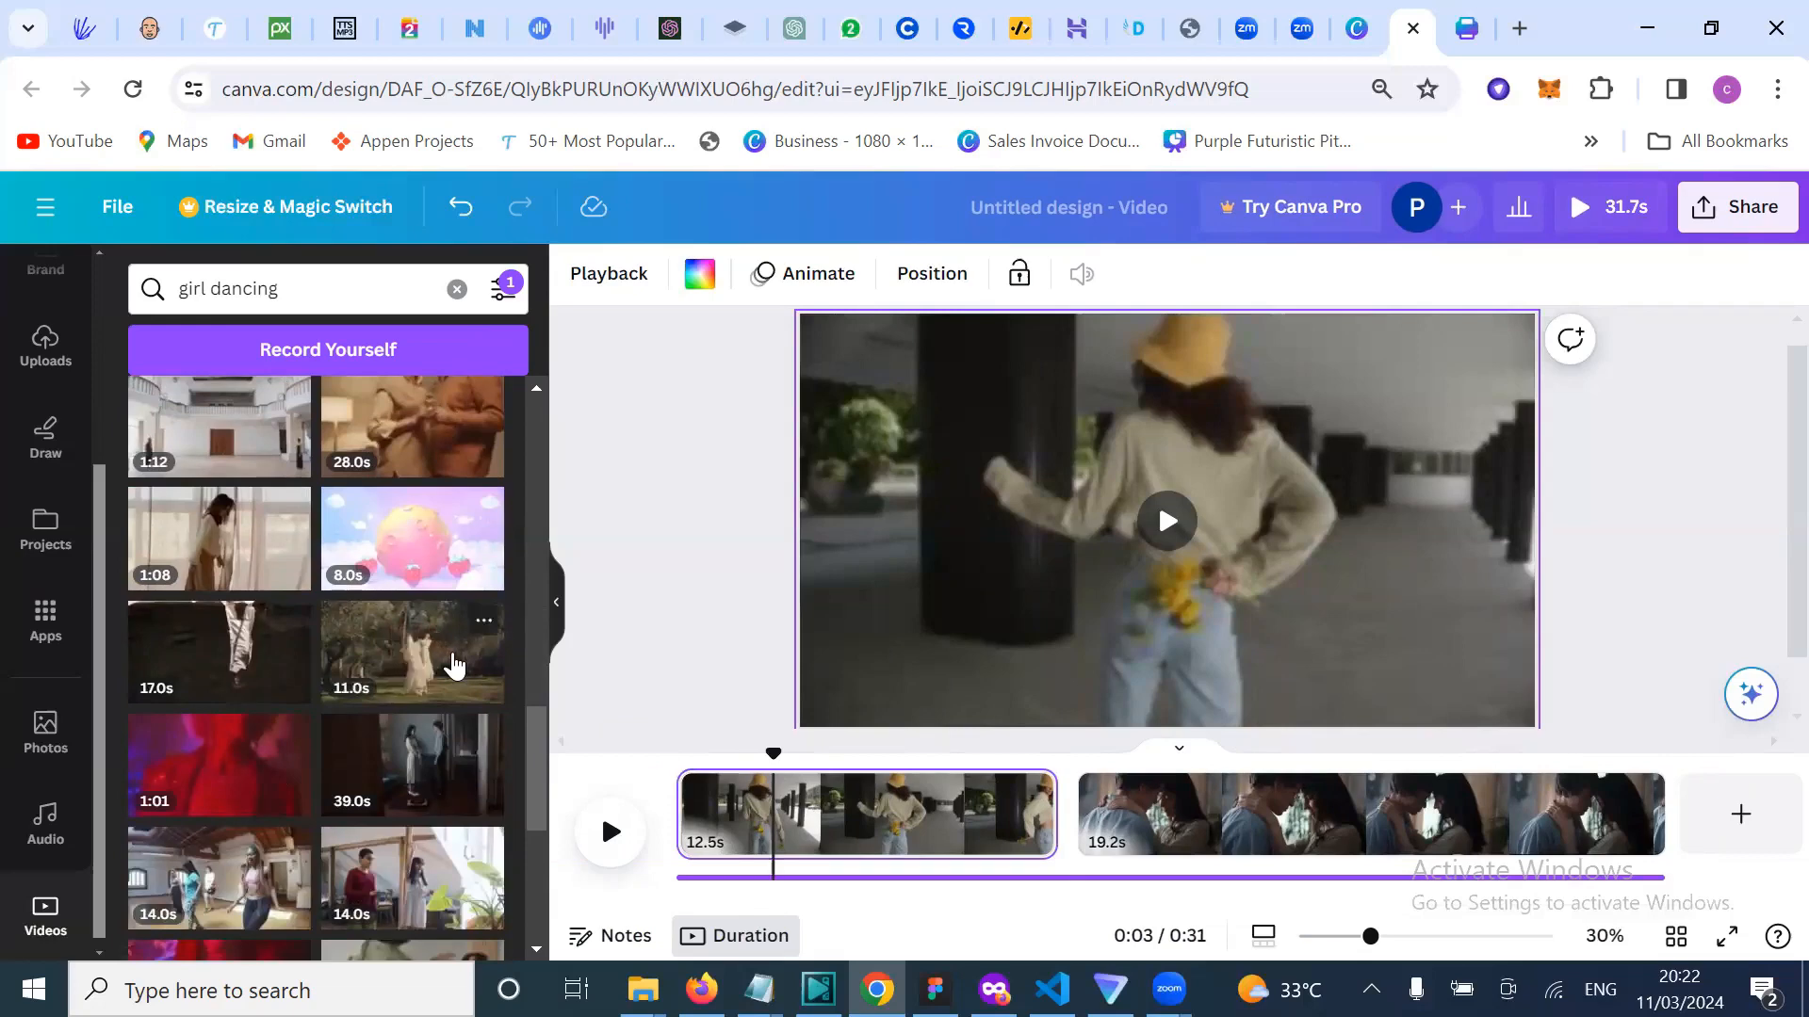
Step: Add the 11.0s field-dance clip as a final page, enlarged to fill the frame
click(1740, 814)
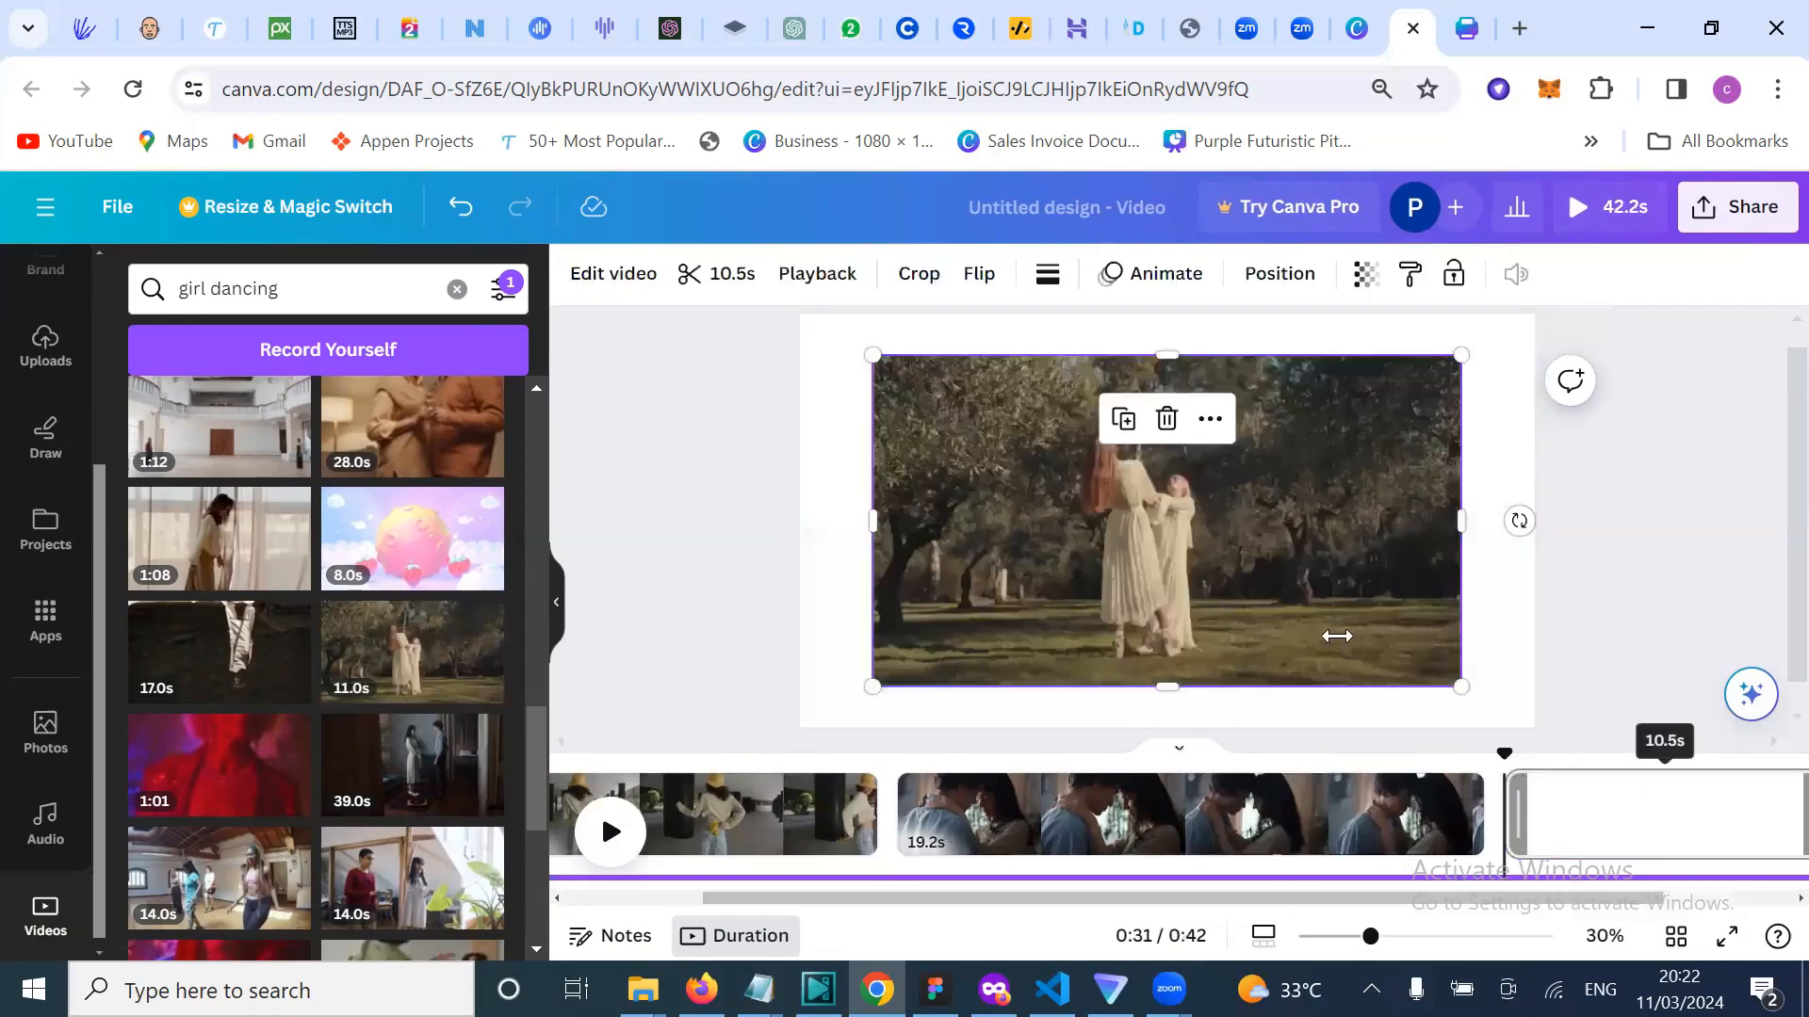
drag(874, 359, 799, 315)
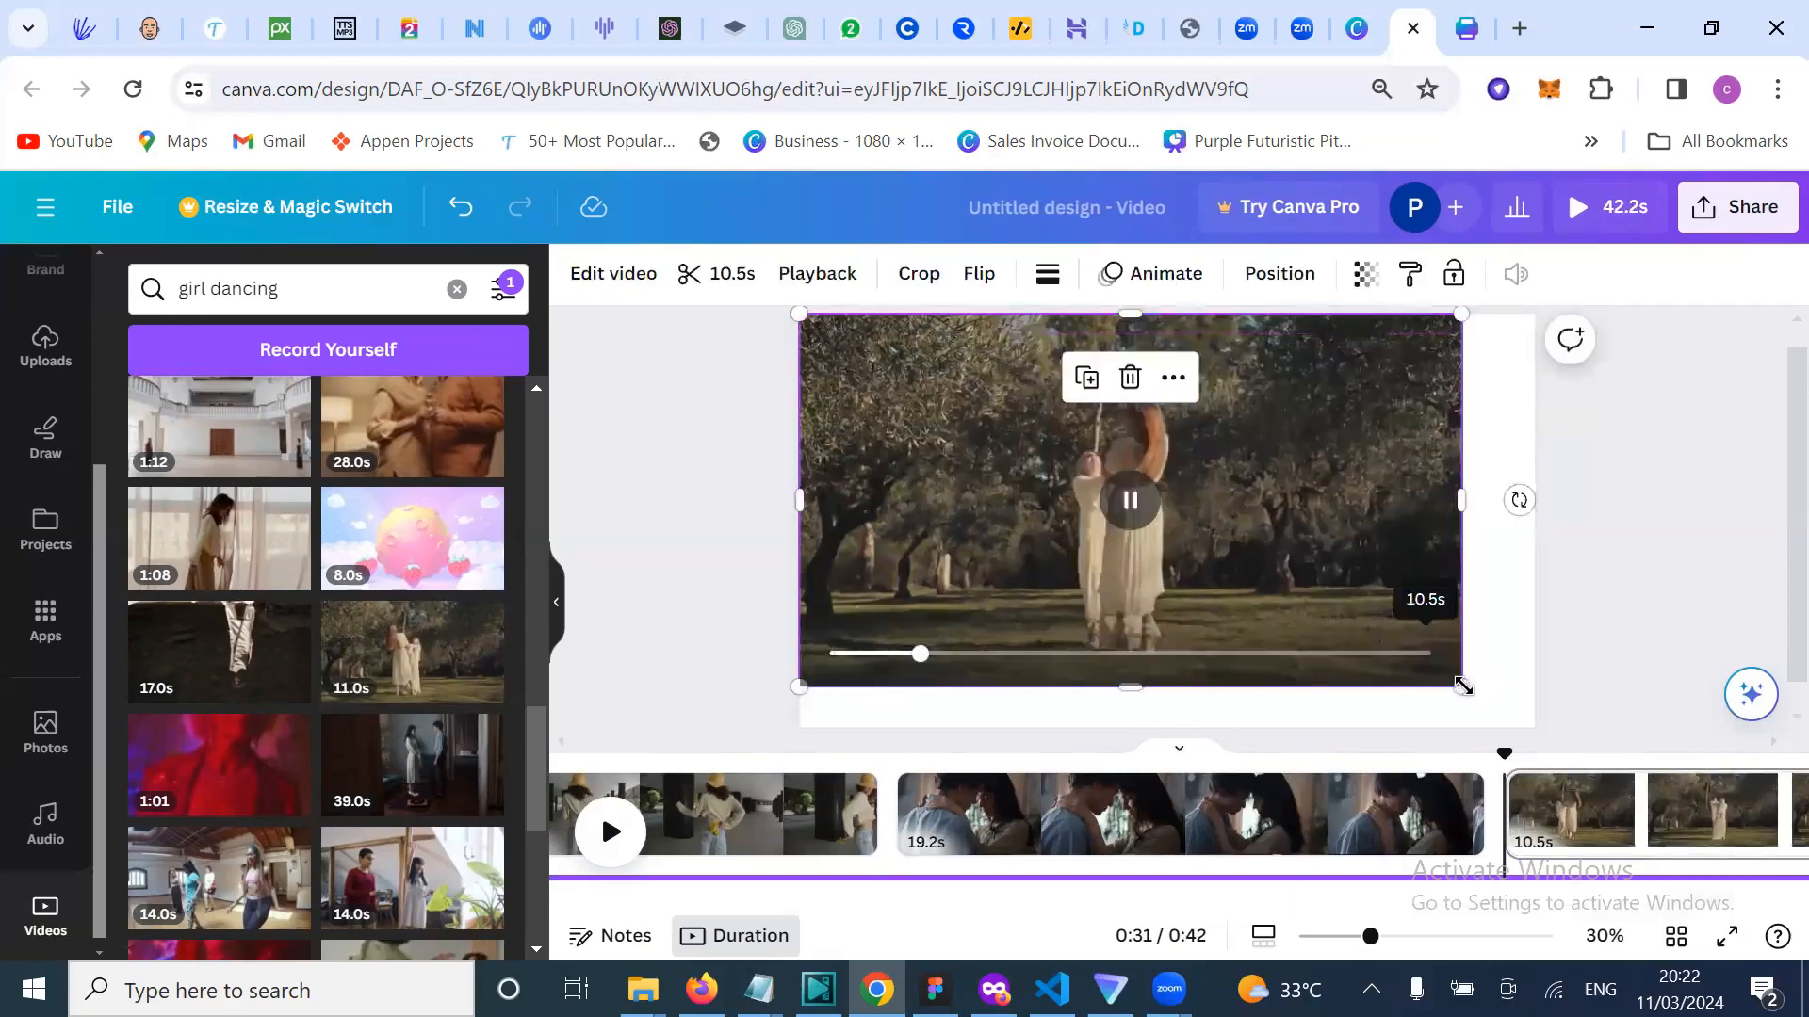
drag(1461, 686, 1555, 732)
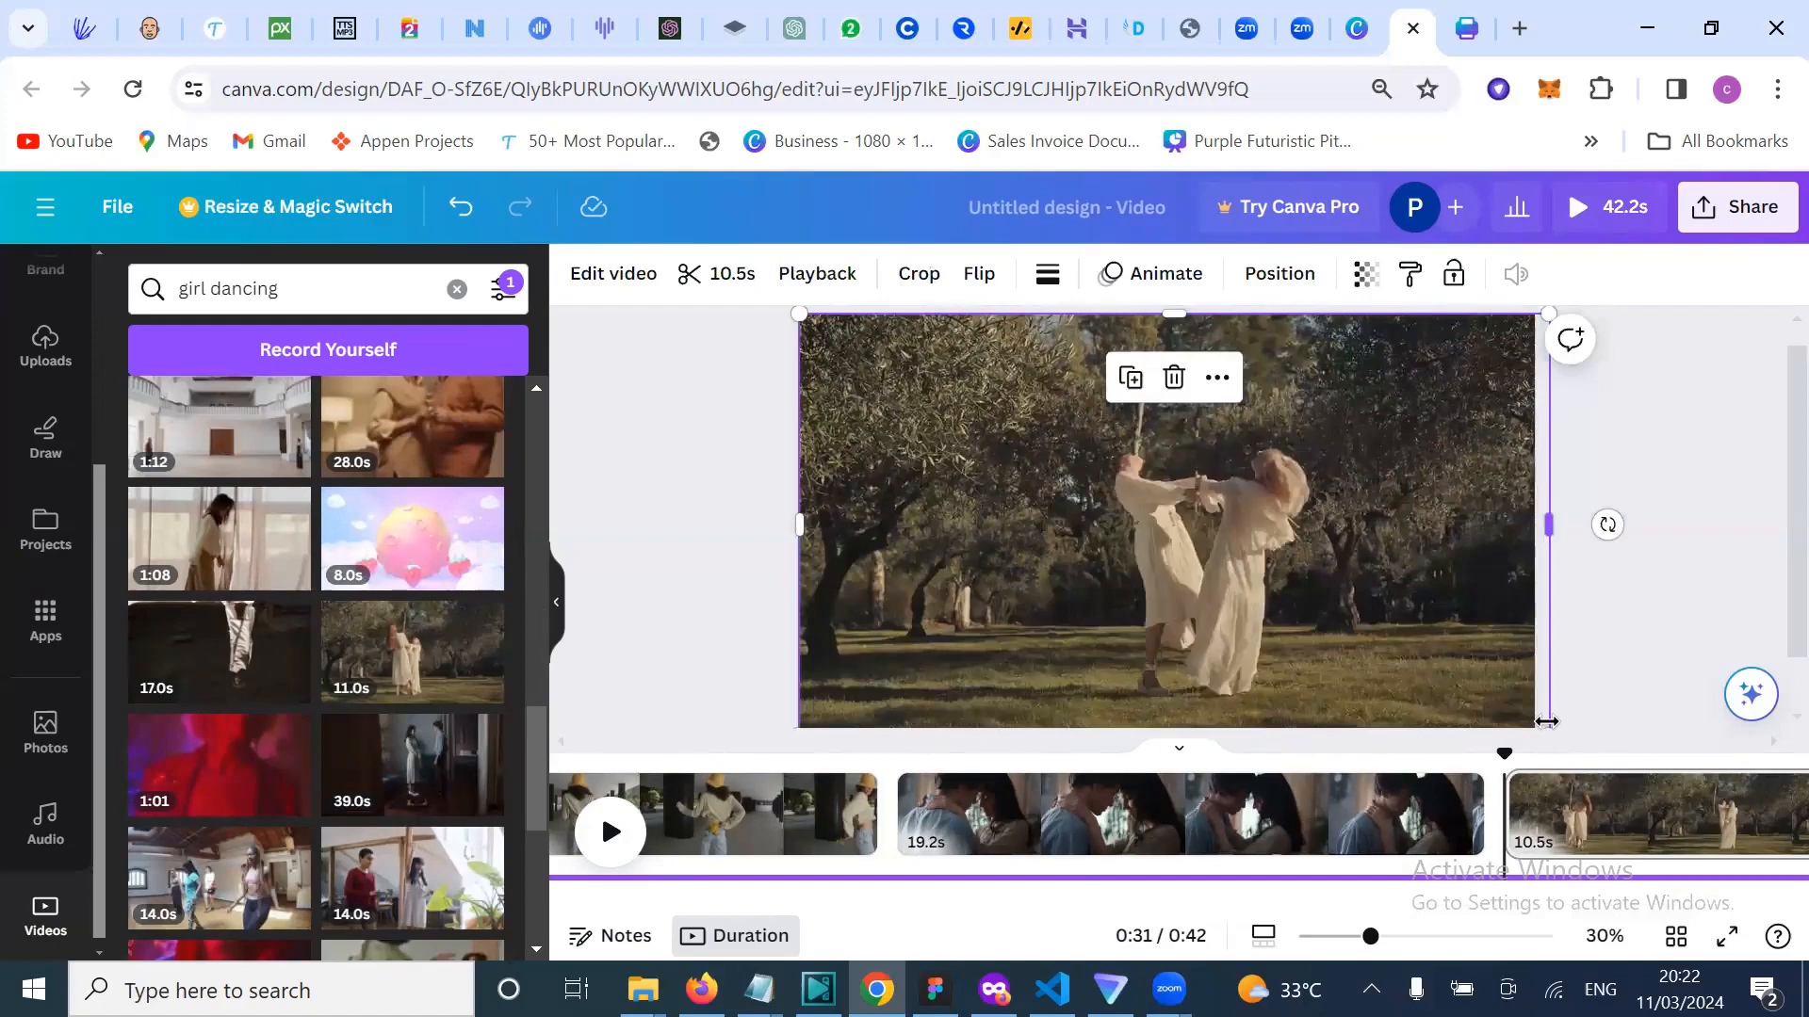
scroll(1547, 722, down, 1)
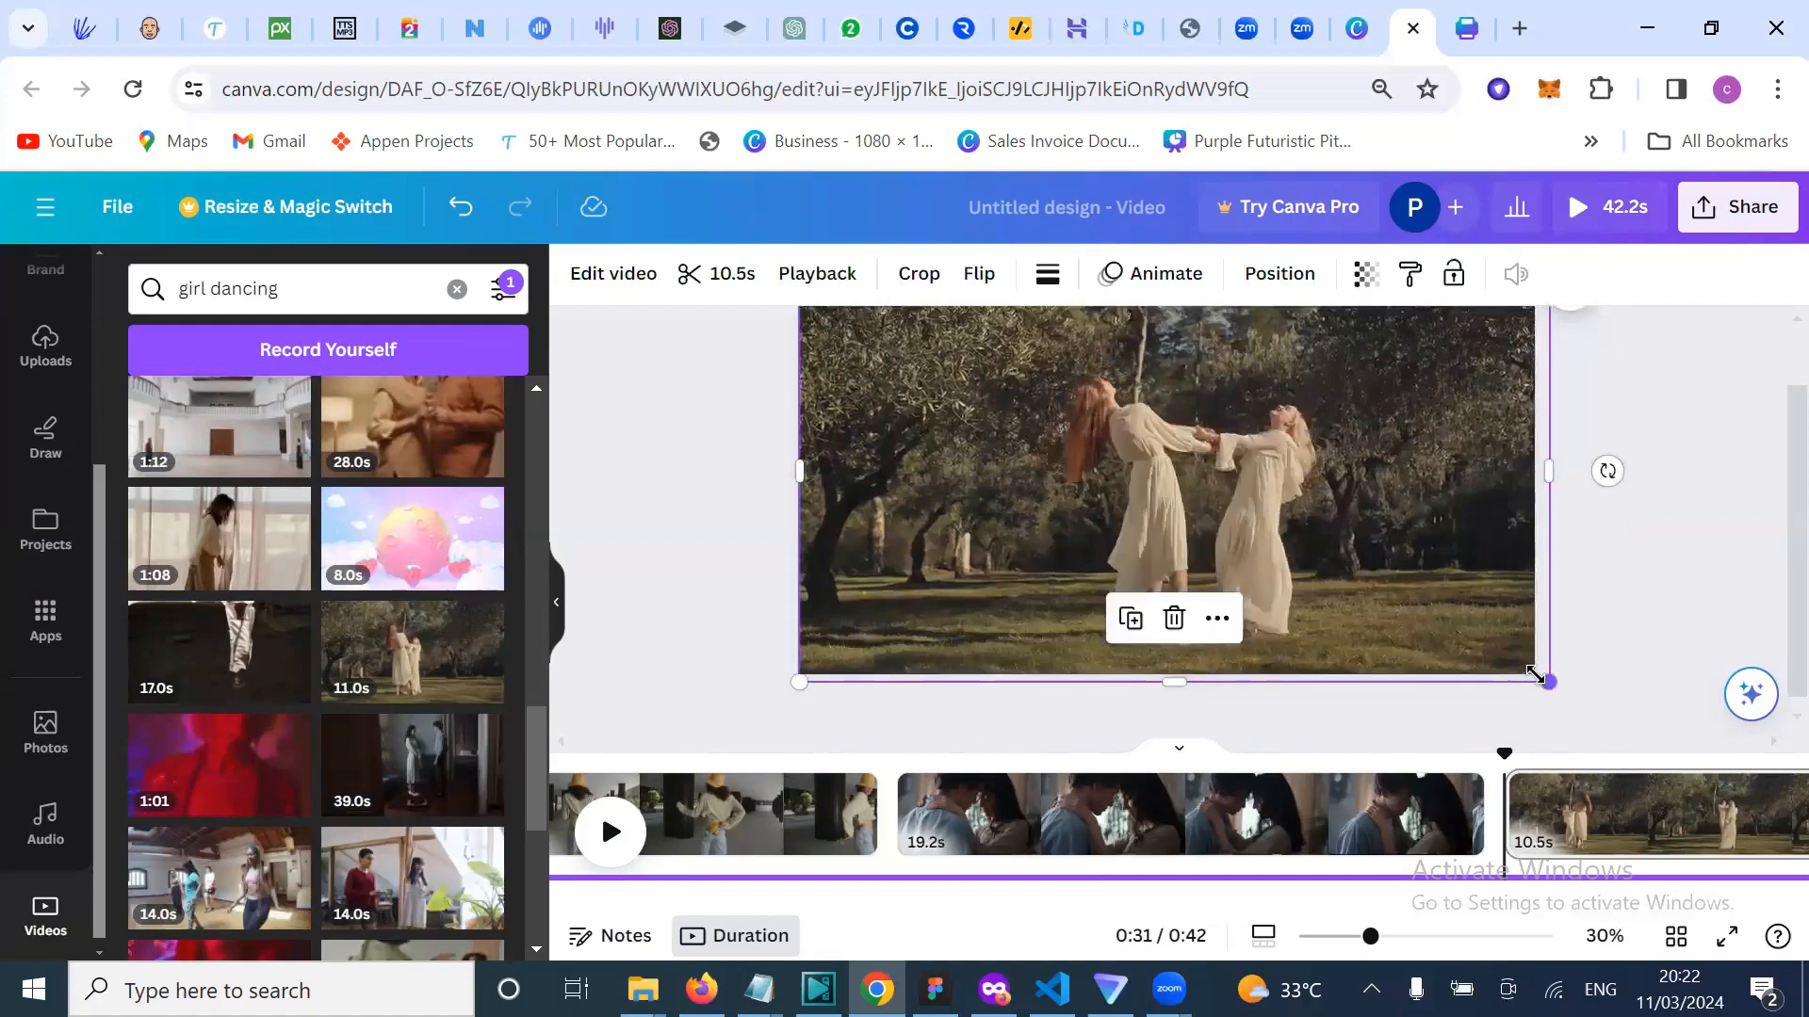
drag(1546, 687, 1534, 680)
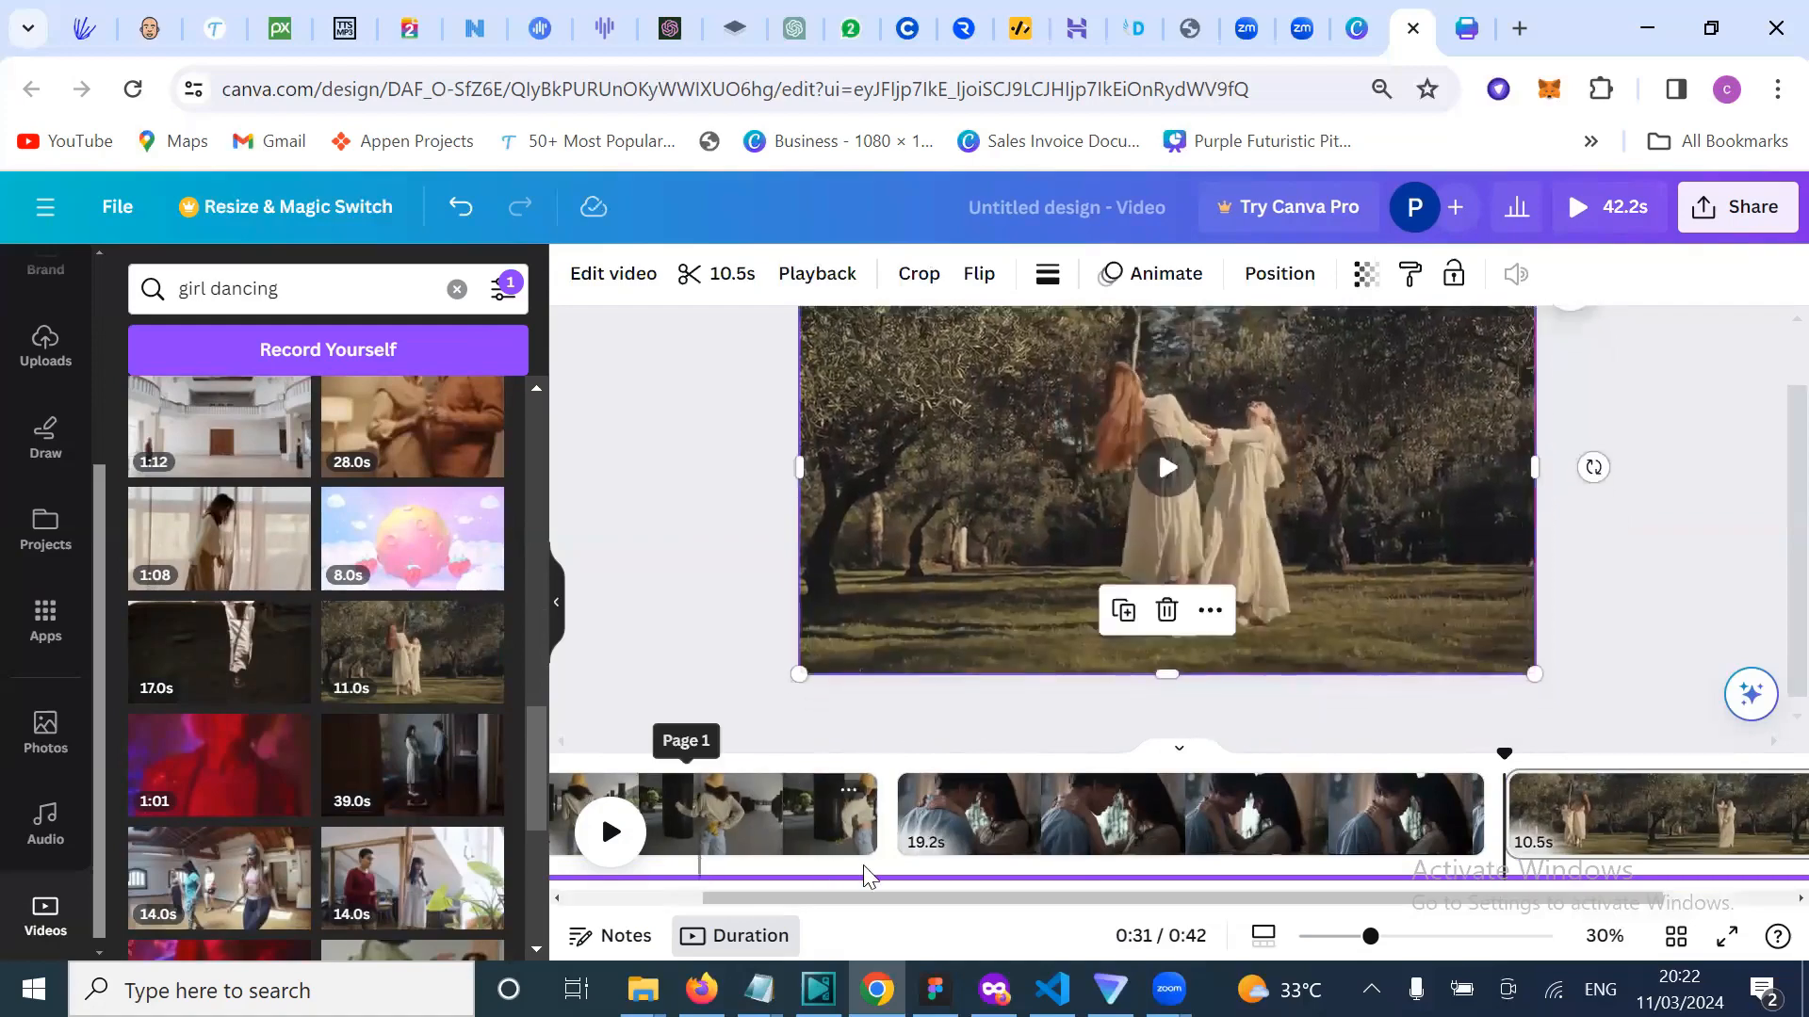
scroll(865, 871, left, 2)
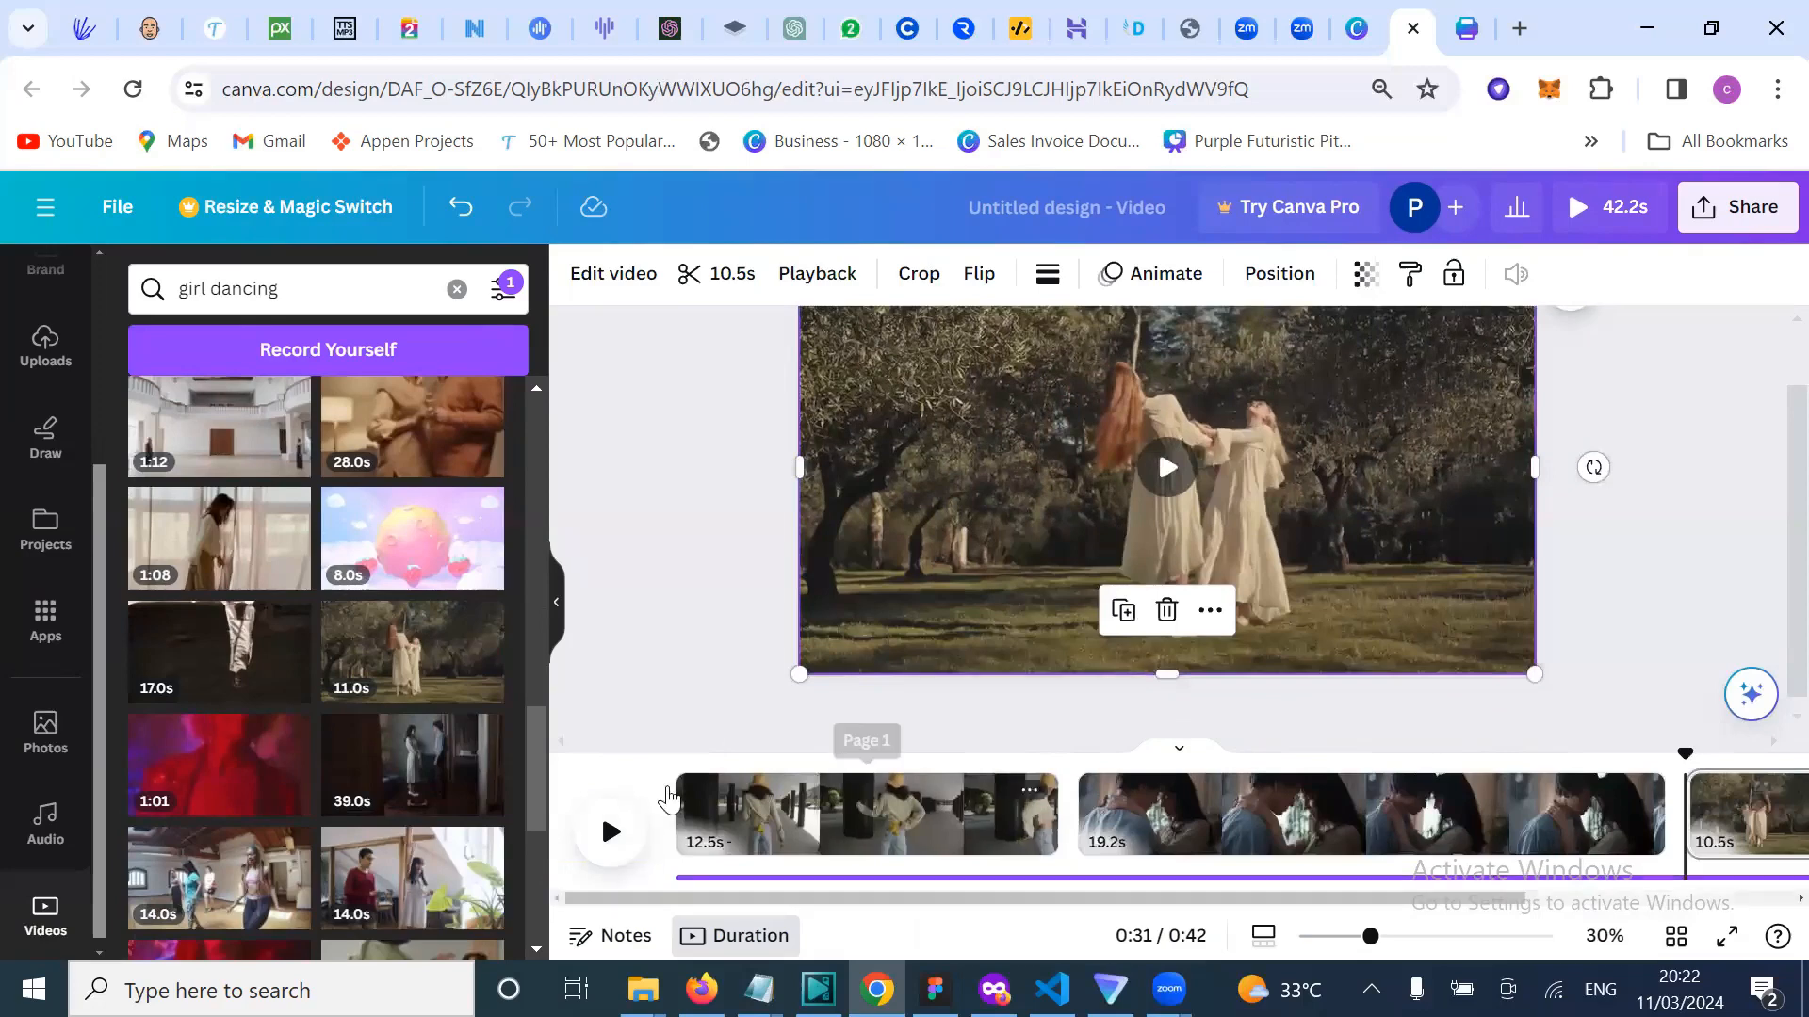
Step: Preview the video from the start, then stop playback
click(668, 799)
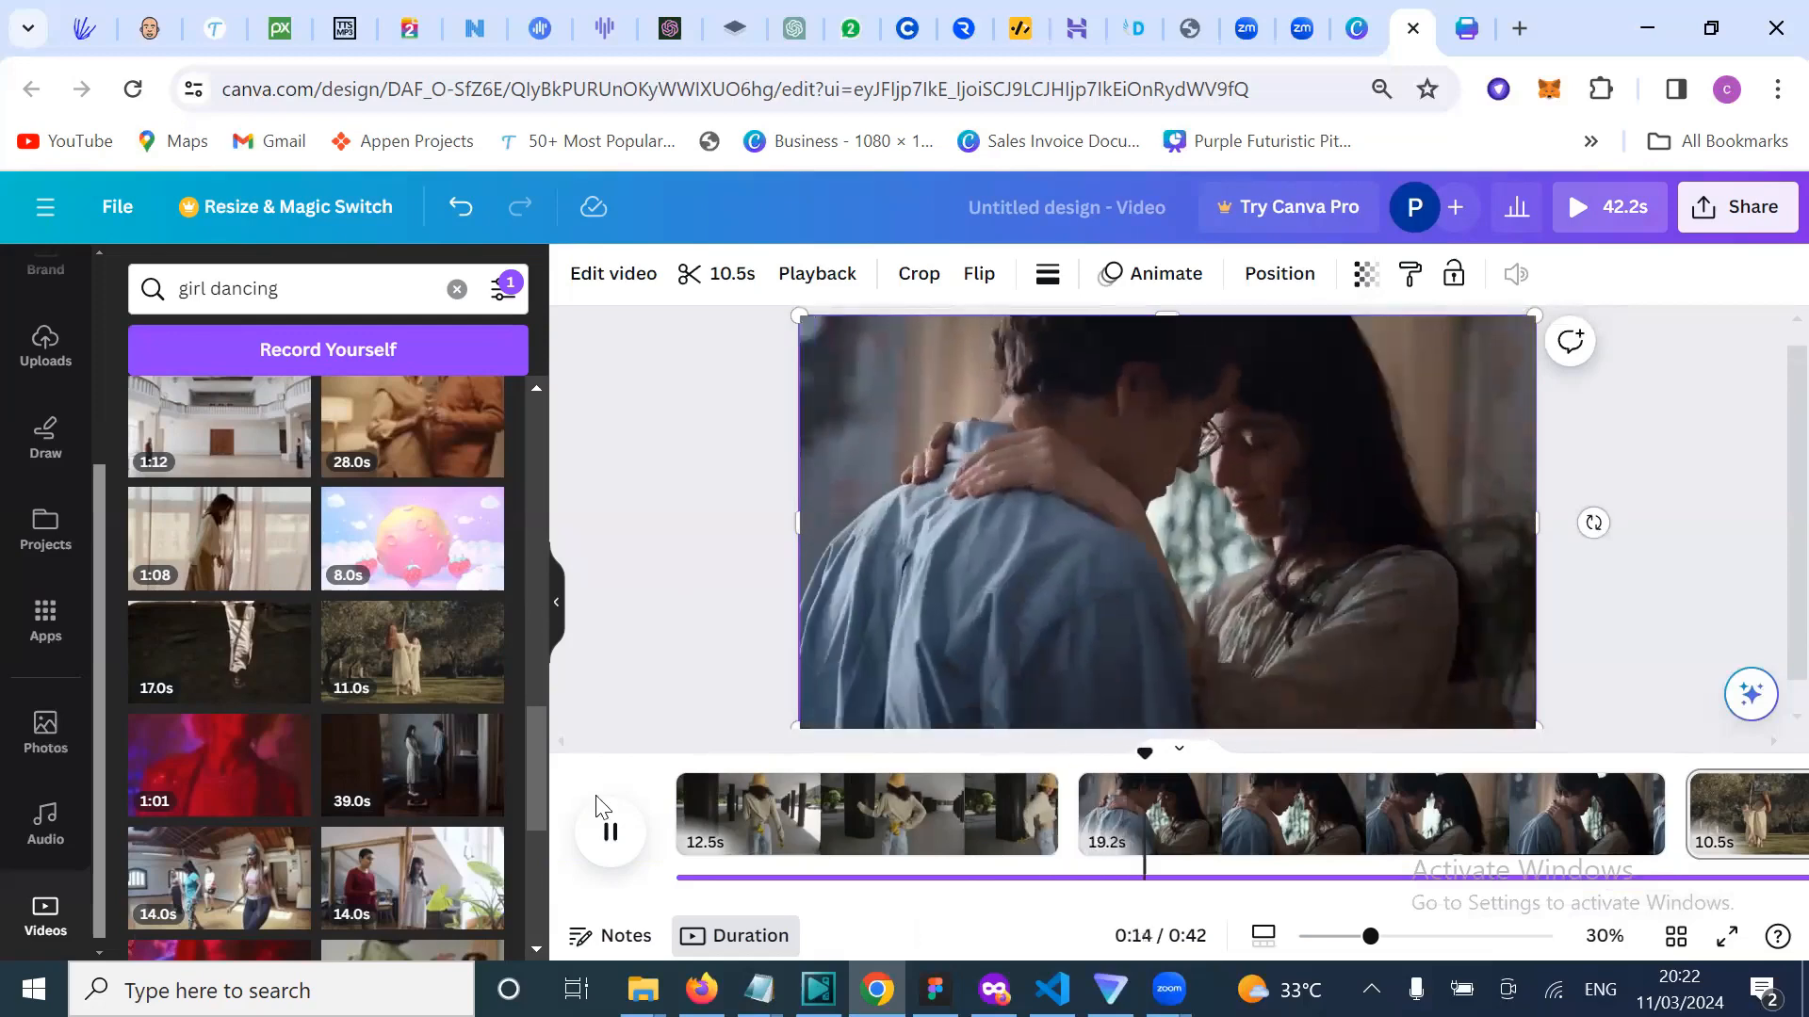
click(610, 832)
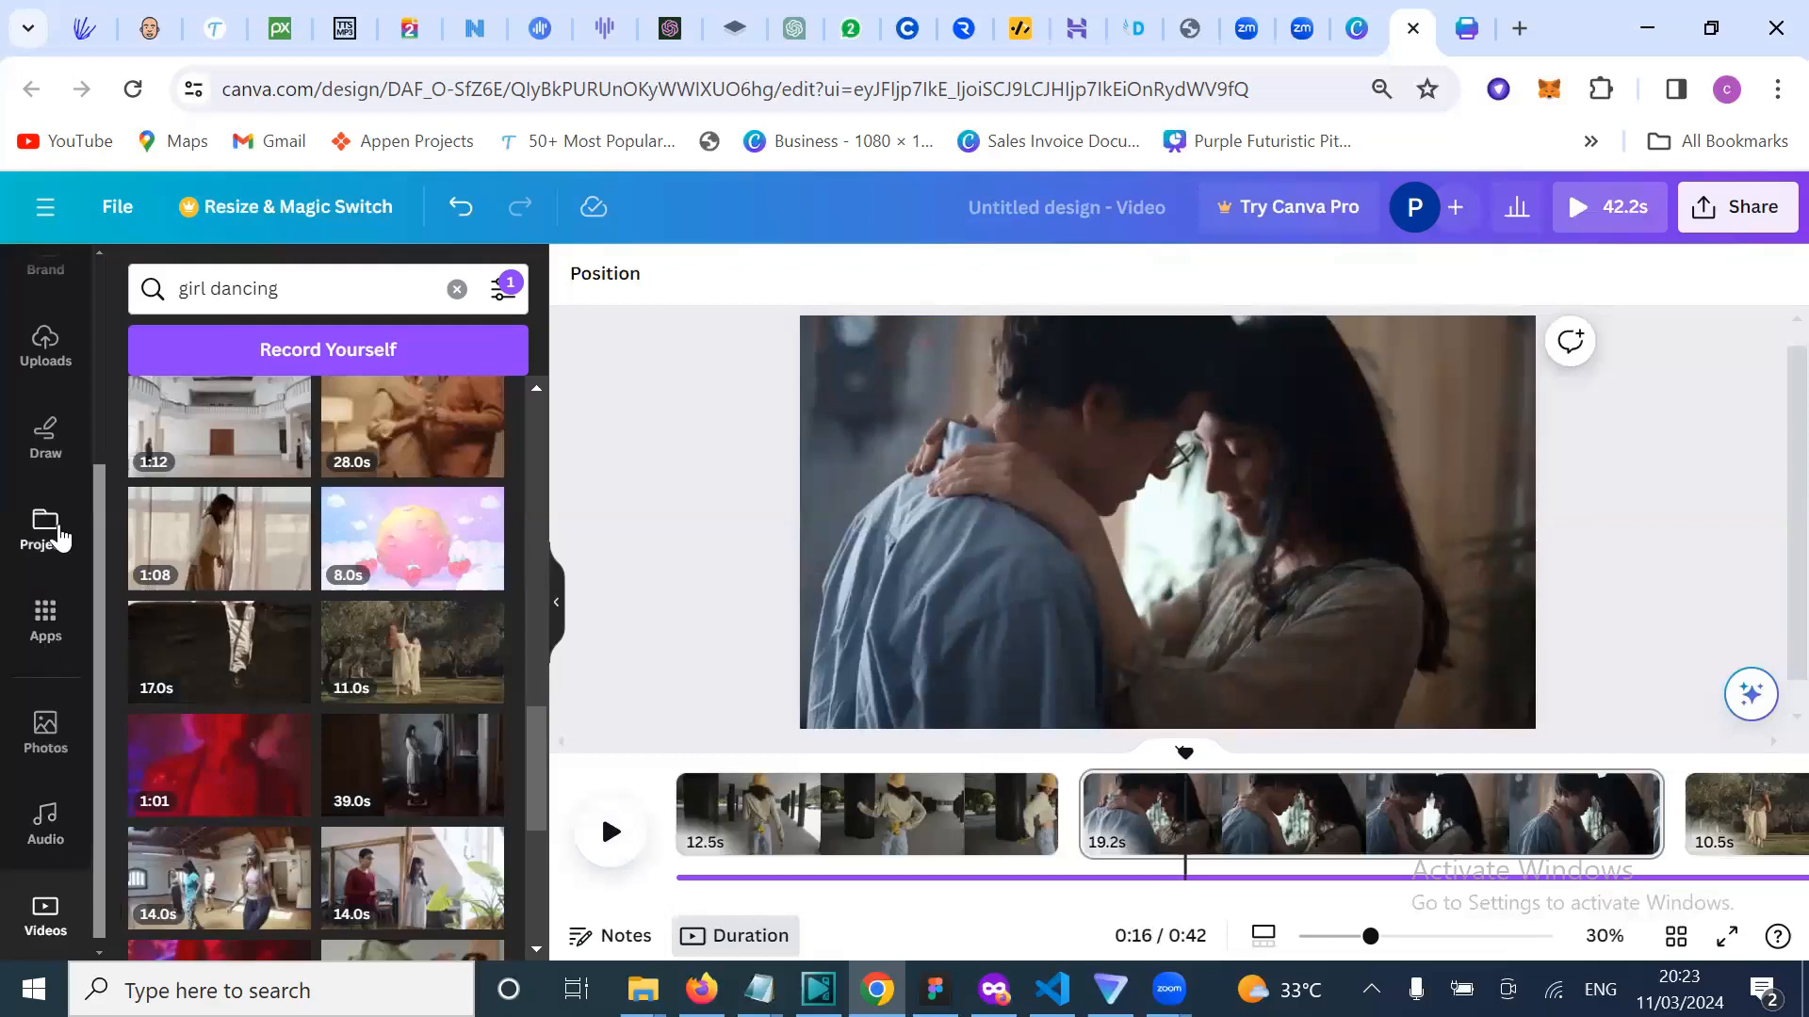
scroll(52, 735, down, 1)
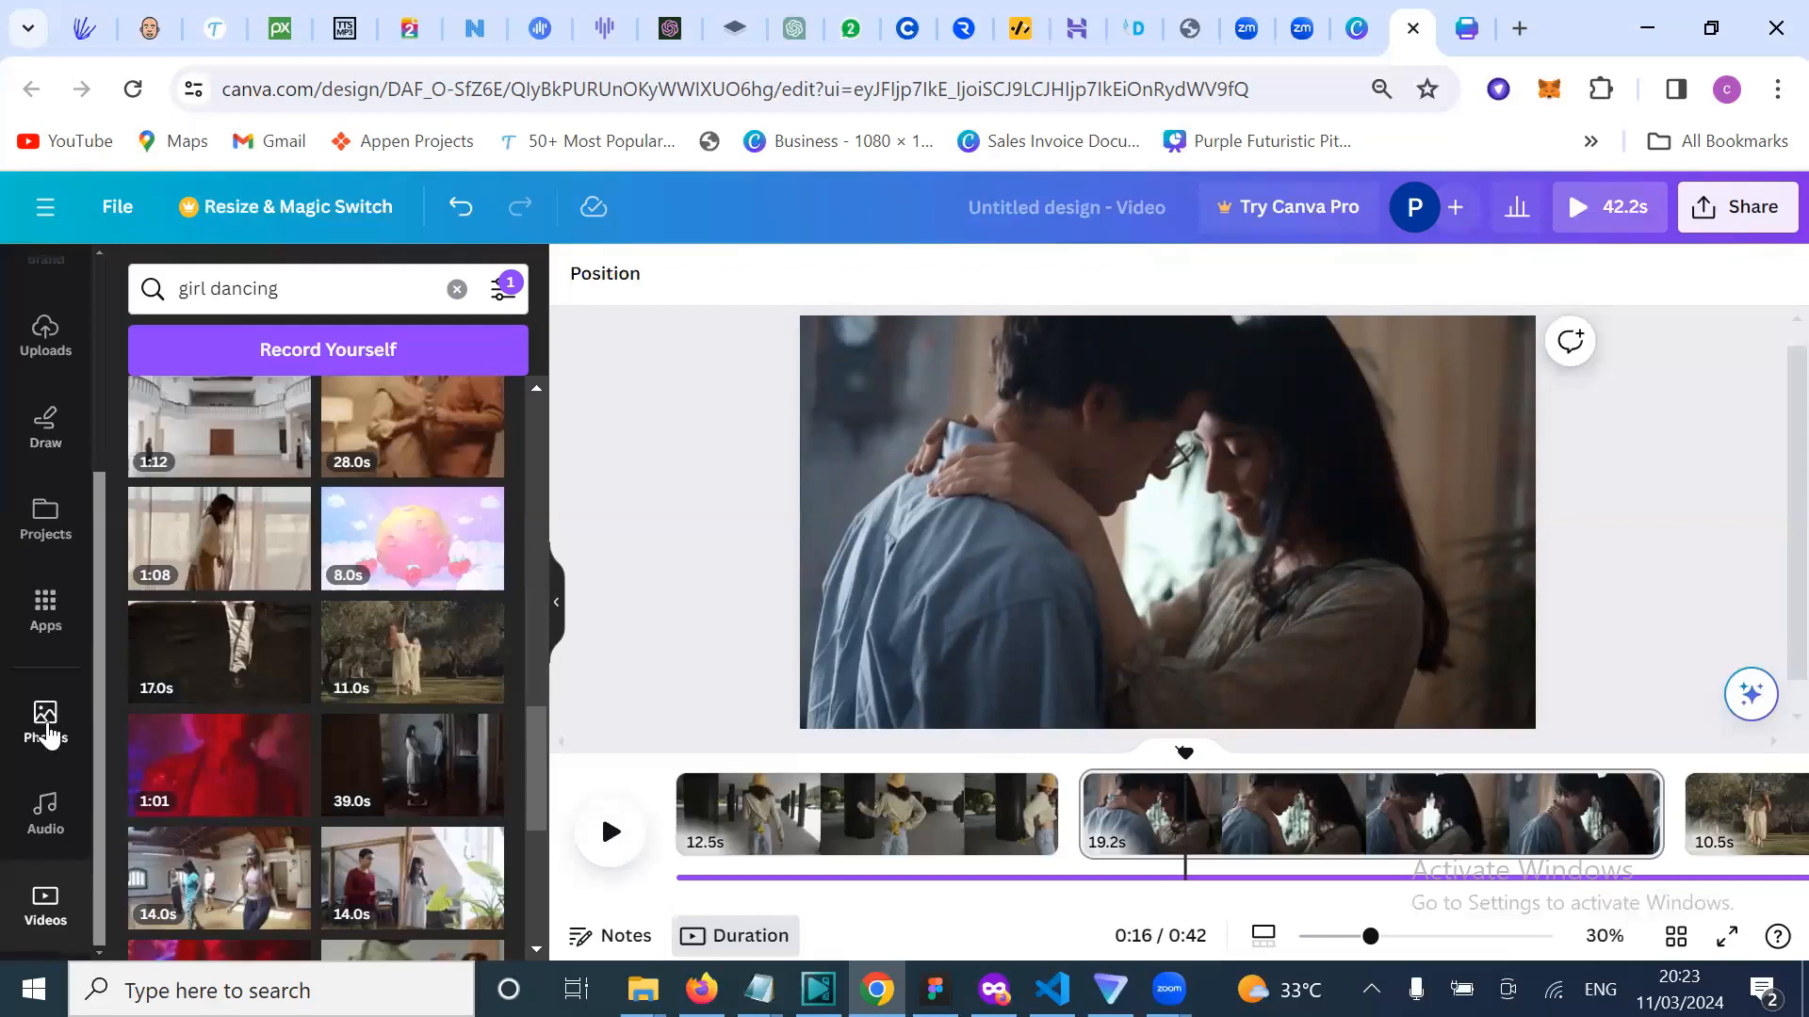
scroll(48, 734, up, 4)
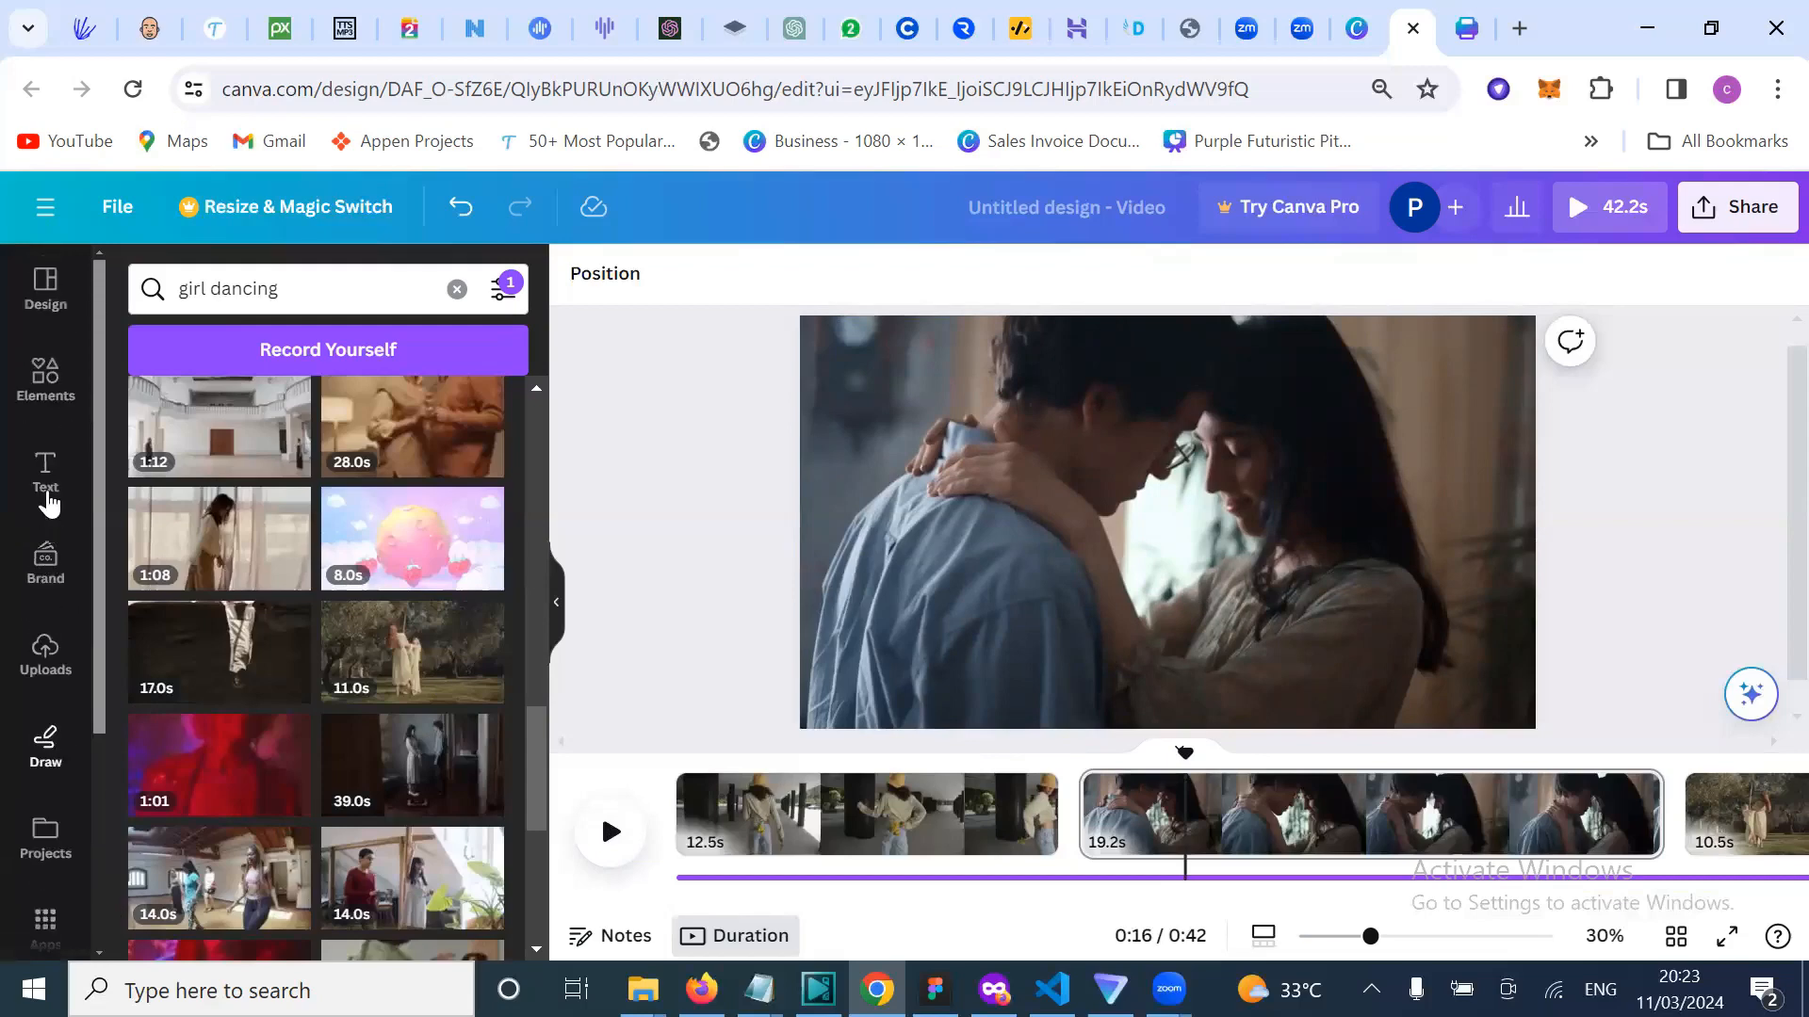
Step: Show the Text panel with heading, subheading and body text styles
click(47, 497)
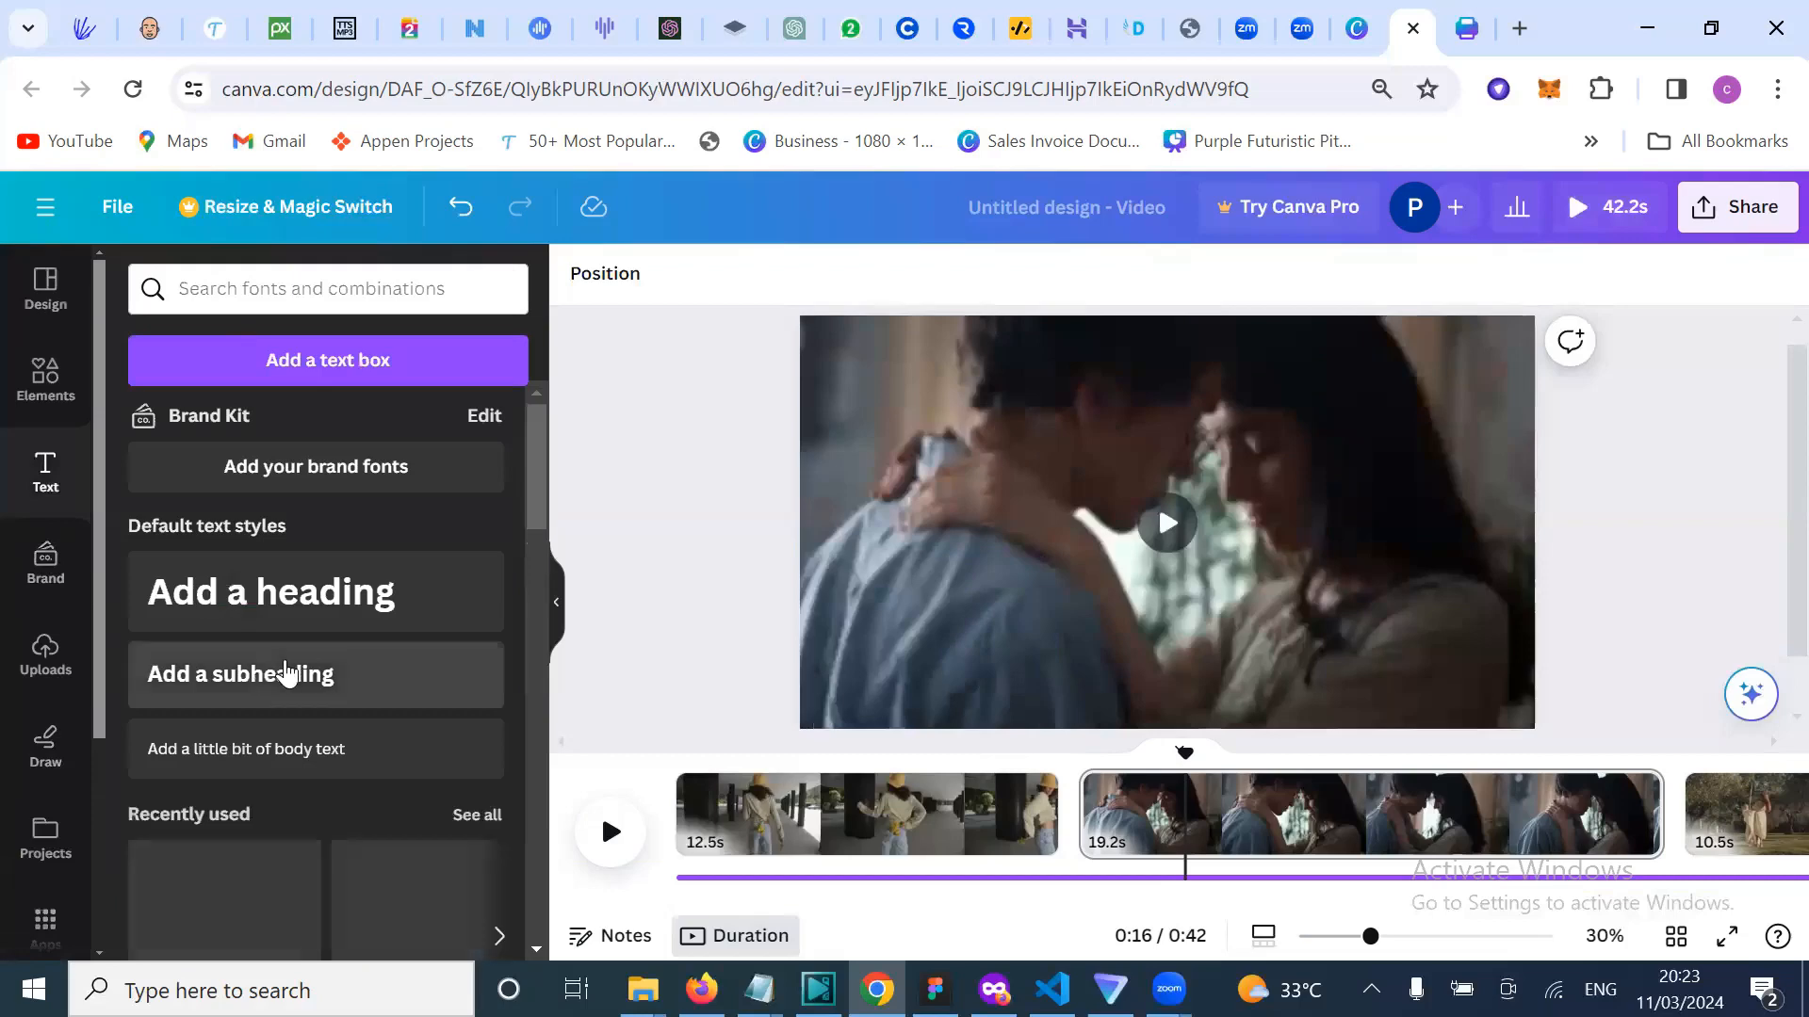
scroll(356, 680, down, 1)
scroll(356, 680, up, 1)
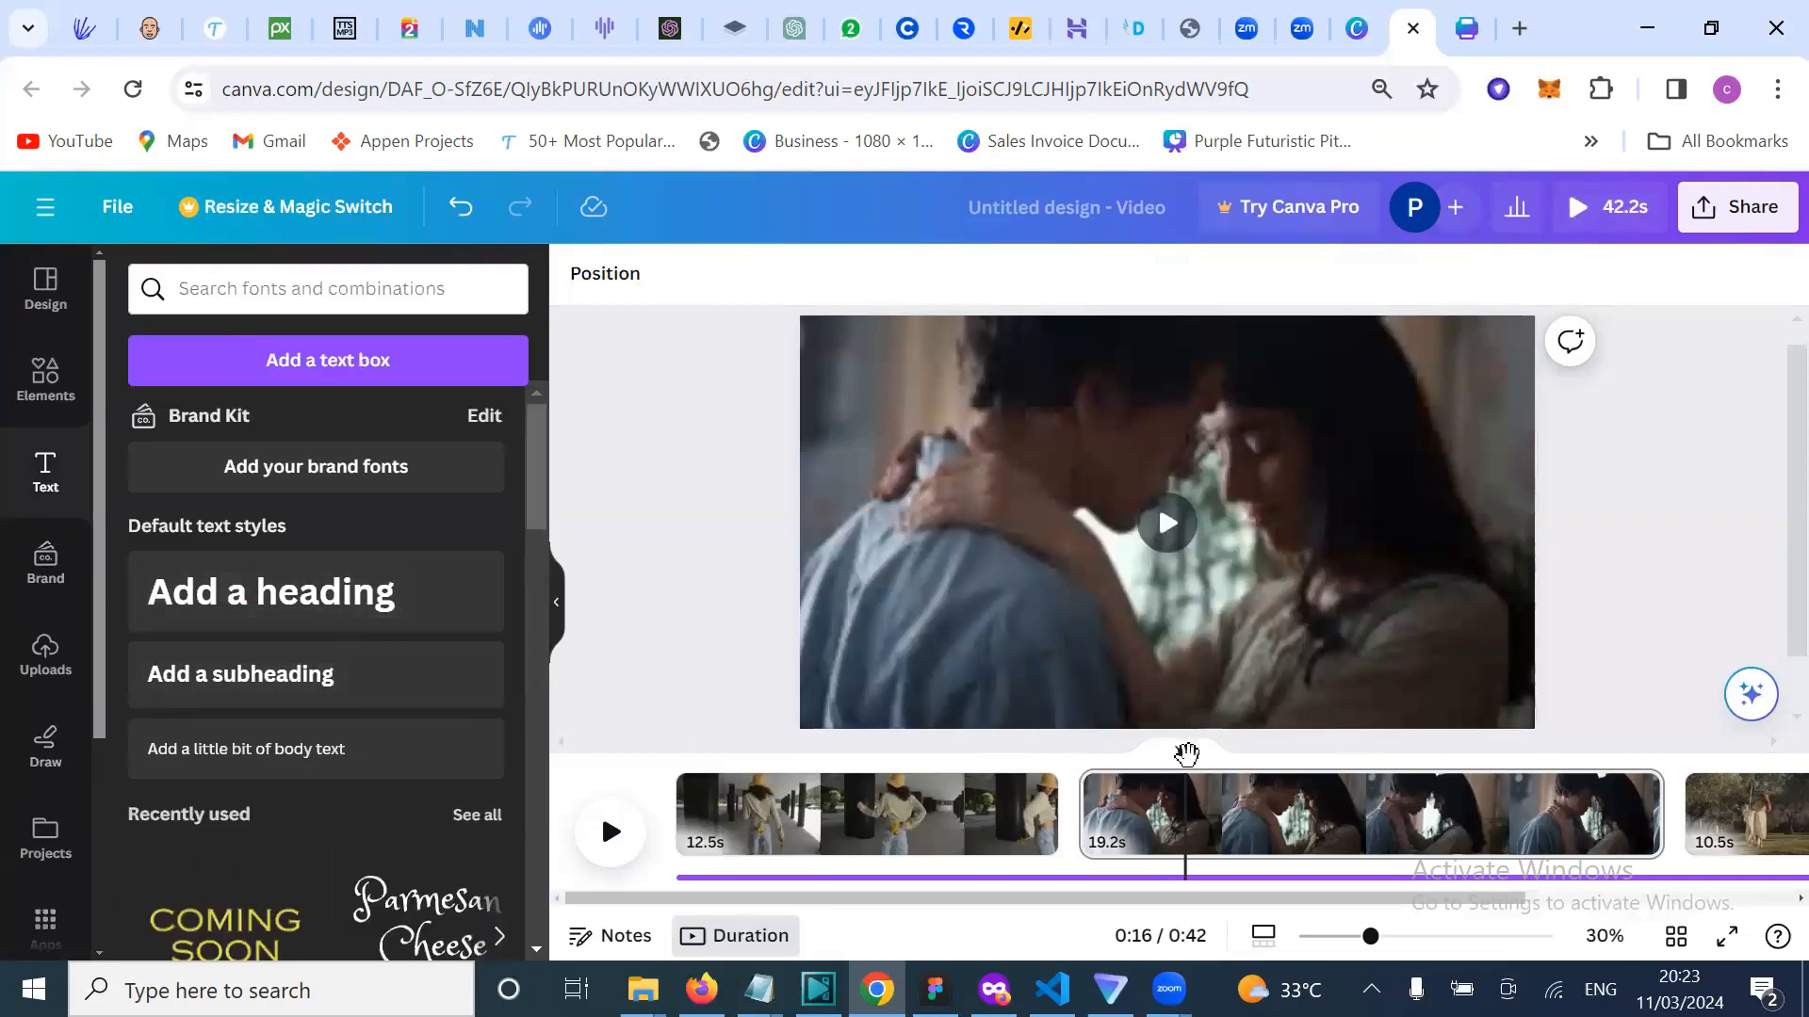
Step: Search Google in a new tab for 'ruger asiwaju lyrics'
click(1520, 41)
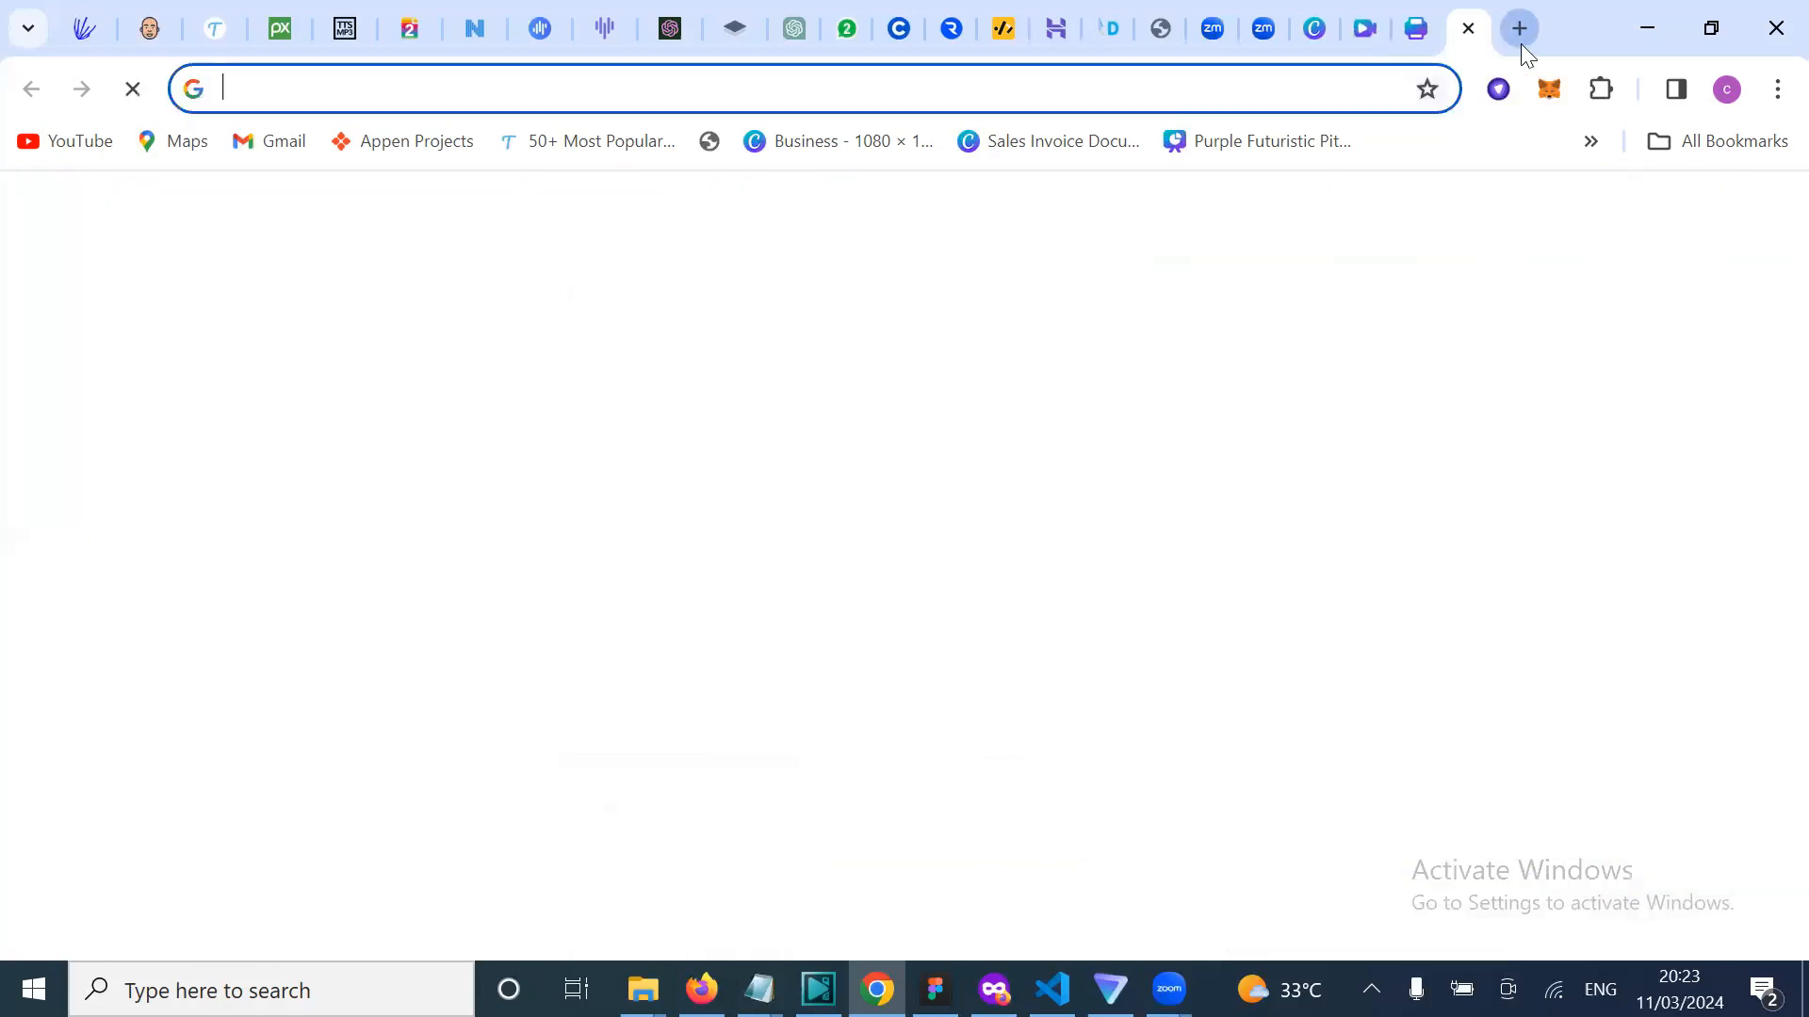
text(lu)
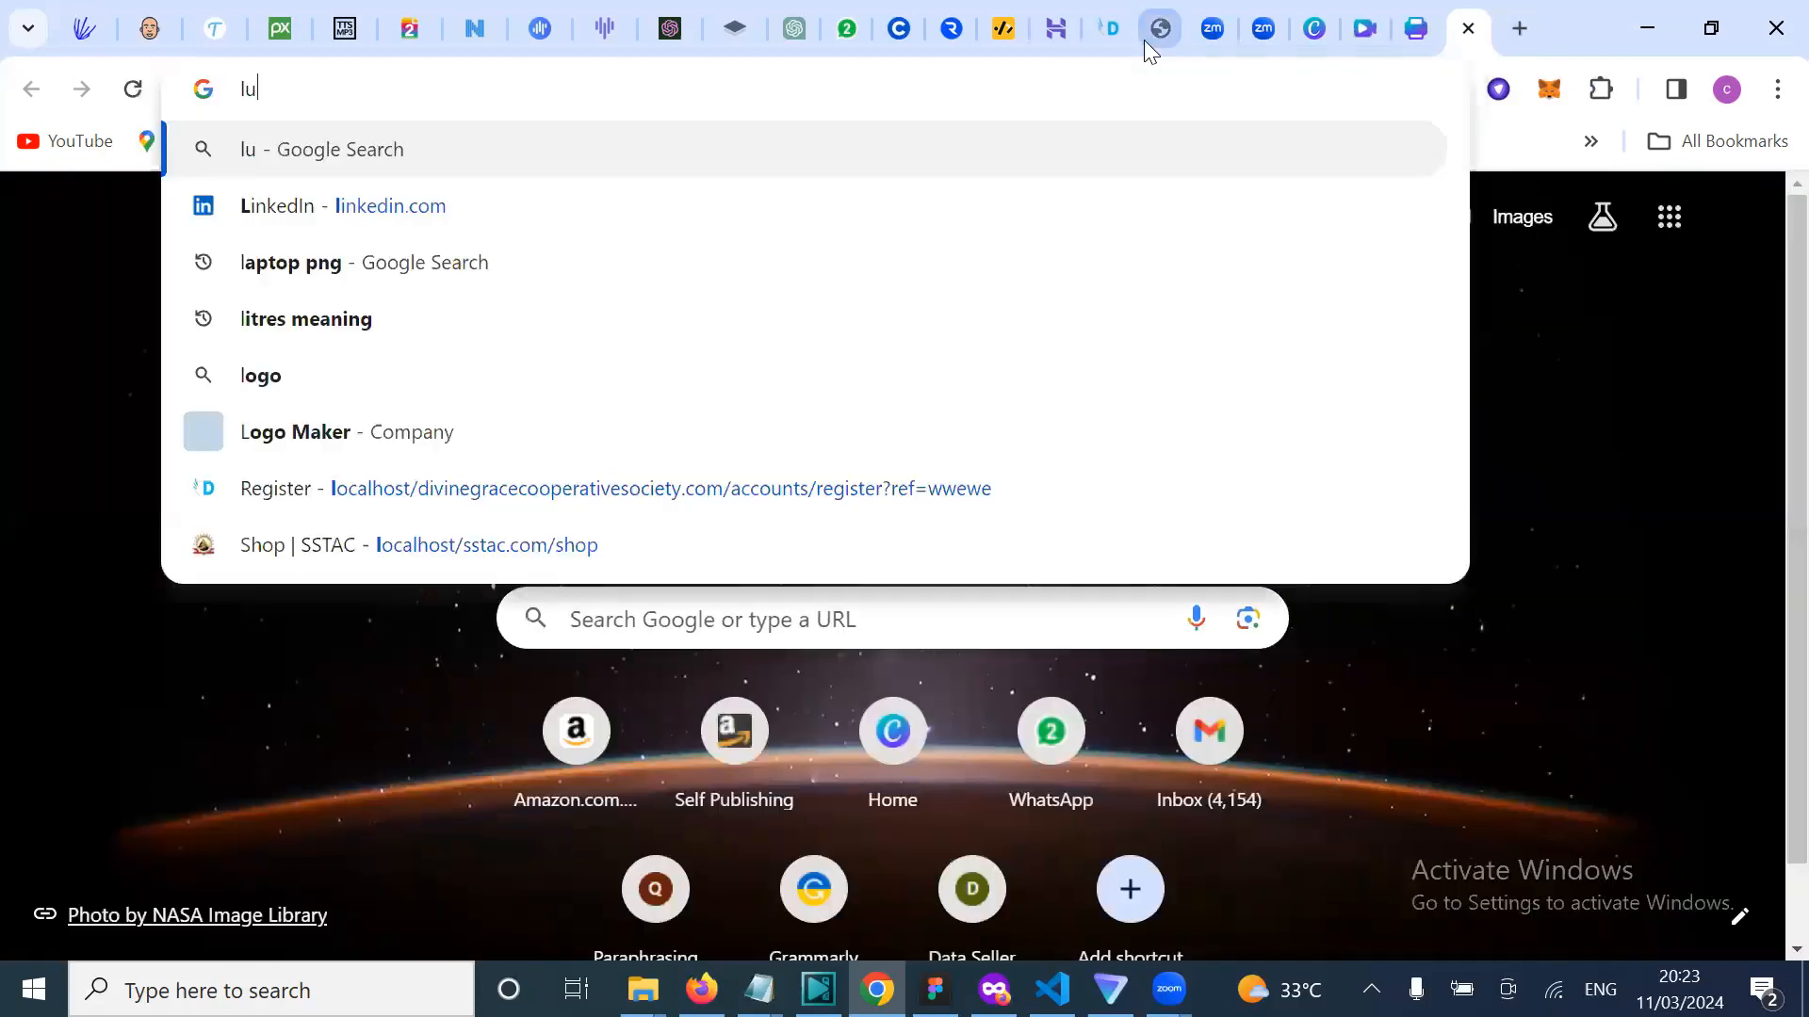
key(BackSpace)
key(BackSpace)
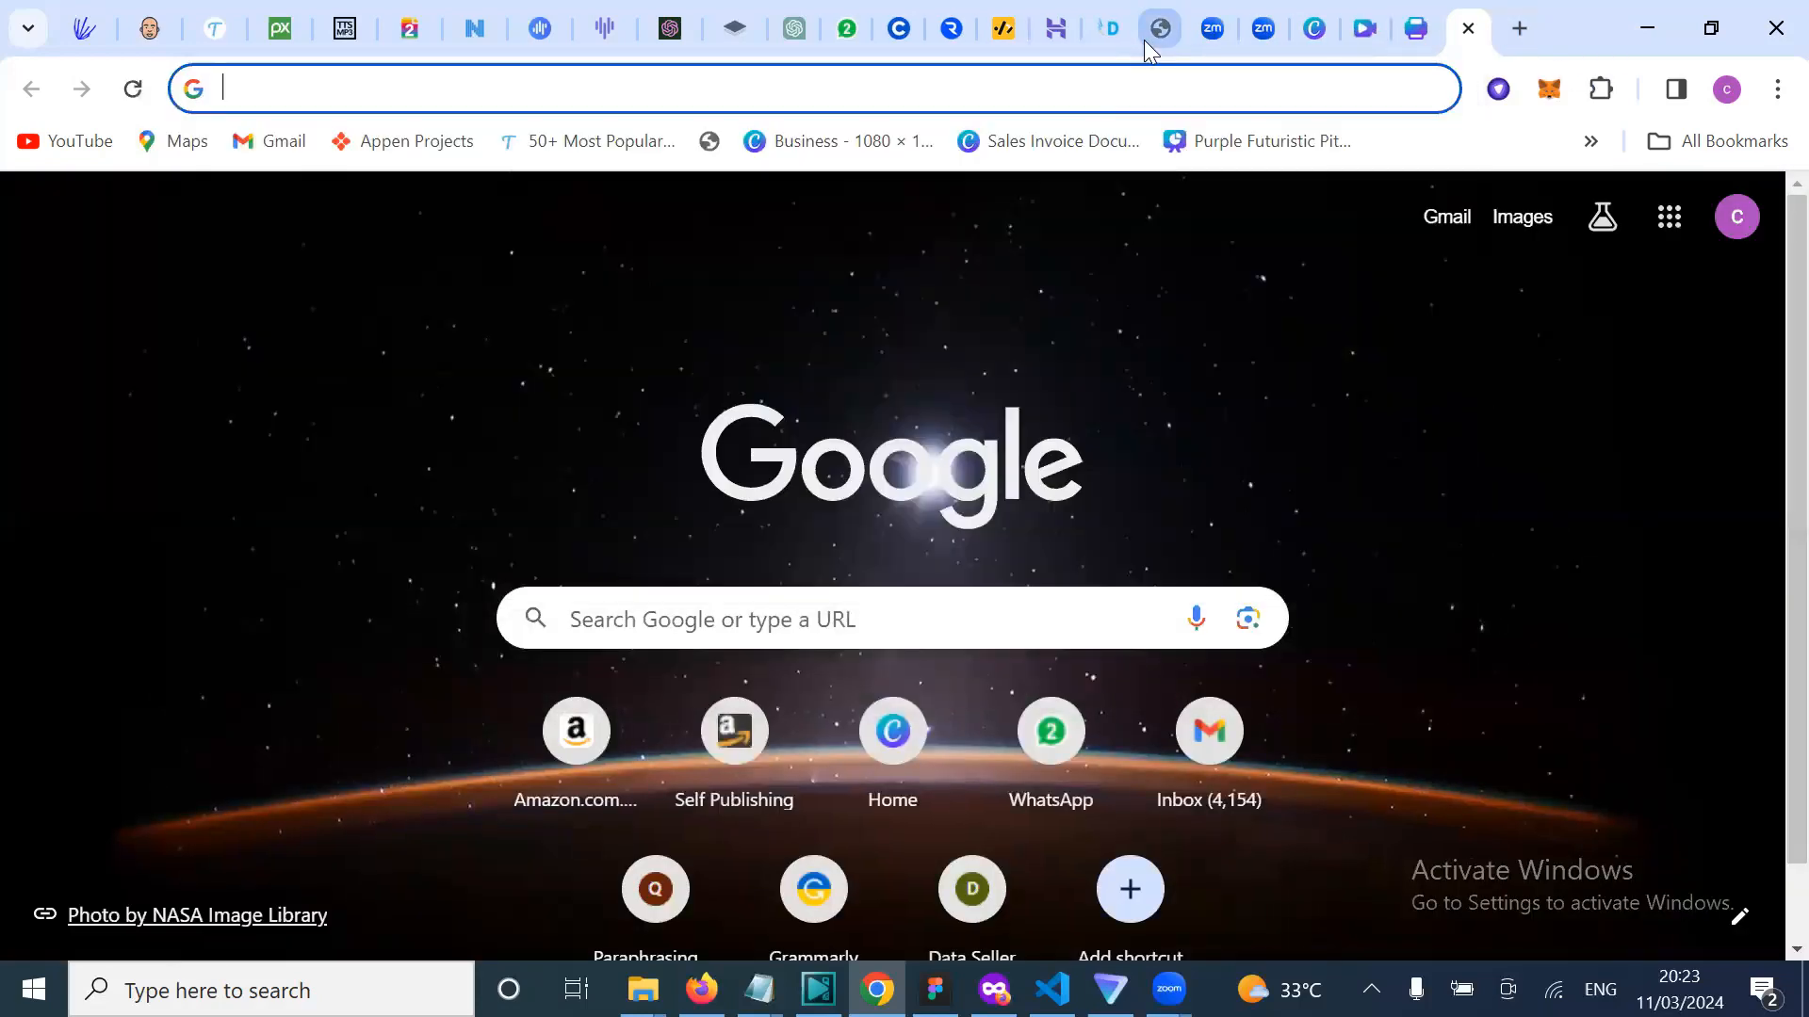
text(ruga )
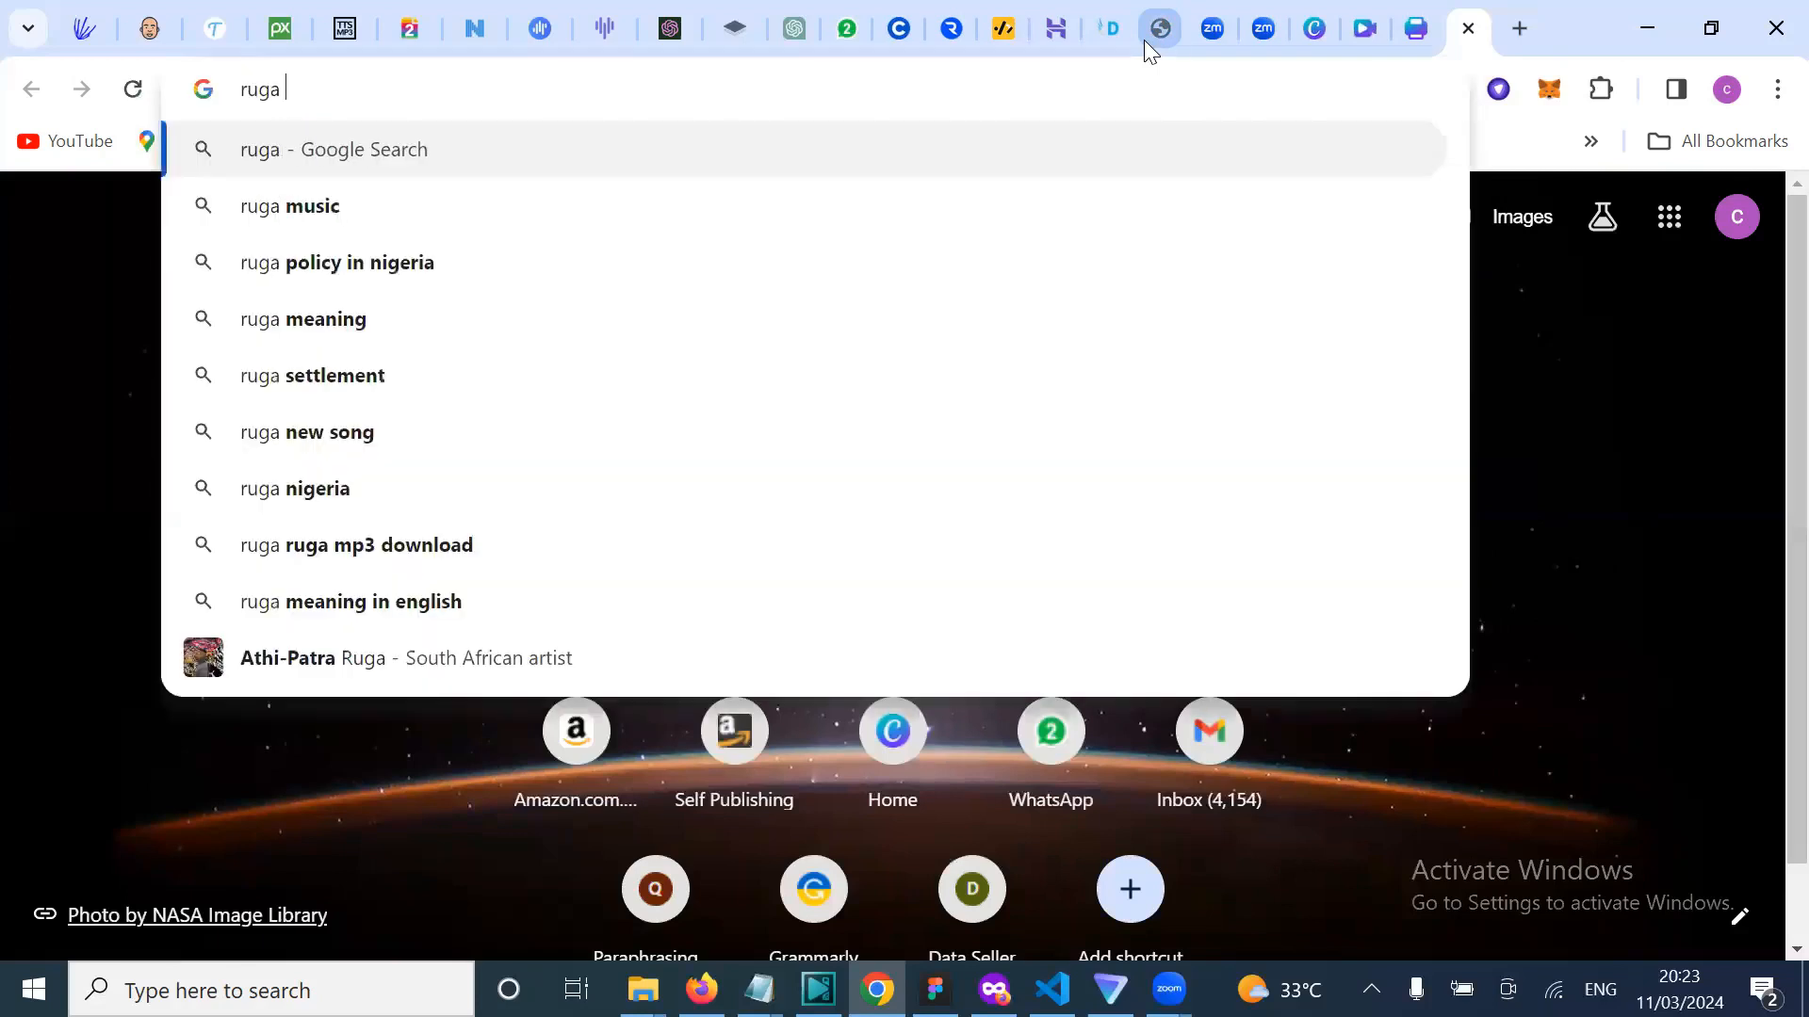
text(asiwa)
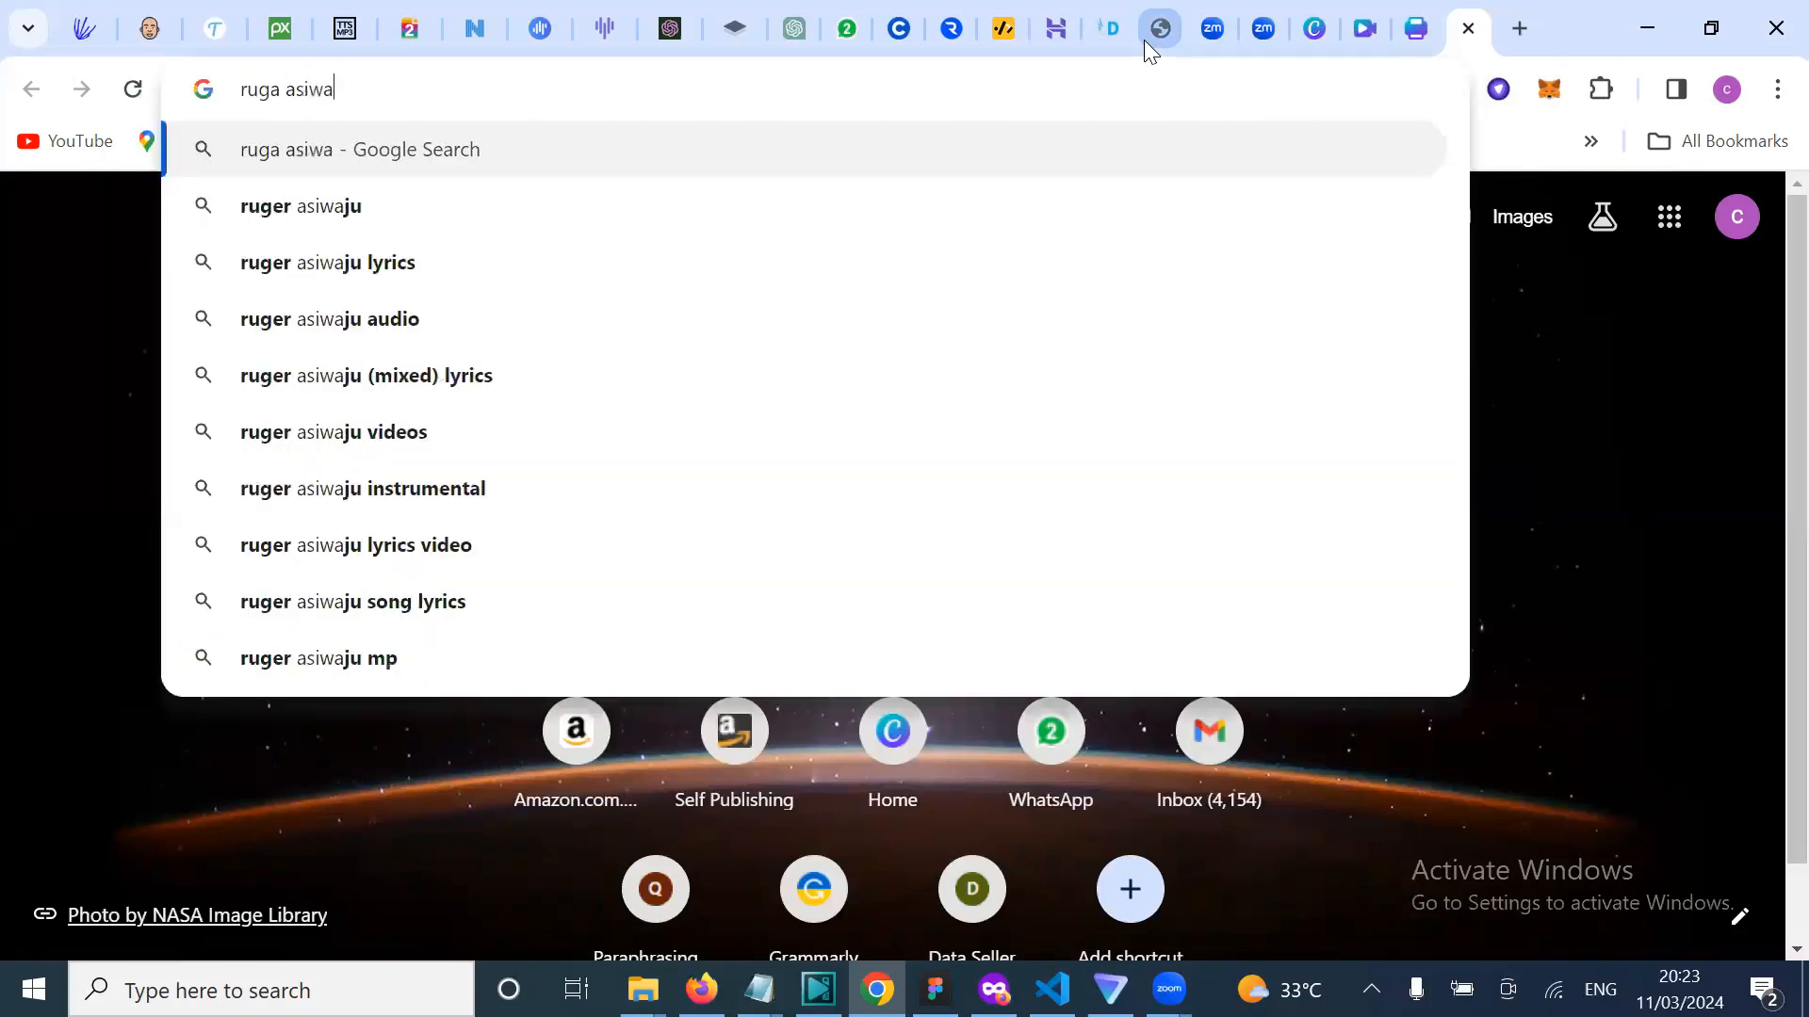
key(Down)
key(Down)
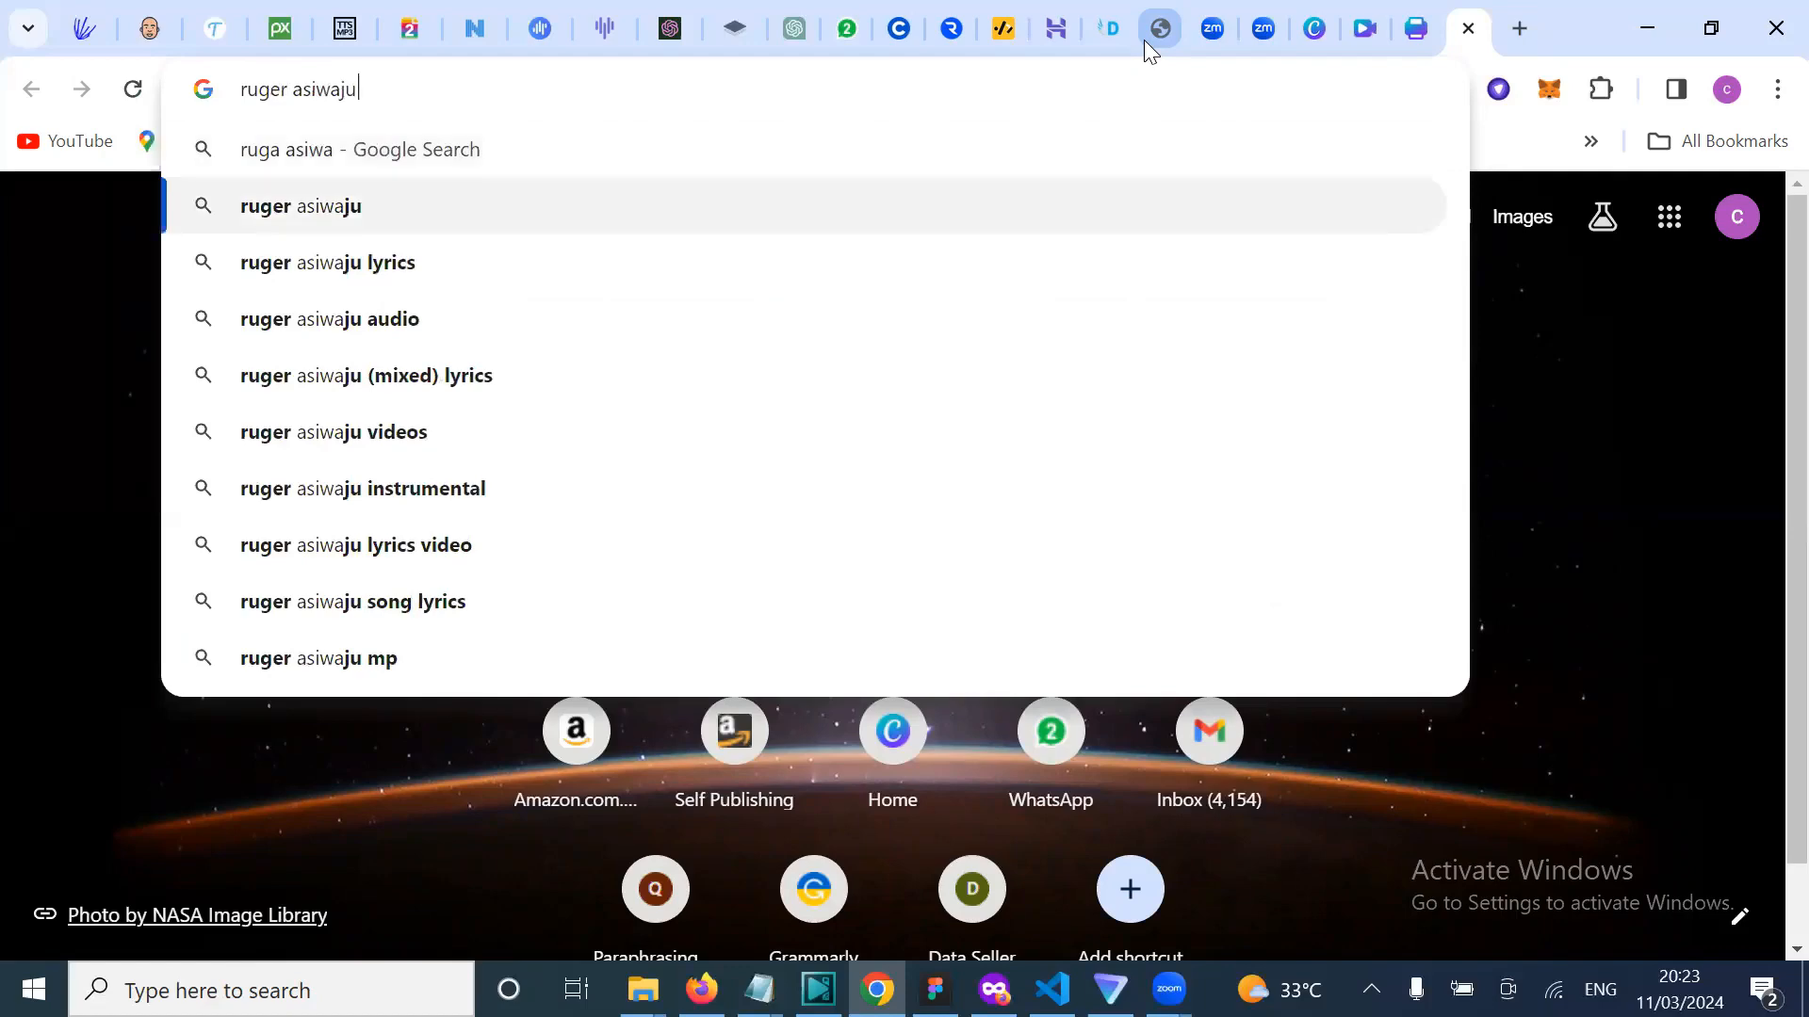
key(Return)
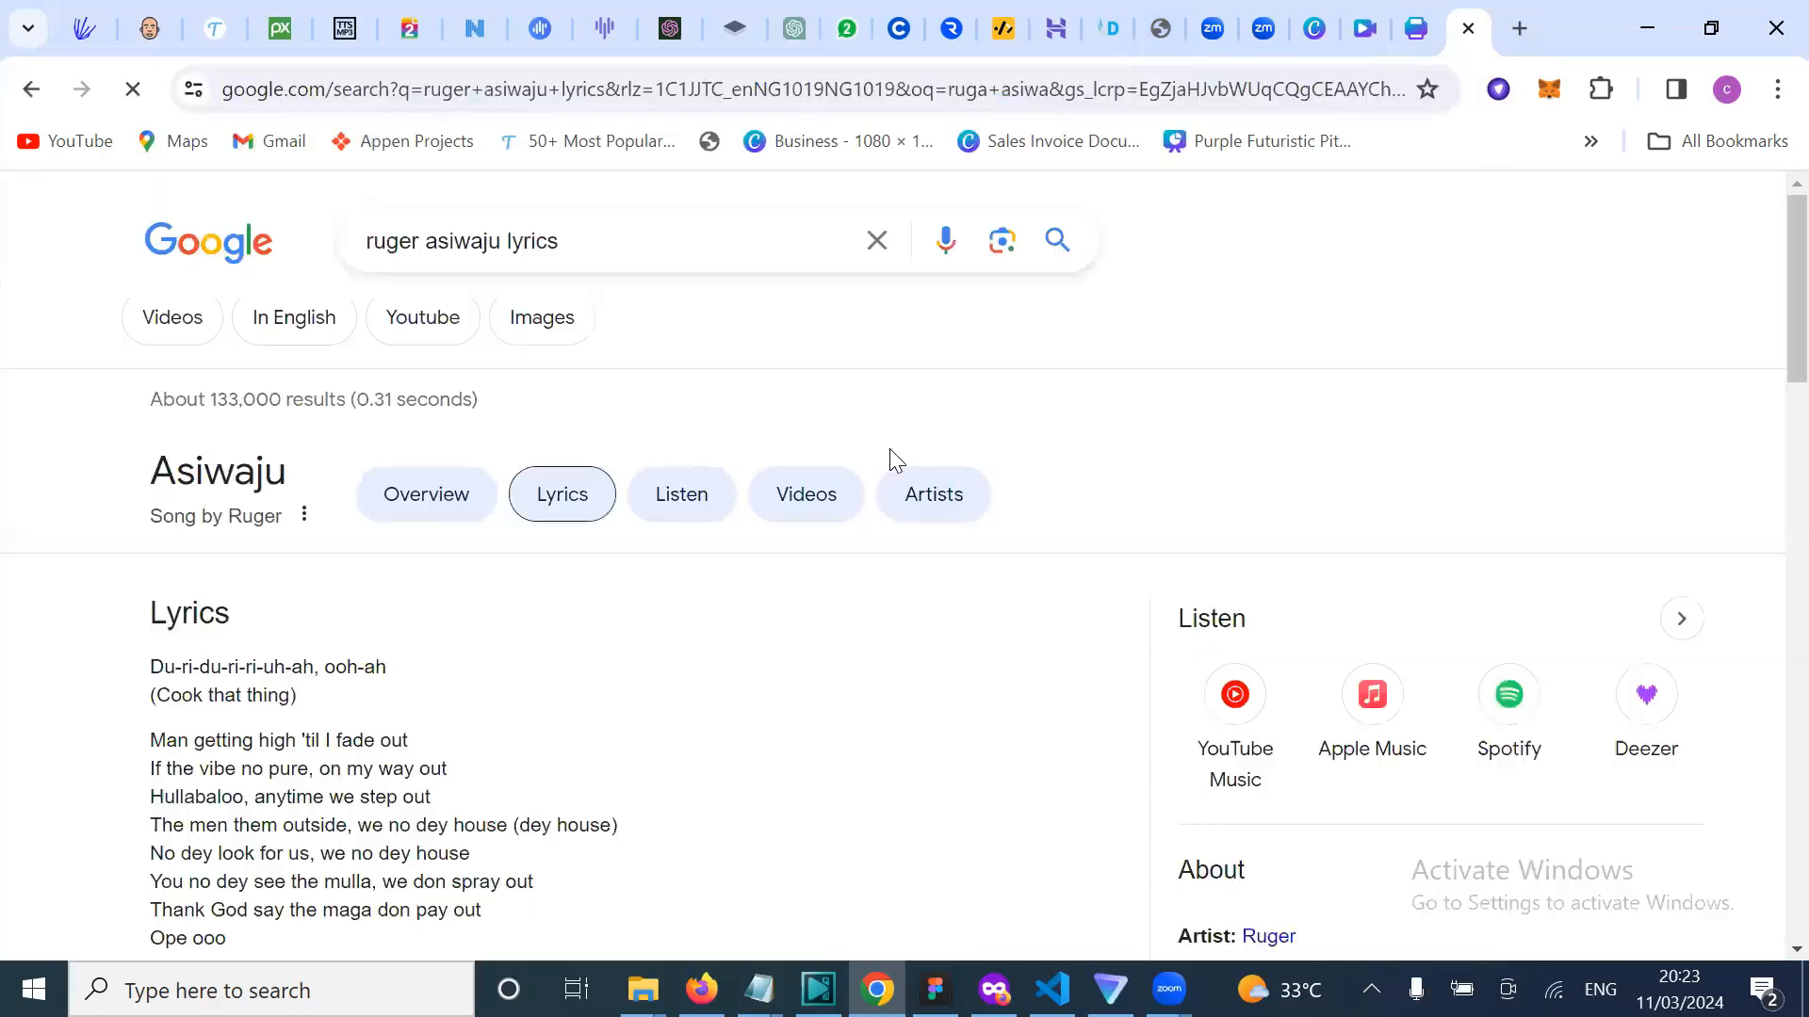
Step: Select the first lyric line and return to the Canva tab
scroll(283, 660, down, 1)
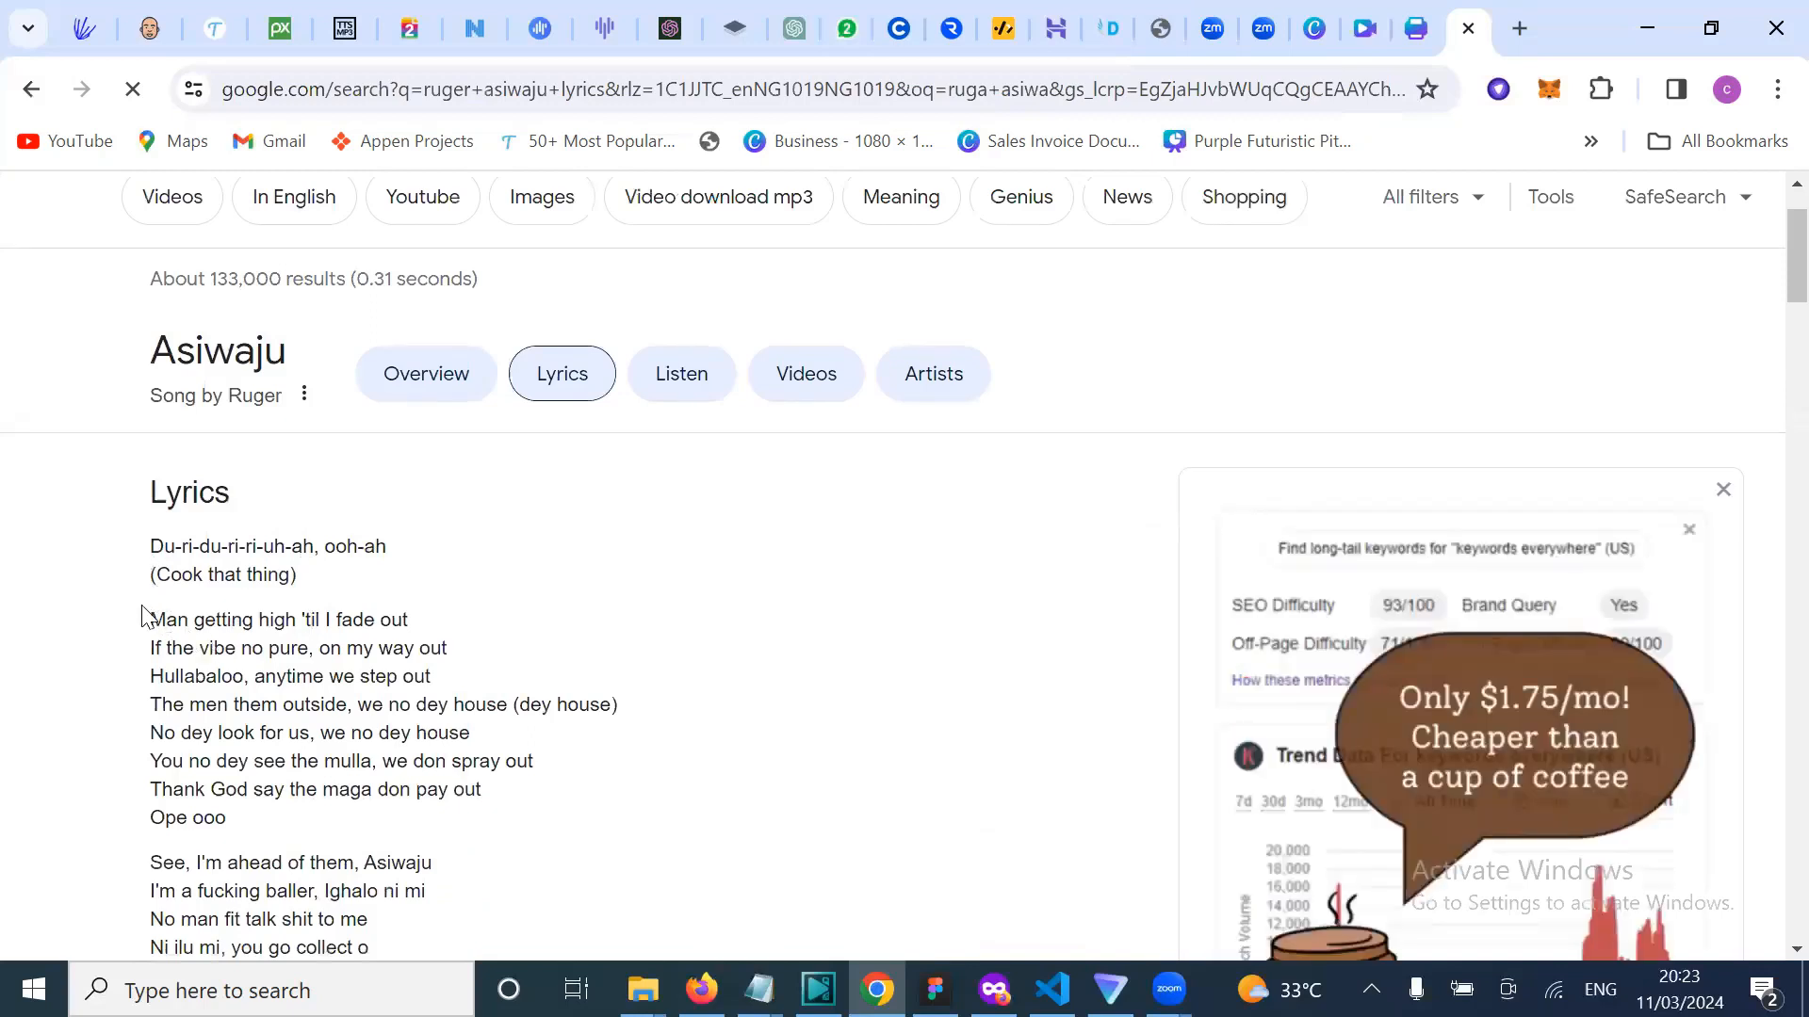
drag(150, 620, 417, 608)
key(ctrl+c)
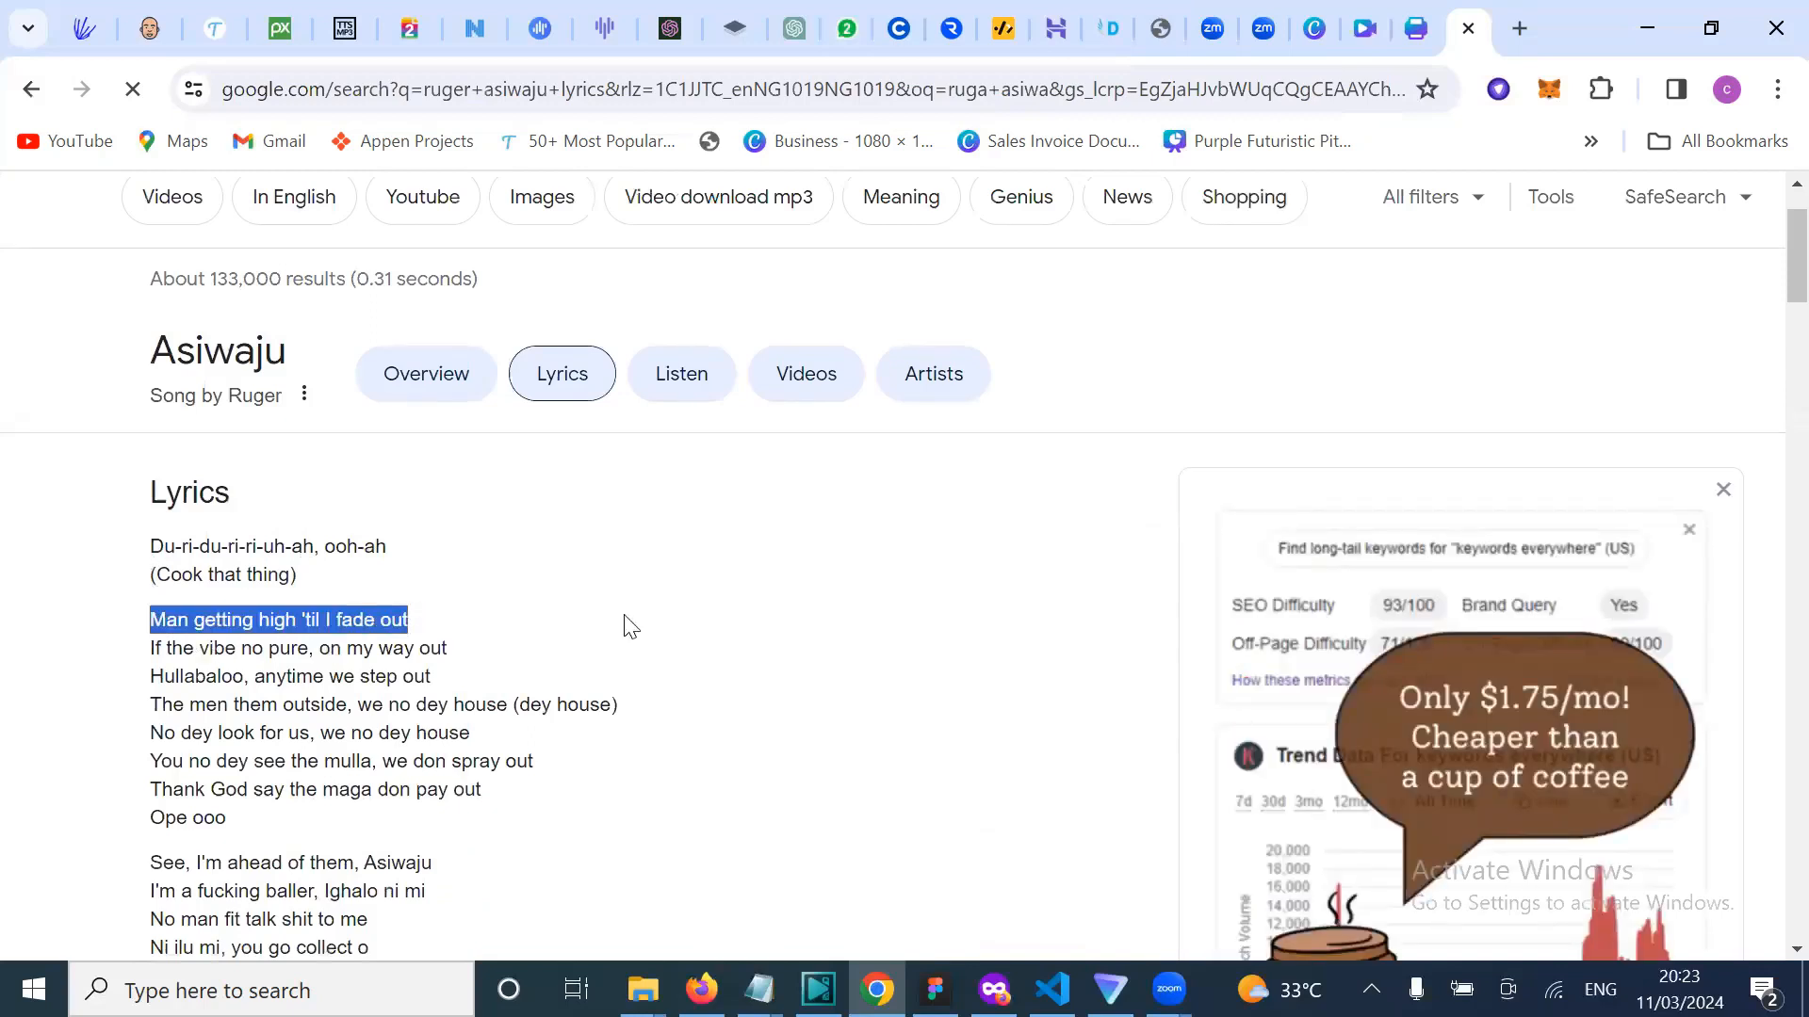
key(ctrl+shift+Tab)
Step: Bring back the Canva design and play the preview from 0:09 in the girl-dancing clip
click(1366, 30)
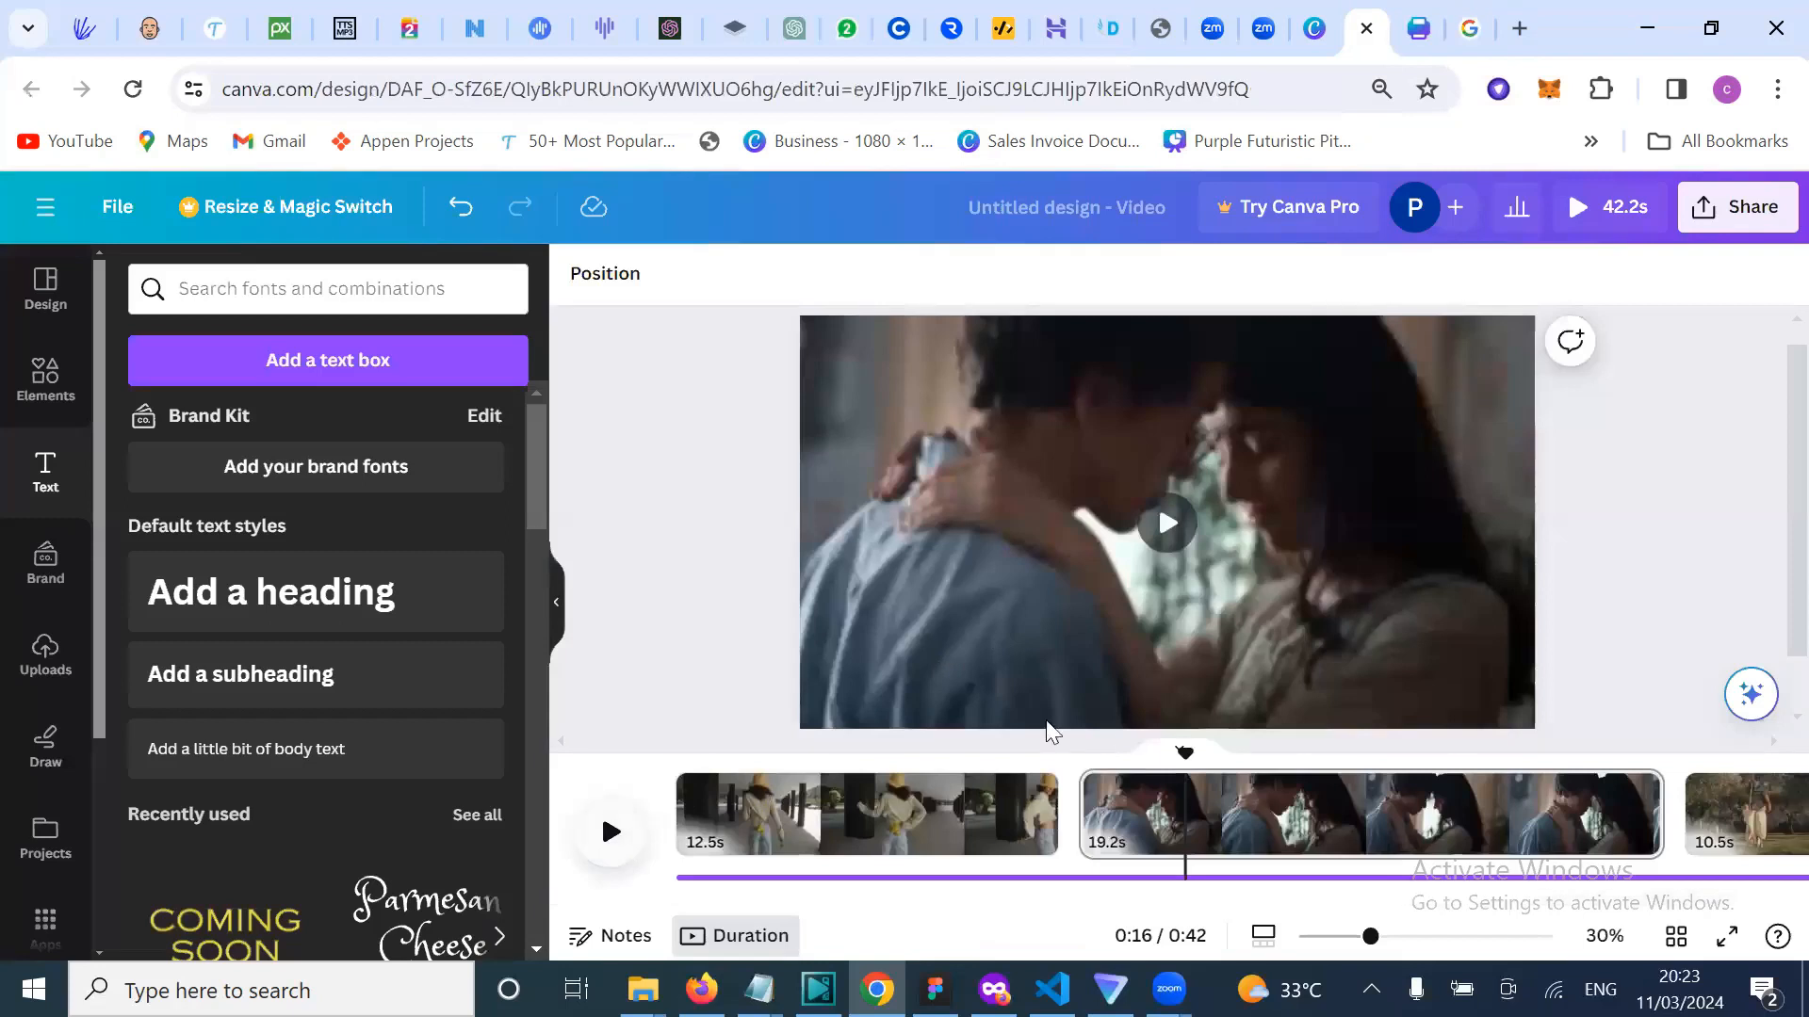
drag(1185, 753, 980, 749)
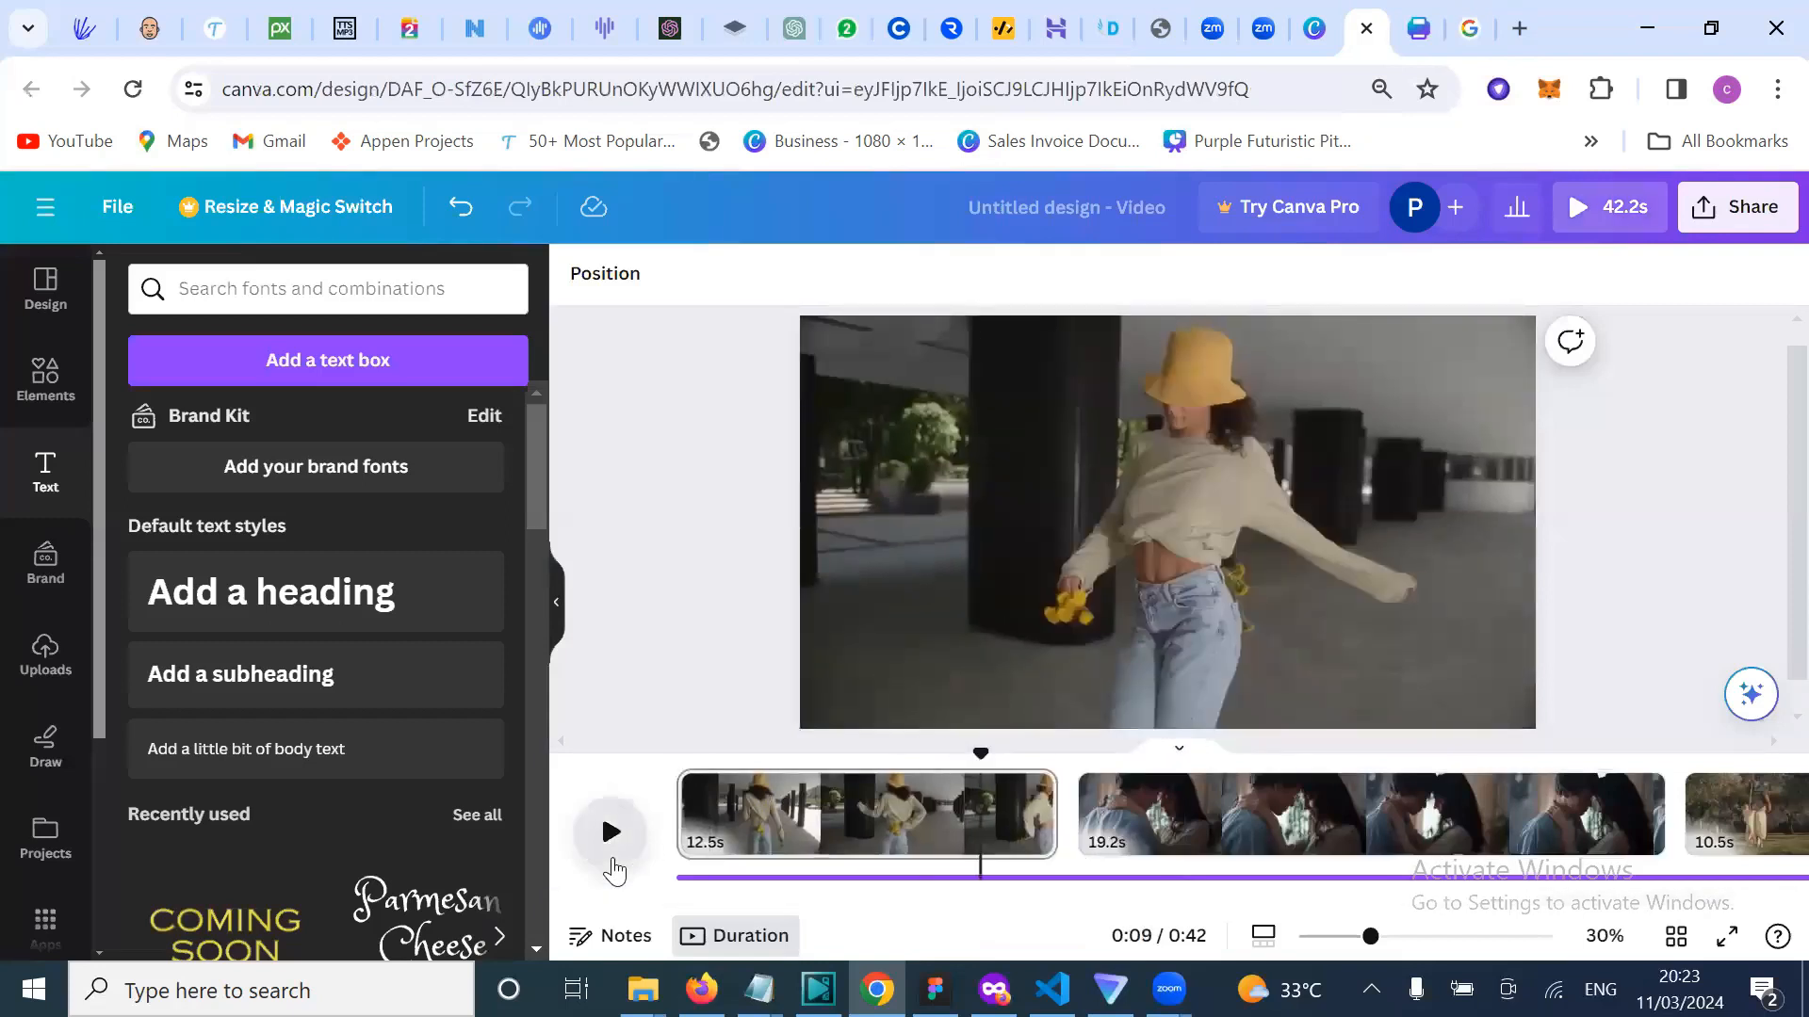
click(612, 865)
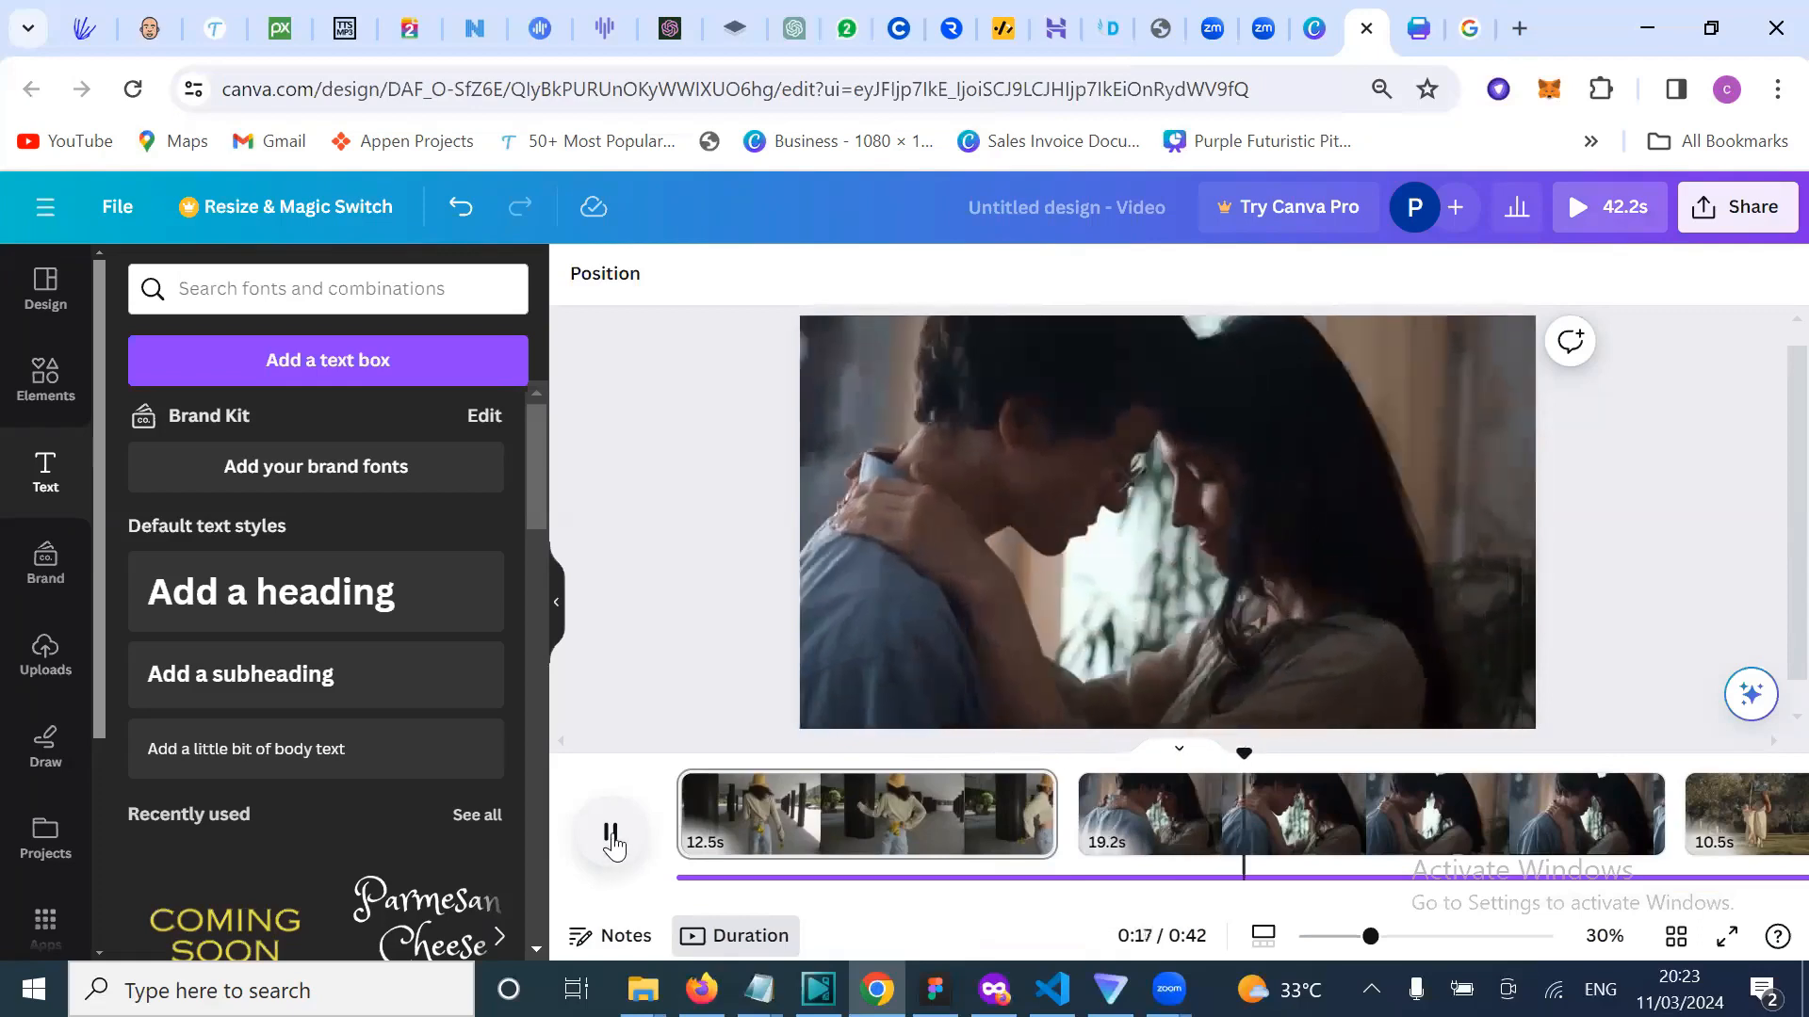
Step: Add a subheading with the lyric 'Man getting high 'til I fade out', placed below centre
click(611, 835)
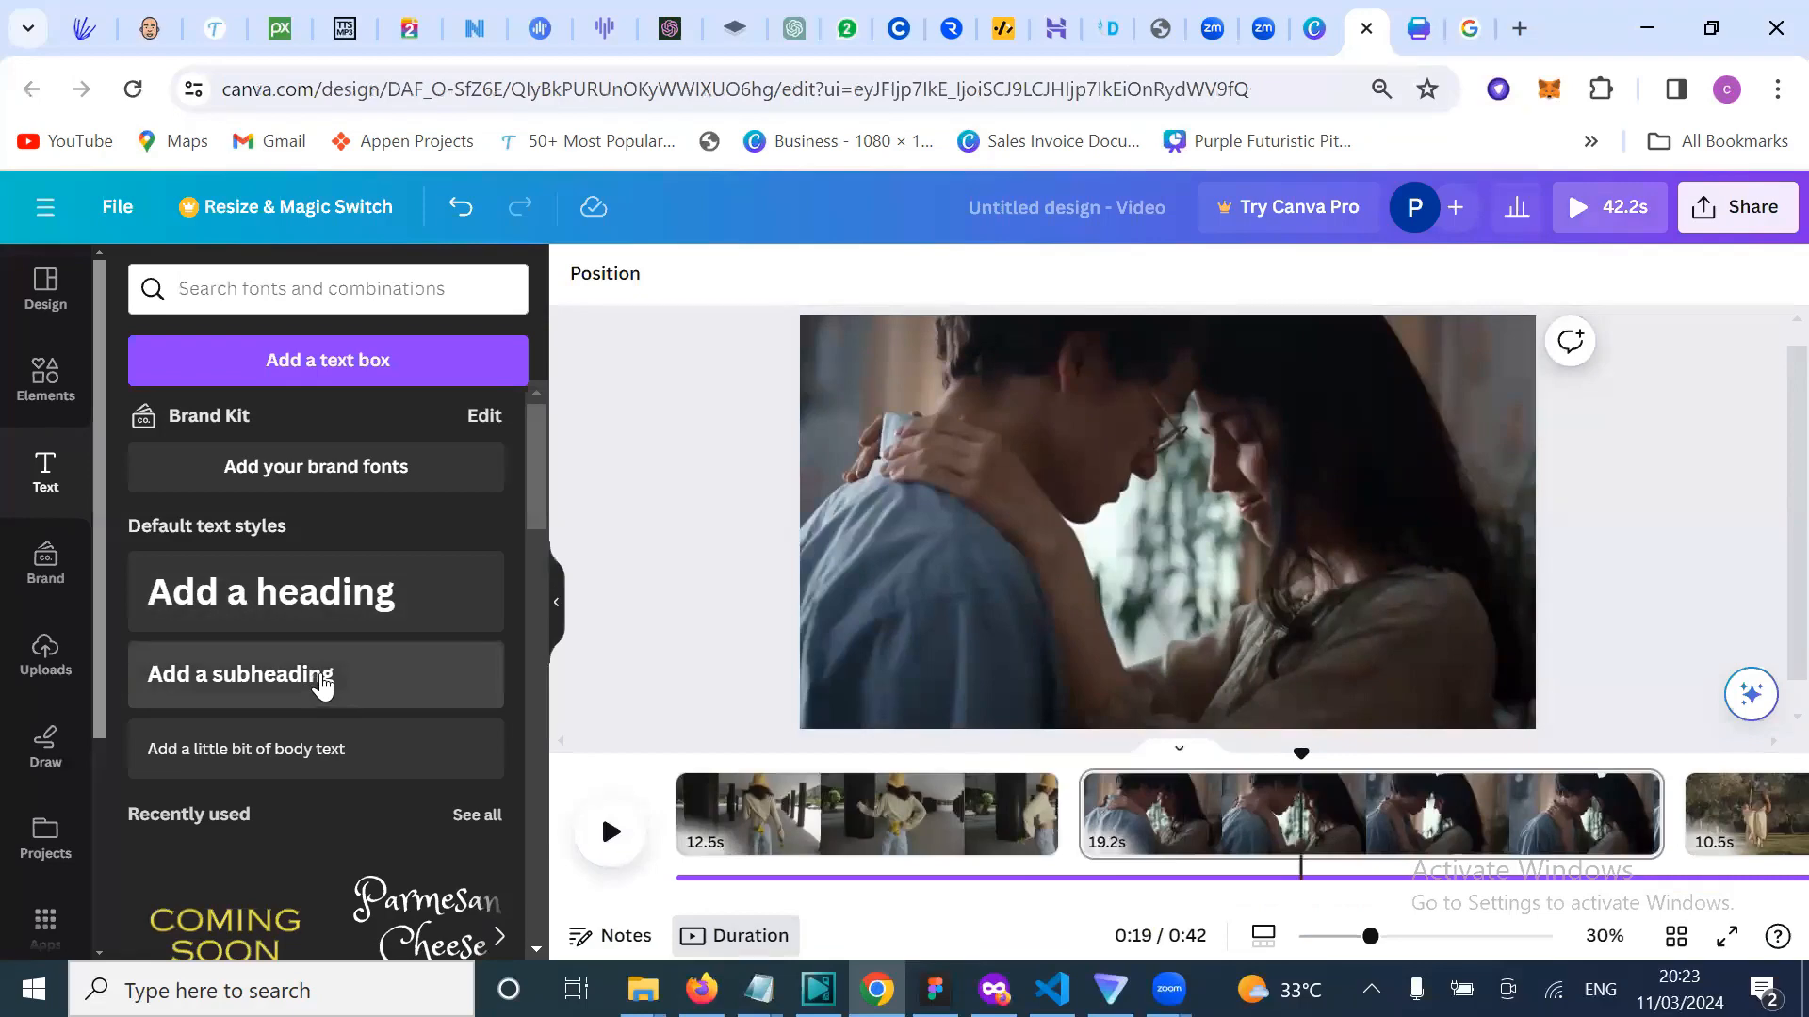
click(321, 677)
key(ctrl+v)
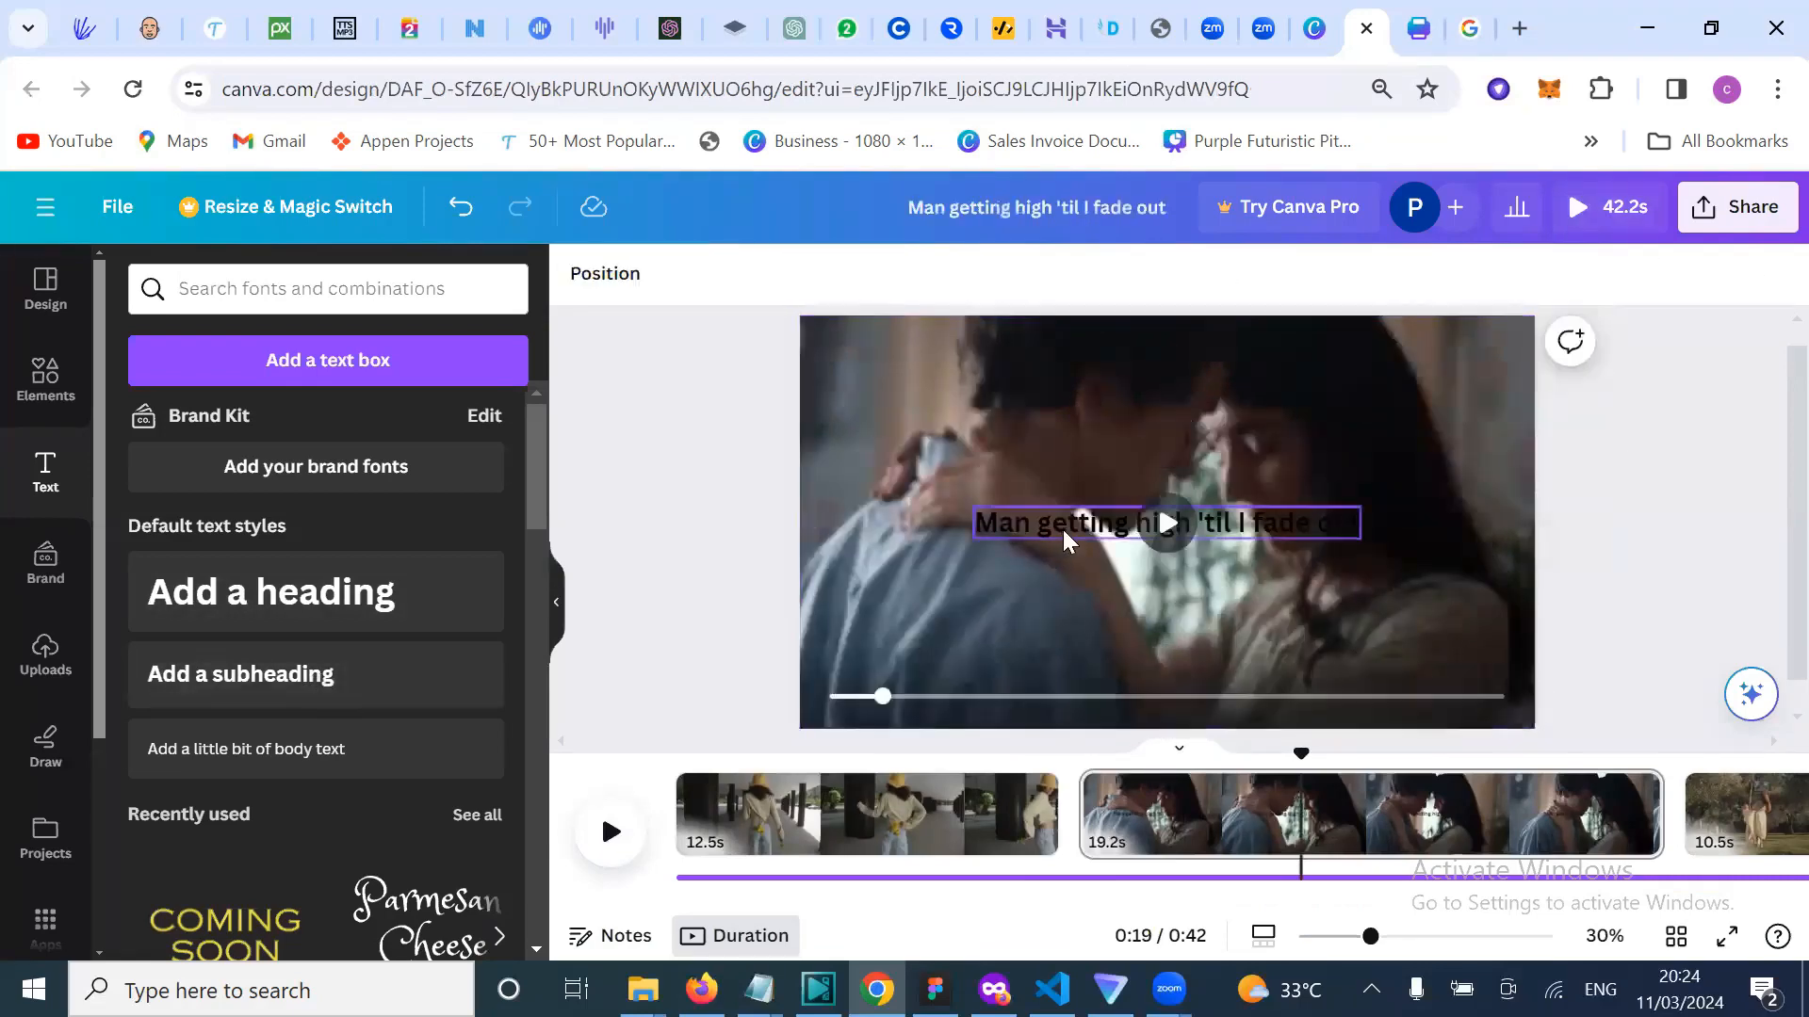
drag(1053, 528, 1031, 618)
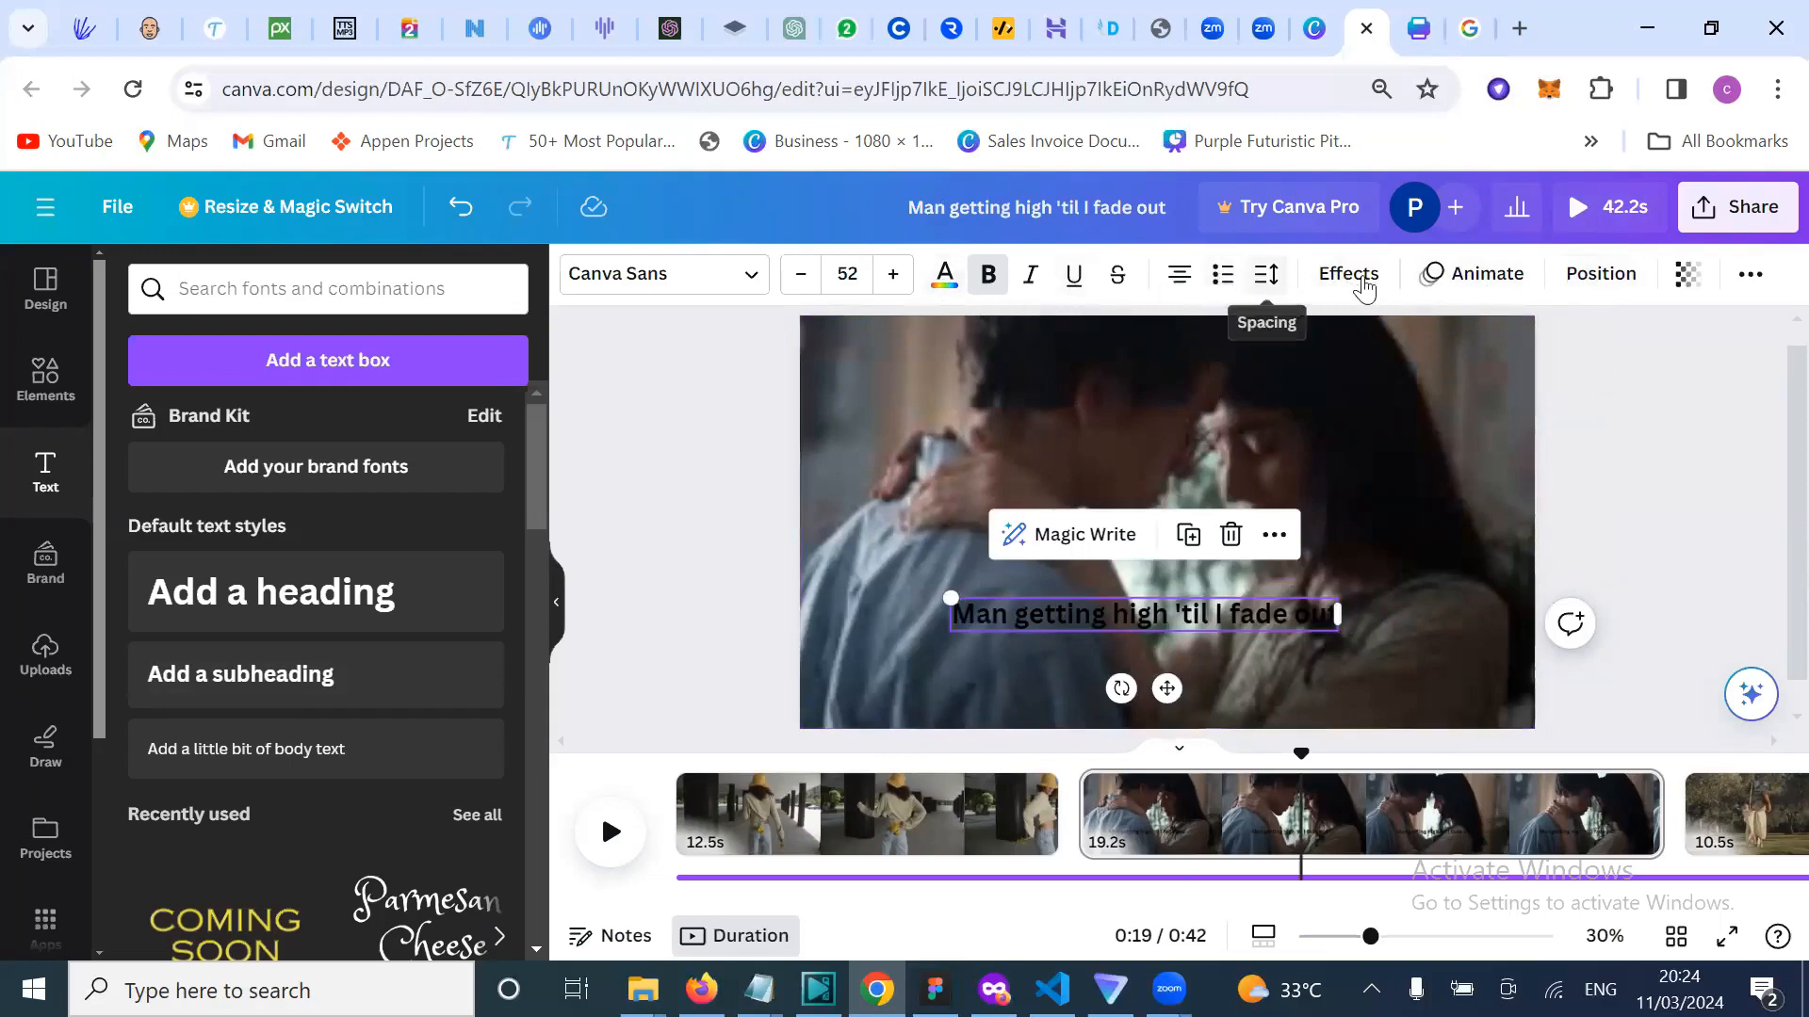
Step: Give the caption the yellow Background text effect
click(1360, 283)
scroll(358, 697, down, 2)
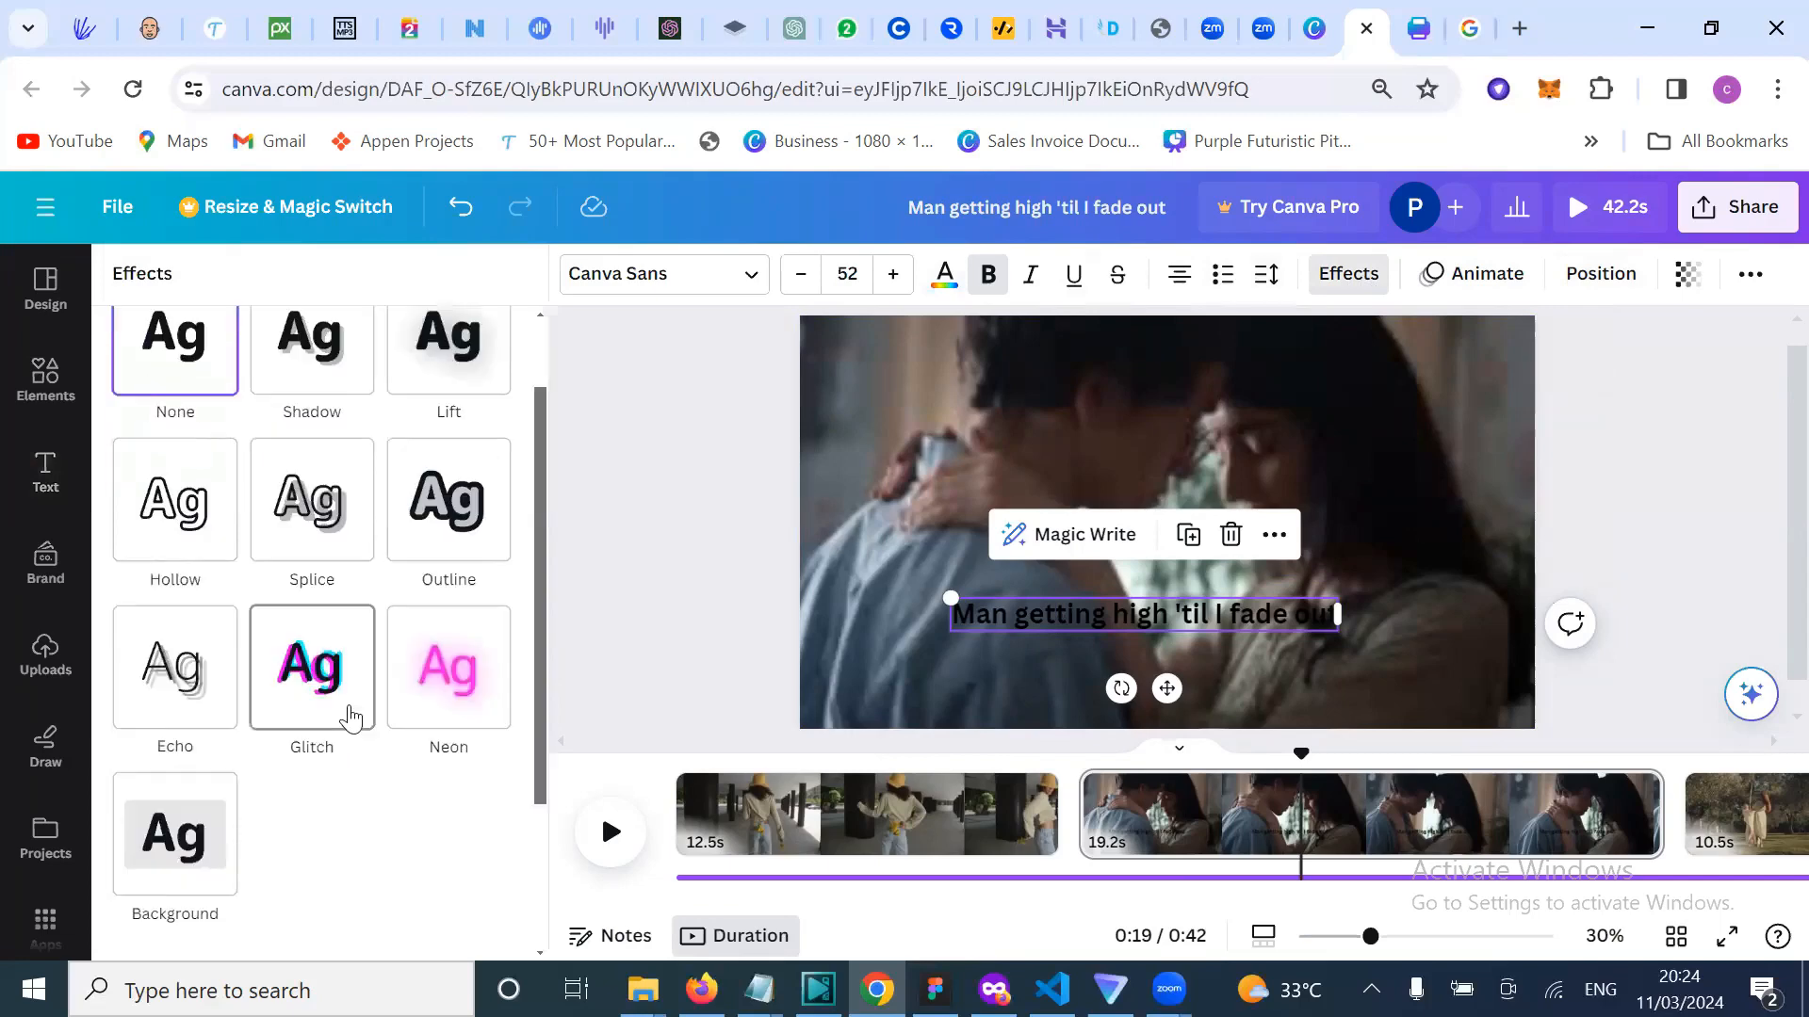
scroll(350, 718, down, 2)
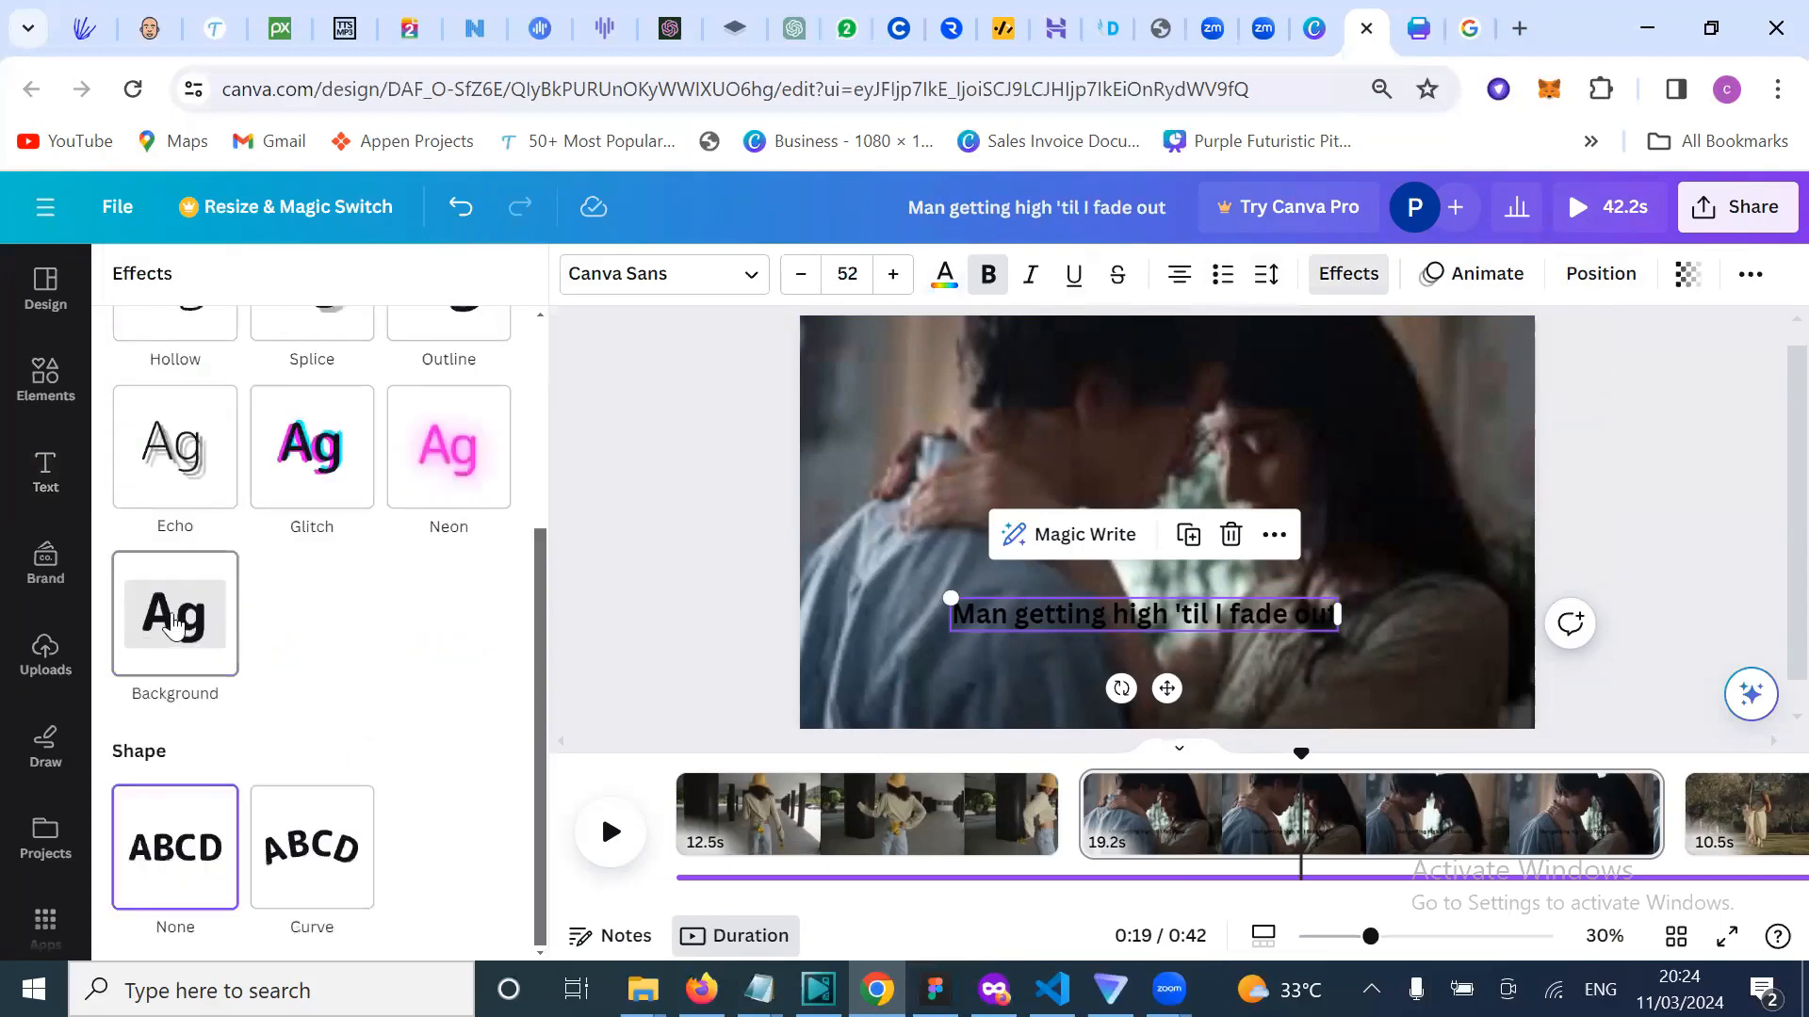
click(173, 621)
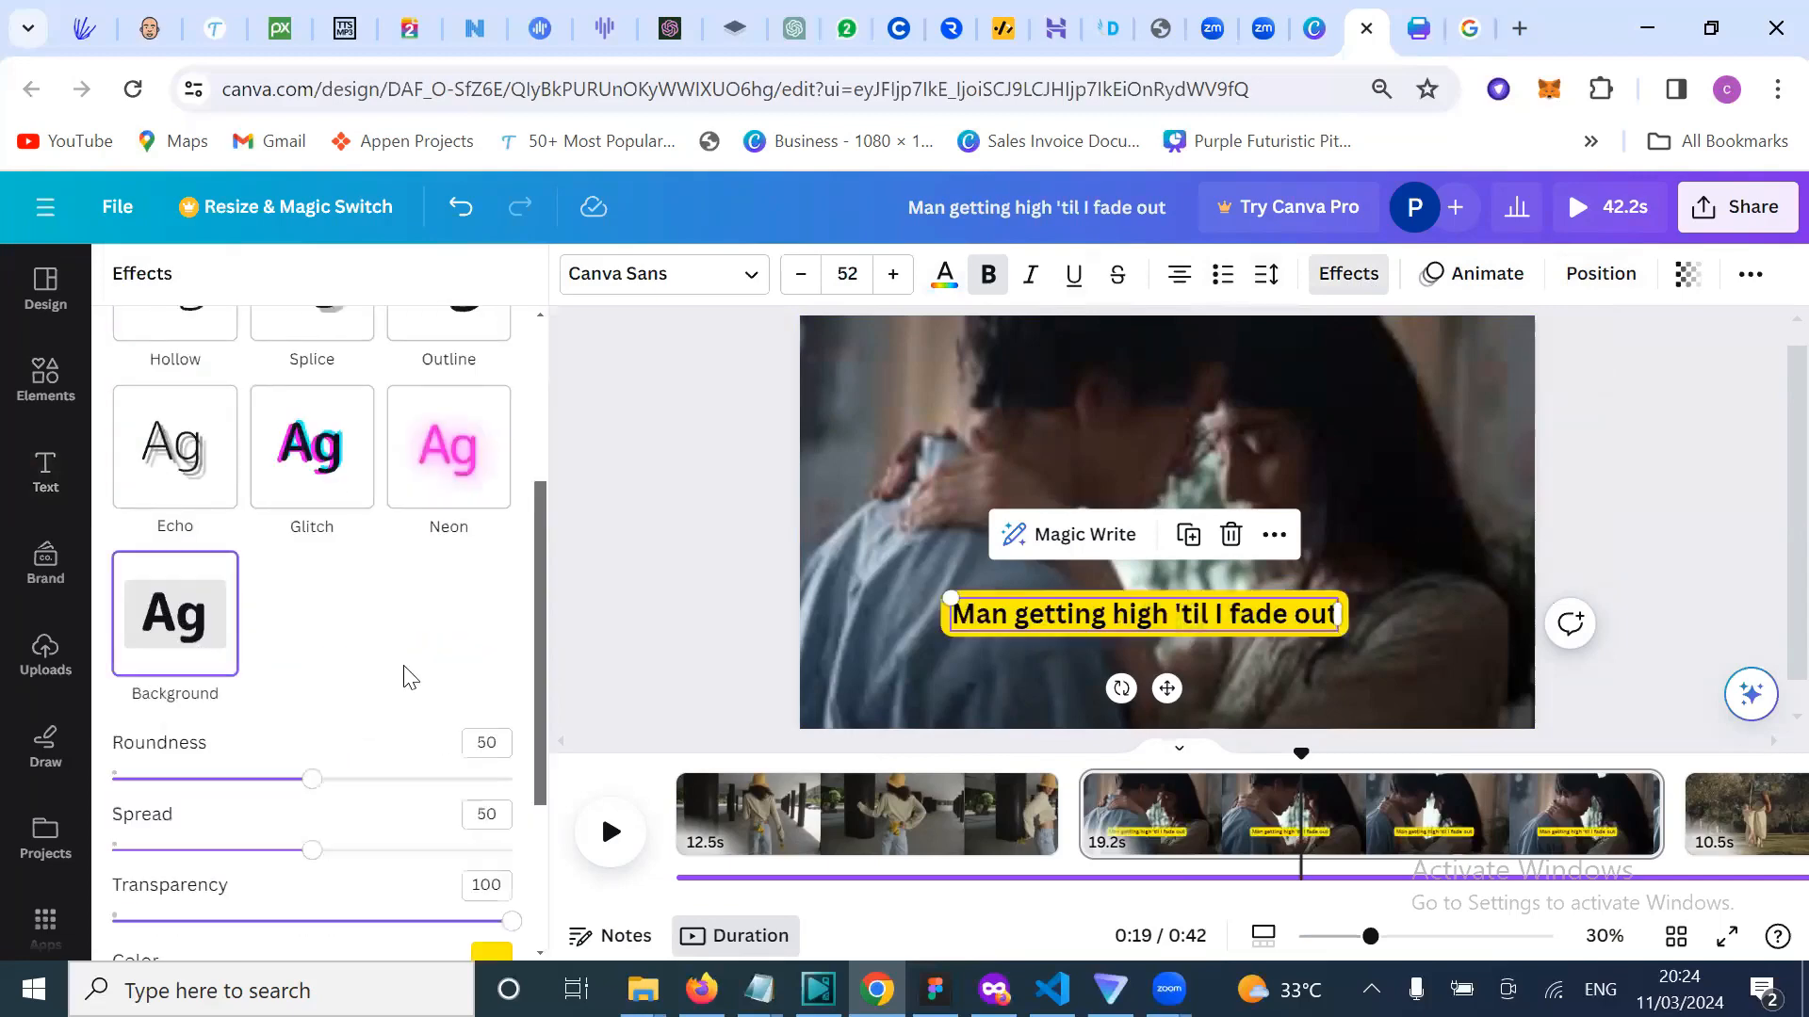
scroll(405, 675, down, 2)
scroll(405, 675, up, 2)
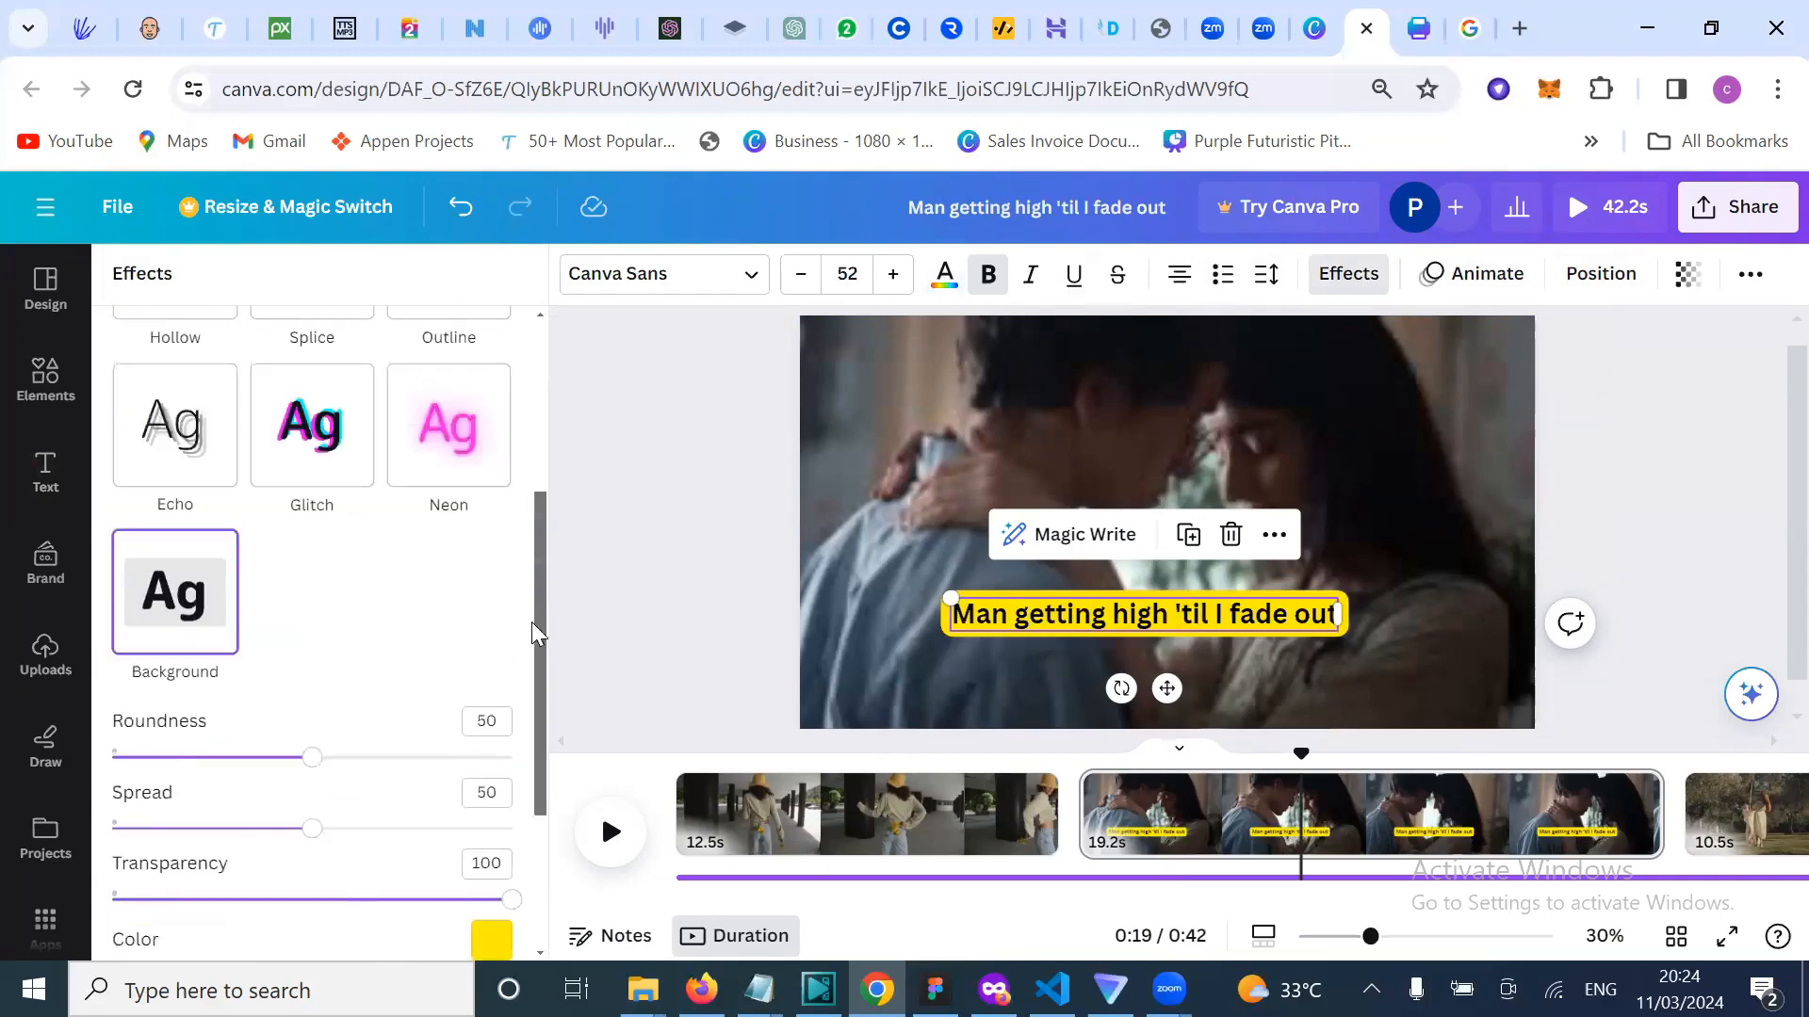
click(665, 605)
click(1592, 490)
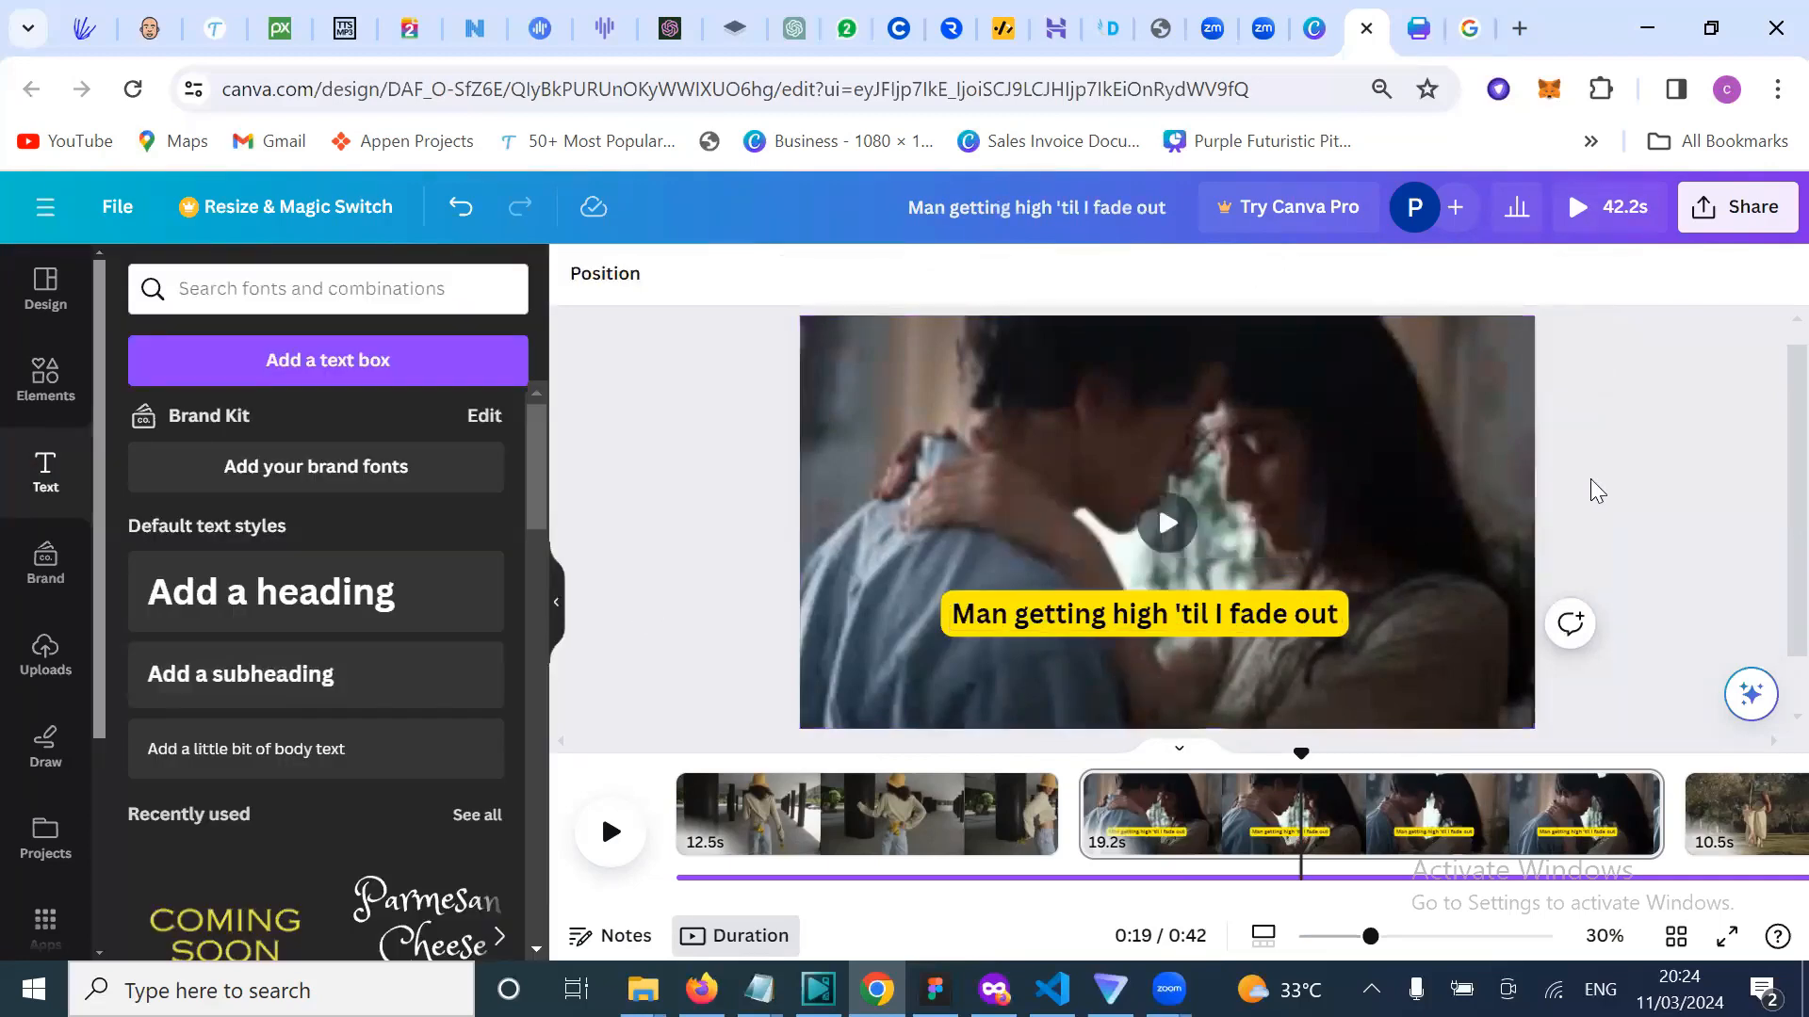
Step: Preview the couple clip from 0:18 to 0:22
click(1234, 617)
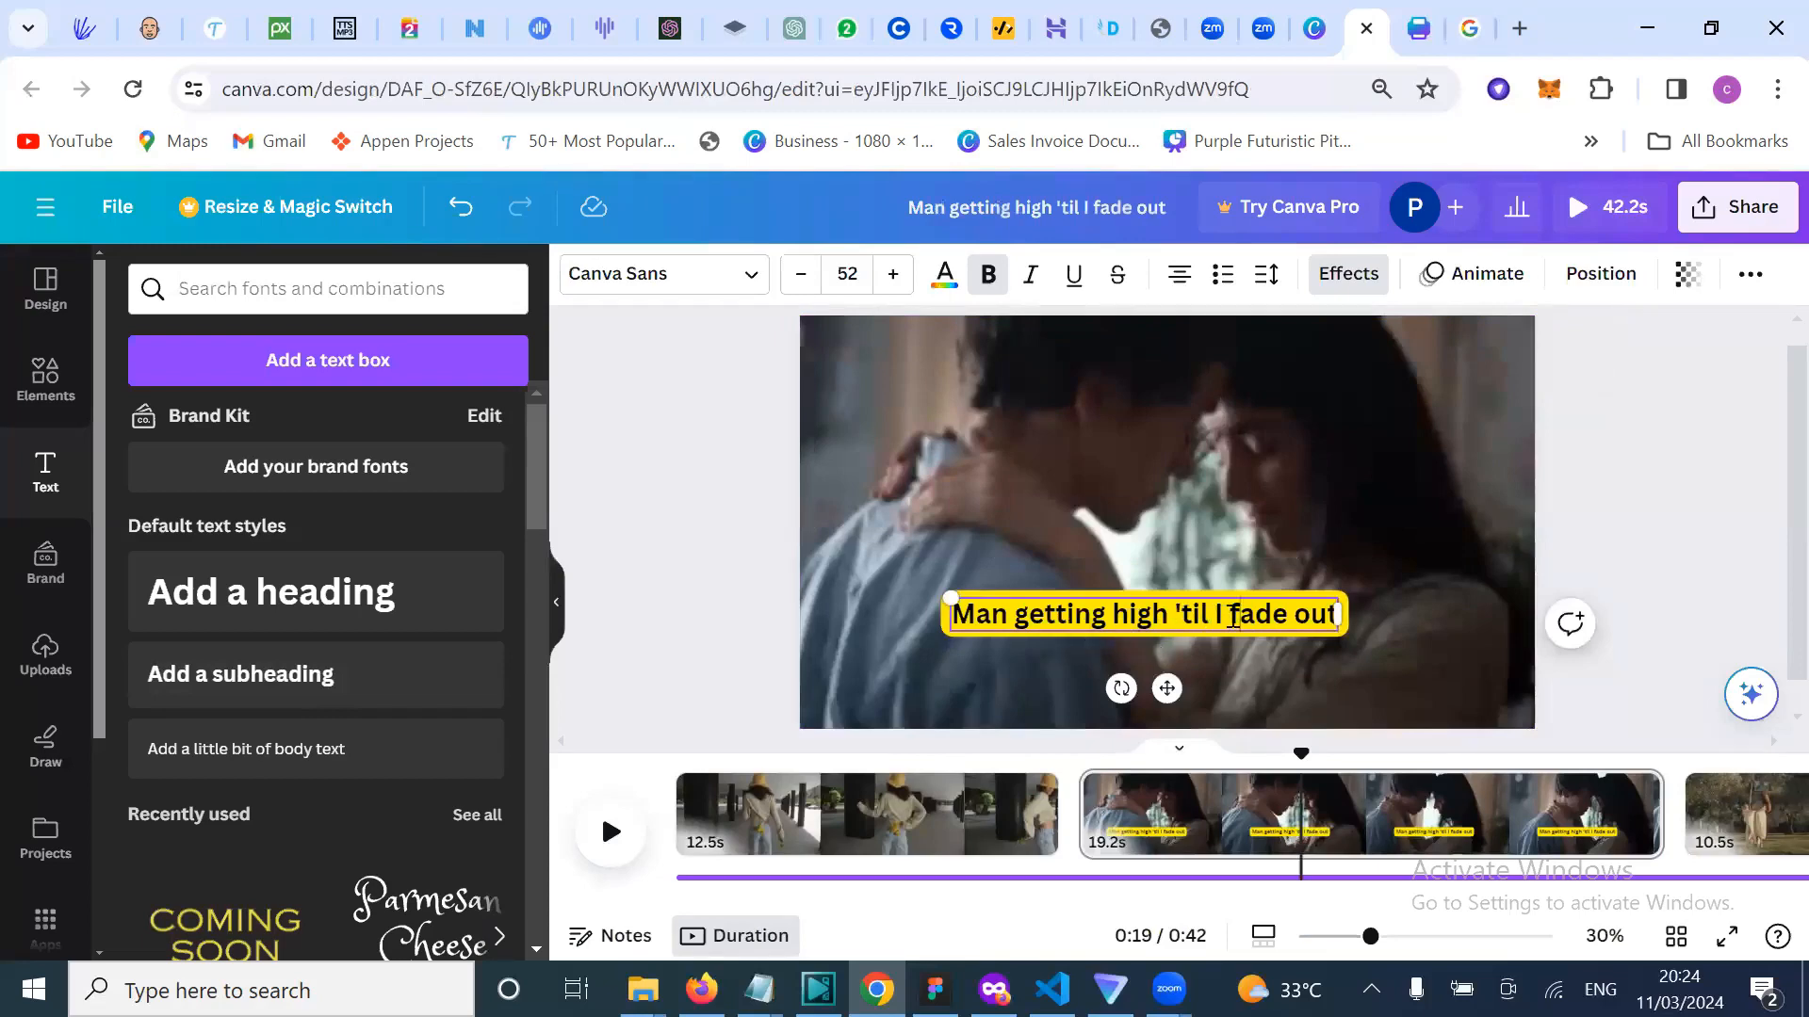
click(1698, 491)
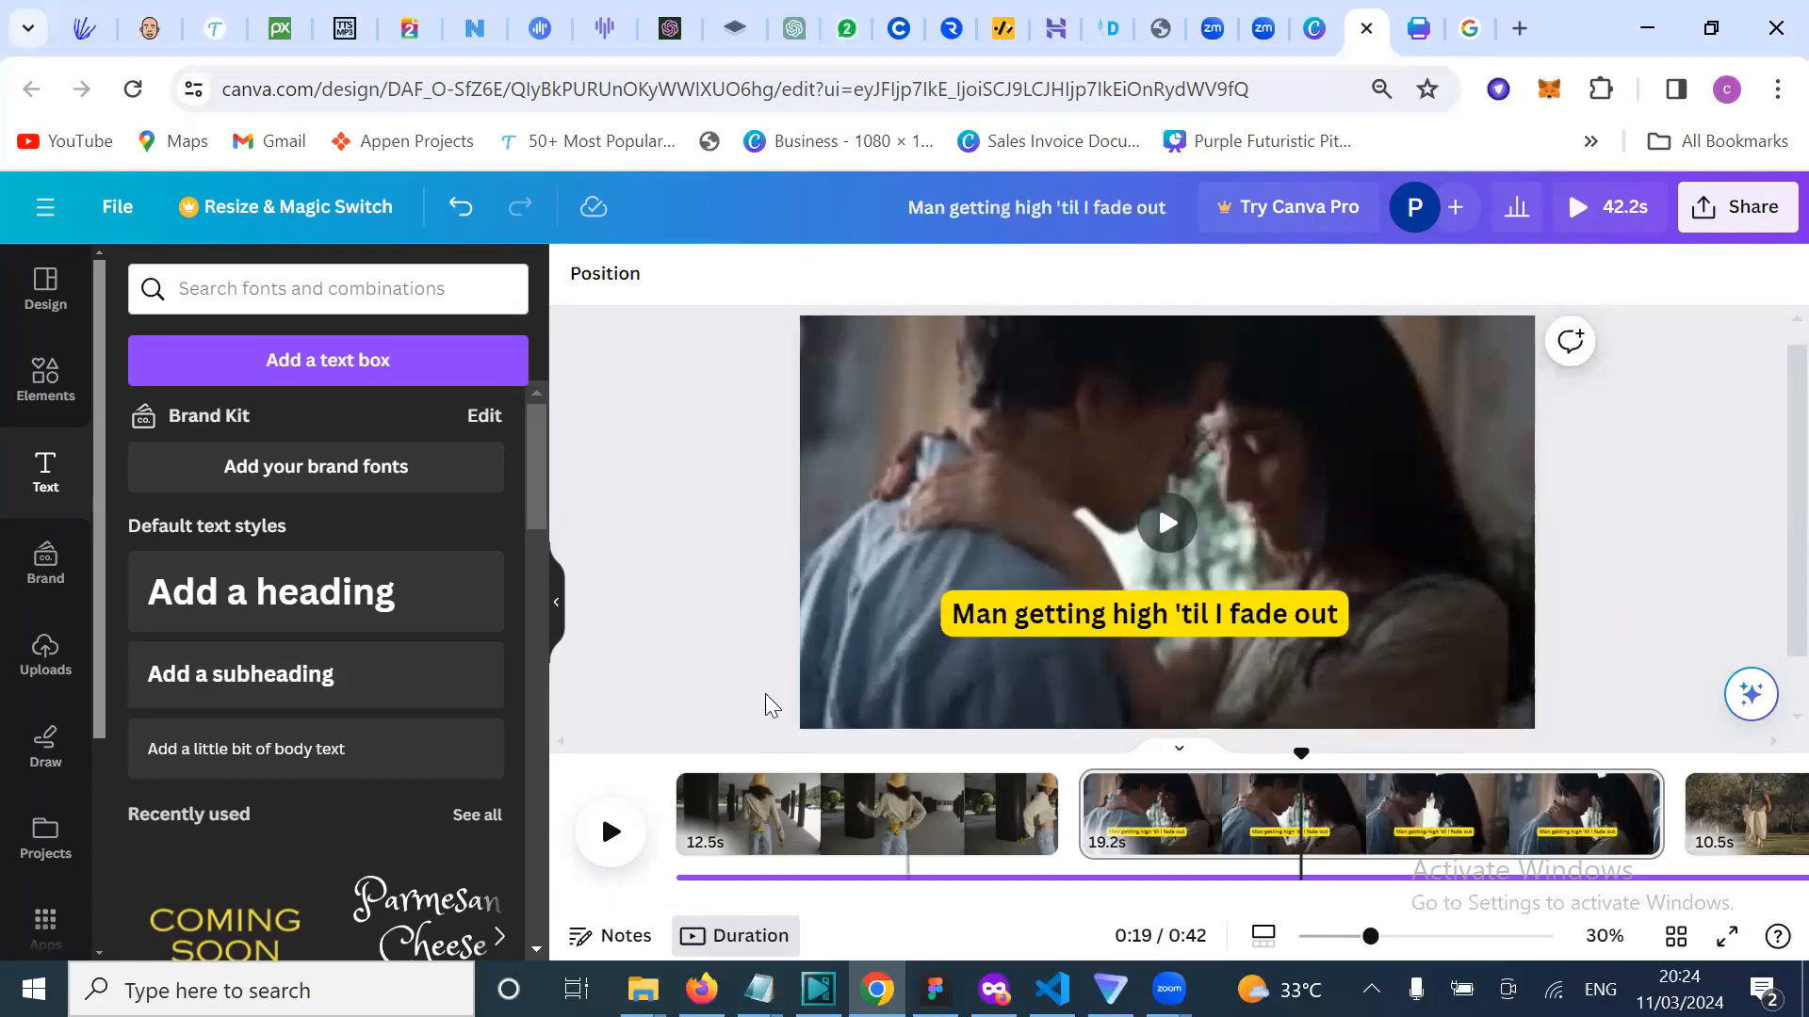
scroll(678, 725, down, 1)
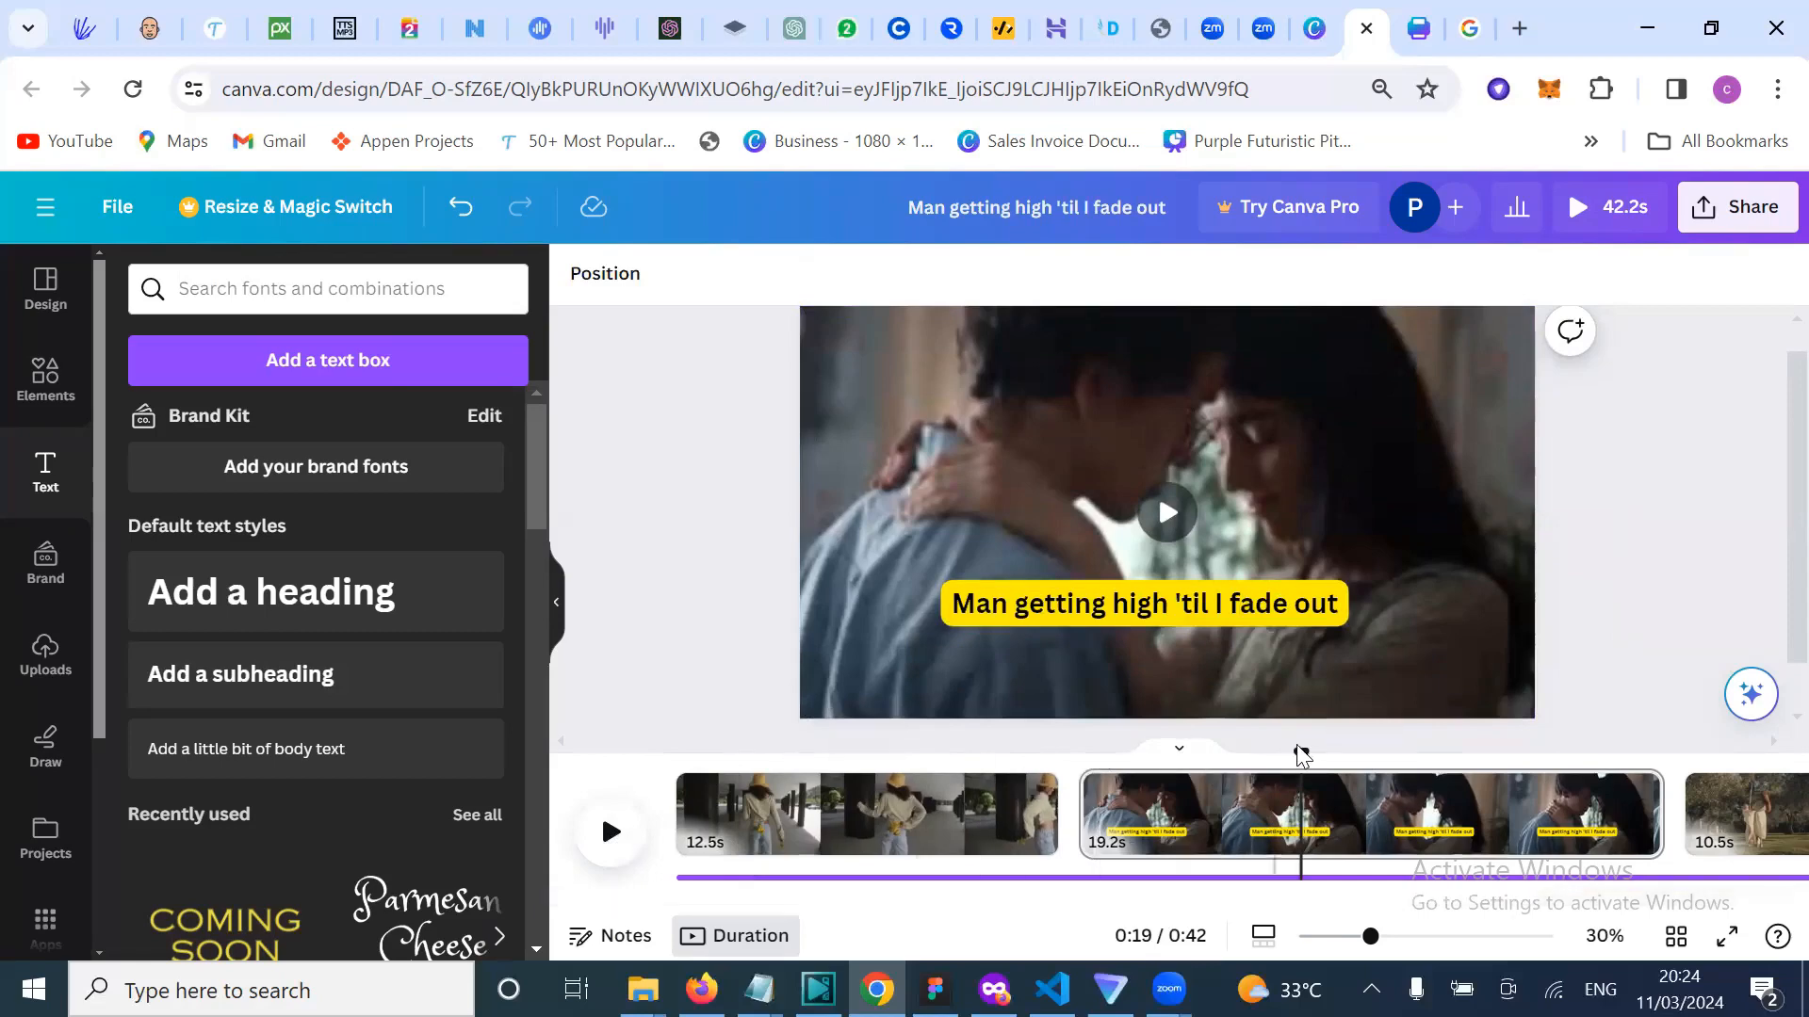
drag(1301, 754, 1270, 749)
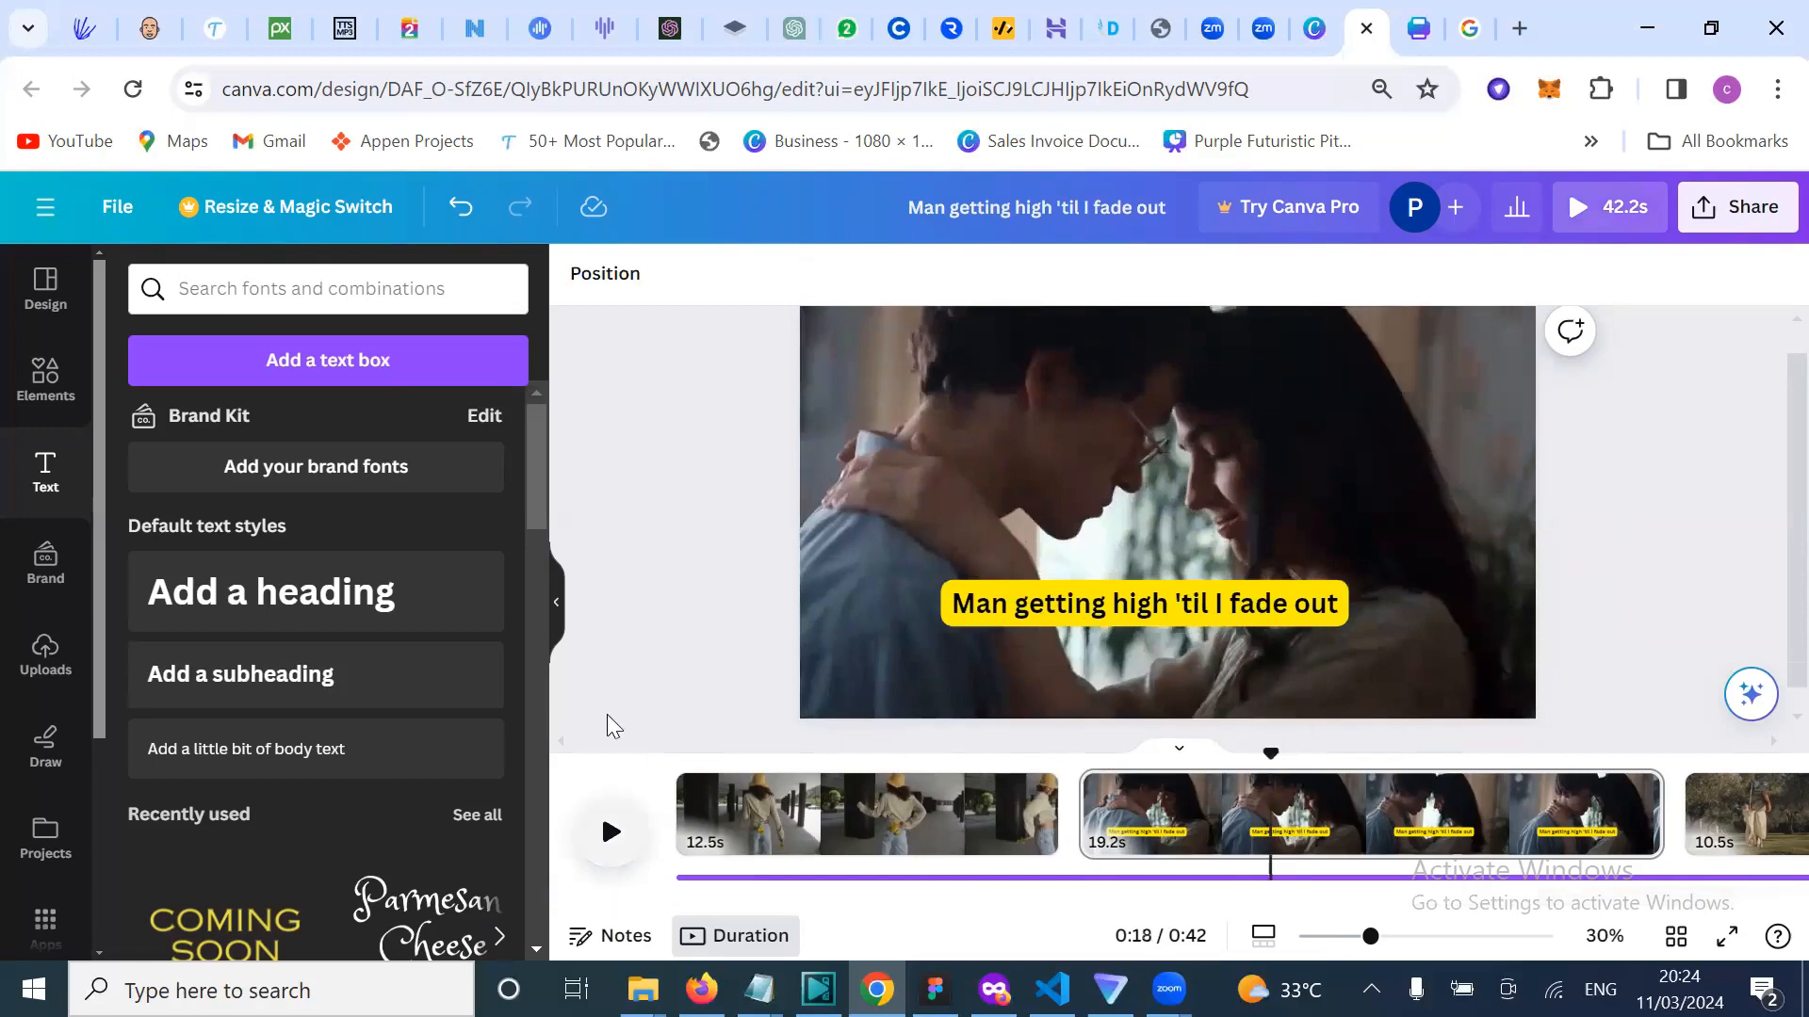
scroll(639, 603, down, 1)
scroll(640, 606, up, 1)
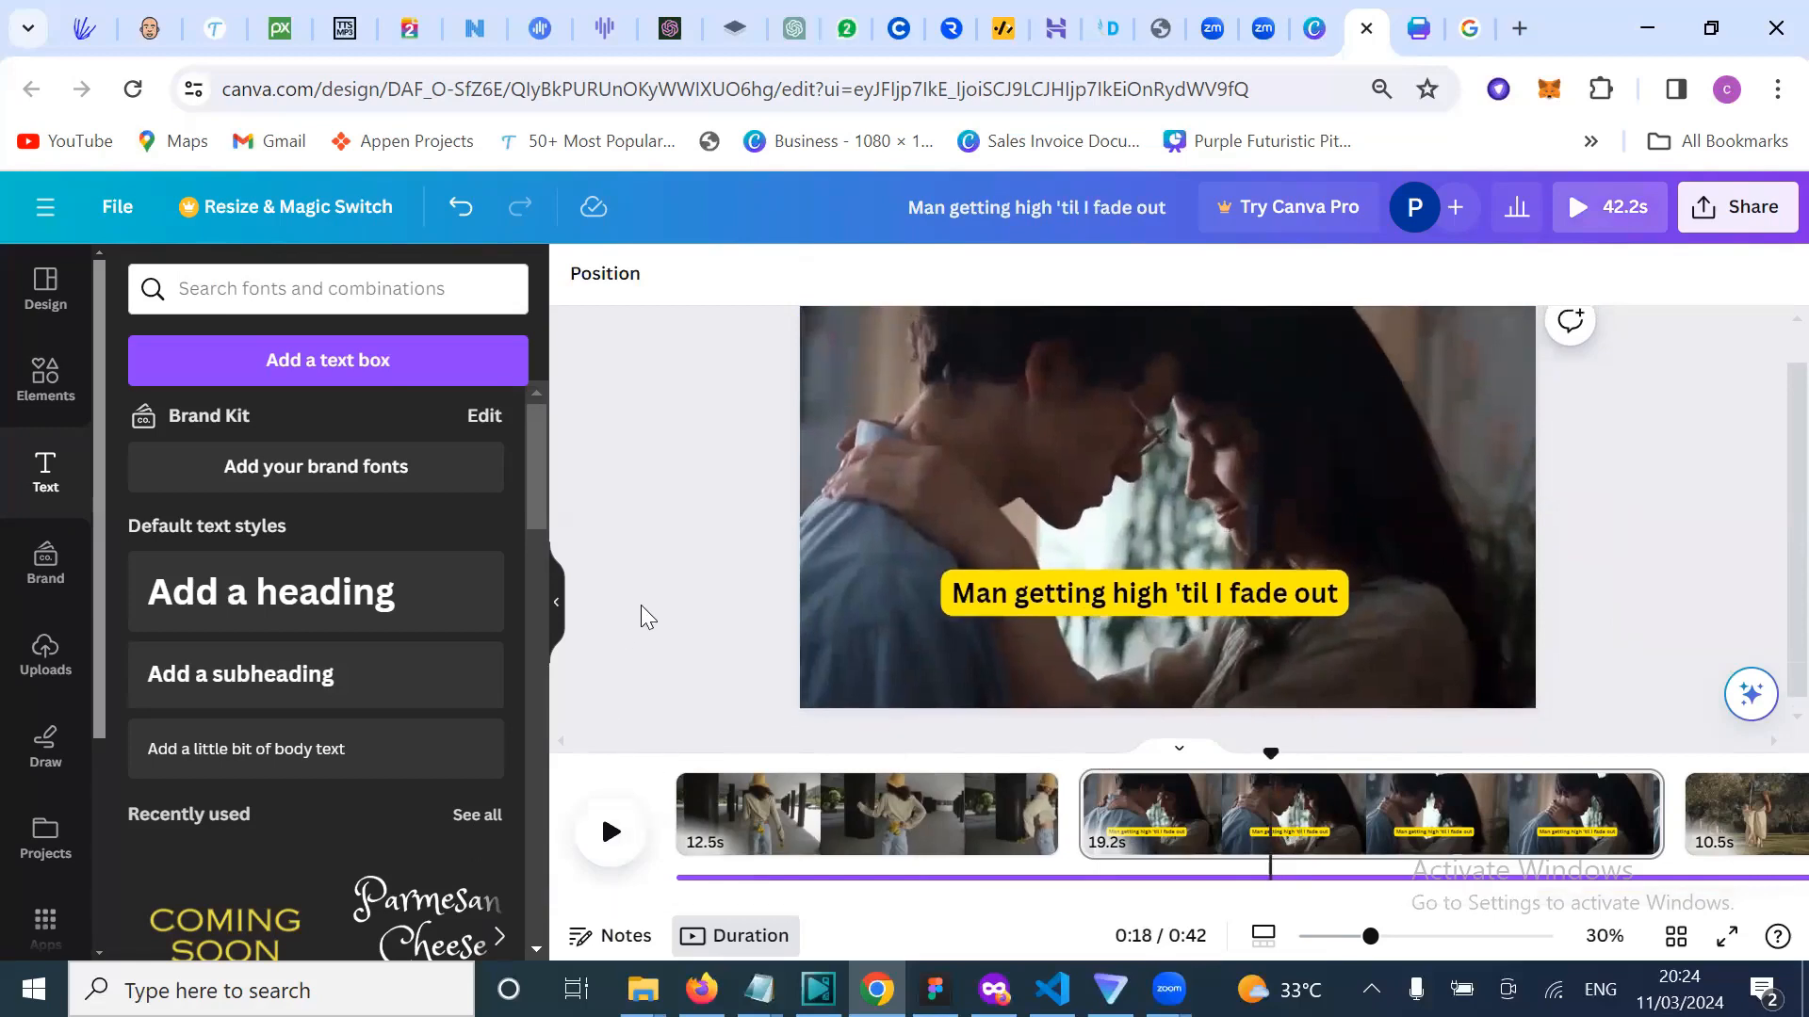
scroll(641, 606, down, 1)
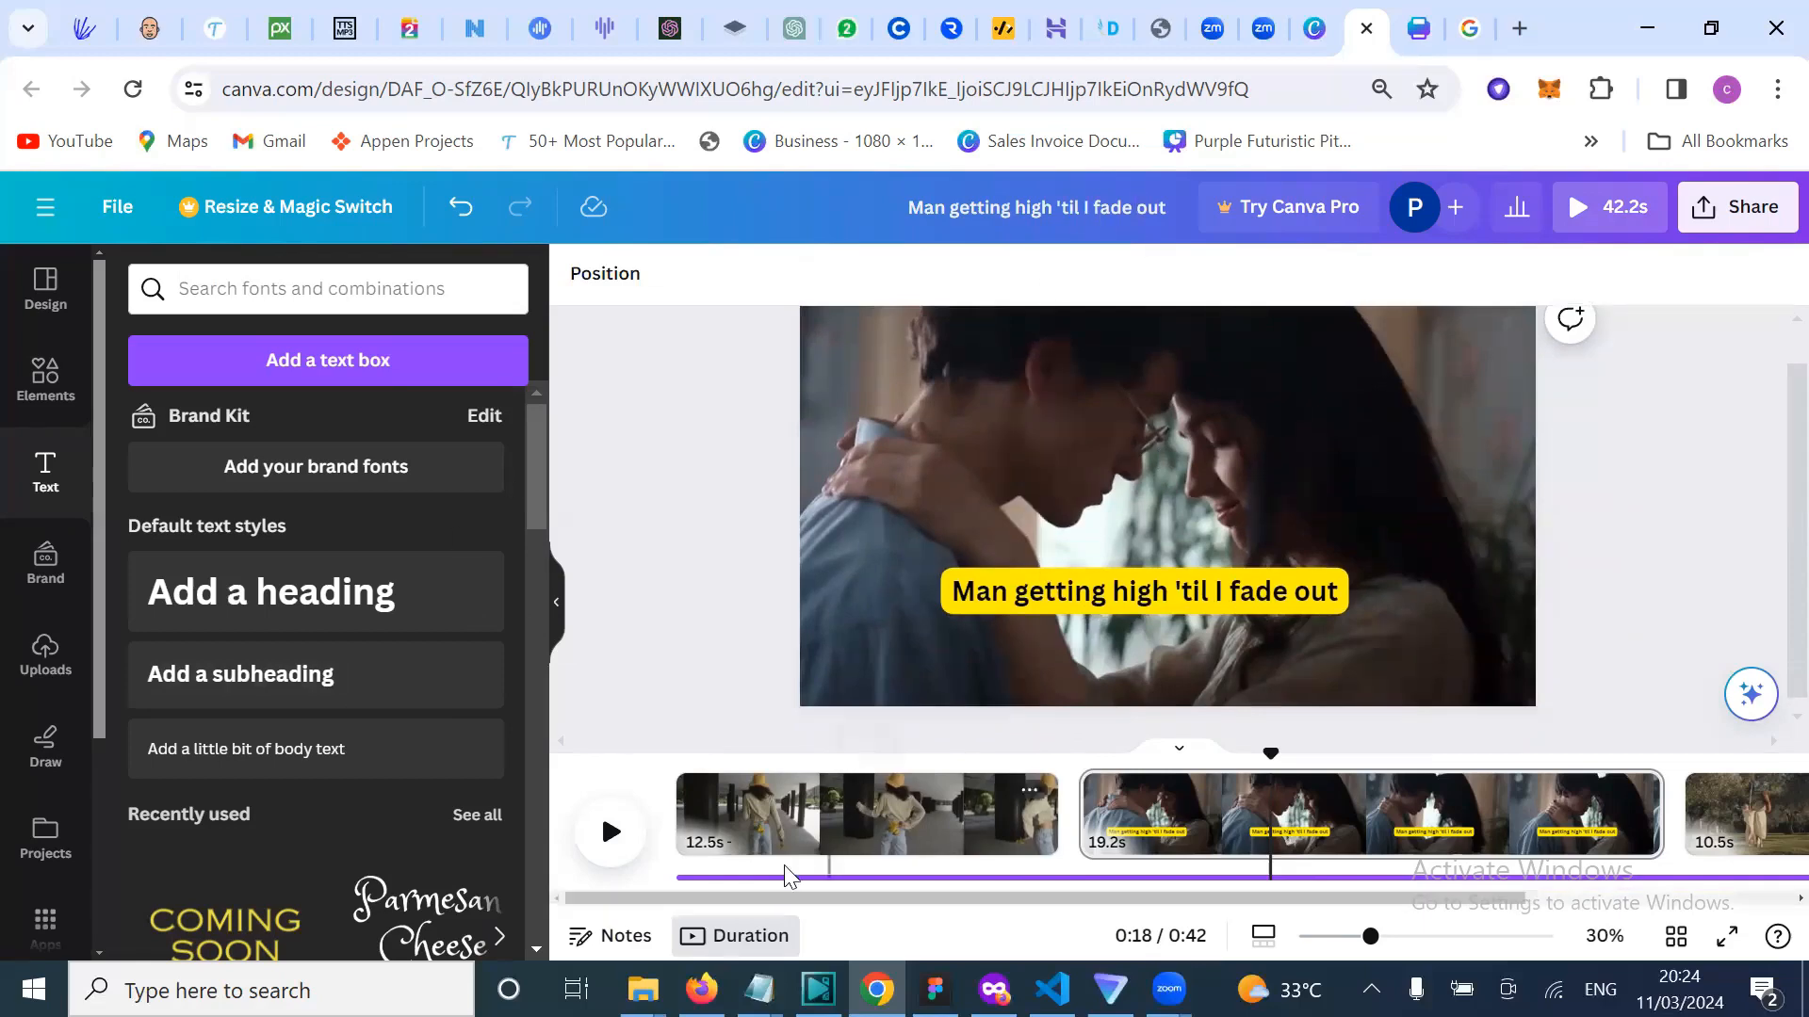
click(612, 834)
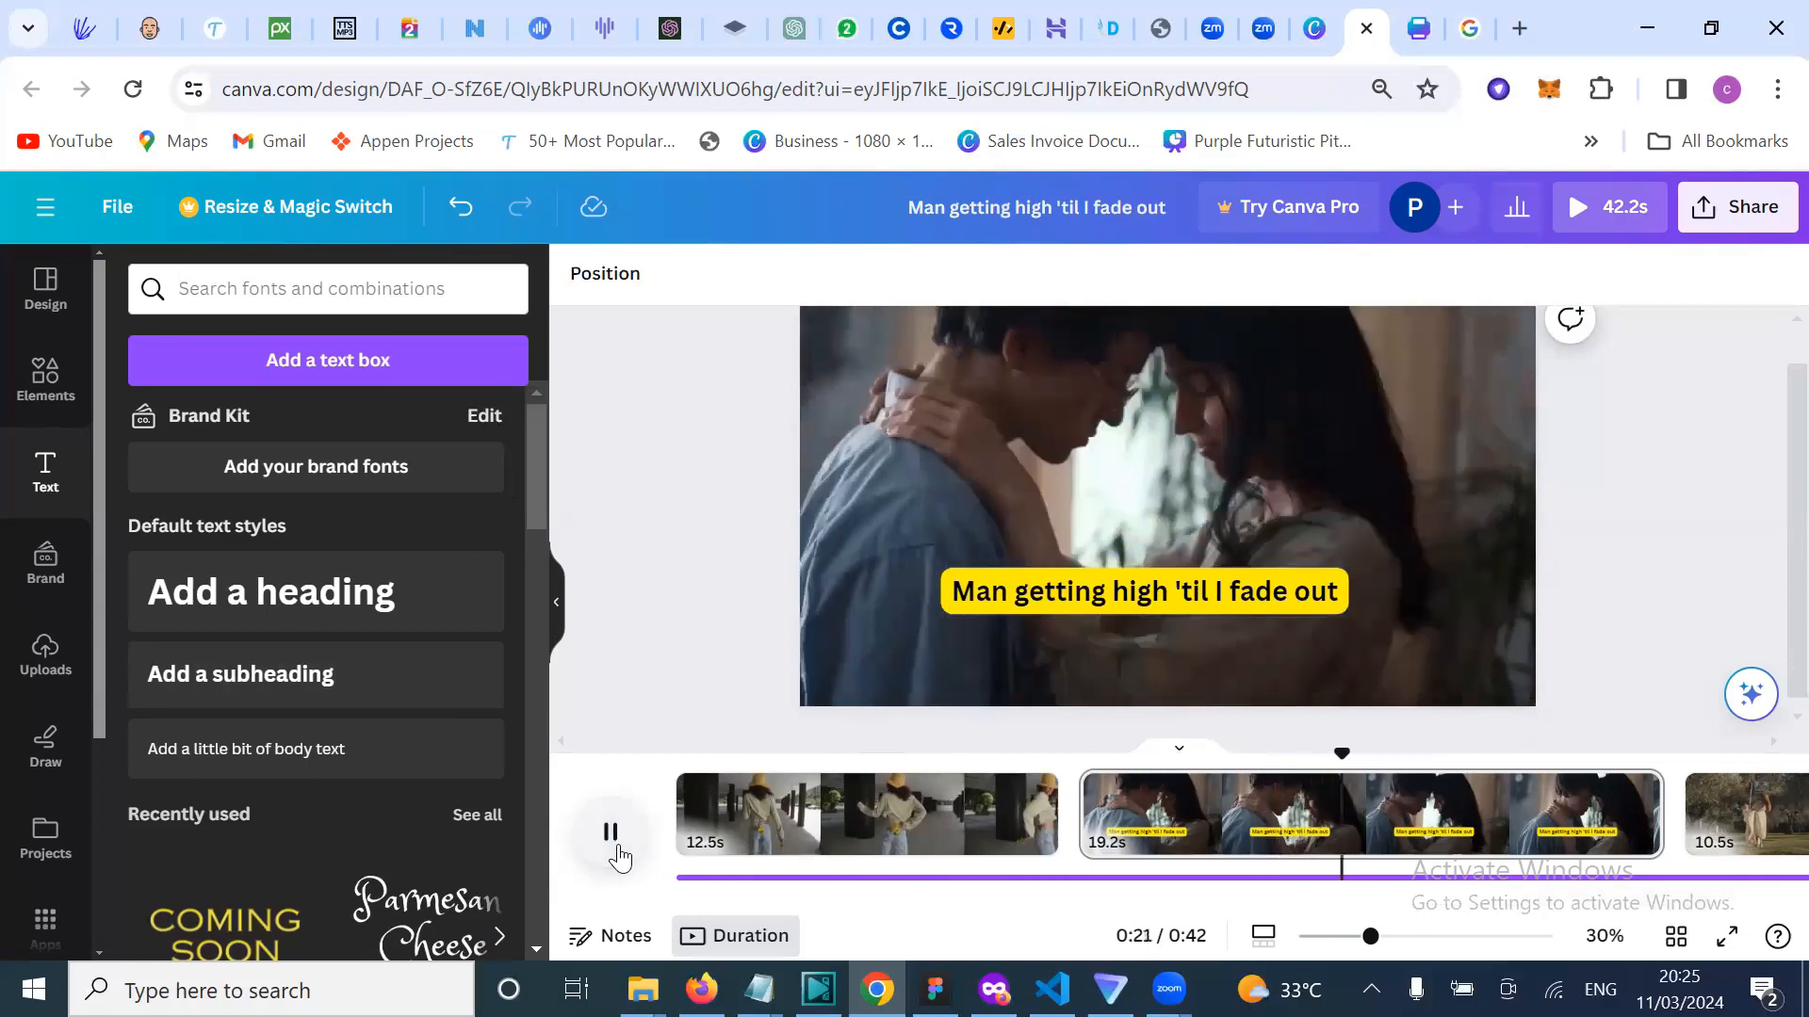
click(612, 833)
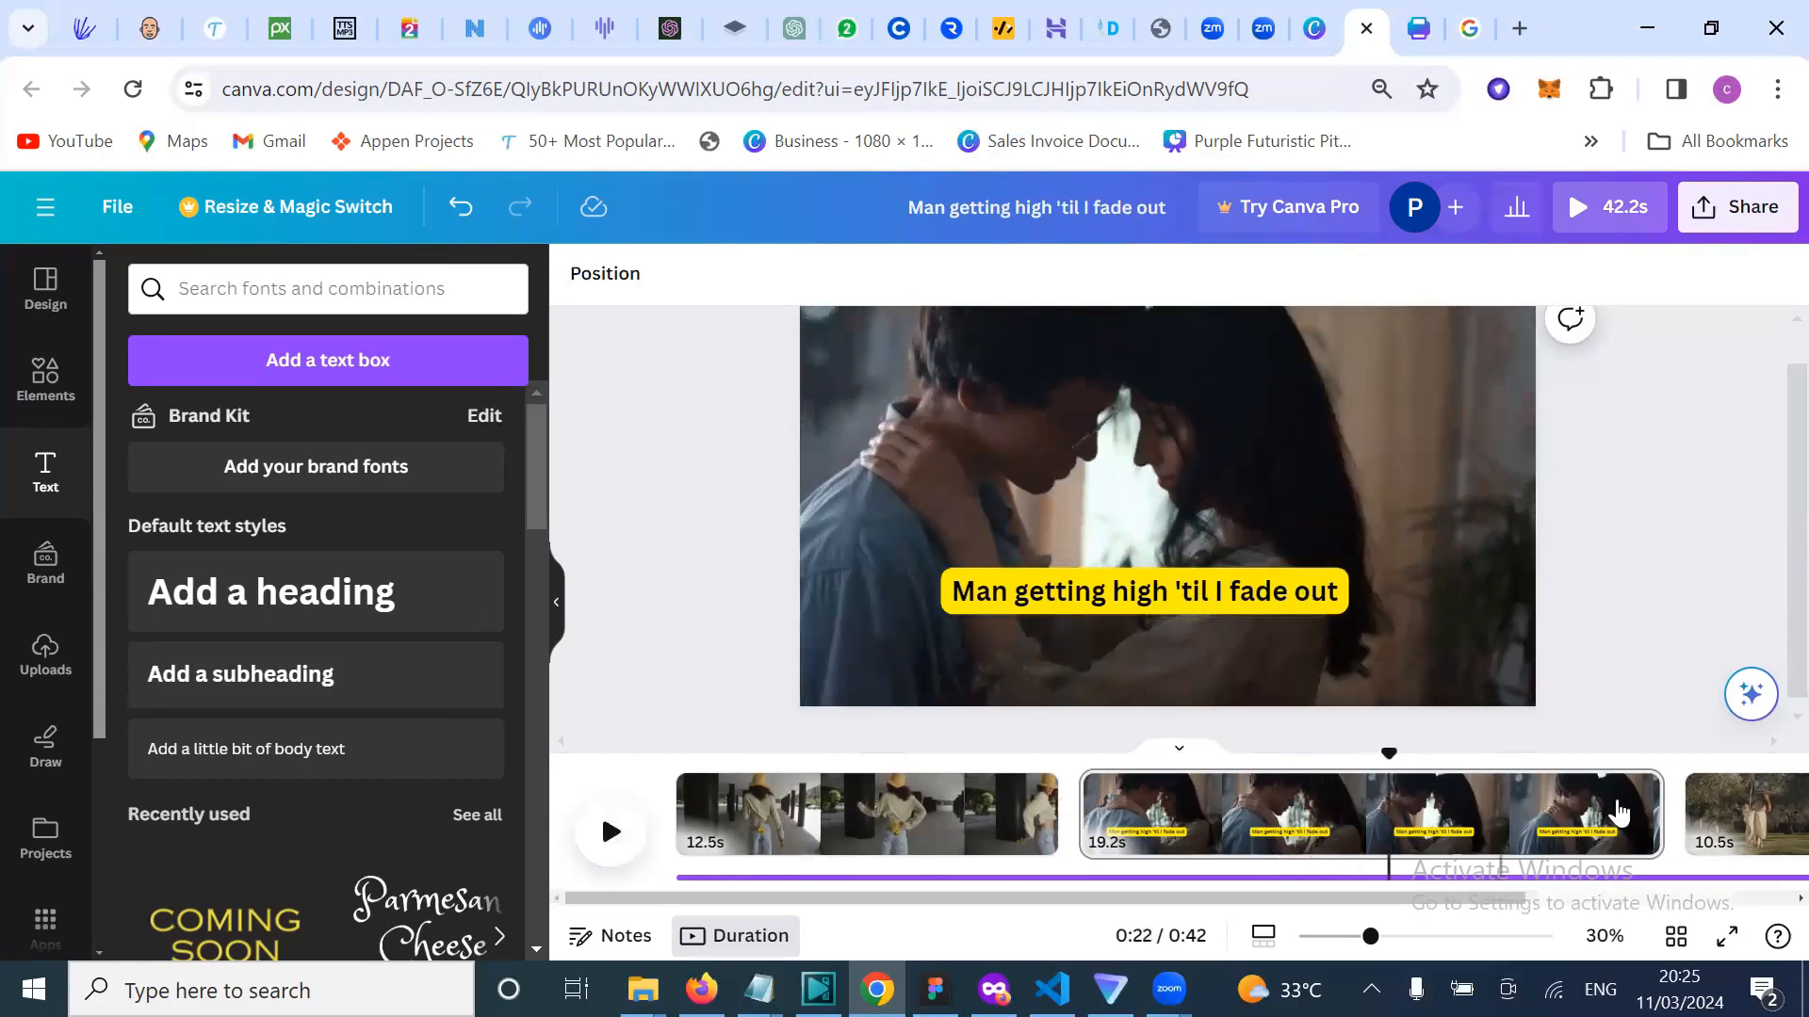
Step: Trim the couple clip's end from 19.2s down to 9.7s
click(1660, 805)
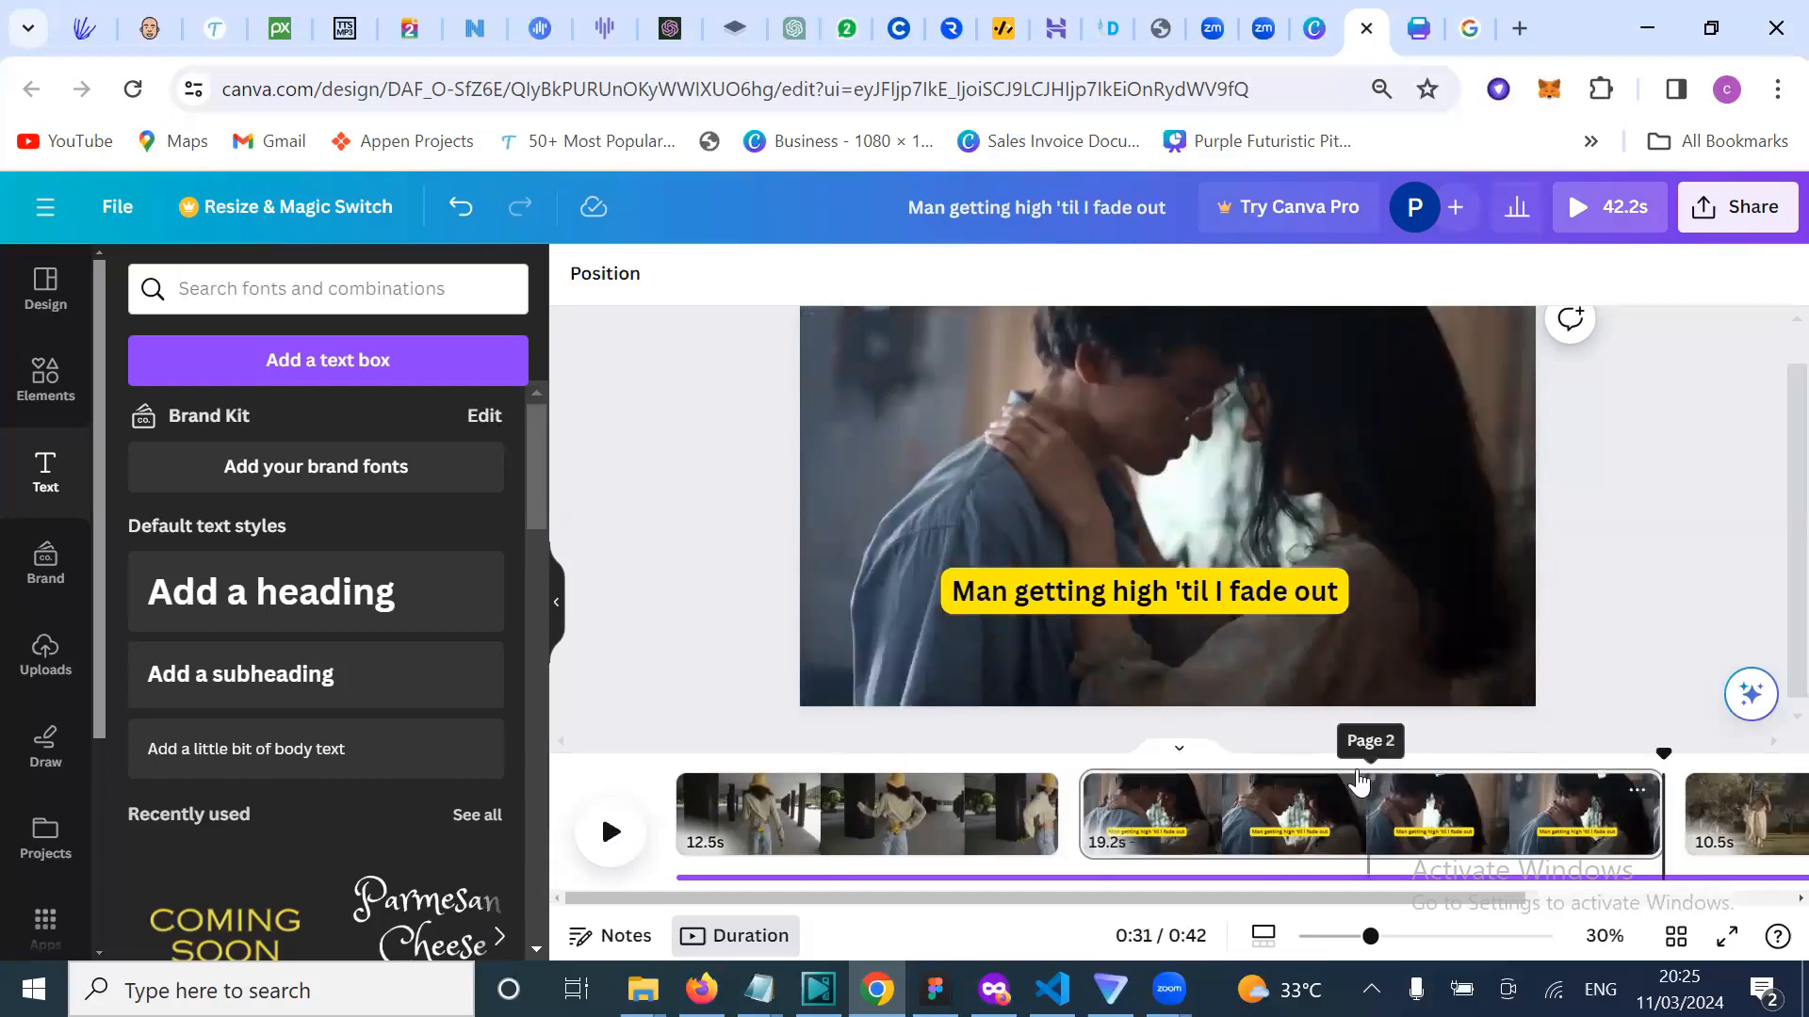
click(1316, 784)
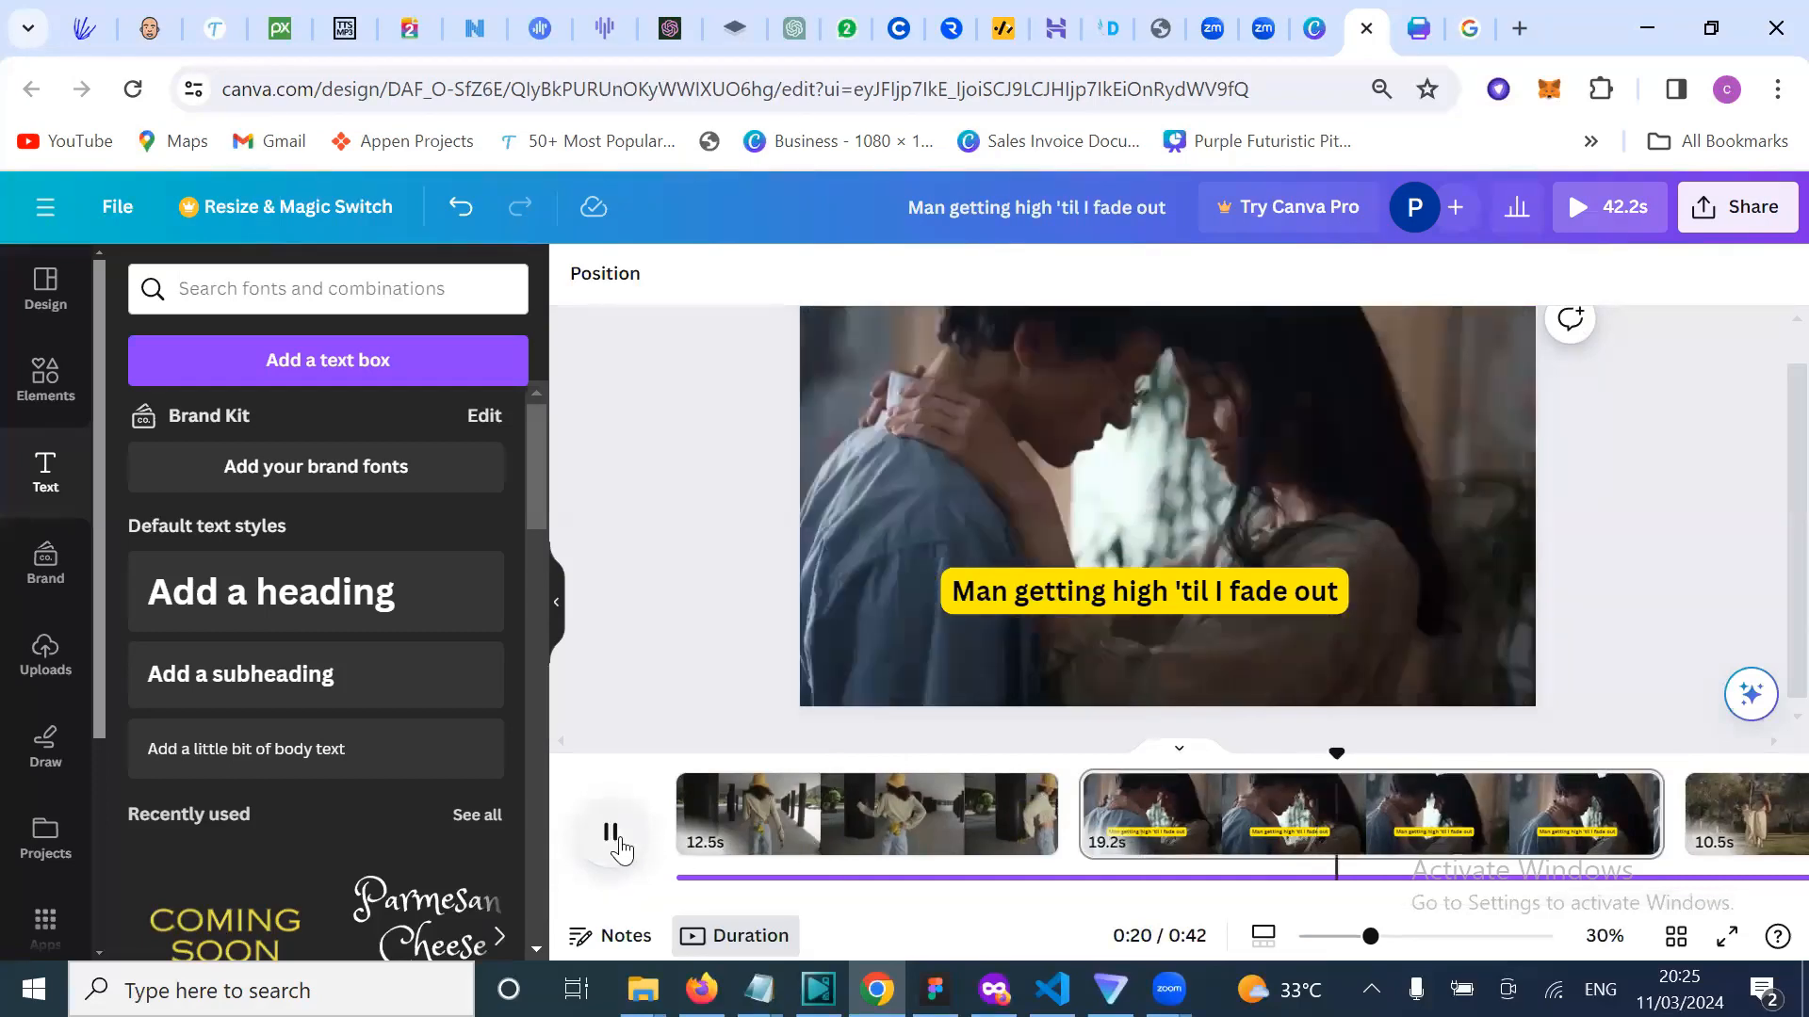
click(618, 847)
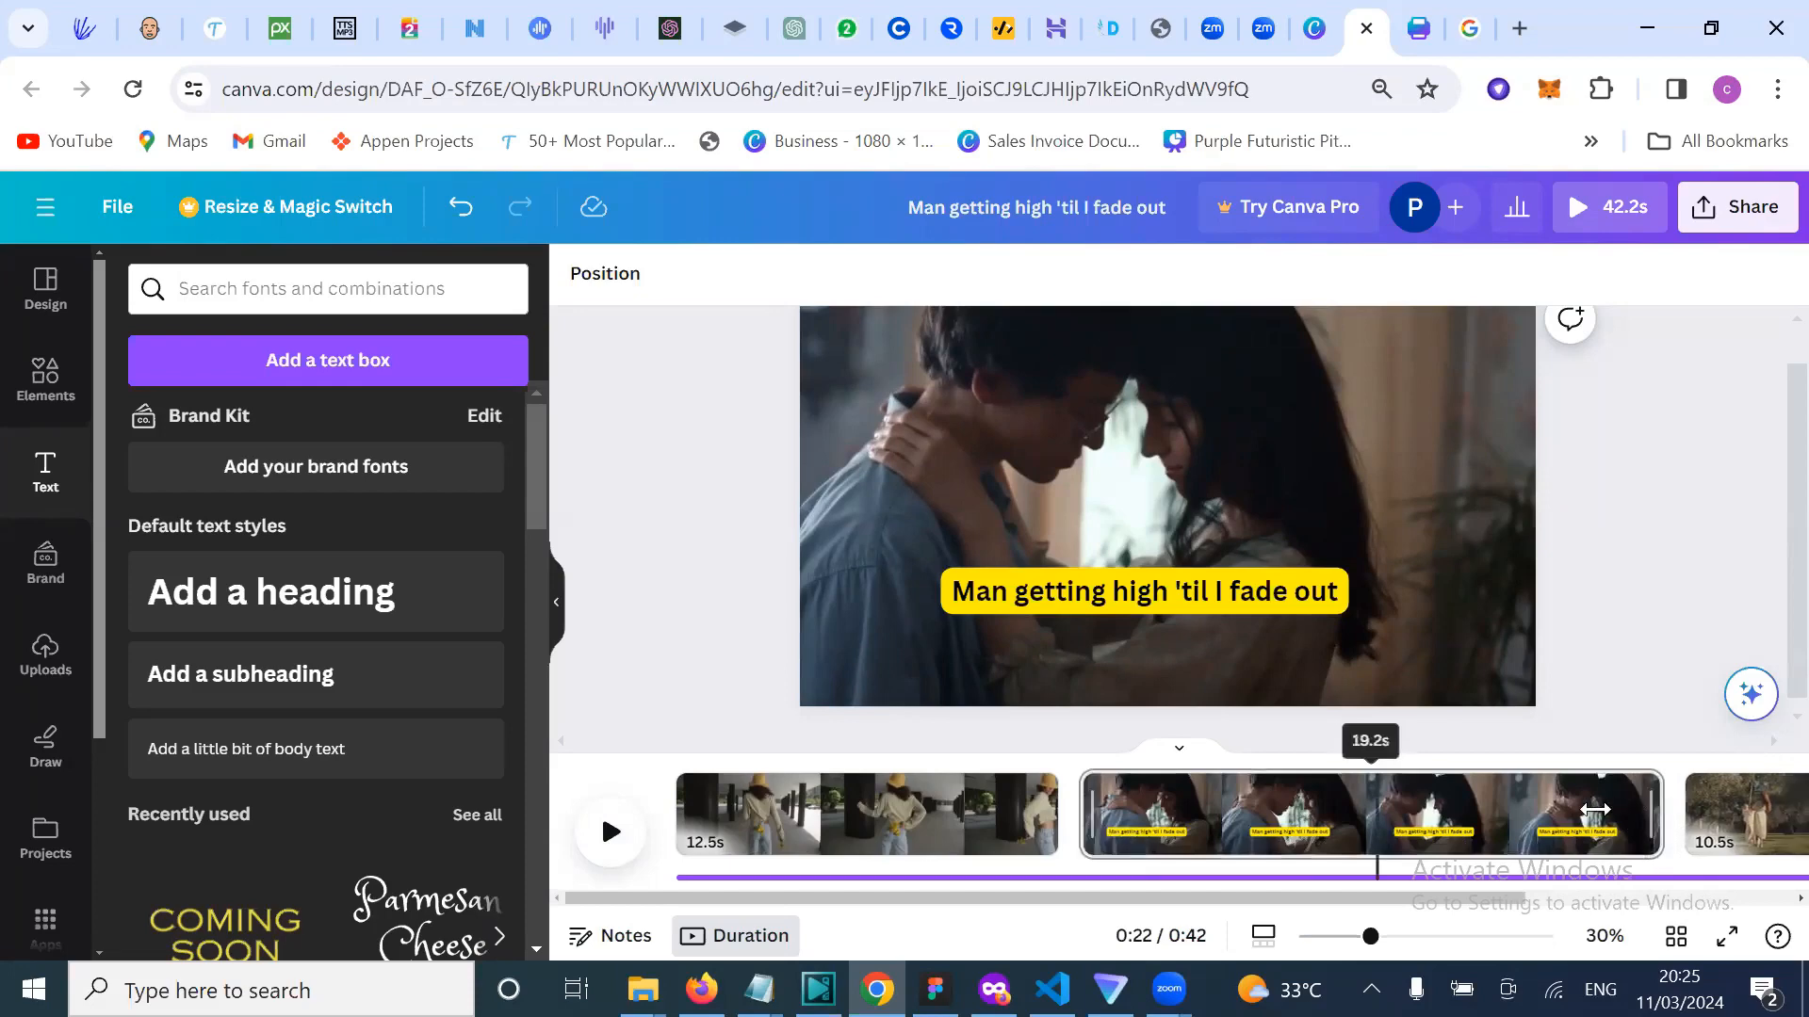
drag(1594, 810, 1286, 831)
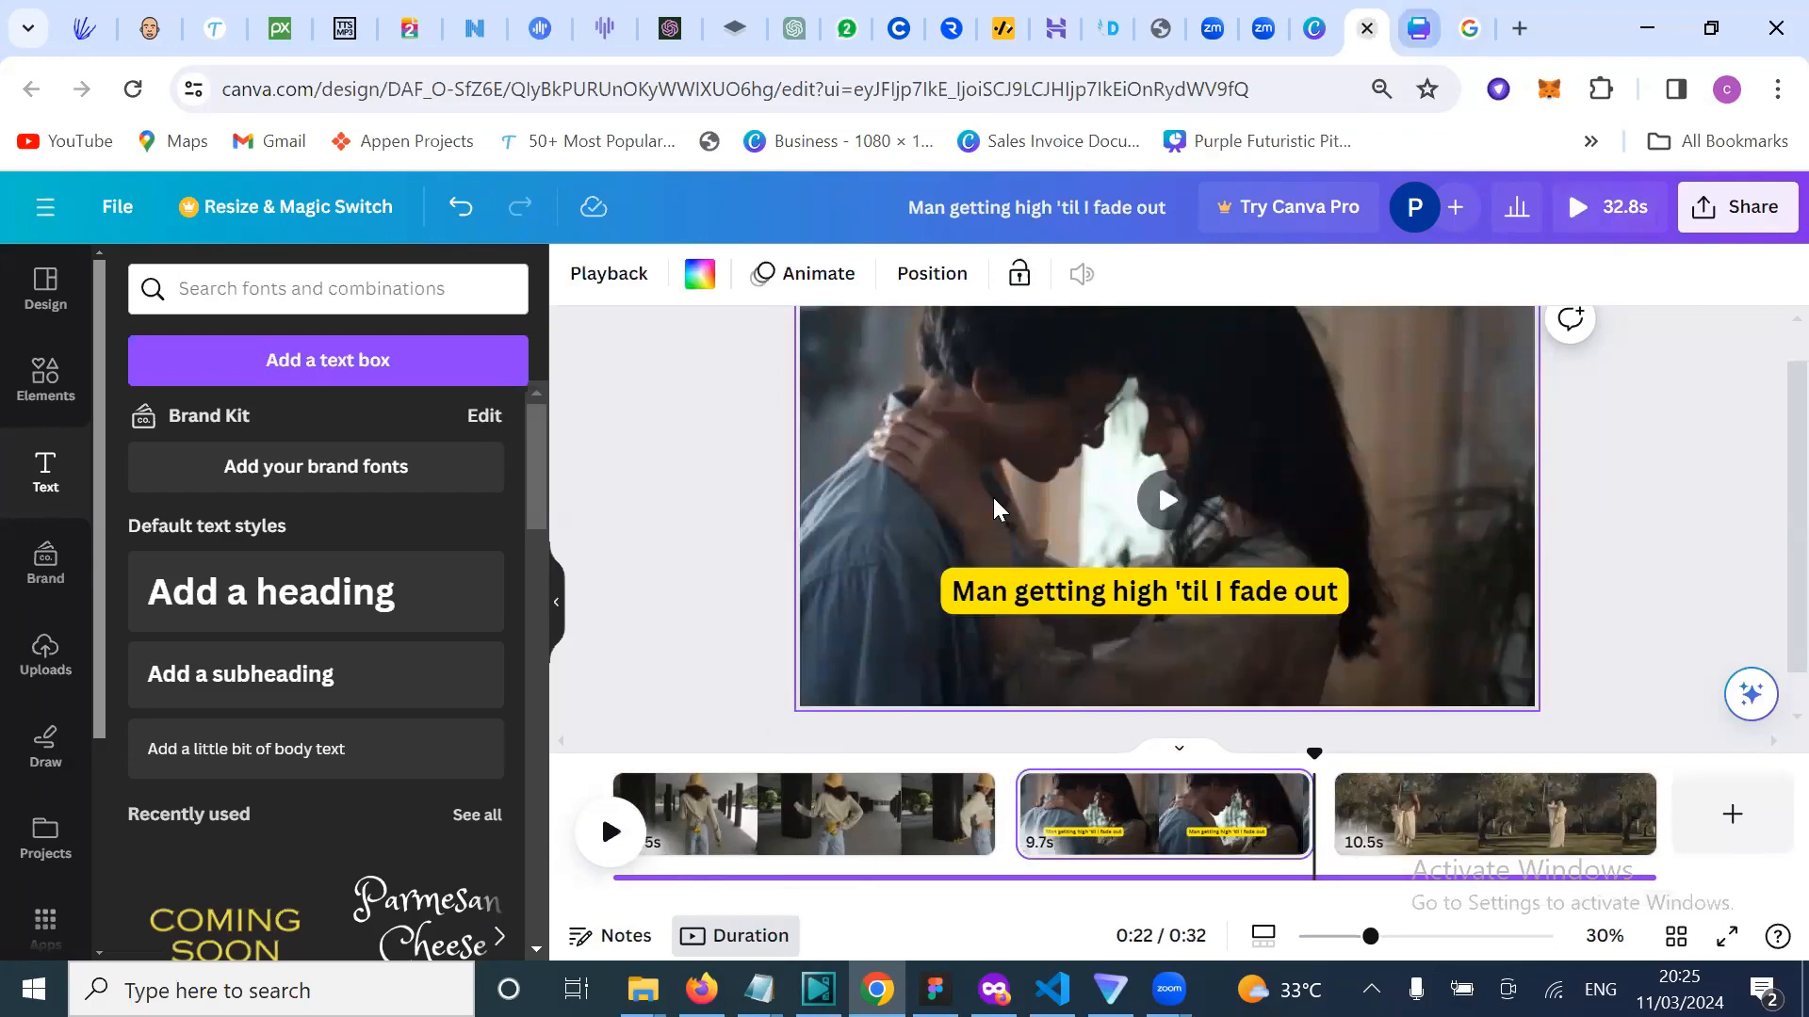
Step: Copy the lyric line 'If the vibe no pure, on my way out' from the Google lyrics page
click(1469, 28)
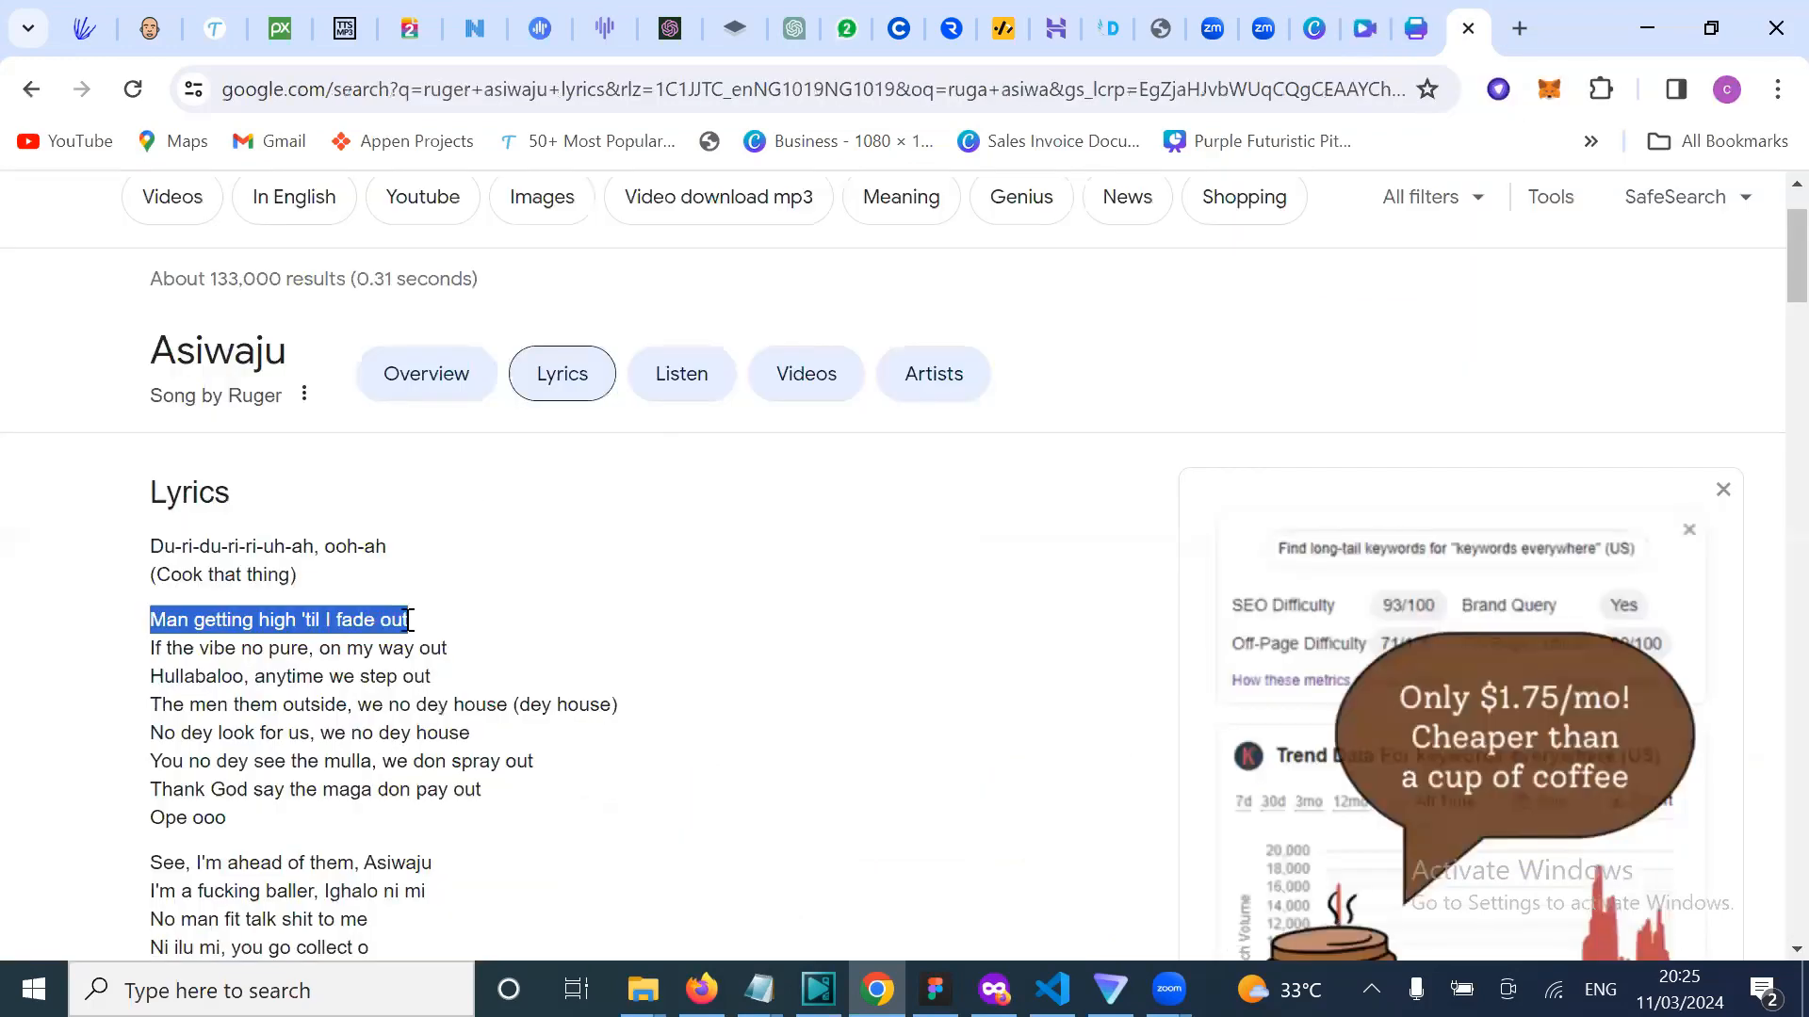
drag(151, 656, 469, 650)
key(ctrl+c)
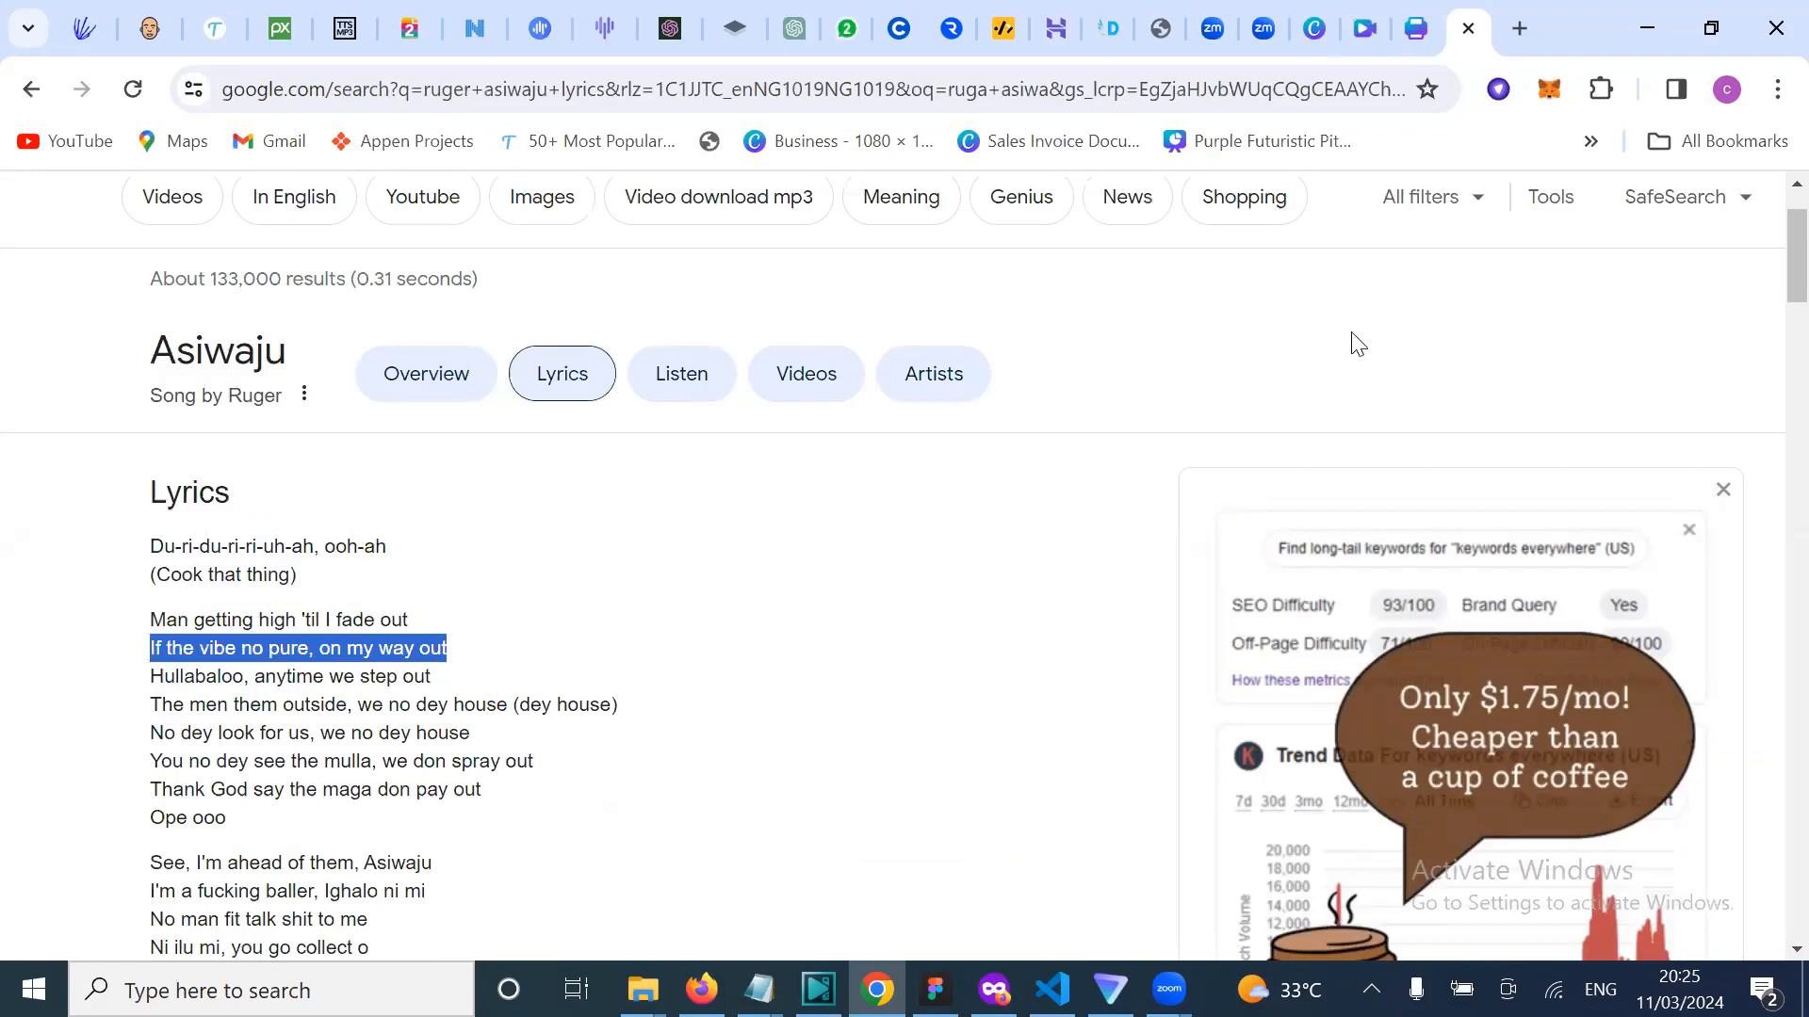
click(1358, 39)
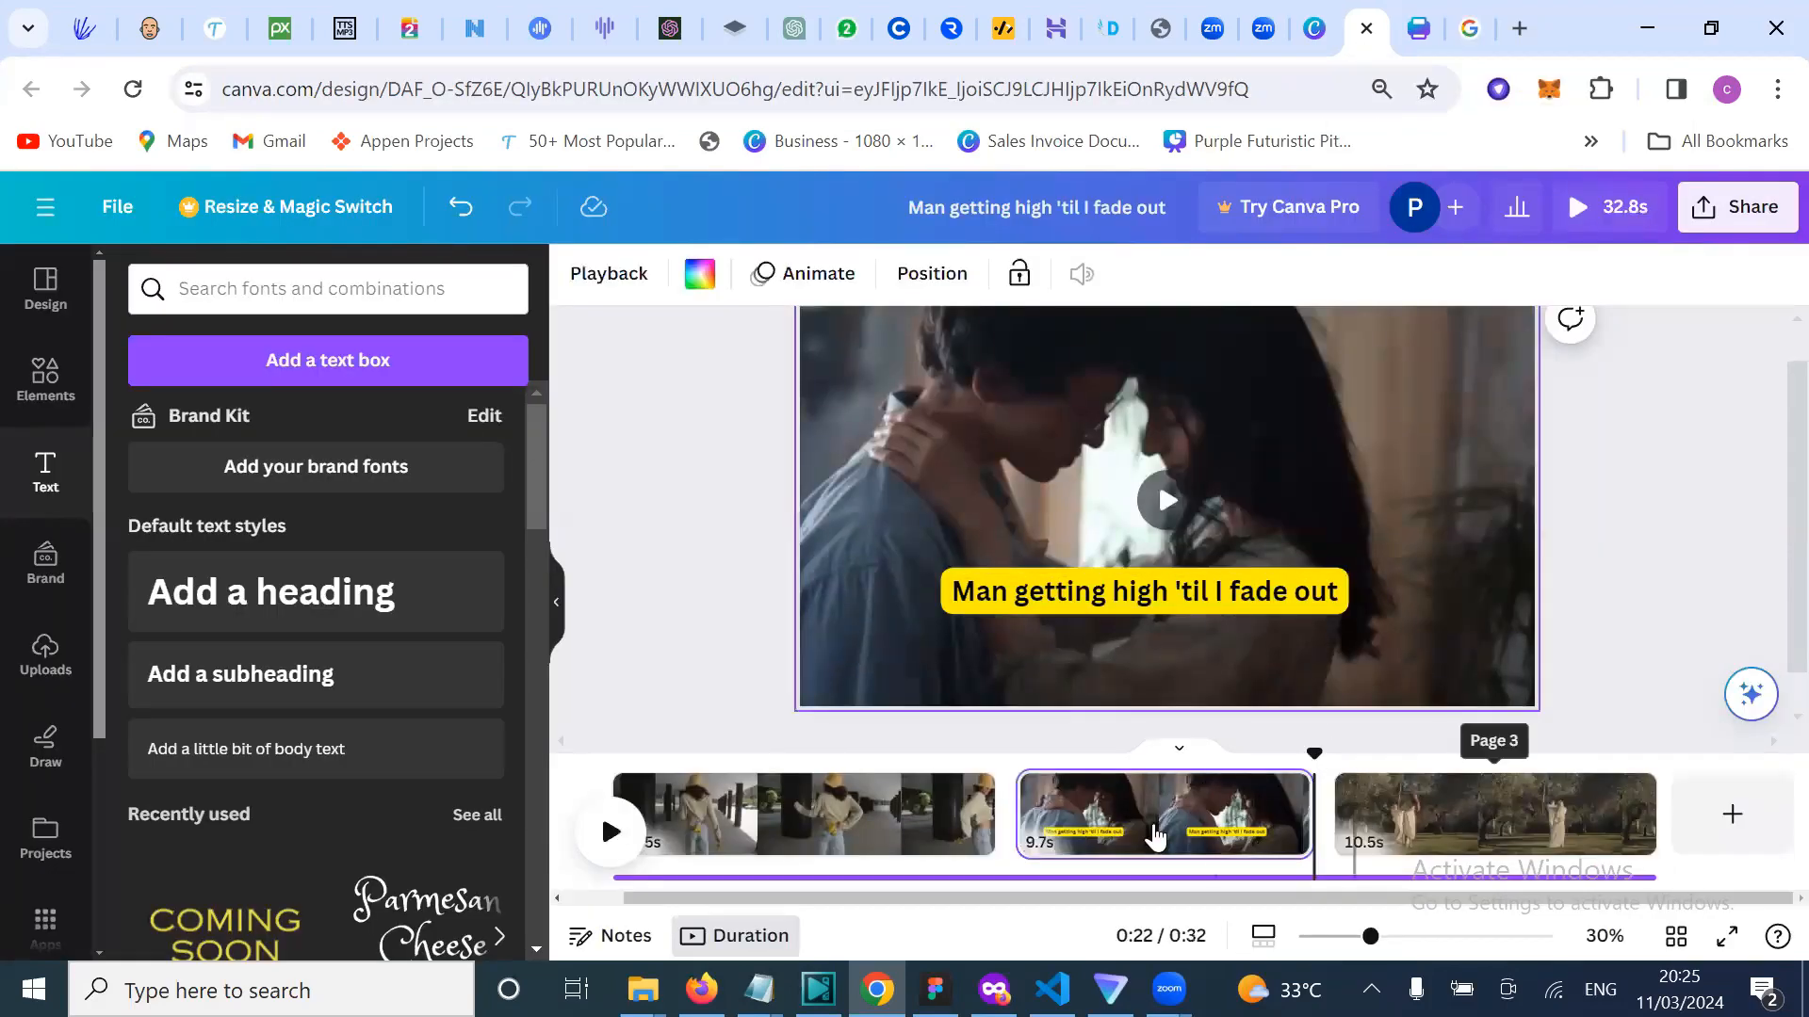
Step: Add a subheading on page 3 containing the pasted lyric 'If the vibe no pure, on my way out'
click(1401, 818)
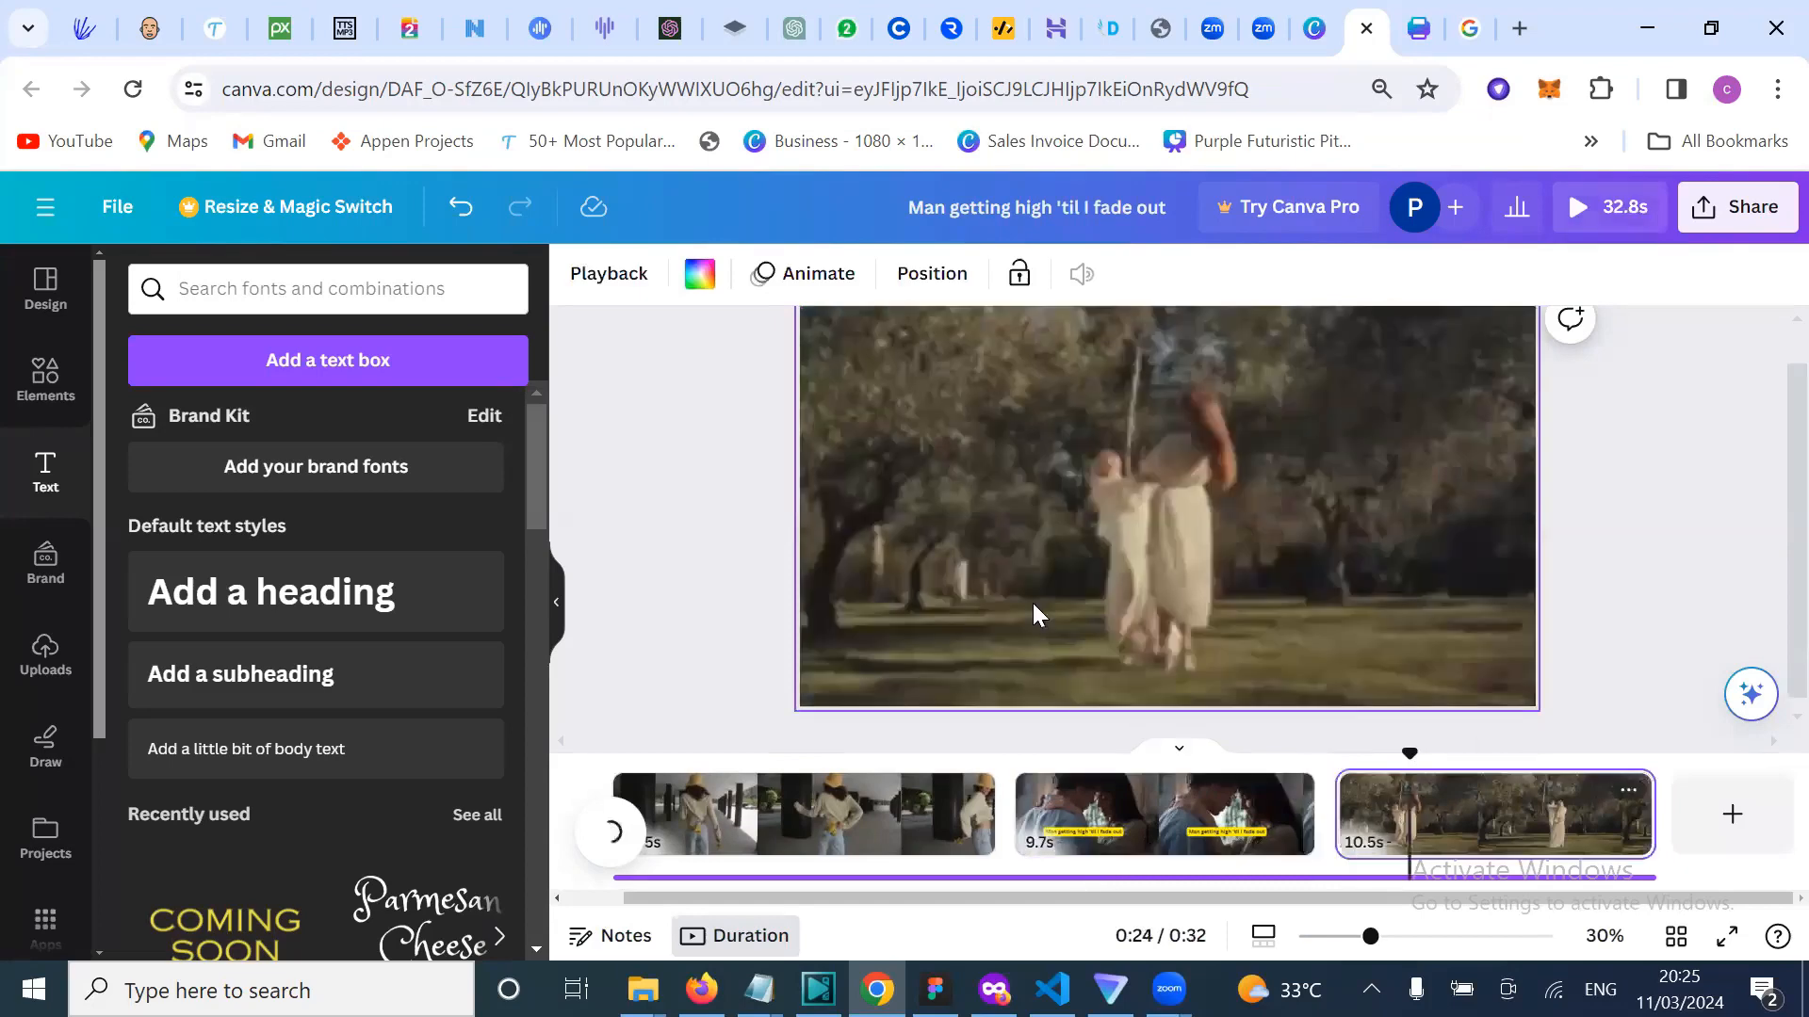
click(304, 690)
key(ctrl+v)
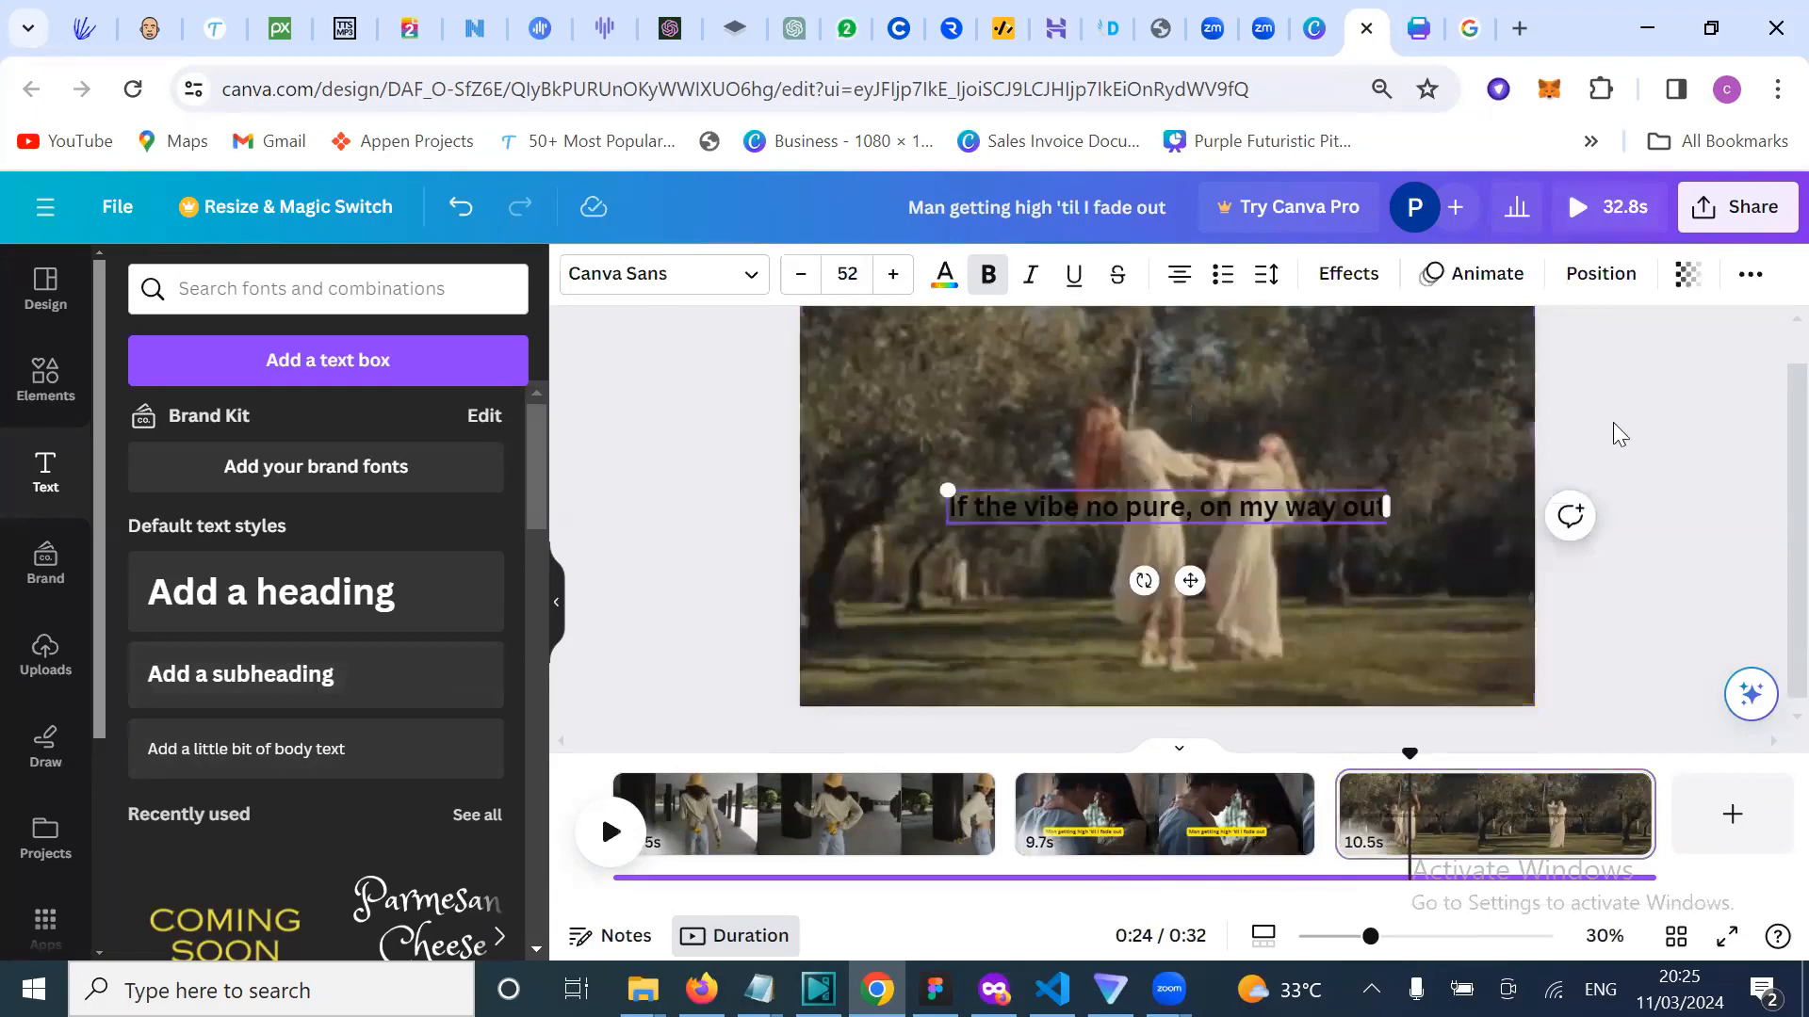
Step: Give the caption a yellow Background effect, move it low in the frame, and play the preview
click(1324, 279)
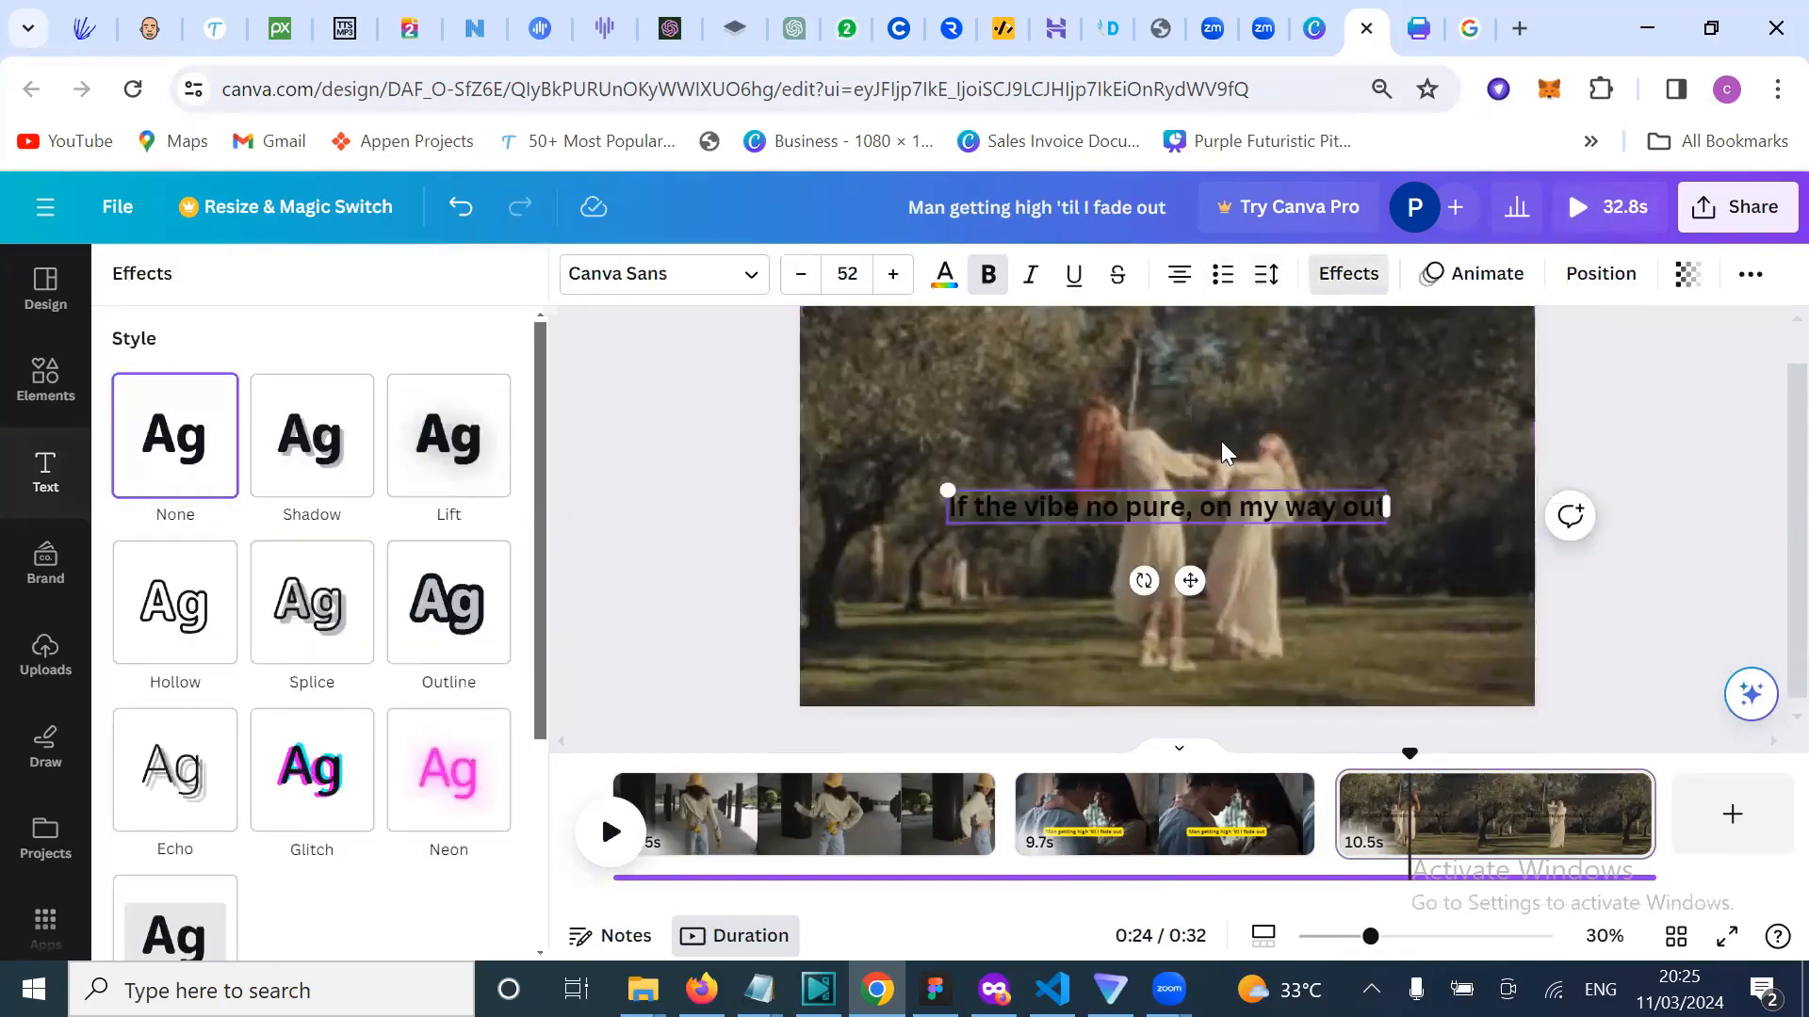
scroll(439, 807, down, 1)
scroll(439, 807, down, 2)
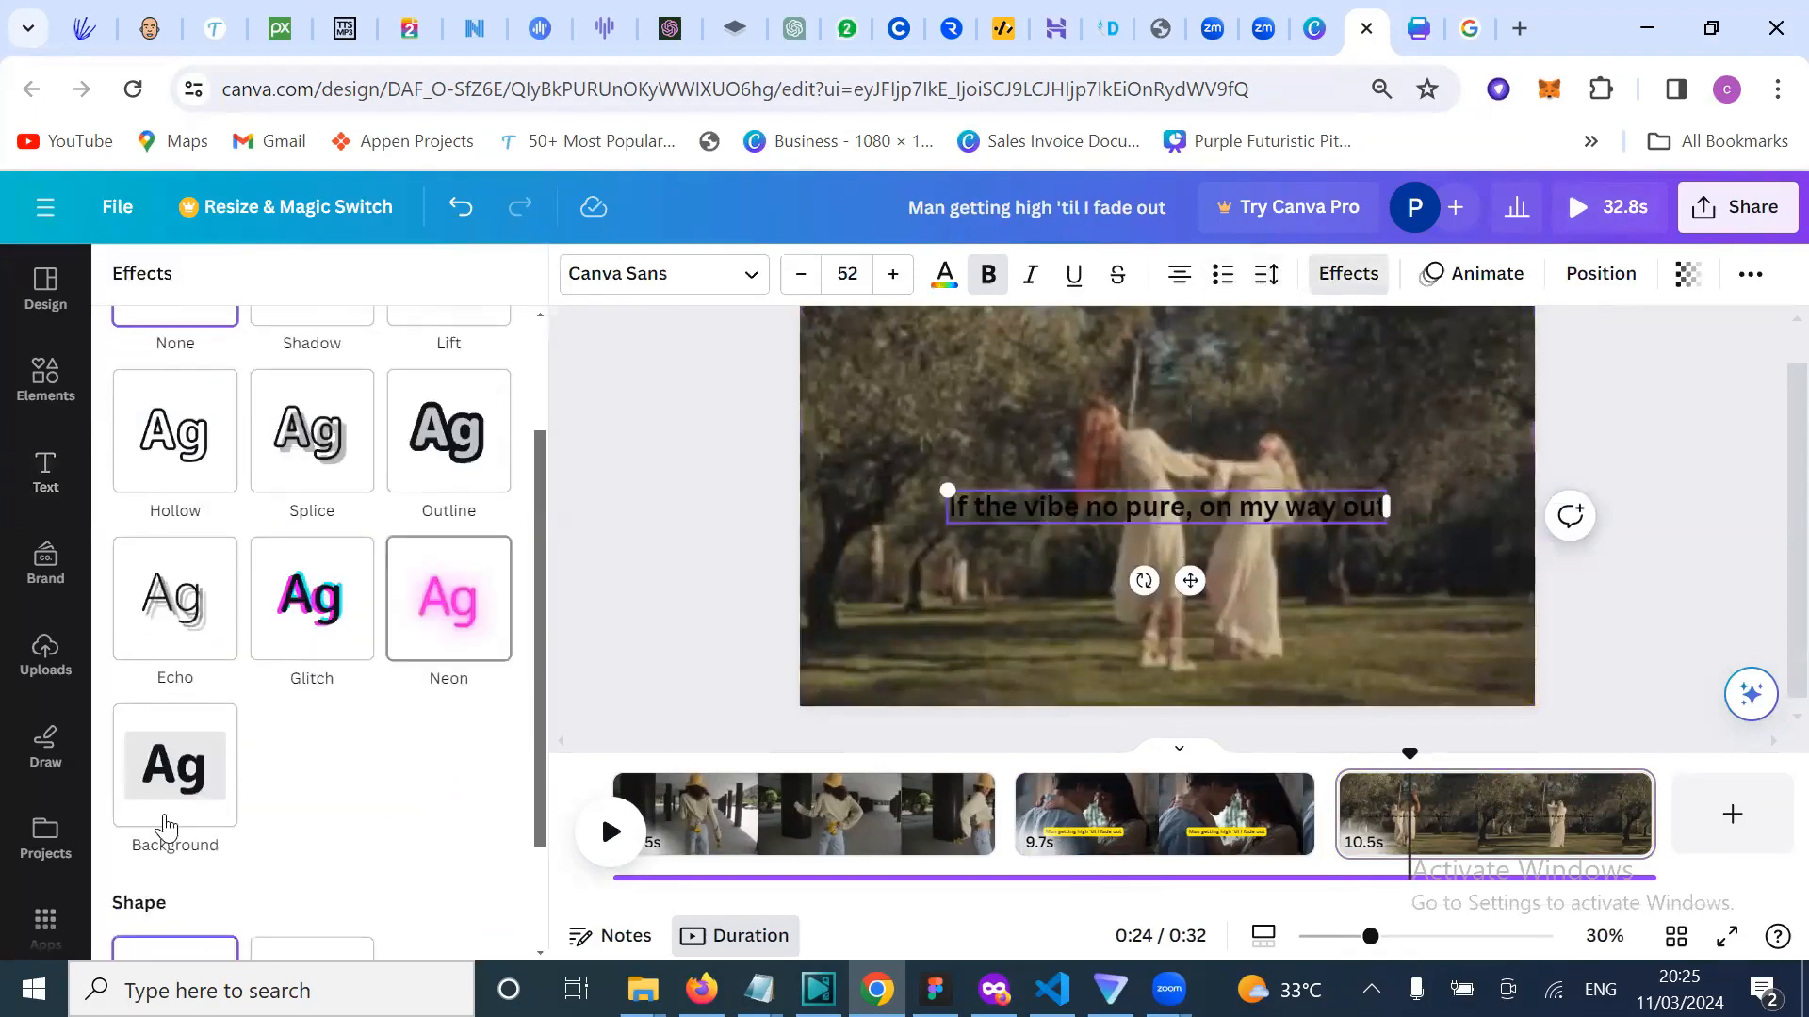
click(175, 765)
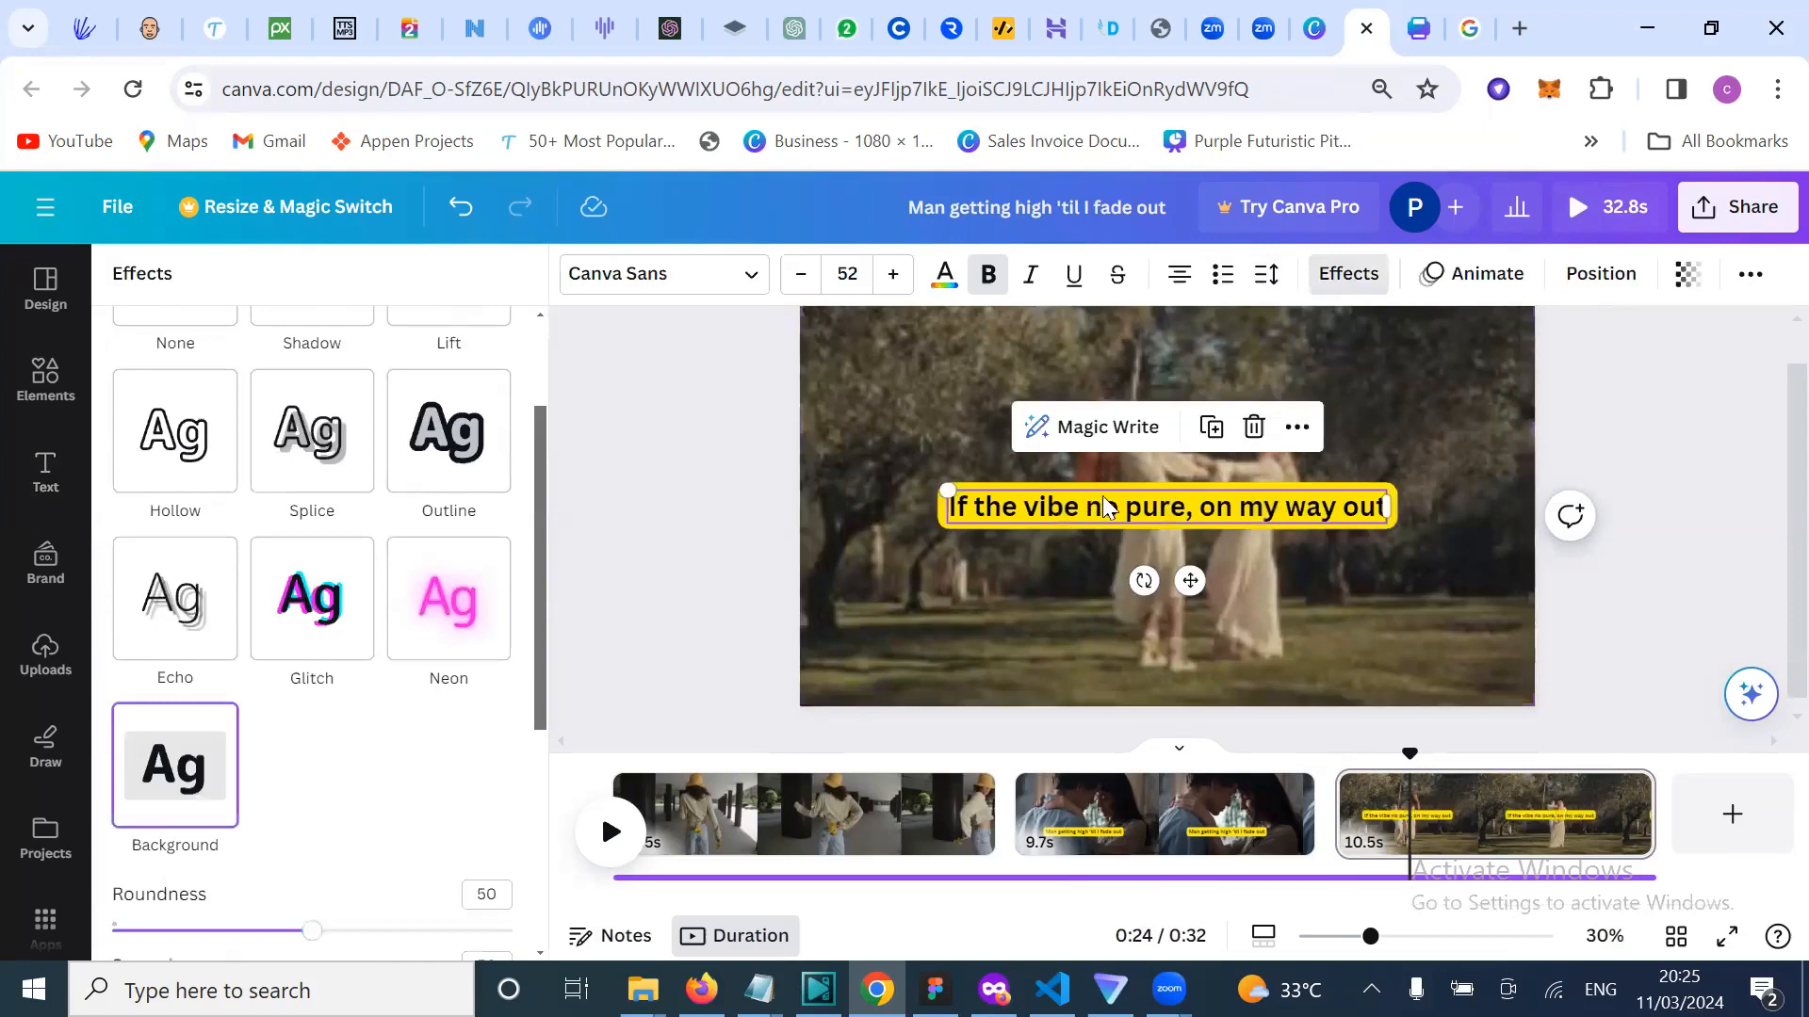
drag(1108, 509, 1104, 629)
click(1635, 525)
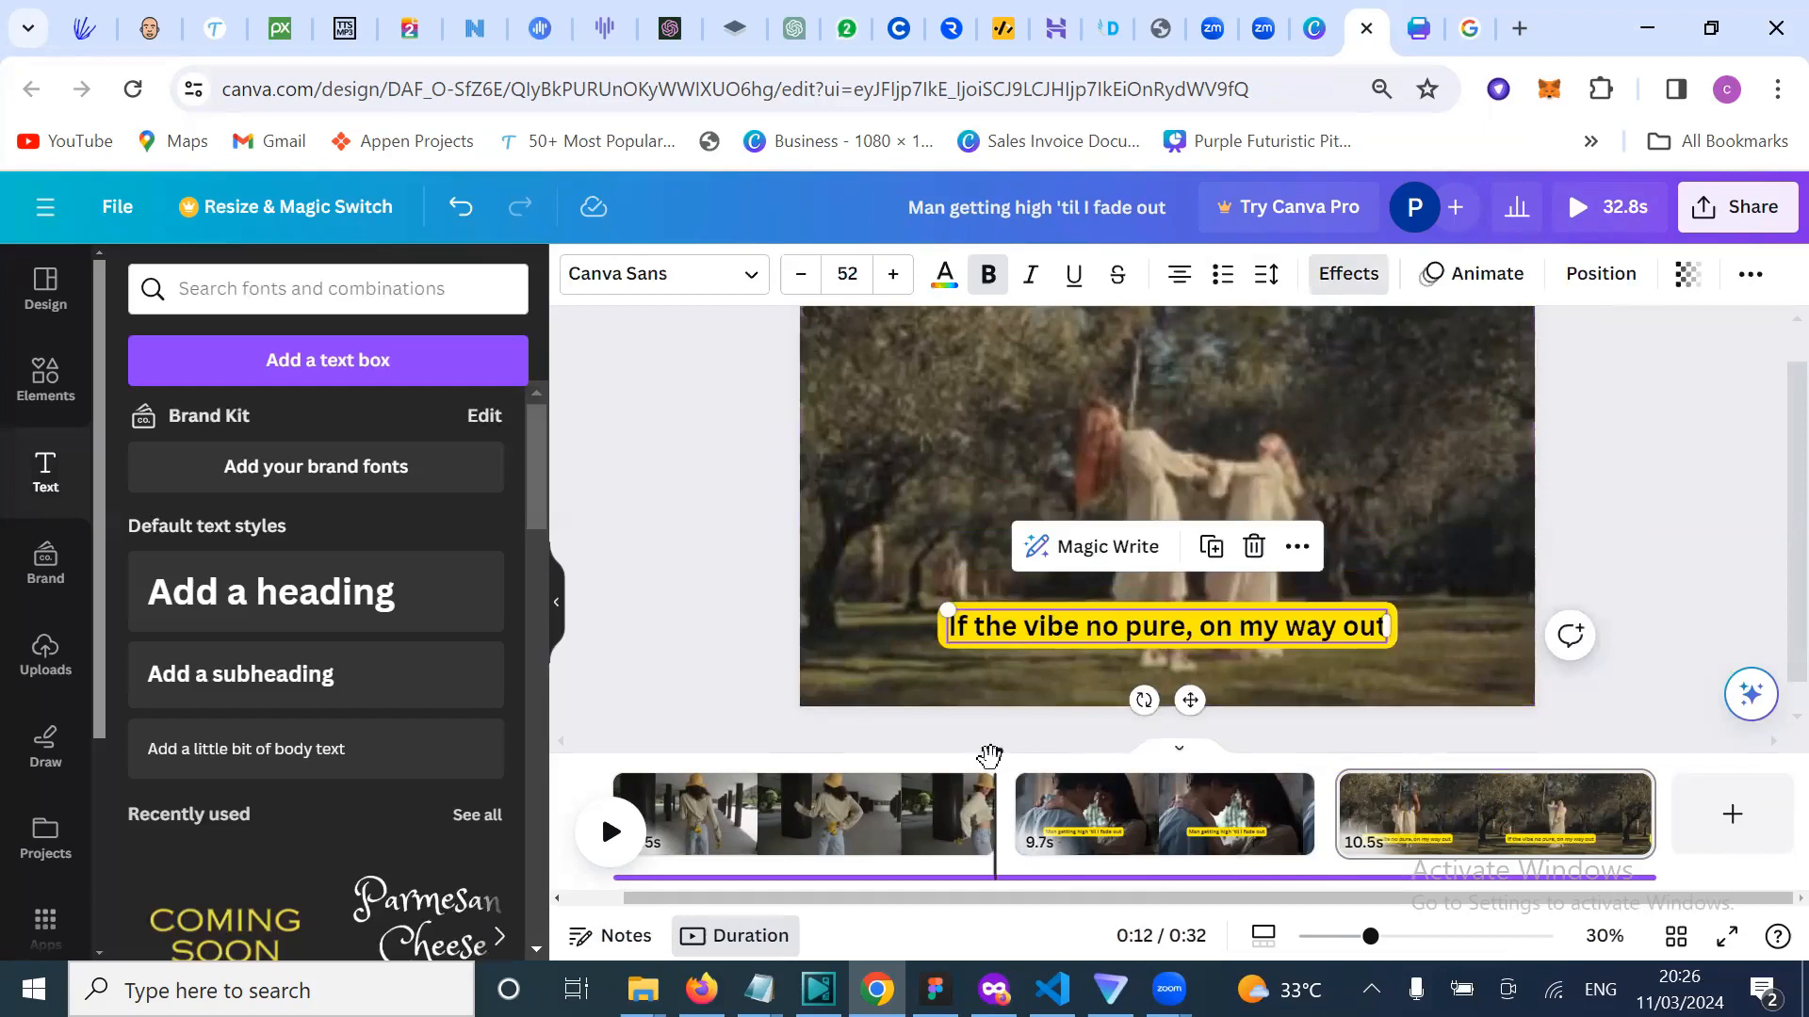
key(space)
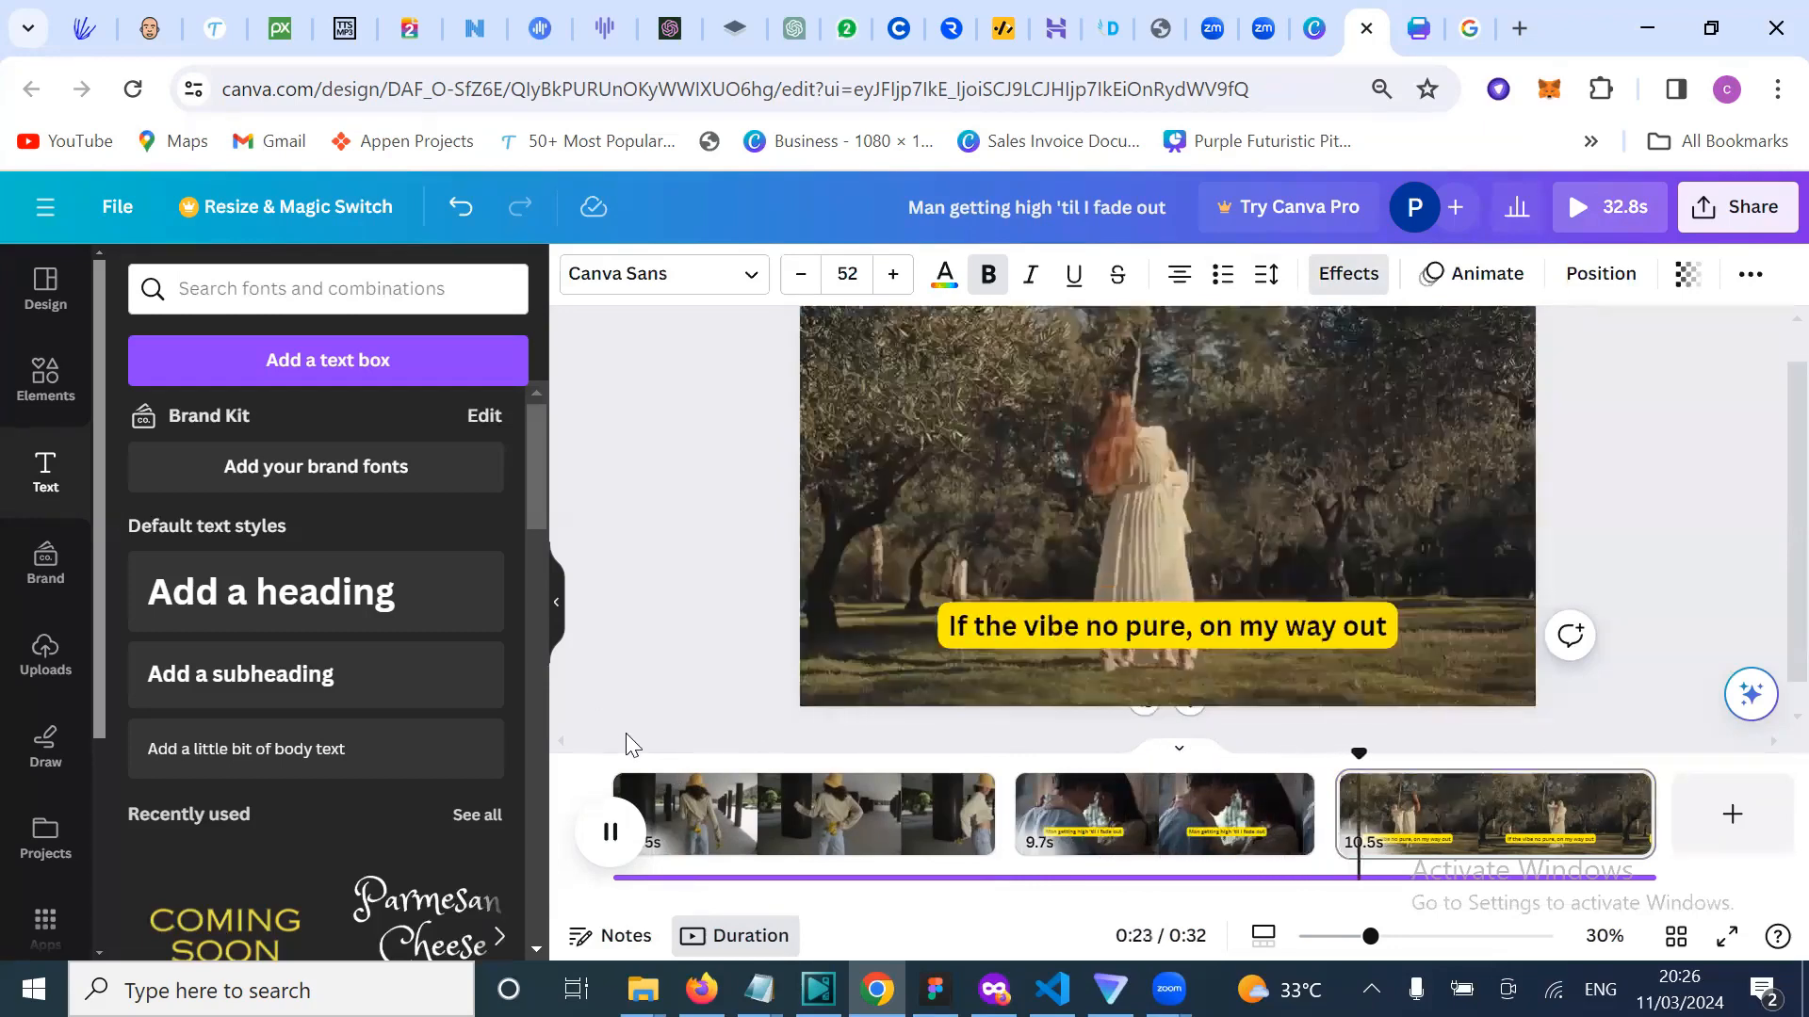
Step: Pause and replay the preview to review the field-dance caption
click(607, 854)
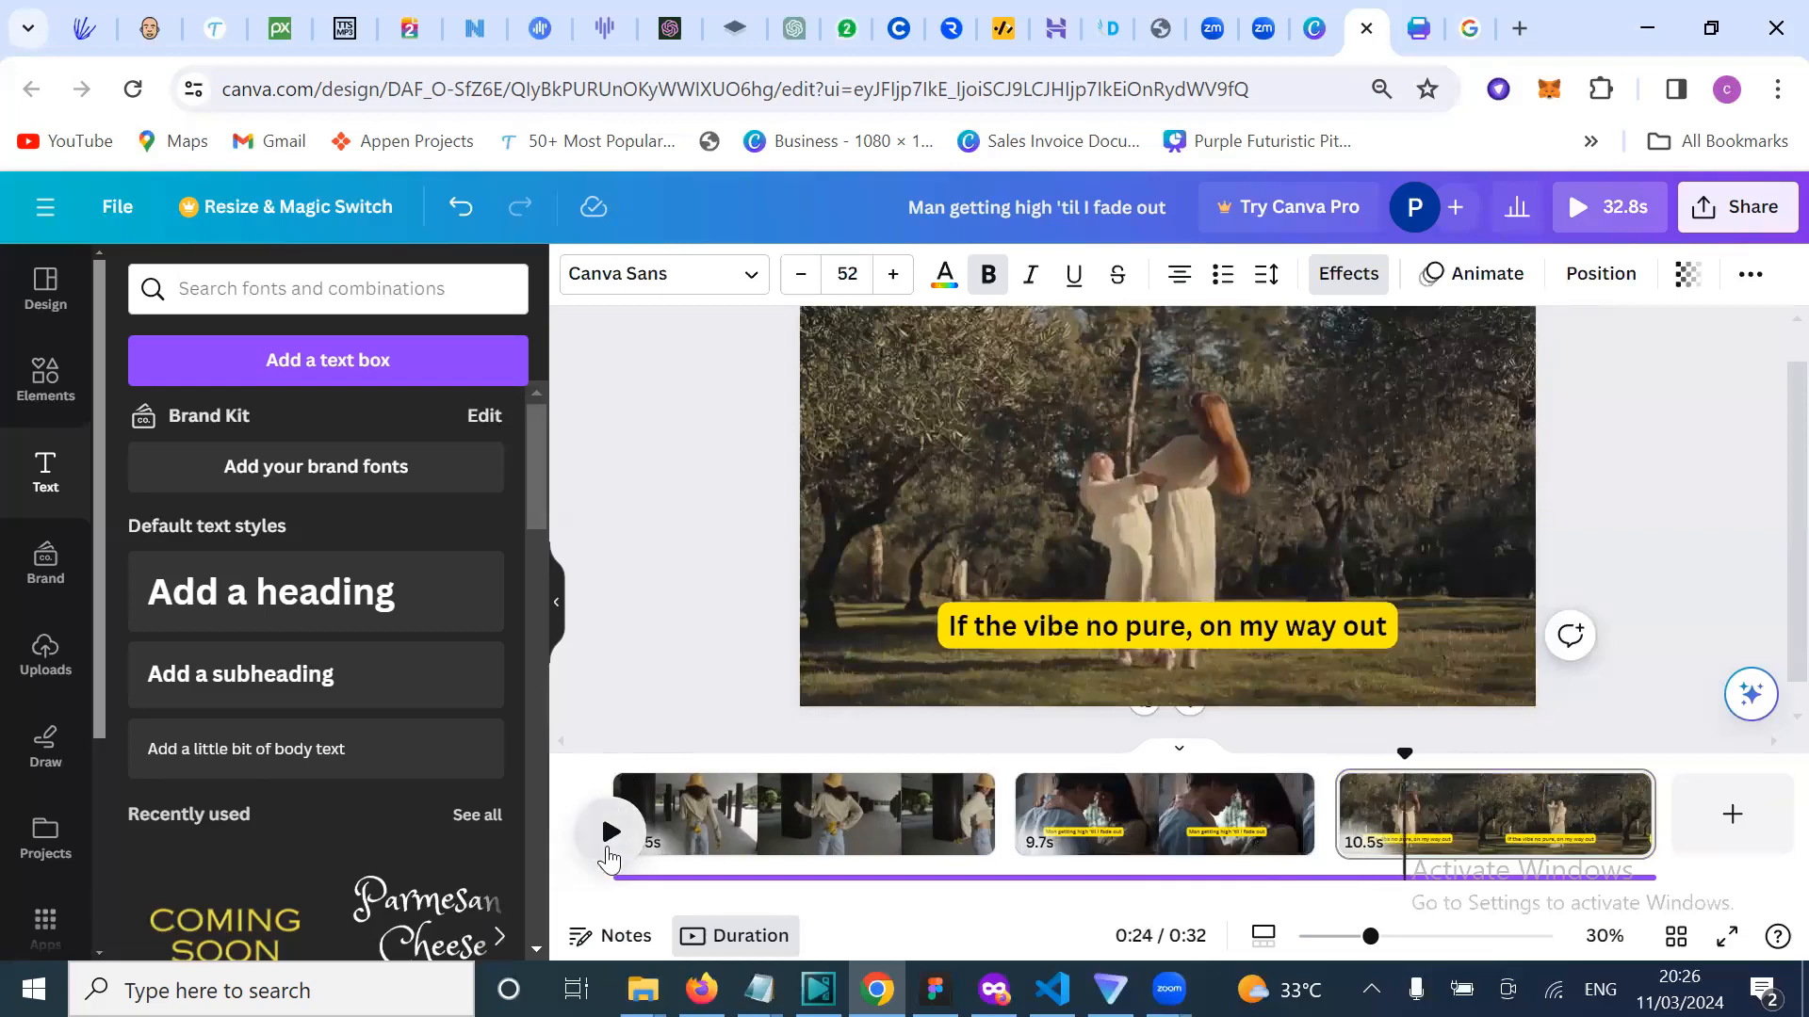
click(607, 854)
click(608, 854)
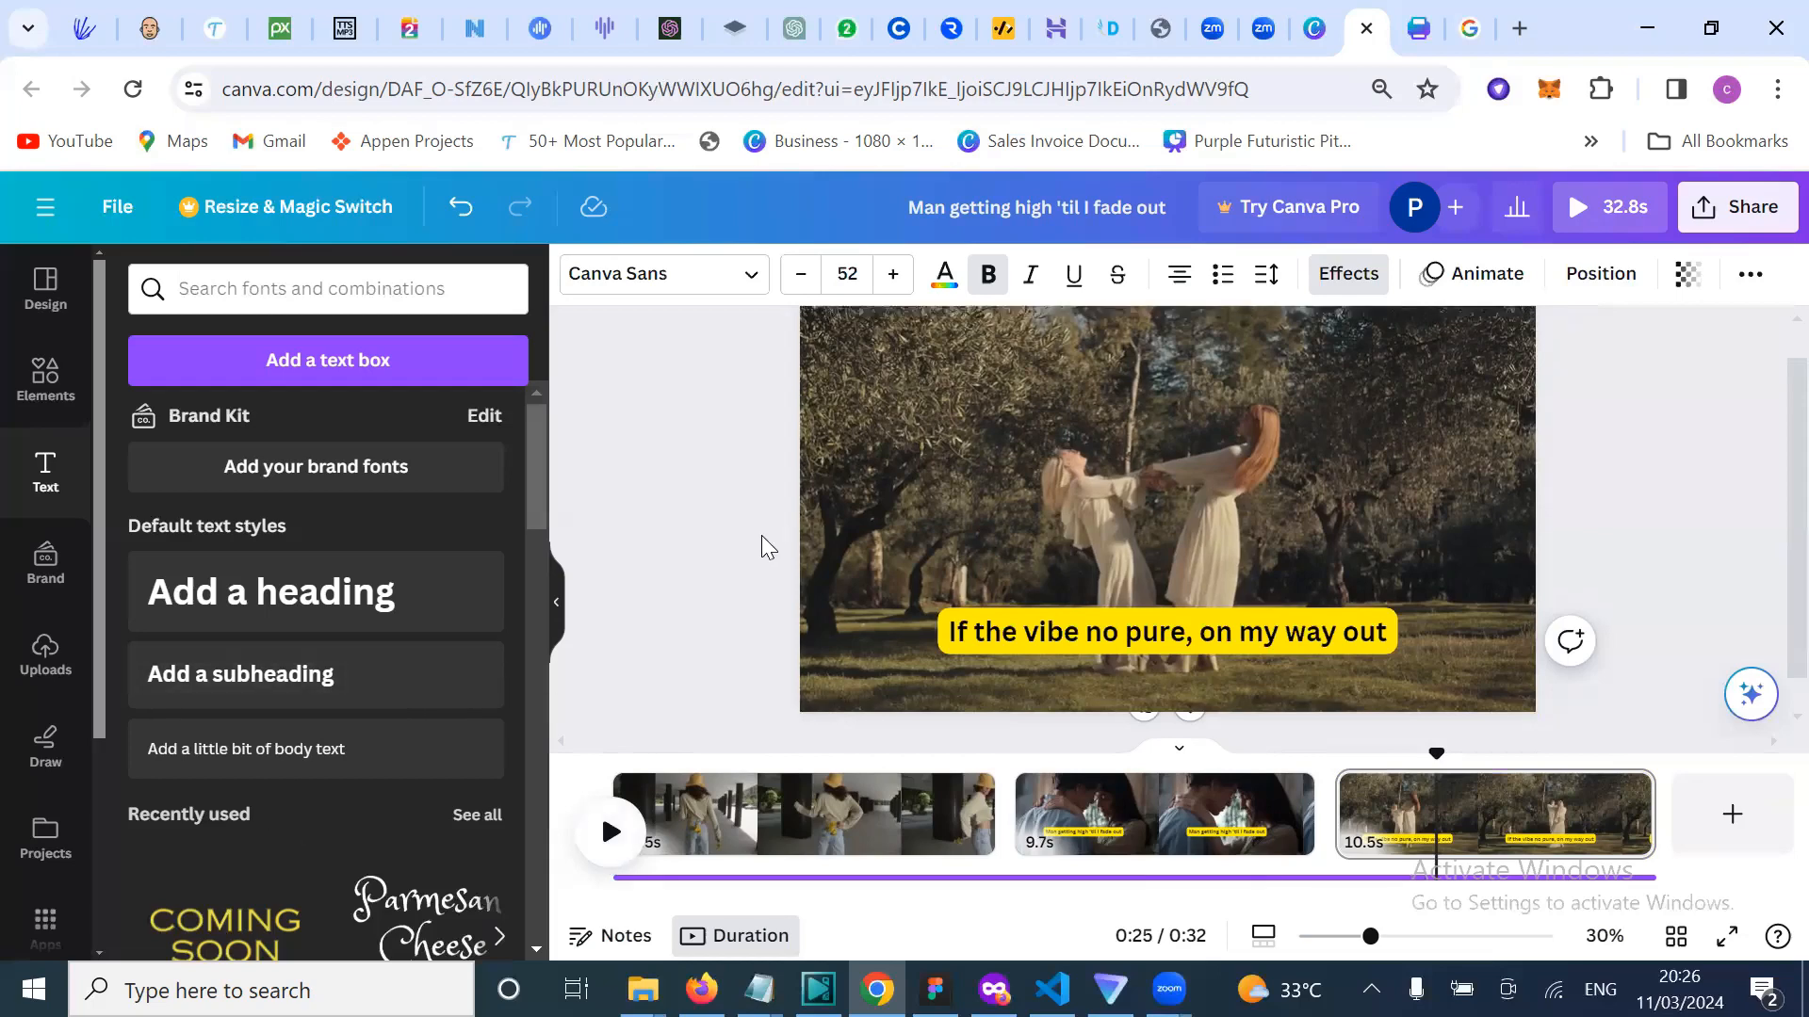
scroll(761, 535, up, 1)
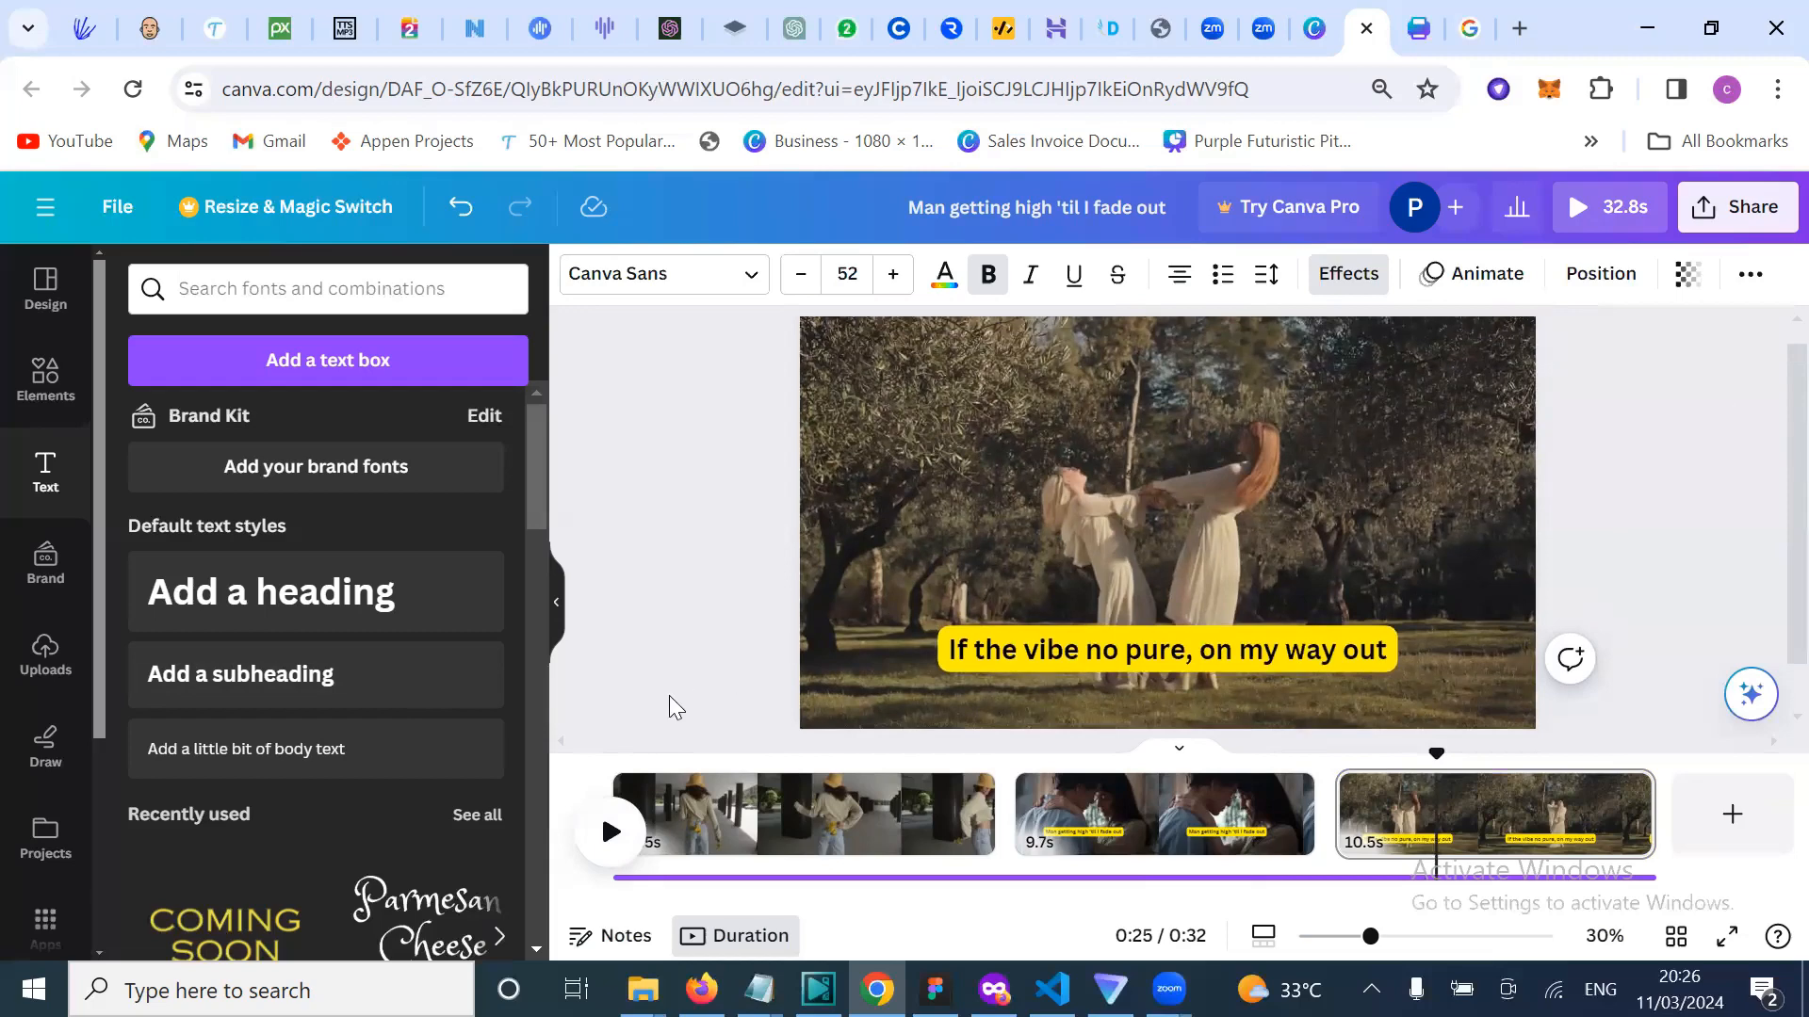
scroll(669, 696, down, 1)
scroll(703, 691, up, 1)
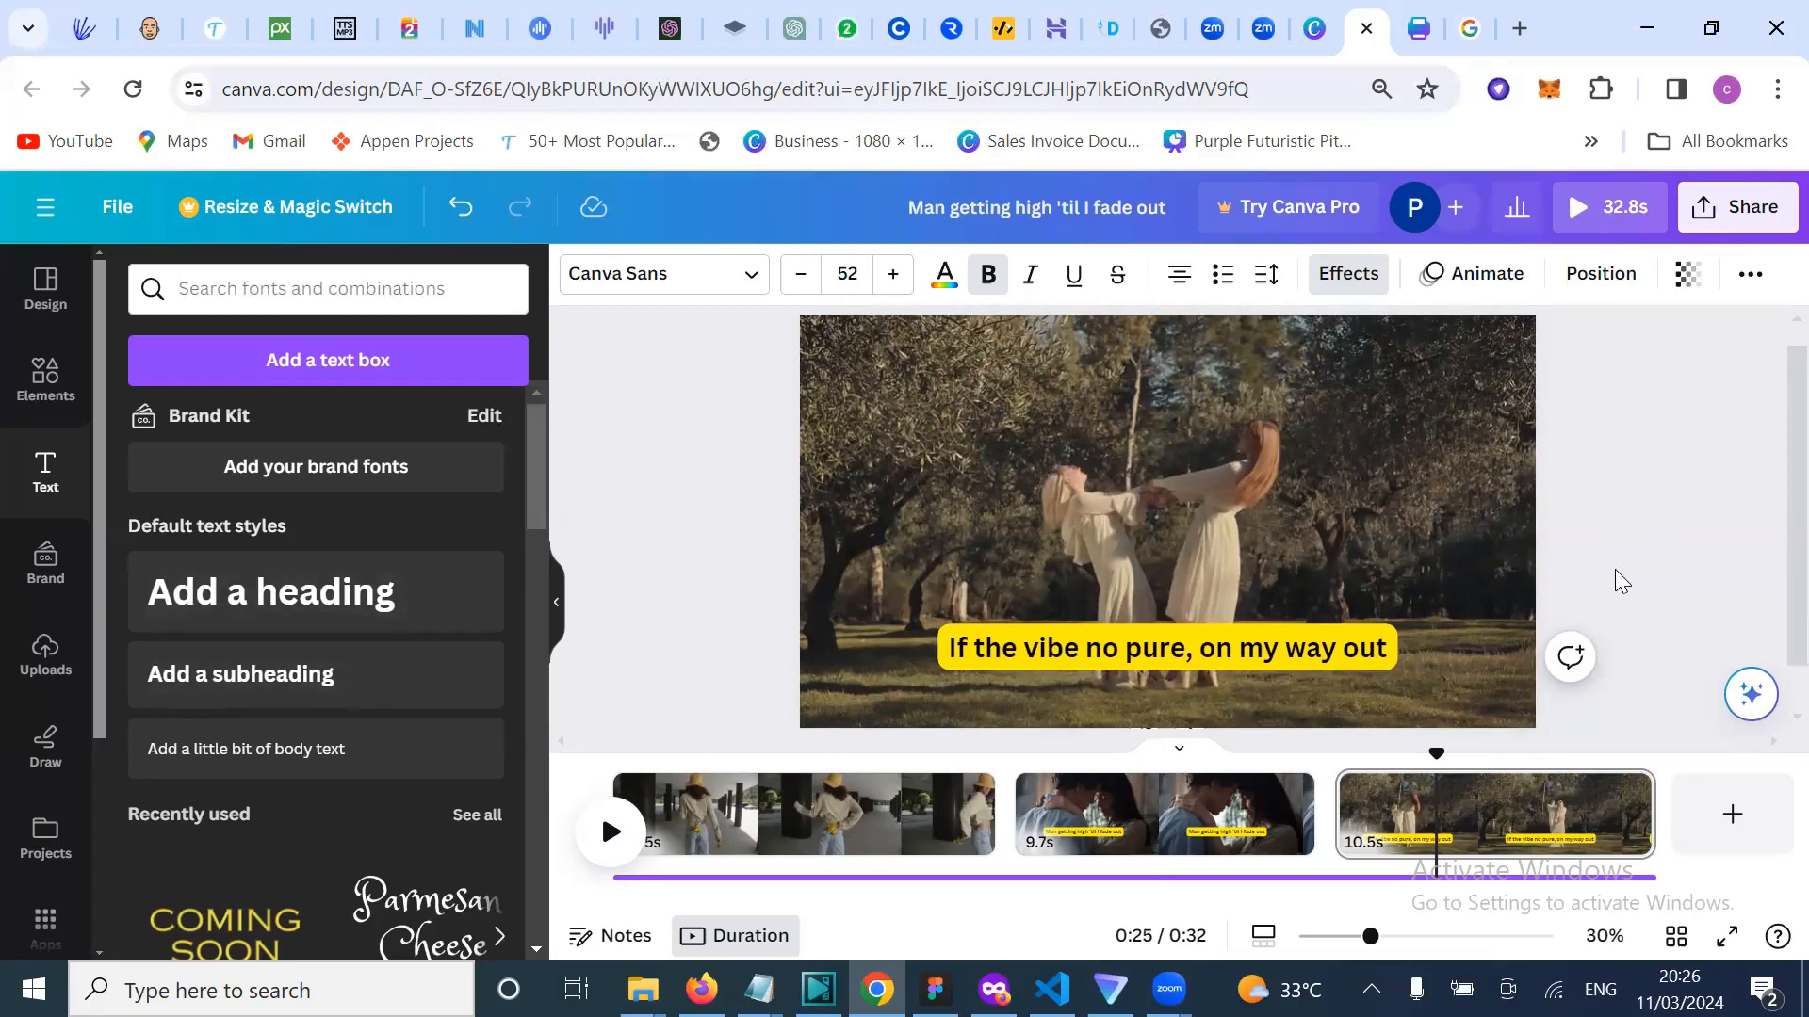
Step: Open the animation styles for page 2's 'Man getting high 'til I fade out' caption
click(1054, 654)
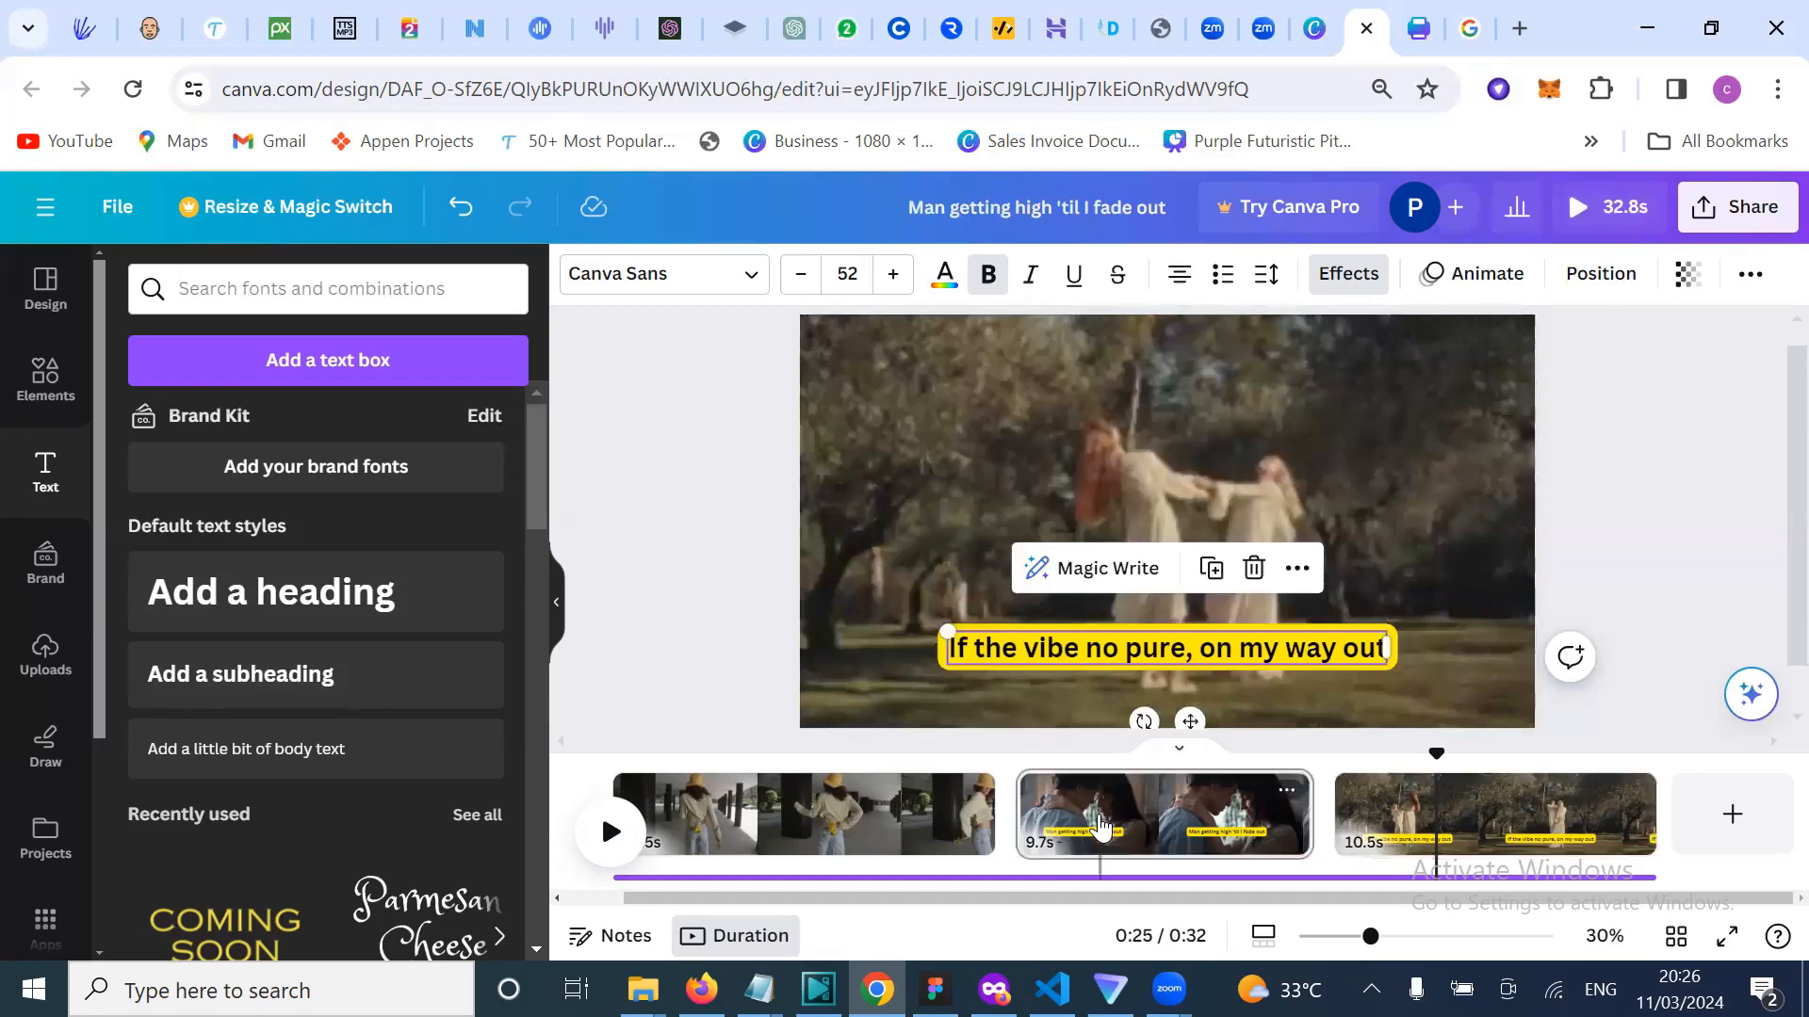
click(1100, 827)
click(1040, 622)
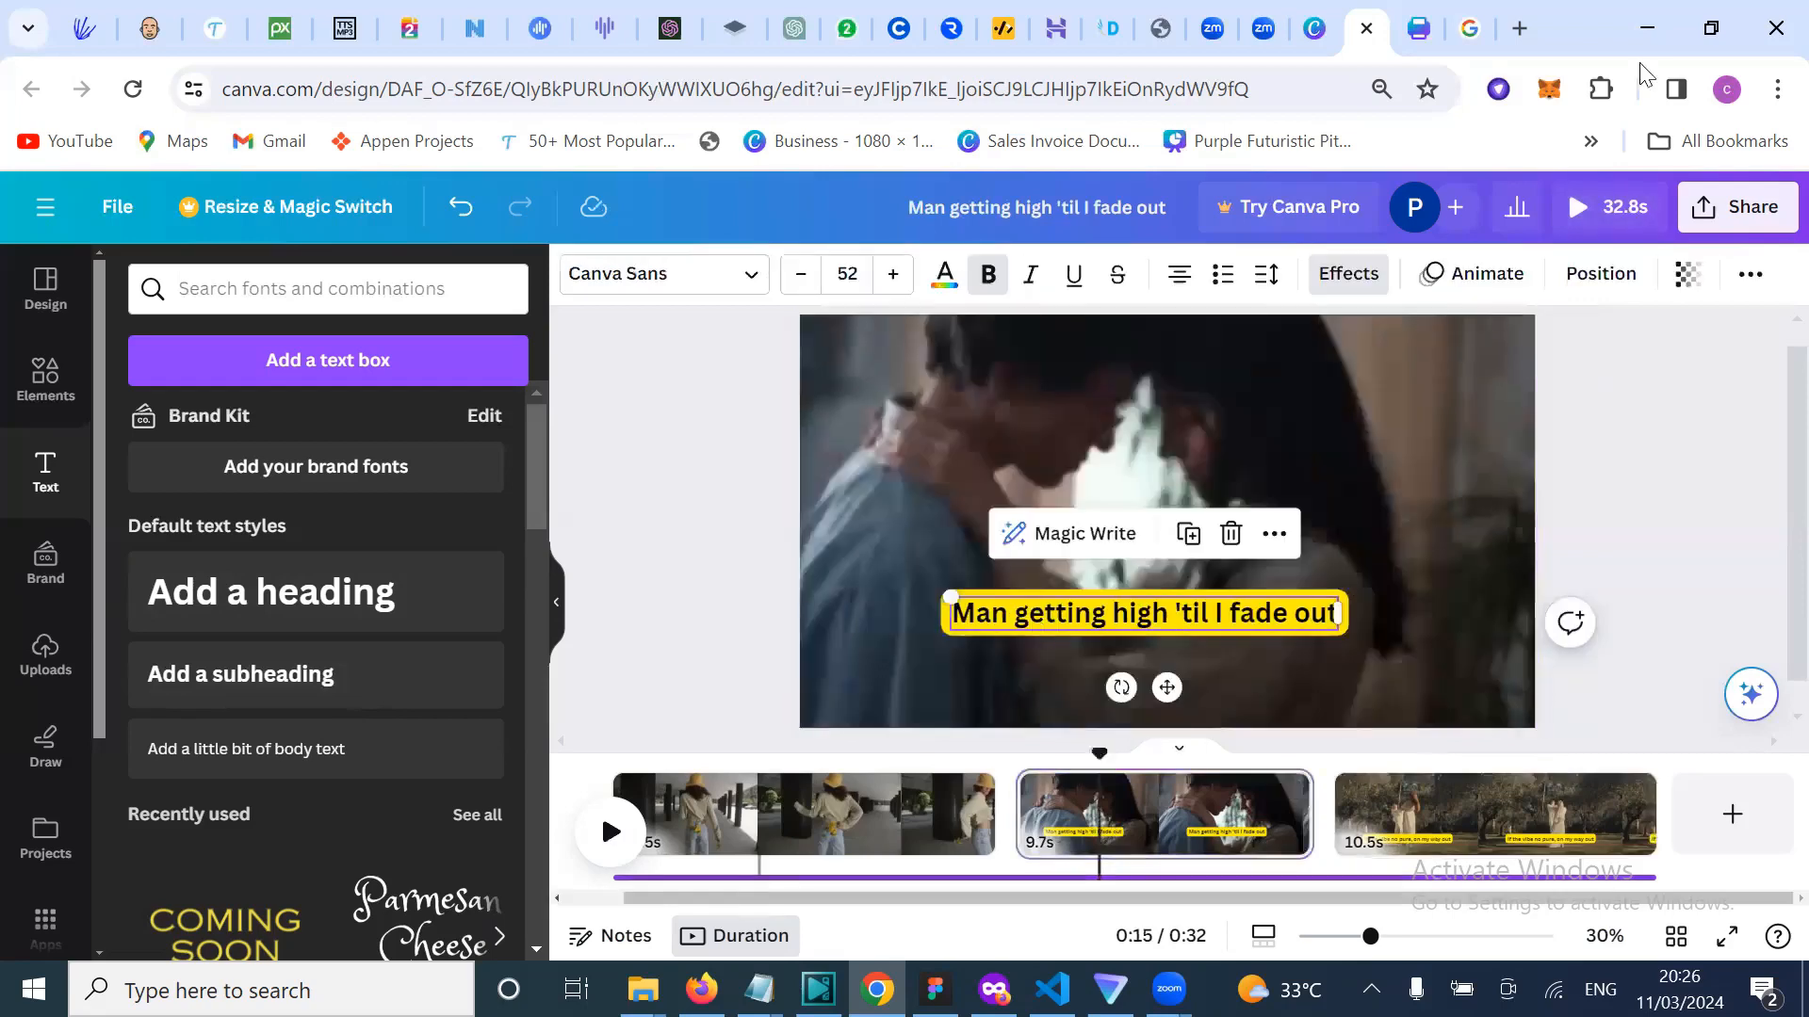
click(1488, 287)
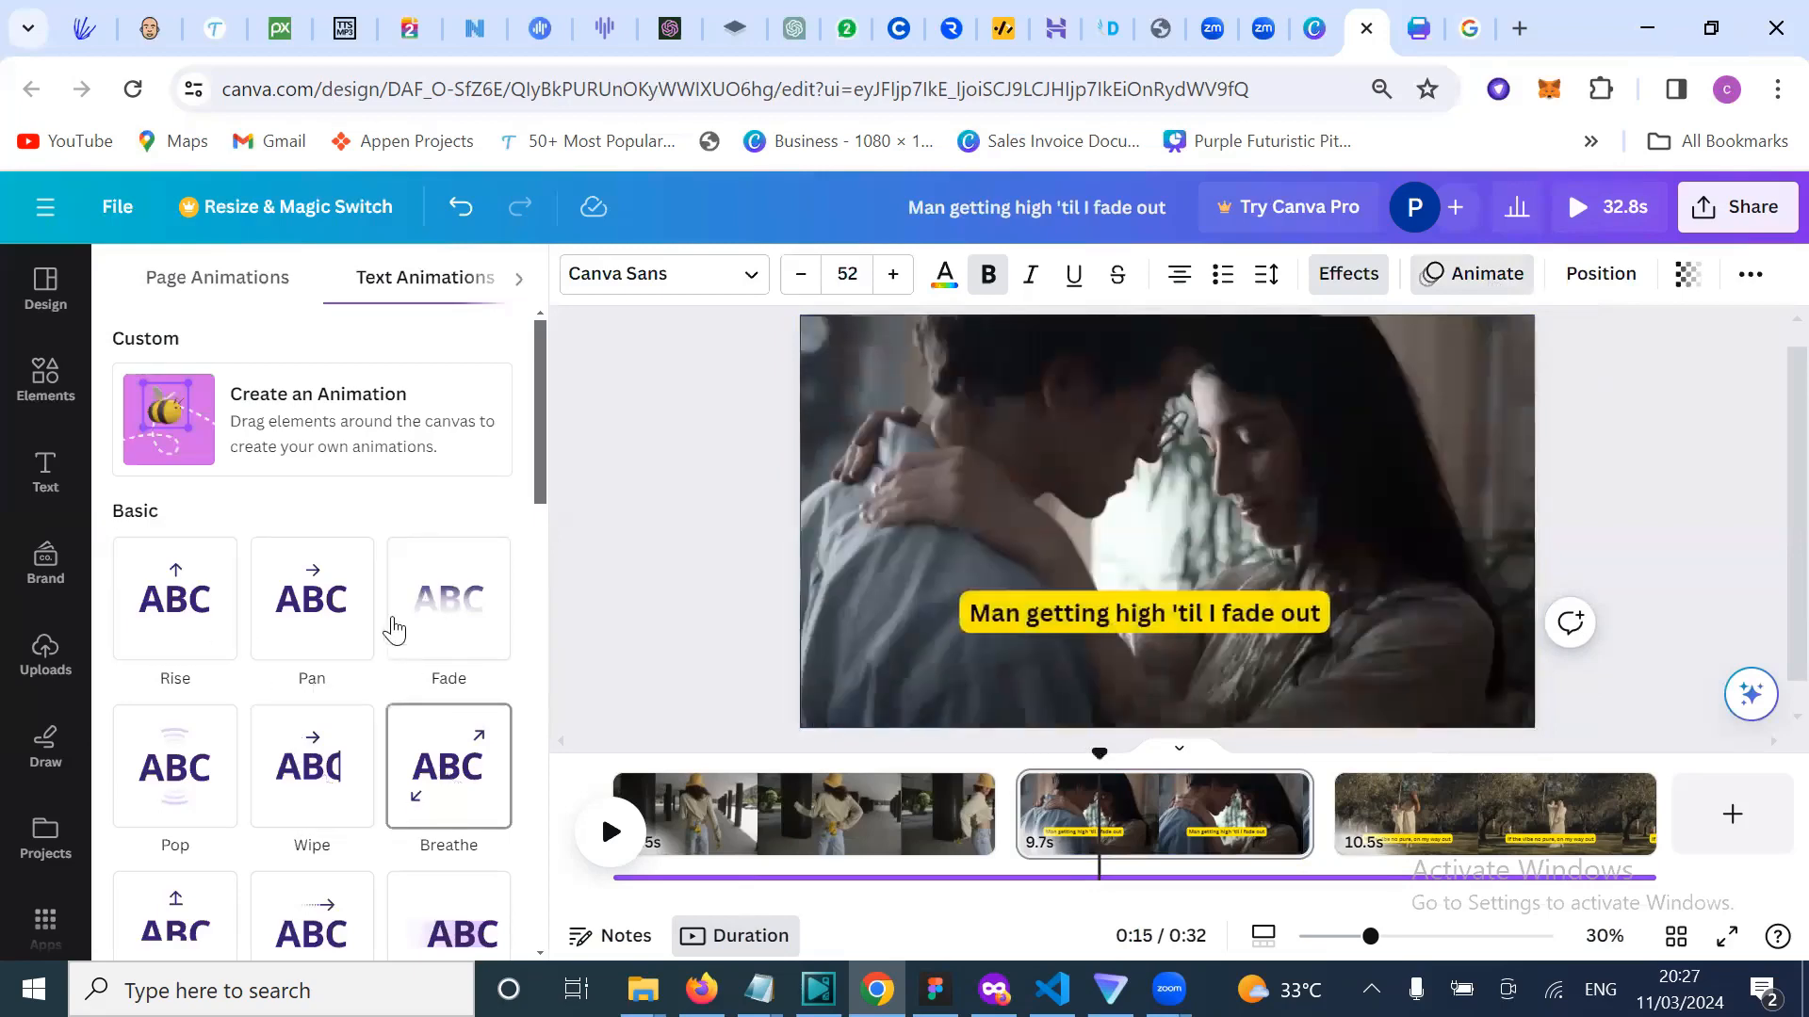
Step: Apply the Typewriter animation to the 'Man getting high 'til I fade out' caption
scroll(179, 782, down, 2)
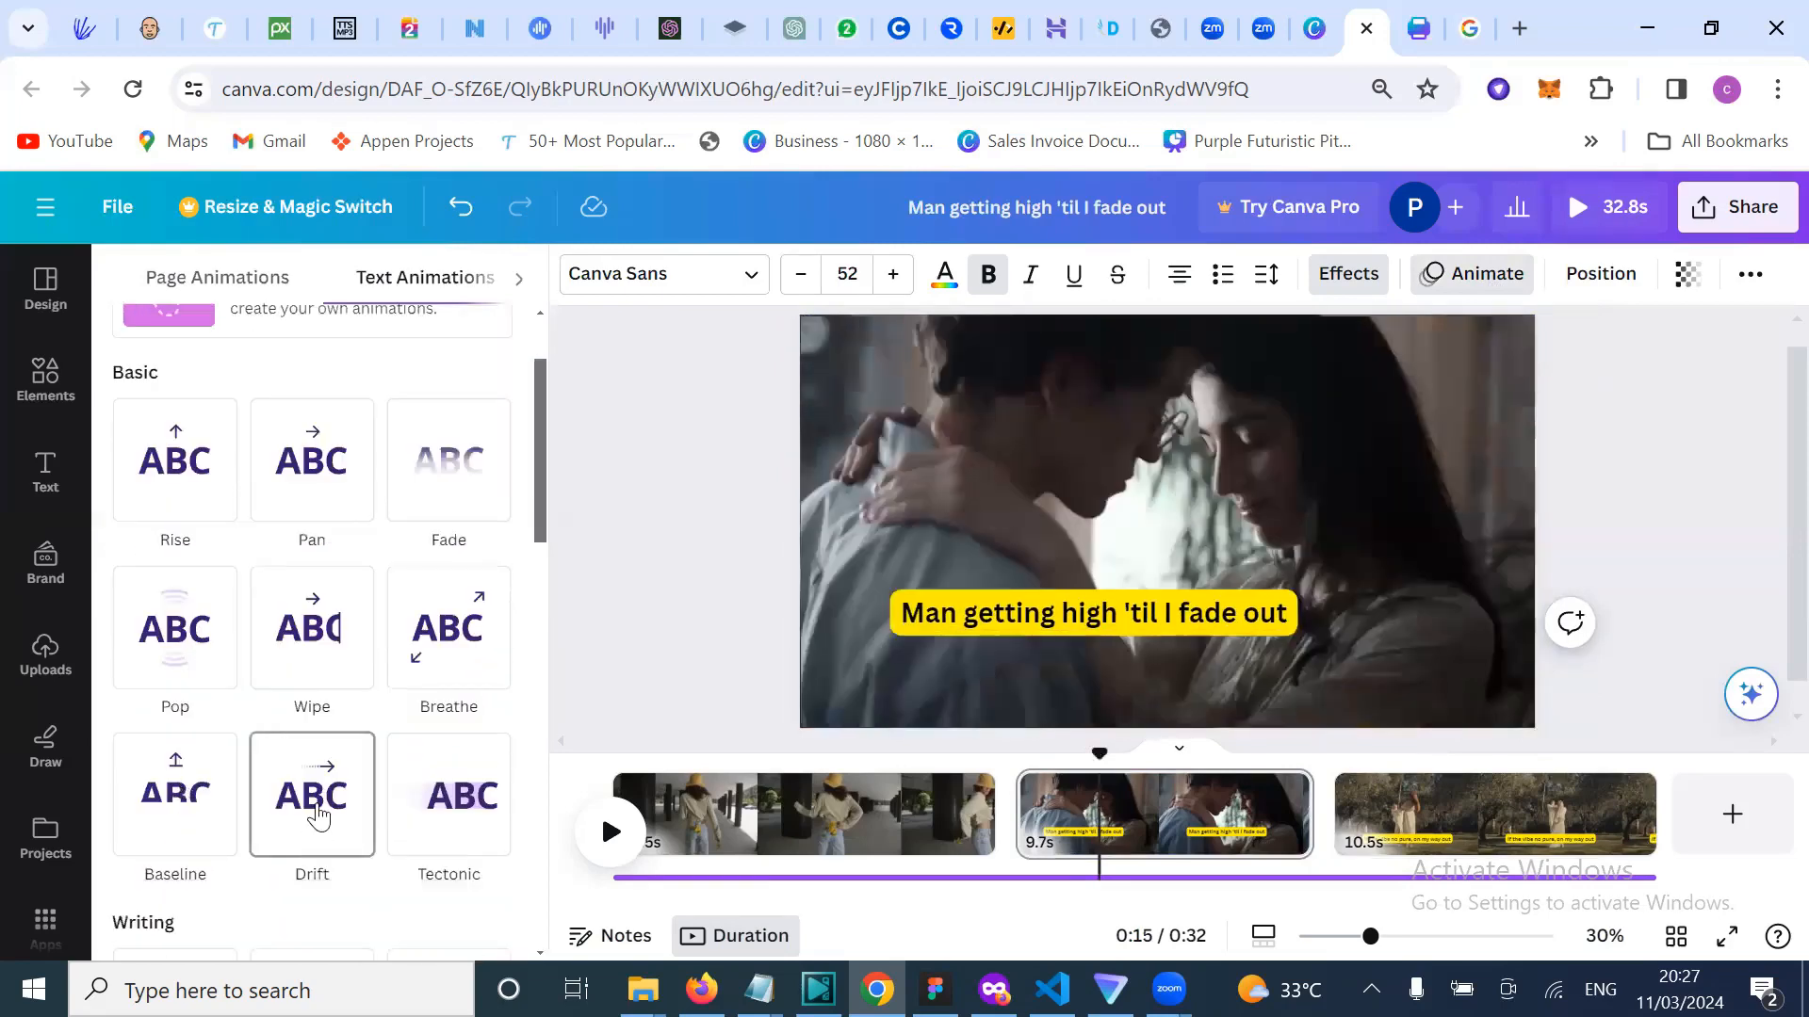
scroll(464, 807, down, 4)
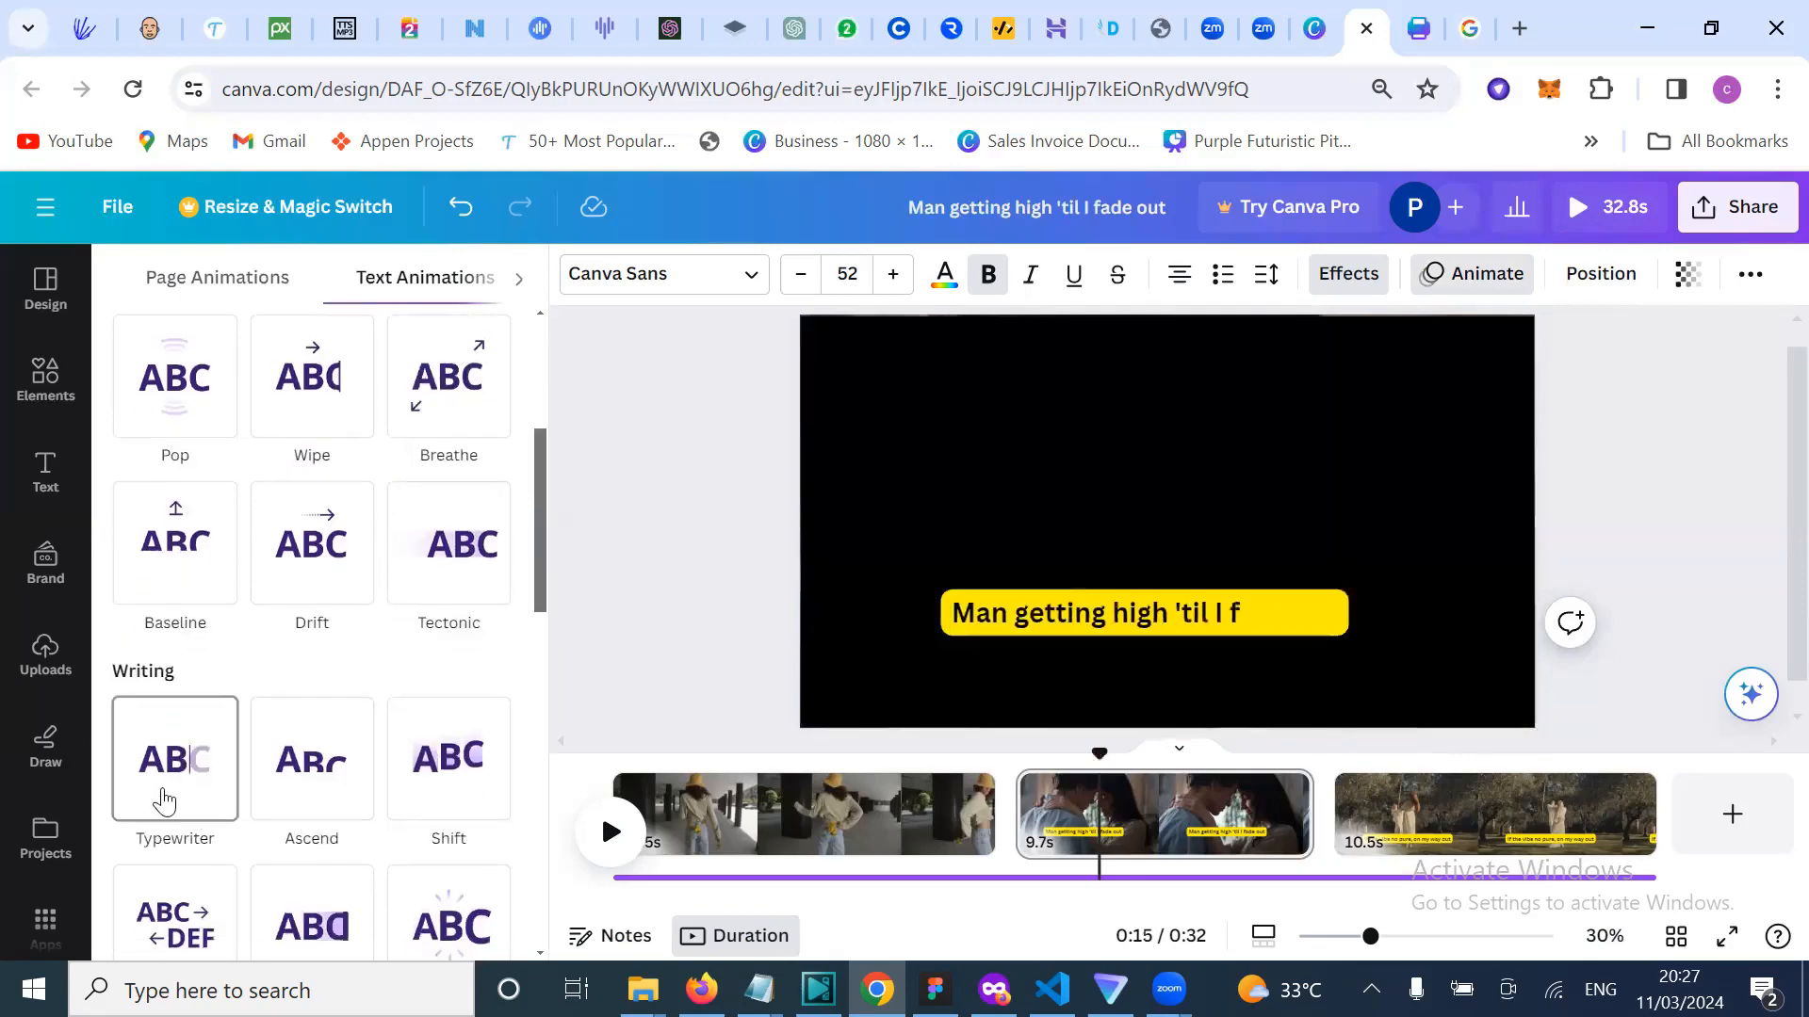
click(164, 801)
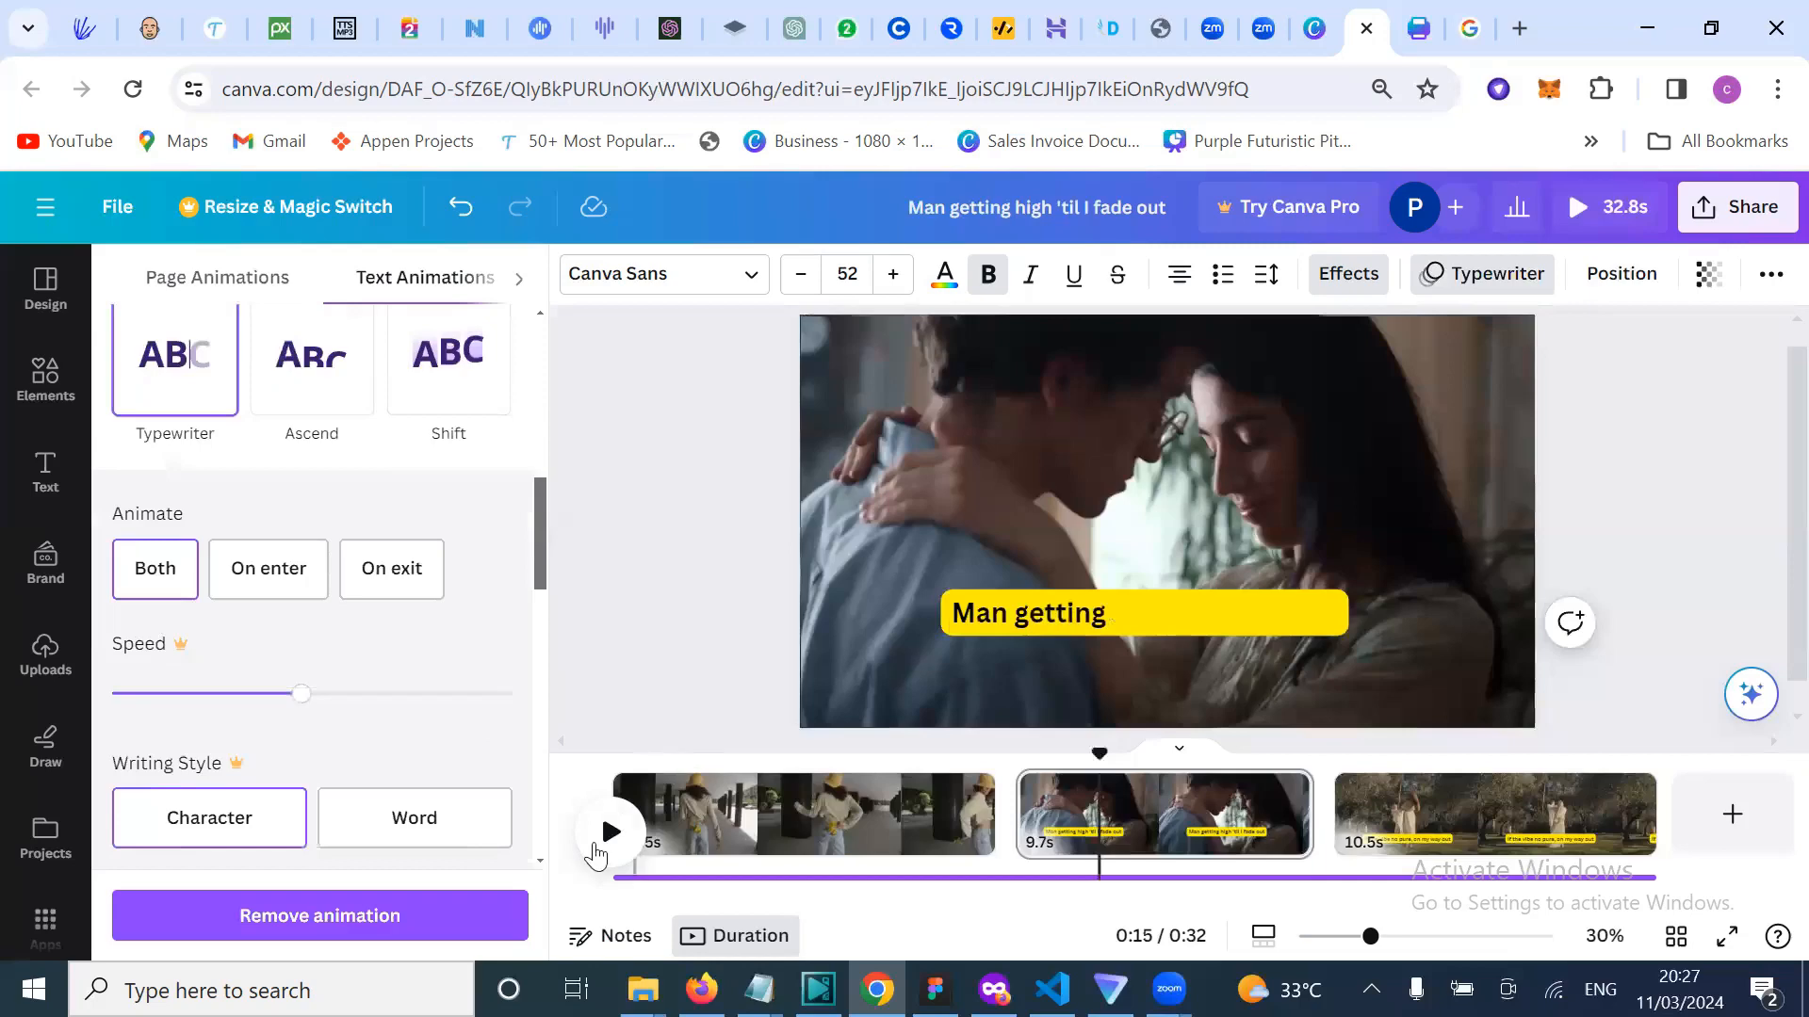
click(675, 714)
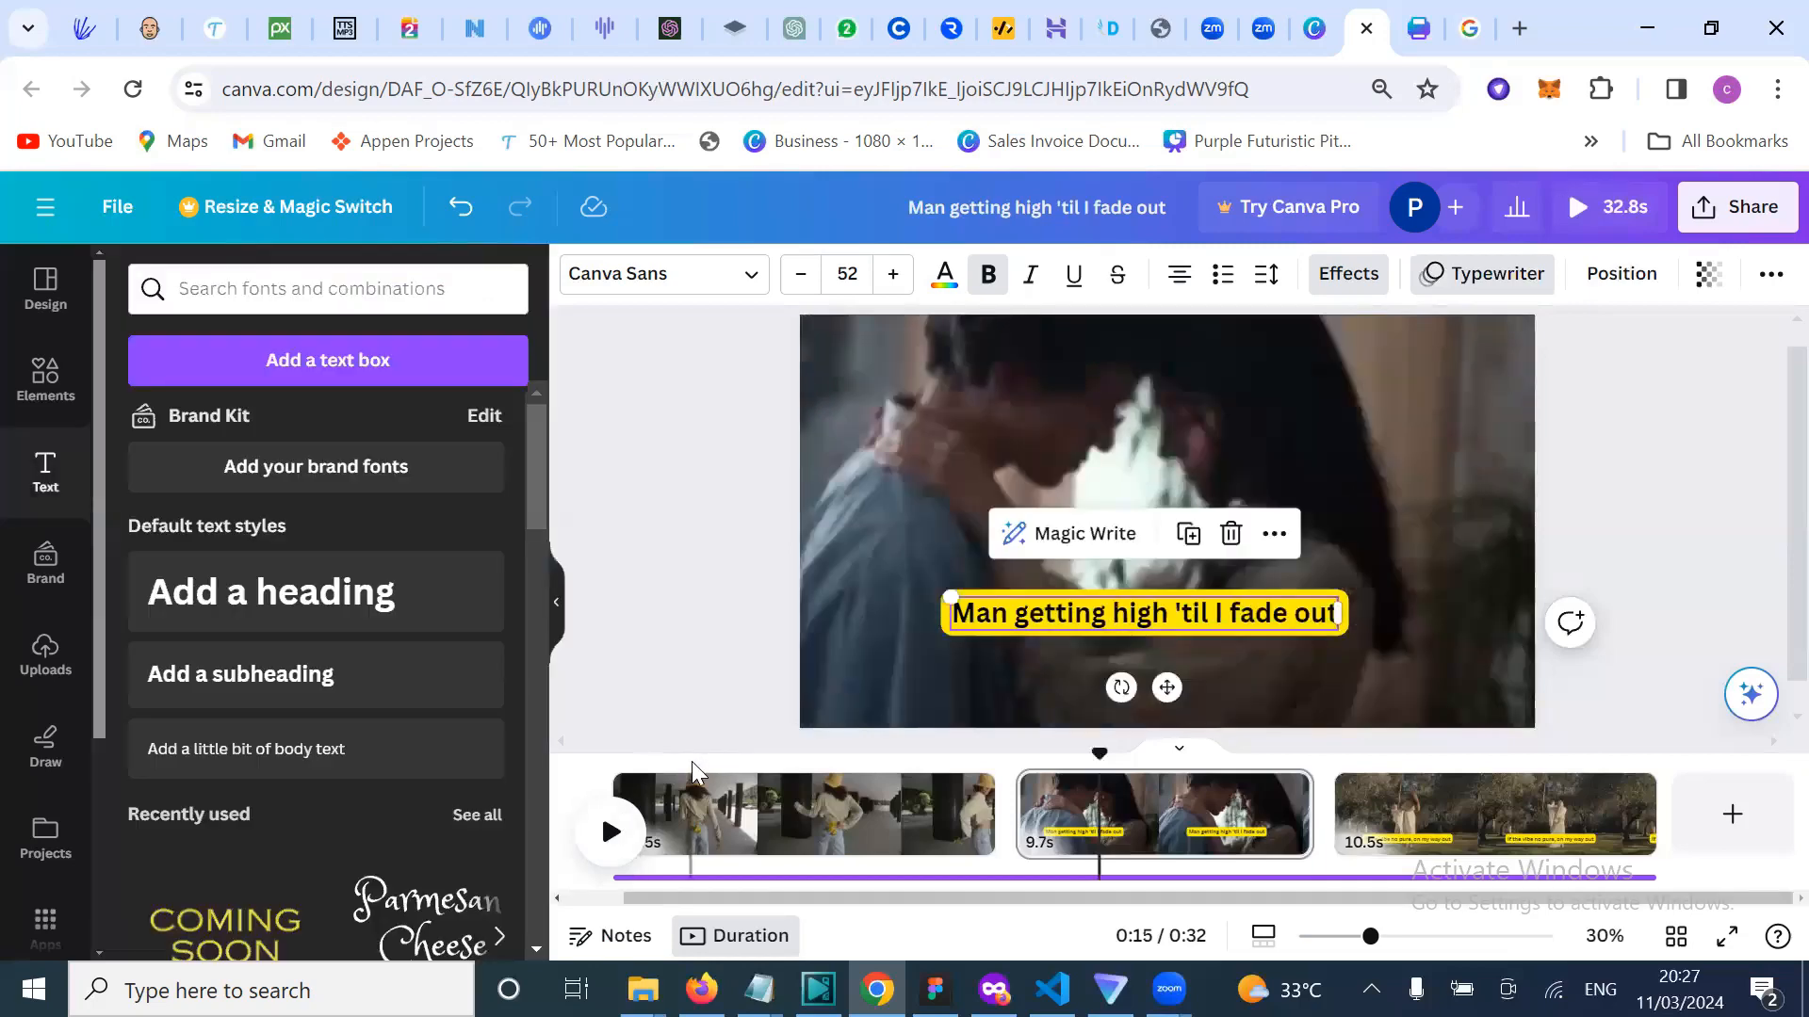
Step: Duplicate page 2 with Ctrl+D, lengthening the video to 42.6s
click(691, 770)
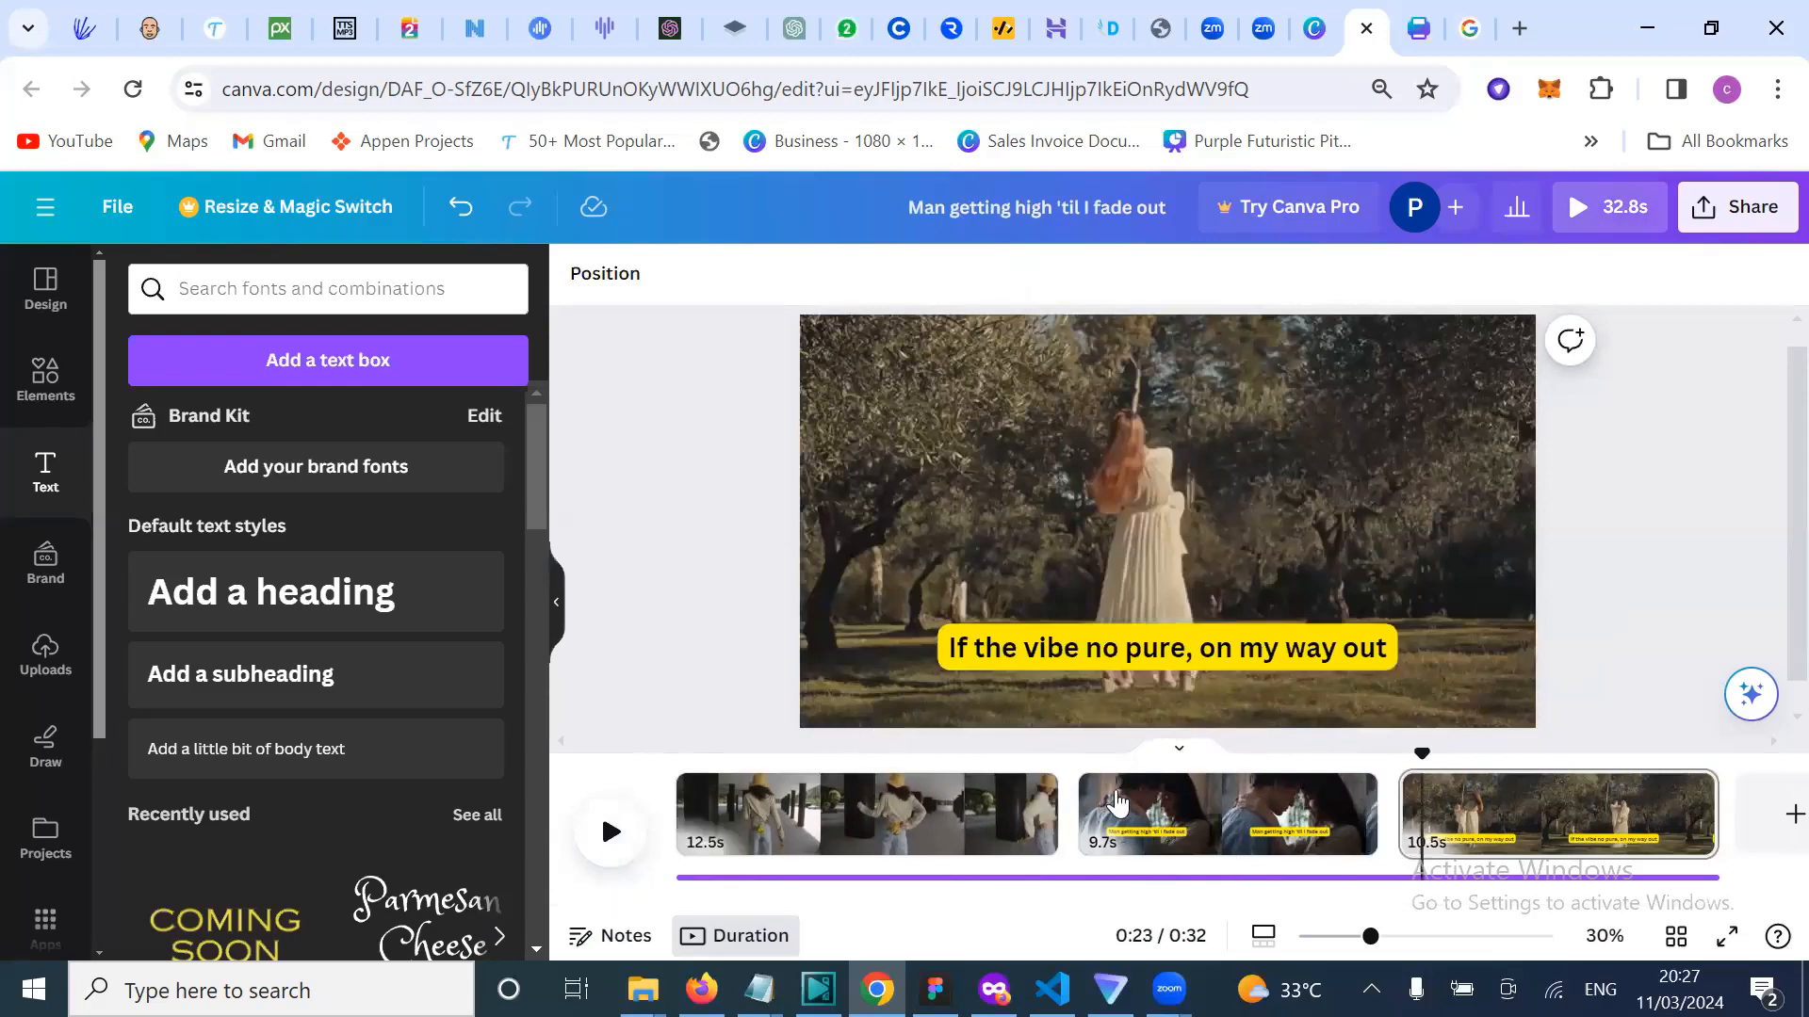
click(1146, 810)
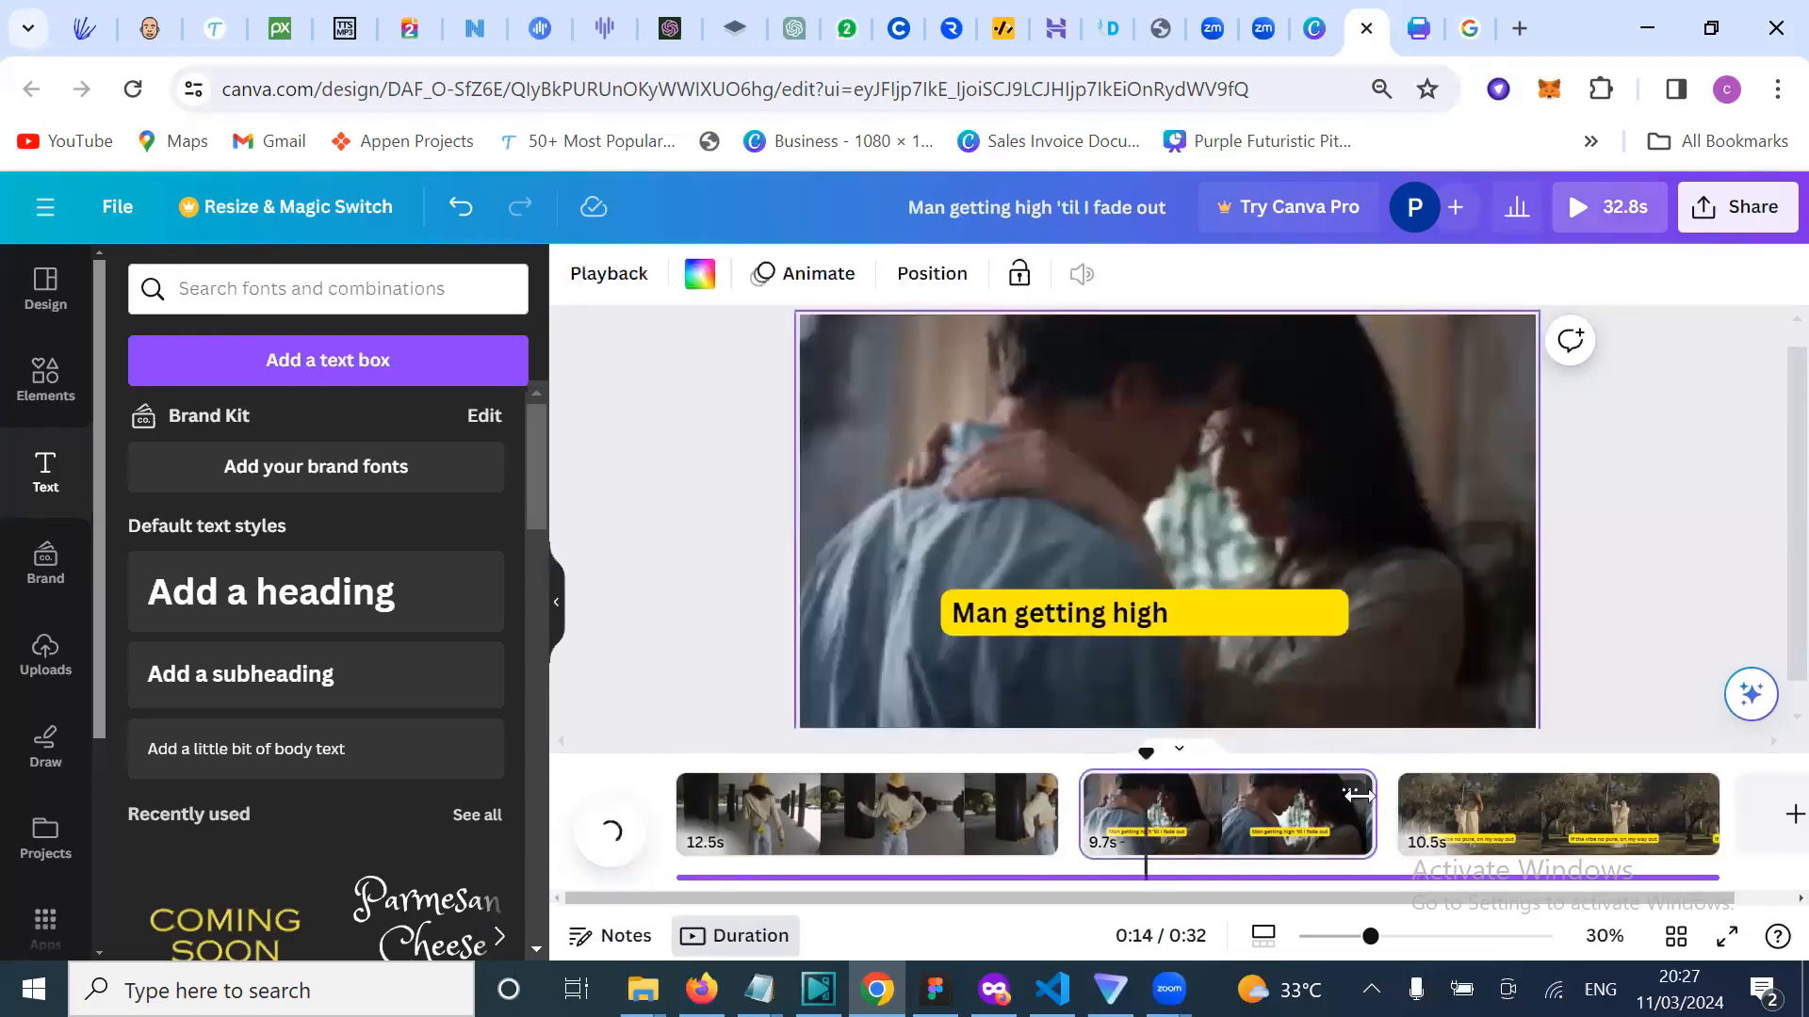
click(1349, 791)
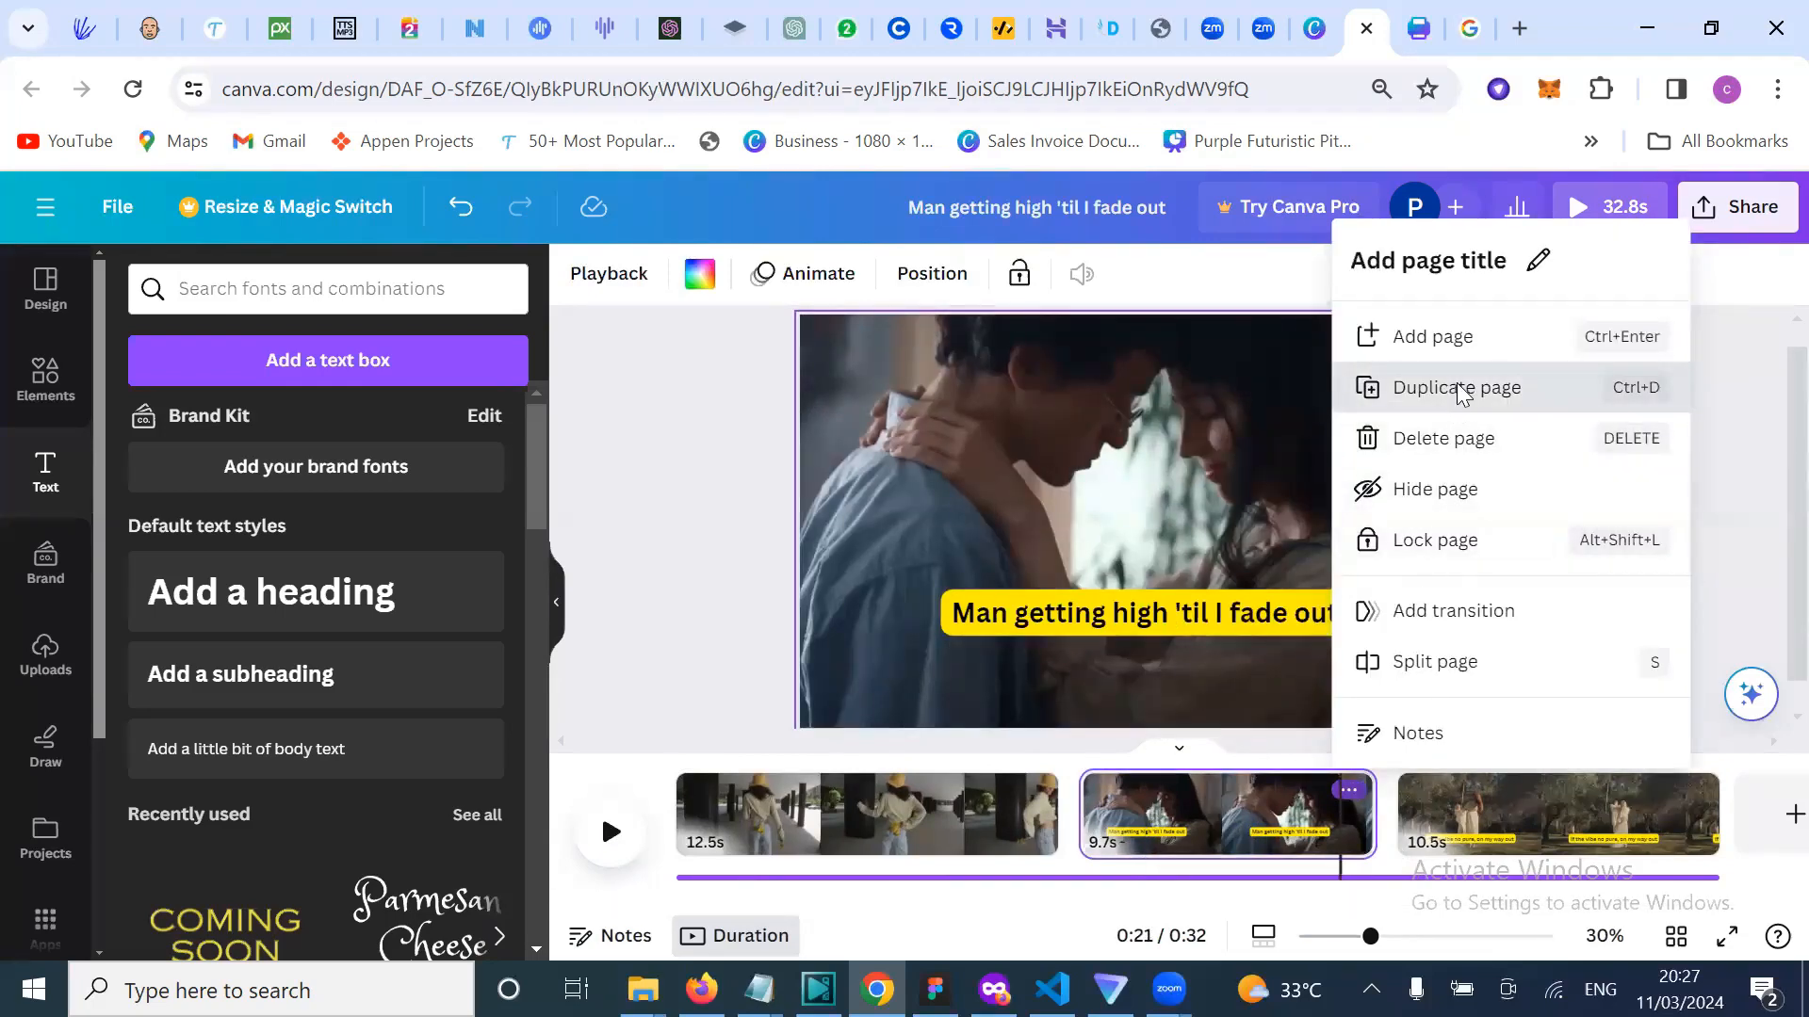
key(ctrl+d)
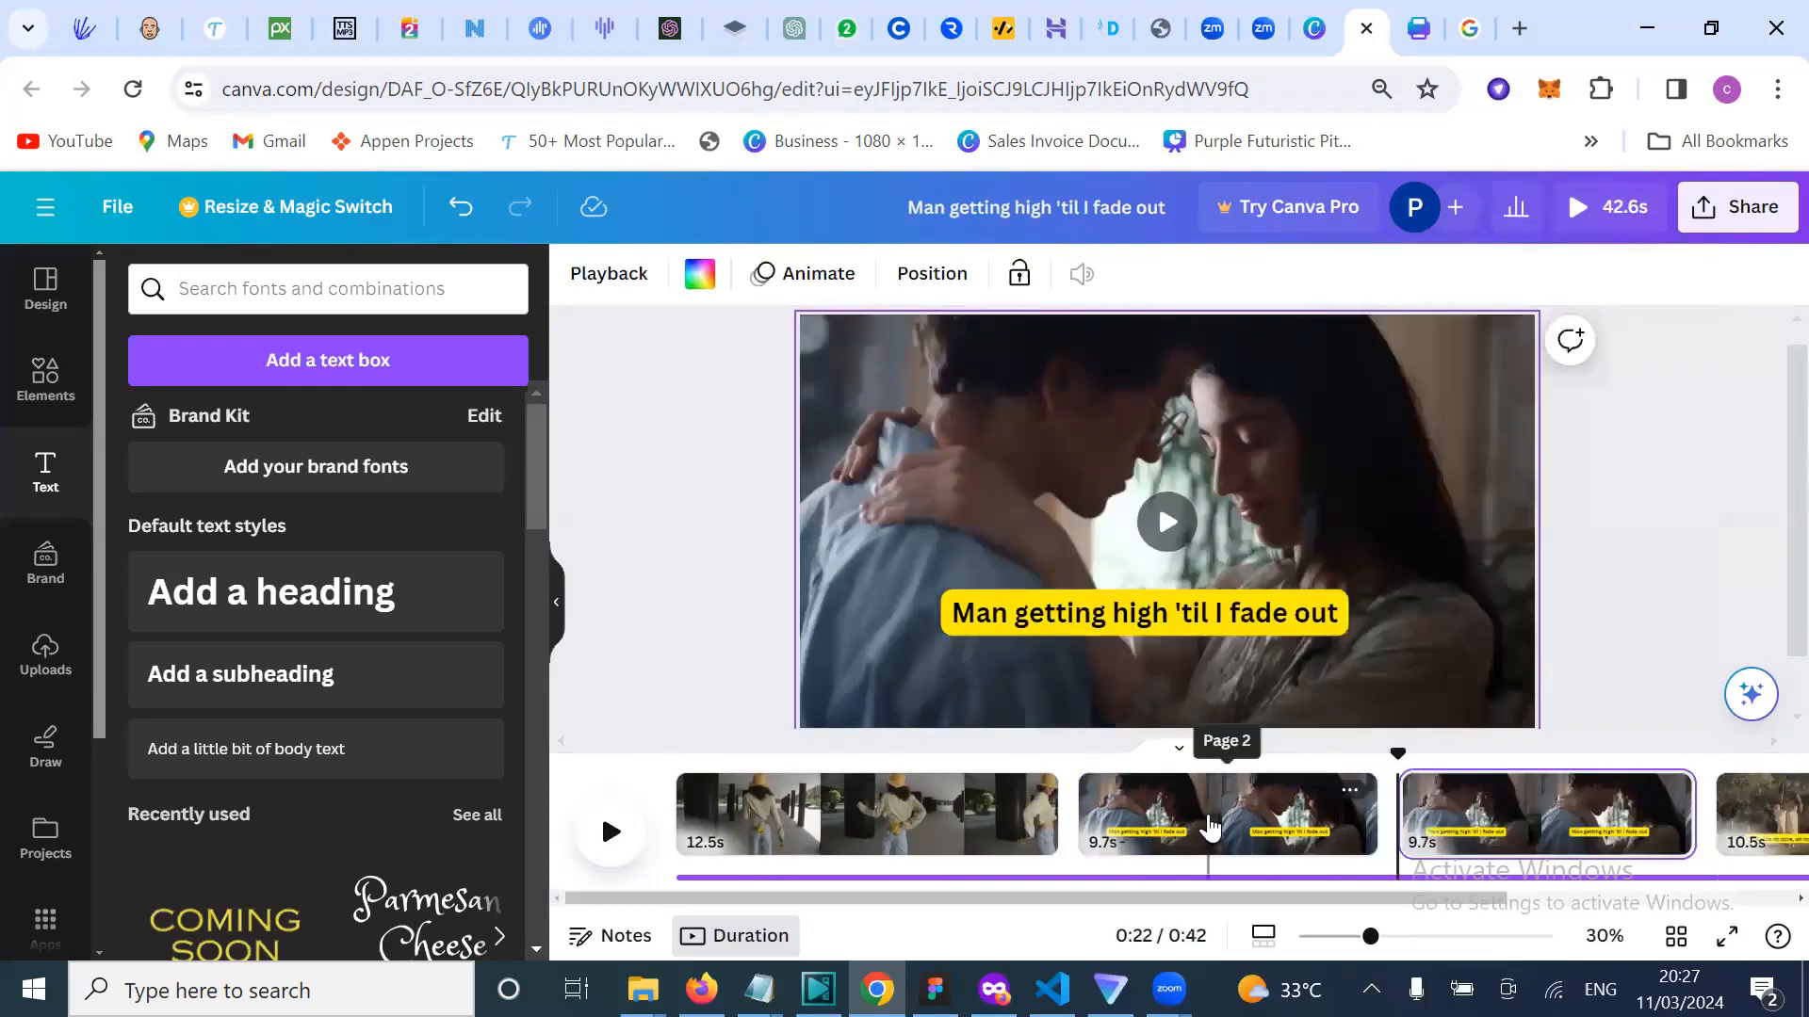
click(1211, 827)
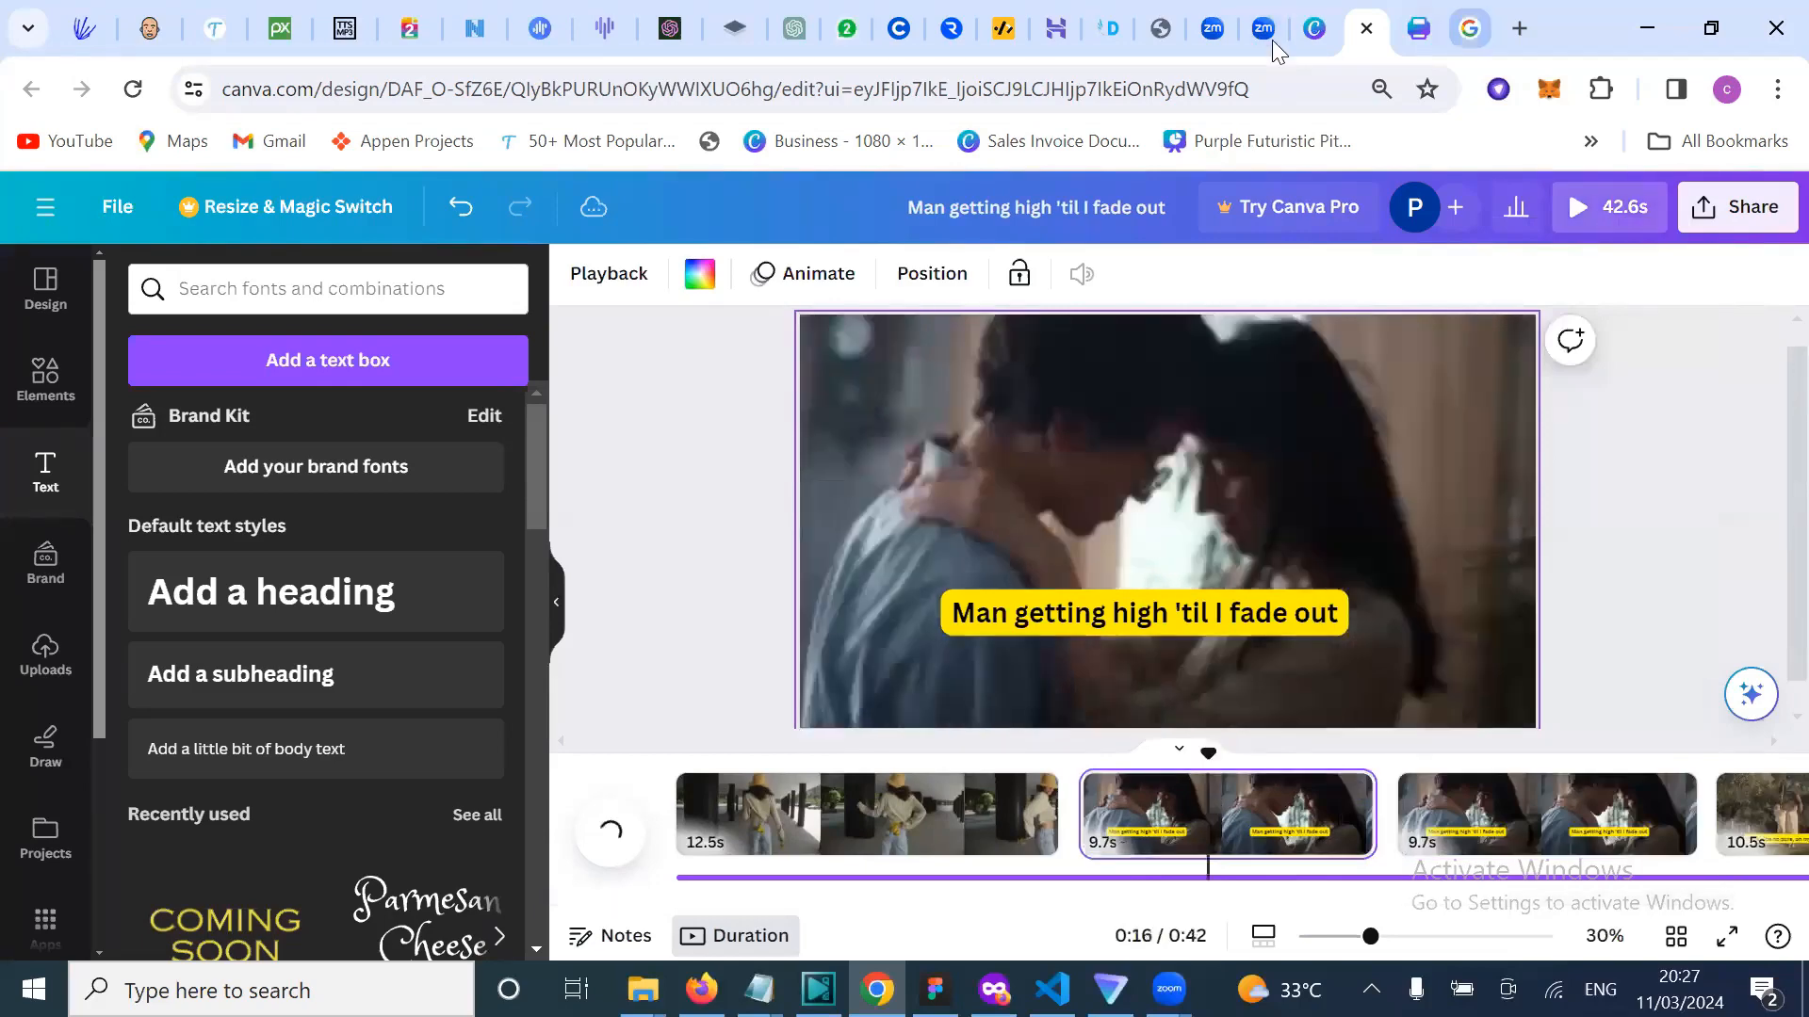
Step: Copy the opening lyrics 'Du-ri-du-ri-ri-uh-ah, ooh-ah' and '(Cook that thing)' and go back to Canva
click(1469, 28)
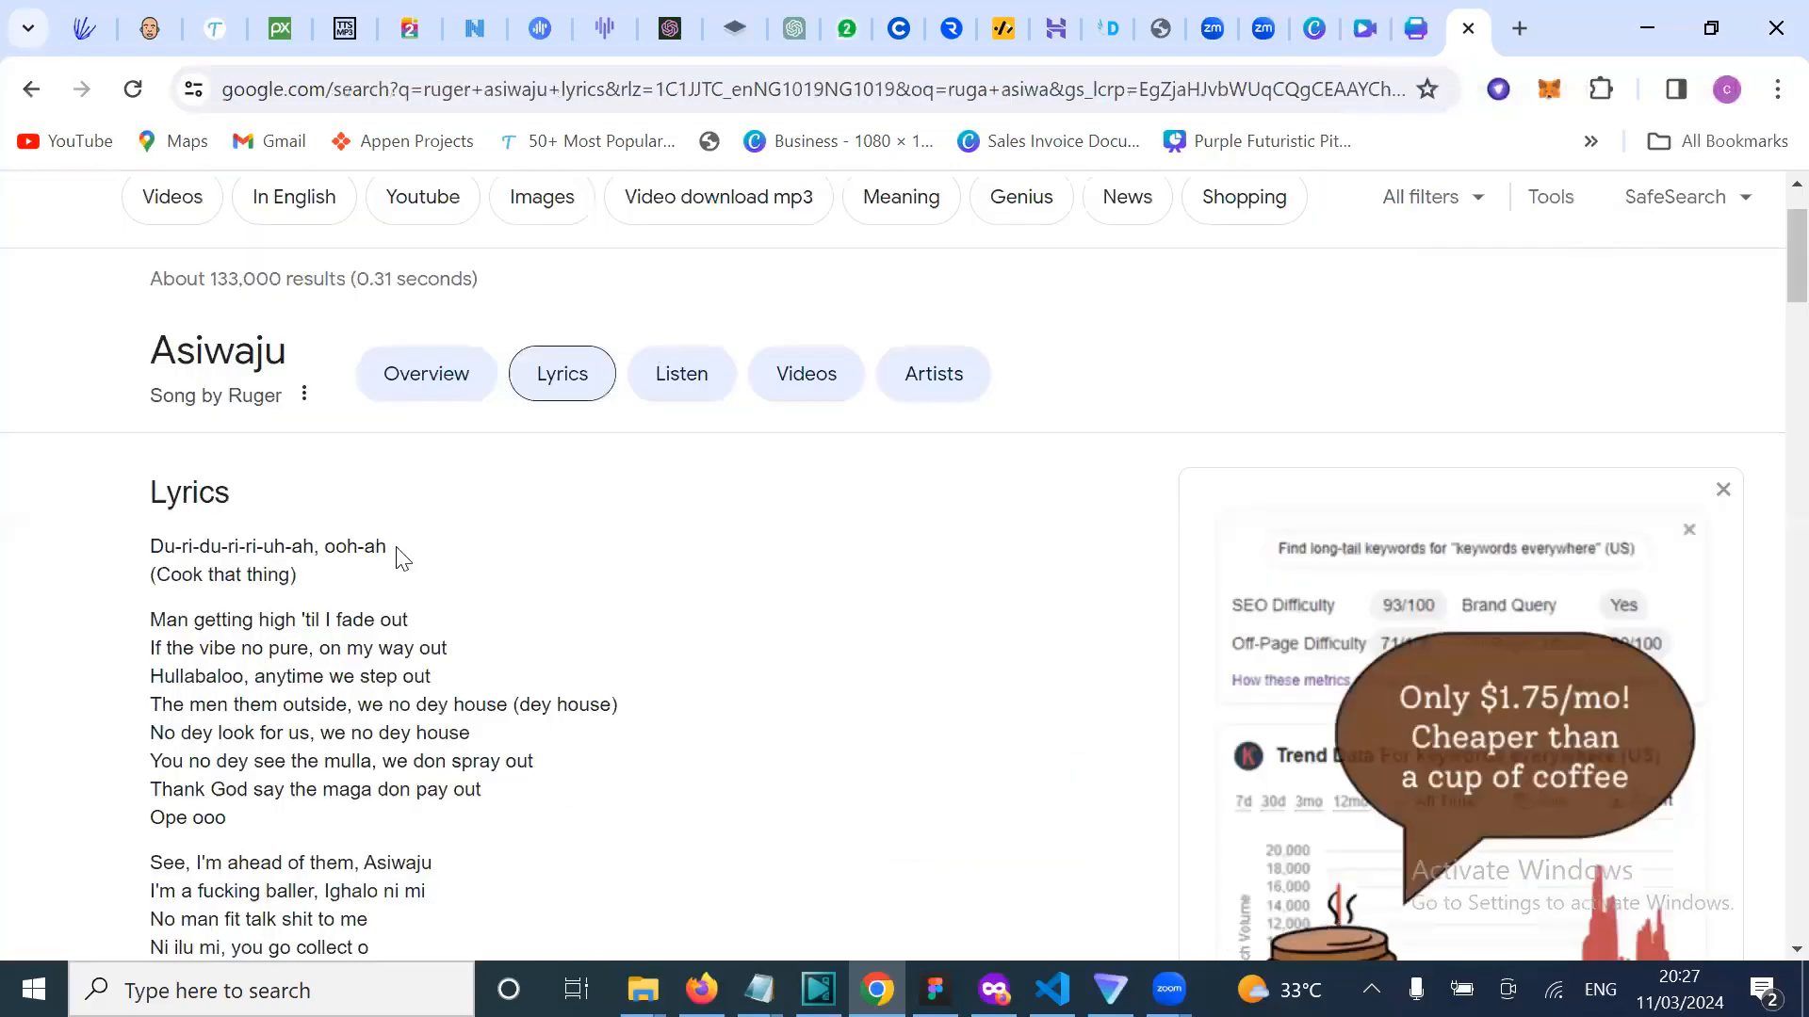
drag(221, 550, 162, 550)
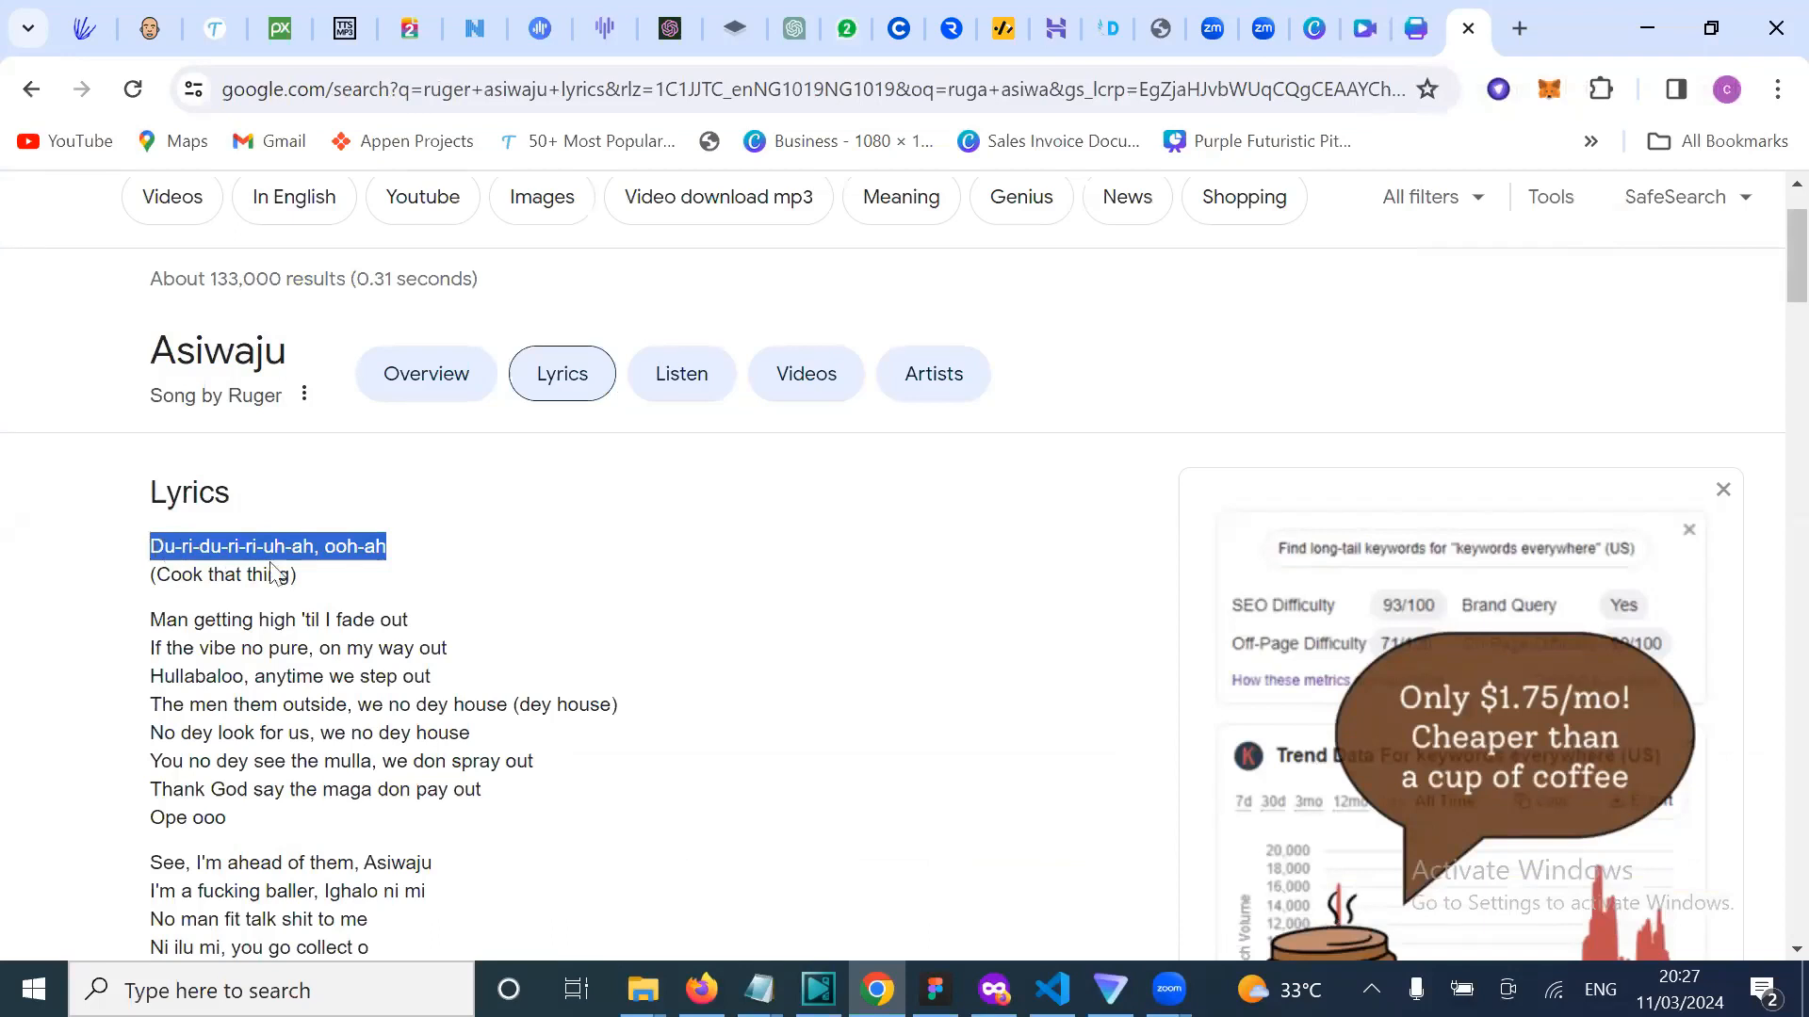
drag(314, 581, 139, 569)
key(ctrl+c)
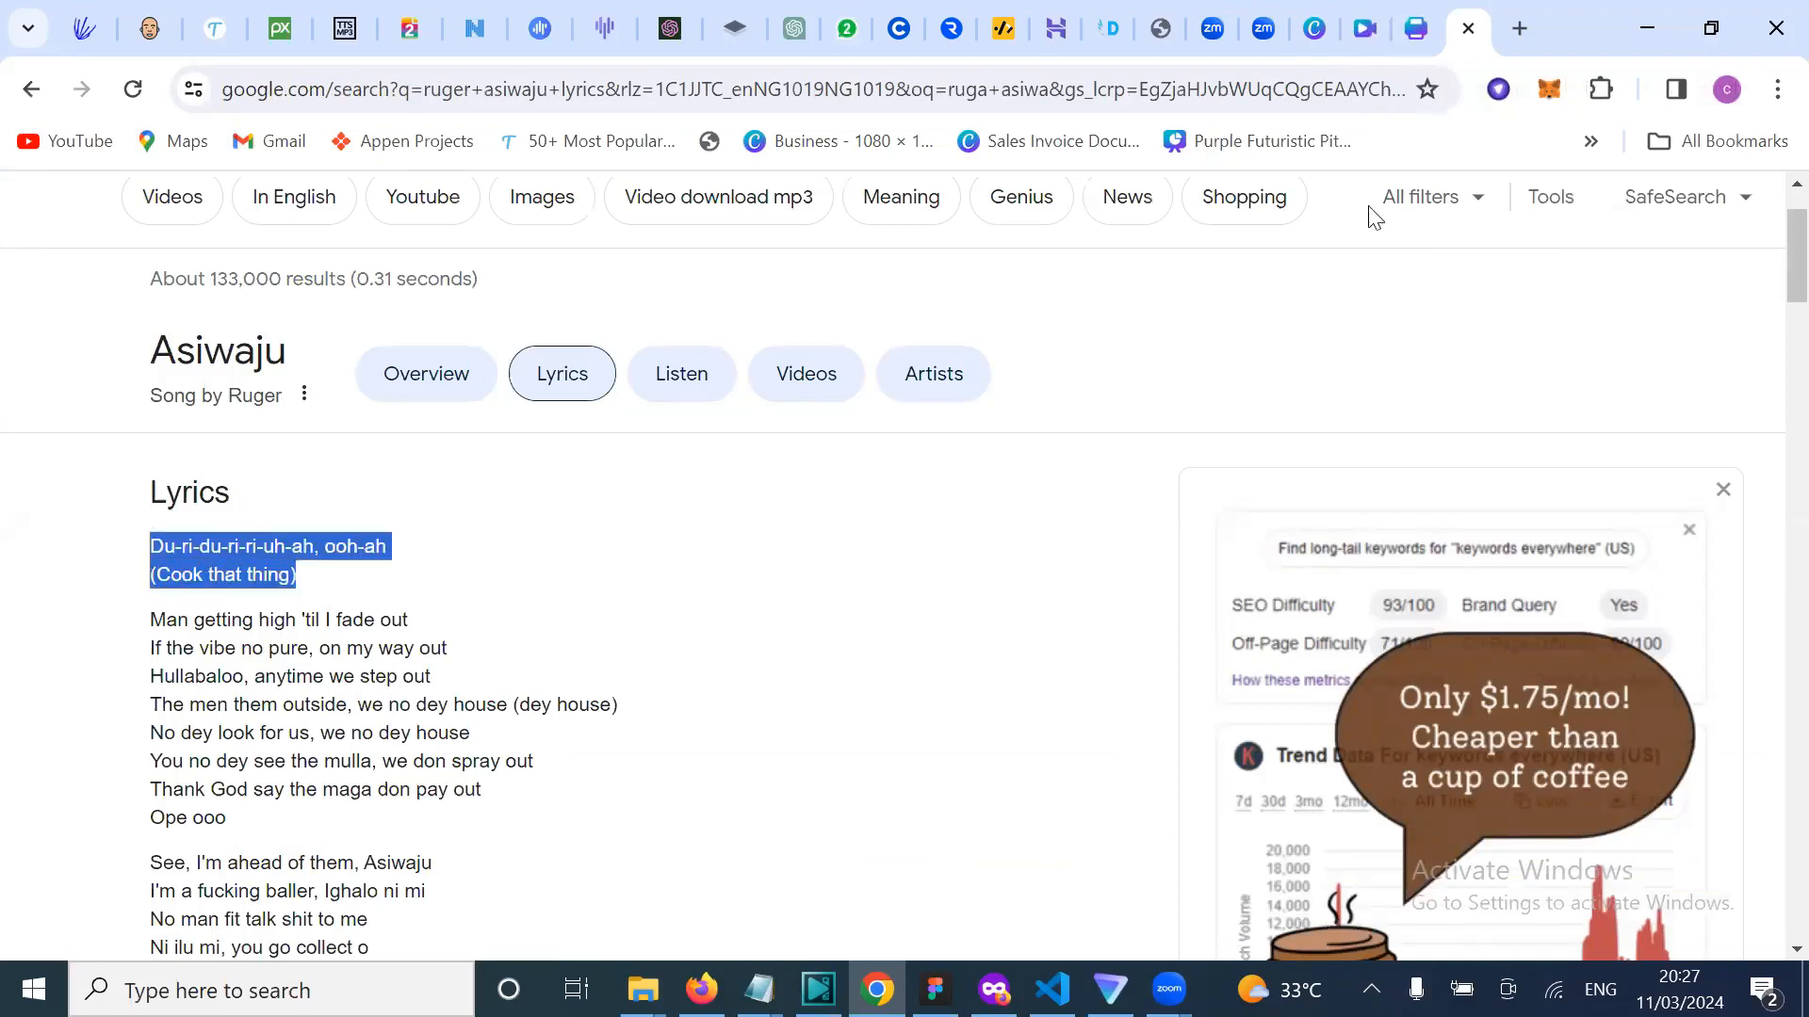
key(ctrl+shift+Tab)
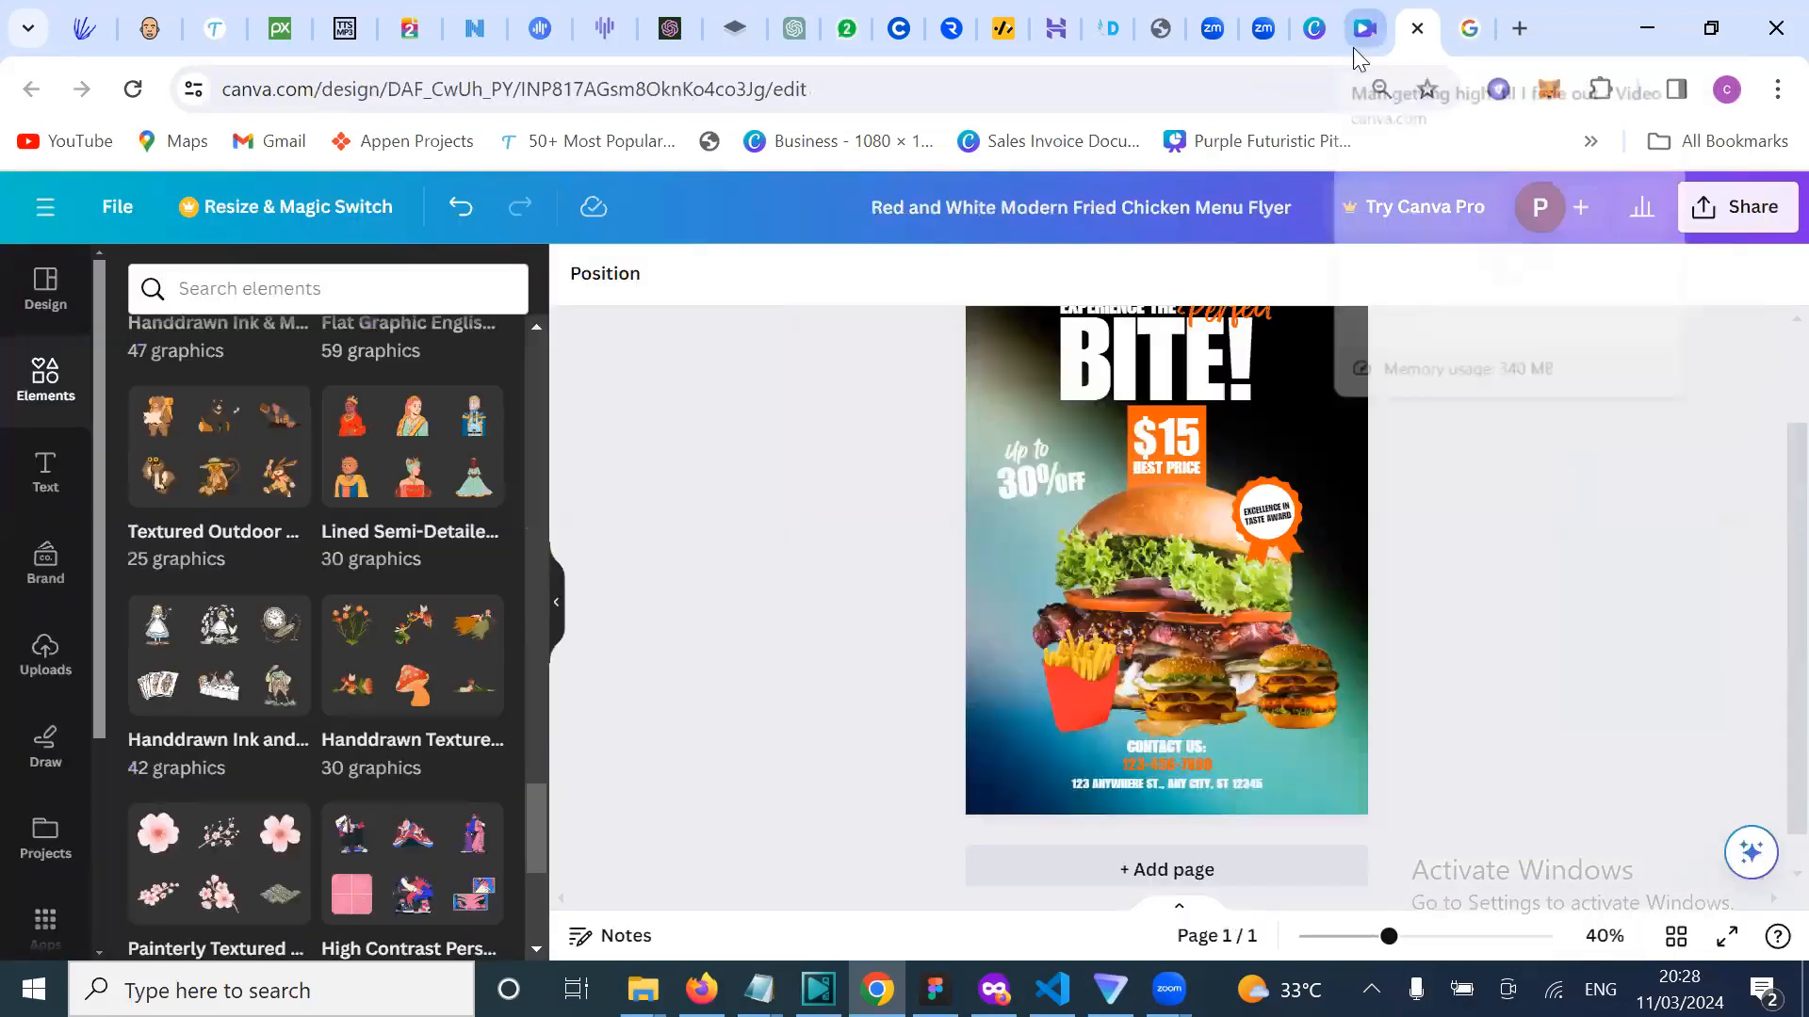
click(1354, 46)
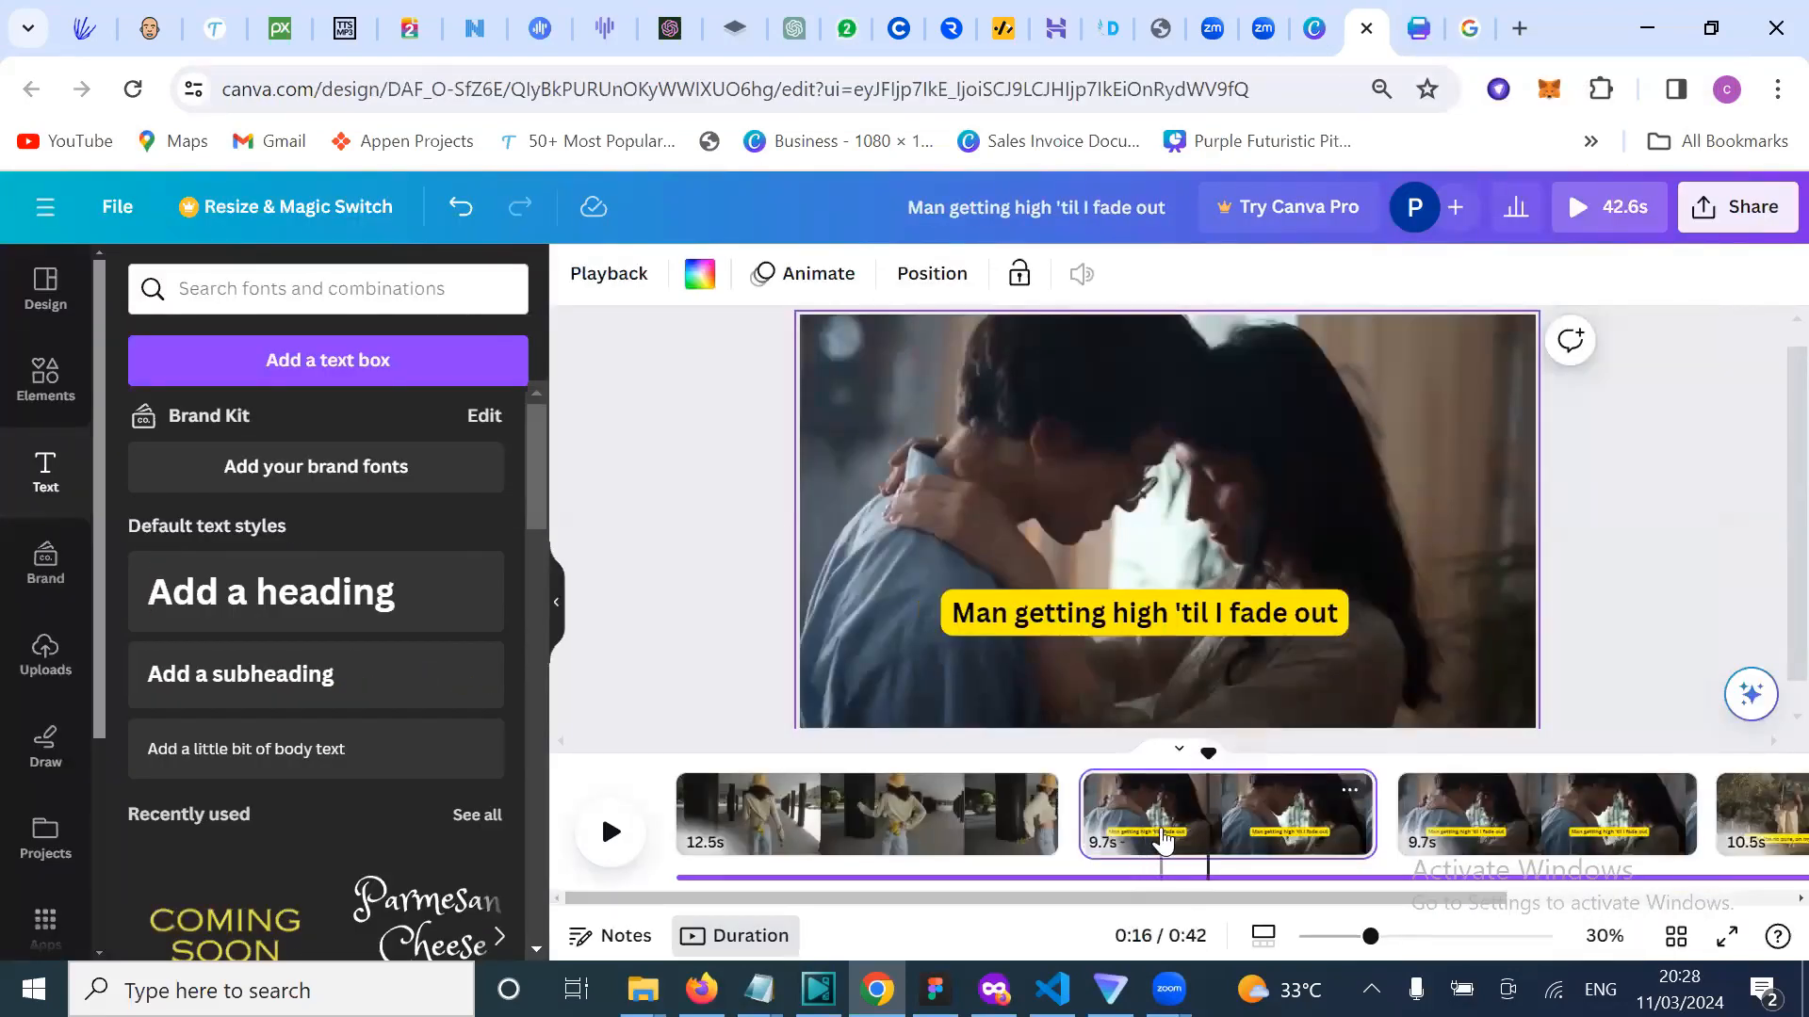
click(1164, 842)
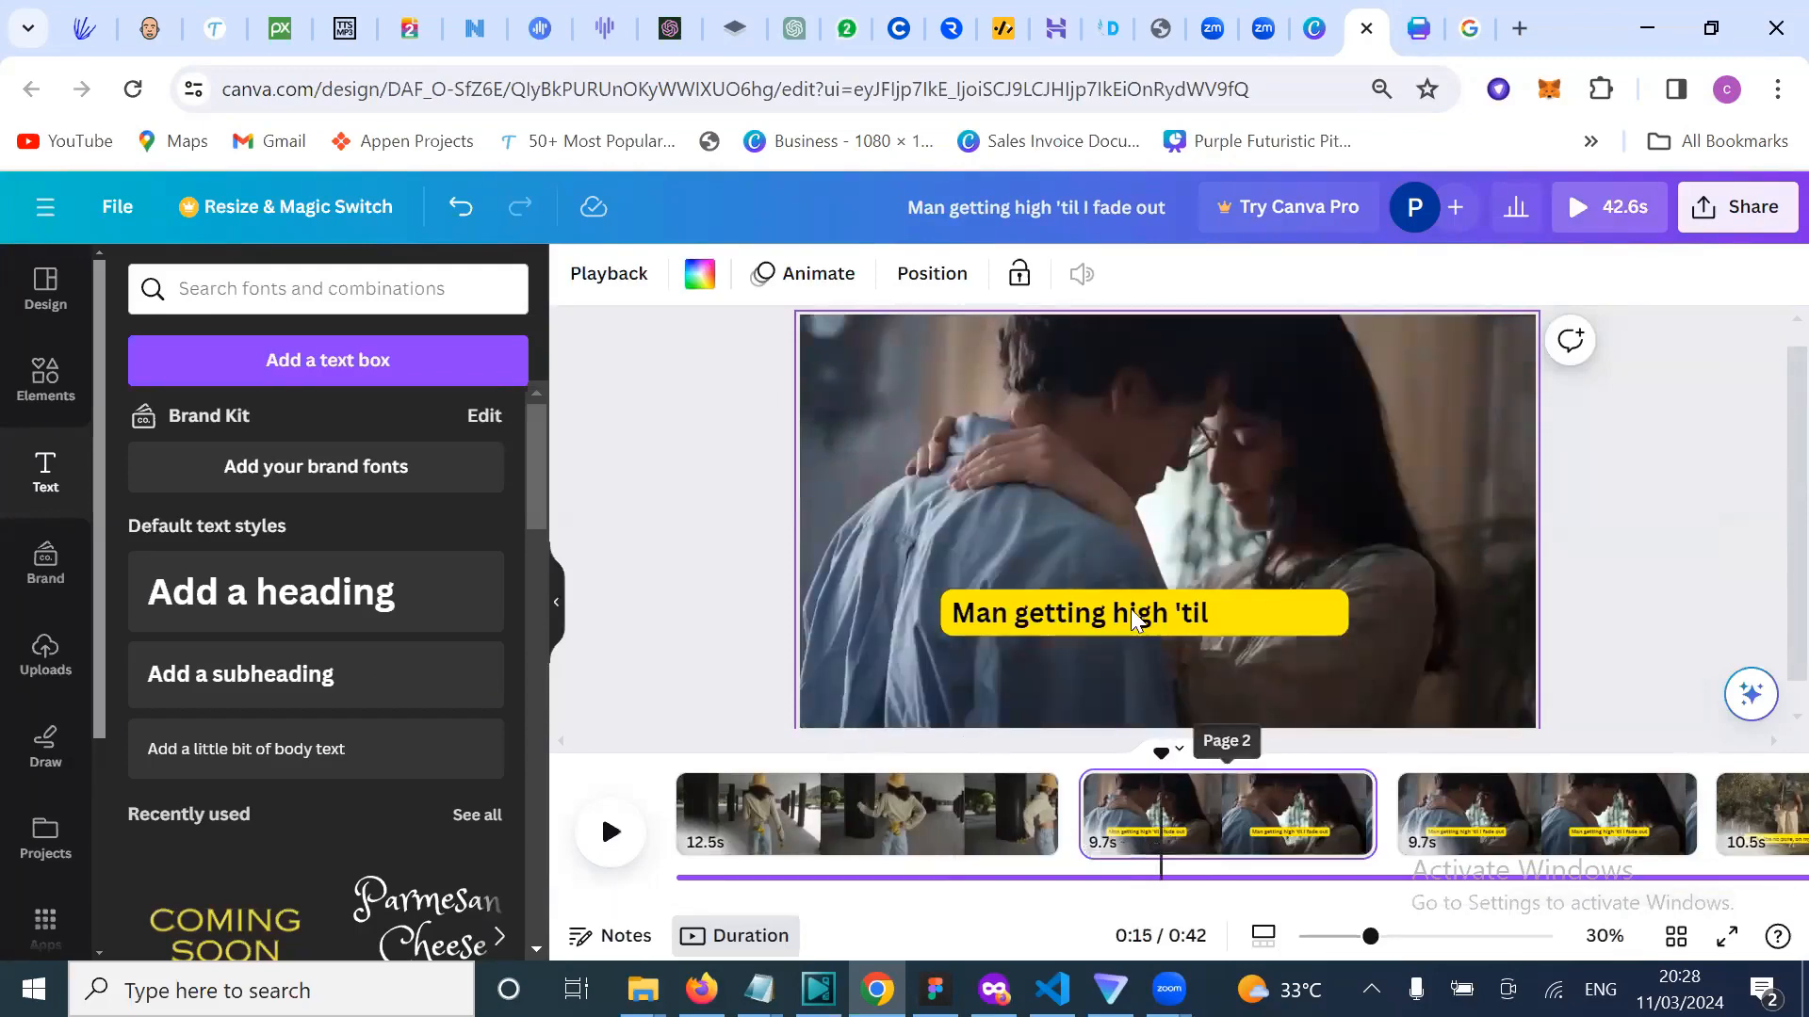
click(902, 760)
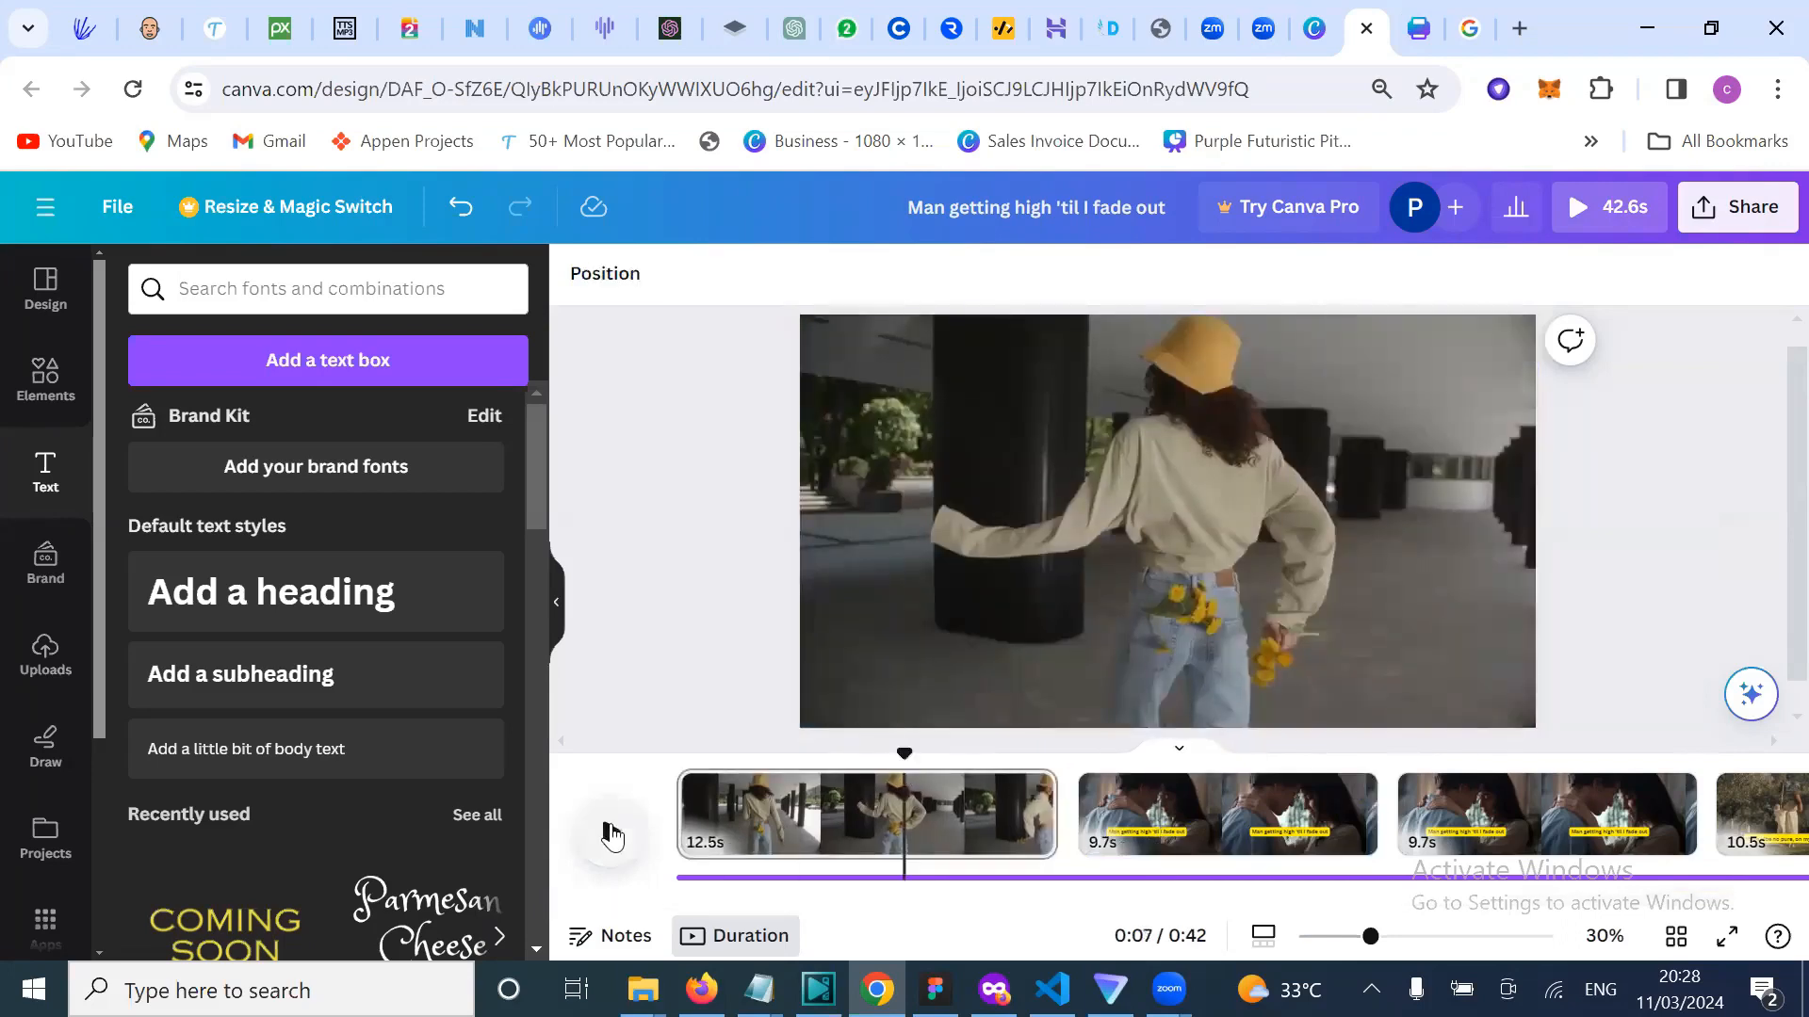
click(611, 835)
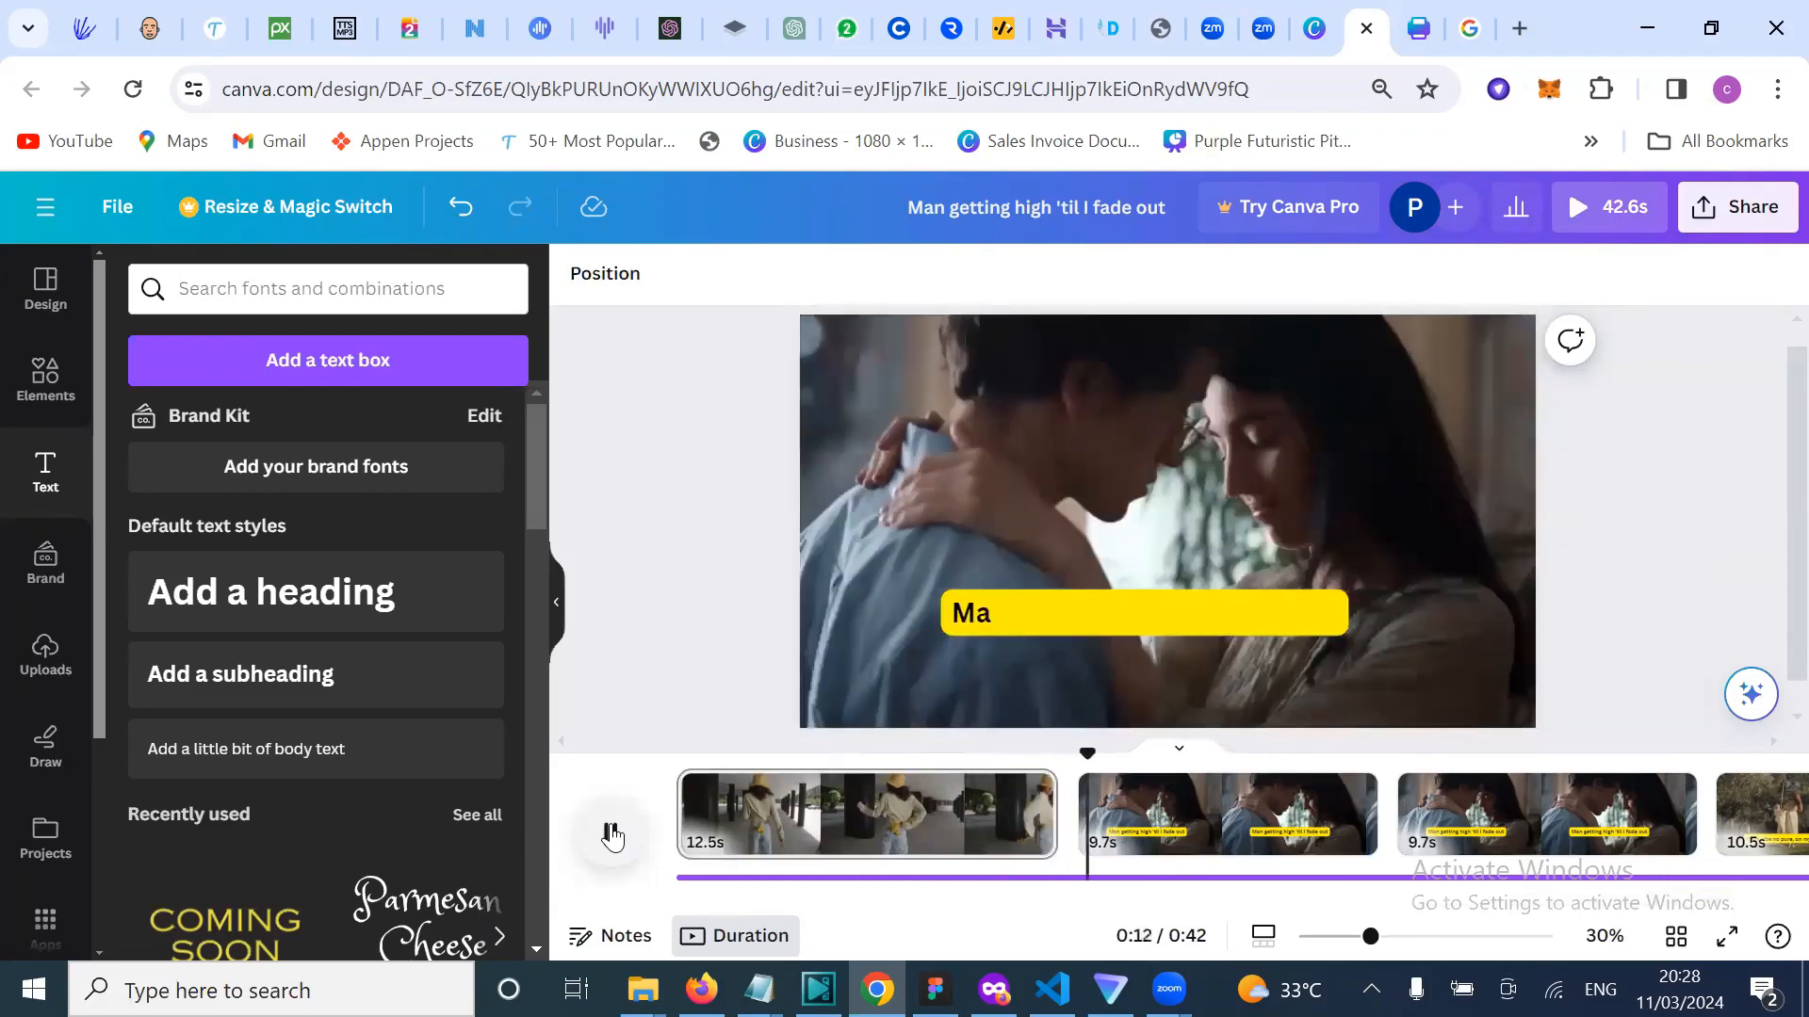
click(1172, 761)
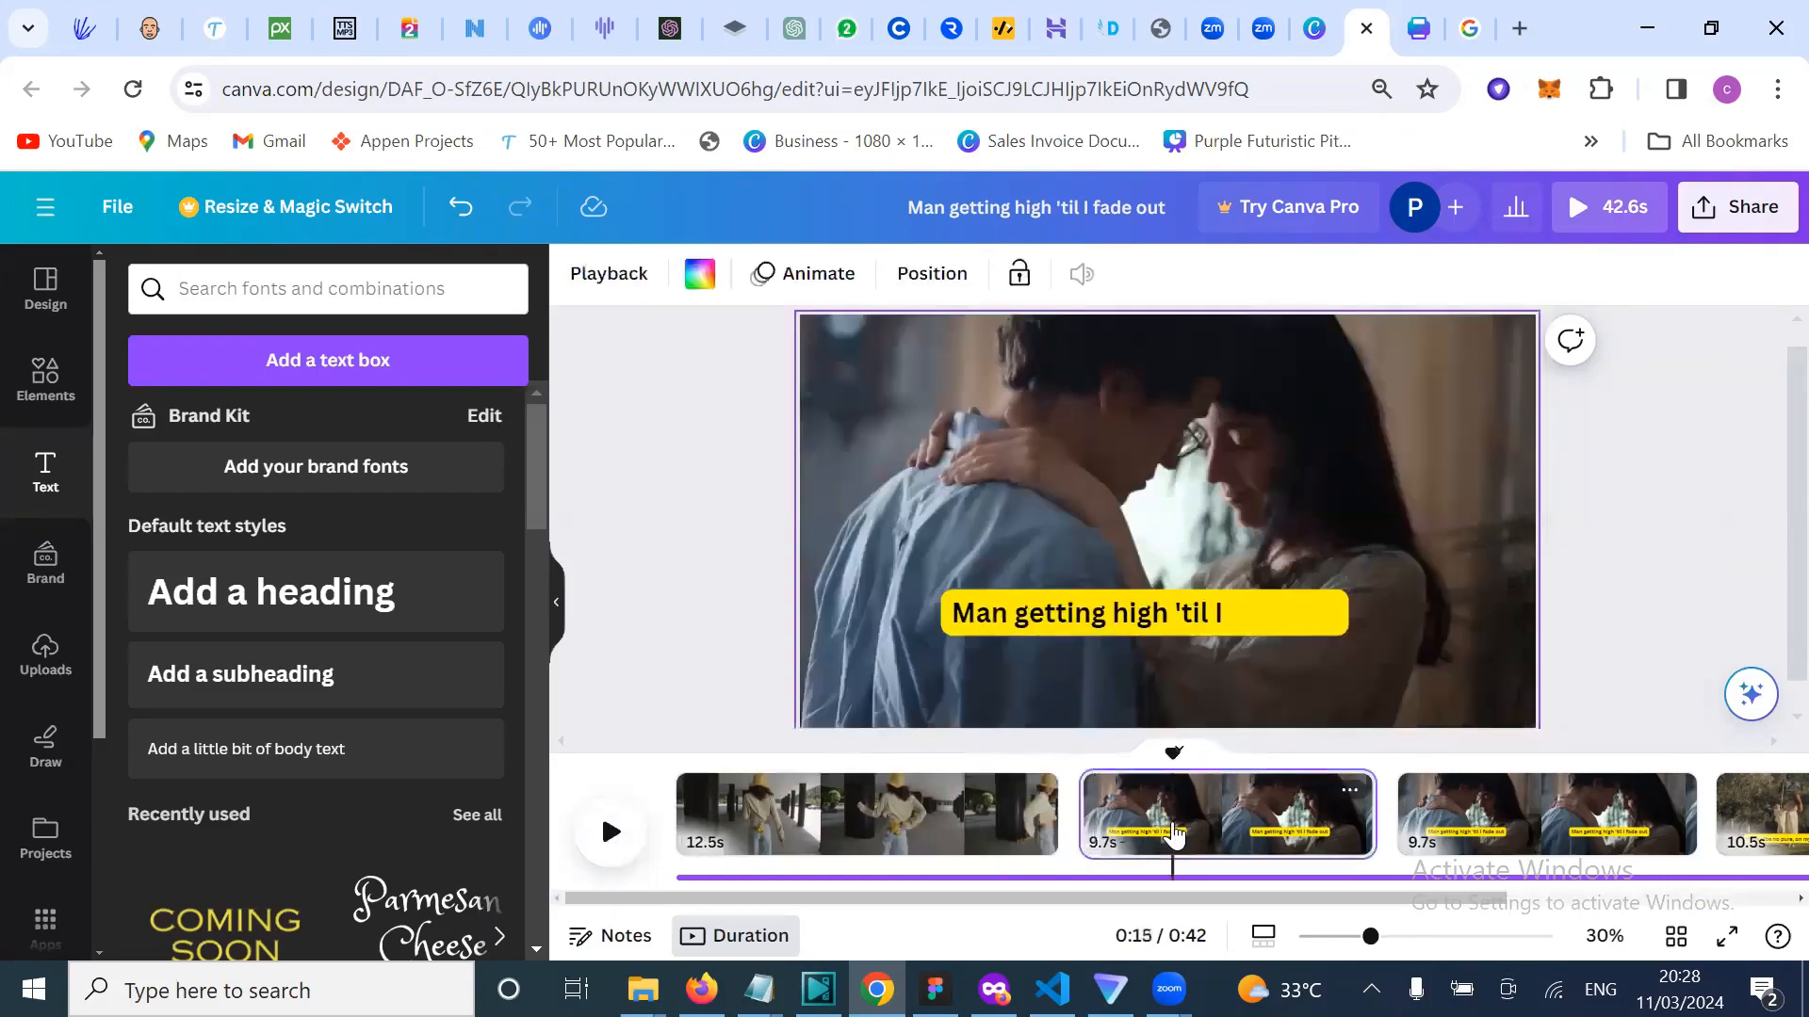
click(1070, 627)
click(1071, 628)
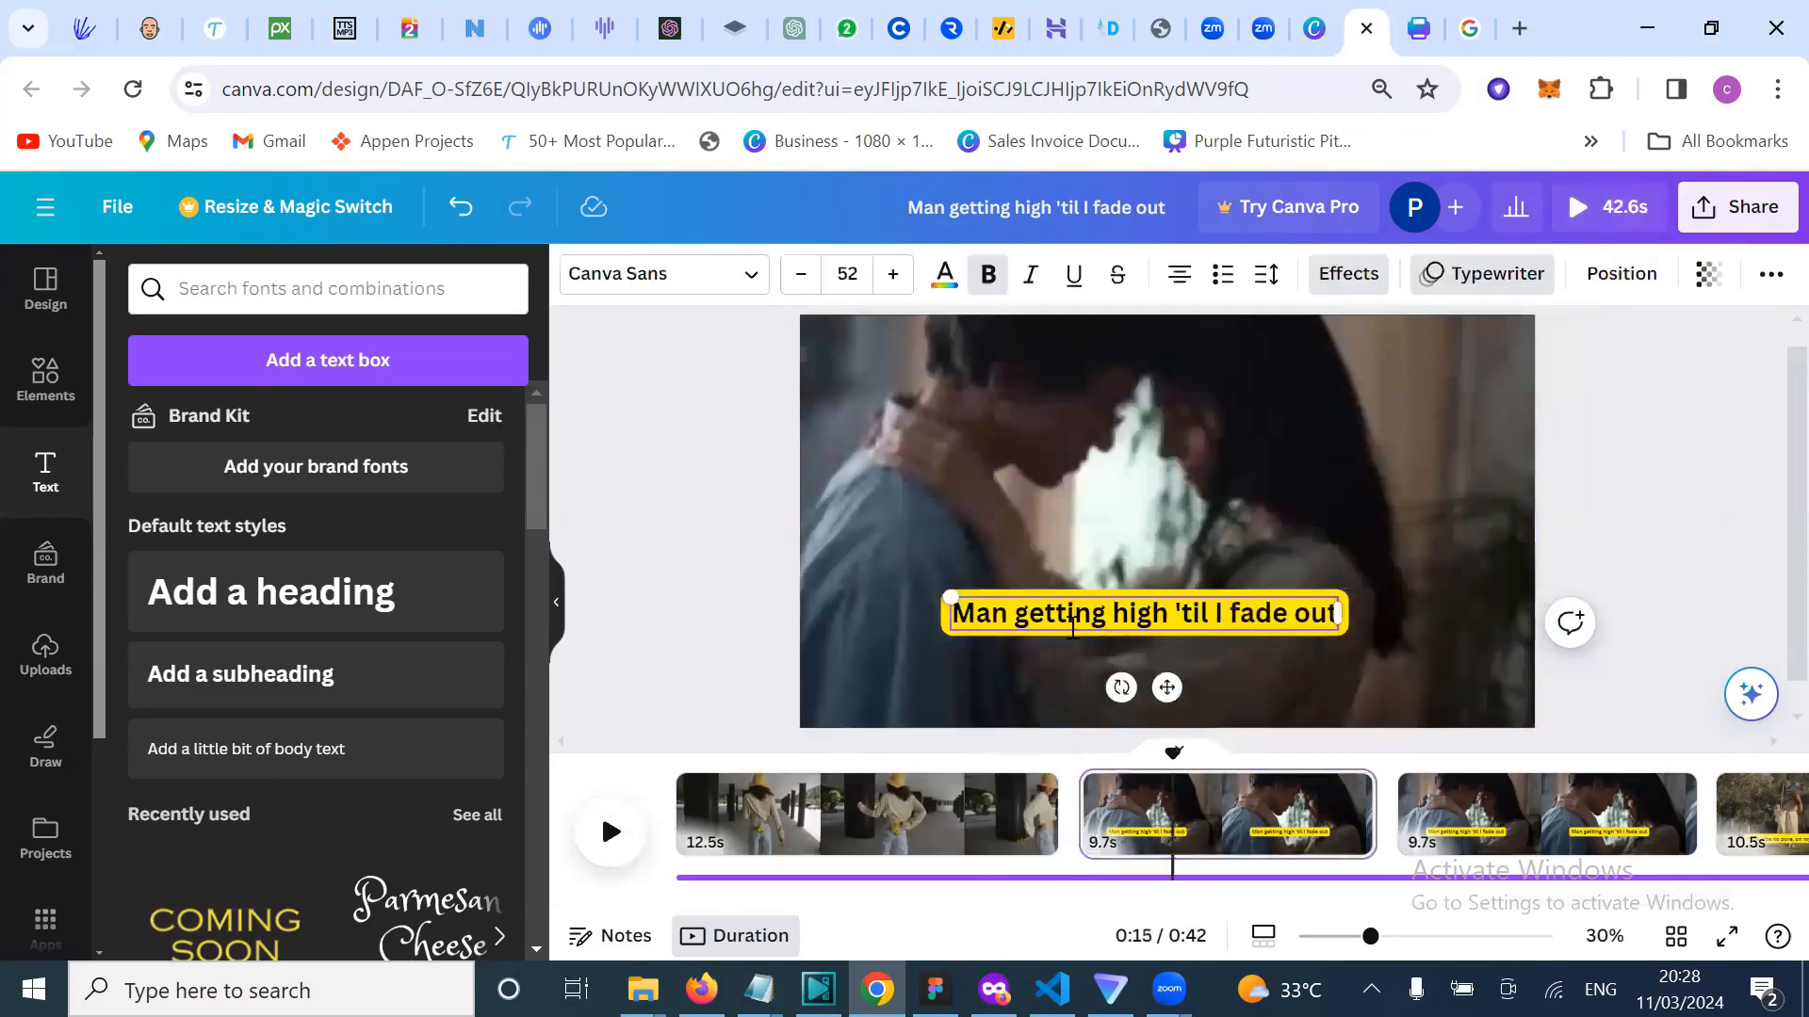
triple_click(1072, 628)
key(ctrl+v)
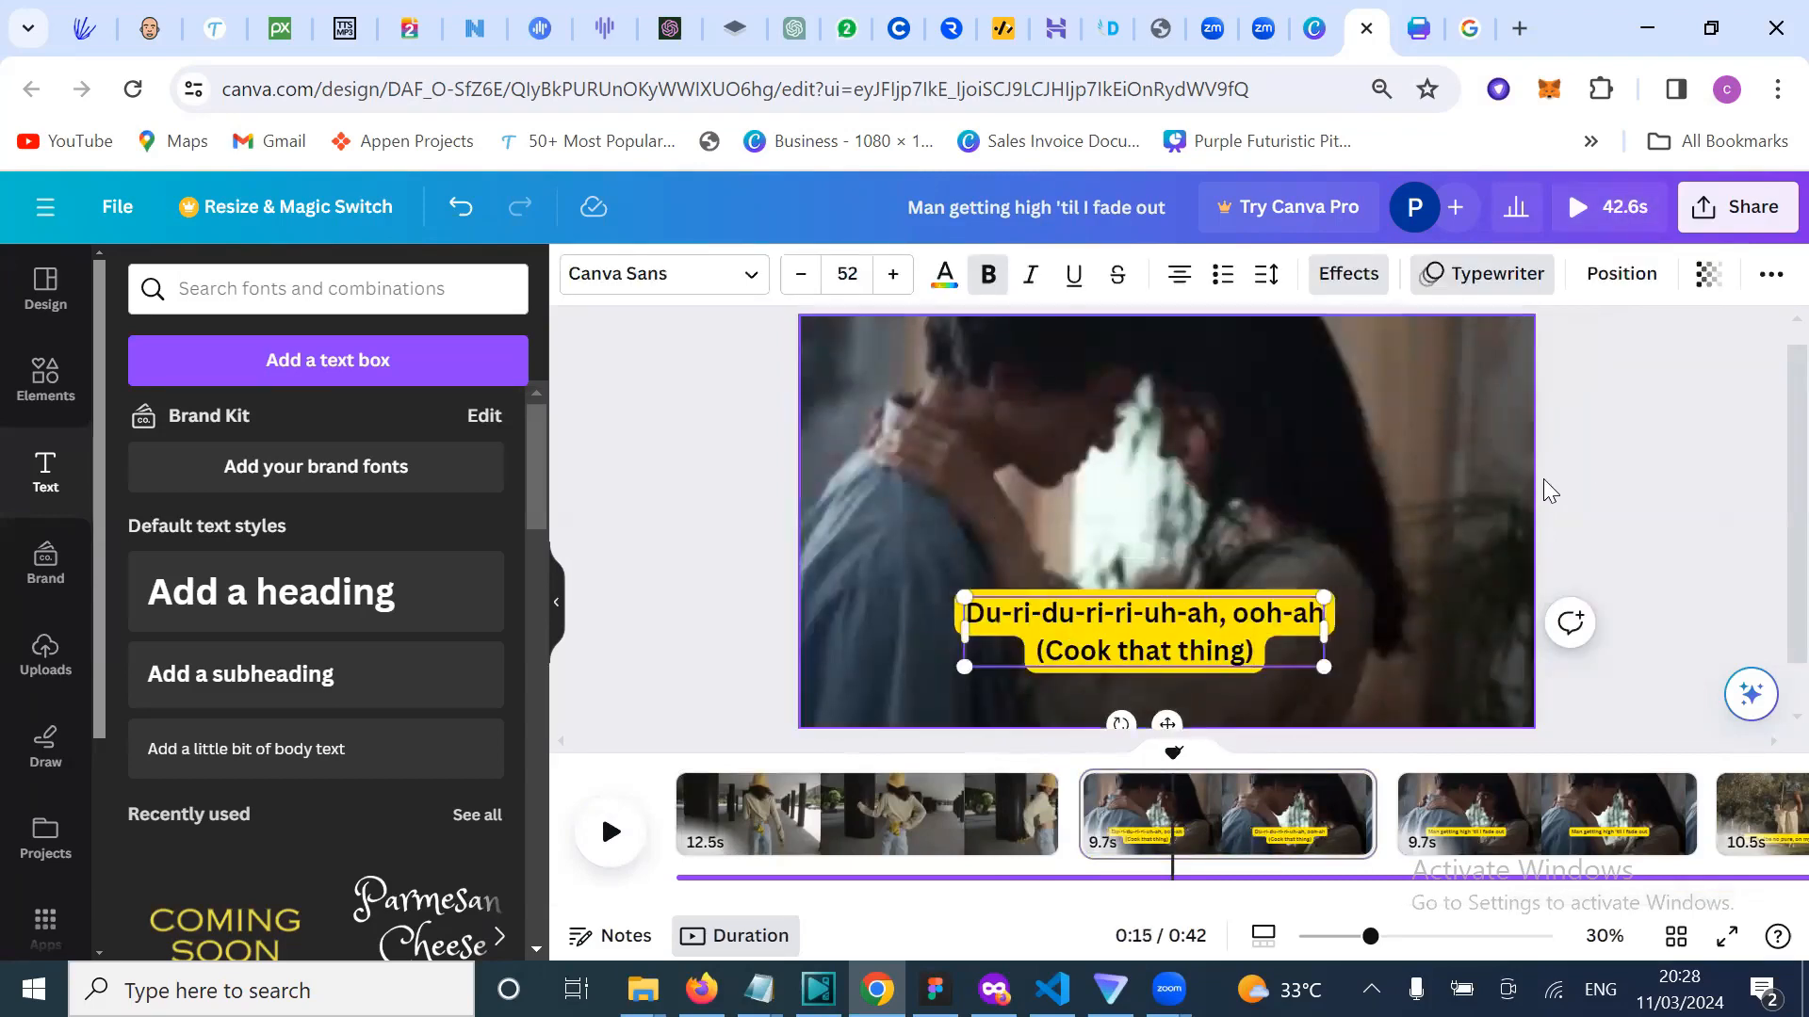
click(1613, 468)
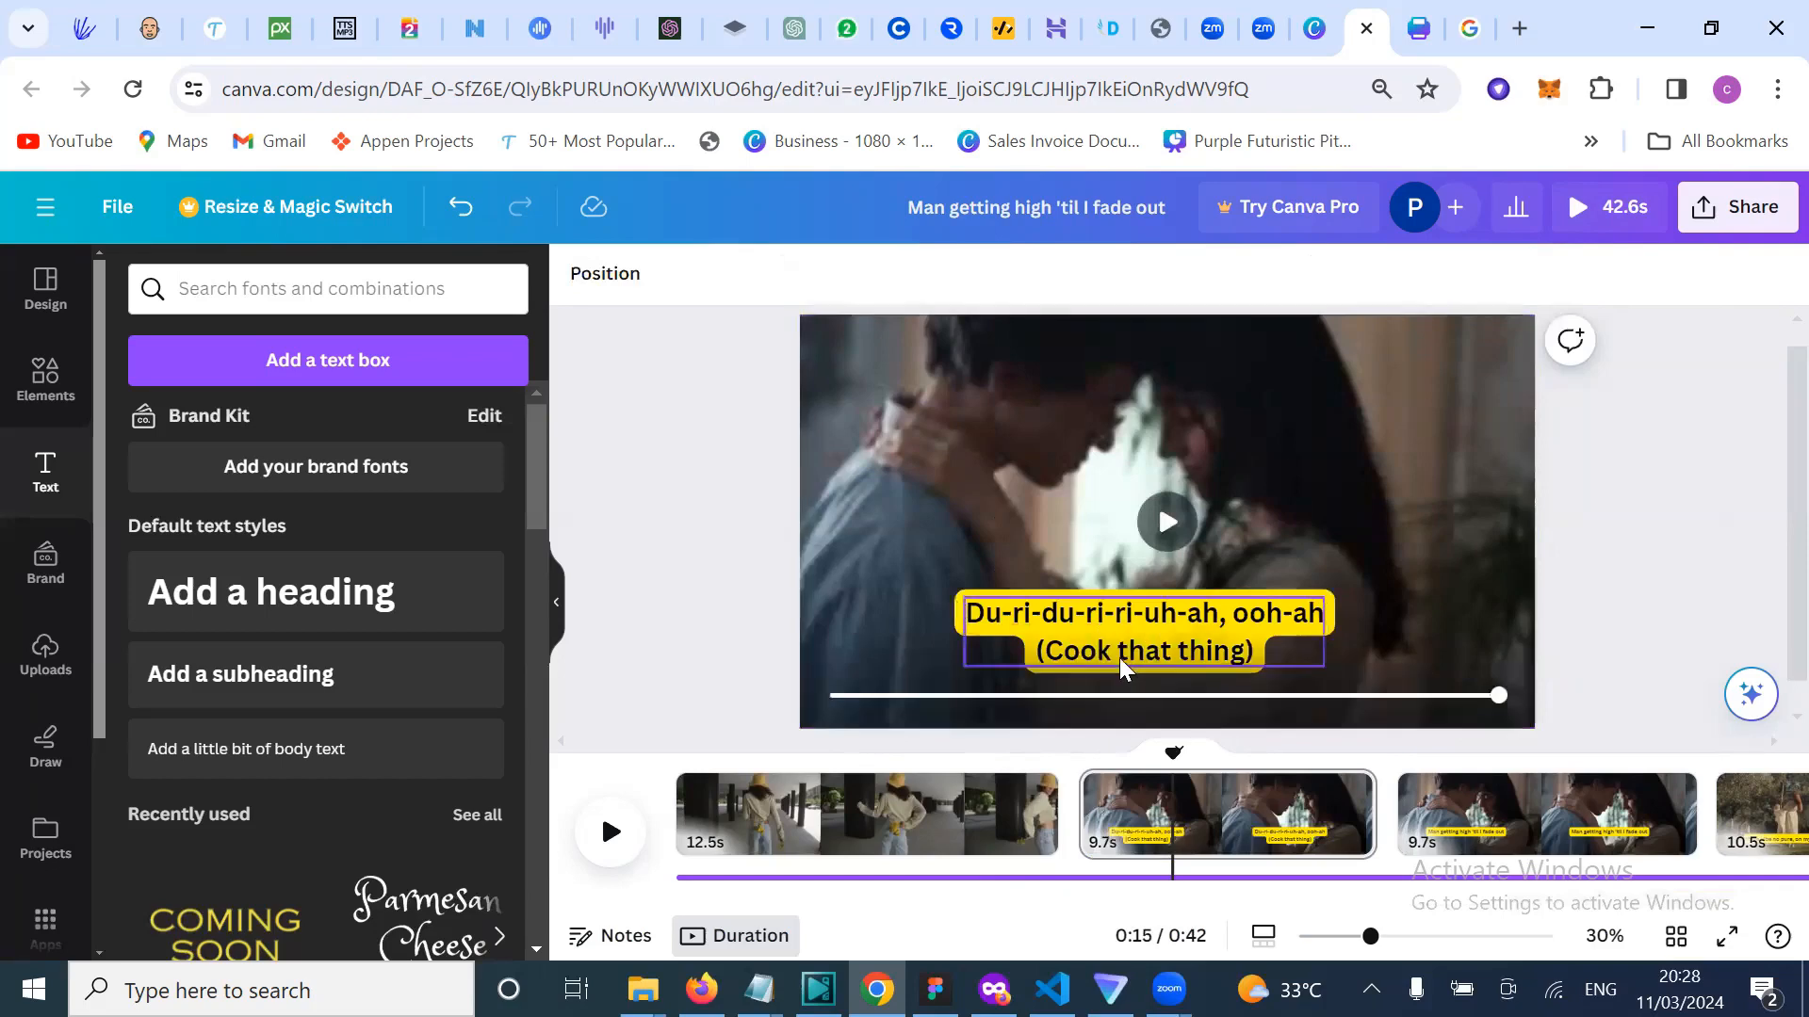
click(1145, 650)
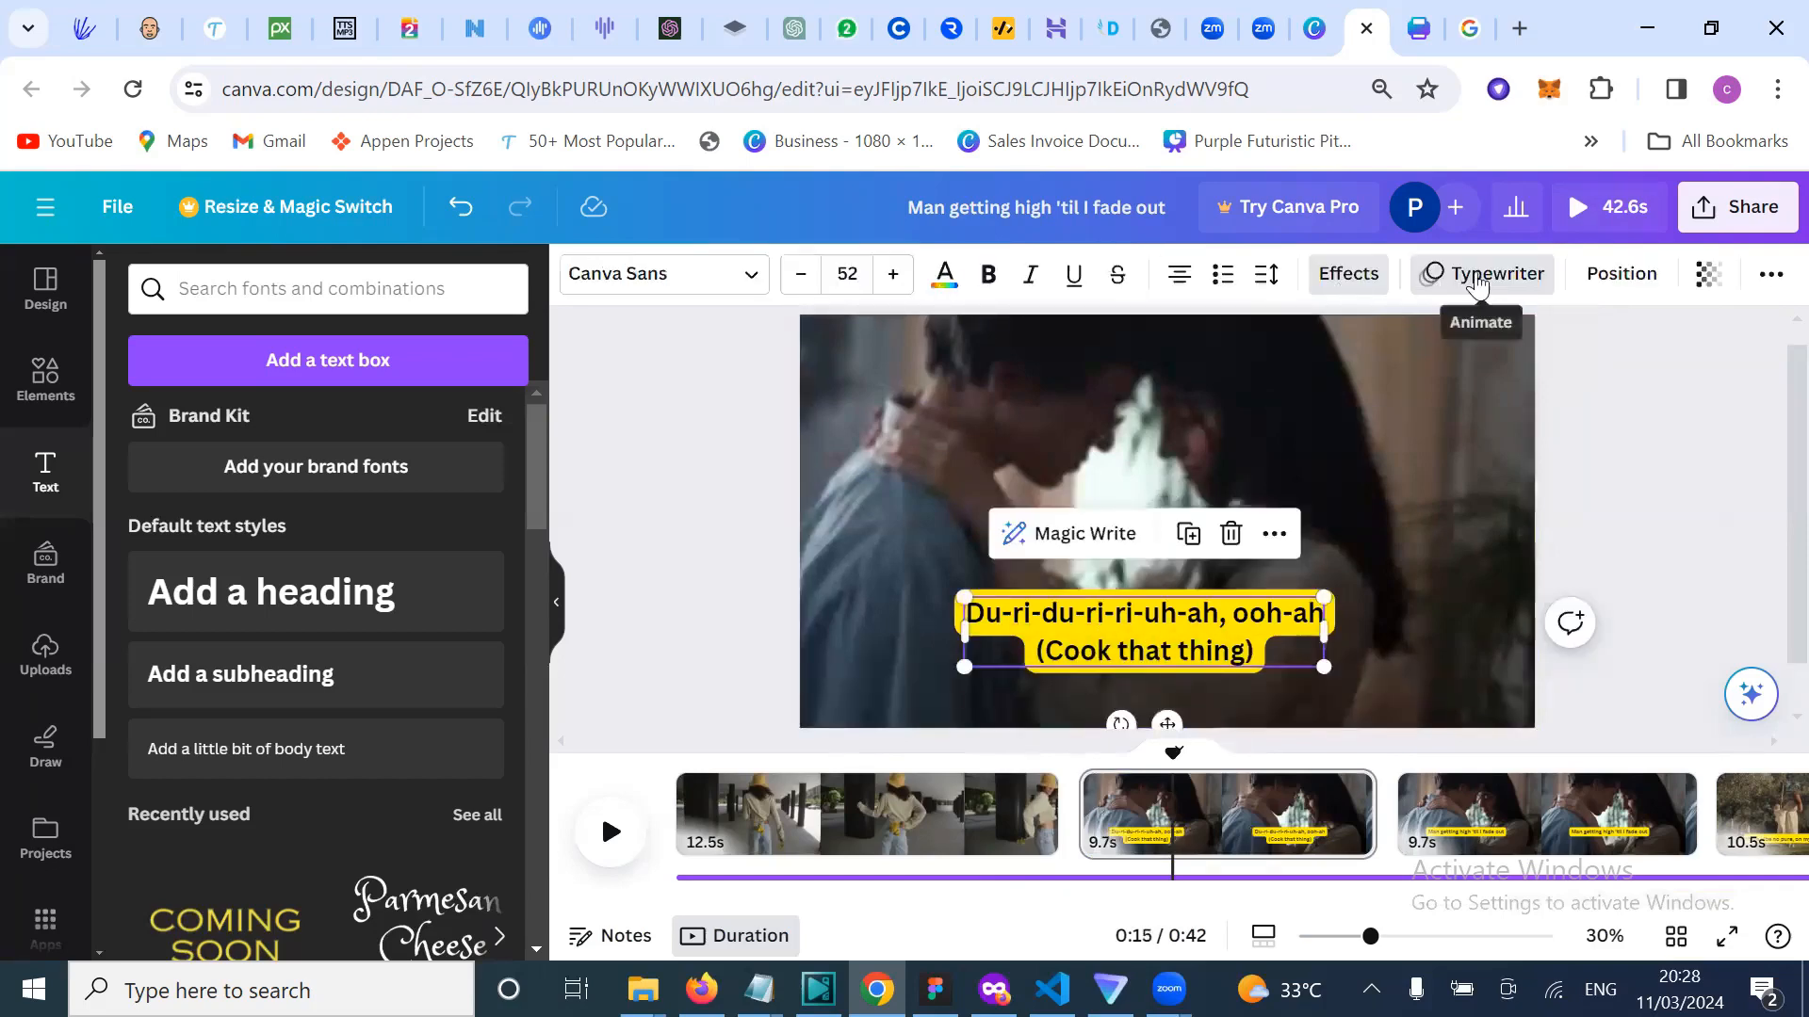
click(638, 687)
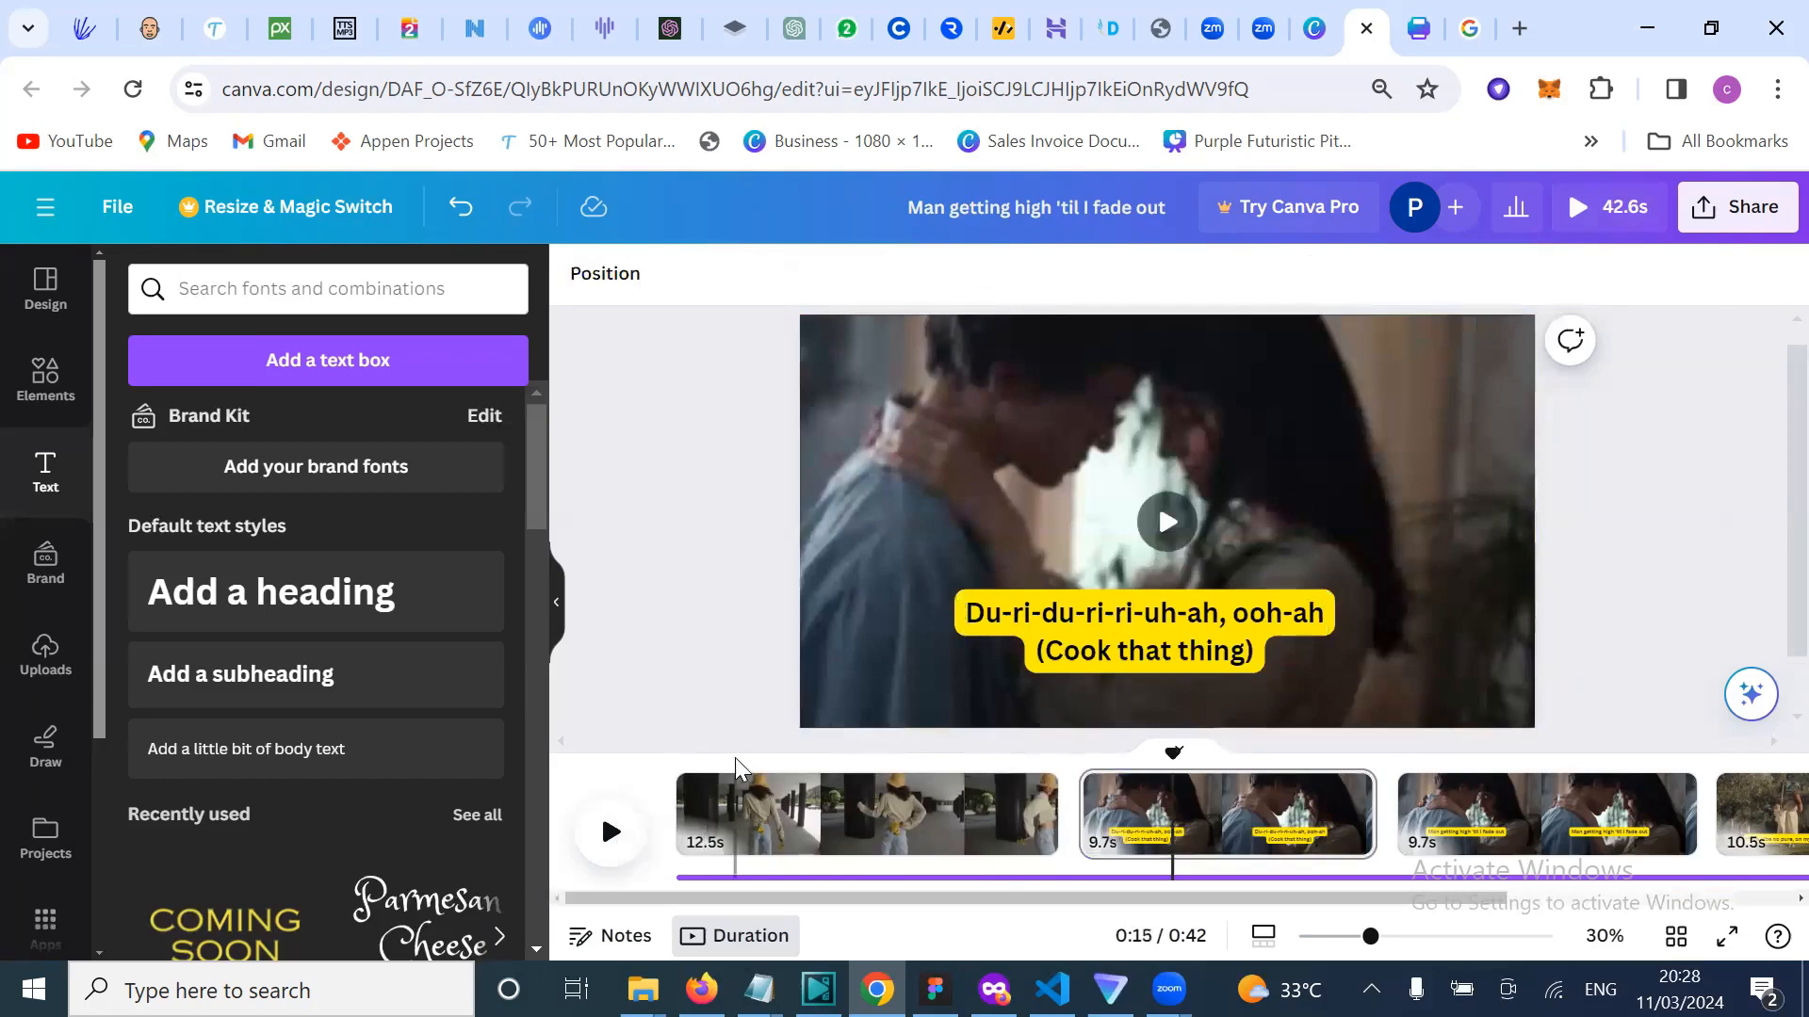
click(734, 759)
click(620, 829)
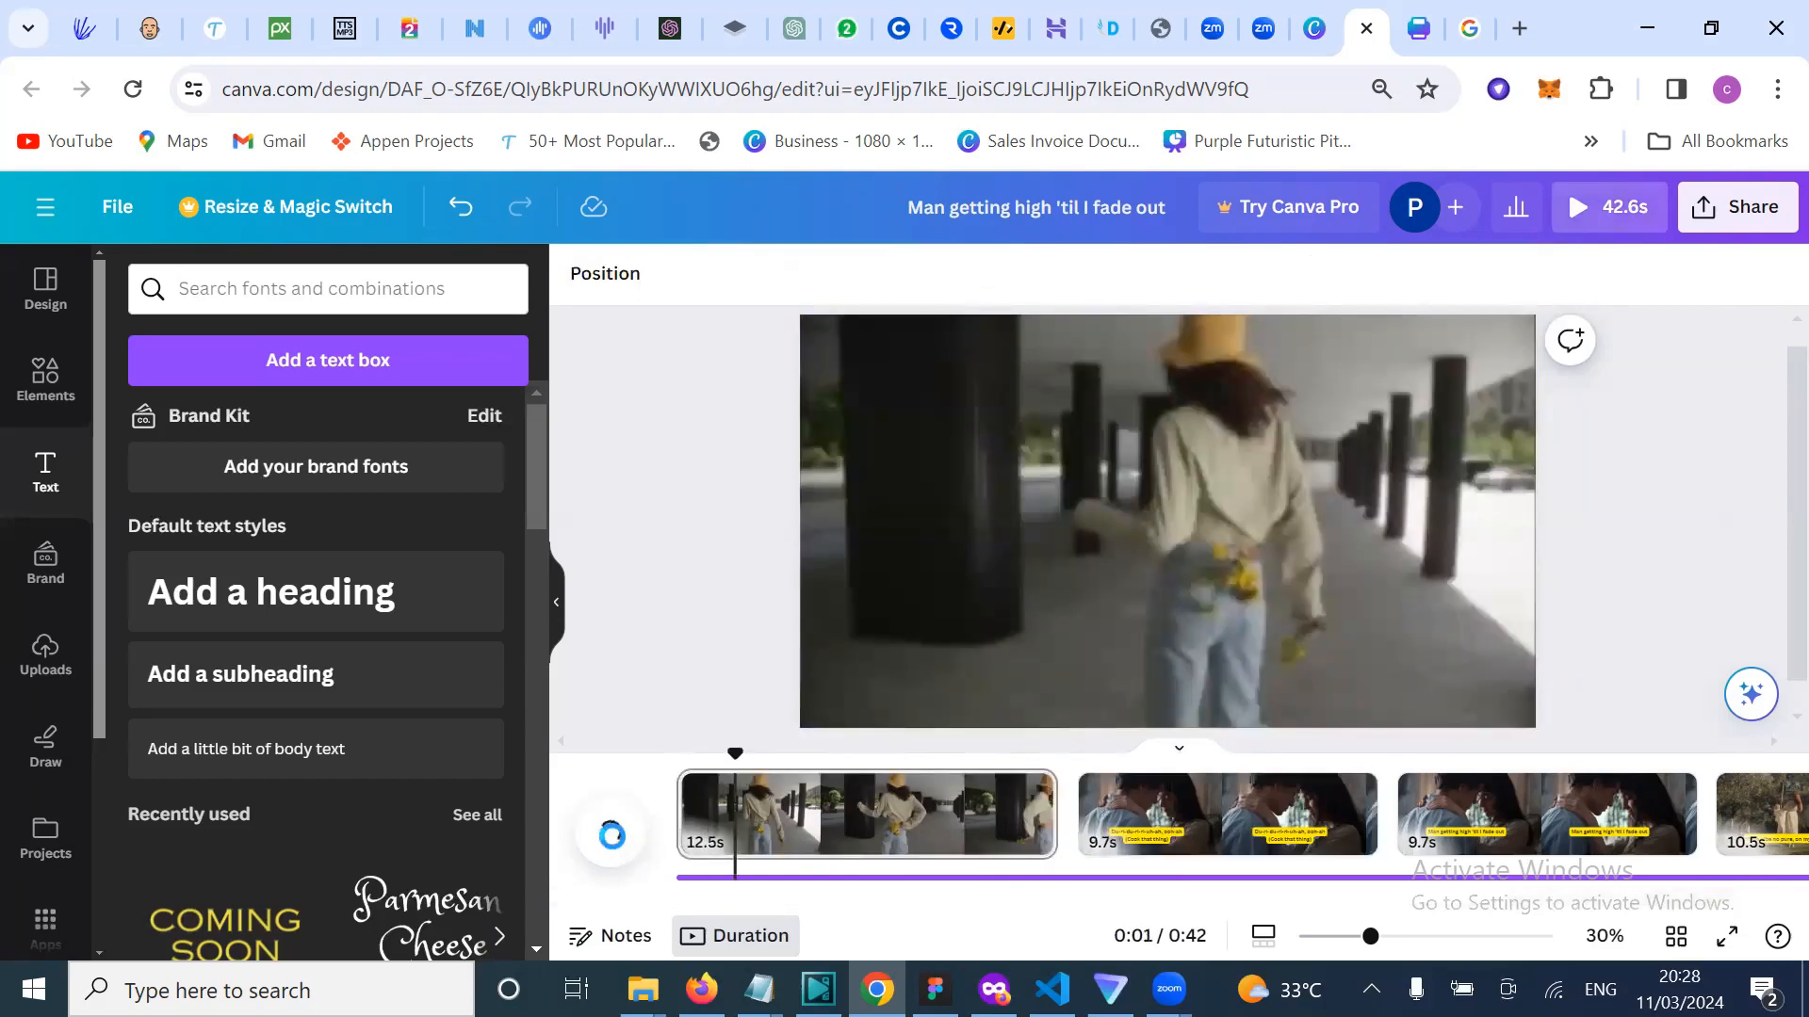
click(610, 834)
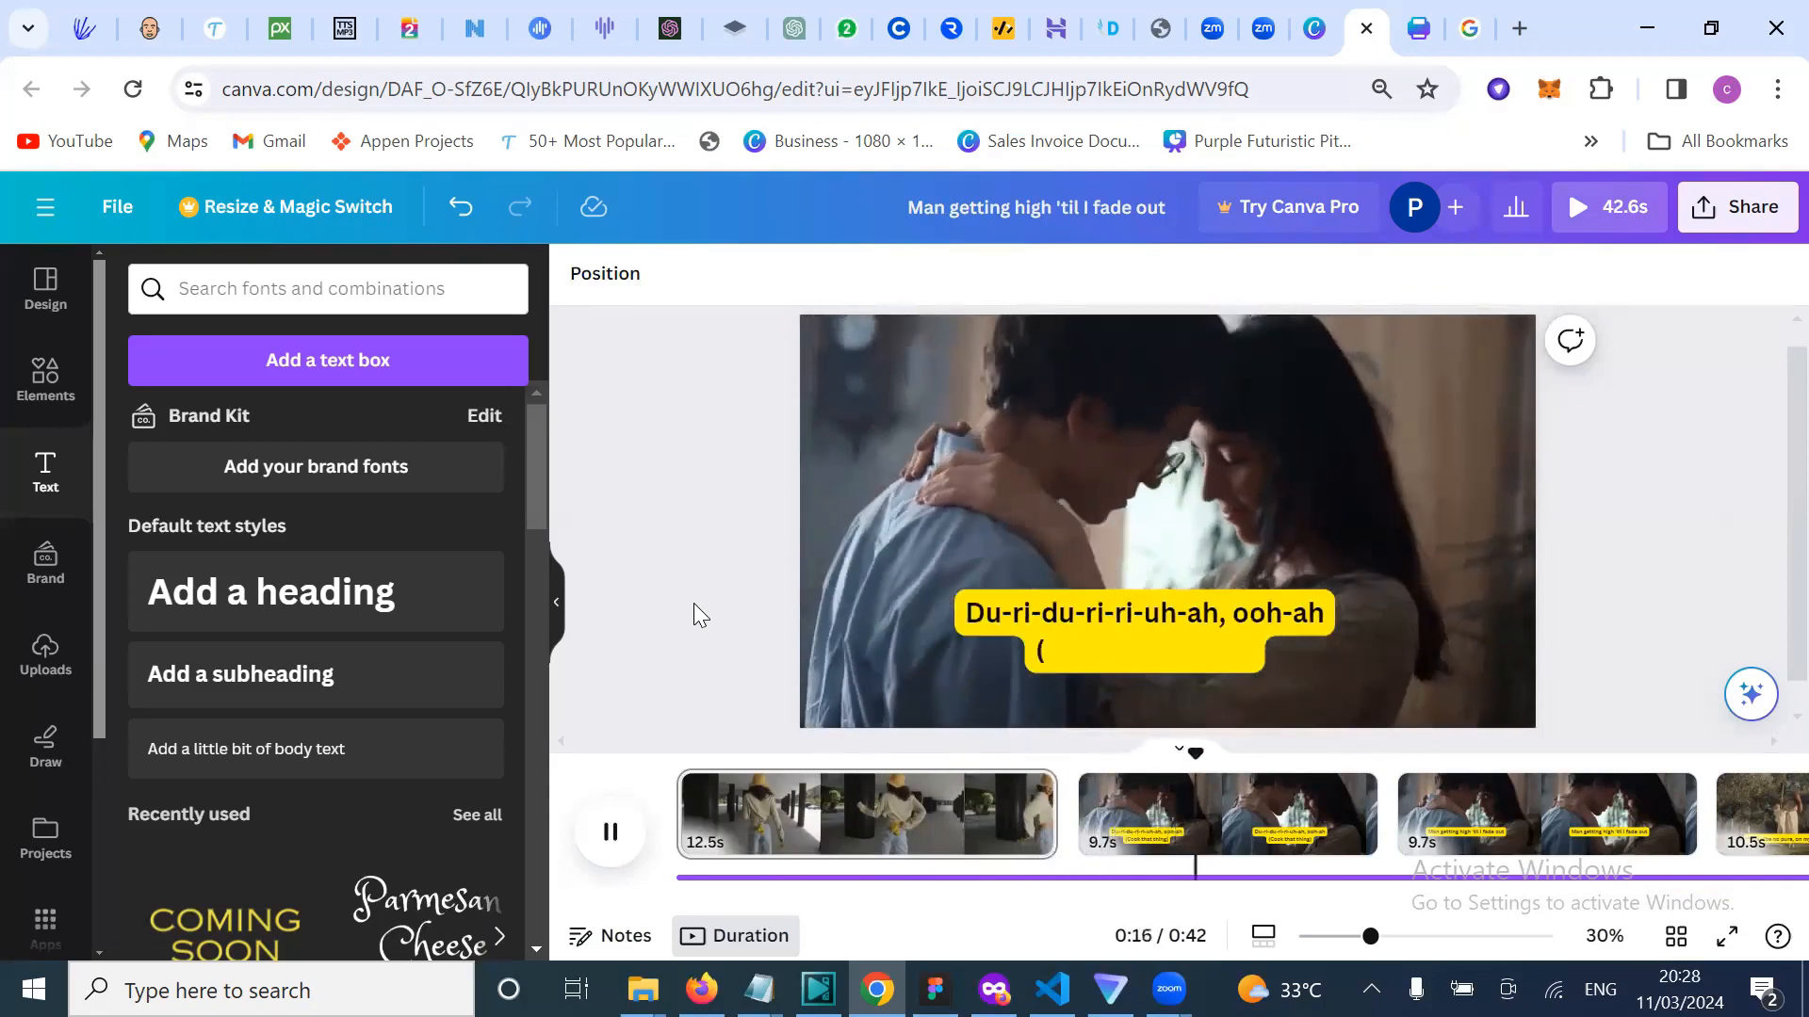
Step: Trim the second couple clip from 9.7s to 8.1s, making the video 40.9s
click(605, 842)
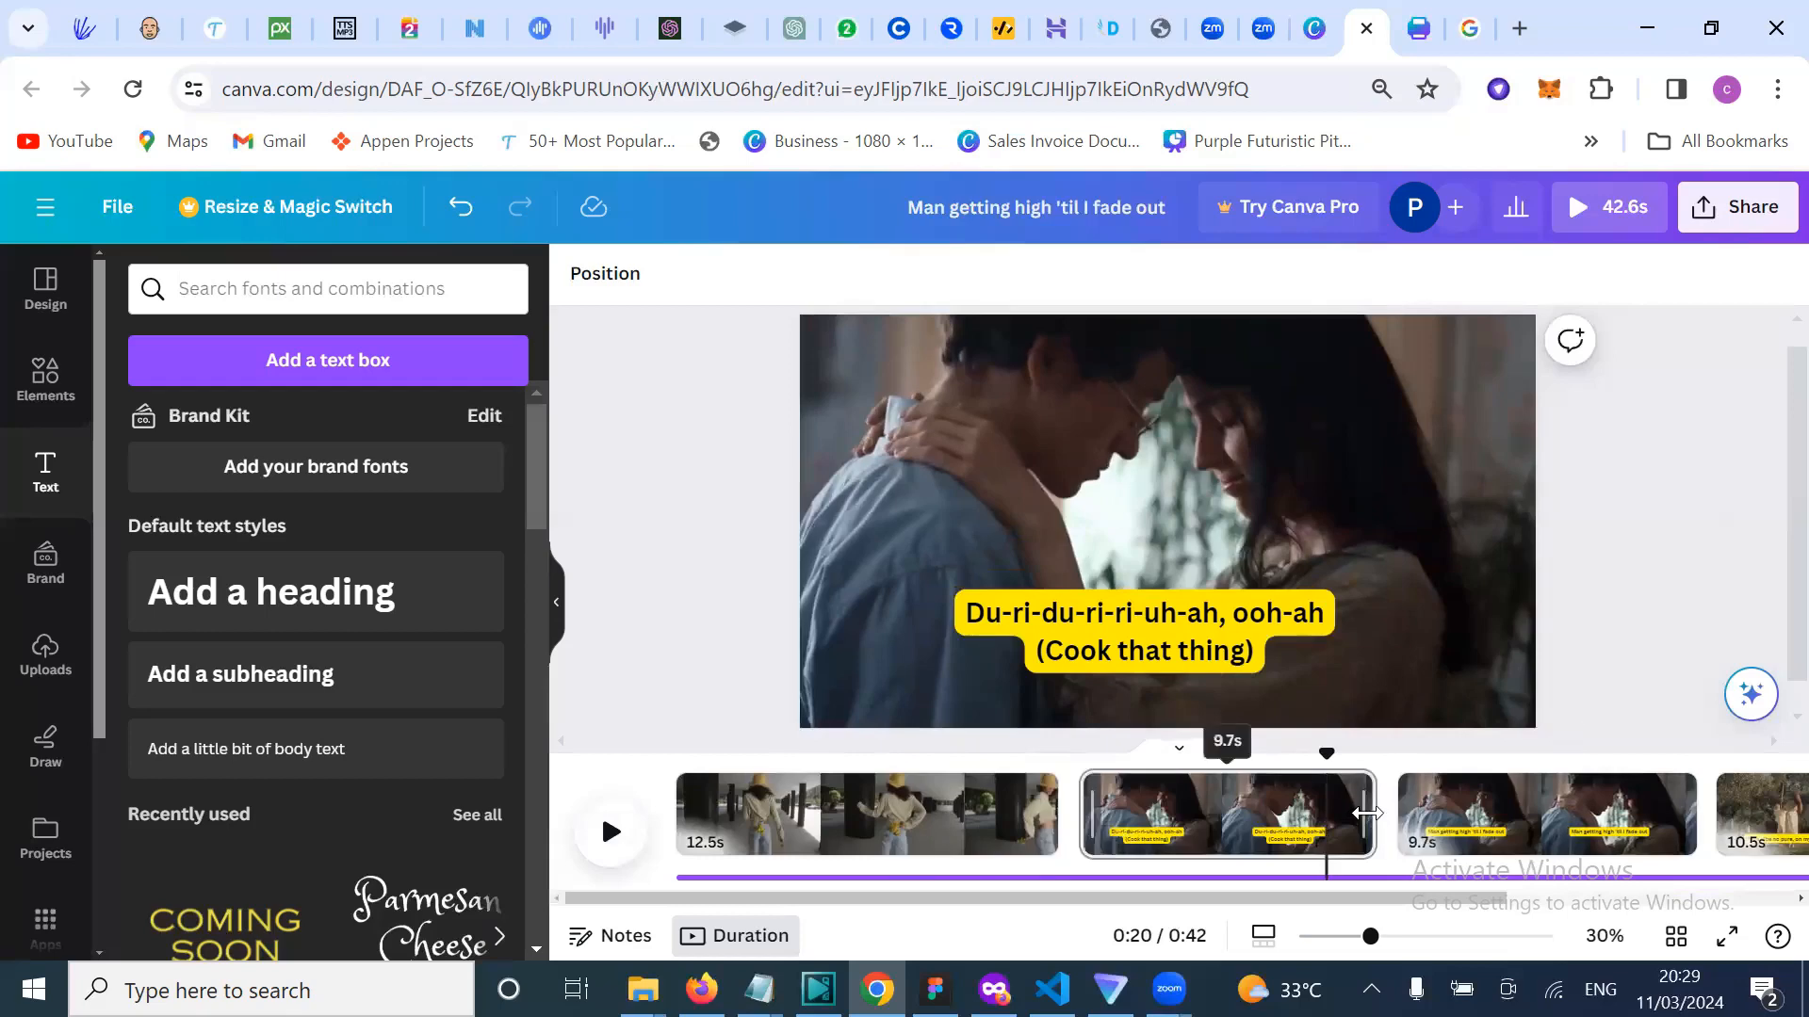
drag(1367, 813, 1317, 815)
click(609, 836)
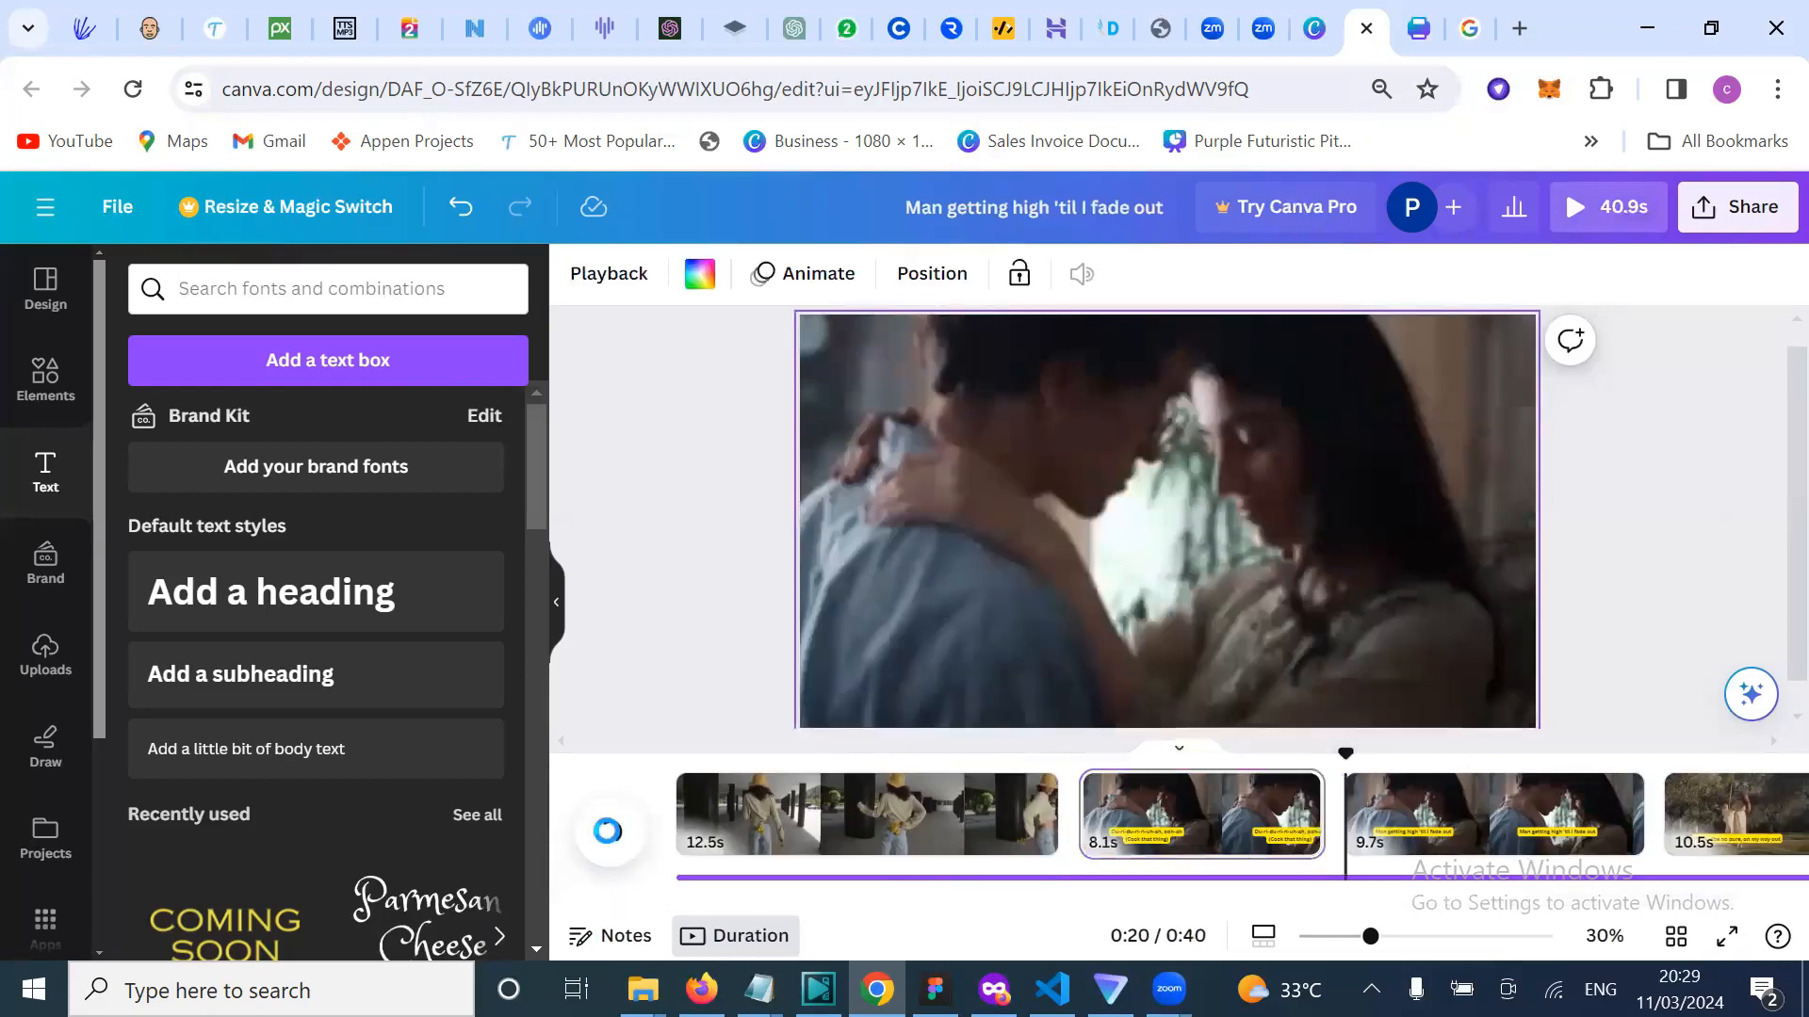
Step: Preview the video from the beginning until the first caption is fully shown
click(714, 765)
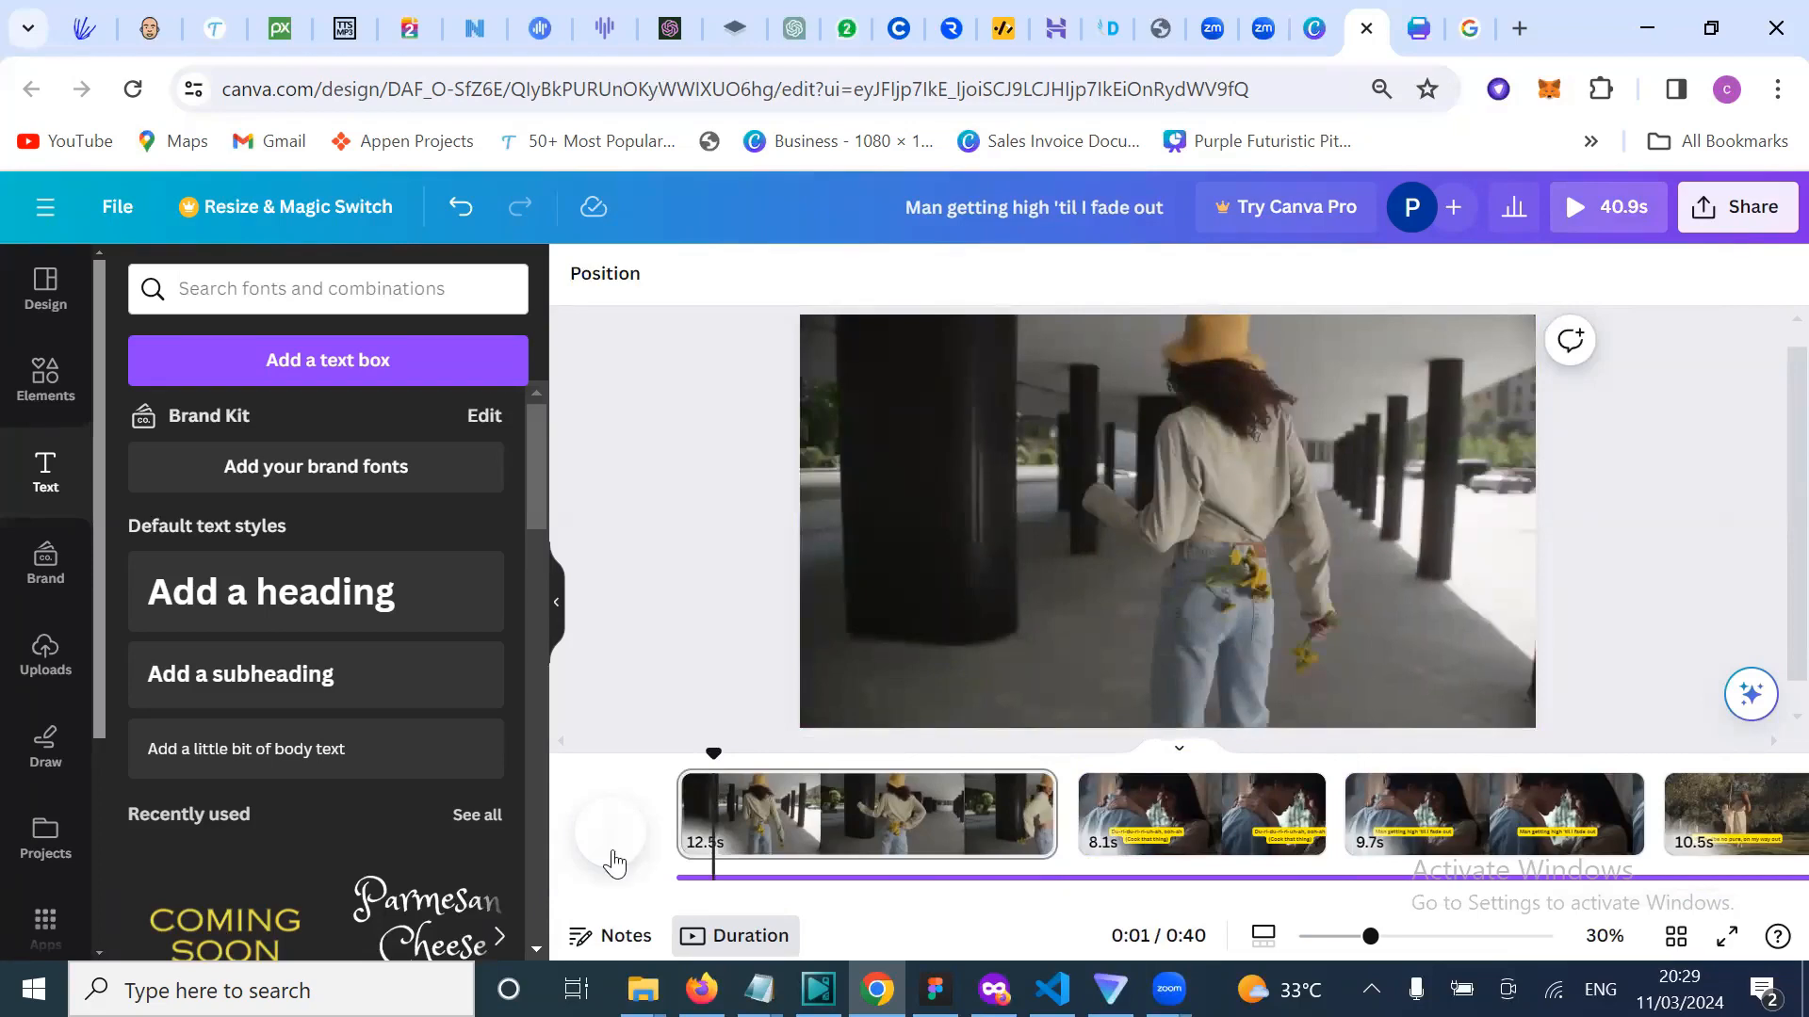
click(611, 833)
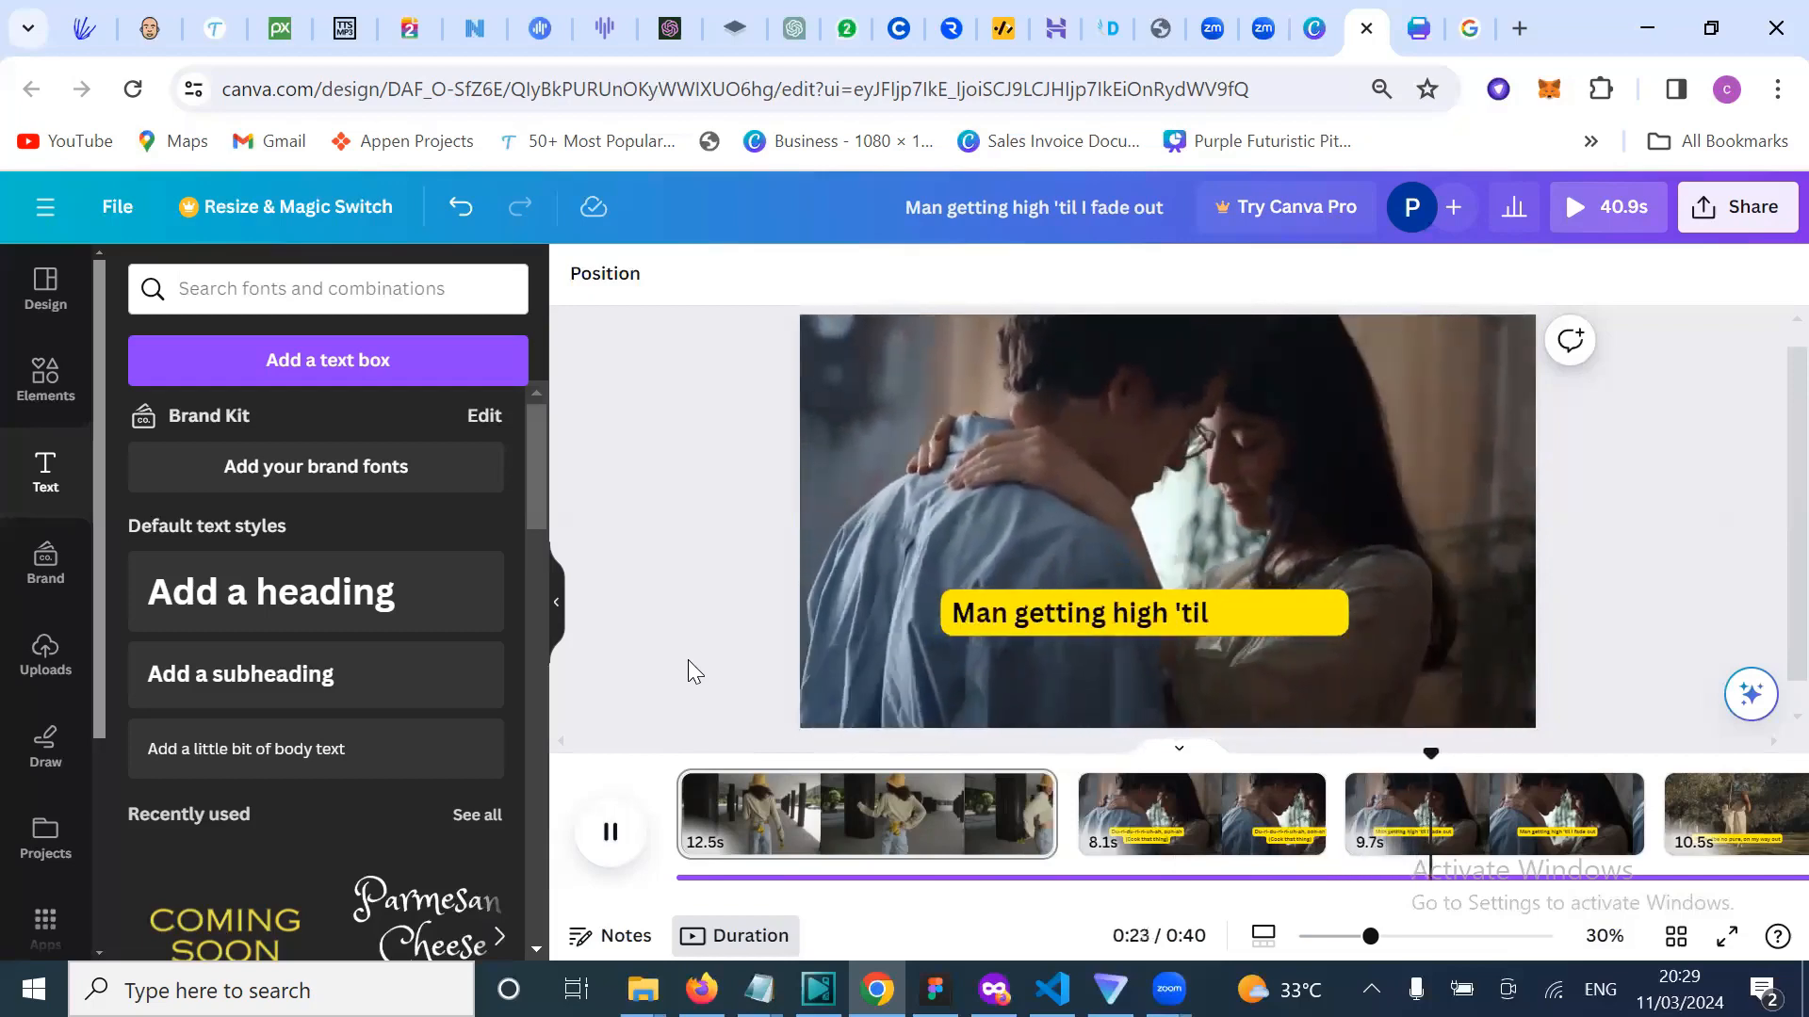
click(612, 835)
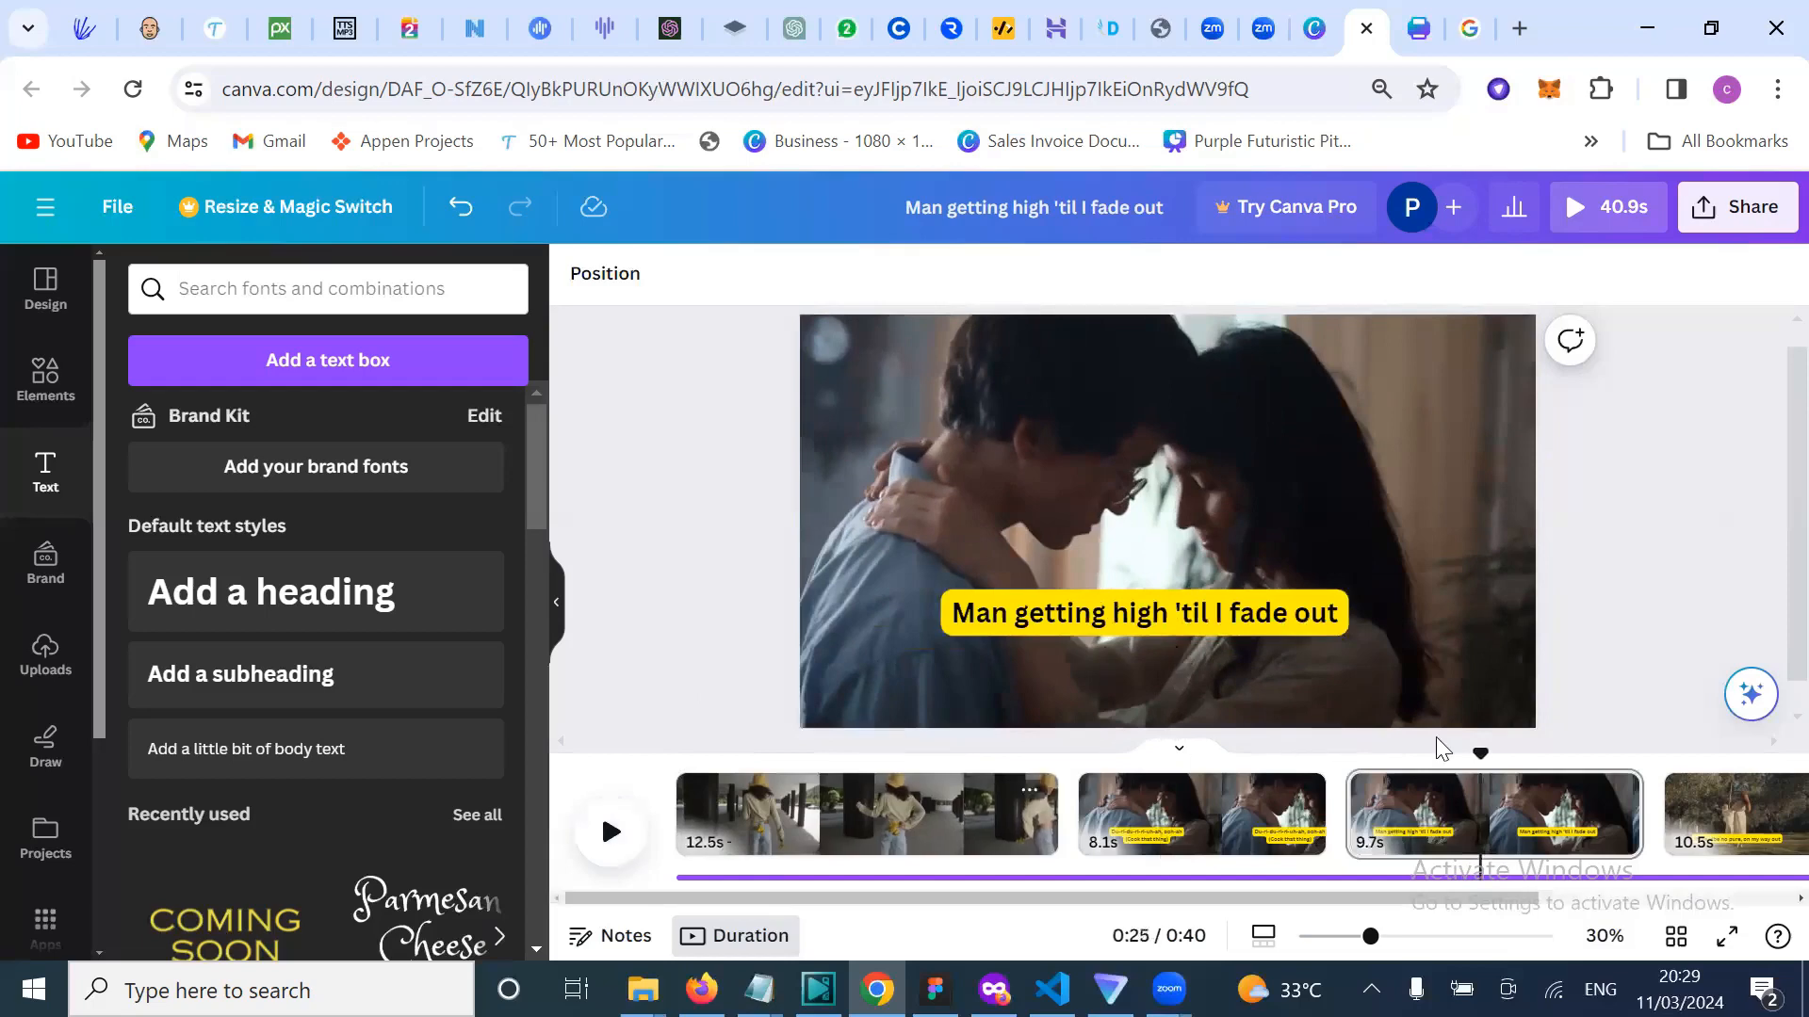
click(1337, 763)
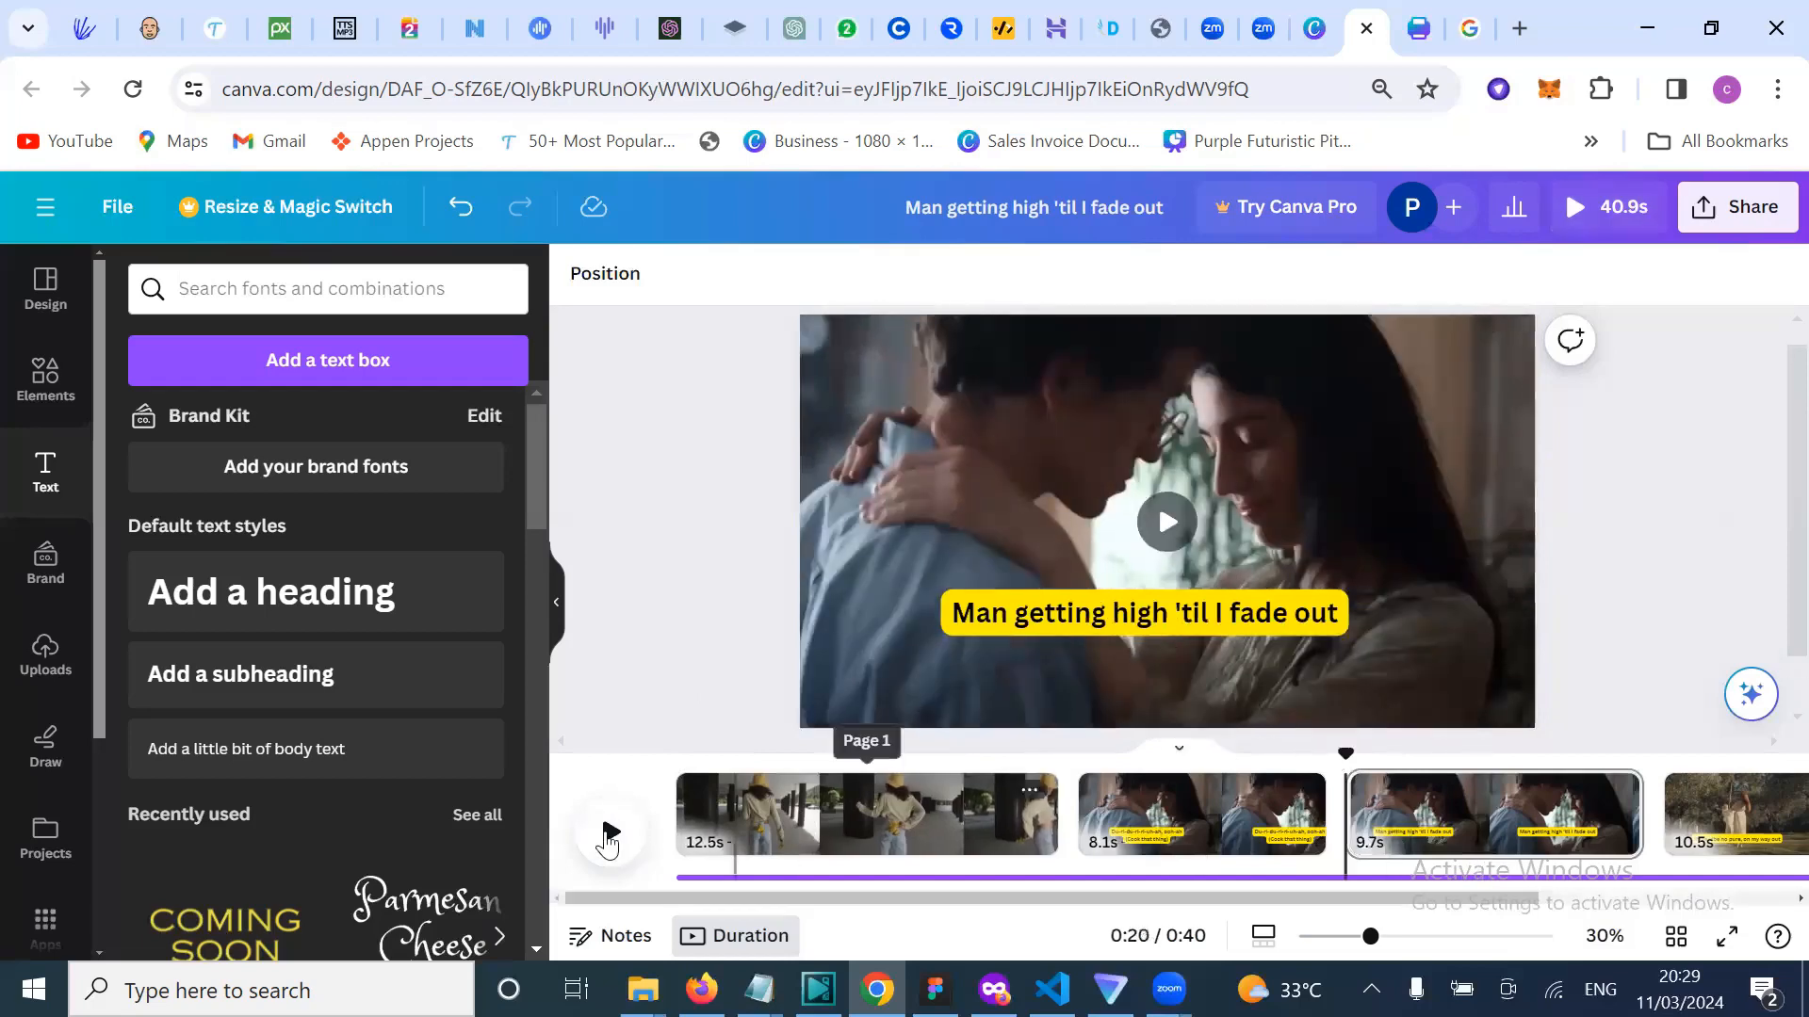
click(608, 833)
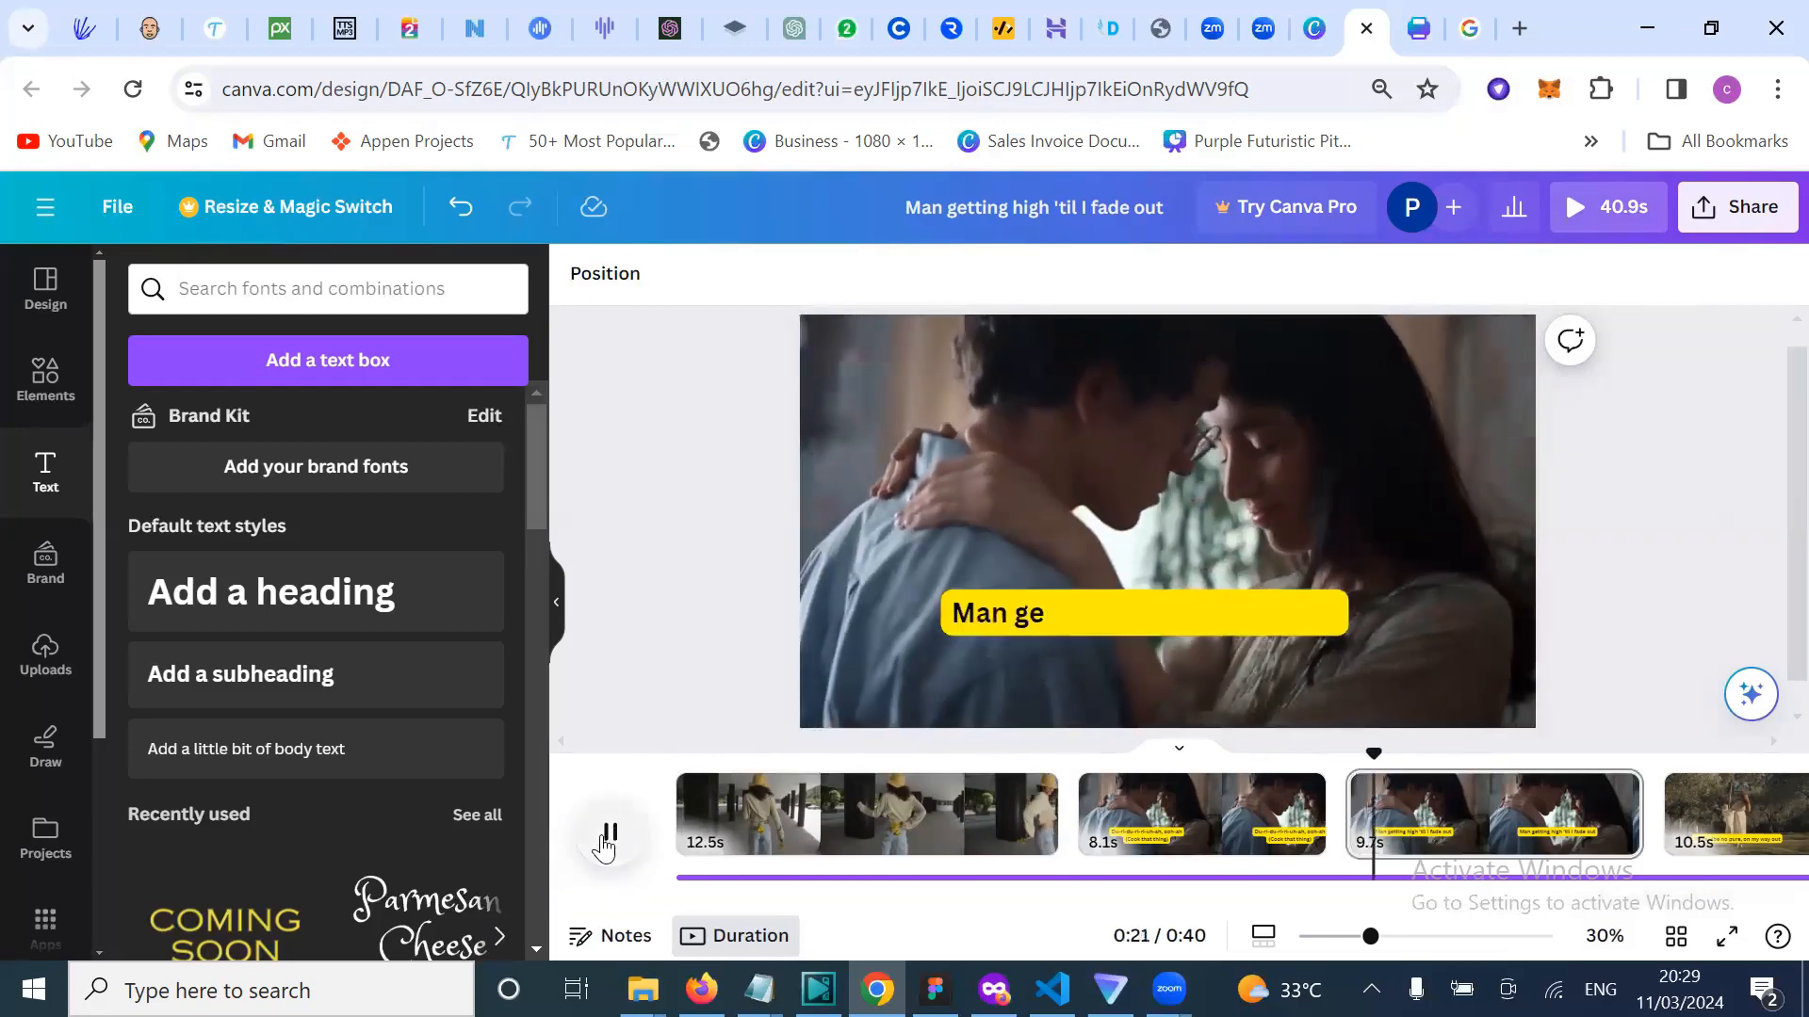
Step: Replay the third clip to check the 'Man getting high 'til I fade out' caption typing in
click(608, 834)
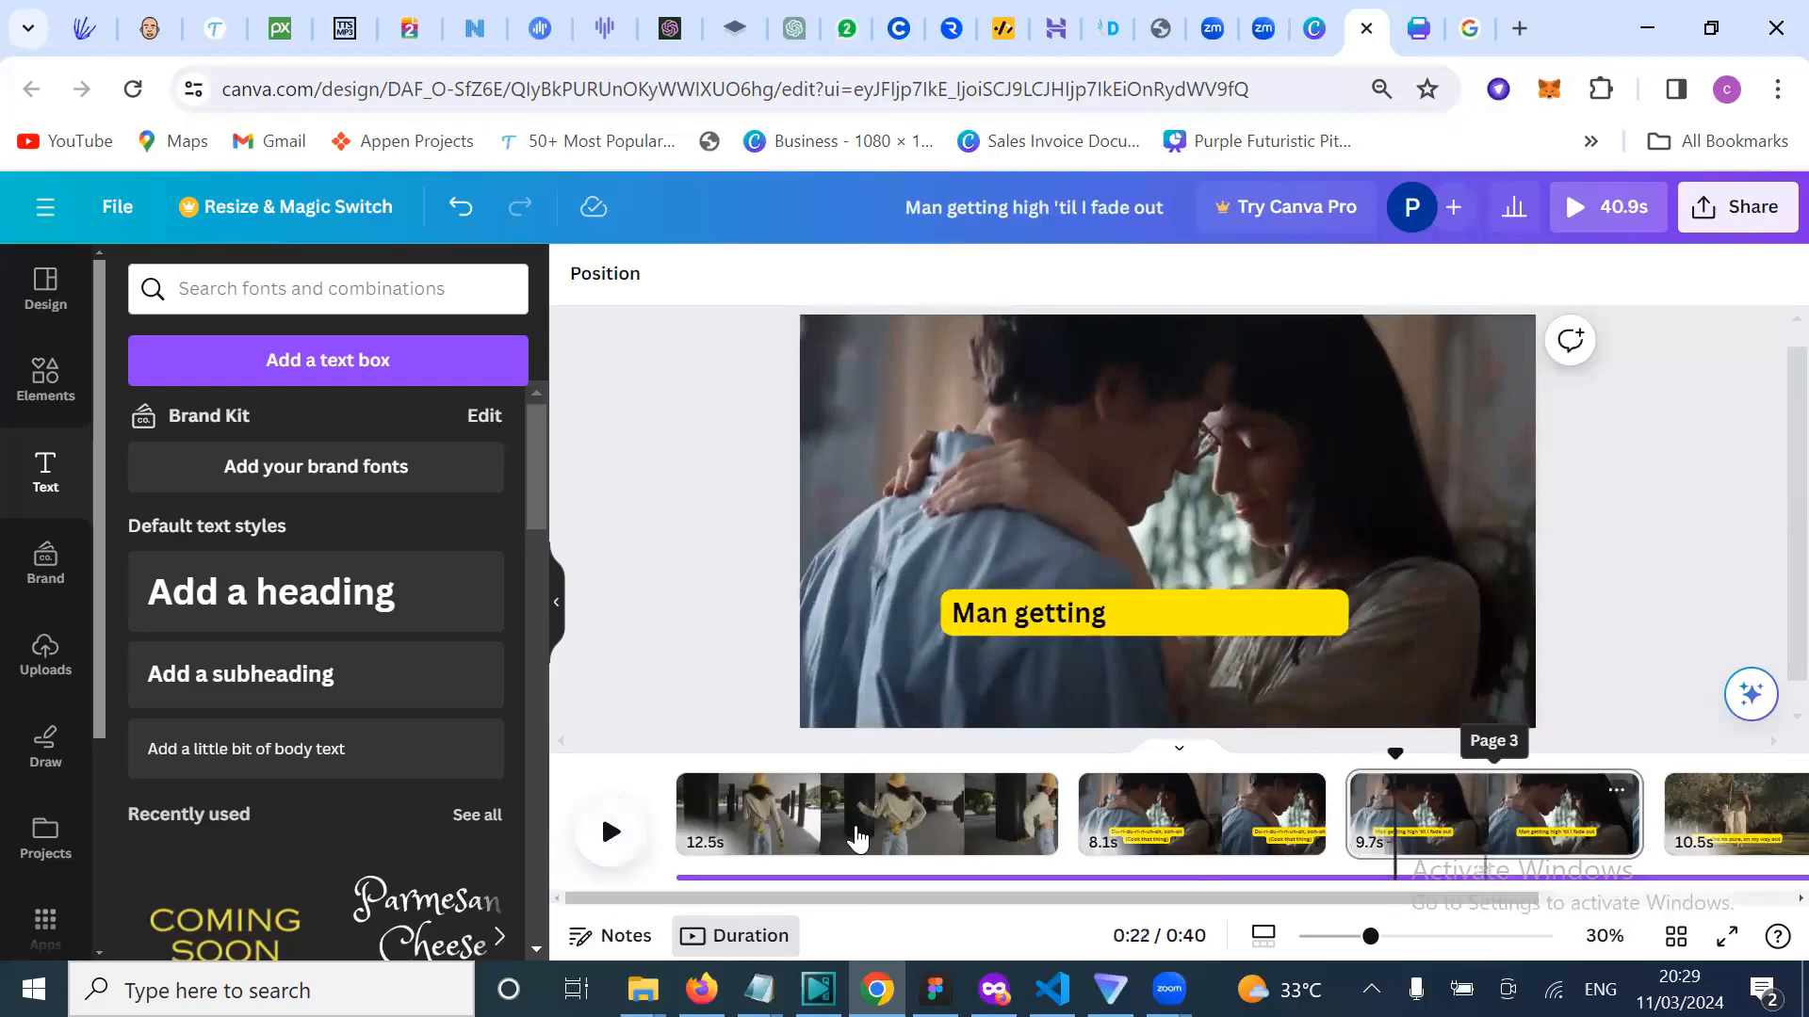
click(613, 851)
click(613, 852)
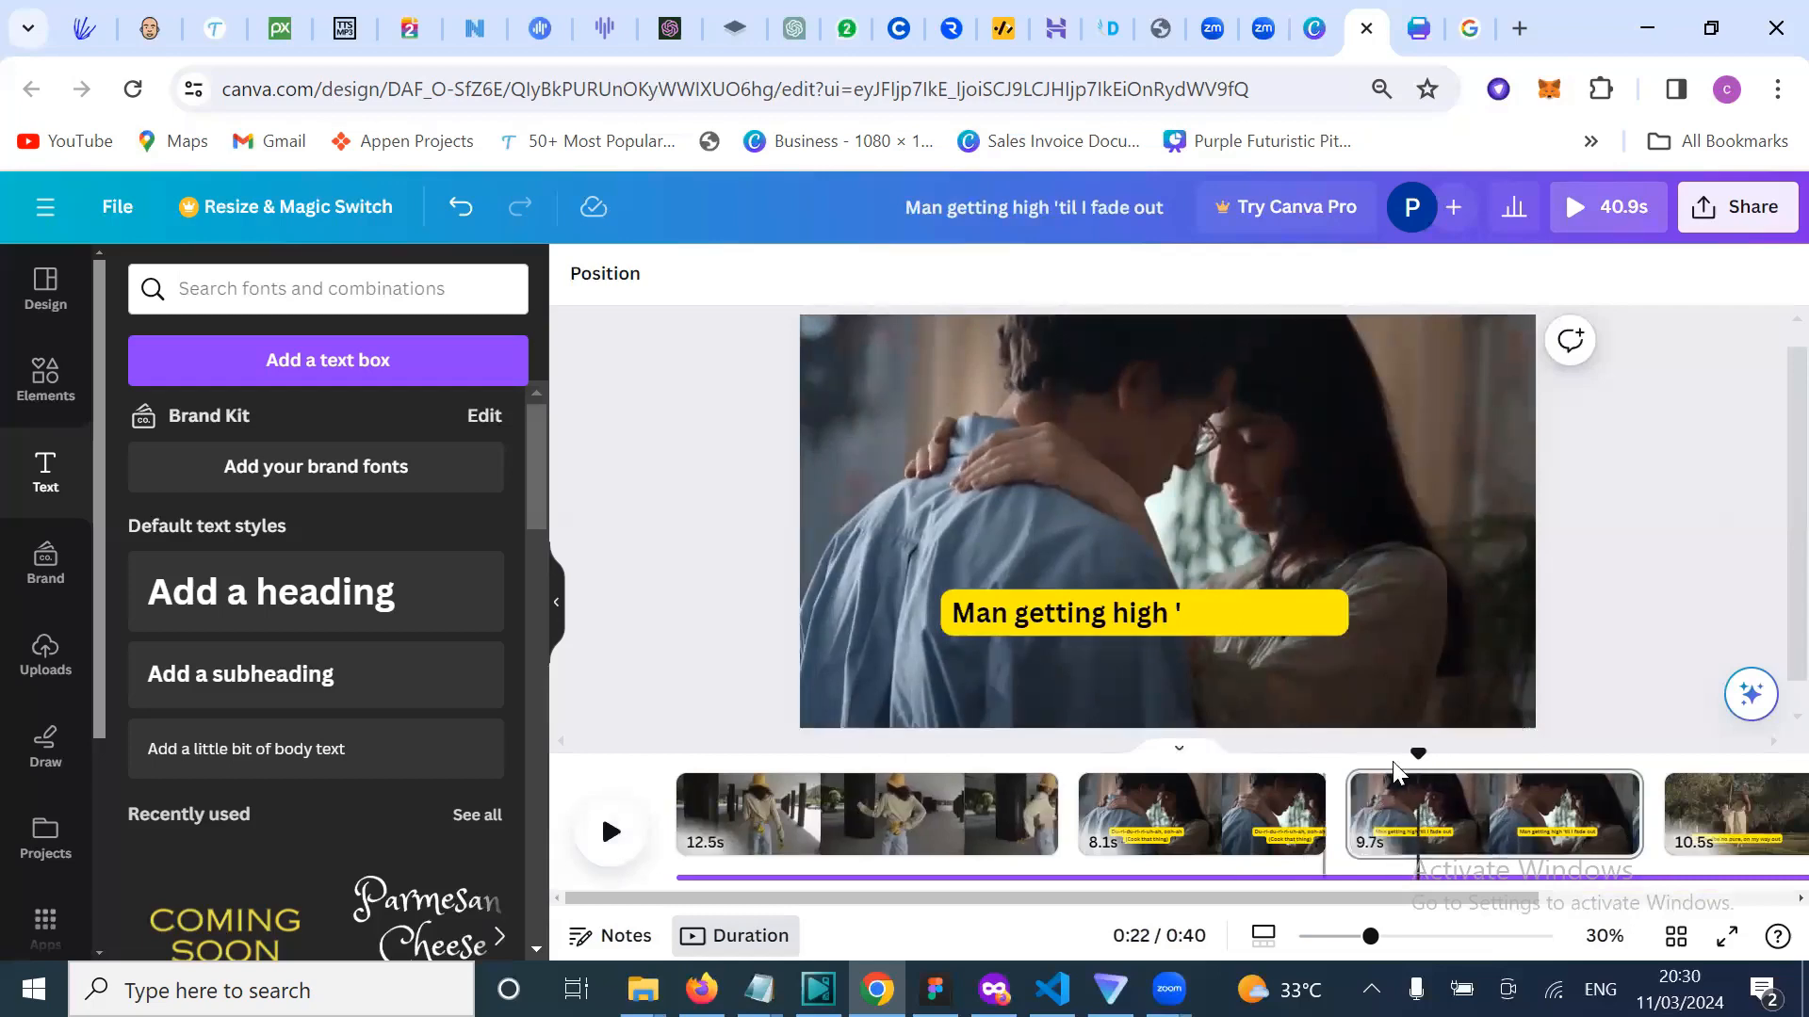
drag(1417, 753, 1391, 749)
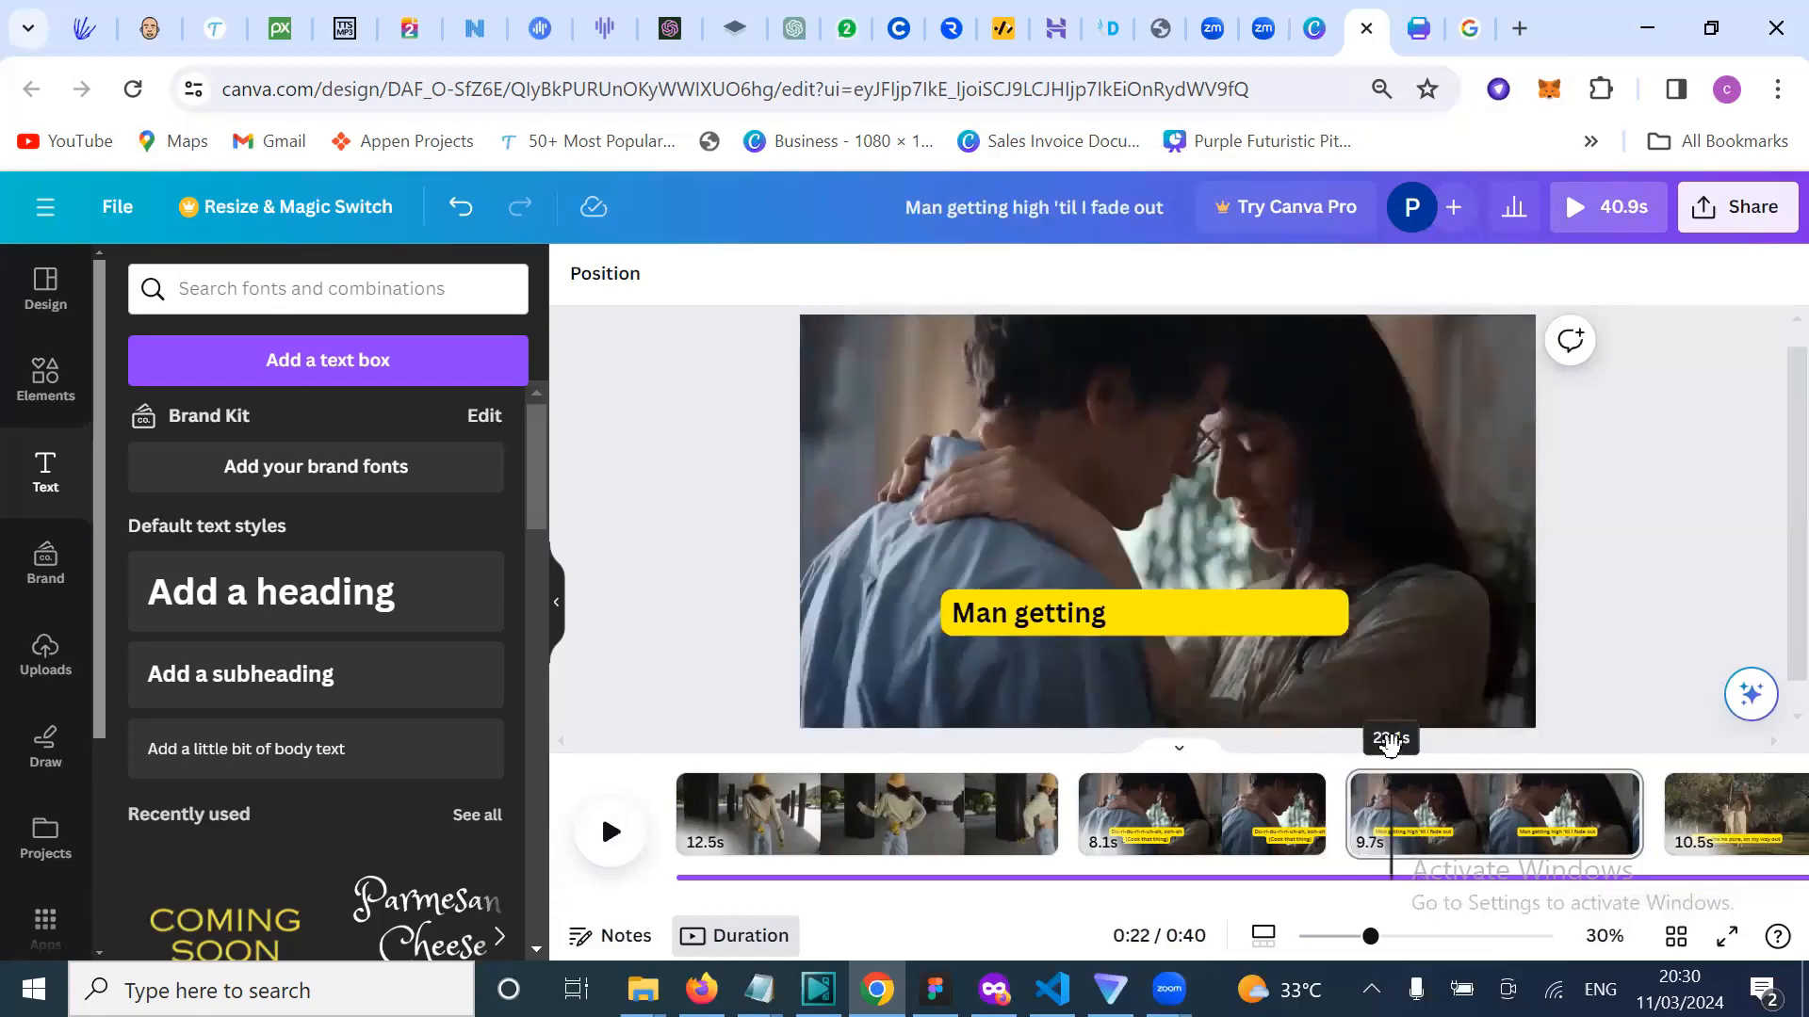
click(615, 850)
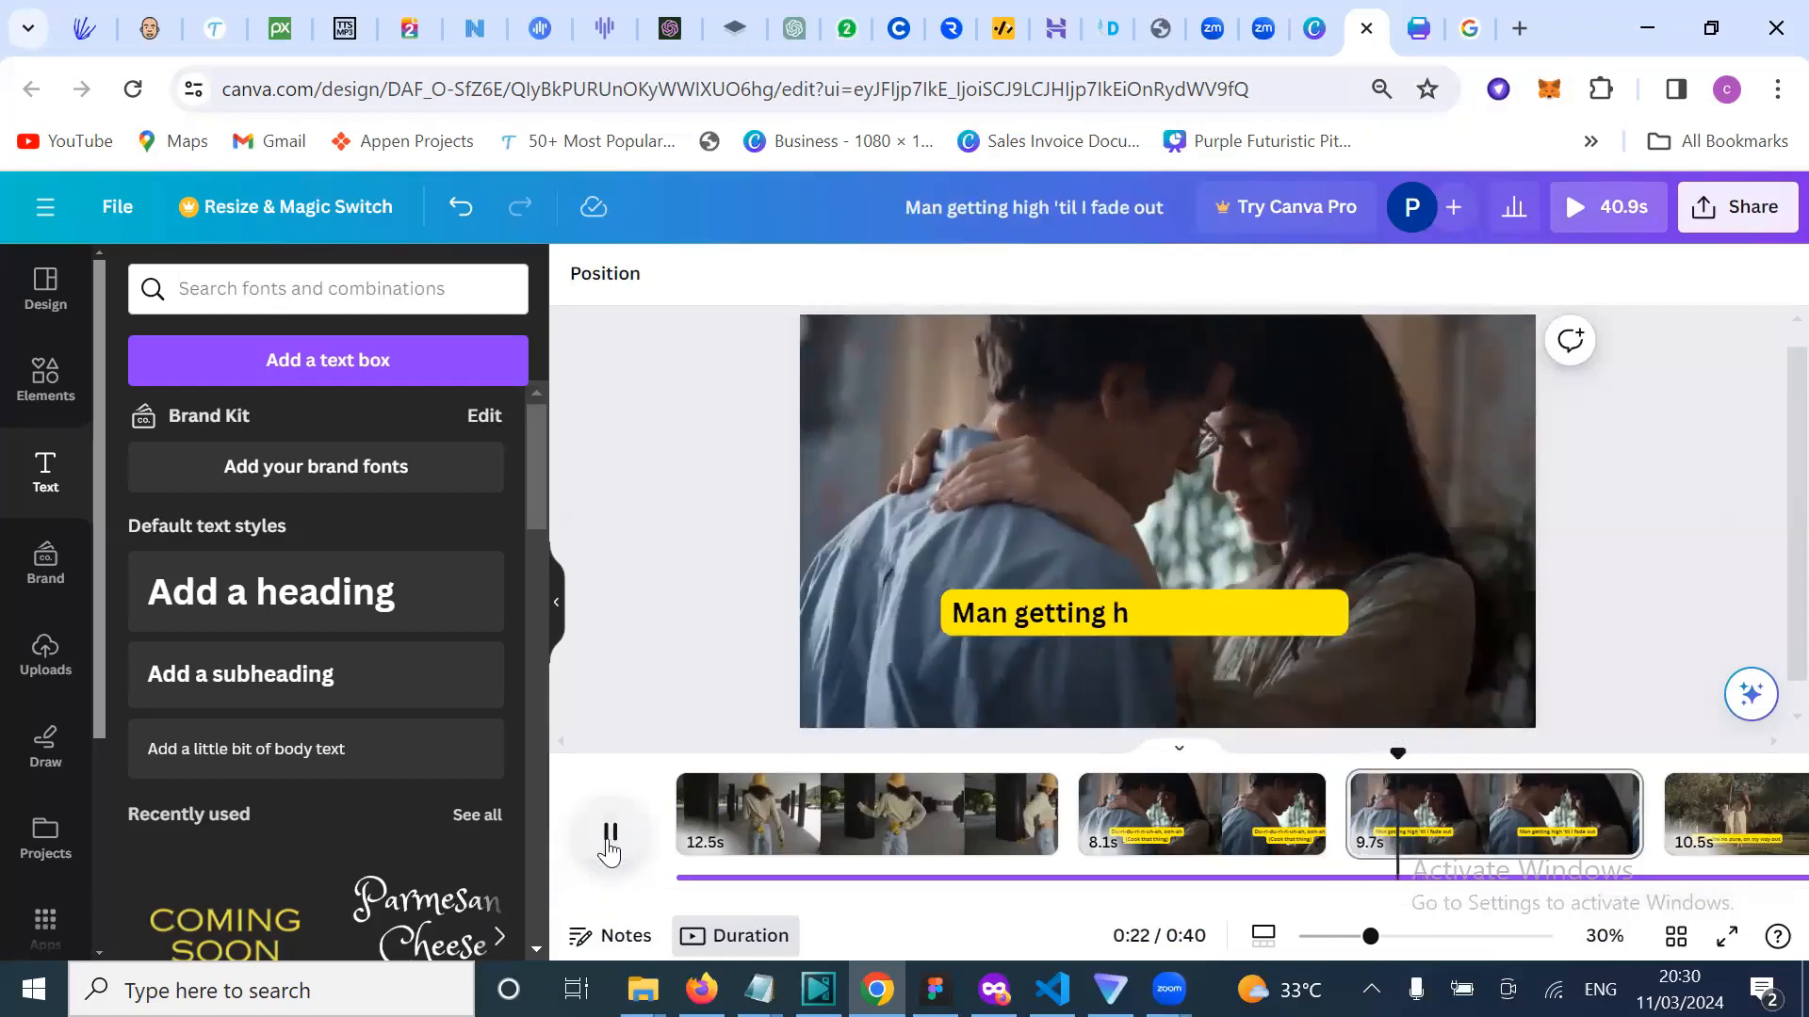
click(609, 843)
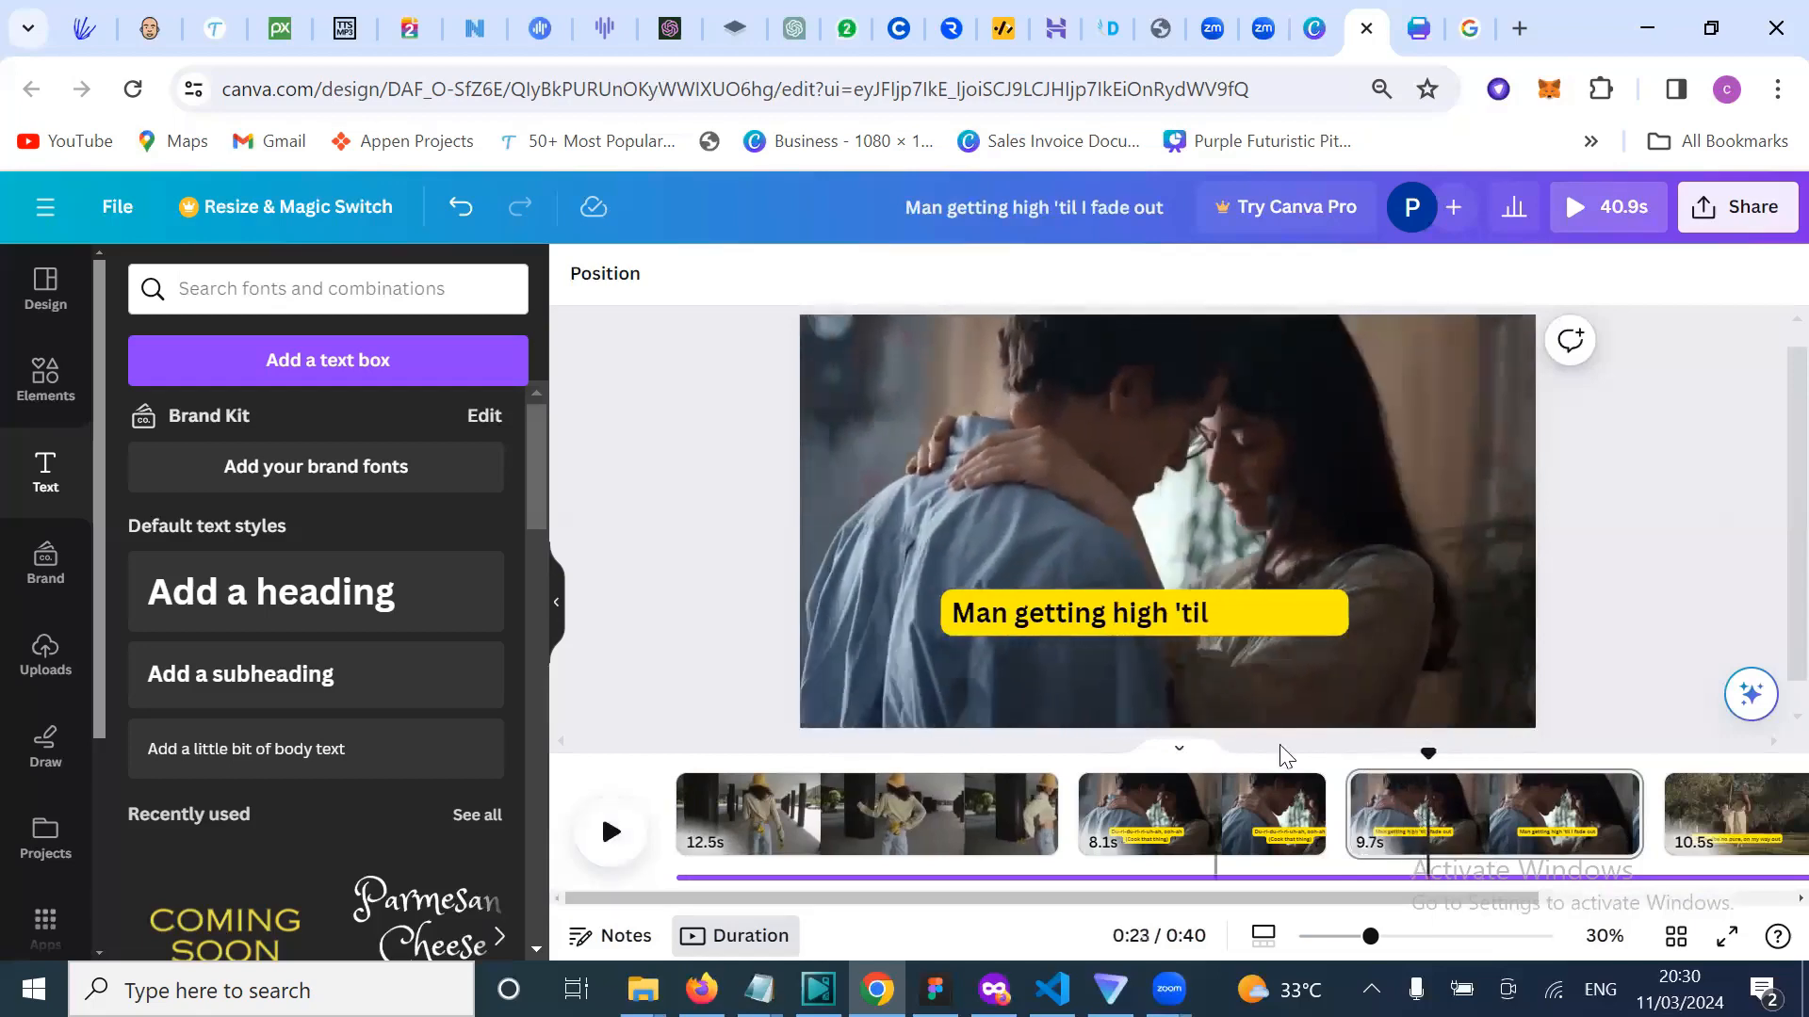
click(1354, 755)
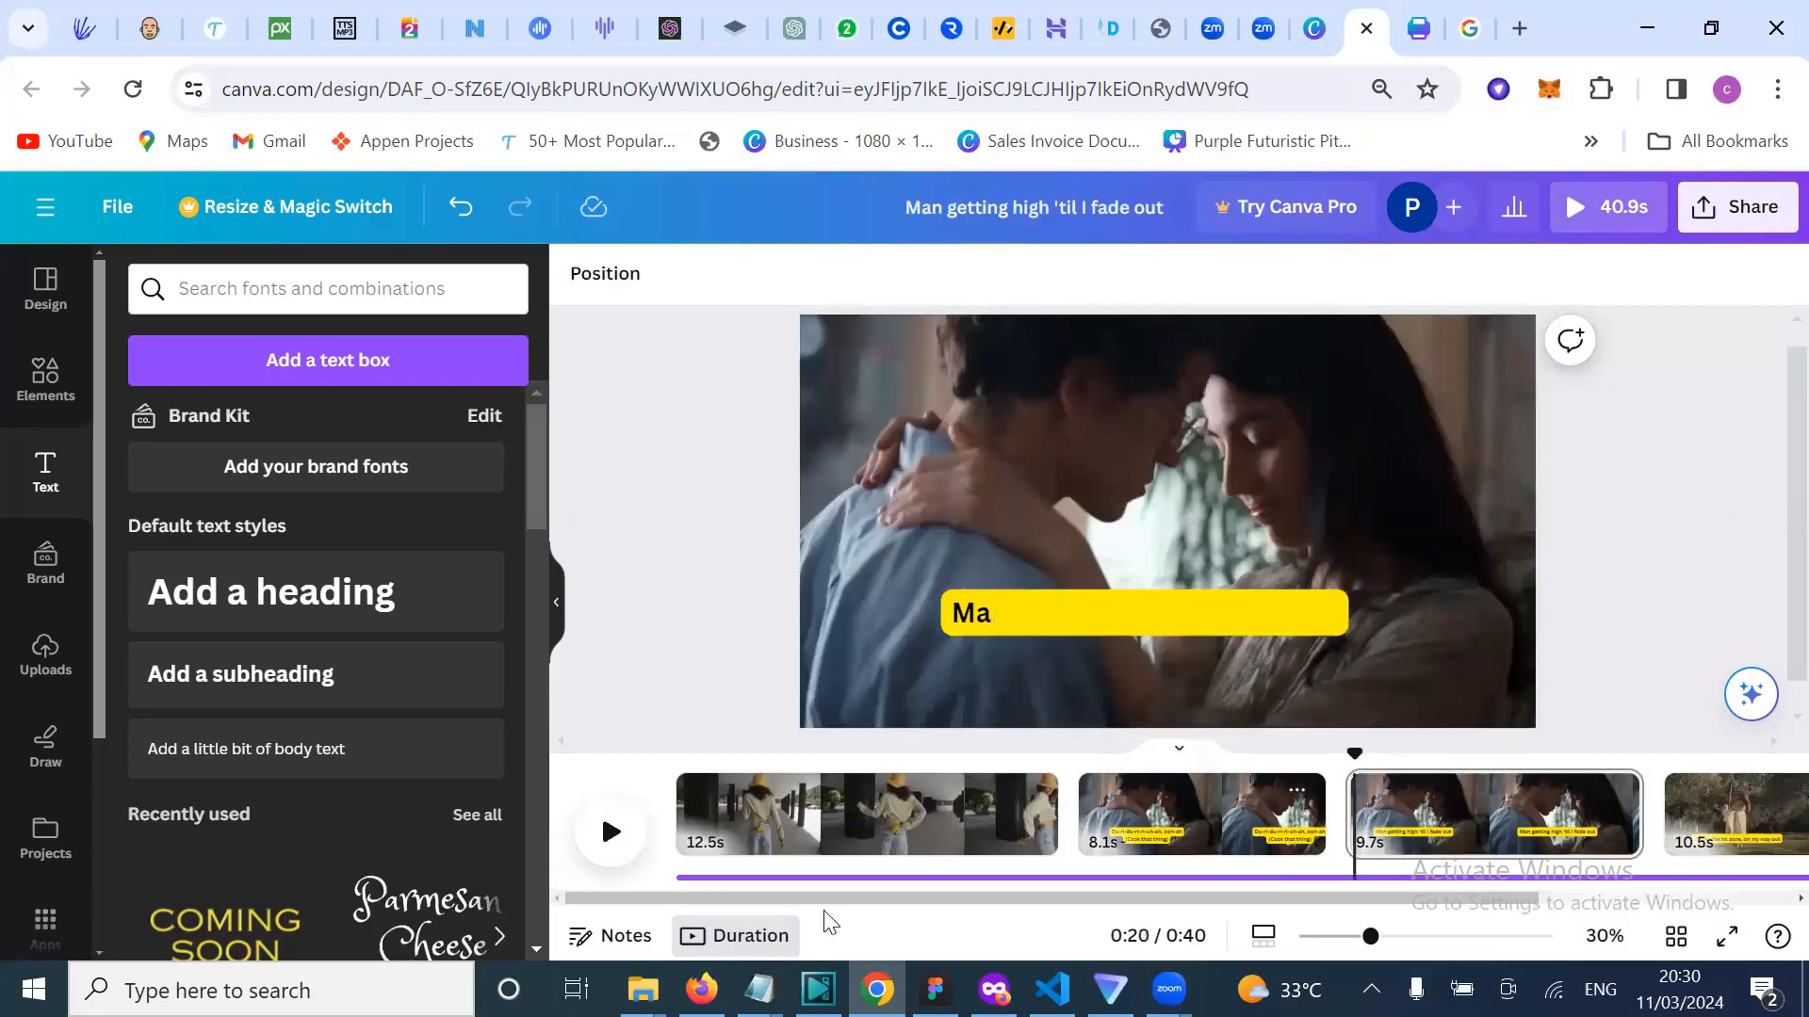
click(610, 853)
click(610, 848)
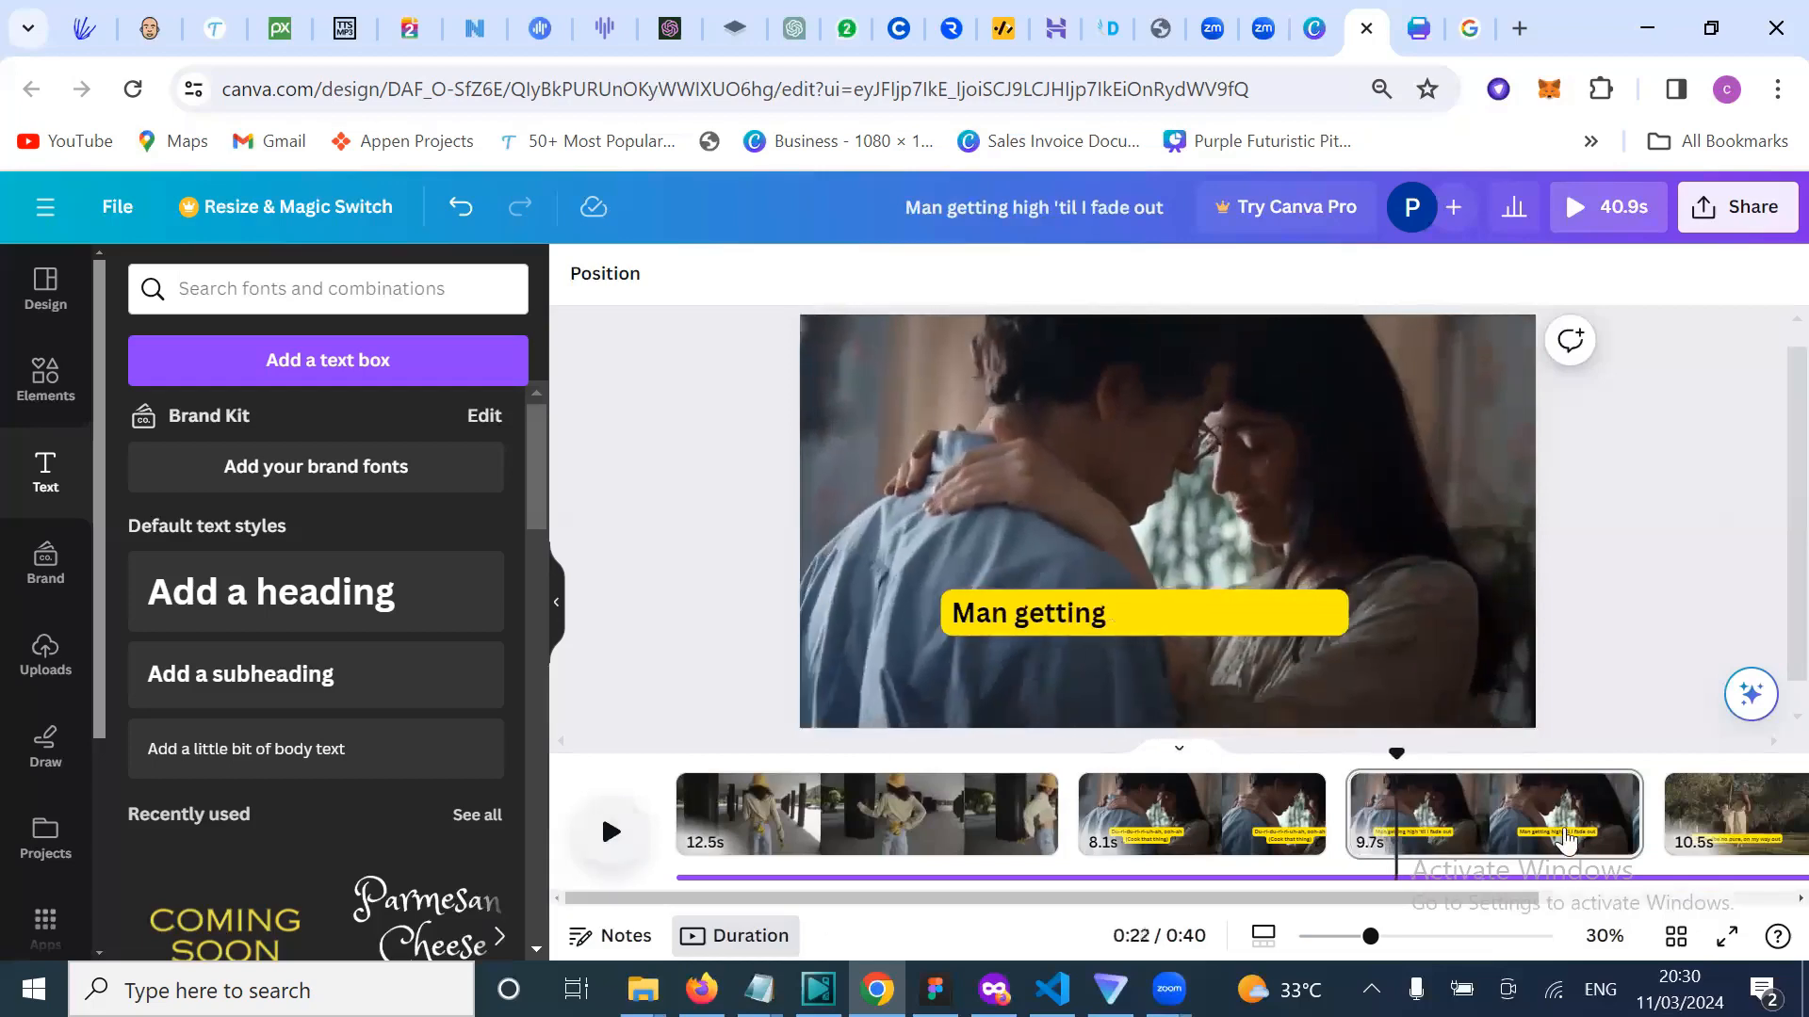
Step: Trim the 'Man getting high 'til I fade out' clip to 1.6s and replay the 32.8s video
click(1454, 812)
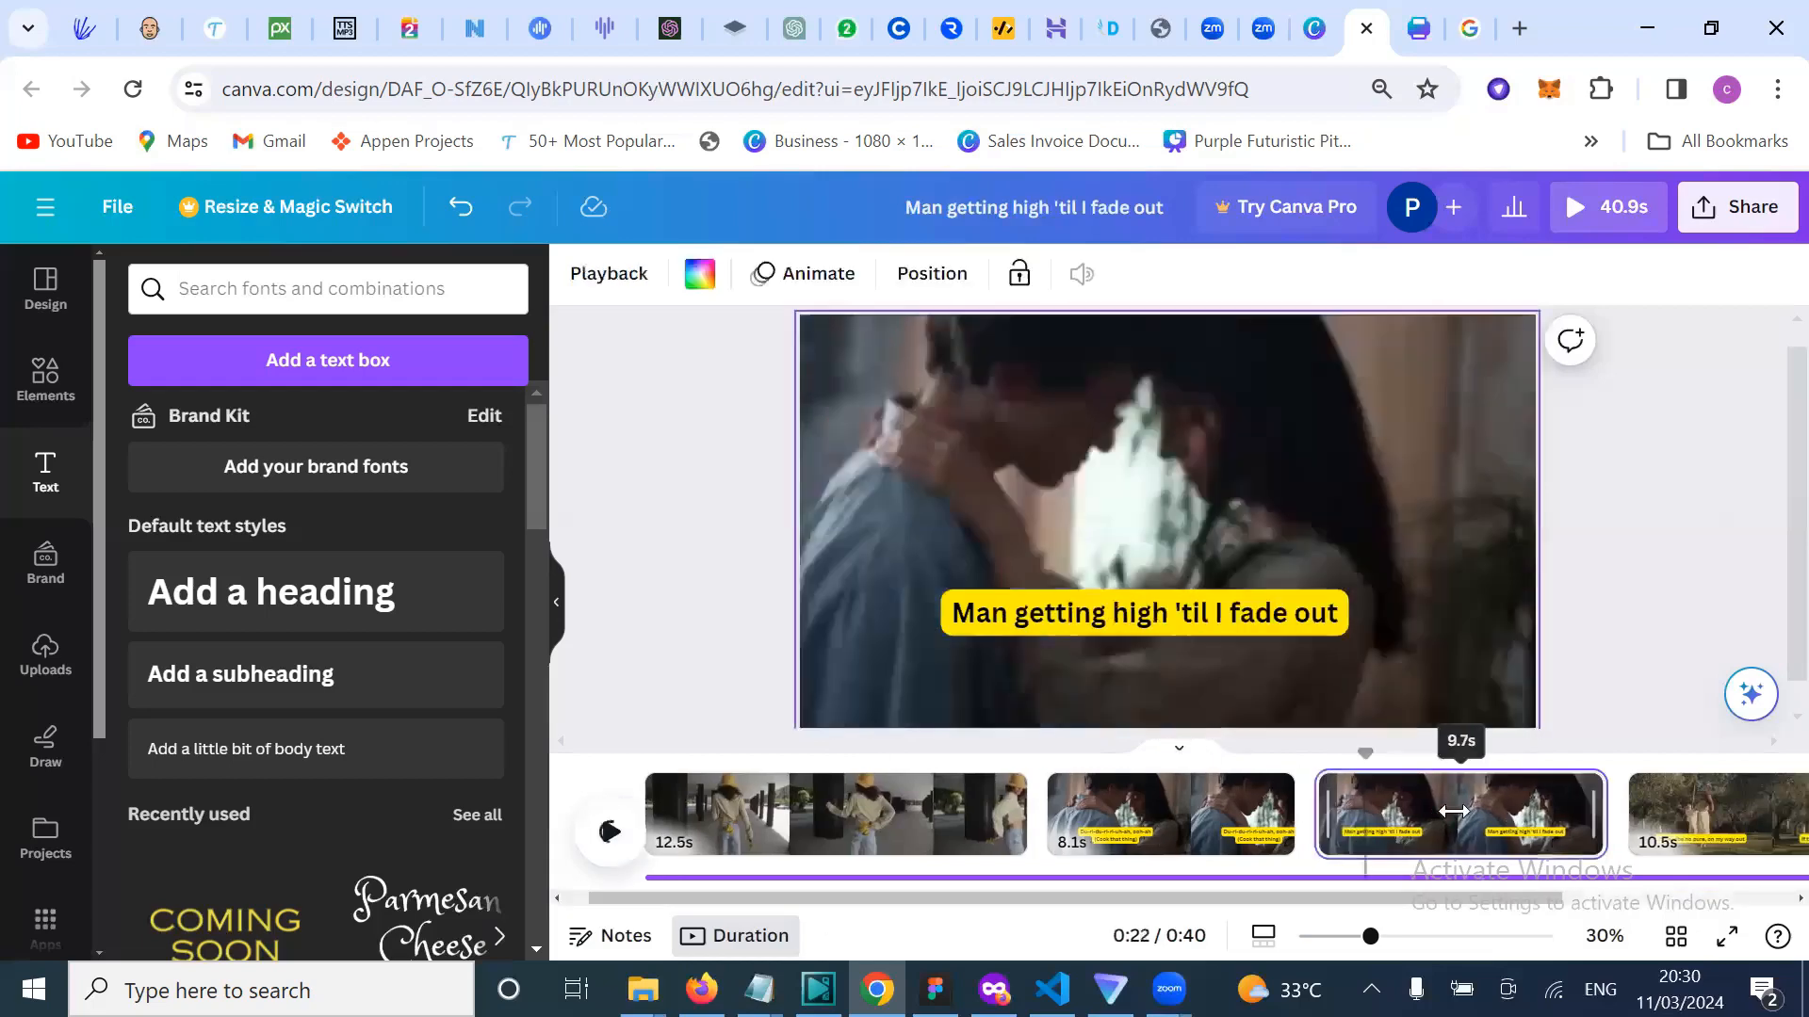
drag(1453, 812, 1350, 827)
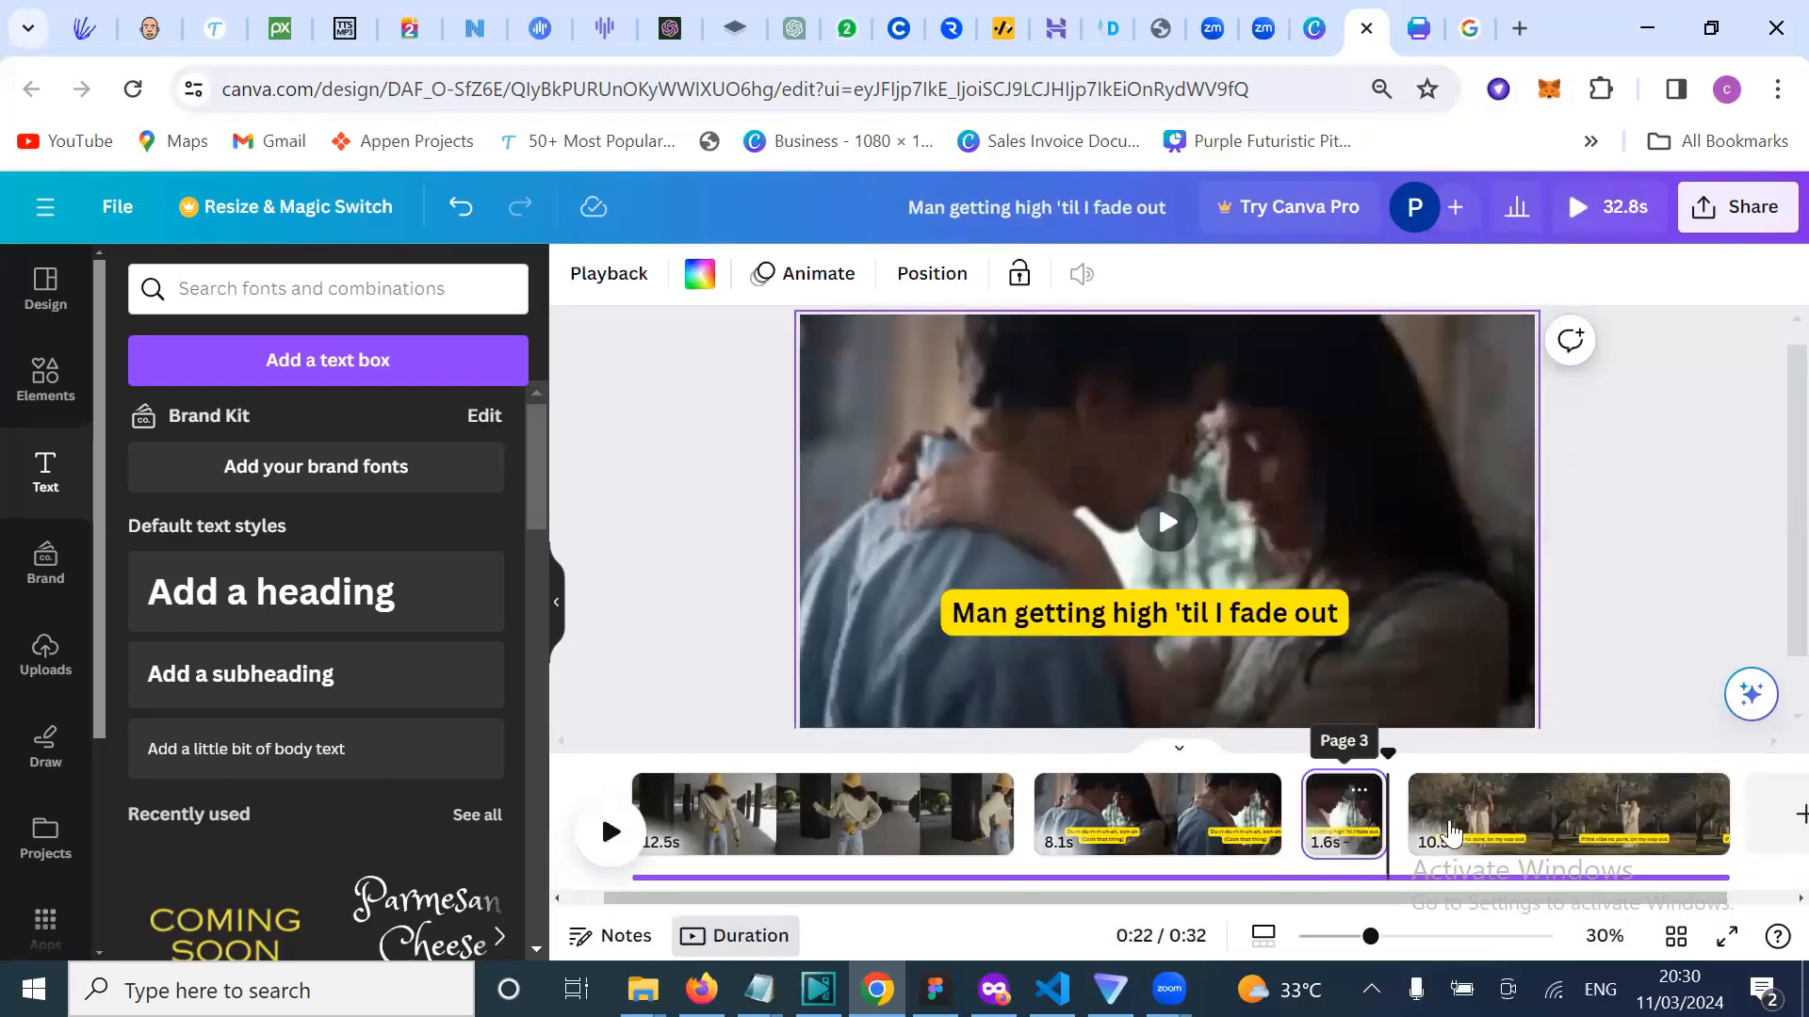
click(1470, 825)
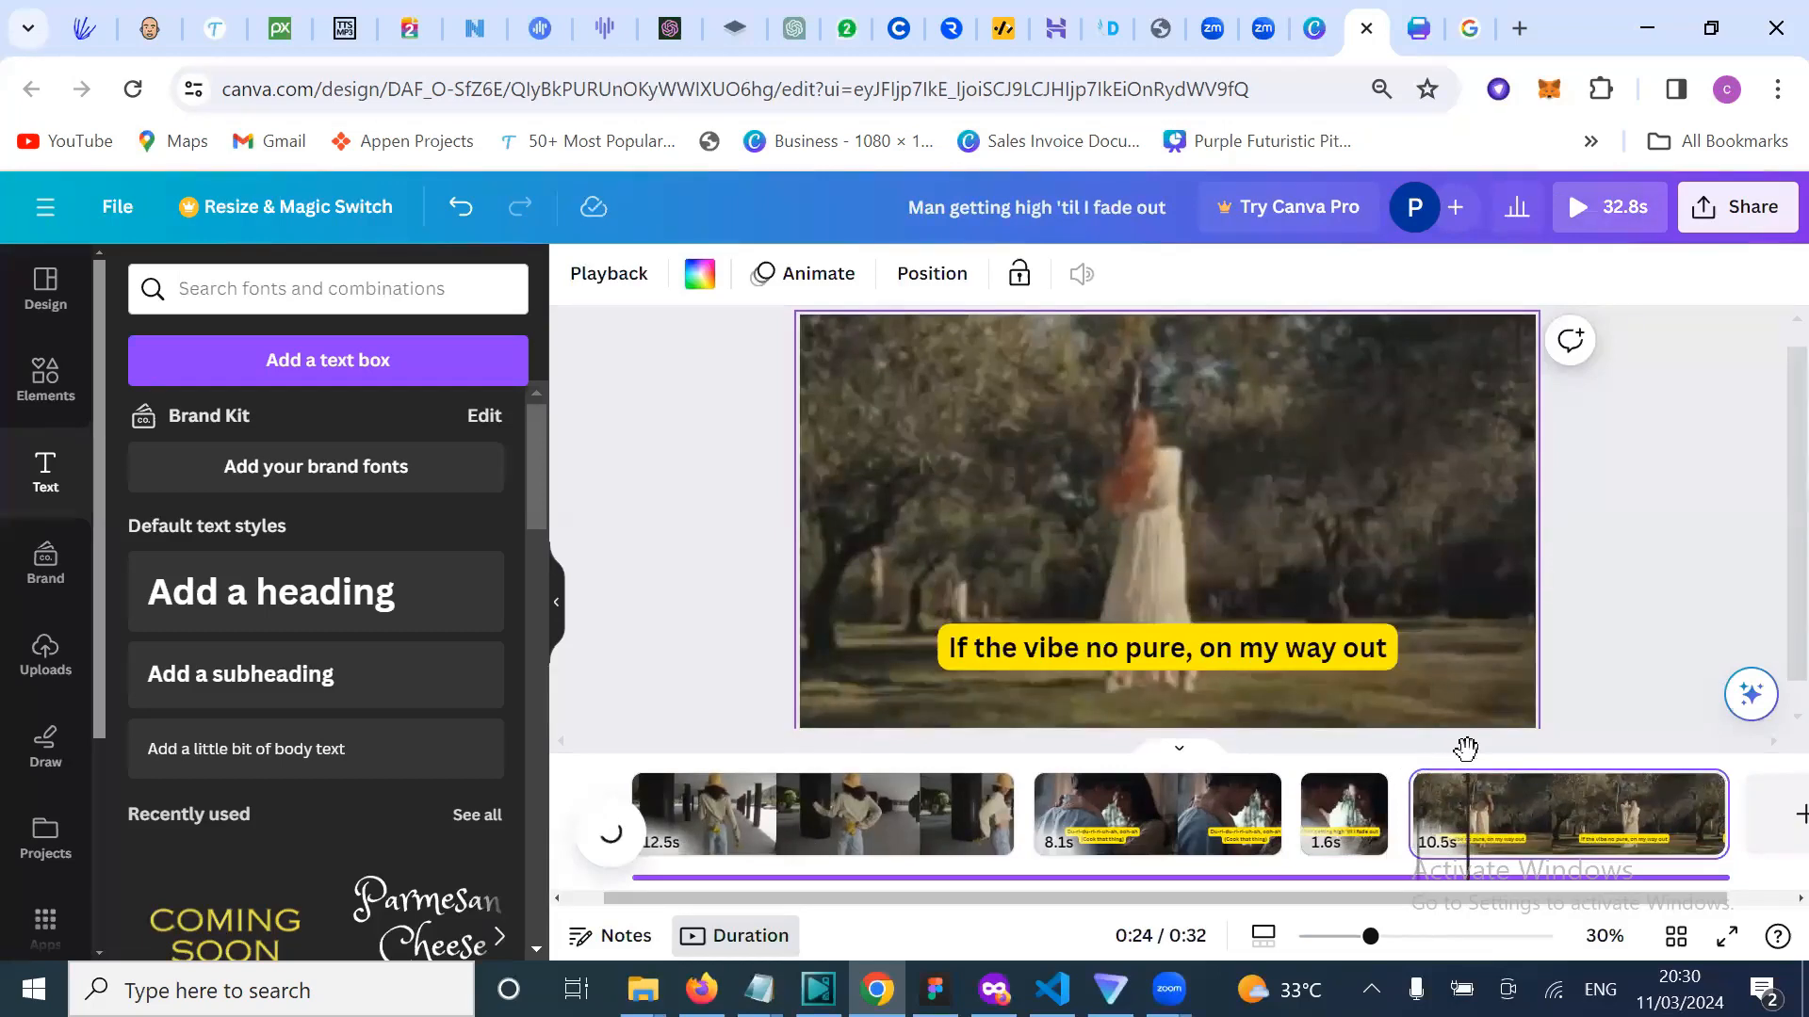
drag(1466, 749, 676, 754)
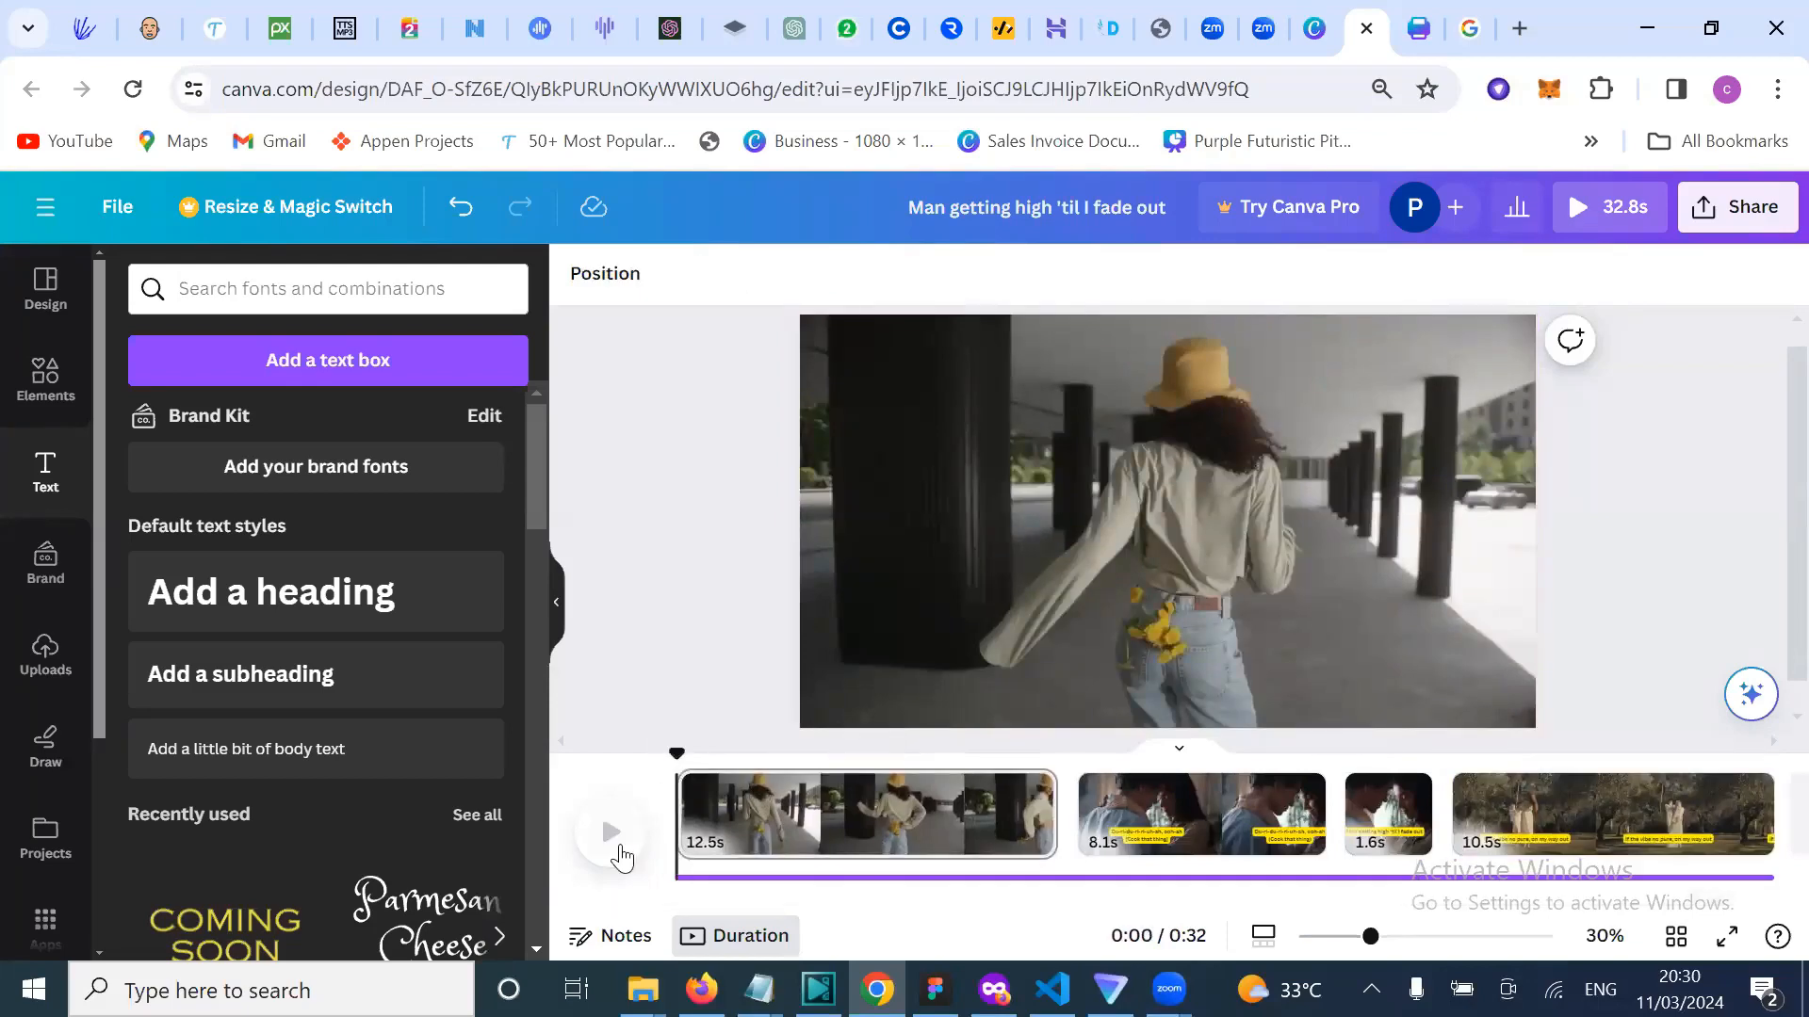
click(611, 834)
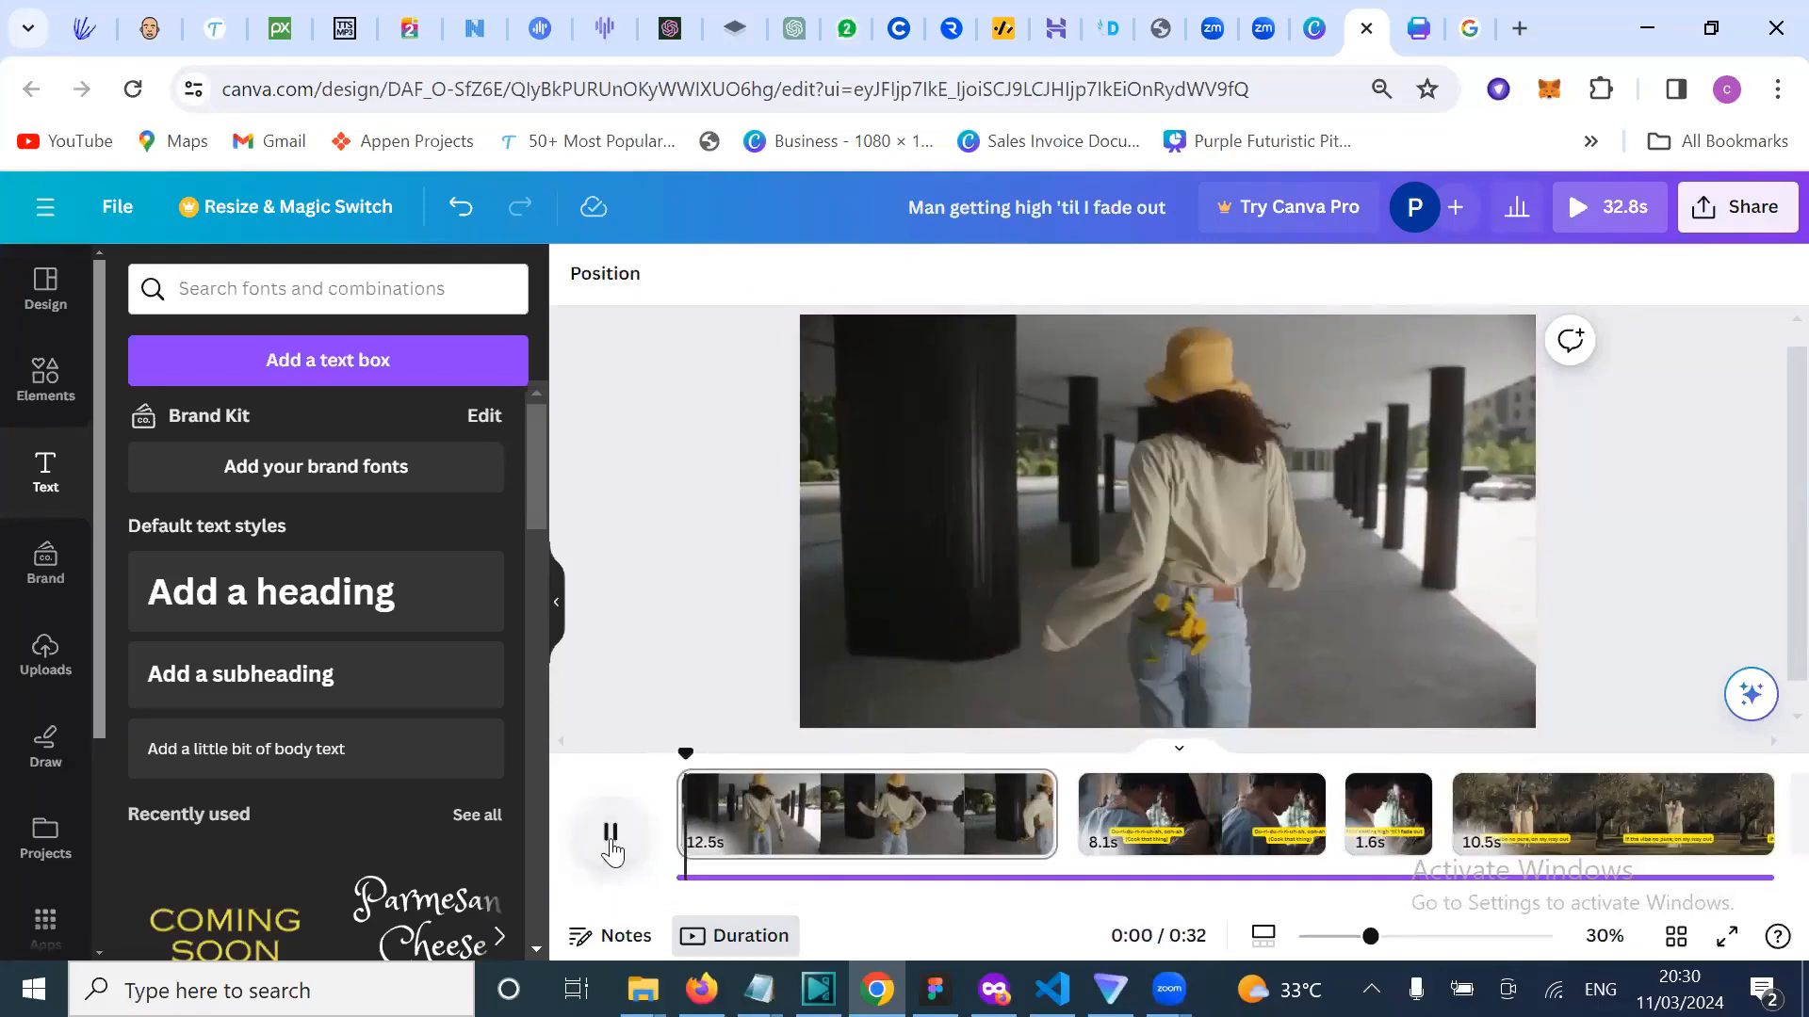
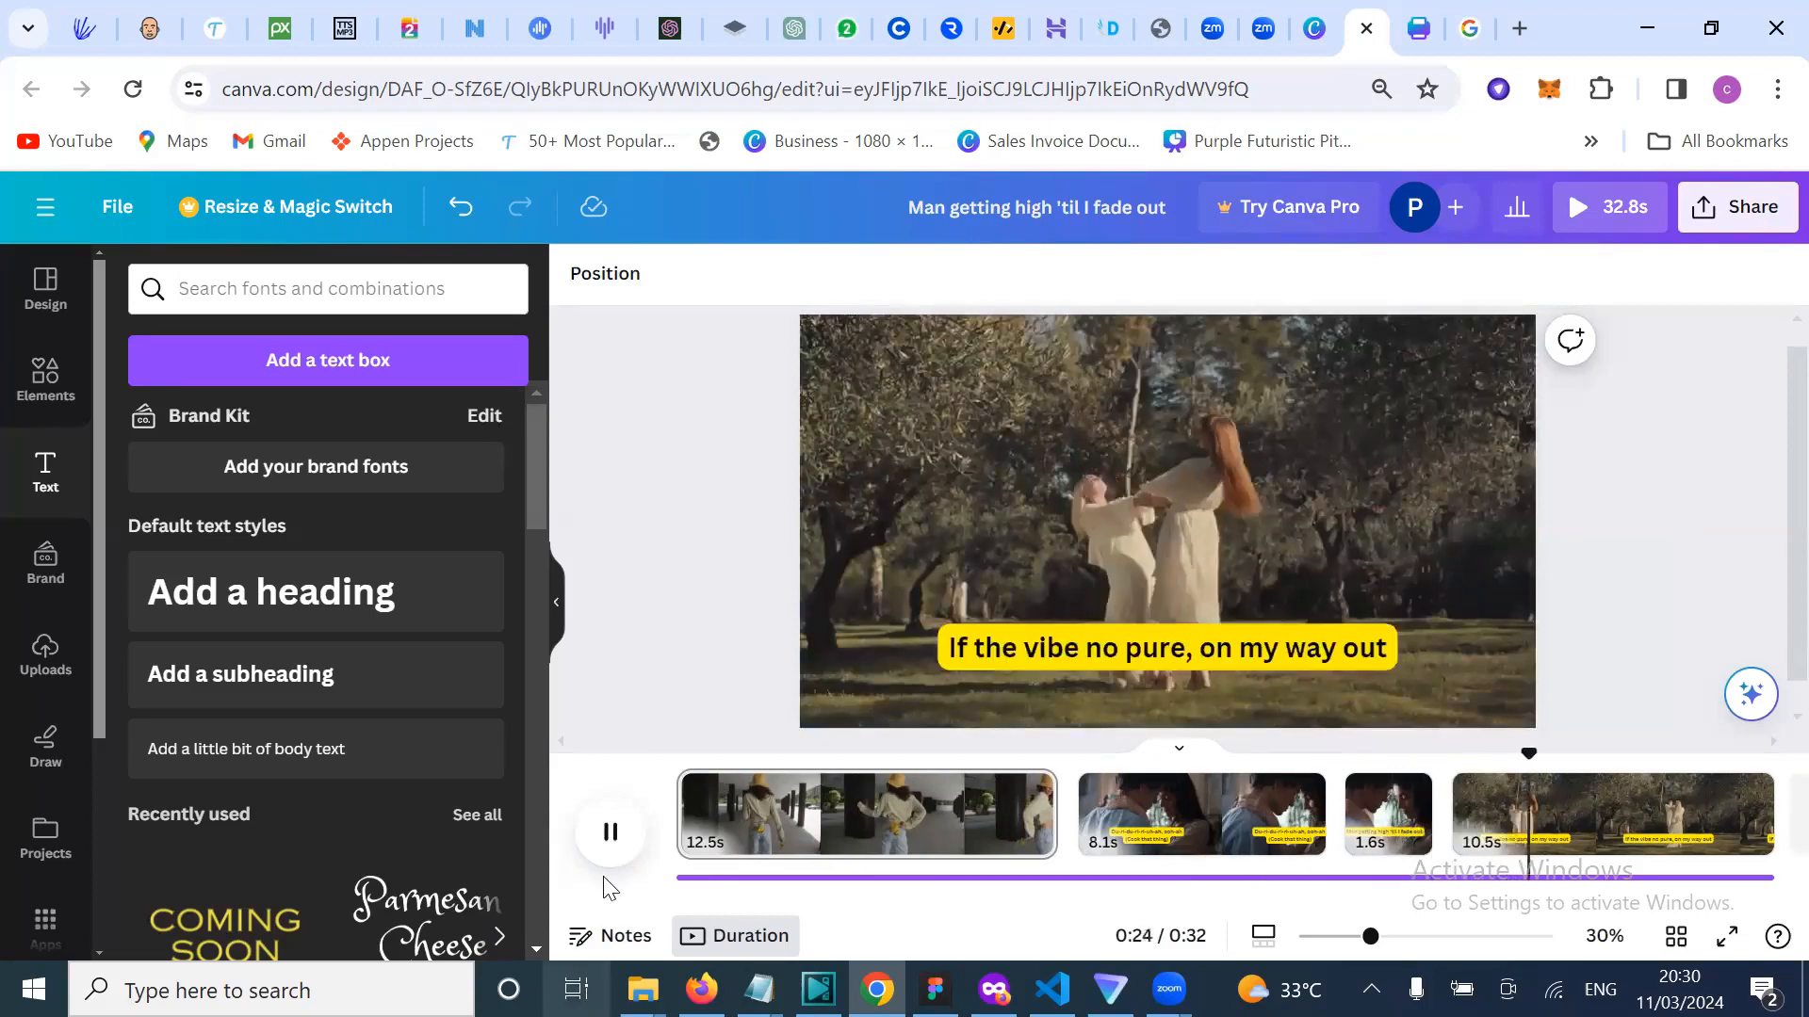
Step: Preview the last orchard dancing clip from 0:23, then trim it from 10.5s to 2.3s
click(1528, 774)
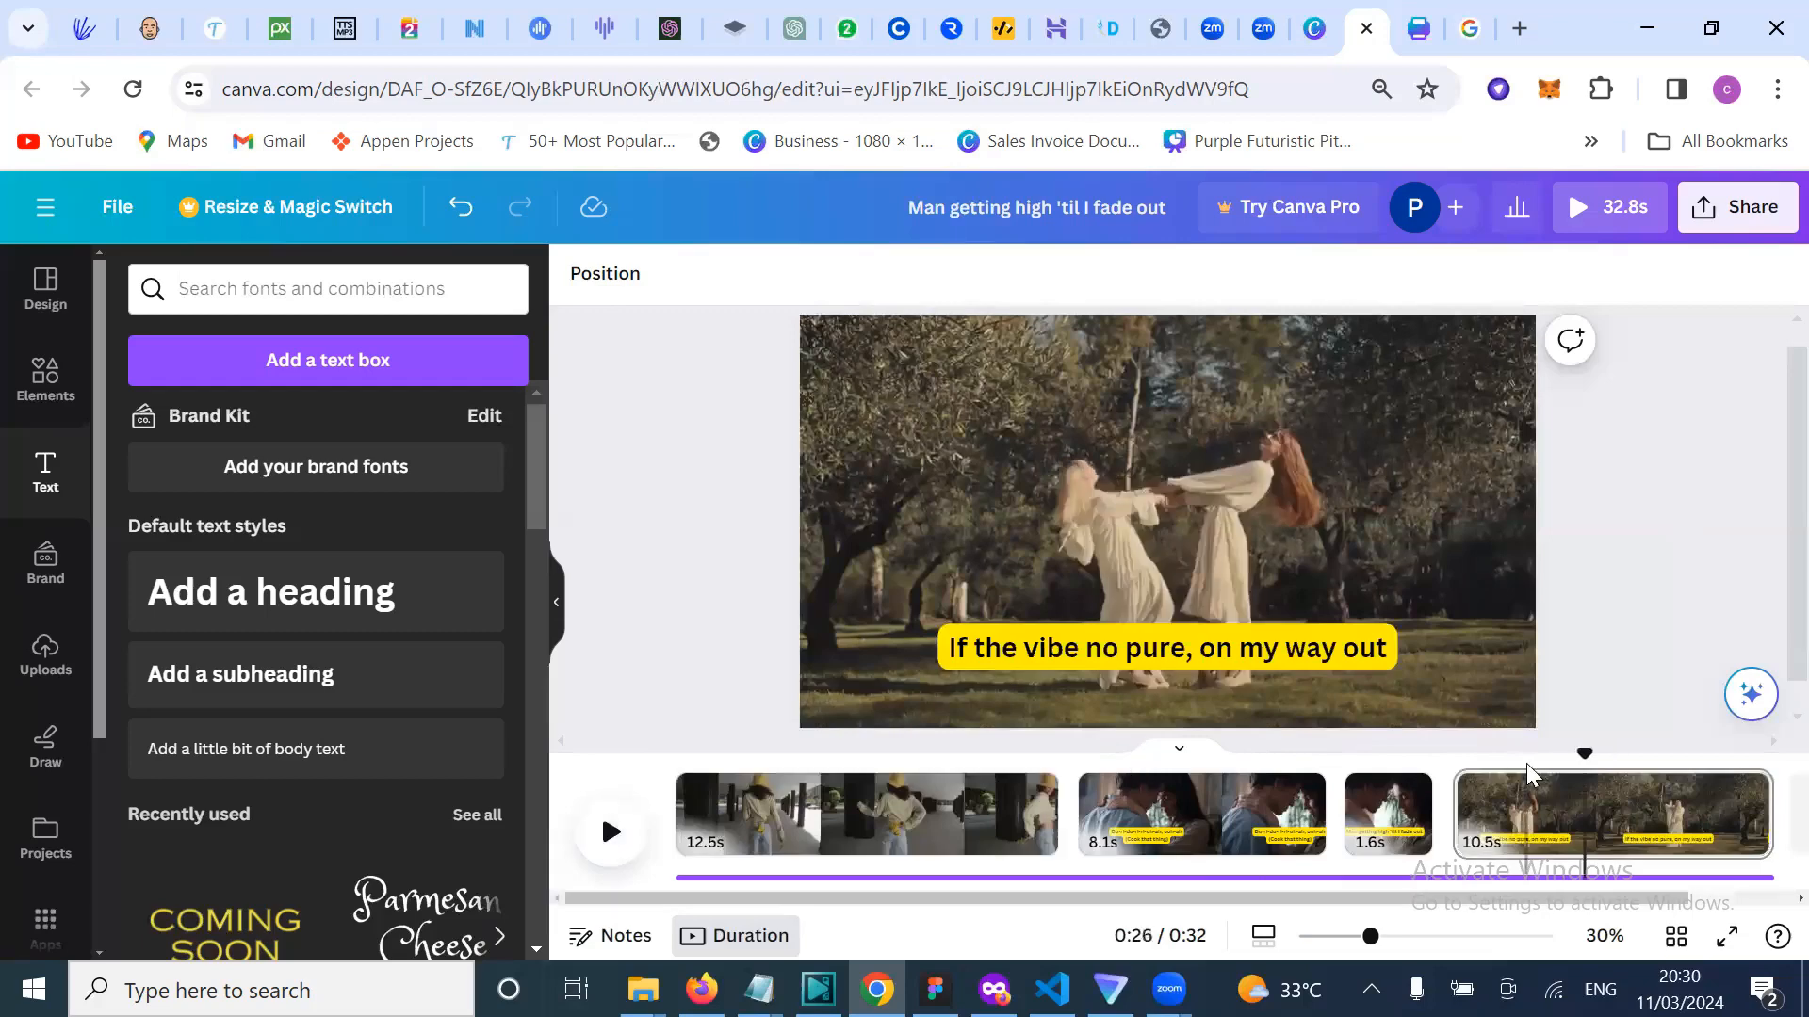
click(1481, 760)
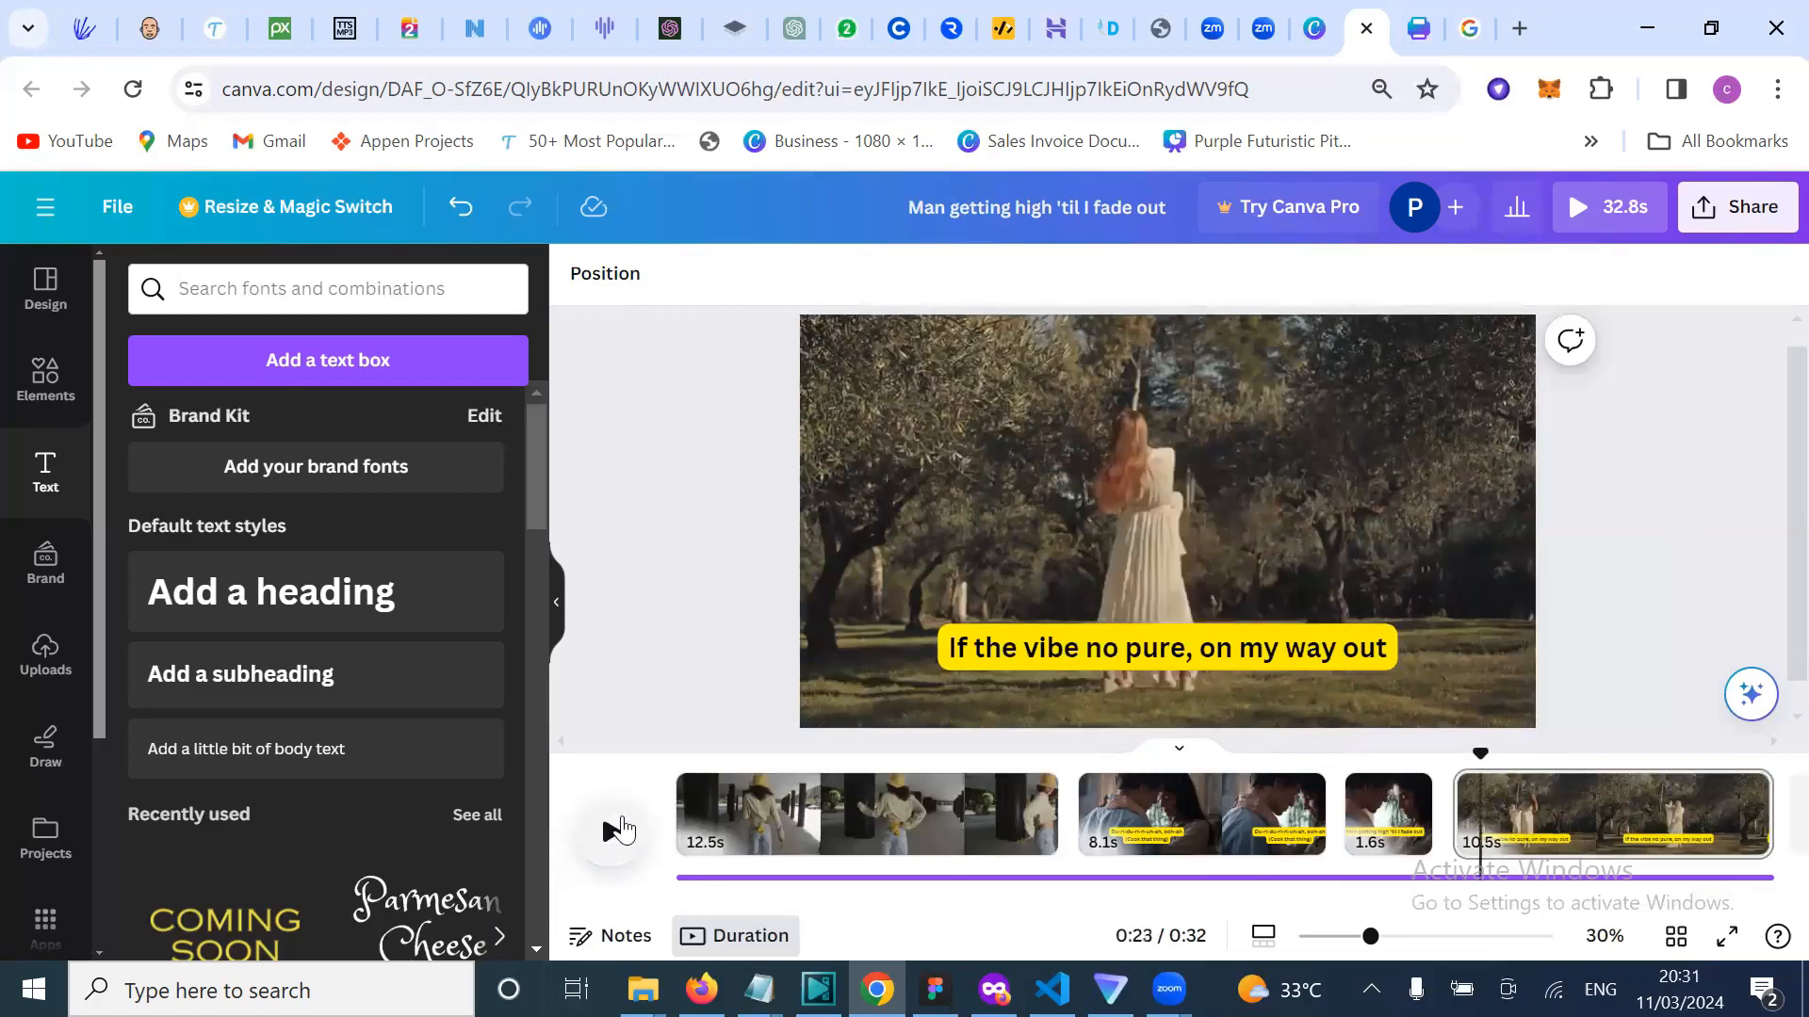
click(622, 831)
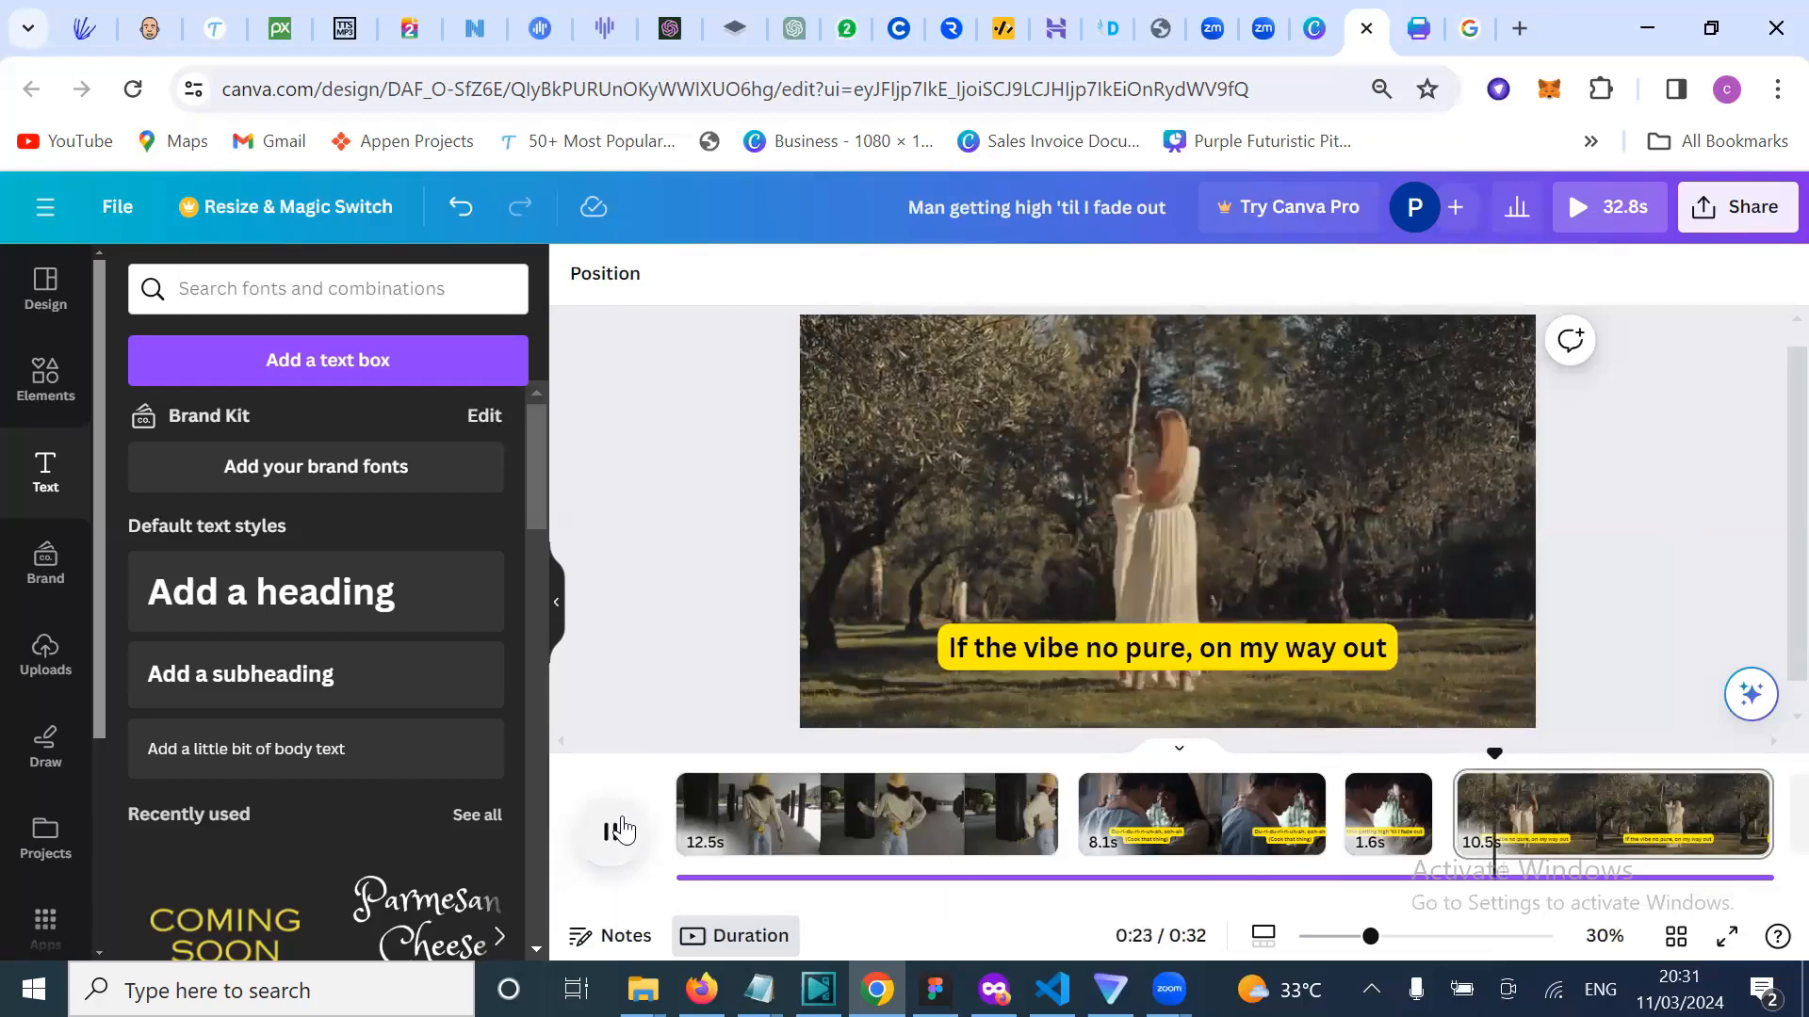
key(space)
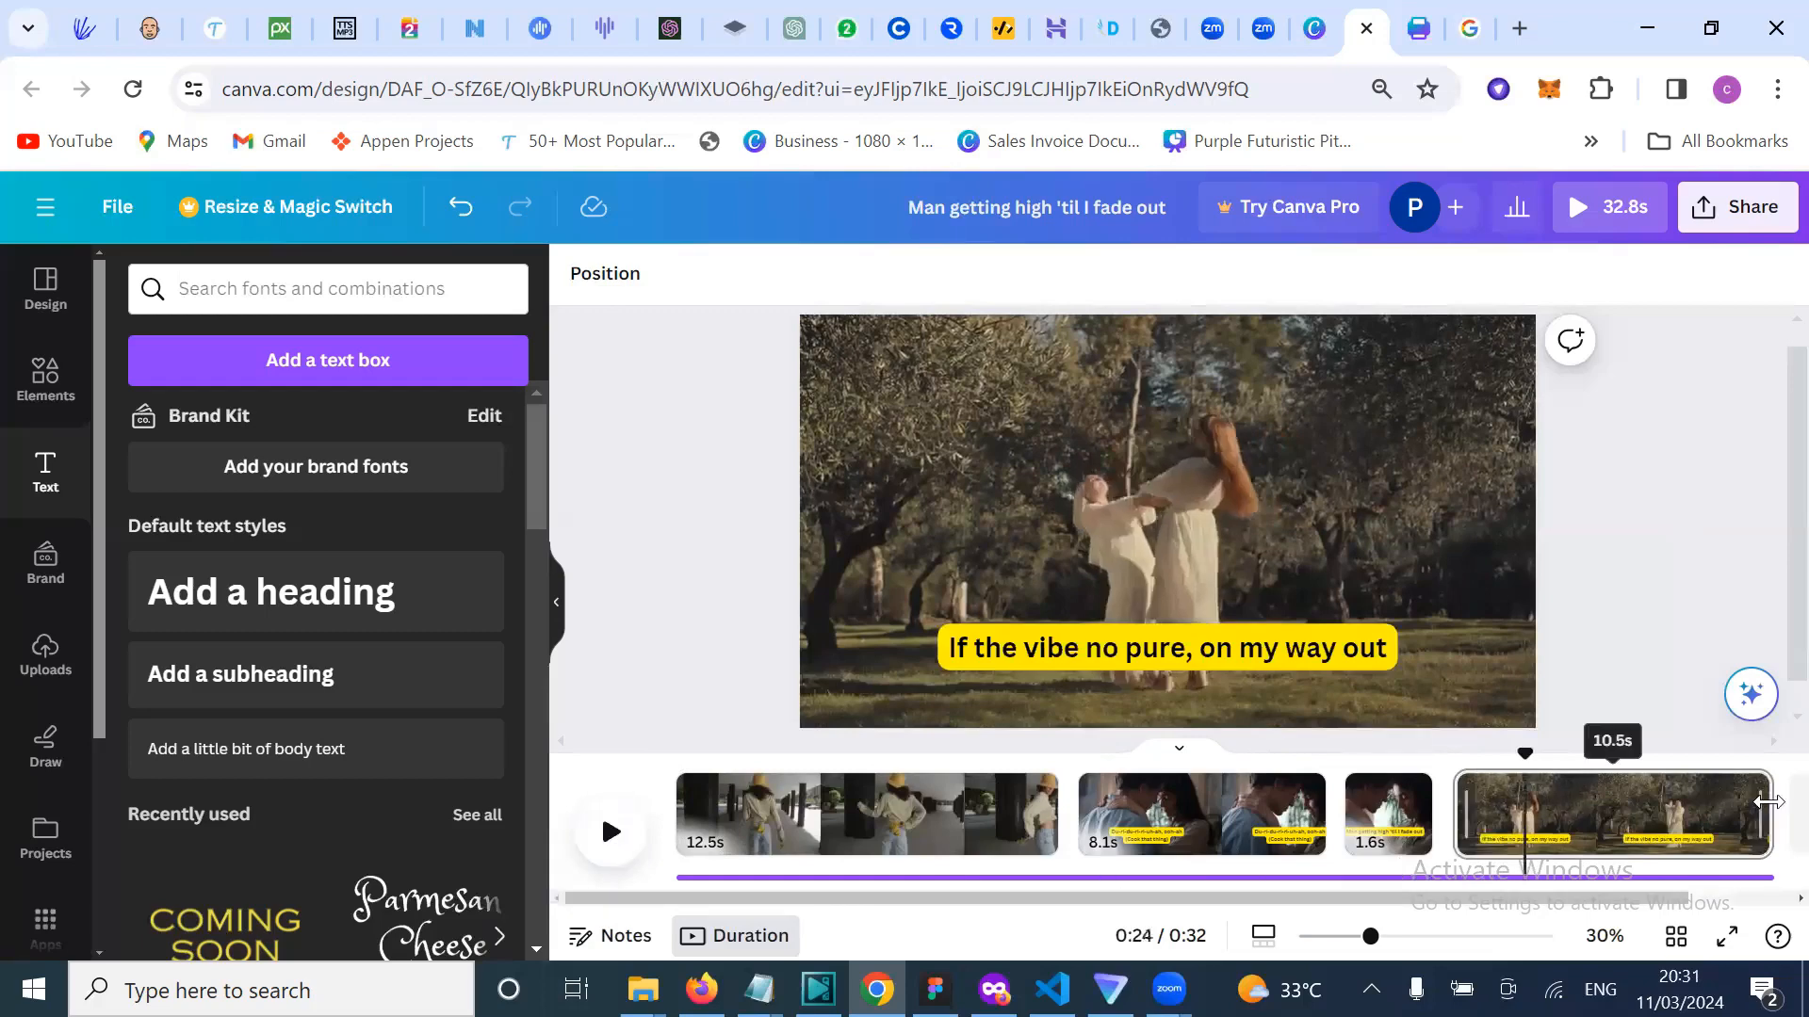
drag(1767, 801, 1408, 844)
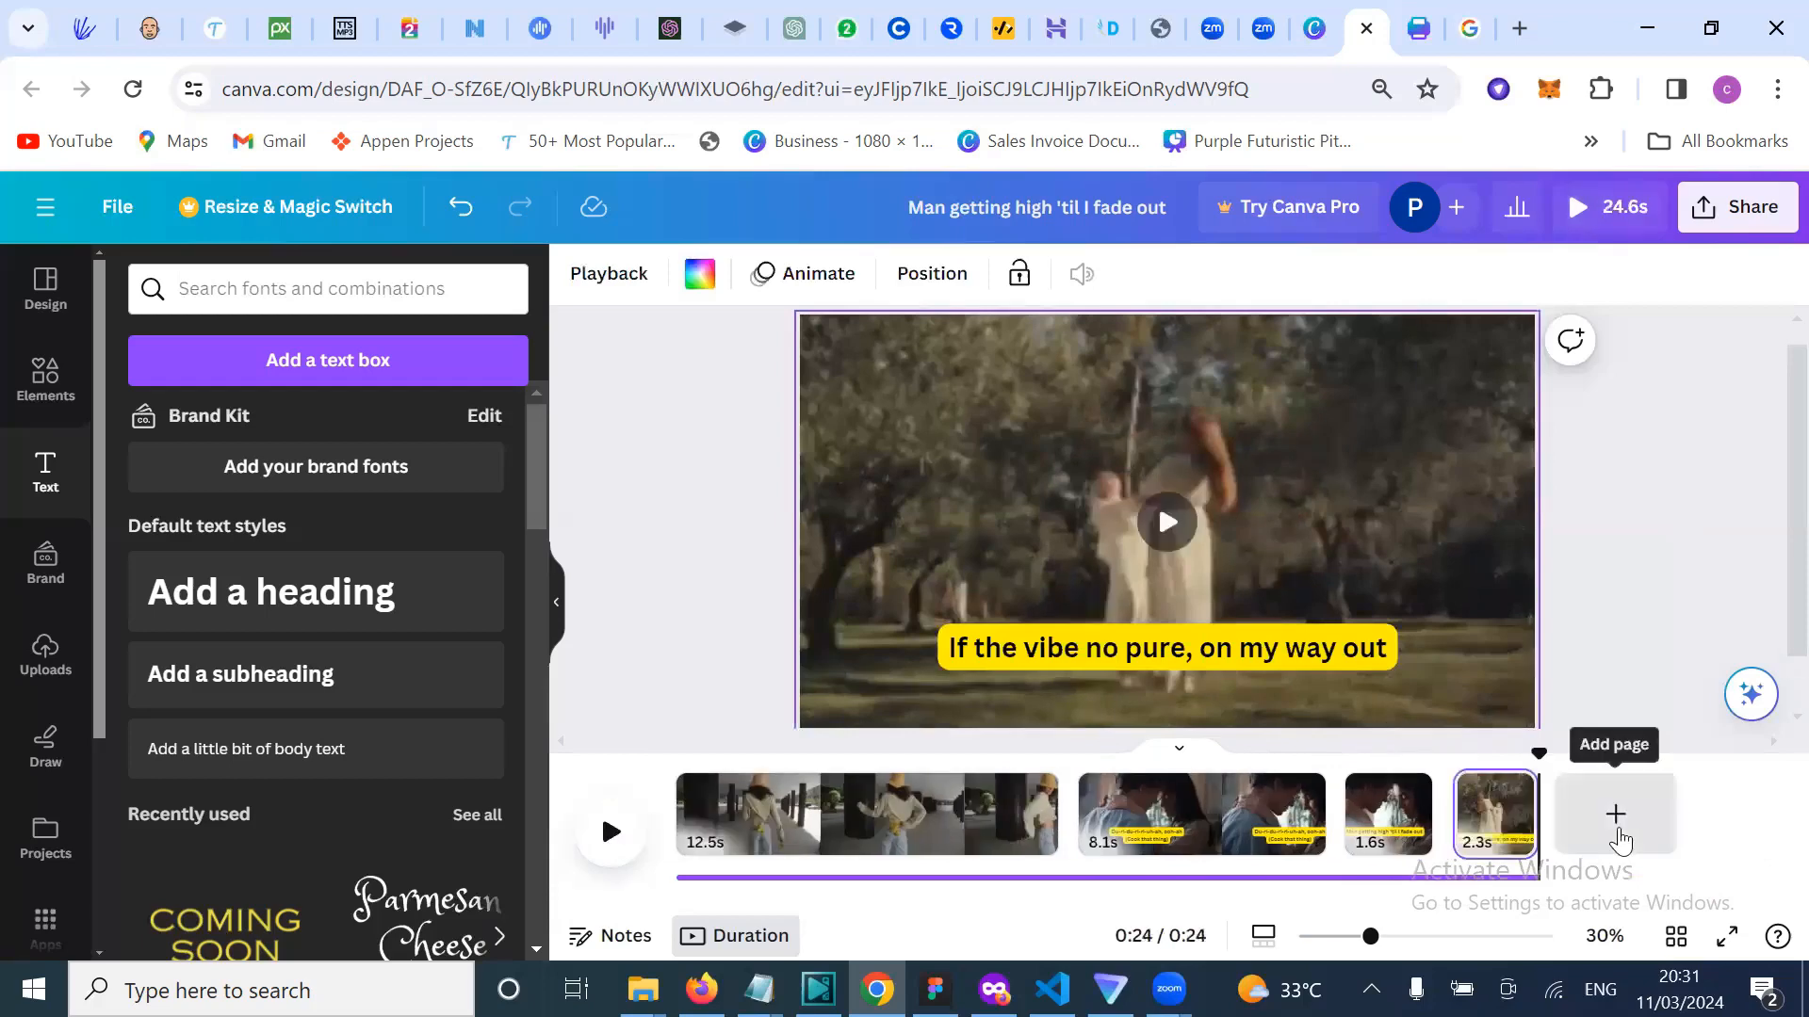
Step: Add a fifth page and place the 26.0s couple dancing stock video on it
click(1616, 816)
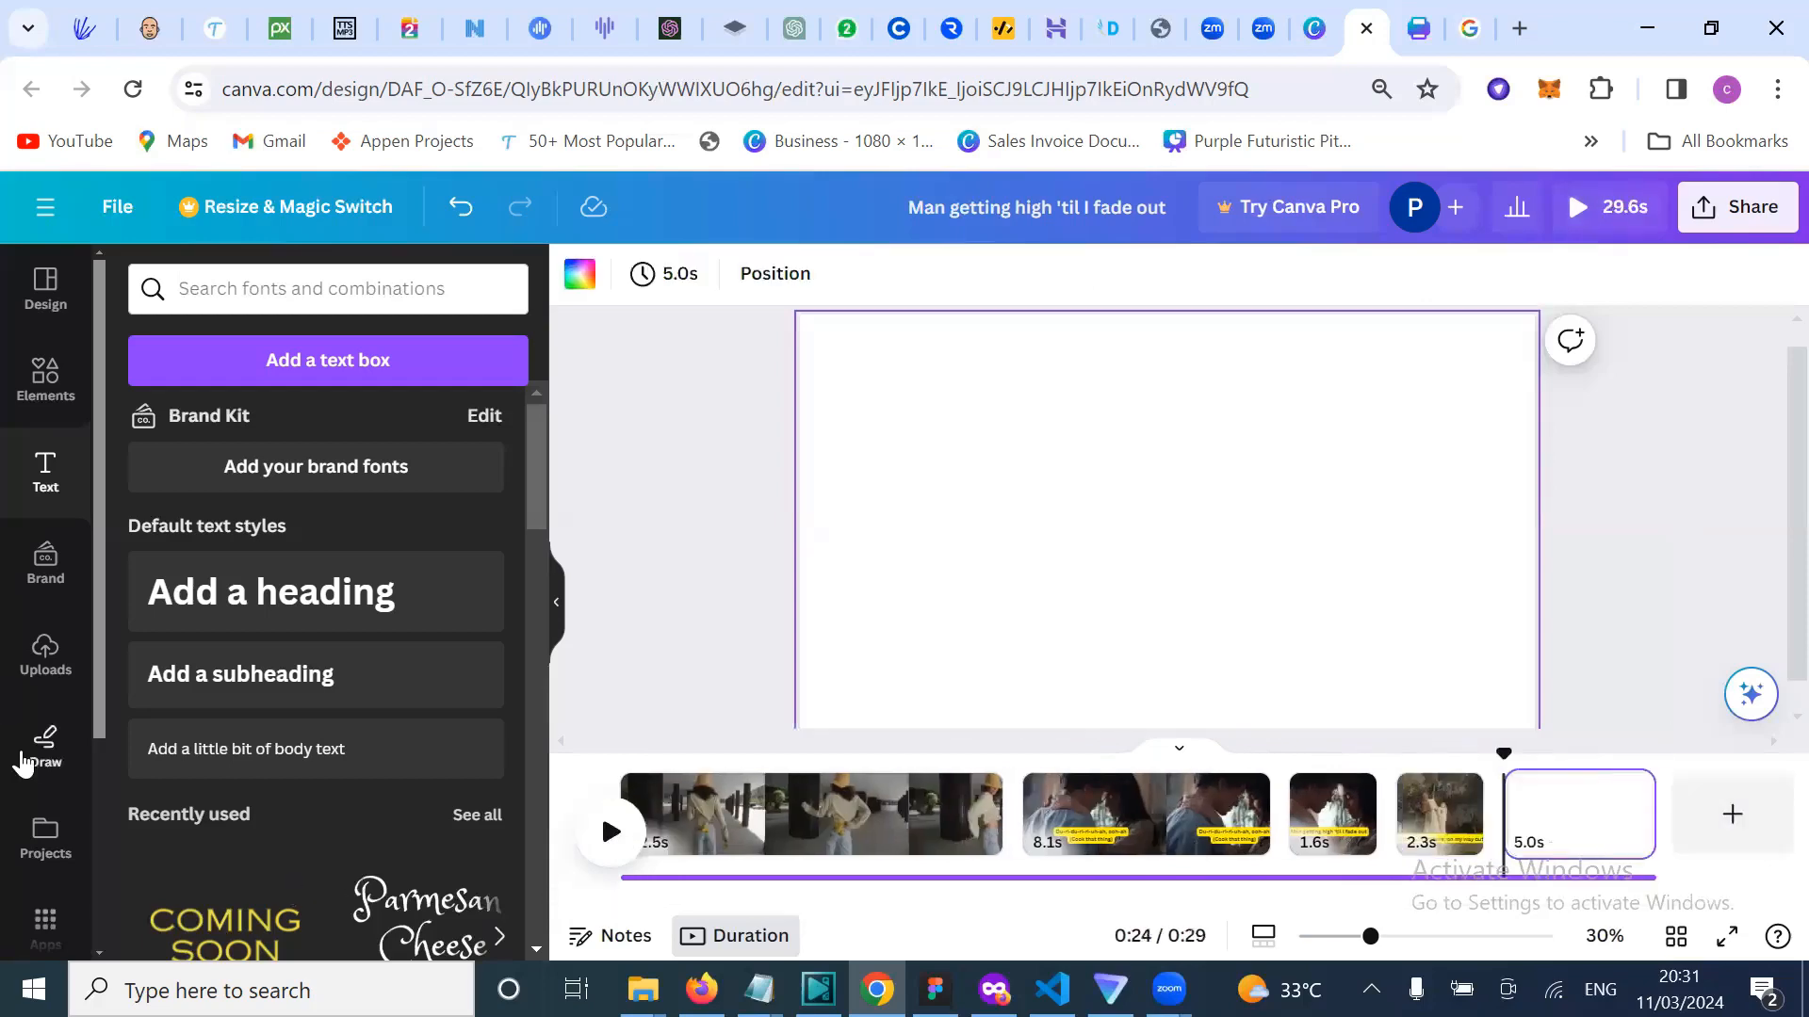
scroll(49, 853, down, 3)
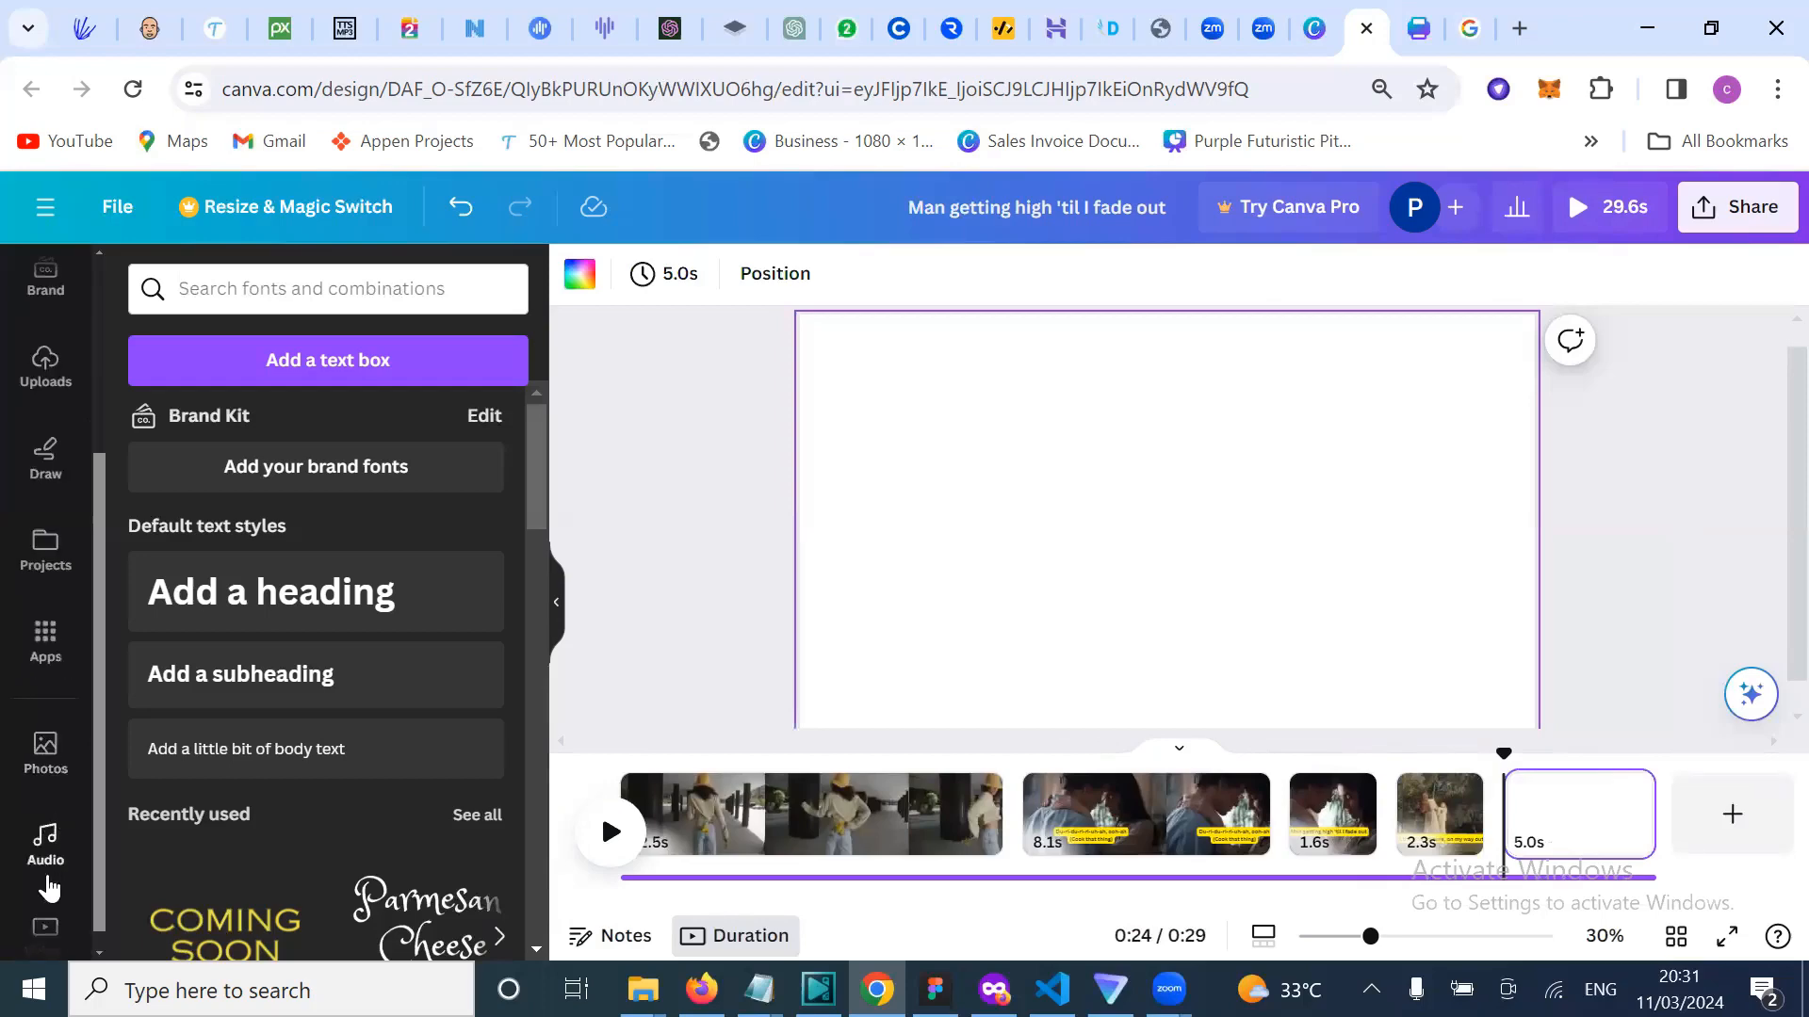
scroll(47, 895, down, 1)
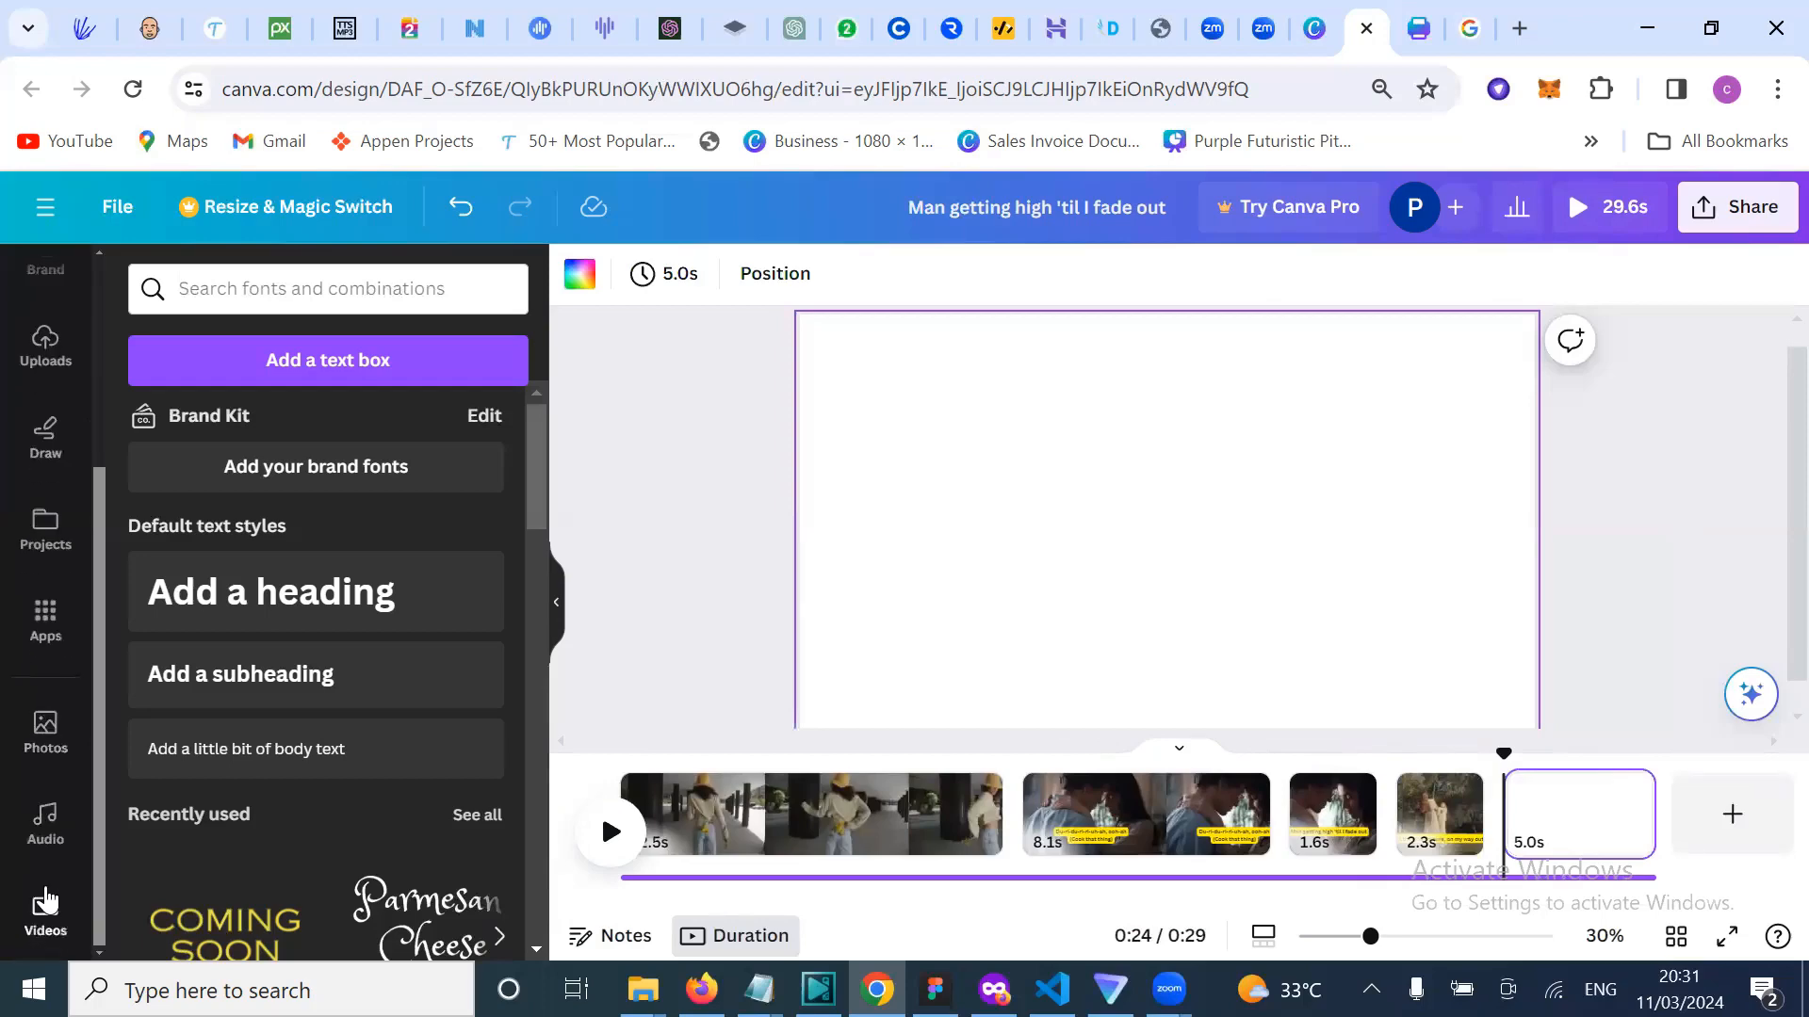
click(45, 904)
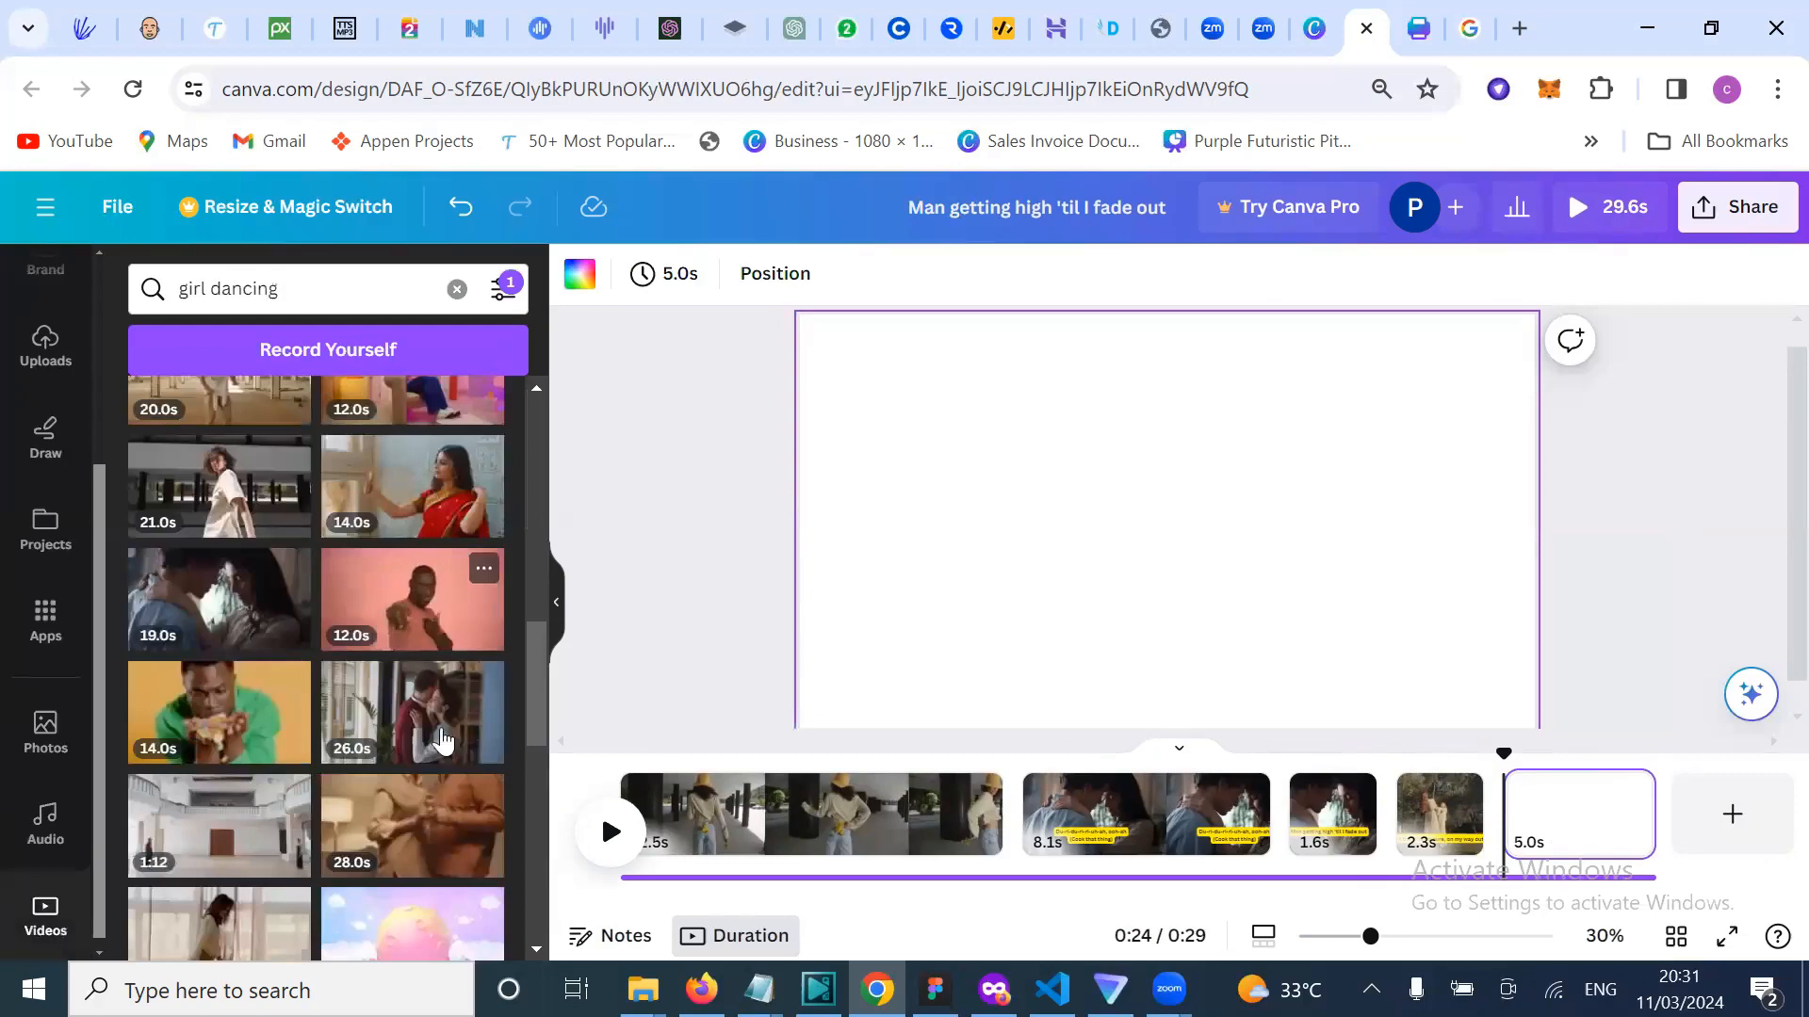
scroll(443, 754, down, 1)
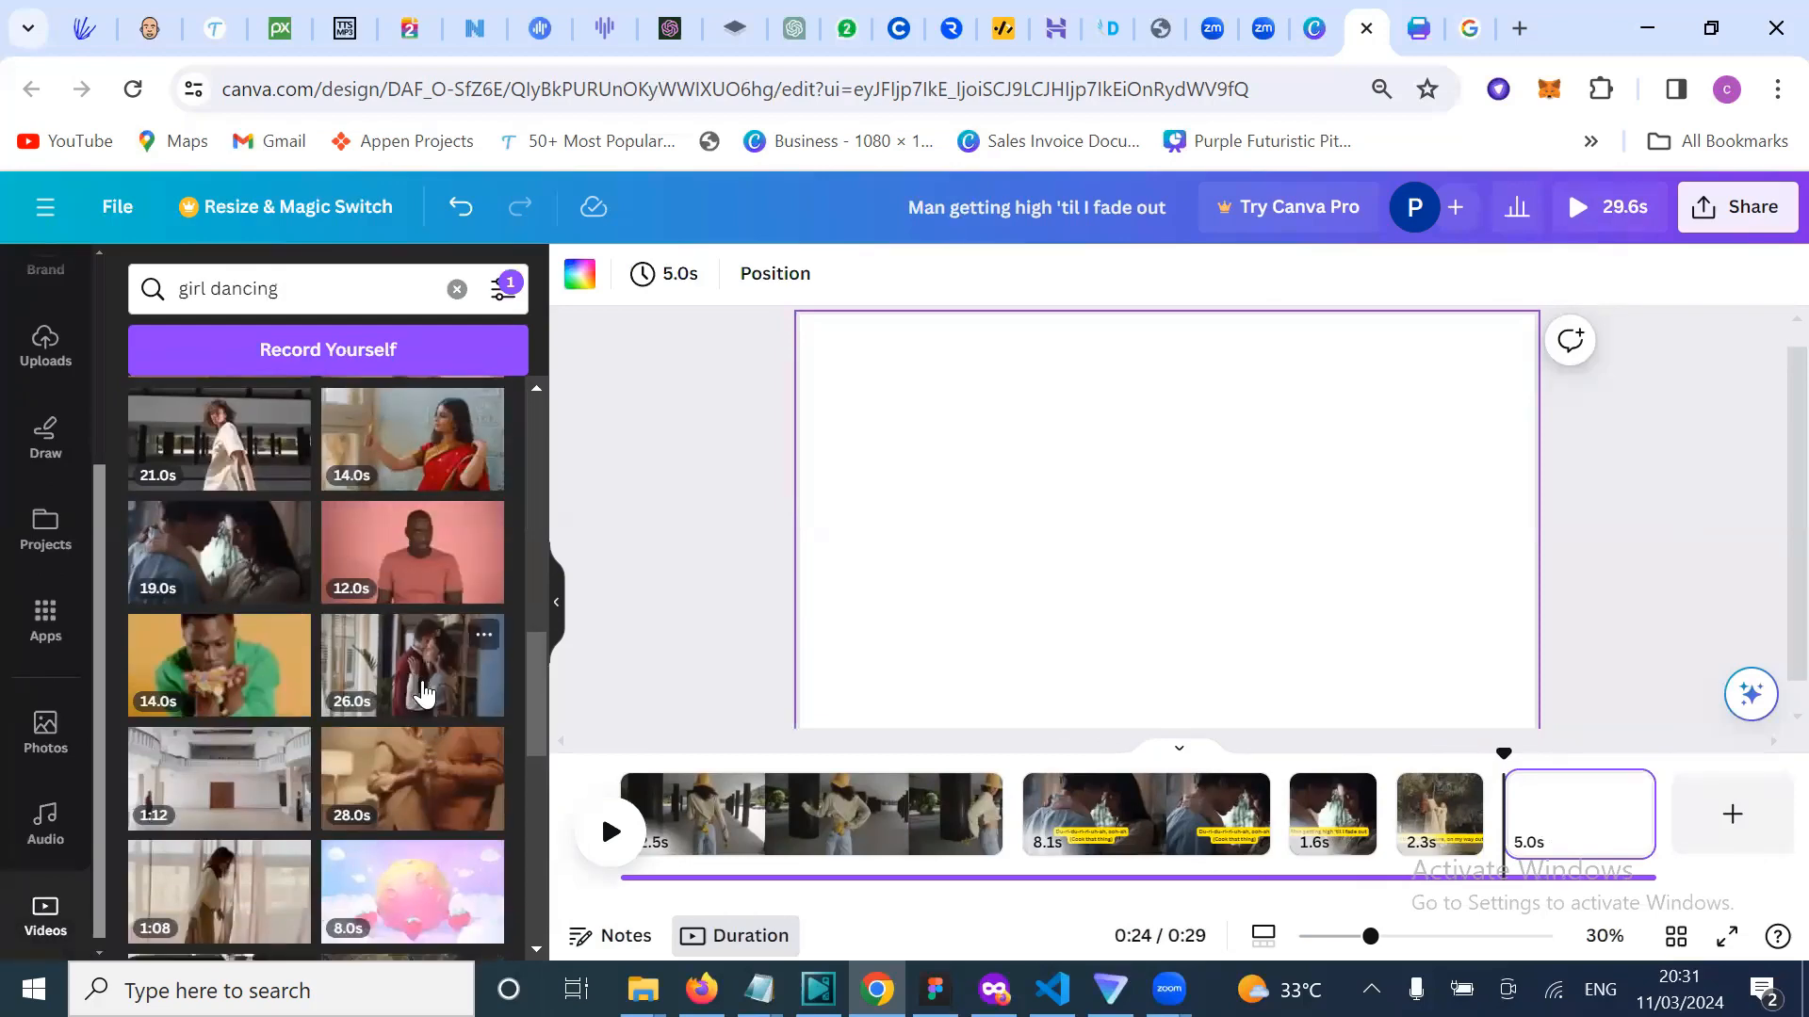
click(424, 692)
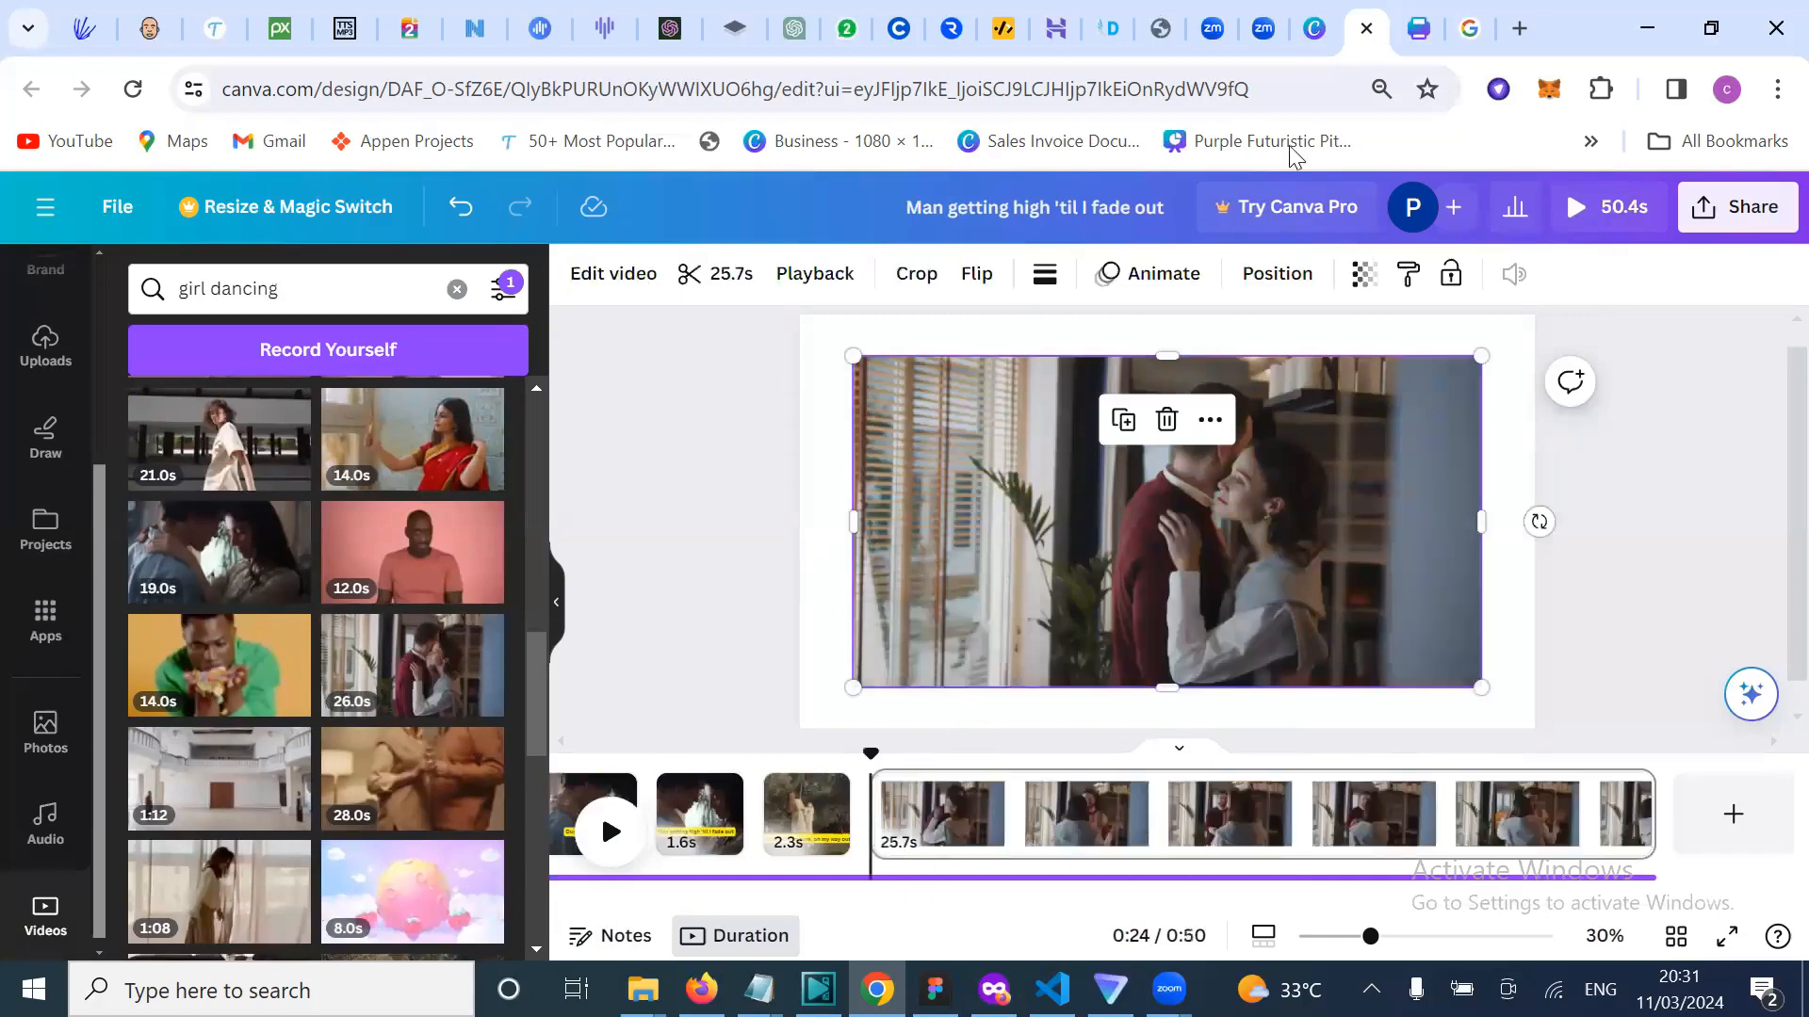
Step: Copy the lyric line 'Hullabaloo, anytime we step out' from the Google lyrics results
click(1470, 28)
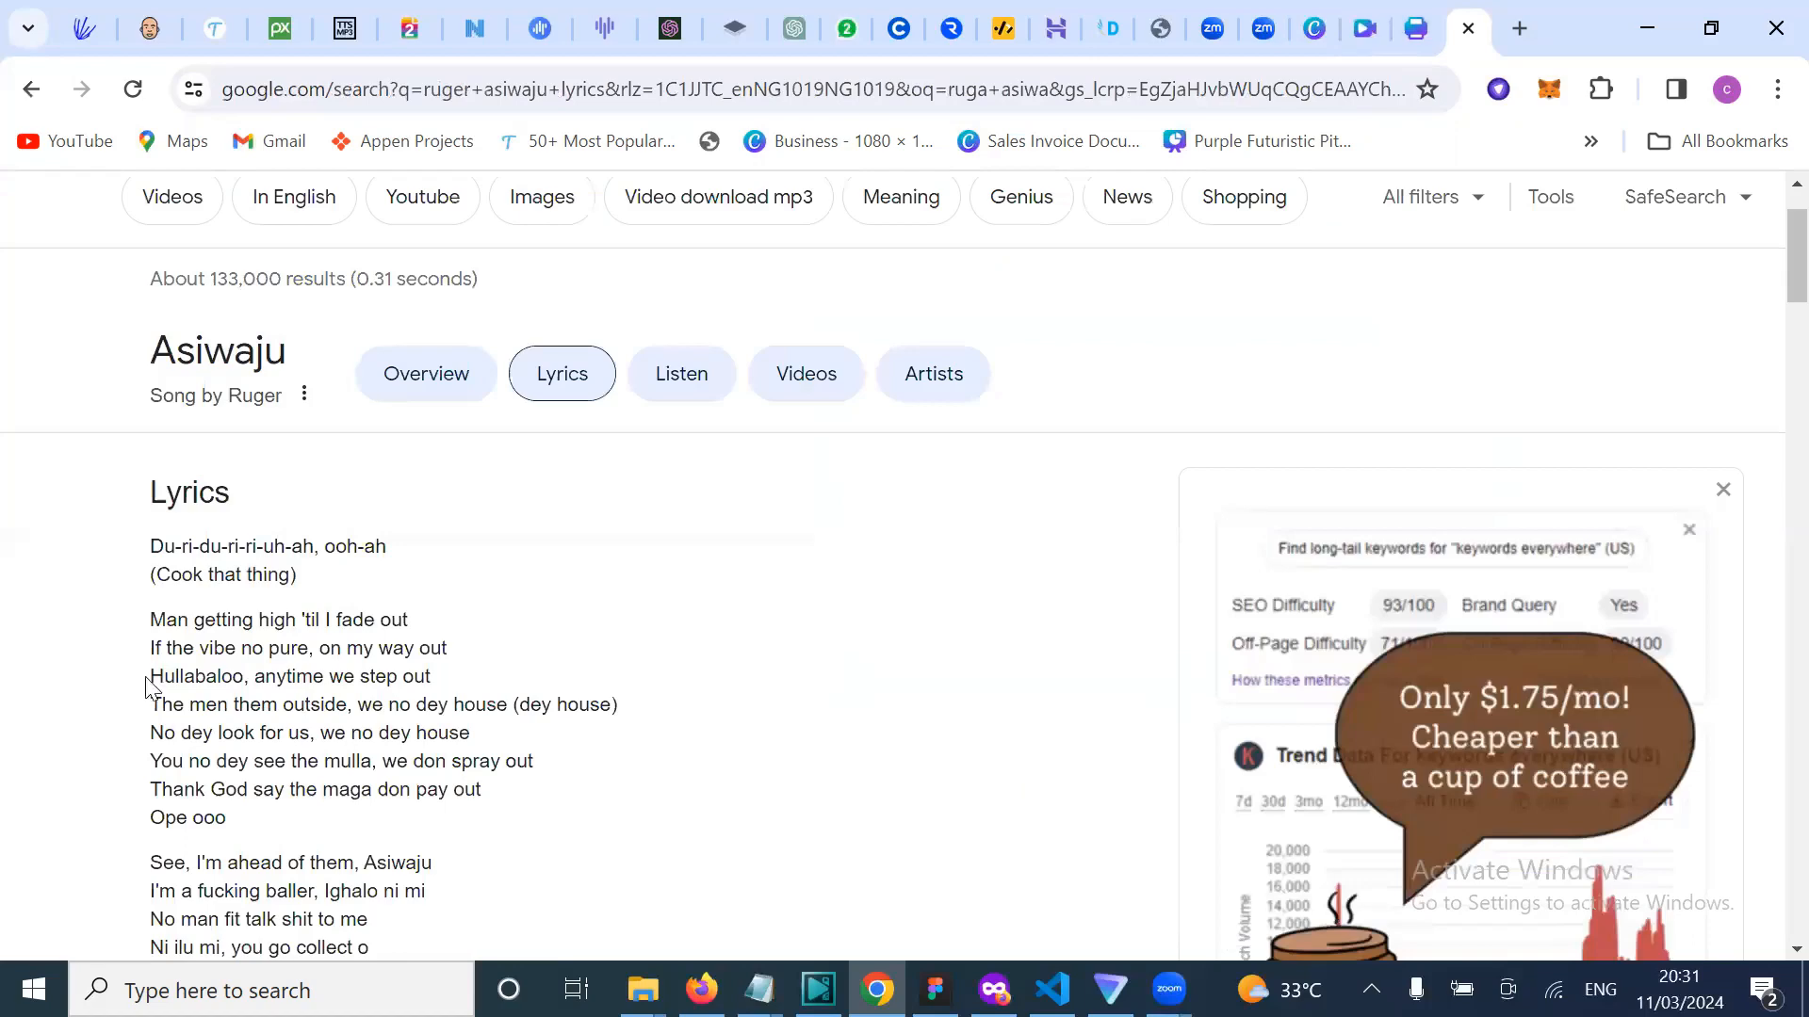
drag(146, 677, 382, 667)
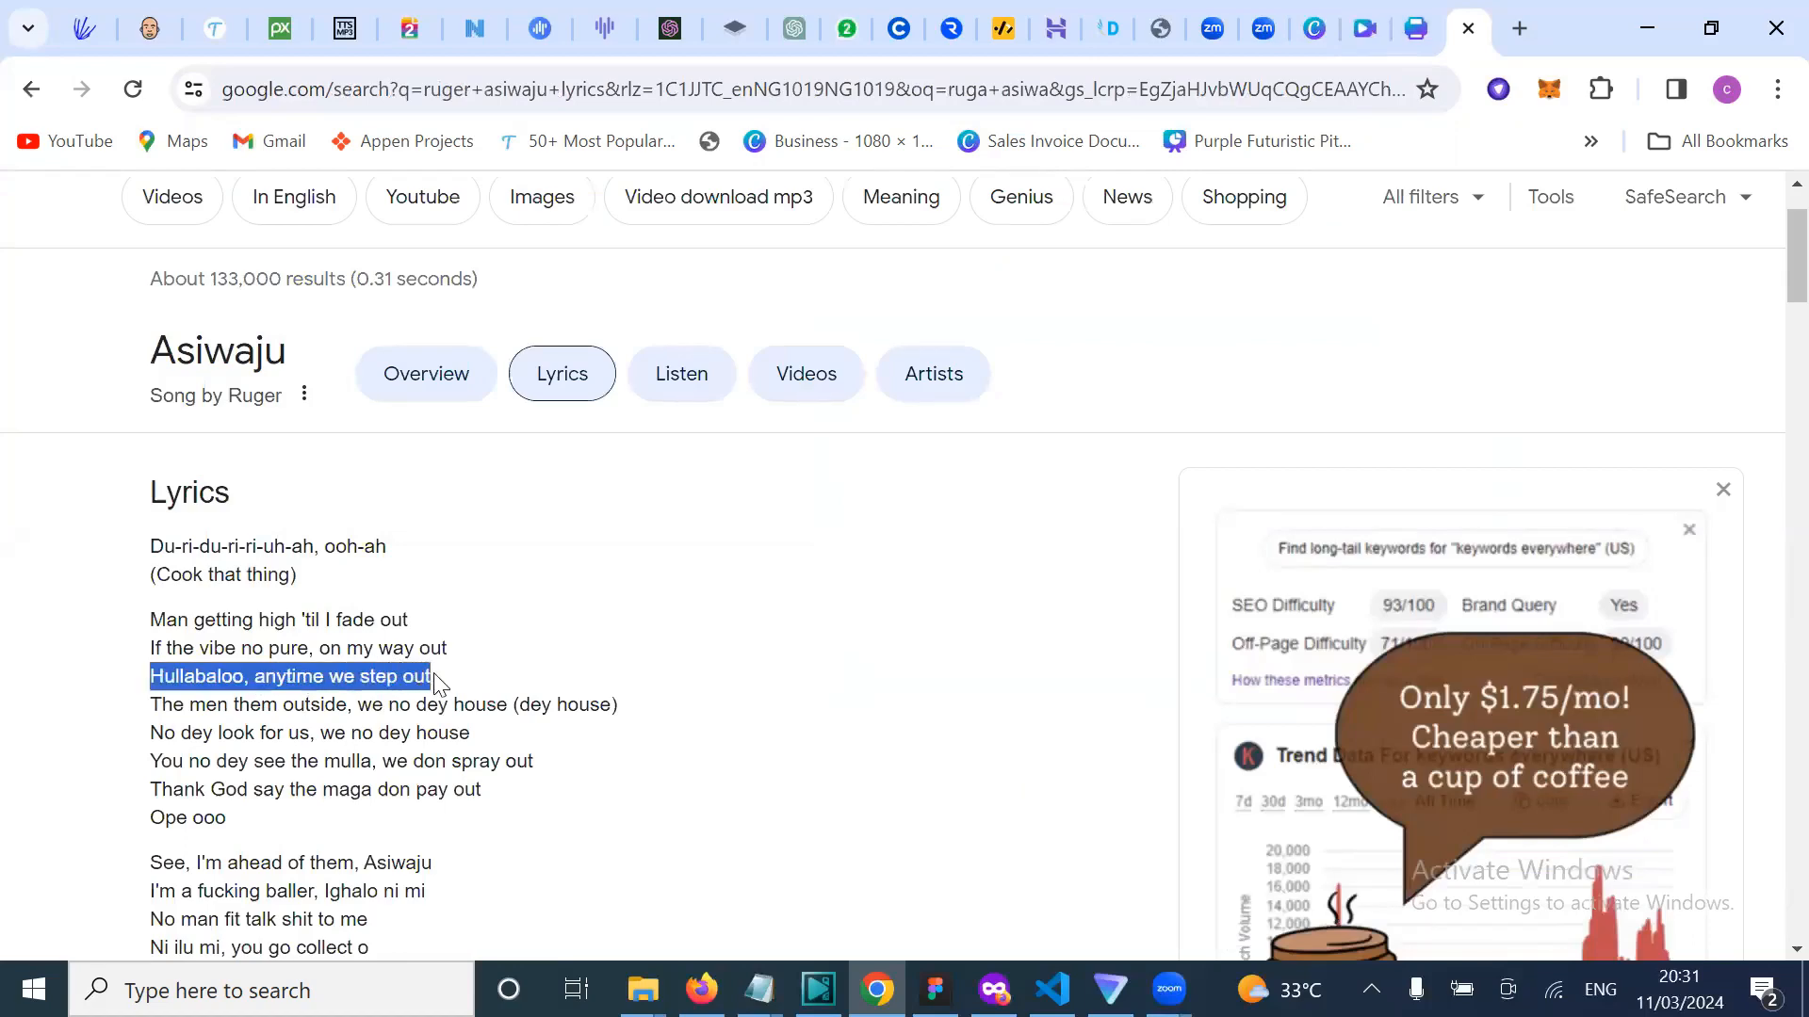
click(1356, 45)
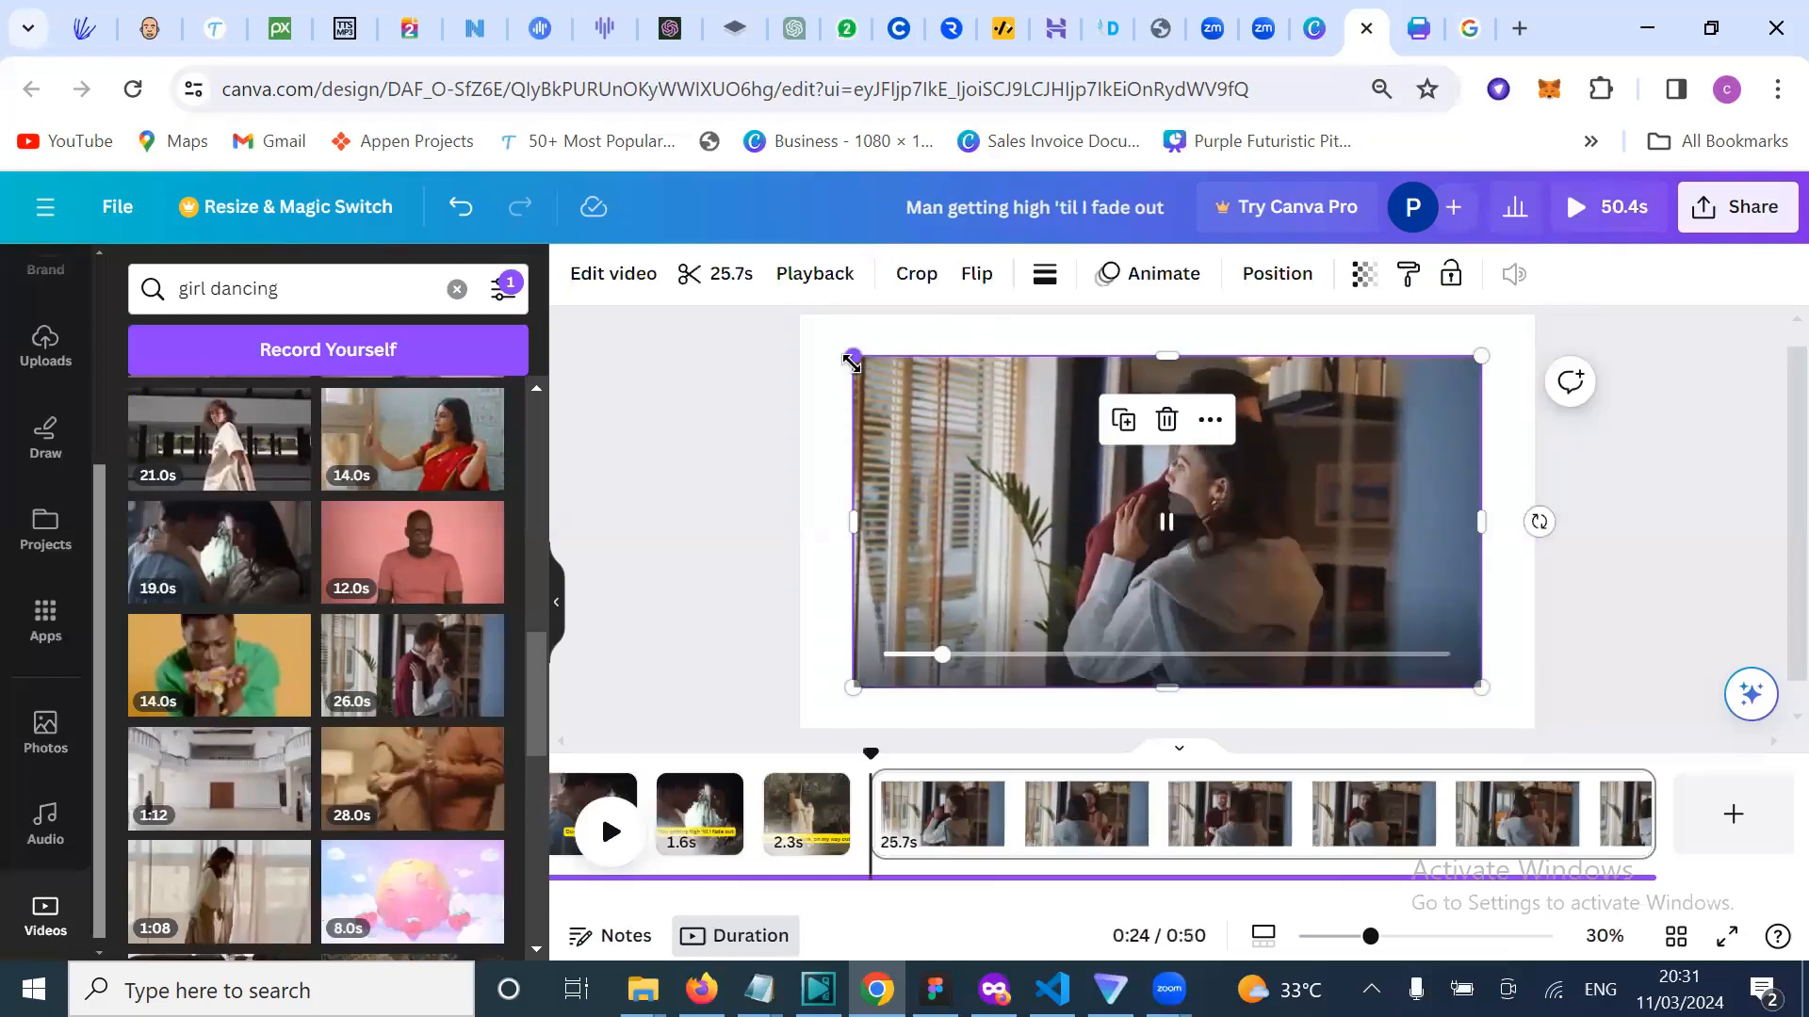
Step: Resize the couple dancing video so it fills the whole page
mouse_move(829, 350)
mouse_down()
mouse_move(789, 320)
mouse_move(847, 343)
mouse_up()
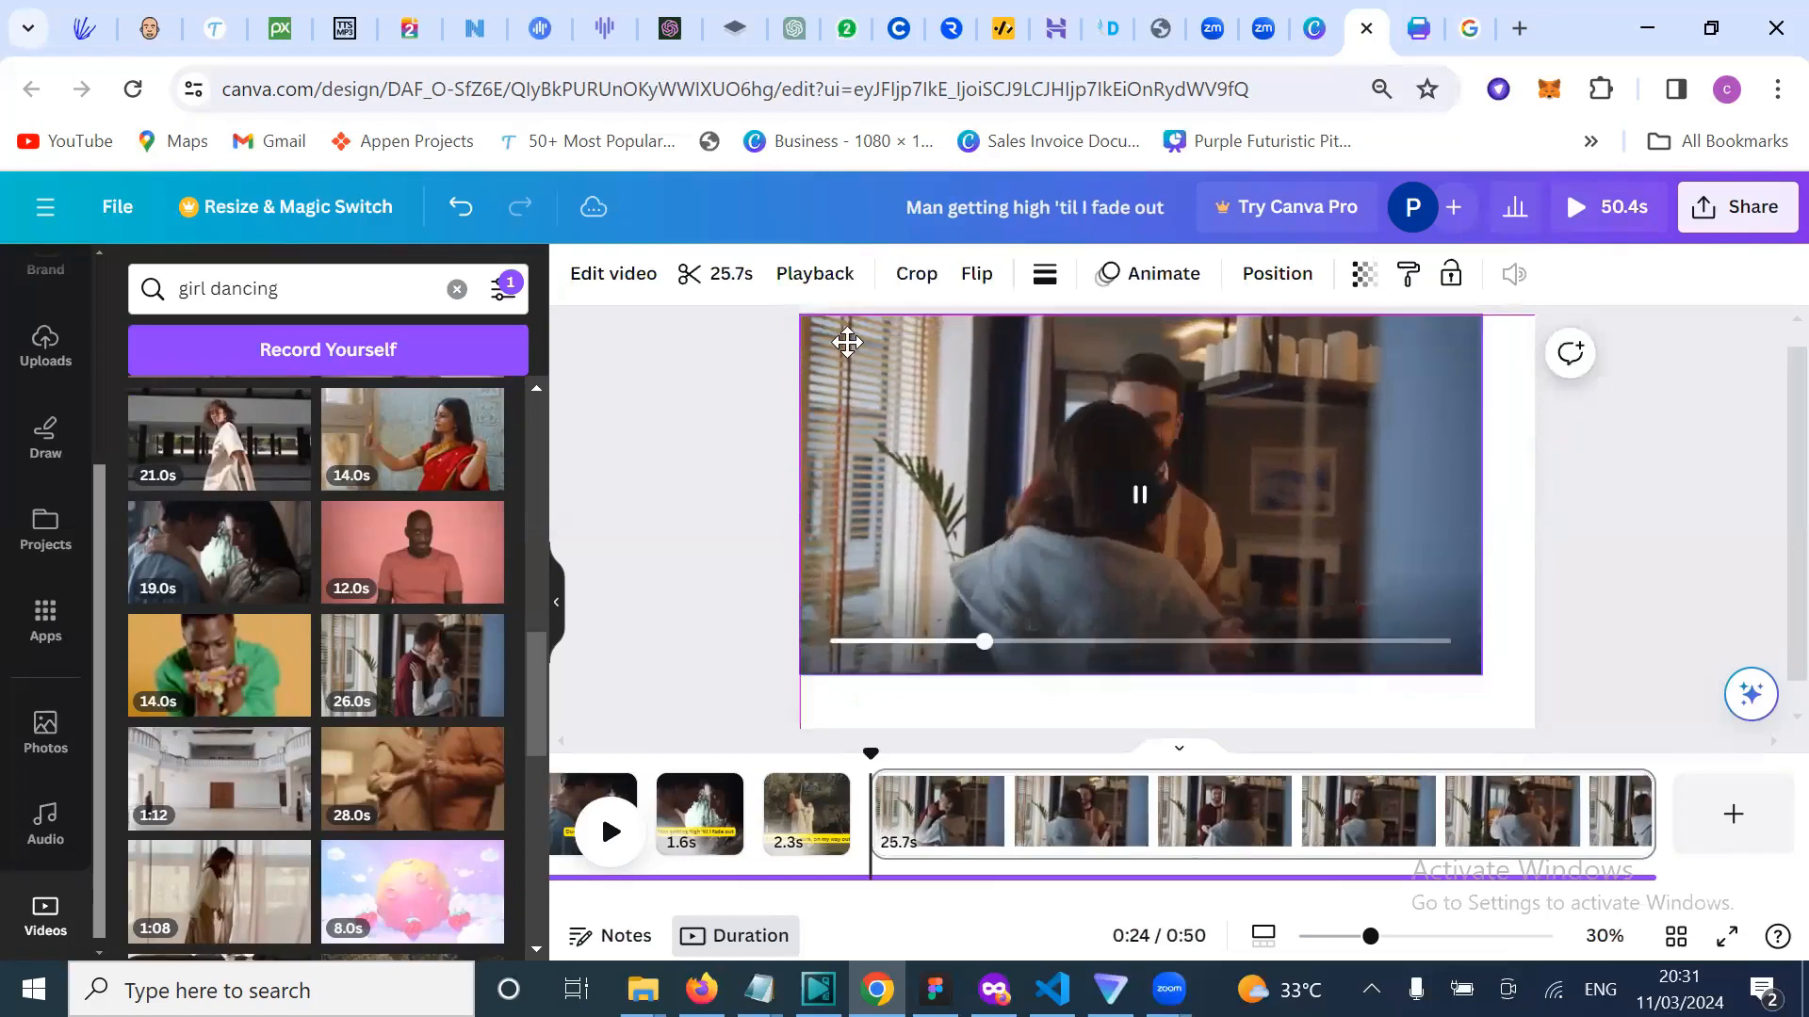
click(1190, 467)
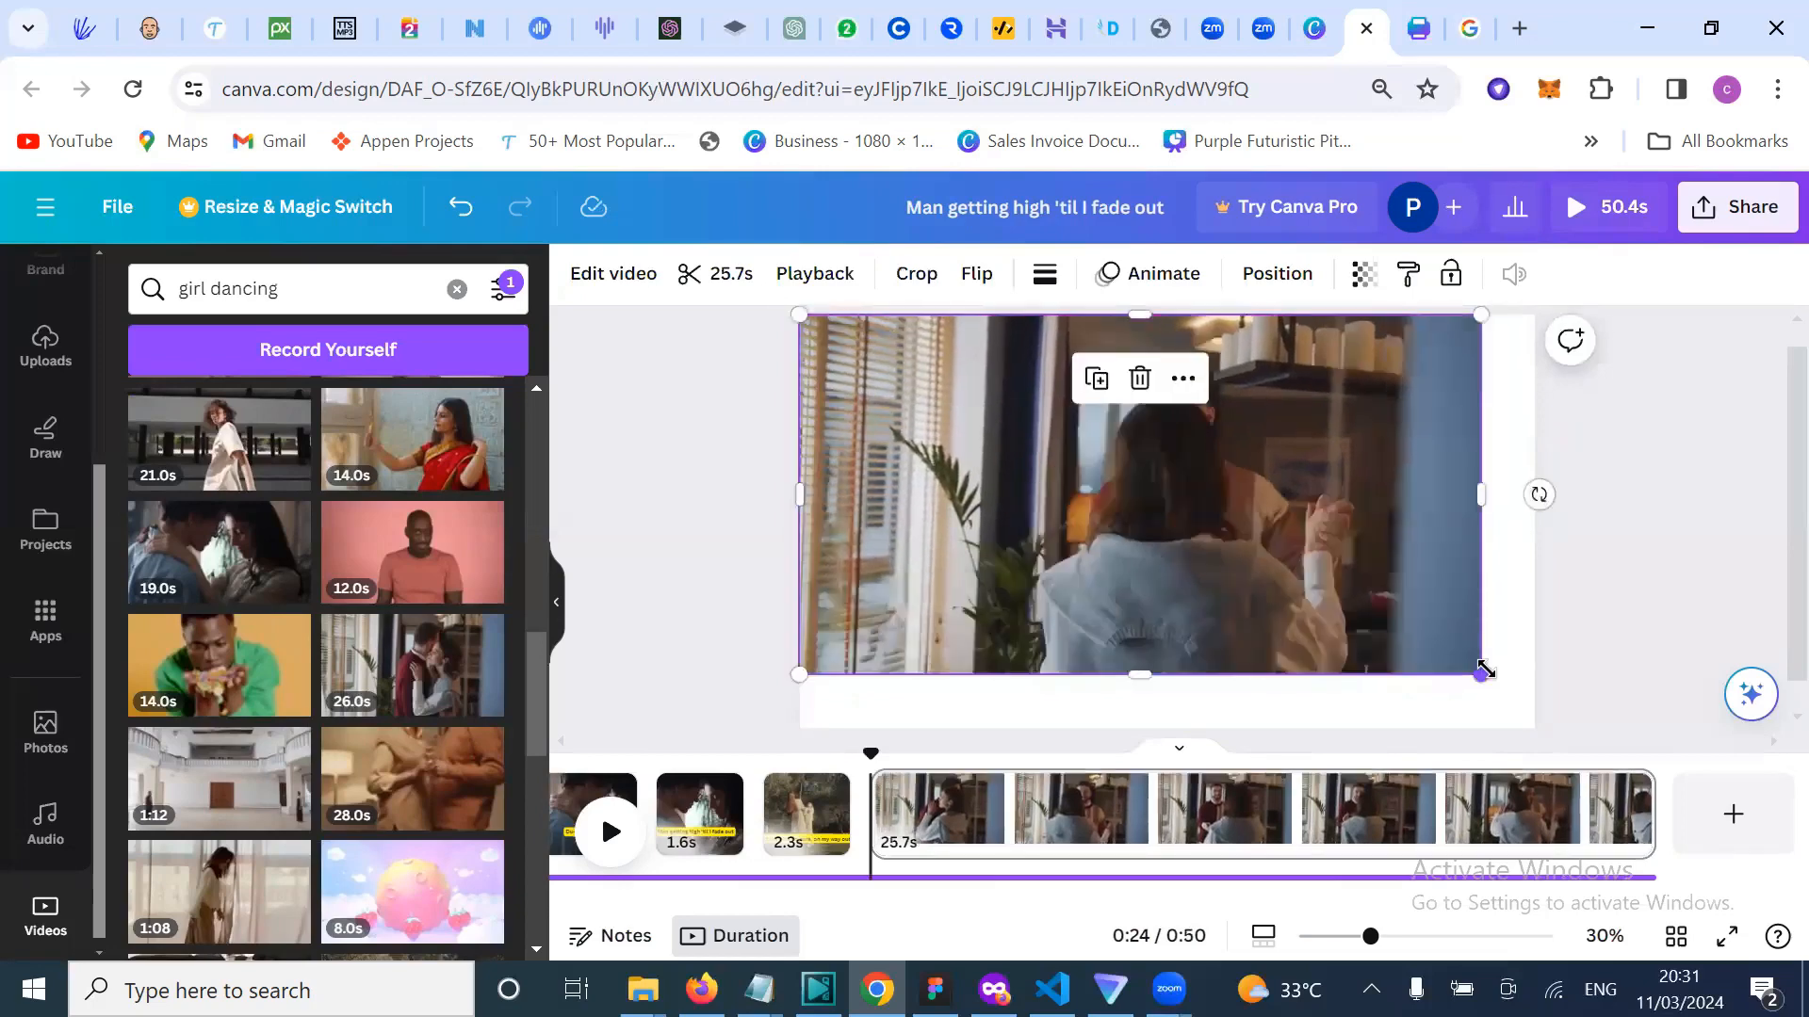
drag(1515, 682, 1534, 702)
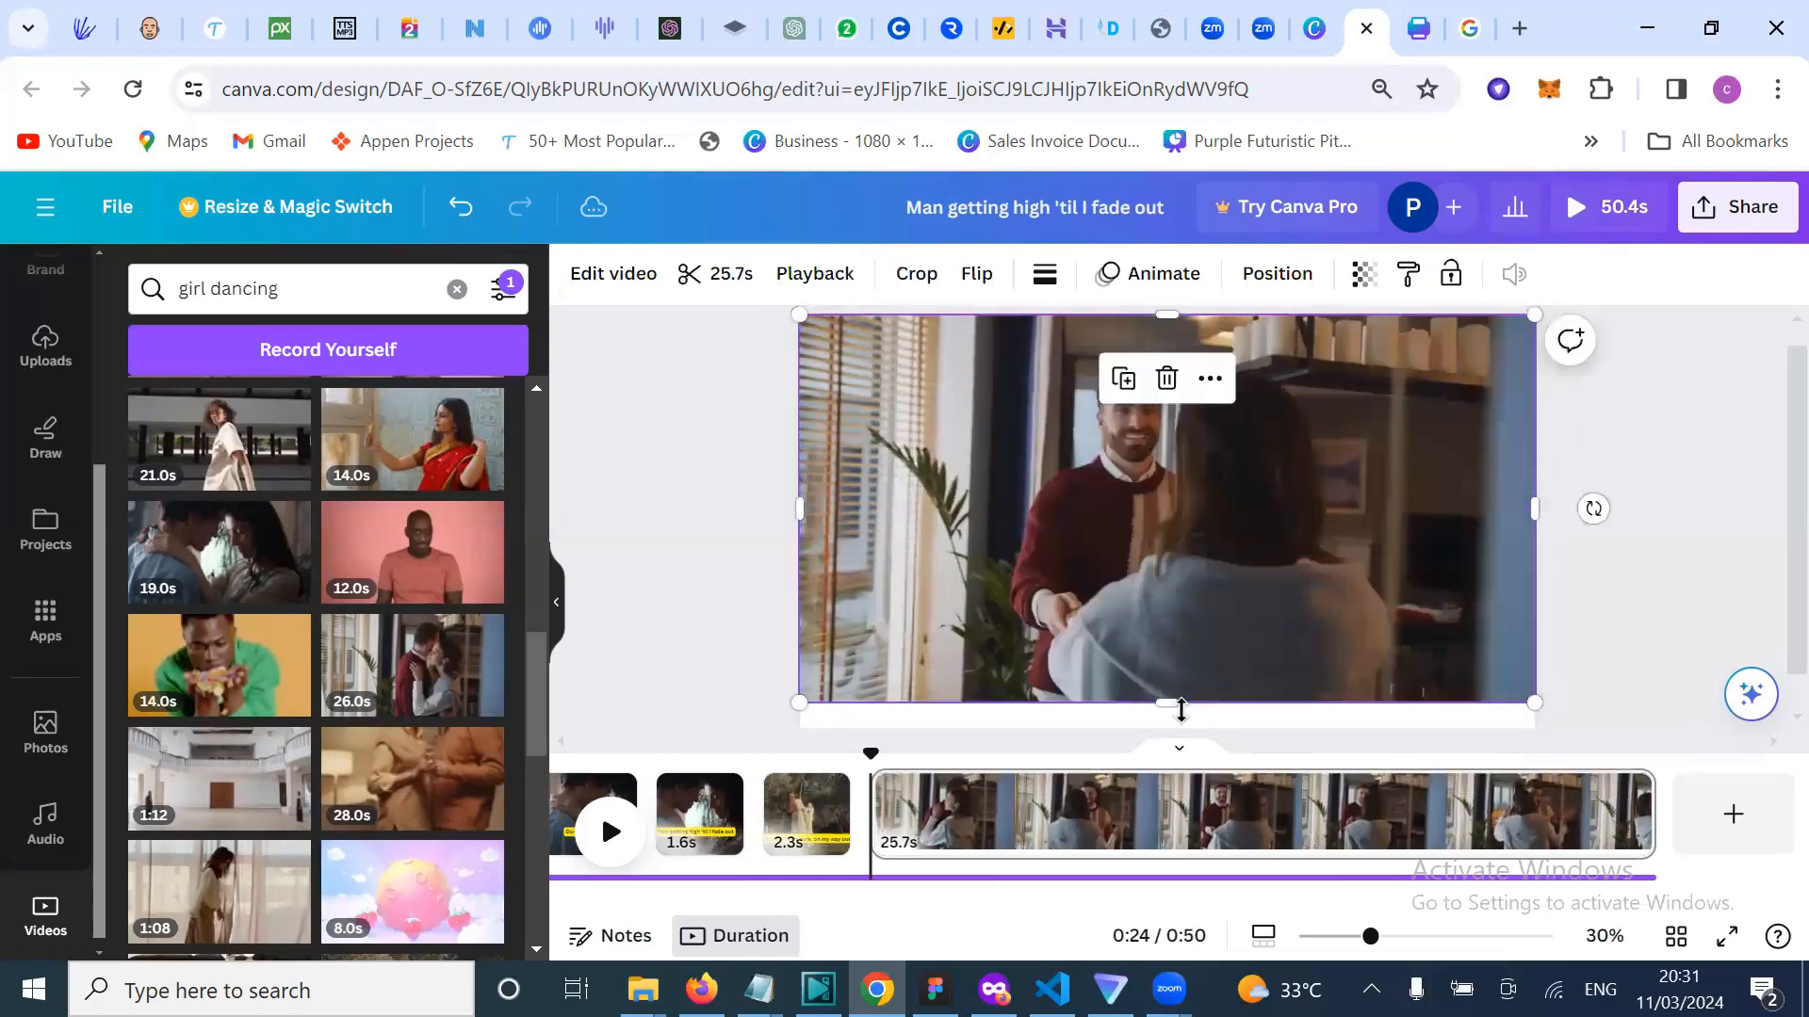
drag(1167, 702, 1178, 740)
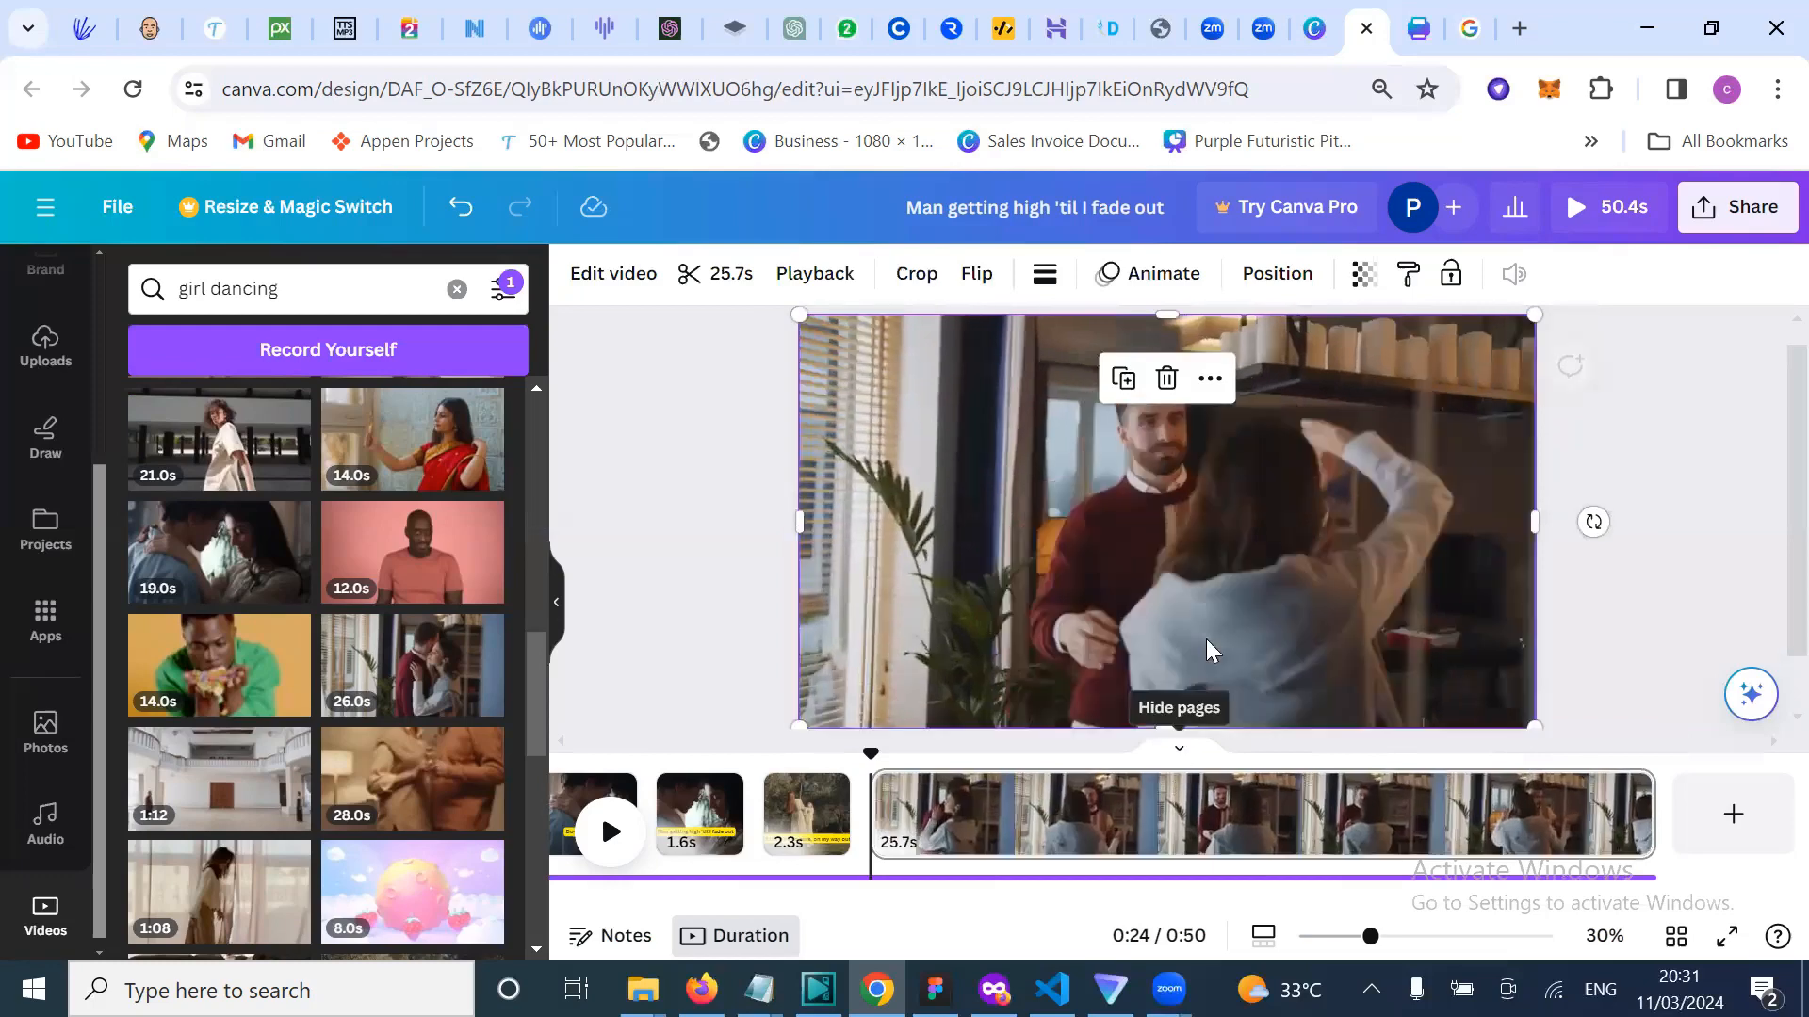
scroll(1207, 652, down, 1)
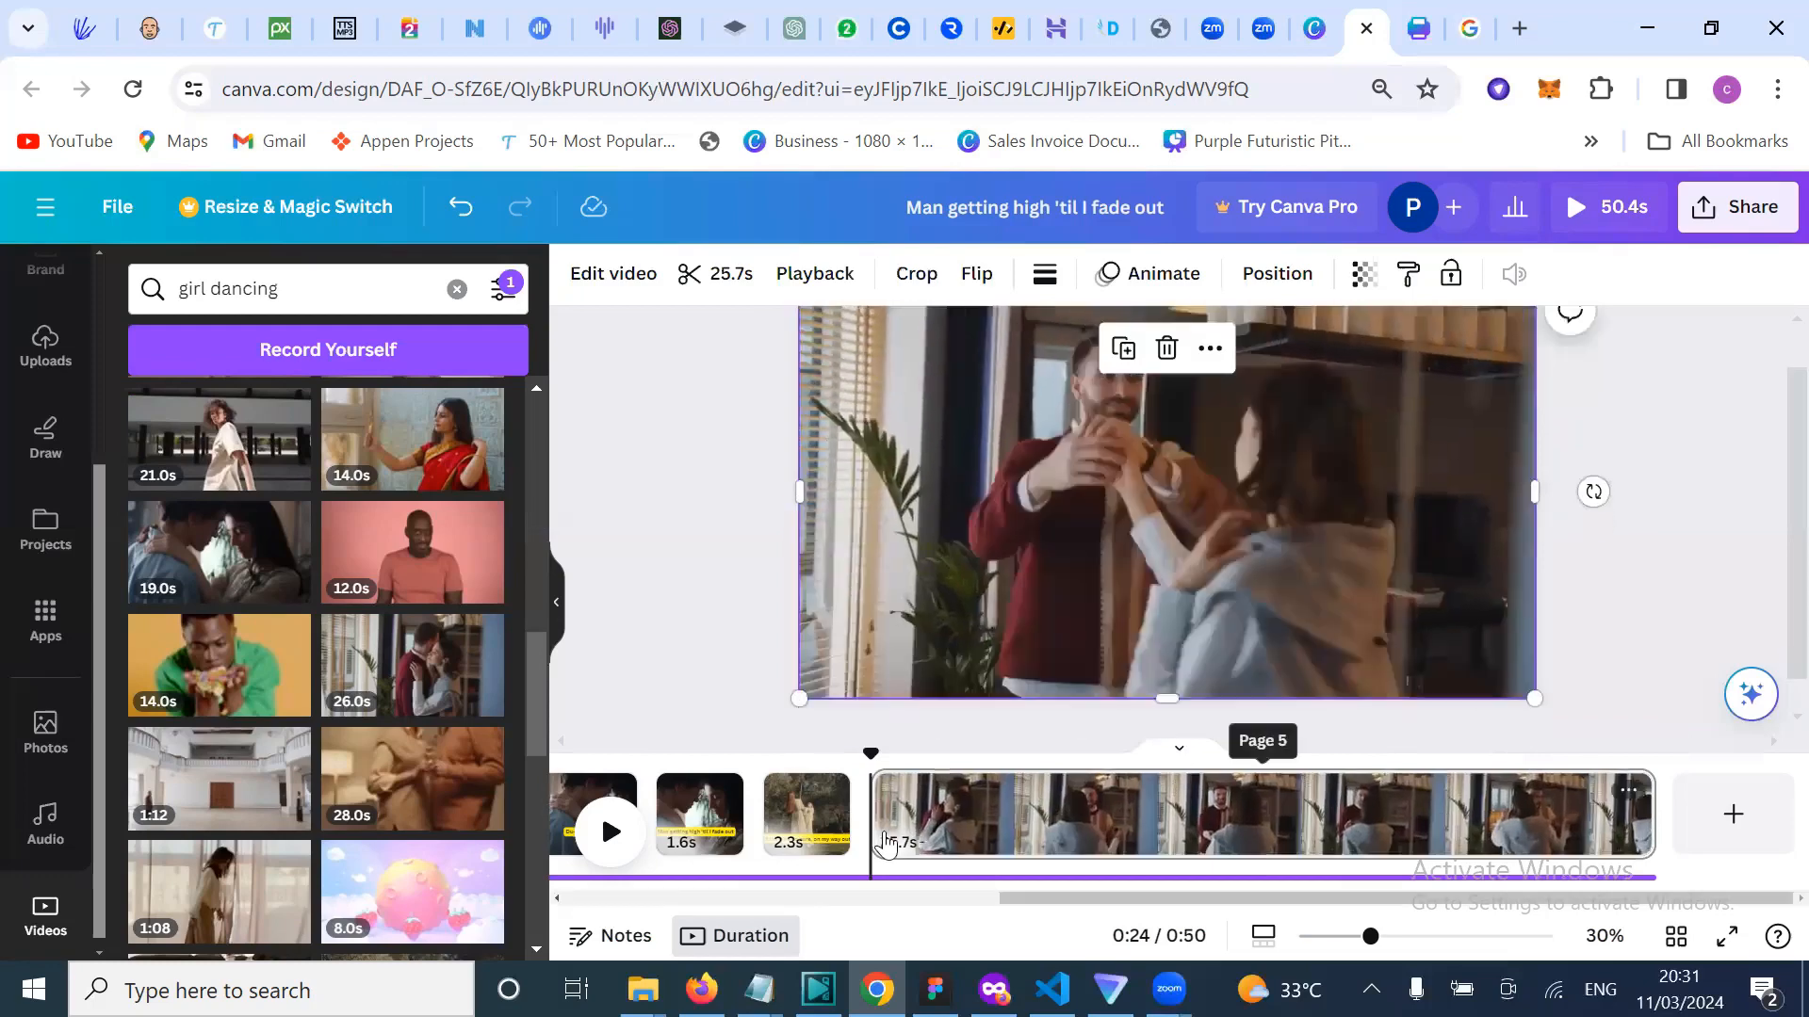
scroll(52, 678, up, 3)
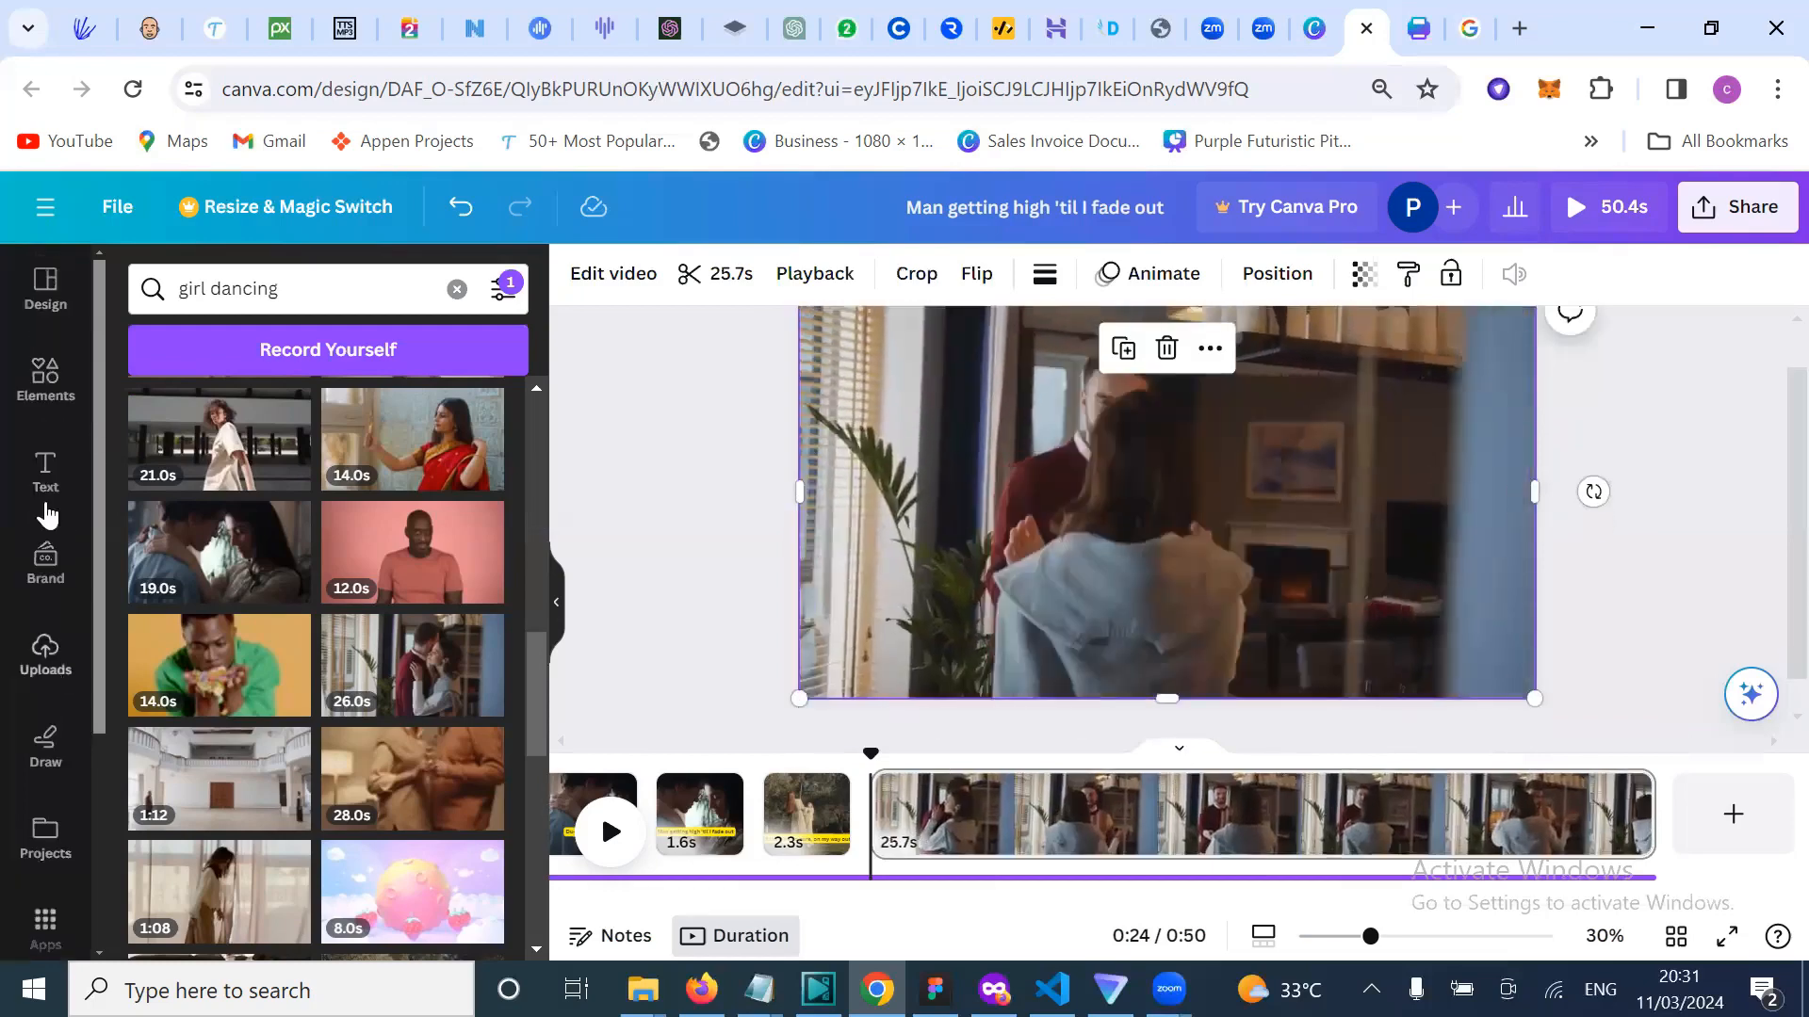
Step: Add a subheading caption containing the pasted lyric 'Hullabaloo, anytime we step out'
click(45, 504)
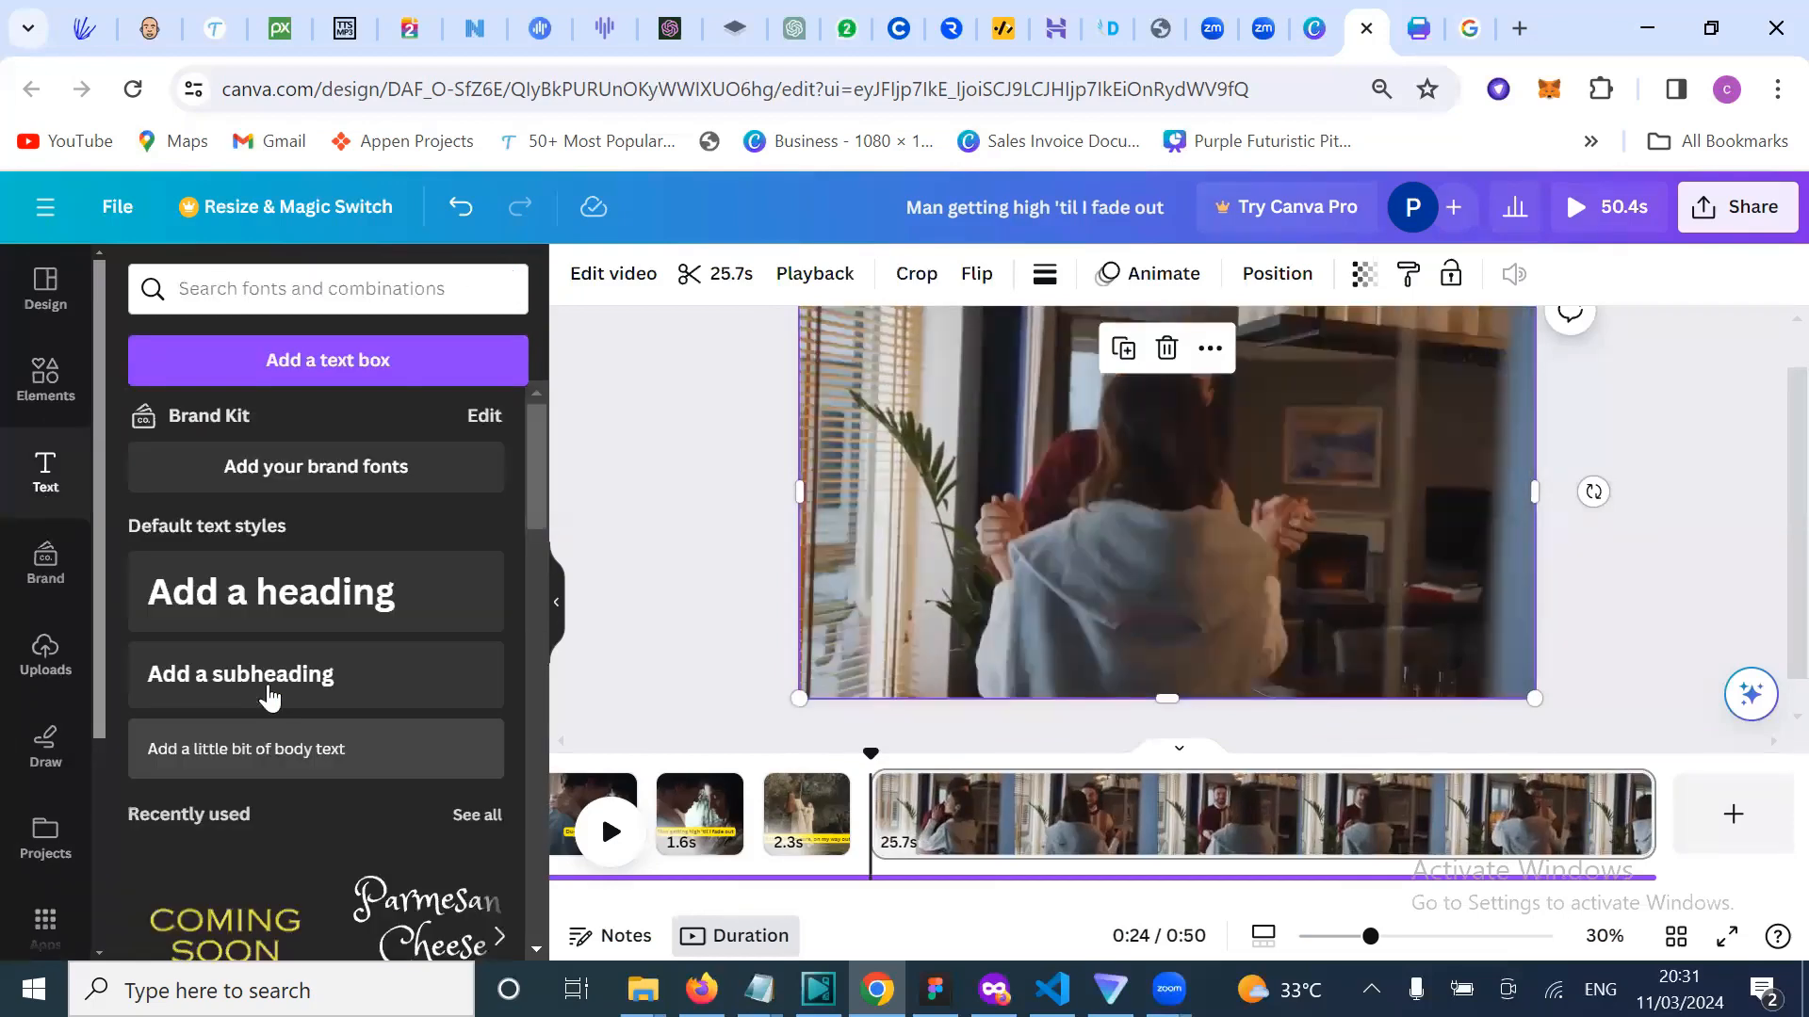
click(270, 697)
text(Hullabaloo, anytime we step out)
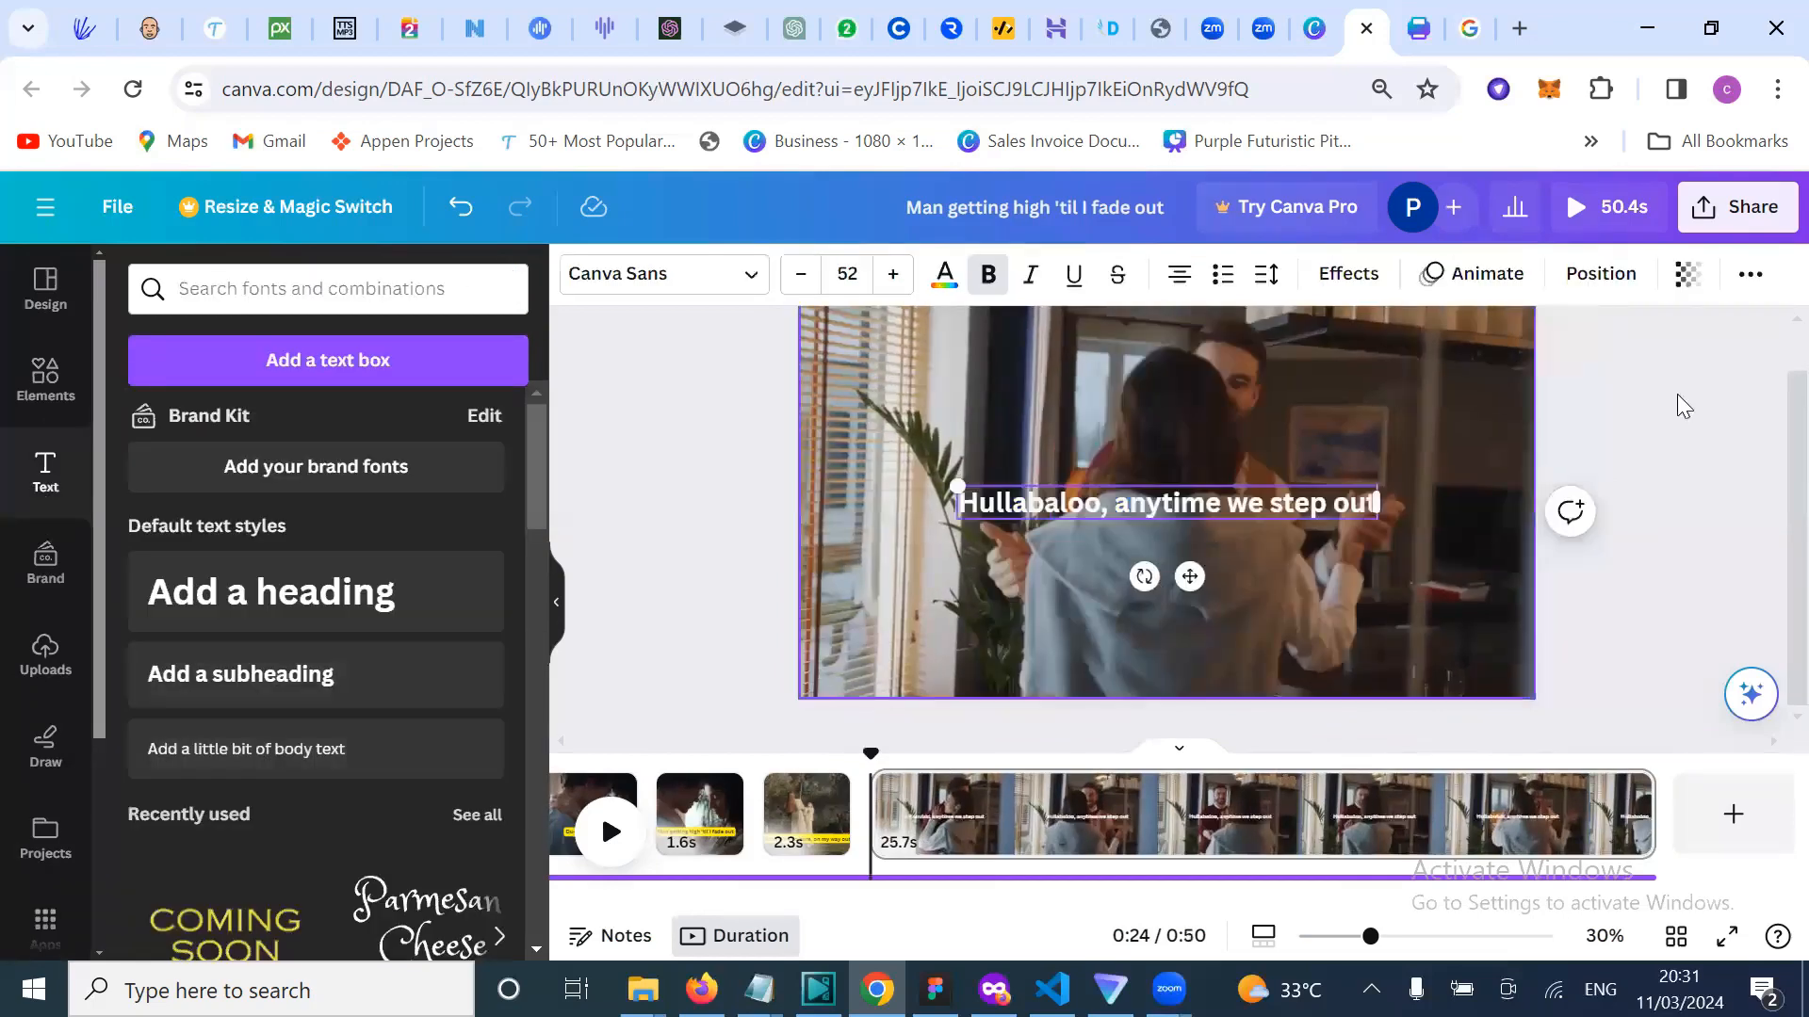
click(1191, 537)
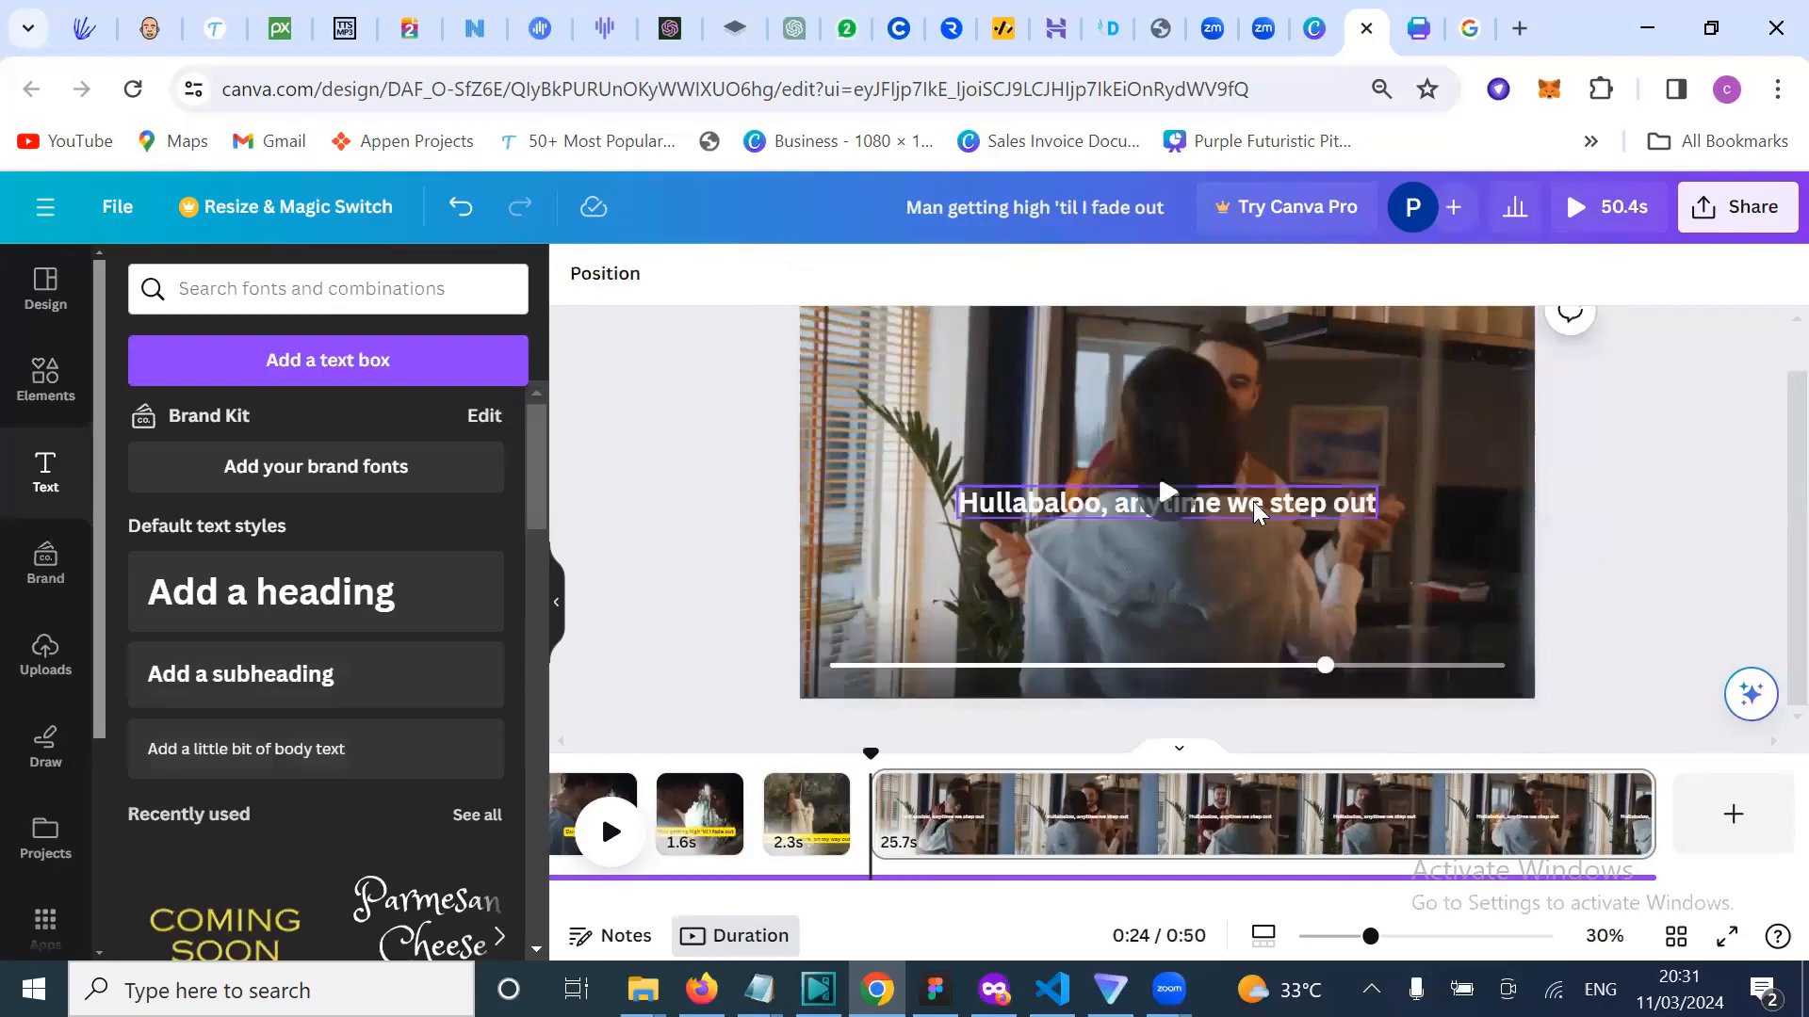
click(1253, 513)
Step: Give the Hullabaloo caption a lime-green #9AF800 background effect, then open the 2.3s clip page
click(1346, 276)
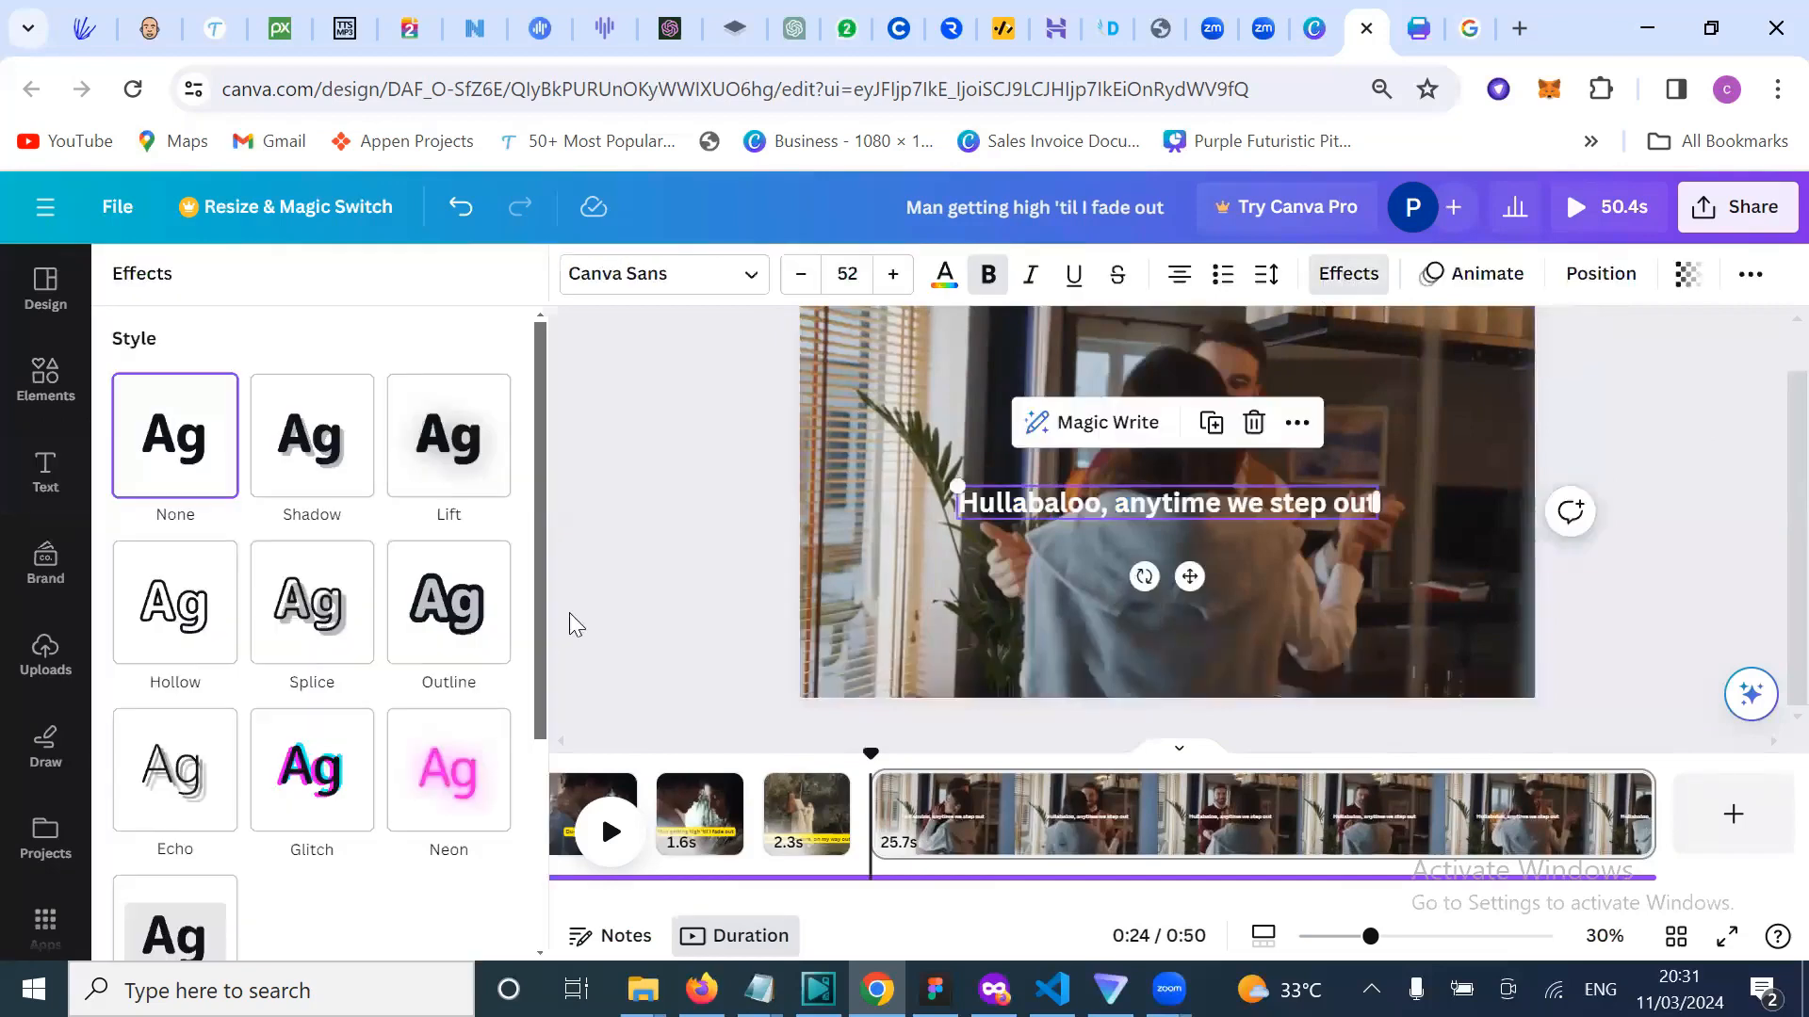
scroll(281, 757, down, 3)
click(190, 648)
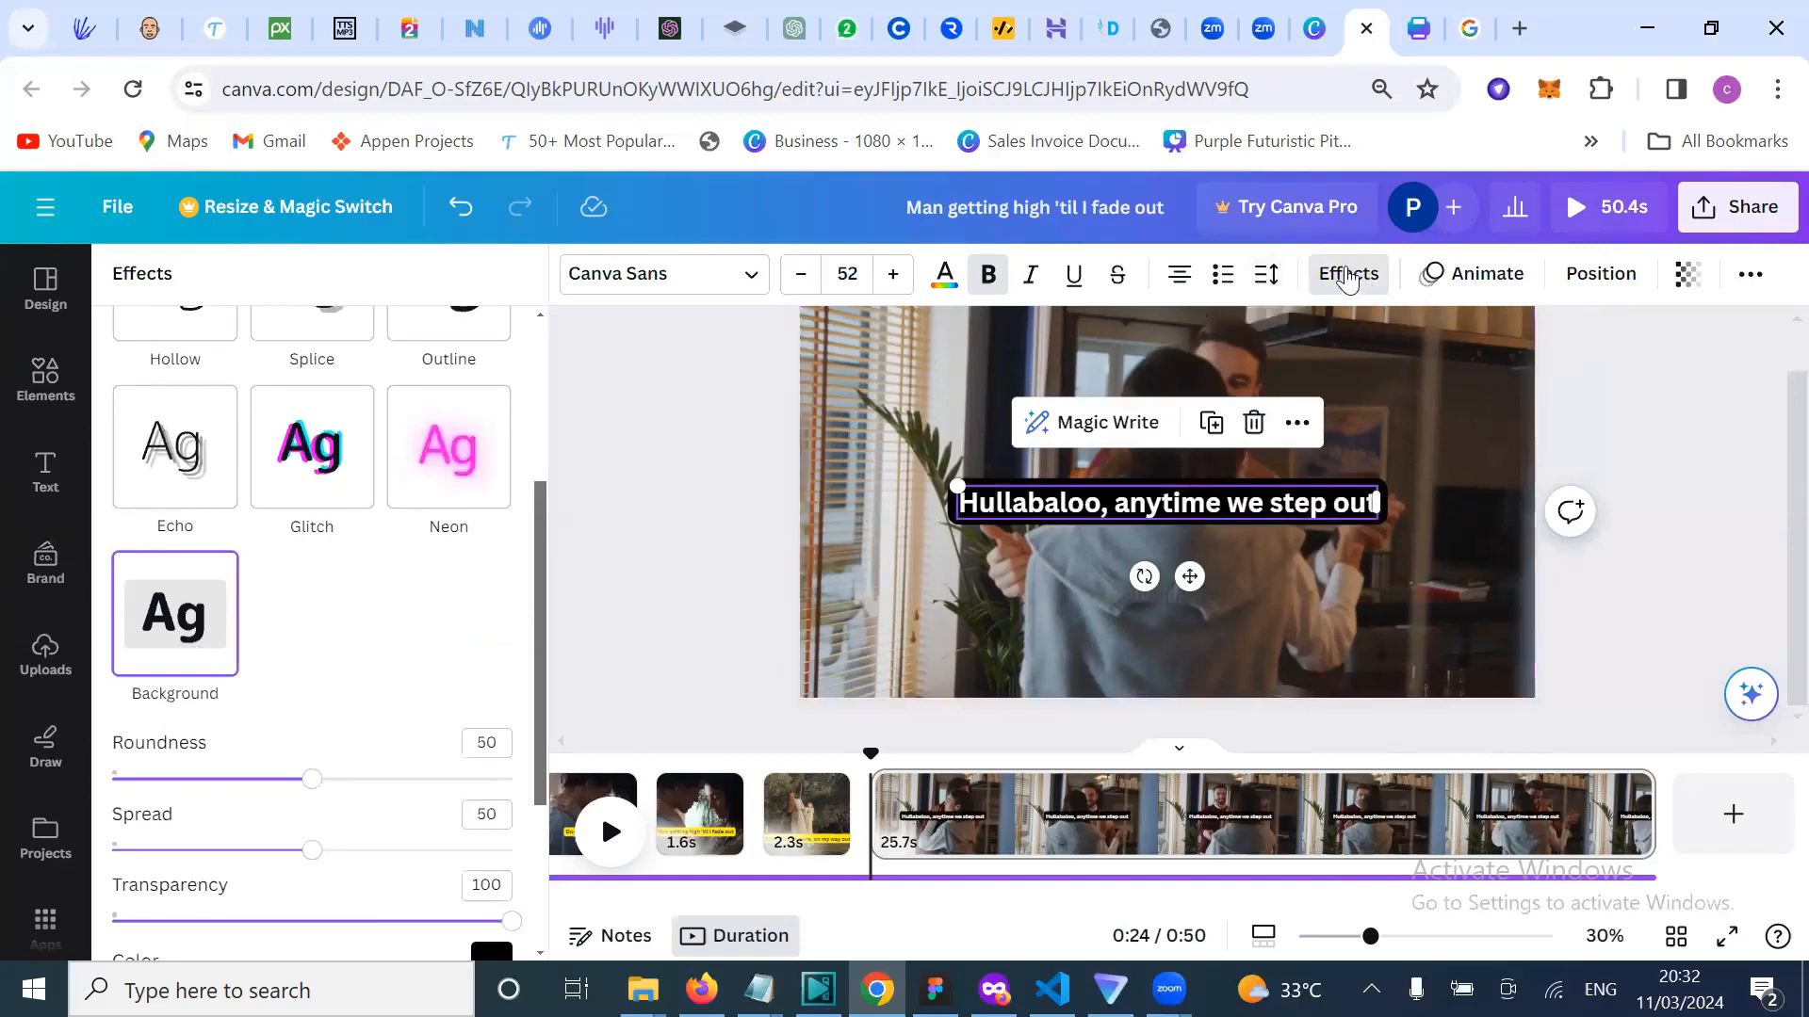
scroll(363, 773, down, 3)
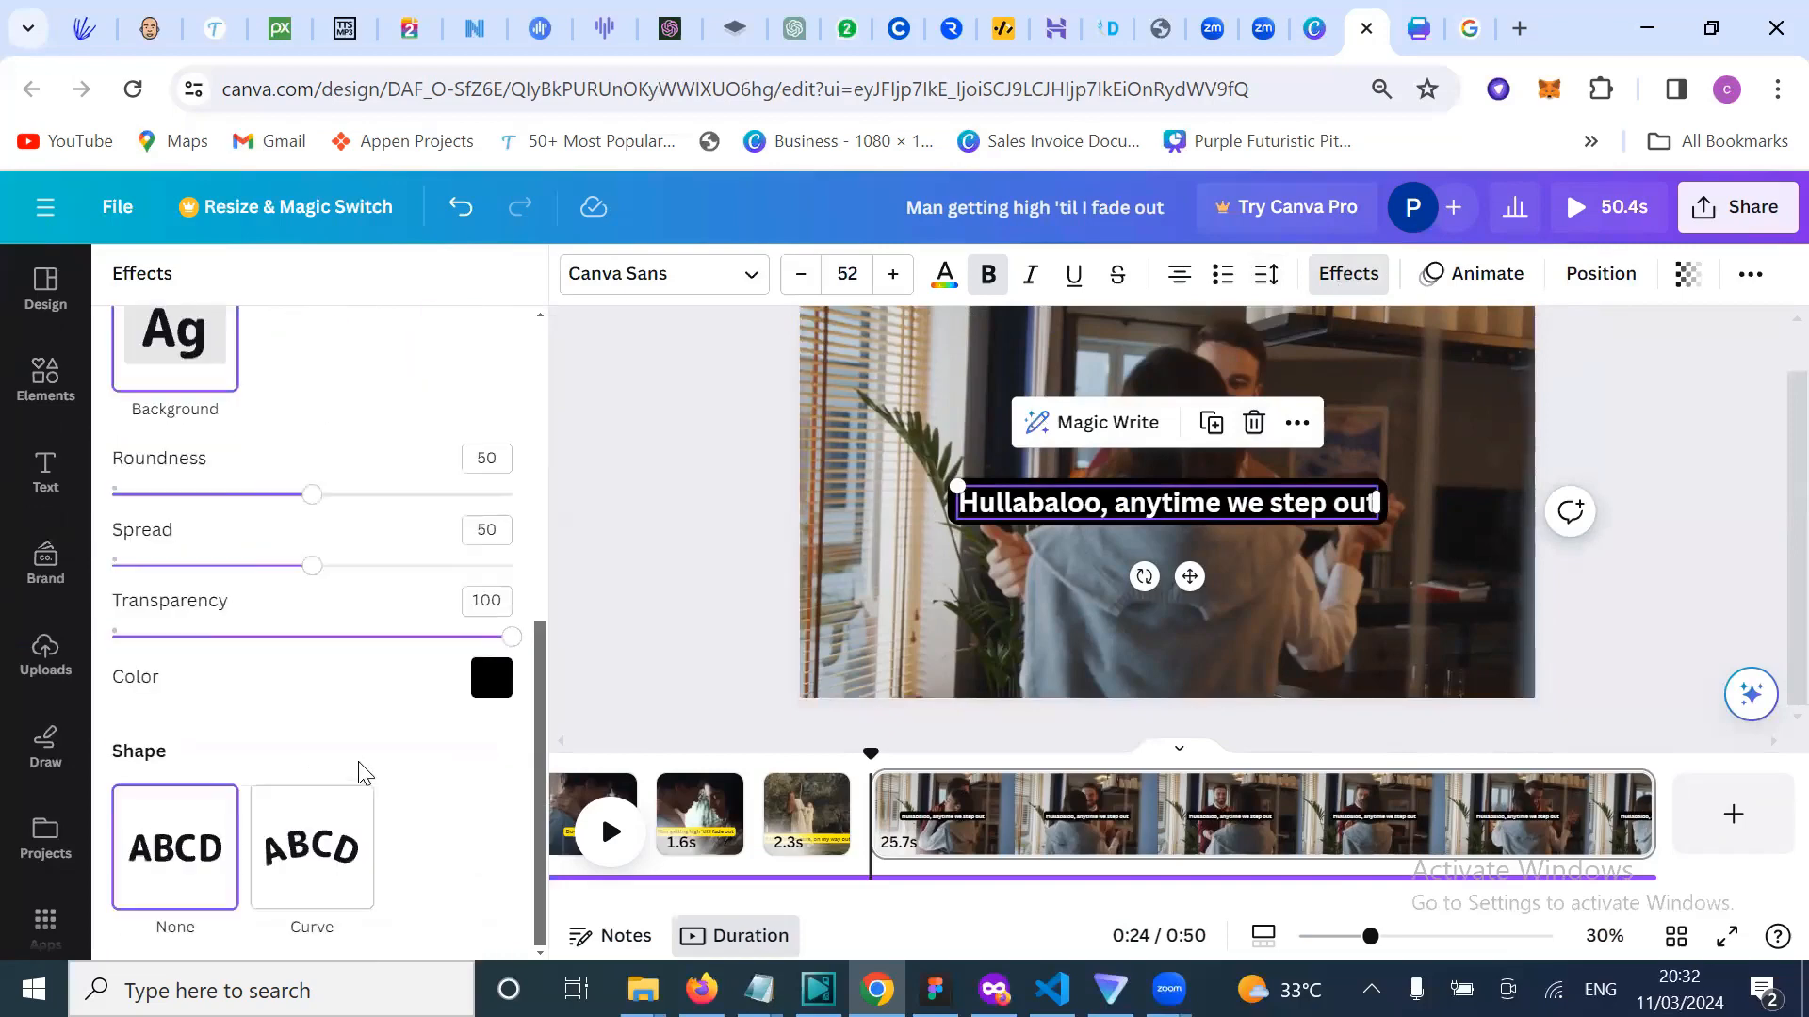
click(497, 692)
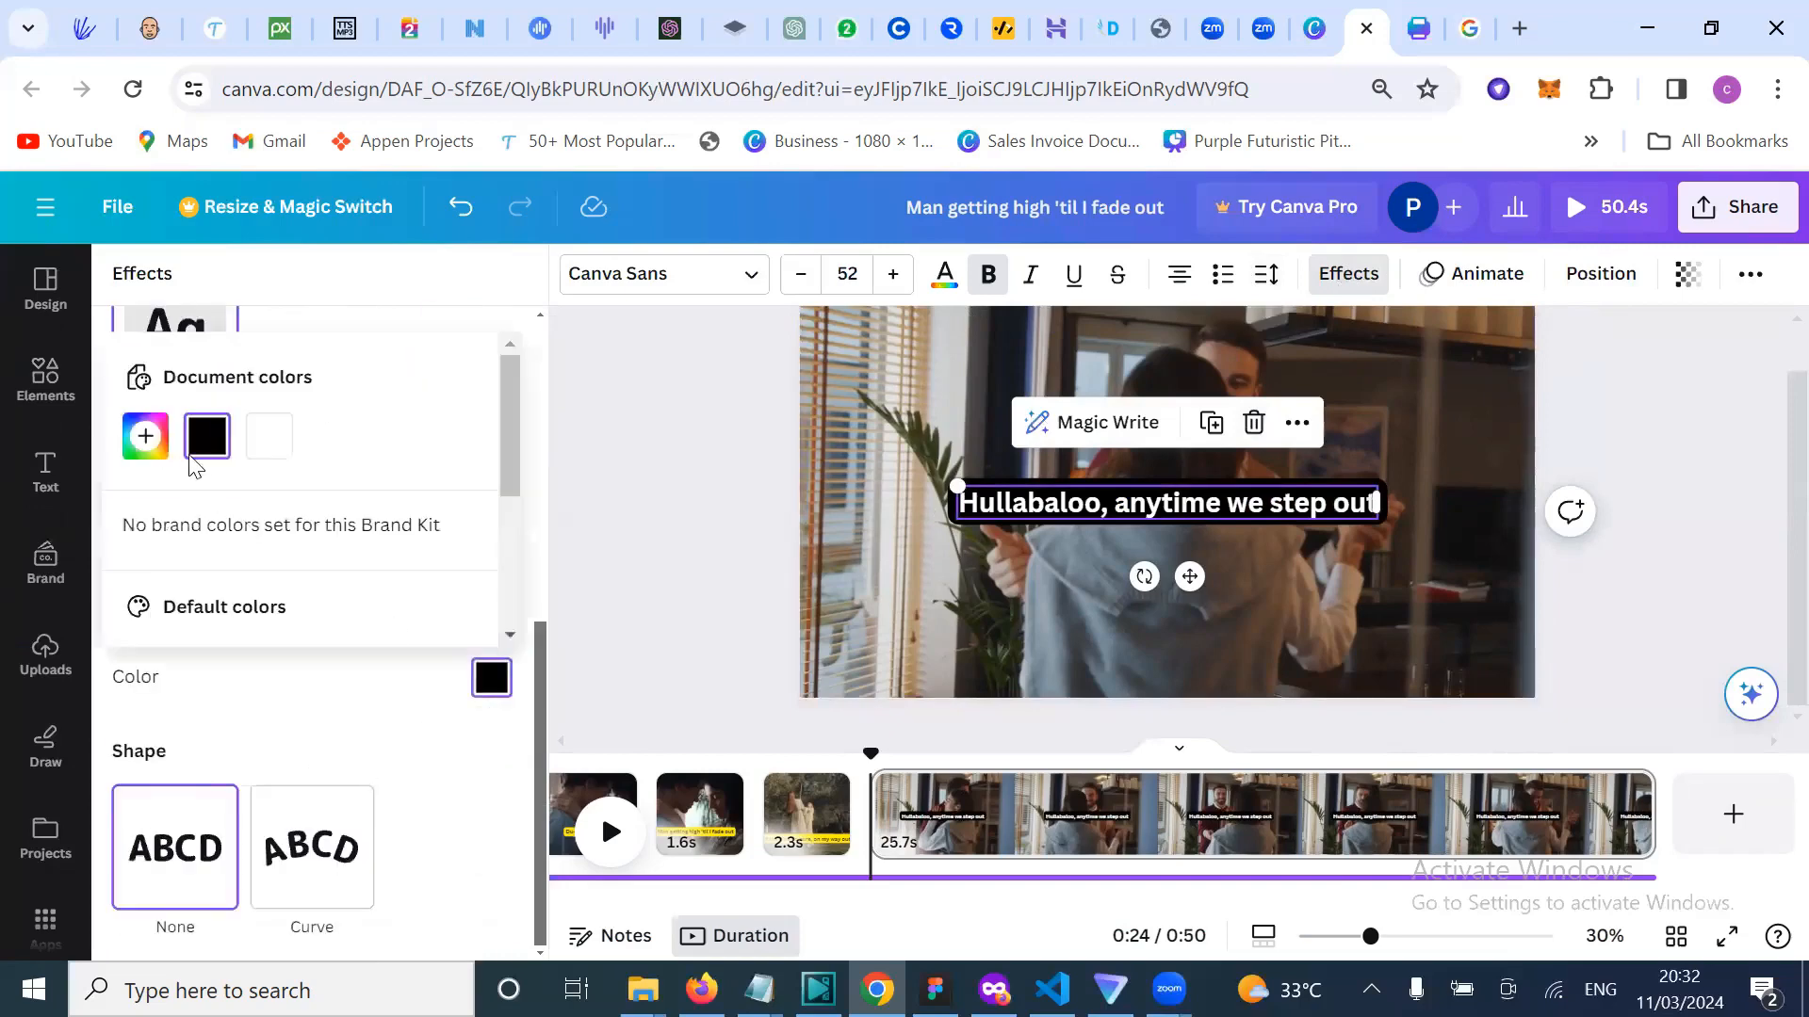
click(148, 439)
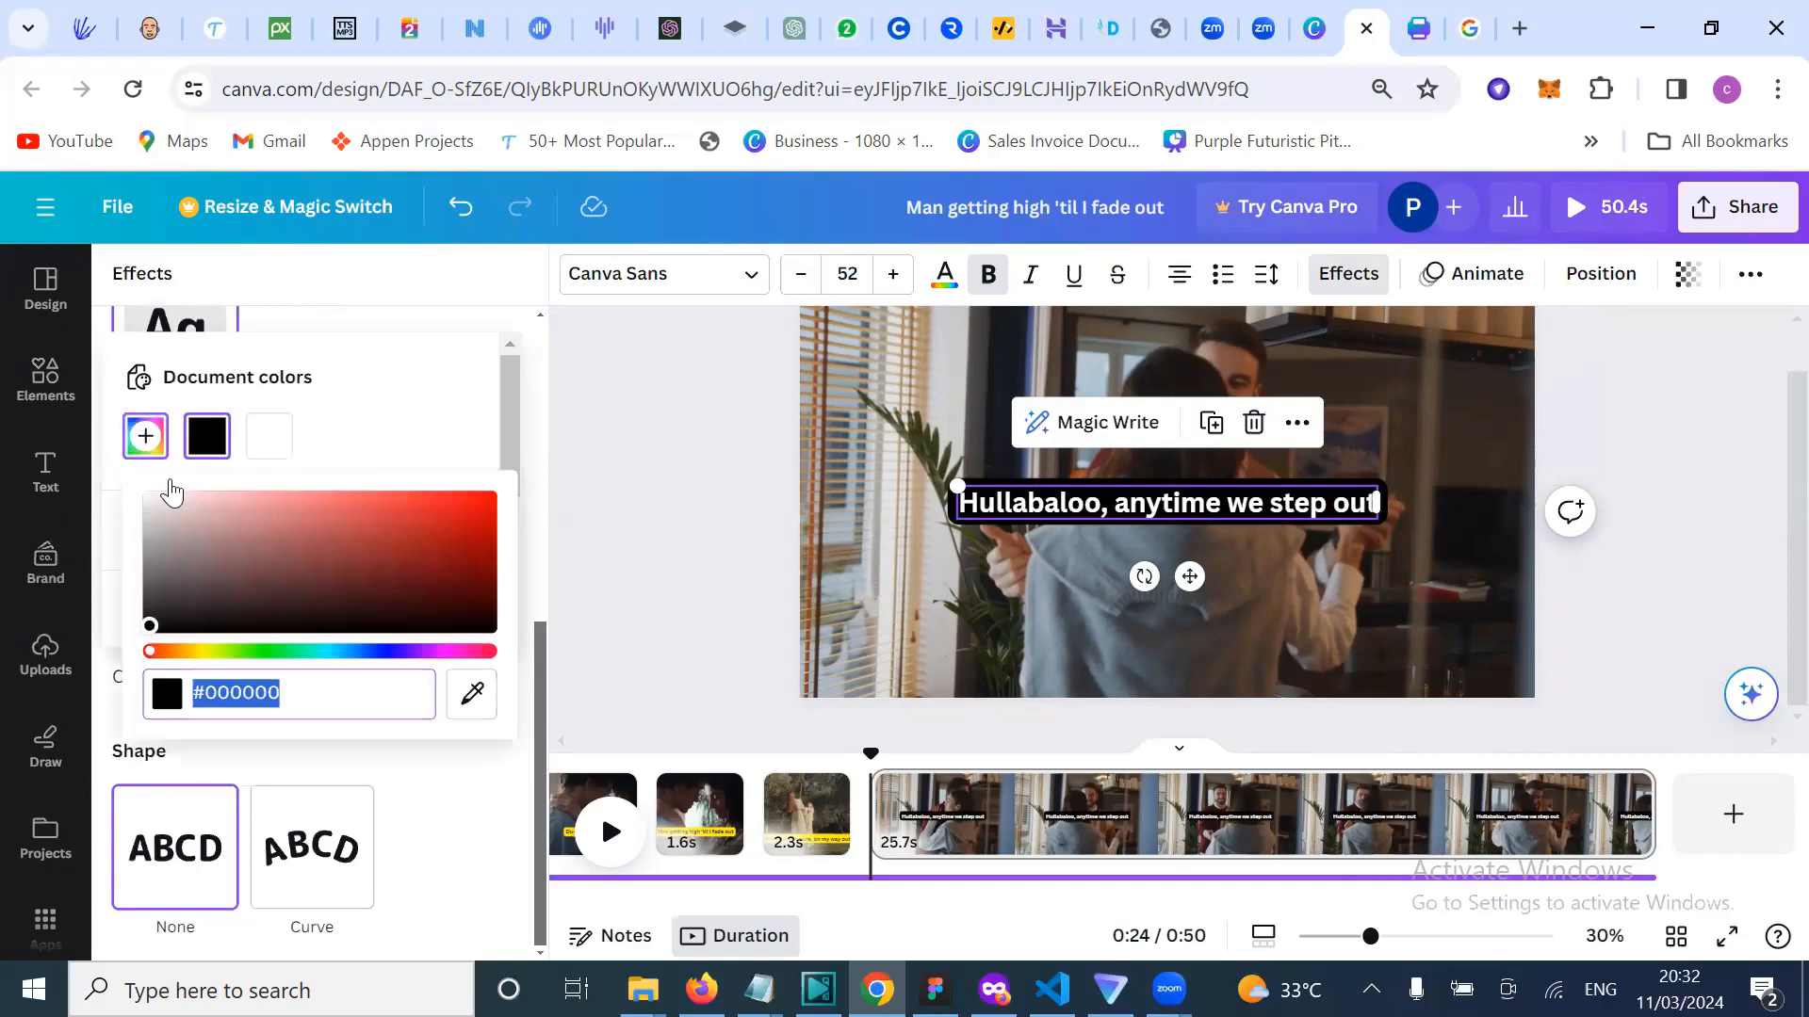
click(228, 651)
click(453, 531)
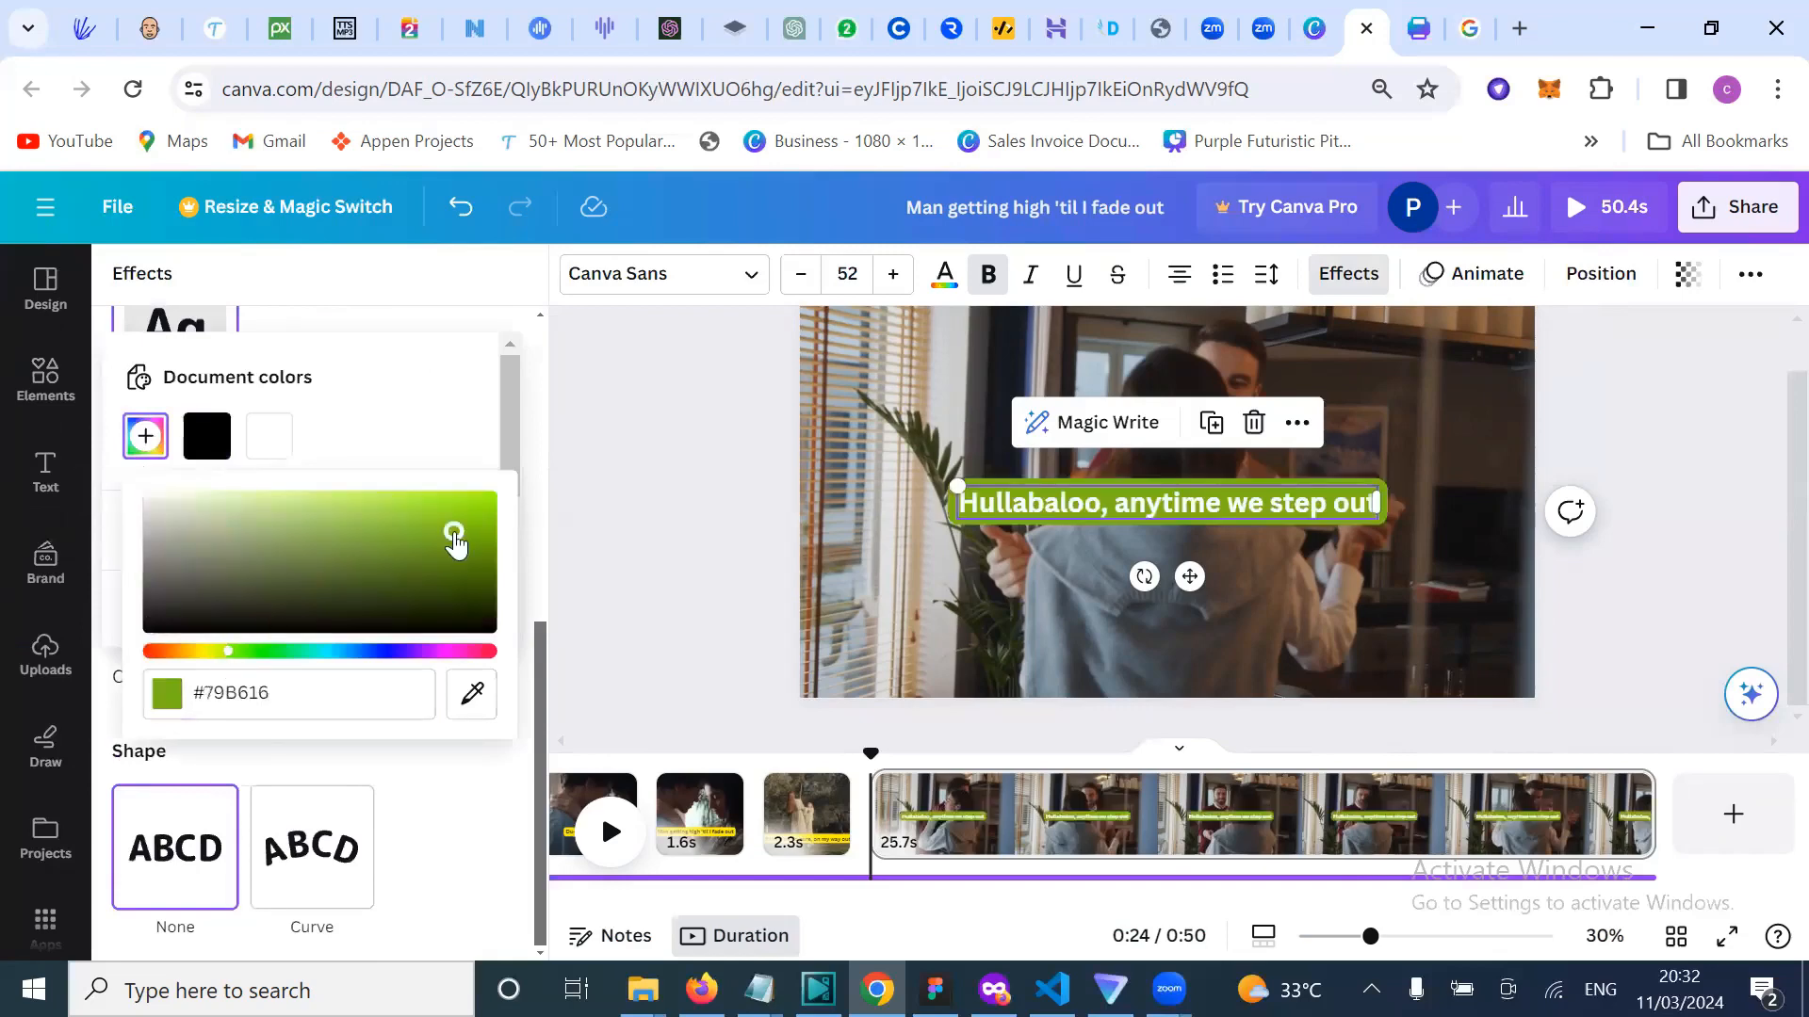
click(489, 499)
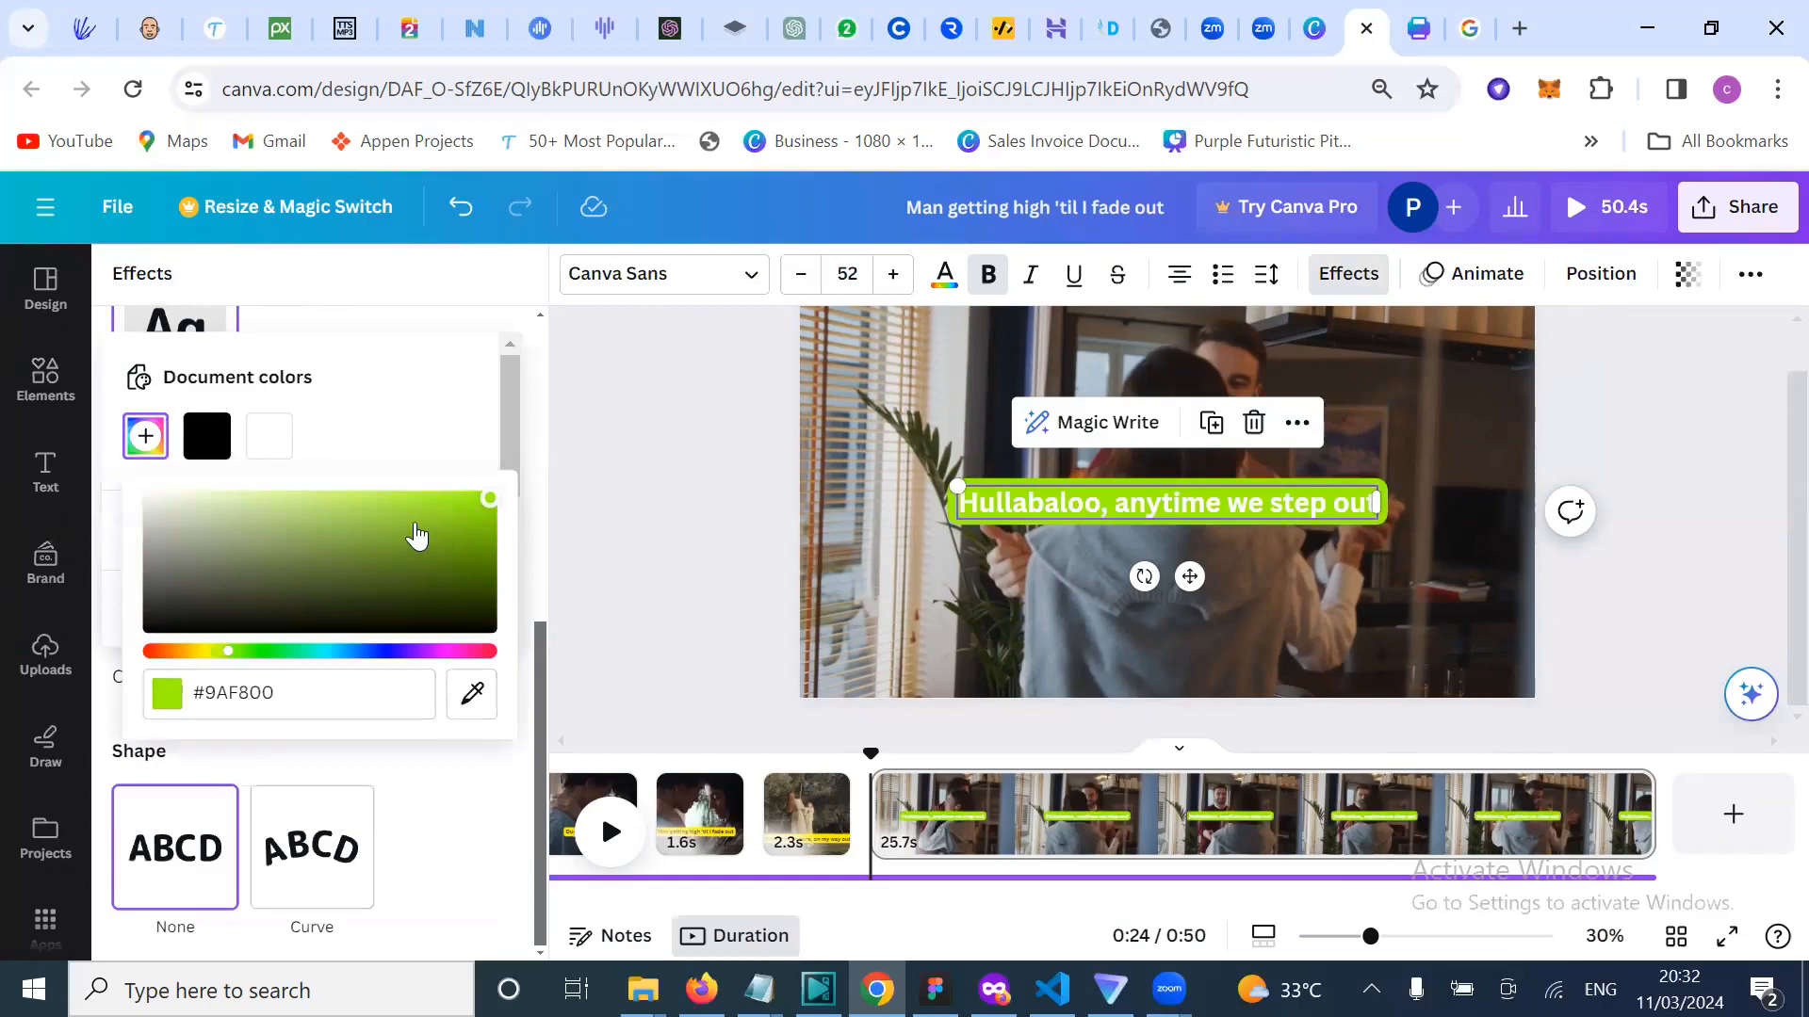
click(396, 425)
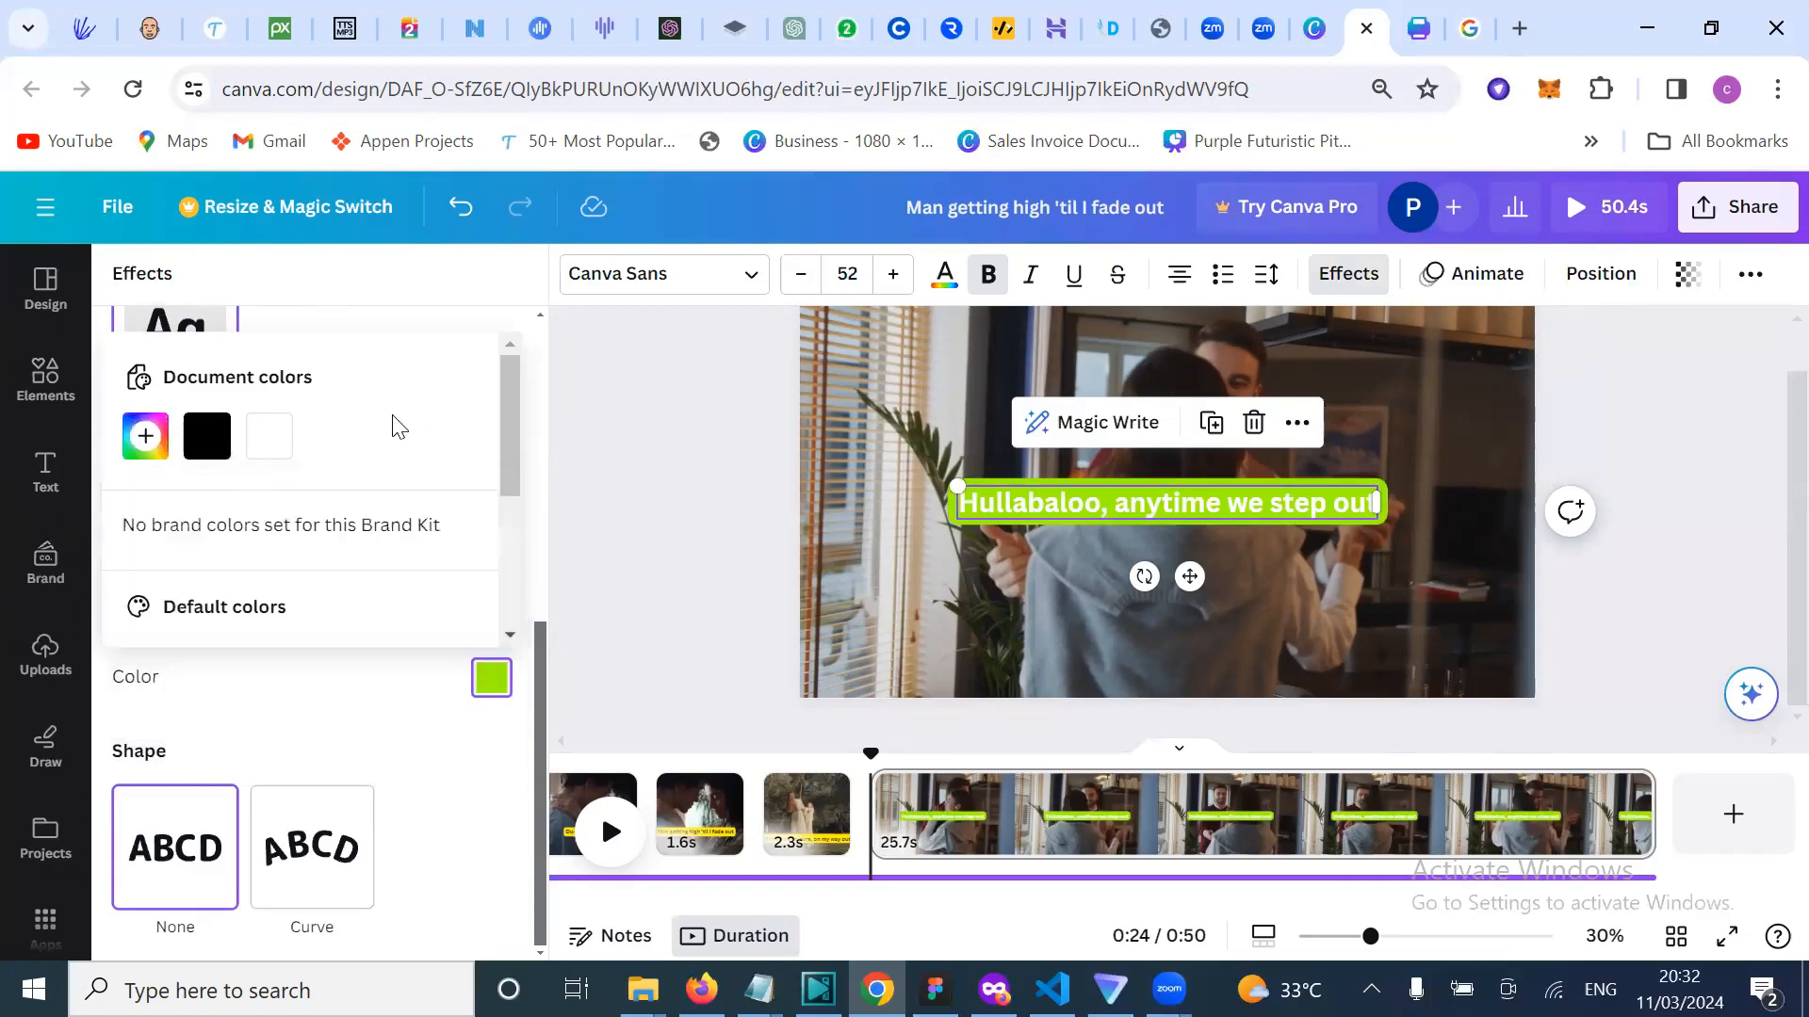
click(805, 812)
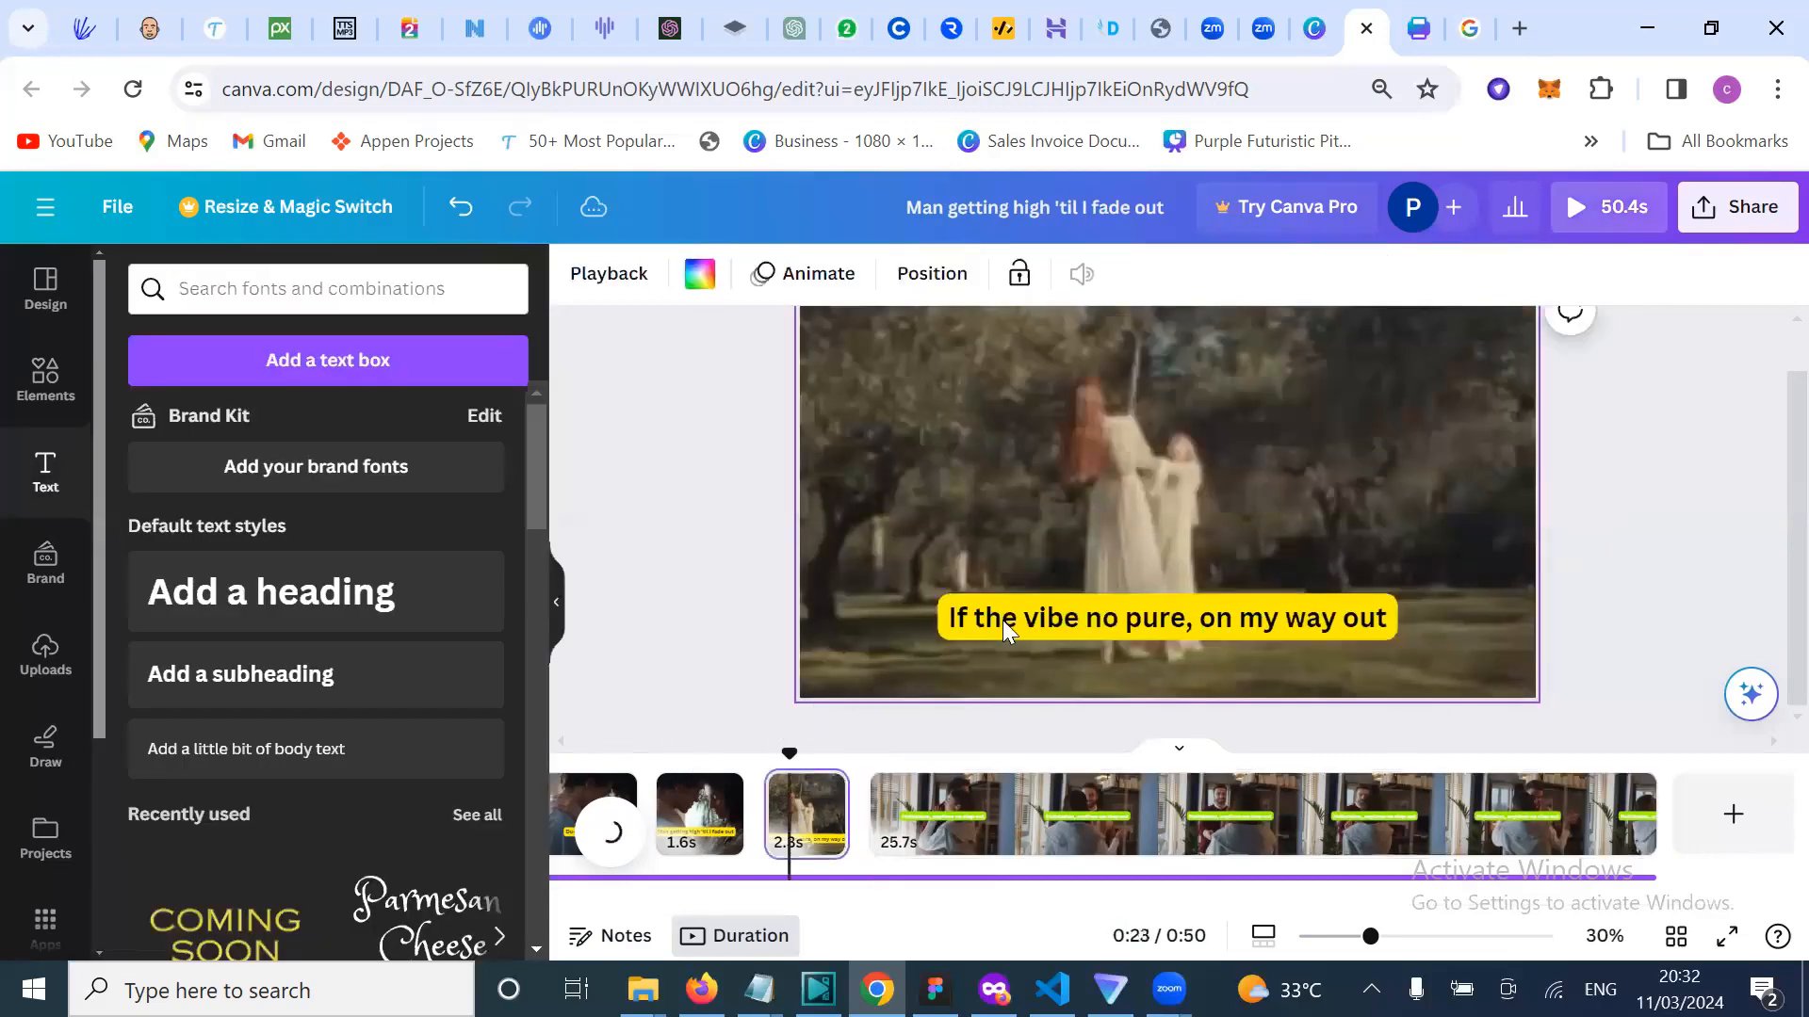
Step: Check the background colour settings of the yellow caption on the 2.3s page
click(1002, 619)
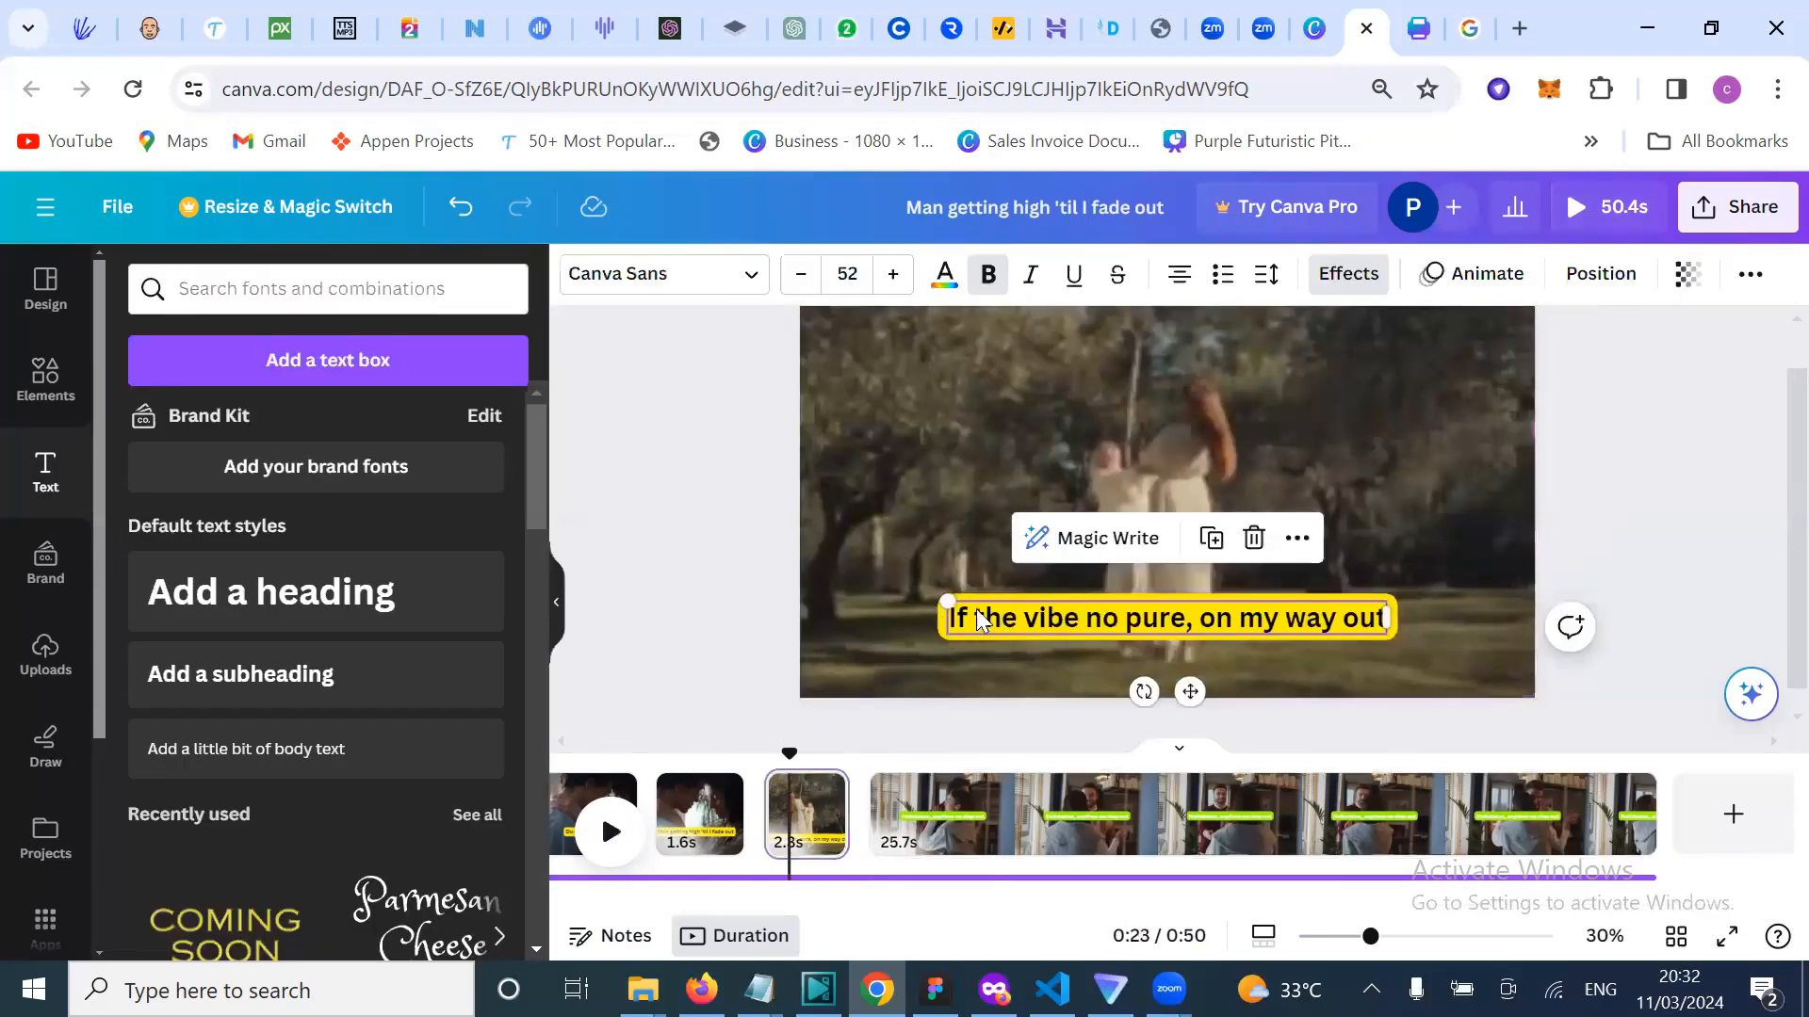
click(1348, 273)
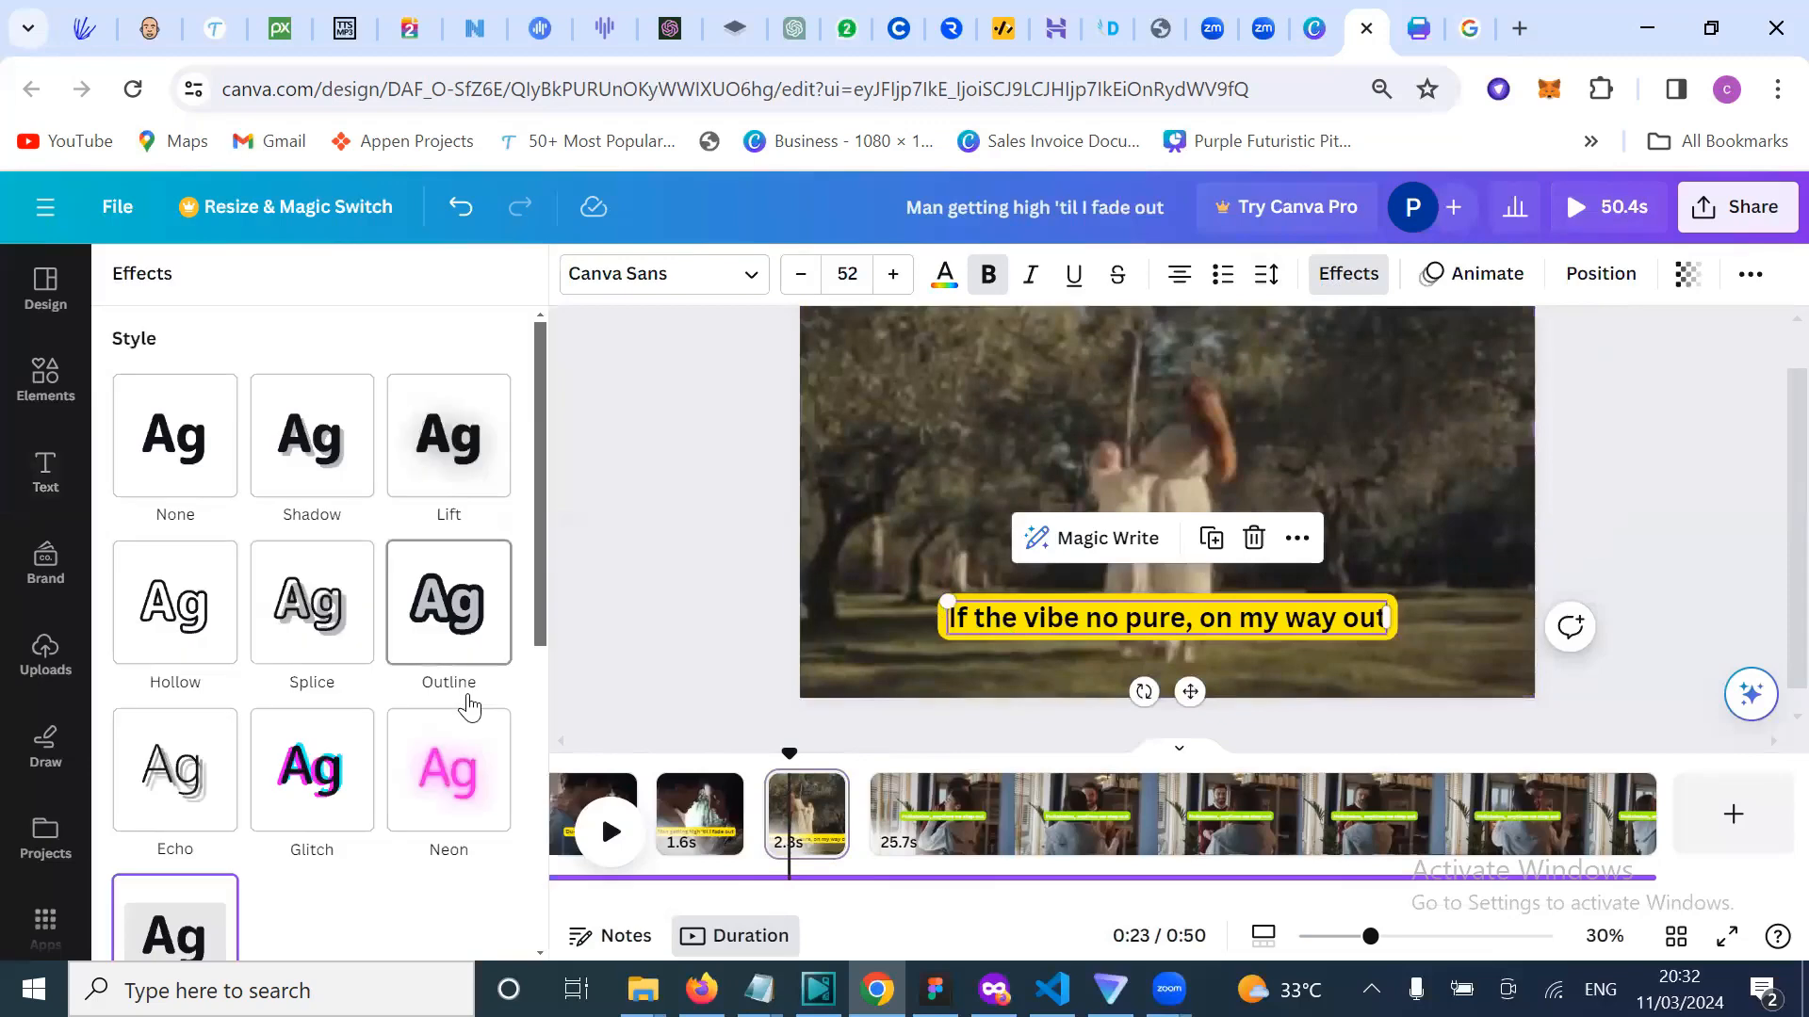
scroll(469, 706, down, 5)
click(491, 693)
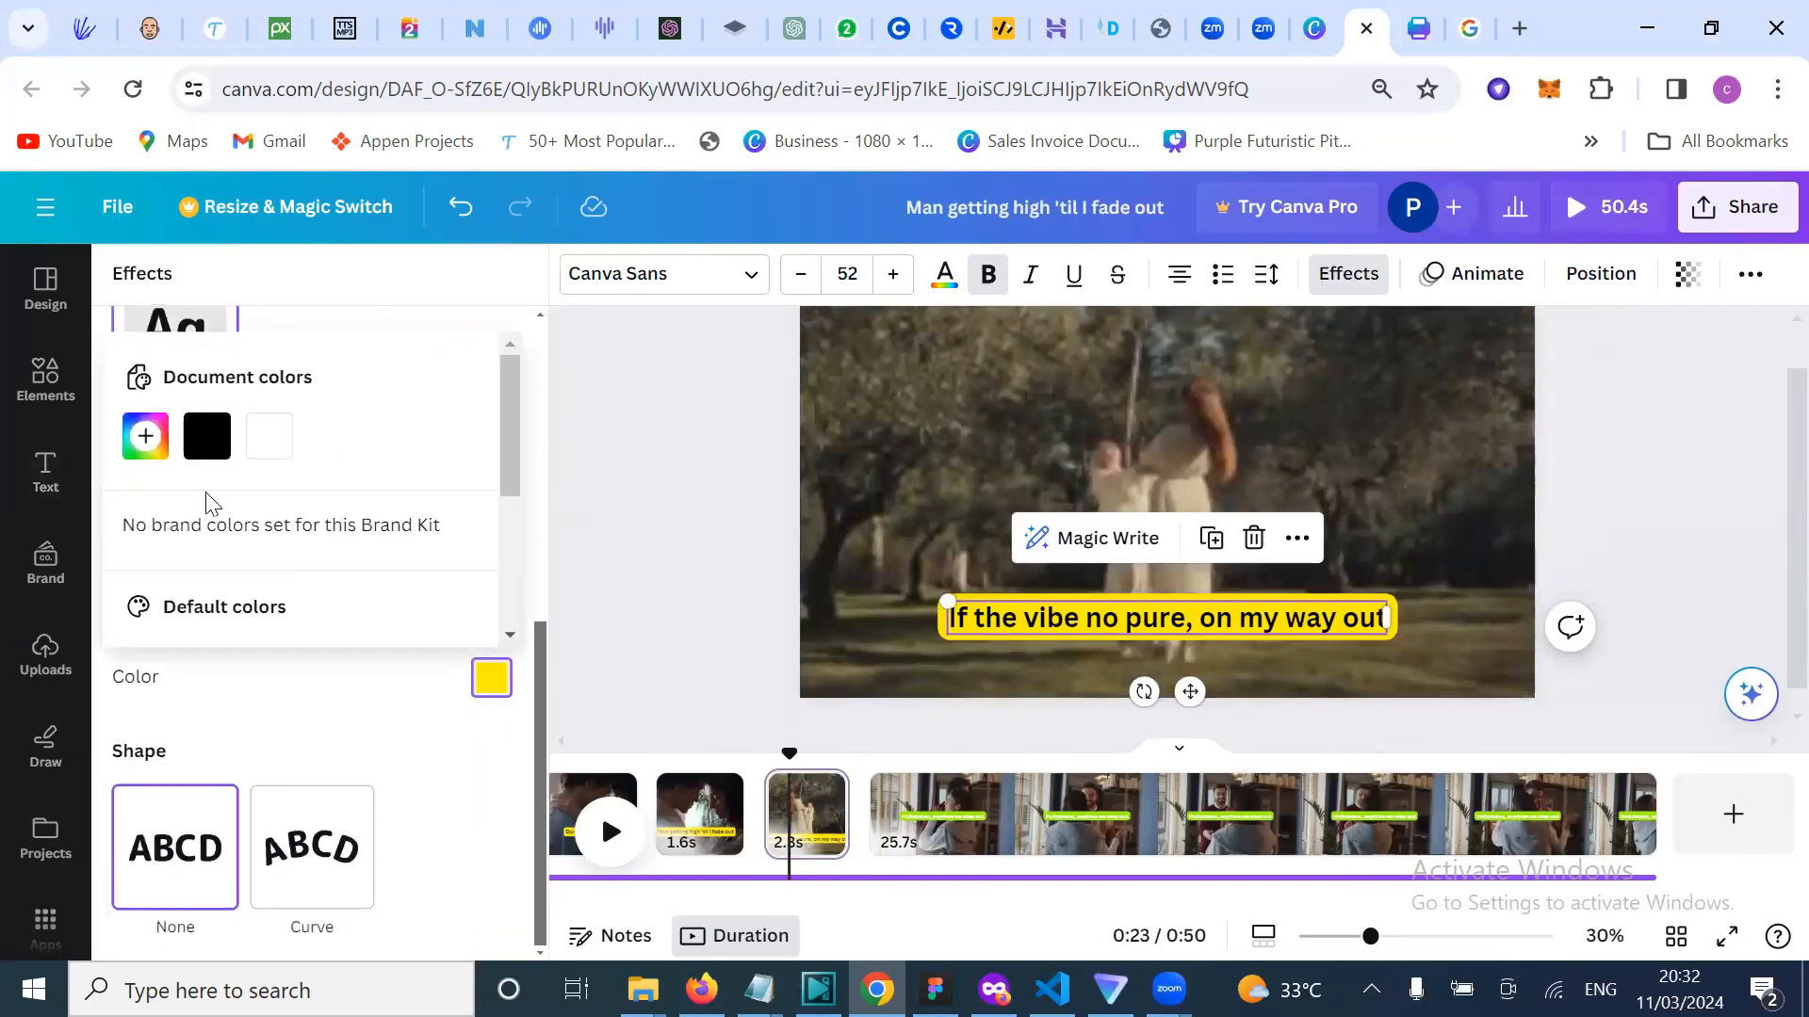
scroll(422, 518, down, 3)
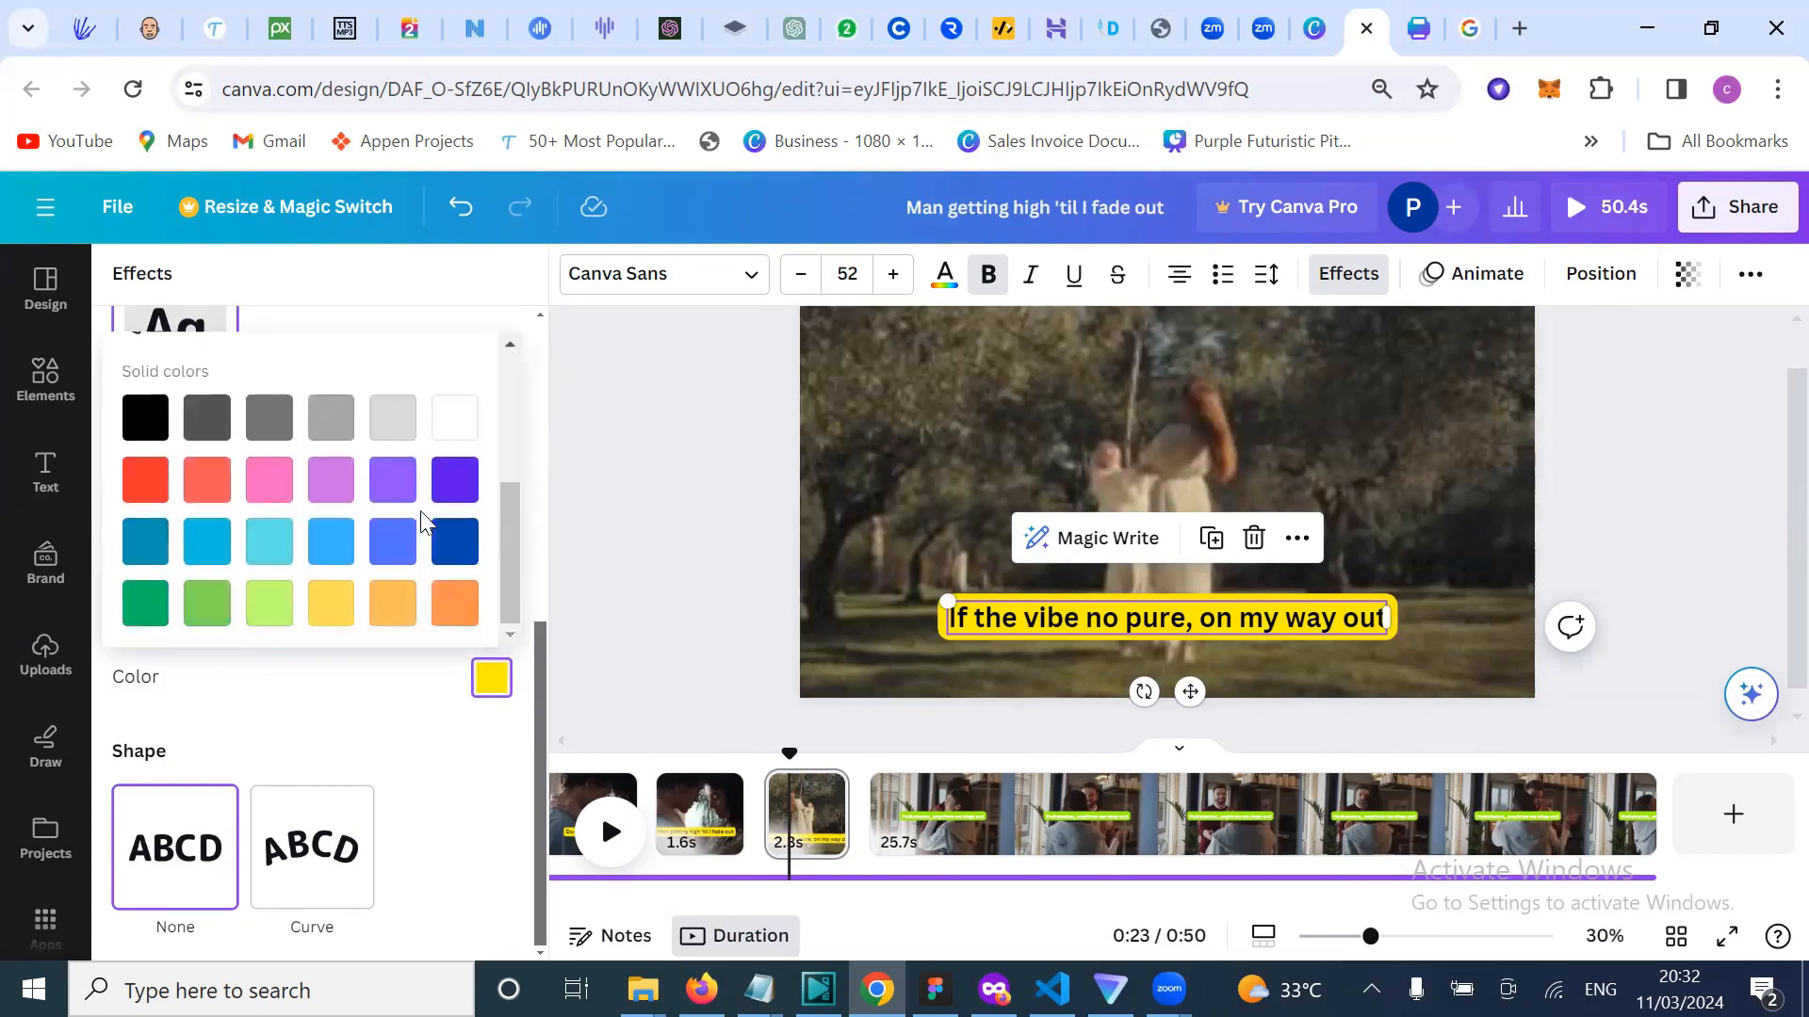
scroll(421, 520, up, 3)
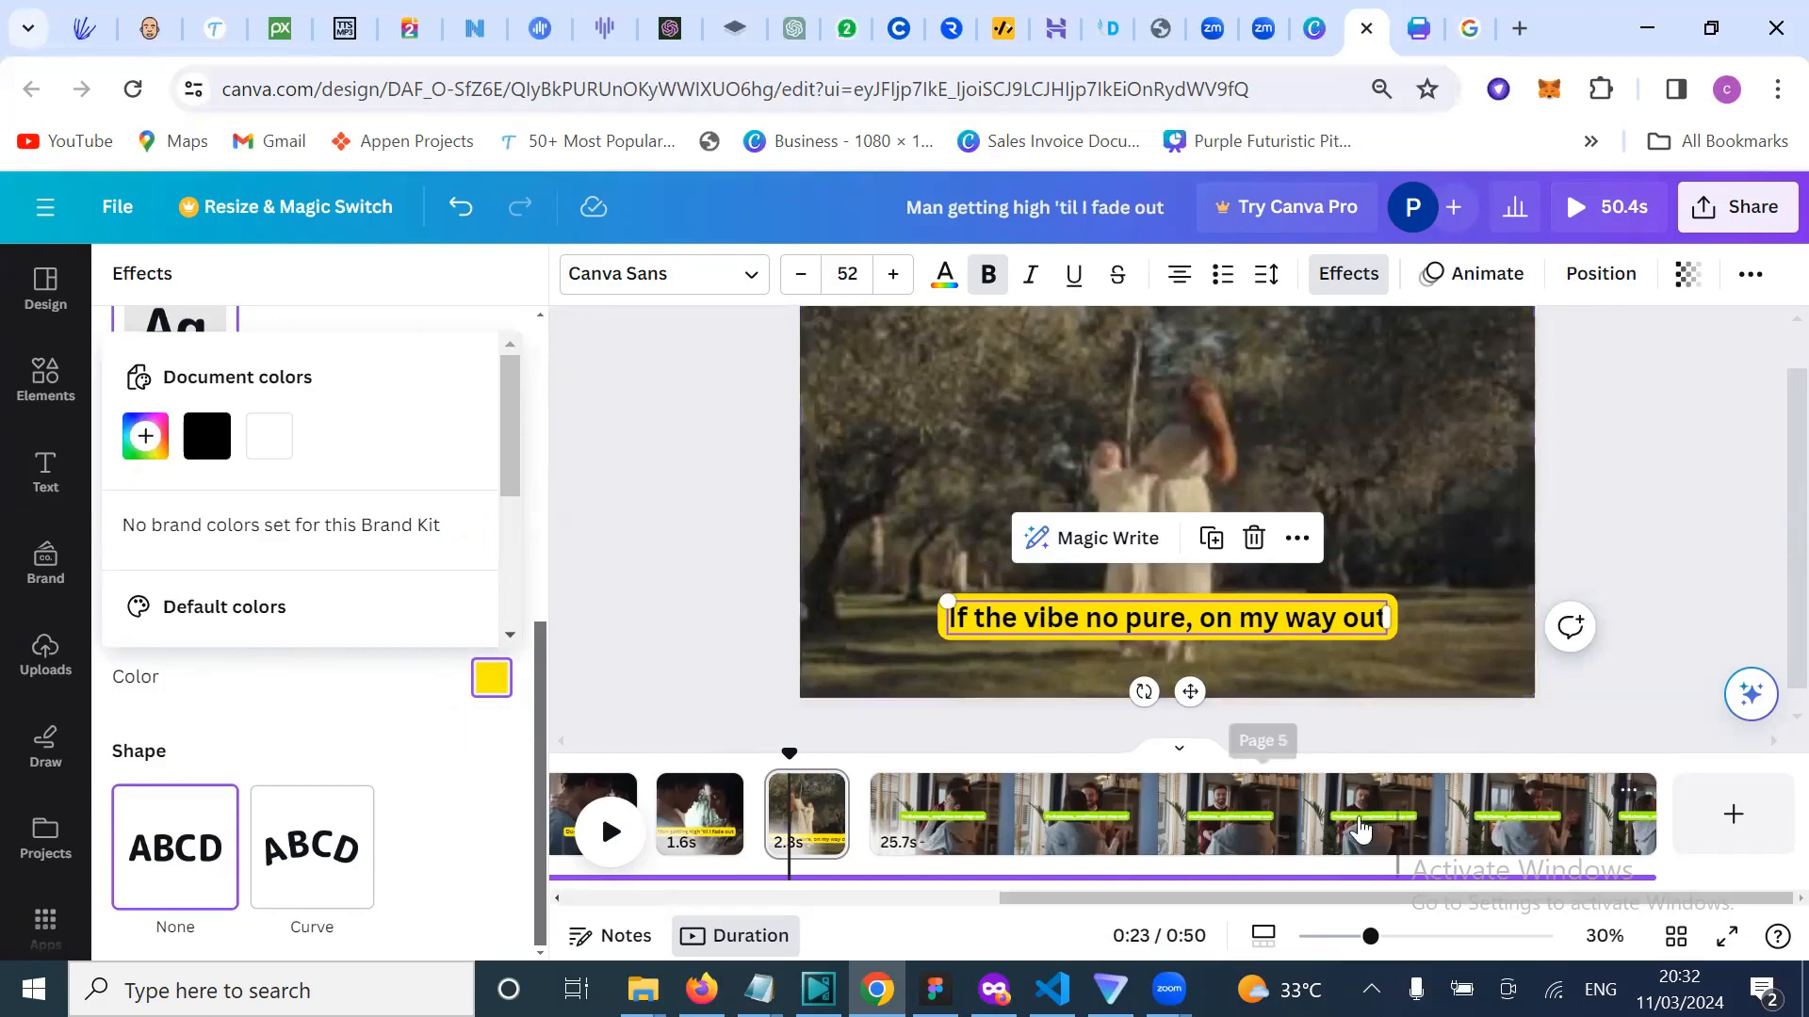
Step: Change the Hullabaloo caption's background from lime green to yellow by editing the hex value
click(949, 831)
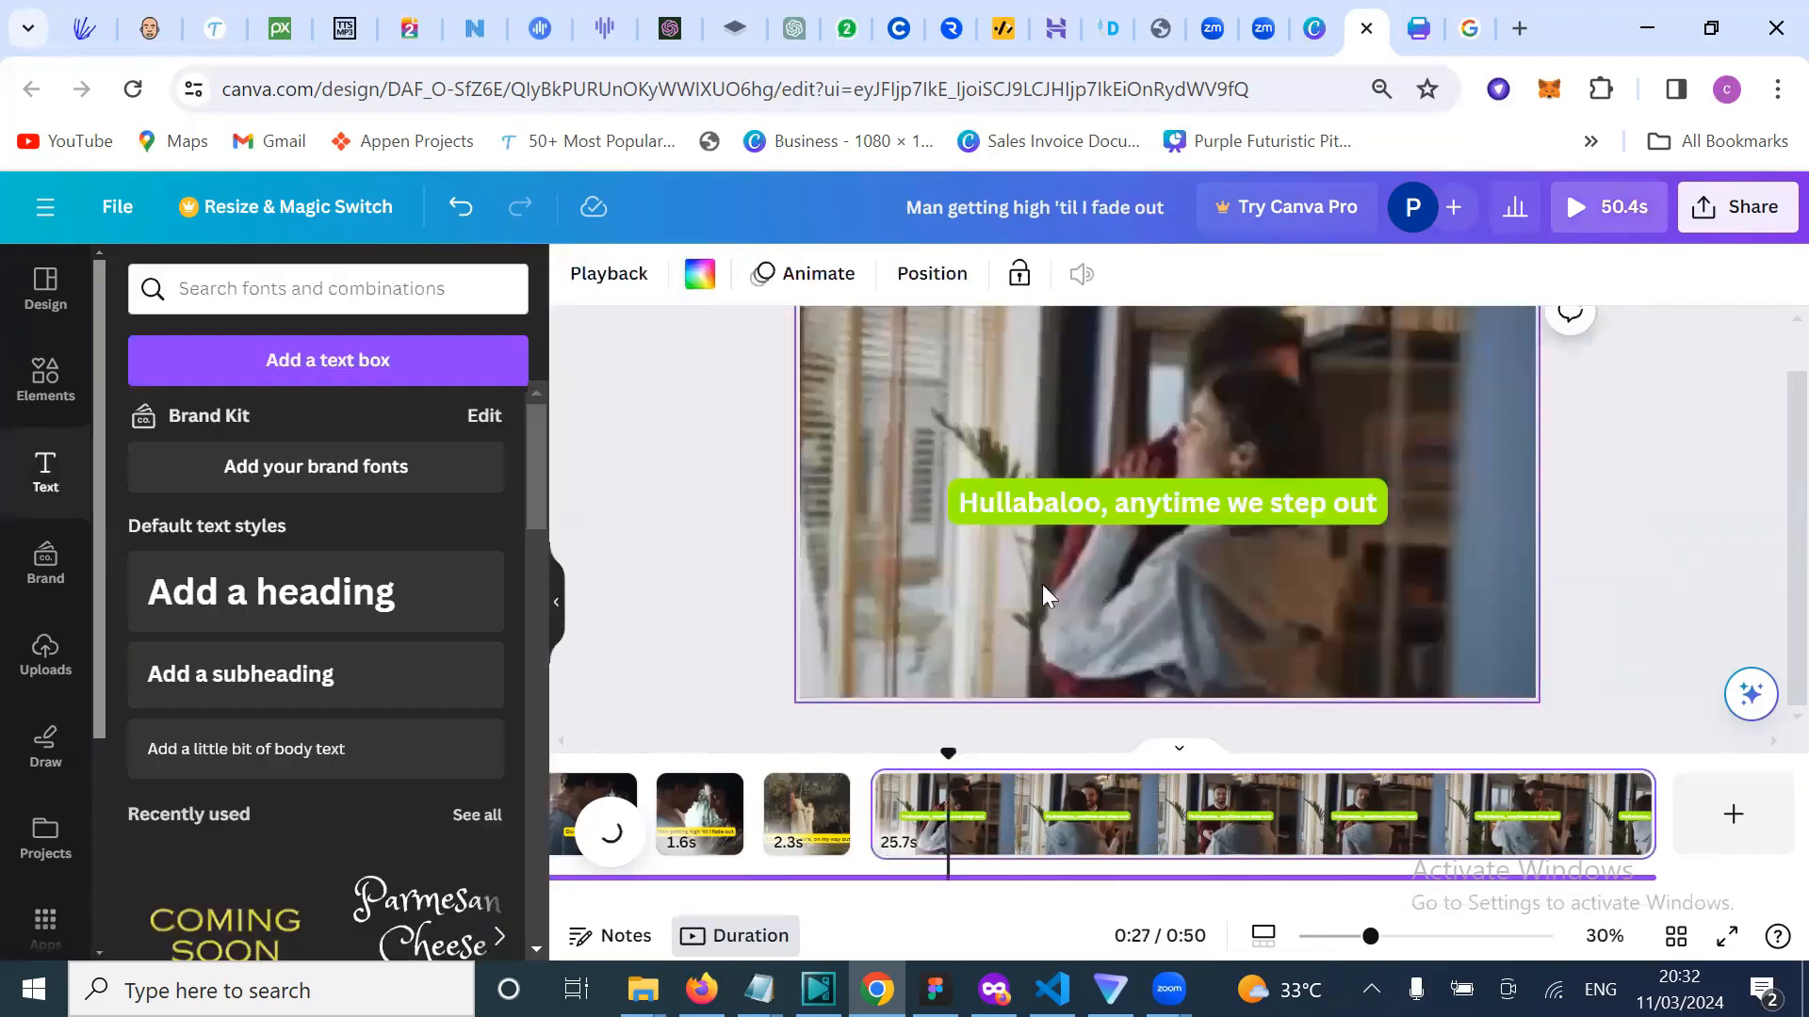
click(1044, 506)
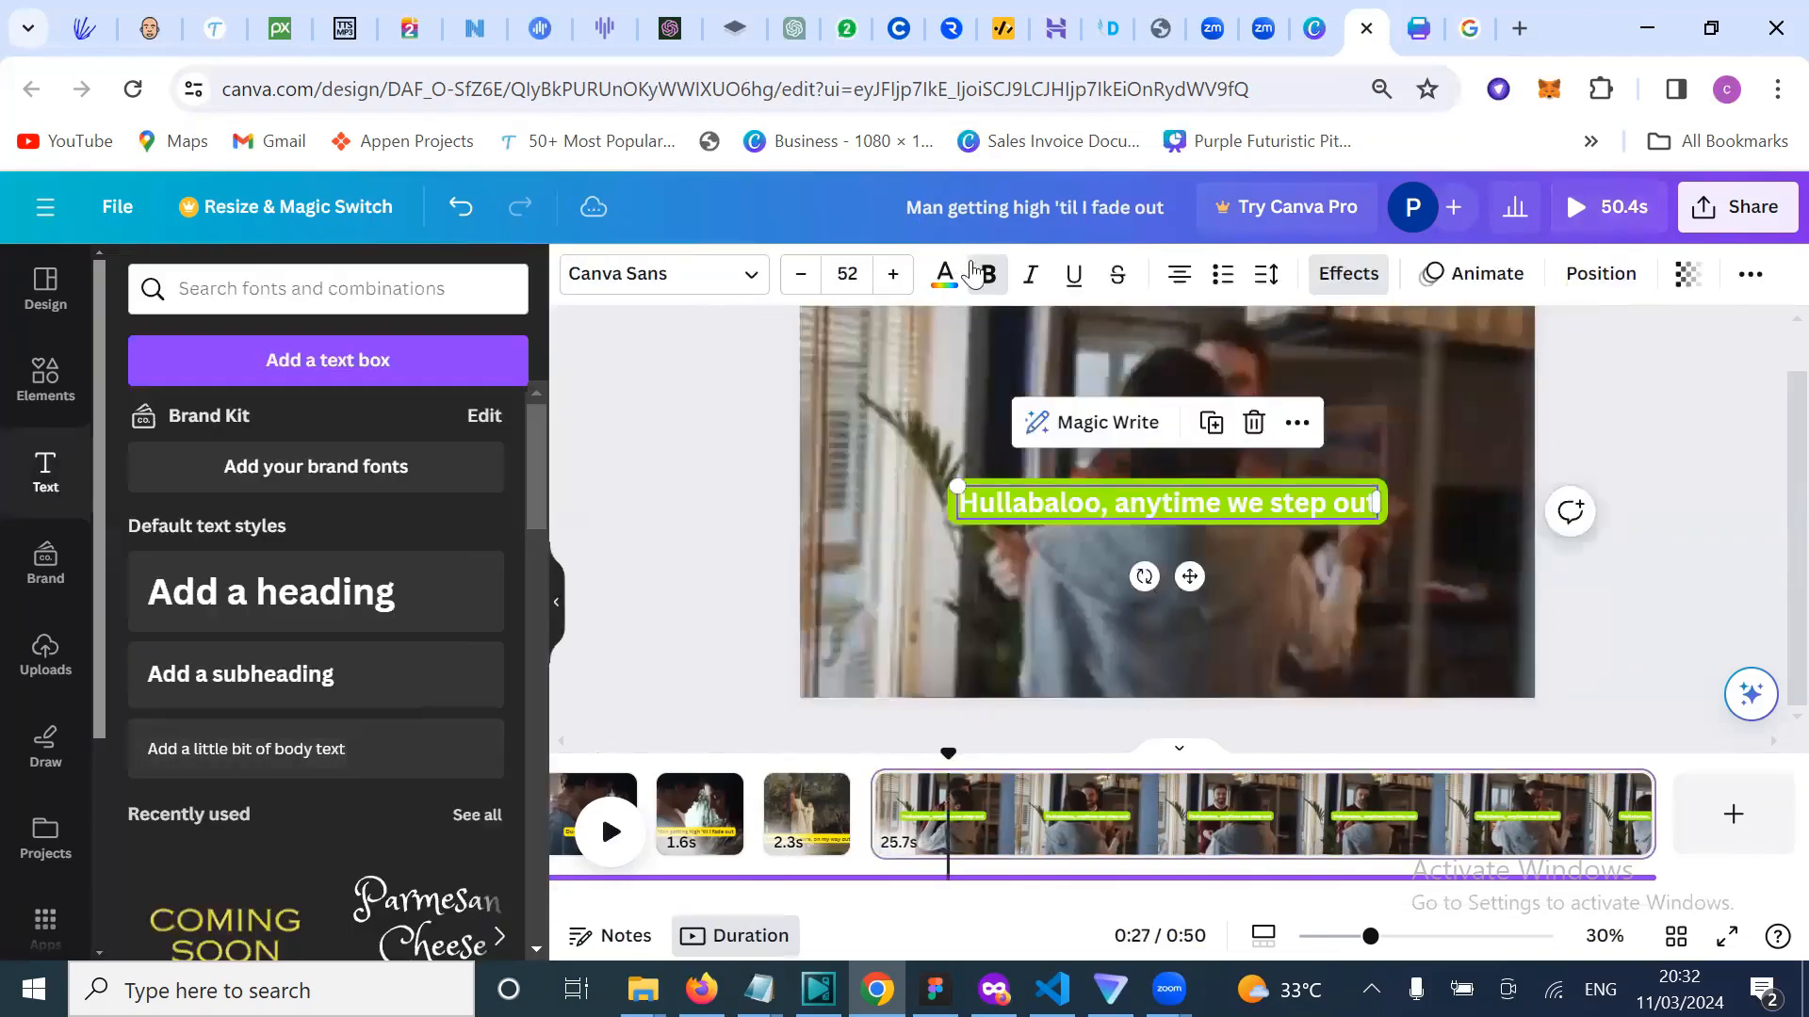
click(1345, 283)
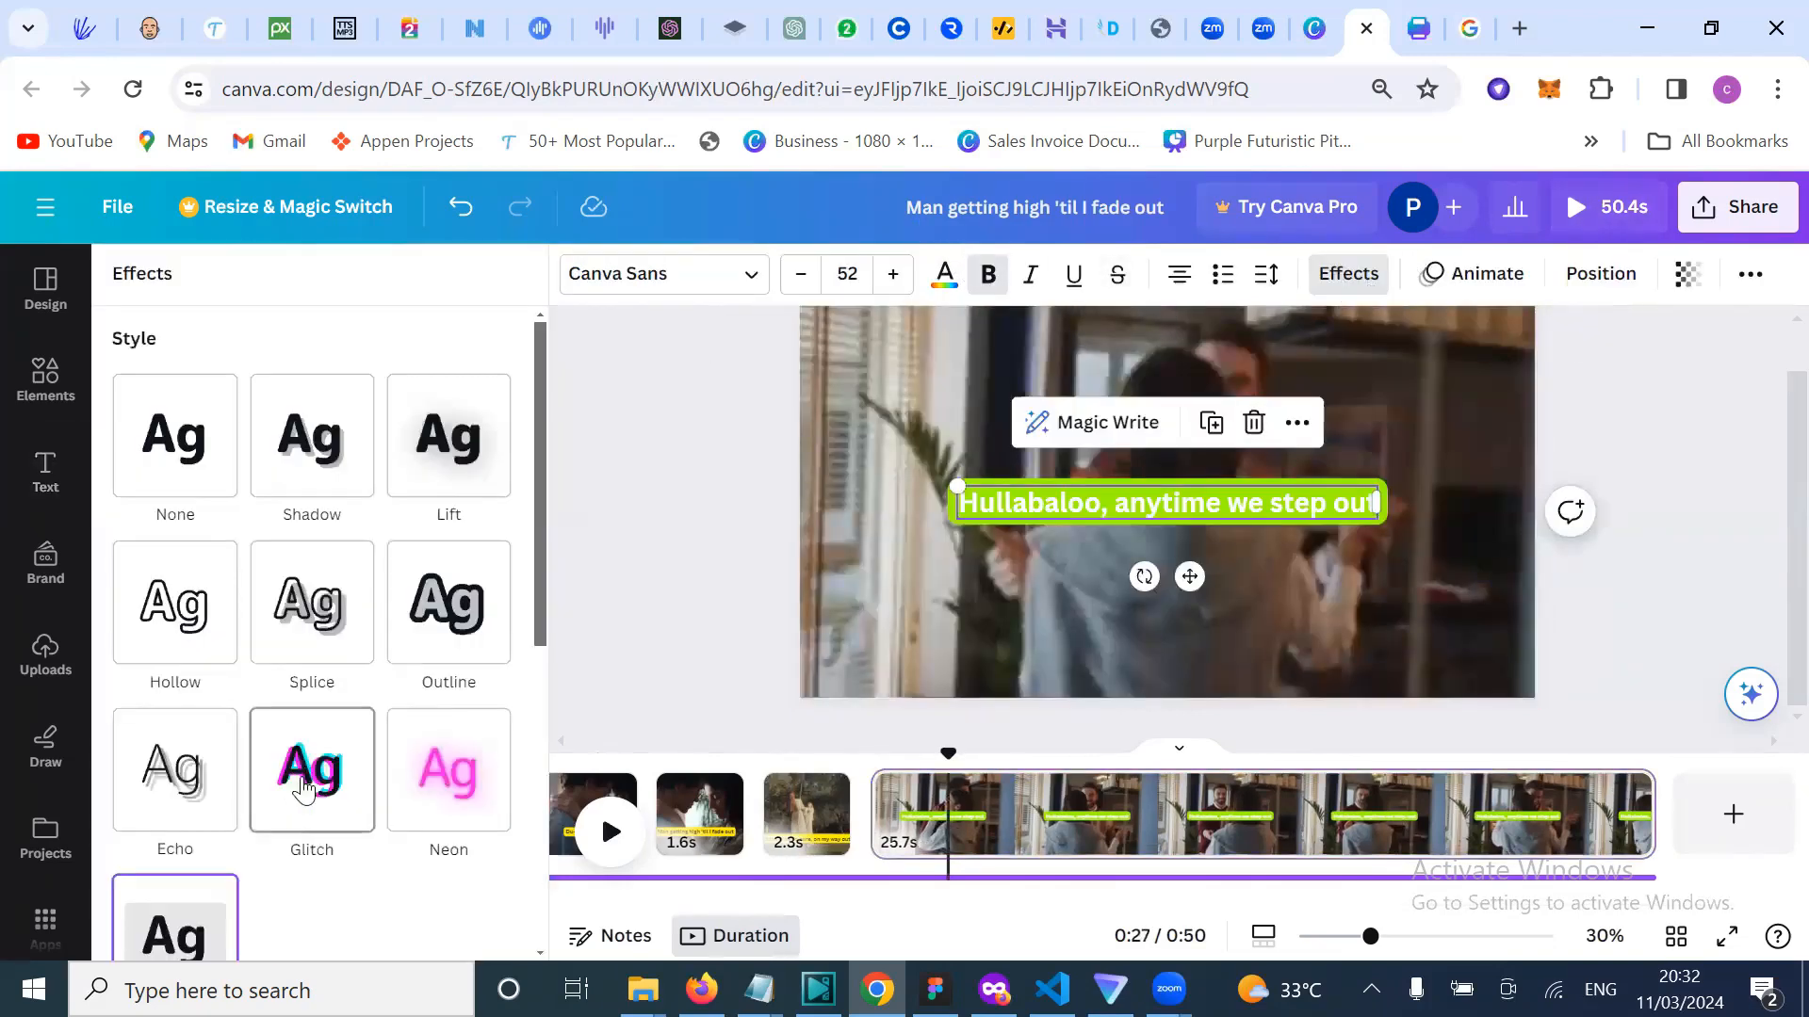
scroll(367, 767, down, 5)
click(494, 691)
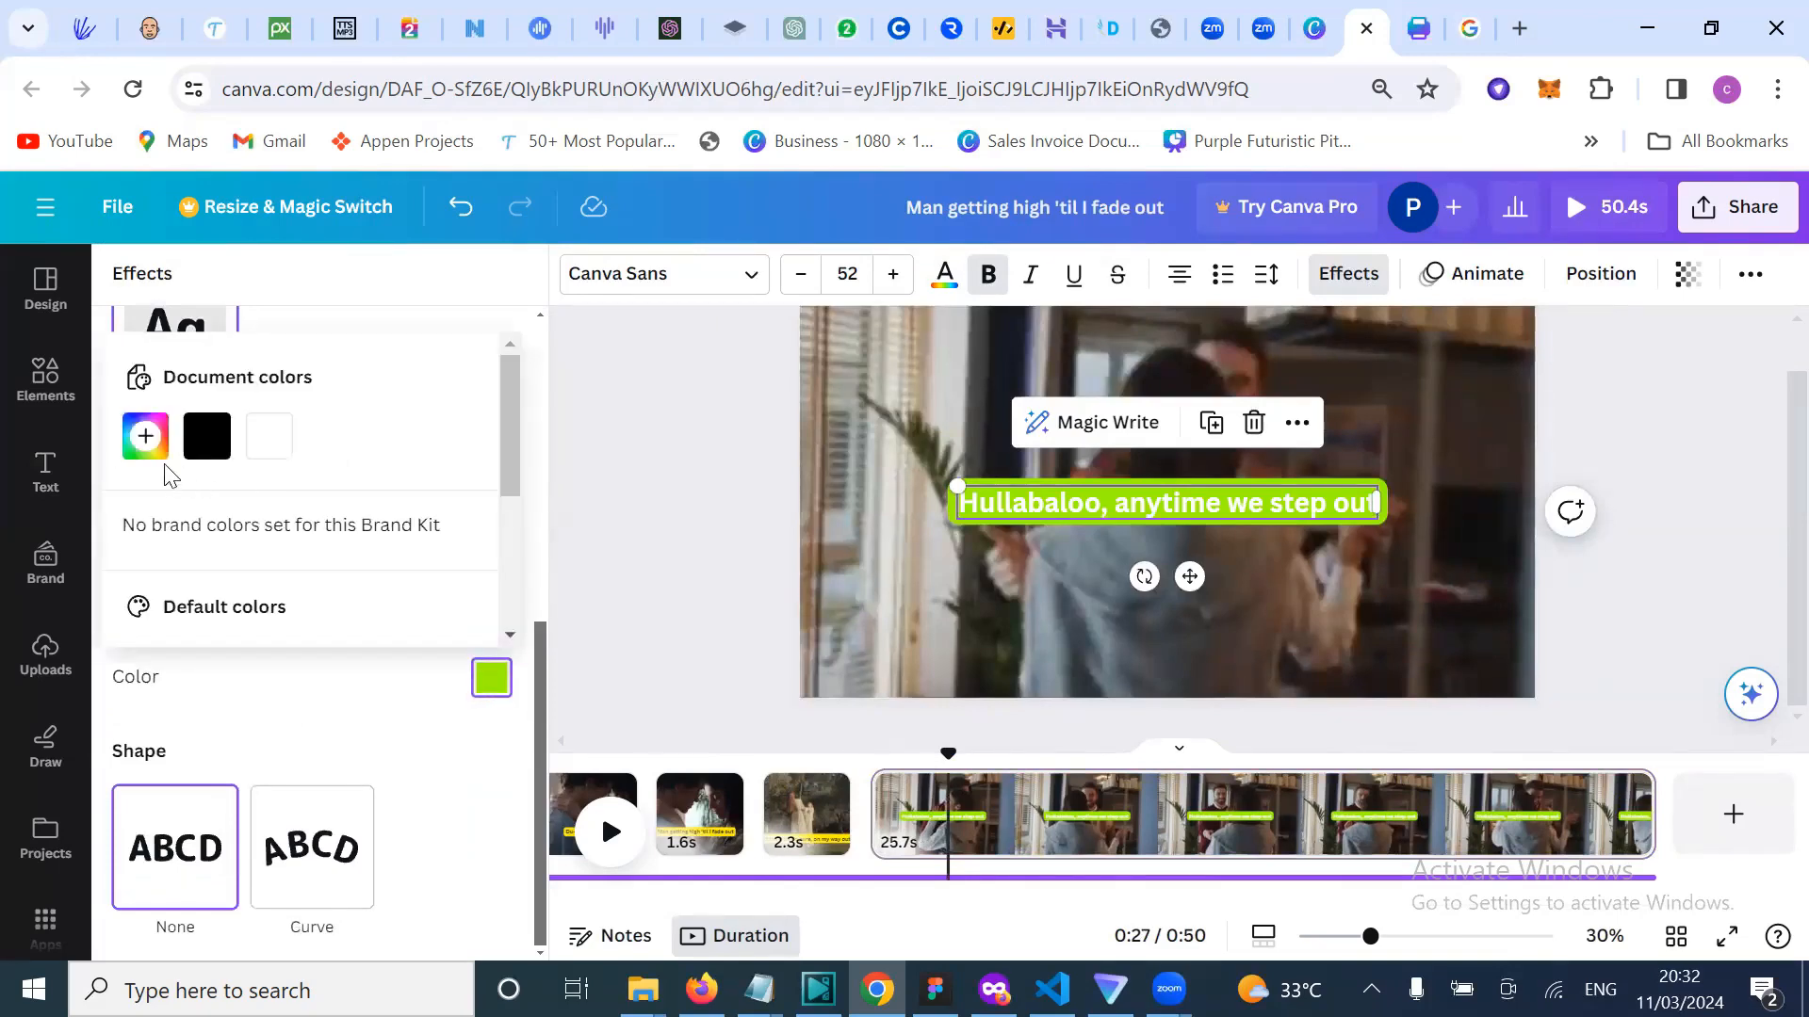
click(146, 437)
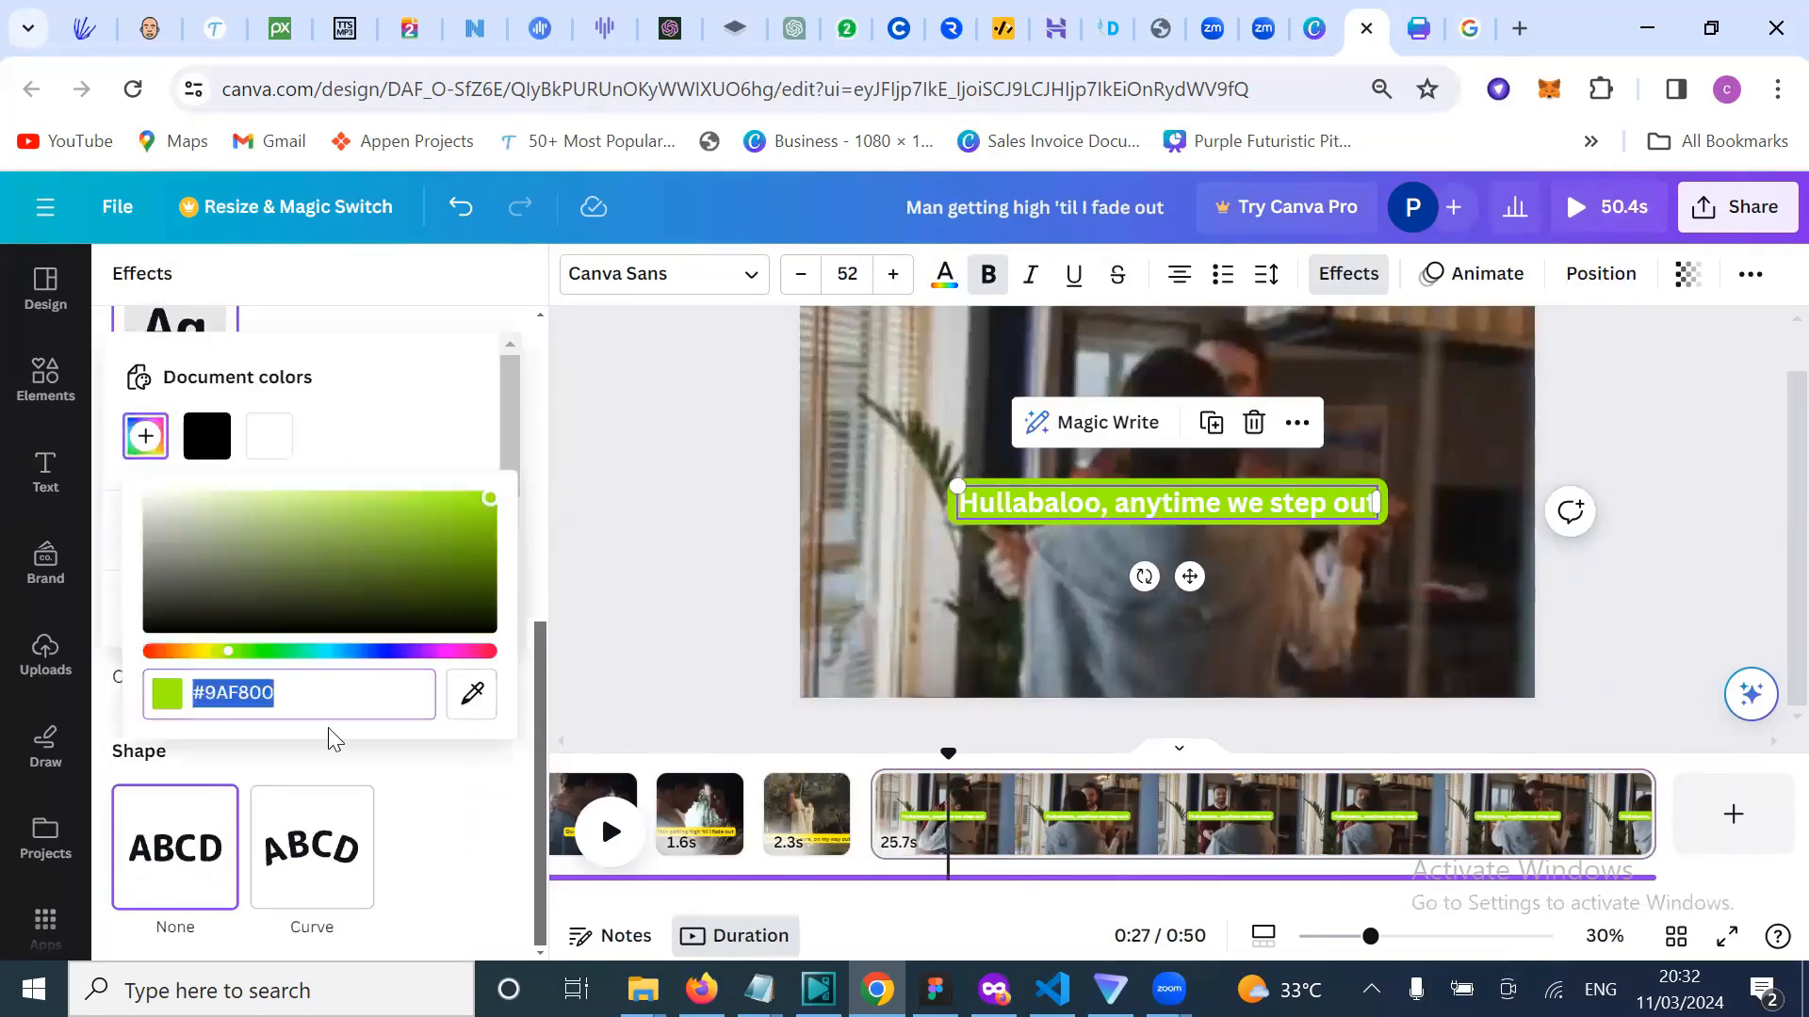
key(Right)
key(BackSpace)
key(BackSpace)
key(BackSpace)
key(BackSpace)
key(BackSpace)
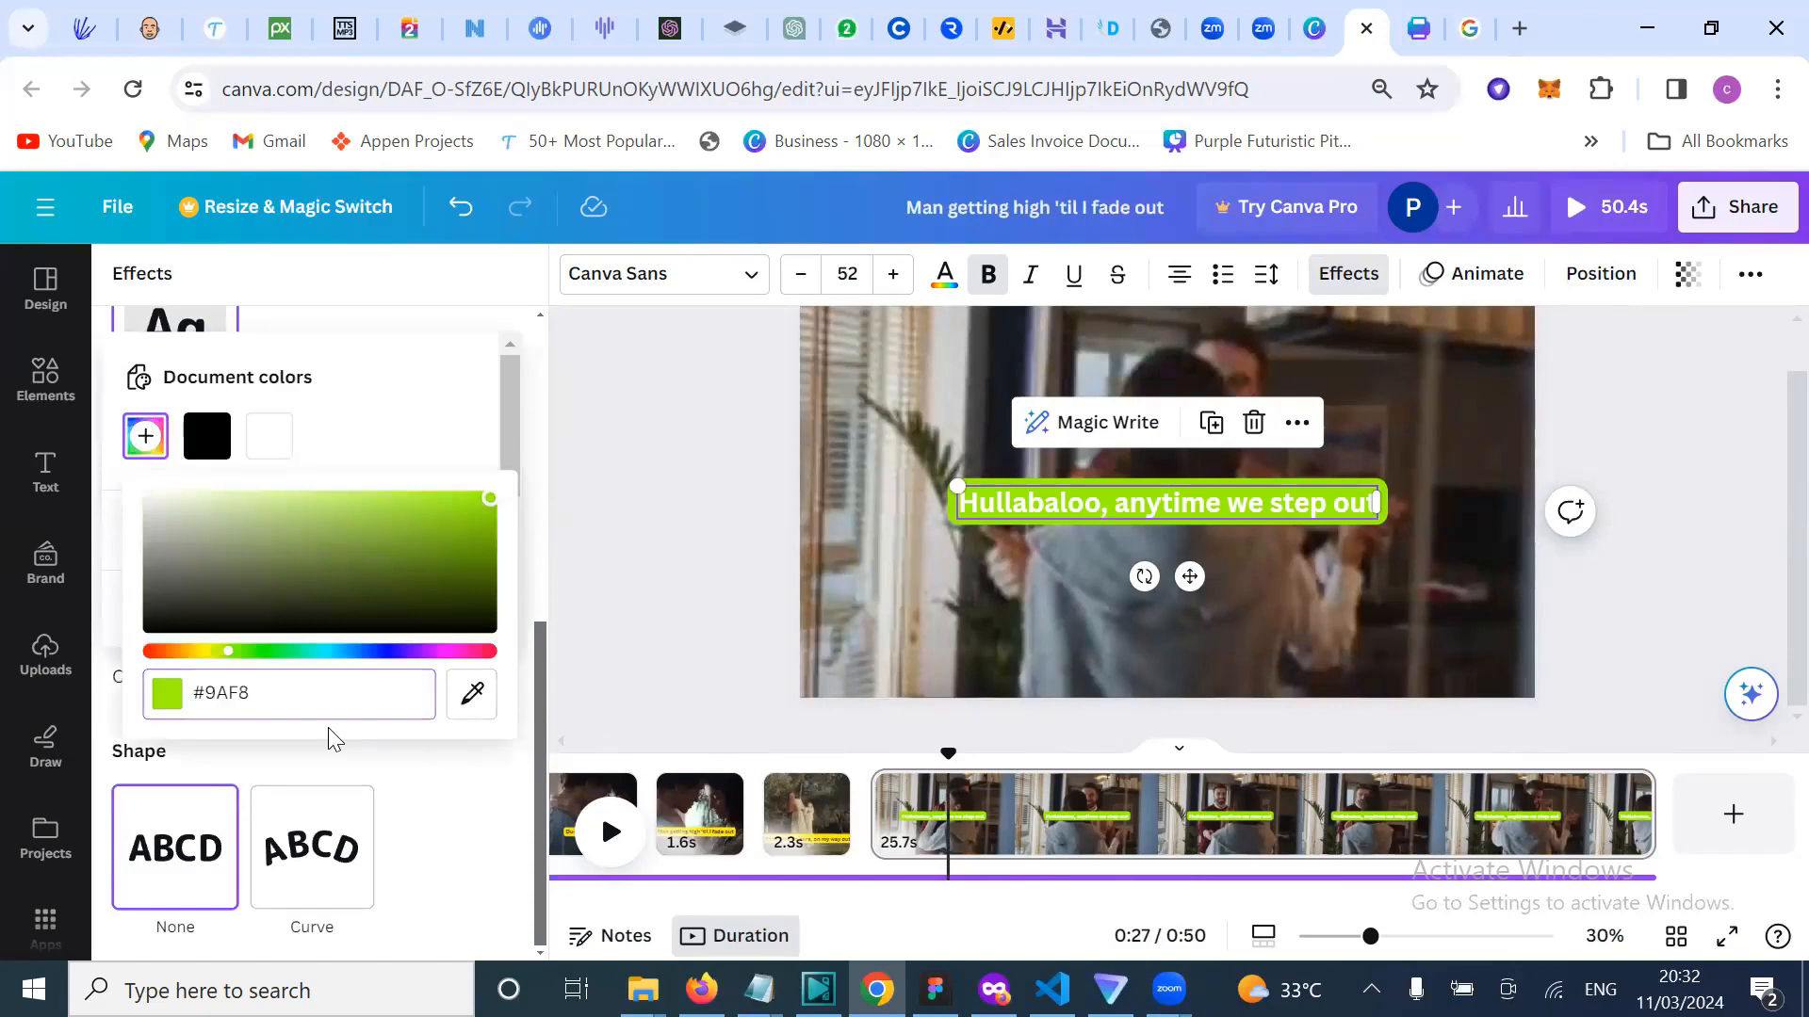
key(BackSpace)
text(FF)
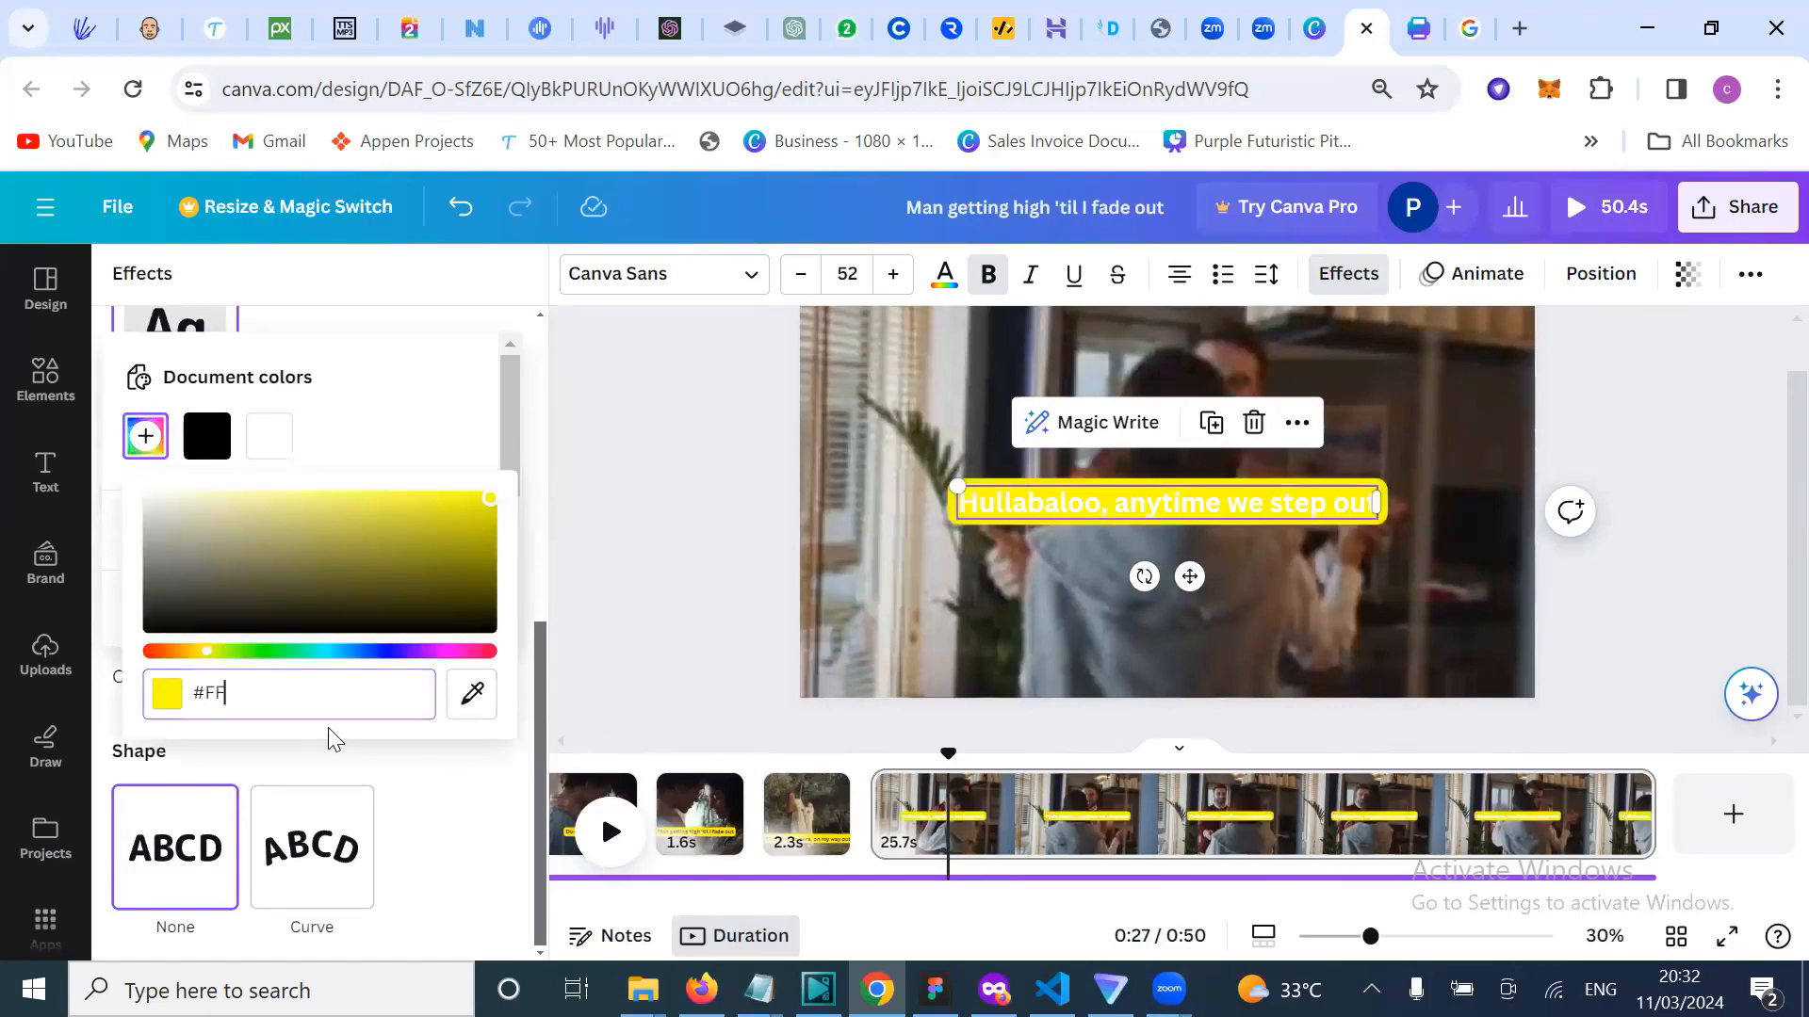
key(BackSpace)
key(BackSpace)
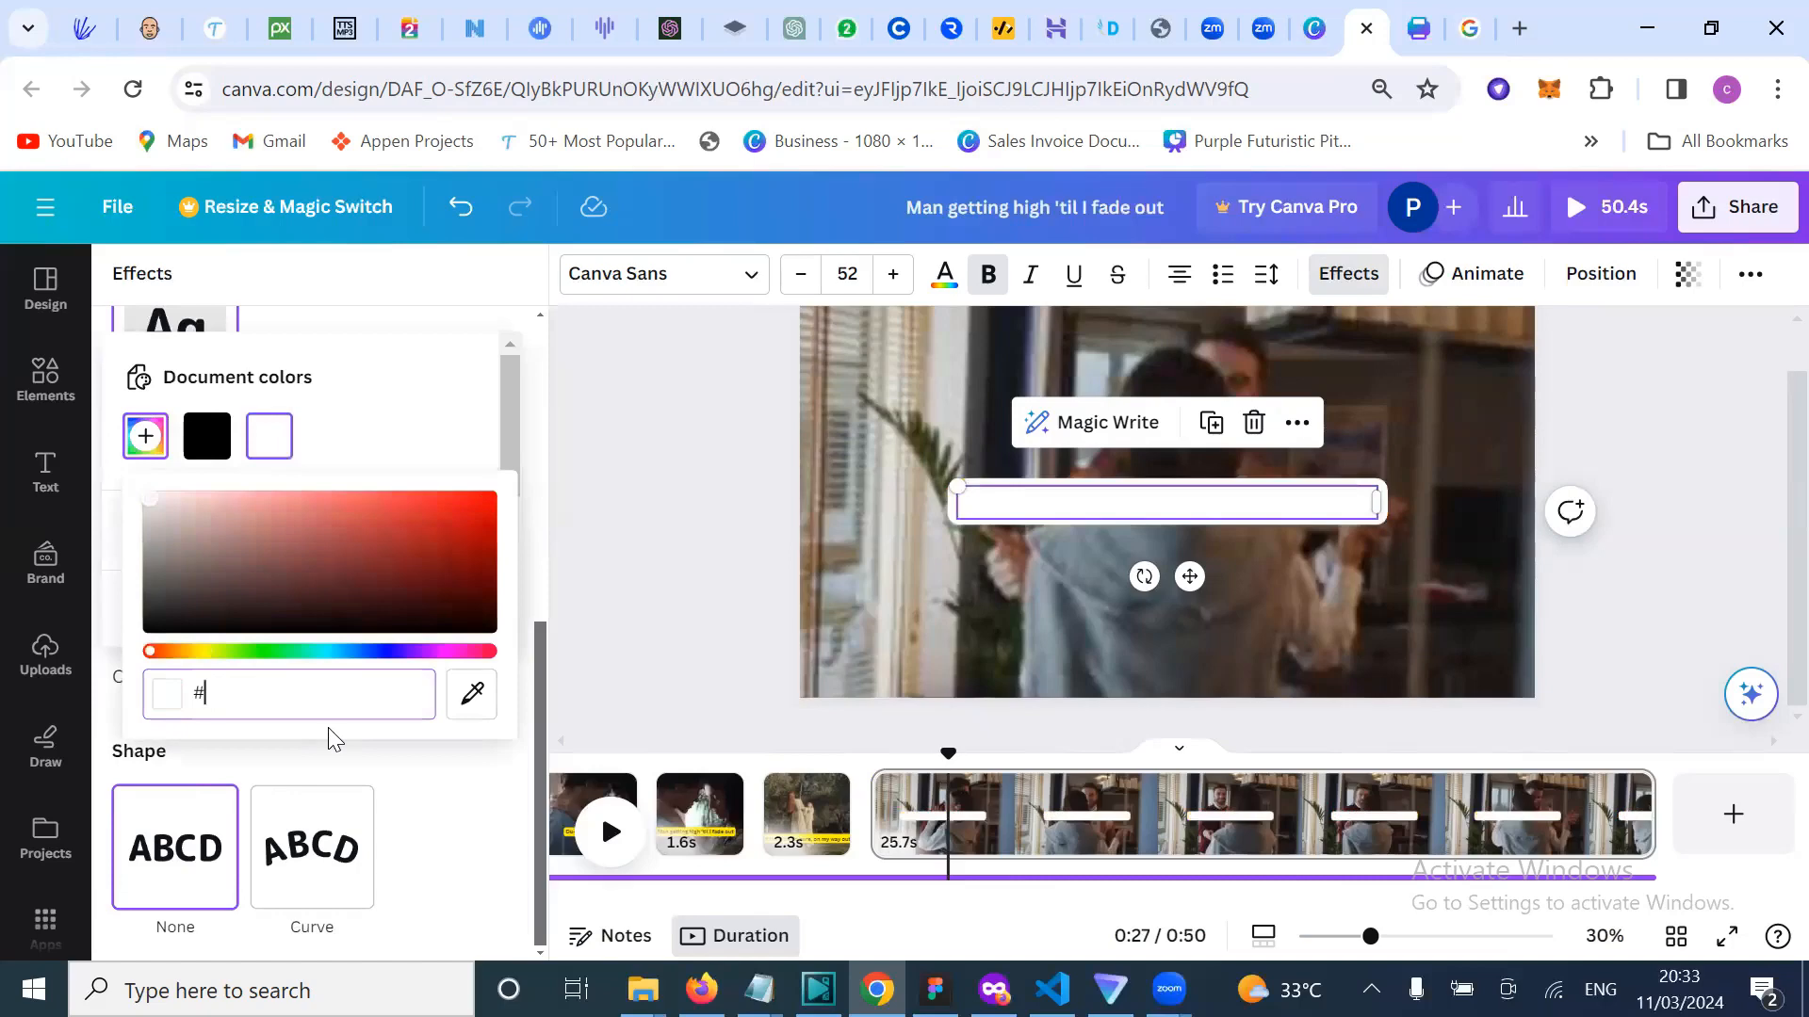
text(FF)
key(BackSpace)
key(BackSpace)
text(FFED00)
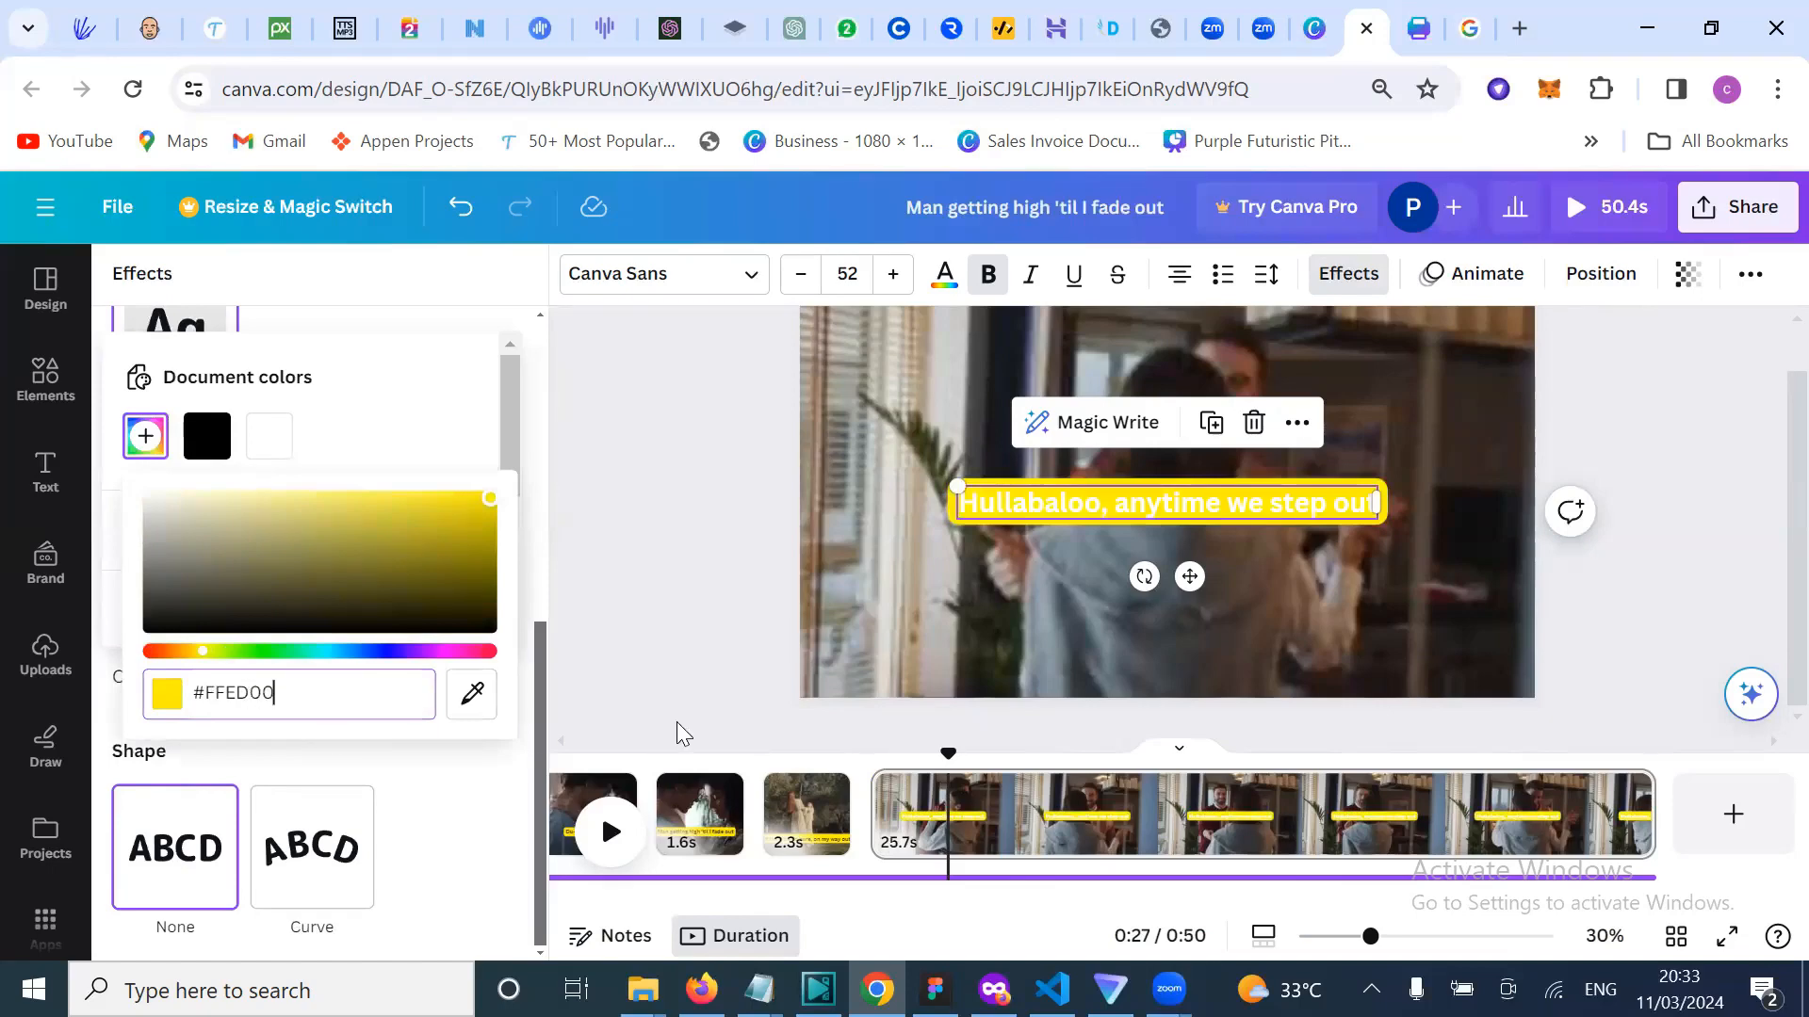
click(676, 722)
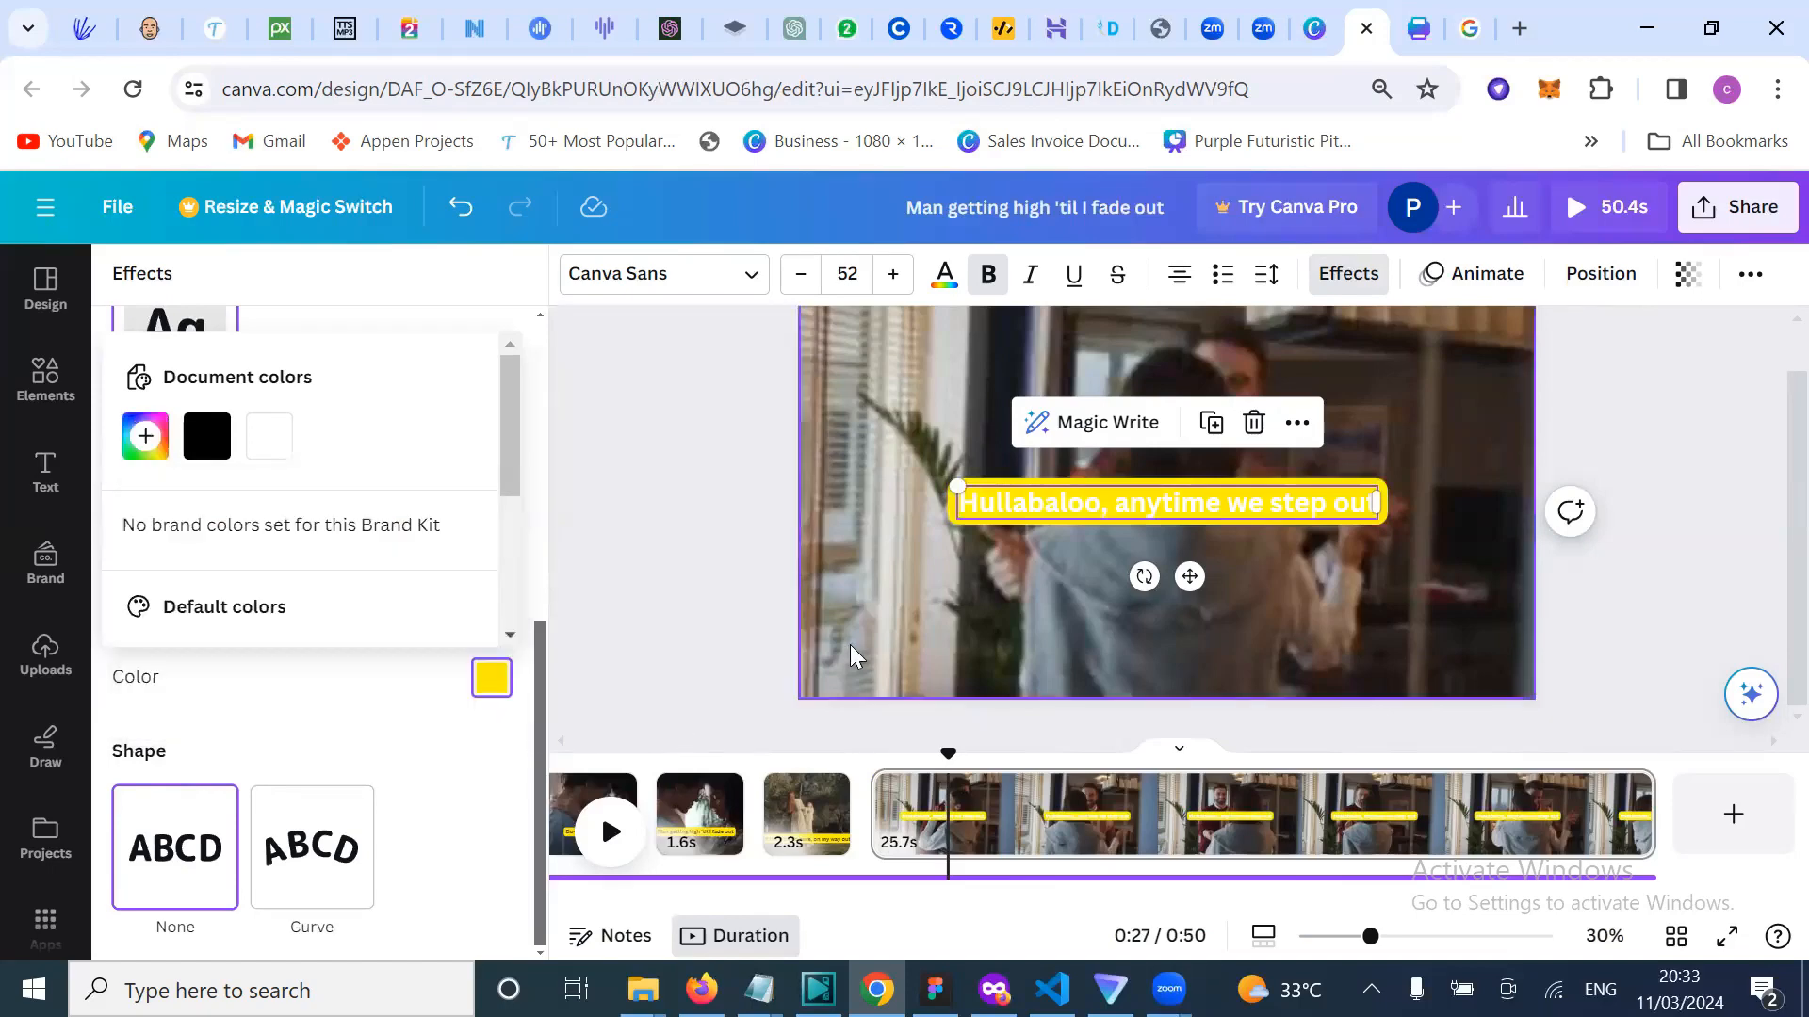
Step: Make all of the Hullabaloo caption's lettering black on its yellow background
click(650, 654)
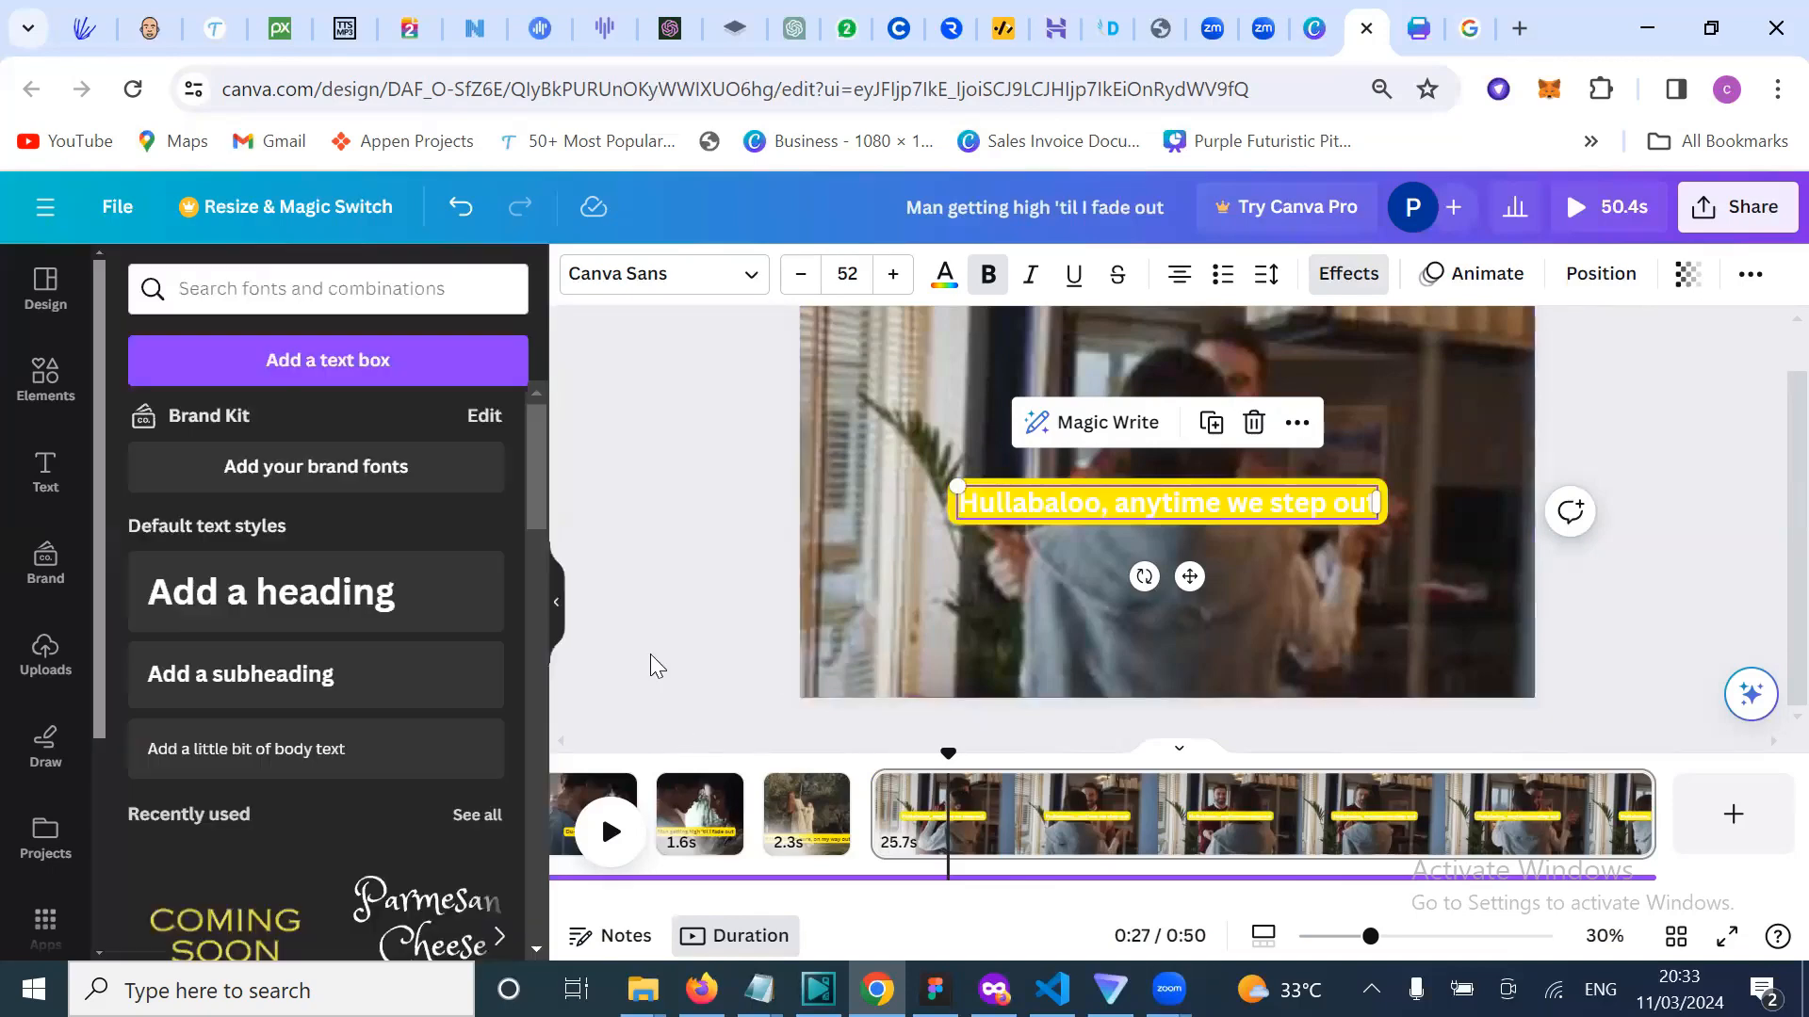
click(993, 619)
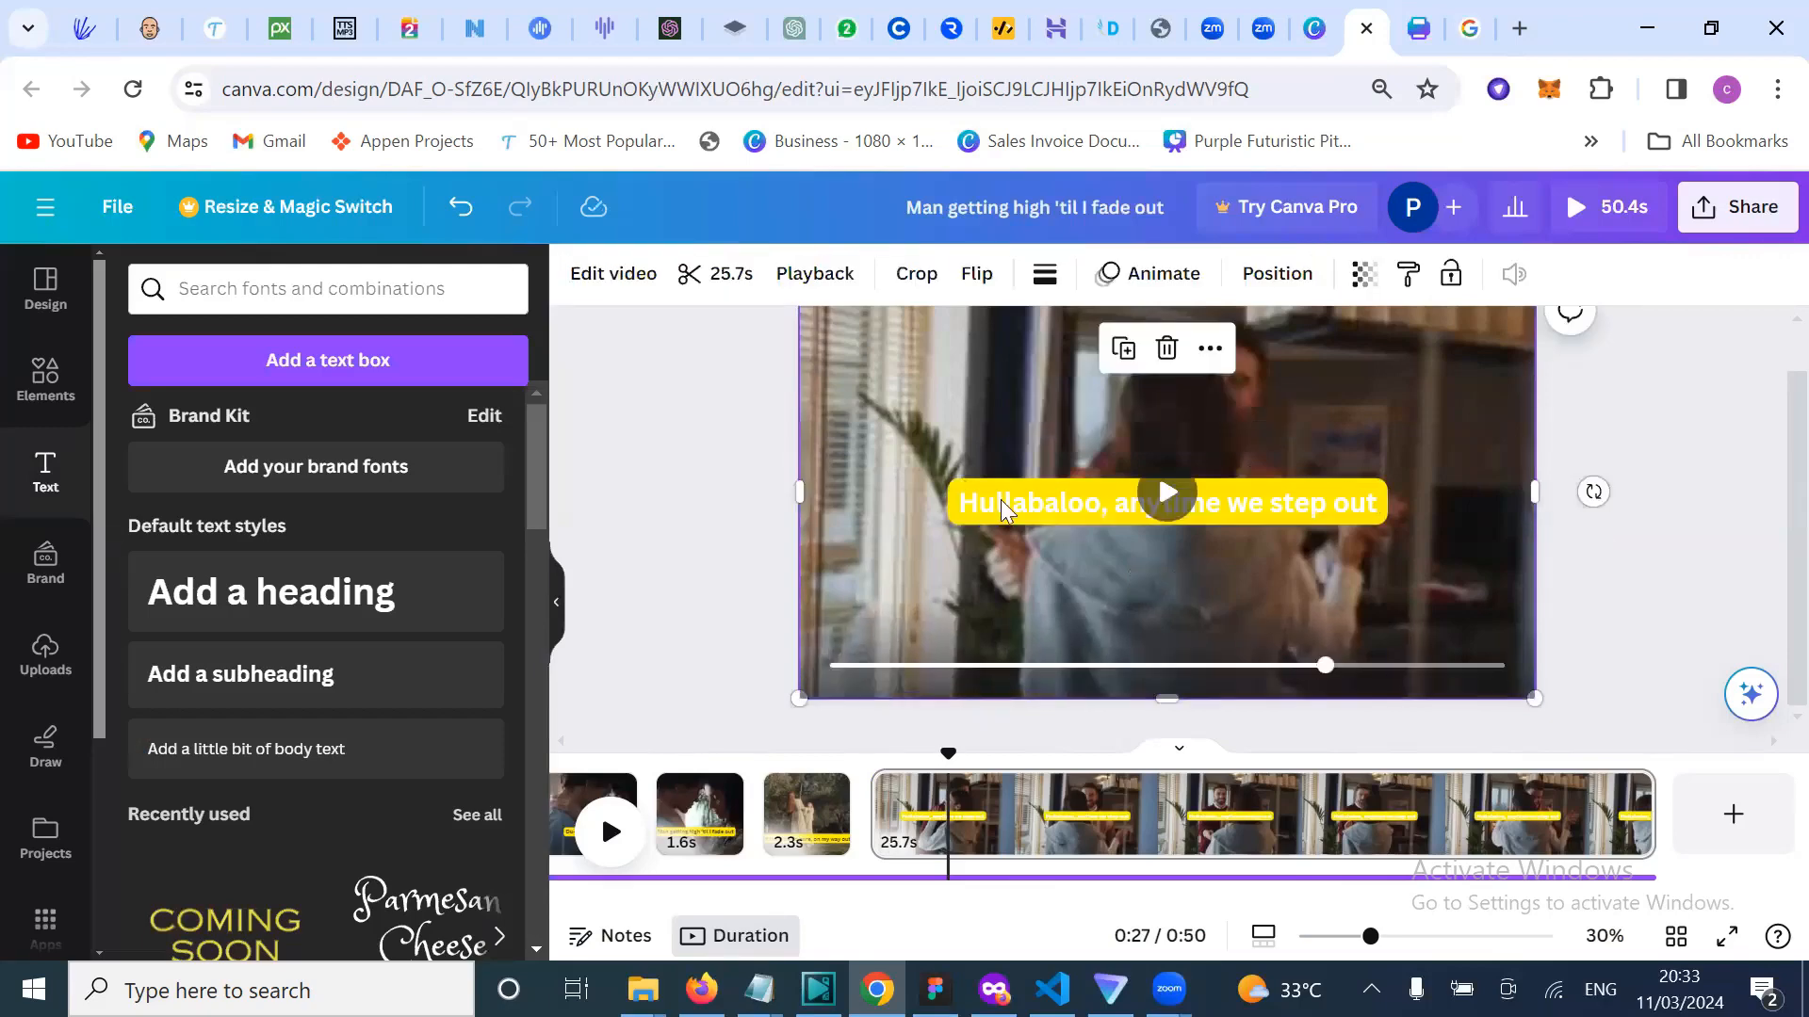
click(1065, 624)
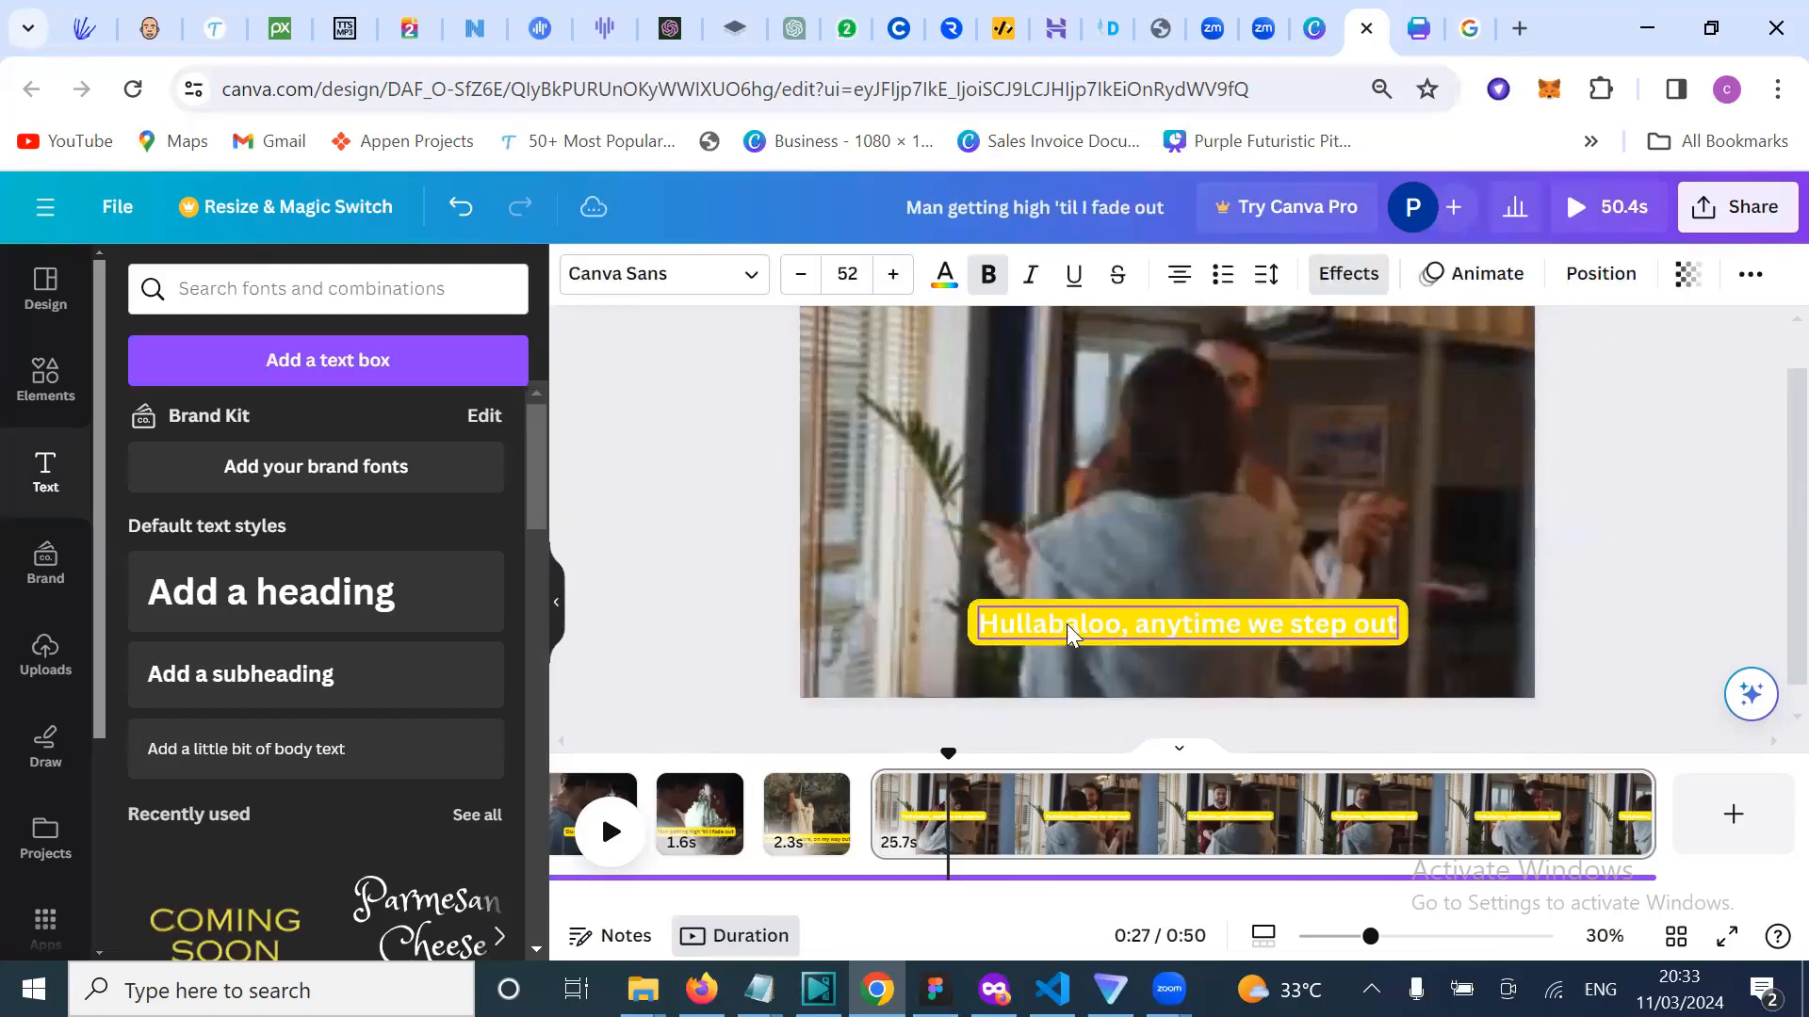
click(945, 273)
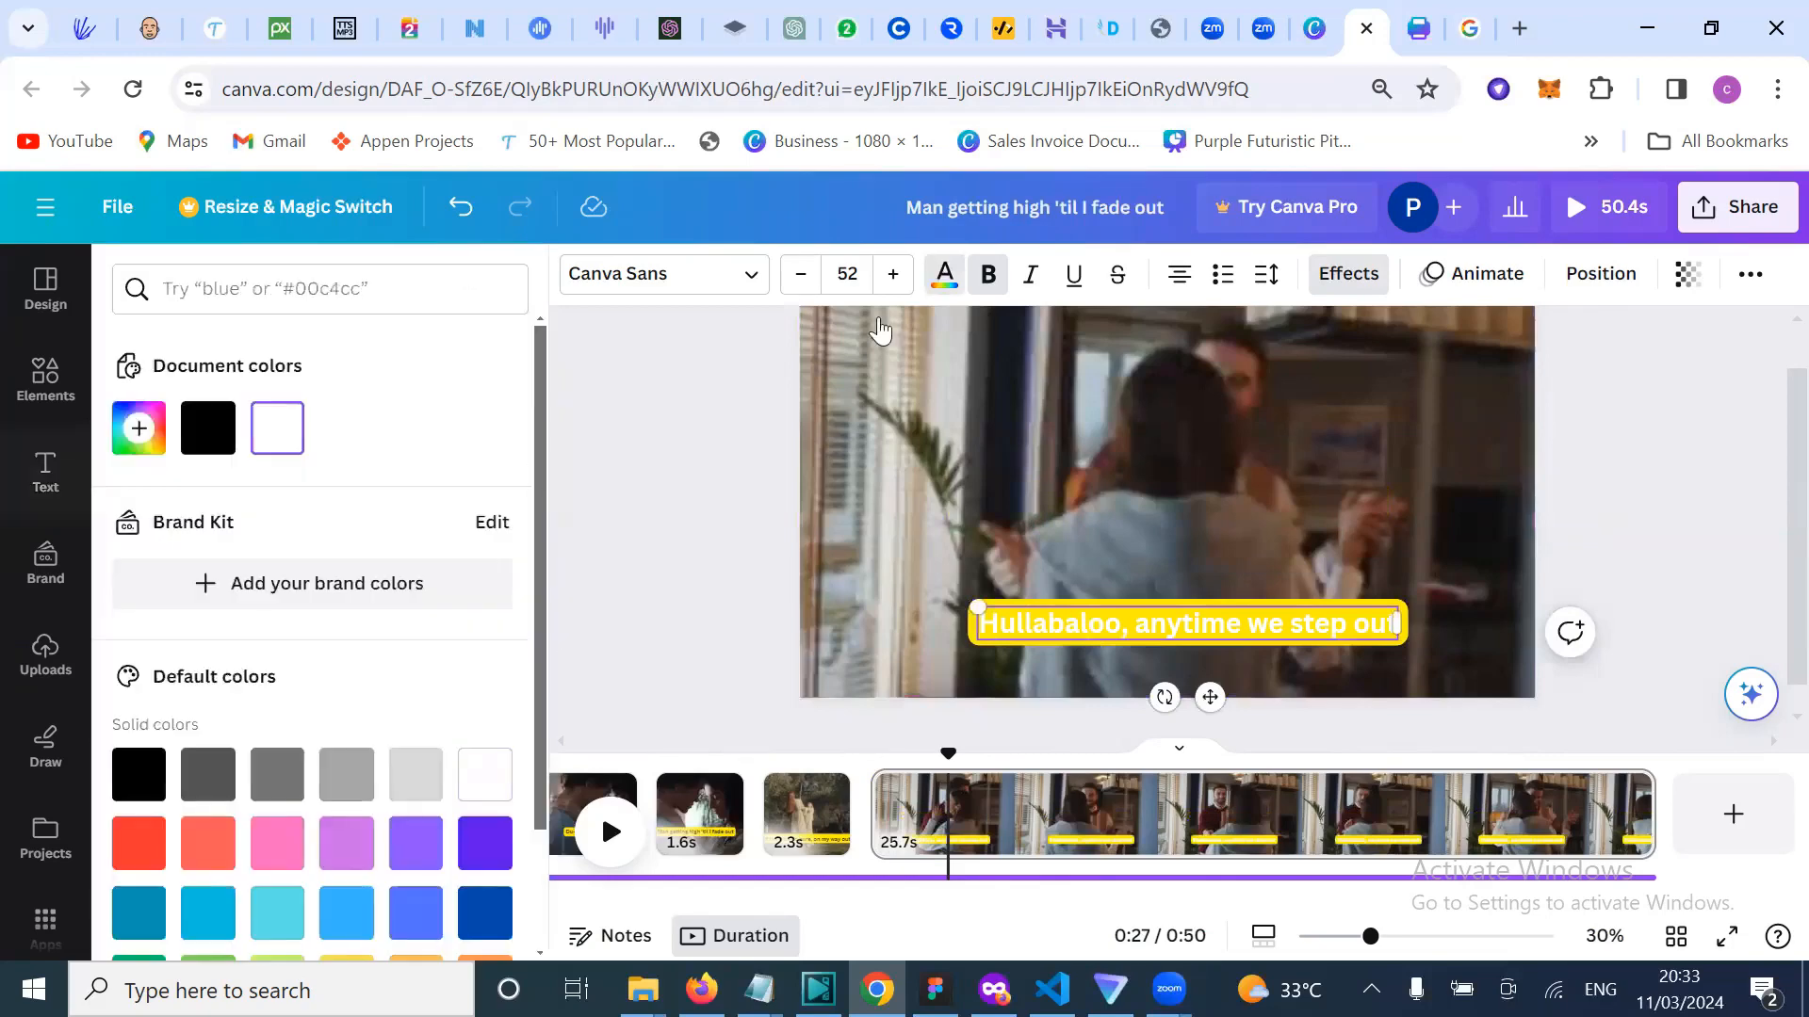
click(211, 443)
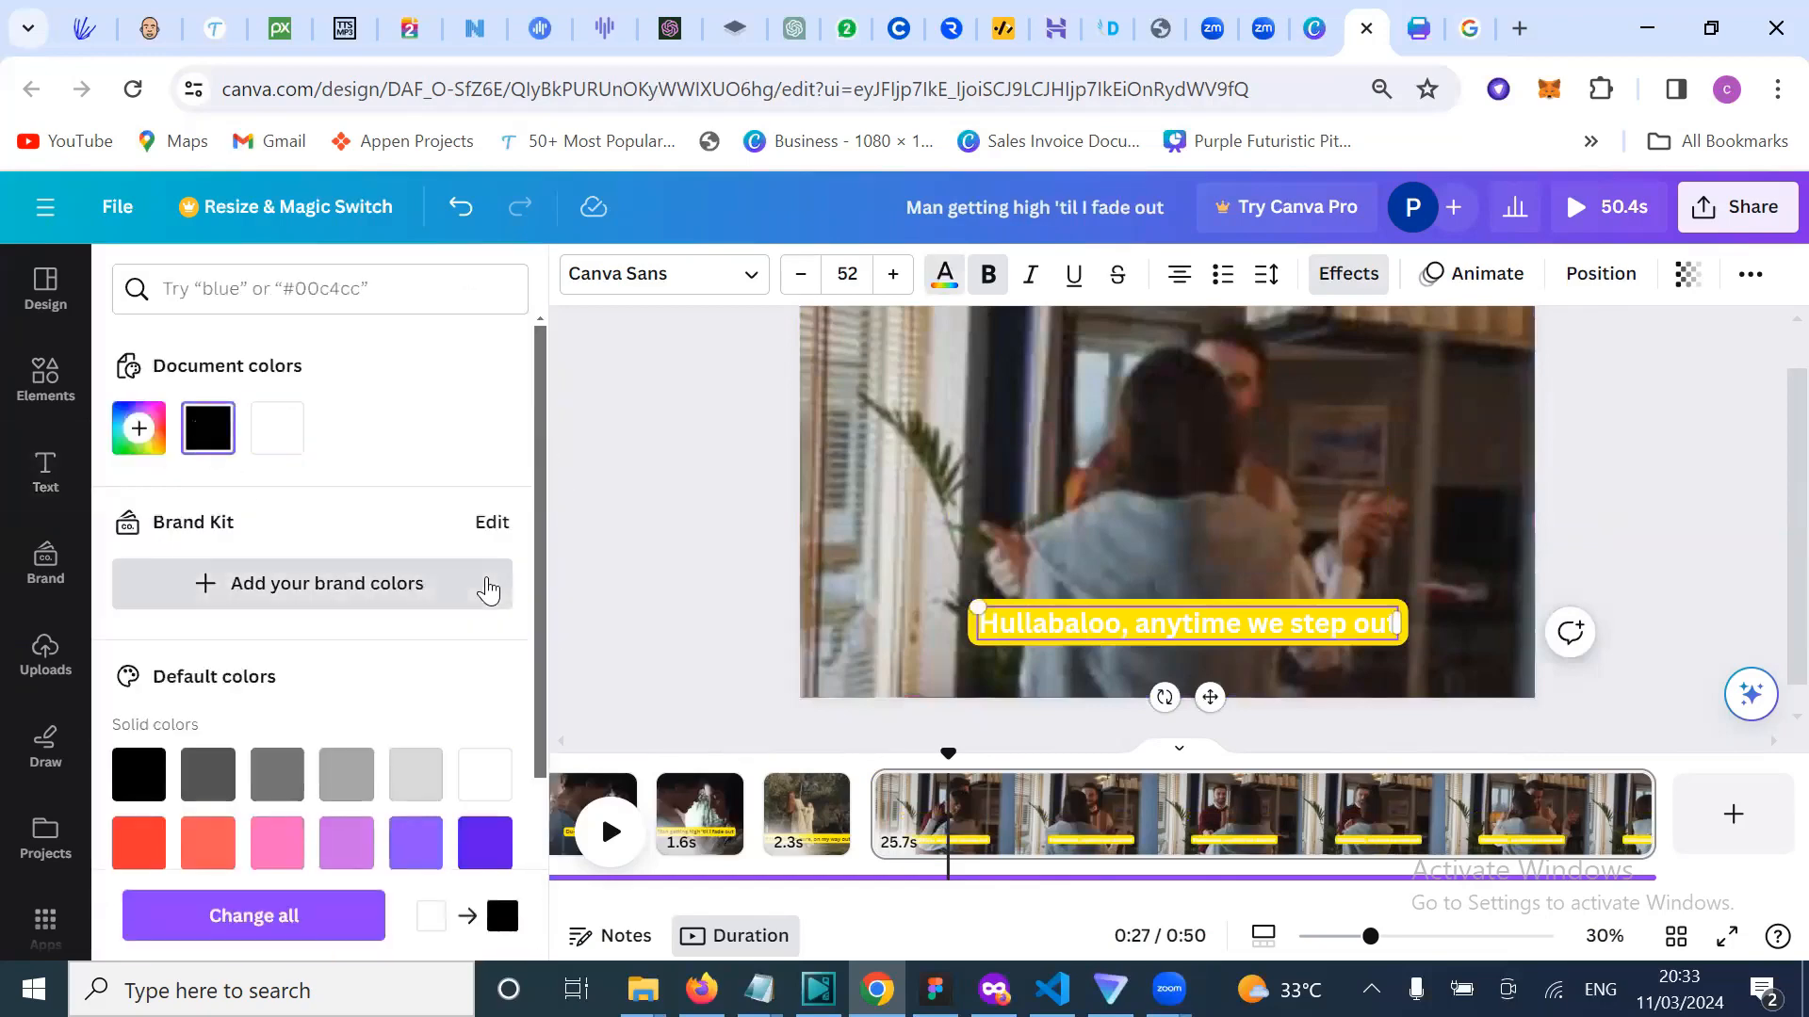
click(487, 590)
click(1149, 628)
key(ctrl+a)
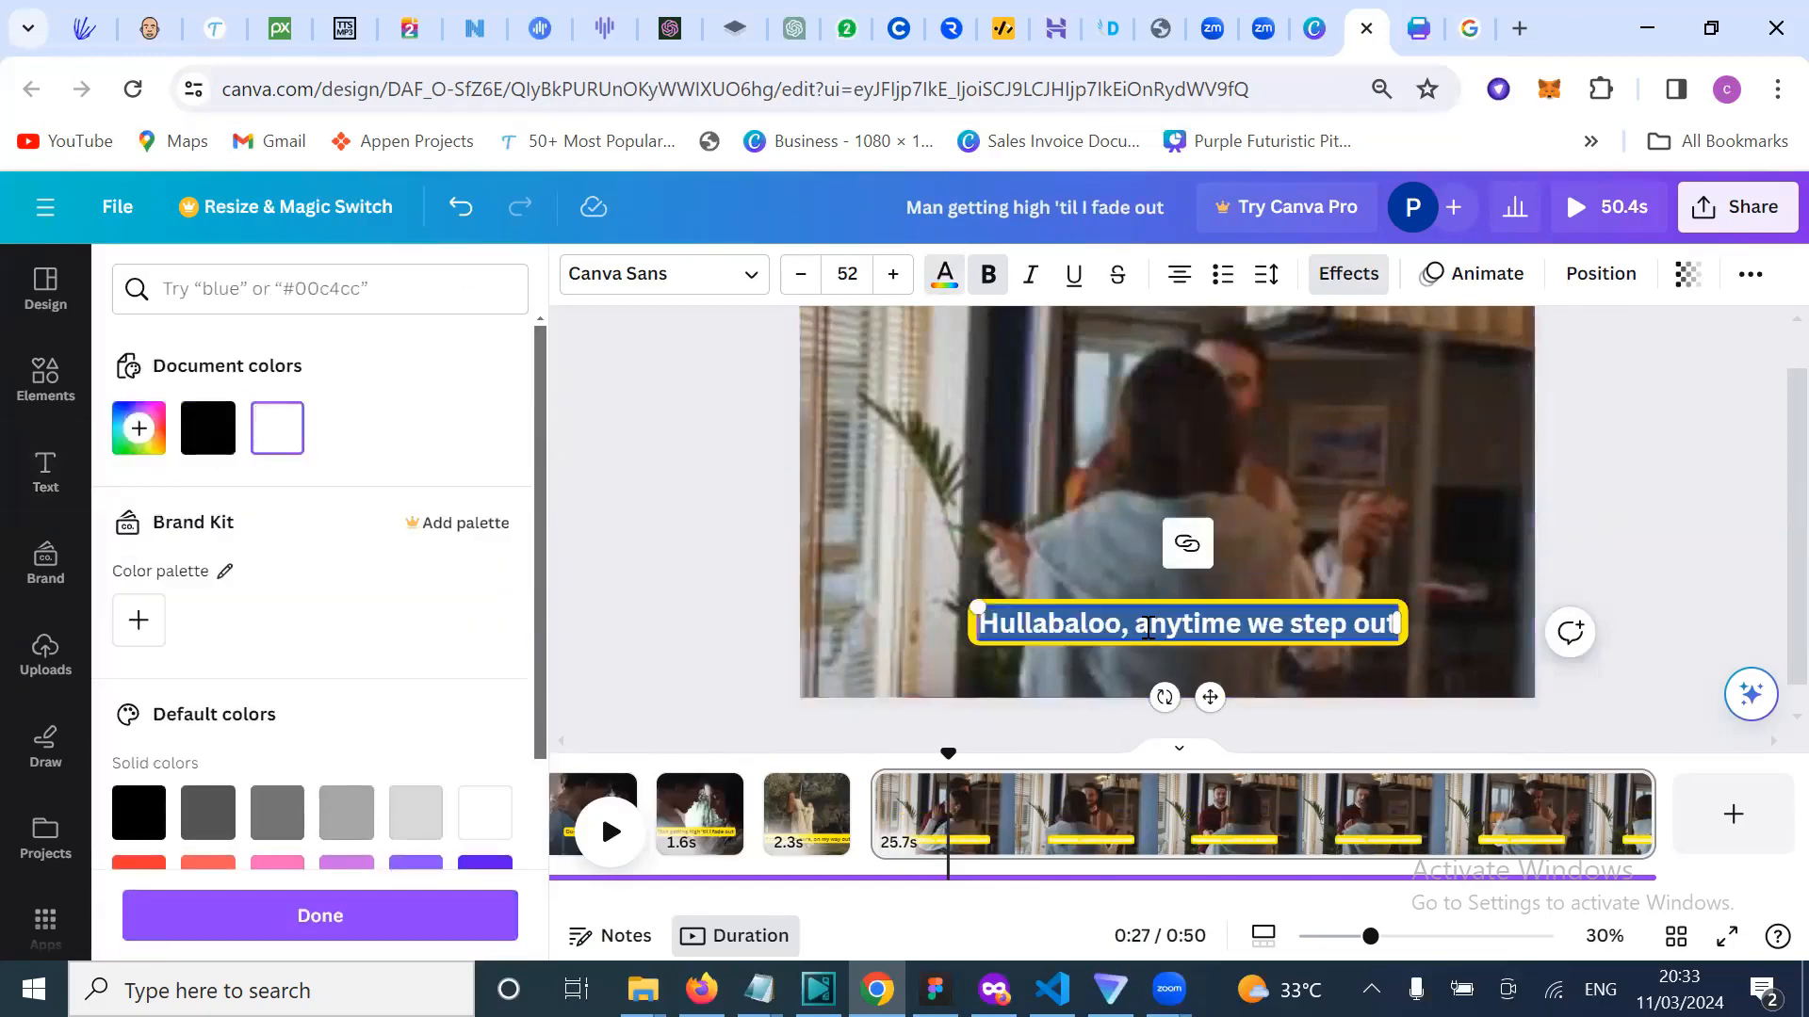
click(211, 442)
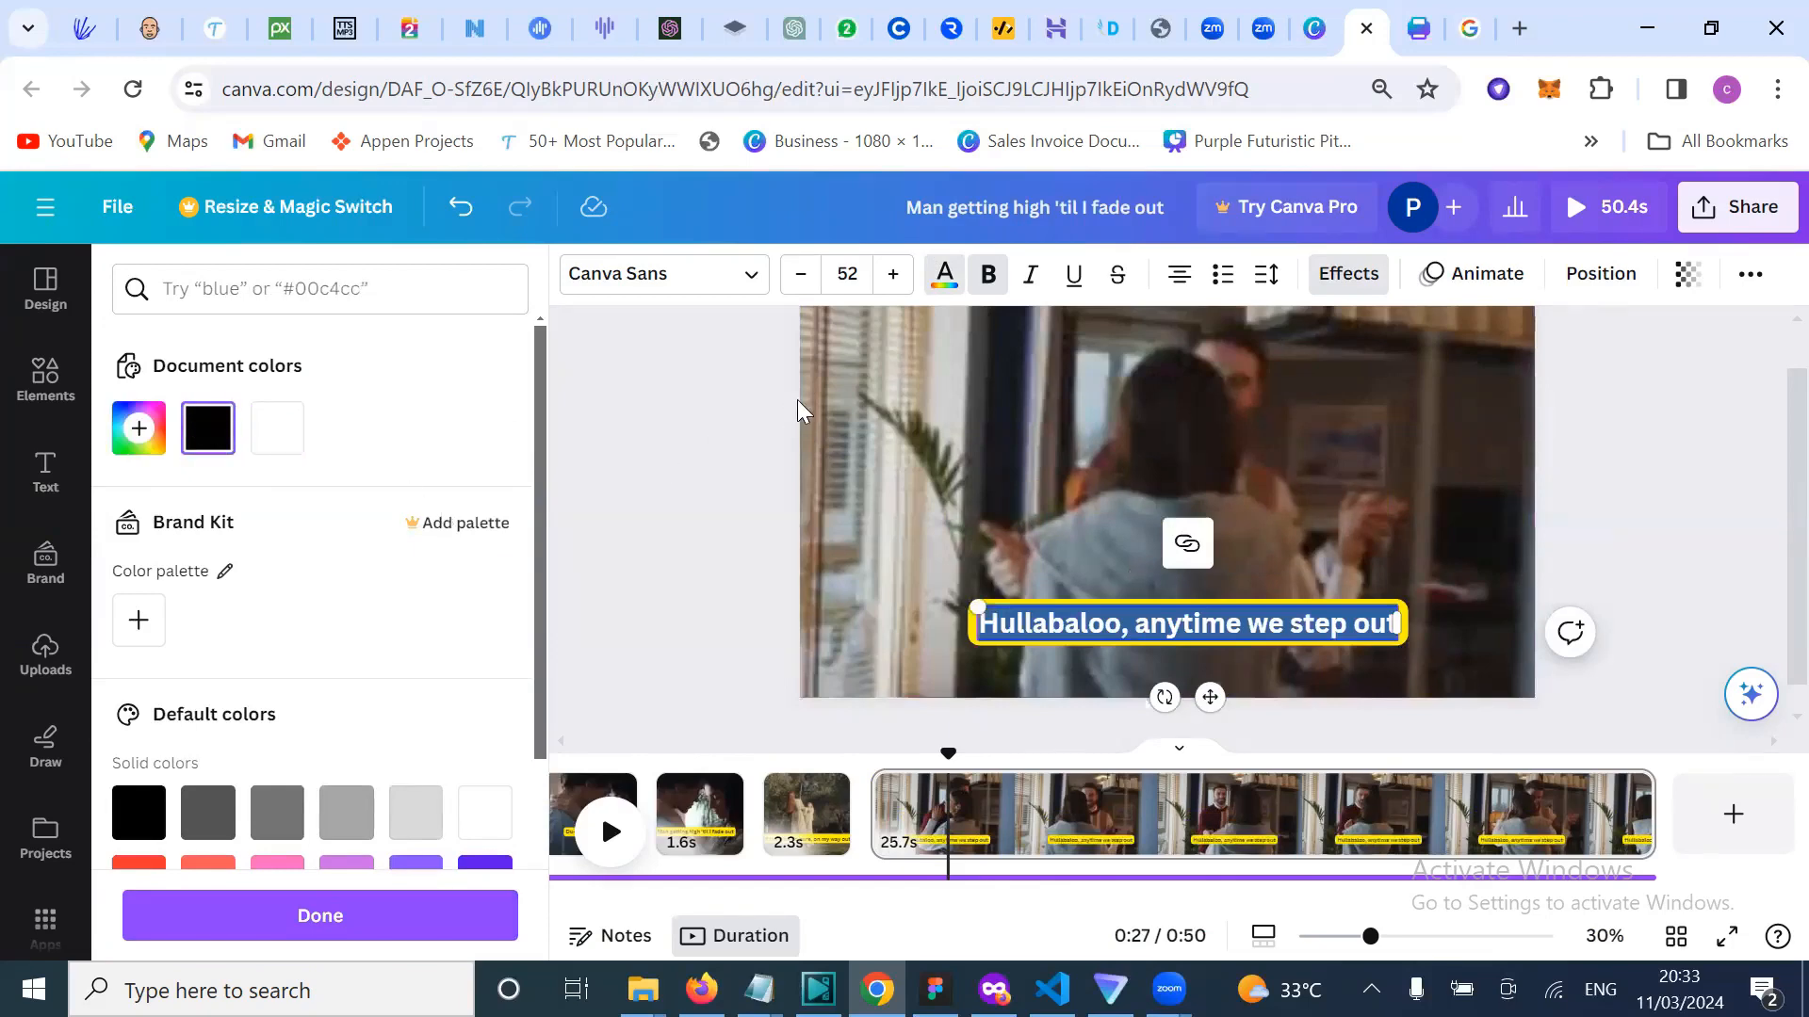
click(714, 514)
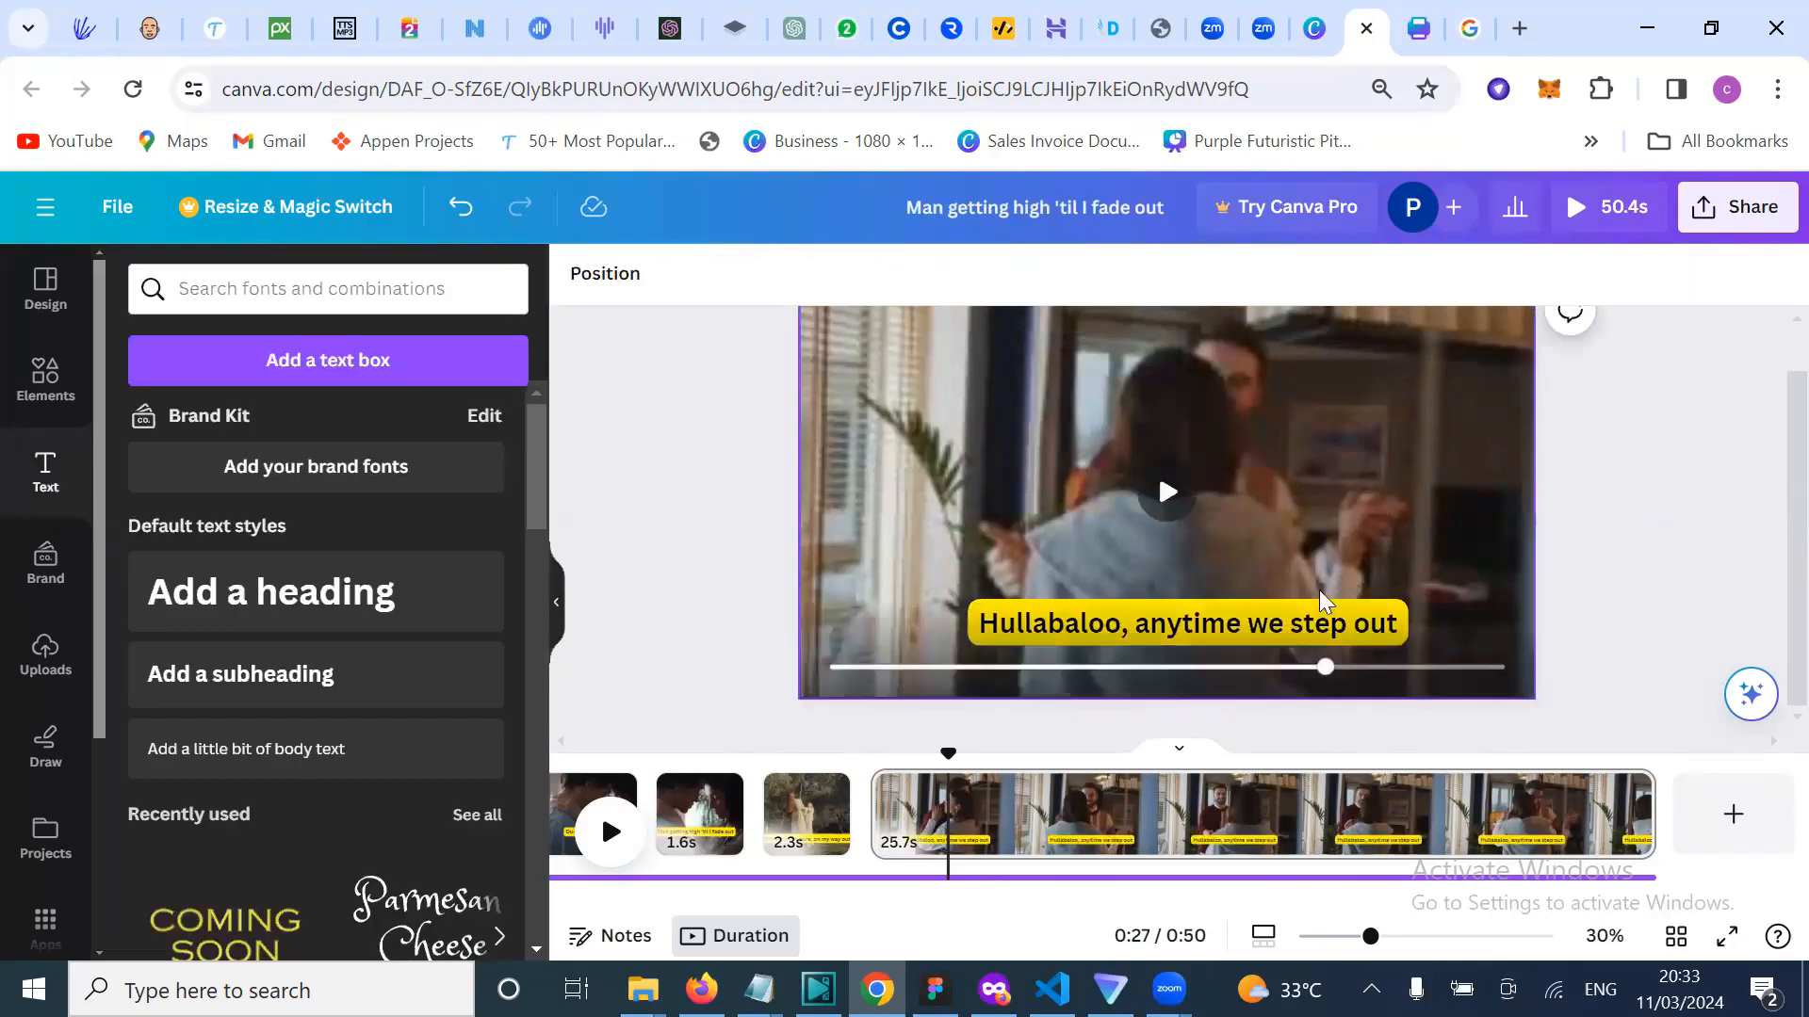
click(1187, 624)
Step: Apply the Typewriter animation to the Hullabaloo caption and play the video from 0:22
click(1463, 292)
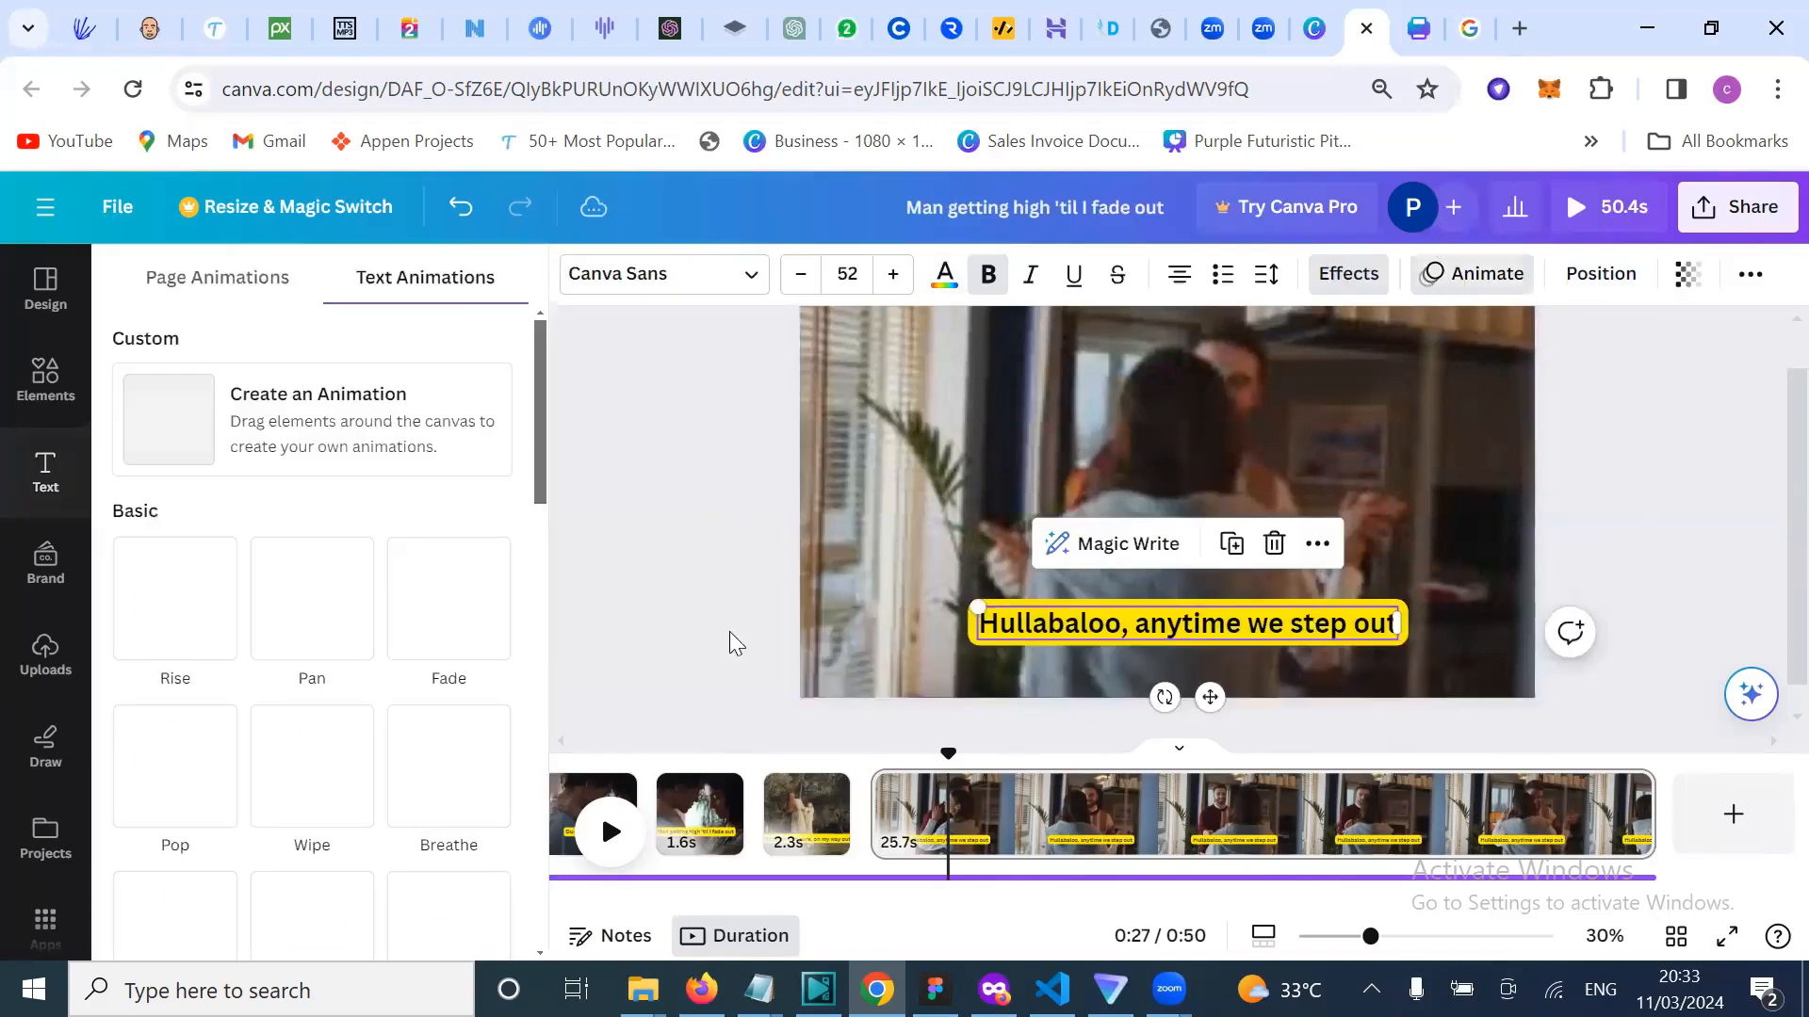
scroll(202, 835, down, 4)
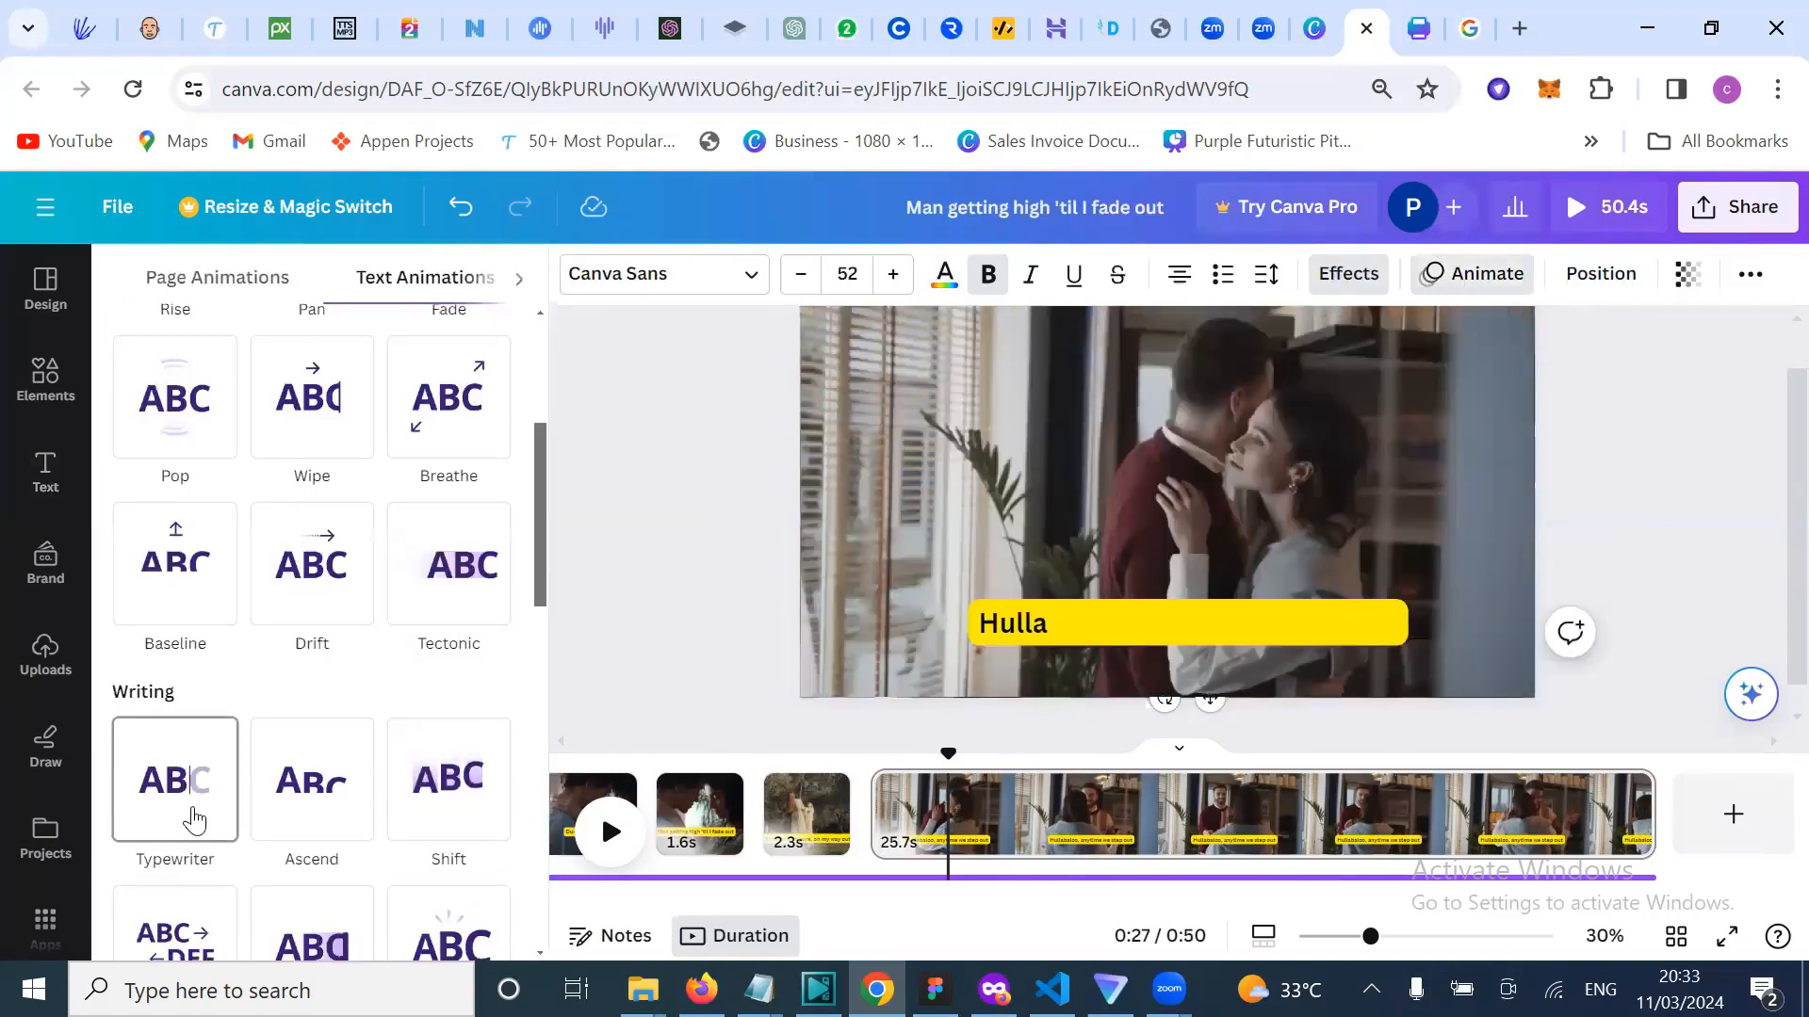
click(205, 842)
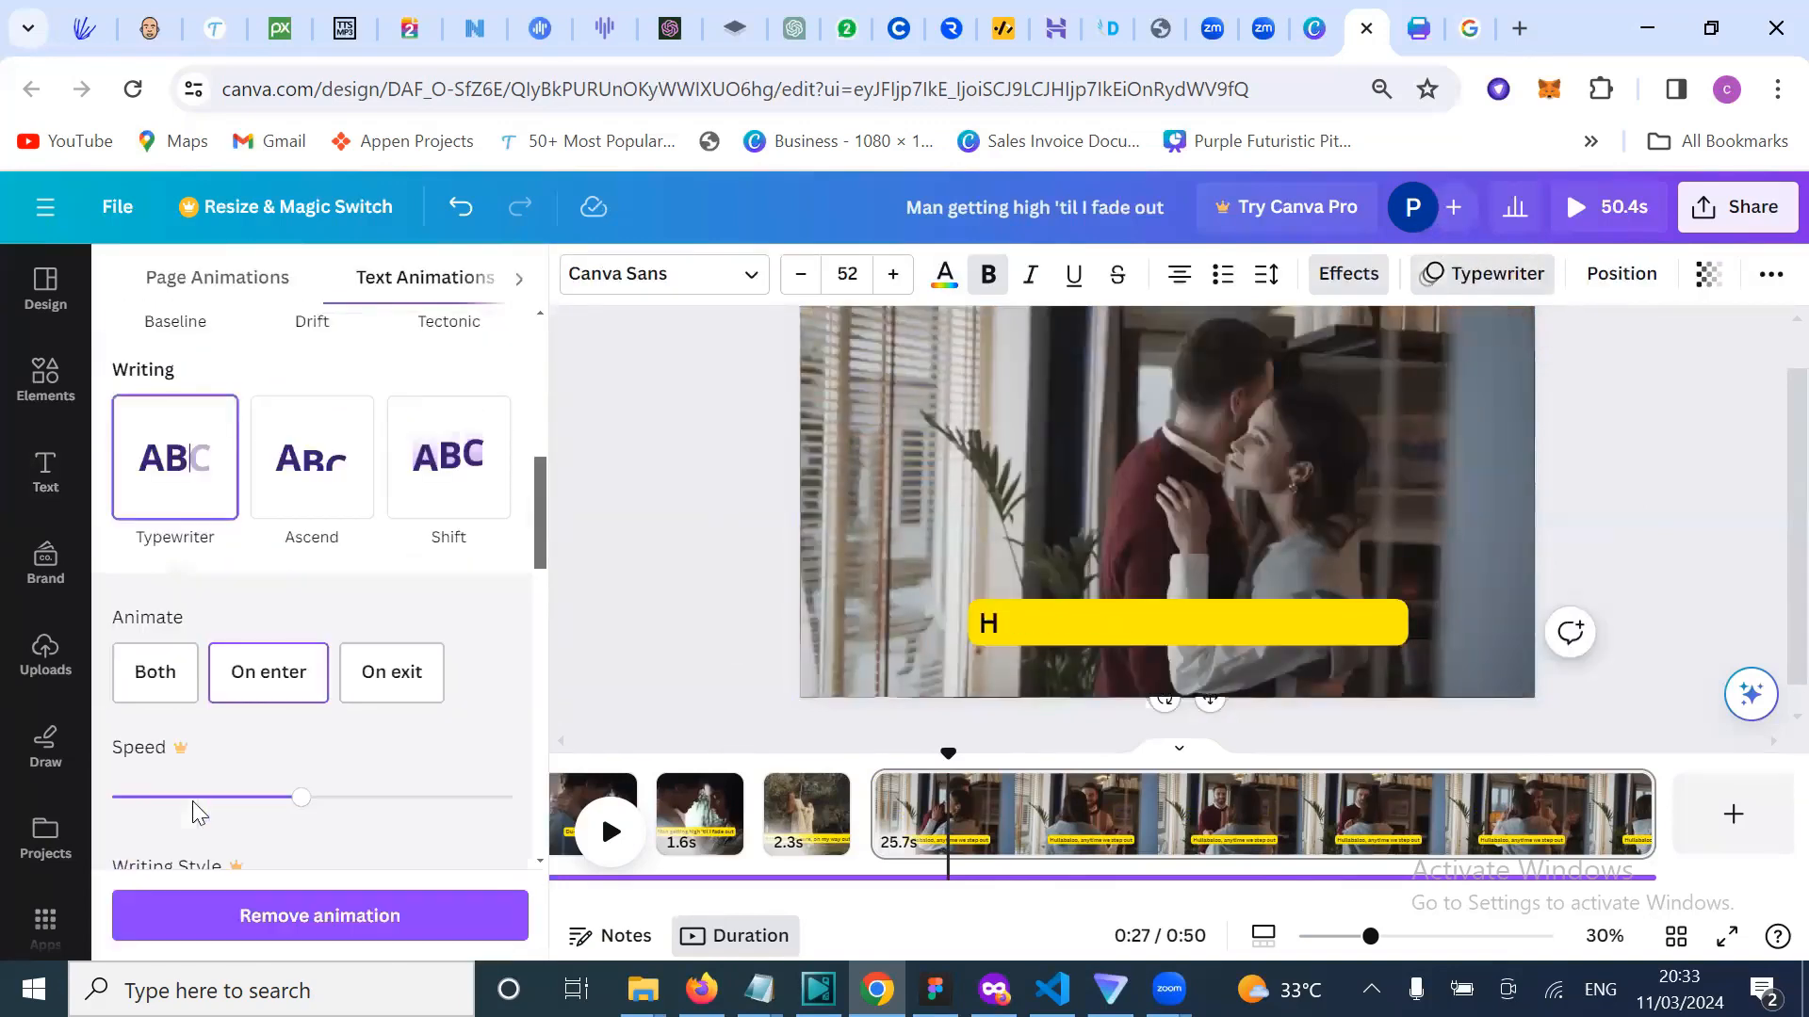
click(630, 670)
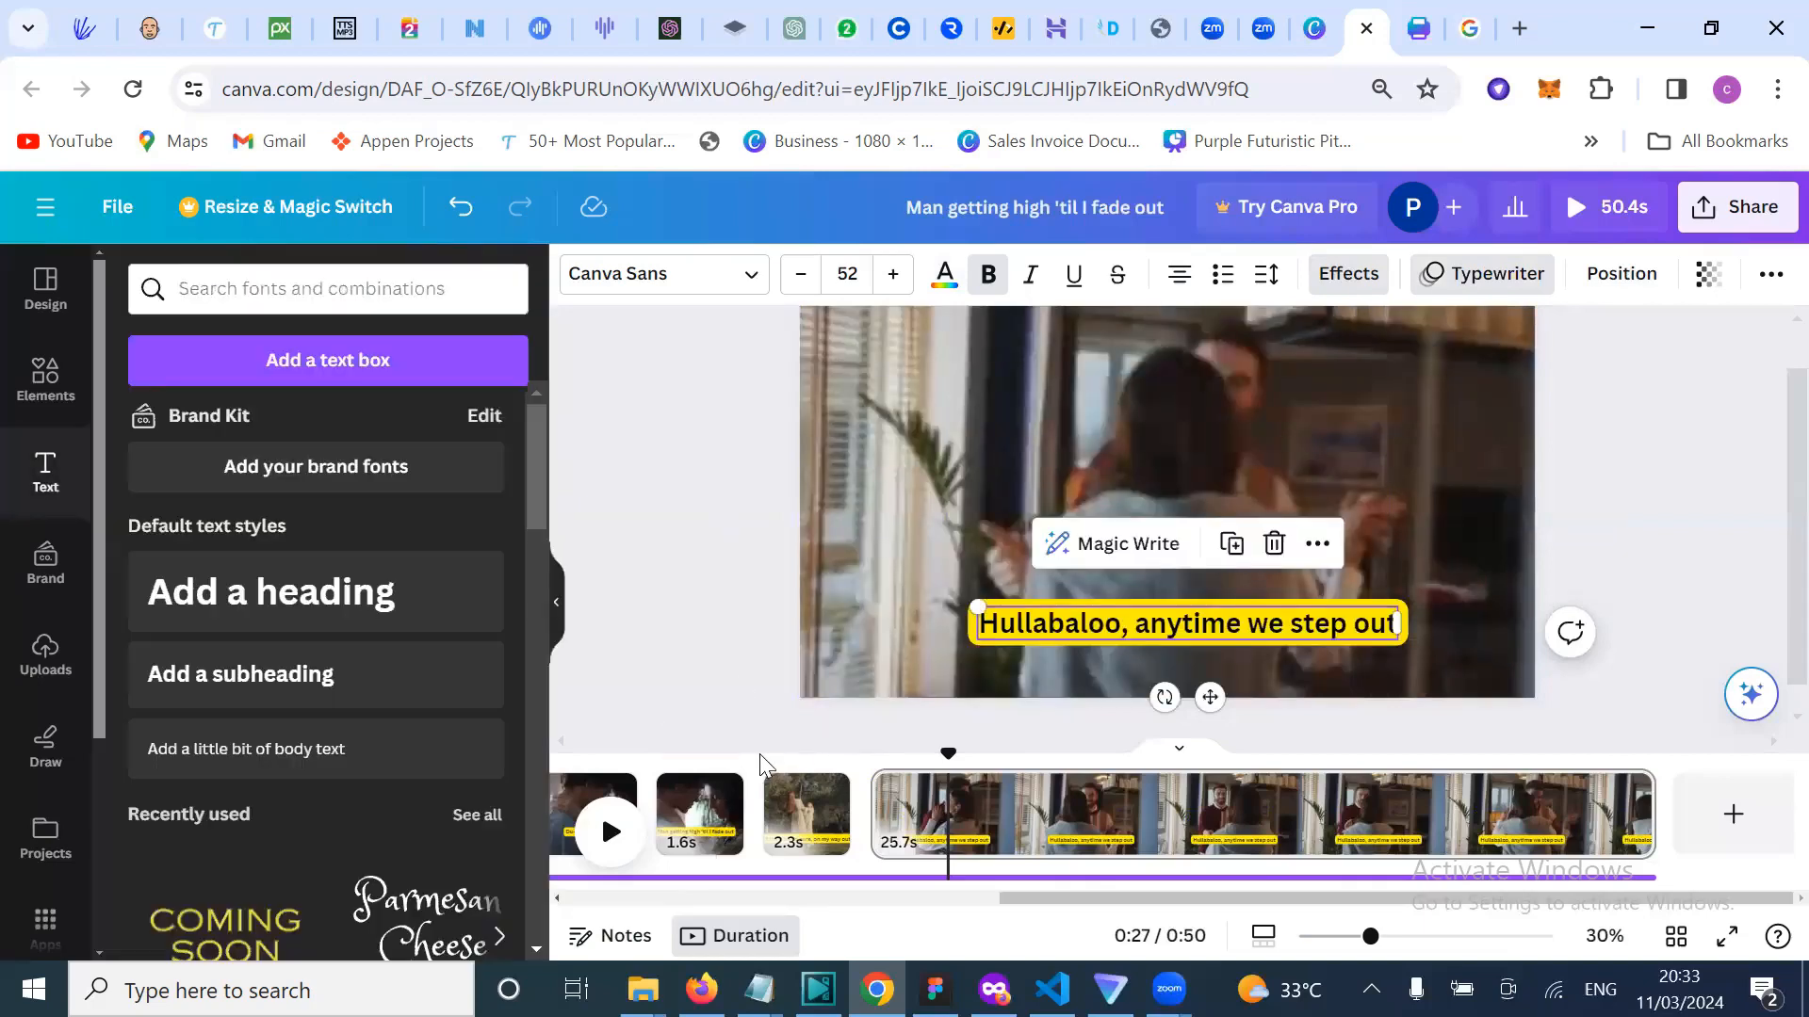
click(759, 762)
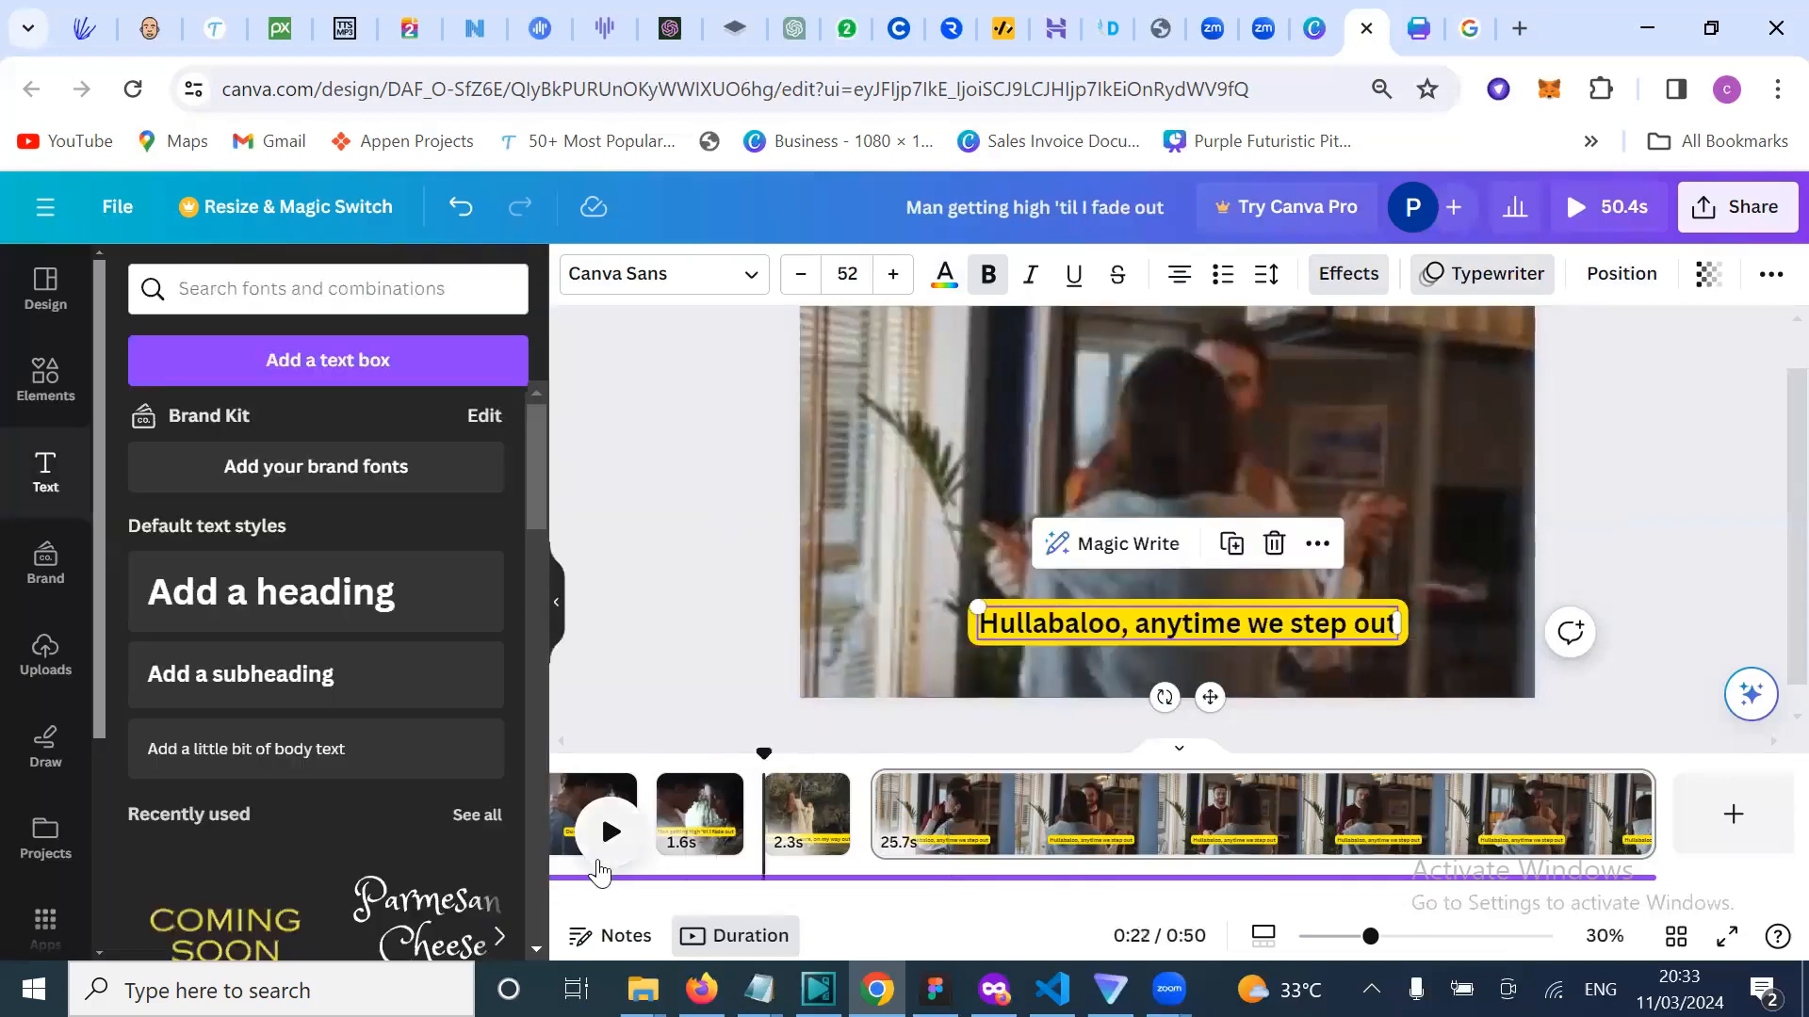
click(608, 833)
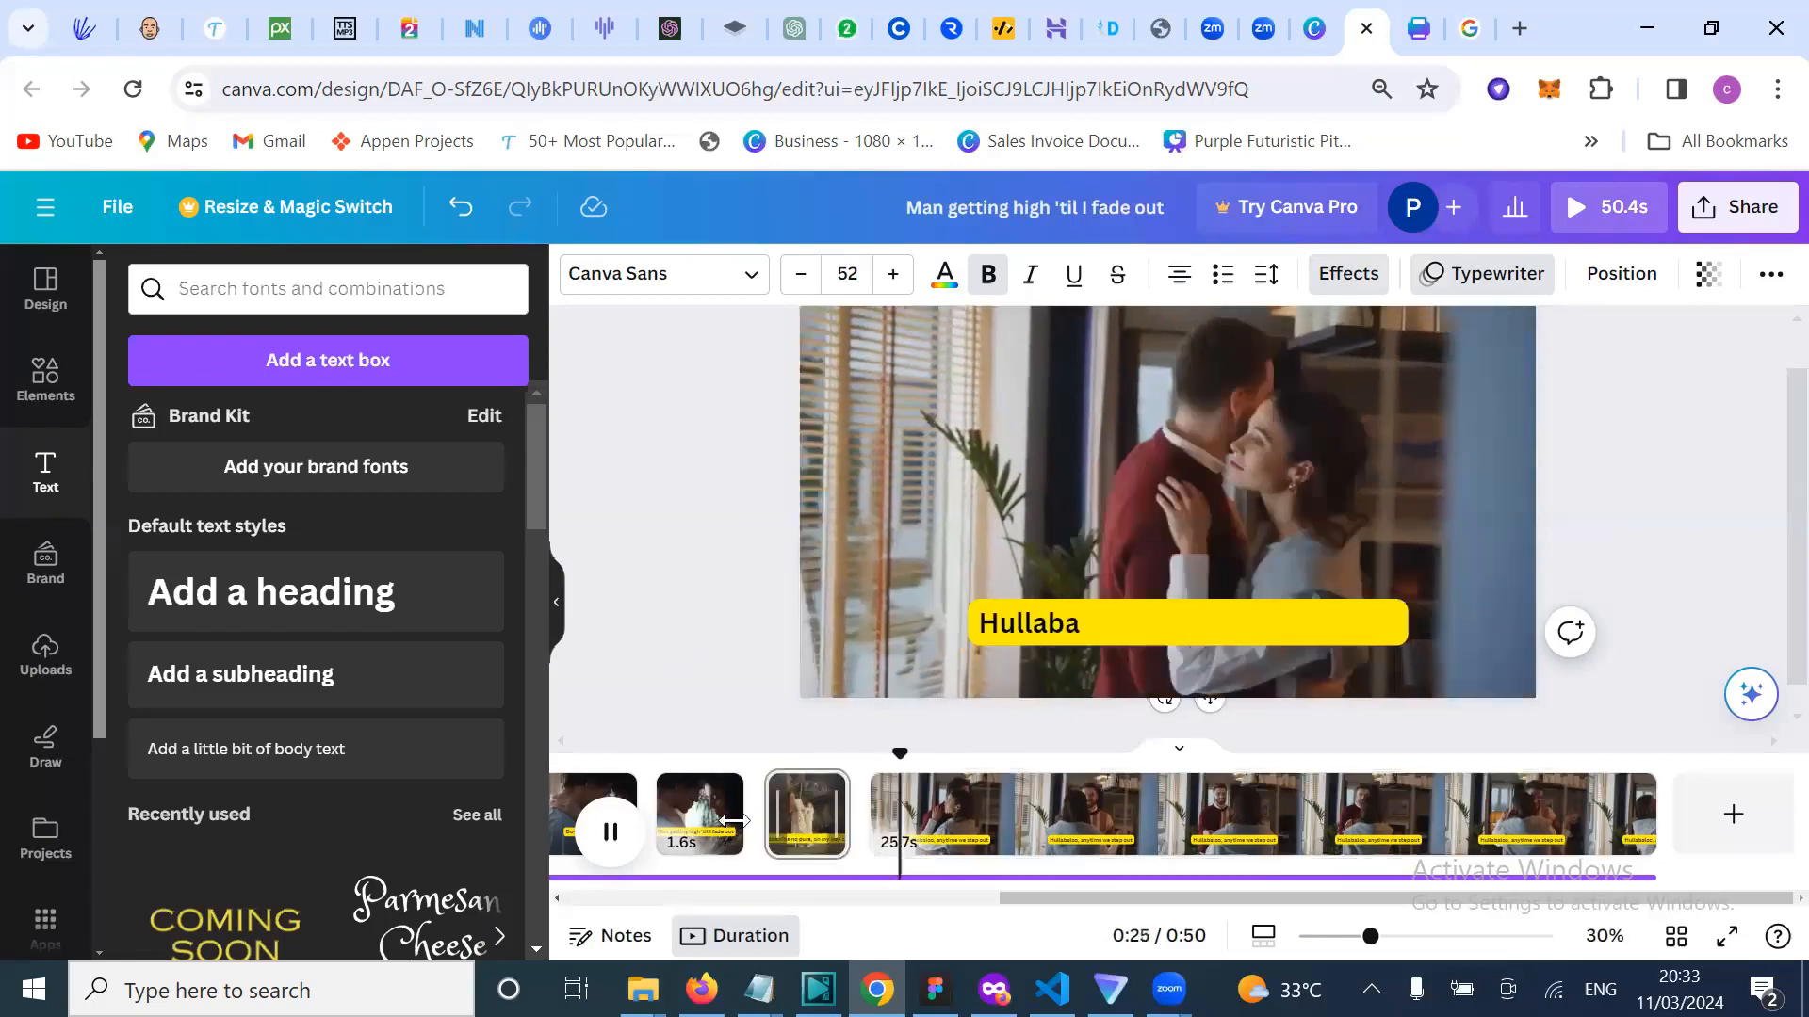
Step: Stop playback and give the 'If the vibe no pure, on my way out' caption a Typewriter animation
click(784, 812)
click(1083, 622)
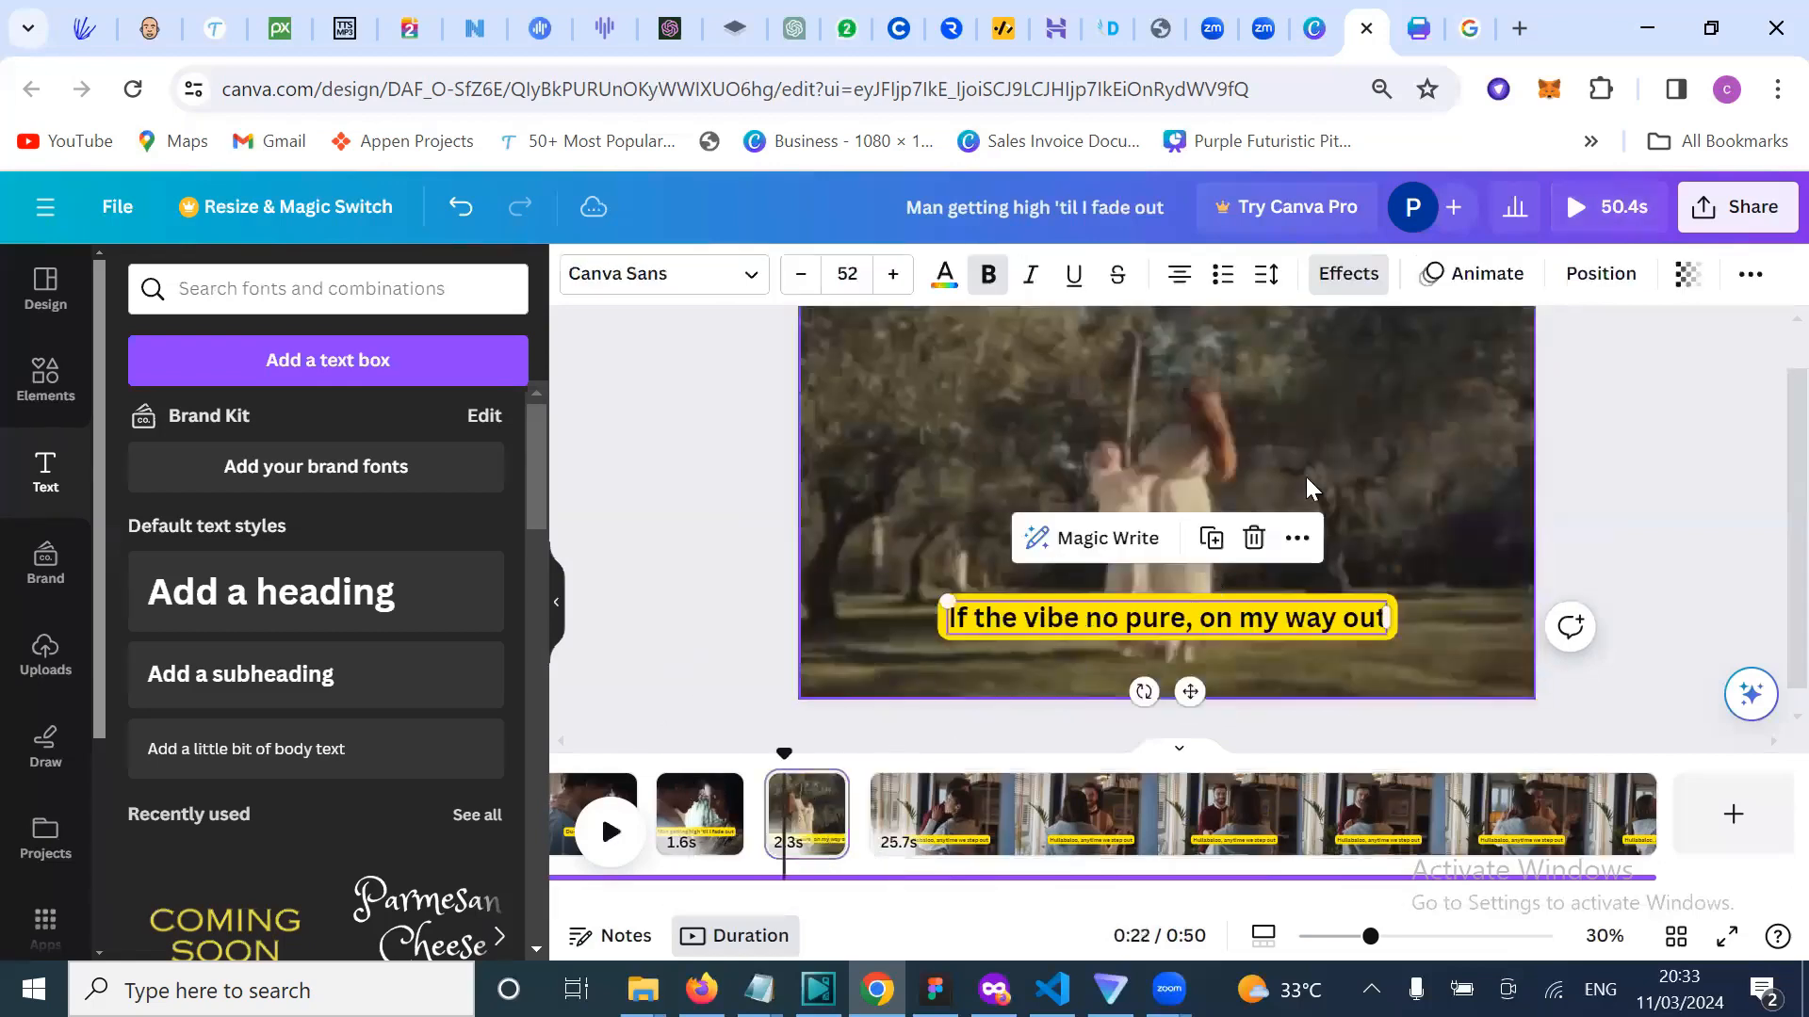
click(1469, 274)
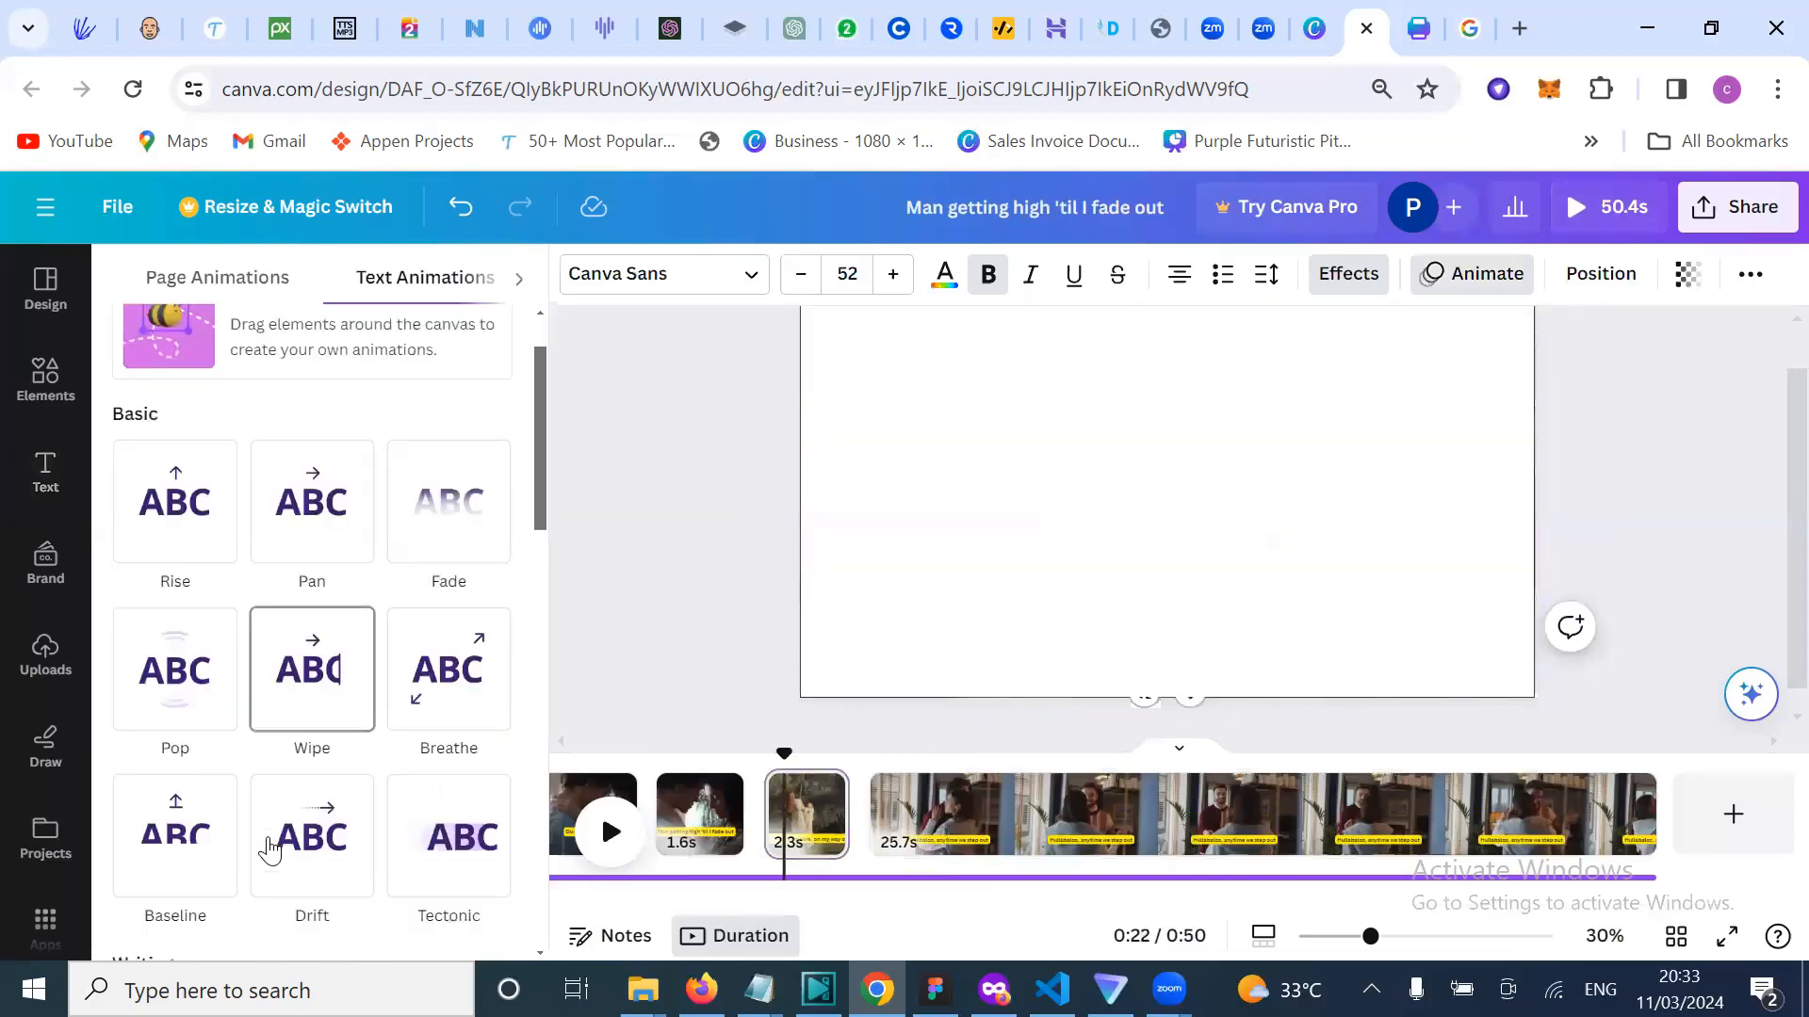
scroll(269, 848, down, 3)
click(172, 790)
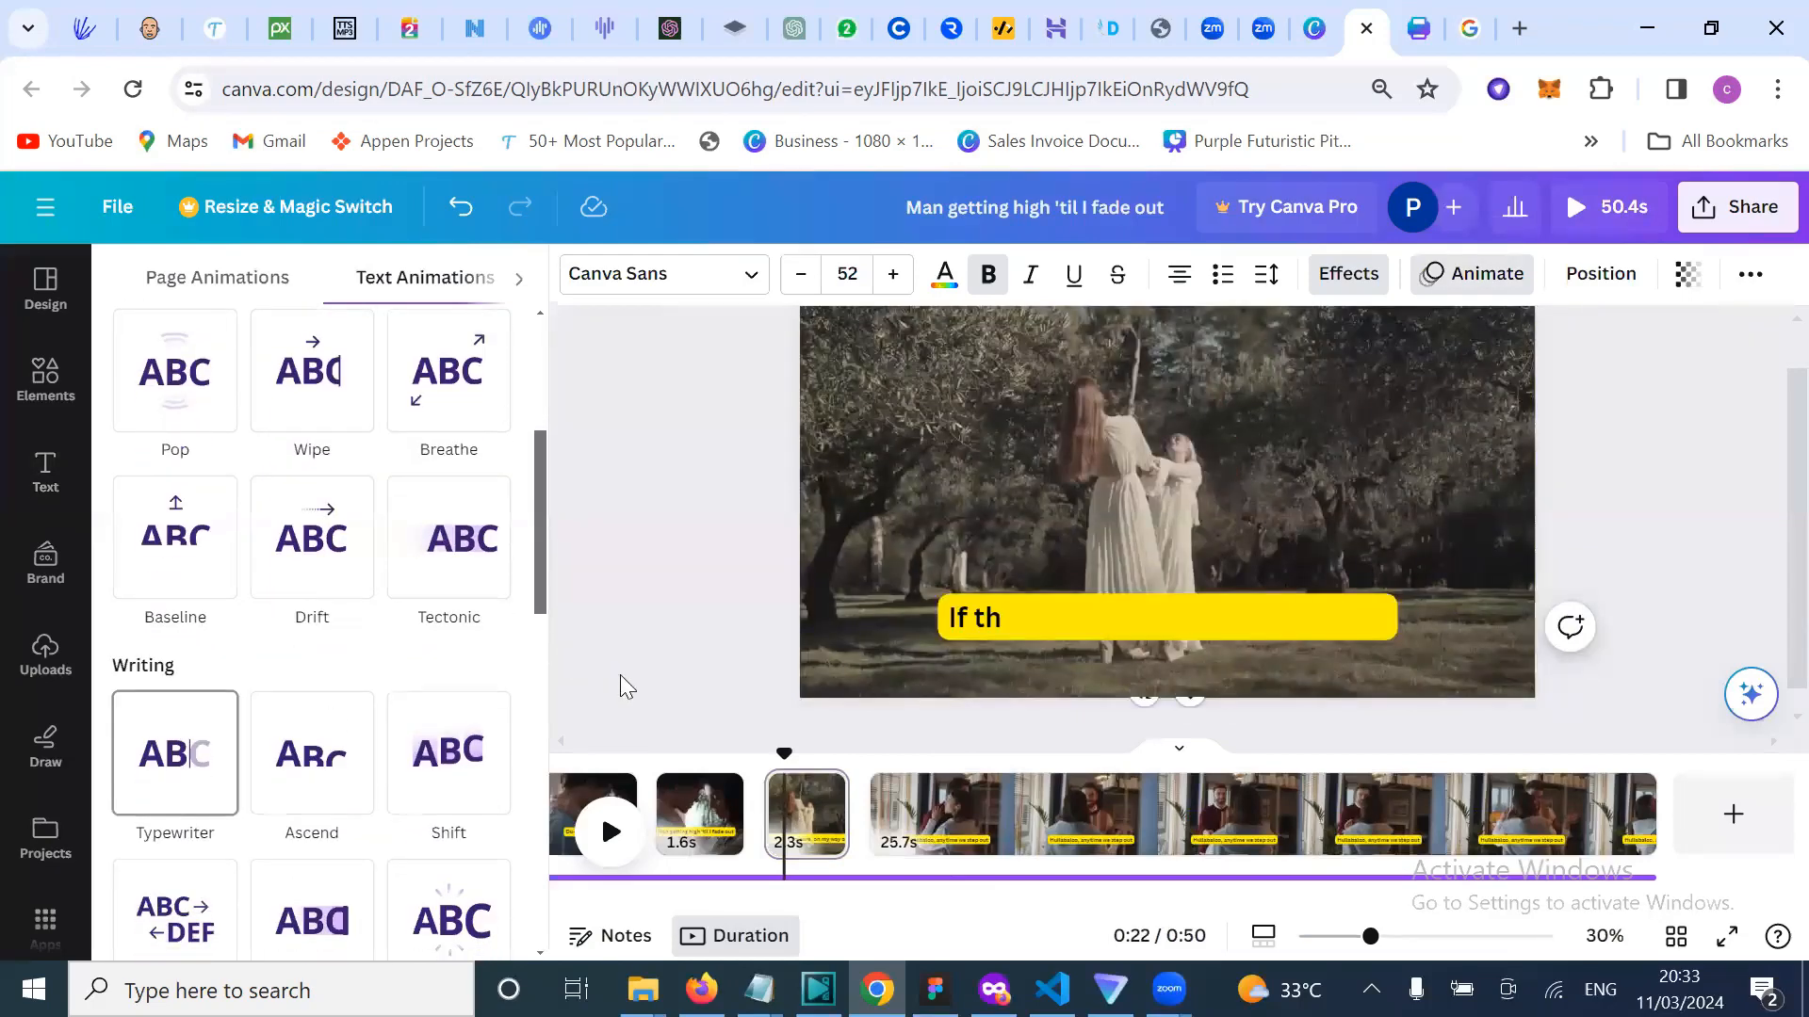
click(661, 617)
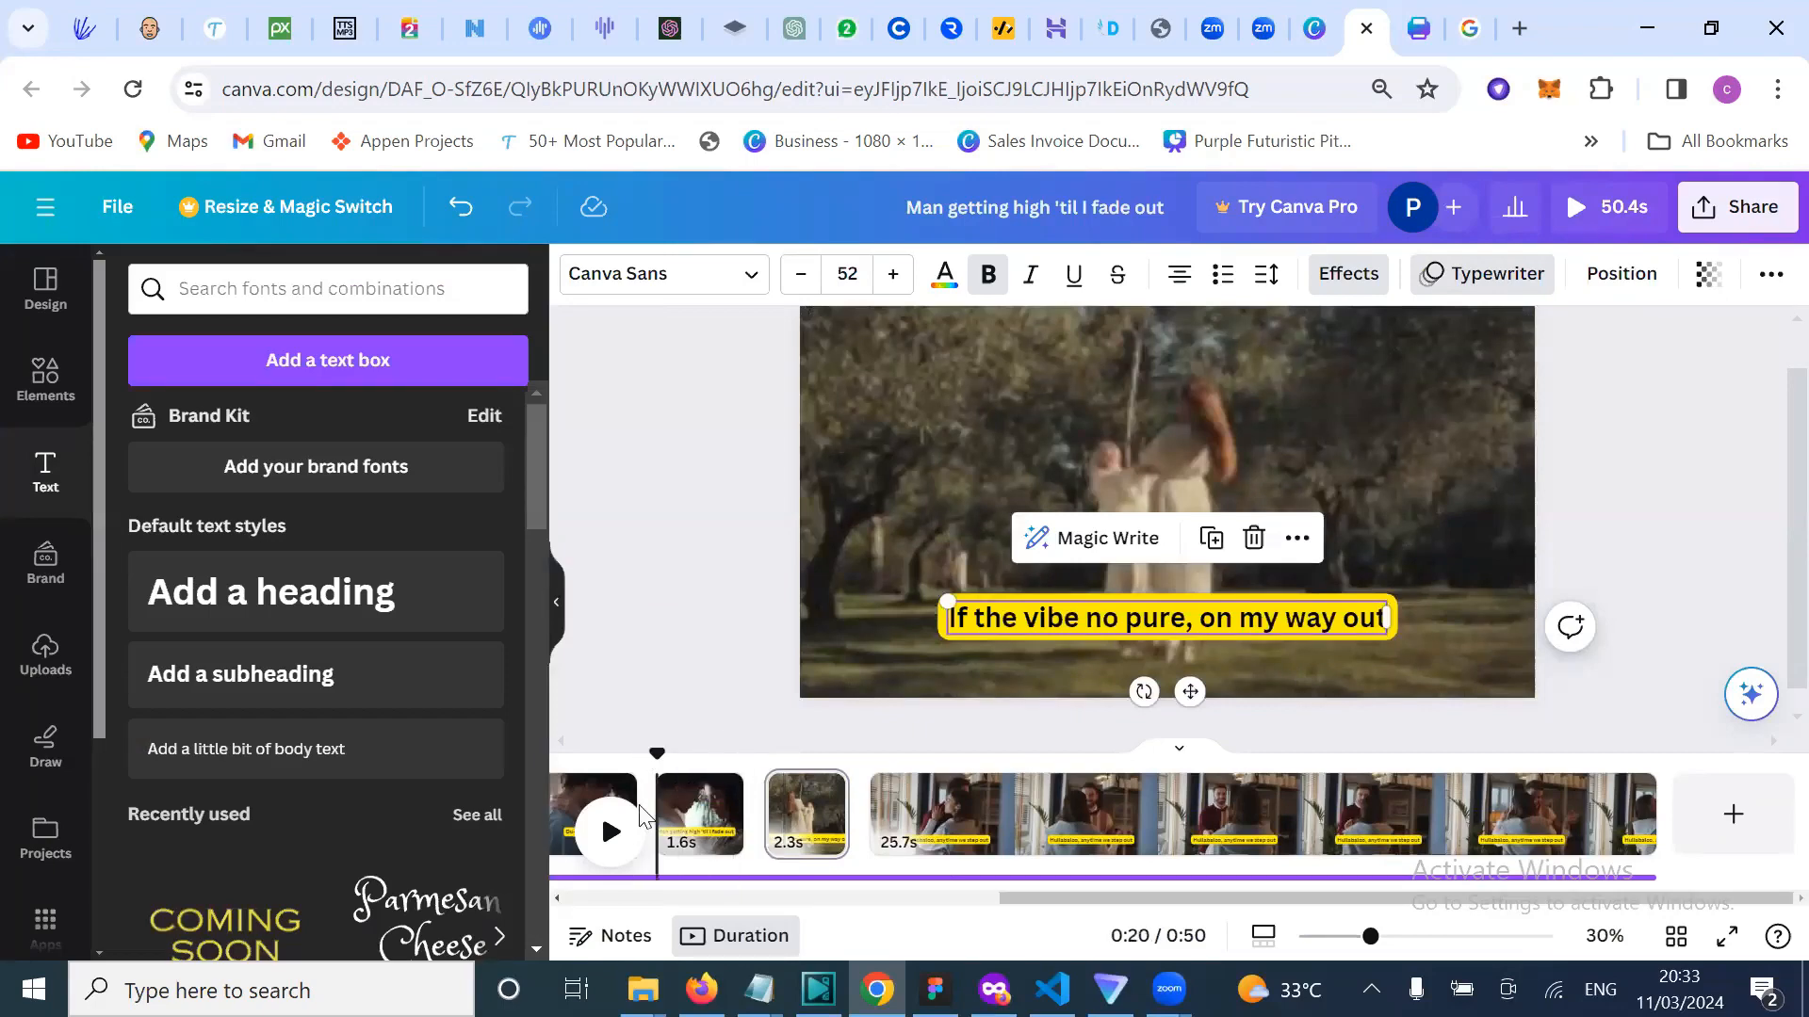
Step: Play the video to check the Hullabaloo caption animation, pausing at 0:27
click(610, 831)
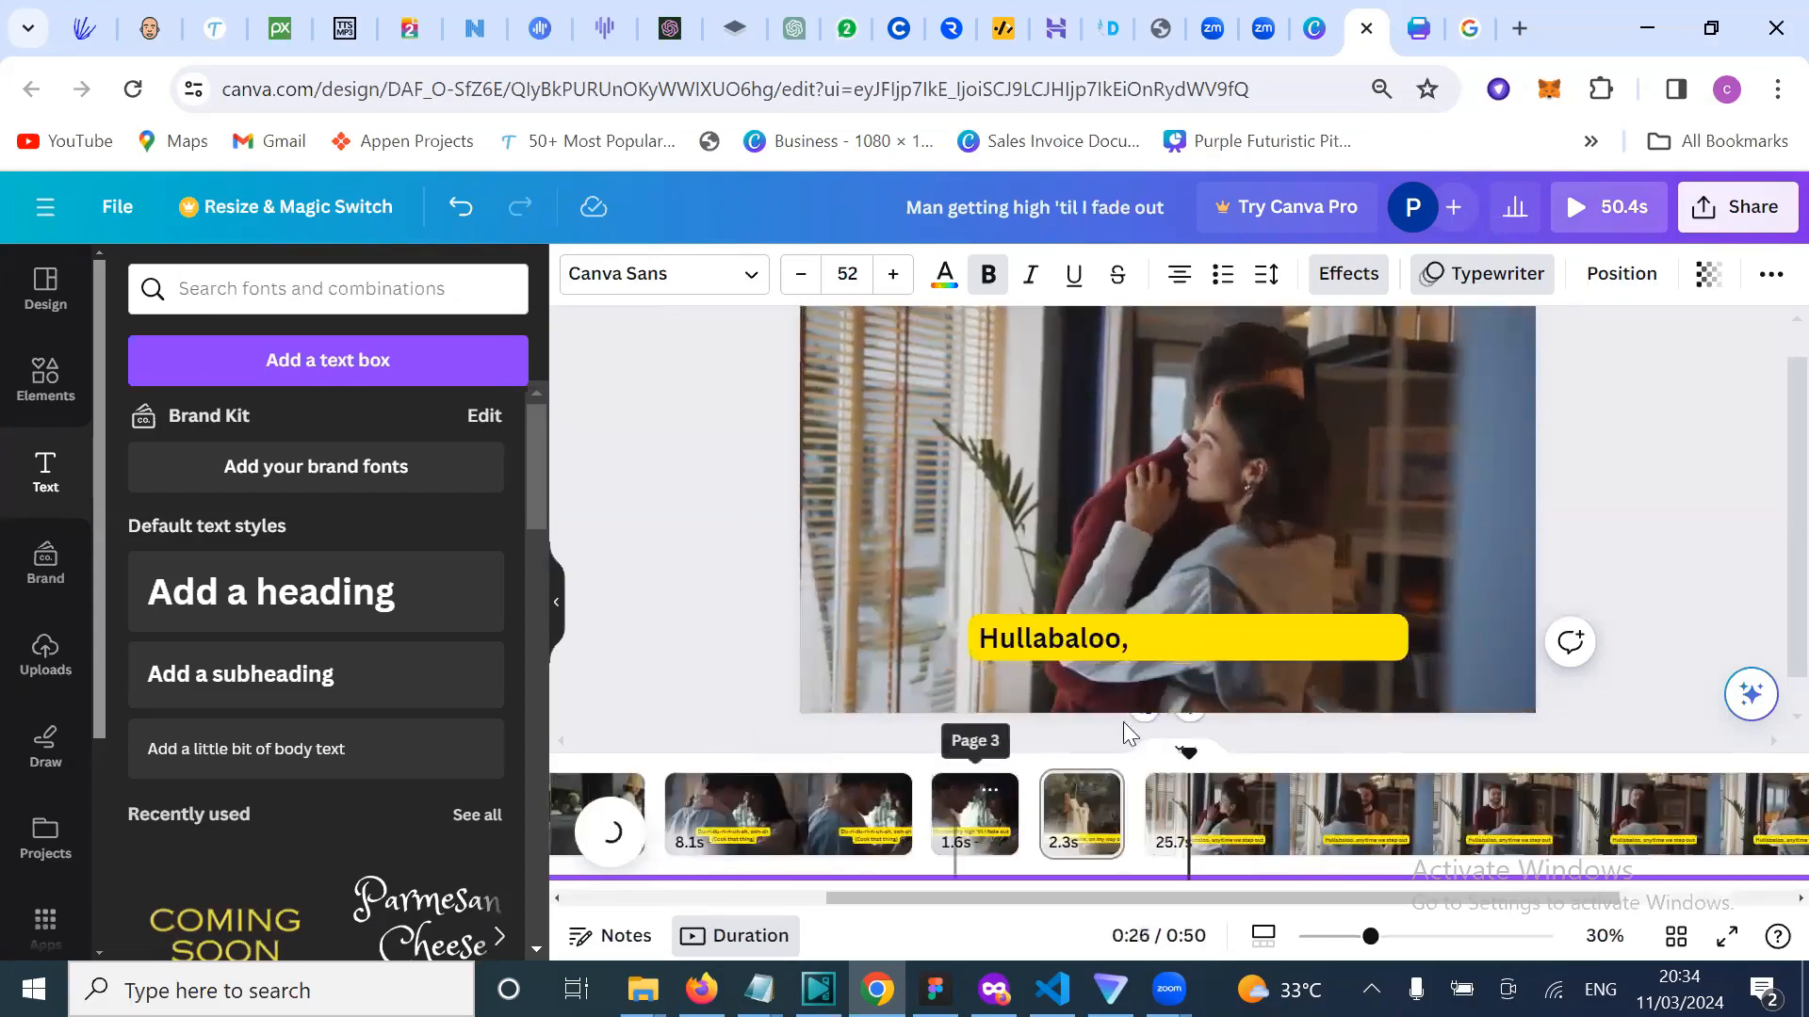
click(611, 833)
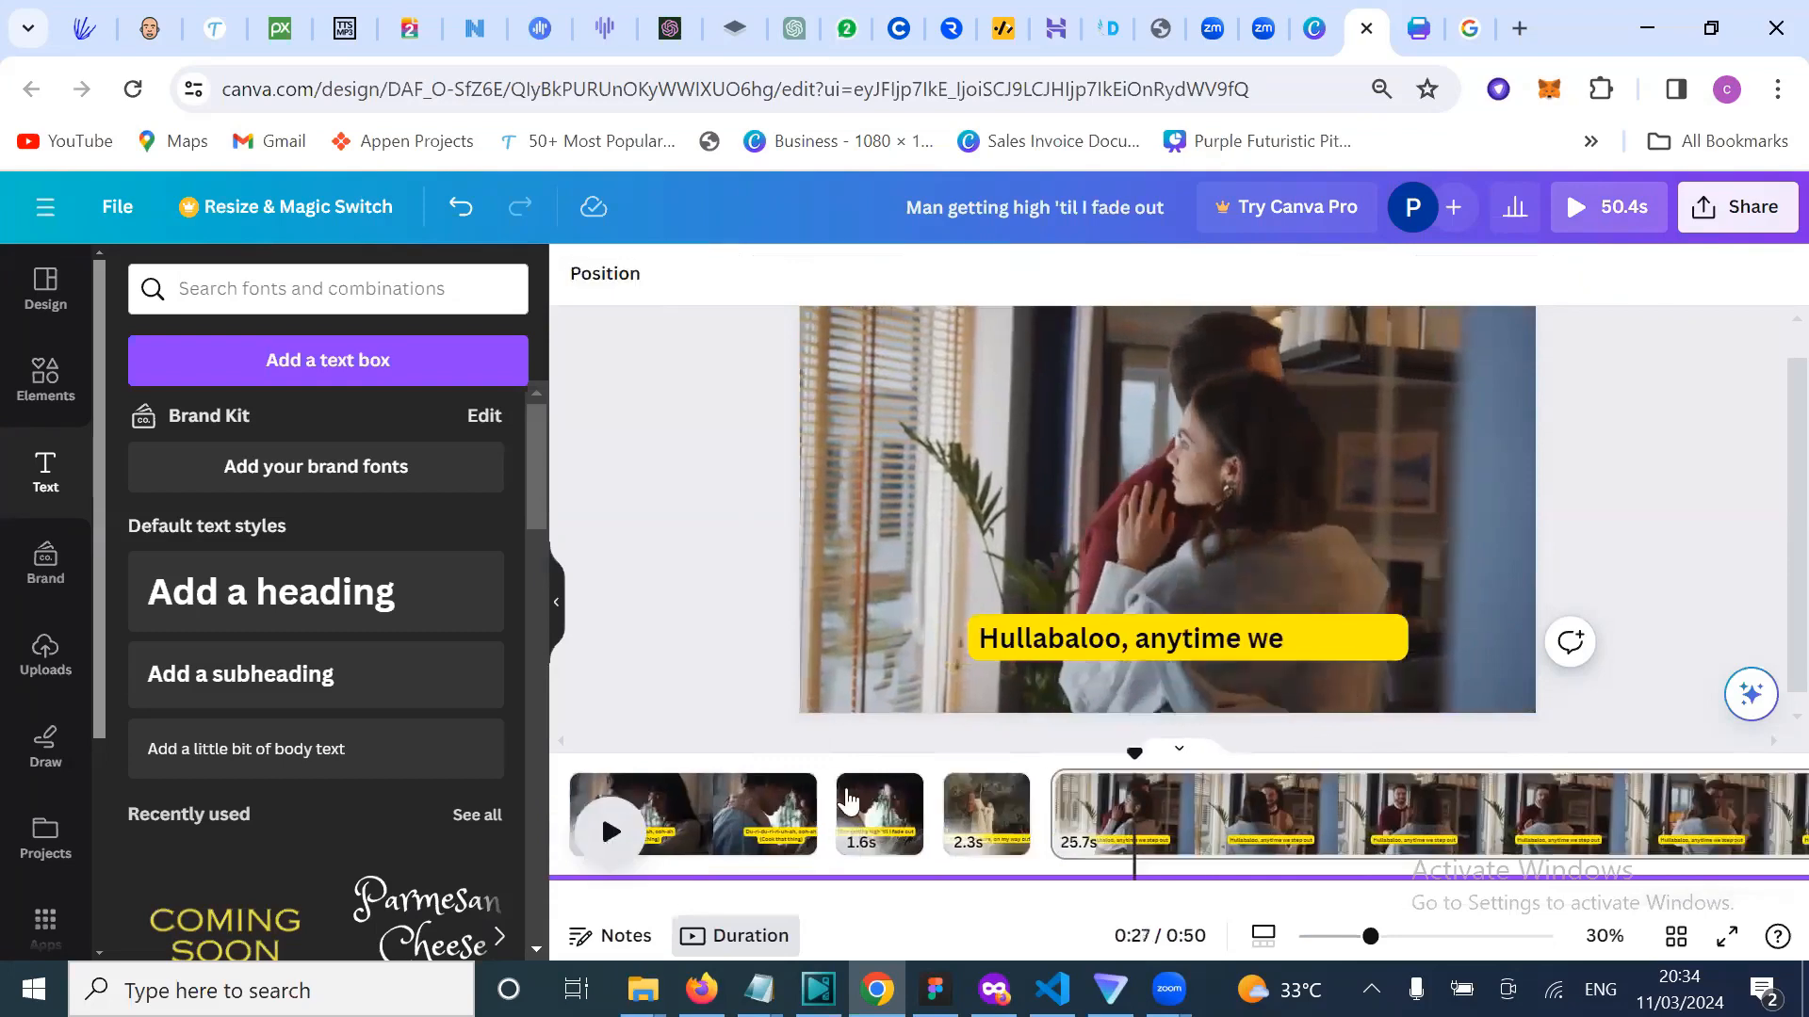
drag(957, 756, 871, 753)
click(610, 832)
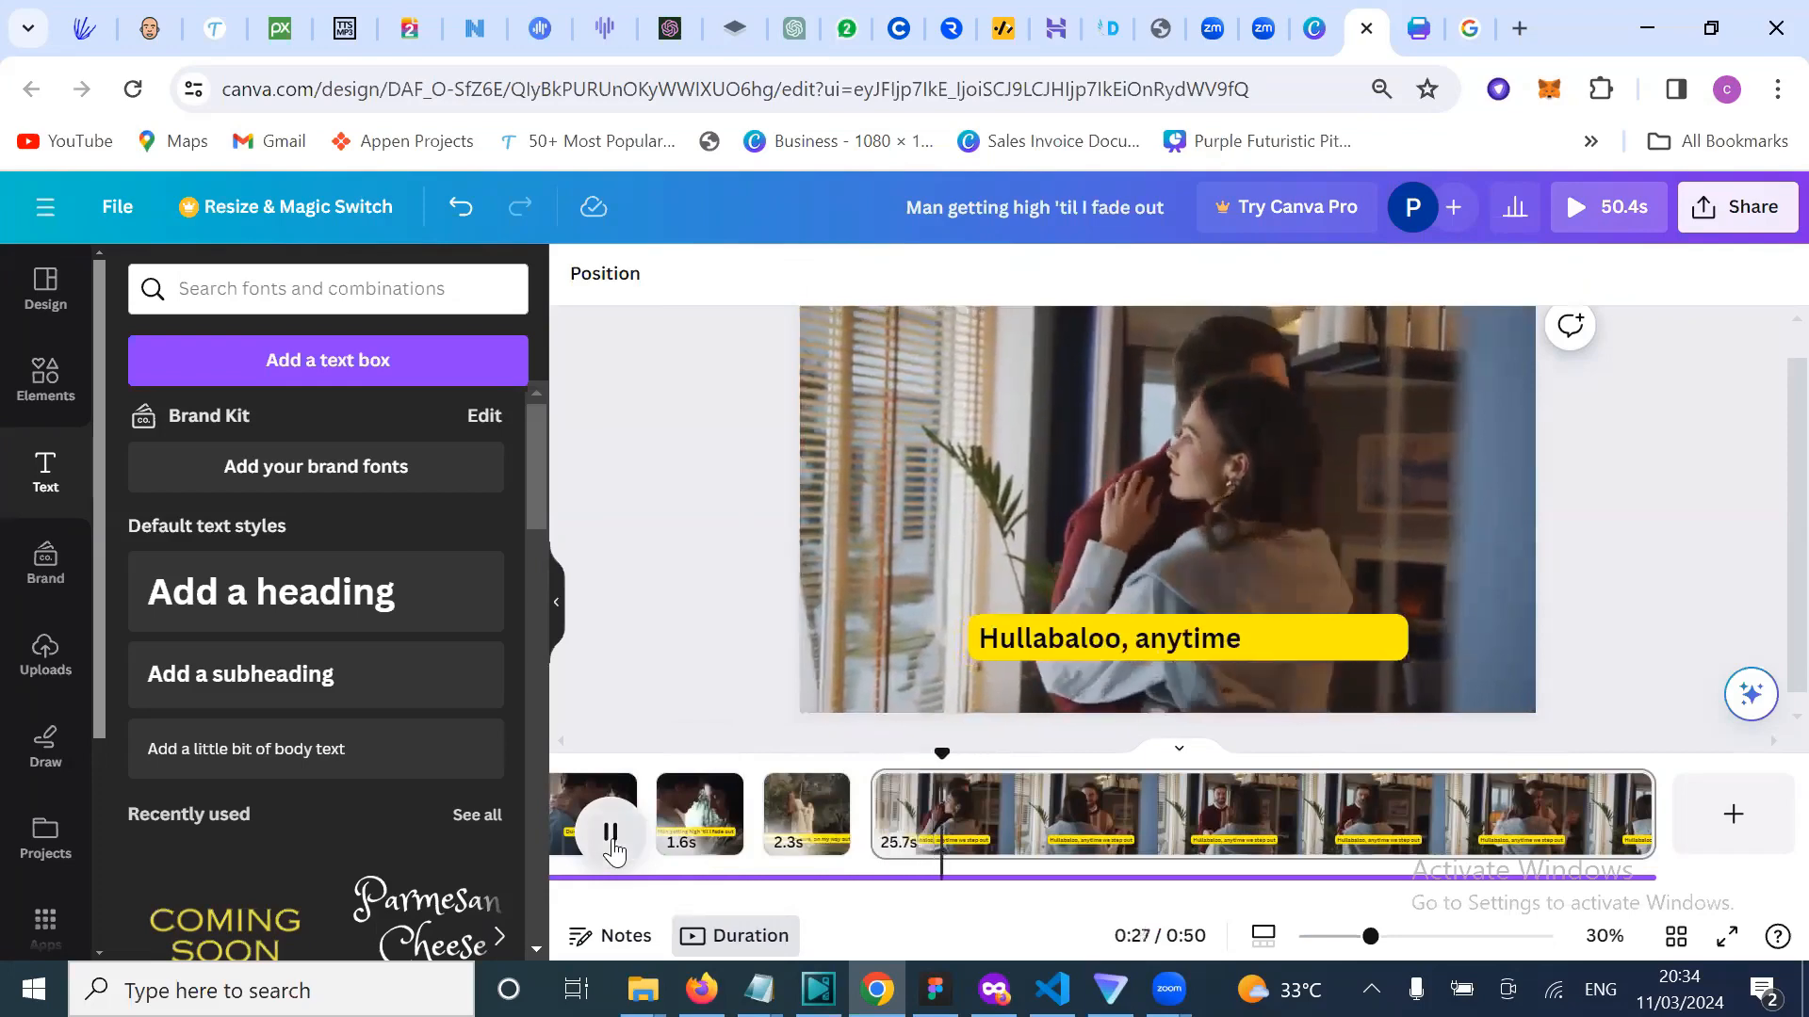
click(610, 834)
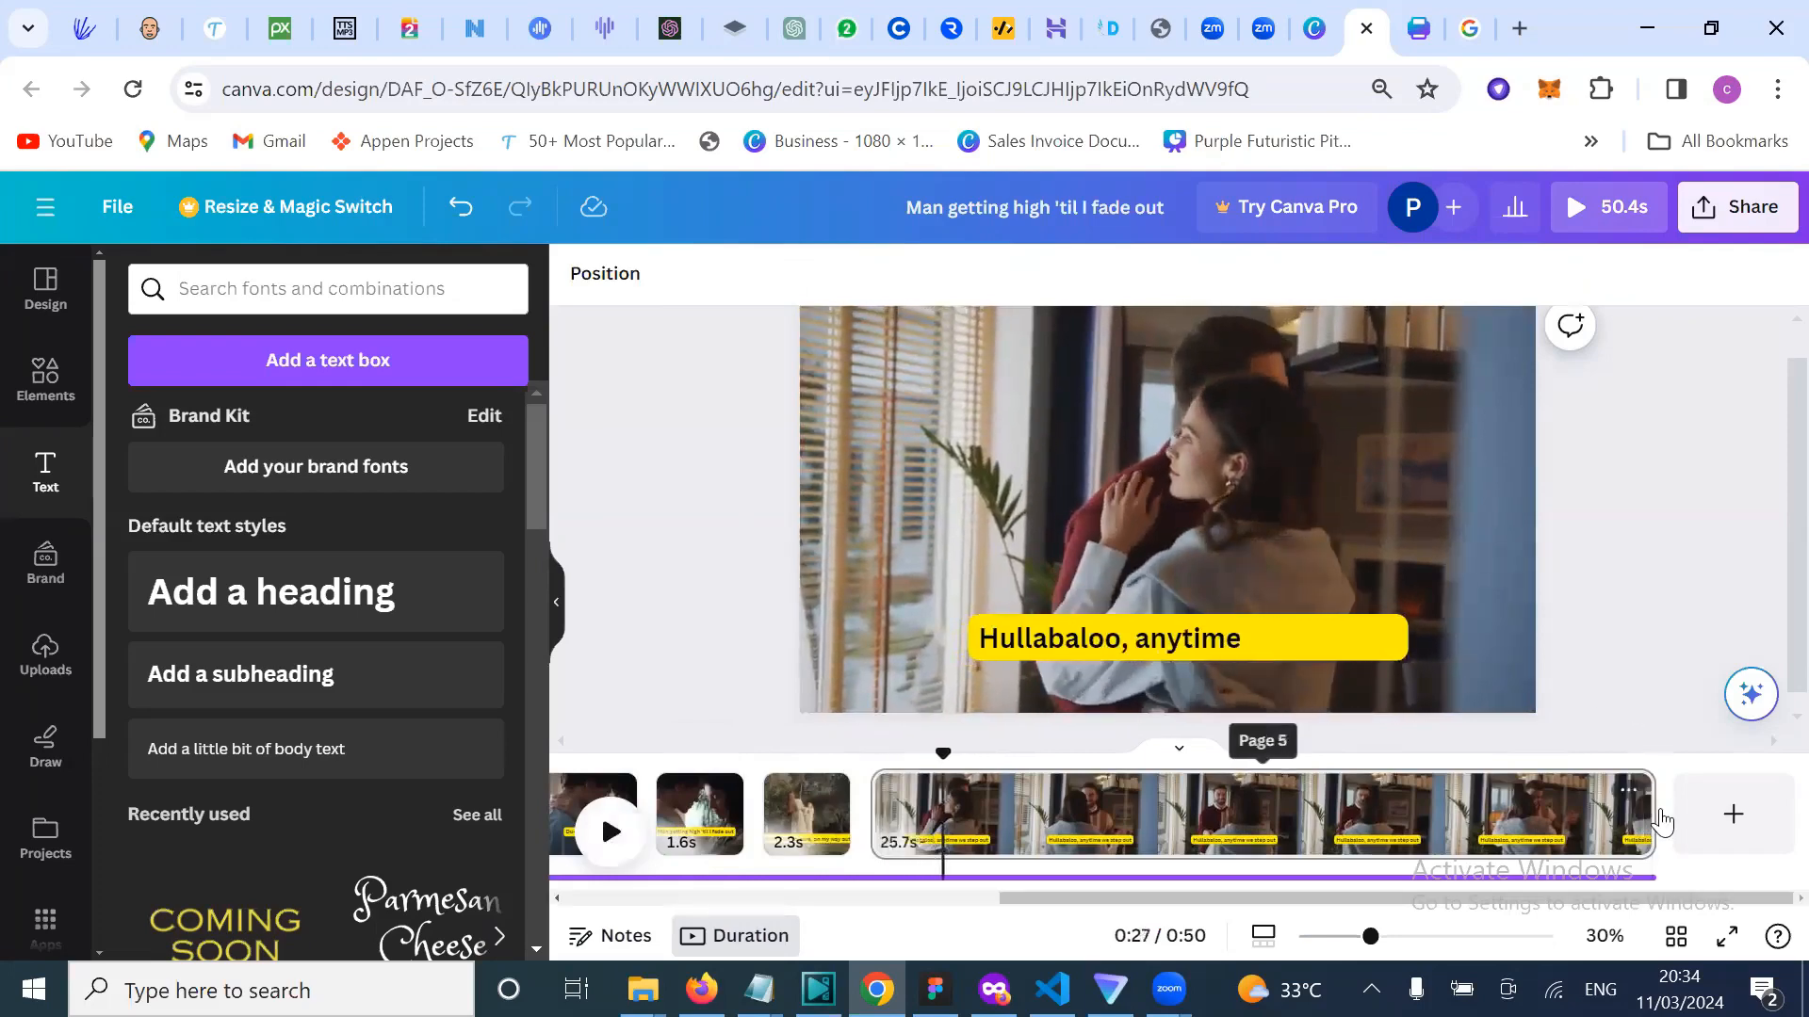
Step: Trim the couple dancing clip from 25.7s to 2.3s and reset the playhead to the start
drag(1653, 812, 1651, 812)
drag(1128, 845, 937, 840)
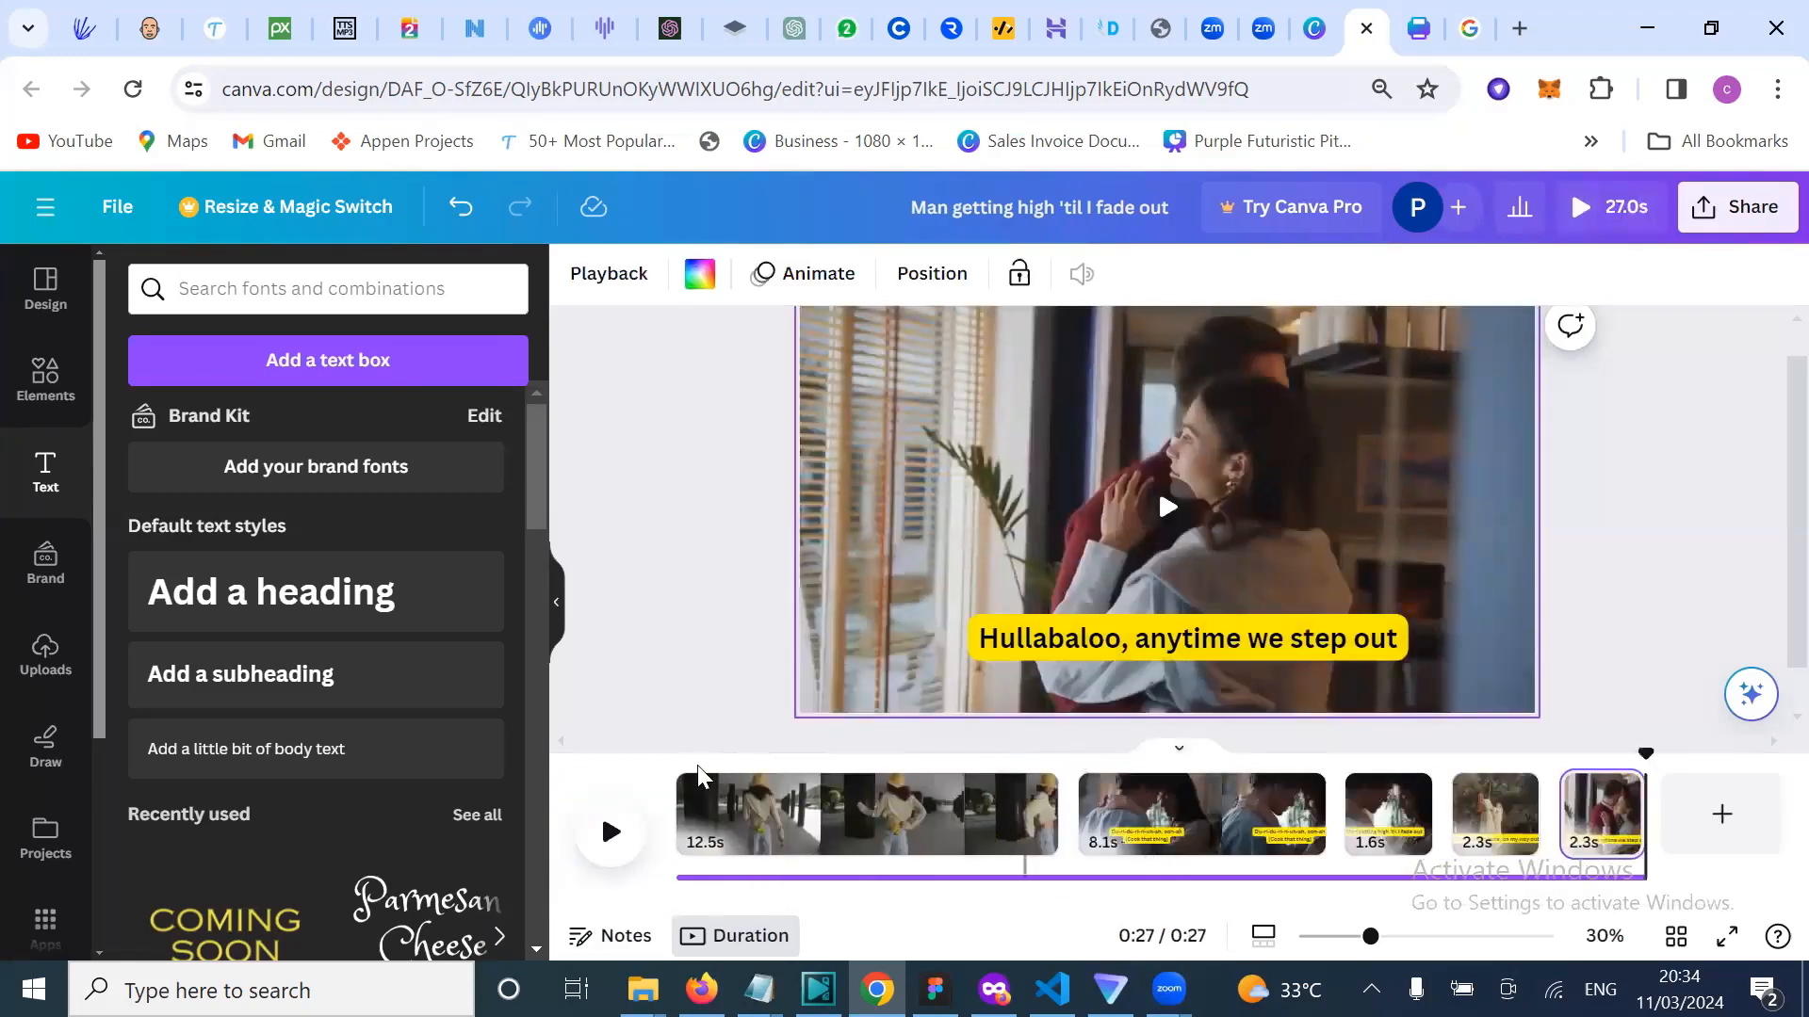
click(667, 763)
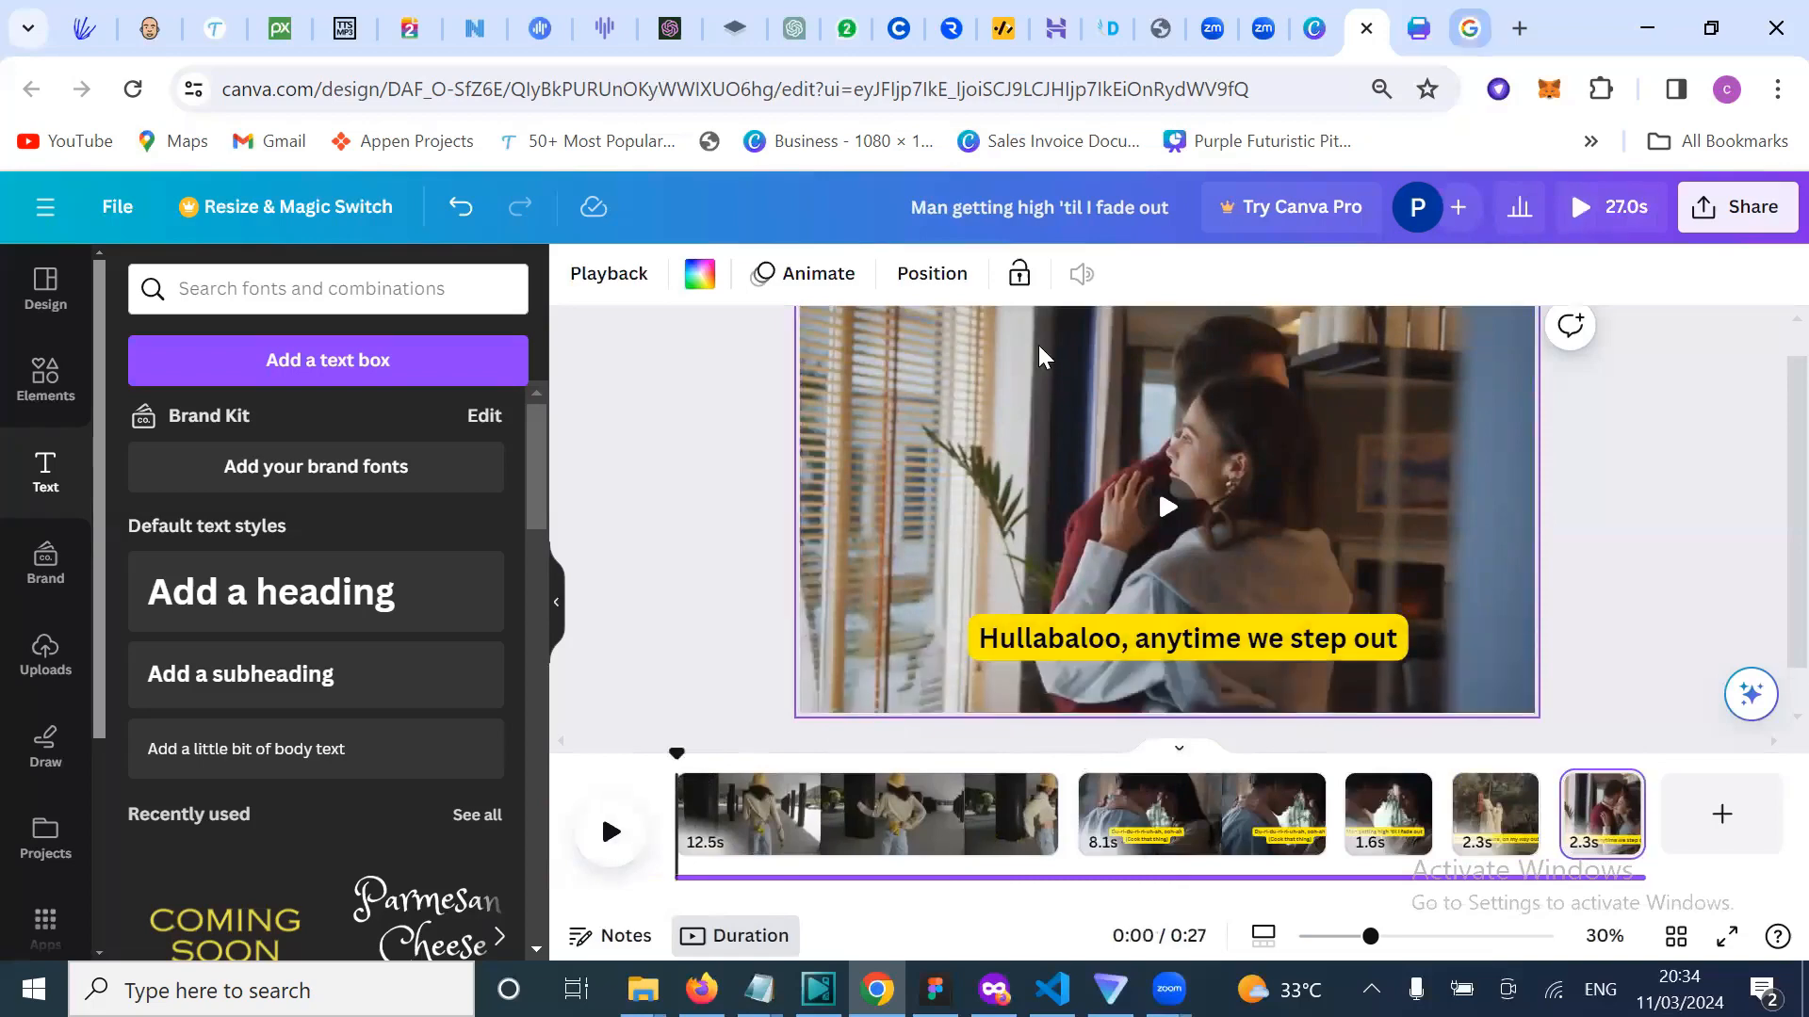
click(1470, 29)
scroll(481, 708, down, 7)
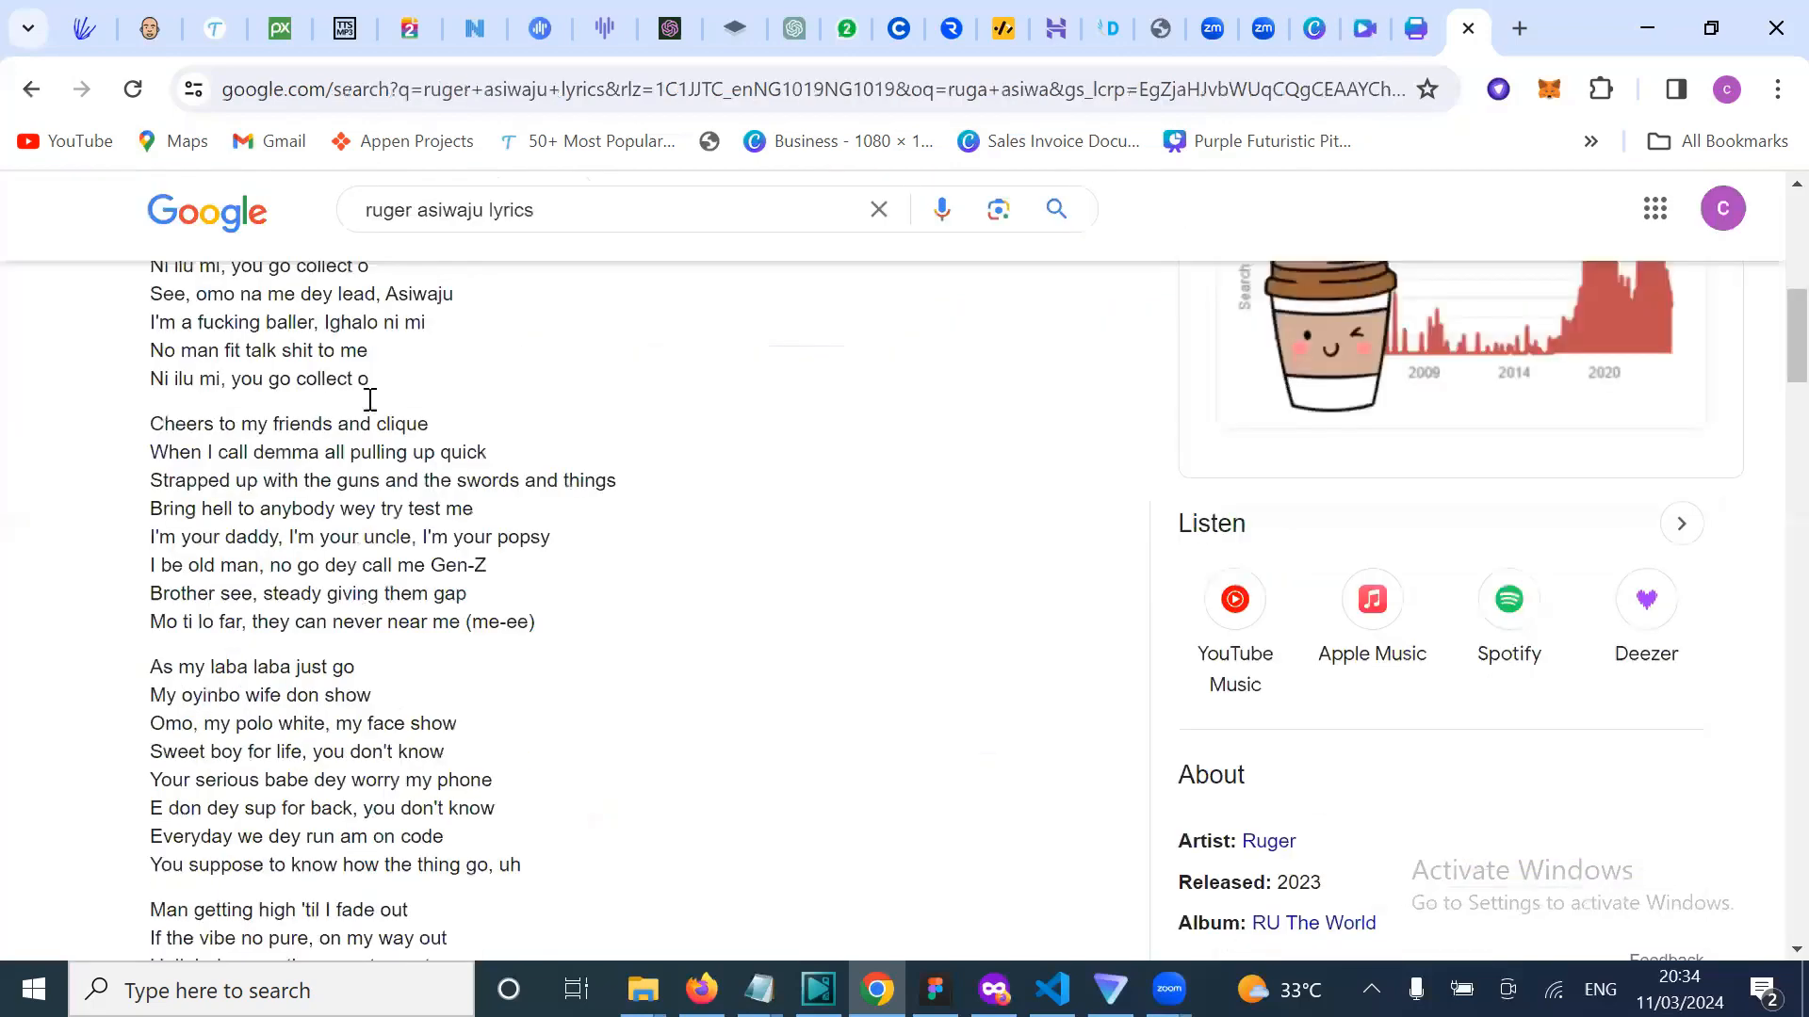
scroll(370, 400, down, 18)
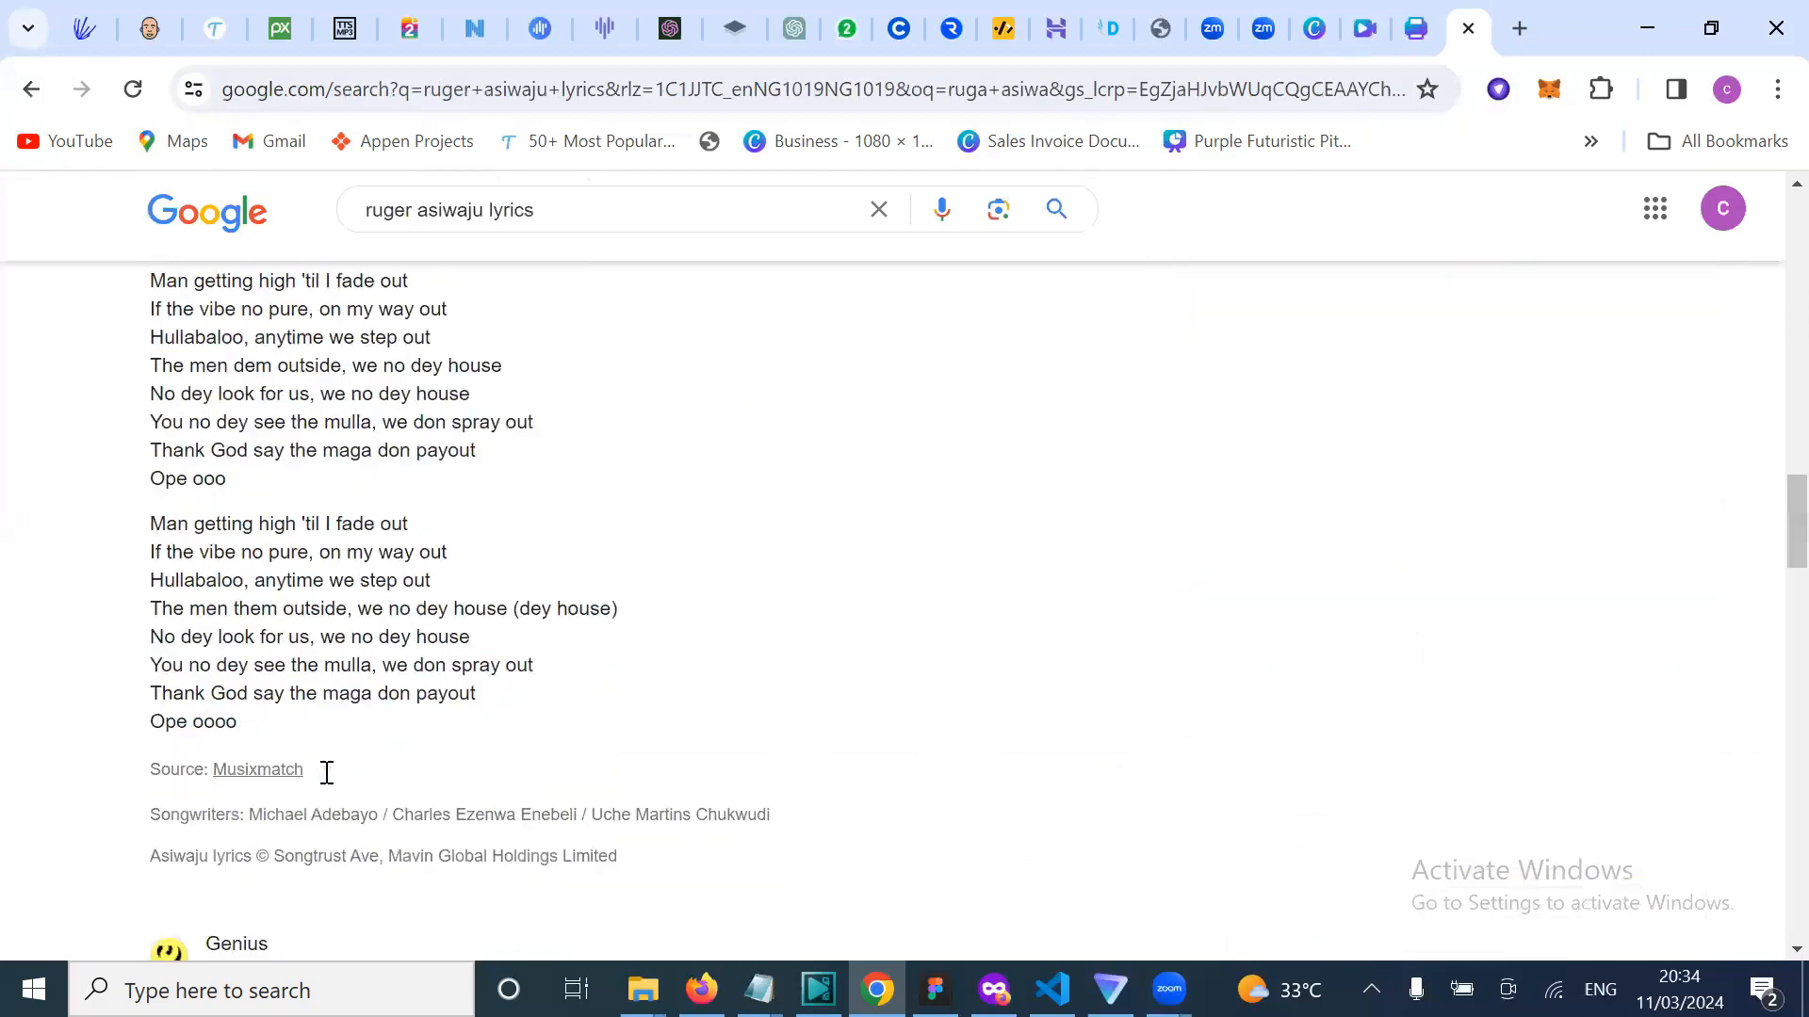
scroll(327, 772, down, 2)
scroll(335, 706, up, 8)
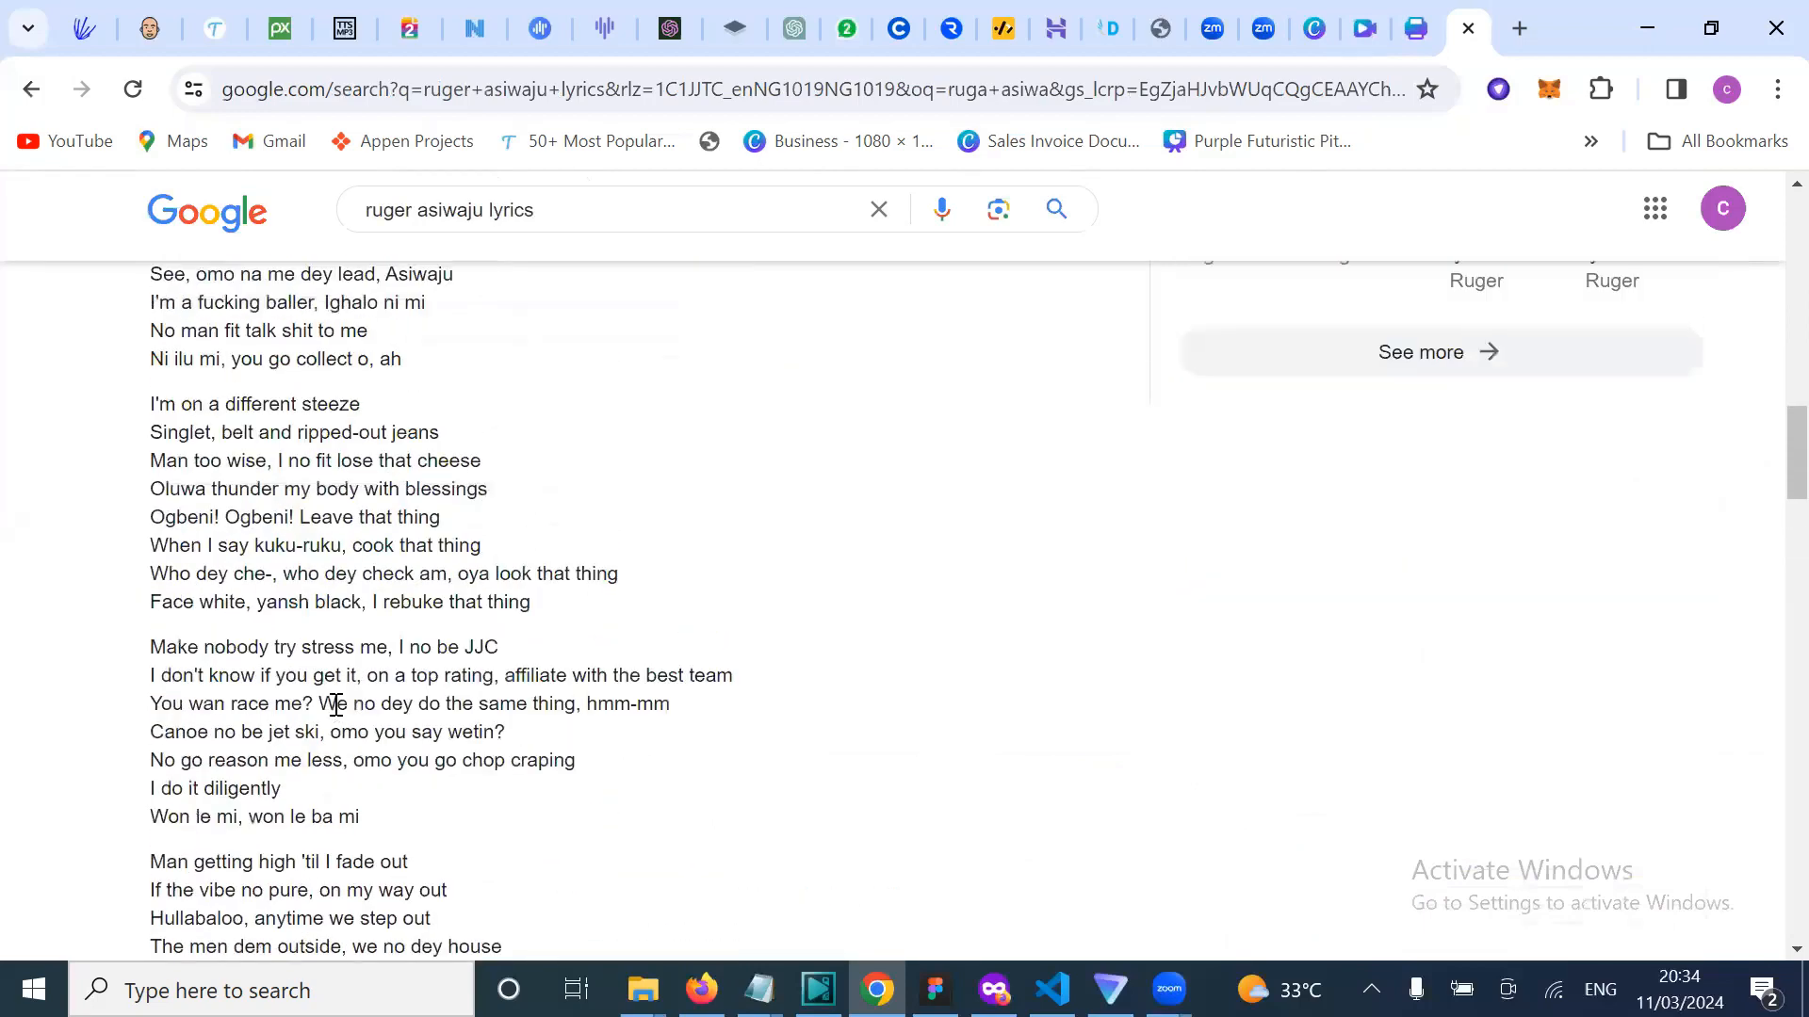
scroll(336, 706, up, 5)
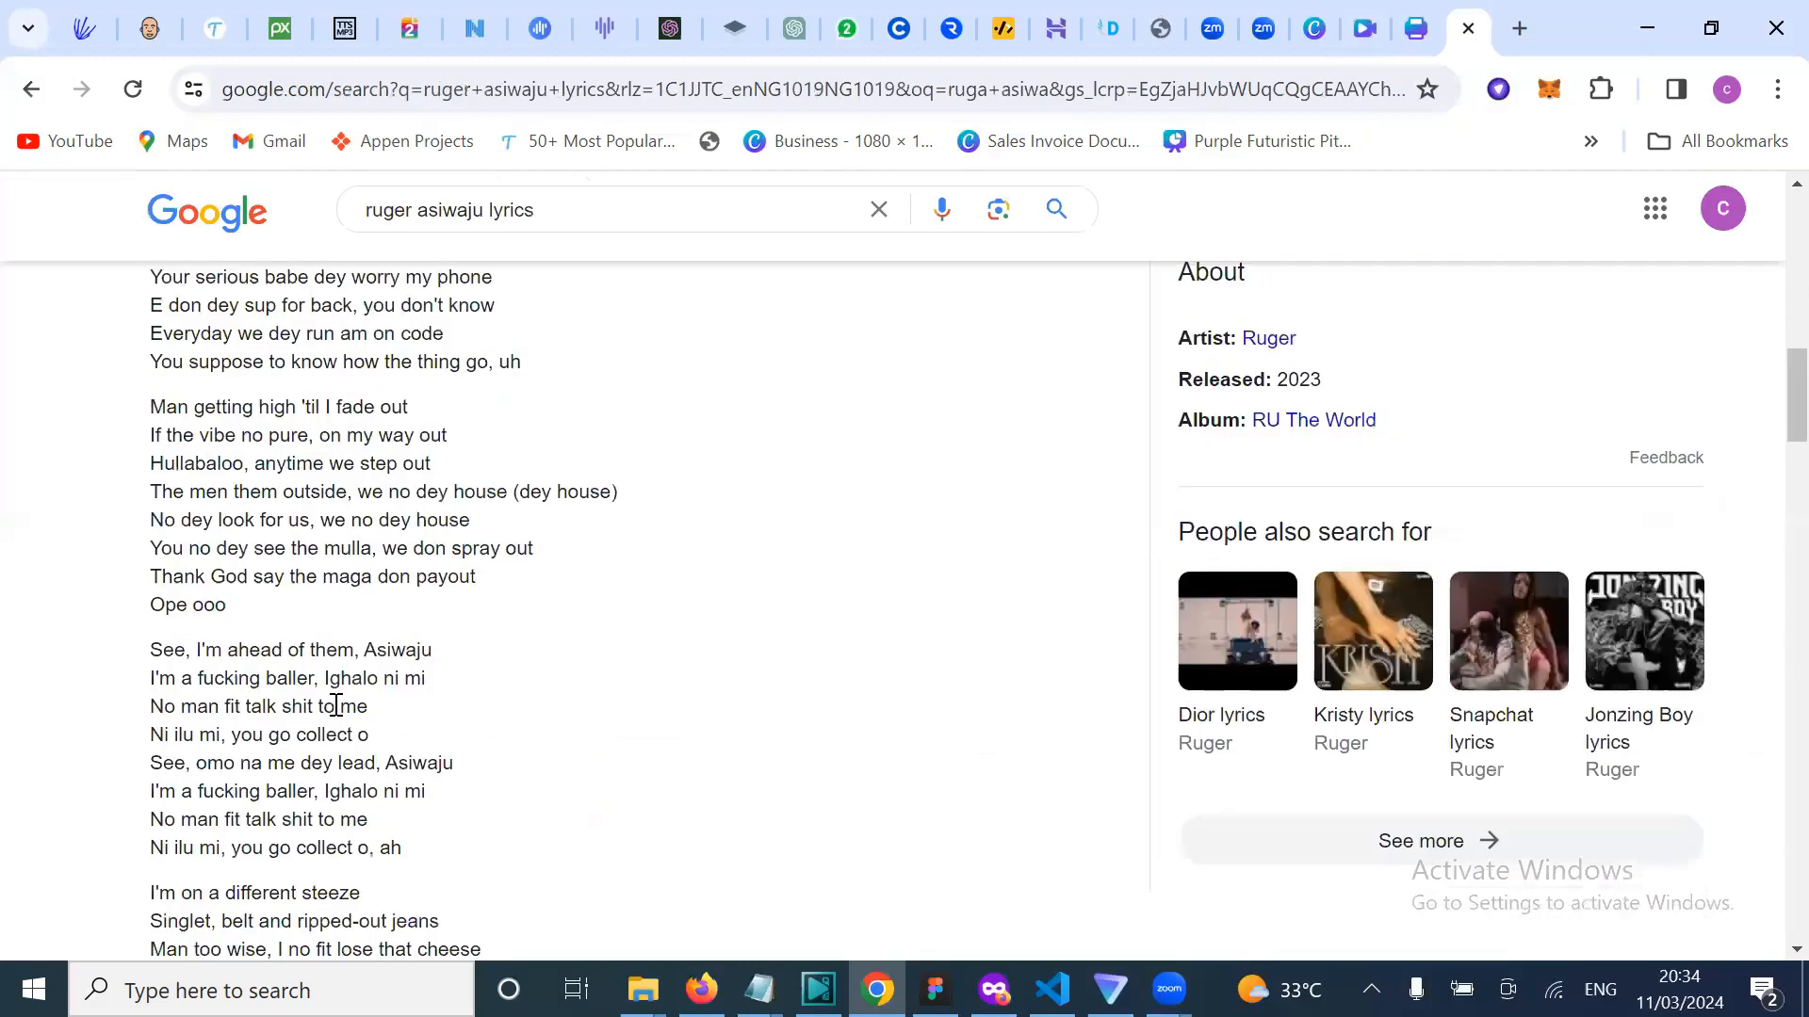
scroll(335, 705, up, 15)
scroll(336, 705, down, 5)
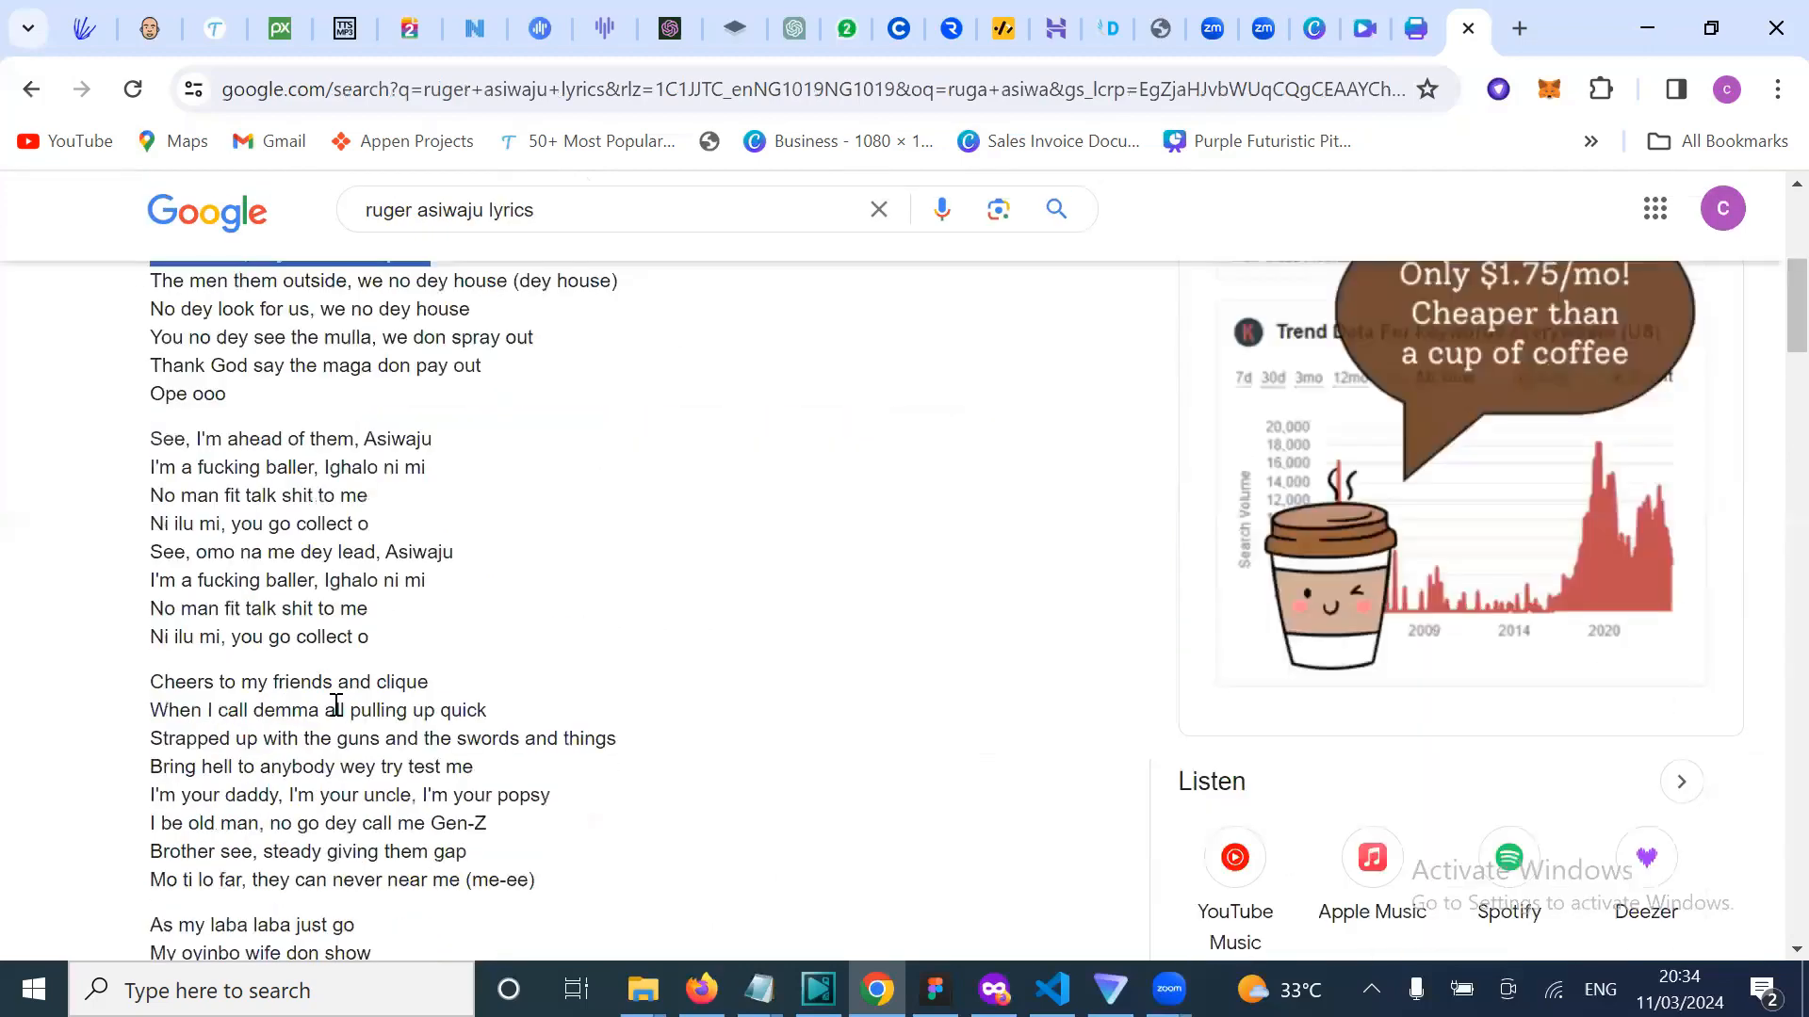
scroll(318, 635, up, 2)
scroll(464, 551, down, 1)
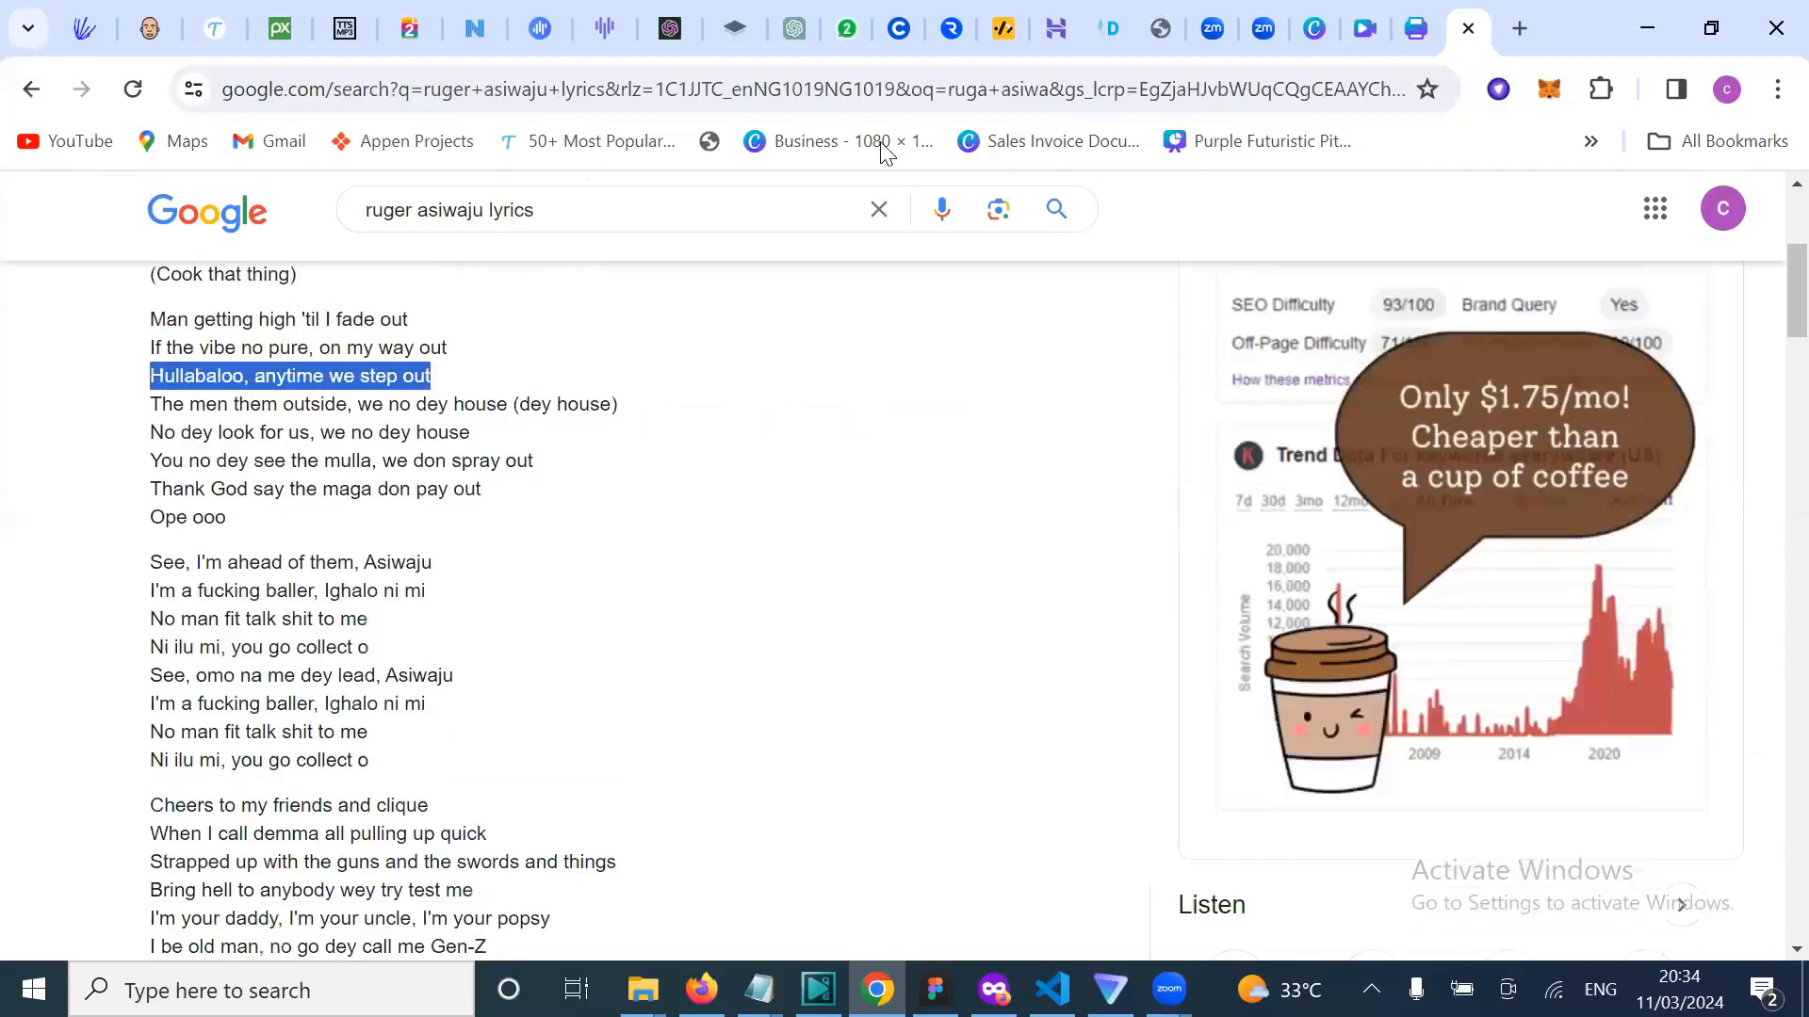
click(1364, 29)
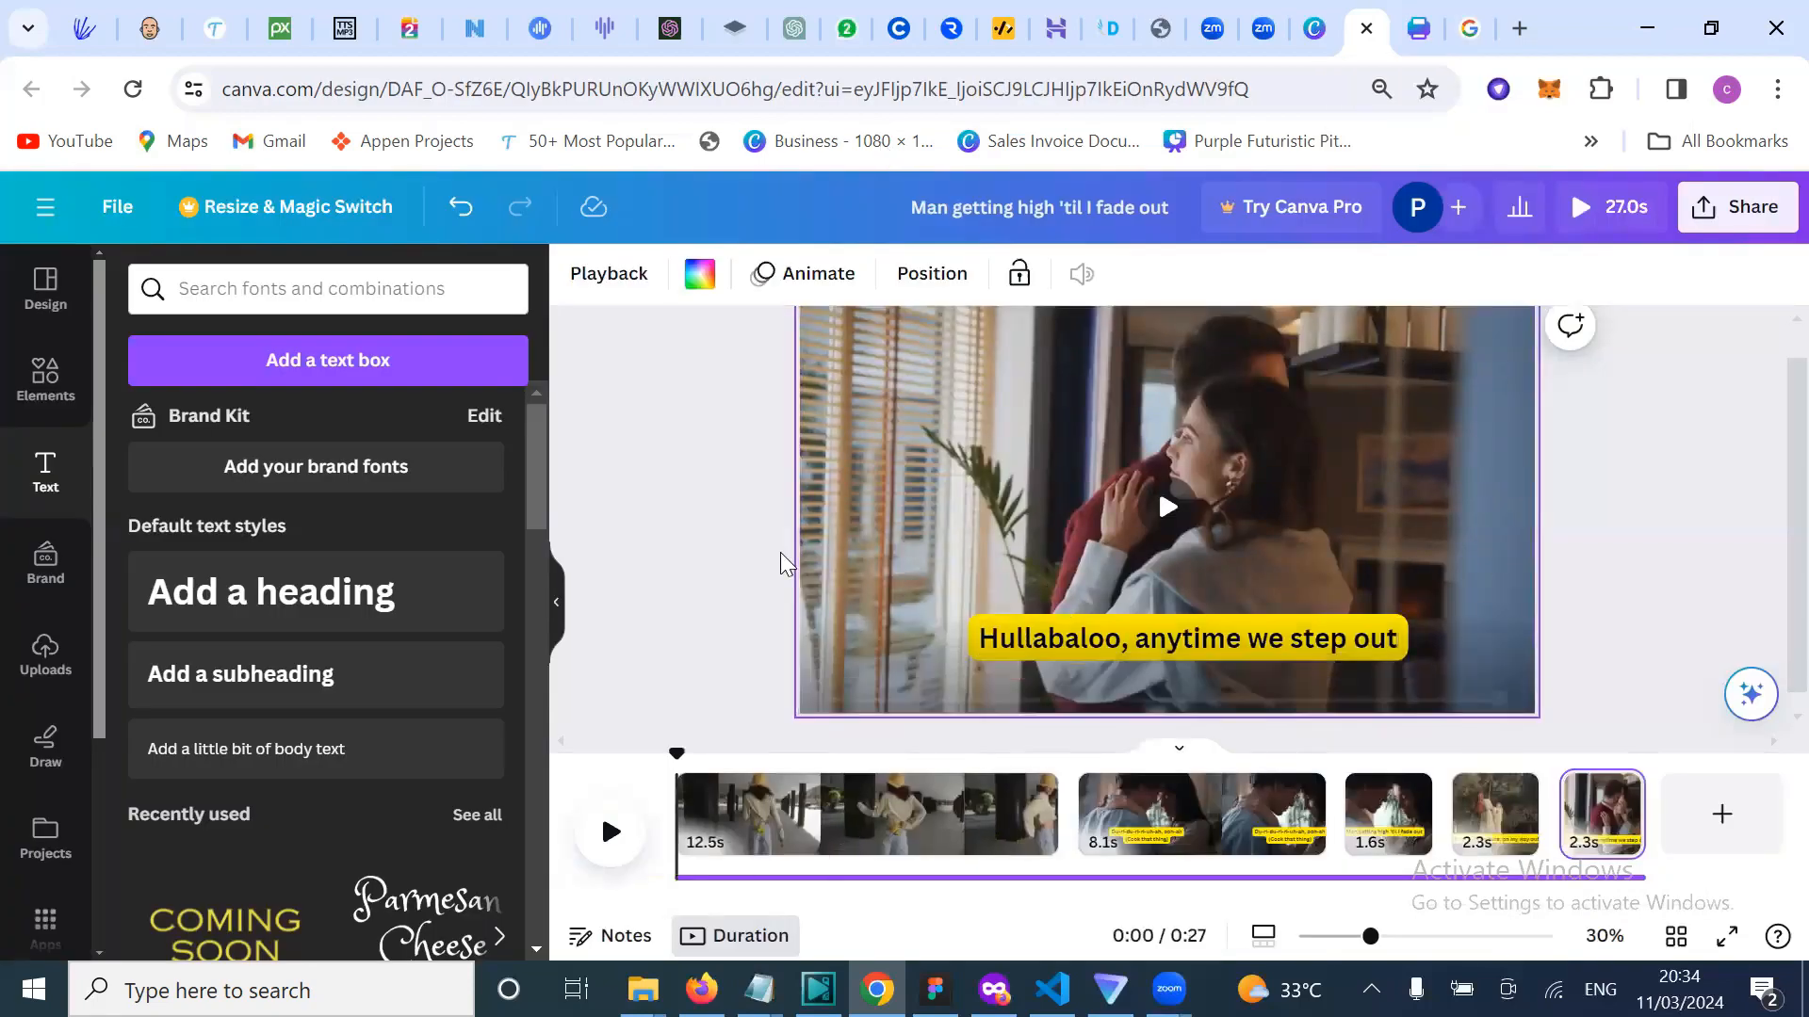
Step: Zoom out slightly and play the full 27-second video from the start
scroll(740, 614, down, 2)
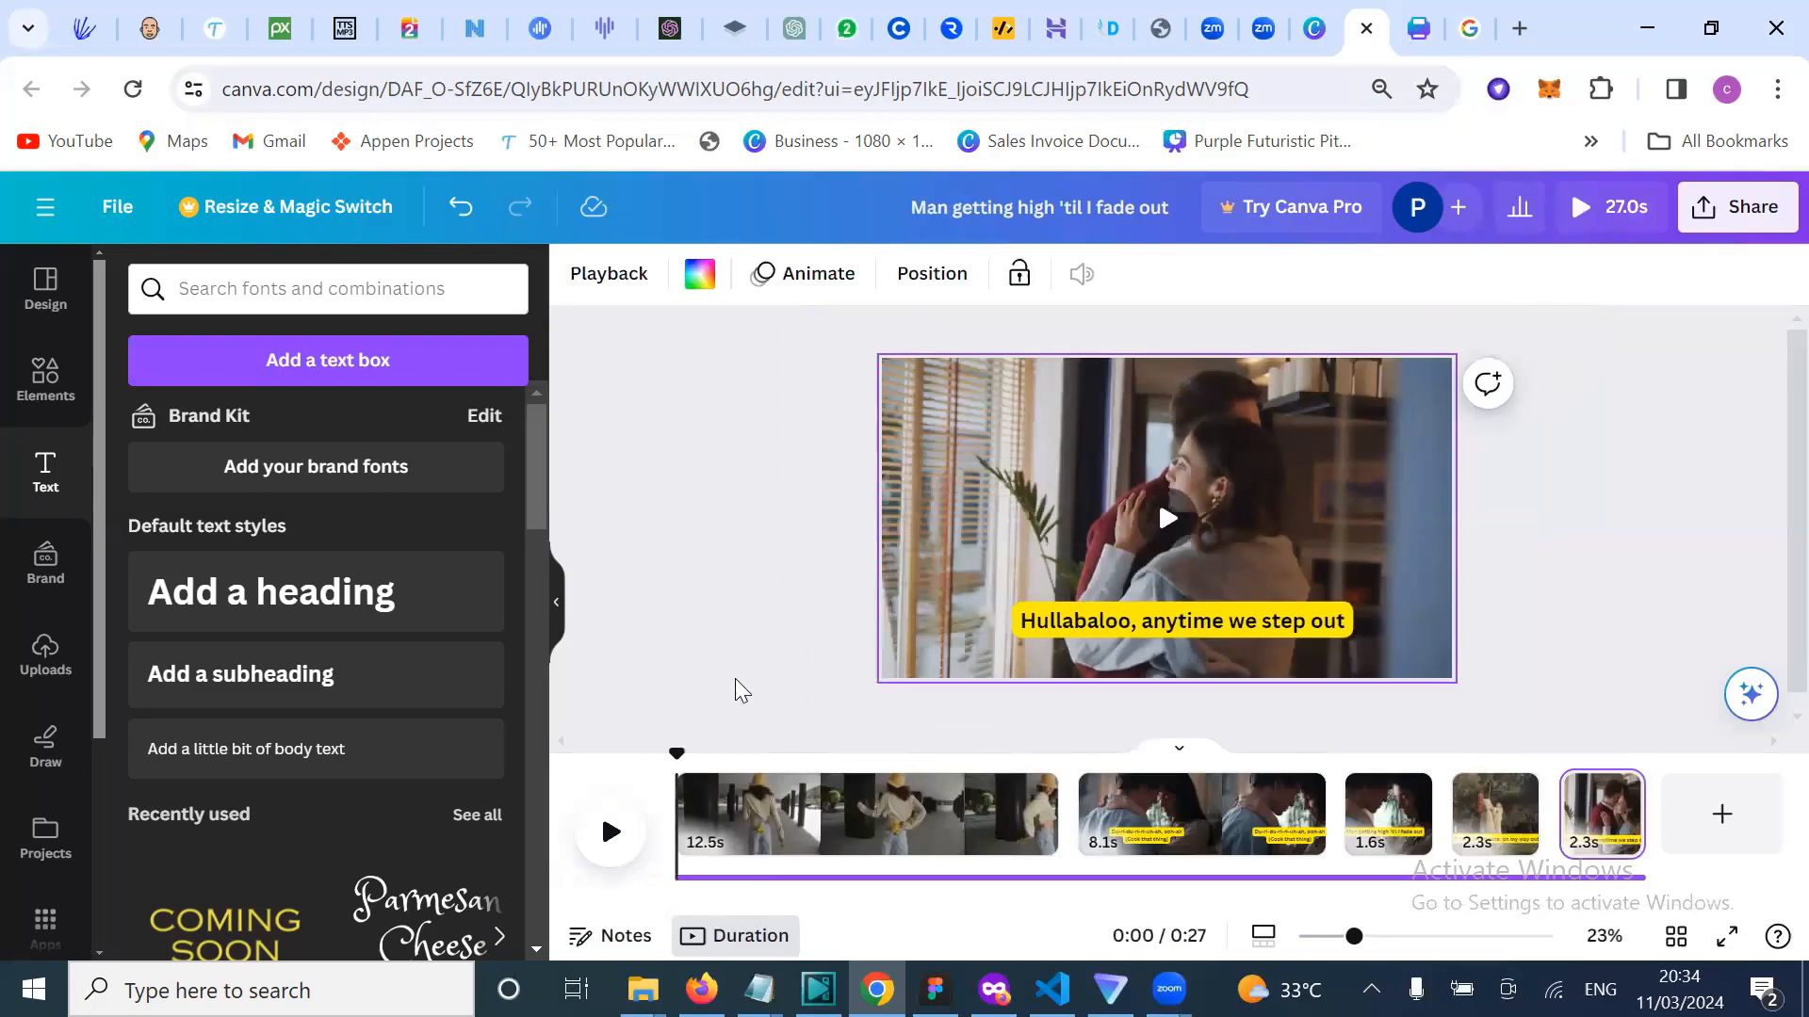
click(611, 831)
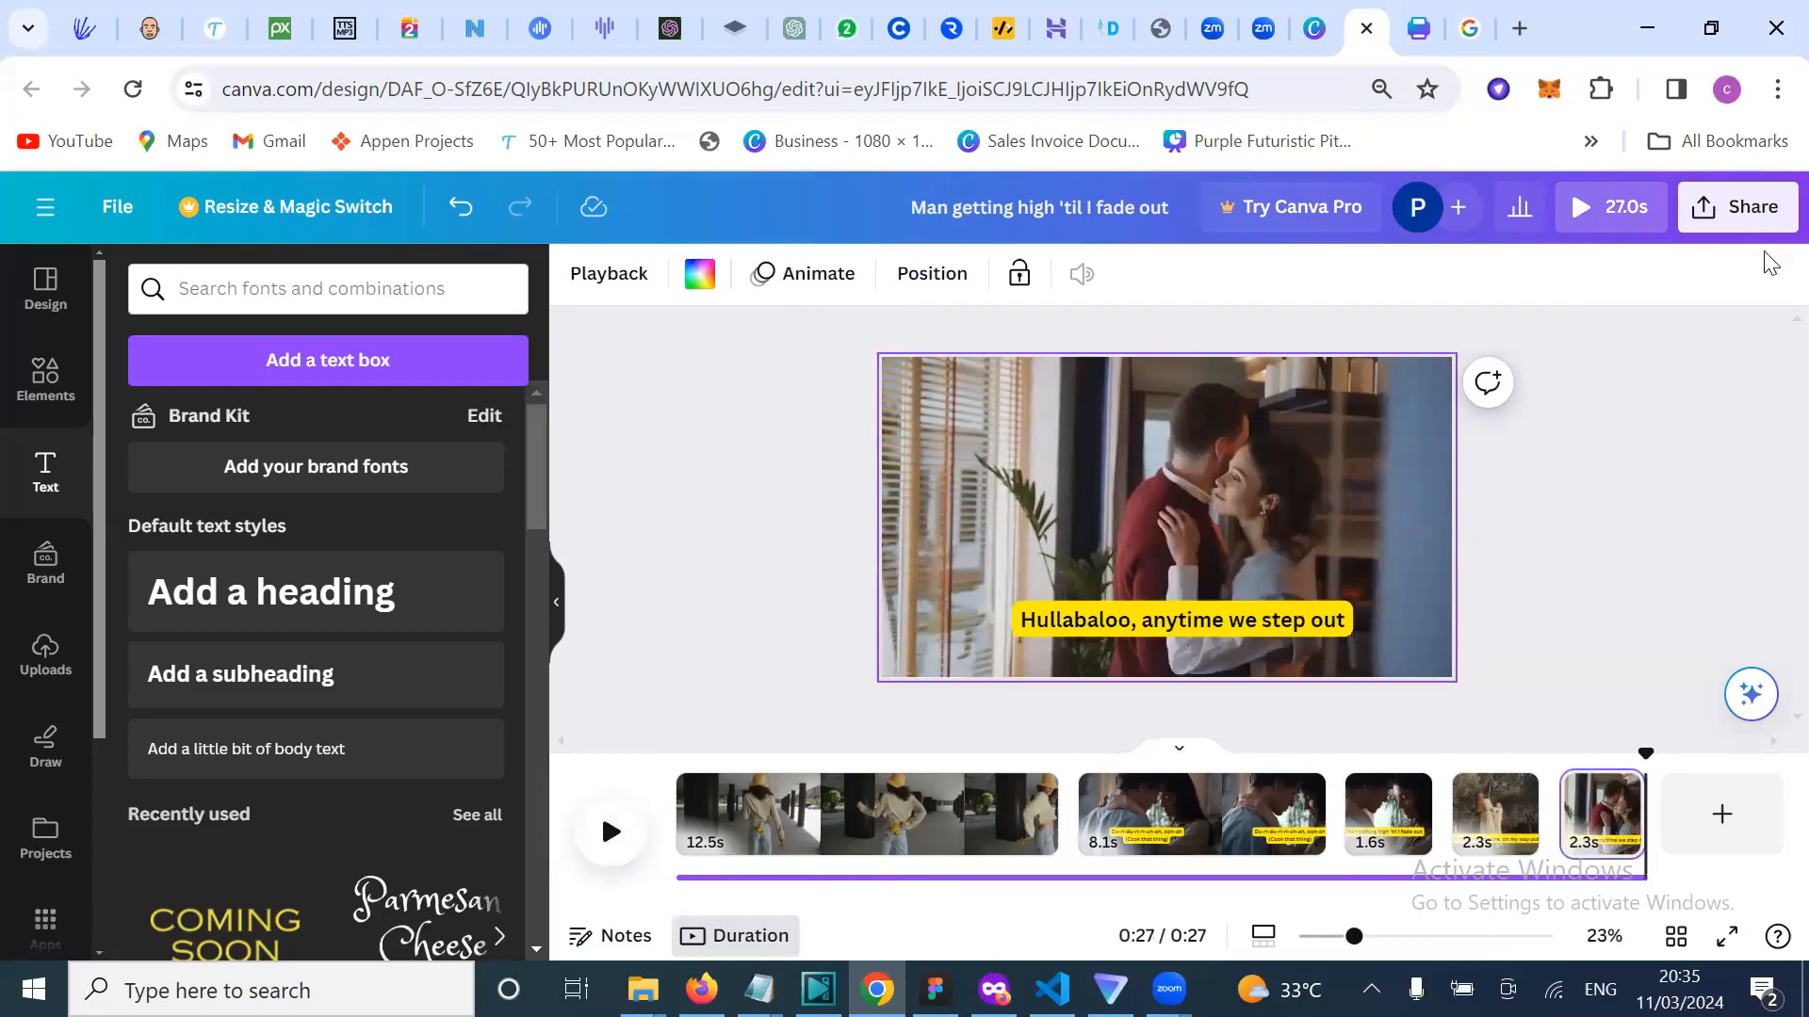
Step: Download all 5 pages of the lyric video as a 1080p MP4
click(1758, 215)
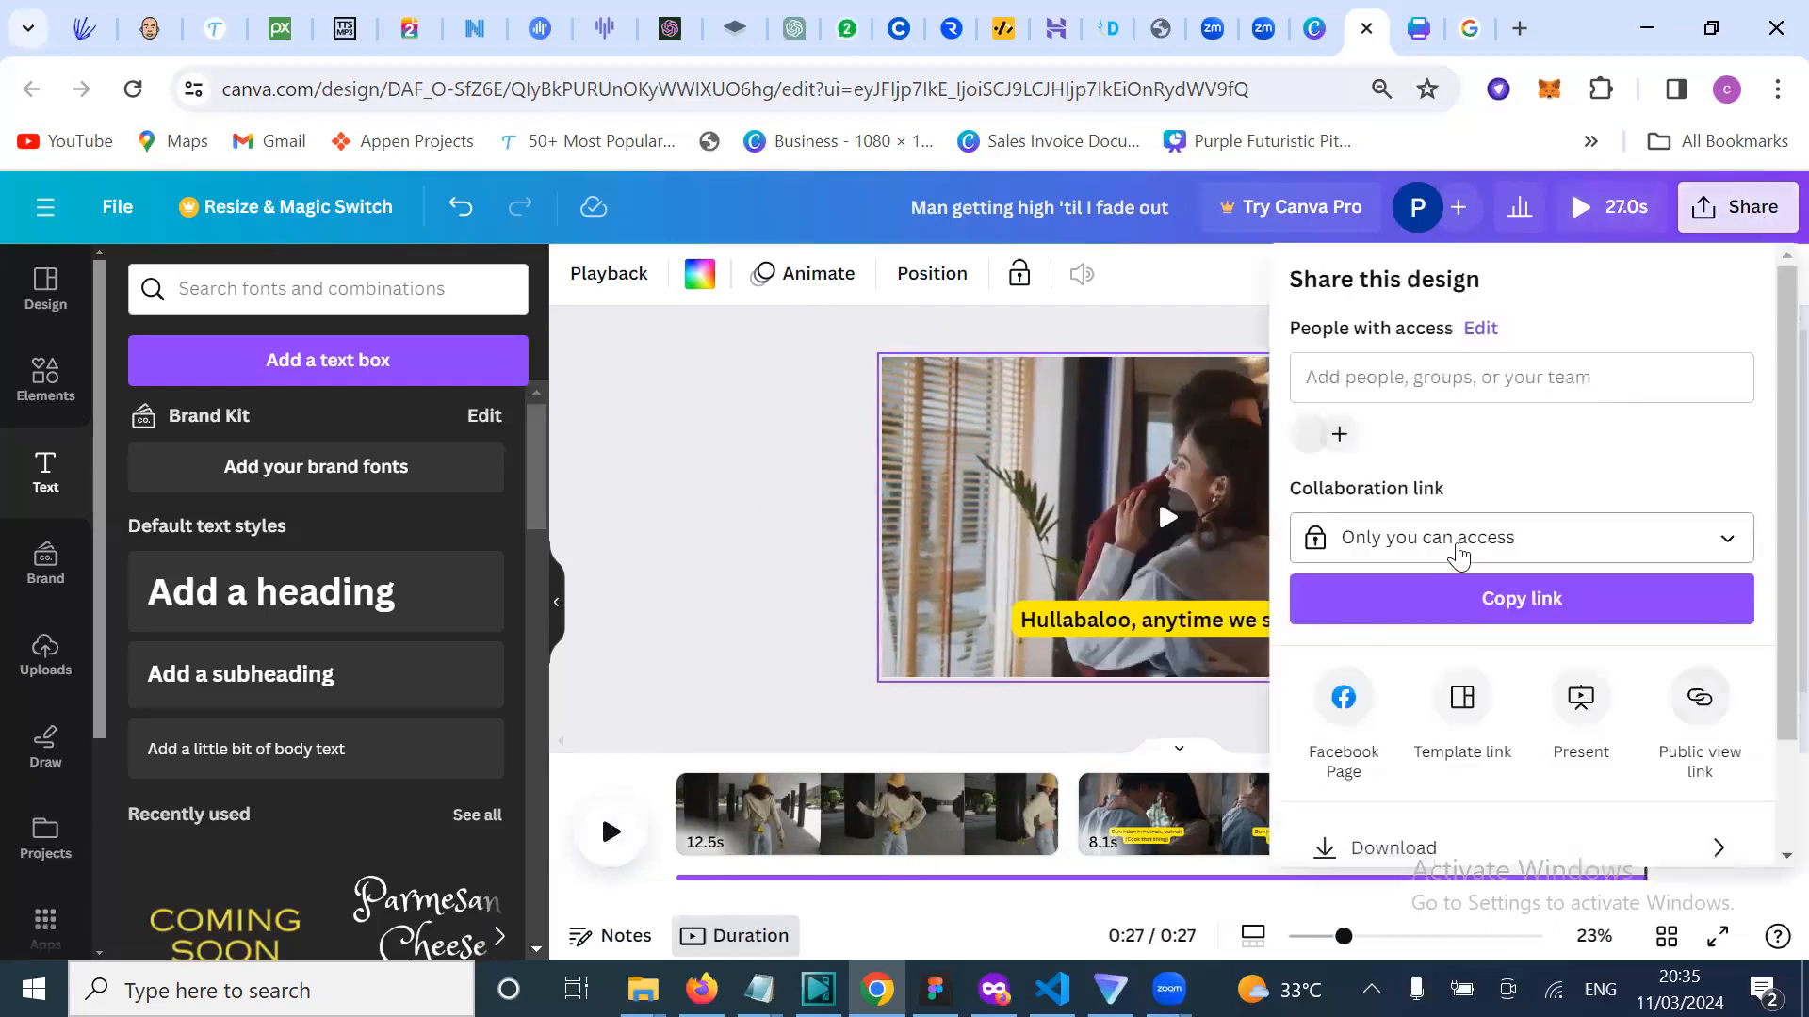
scroll(1459, 556, down, 2)
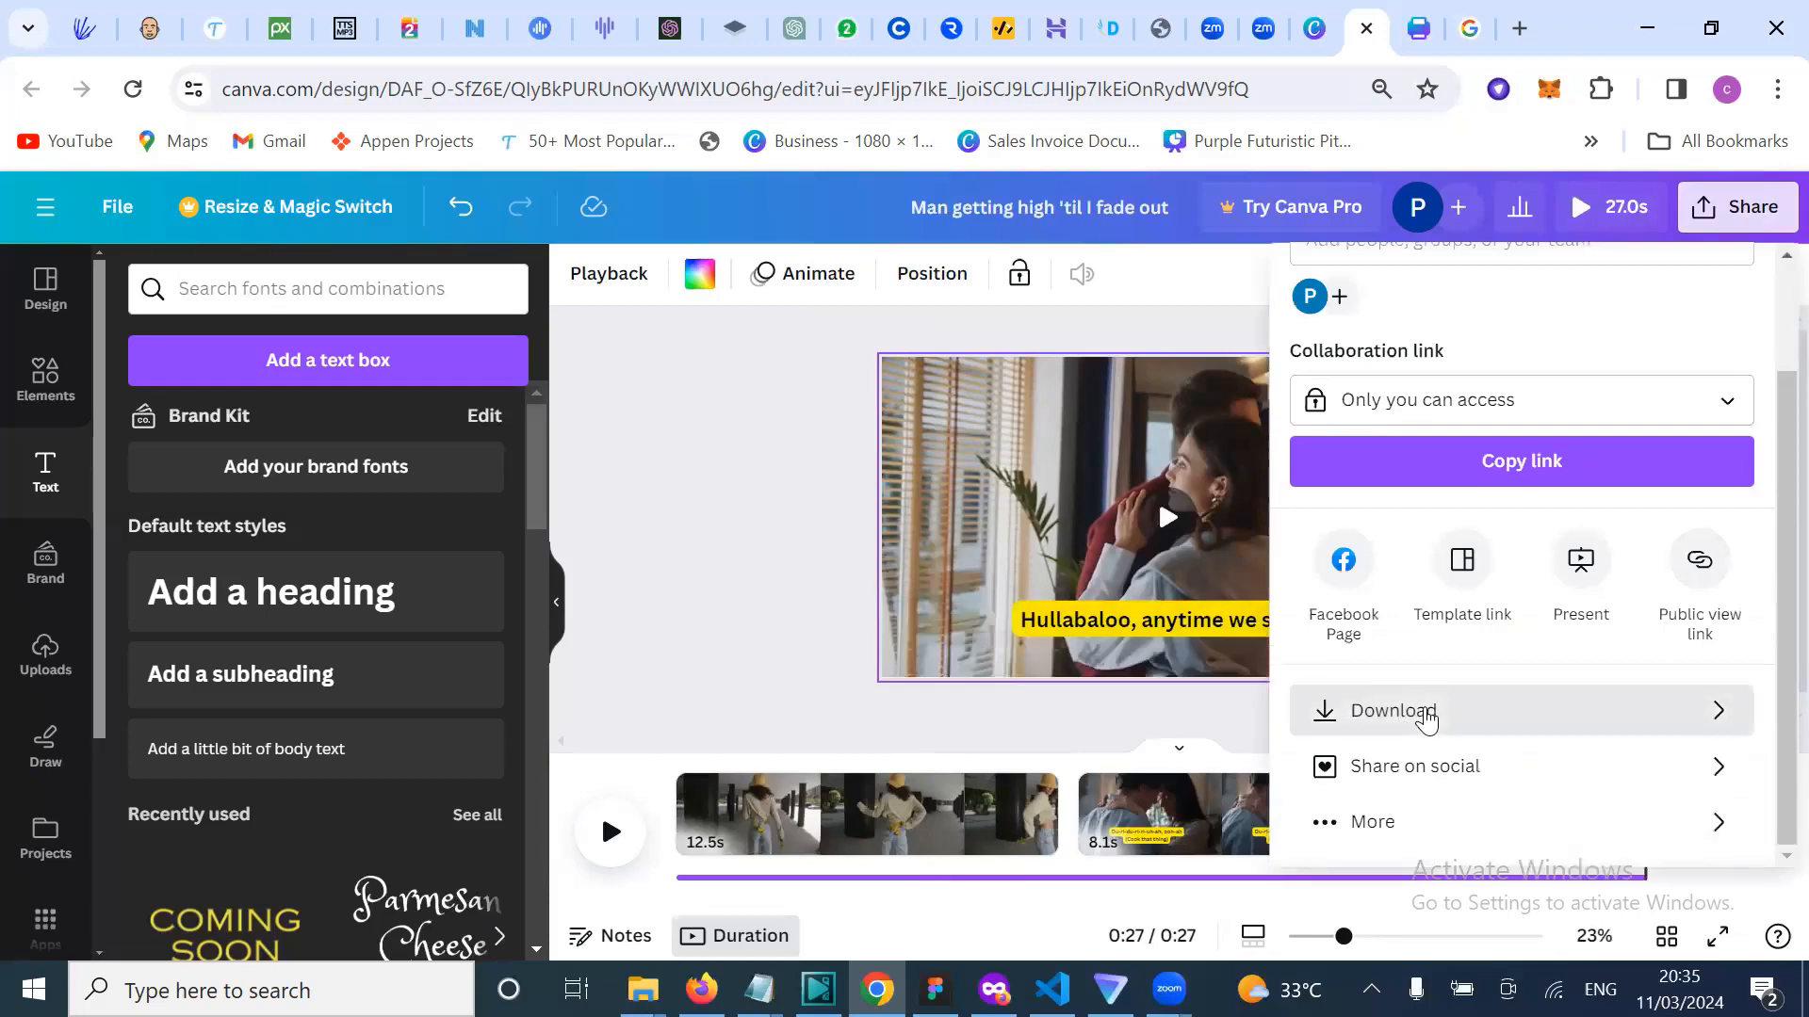
click(1427, 713)
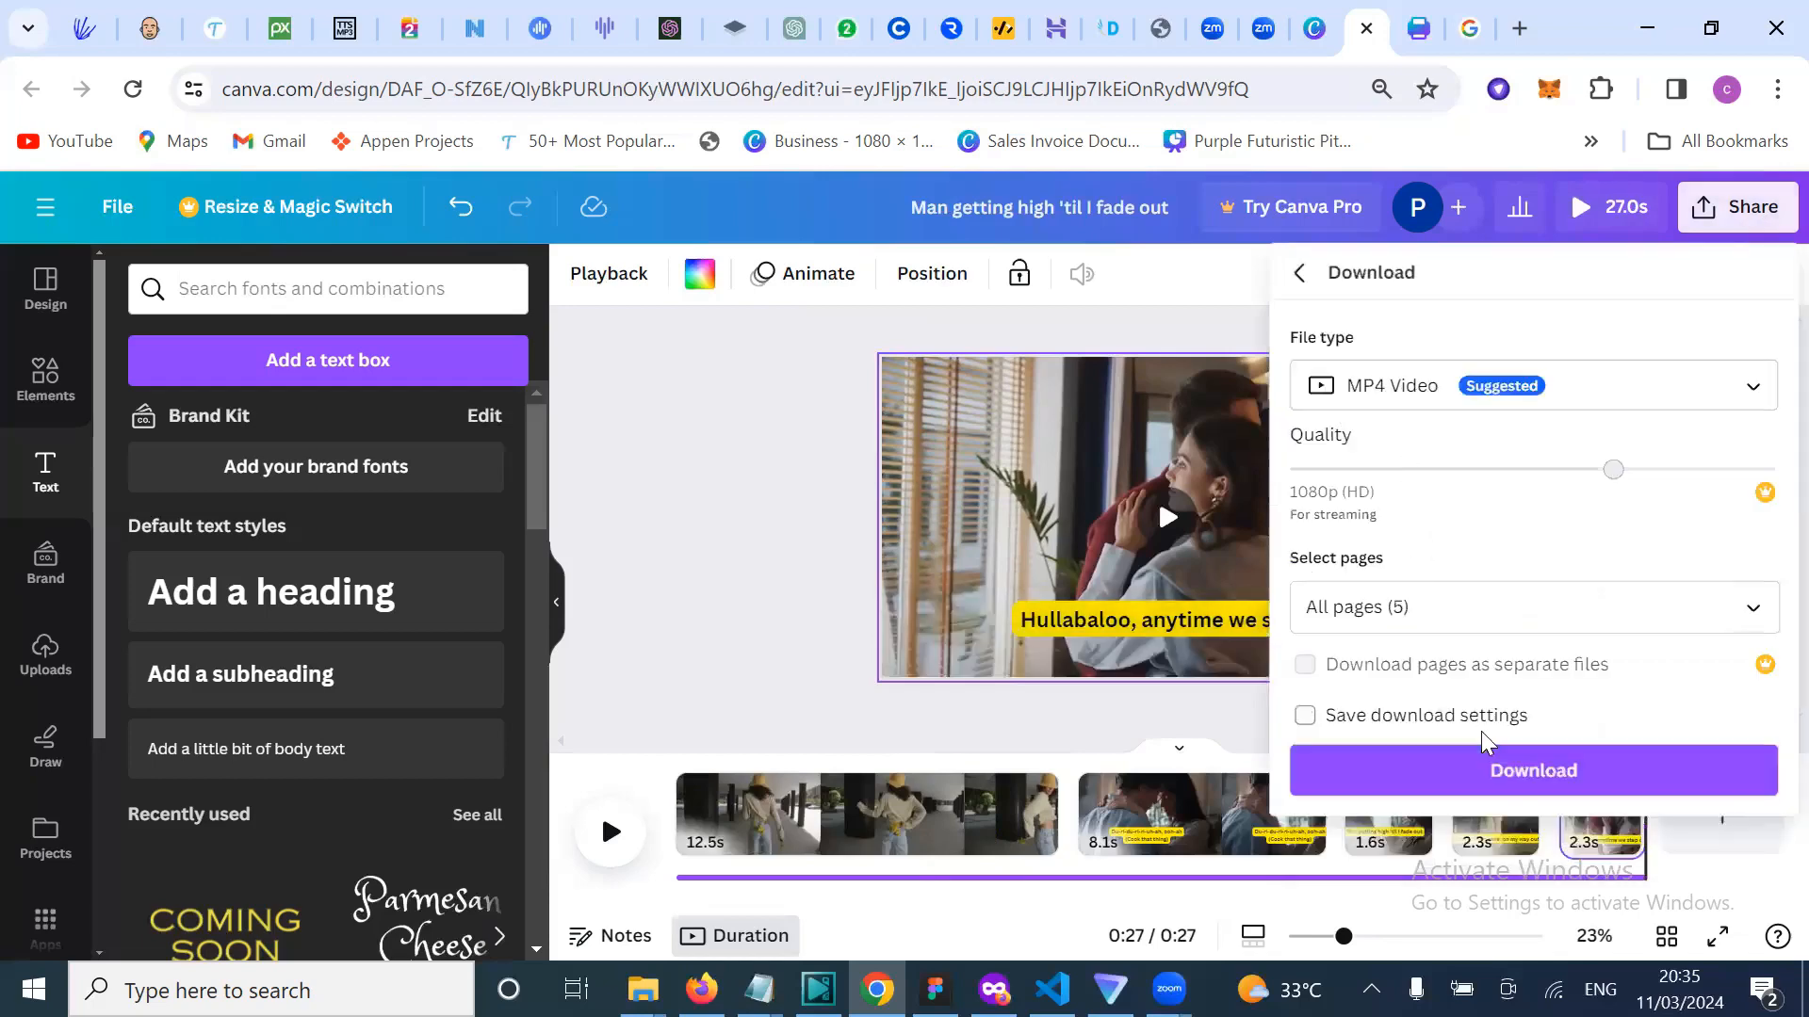
click(1518, 770)
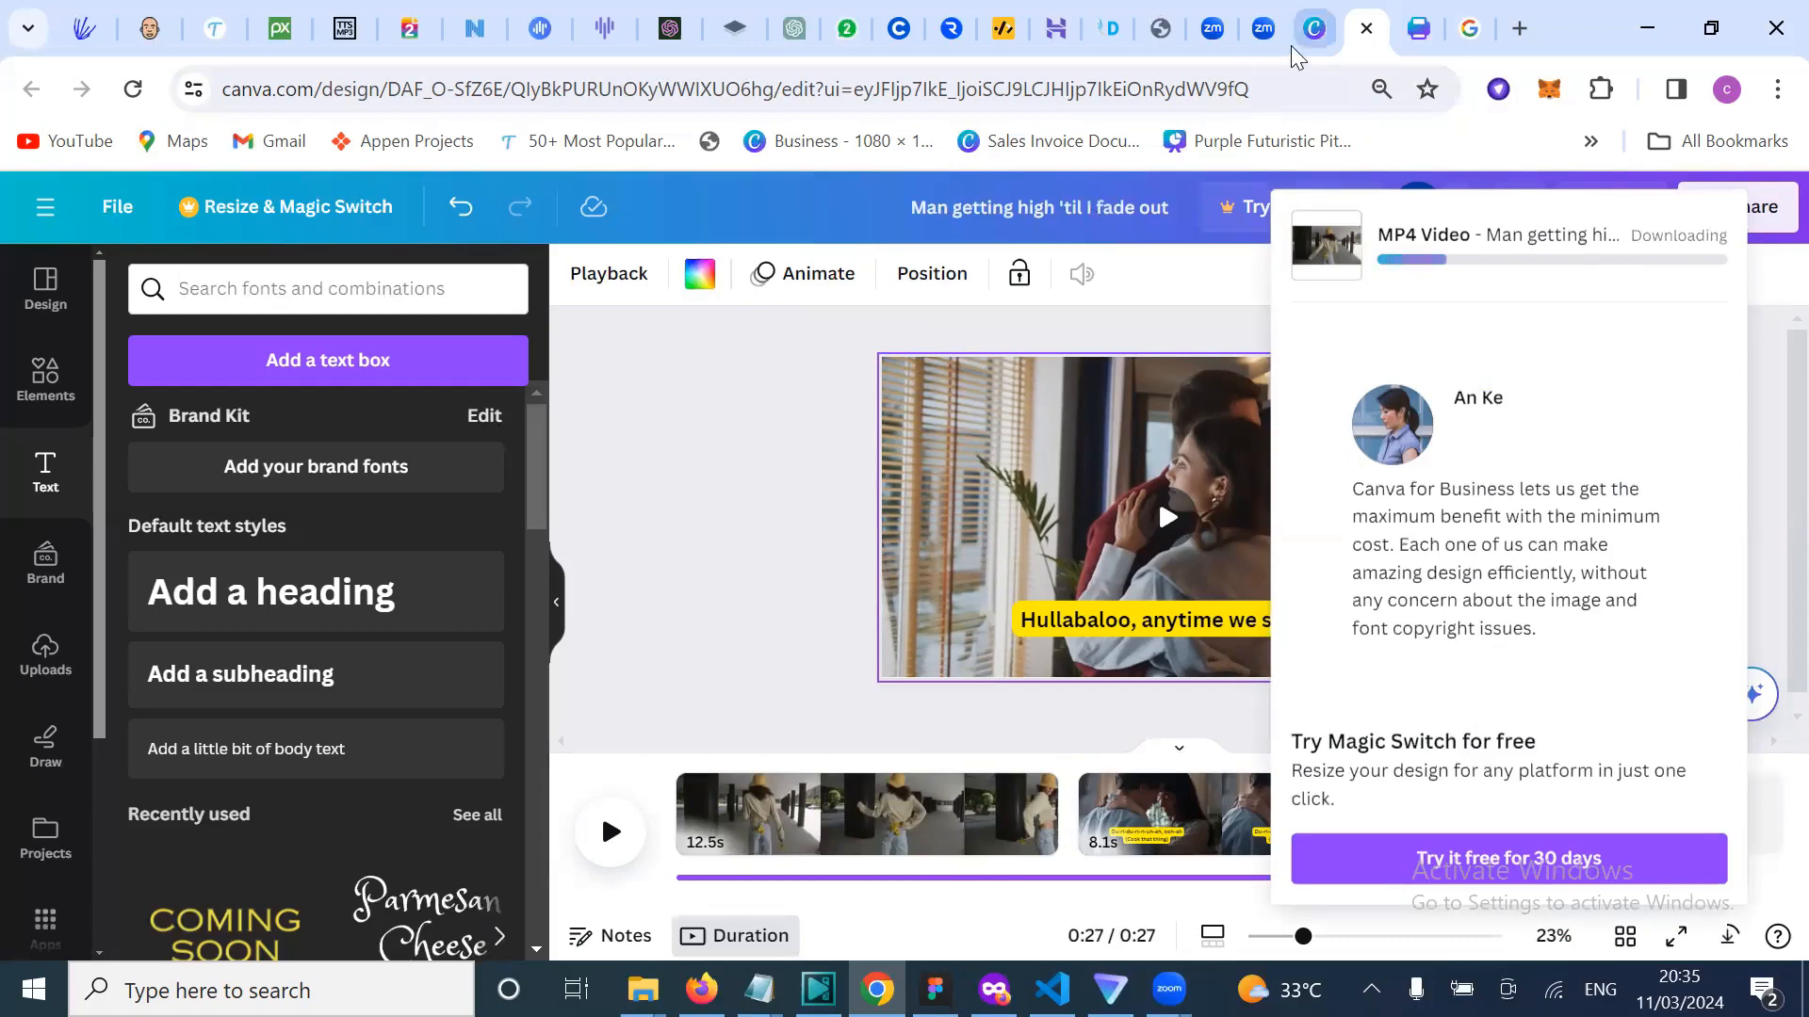
Step: Go back to the Canva tab and open the Presentations page
click(1312, 28)
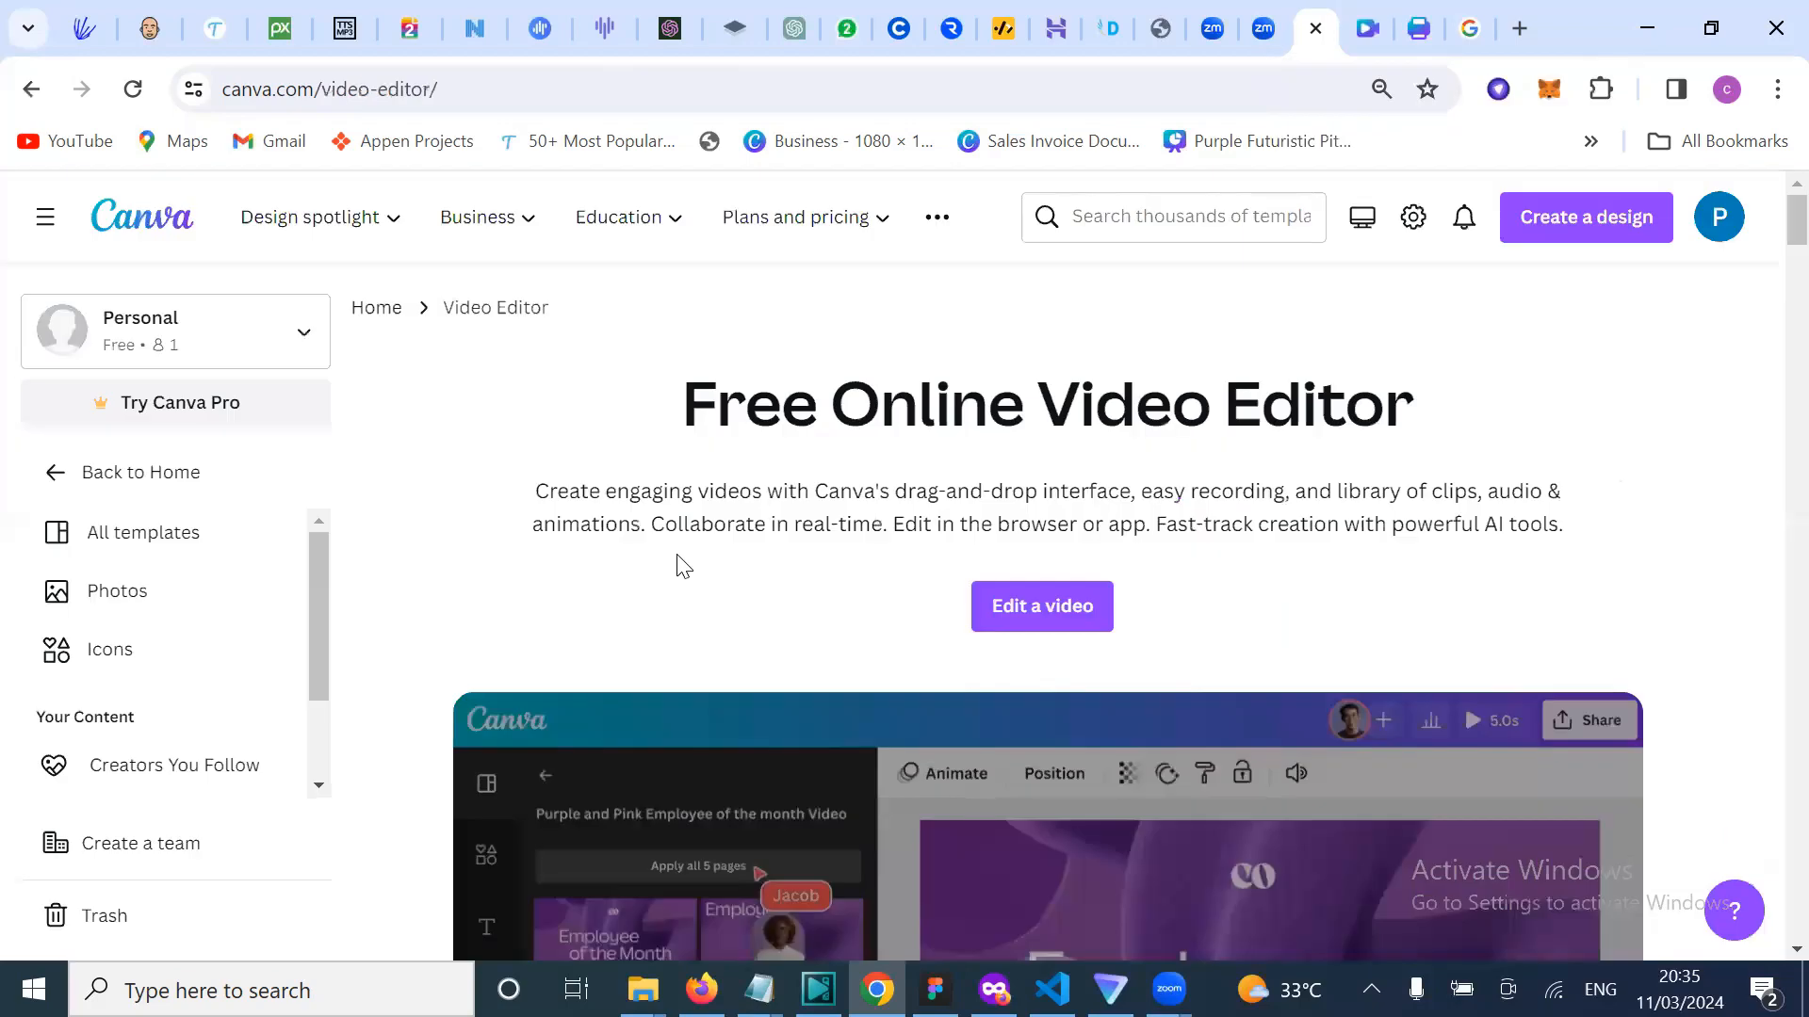
mouse_move(365, 229)
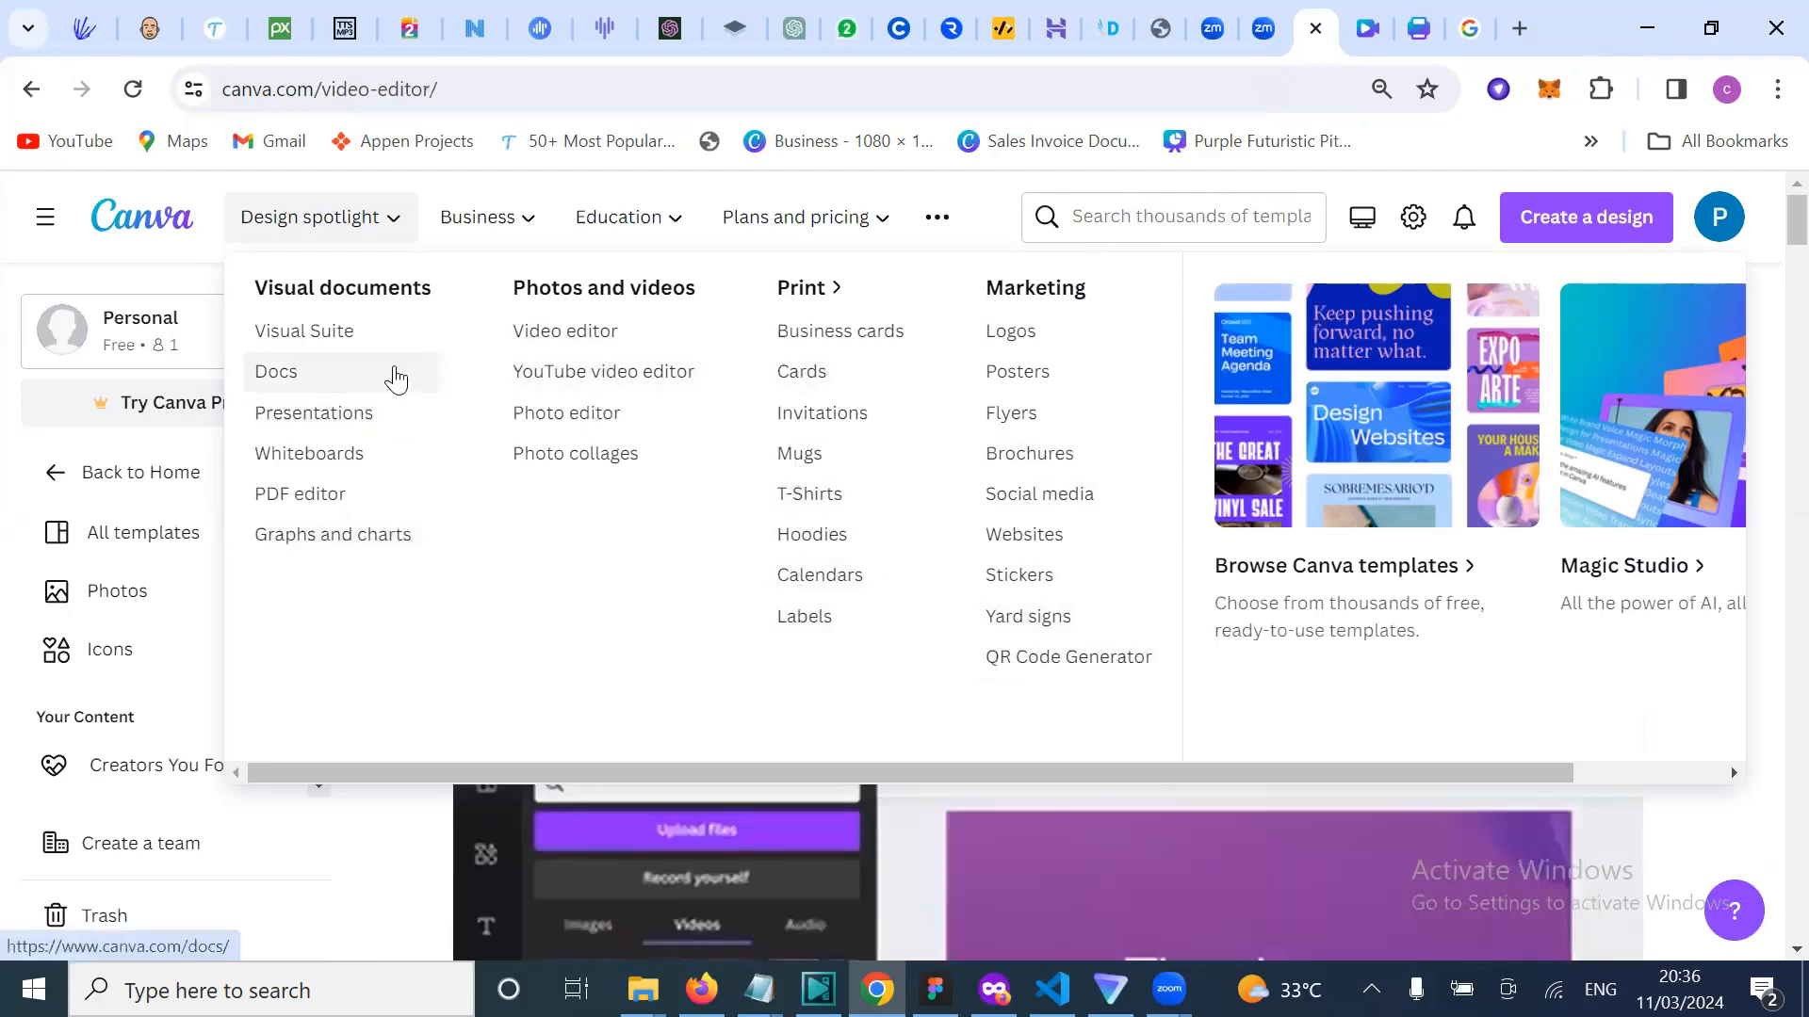
click(363, 429)
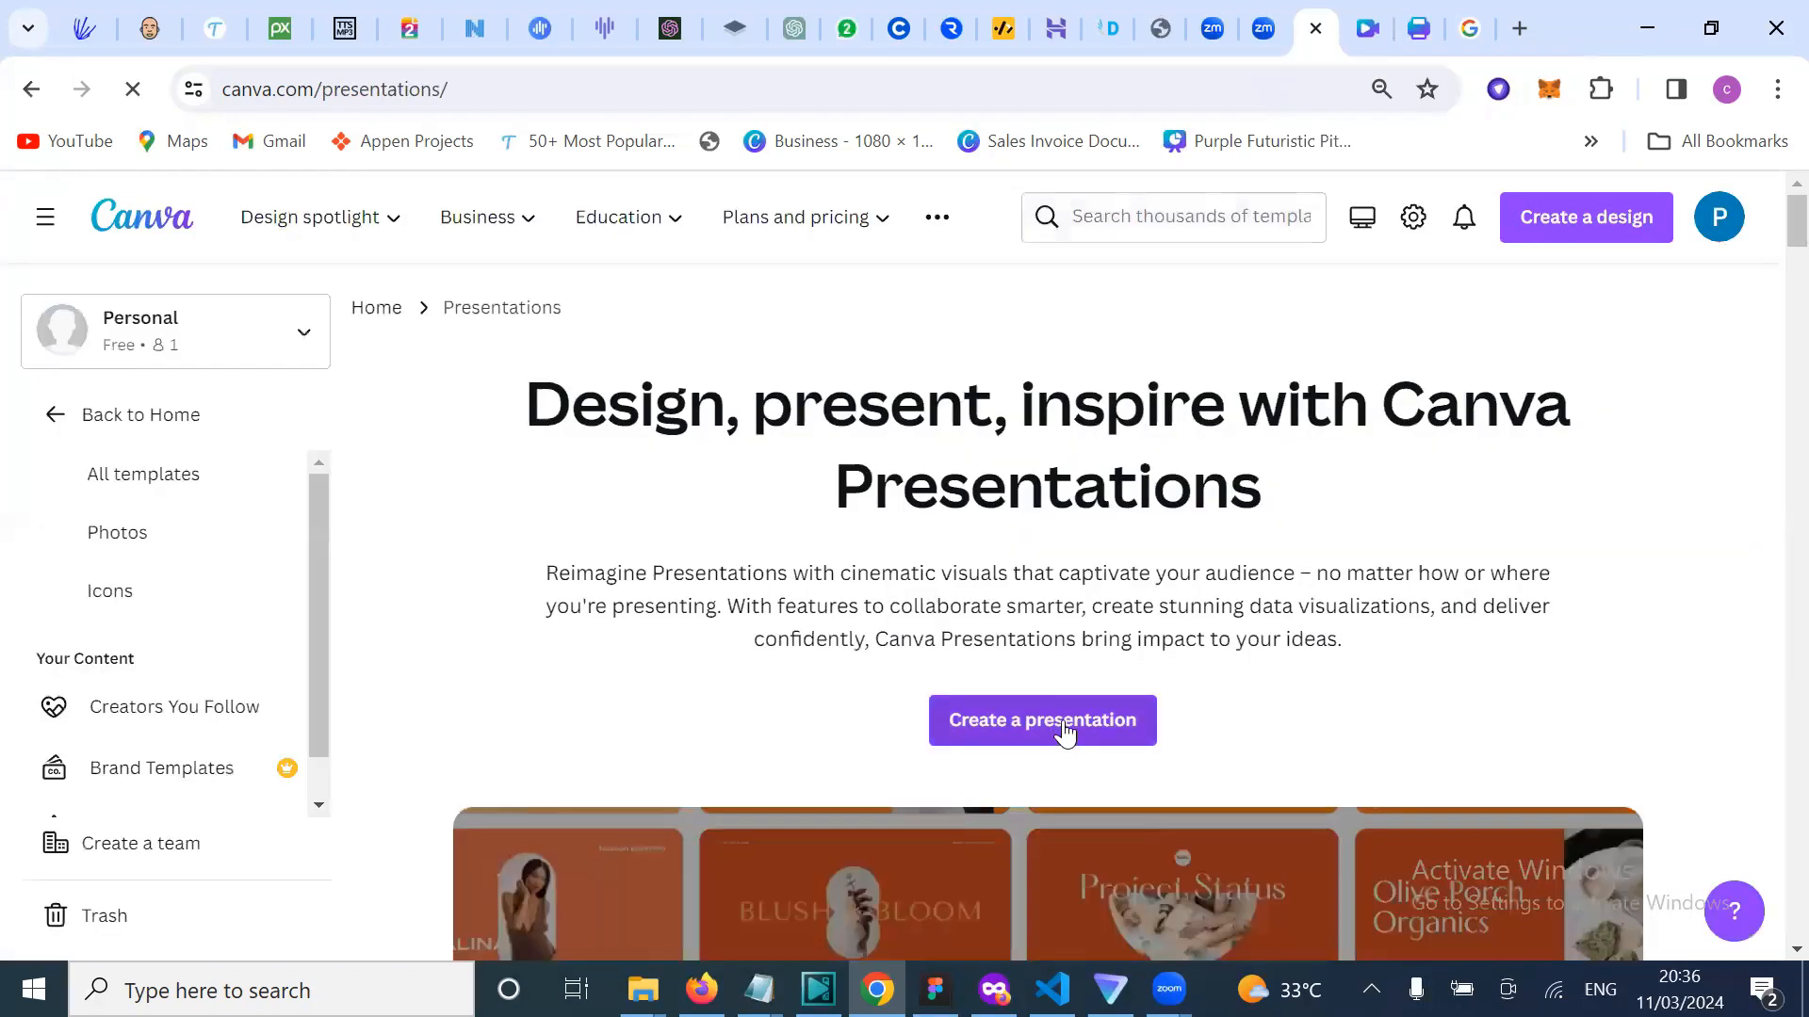
Step: Search templates for 'pitch deck presentations' and scroll through the results
click(1121, 223)
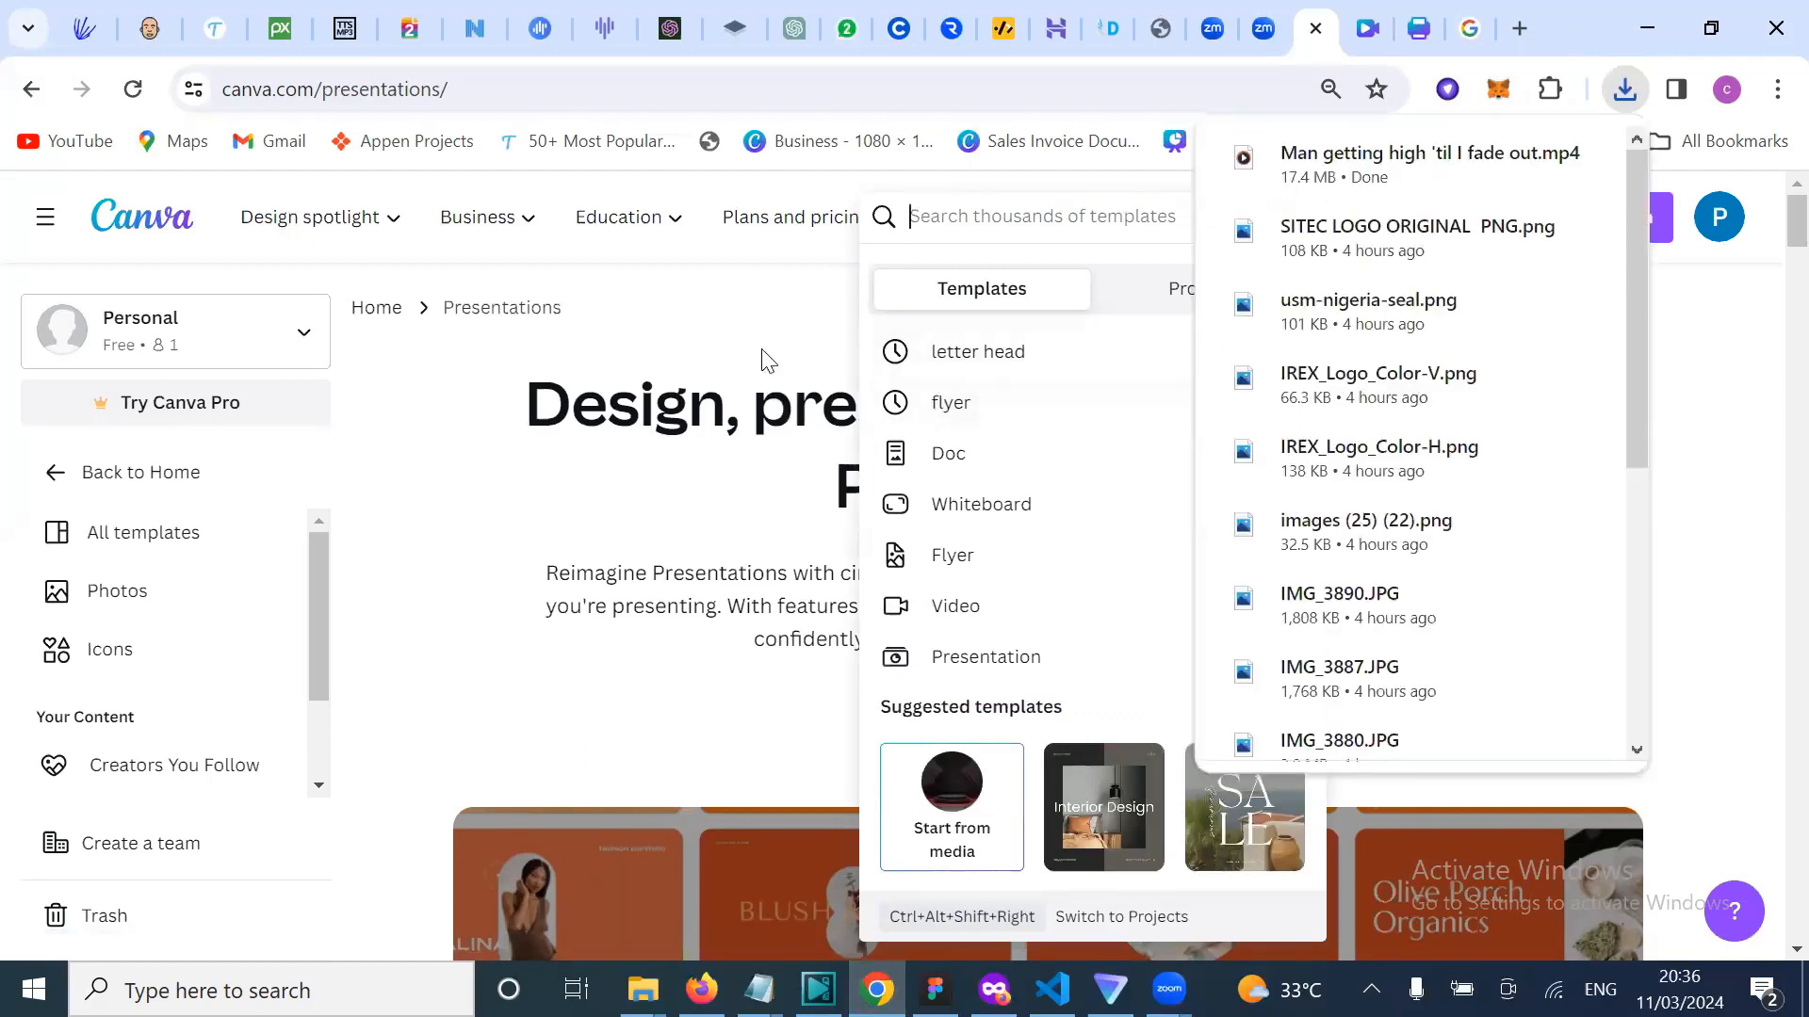
text(p)
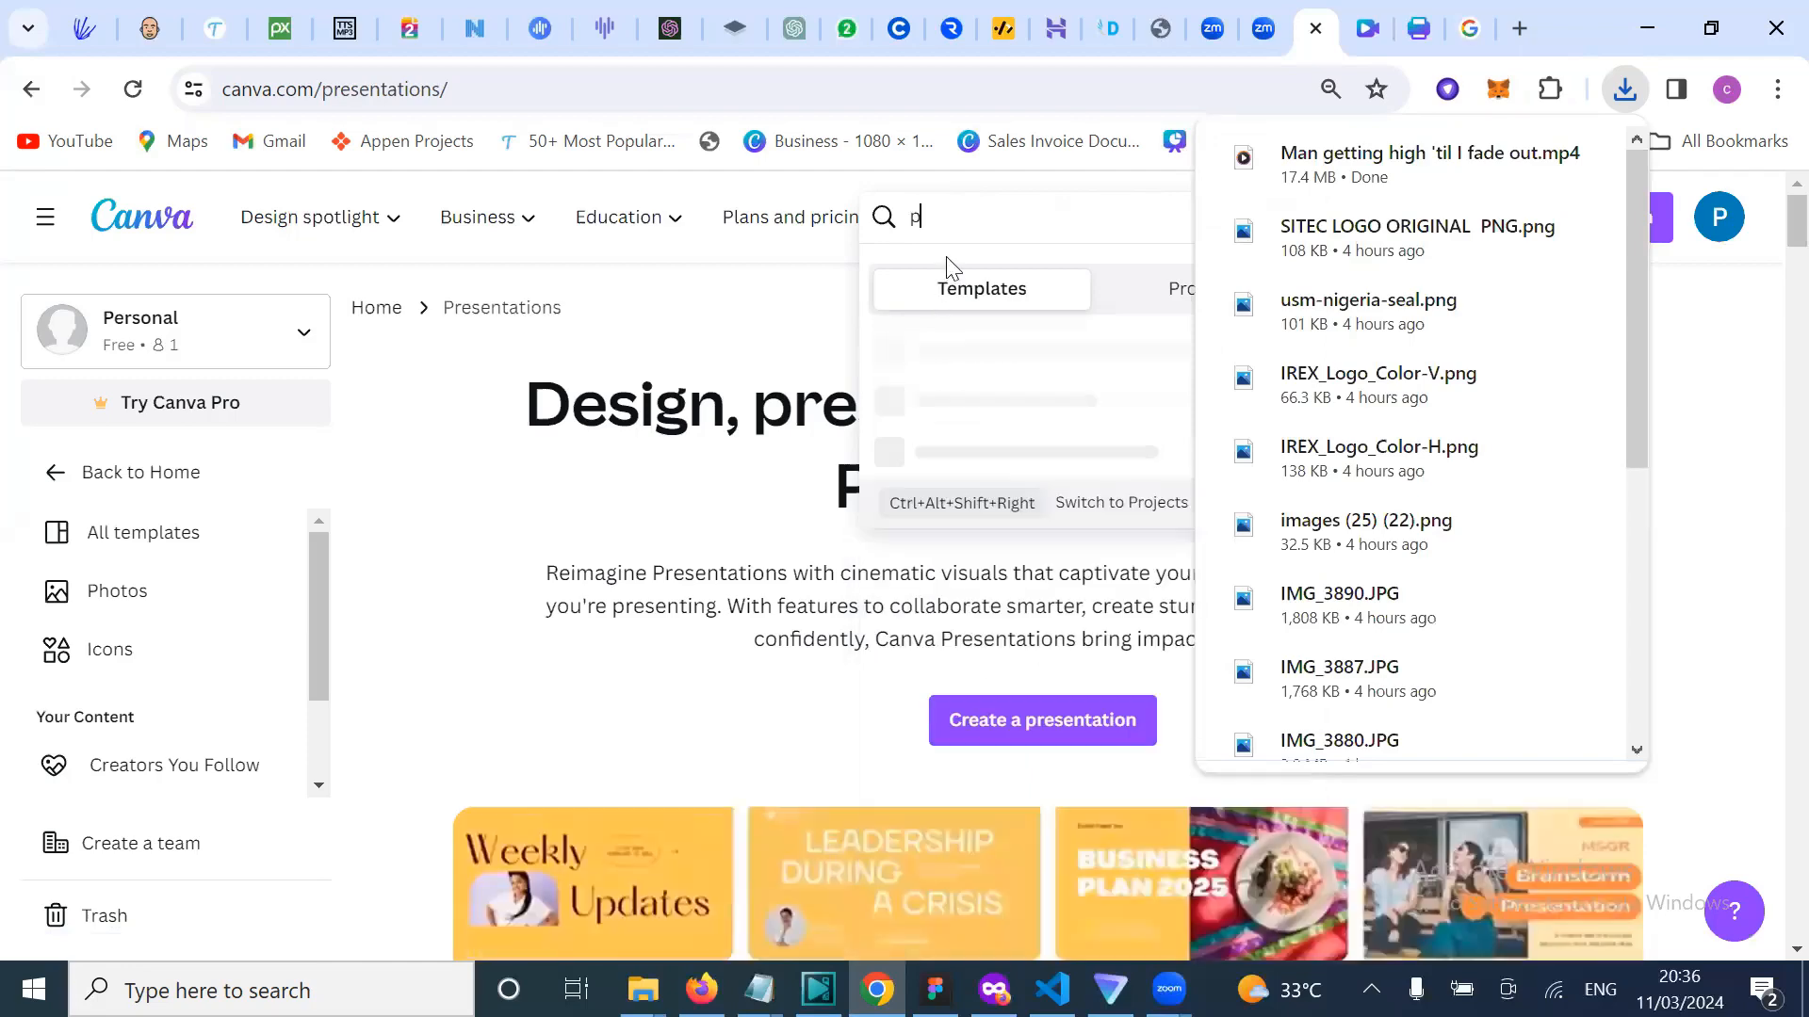
text(itch)
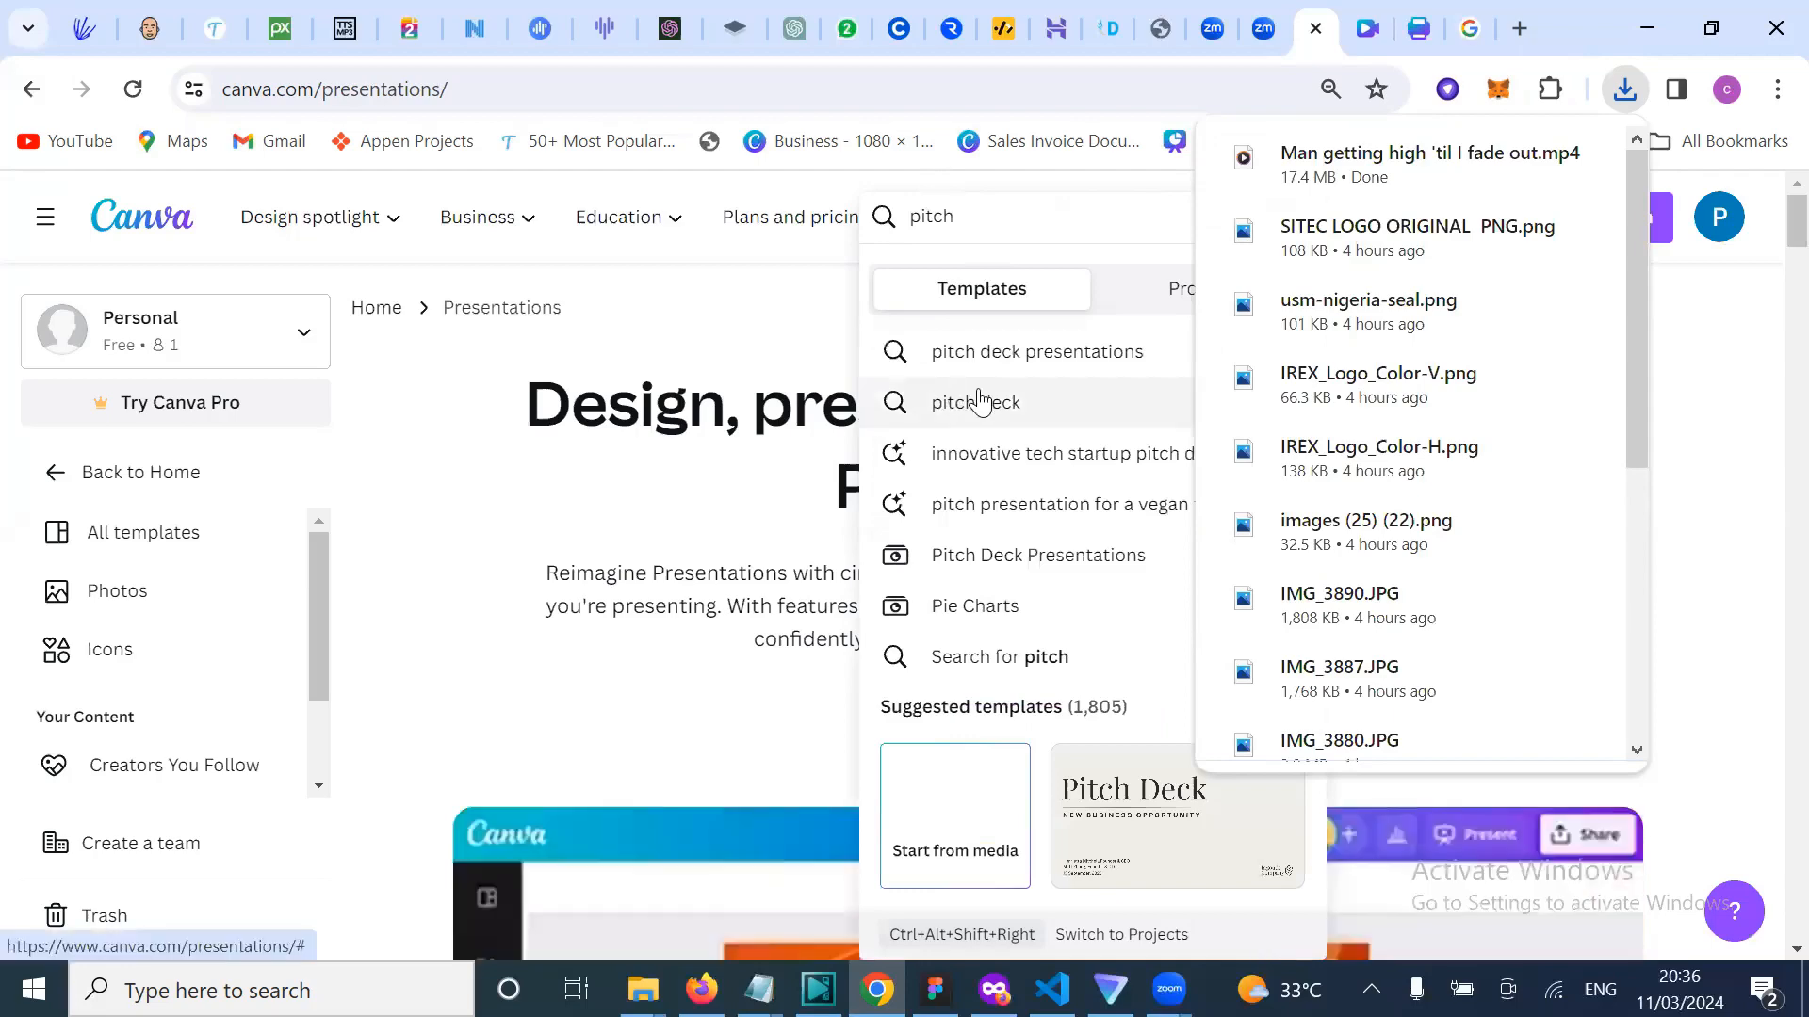
click(1018, 355)
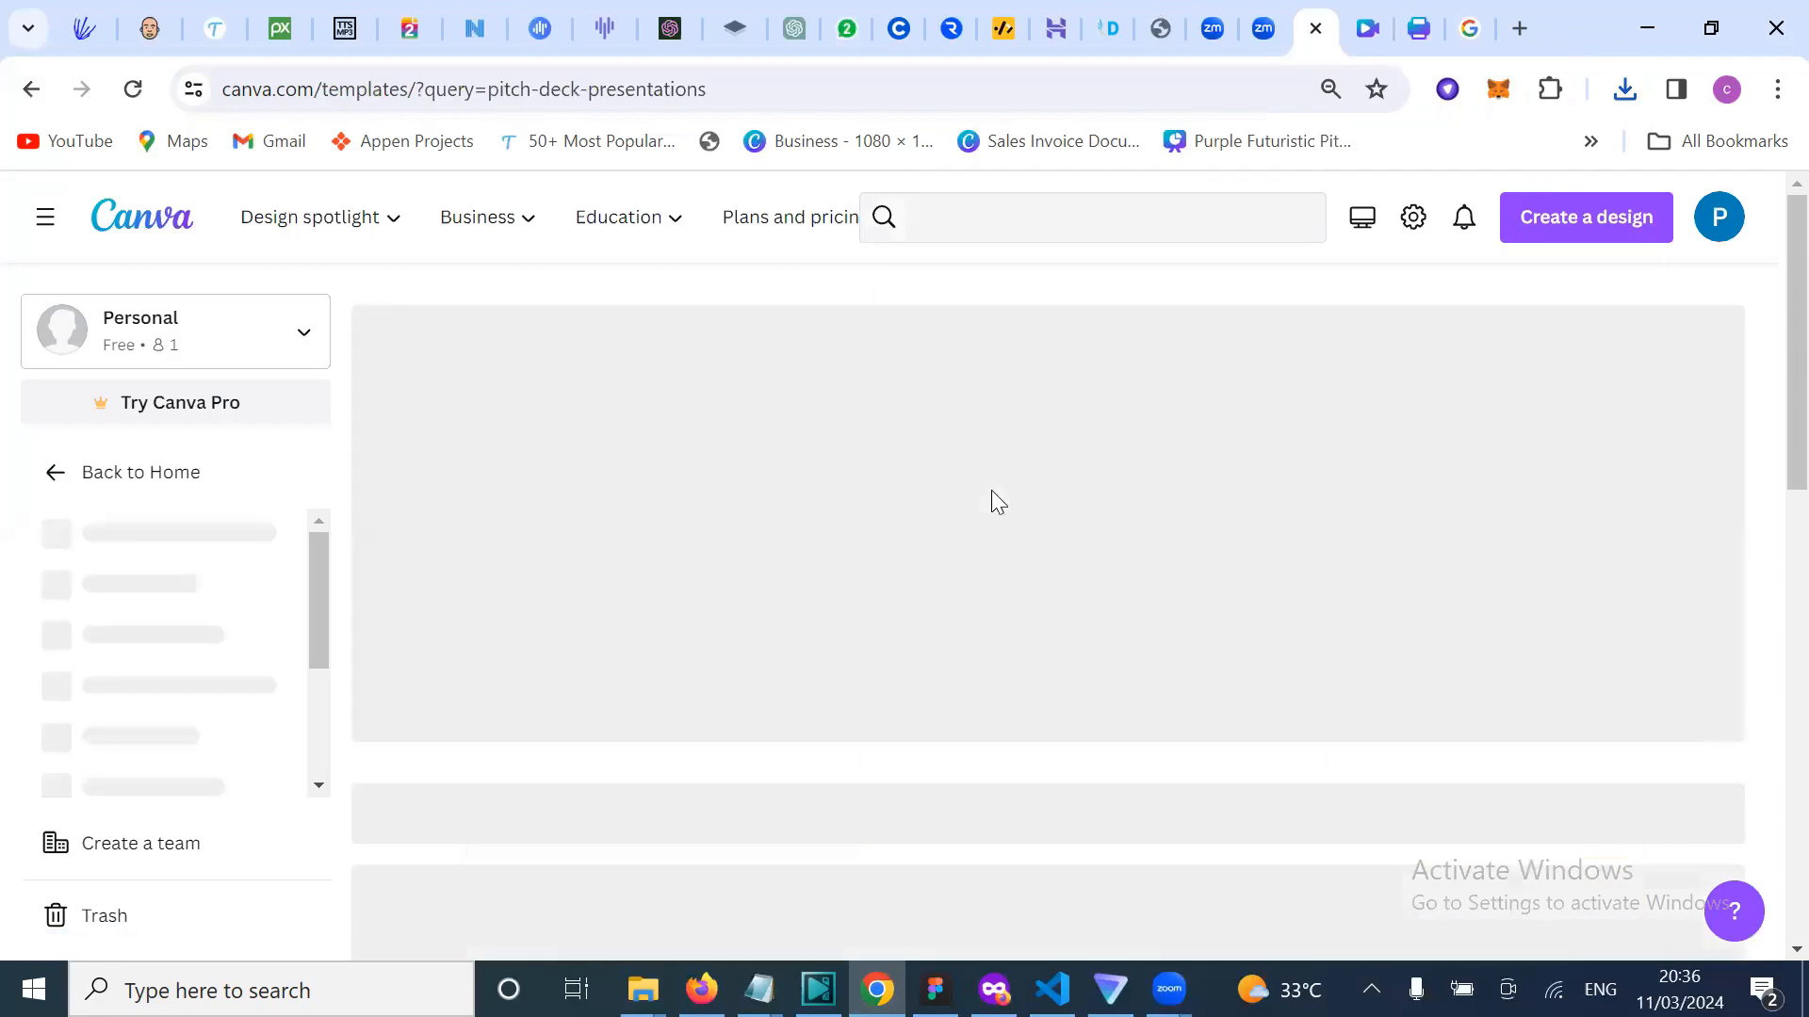
scroll(1025, 646, down, 5)
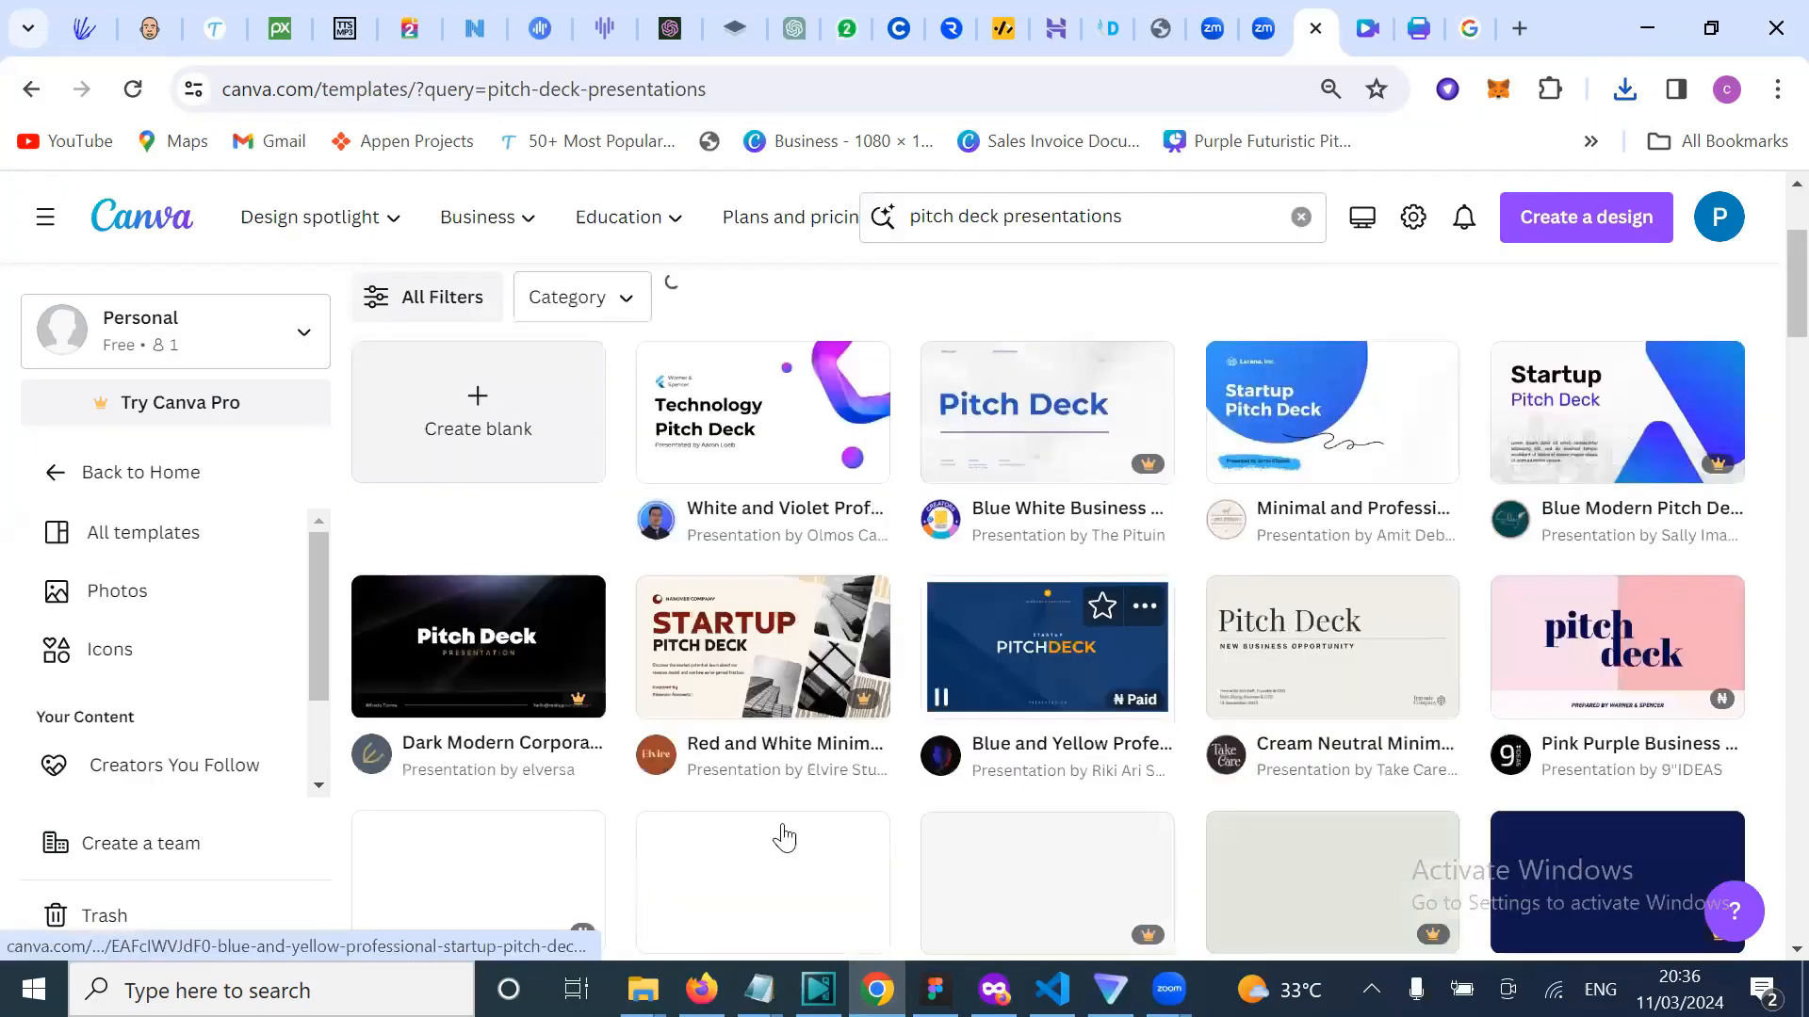
scroll(1137, 796, down, 2)
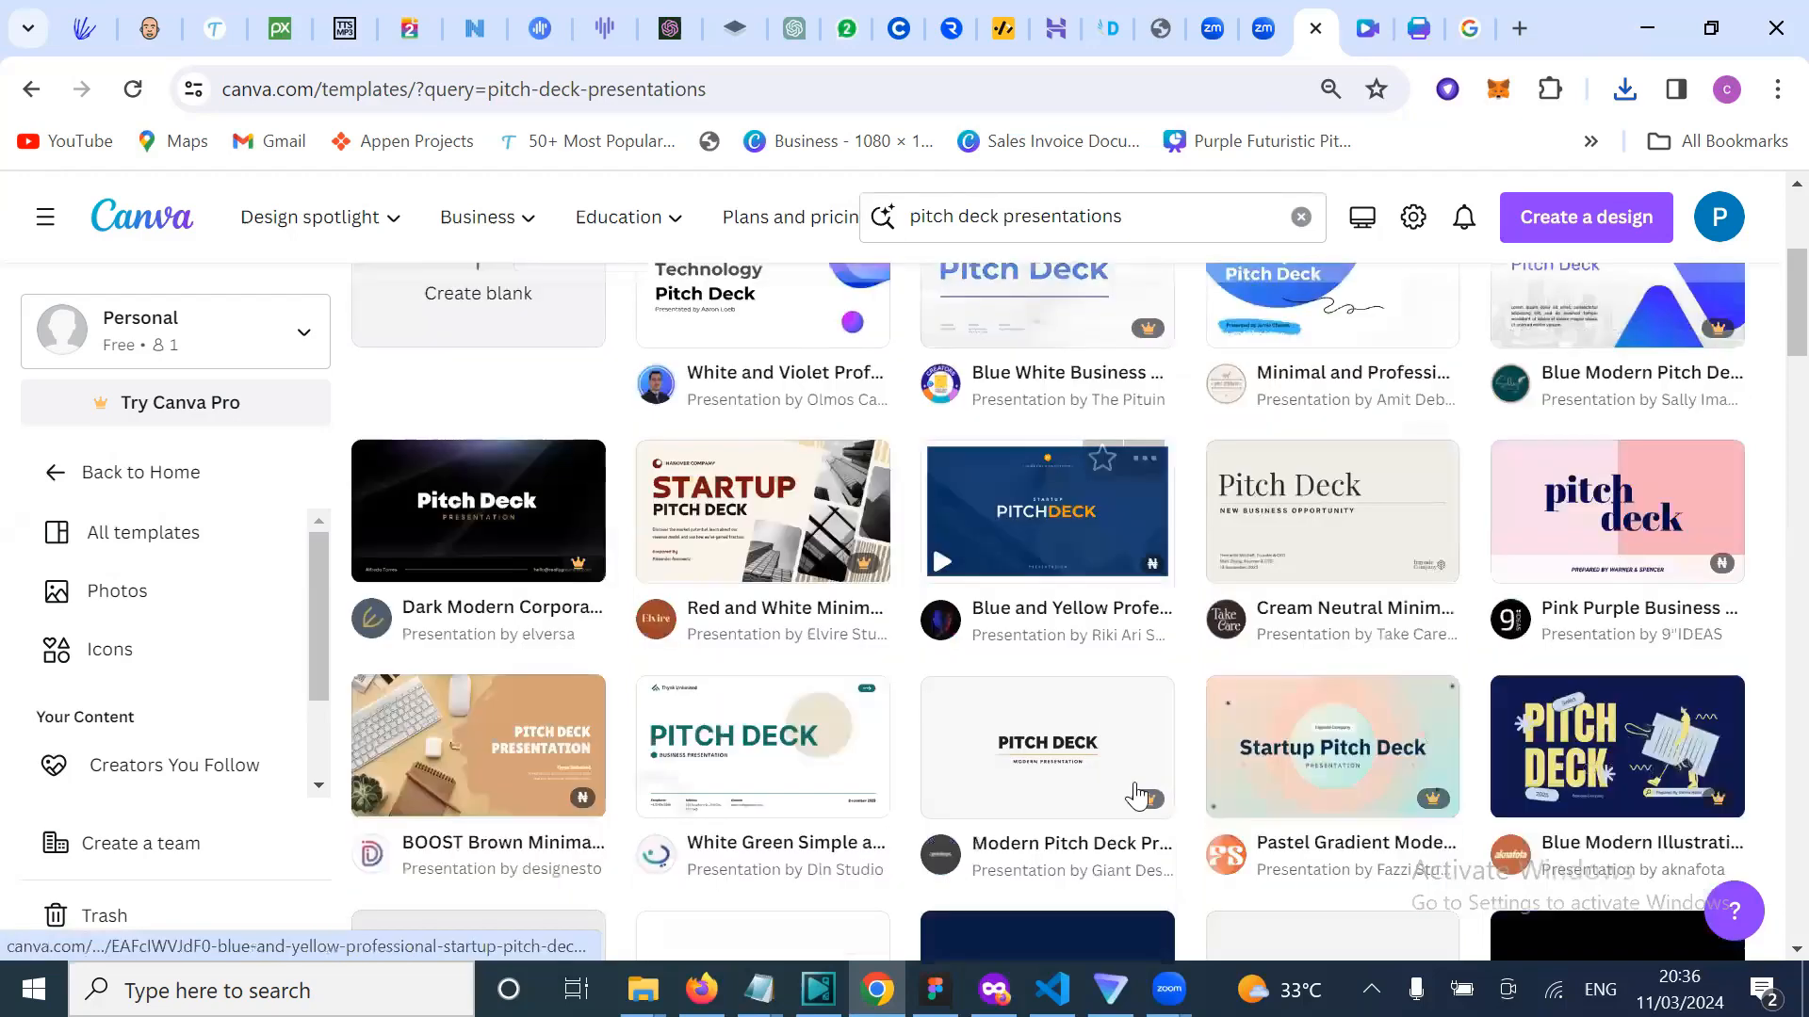
scroll(1137, 796, down, 2)
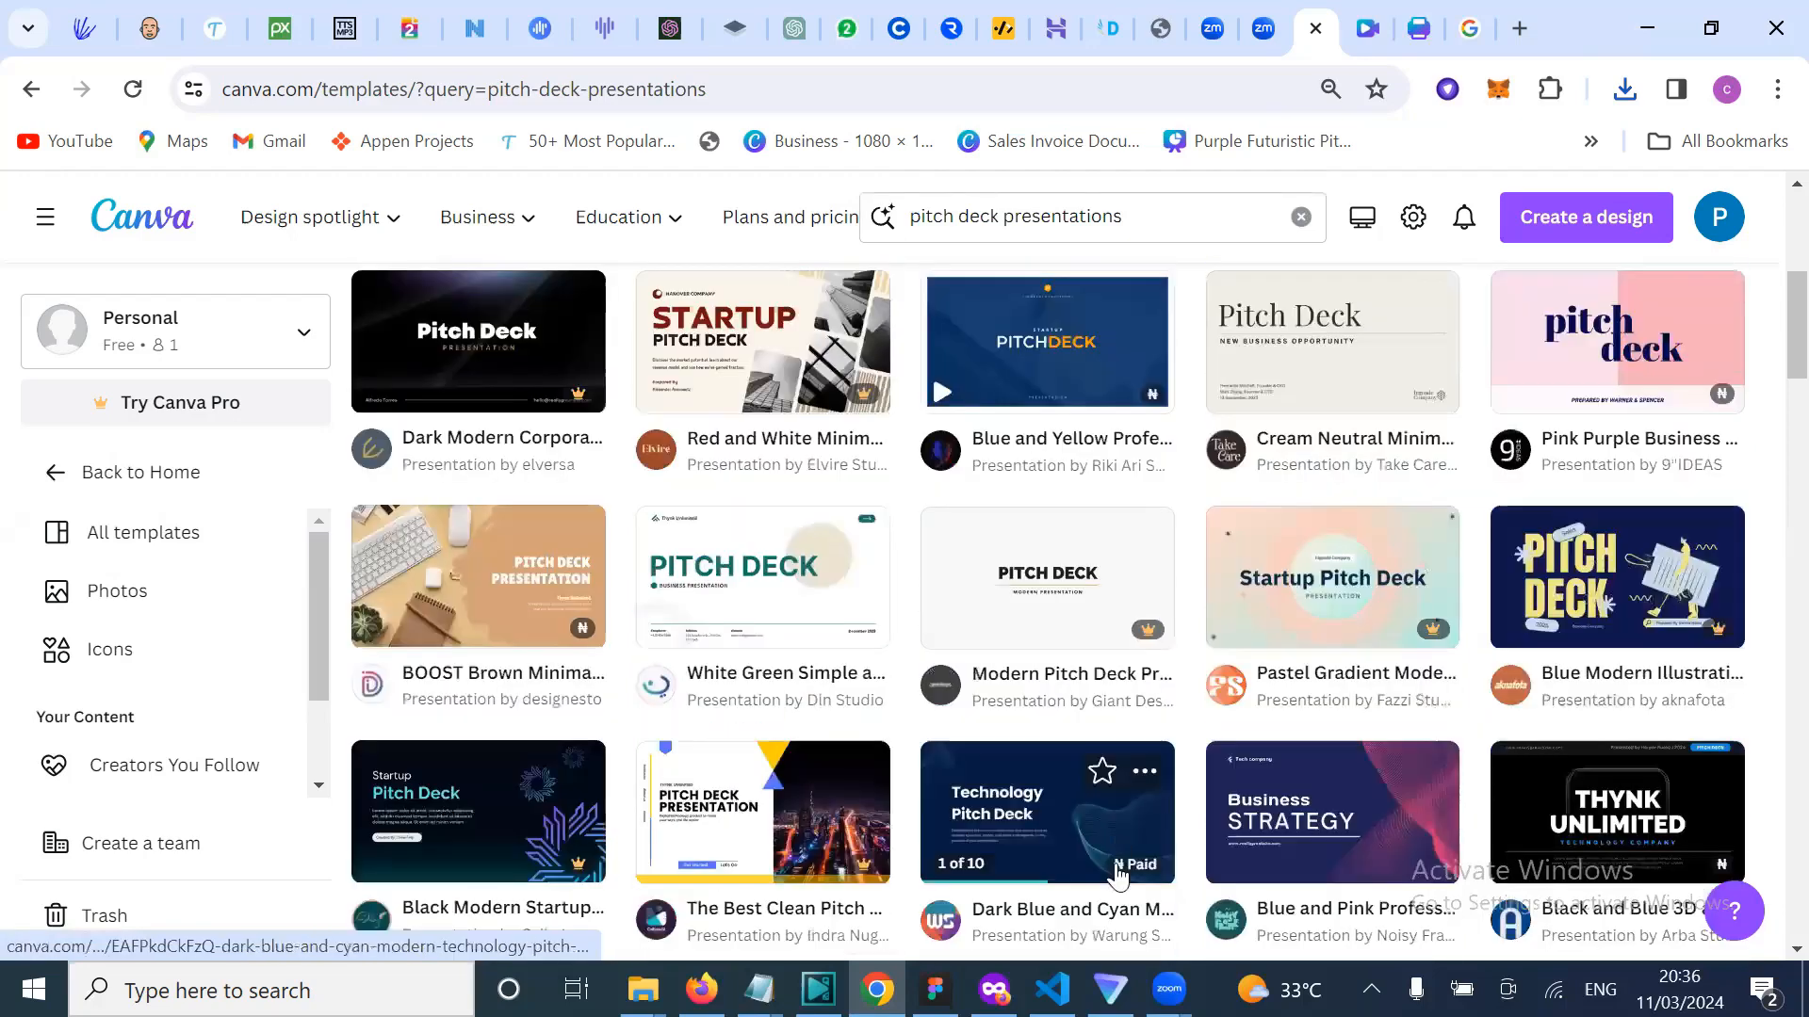
scroll(1116, 863, down, 2)
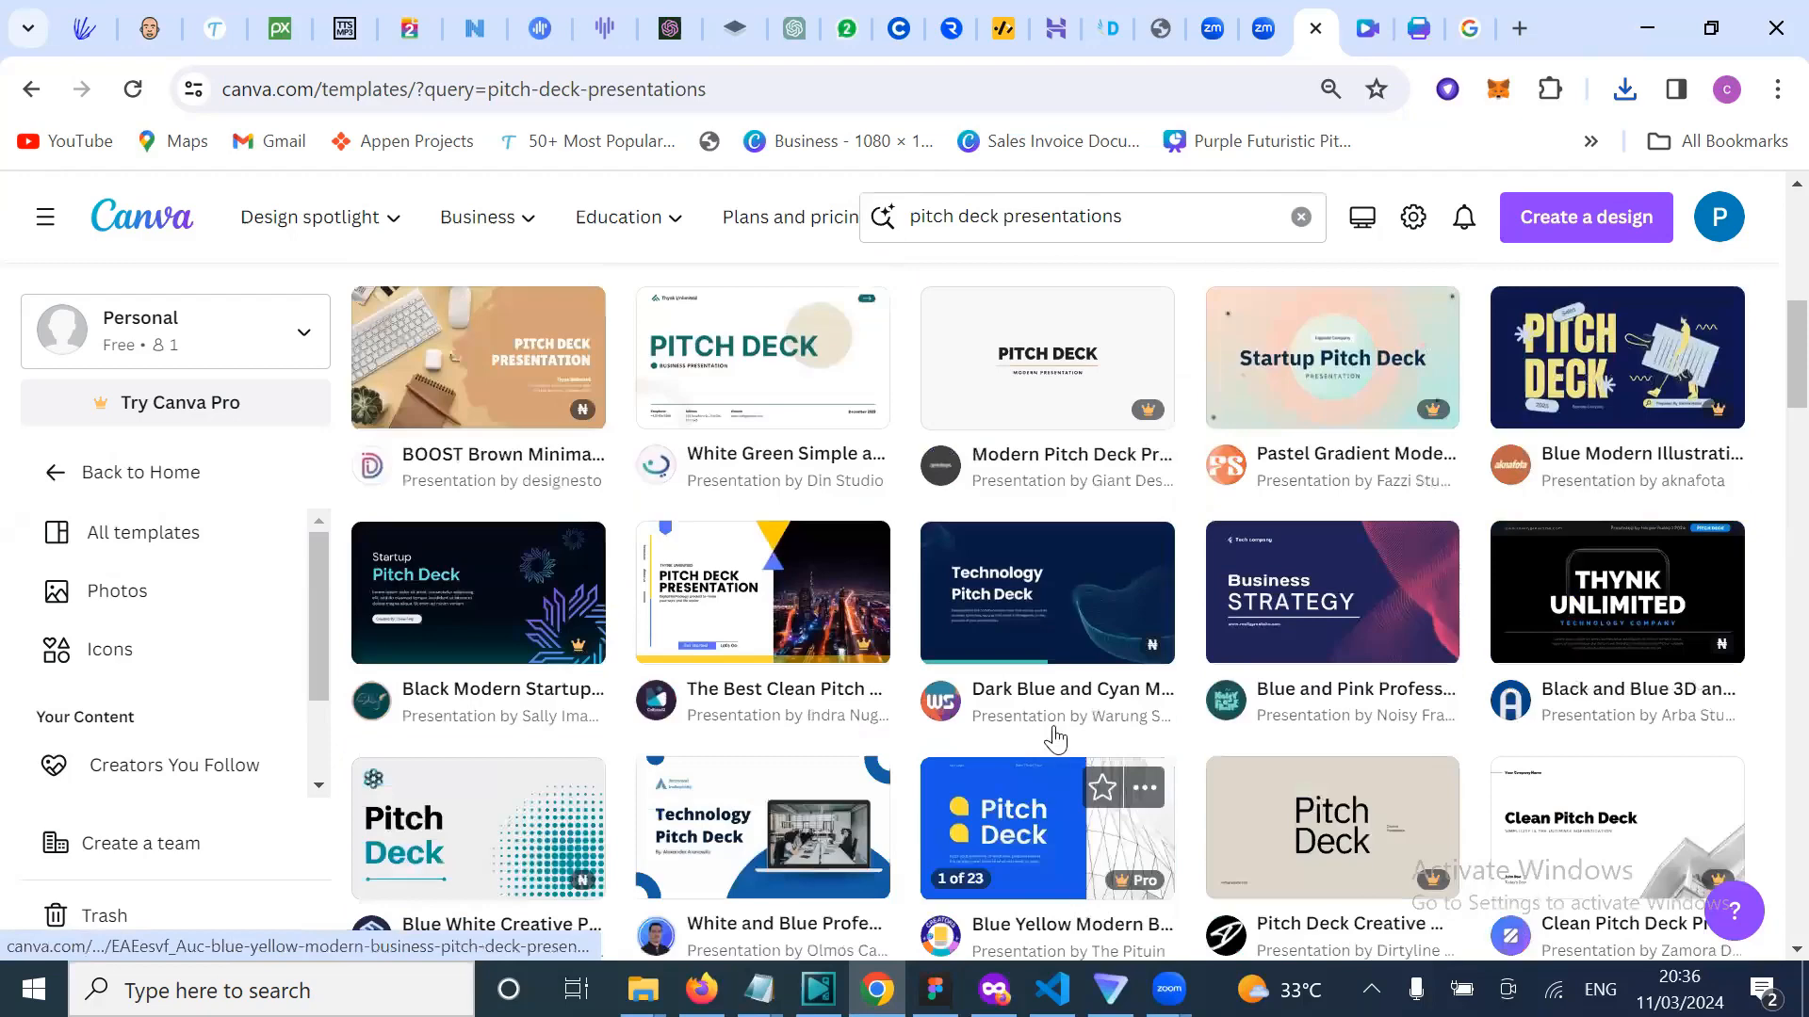
scroll(1084, 735, down, 3)
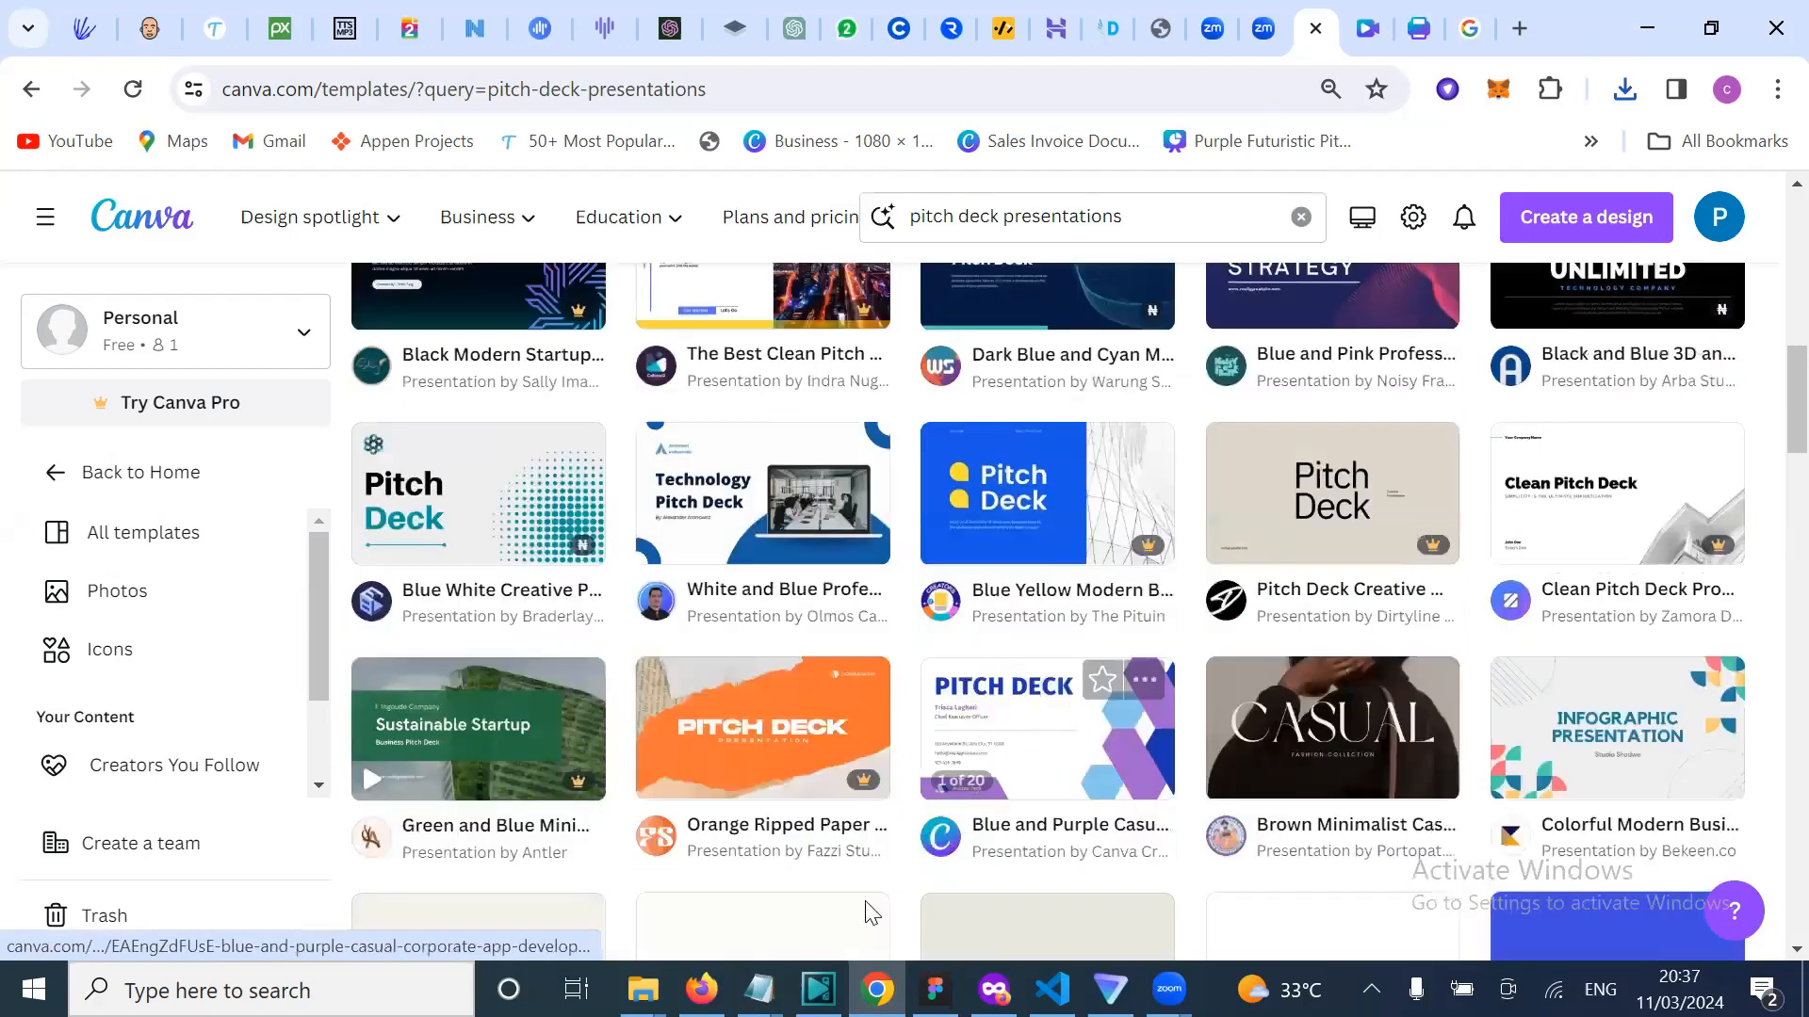
scroll(867, 902, down, 2)
Step: Bring the File Explorer window forward and open the DIGITAL MONEY folder
mouse_move(641, 989)
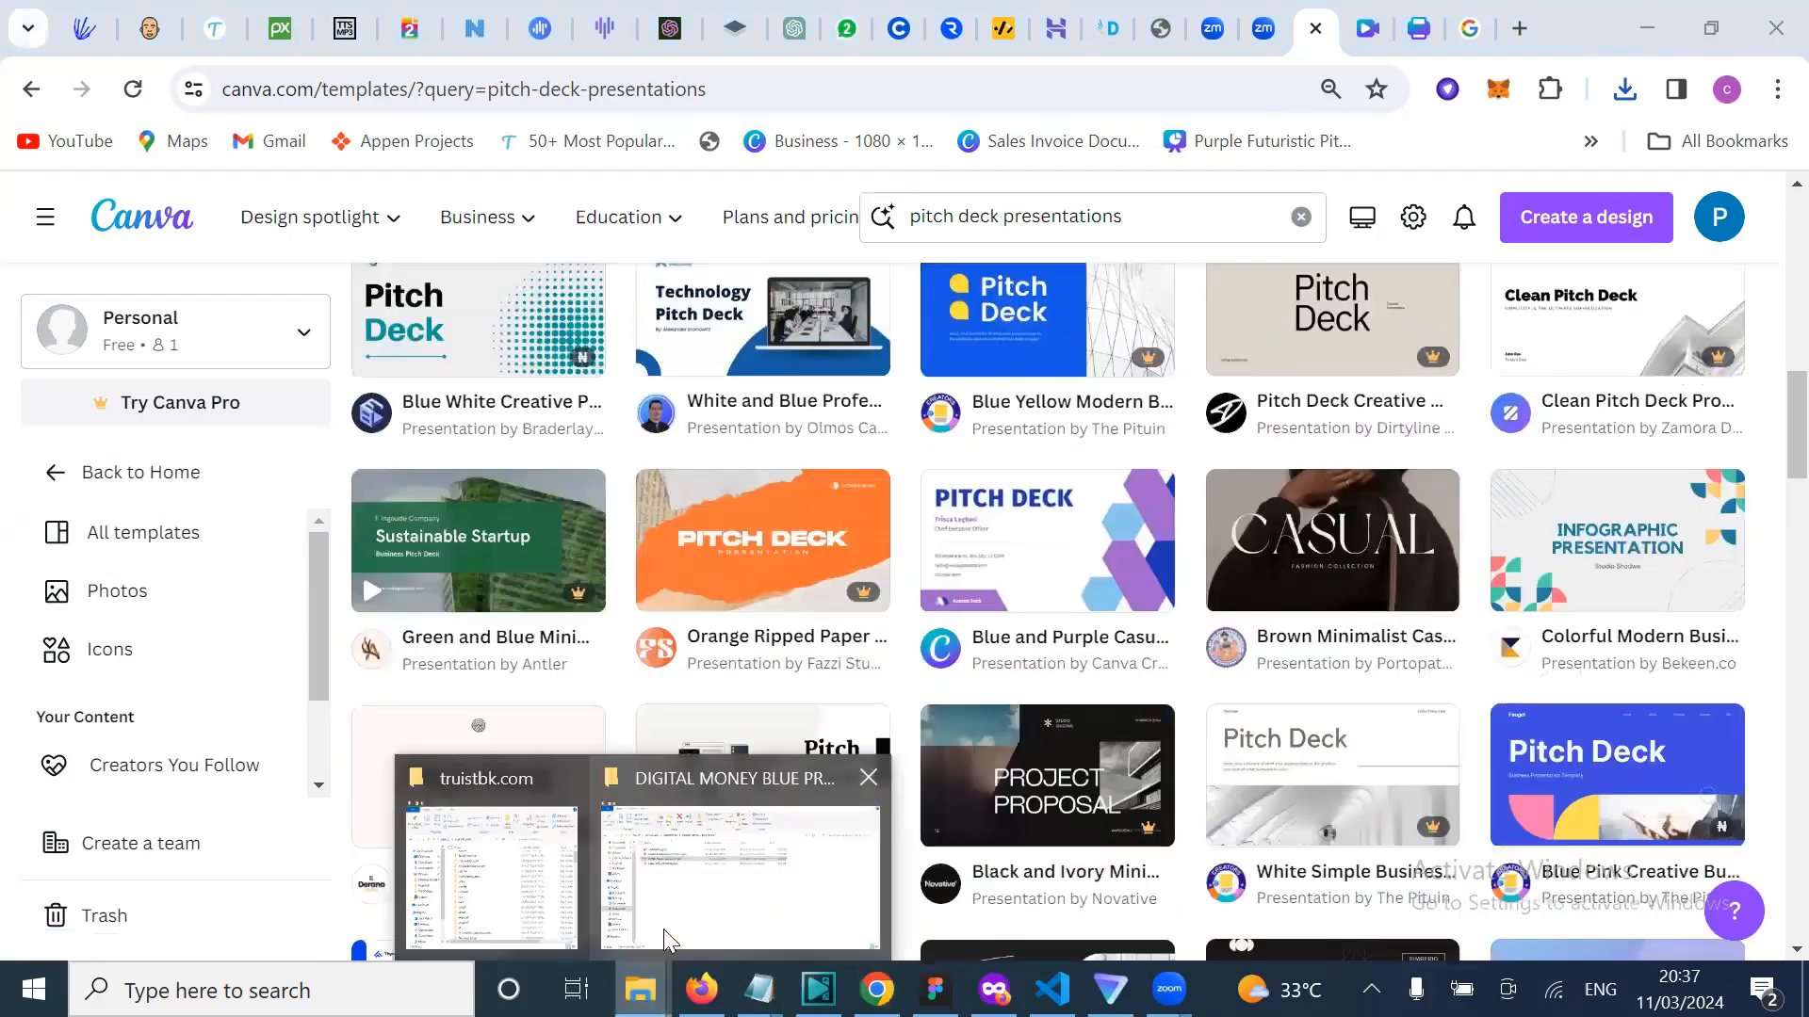
click(516, 879)
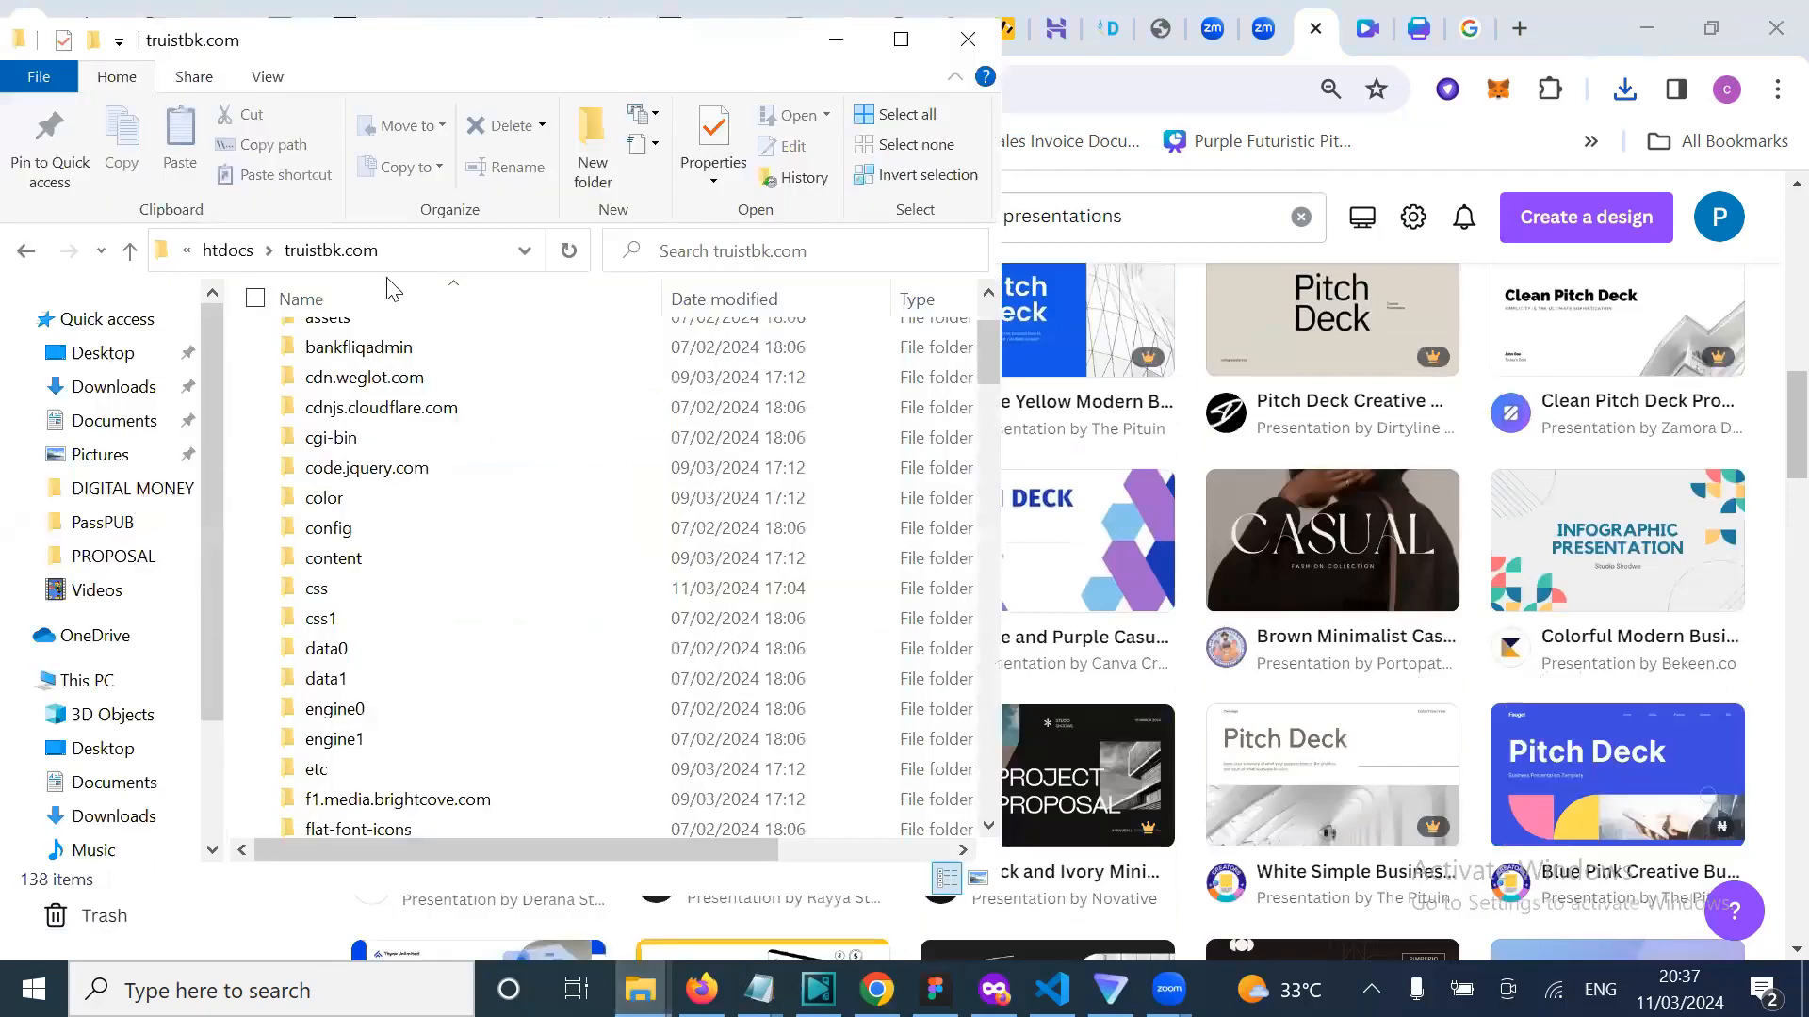
scroll(394, 292, up, 2)
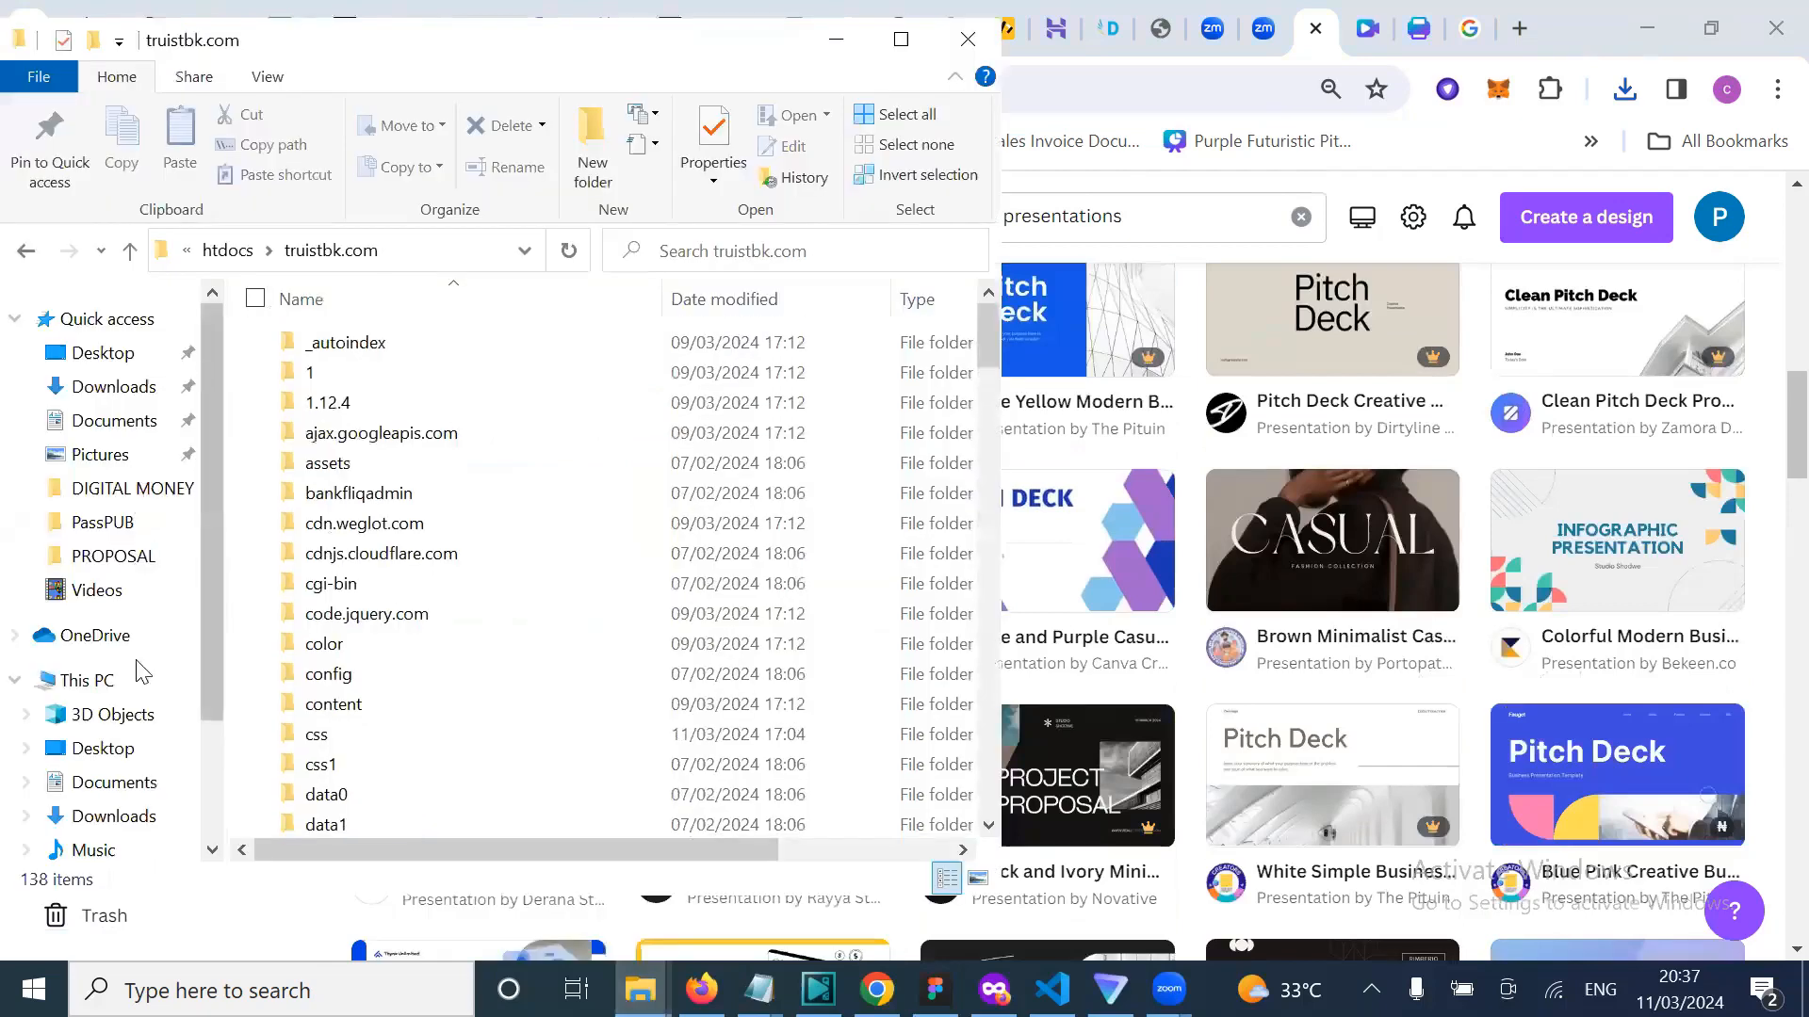
click(111, 491)
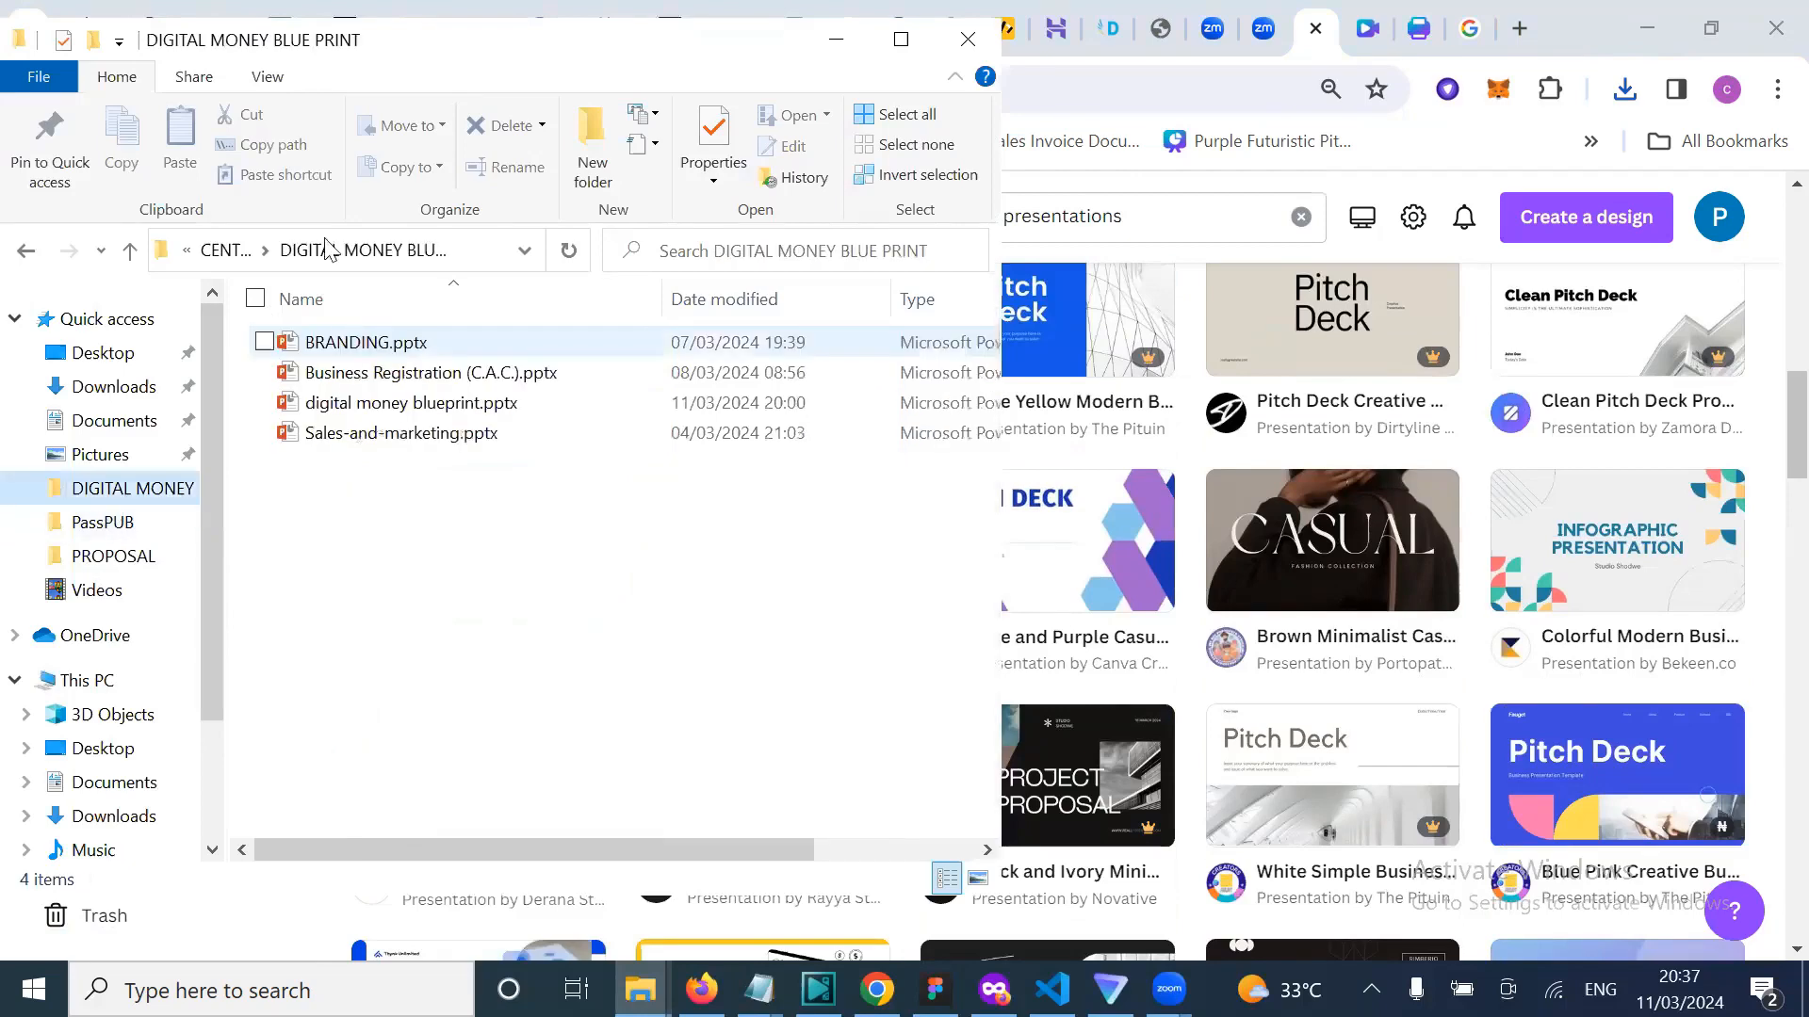
Step: Go up from CENTADESK to the Downloads folder and maximize the window
click(231, 250)
scroll(604, 617, down, 3)
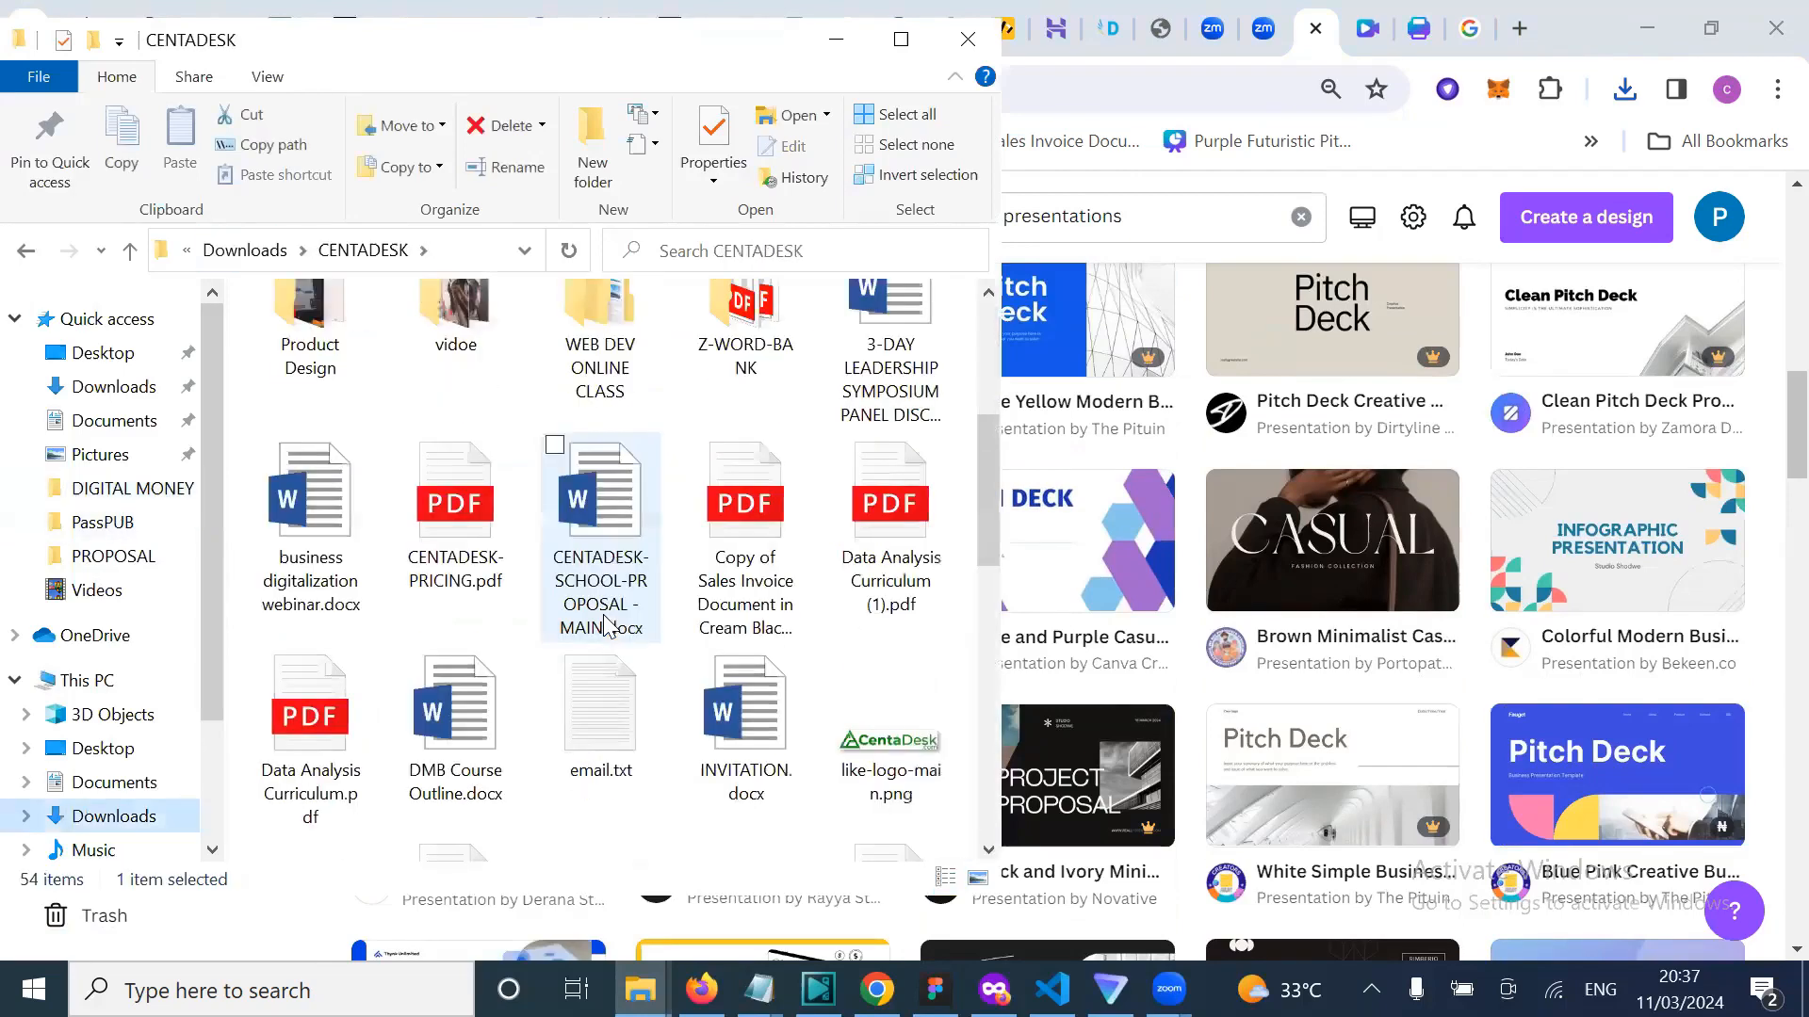
scroll(623, 712, down, 8)
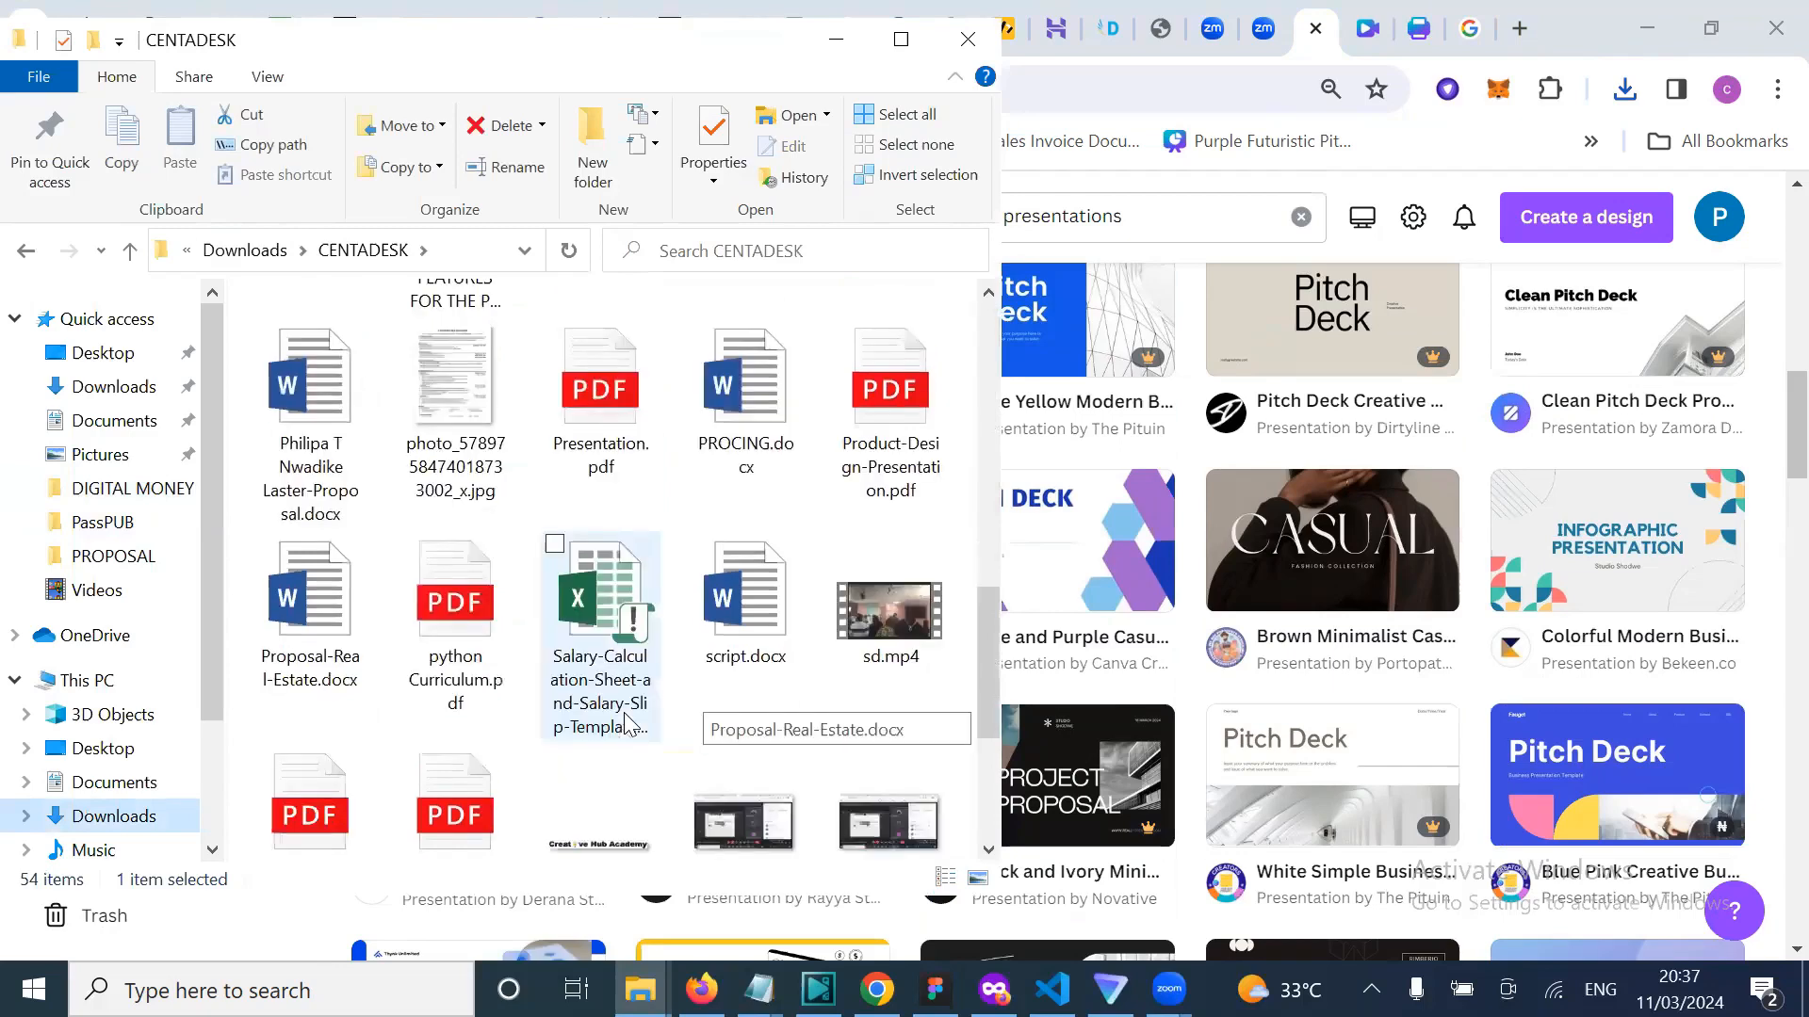
scroll(624, 713, down, 2)
scroll(624, 712, up, 3)
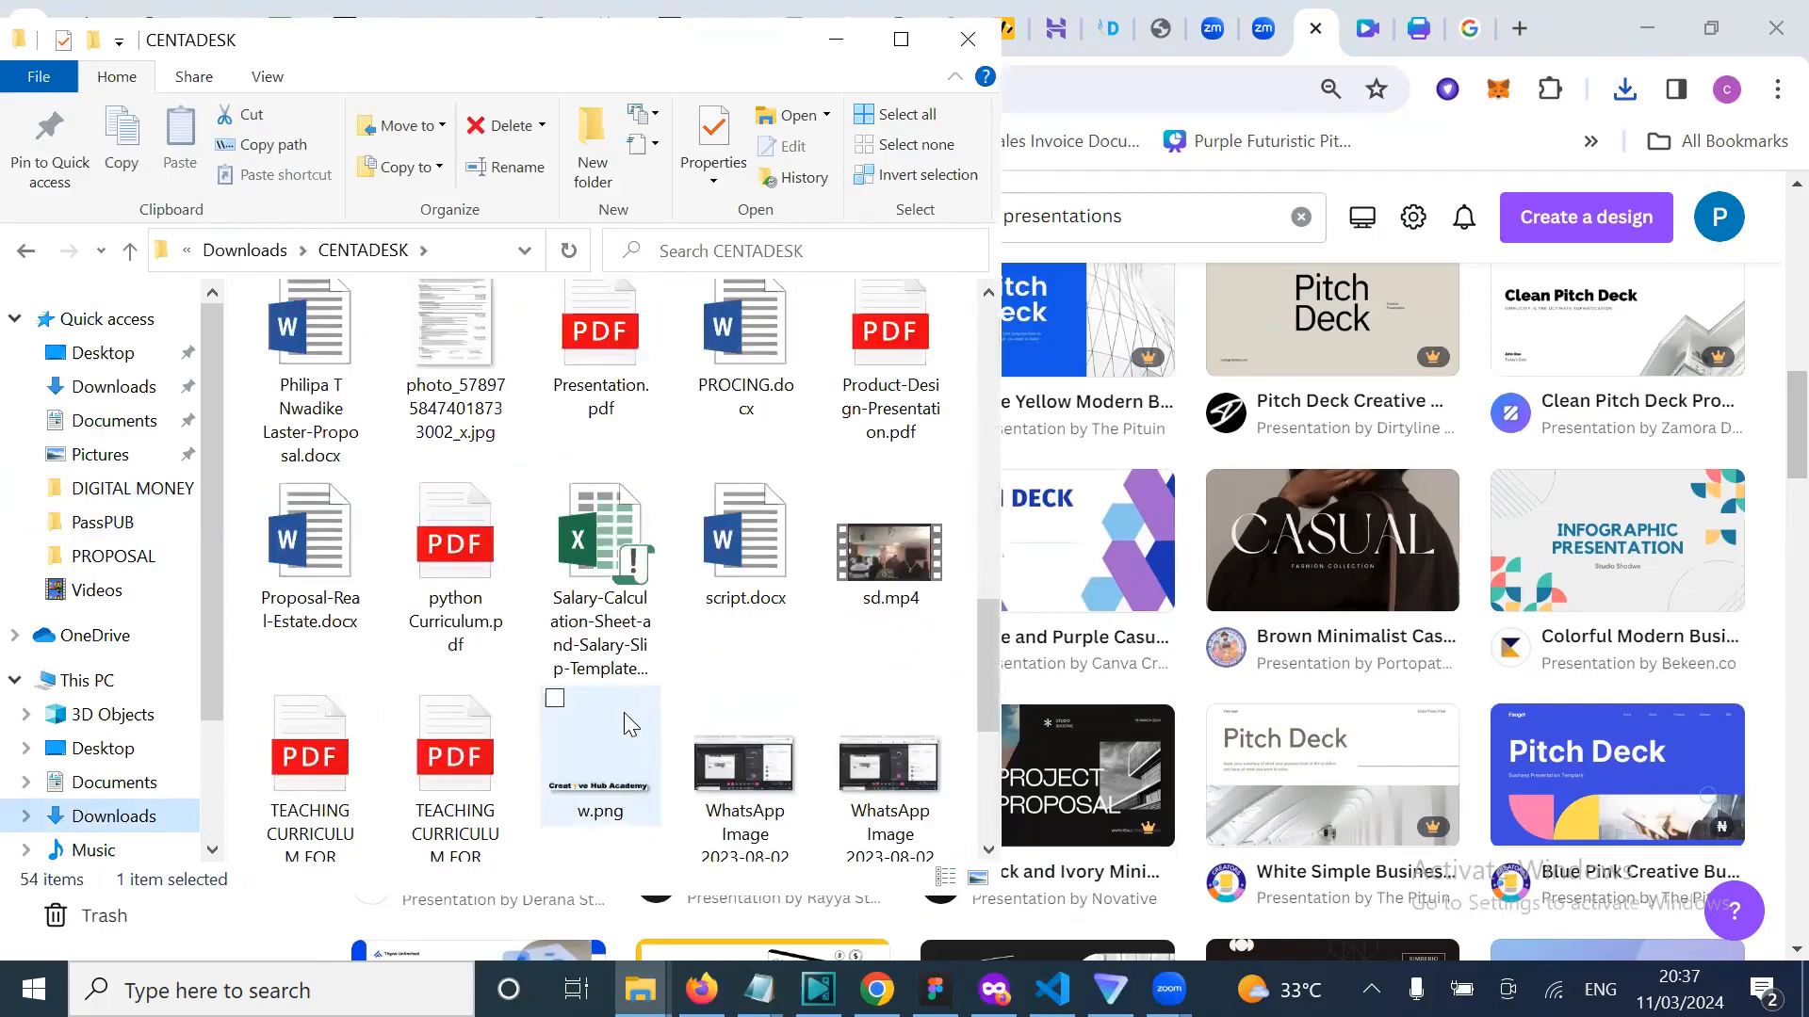
scroll(623, 712, up, 12)
scroll(551, 691, up, 1)
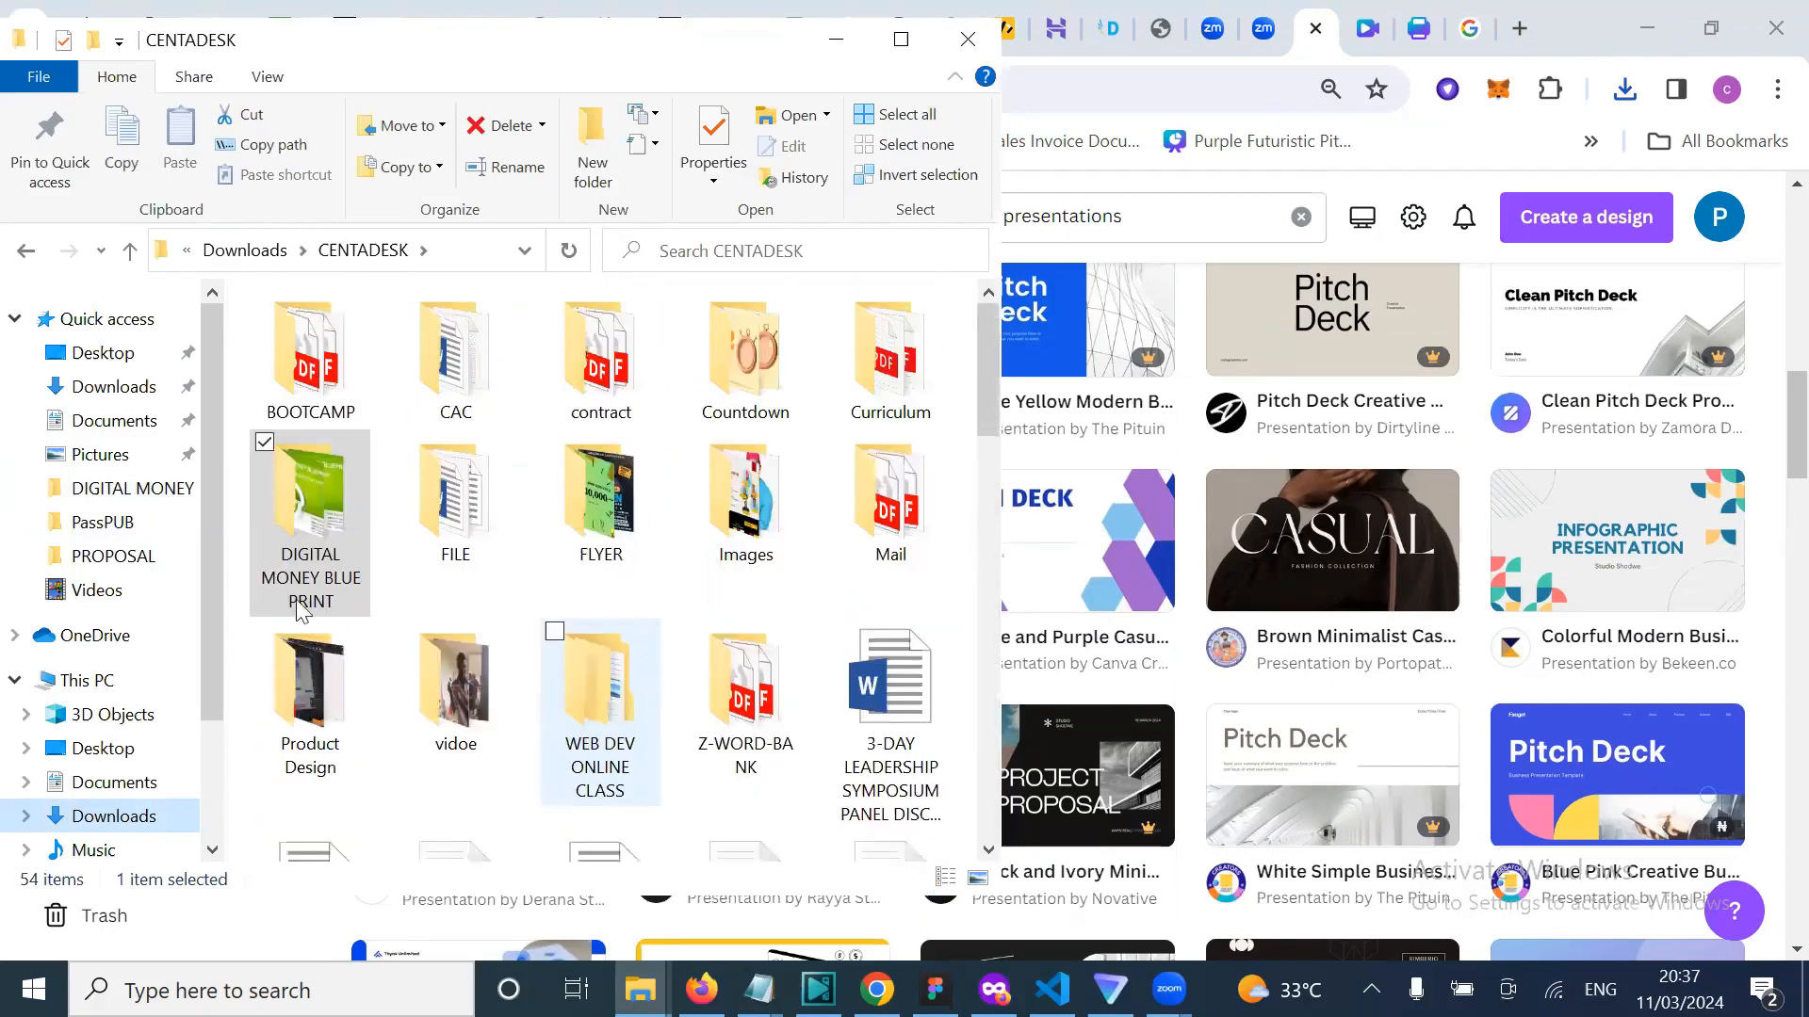
click(269, 257)
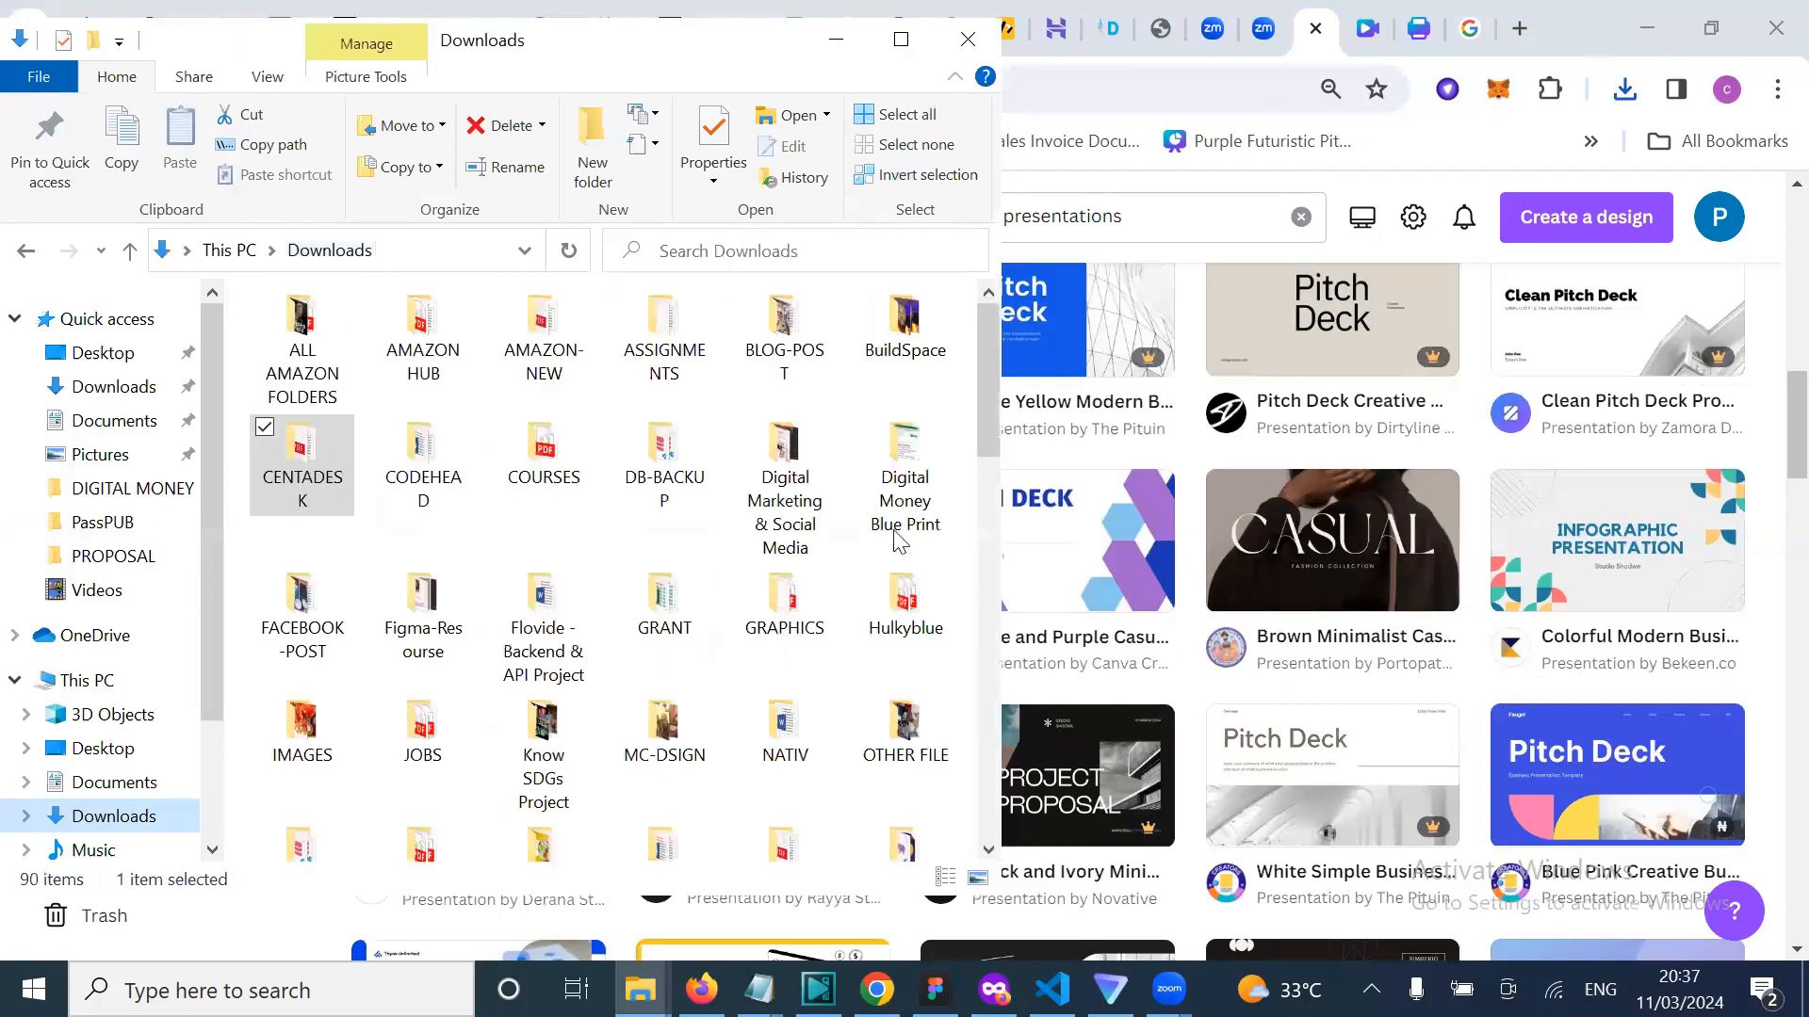
key(super+Up)
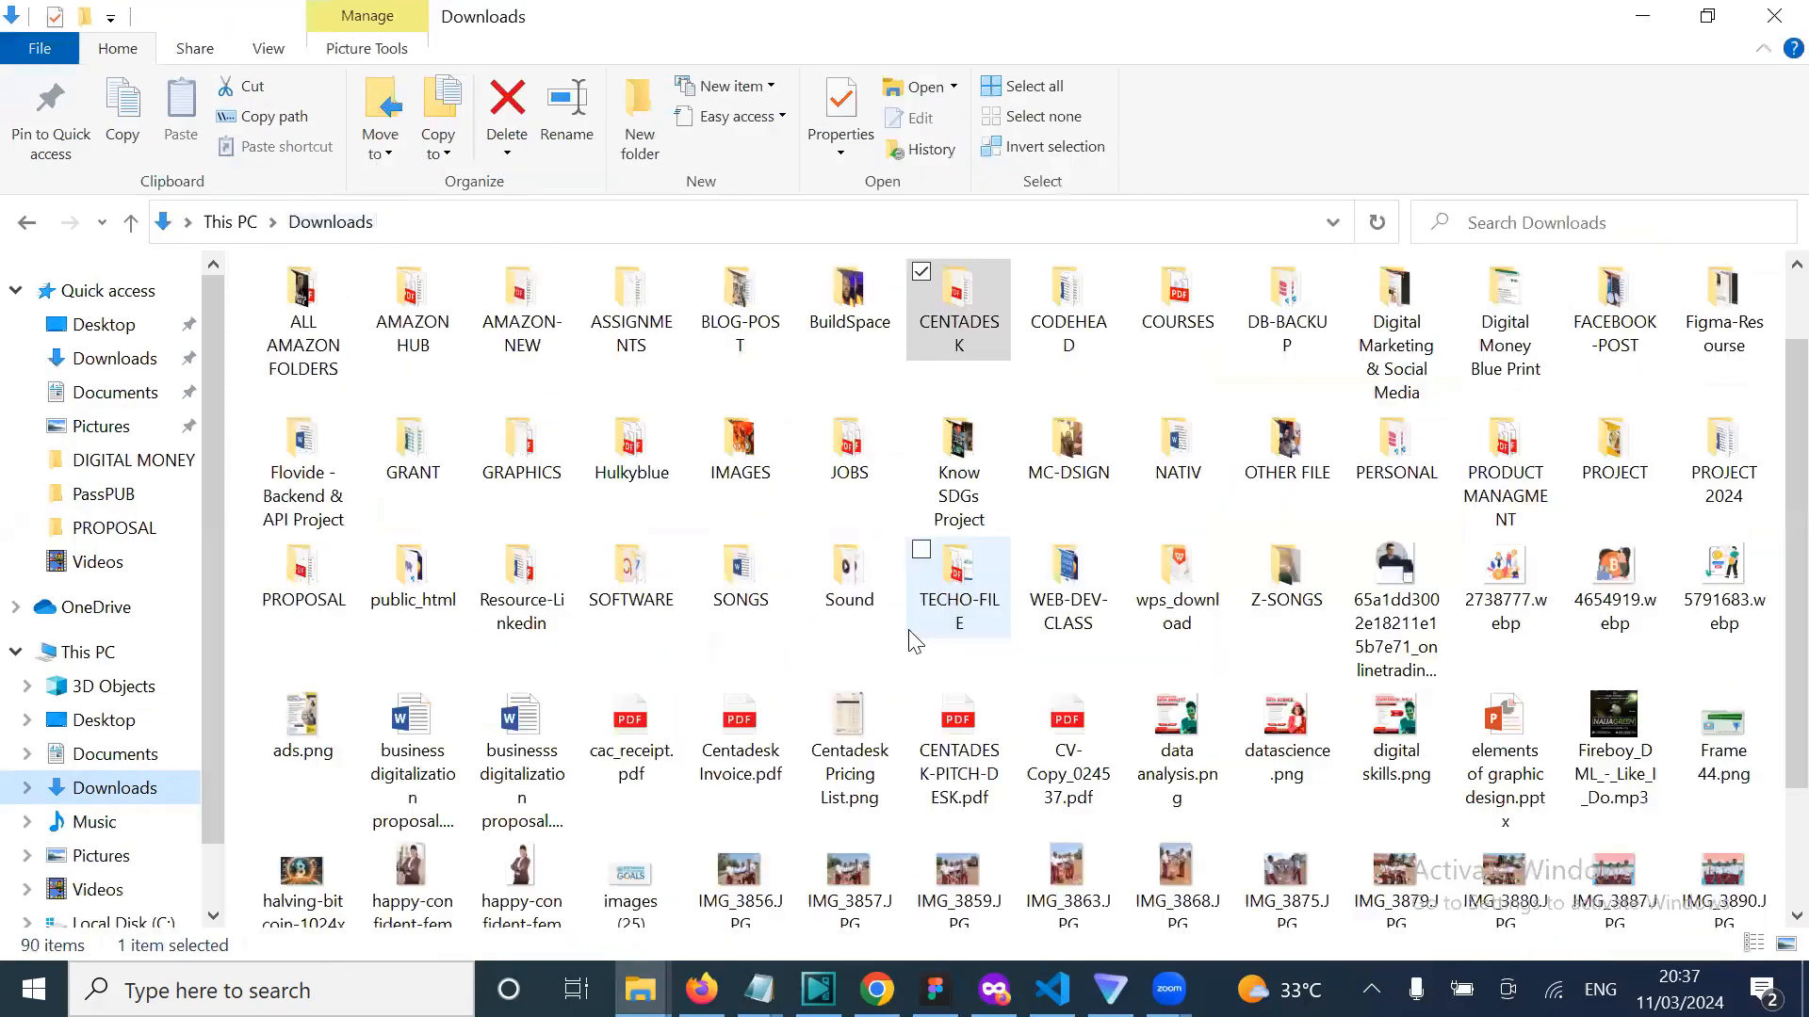
Step: Open CENTADESK-PITCH-DESK.pdf in Edge and maximize its window
scroll(955, 509, down, 3)
click(956, 510)
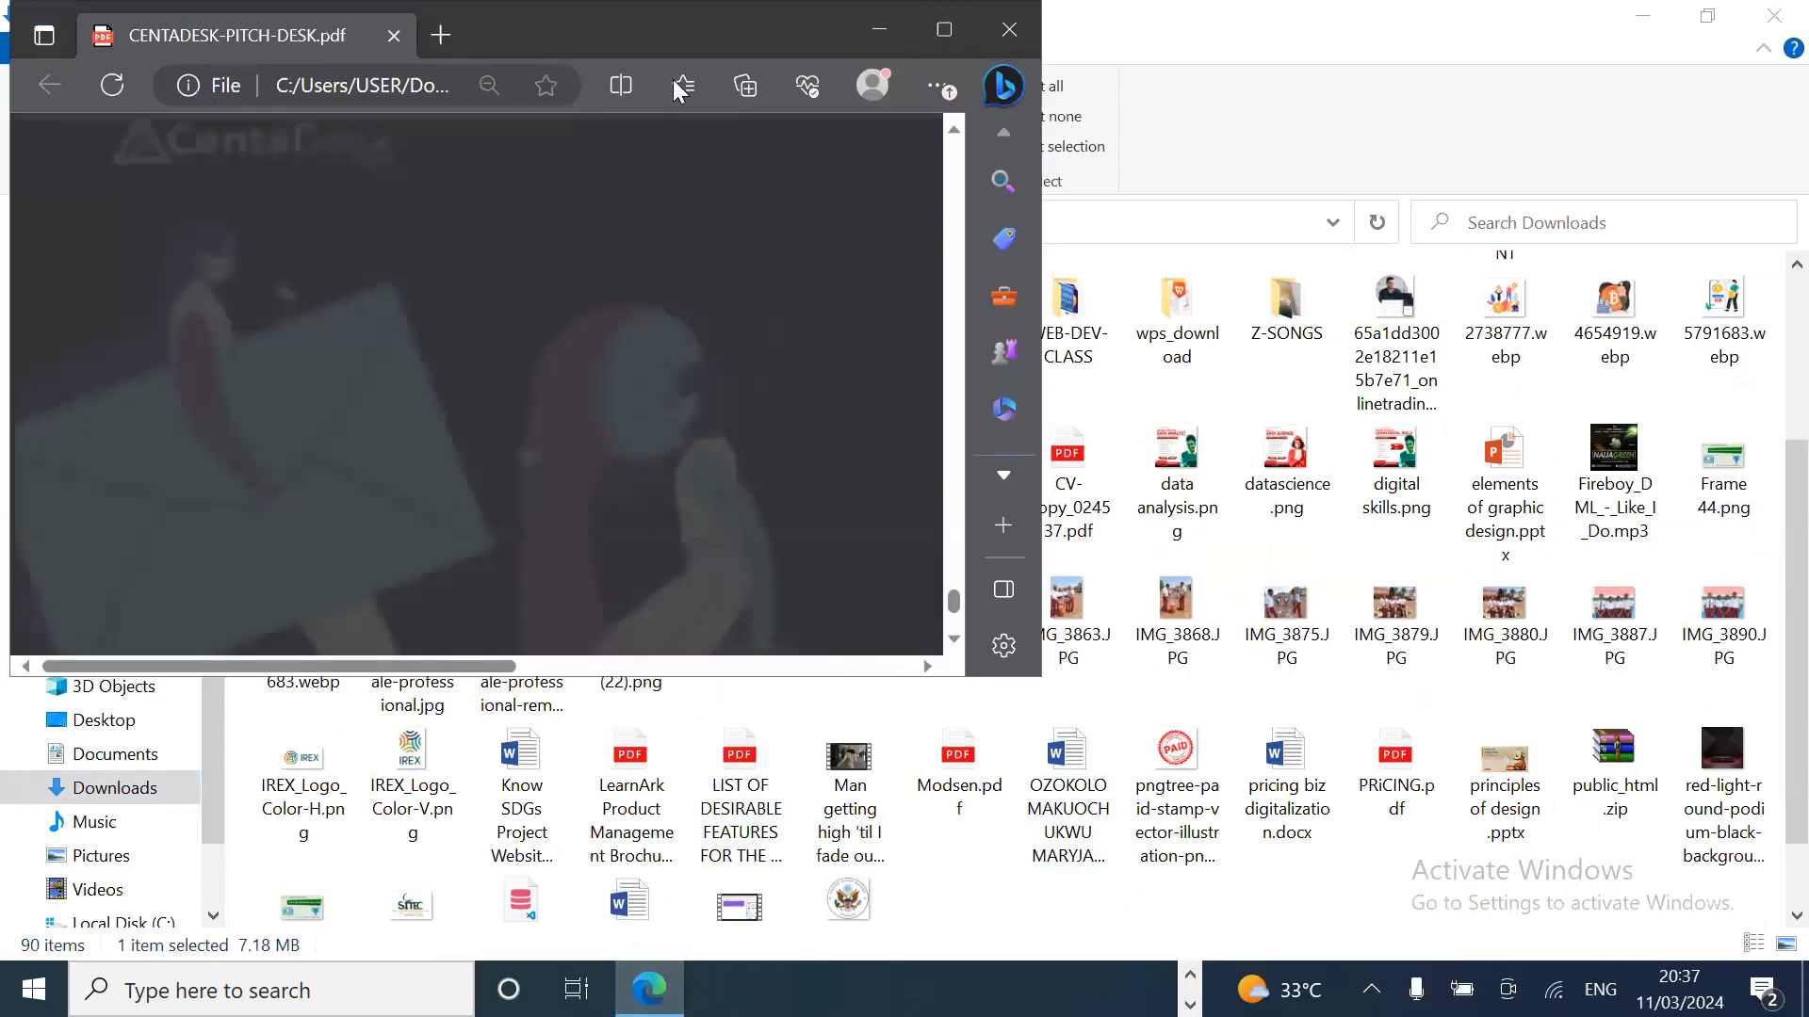
drag(801, 34, 937, 115)
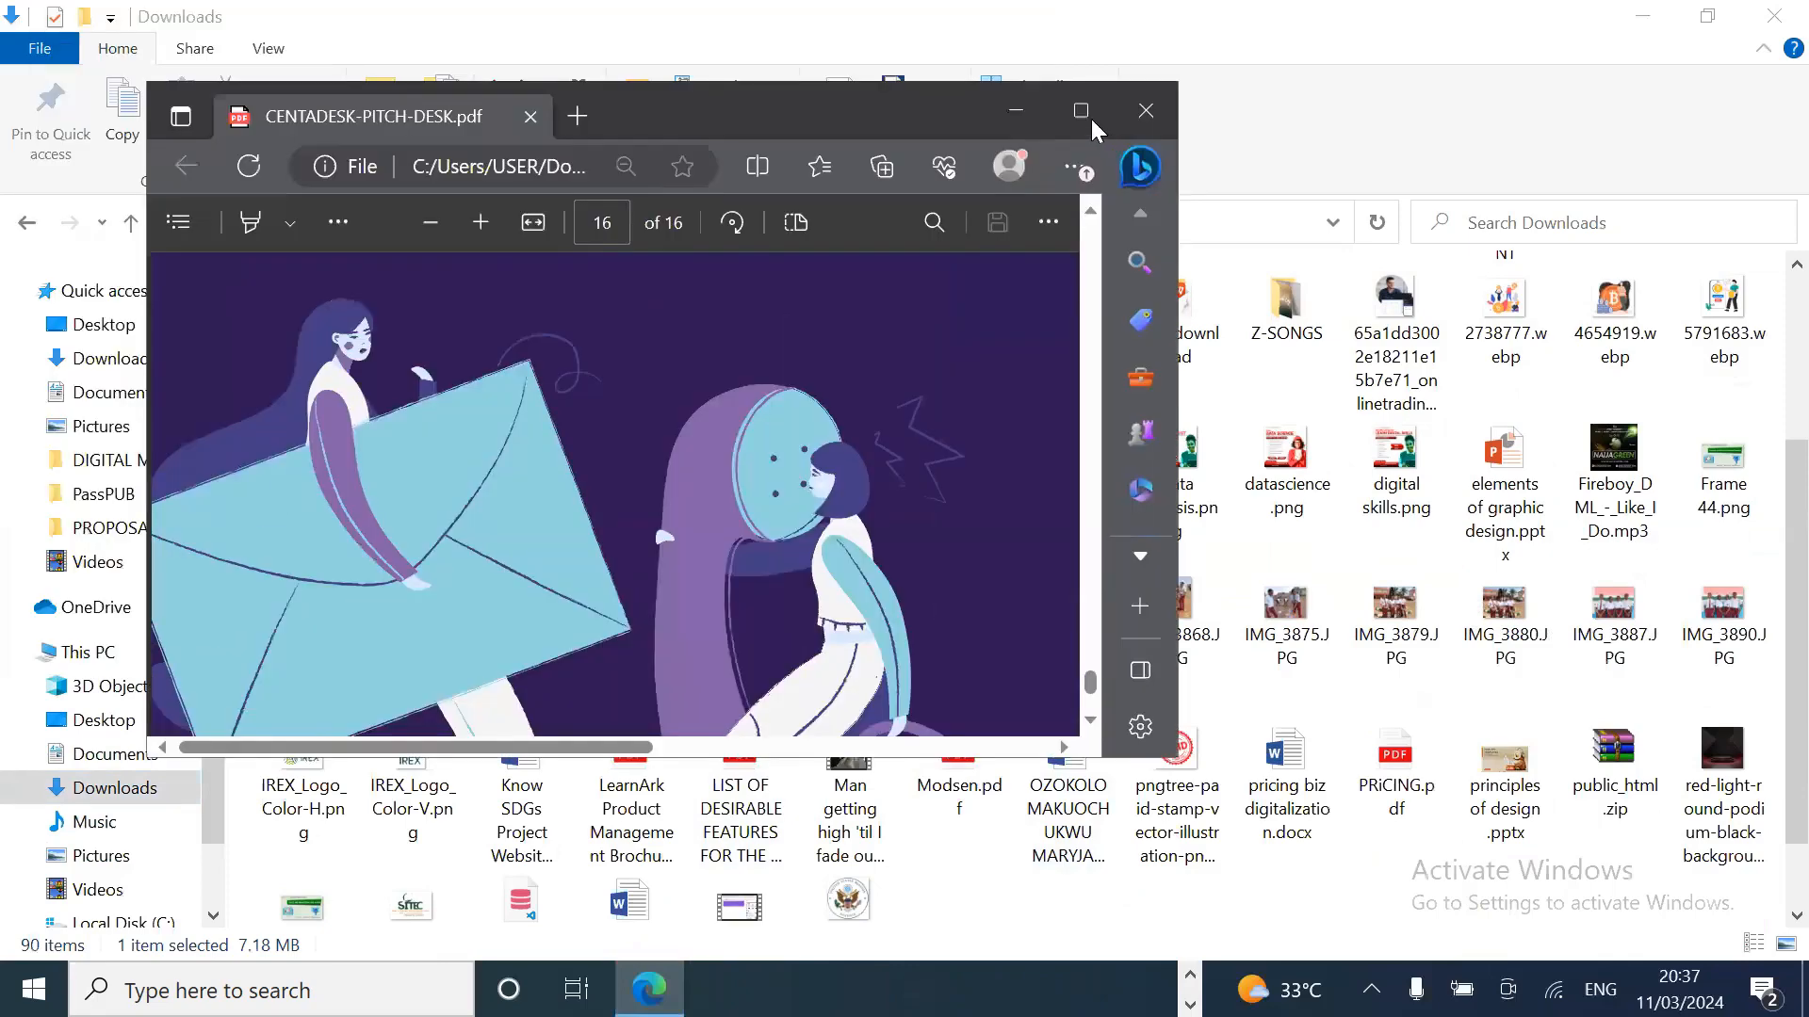
click(1088, 115)
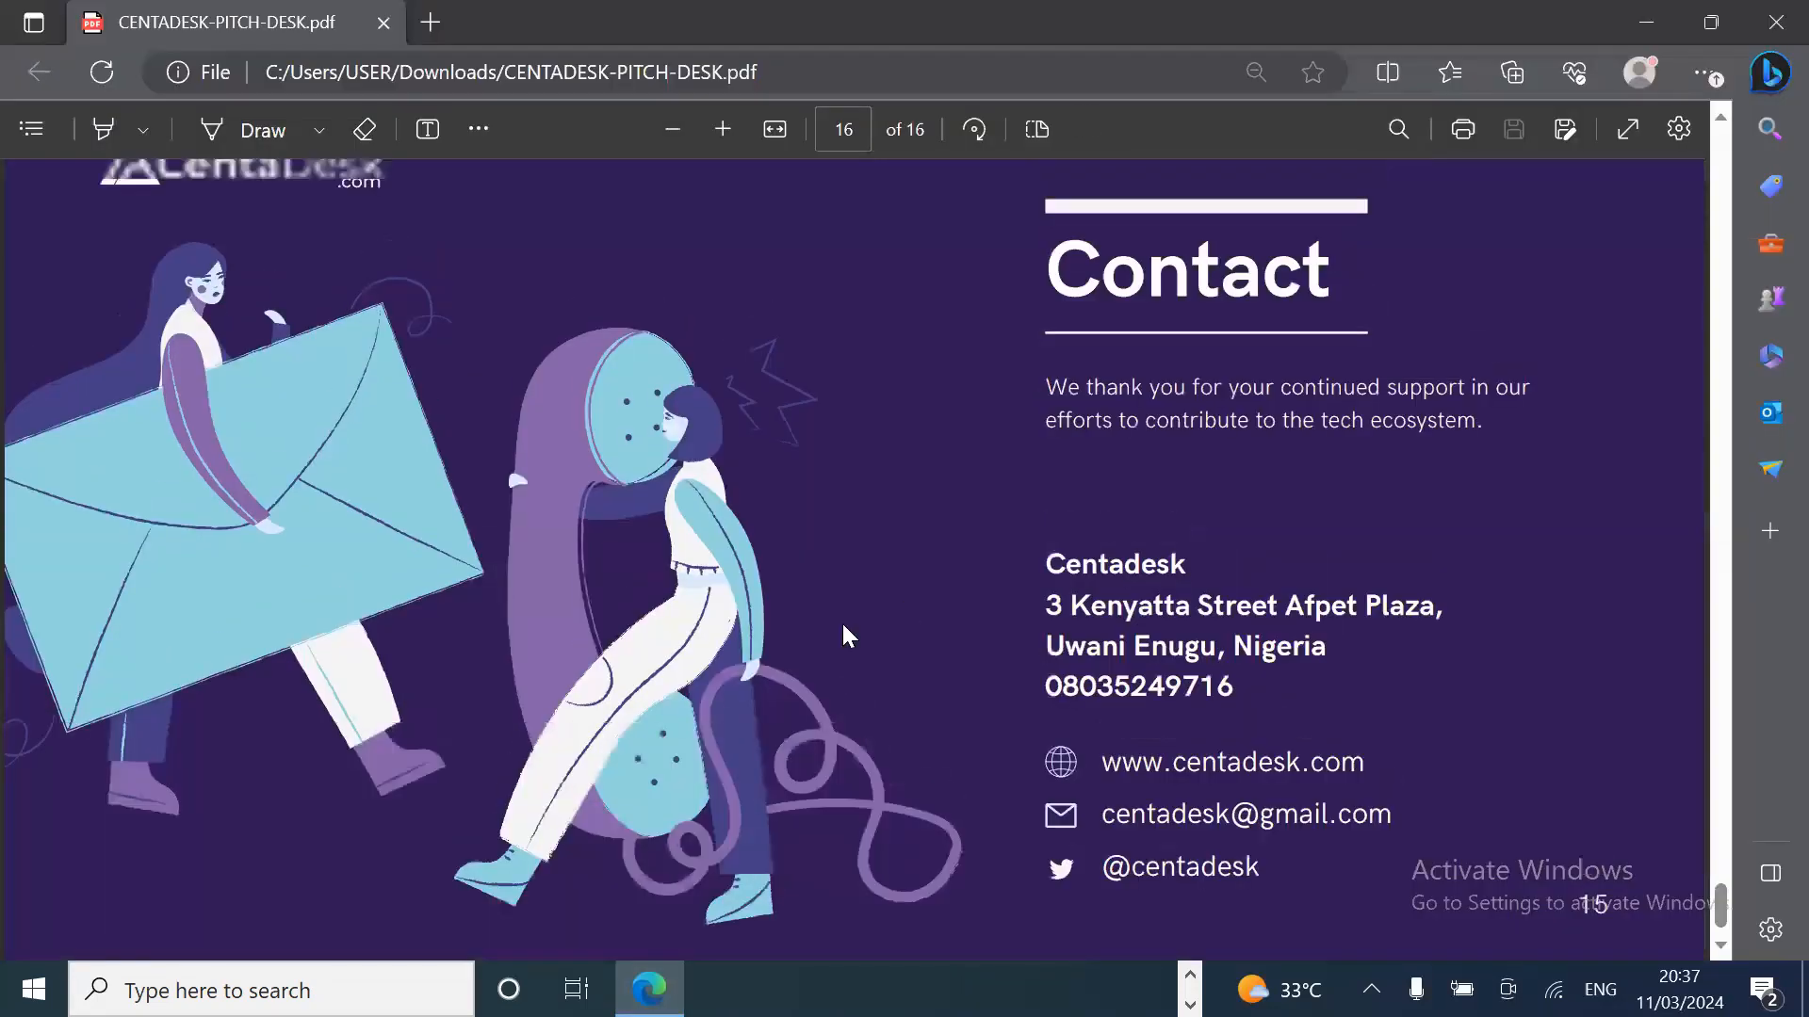
Step: Page through the pitch deck to its final Contact slide, page 16 of 16
scroll(843, 629, up, 20)
scroll(843, 623, up, 20)
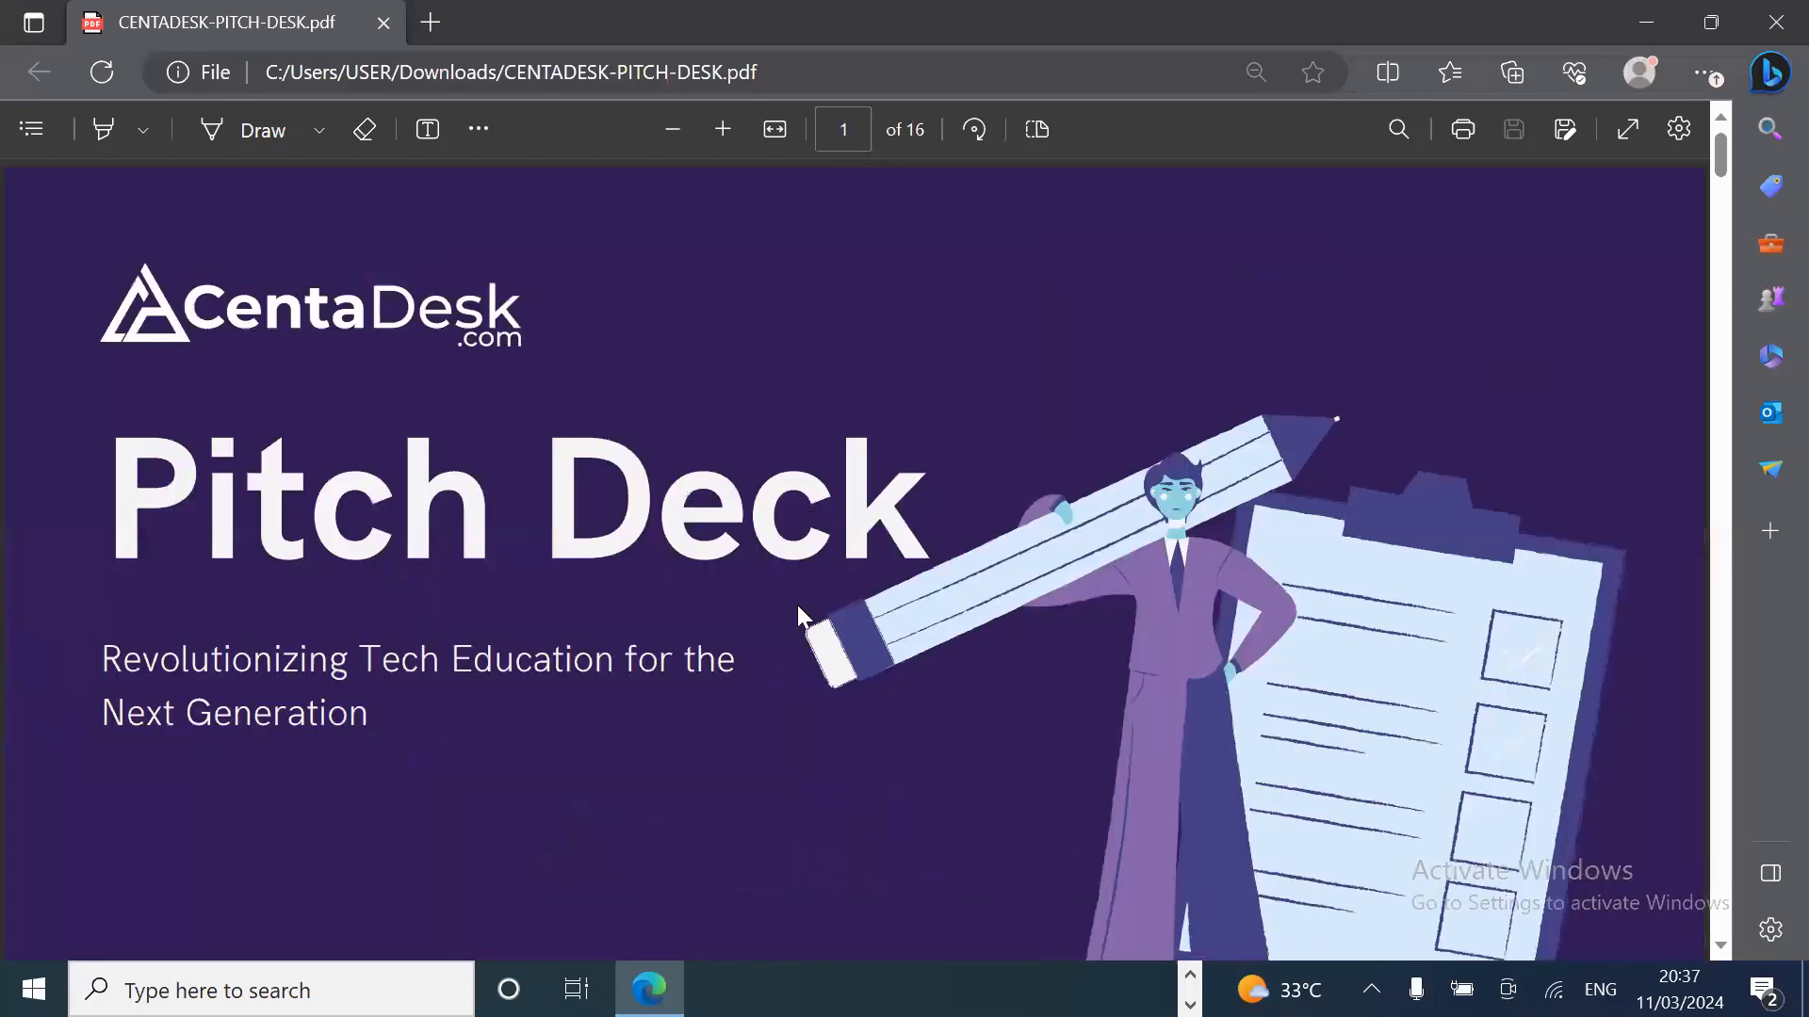
scroll(797, 605, down, 1)
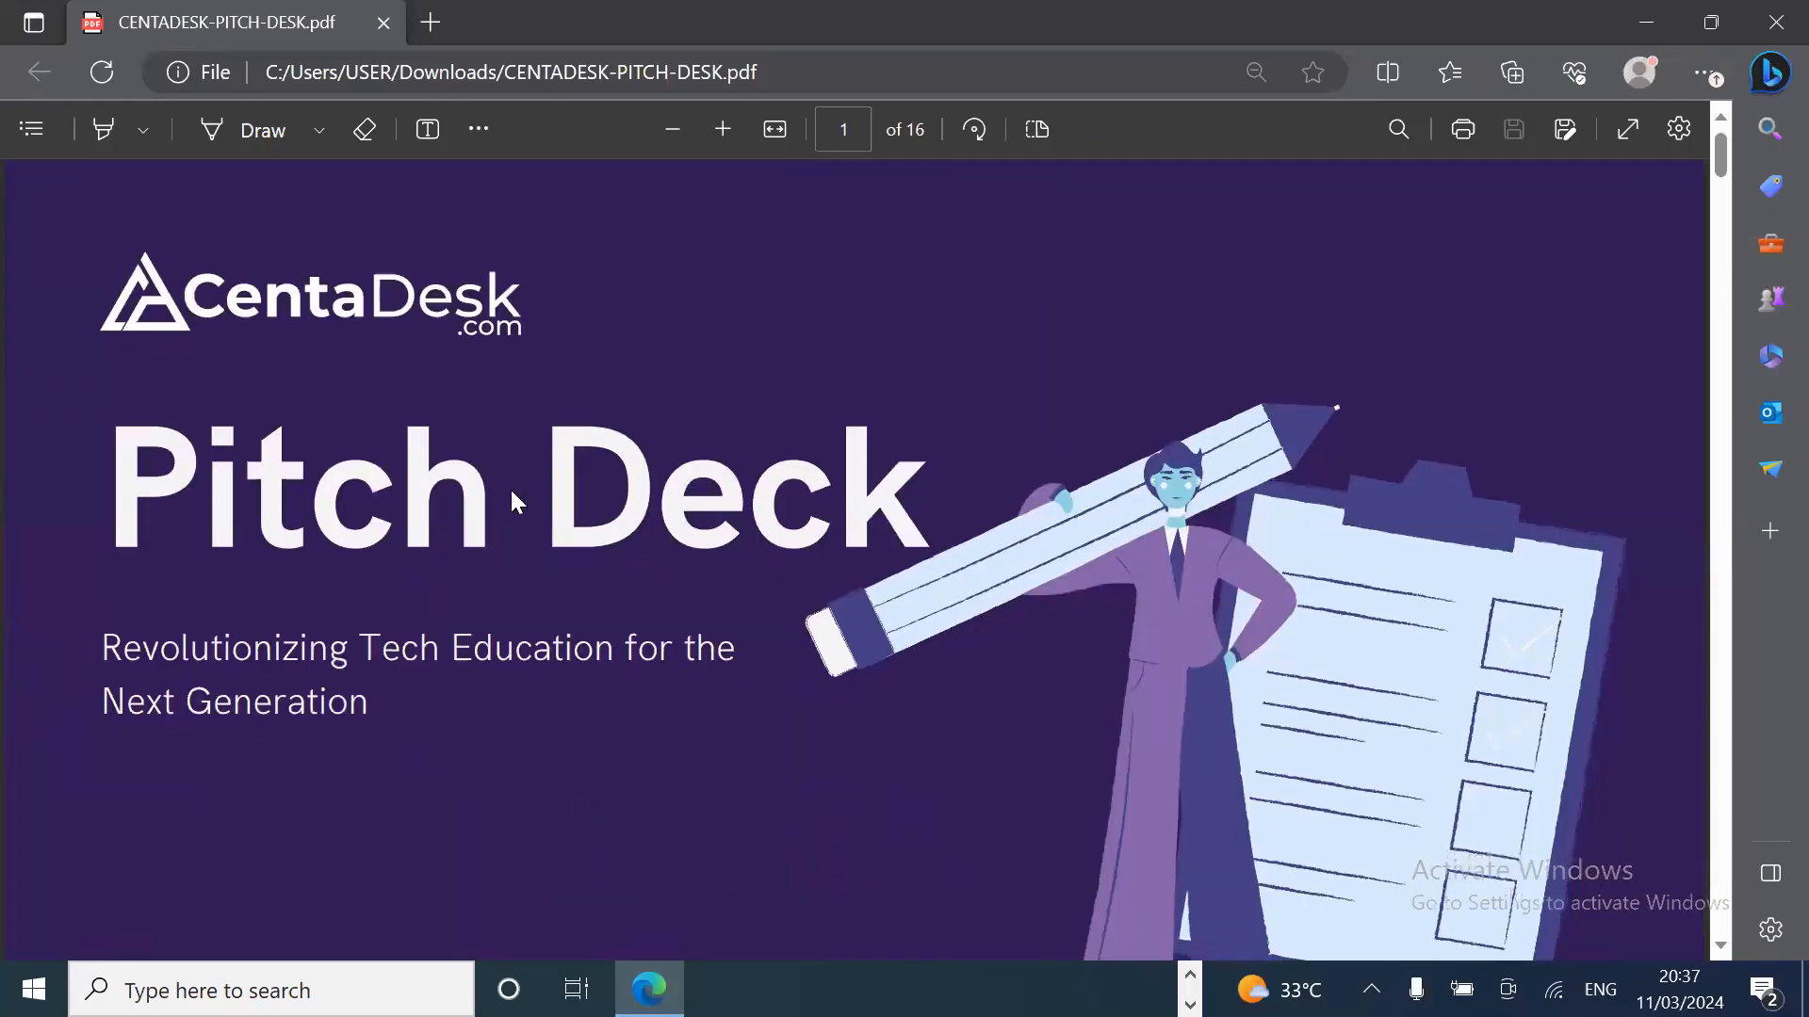
scroll(512, 497, down, 5)
scroll(512, 492, down, 3)
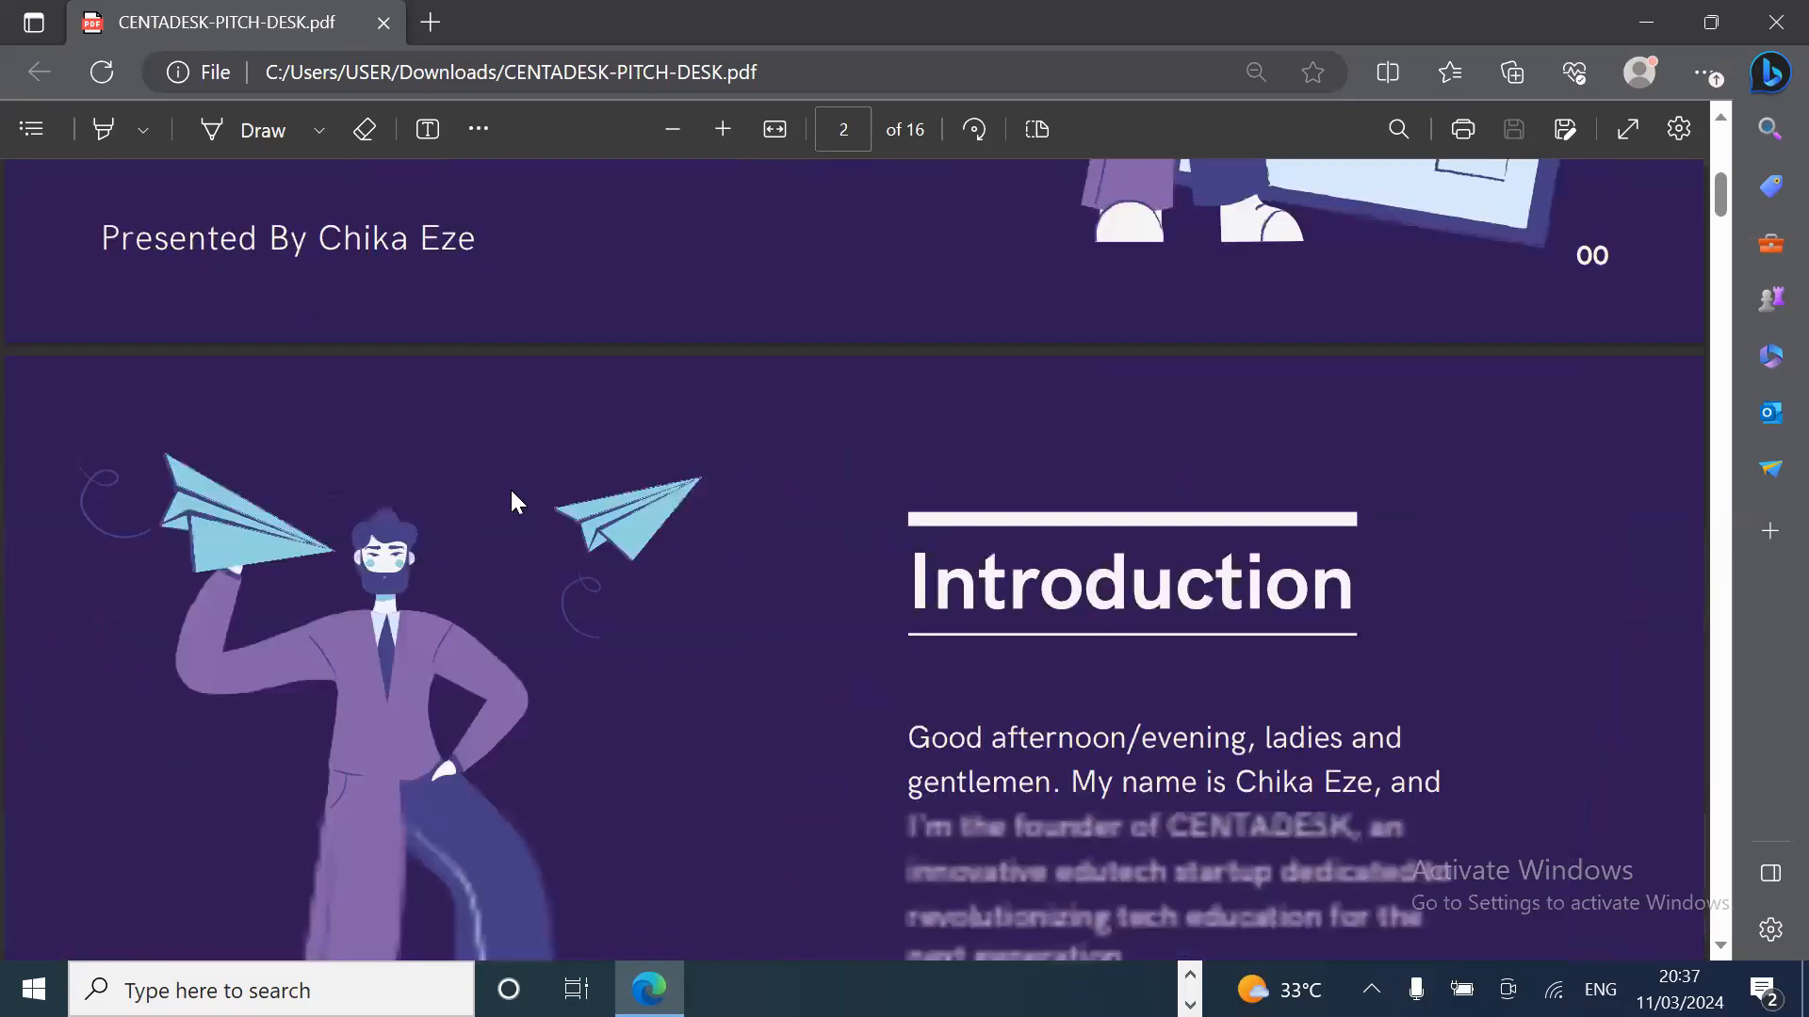
scroll(512, 501, down, 3)
scroll(657, 667, down, 3)
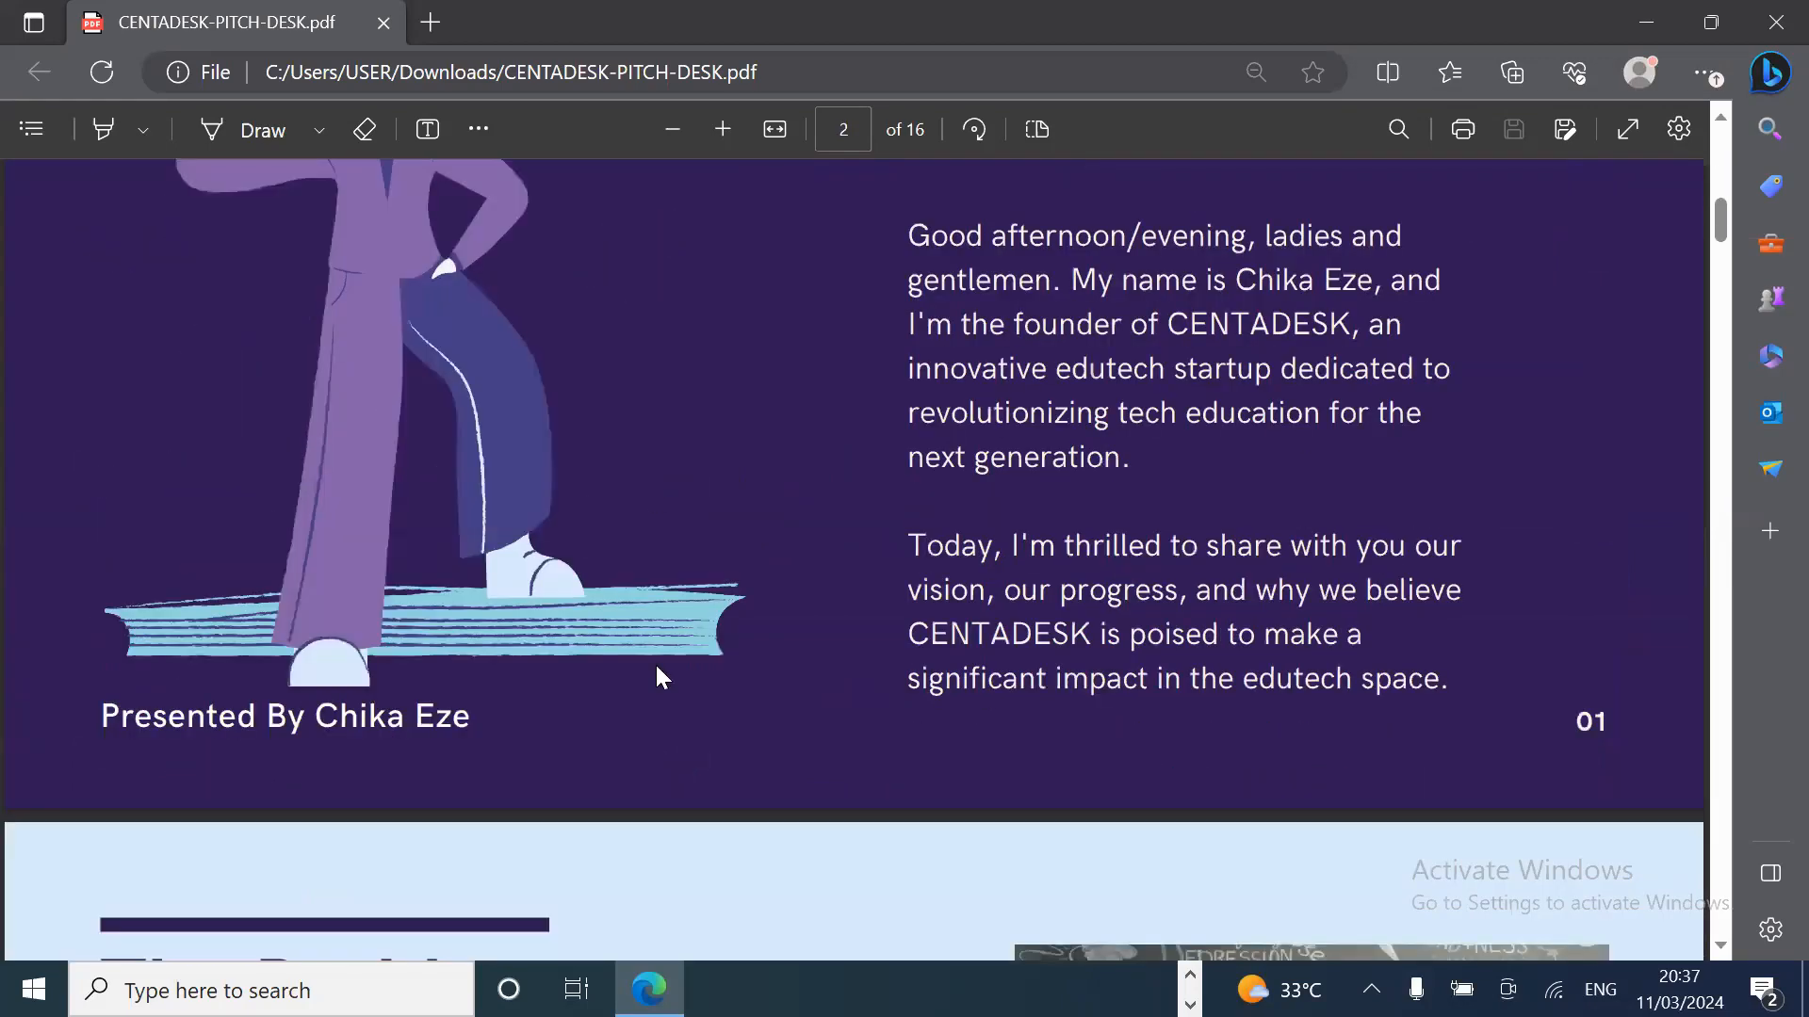
scroll(656, 667, down, 3)
scroll(656, 665, down, 5)
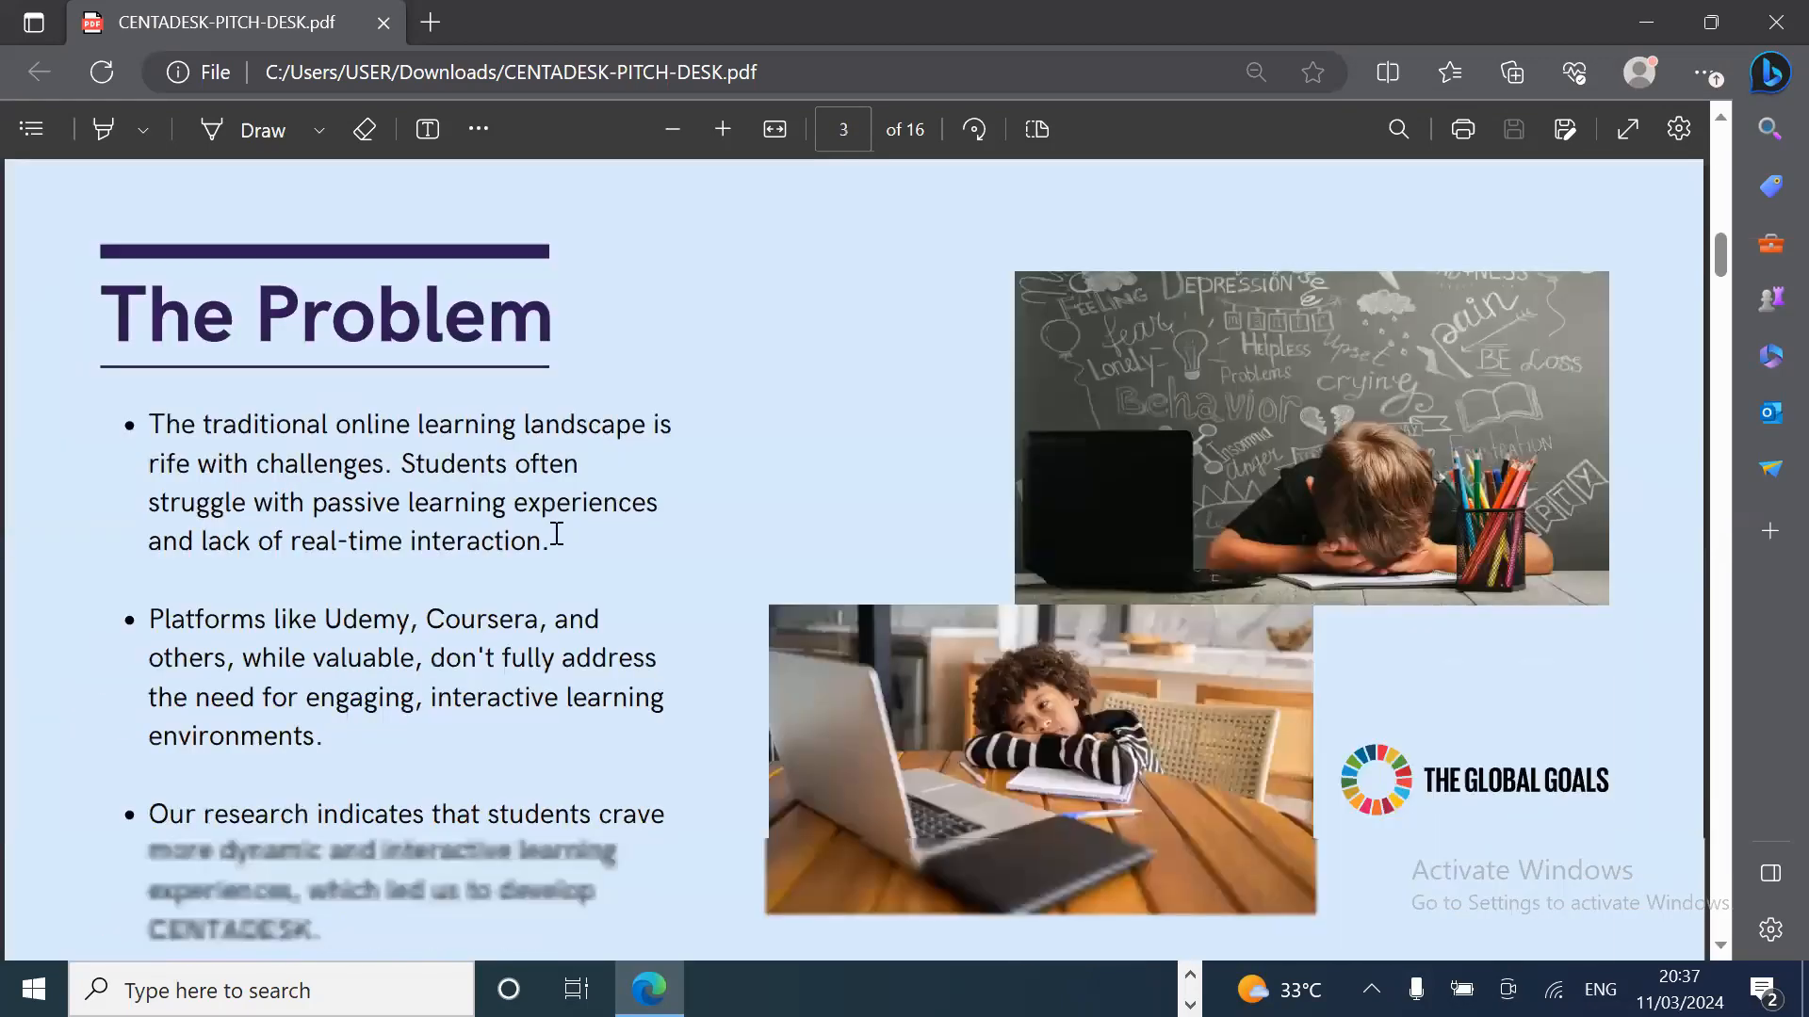
scroll(743, 706, down, 4)
scroll(743, 707, down, 7)
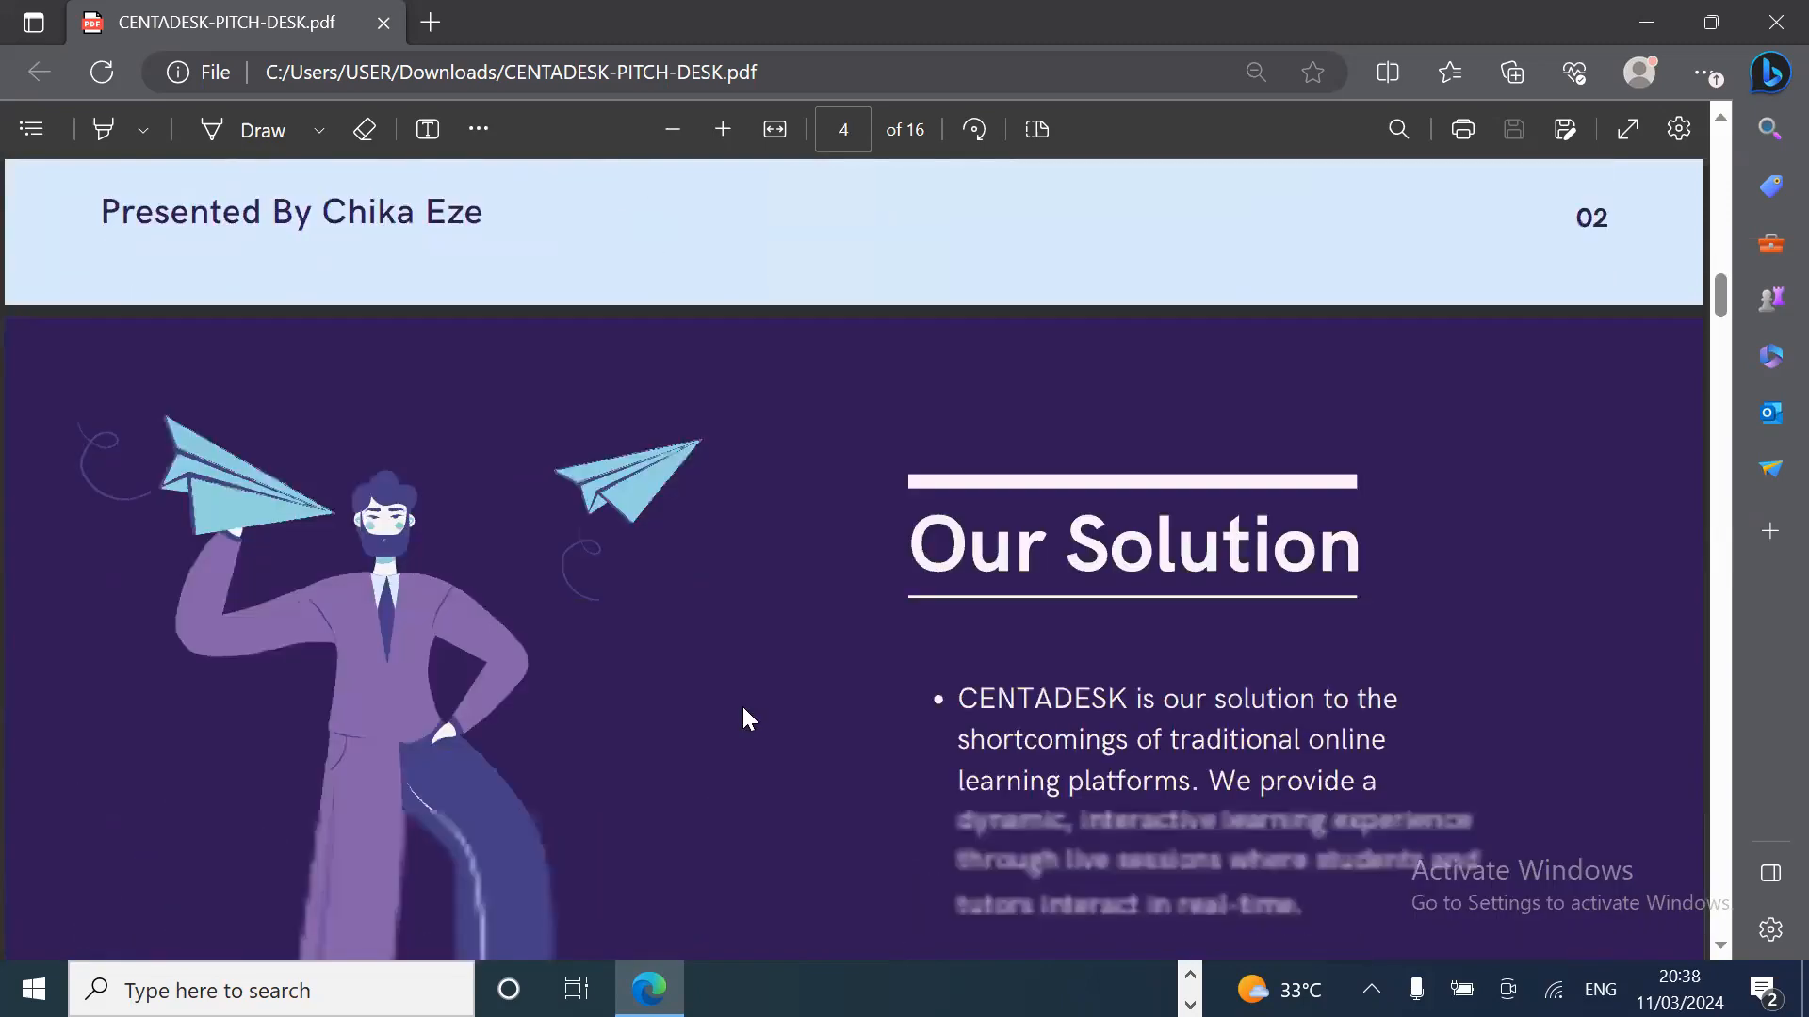
scroll(744, 718, down, 10)
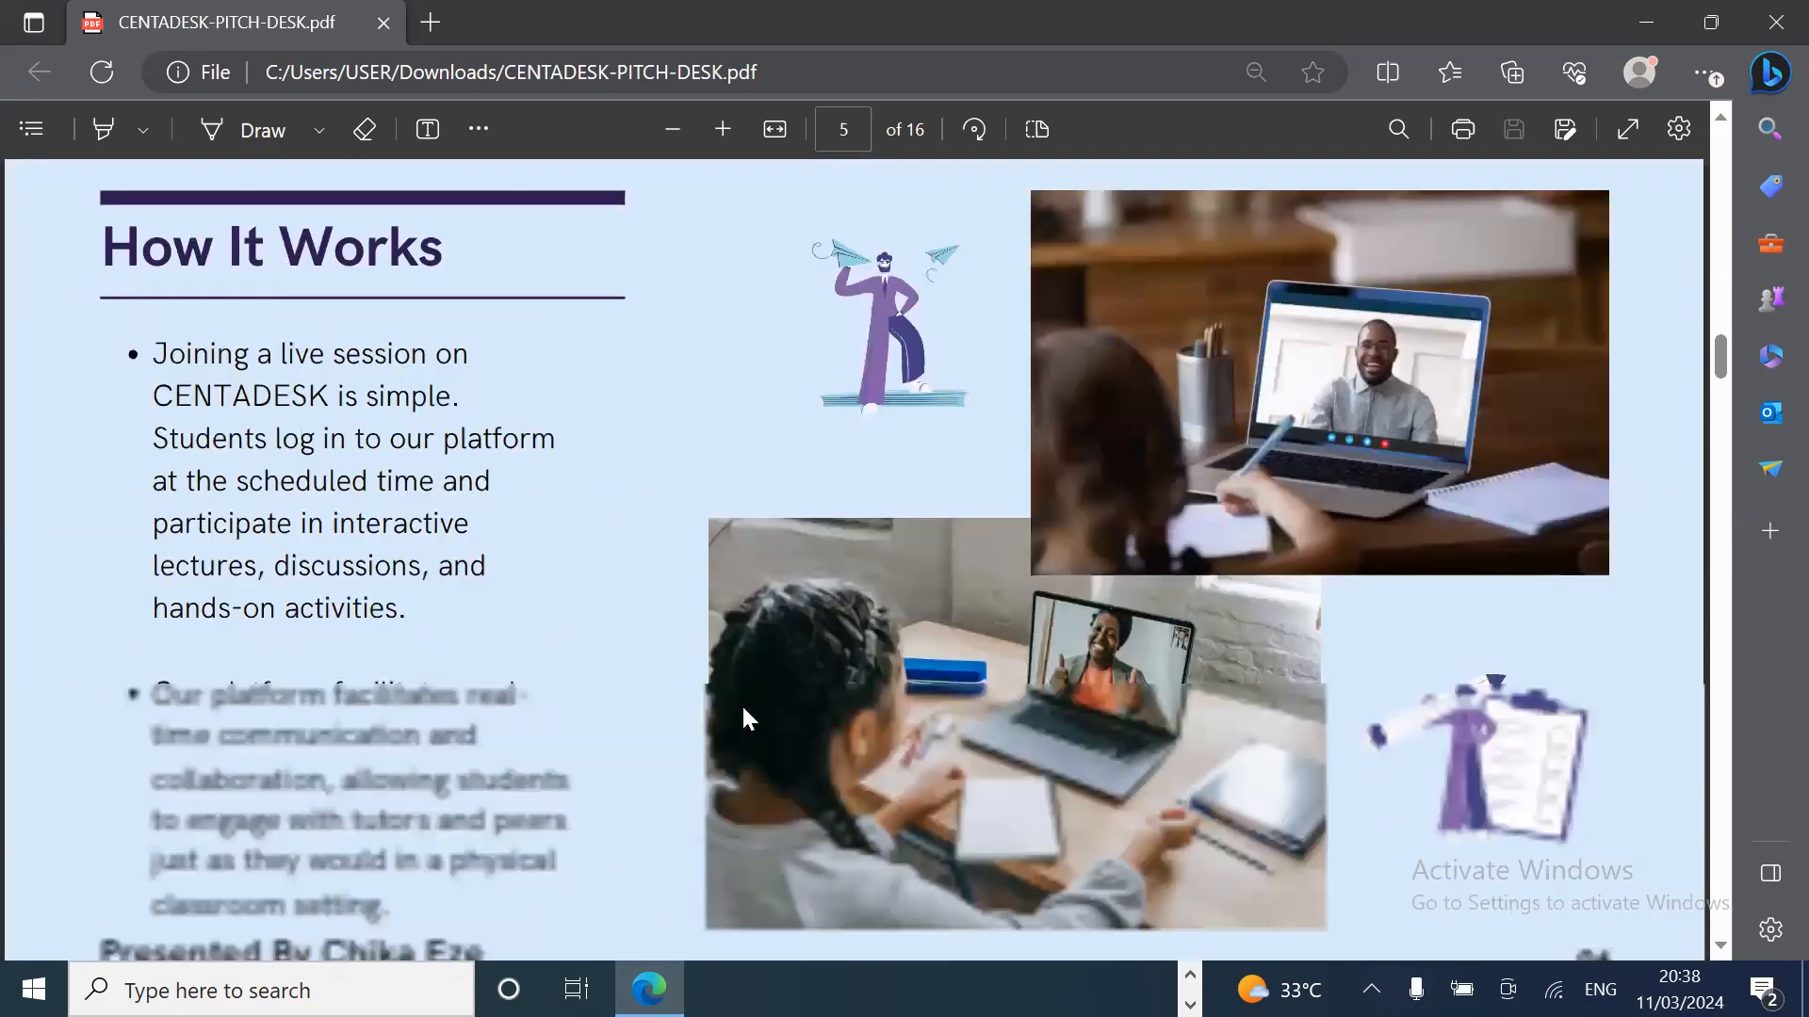
scroll(744, 708, down, 10)
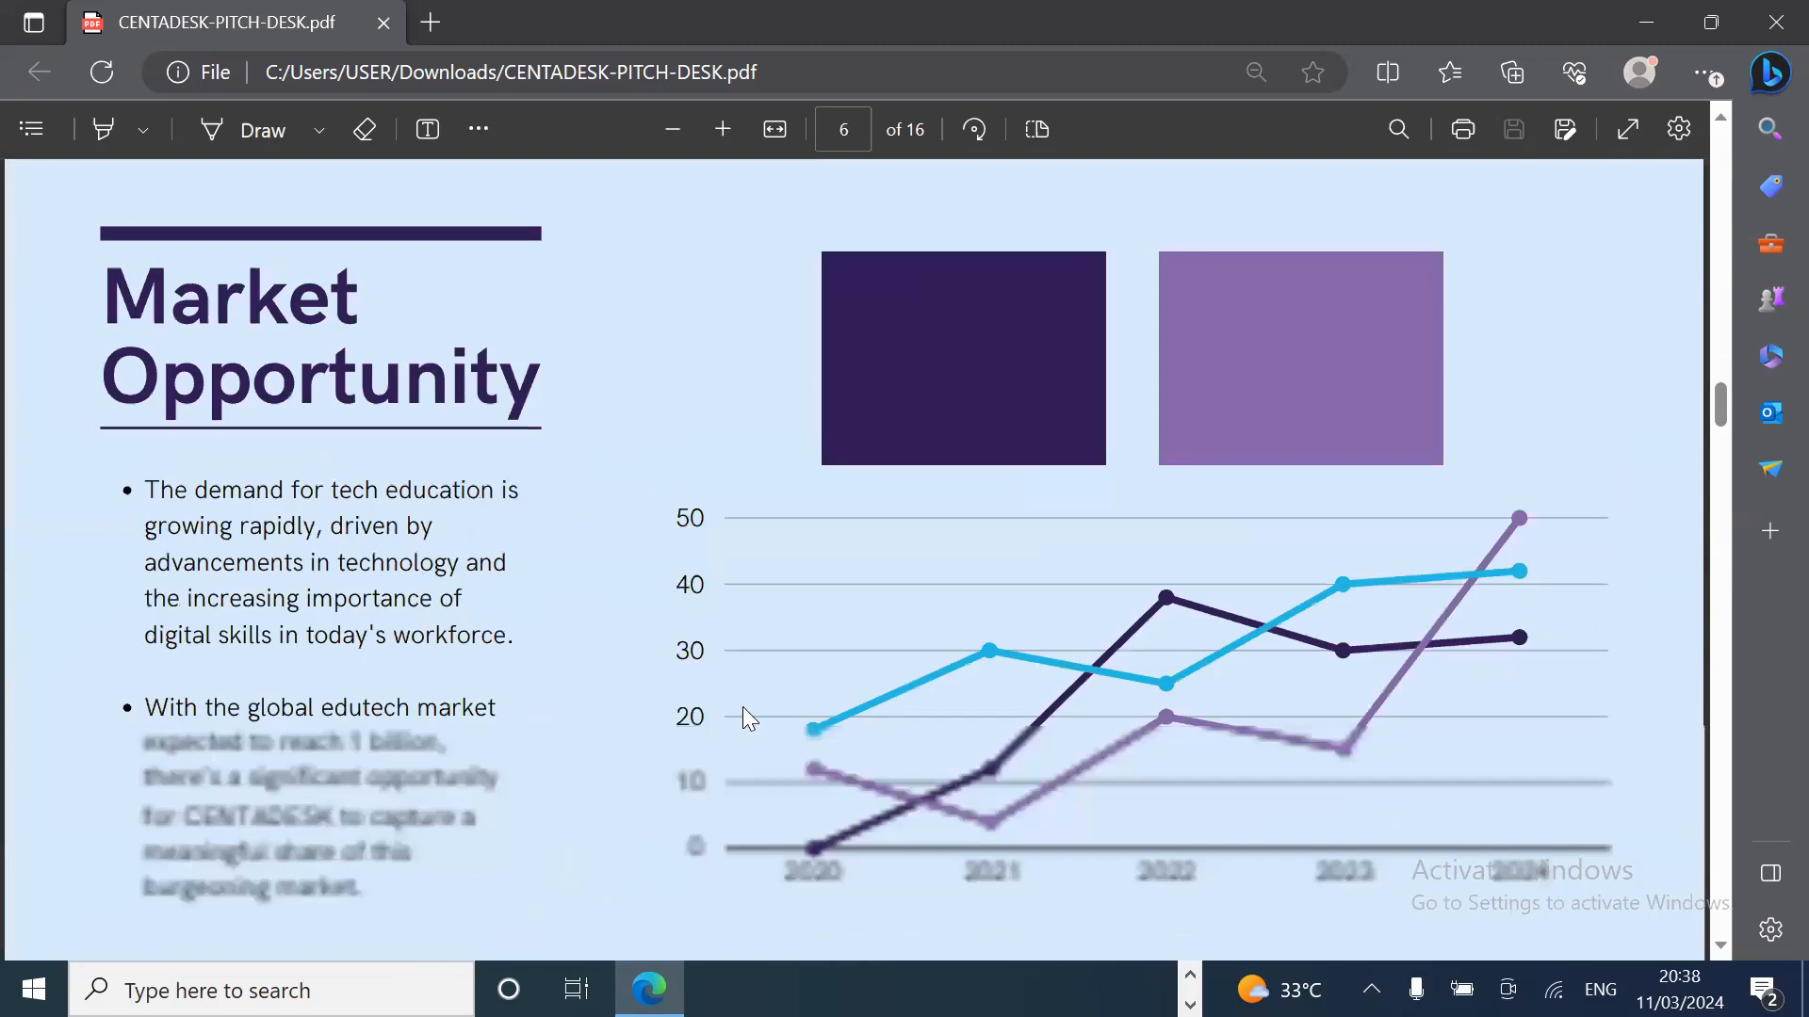
scroll(746, 718, down, 10)
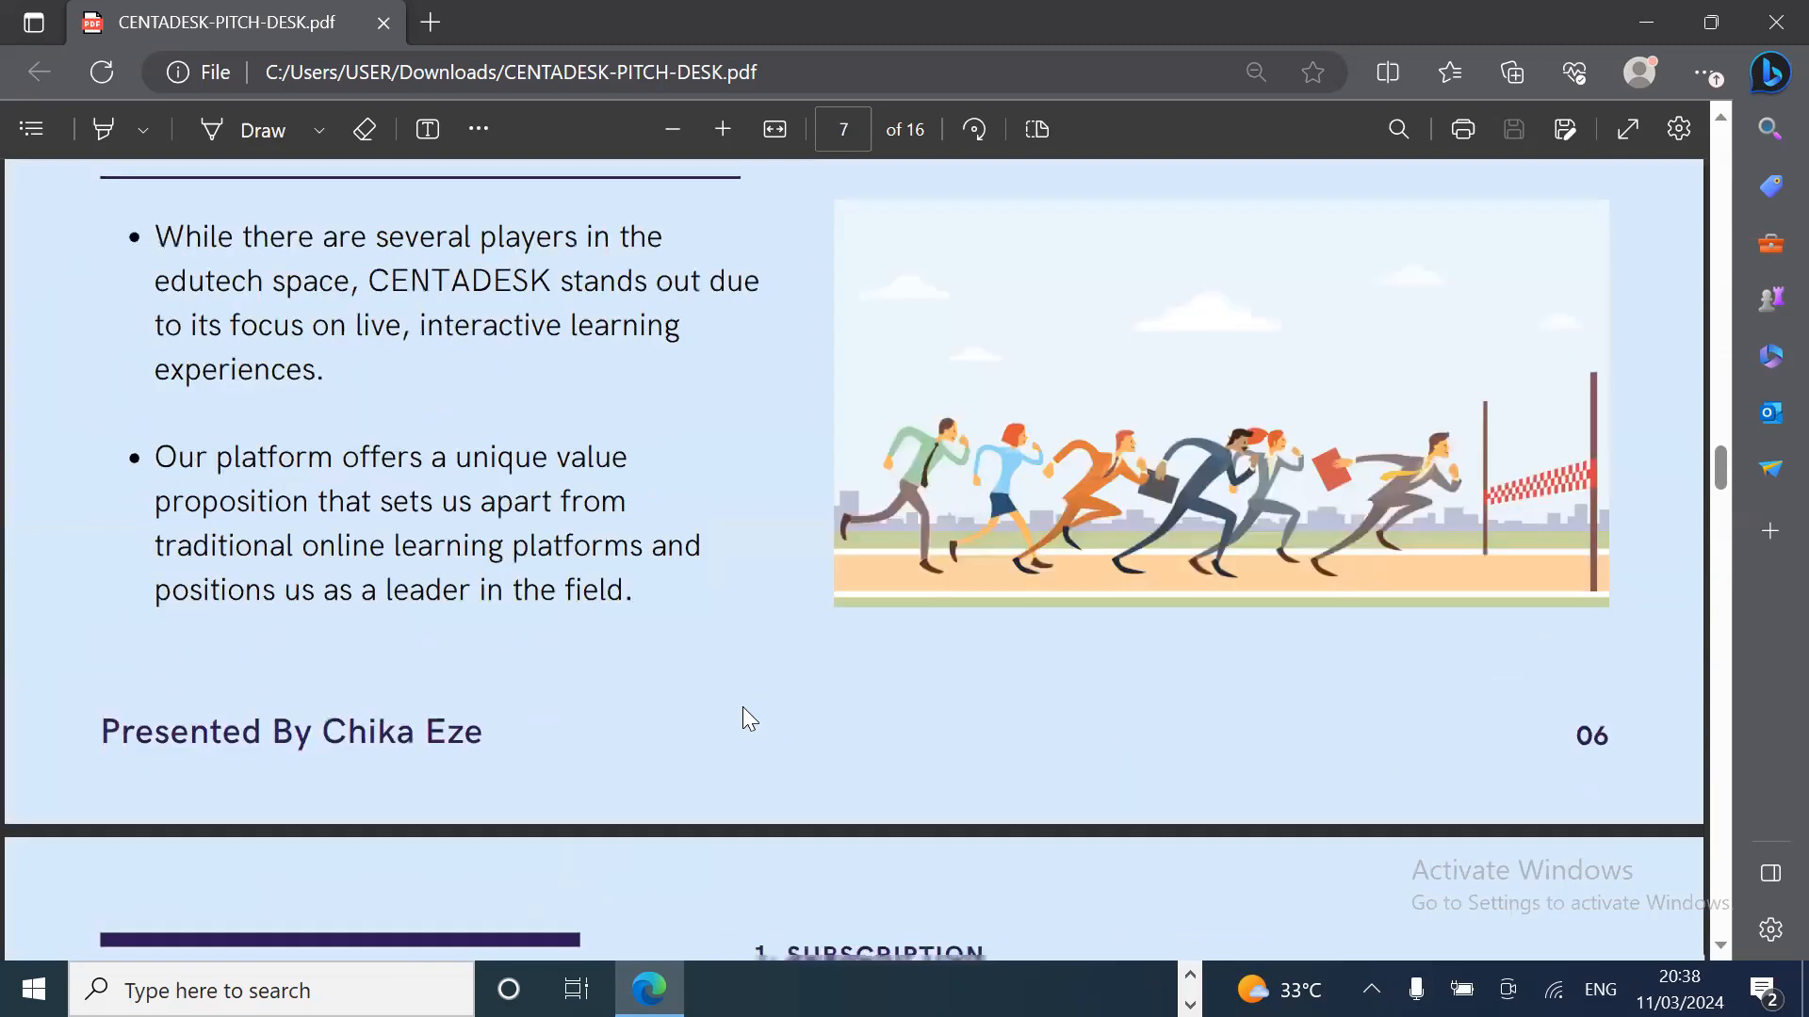
scroll(743, 706, down, 10)
scroll(743, 719, down, 10)
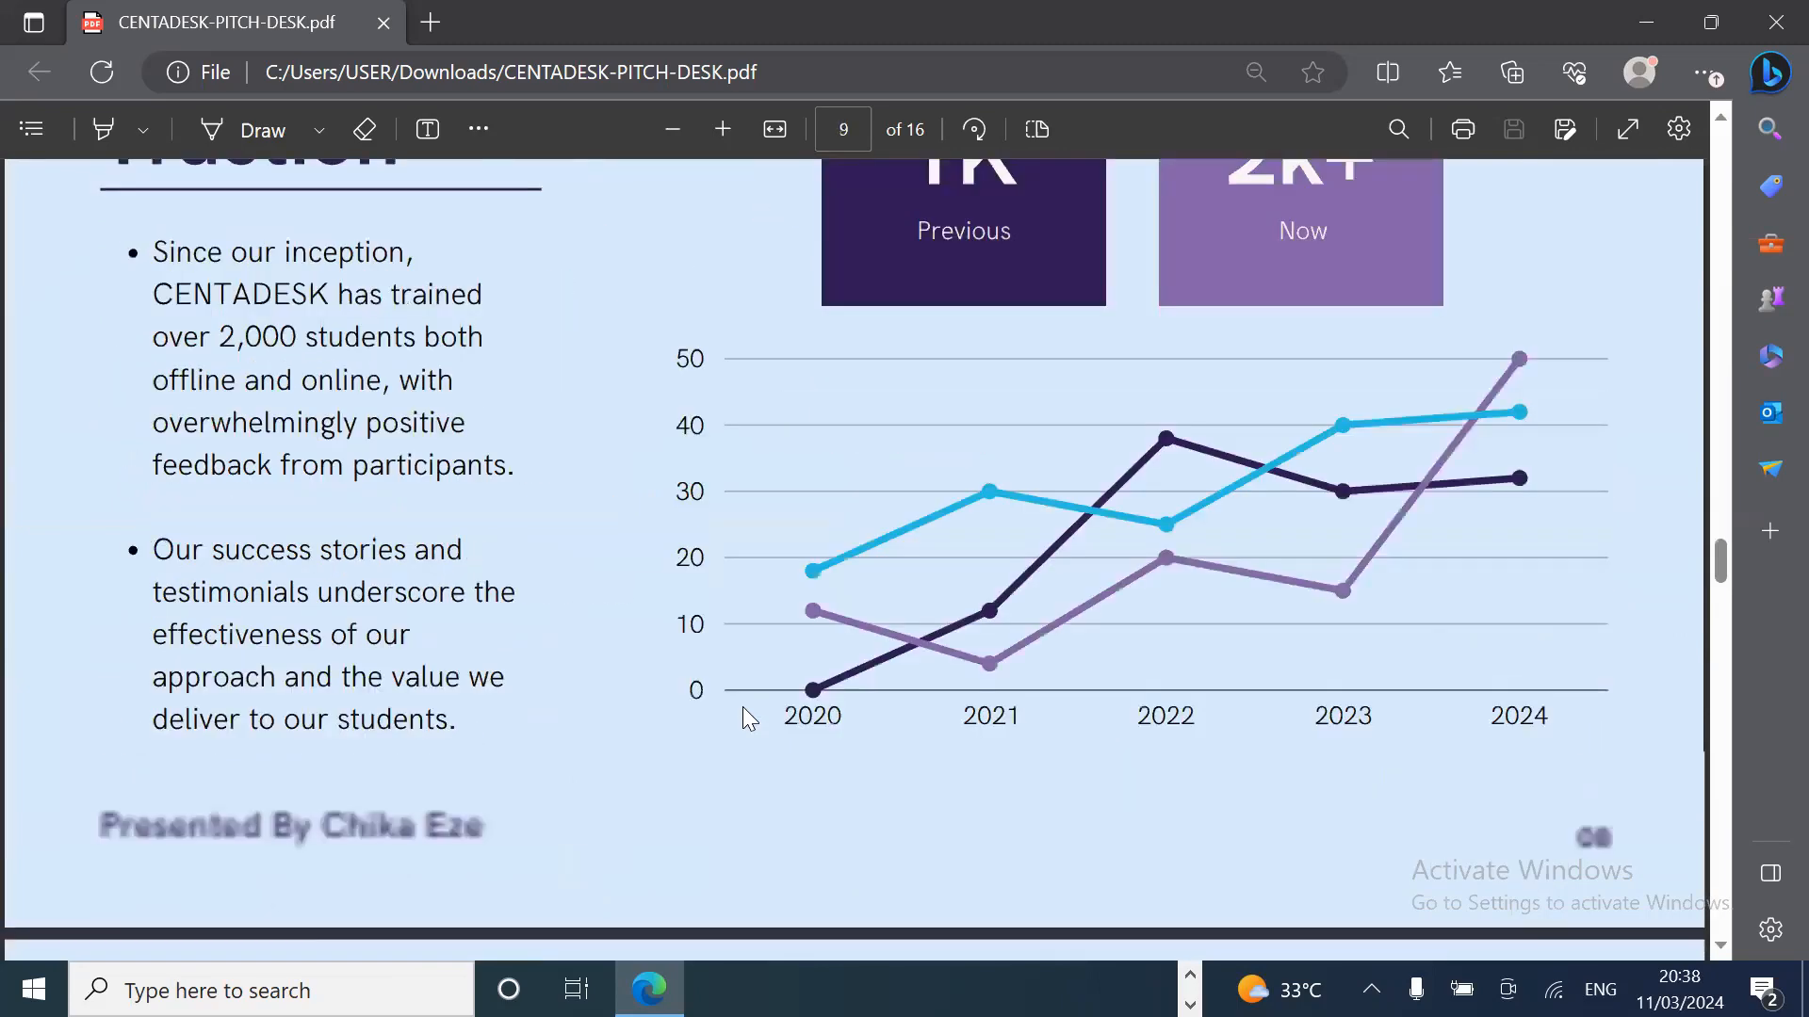
scroll(748, 718, down, 10)
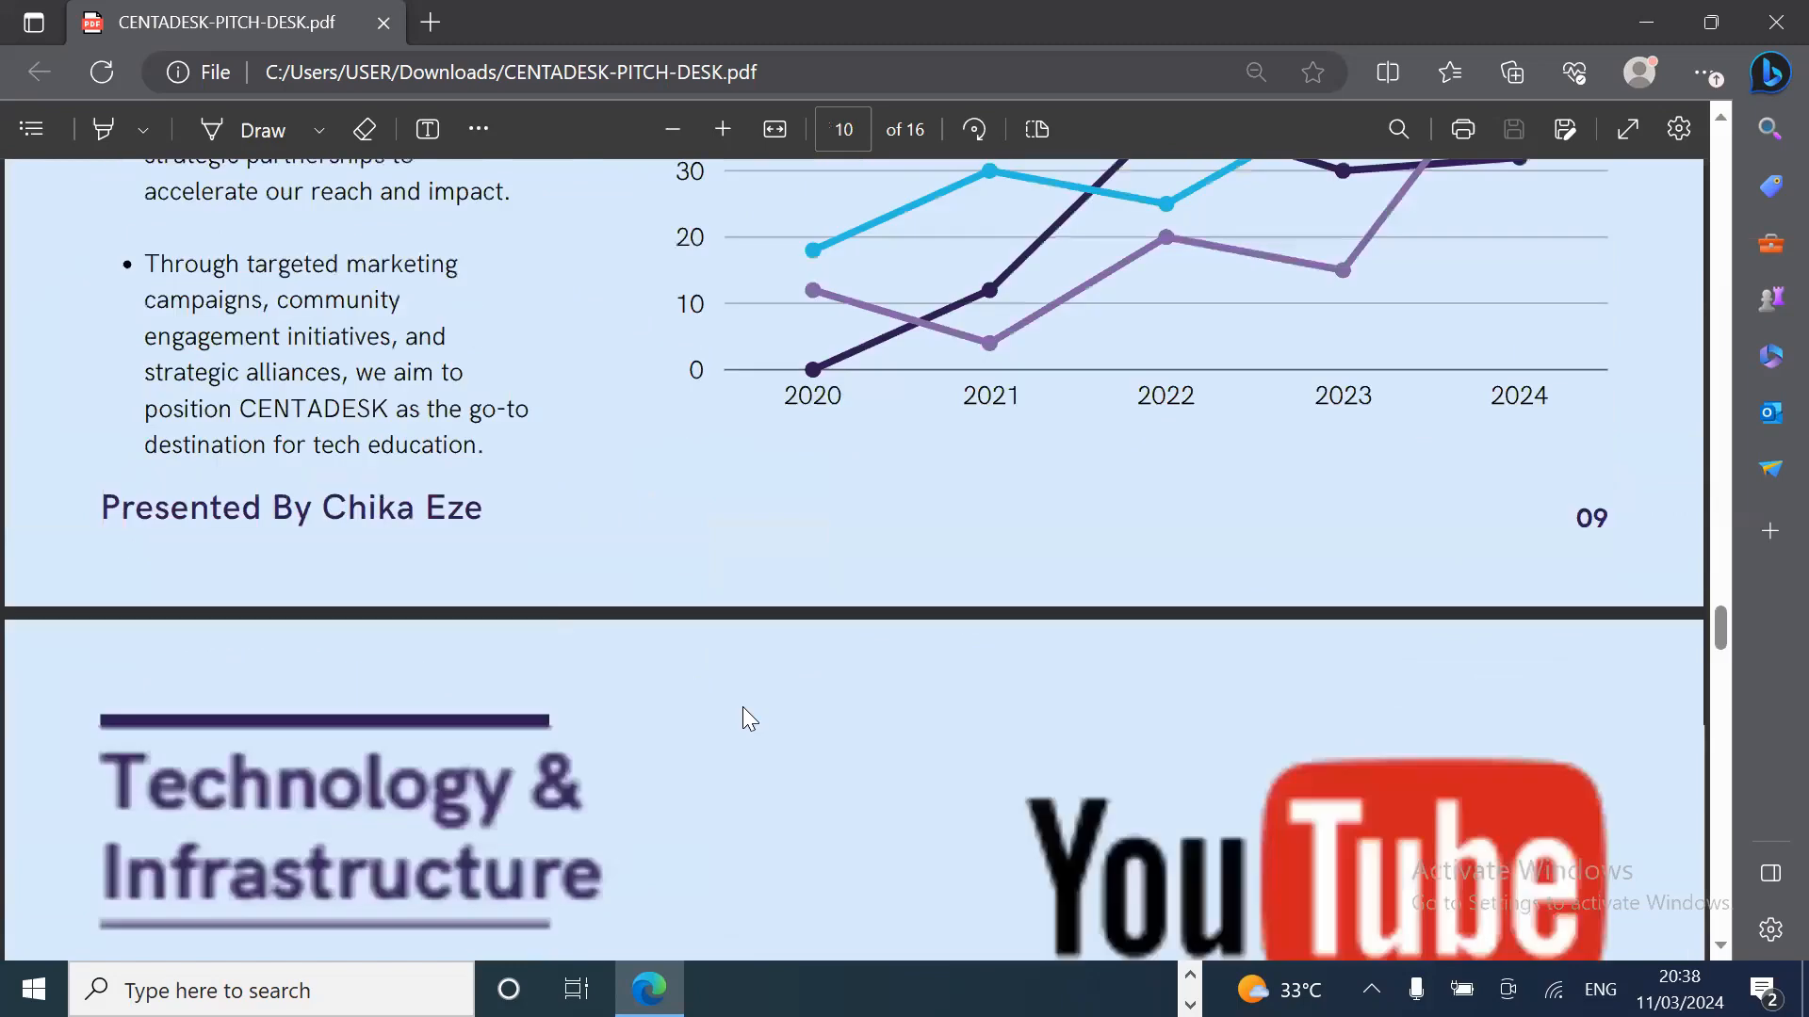
scroll(749, 719, down, 10)
scroll(748, 718, down, 10)
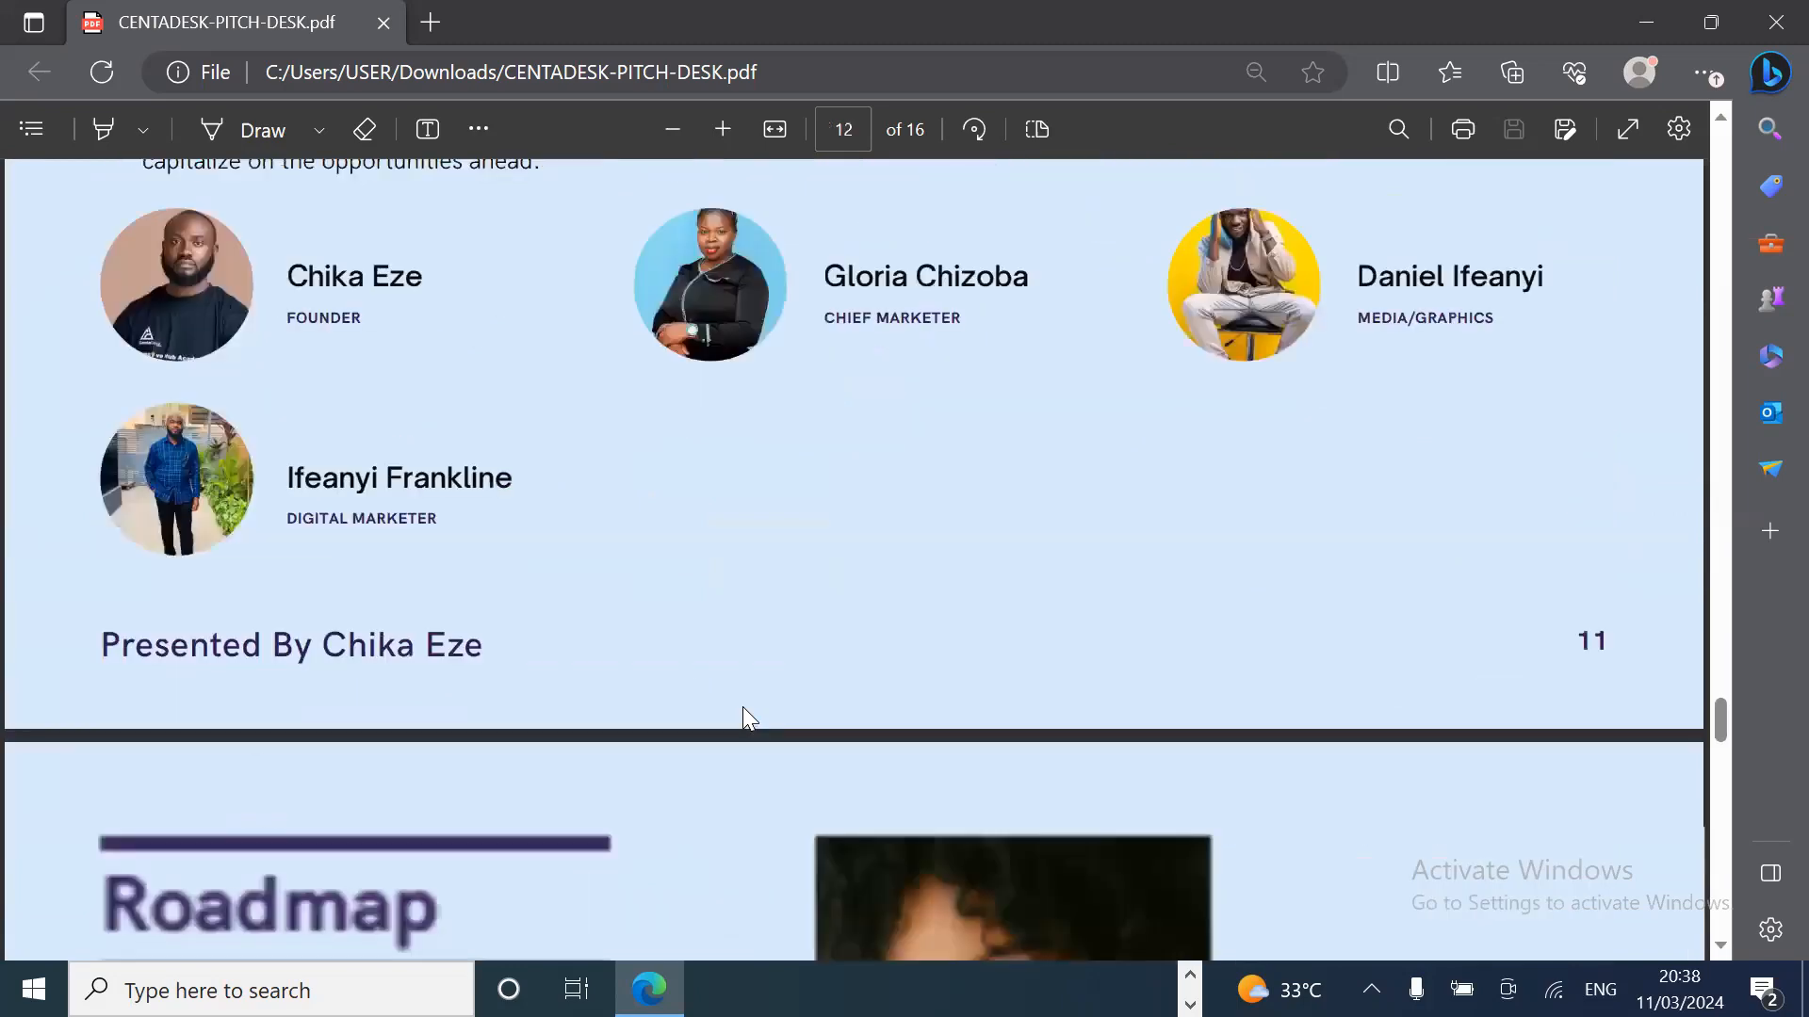
scroll(742, 719, down, 10)
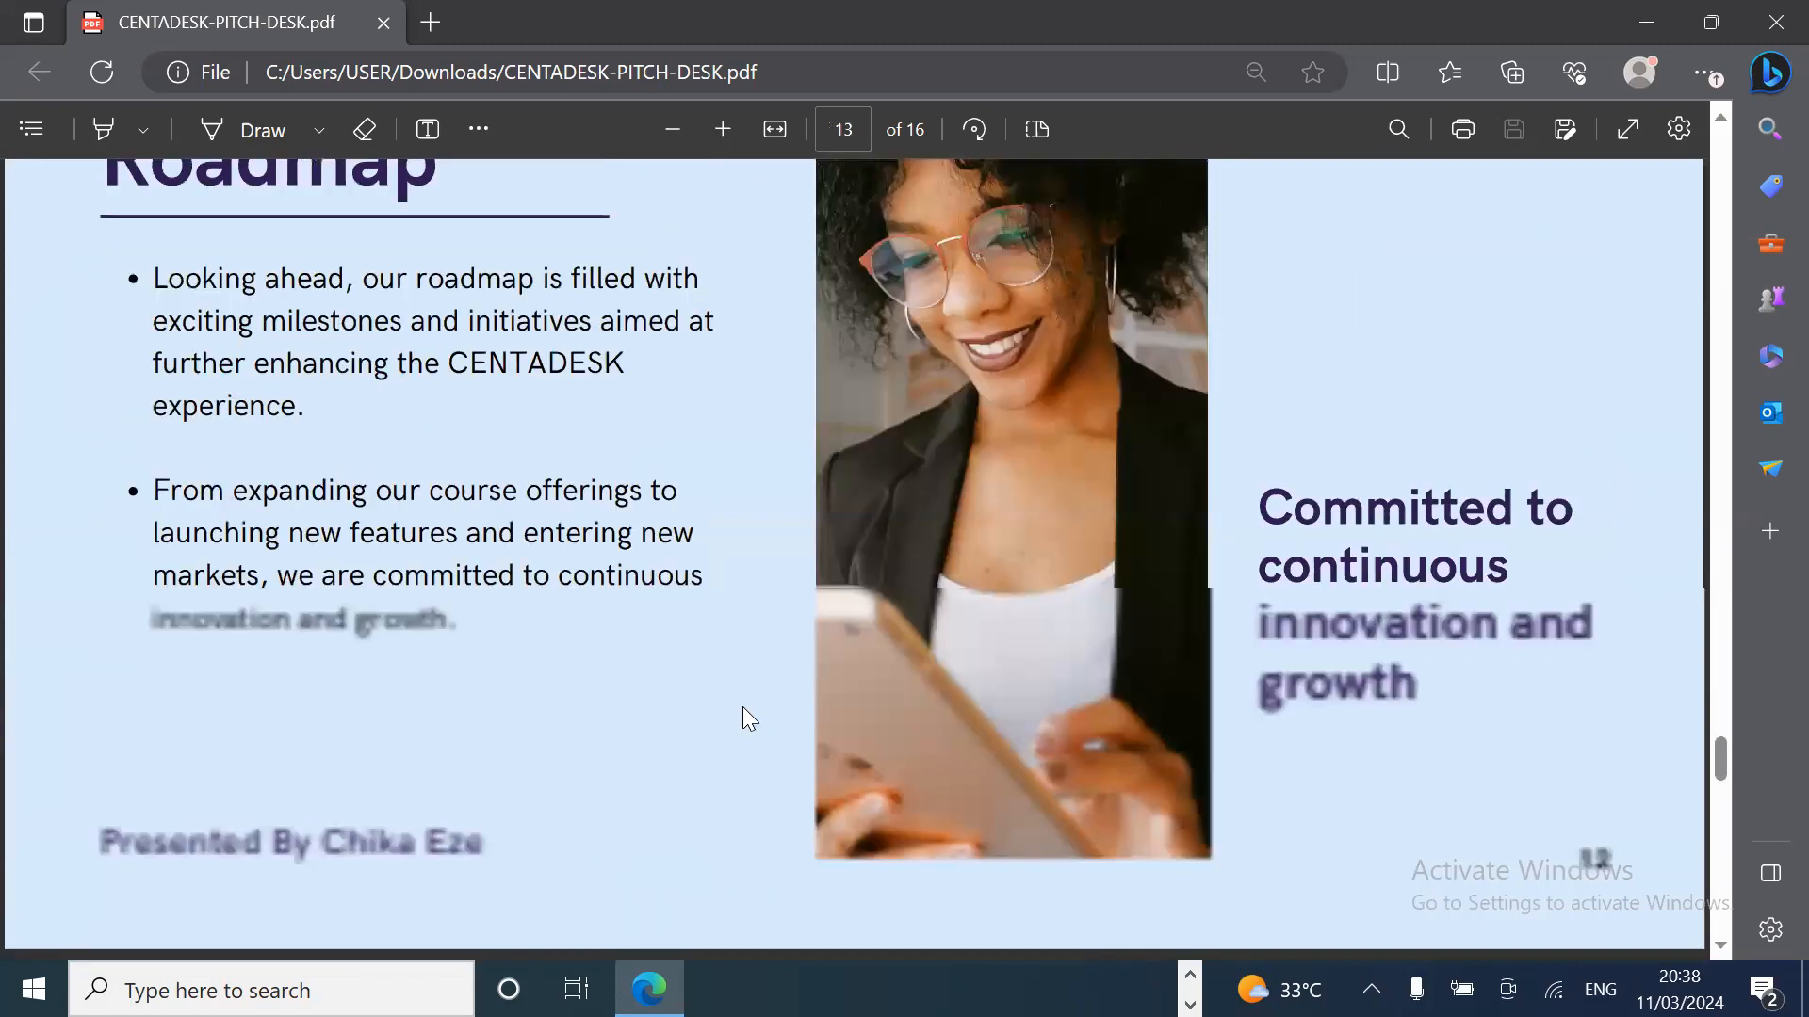
scroll(748, 719, down, 10)
scroll(749, 719, down, 12)
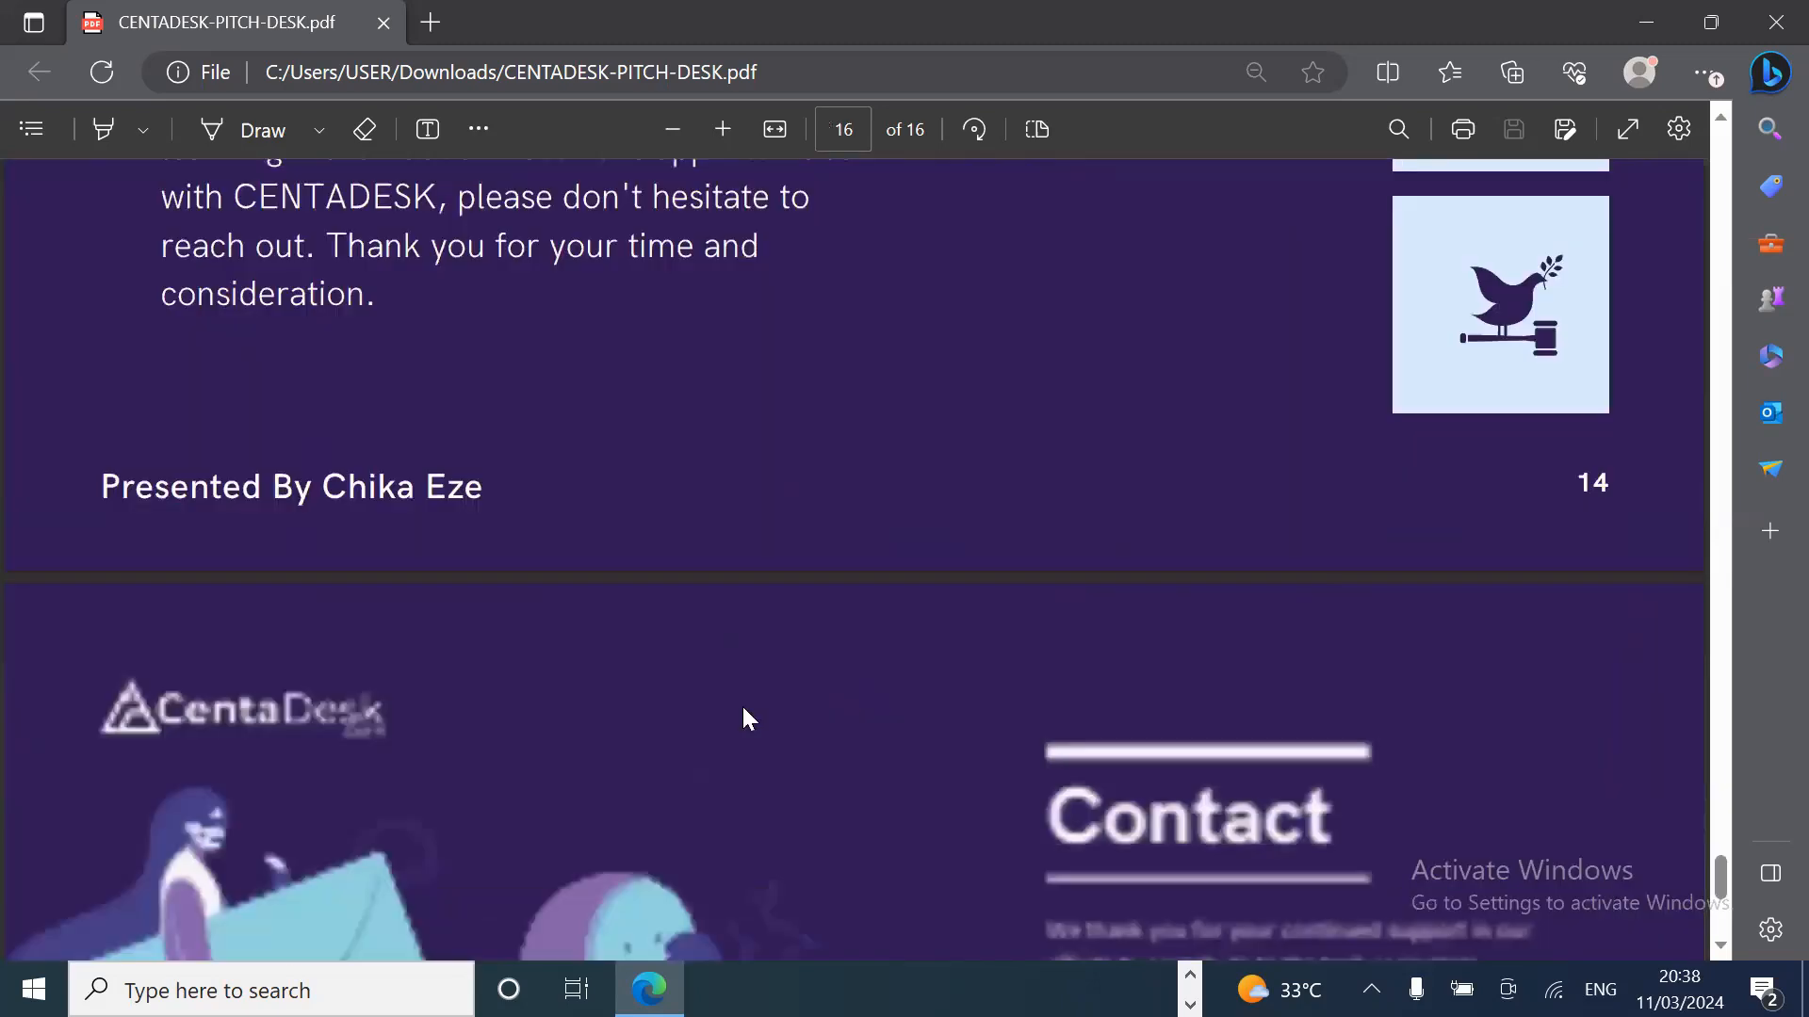
scroll(749, 719, down, 6)
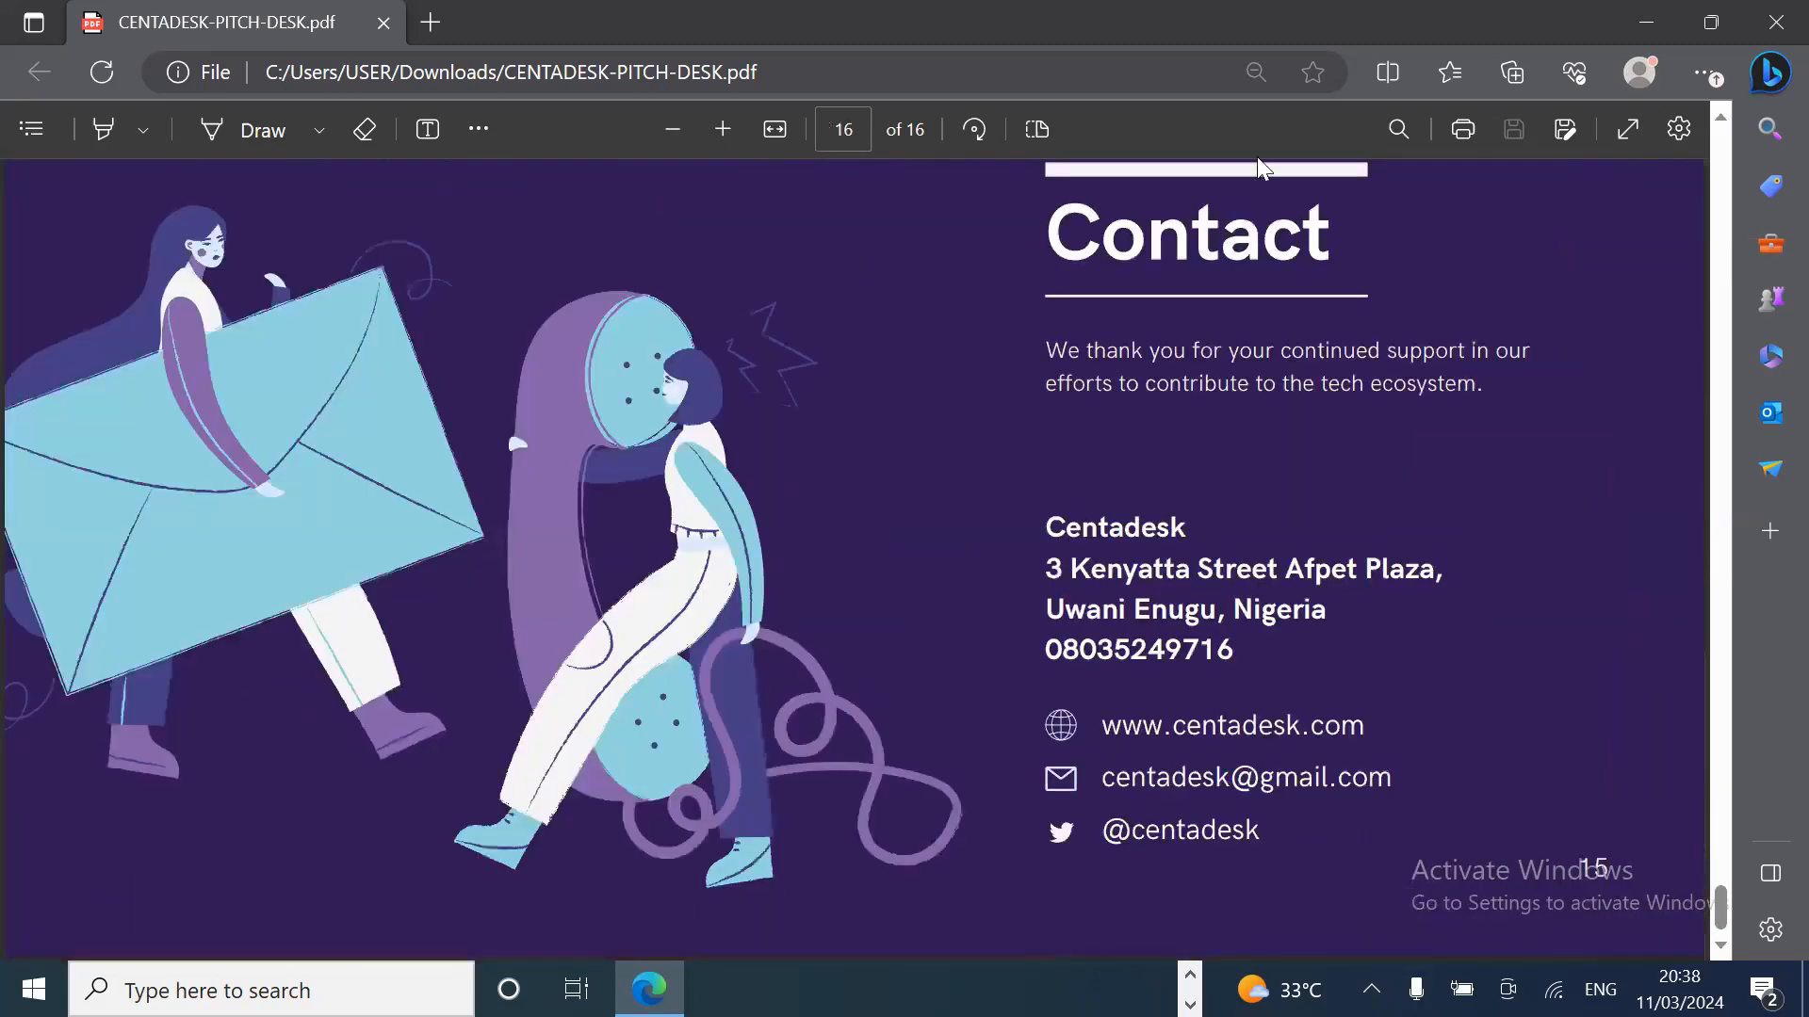
Step: Close the PDF, return to Chrome and open the downloaded 'Man getting high 'til I fade out' MP4
click(1776, 21)
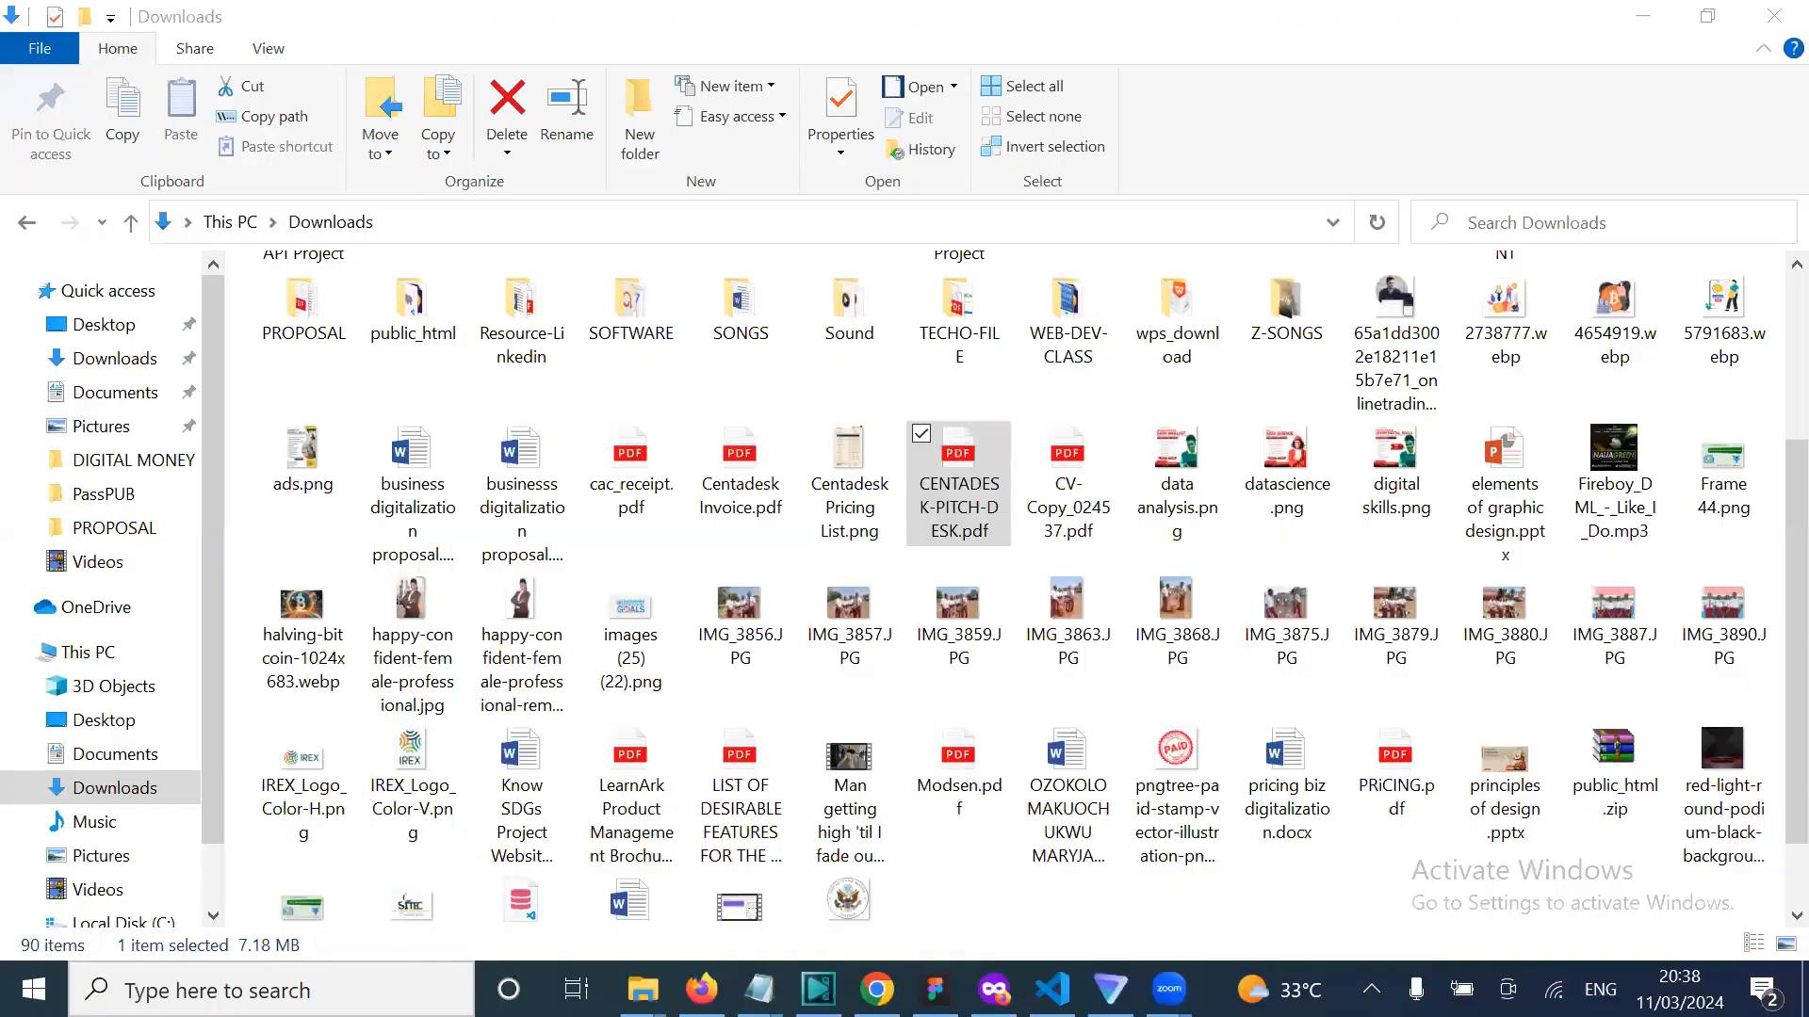
click(877, 989)
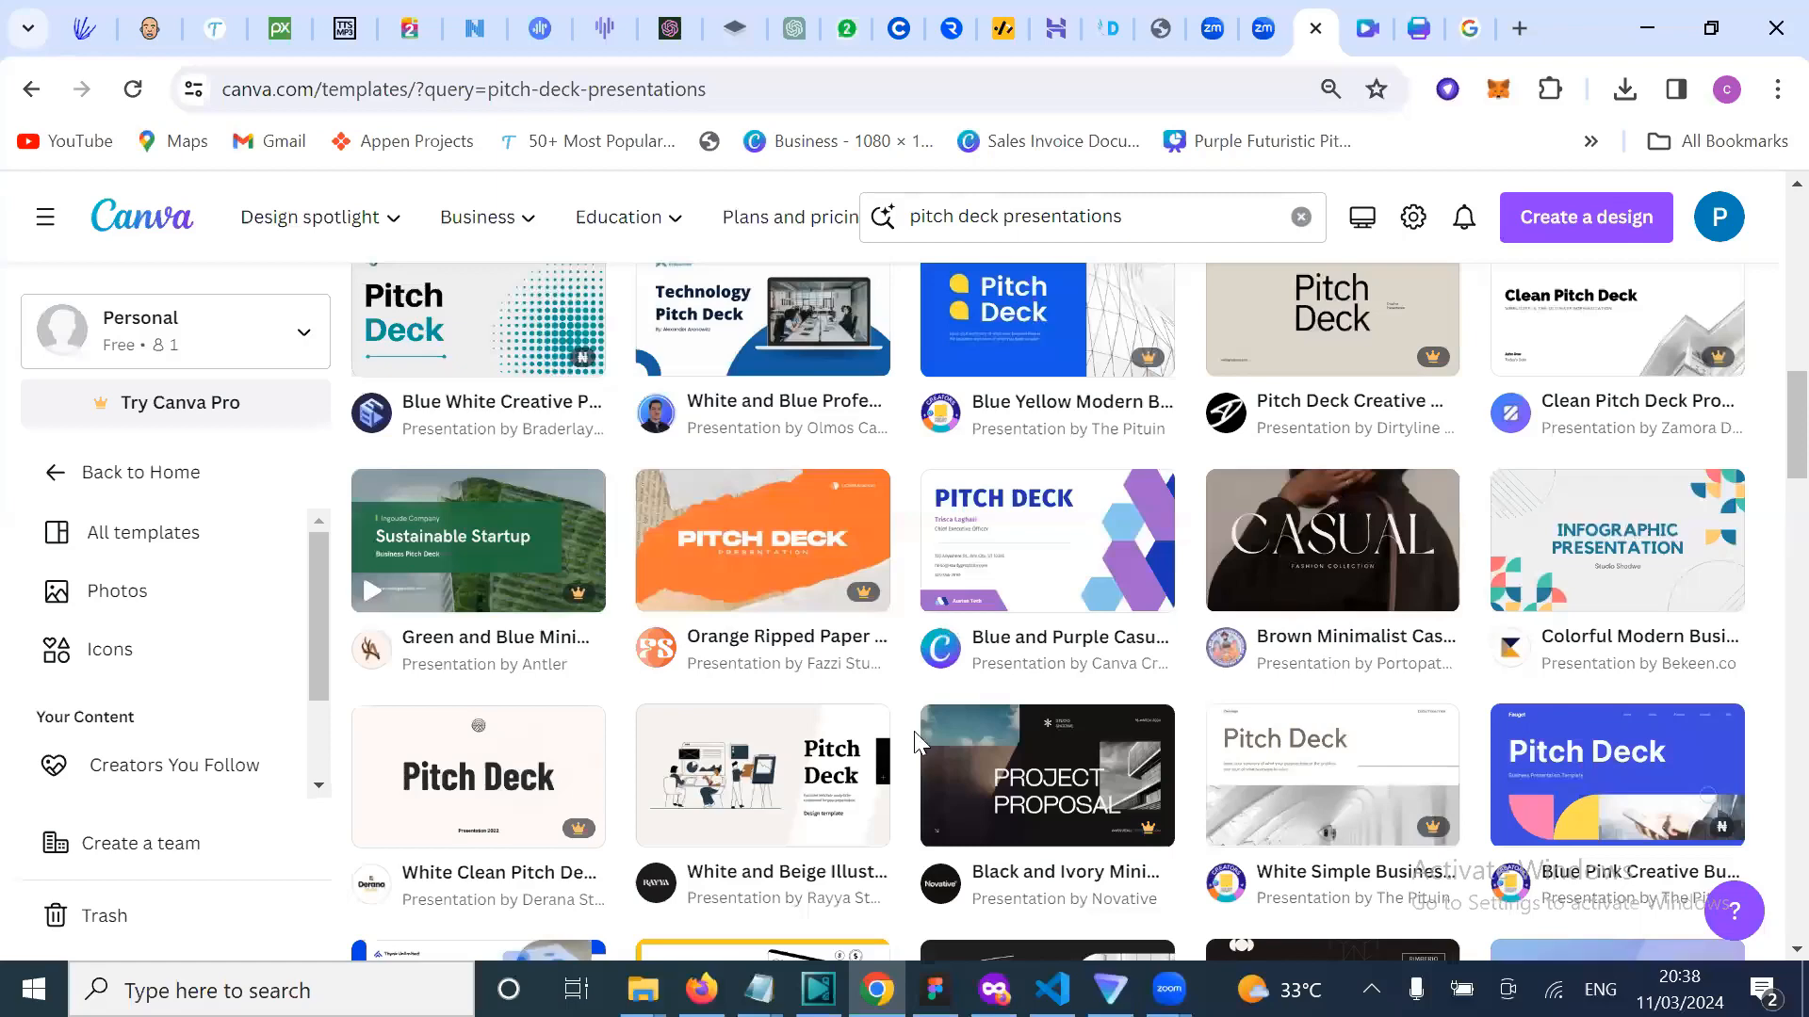
scroll(914, 731, down, 5)
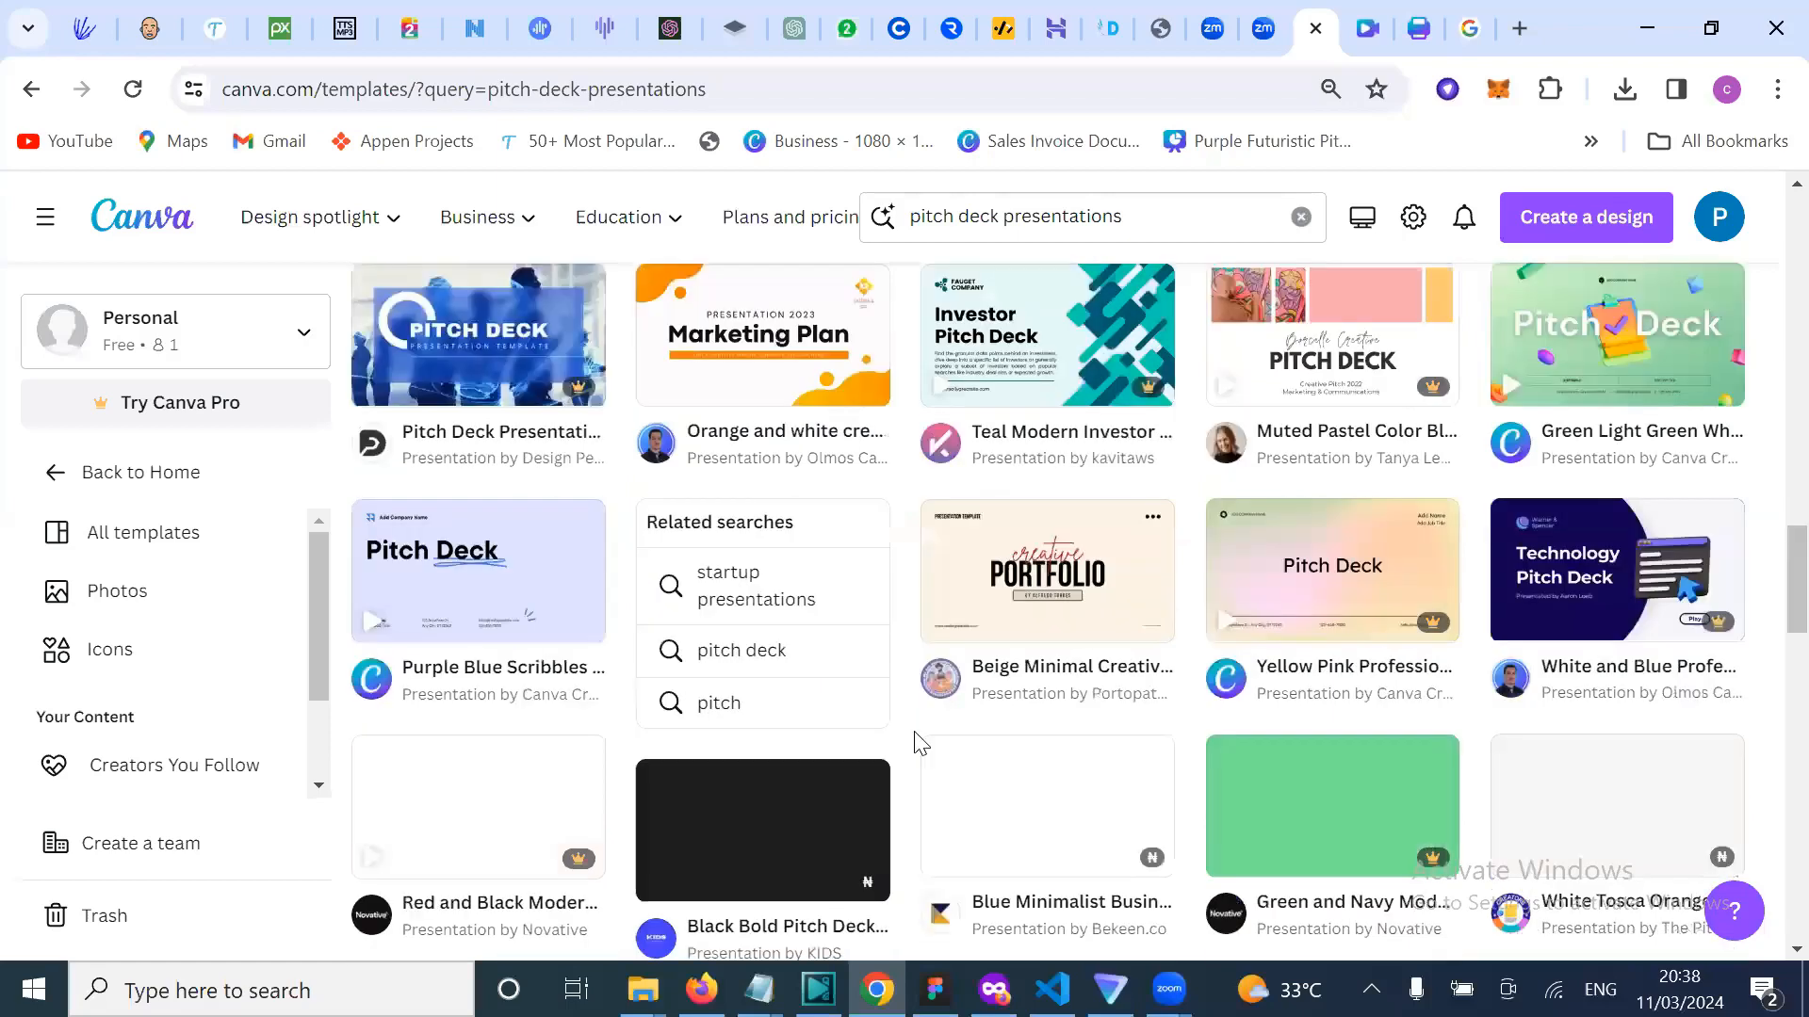
scroll(541, 754, up, 4)
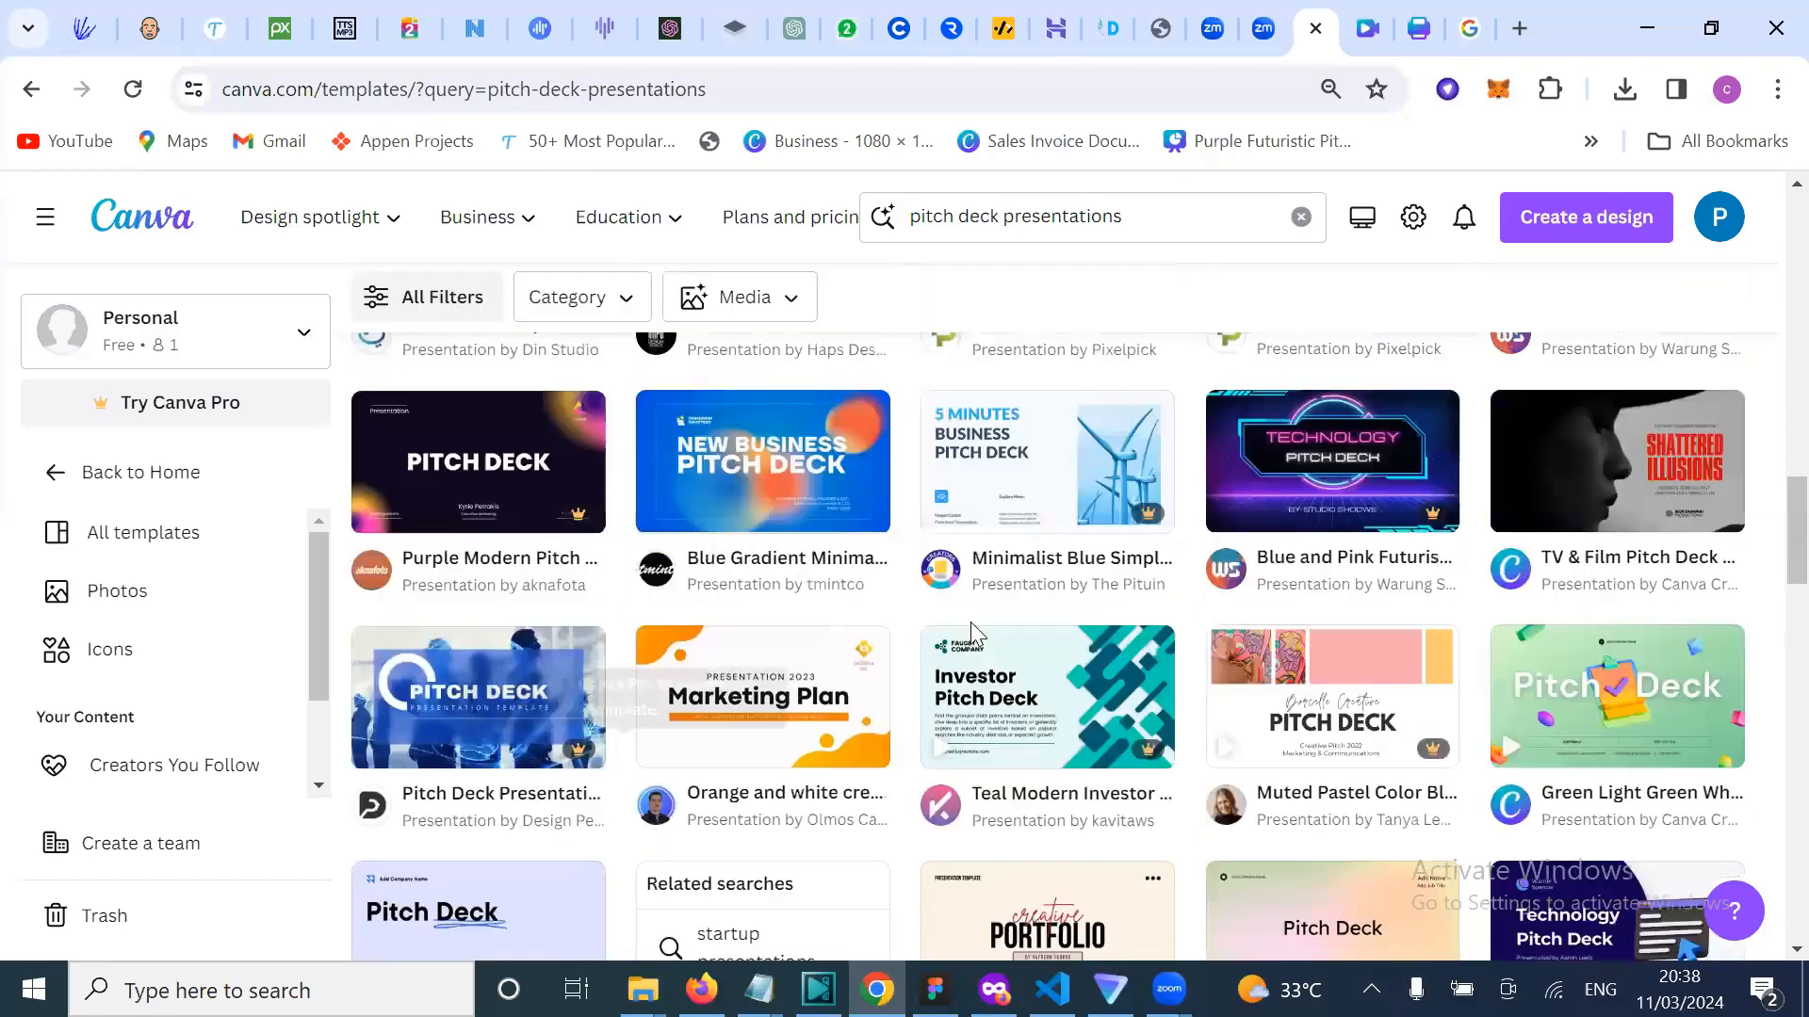
scroll(970, 622, down, 9)
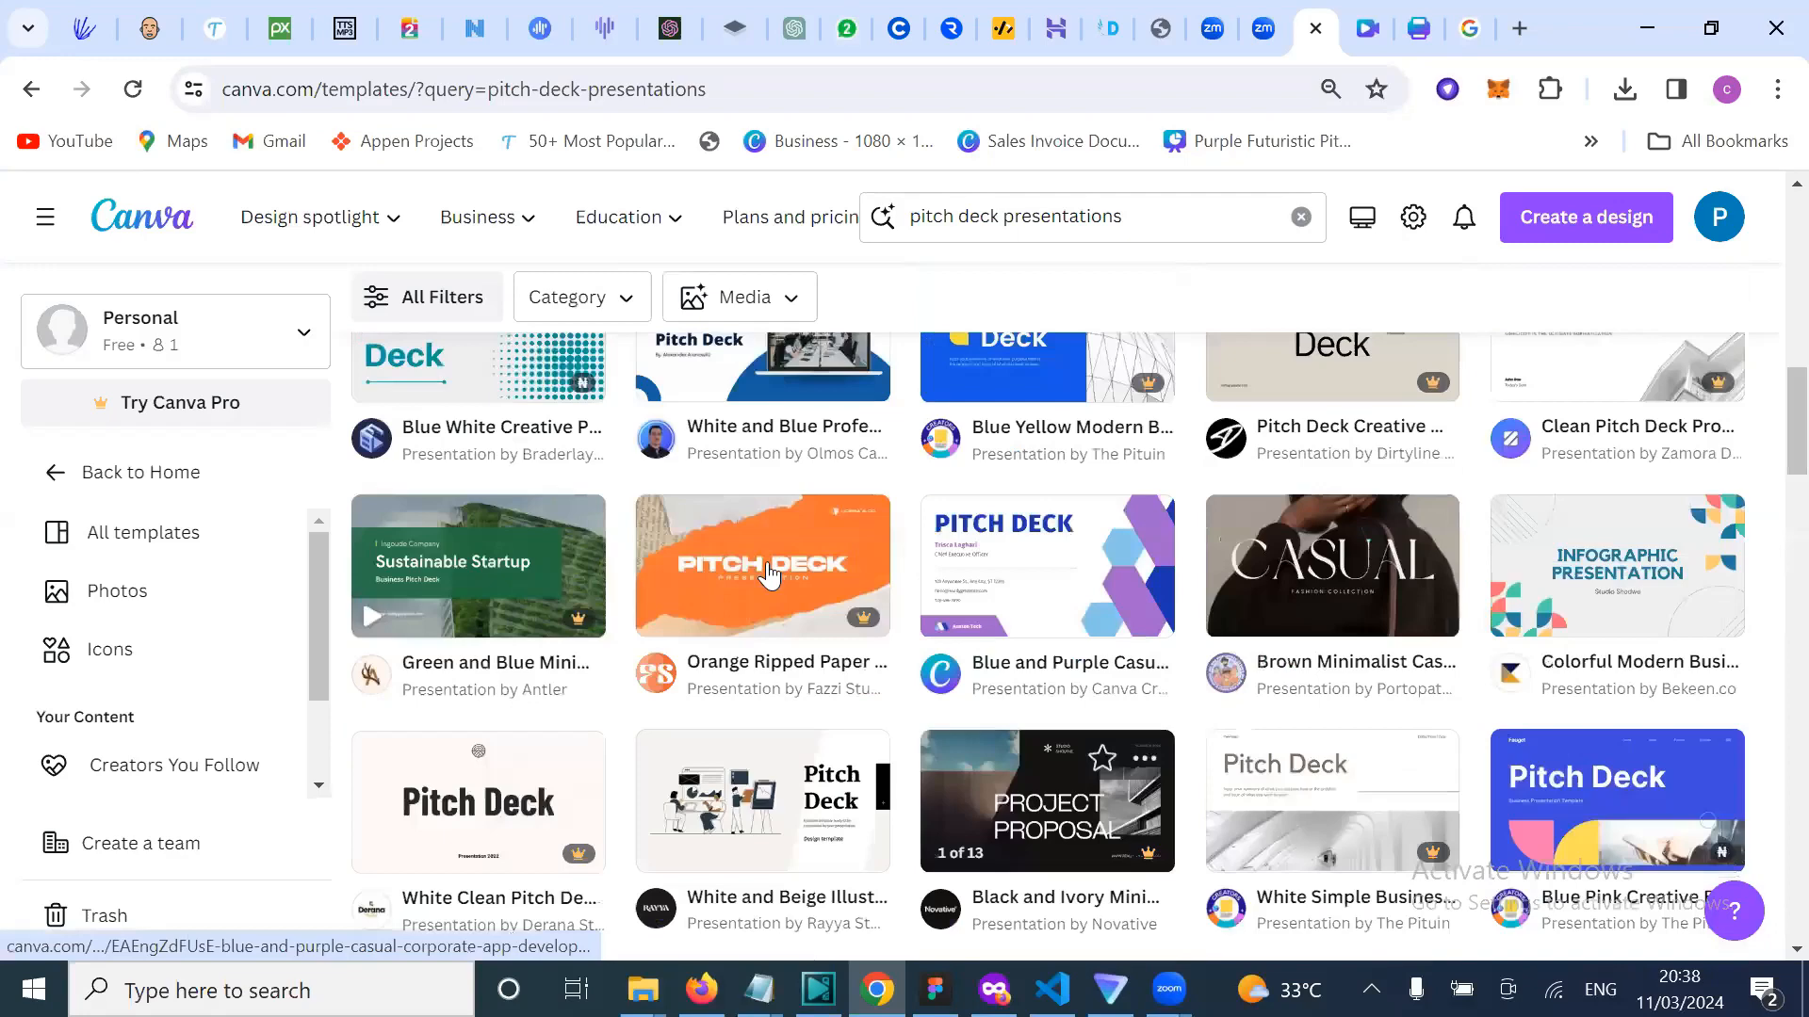
scroll(768, 572, up, 10)
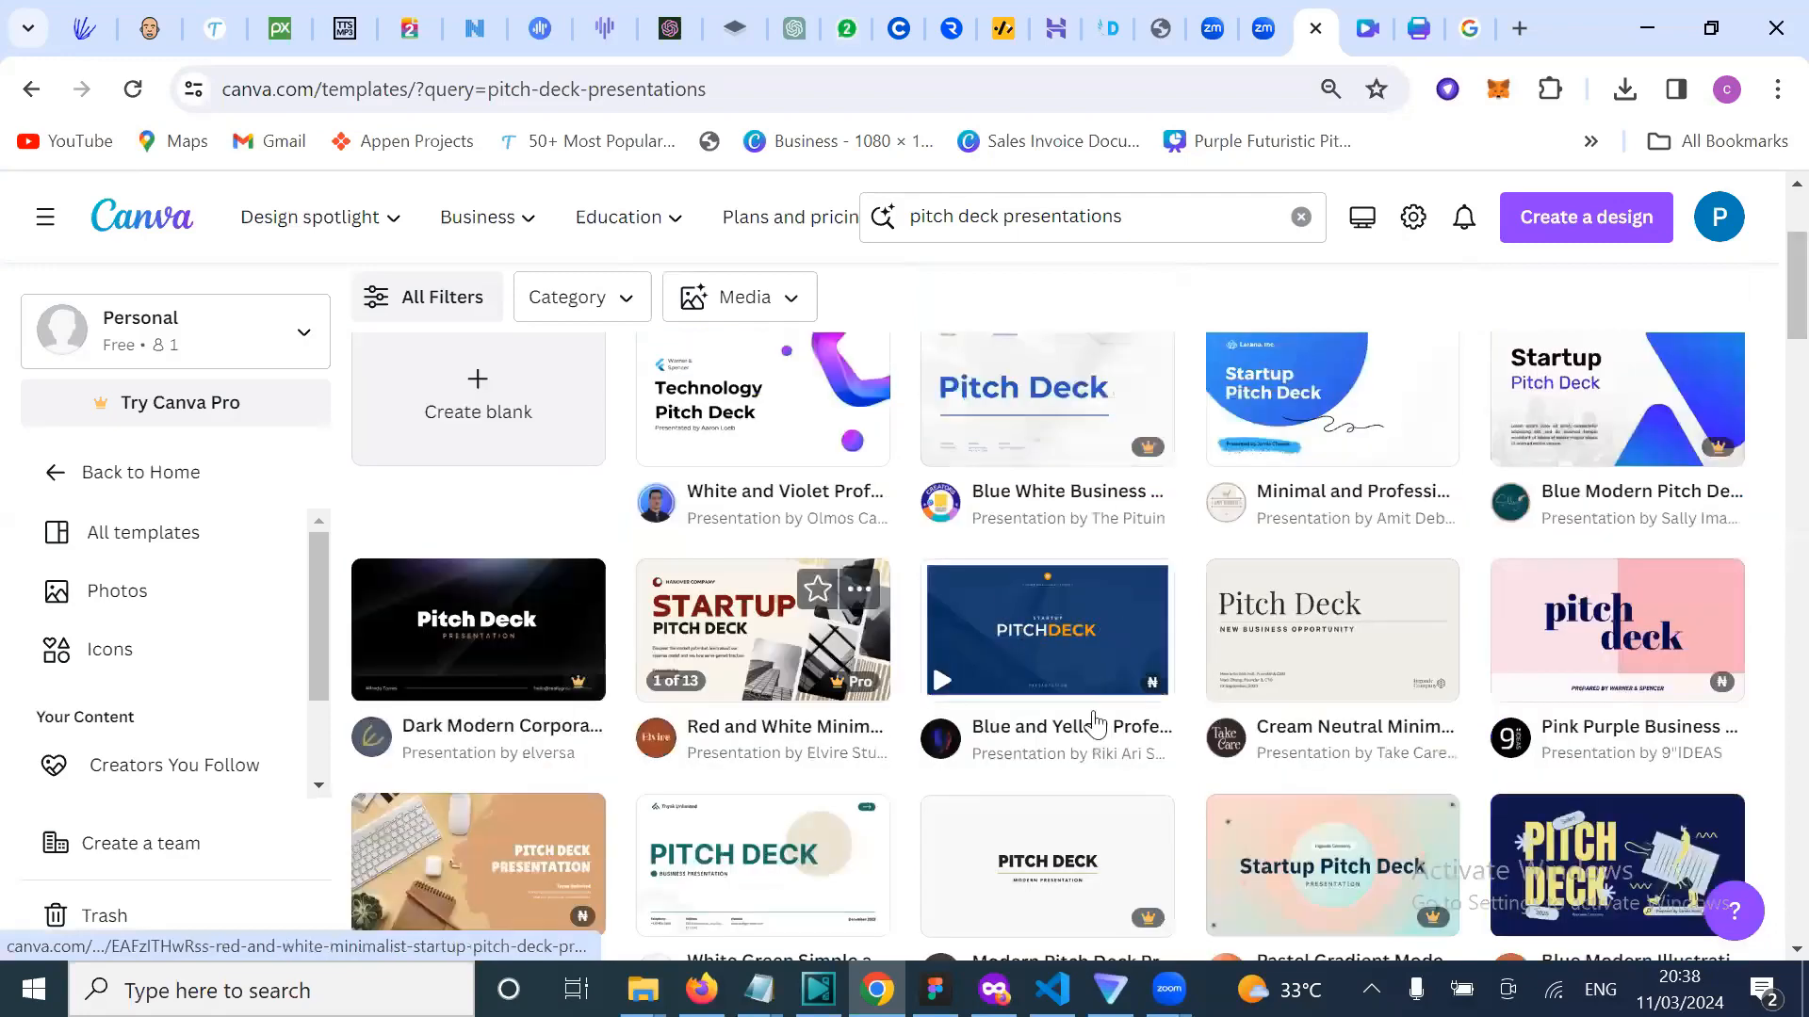
scroll(1076, 725, up, 3)
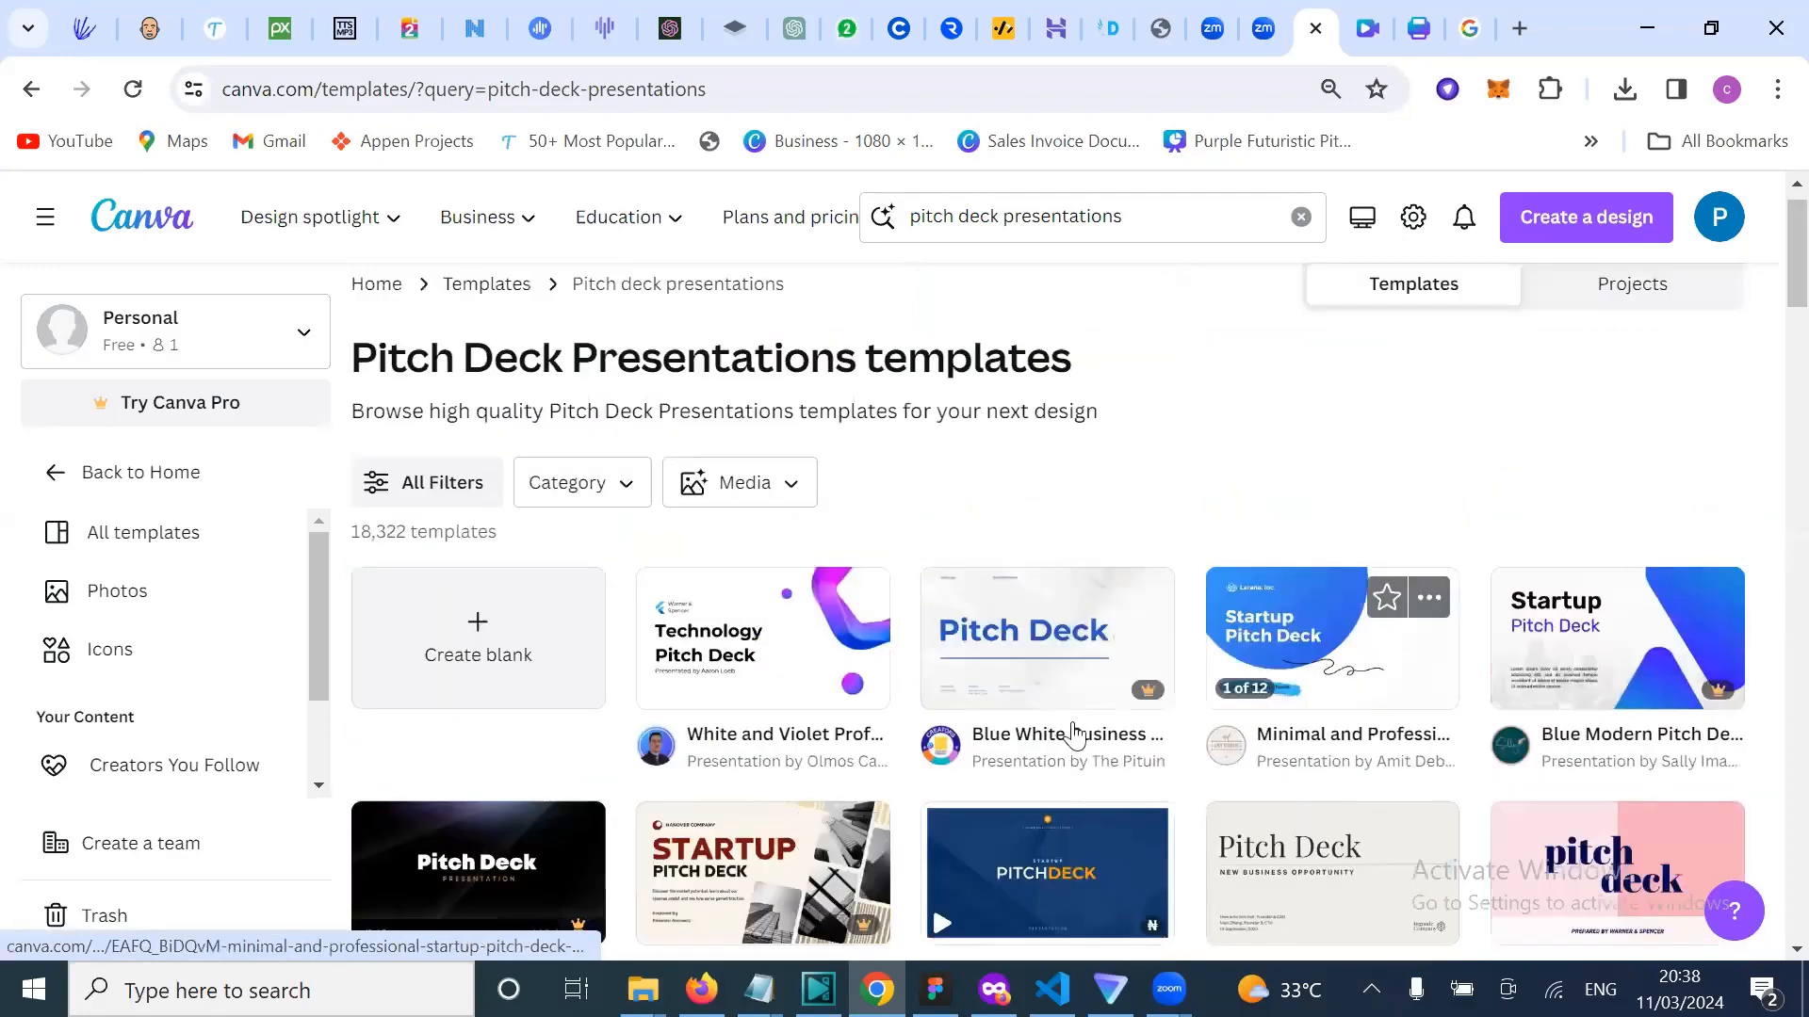
scroll(1074, 731, down, 2)
scroll(1219, 186, up, 3)
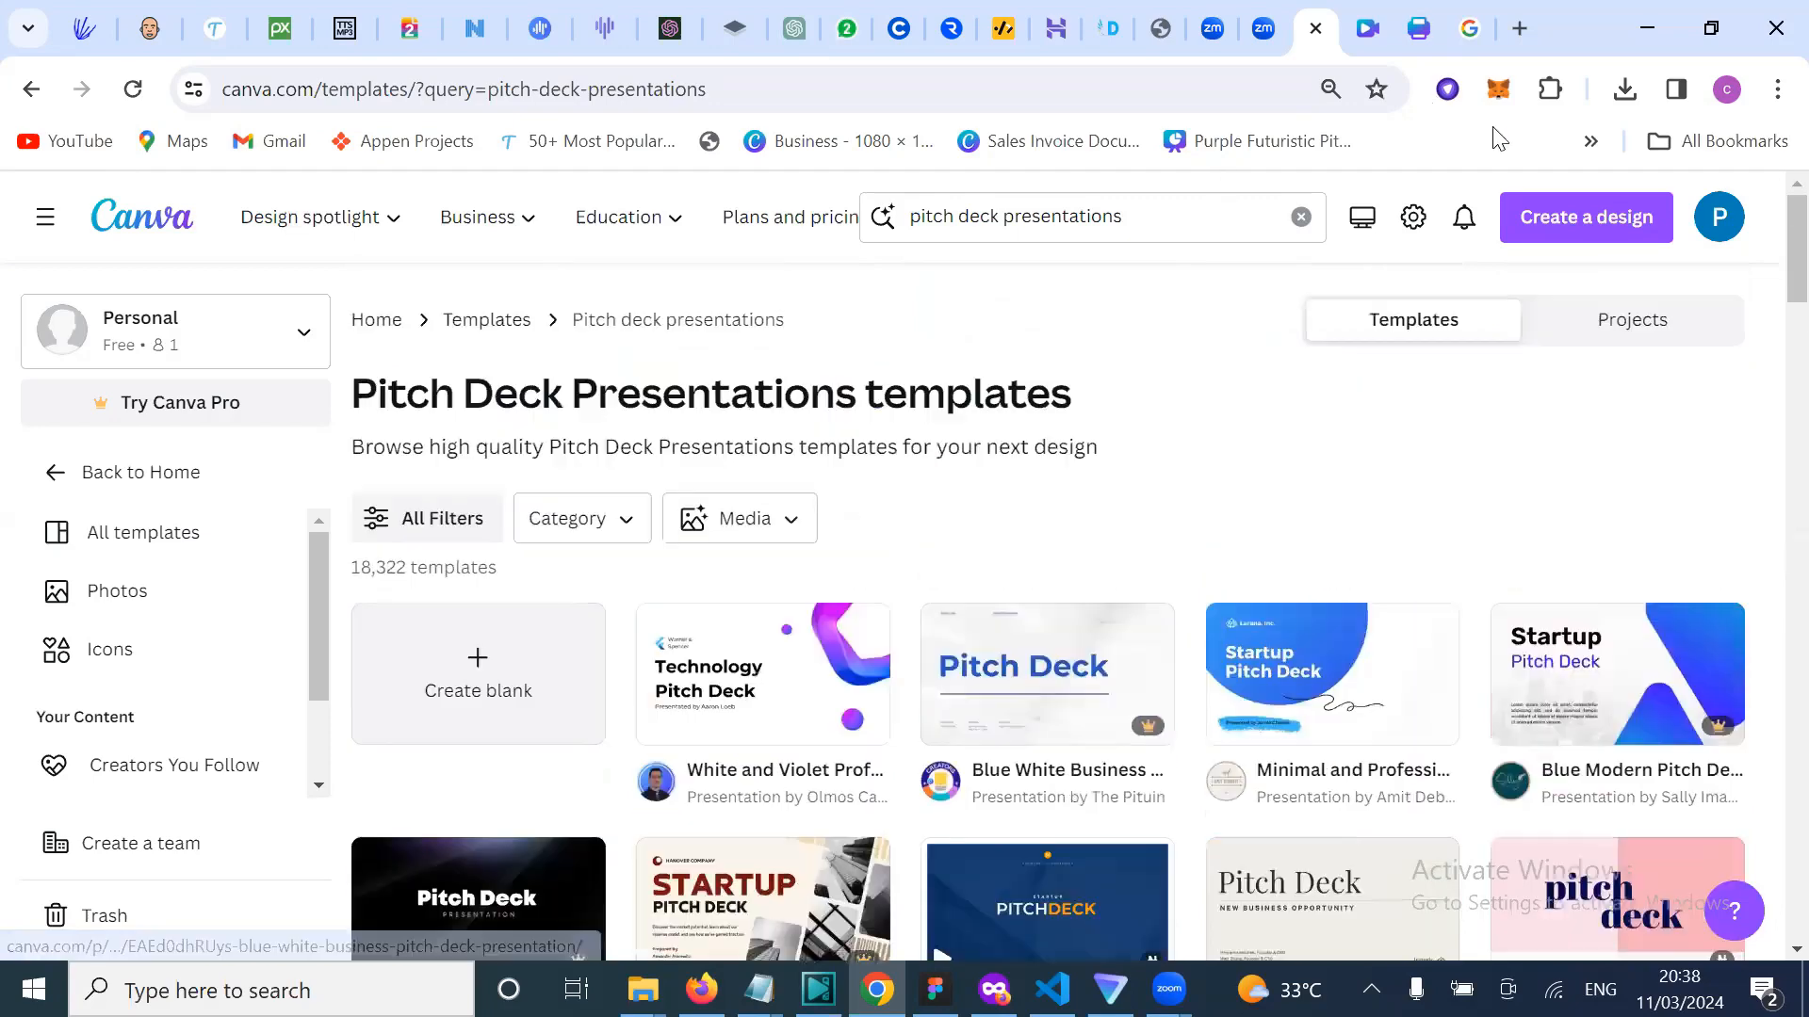
click(1625, 88)
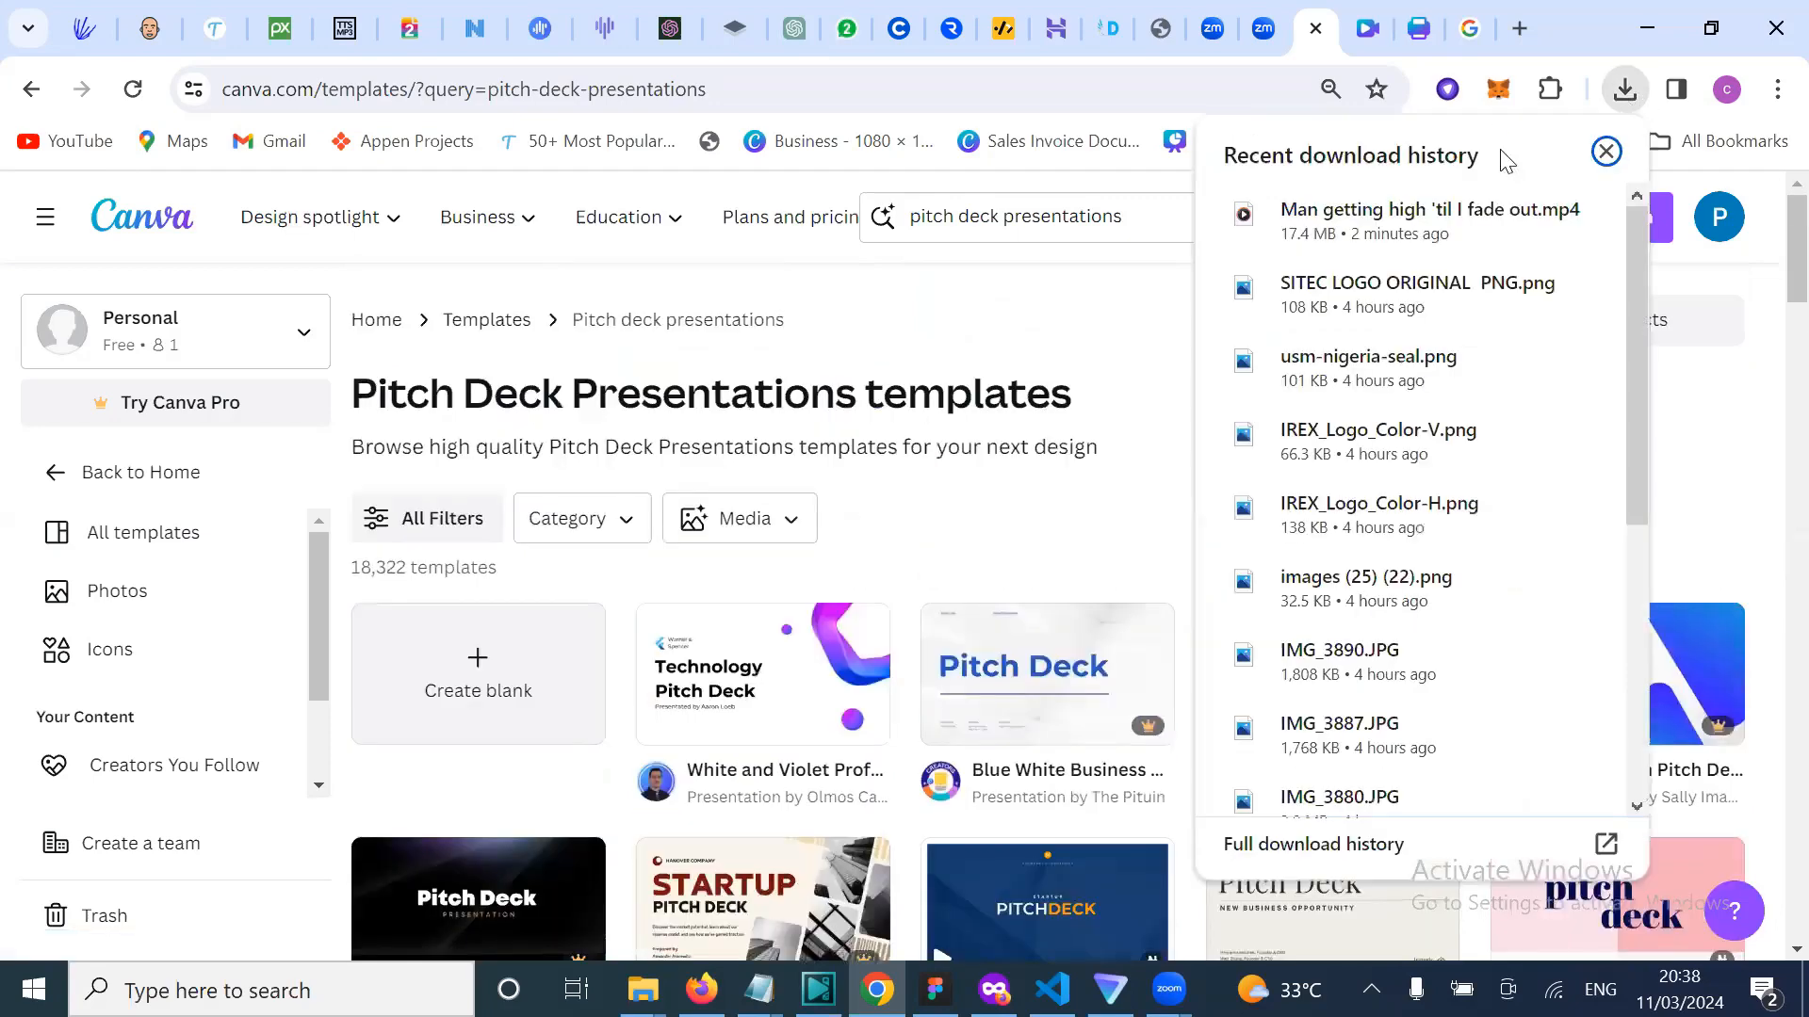
click(1394, 215)
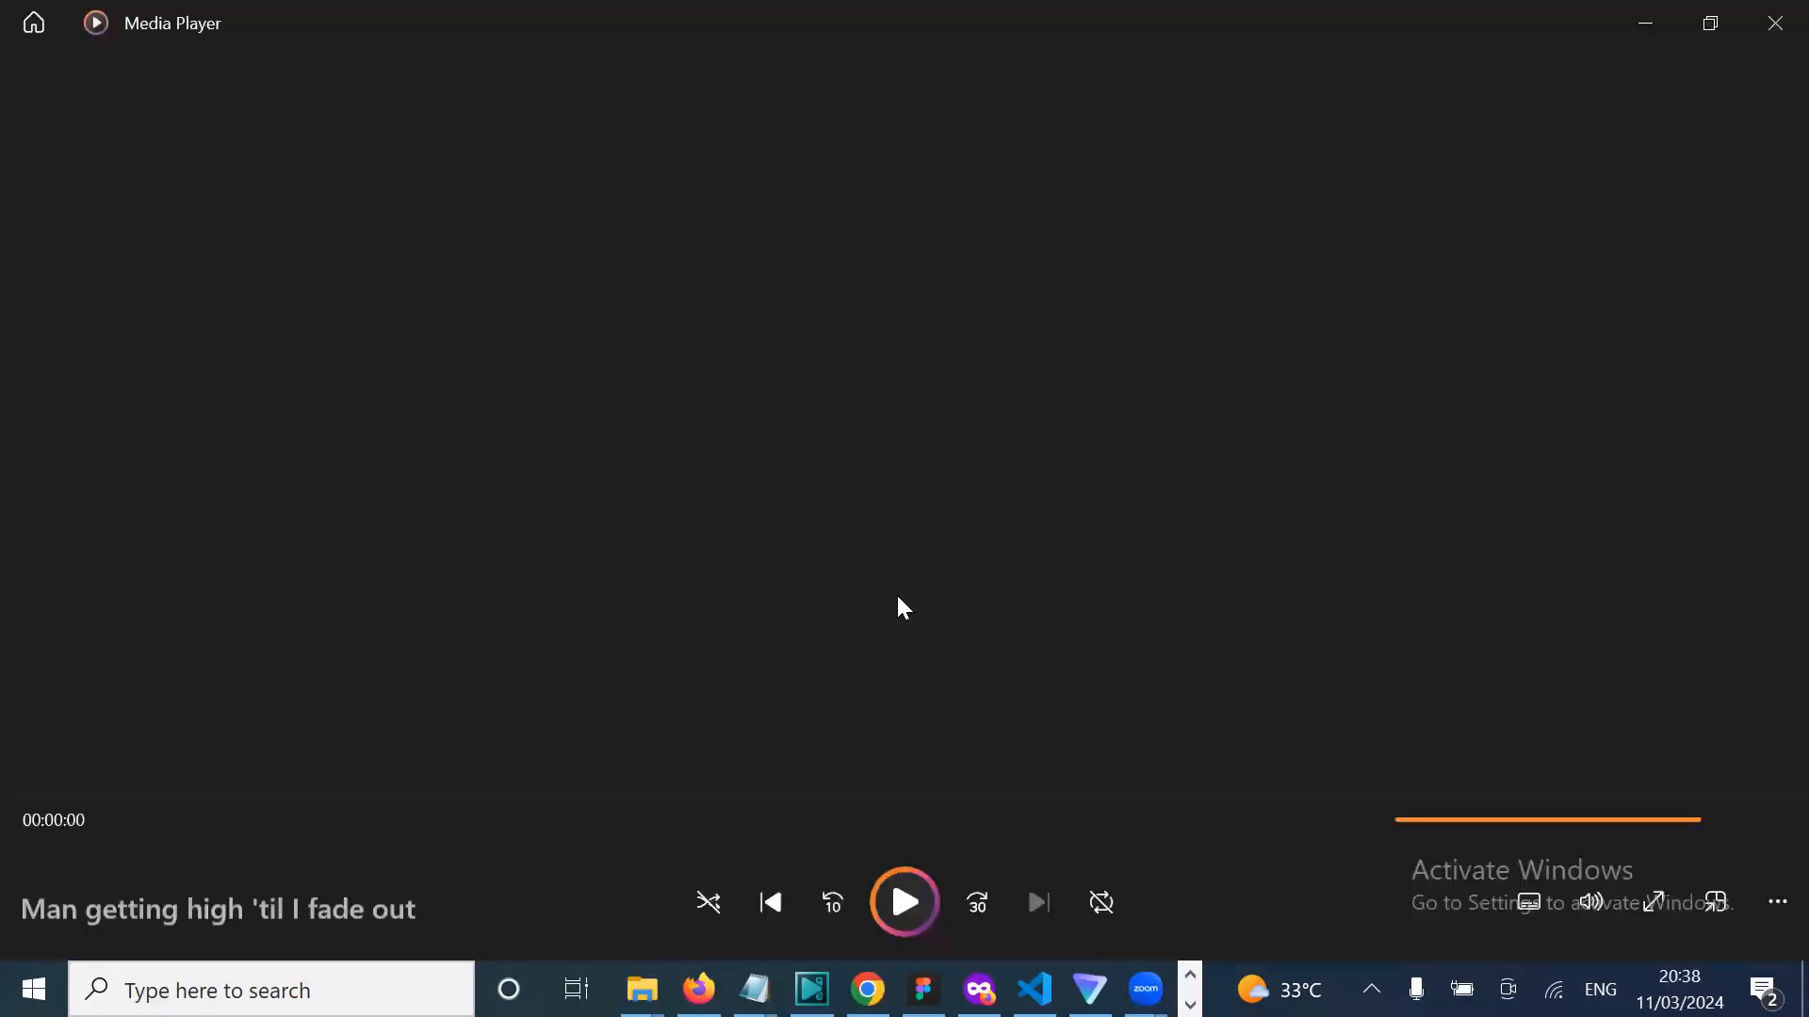
Step: Leave Media Player and return to Canva's pitch deck template results
mouse_move(754, 989)
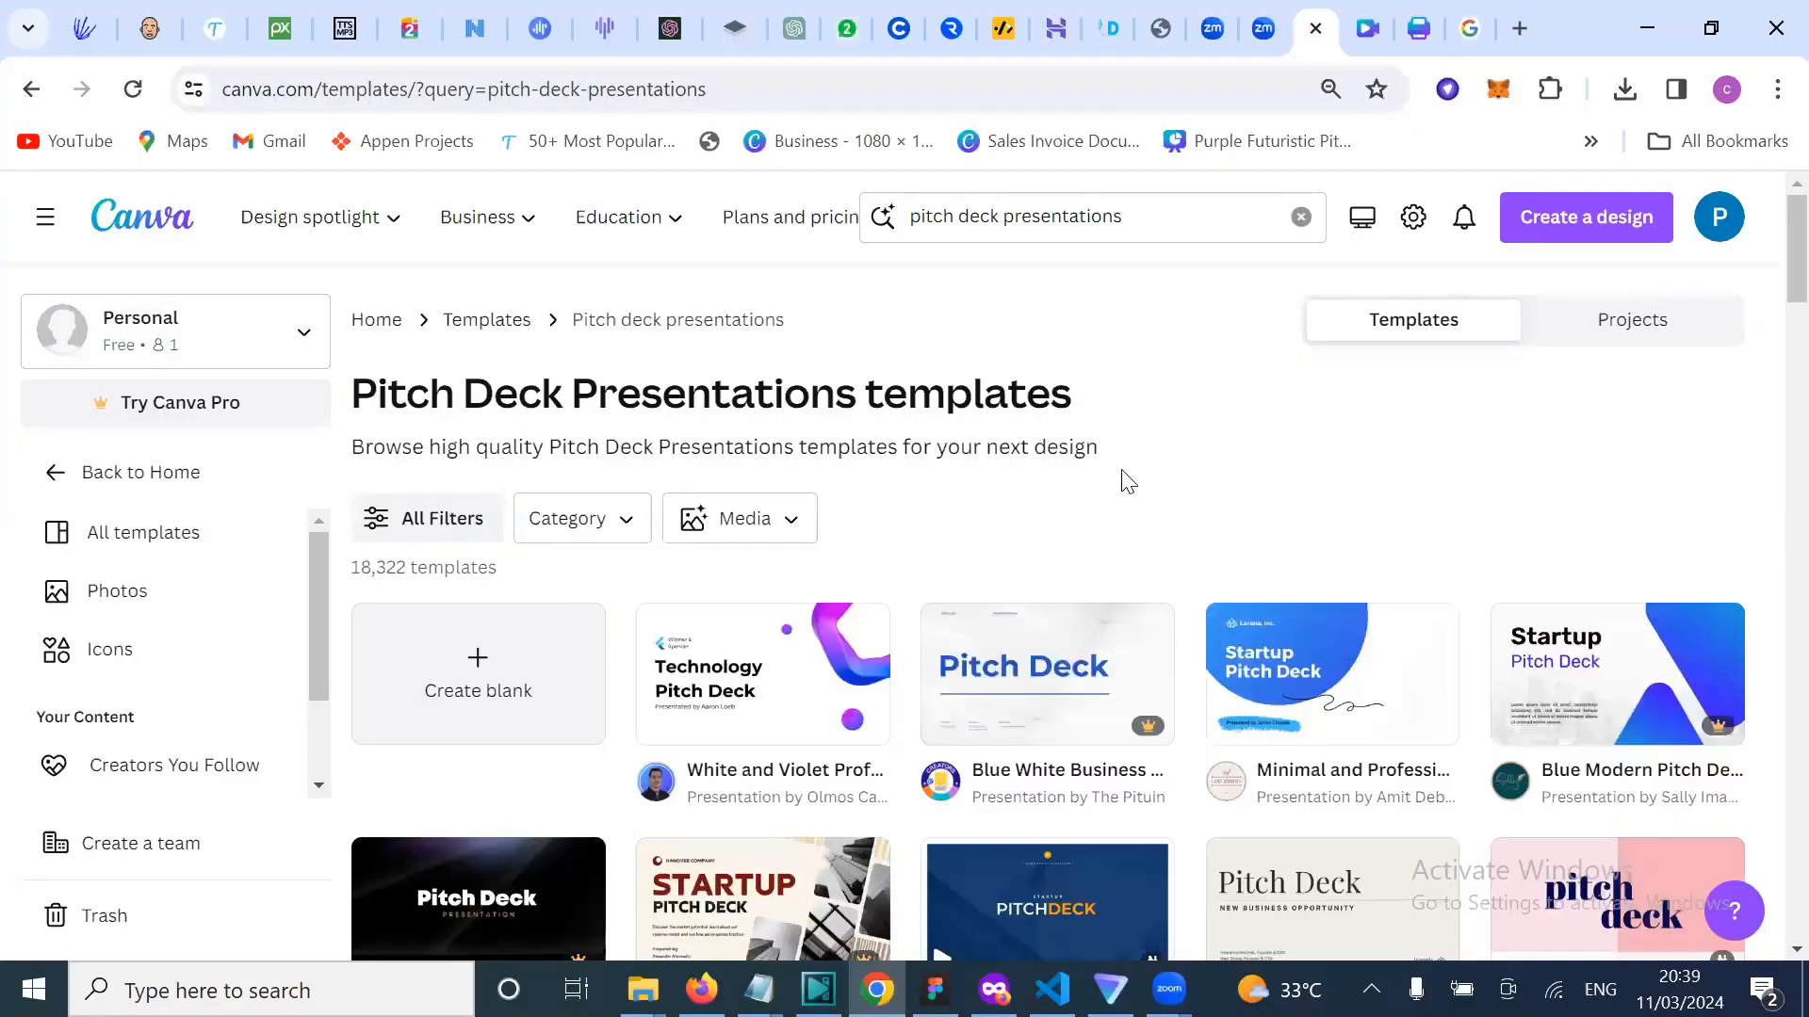
Step: Switch to the Chrome tab with the 'Man getting high 'til I fade out' video design
scroll(1093, 520, down, 1)
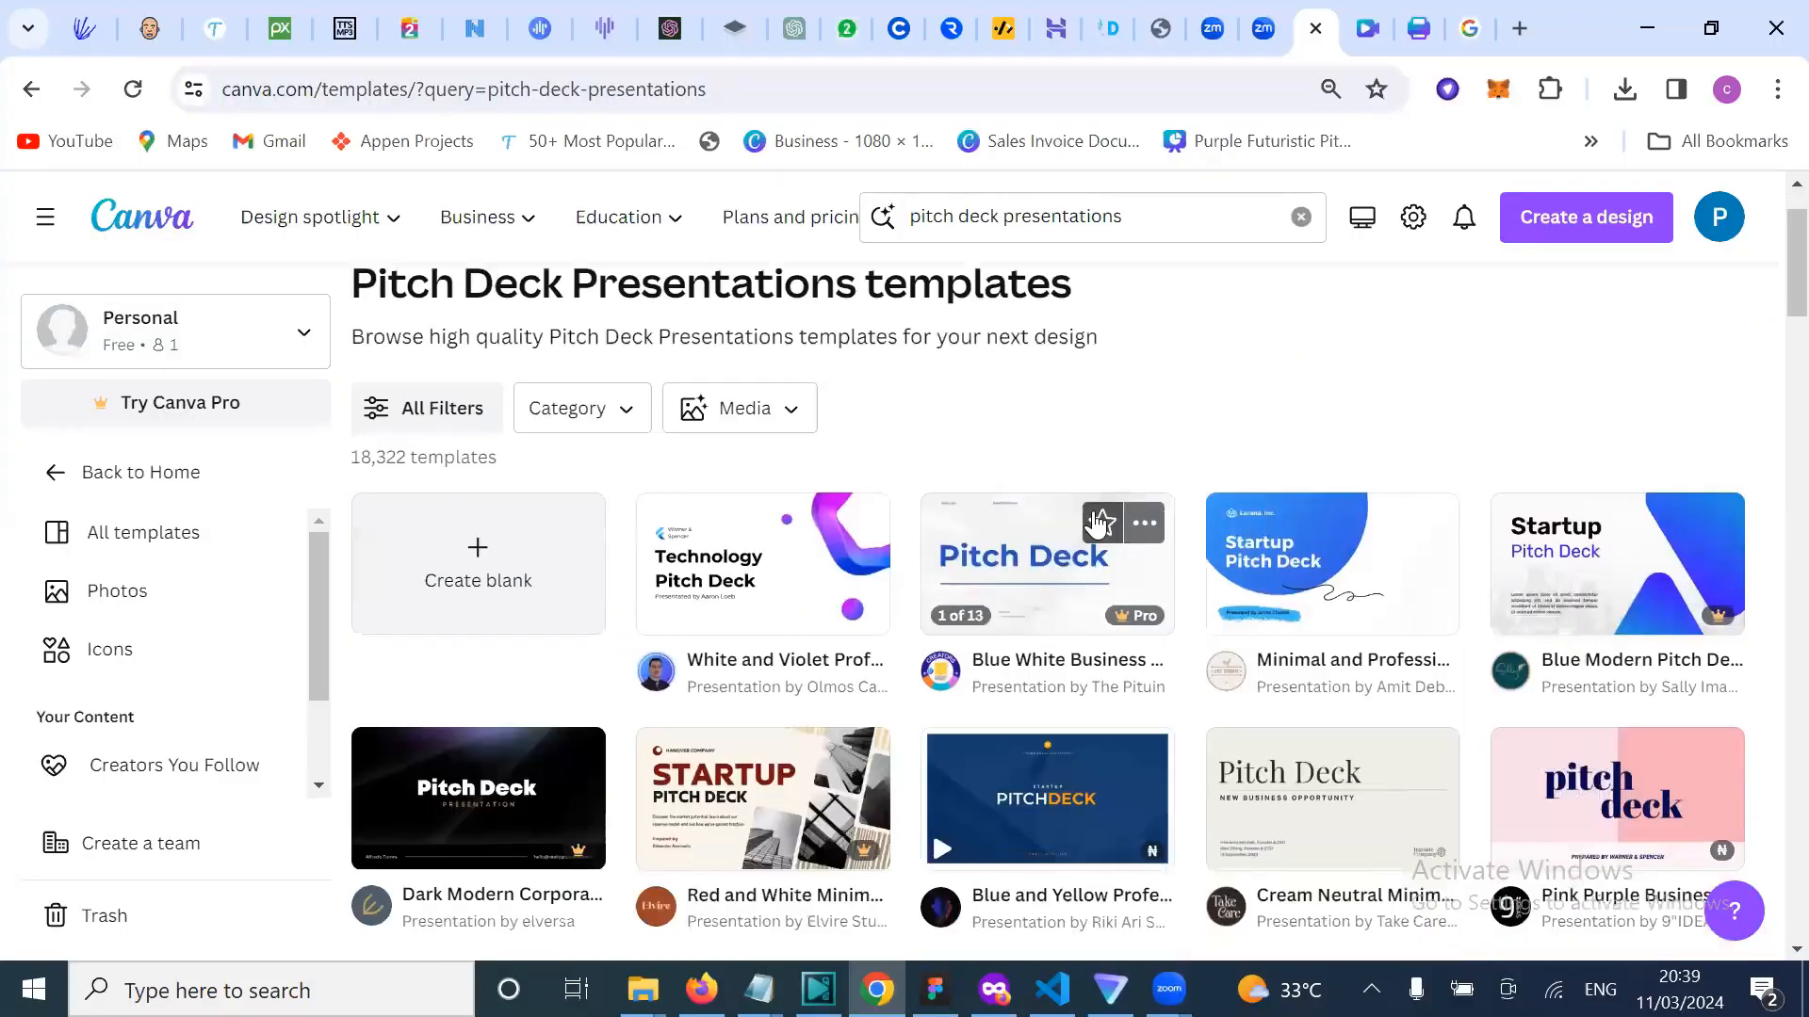
scroll(1154, 344, down, 1)
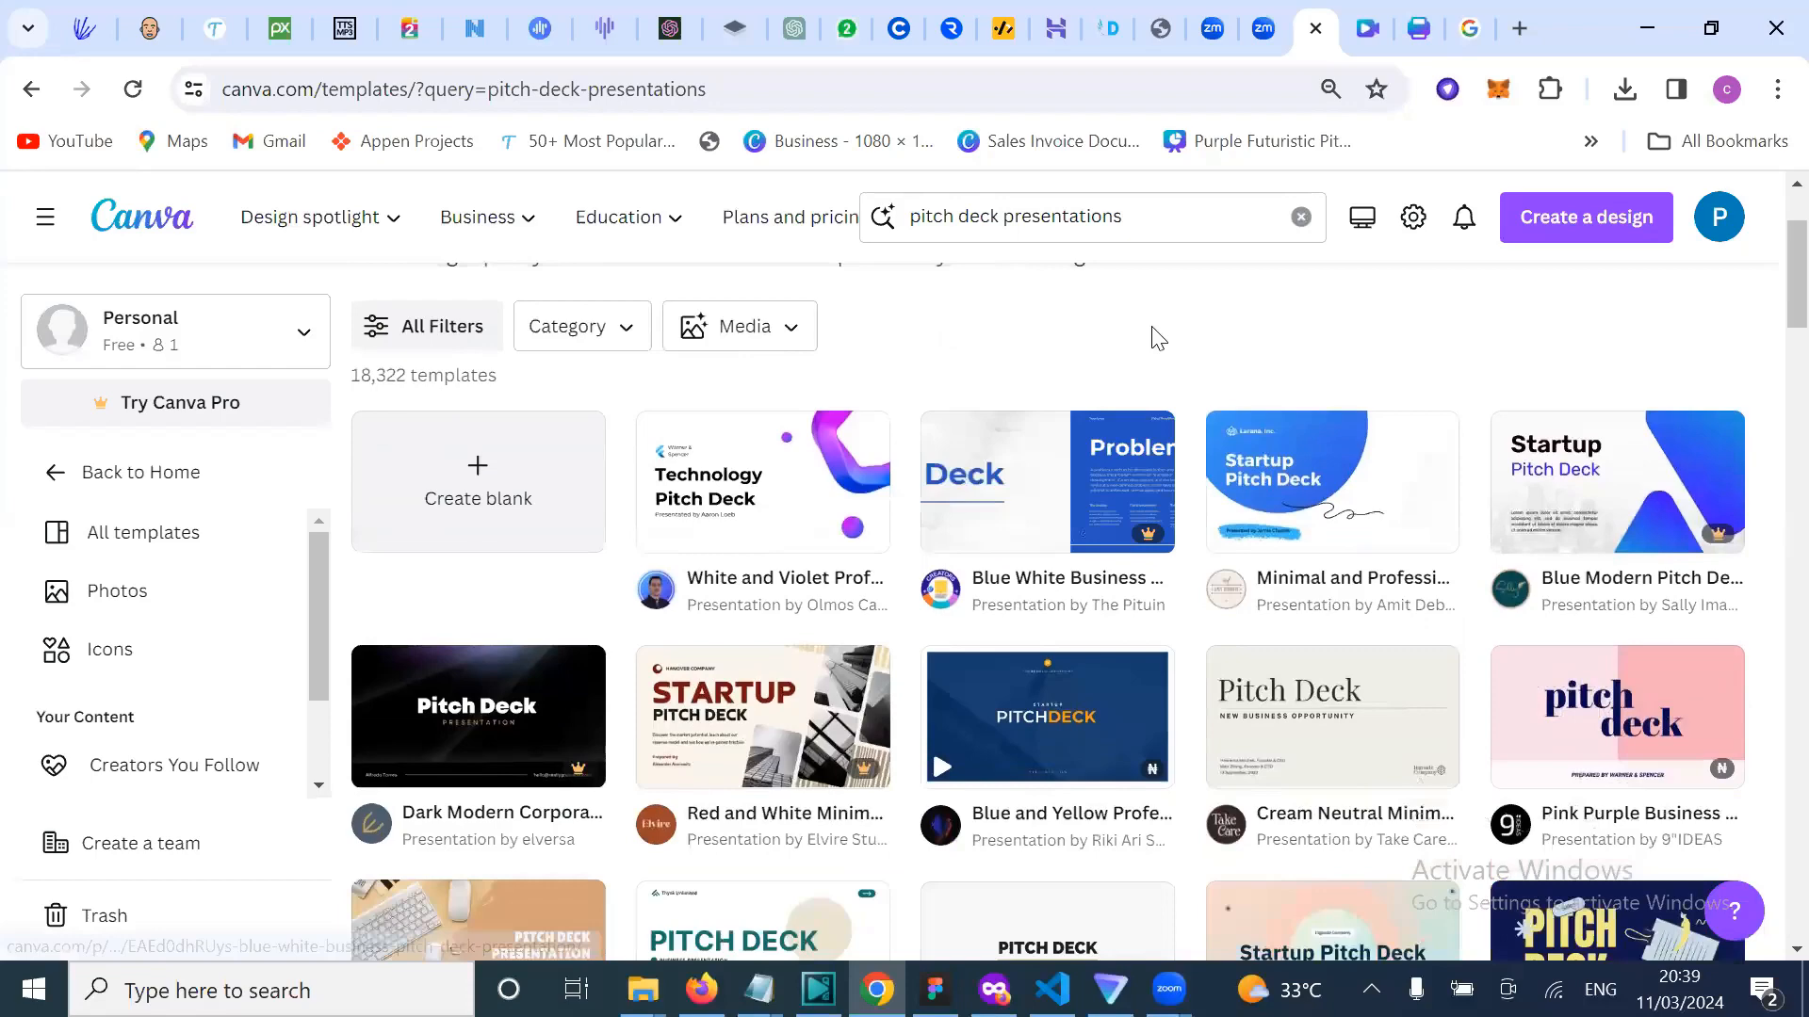
scroll(1172, 423, up, 2)
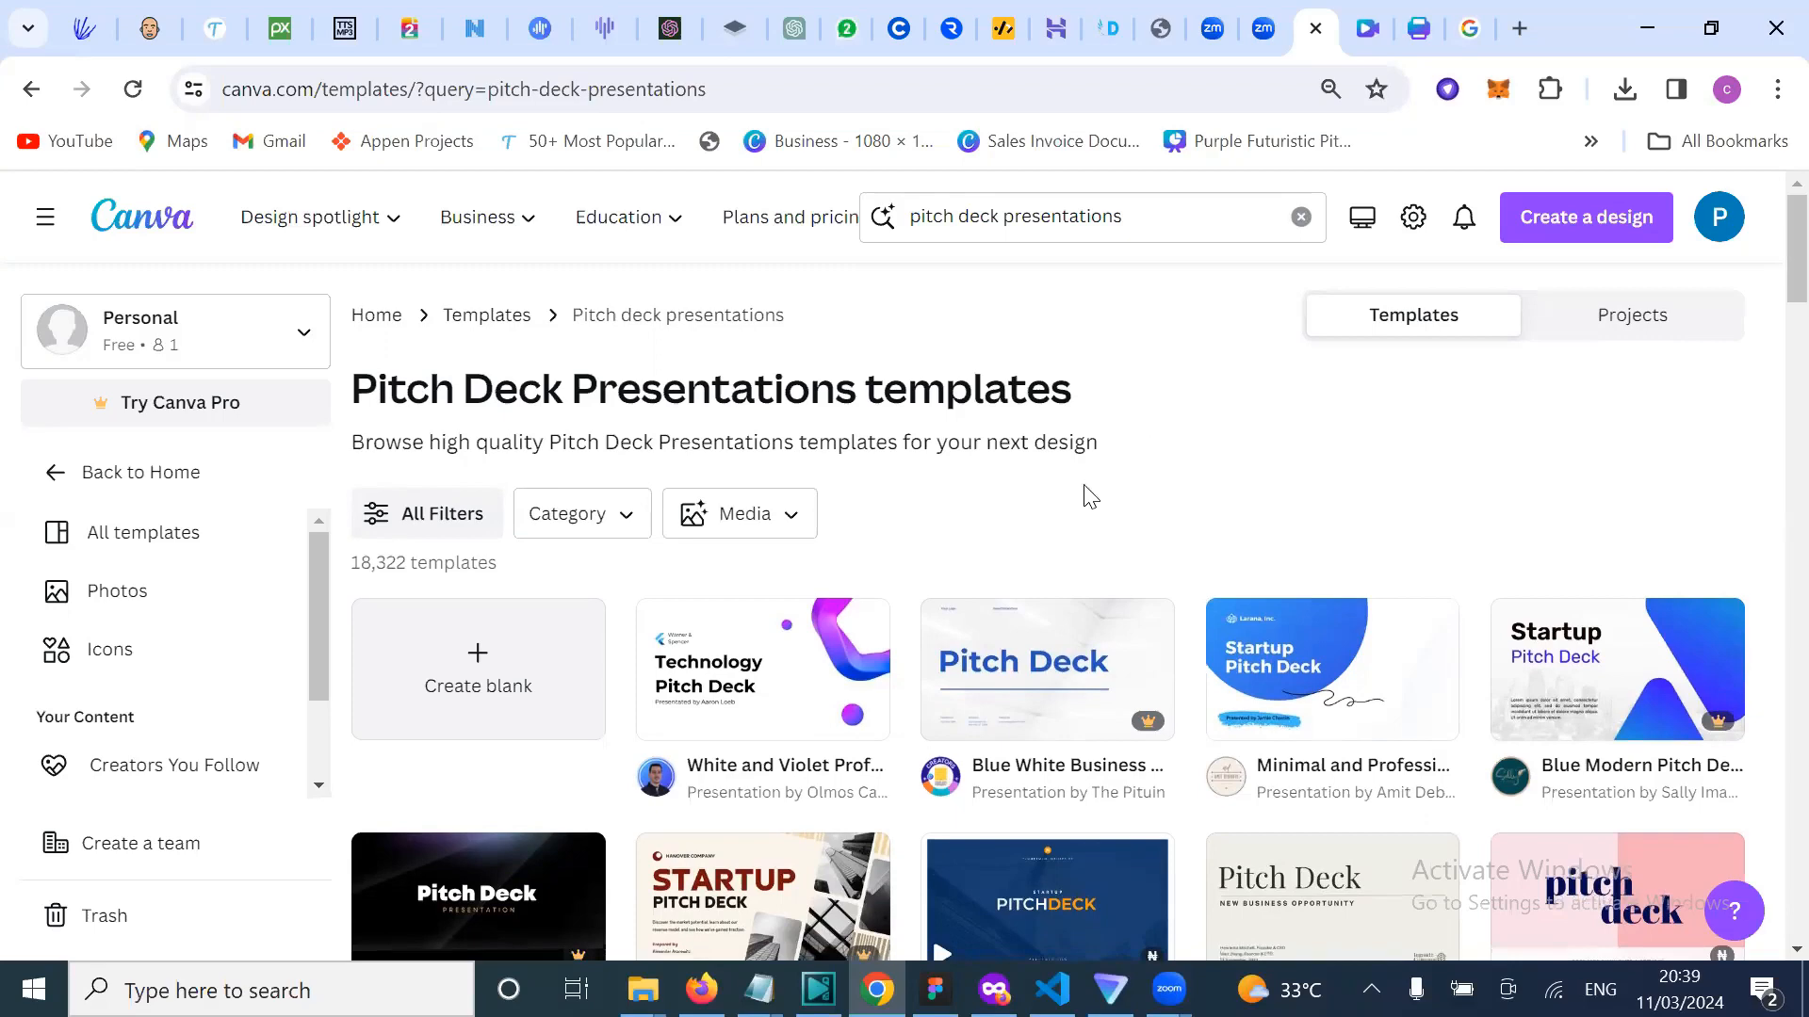
scroll(1070, 533, down, 1)
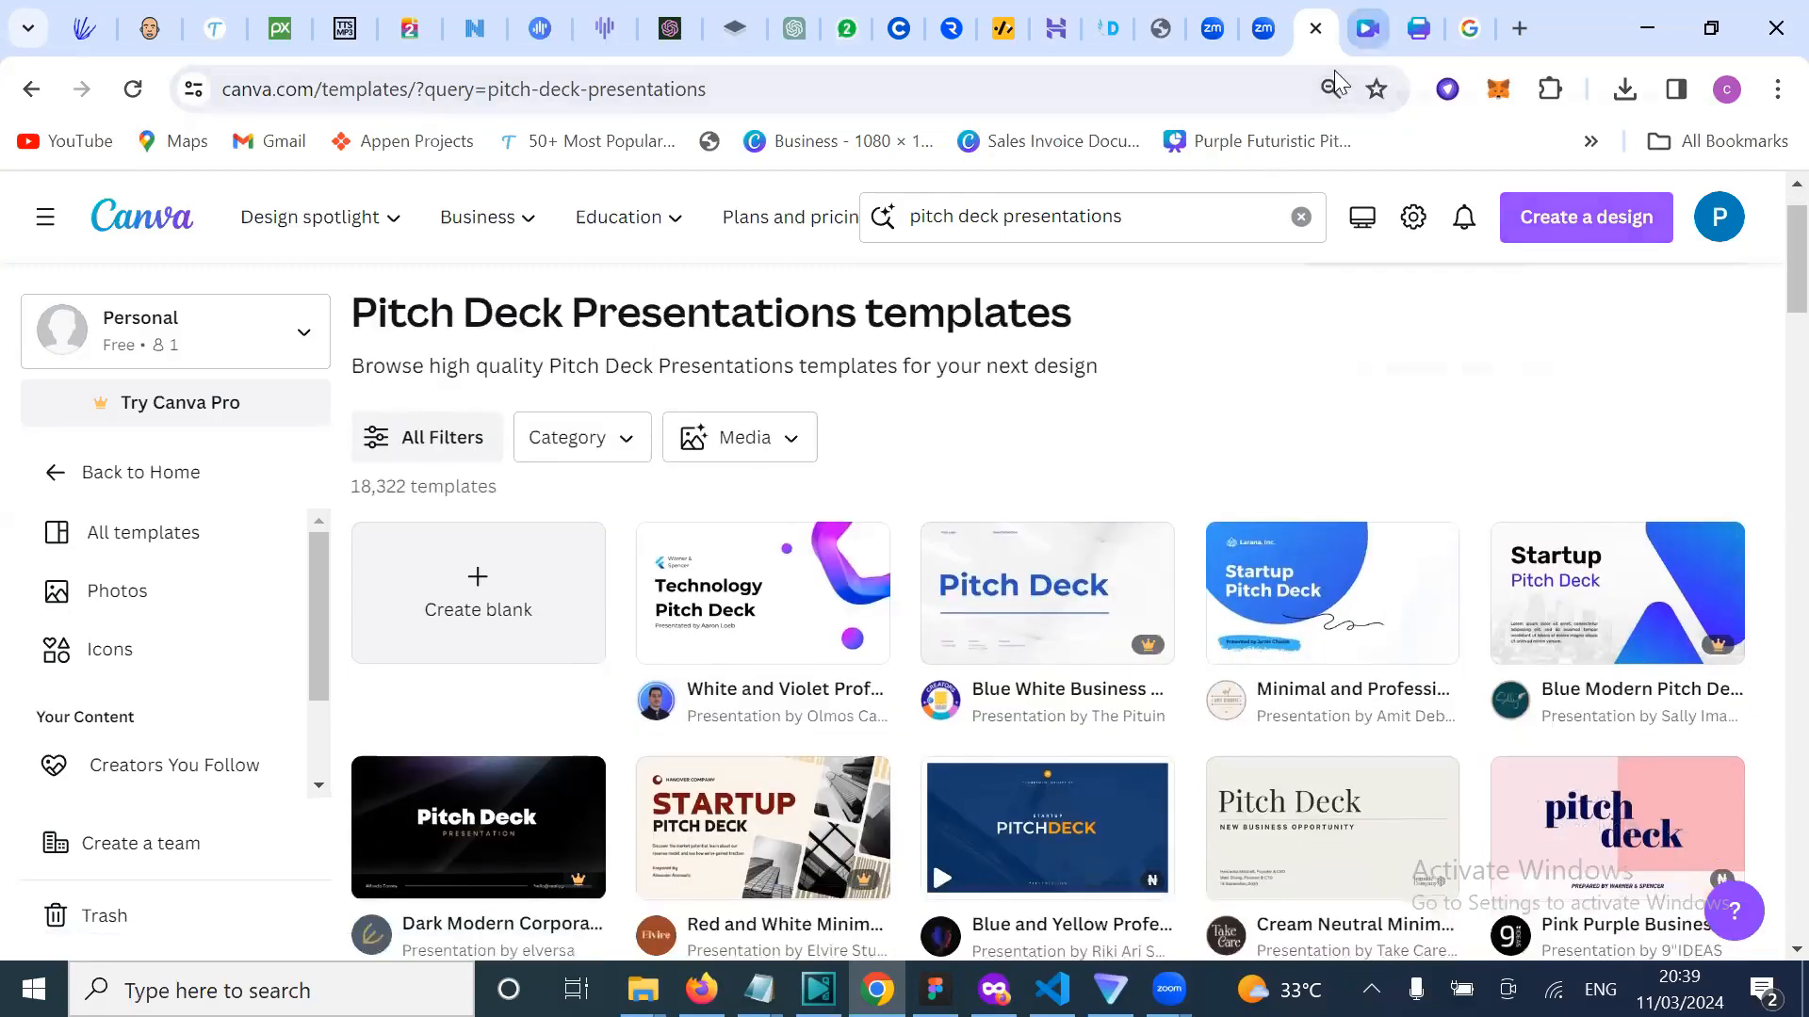
click(1367, 28)
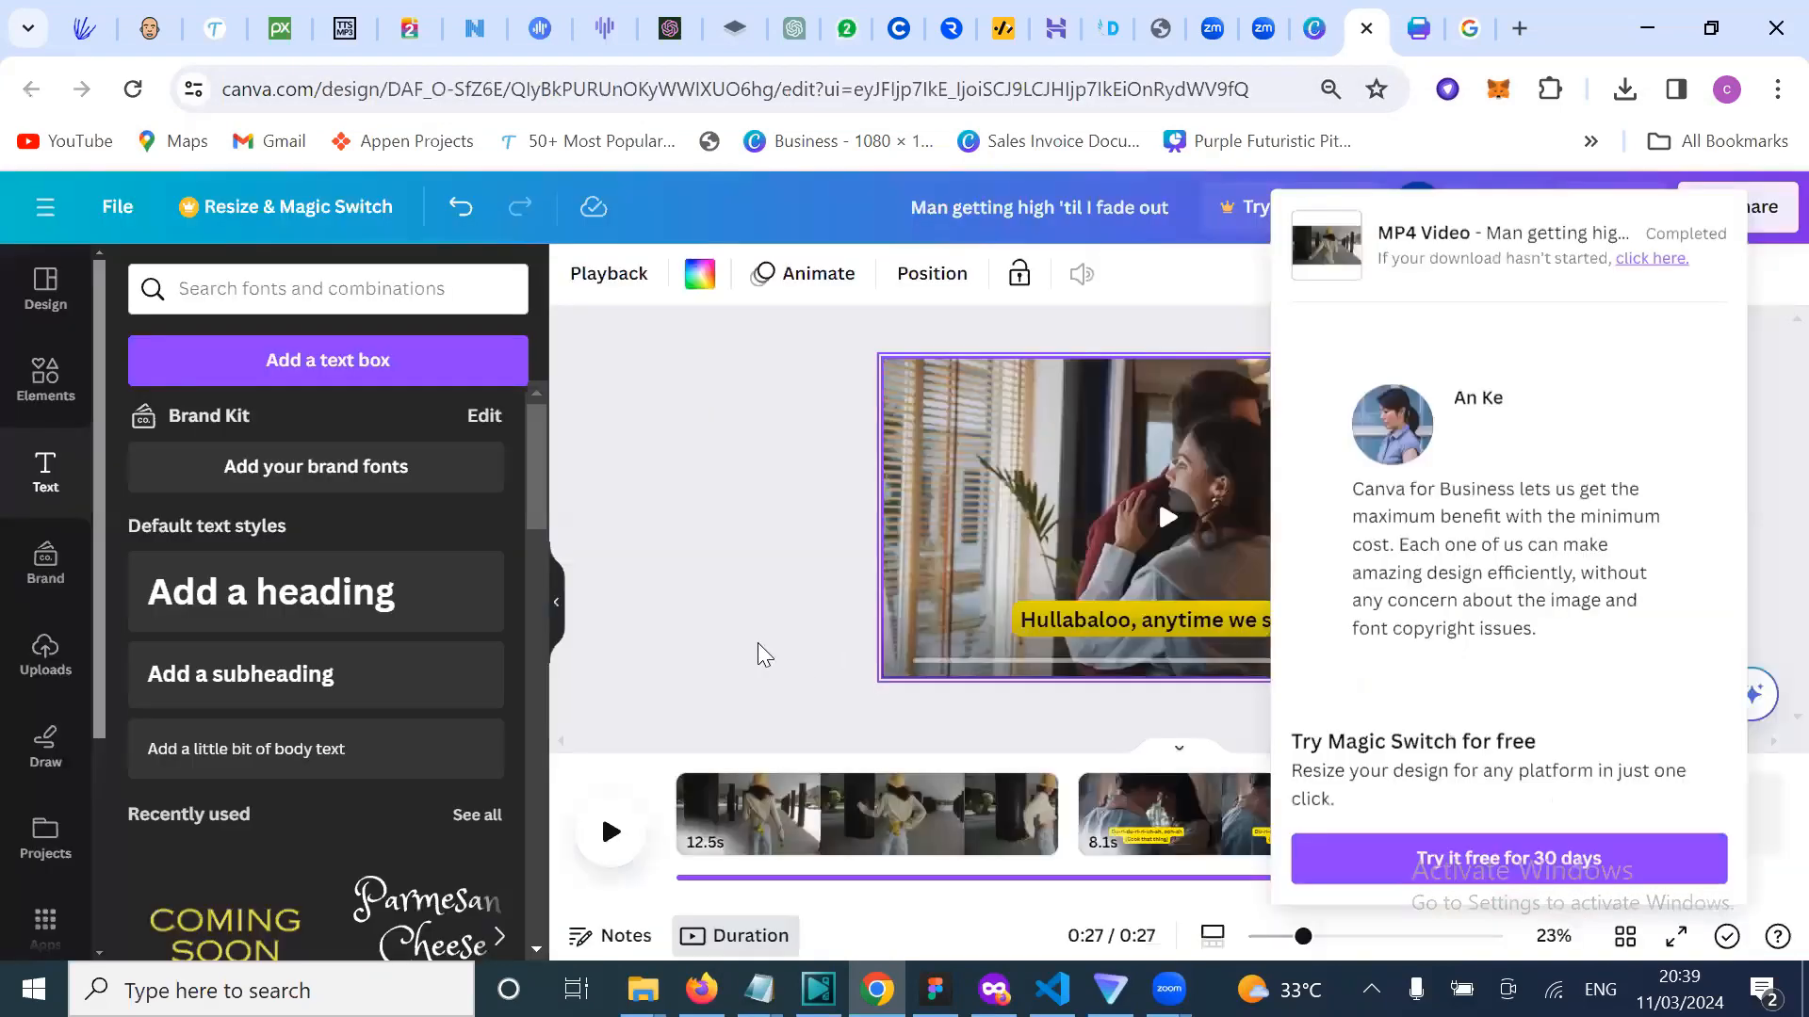
Step: Dismiss the download notice and show 'girl dancing' stock videos in the Videos panel
click(757, 643)
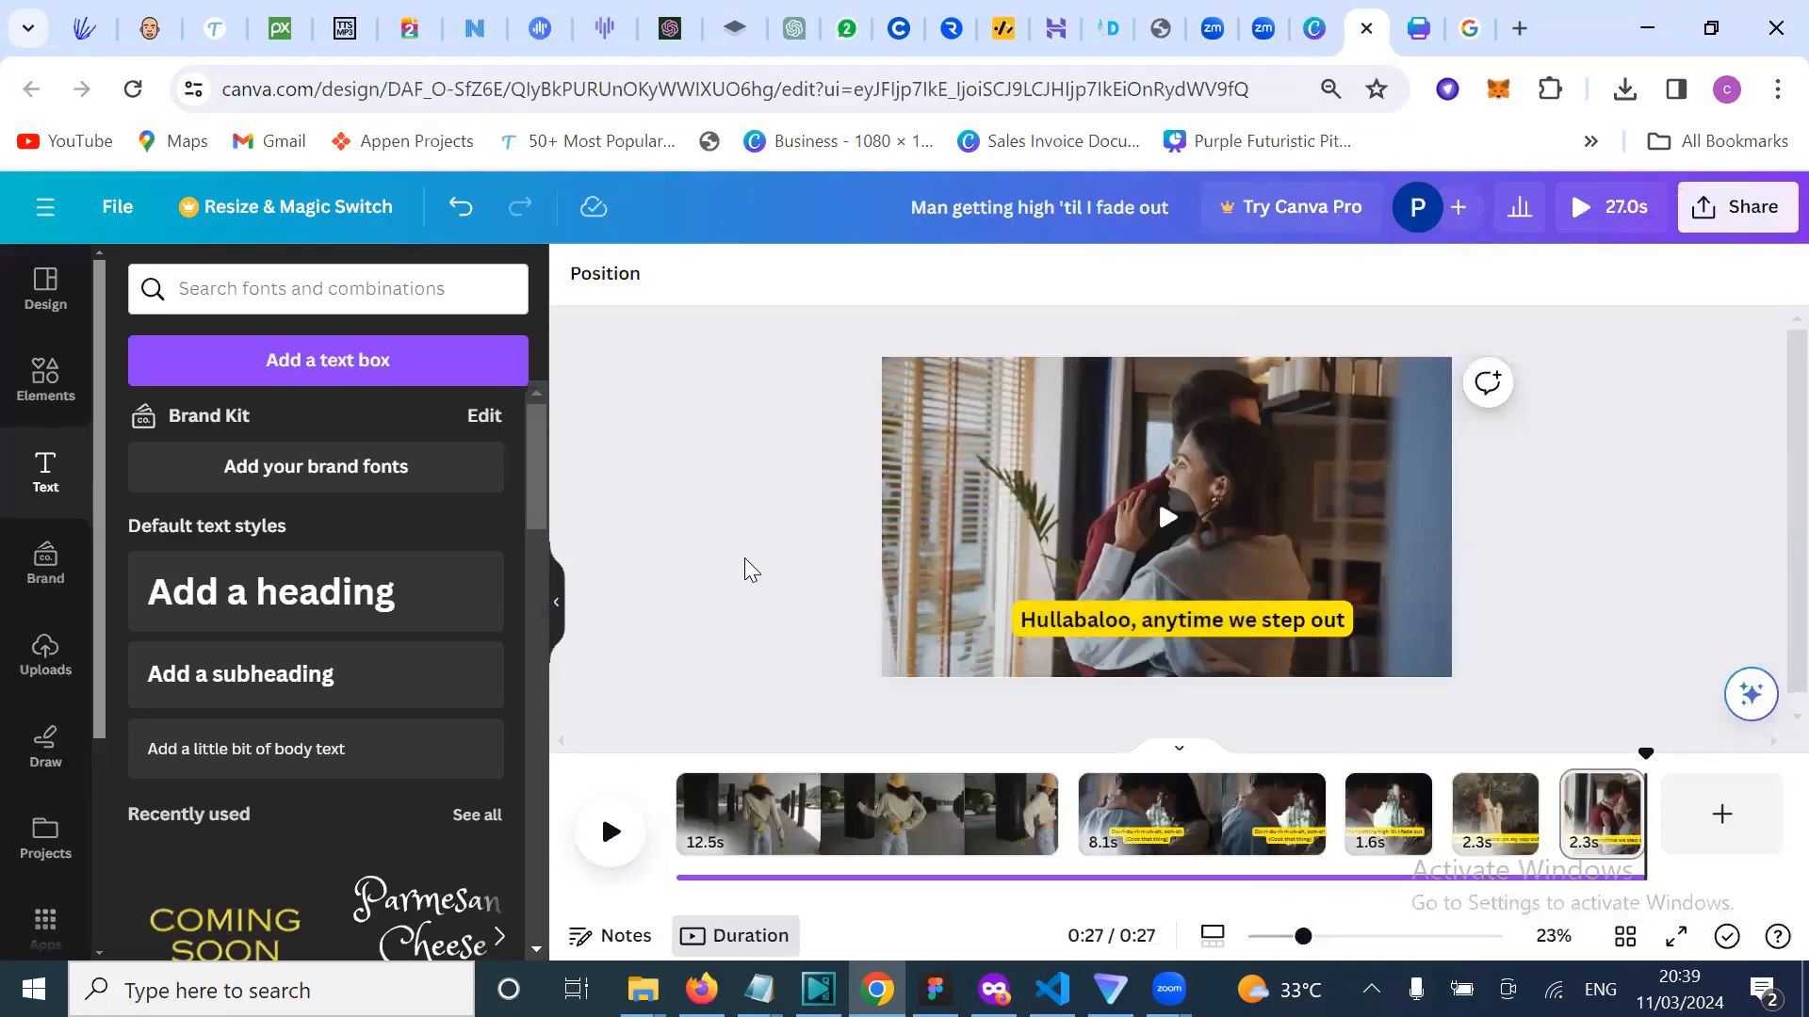
scroll(747, 563, down, 1)
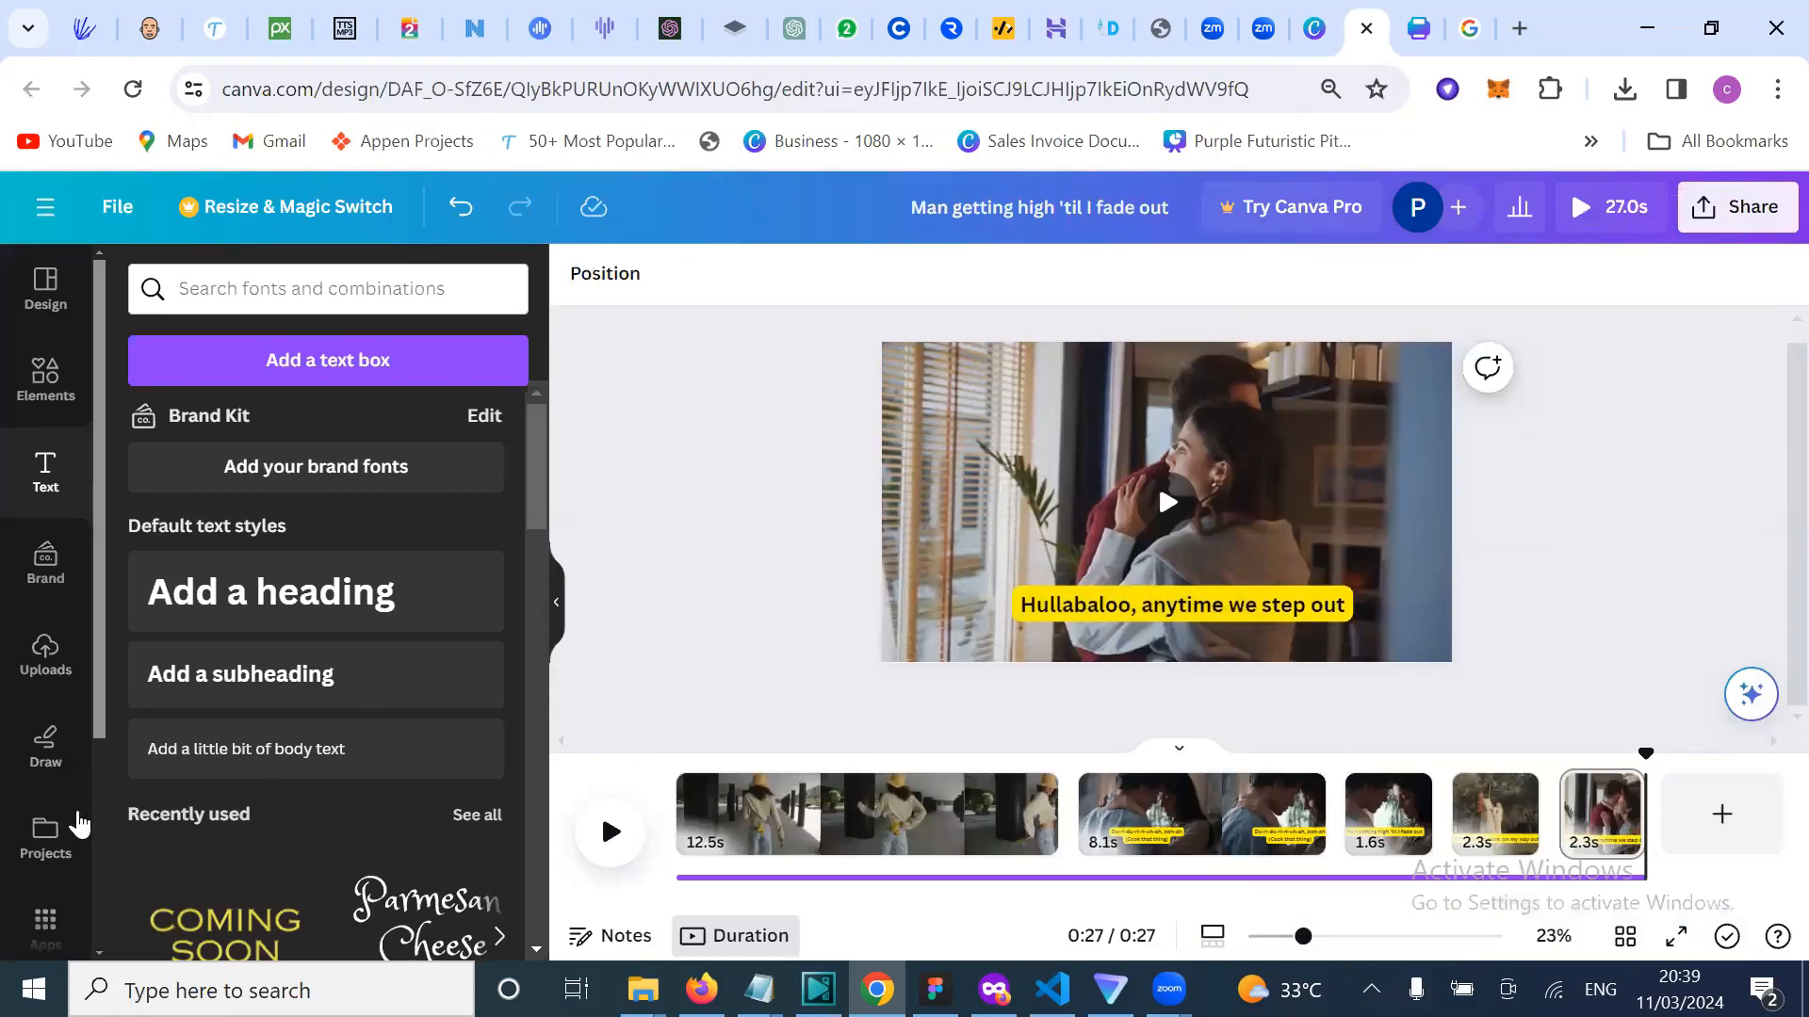
scroll(62, 758, down, 3)
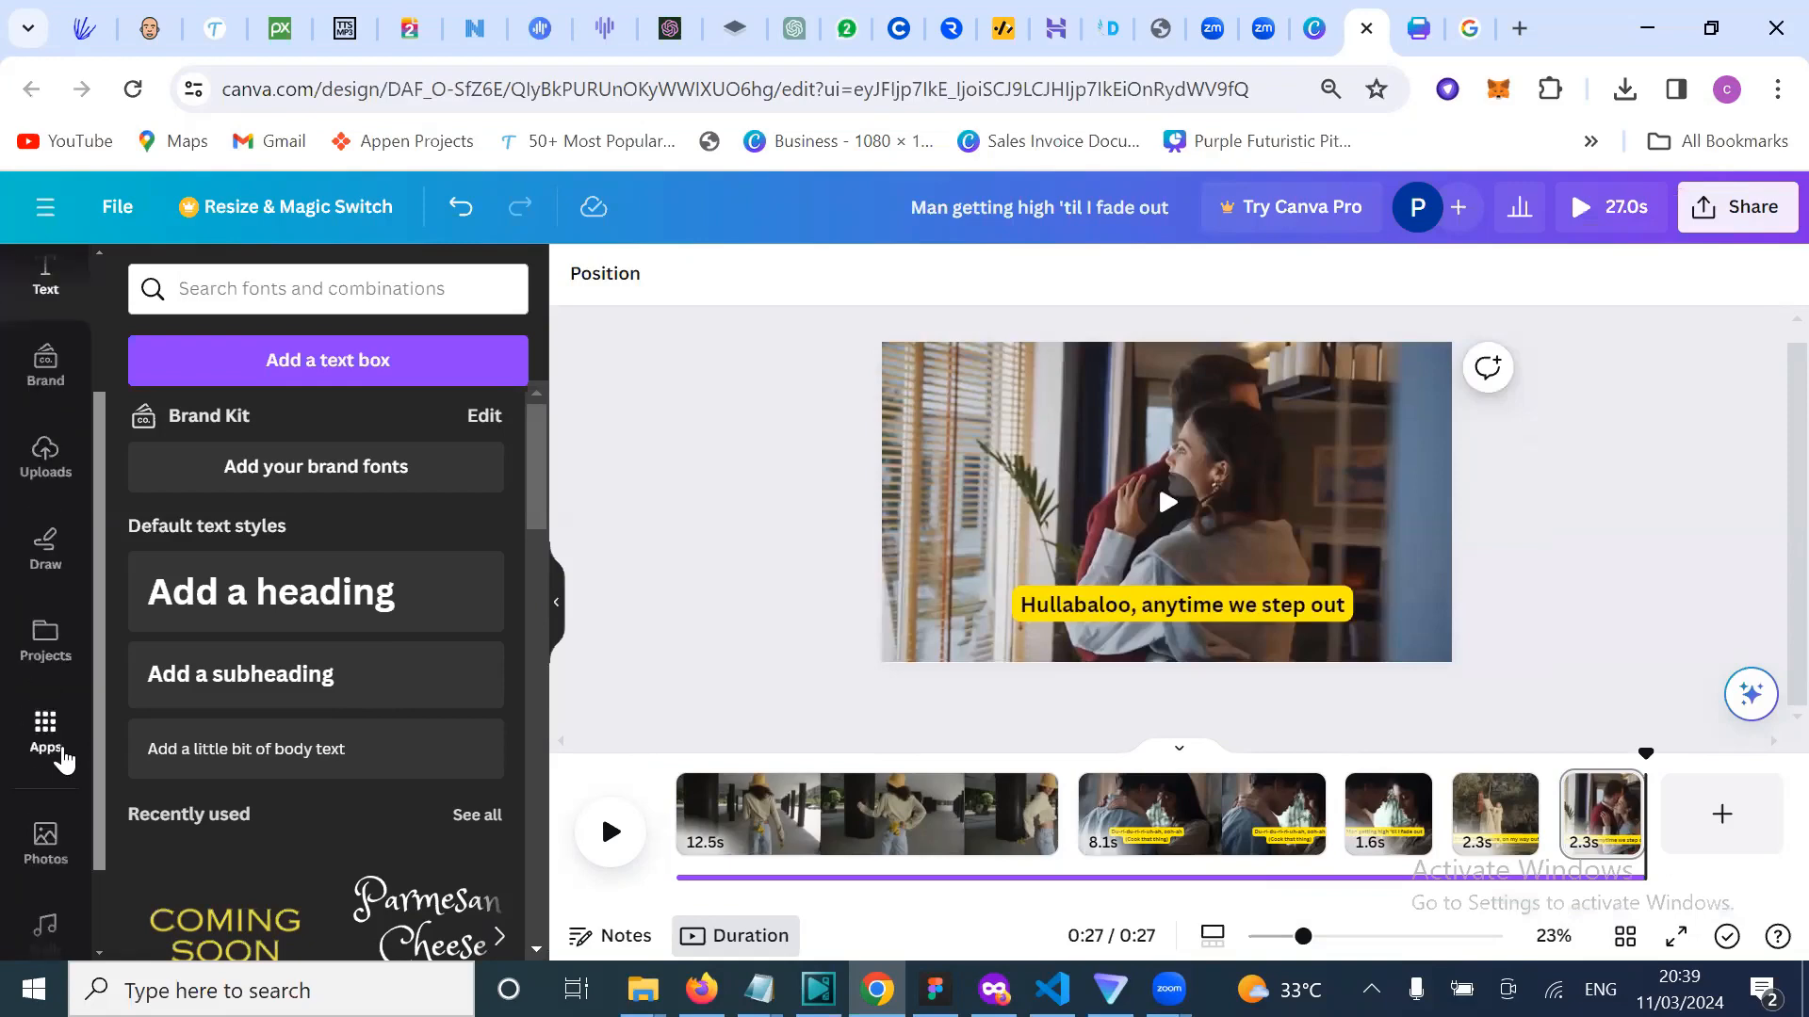
scroll(43, 837, down, 2)
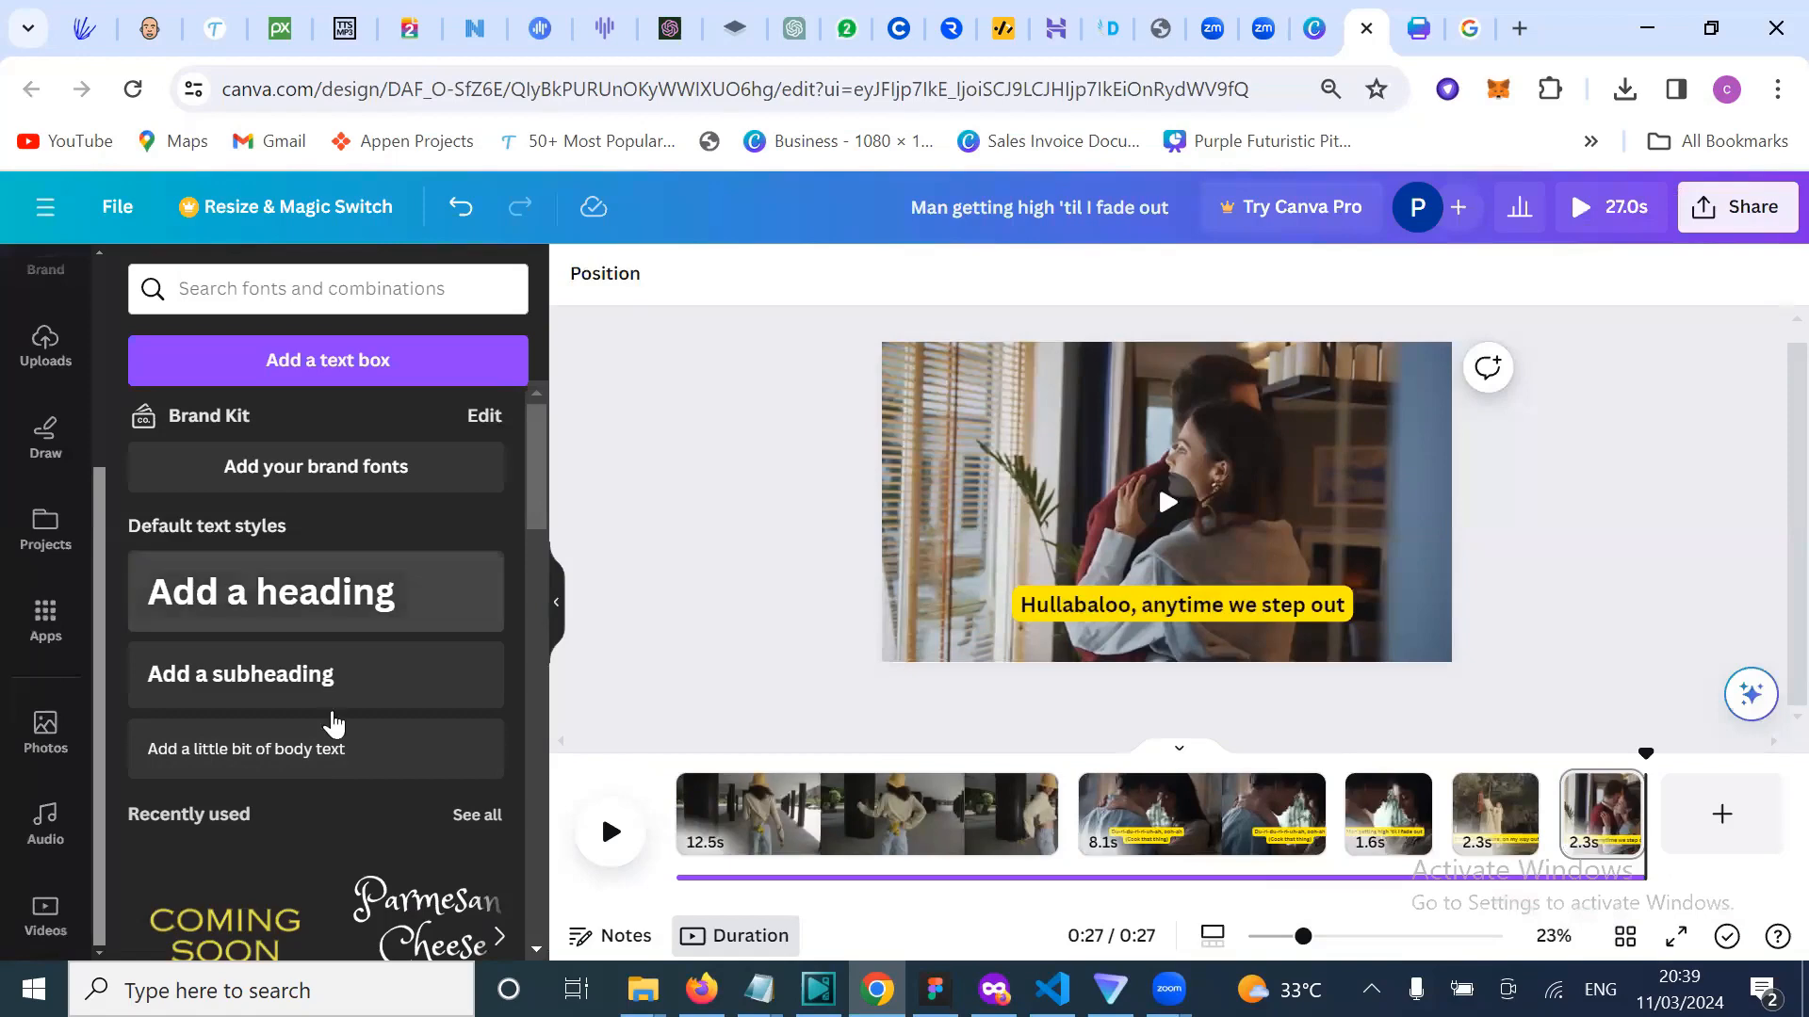
click(68, 926)
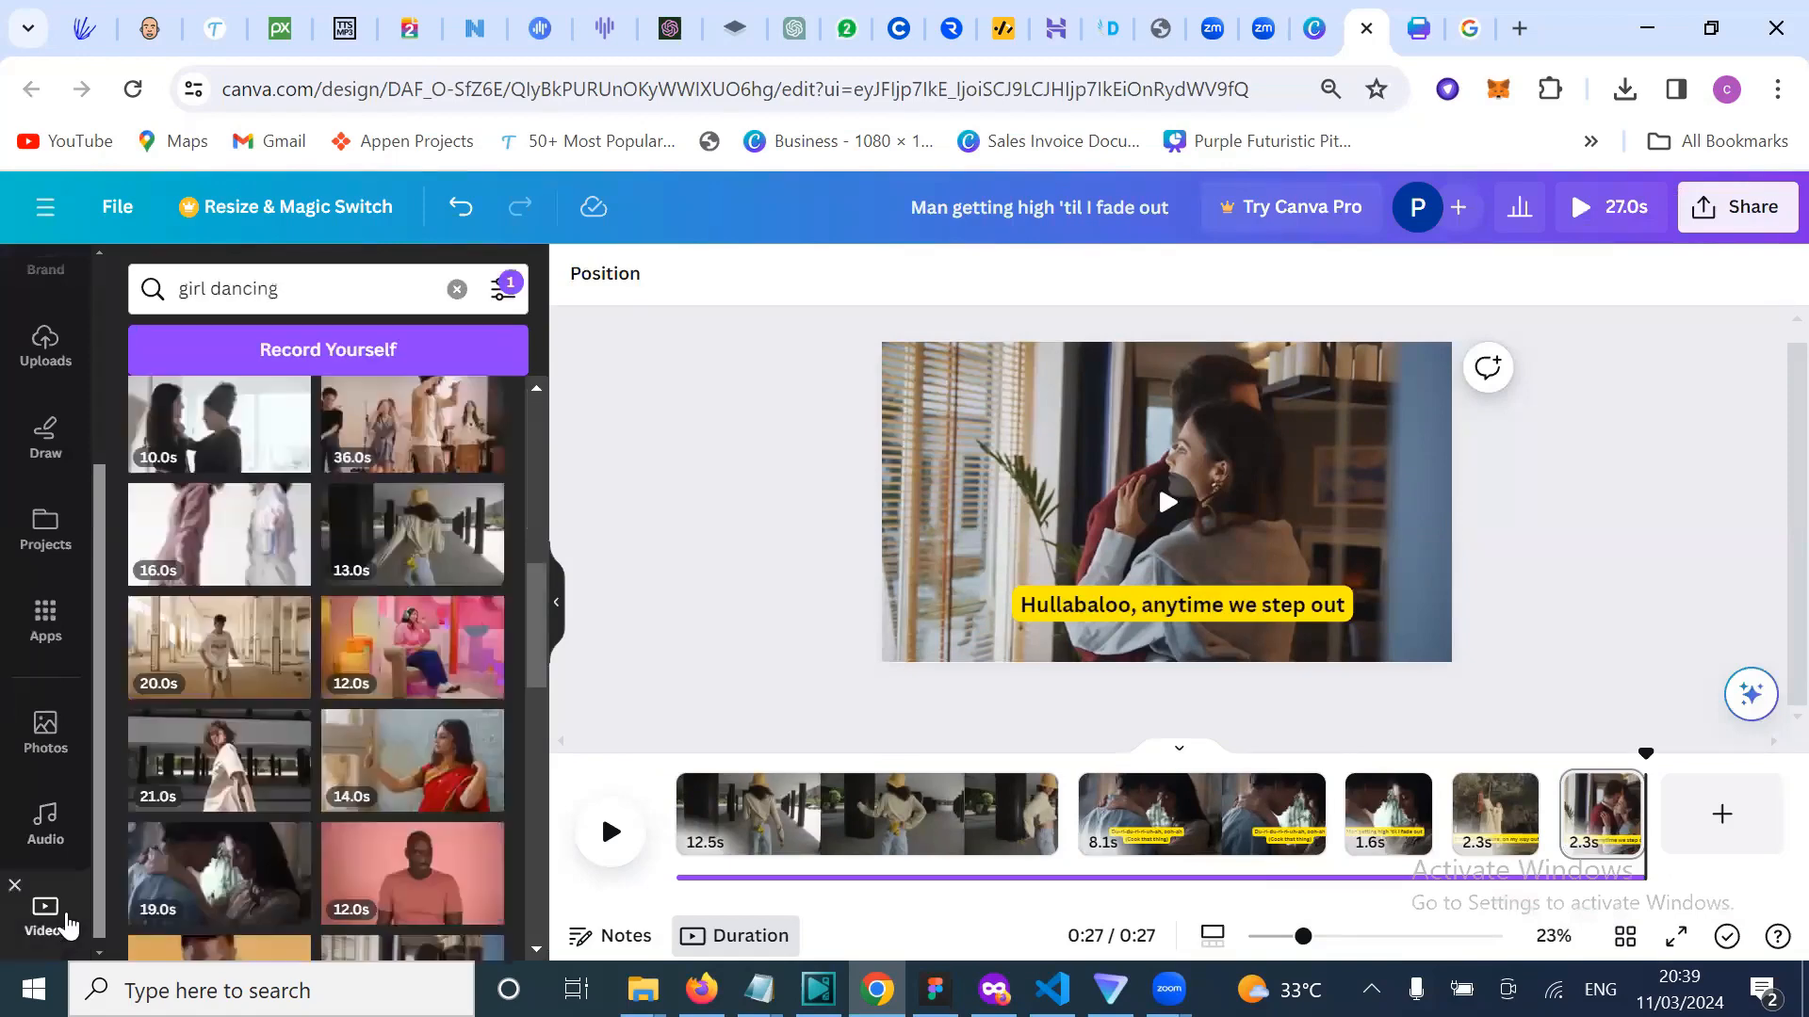
scroll(341, 729, up, 2)
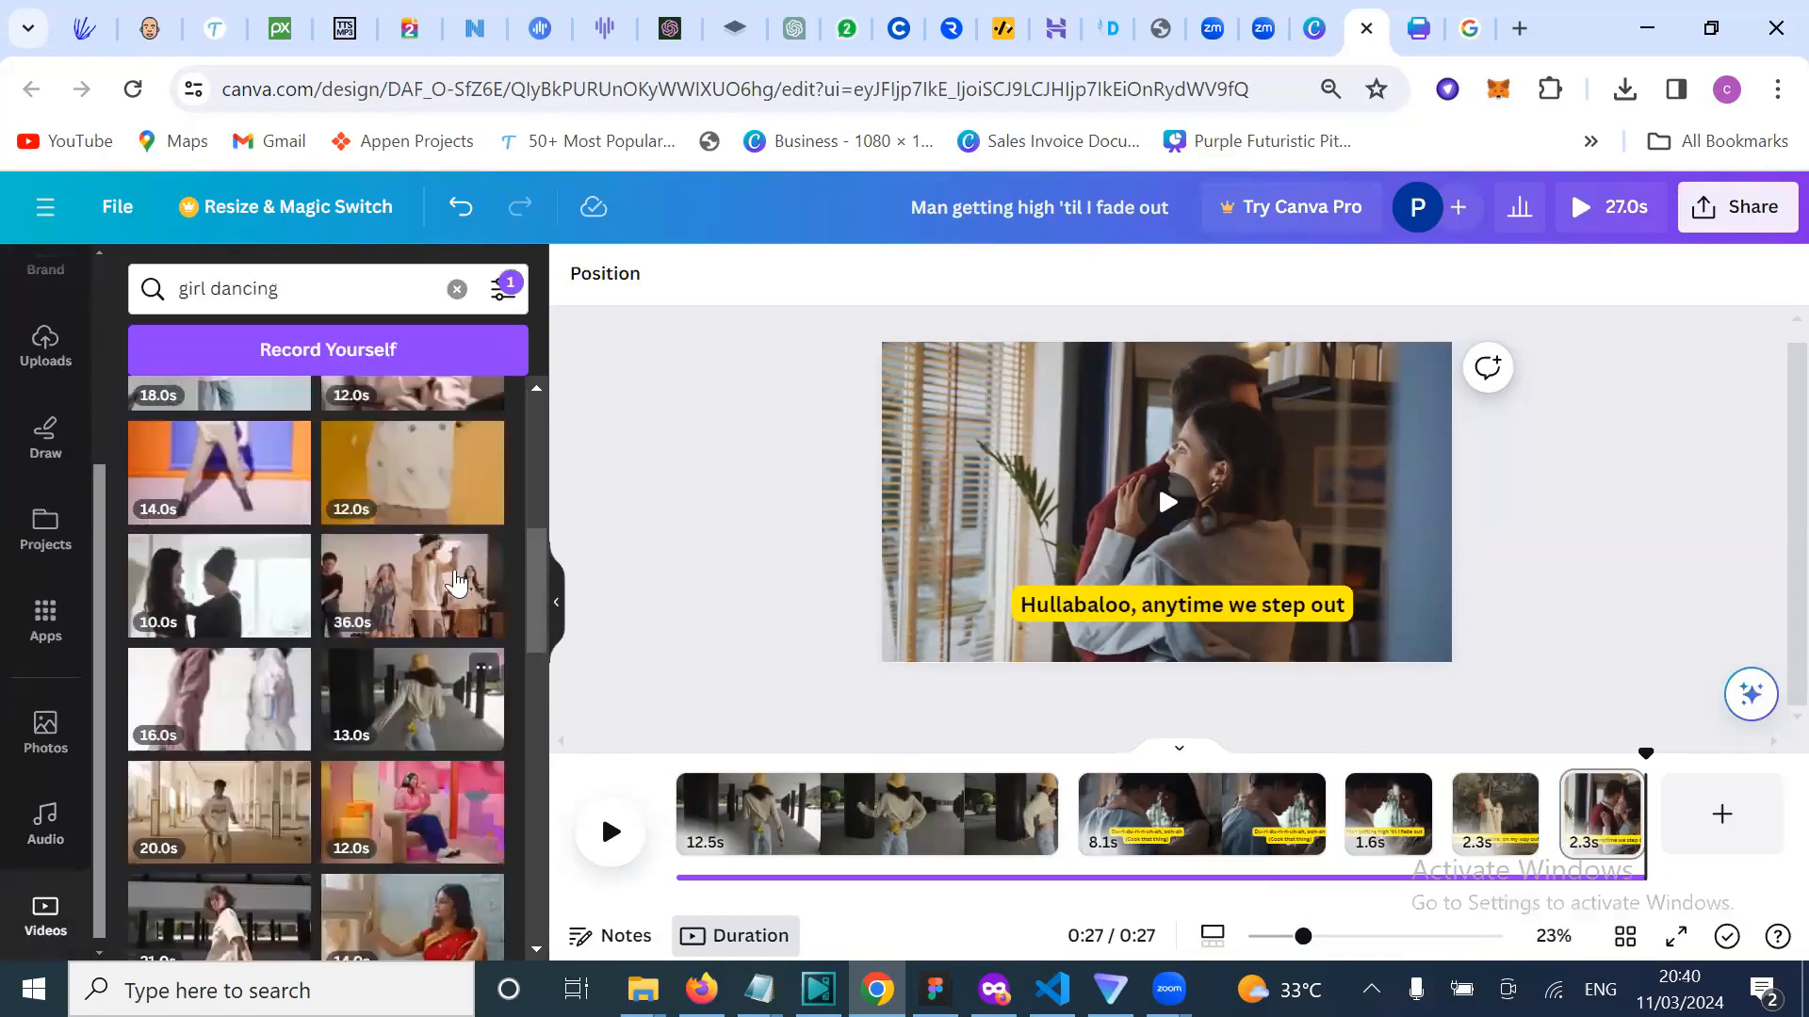
scroll(412, 721, down, 3)
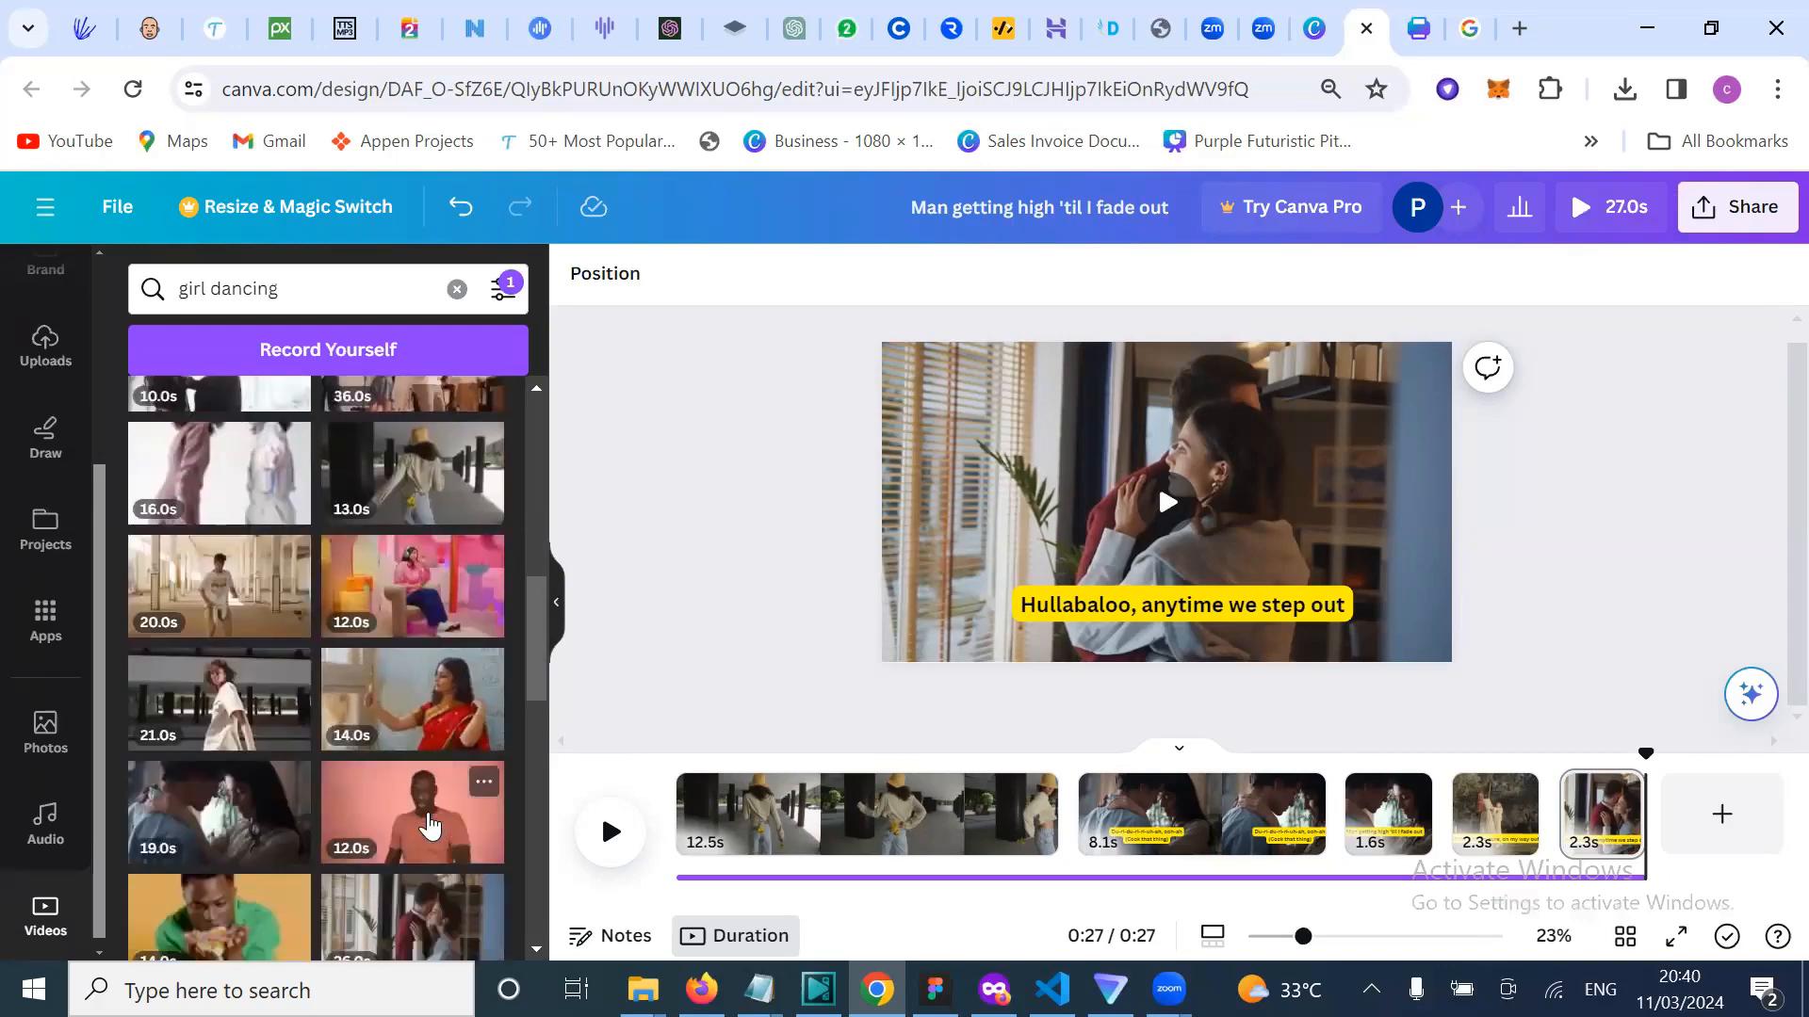
Step: Add a final page holding the man-on-pink stock clip, enlarged to fill the page
click(1719, 820)
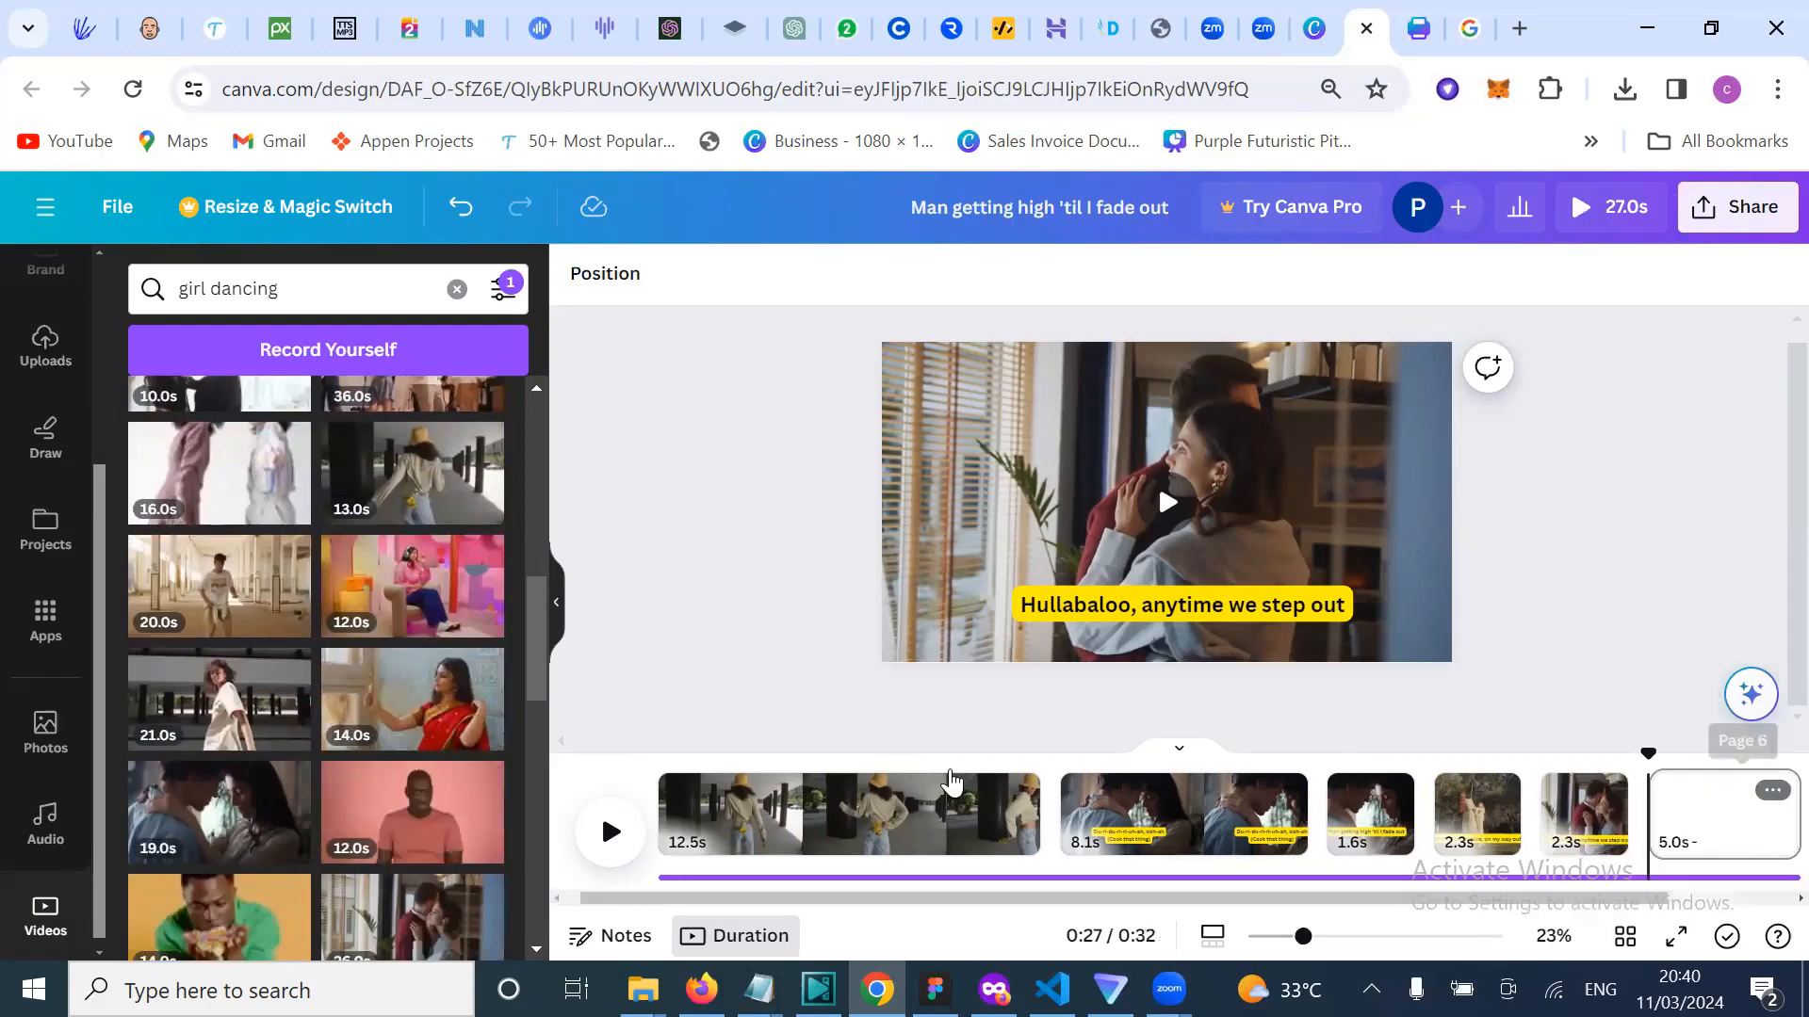
click(421, 816)
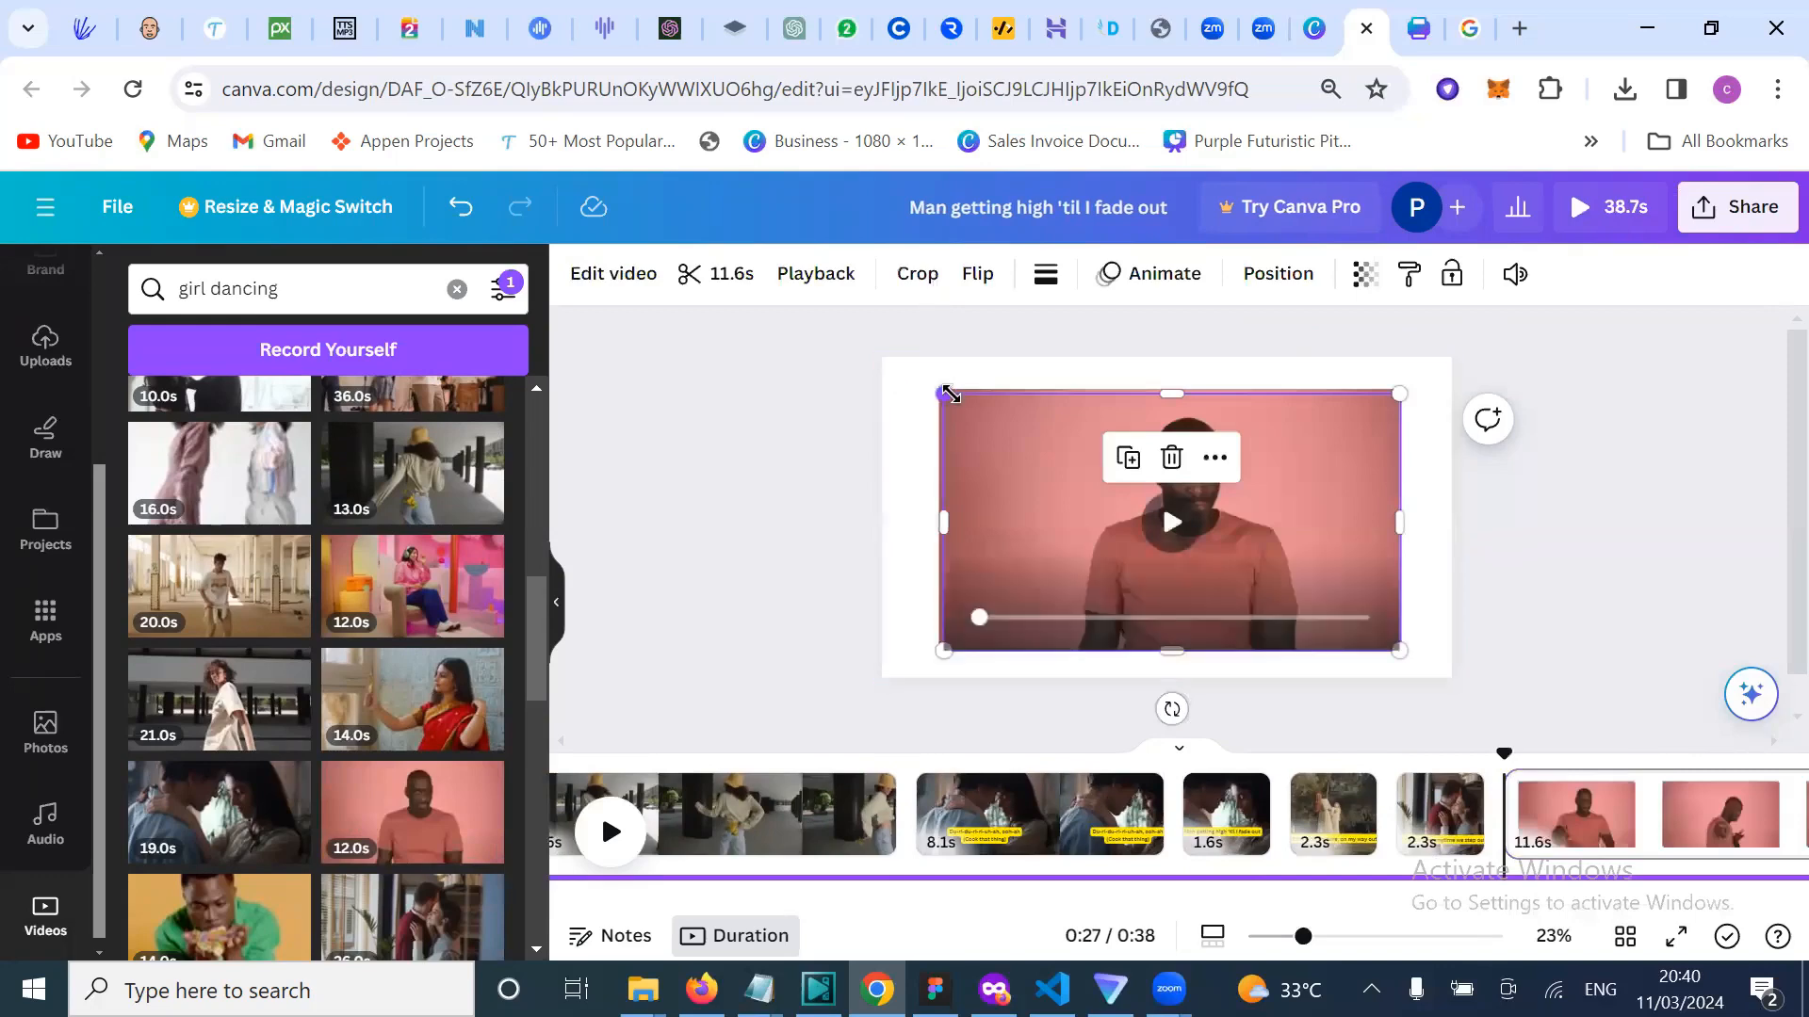
drag(942, 393, 882, 359)
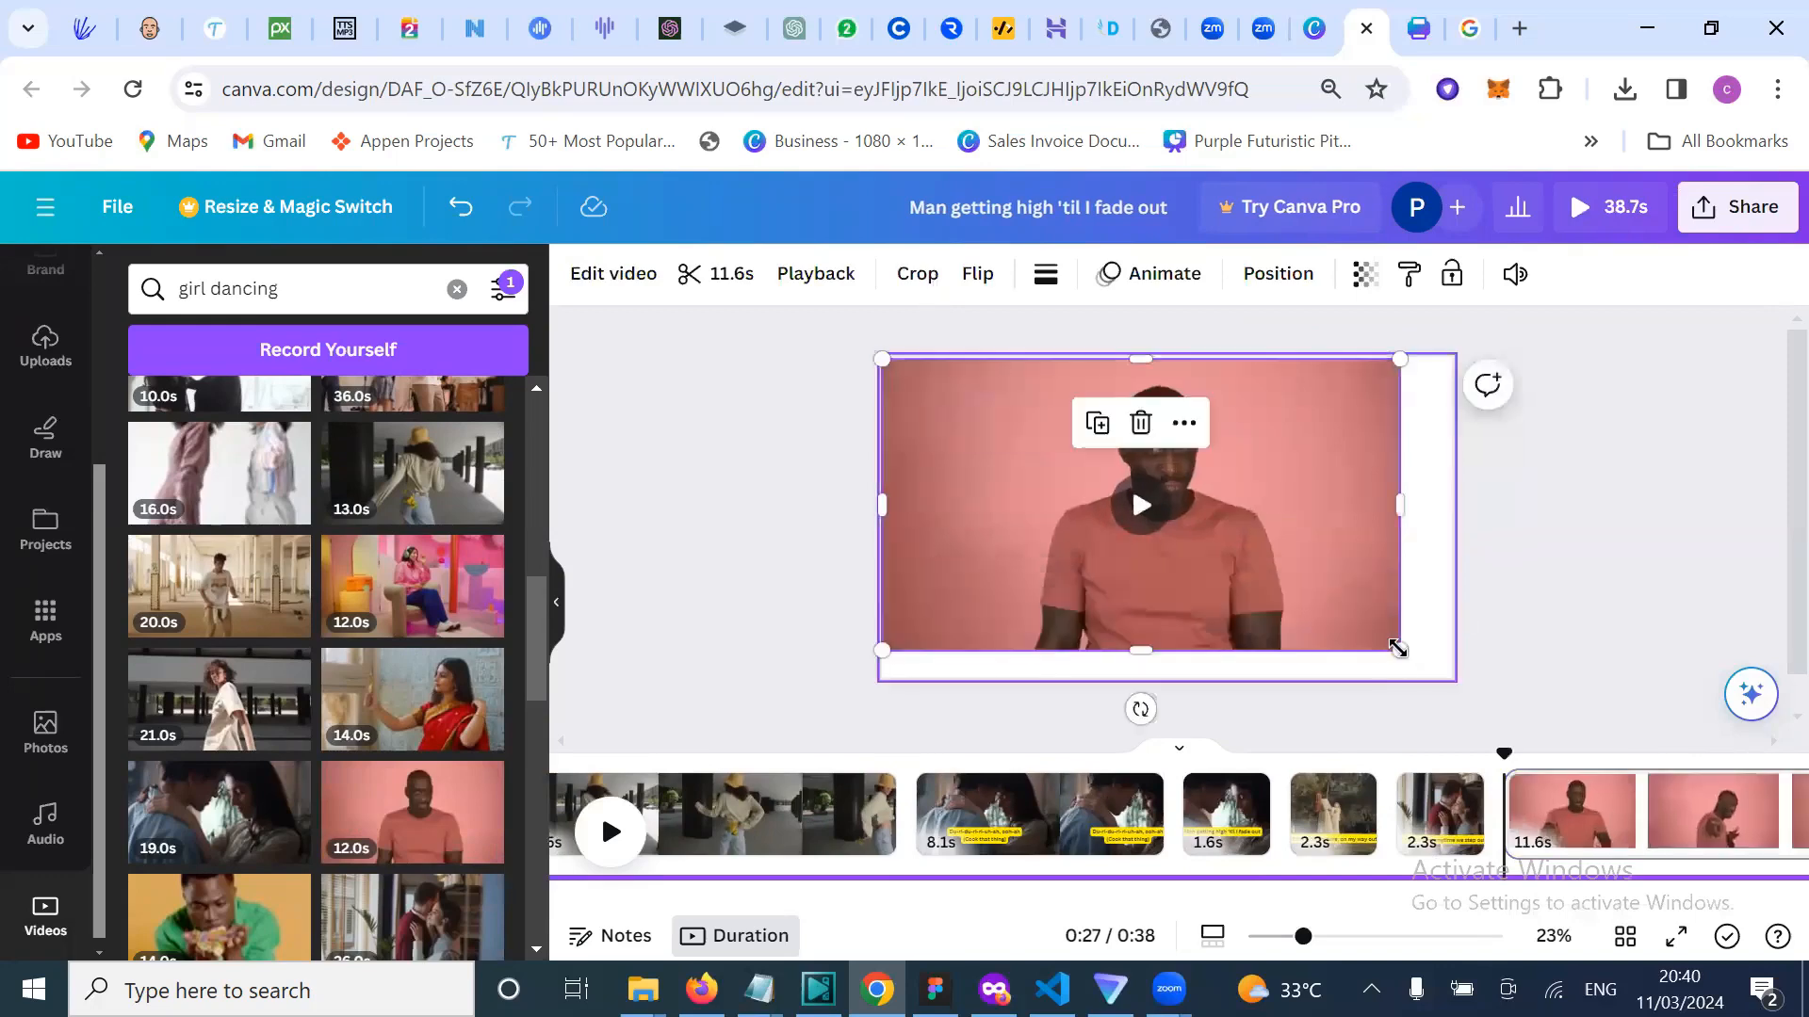
drag(1401, 648, 1521, 679)
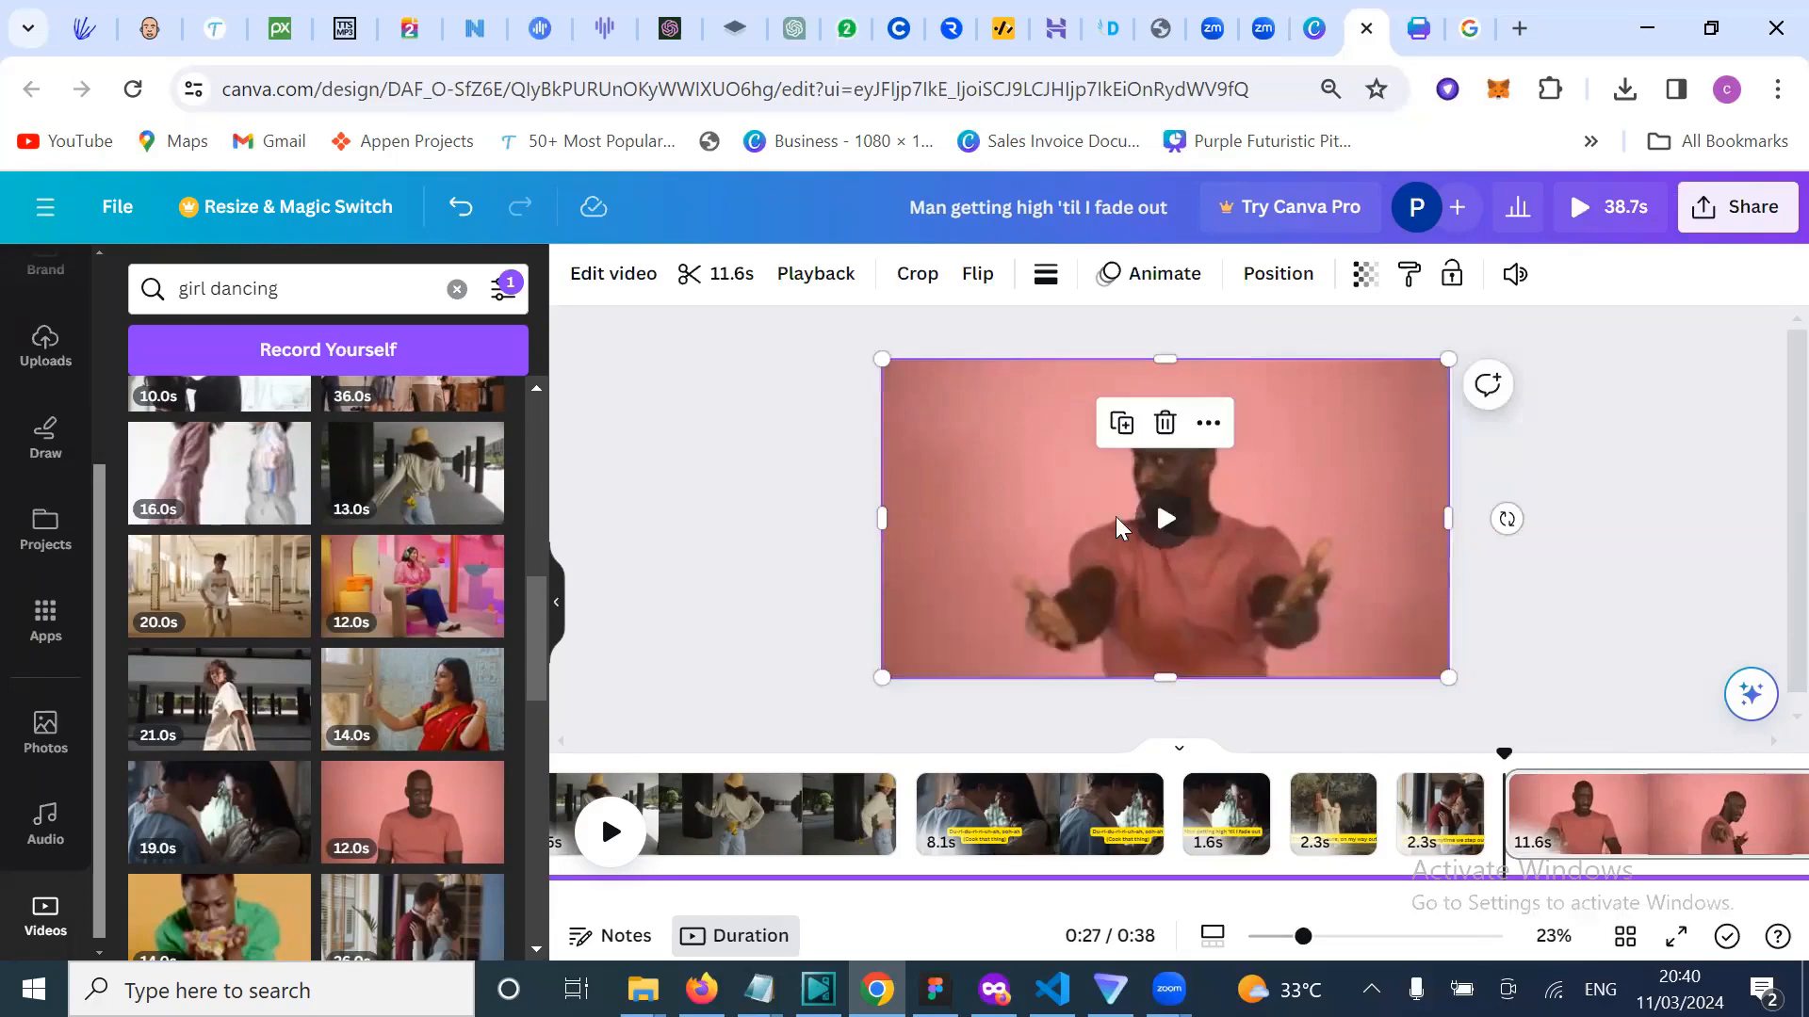
click(1597, 518)
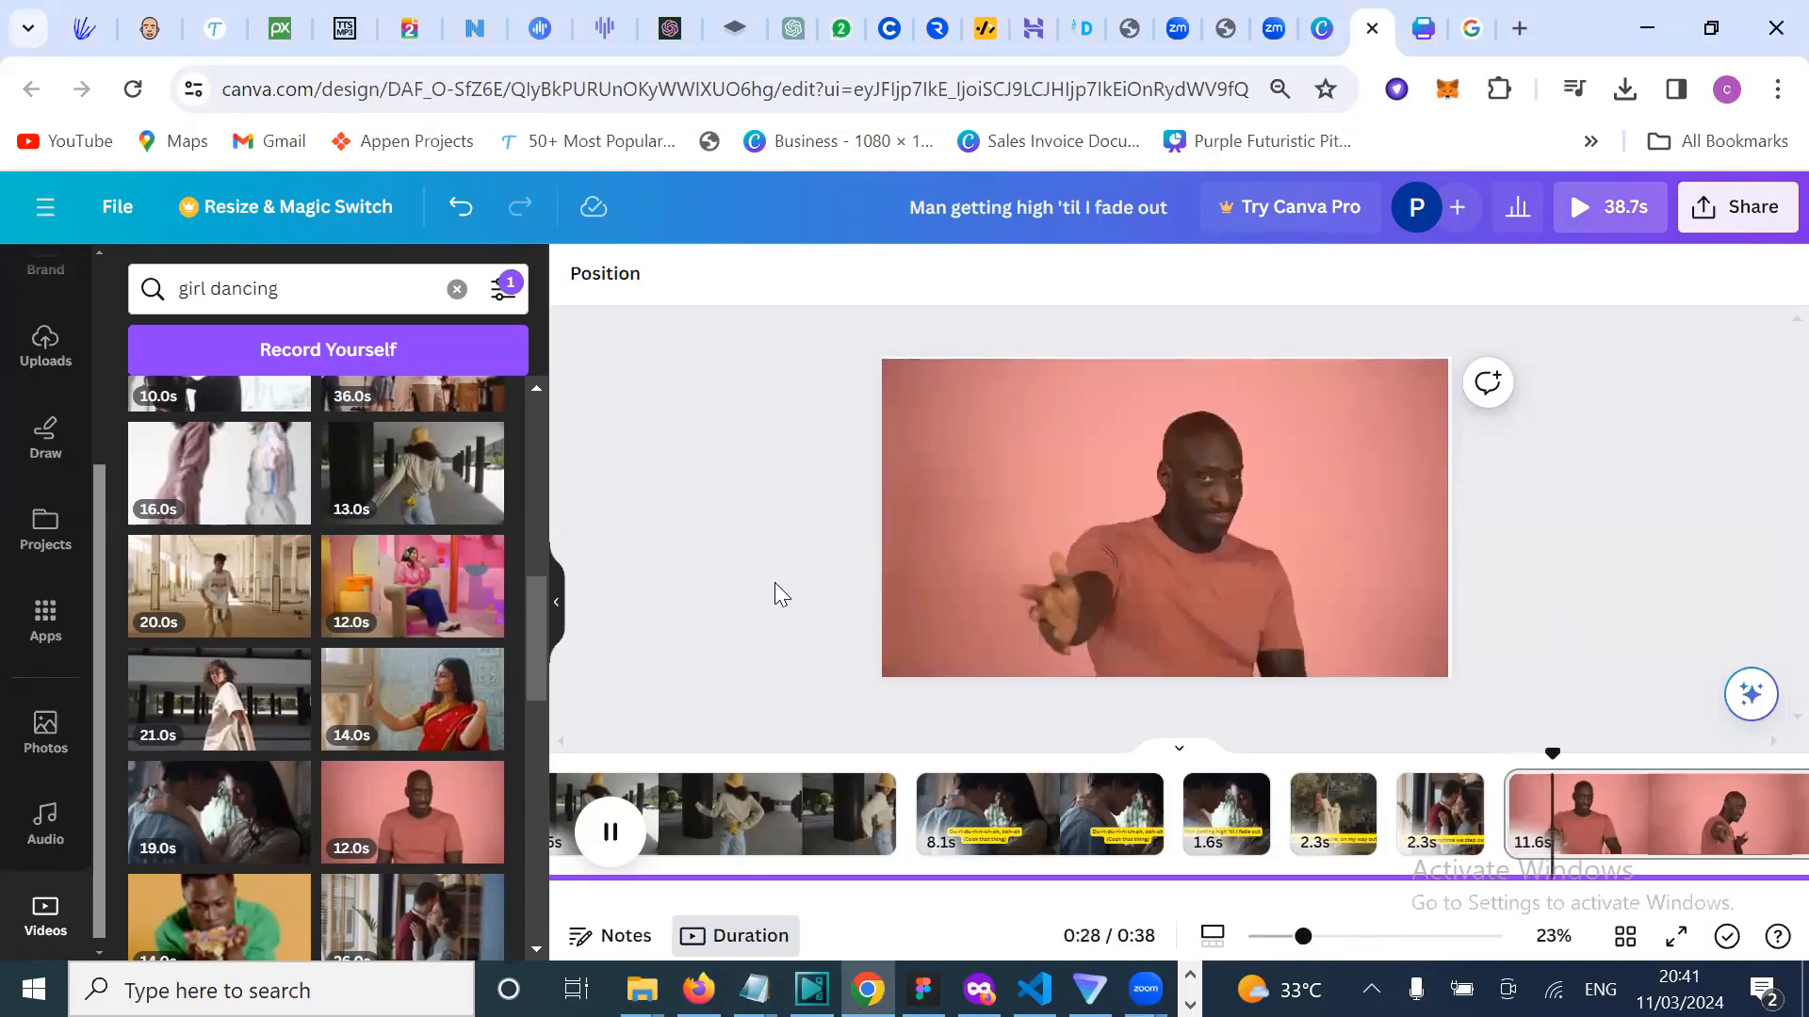
Step: Add an 11.0s dancing clip as a test, preview it, then delete it
click(1124, 567)
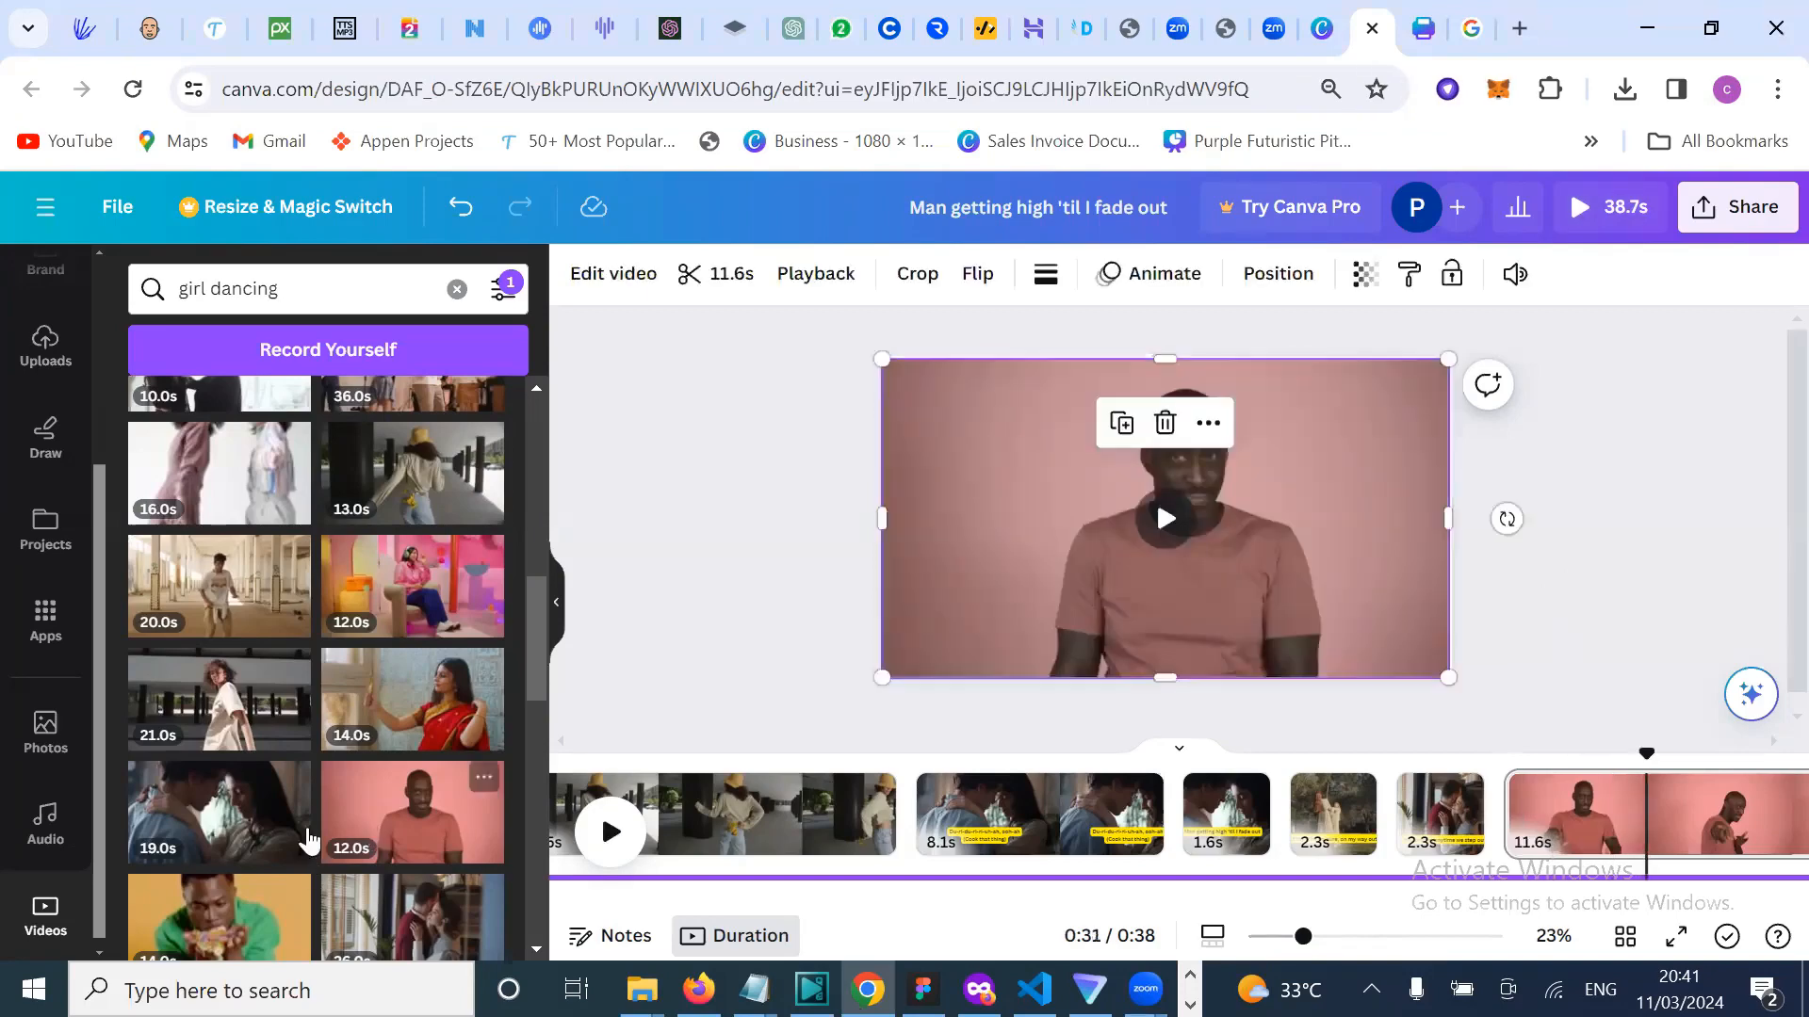
scroll(309, 841, down, 3)
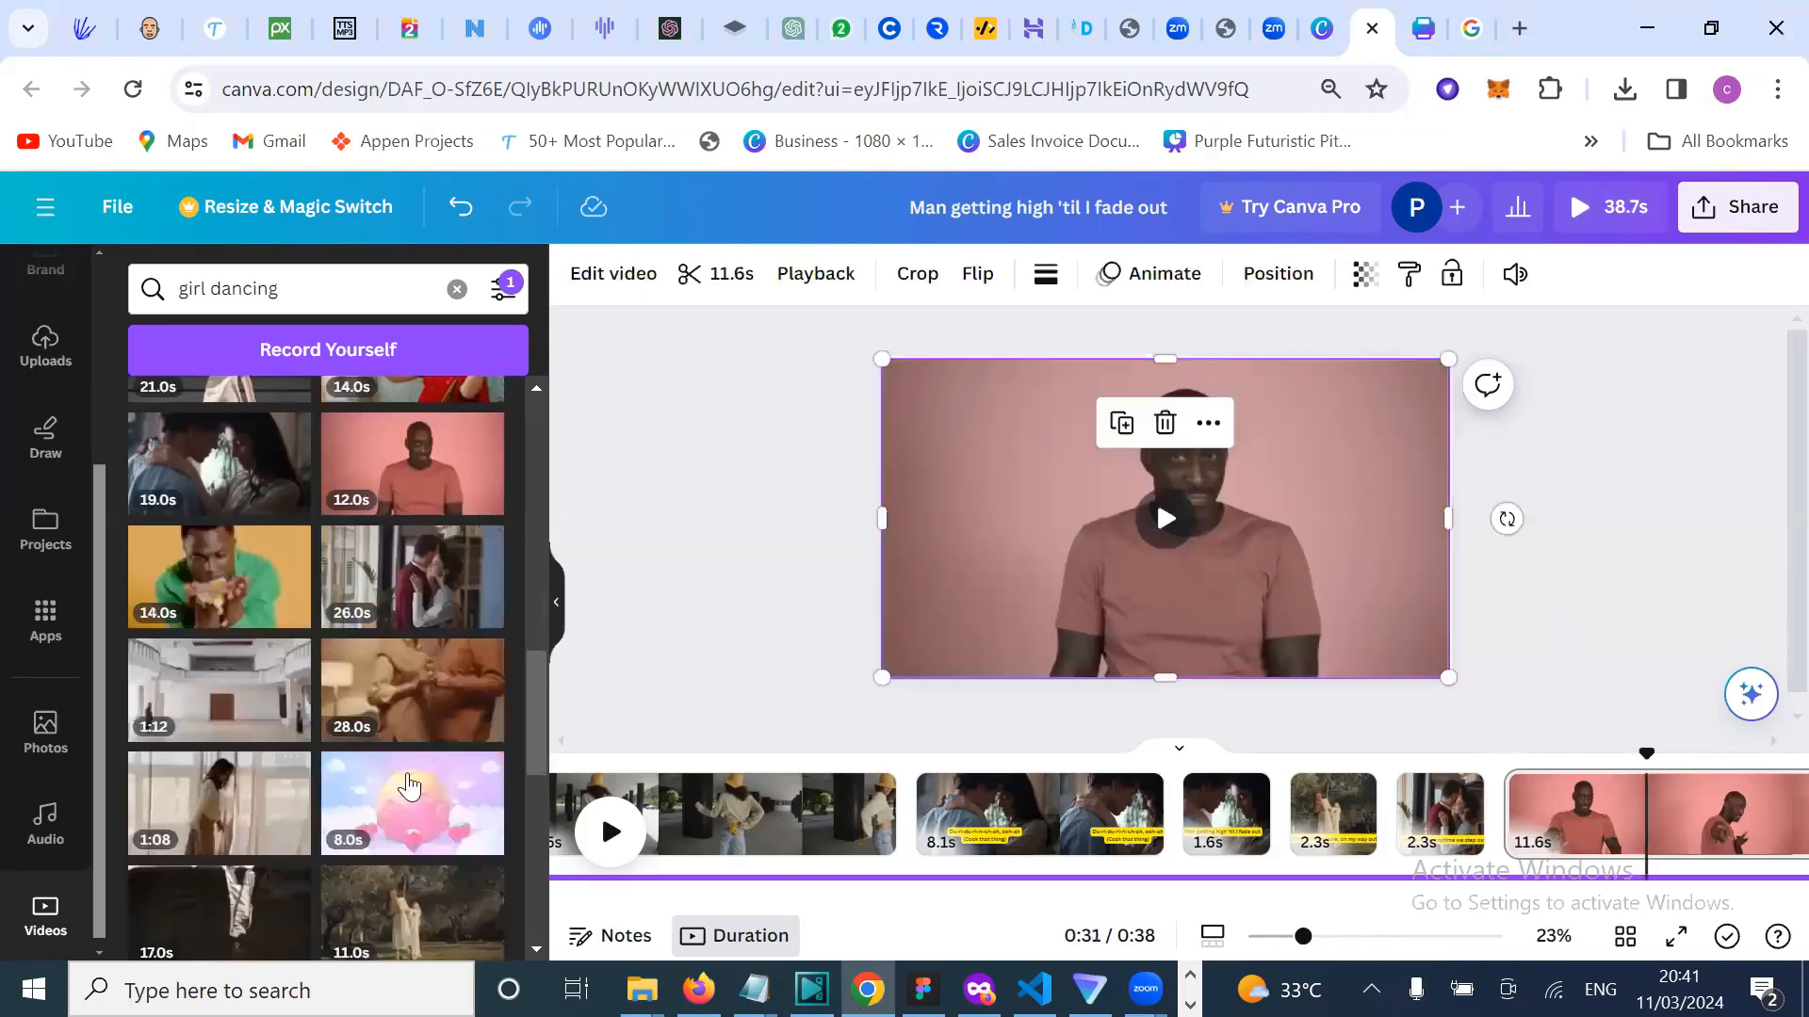
scroll(359, 853, down, 1)
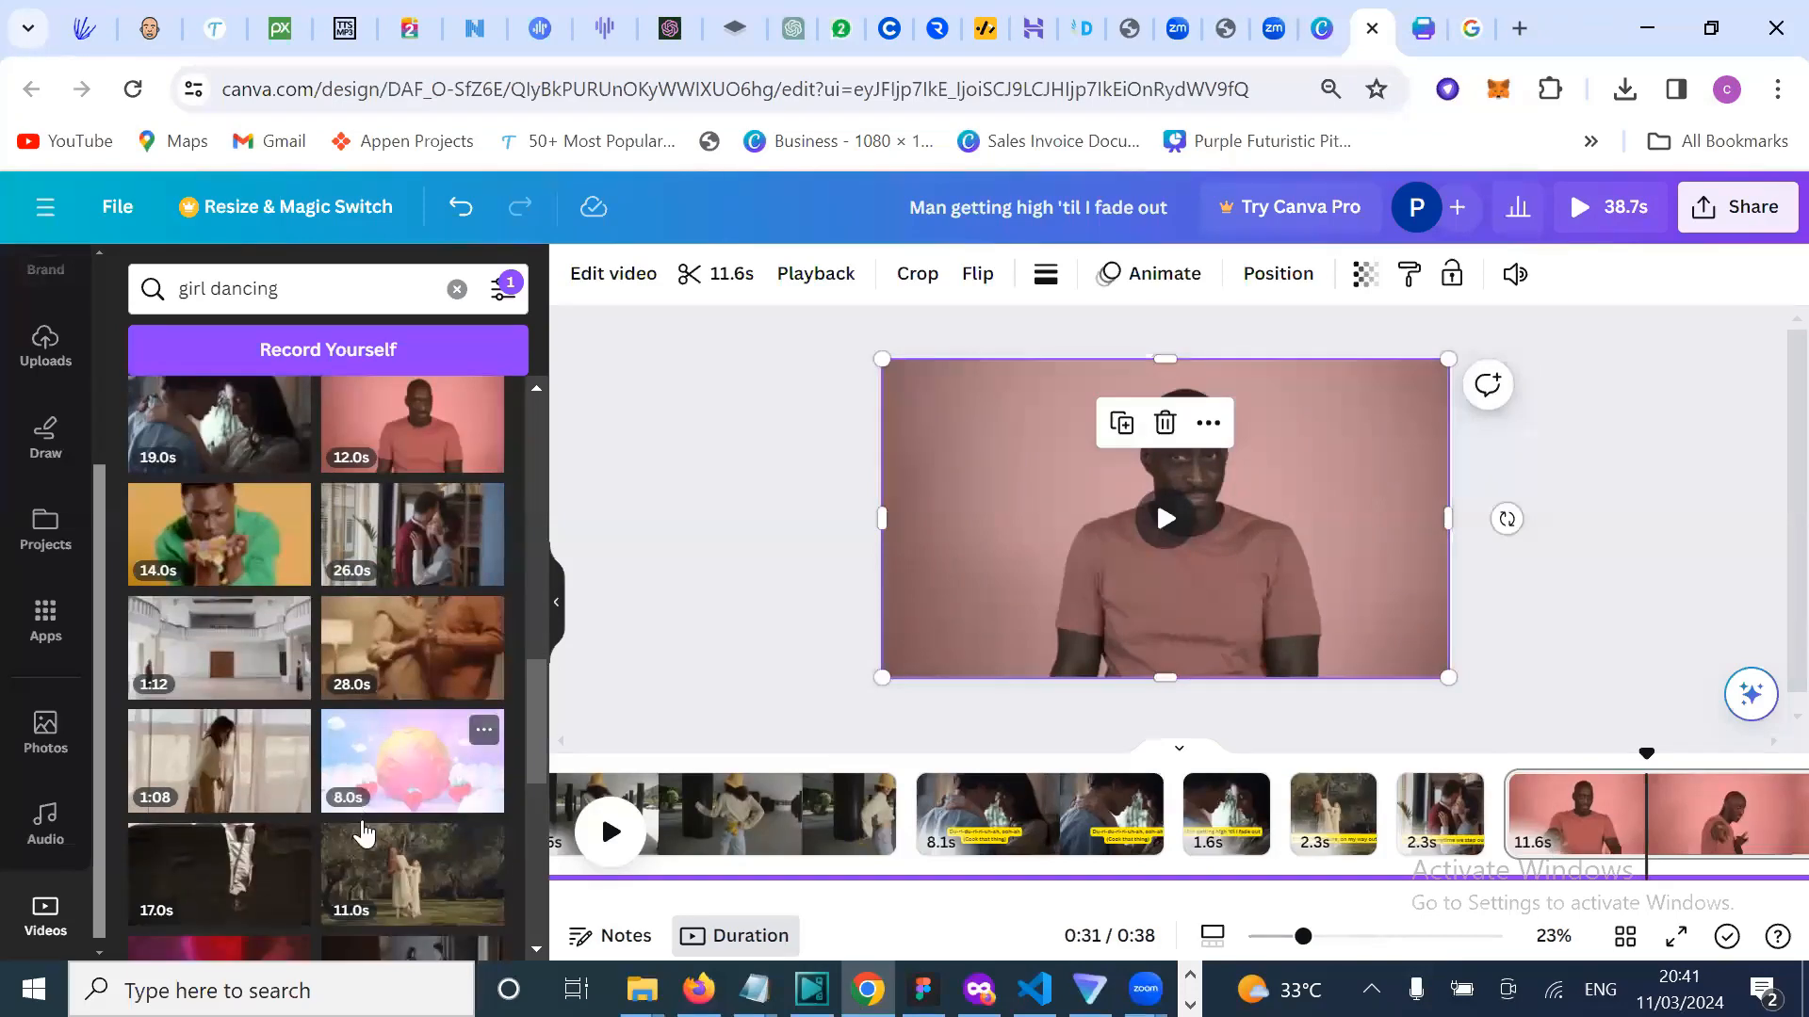
scroll(363, 834, down, 5)
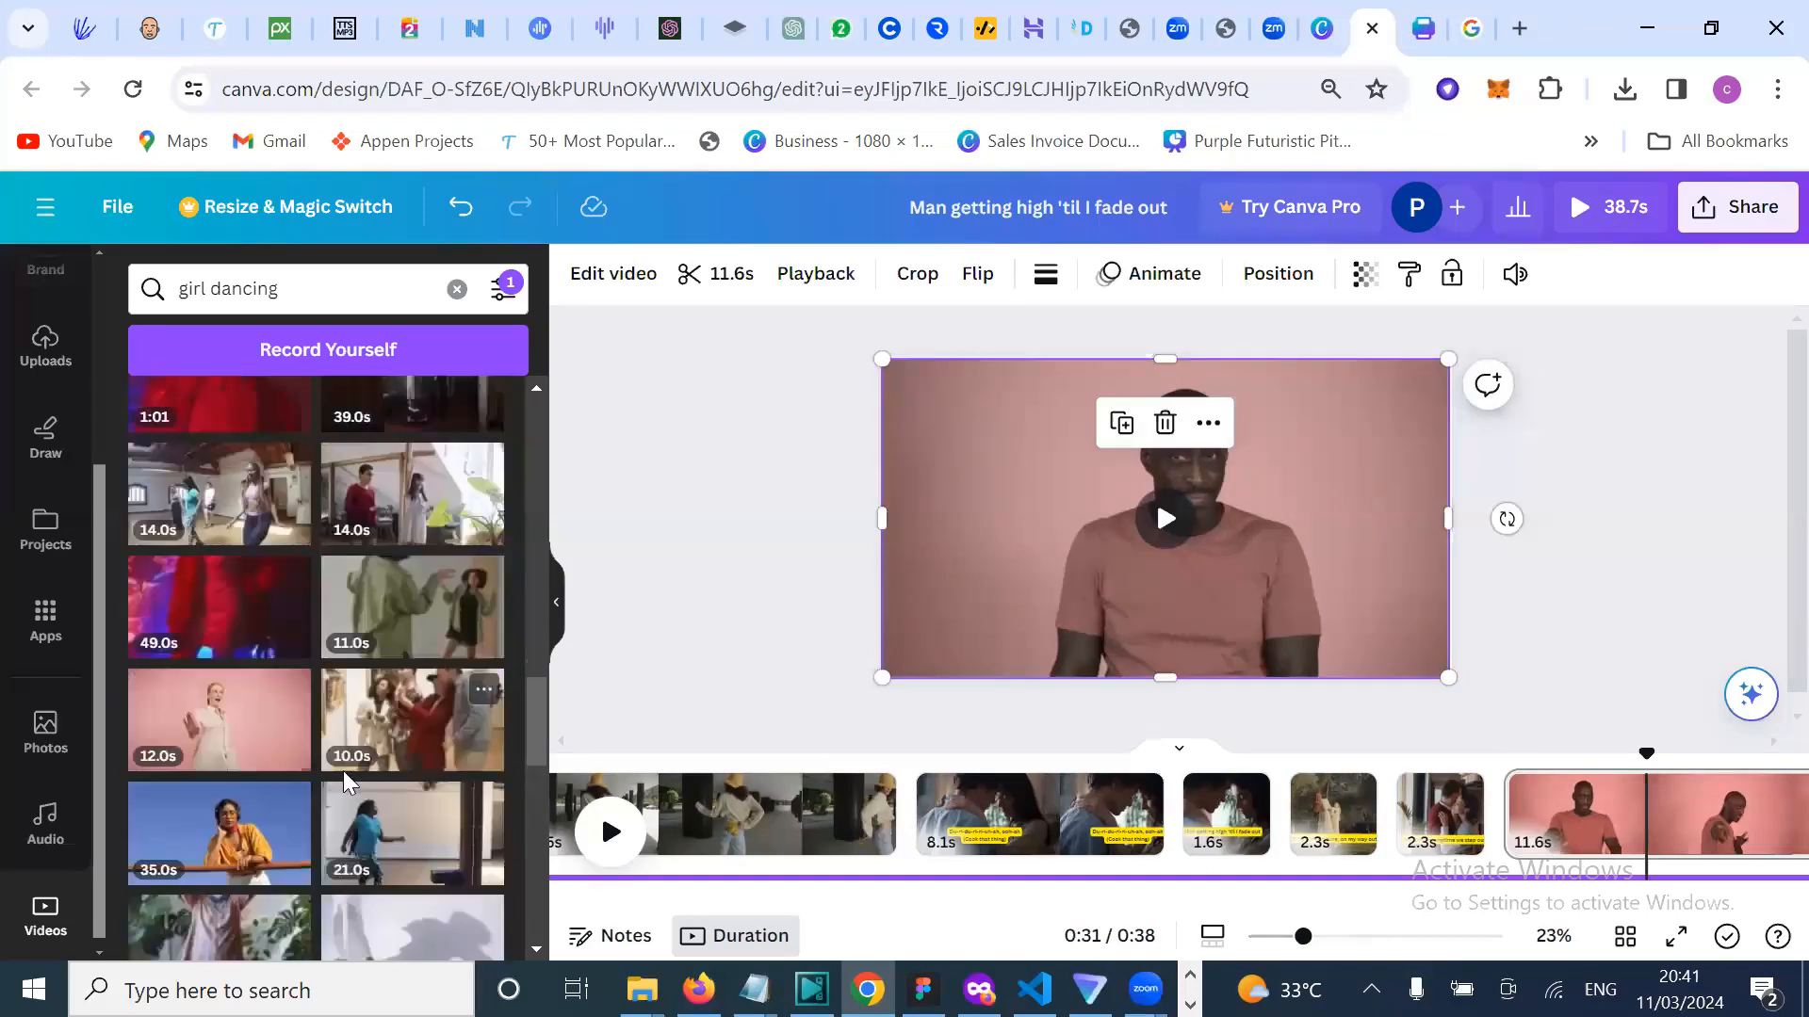
scroll(437, 478, down, 2)
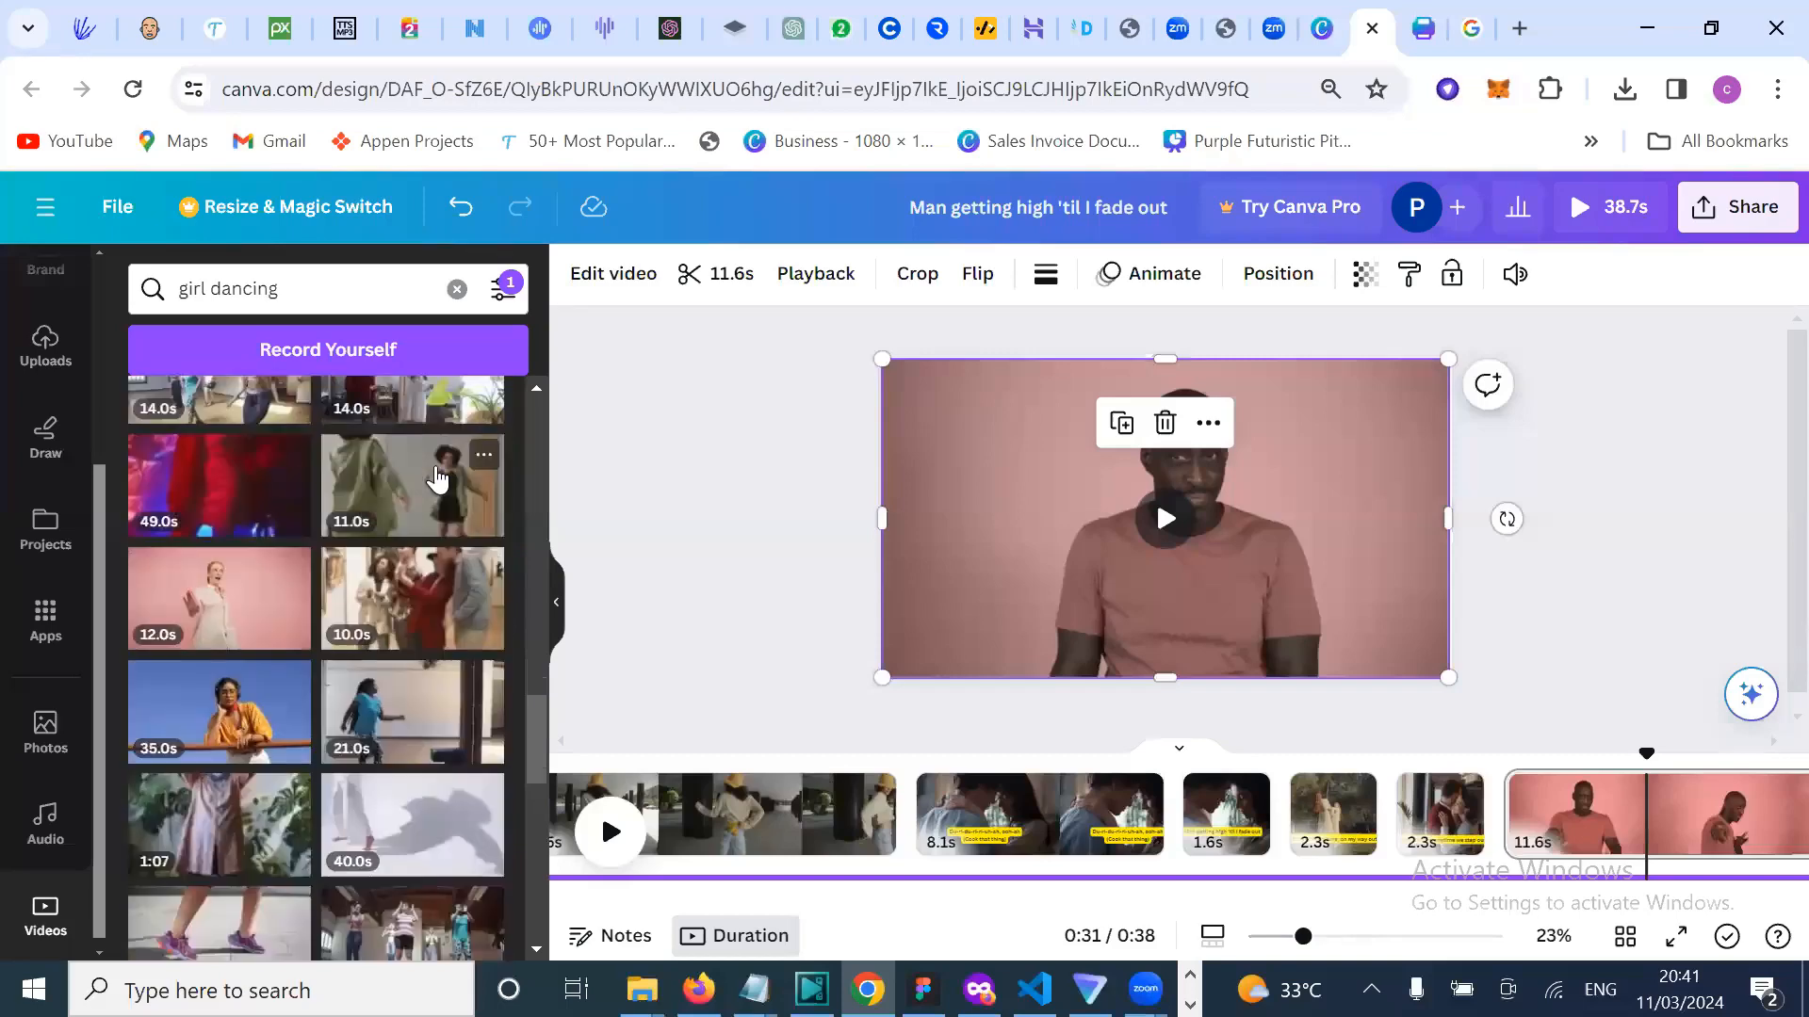
click(436, 477)
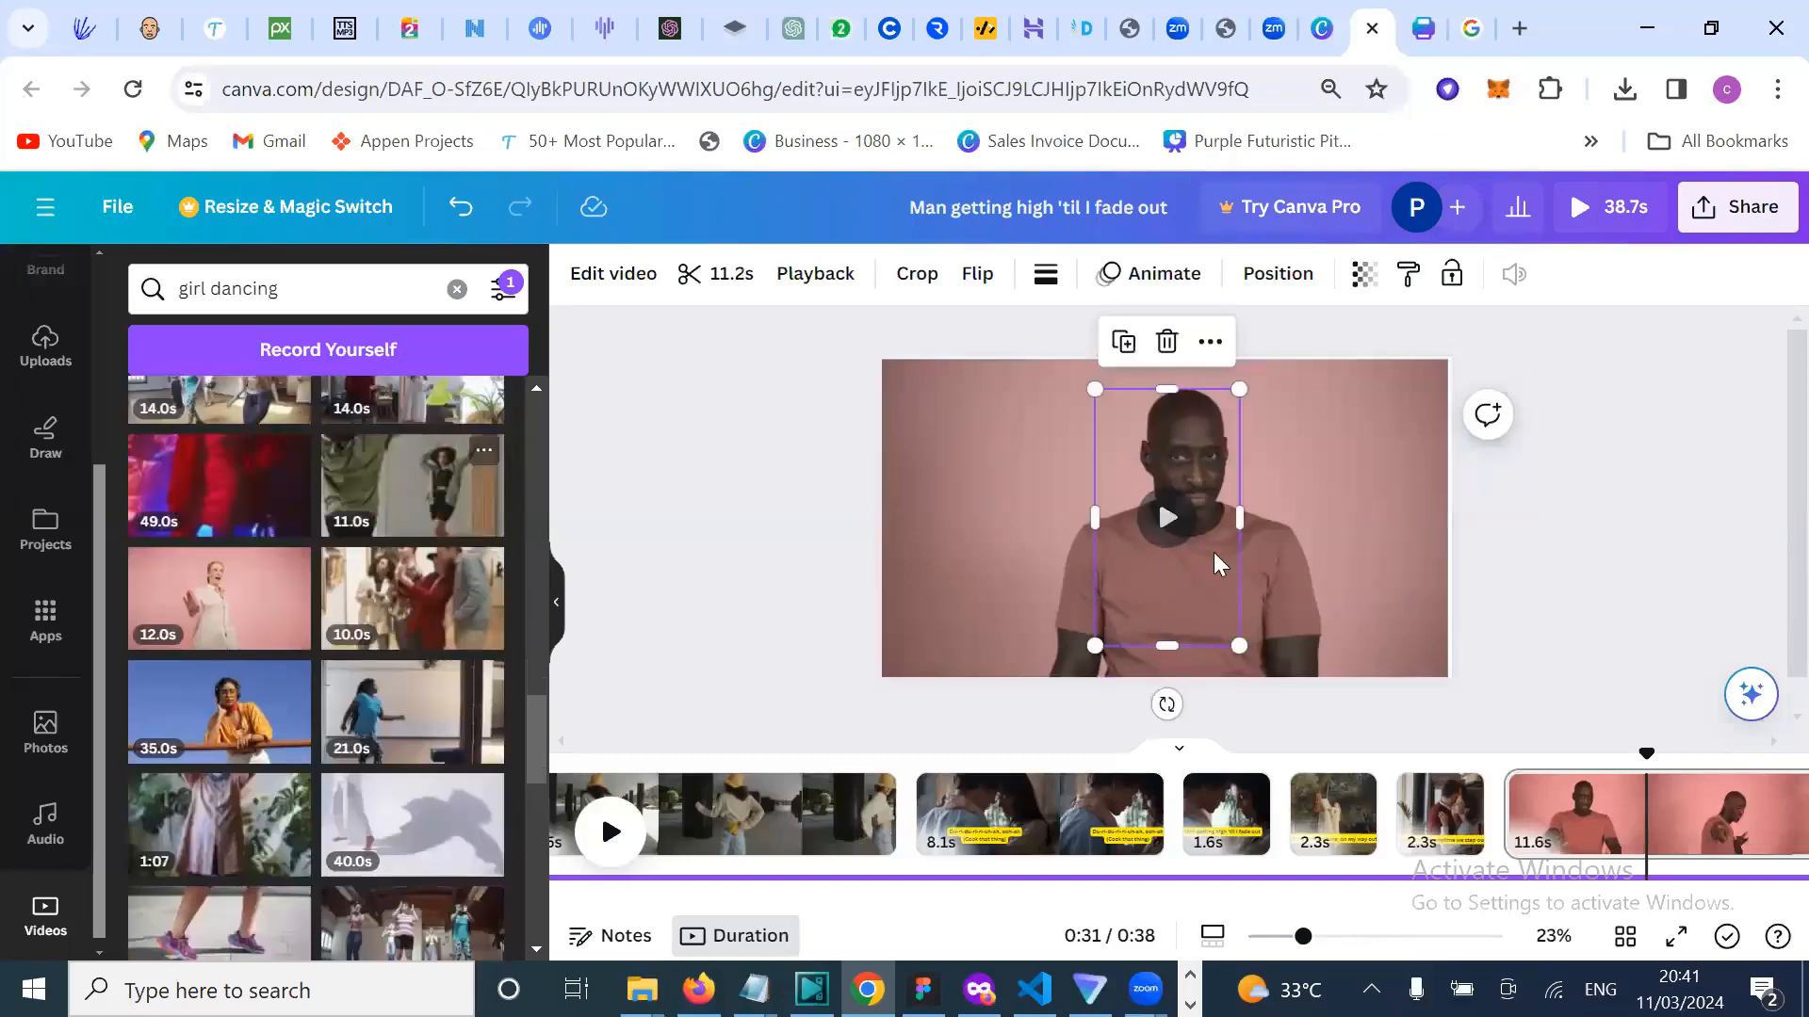
click(1166, 523)
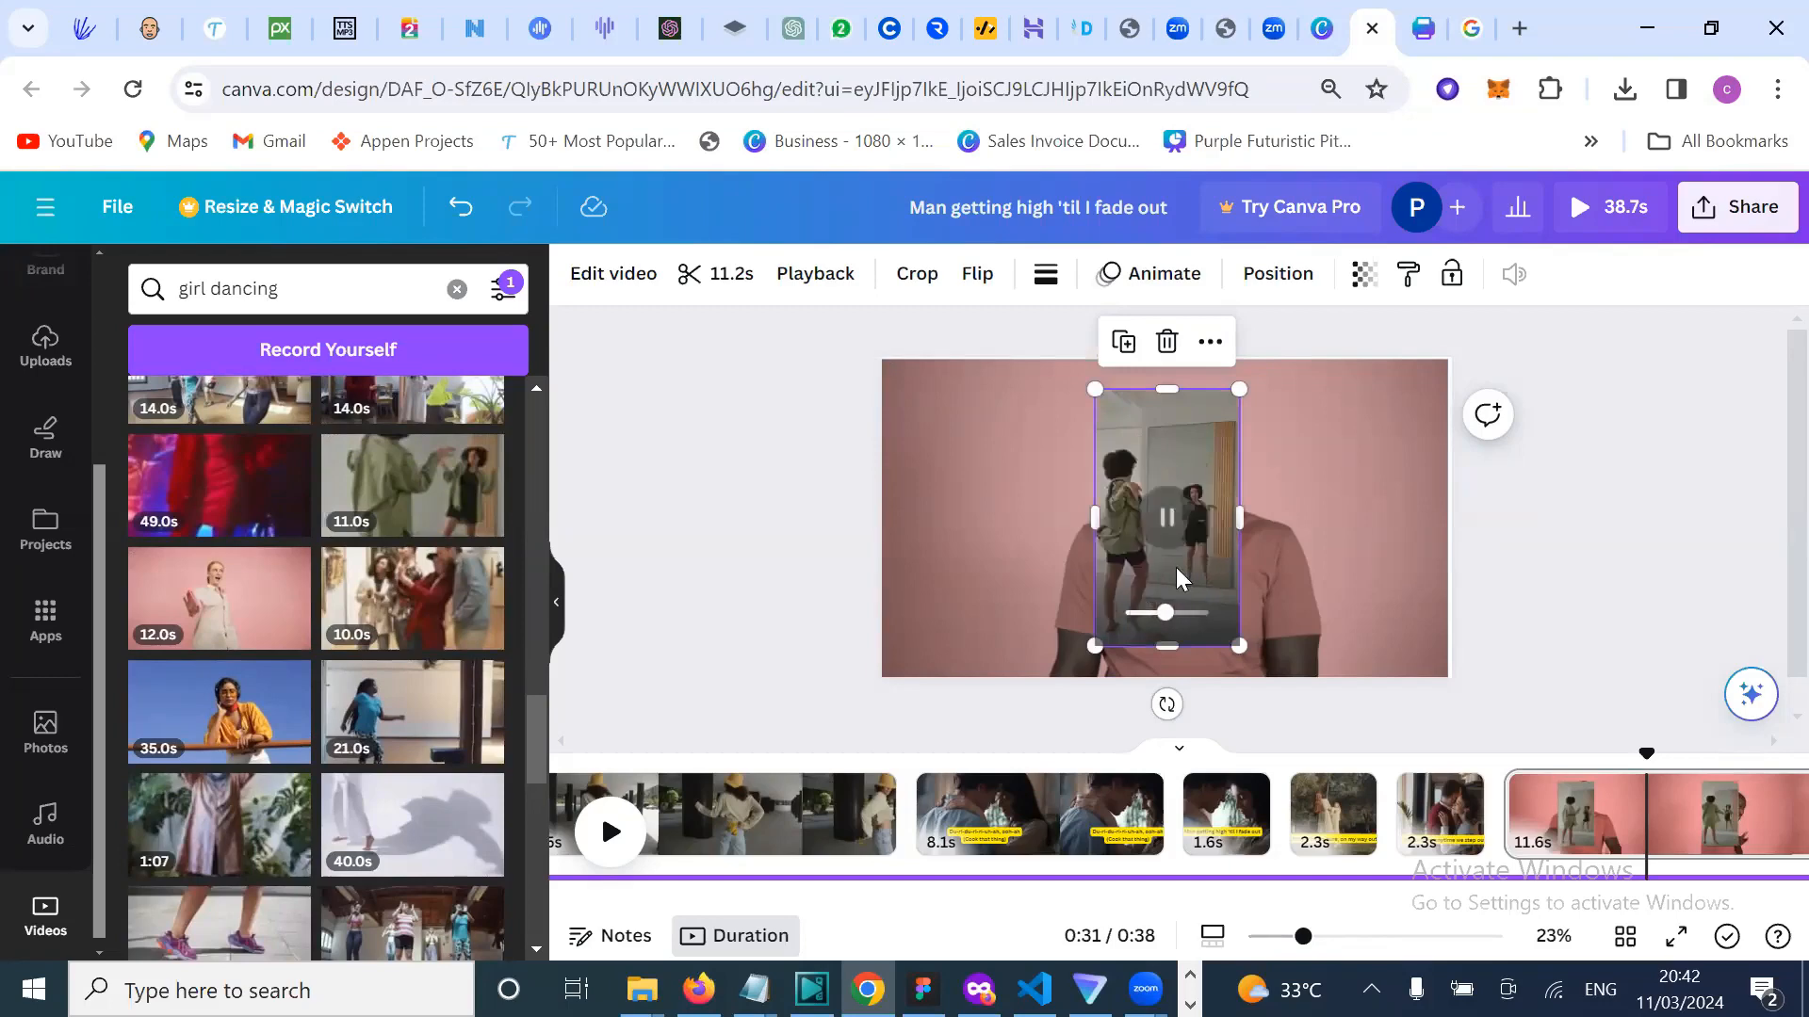
key(Delete)
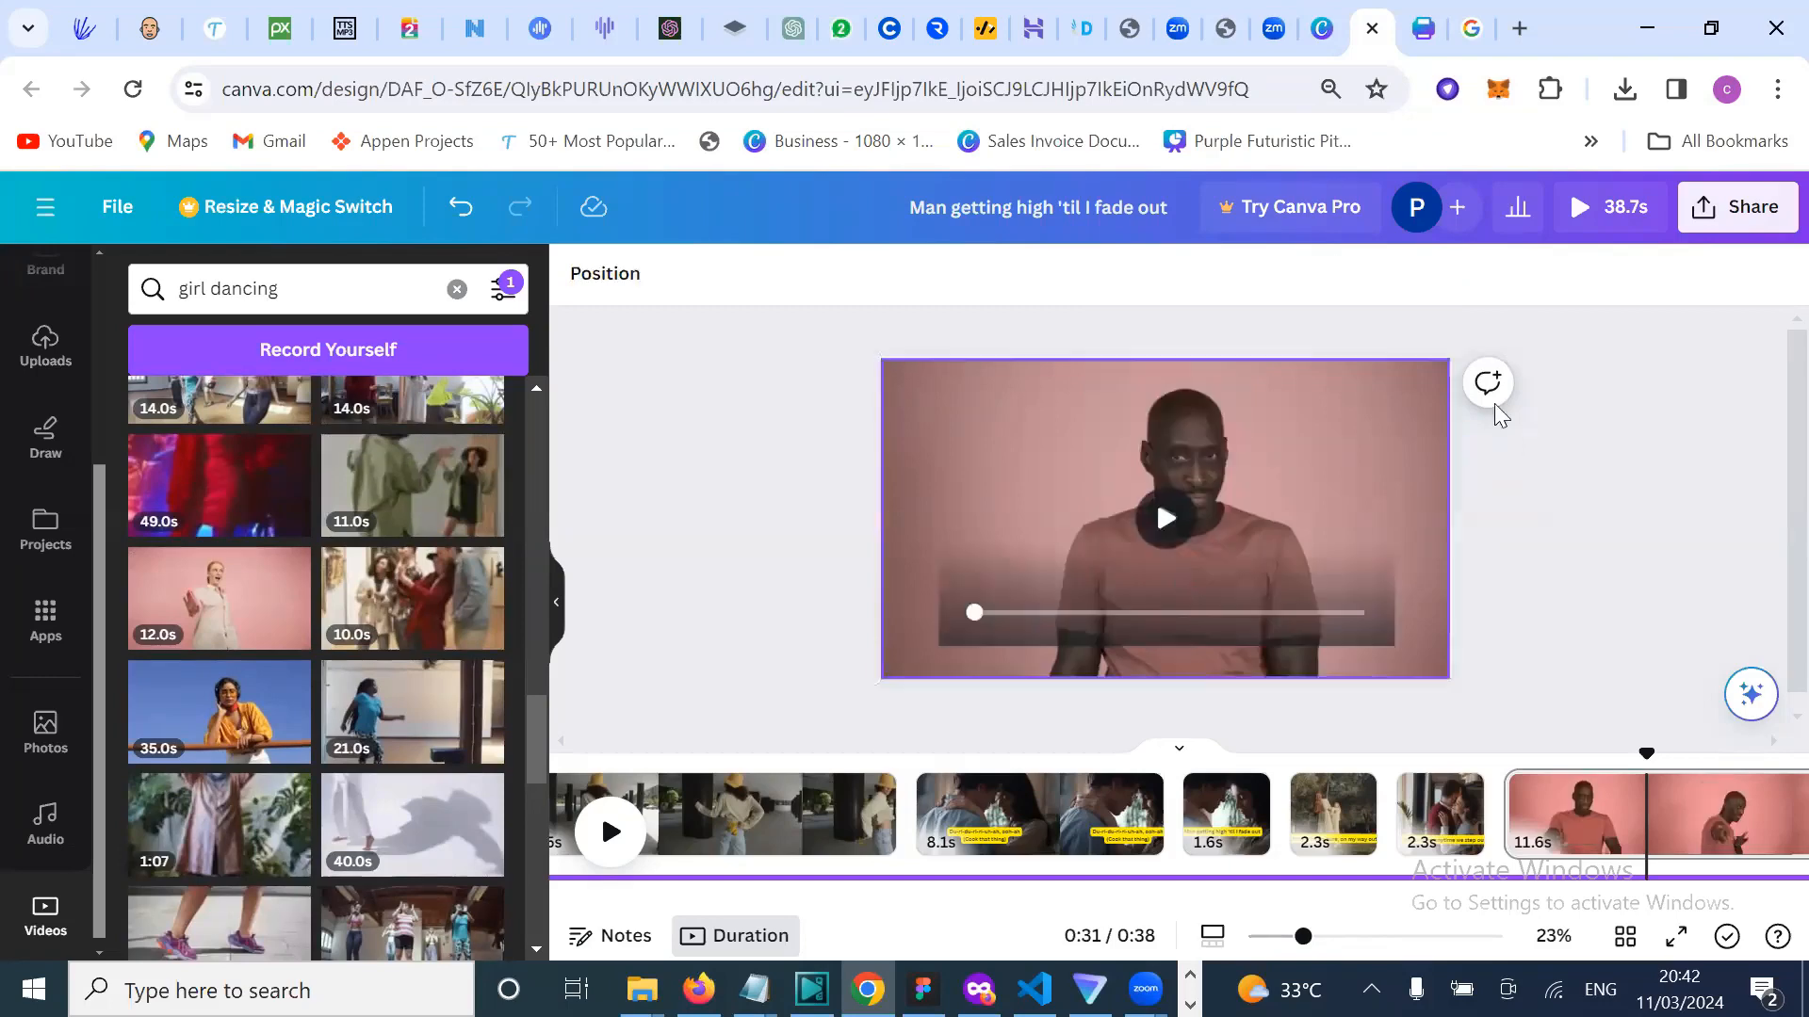
Step: Delete both man videos from page 6, leaving it blank at 5.0s
click(1362, 569)
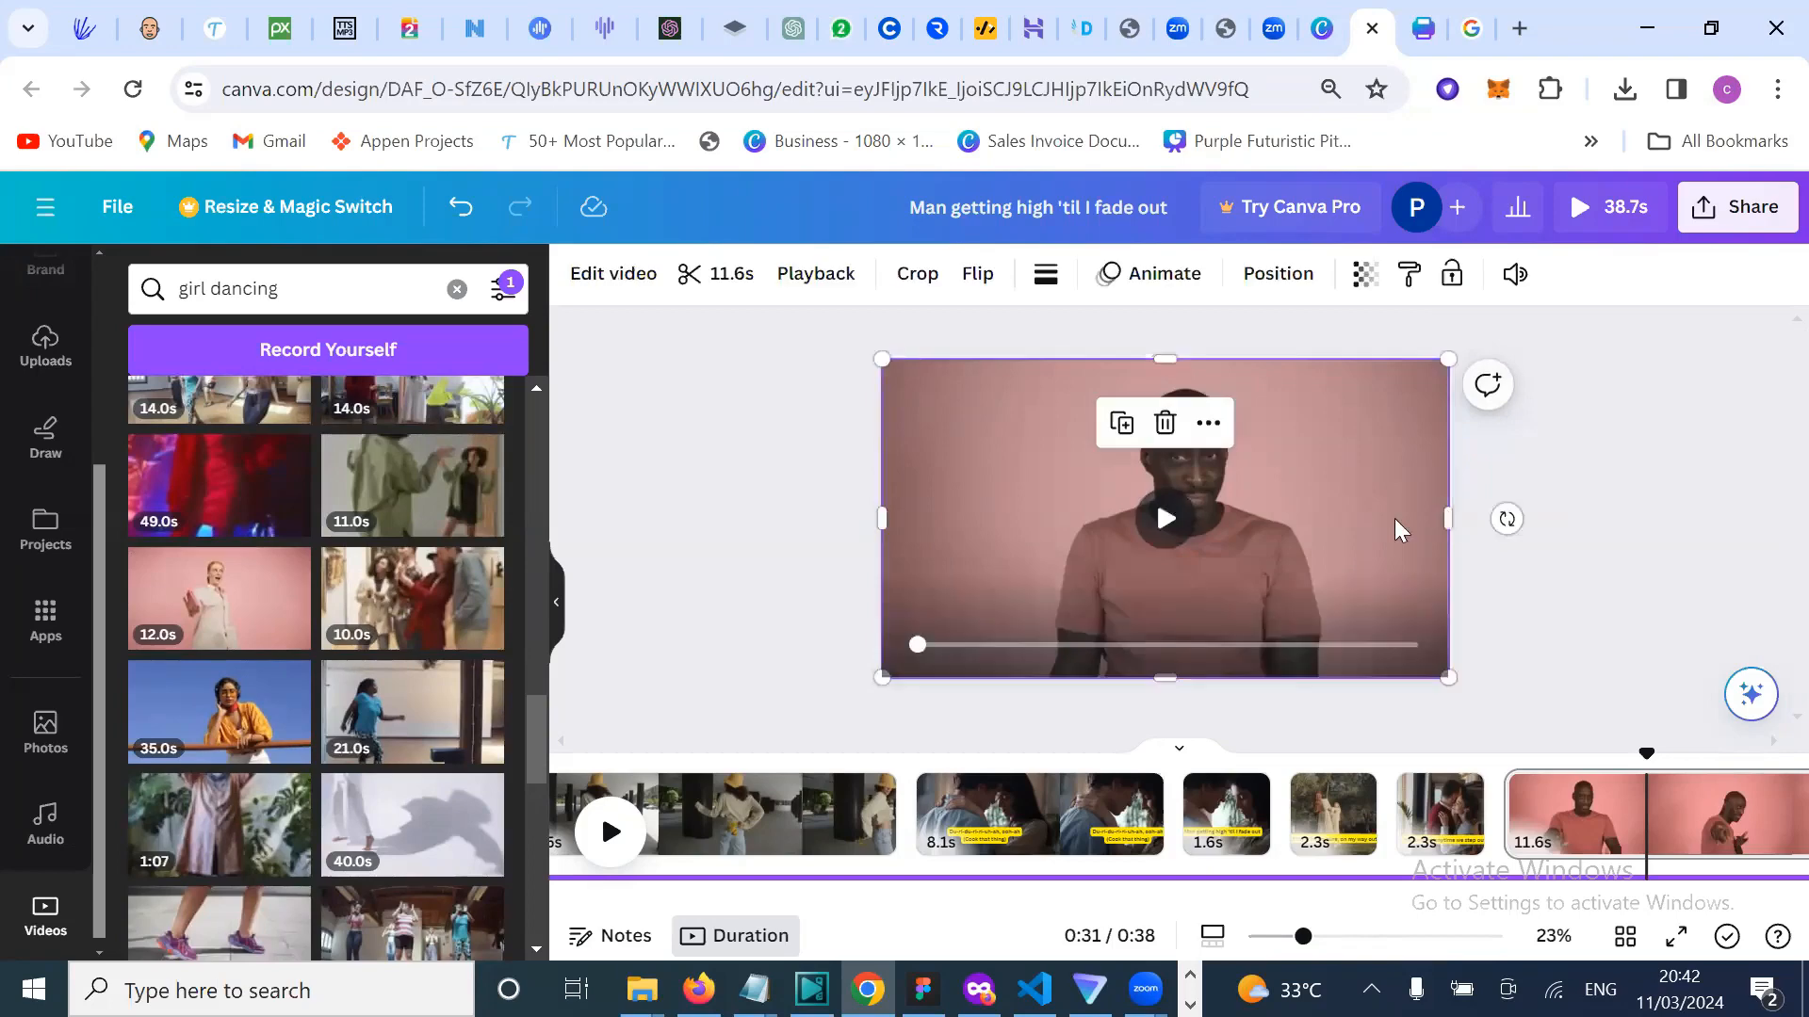
key(Delete)
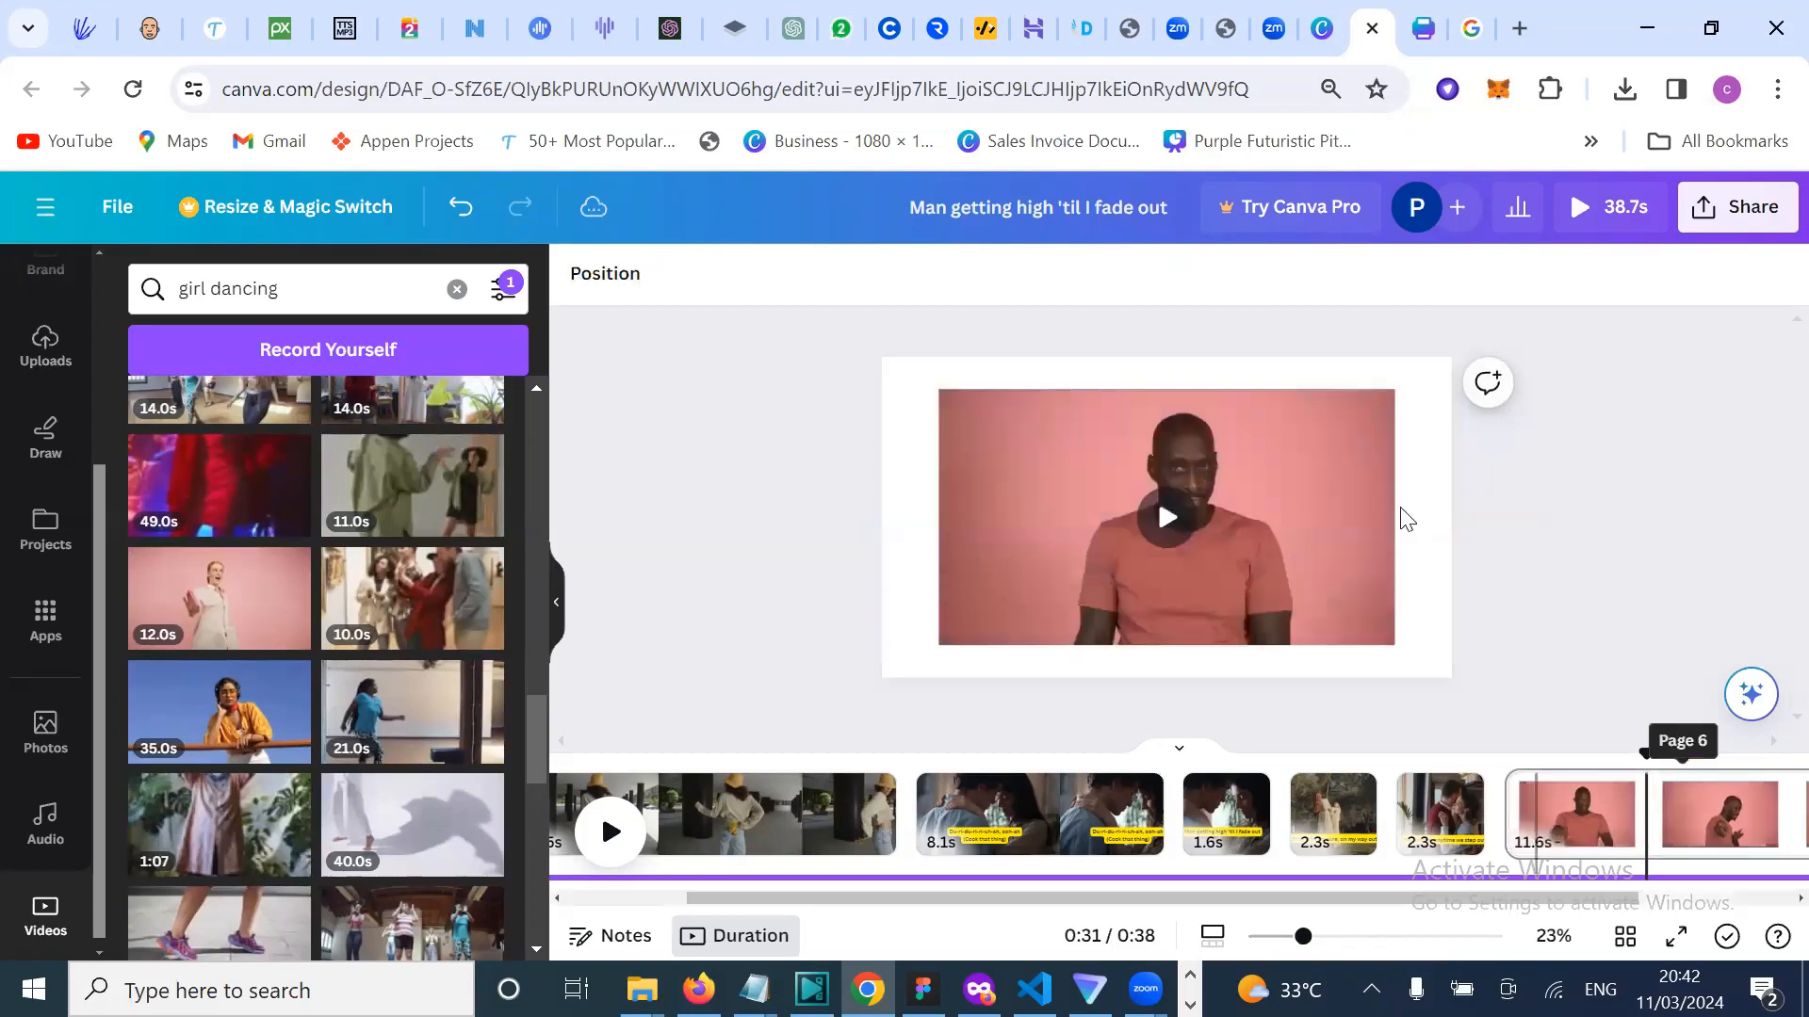
click(1319, 515)
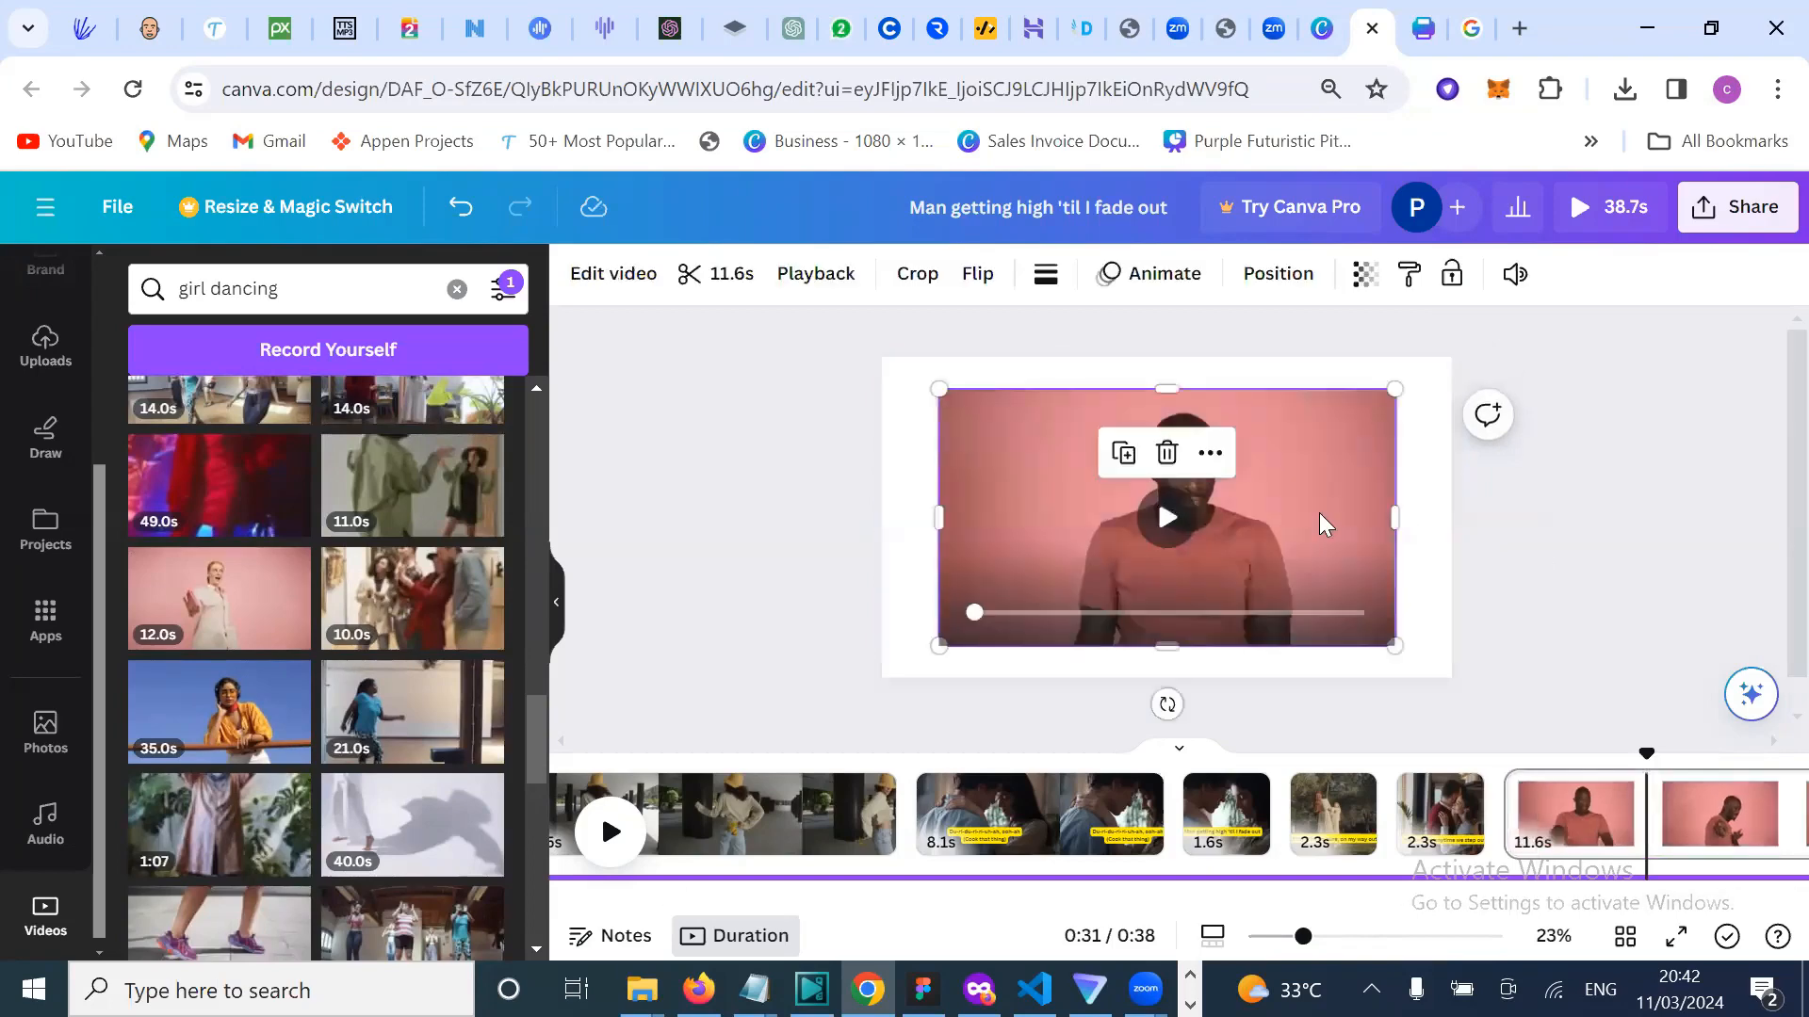
click(1426, 521)
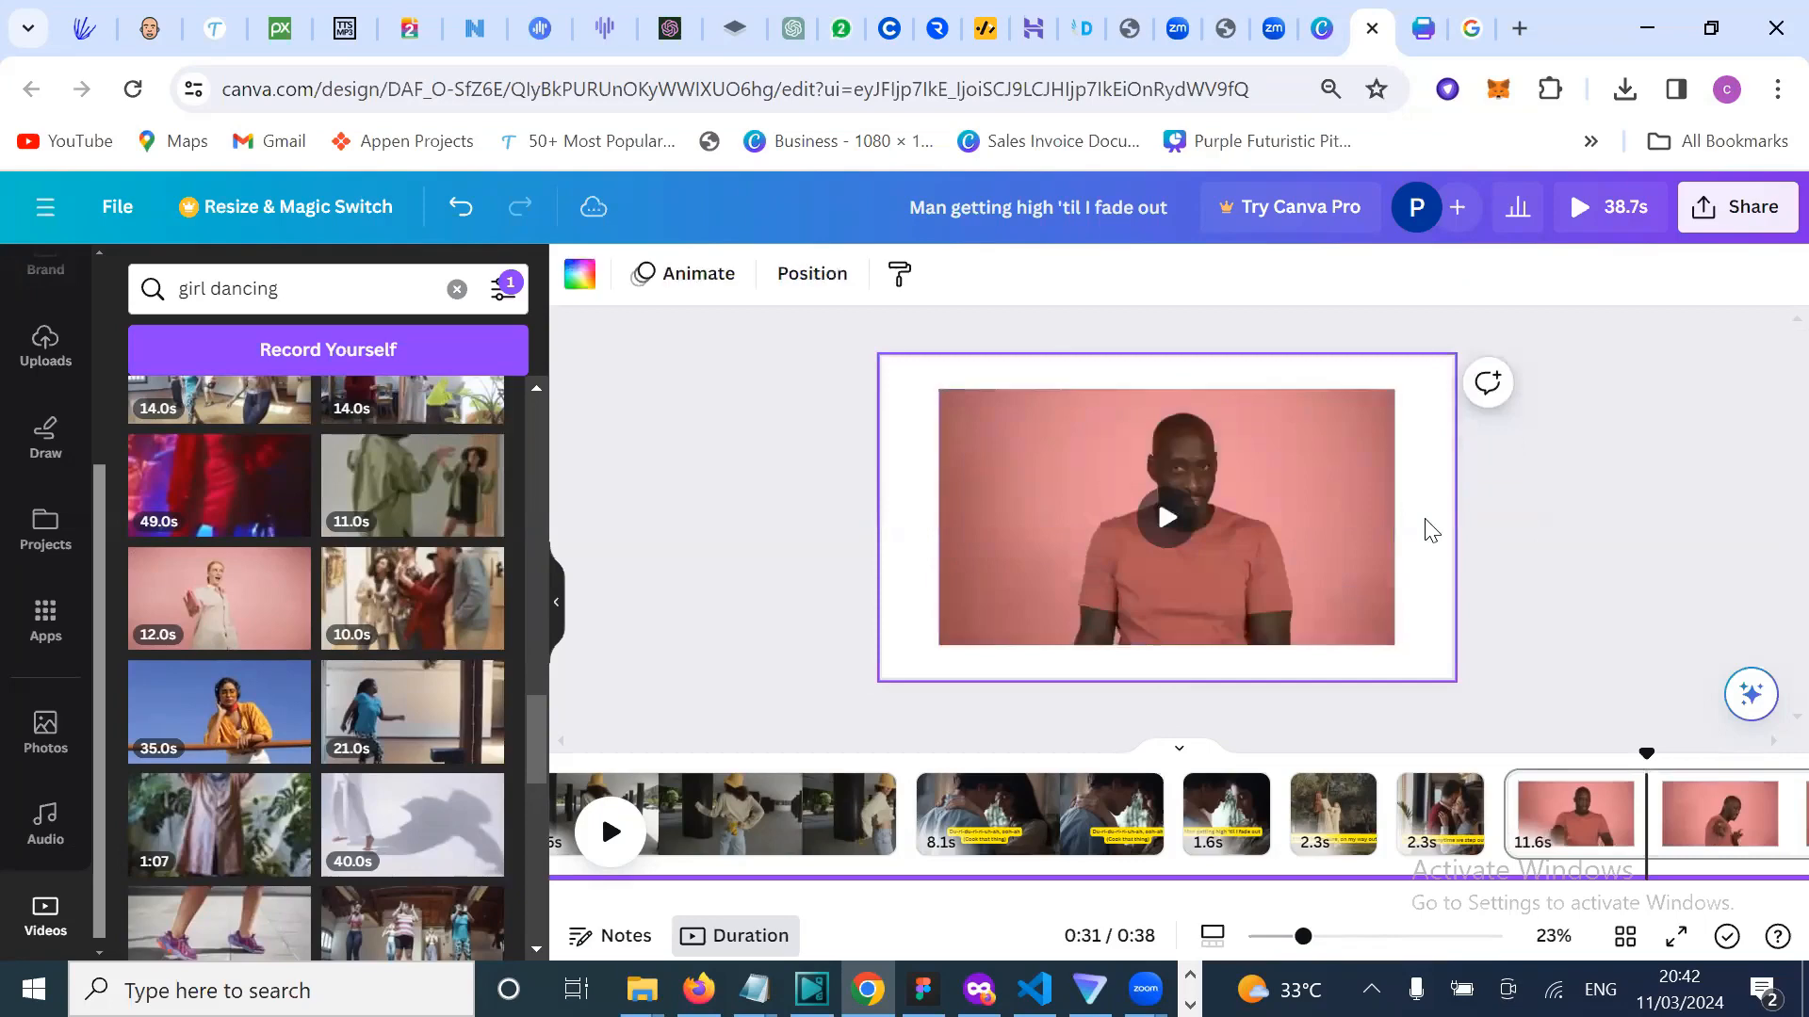
click(1577, 574)
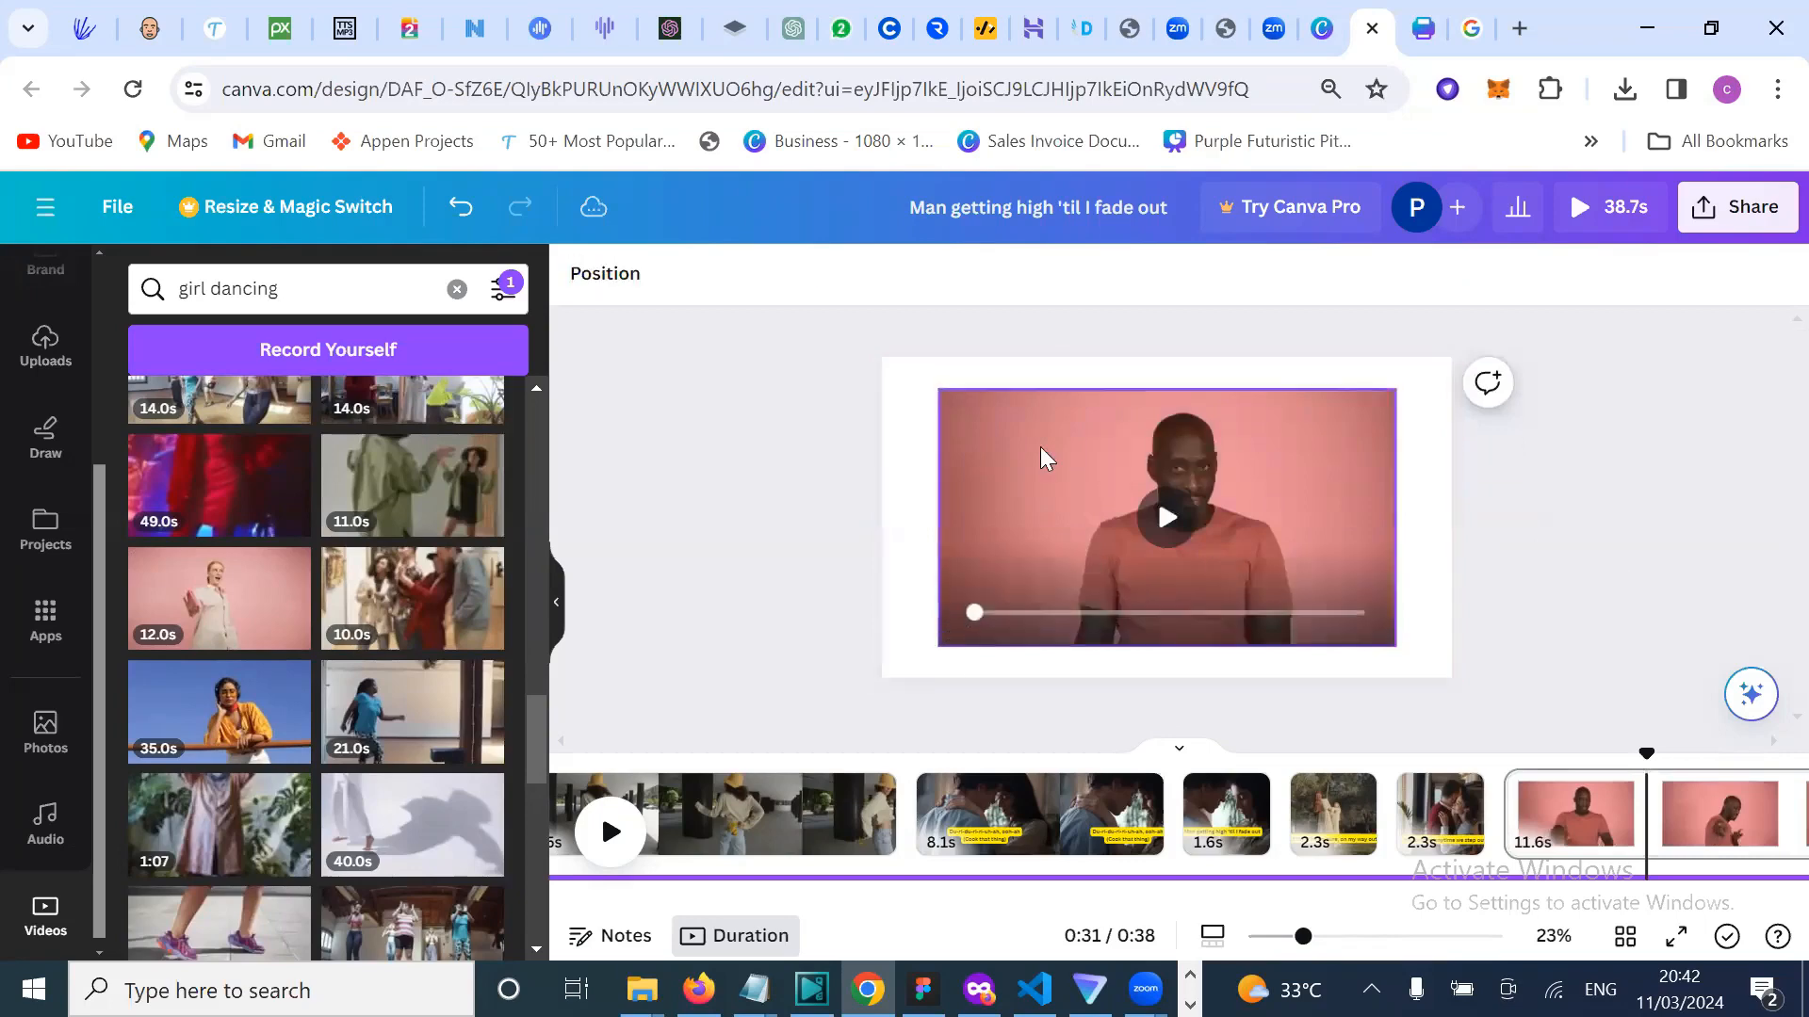
click(1041, 449)
click(1167, 453)
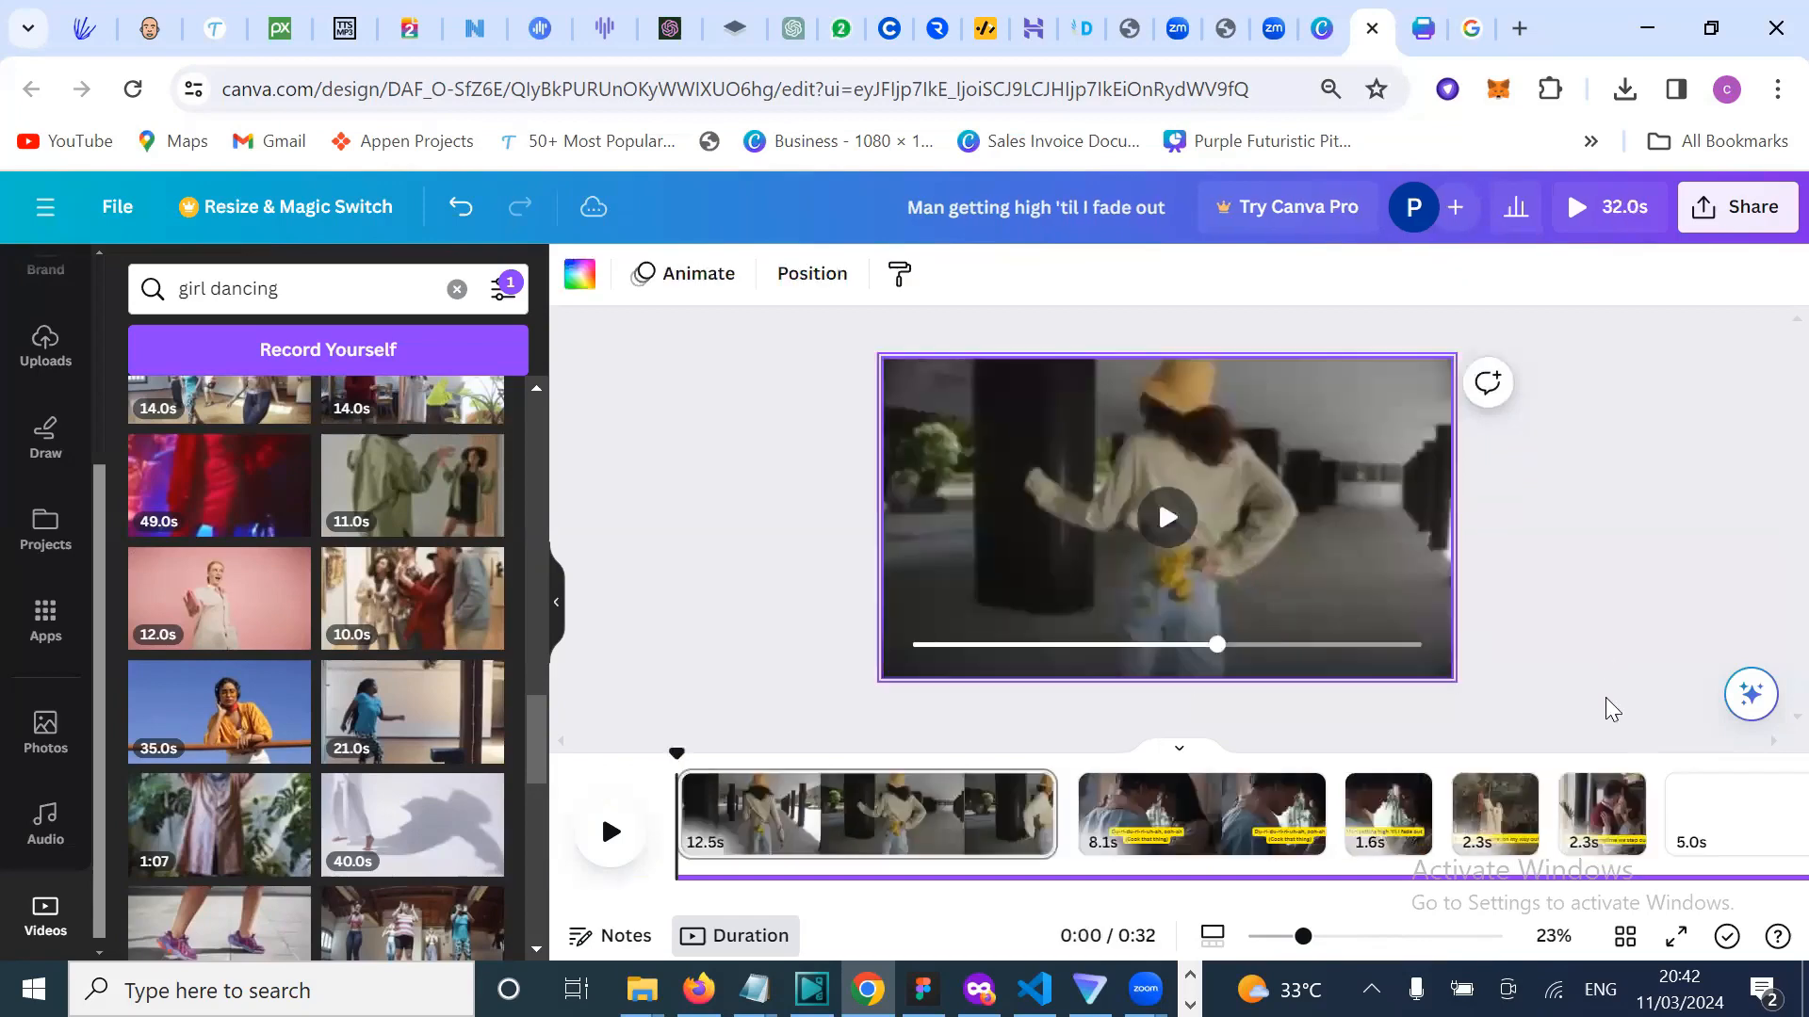
Step: Delete the blank 5.0s Page 6, leaving five pages
scroll(1531, 801, right, 1)
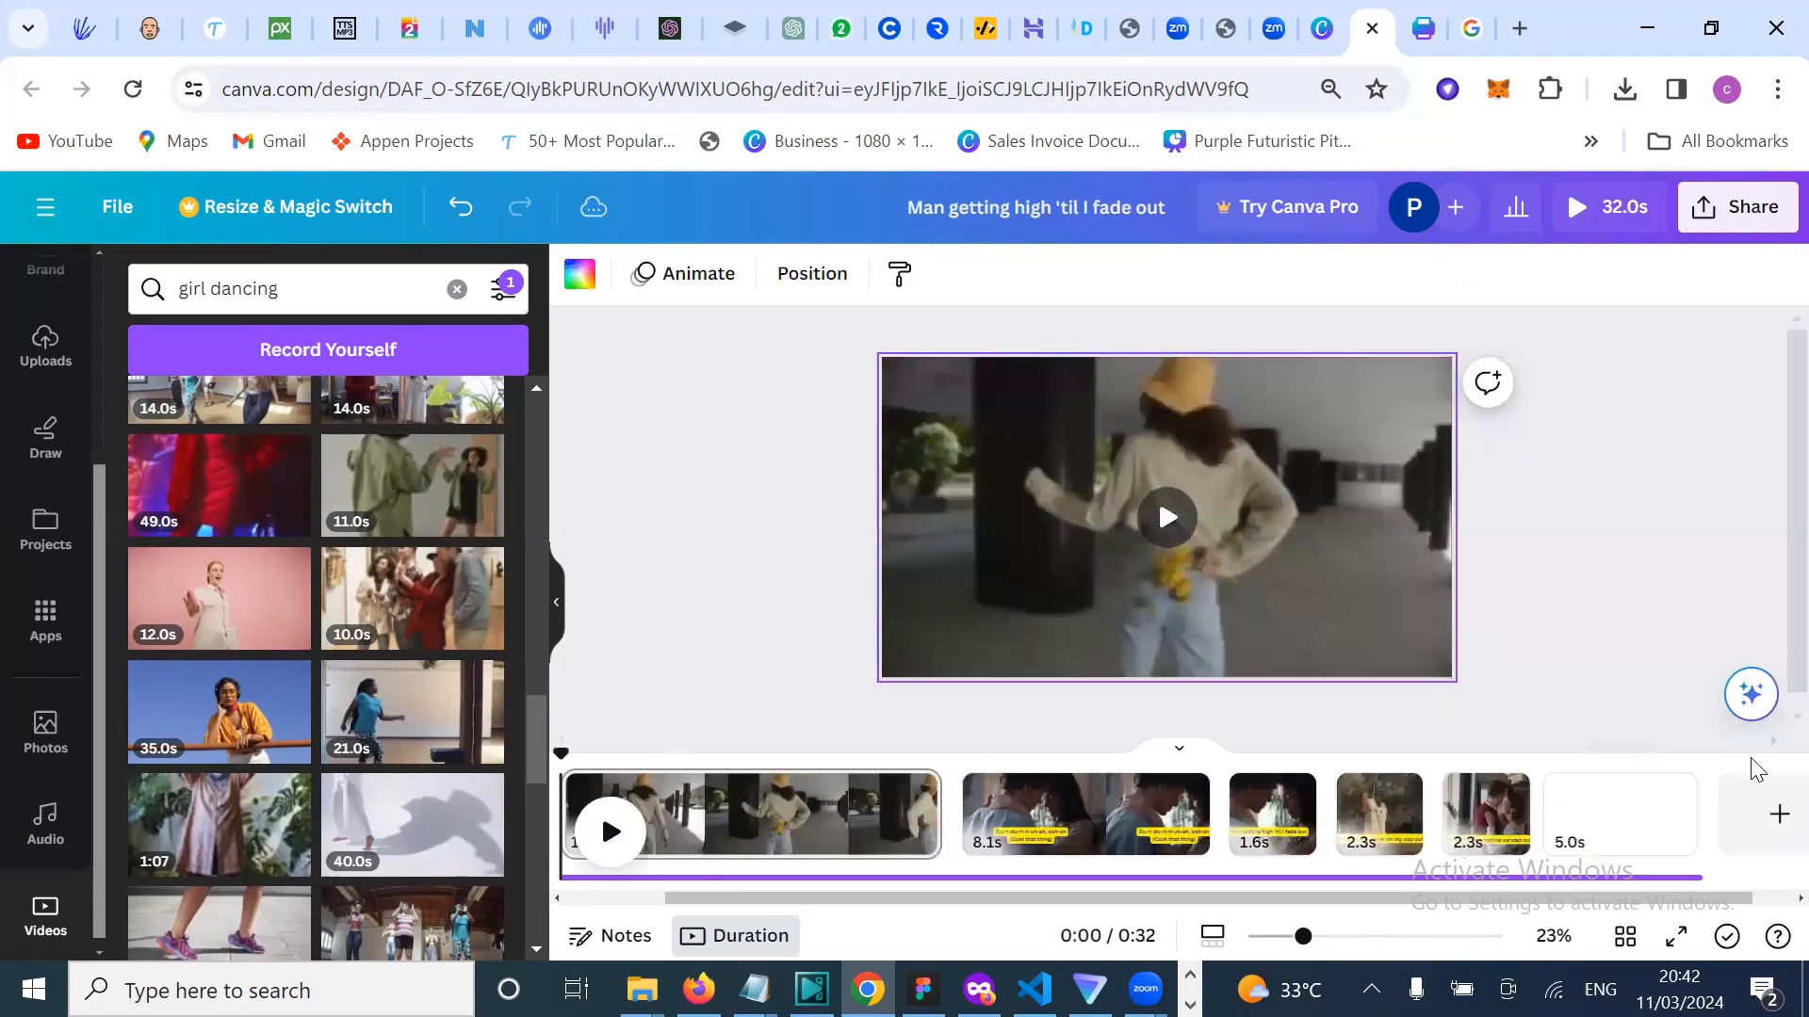
scroll(1721, 782, left, 1)
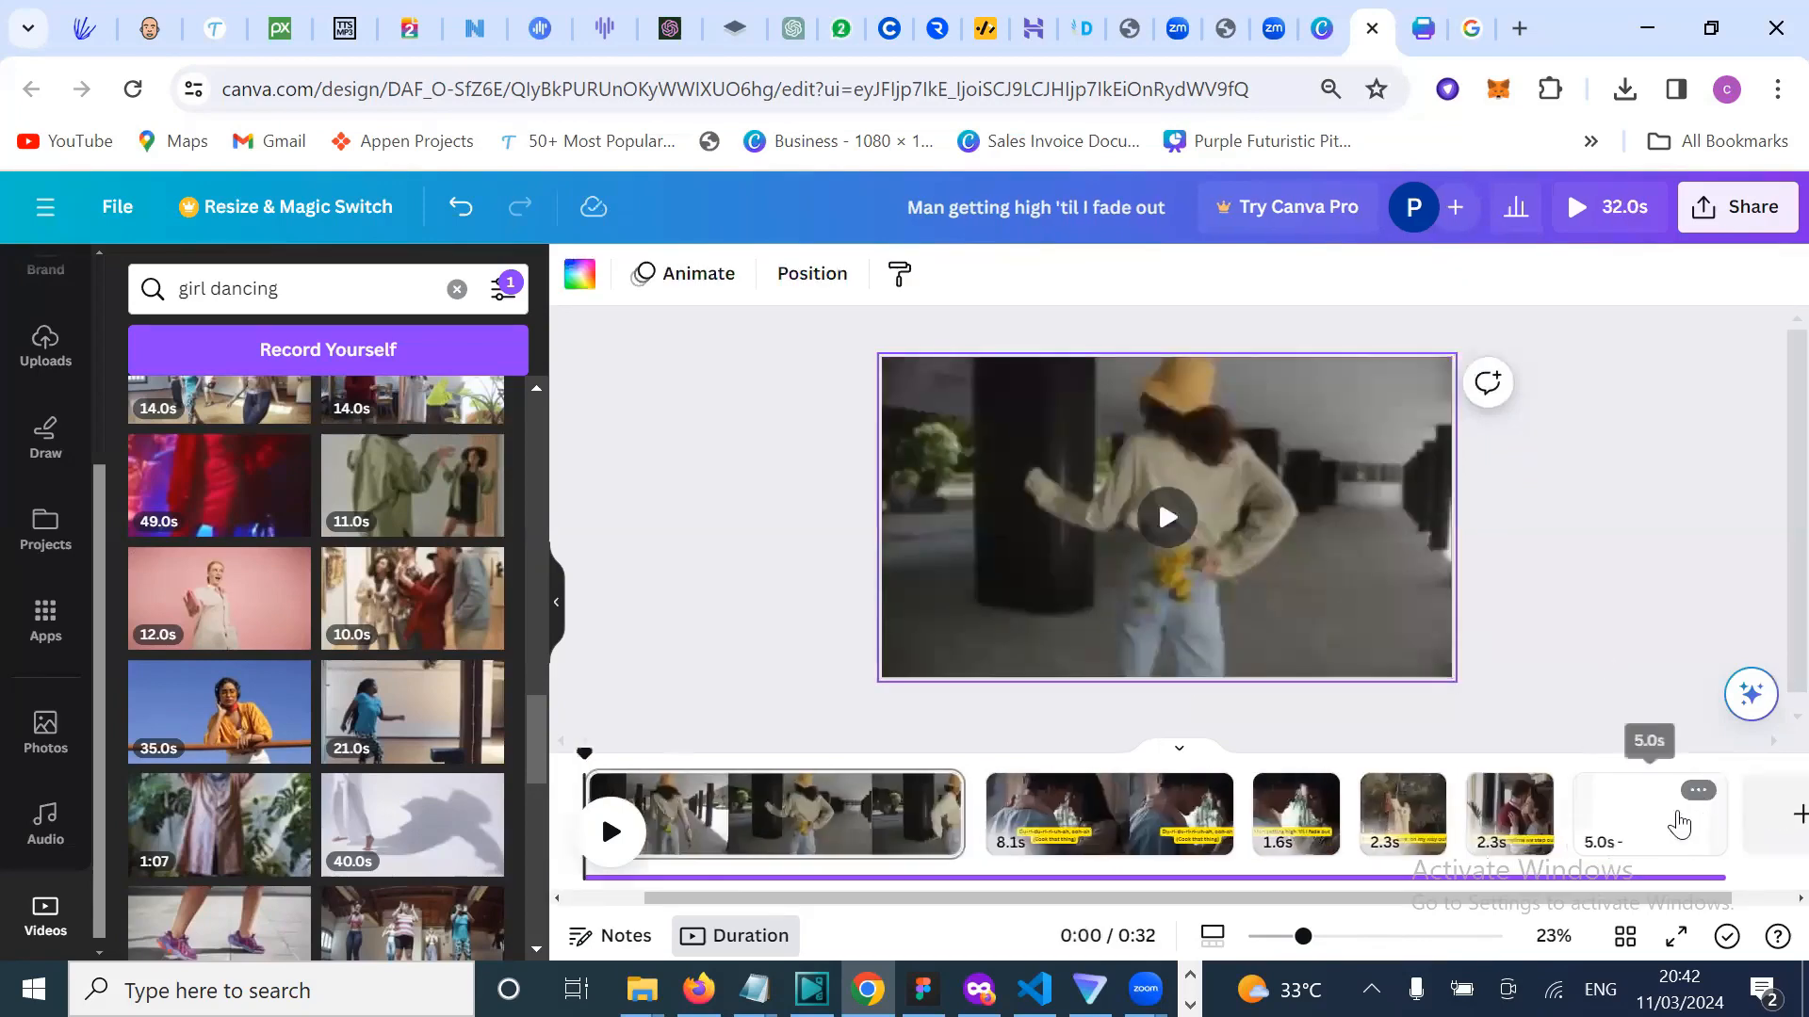
click(1701, 796)
click(1699, 792)
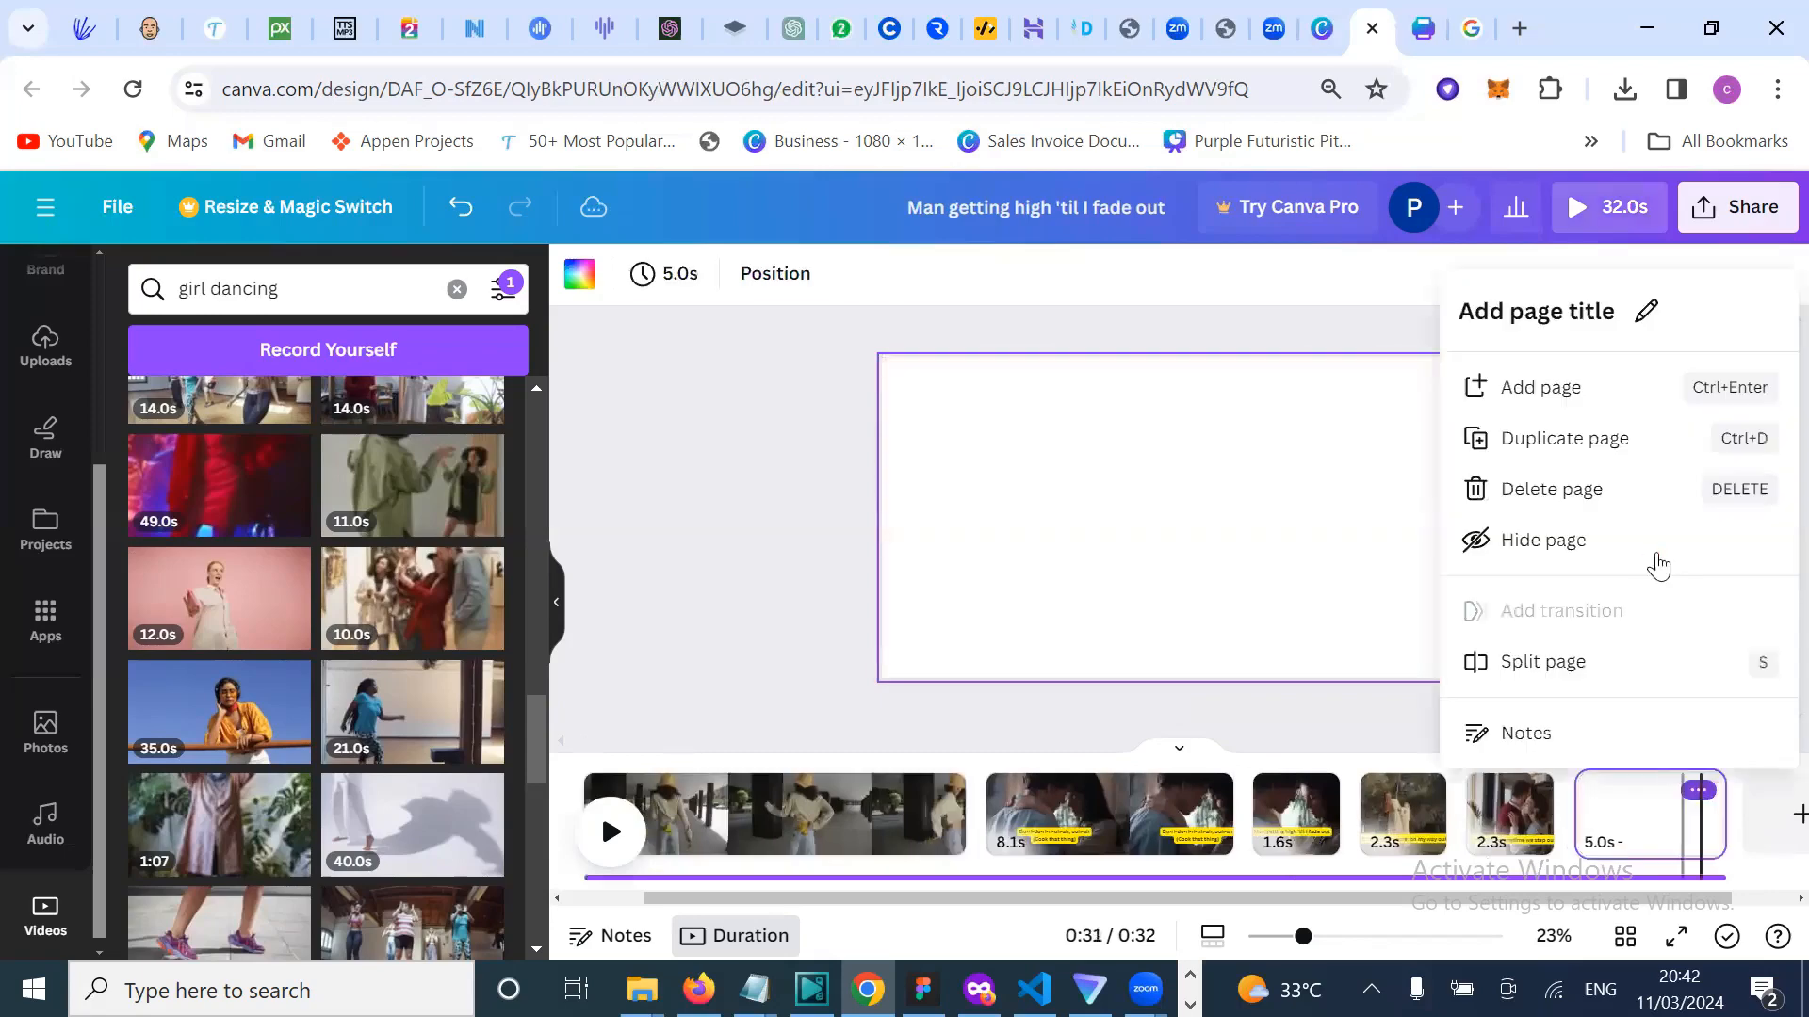
click(1599, 495)
click(1583, 614)
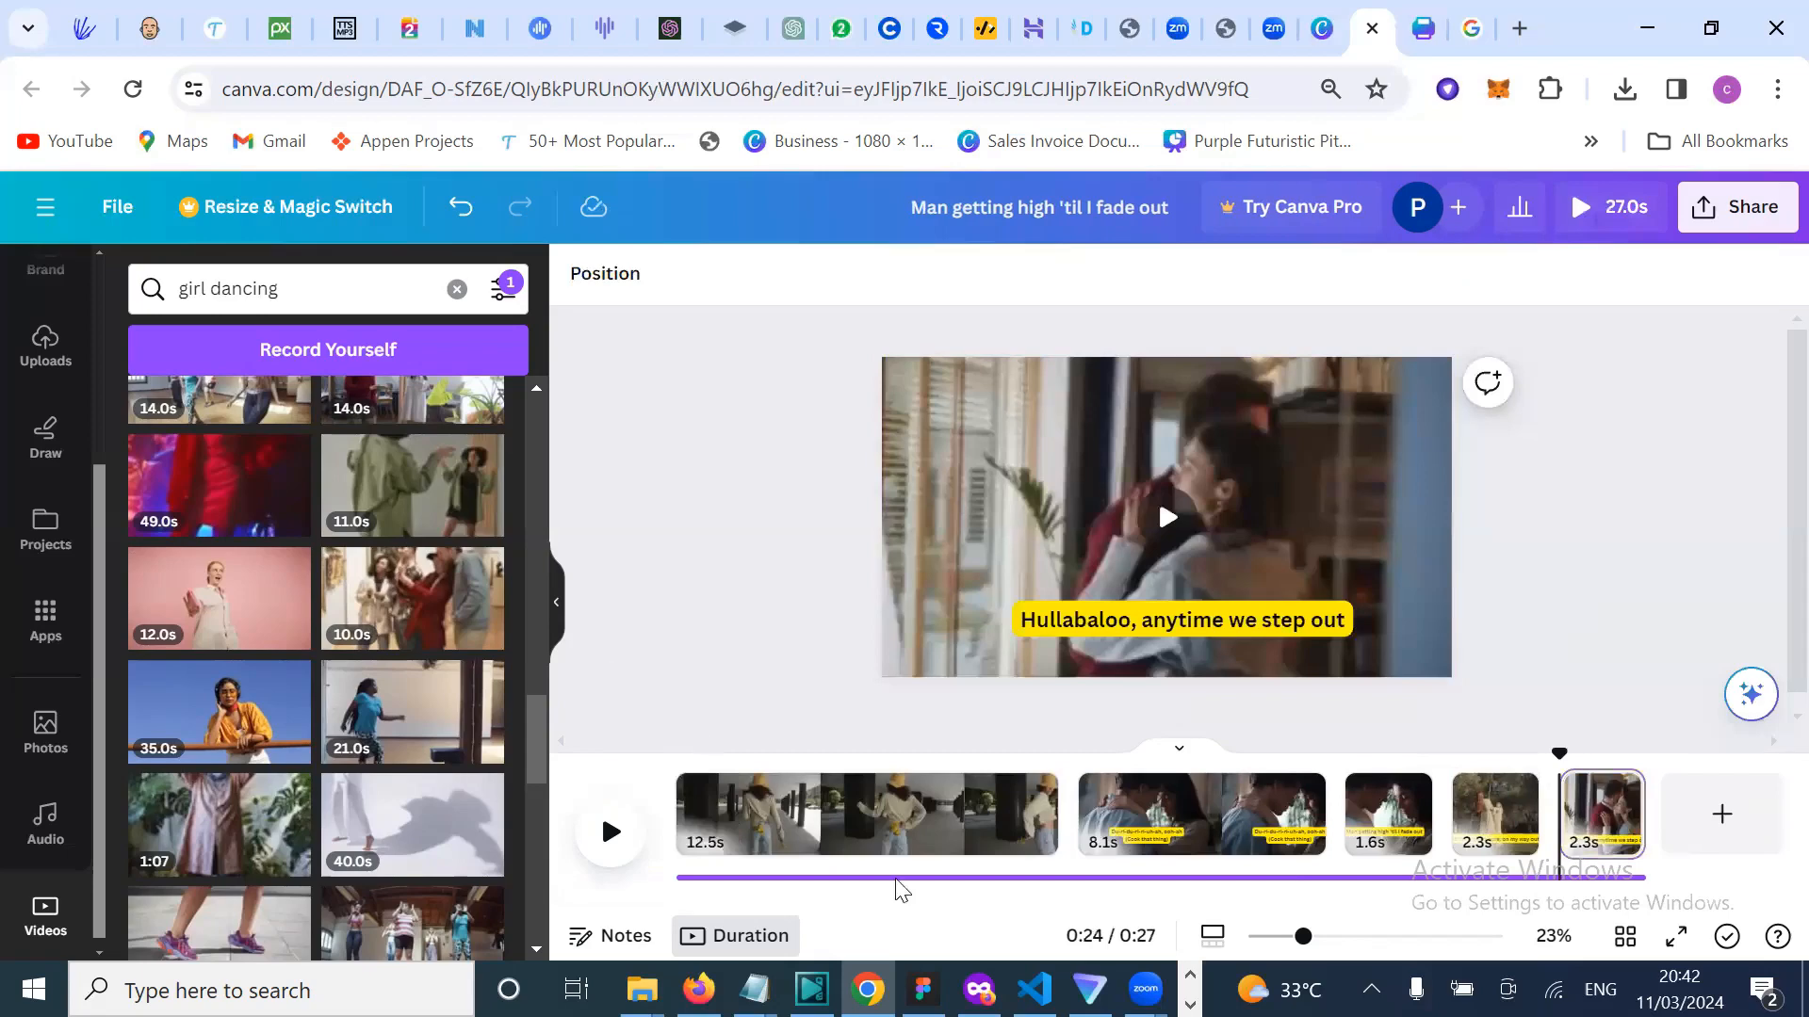
Step: Preview the 27.0s video from the first clips and full screen, then reselect the first clip
click(770, 862)
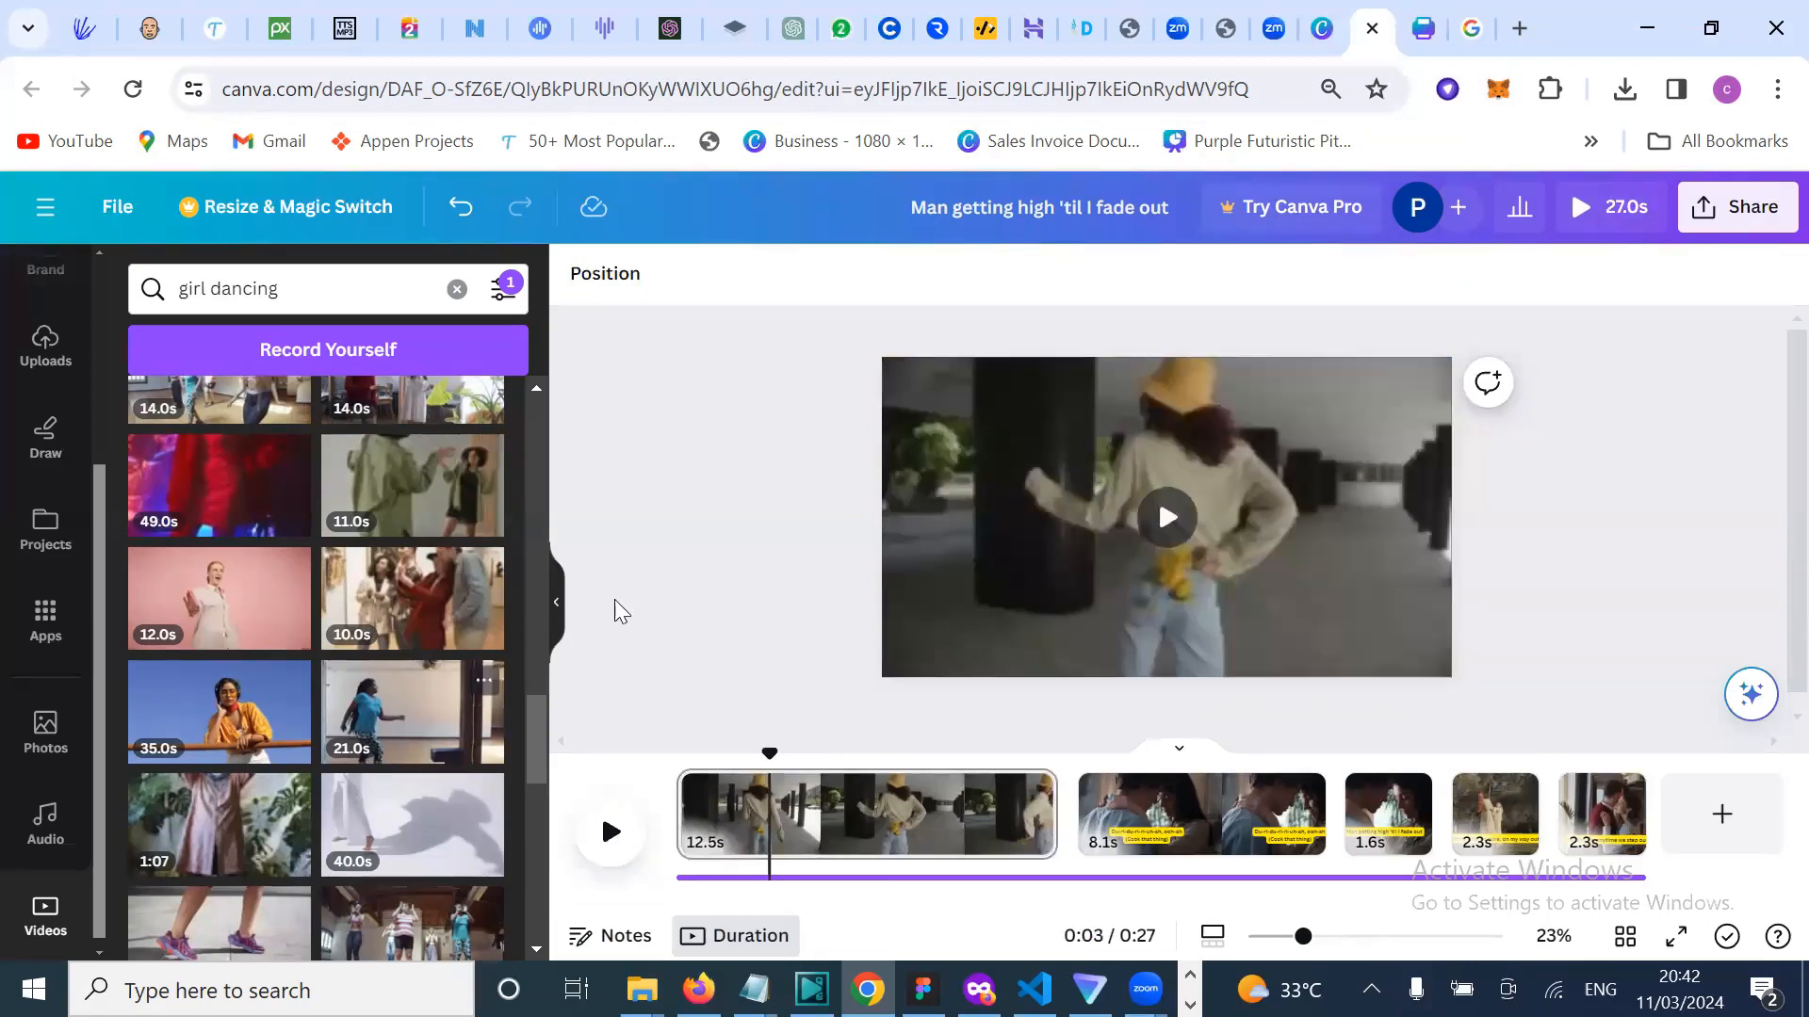
click(1135, 812)
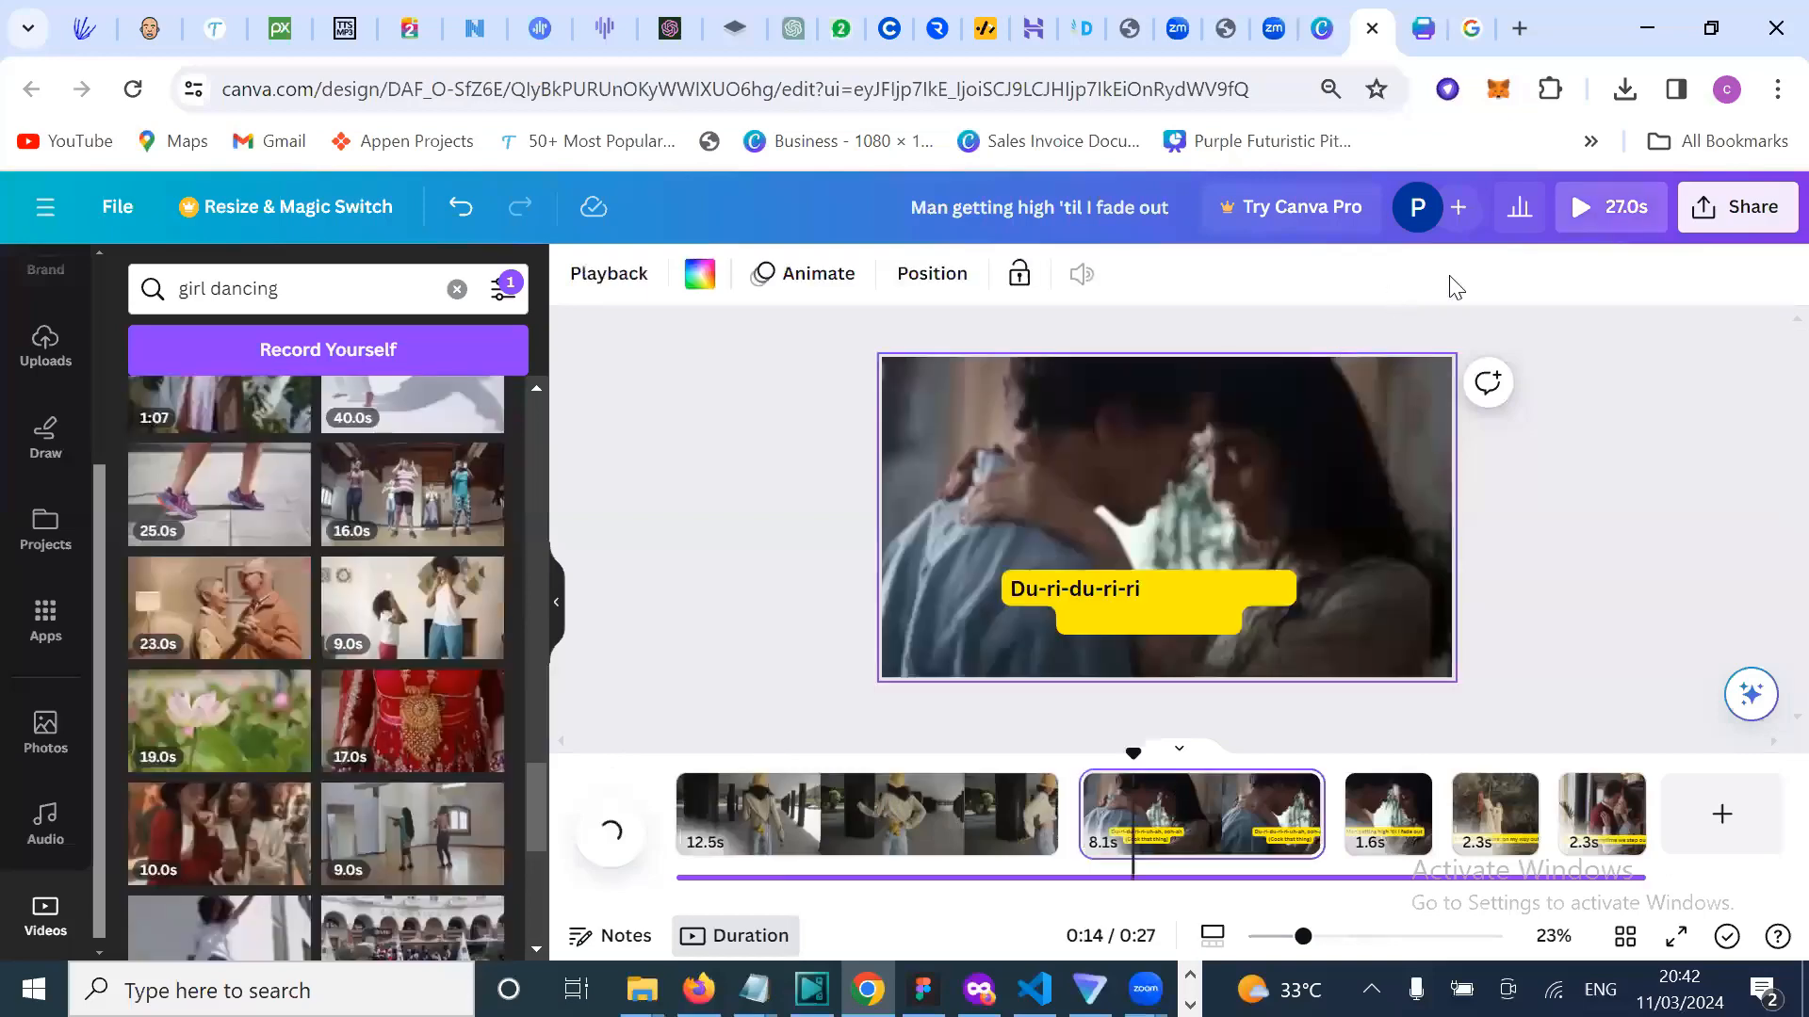
click(1592, 207)
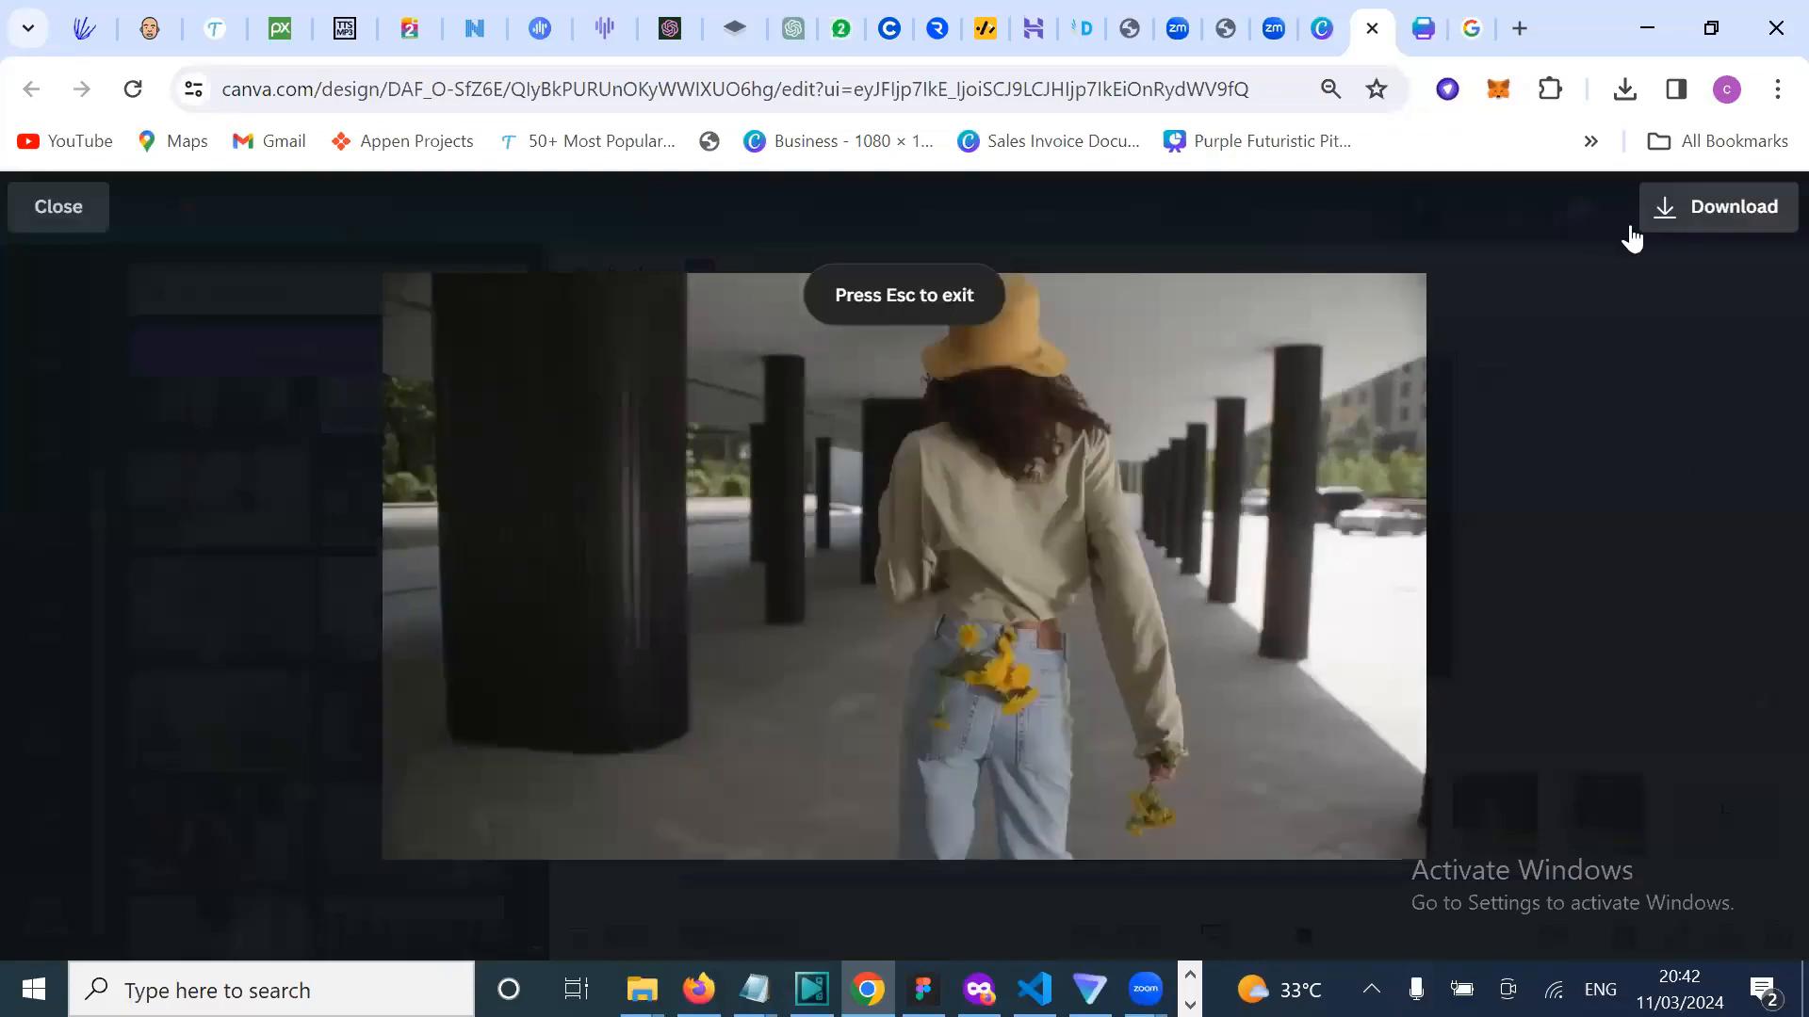
key(Escape)
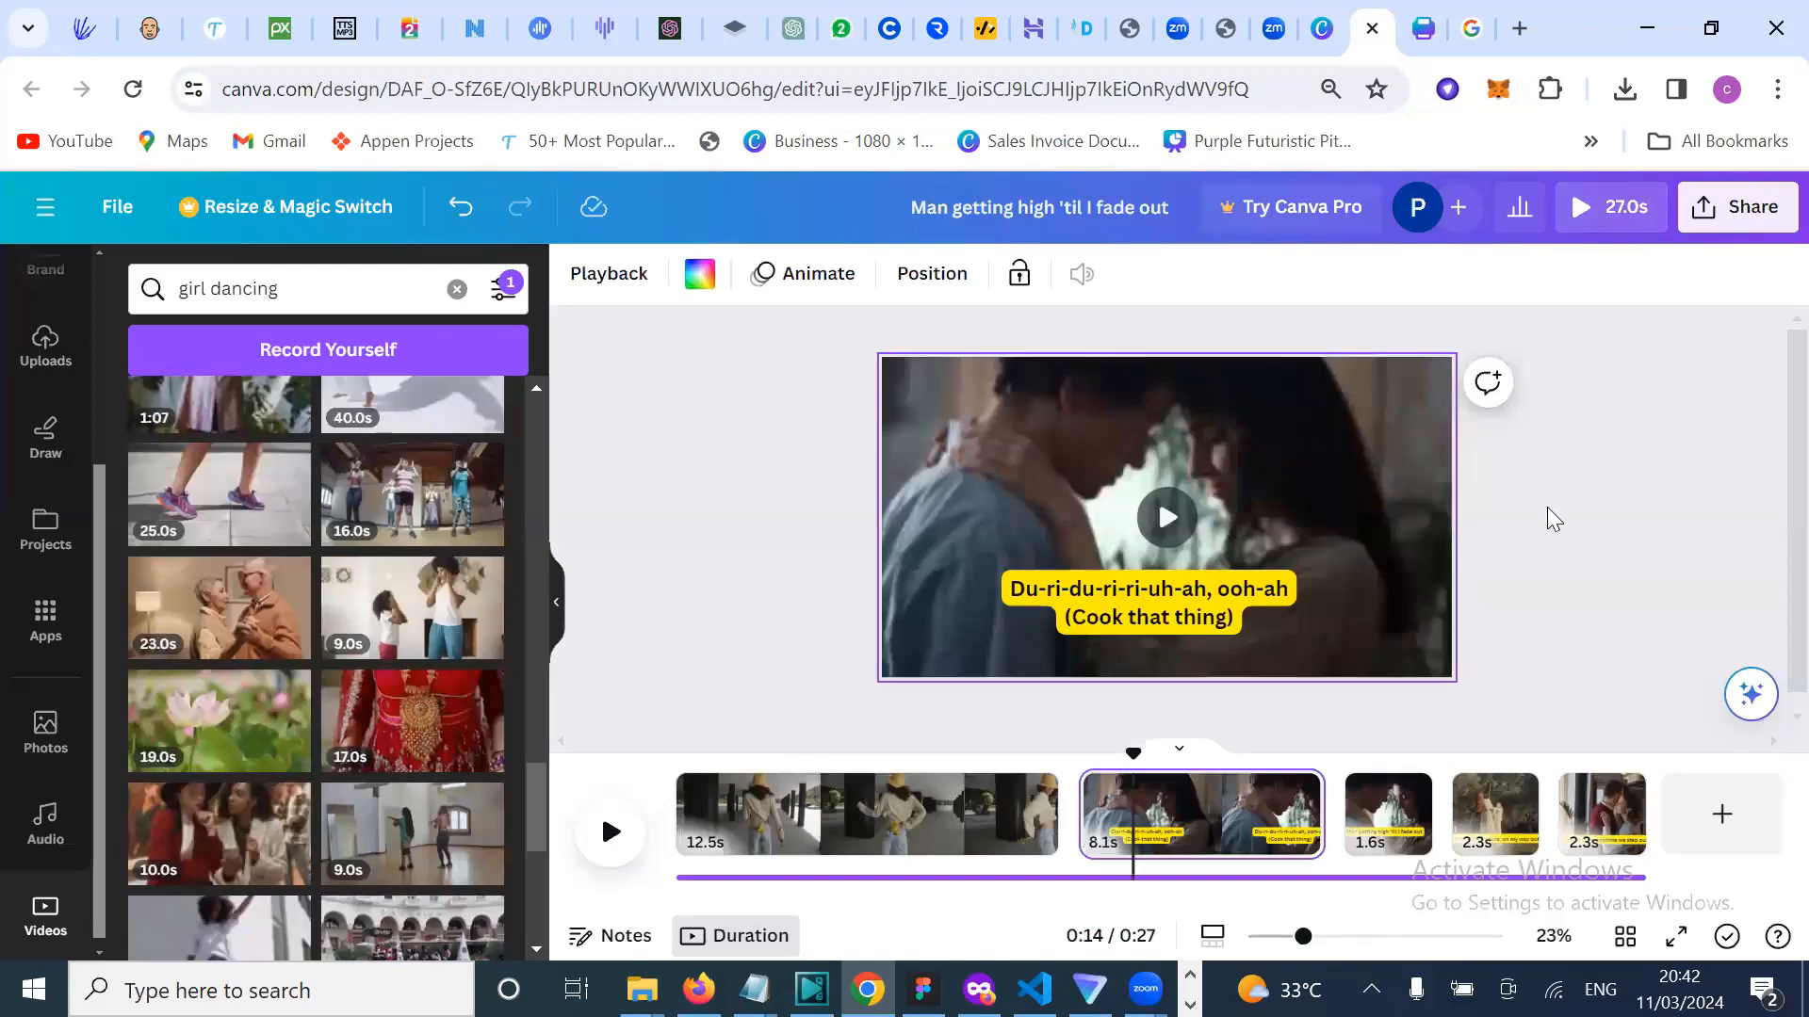
key(Escape)
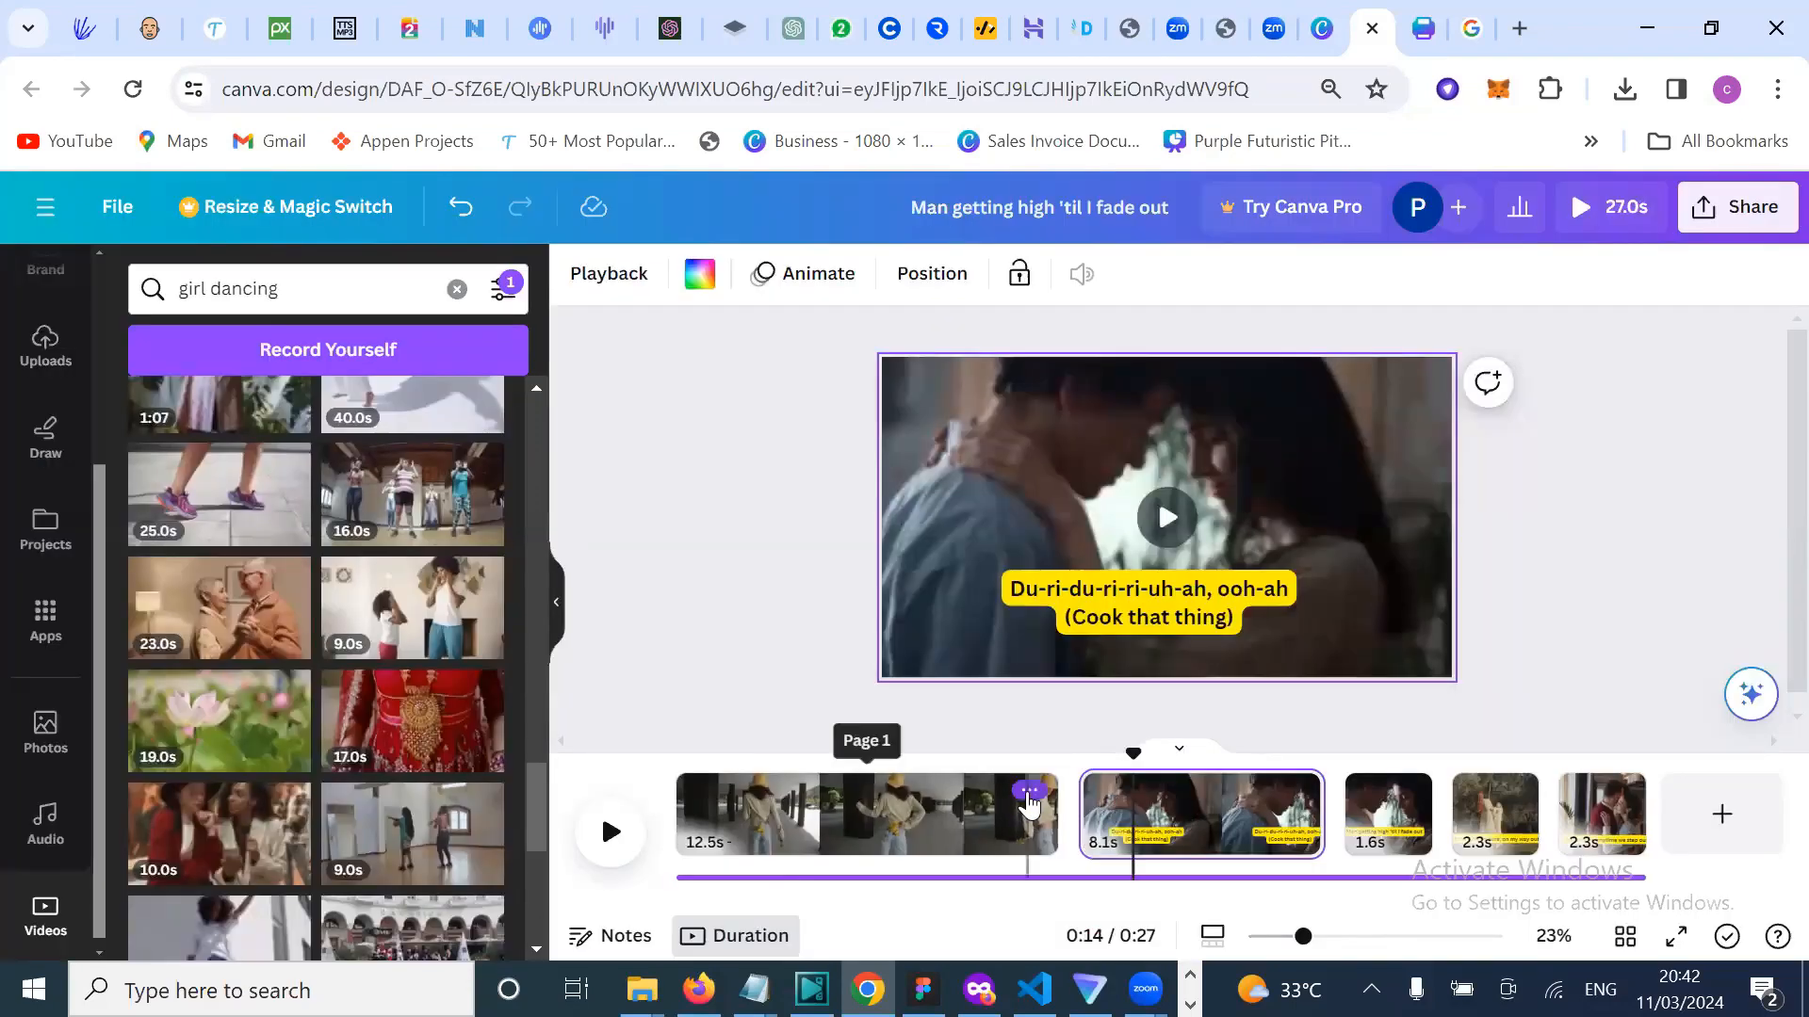
click(1028, 794)
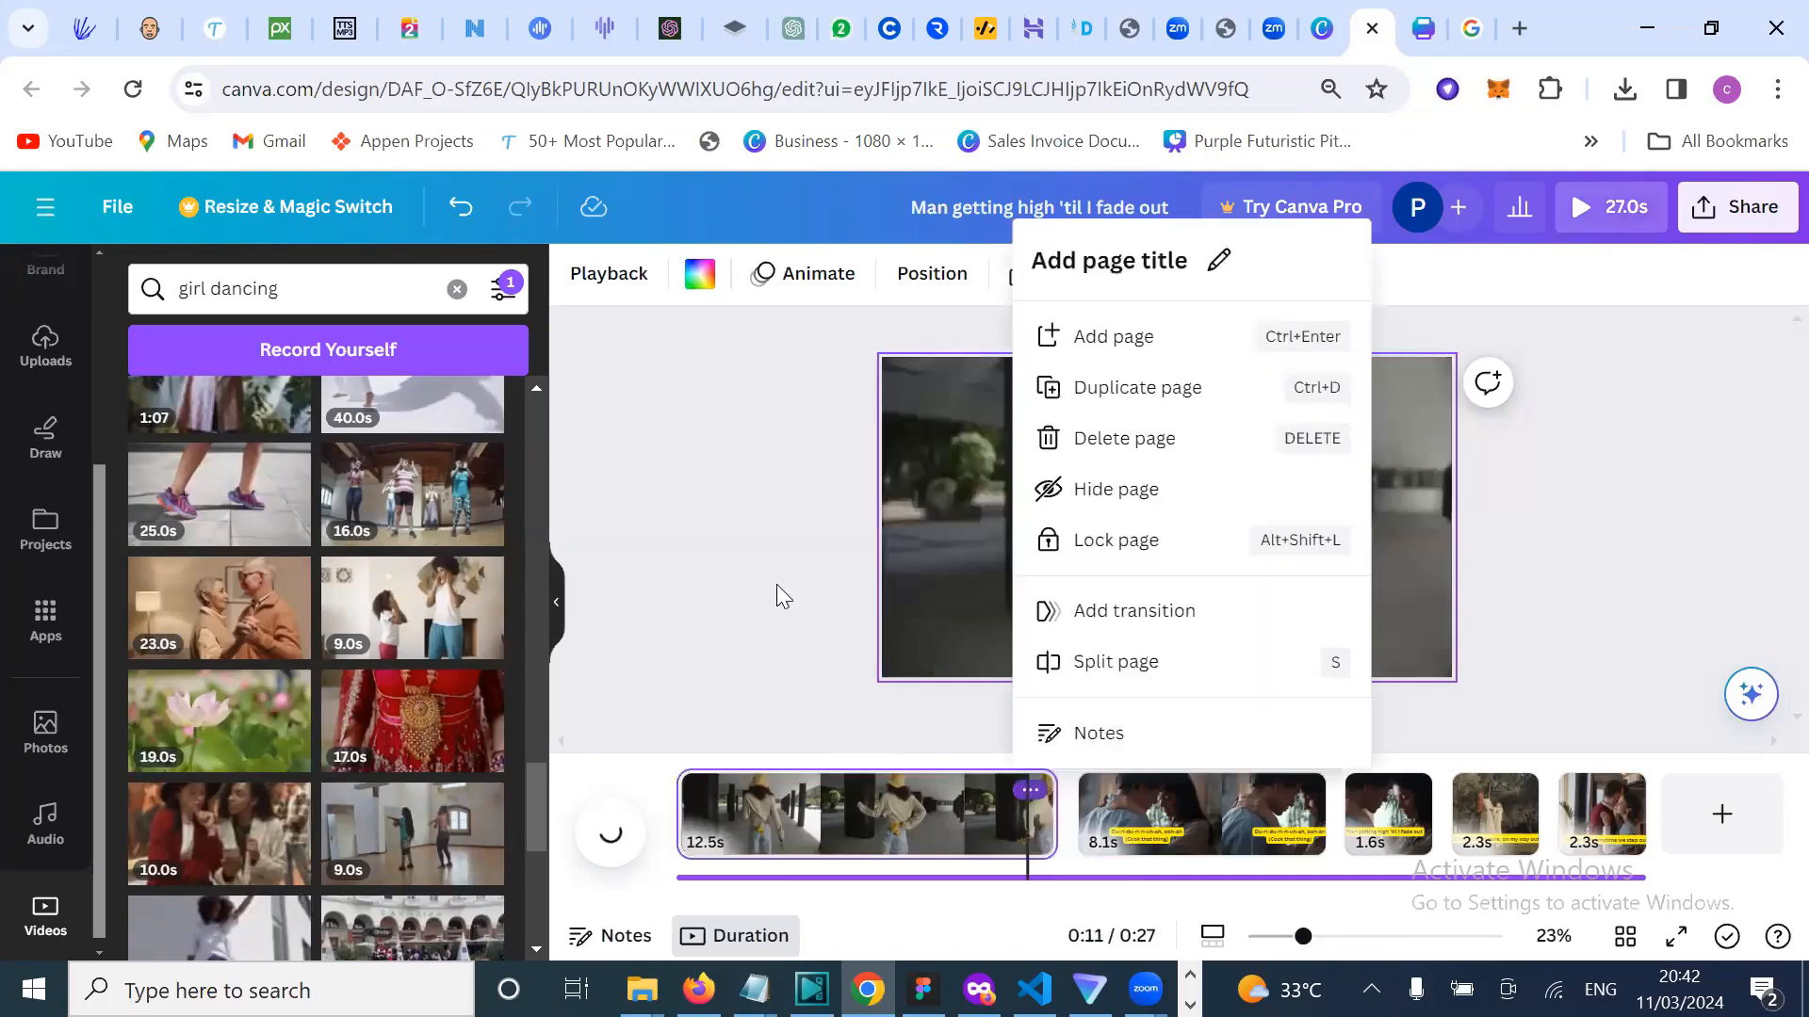
click(952, 829)
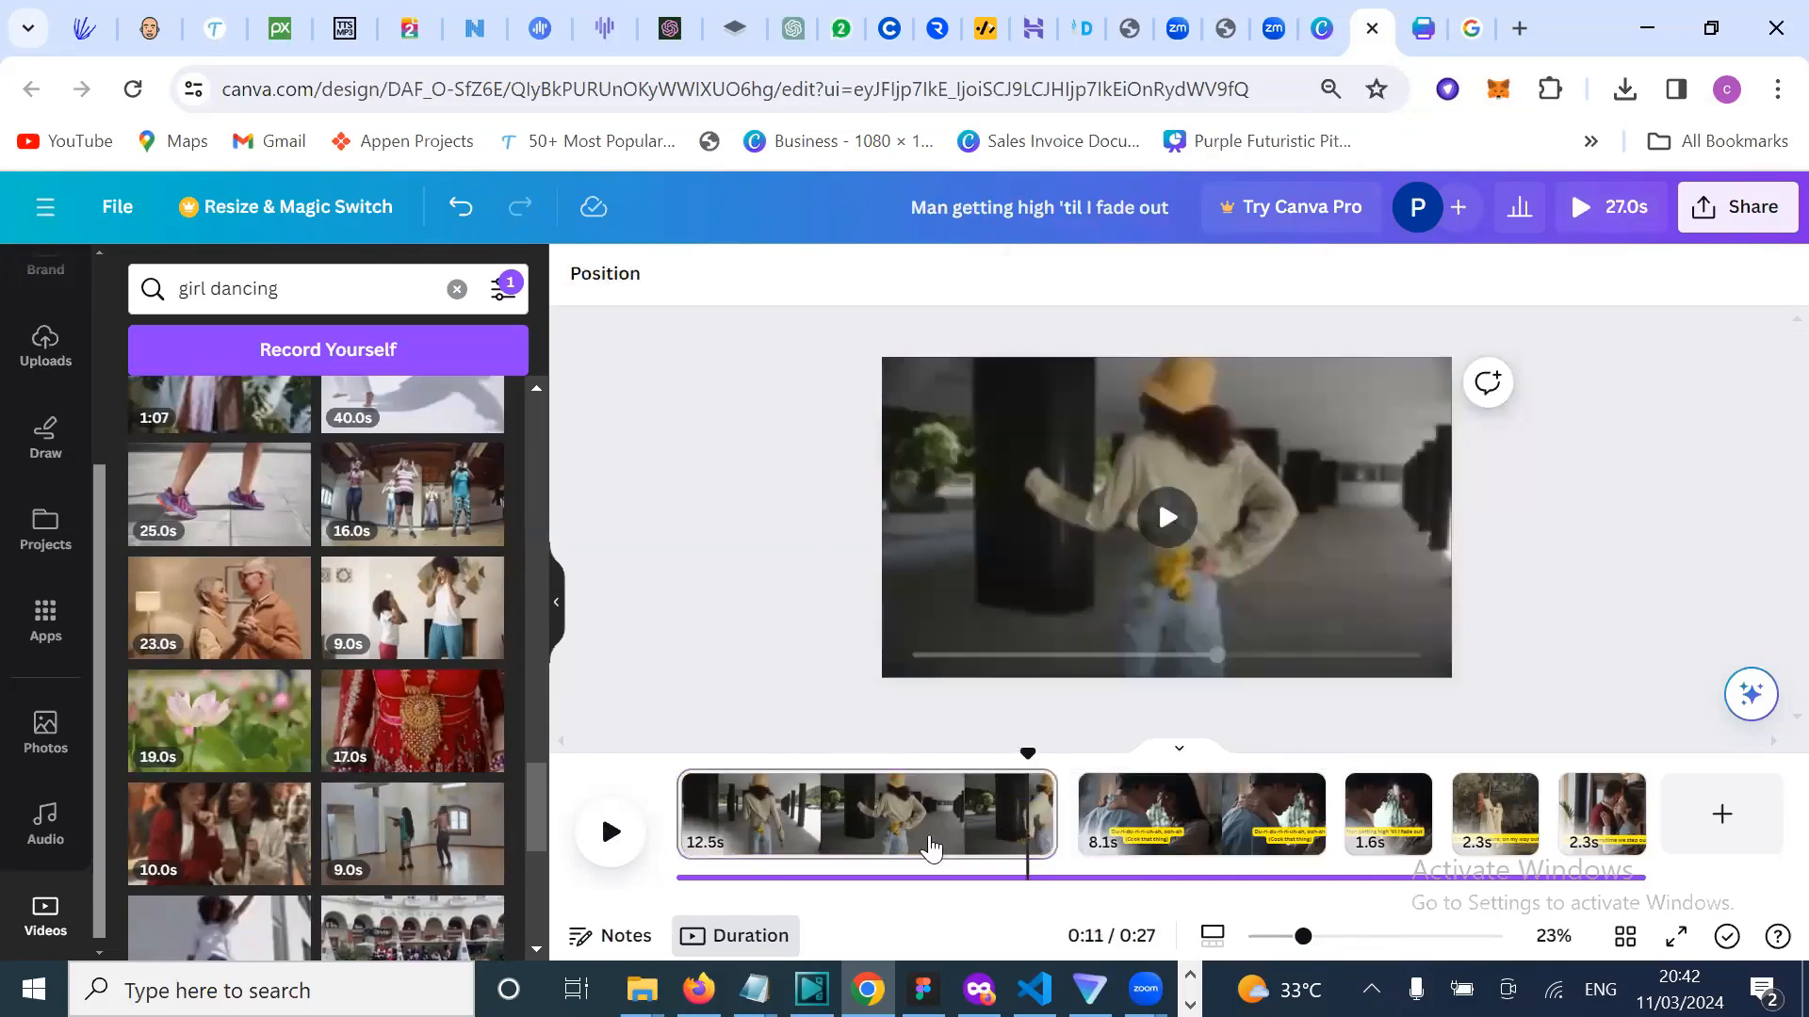
click(929, 838)
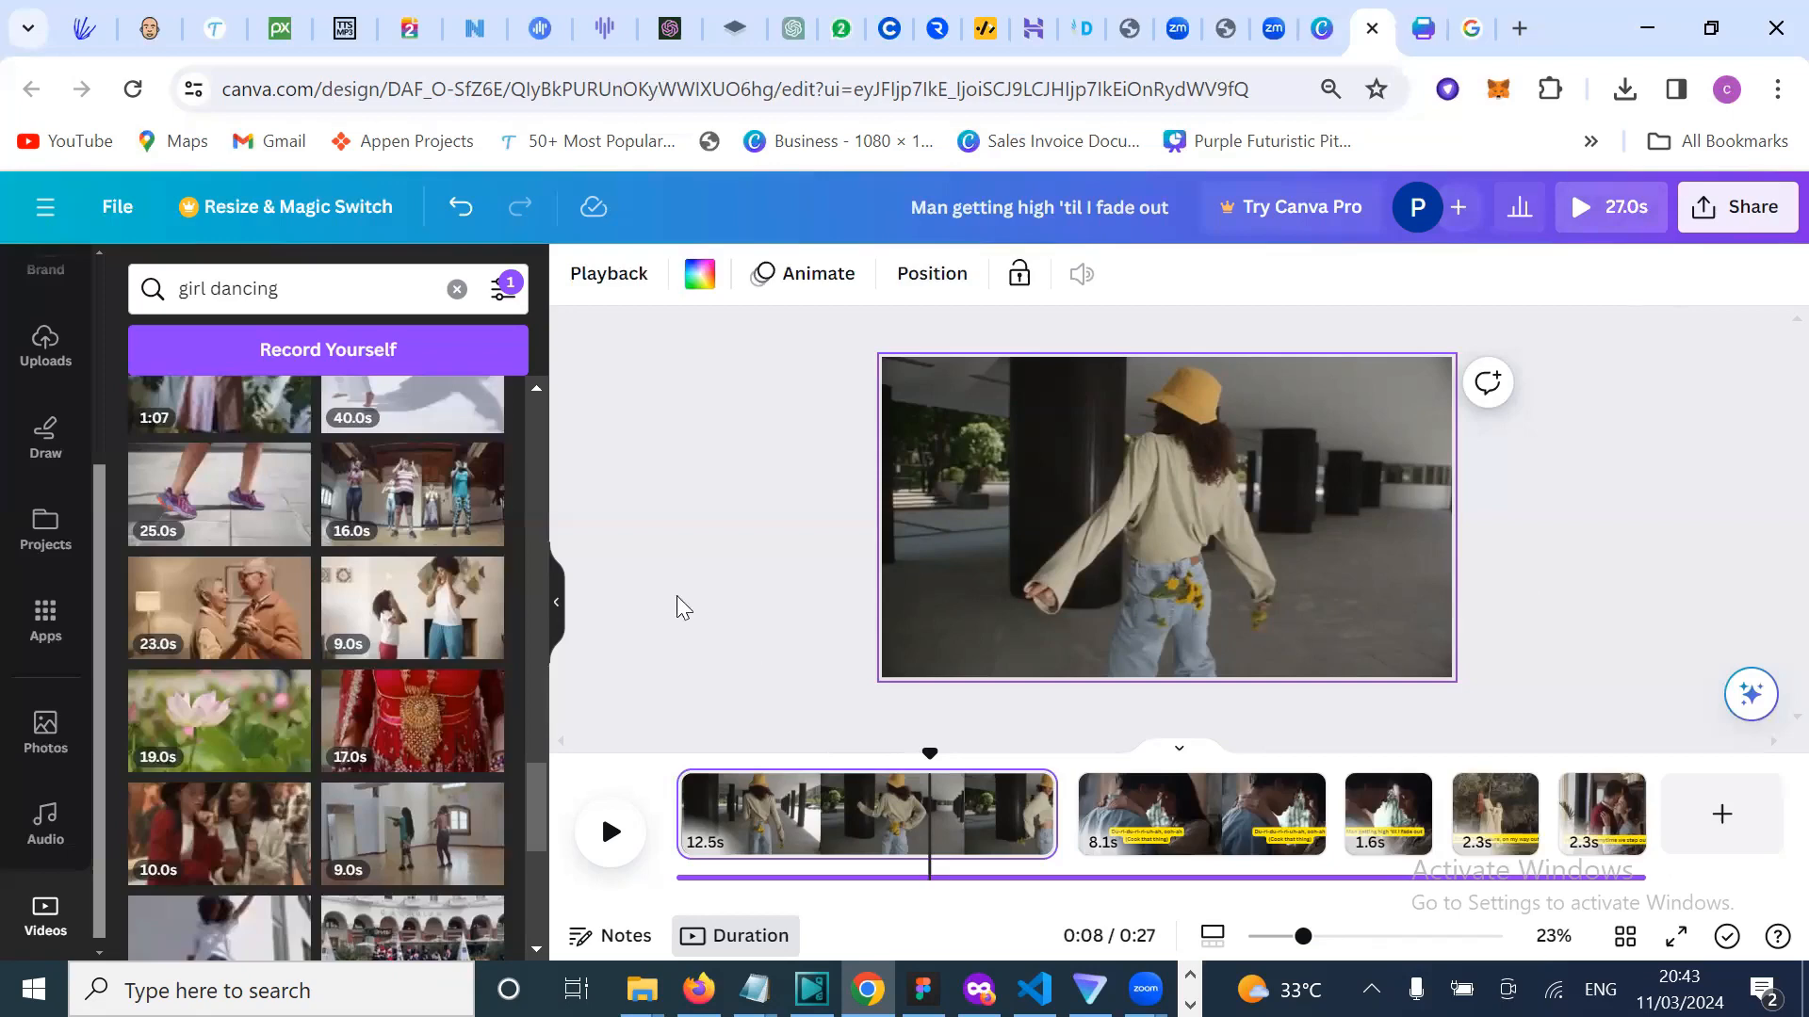
scroll(474, 650, down, 3)
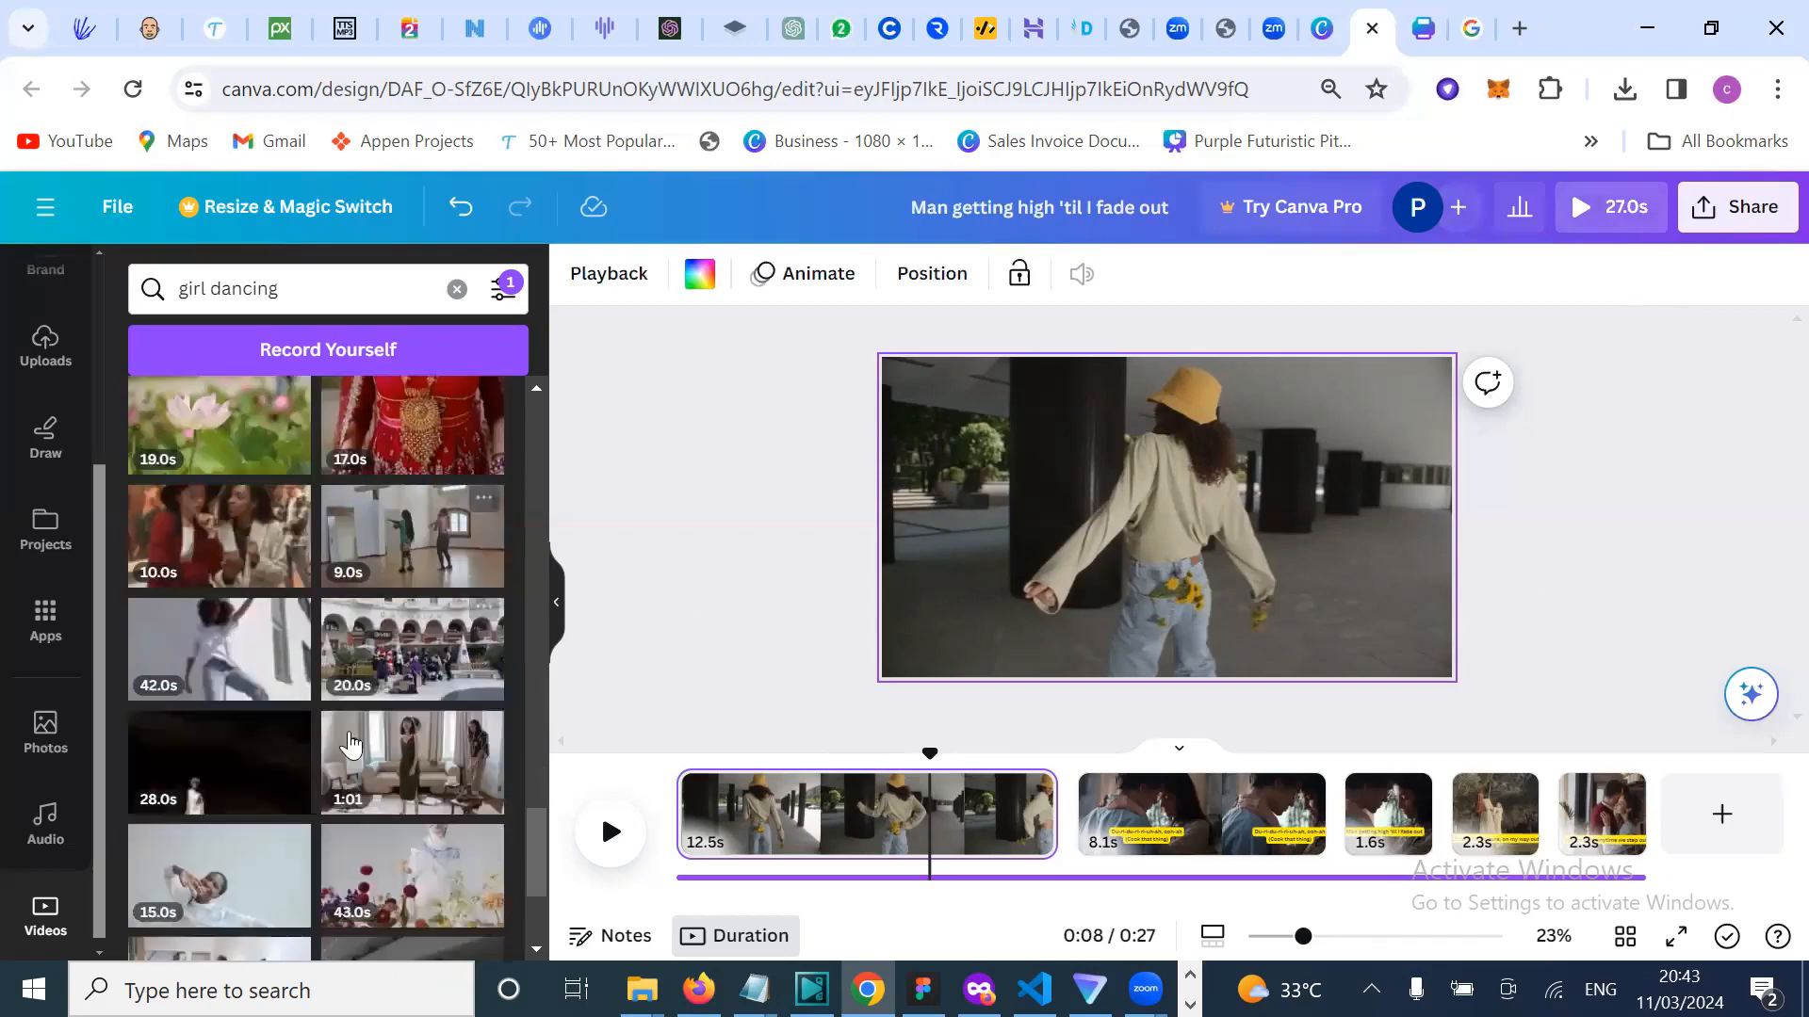
scroll(372, 777, down, 2)
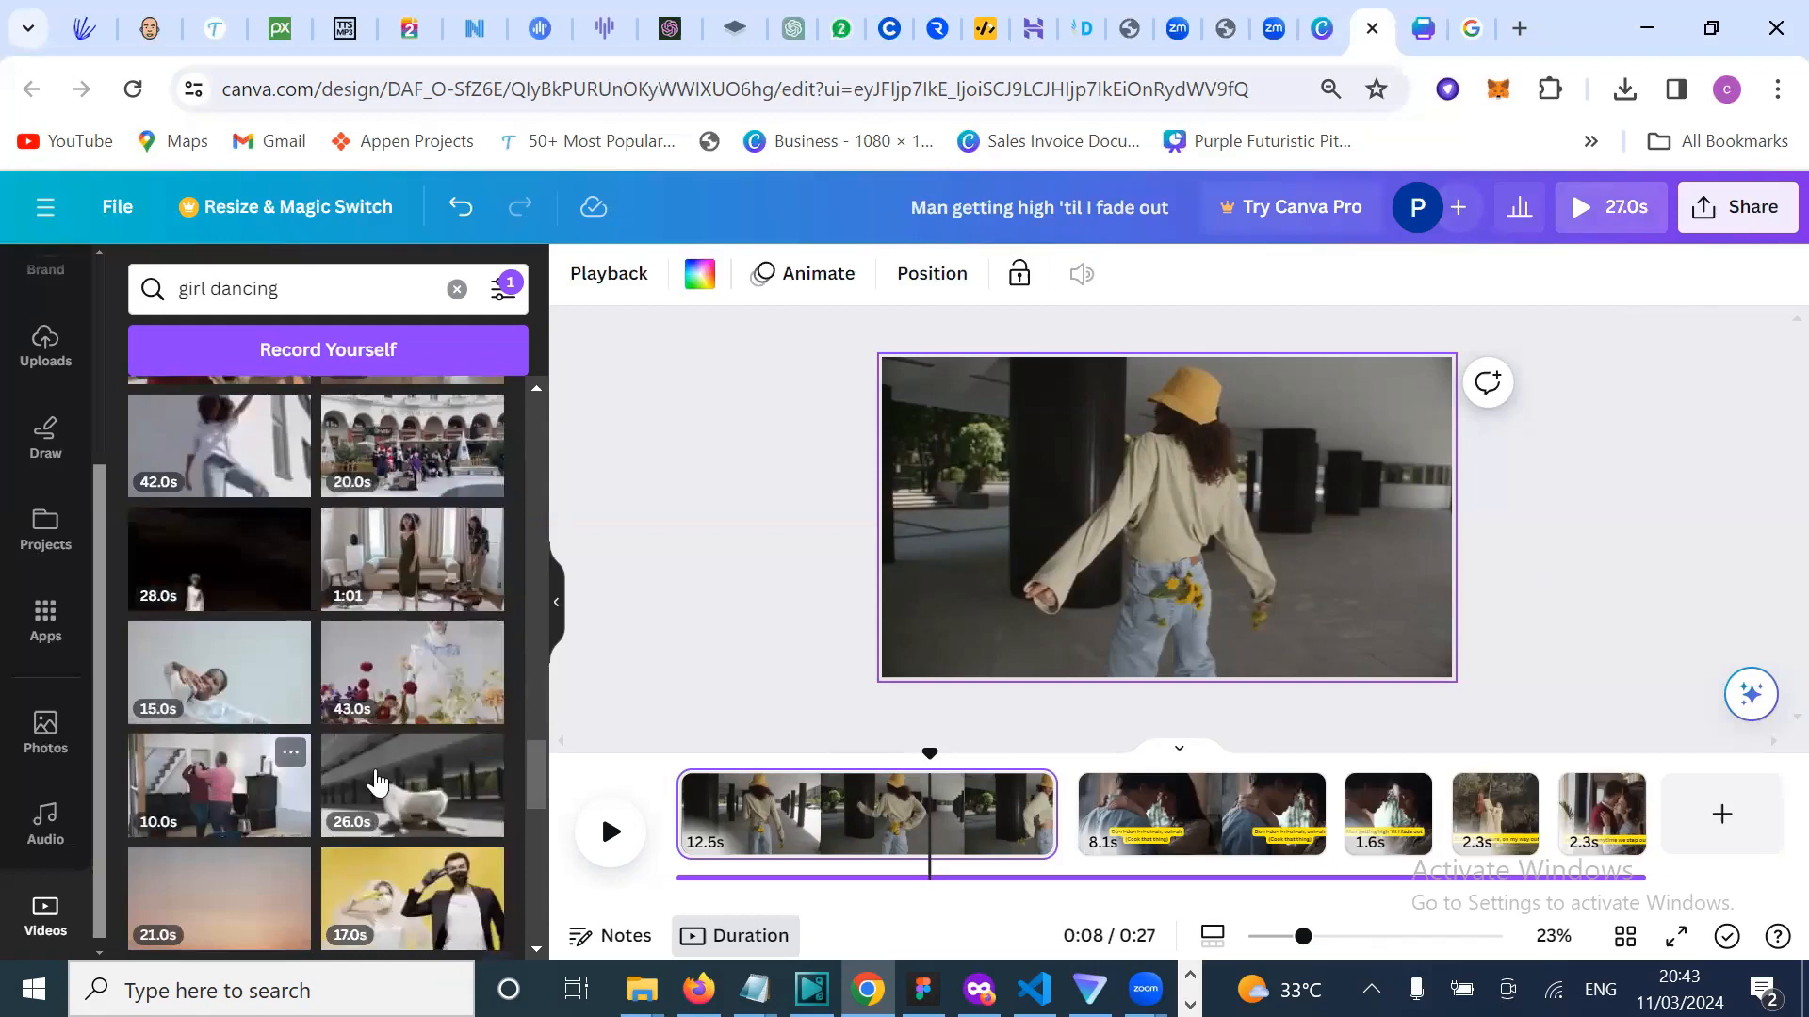
scroll(375, 782, down, 3)
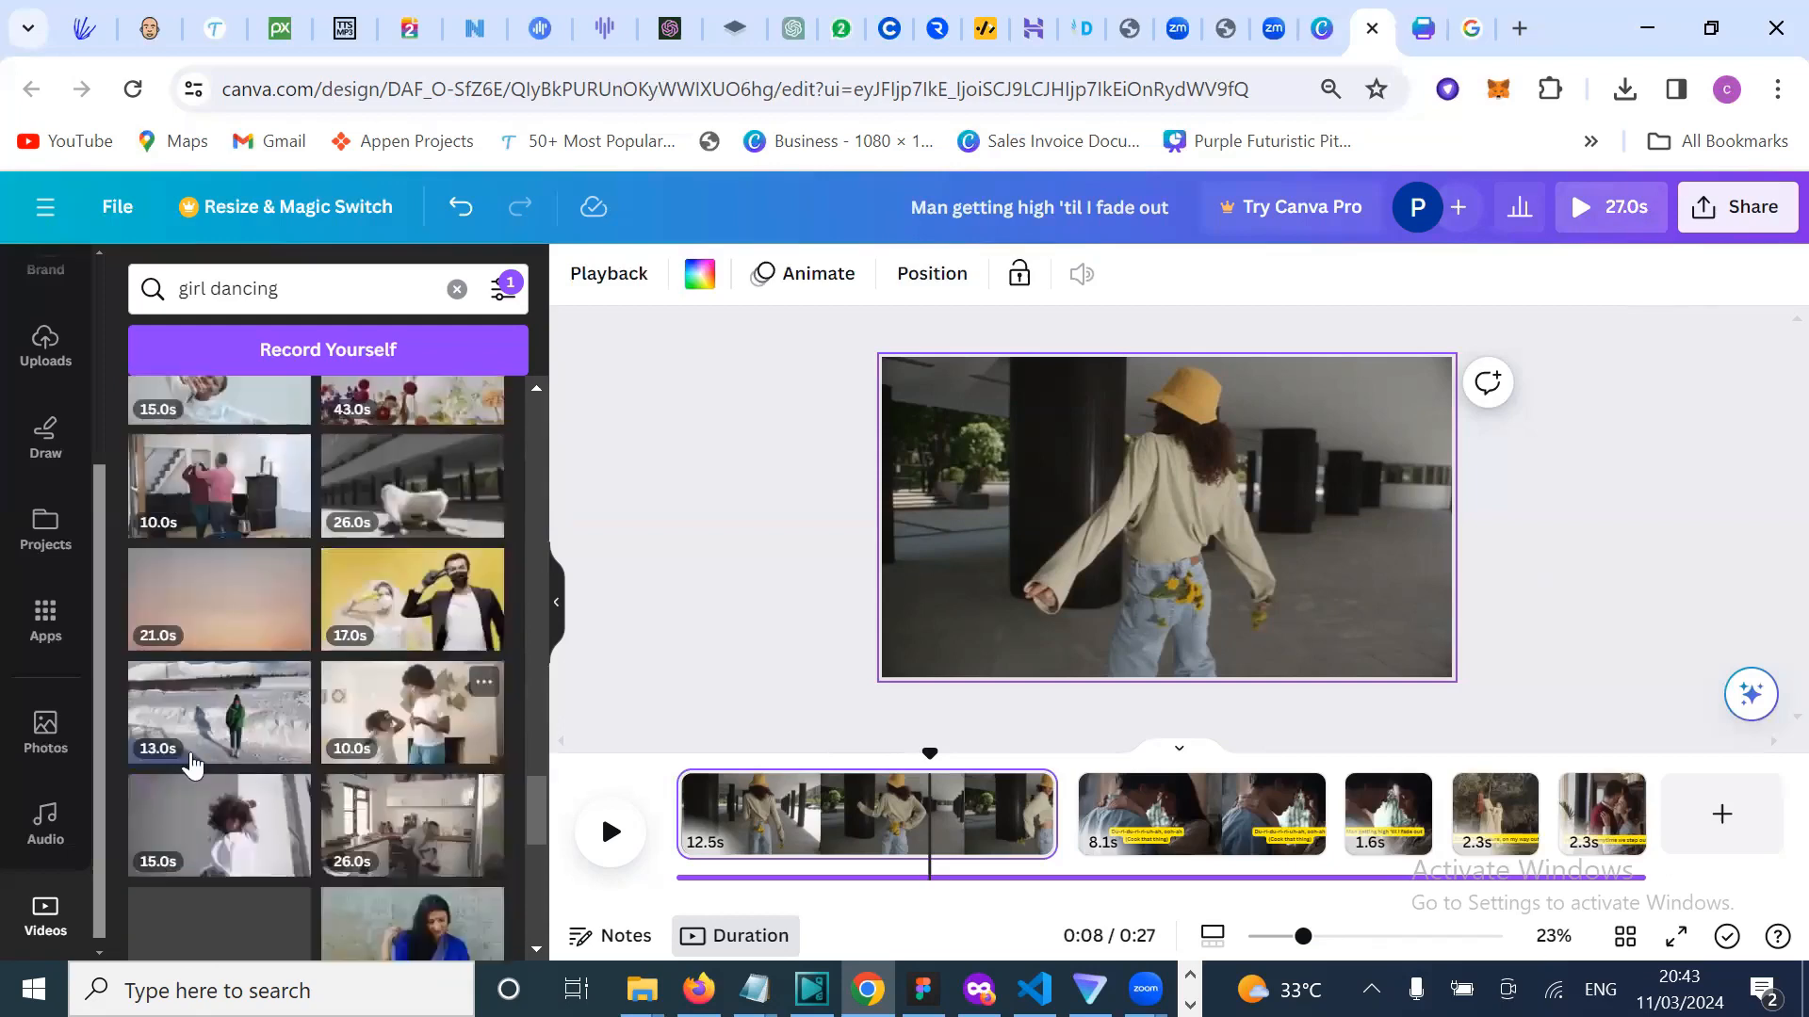
scroll(282, 716, down, 3)
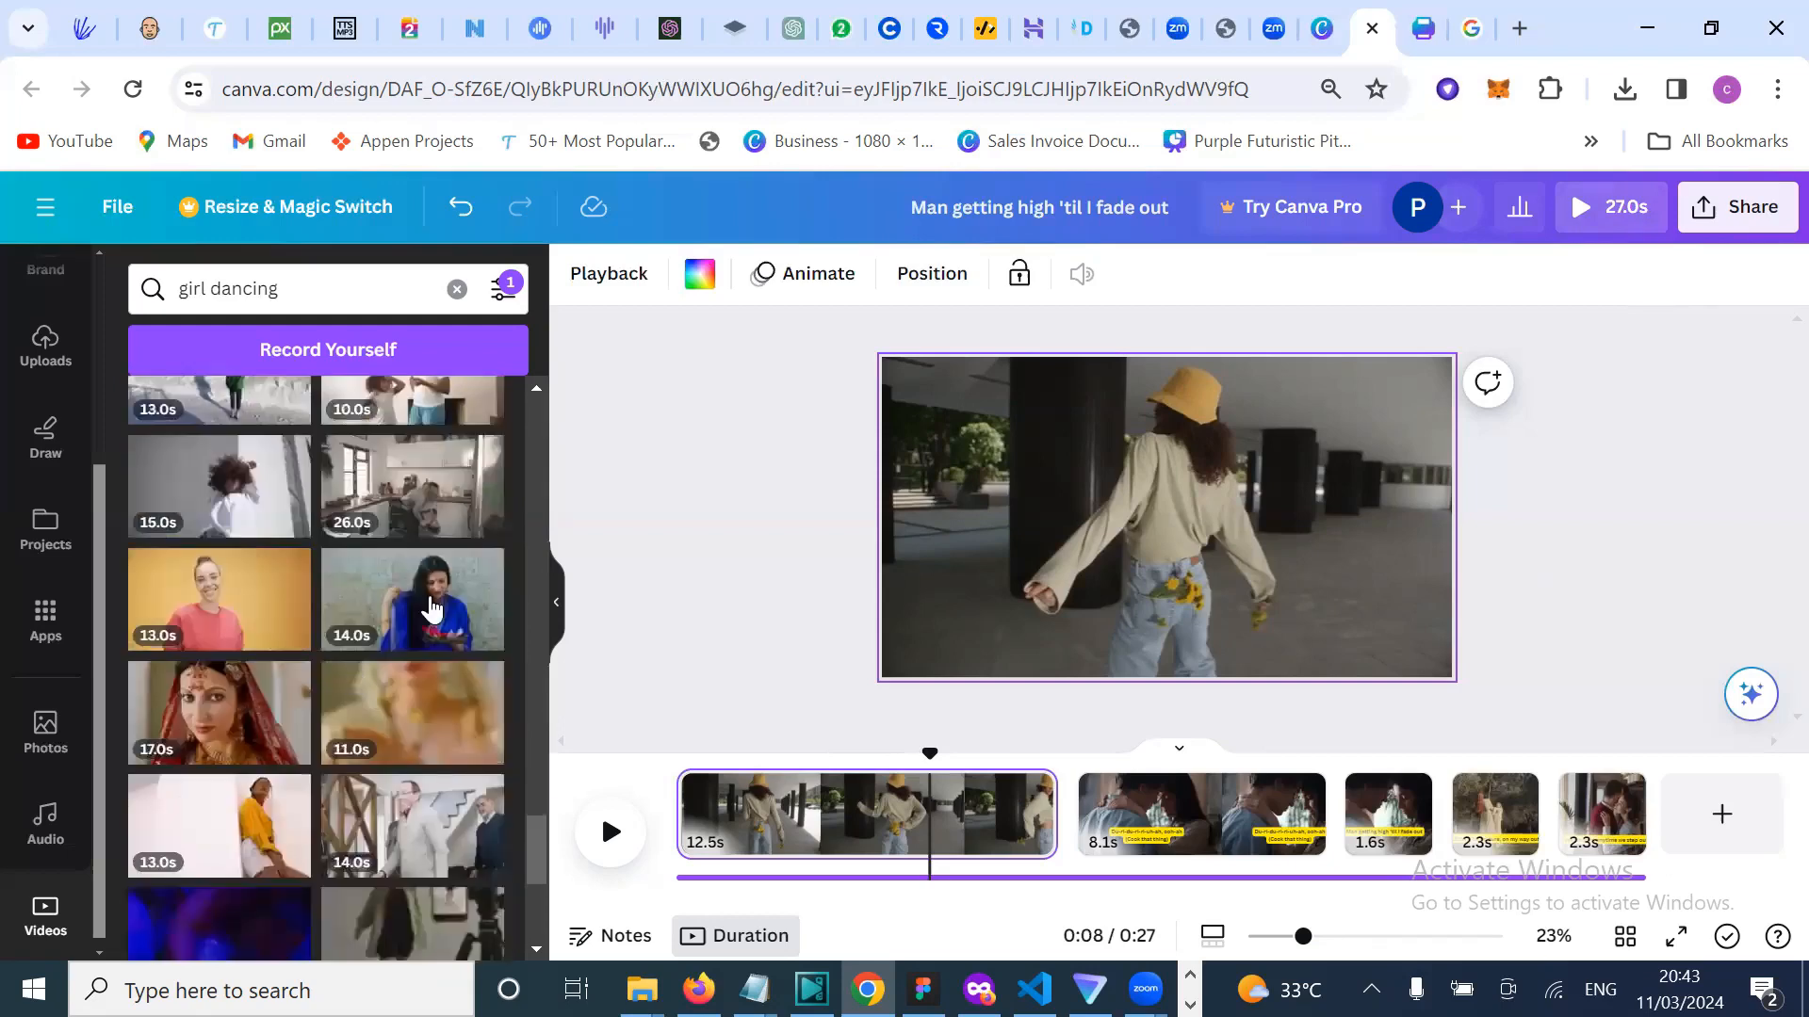
scroll(288, 646, down, 3)
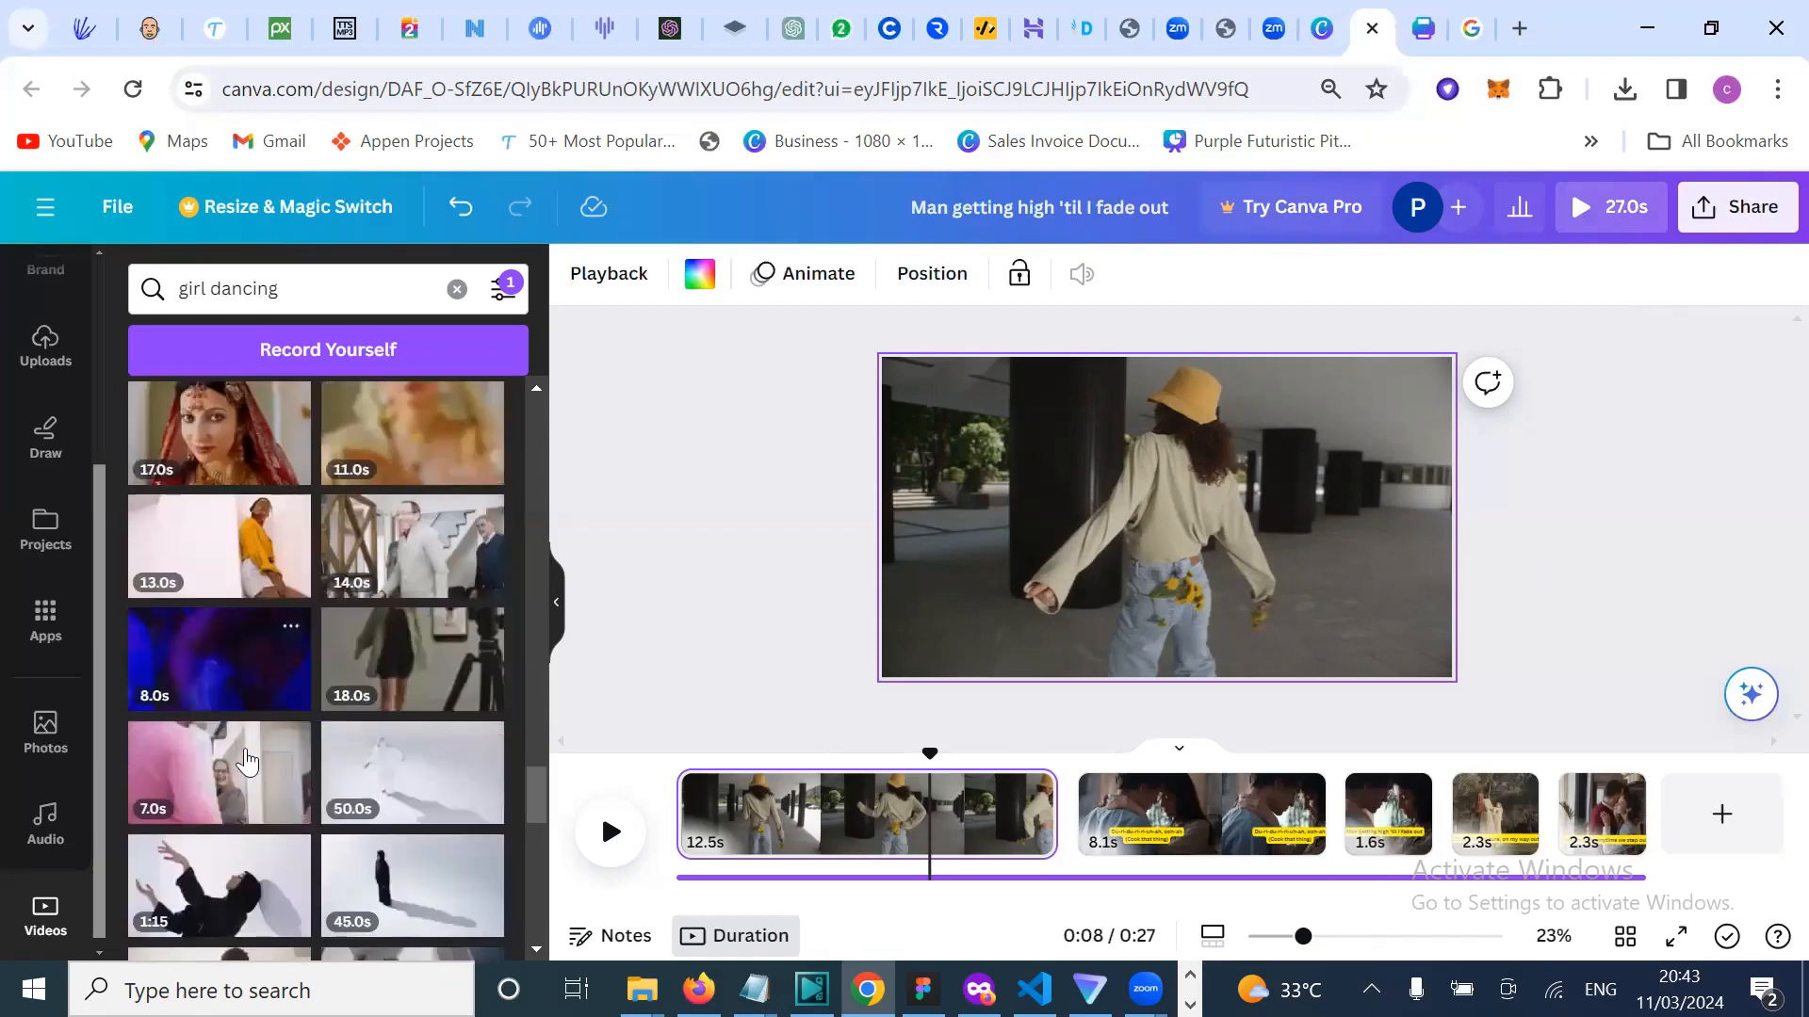
scroll(302, 747, down, 5)
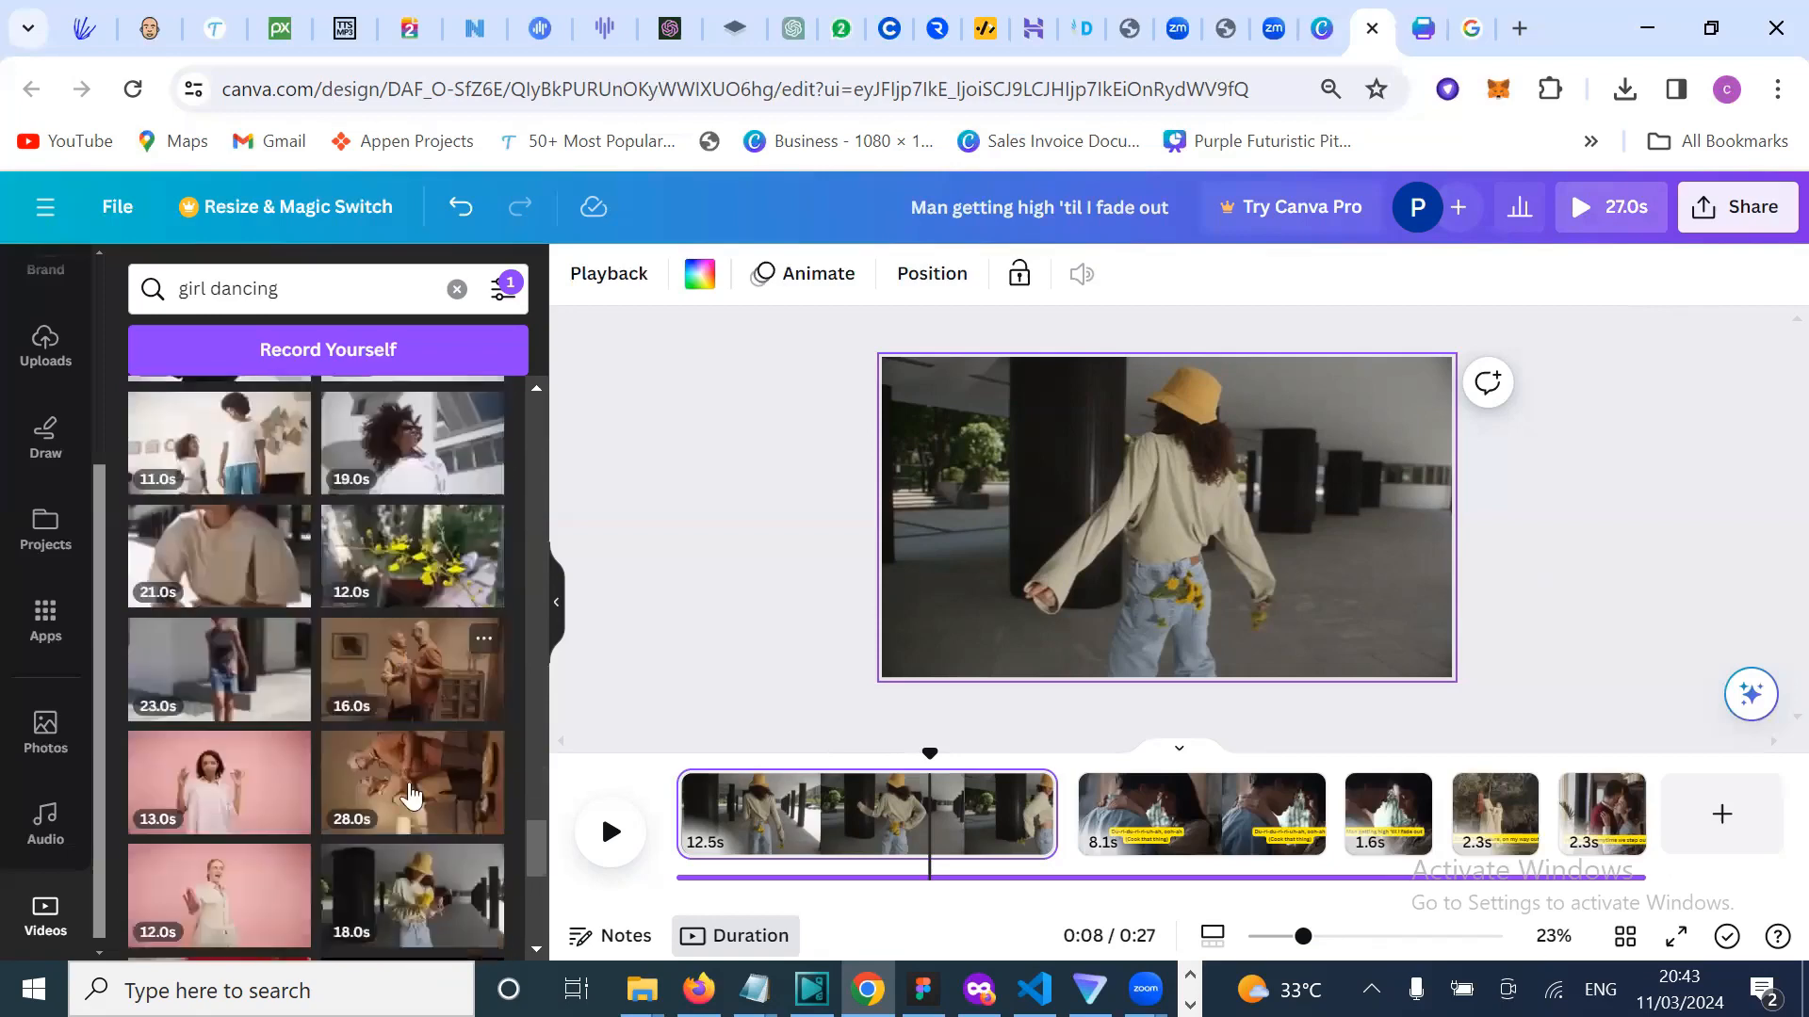
scroll(410, 796, down, 4)
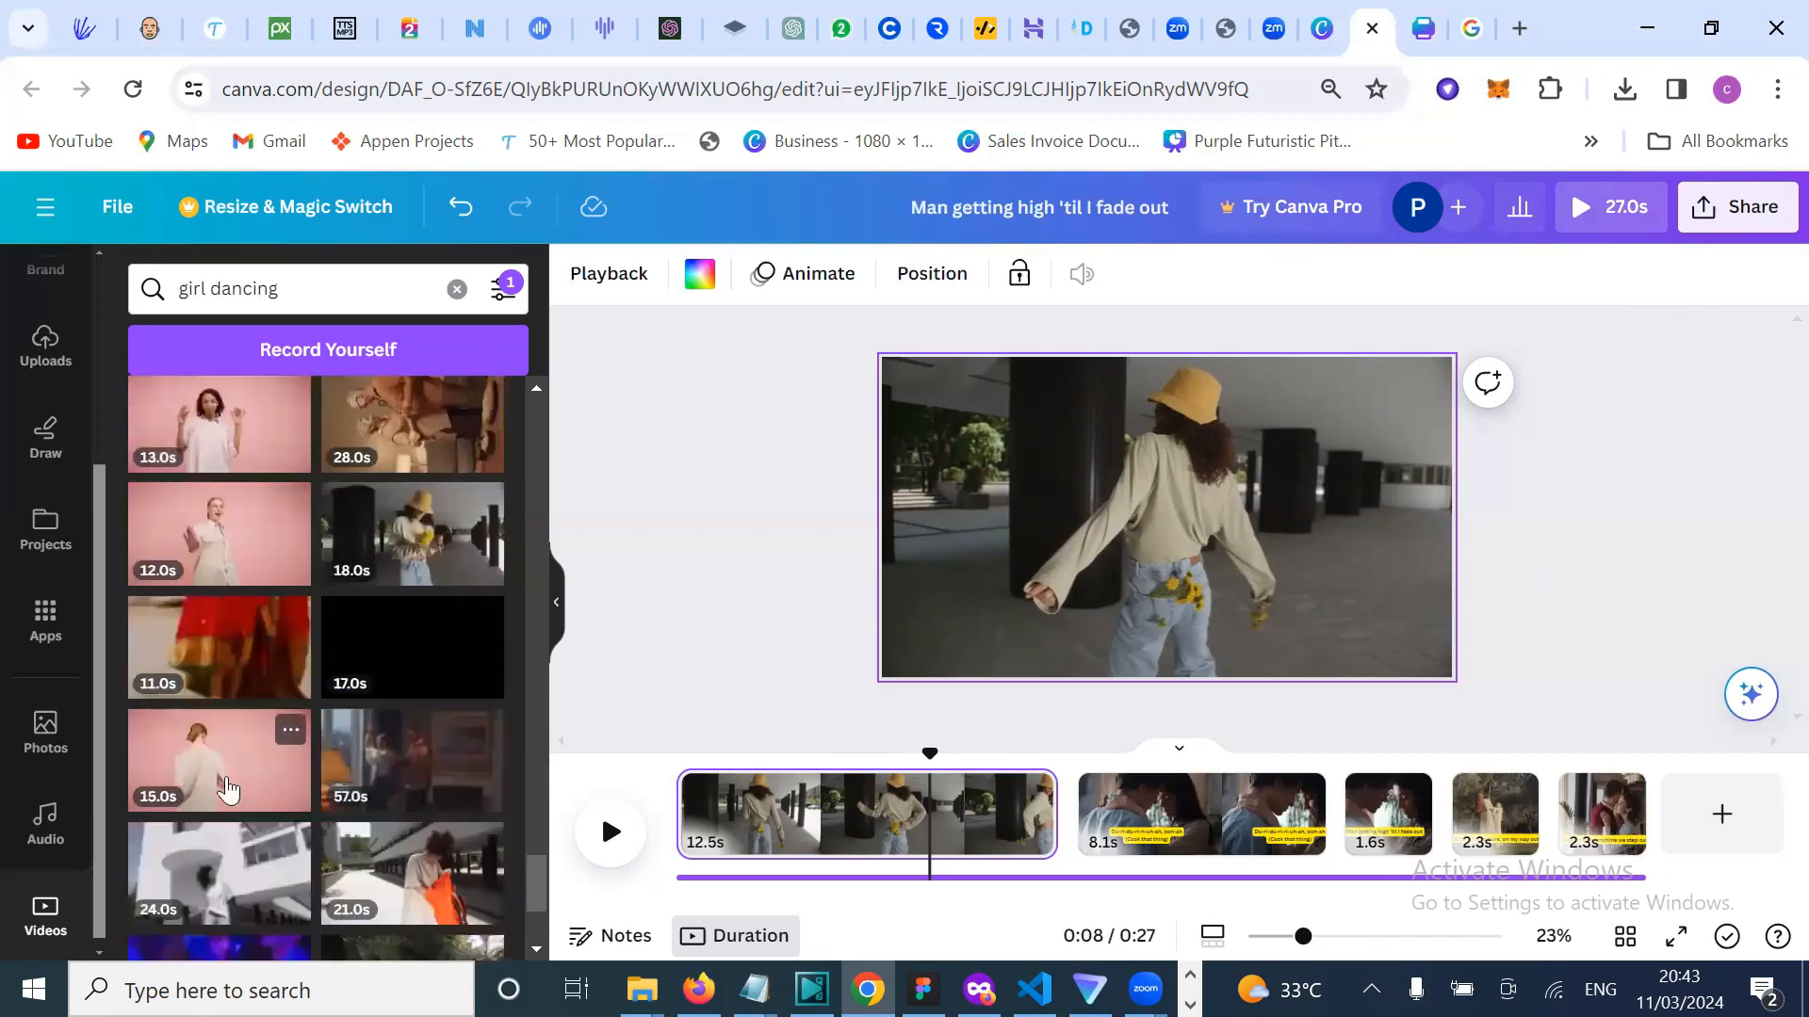
scroll(229, 789, down, 1)
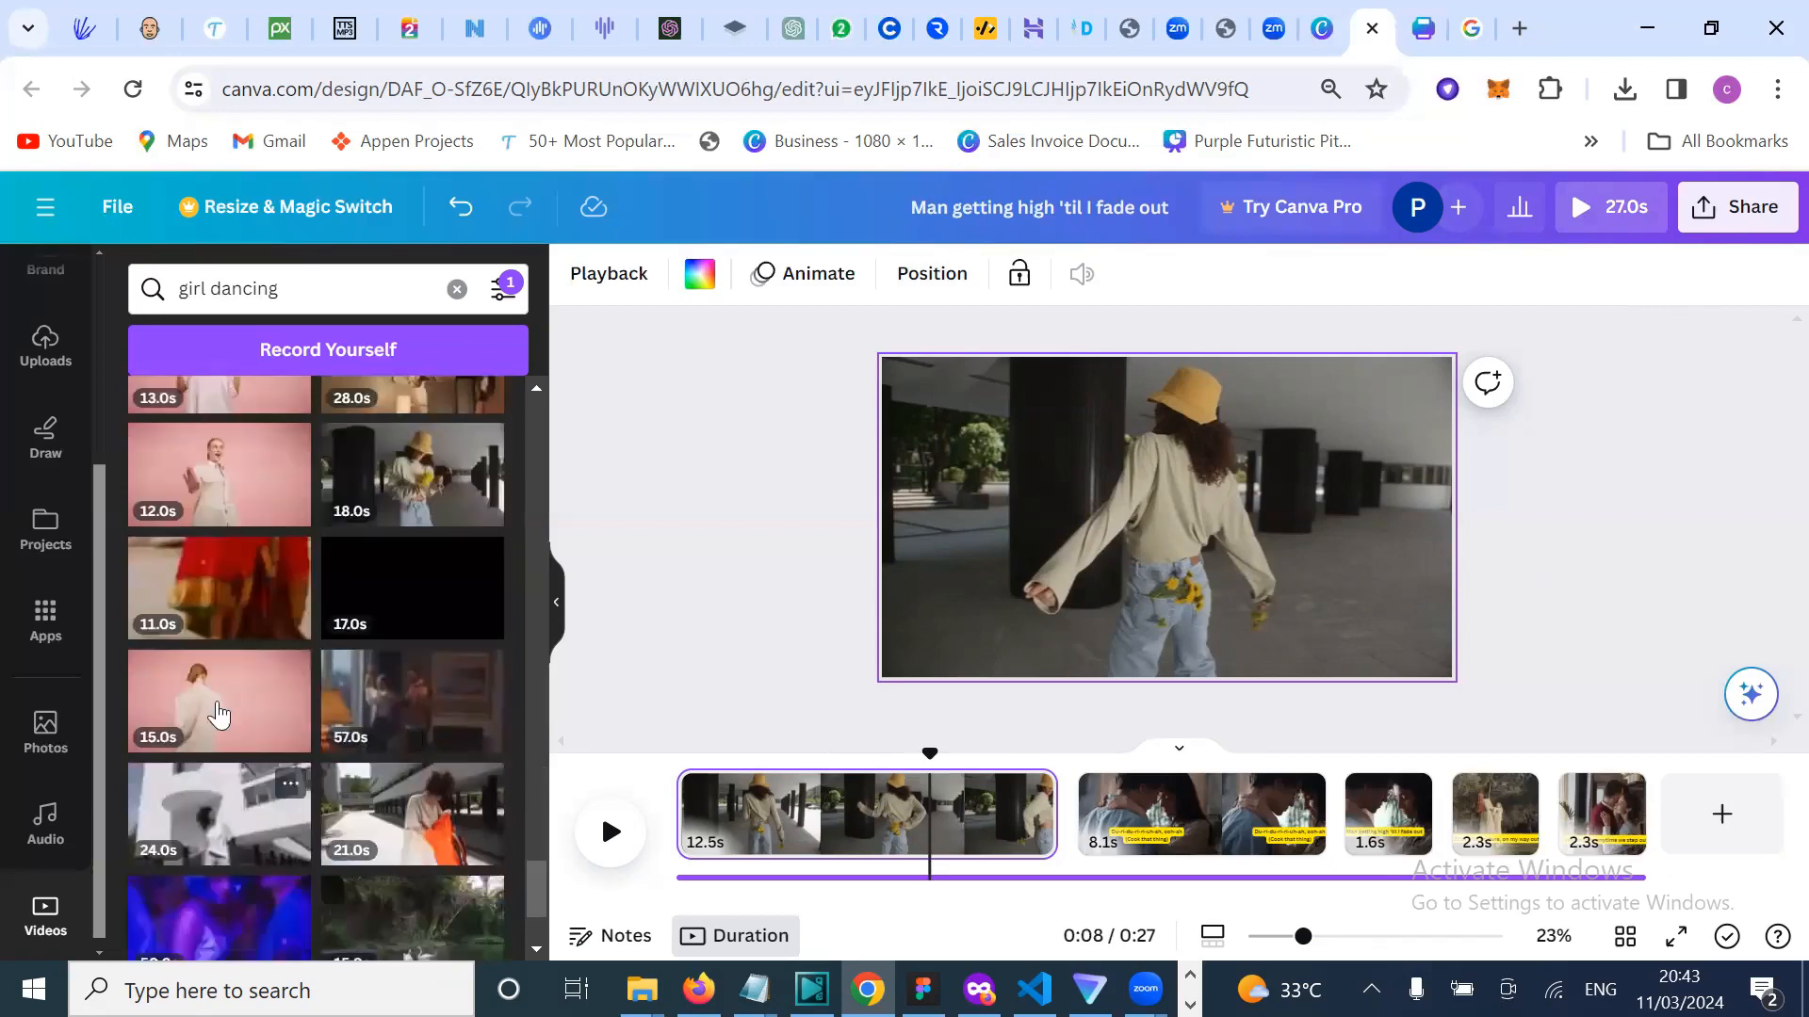
scroll(219, 716, down, 2)
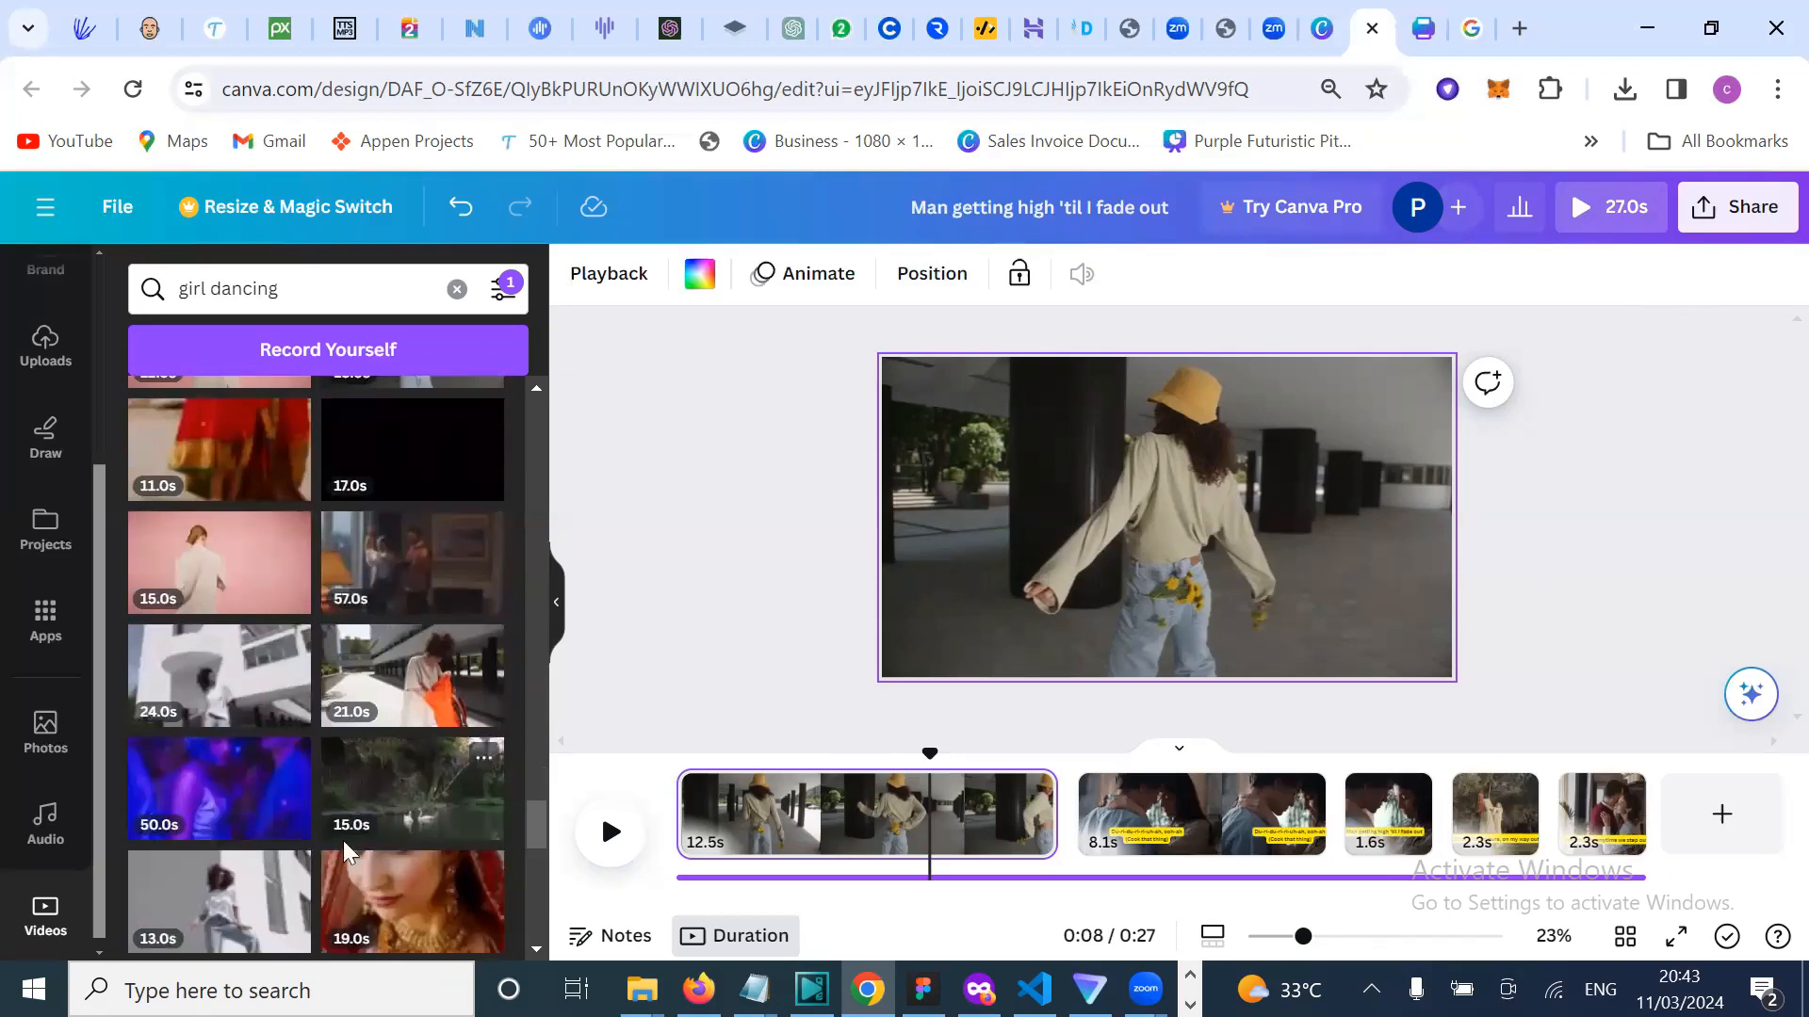
scroll(344, 855, down, 4)
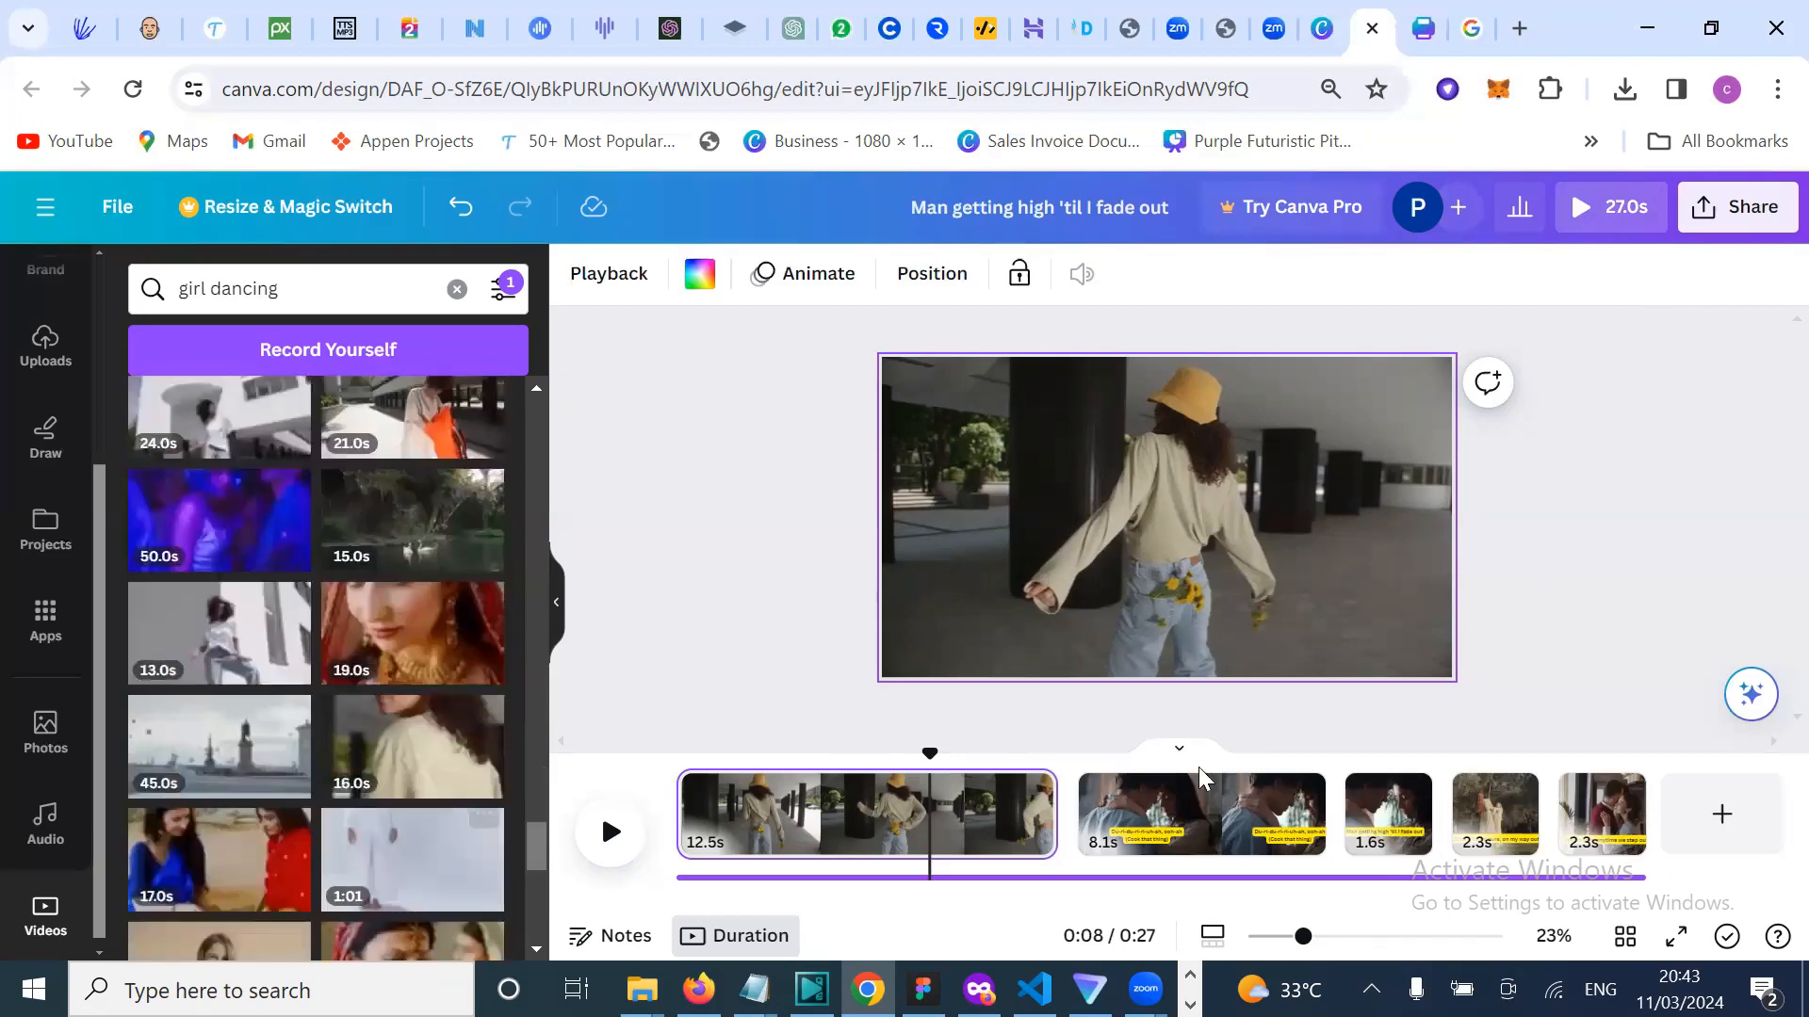
Step: Add a new final page holding the enlarged 45.0s waterfront dance clip
click(1731, 816)
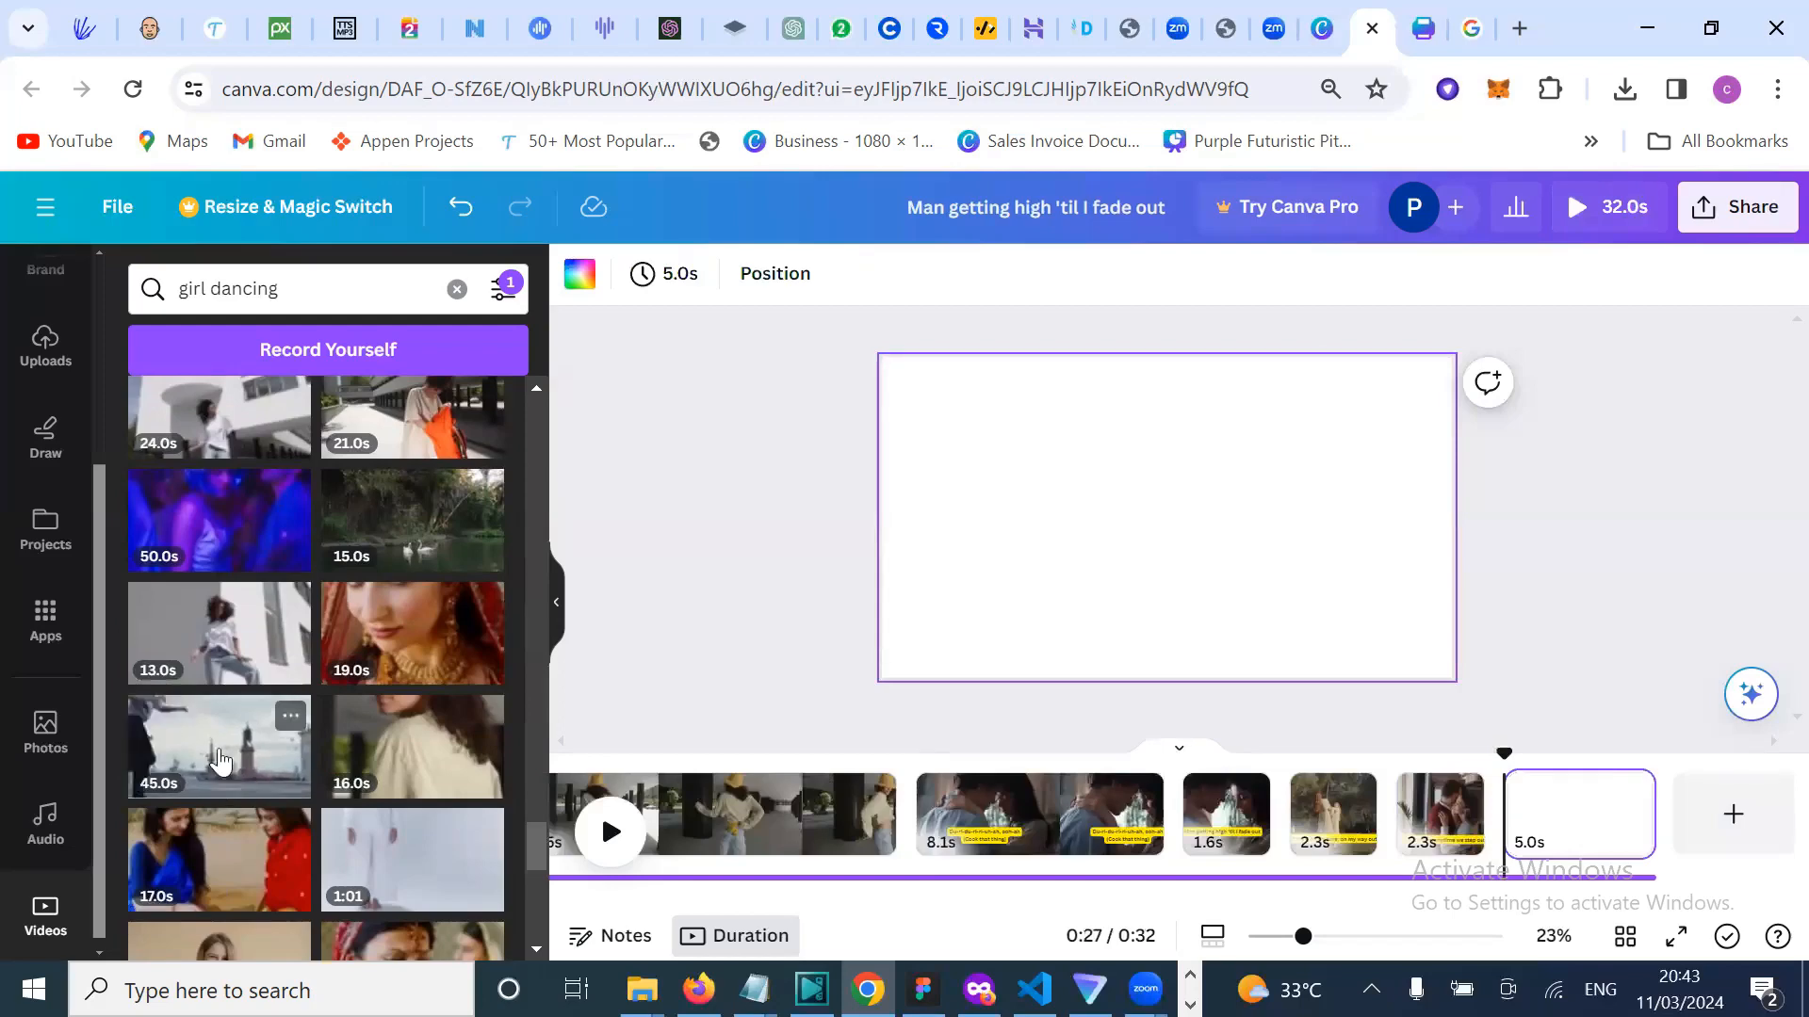
click(219, 759)
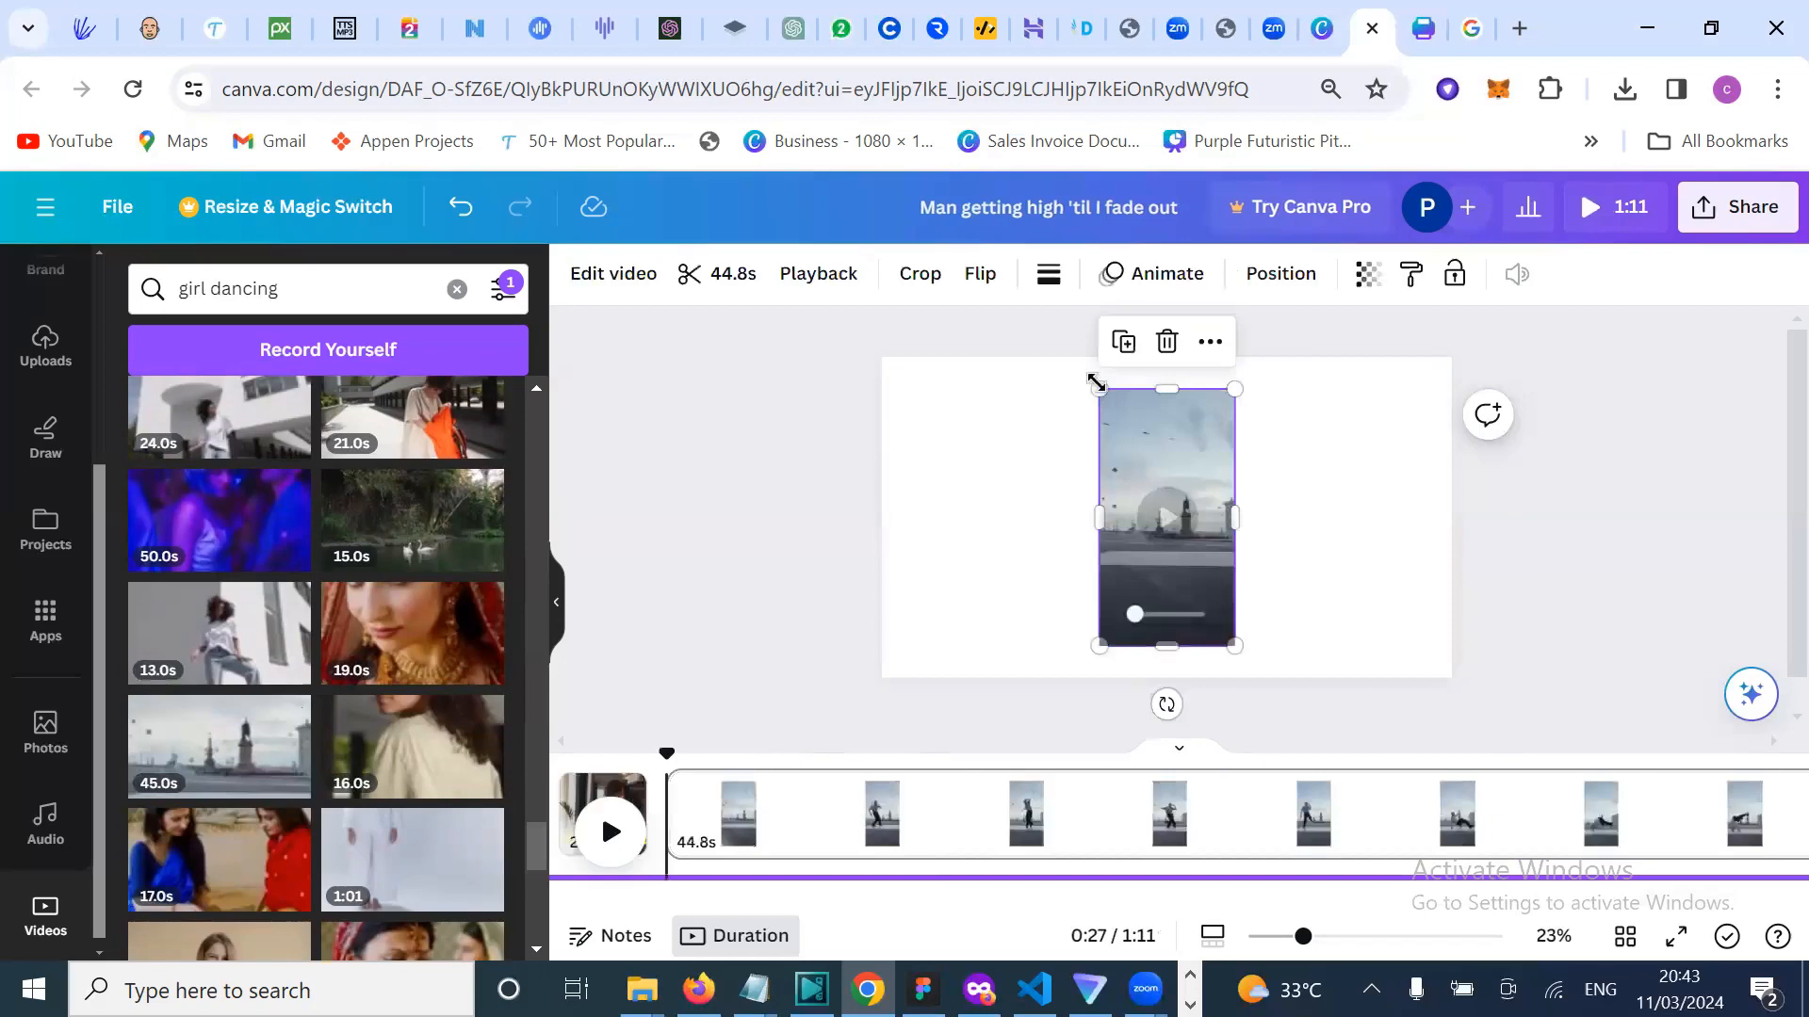
drag(1099, 389, 1018, 524)
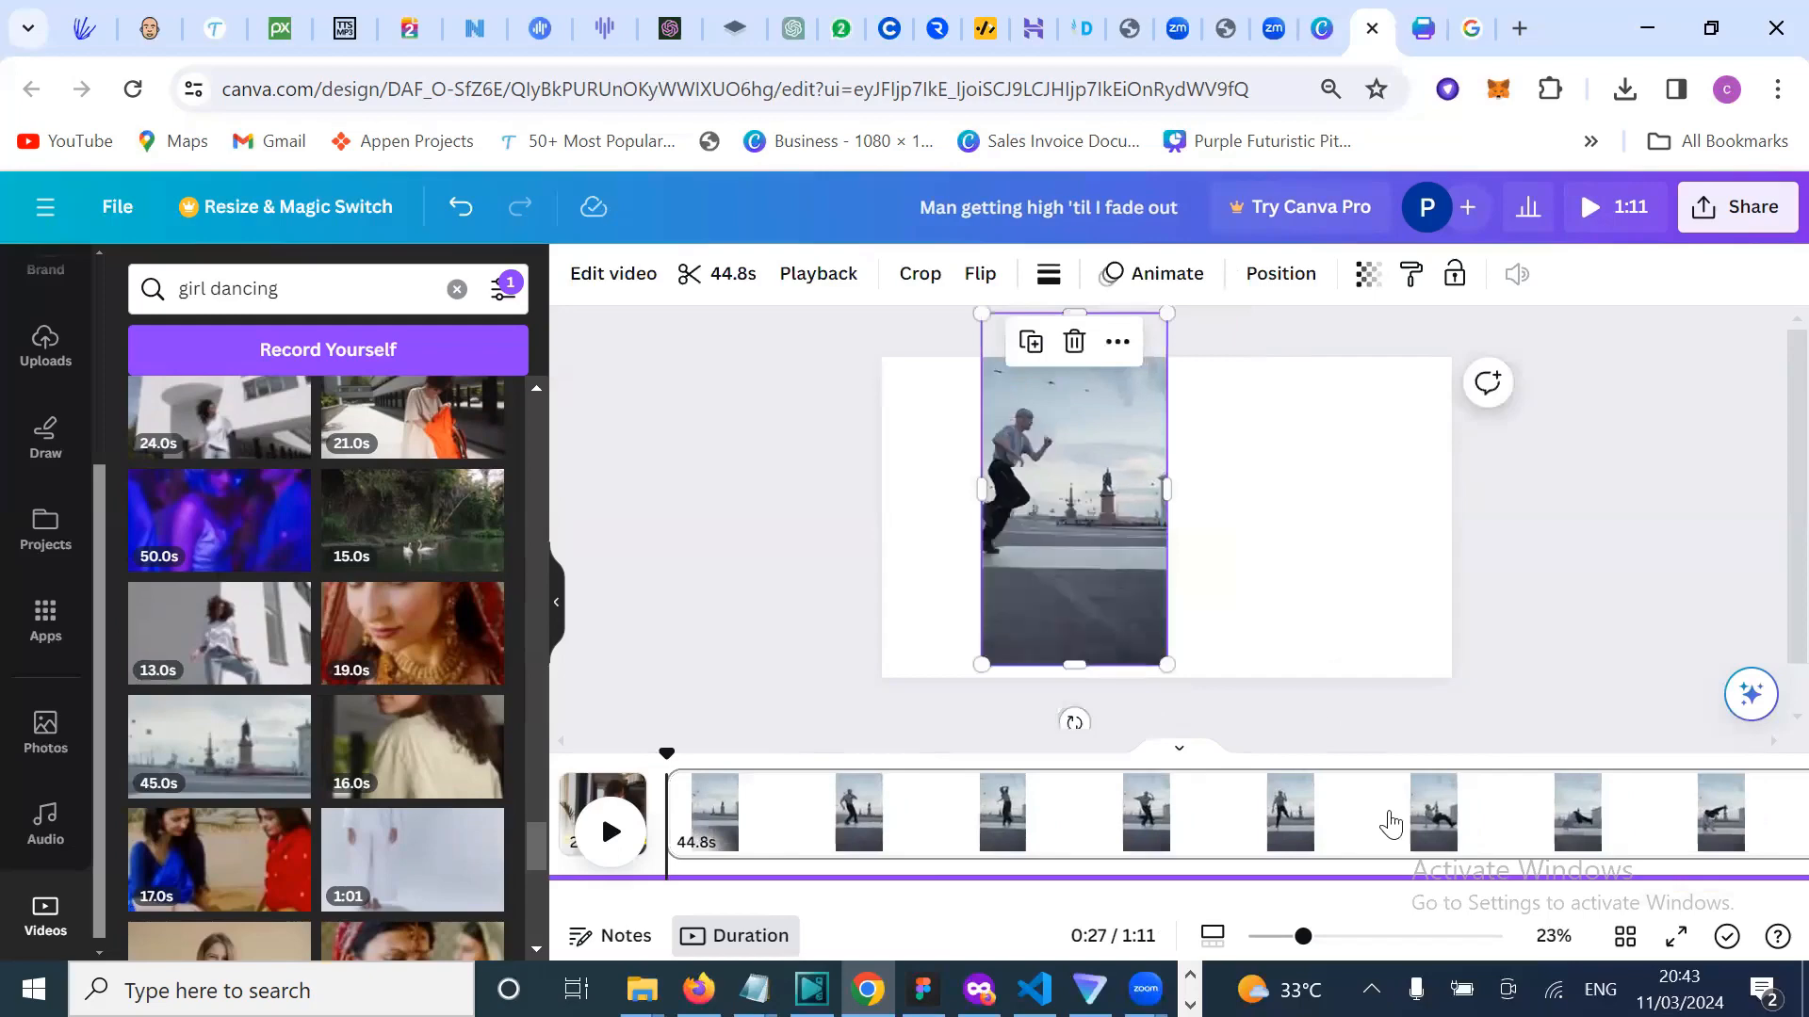
Step: Open the trim controls for the waterfront dance clip
scroll(1391, 826, right, 2)
scroll(1390, 826, left, 3)
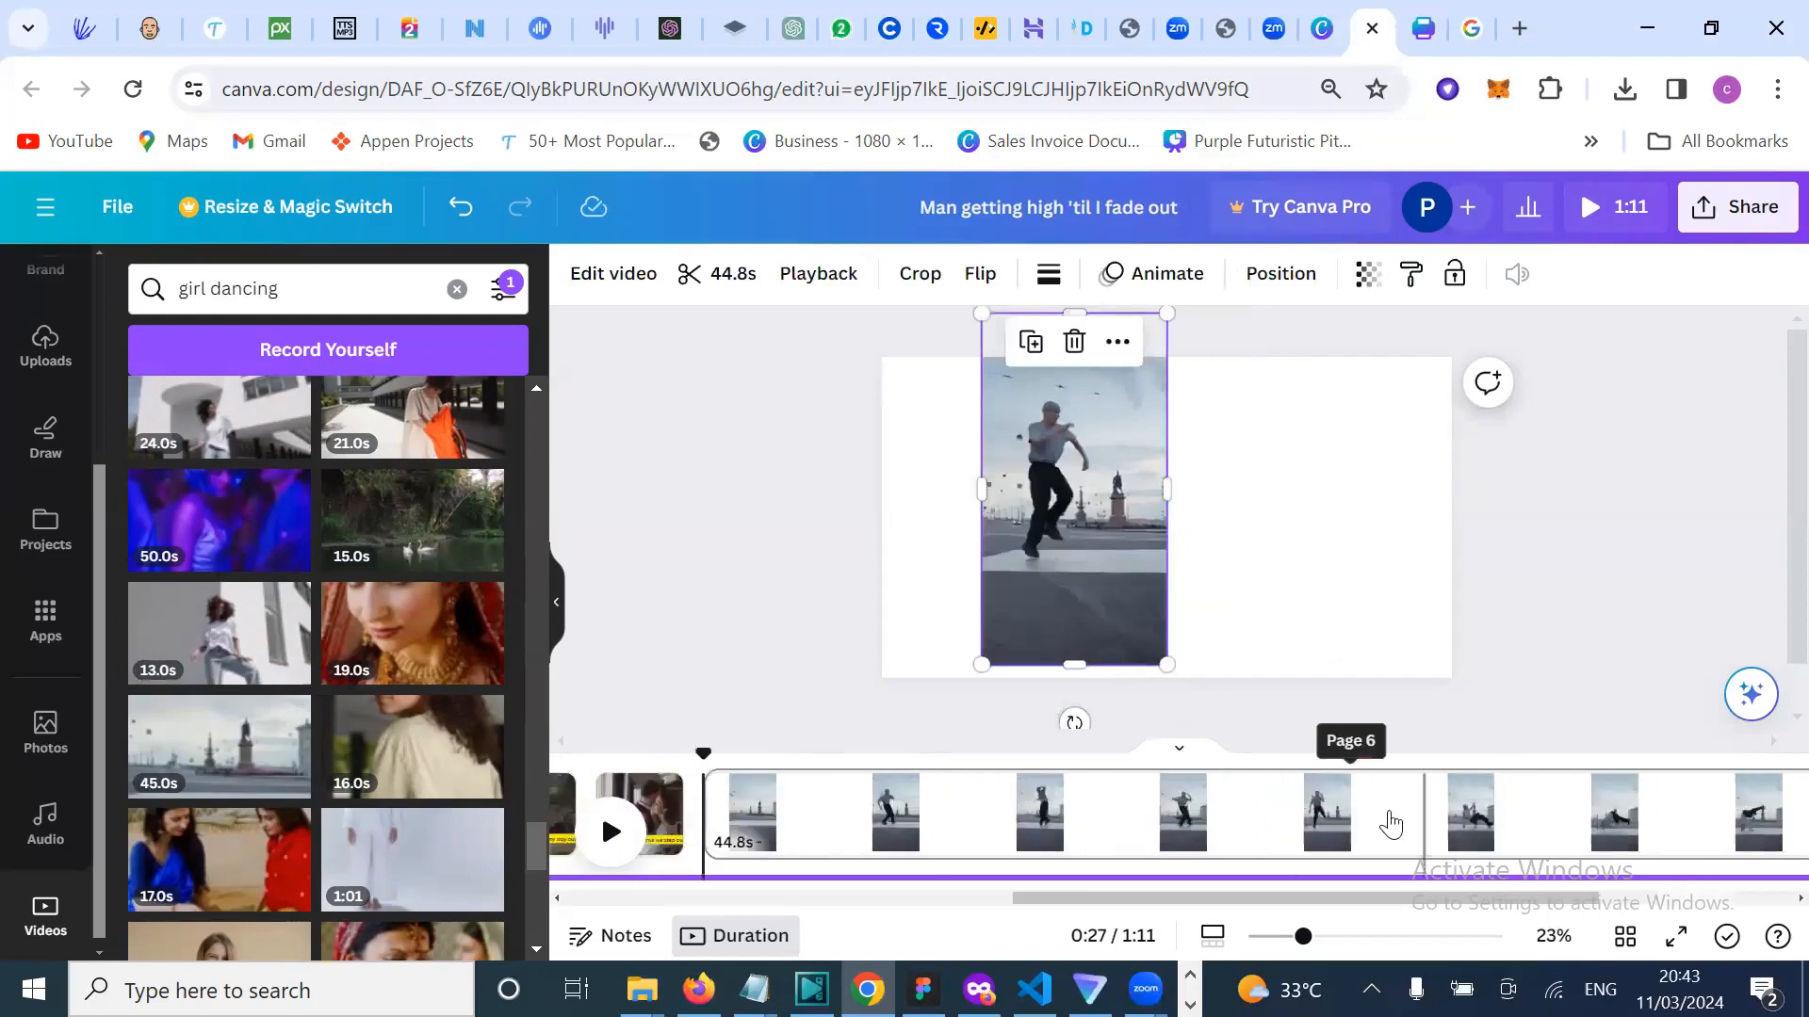
scroll(1390, 825, left, 1)
scroll(1390, 825, right, 3)
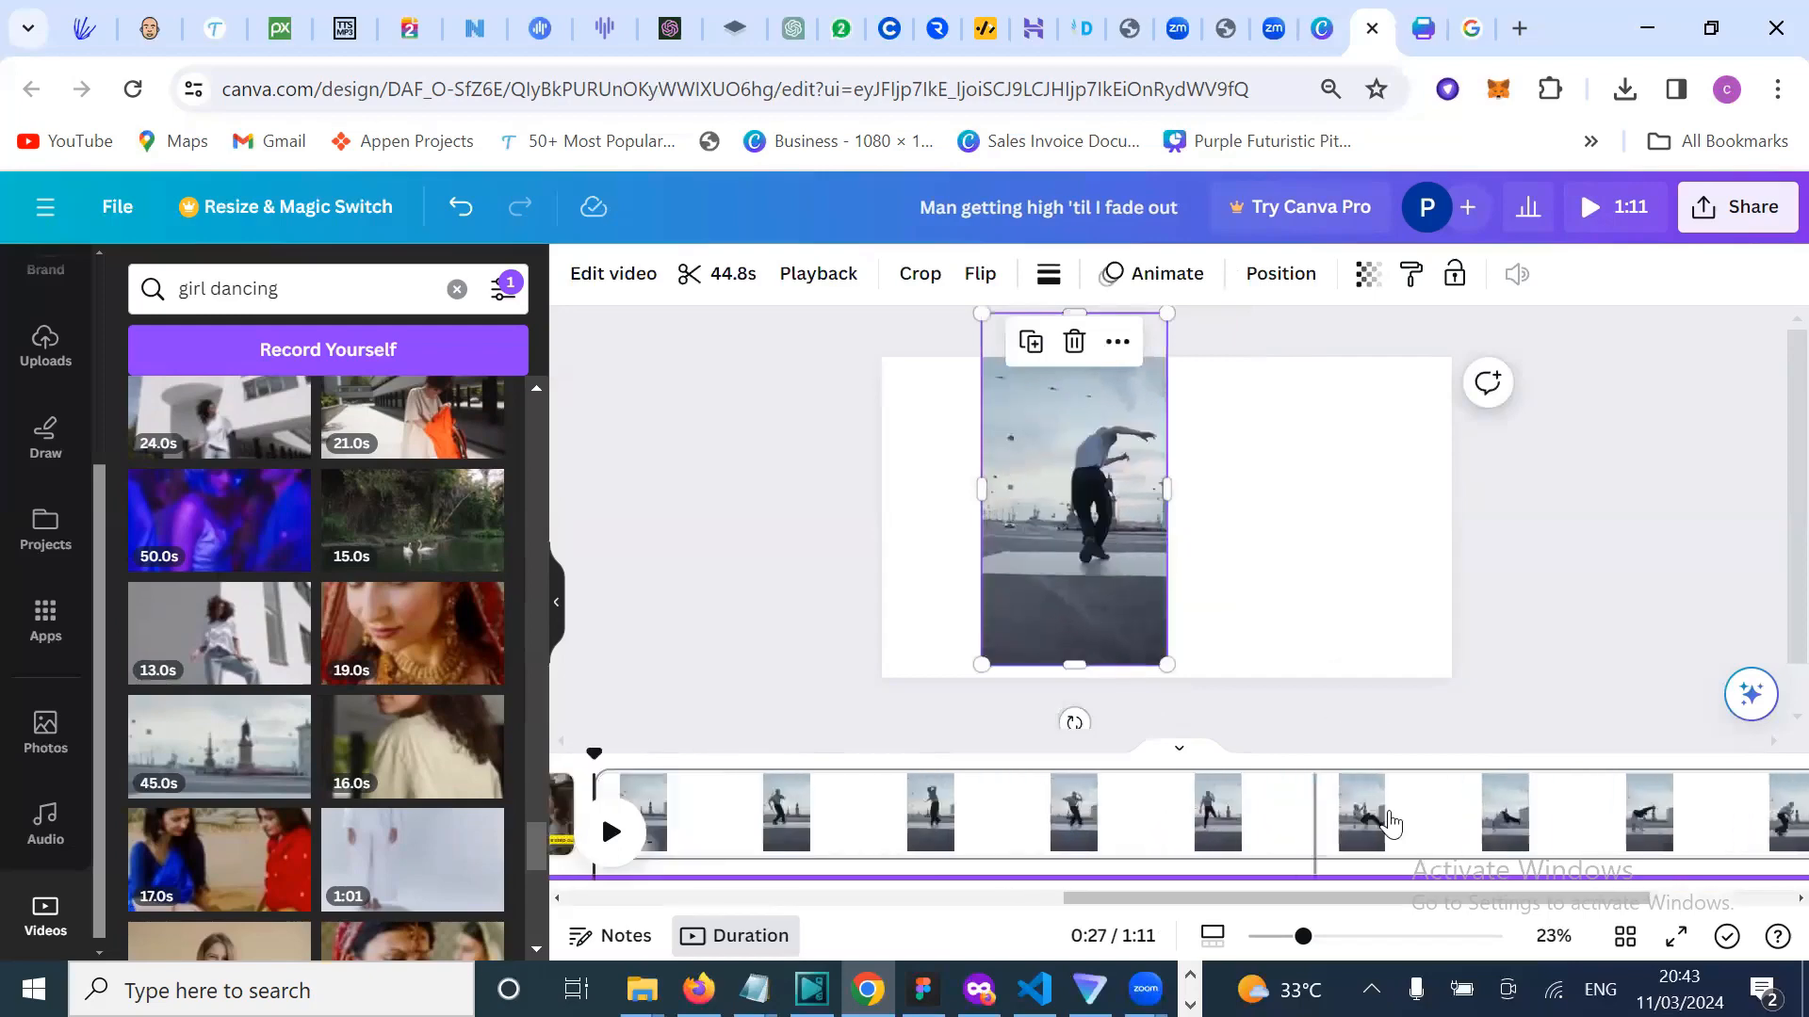
scroll(1390, 826, right, 5)
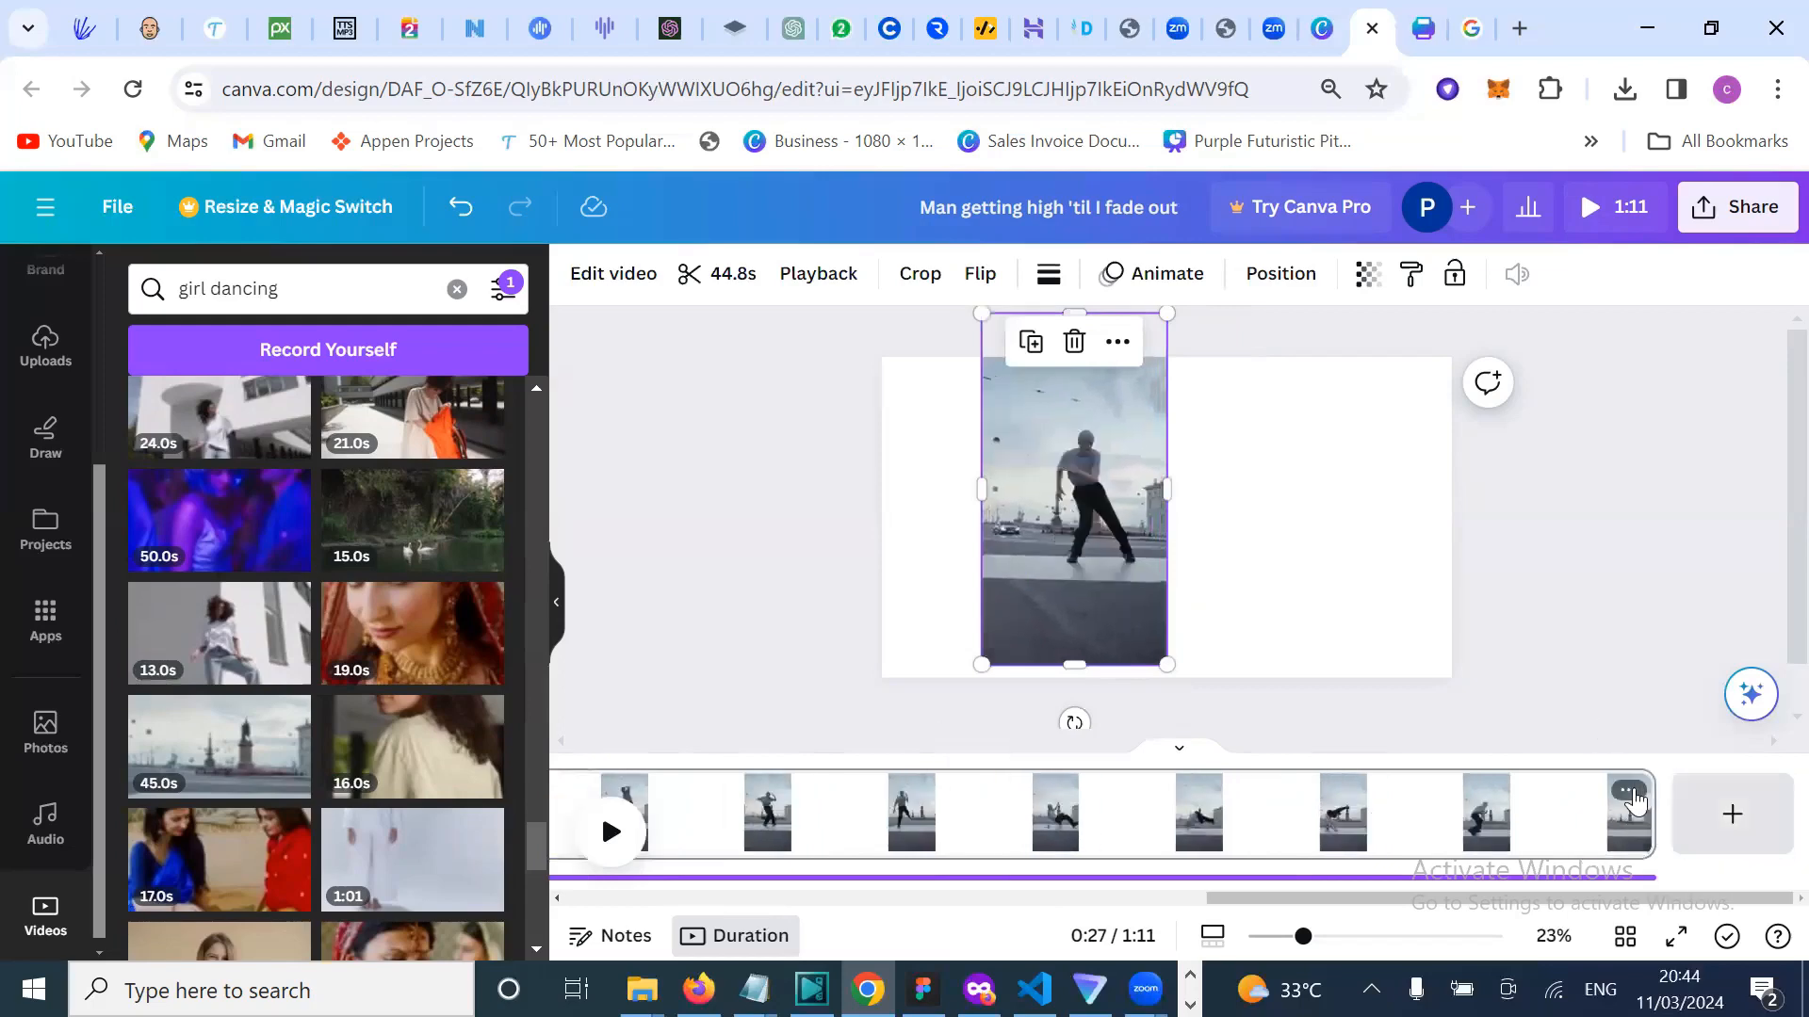
click(1617, 853)
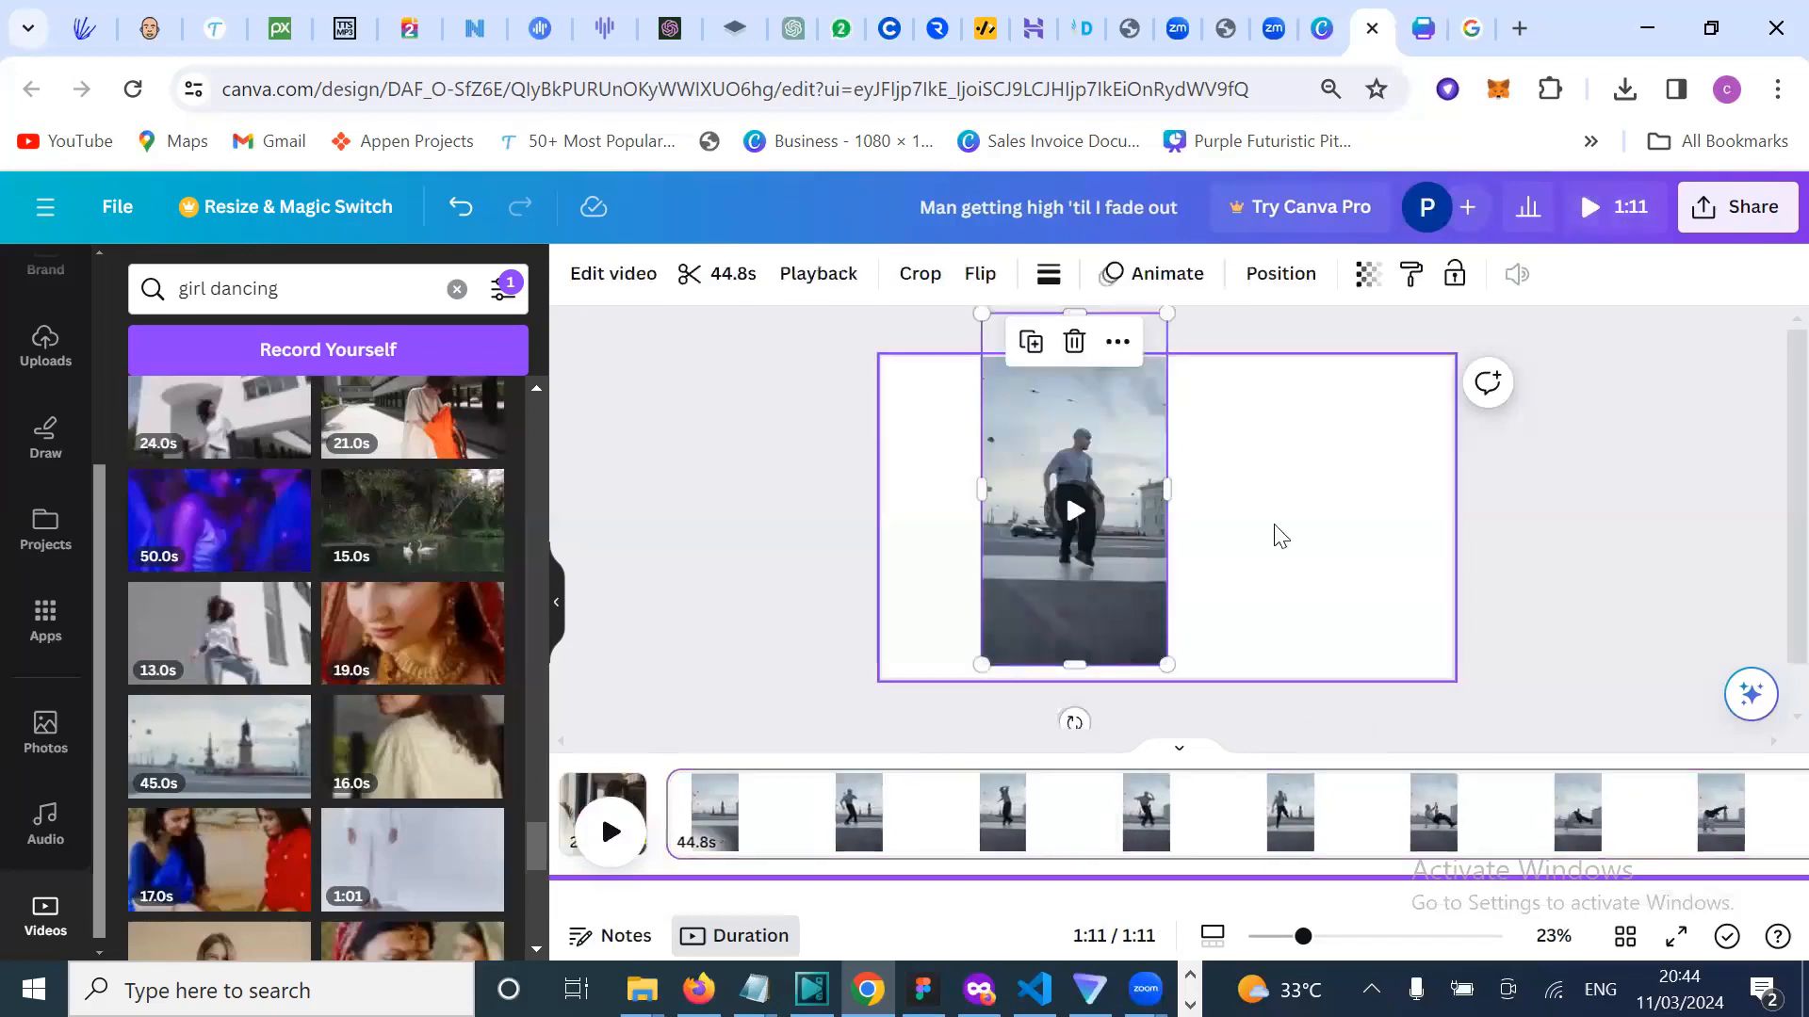
click(716, 300)
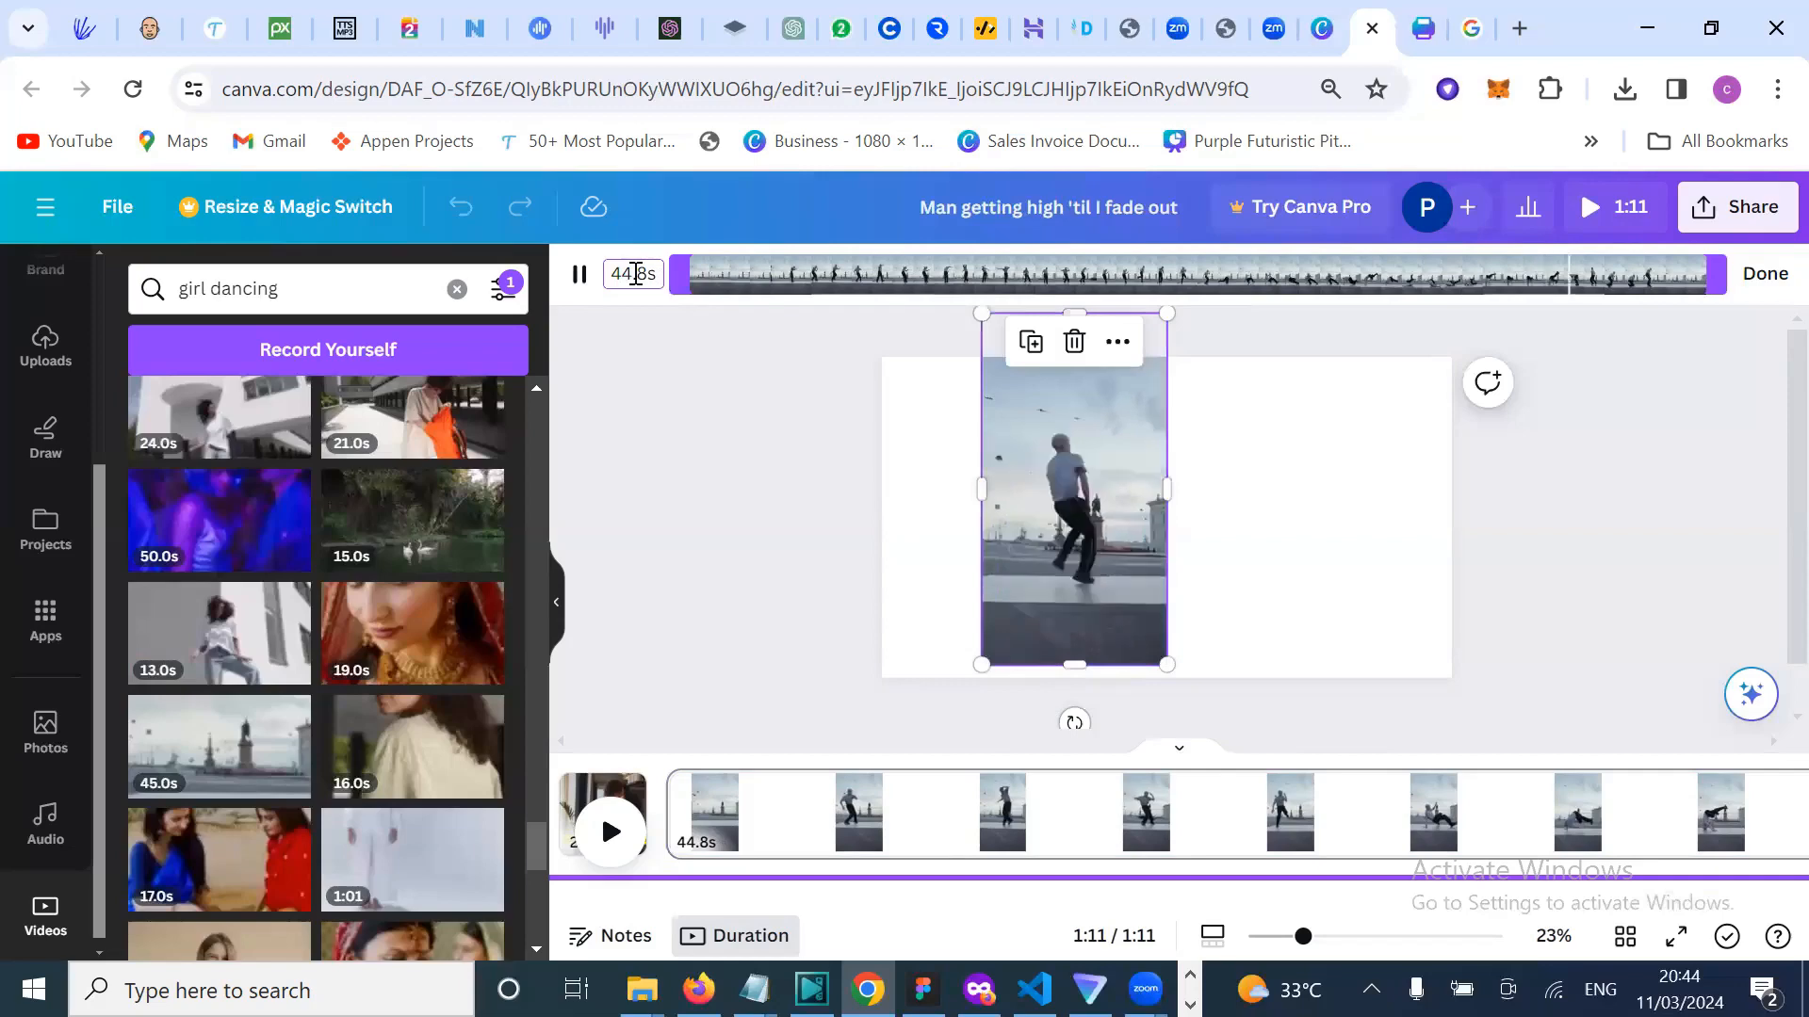
key(BackSpace)
key(BackSpace)
text(1)
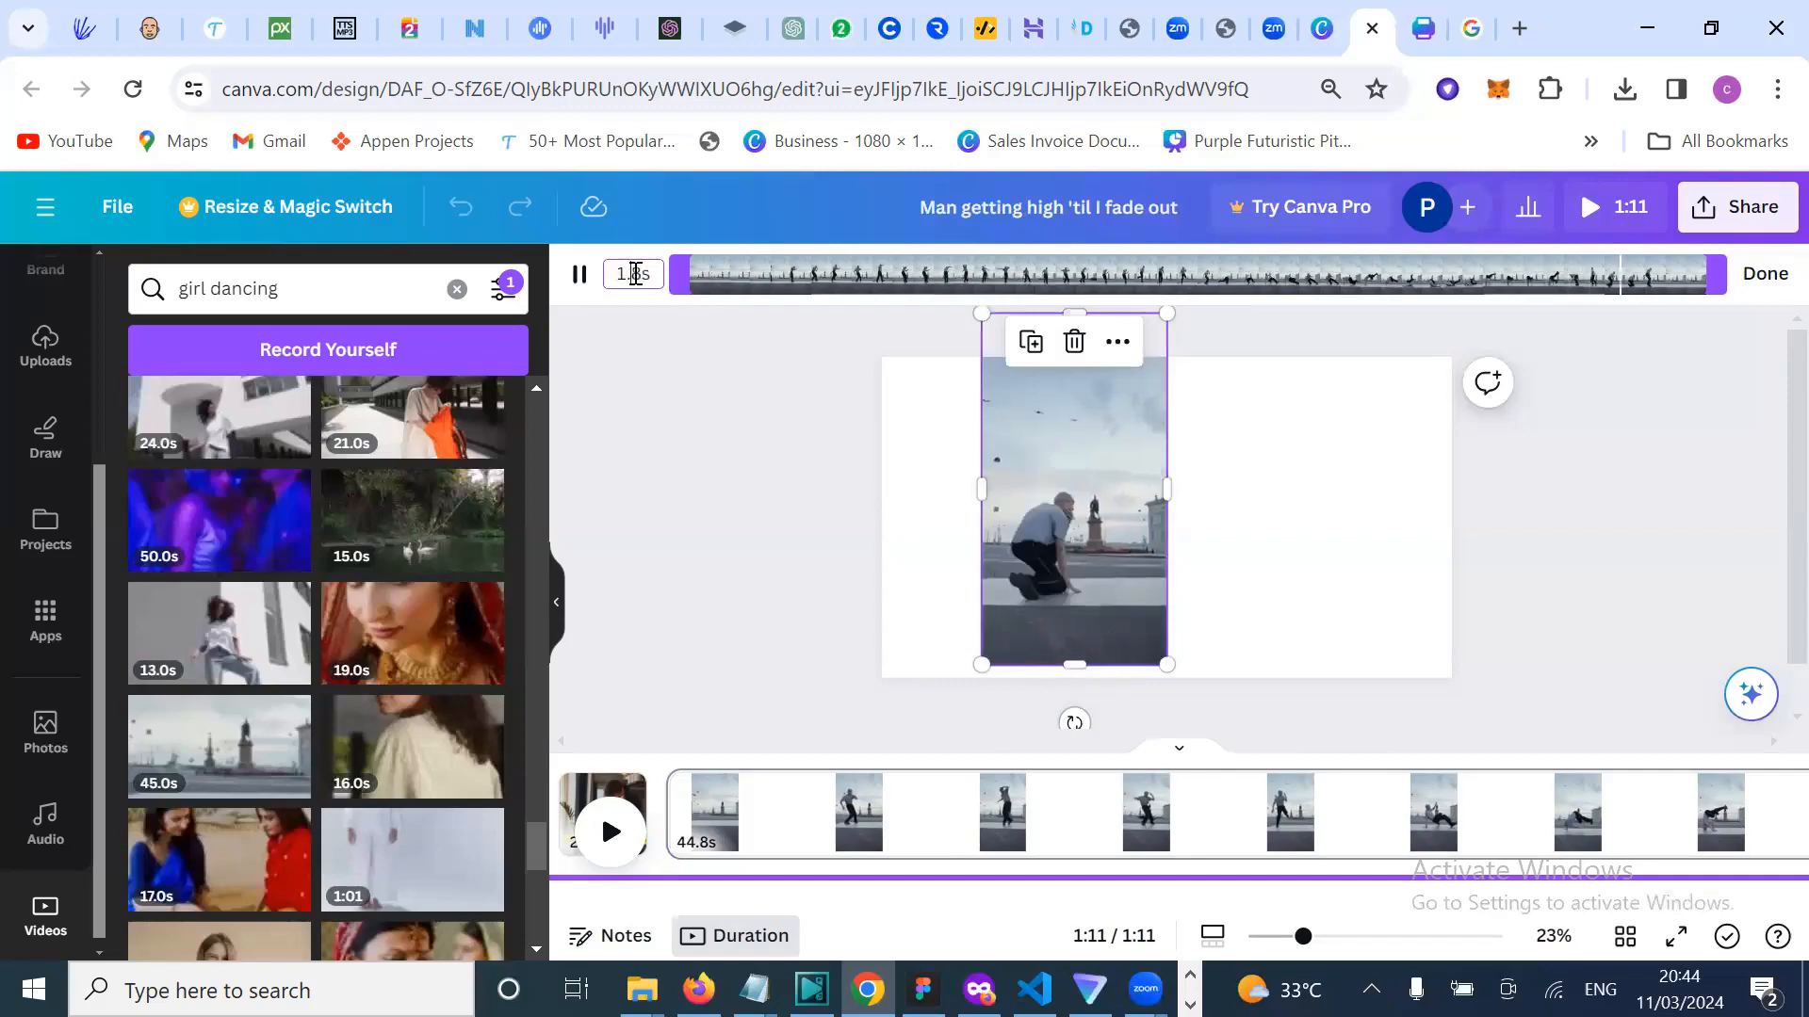
key(BackSpace)
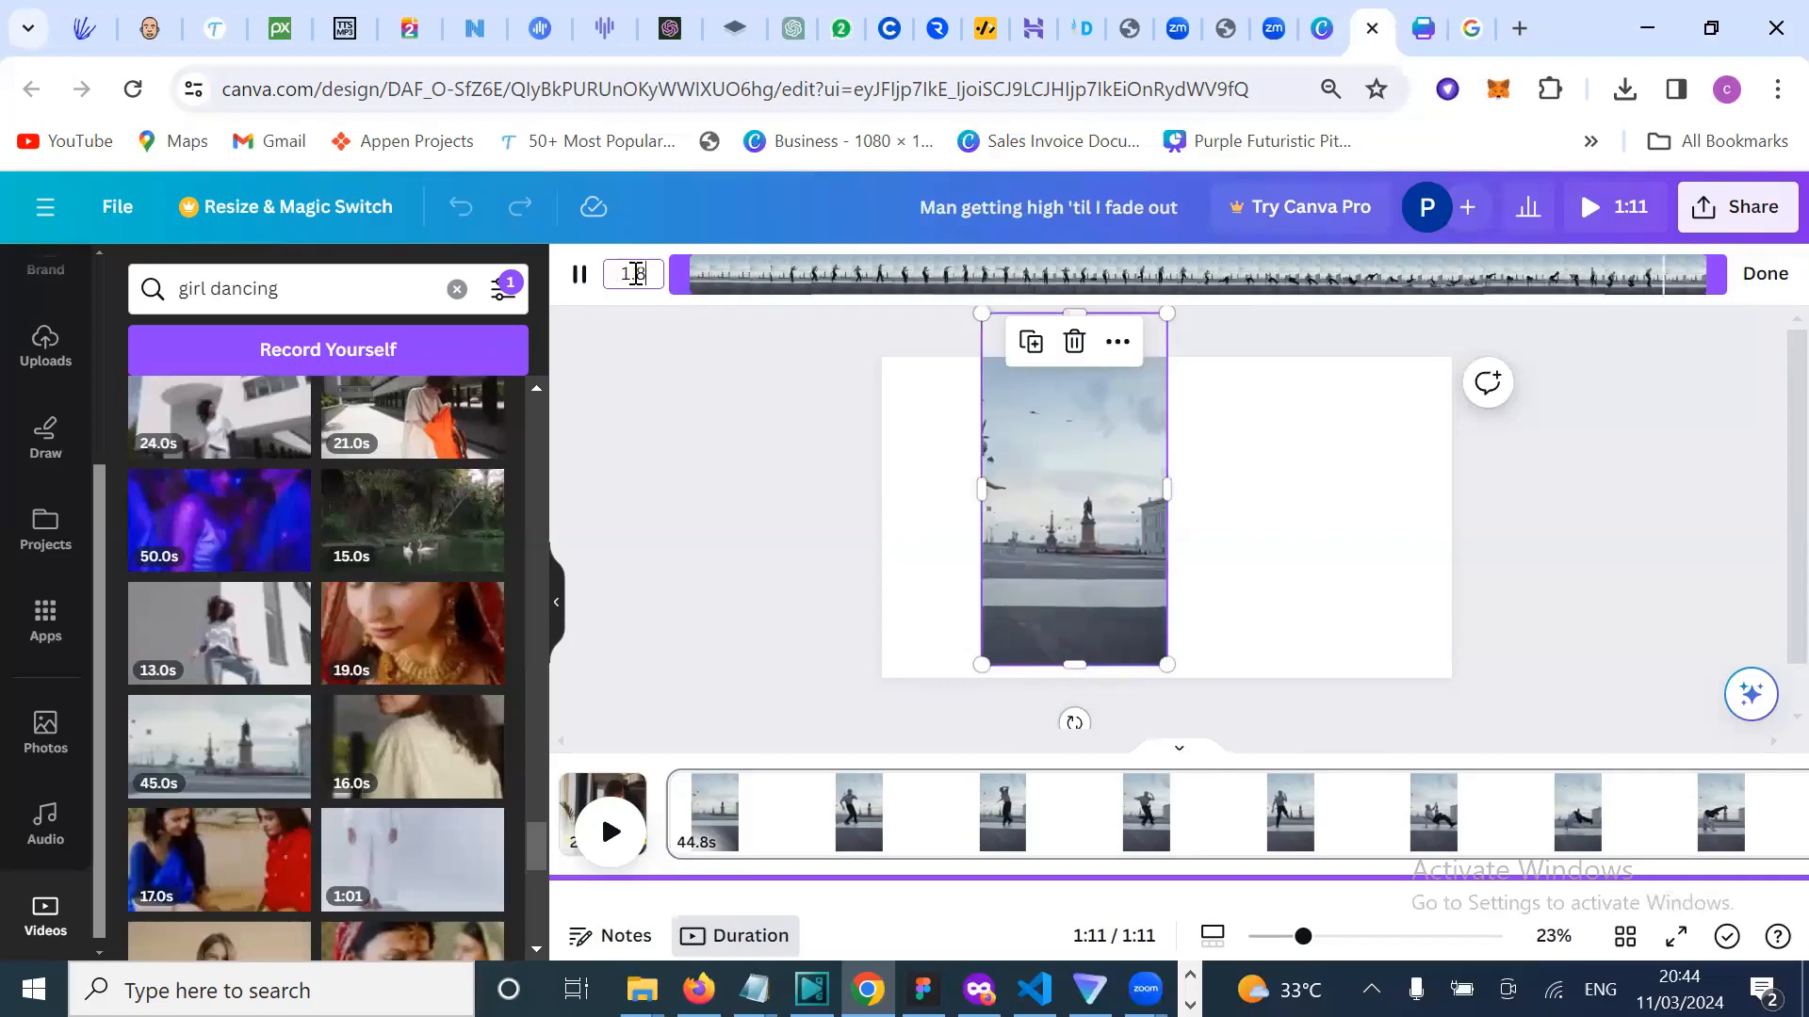
text(m)
key(Return)
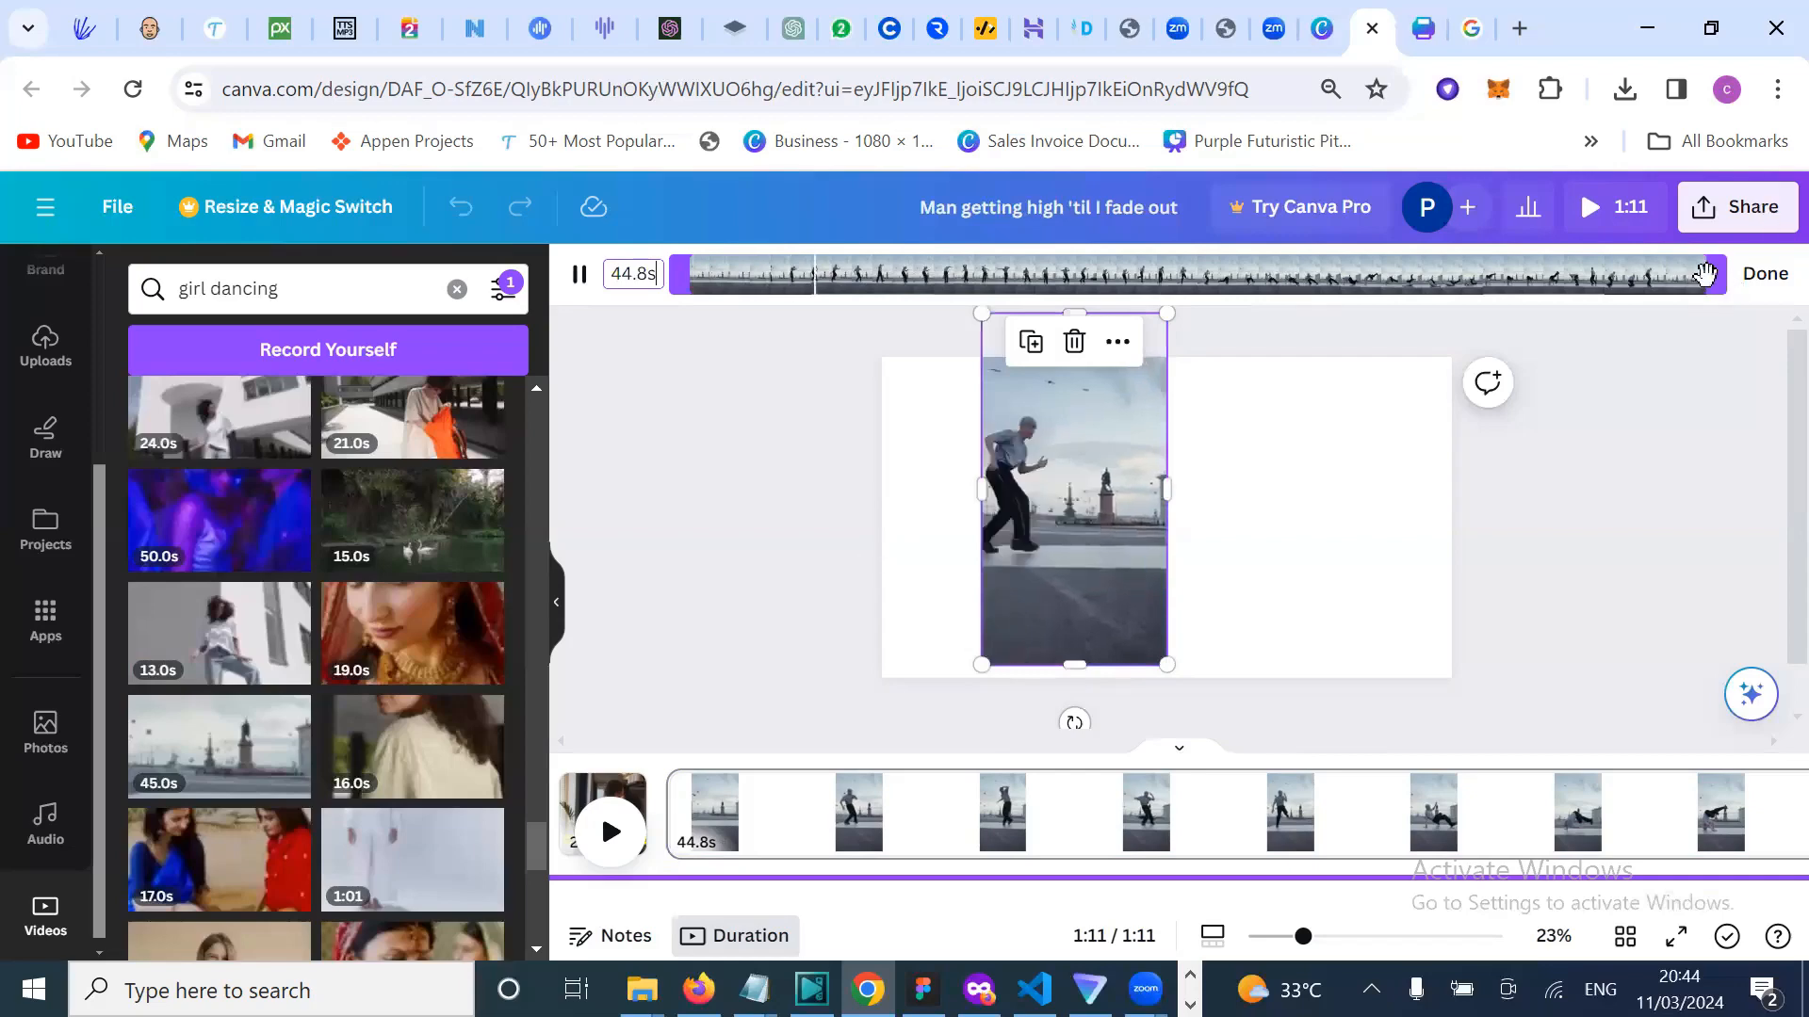
drag(1329, 293, 1169, 289)
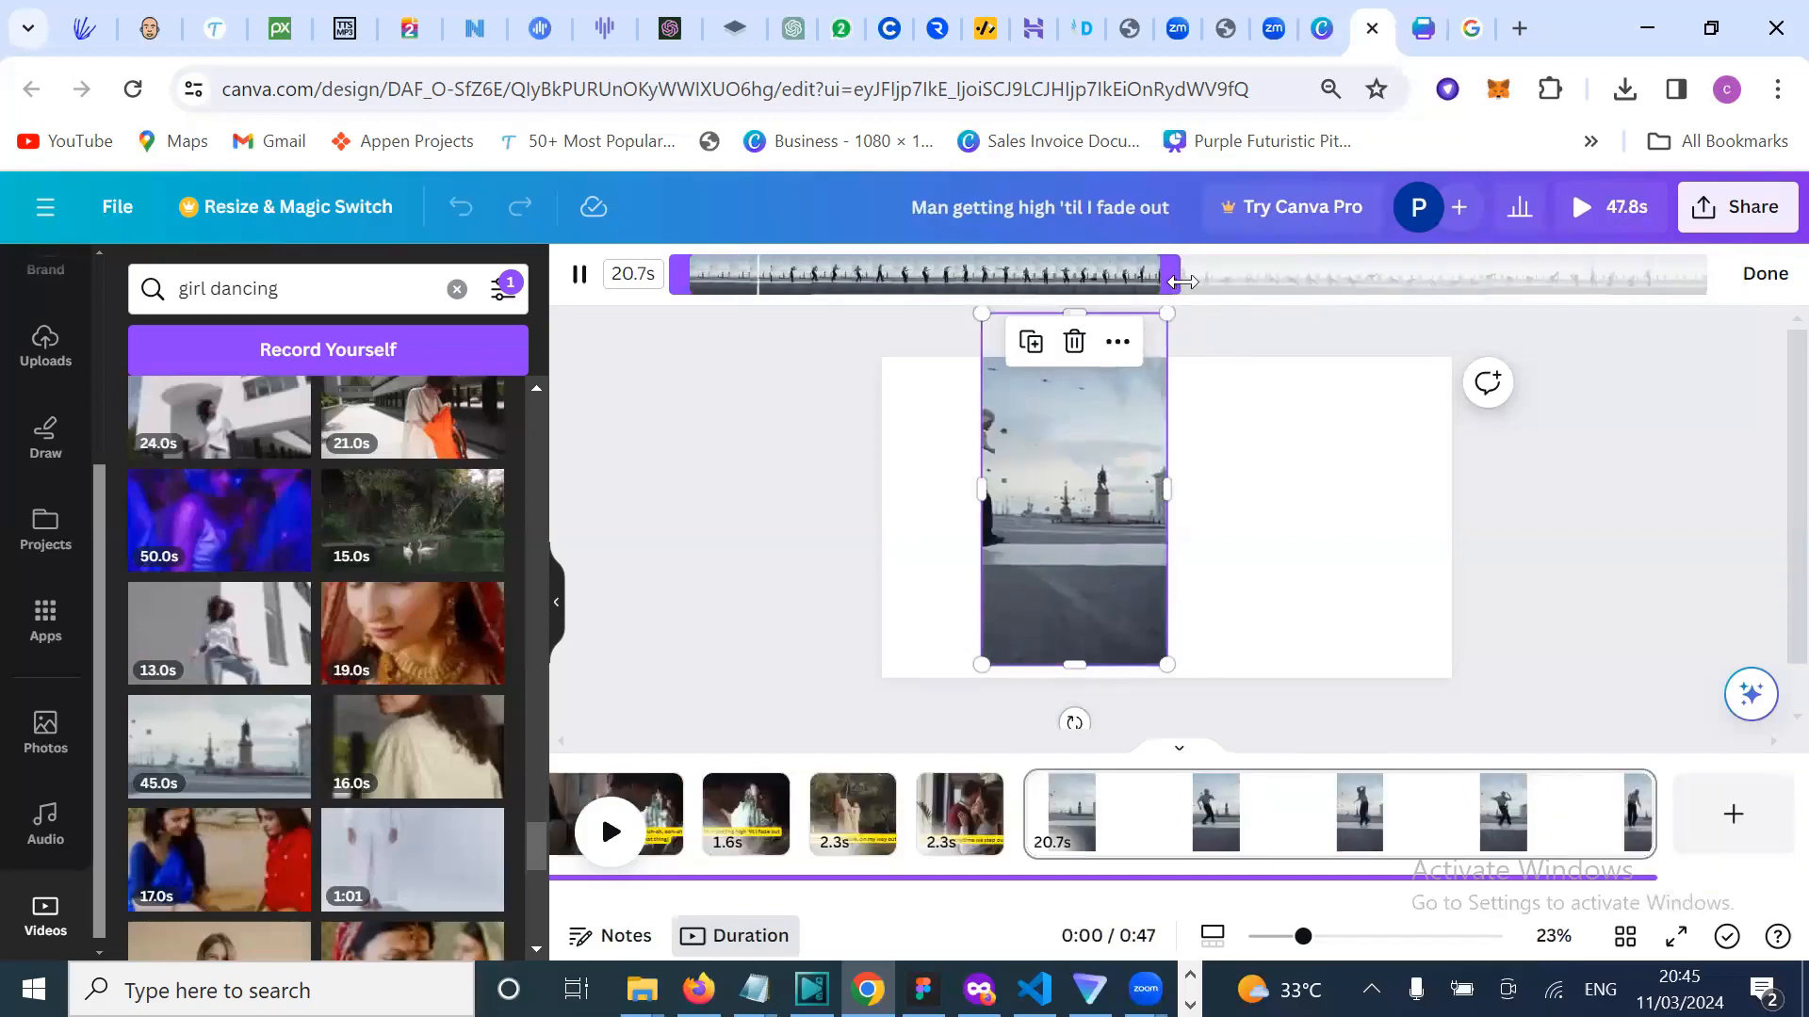
drag(1183, 281, 813, 293)
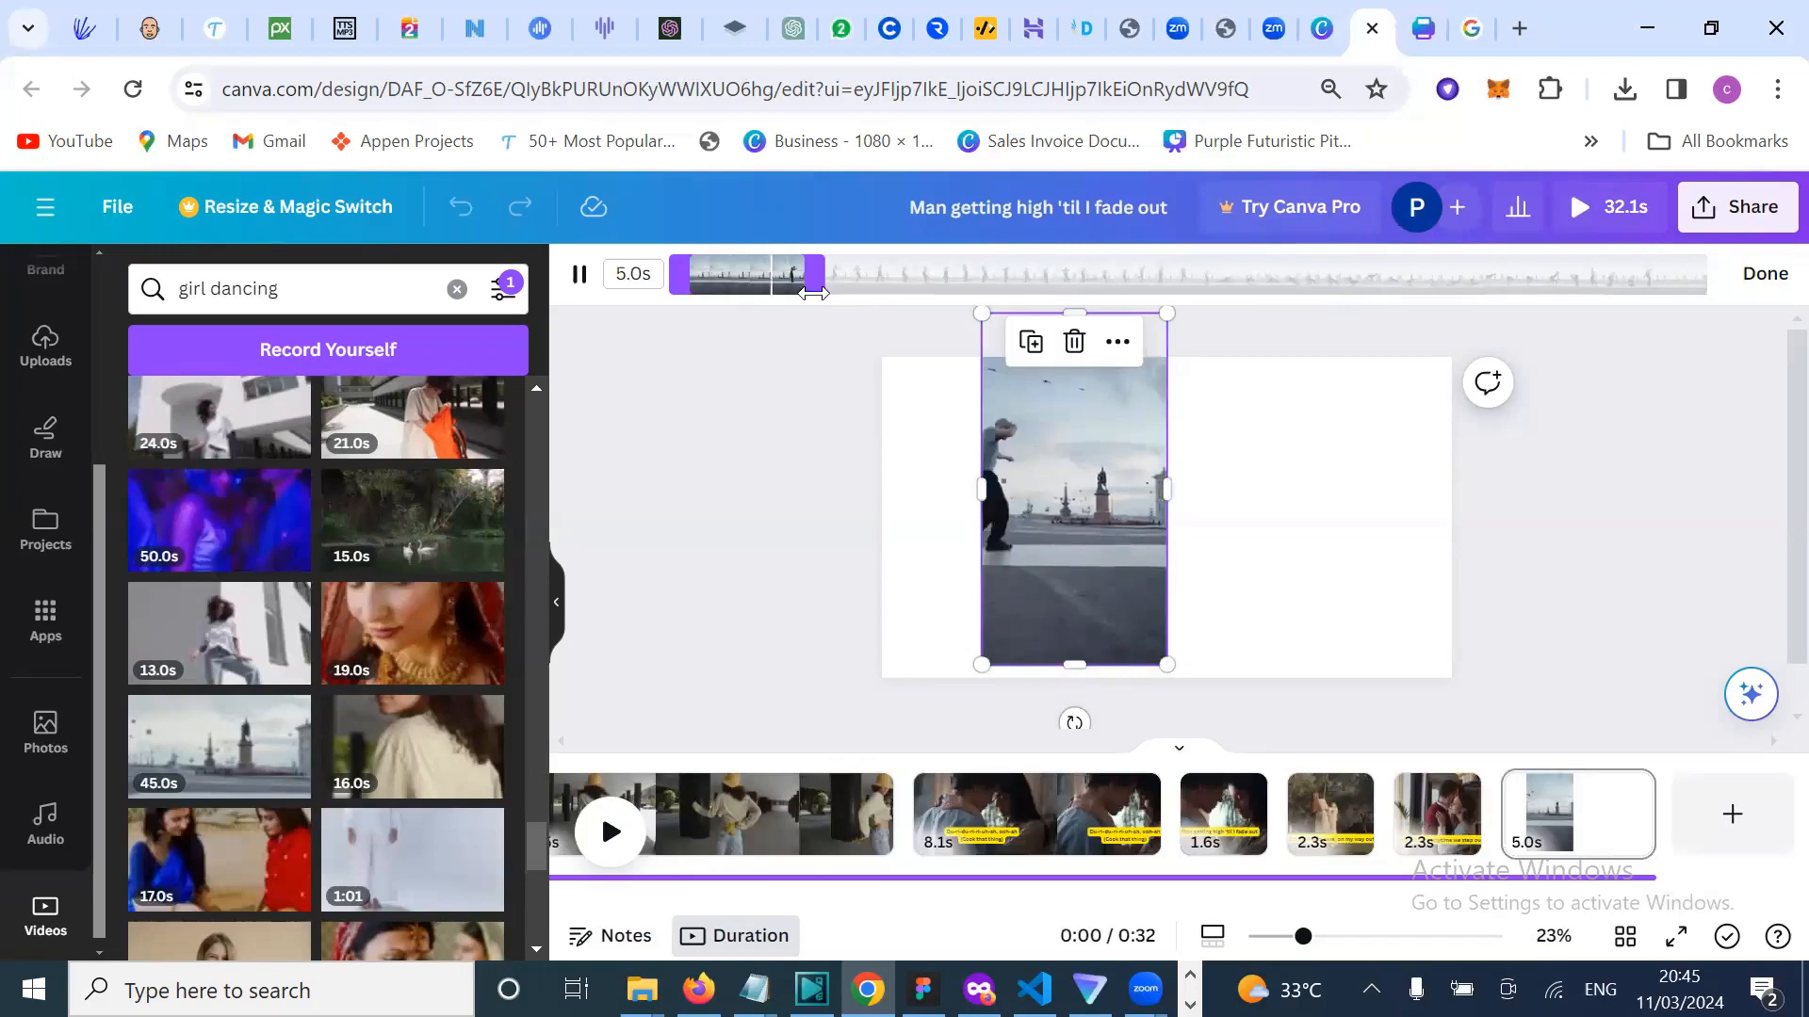
drag(812, 293, 1780, 226)
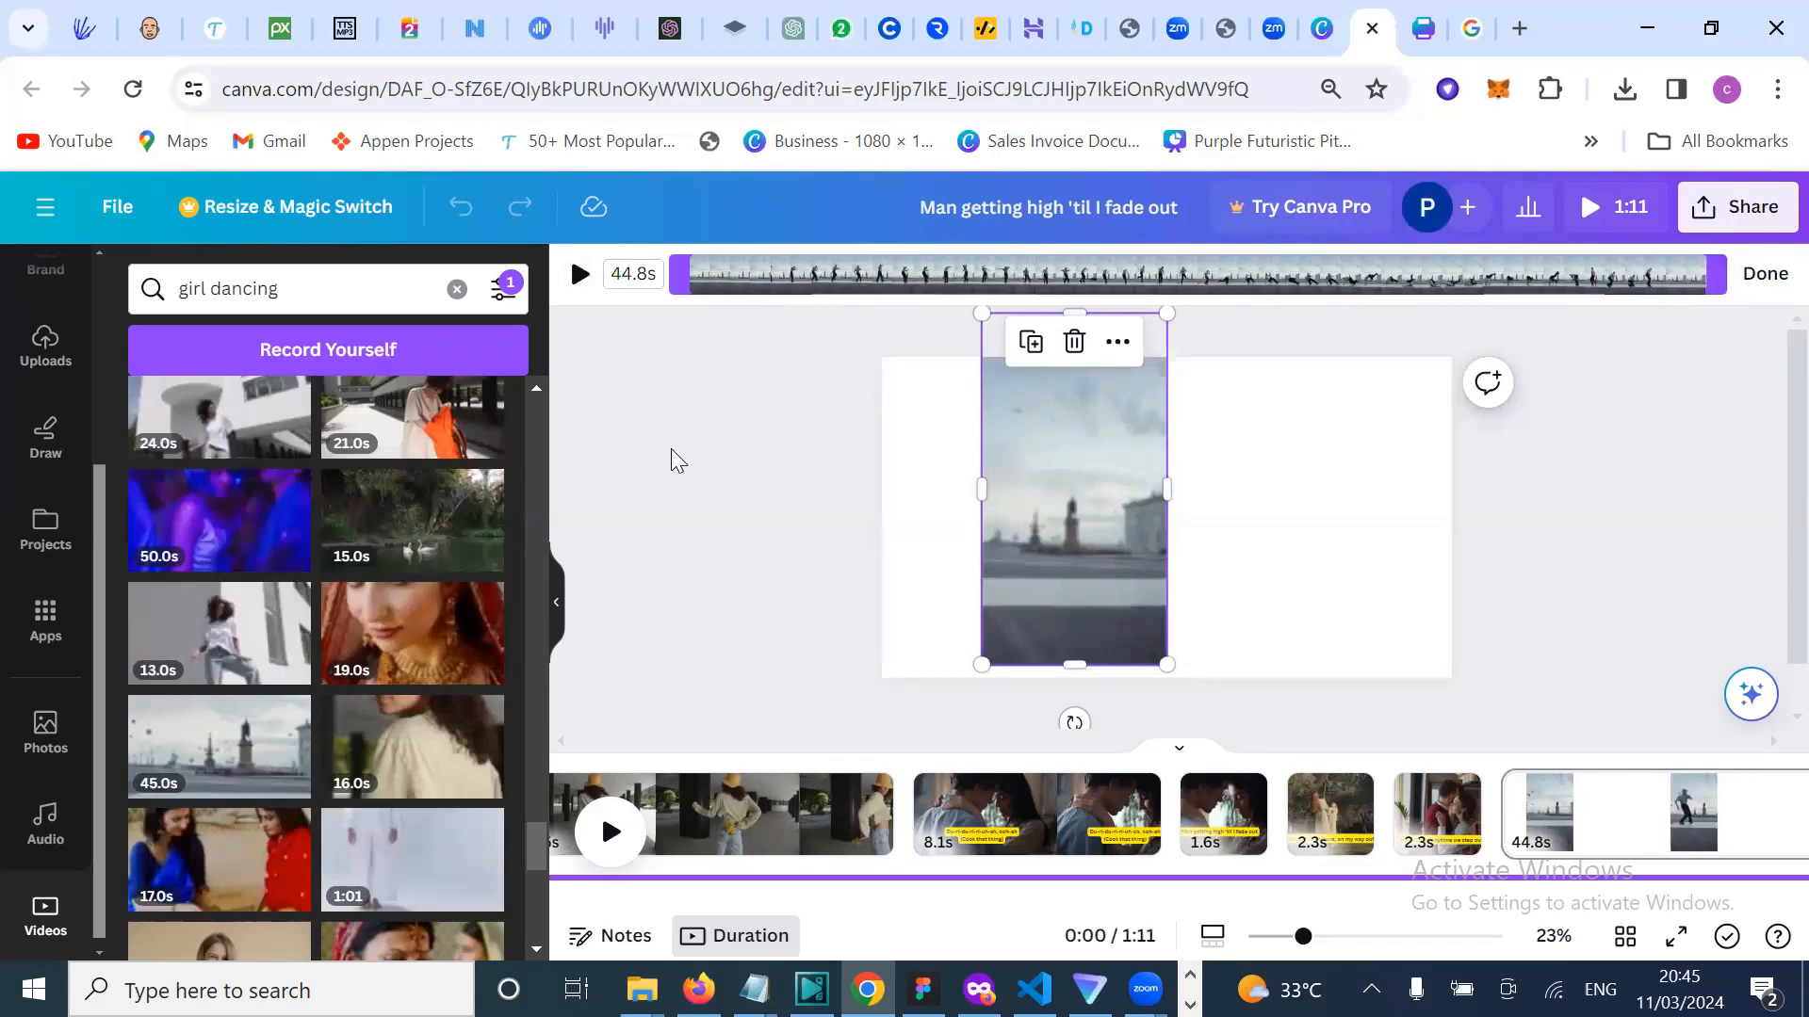
Step: Delete the waterfront dance clip from the last page
scroll(274, 600, down, 3)
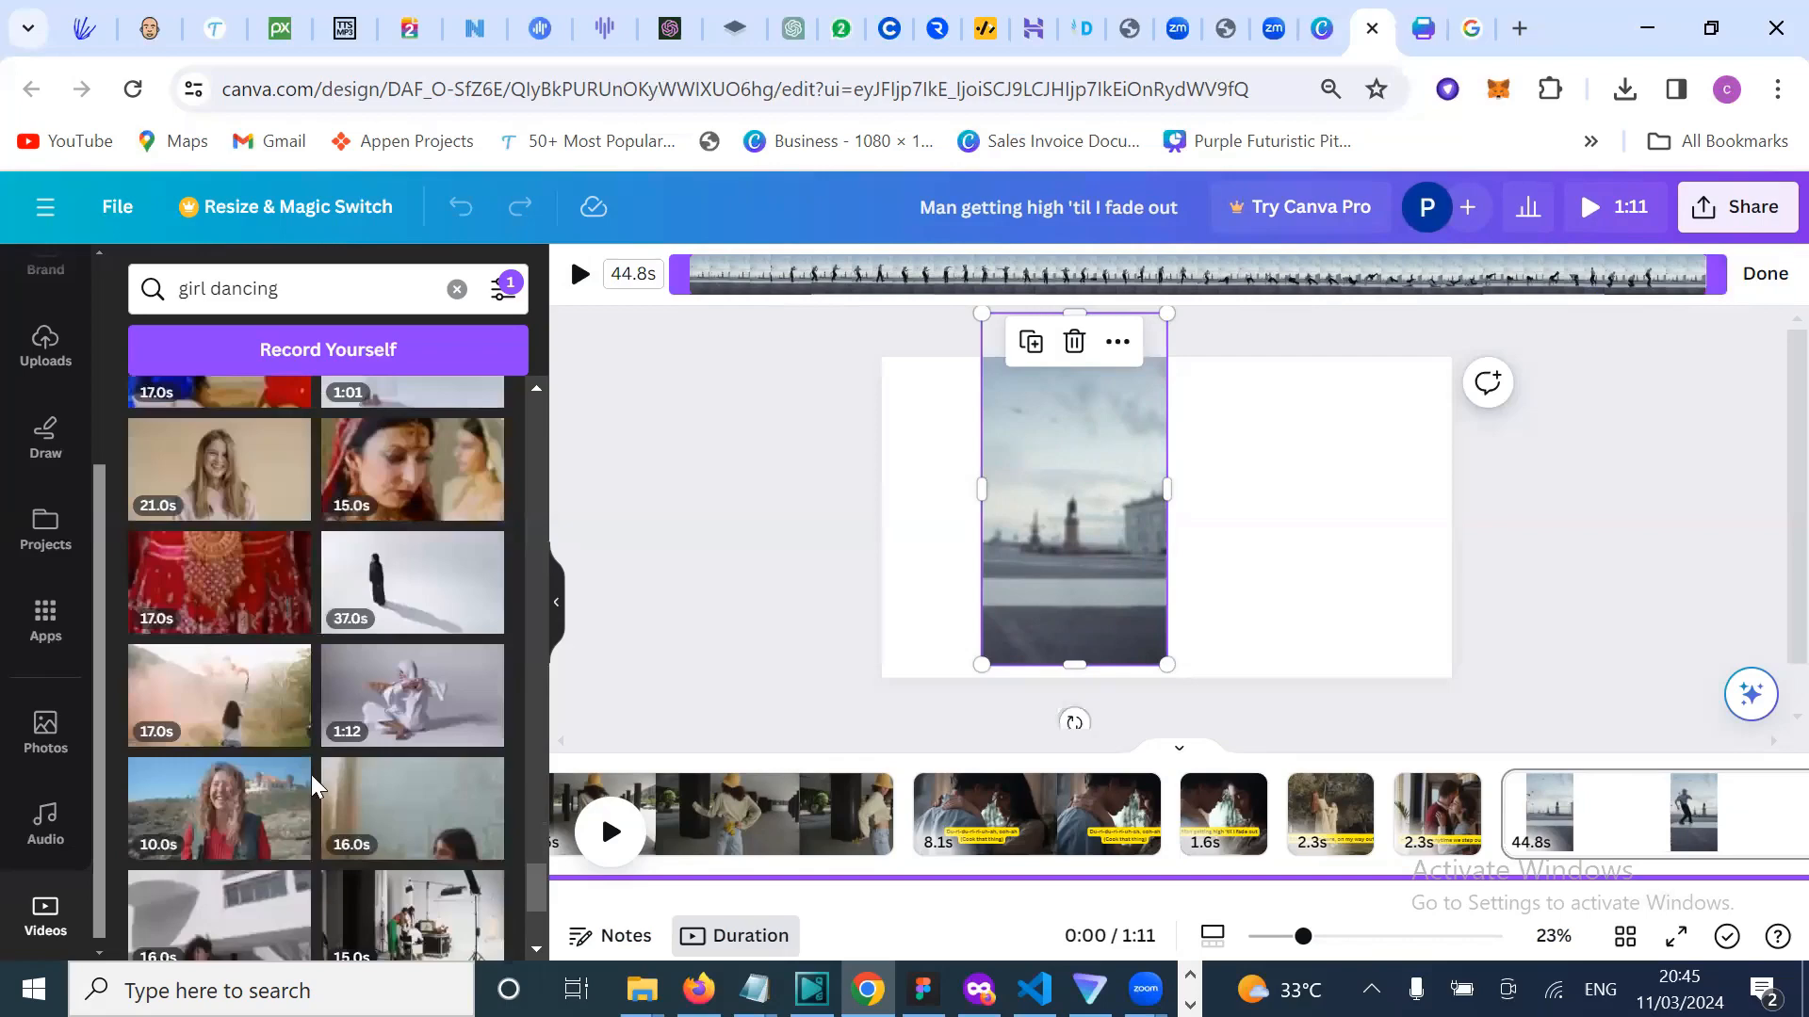
scroll(311, 774, down, 3)
scroll(311, 774, down, 1)
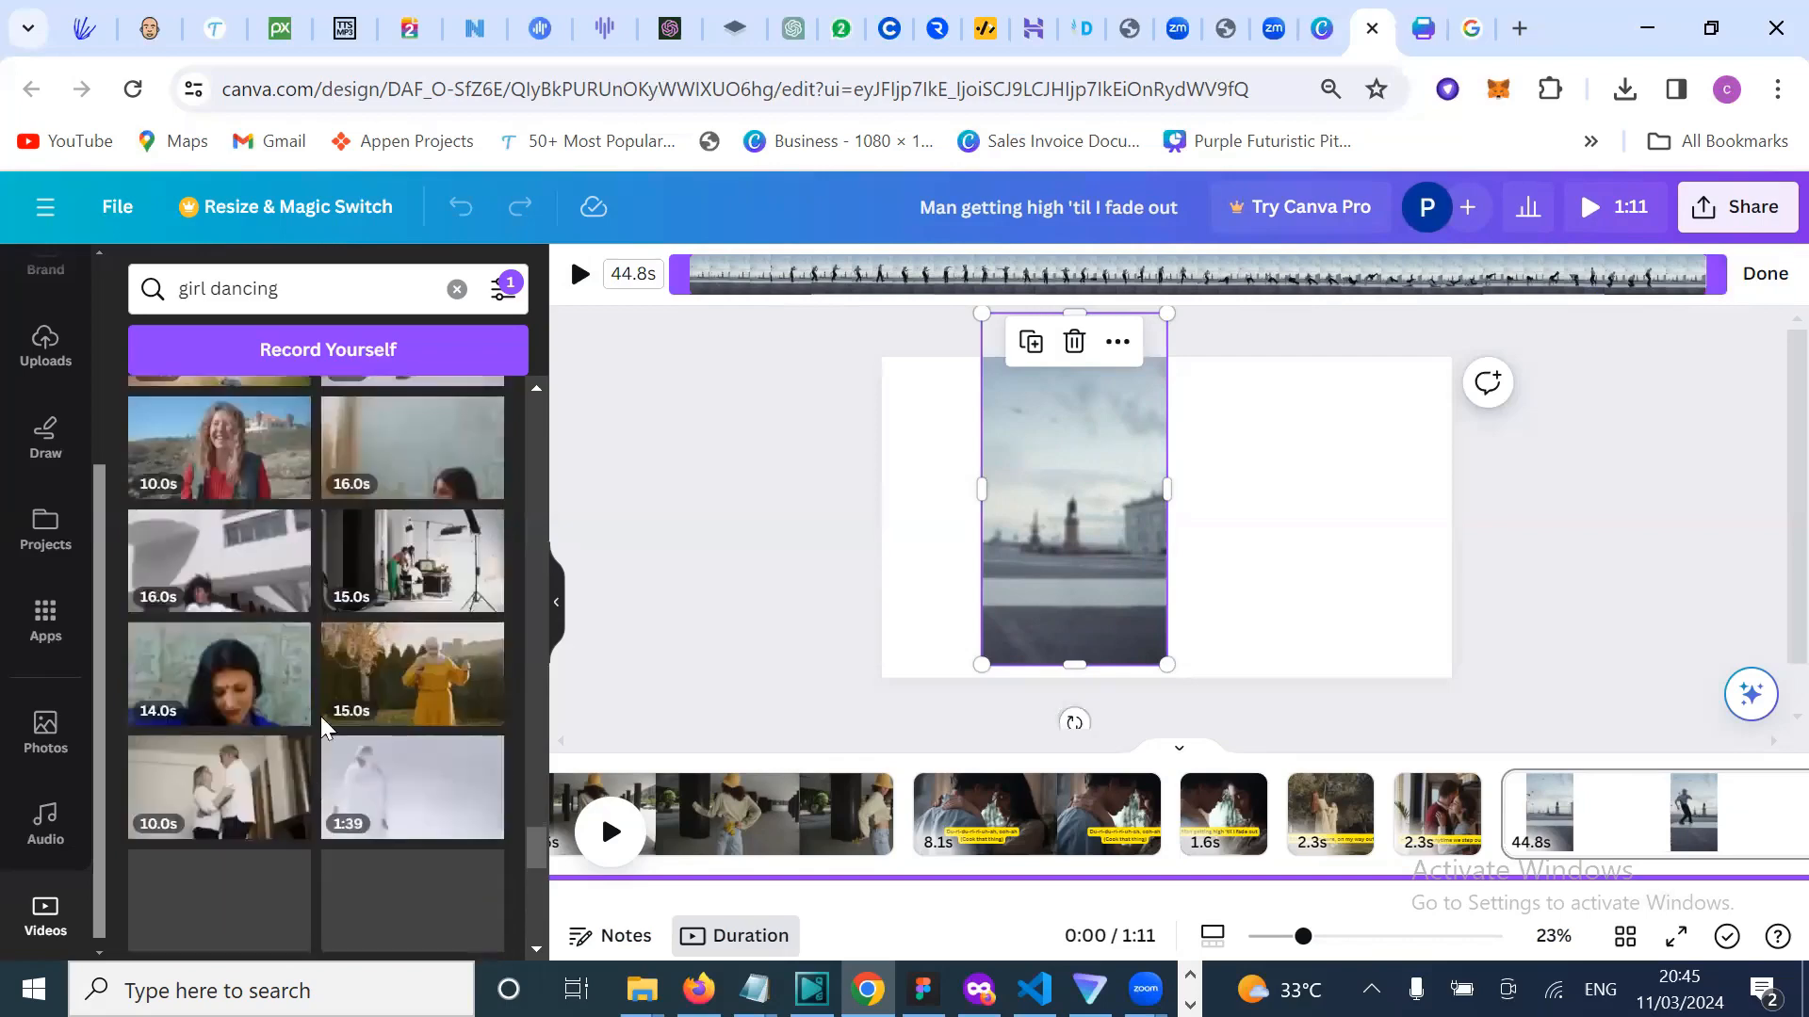
scroll(320, 716, down, 2)
scroll(323, 726, down, 5)
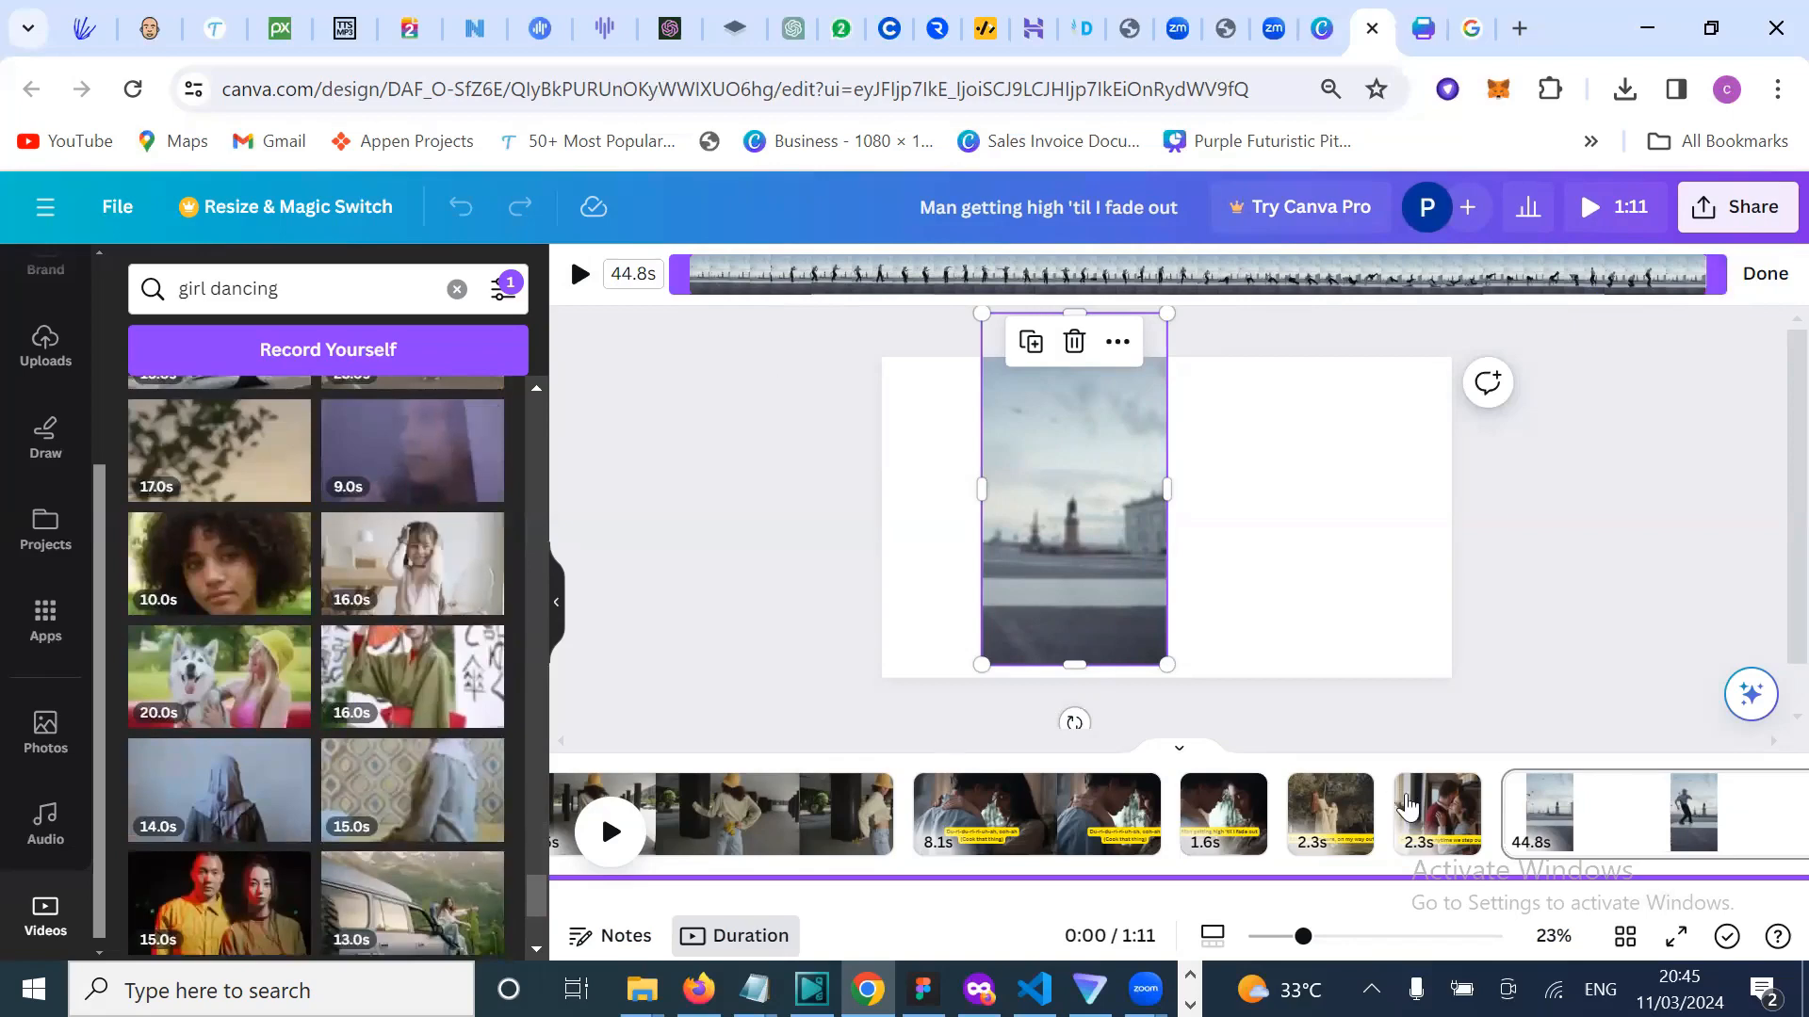
scroll(1404, 801, right, 1)
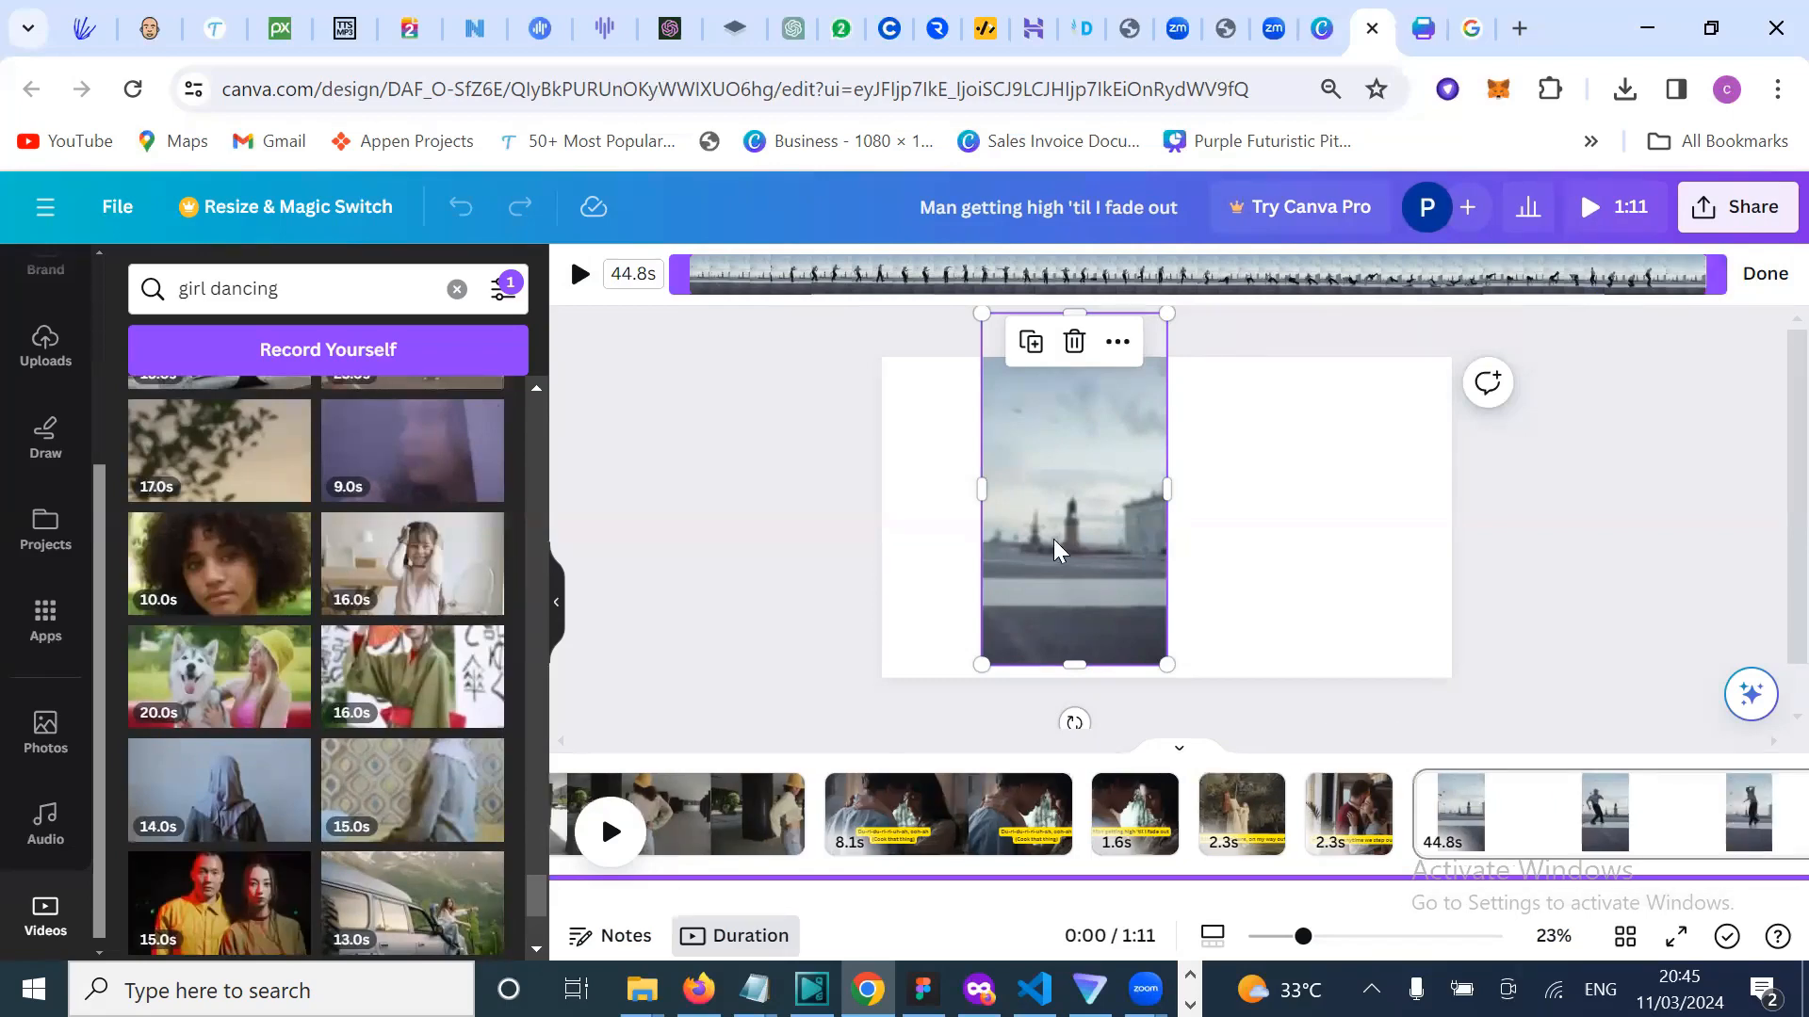
key(Delete)
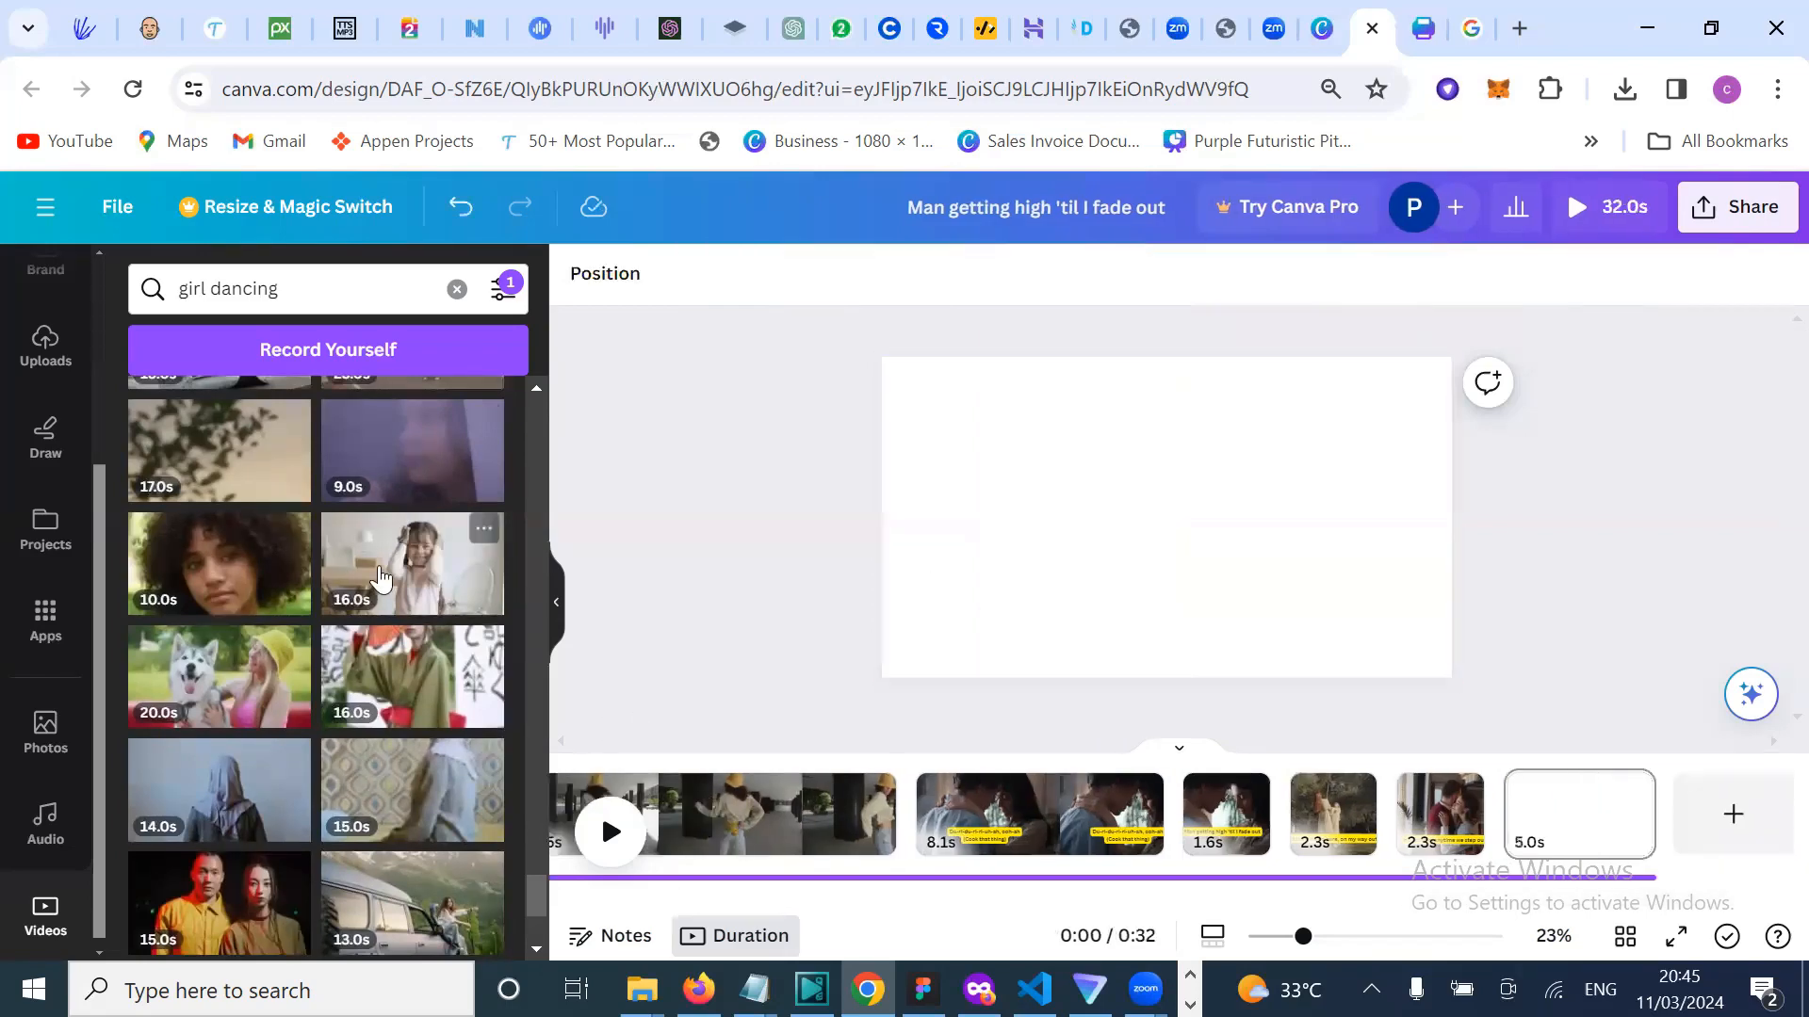
Step: Place the 16.0s little girl clip on the page, confirm its trim, and play it
click(380, 576)
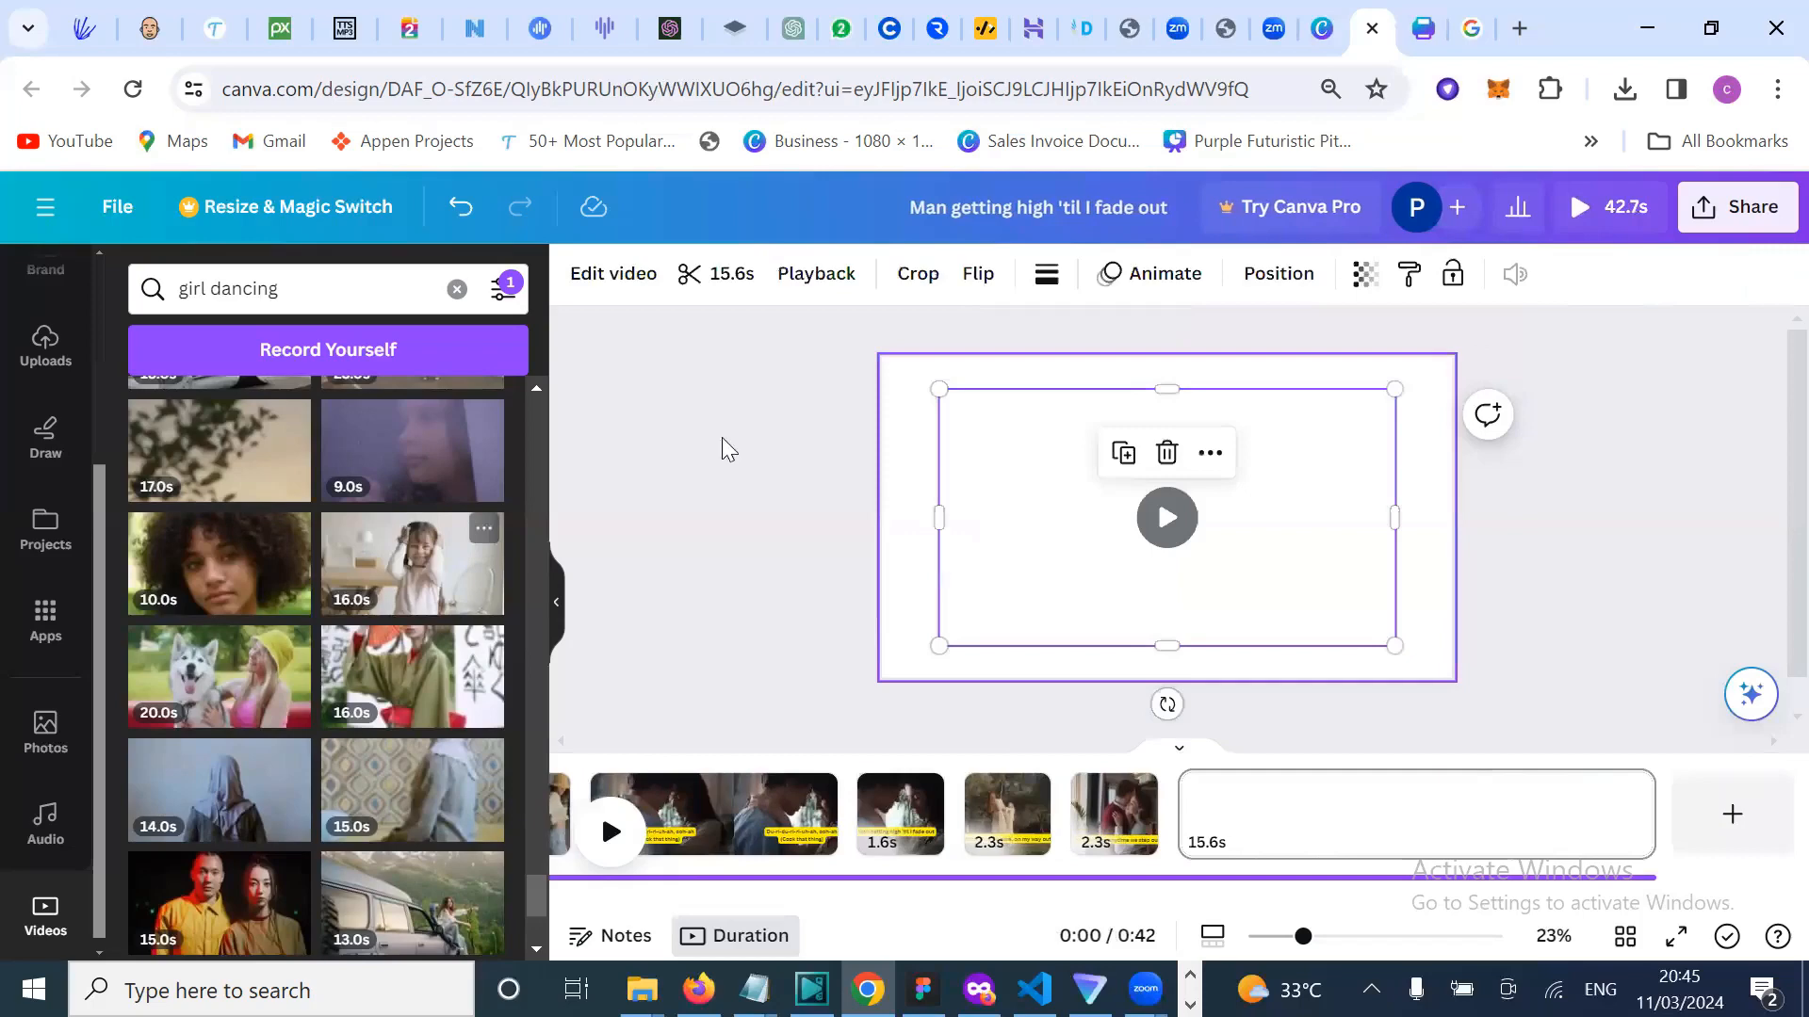
click(712, 271)
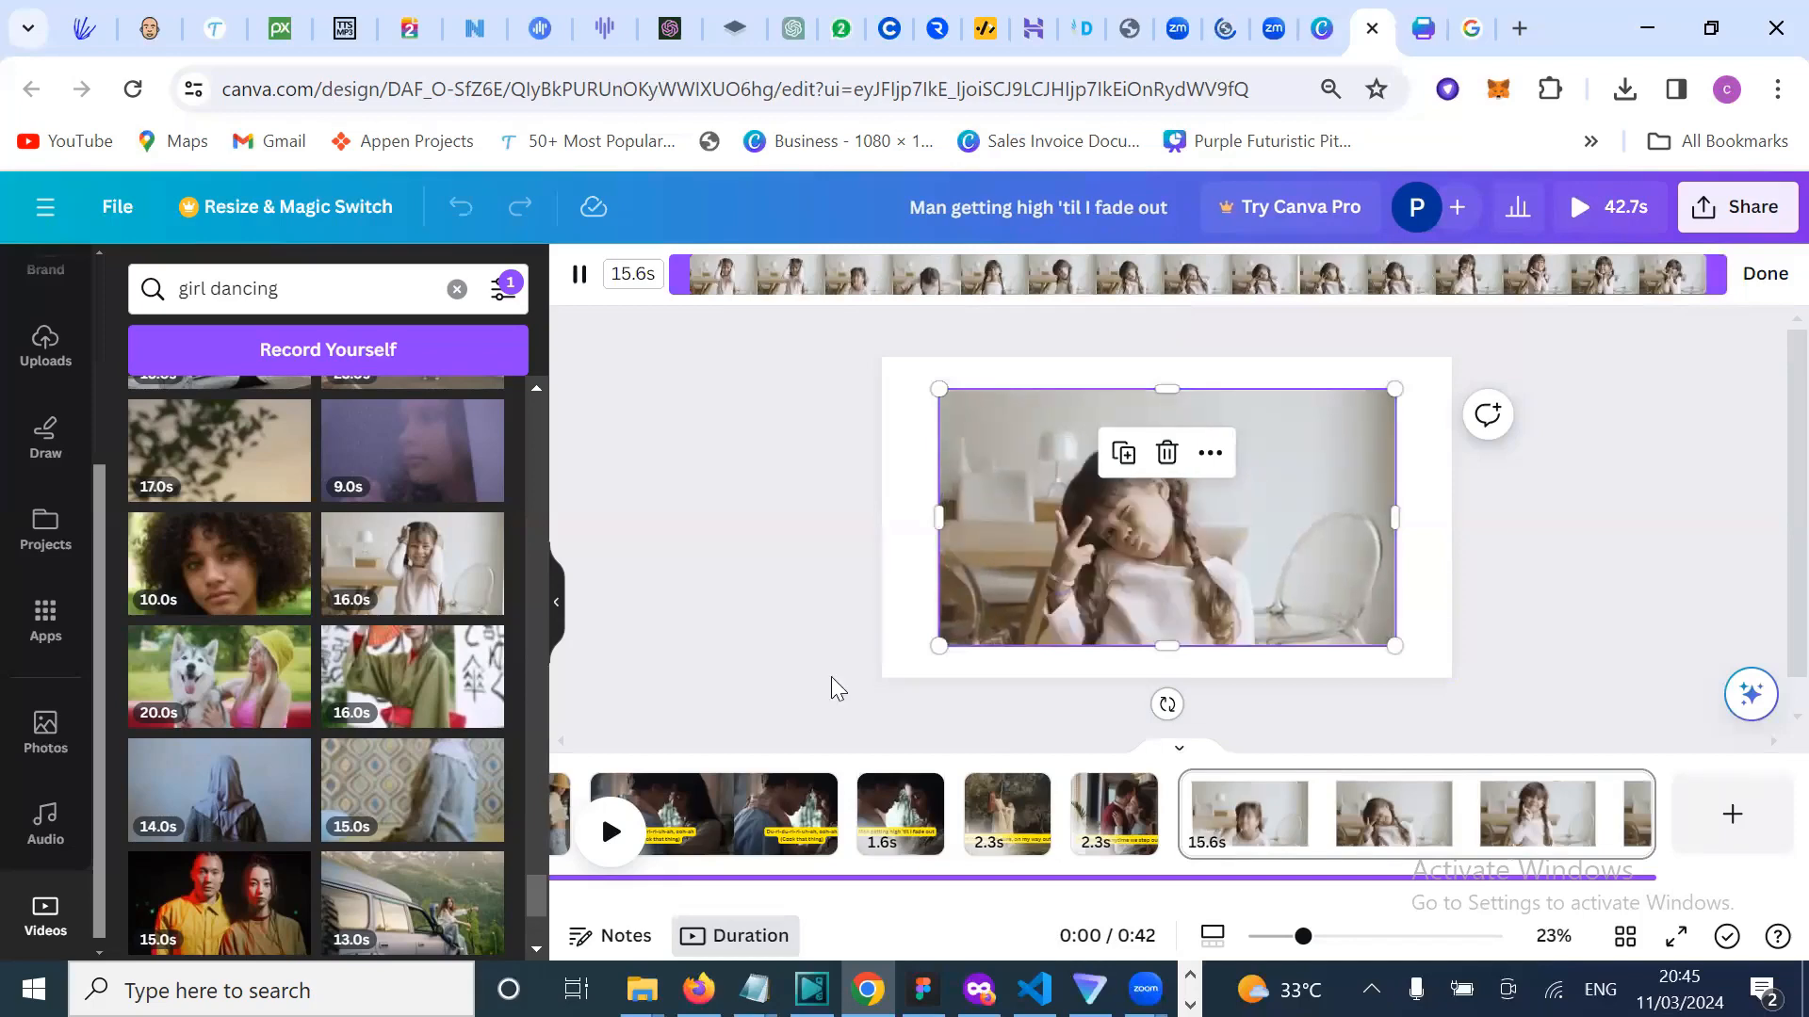
click(1162, 545)
click(1163, 543)
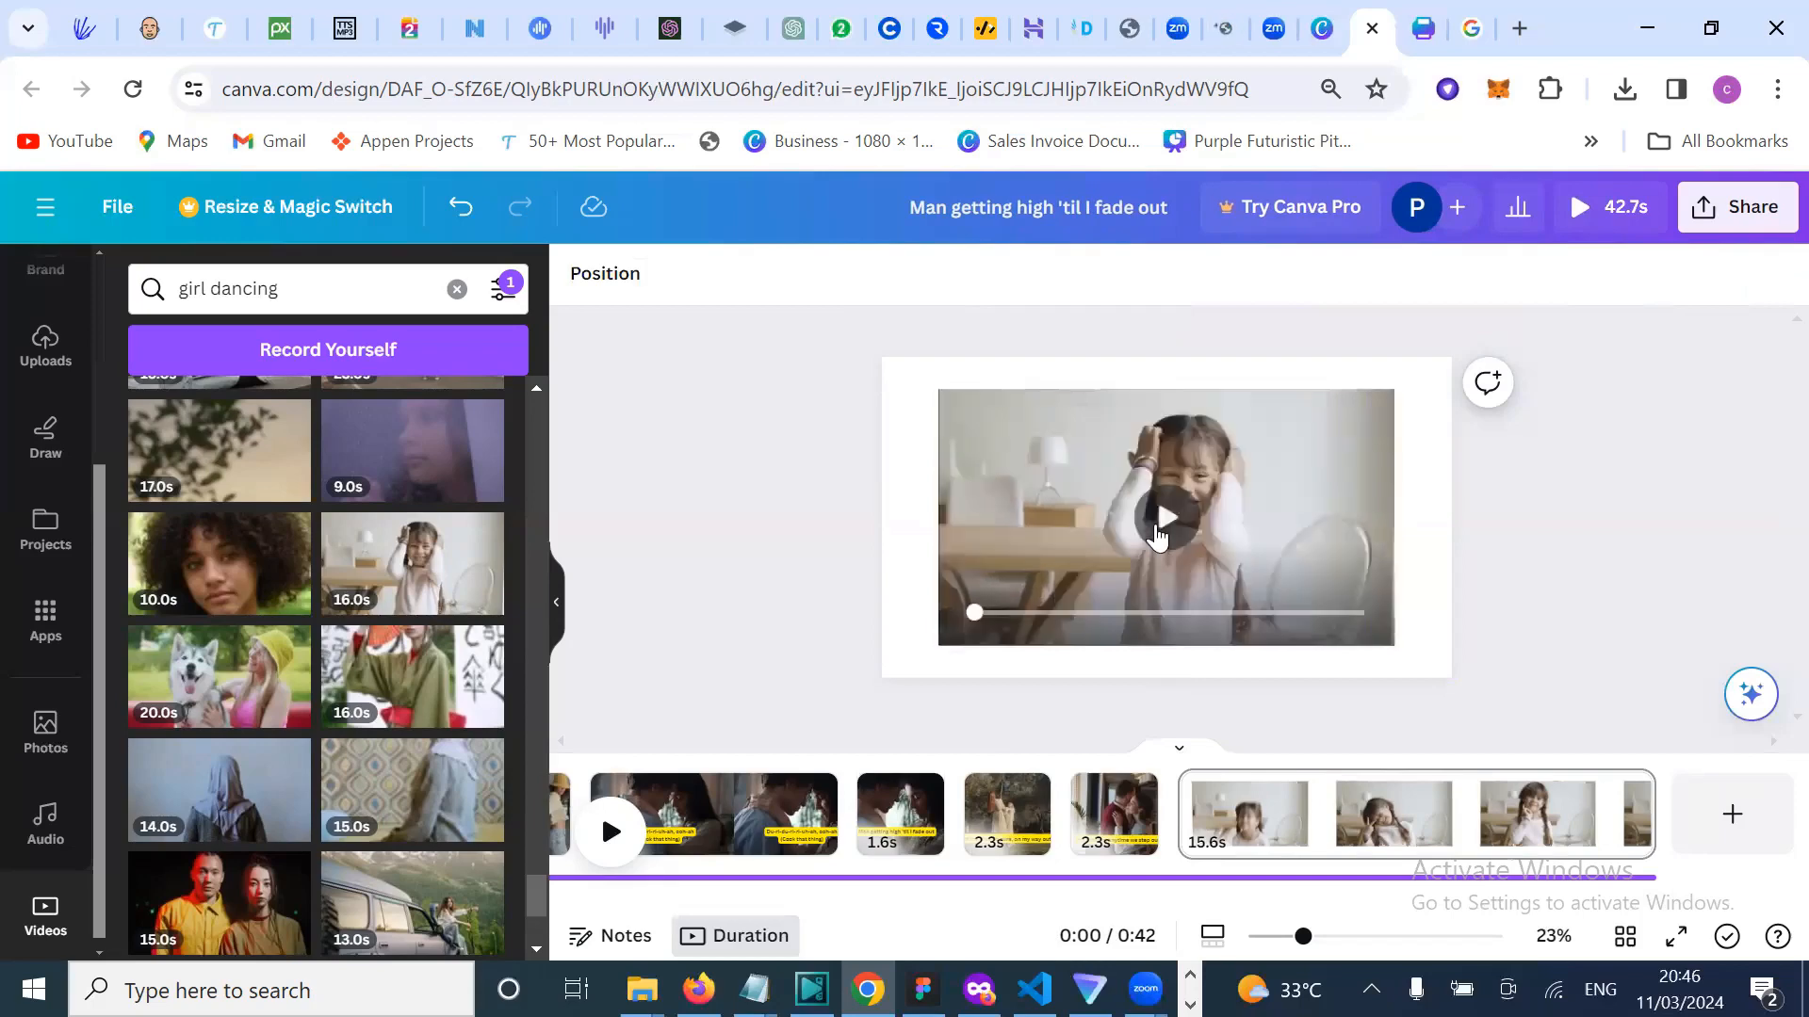
click(1159, 535)
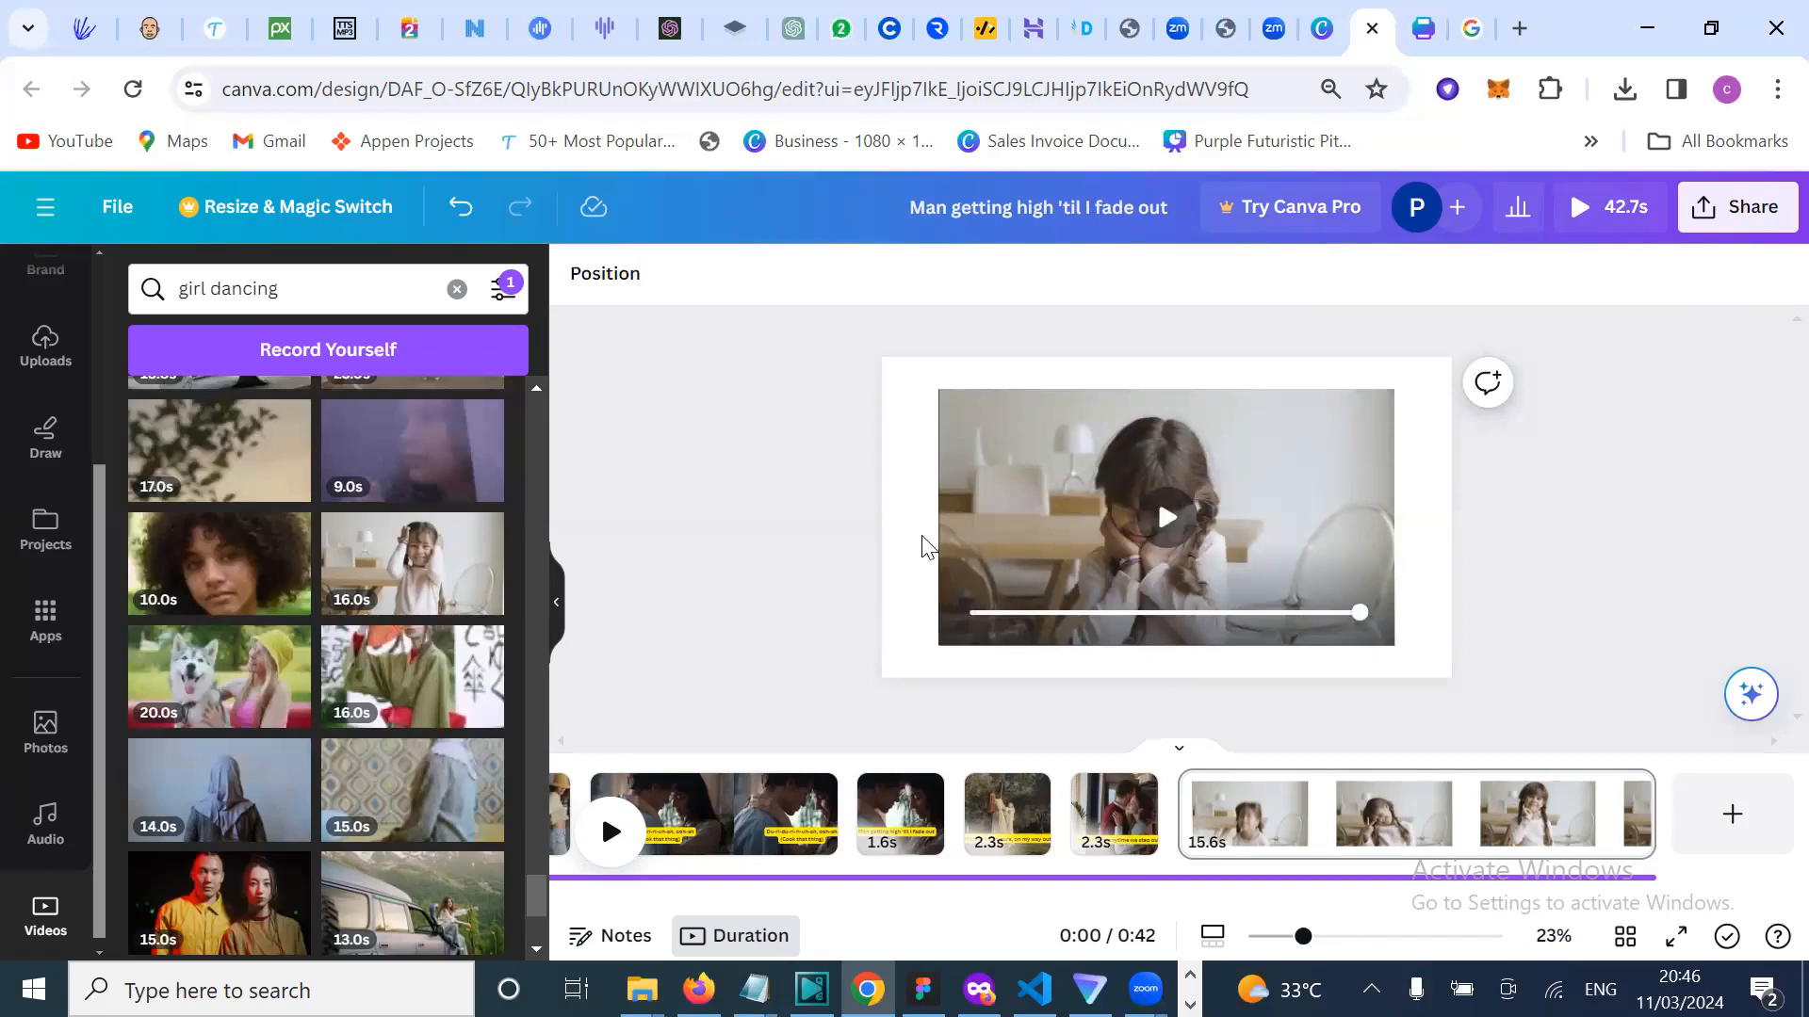
click(1057, 516)
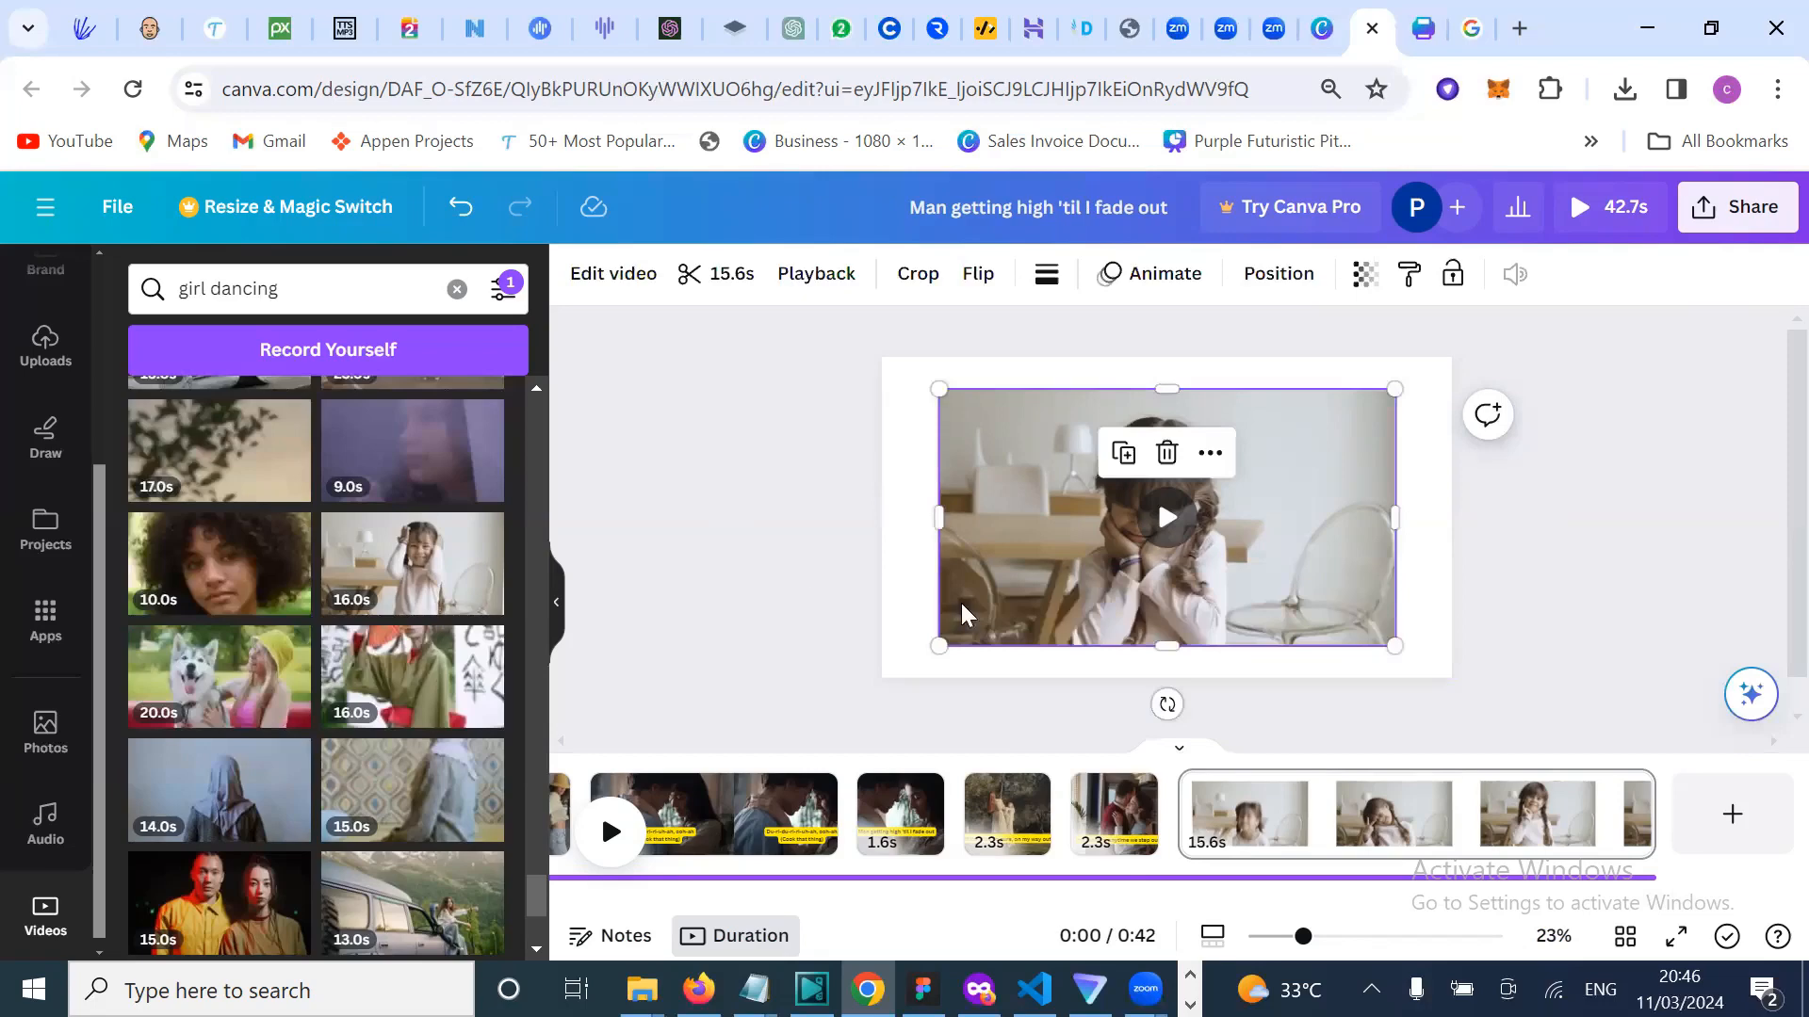
click(863, 548)
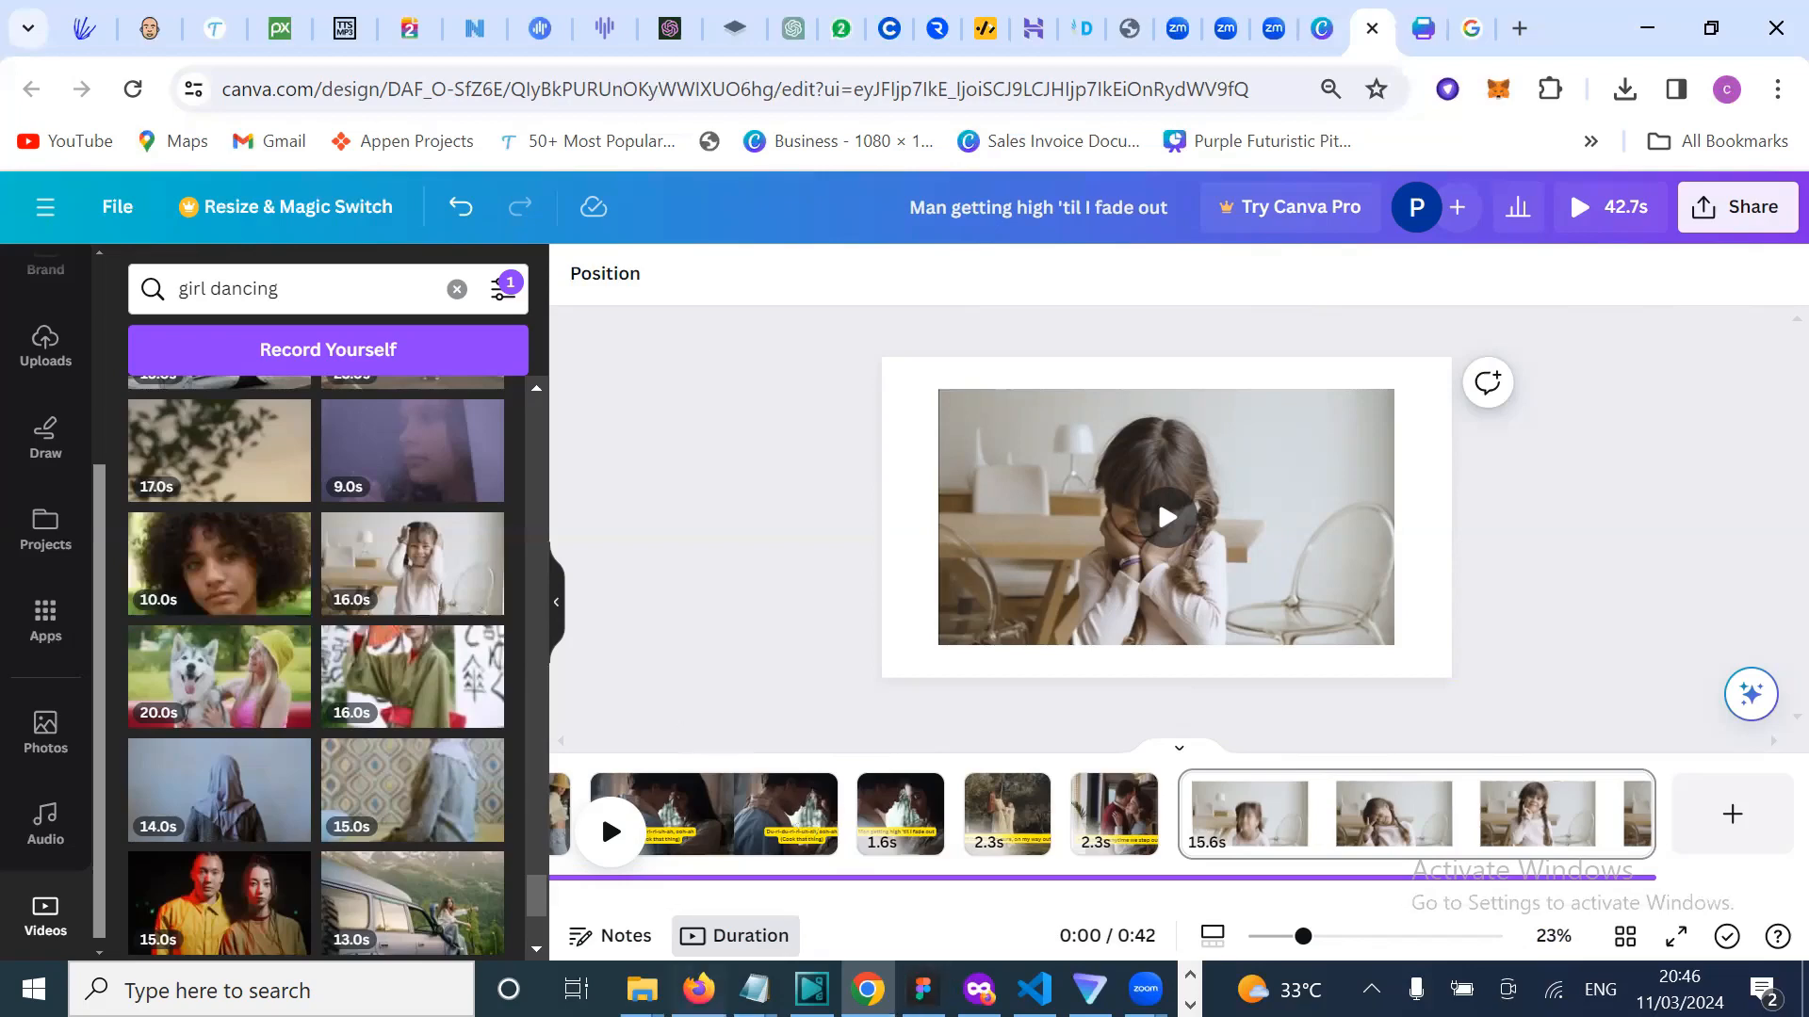
key(alt+Tab)
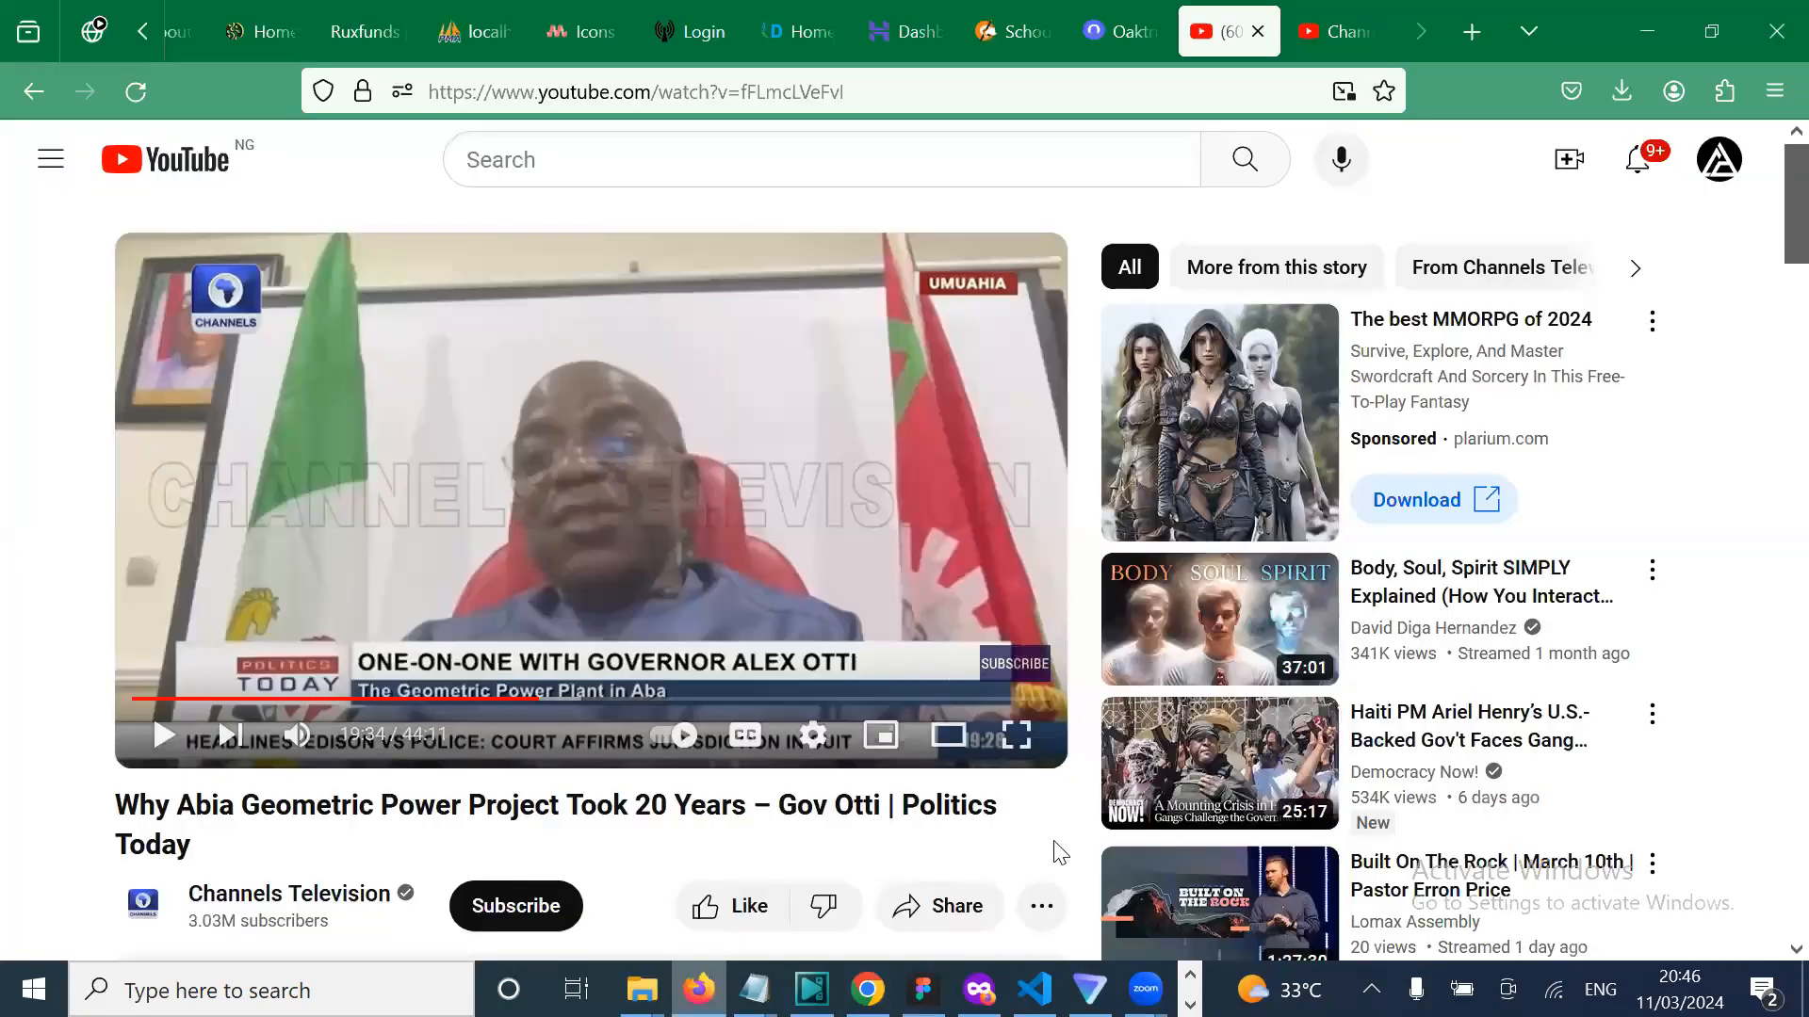
key(alt+Tab)
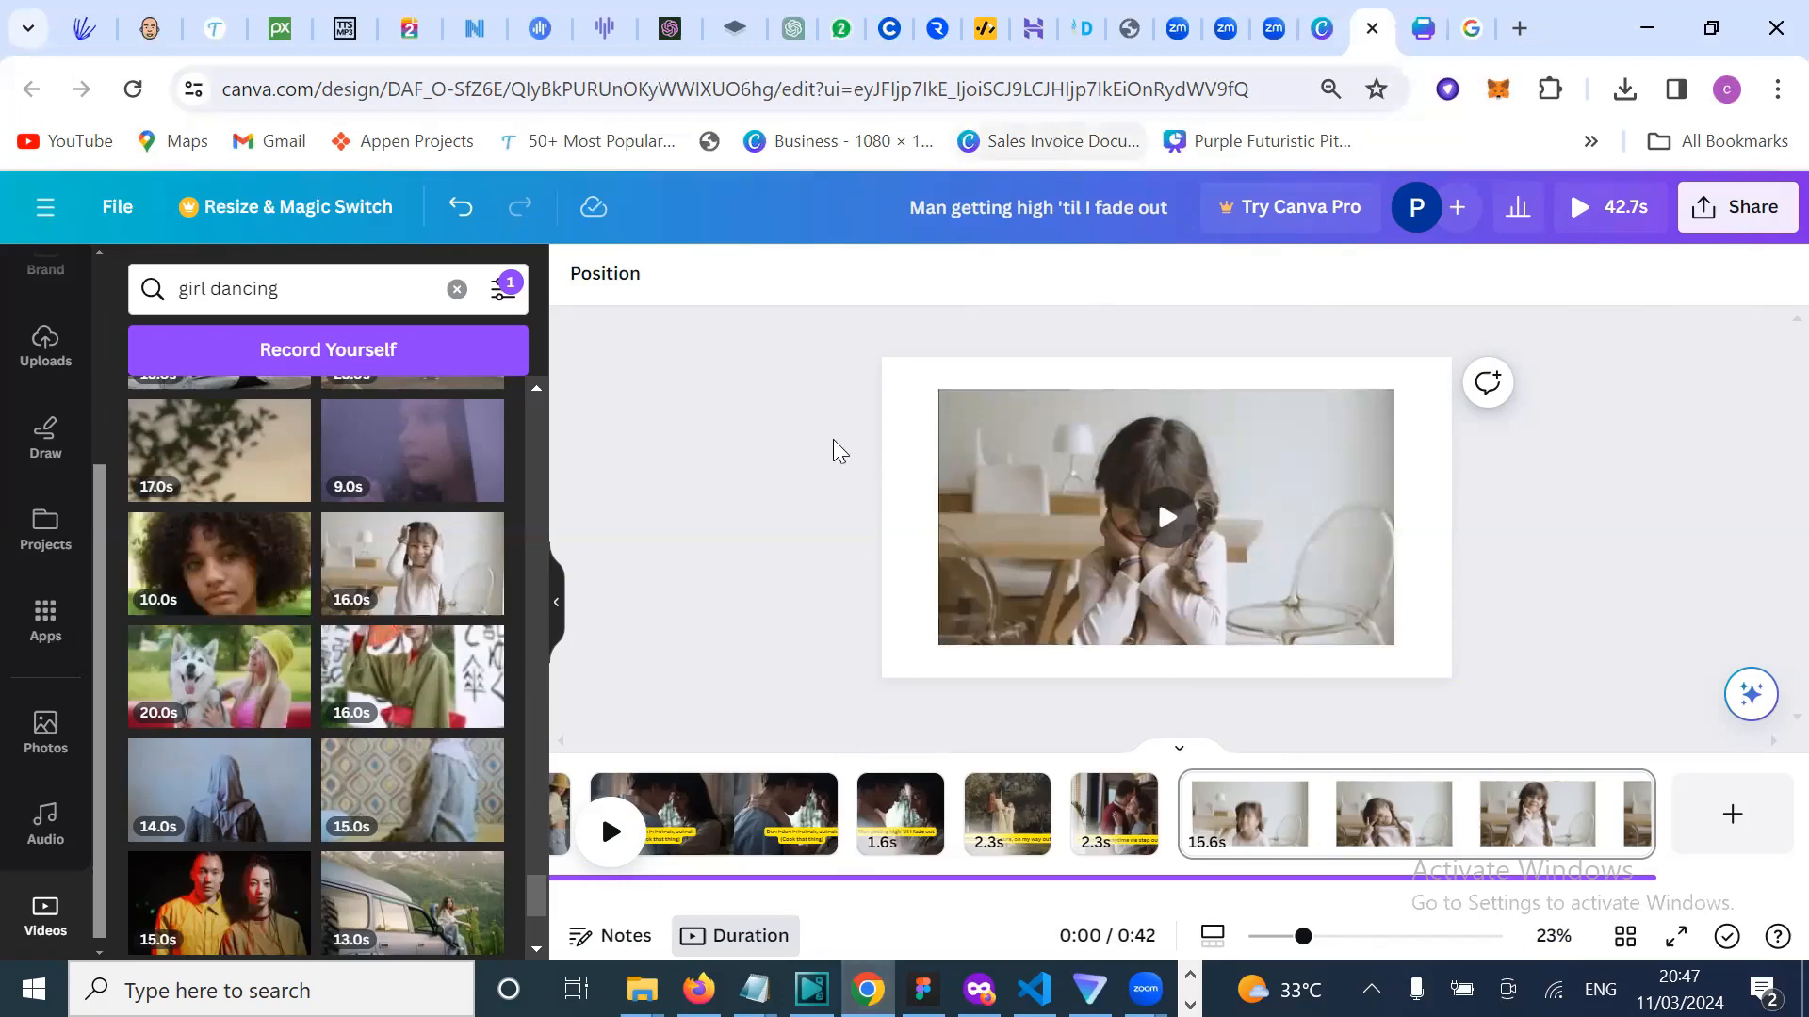
Step: Replay the girl-at-table clip, then delete it, leaving a blank 5.0s last page
scroll(343, 869, down, 5)
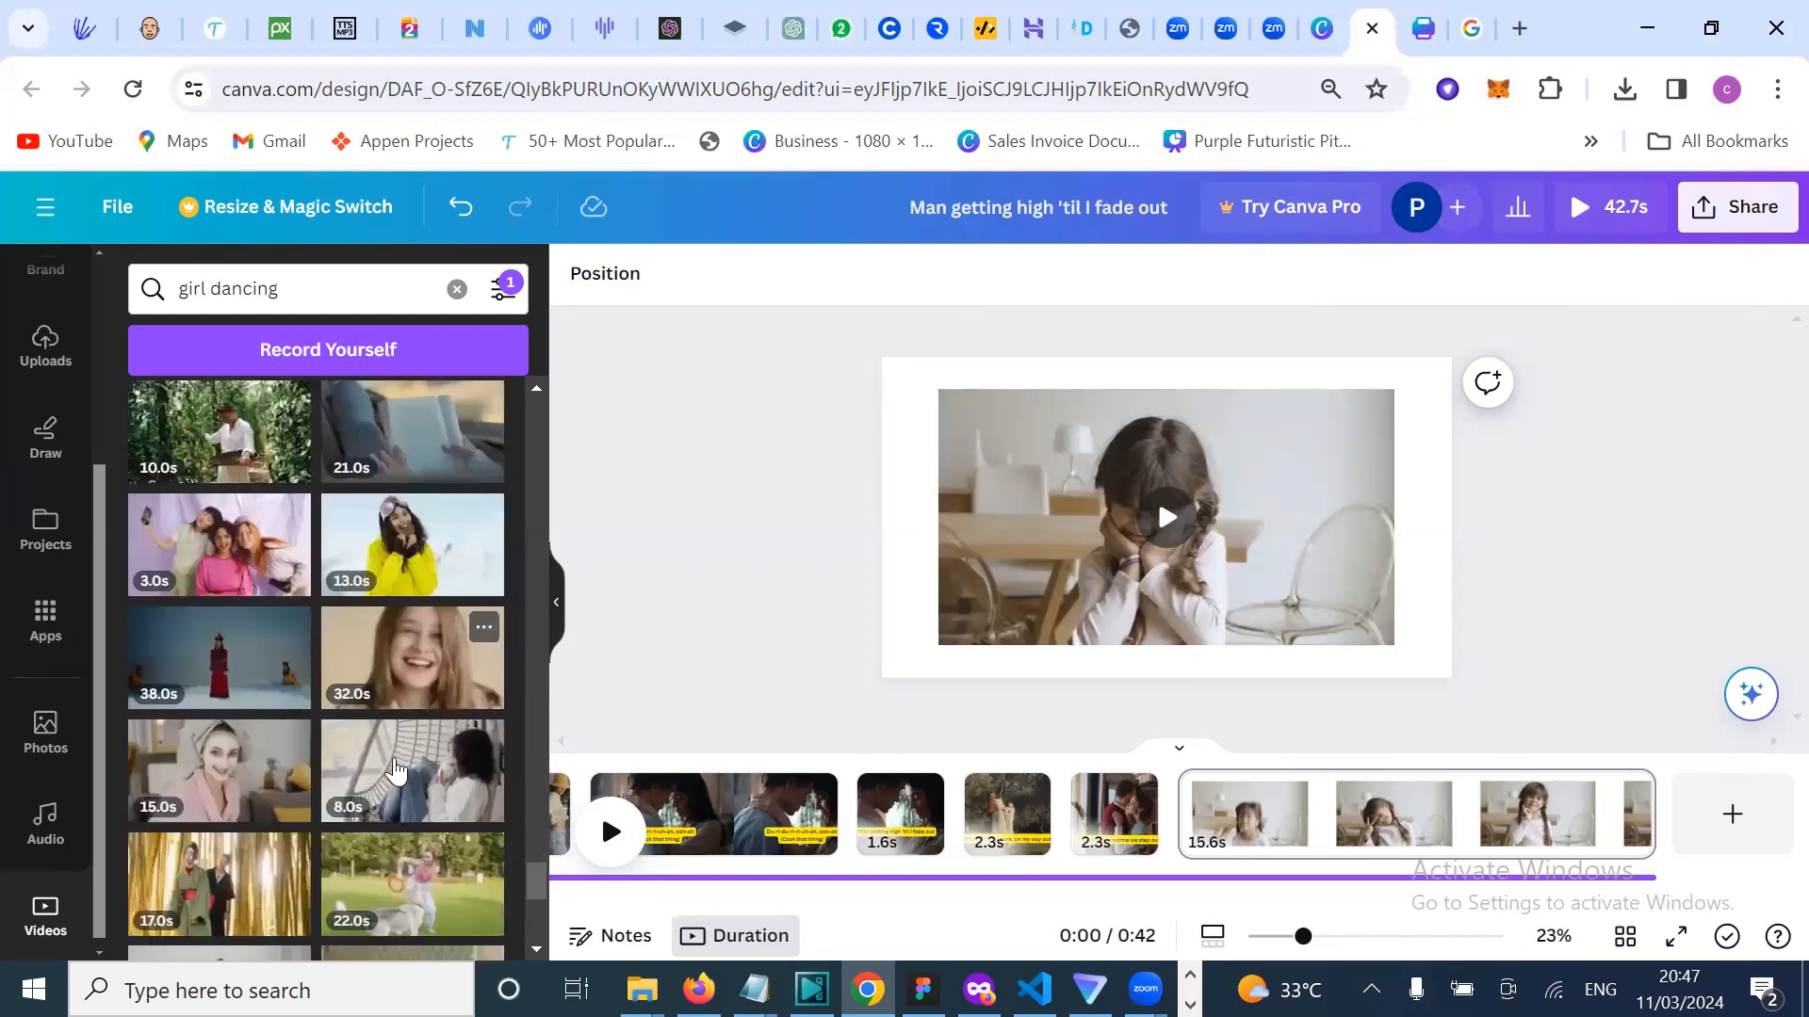
scroll(377, 768, down, 1)
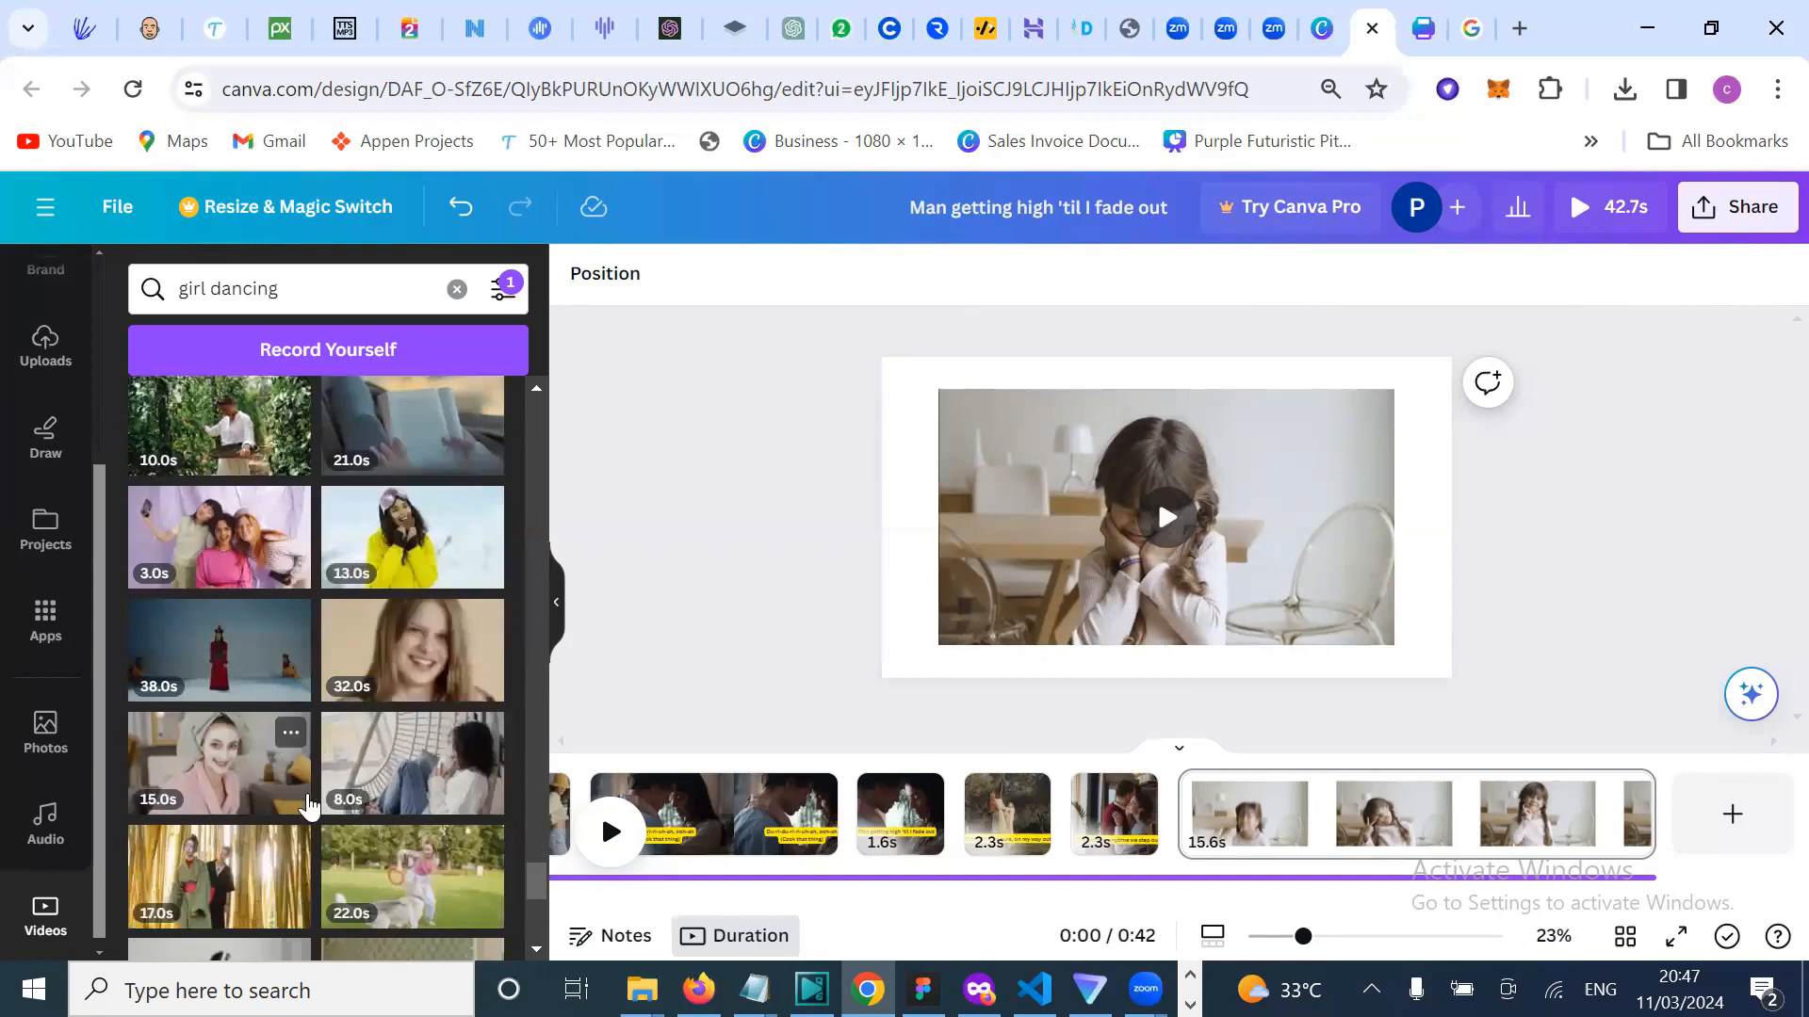
scroll(450, 545, down, 2)
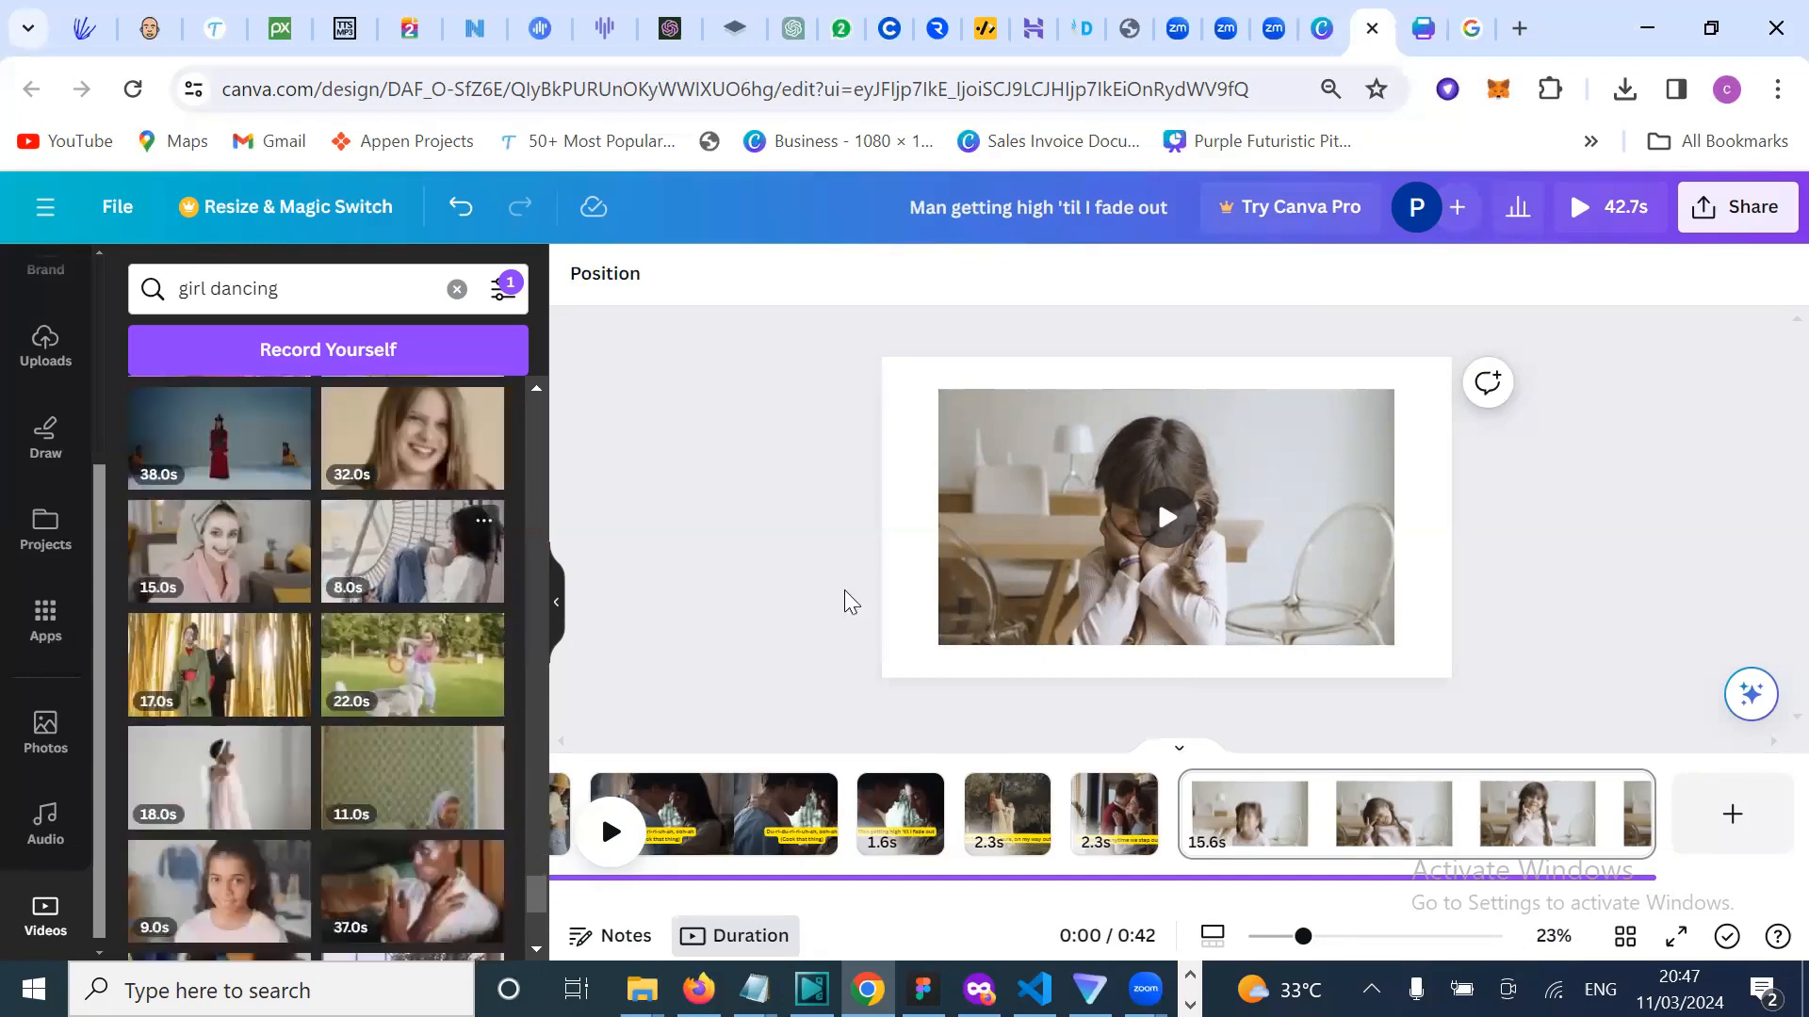
click(1166, 520)
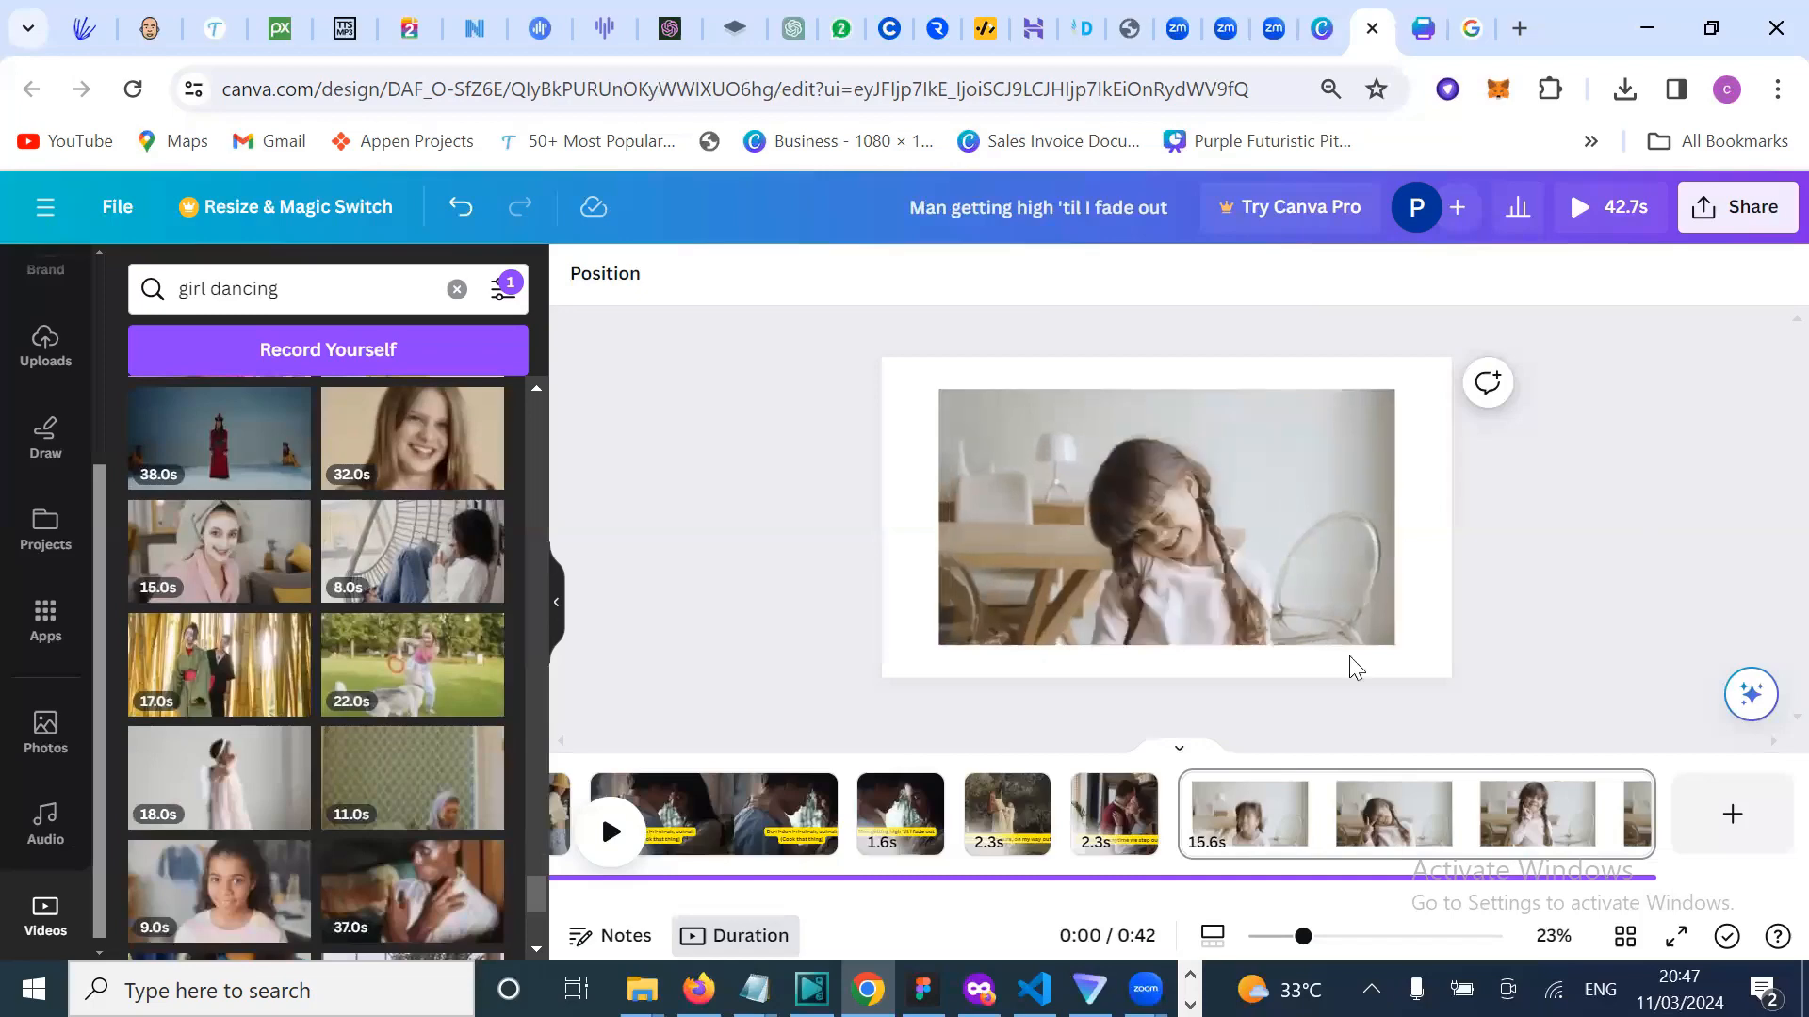
scroll(476, 838, down, 3)
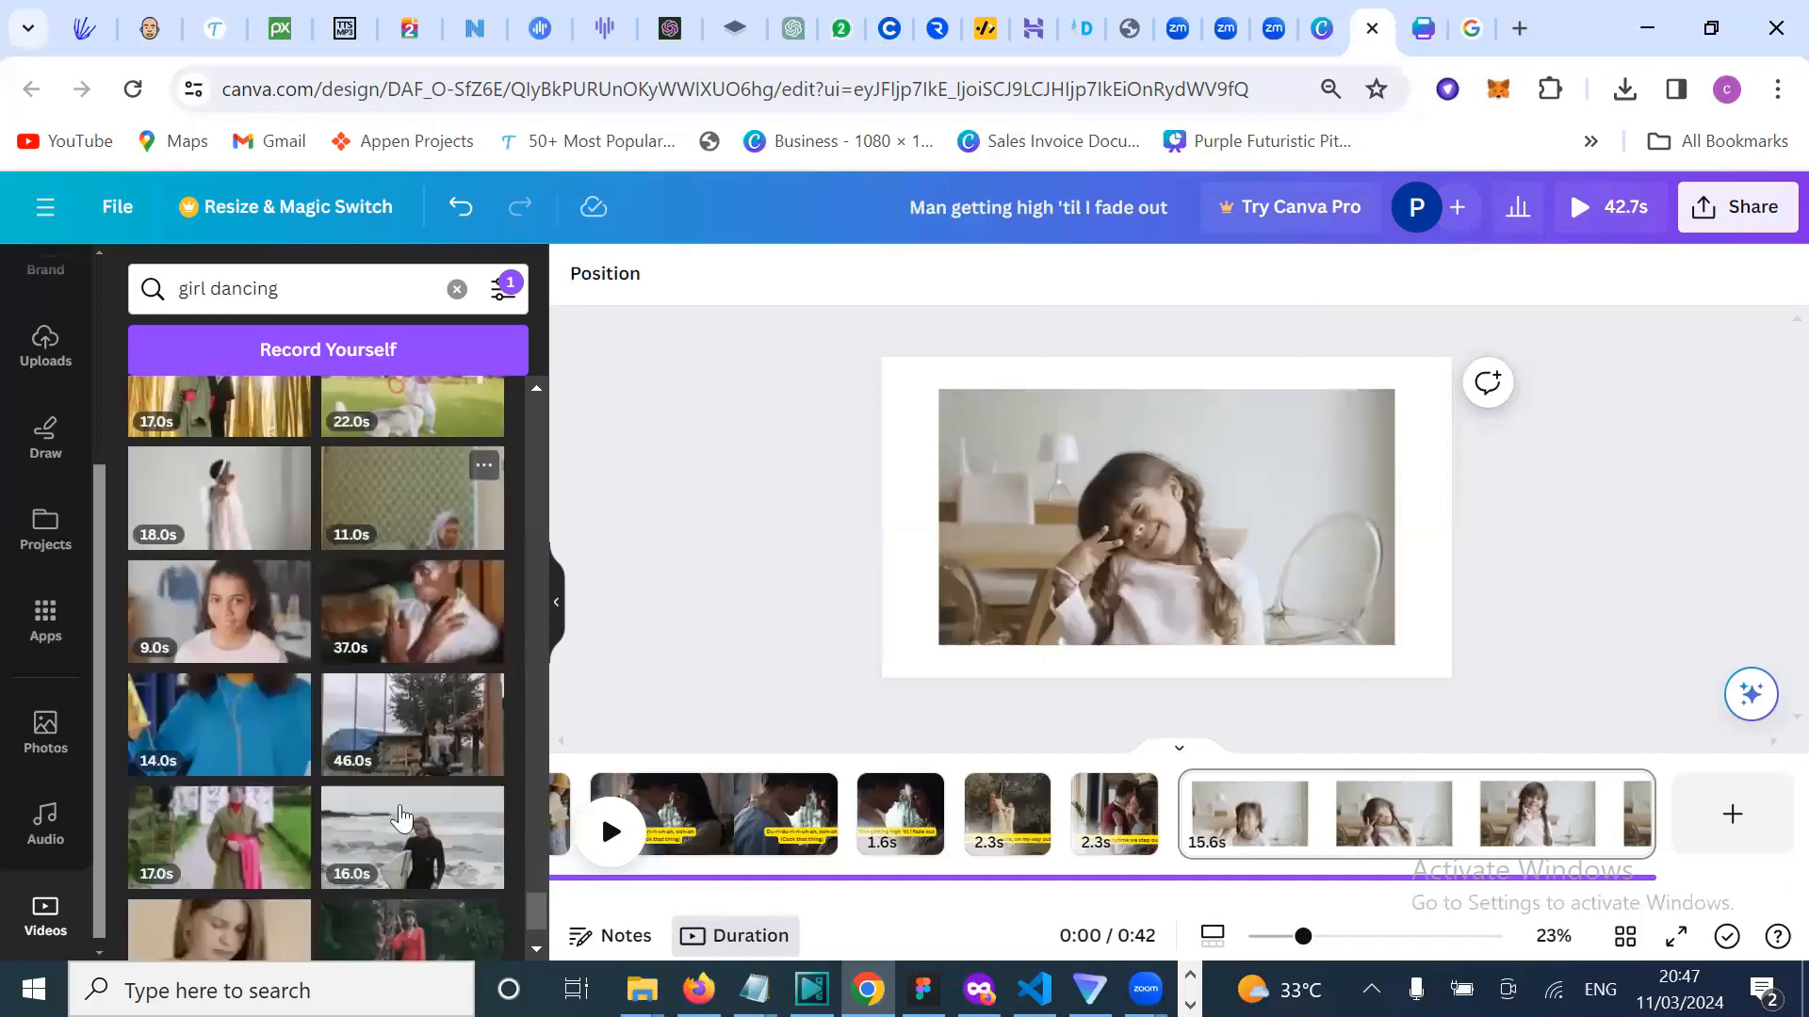
scroll(405, 803, down, 4)
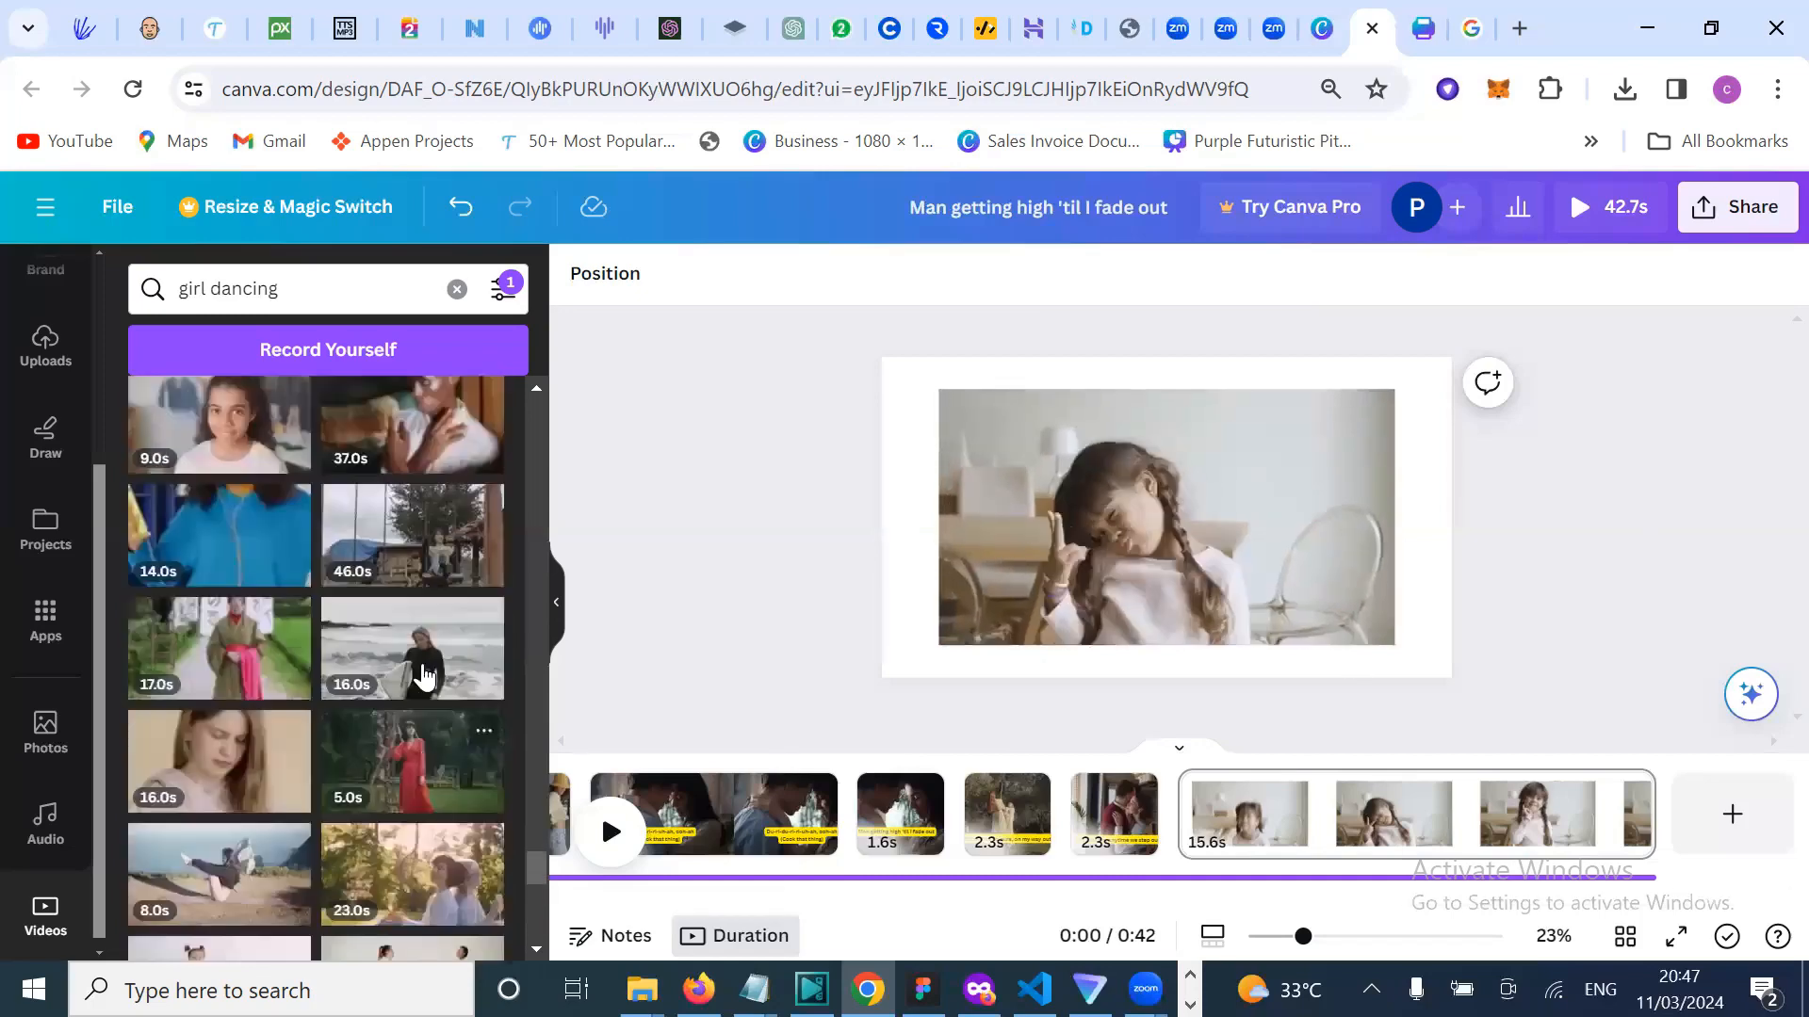
scroll(415, 799, down, 5)
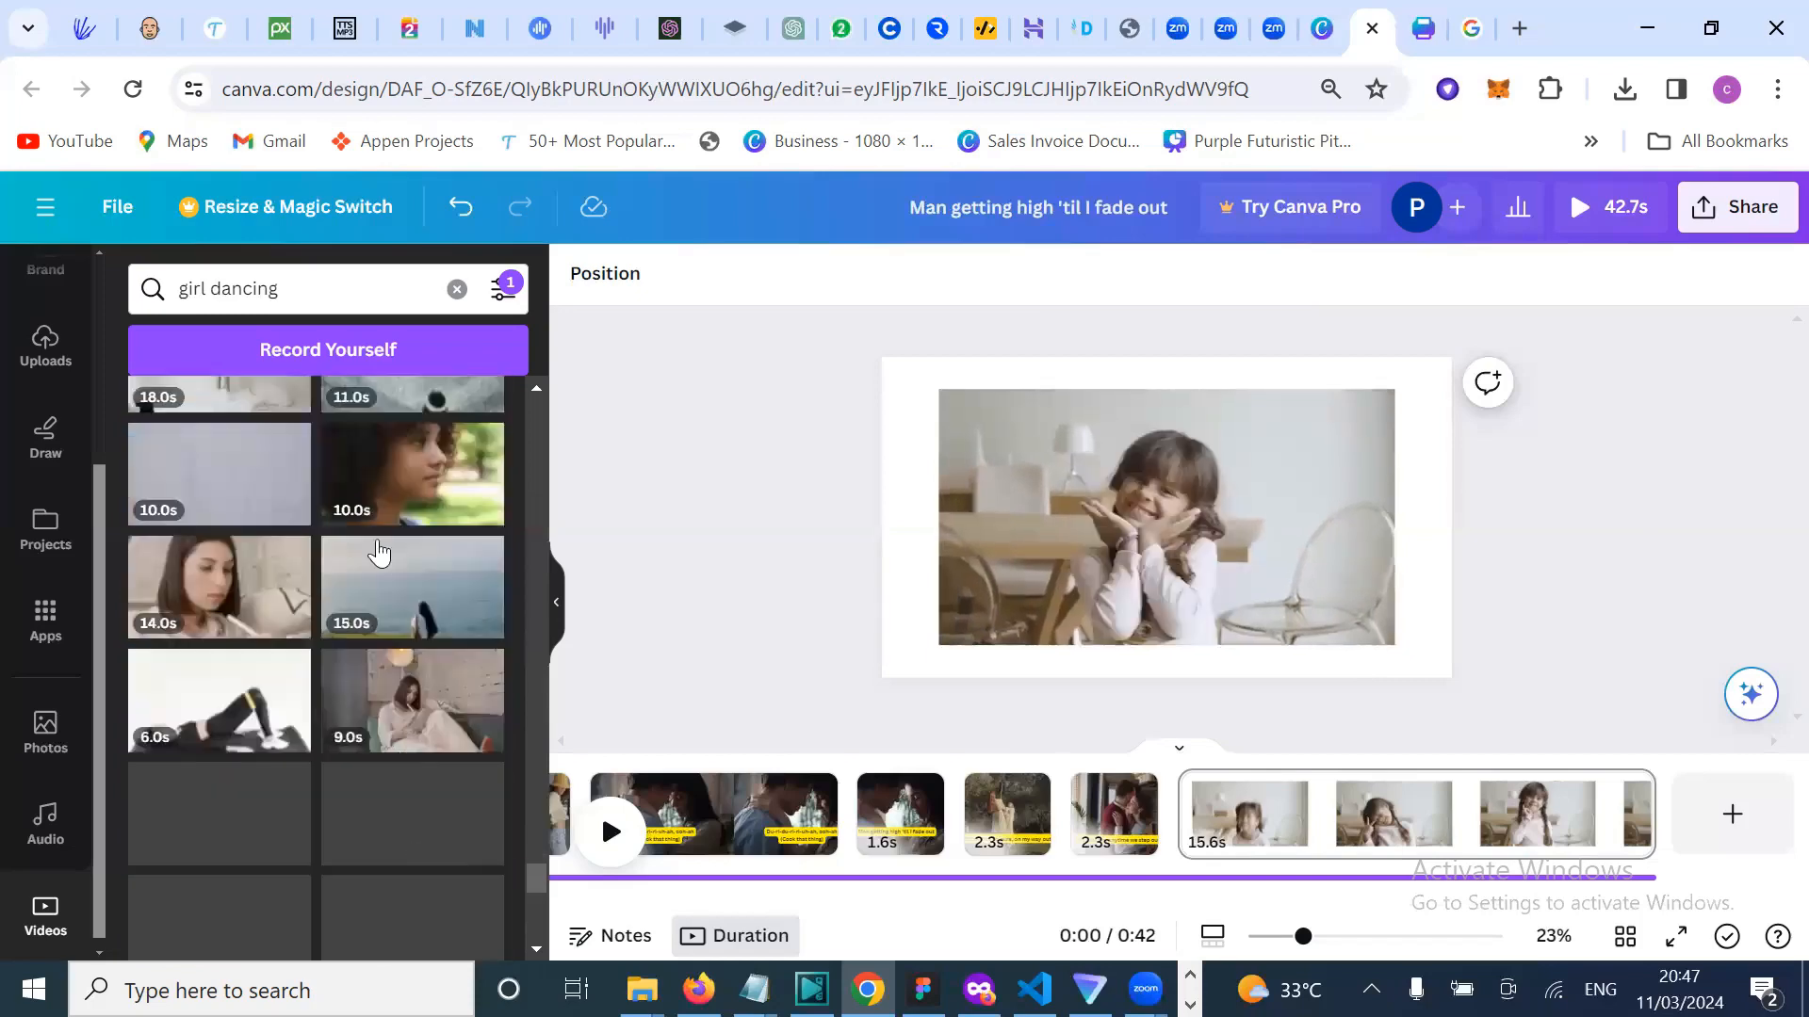
scroll(358, 471, down, 4)
scroll(357, 735, down, 2)
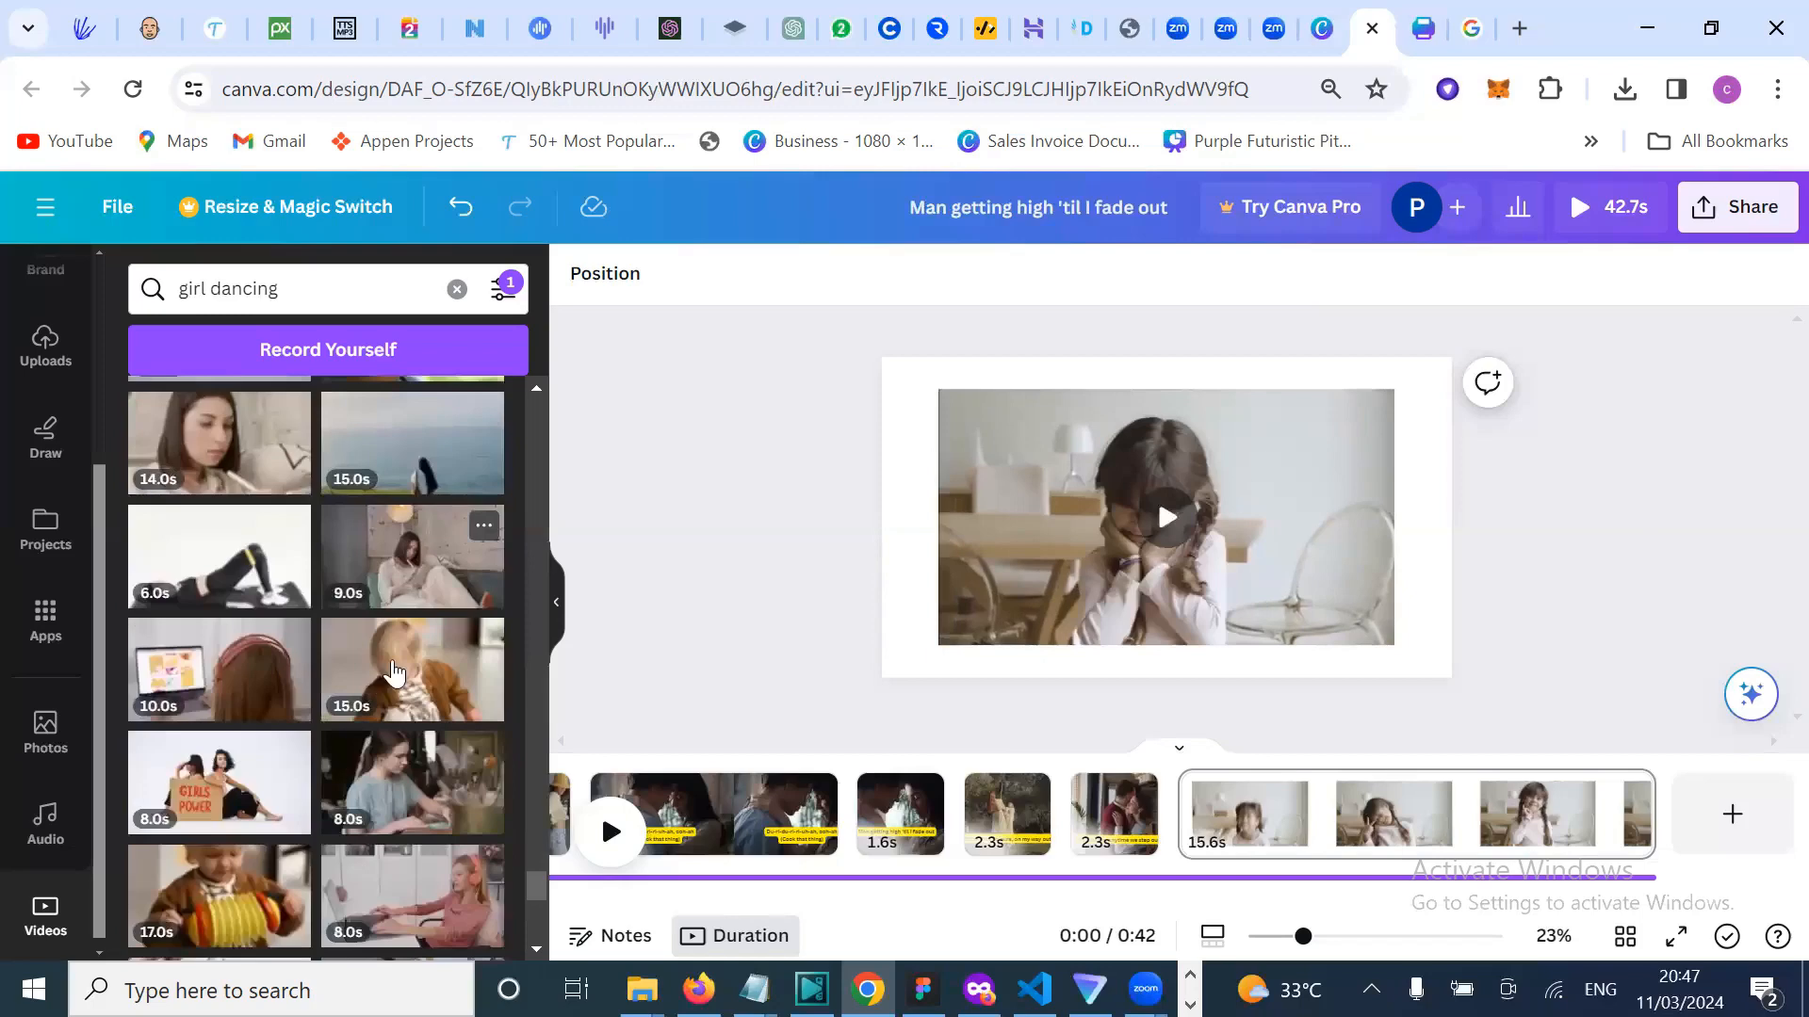
scroll(394, 674, down, 10)
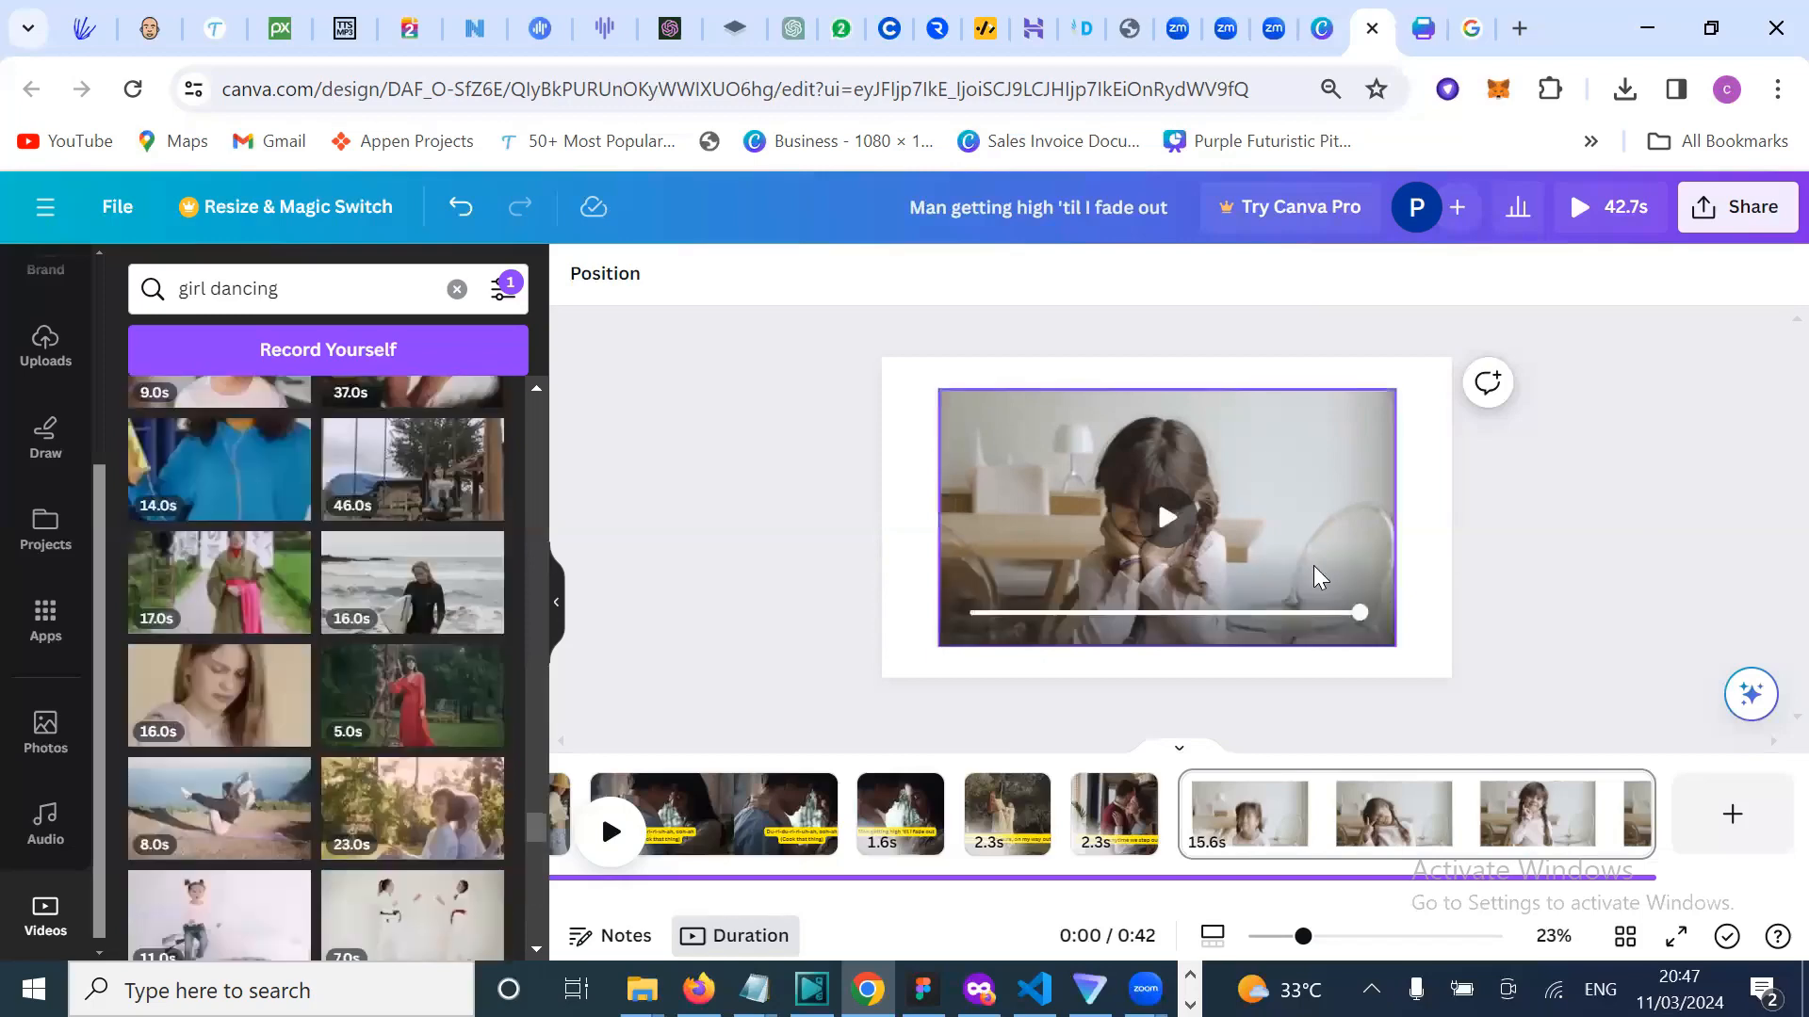
key(Delete)
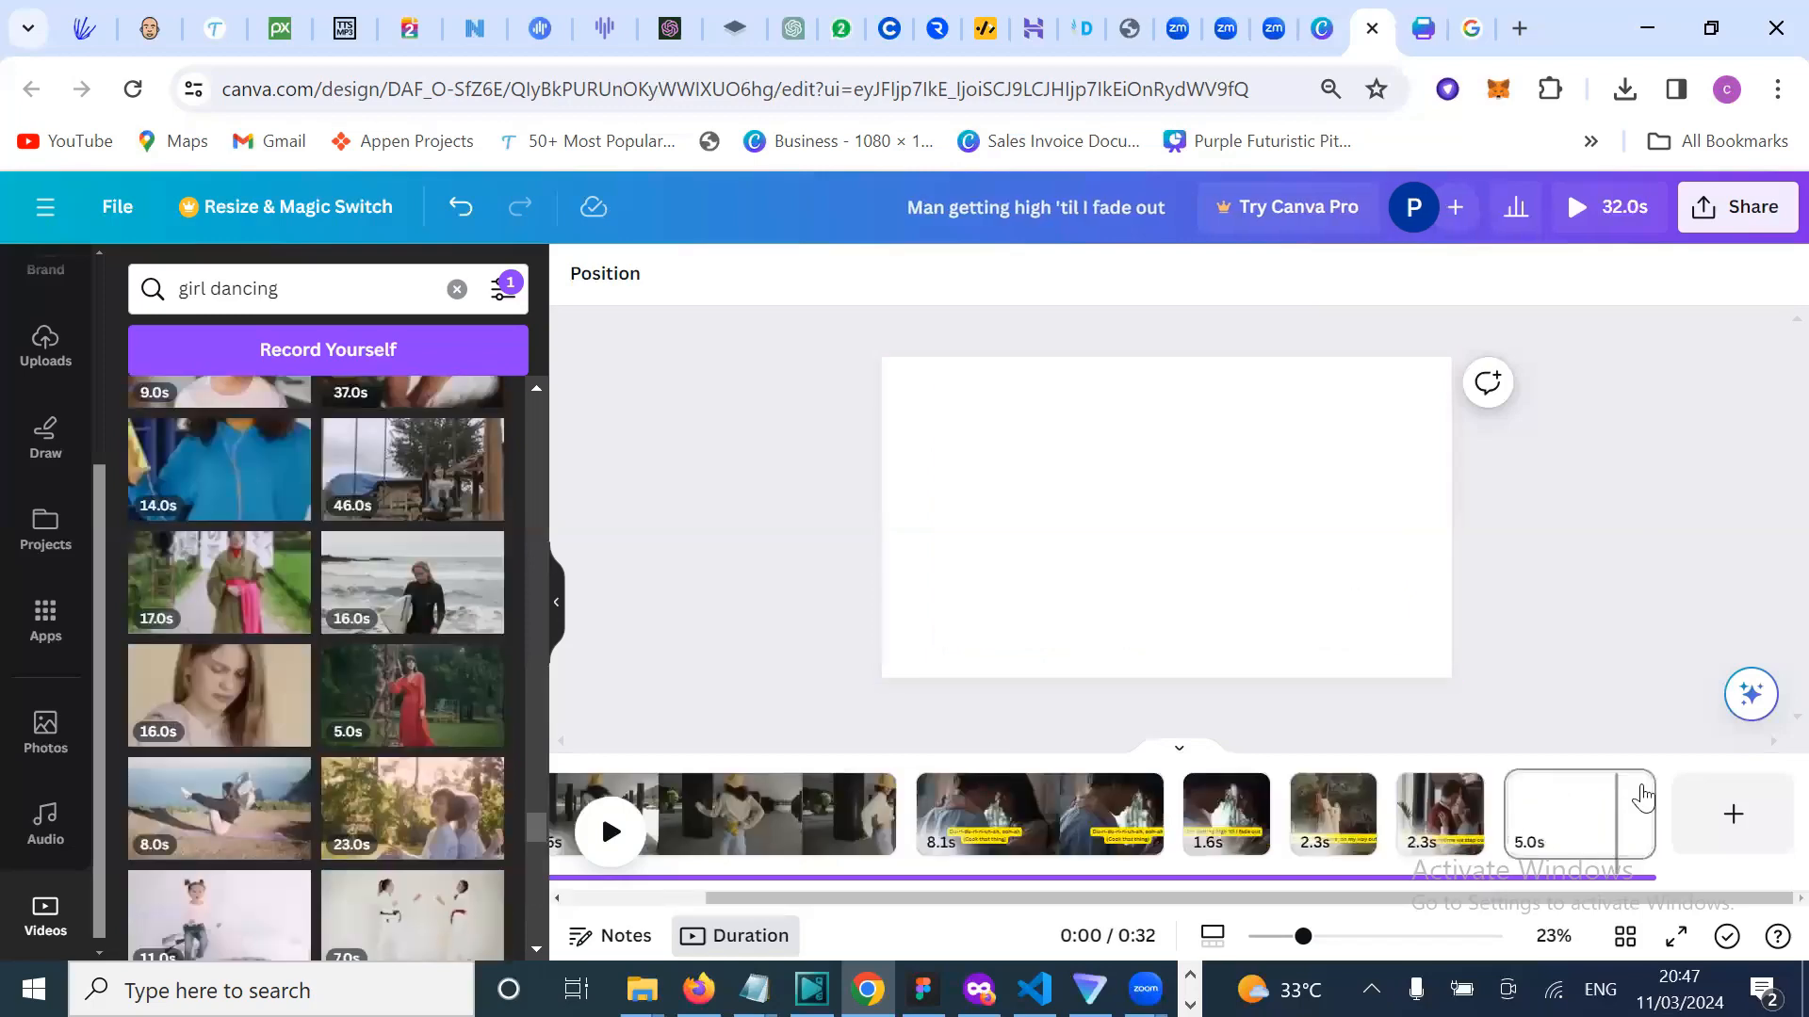
Step: Delete the blank last page, bringing the video back to 27.0s, and rewind playback
click(1627, 790)
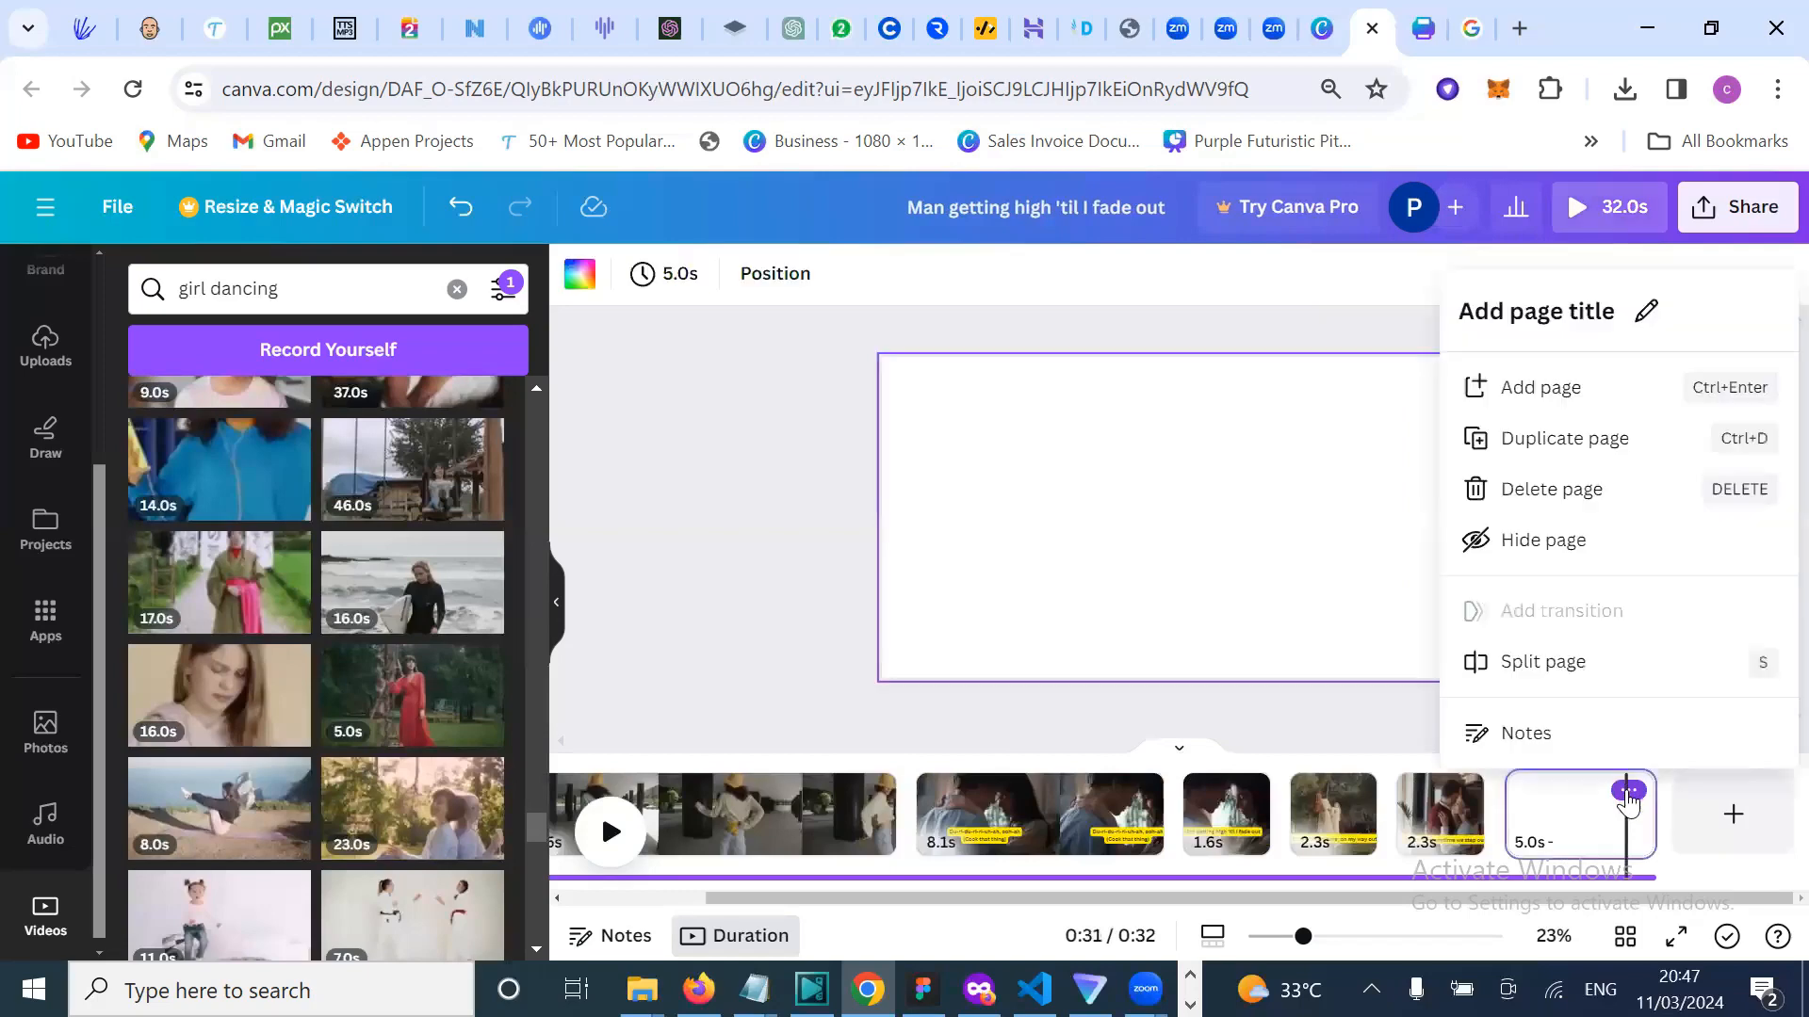
click(1551, 491)
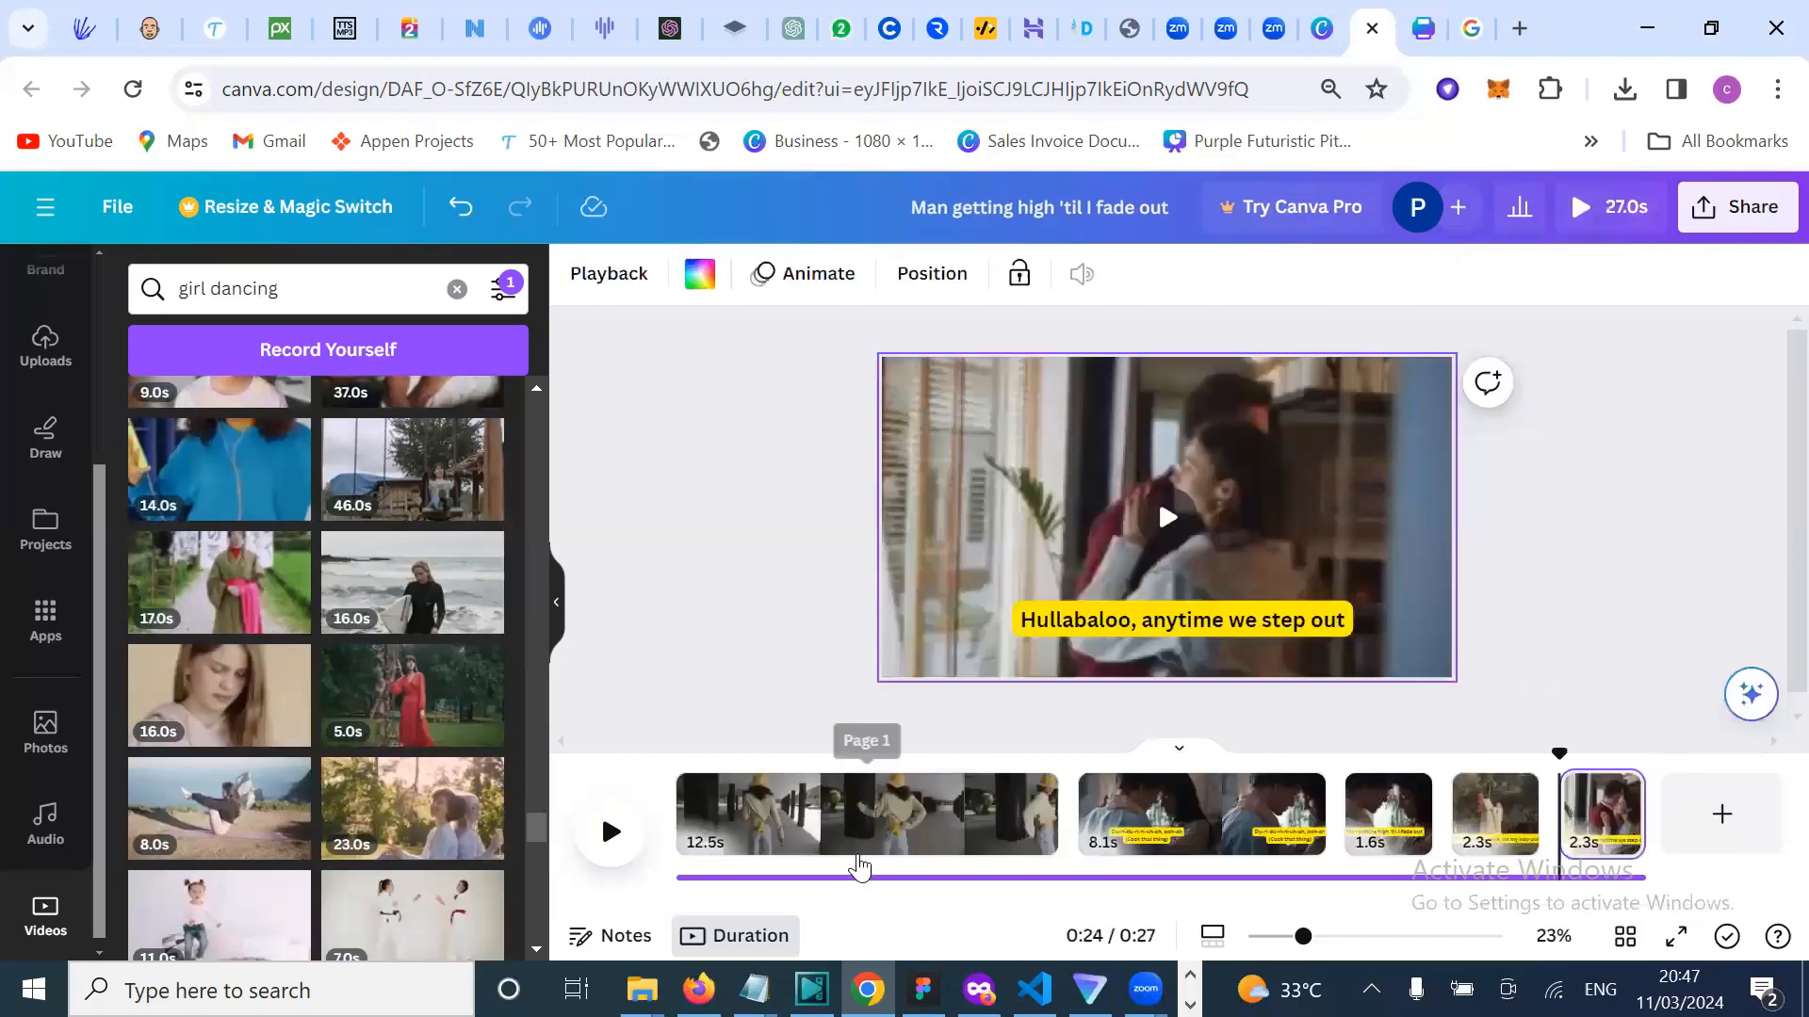
drag(1567, 754, 664, 743)
click(697, 551)
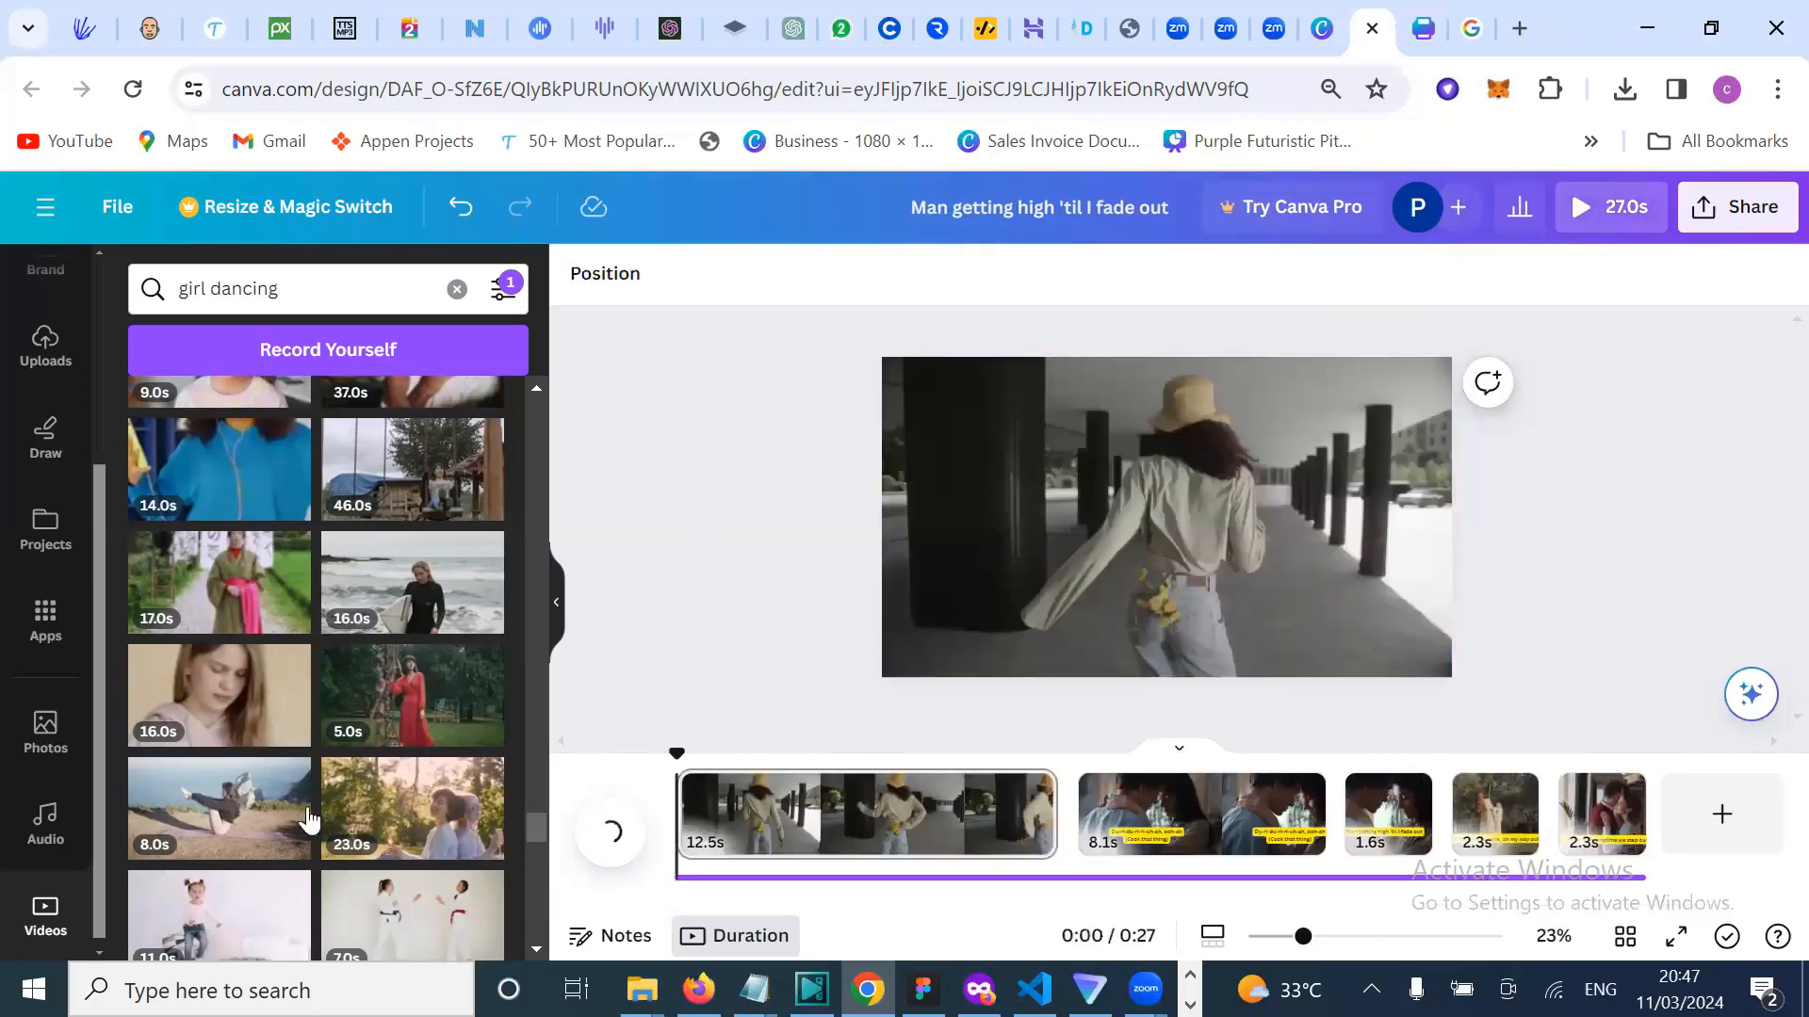
Step: Scroll back through the girl dancing video results
scroll(311, 819, up, 1)
scroll(251, 758, up, 2)
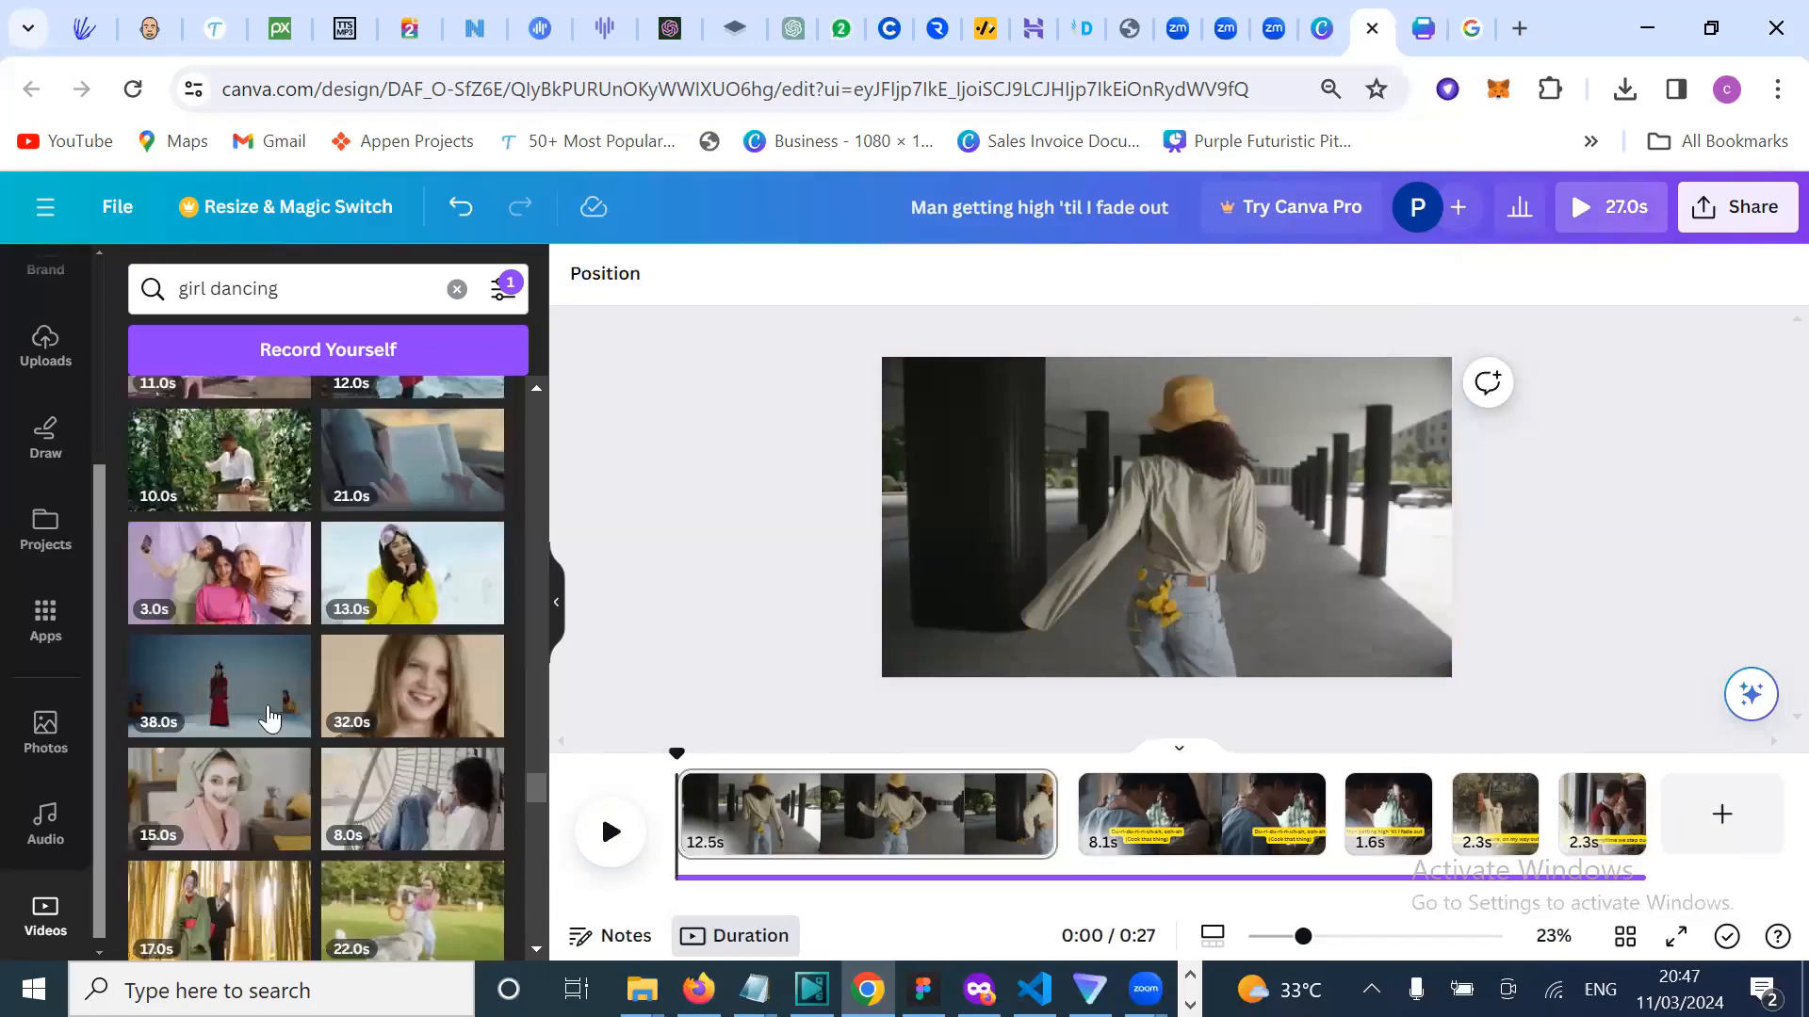
scroll(268, 717, up, 2)
scroll(269, 719, up, 4)
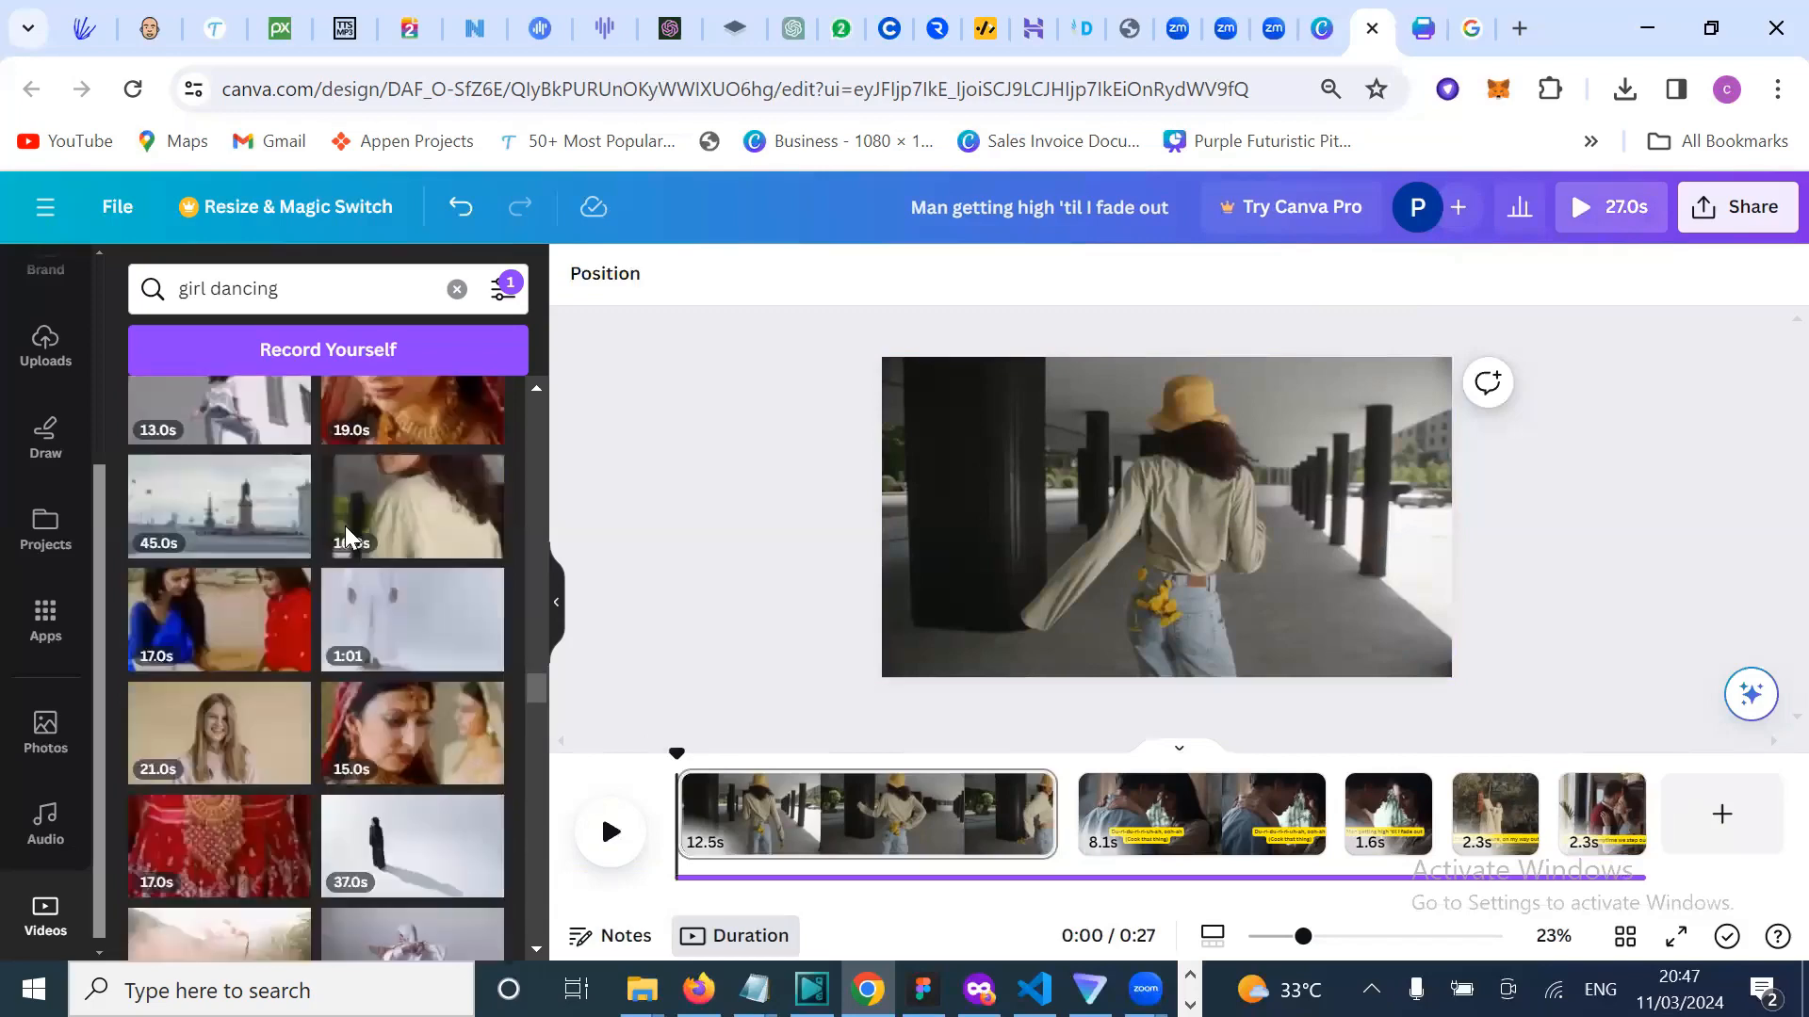
scroll(346, 538, up, 5)
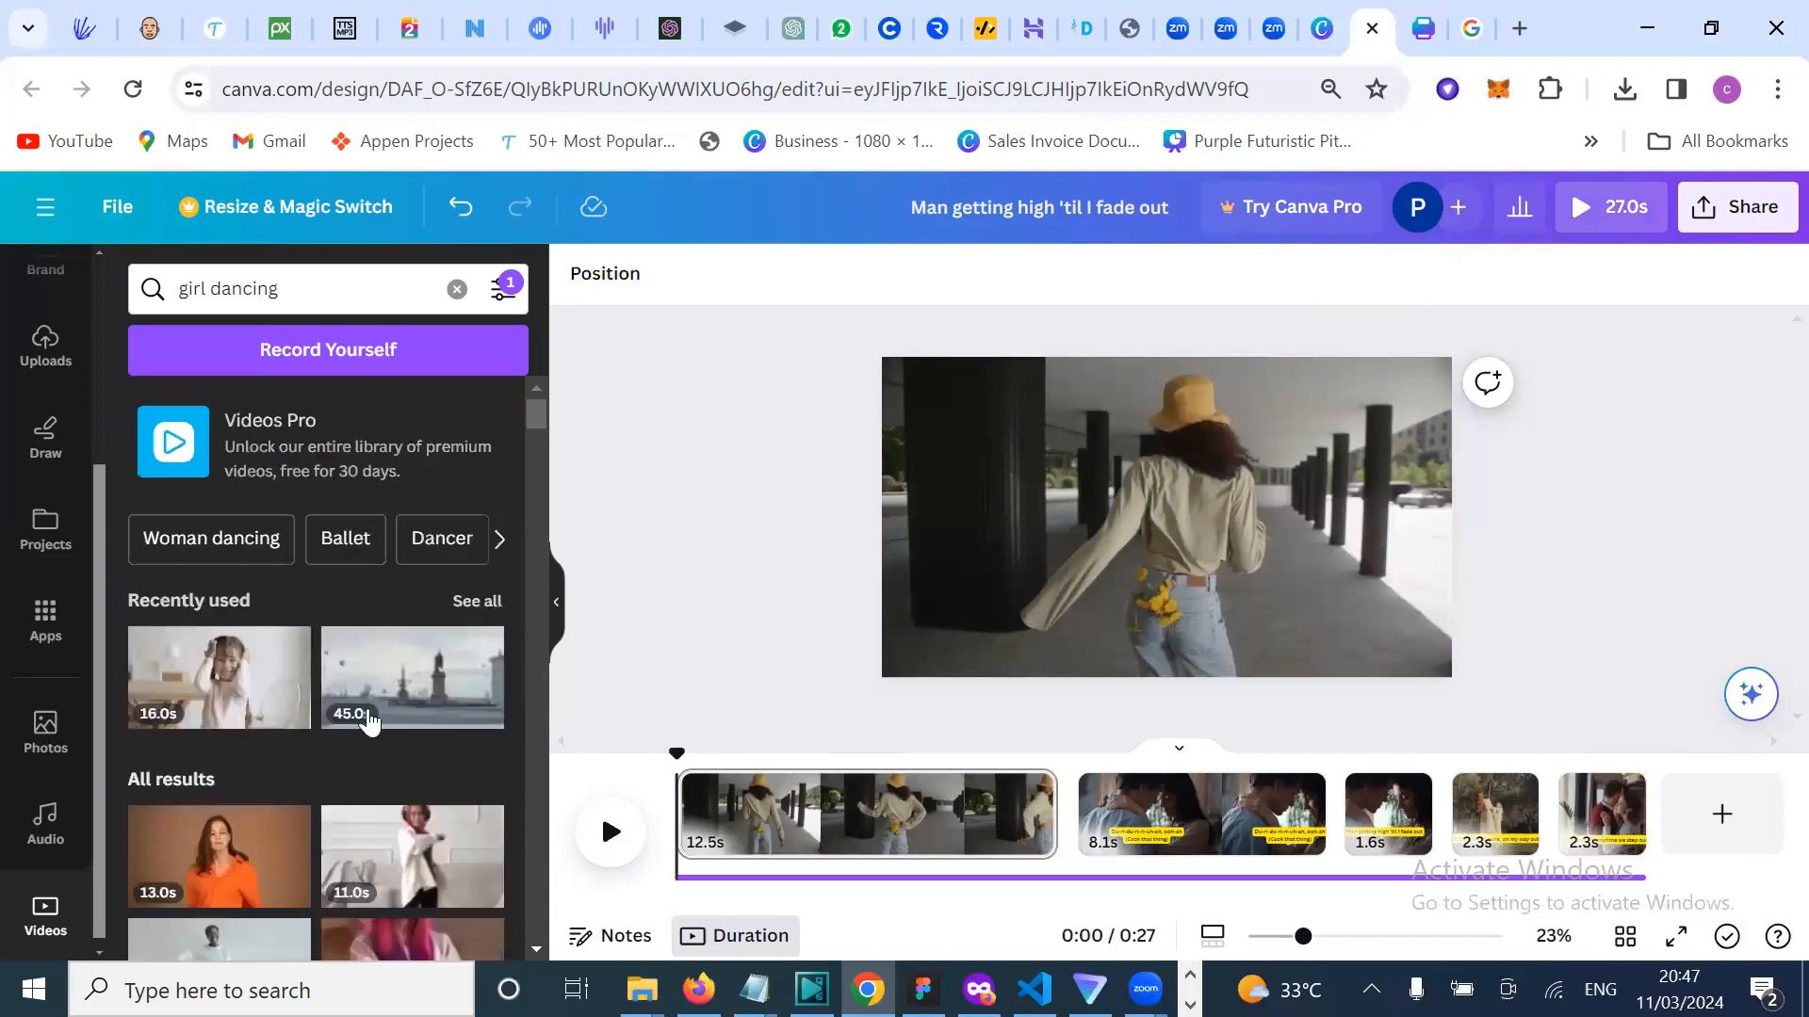
scroll(369, 721, down, 4)
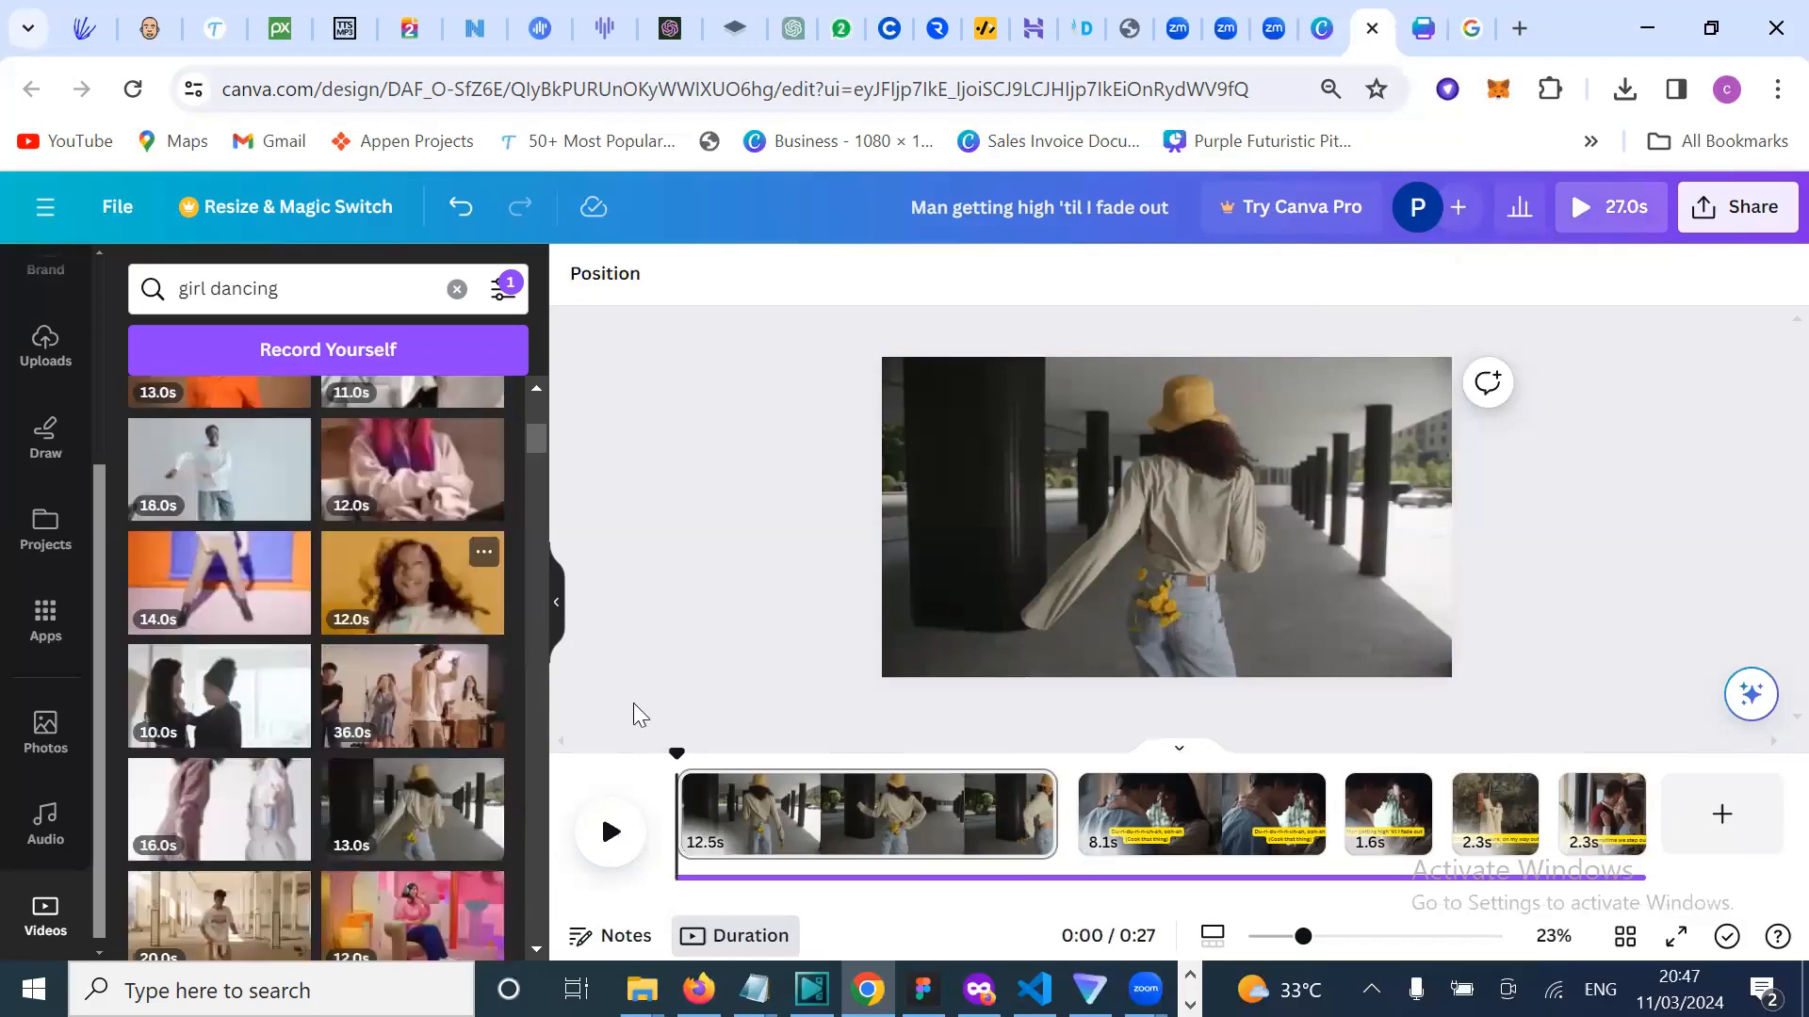
scroll(314, 816, down, 2)
scroll(314, 819, down, 3)
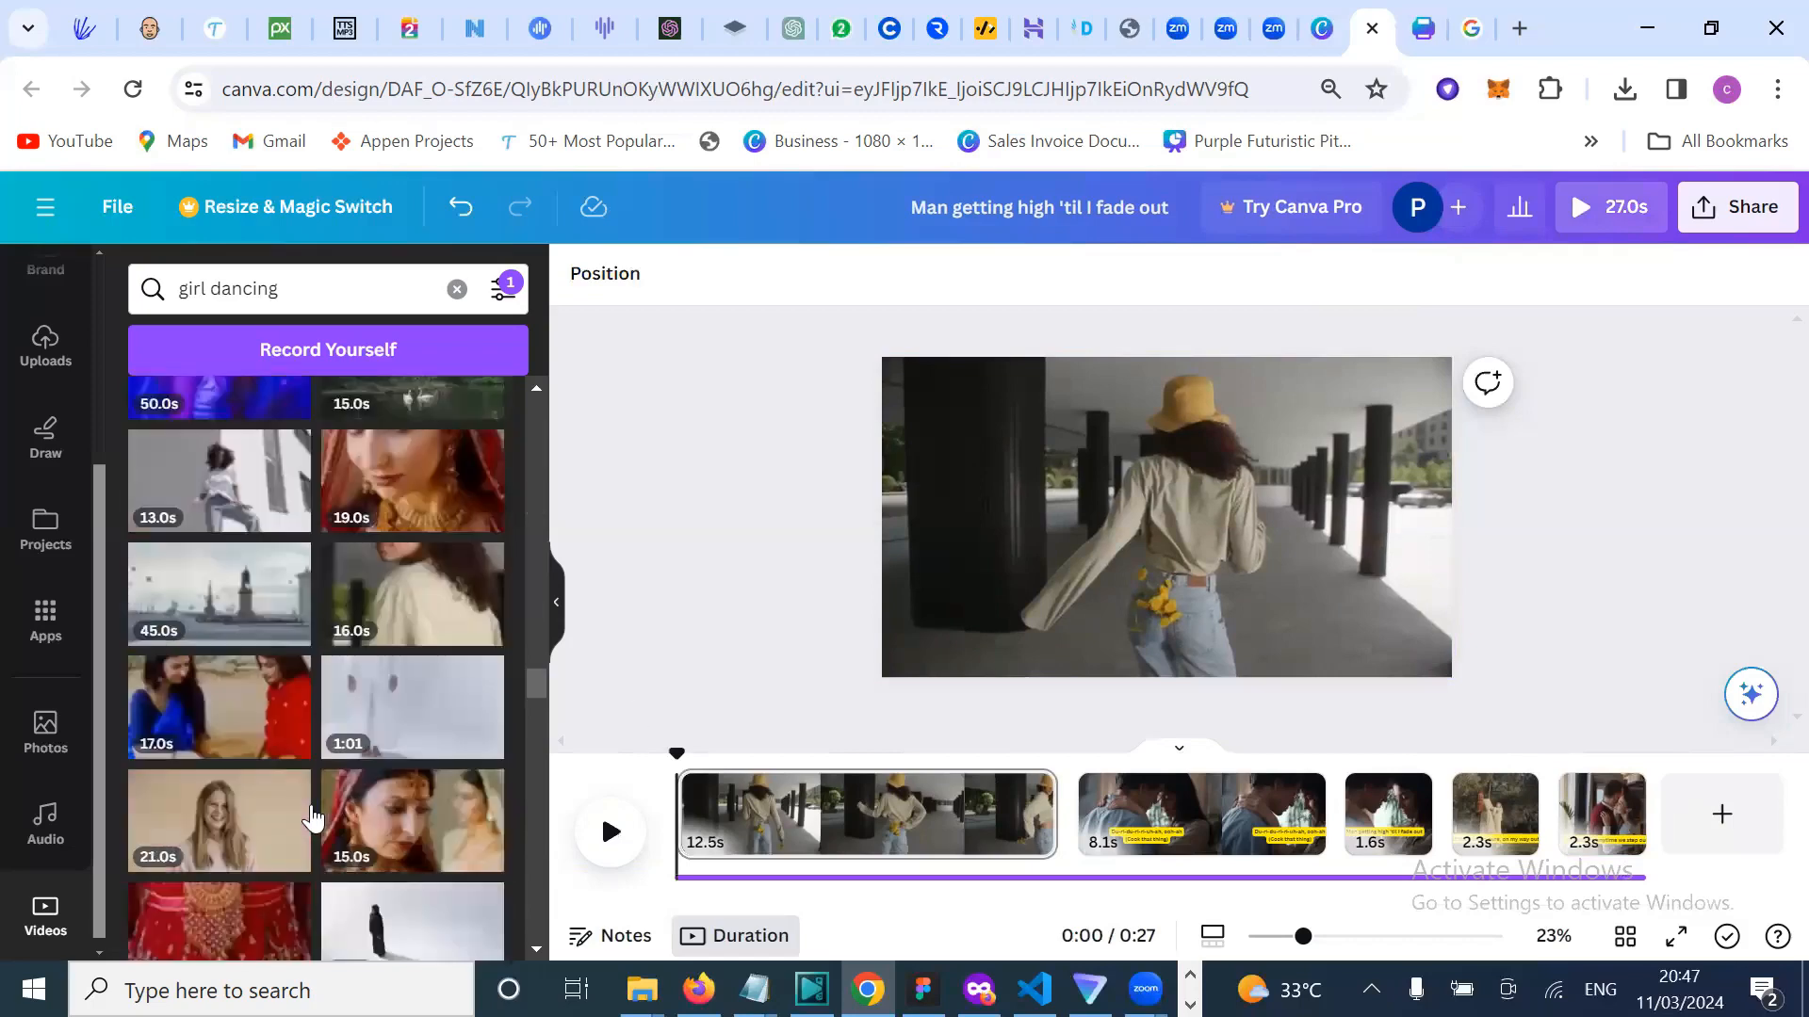
scroll(314, 818, down, 6)
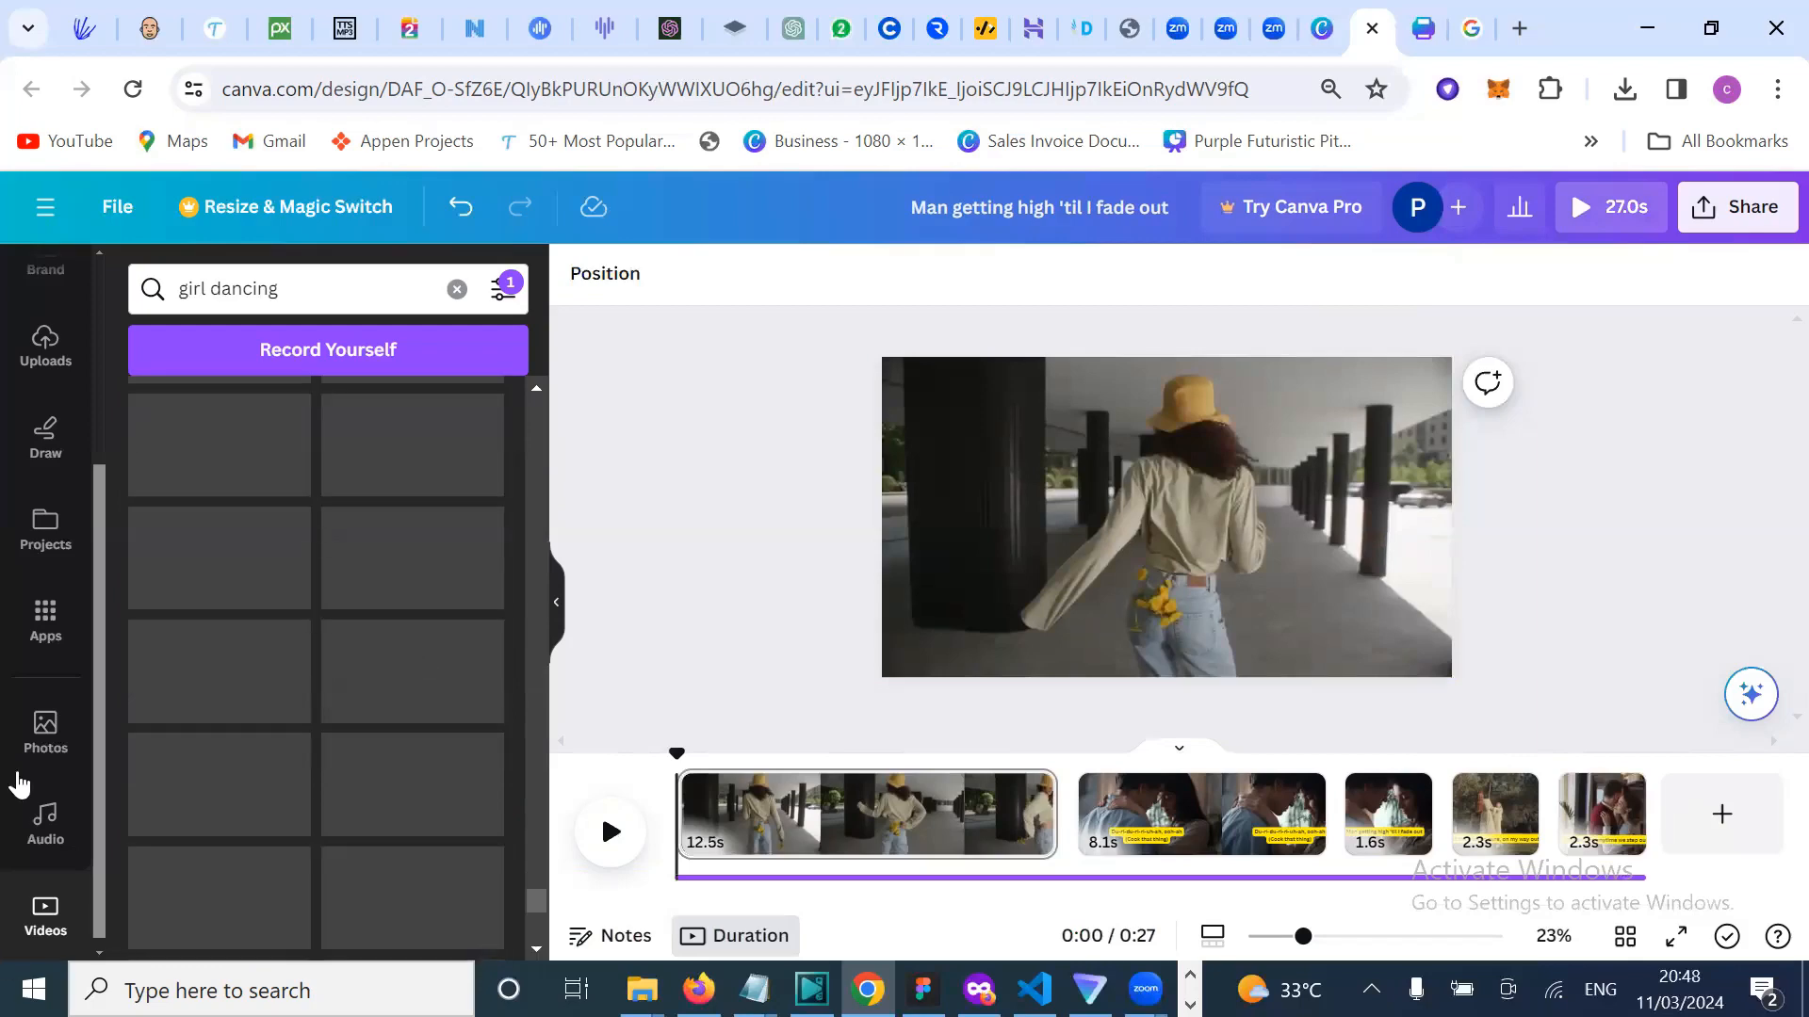
Step: Switch to the Photos library and browse the recently used and trending stock images
click(47, 739)
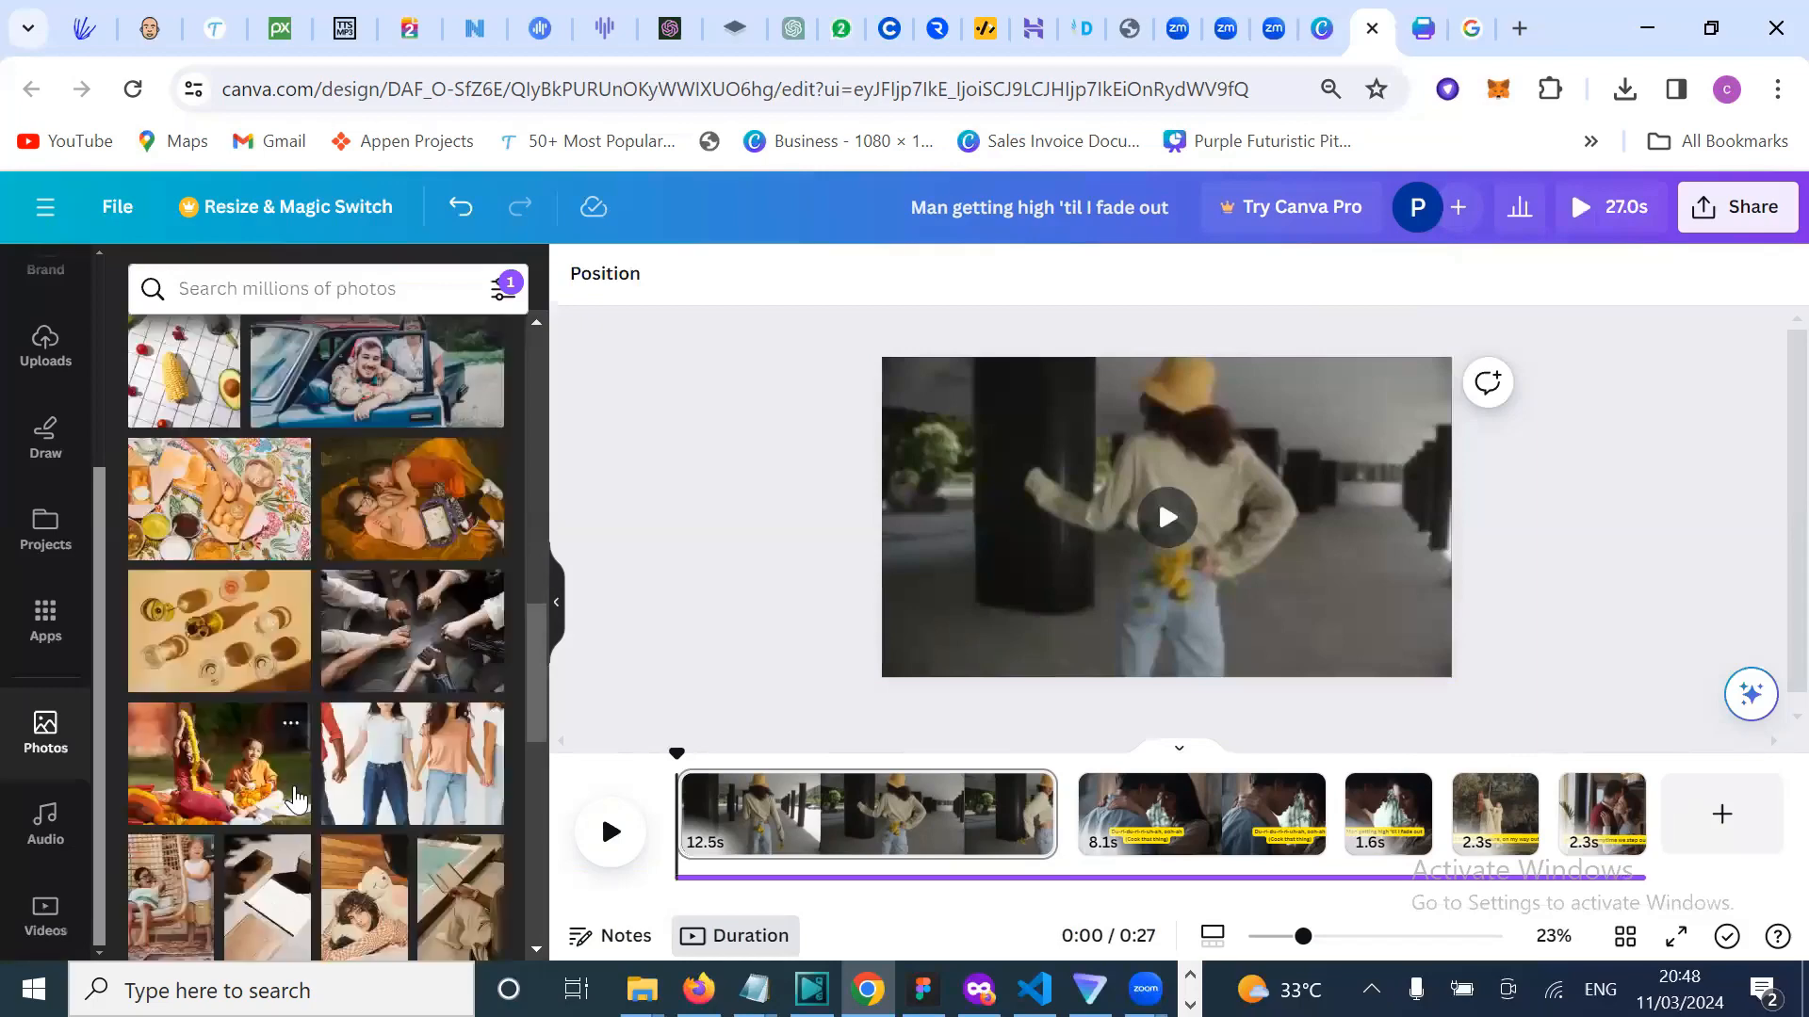
scroll(294, 798, down, 1)
scroll(295, 787, down, 5)
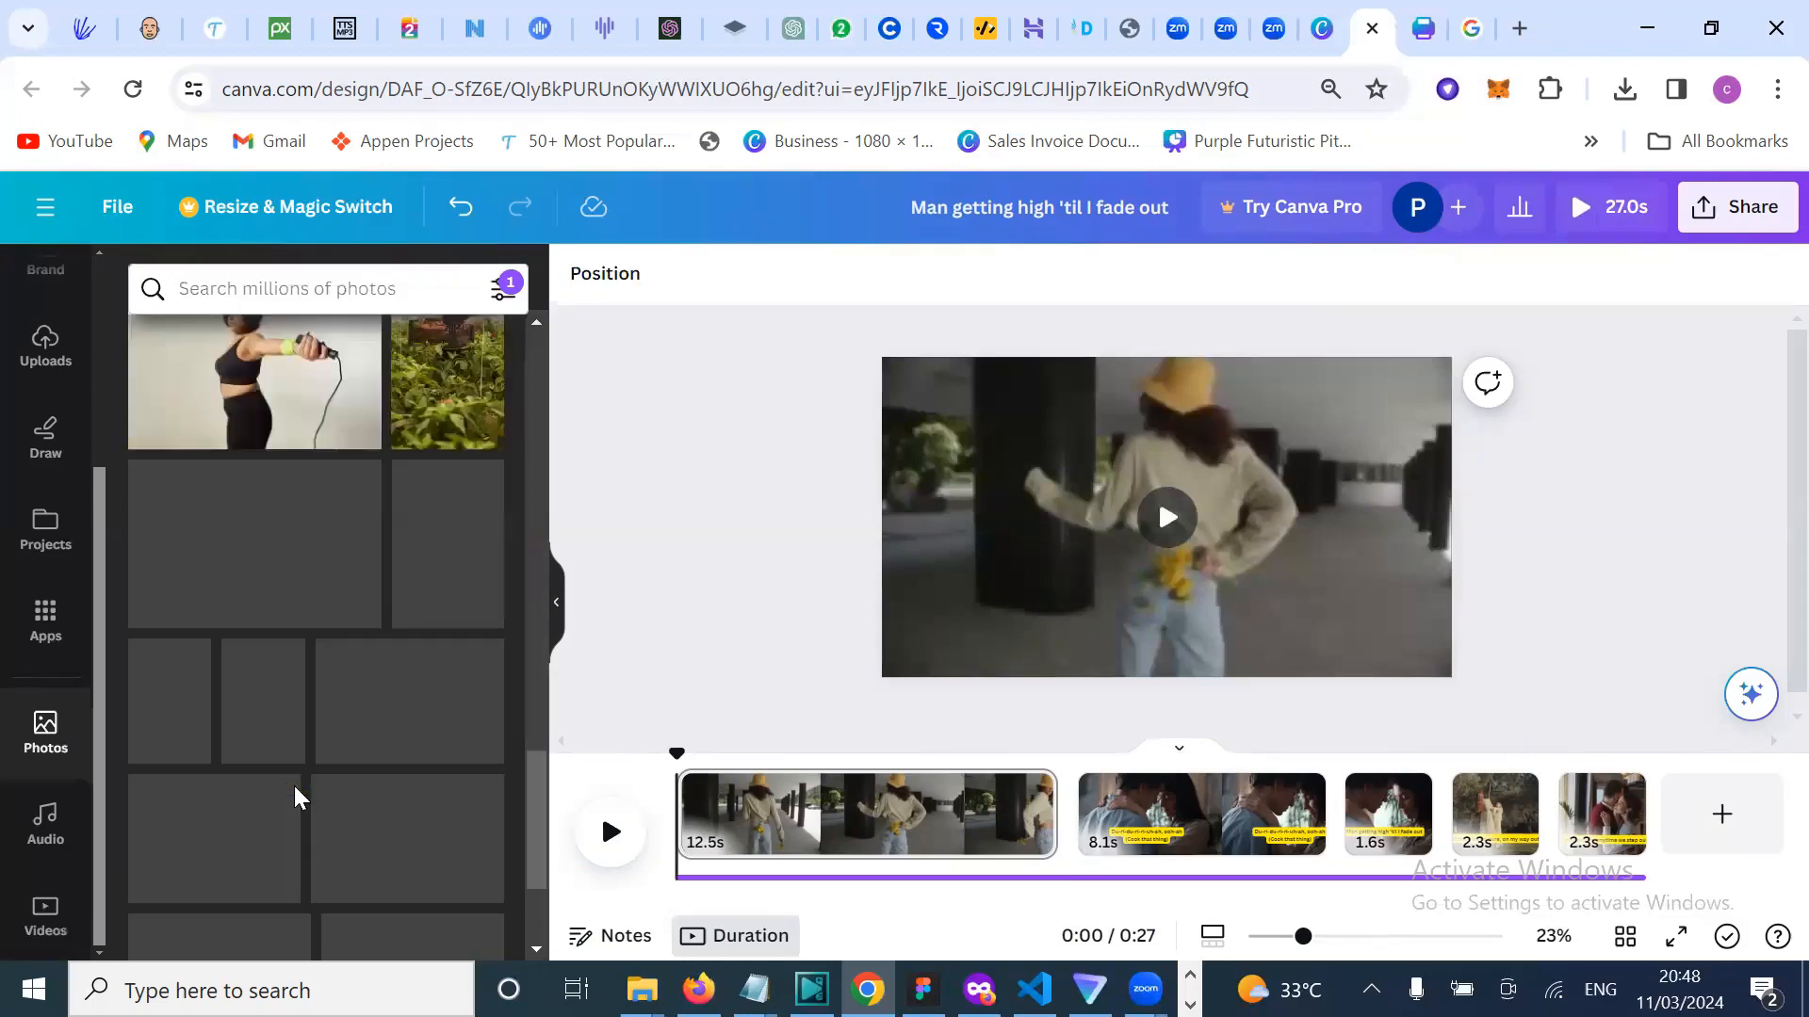
scroll(294, 786, down, 5)
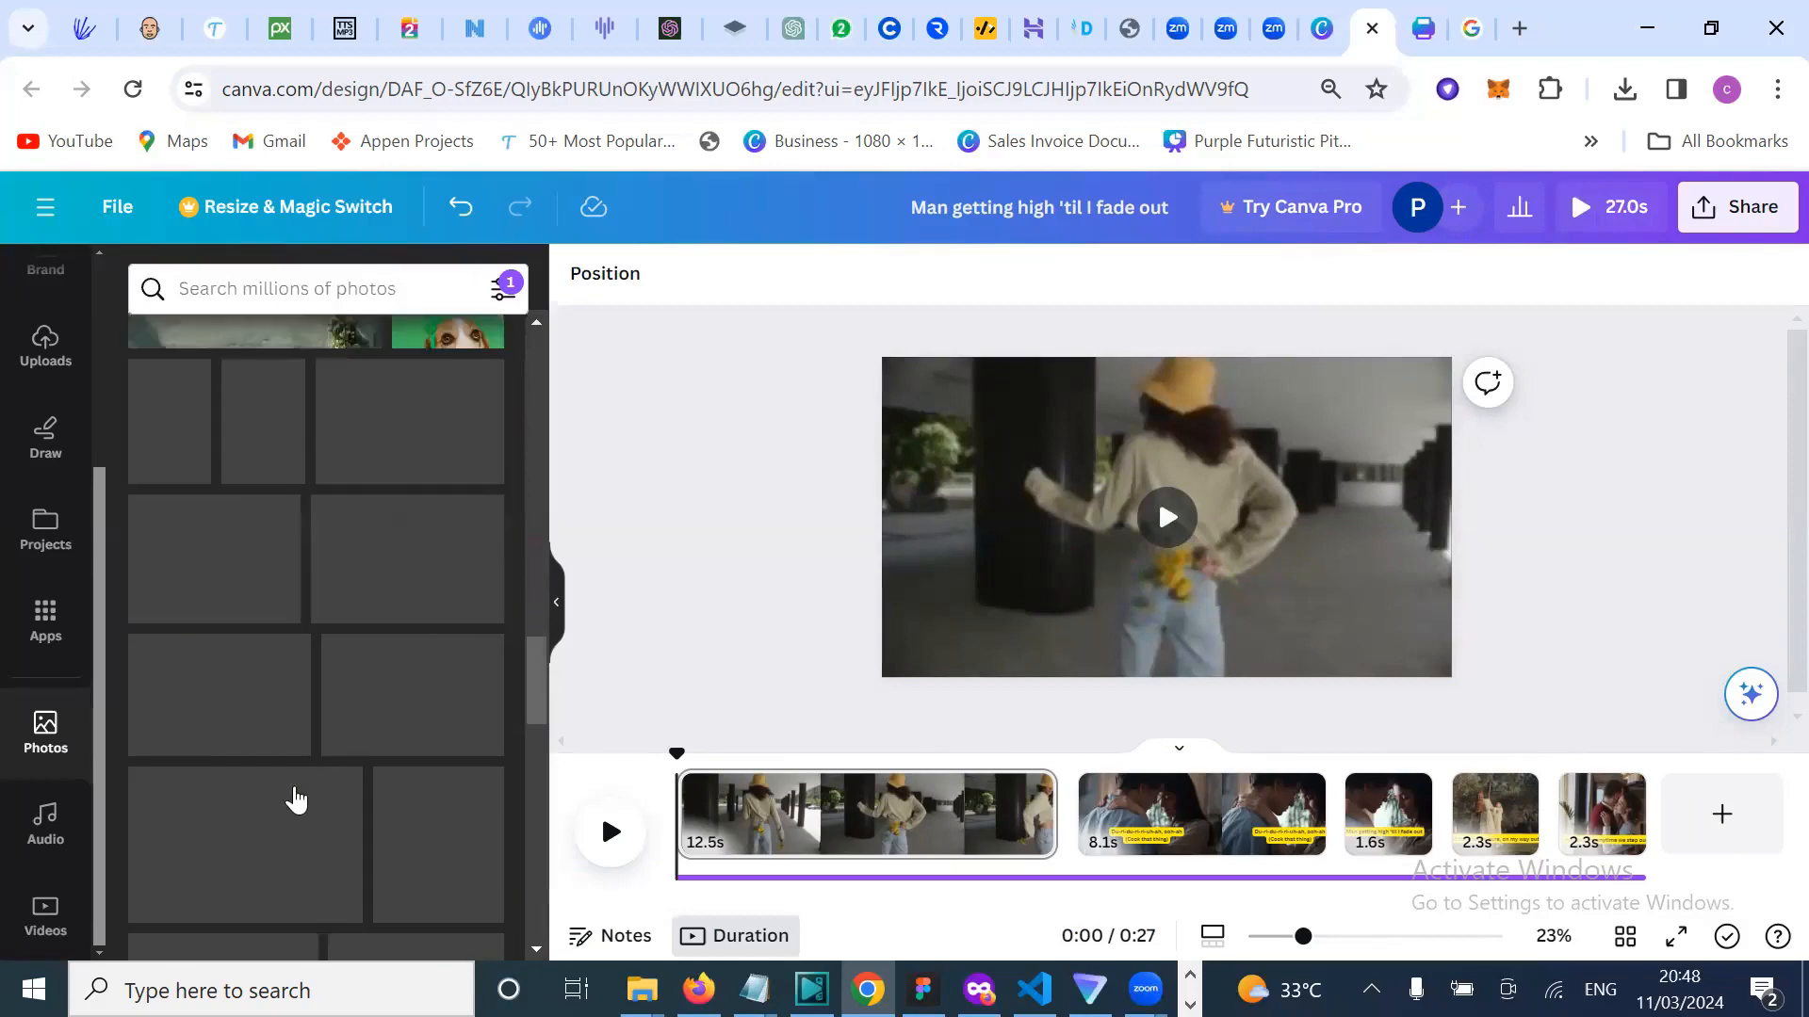
scroll(203, 606, up, 10)
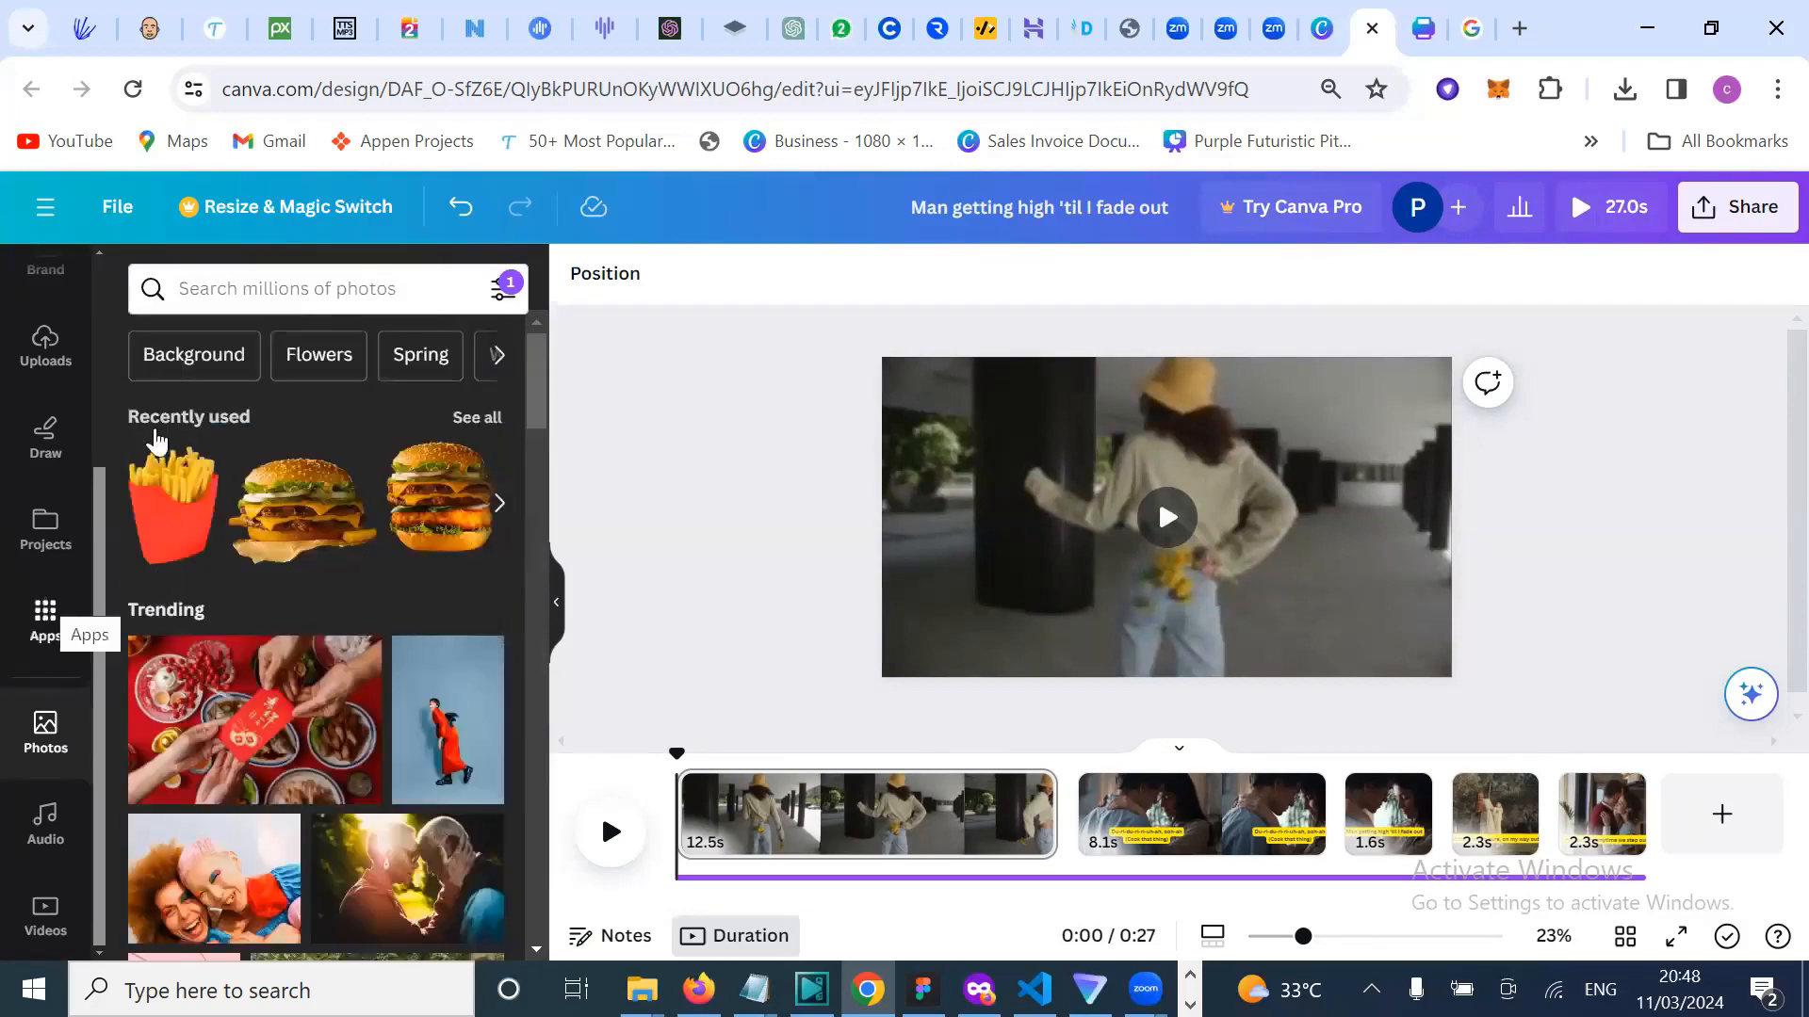
scroll(101, 334, up, 3)
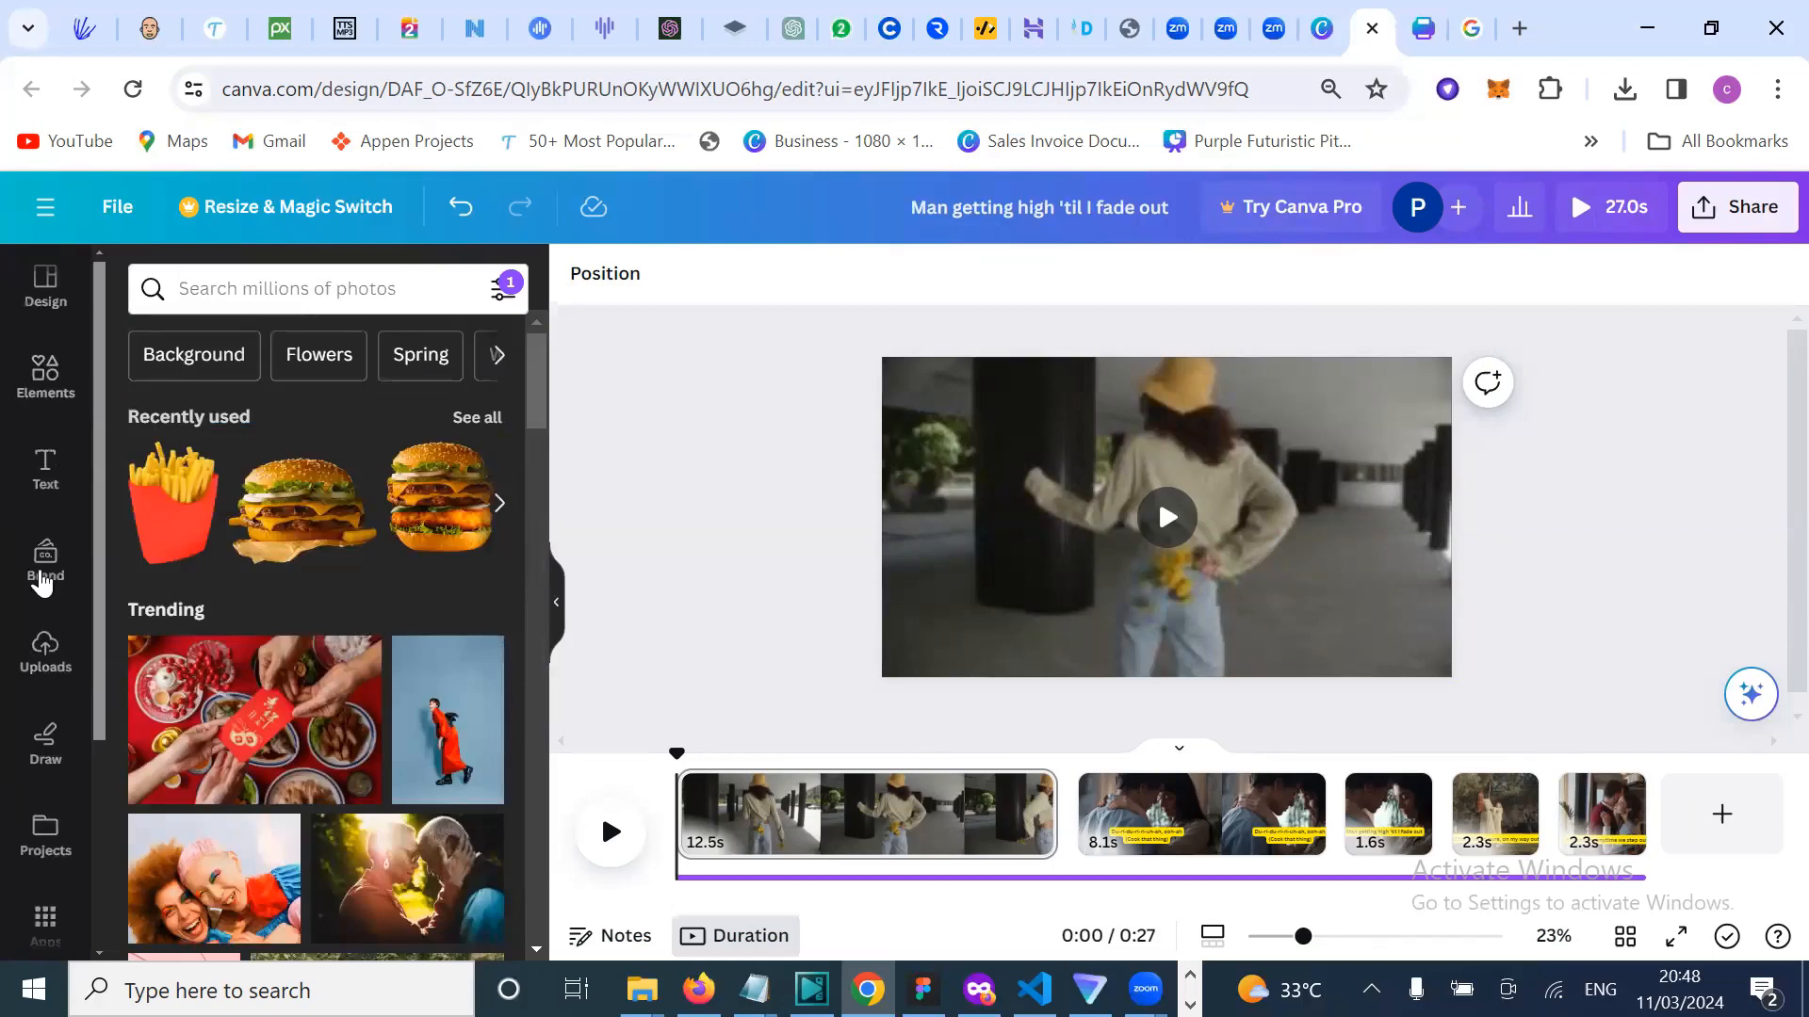
Step: Show uploaded videos in the Uploads panel and start uploading a file from the computer
click(47, 659)
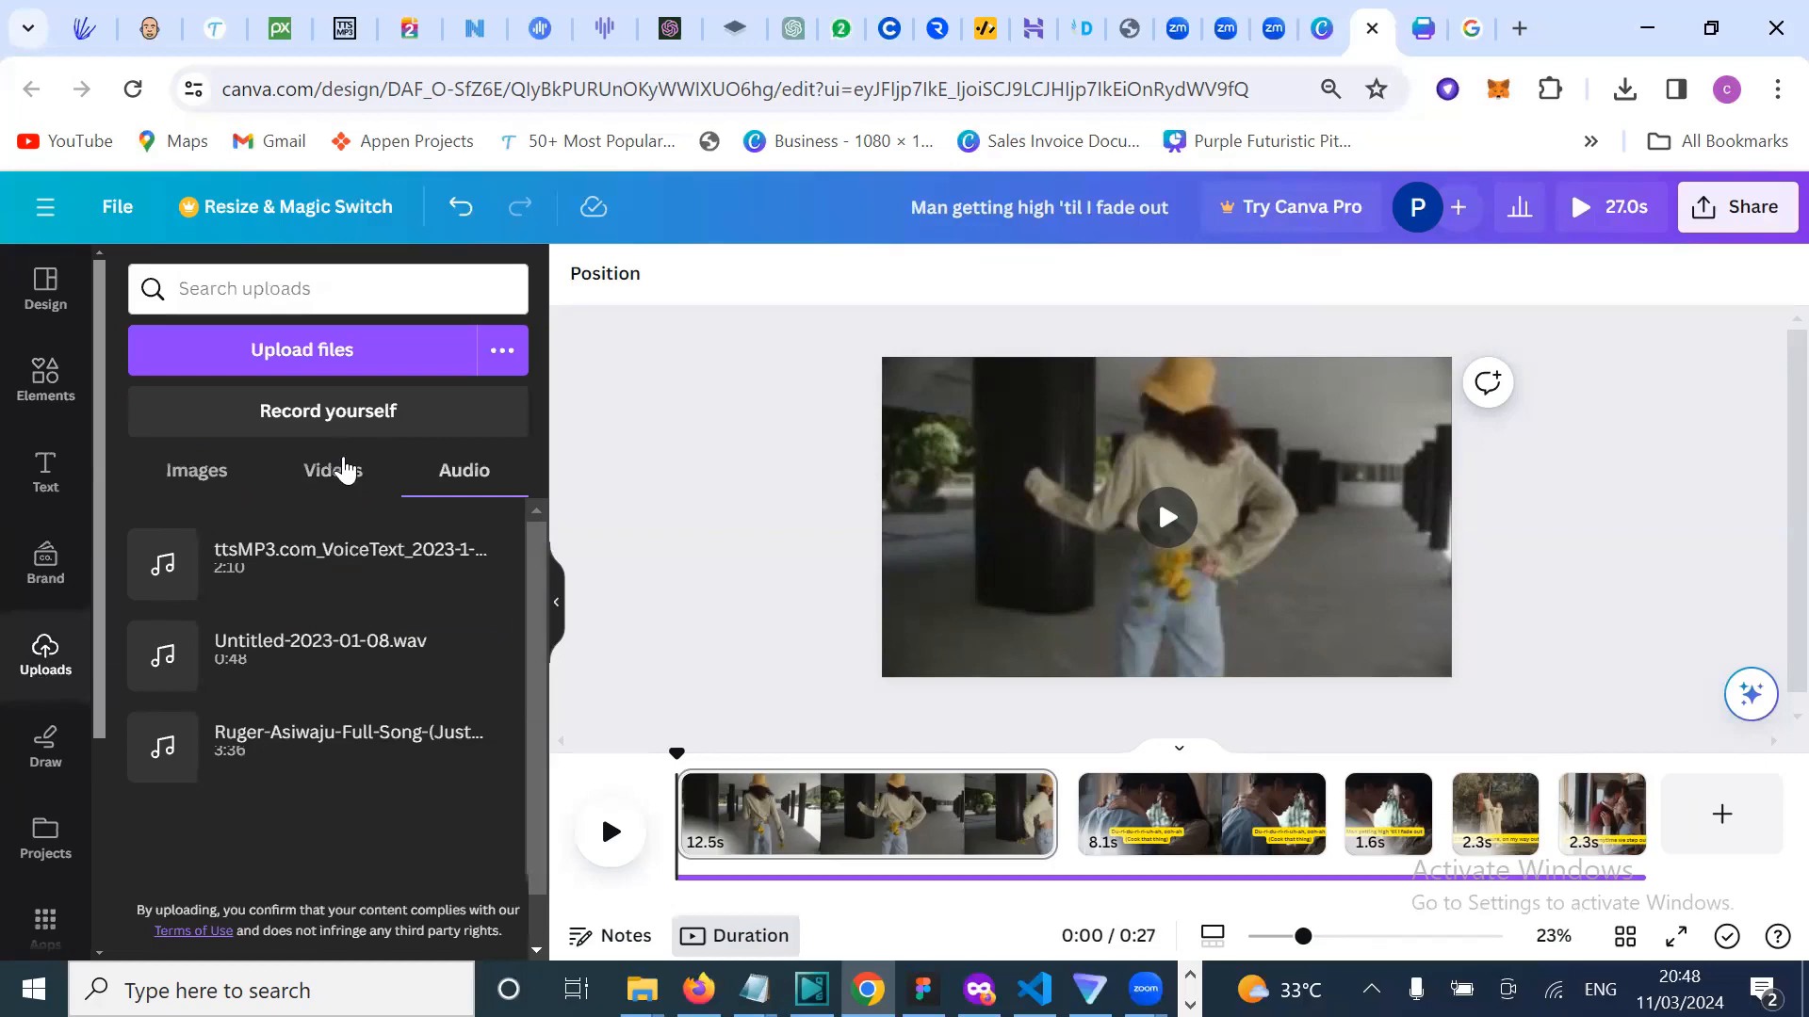
click(343, 468)
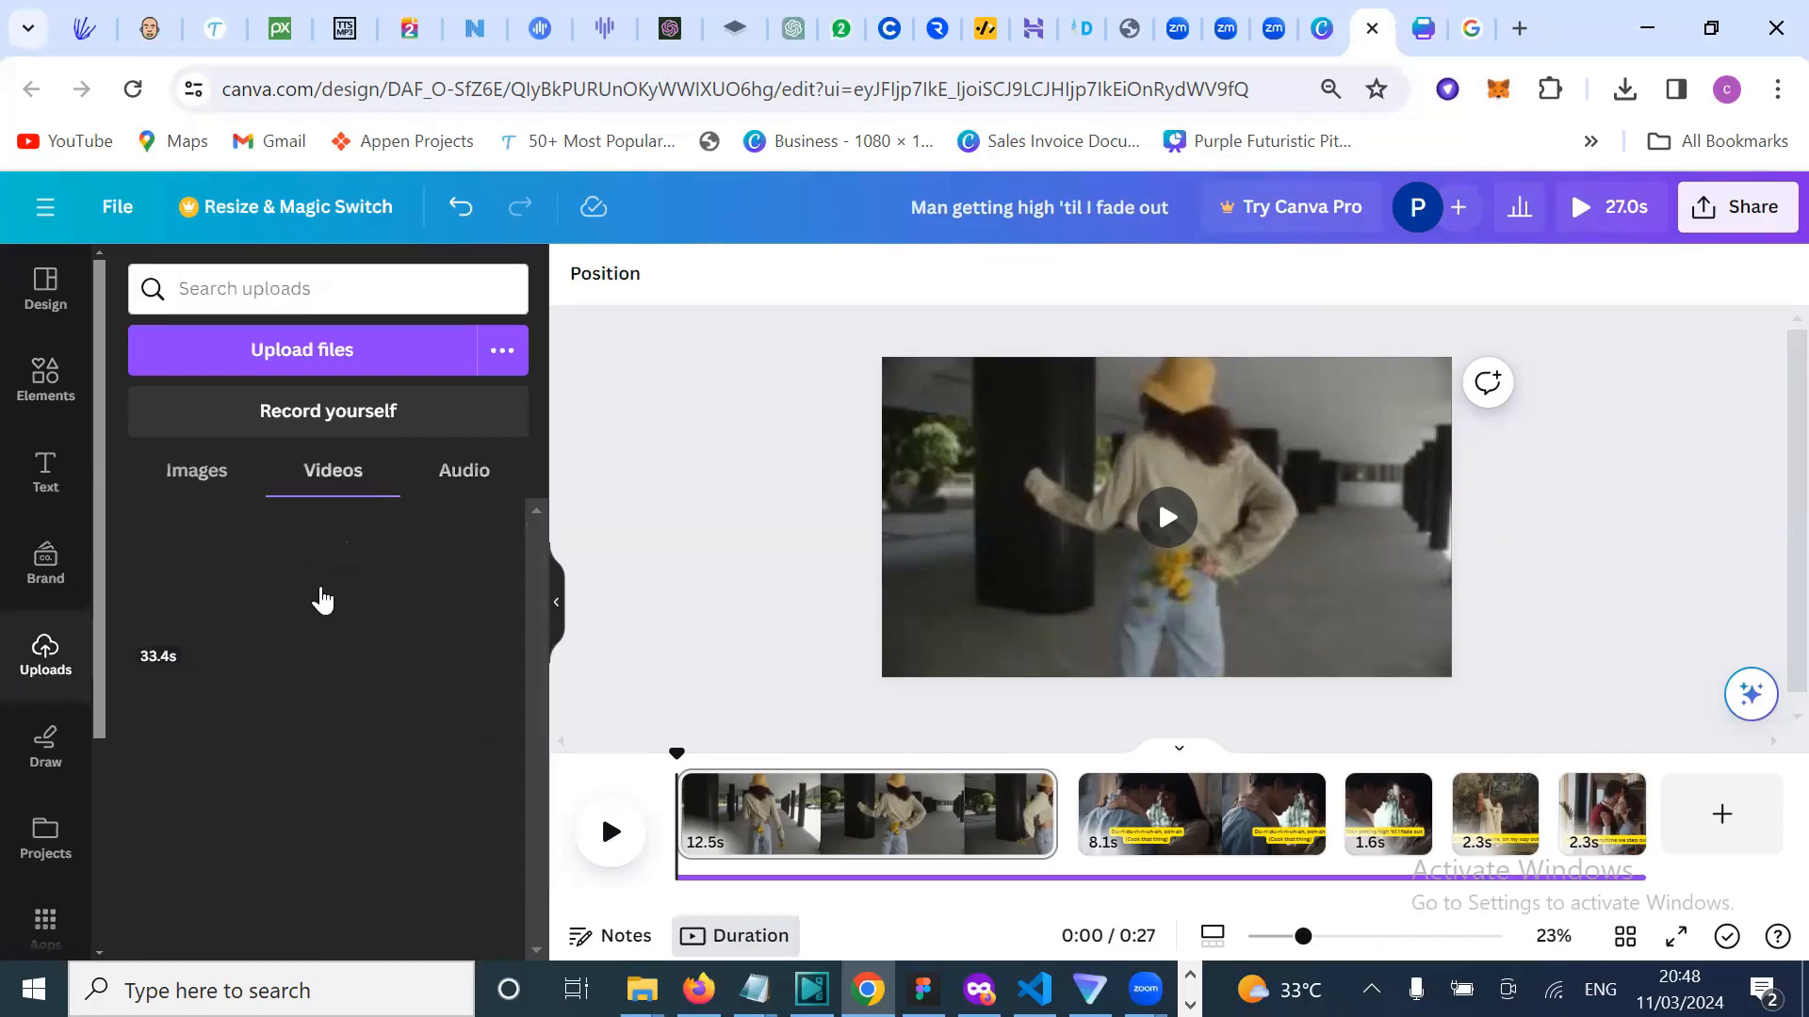
click(291, 354)
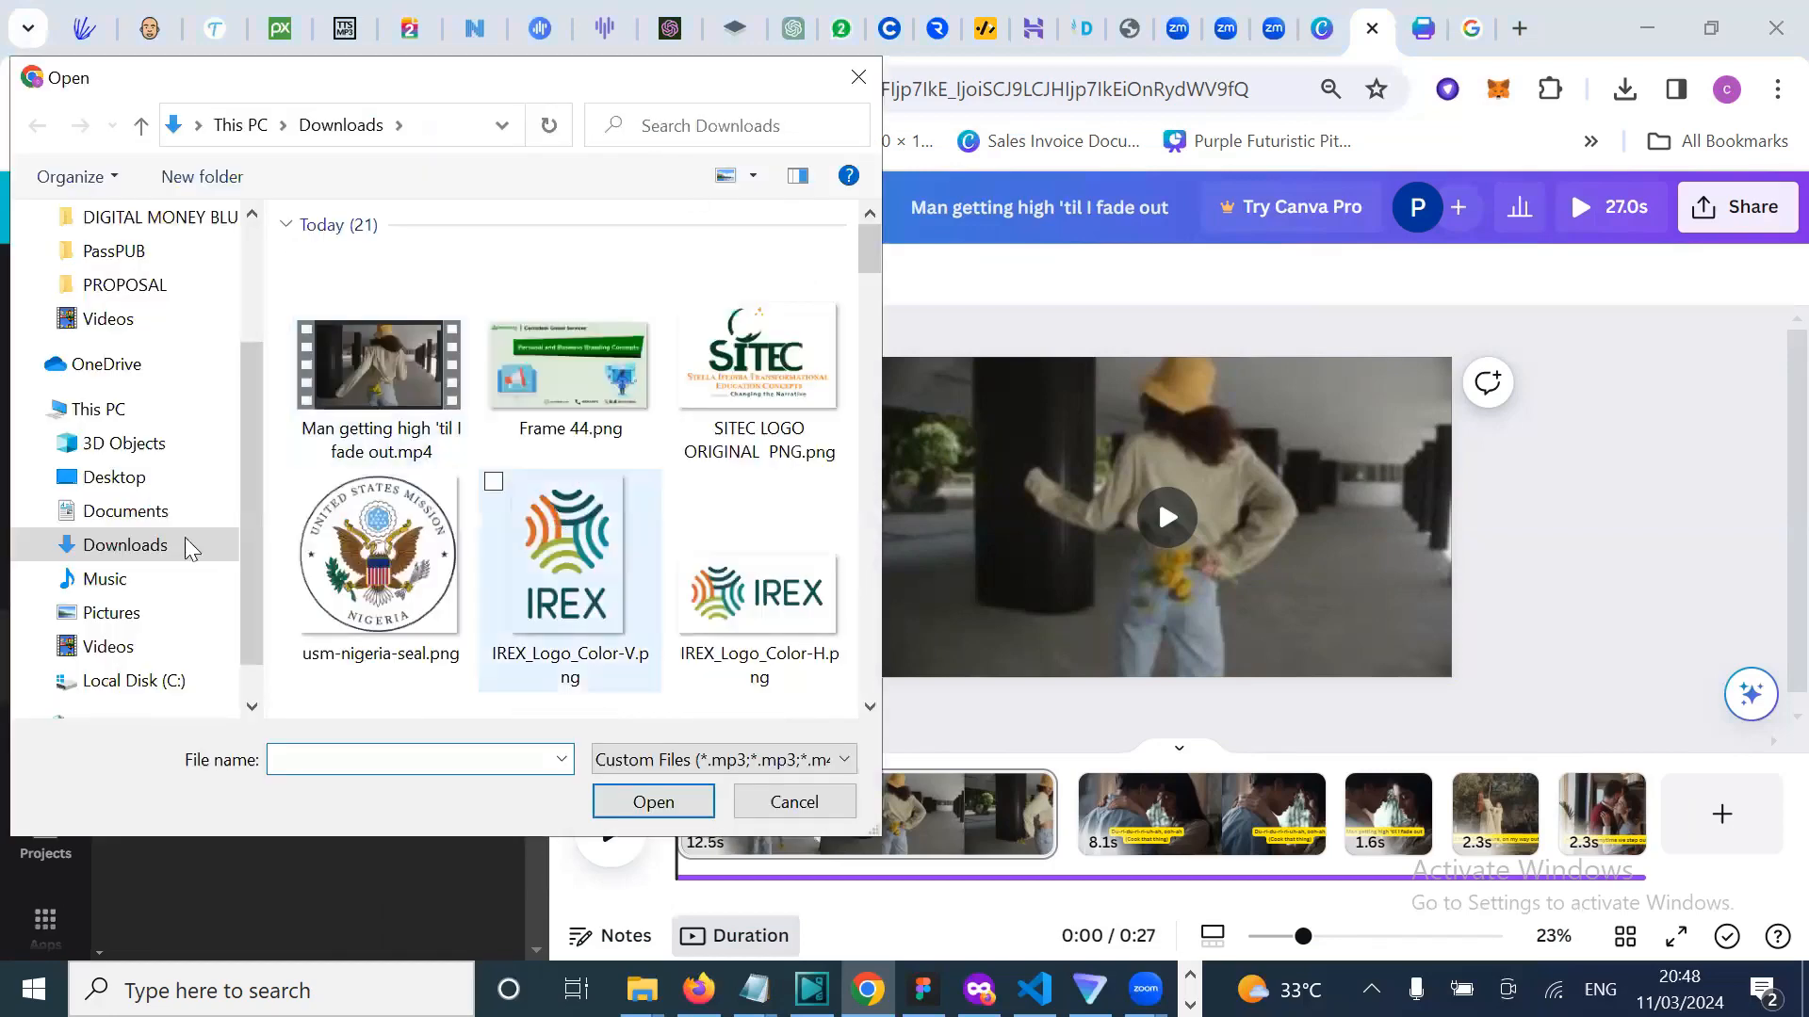
Step: Upload 'WhatsApp Video 2024-02-01 at 8.29.18 PM.mp4' from the CENTADESK folder
scroll(165, 522, up, 2)
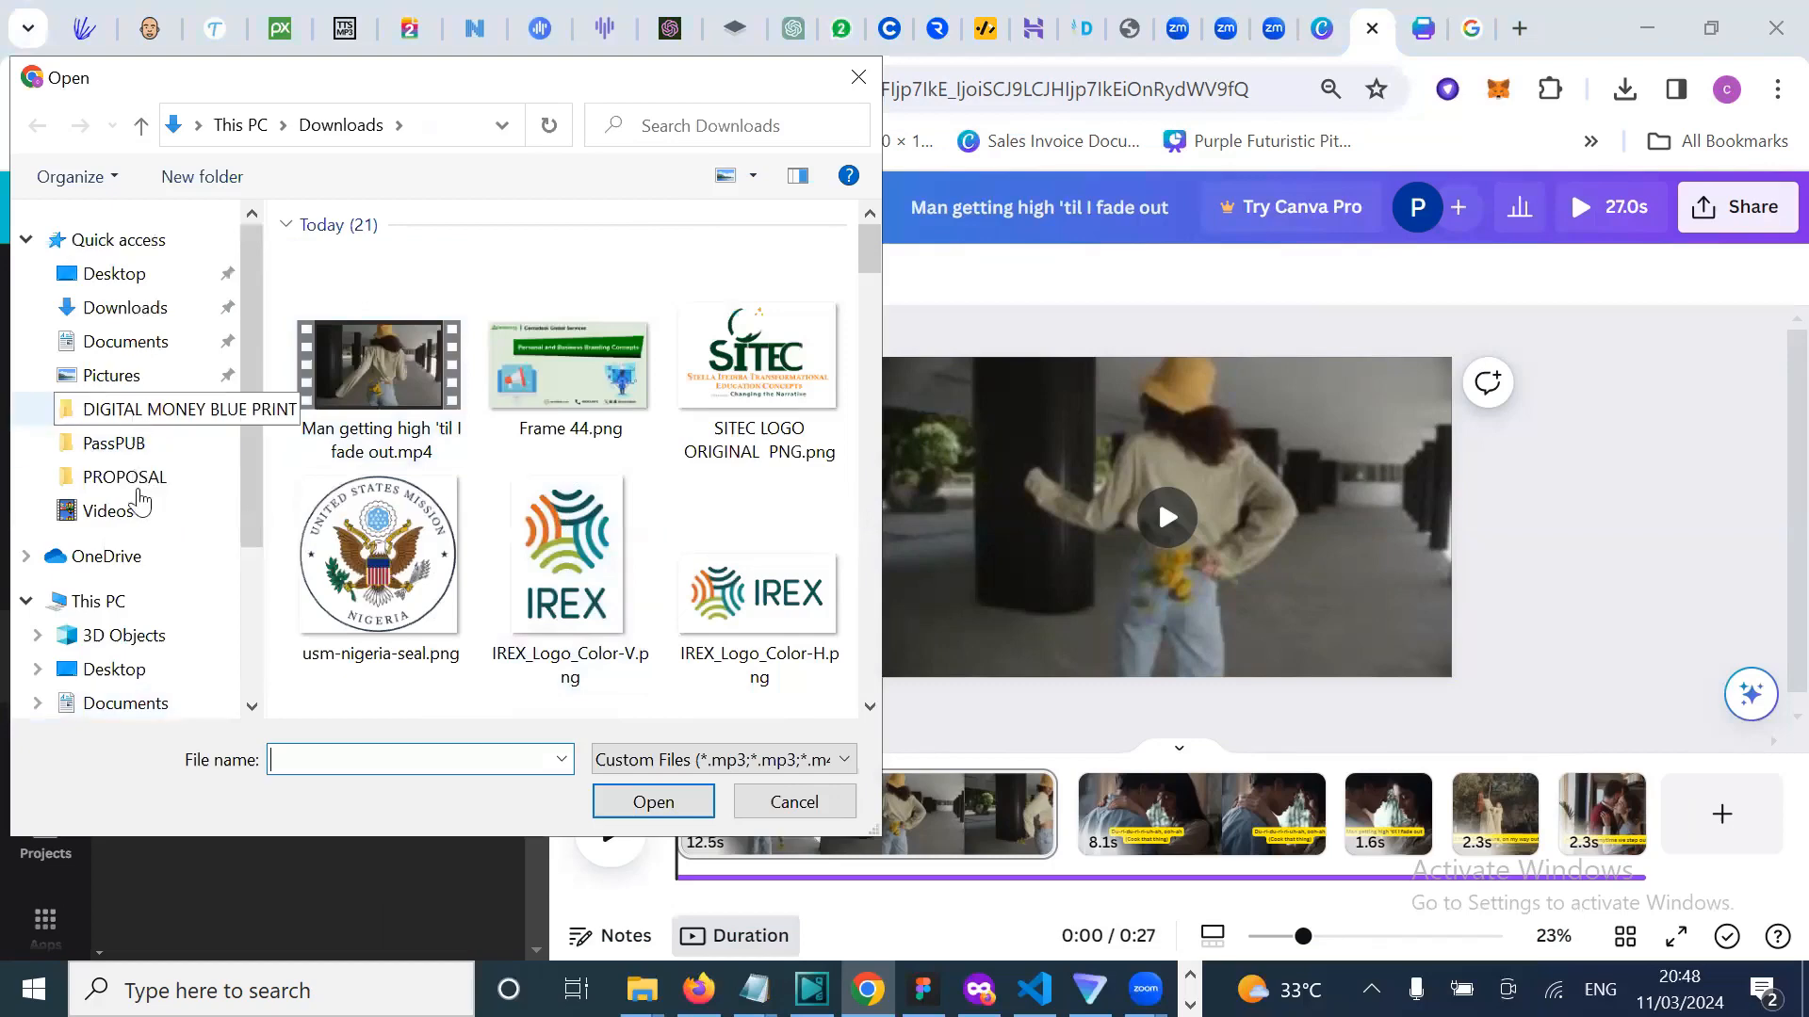
click(141, 376)
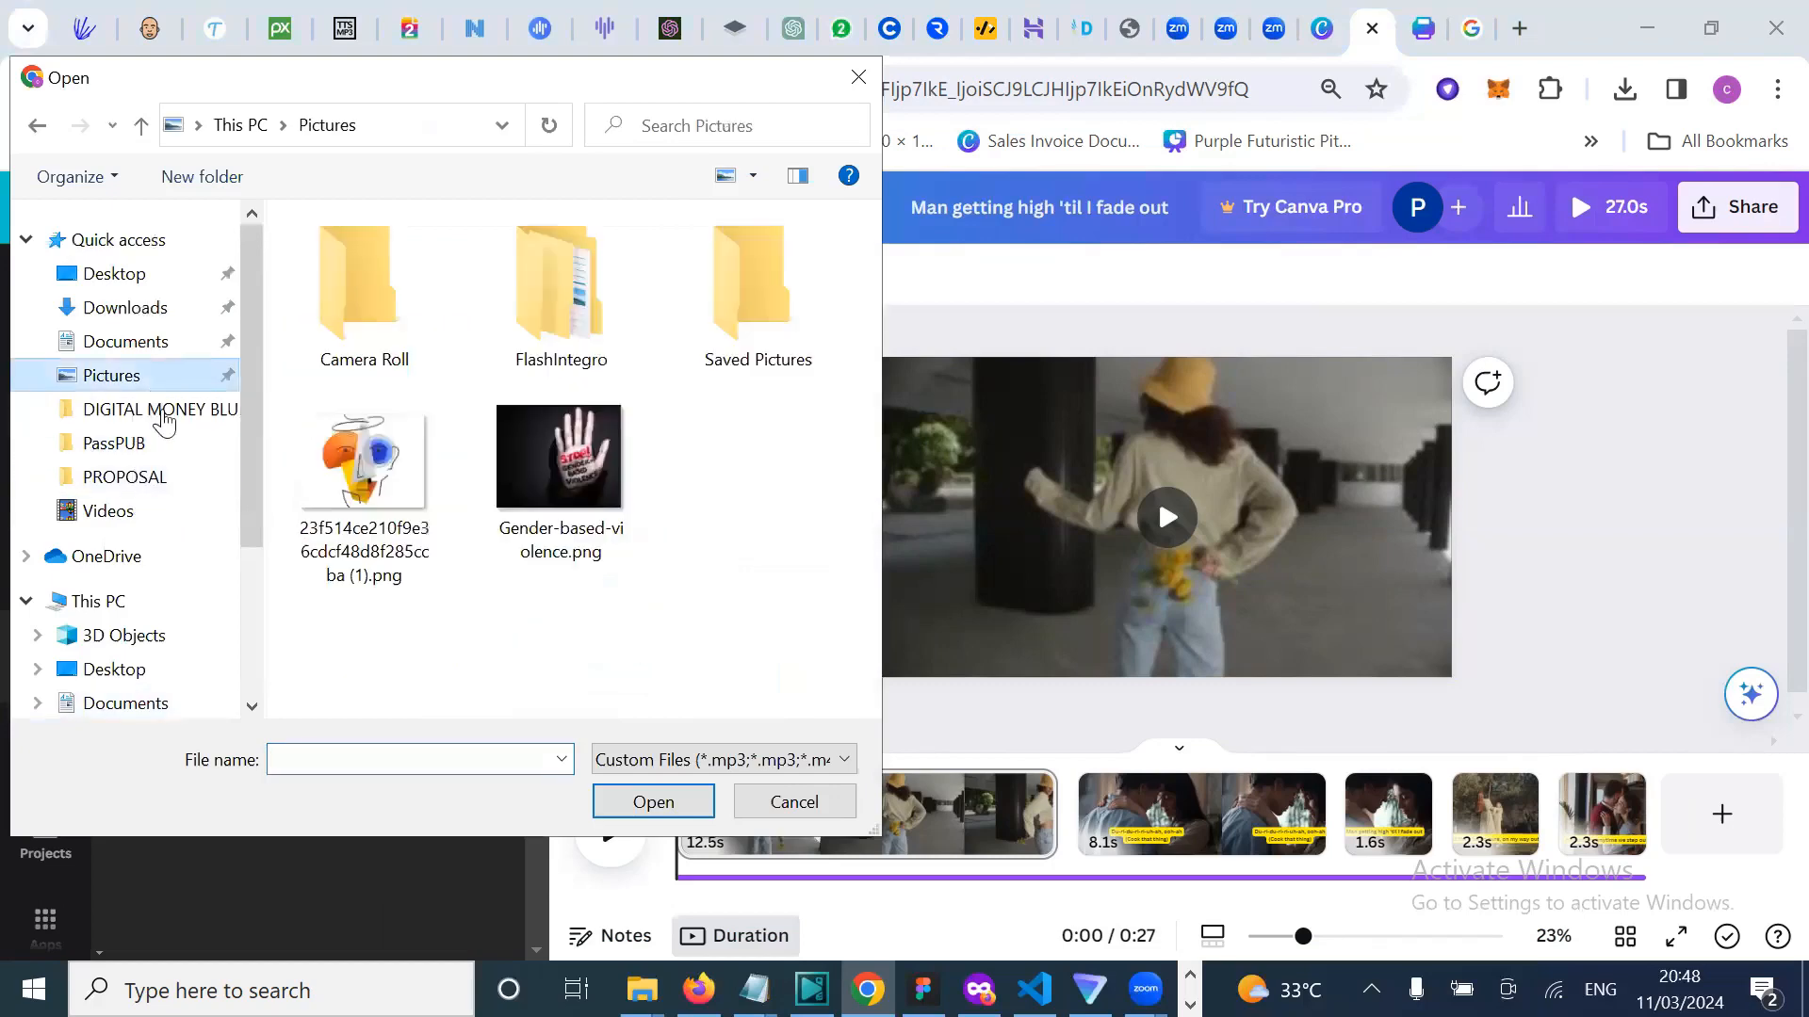
click(150, 410)
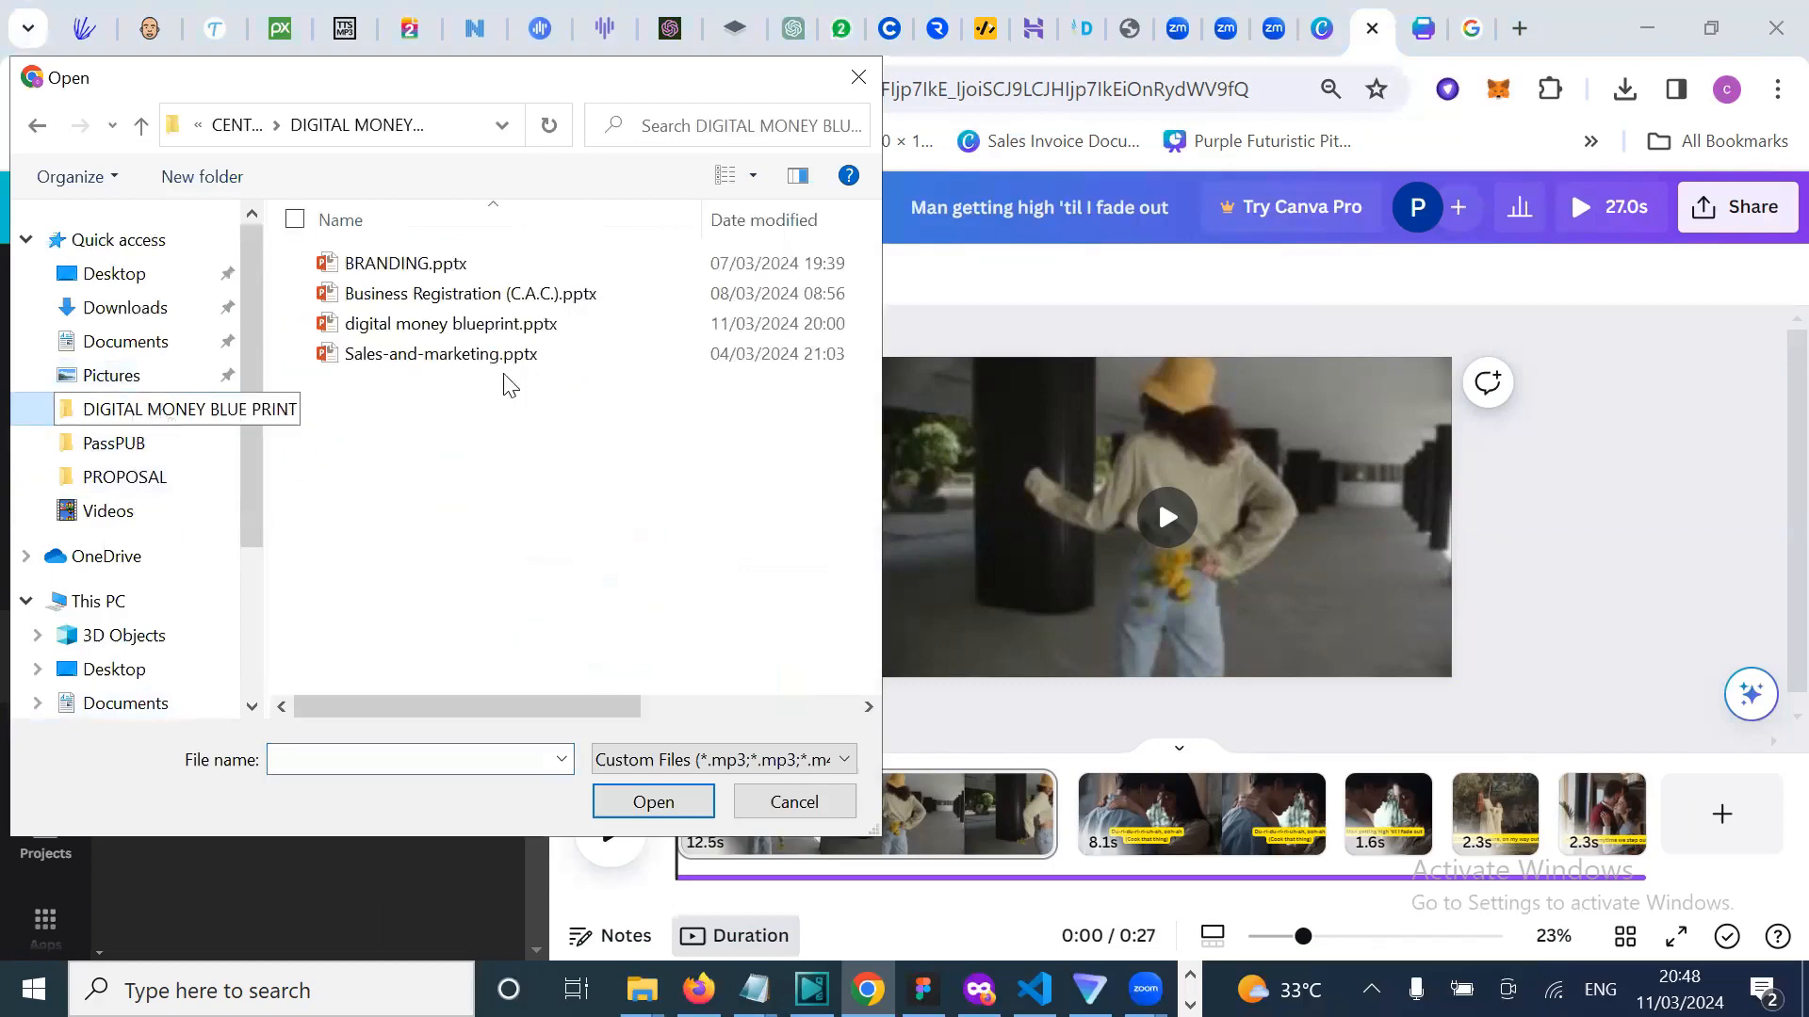
click(230, 125)
scroll(555, 542, down, 5)
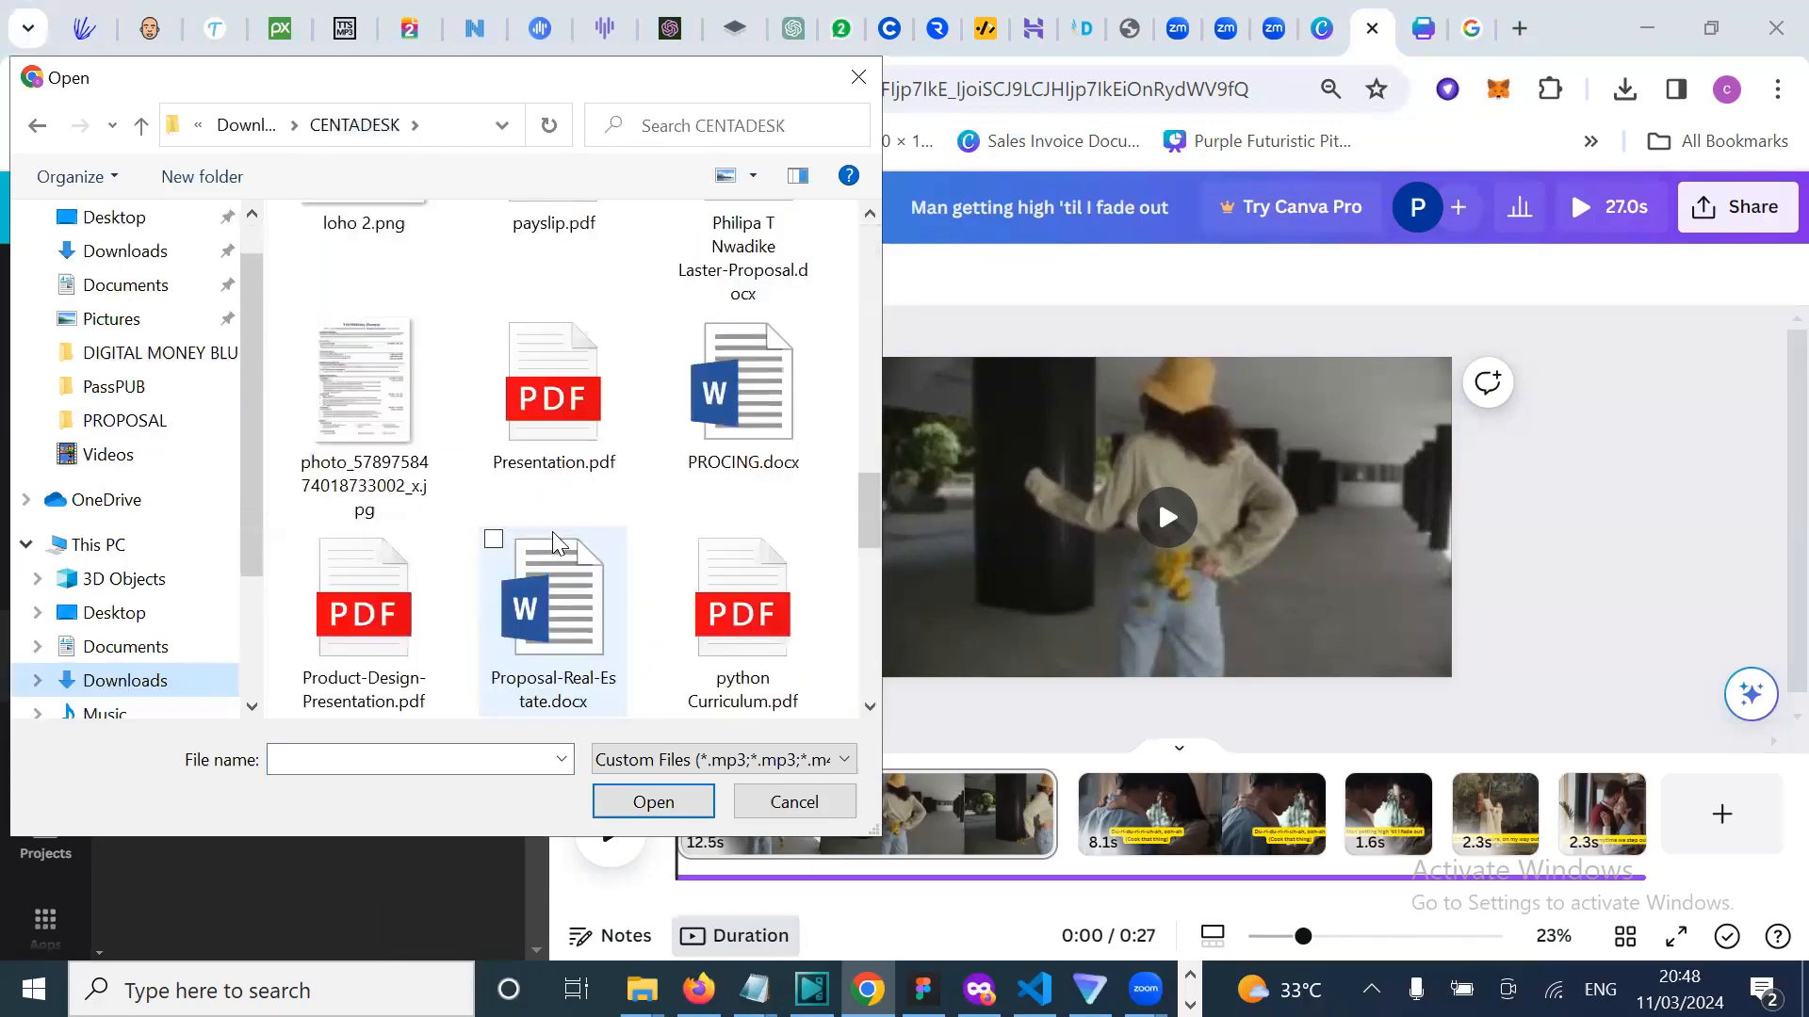
scroll(556, 541, down, 5)
click(373, 605)
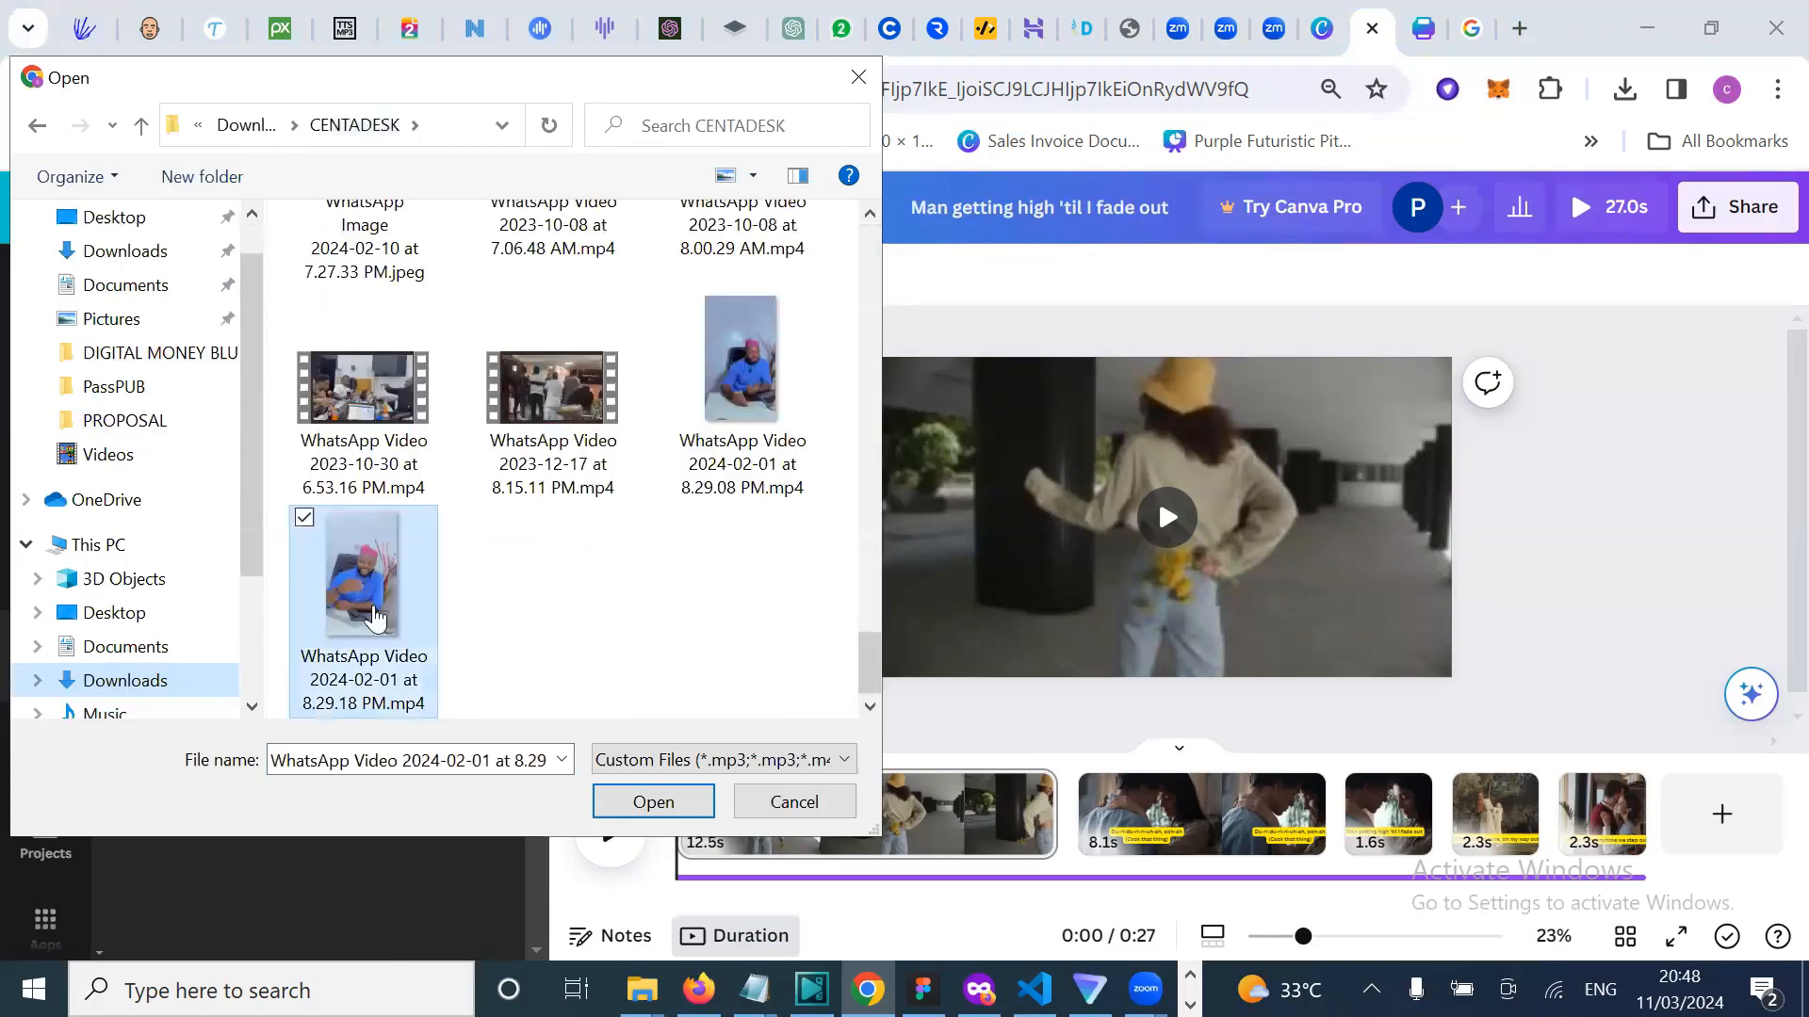
double_click(373, 605)
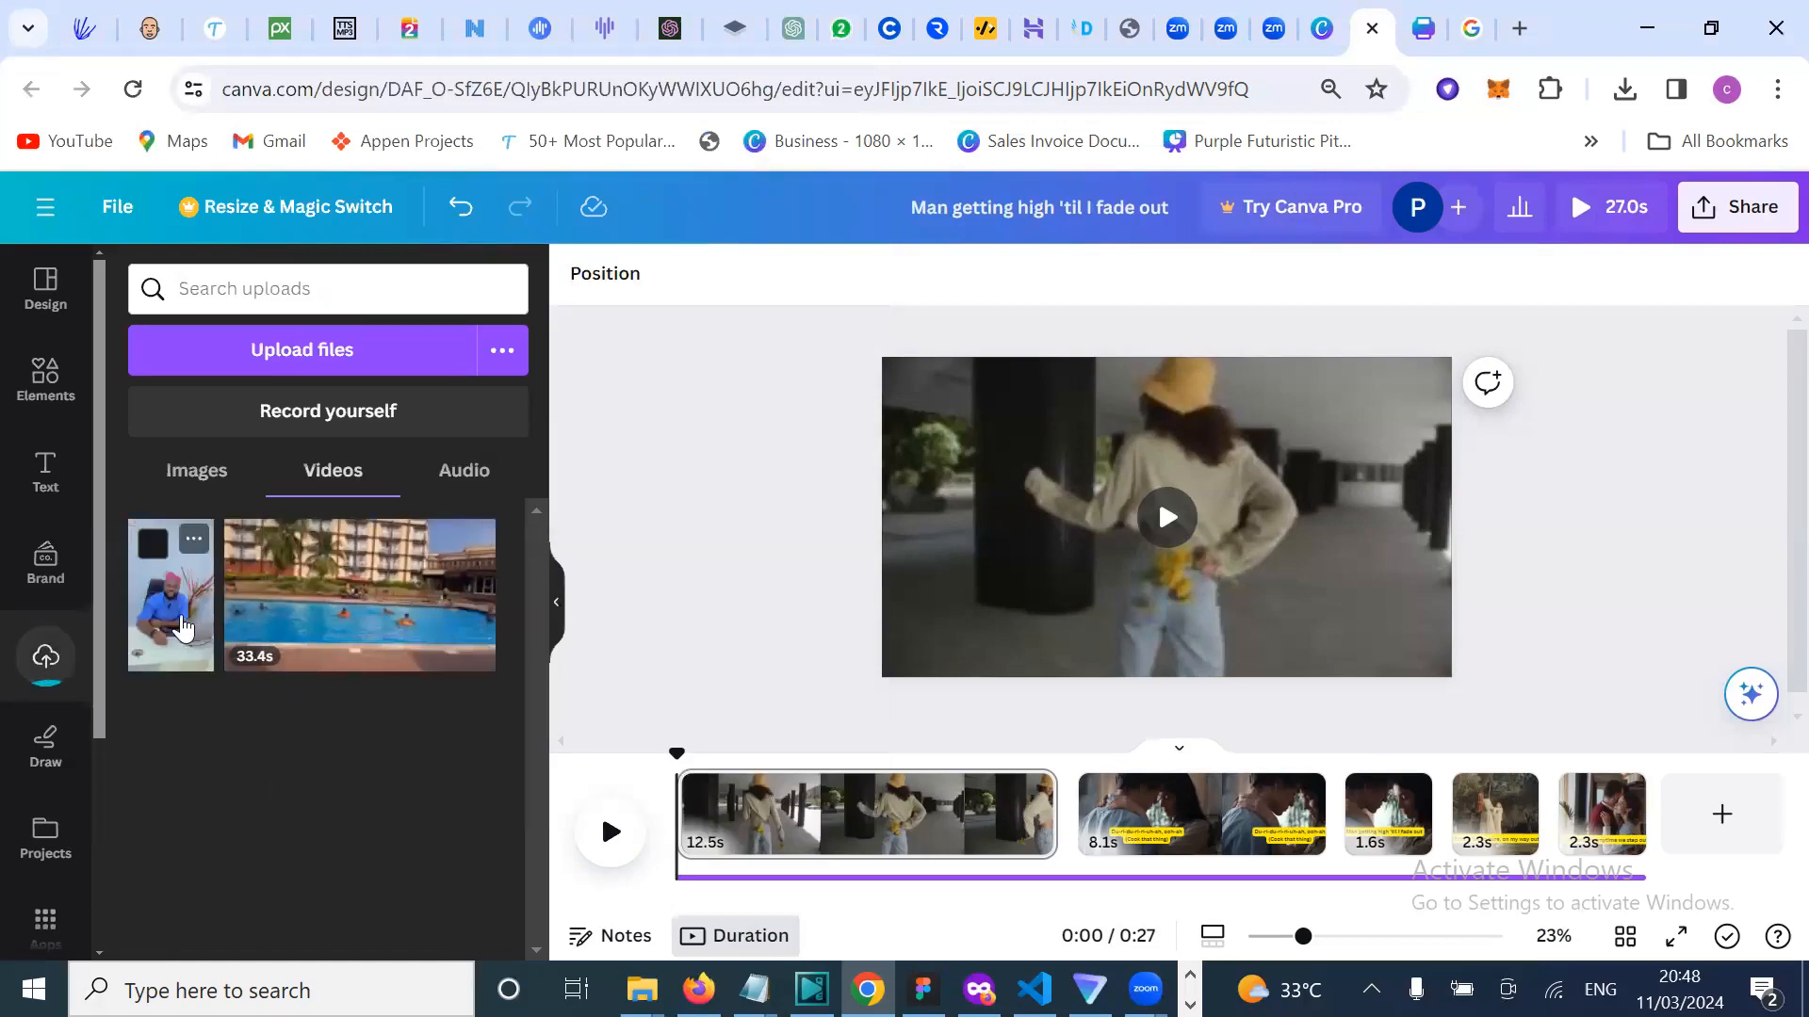
Step: Add the uploaded man-at-desk clip on a new final page, stretched to full page height
click(1722, 813)
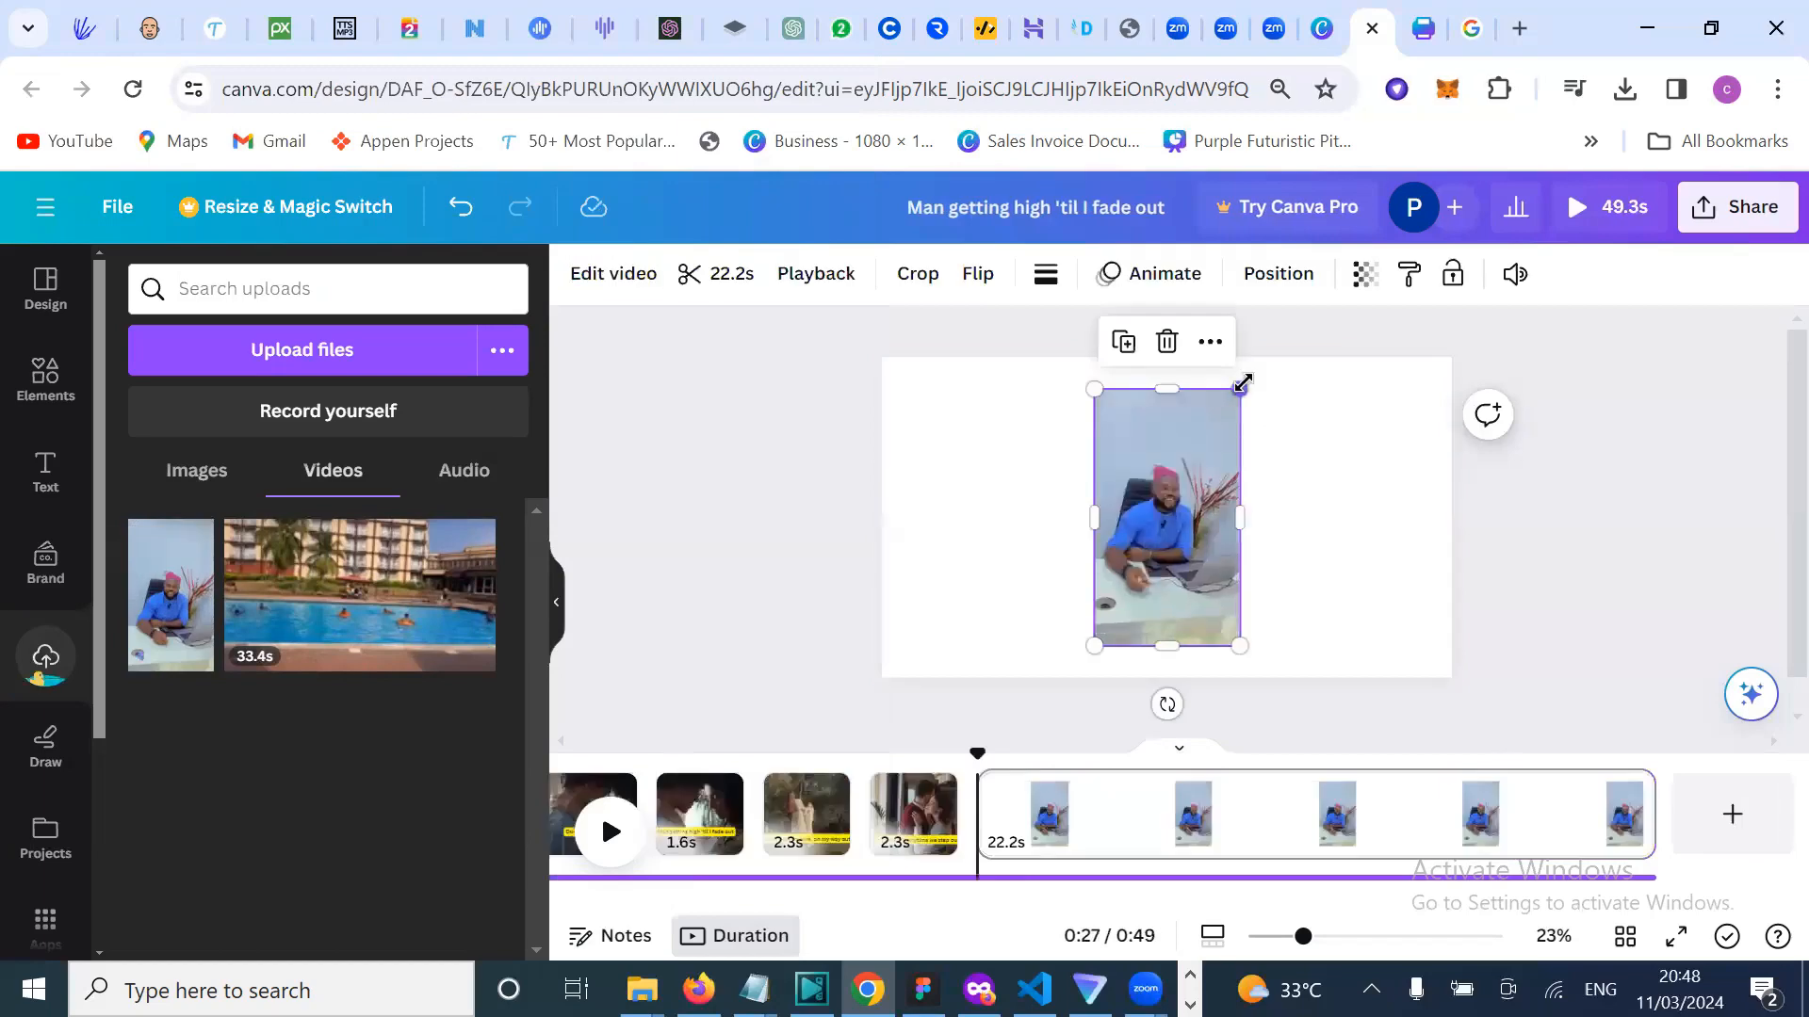
drag(1239, 389, 1281, 358)
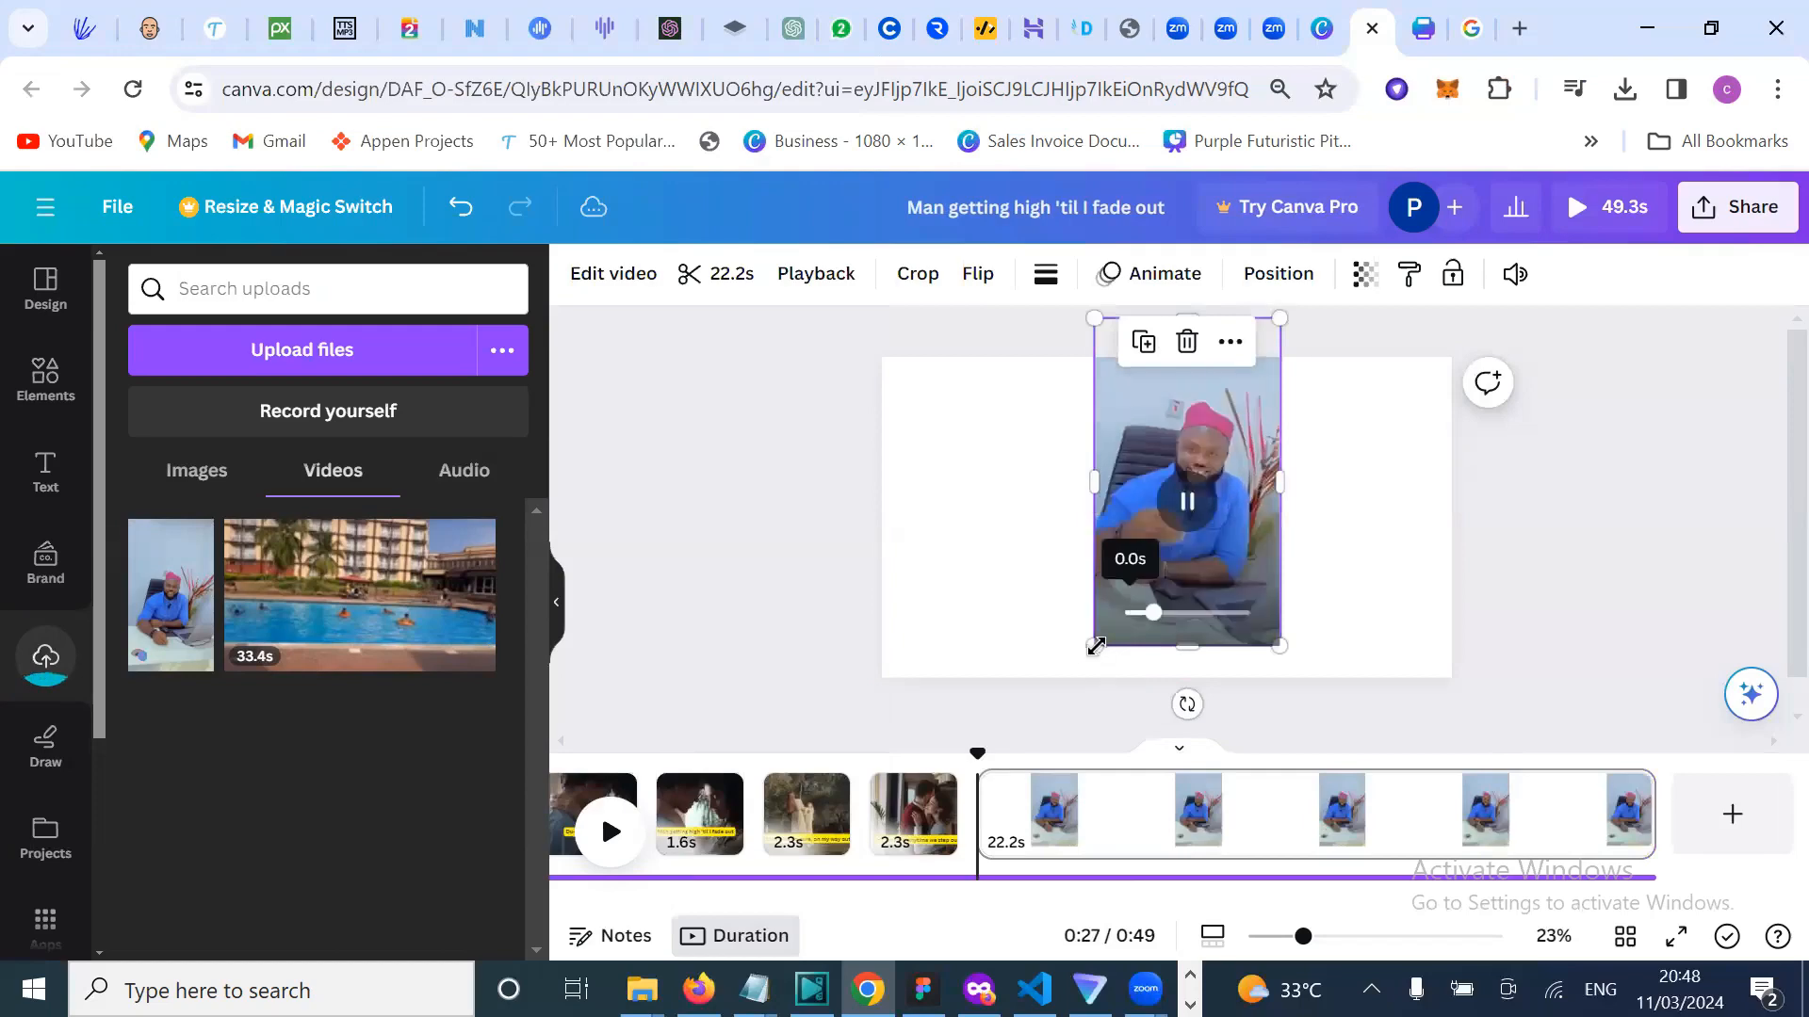
drag(1011, 708, 987, 735)
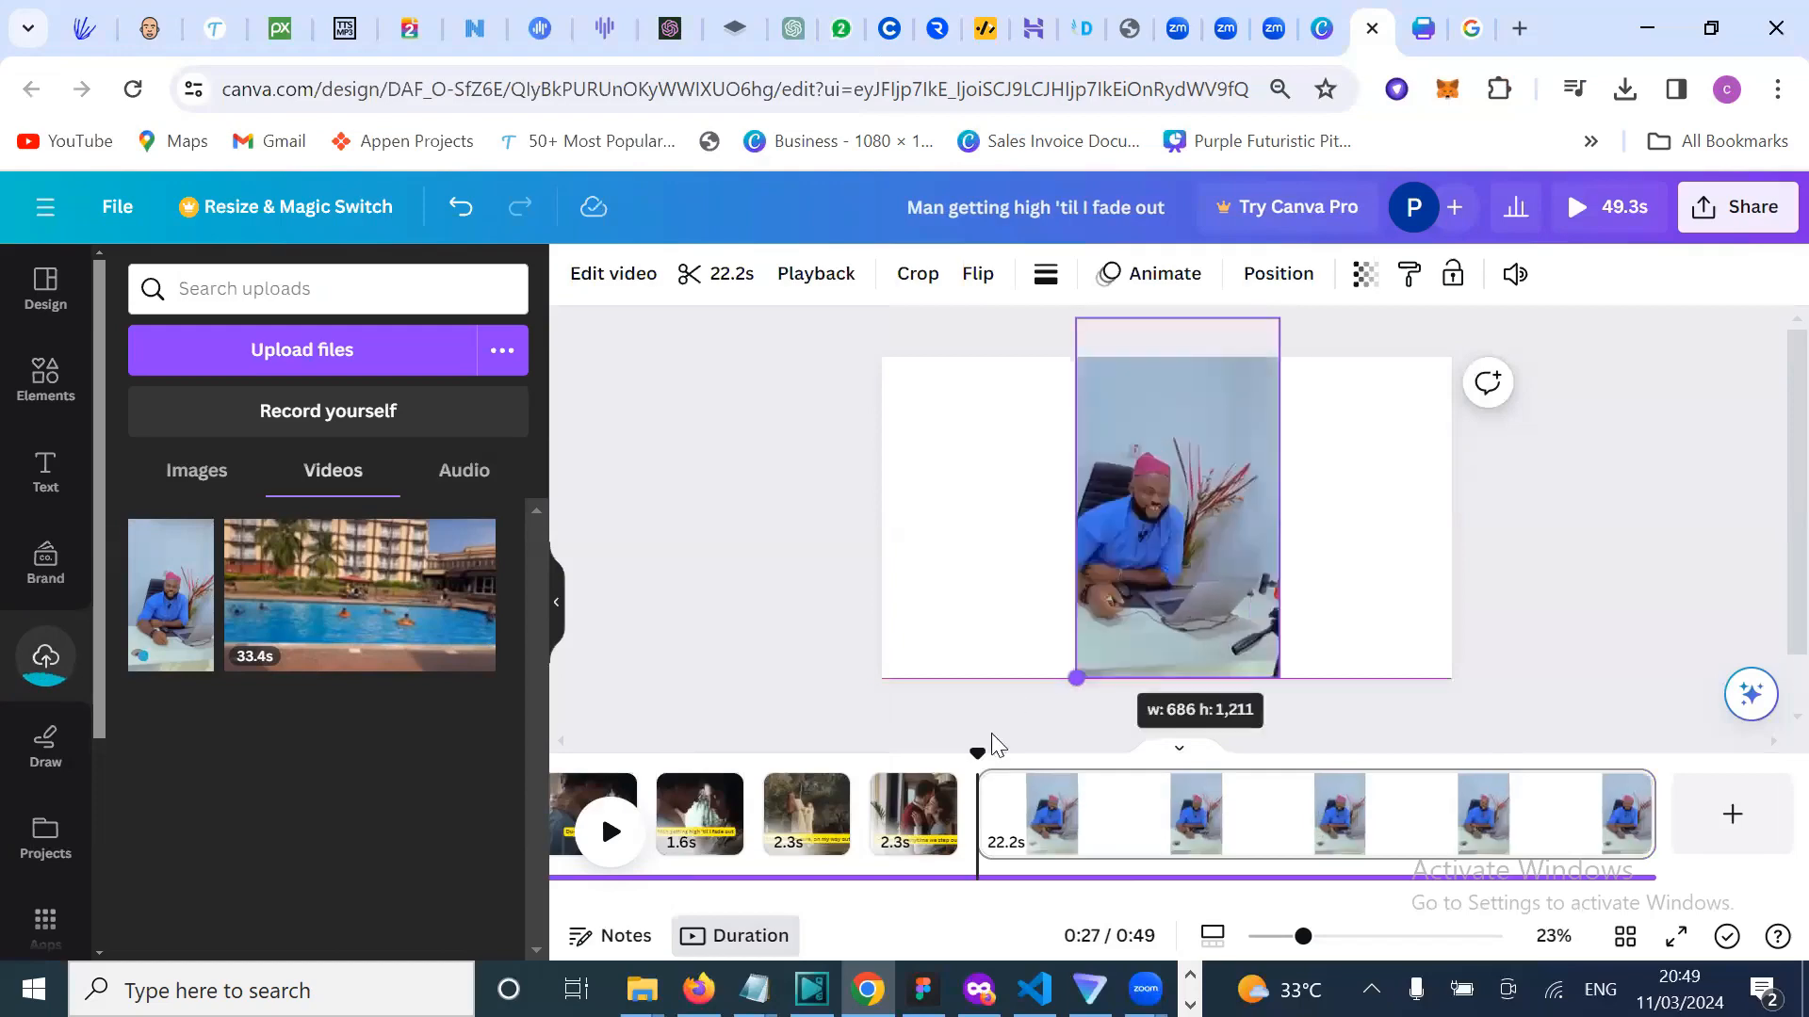
Step: Play the man's 22.2s clip on the canvas to preview it
click(1564, 533)
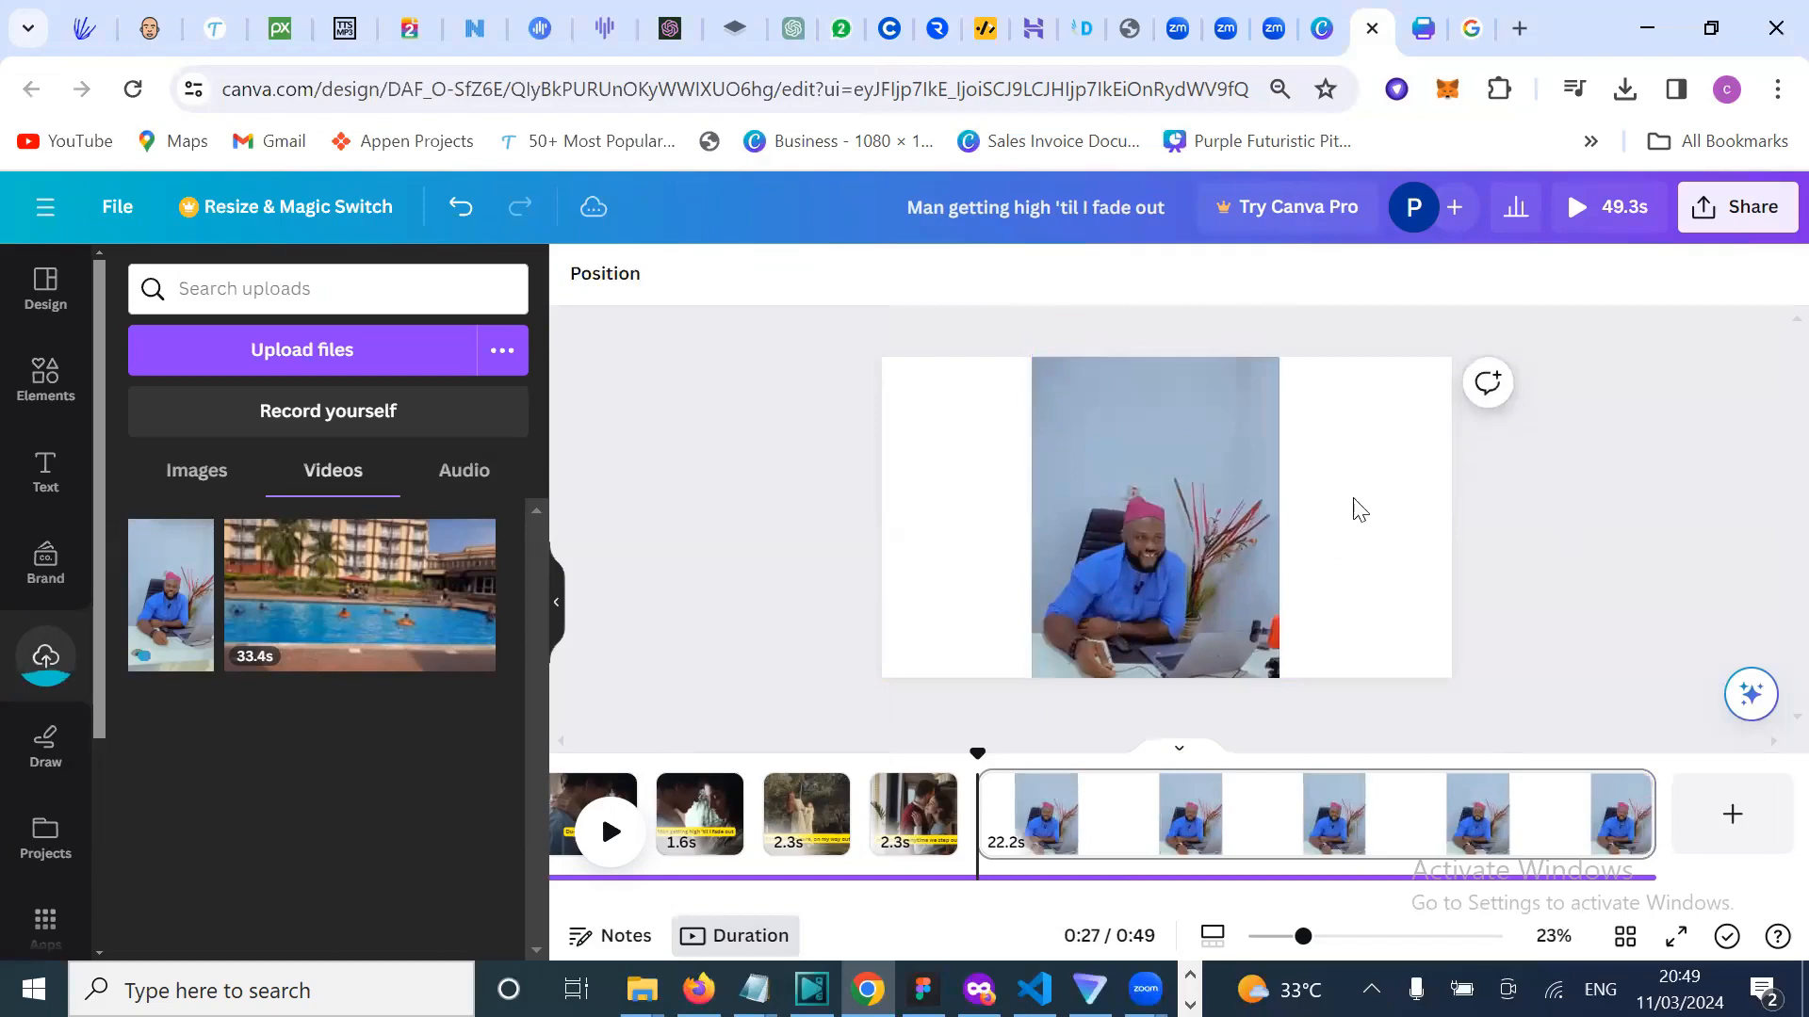
click(1158, 550)
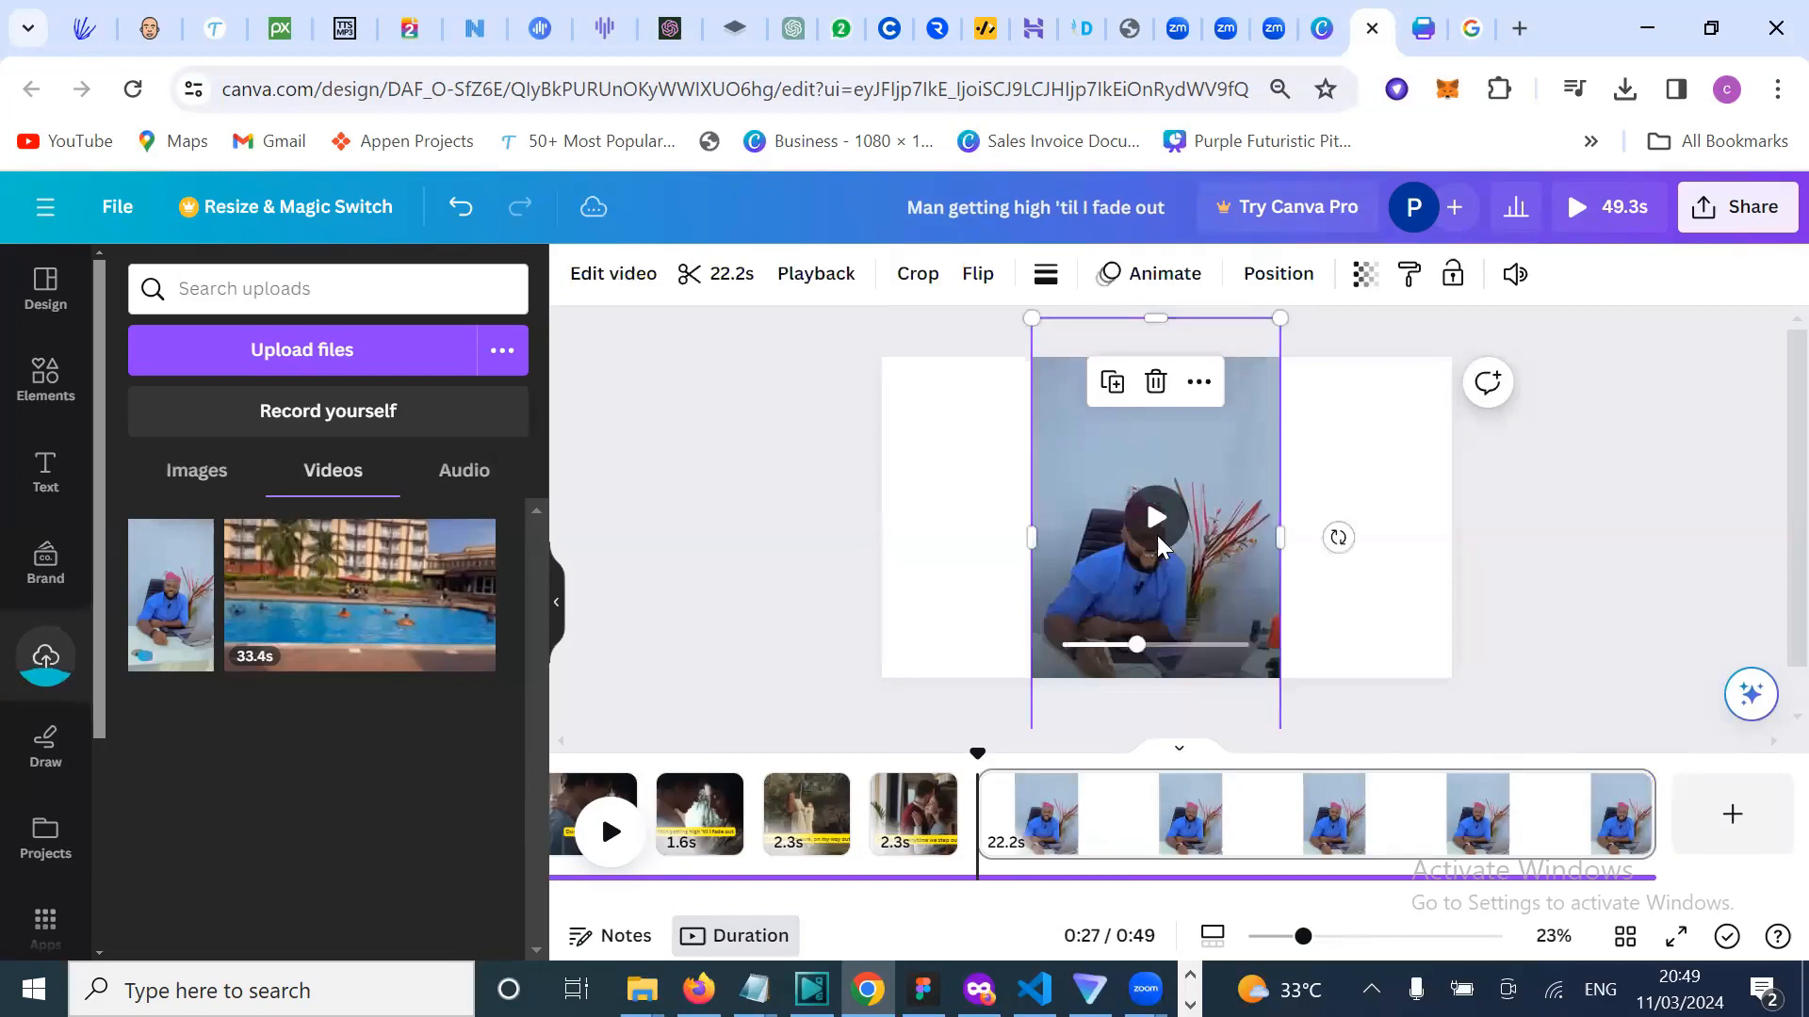
click(1157, 535)
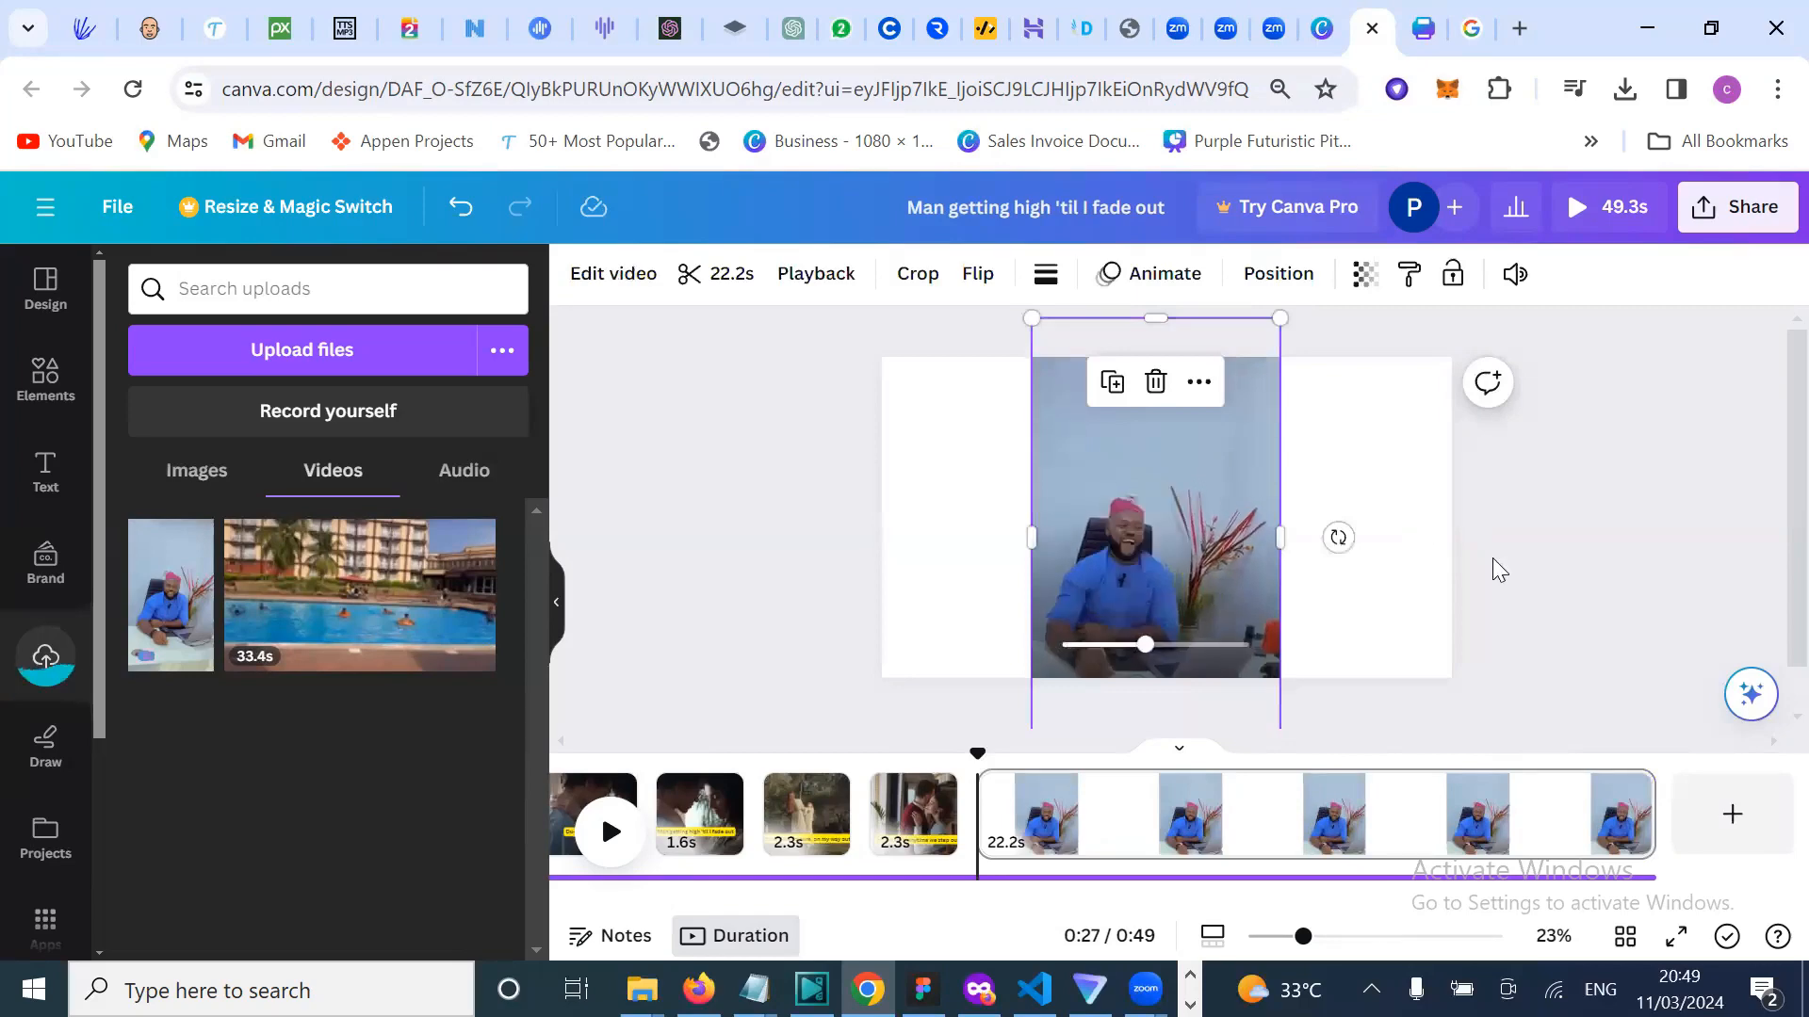
click(1560, 542)
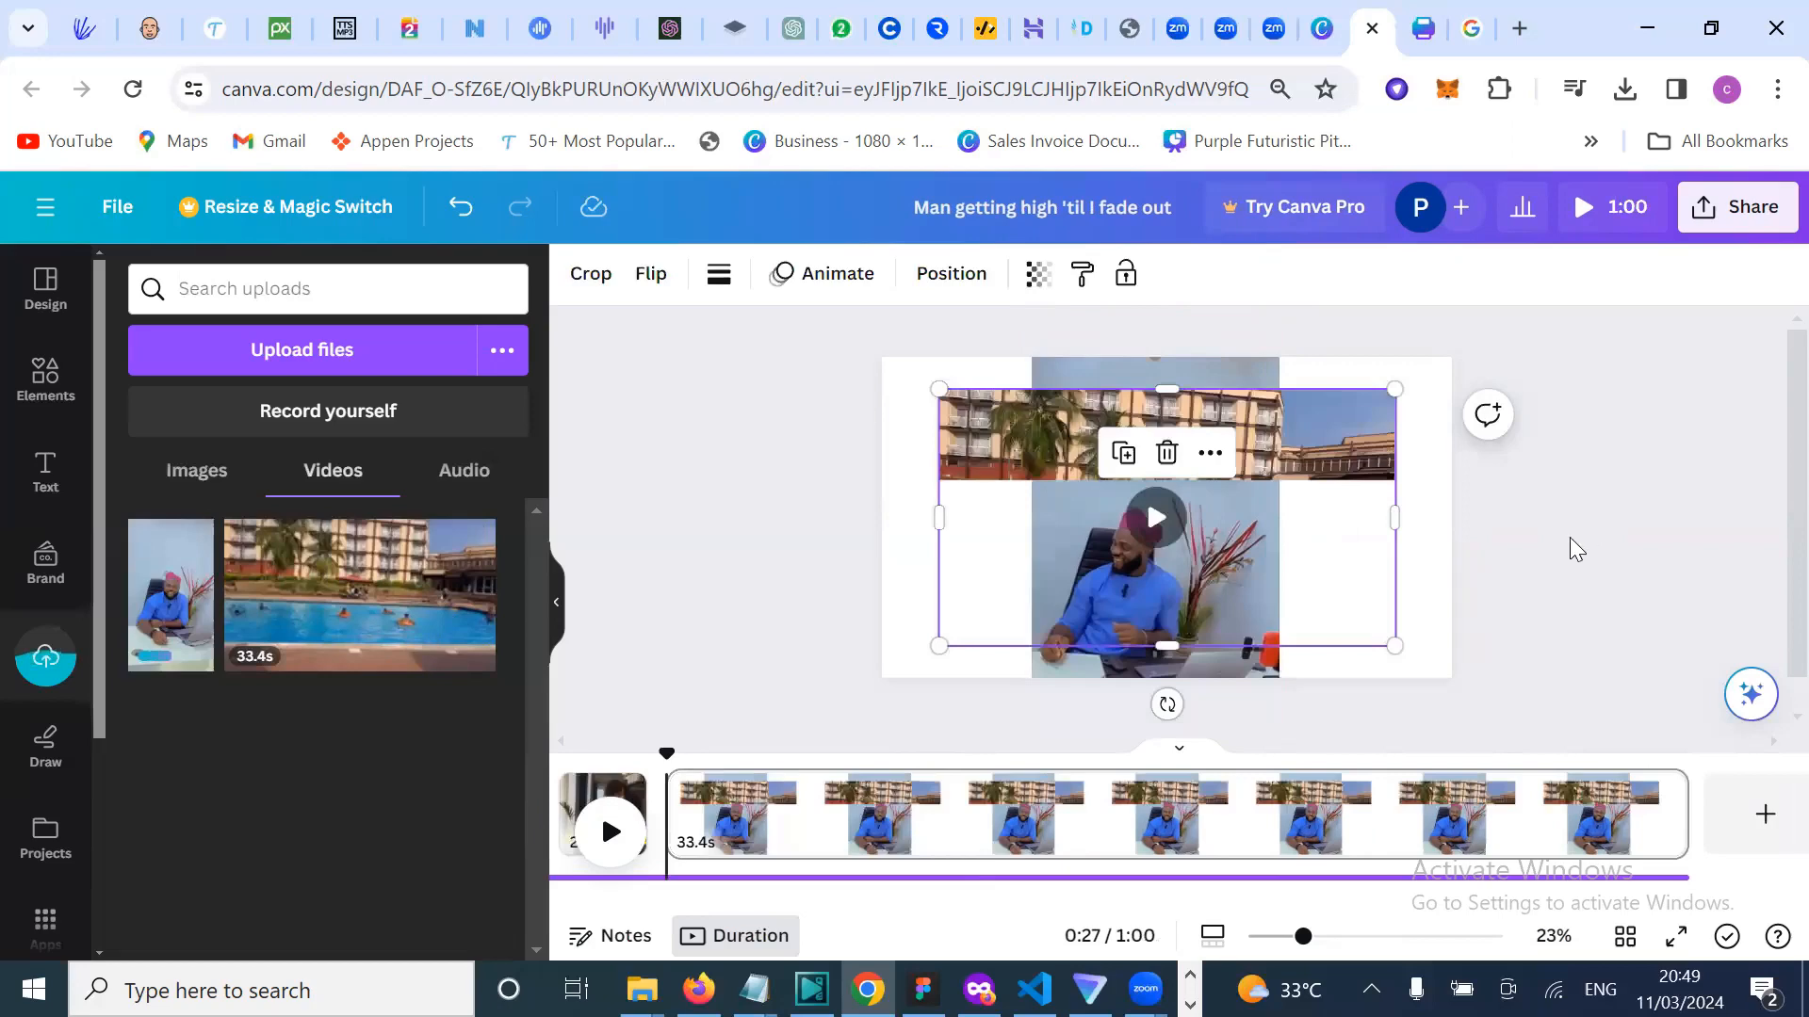
Step: Preview the 33.4s pool clip on the last page, then stop and select it
click(1157, 525)
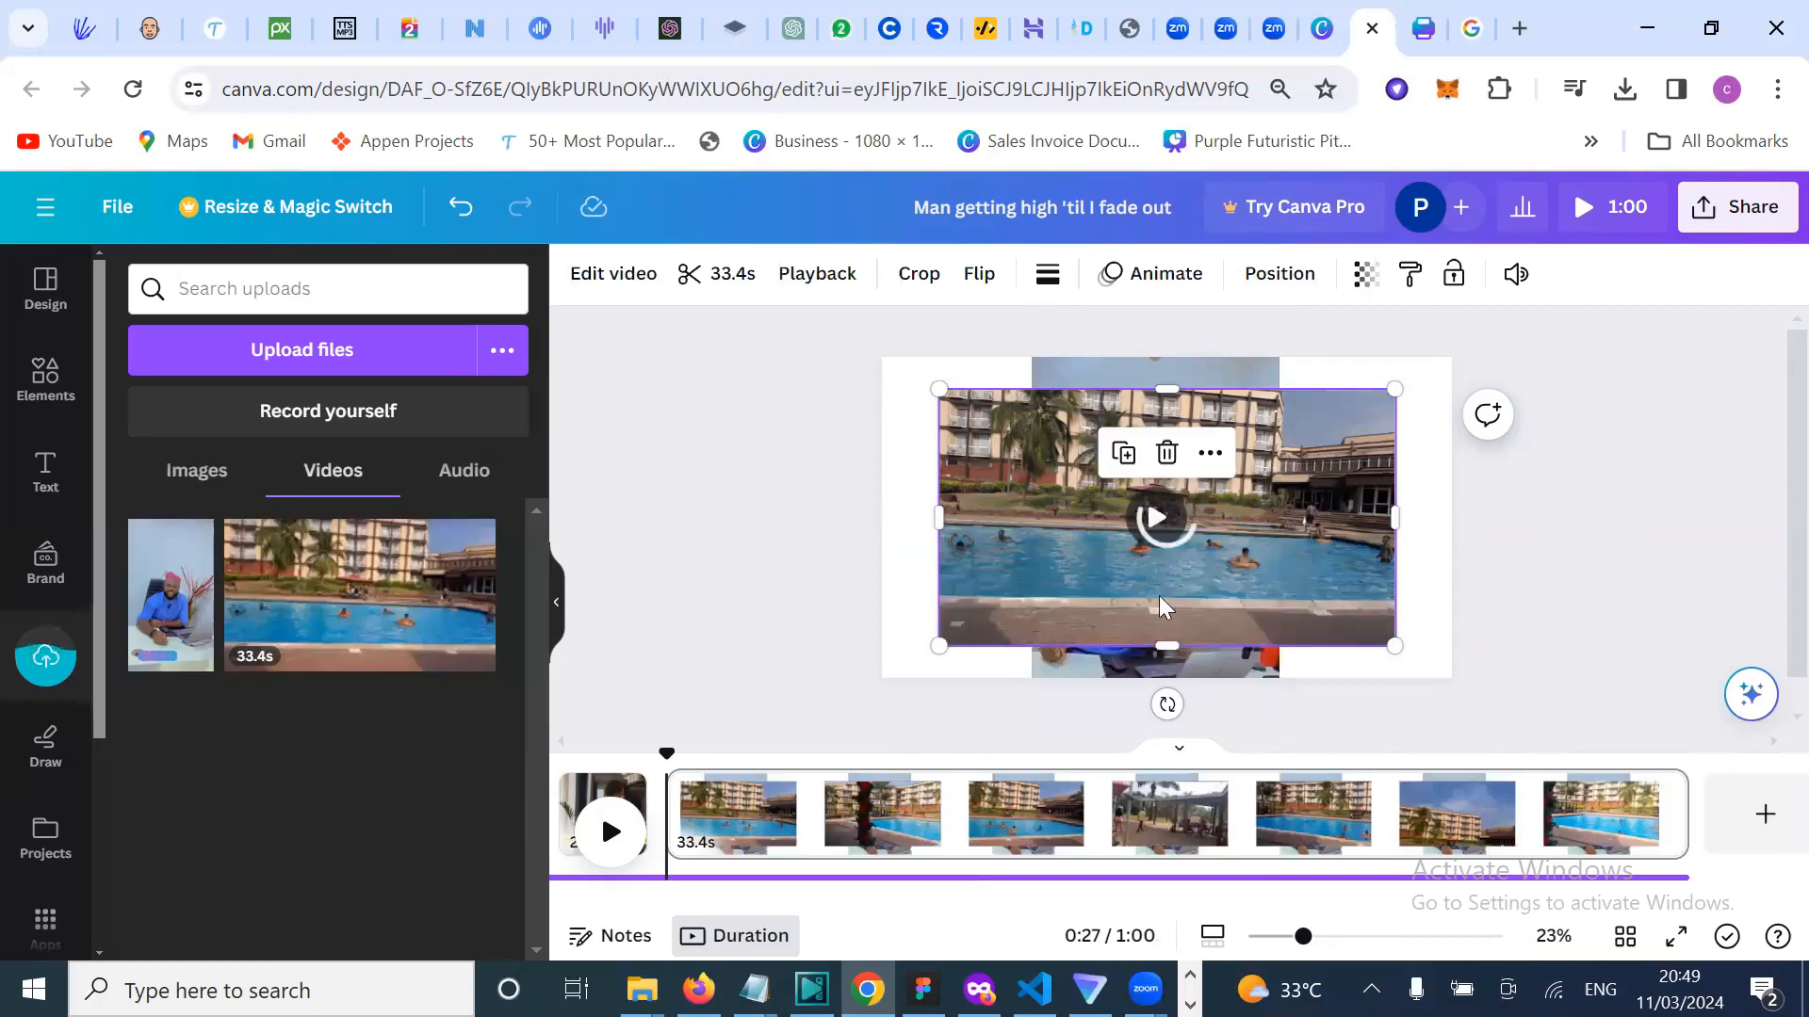
click(1163, 516)
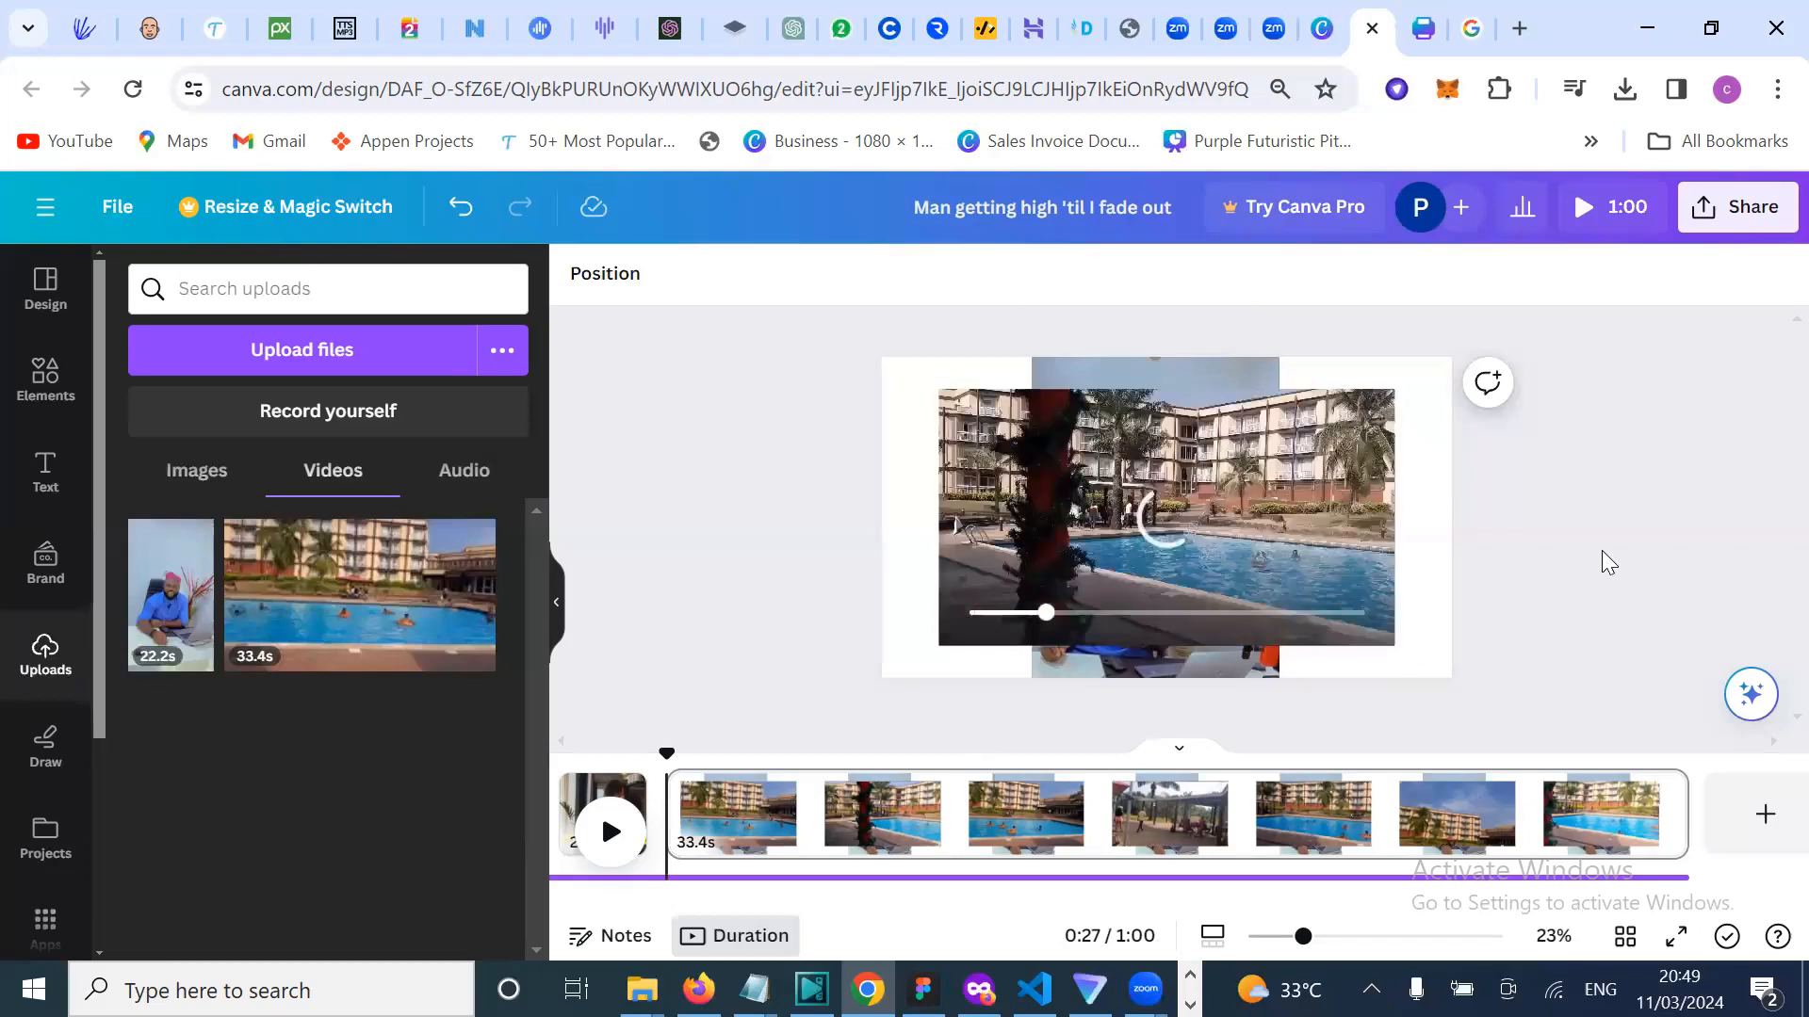
click(1260, 488)
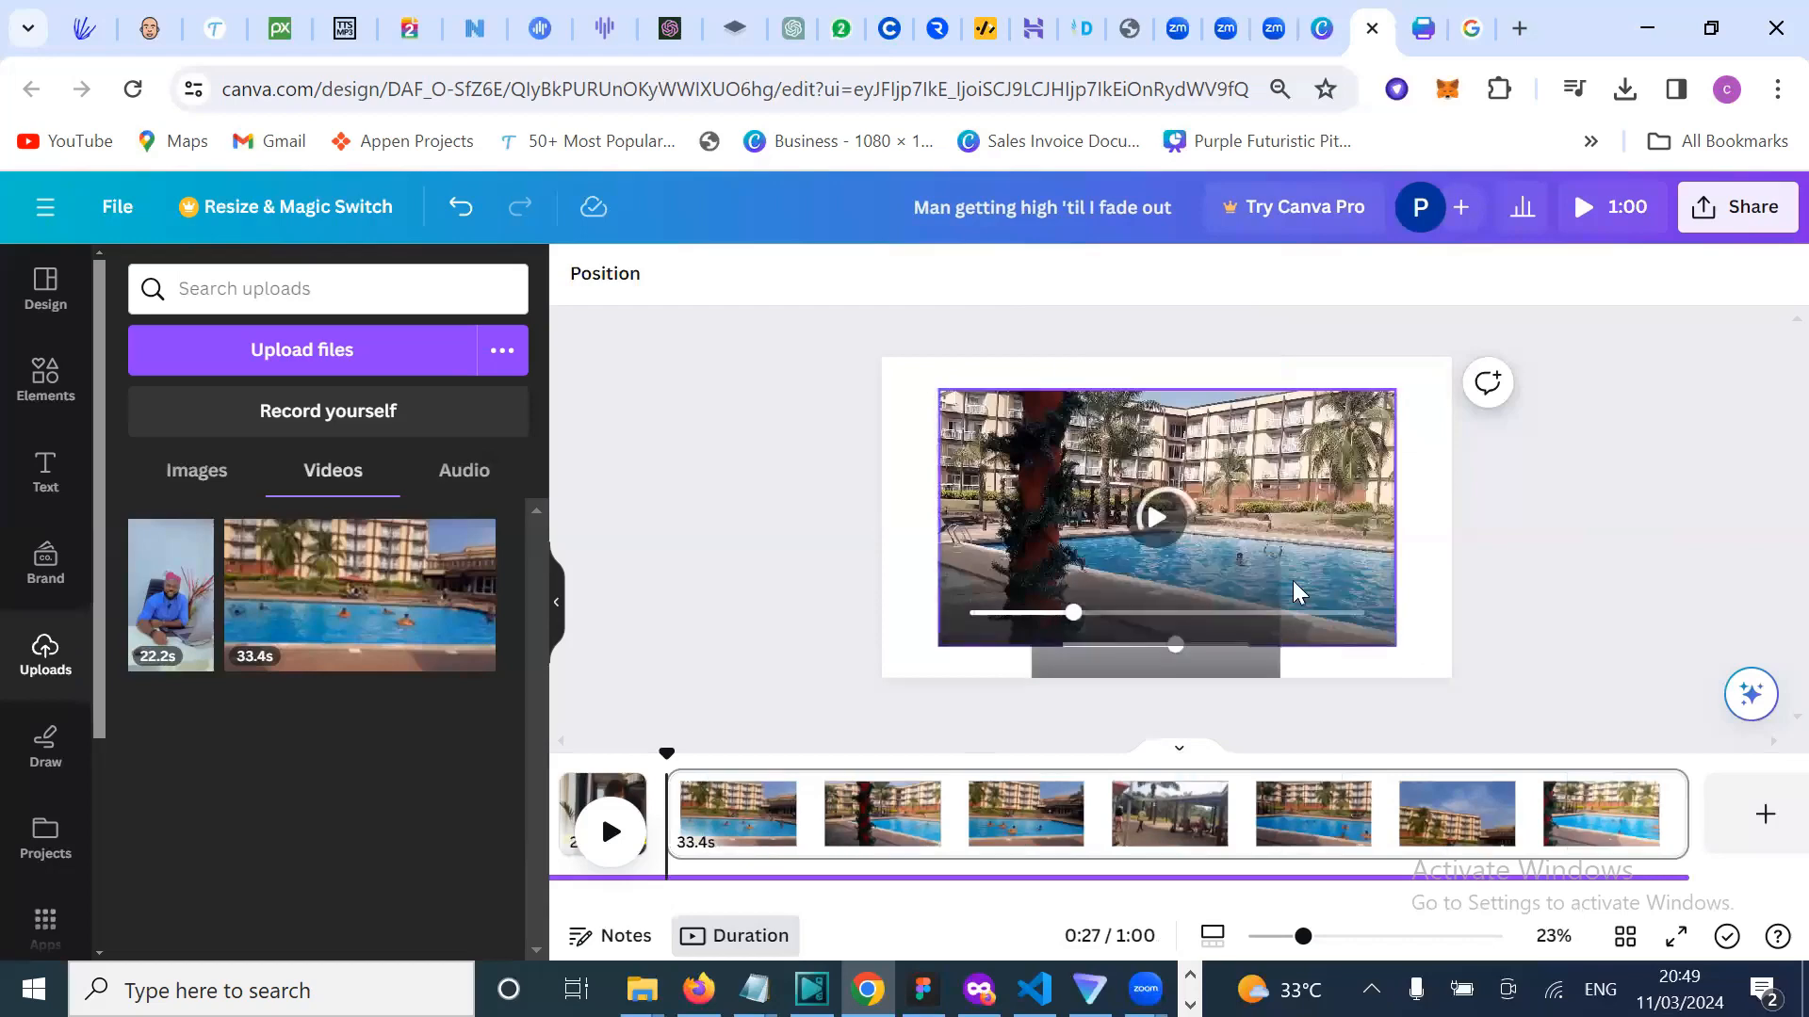
Step: Delete the pool clip and remove the now-empty extra last page
key(Delete)
key(Delete)
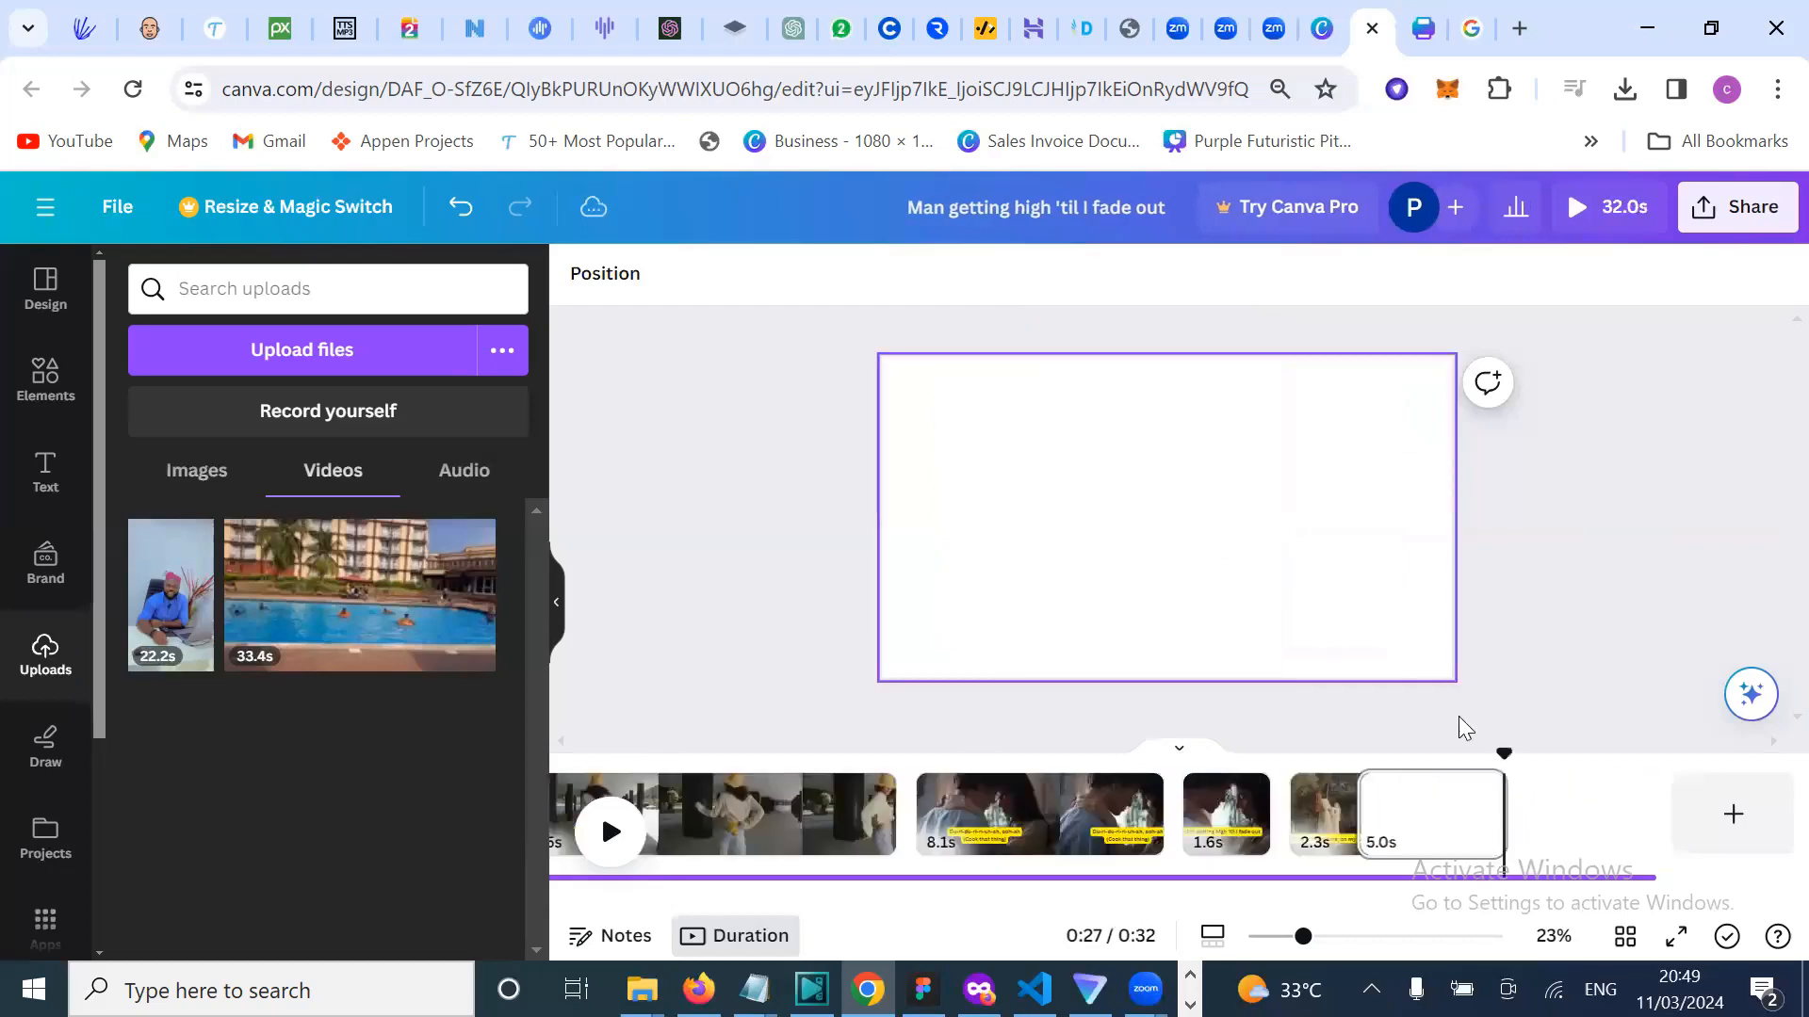
click(1629, 791)
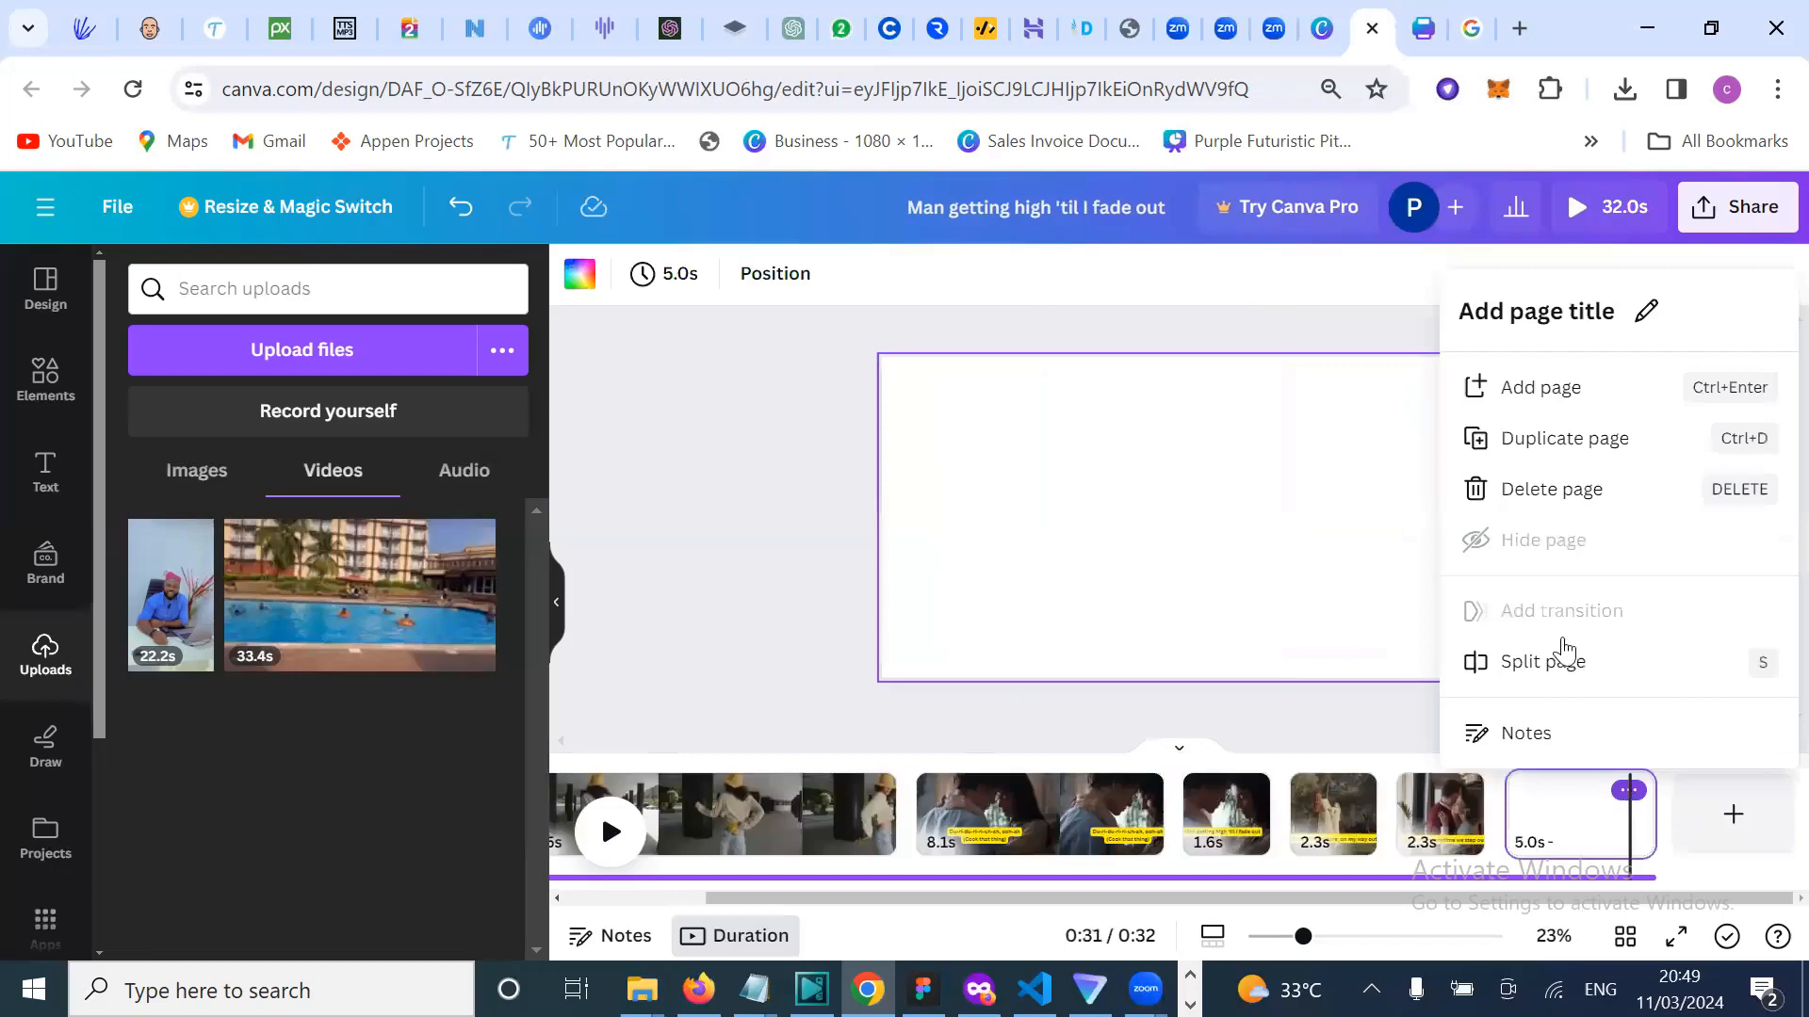
click(1537, 508)
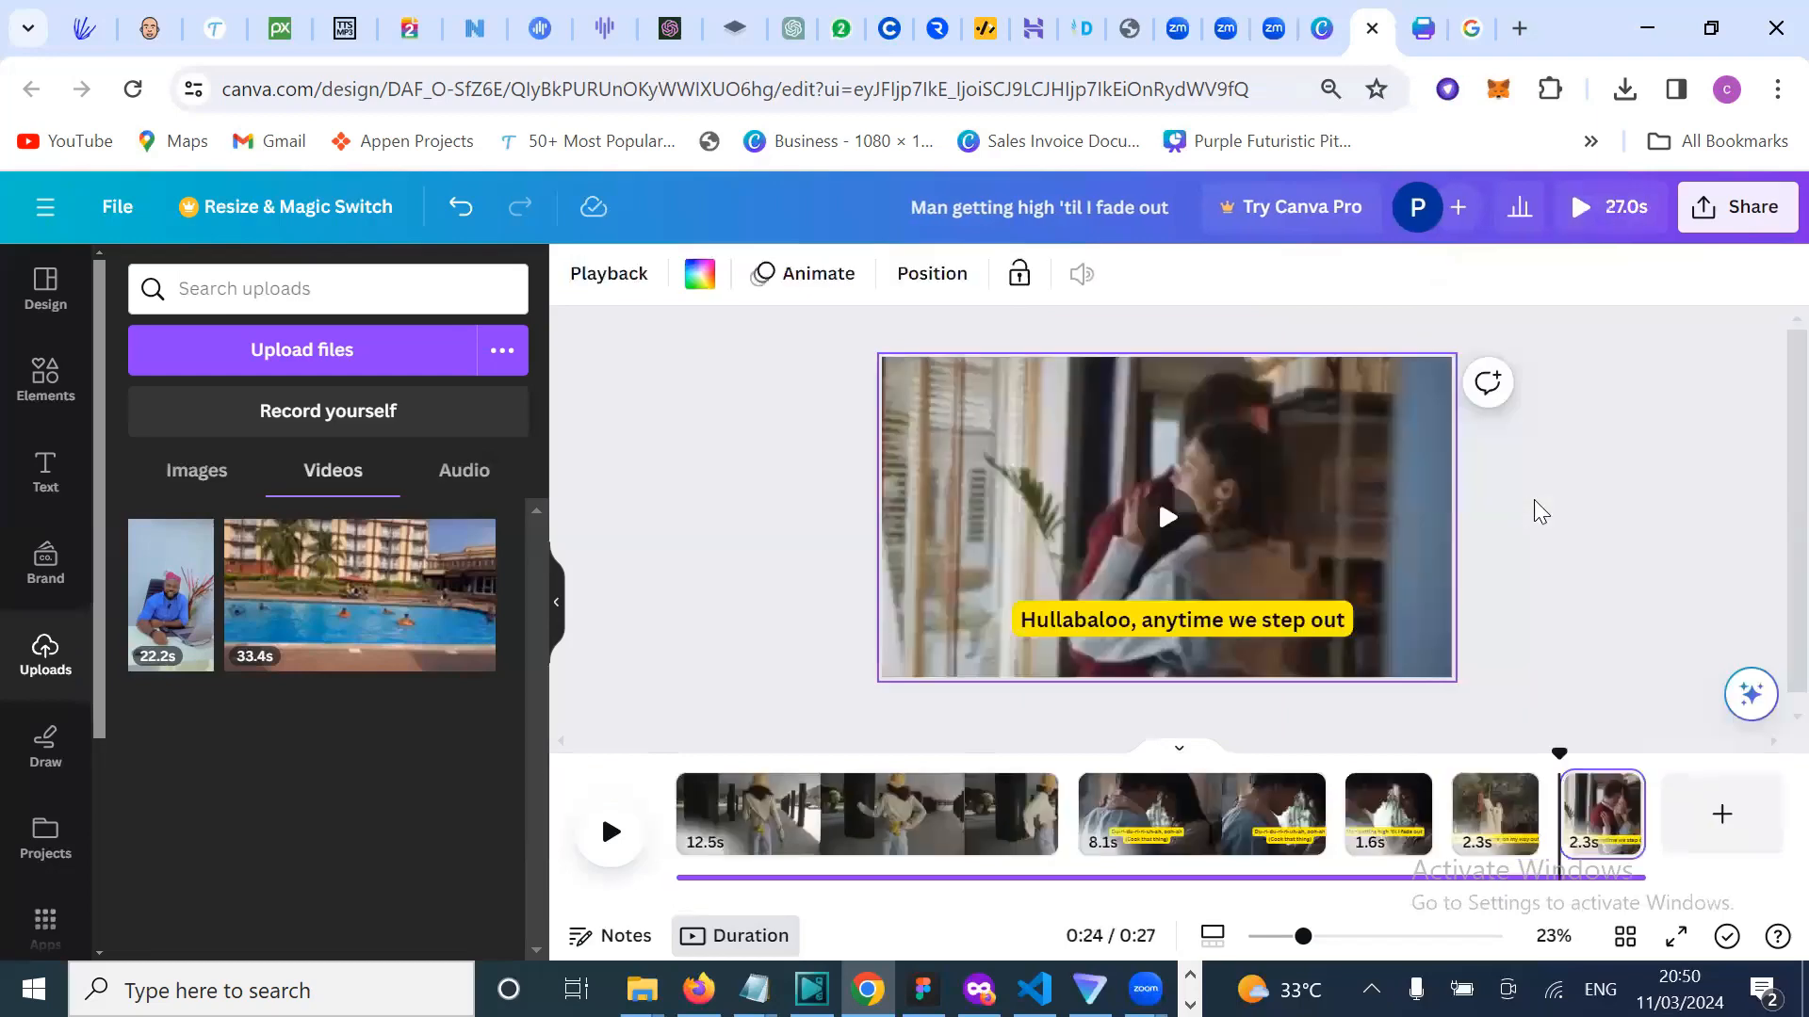
Step: Deselect the clip on the 'Hullabaloo, anytime we step out' page and review the 27.0s timeline
click(1551, 550)
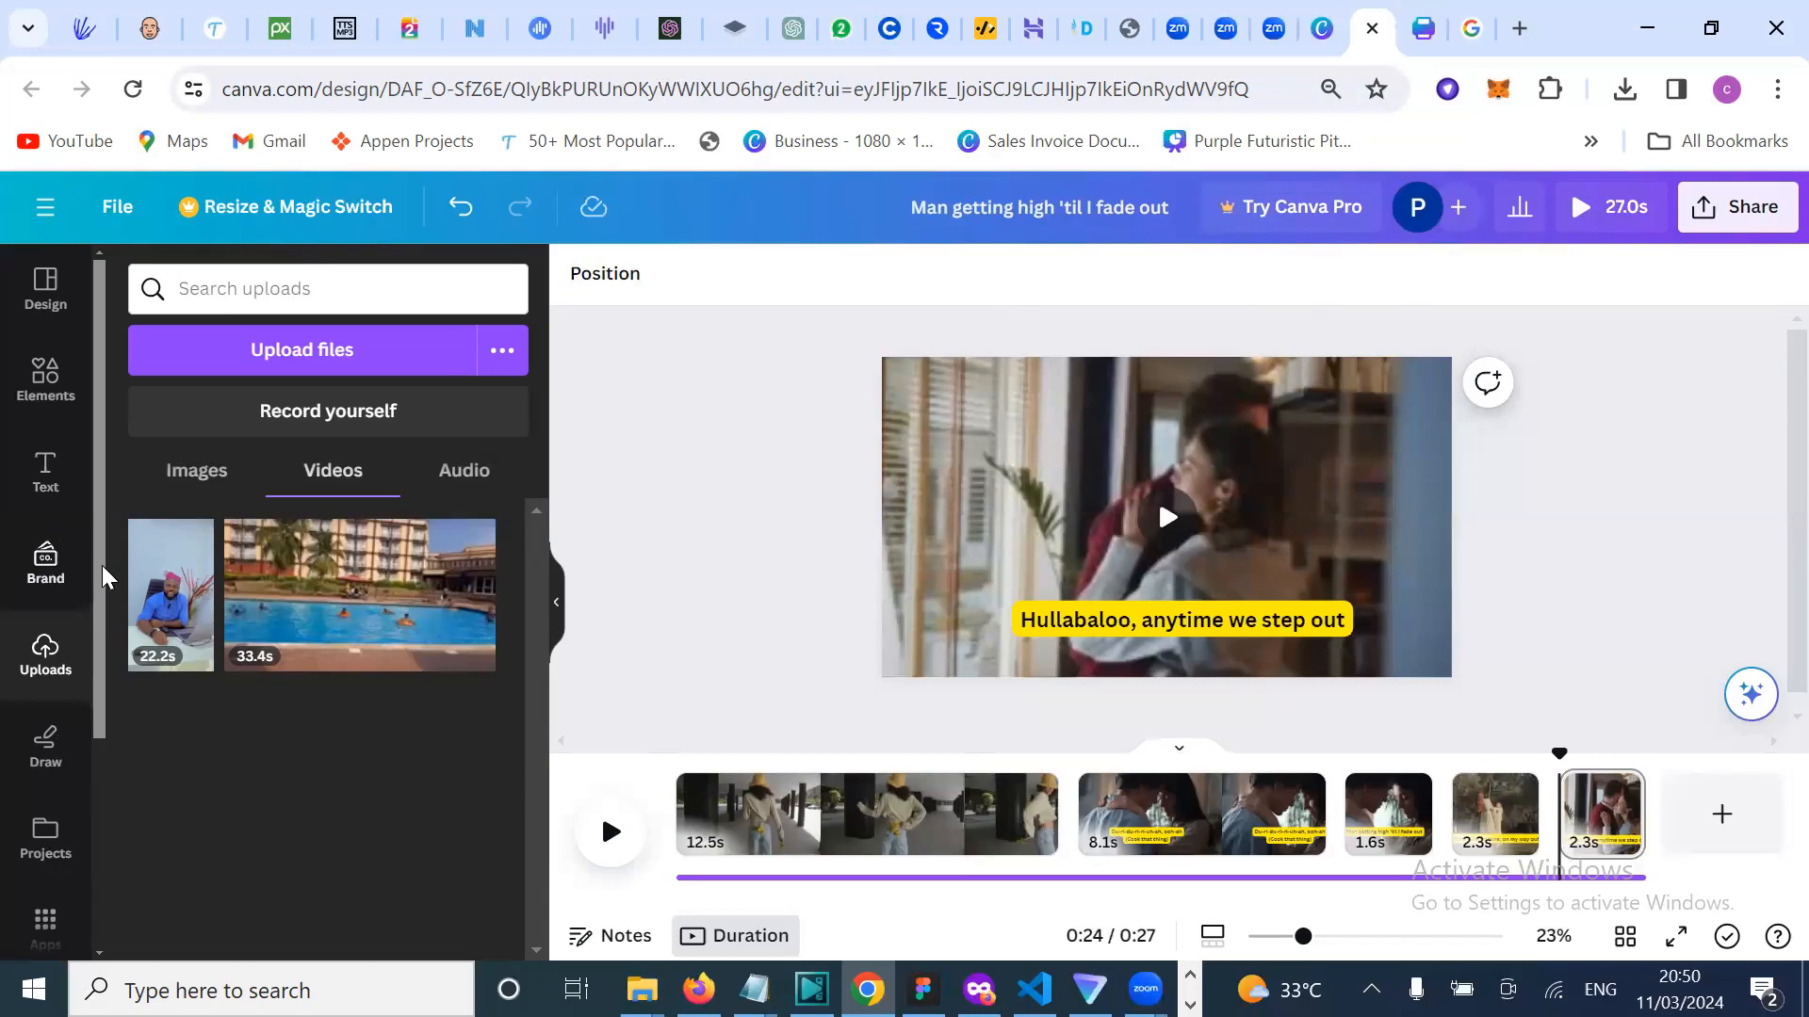
scroll(111, 643, down, 1)
scroll(95, 471, up, 1)
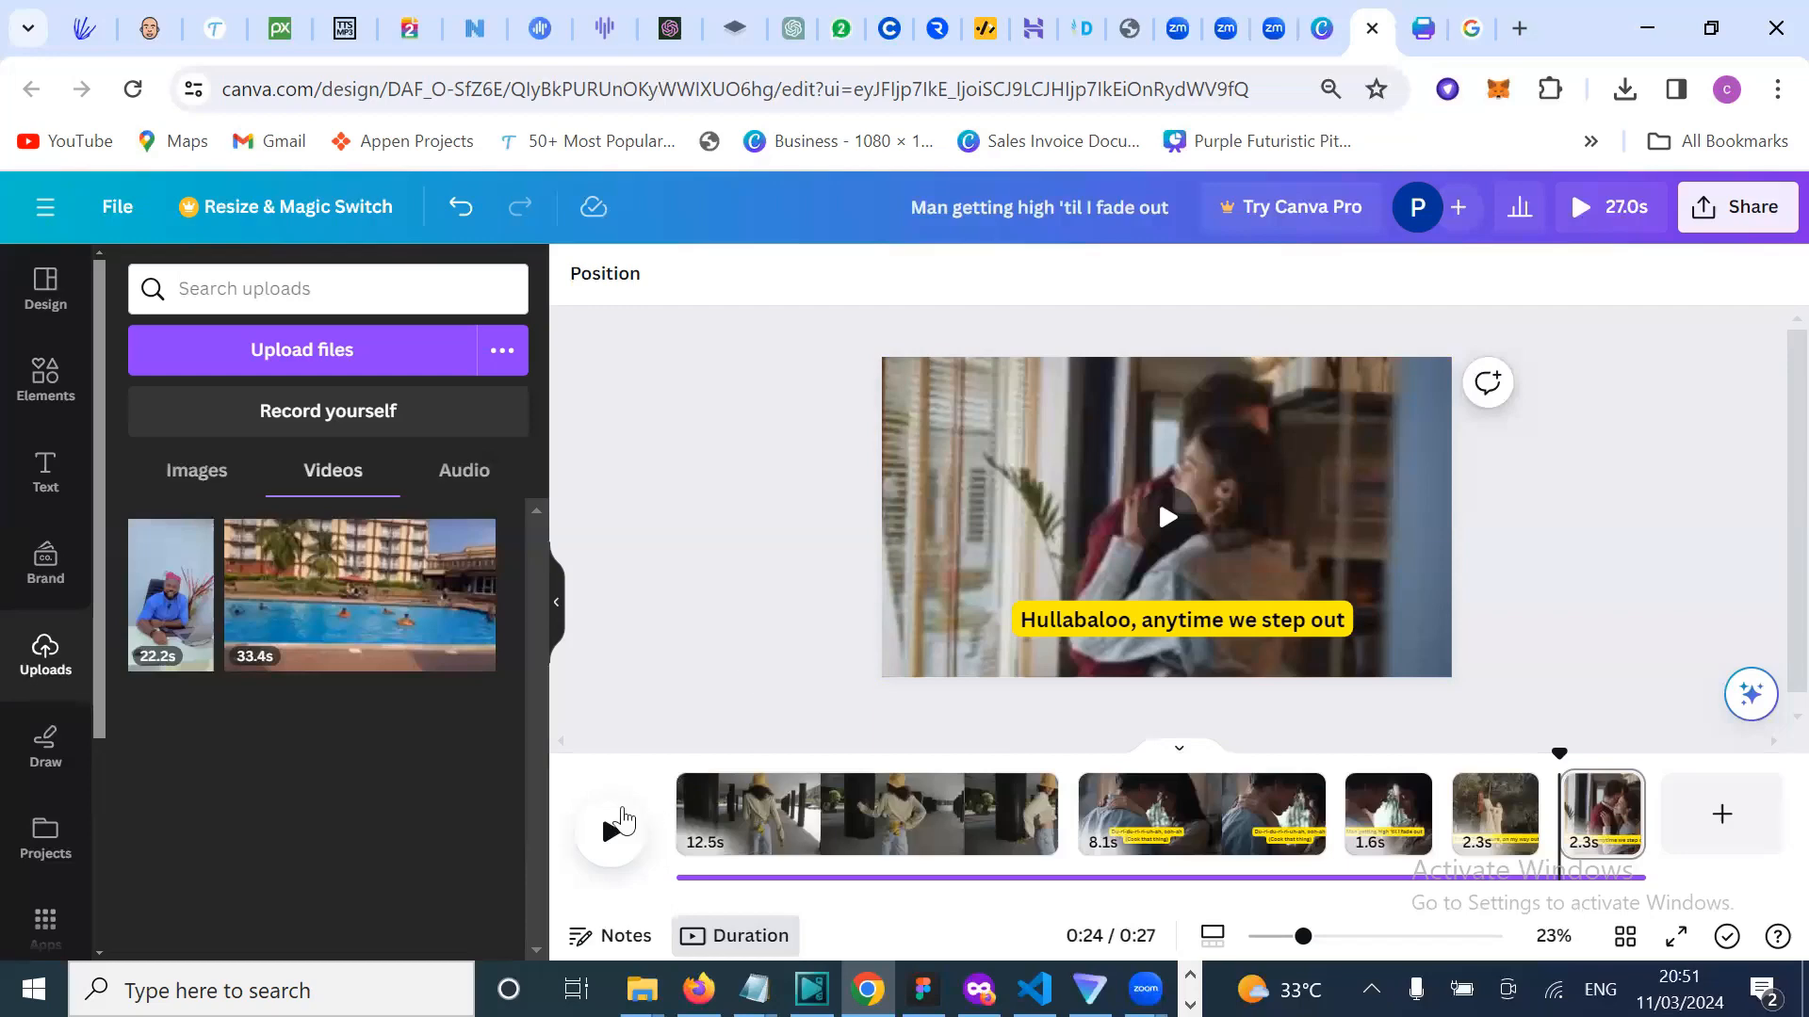
Step: Jump the playhead back to 0:00 on the first 12.5s clip
click(672, 768)
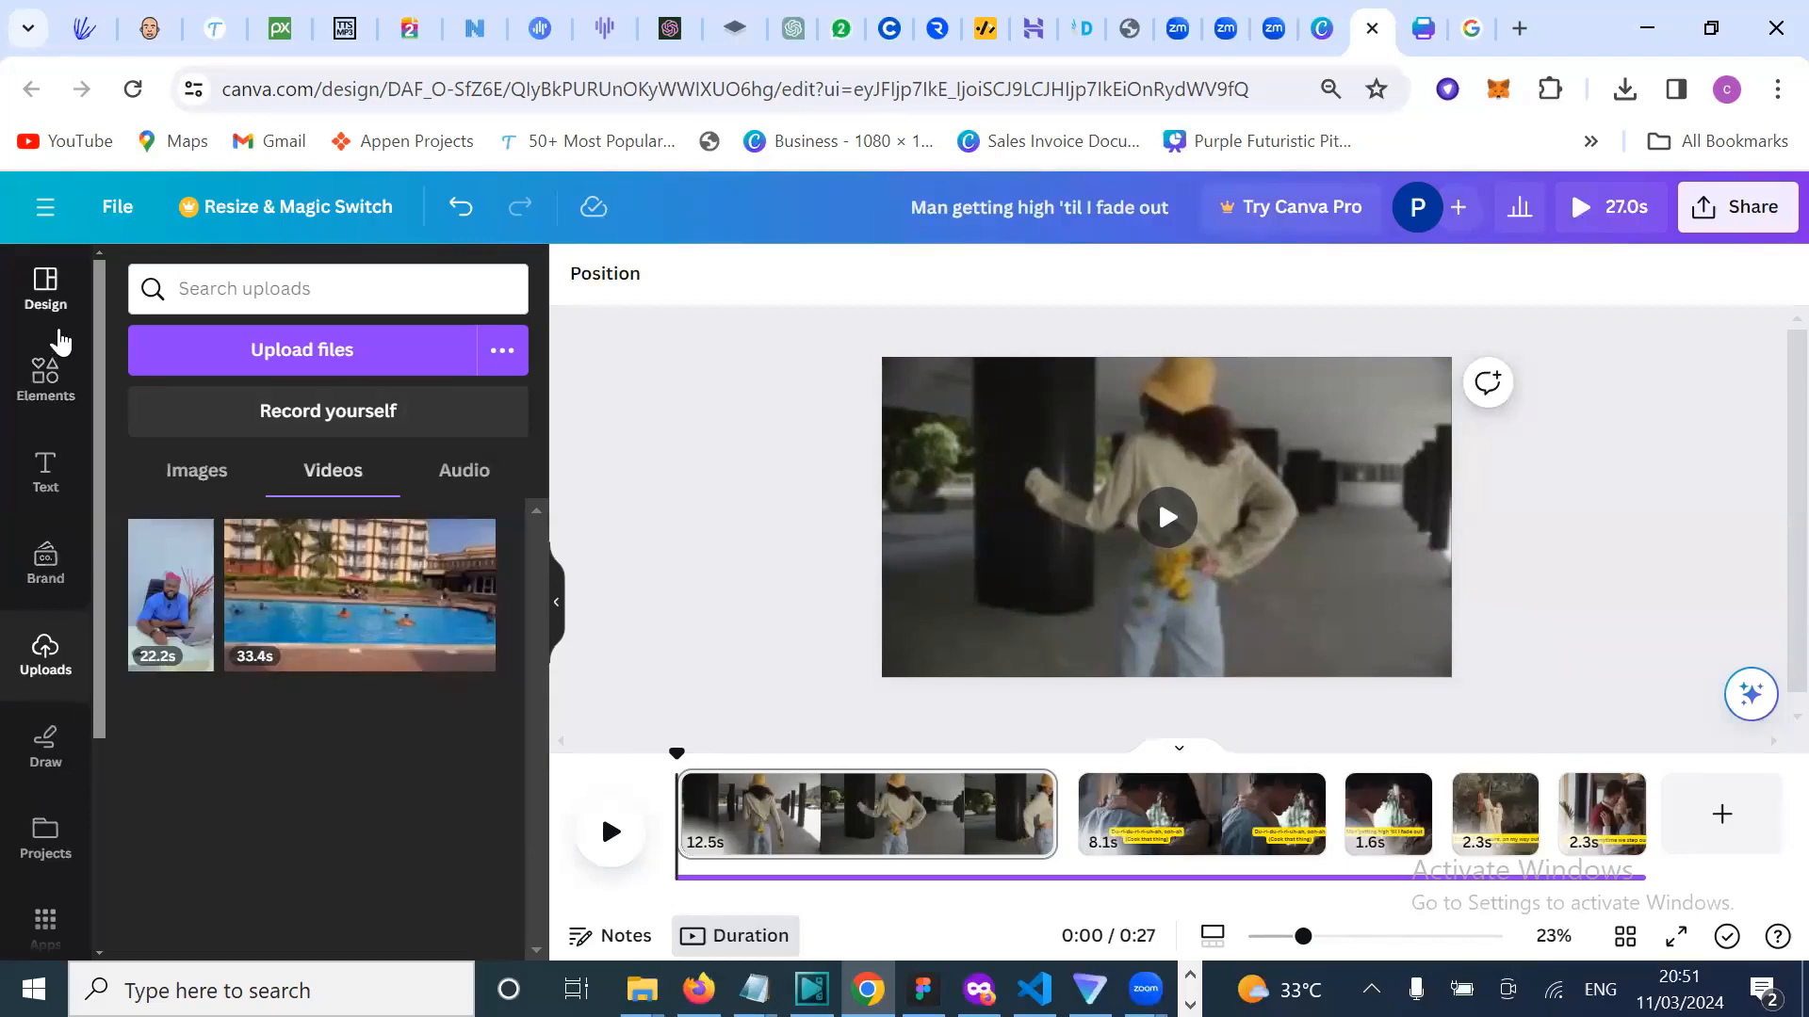
Step: Browse the Design panel's video templates, scrolling down through them and back up
click(46, 323)
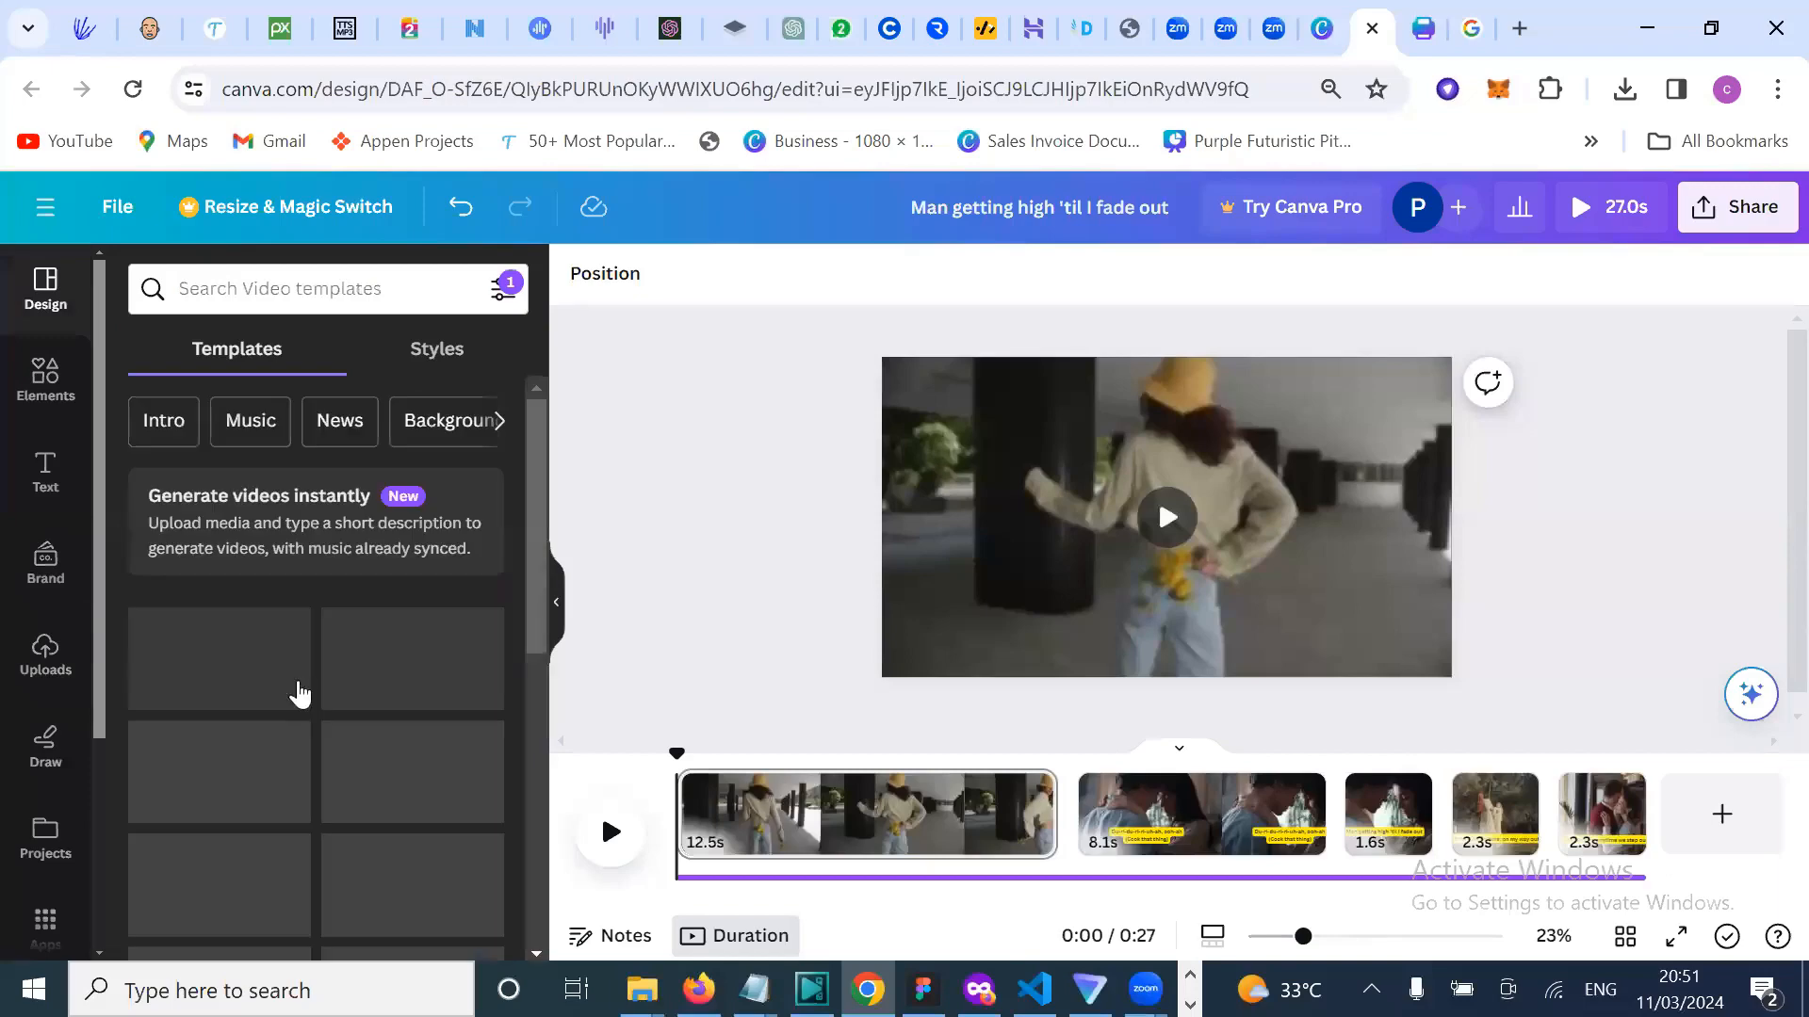
scroll(298, 688, down, 4)
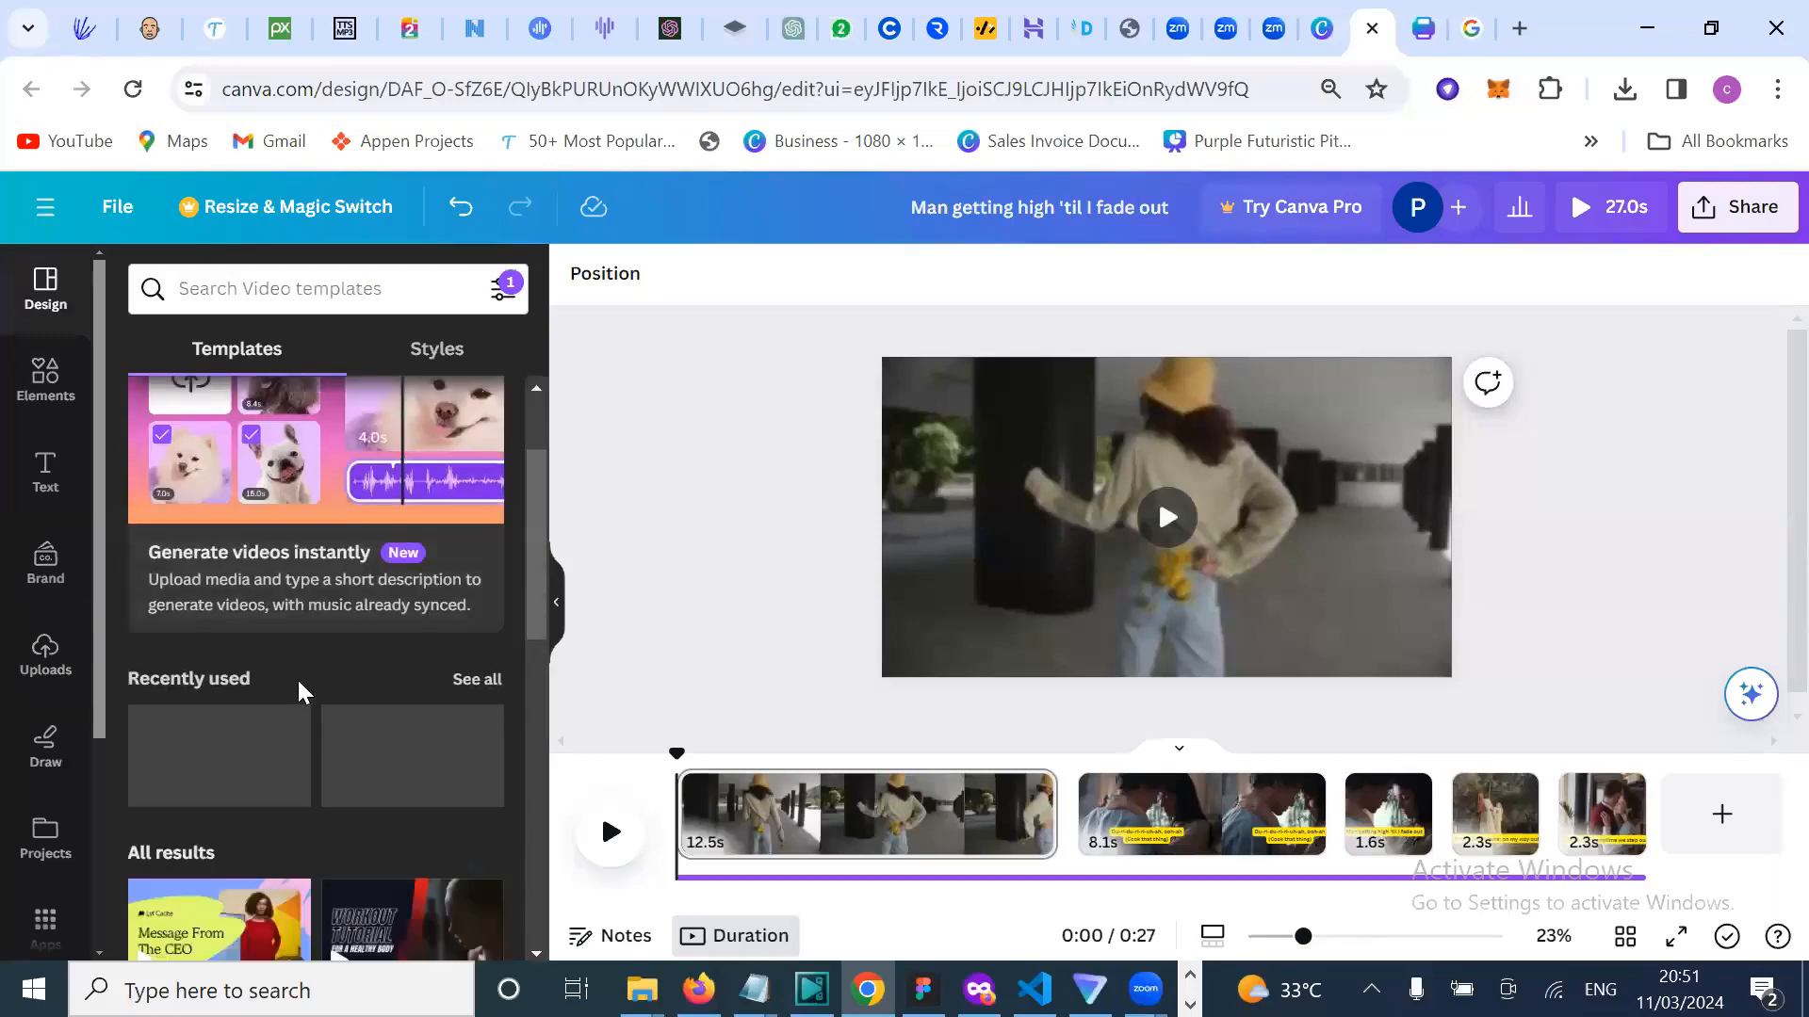
scroll(300, 692, down, 3)
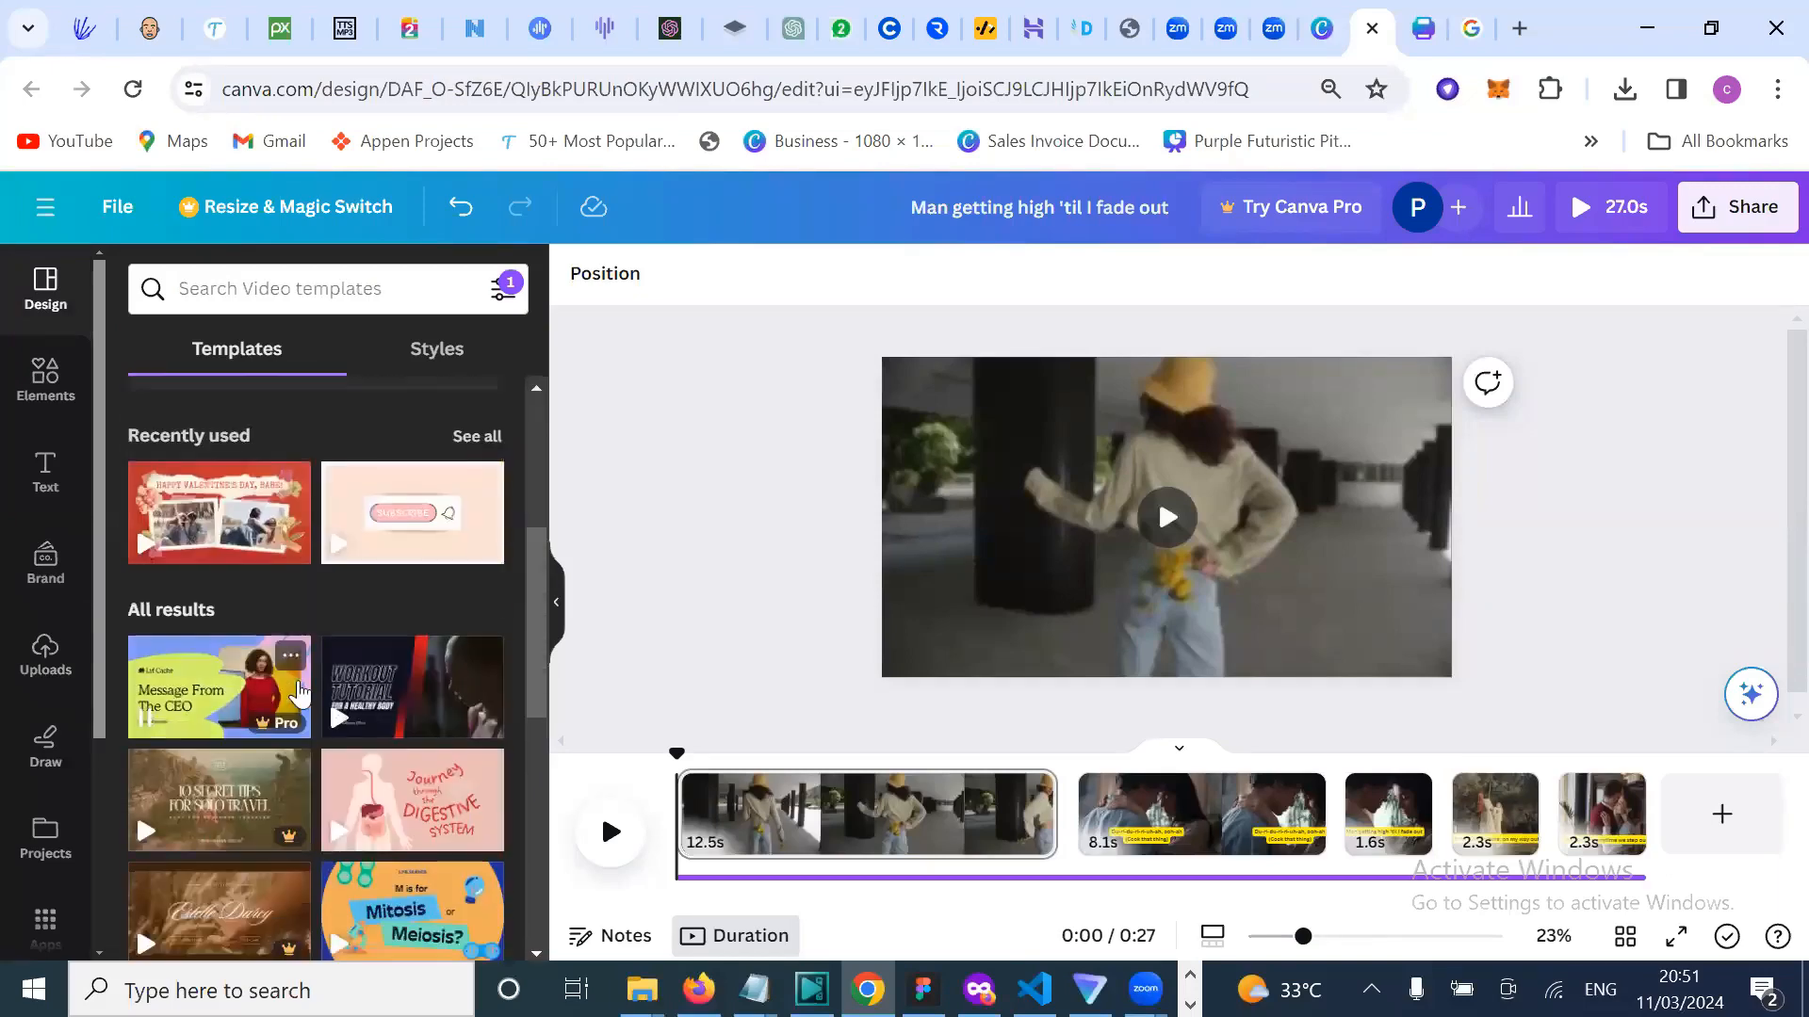
scroll(299, 692, down, 4)
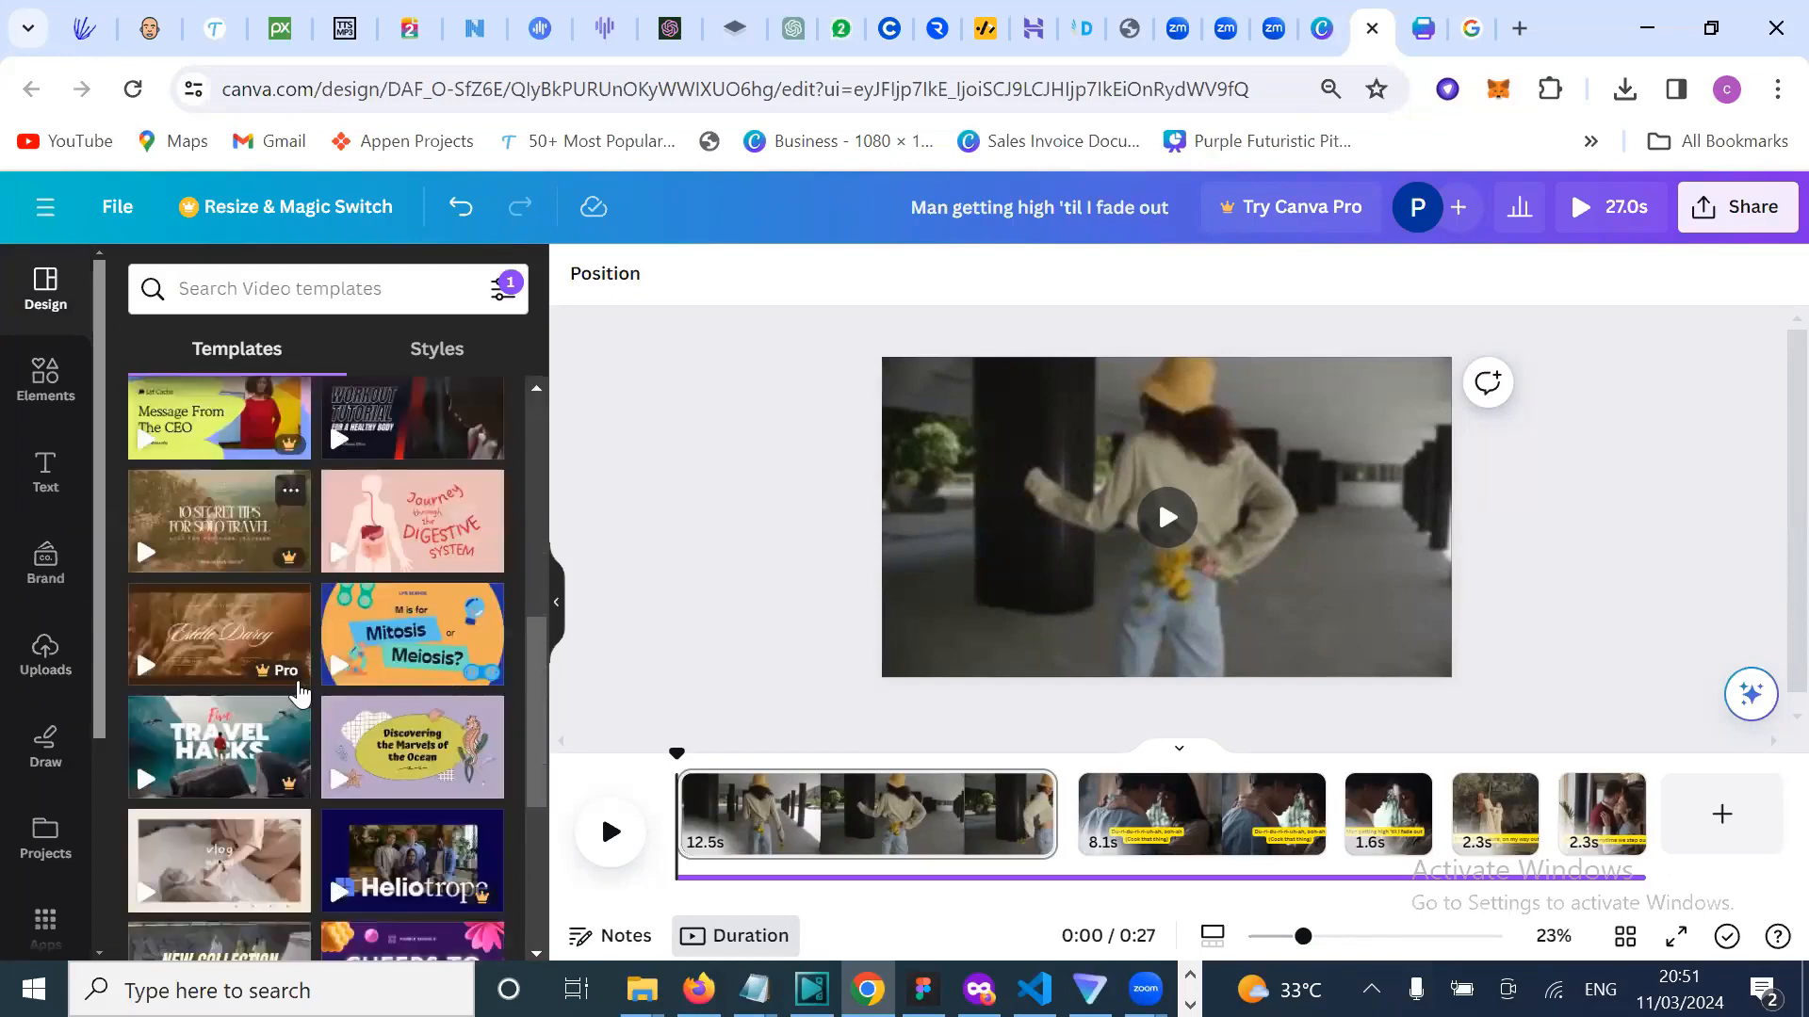
scroll(299, 693, down, 3)
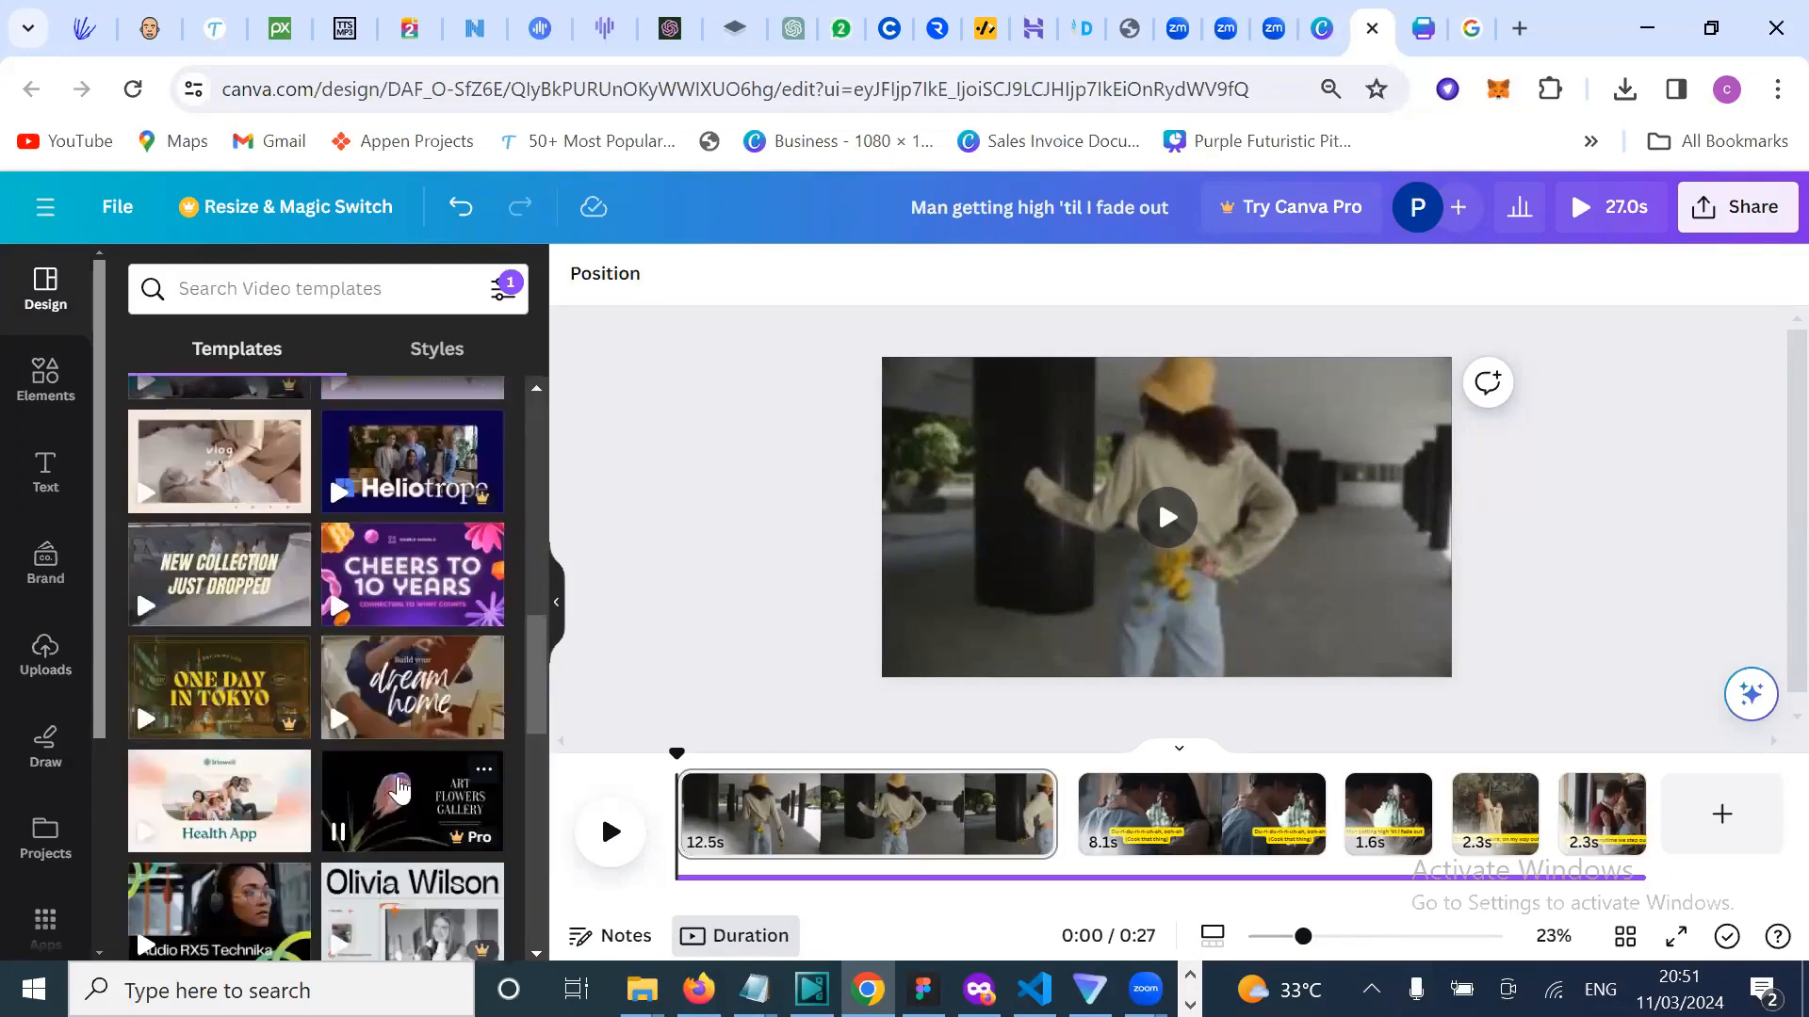
scroll(400, 787, down, 4)
scroll(440, 775, down, 1)
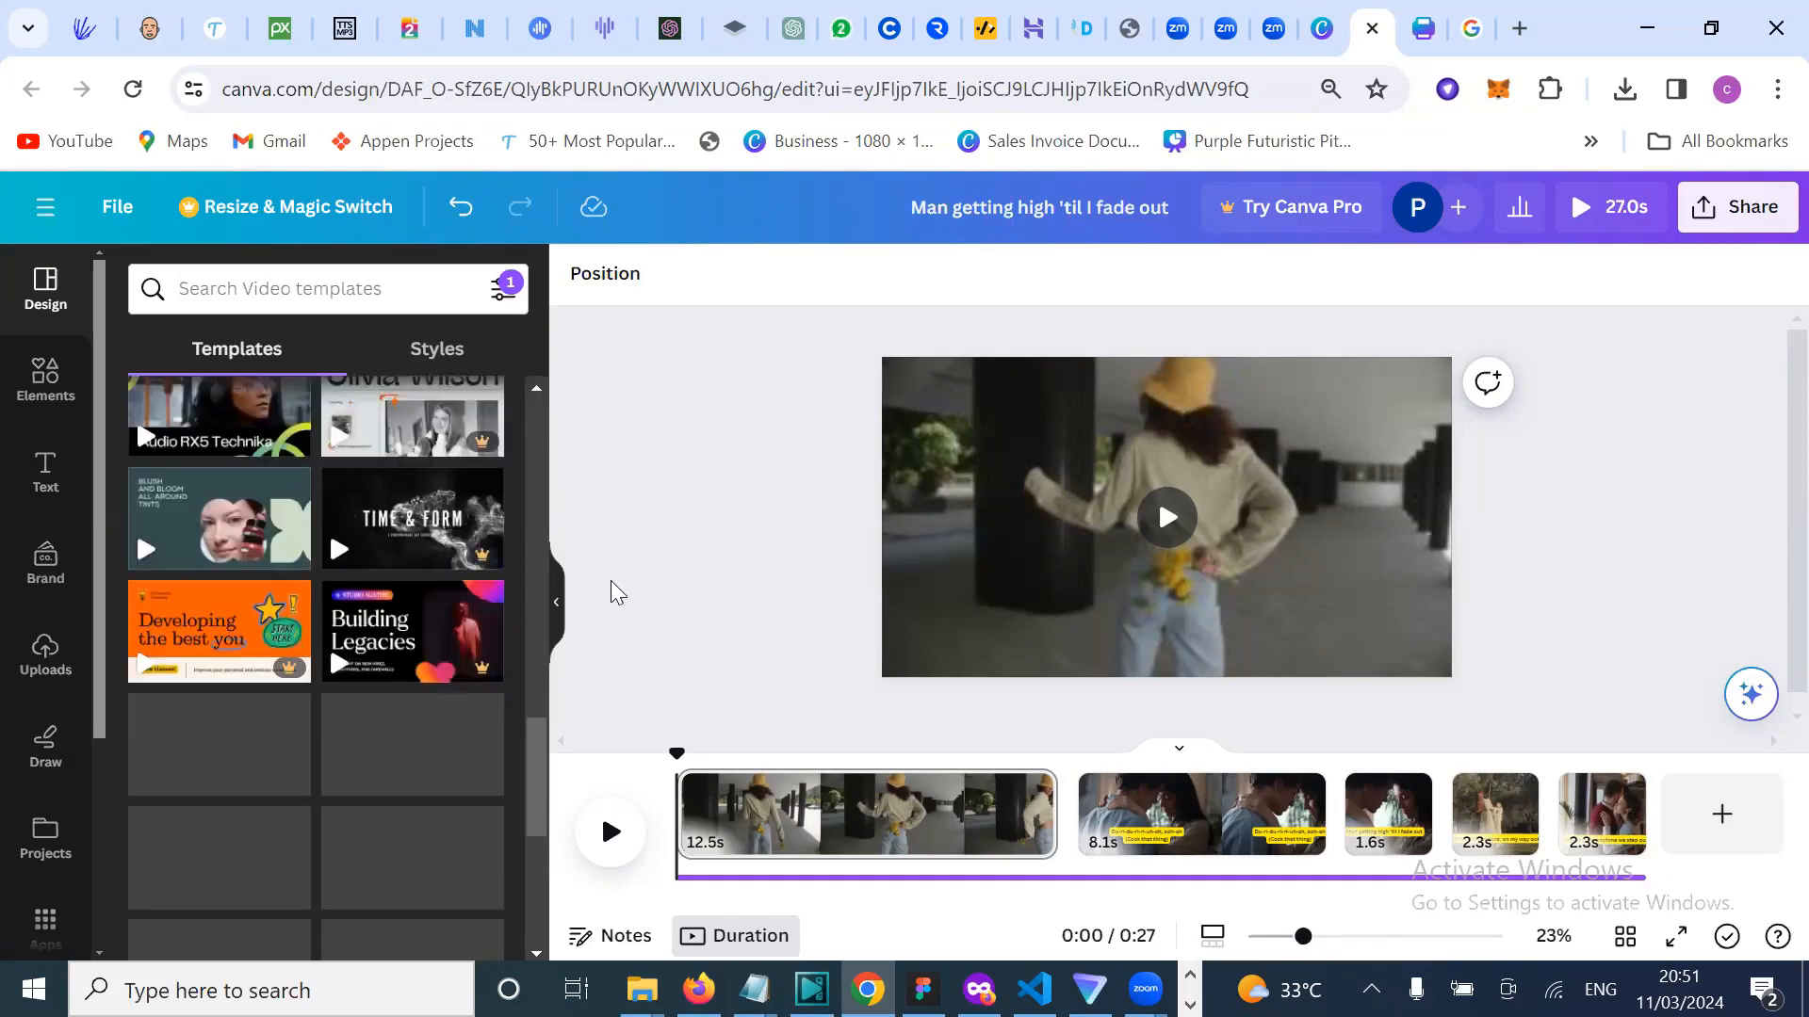
scroll(201, 622, up, 1)
scroll(200, 620, up, 13)
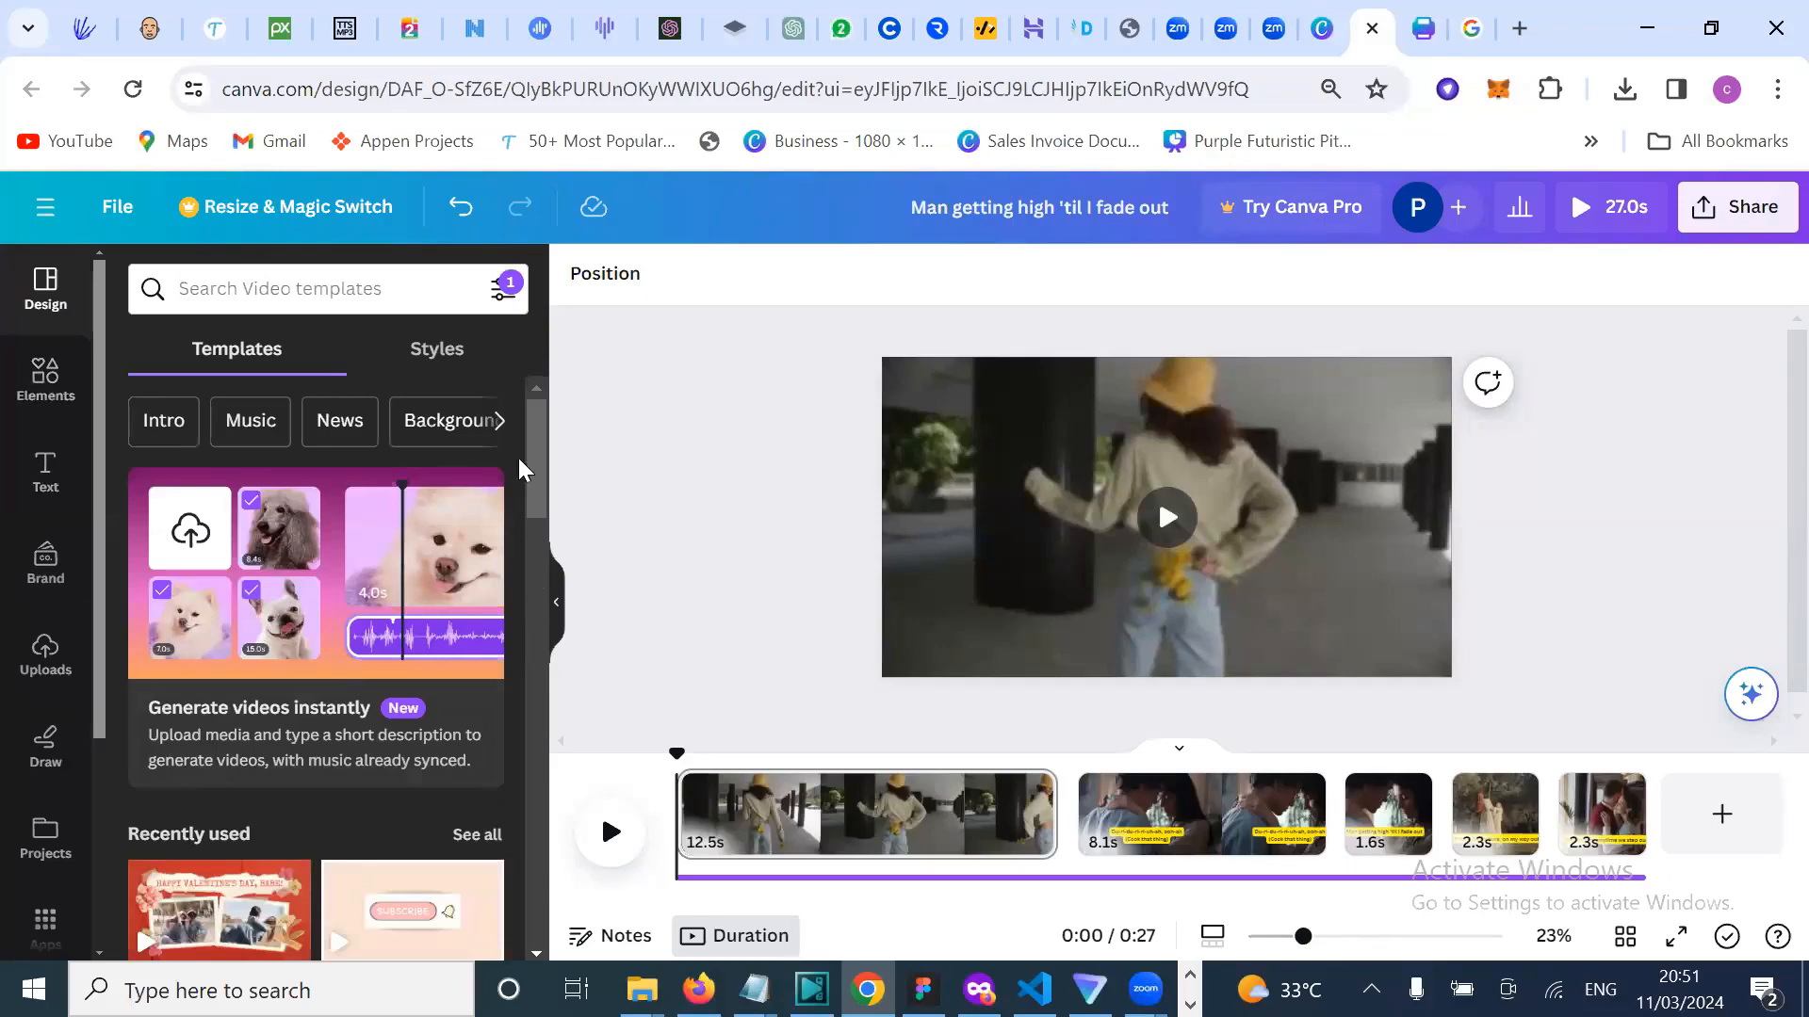
Step: Go from the Canva templates tab to the Canva home page and return to its top
click(526, 143)
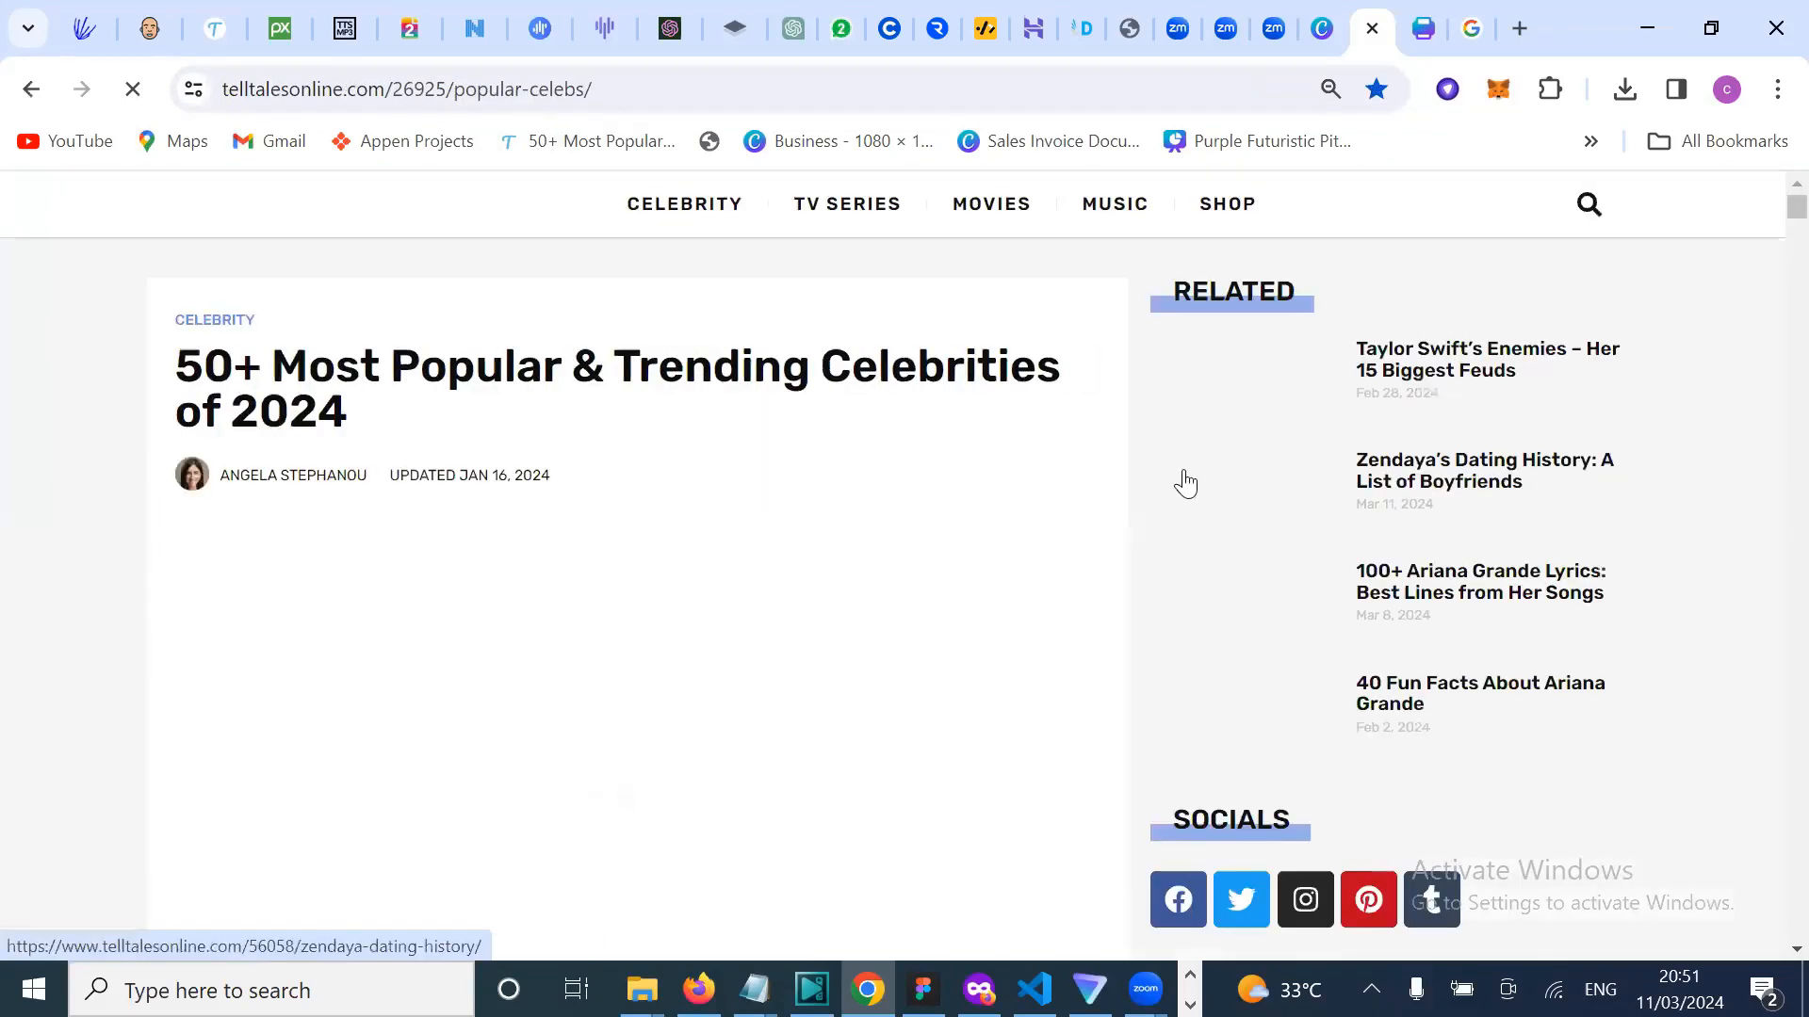
click(1317, 43)
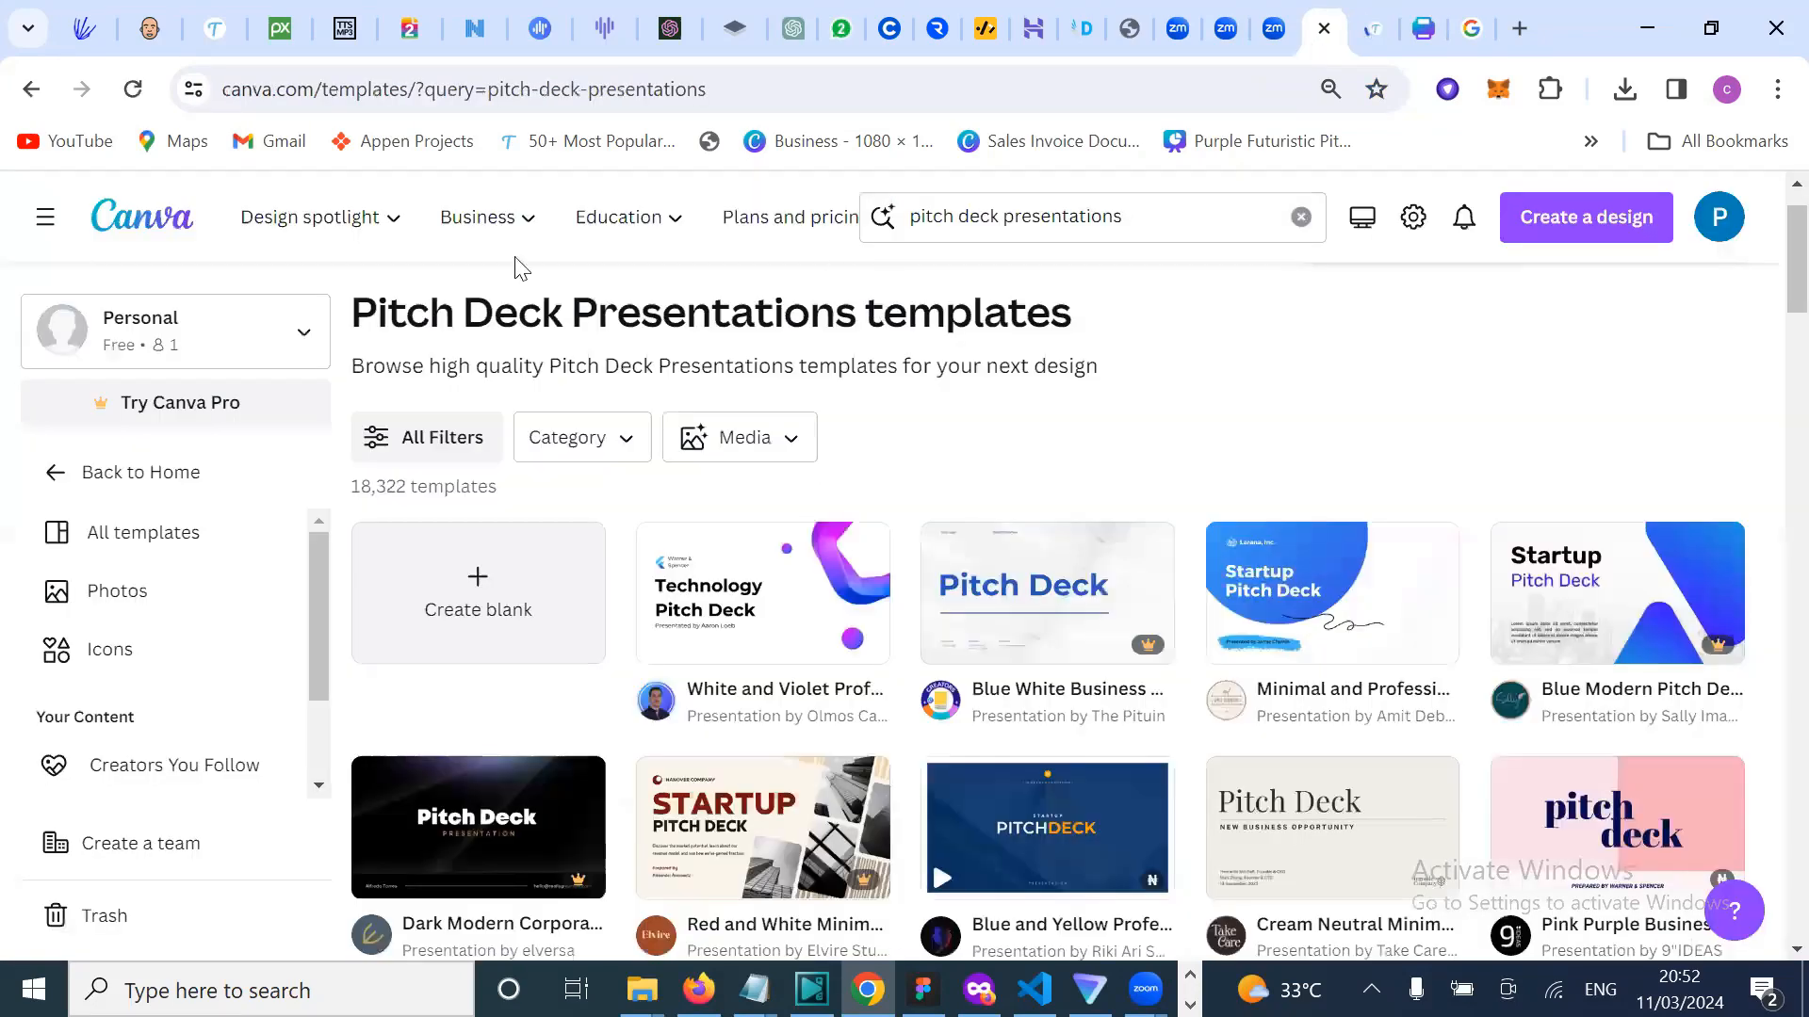
mouse_move(399, 241)
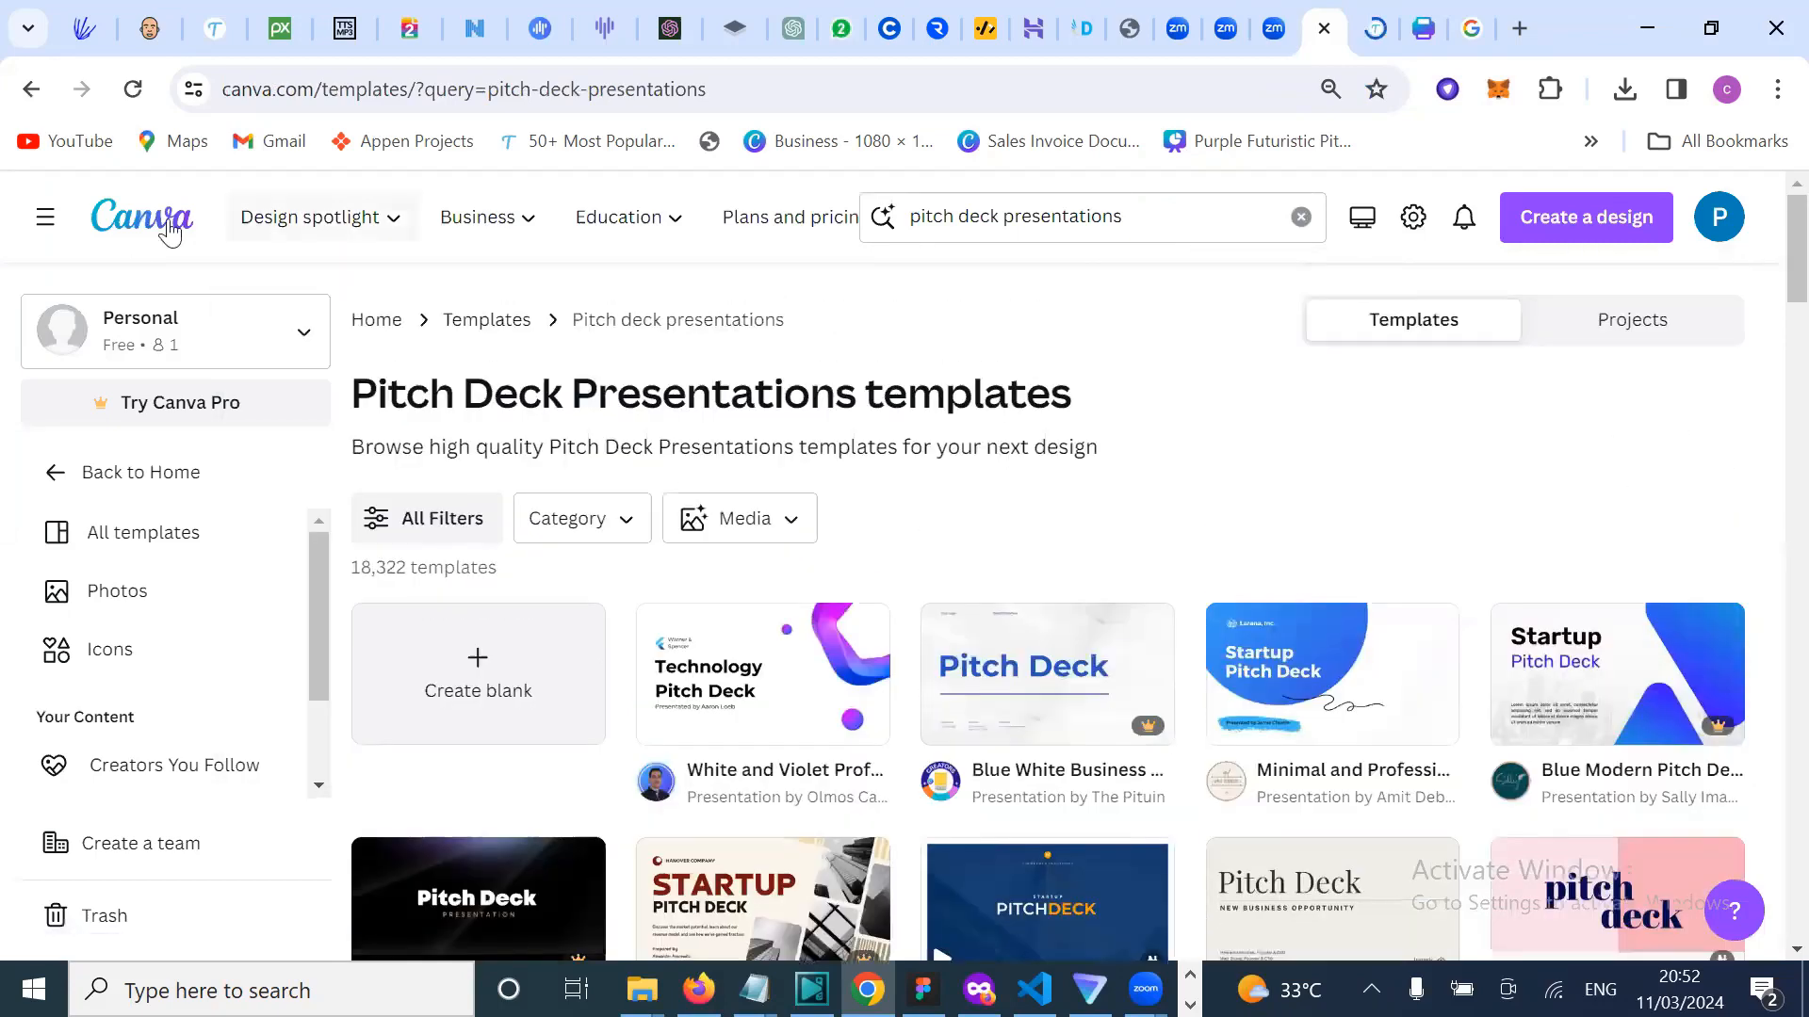
click(98, 230)
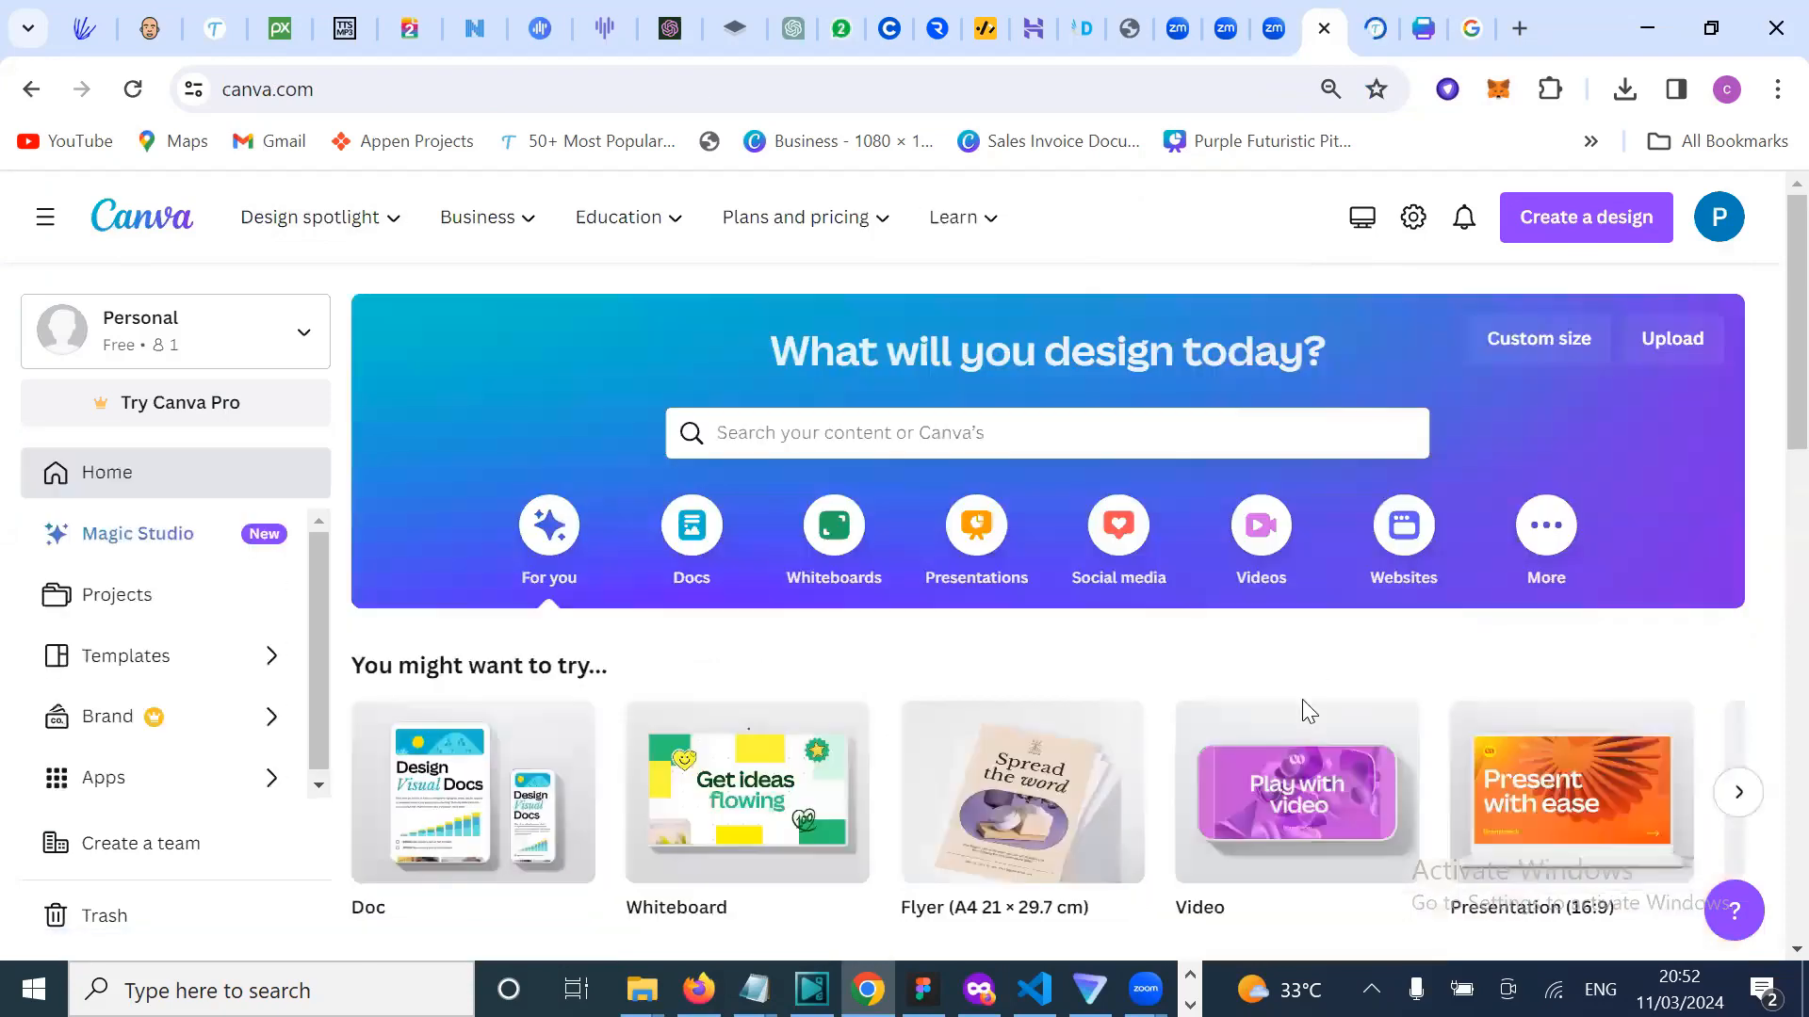
scroll(1302, 699, down, 4)
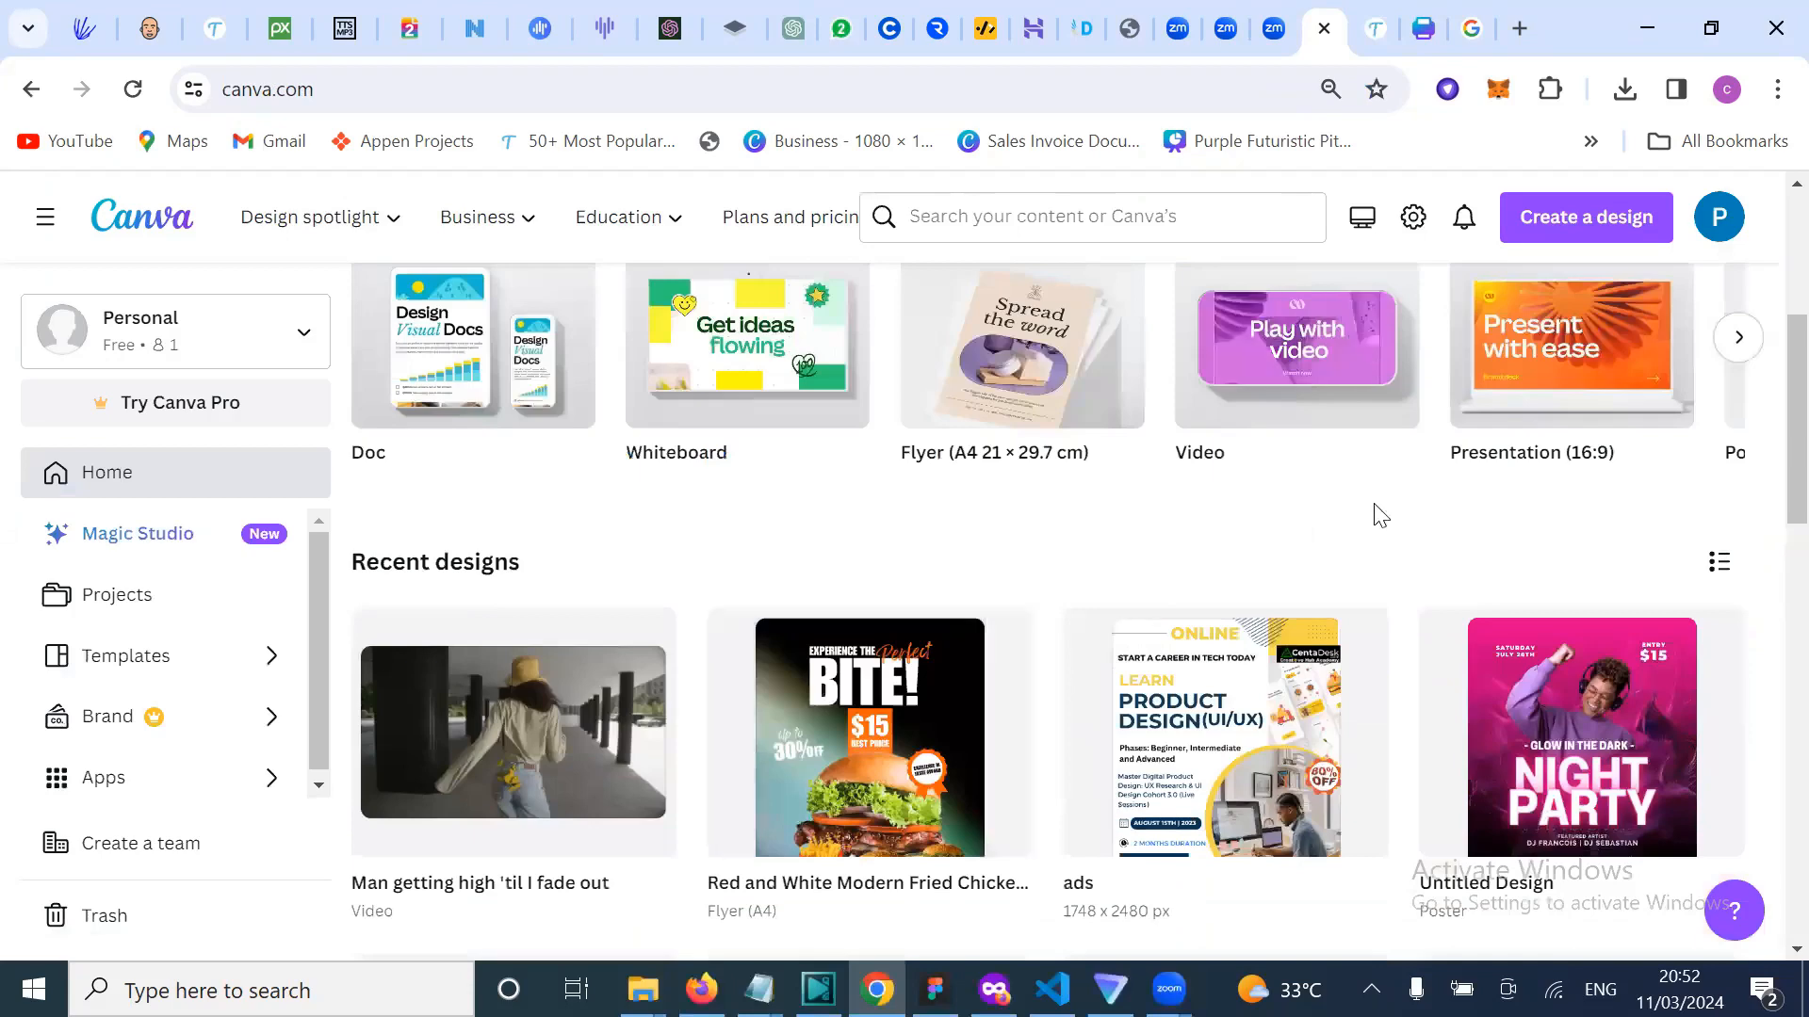
scroll(1456, 446, up, 3)
scroll(1592, 495, up, 2)
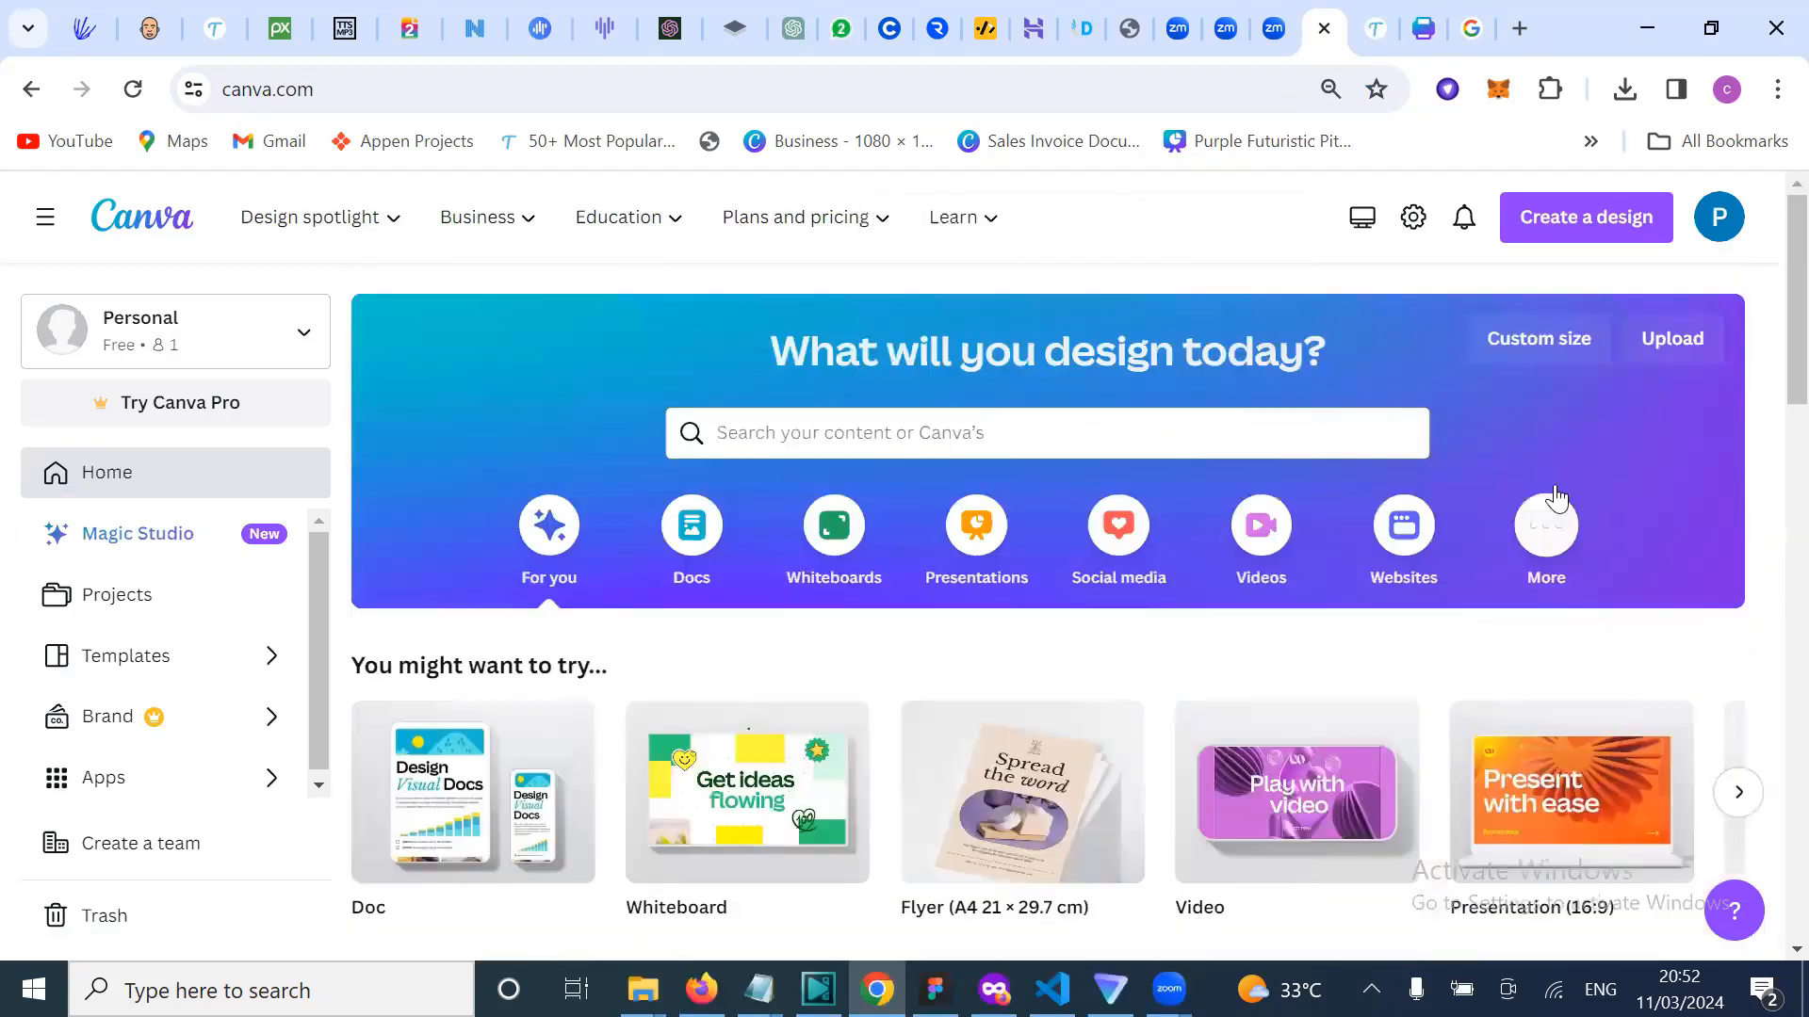
Step: Create a new blank design using the recent 2480 × 3508 px custom size
click(1545, 334)
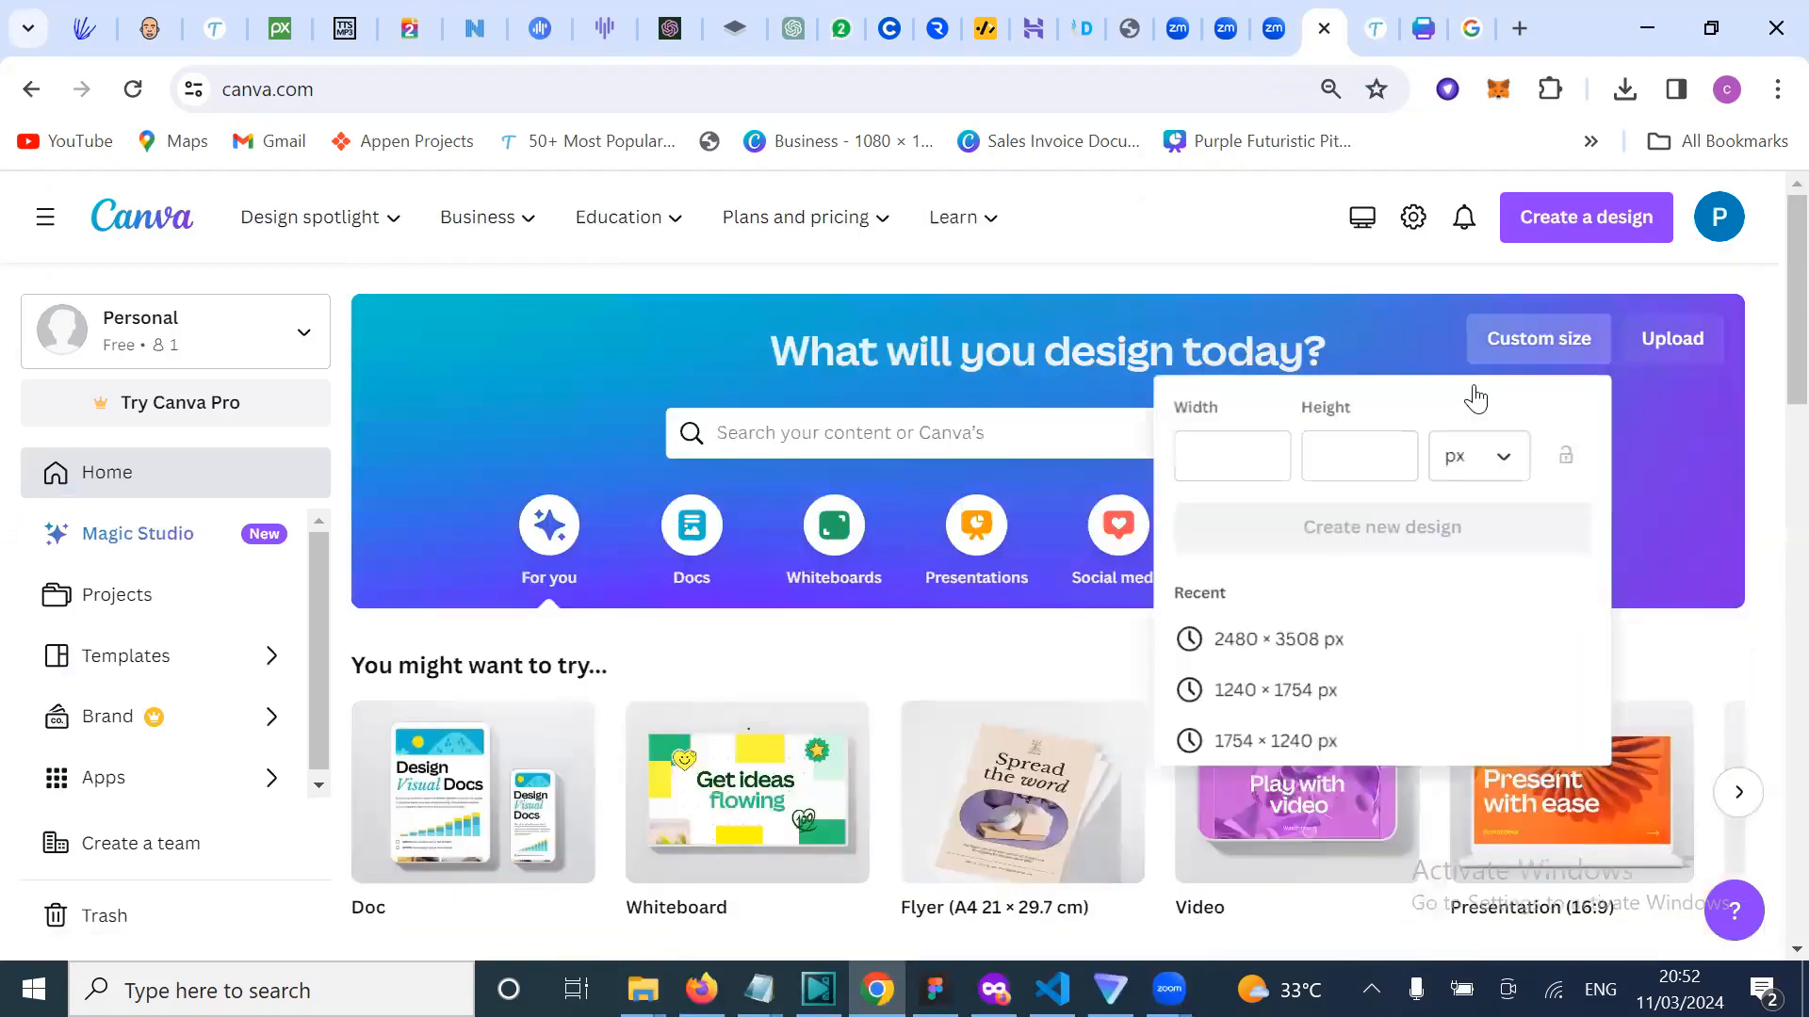
click(1241, 469)
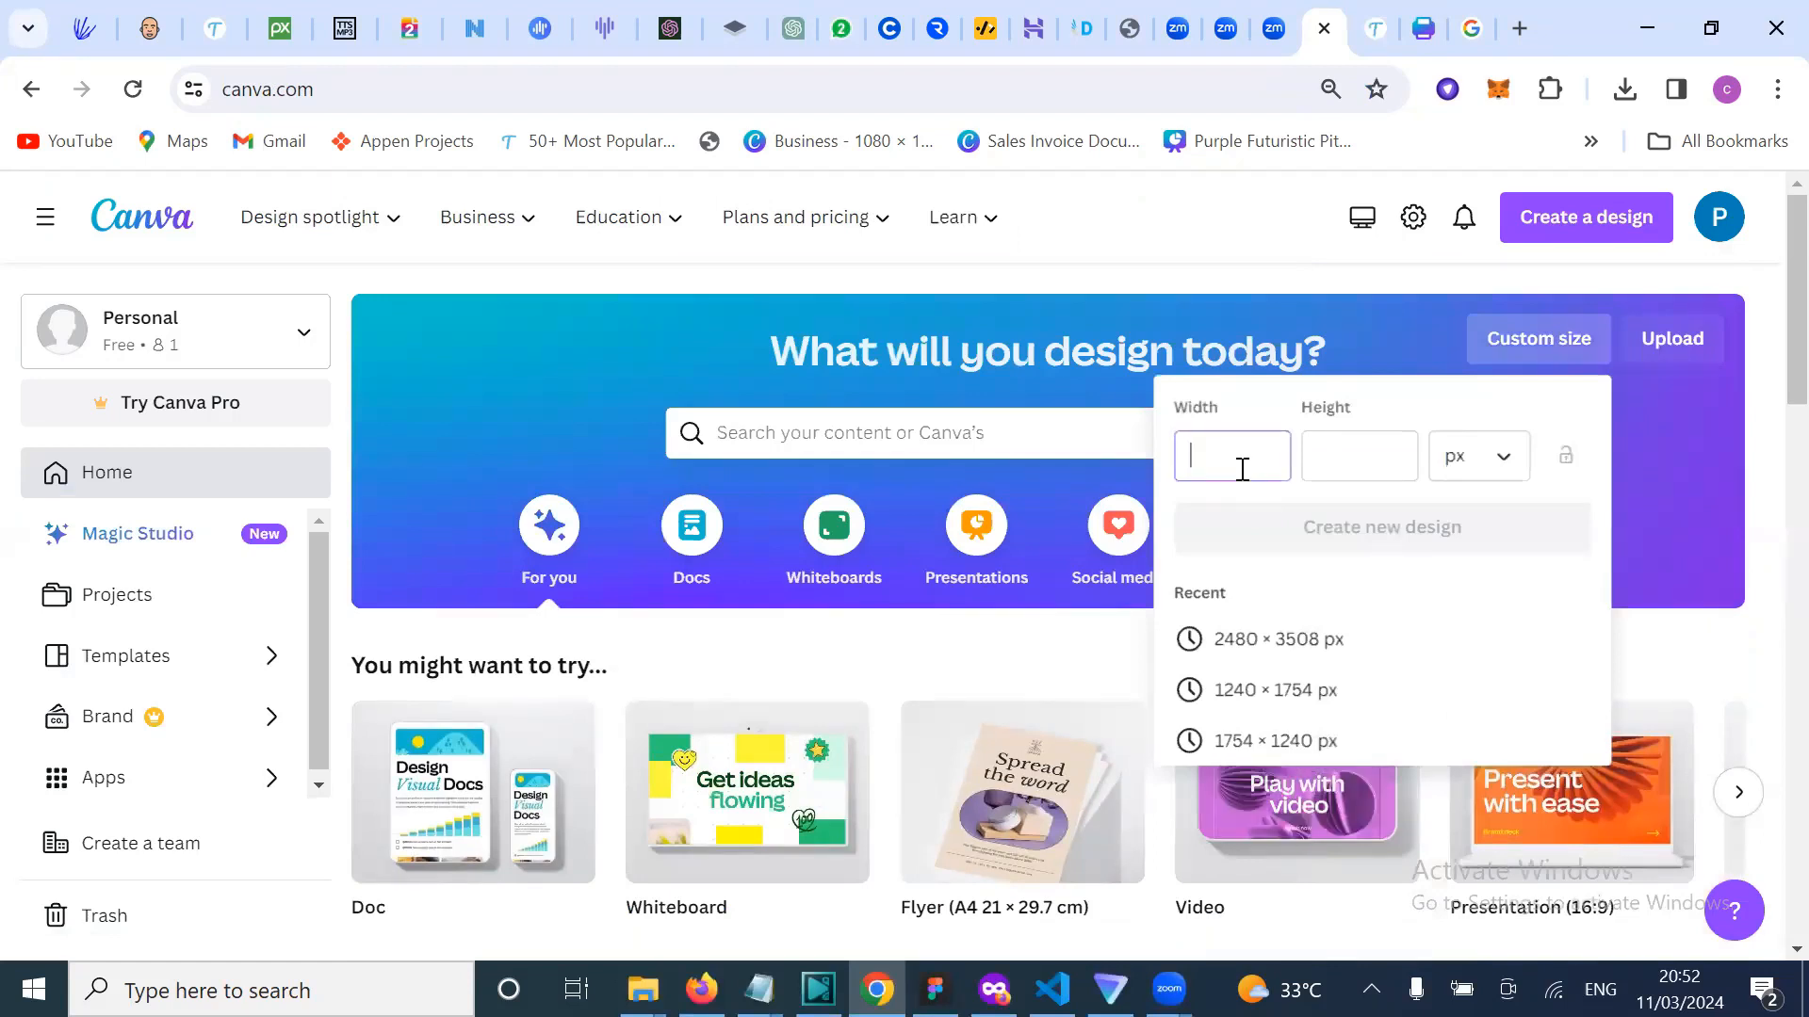
click(1285, 637)
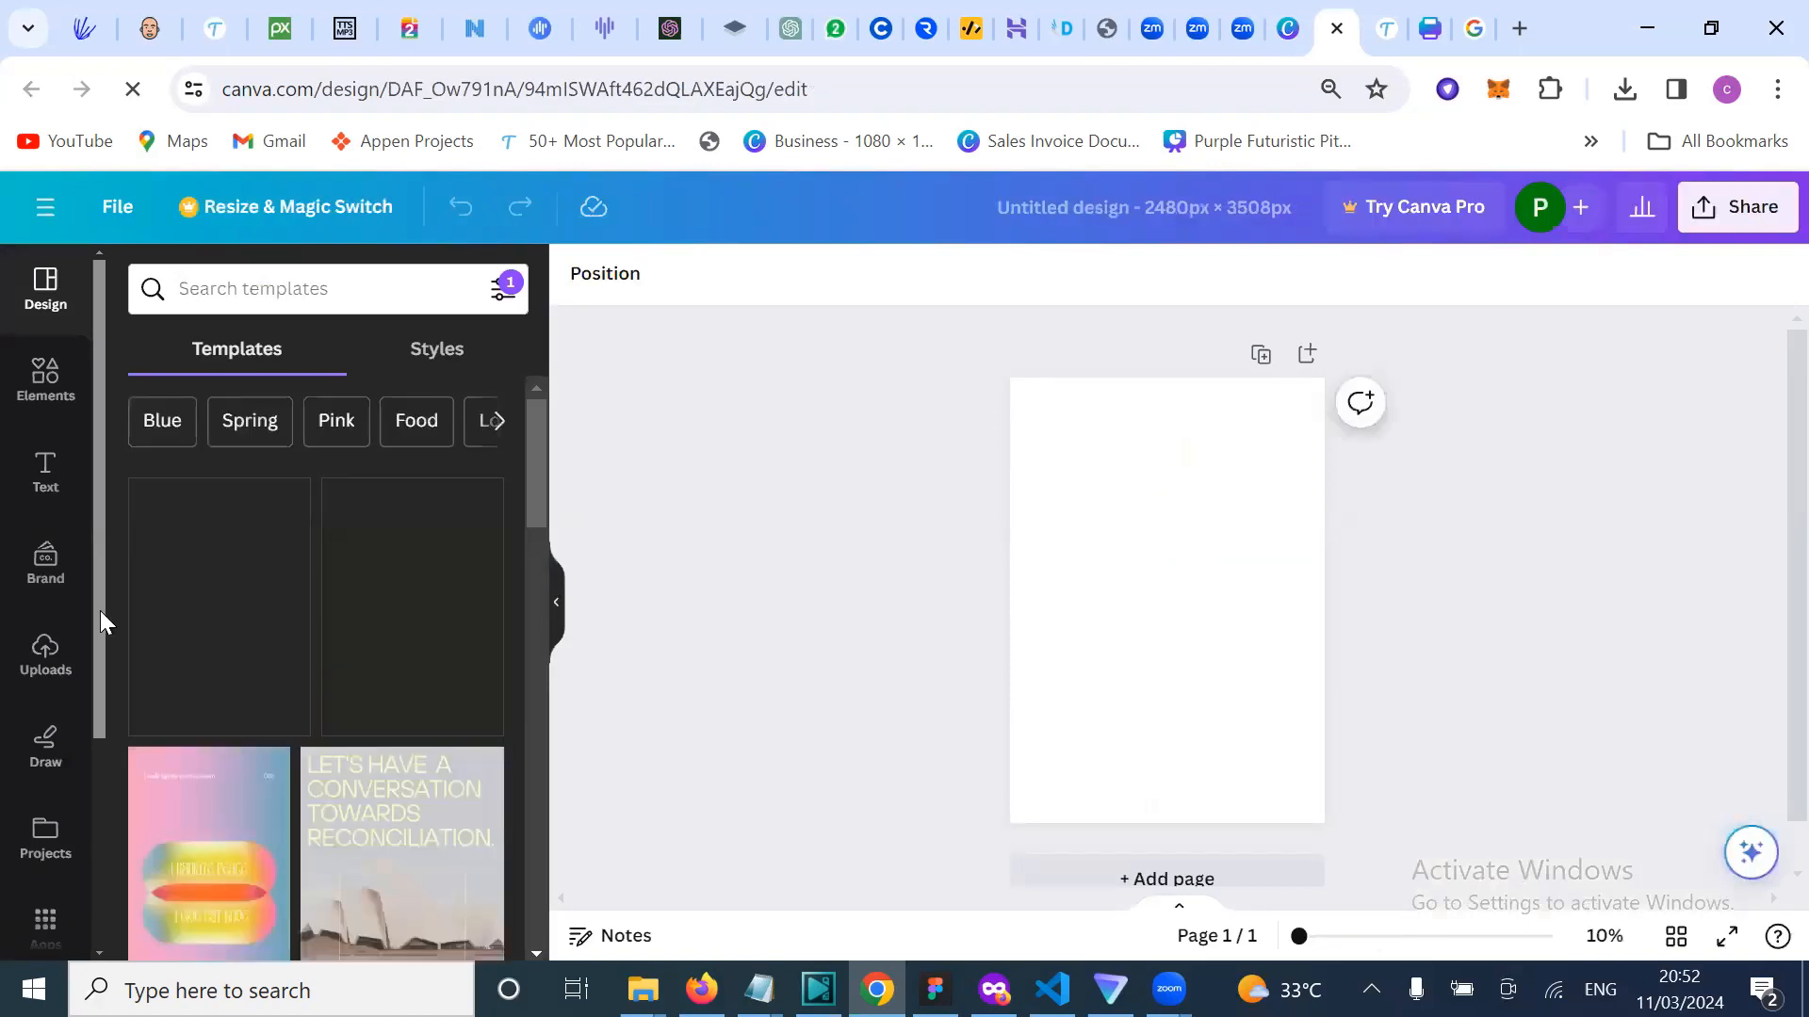
Step: Add a square from Elements and enlarge it to cover most of the page
click(46, 372)
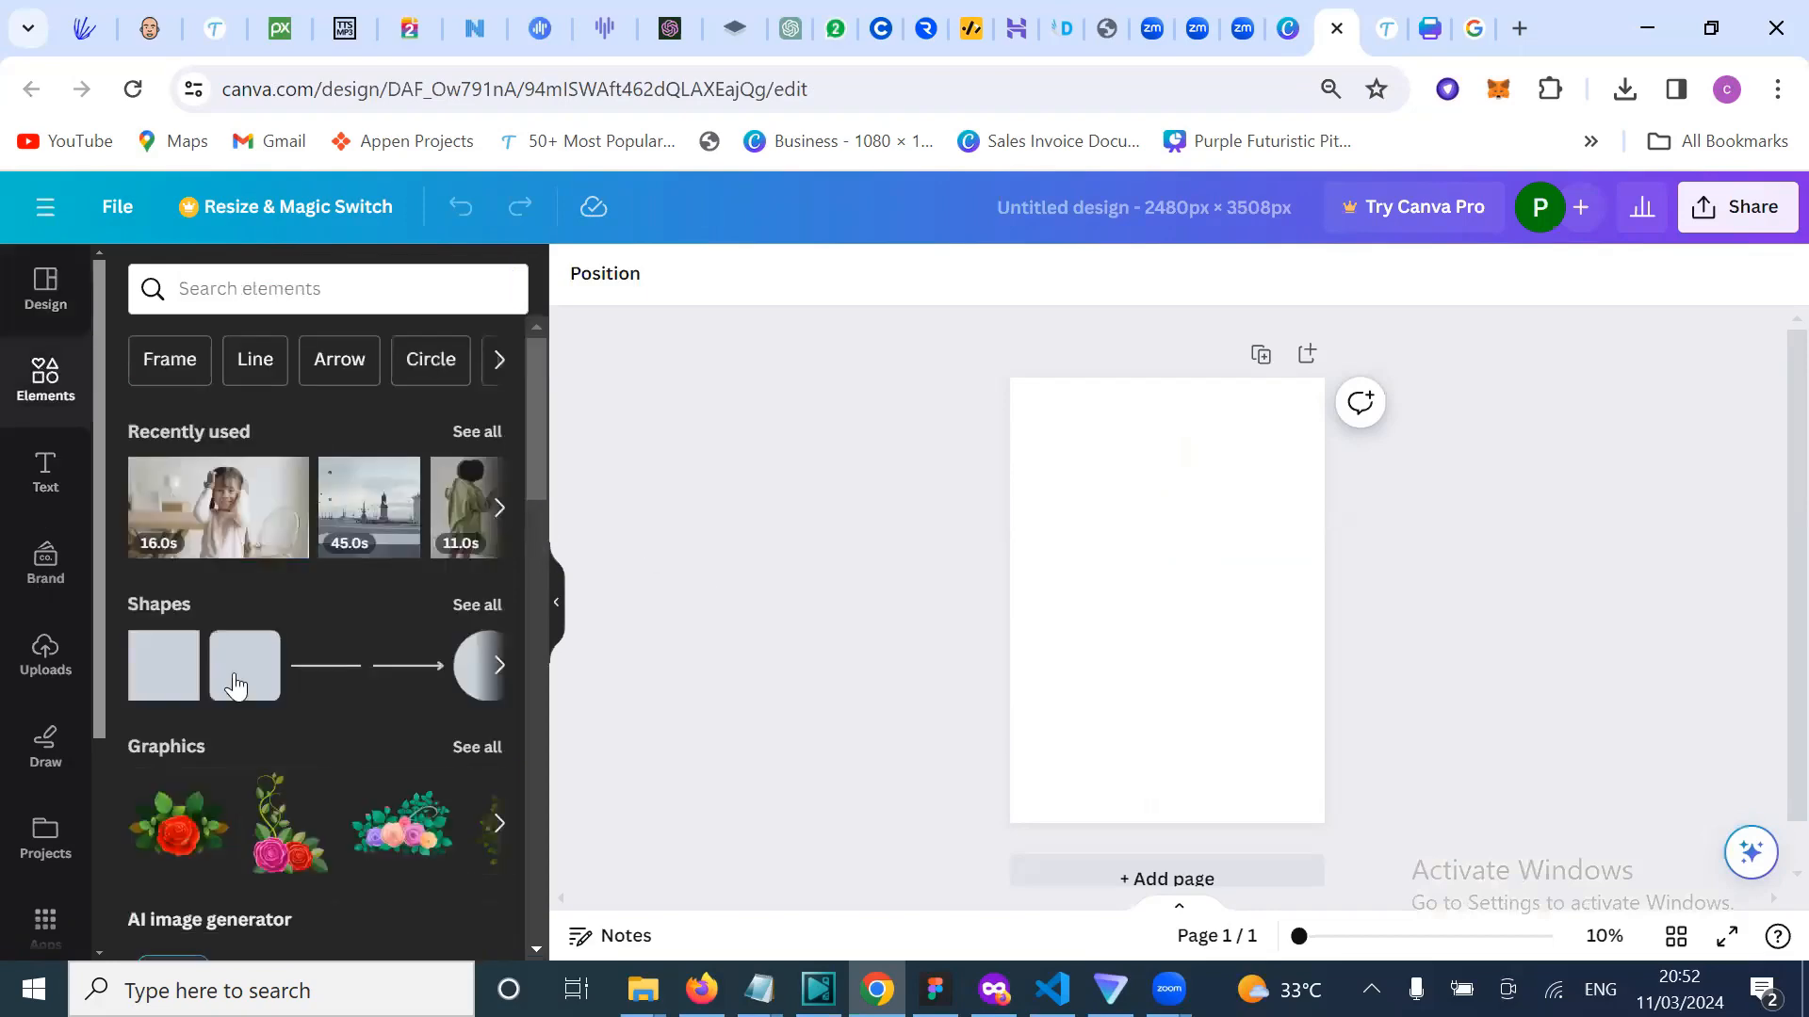
click(177, 709)
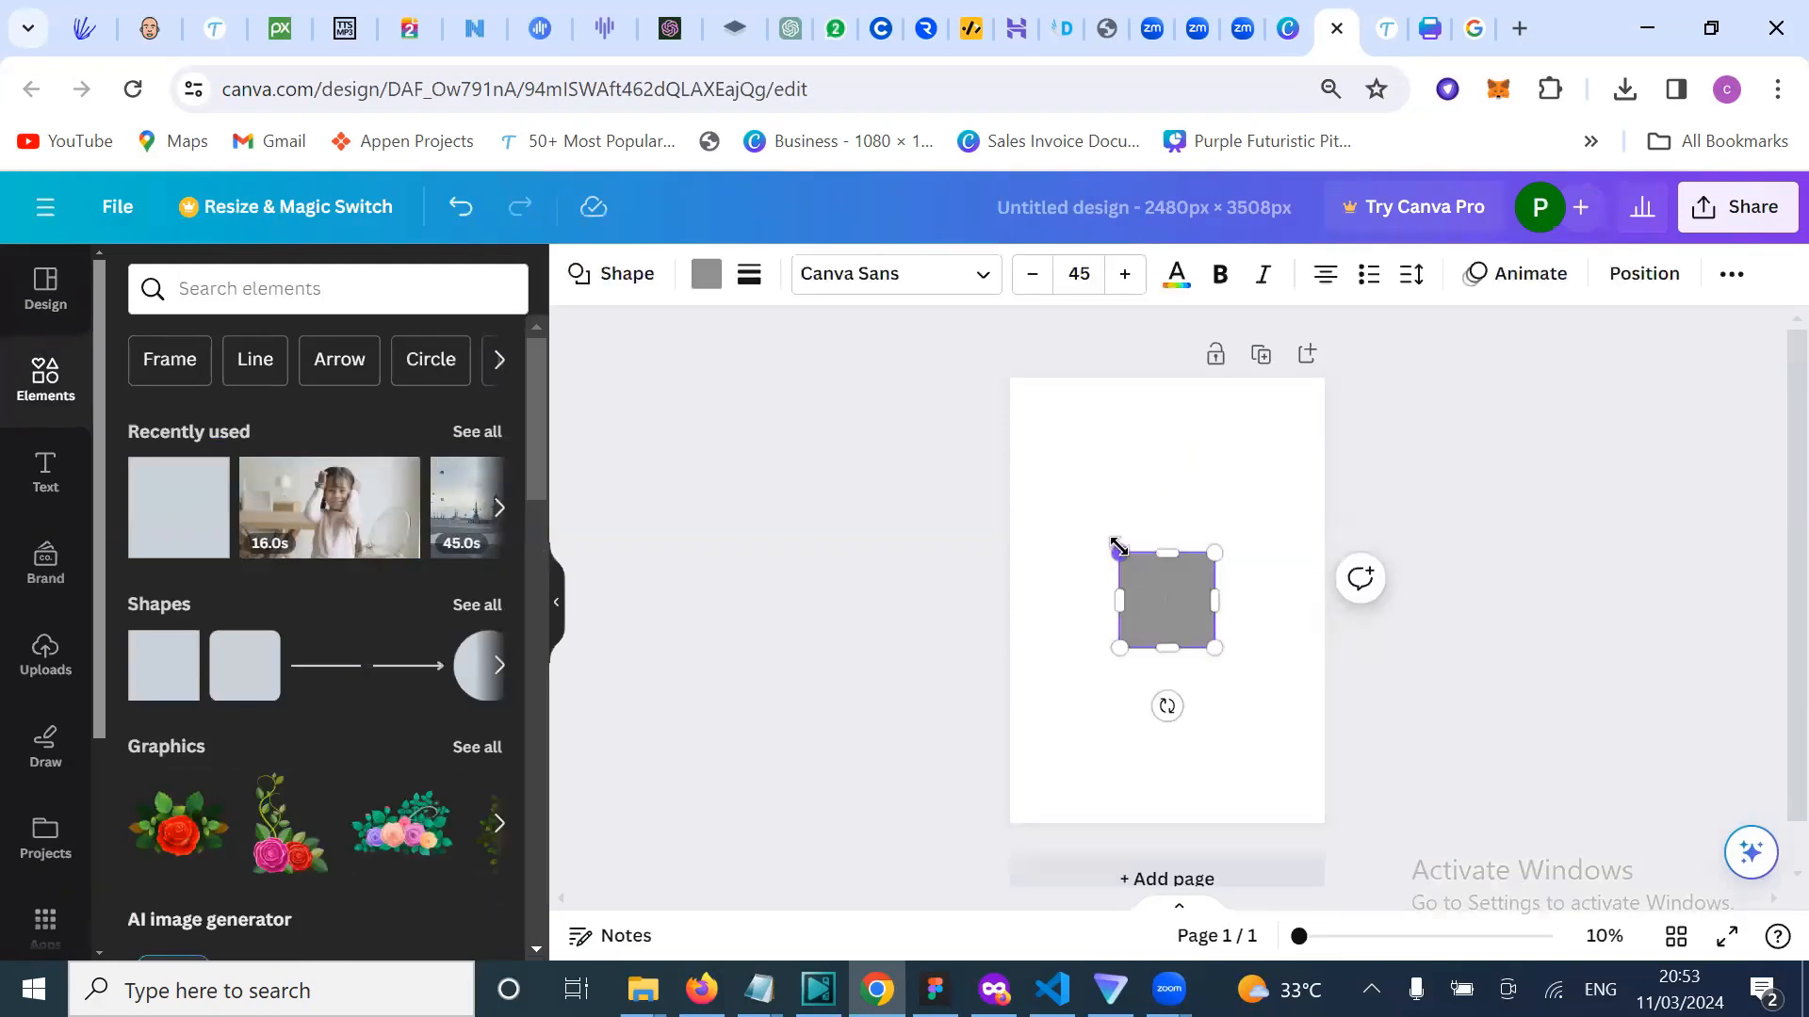
drag(1119, 554, 1041, 429)
drag(1215, 648, 1295, 673)
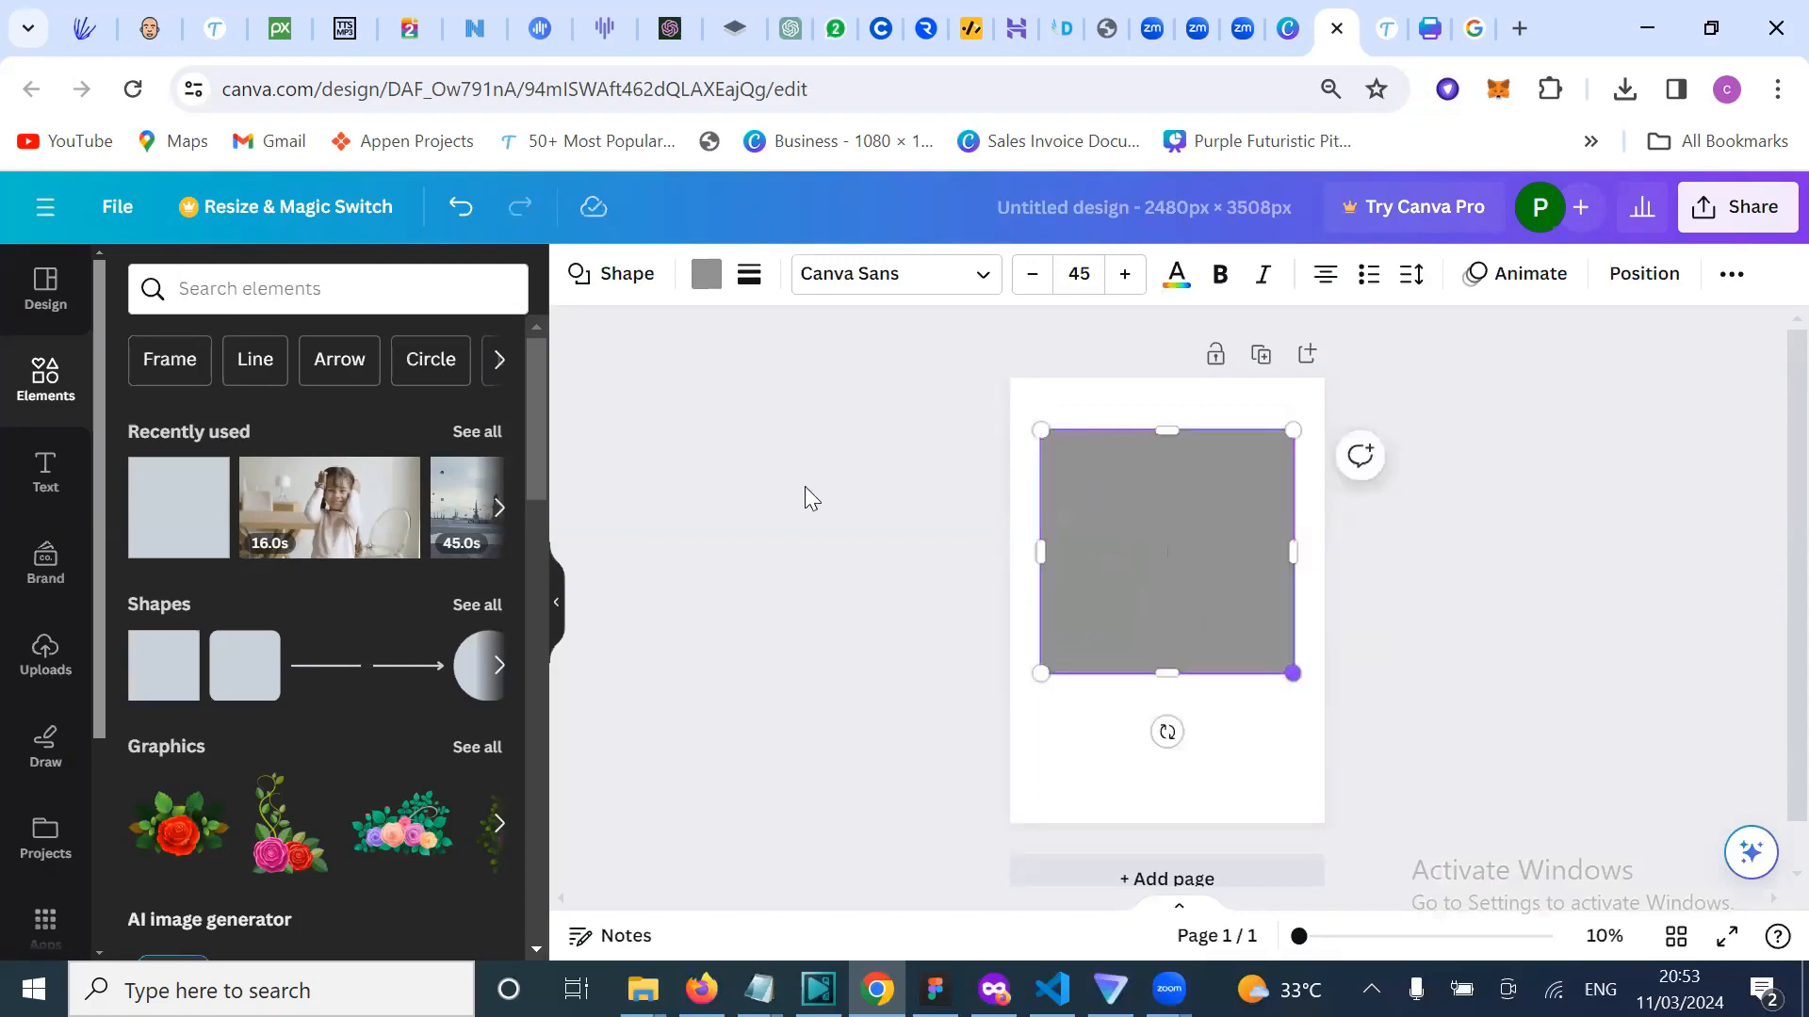
Step: Fill the shape with a yellow-to-orange gradient, then bring Figma forward
click(707, 274)
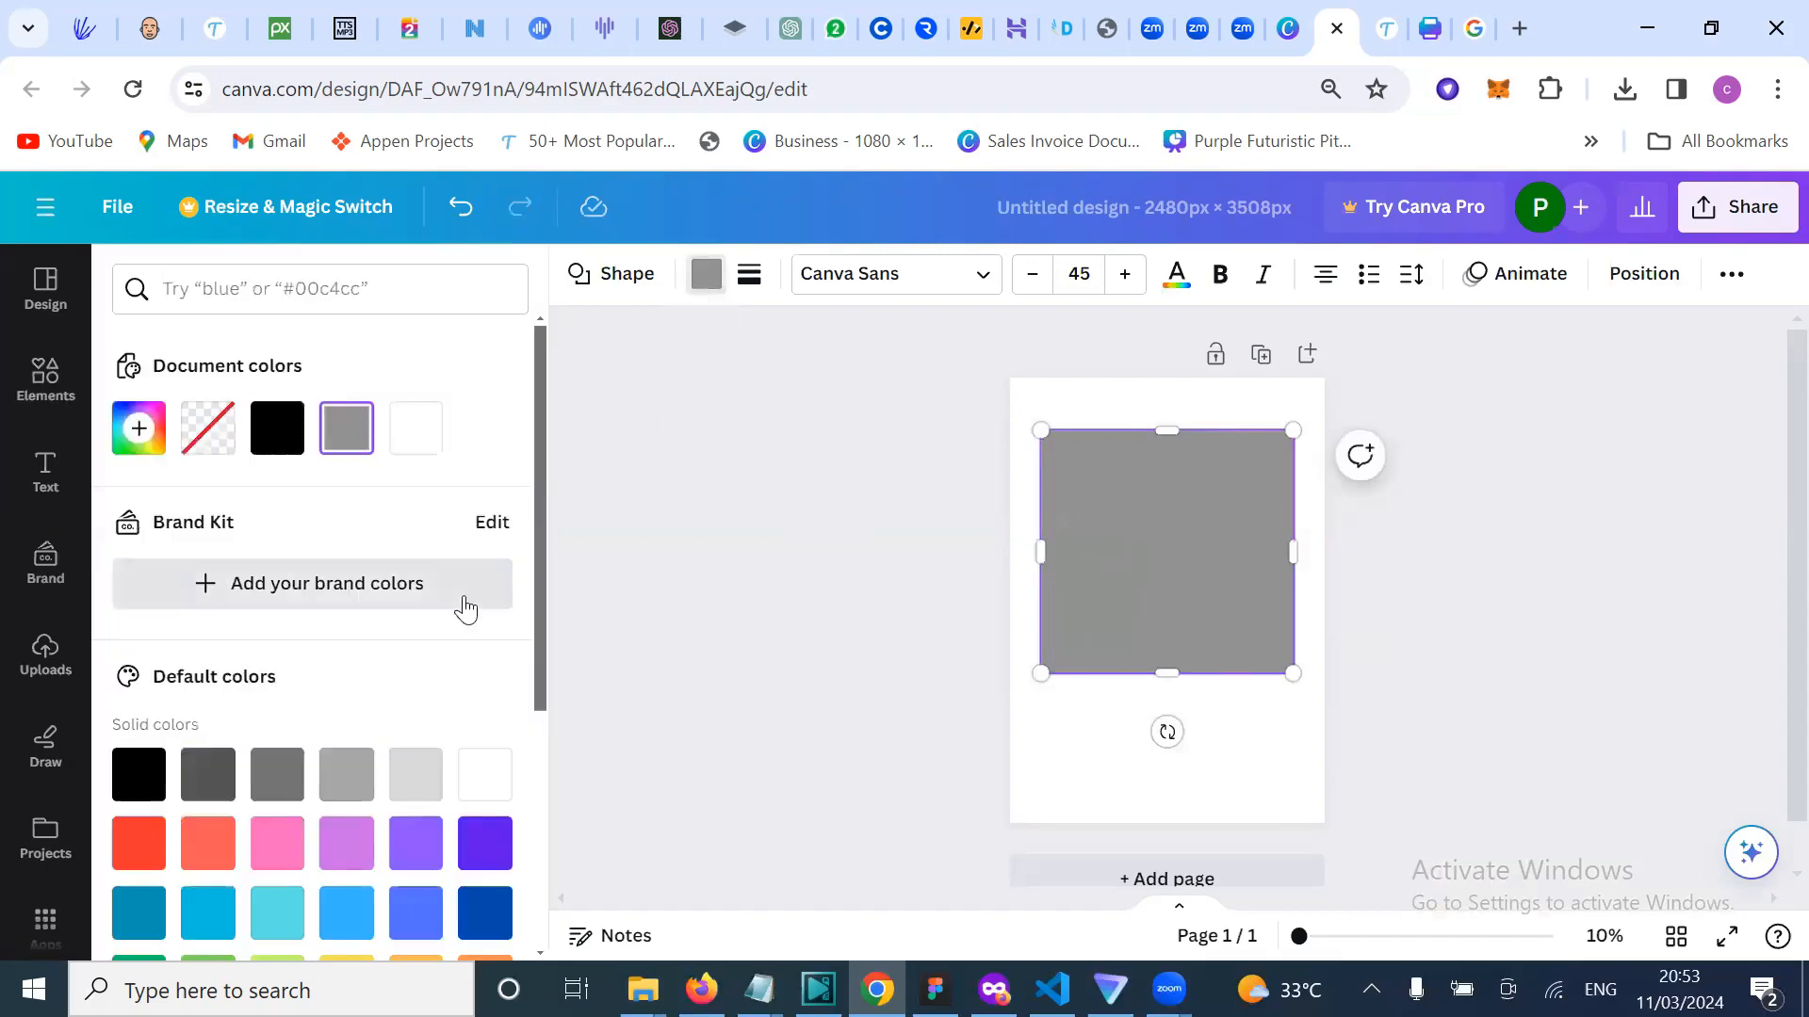
scroll(456, 687, down, 5)
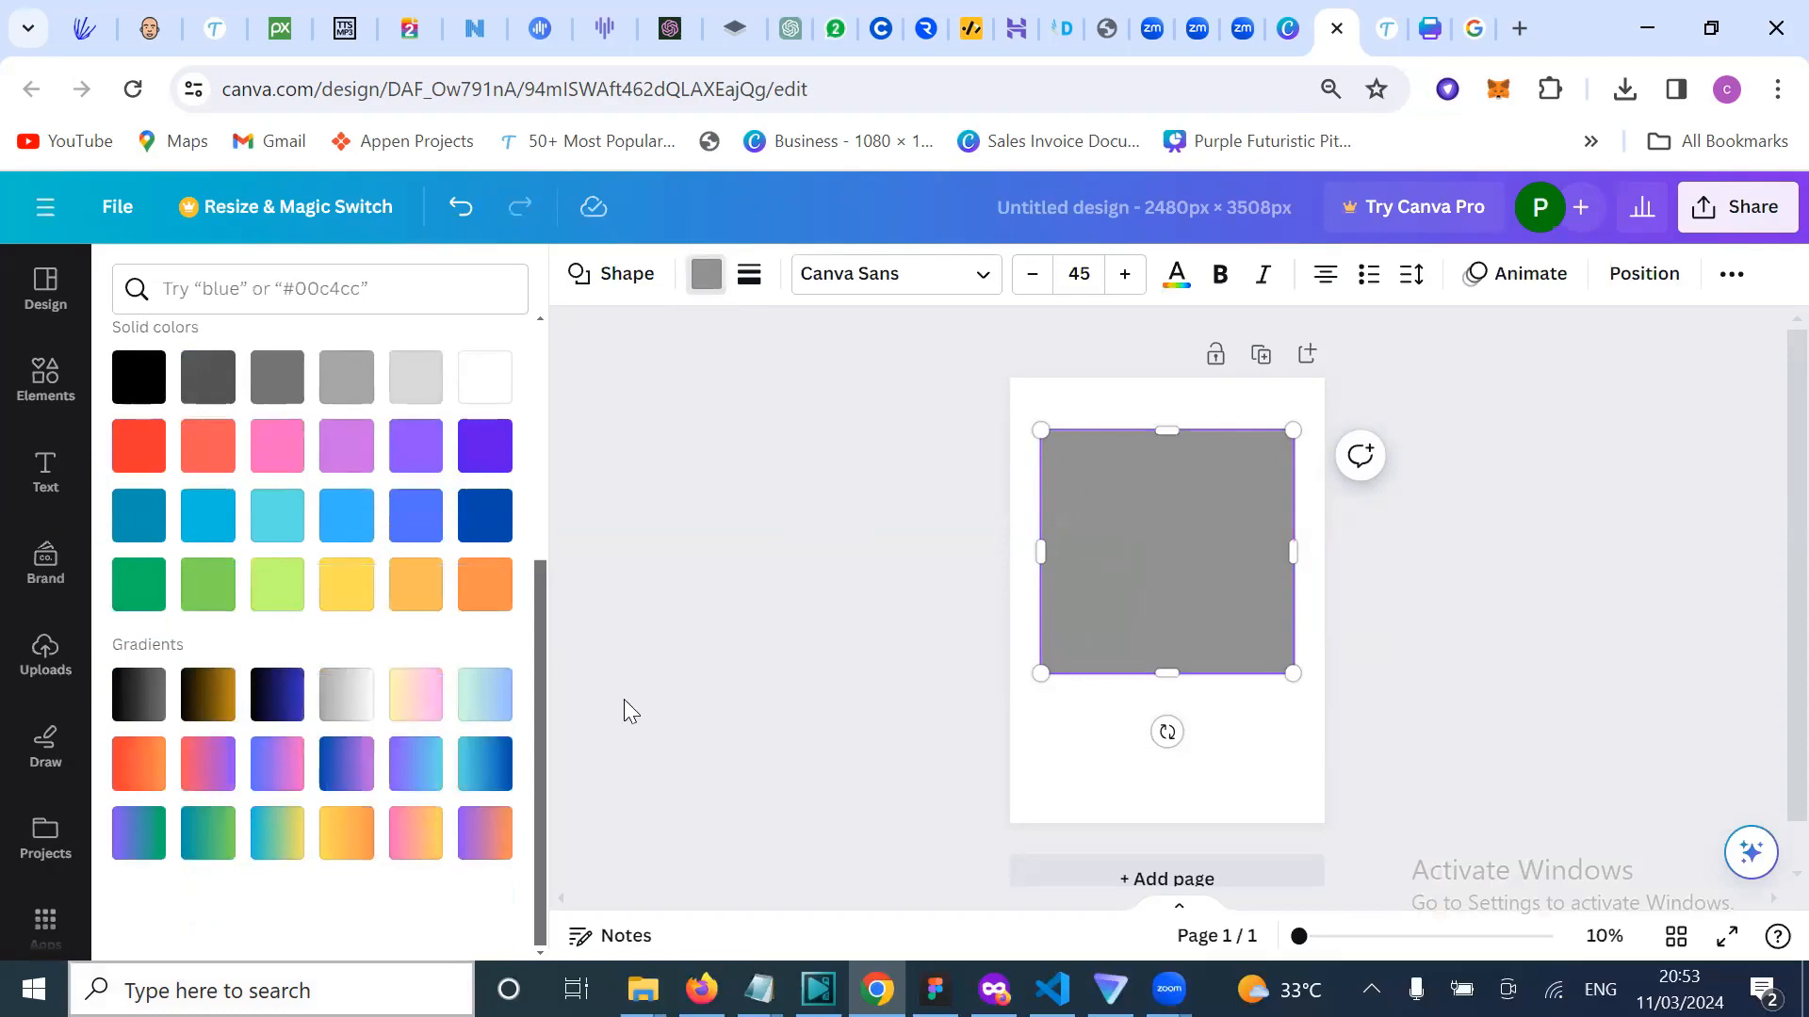
click(345, 834)
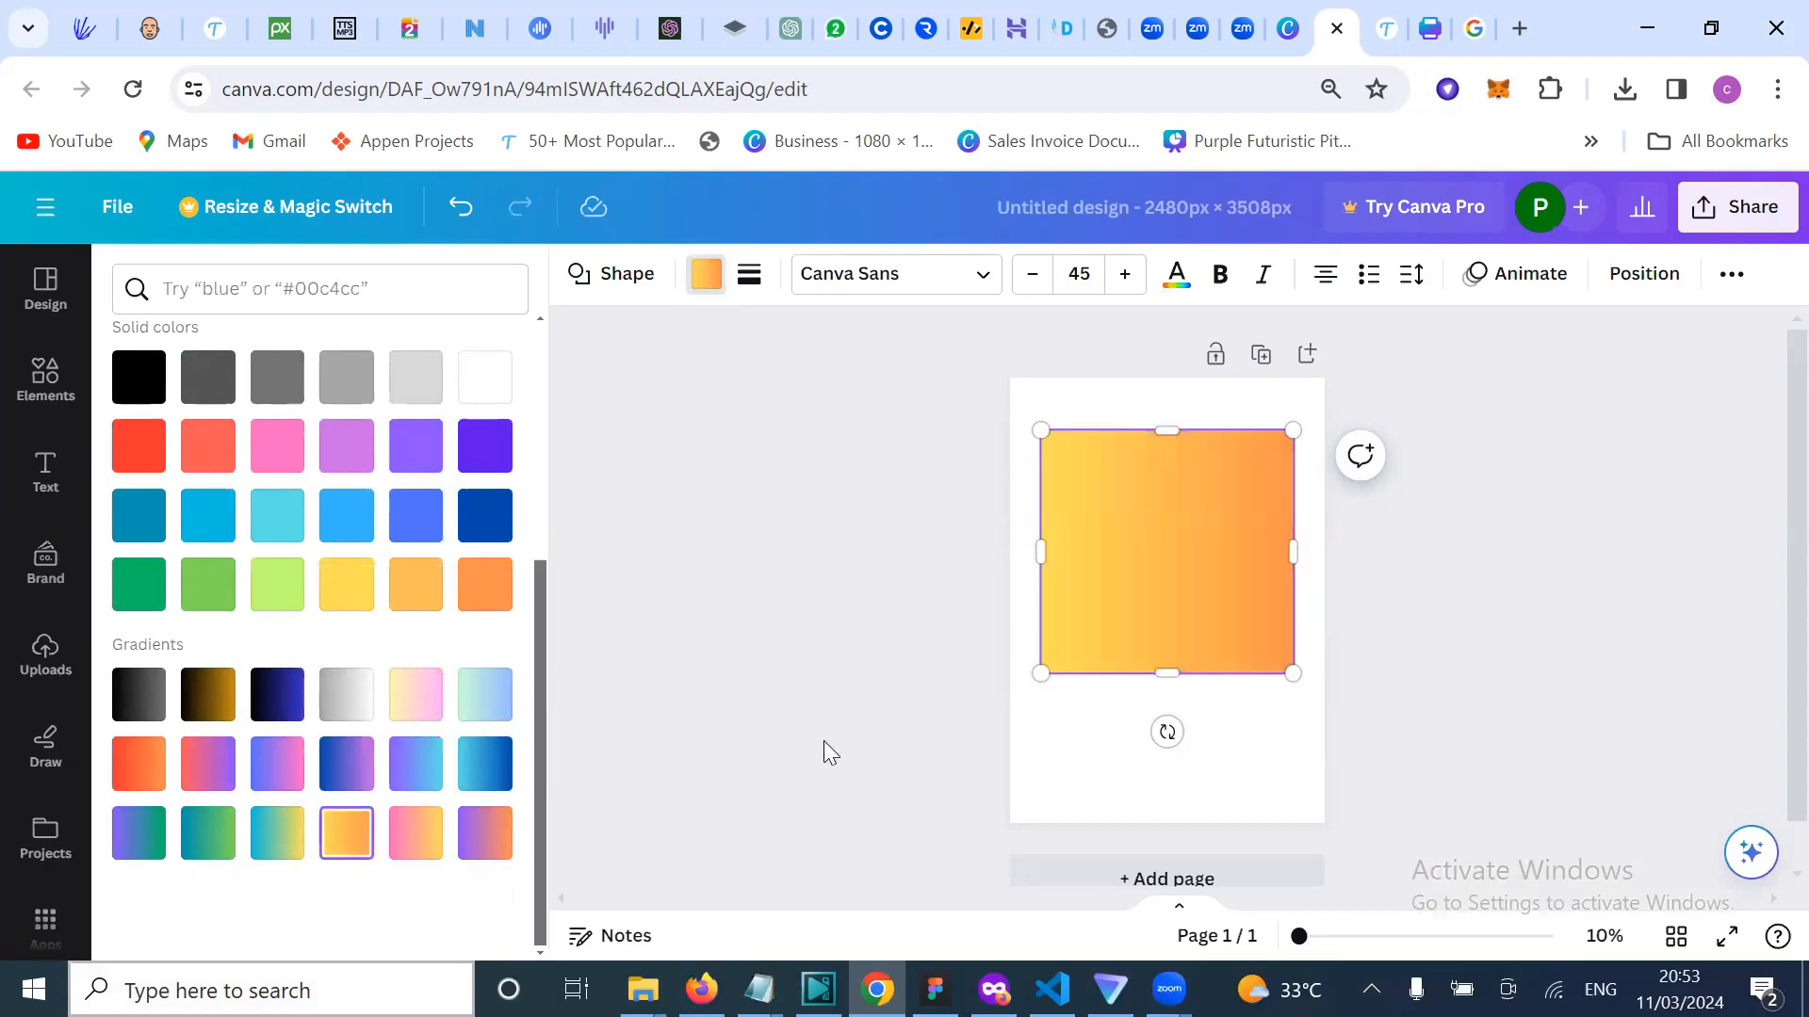
key(Escape)
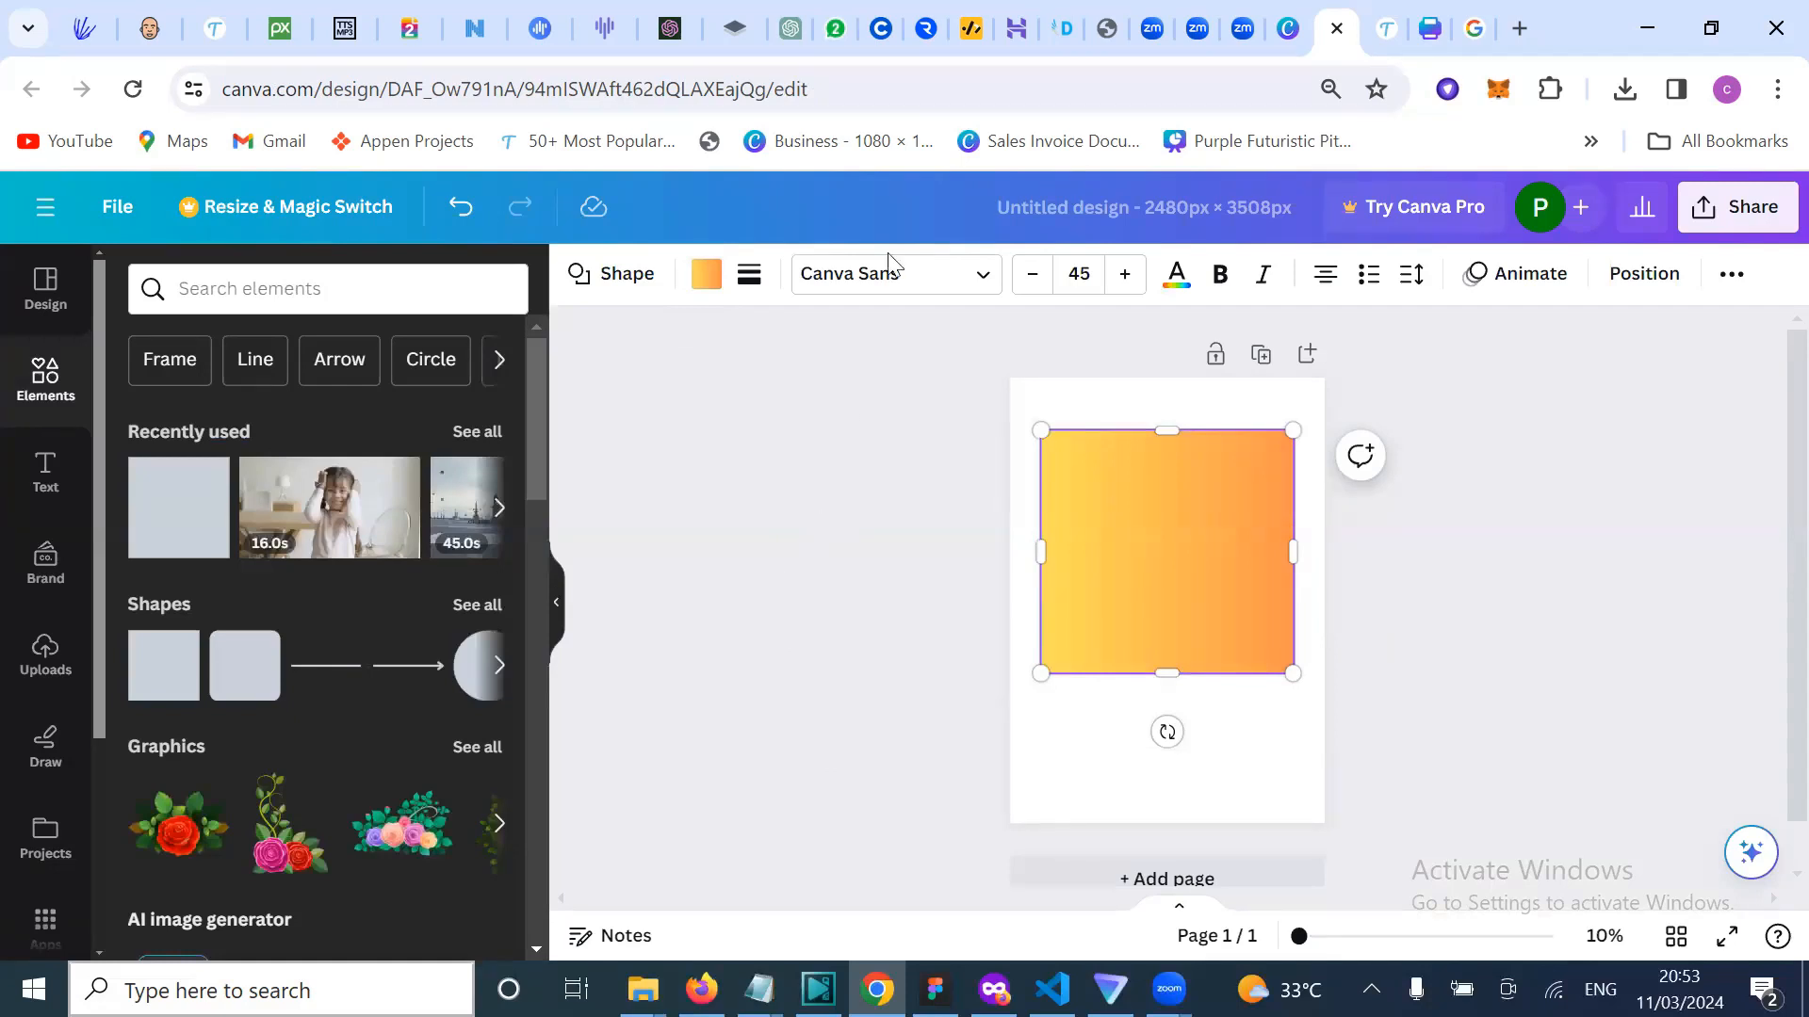
click(887, 515)
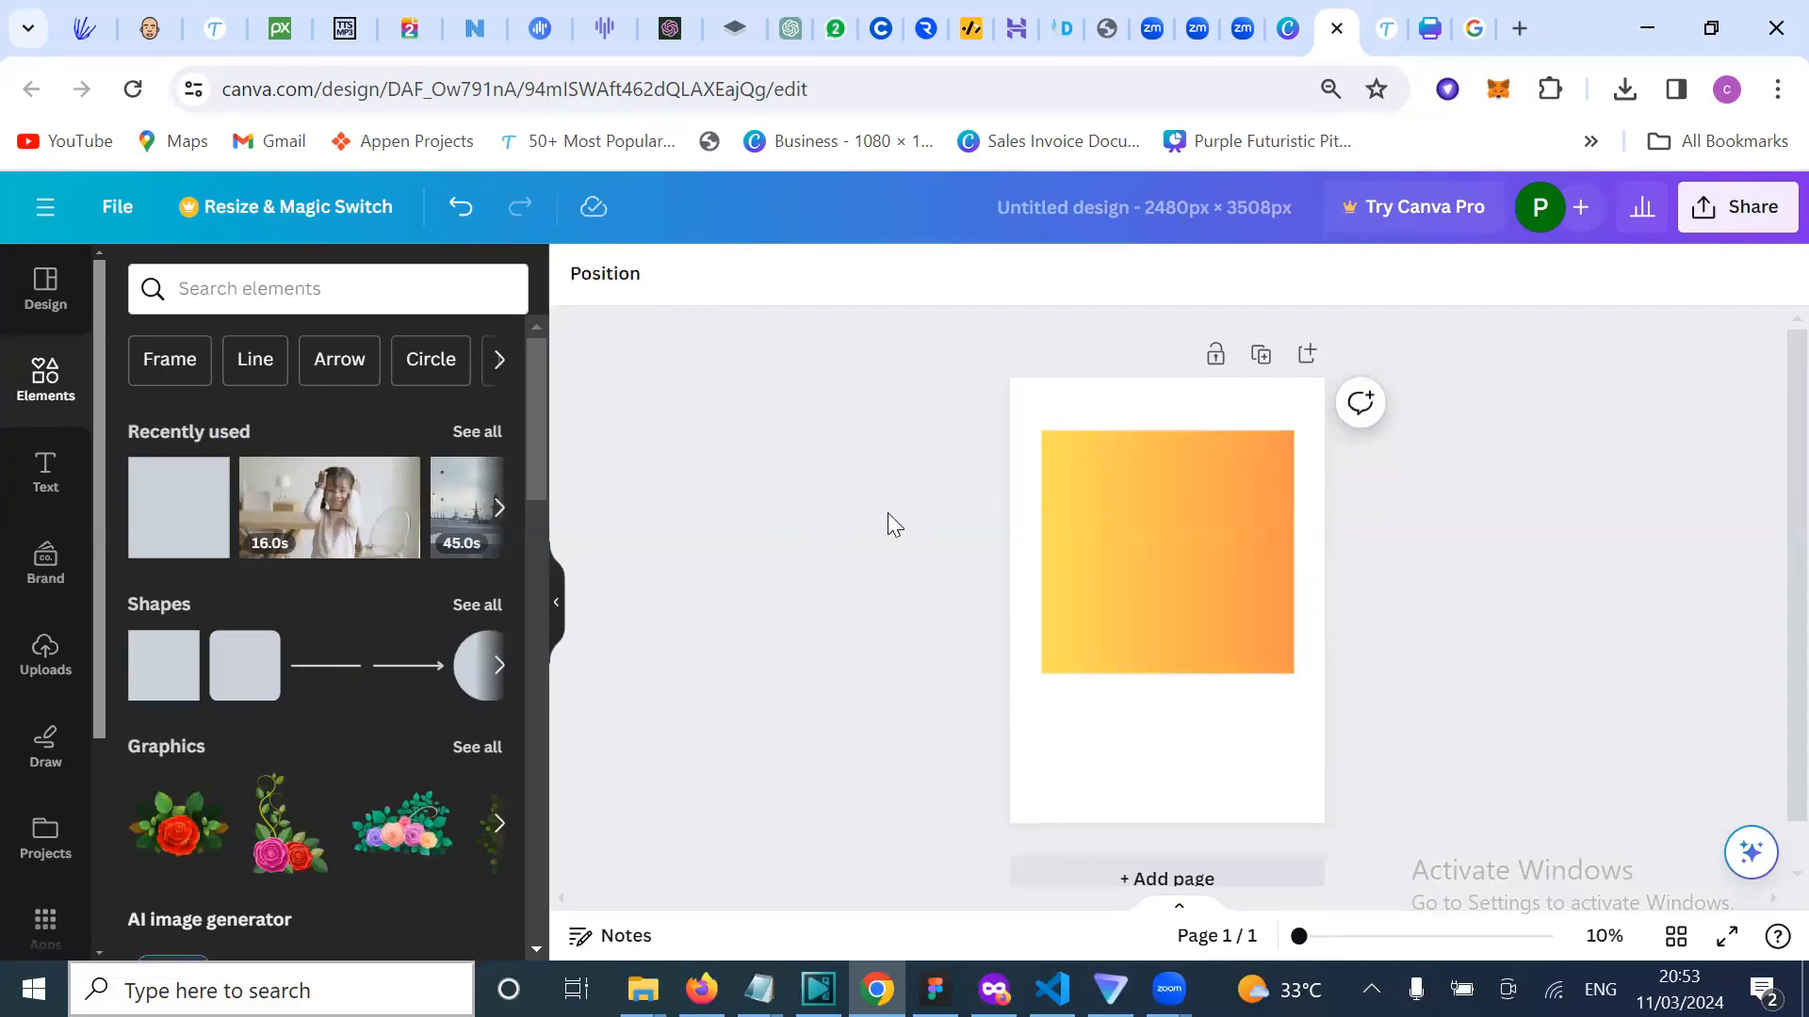
click(1114, 542)
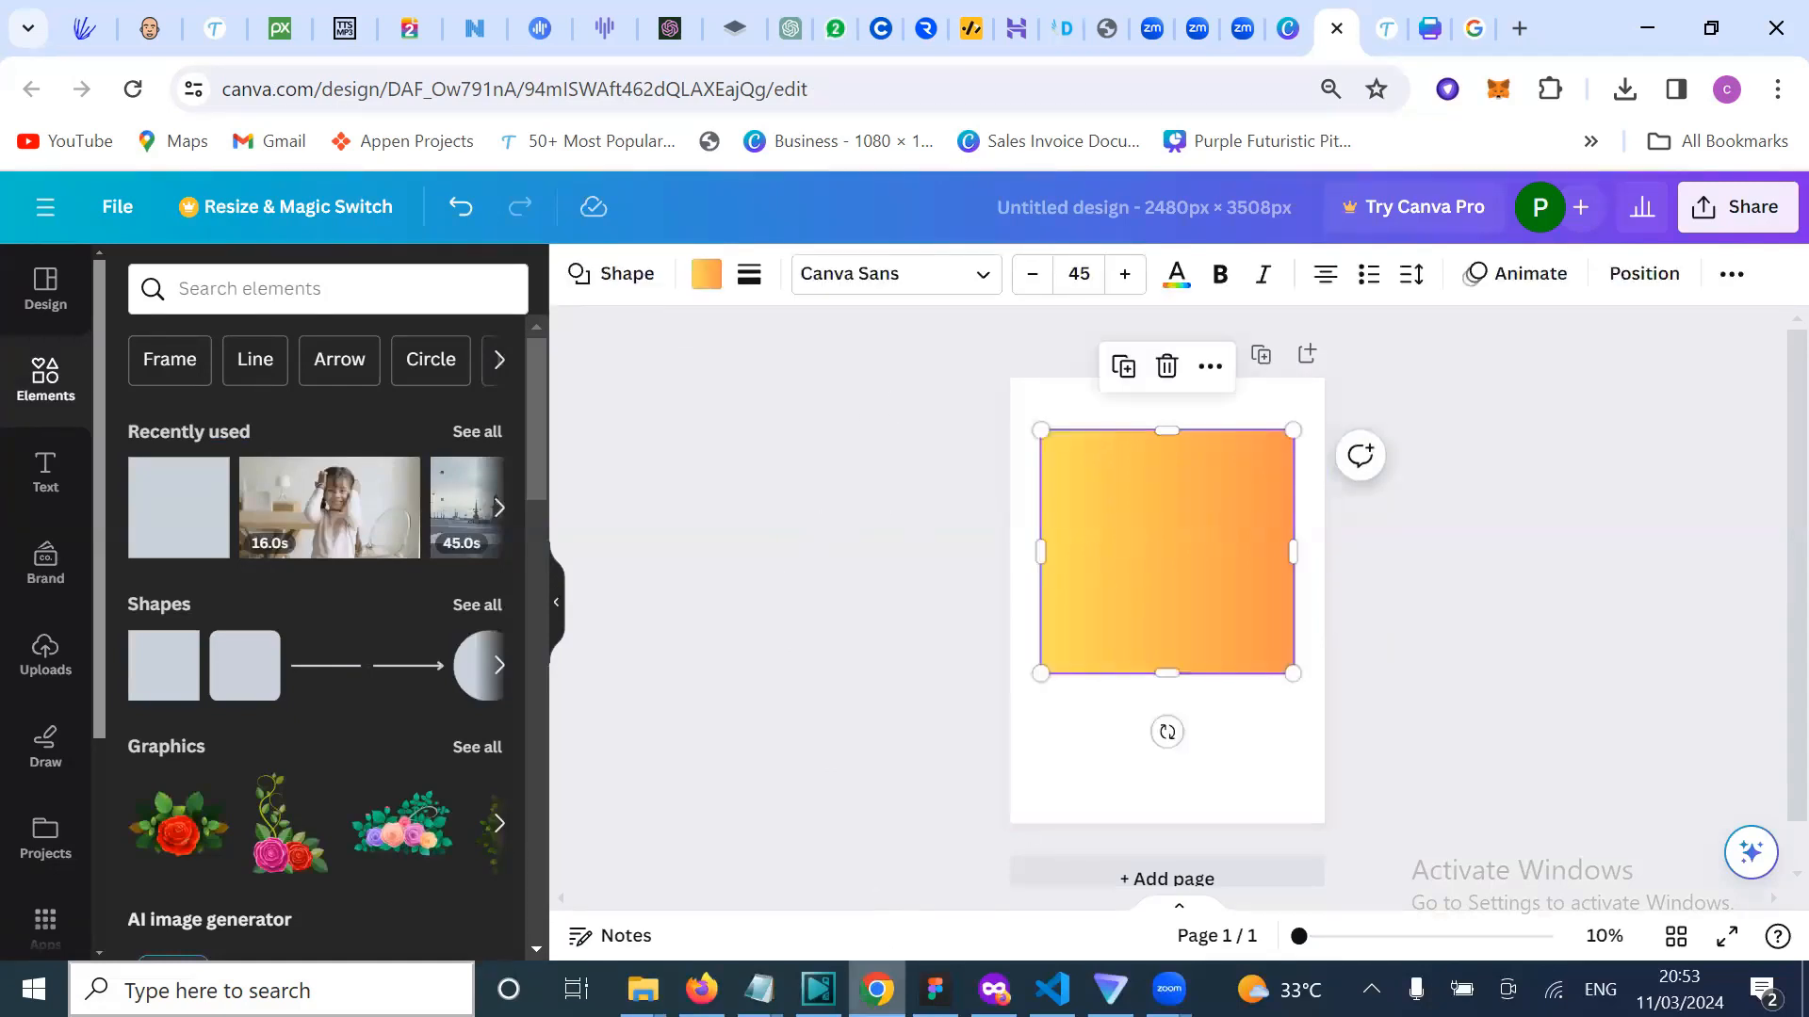
click(935, 989)
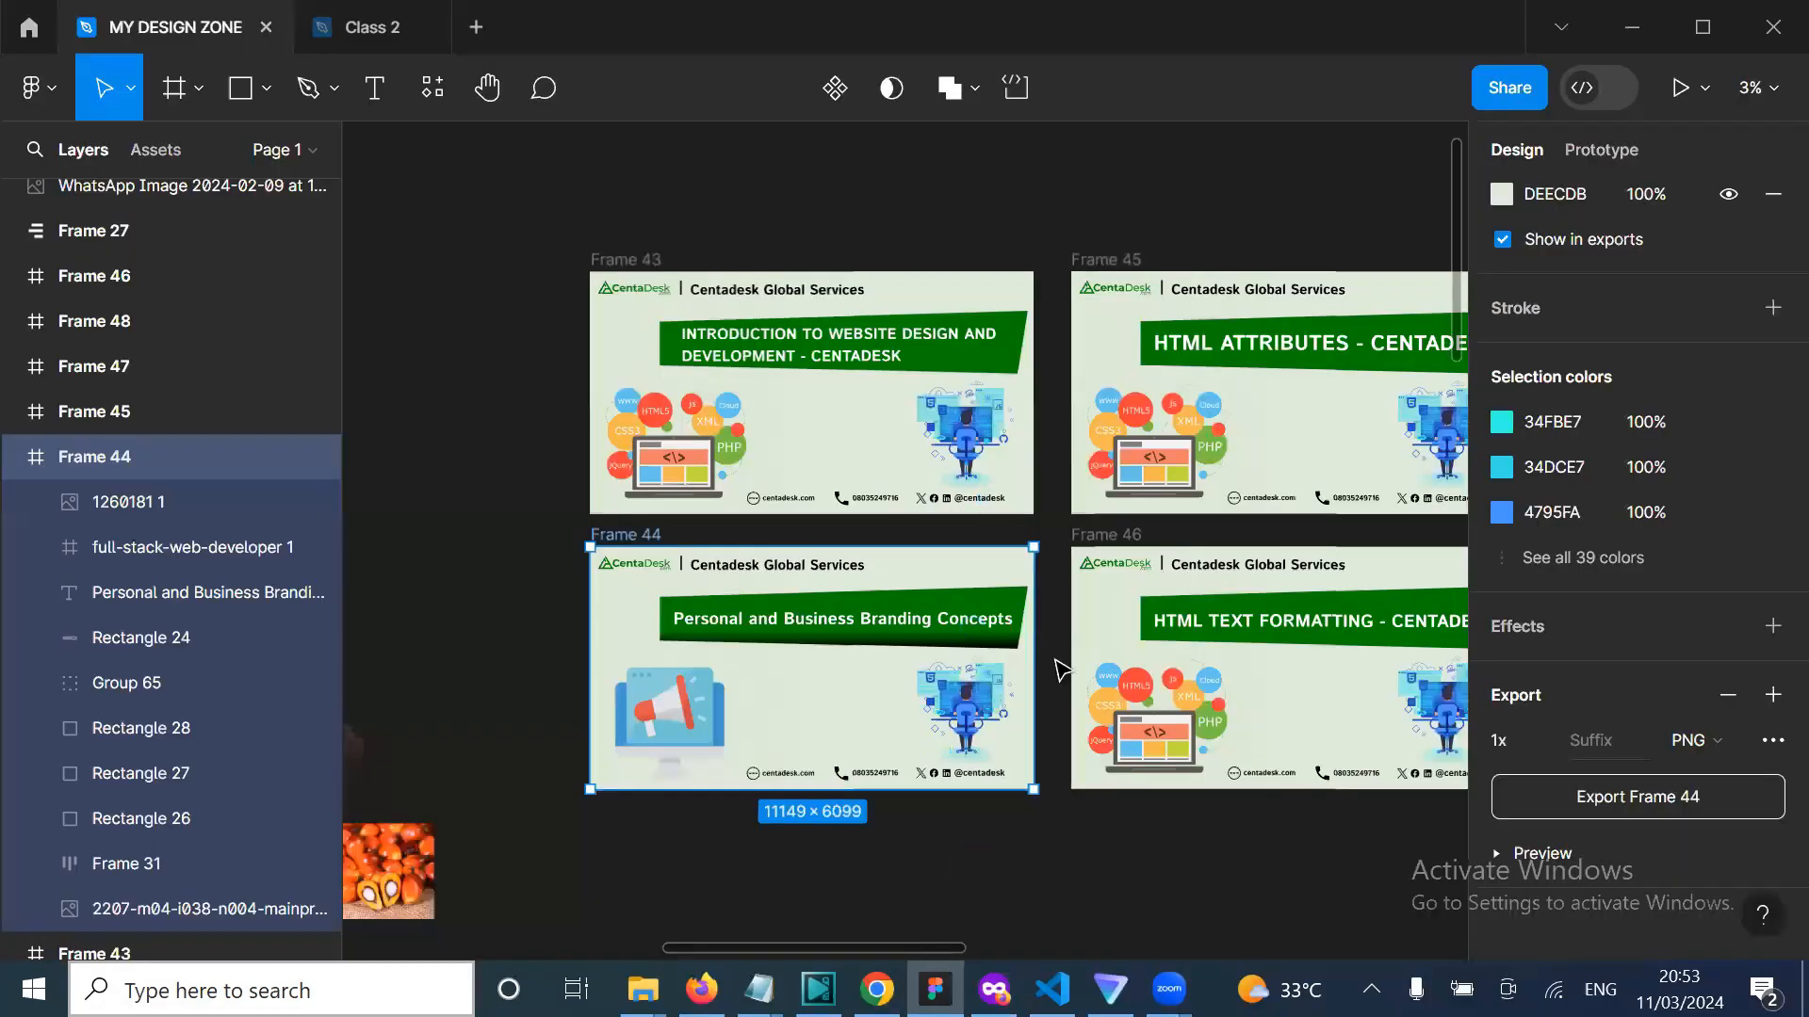
Step: Pan and zoom from 2% to 6% onto the Data Analysis Course image beside Frames 53–57
scroll(1061, 669, down, 2)
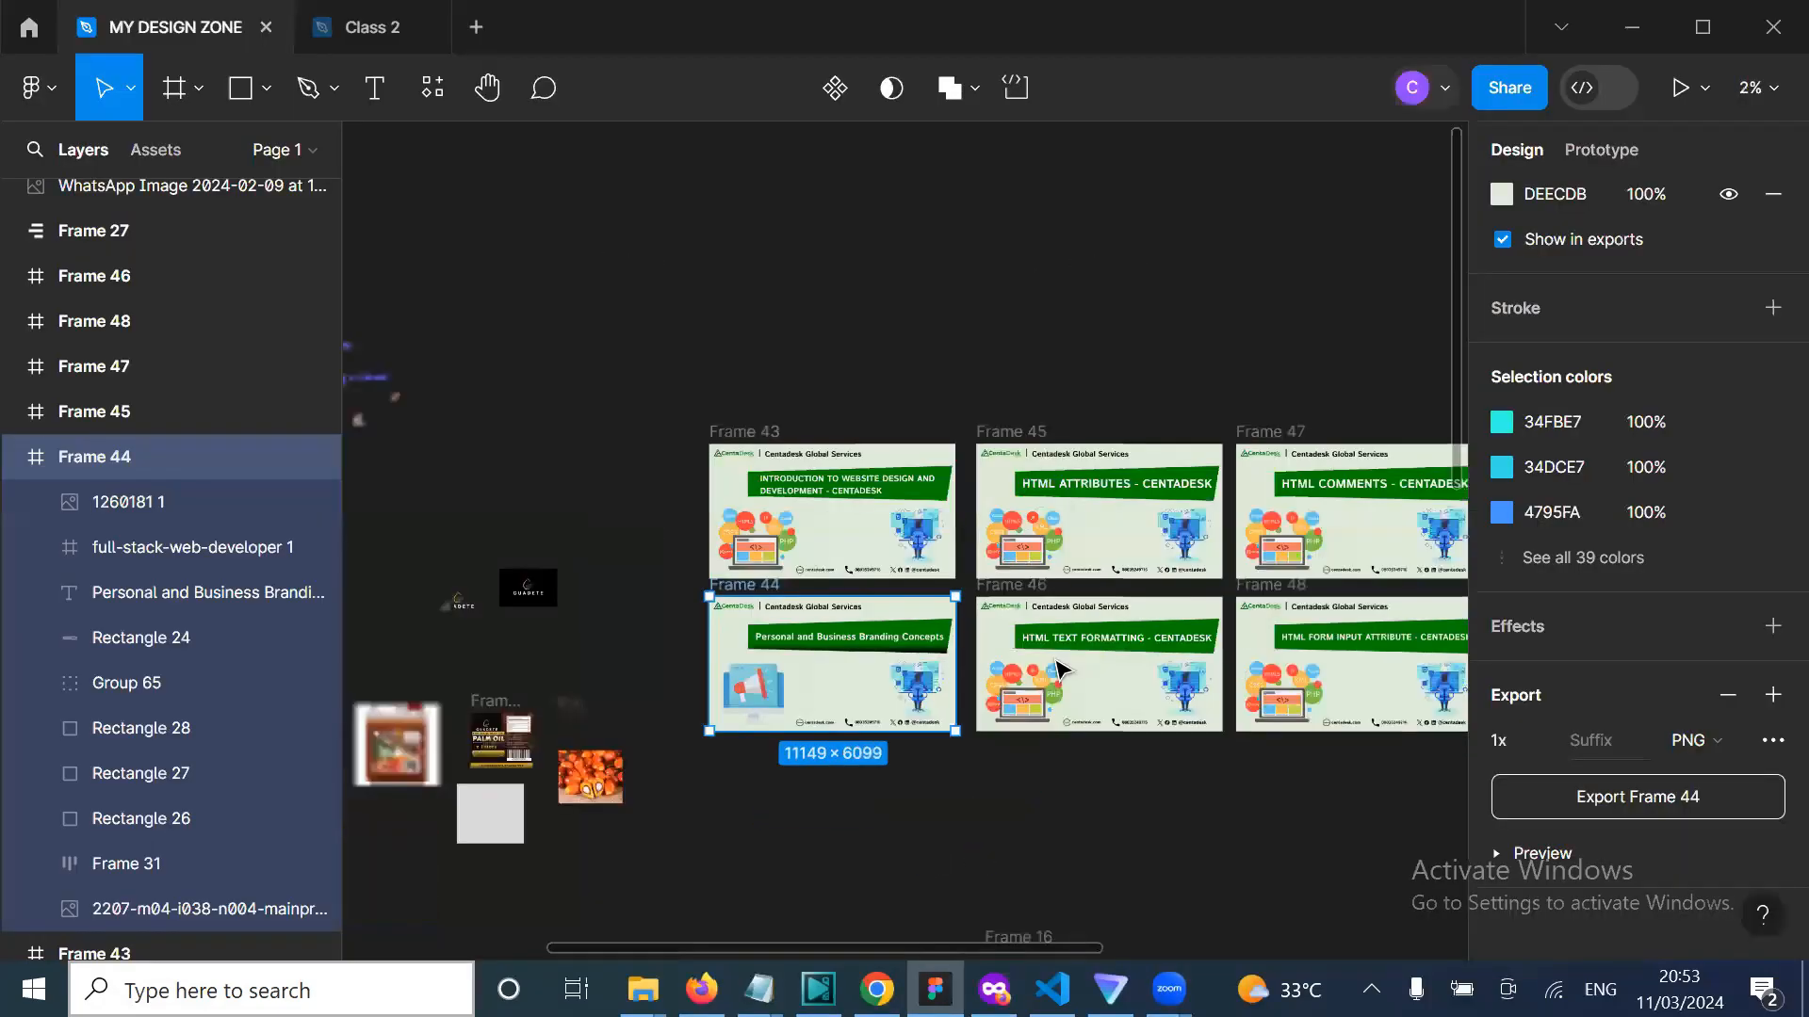
scroll(1061, 669, right, 3)
scroll(1062, 669, down, 1)
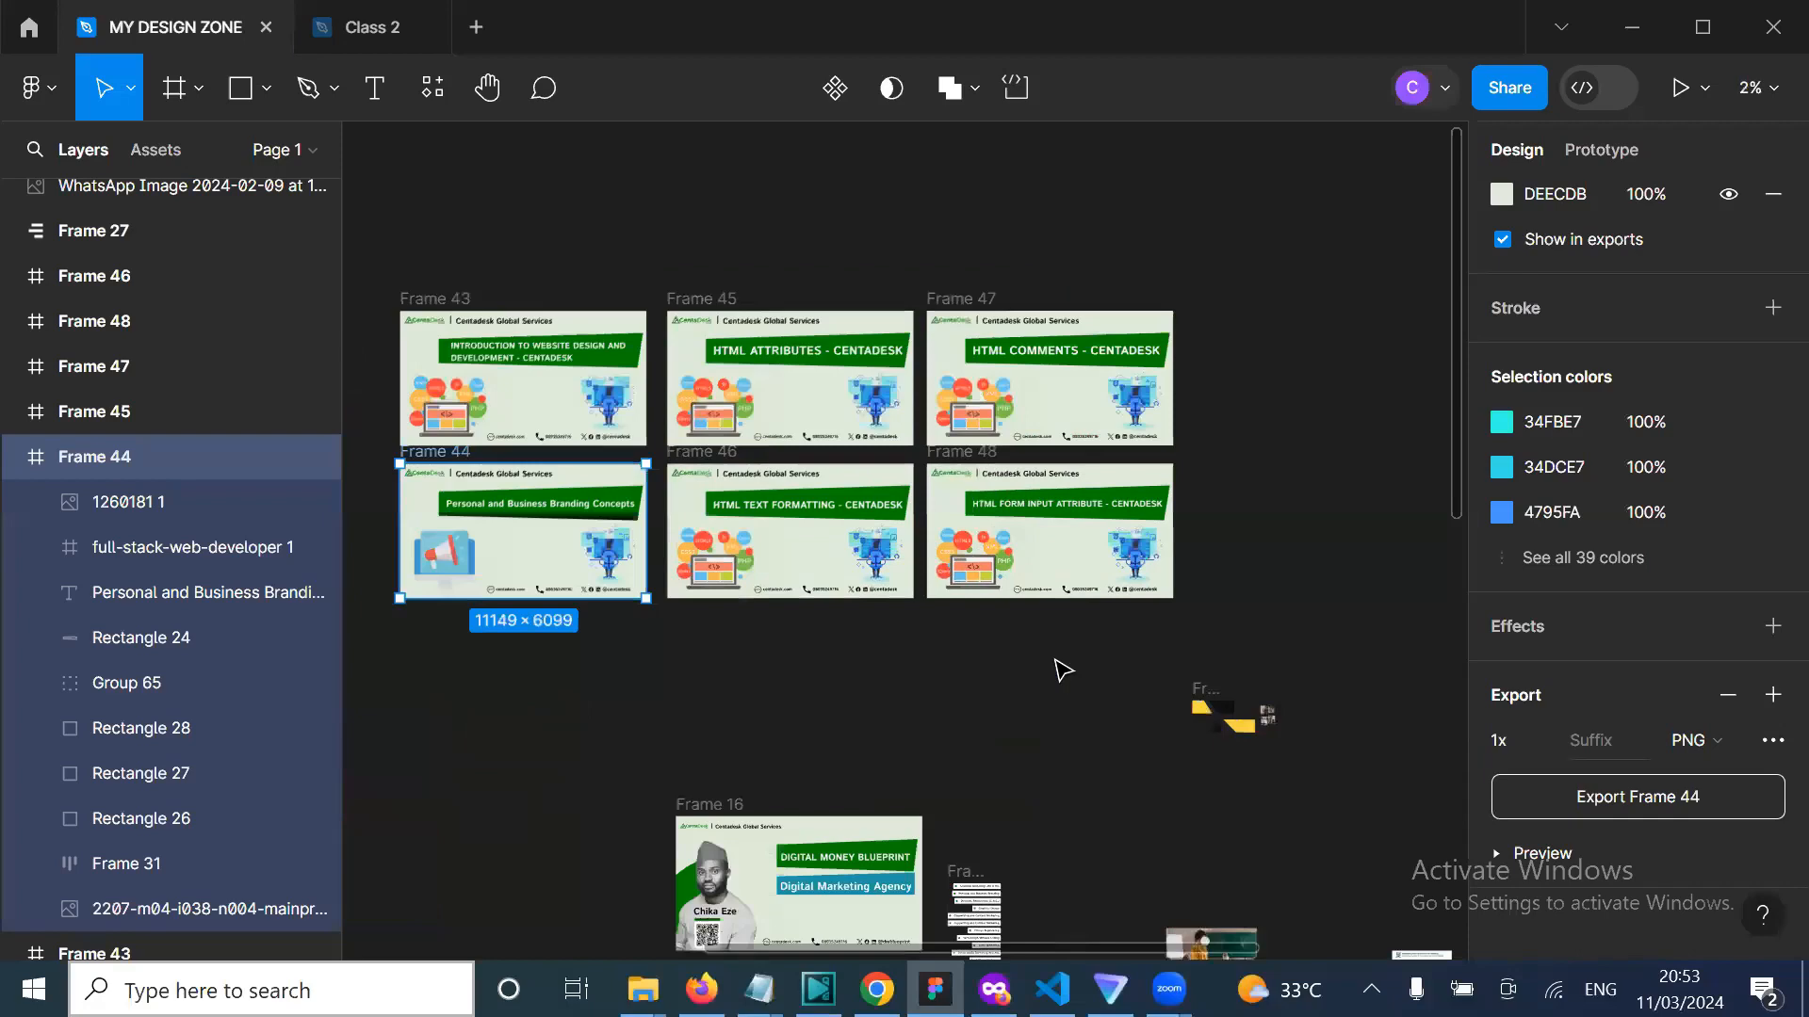
scroll(1061, 668, right, 4)
scroll(1062, 669, down, 1)
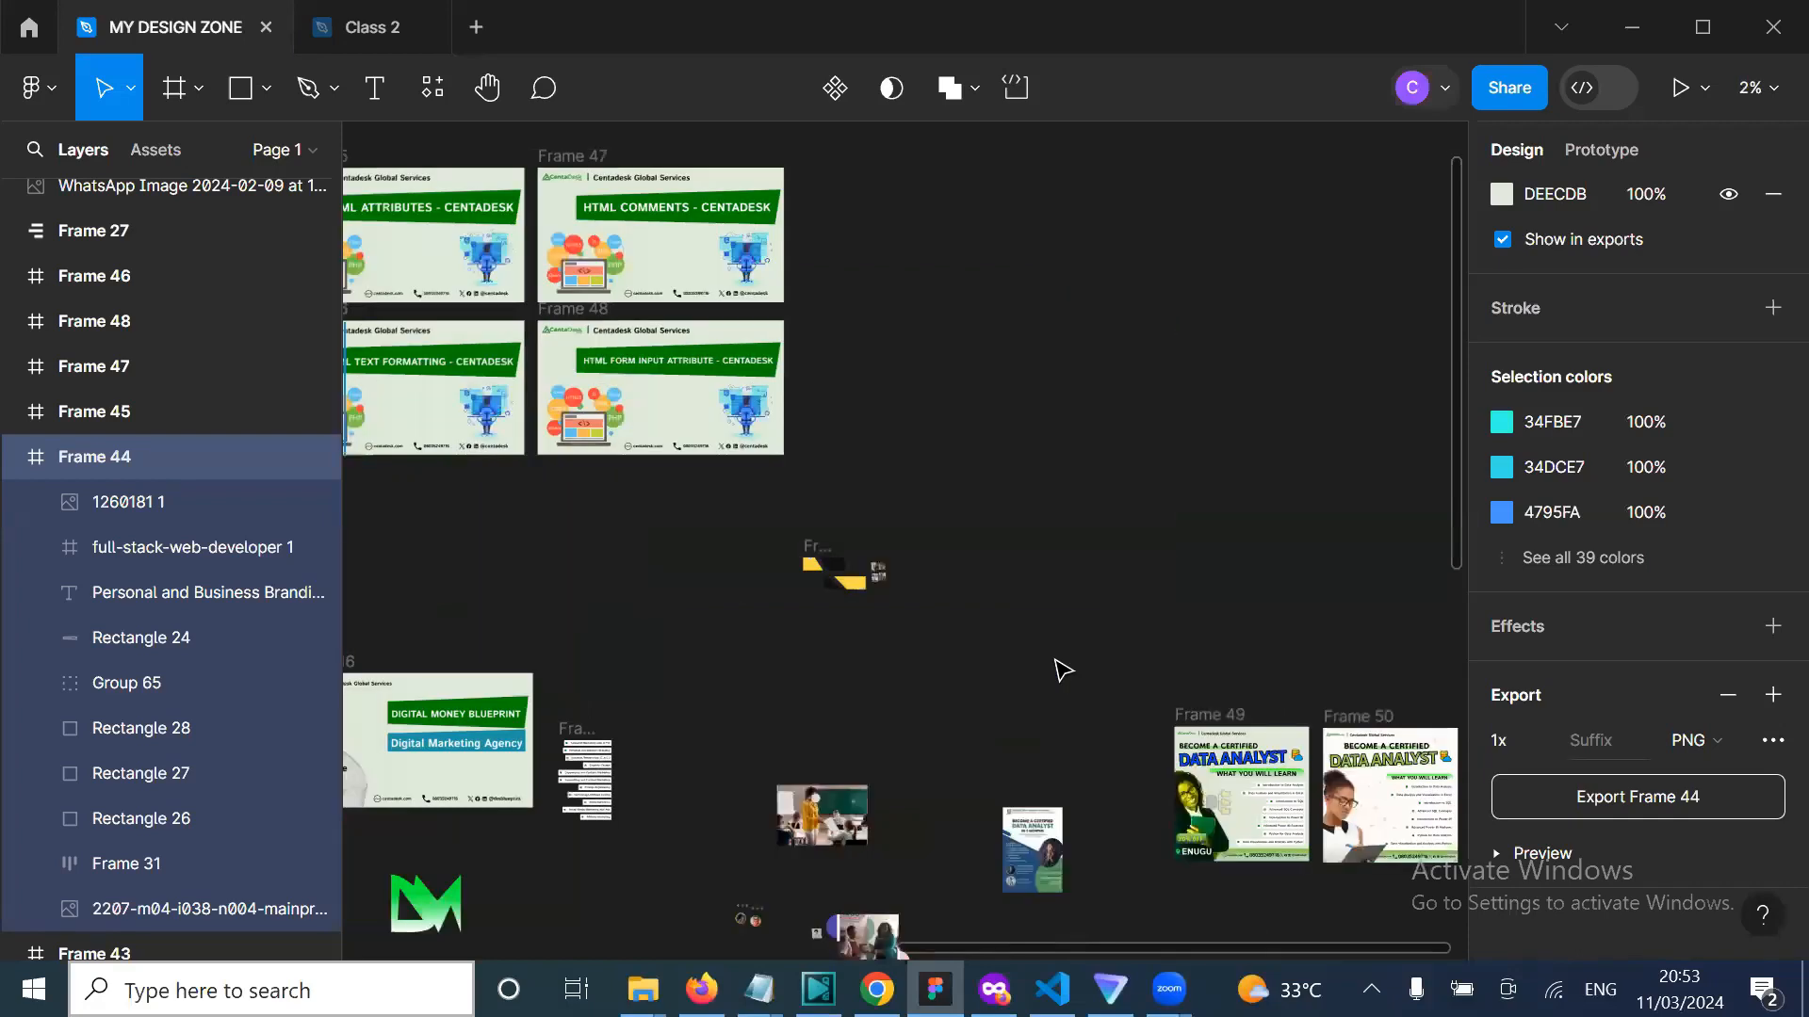
scroll(1061, 669, down, 4)
scroll(1062, 669, right, 1)
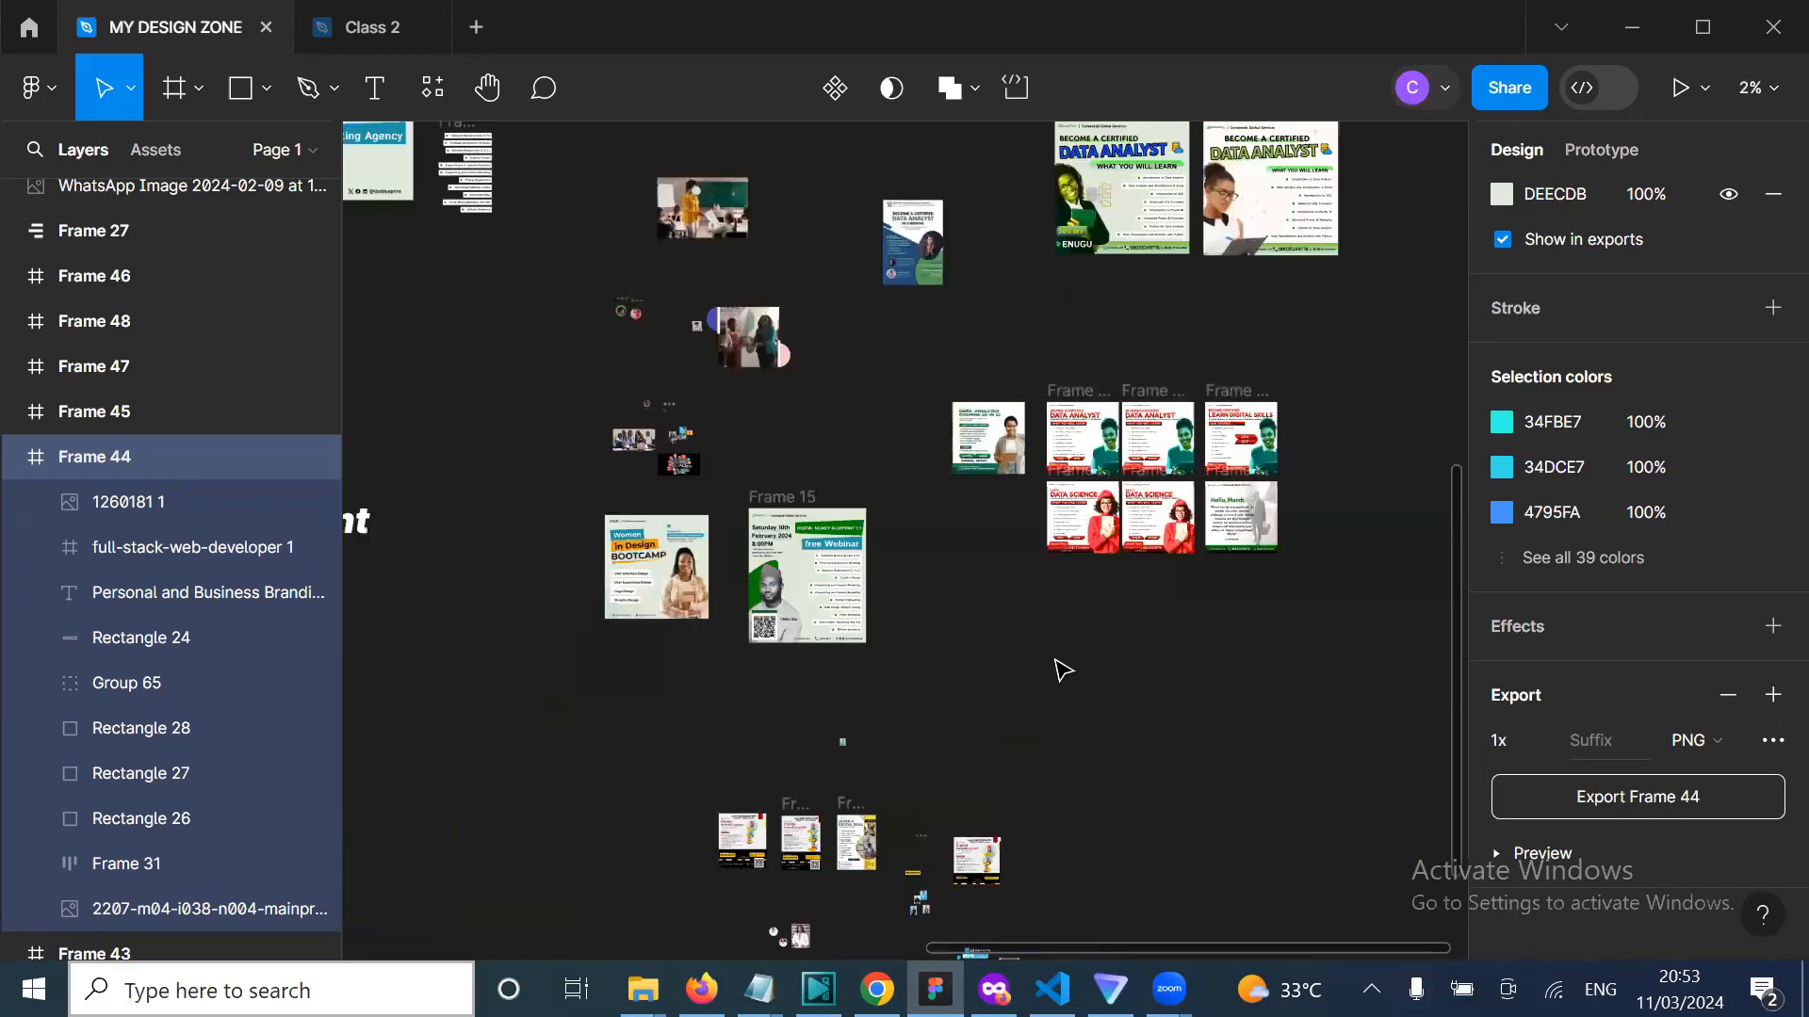
scroll(1062, 669, right, 1)
scroll(1062, 669, down, 1)
scroll(1061, 669, up, 2)
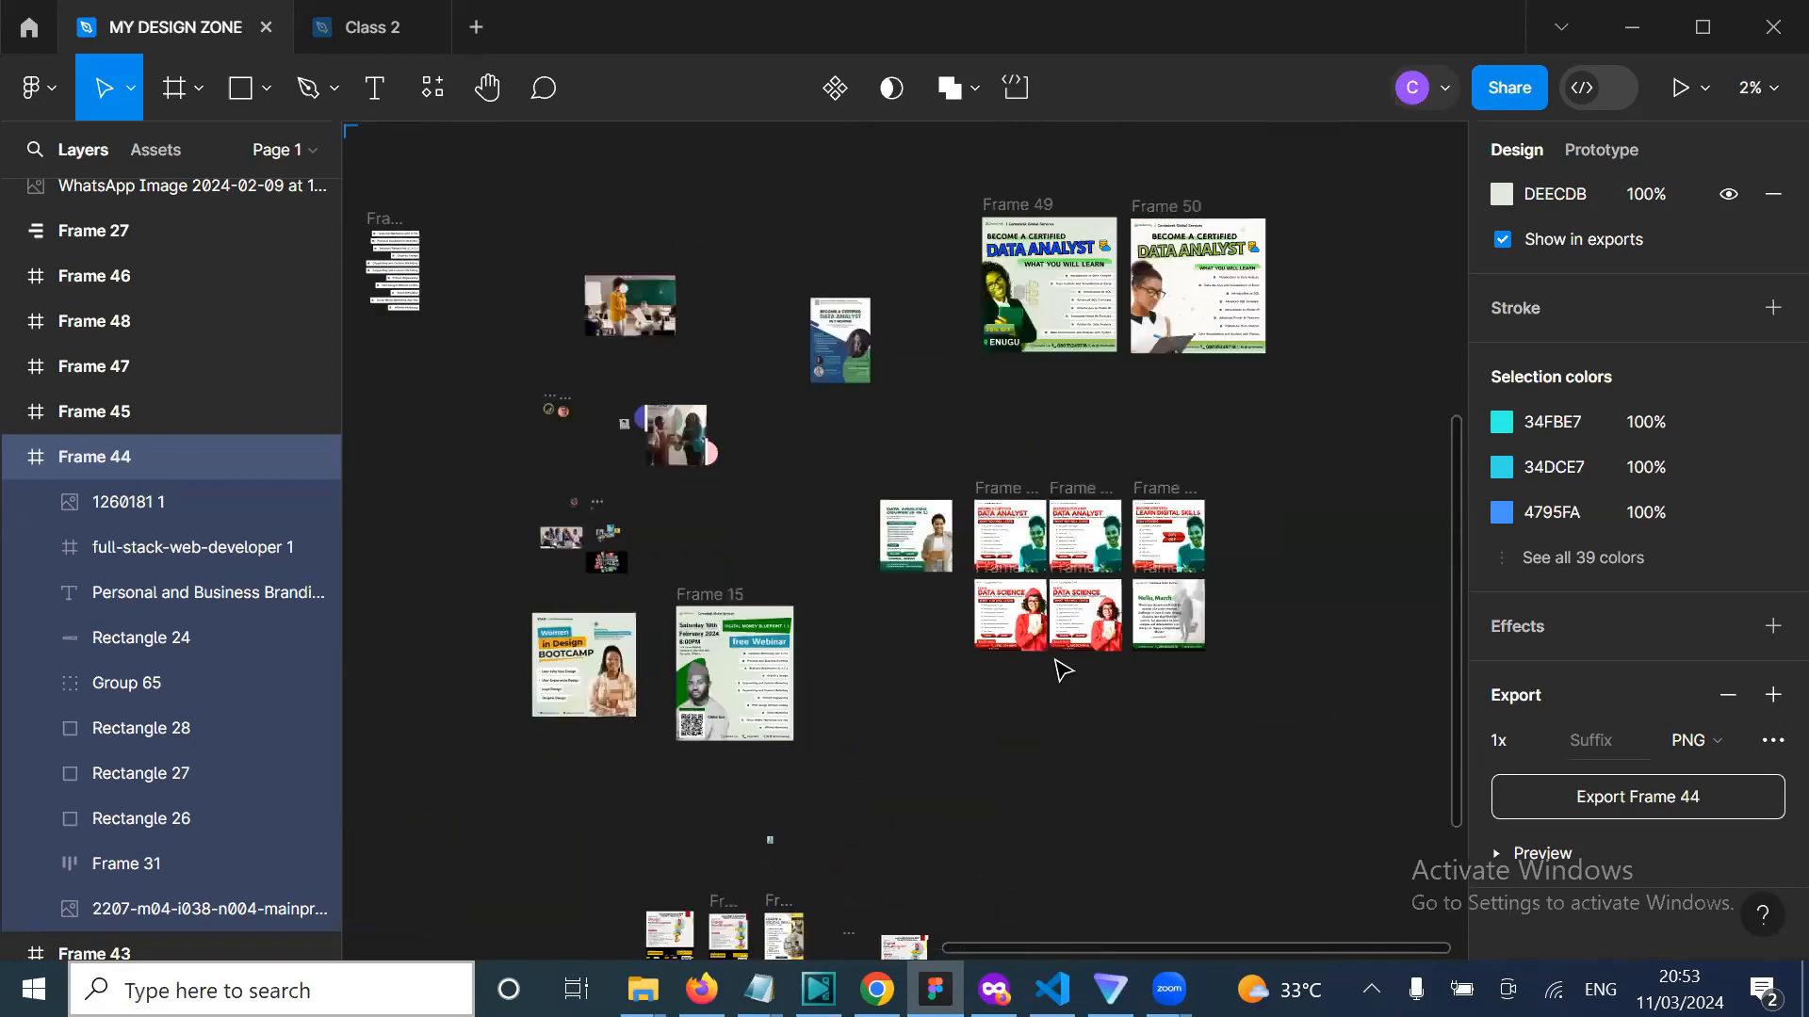
scroll(1062, 669, up, 1)
scroll(1062, 668, right, 1)
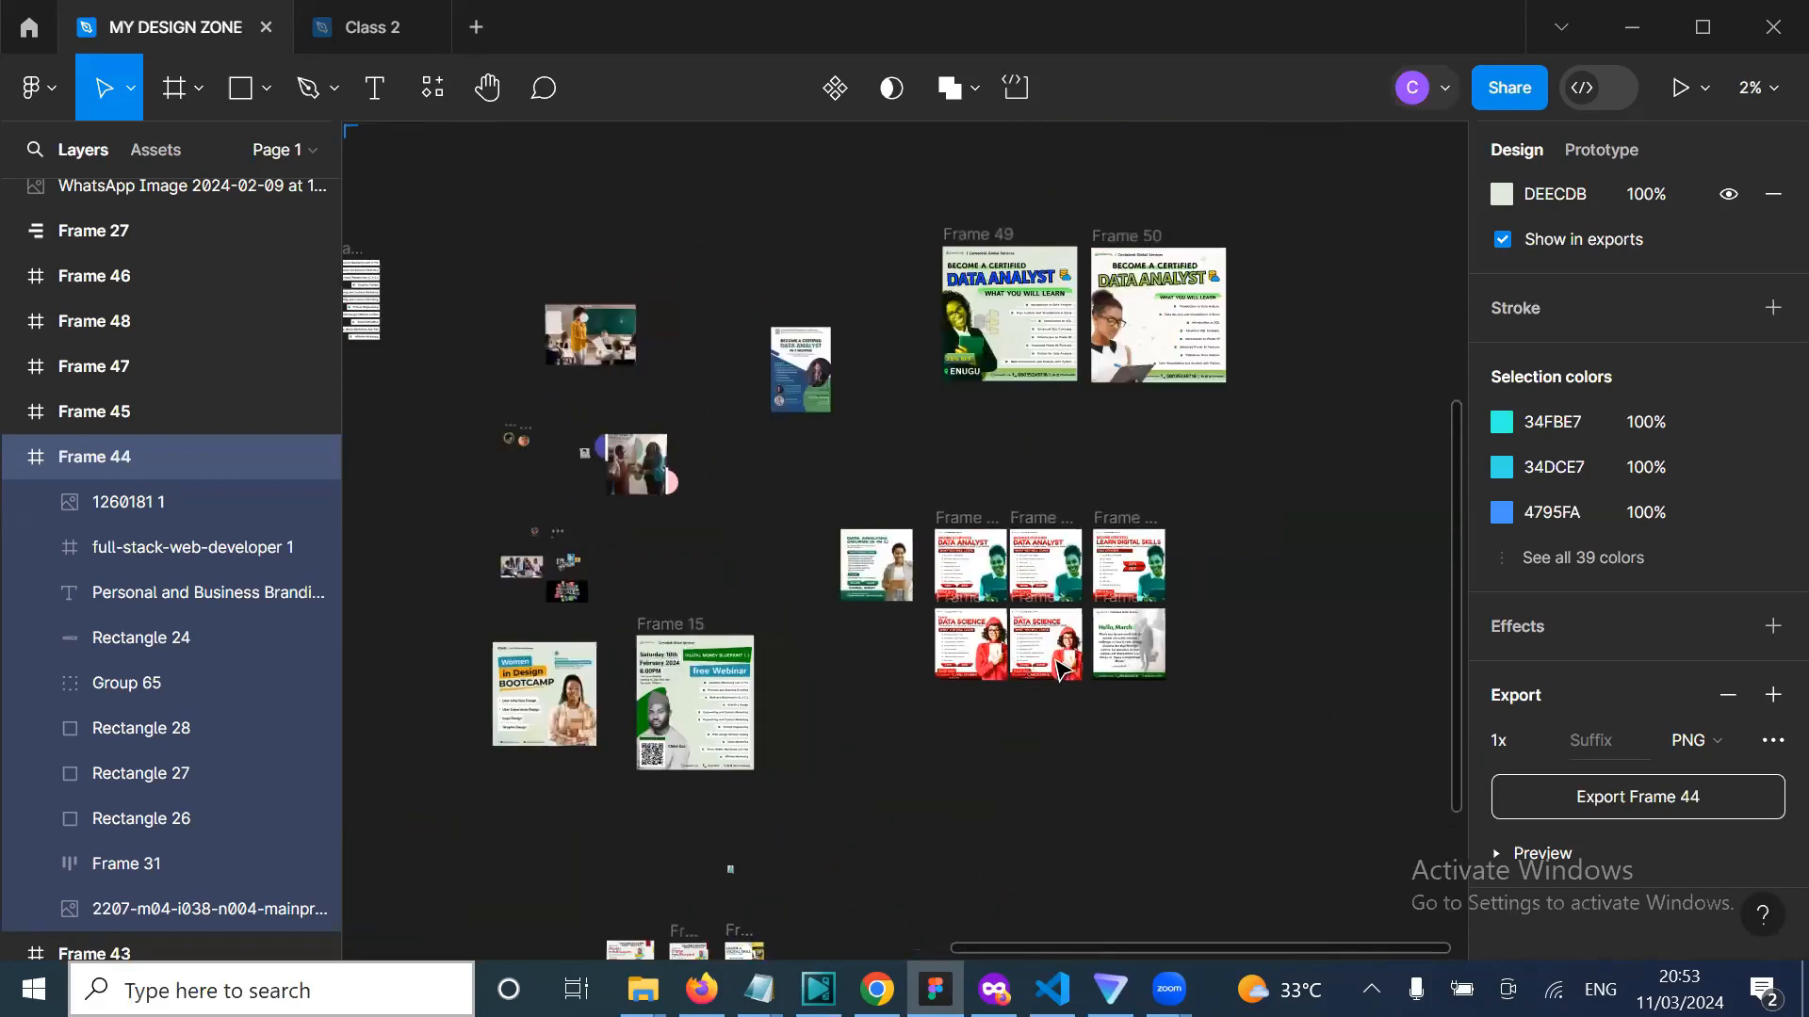
scroll(1062, 669, up, 3)
scroll(1062, 668, up, 2)
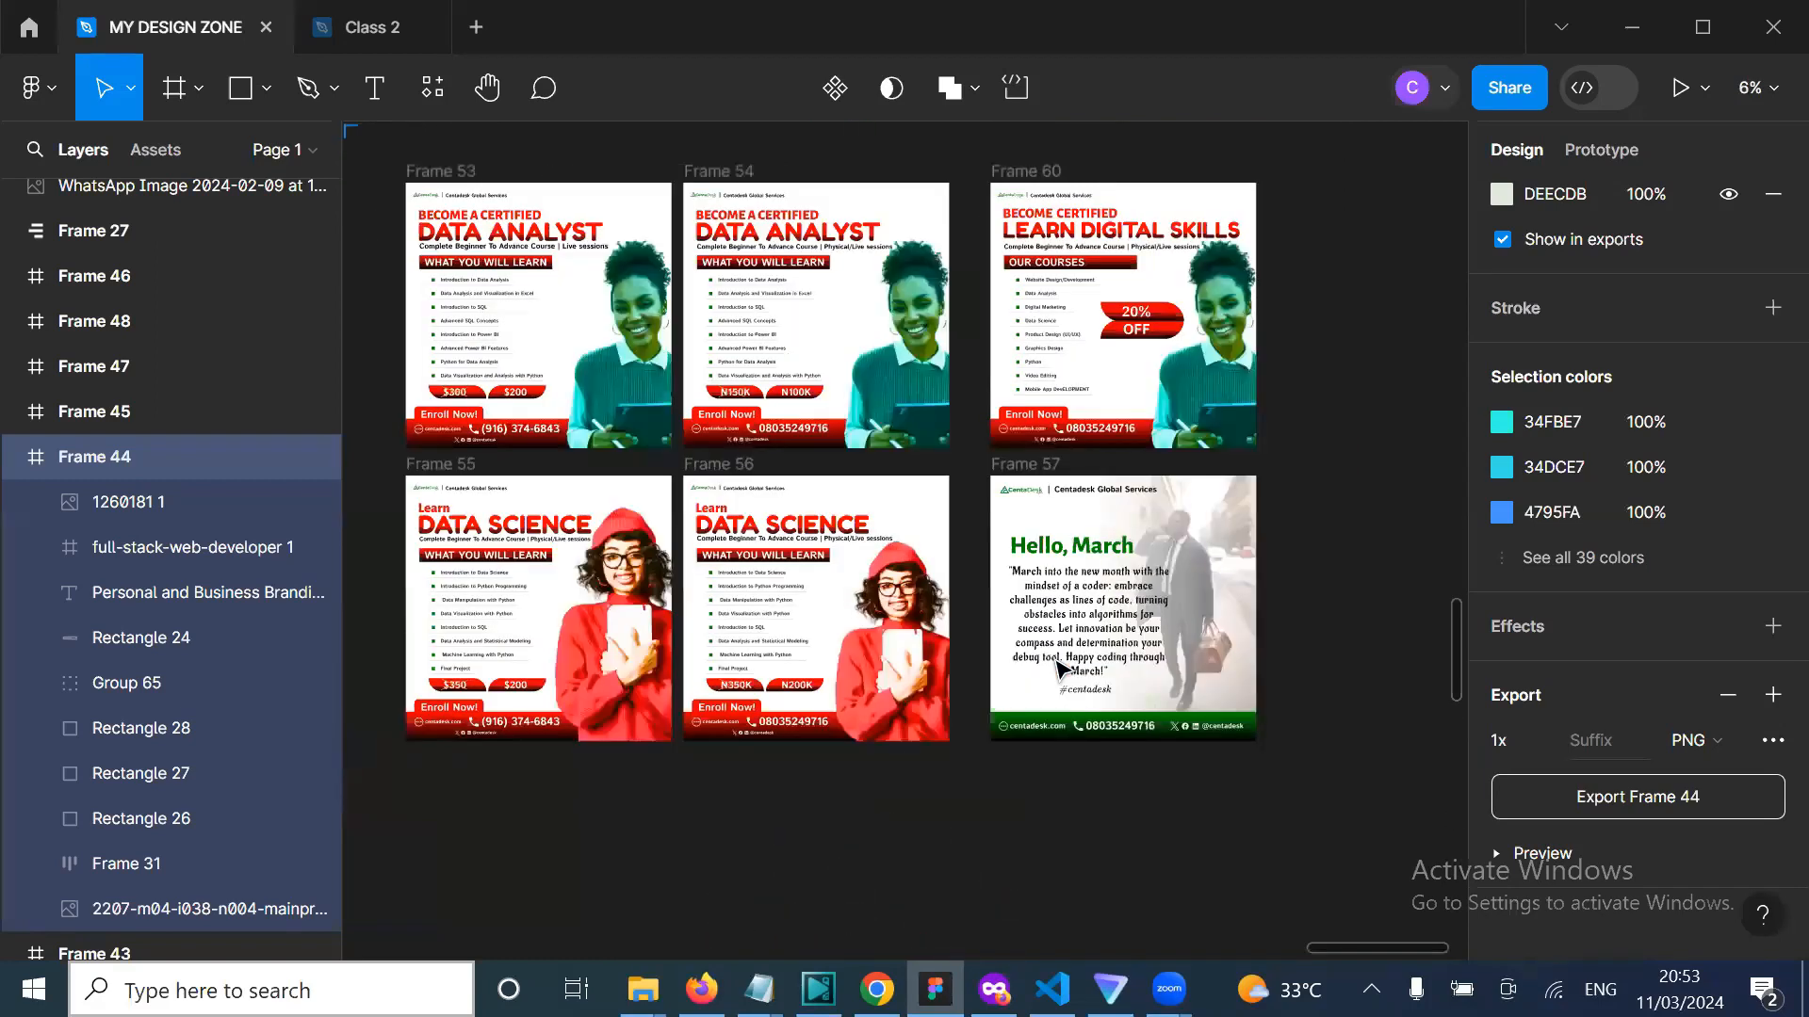
scroll(1062, 668, left, 3)
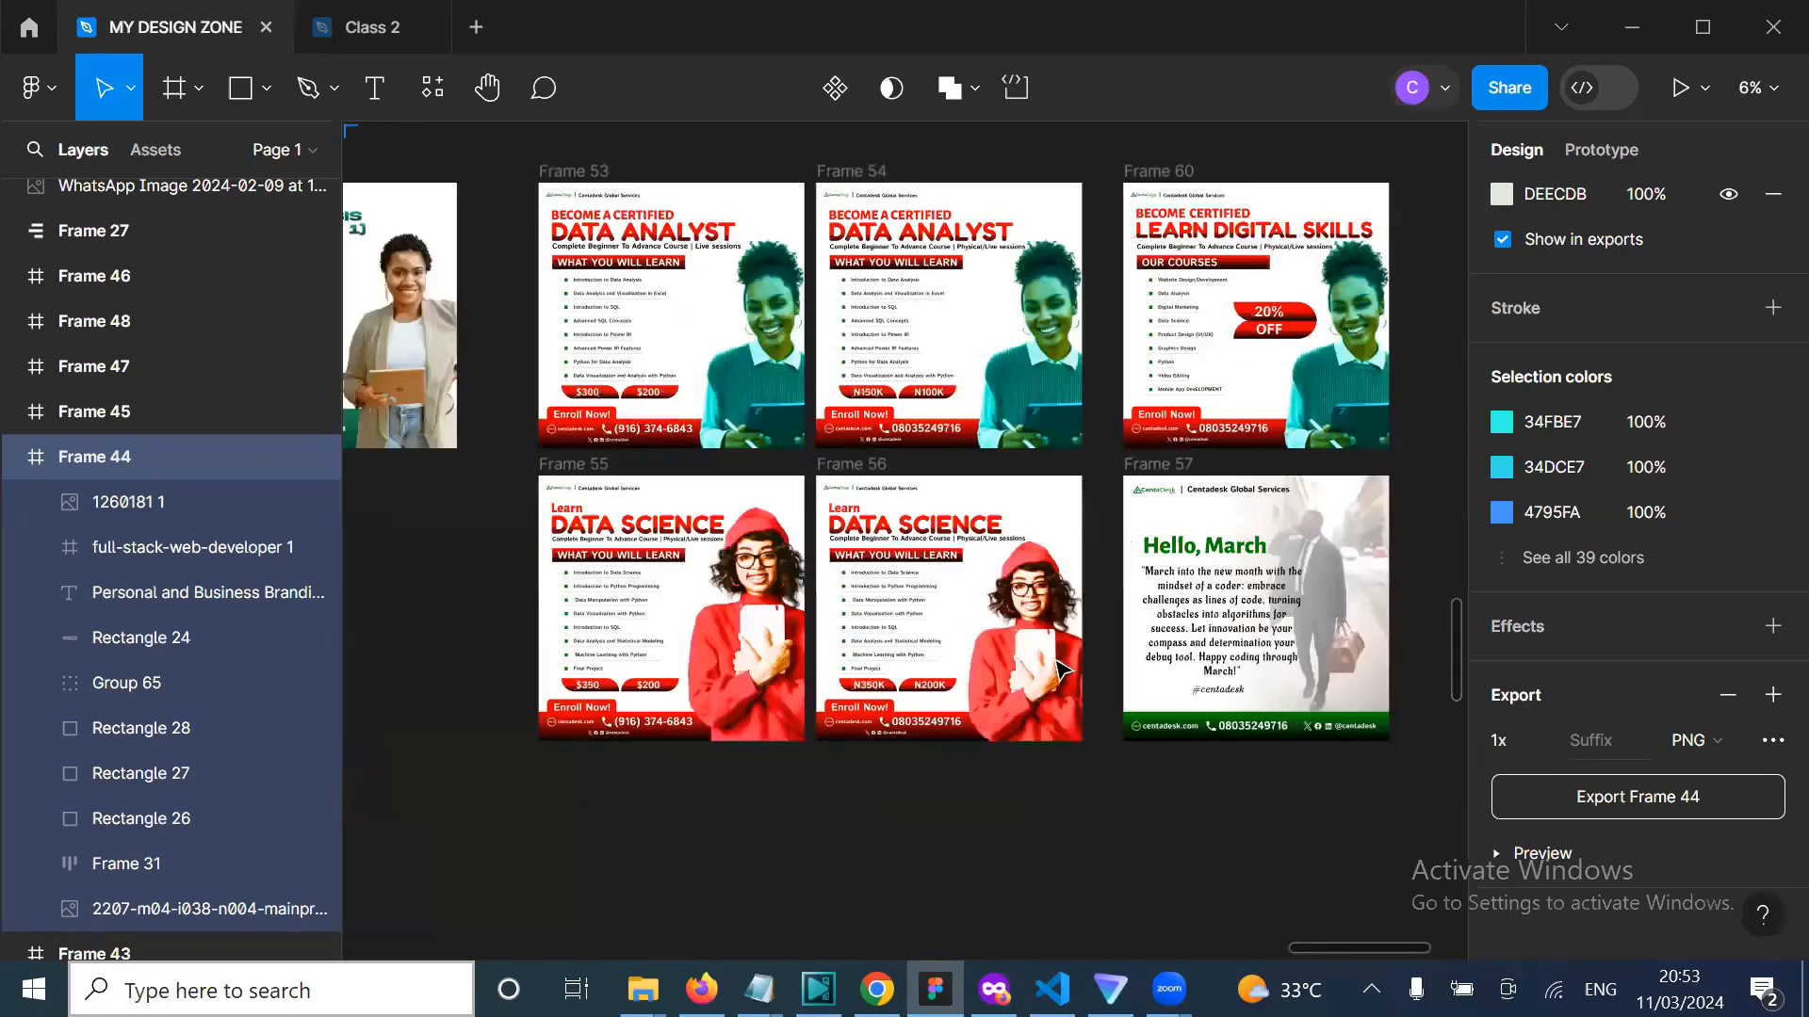
scroll(1061, 668, up, 1)
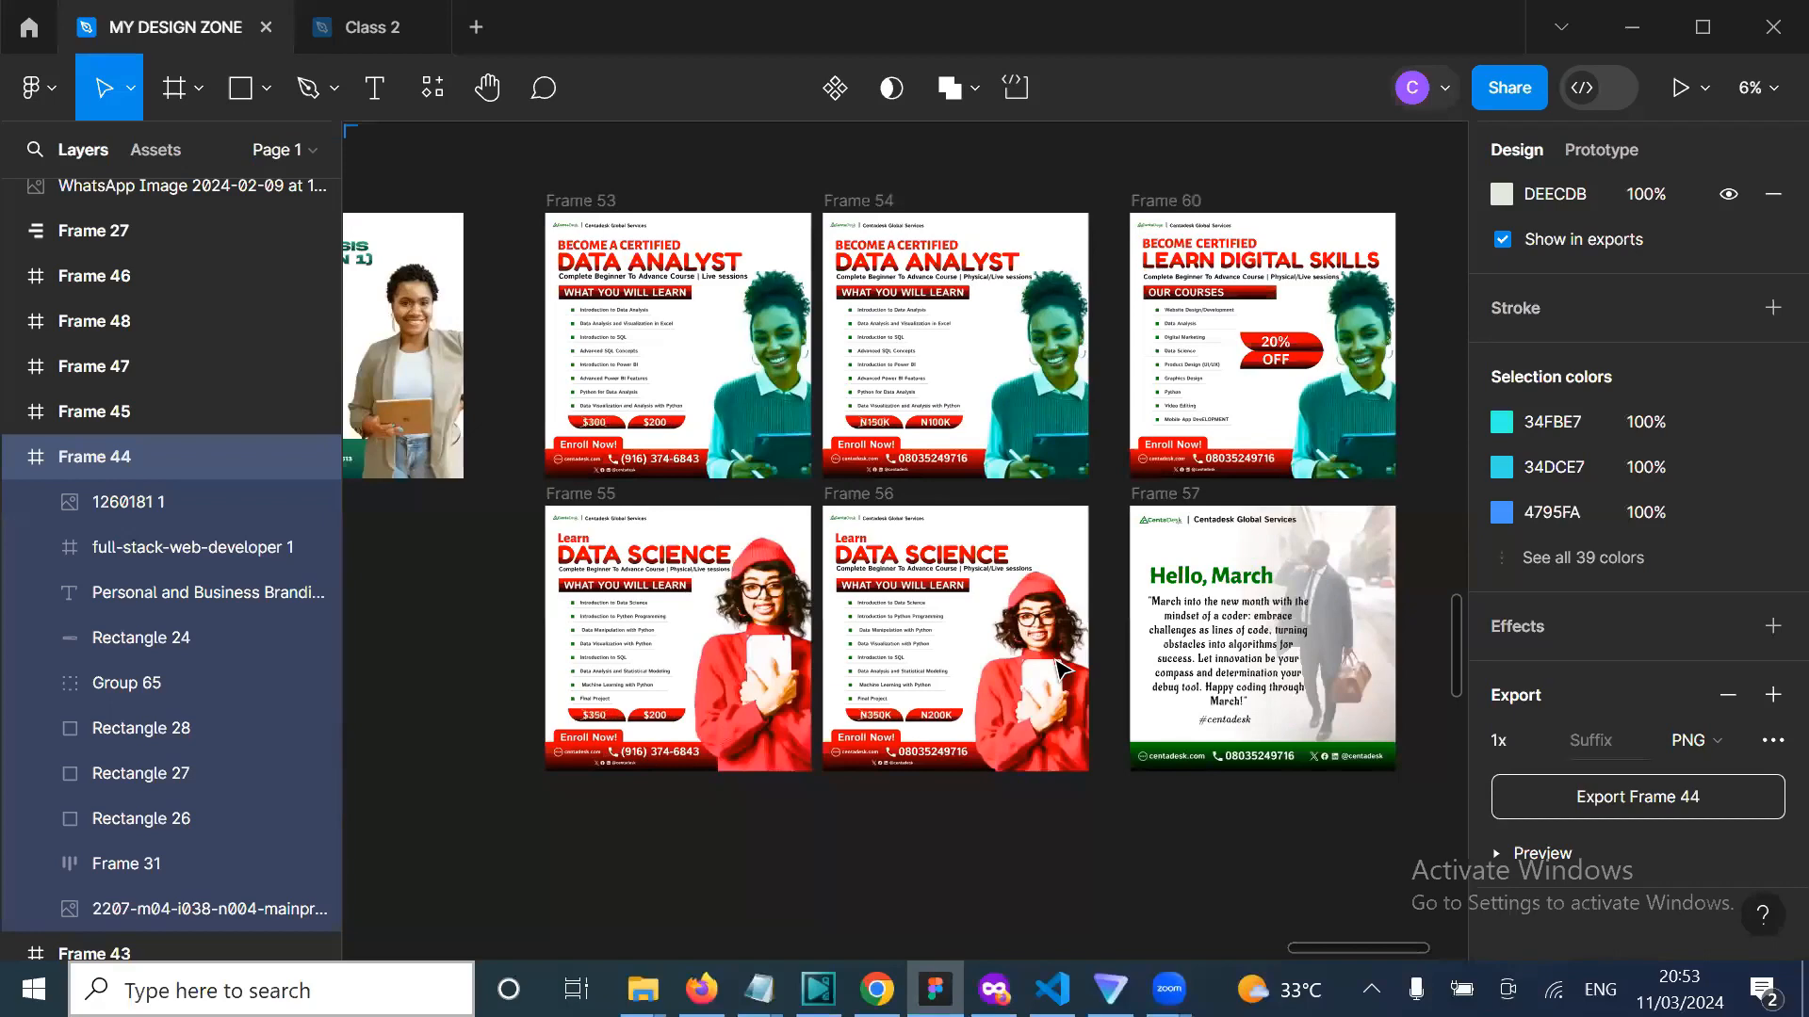
scroll(691, 695, left, 4)
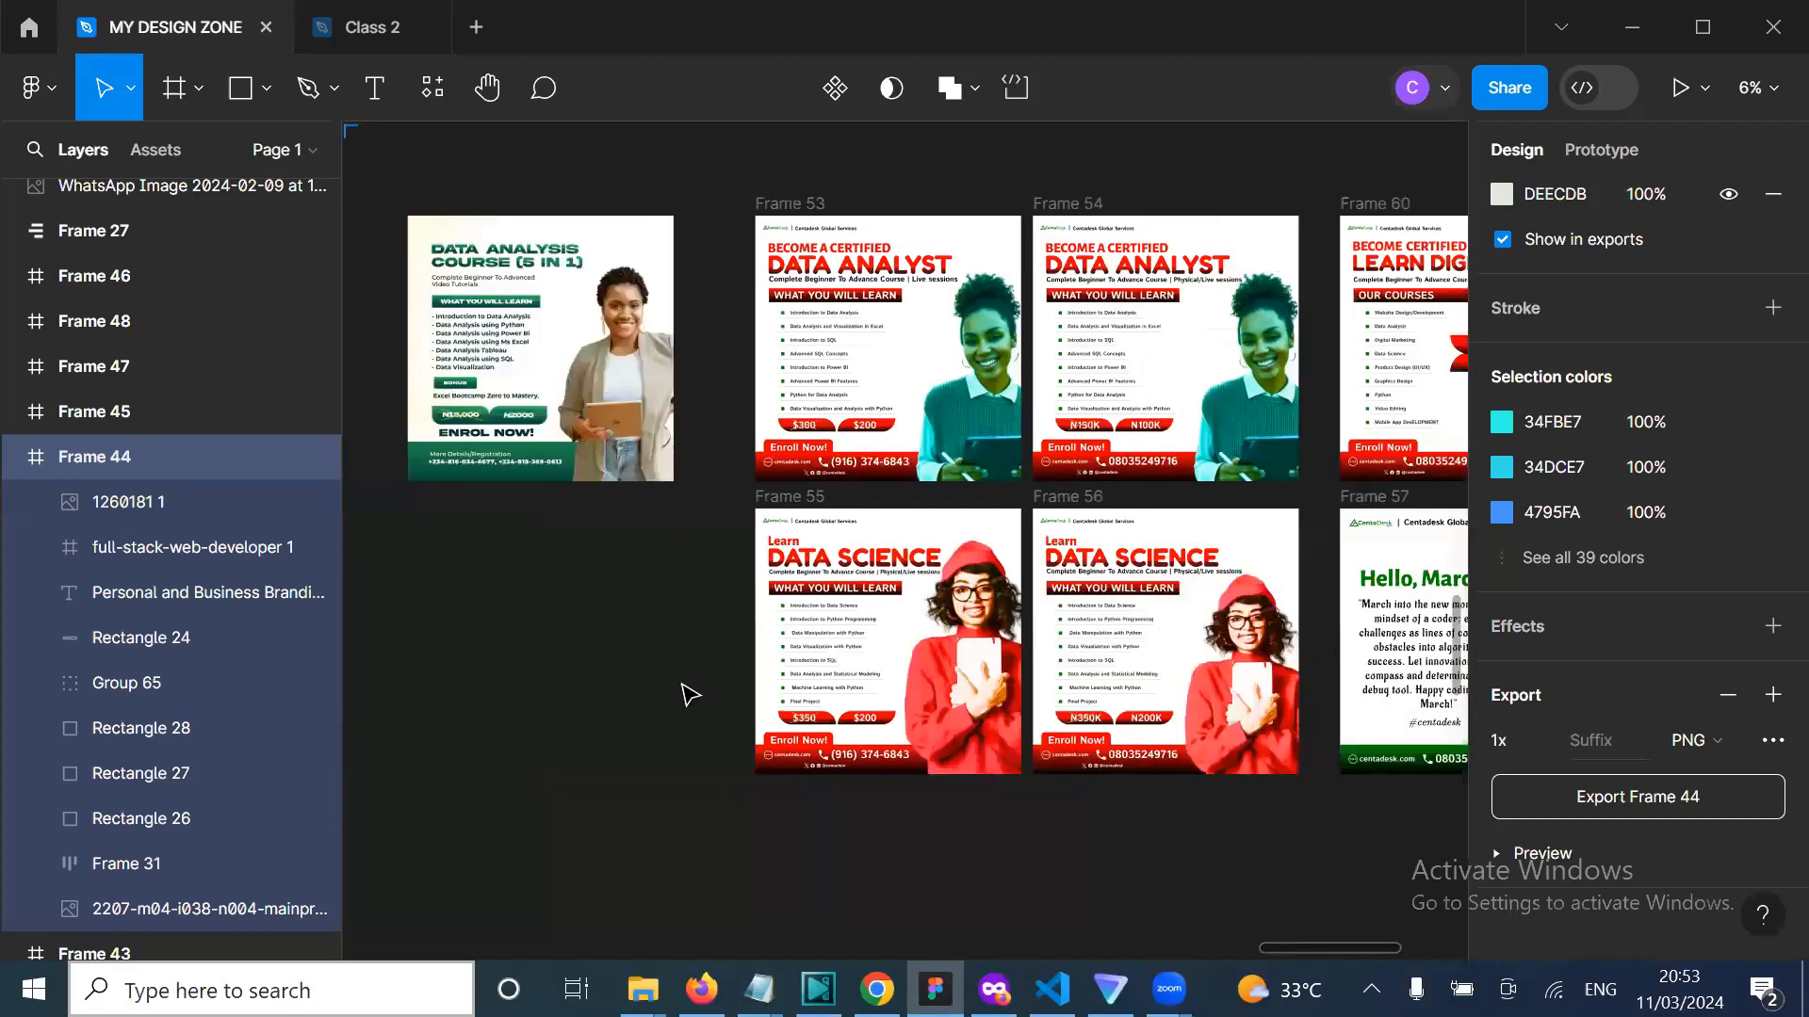
scroll(448, 325, up, 1)
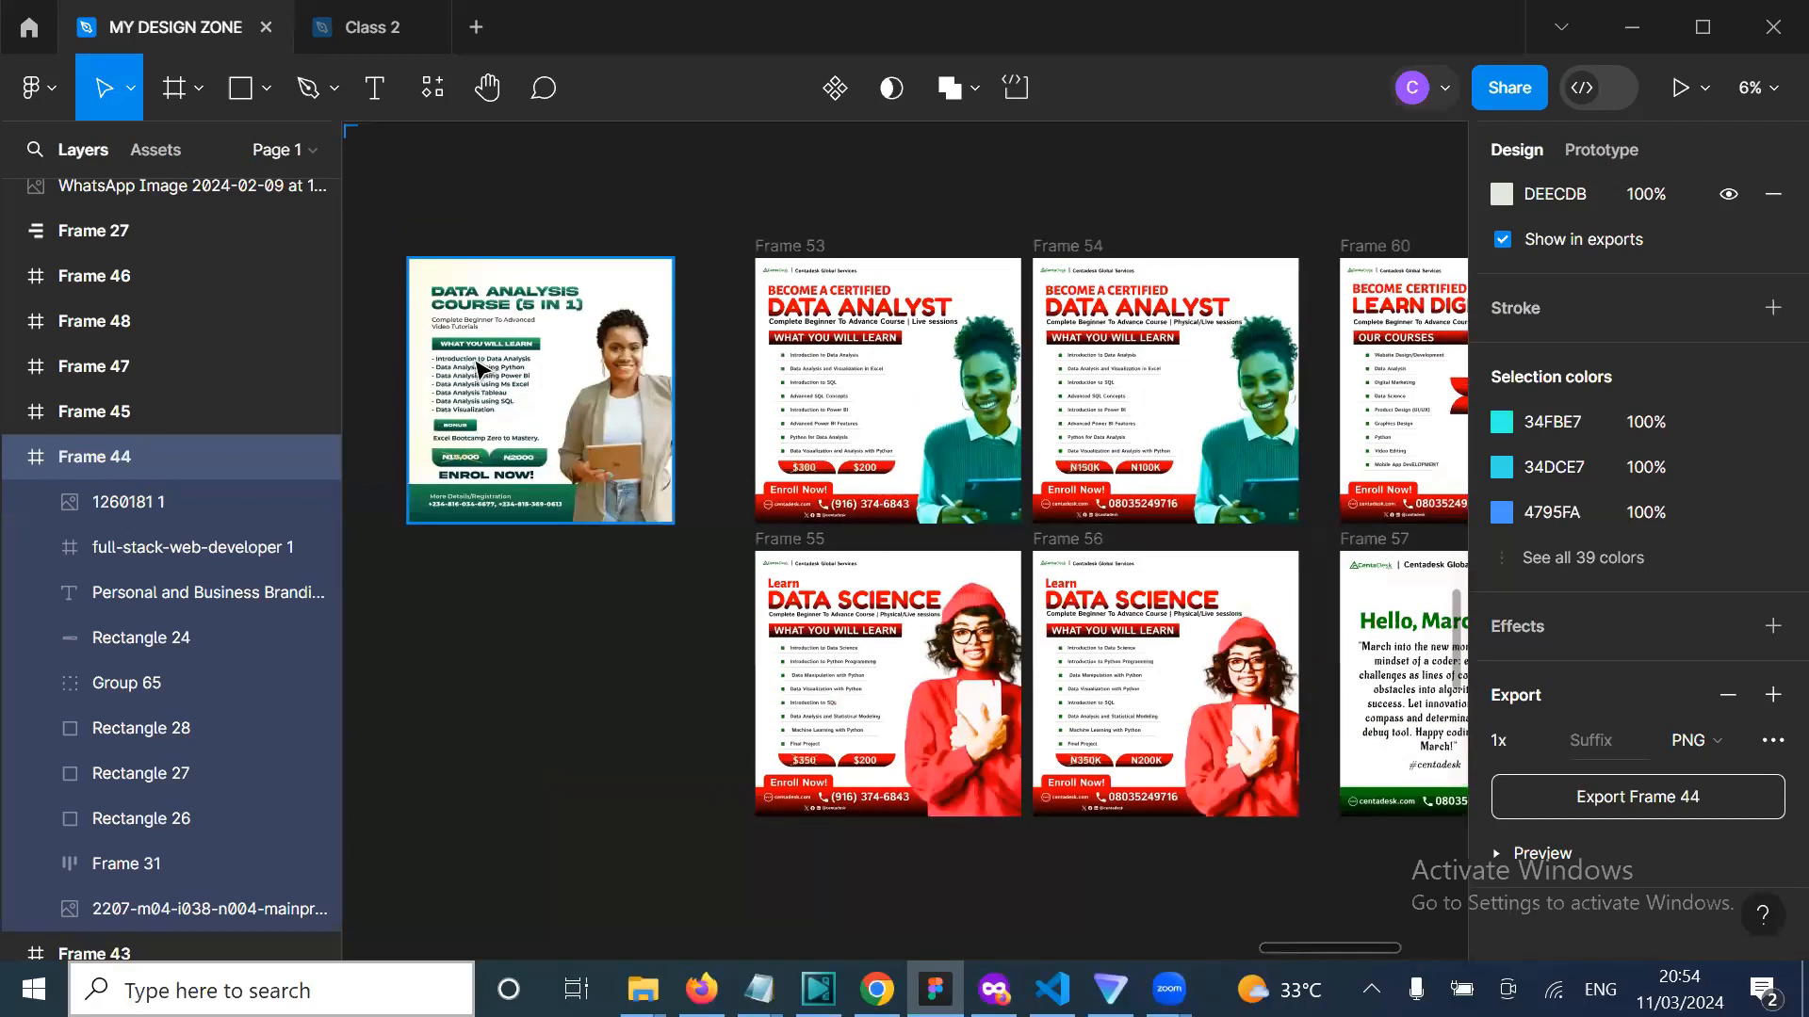
drag(479, 411, 479, 465)
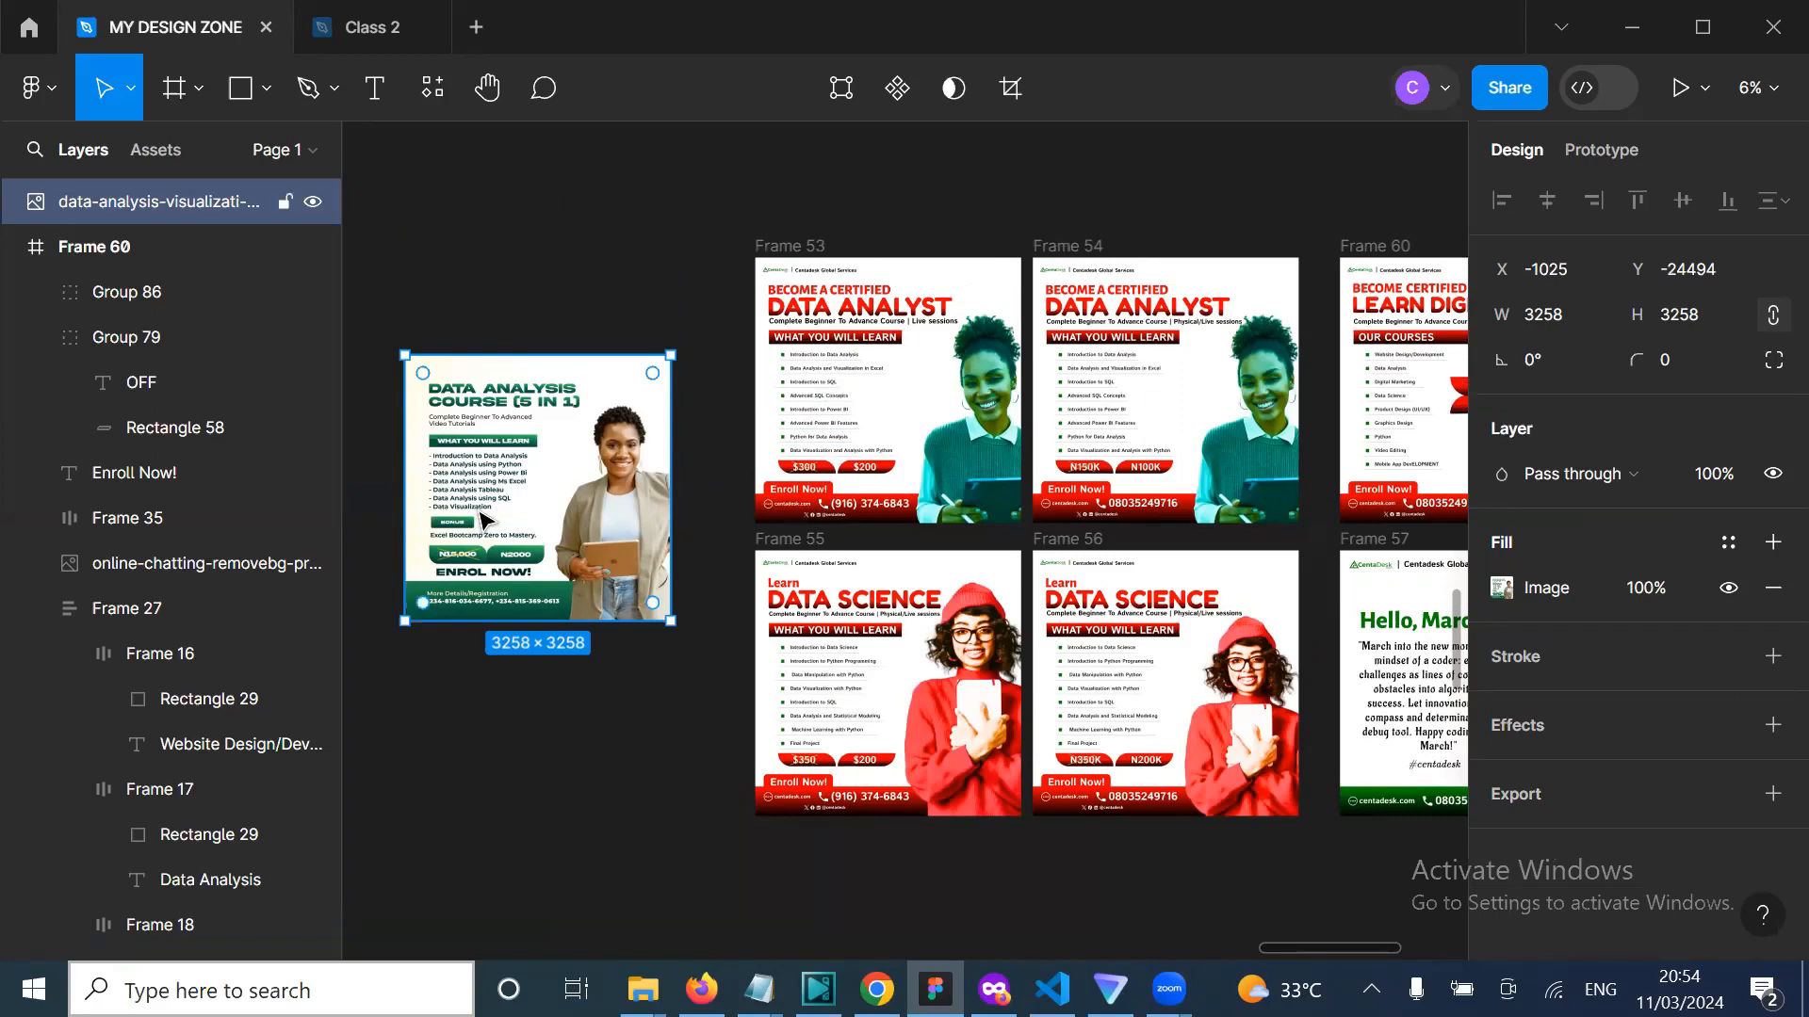
click(487, 757)
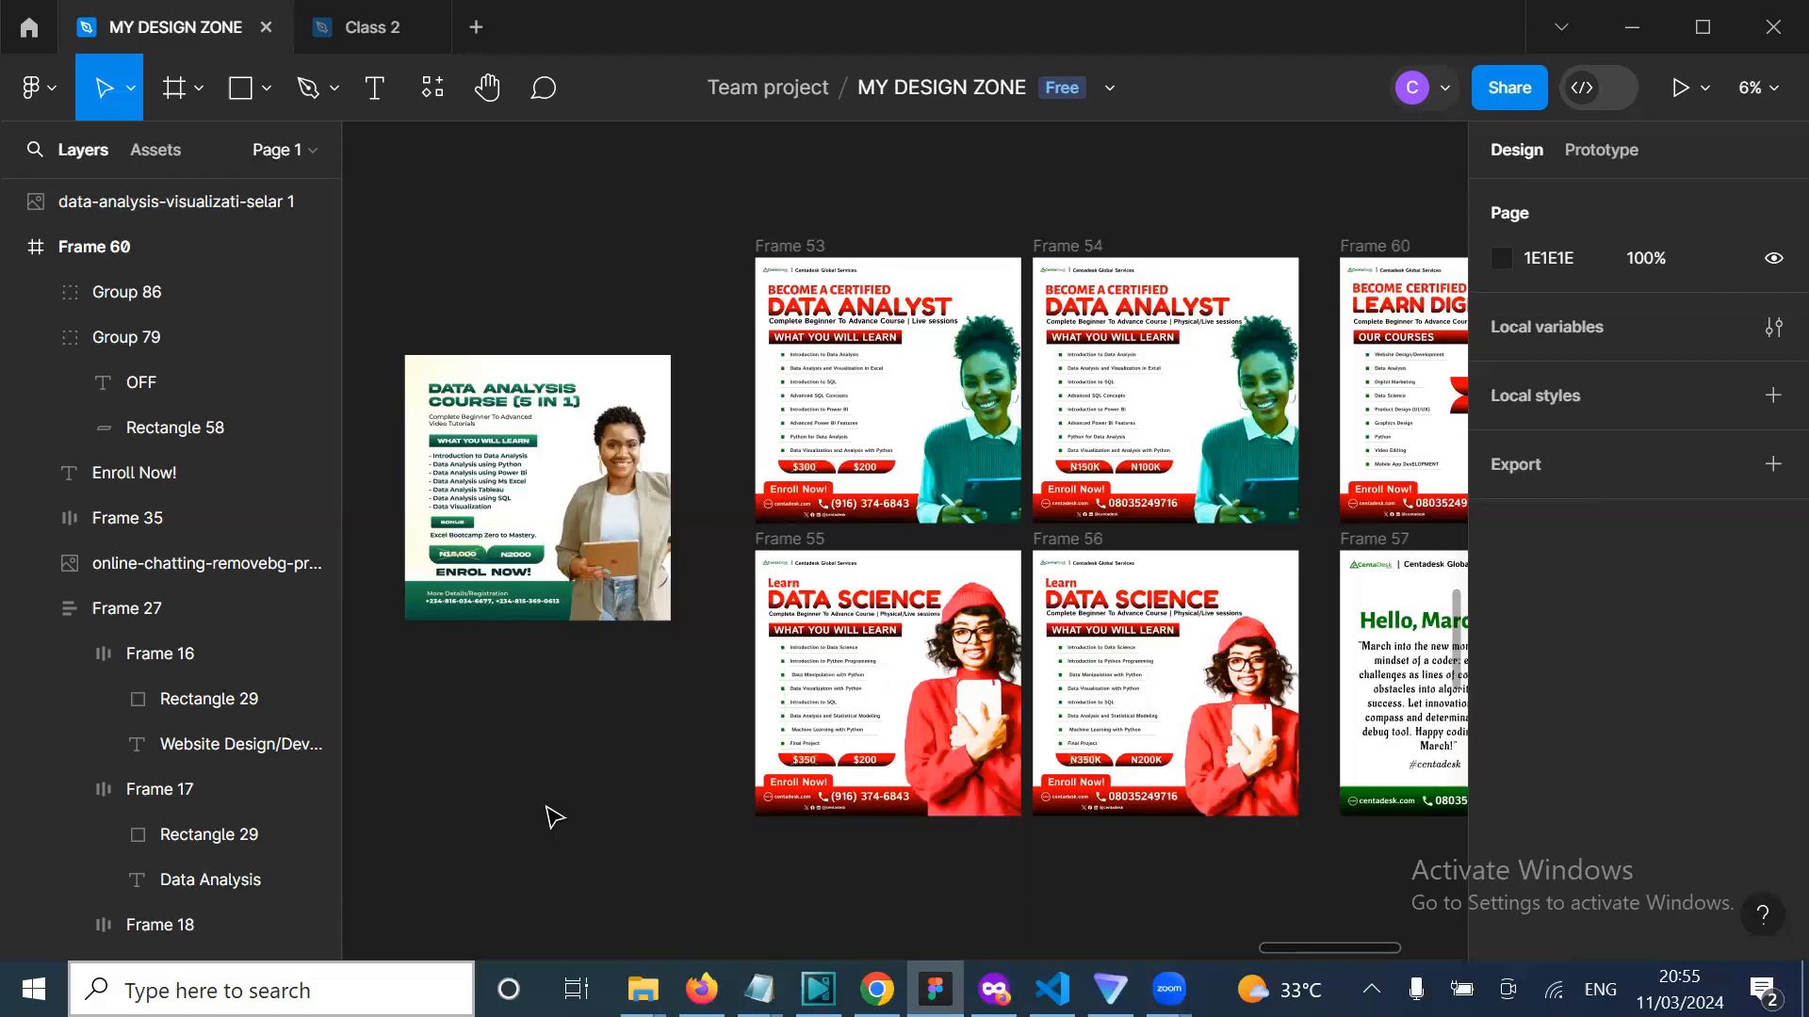
scroll(491, 765, left, 3)
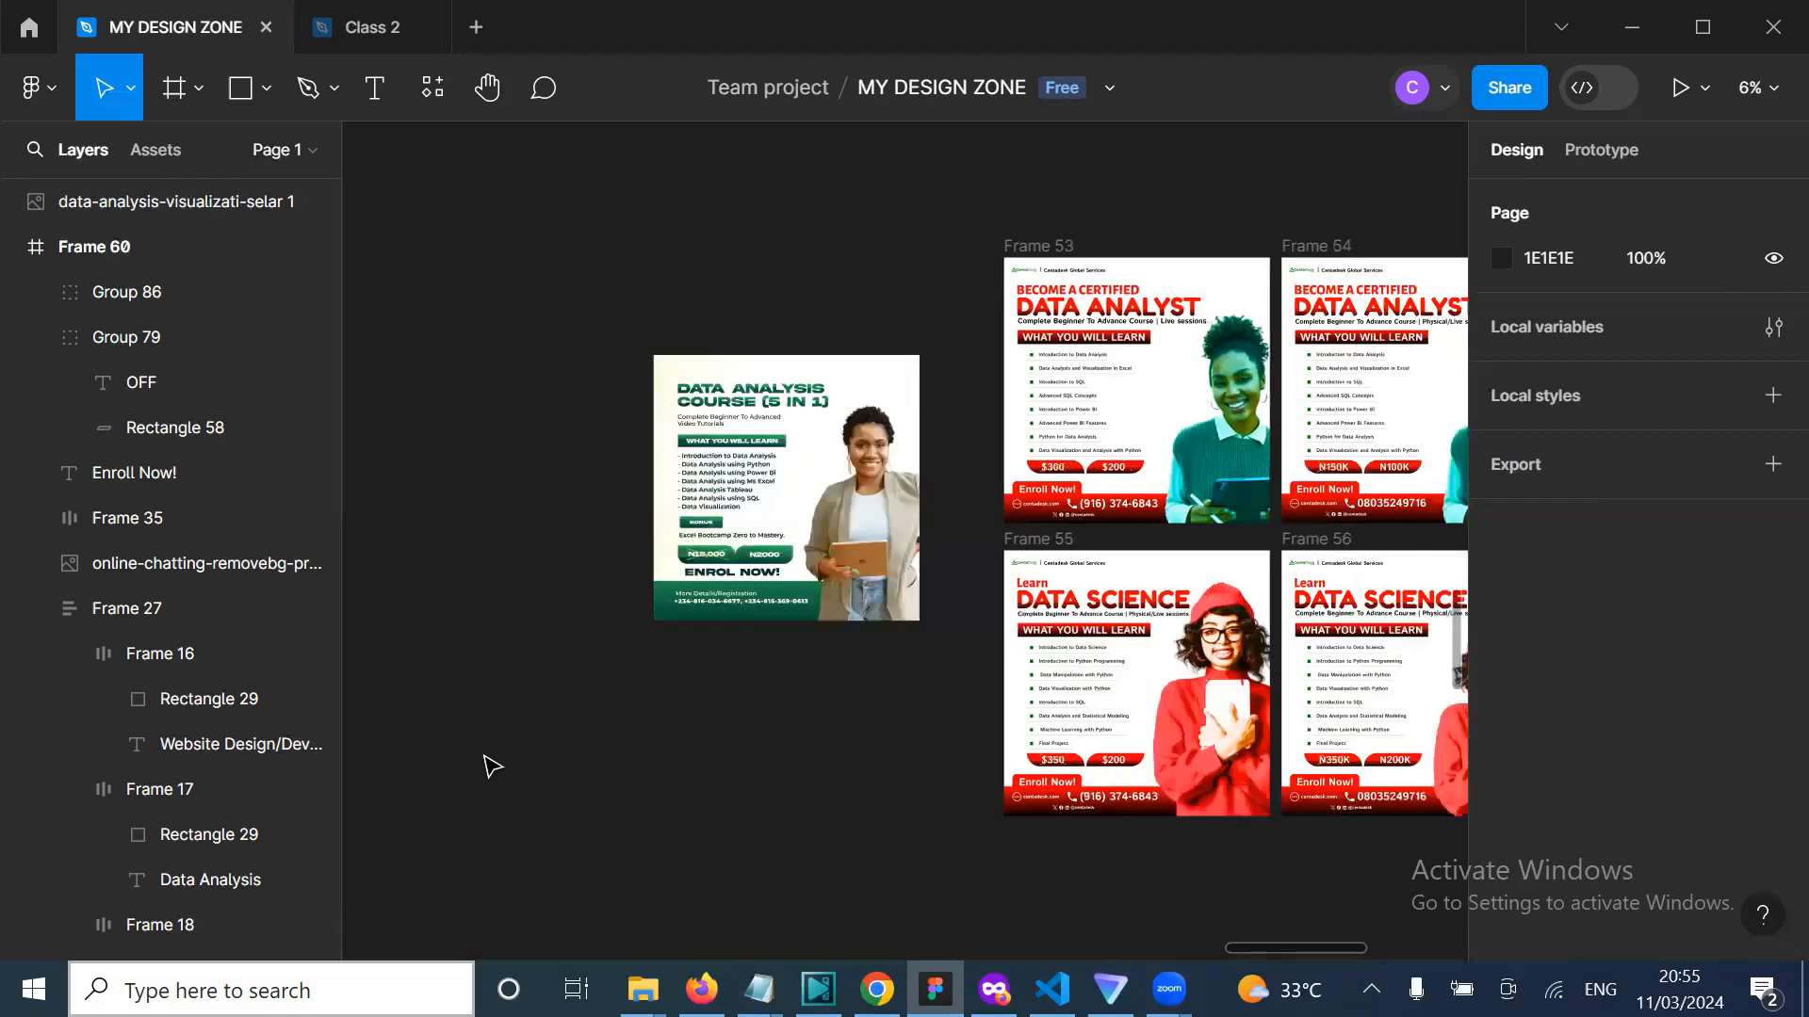
scroll(493, 766, left, 9)
scroll(488, 764, down, 5)
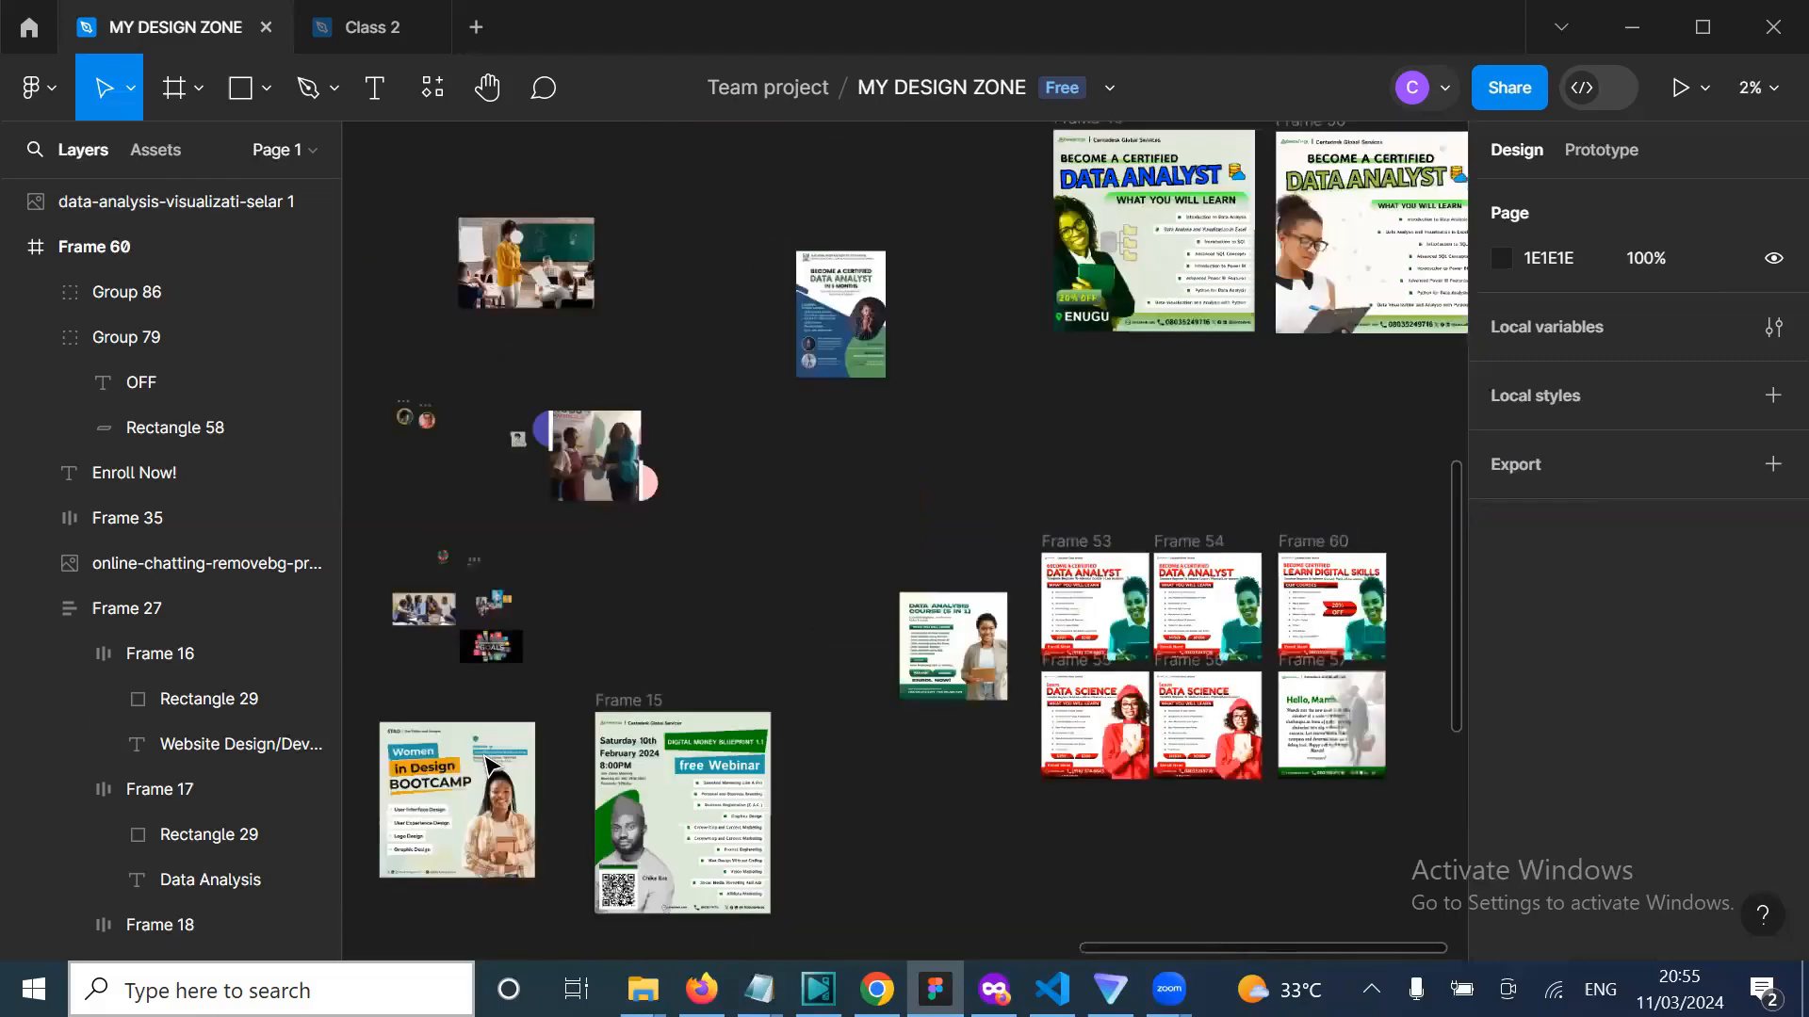
scroll(491, 765, down, 2)
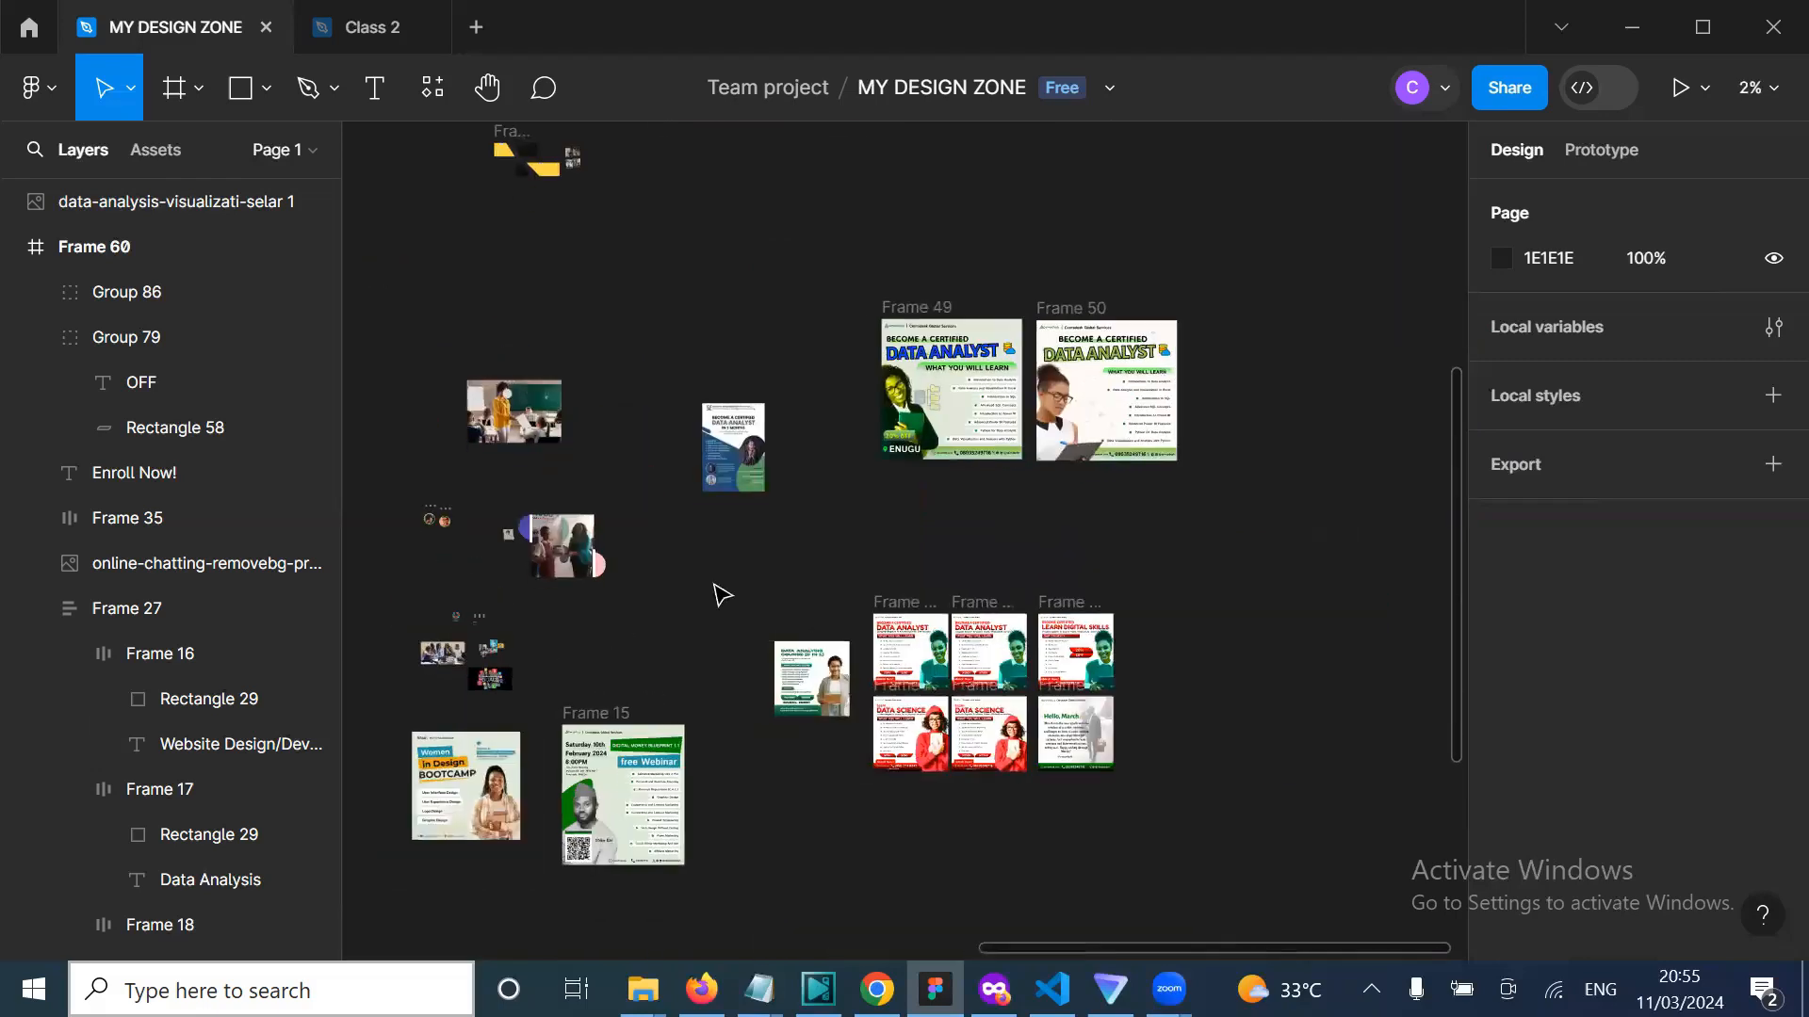
scroll(722, 594, down, 10)
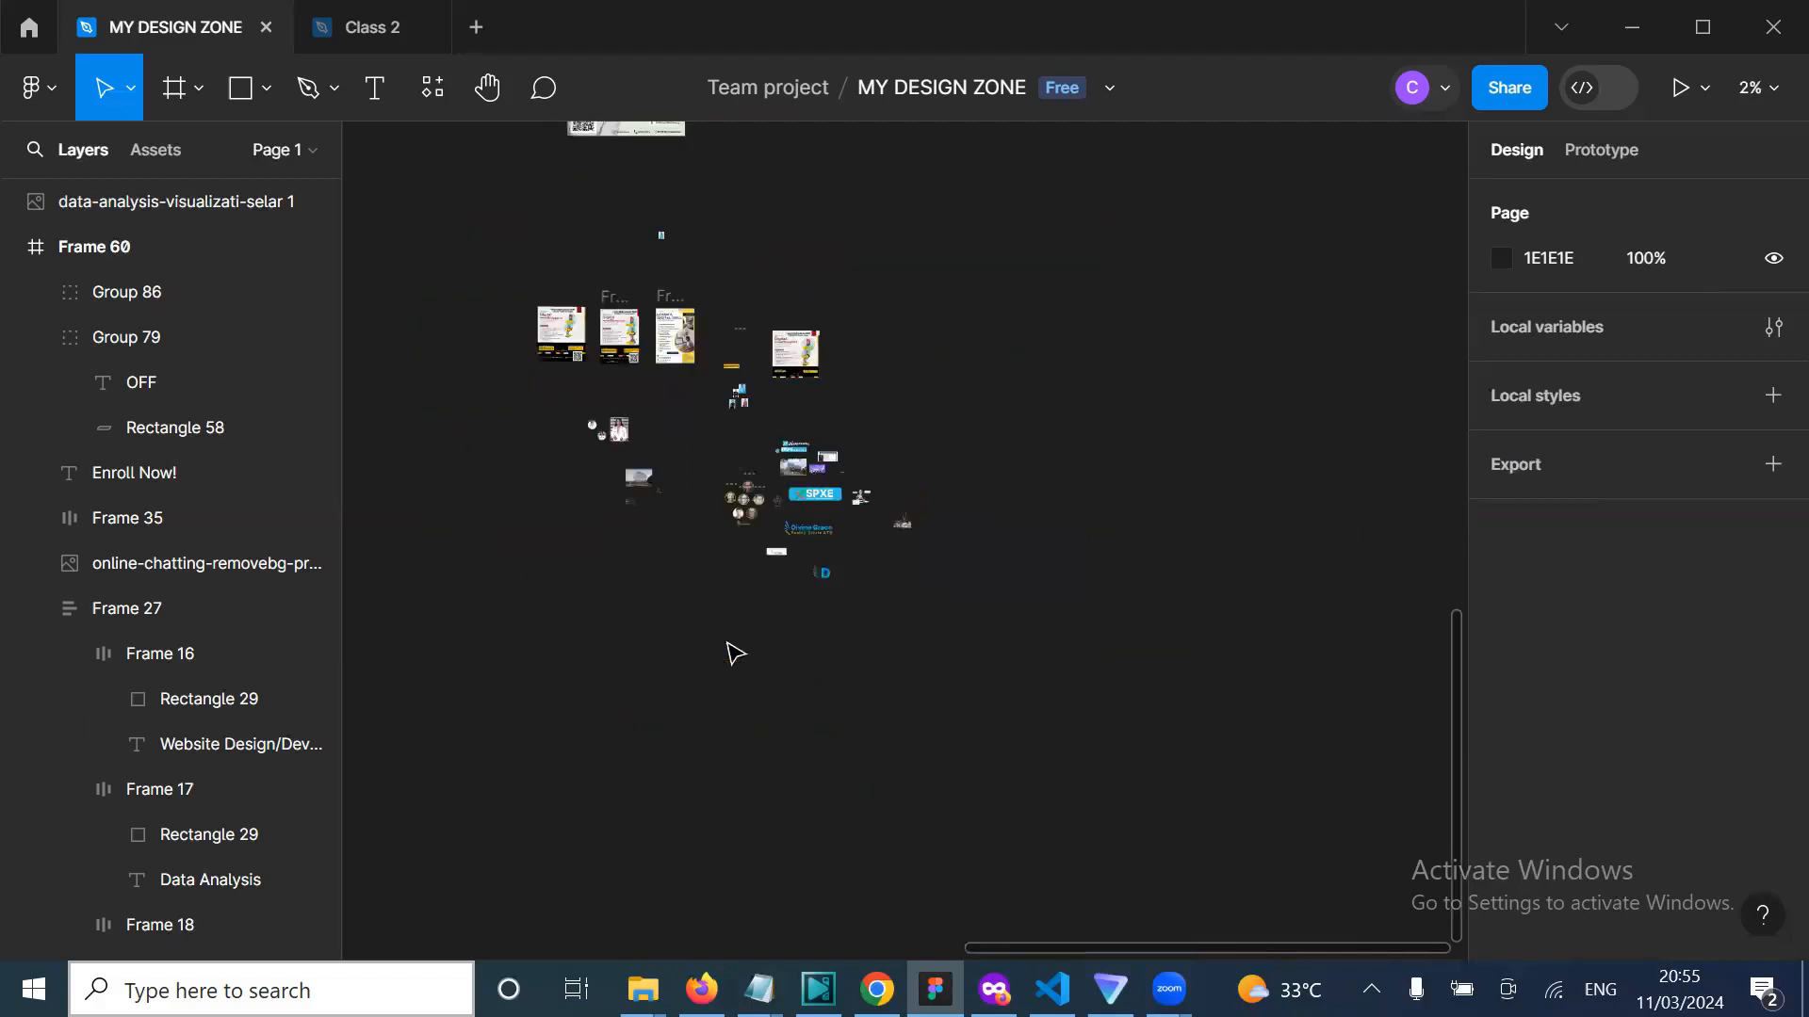
scroll(735, 654, right, 6)
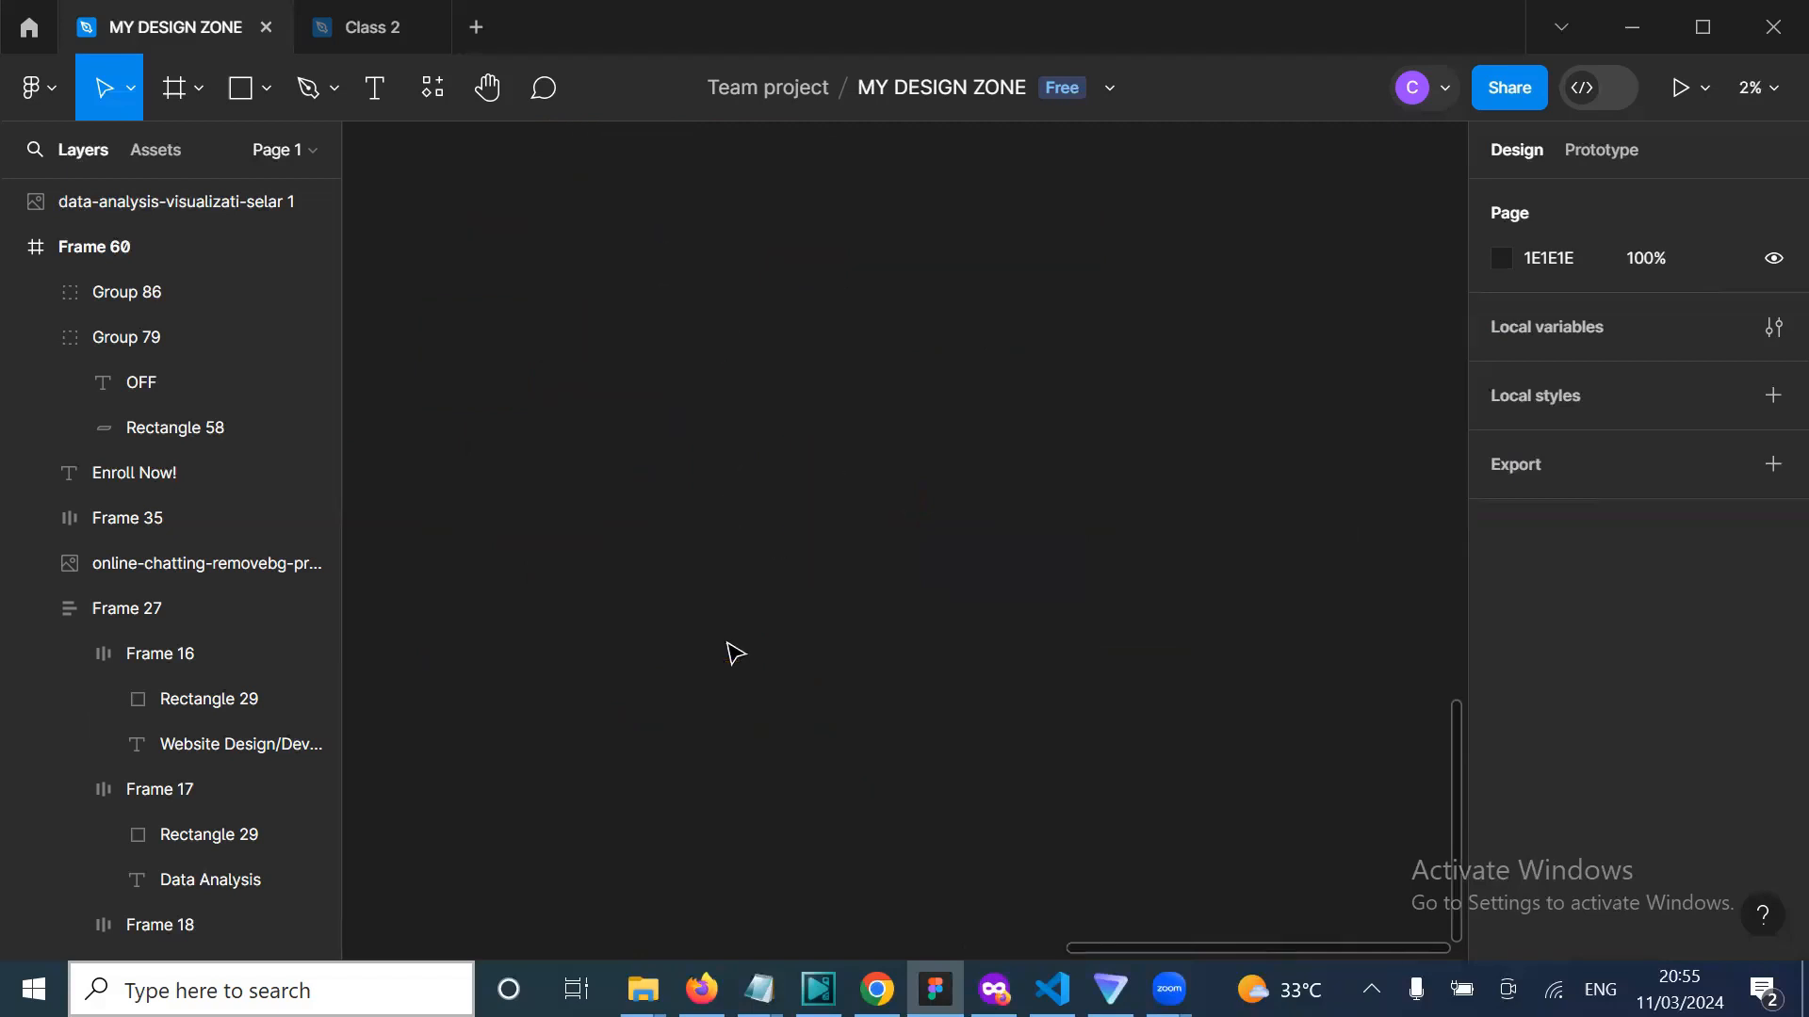
scroll(736, 654, up, 10)
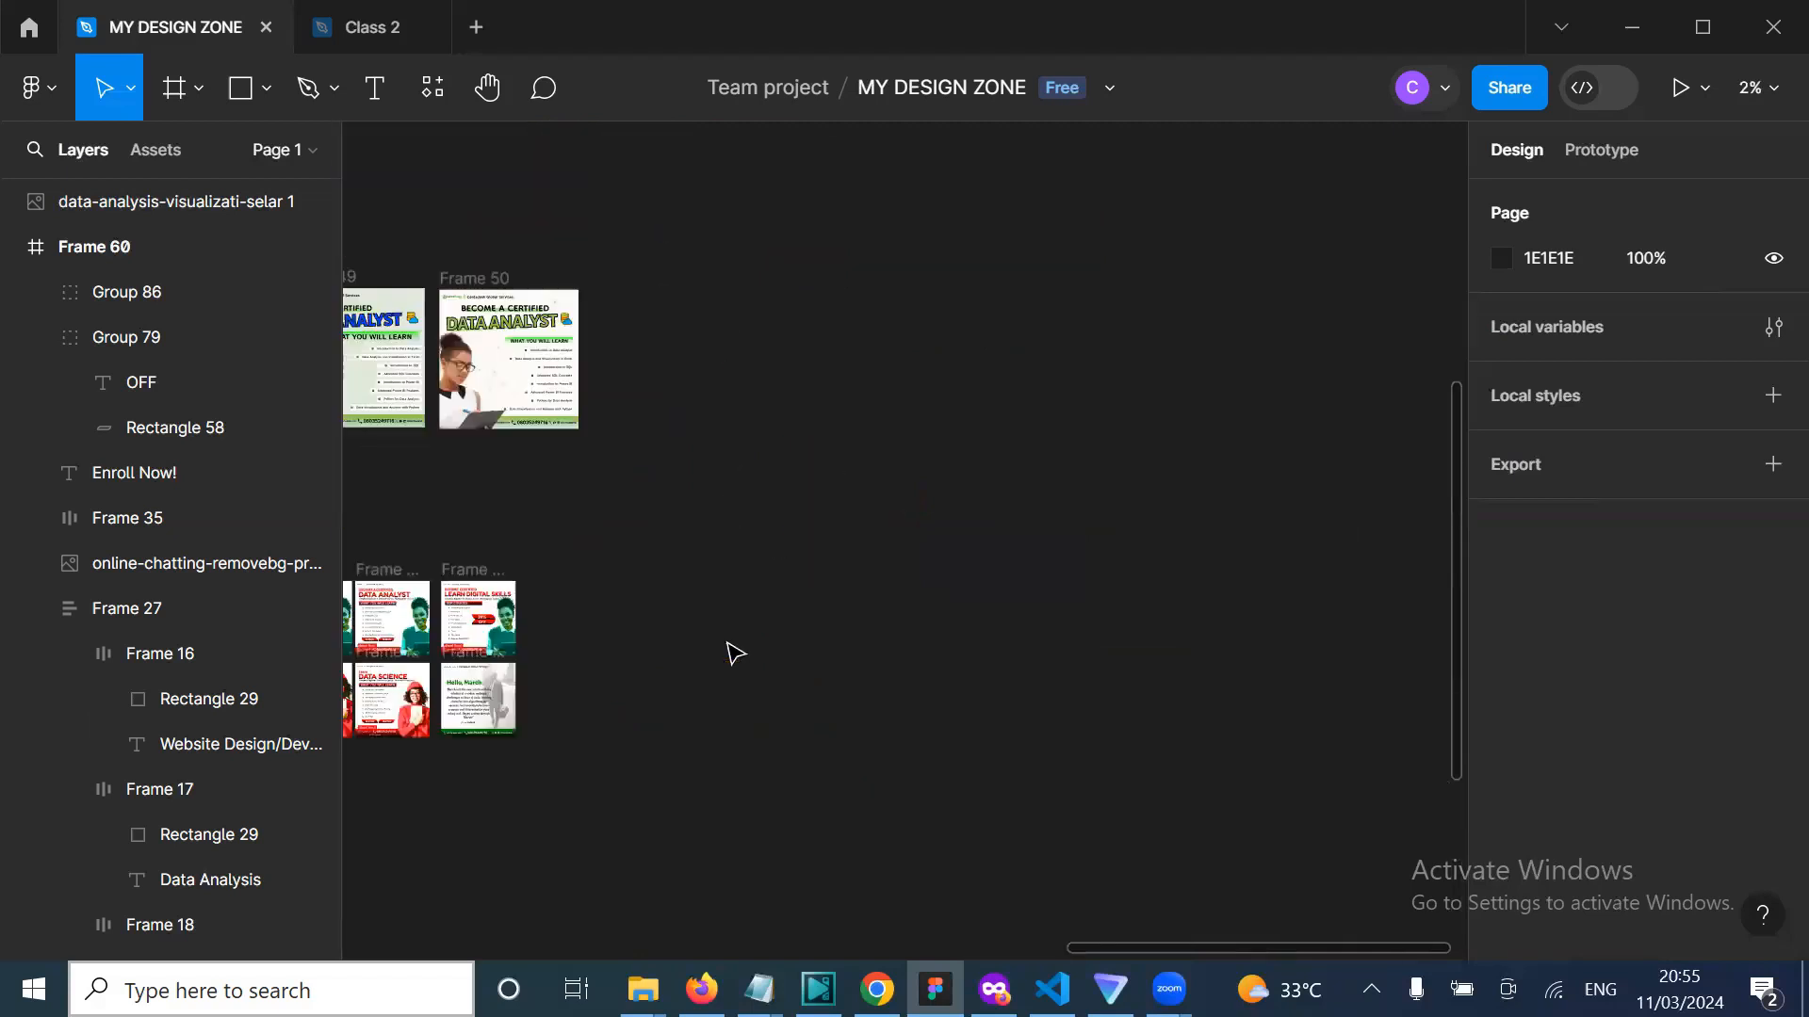
scroll(736, 653, right, 5)
scroll(736, 654, left, 10)
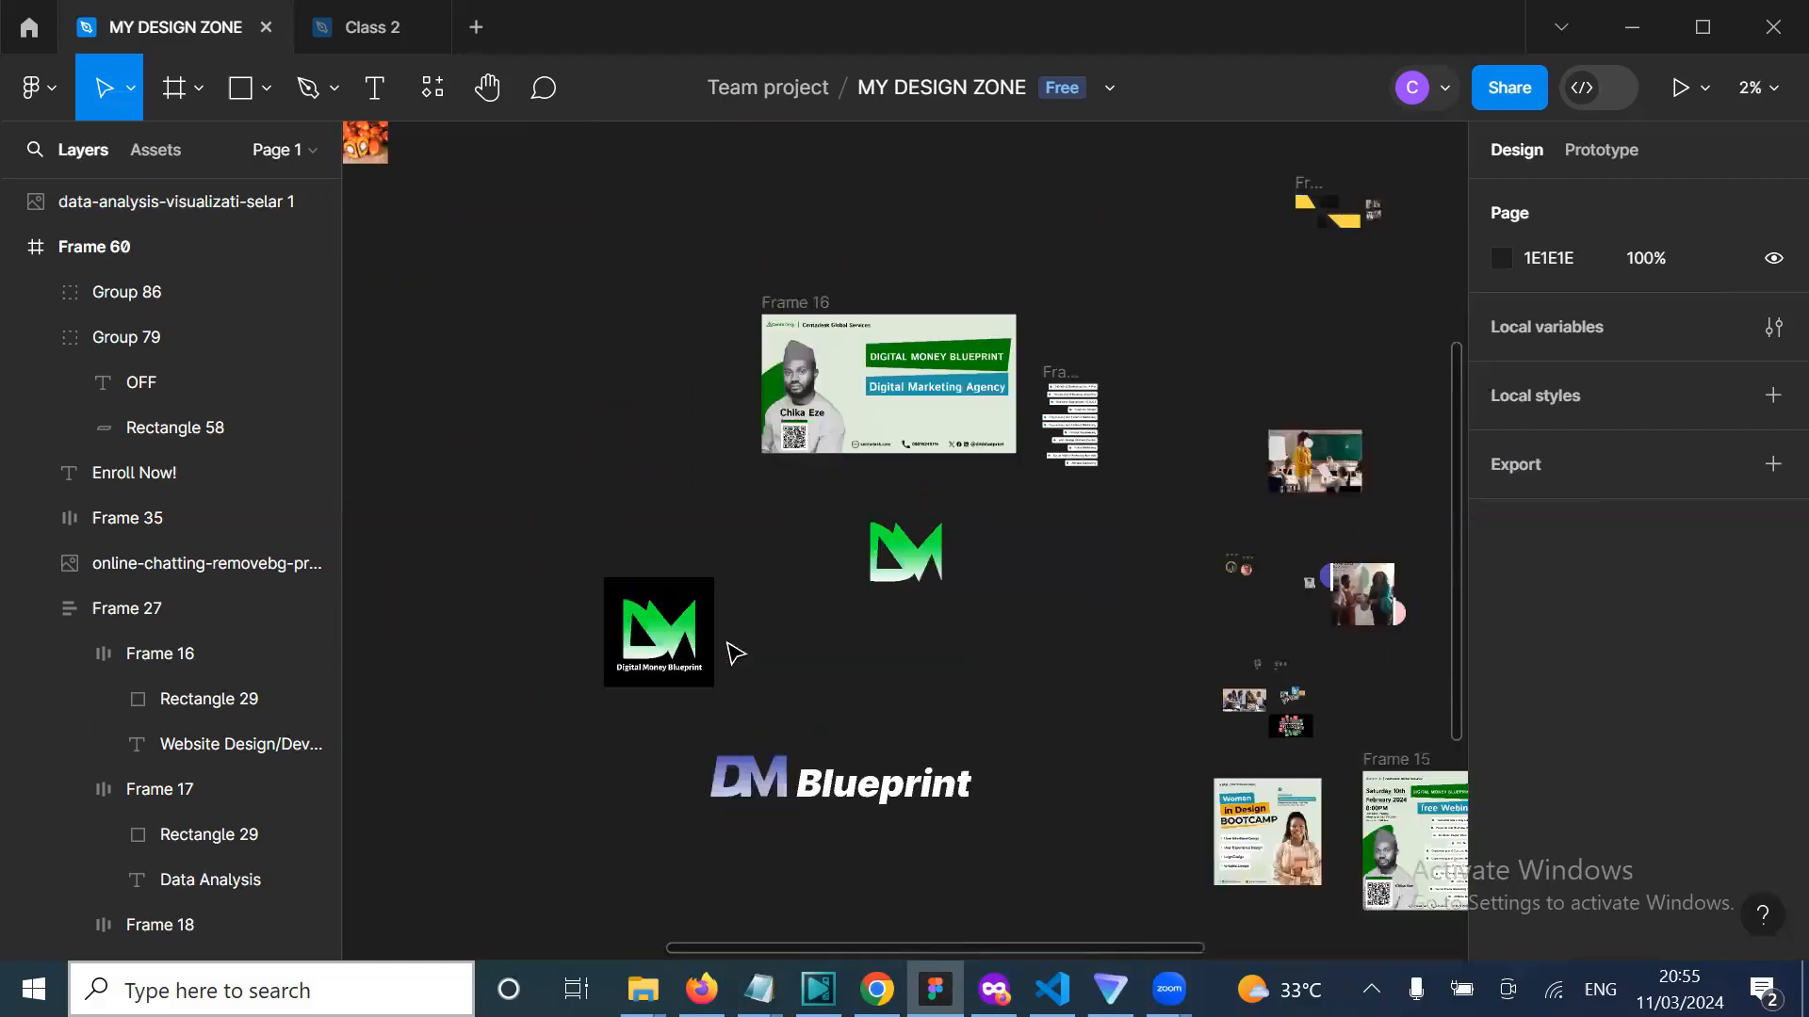
scroll(736, 653, up, 5)
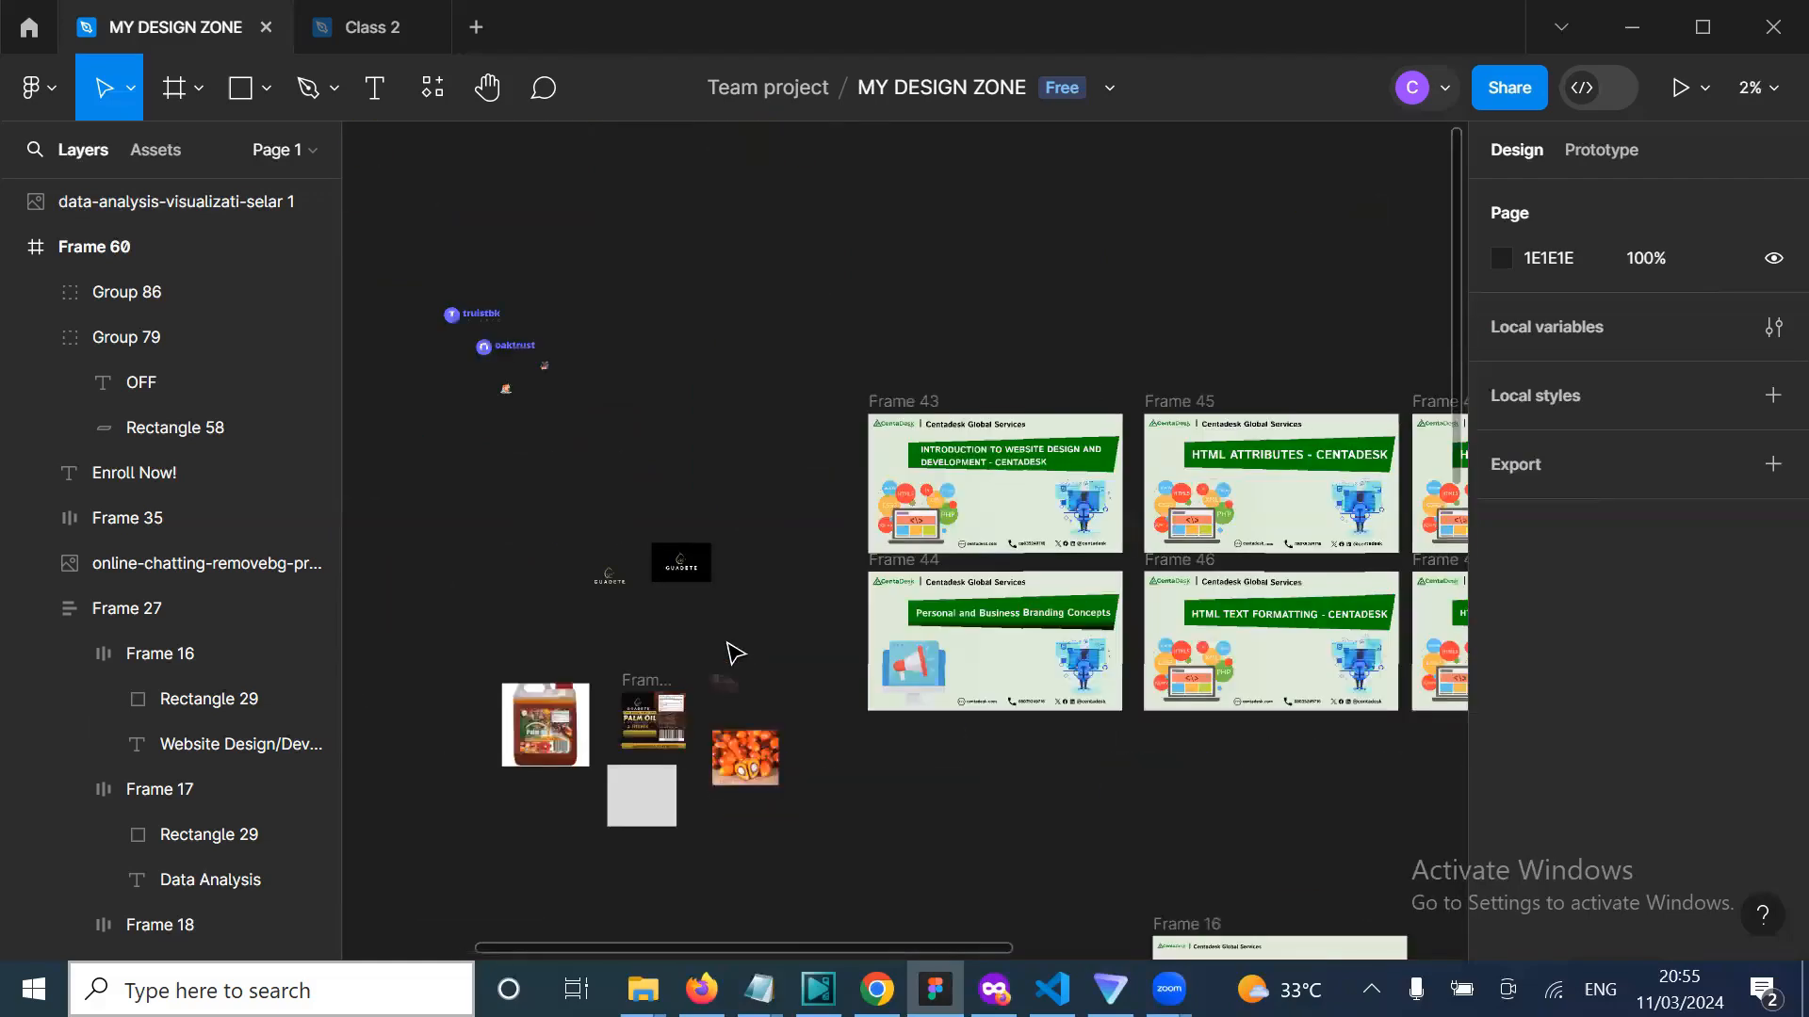
scroll(736, 653, down, 1)
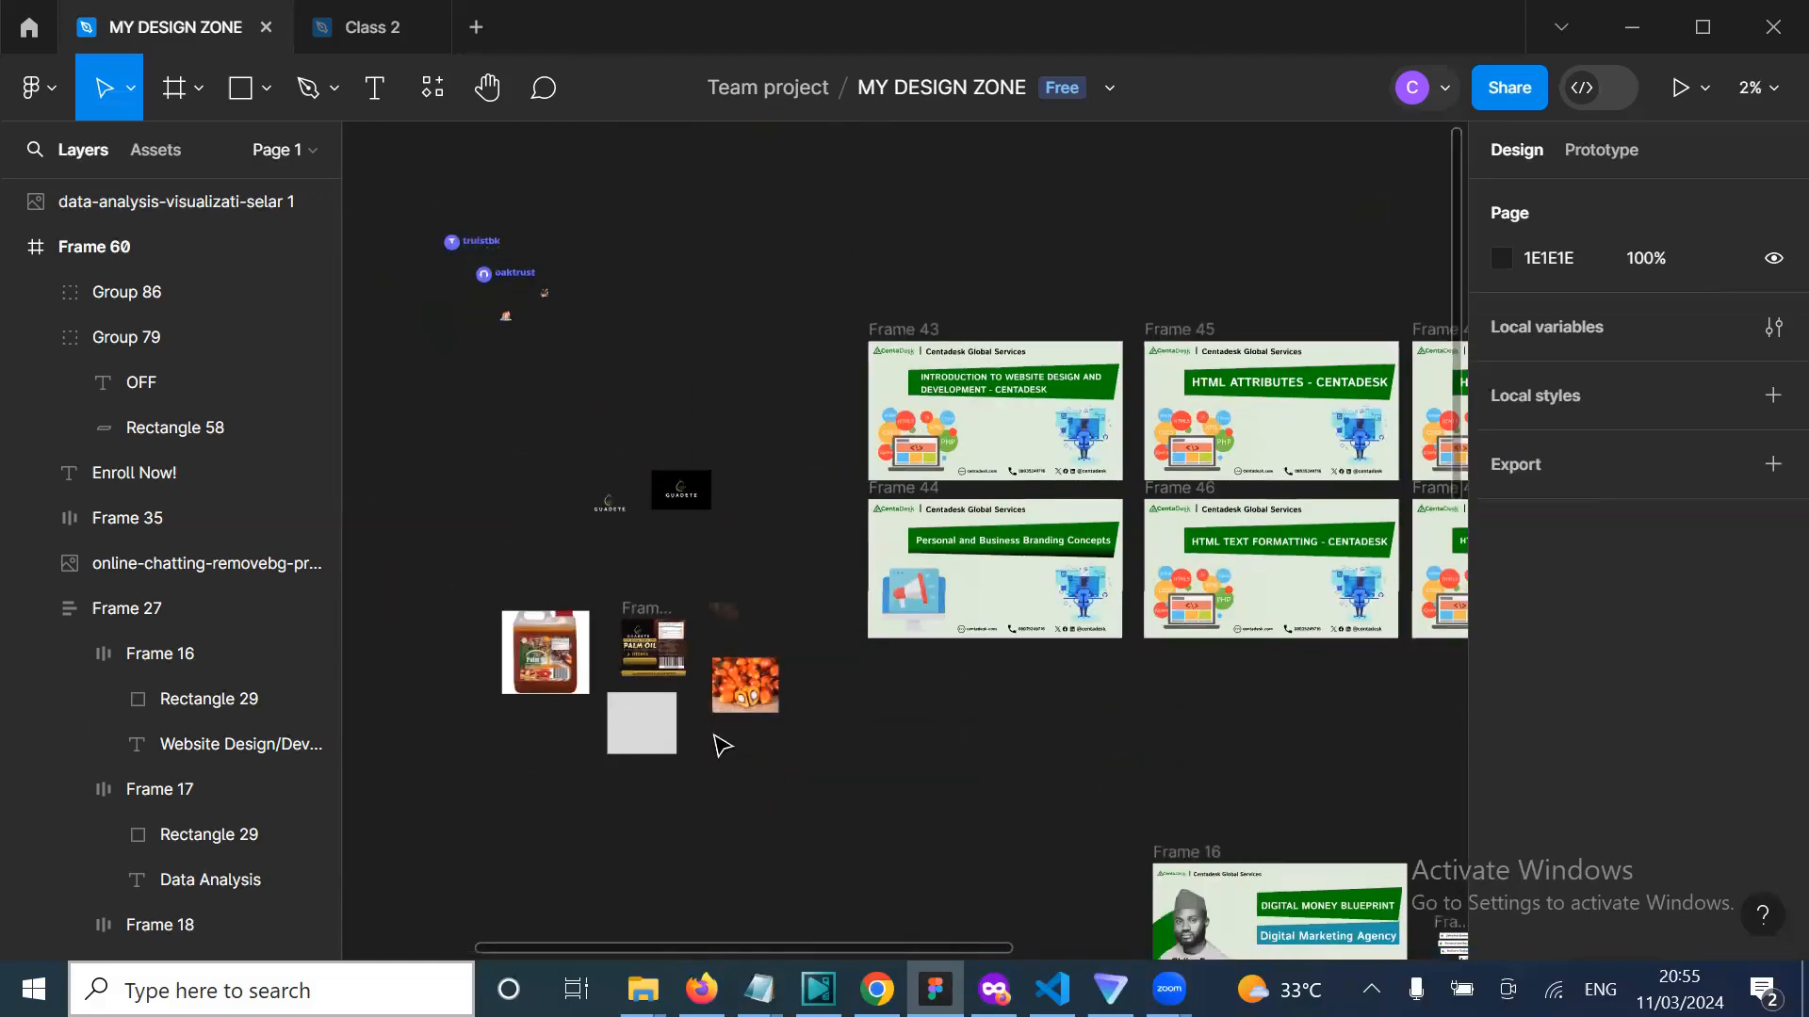
scroll(719, 743, right, 1)
scroll(716, 744, left, 5)
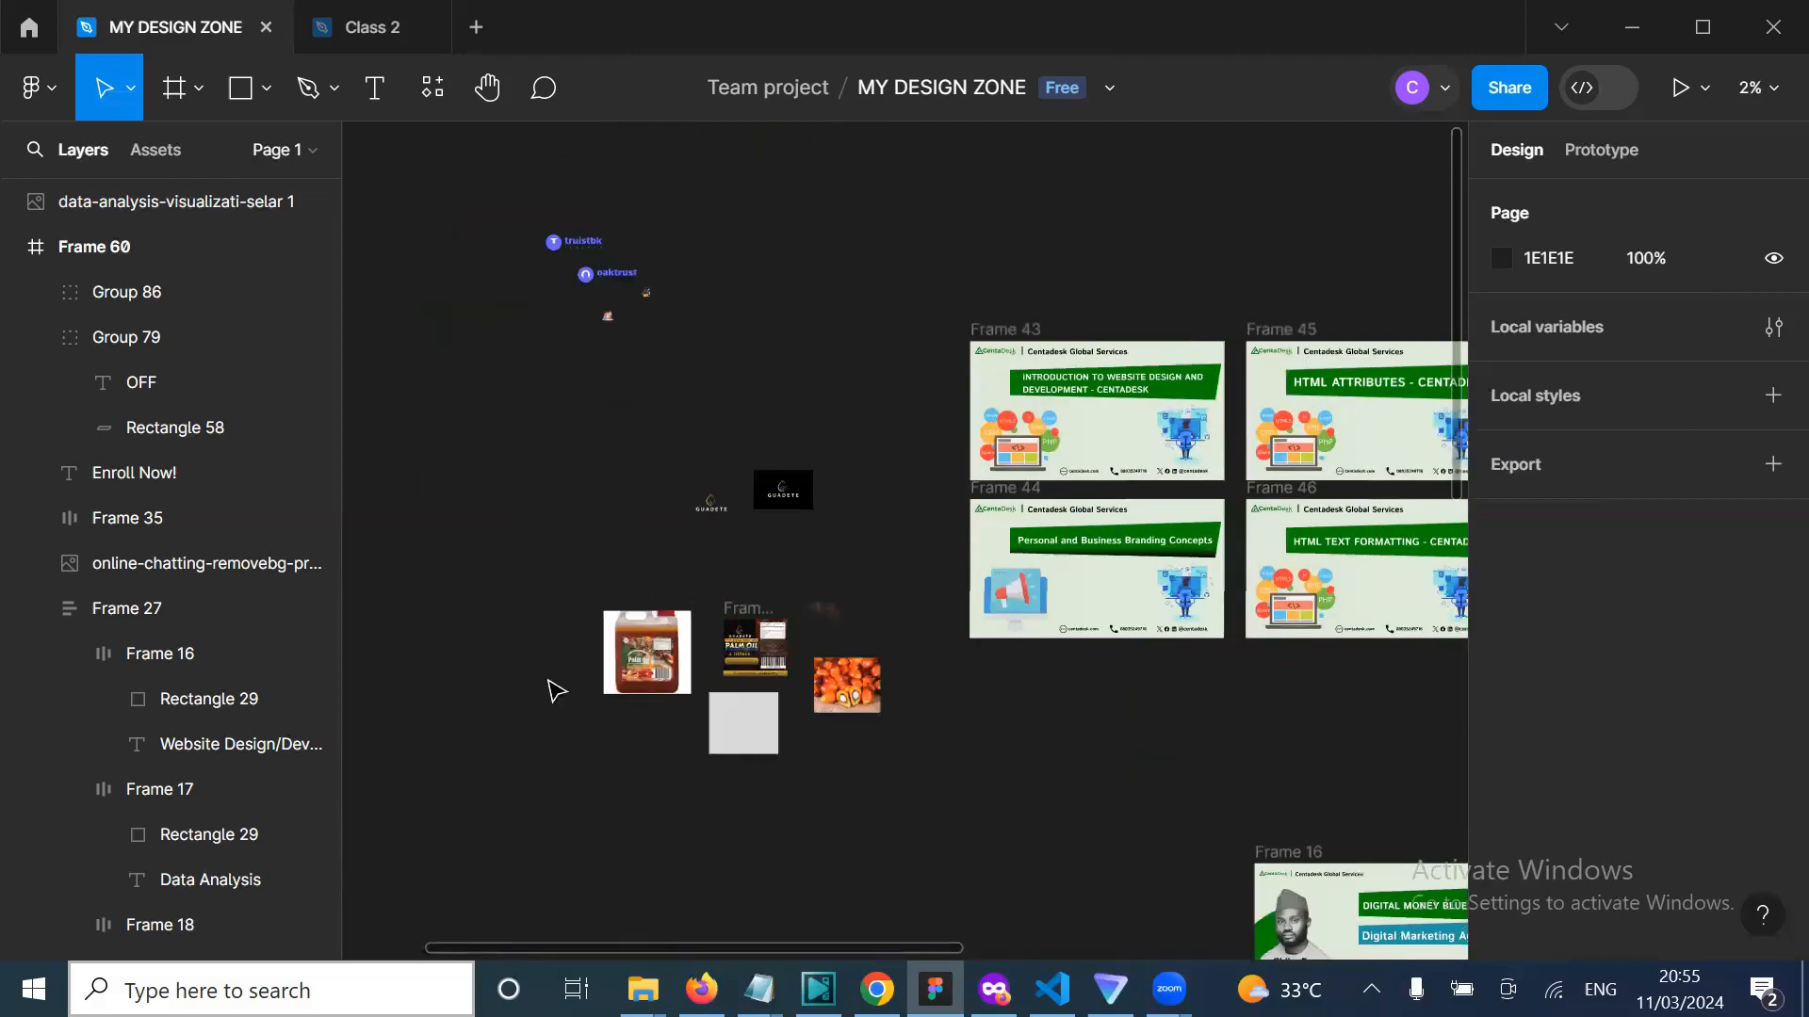
scroll(556, 692, up, 2)
scroll(771, 610, up, 2)
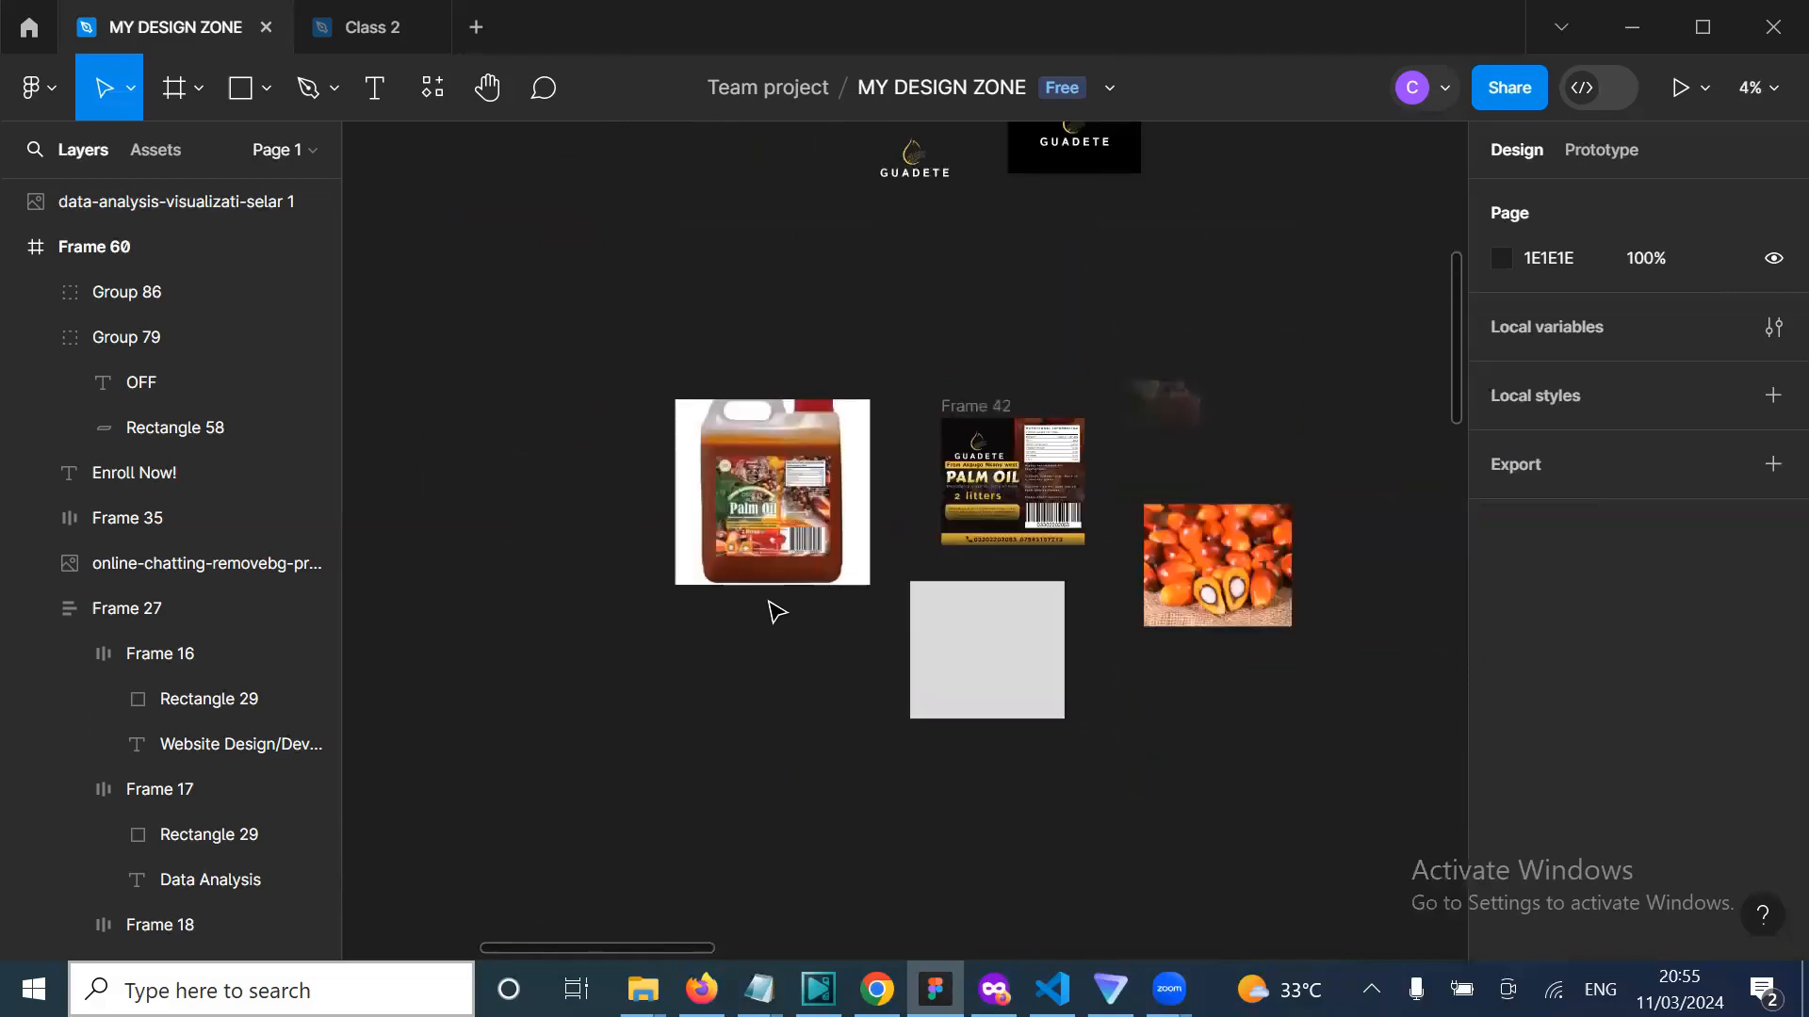
scroll(772, 611, up, 4)
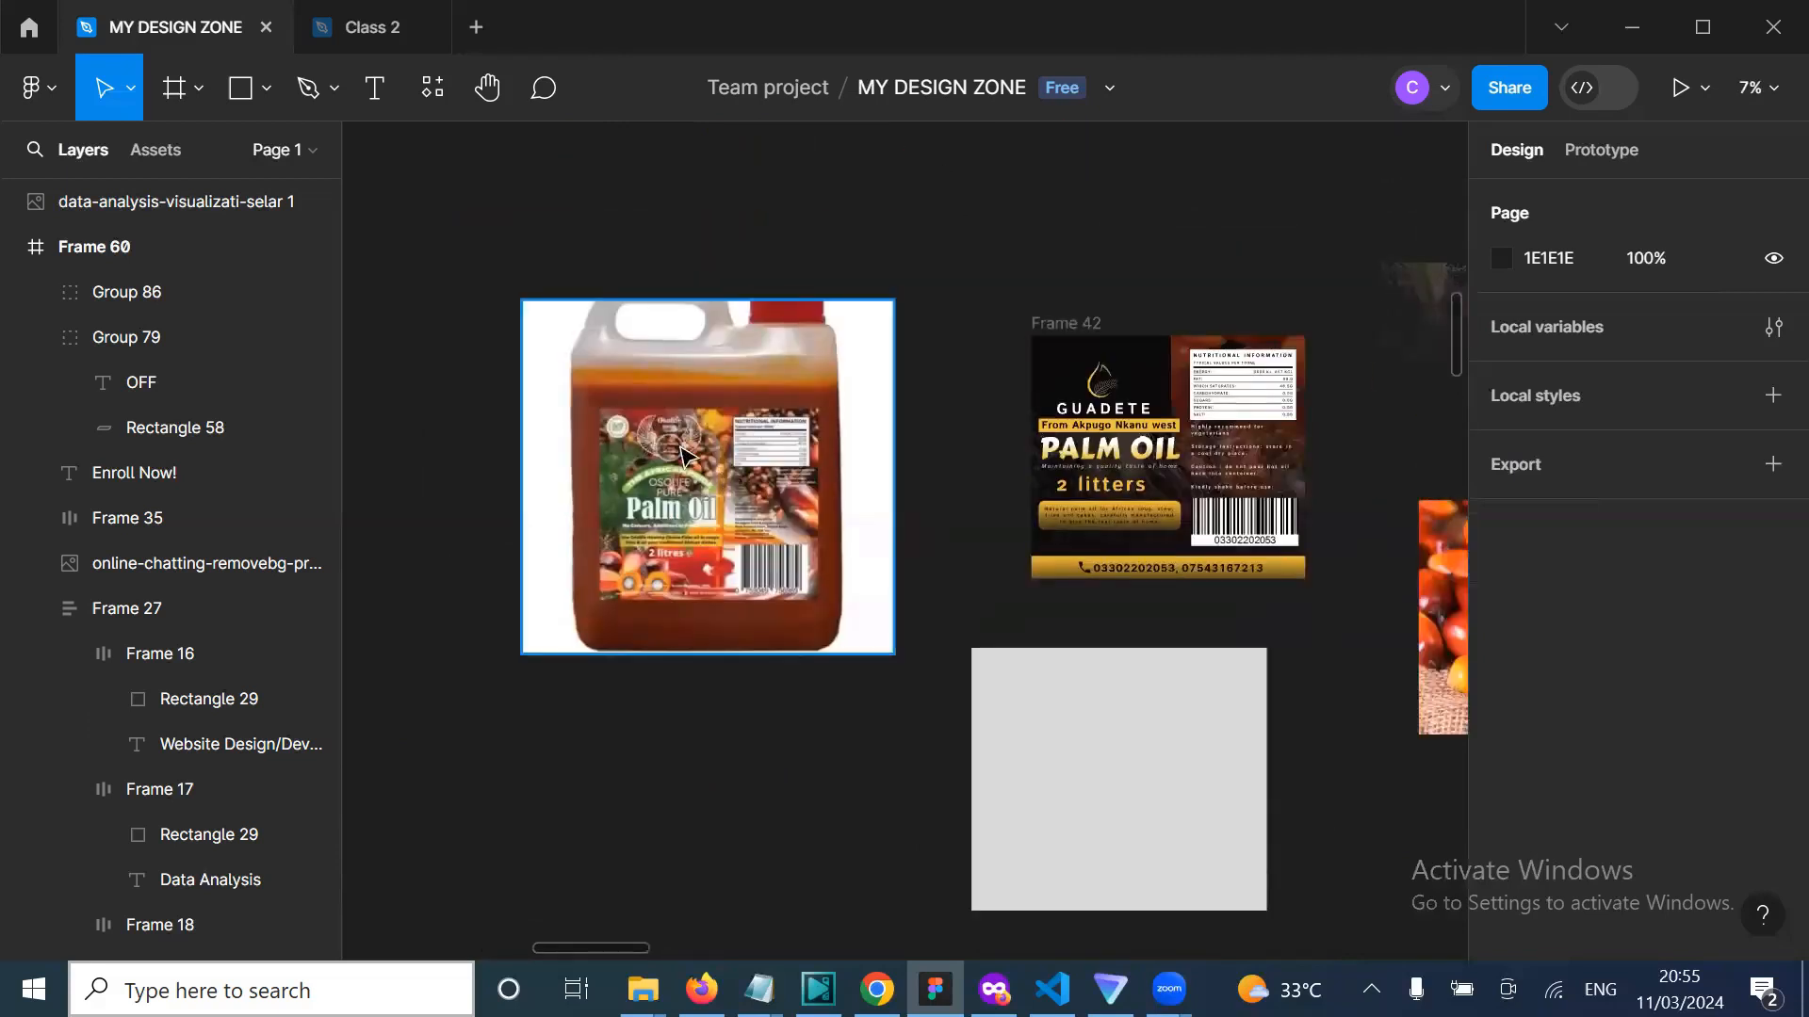
scroll(713, 499, down, 2)
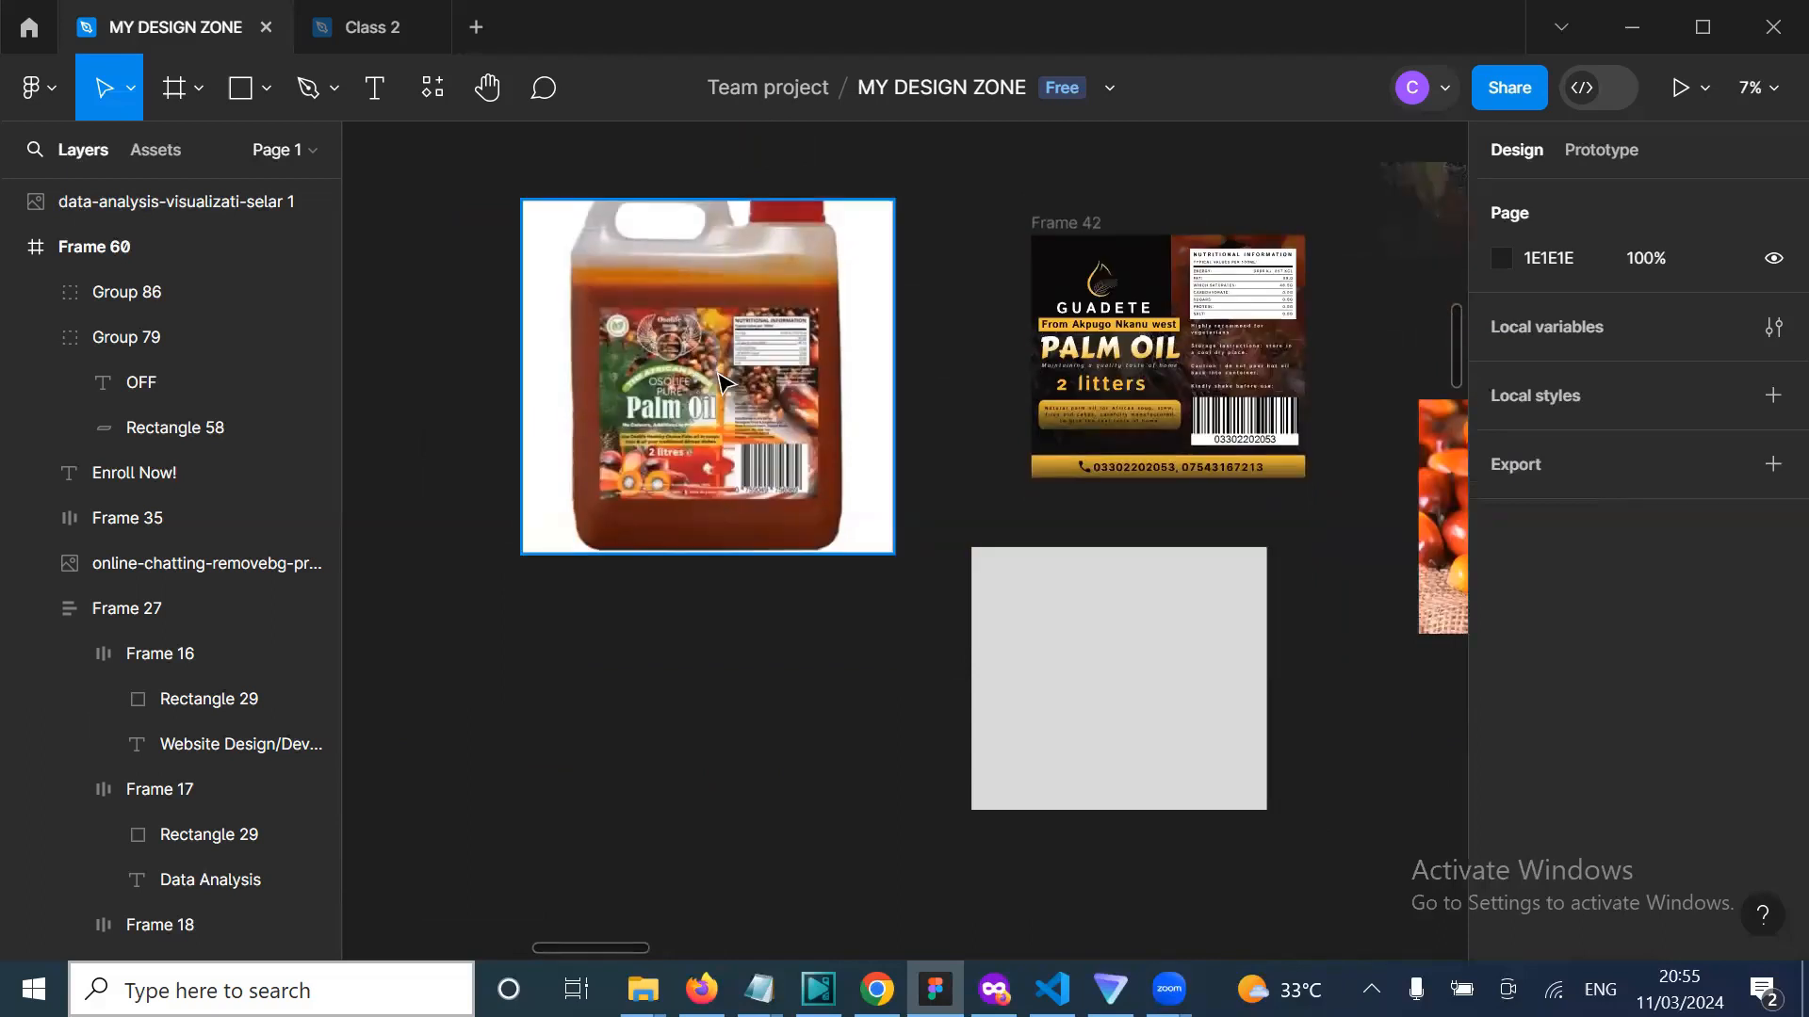
scroll(721, 381, up, 1)
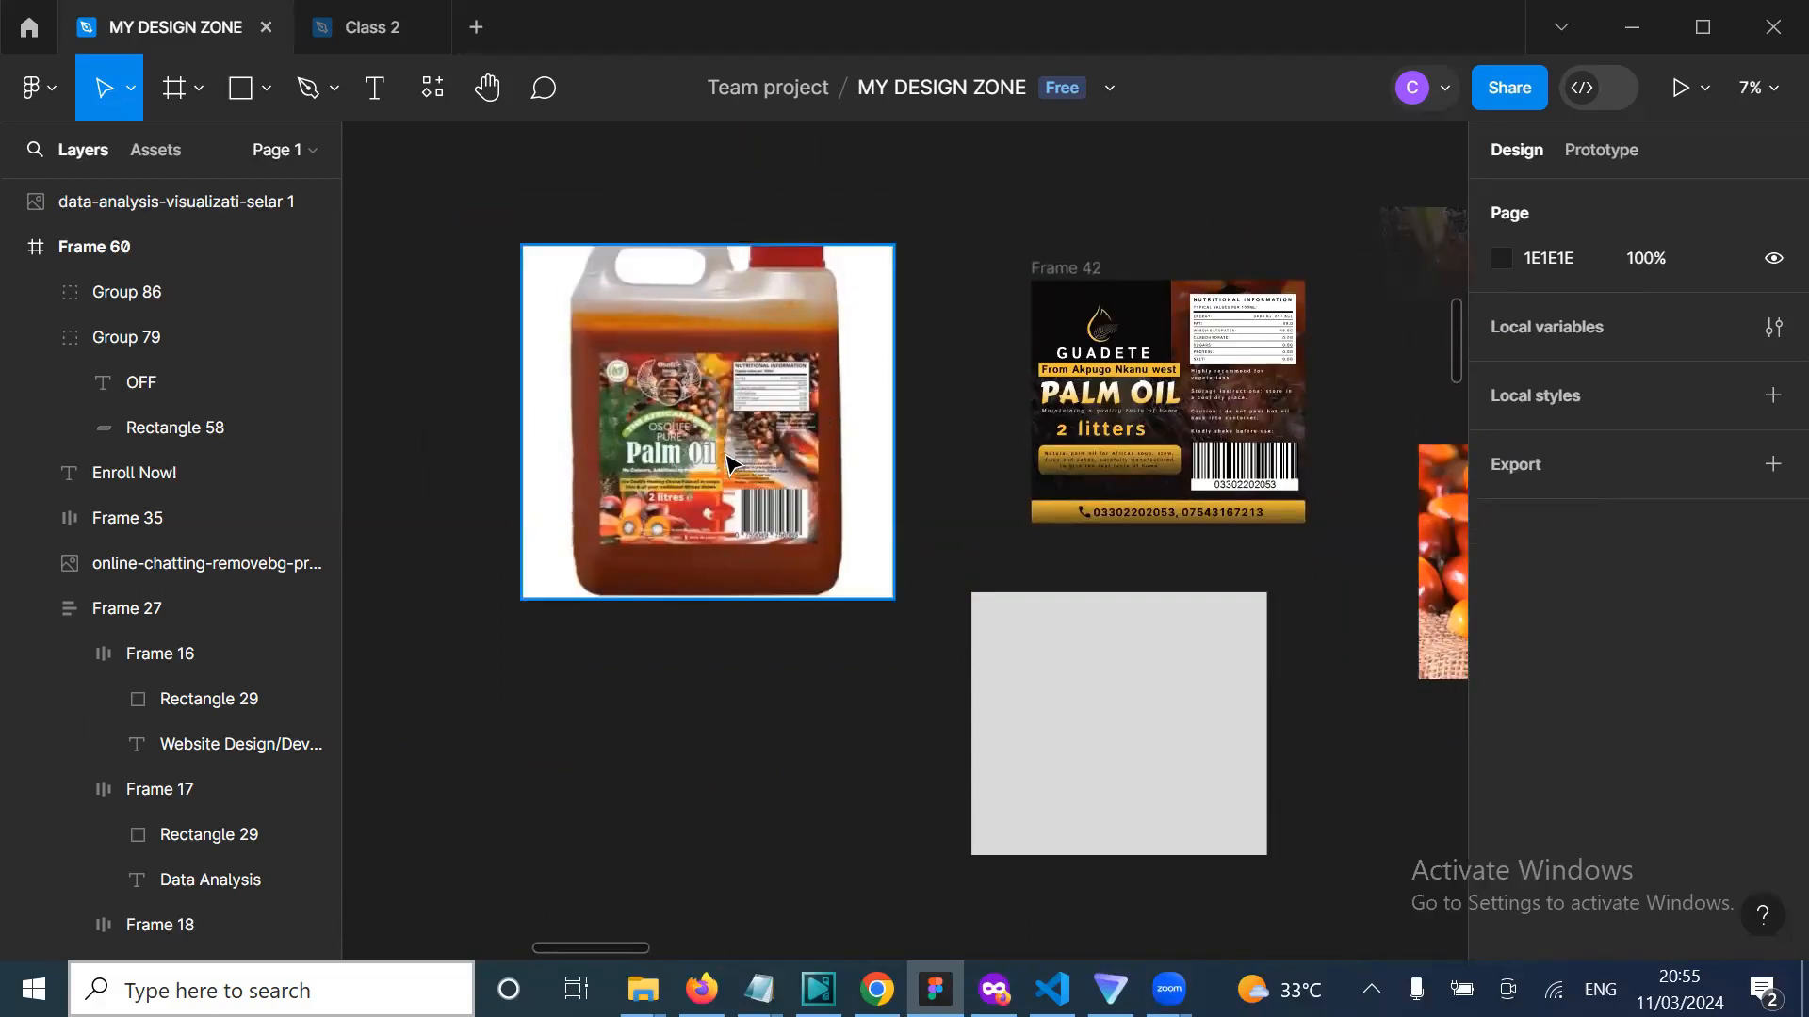
scroll(979, 370, right, 1)
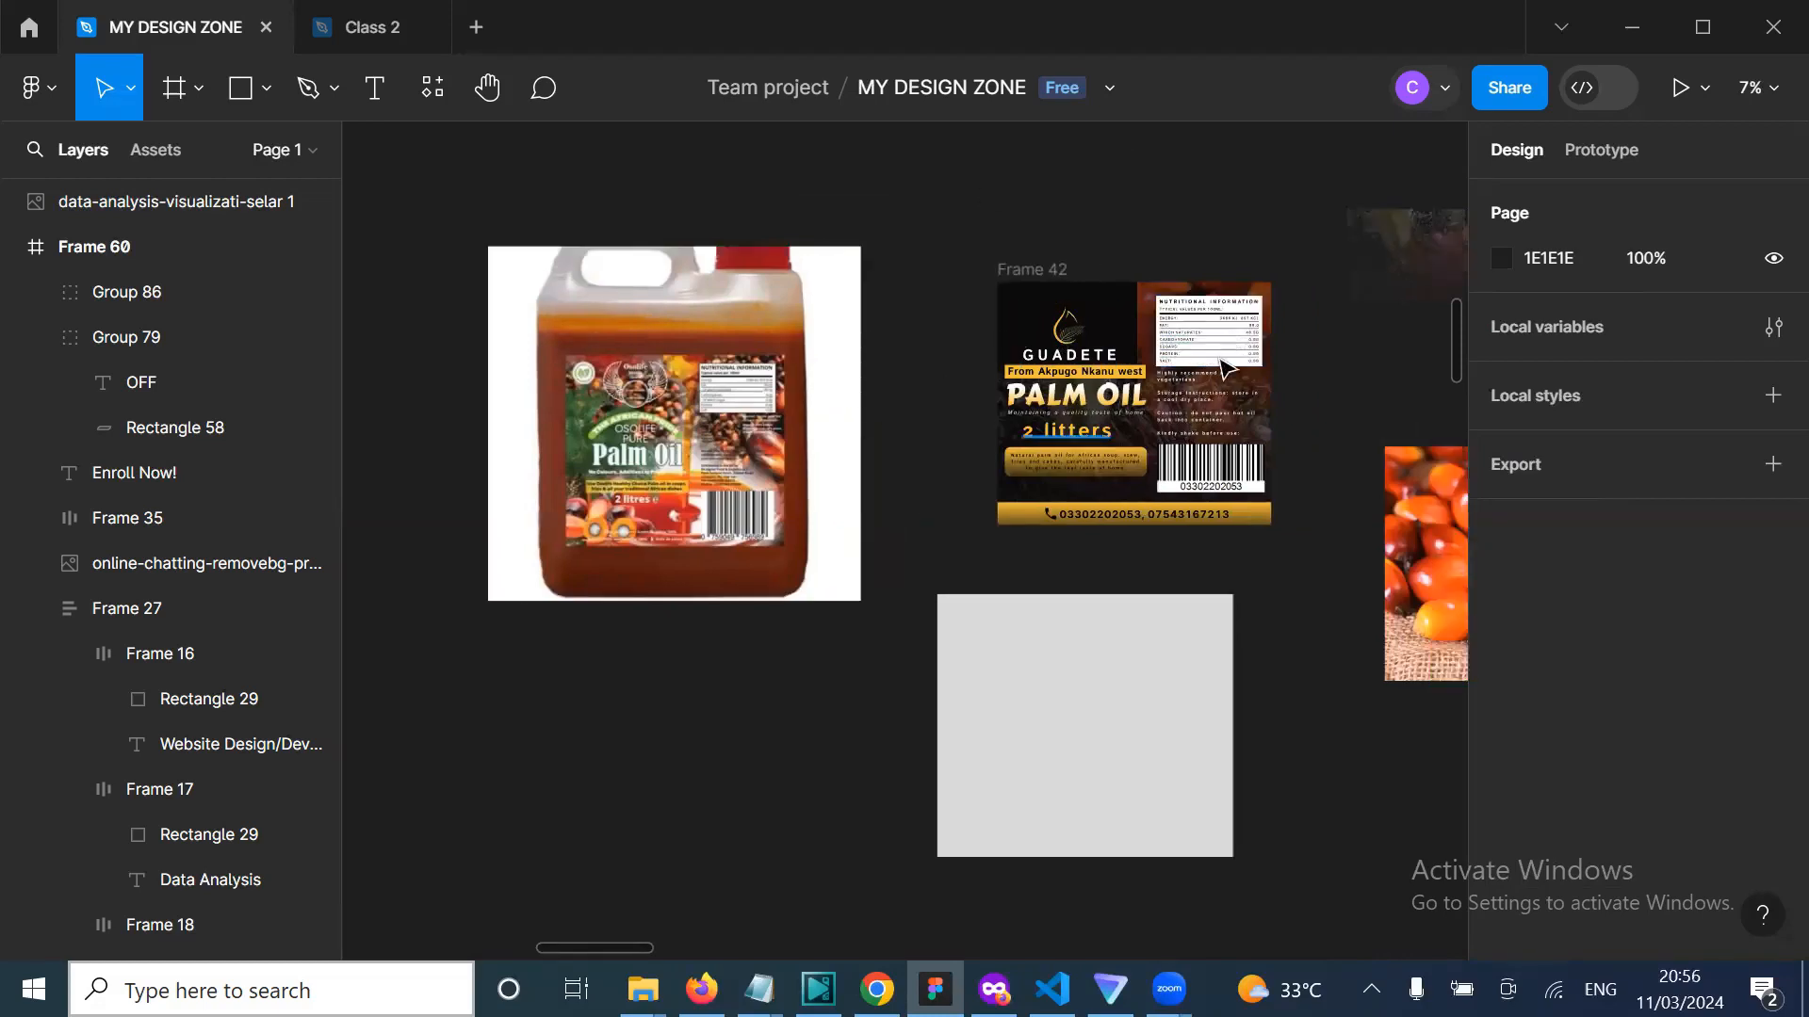
scroll(1196, 524, right, 3)
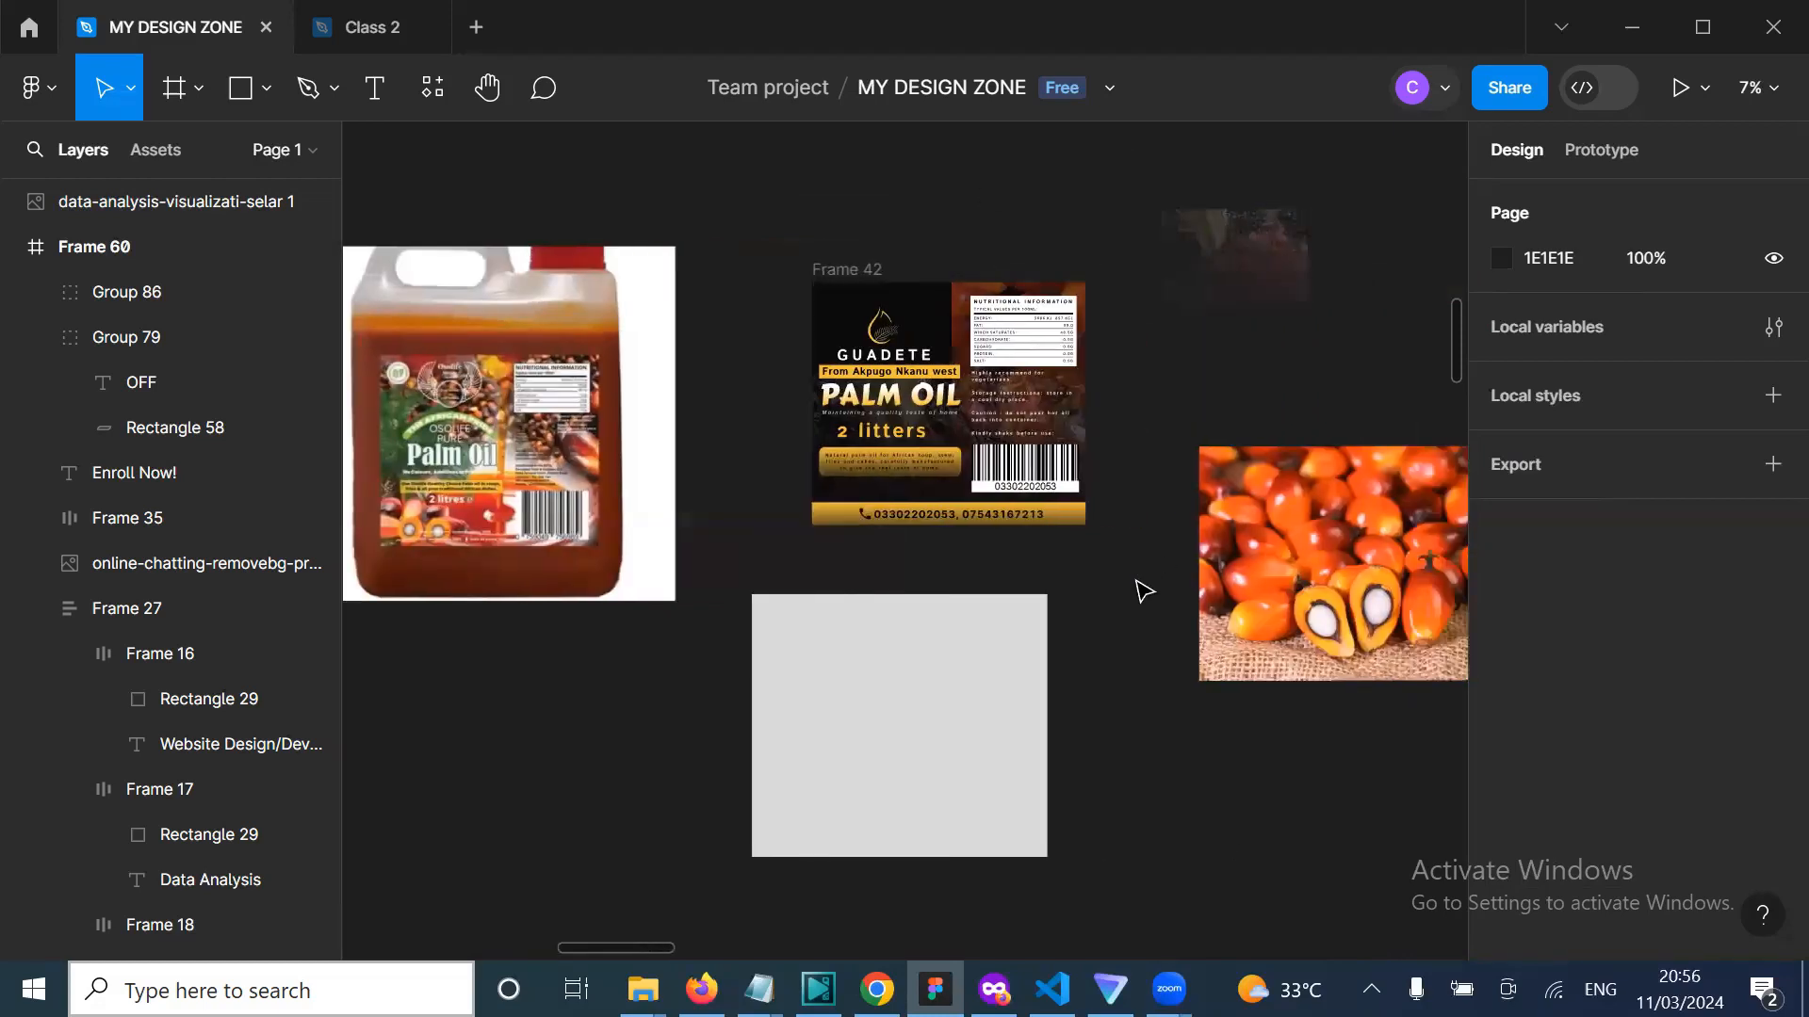
ctrl+scroll(1143, 592, up, 2)
scroll(1143, 591, up, 5)
ctrl+scroll(1142, 591, up, 1)
scroll(1143, 592, down, 4)
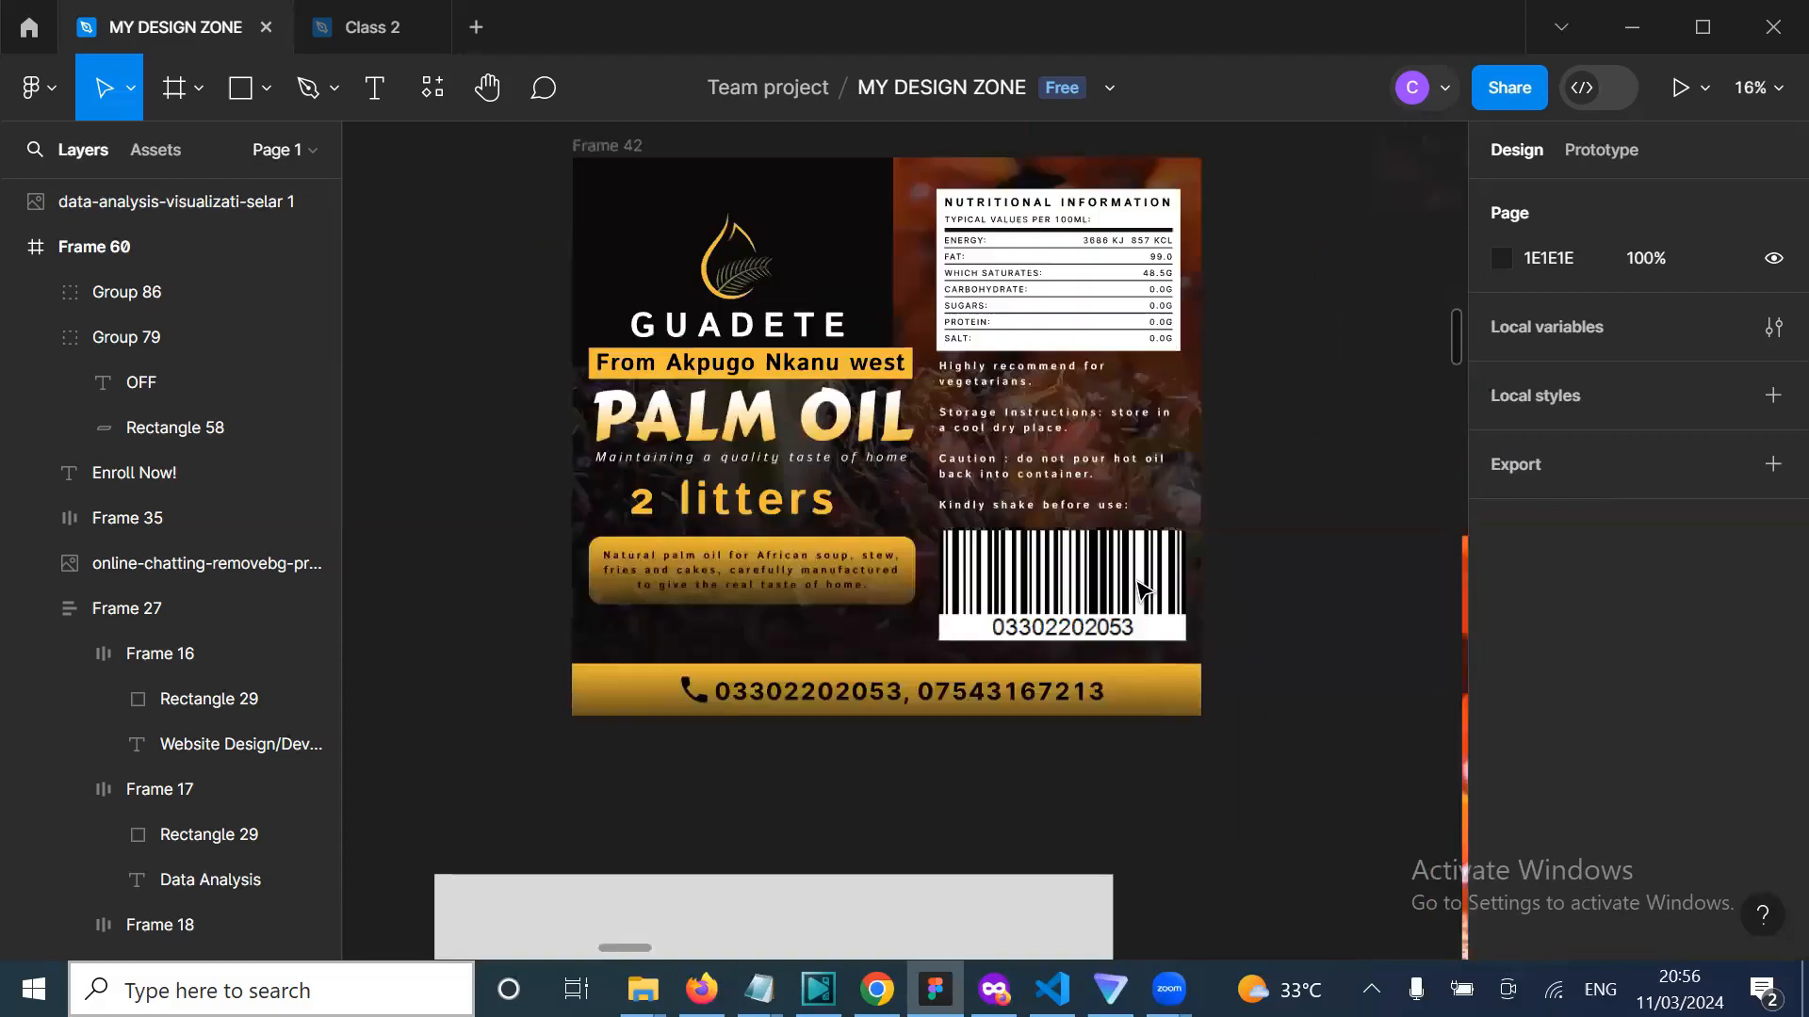
scroll(1142, 591, up, 1)
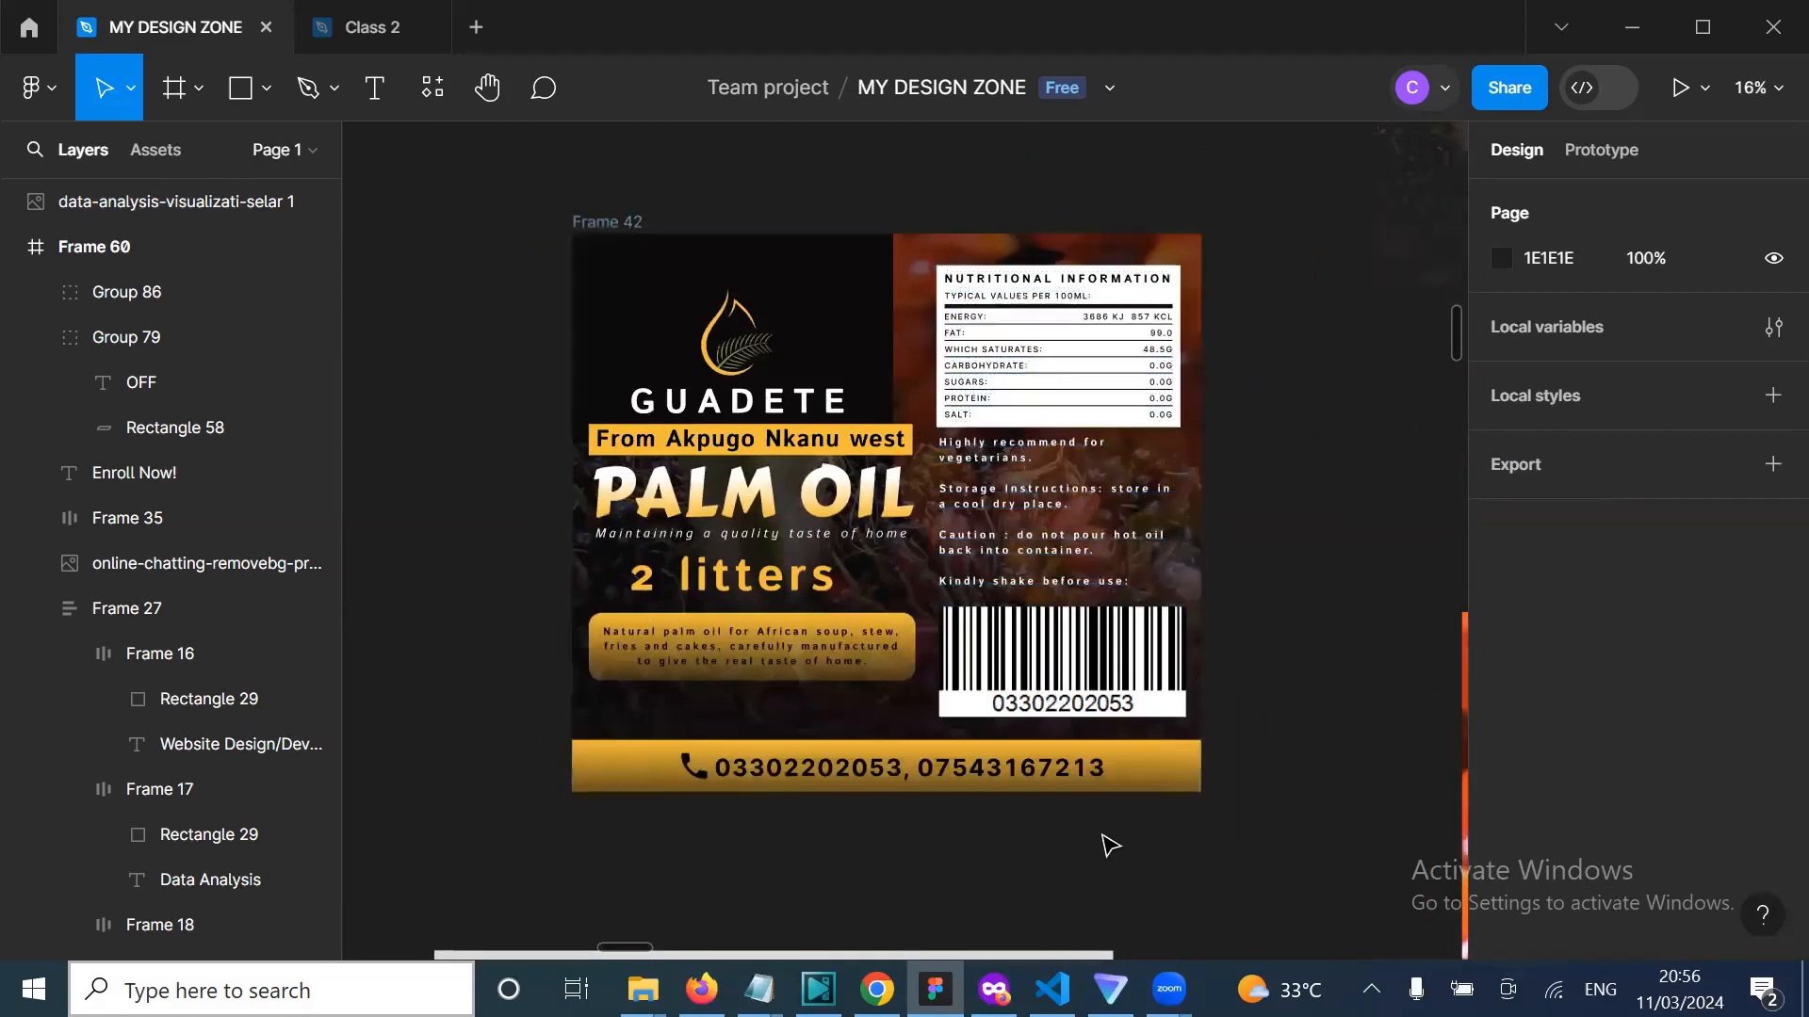
scroll(1110, 845, down, 3)
scroll(707, 860, down, 4)
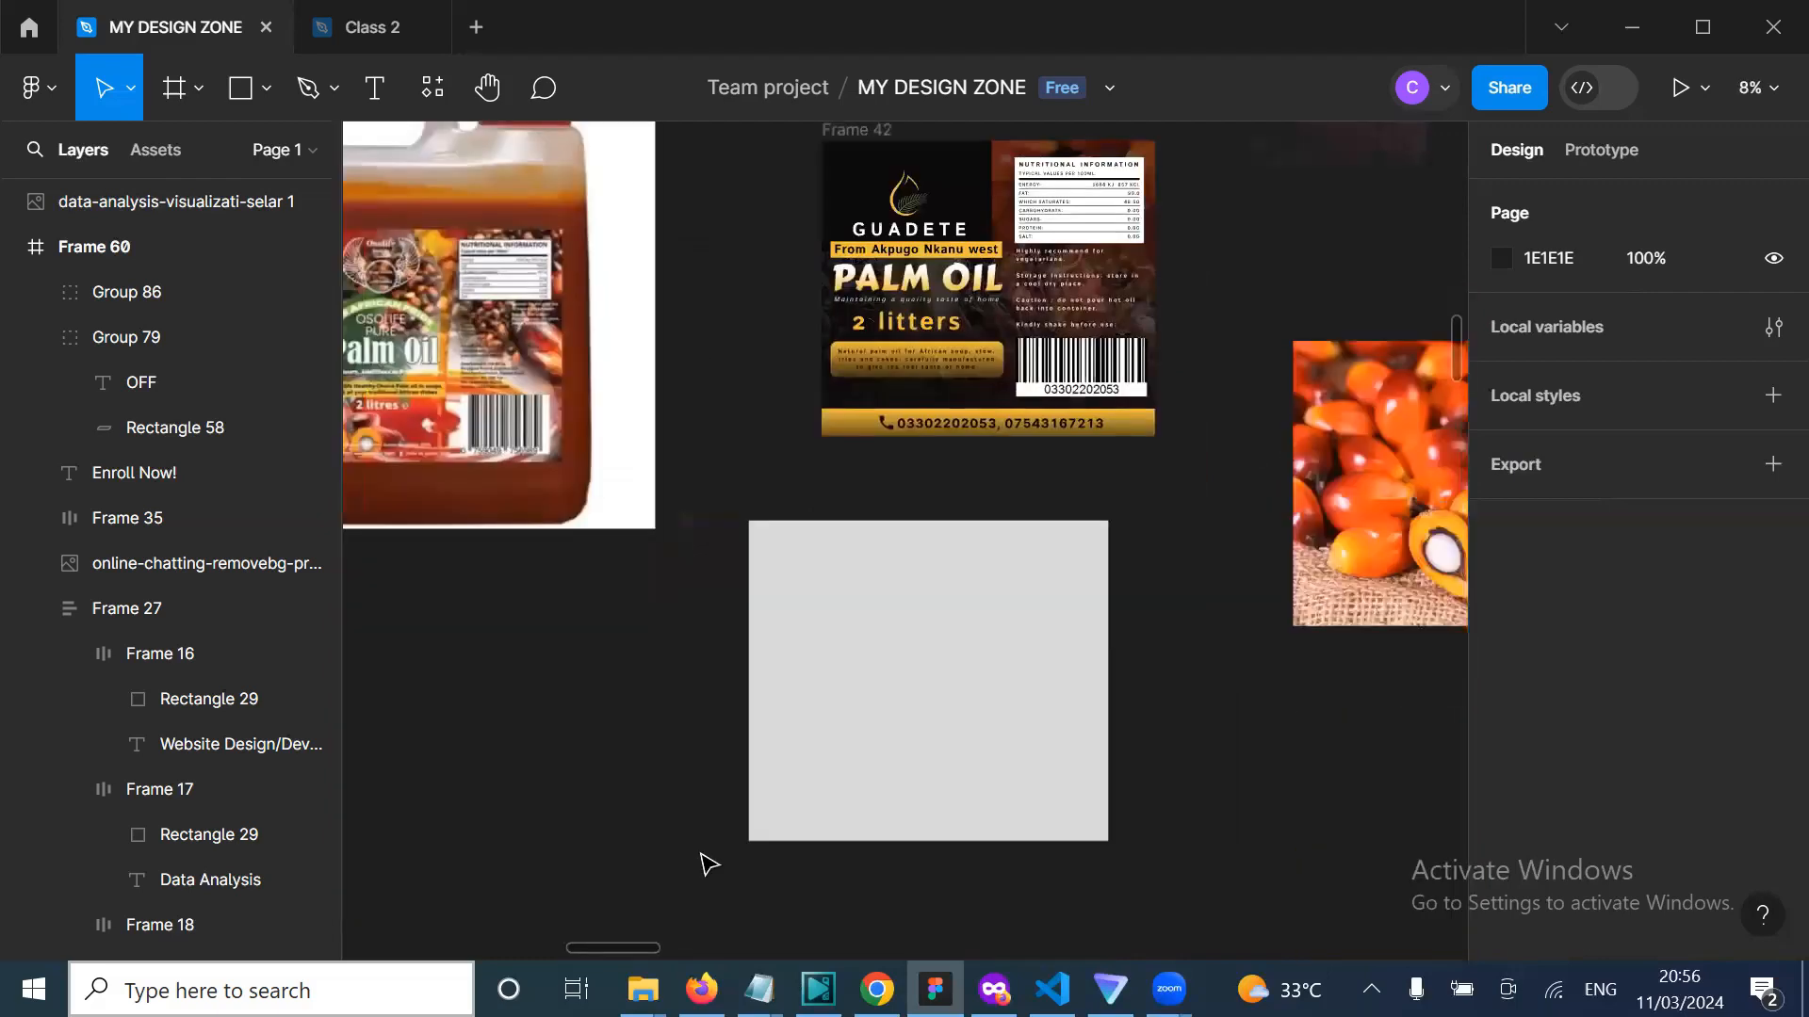
scroll(707, 860, up, 2)
scroll(708, 863, up, 2)
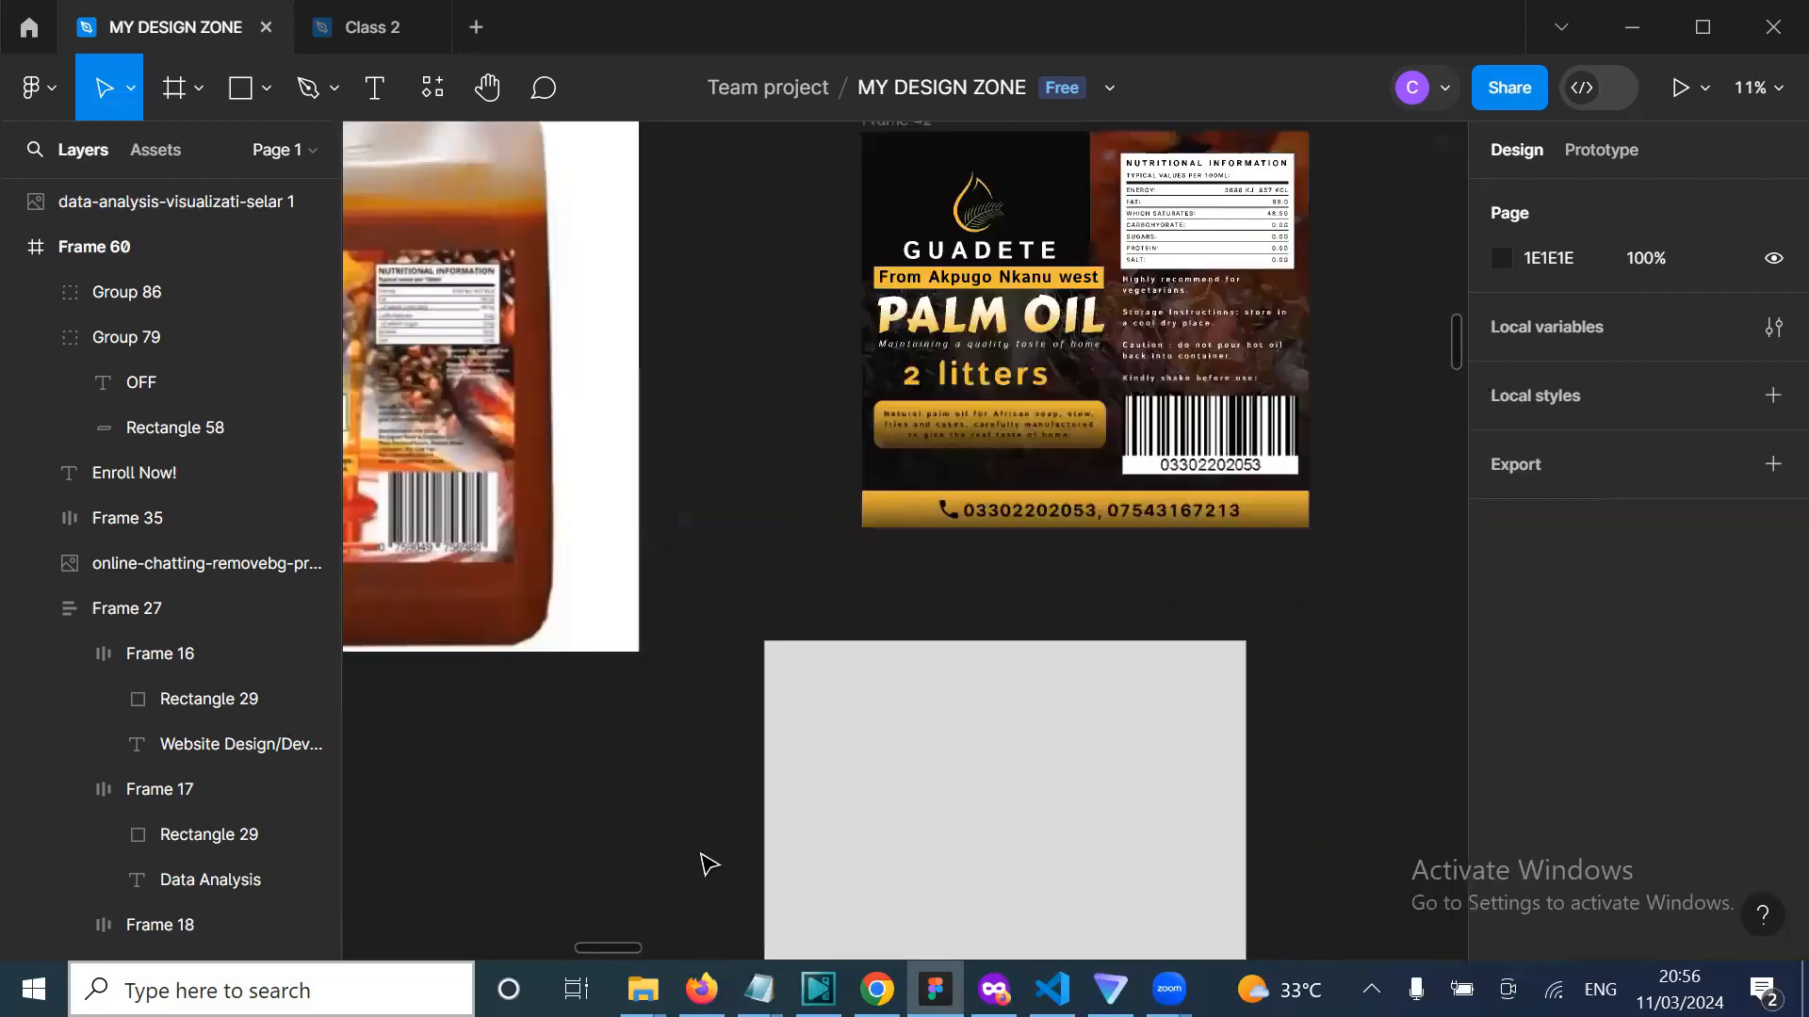
scroll(708, 863, down, 3)
scroll(708, 863, right, 5)
scroll(708, 864, right, 2)
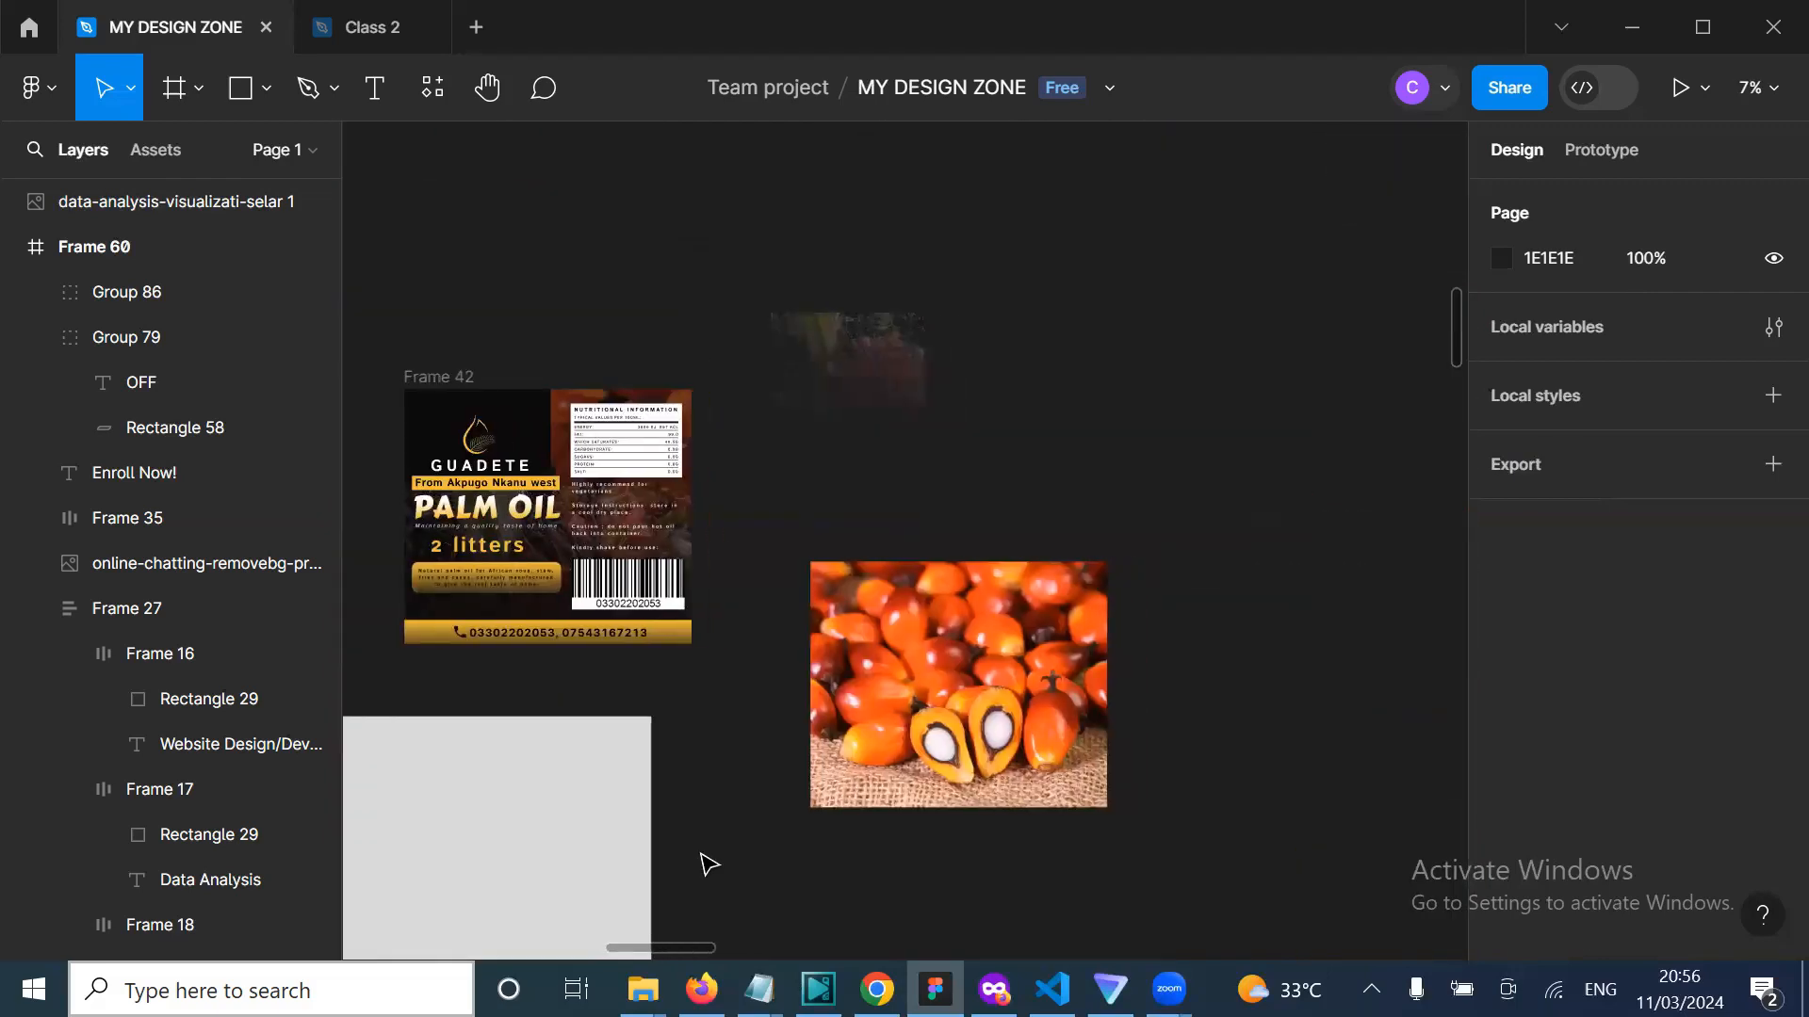
scroll(682, 880, down, 3)
scroll(687, 885, down, 2)
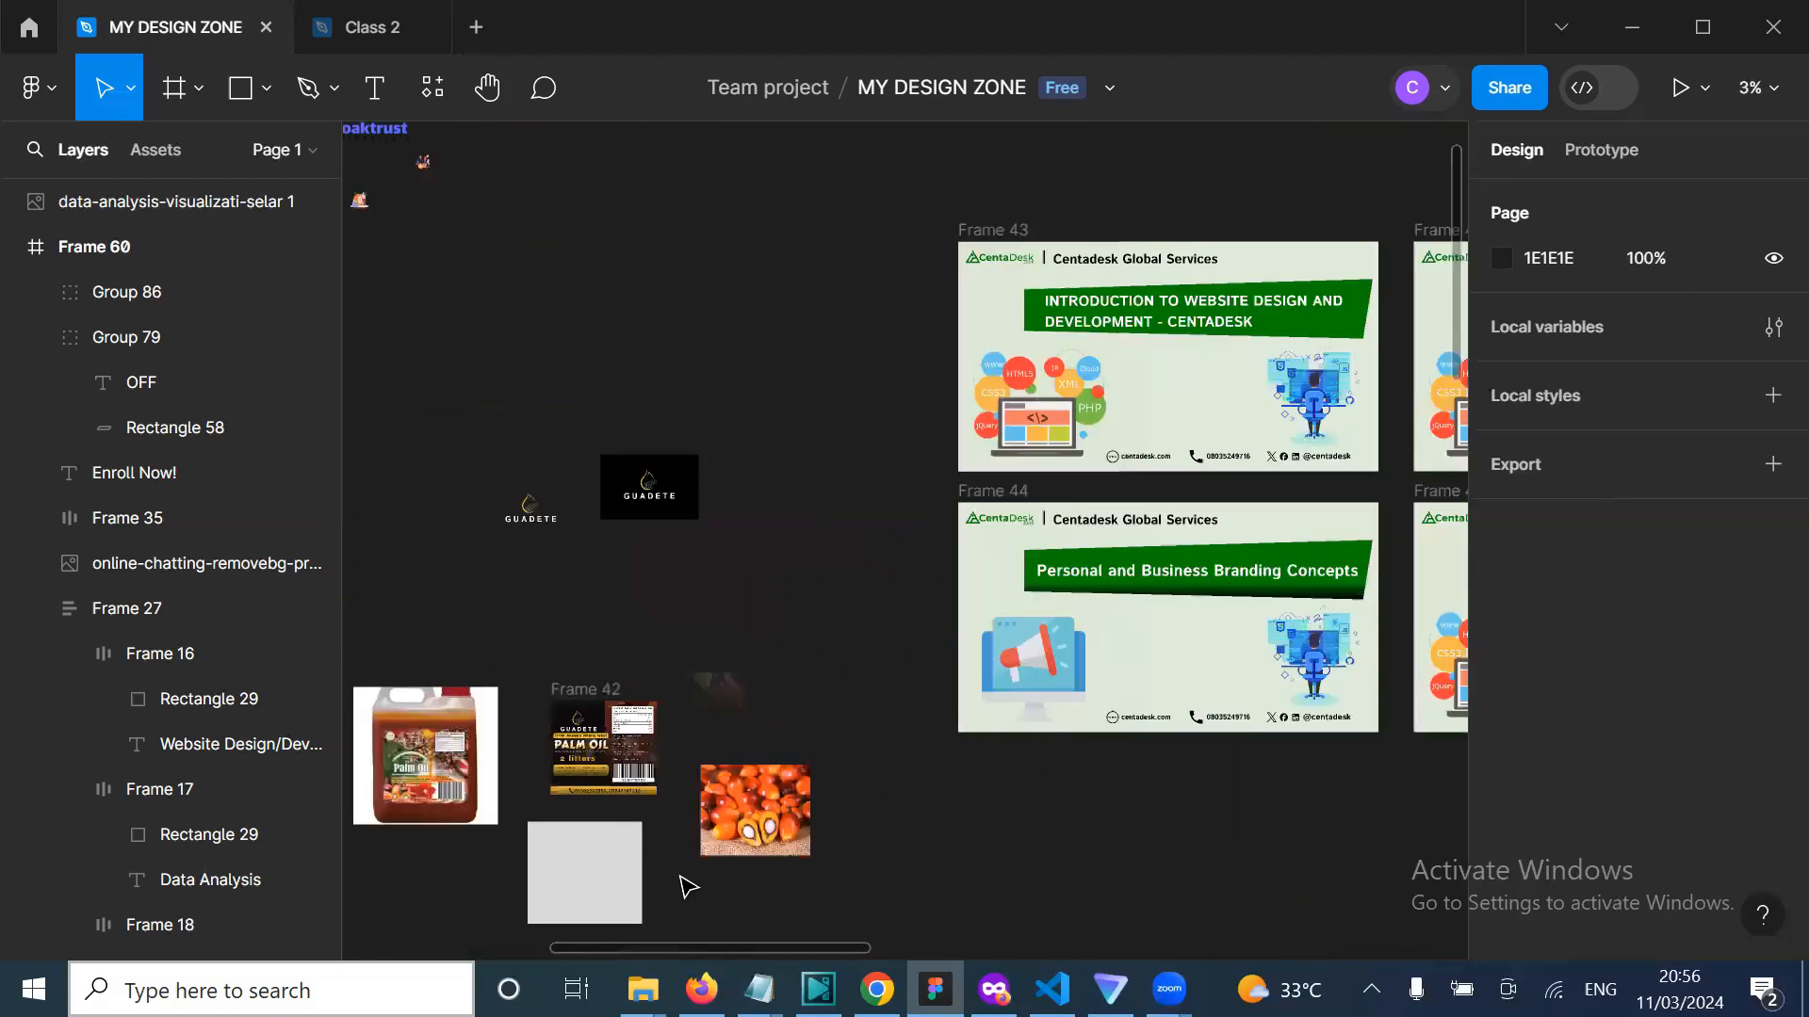
scroll(687, 885, right, 3)
scroll(687, 886, down, 2)
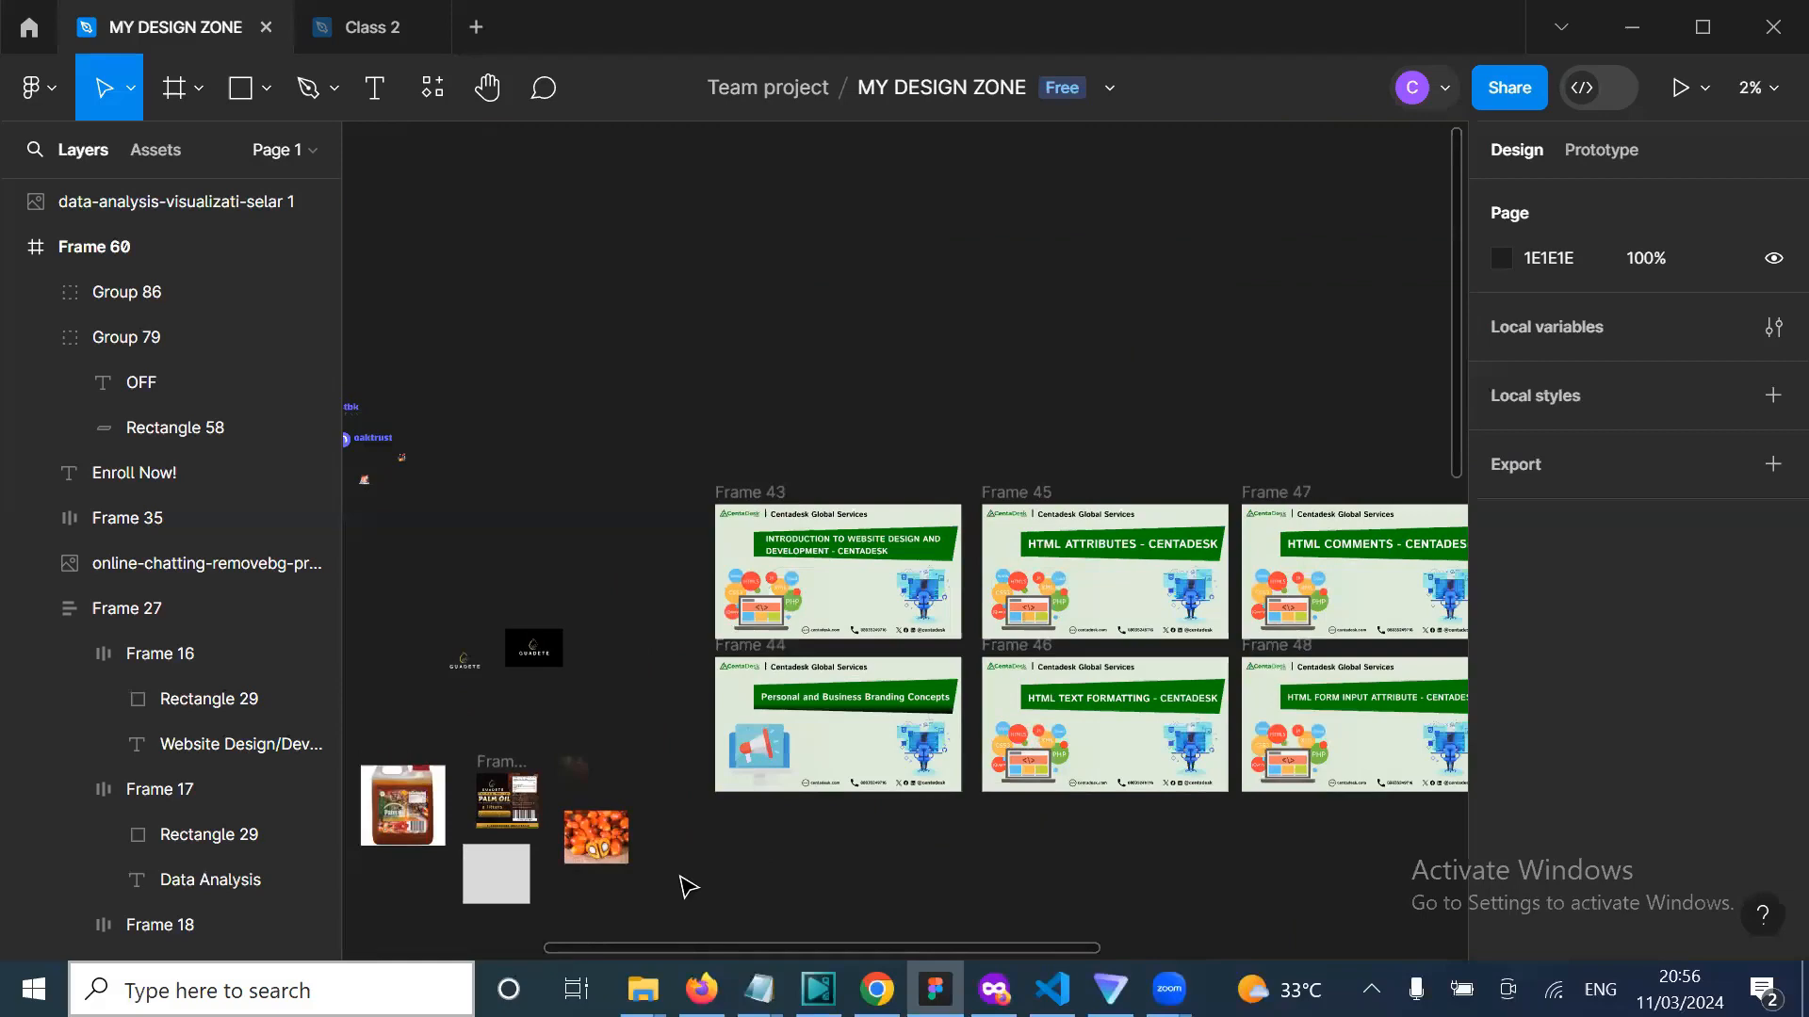
scroll(832, 822, down, 1)
scroll(833, 823, right, 1)
scroll(832, 822, up, 1)
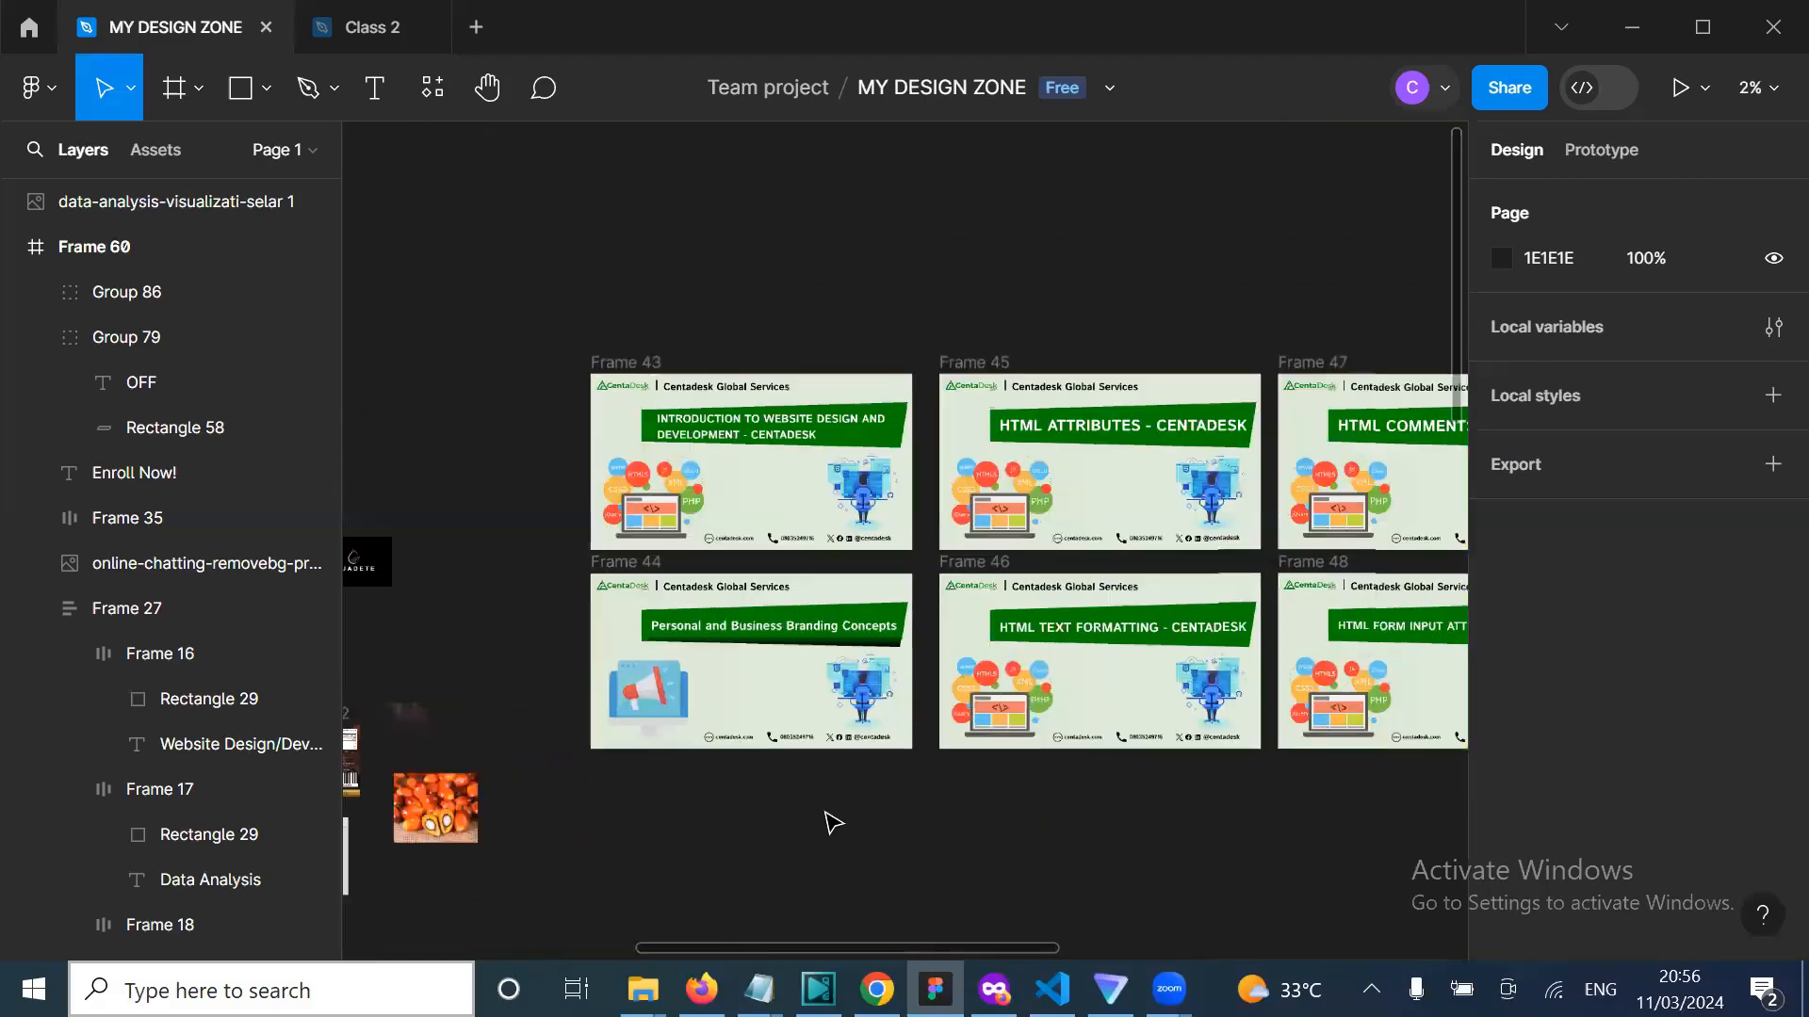
scroll(833, 823, up, 2)
scroll(833, 822, right, 1)
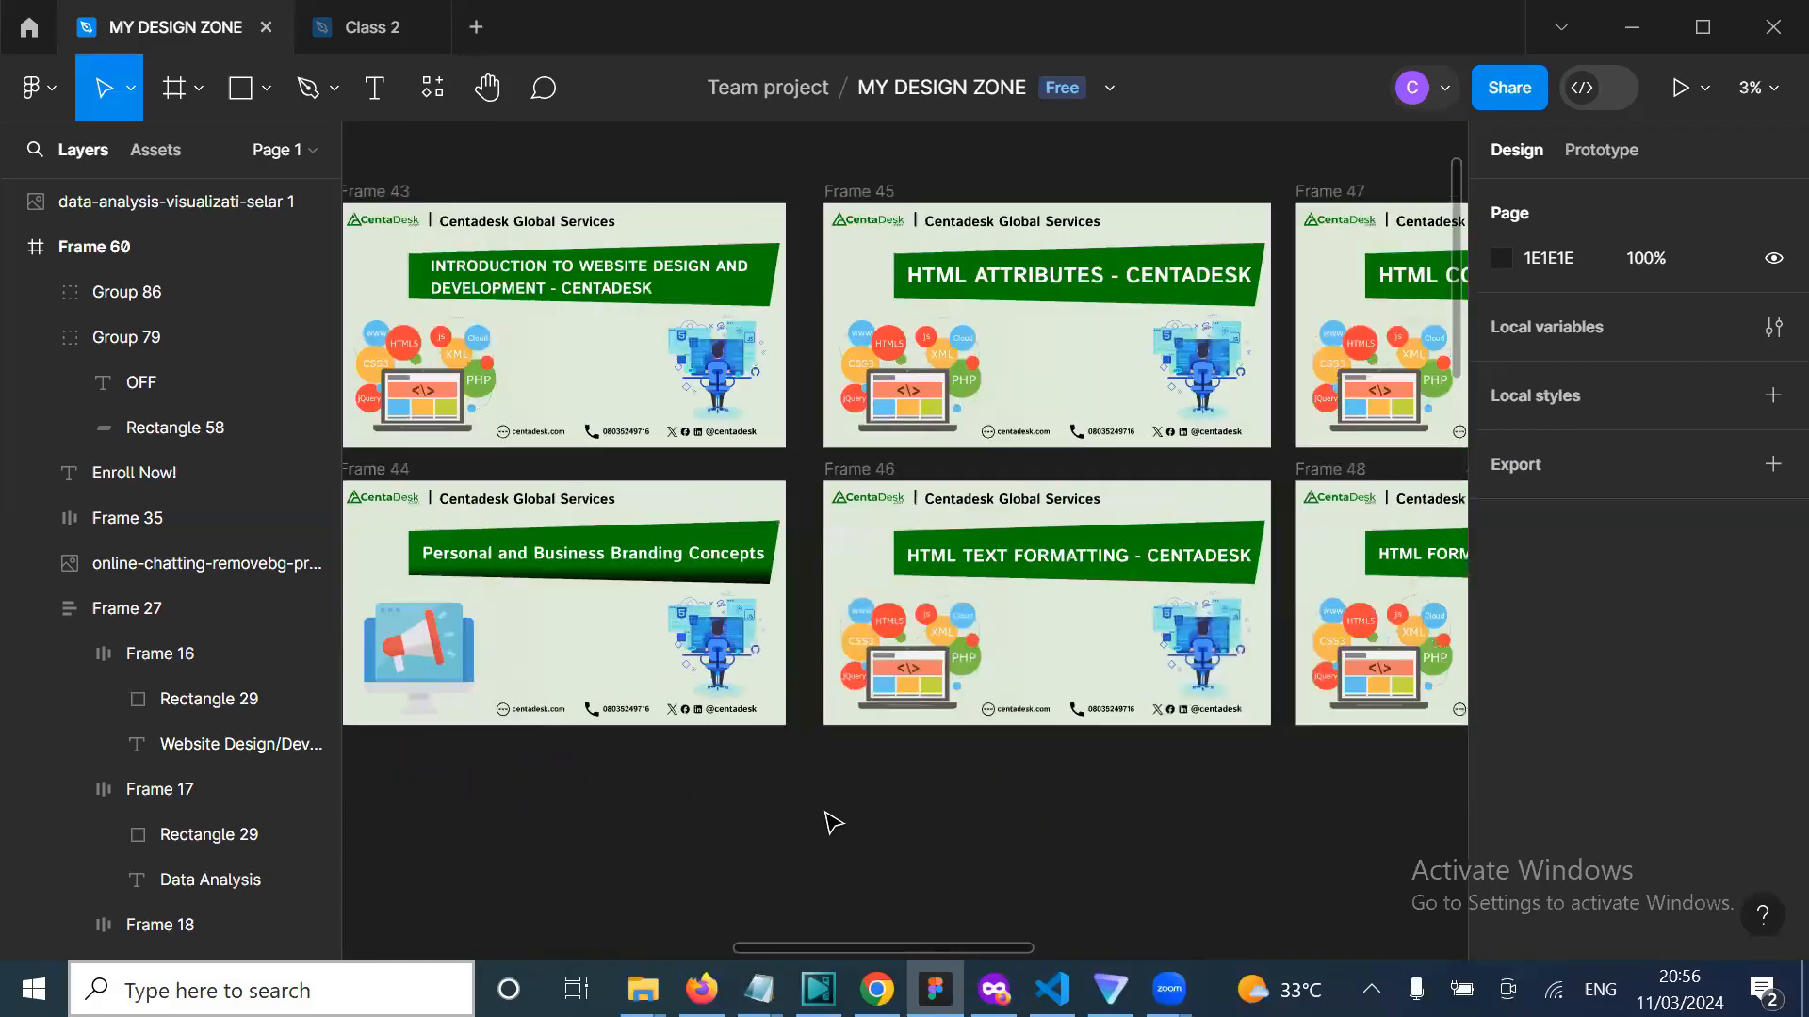
scroll(833, 823, down, 1)
scroll(833, 823, right, 4)
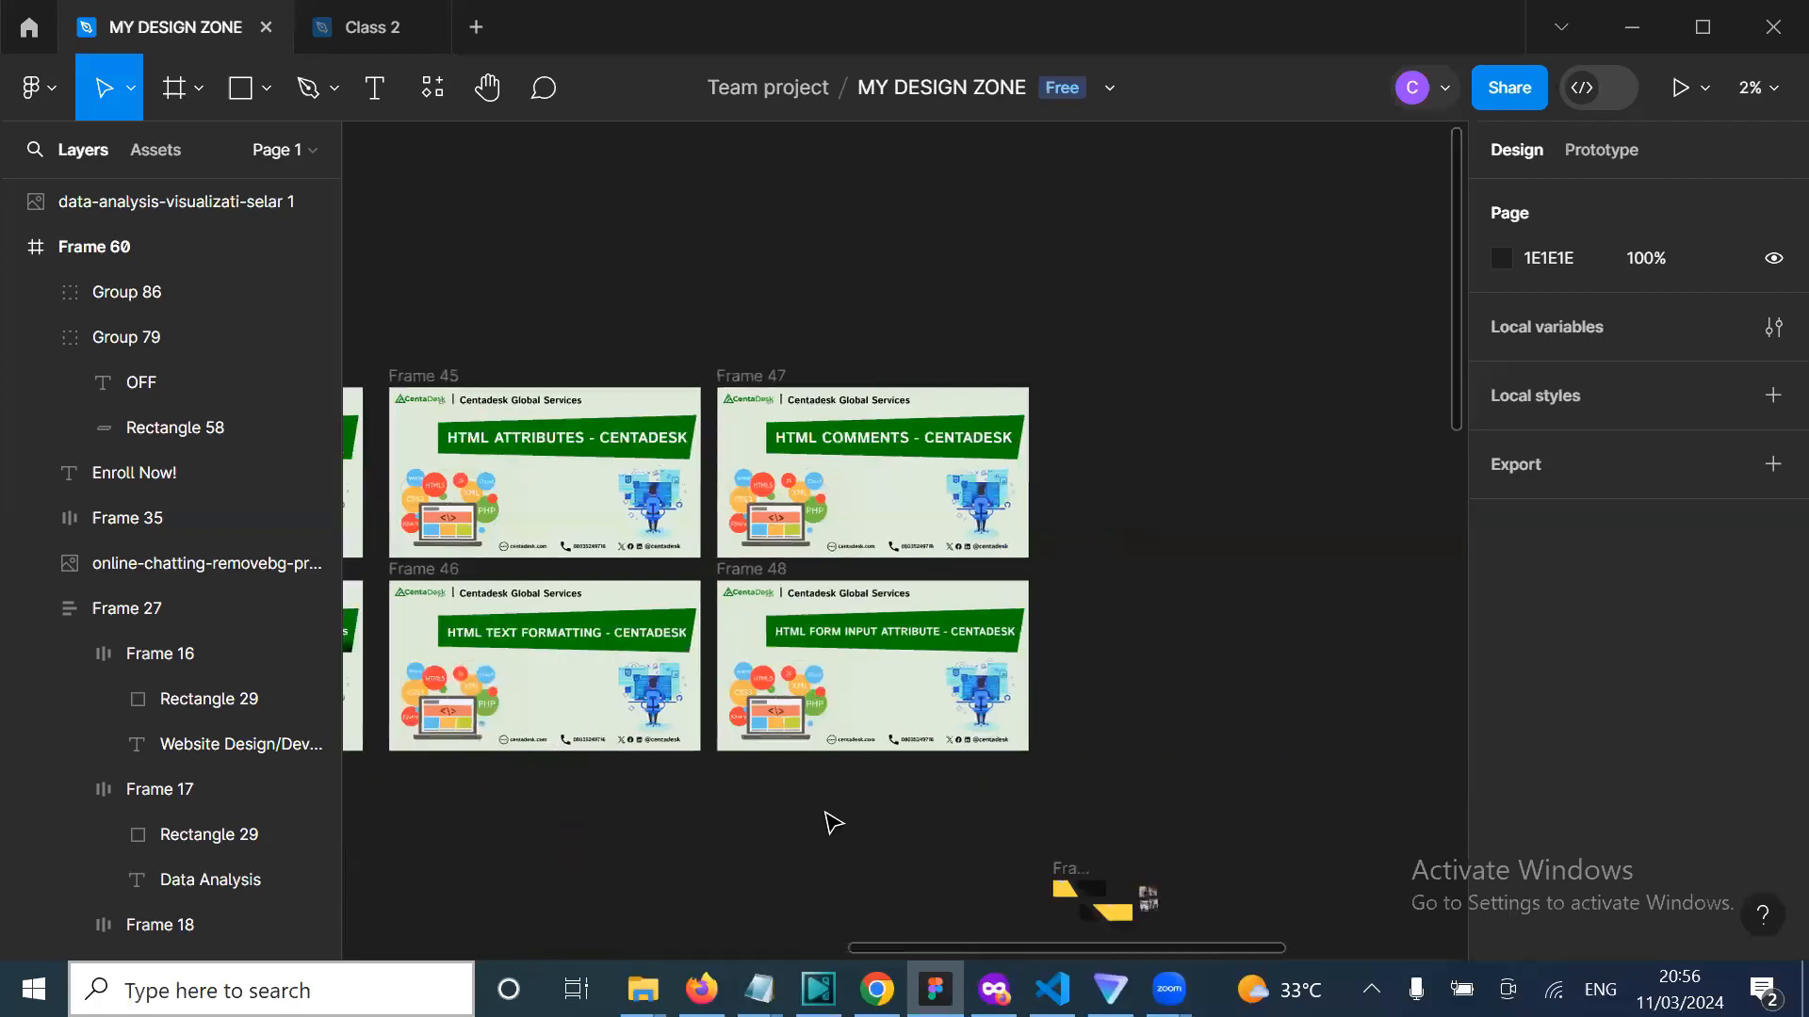
Step: In a new Chrome tab, search Google for 'real estate flyer design'
click(877, 989)
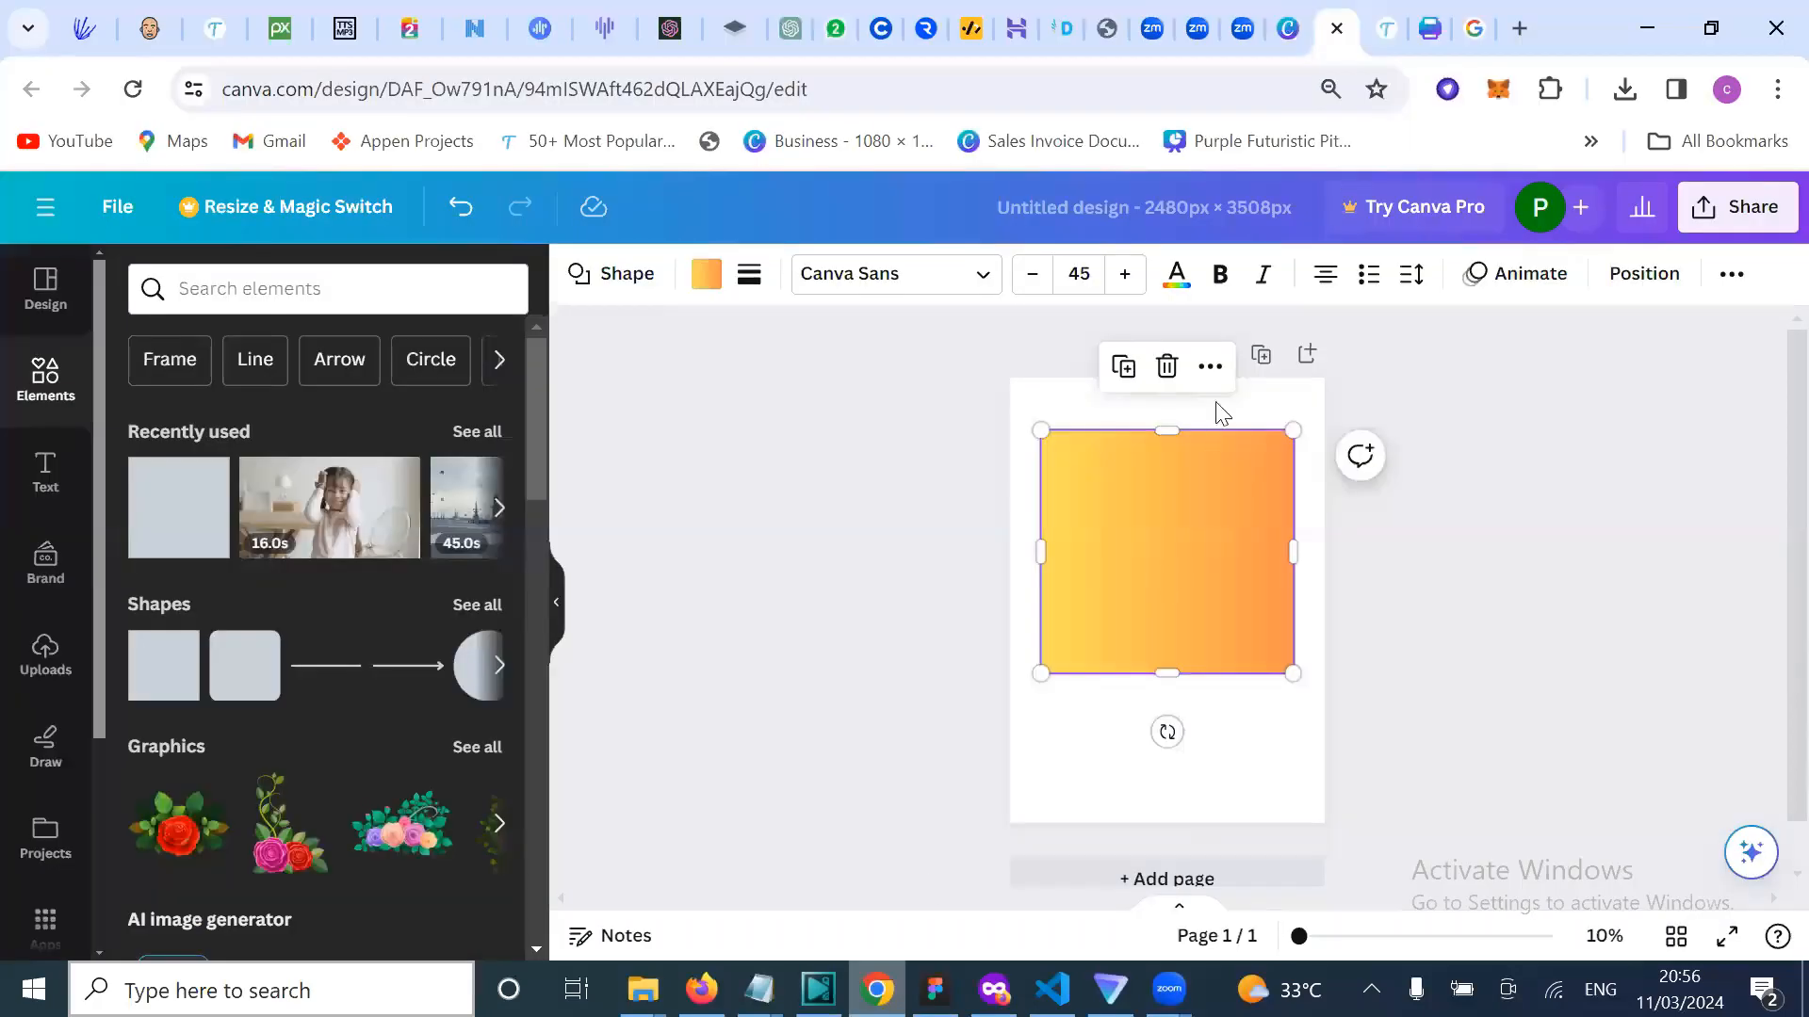
click(1512, 34)
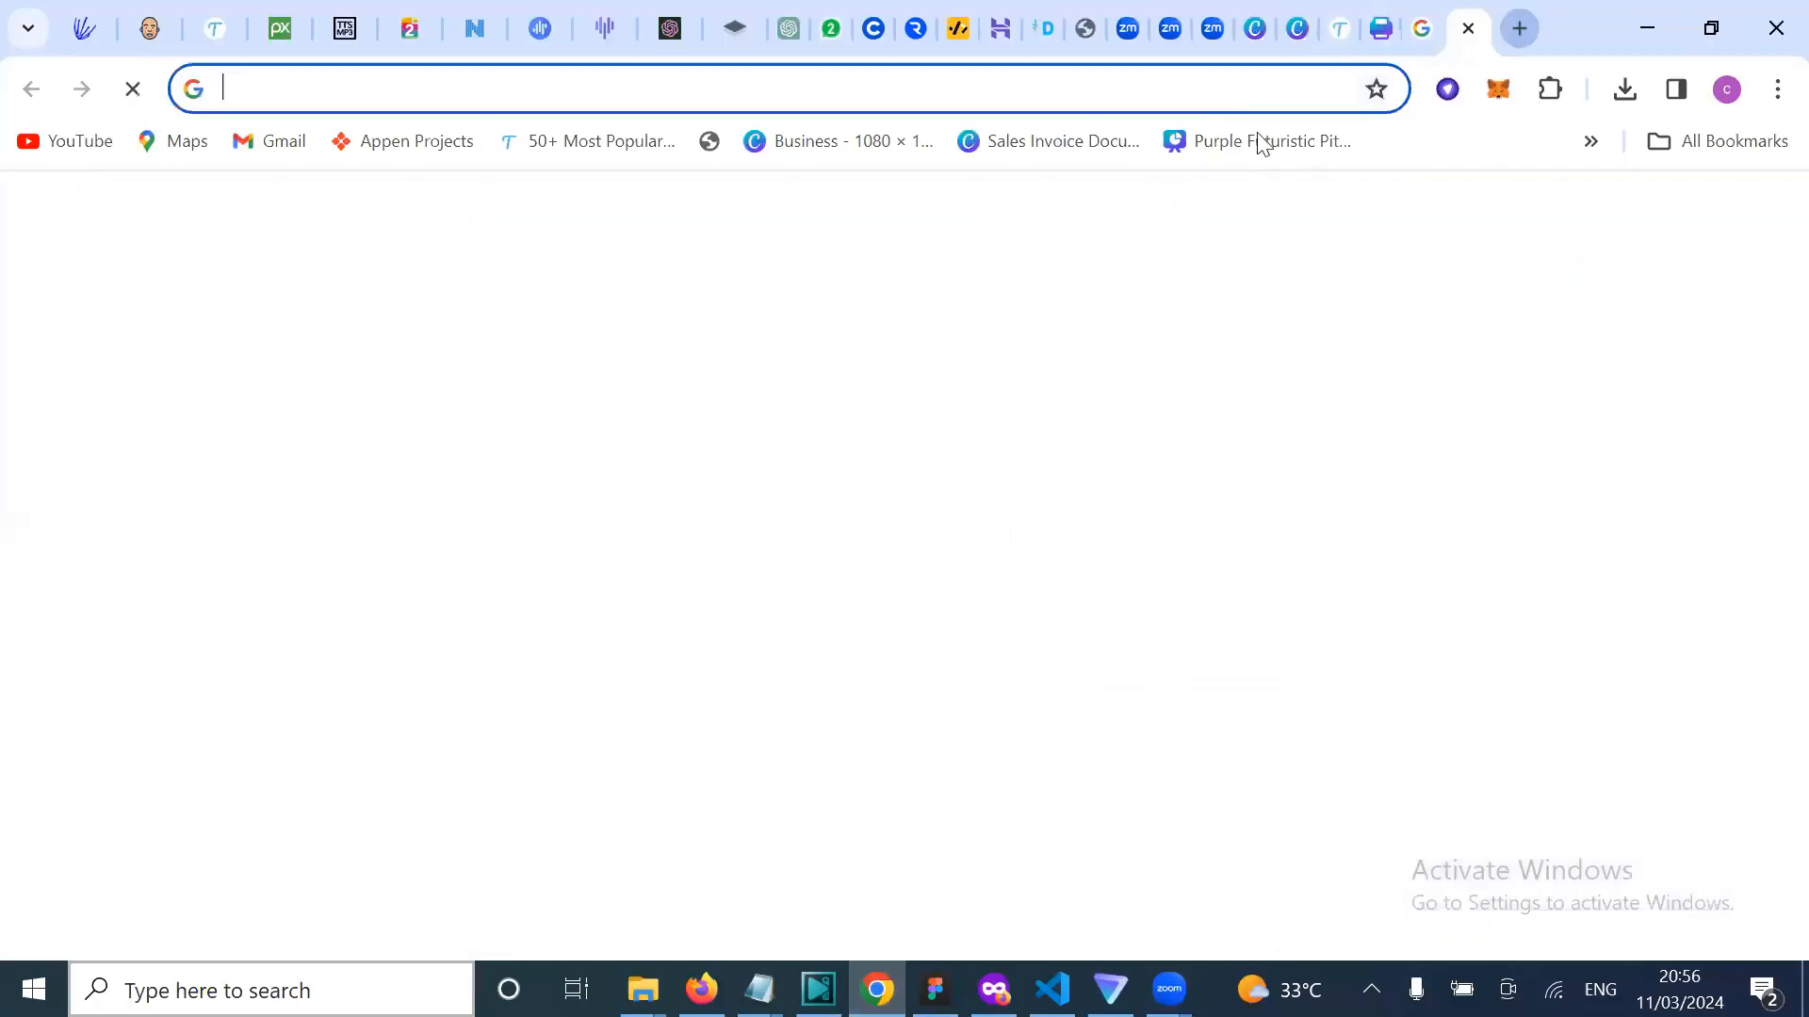
click(1205, 99)
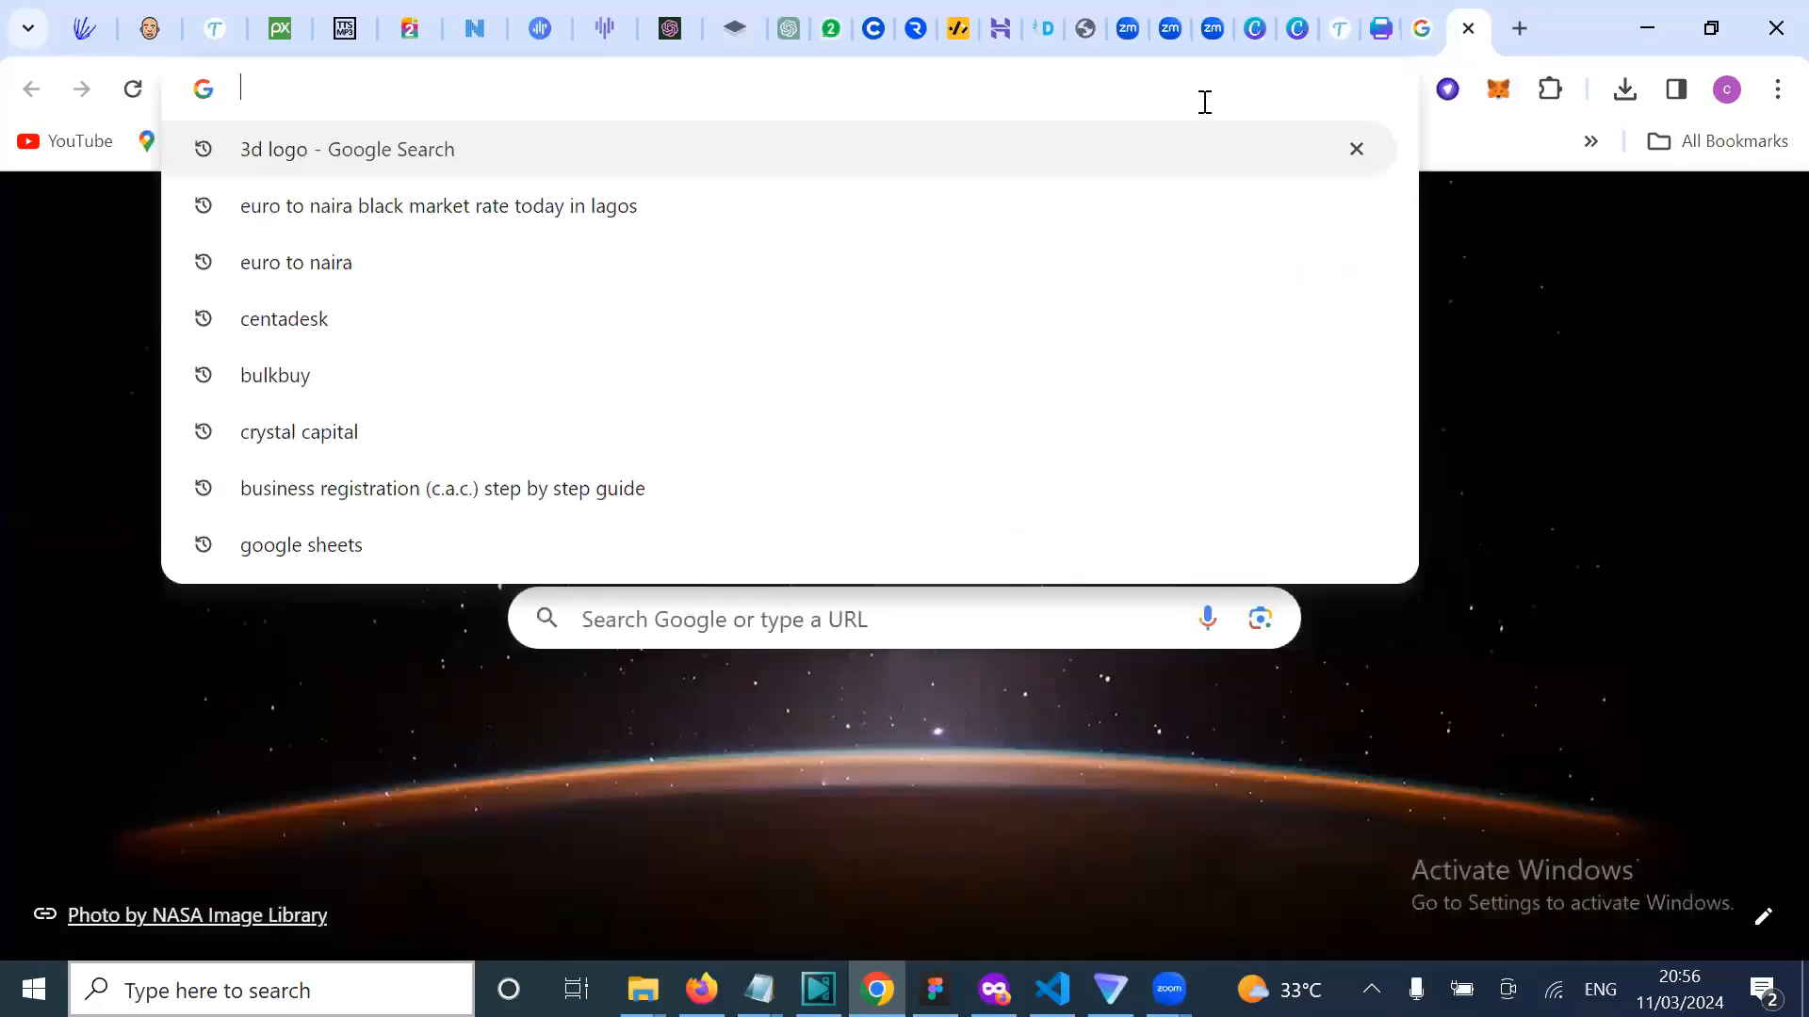
text(re)
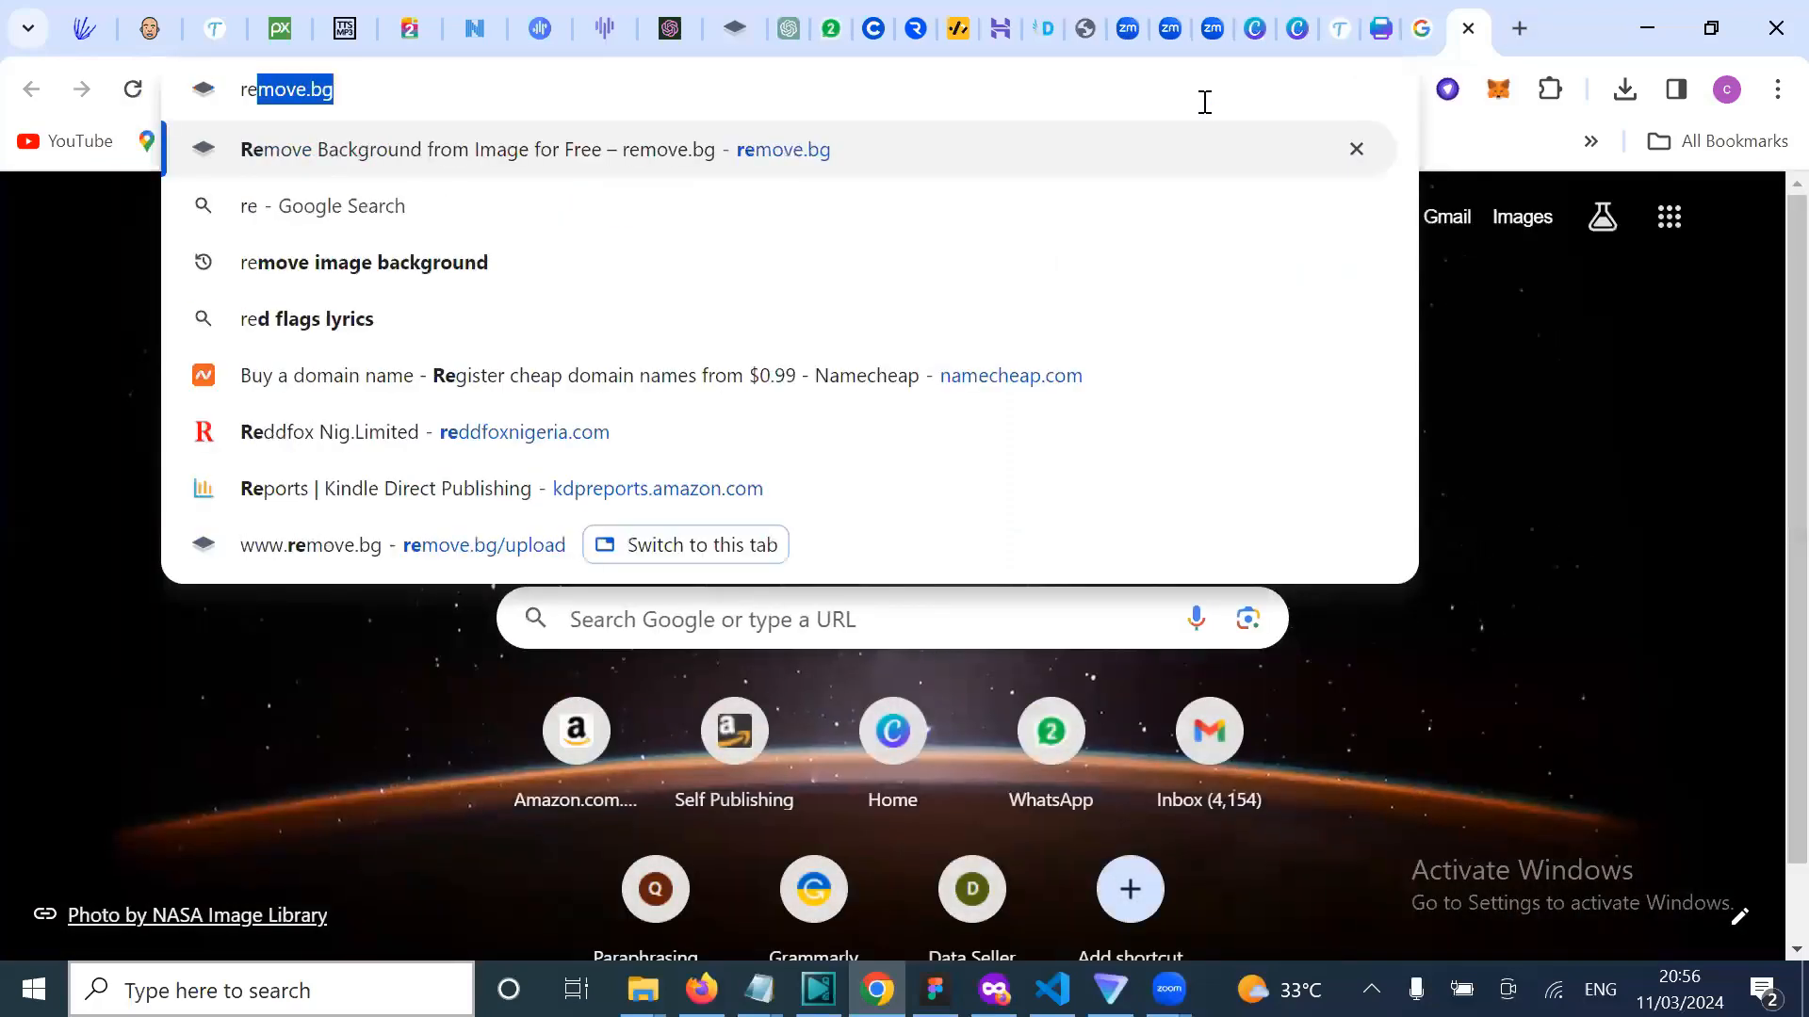
key(BackSpace)
text(al)
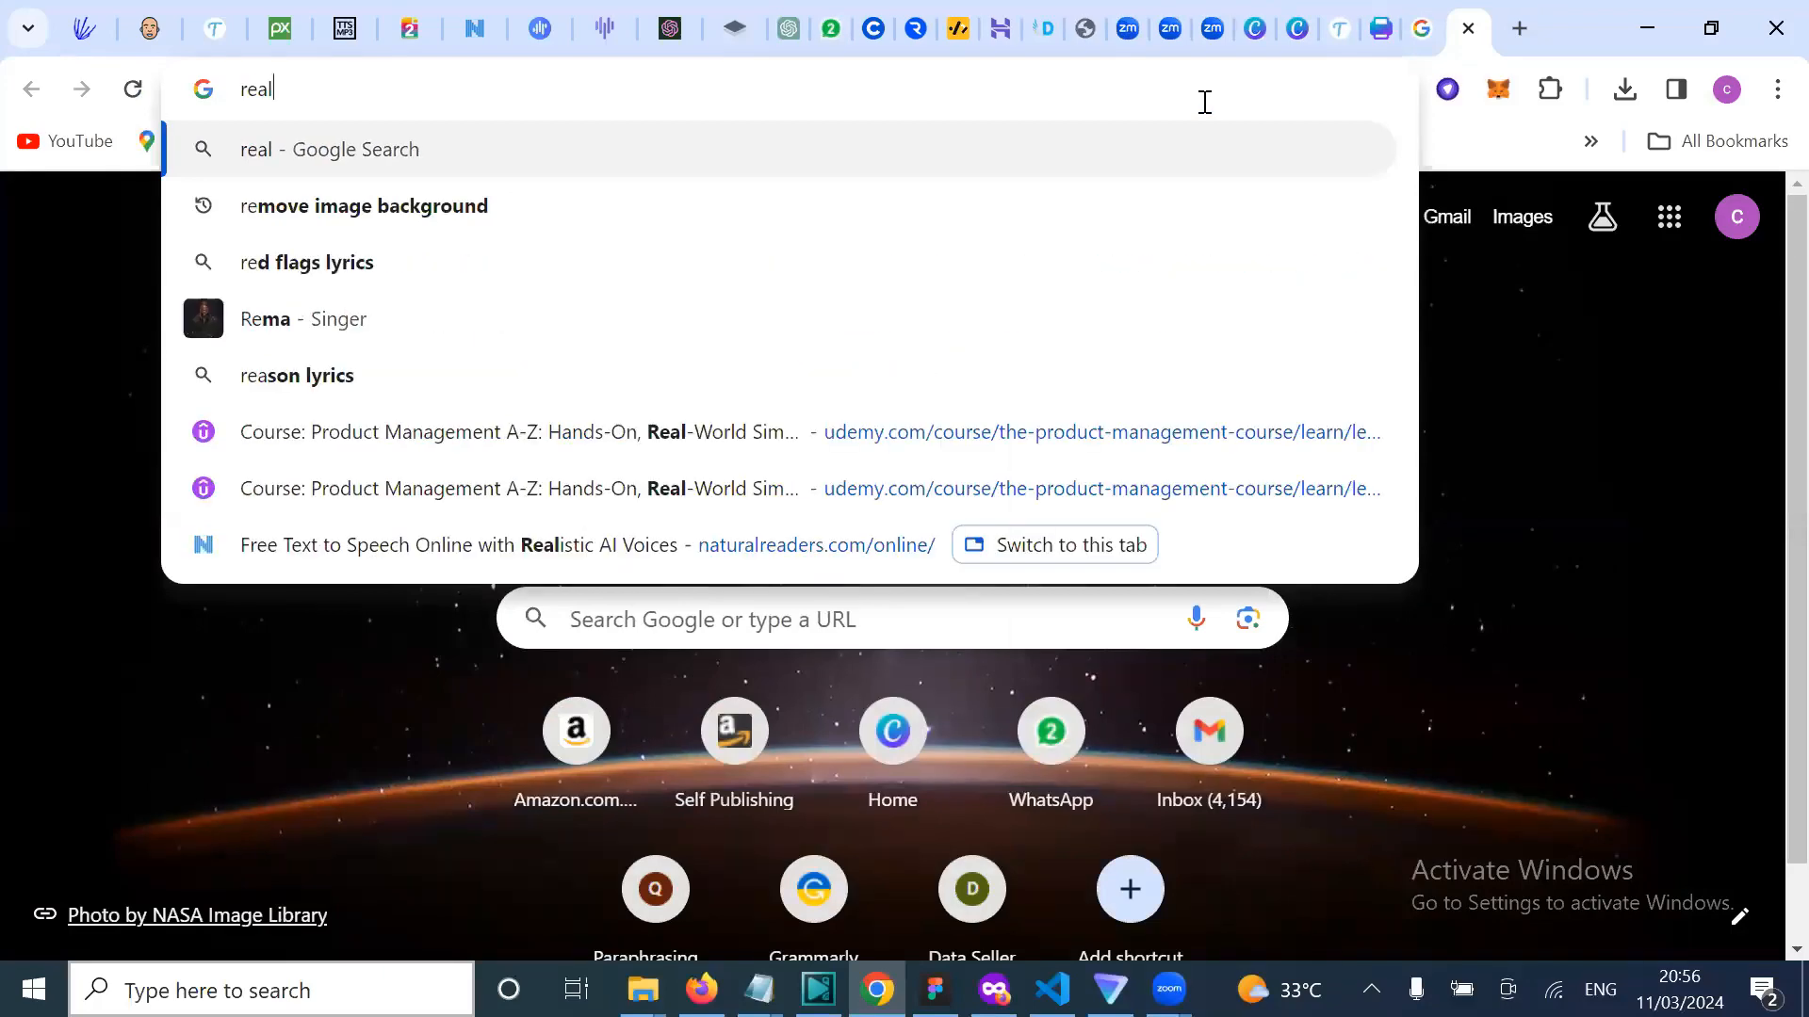
text( ea)
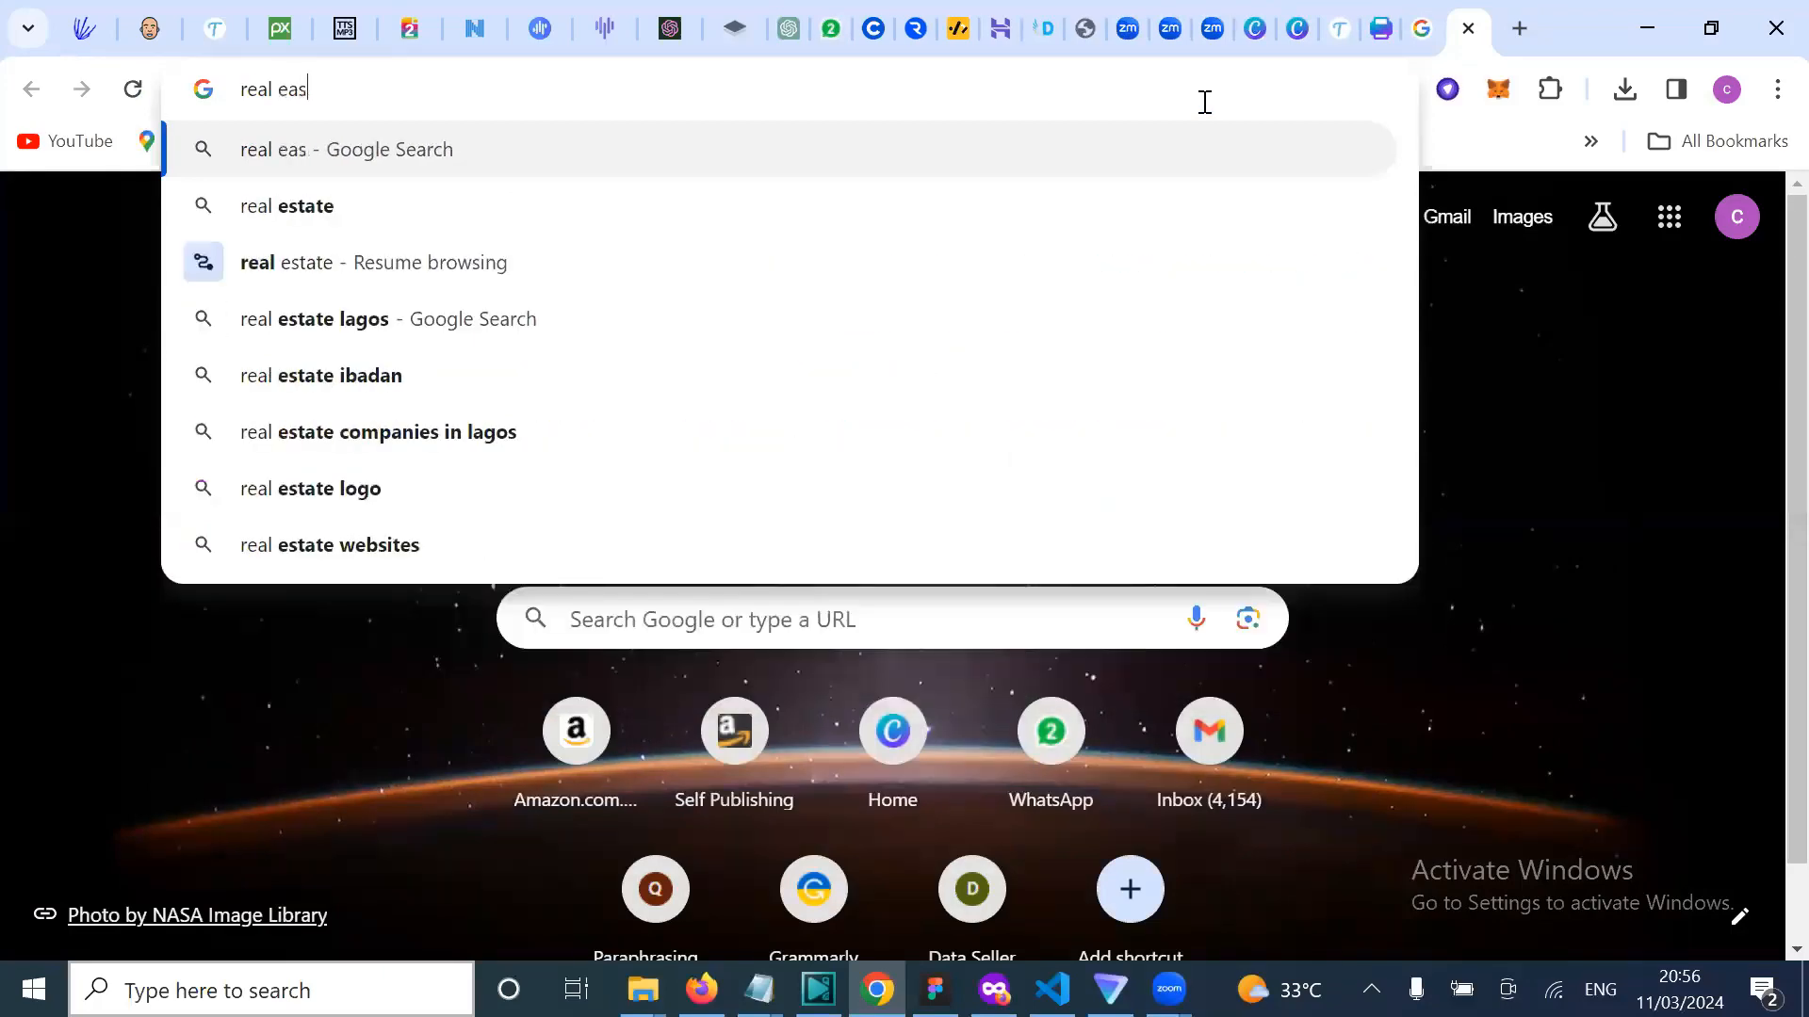
key(BackSpace)
text(sta)
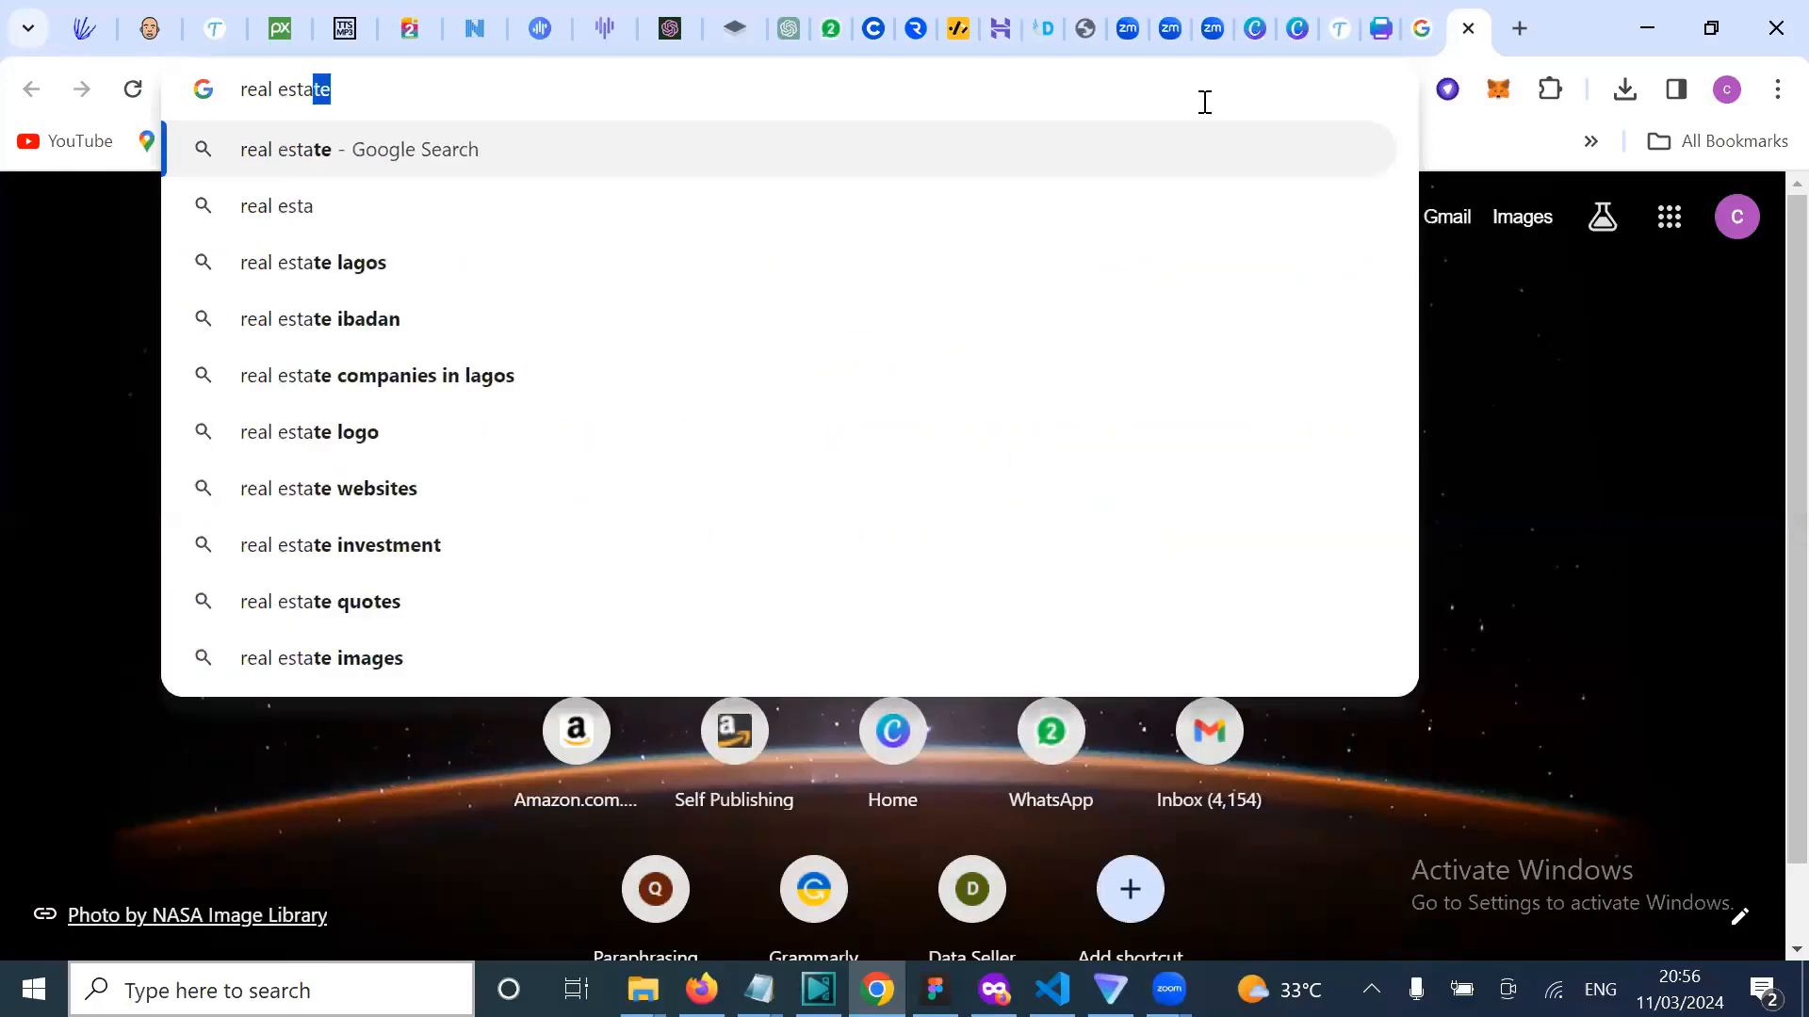
text(te fly)
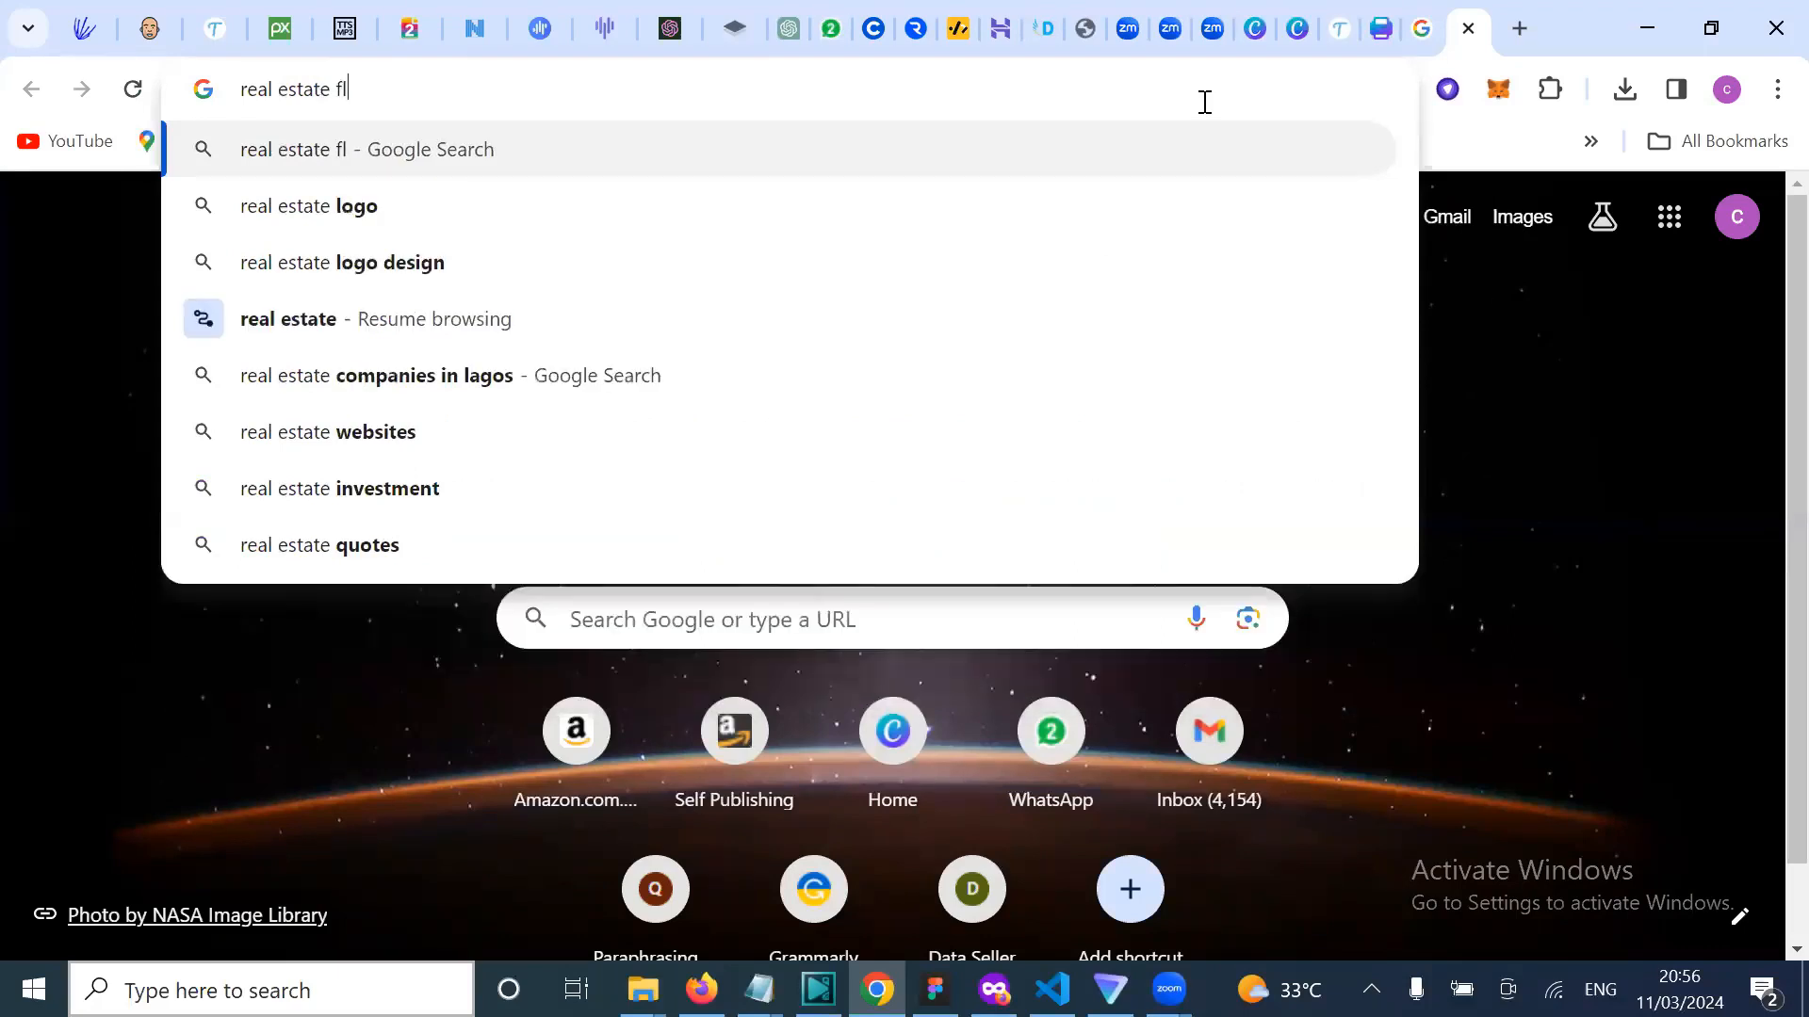
text(er)
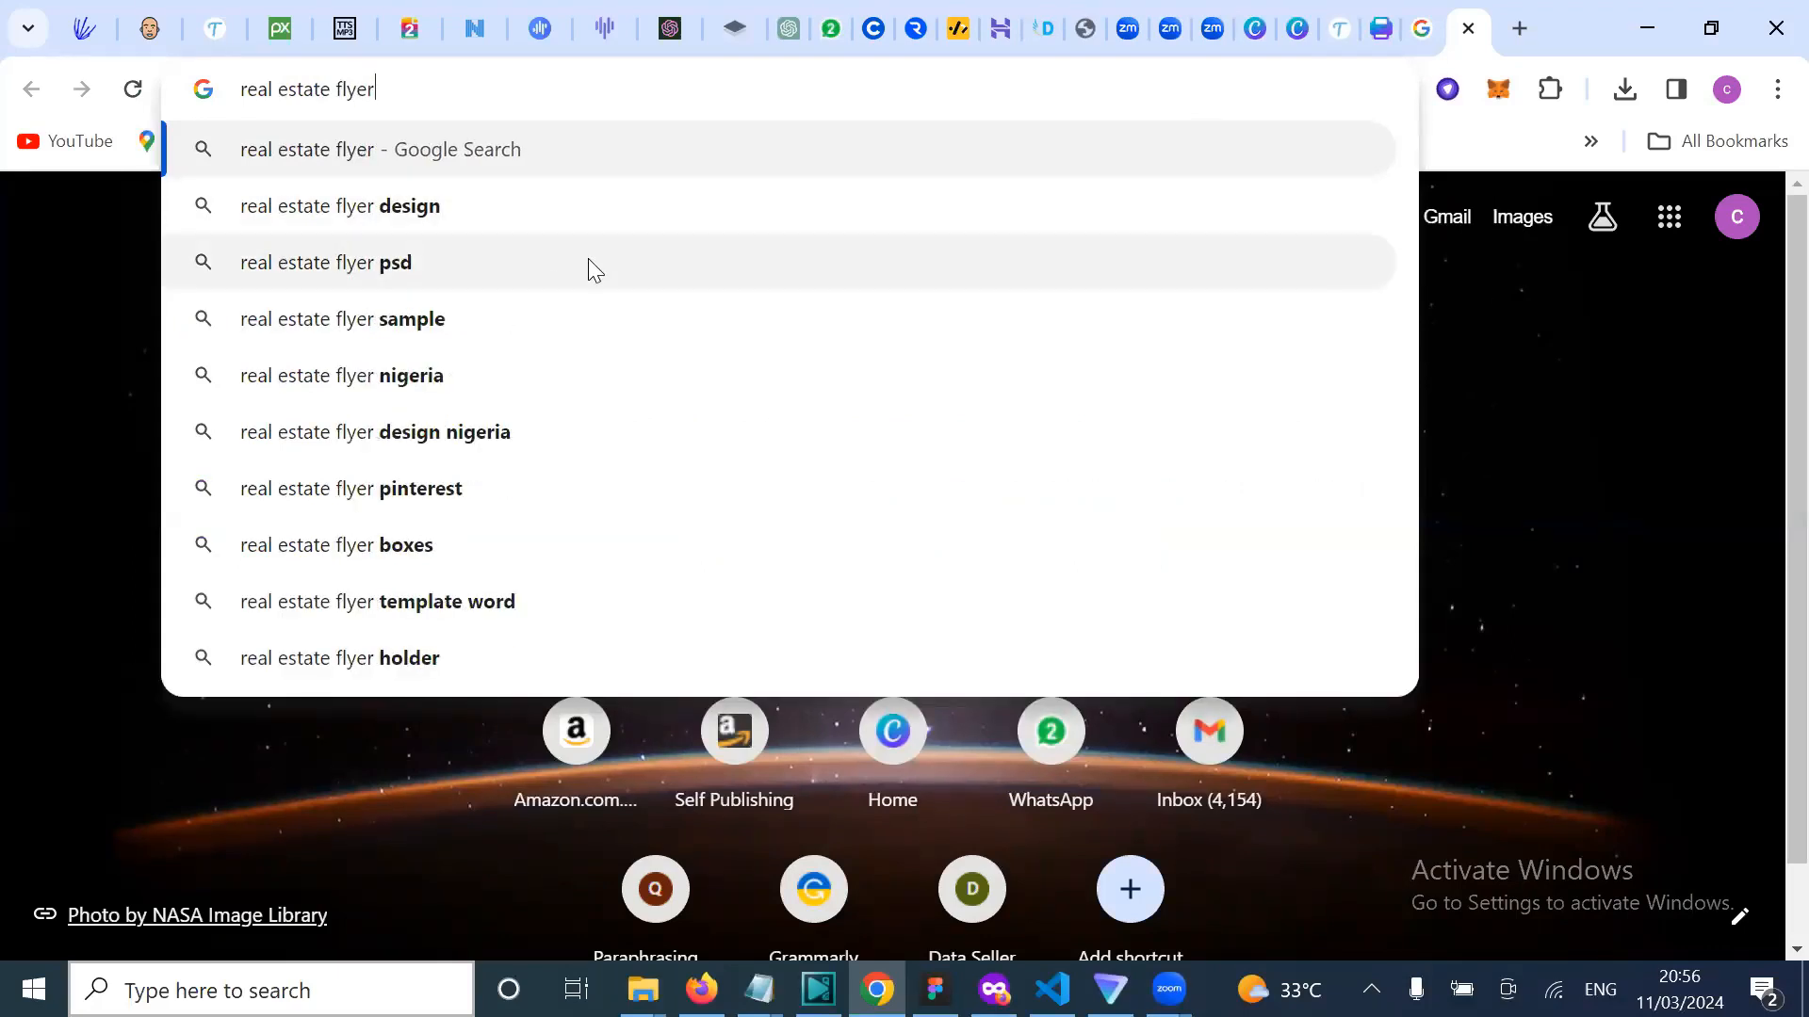
click(504, 224)
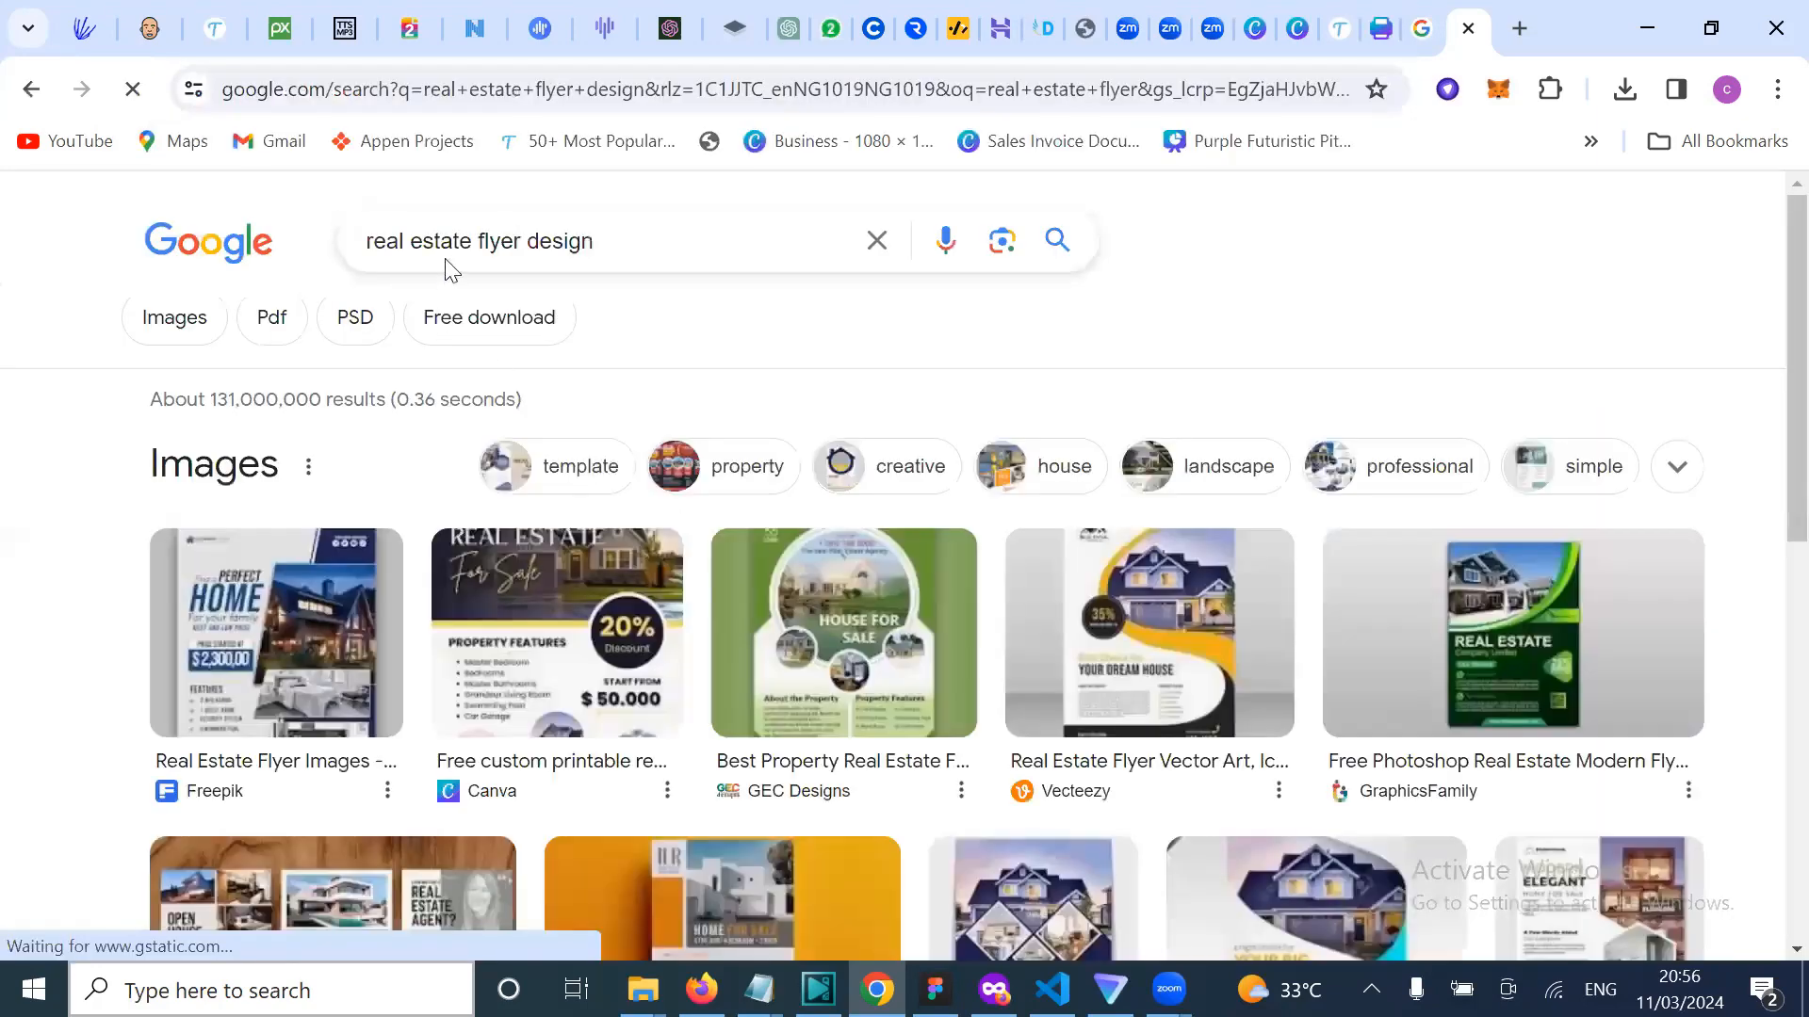
Step: Save the green GEC Designs real estate flyer from Google Images to Downloads
click(181, 354)
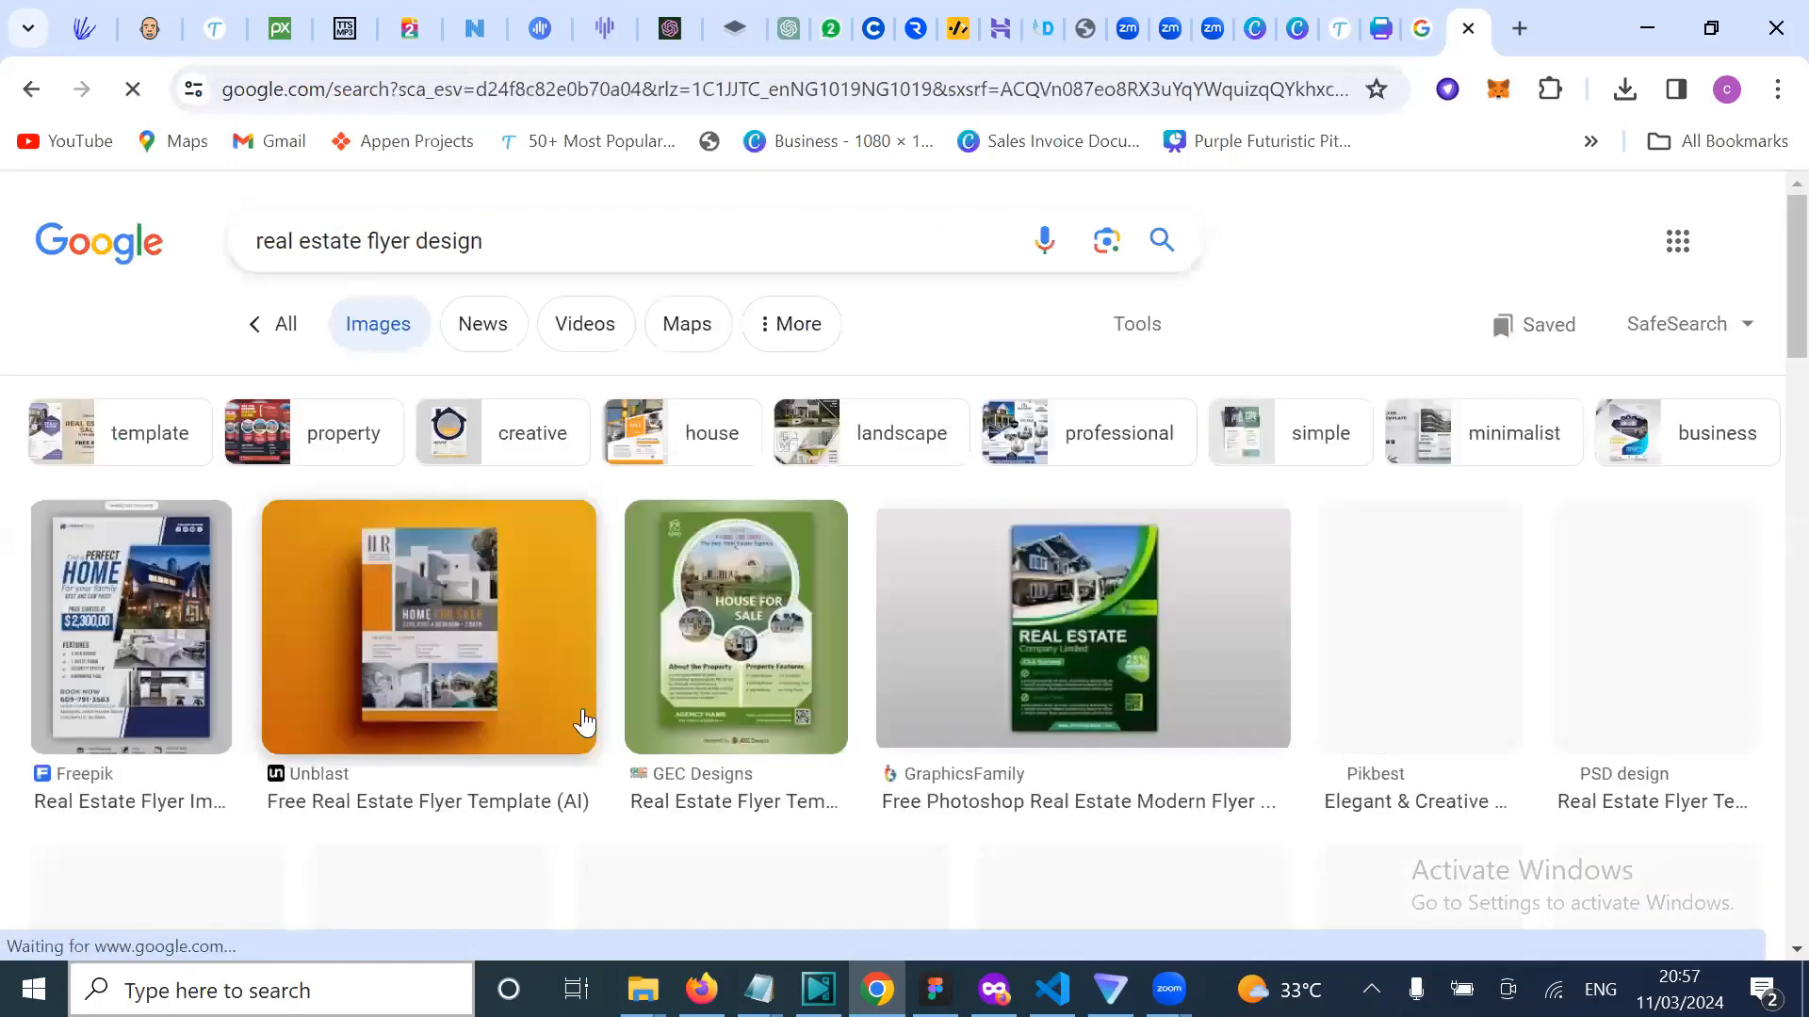
scroll(584, 720, down, 1)
scroll(1046, 741, down, 2)
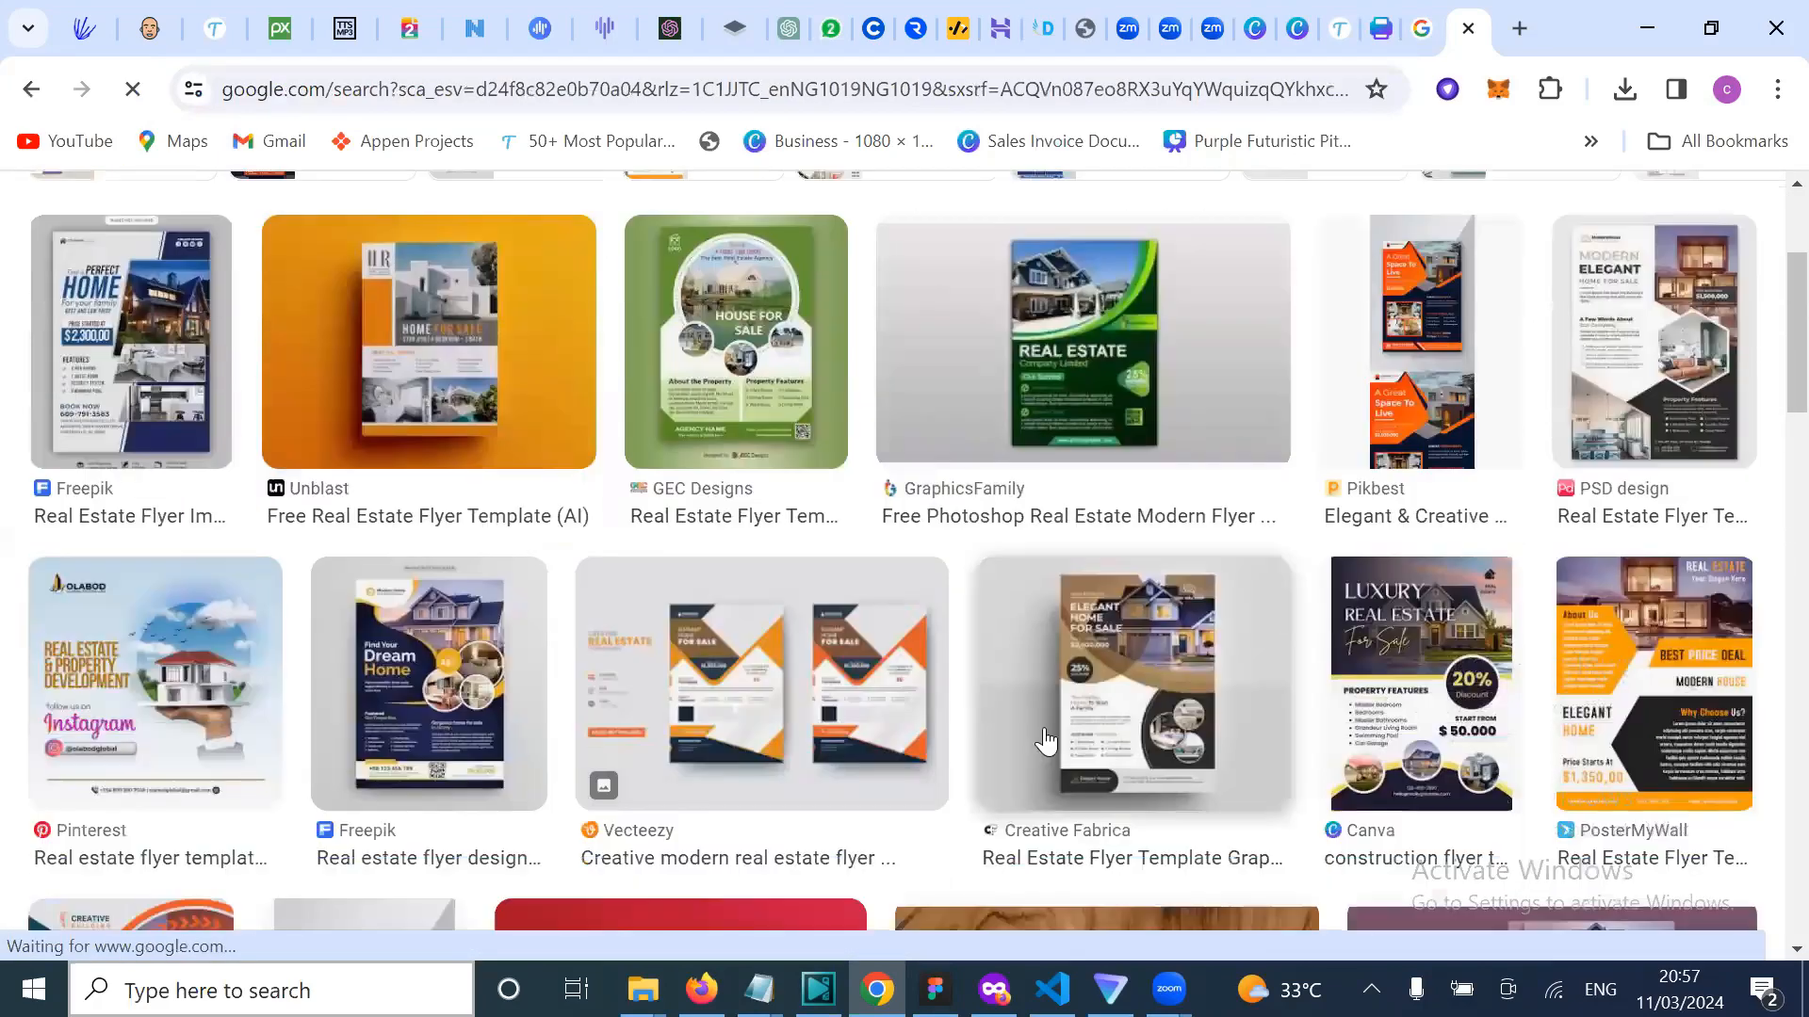
scroll(501, 687, down, 5)
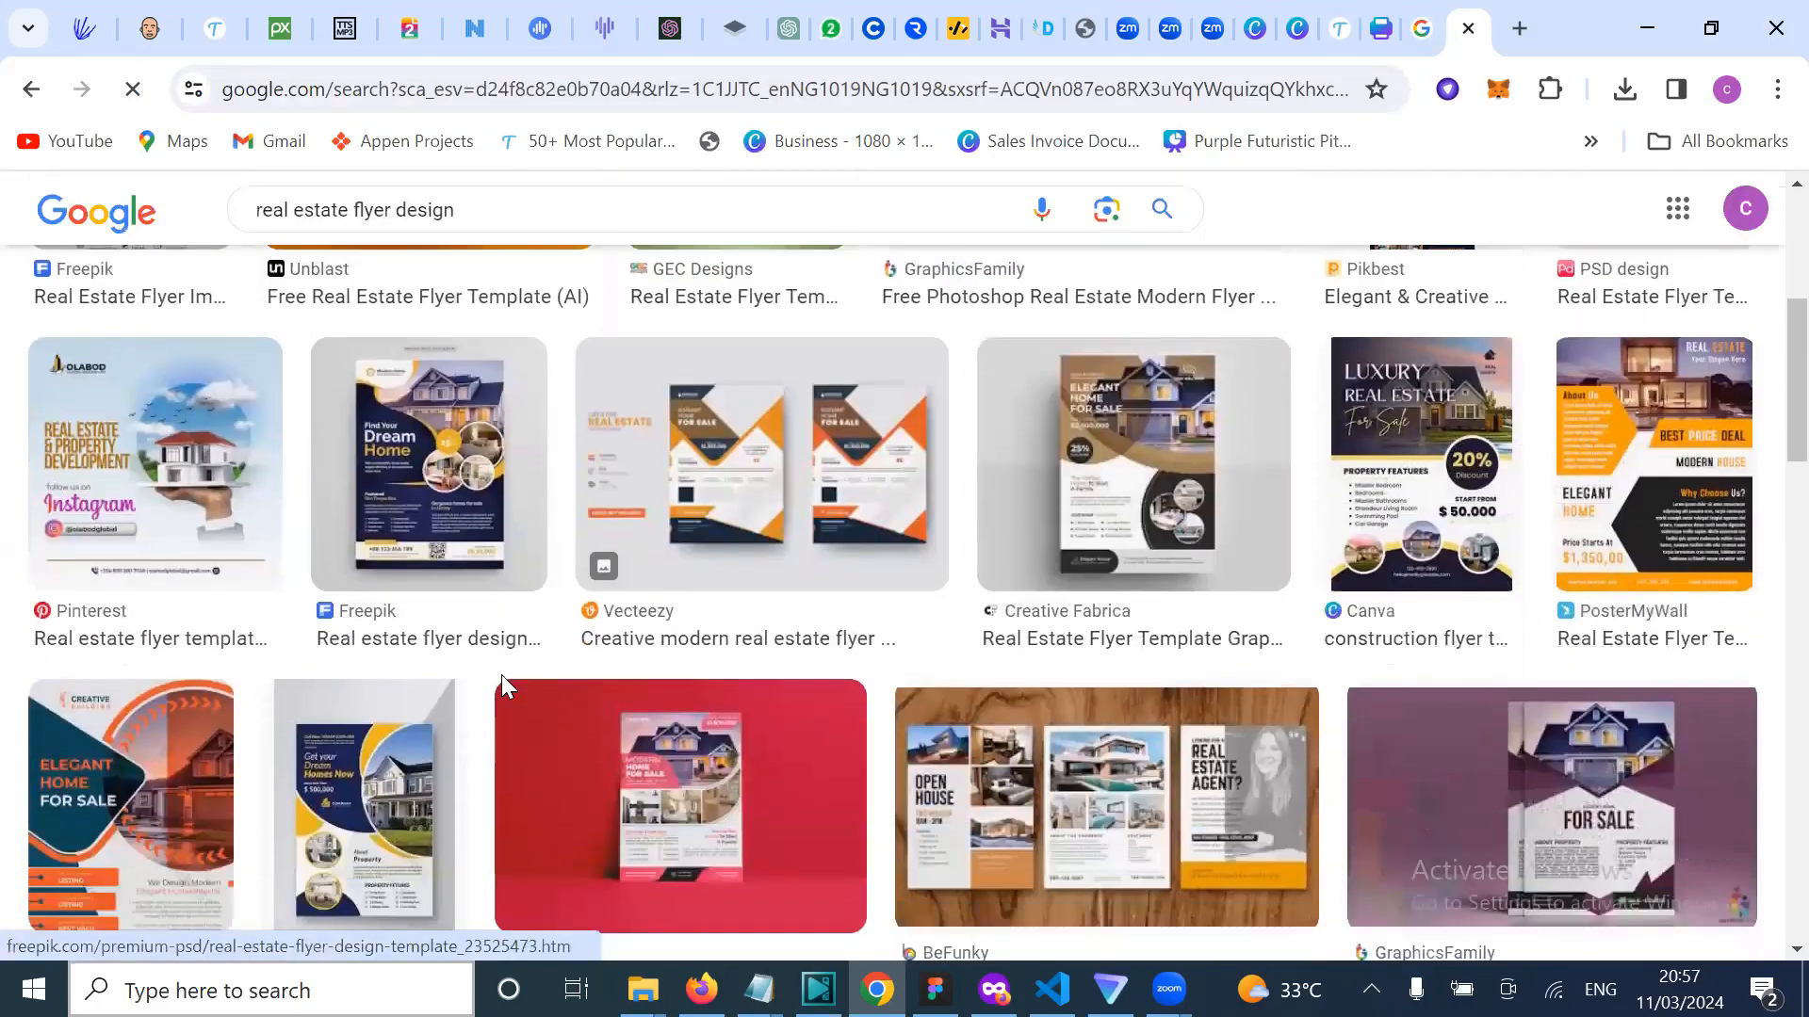
scroll(501, 687, down, 5)
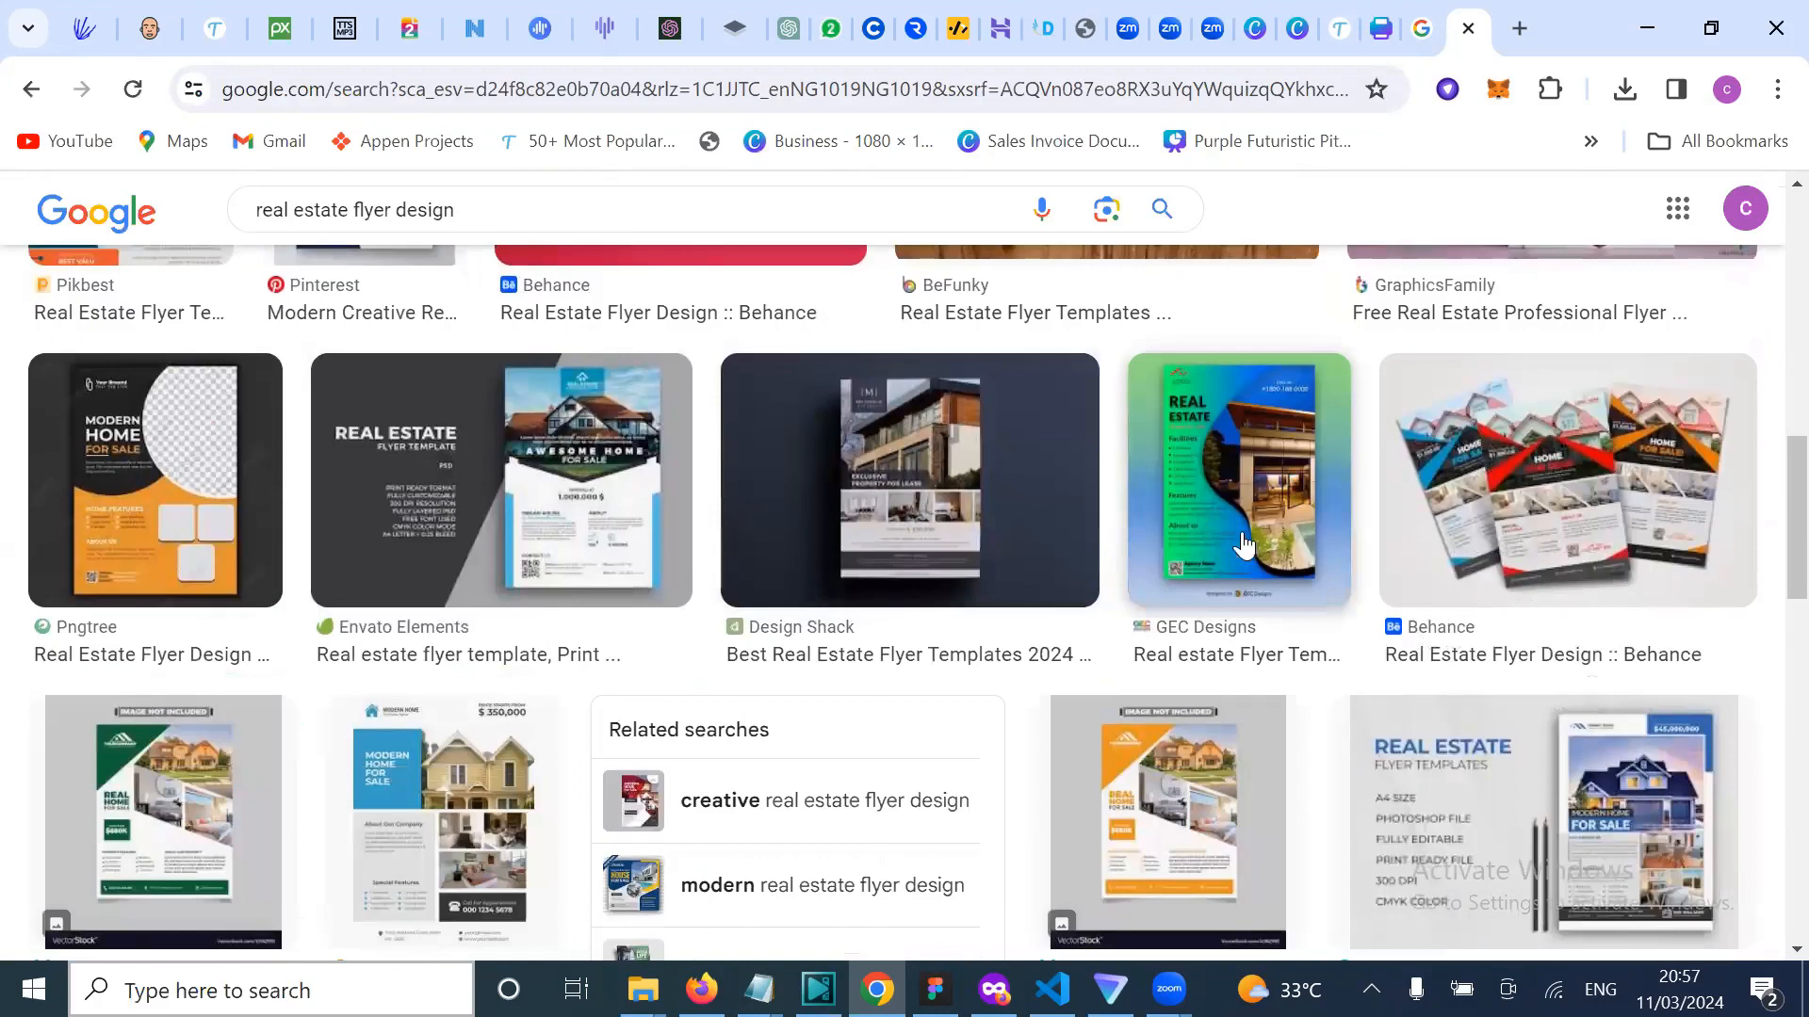
click(1242, 531)
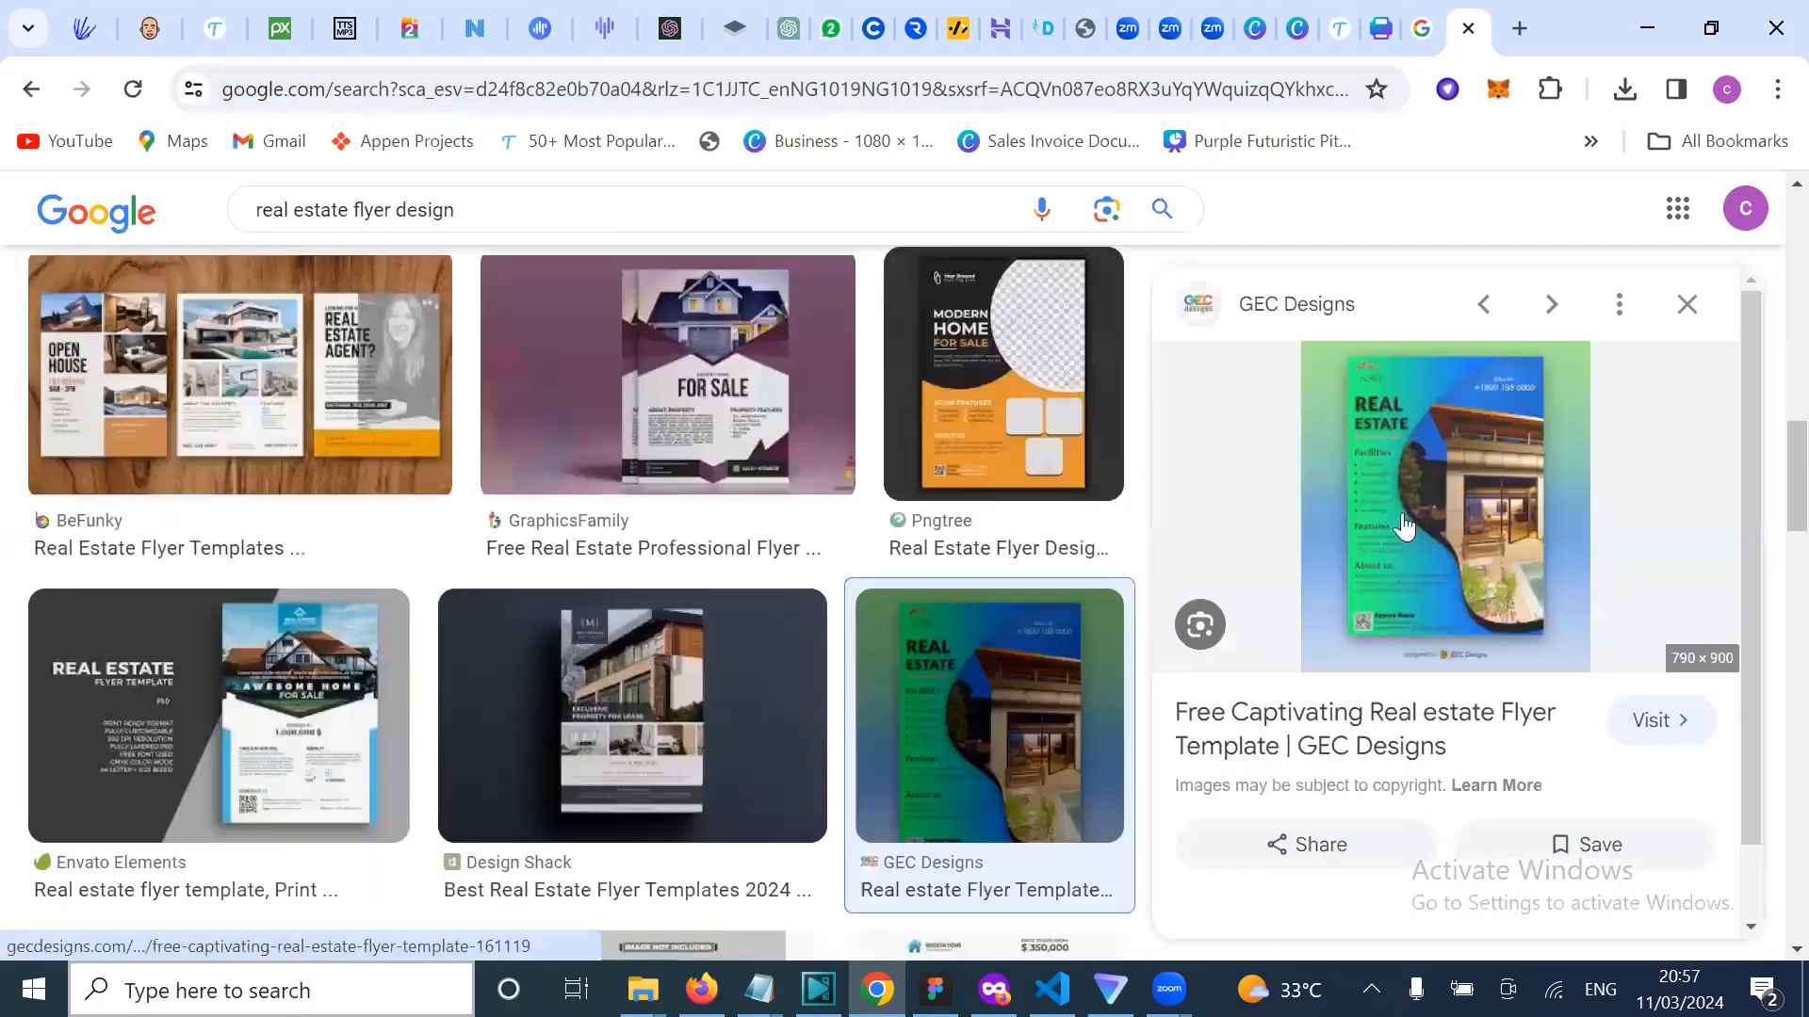
right_click(1463, 541)
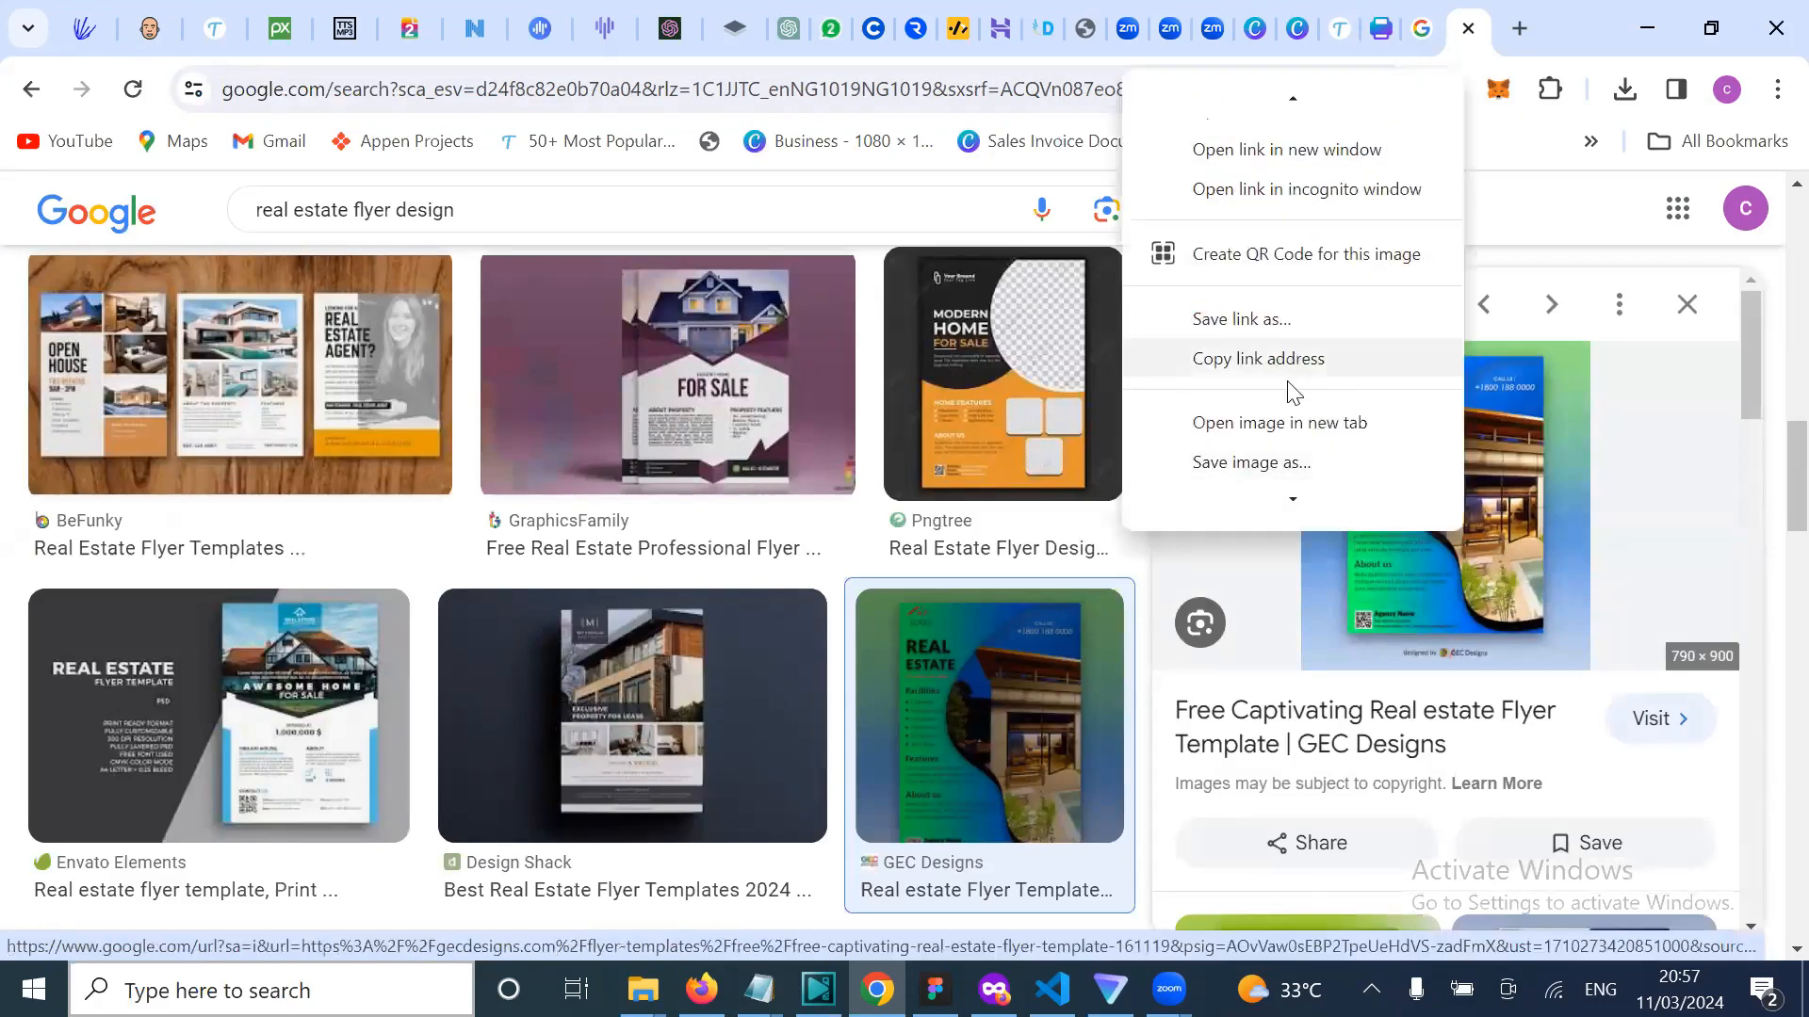
click(1259, 466)
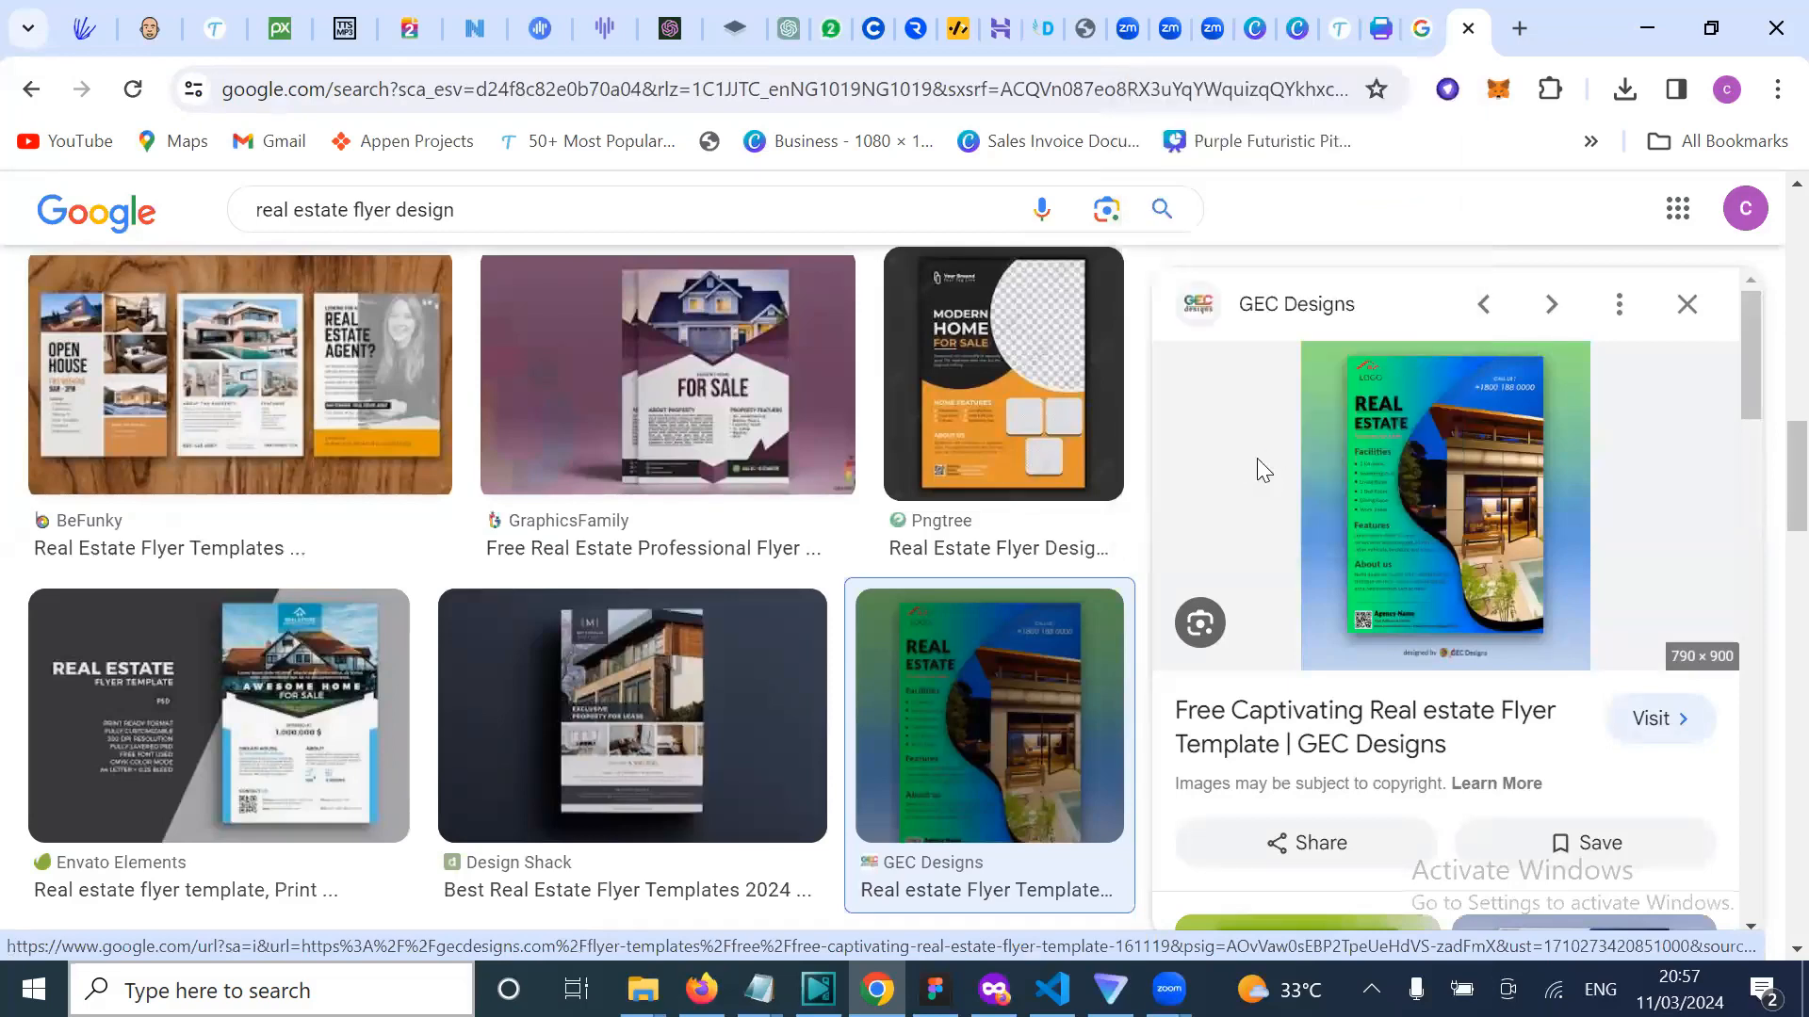
click(691, 805)
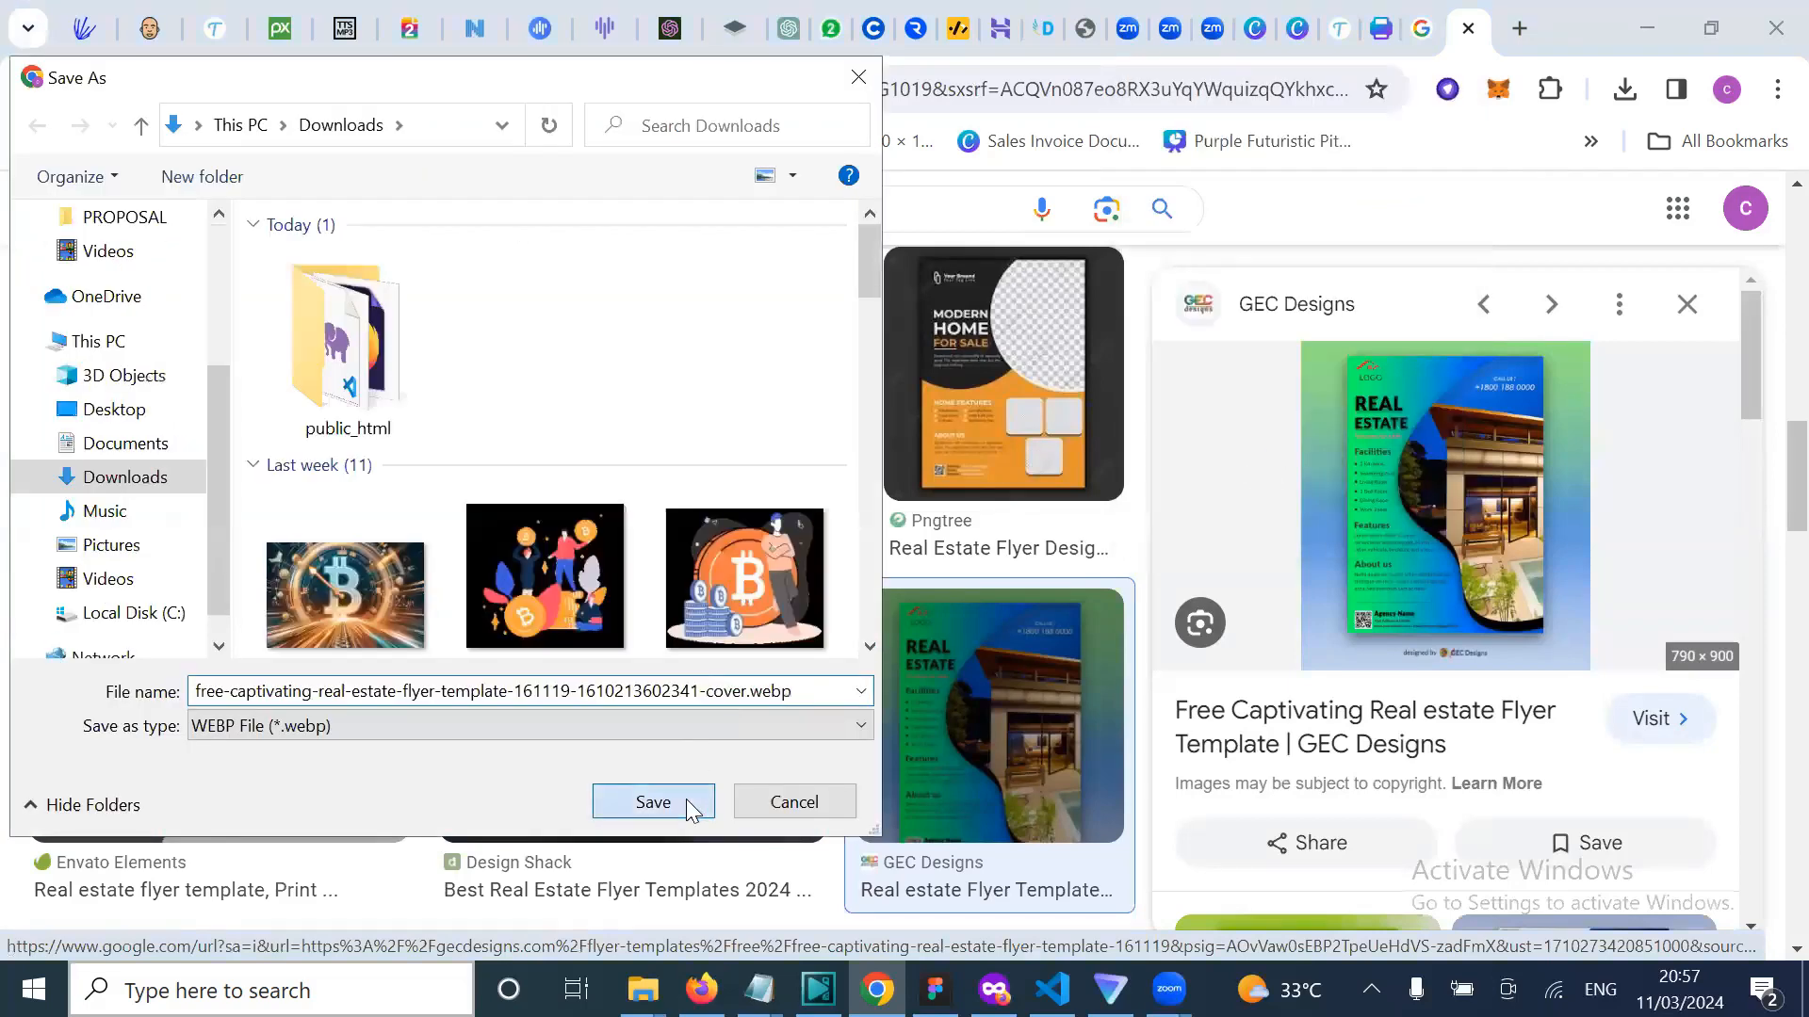
Step: Back in Figma, choose Place image/video from the Shape menu
click(935, 989)
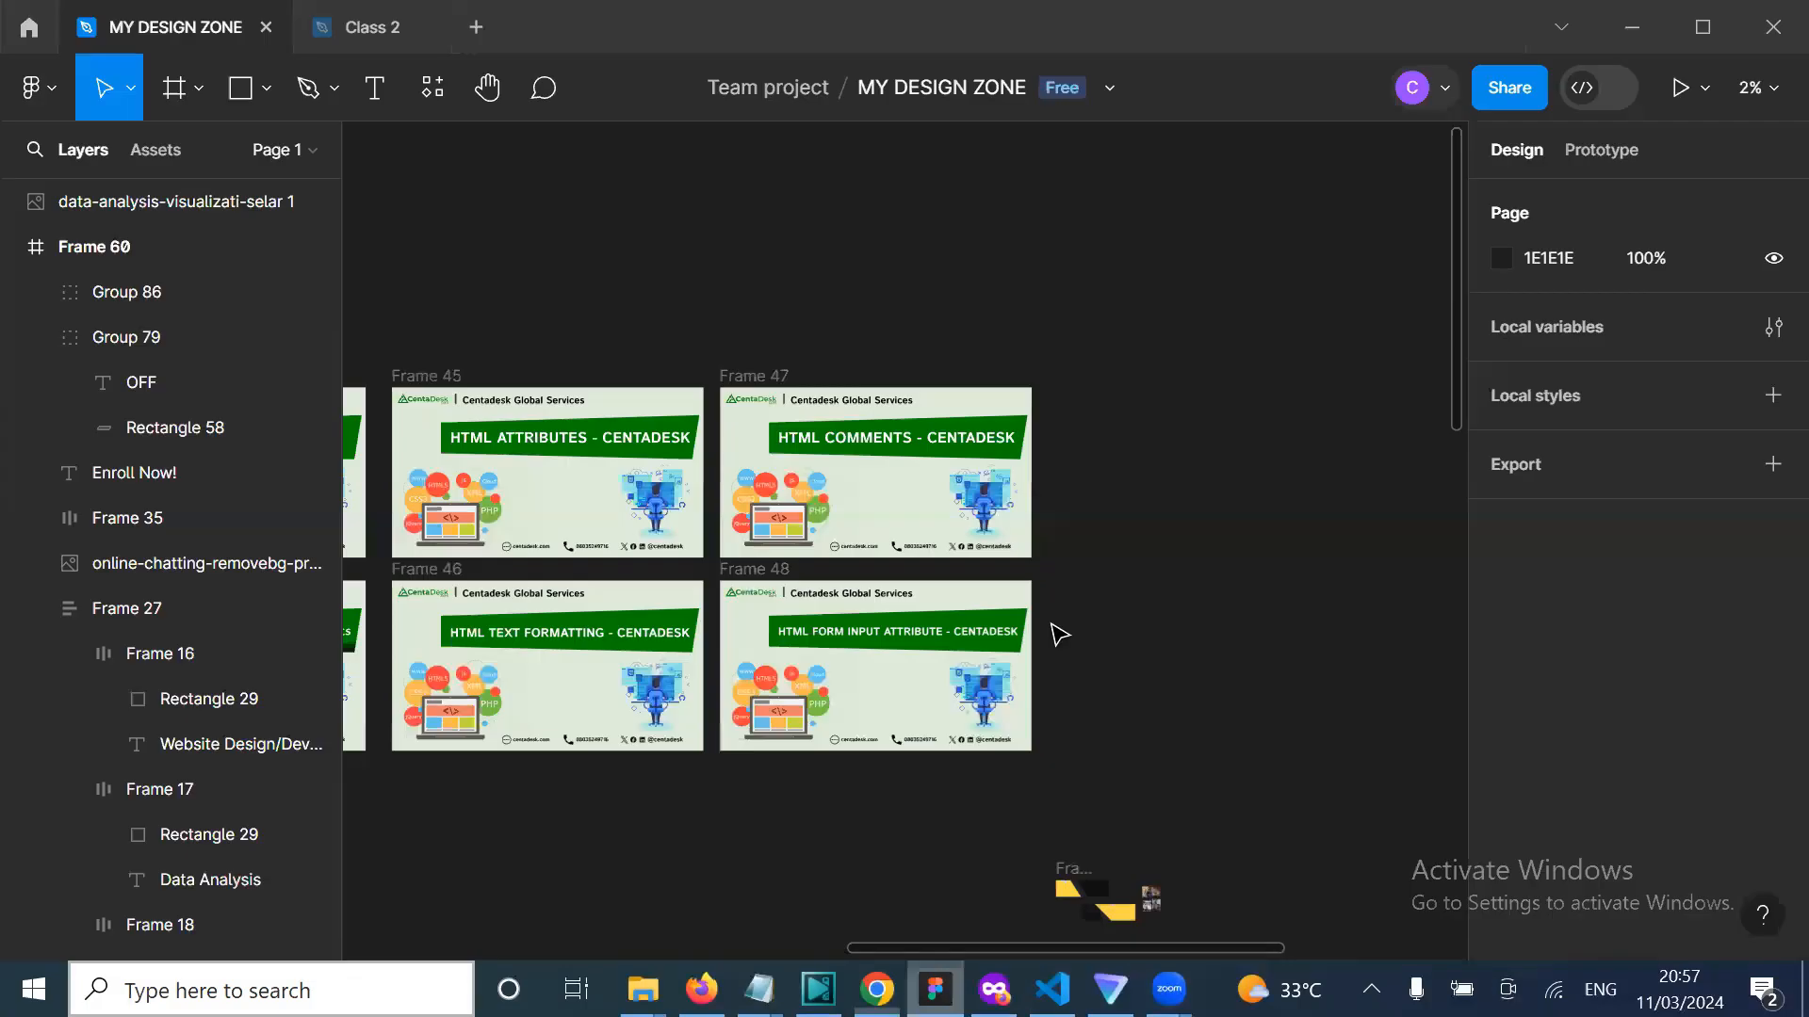
scroll(1051, 623, right, 4)
scroll(1051, 624, down, 1)
scroll(1051, 624, up, 1)
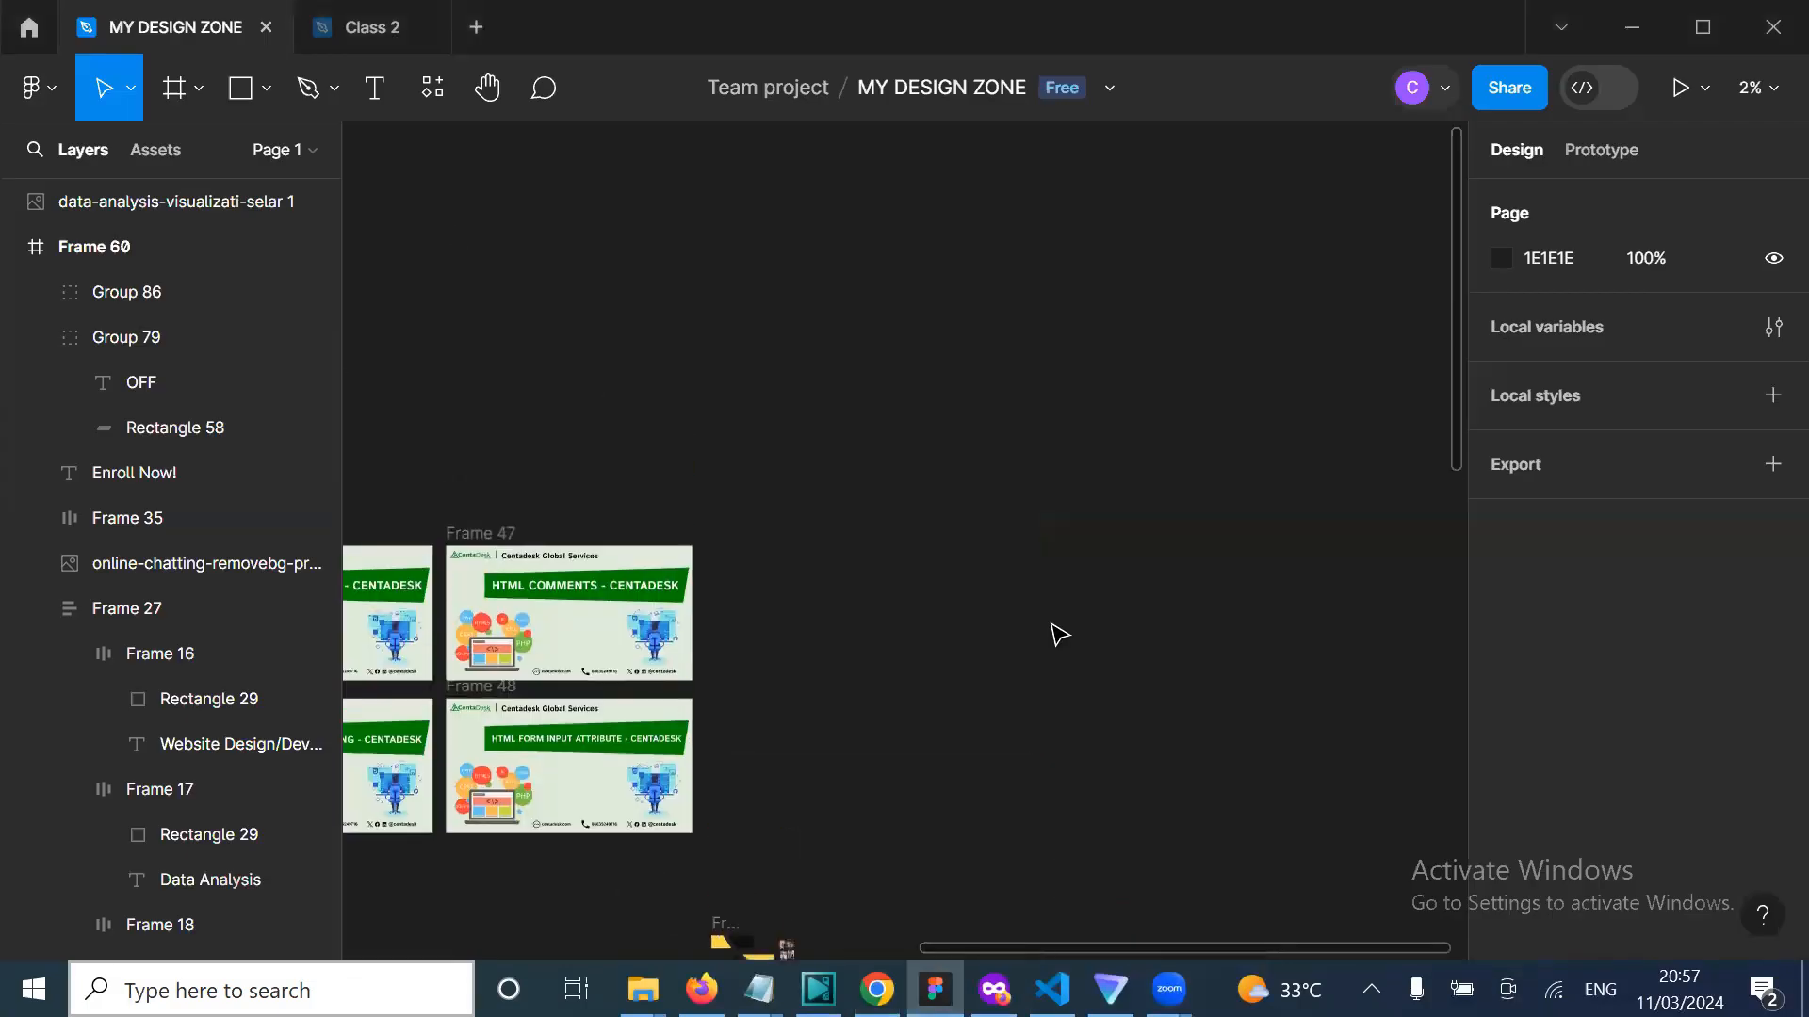
click(265, 90)
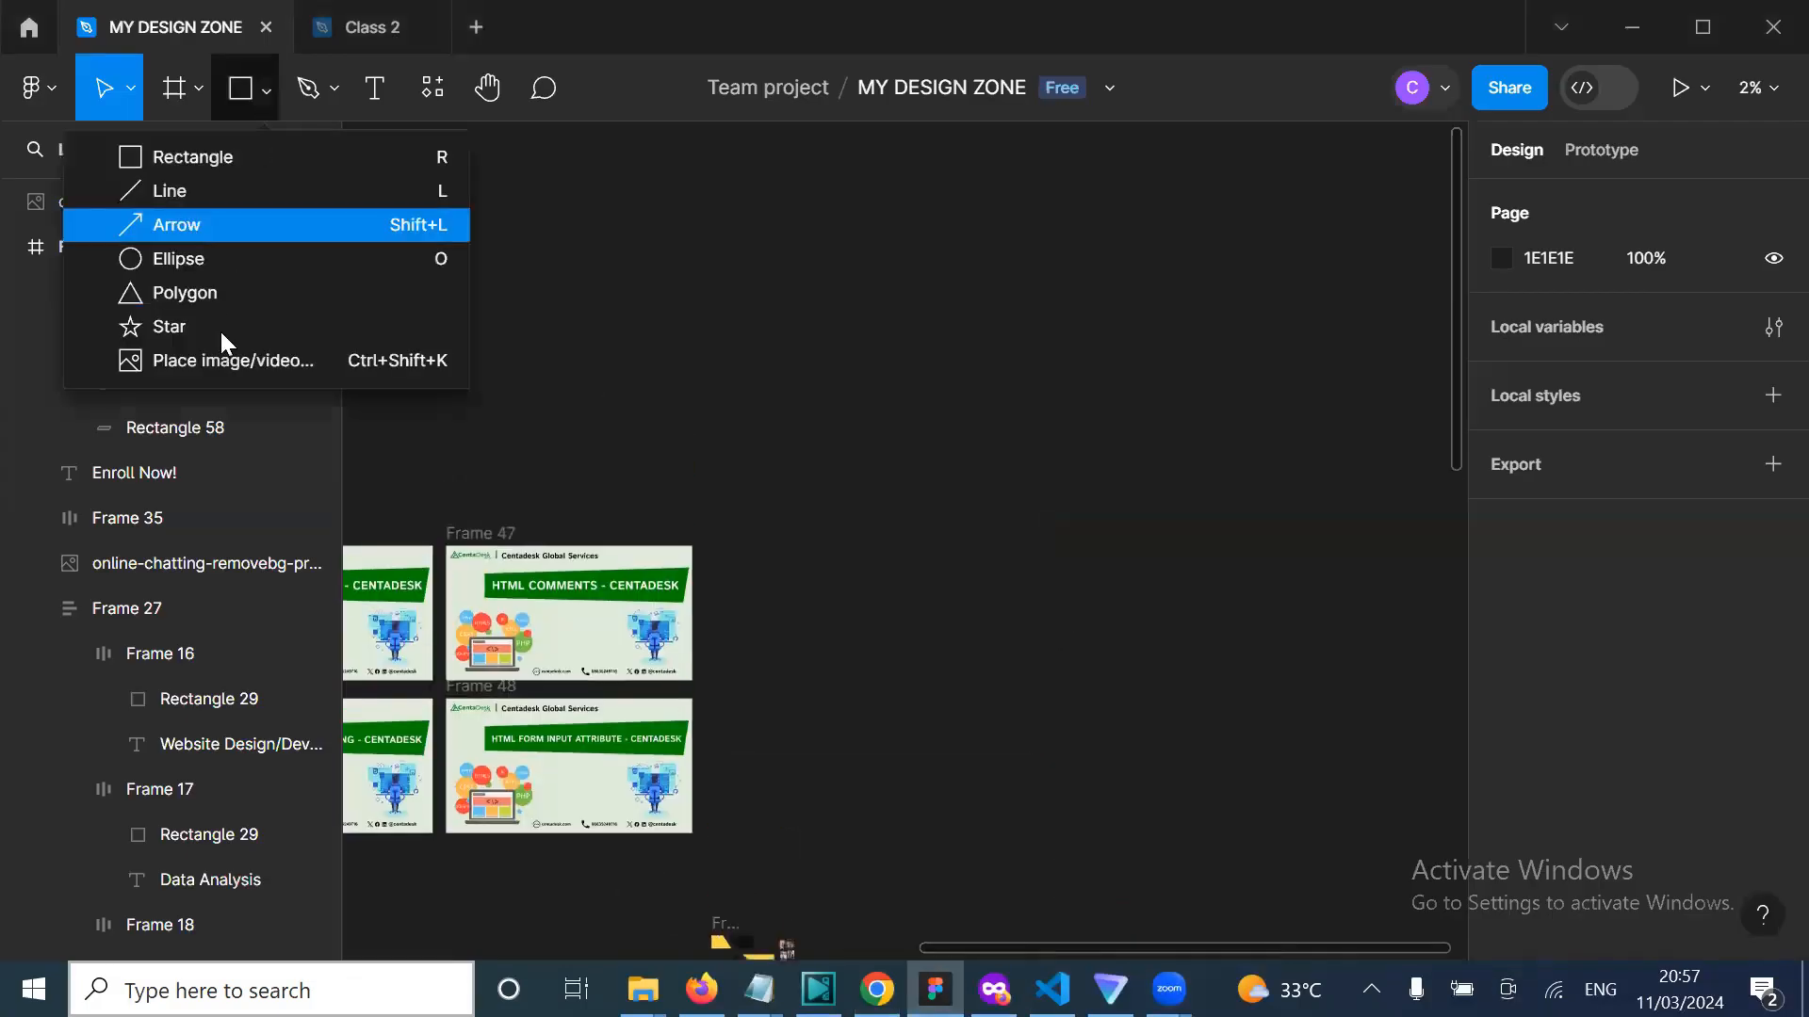
click(223, 360)
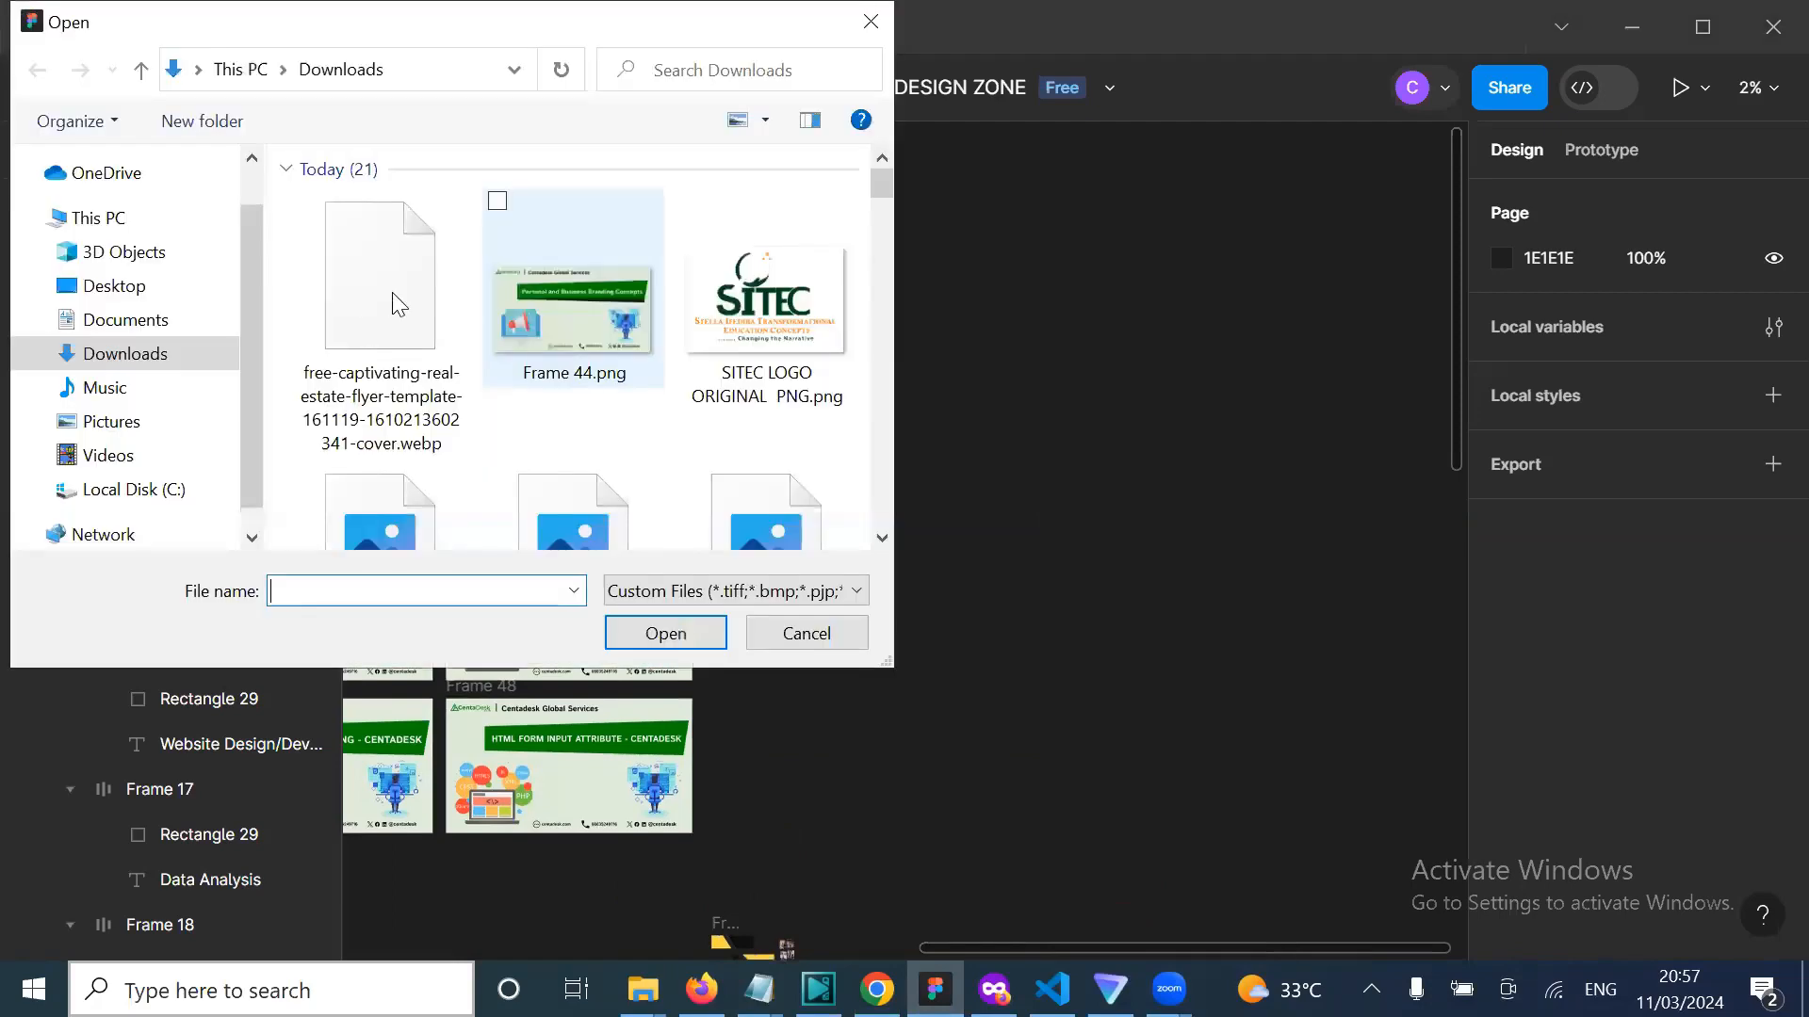
Step: Place the downloaded 790 × 900 real estate flyer on the canvas and zoom in on it
click(395, 300)
double_click(396, 300)
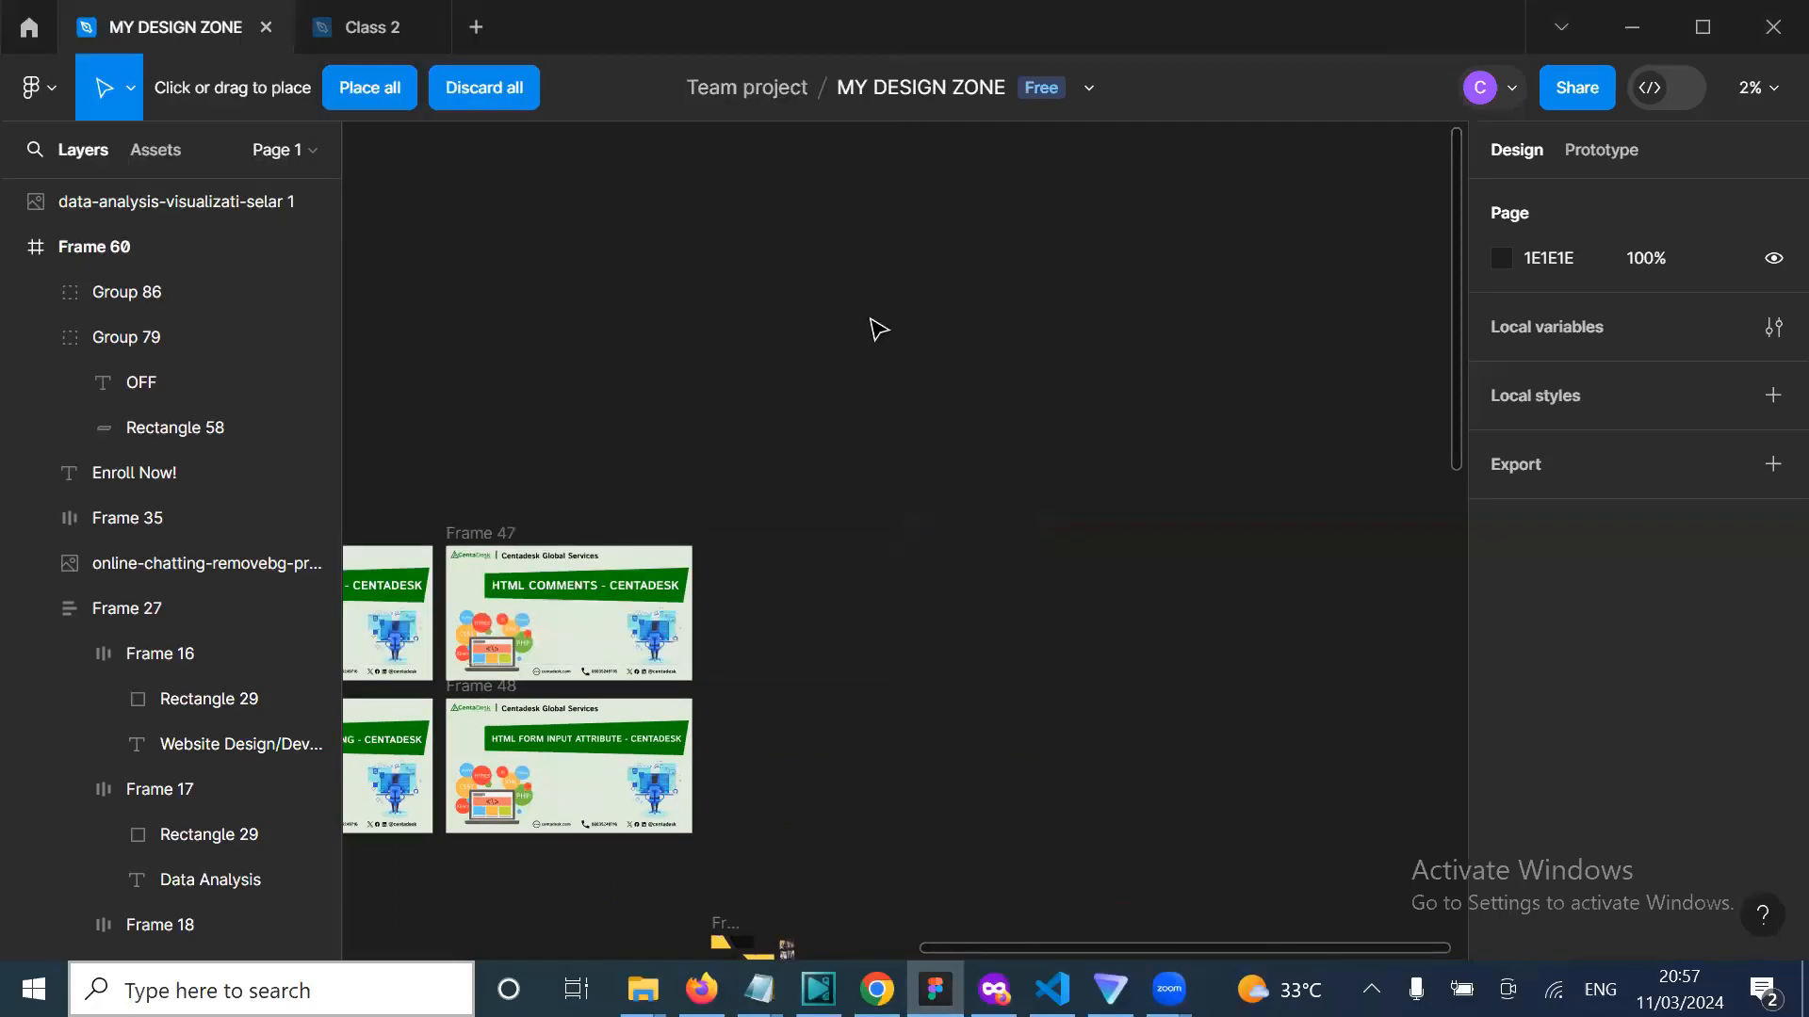
click(877, 332)
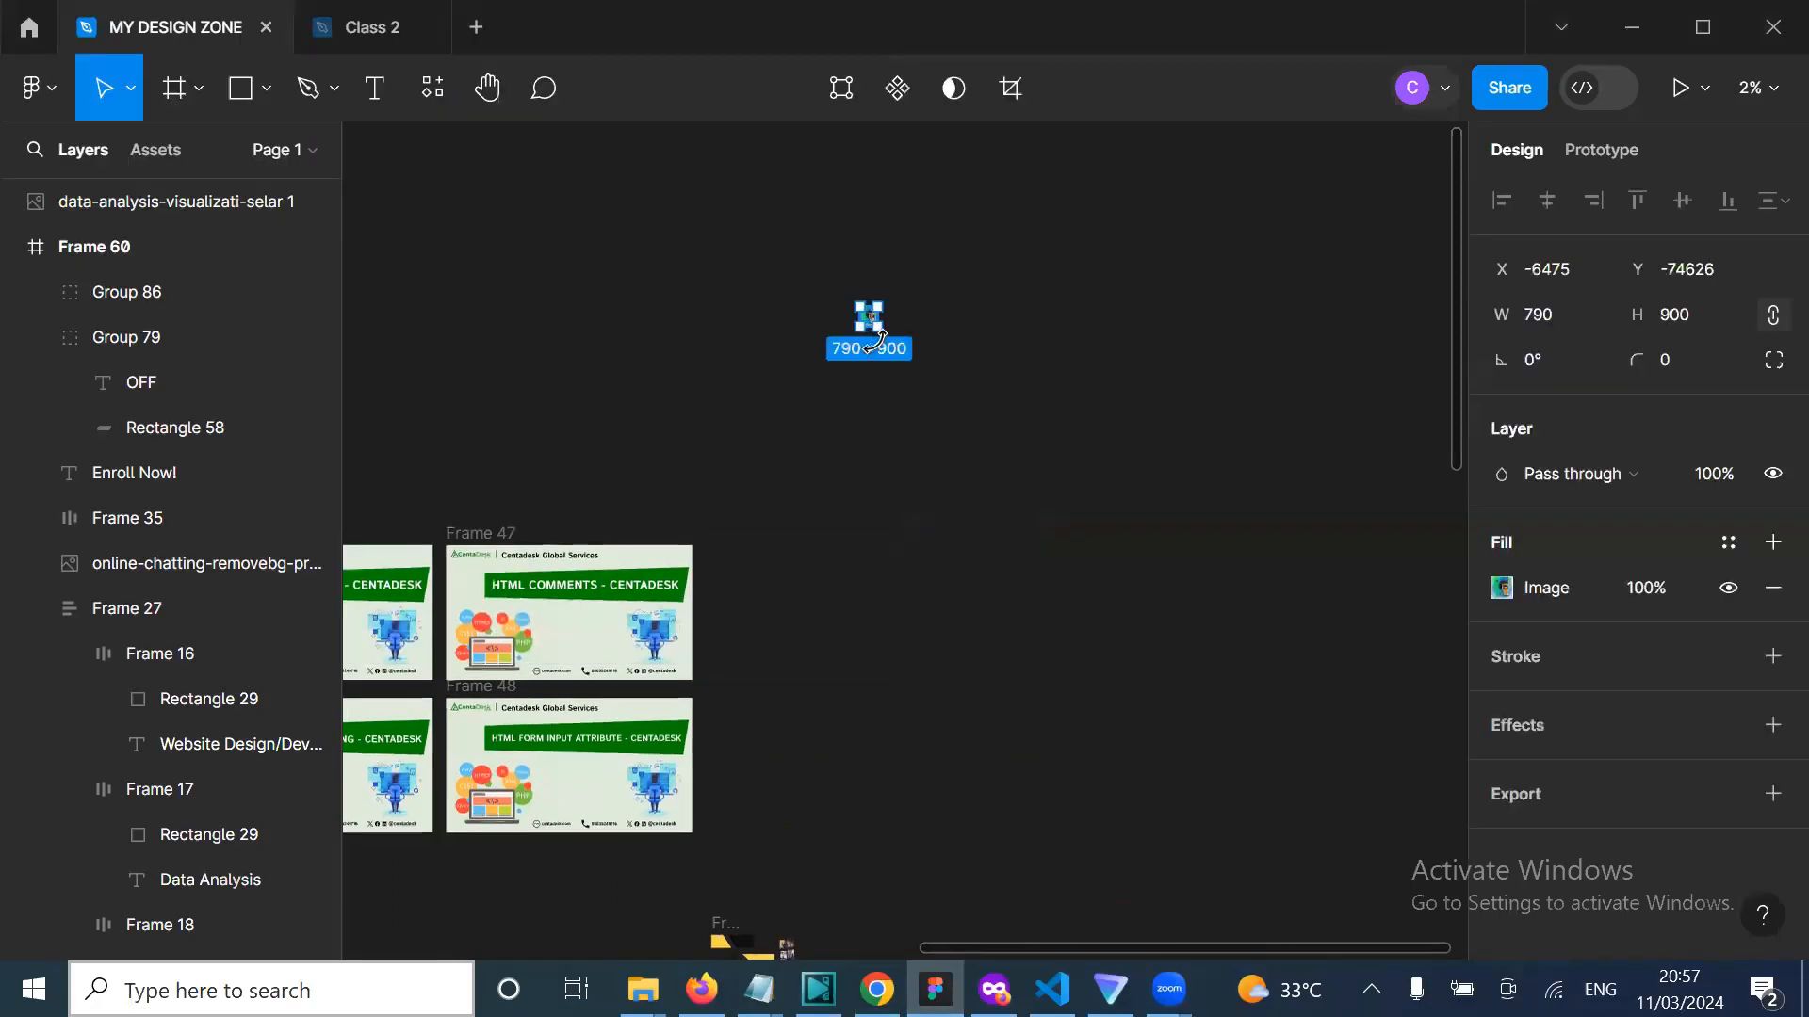
scroll(878, 332, up, 2)
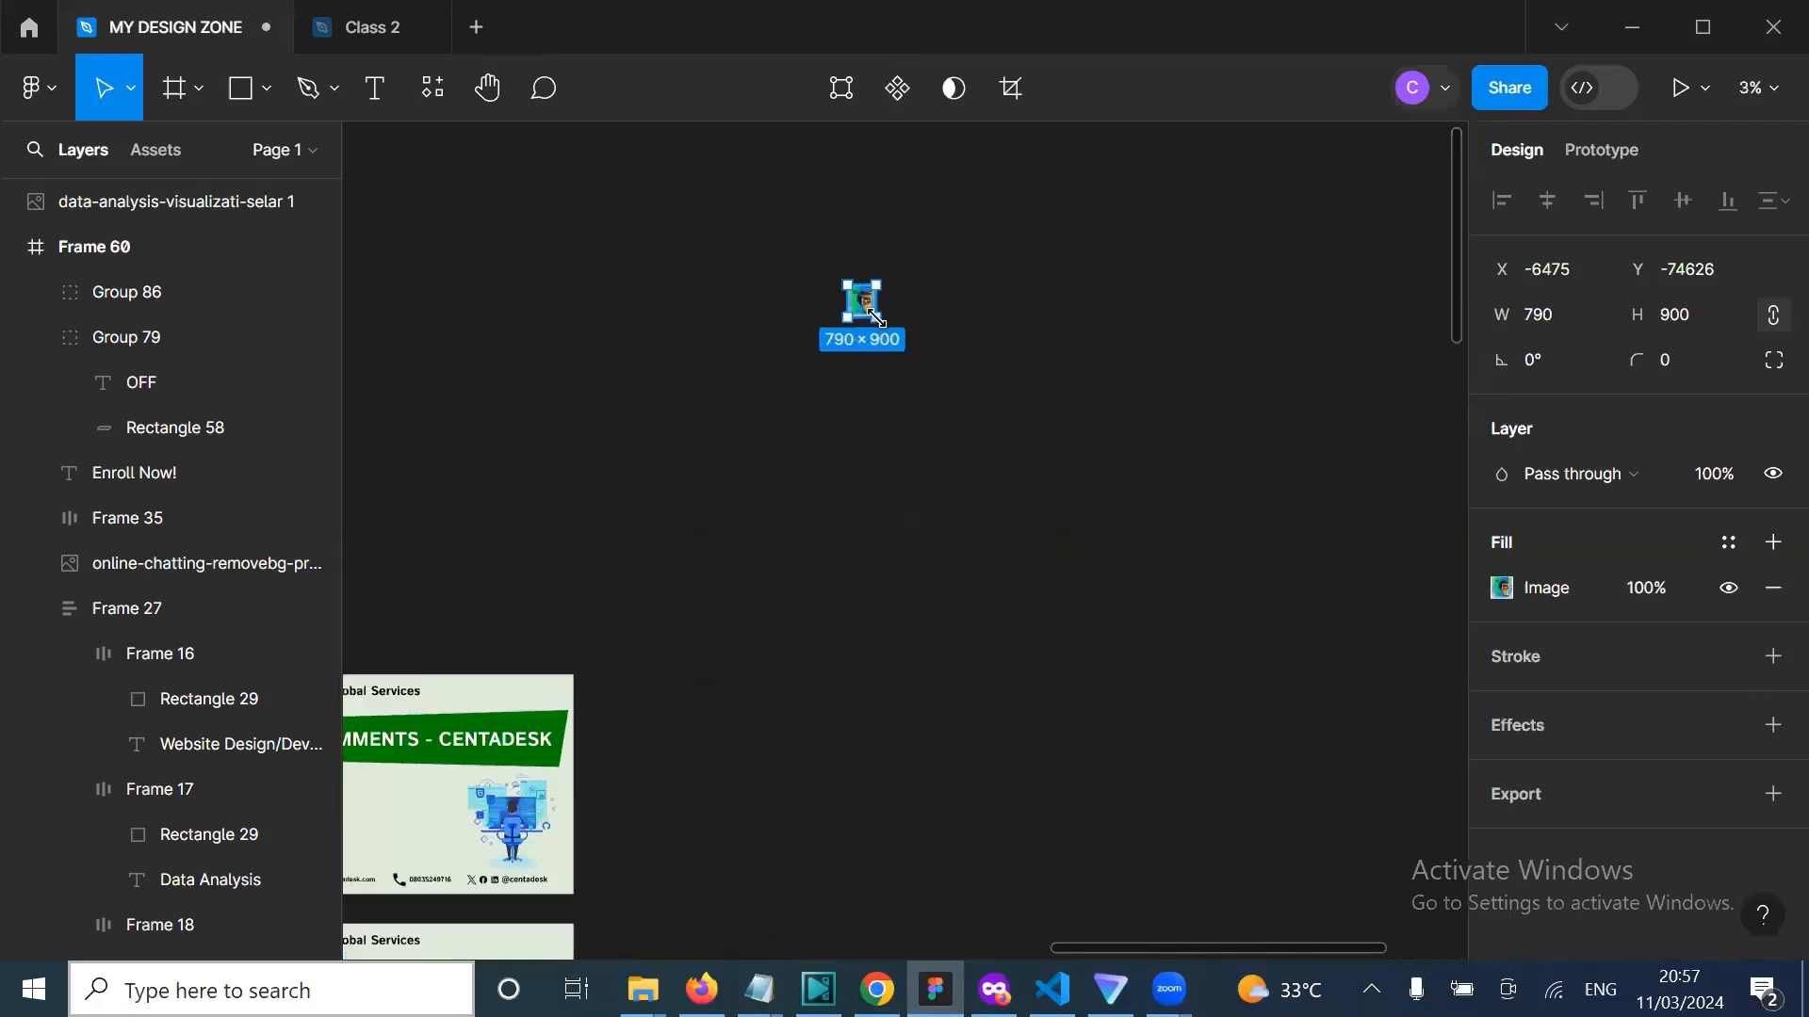
scroll(876, 318, up, 2)
scroll(871, 693, up, 5)
scroll(867, 685, down, 5)
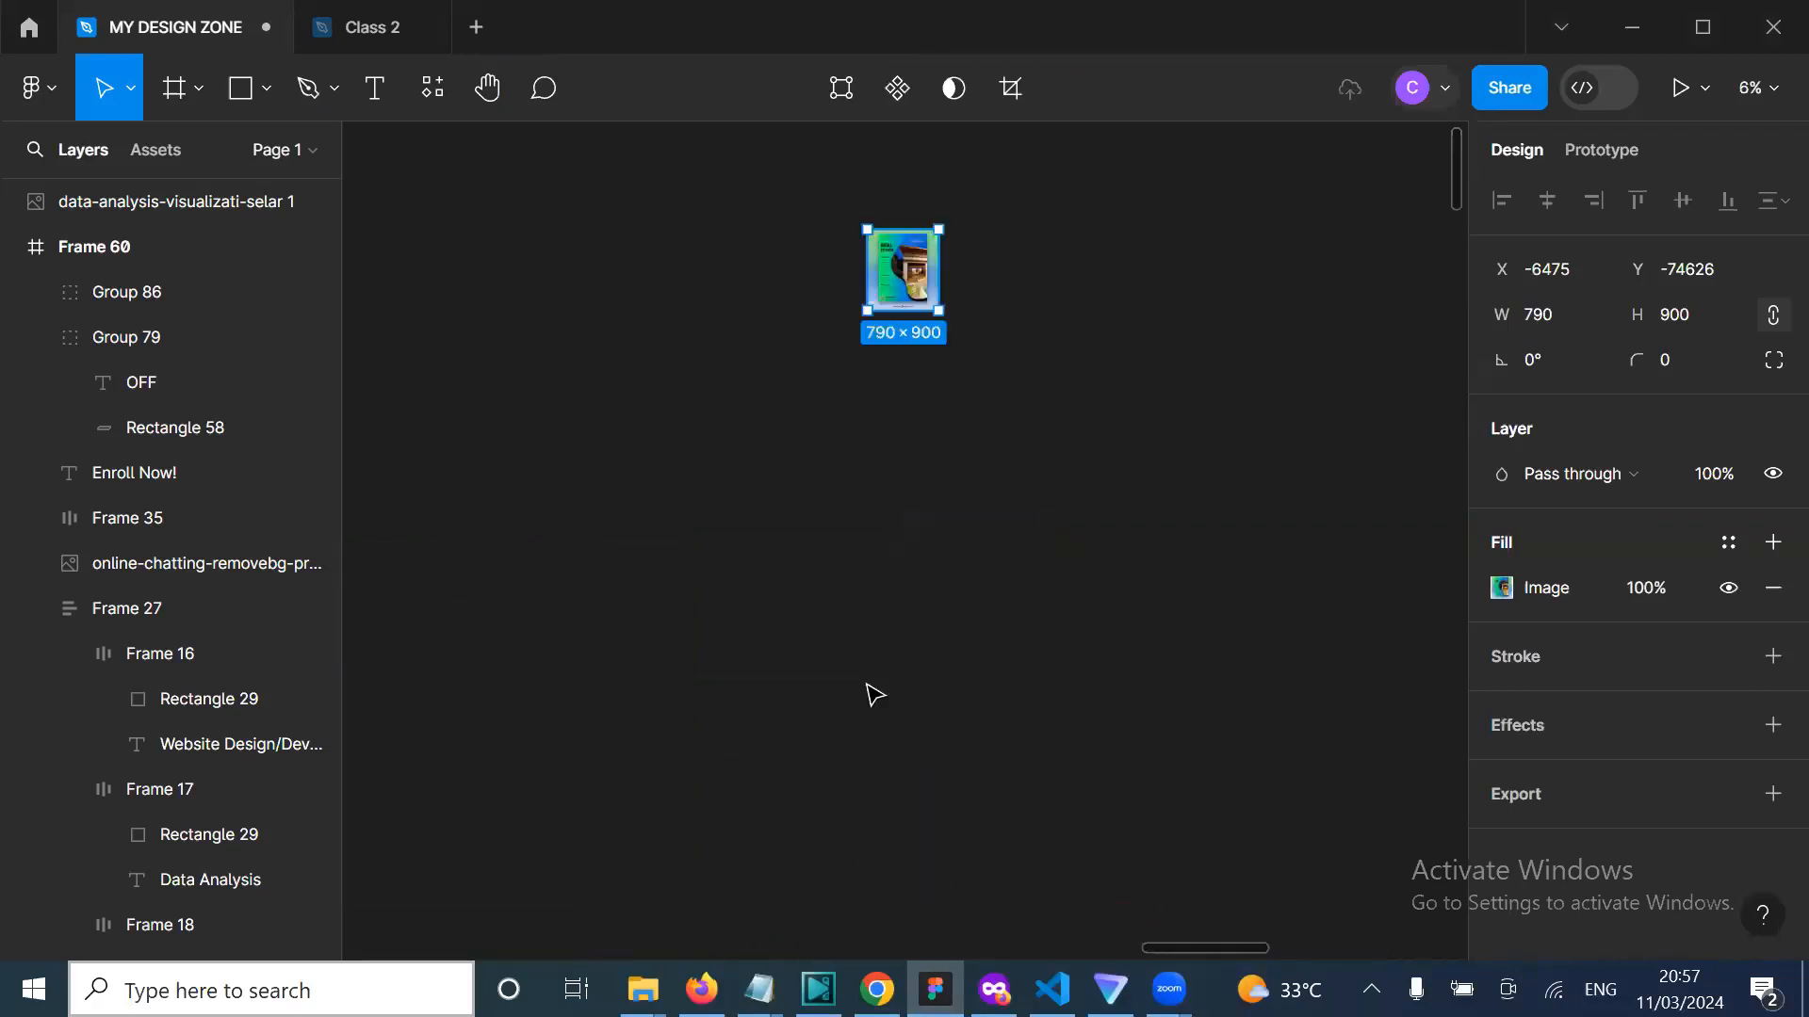
scroll(866, 685, up, 3)
scroll(1102, 528, up, 2)
scroll(1107, 537, up, 4)
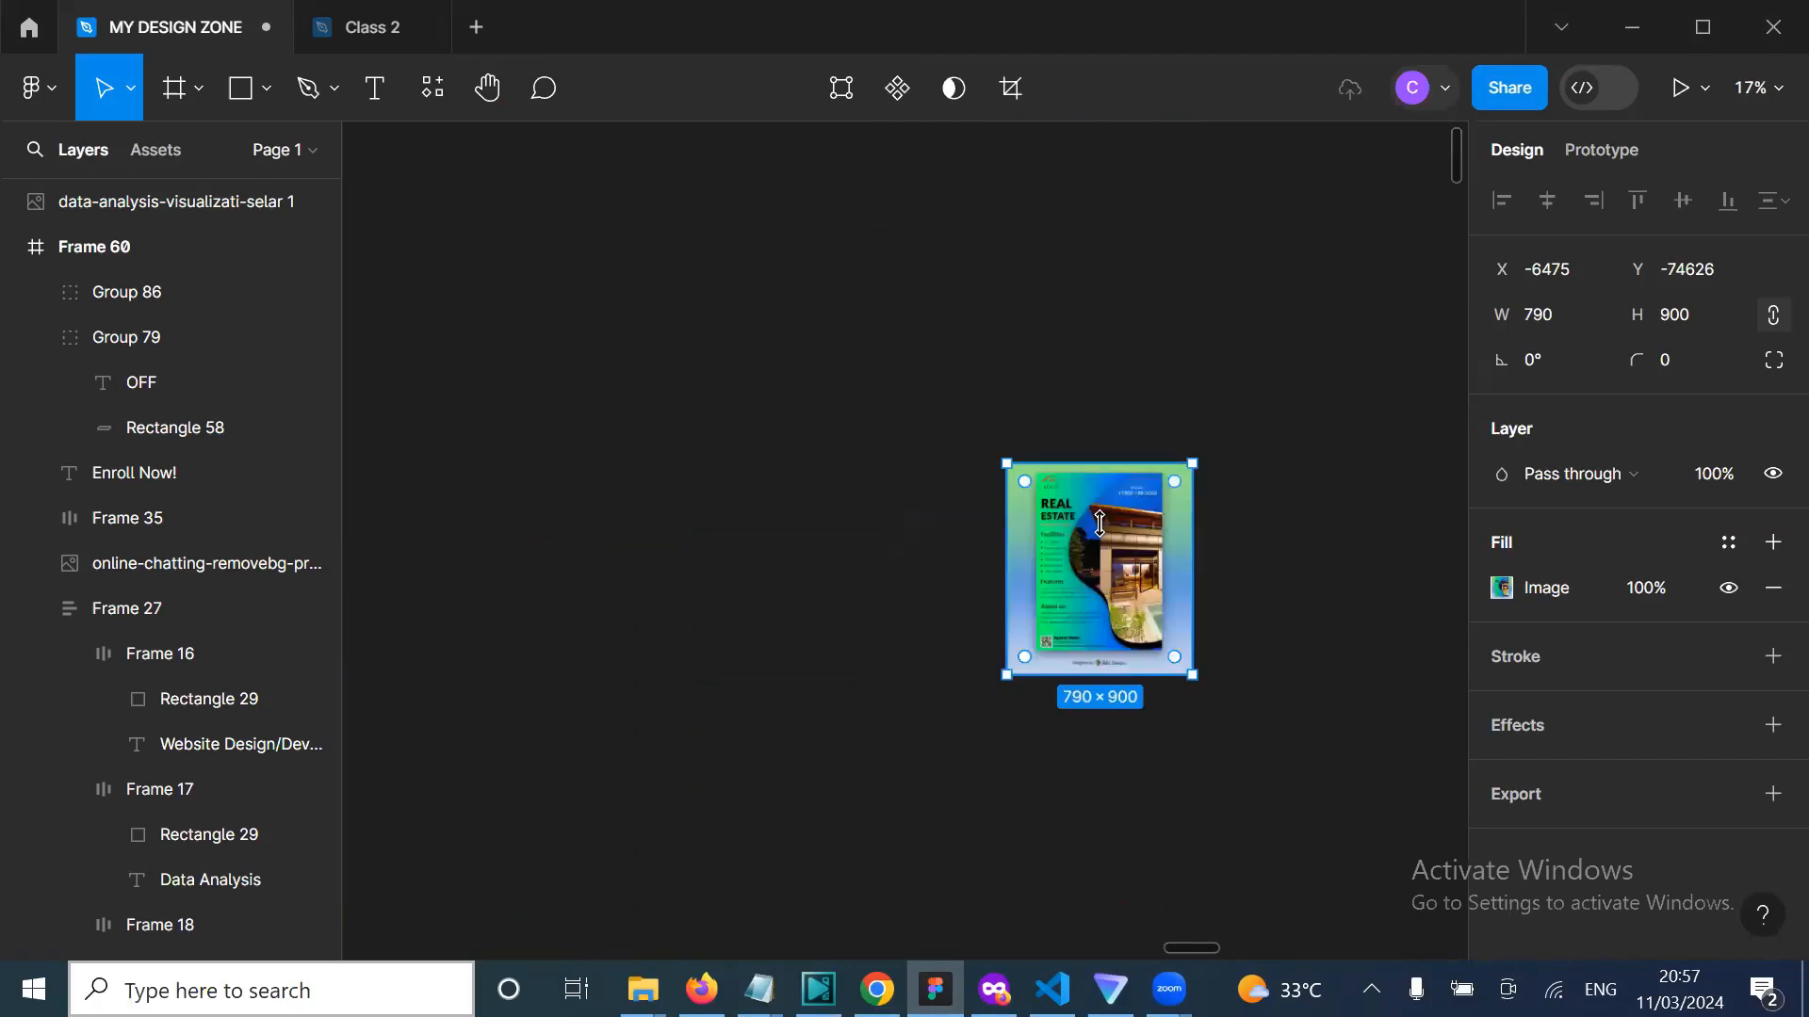
Step: Move the flyer slightly left to X -7664, Y -74886
scroll(900, 617, right, 1)
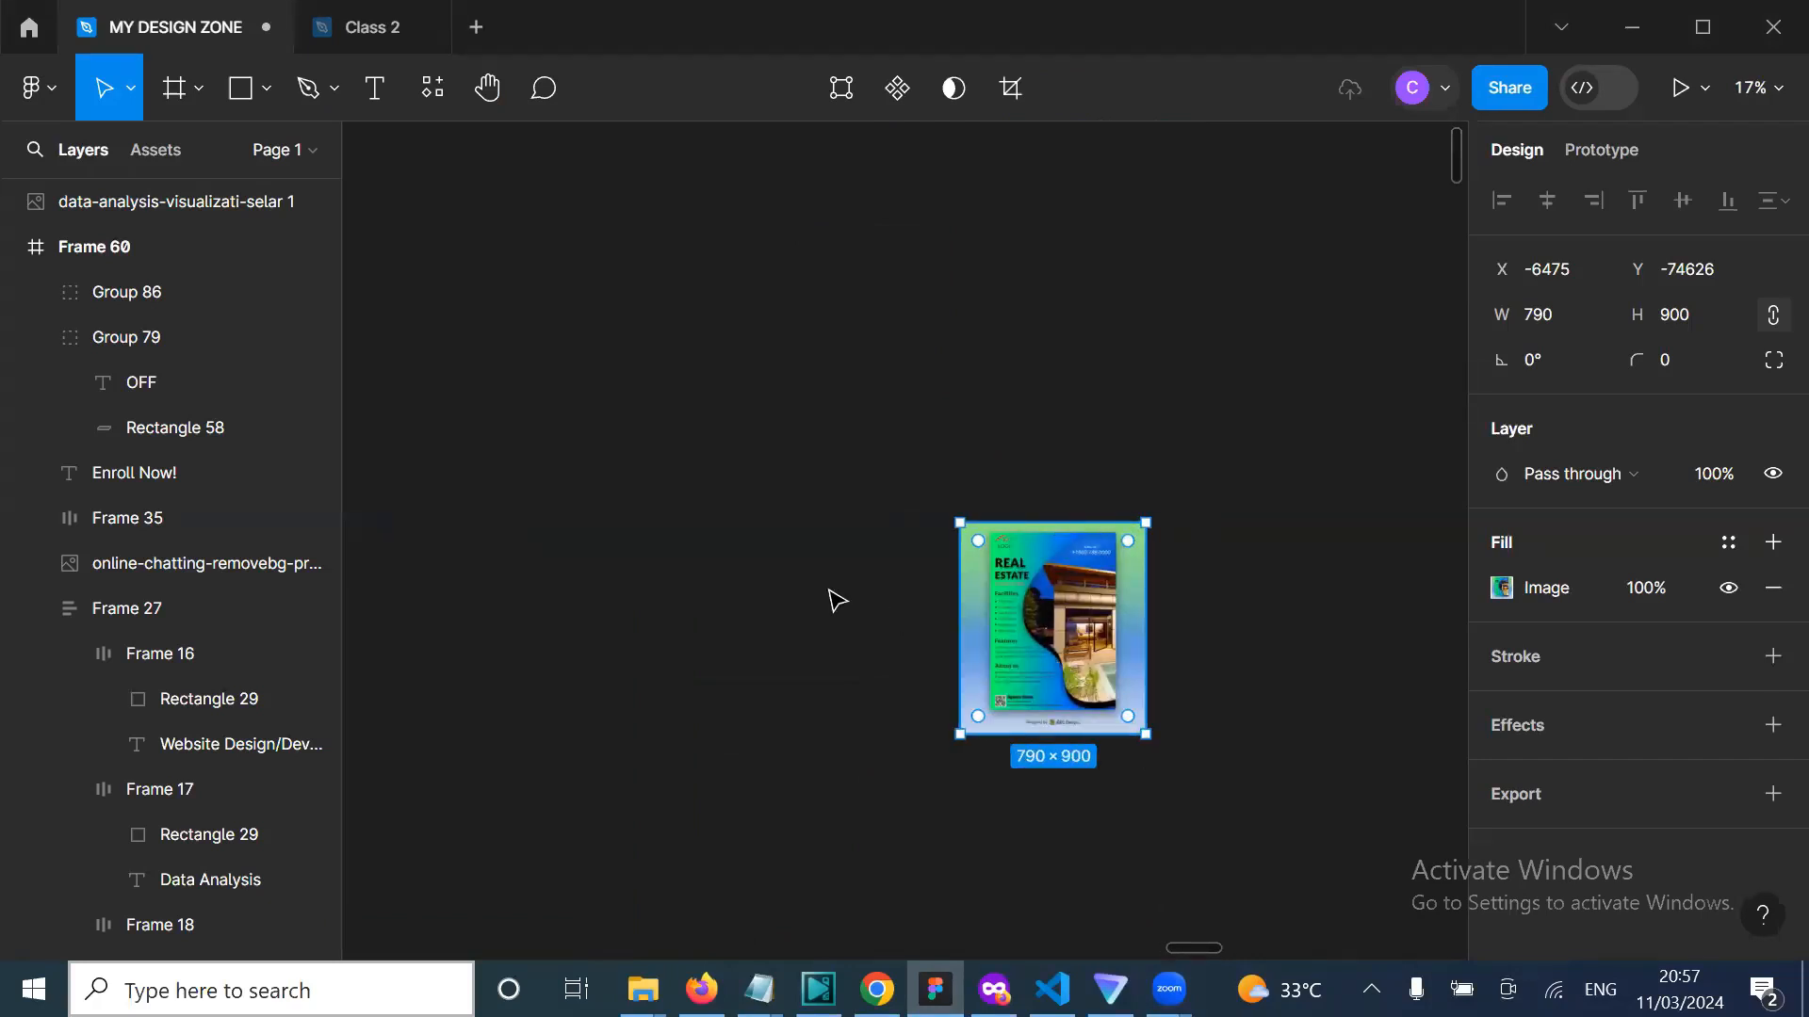
scroll(834, 600, up, 3)
scroll(834, 600, up, 3)
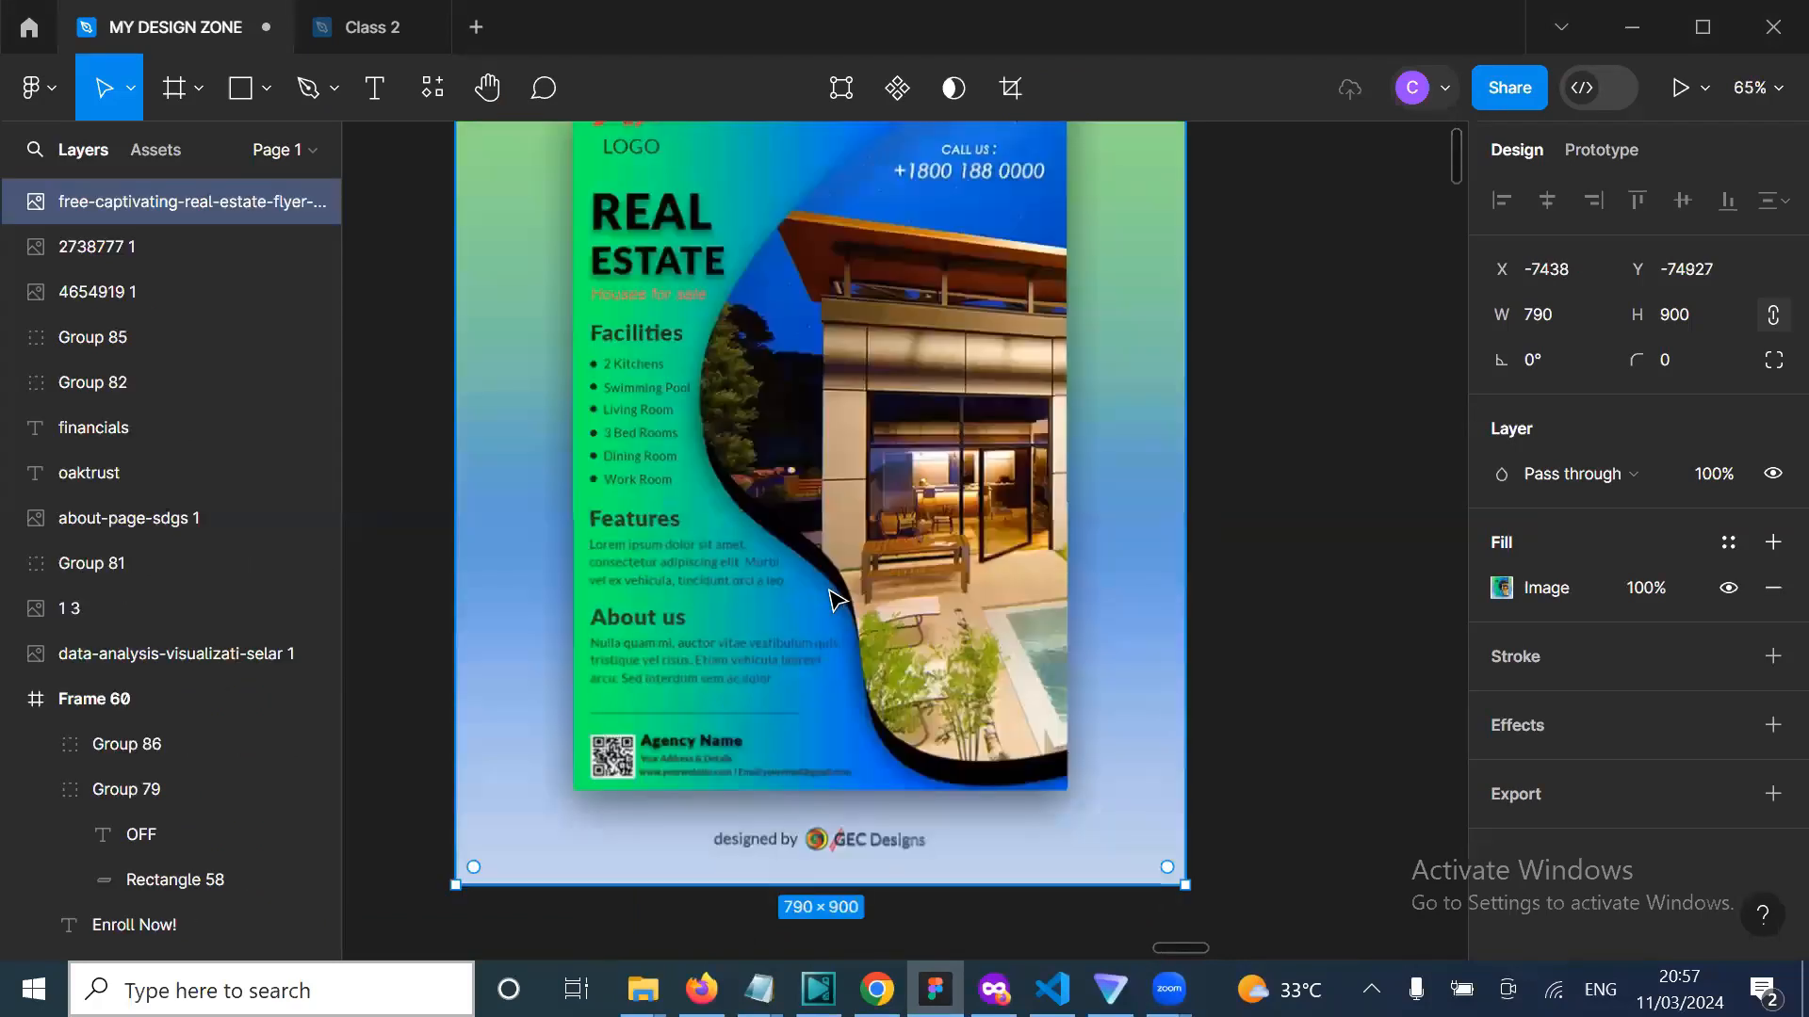
scroll(834, 600, down, 2)
drag(835, 484, 754, 508)
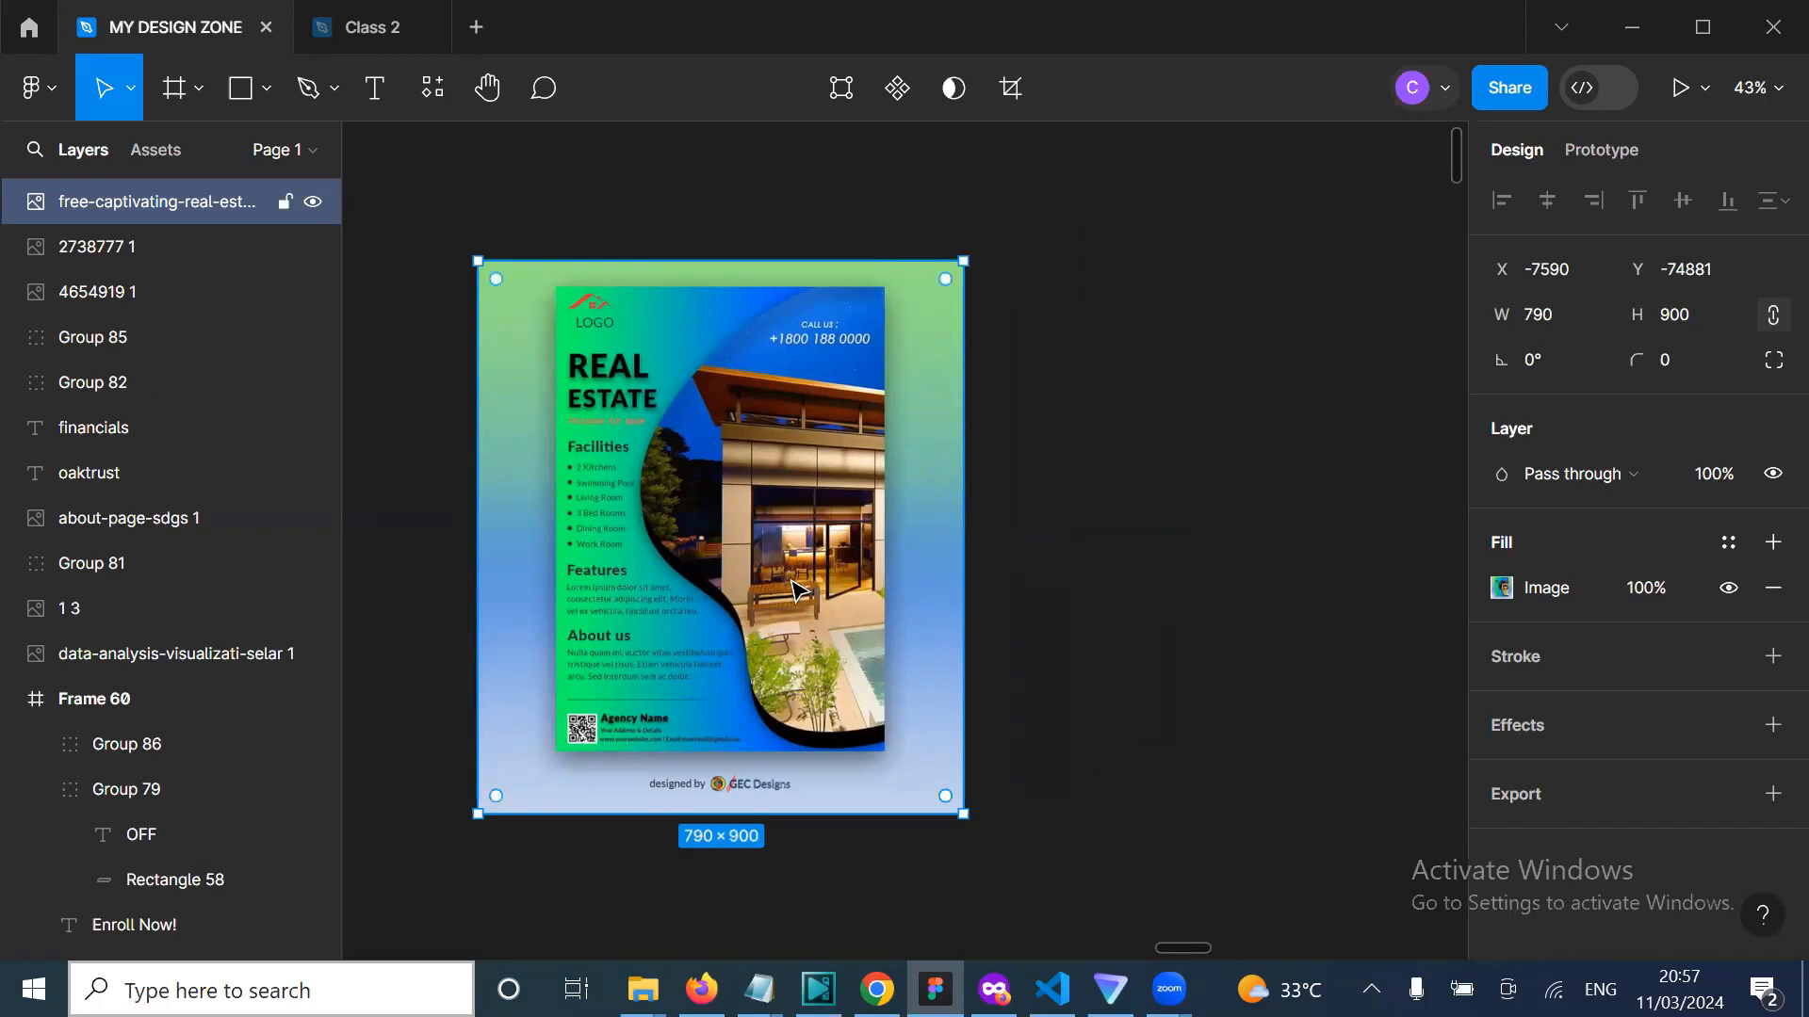
drag(790, 608, 745, 604)
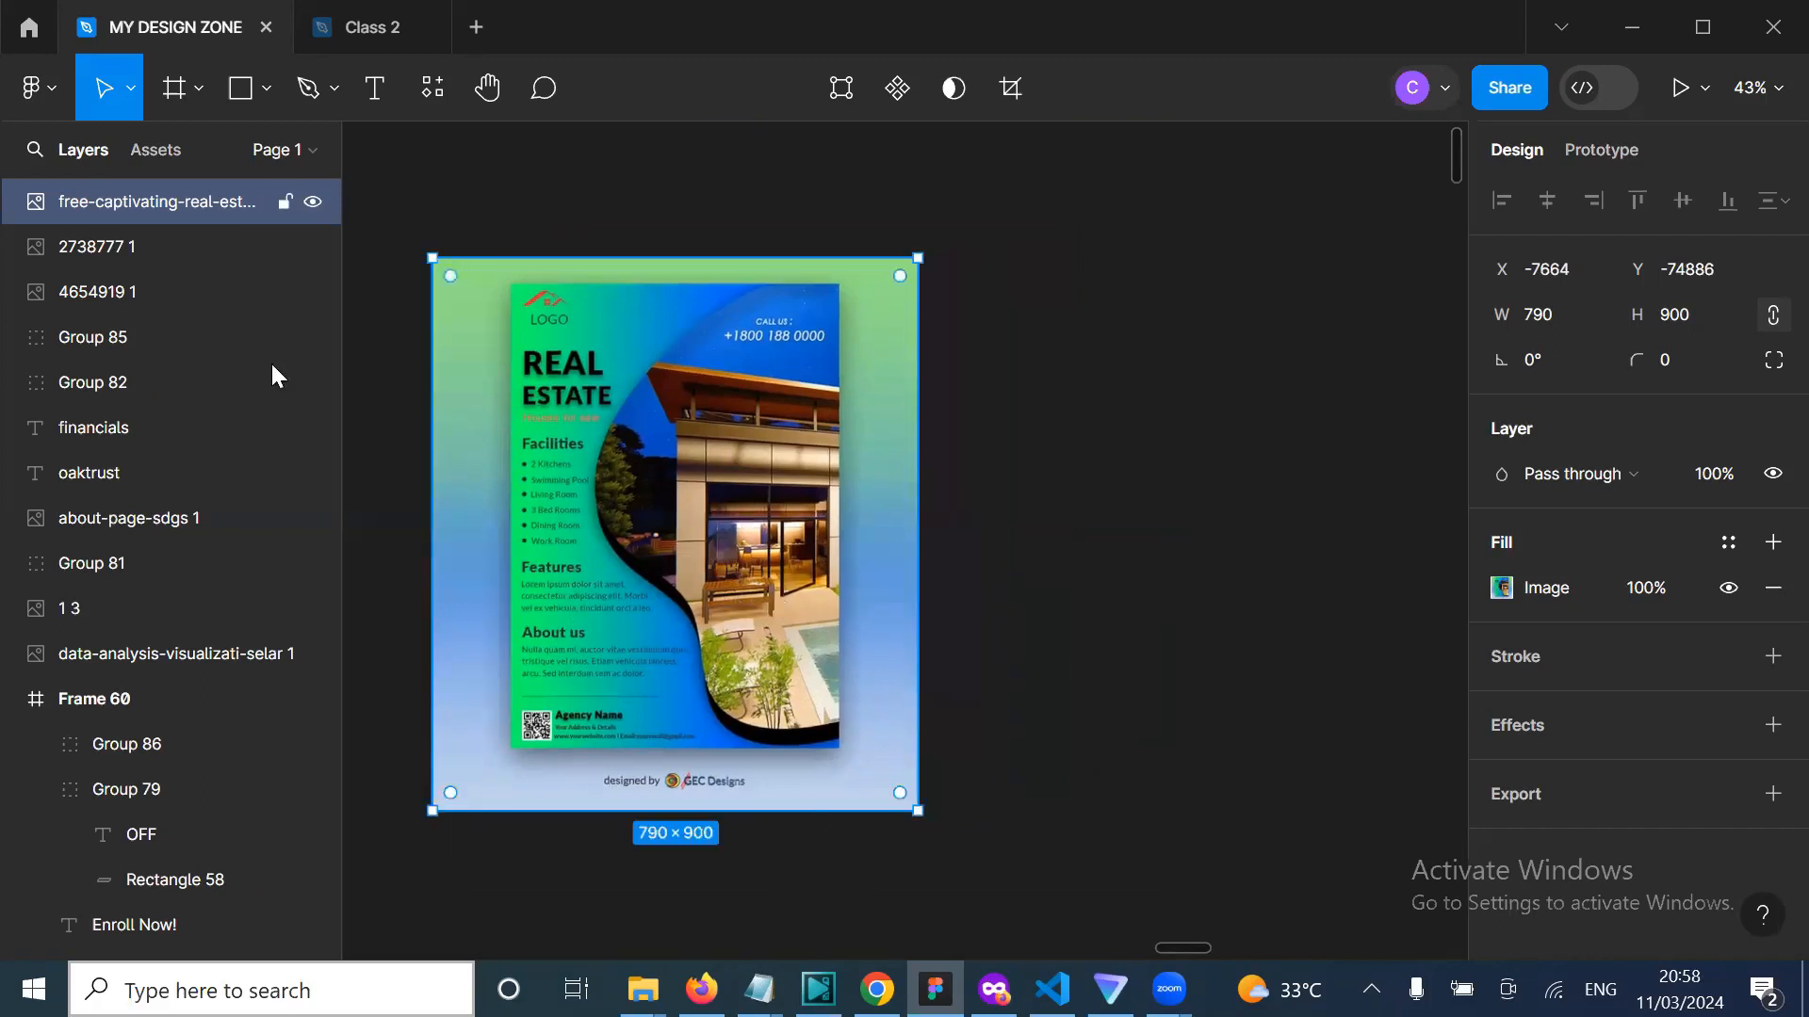
Step: Draw a 761 × 900 grey rectangle beside the flyer
click(240, 87)
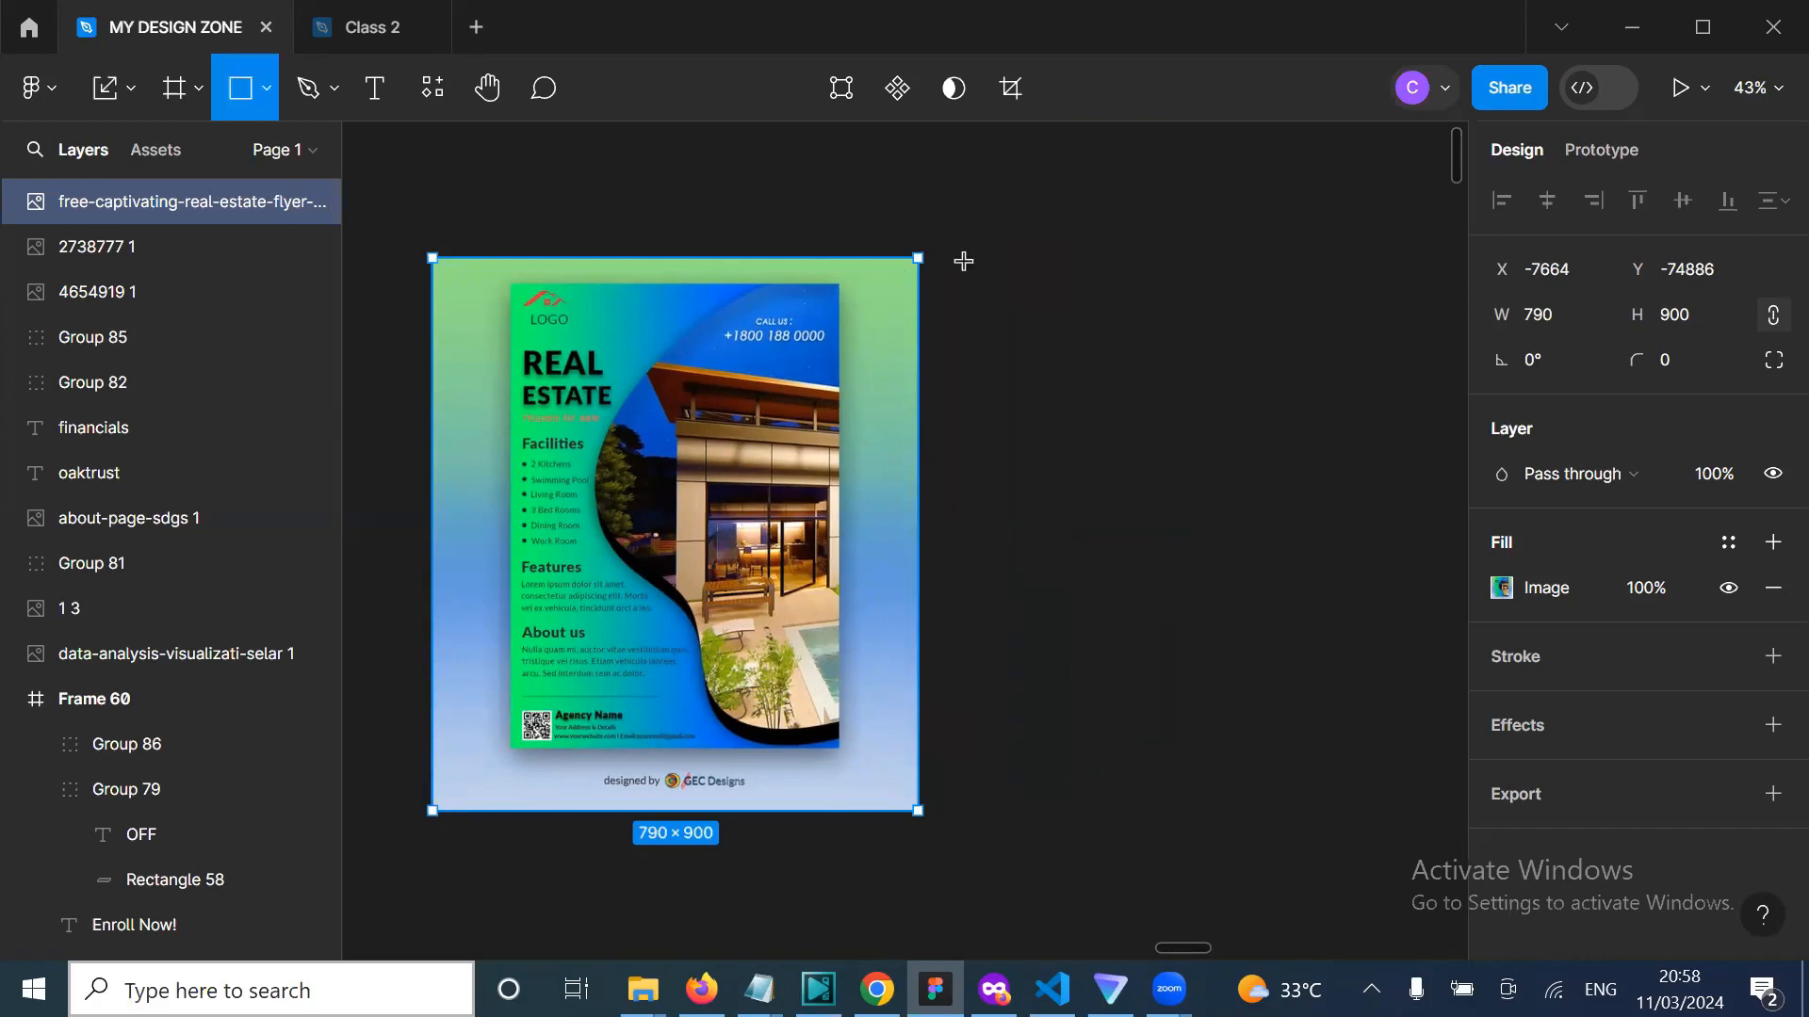
drag(964, 258, 1432, 814)
scroll(1027, 654, right, 3)
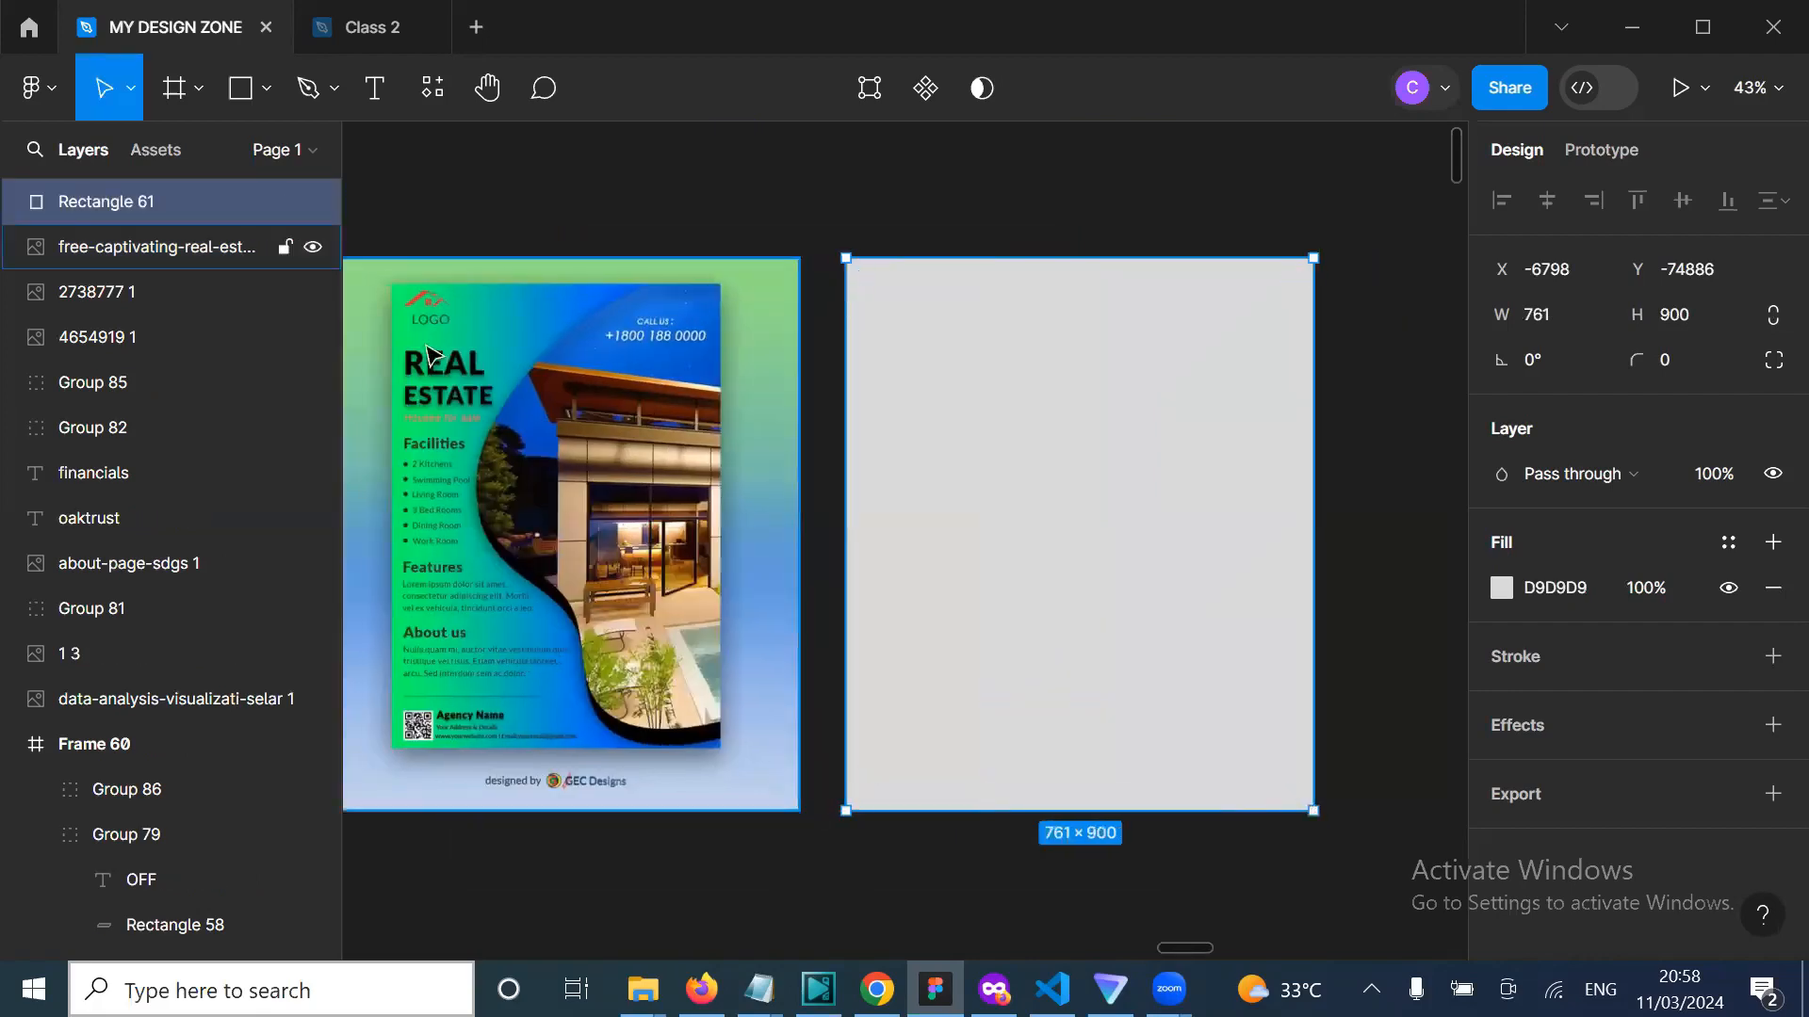
Step: Draw a 384 × 591 ellipse on the rectangle and pull its left point outward
click(266, 89)
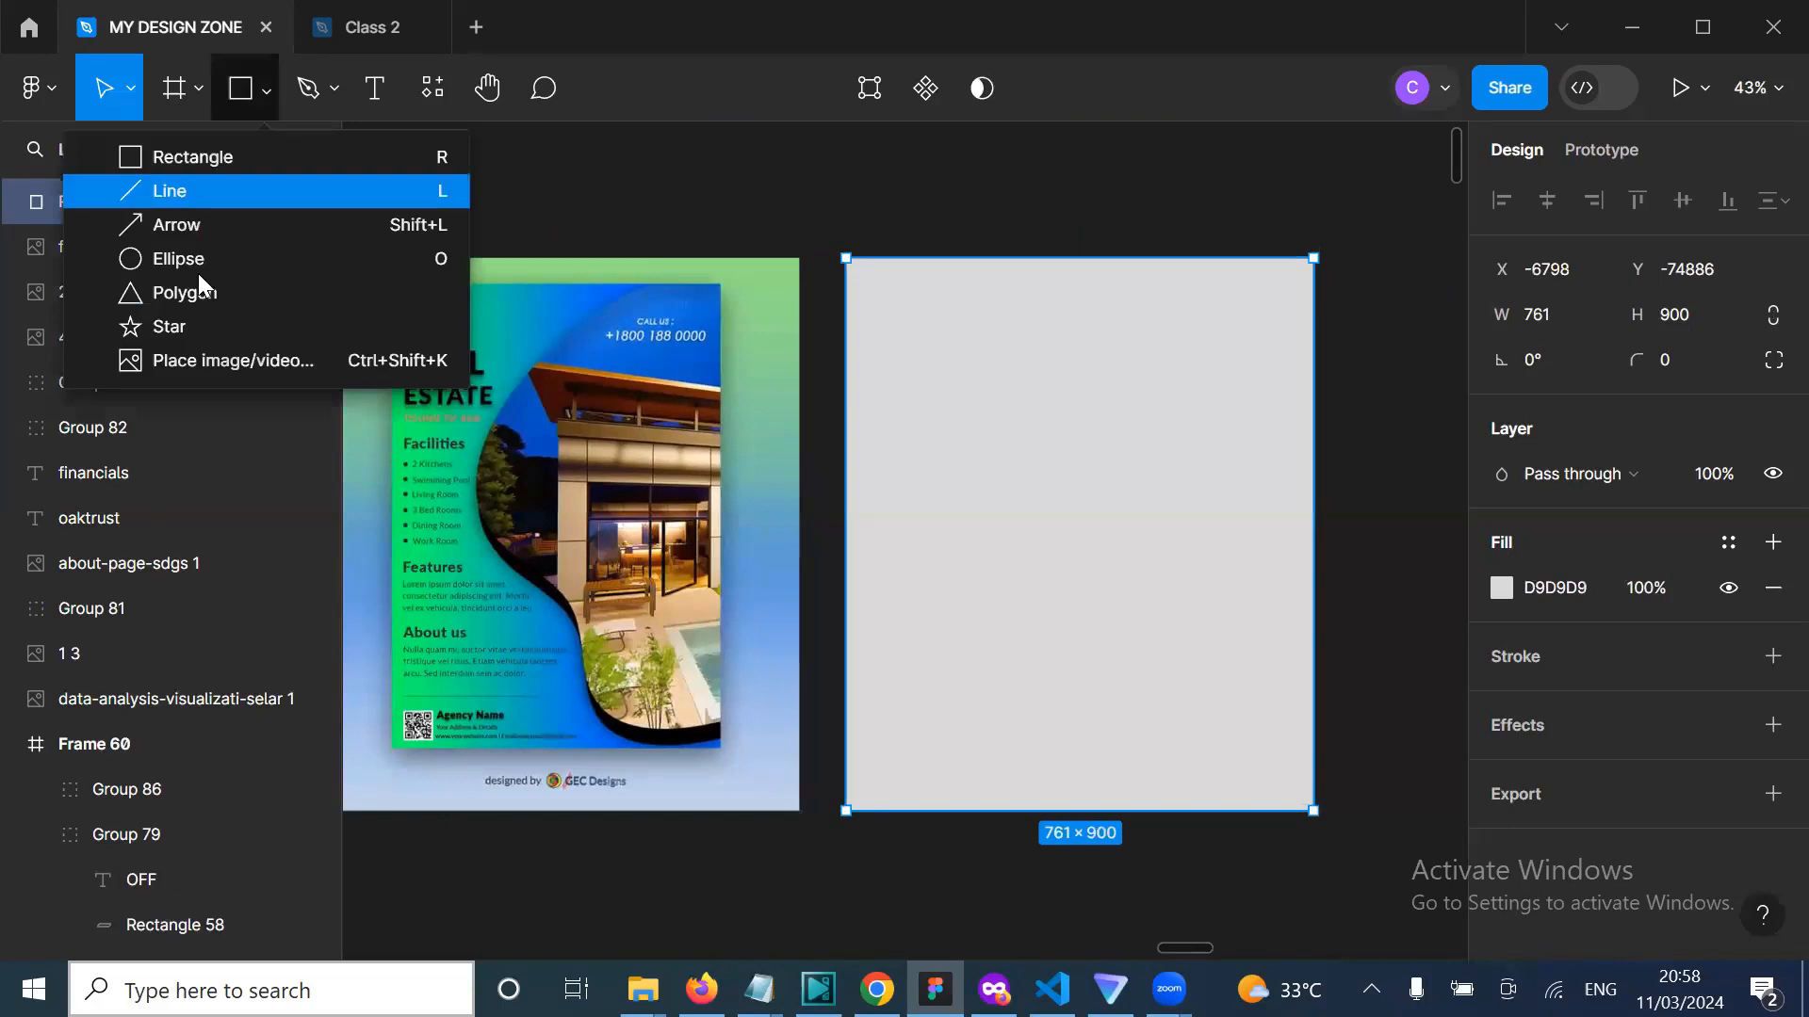
click(189, 259)
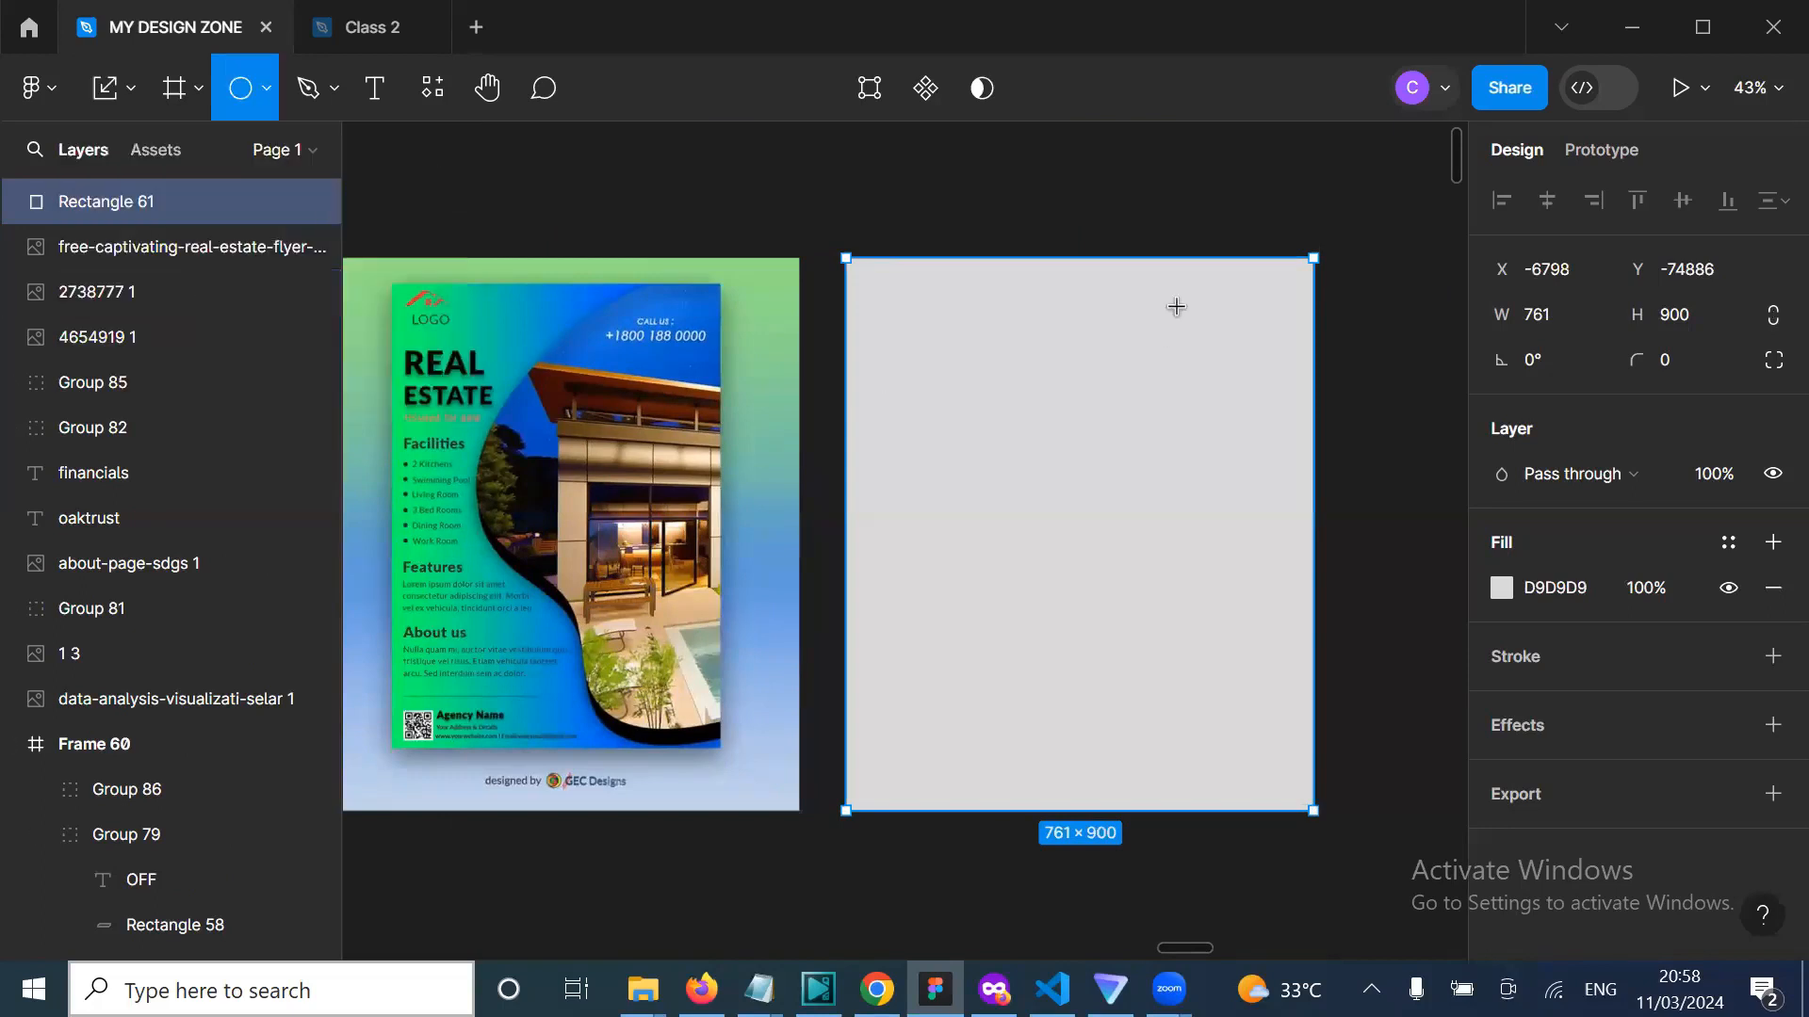
drag(1177, 306, 985, 670)
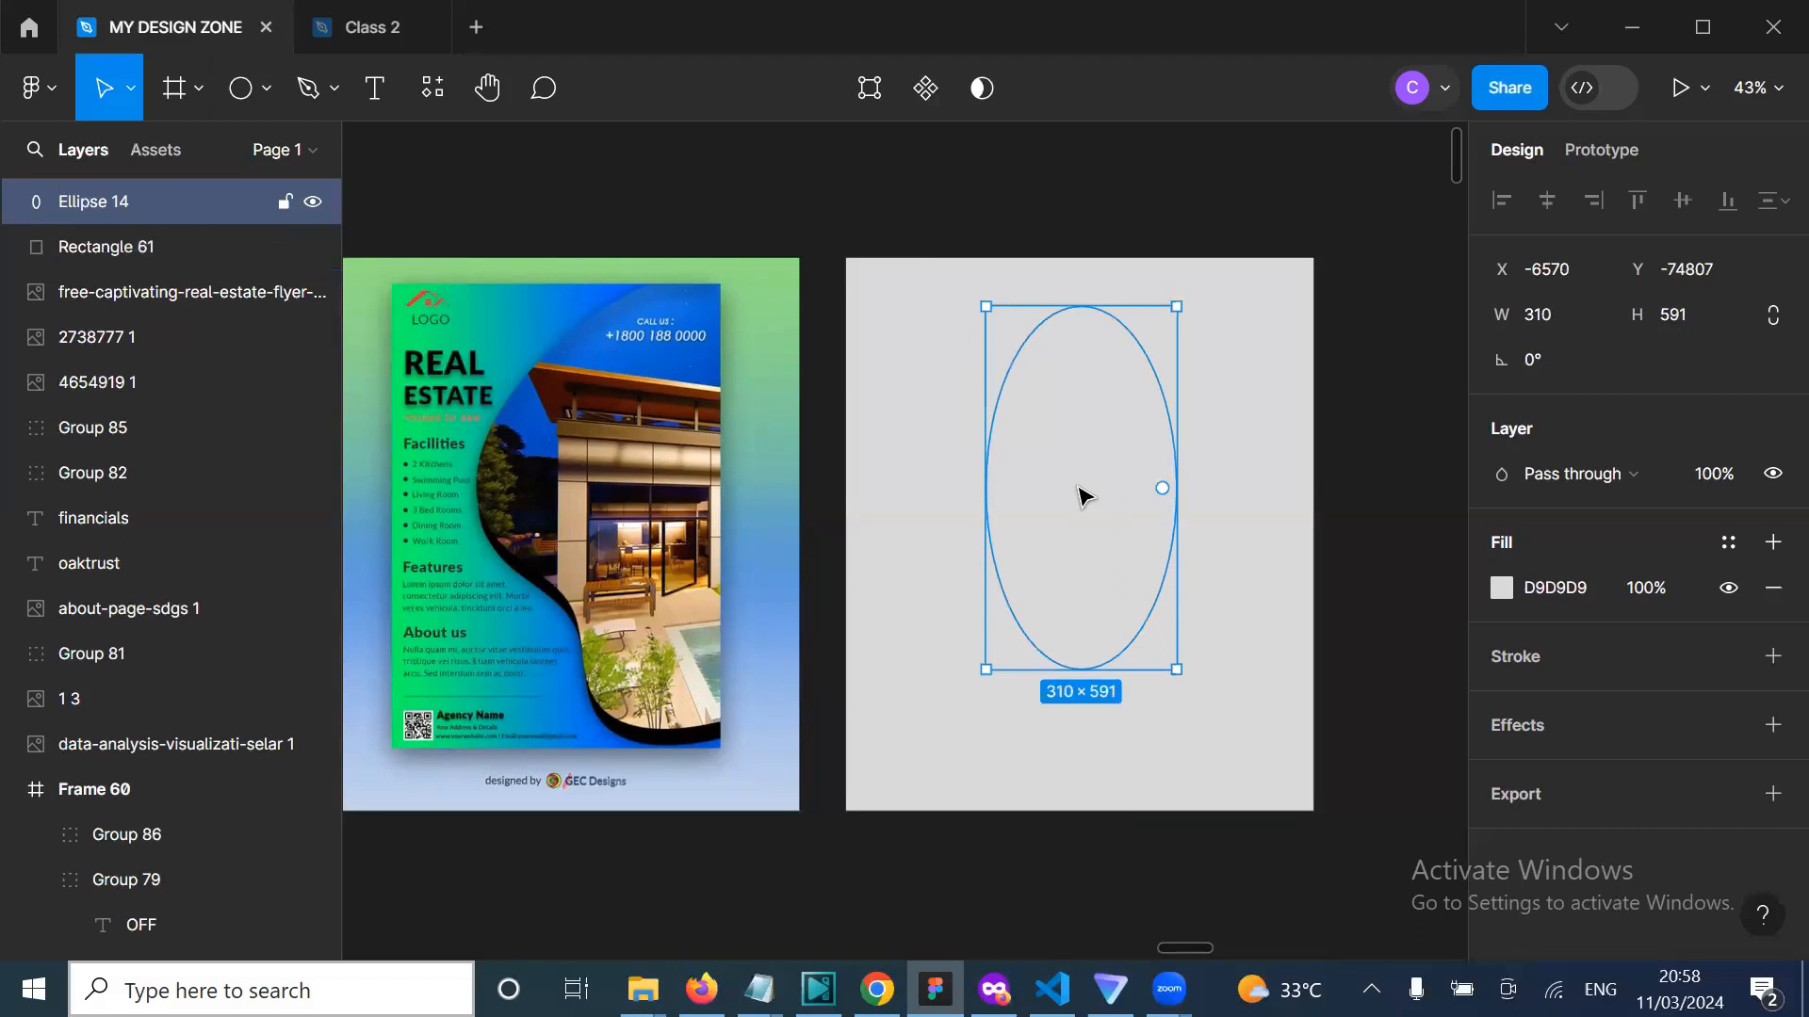
double_click(1083, 495)
drag(986, 488, 942, 481)
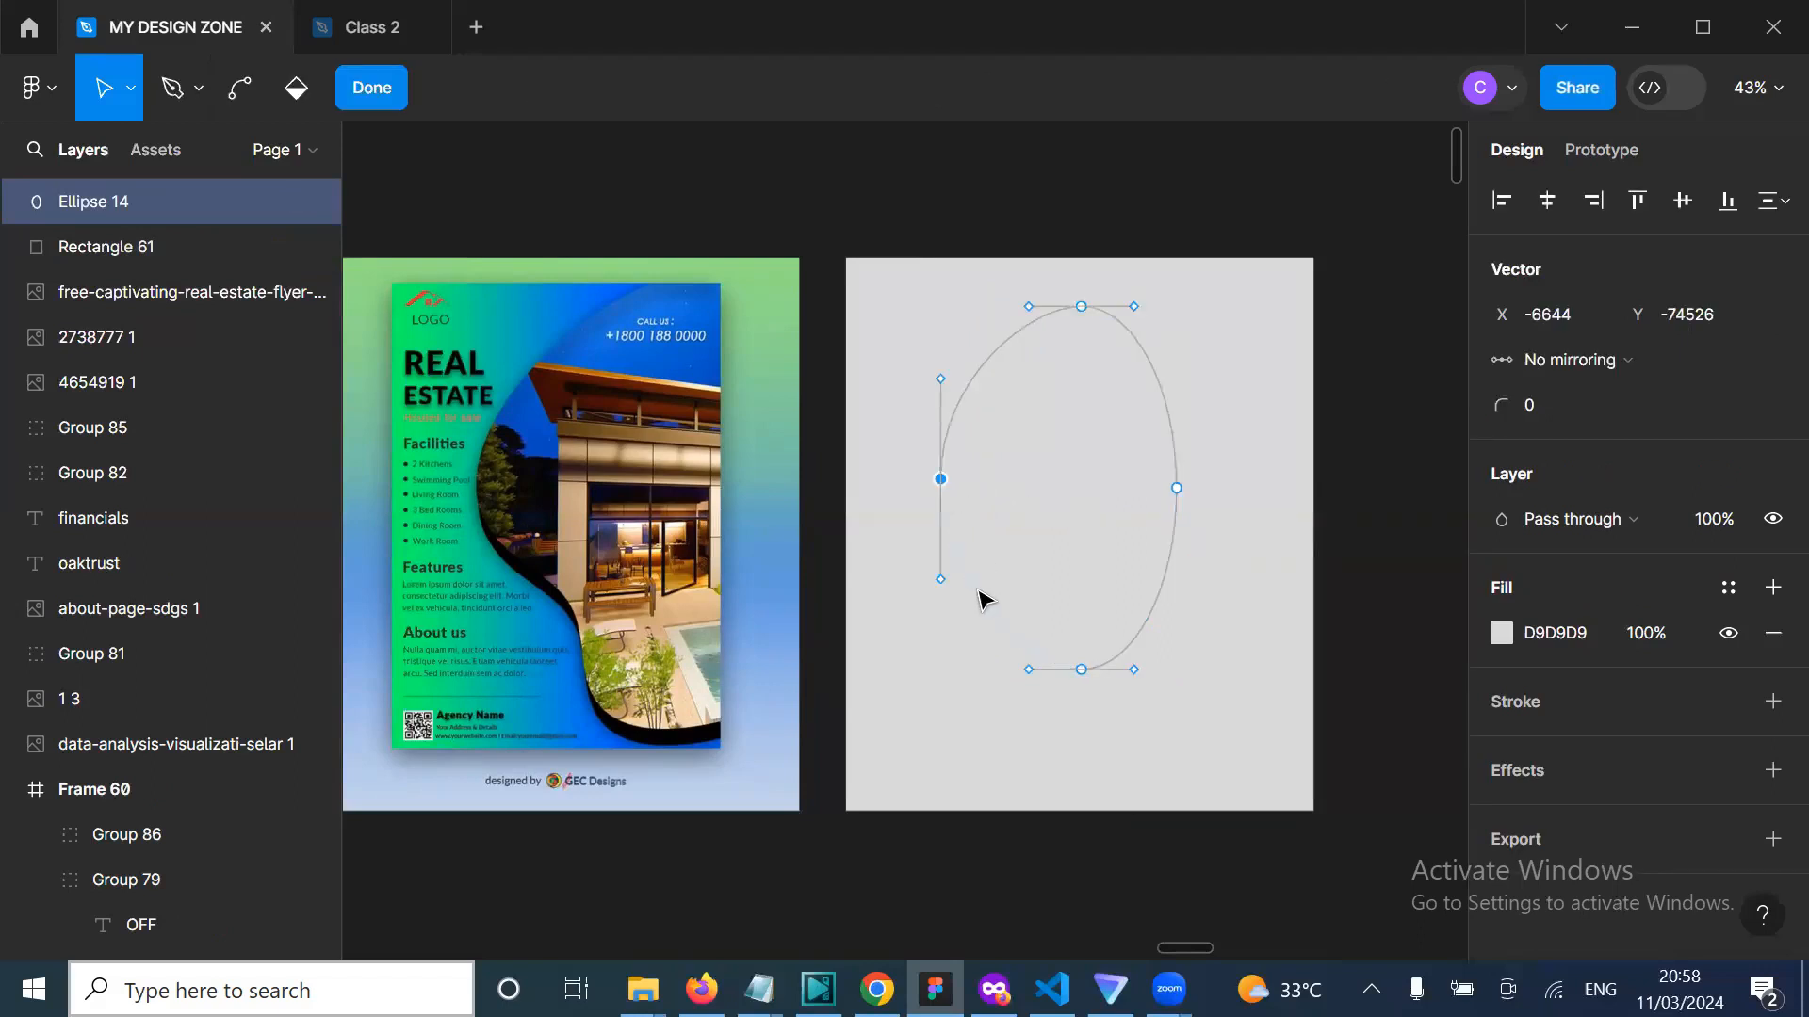
scroll(984, 600, right, 1)
scroll(932, 624, right, 1)
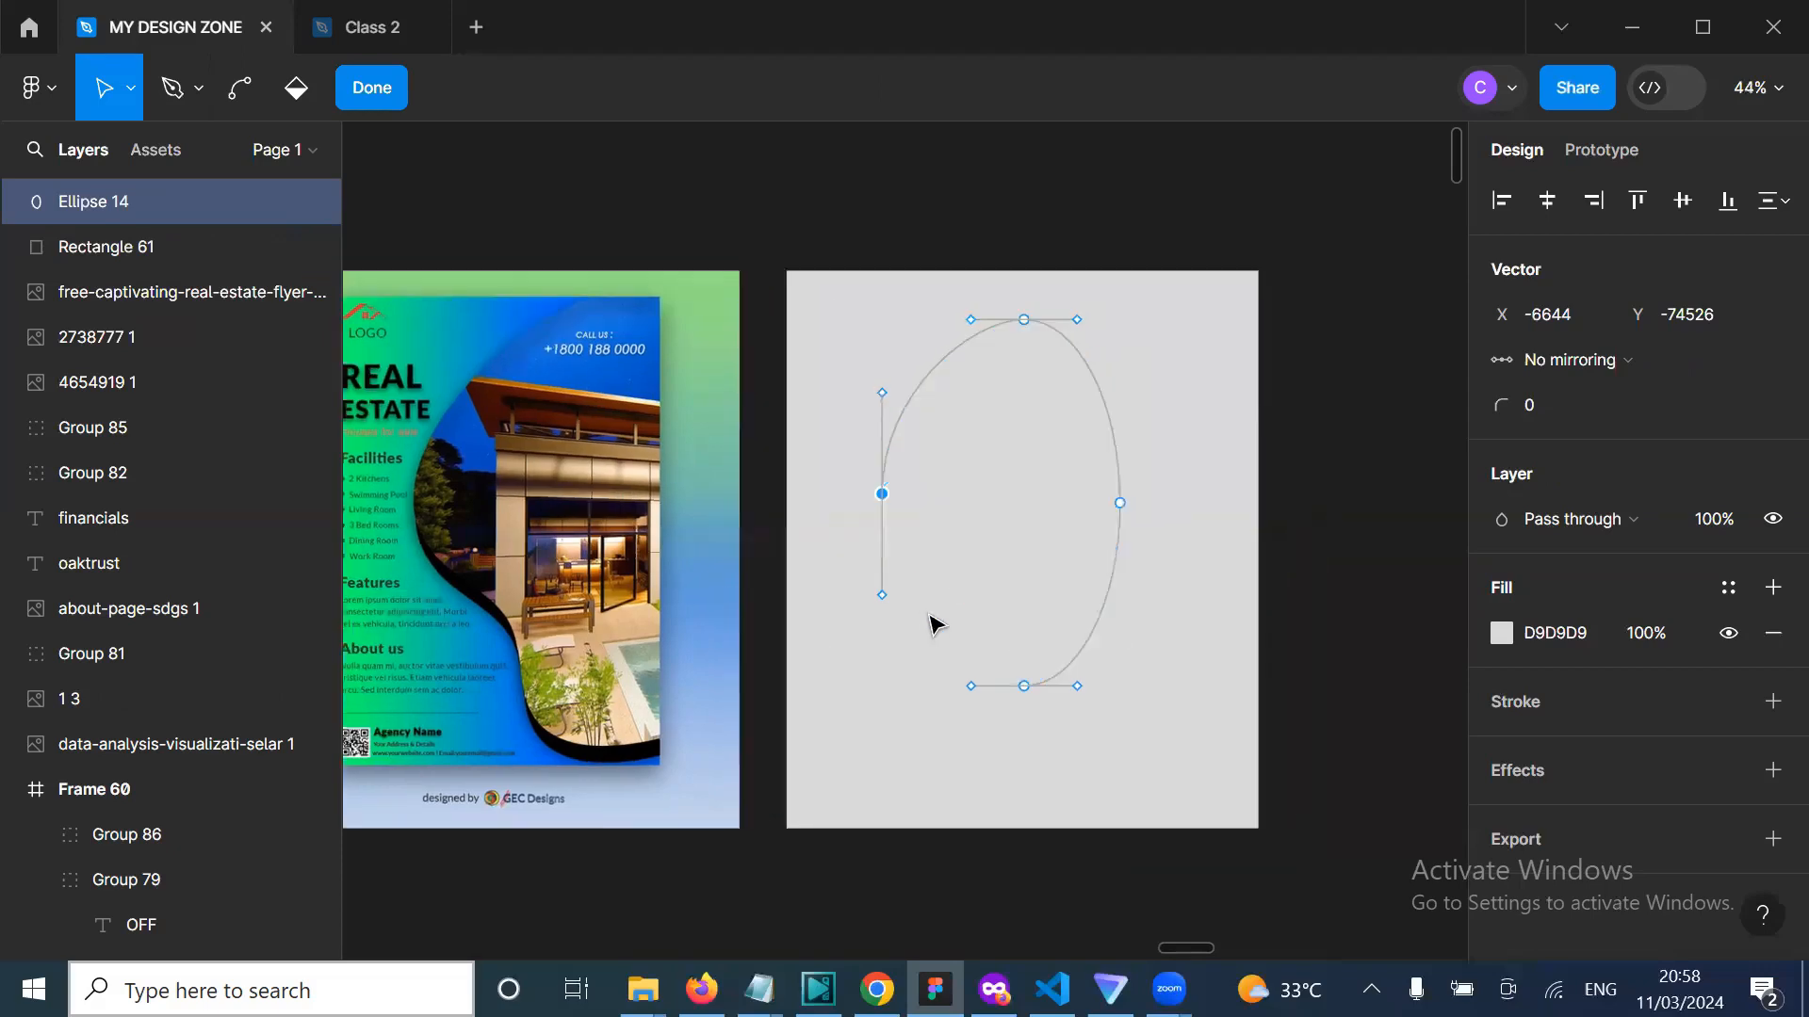
click(932, 627)
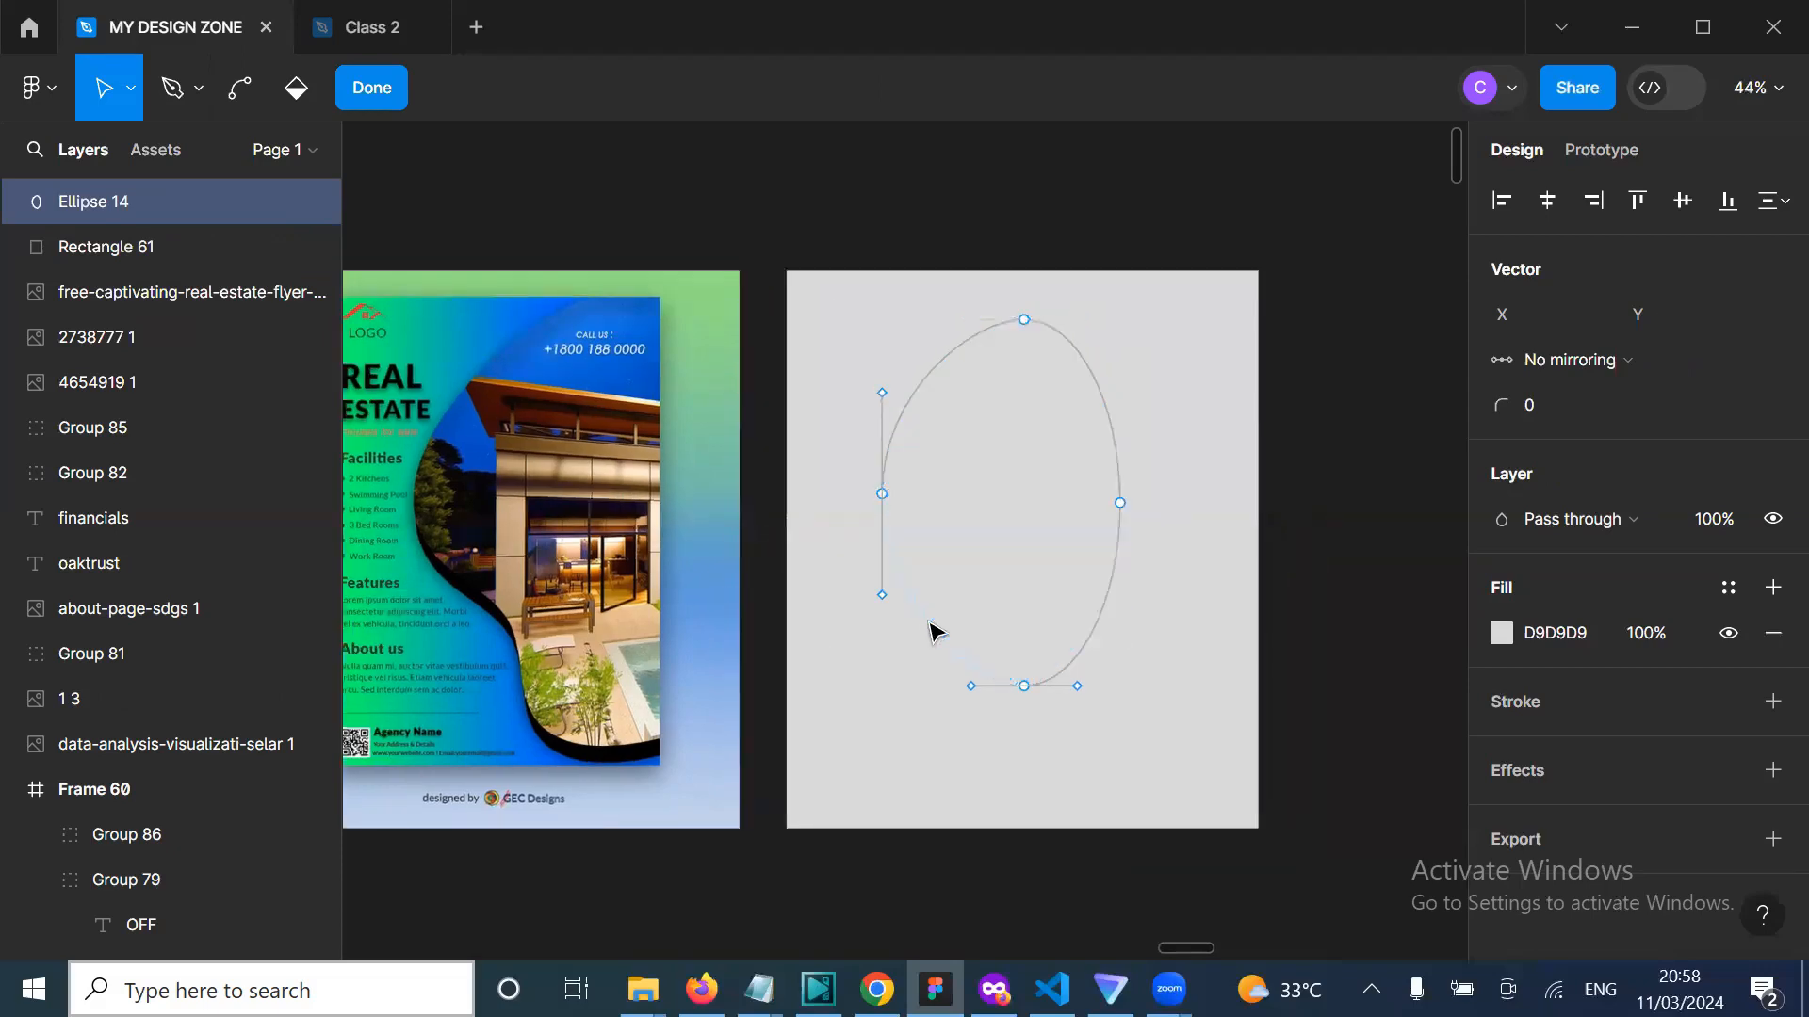
key(Escape)
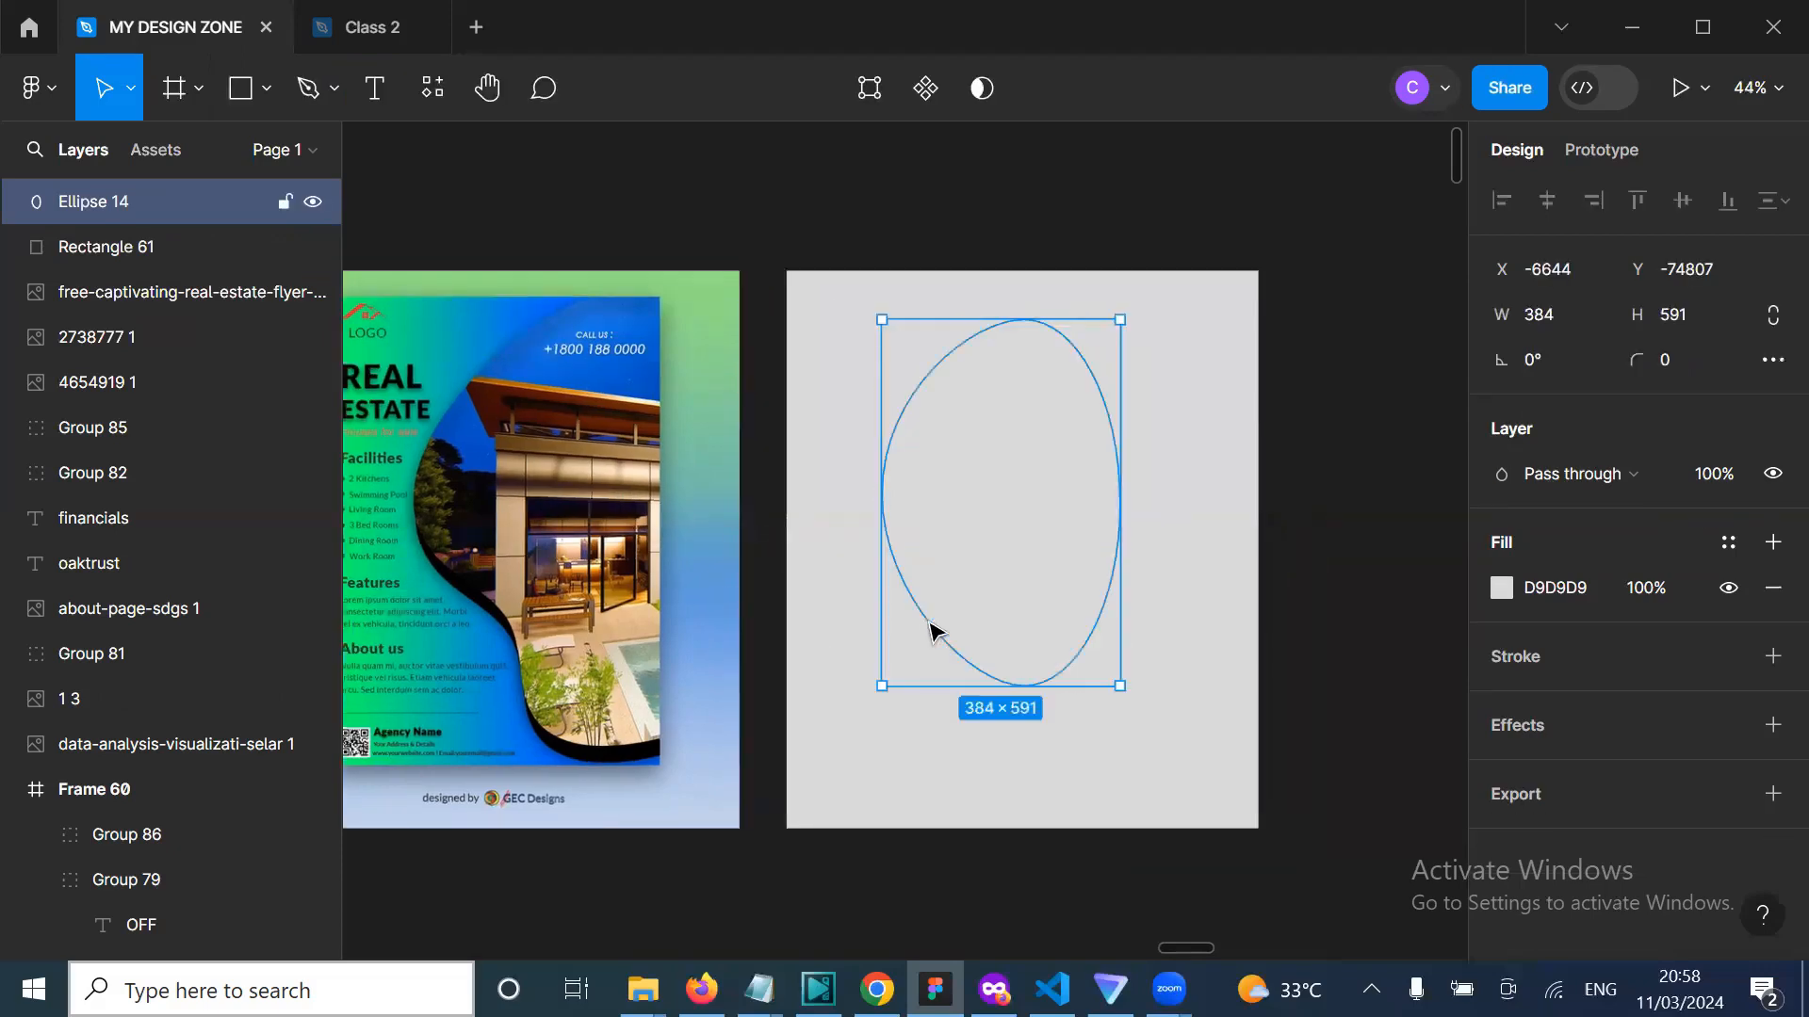
Step: Reopen point editing on Ellipse 14 and try the curve-bending tool
double_click(1015, 537)
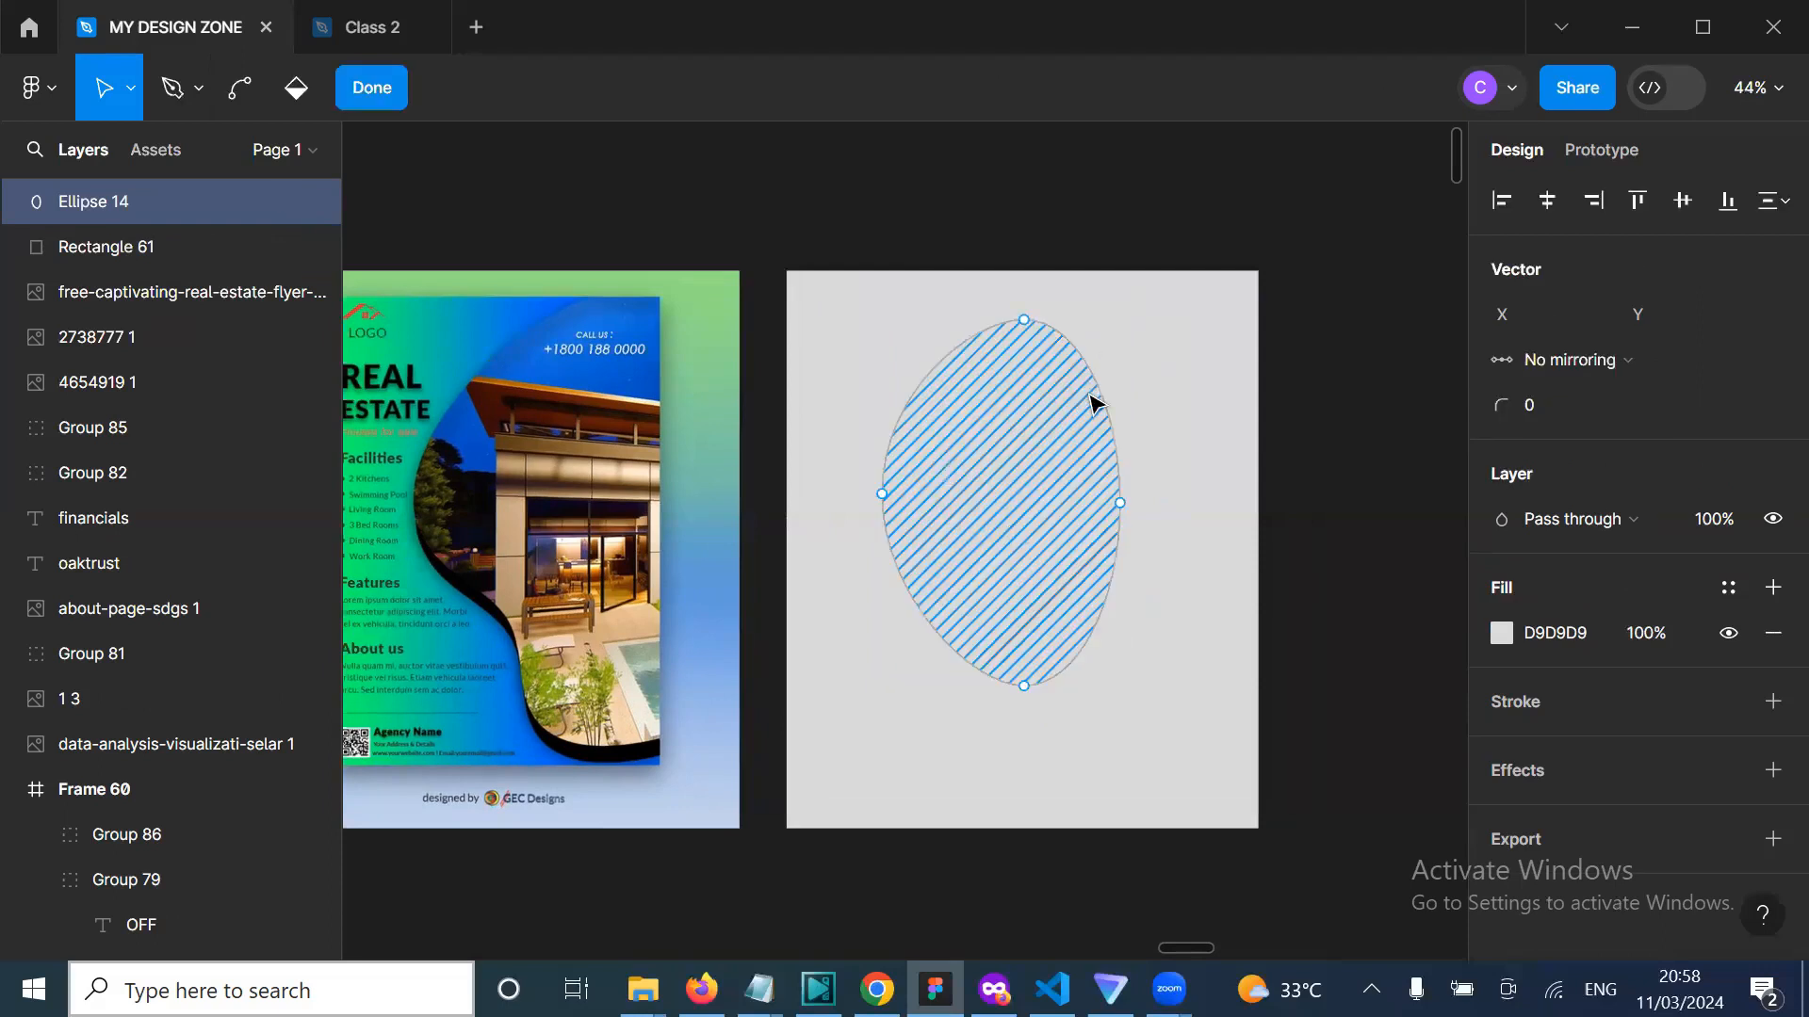
scroll(1017, 525, up, 2)
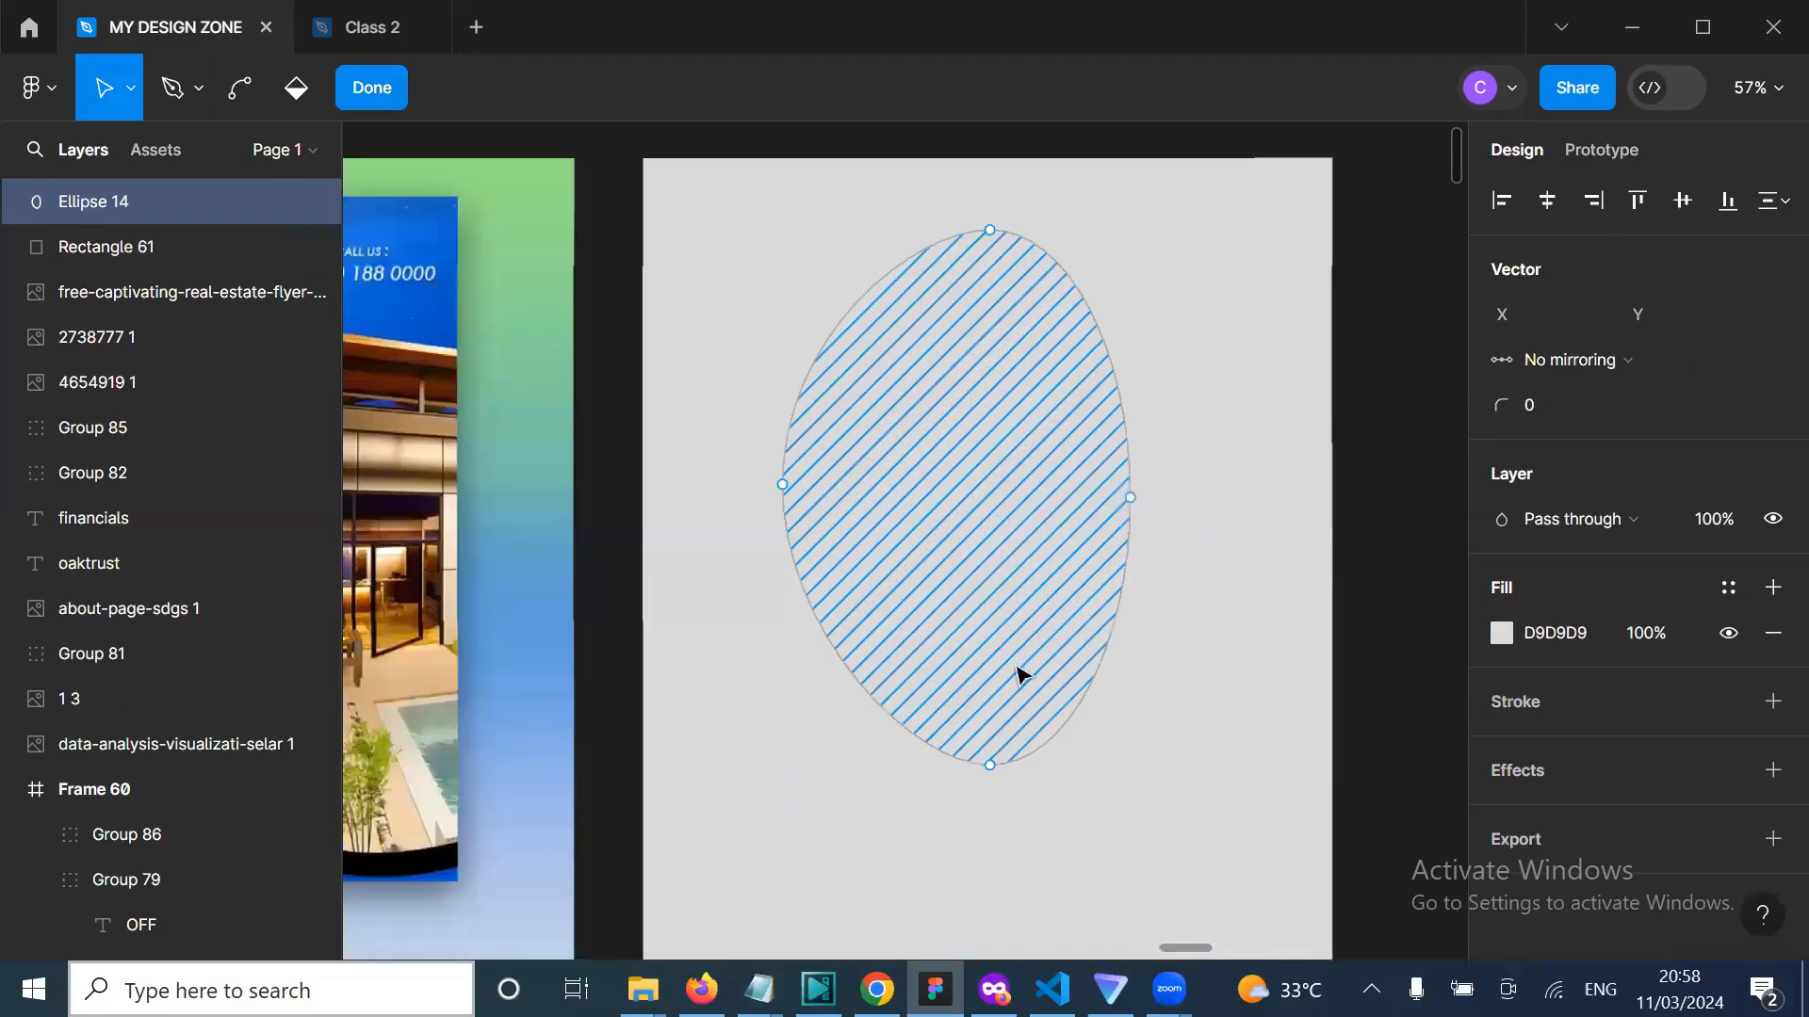
scroll(665, 688, up, 3)
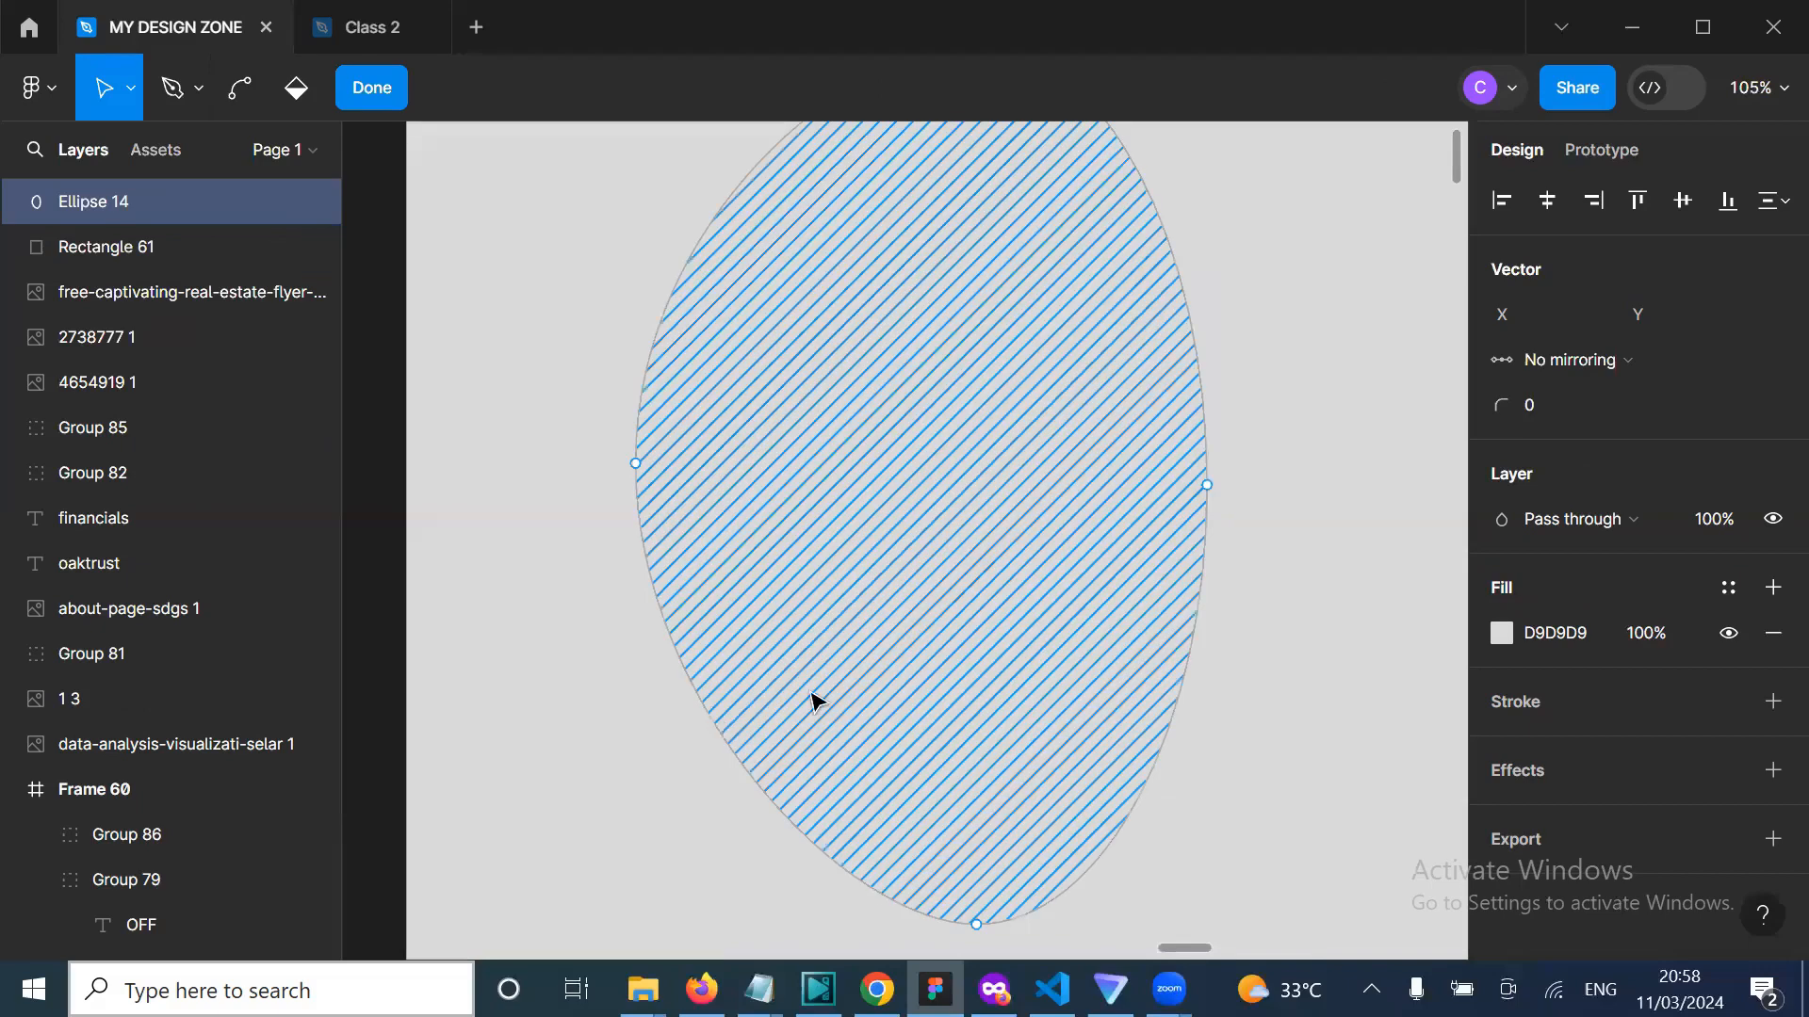
scroll(816, 701, down, 4)
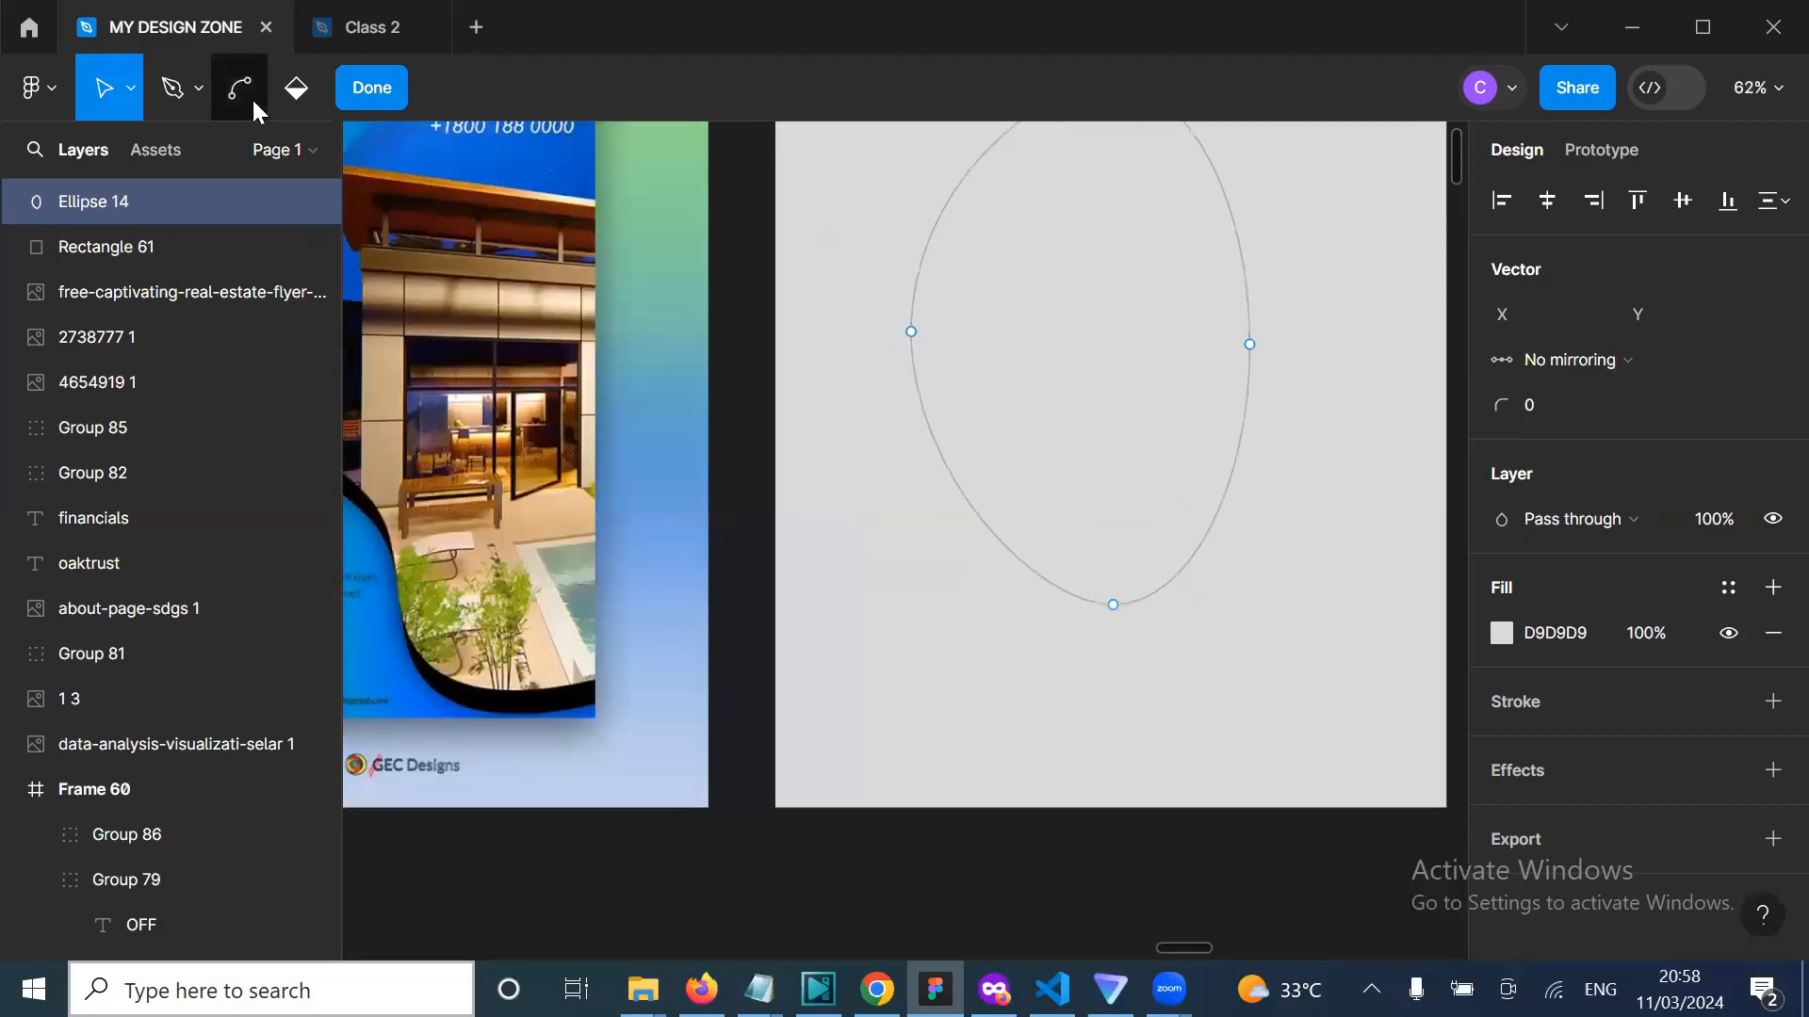
click(251, 98)
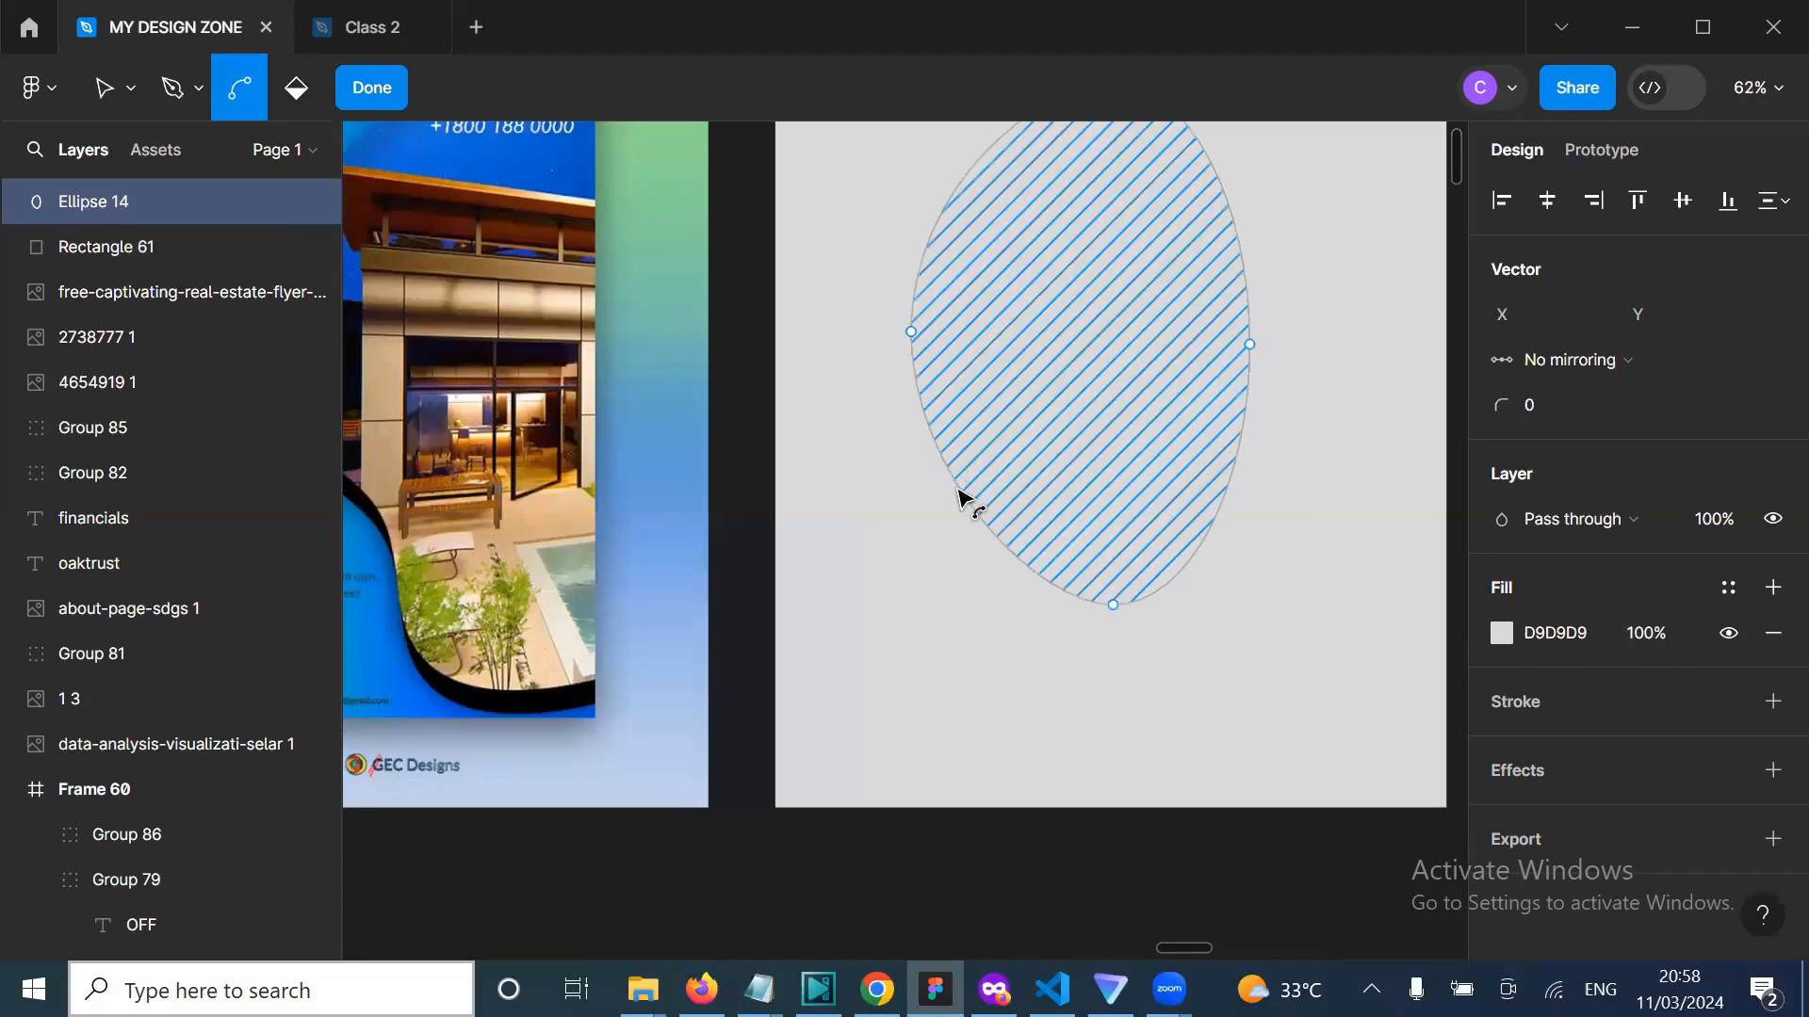
key(Escape)
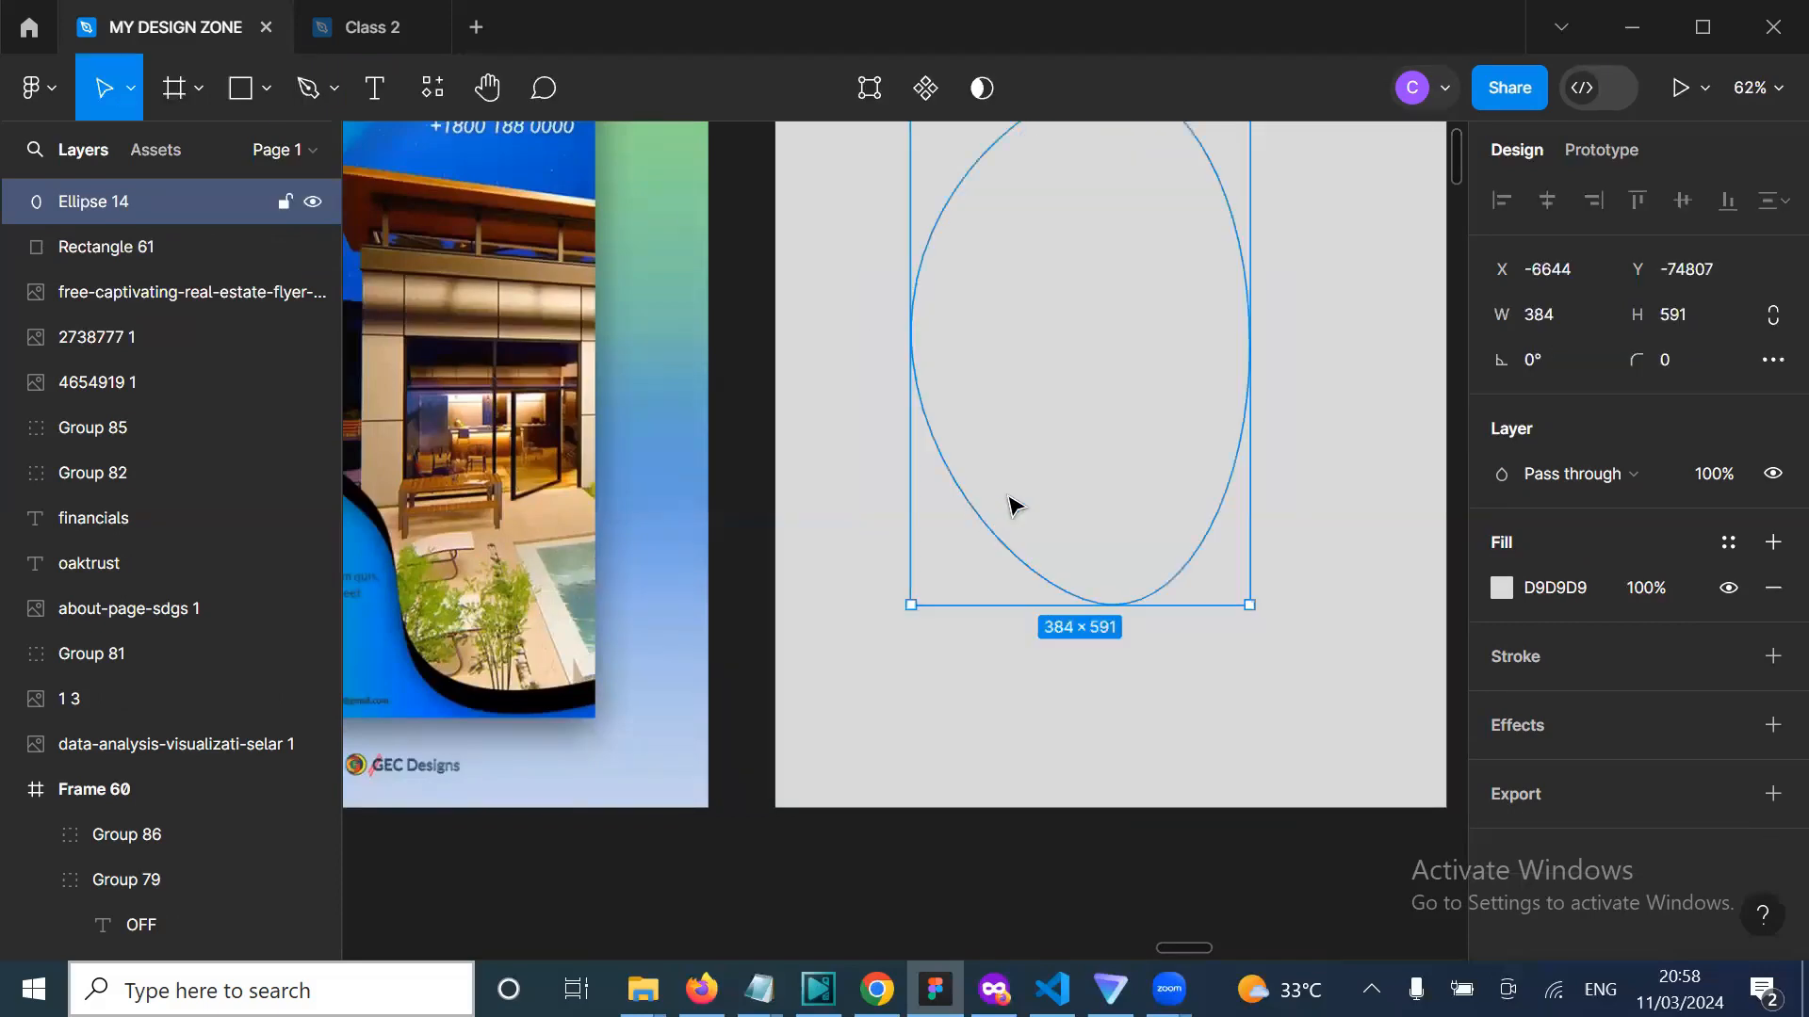
Step: Flatten the ellipse's right side inward in point editing
double_click(1007, 497)
scroll(1048, 446, up, 1)
scroll(1048, 447, left, 1)
scroll(1048, 452, up, 1)
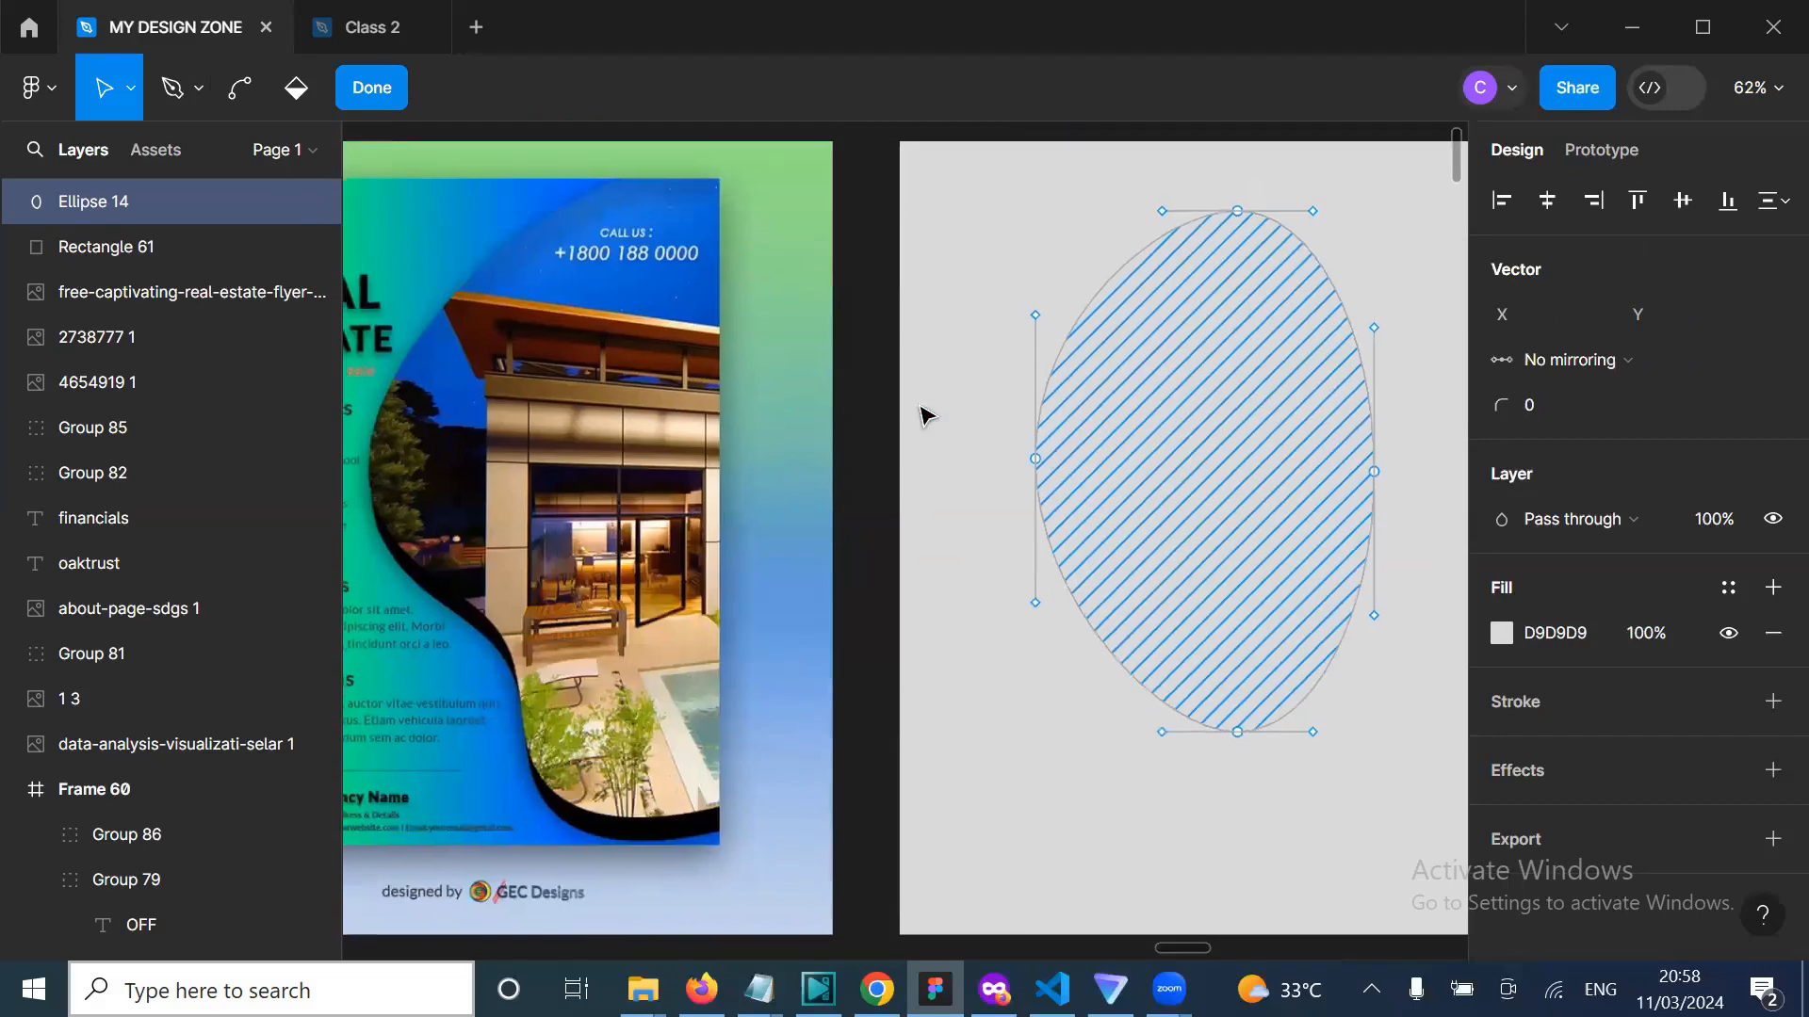
click(200, 97)
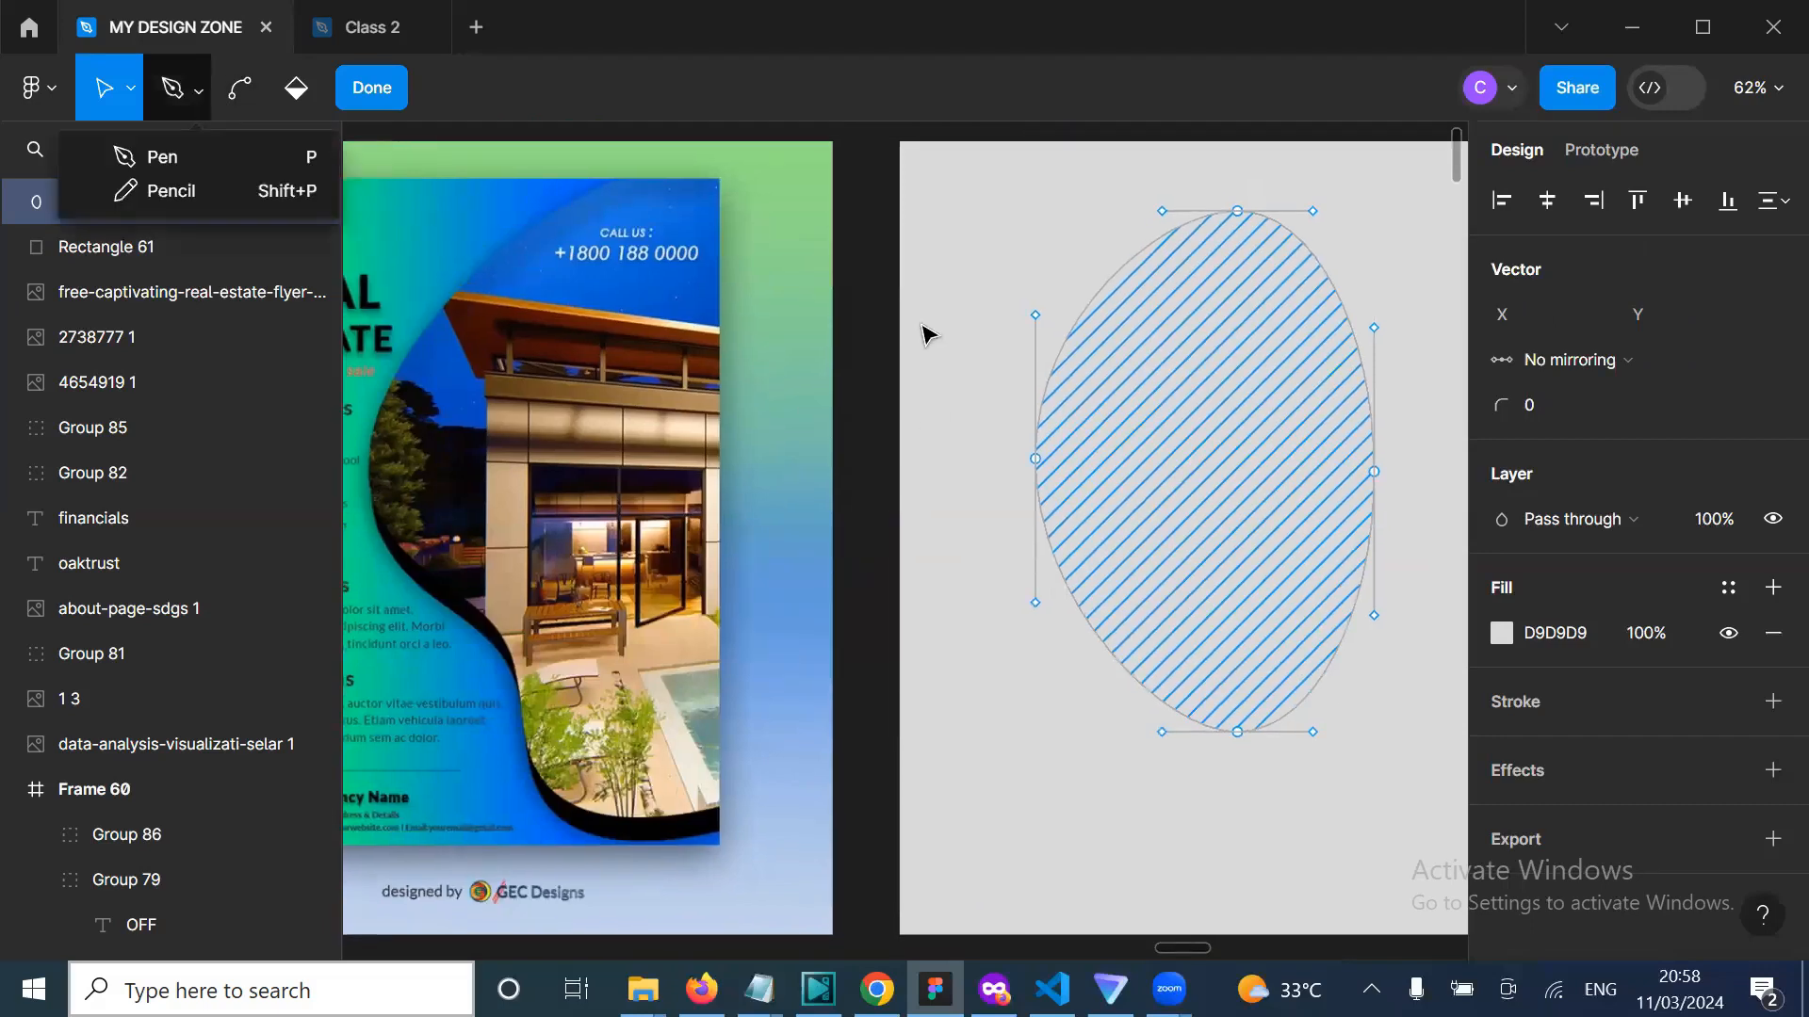
click(1002, 387)
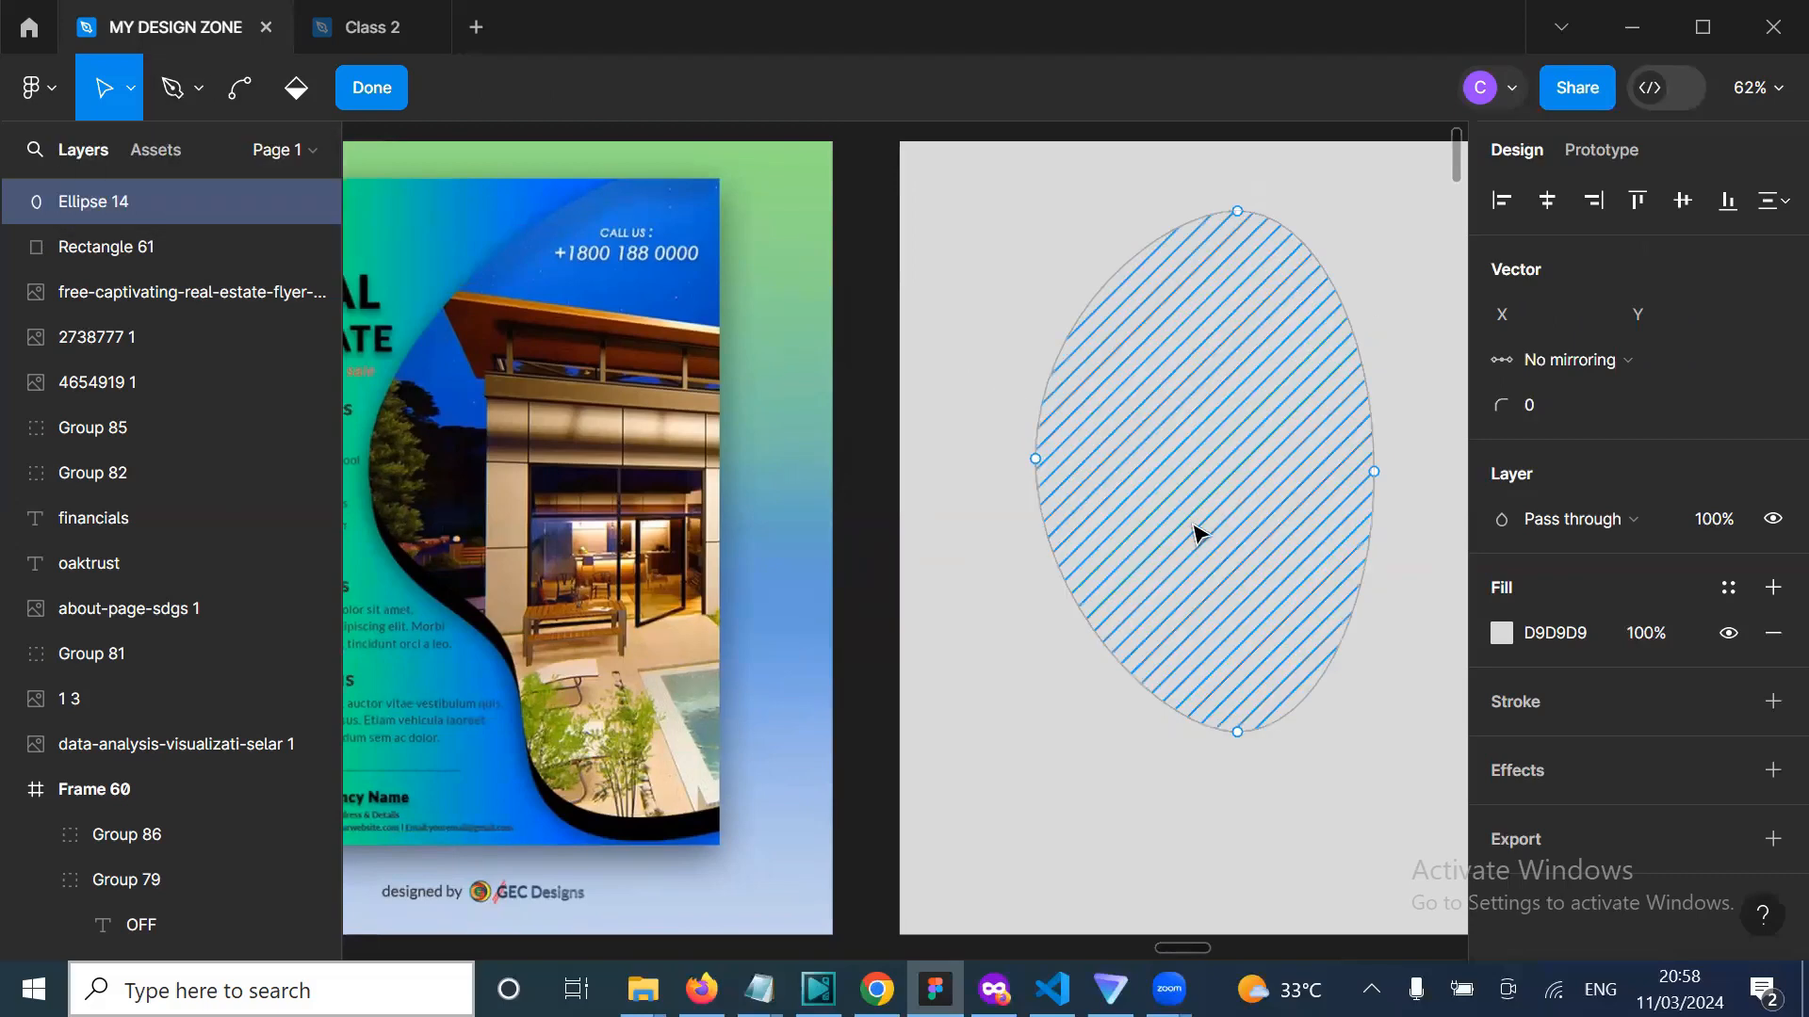
scroll(1194, 533, right, 2)
scroll(1194, 533, down, 1)
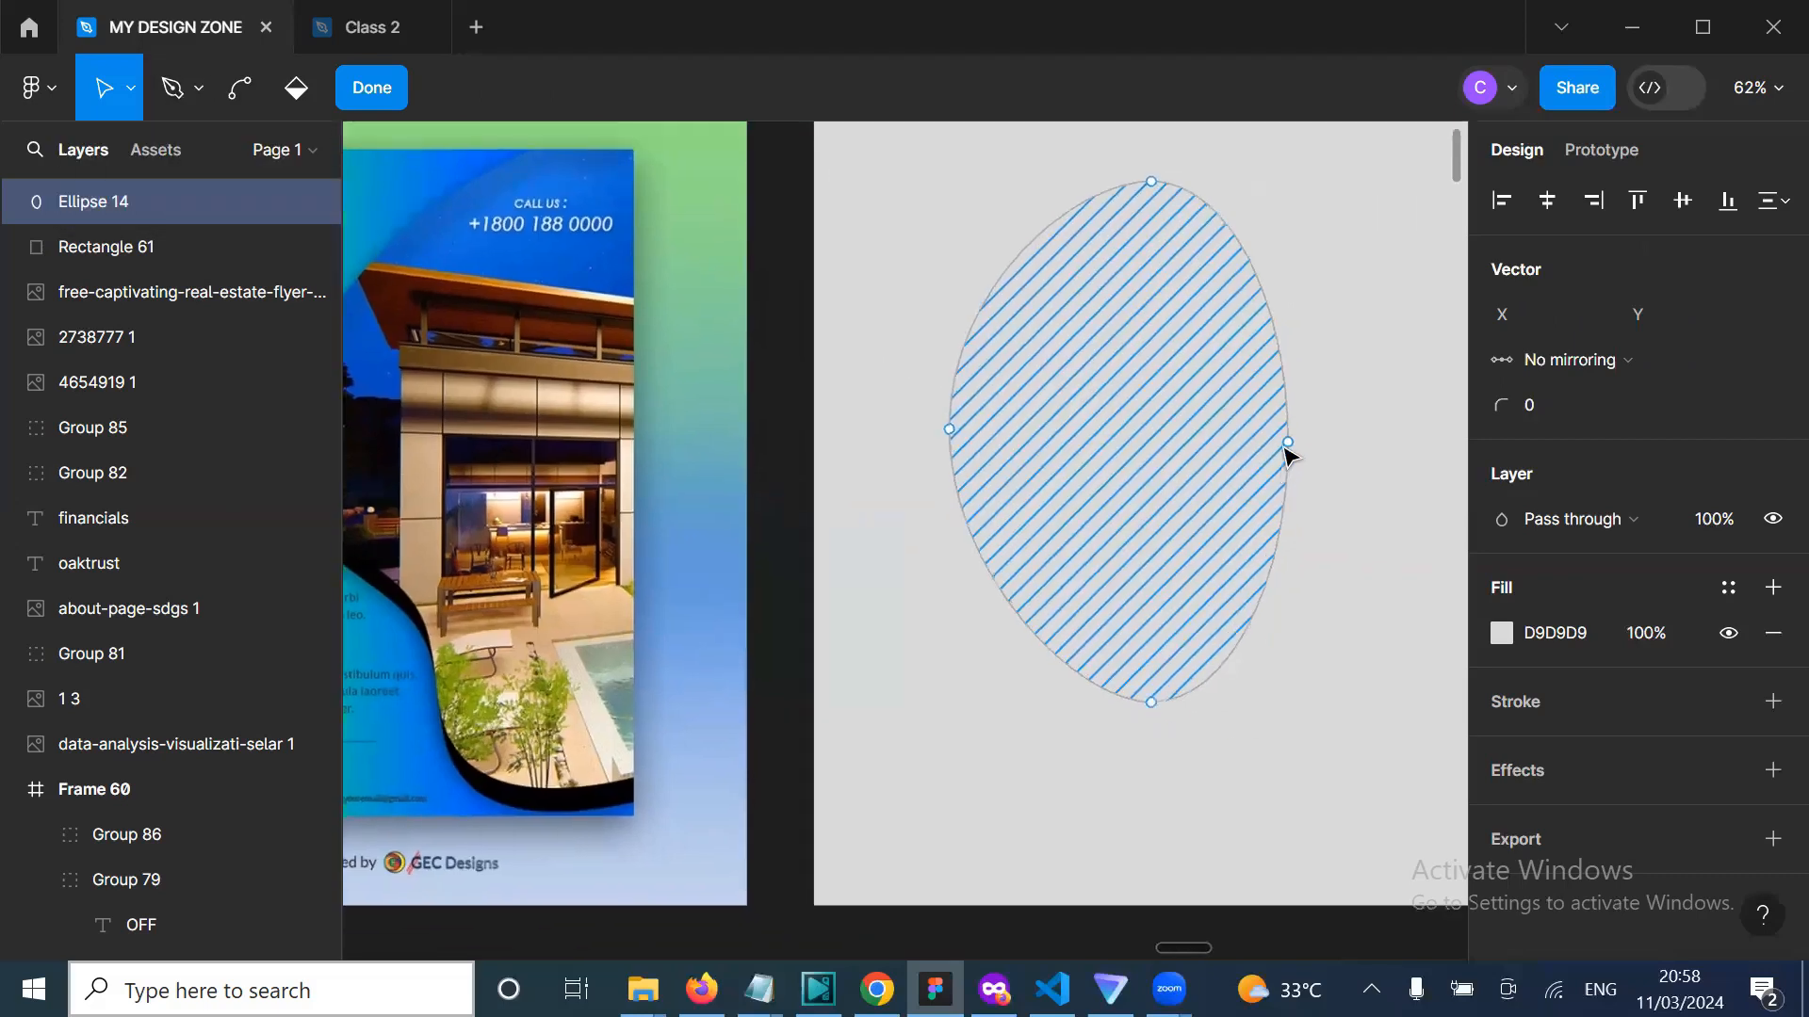
drag(1296, 456, 1232, 490)
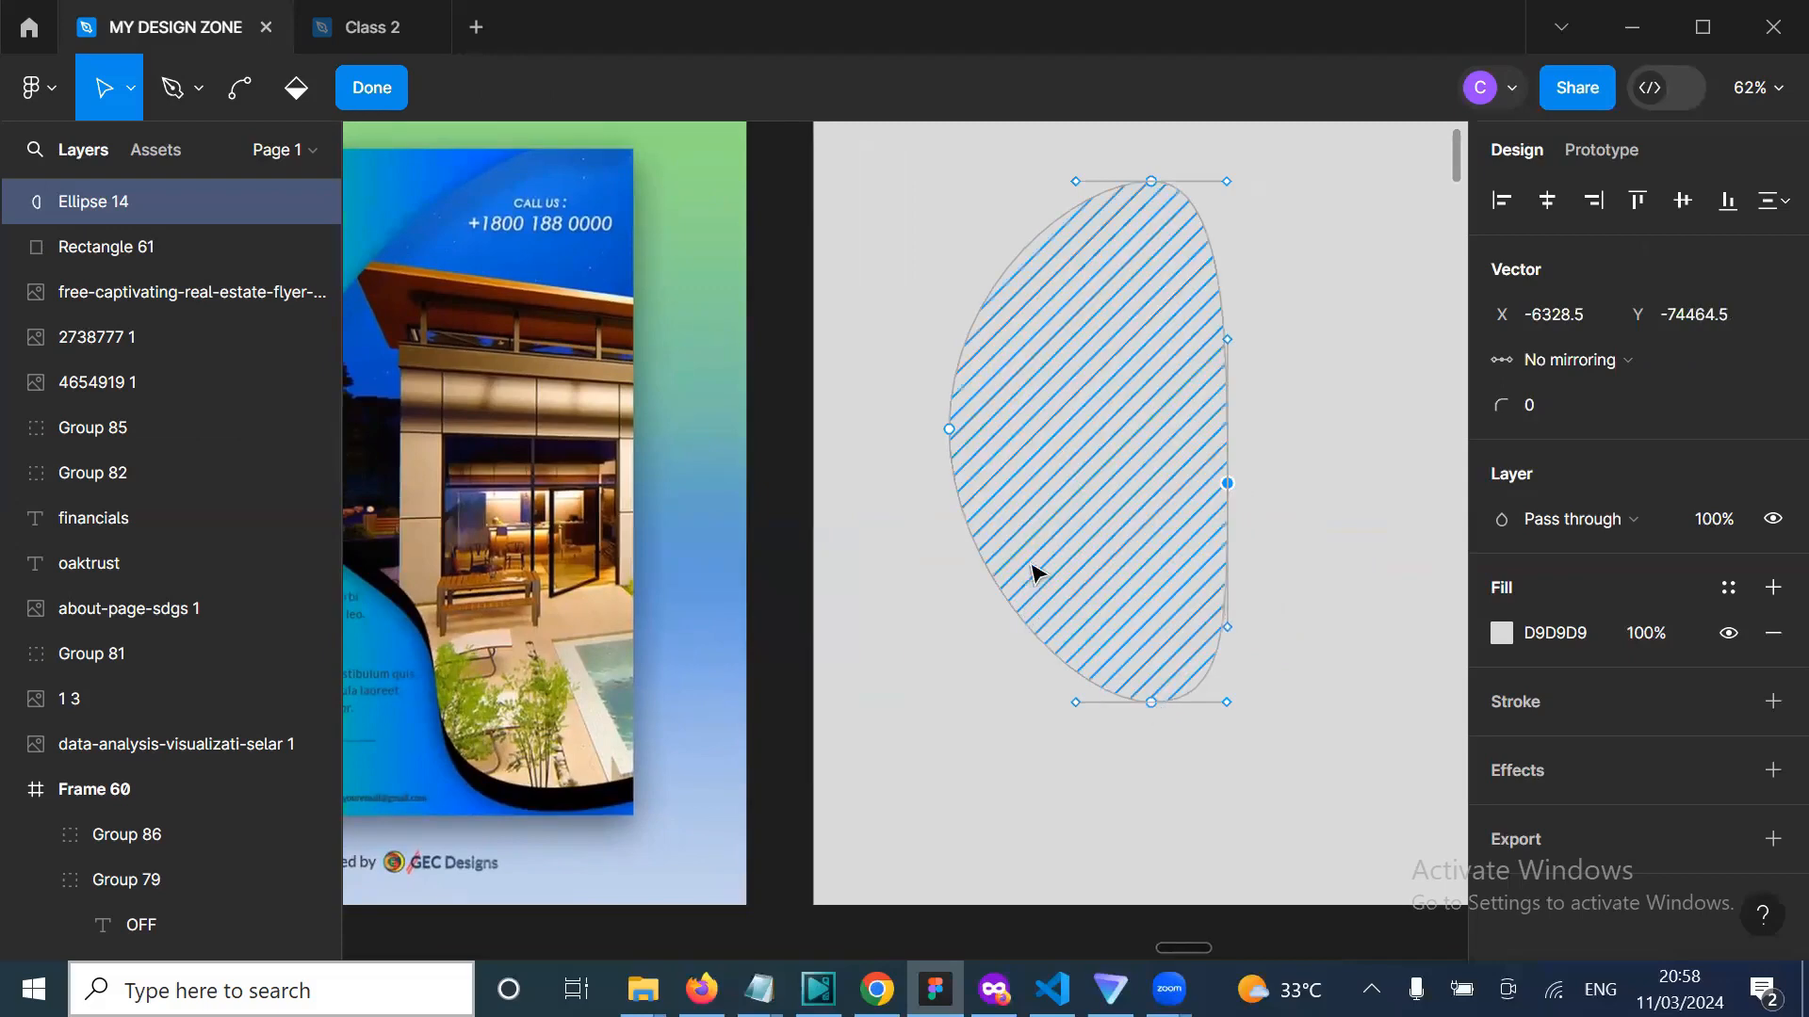
scroll(1034, 574, up, 3)
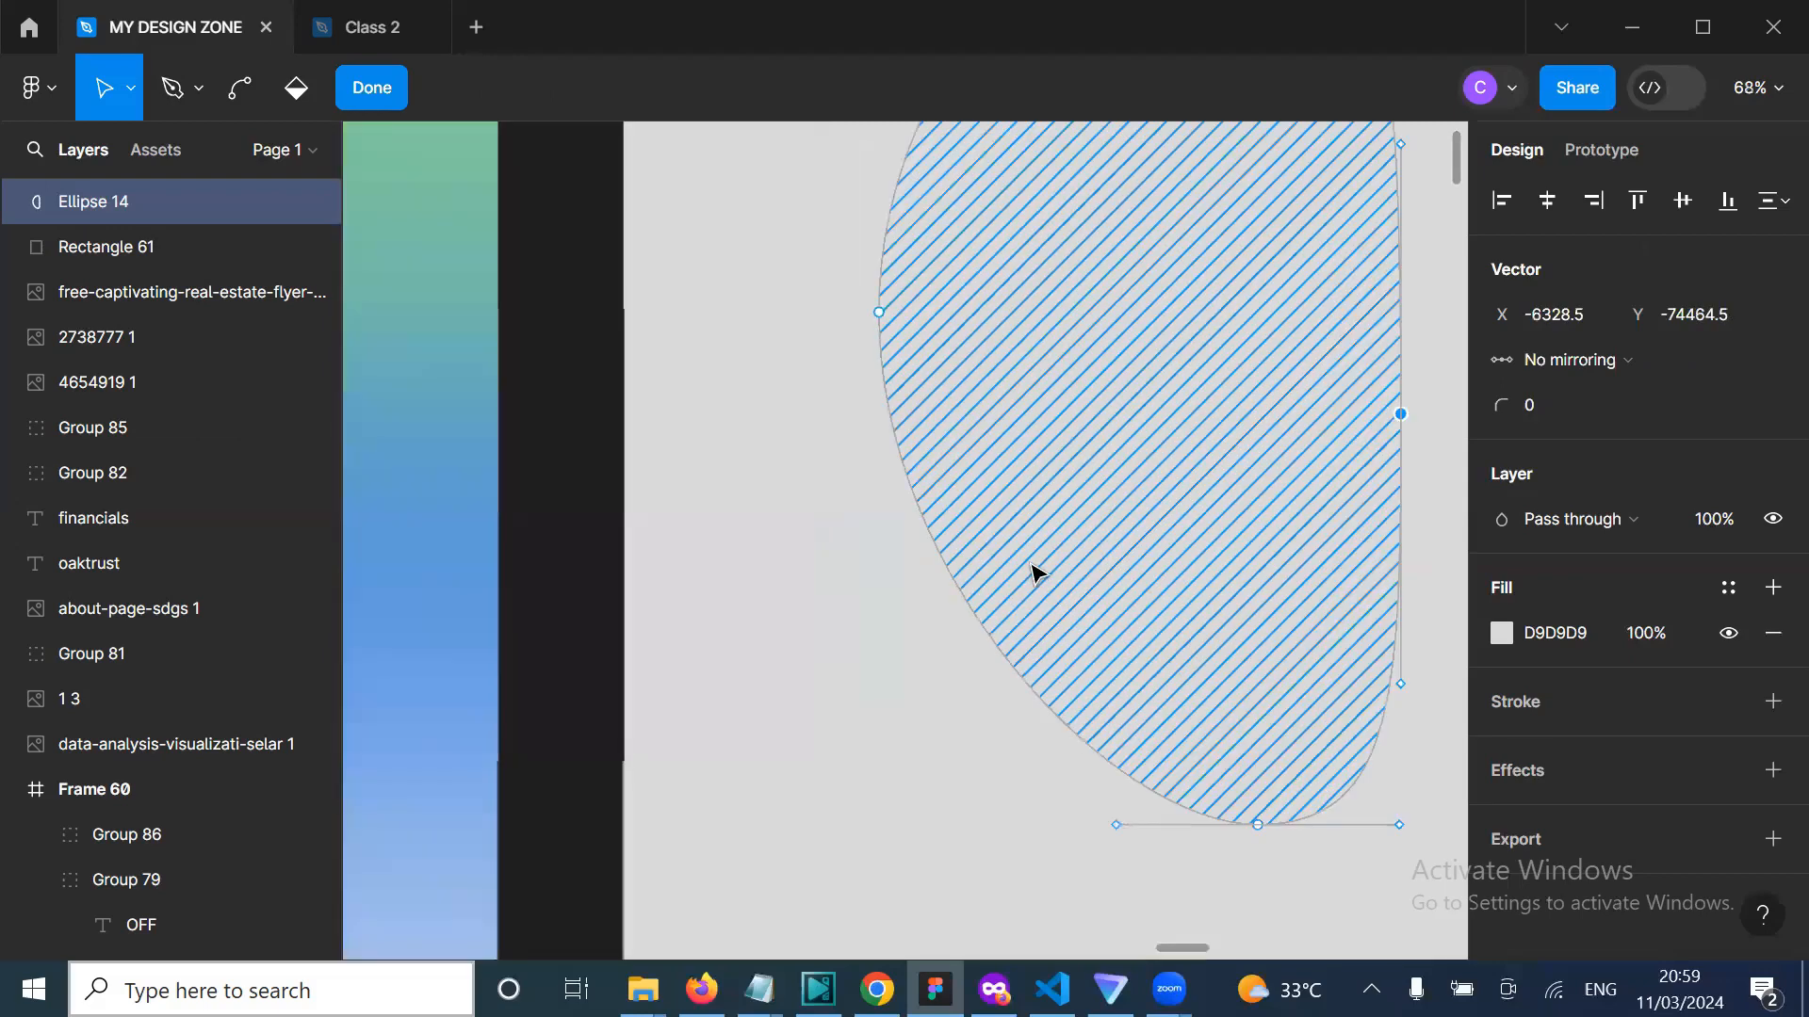
key(Escape)
Step: Shift the shape right, widen its left anchor and push the lower-right curve outward, reaching 453.5 × 614.5
double_click(1002, 633)
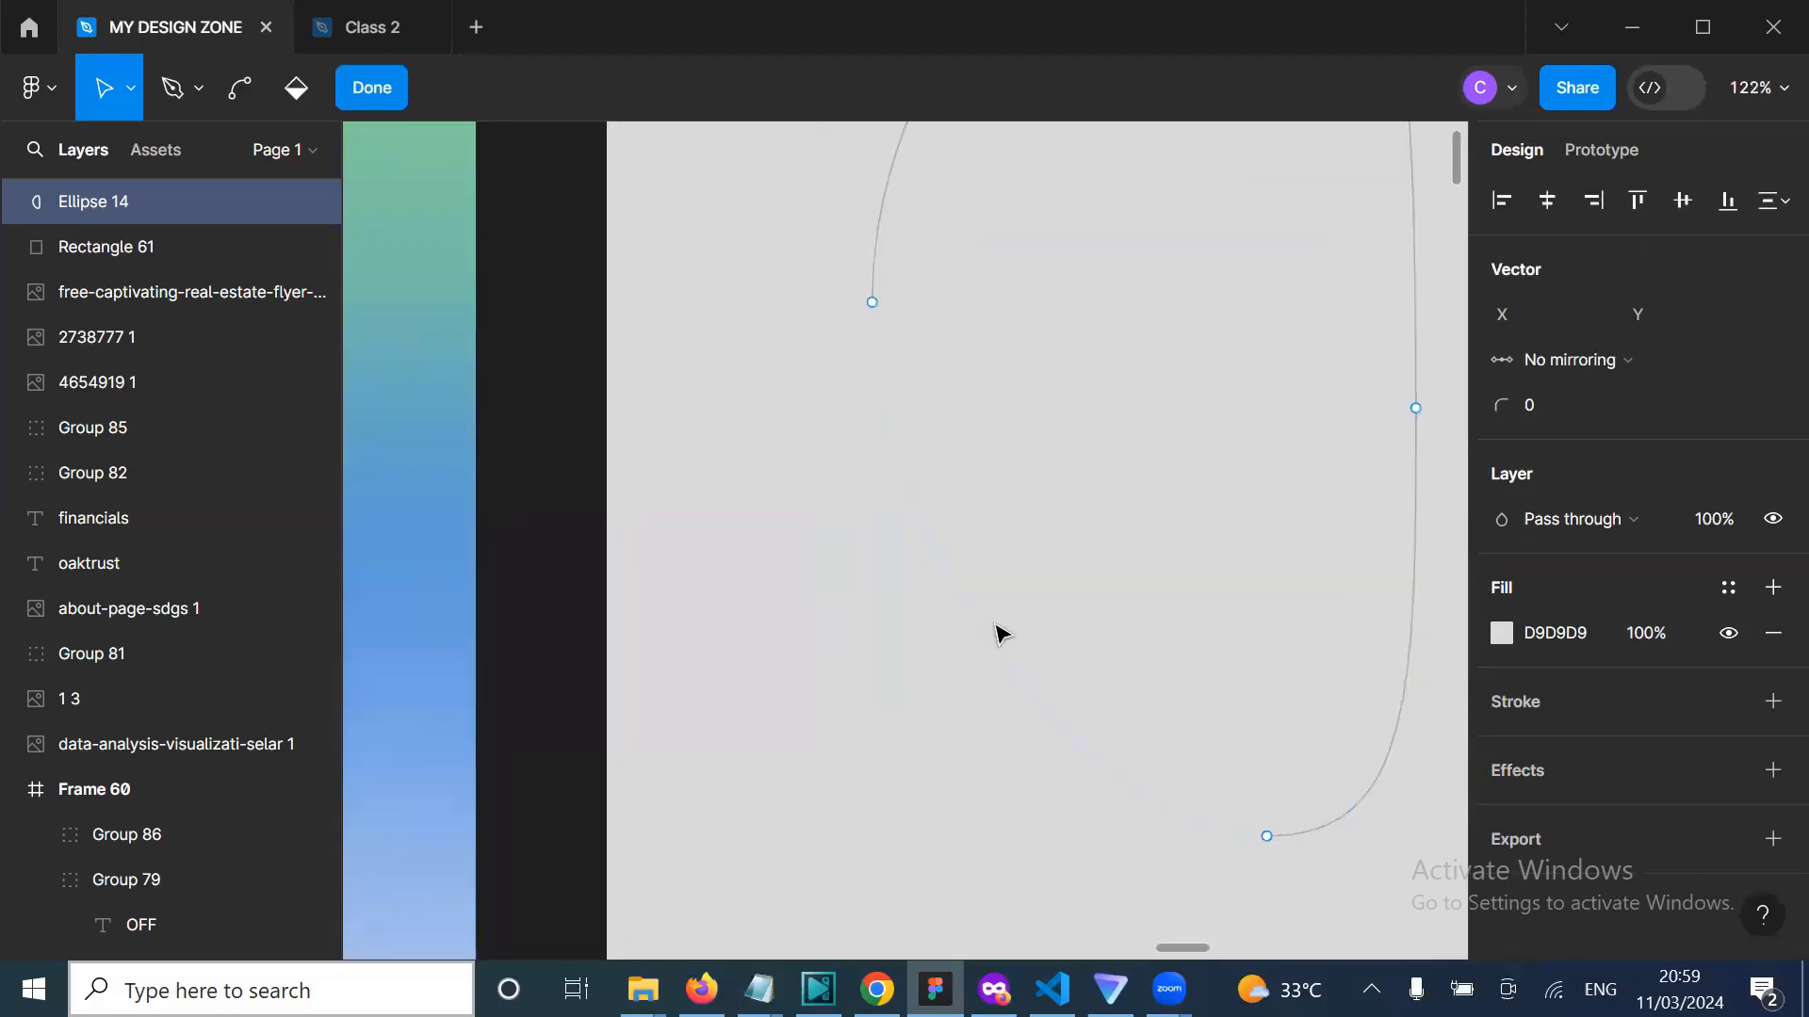
scroll(1032, 599, down, 2)
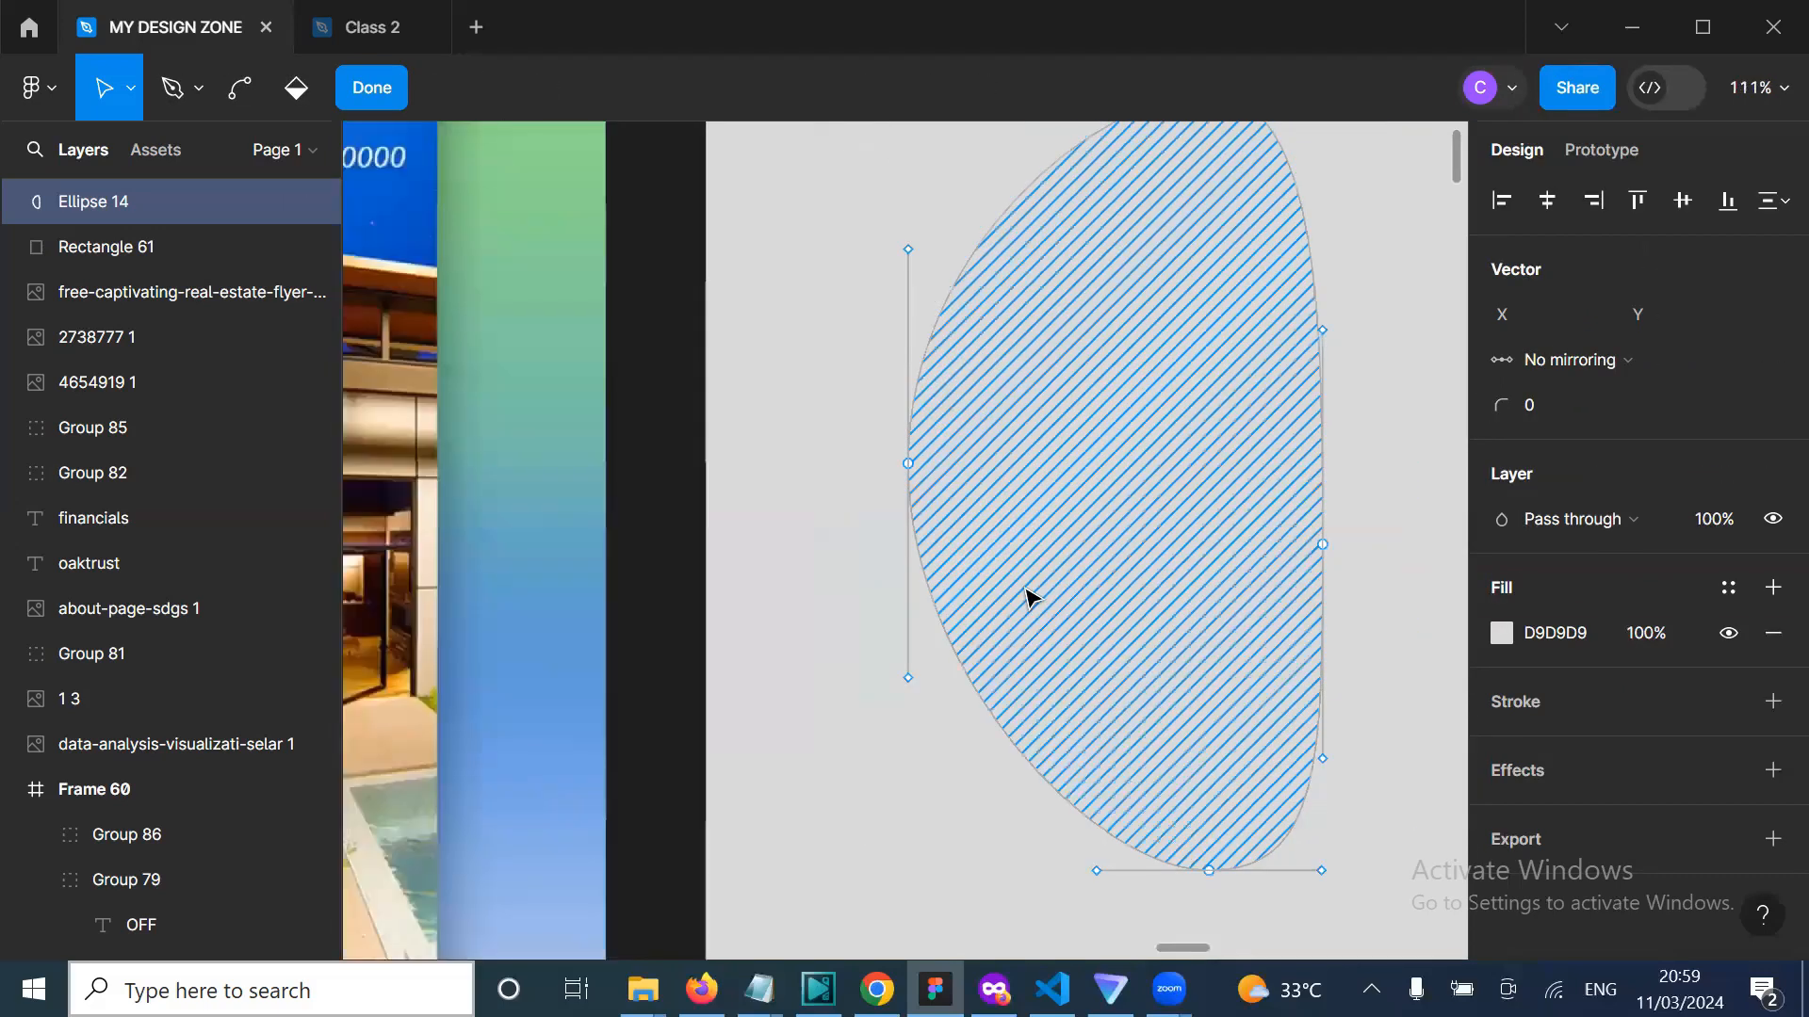
scroll(1032, 598, down, 5)
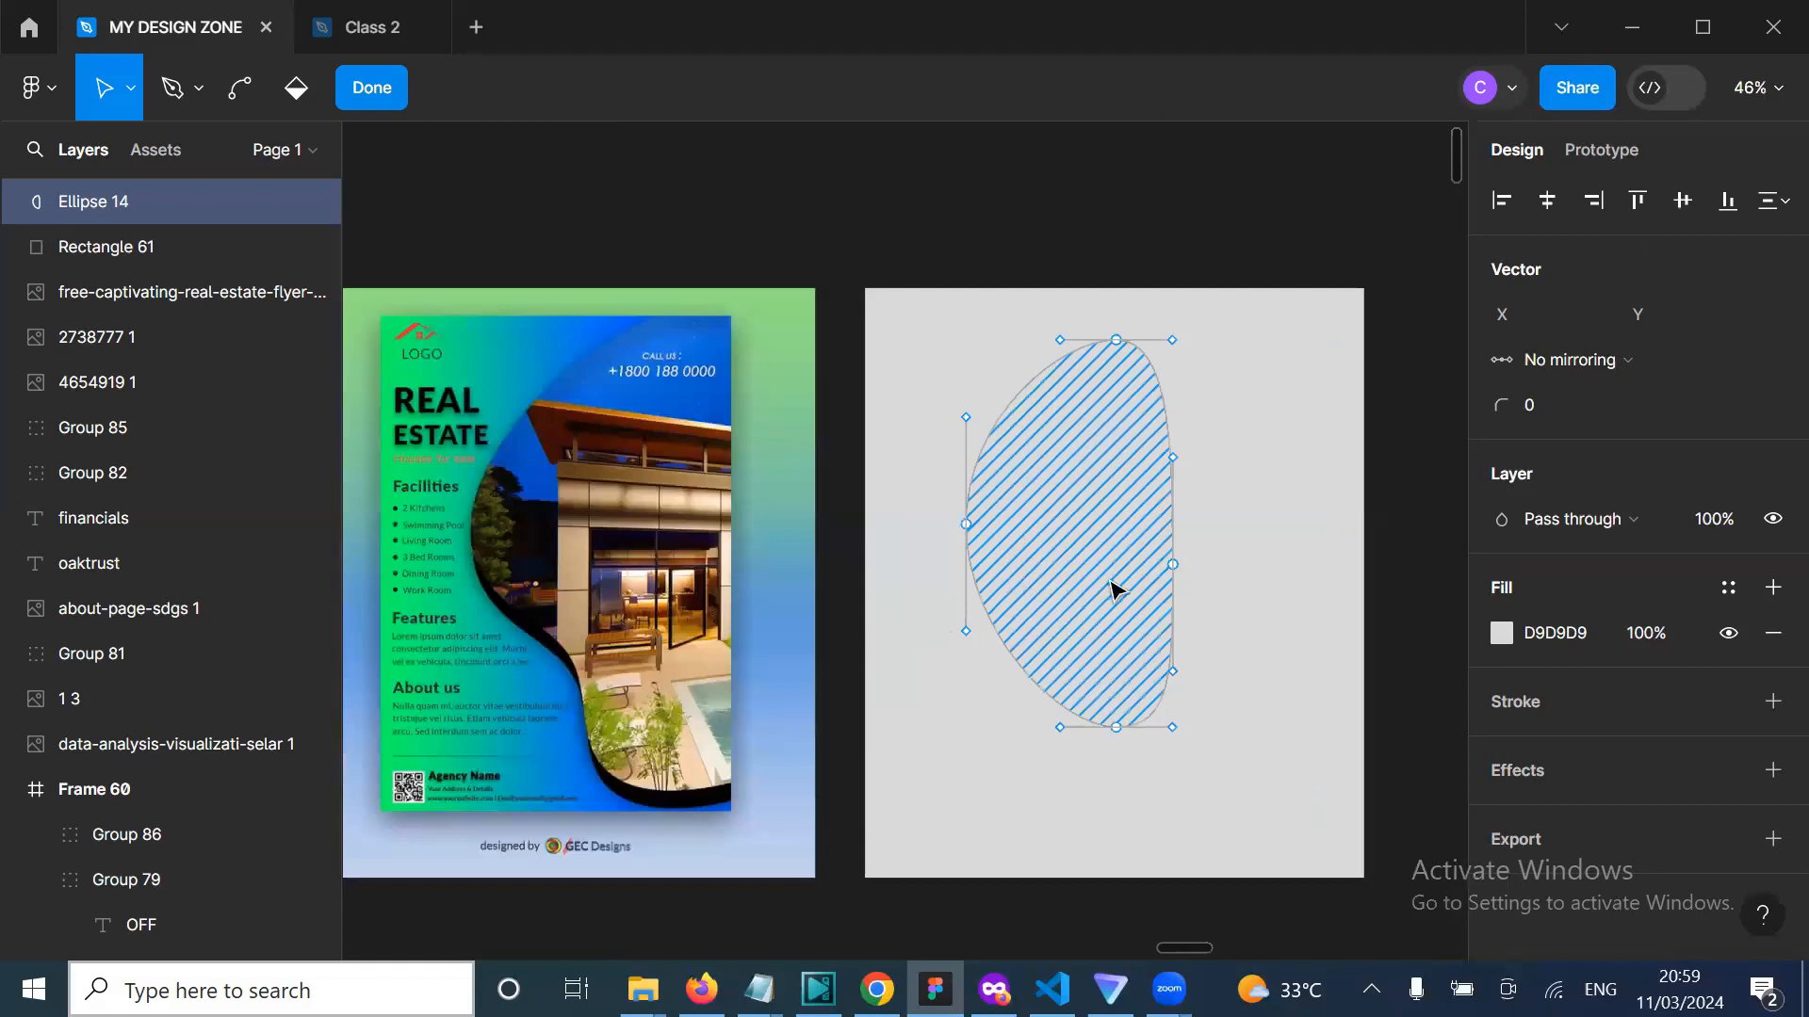
mouse_move(1219, 537)
mouse_down()
mouse_move(1276, 529)
mouse_move(1275, 509)
mouse_move(1191, 553)
mouse_move(1196, 597)
mouse_move(1054, 648)
mouse_move(1134, 618)
mouse_move(1122, 556)
mouse_move(1104, 563)
mouse_up()
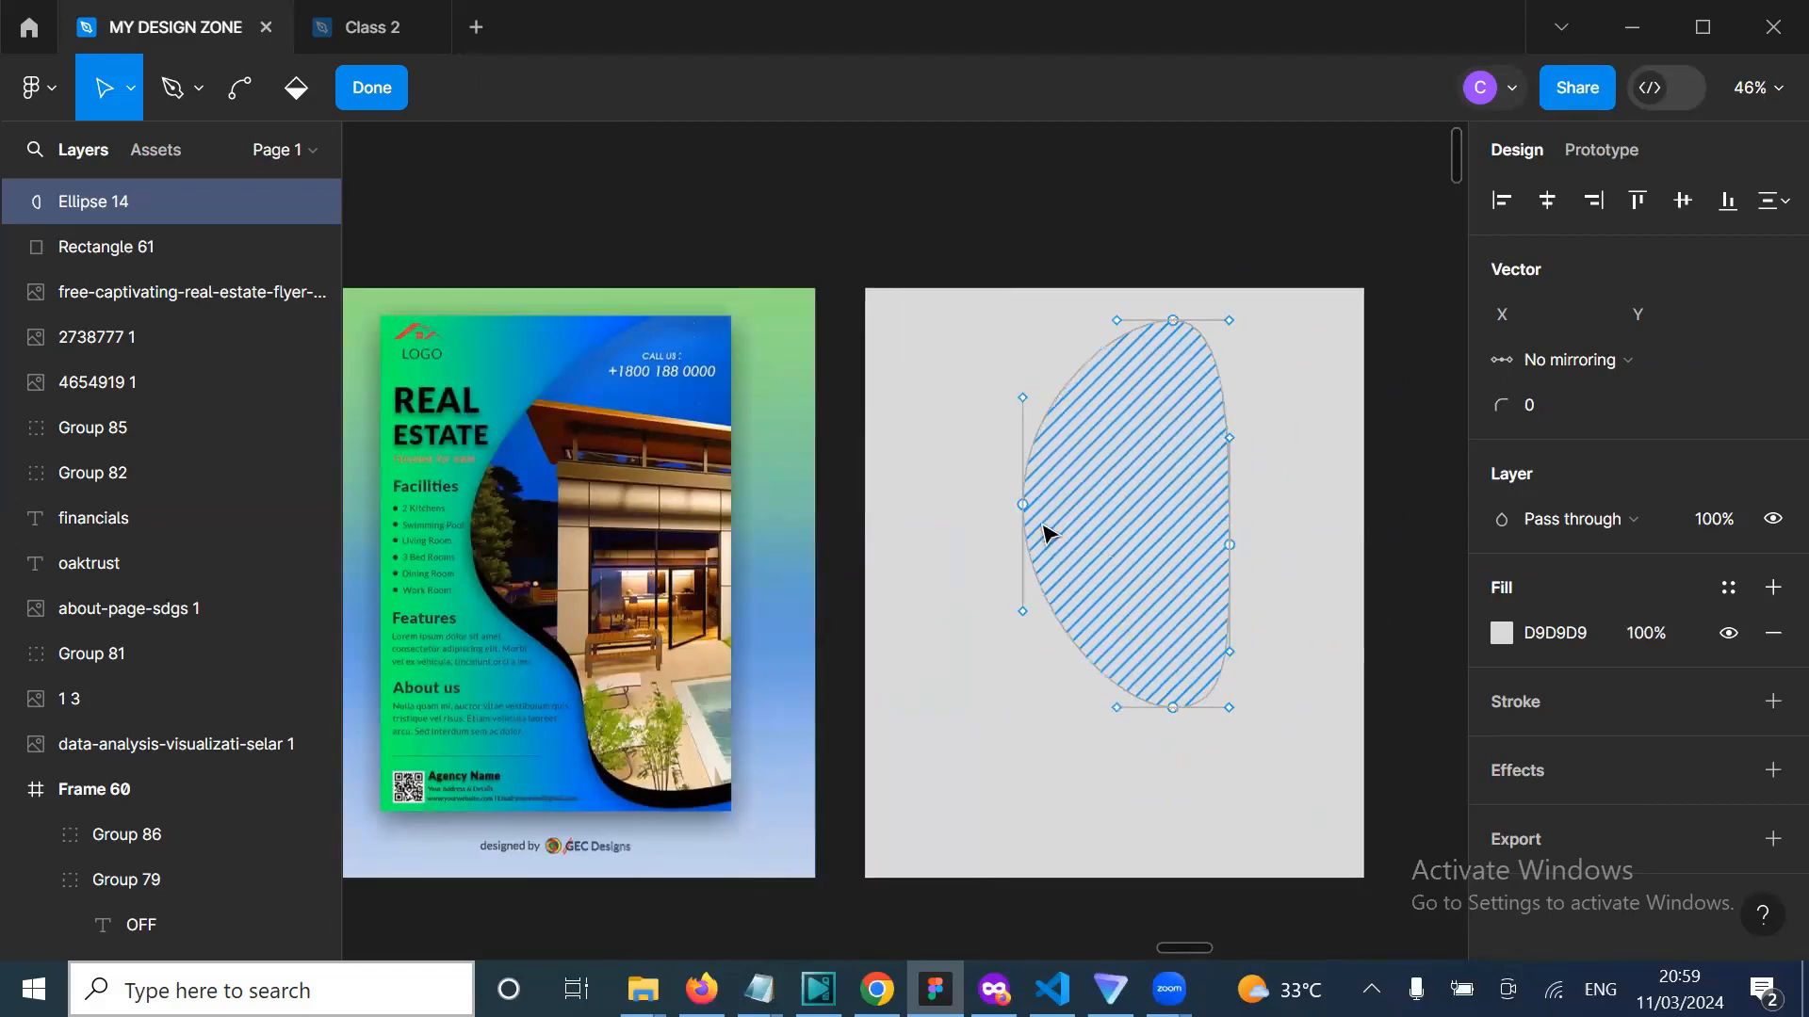
drag(1022, 505, 956, 506)
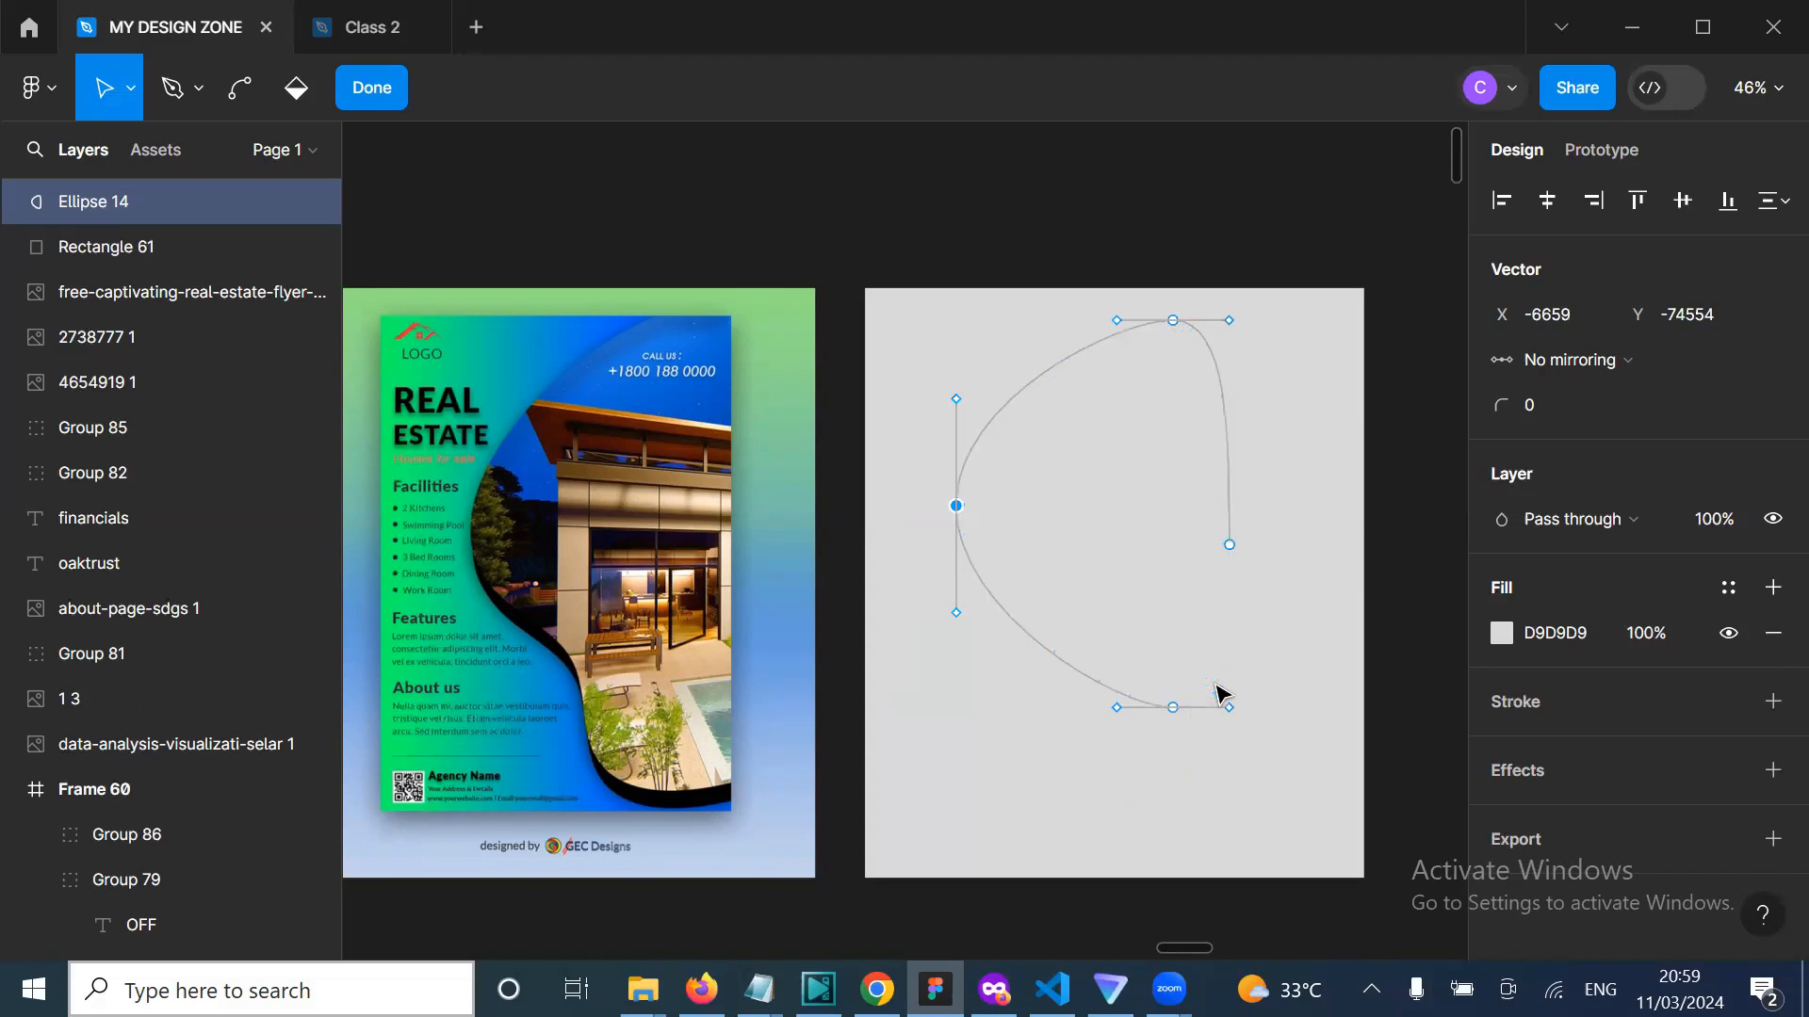
drag(1219, 694, 1243, 711)
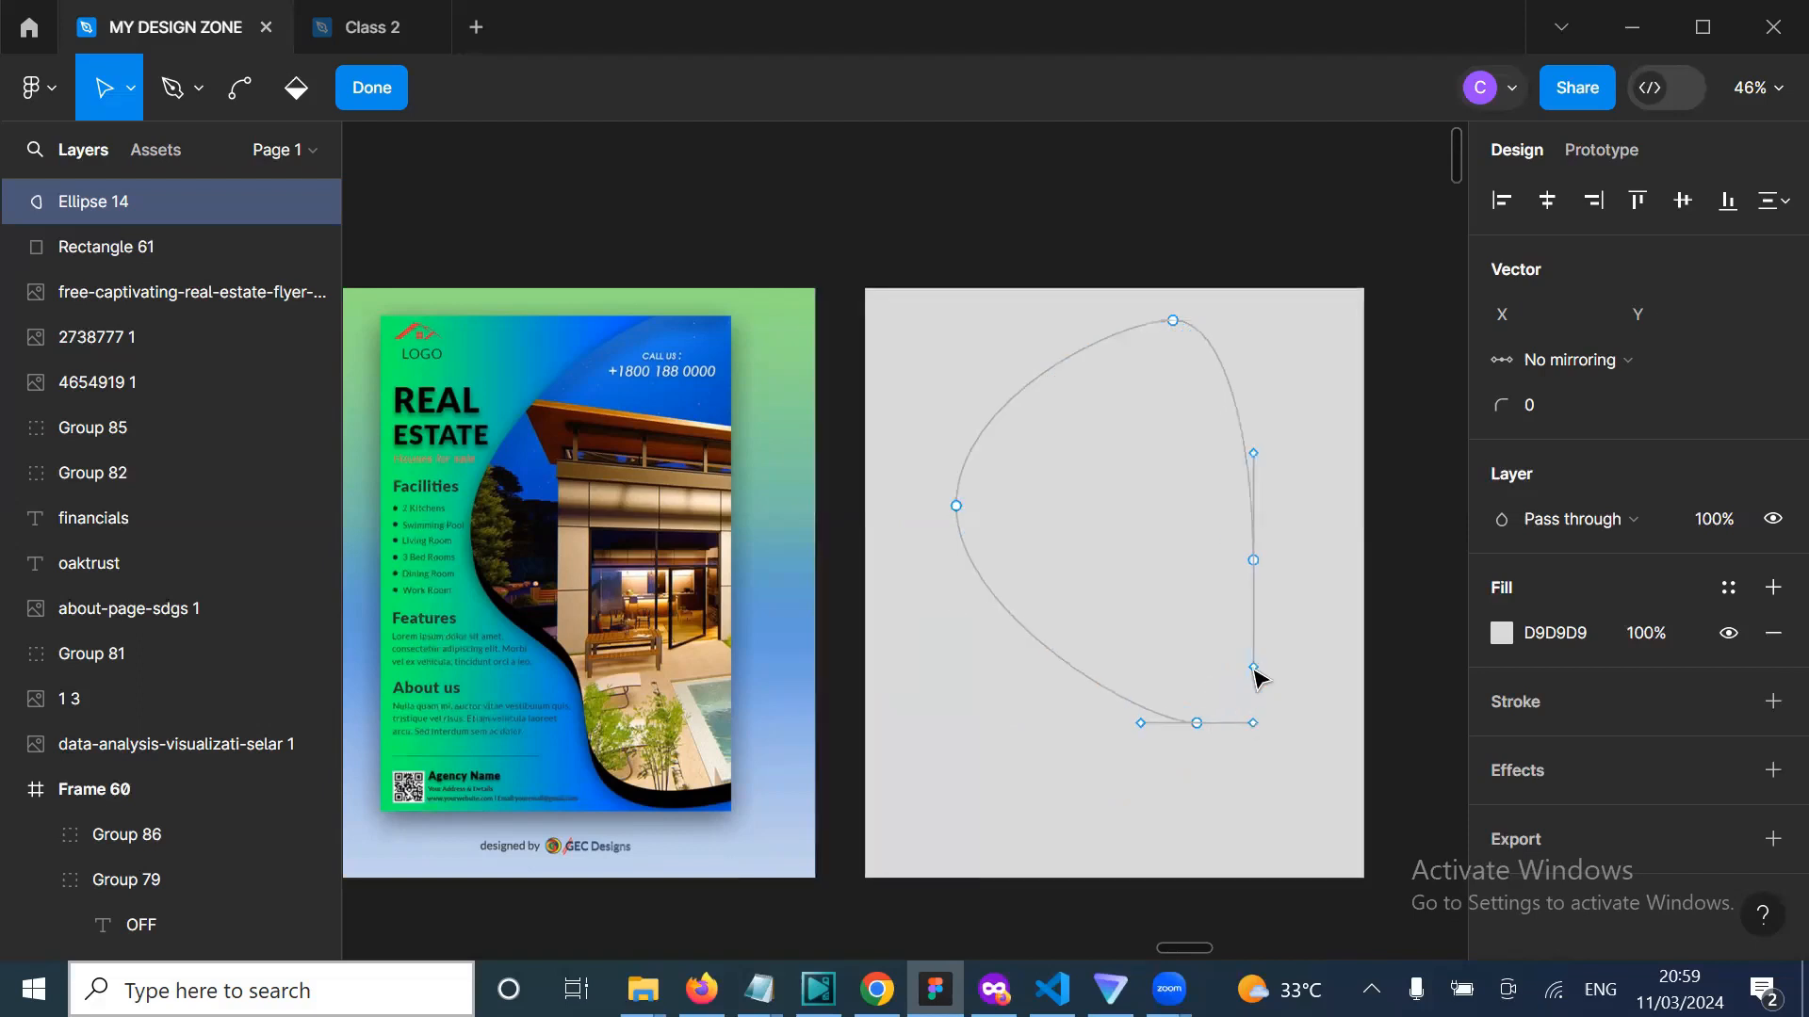
click(1254, 679)
Step: Delete the ellipse's lower-left curve segment, then undo the deletion
key(Escape)
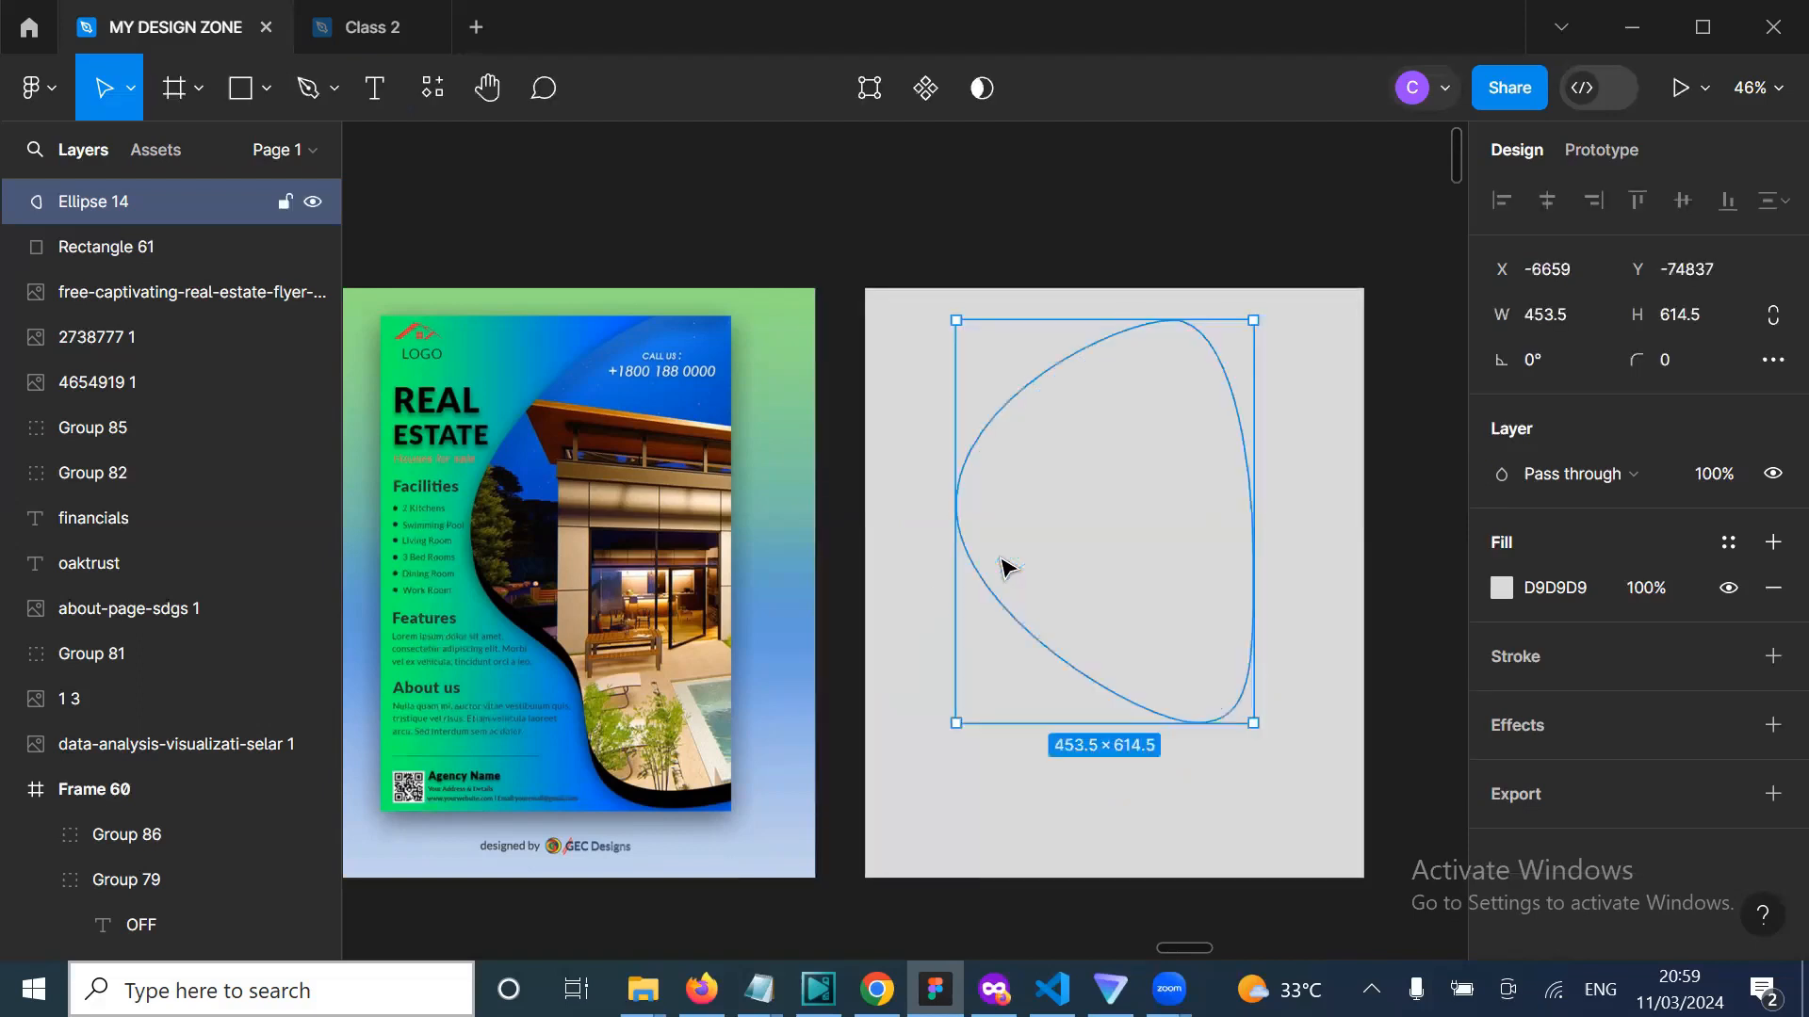
double_click(1001, 559)
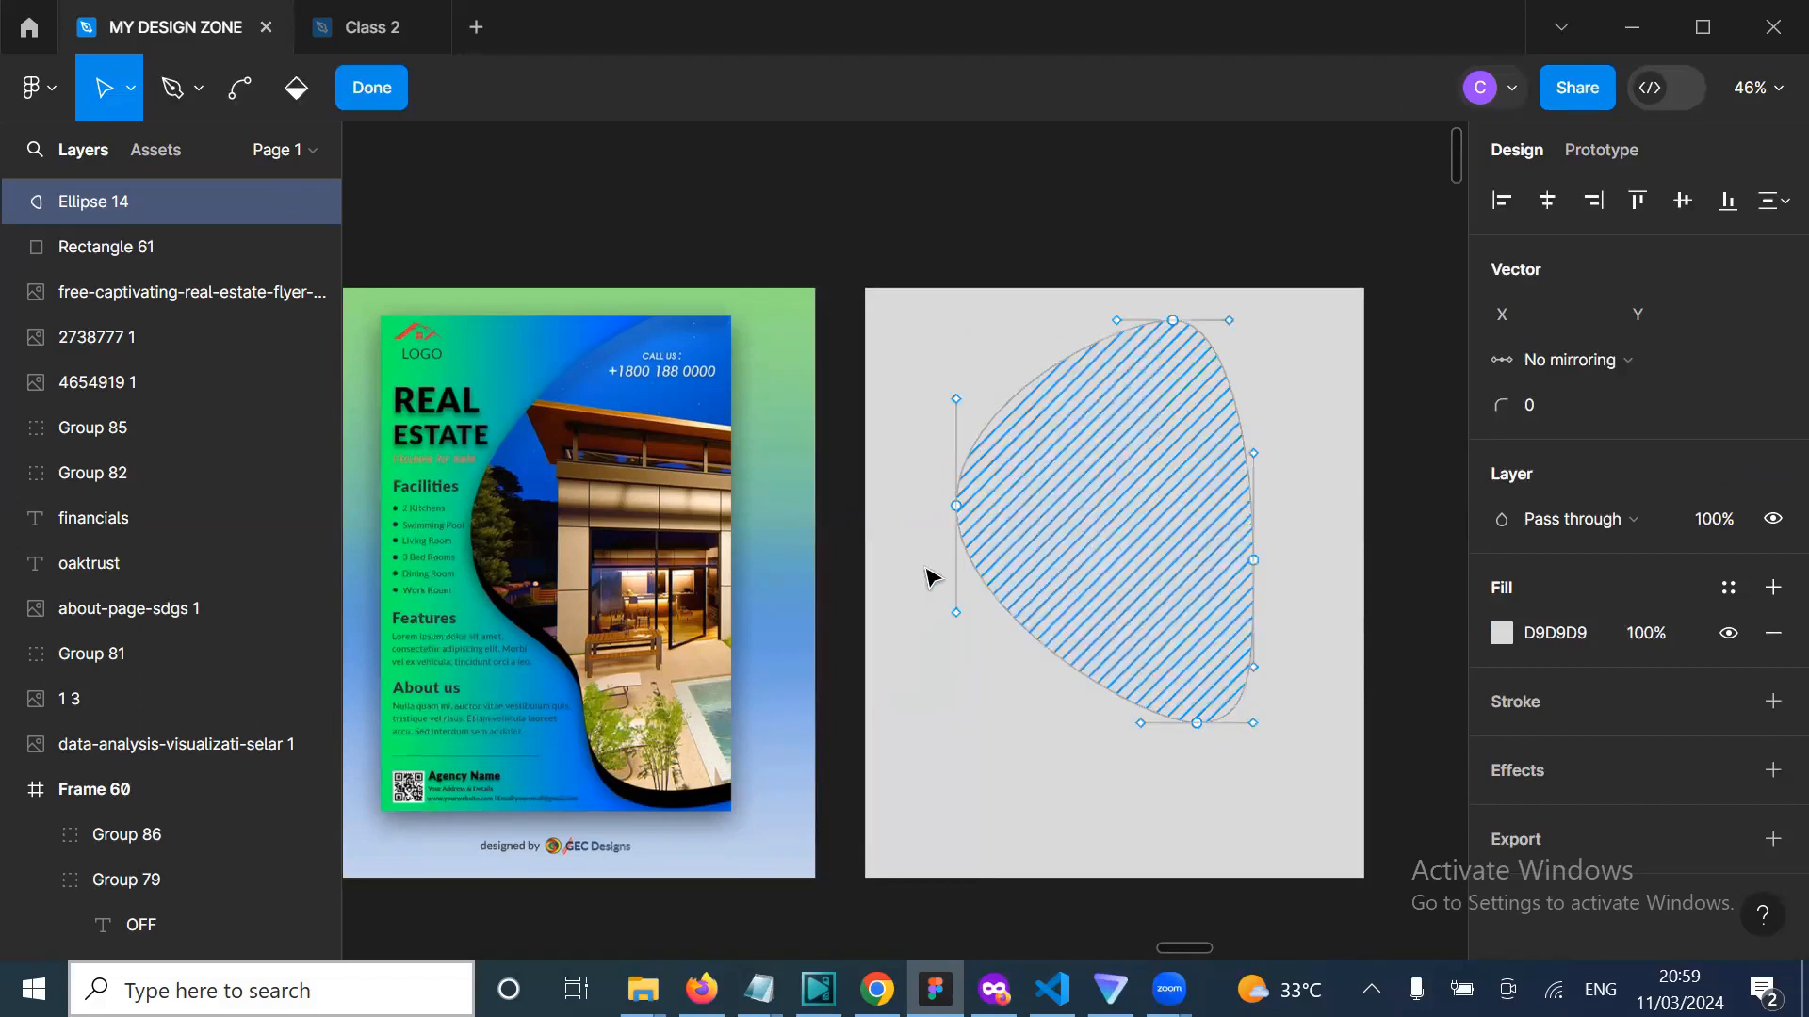
click(383, 100)
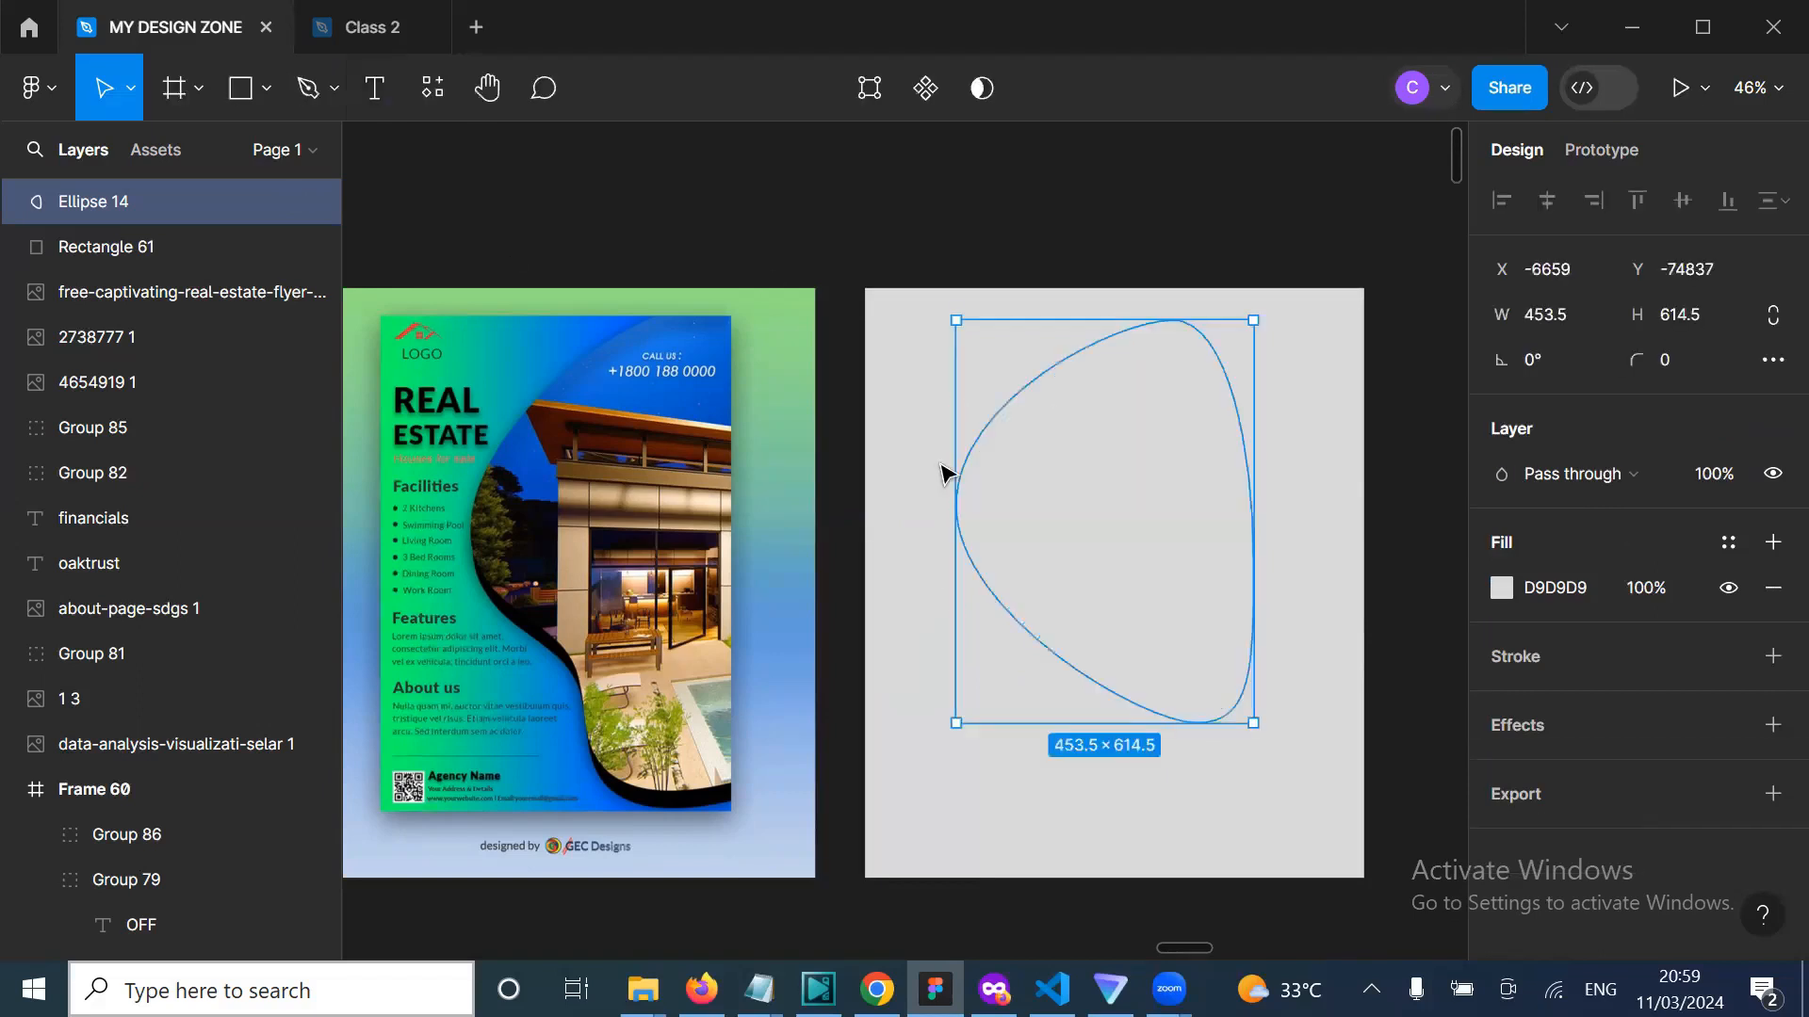
double_click(1030, 570)
key(Escape)
double_click(1015, 586)
click(1010, 609)
key(Delete)
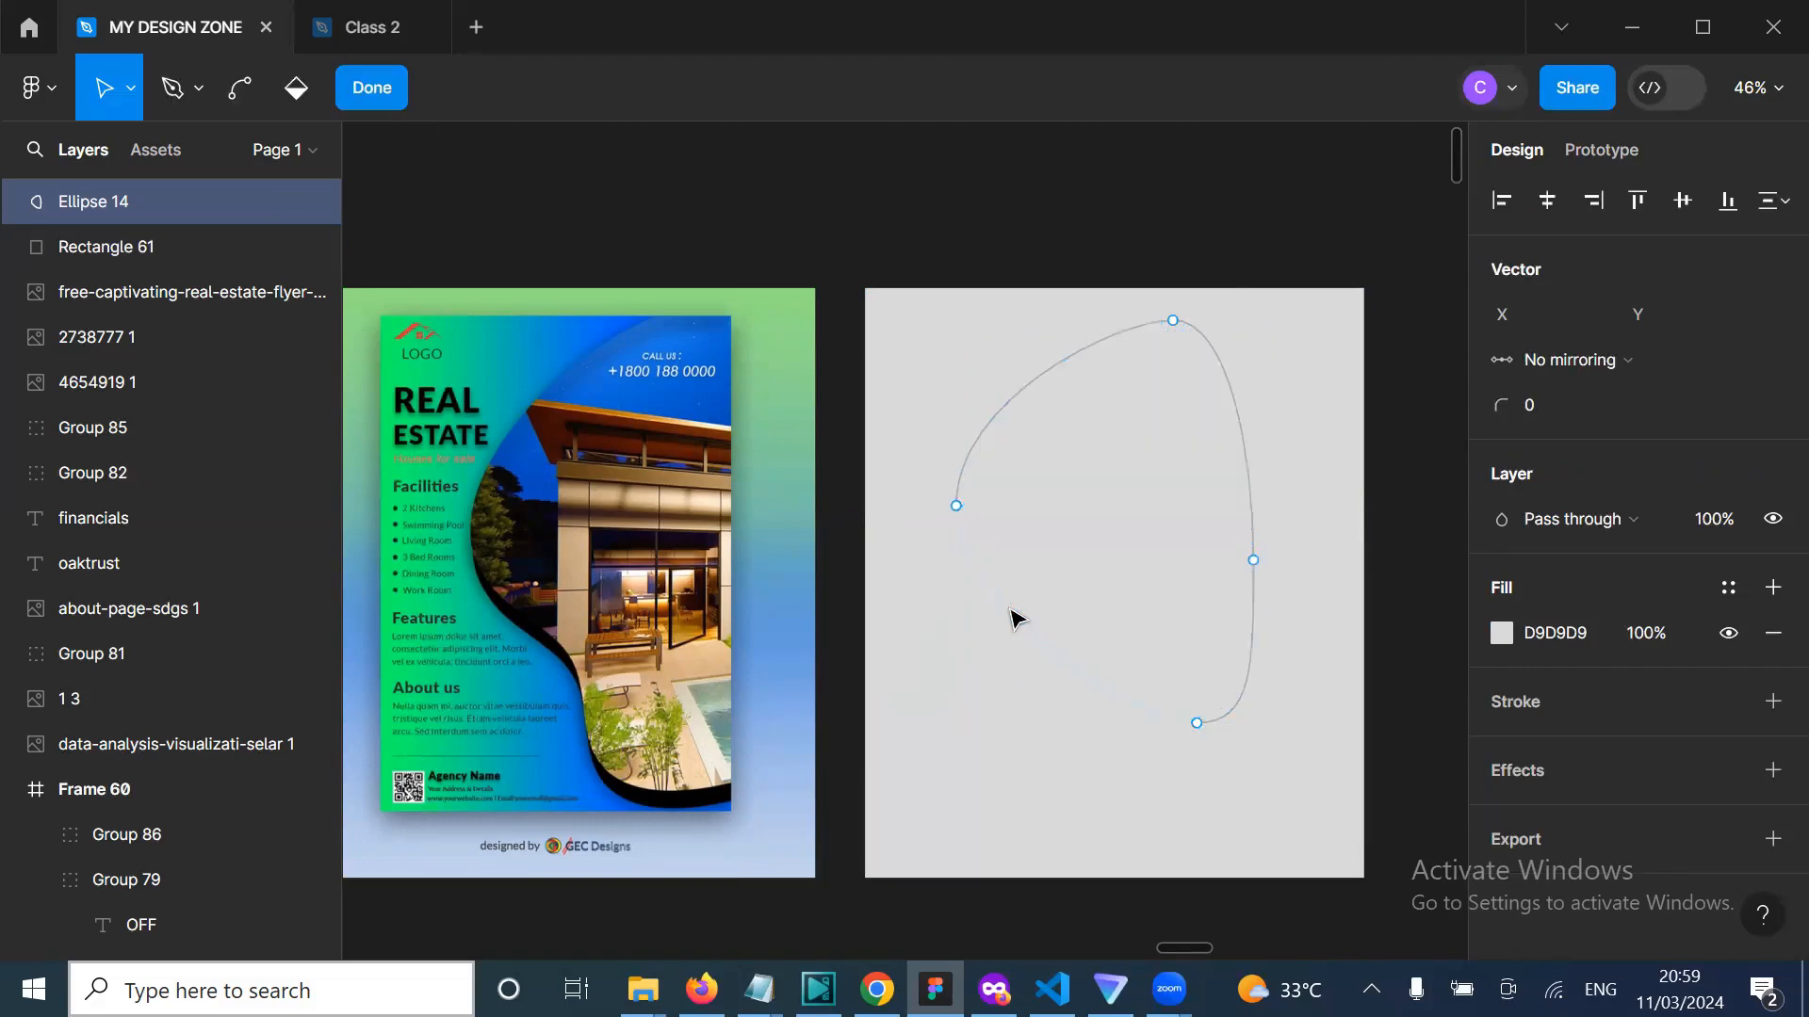
key(ctrl+z)
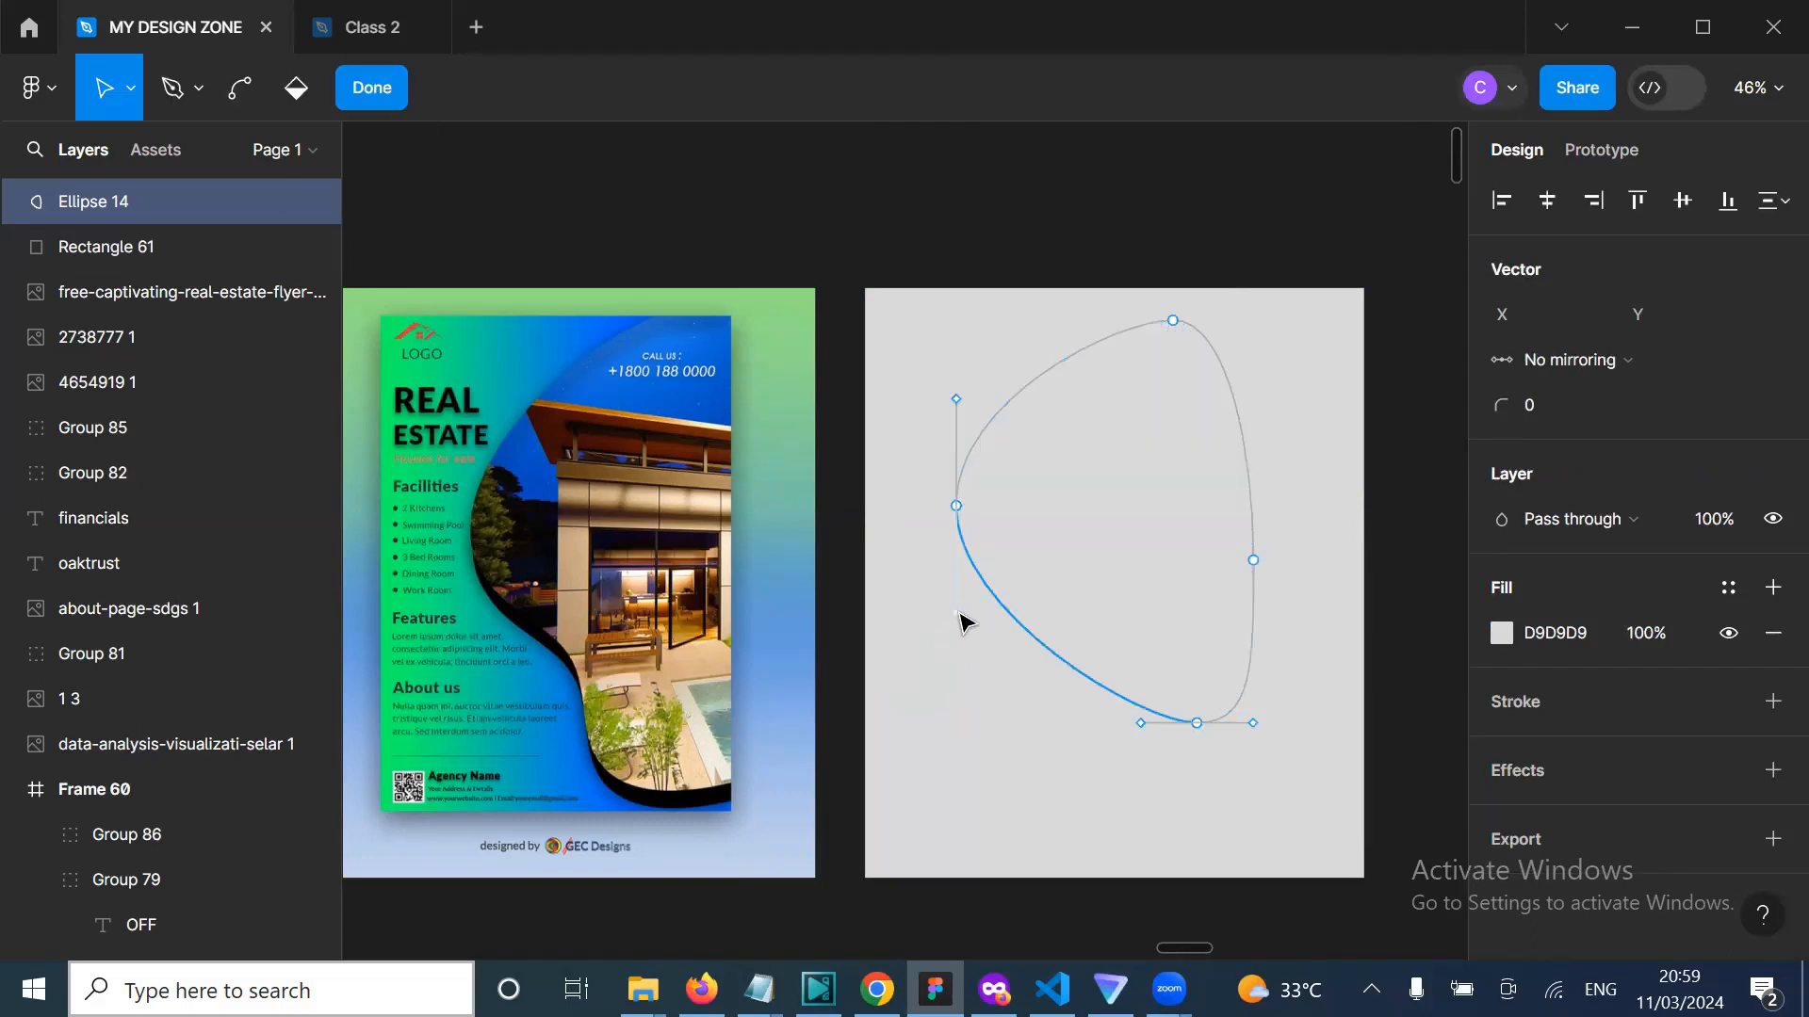
Step: Bend the ellipse's lower-left and left curves, shift it right, then delete the whole ellipse
drag(963, 622, 1135, 744)
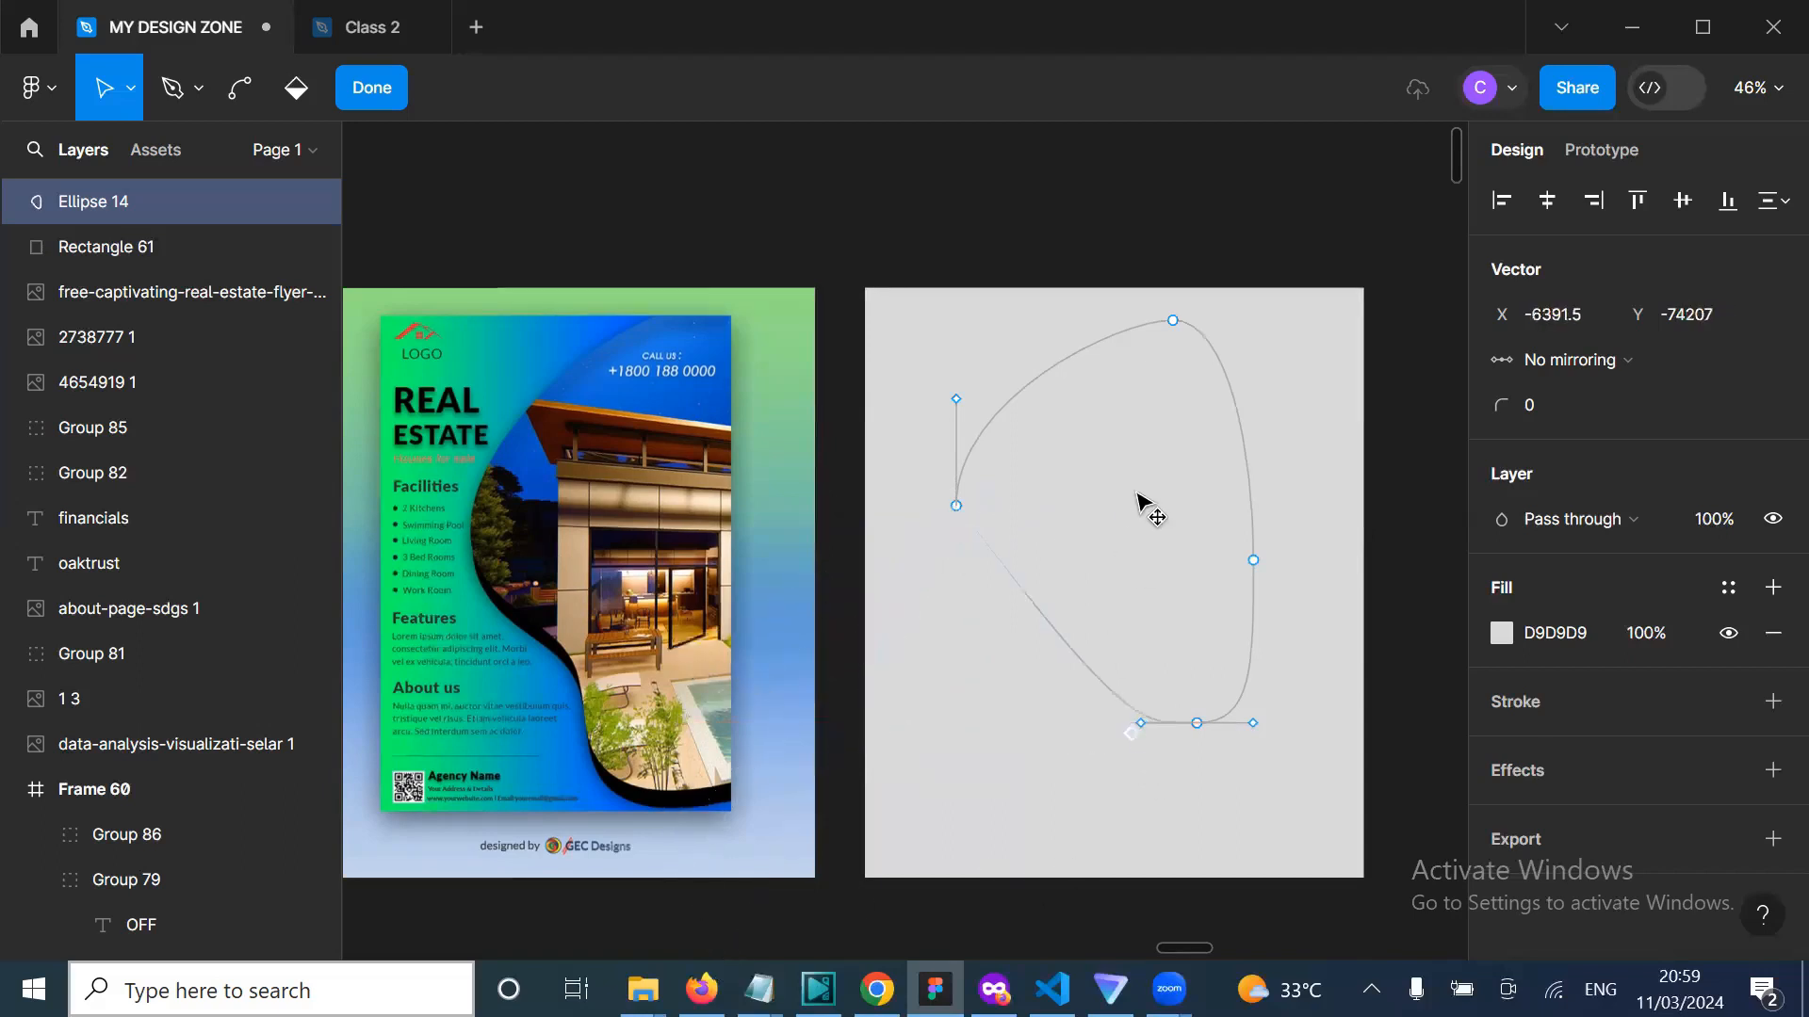
drag(1137, 492, 991, 384)
drag(951, 499, 727, 687)
drag(770, 774, 934, 887)
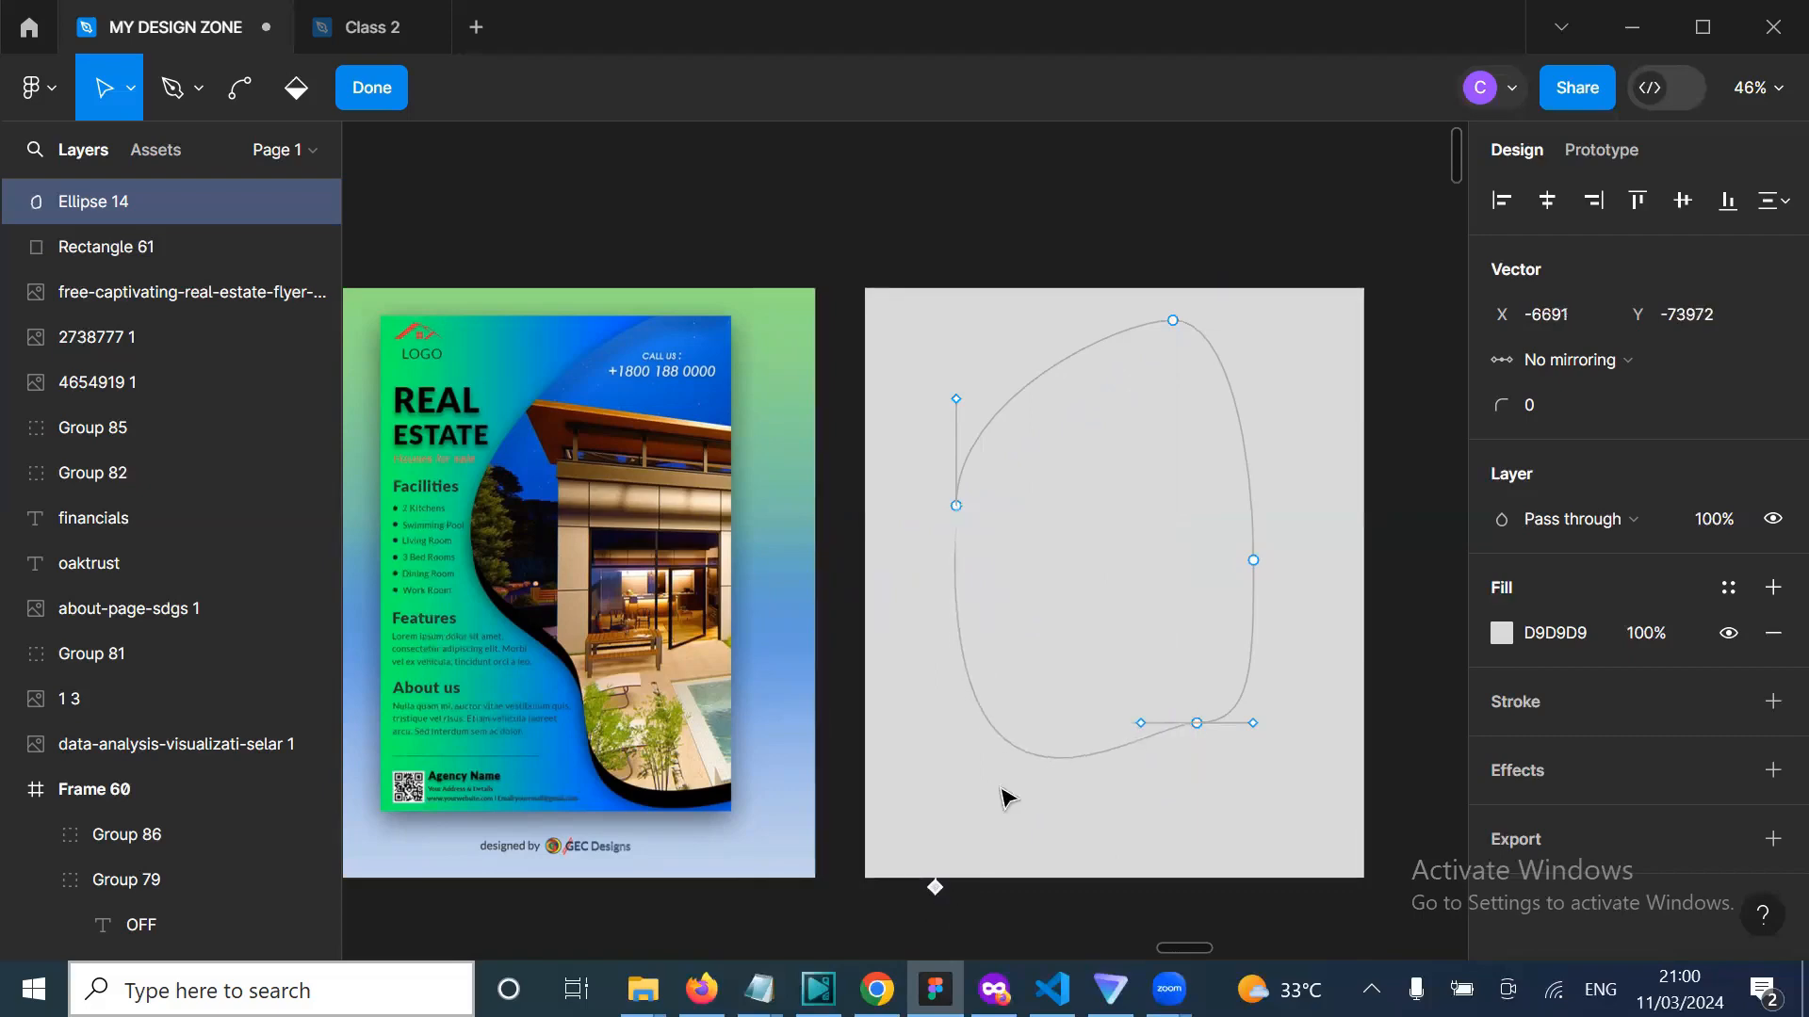
click(1006, 708)
drag(1020, 690, 1079, 688)
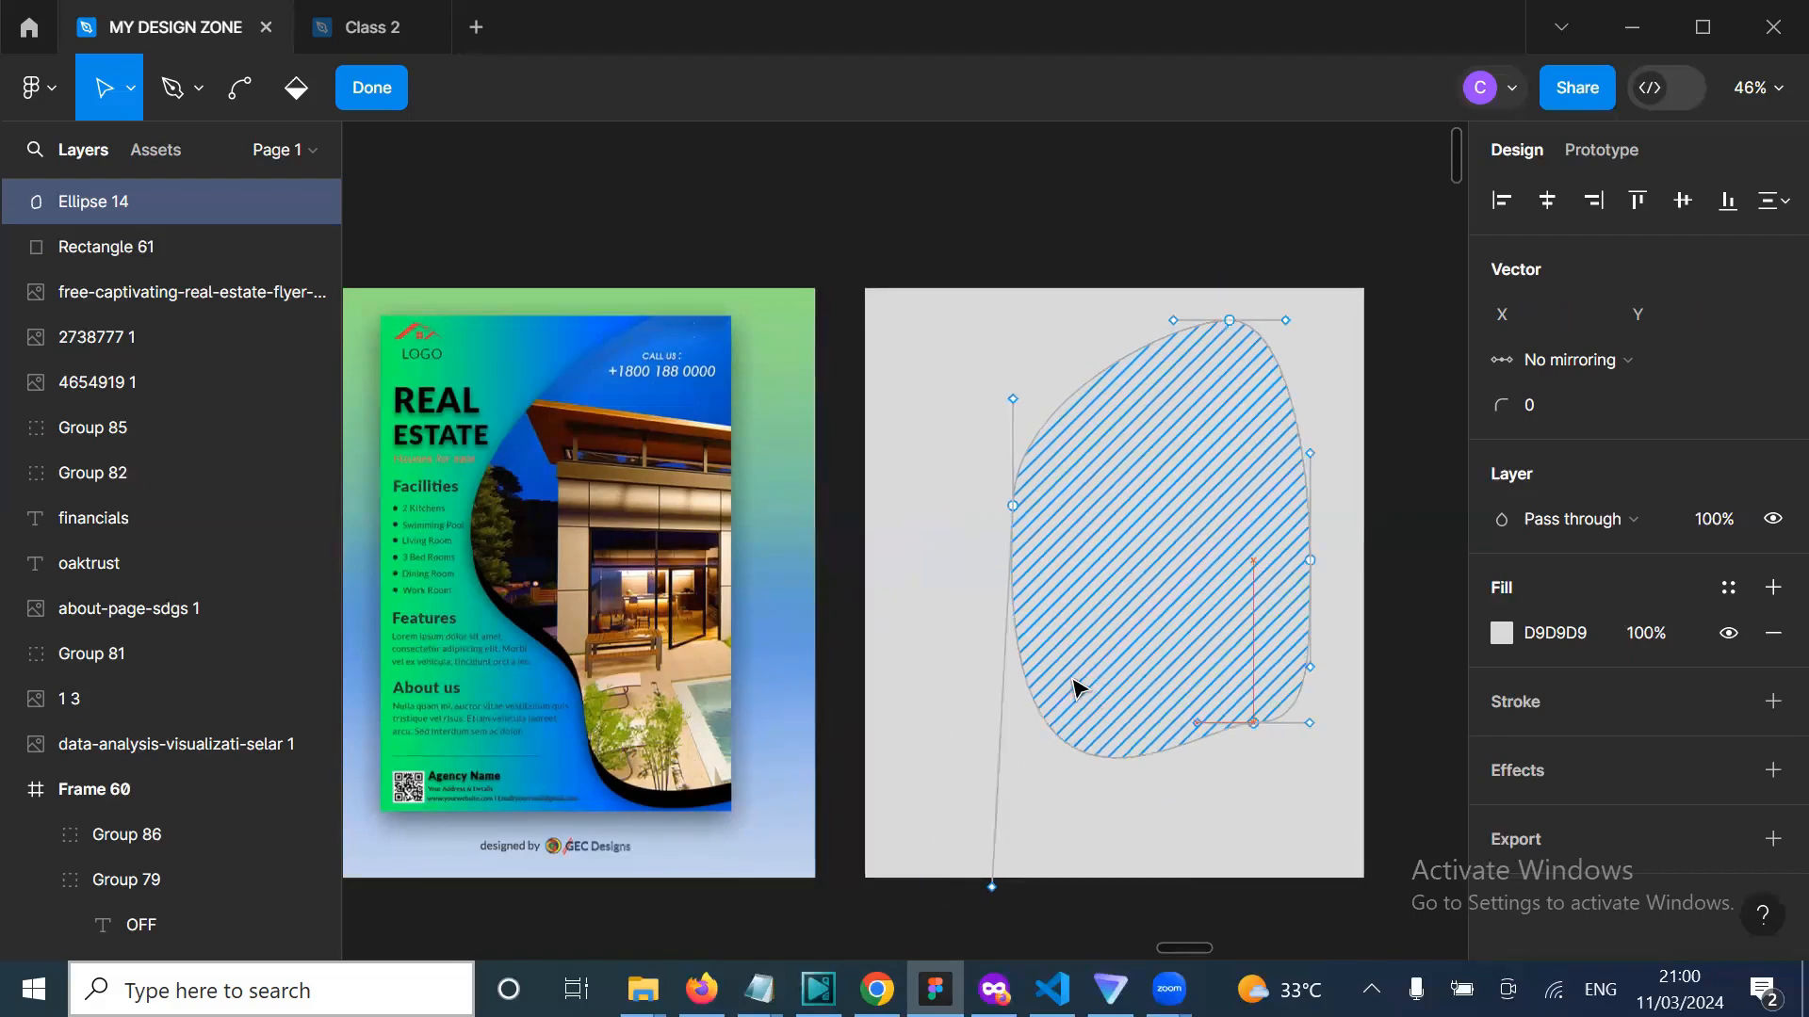
click(945, 611)
drag(1011, 508, 981, 370)
drag(977, 476, 975, 471)
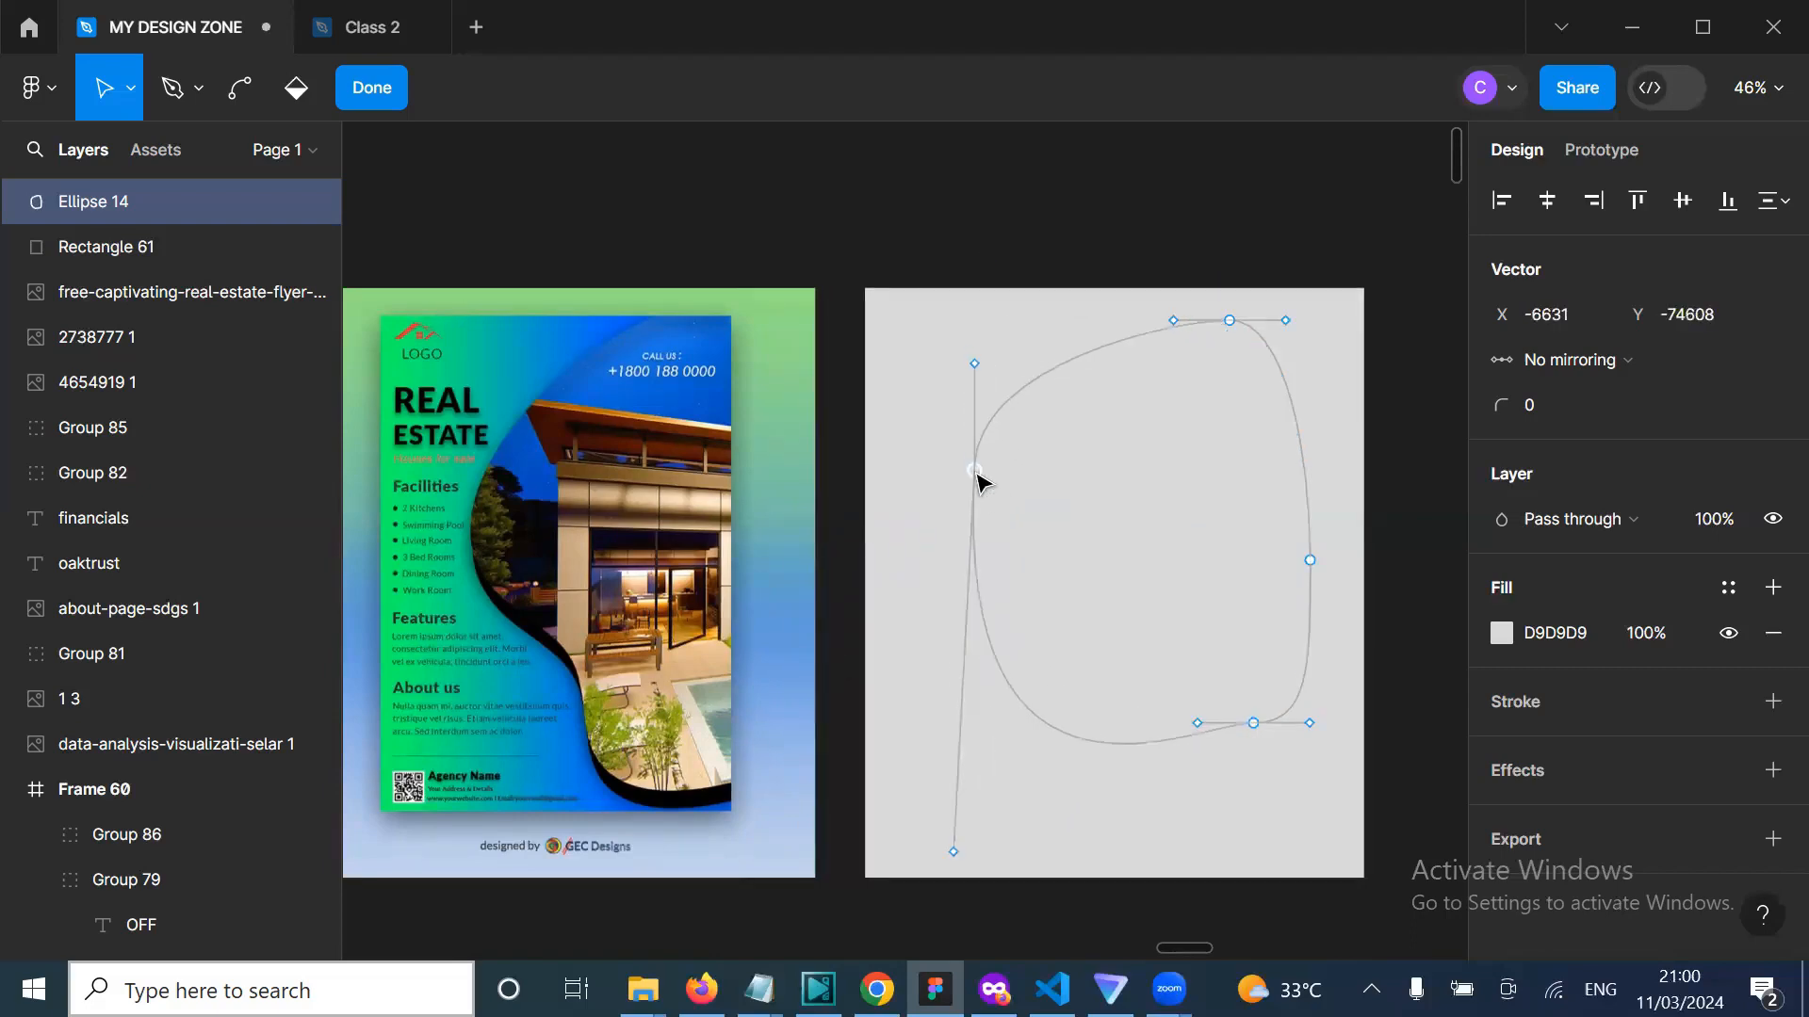
key(Escape)
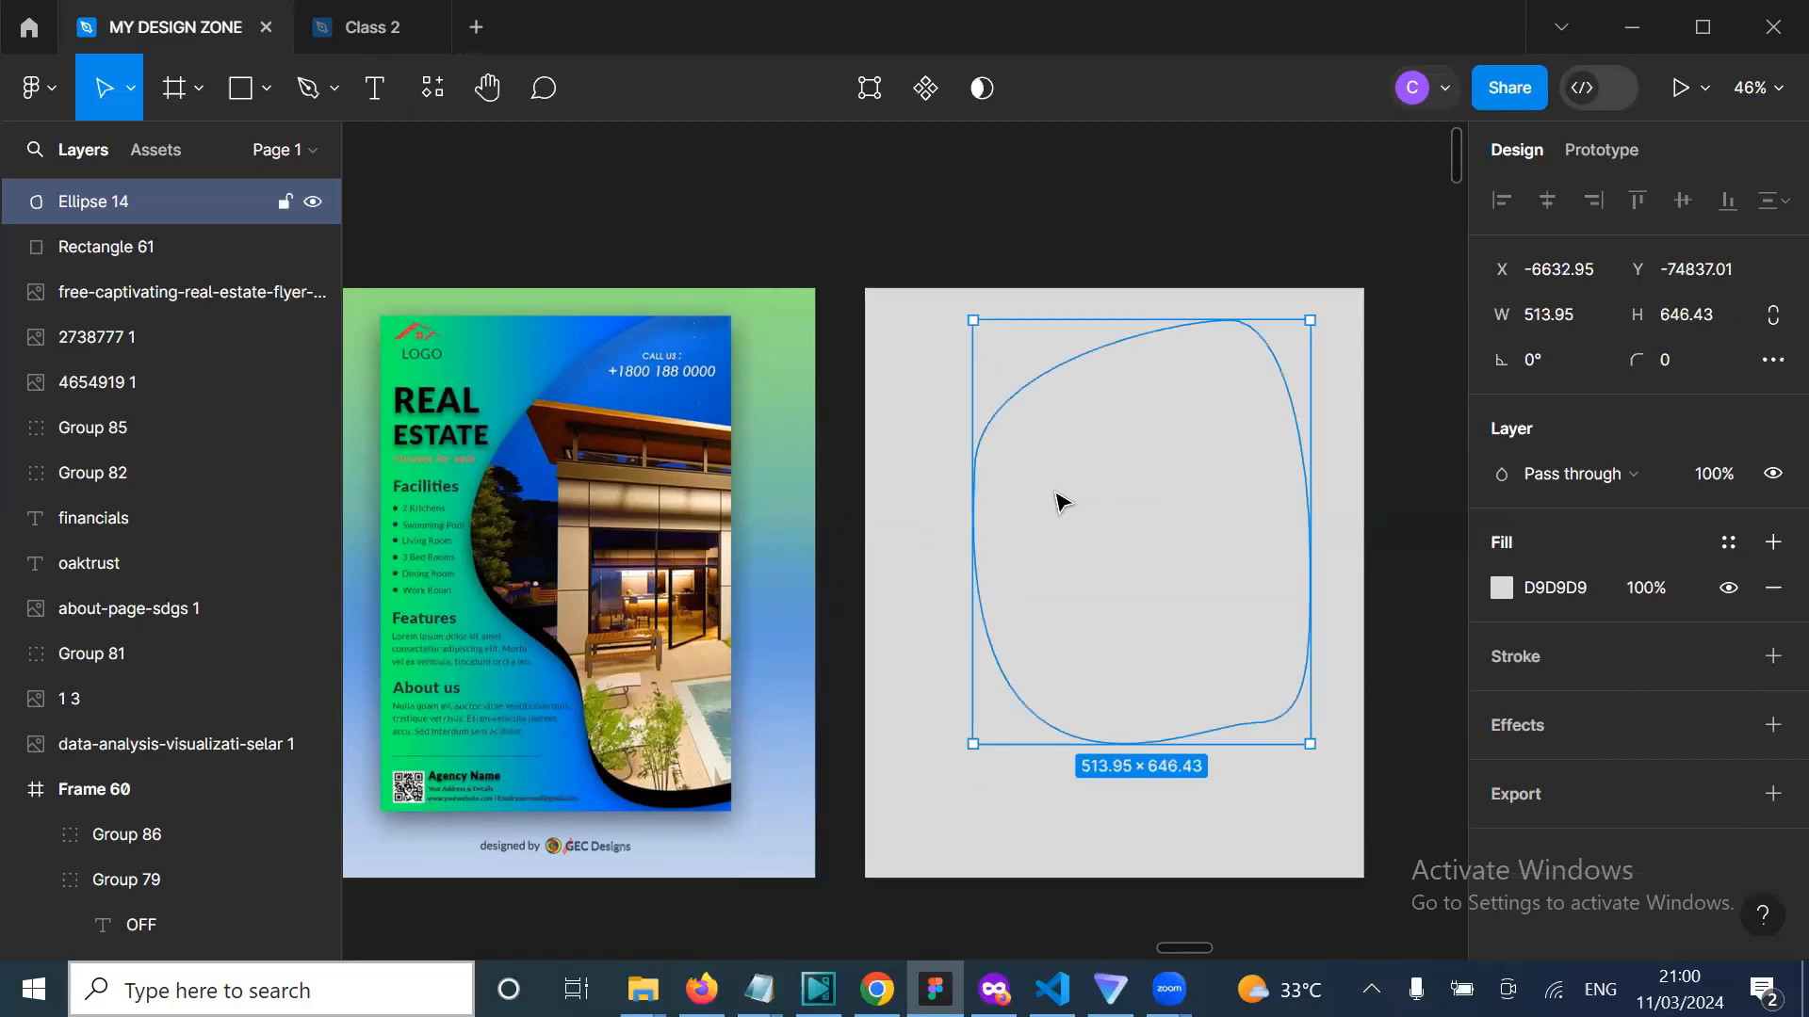
key(Delete)
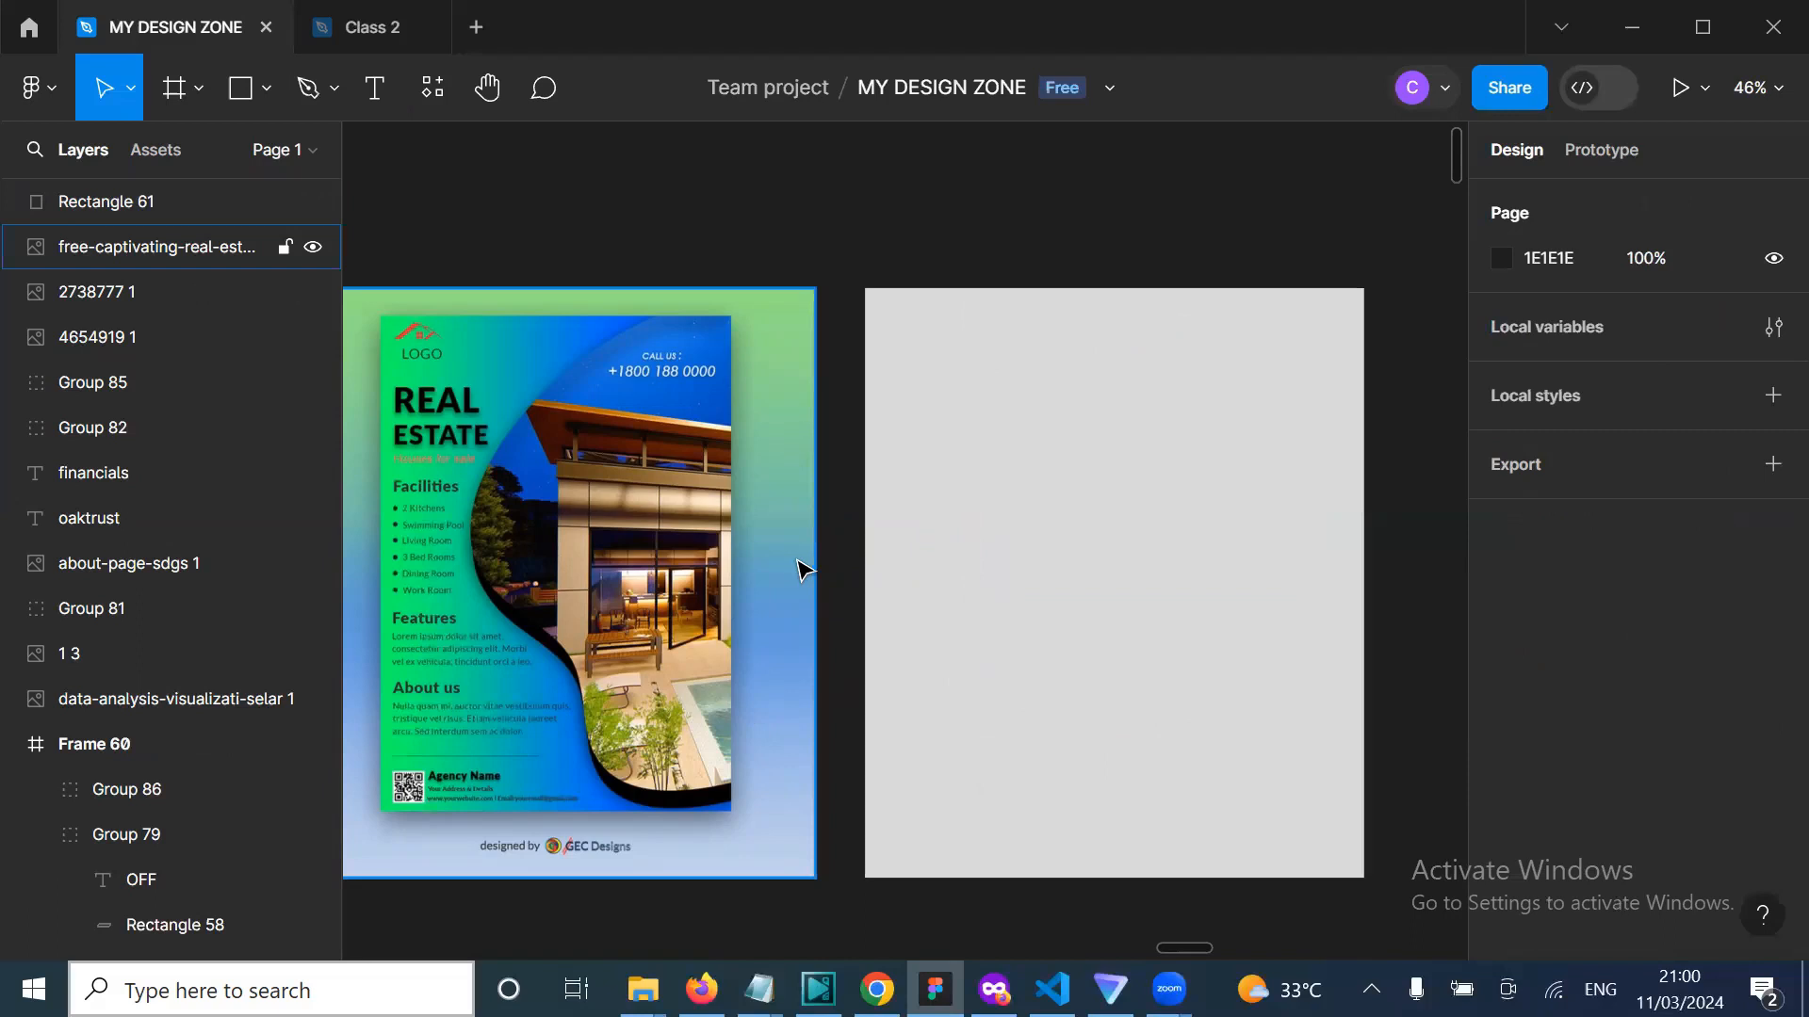
Step: Pan the canvas to the CentaDesk HTML flyer Frames 43–48, including the 'HTML COMMENTS' banner
ctrl+scroll(798, 570, down, 5)
scroll(799, 570, down, 3)
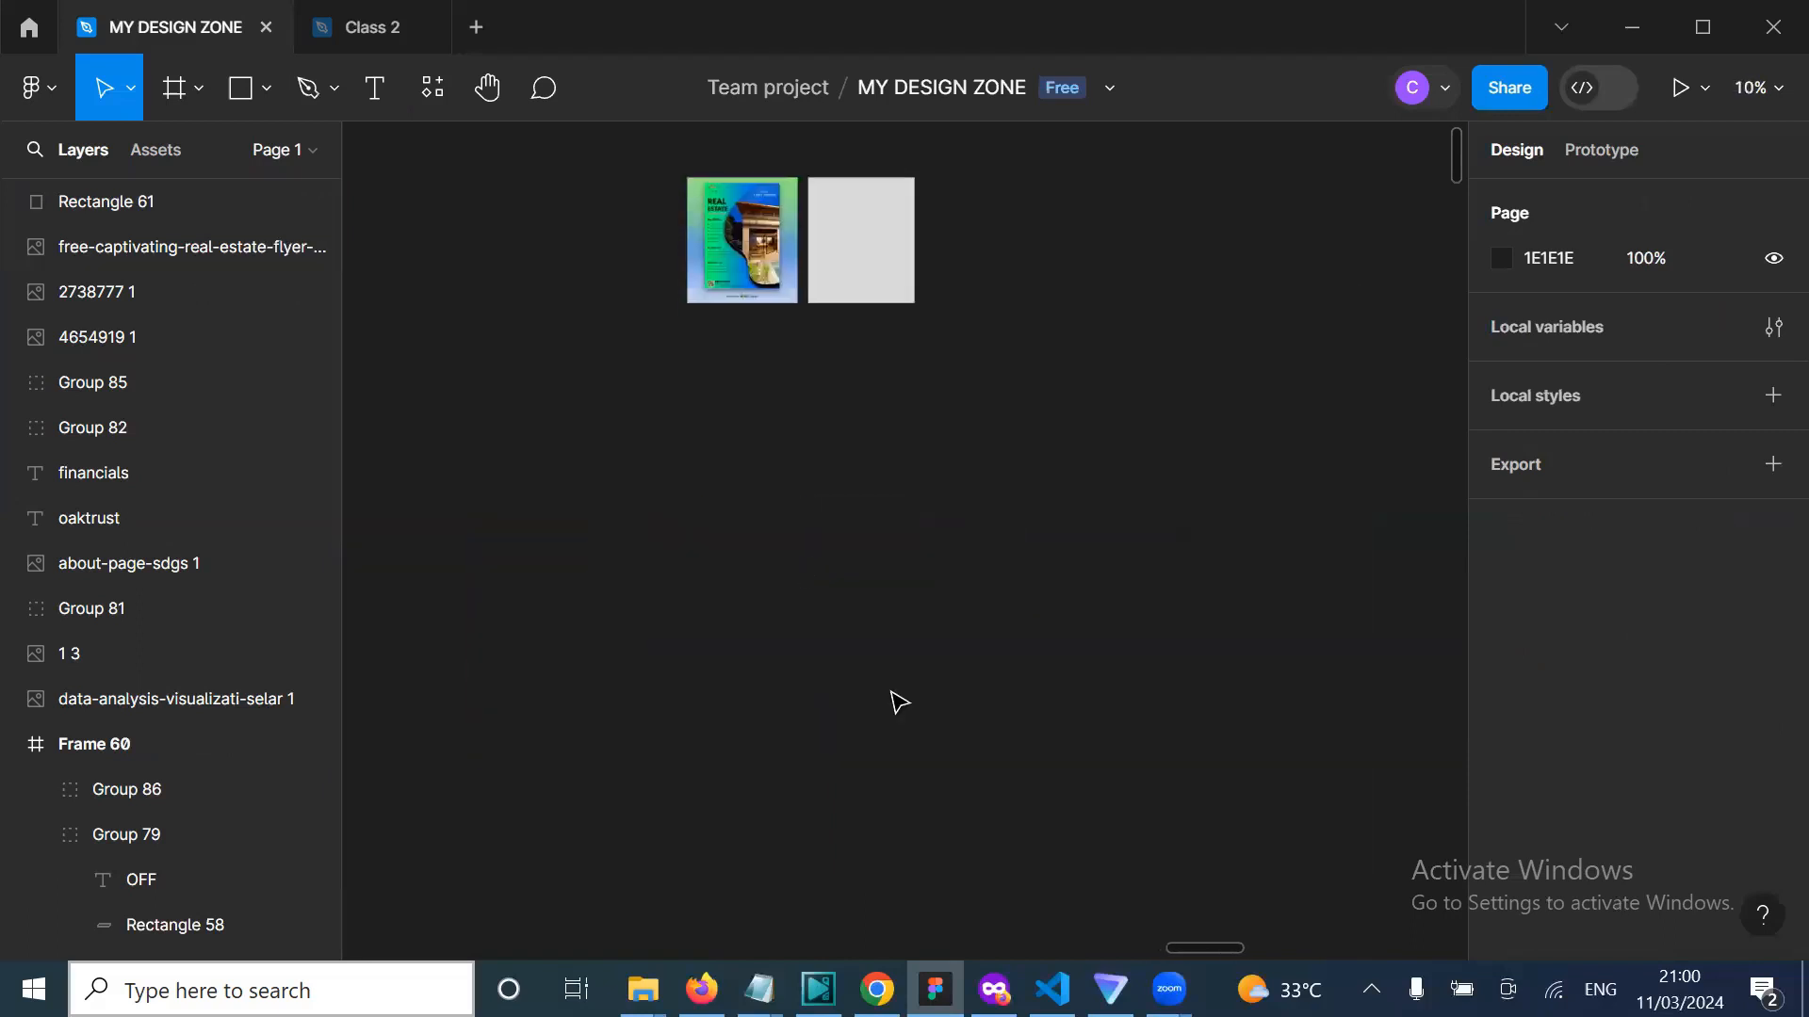
scroll(893, 693, left, 2)
ctrl+scroll(893, 692, down, 3)
scroll(893, 692, down, 5)
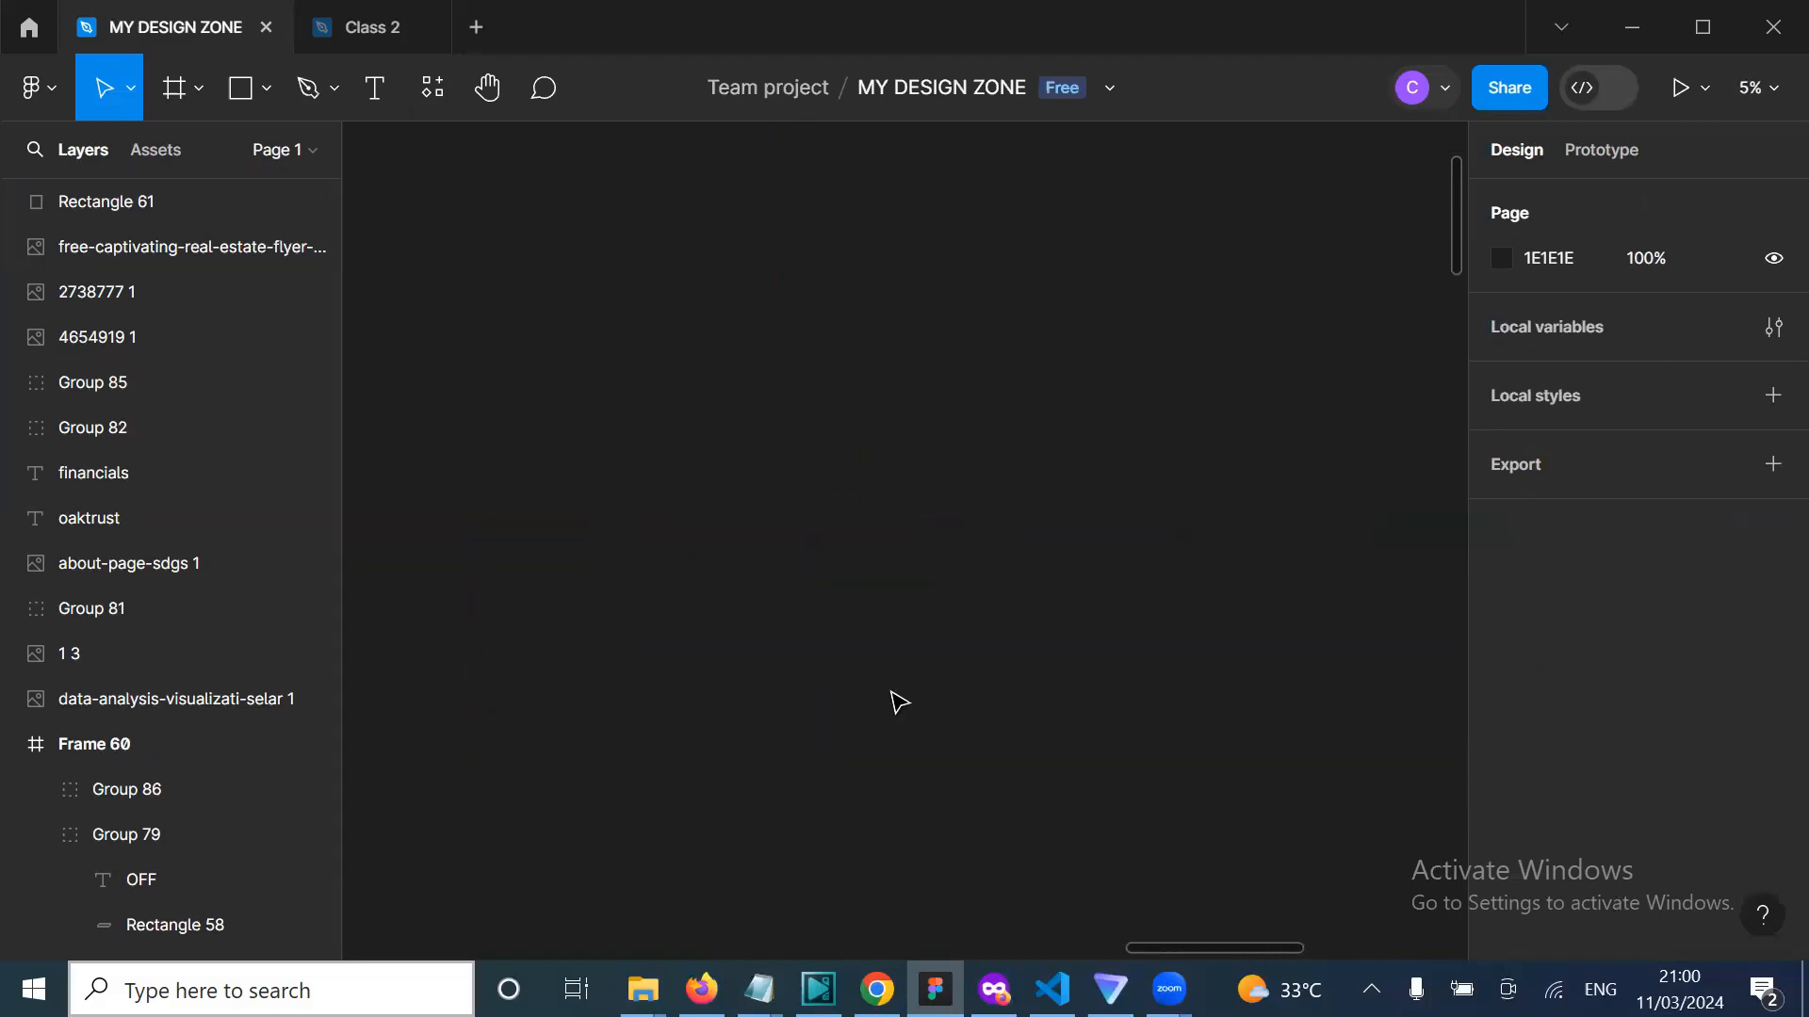
ctrl+scroll(893, 699, up, 5)
scroll(603, 751, left, 2)
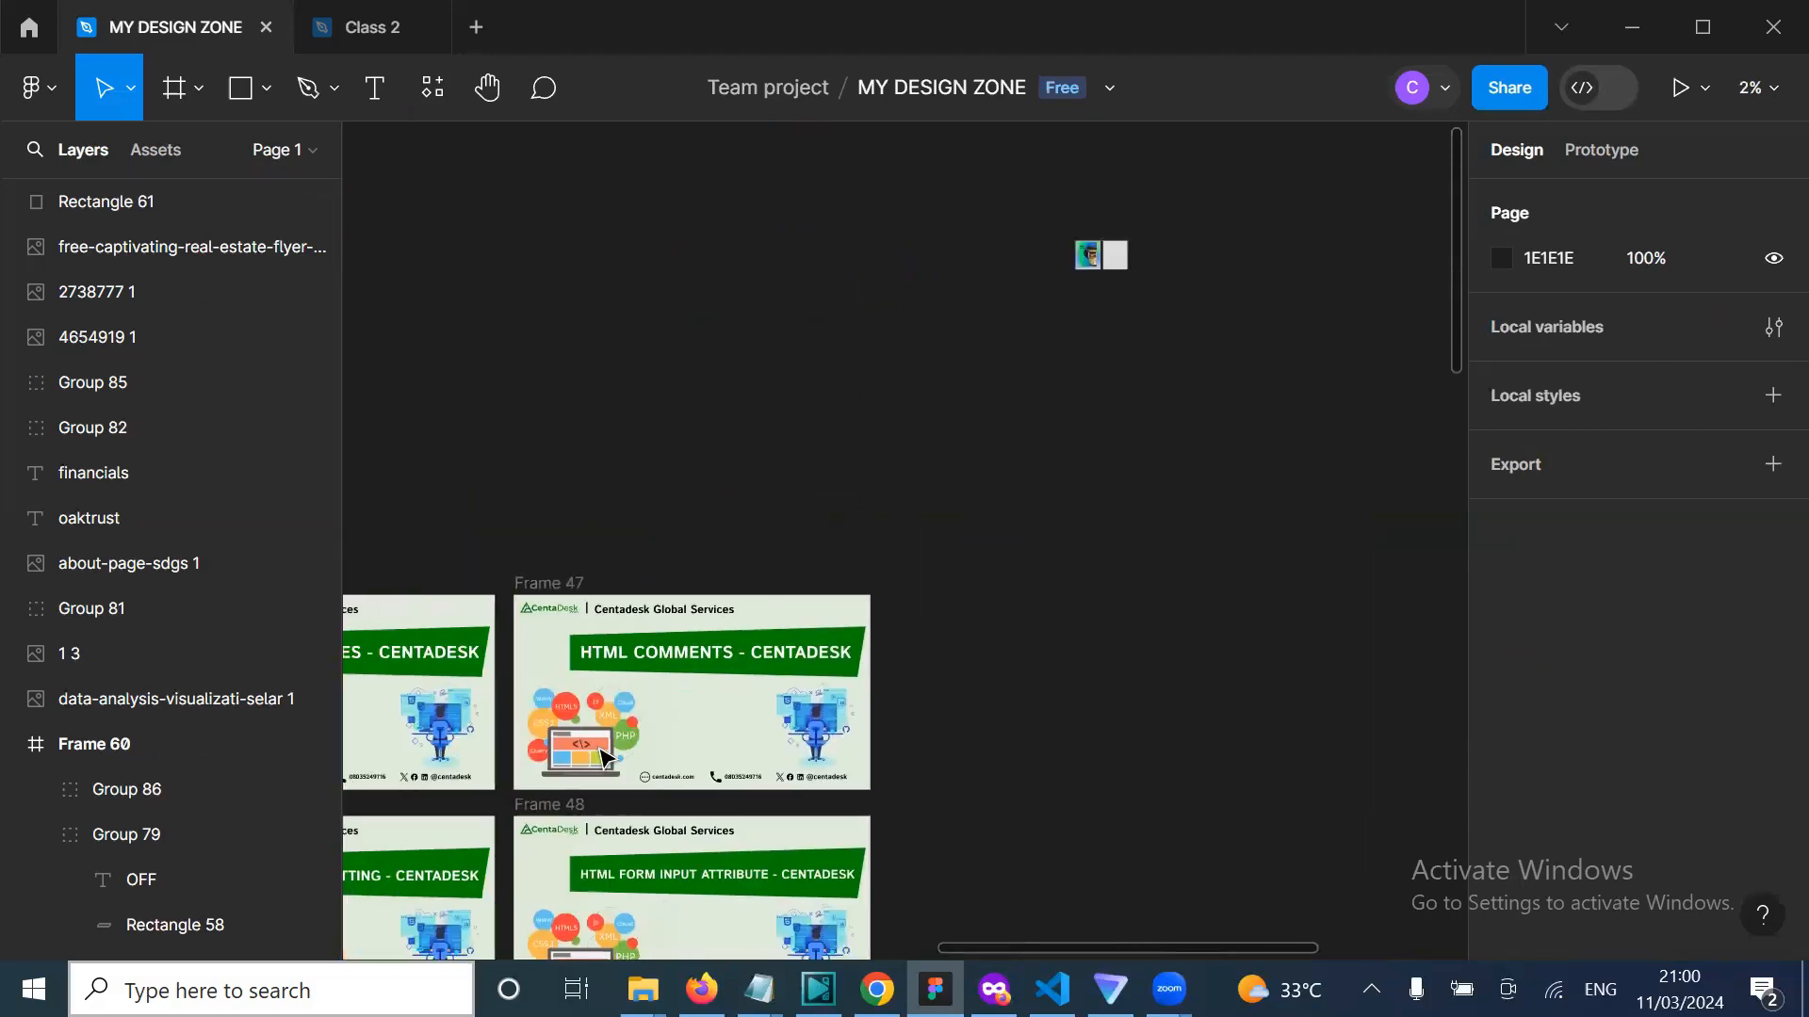
ctrl+scroll(607, 643, up, 2)
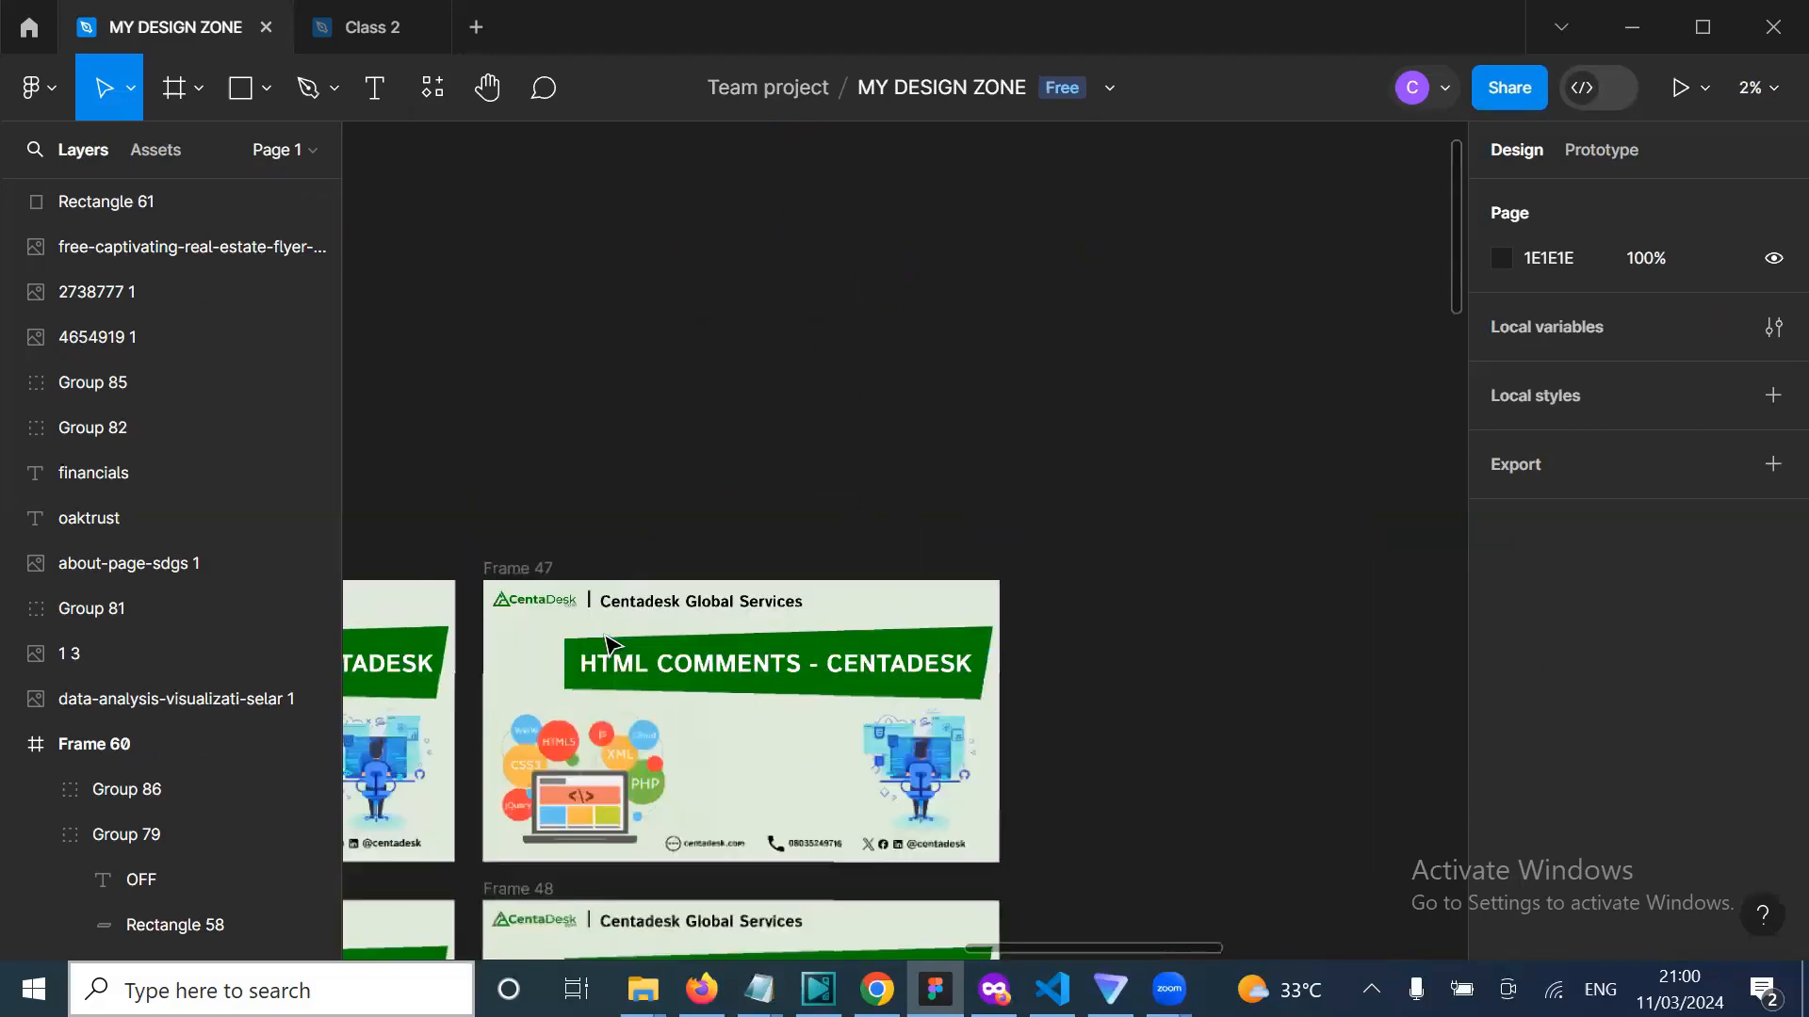
ctrl+scroll(607, 643, up, 3)
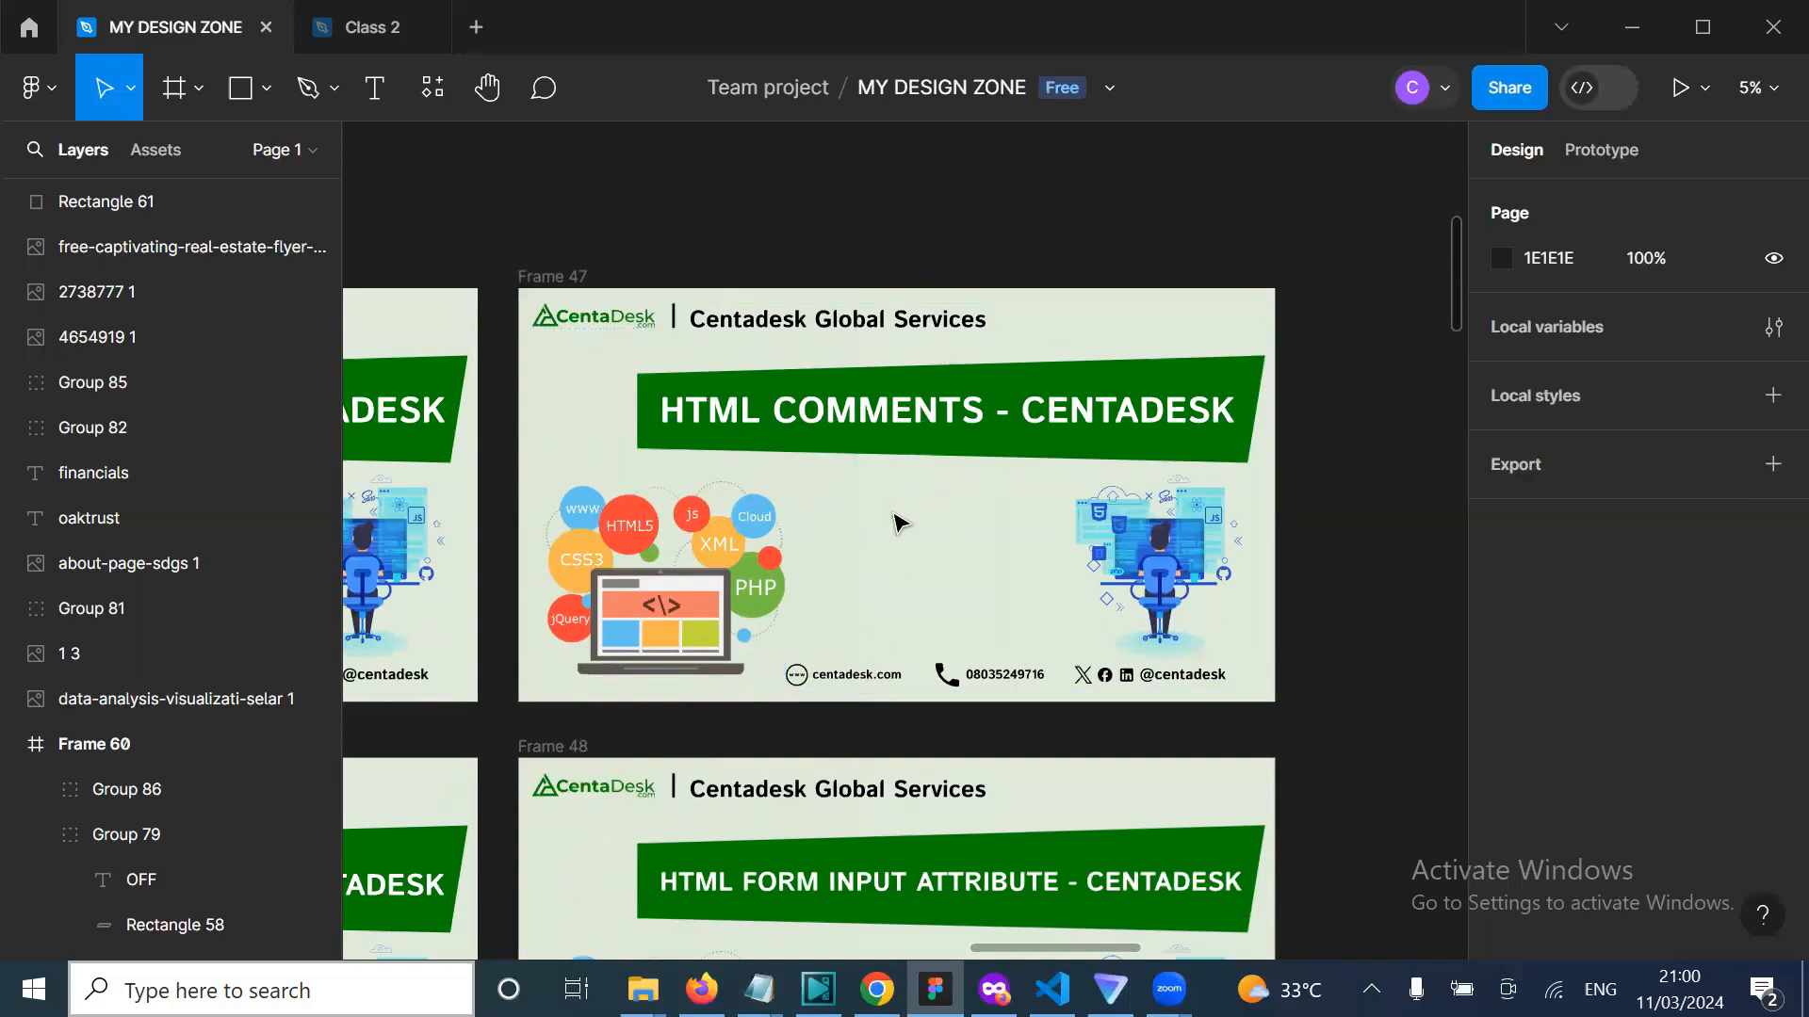
scroll(898, 523, right, 2)
scroll(898, 524, right, 2)
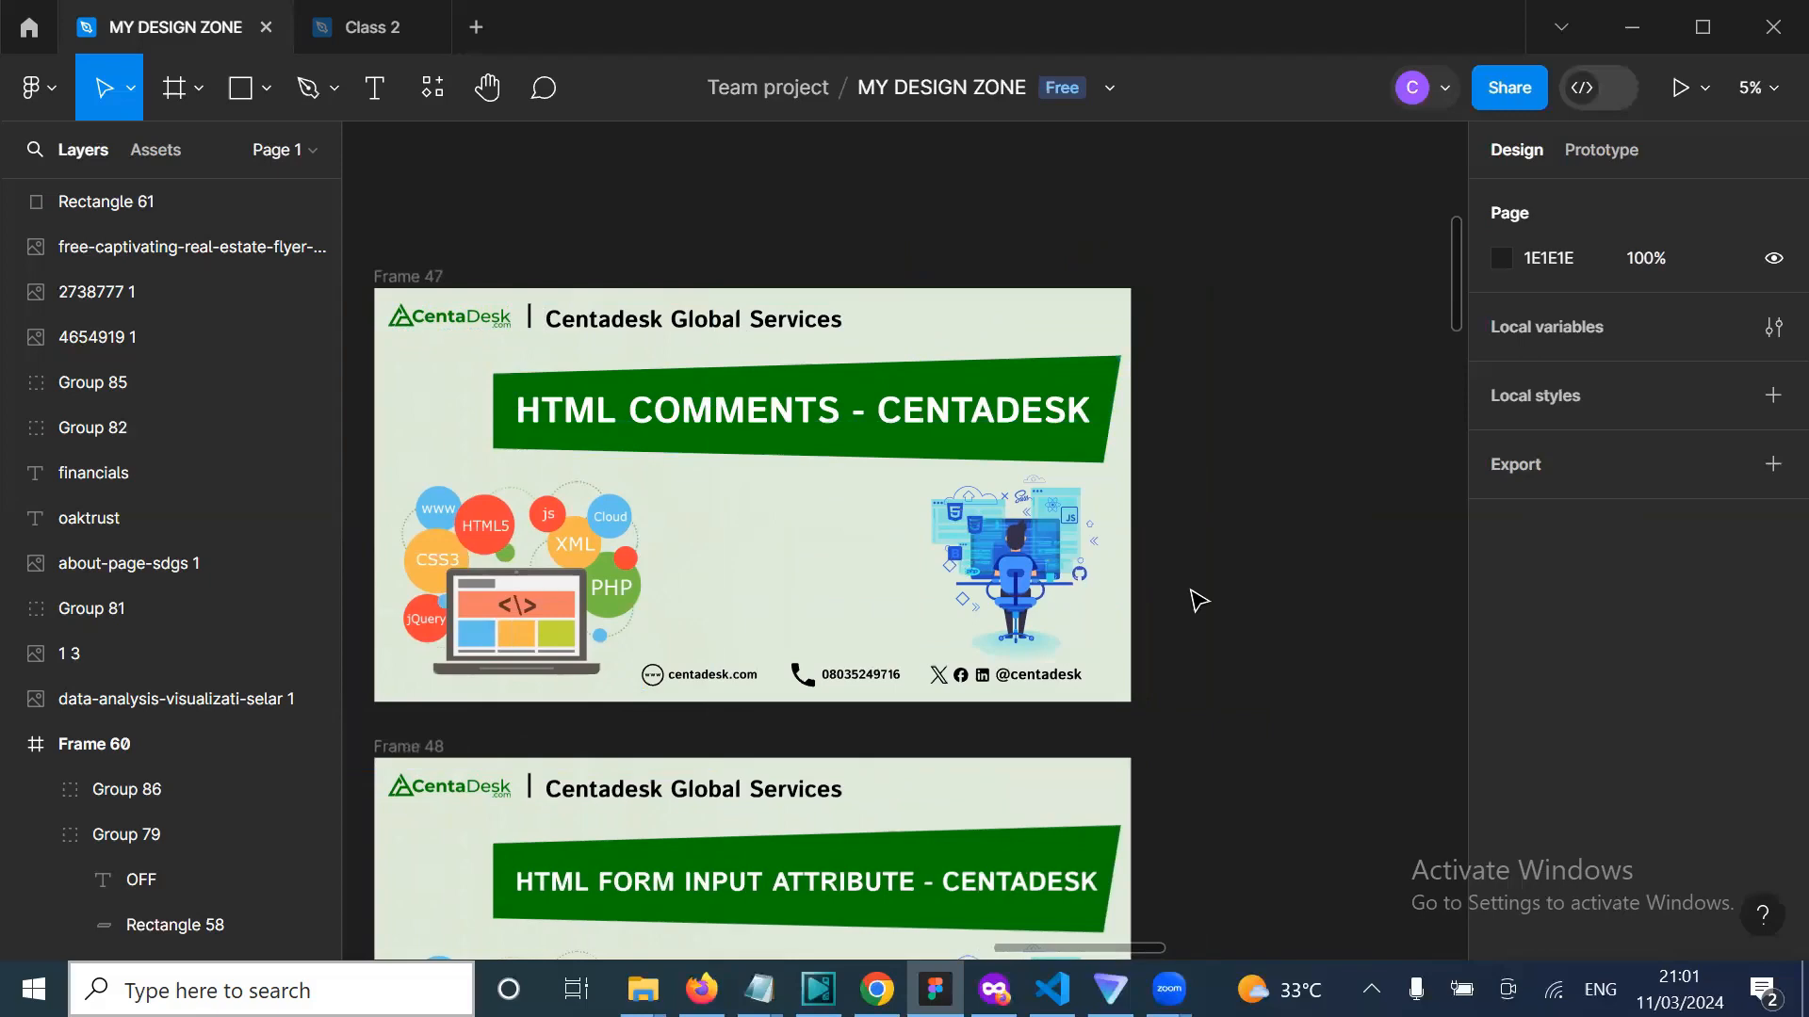
scroll(1198, 600, down, 2)
scroll(1243, 571, left, 2)
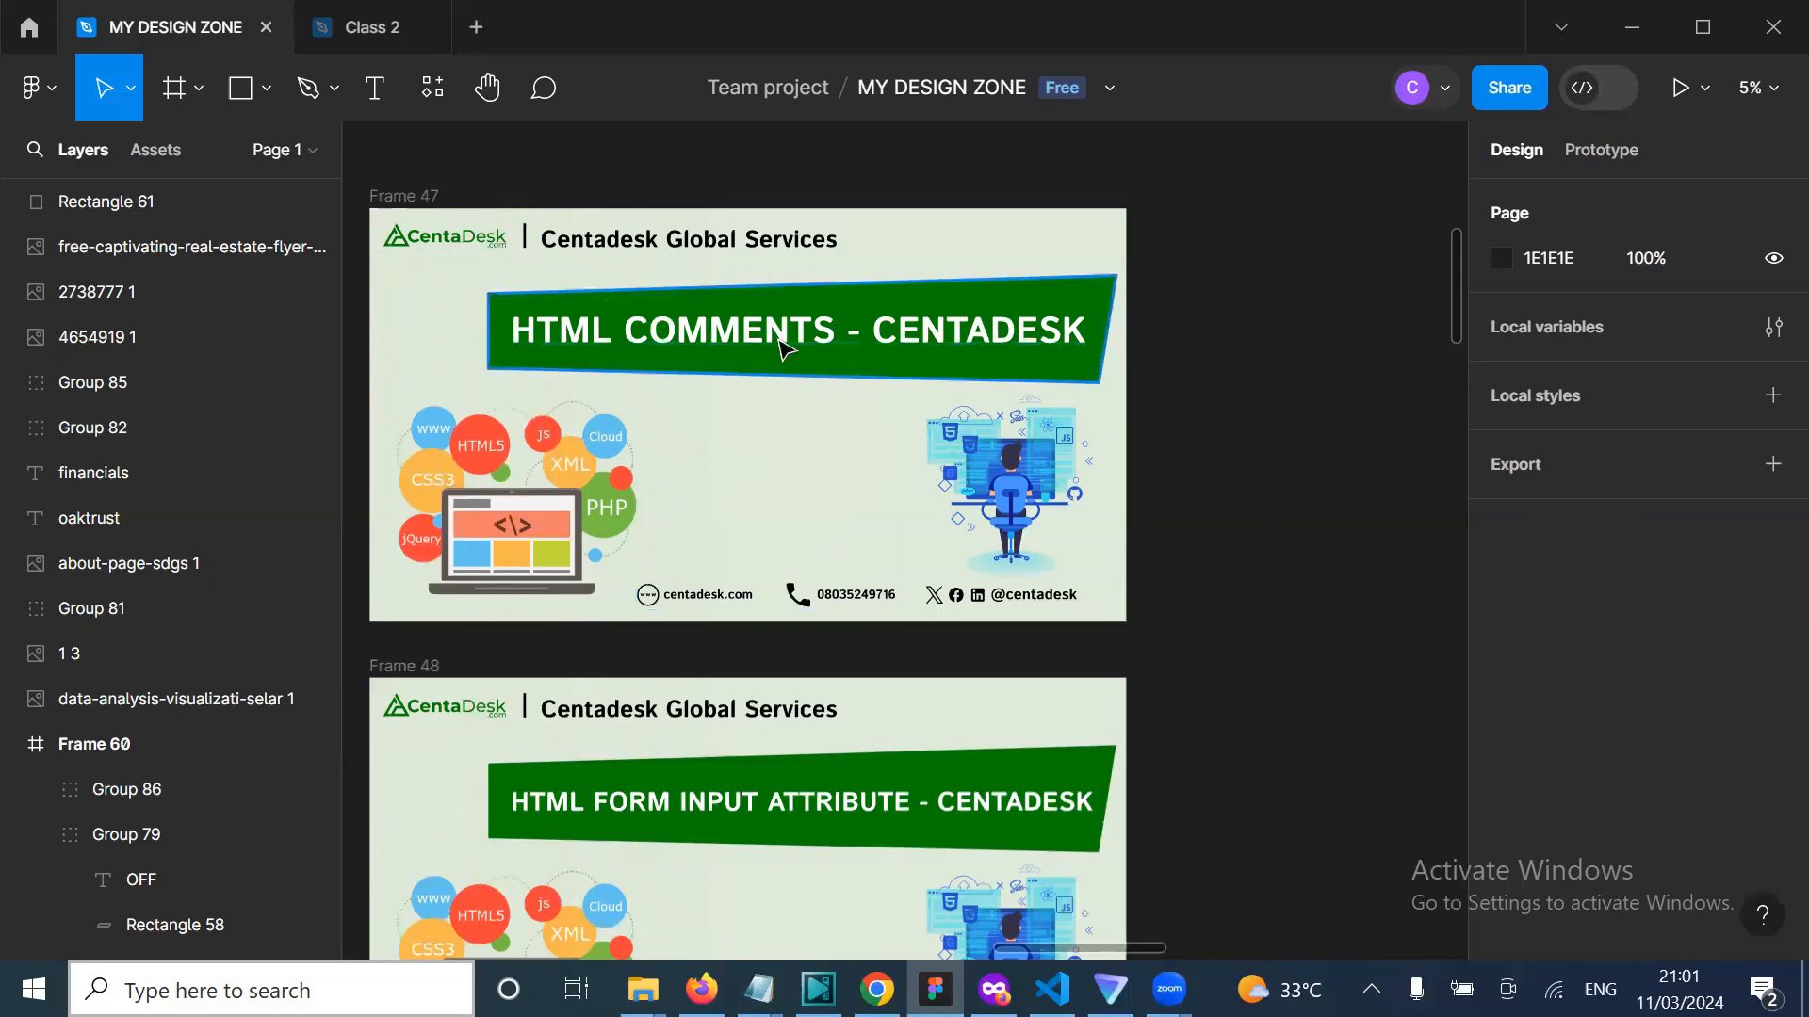
scroll(816, 539, left, 5)
scroll(816, 543, down, 1)
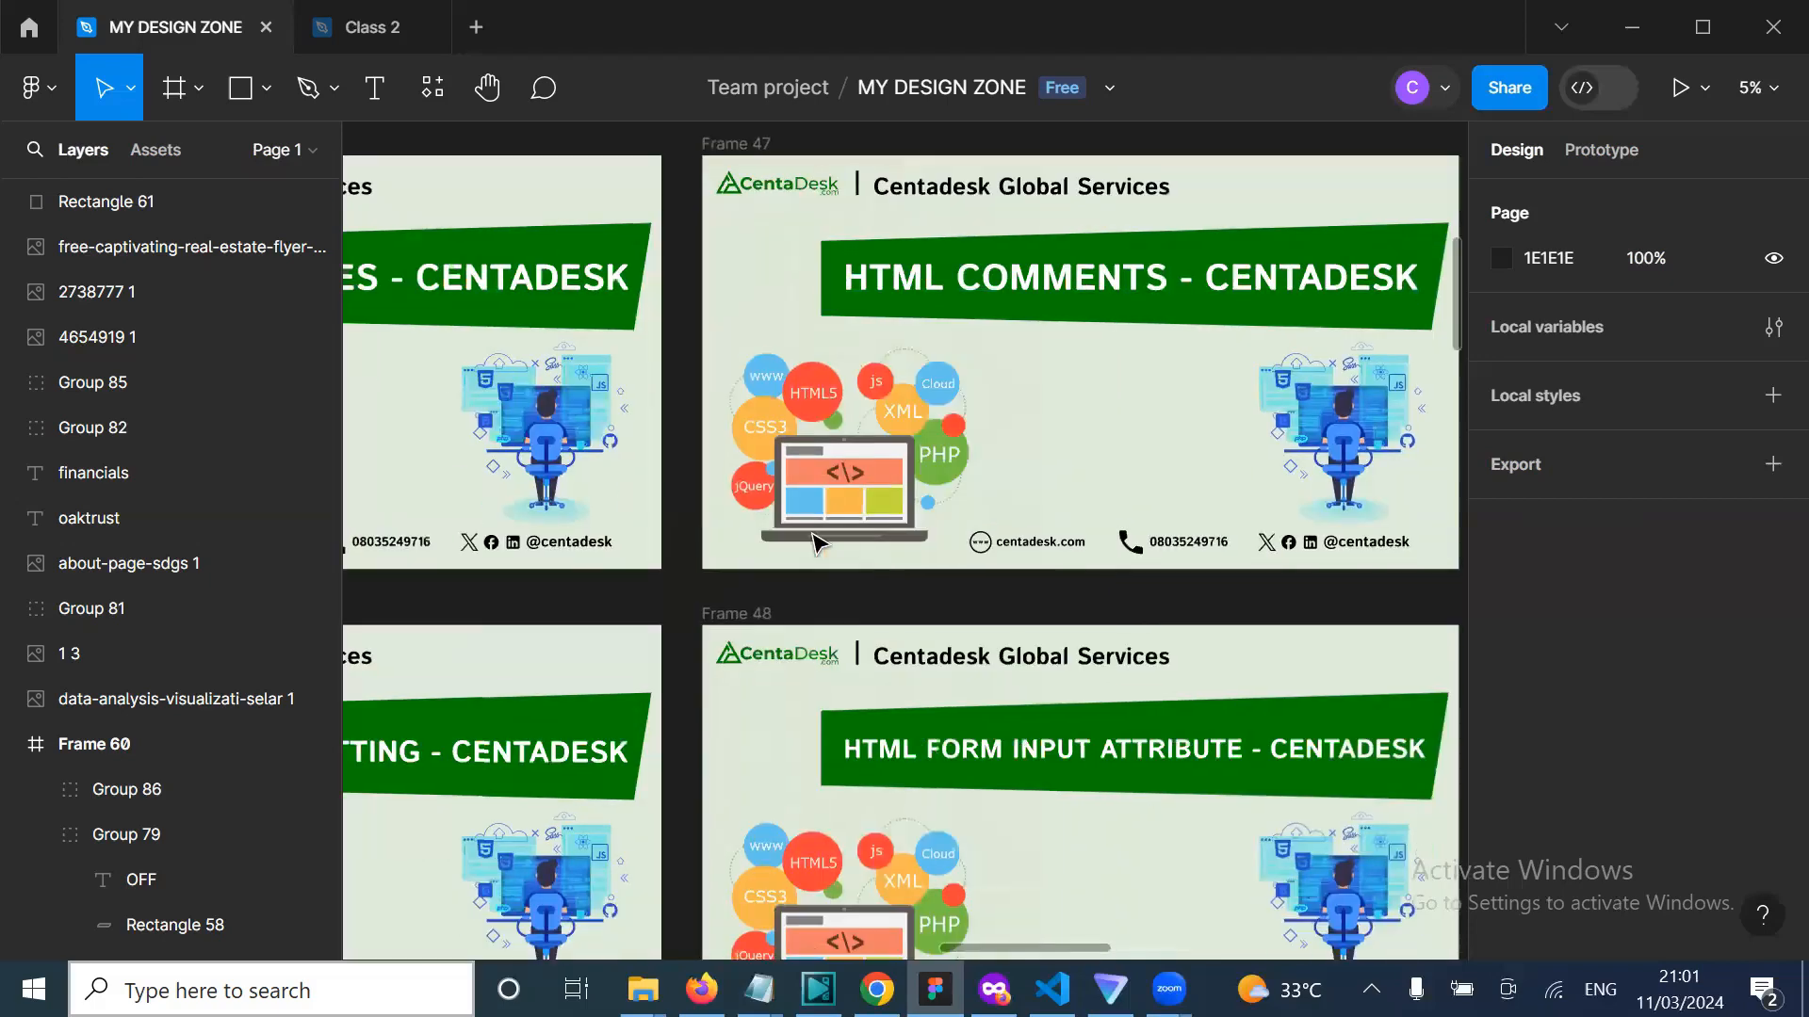
scroll(816, 541, down, 4)
Step: Scroll right and down to the Data Analyst and Data Science flyer Frames 53–60
scroll(815, 542, left, 6)
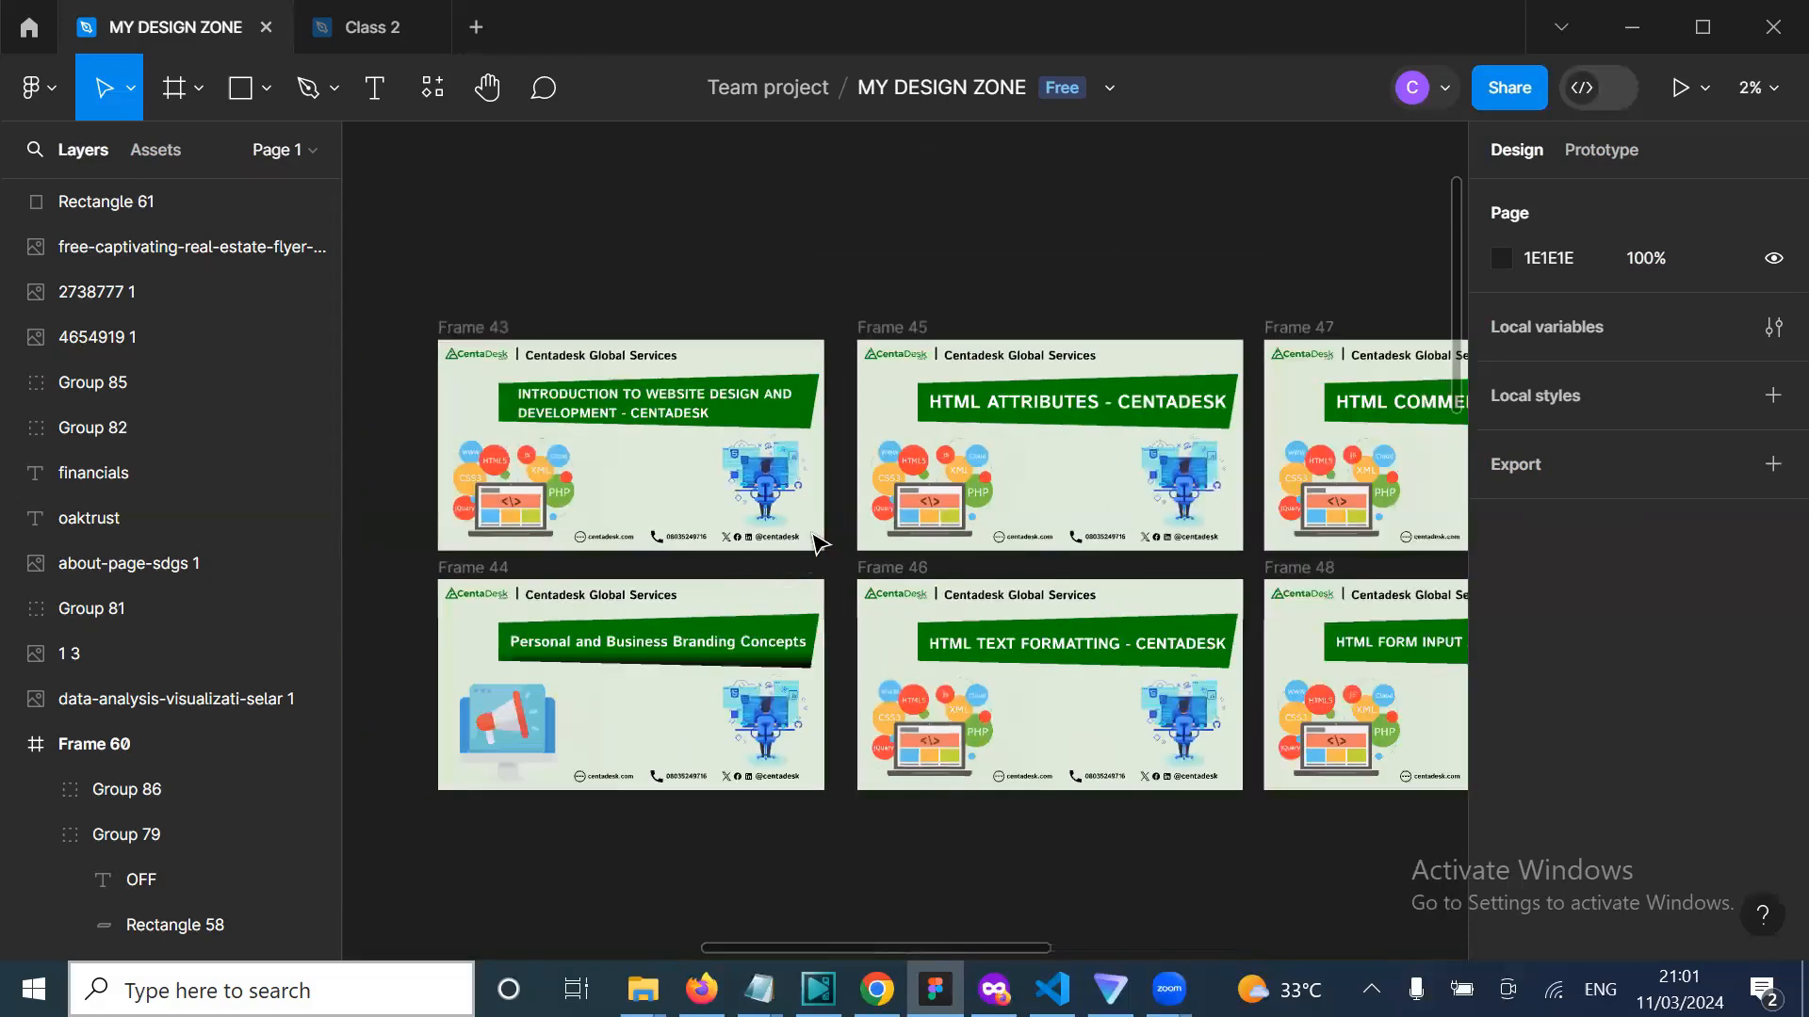
scroll(820, 537, right, 1)
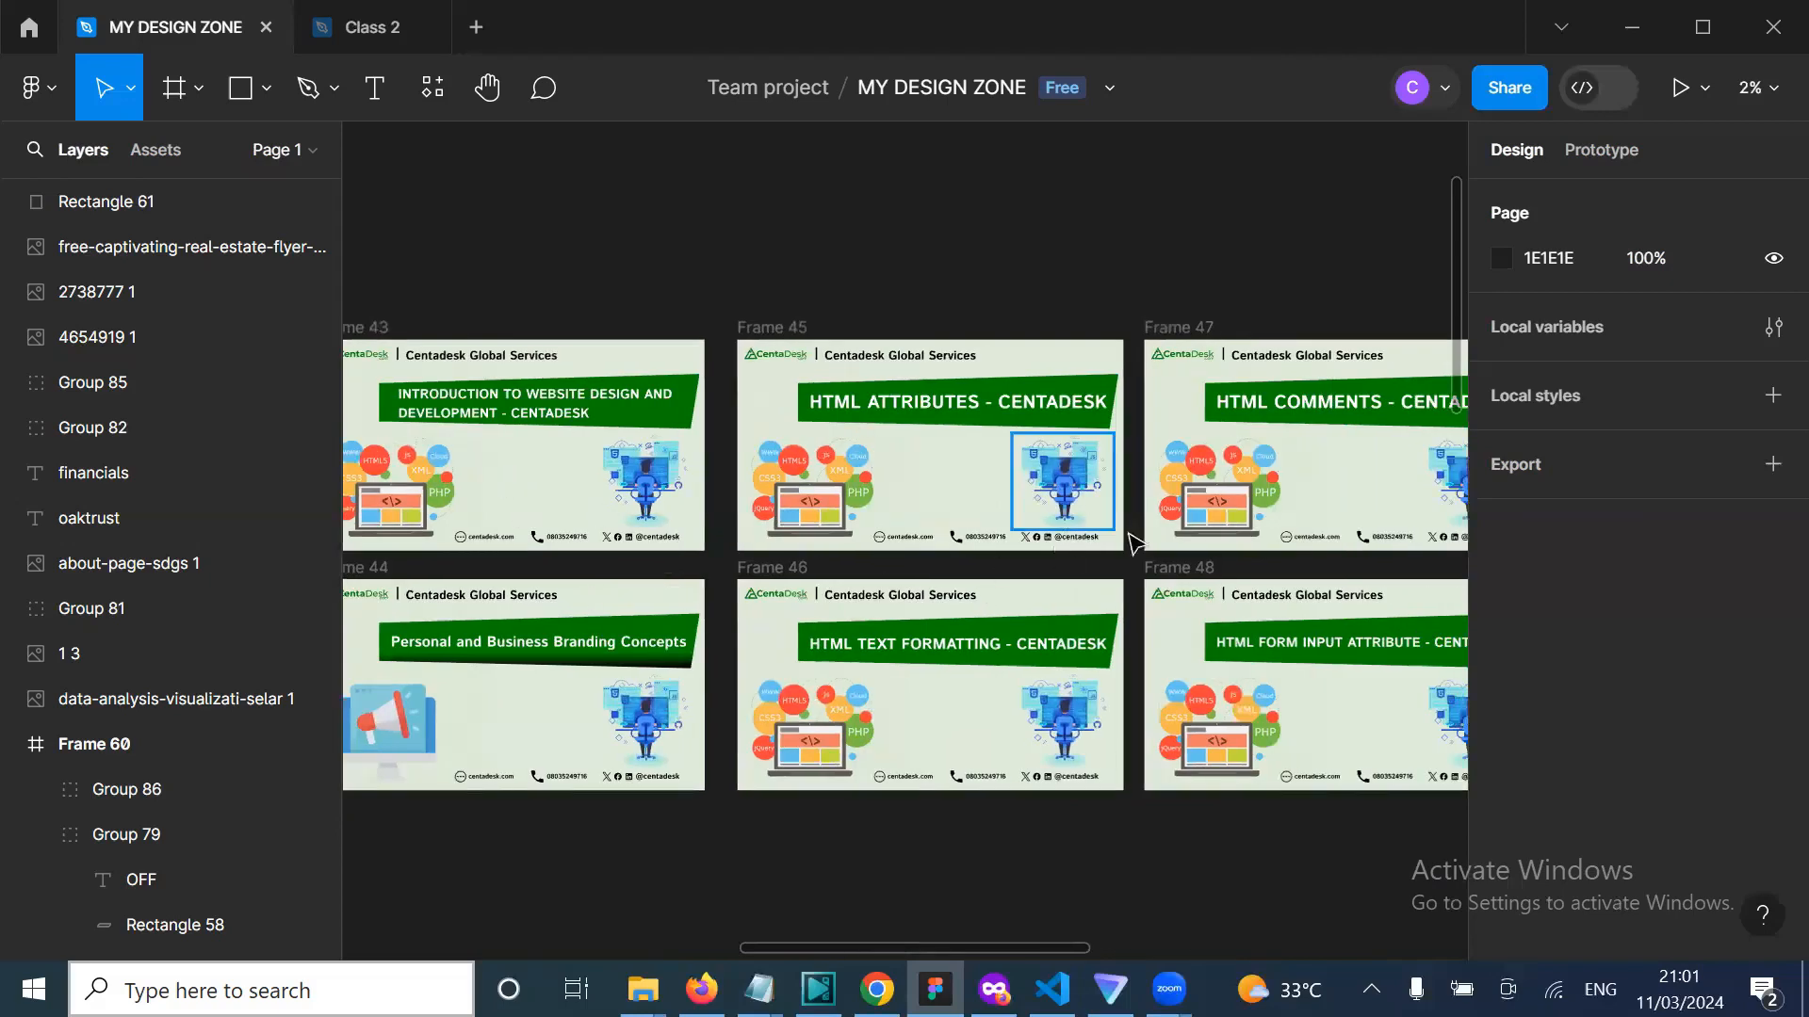
scroll(570, 687, left, 3)
scroll(572, 691, down, 1)
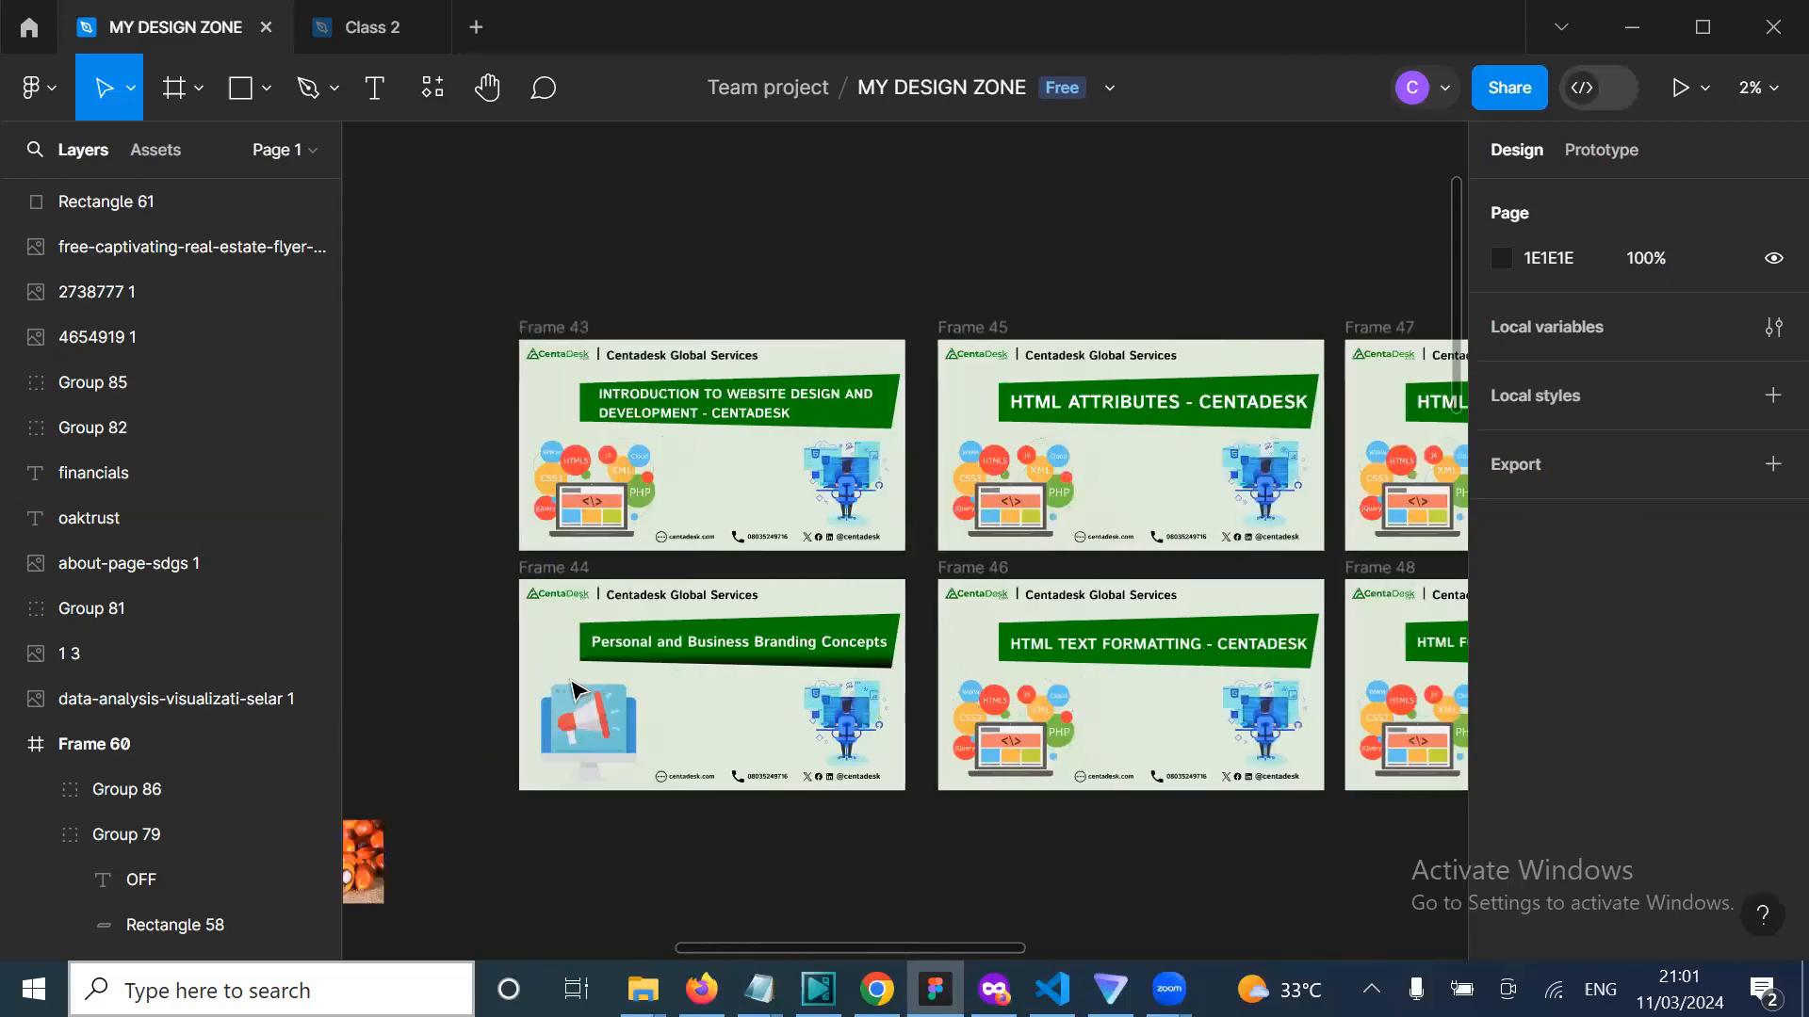
scroll(575, 691, right, 8)
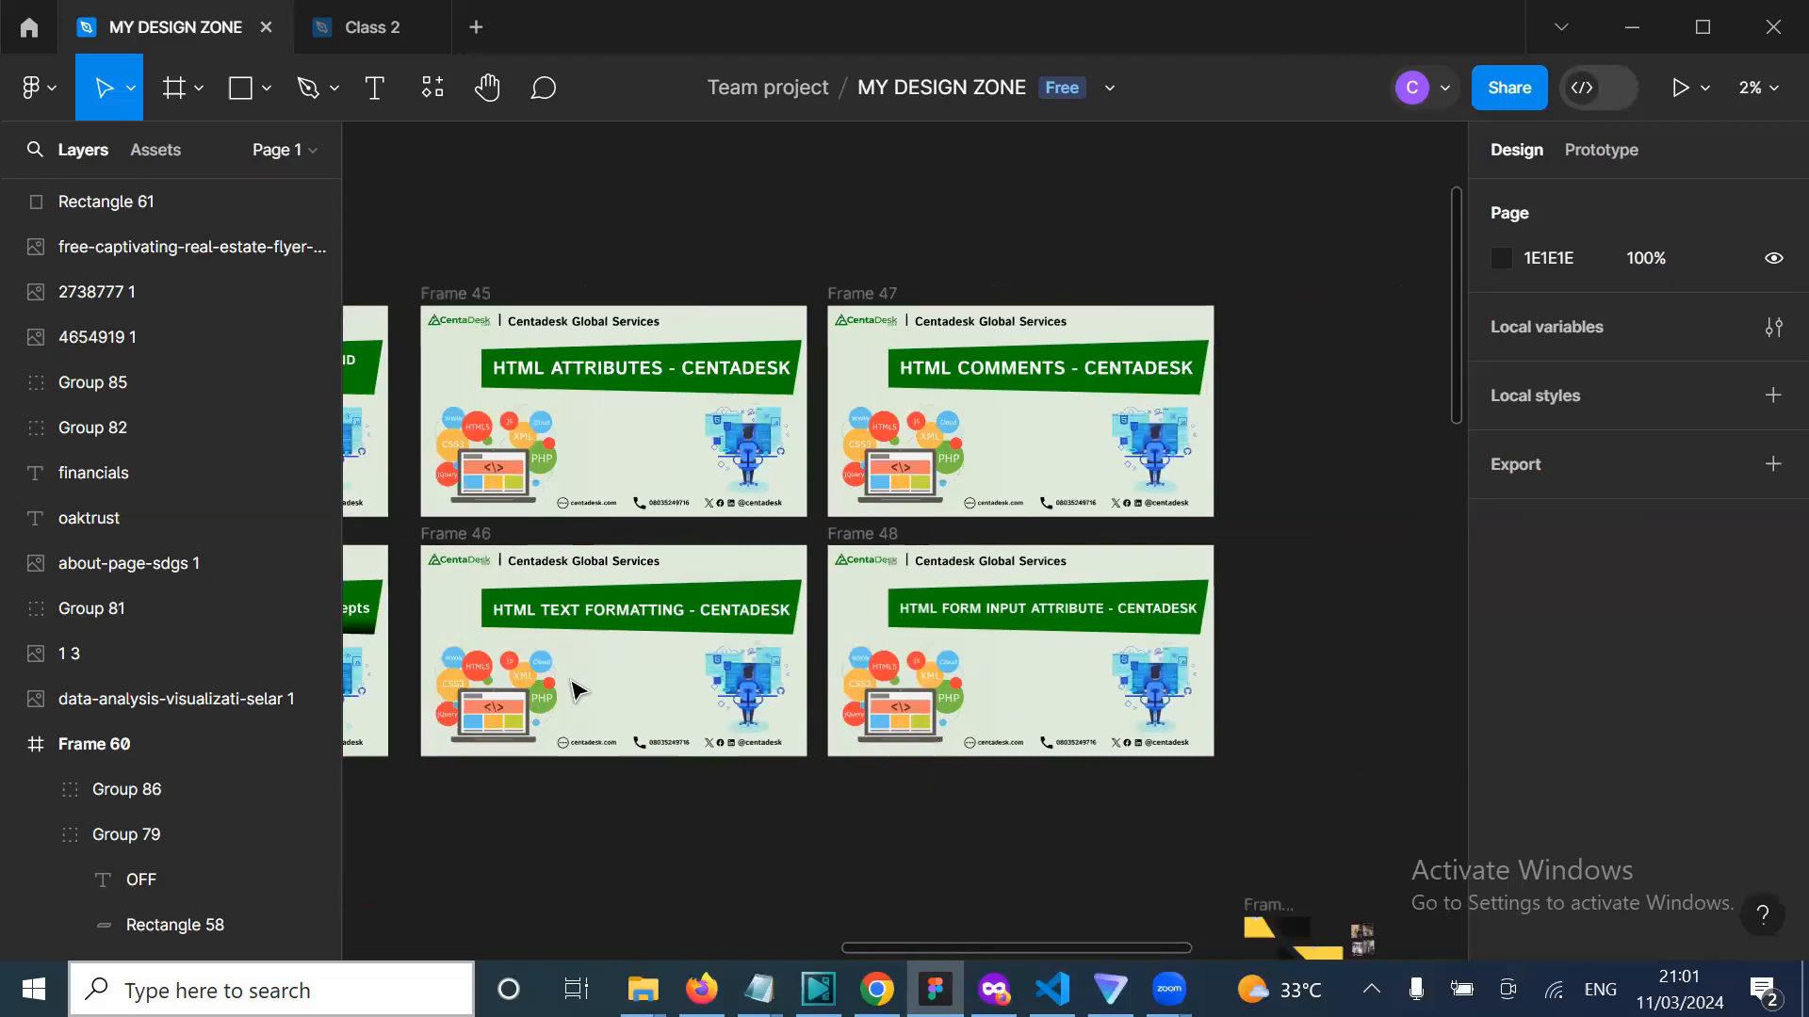
scroll(577, 691, right, 10)
scroll(577, 691, down, 8)
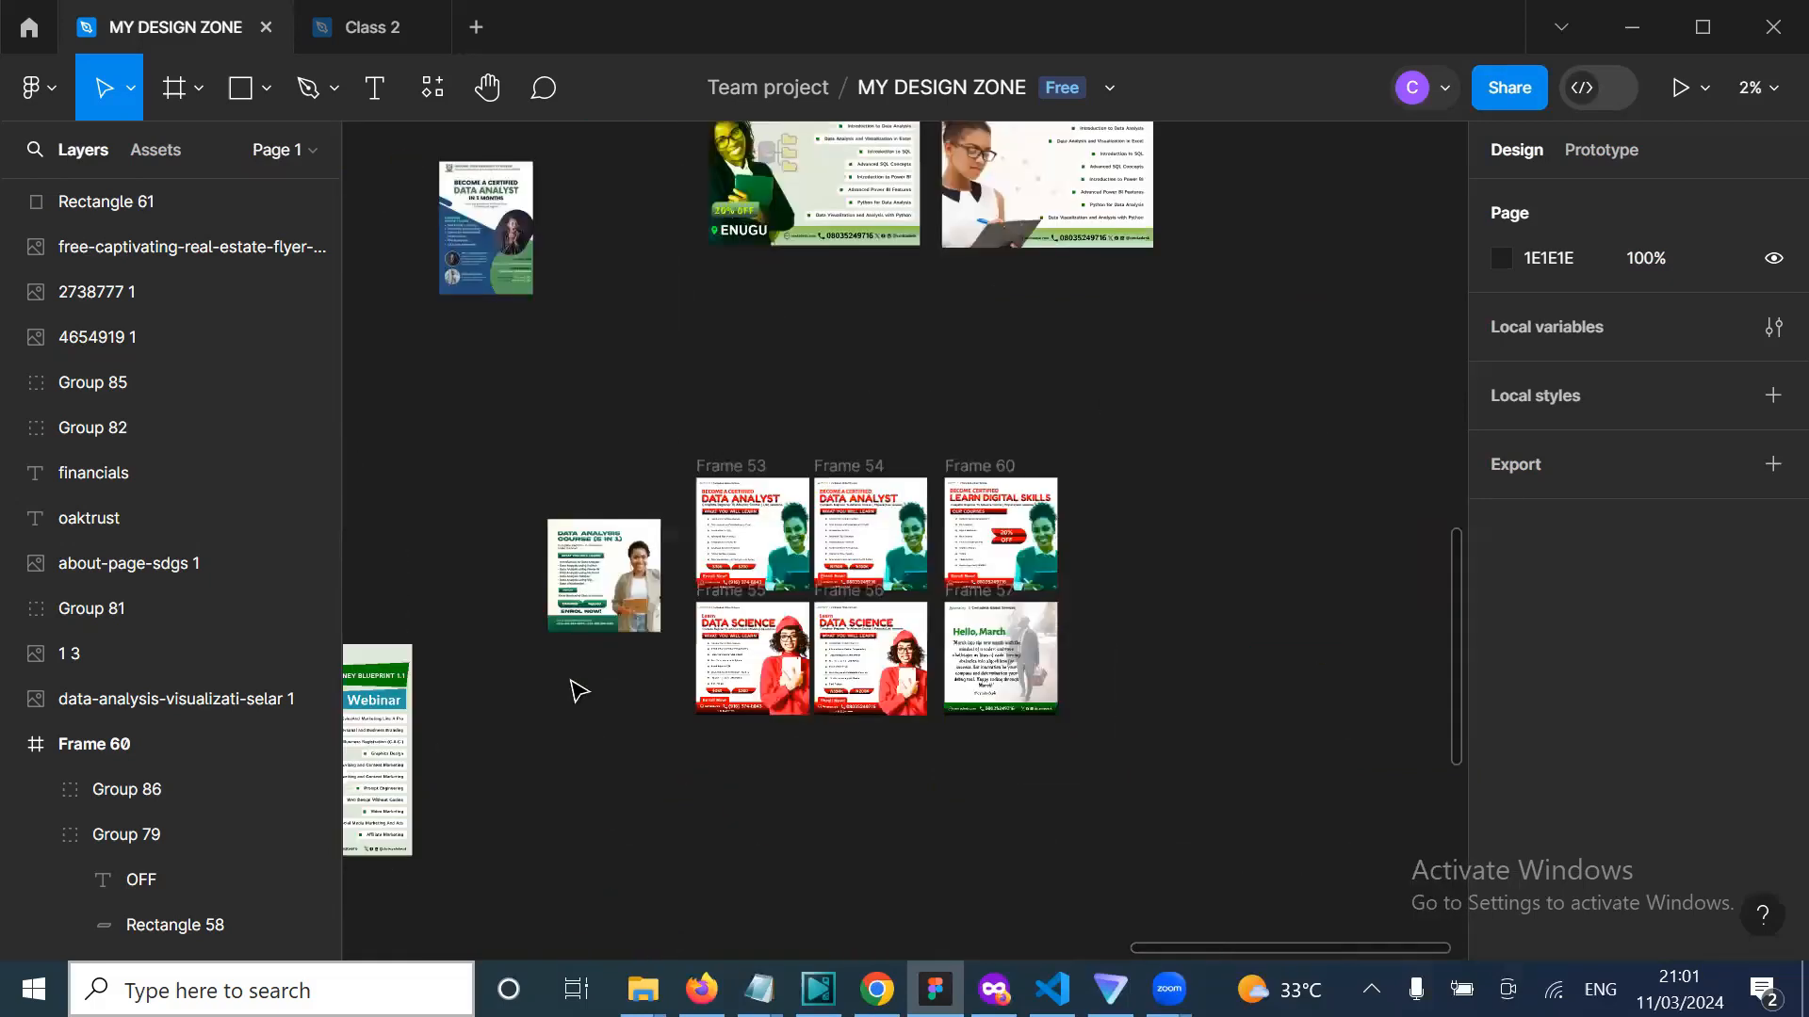
scroll(575, 691, down, 2)
scroll(572, 690, up, 1)
scroll(572, 690, left, 1)
scroll(573, 691, up, 3)
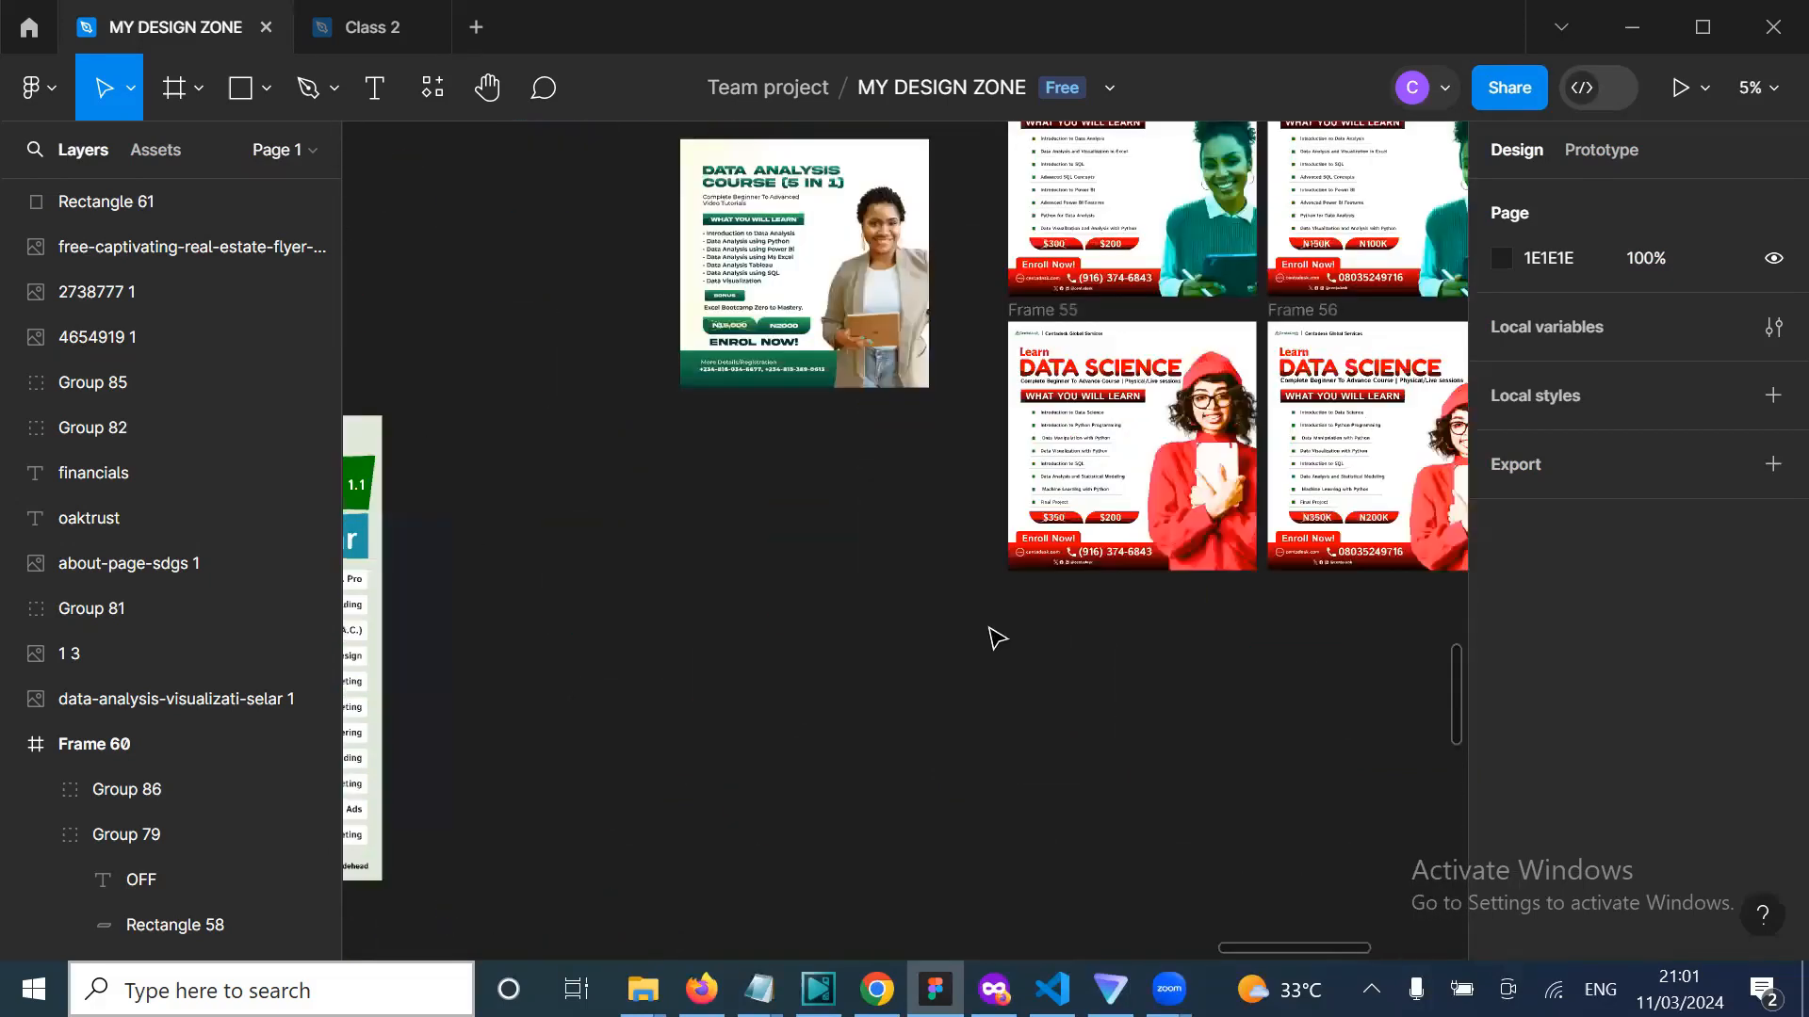
scroll(996, 638, up, 3)
scroll(997, 639, right, 5)
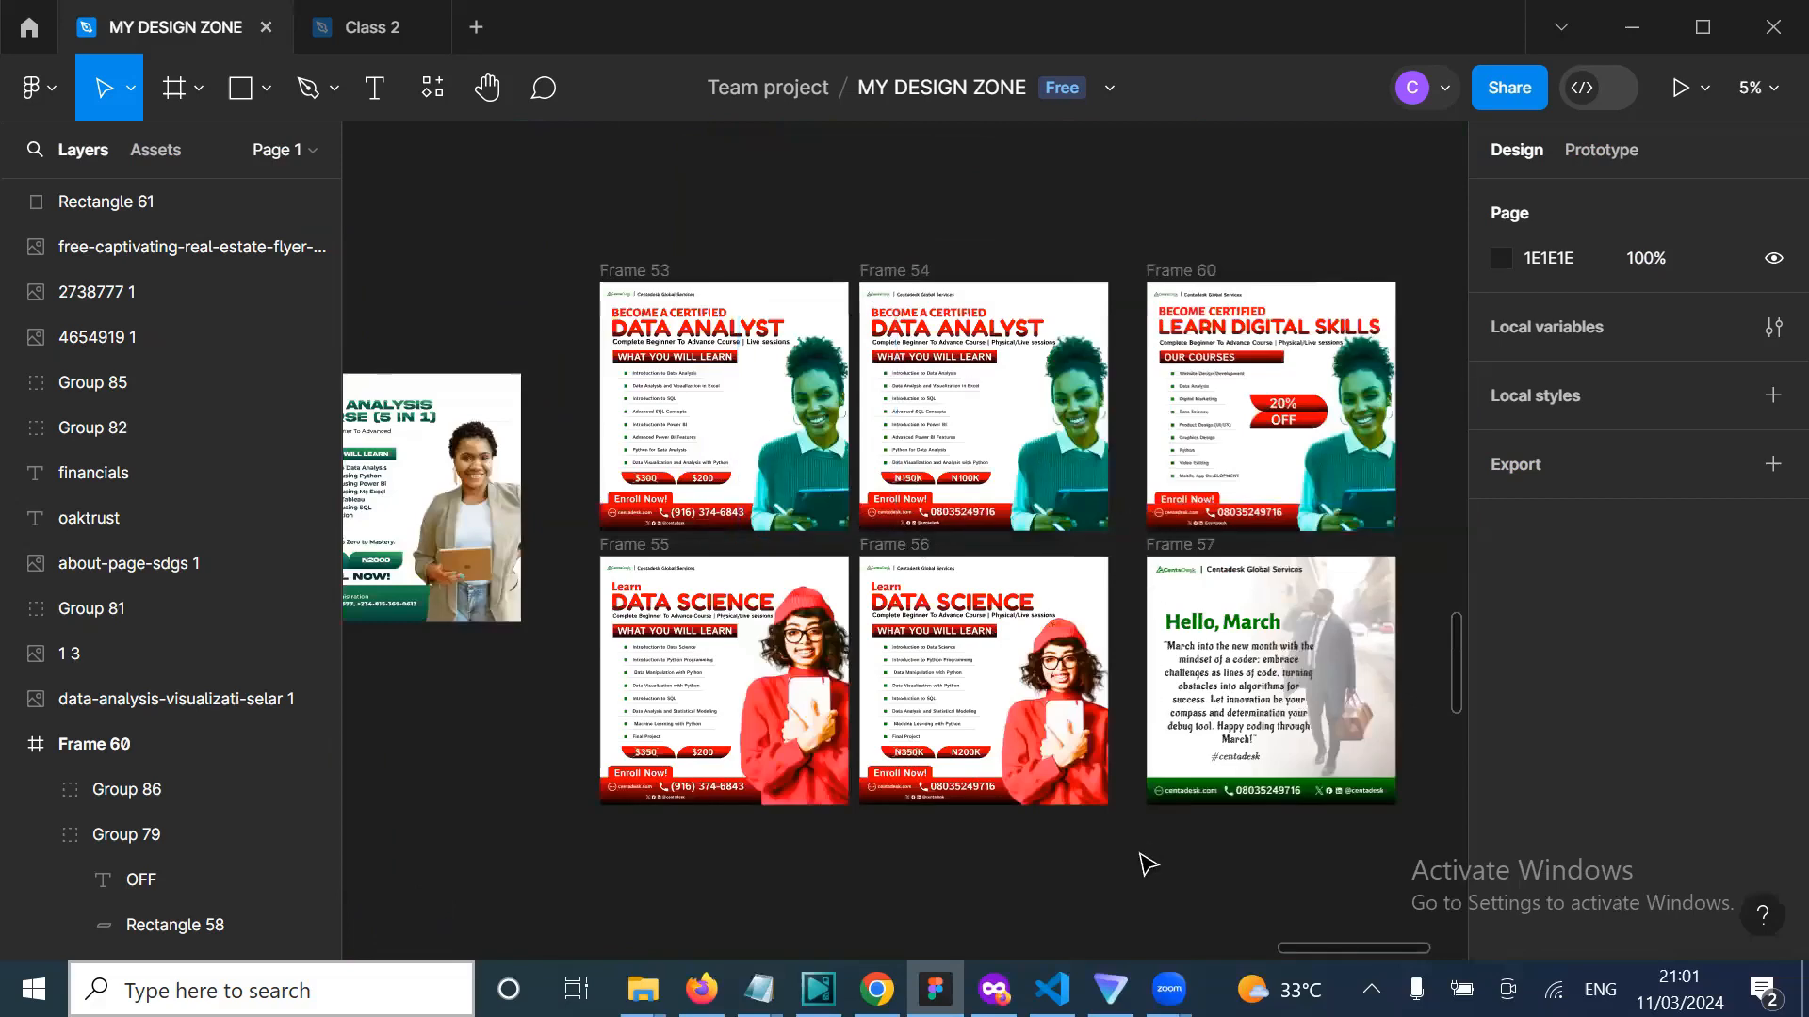
scroll(1147, 859, up, 1)
scroll(1148, 859, down, 1)
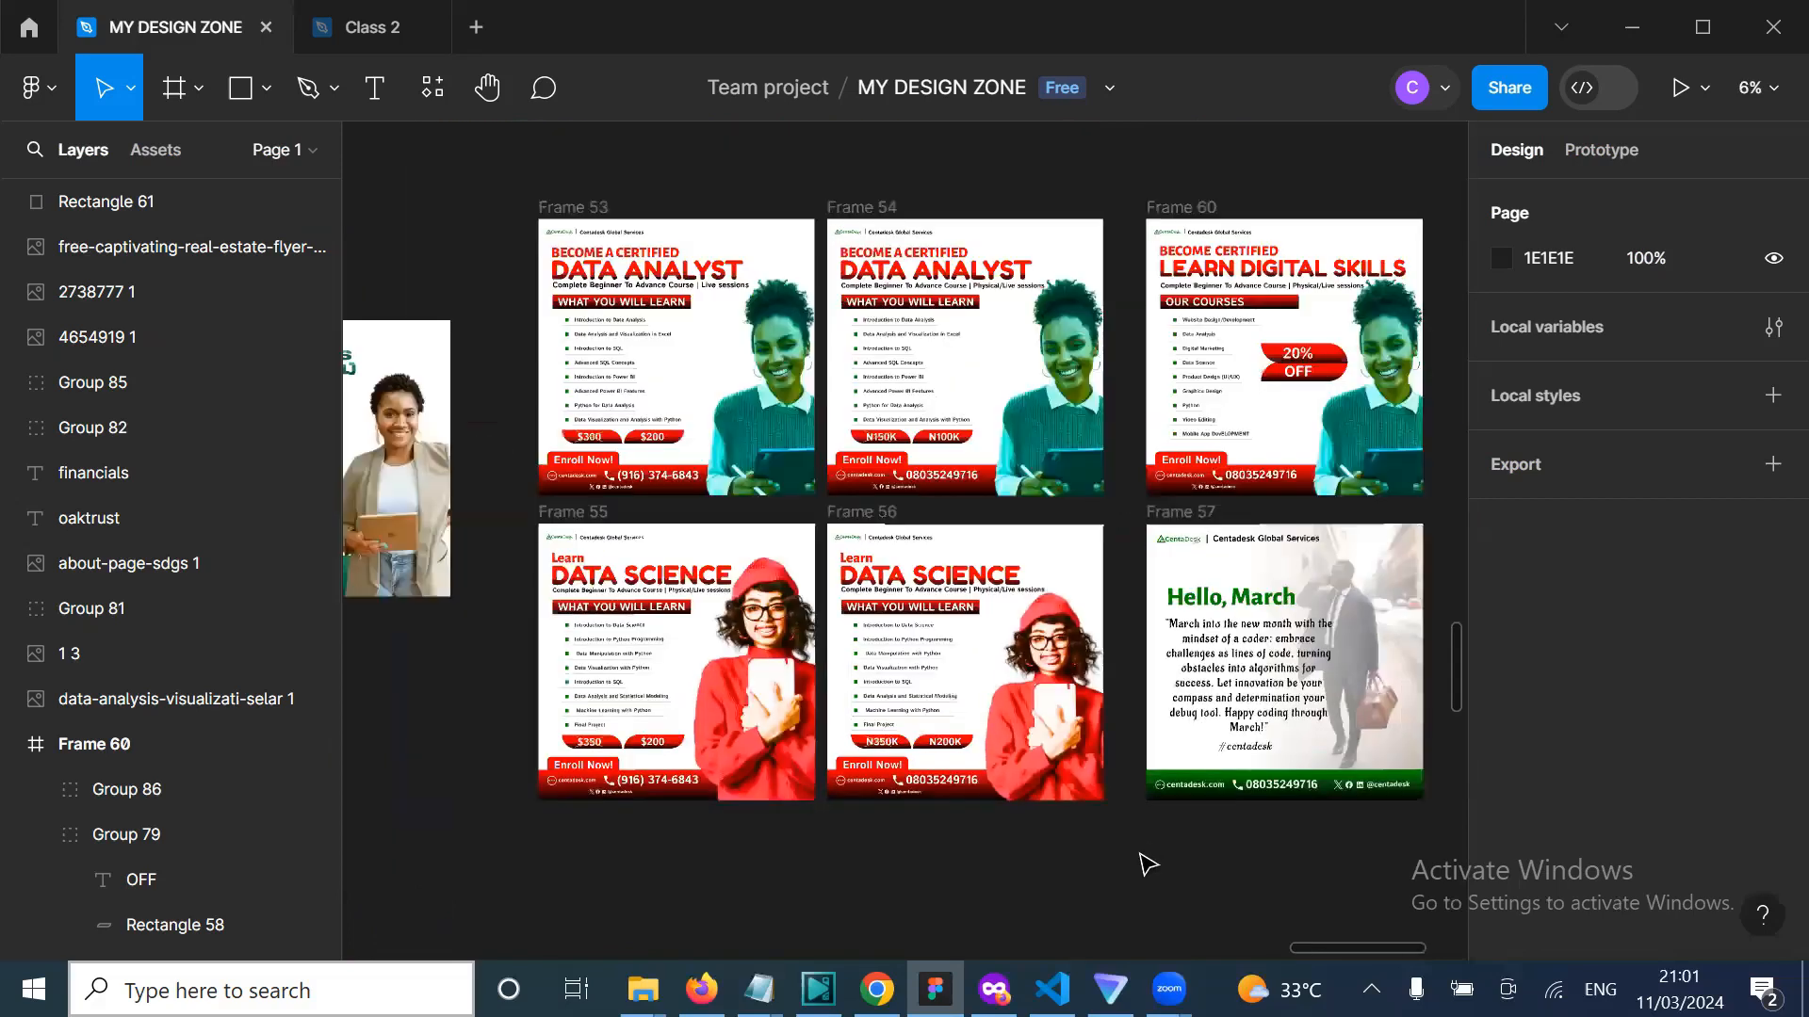
scroll(1147, 864, left, 2)
scroll(1147, 864, left, 1)
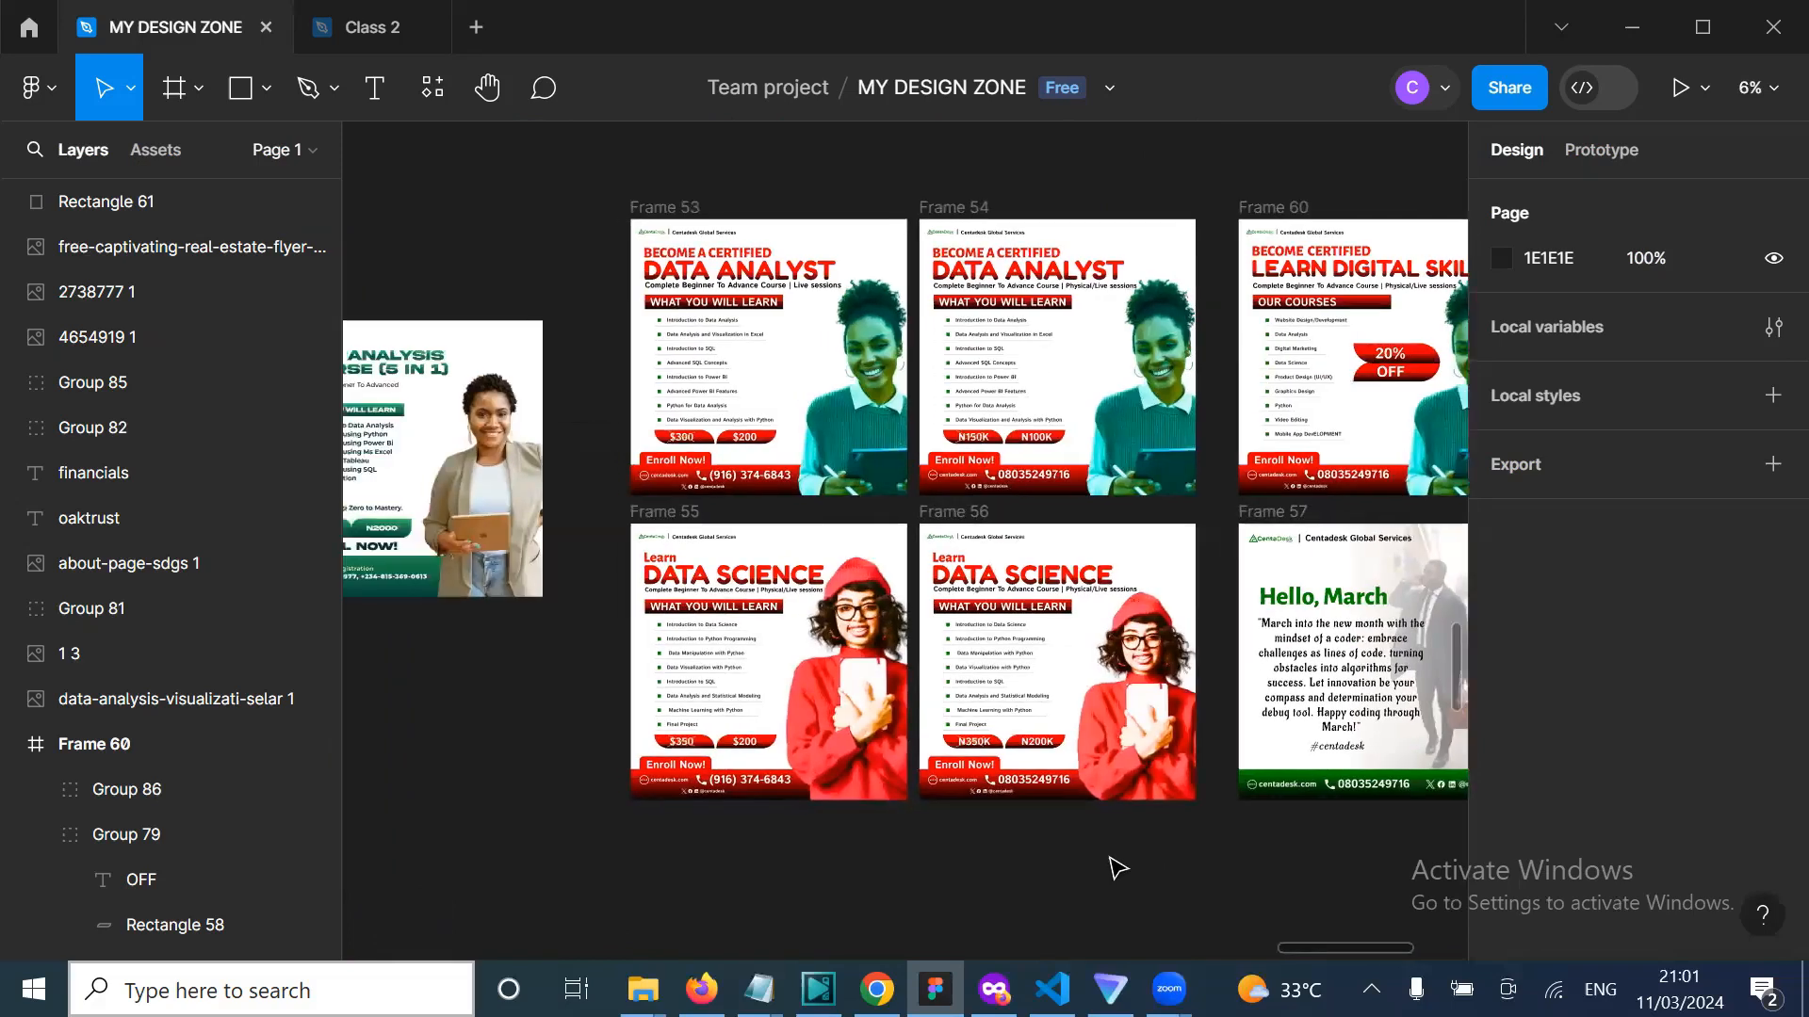
scroll(1118, 867, right, 3)
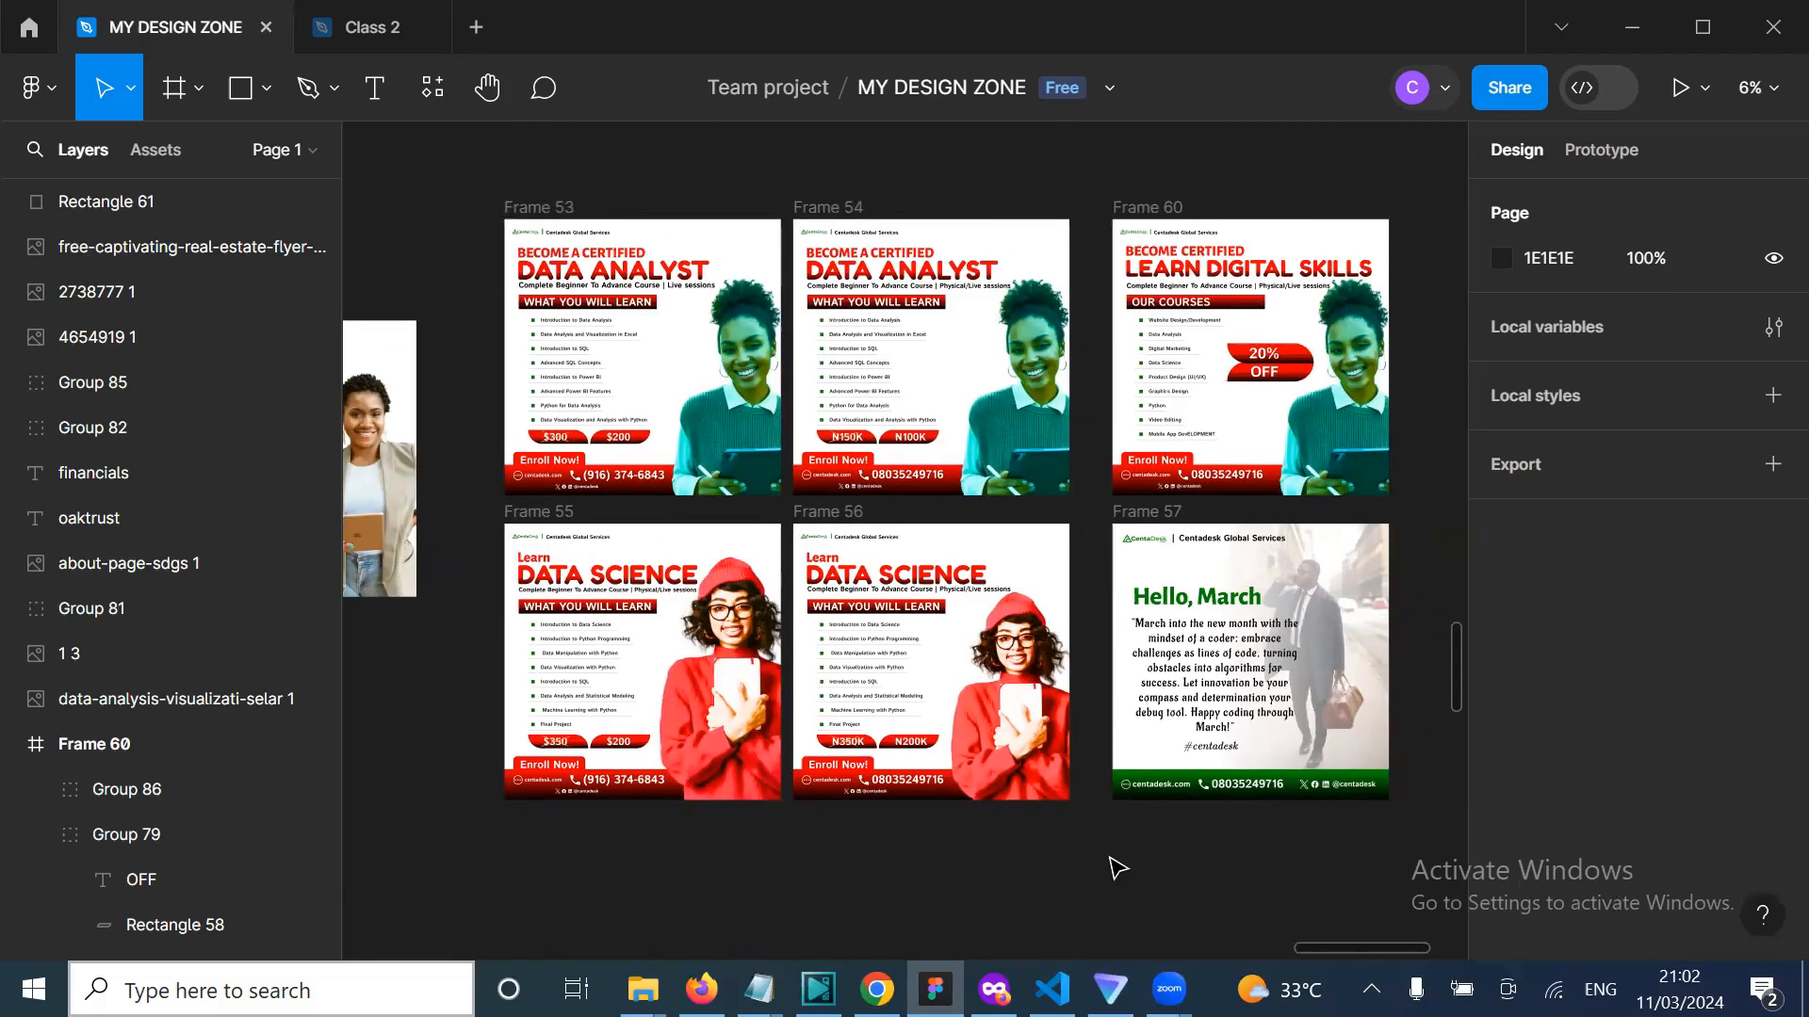
scroll(1093, 845, right, 1)
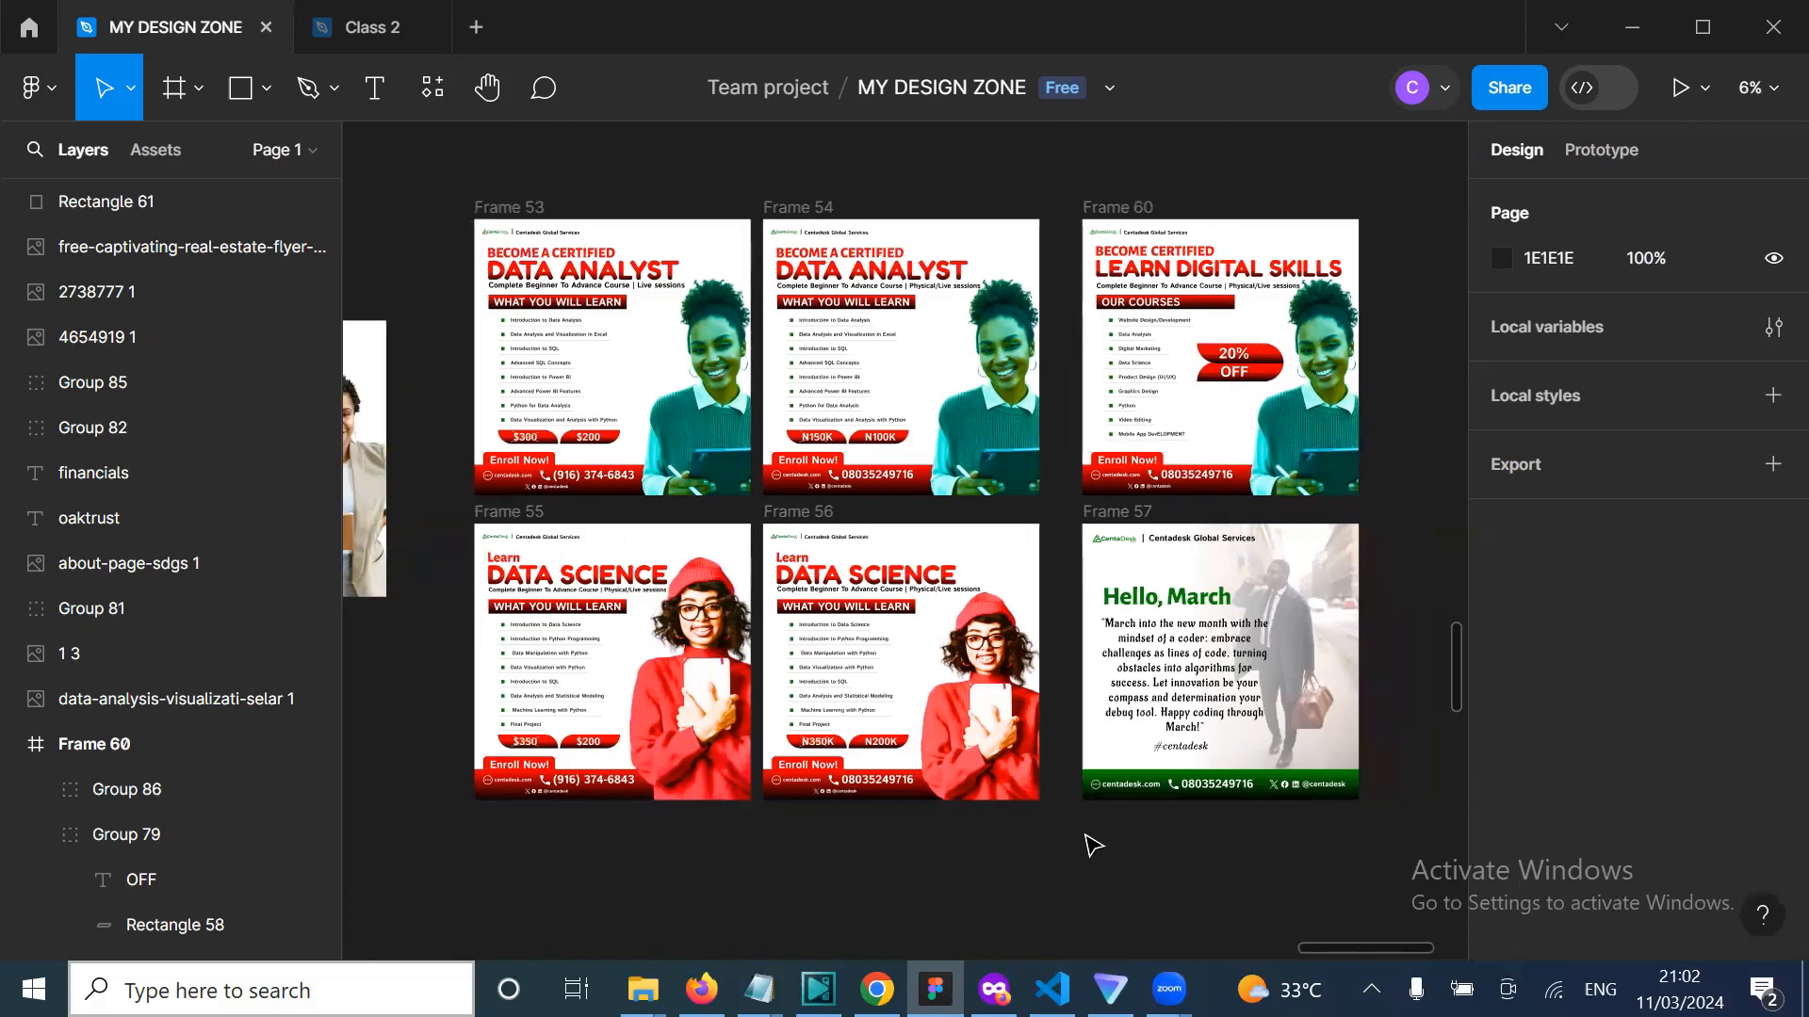
scroll(1131, 888, up, 1)
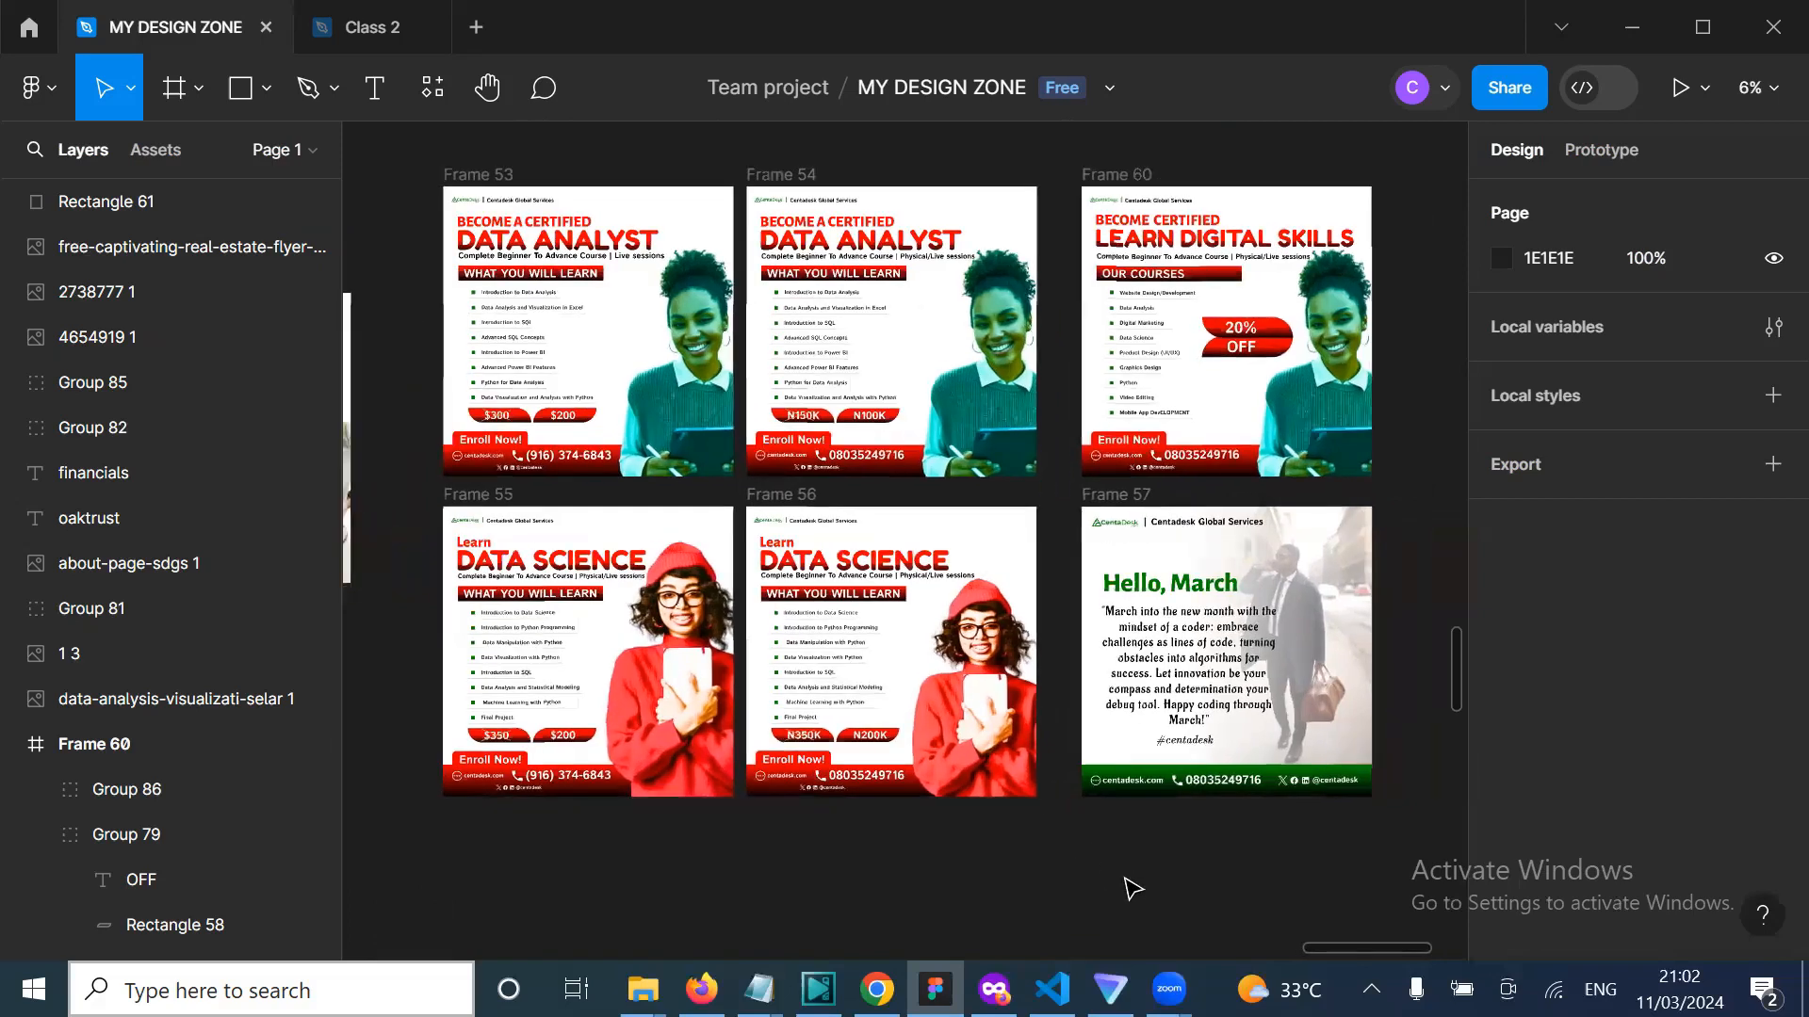
scroll(1131, 887, up, 2)
scroll(1131, 887, down, 1)
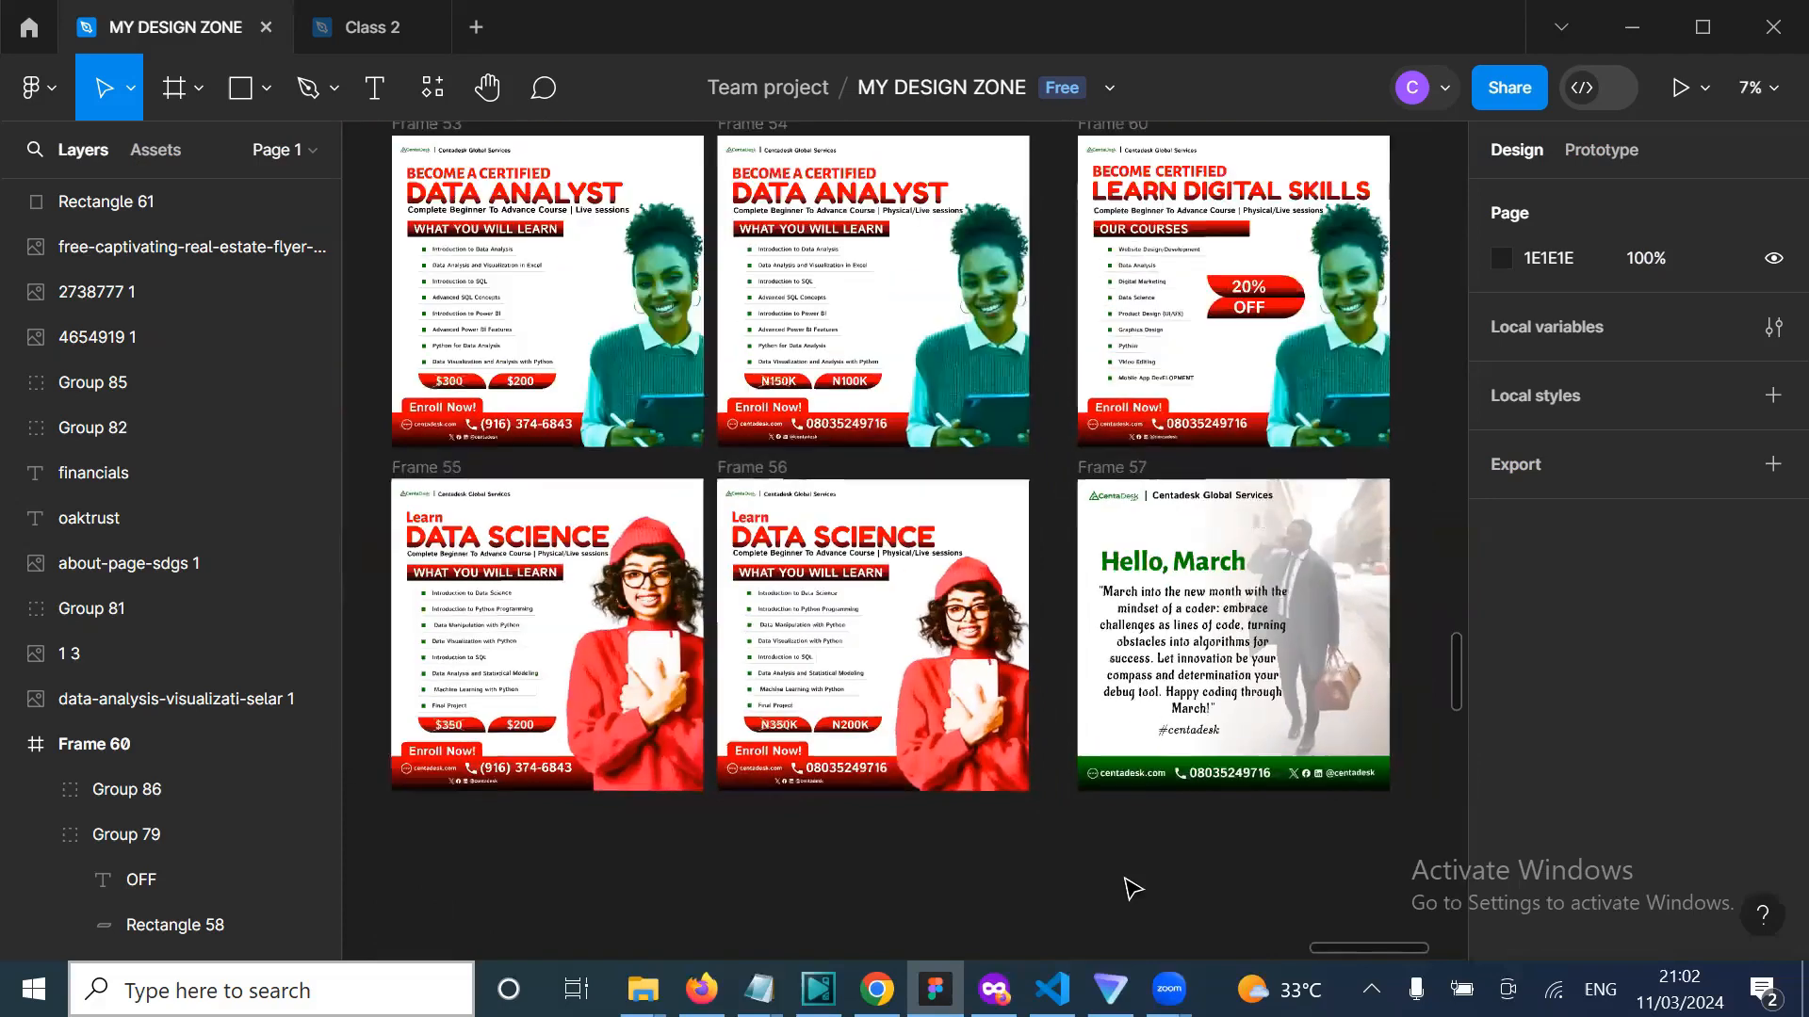
scroll(1134, 887, up, 1)
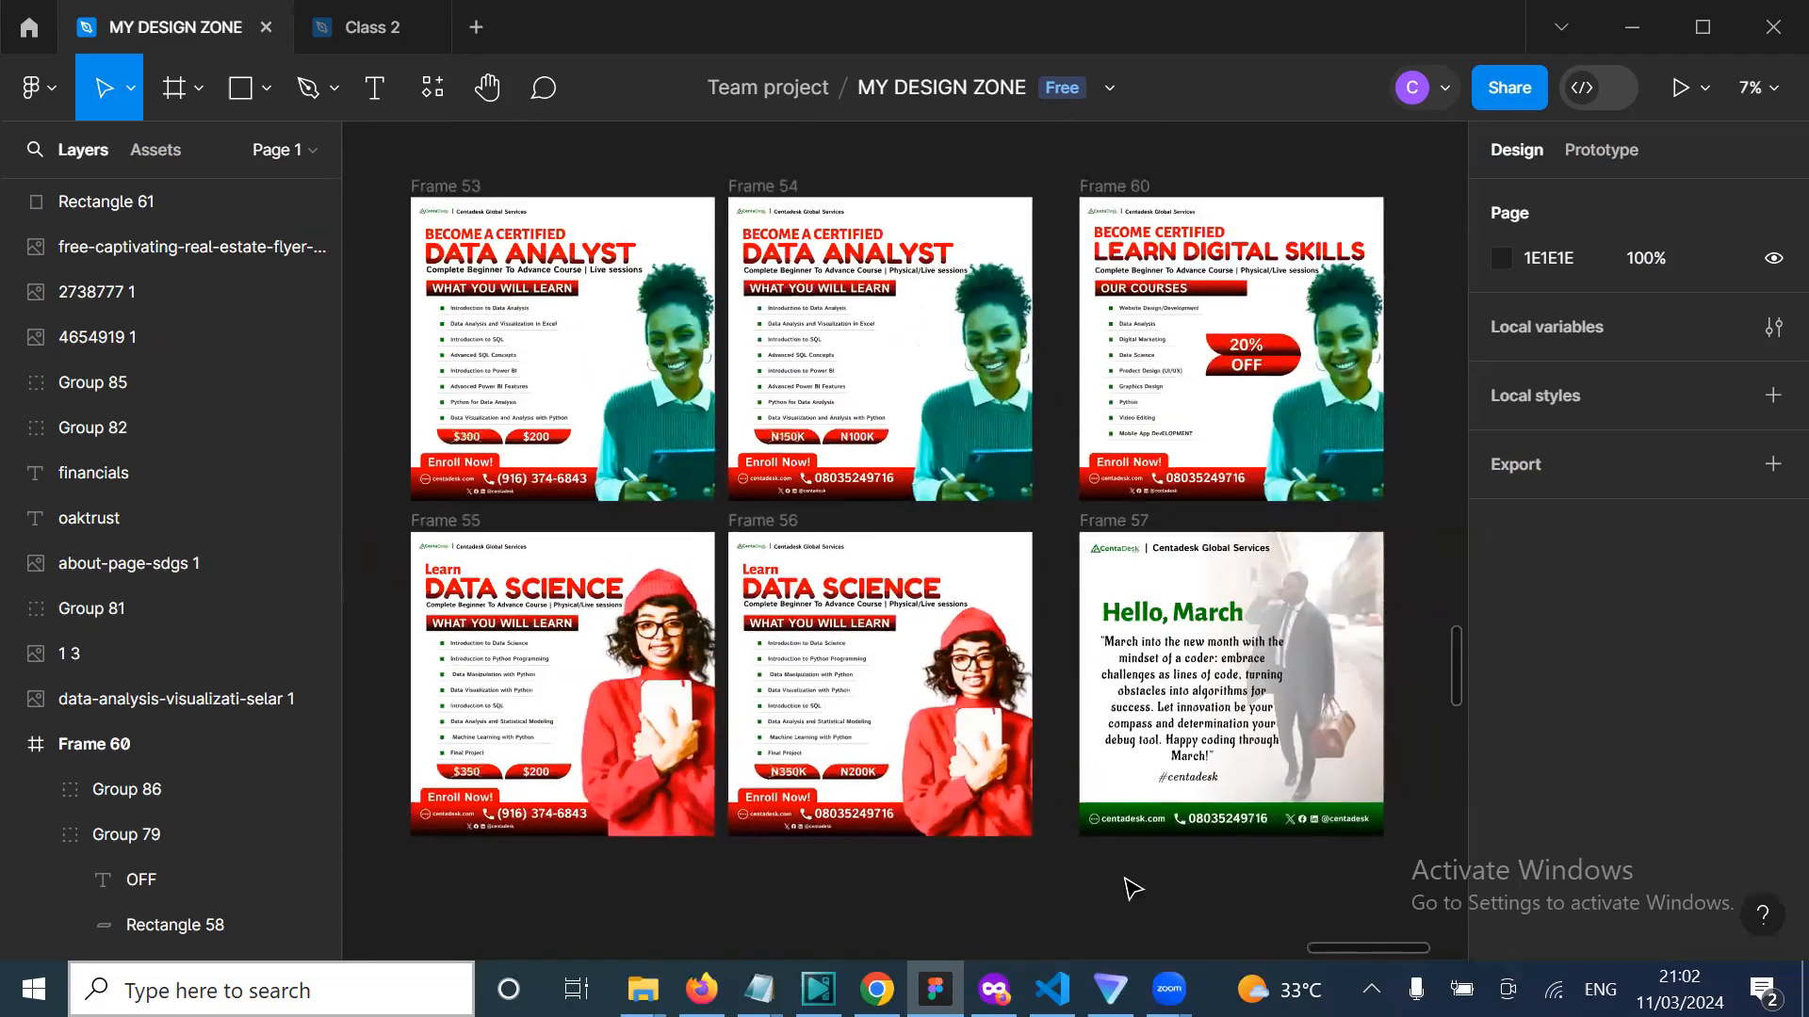
scroll(1132, 887, up, 1)
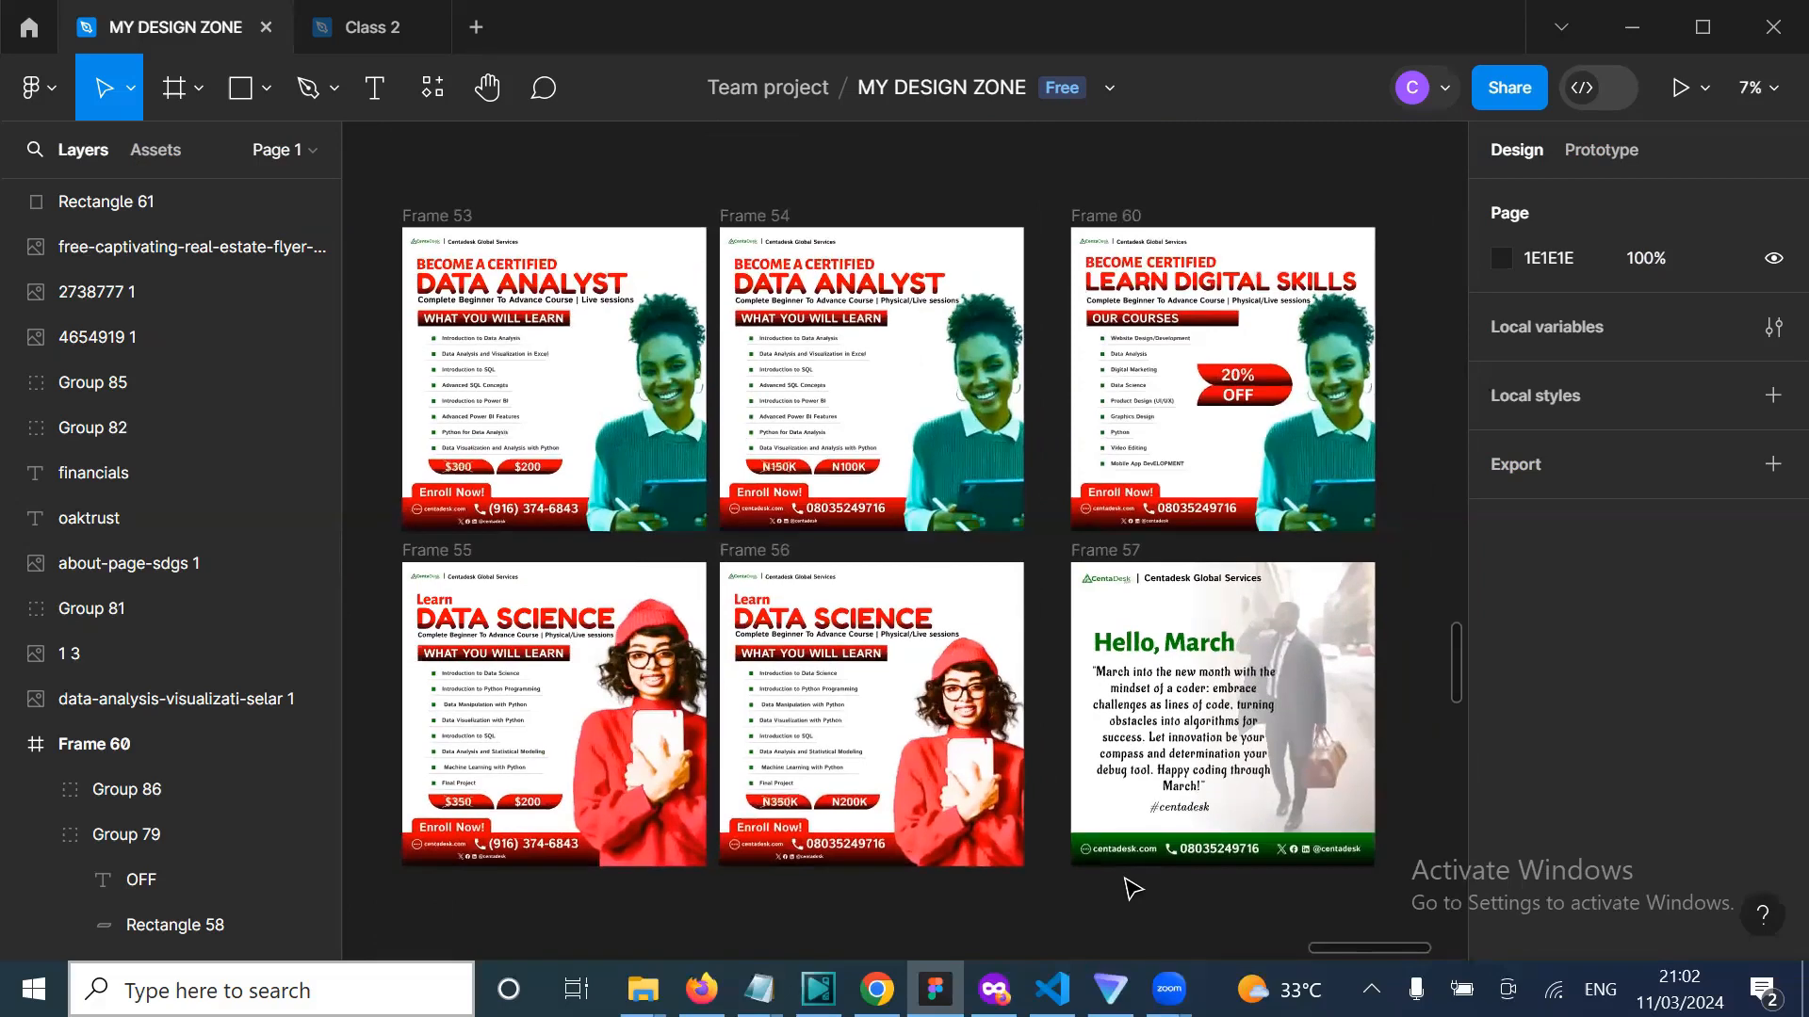
scroll(1132, 887, left, 1)
scroll(1134, 888, right, 1)
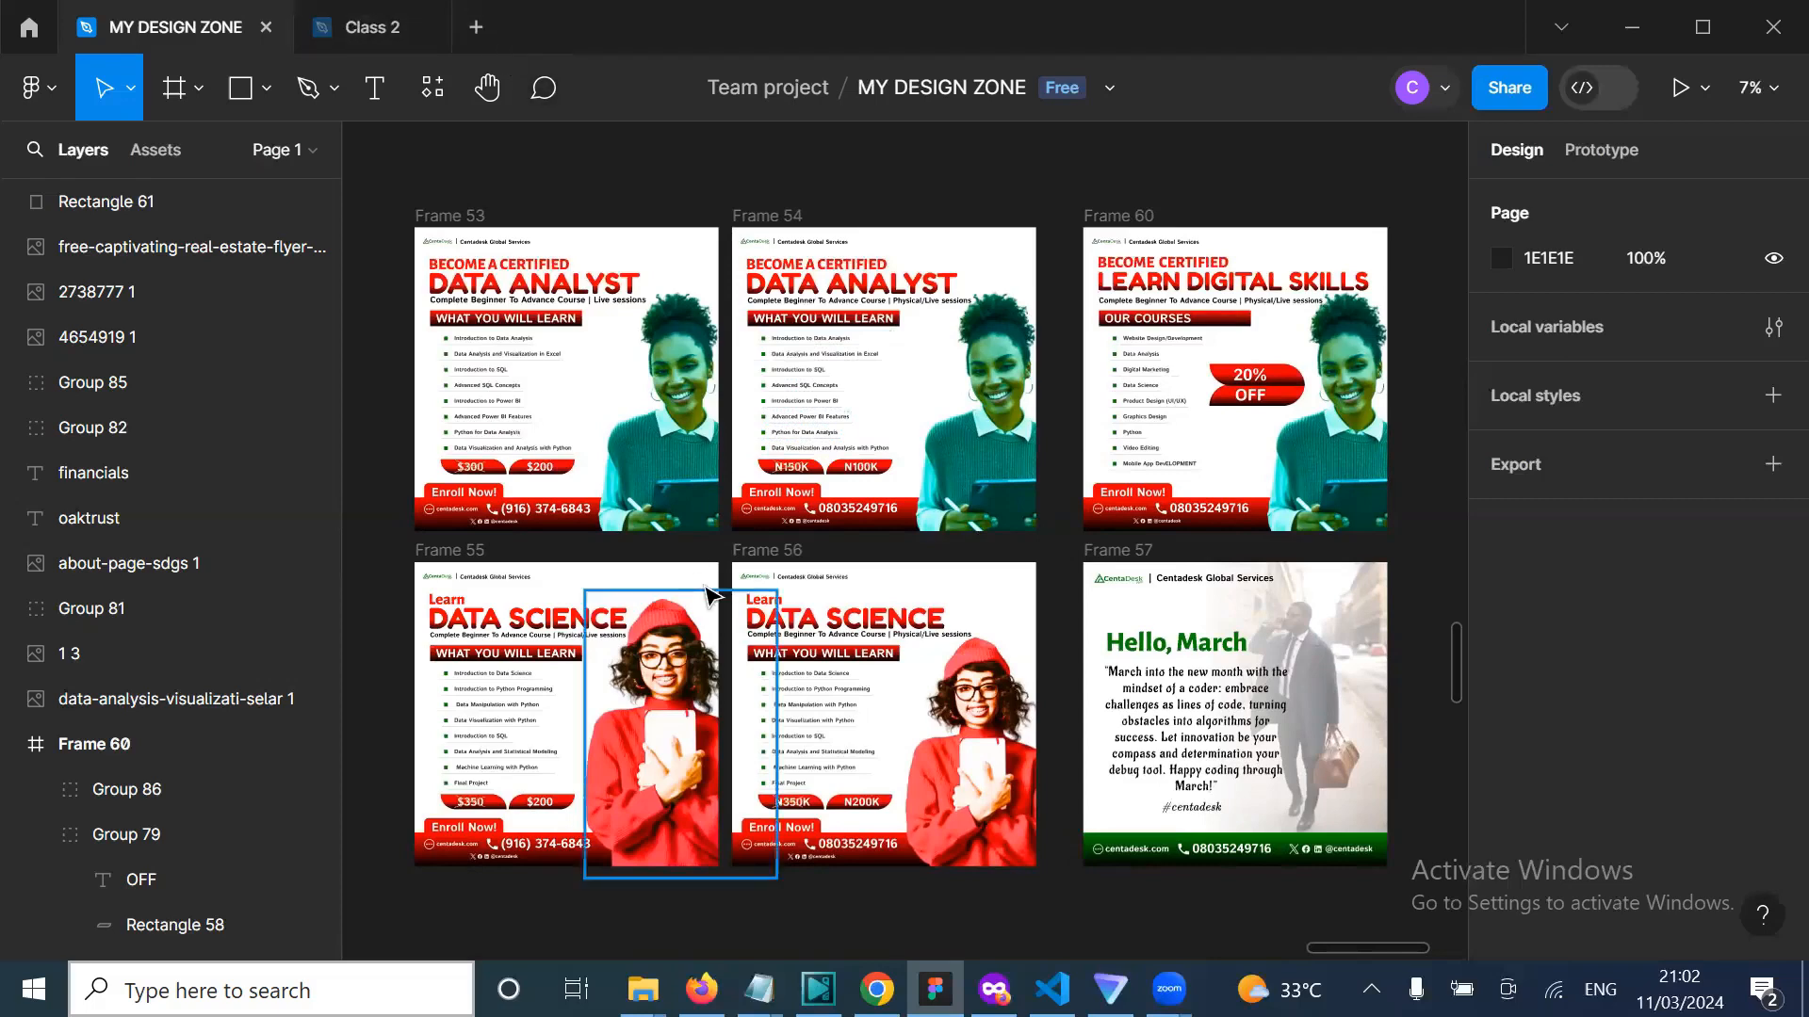
Step: Switch to the Class 2 drafts file and look over its onboarding, register and login wireframes
click(336, 38)
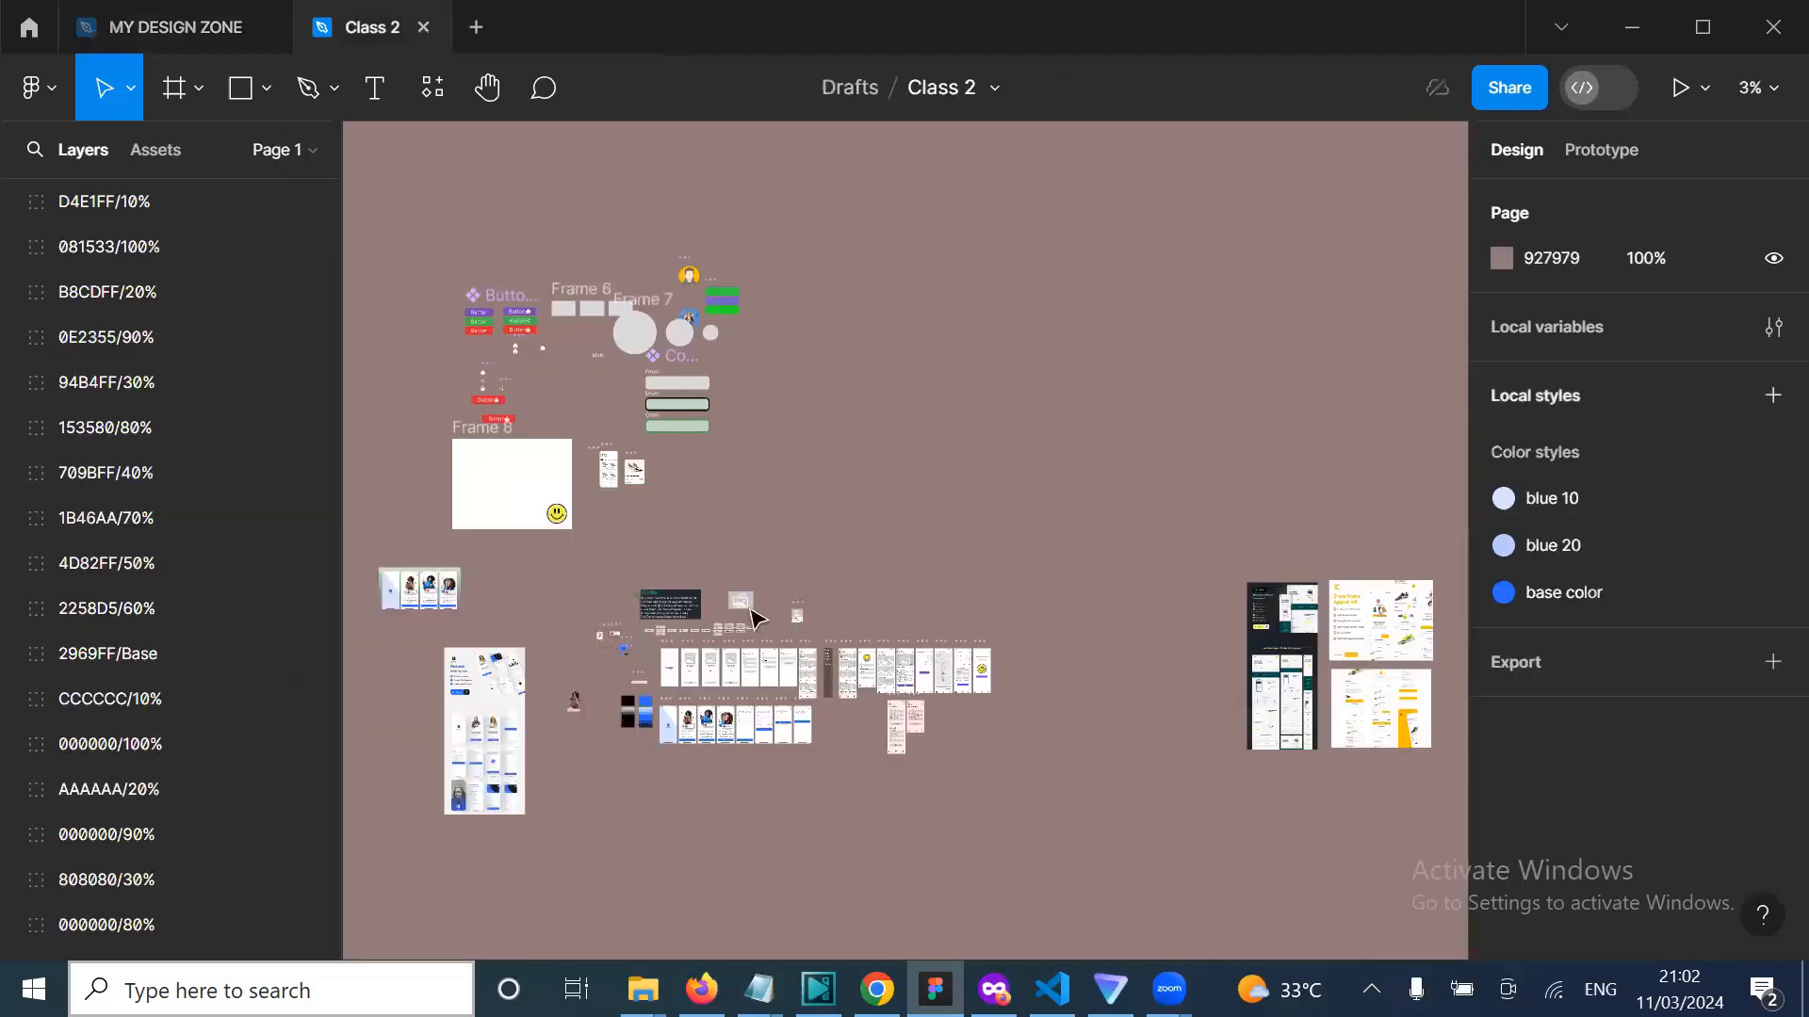
scroll(871, 586, down, 5)
scroll(872, 586, right, 2)
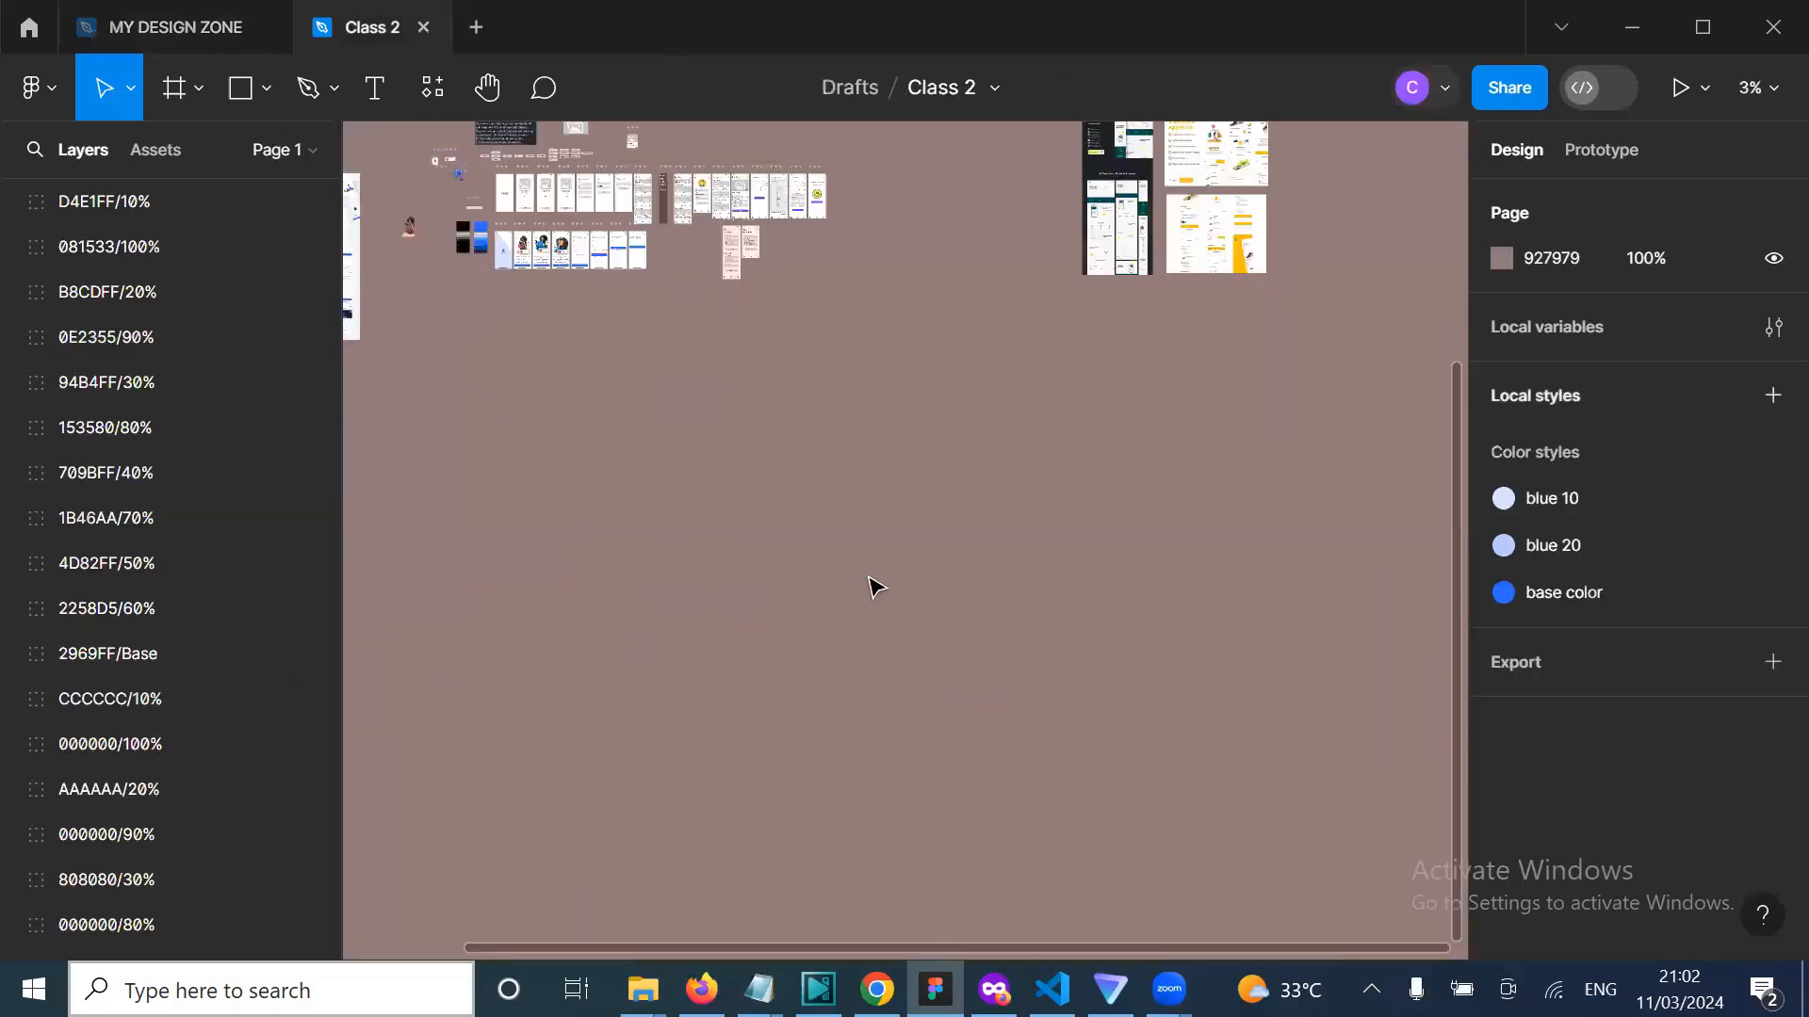
scroll(871, 586, up, 2)
scroll(871, 586, left, 8)
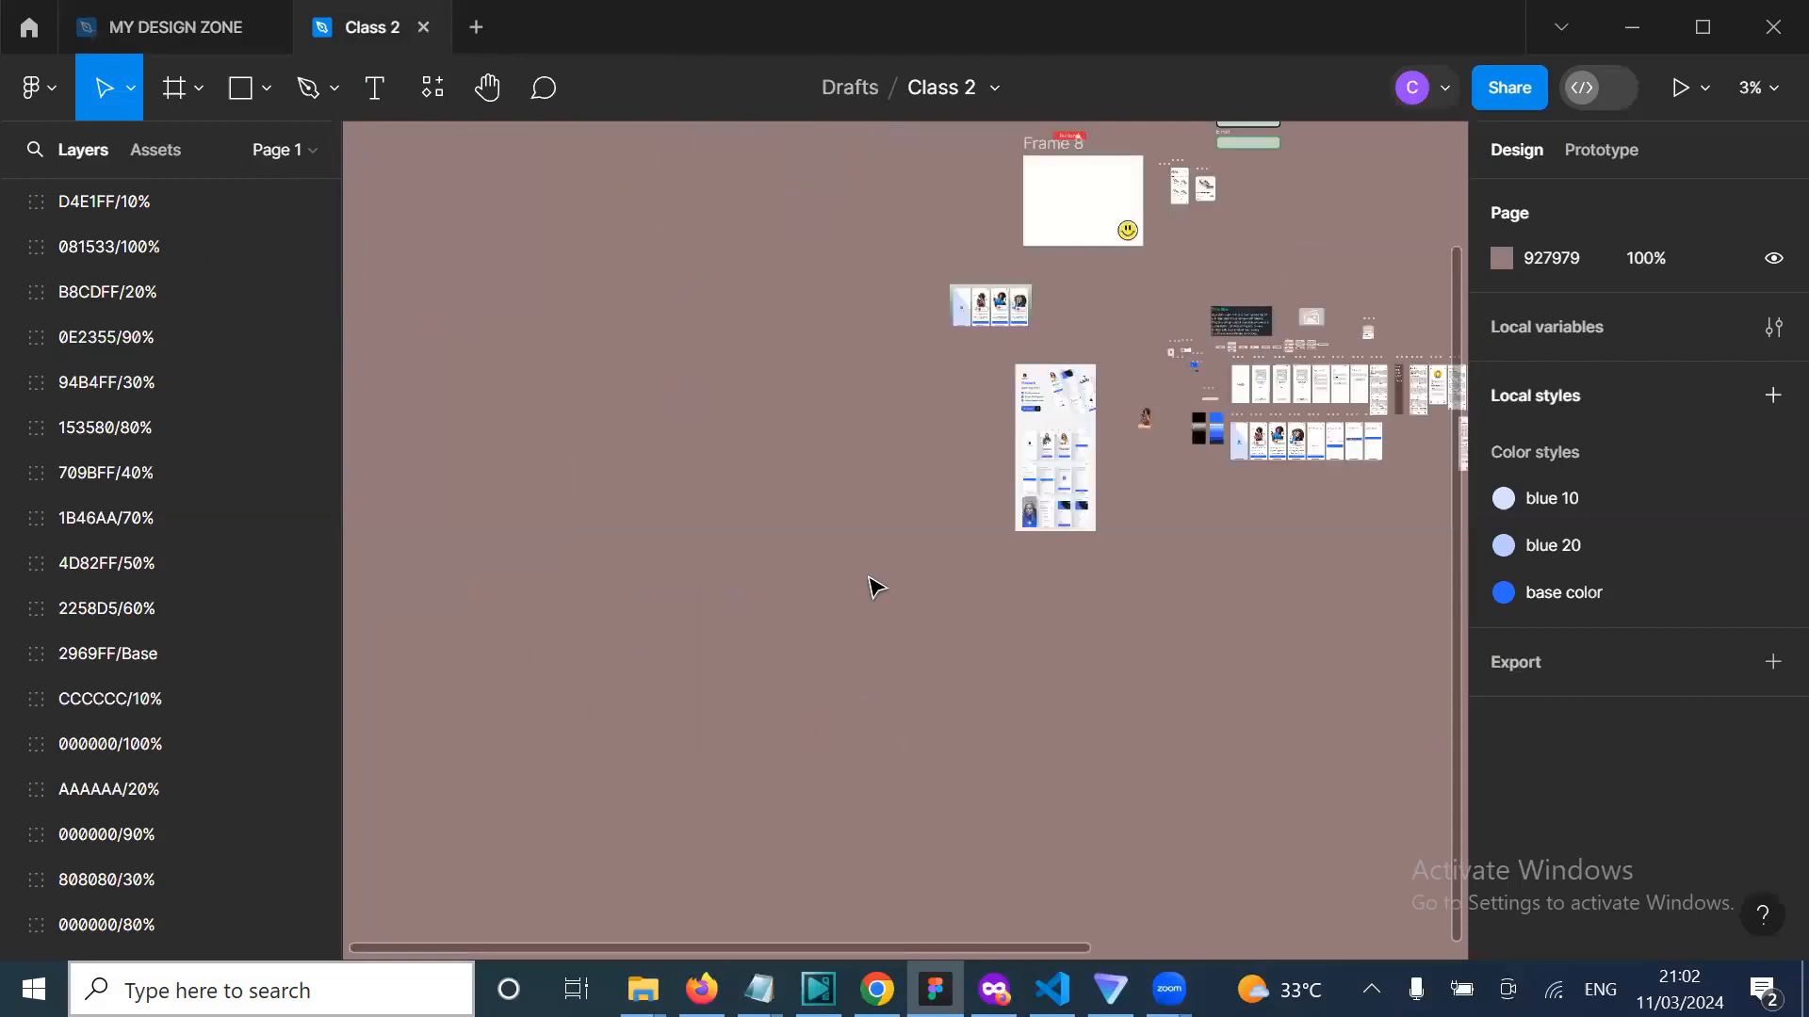
scroll(871, 586, up, 1)
scroll(942, 504, right, 2)
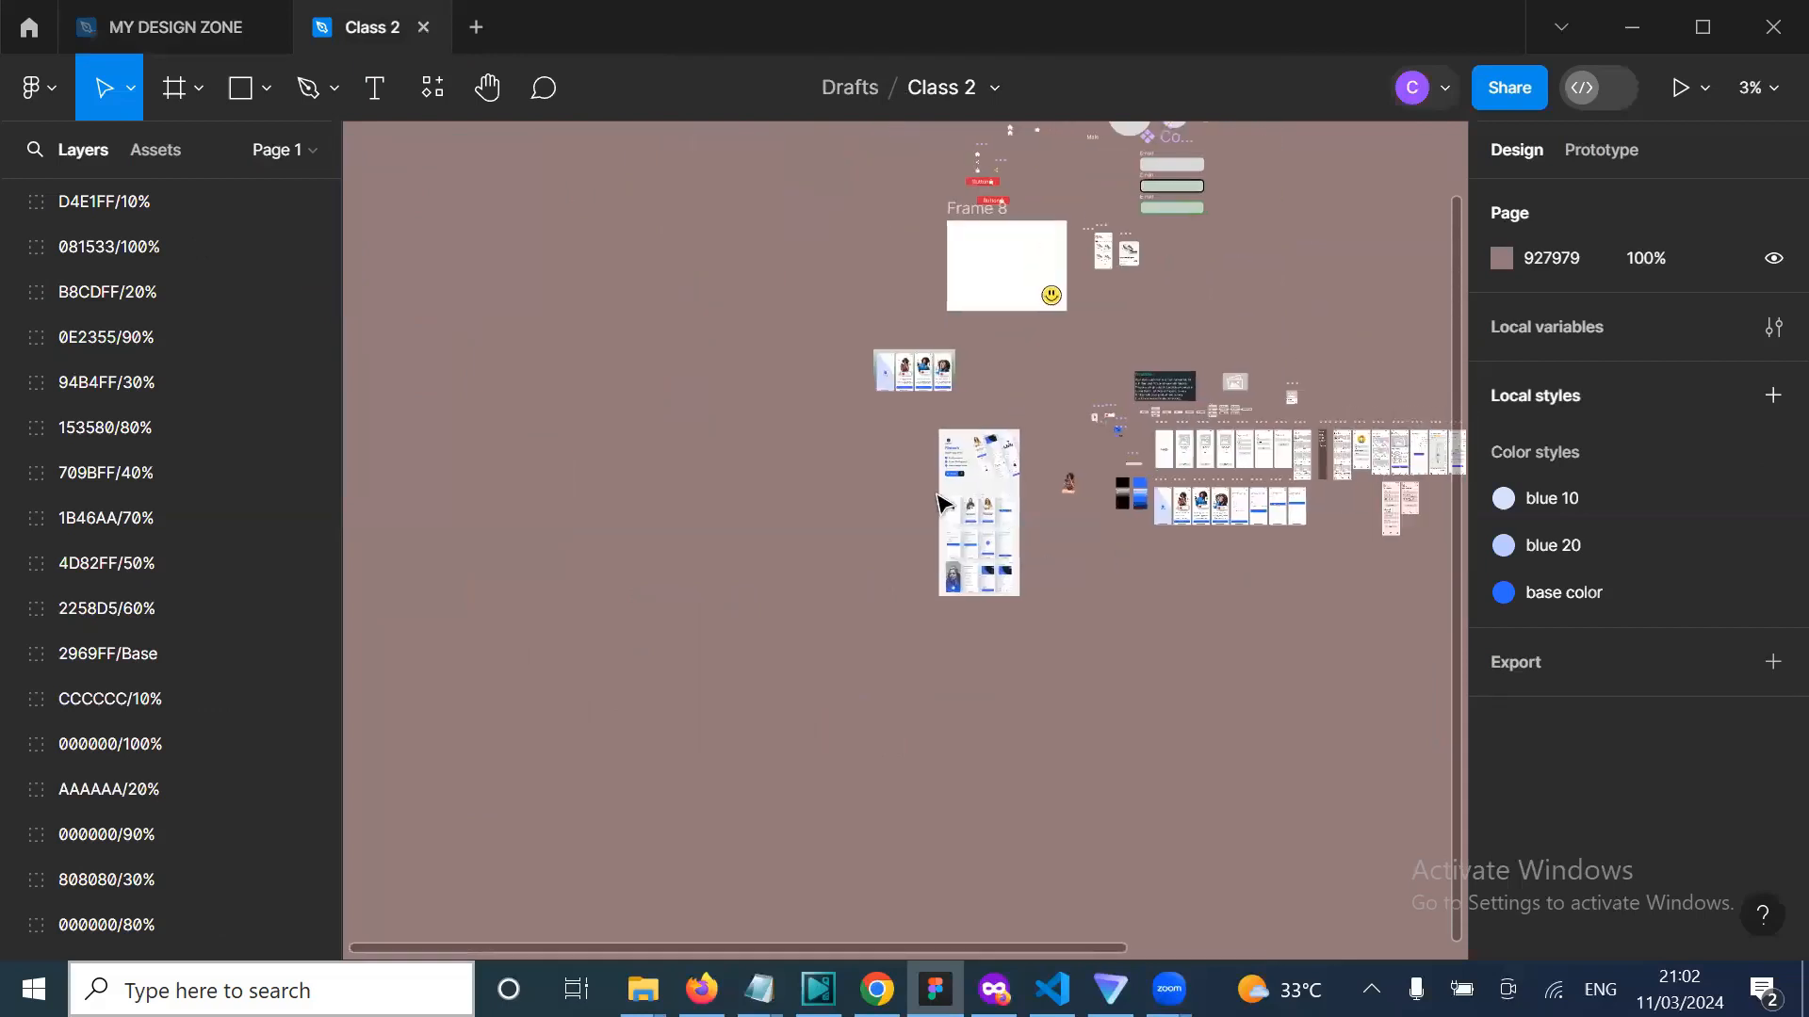
scroll(918, 490, up, 3)
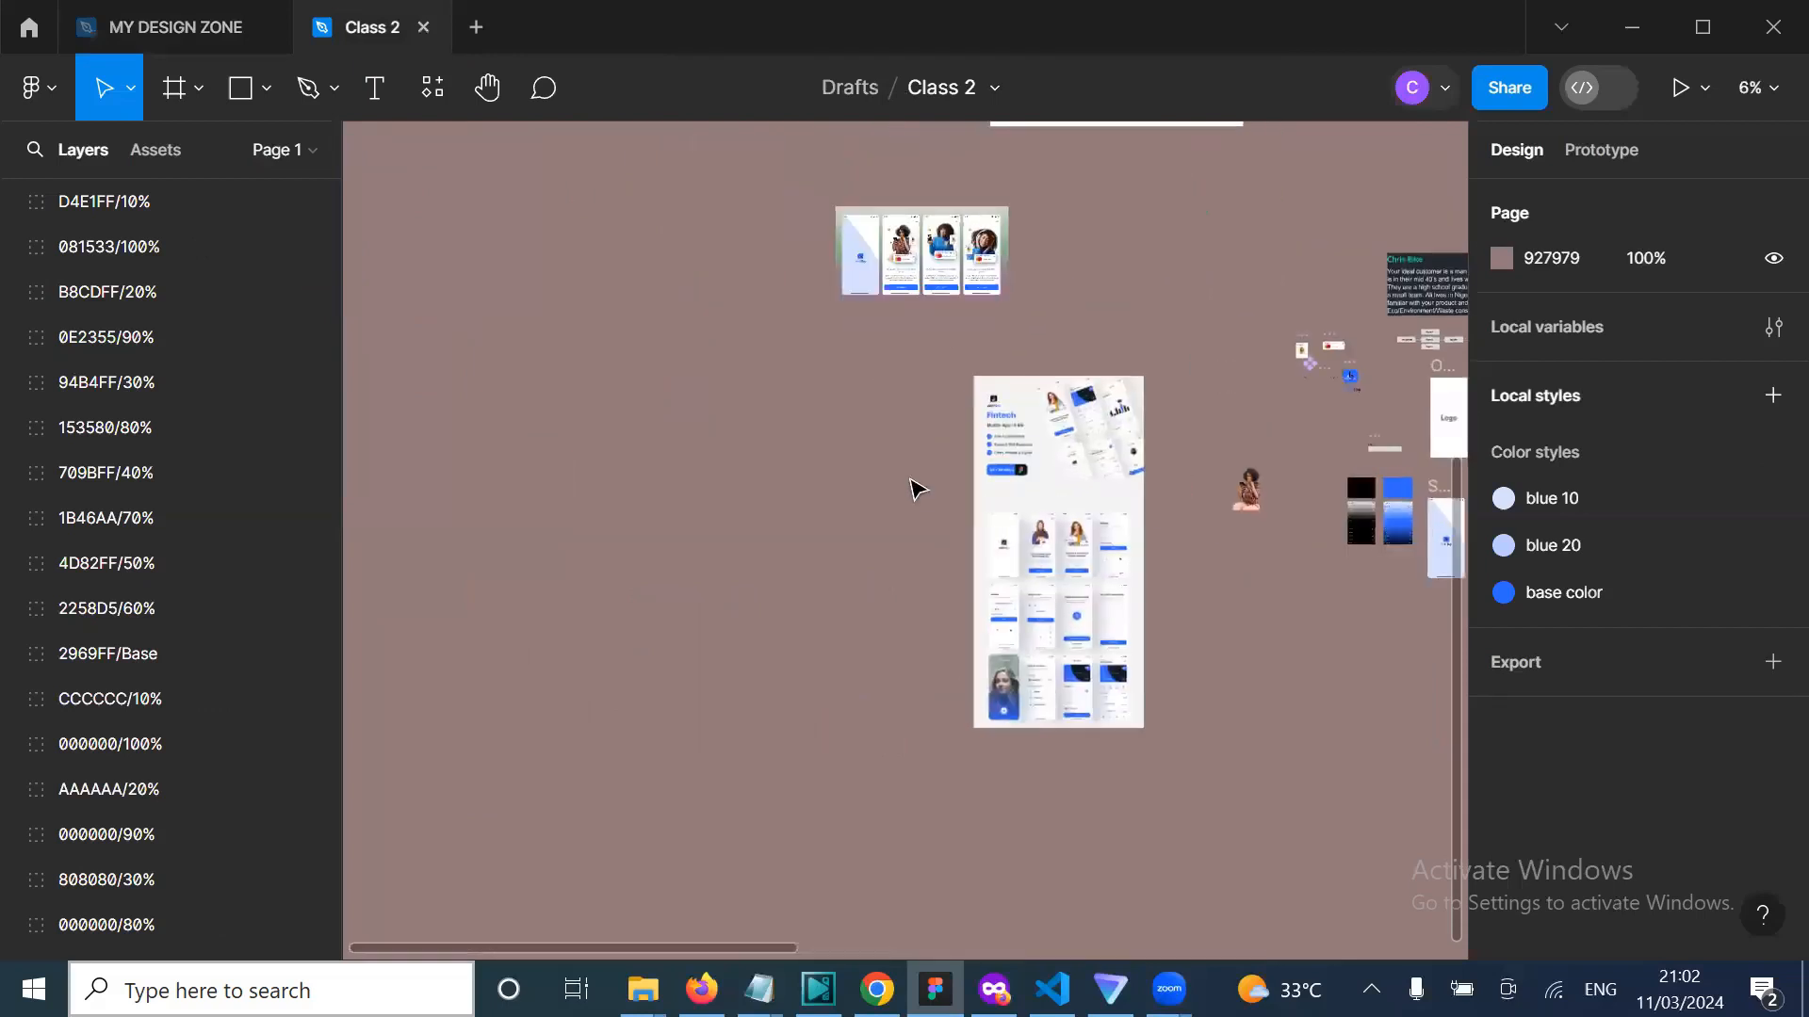
scroll(1081, 637, up, 3)
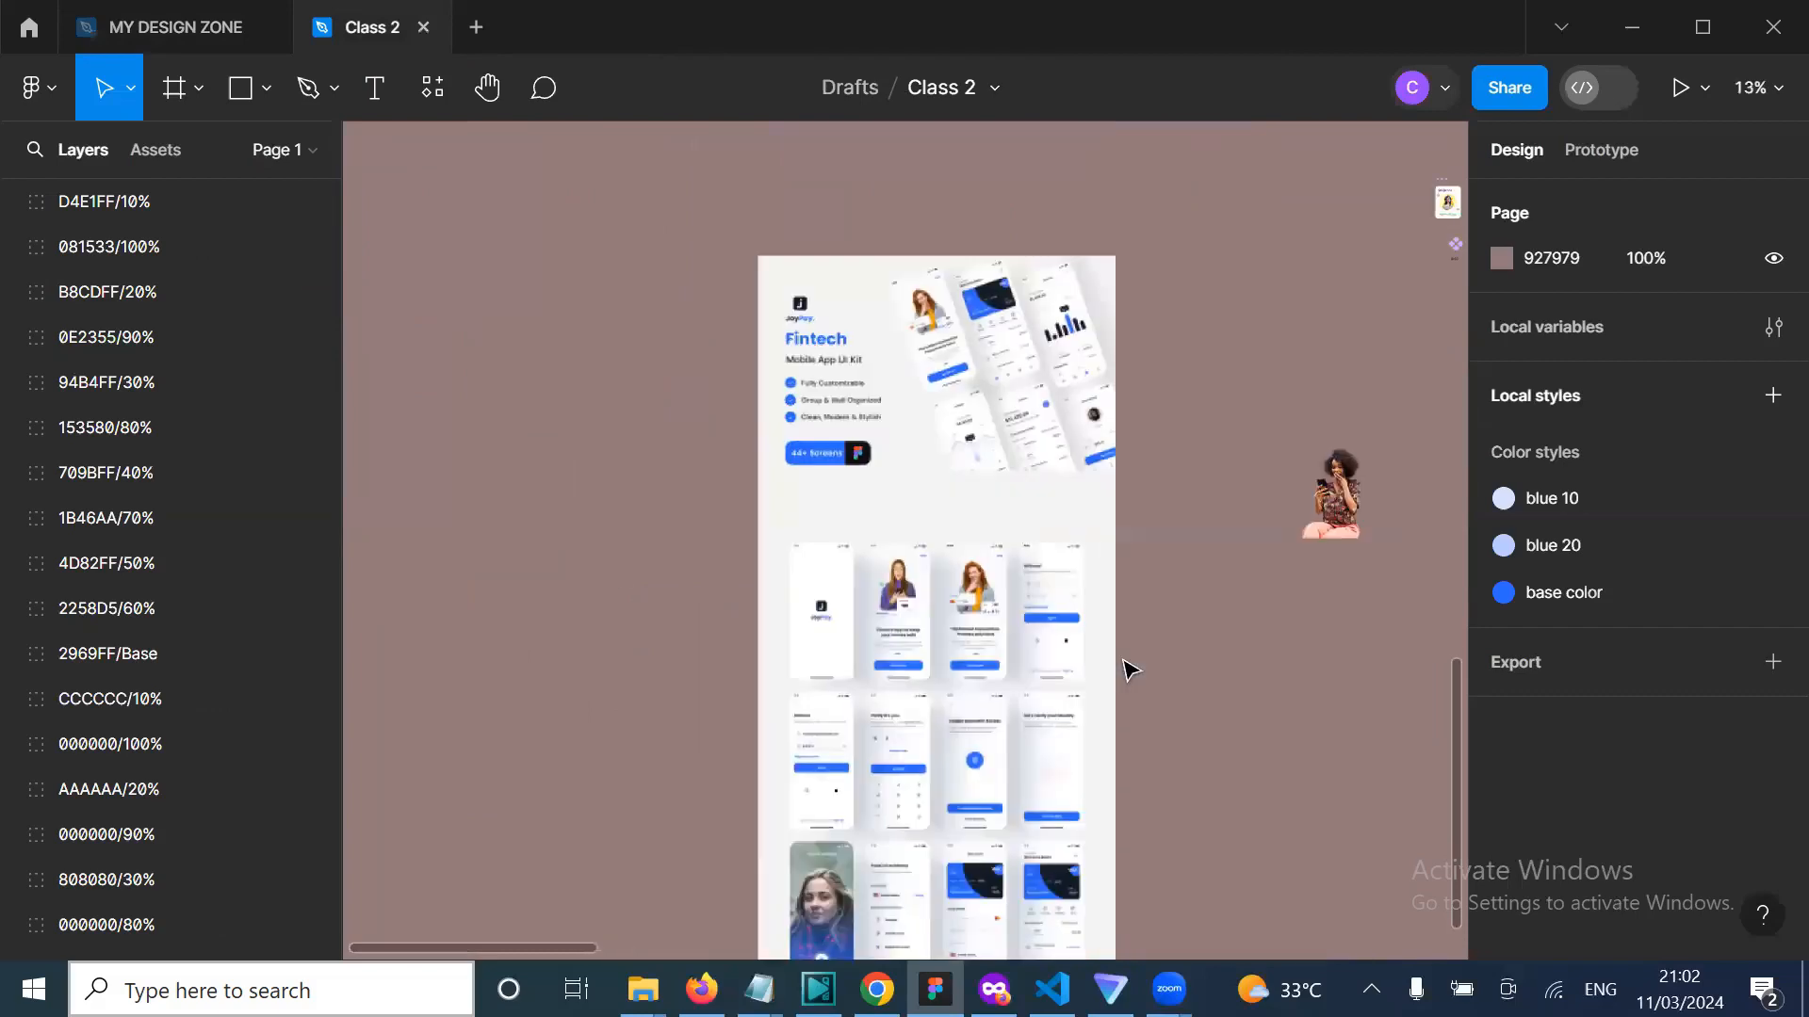
scroll(1129, 667, down, 2)
scroll(979, 282, up, 3)
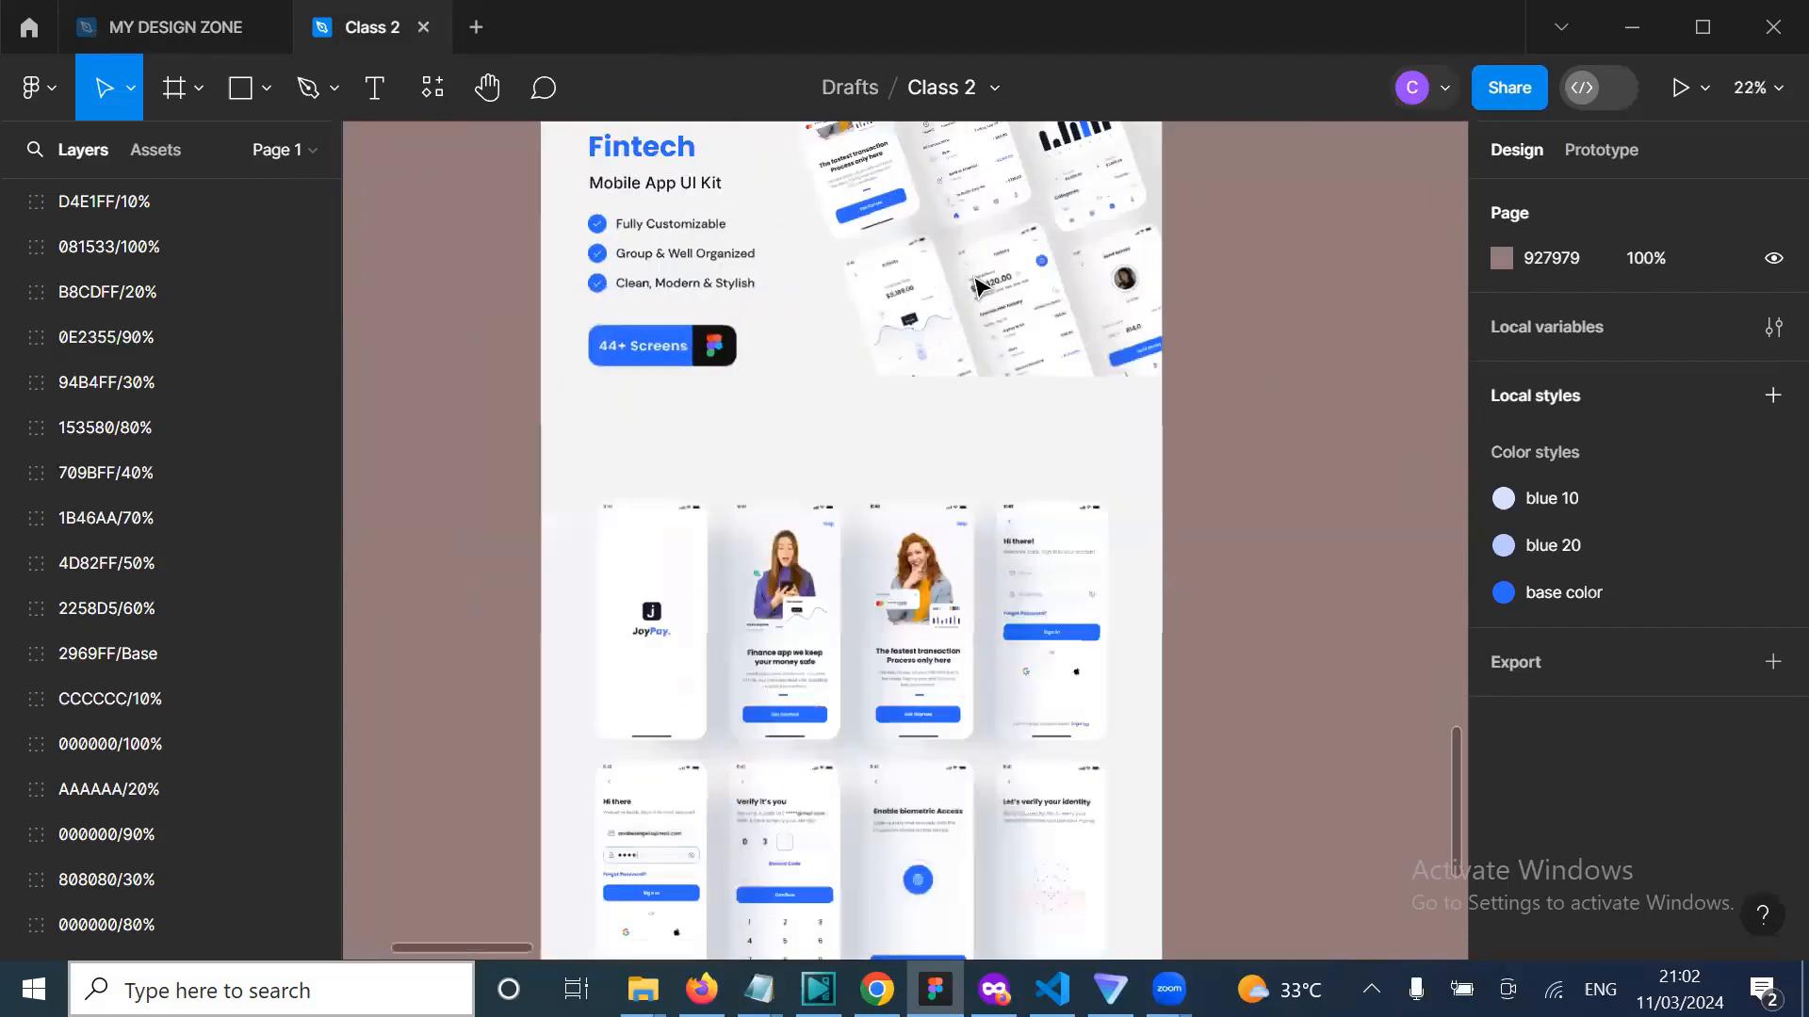
scroll(864, 646, up, 4)
scroll(864, 646, down, 3)
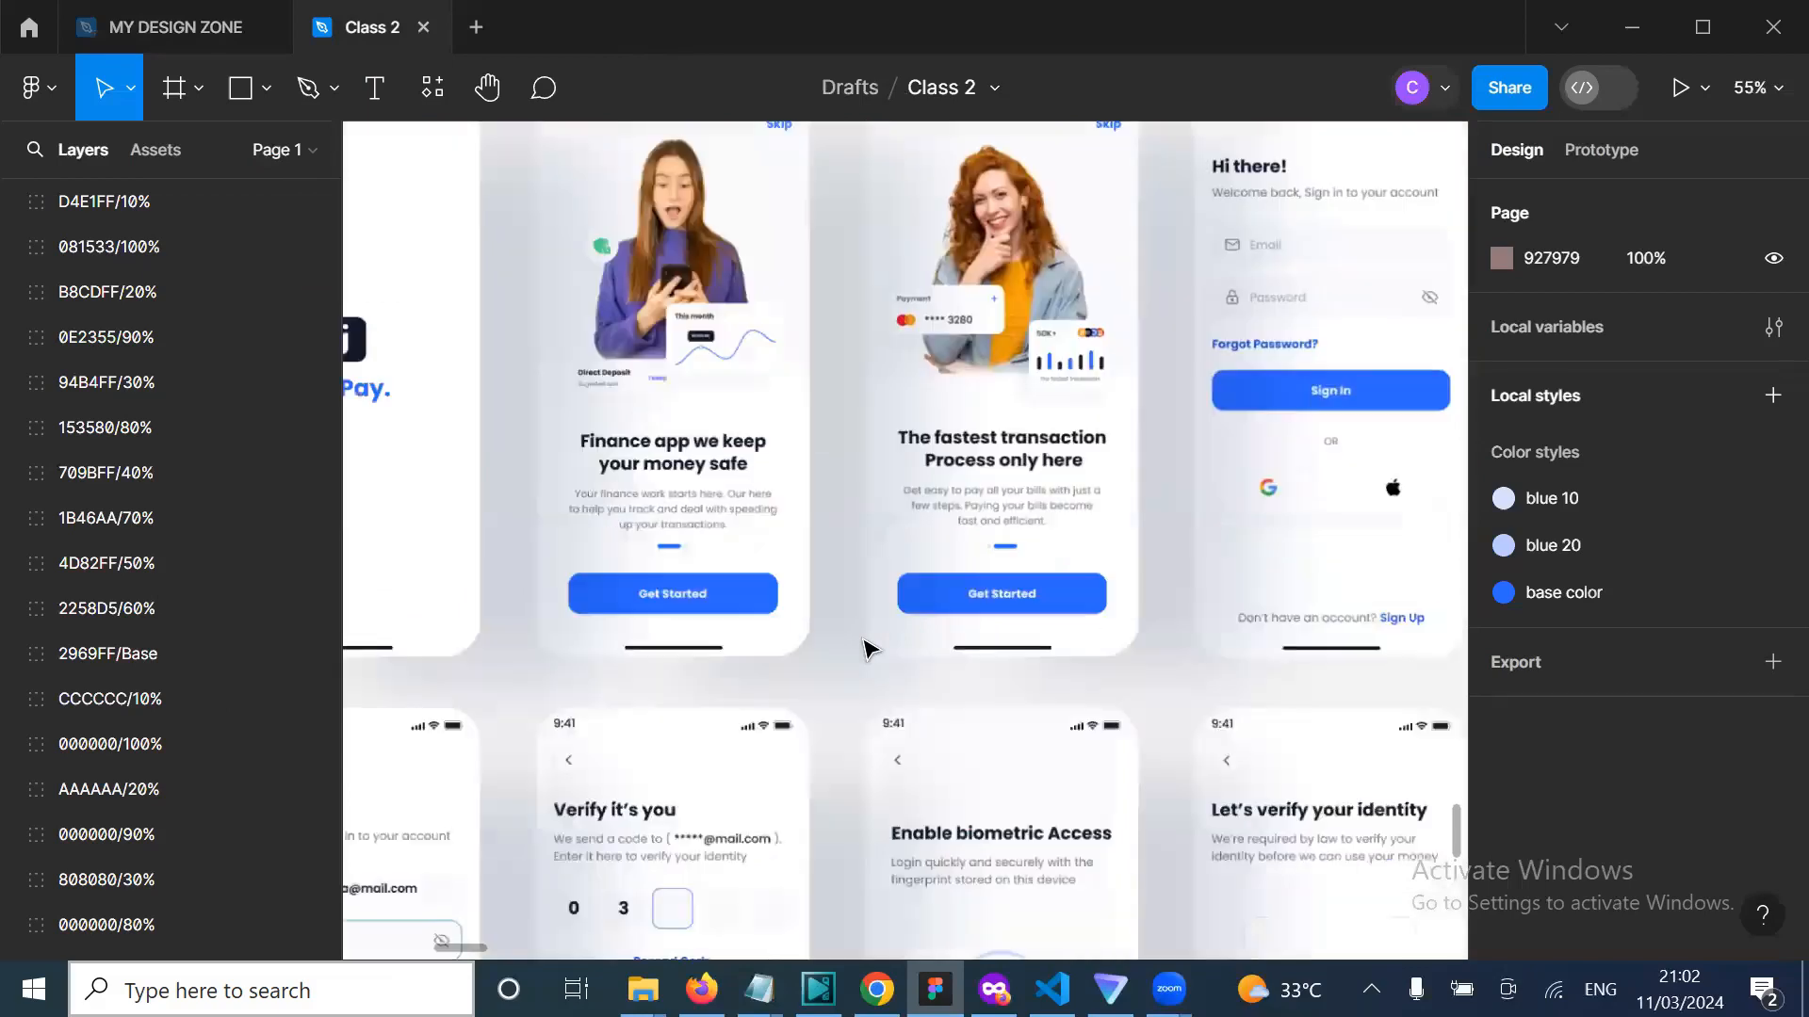
scroll(844, 750, down, 2)
scroll(841, 759, down, 5)
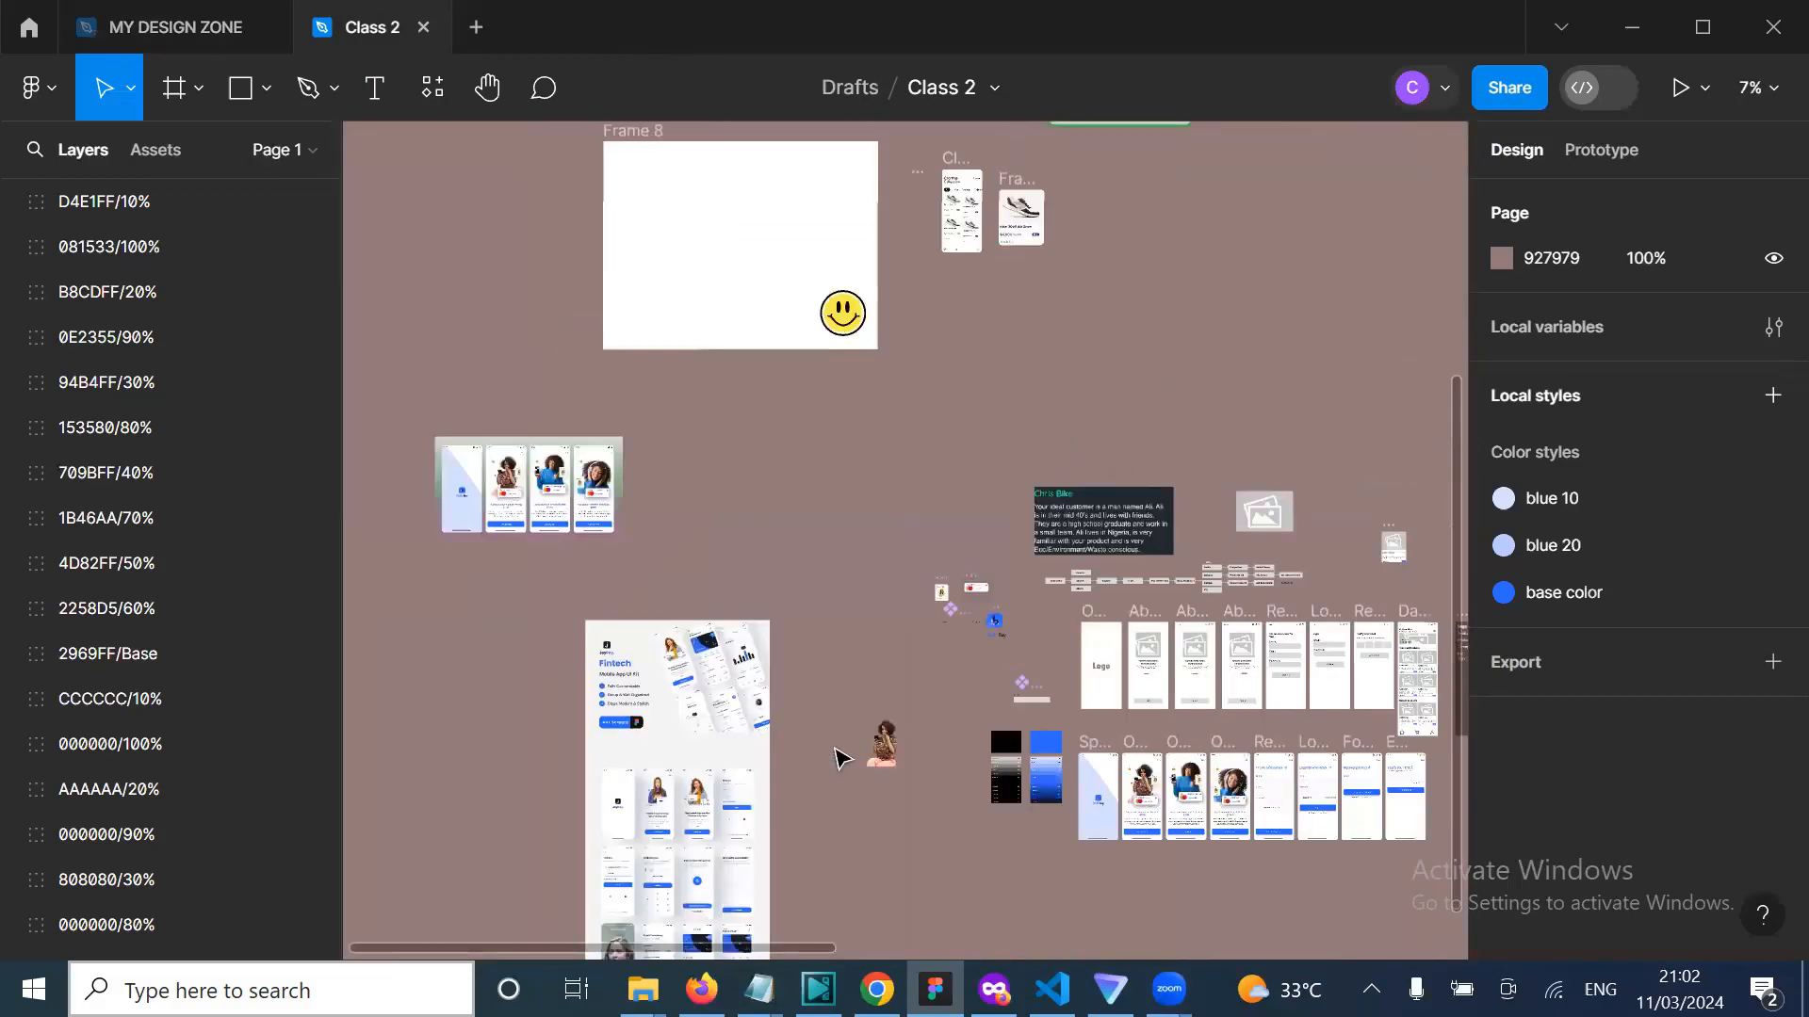
Step: Pan around the Class 2 canvas to view the dashboard wireframes, finished mobile screens and button components
scroll(833, 759, right, 2)
scroll(980, 791, down, 3)
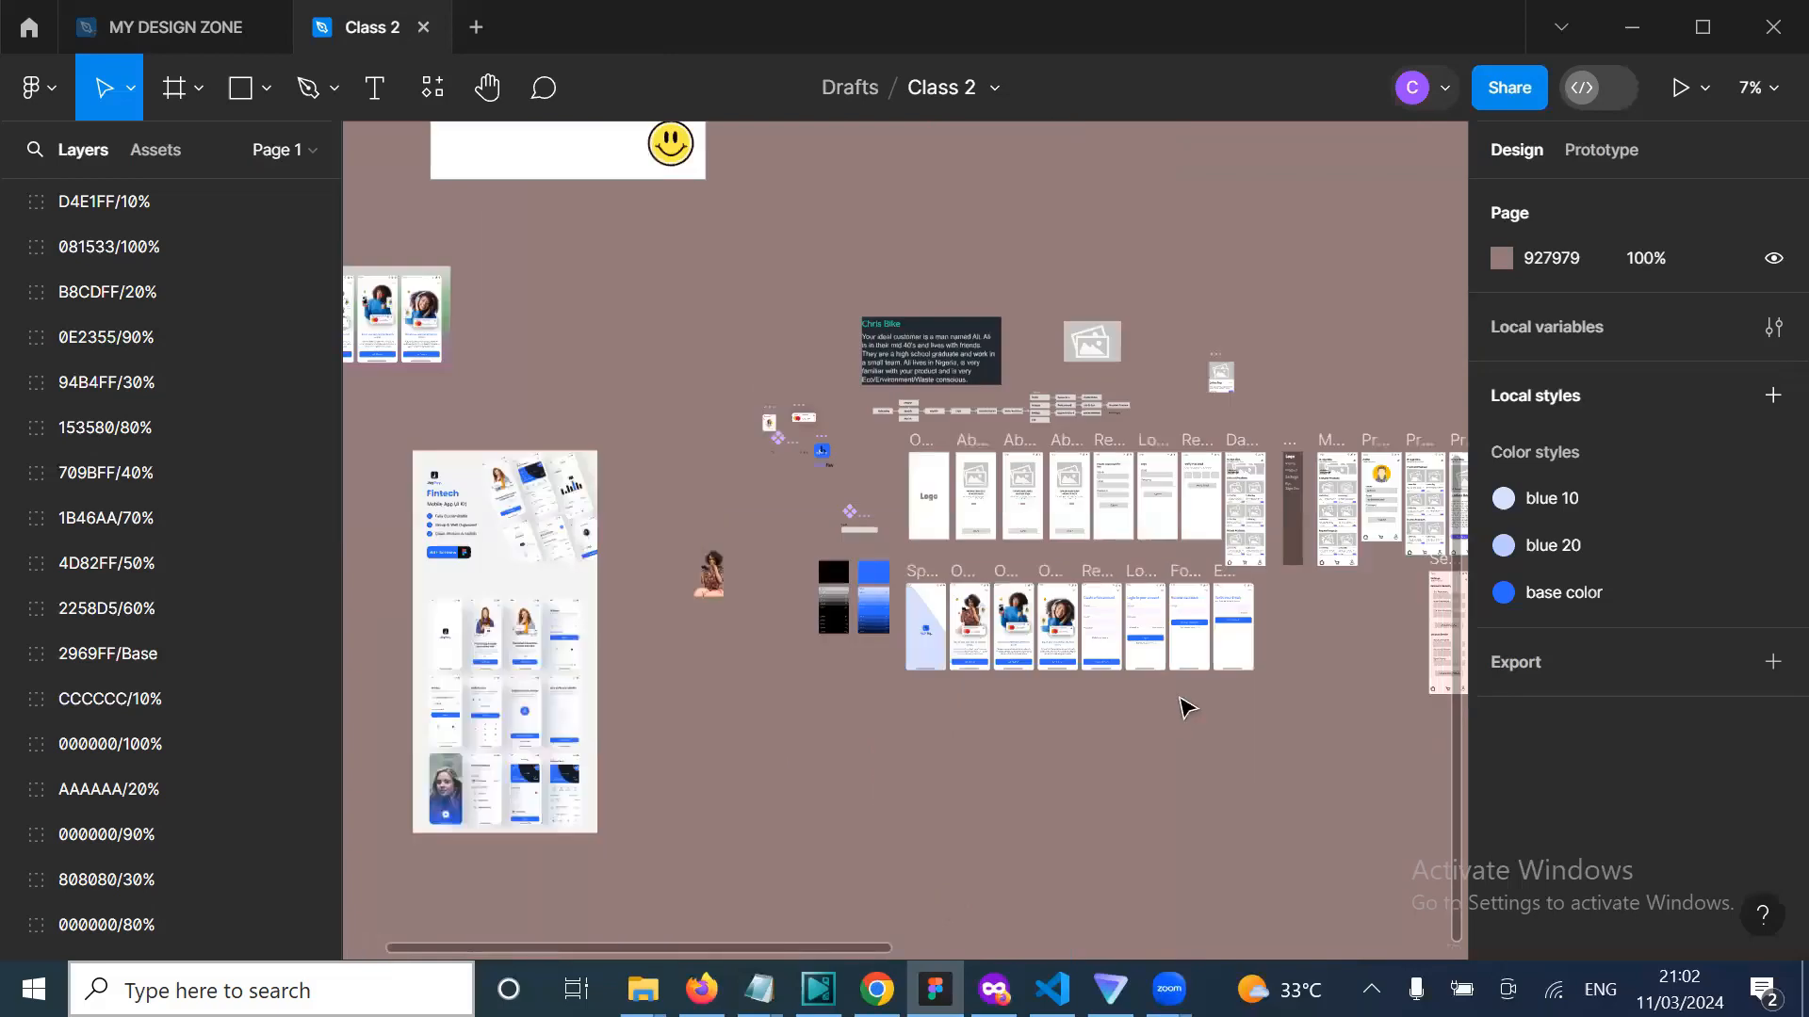
scroll(1187, 706, up, 3)
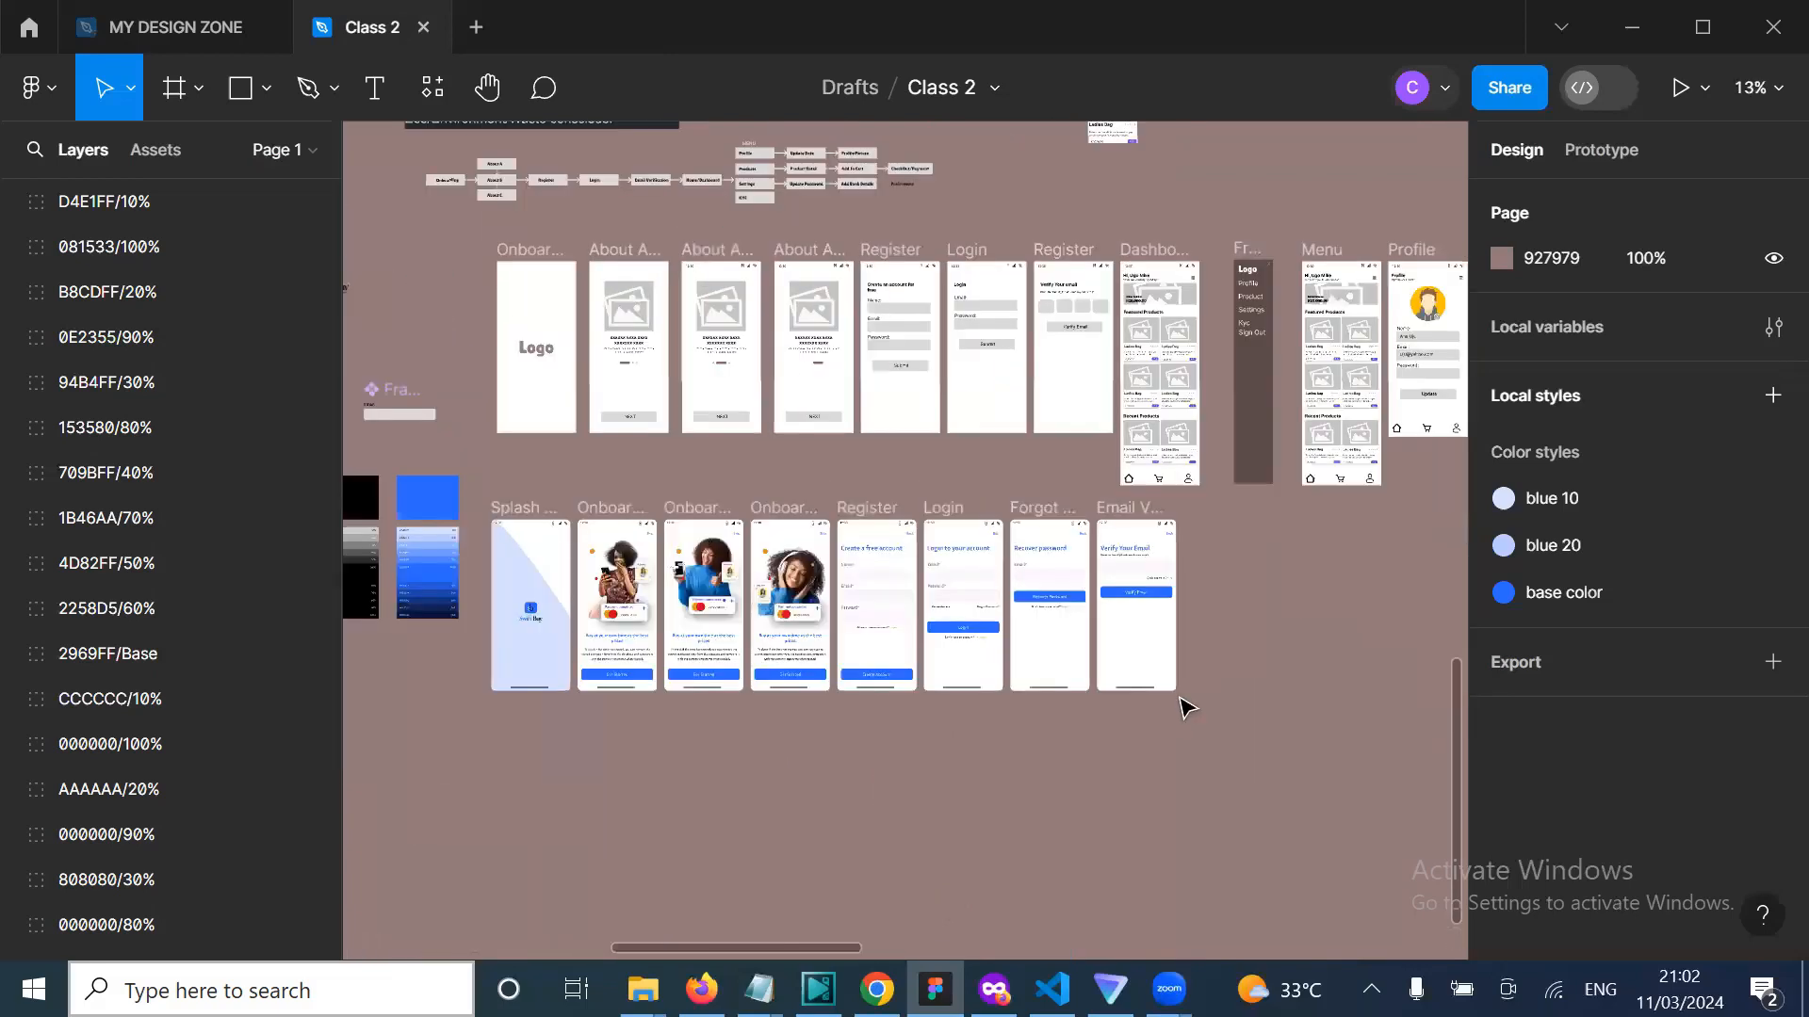
scroll(1187, 706, up, 3)
scroll(1067, 532, left, 4)
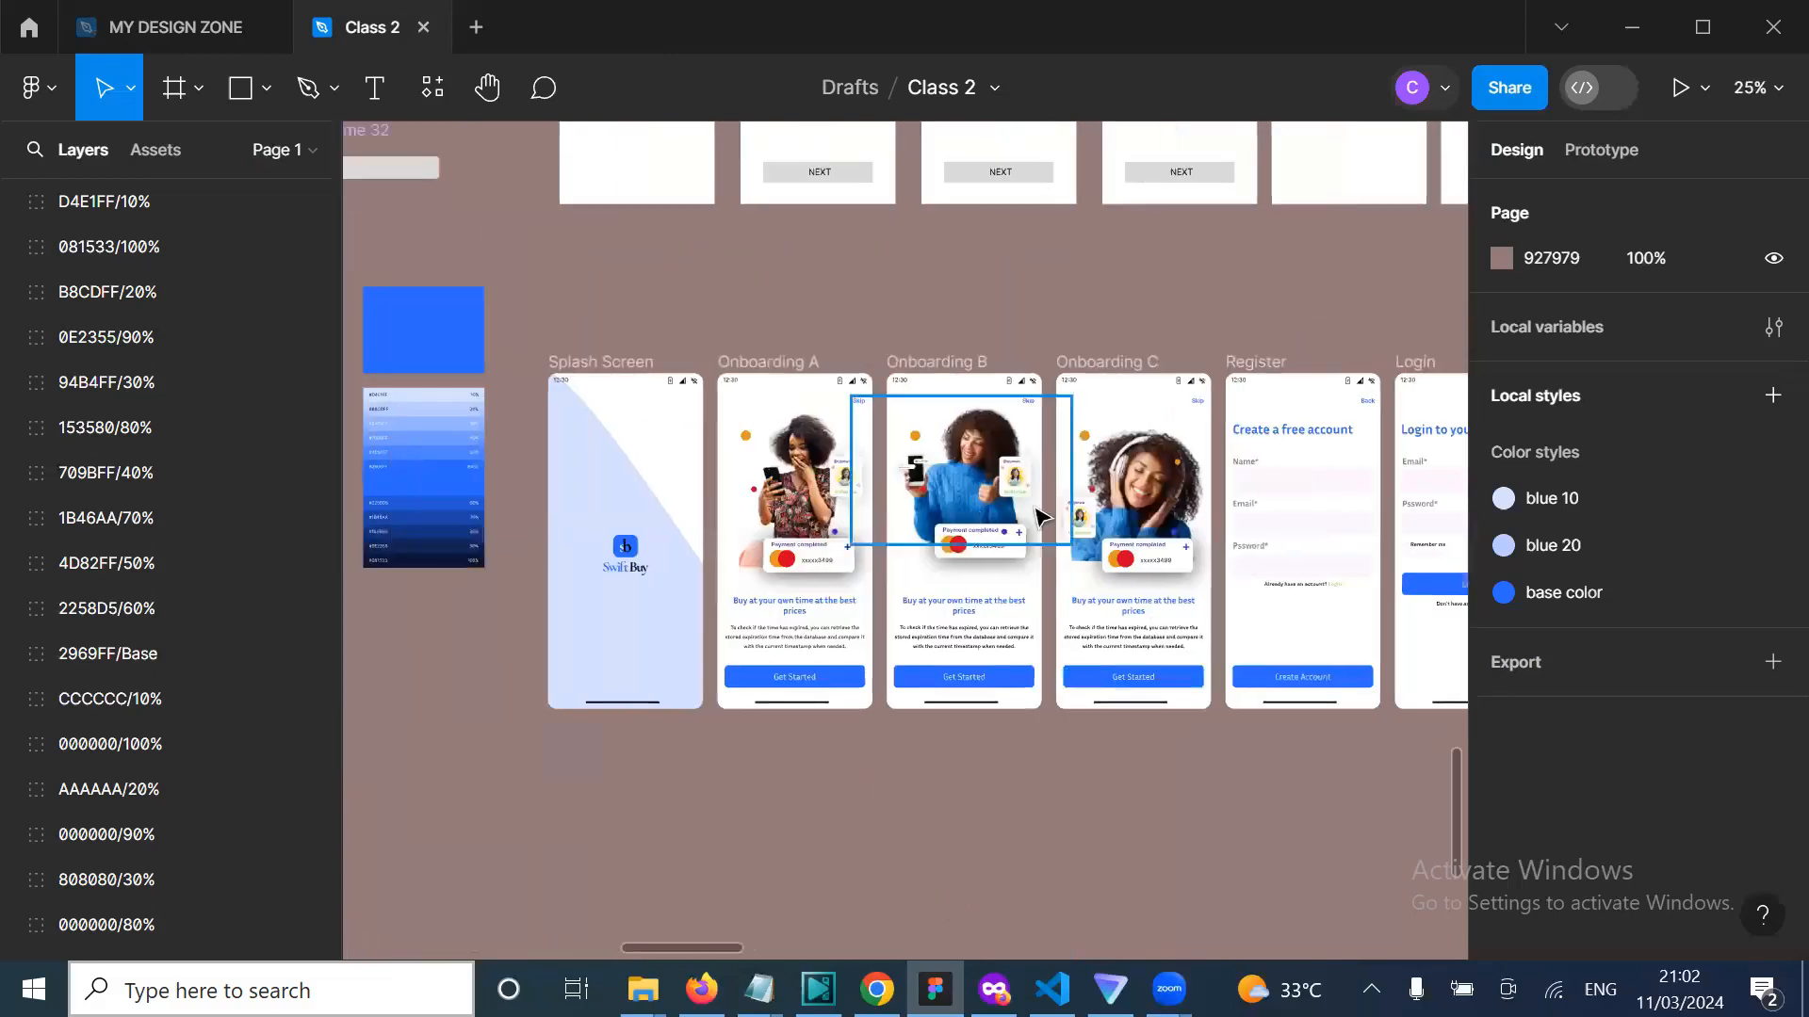
scroll(1067, 532, up, 2)
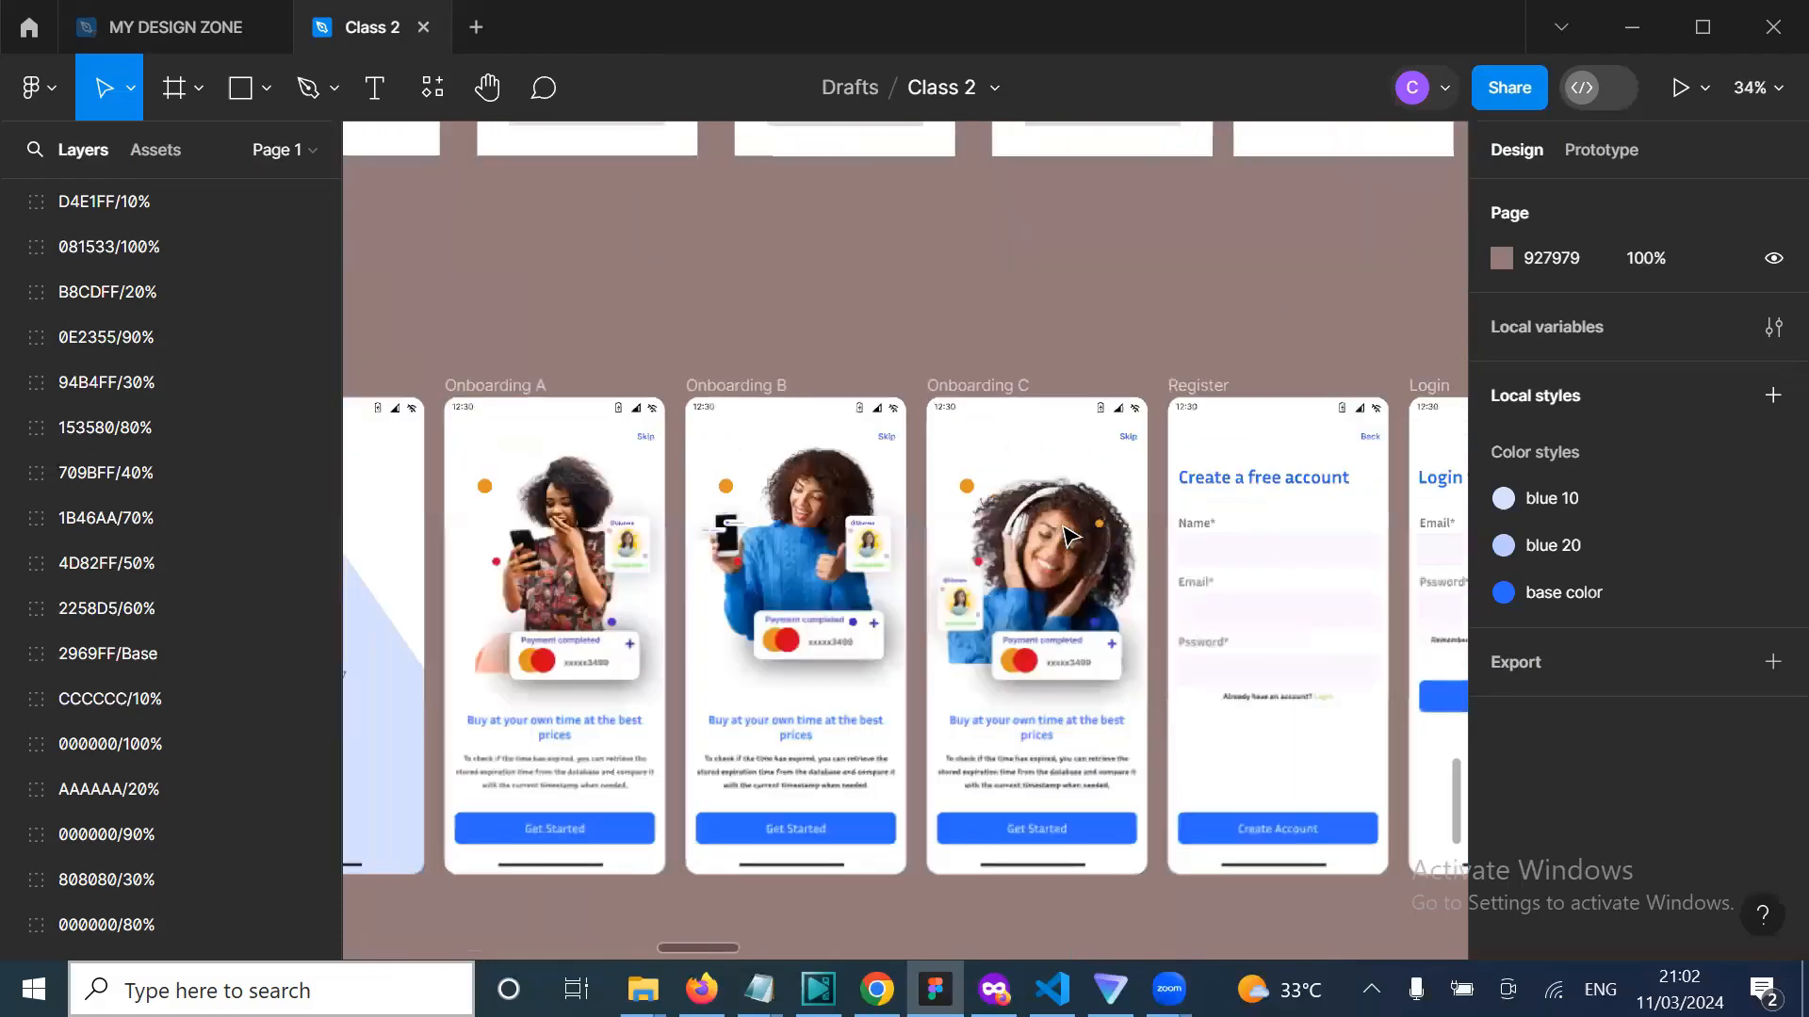
scroll(1068, 532, down, 2)
scroll(1067, 532, up, 5)
scroll(1067, 532, right, 3)
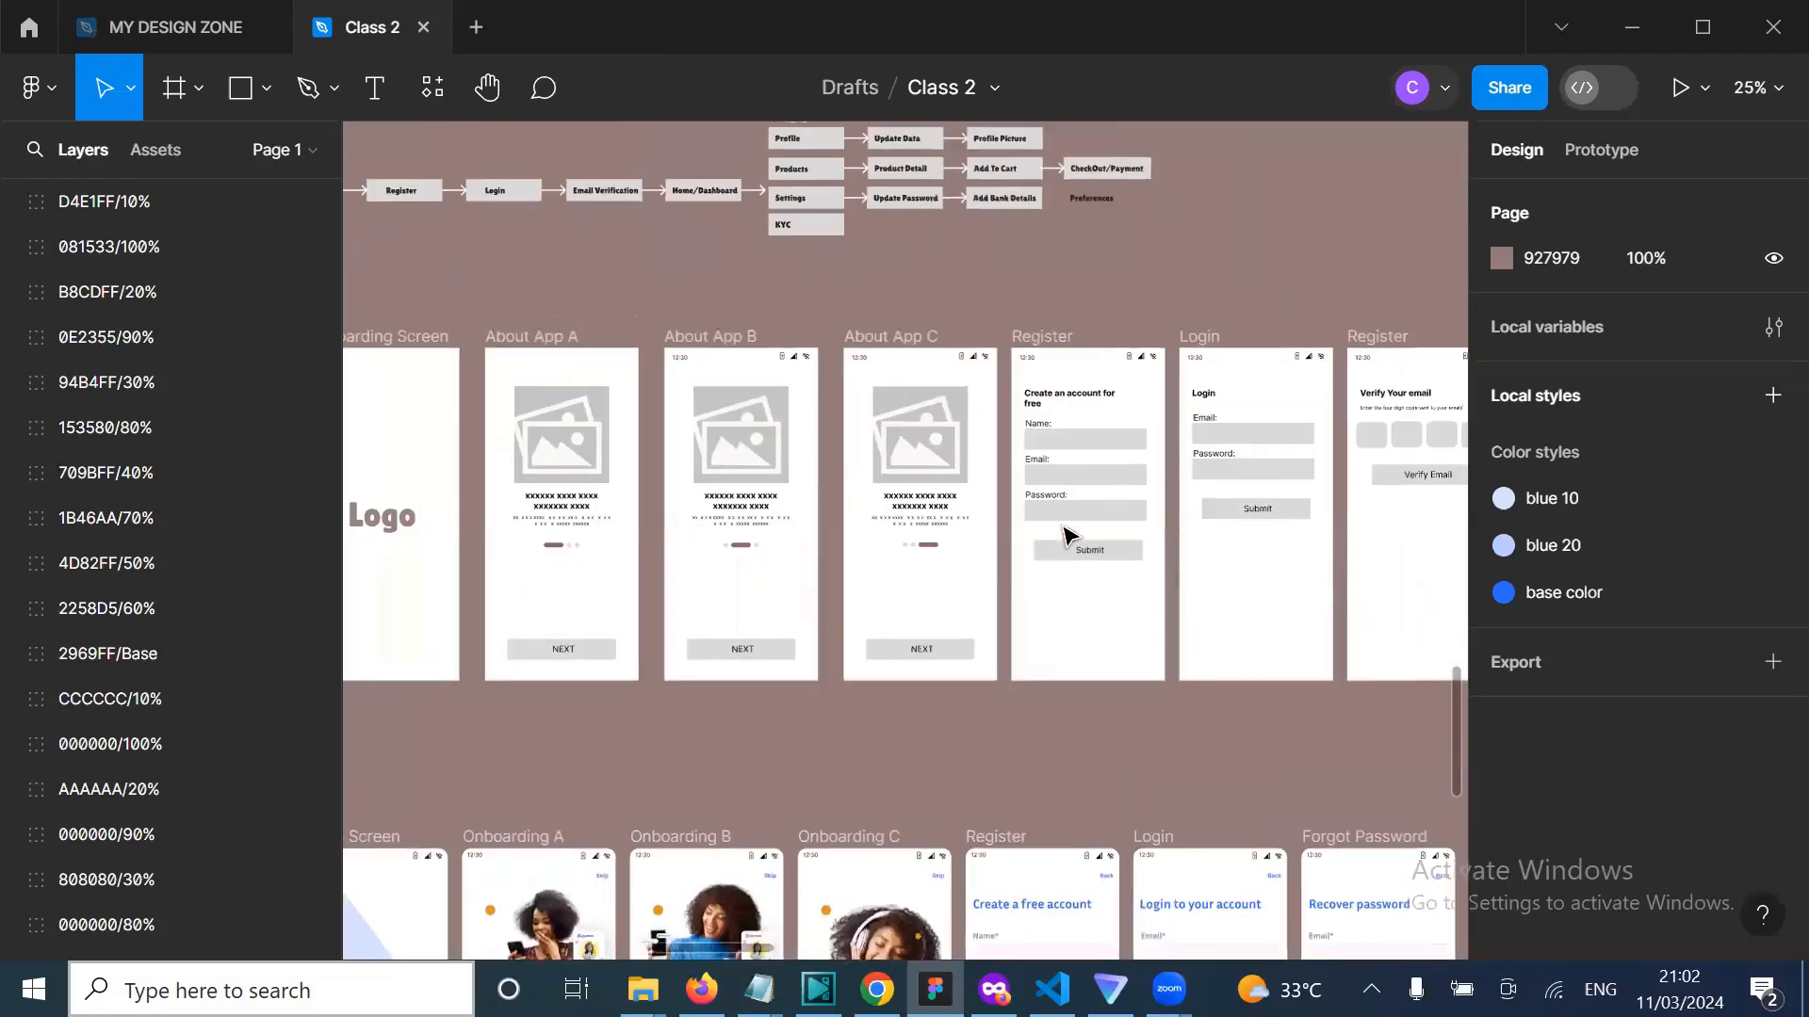
scroll(1068, 535, down, 2)
scroll(1067, 535, up, 2)
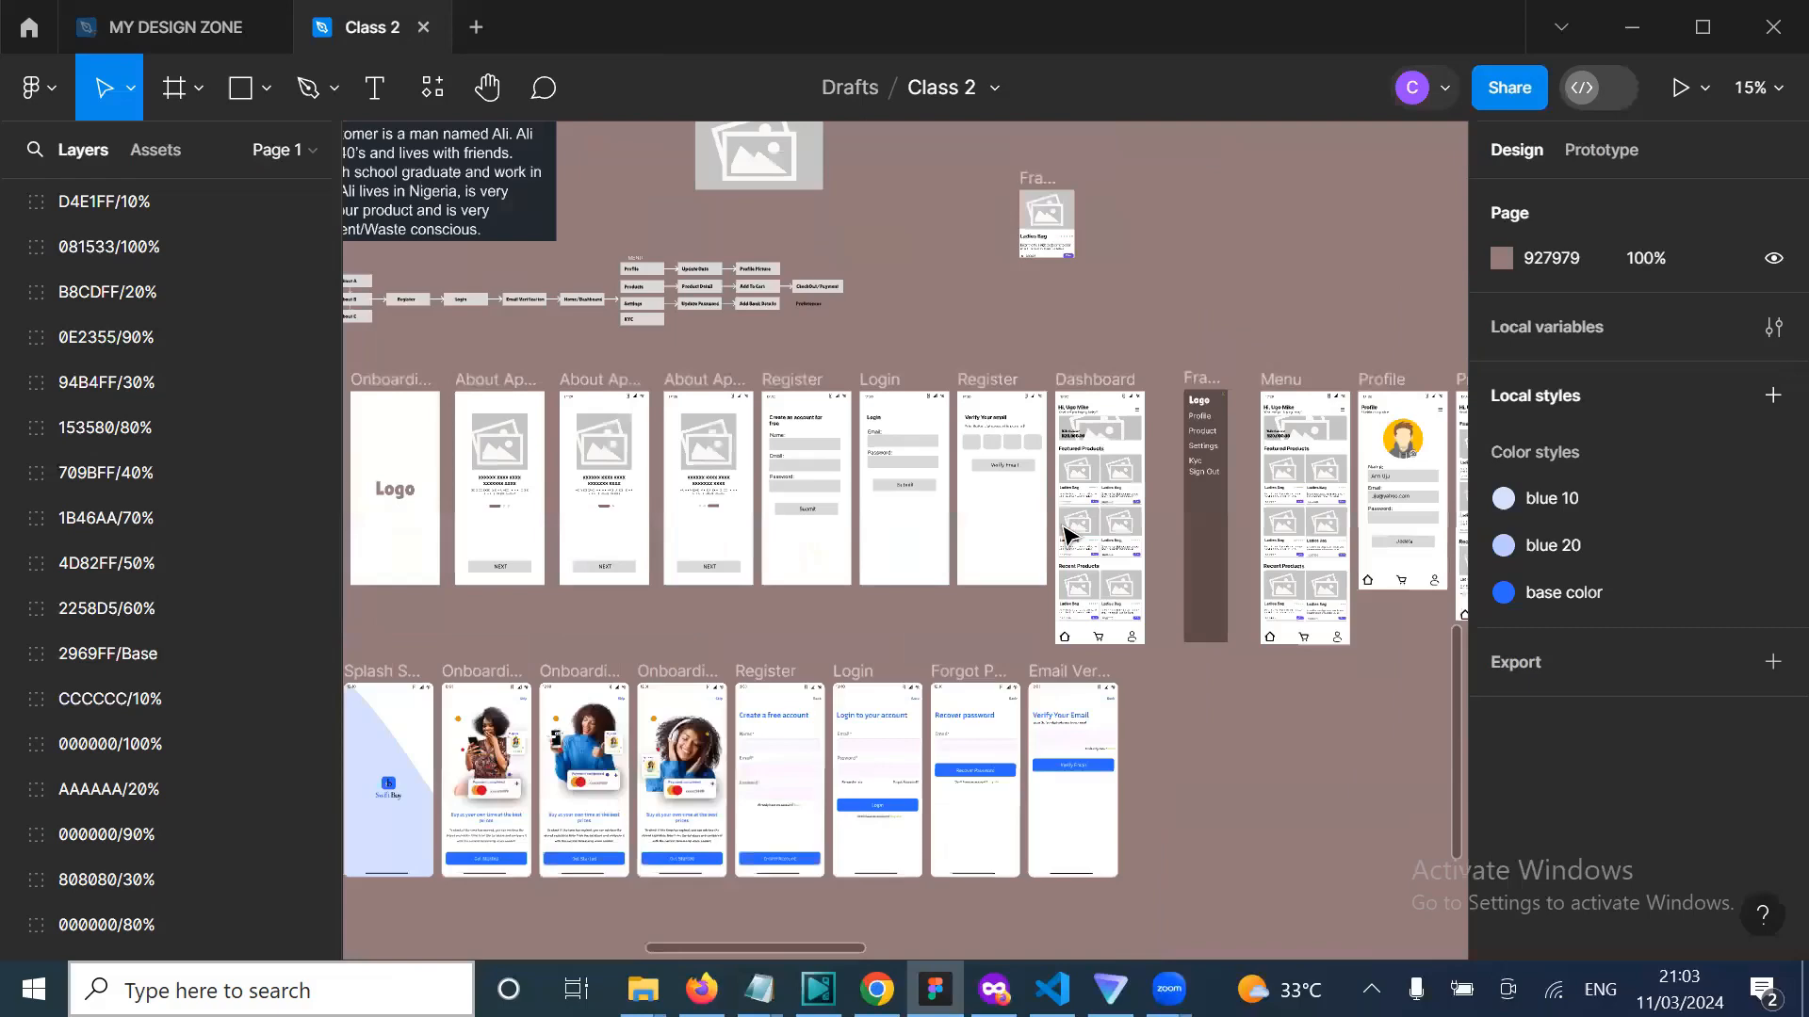
scroll(1067, 532, down, 2)
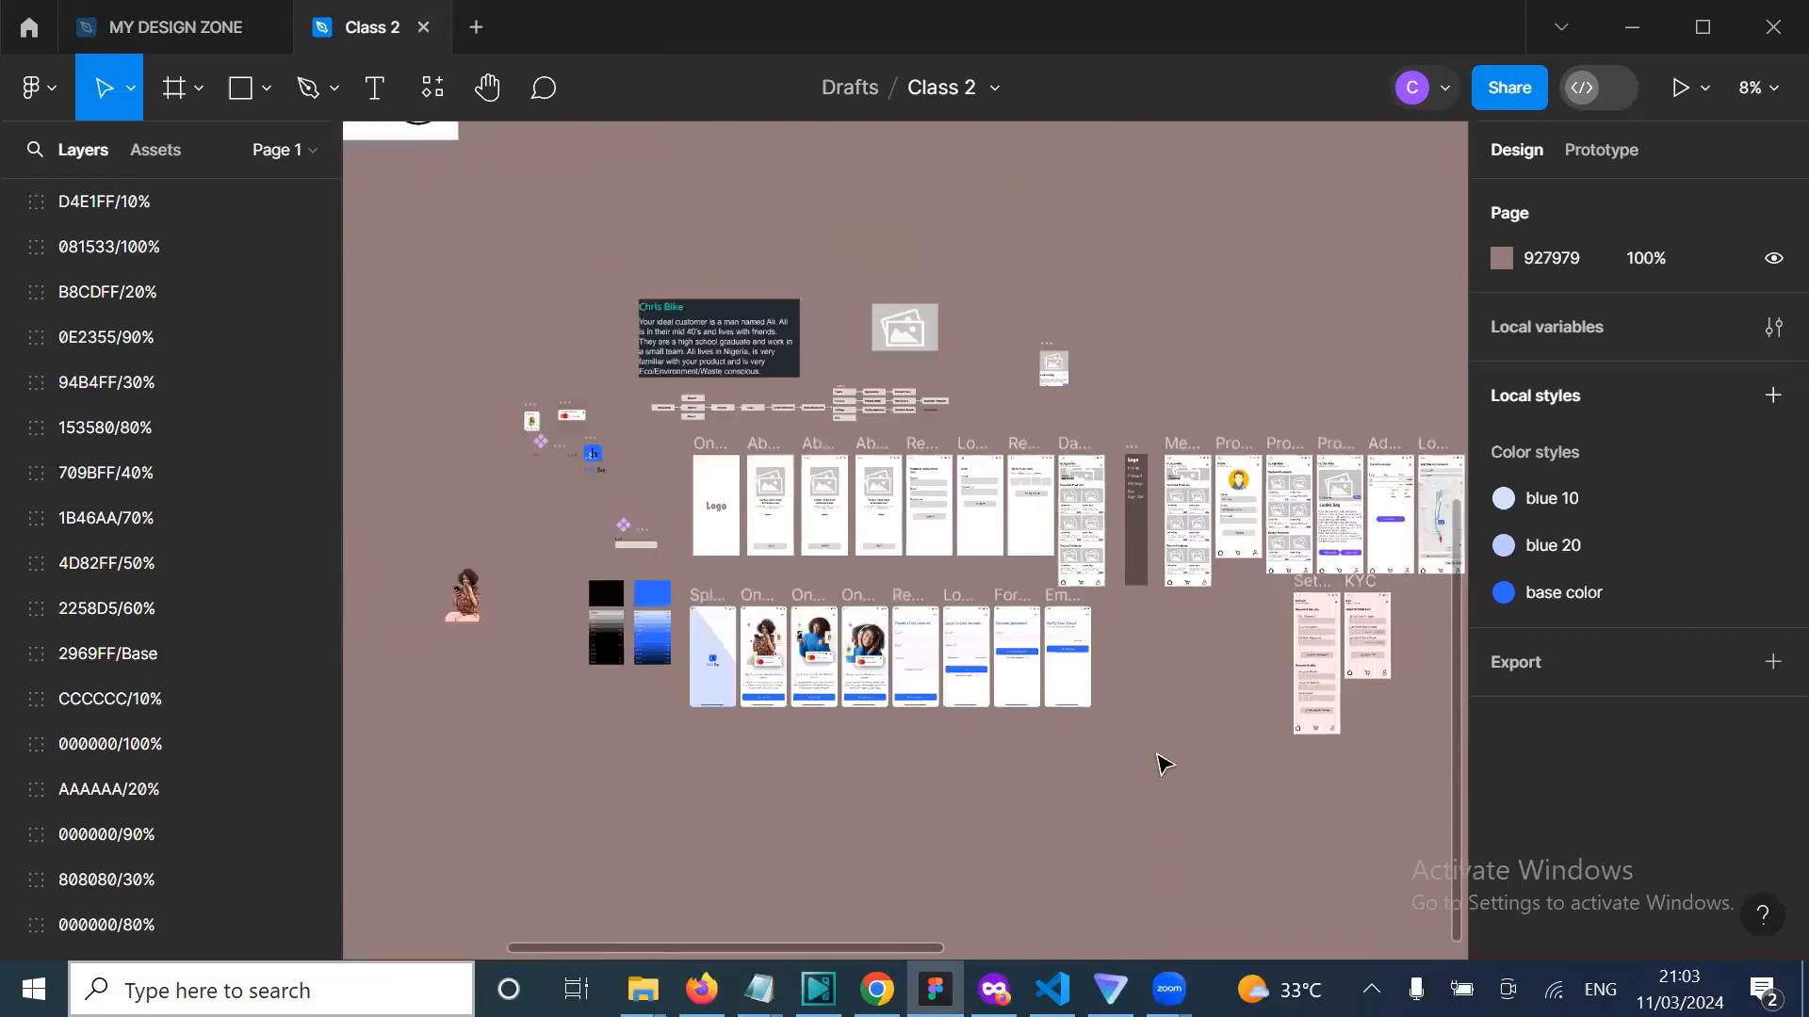
scroll(1166, 765, right, 3)
scroll(1165, 764, up, 2)
scroll(1165, 765, left, 8)
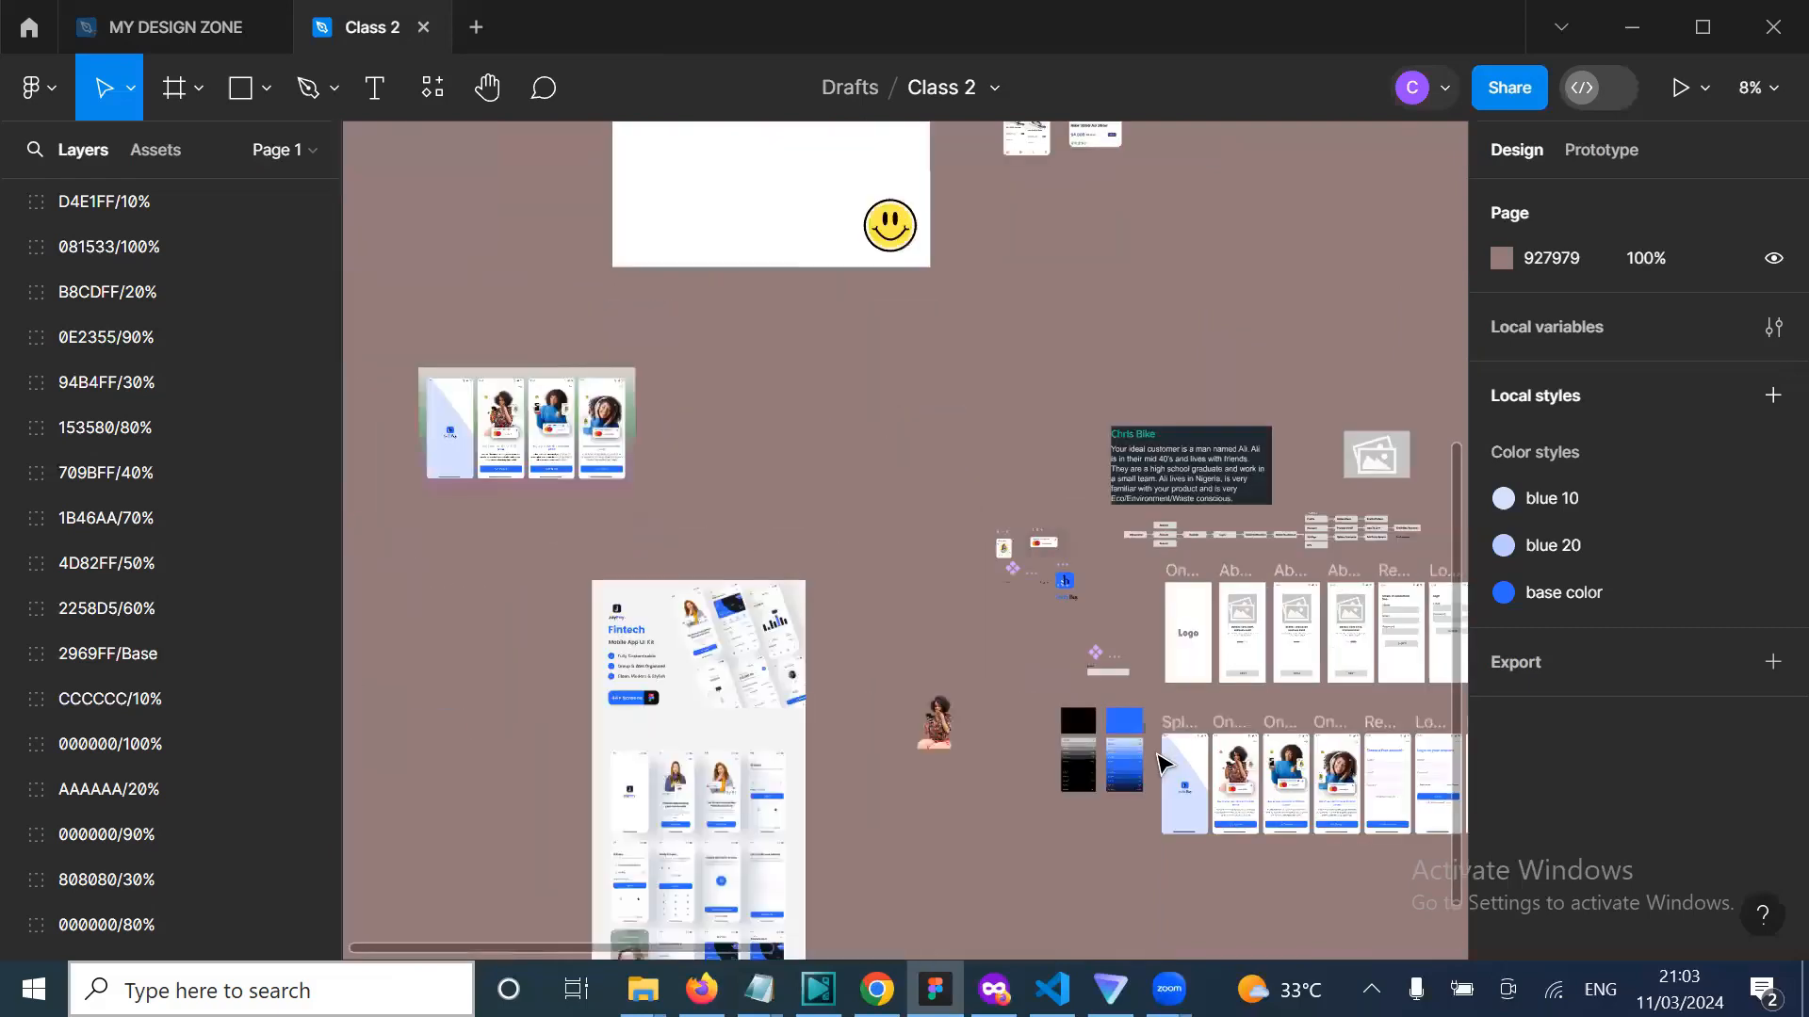
scroll(1165, 765, left, 2)
scroll(1165, 765, up, 5)
scroll(1165, 765, right, 4)
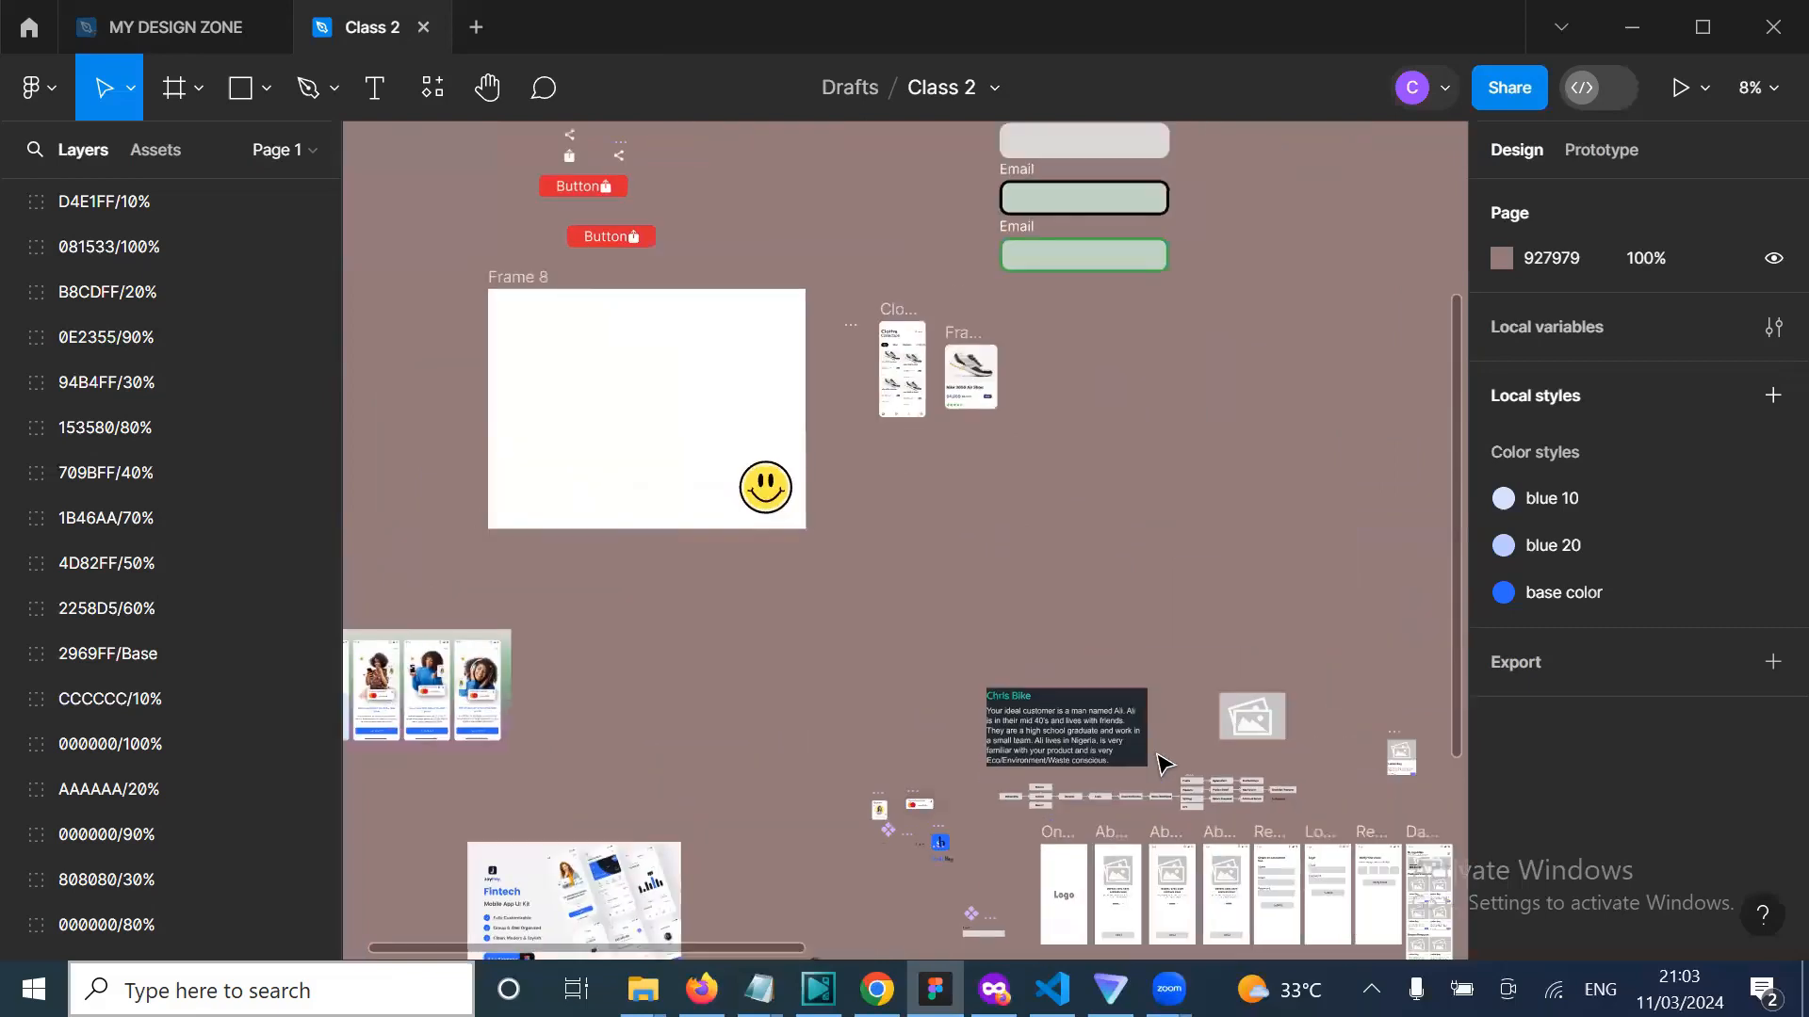
scroll(1165, 765, up, 5)
scroll(867, 771, up, 2)
scroll(865, 768, left, 2)
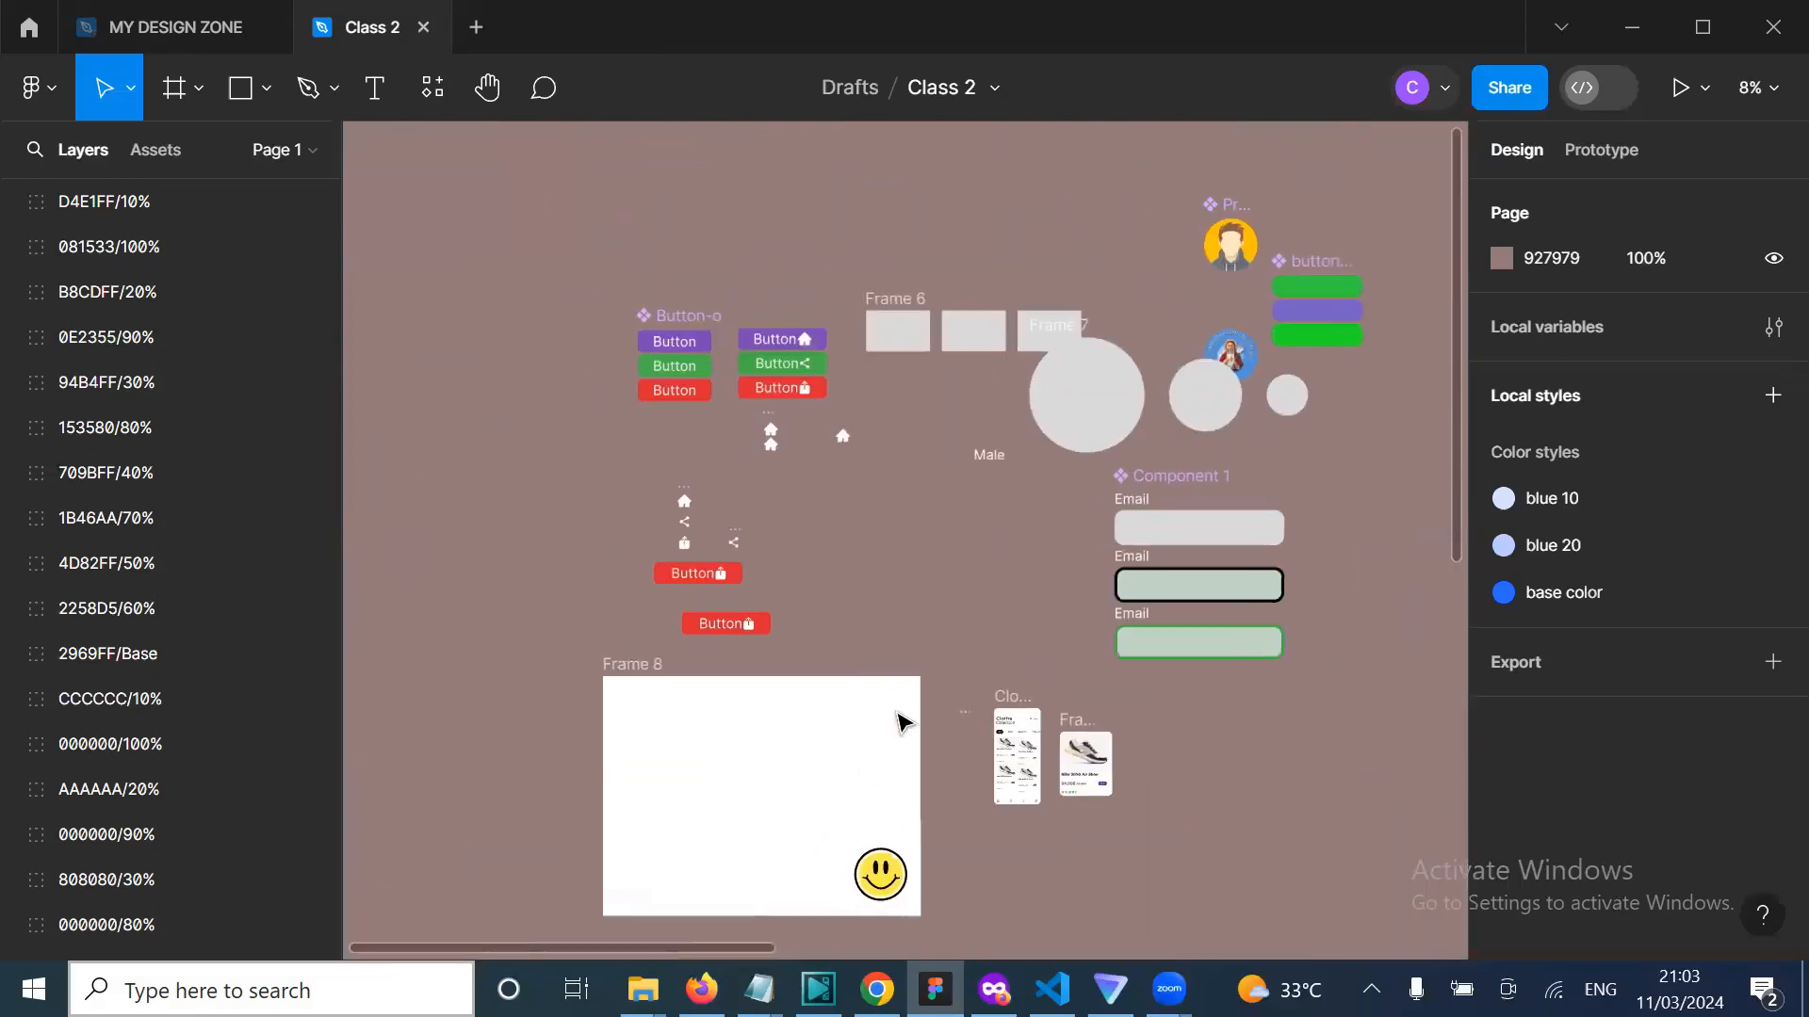
scroll(928, 575, right, 5)
scroll(928, 575, up, 9)
scroll(928, 575, left, 10)
scroll(927, 575, down, 10)
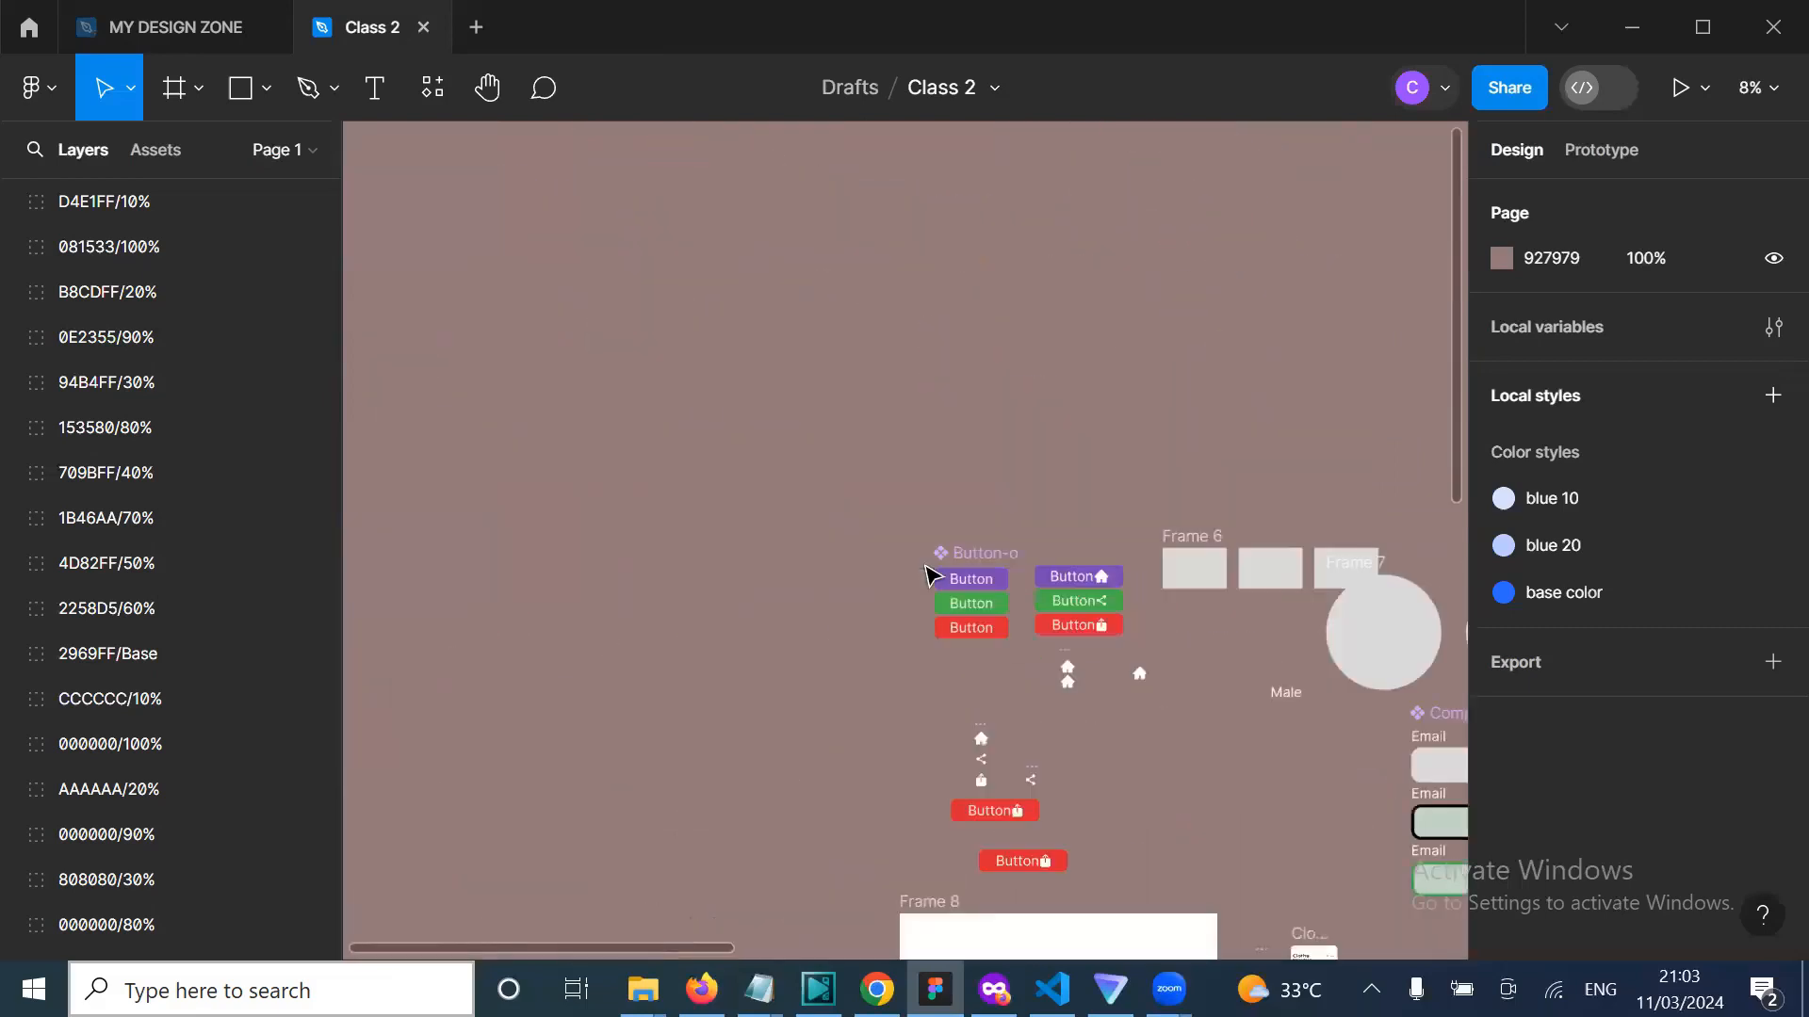
scroll(928, 574, right, 10)
scroll(928, 574, right, 5)
scroll(927, 574, down, 10)
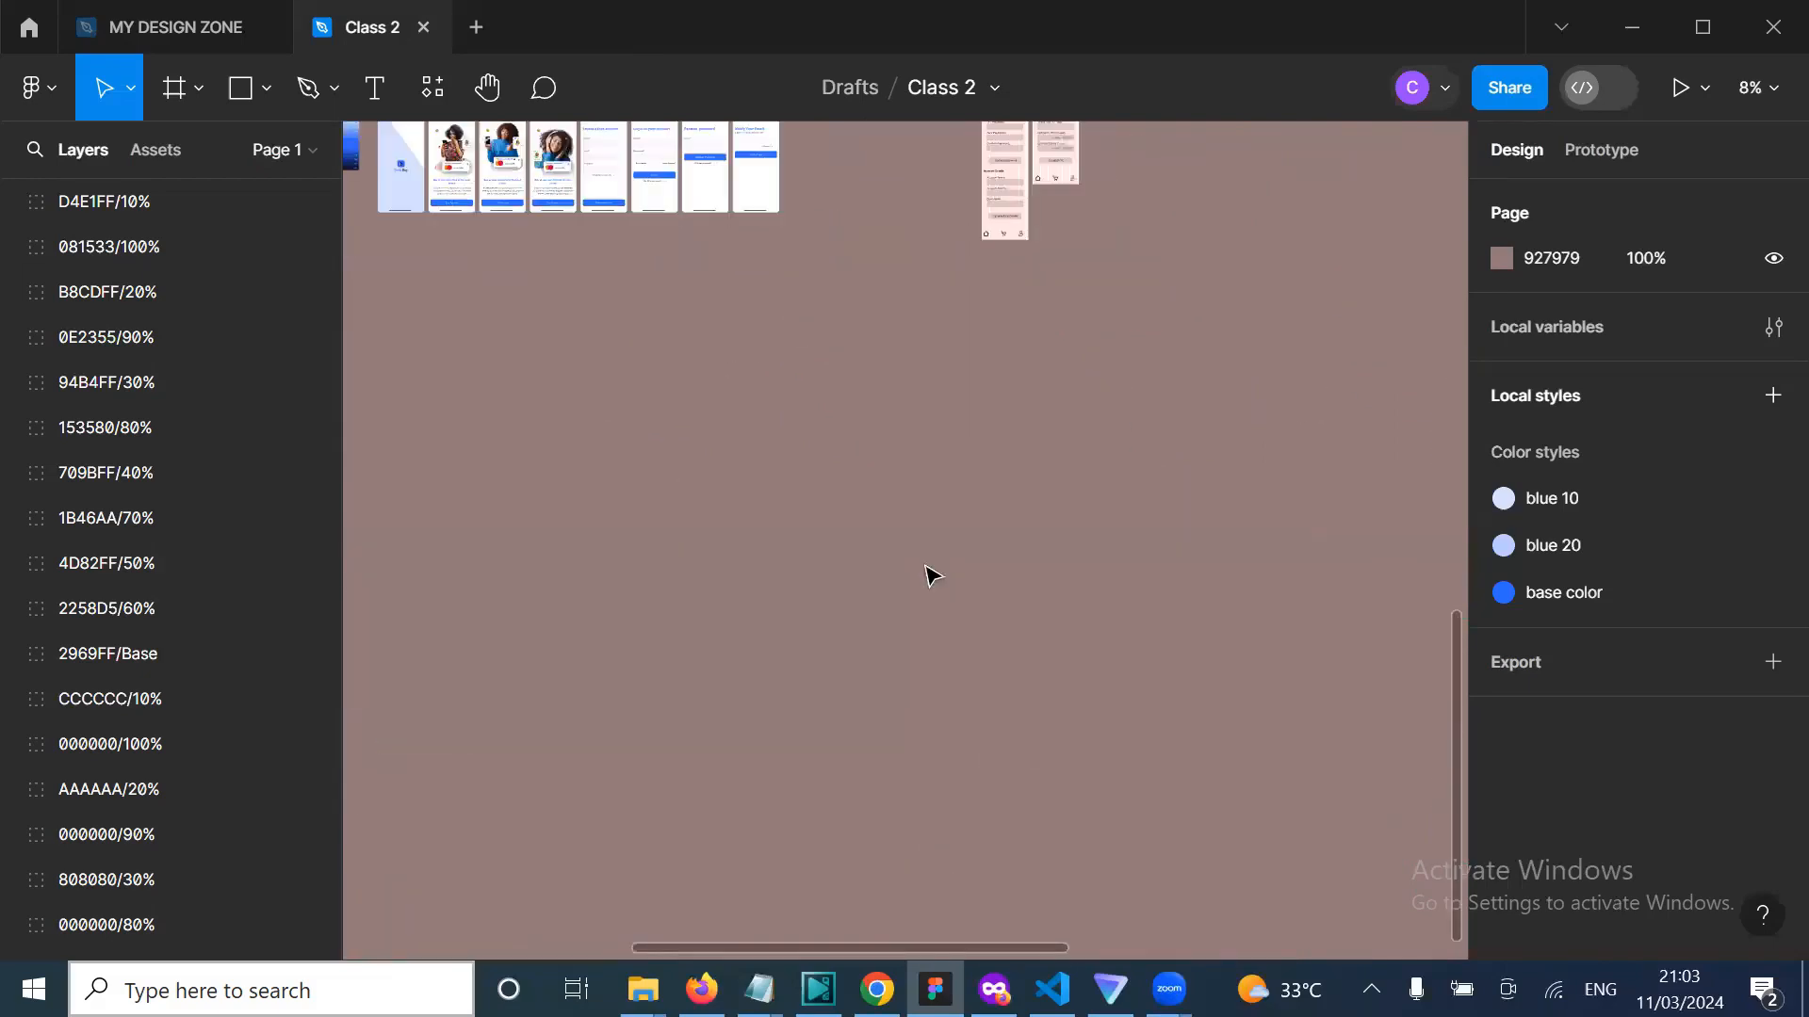
scroll(846, 631, up, 5)
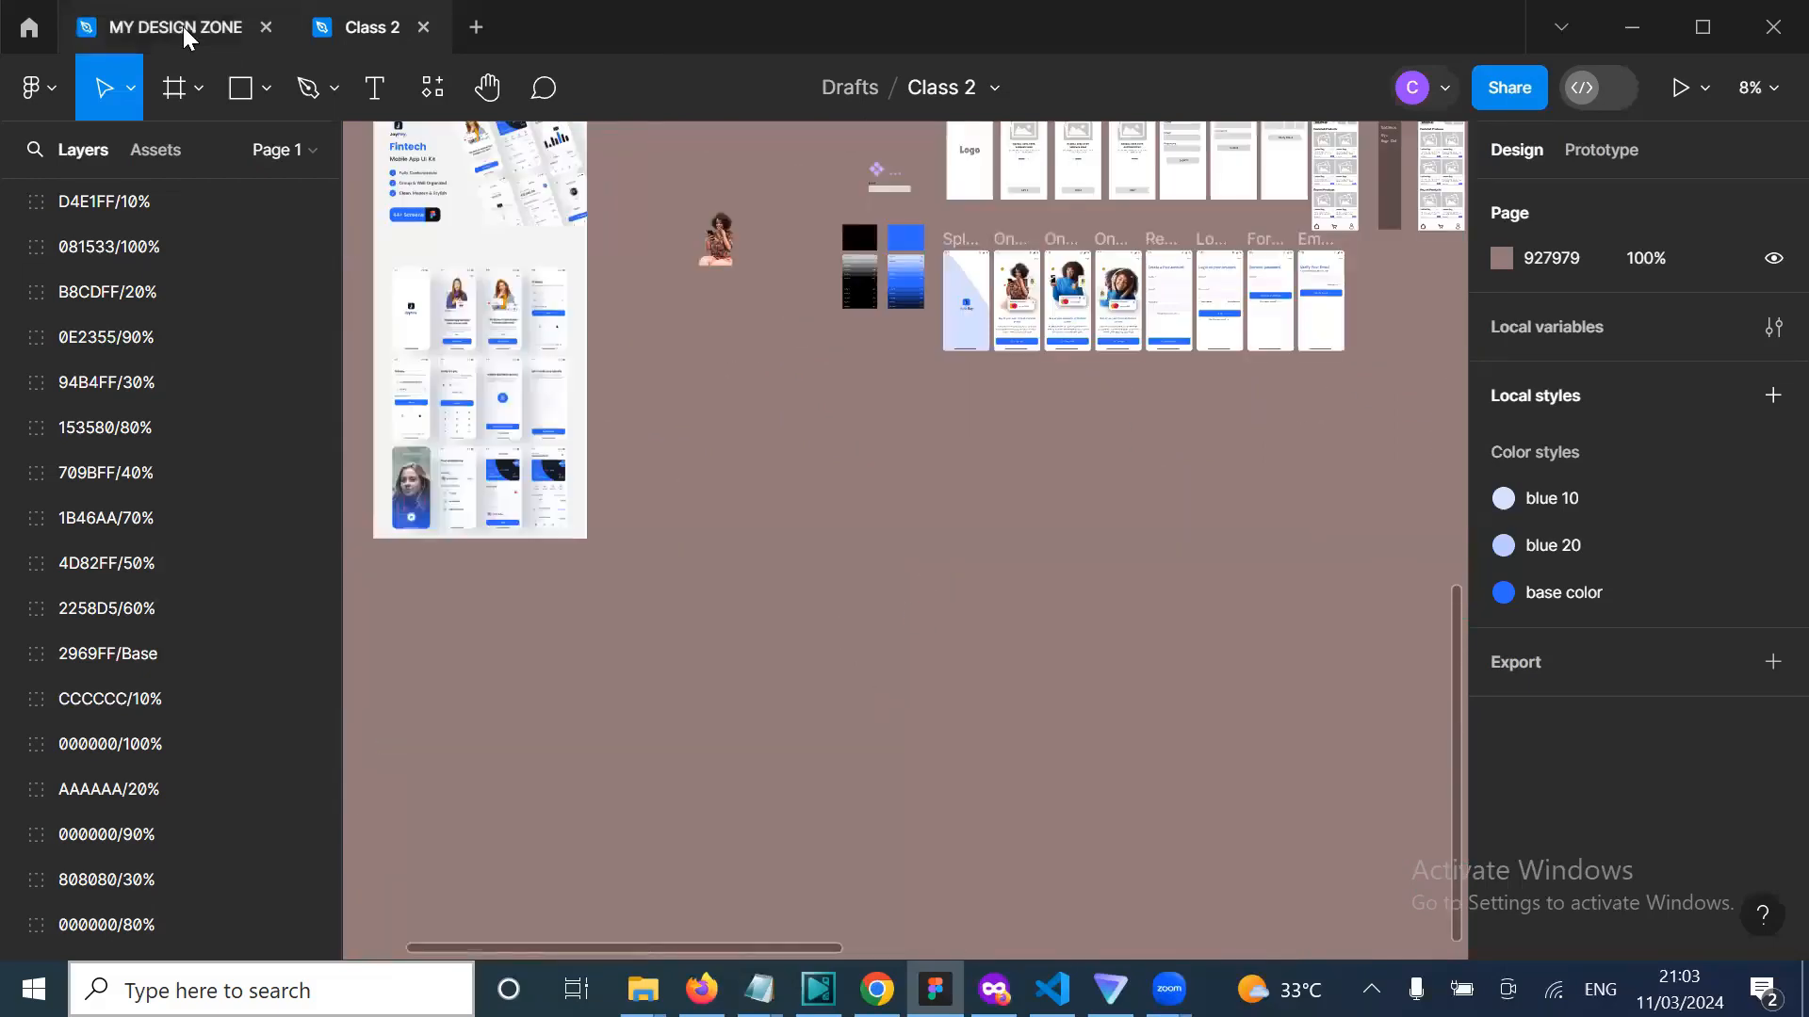
Step: Switch back to the MY DESIGN ZONE flyer file
click(183, 26)
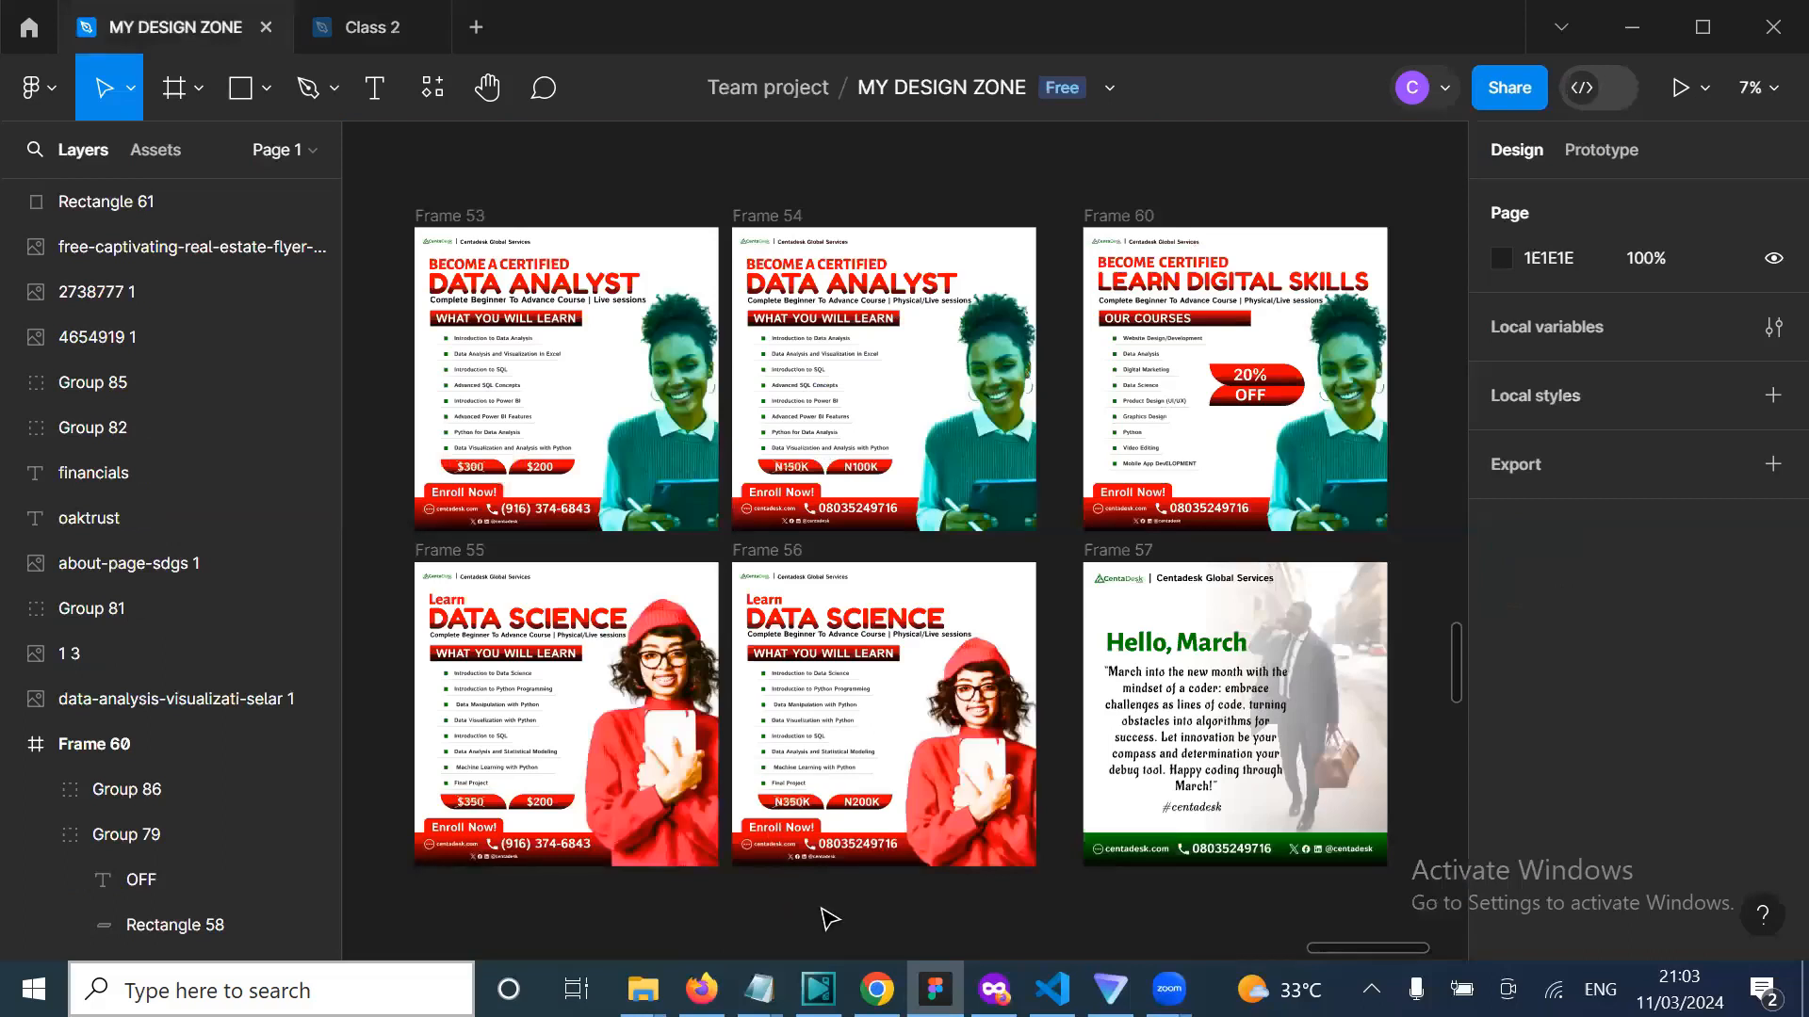
Step: Bring the real estate flyer Google Images results forward and scroll through more designs
mouse_move(876, 989)
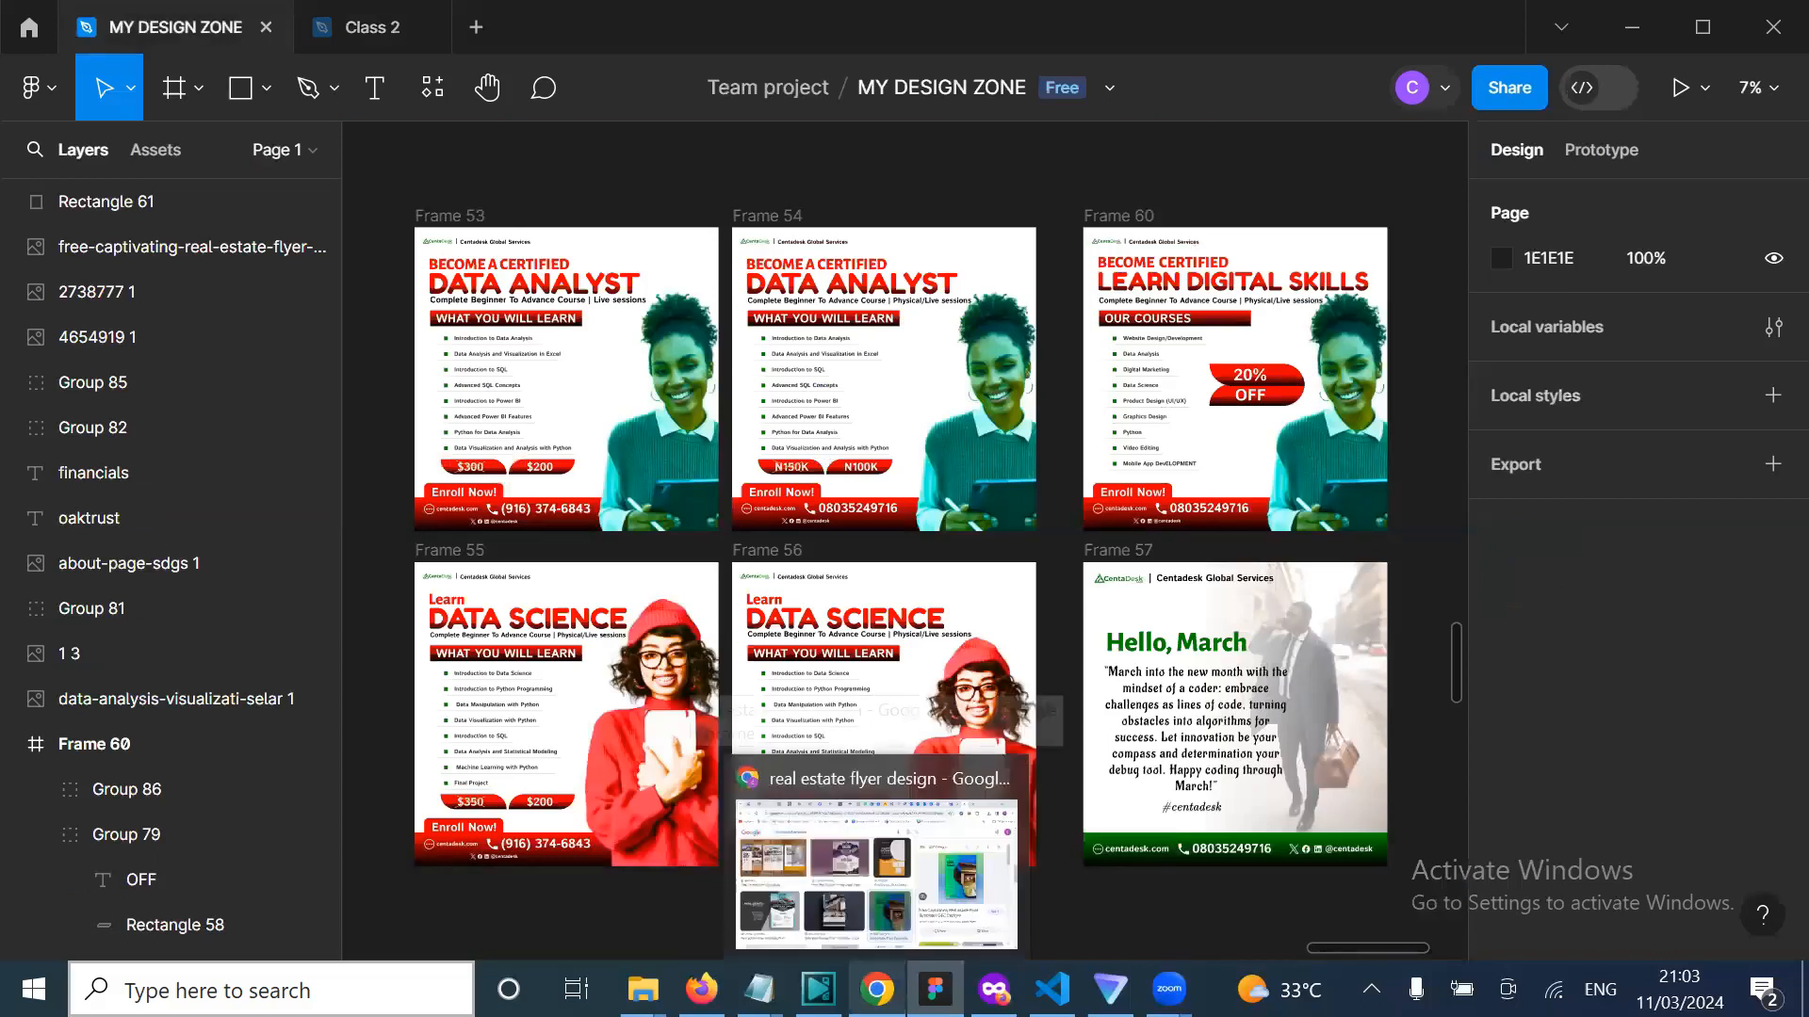
click(896, 890)
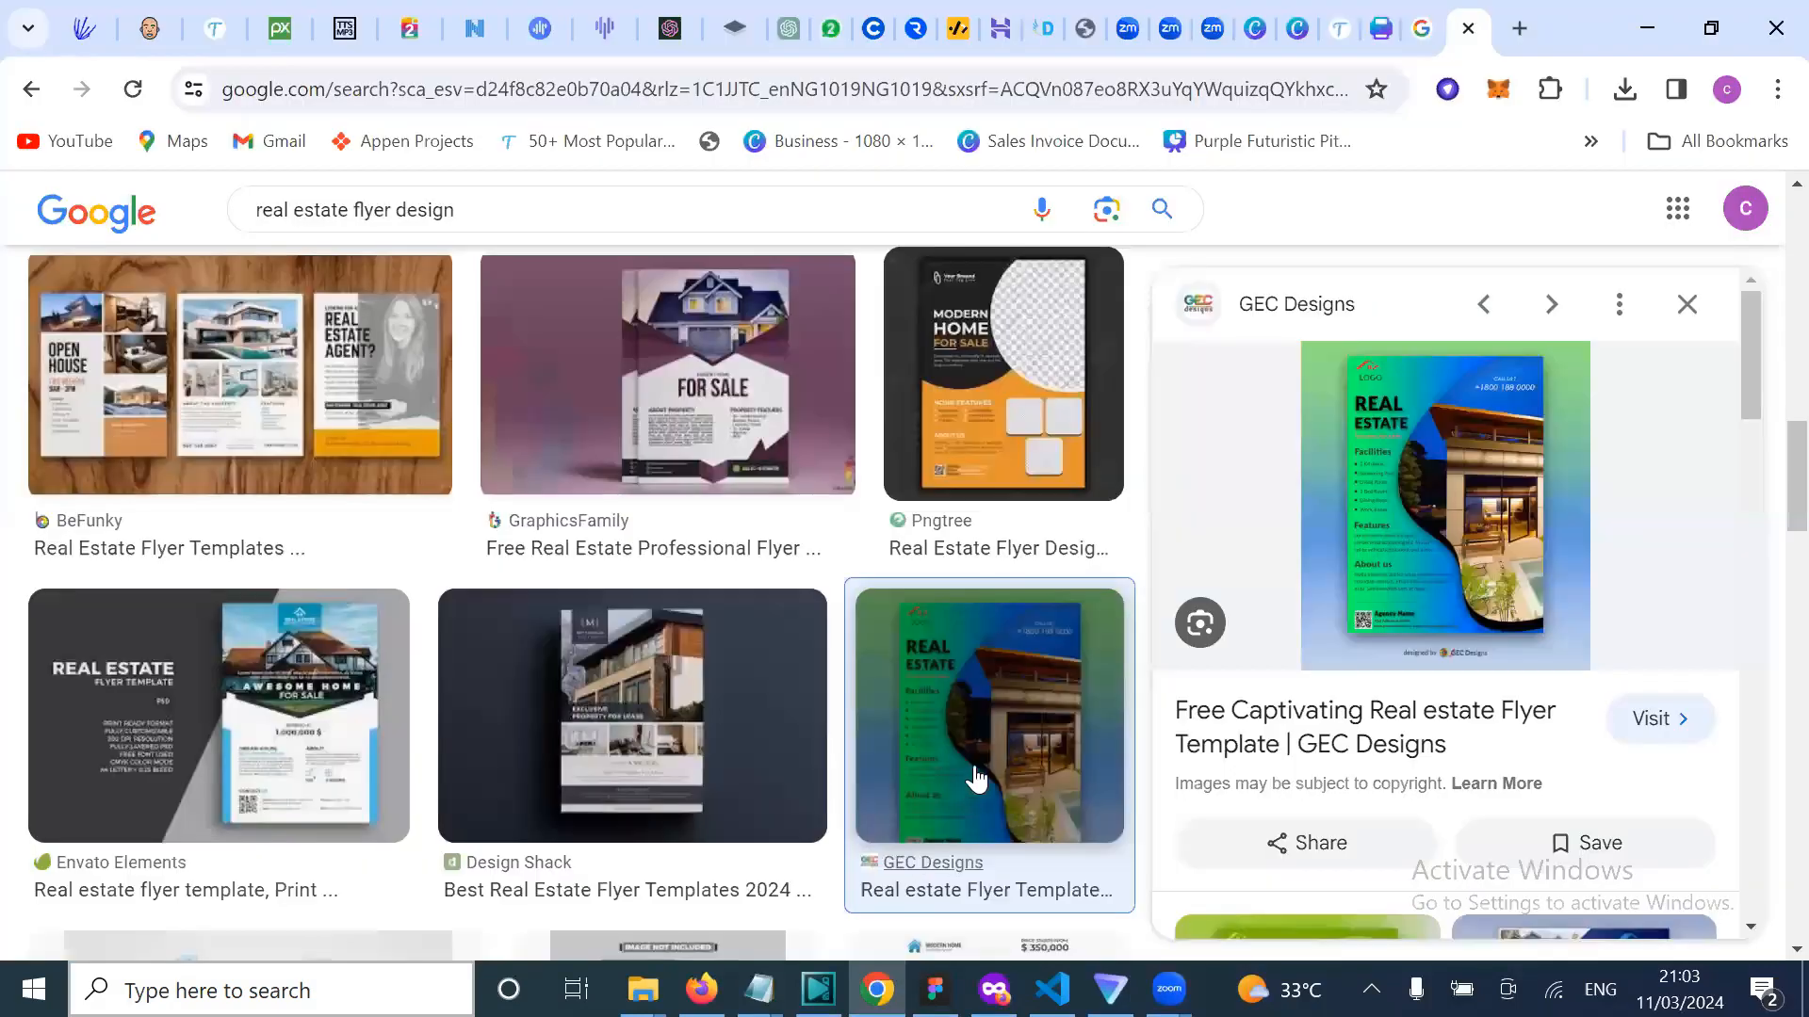
scroll(914, 770, down, 9)
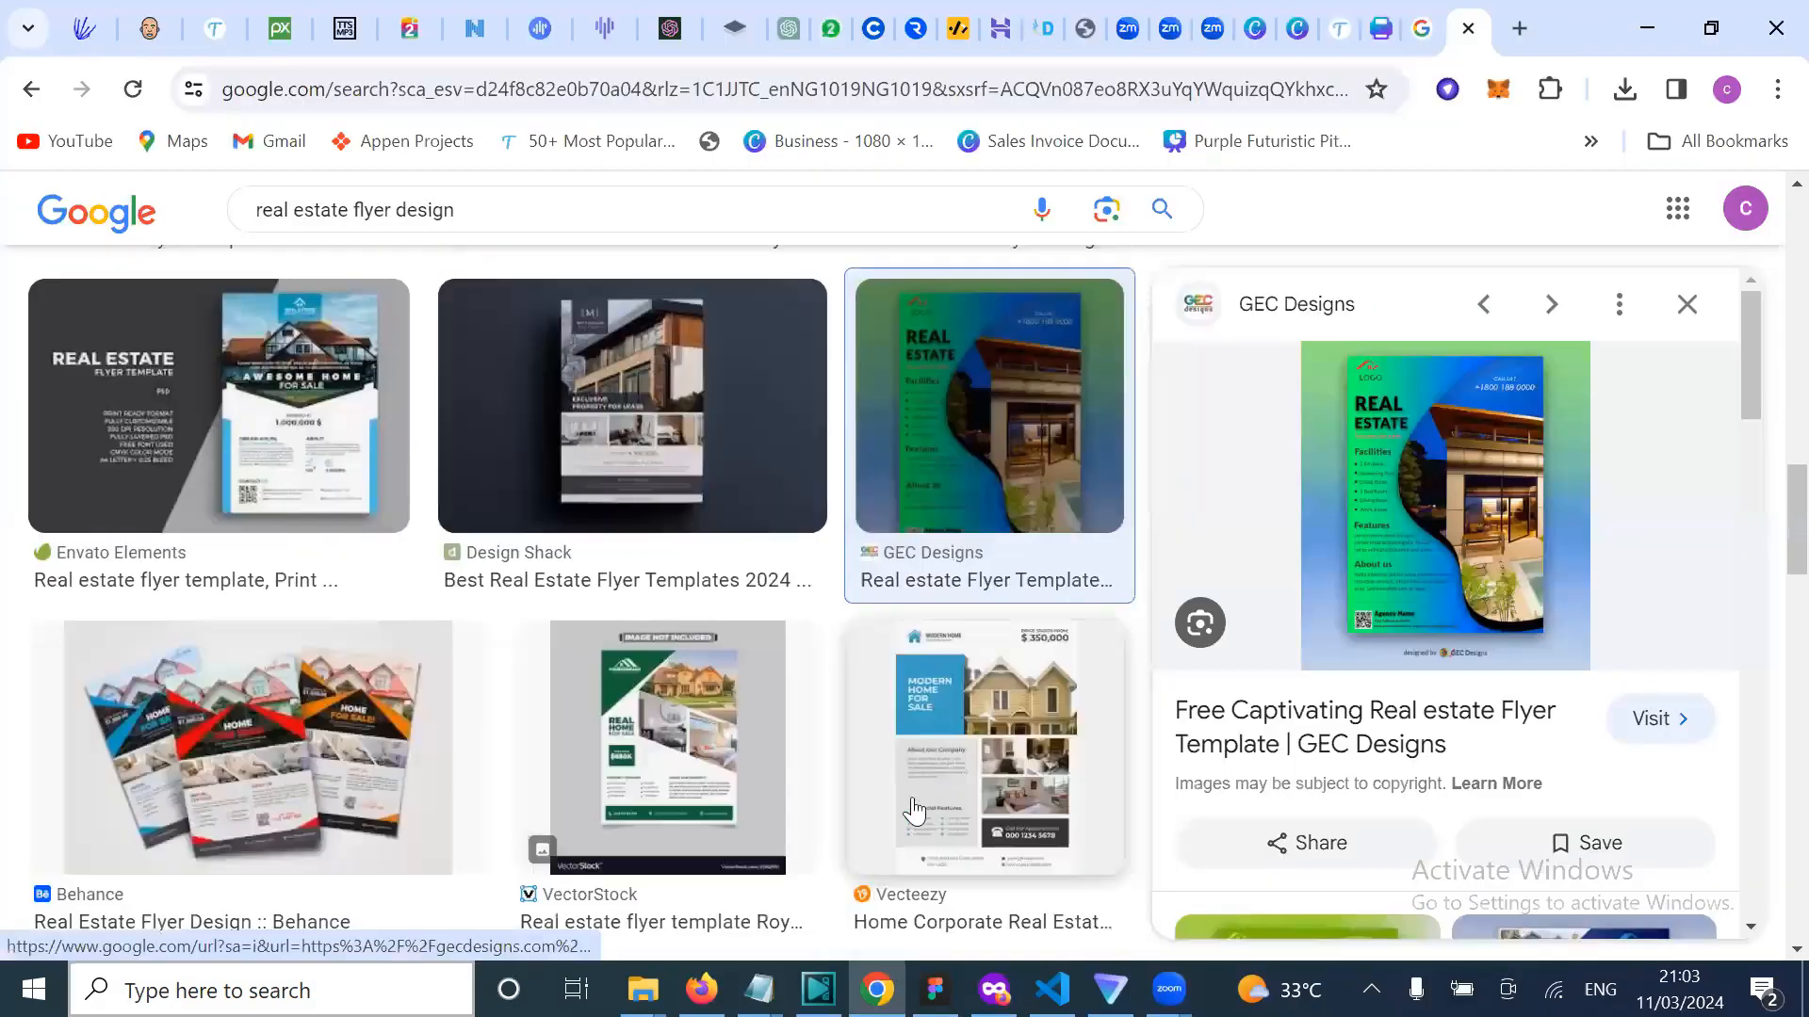
scroll(986, 770, down, 7)
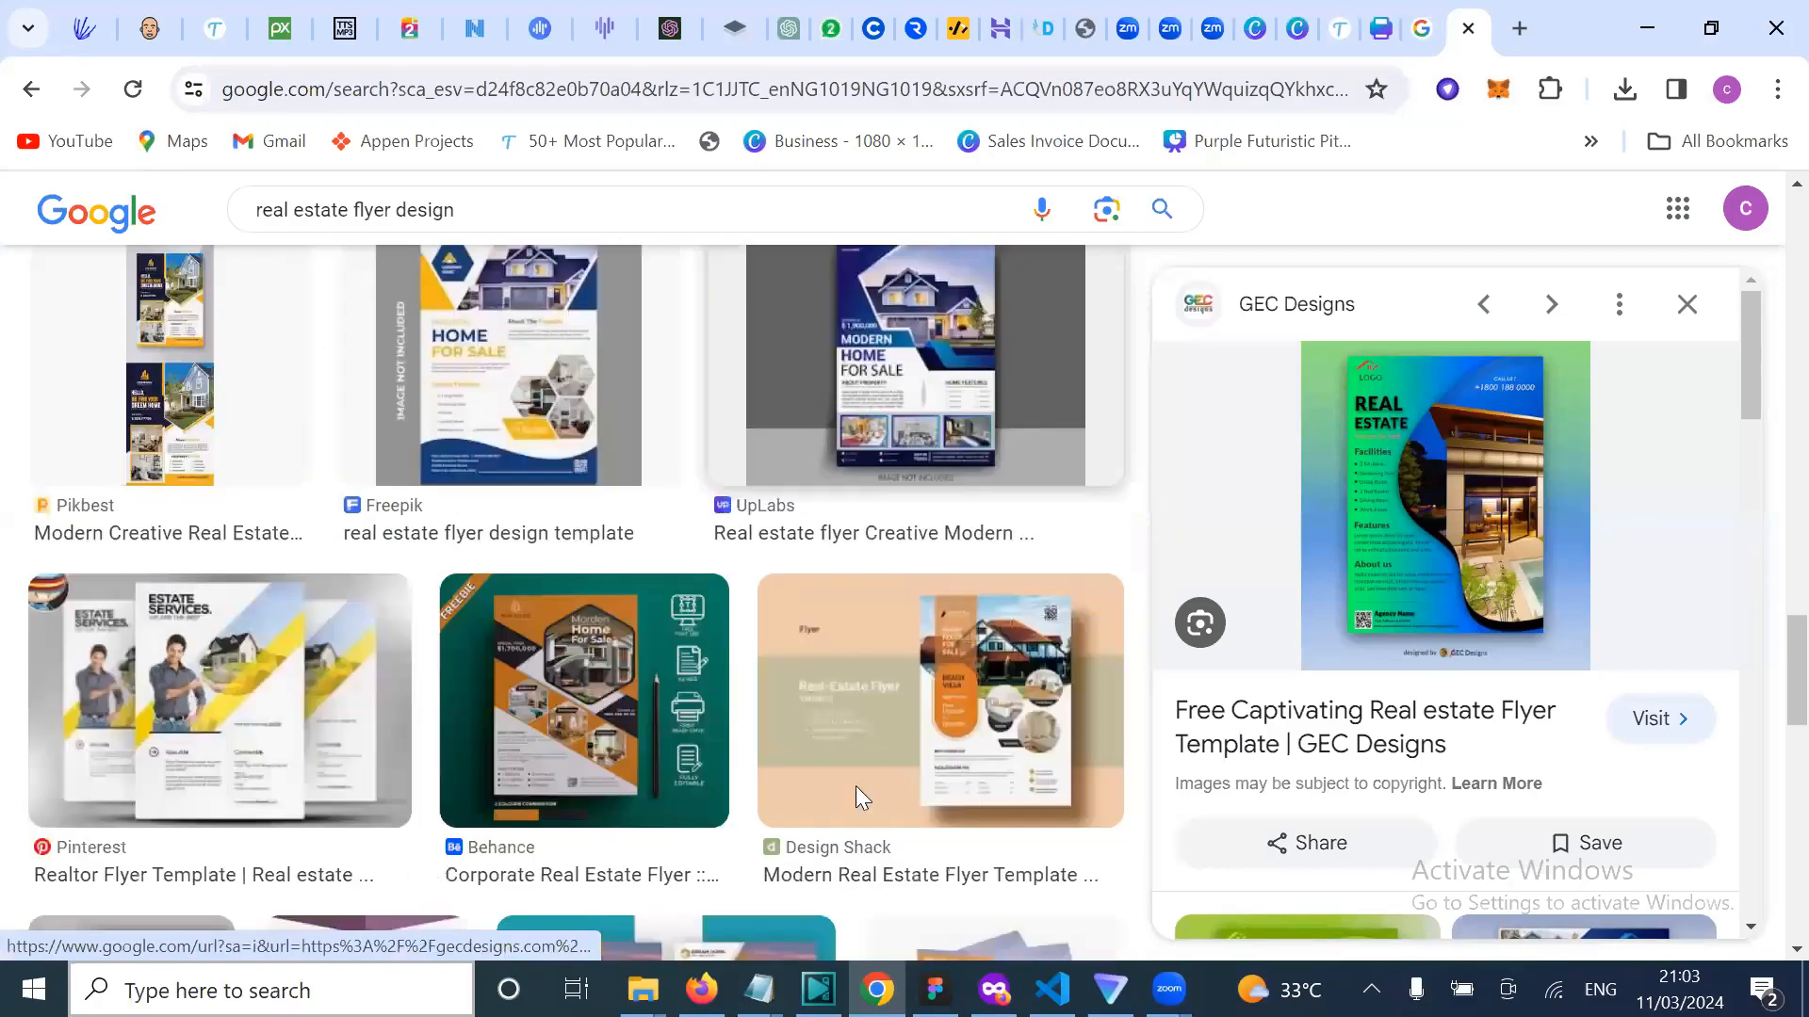
scroll(968, 791, down, 3)
scroll(937, 749, down, 2)
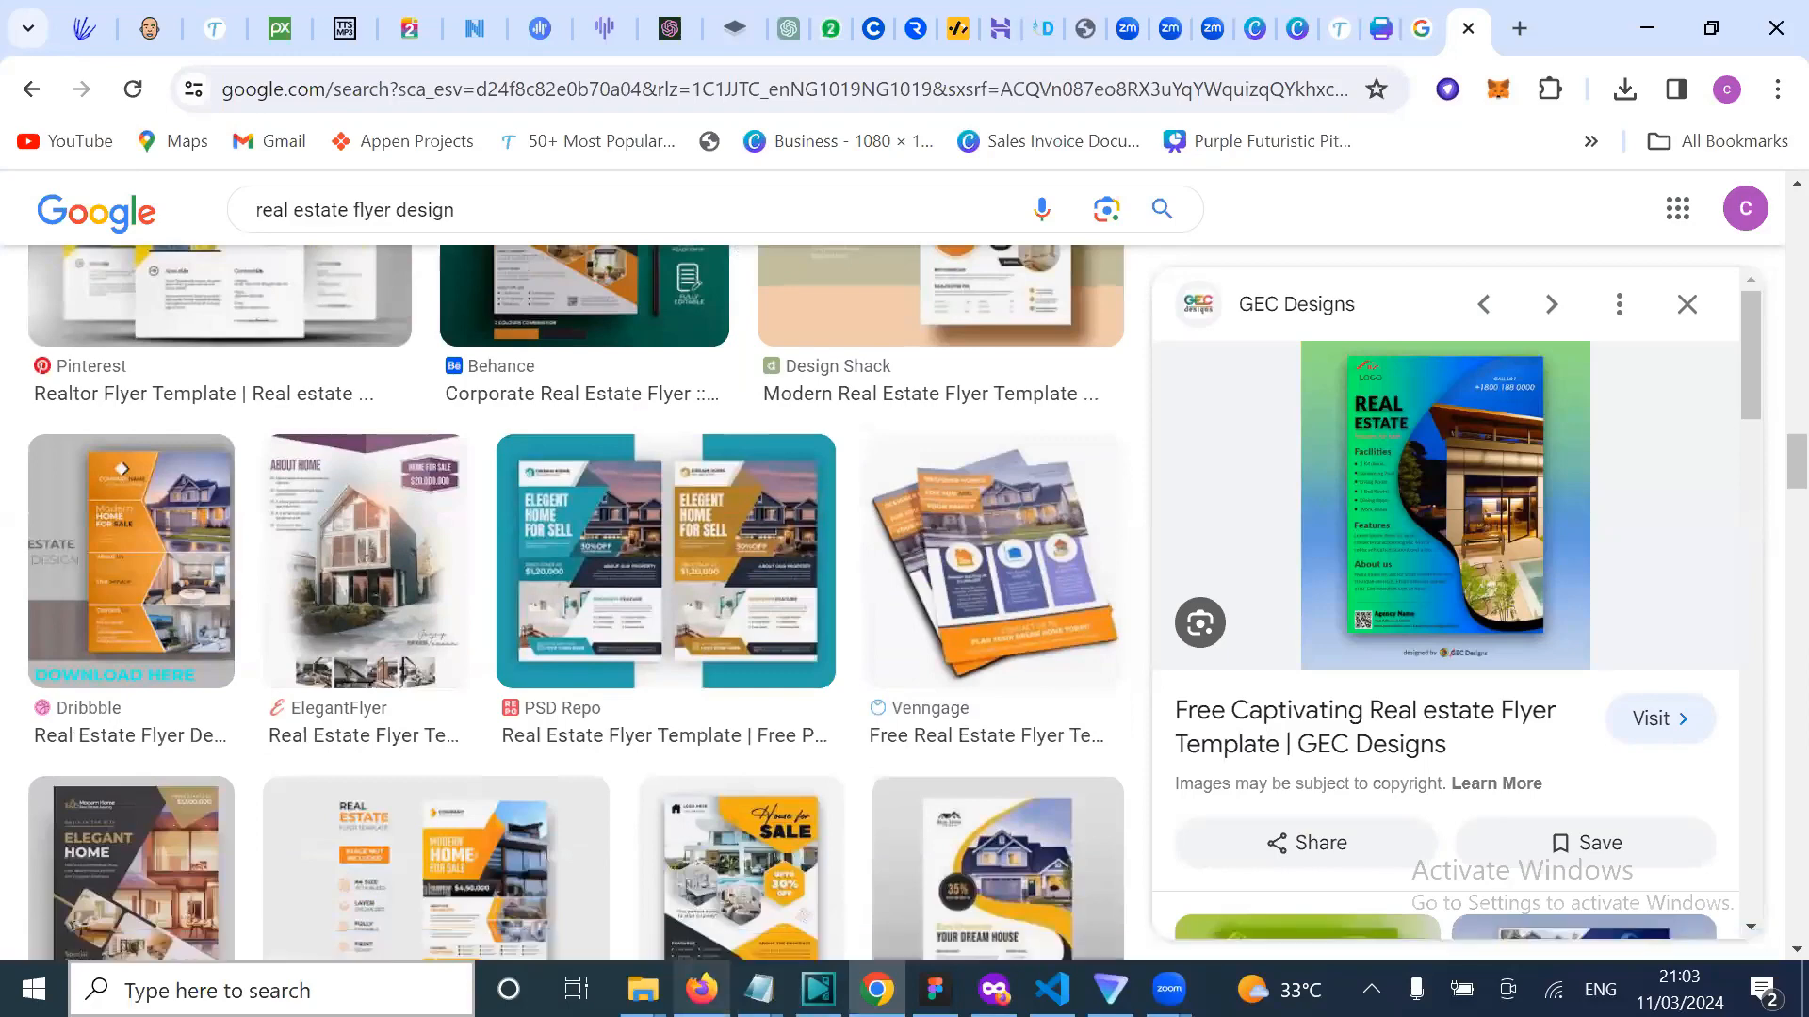
Step: Bring the DIGITAL MONEY BLUE PRINT folder window to the front
mouse_move(701, 989)
mouse_move(640, 989)
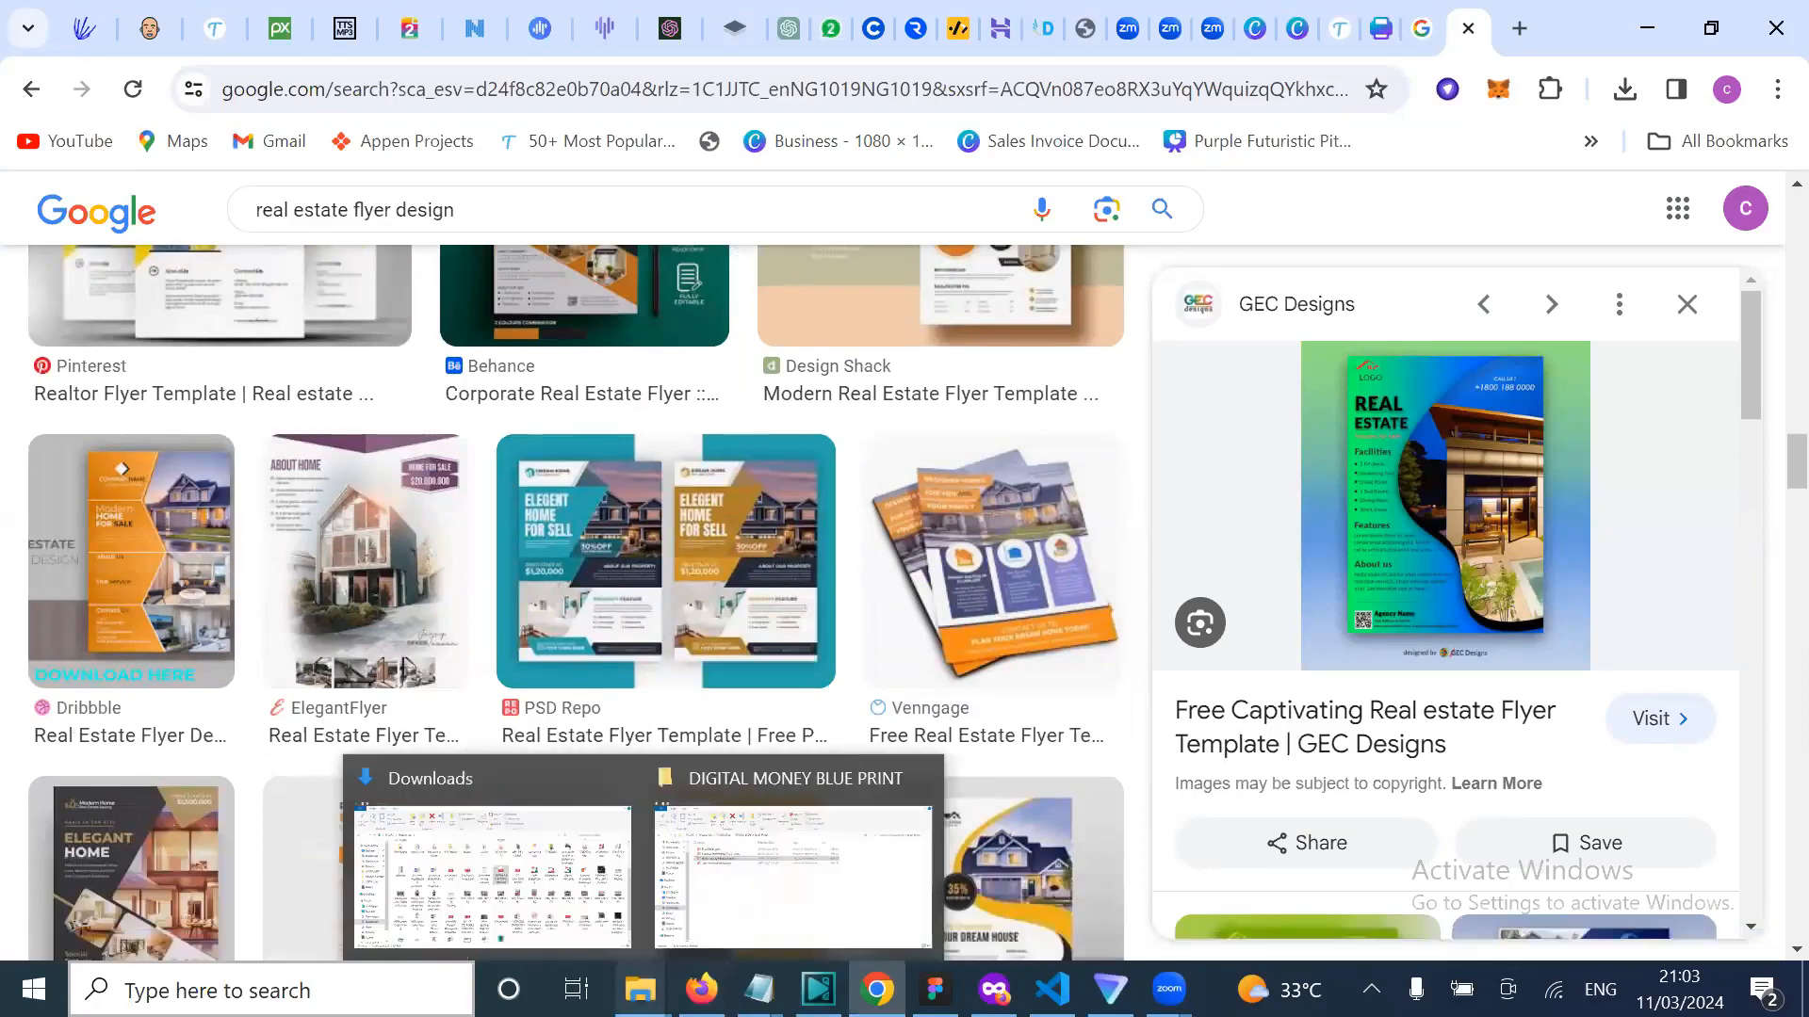
click(754, 843)
Step: Open digital money blueprint.pptx at the Course Schedule slide and dismiss the activation notice
double_click(558, 390)
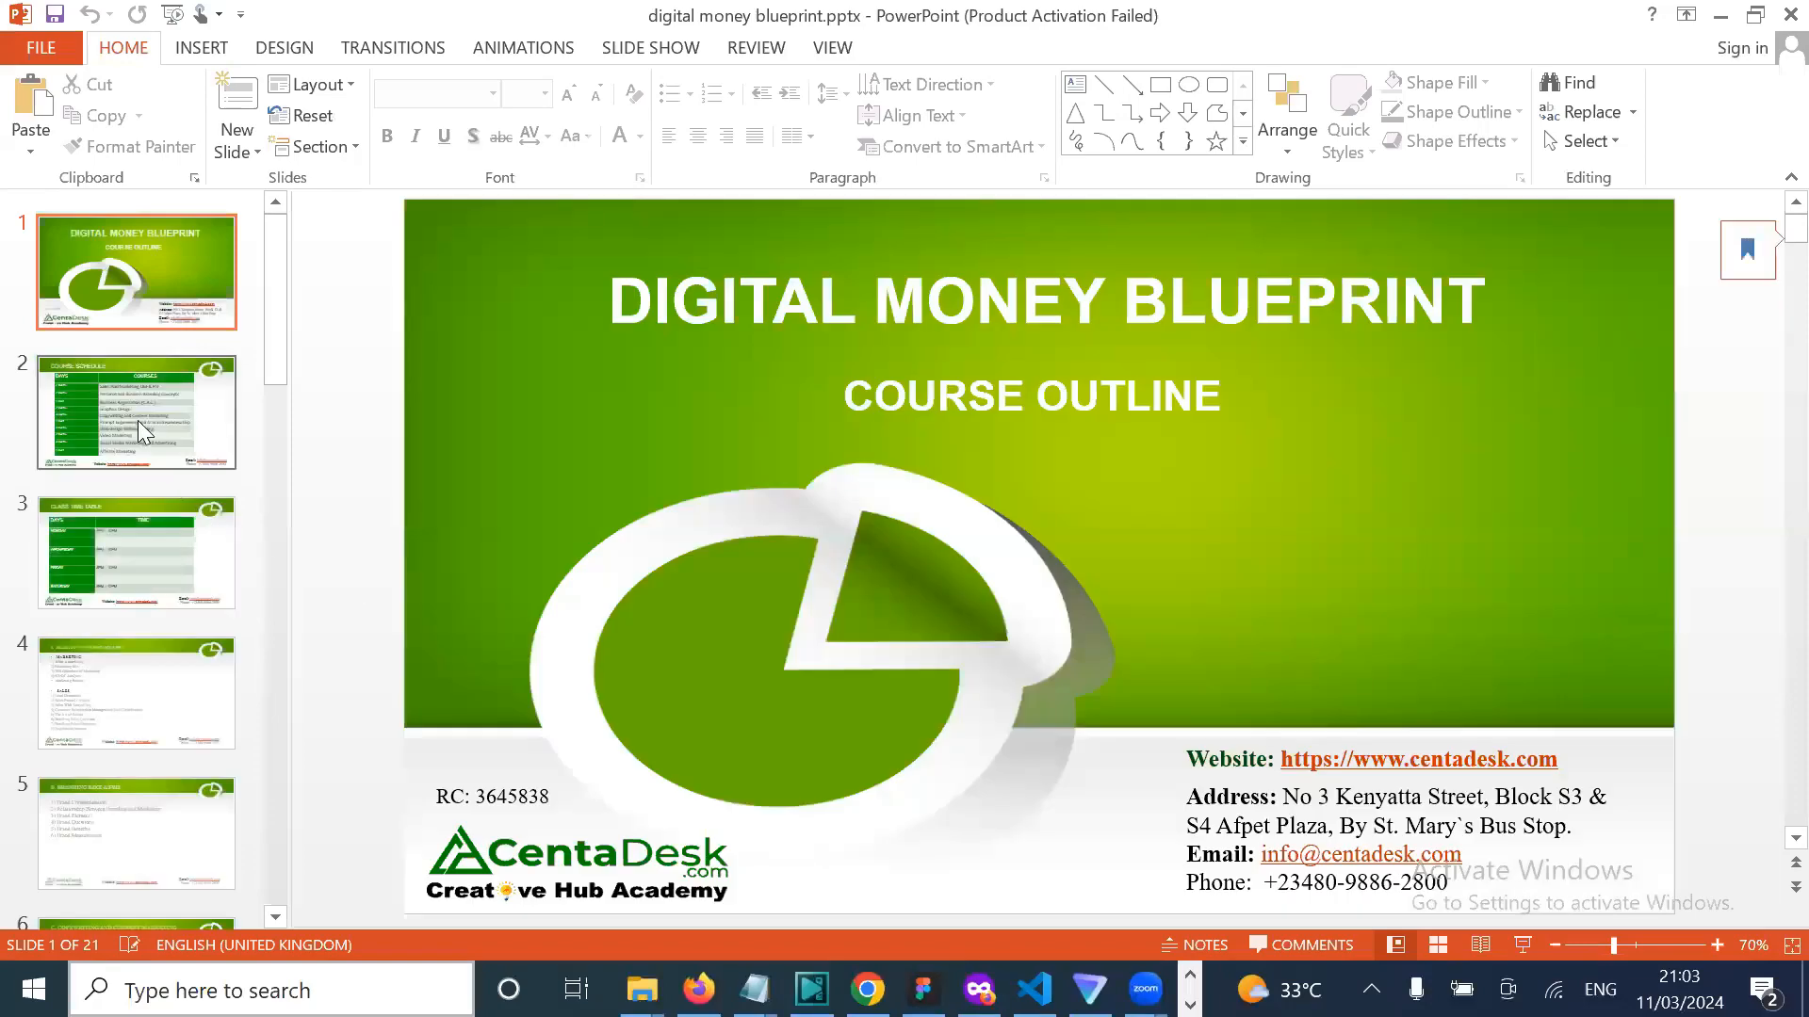
click(137, 420)
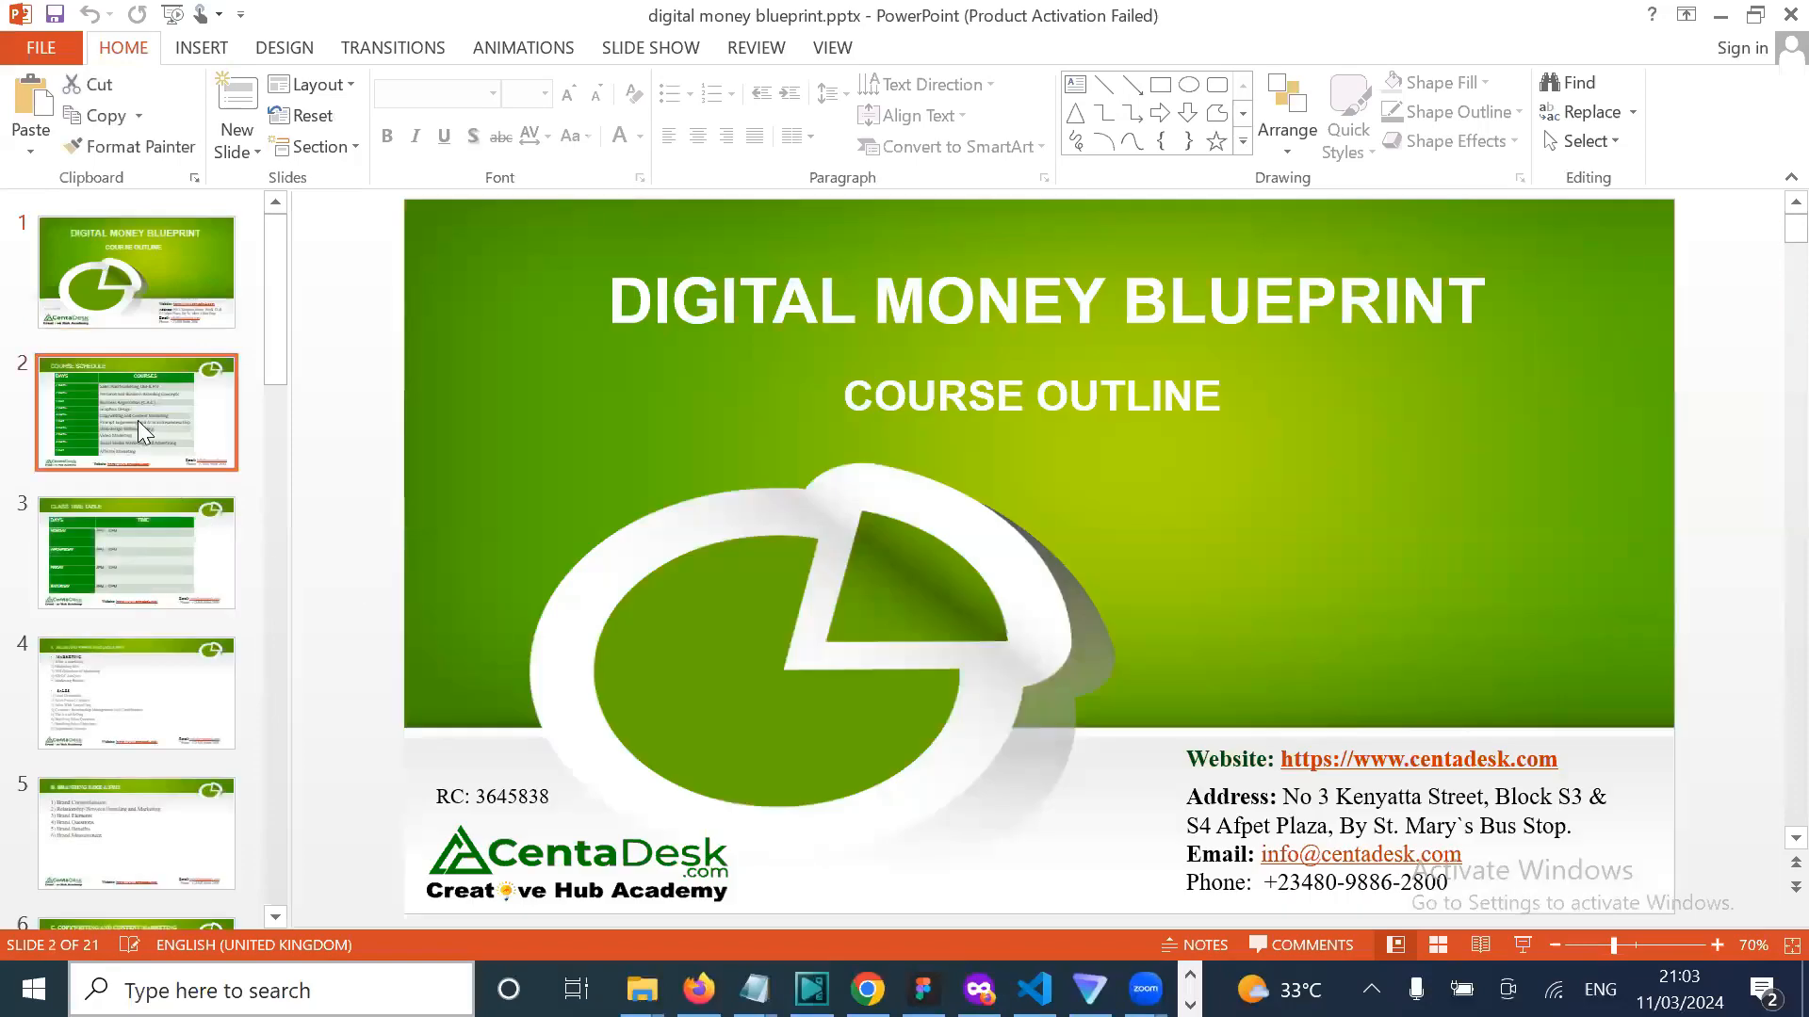
double_click(888, 589)
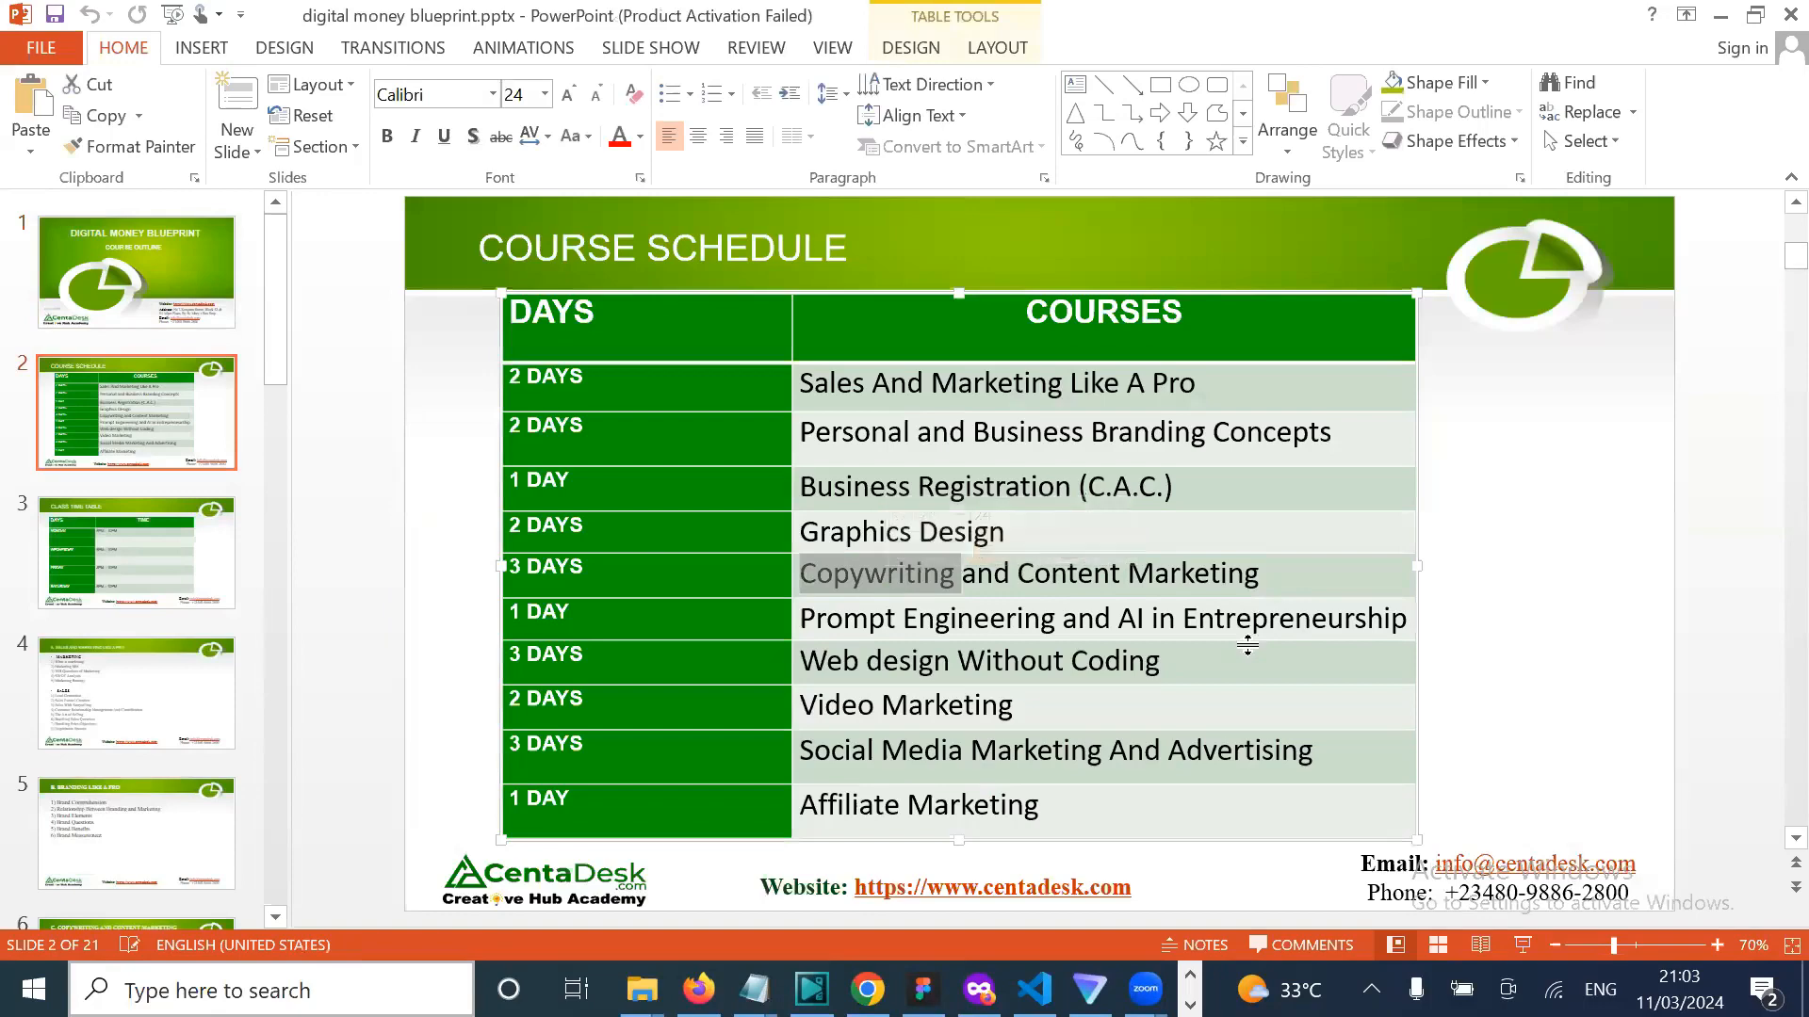
click(1190, 618)
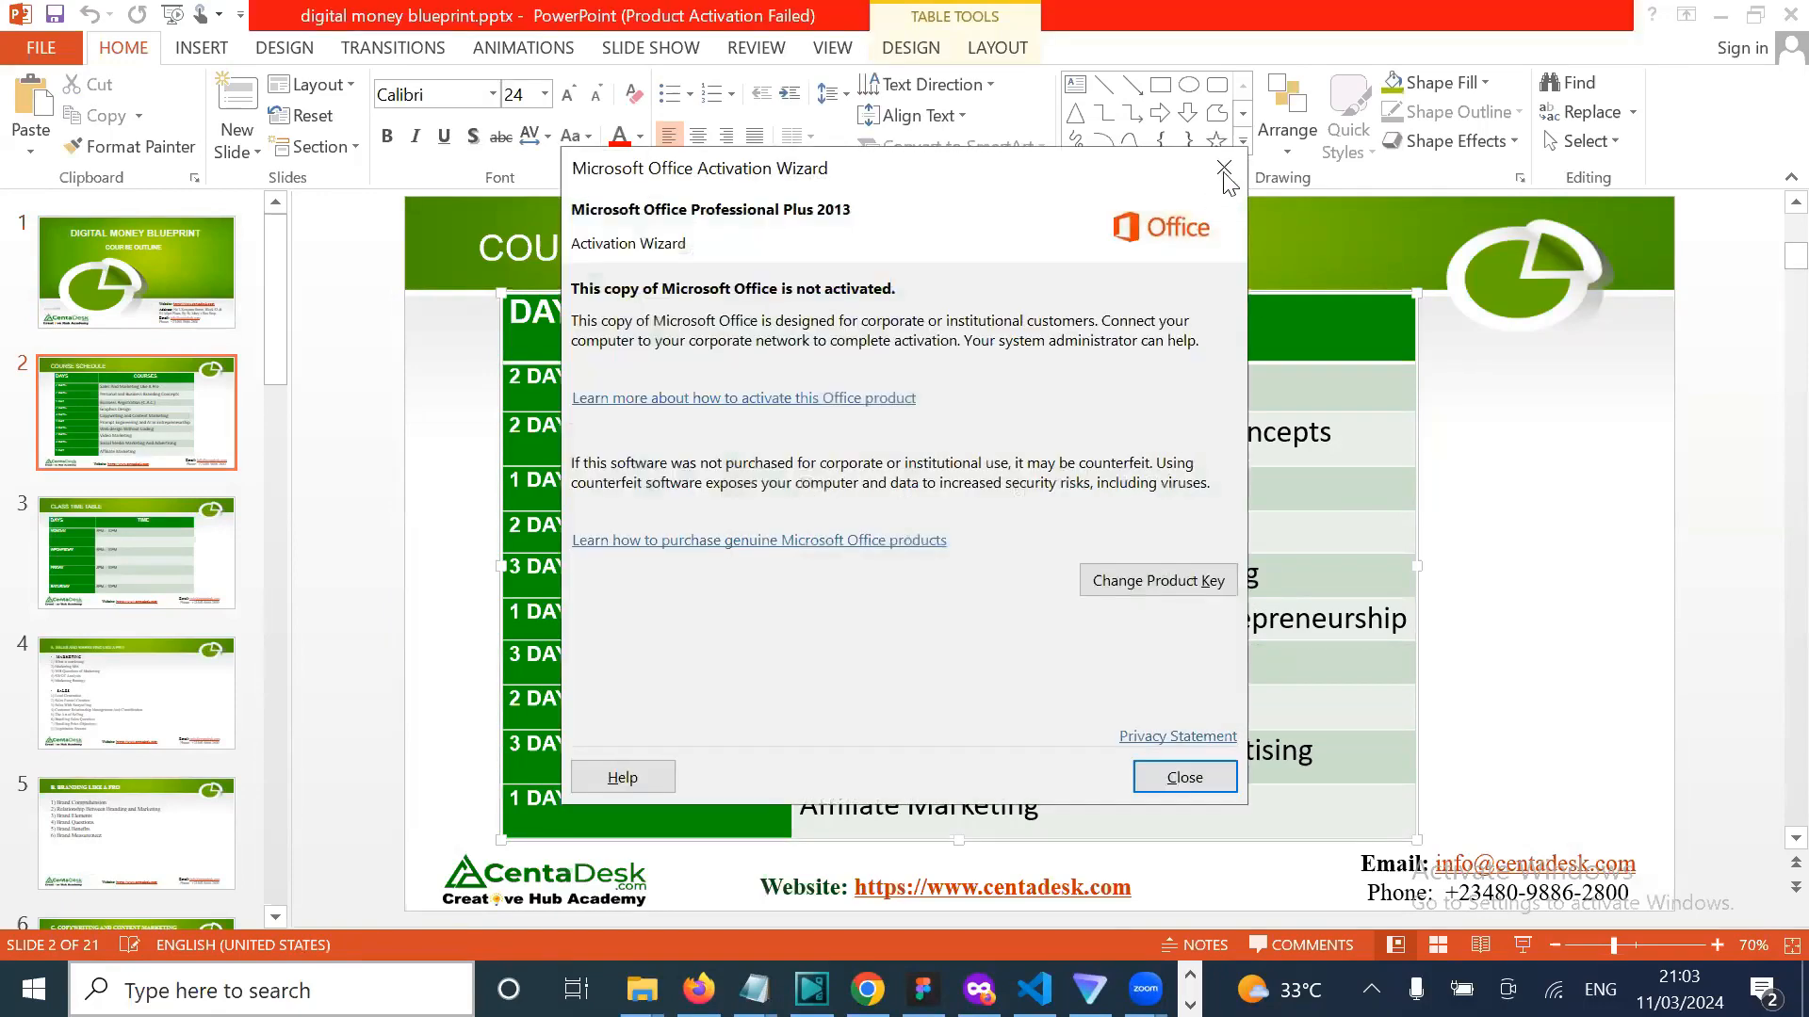
click(1225, 168)
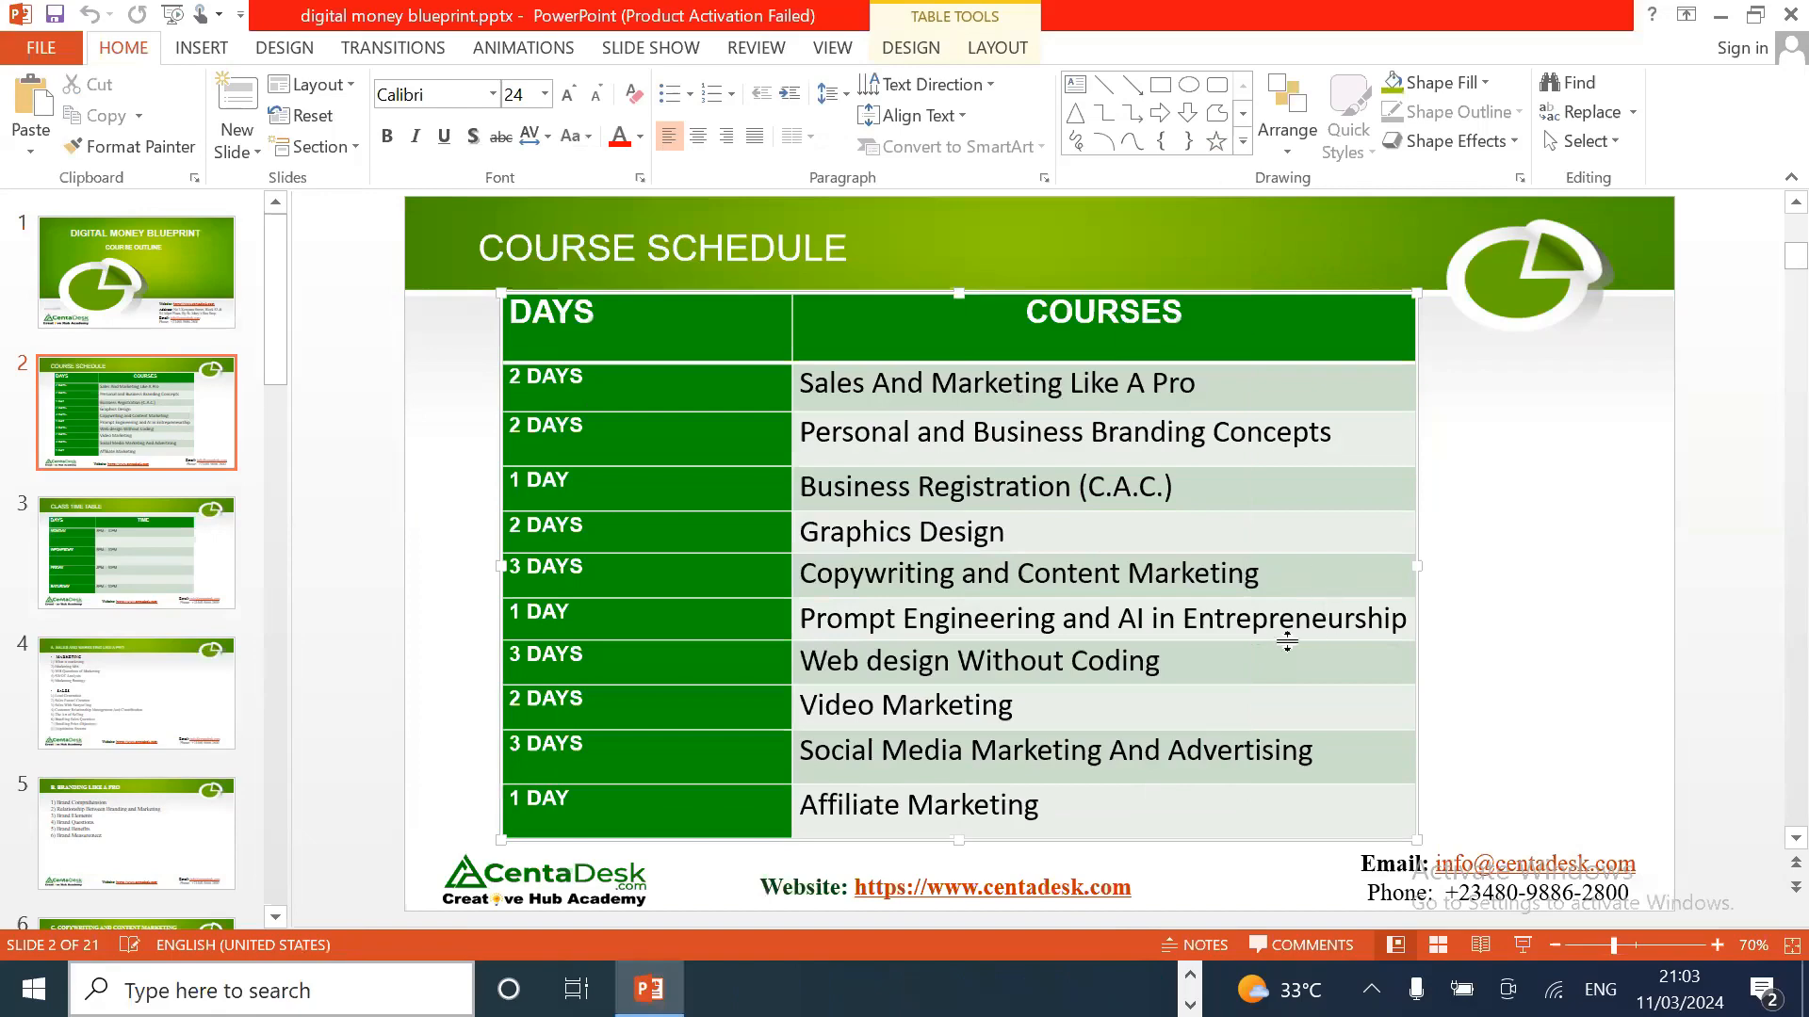
Step: Check the Class Time Table slide, then return to the Course Schedule slide
click(144, 570)
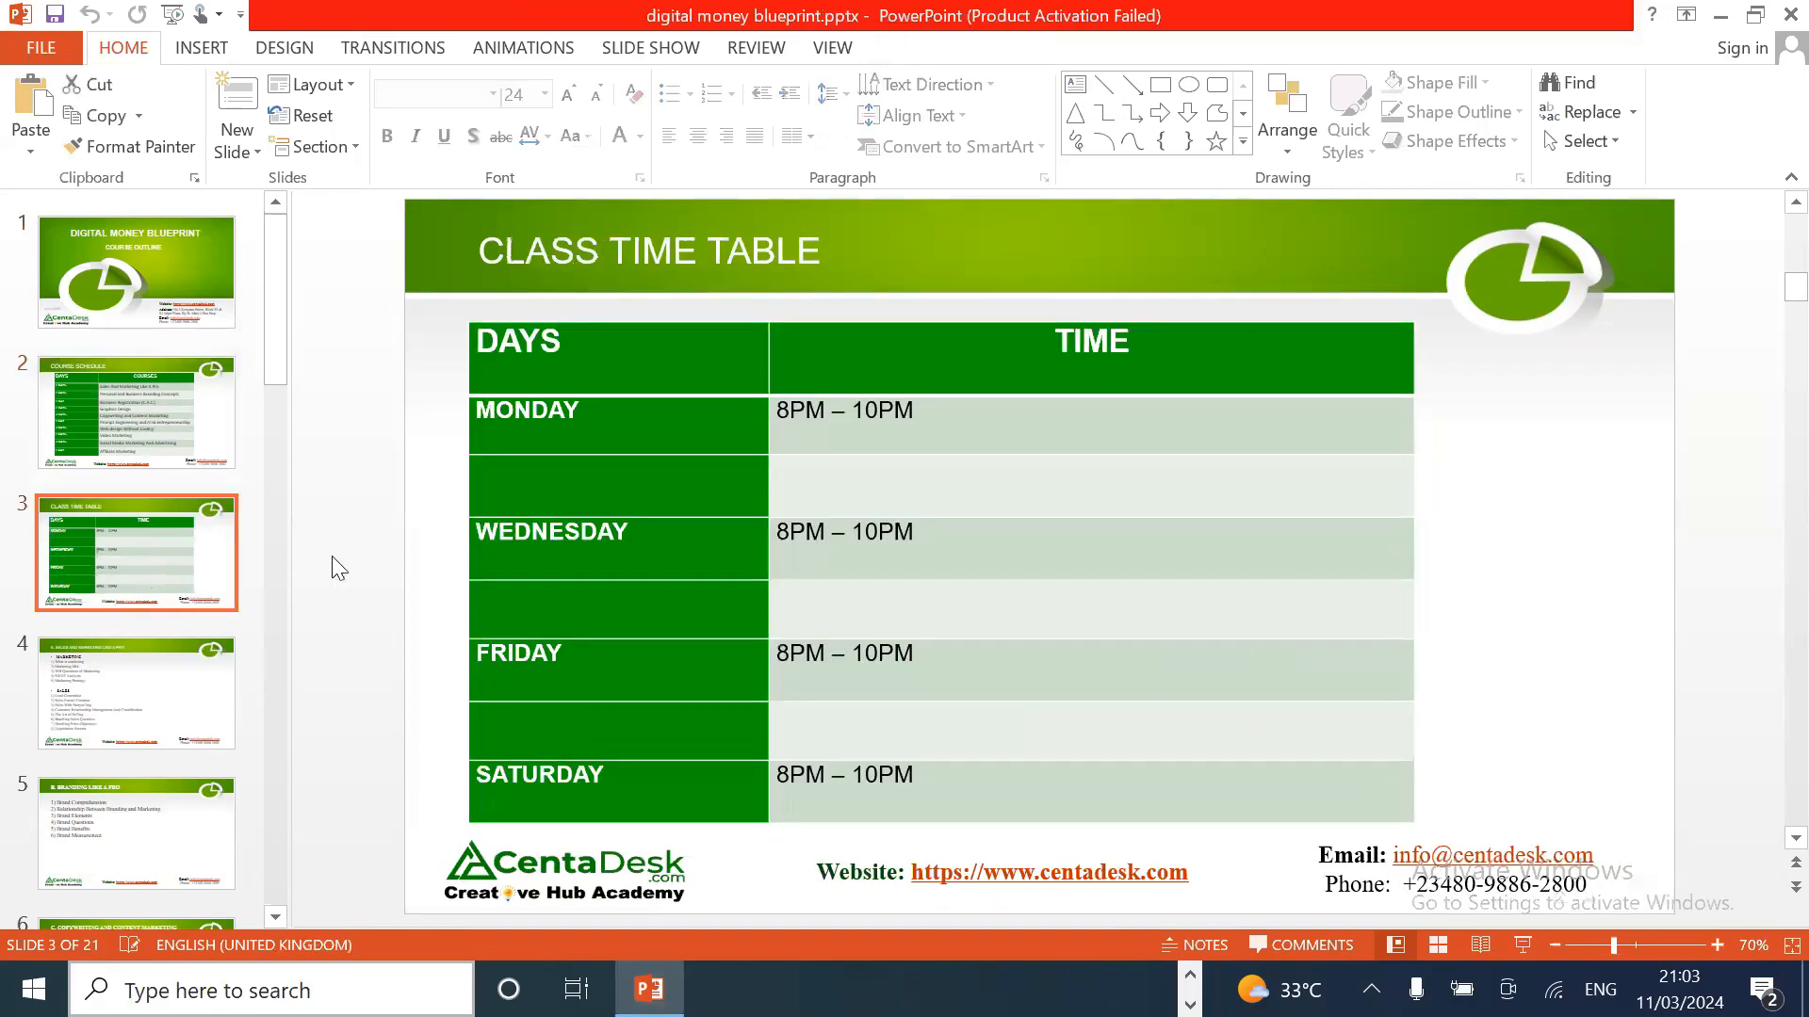
double_click(590, 529)
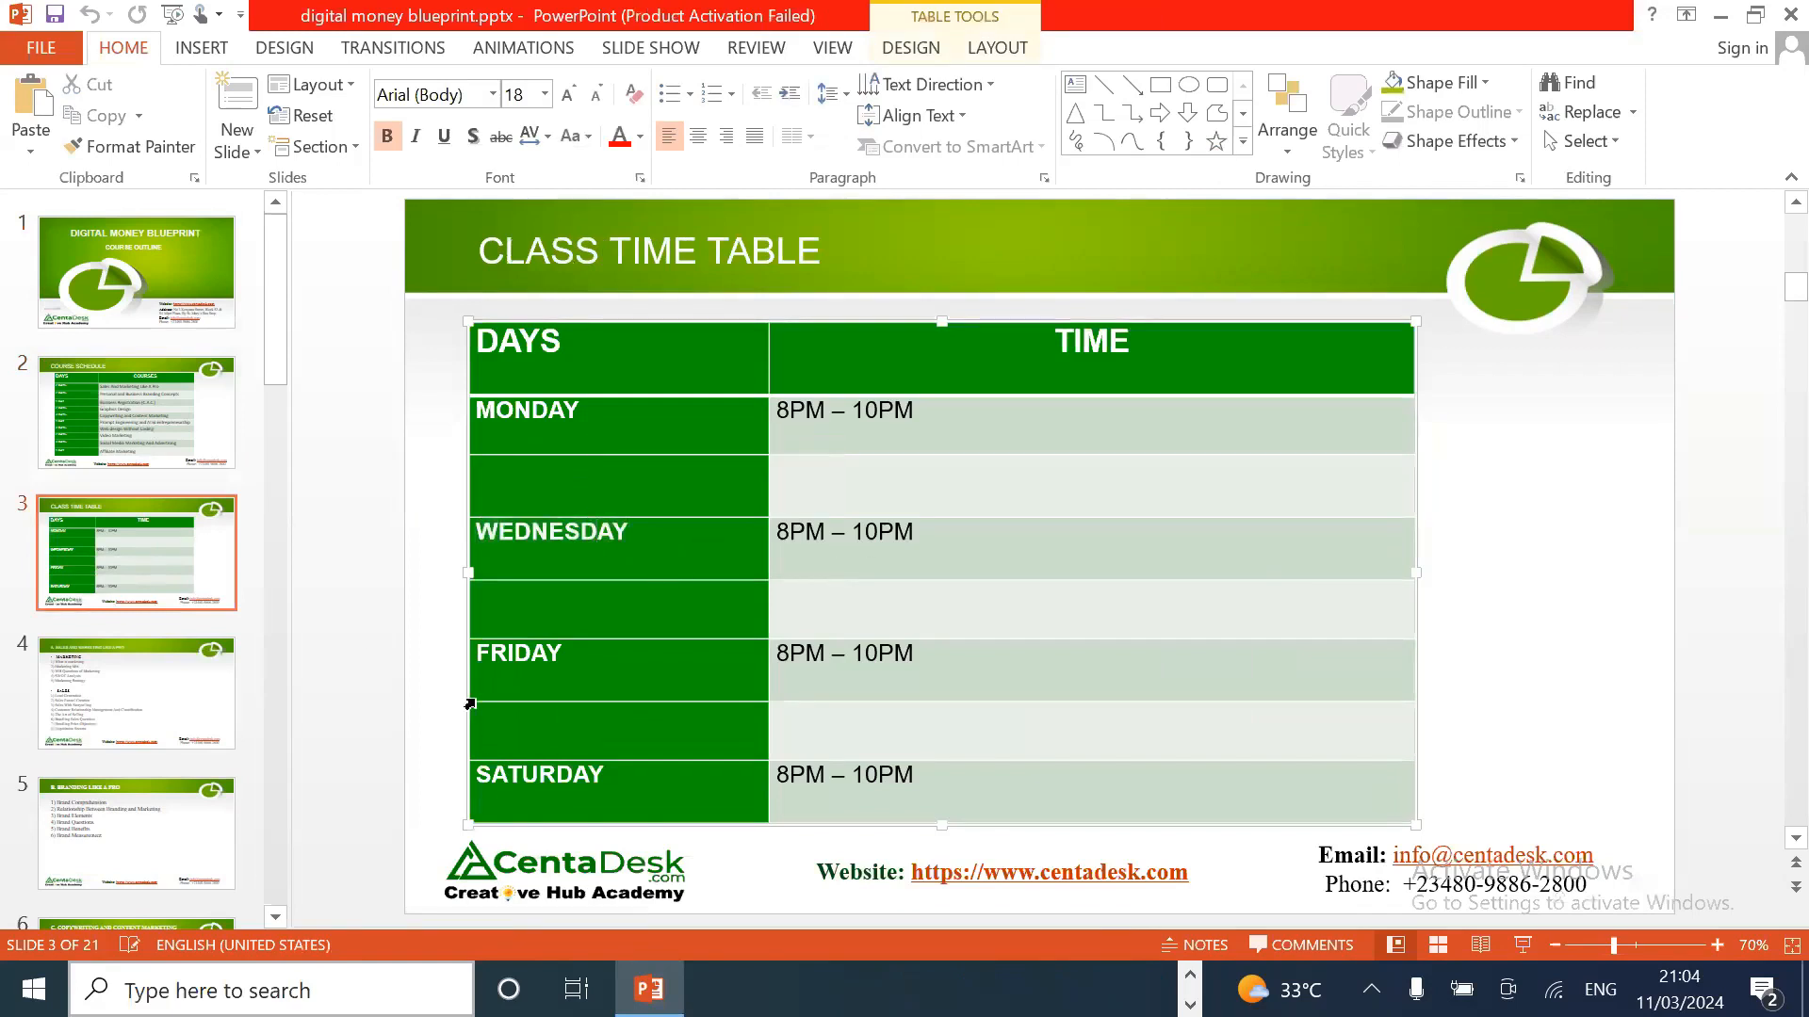
click(151, 398)
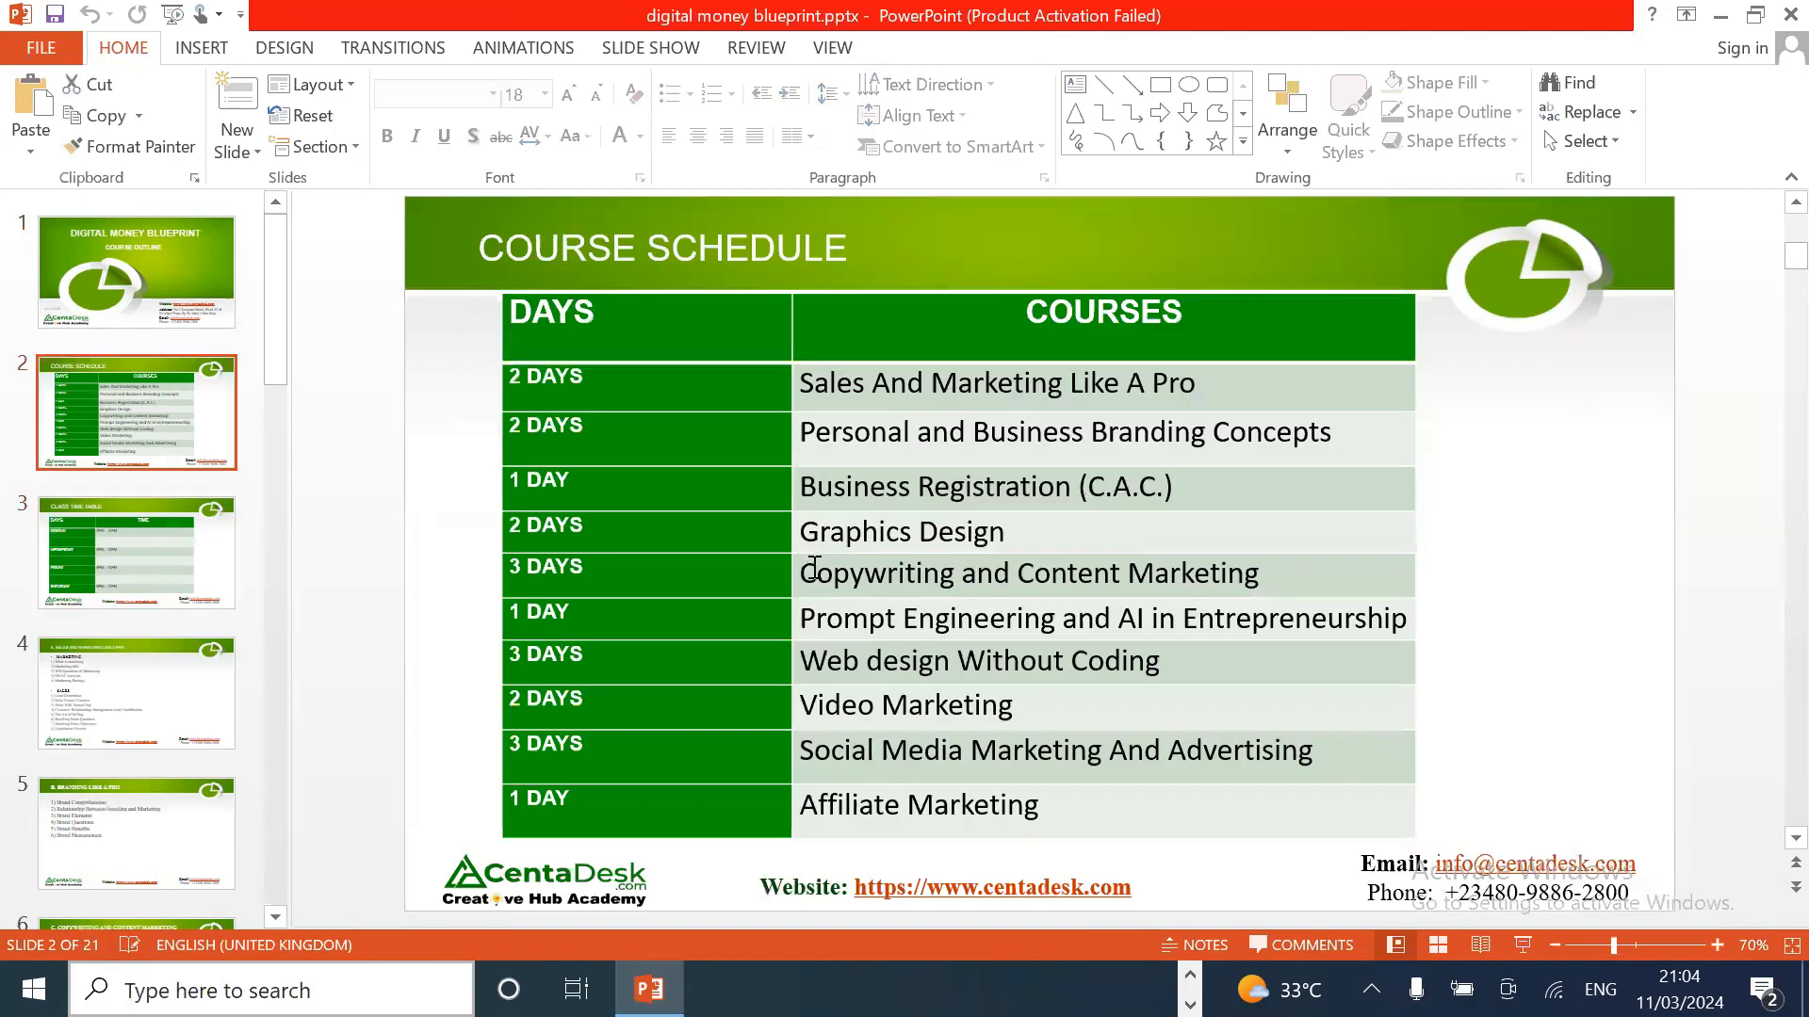
click(861, 570)
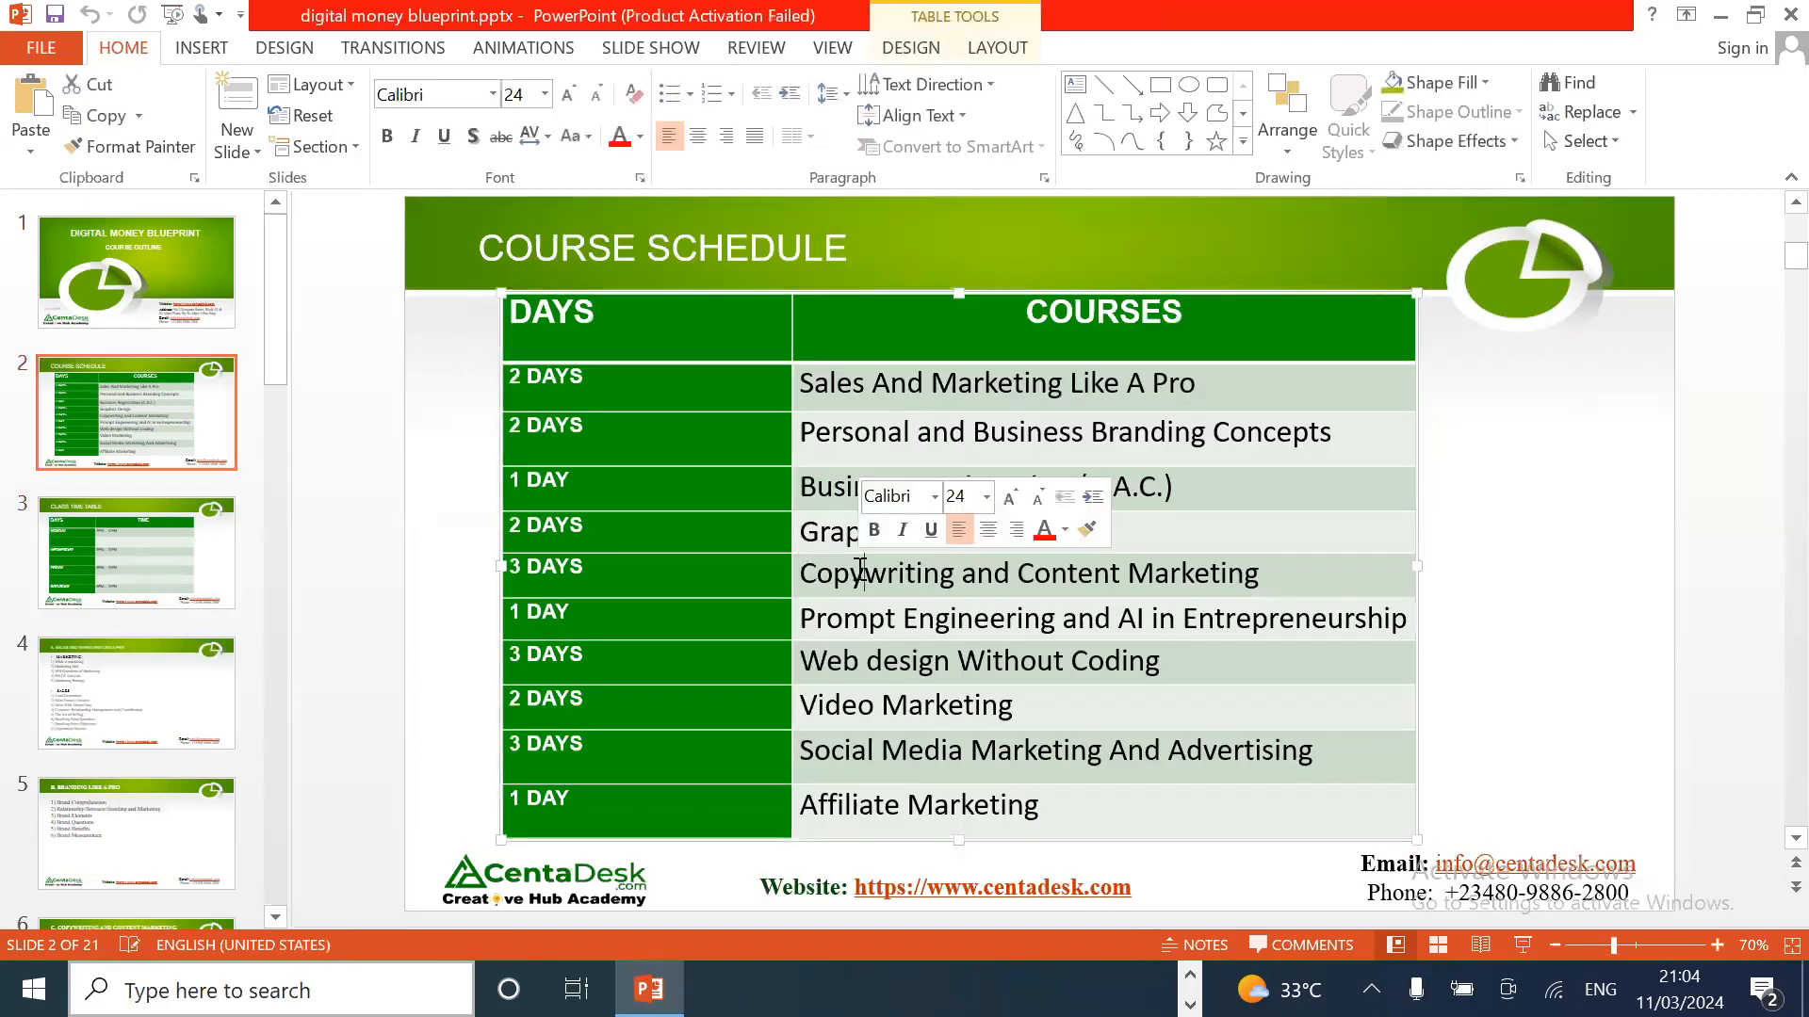
click(1591, 510)
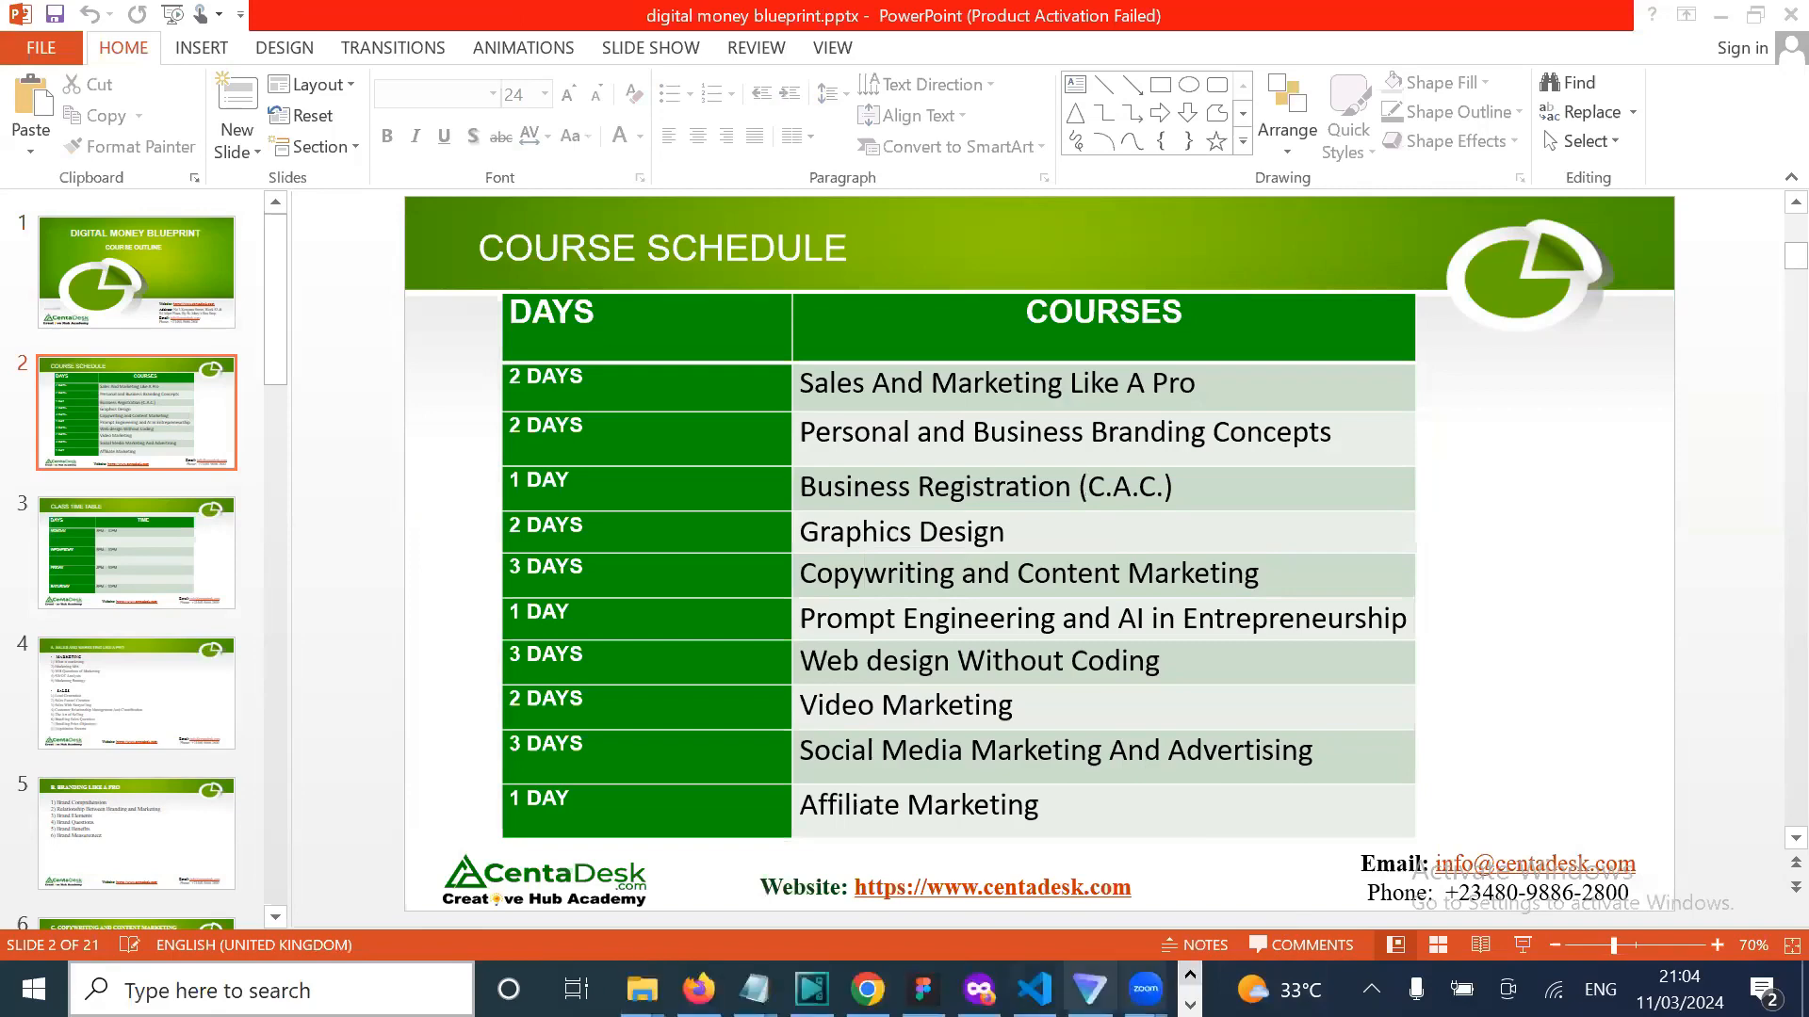
mouse_move(923, 989)
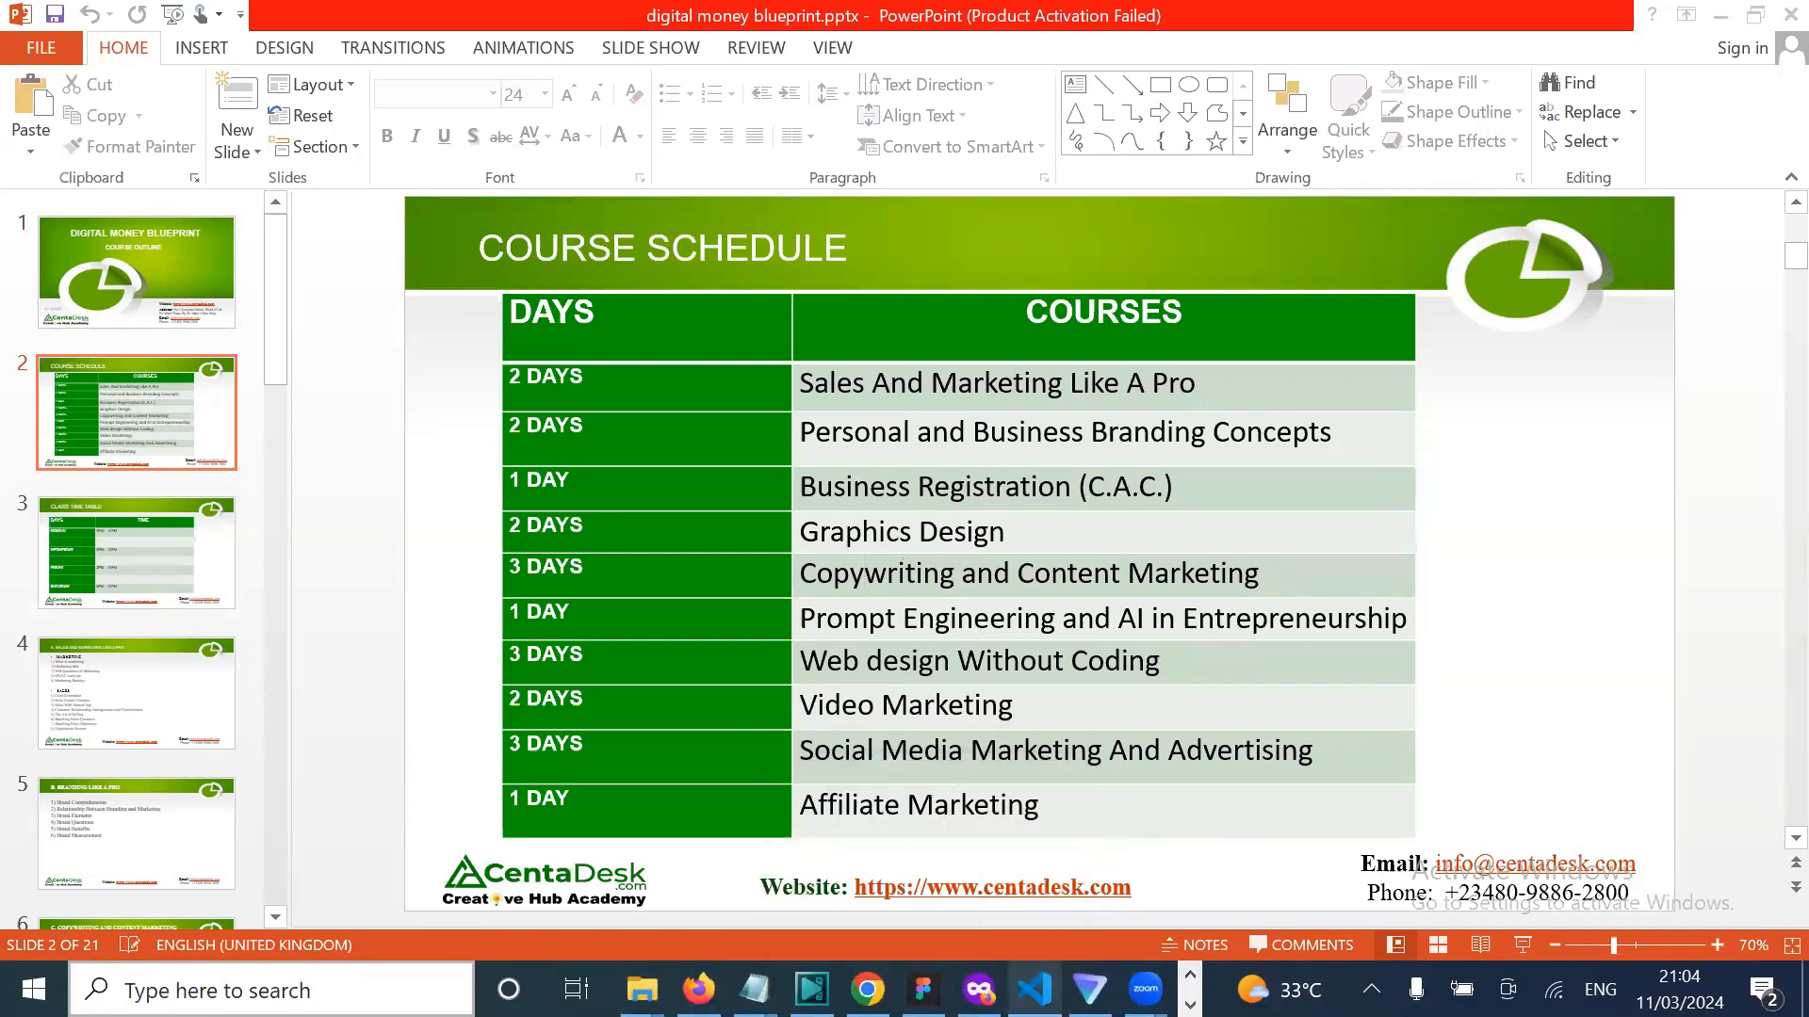
Step: Return to the MY DESIGN ZONE Figma file and pan to the flyer Frames 53–60
mouse_move(979, 989)
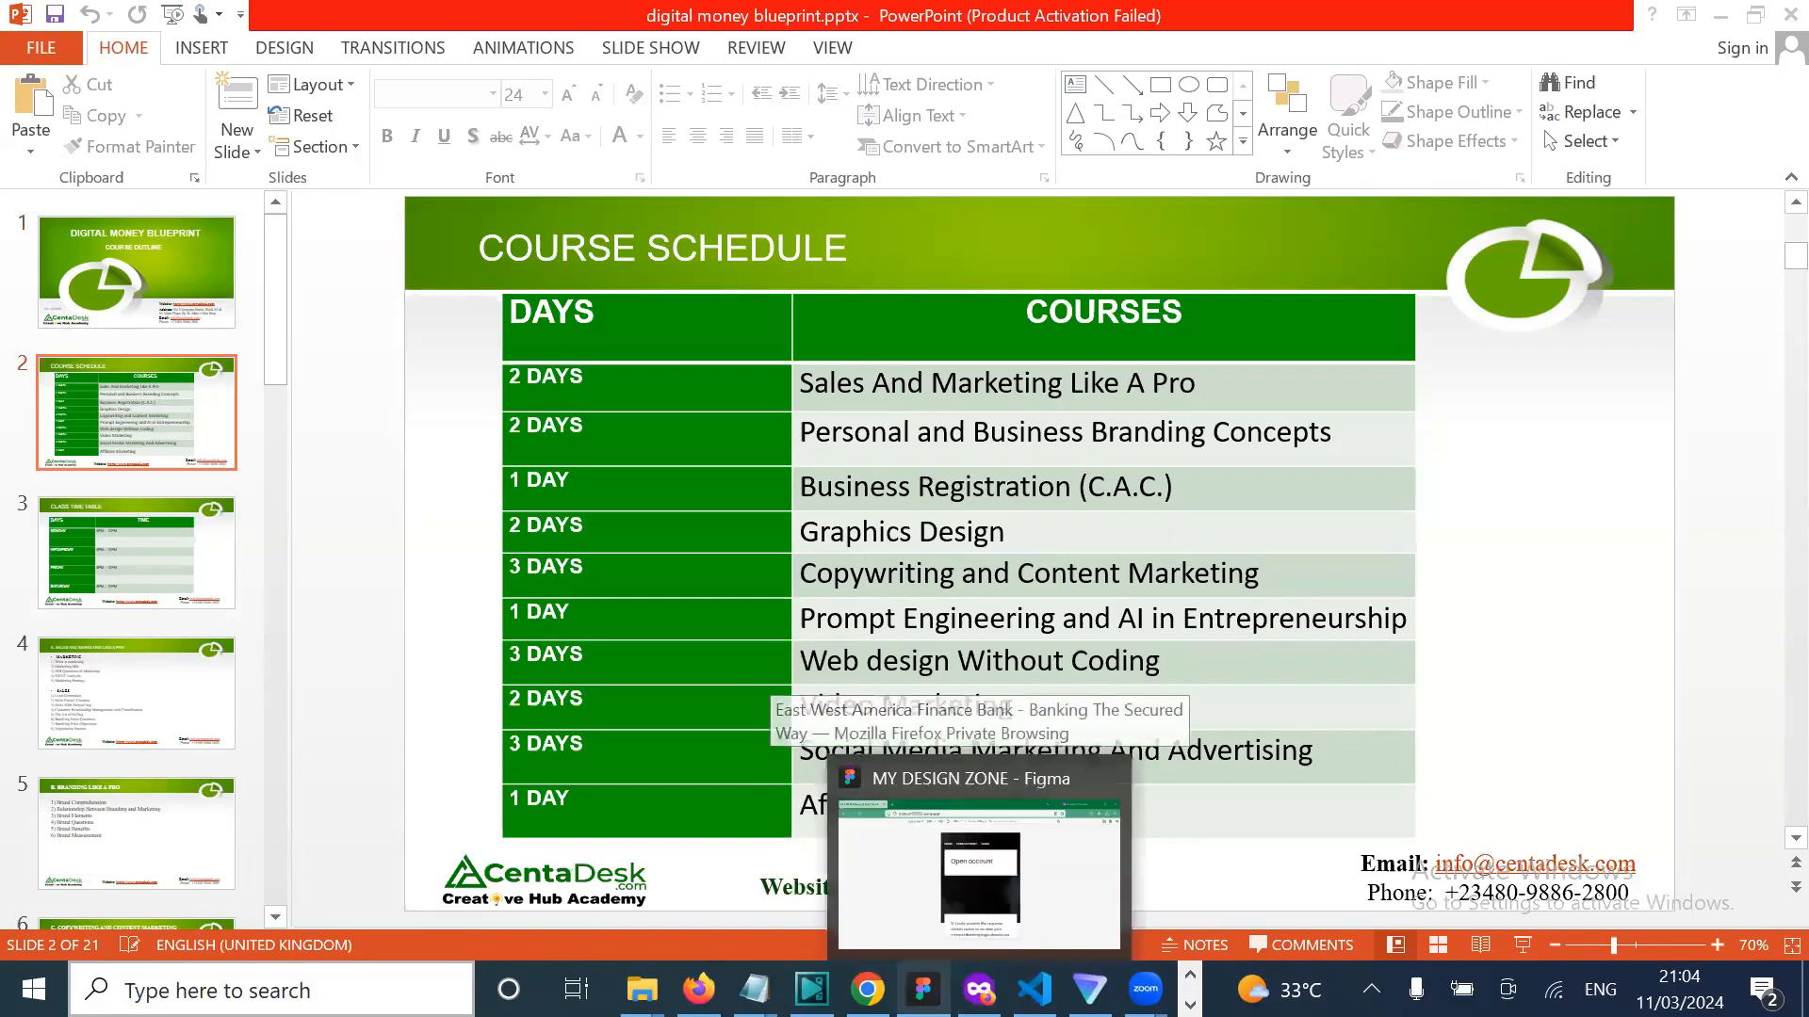
mouse_move(867, 989)
click(923, 989)
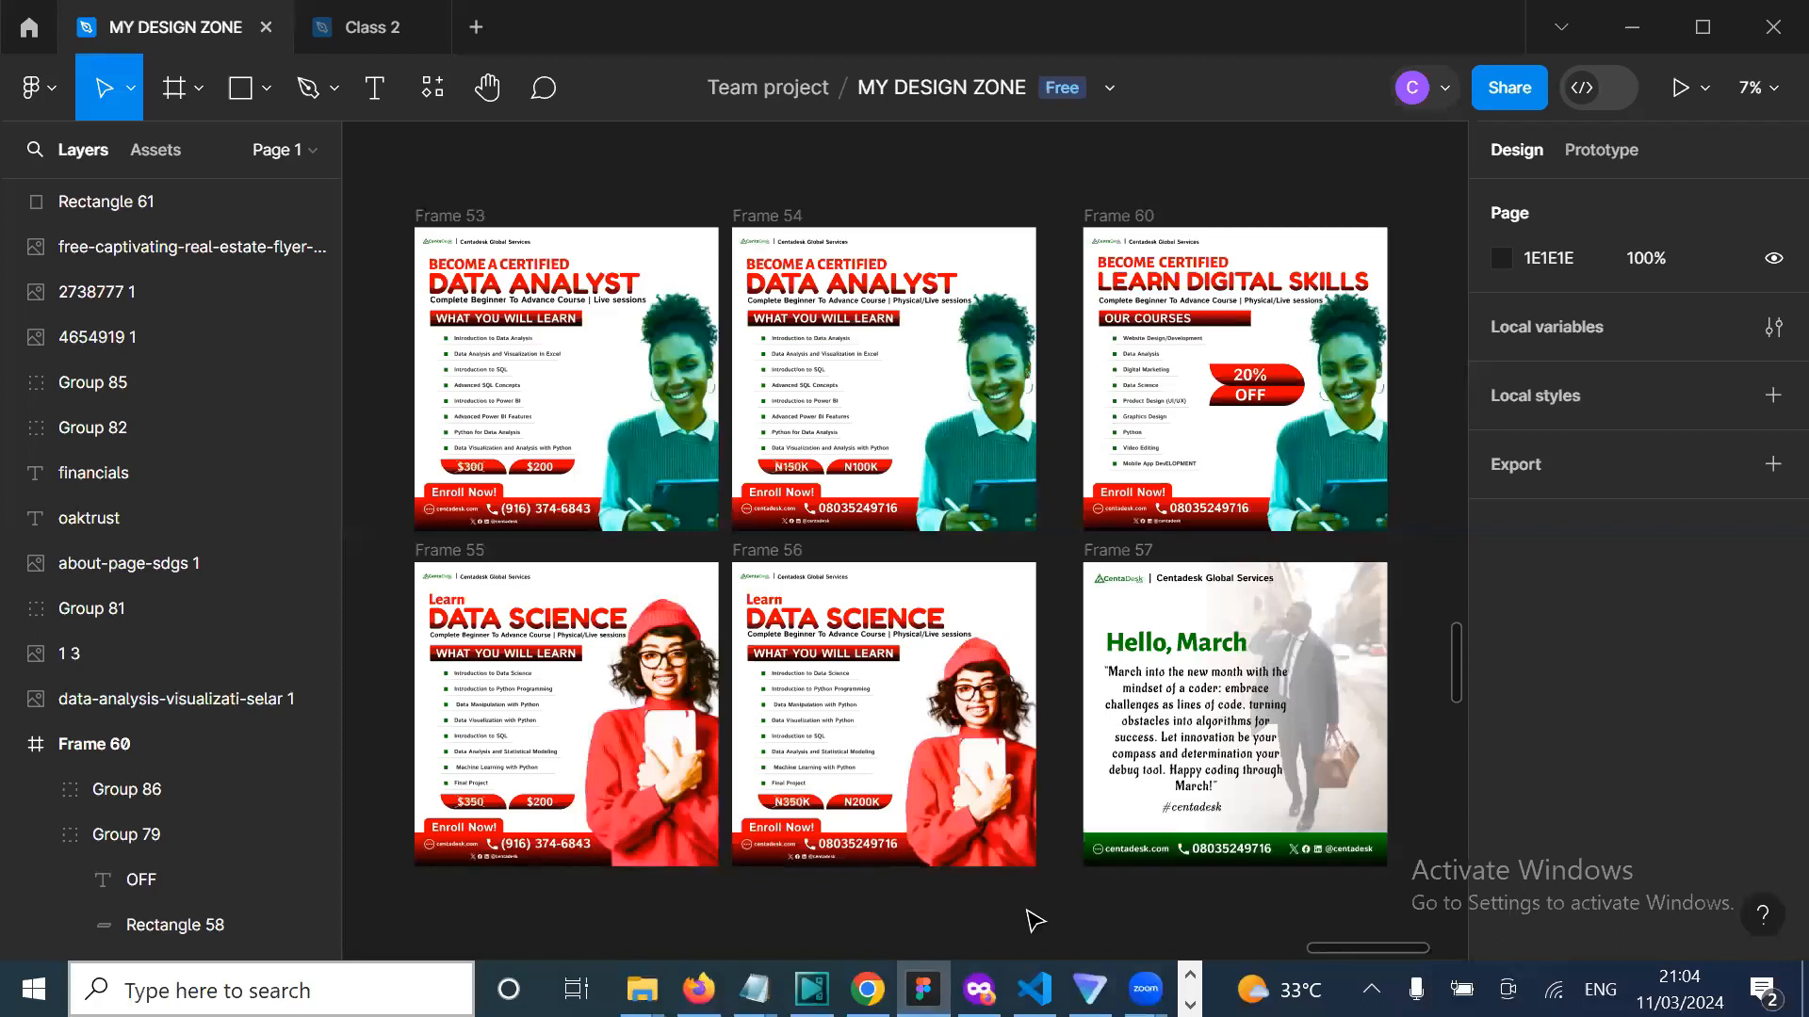
scroll(1034, 920, down, 1)
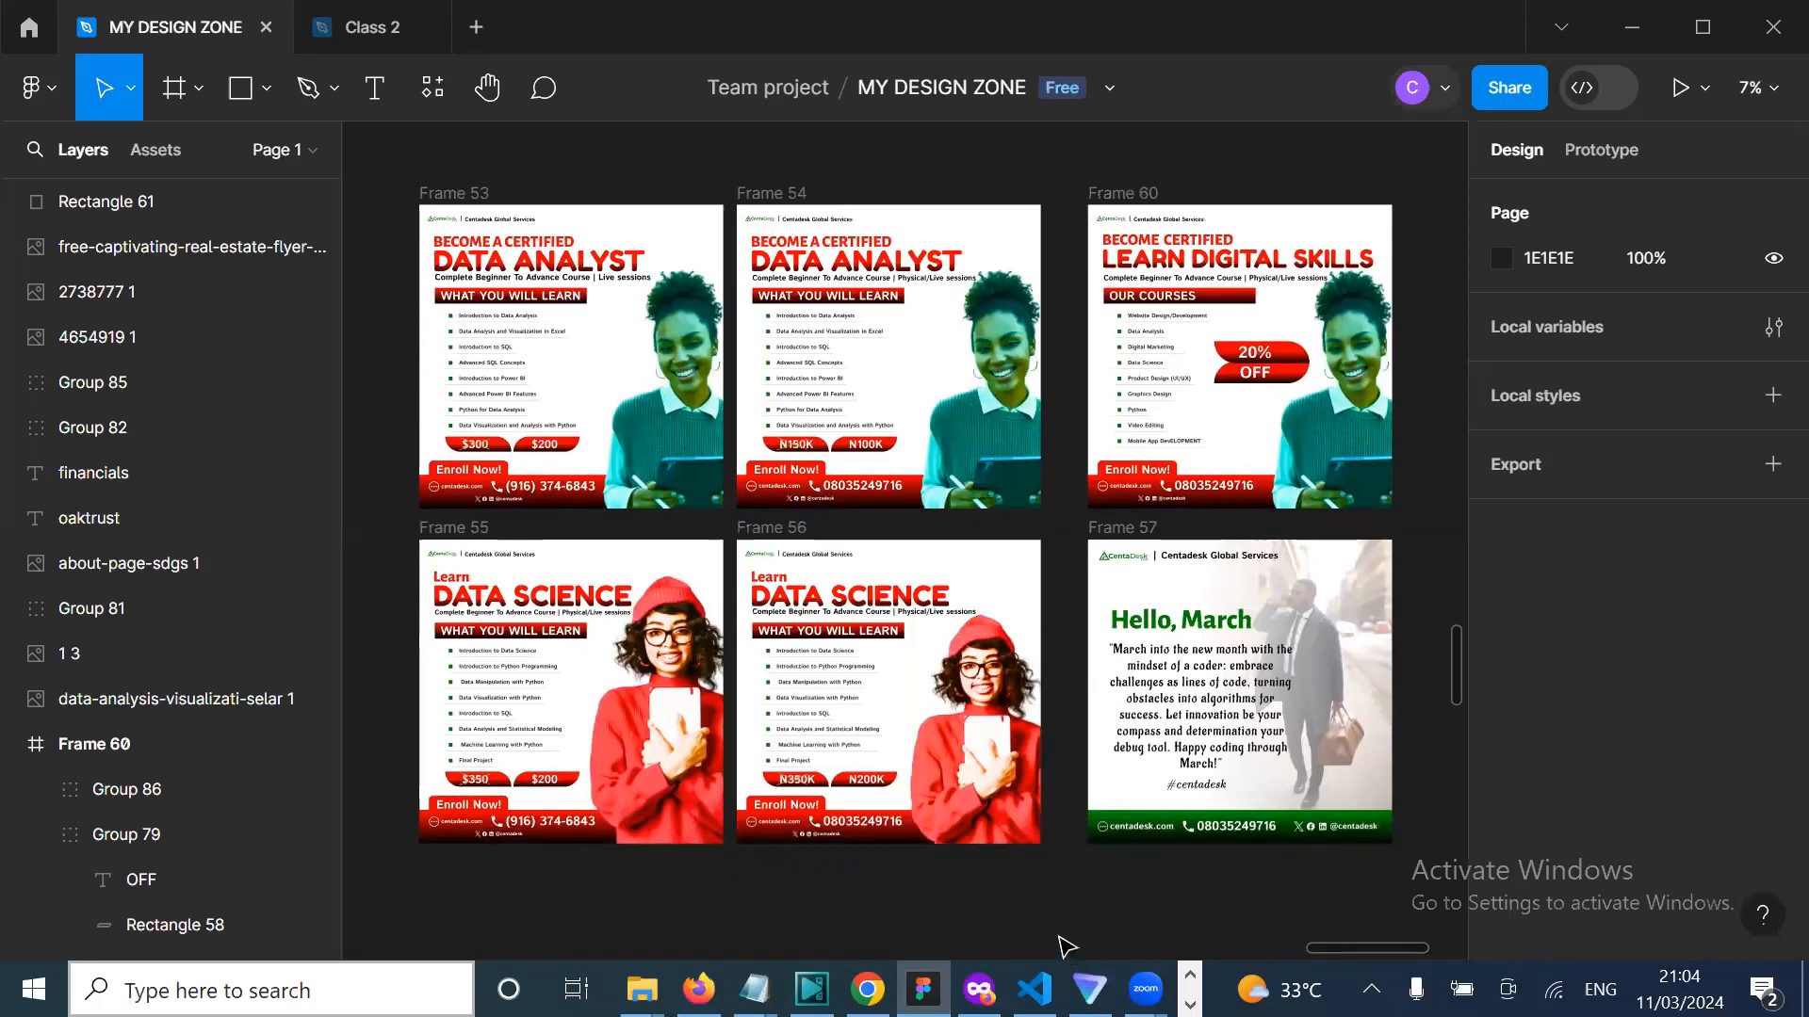
scroll(1067, 948, right, 1)
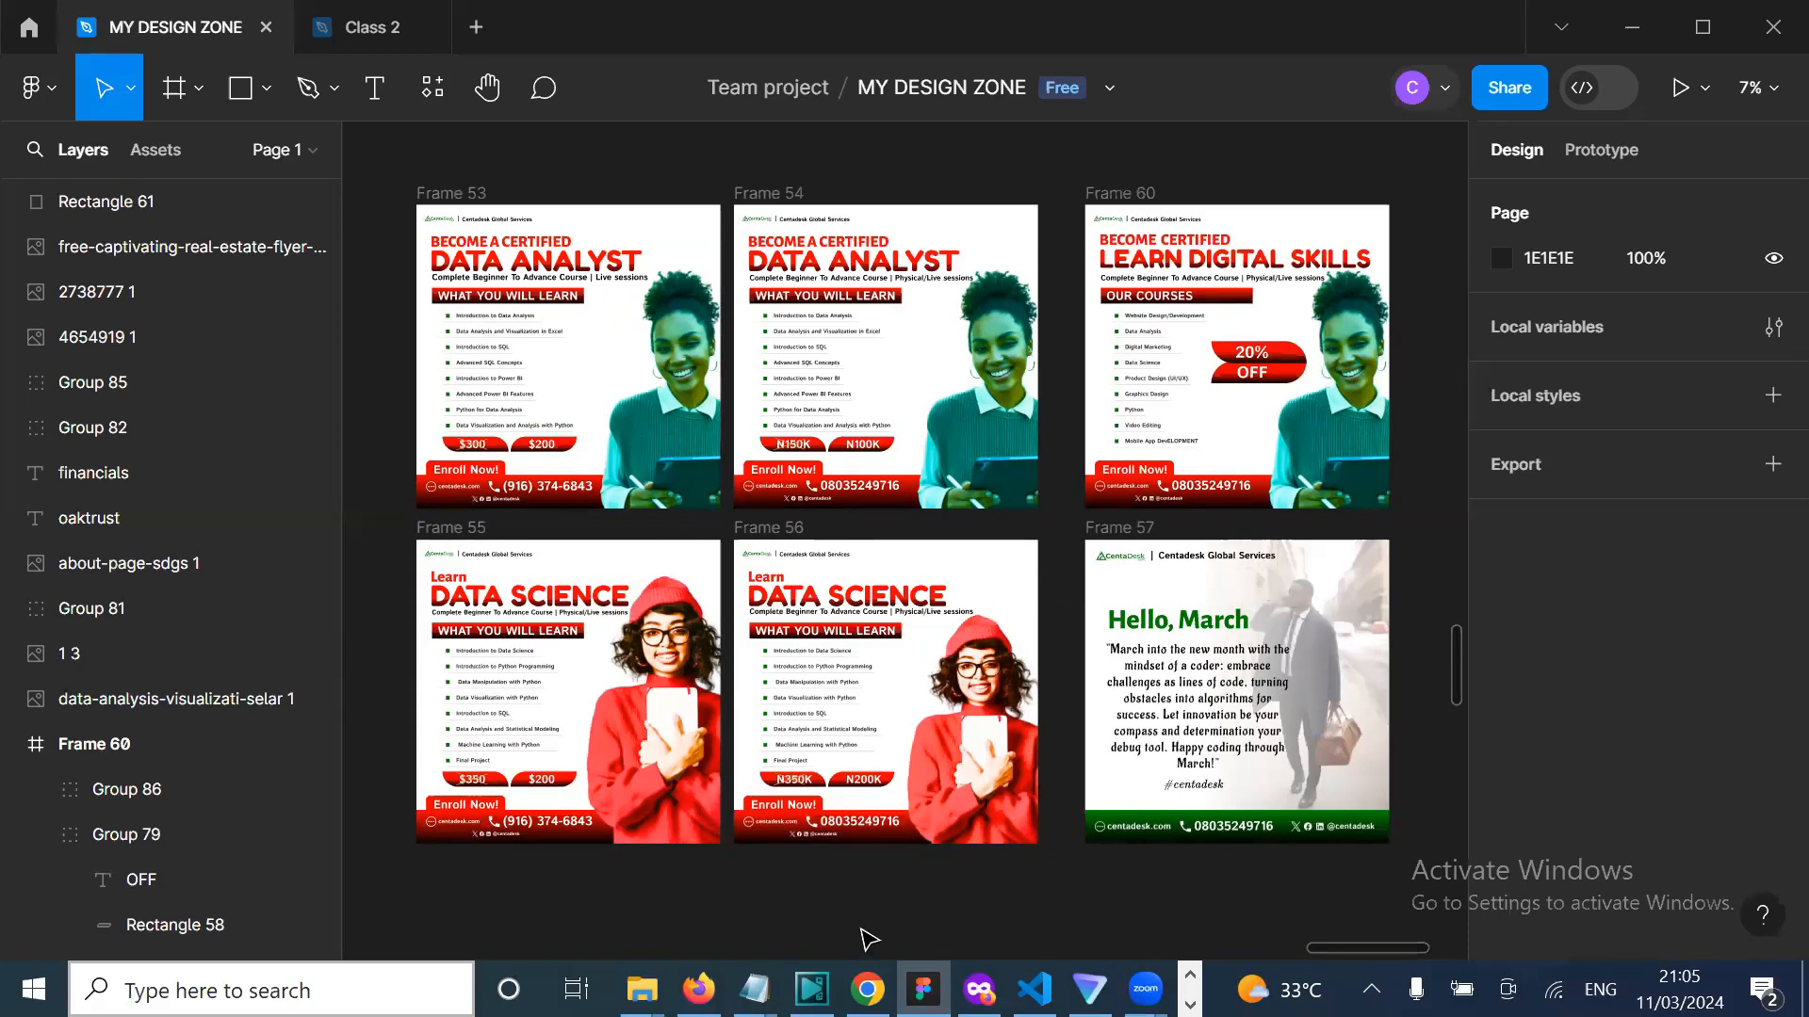
Step: Pan the canvas to the data-analysis course image beside the flyer grid
mouse_move(923, 987)
scroll(883, 919, left, 5)
click(485, 577)
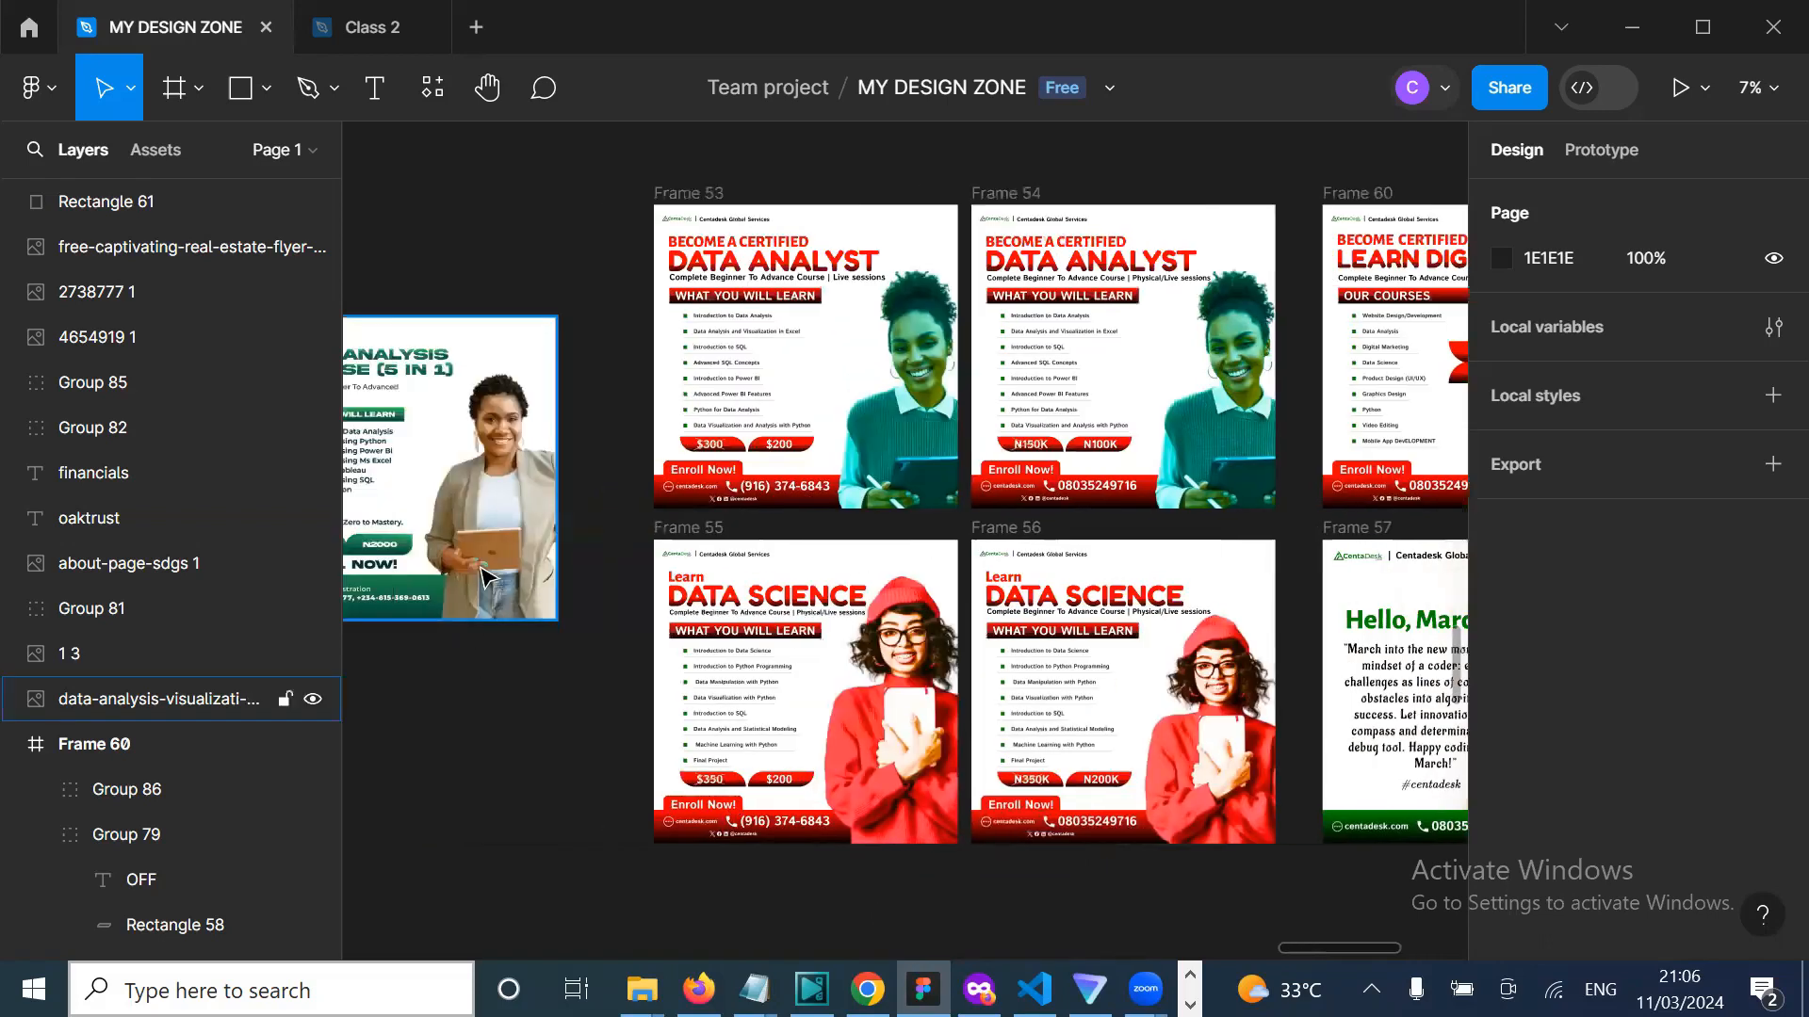
scroll(499, 556, left, 3)
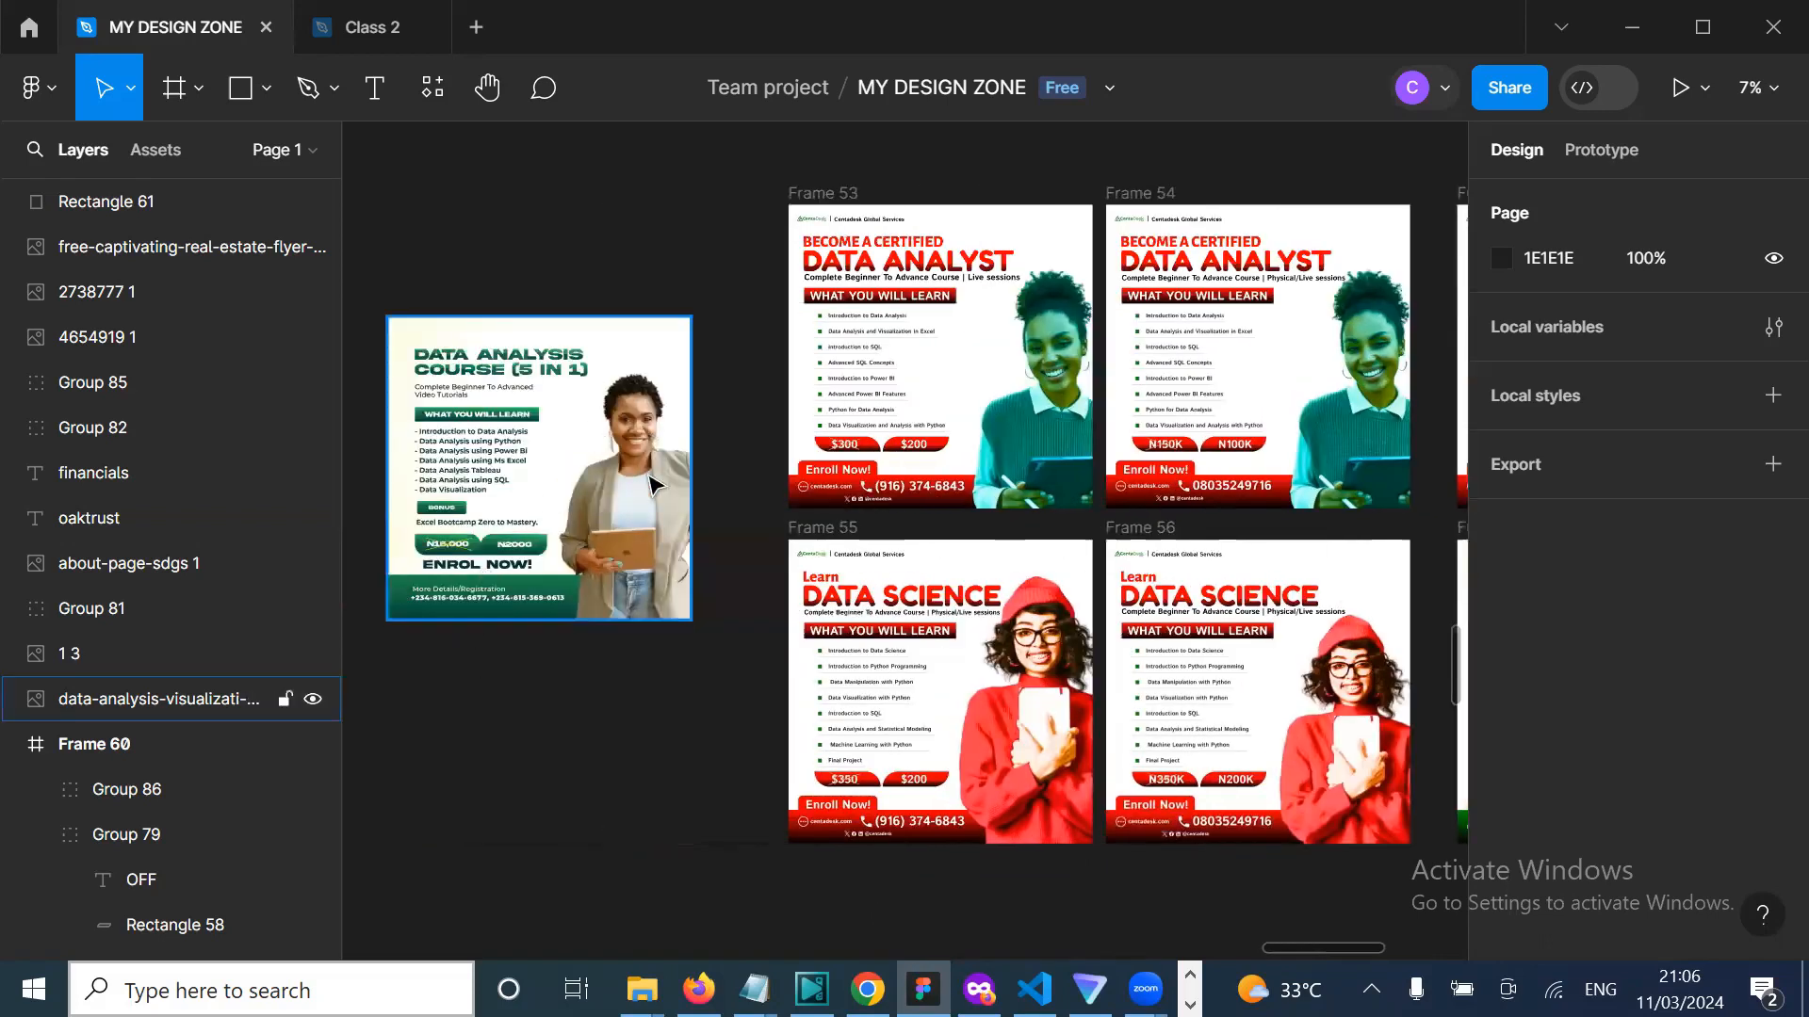
click(420, 298)
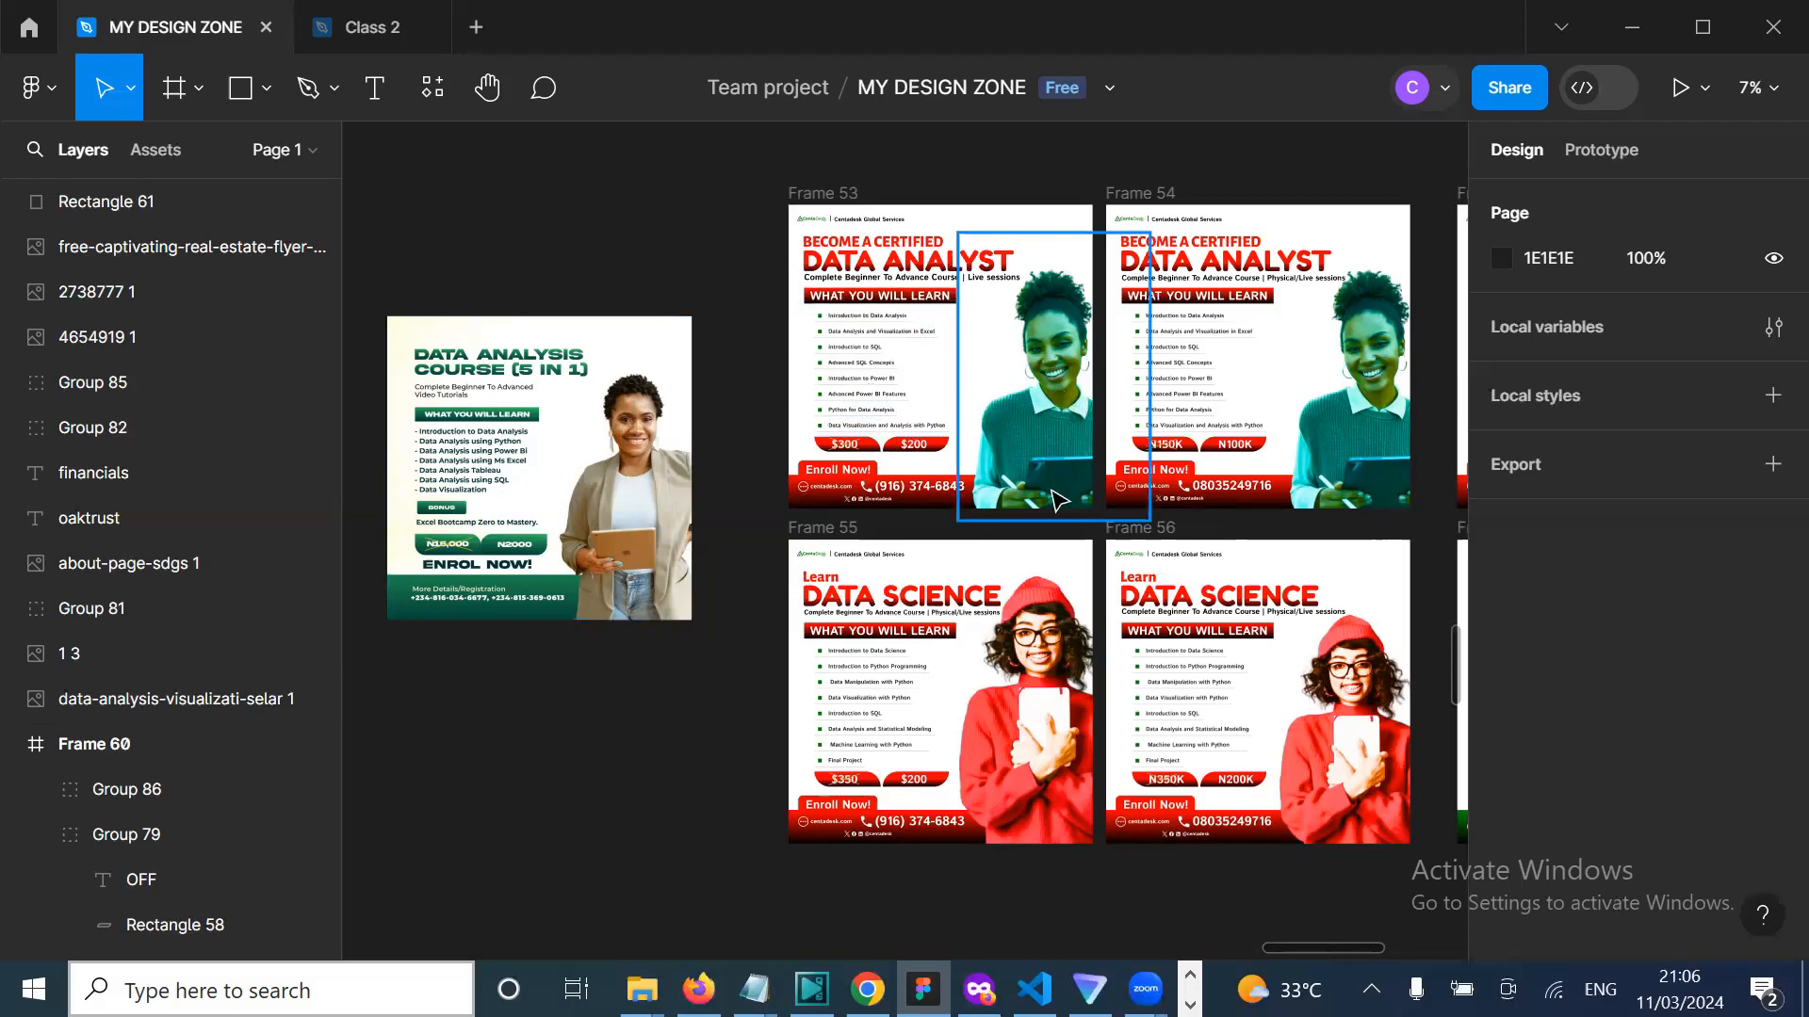
Step: Move the 3258 × 3258 data-analysis image to X -494, Y -25690, level with Frame 53's top row
scroll(1059, 499, right, 2)
scroll(1059, 499, right, 2)
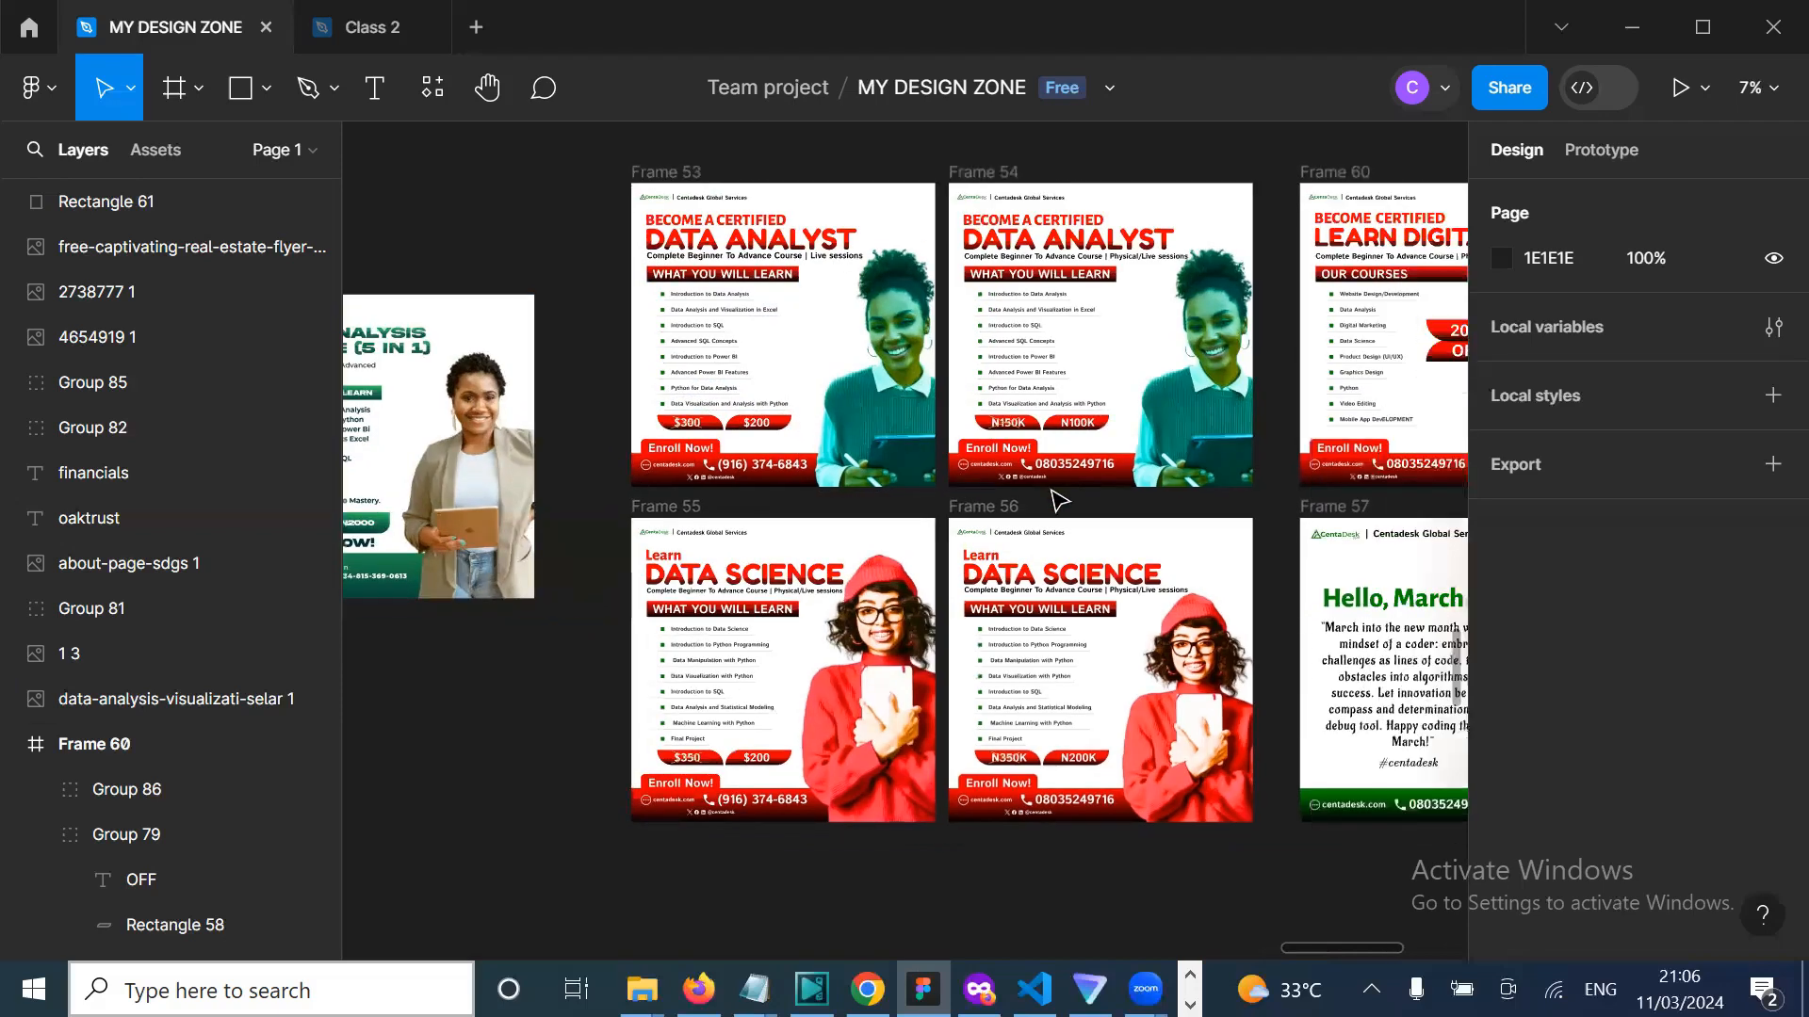
scroll(1059, 499, down, 2)
scroll(1059, 499, down, 5)
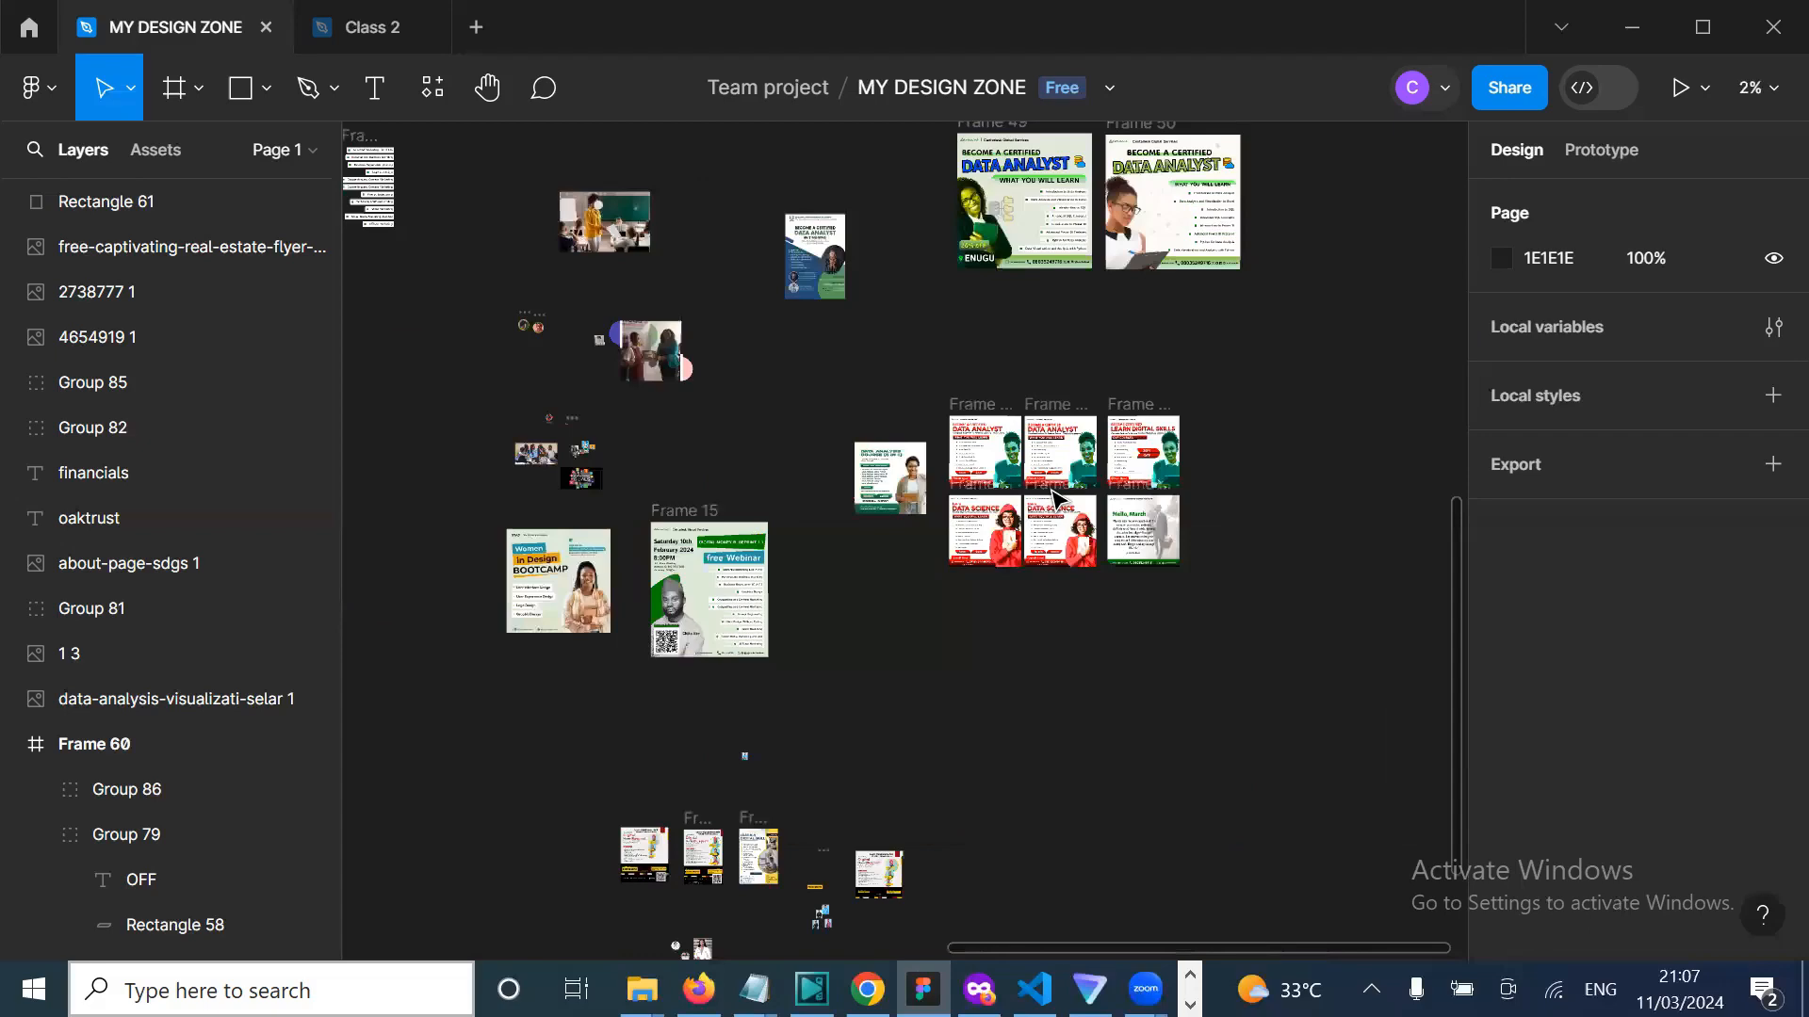
scroll(949, 708, up, 5)
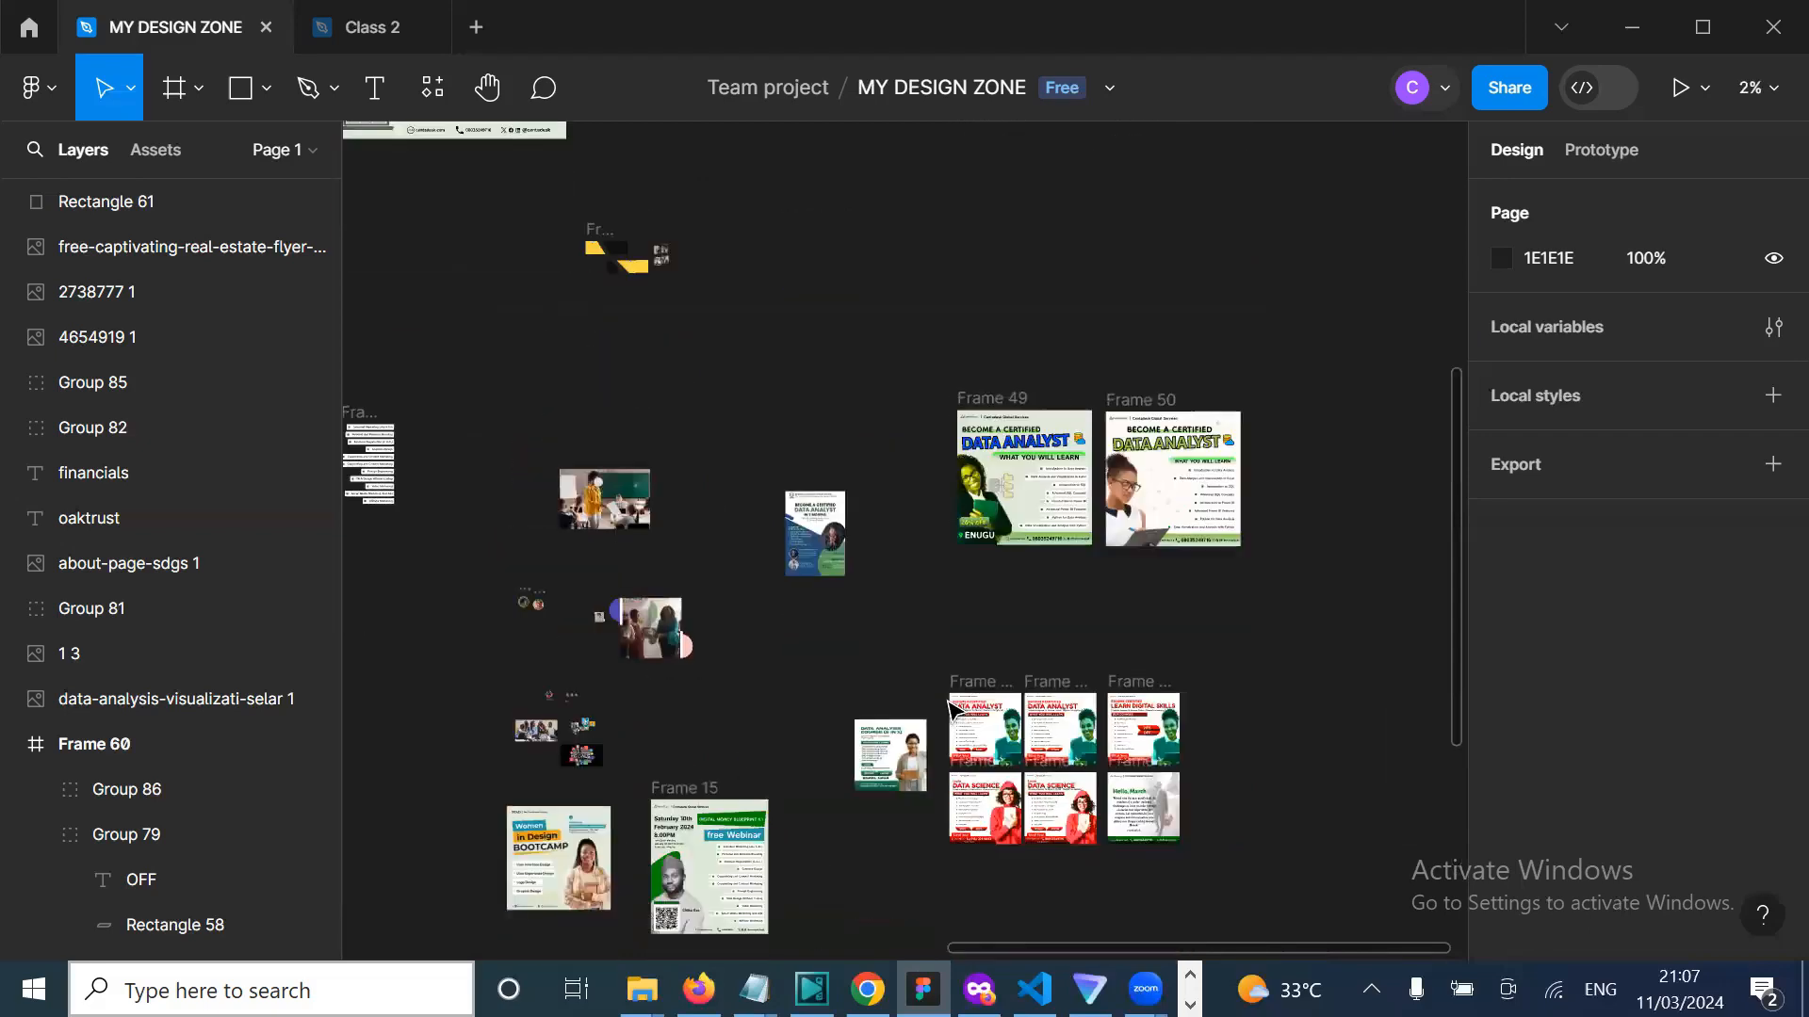
scroll(949, 702, down, 2)
scroll(948, 702, left, 4)
scroll(949, 701, up, 2)
scroll(949, 702, right, 3)
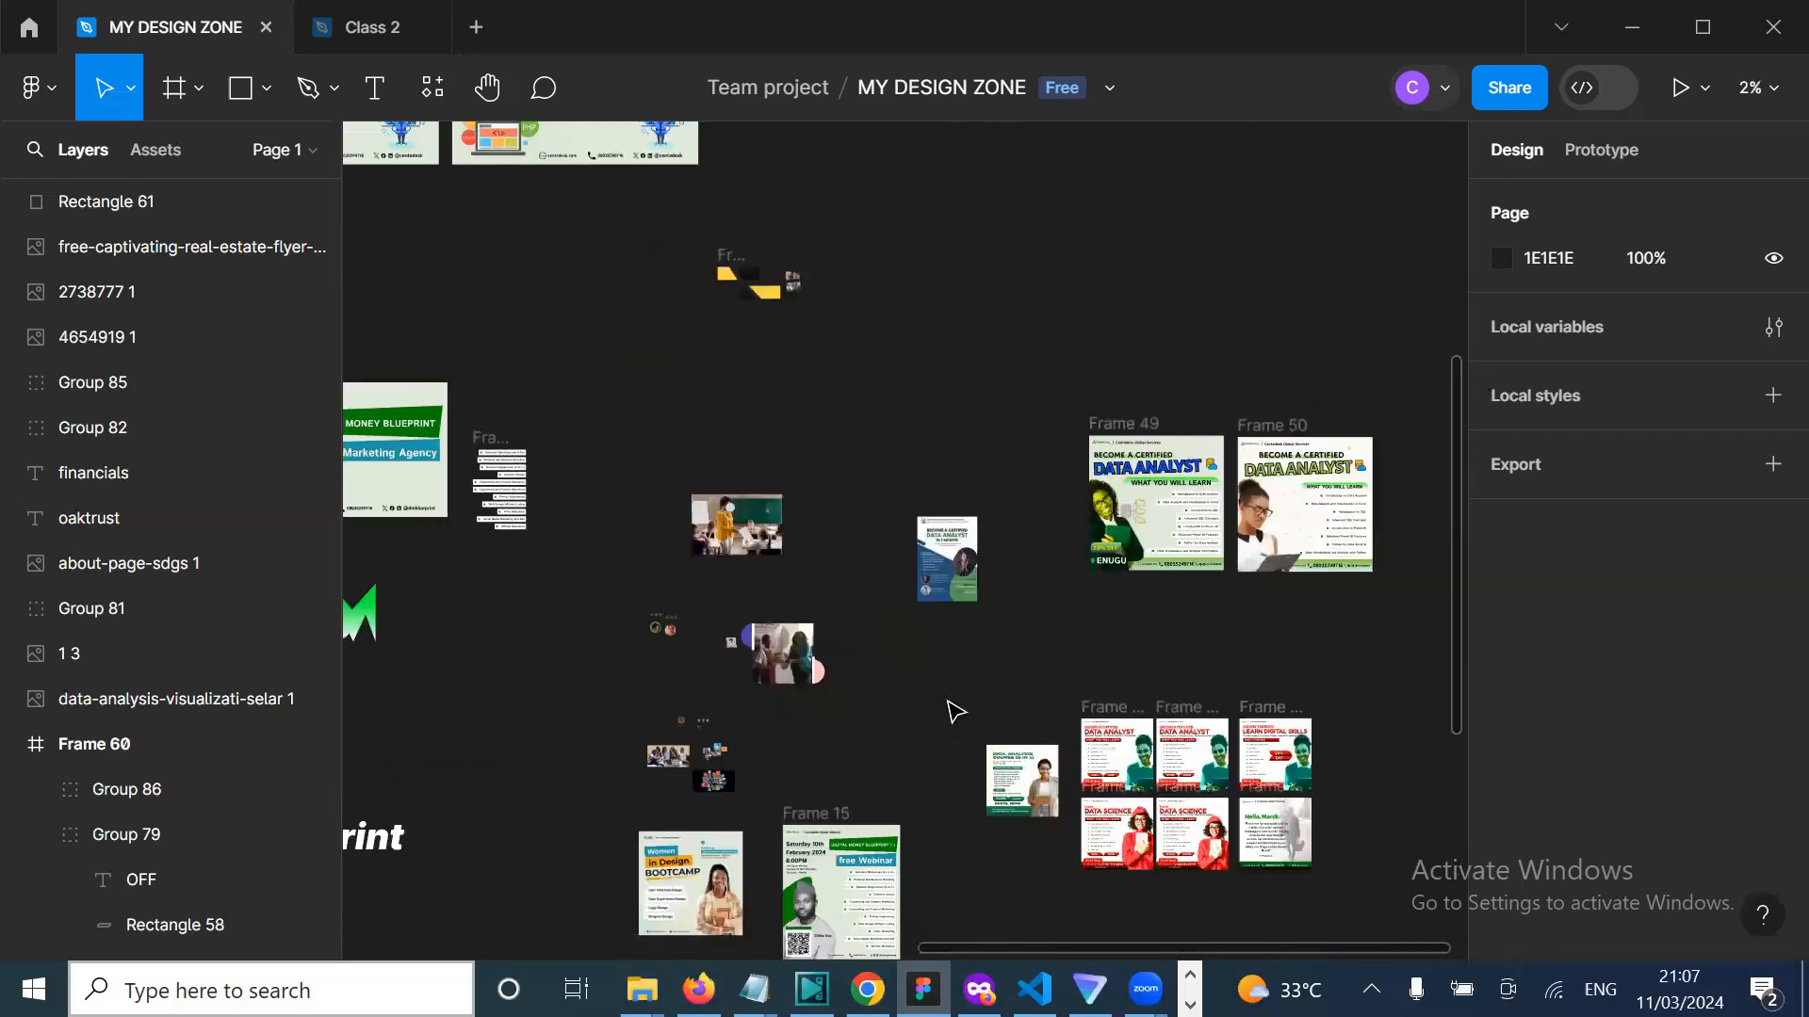
scroll(954, 712, up, 5)
scroll(954, 712, left, 4)
scroll(955, 711, left, 10)
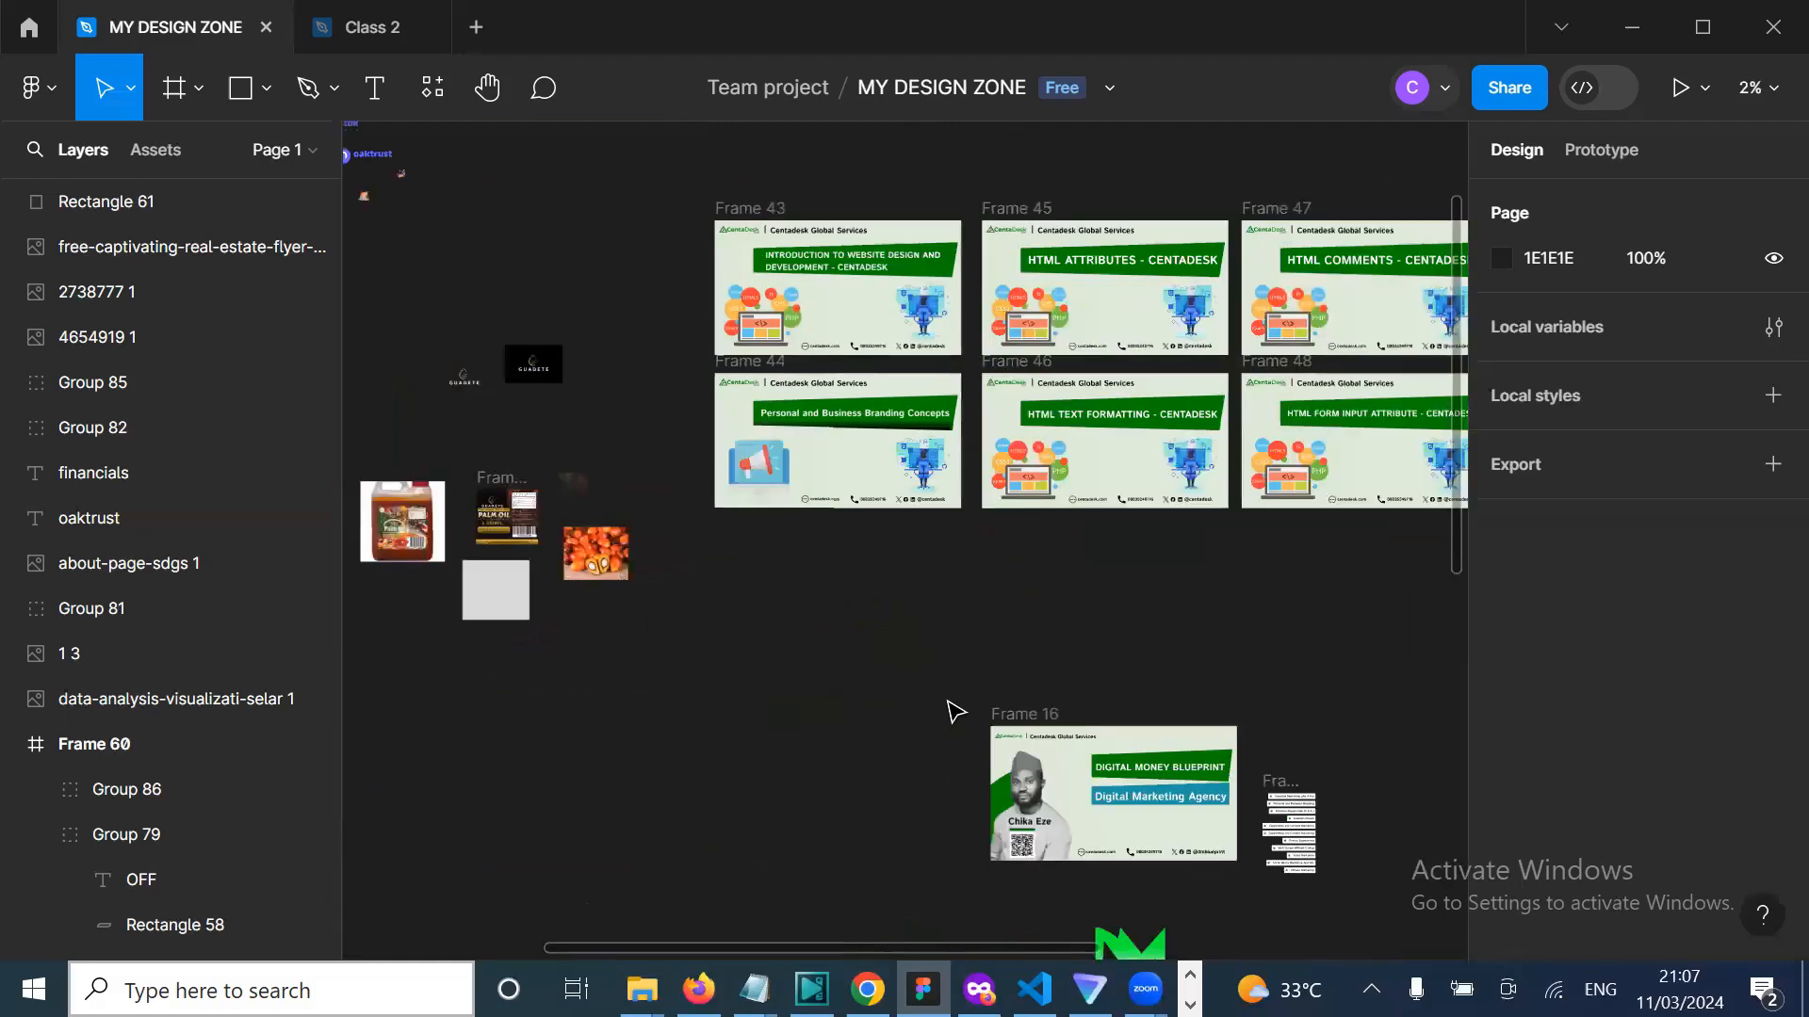
scroll(954, 711, right, 13)
scroll(954, 712, down, 3)
scroll(954, 711, down, 8)
scroll(954, 711, right, 6)
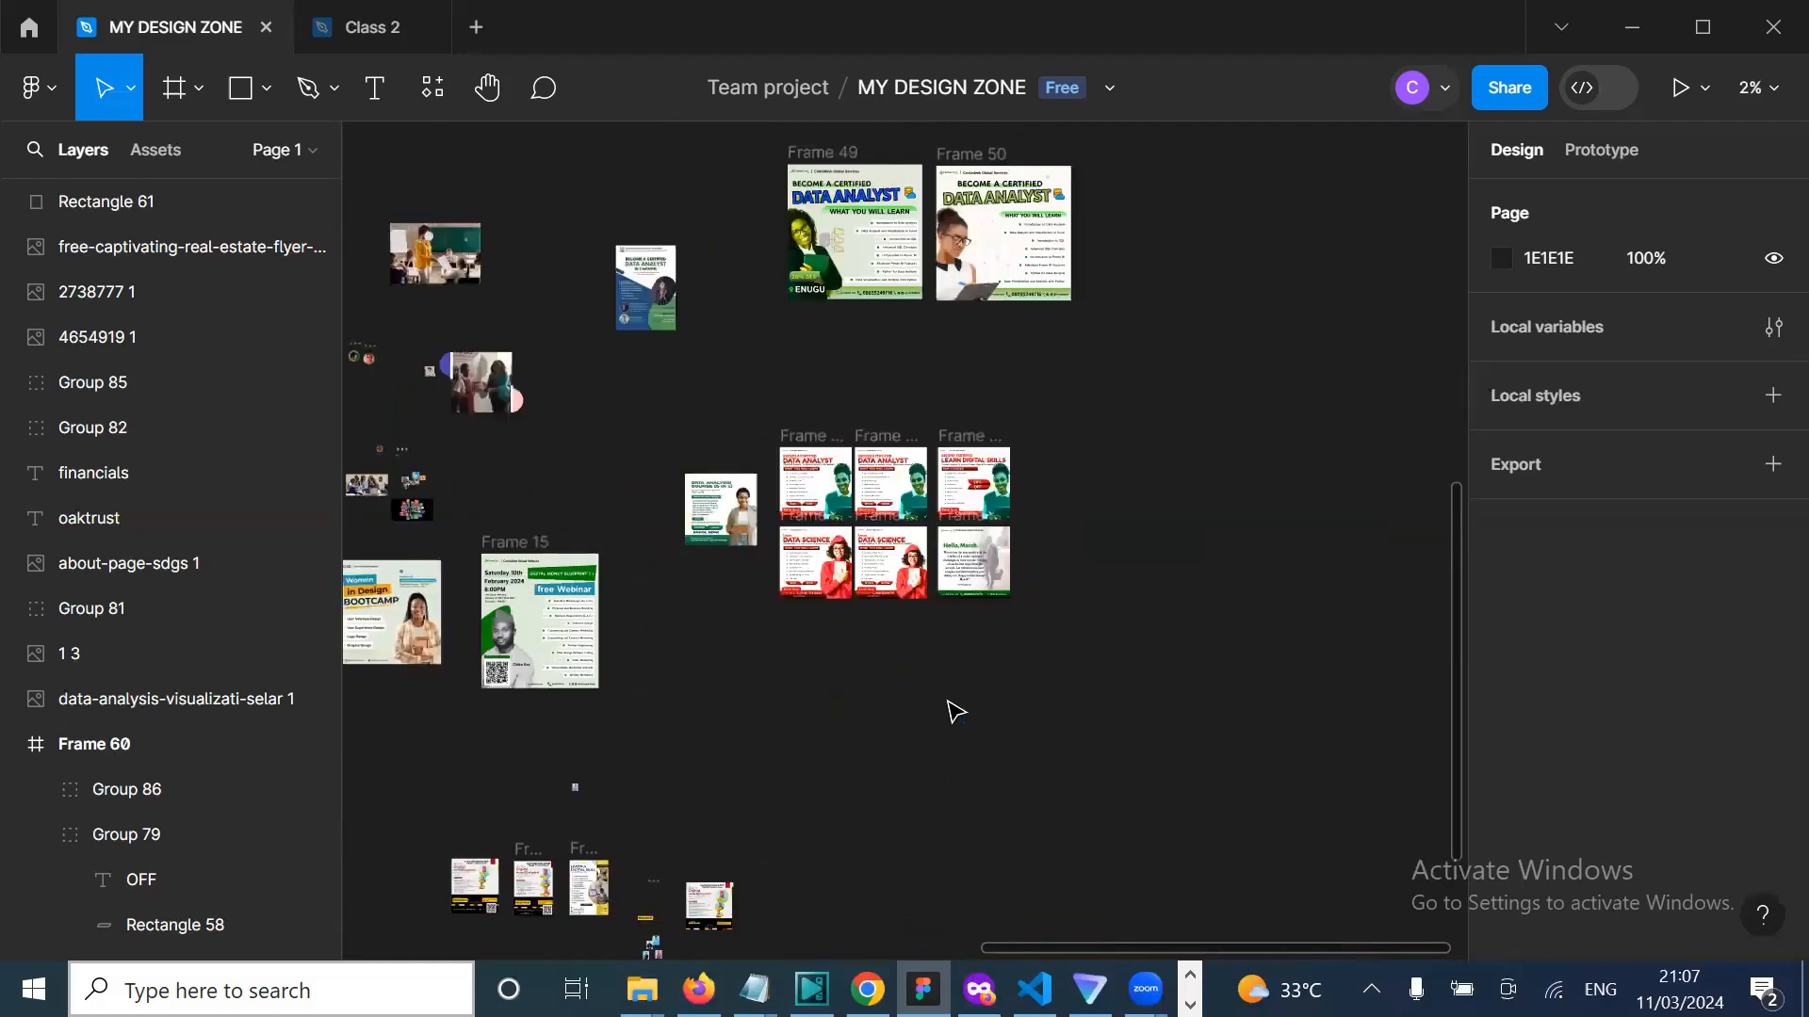
scroll(954, 711, up, 4)
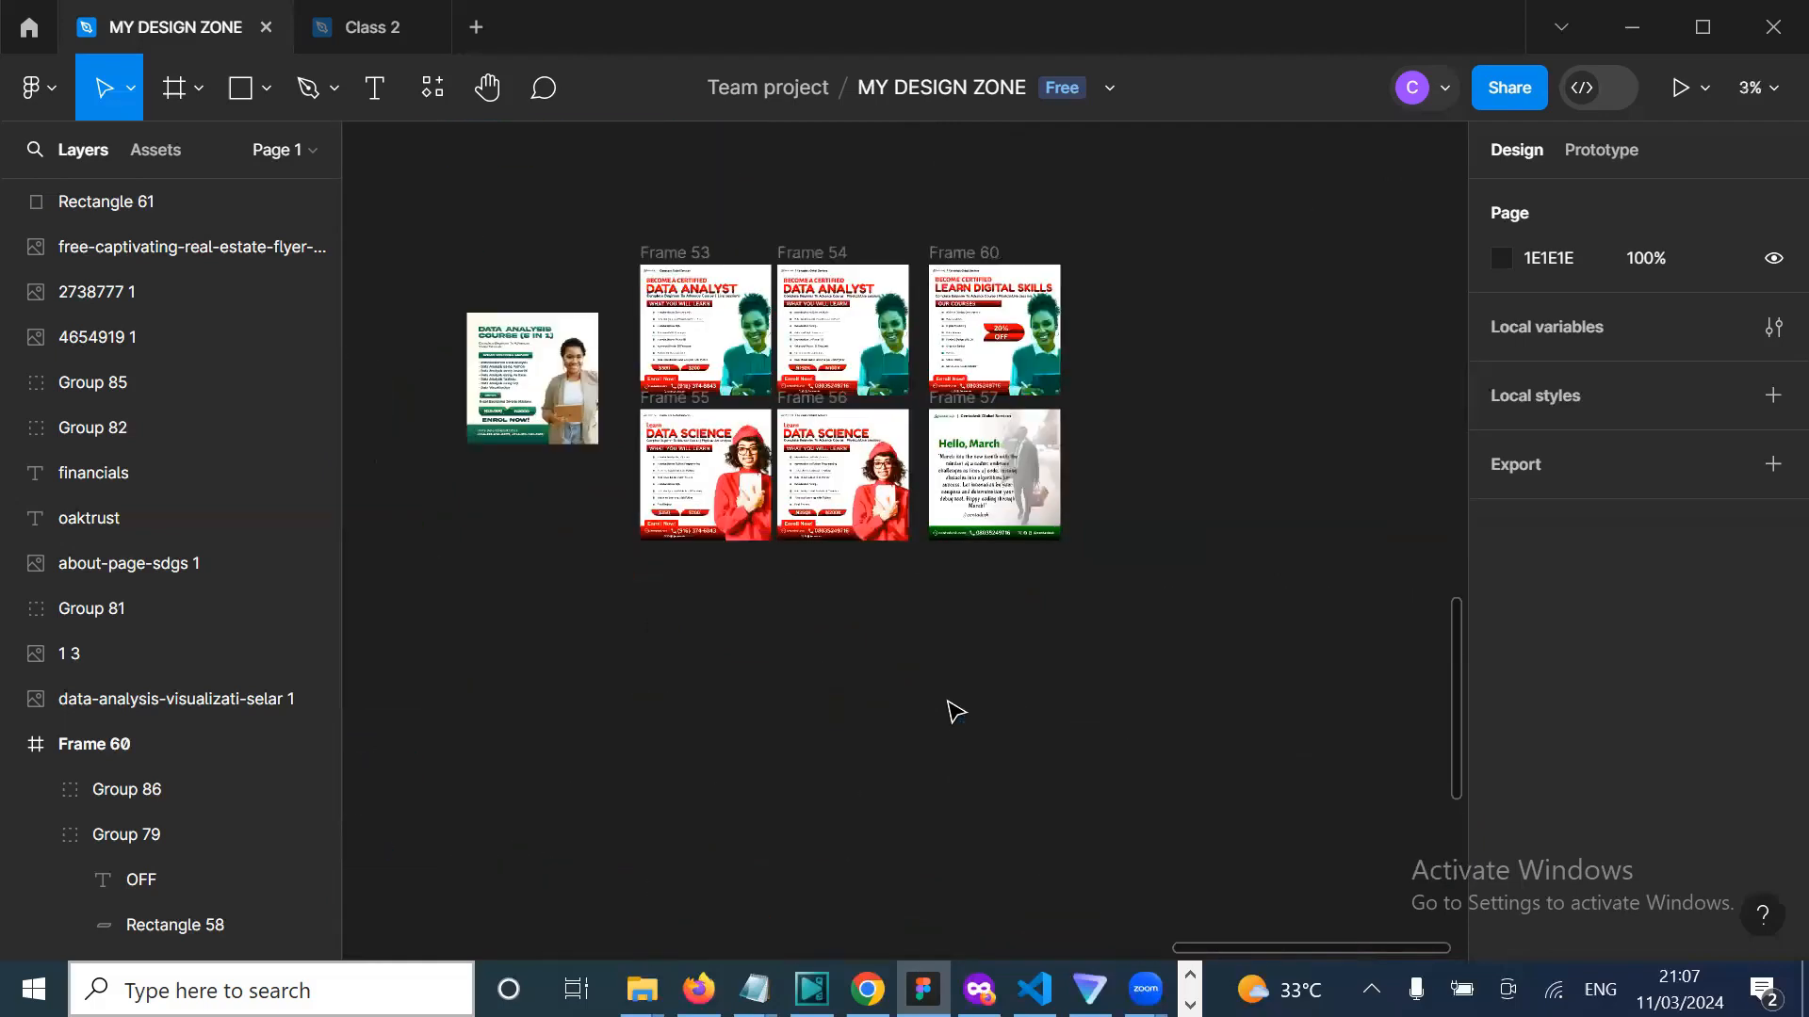
scroll(954, 711, up, 2)
scroll(954, 711, left, 8)
scroll(955, 711, up, 2)
scroll(954, 712, right, 5)
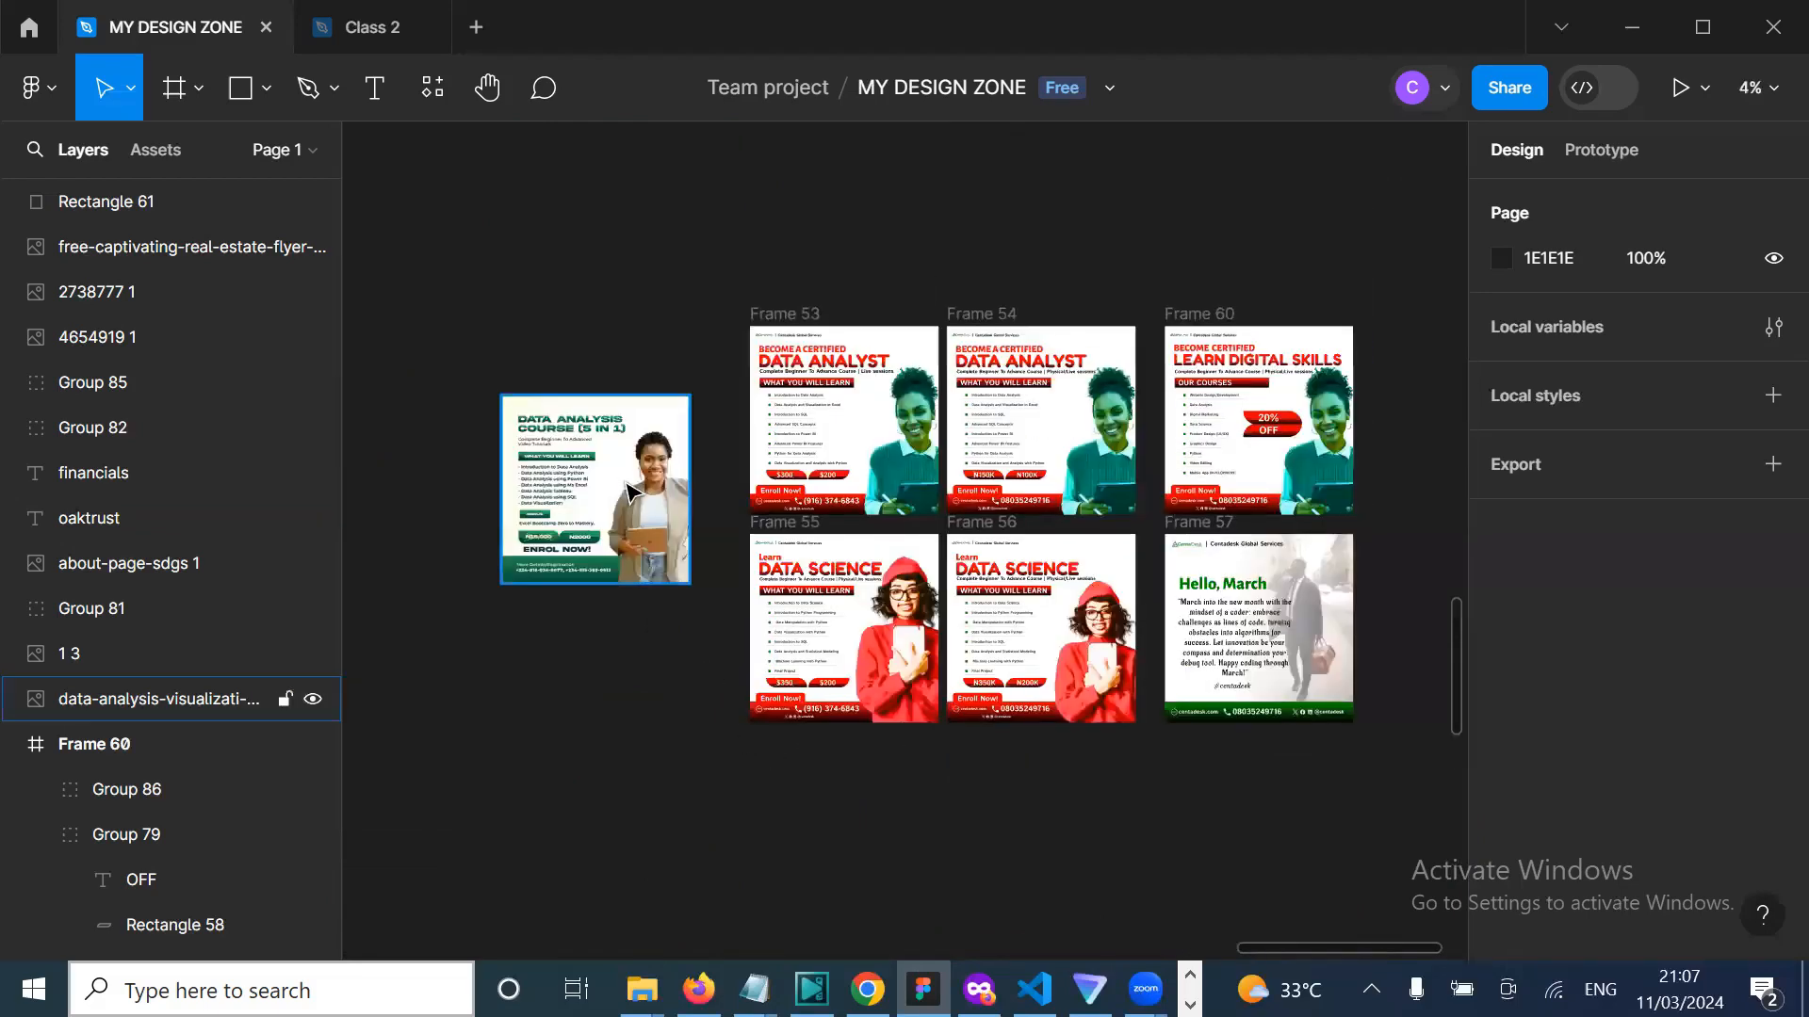
drag(631, 492, 668, 428)
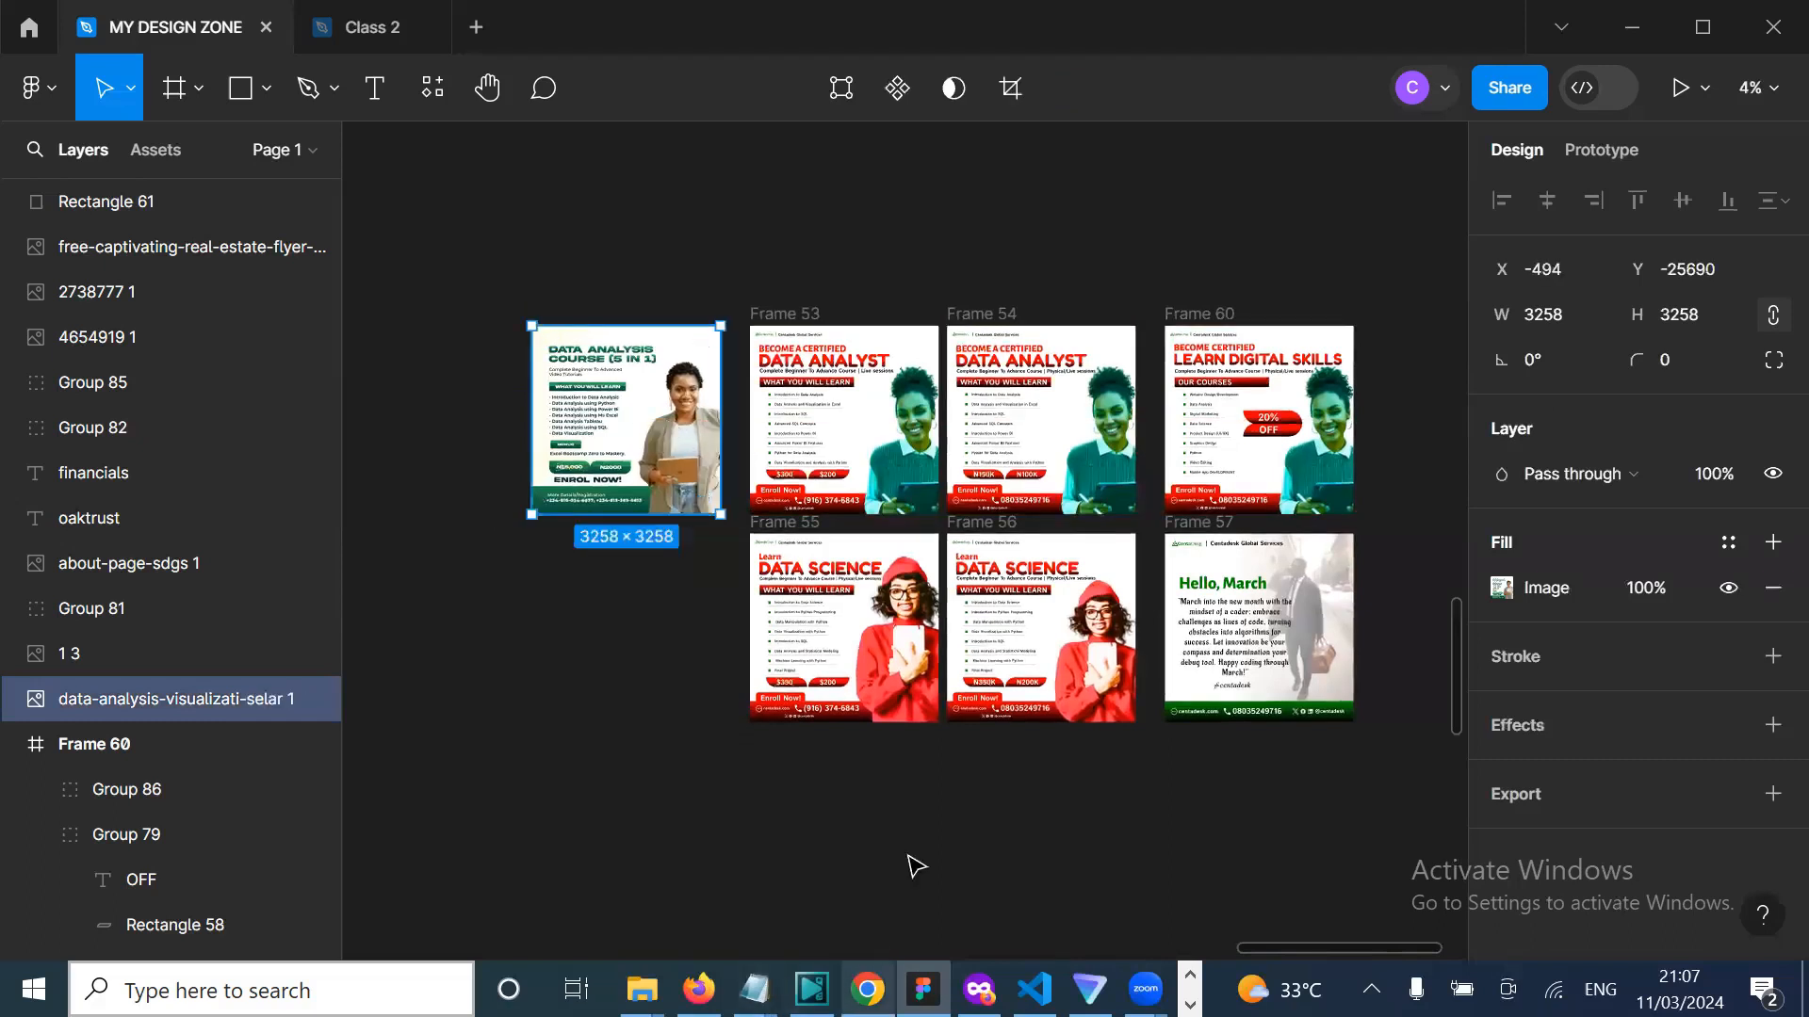